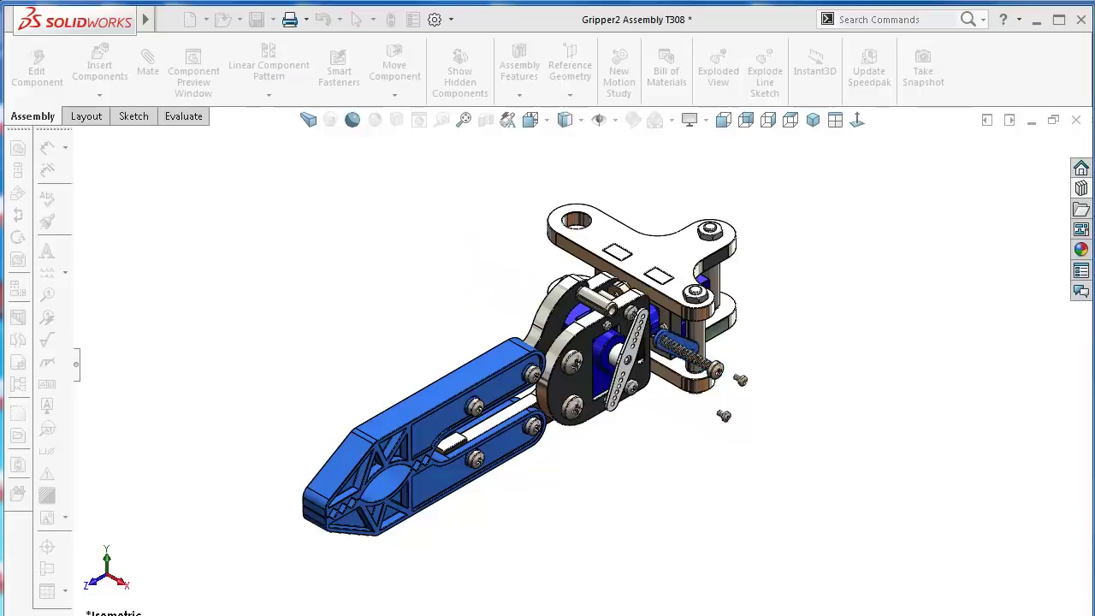
Create a new assembly without inserting a starting component and show its origin
key("ctrl+4")
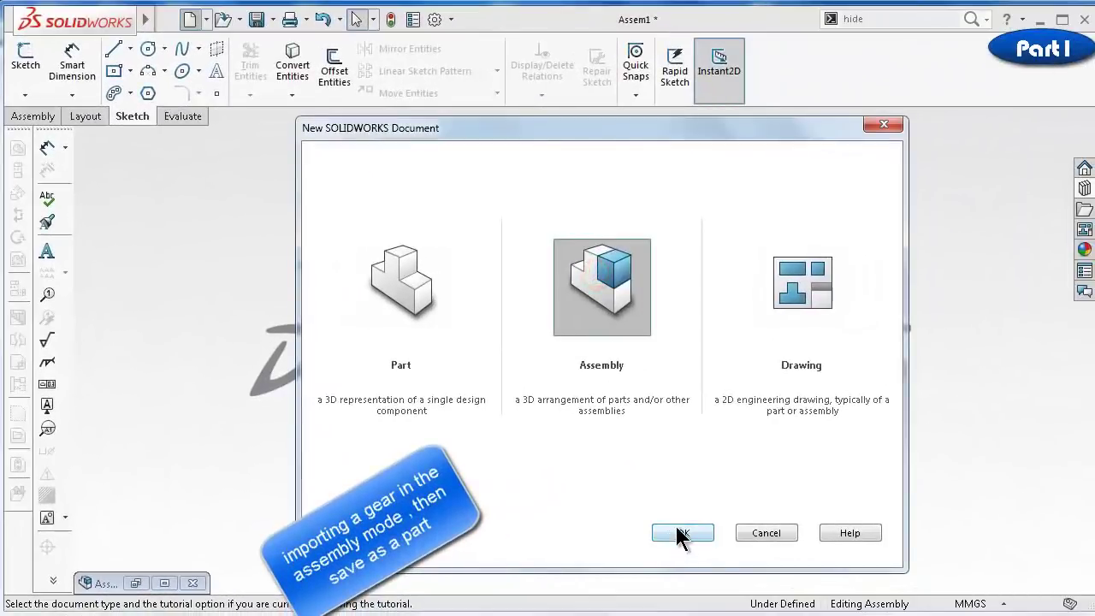
left_click(680, 533)
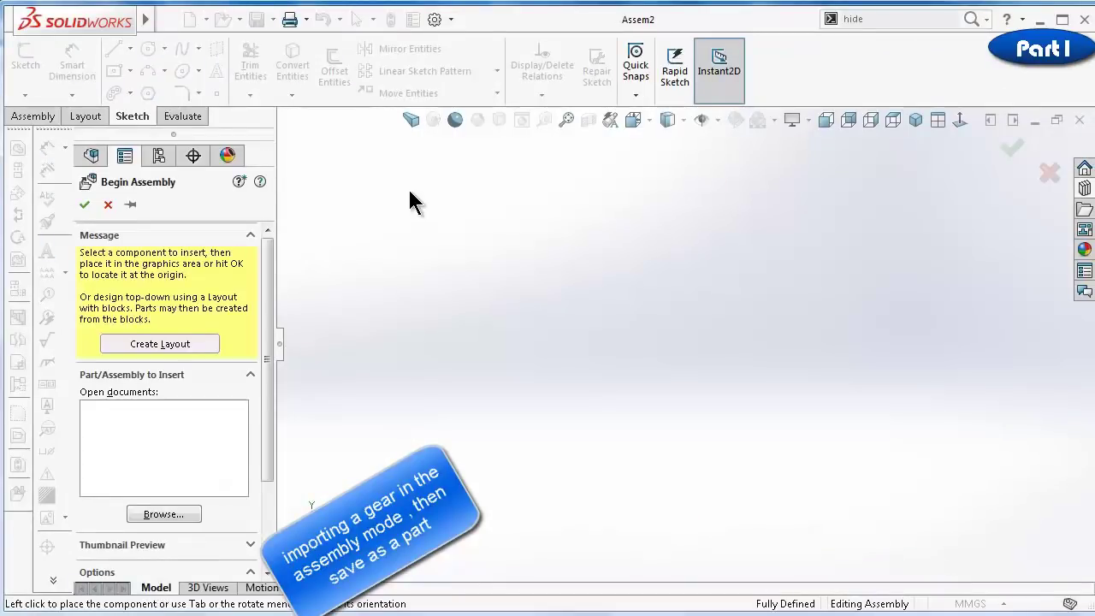
left_click(1049, 173)
left_click(710, 120)
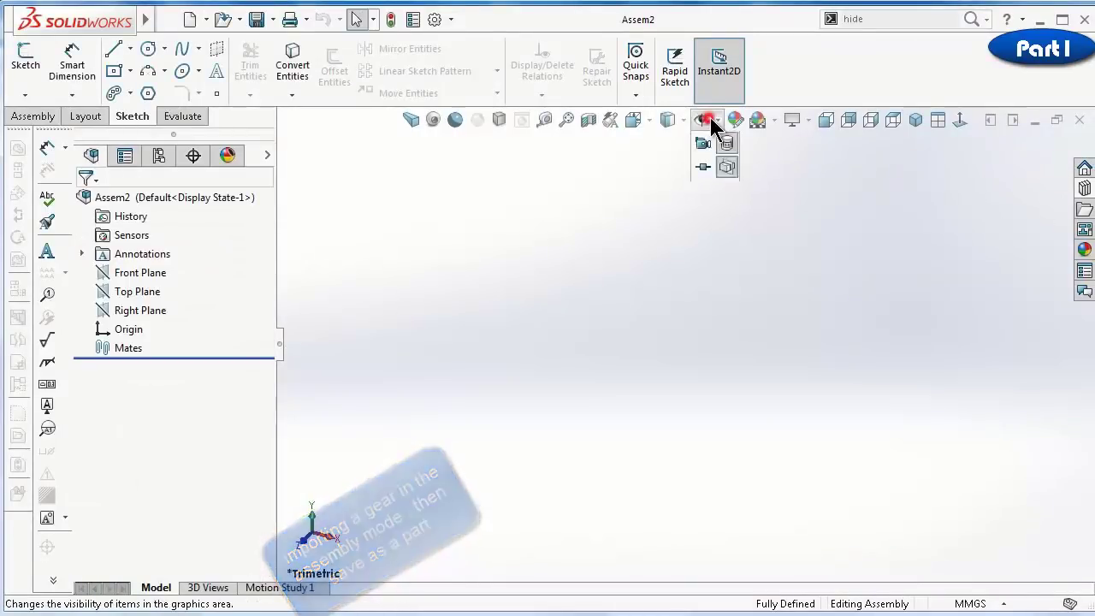
left_click(703, 216)
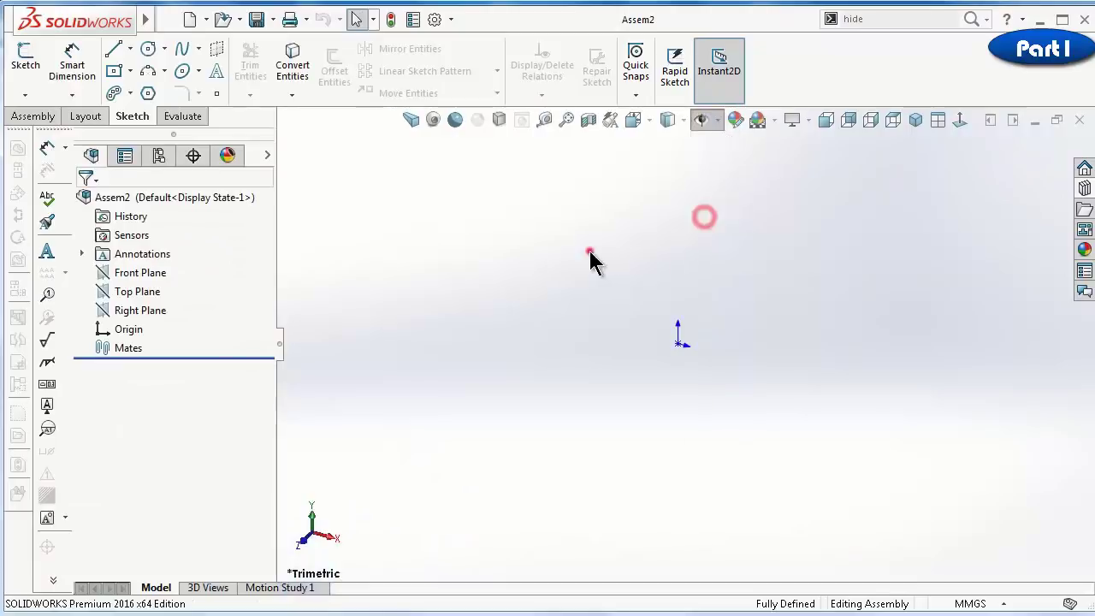
Insert a spur gear from the ISO power transmission gears of the Design Library at the assembly origin
left_click(1085, 188)
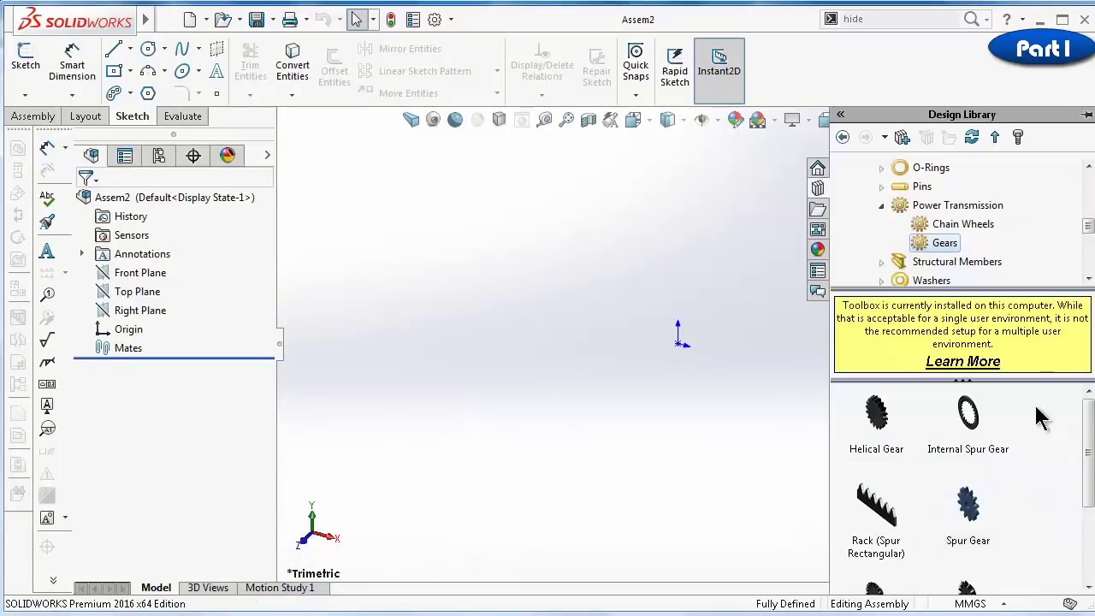
left_click(1088, 166)
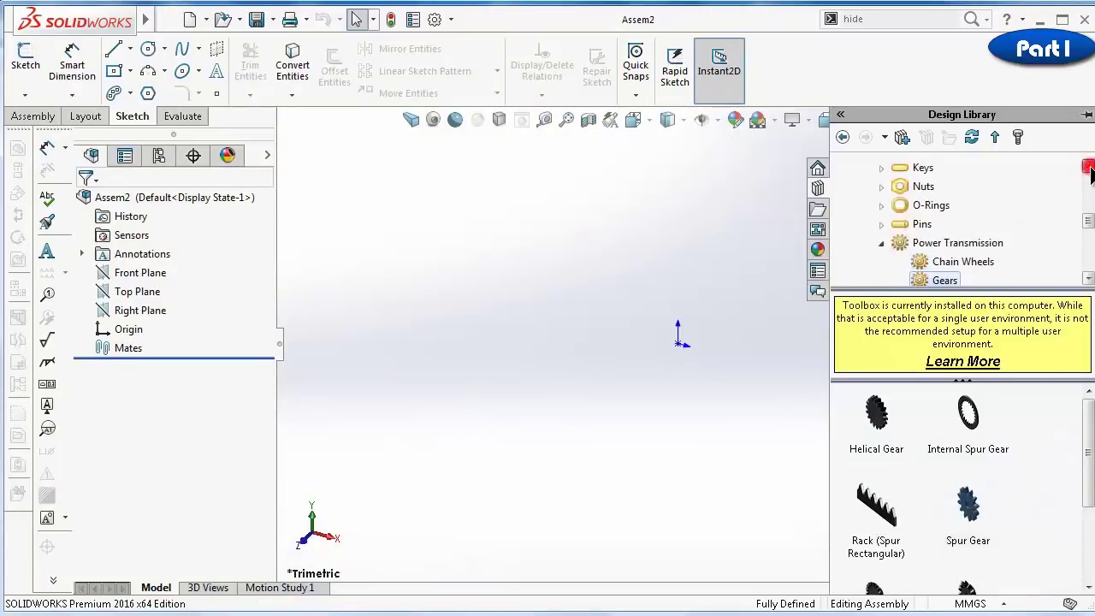
left_click(1088, 278)
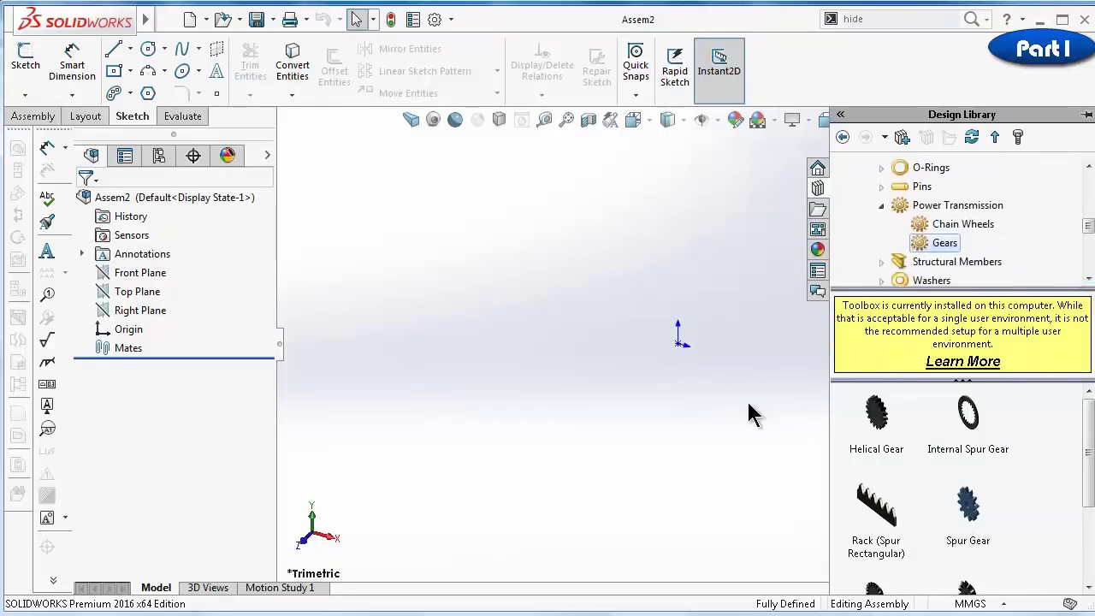
left_click_drag(748, 368, 685, 344)
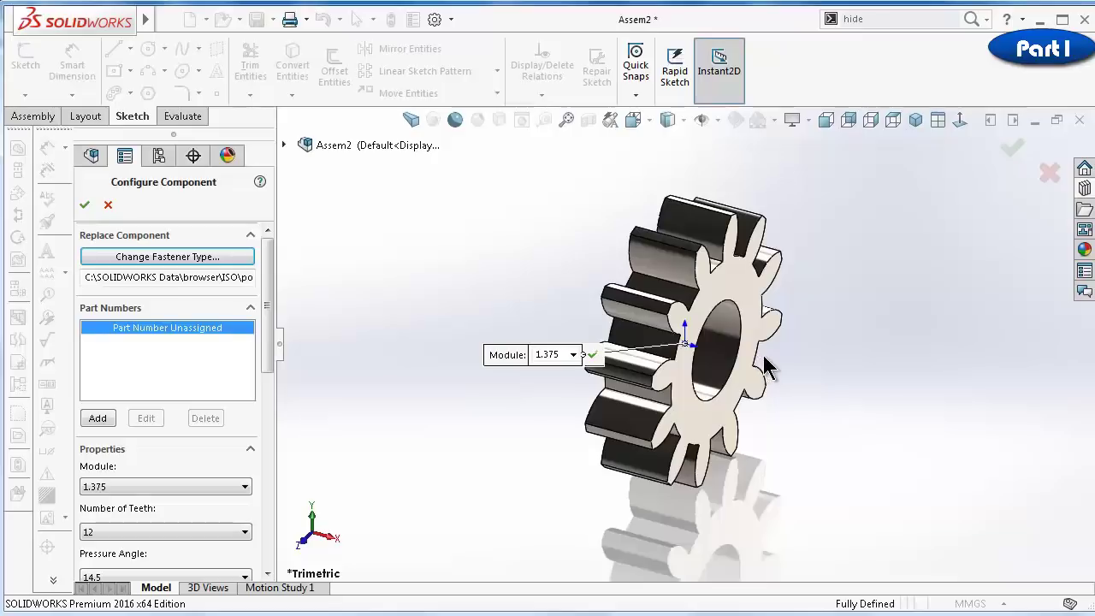
Place one spur gear with module 1.375, 12 teeth, pressure angle 14.5, face width 5, Type A hub, nominal shaft diameter 7 and no keyway
left_click_drag(268, 273, 271, 323)
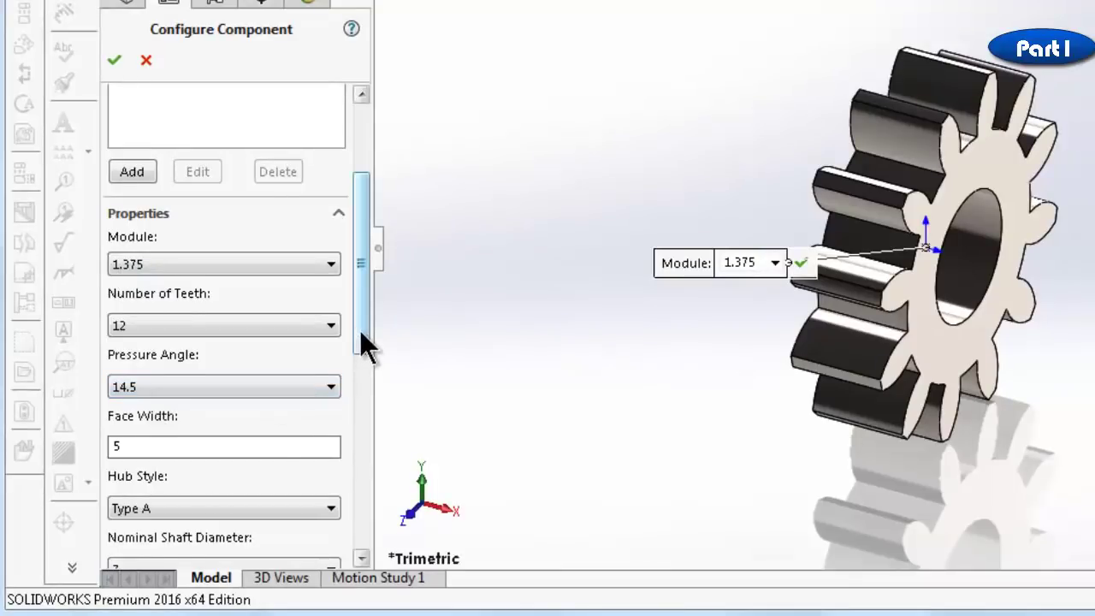
left_click_drag(361, 342, 362, 415)
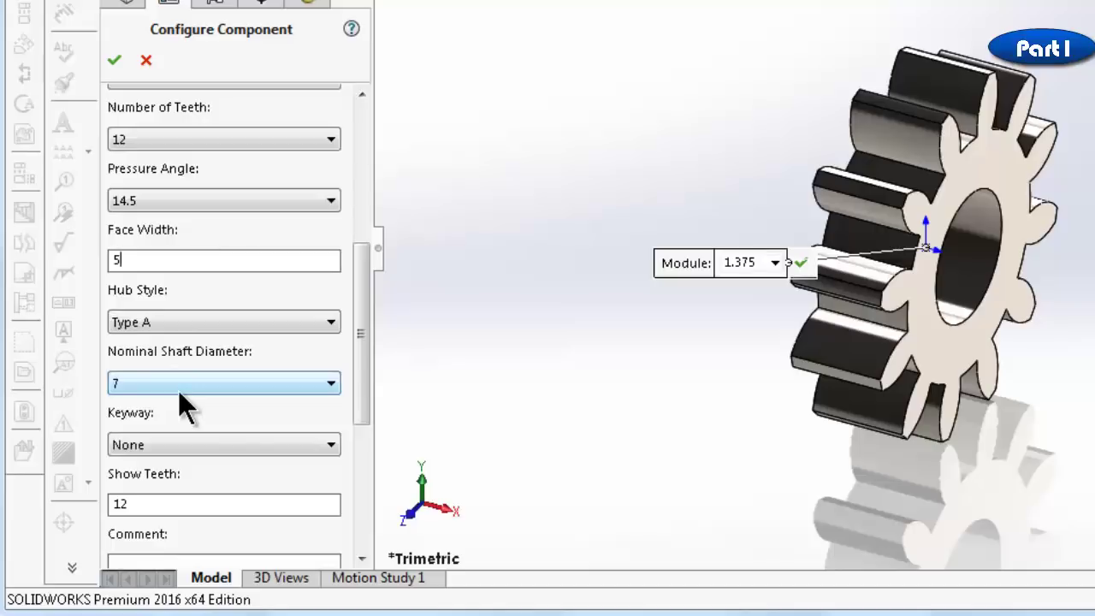
left_click_drag(359, 394, 358, 371)
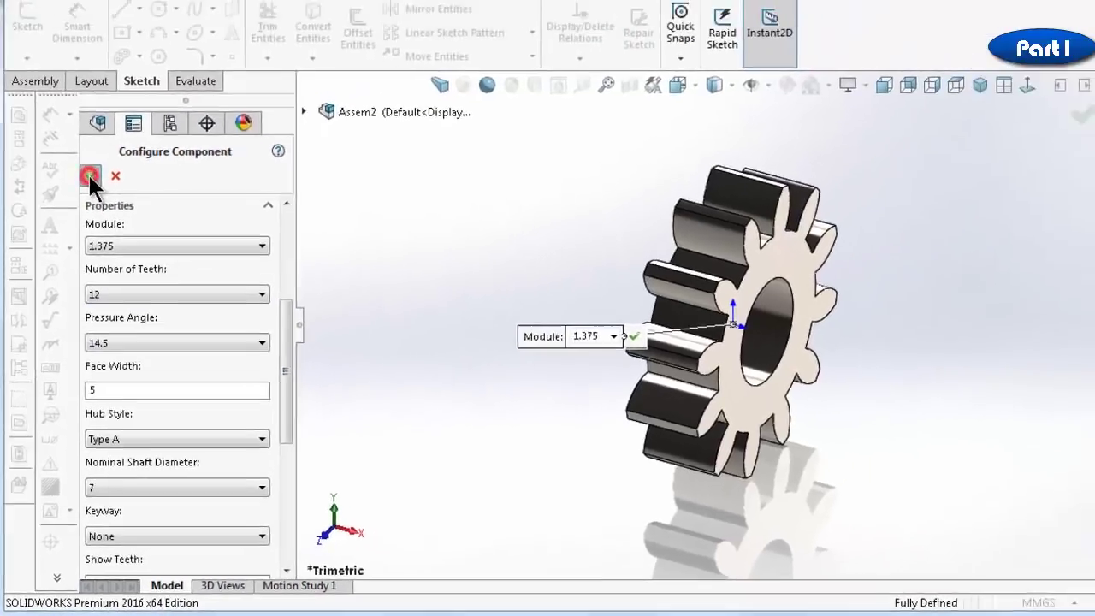
left_click(105, 103)
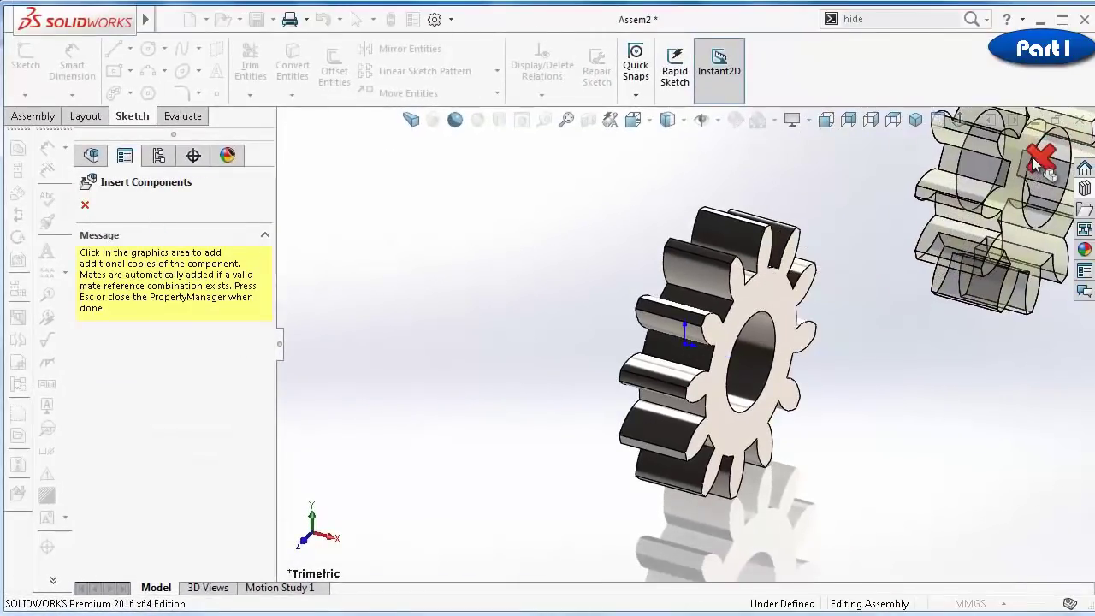
left_click(1035, 156)
Rebuild the gear assembly and save it as a SOLIDWORKS part named Part1 T307 in the gripper2 folder
middle_click_drag(716, 161, 609, 204)
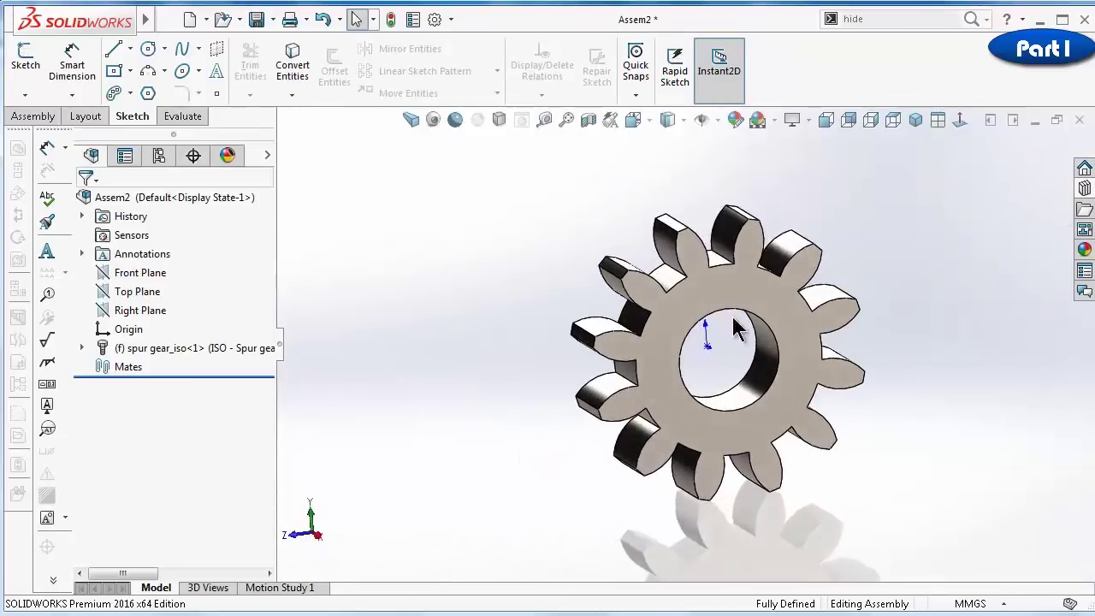
middle_click_drag(733, 319, 768, 368)
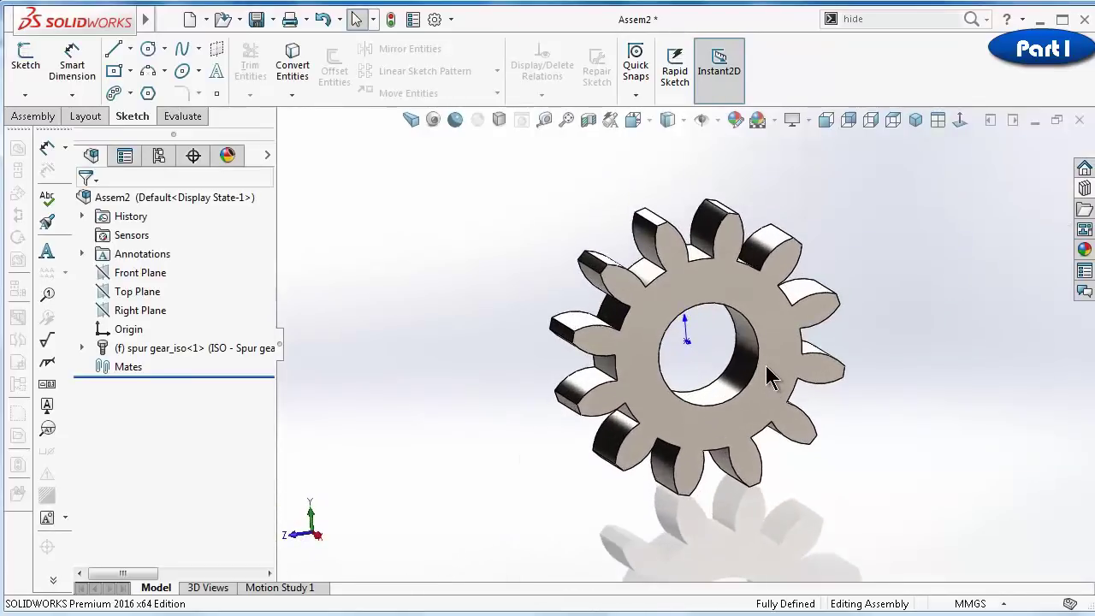
left_click(272, 18)
left_click(301, 79)
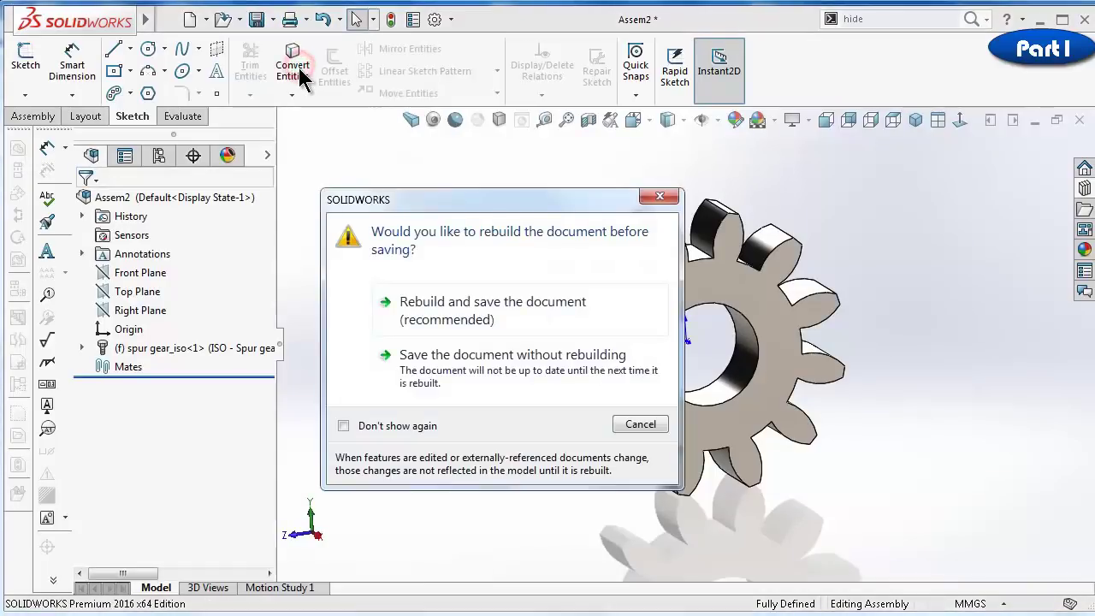
left_click(479, 302)
left_click(500, 410)
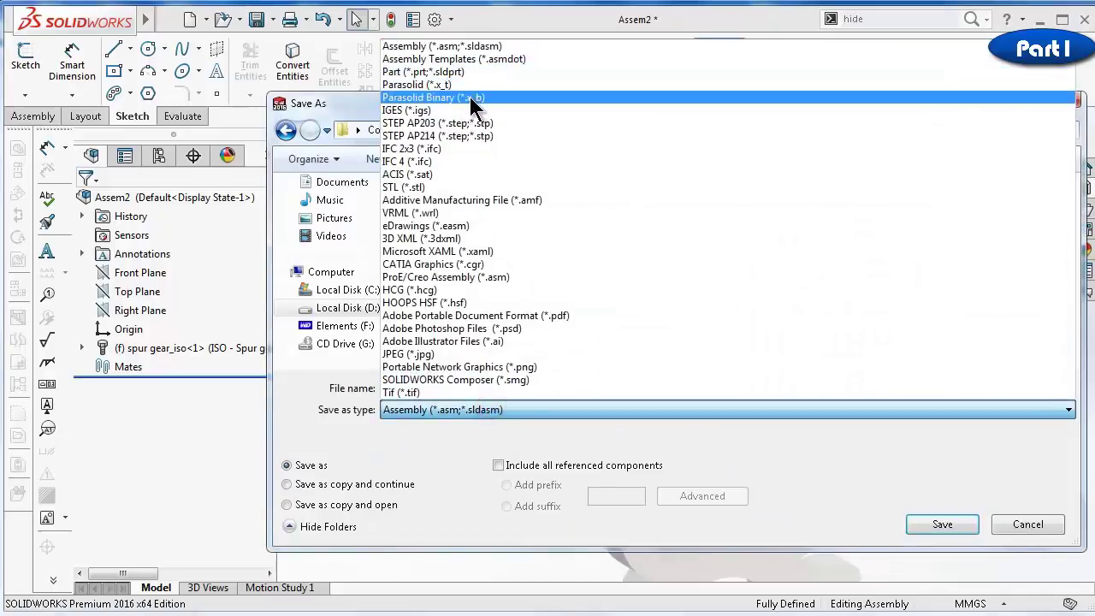
left_click(464, 73)
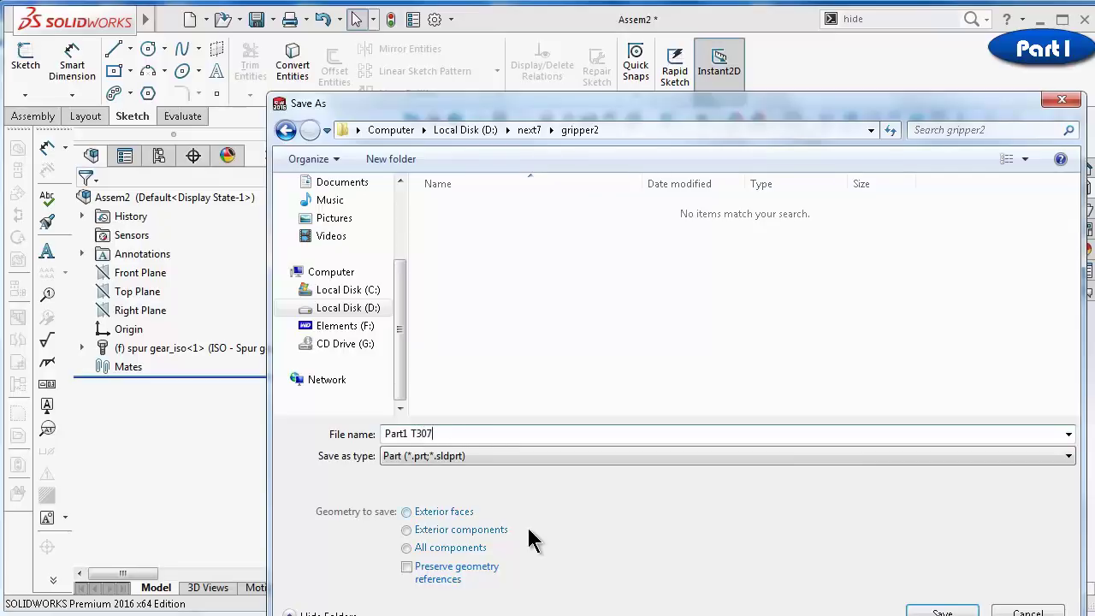
left_click(923, 613)
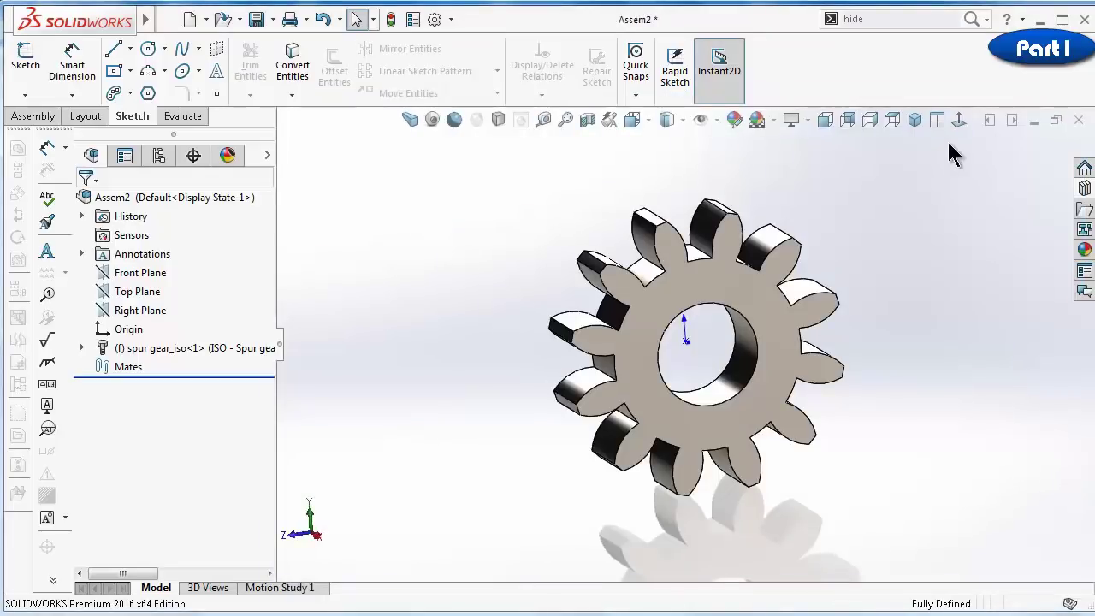
Close the gear assembly and open the part file Part1 T307 from the gripper2 folder
left_click(1078, 120)
left_click(420, 396)
left_click(239, 19)
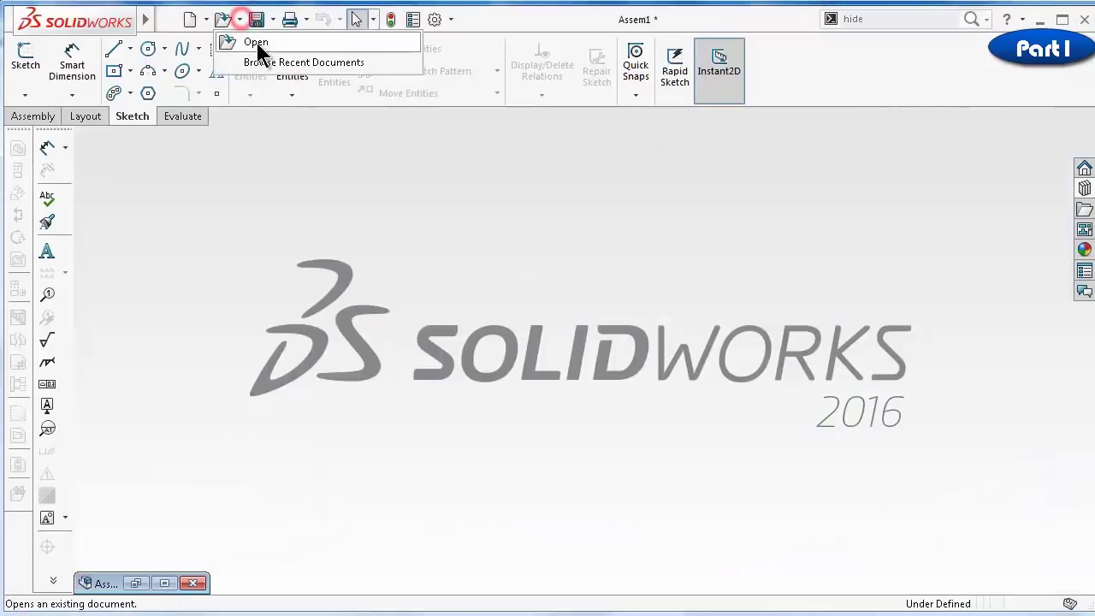
left_click(257, 43)
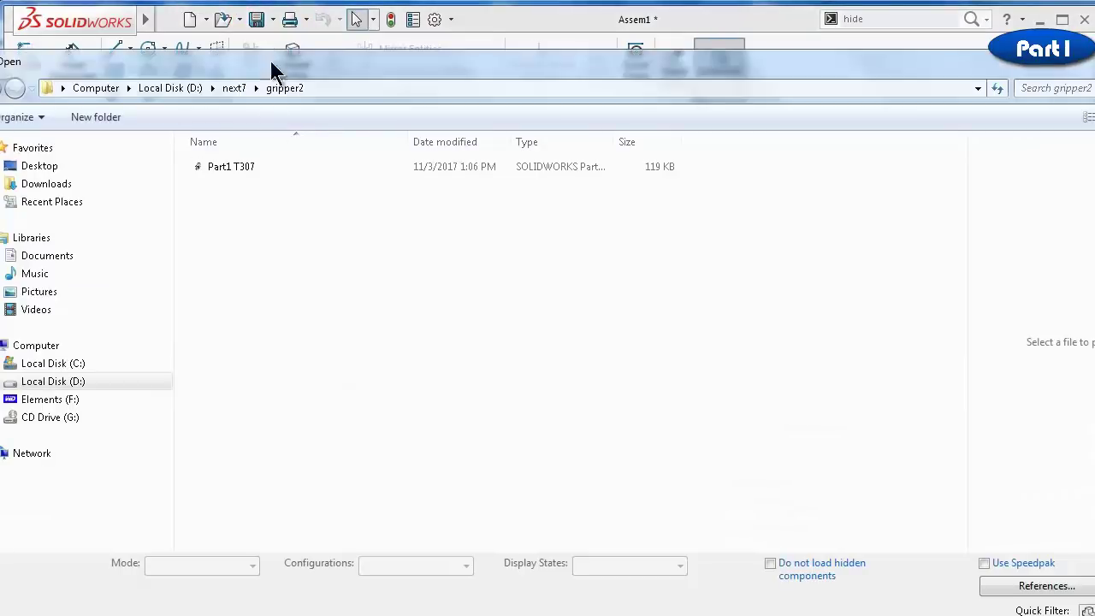
left_click(242, 166)
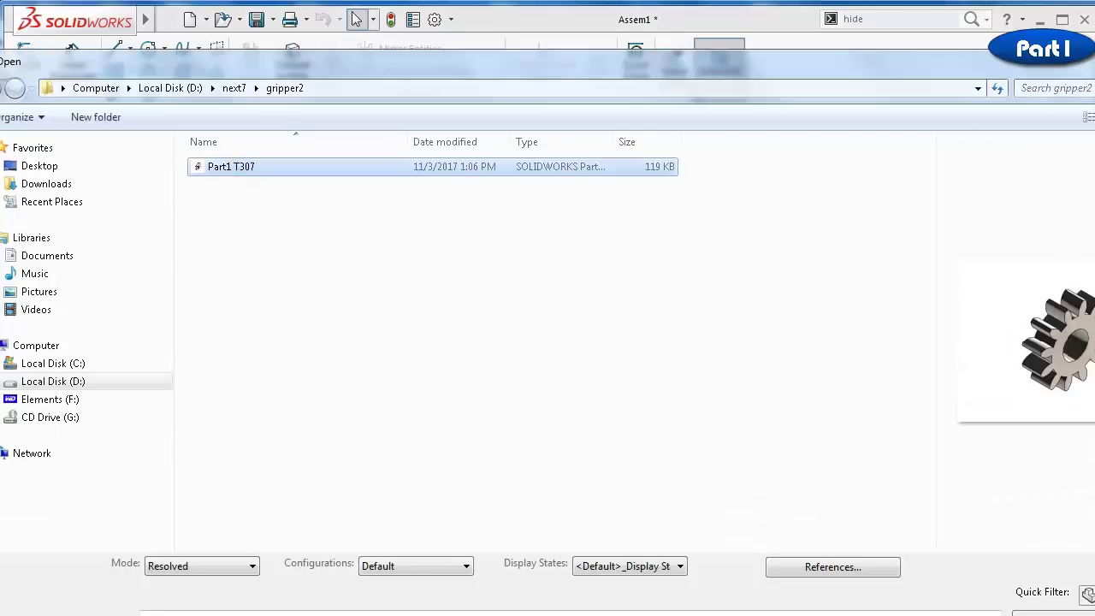
key("Return")
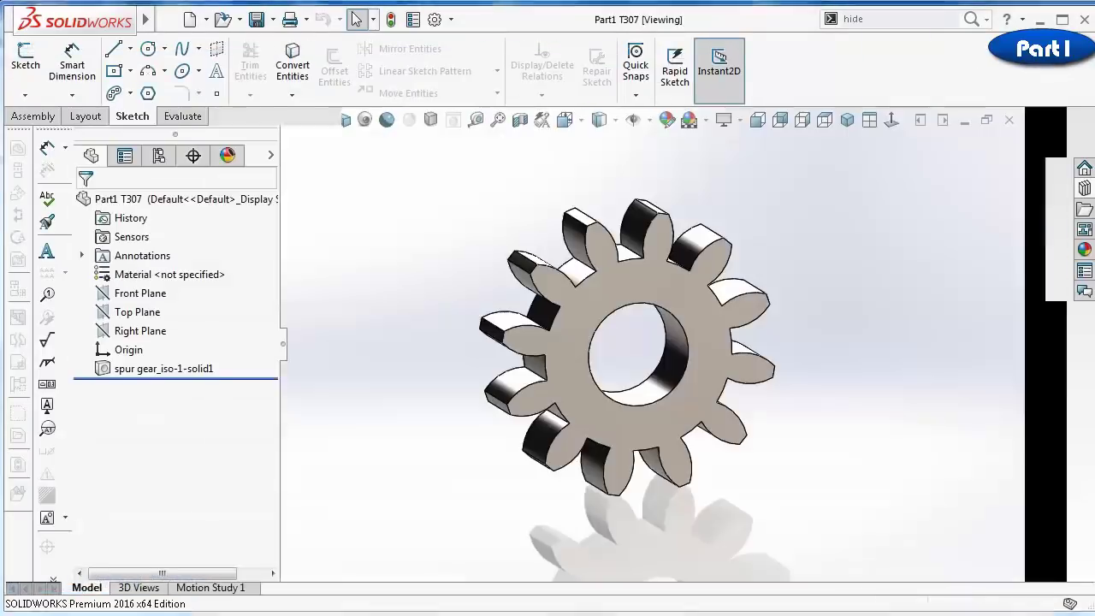
left_click(554, 320)
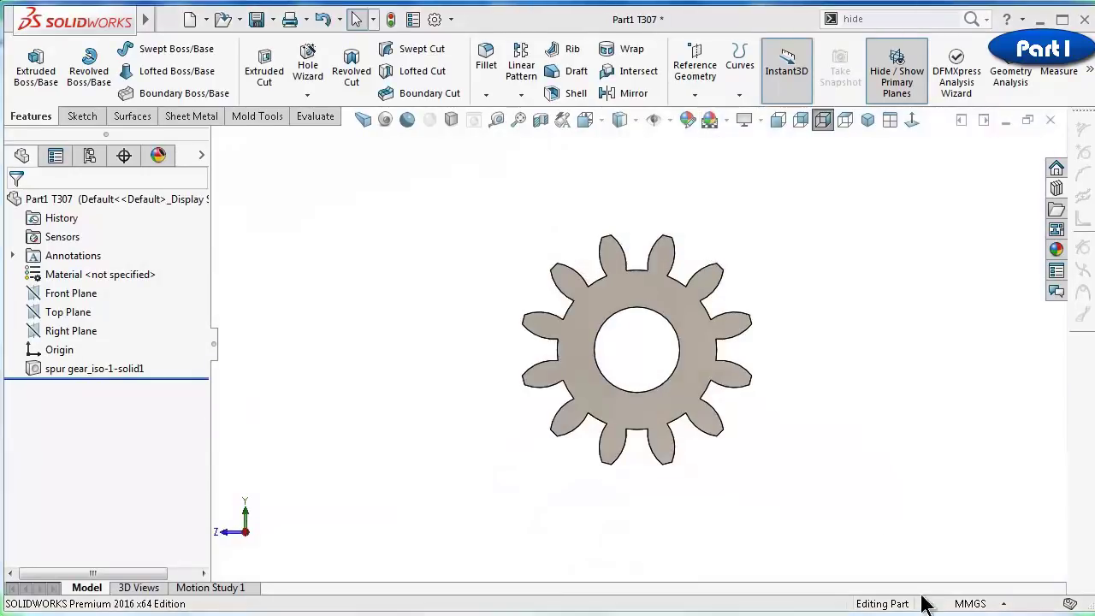
Start a sketch on the gear's flat face and draw a centerline about 9.6 mm long from the origin to the upper-left tooth's tip midpoint
left_click(459, 316)
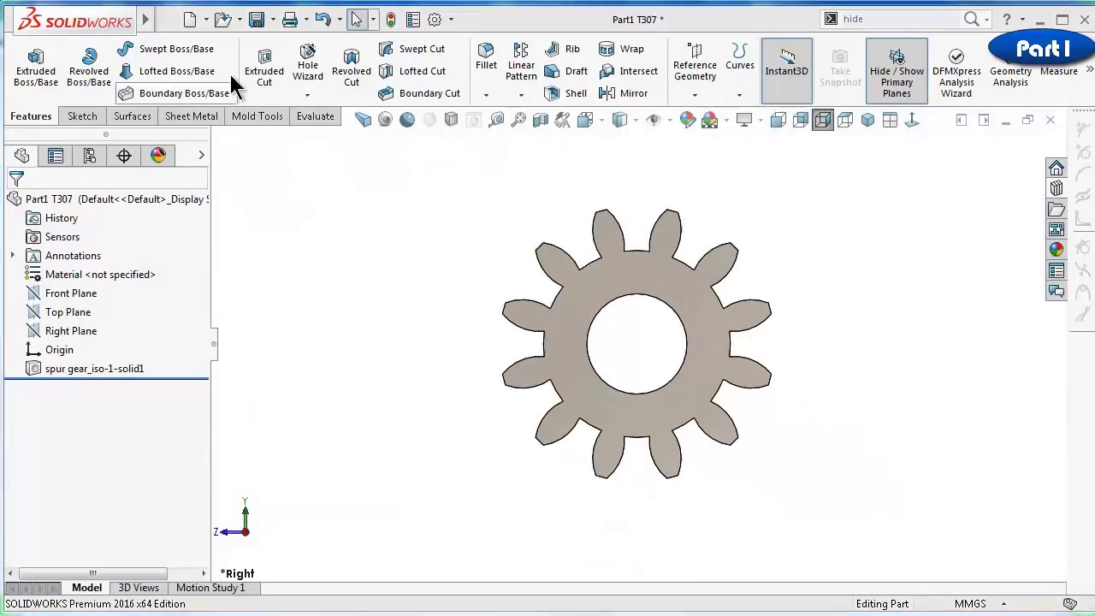
left_click(582, 320)
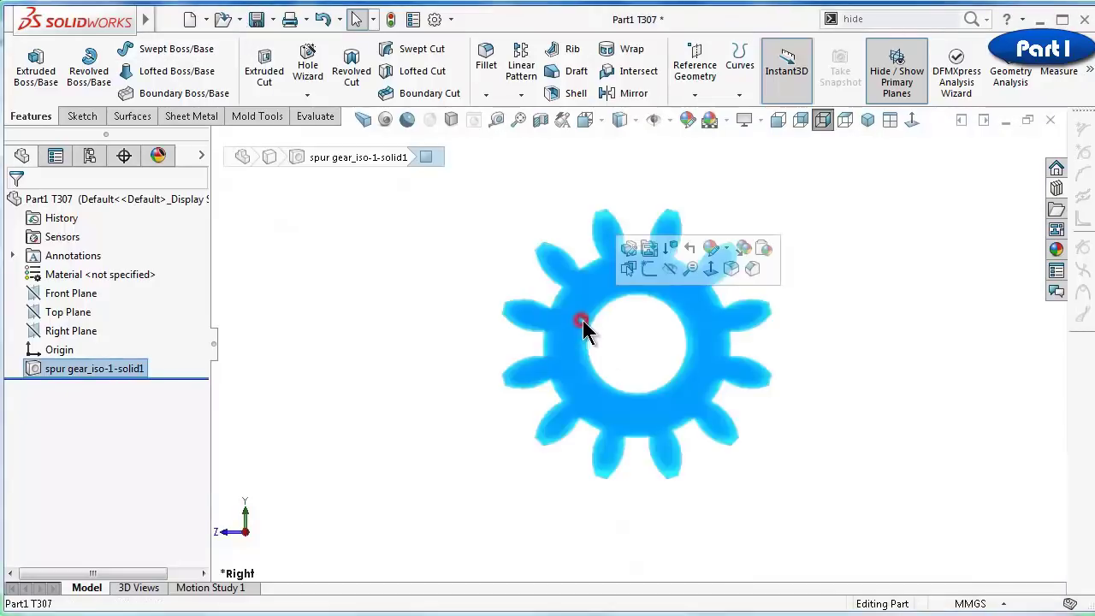
left_click(647, 272)
left_click(132, 49)
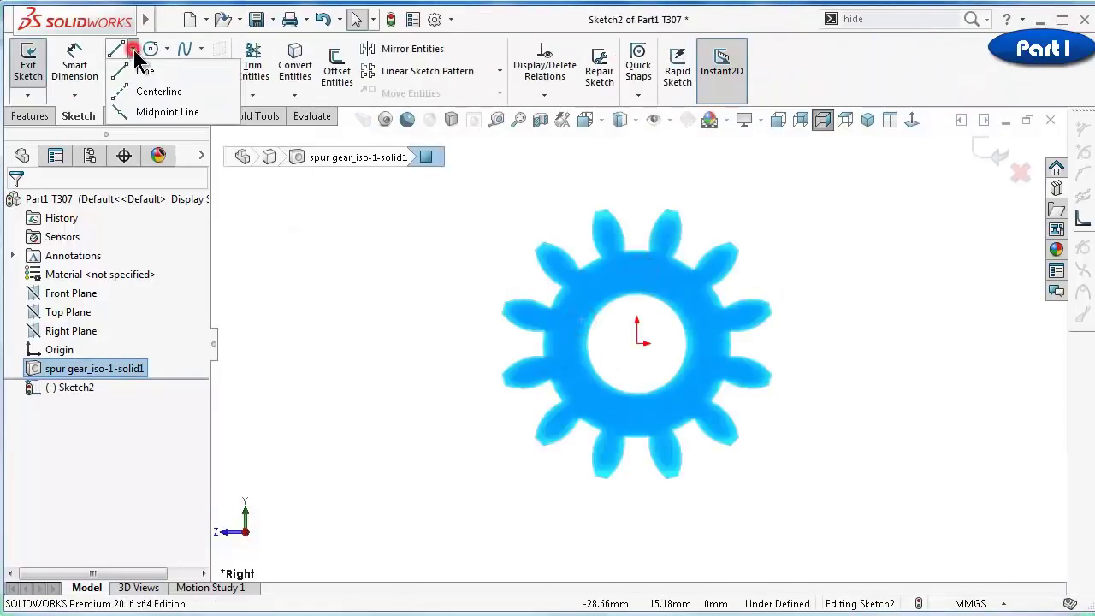
left_click(156, 91)
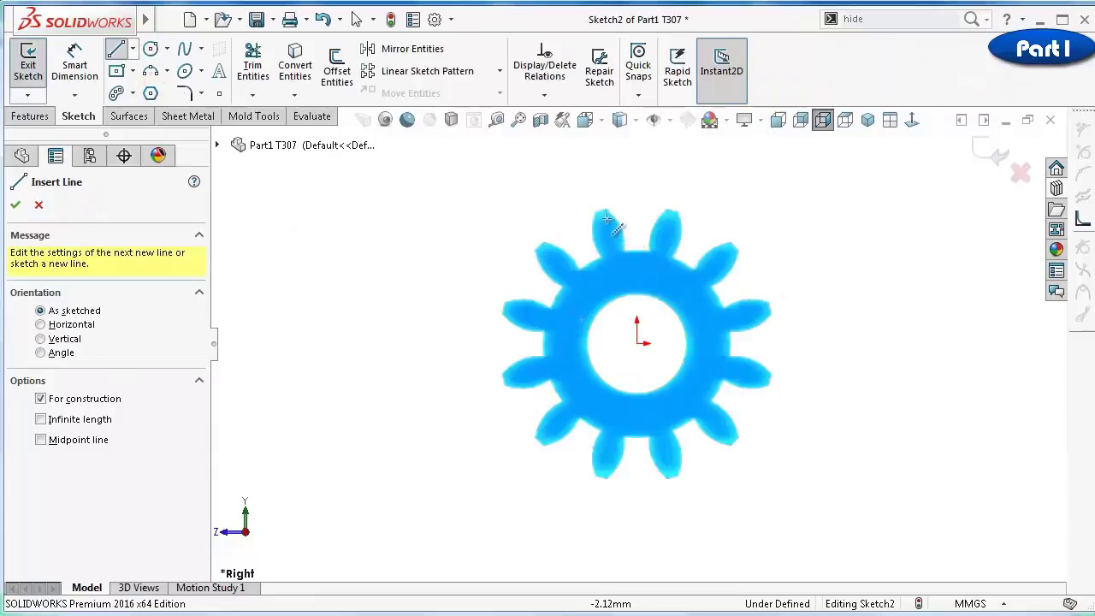
scroll(636, 264, "down", 3)
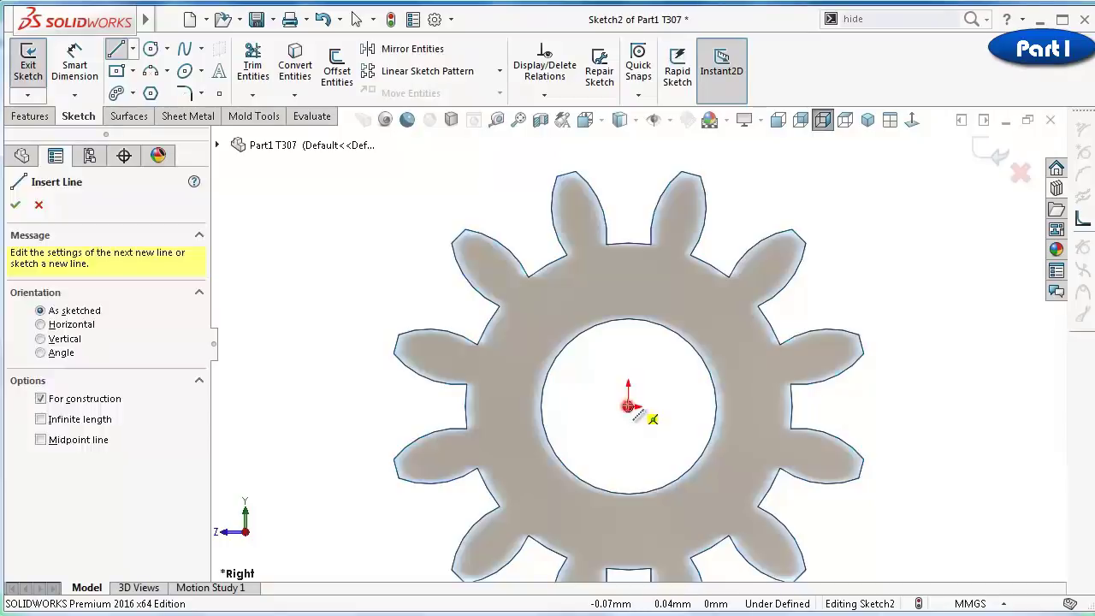
left_click(628, 408)
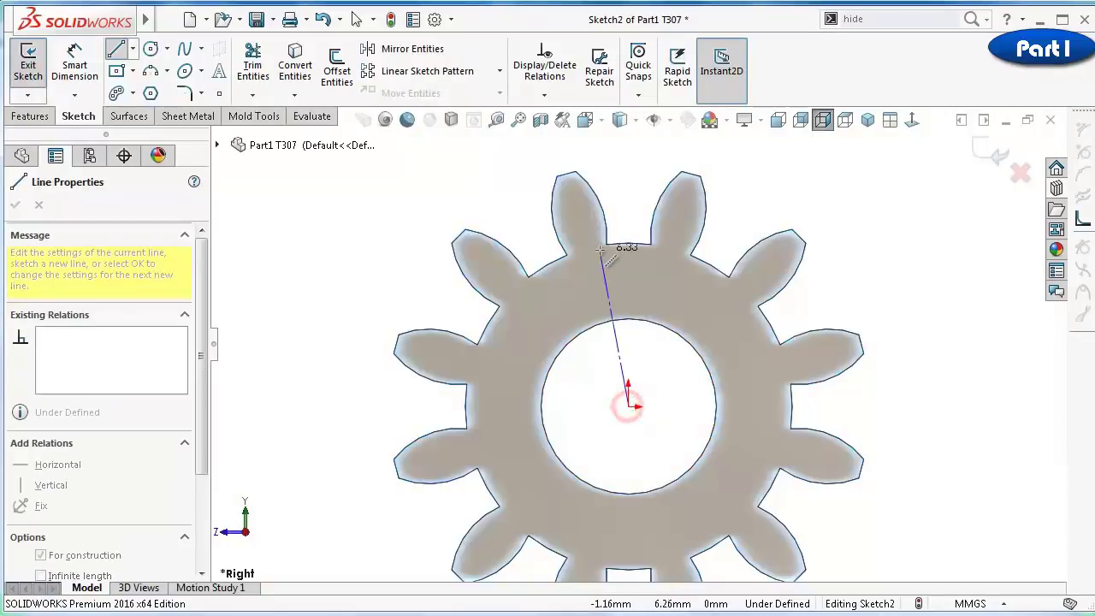
double_click(567, 173)
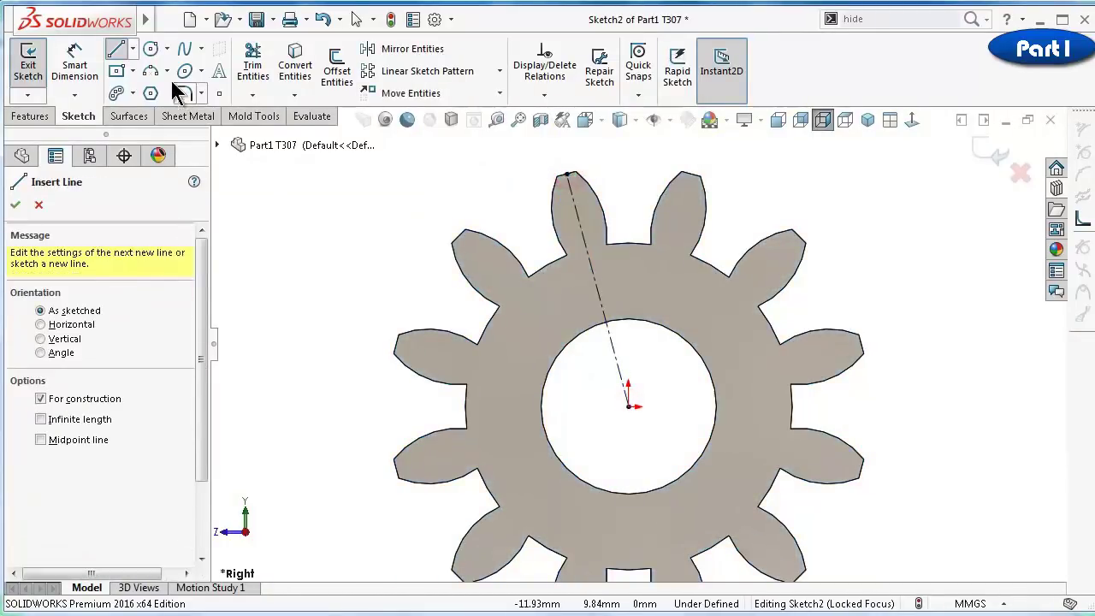
Draw a vertical centerline from the origin to the midpoint of the root edge between the two uppermost teeth
left_click(133, 49)
left_click(159, 91)
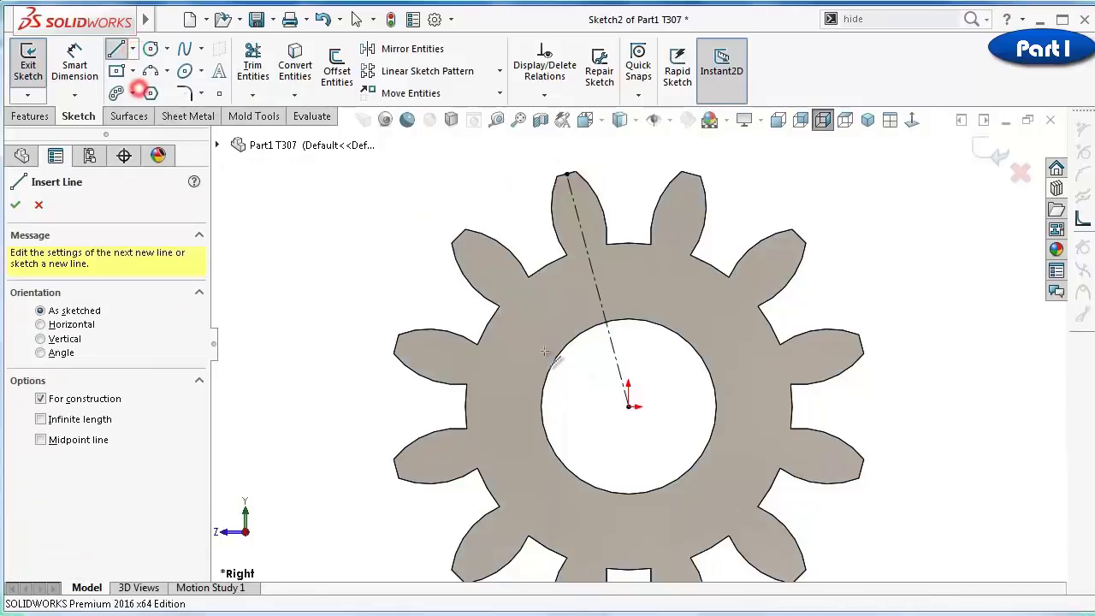
left_click(628, 406)
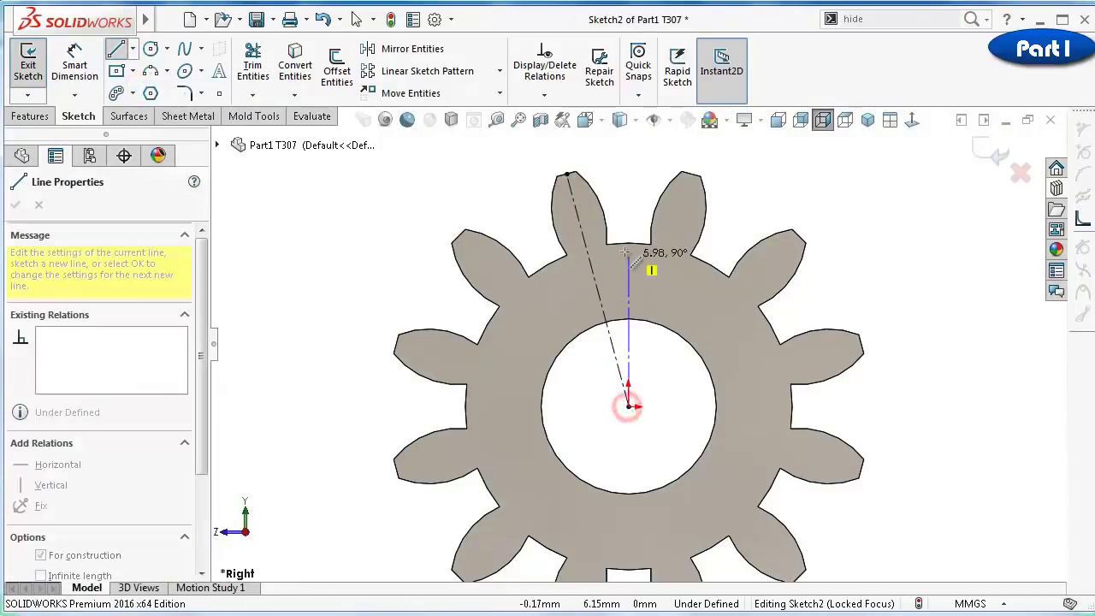
left_click(628, 243)
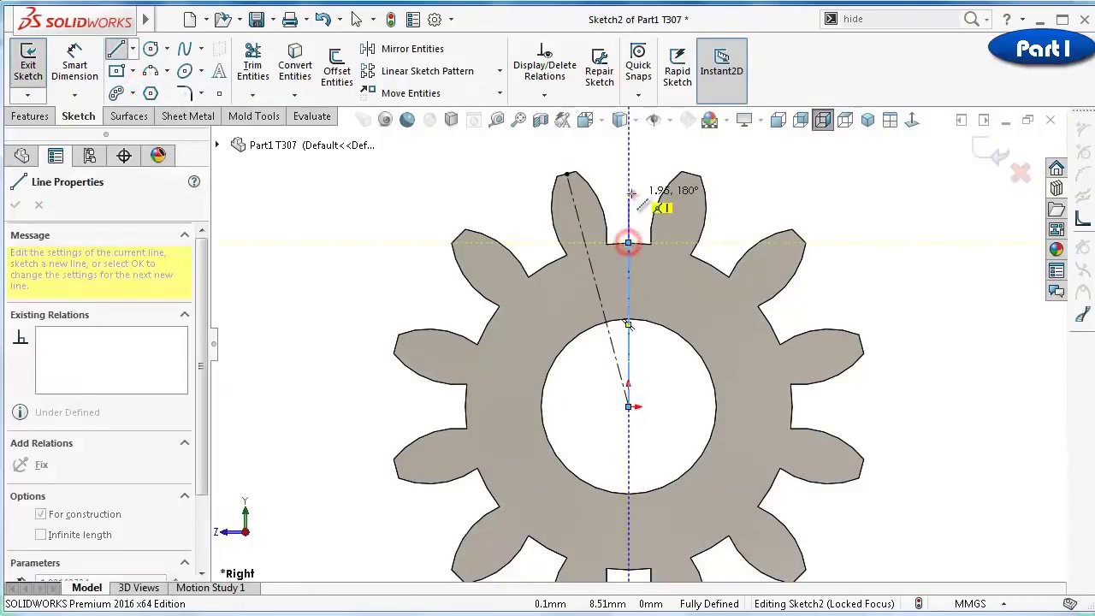
key("Escape")
right_click(342, 373)
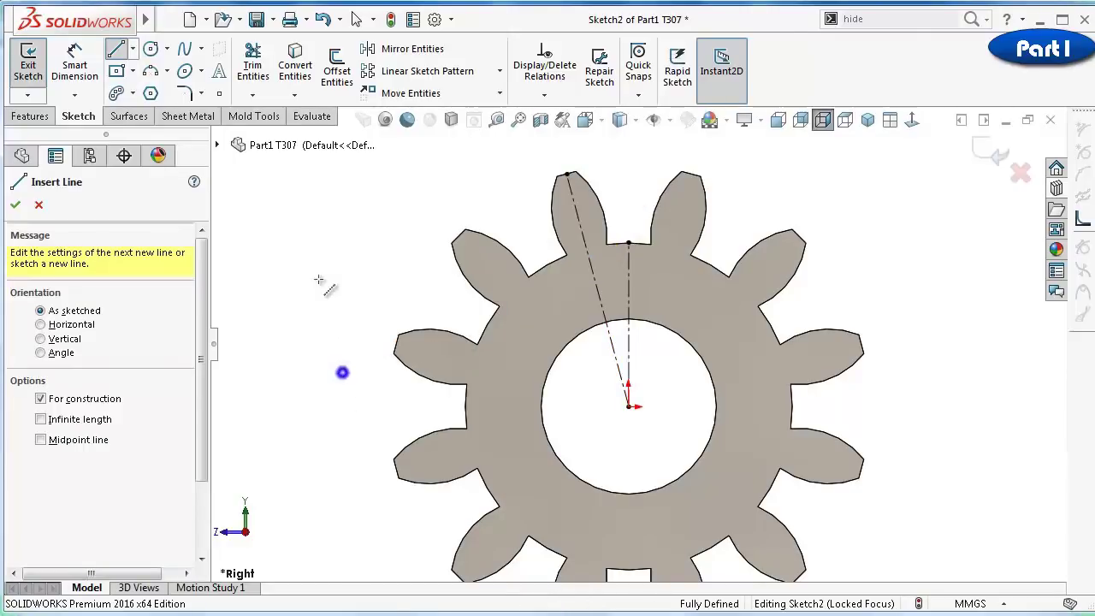
Add a driven angle dimension between the two centerlines and exit the sketch
left_click(75, 67)
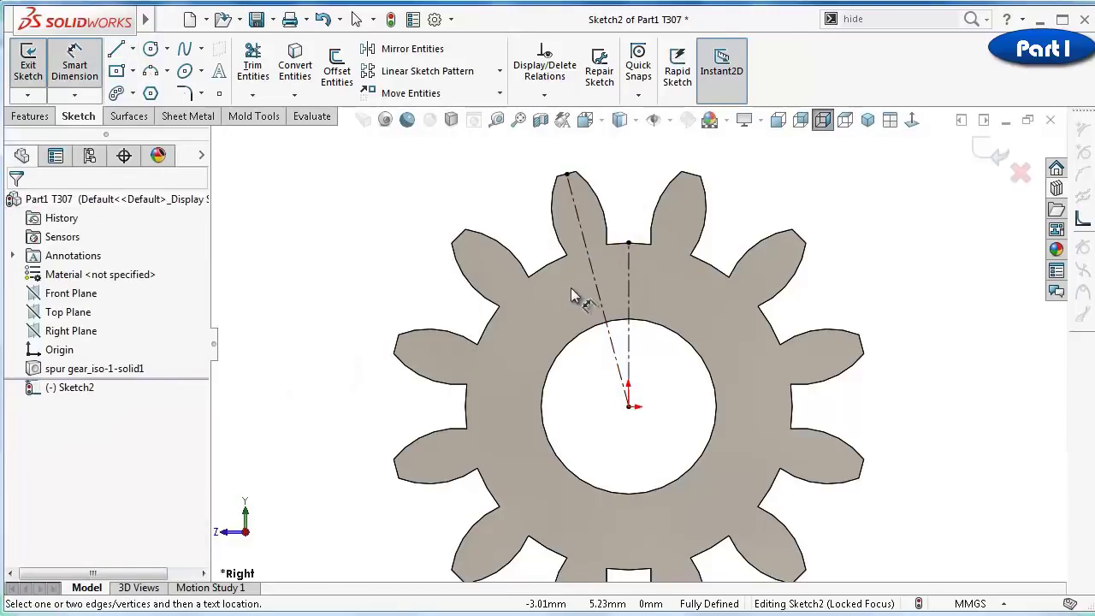
left_click(606, 308)
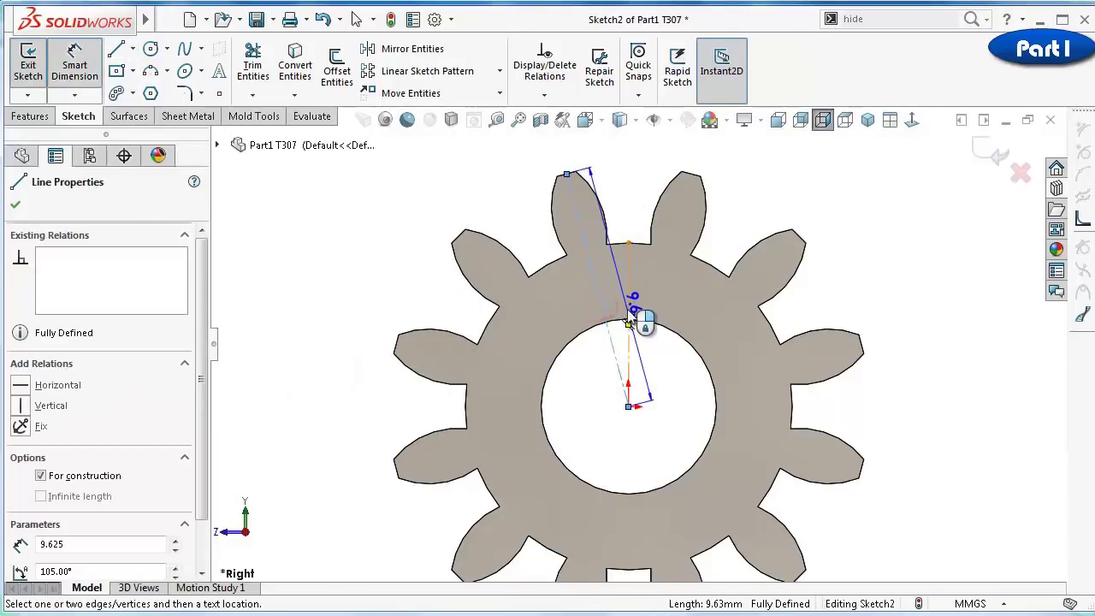
left_click(628, 310)
left_click(607, 296)
left_click(454, 322)
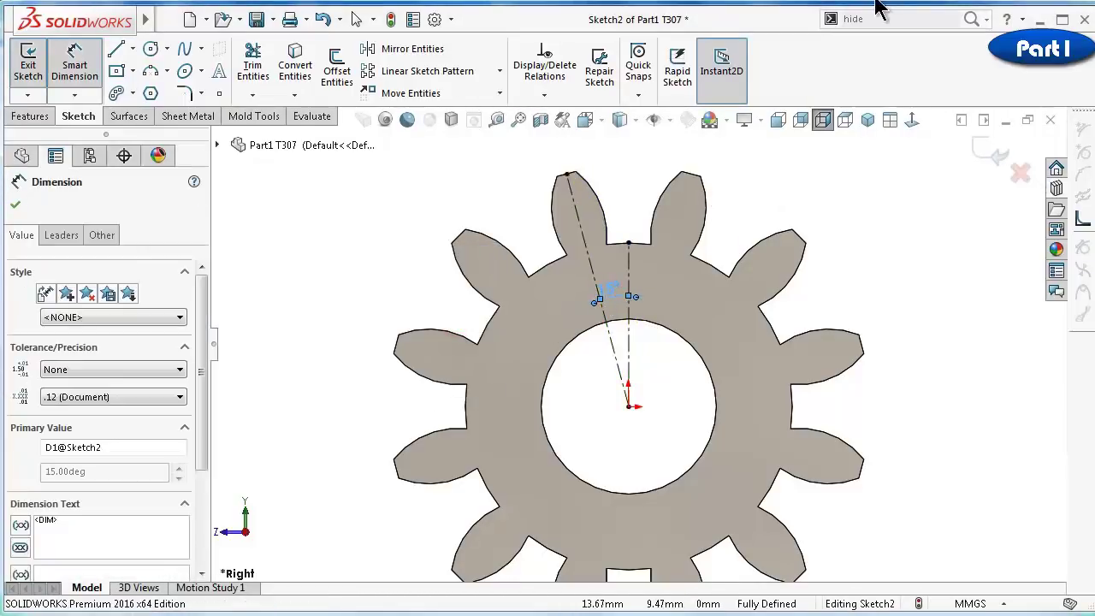
left_click(993, 152)
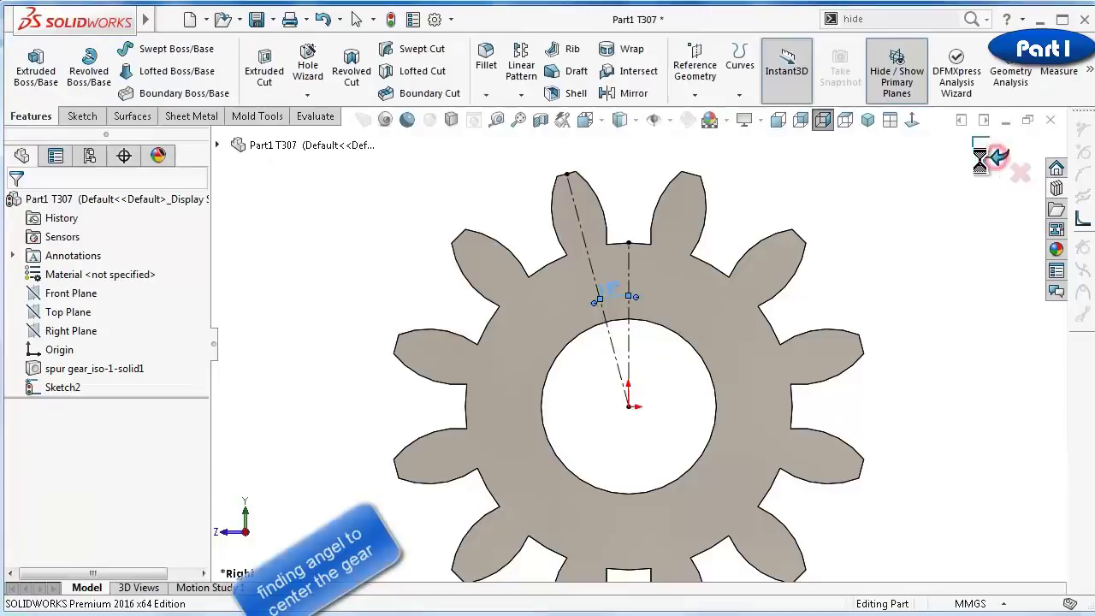
left_click(931, 200)
Start Move/Copy Bodies on the spur gear body and switch it to translate and rotate mode
left_click(890, 15)
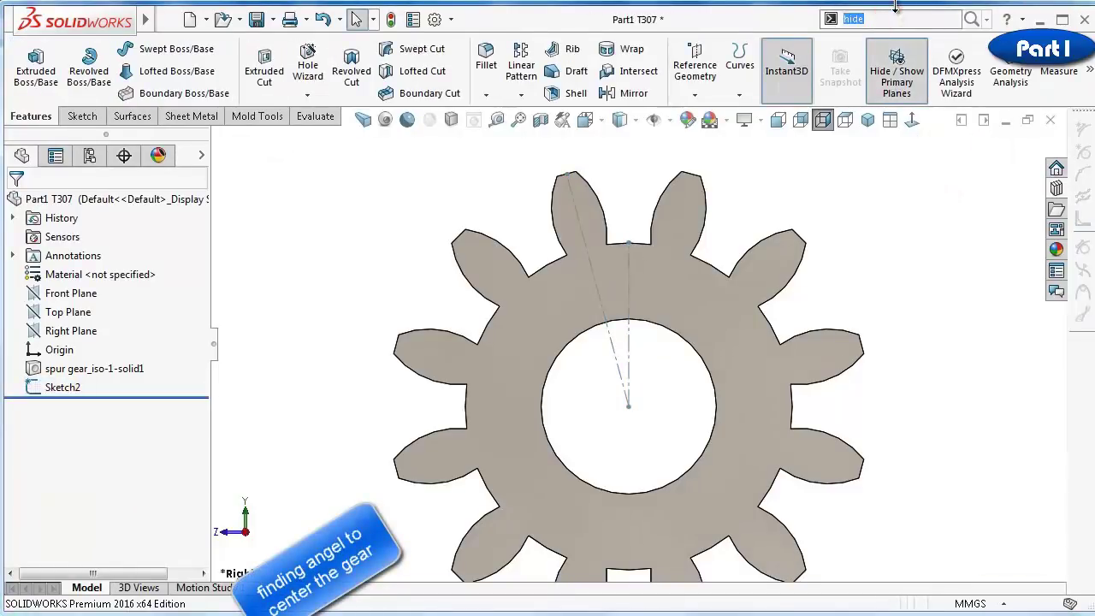
type("mo")
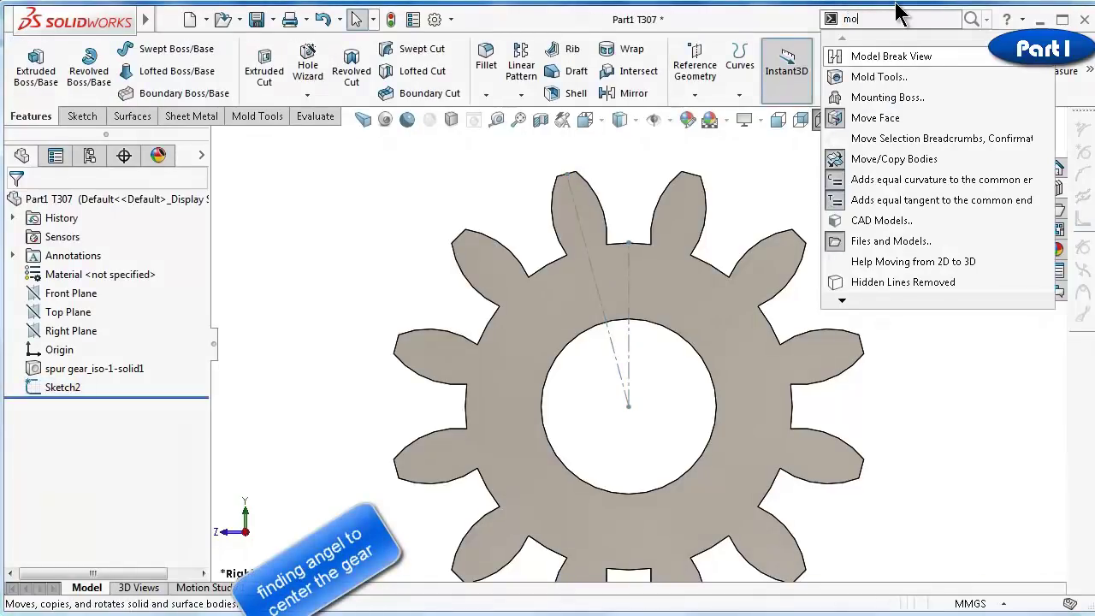
type("v")
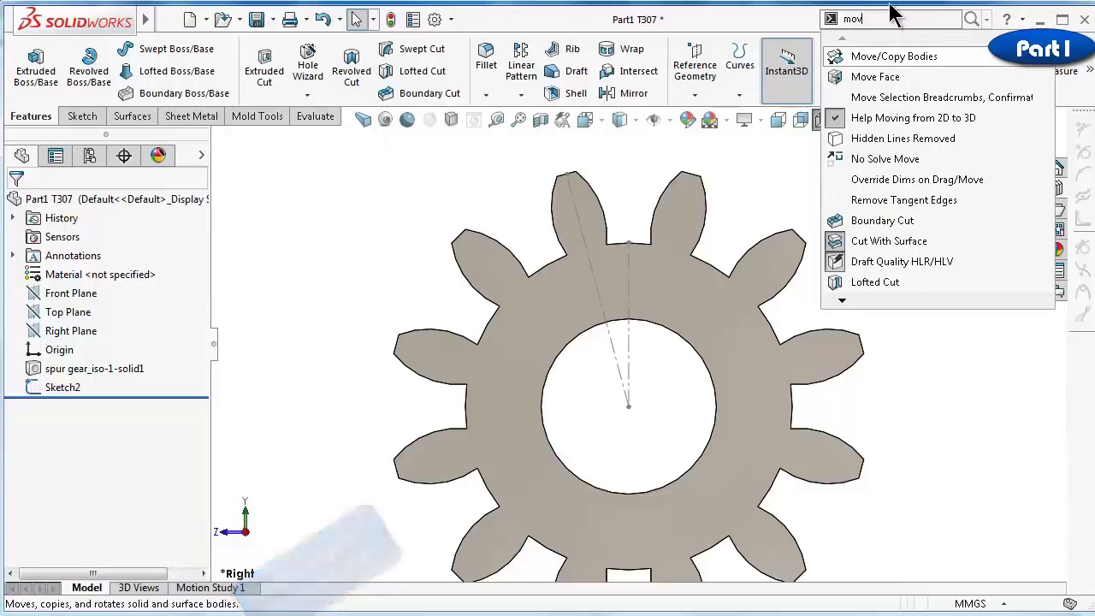
left_click(899, 59)
left_click(878, 62)
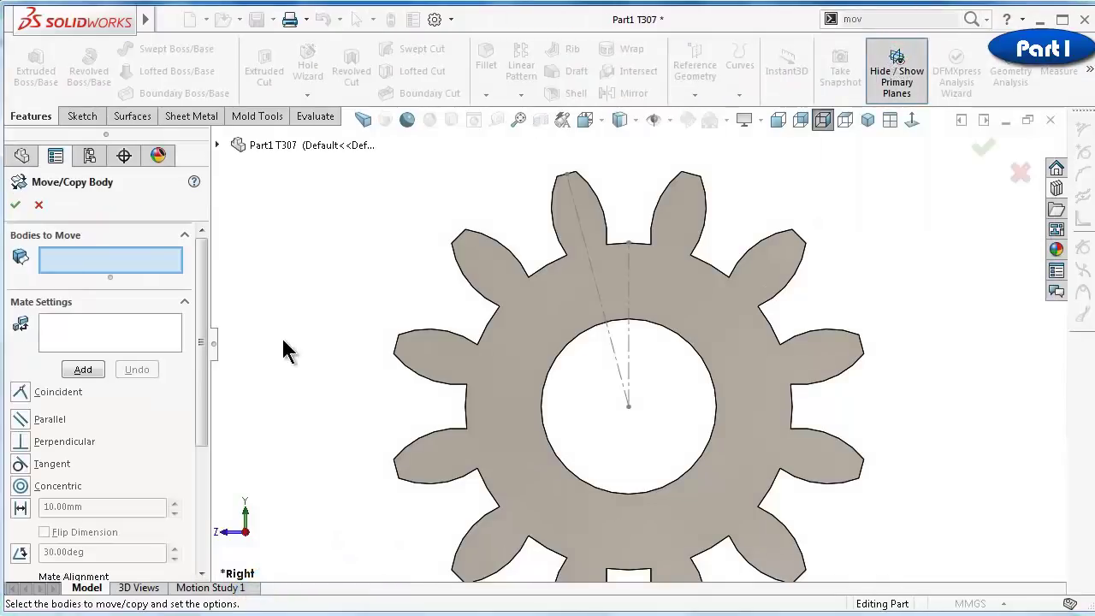
left_click(503, 339)
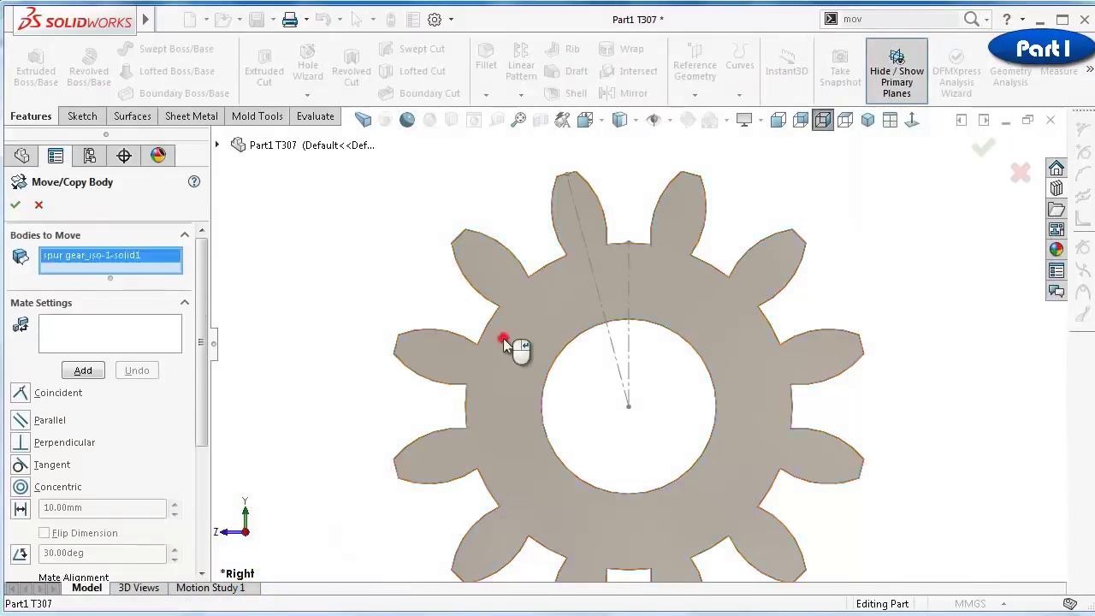
left_click_drag(198, 314, 210, 439)
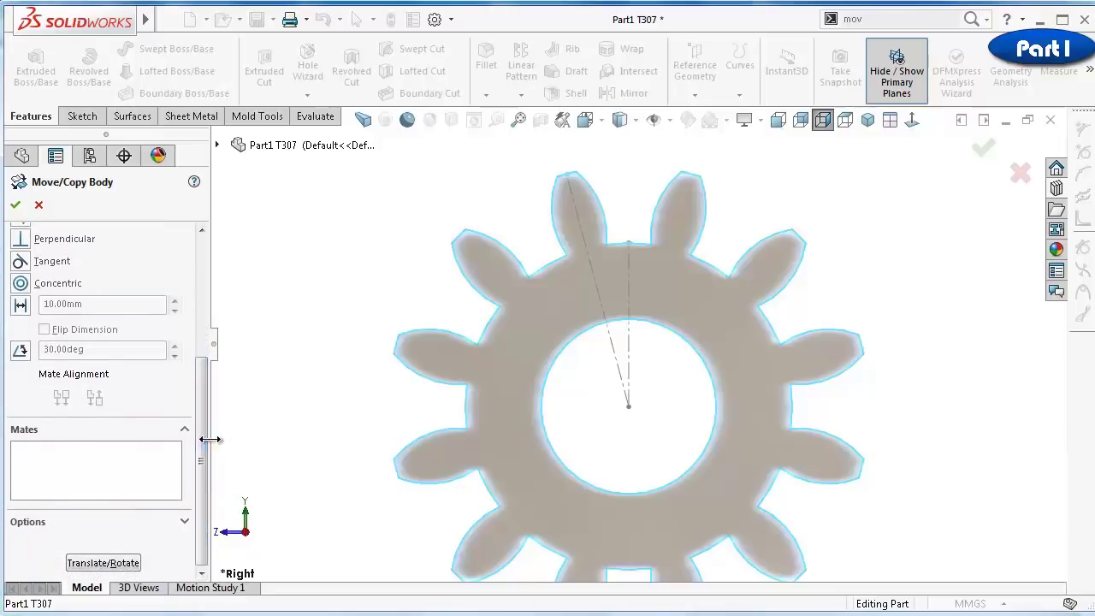
left_click(103, 563)
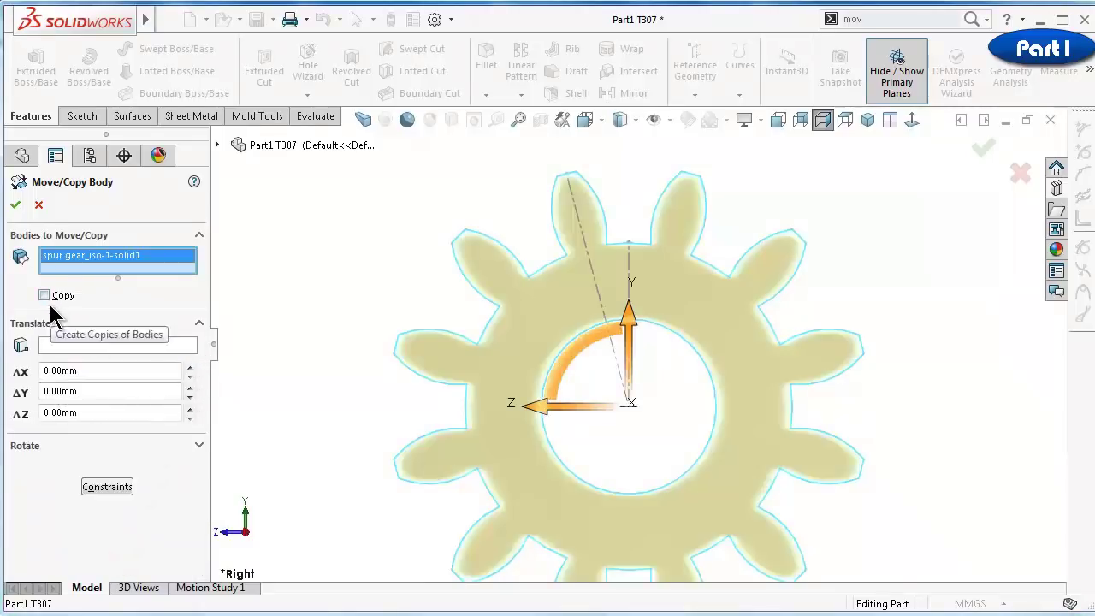
Set the X rotation origin to 0 mm and rotate the gear body 15° about the X axis
left_click(198, 445)
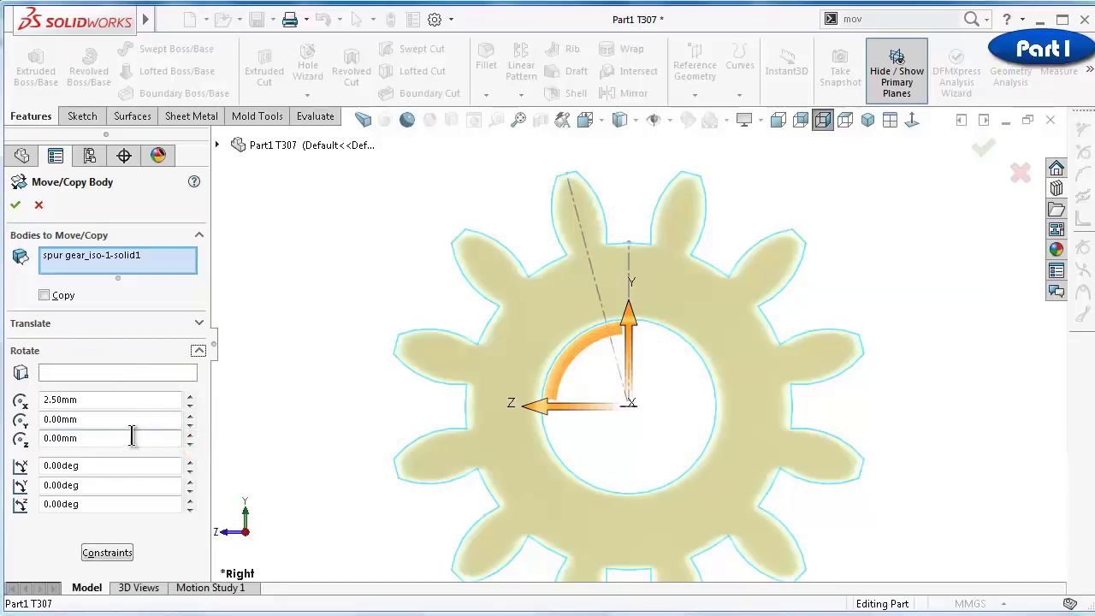
double_click(89, 402)
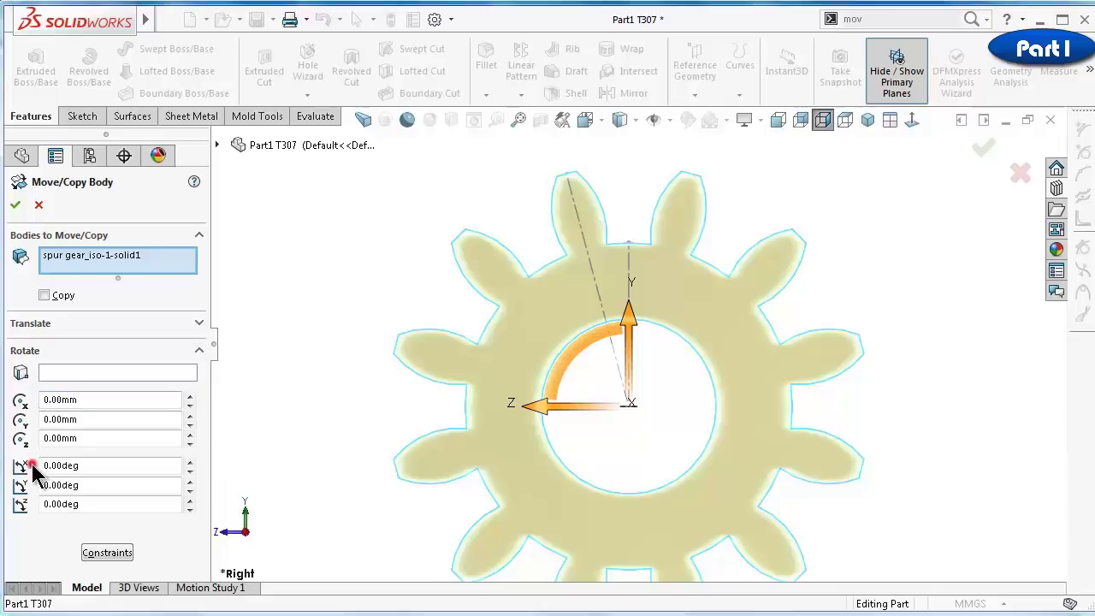
double_click(80, 466)
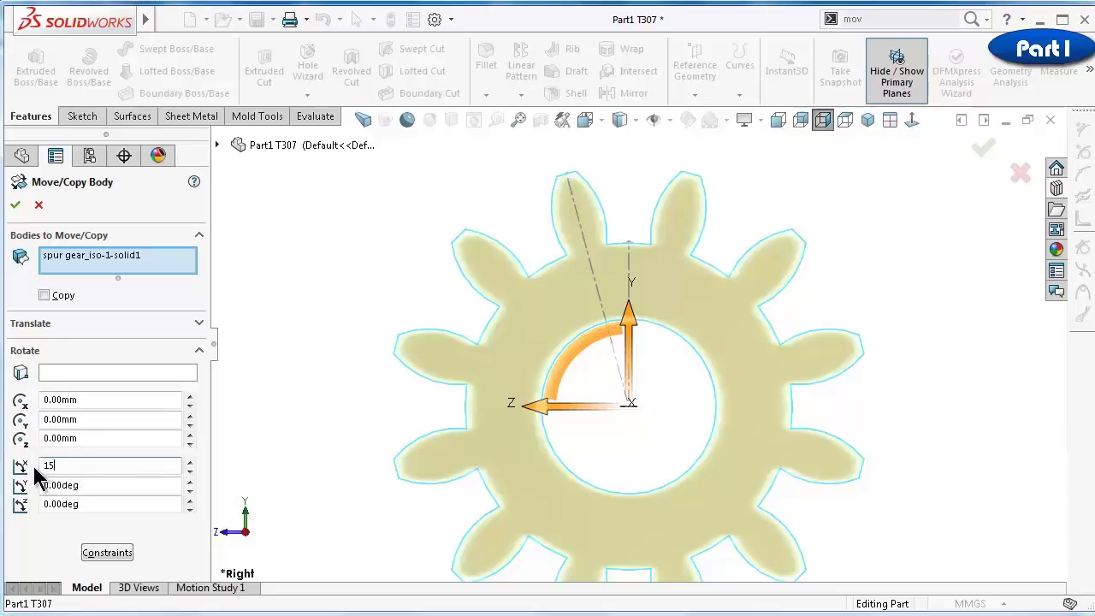
type("15")
key("Return")
scroll(643, 229, "down", 4)
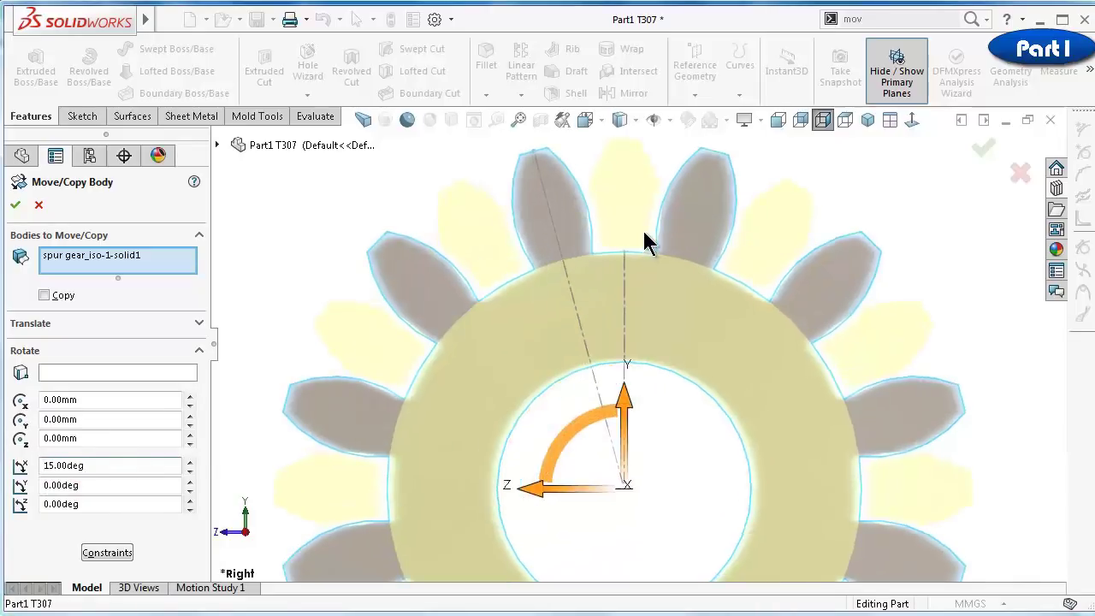
scroll(643, 228, "up", 2)
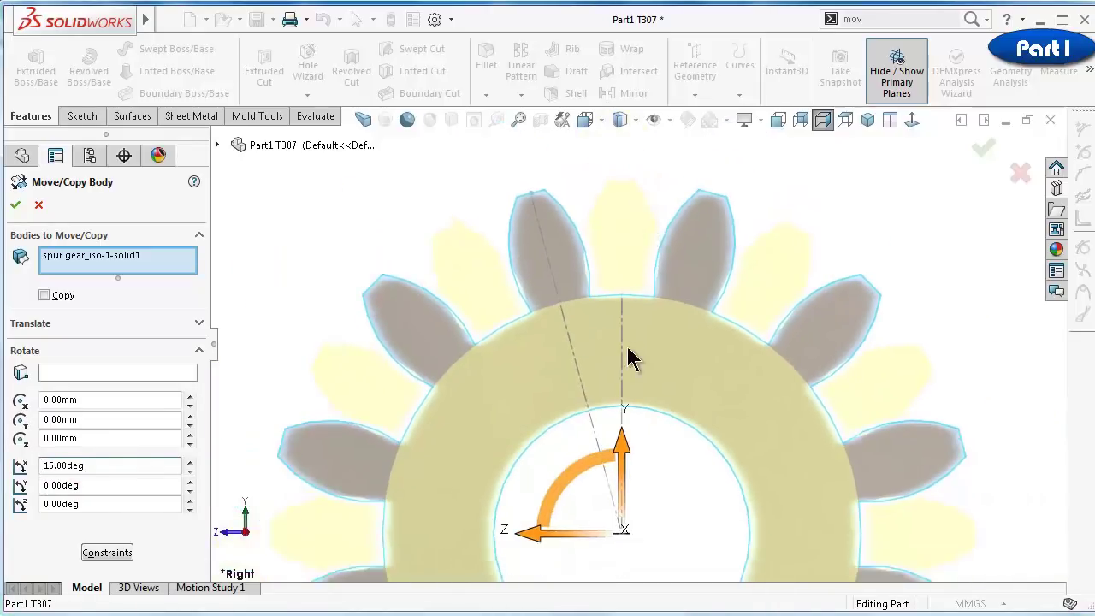
left_click(984, 150)
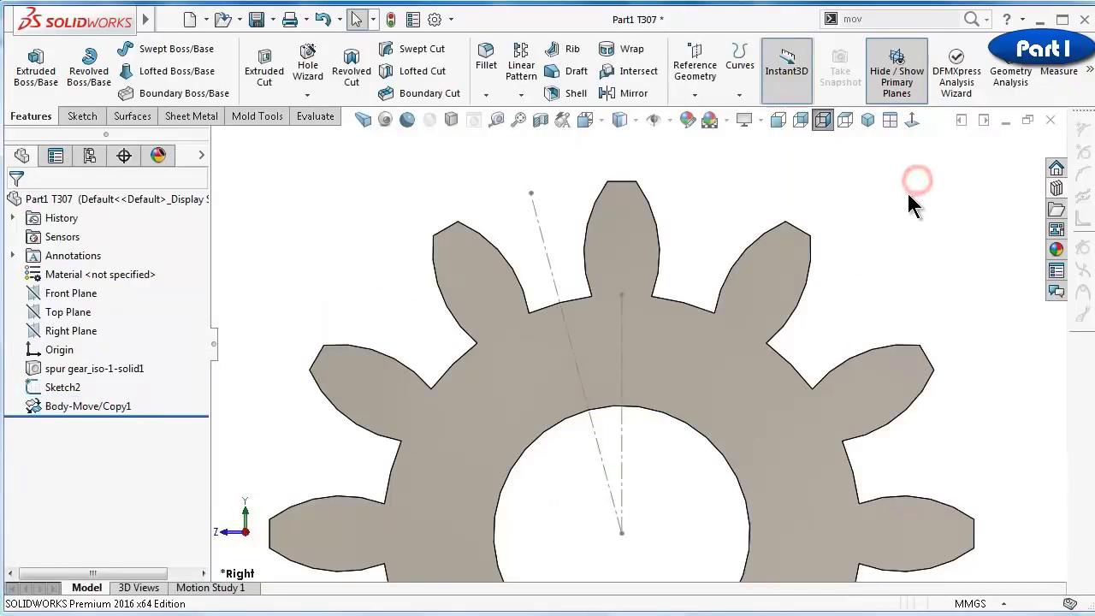
Hide the sketch with the two angle-measuring centerlines
scroll(905, 197, "up", 3)
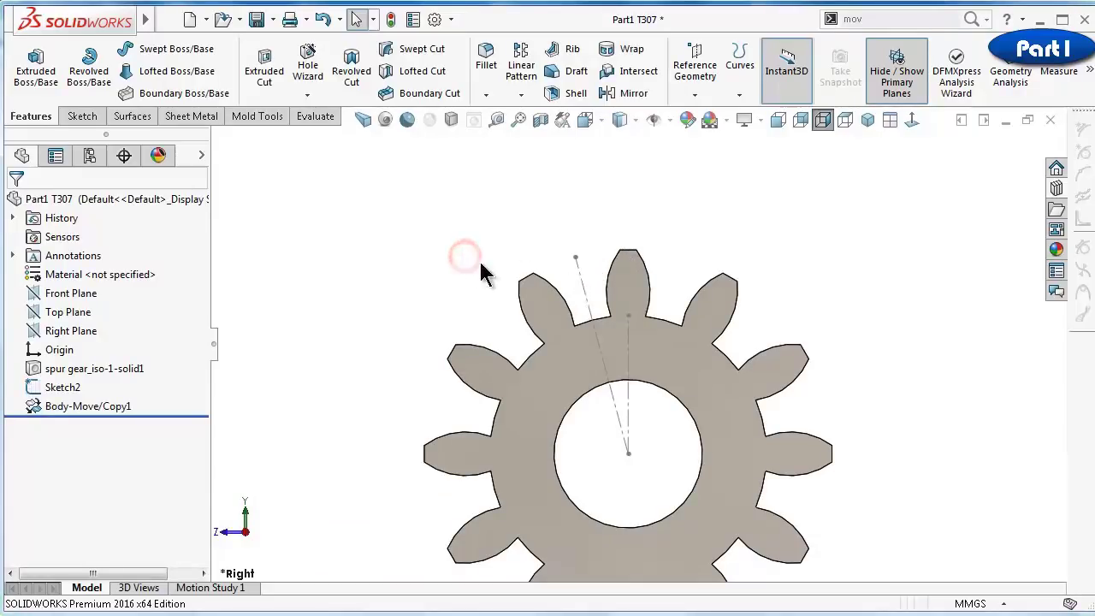
left_click(586, 294)
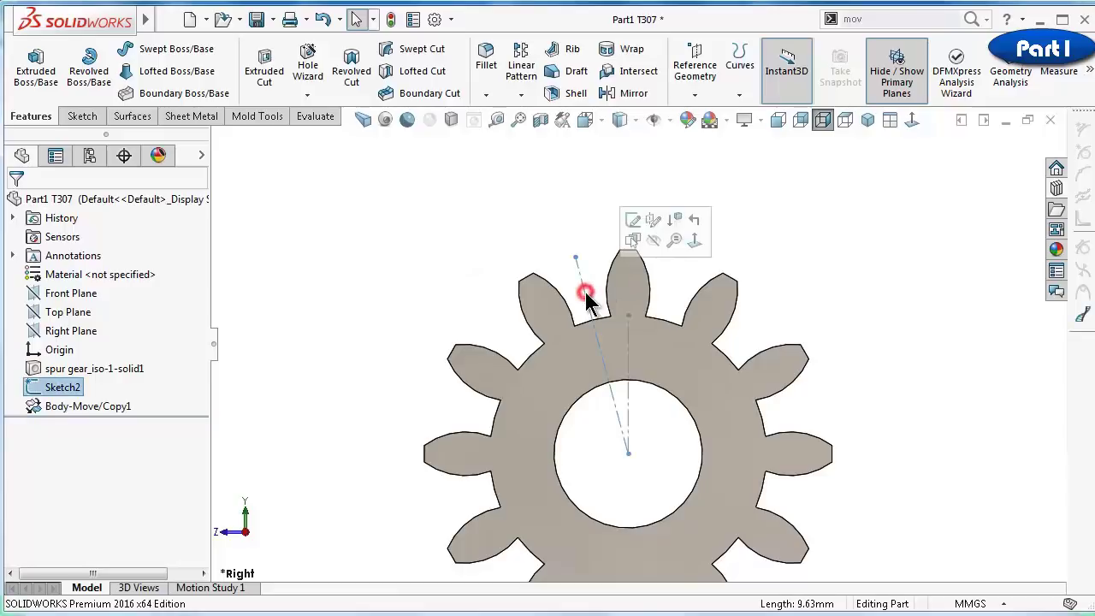
left_click(651, 240)
left_click(514, 222)
Start a sketch on the gear's flat face and draw a diagonal centerline about 13 mm long through the origin between opposite root-edge midpoints
scroll(676, 359, "down", 4)
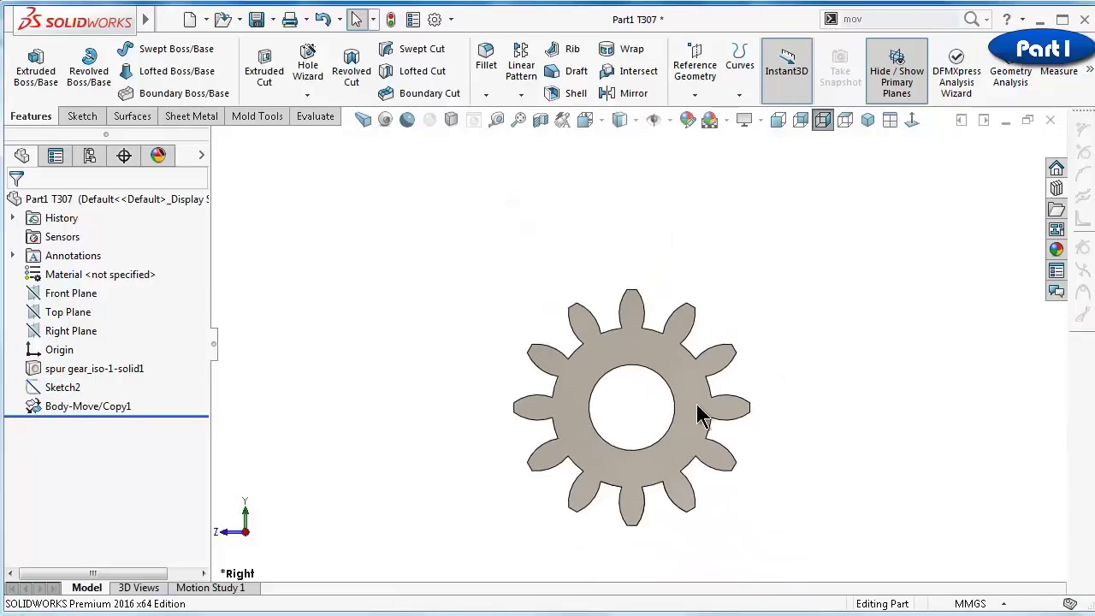
scroll(702, 427, "up", 3)
scroll(689, 495, "up", 1)
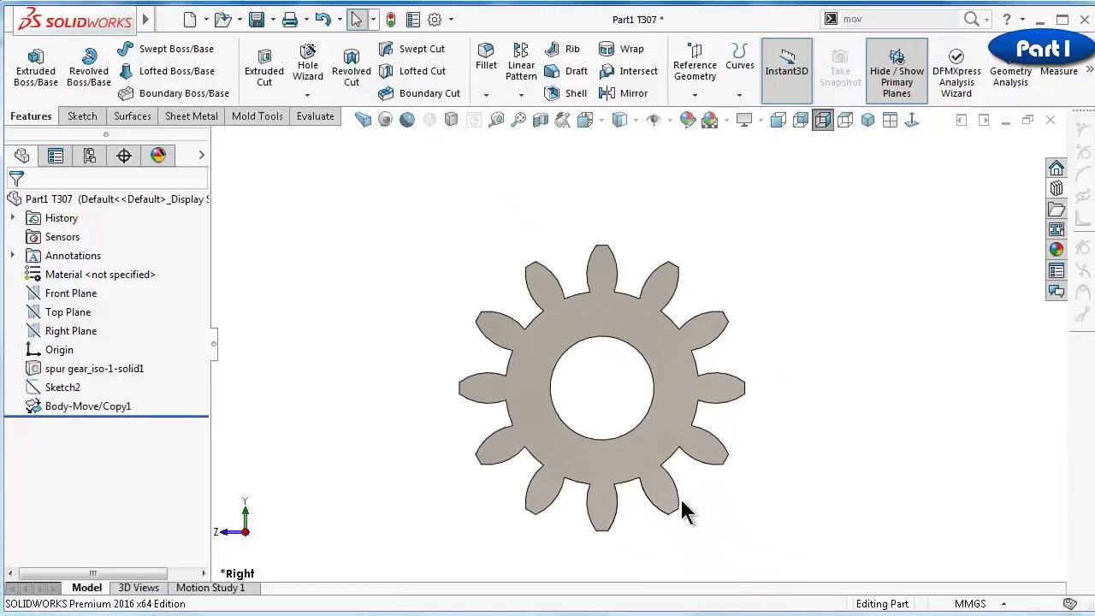
scroll(681, 492, "down", 1)
left_click(522, 306)
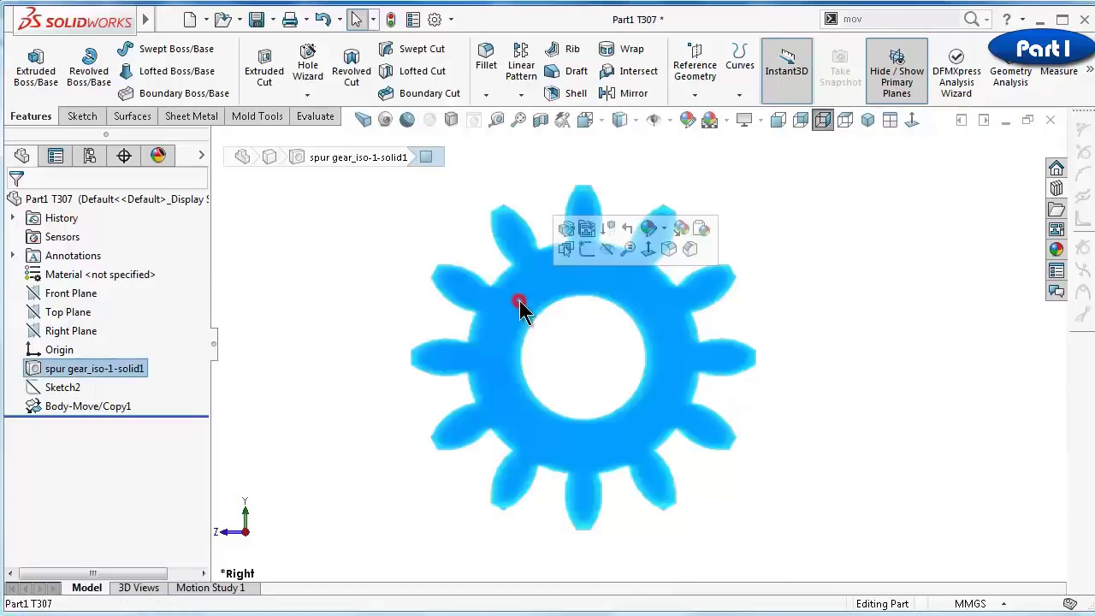
left_click(587, 233)
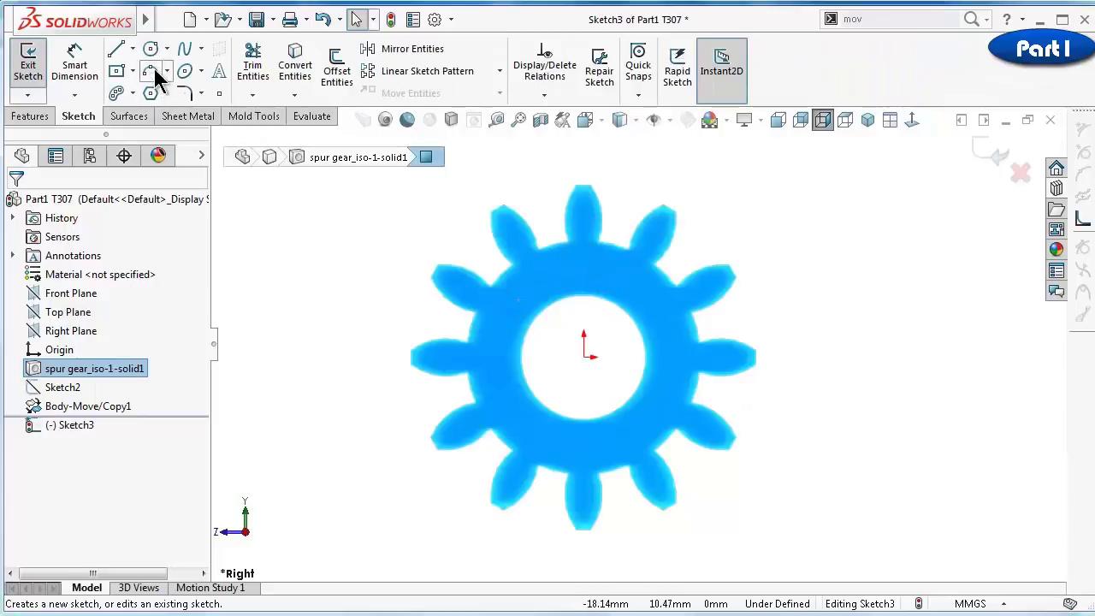
left_click(133, 48)
left_click(147, 91)
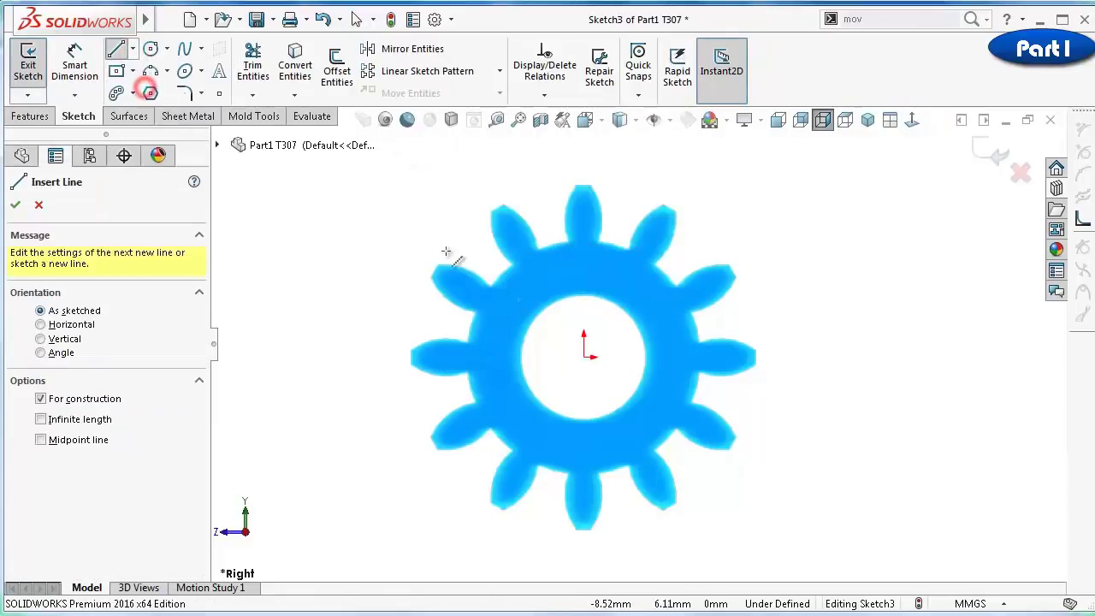
left_click(501, 274)
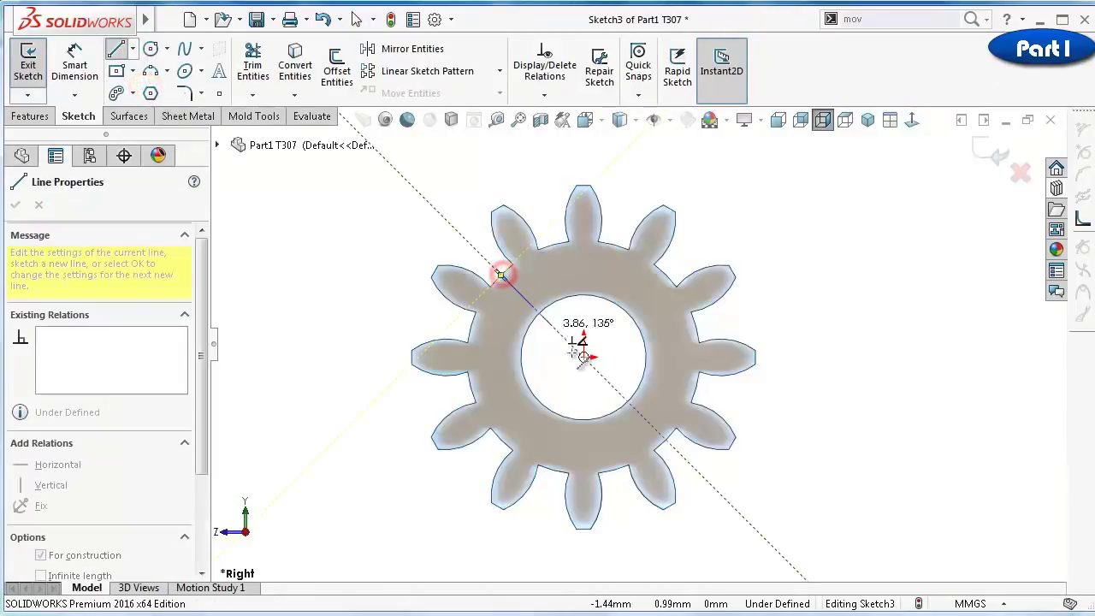
left_click(666, 440)
double_click(713, 501)
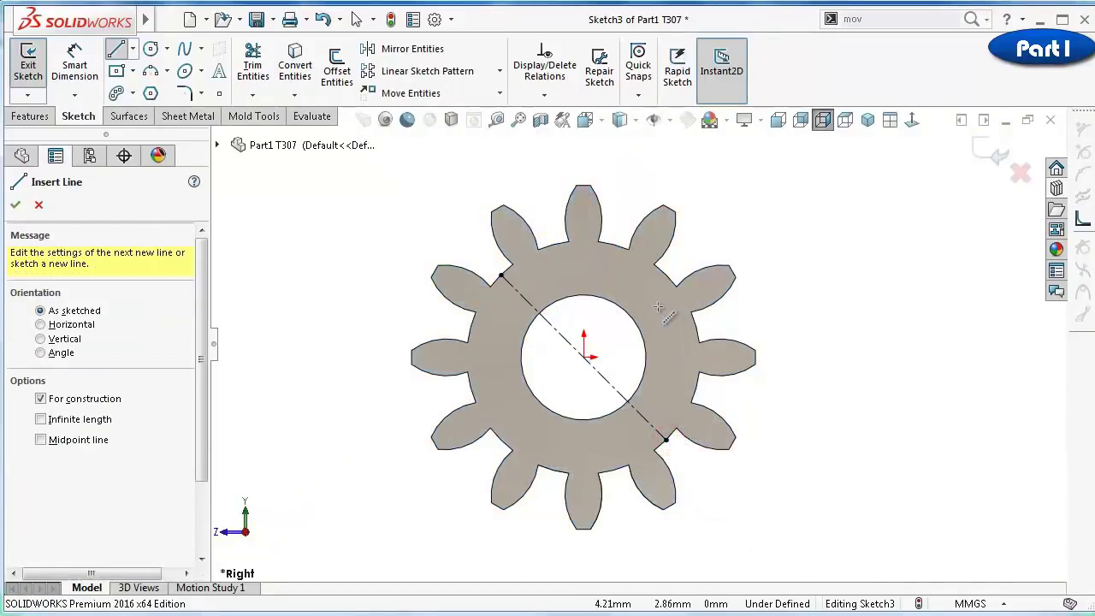
Draw a three-point arc between the centerline's ends, following the lower-left half of the gear's root circle
left_click(147, 71)
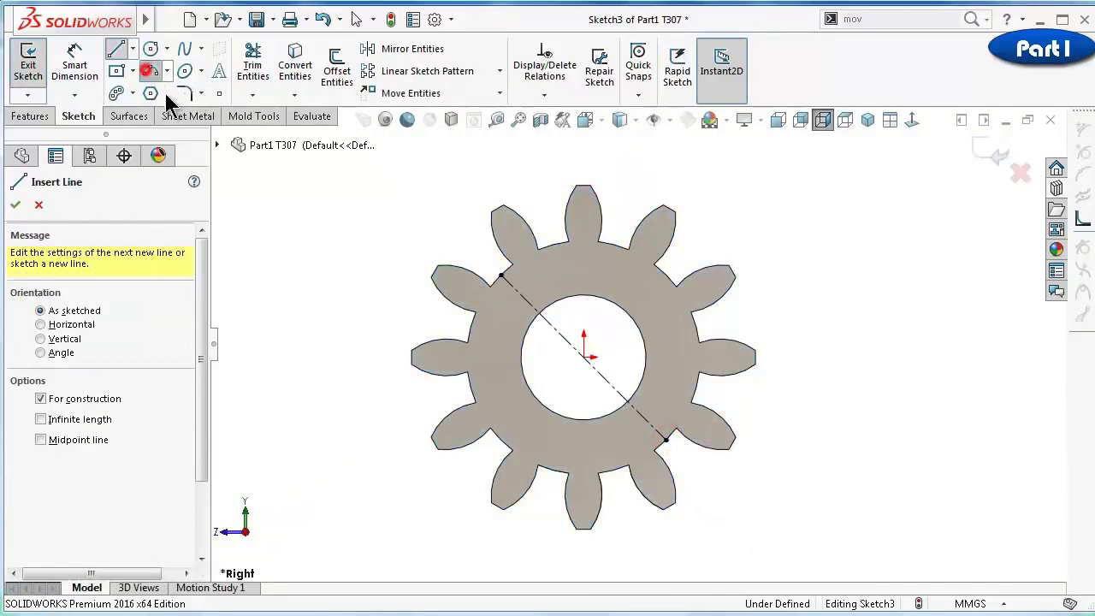
left_click(502, 278)
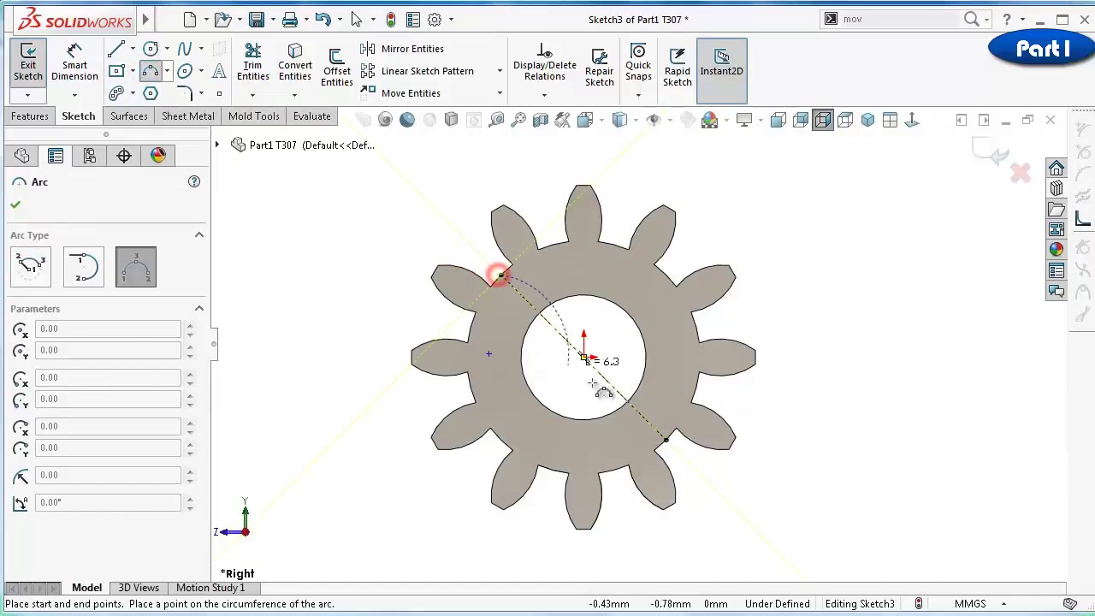
left_click(666, 439)
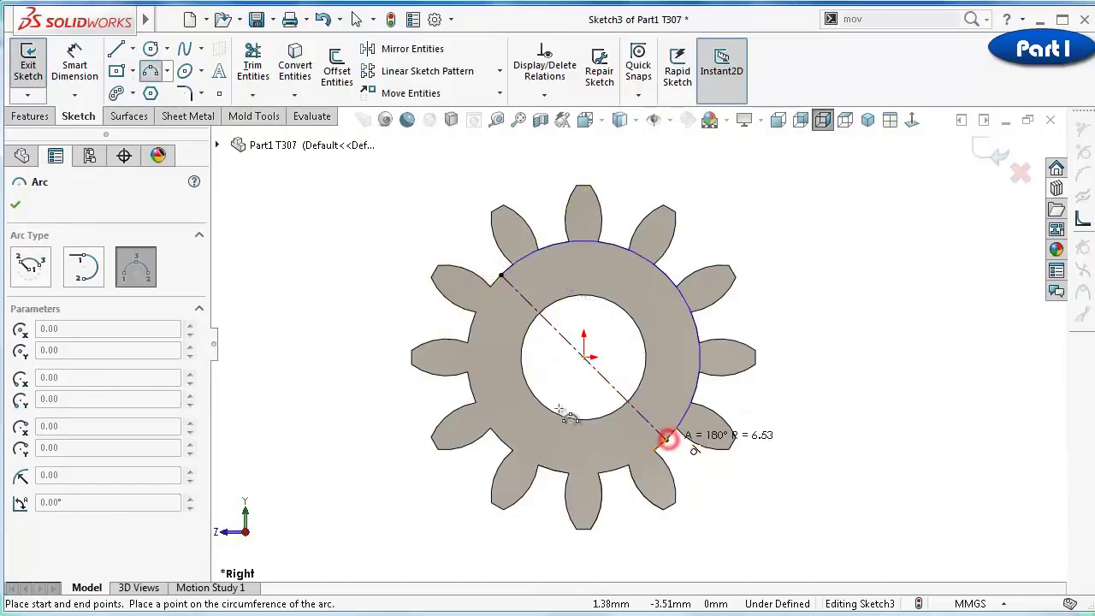
left_click(500, 438)
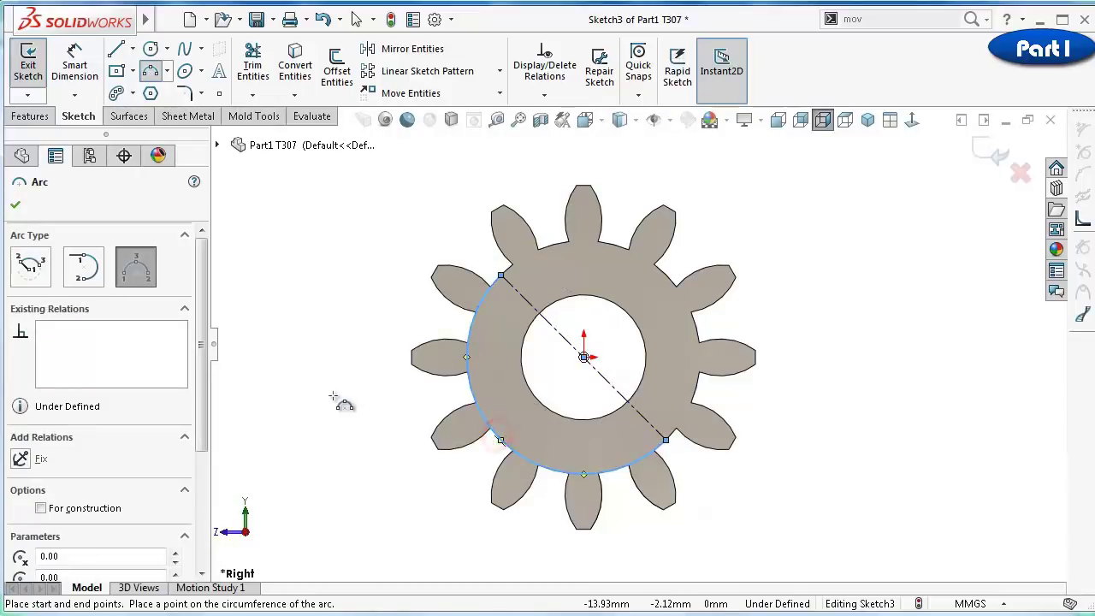
left_click(17, 205)
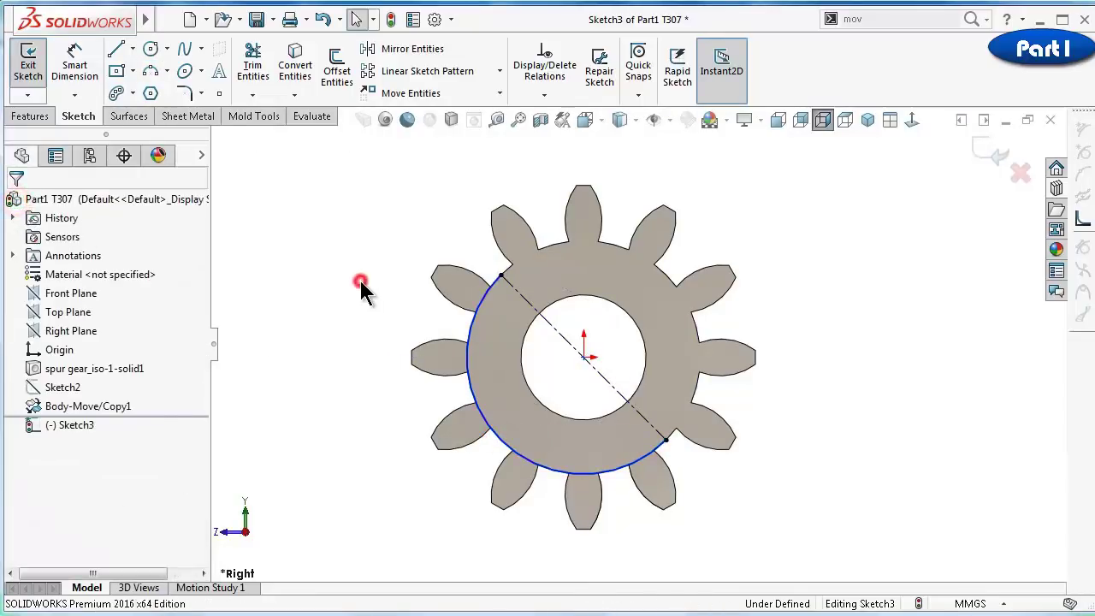
Pull the arc outward off the gear's root circle to a radius of about 6.67 mm
scroll(509, 414, "down", 3)
scroll(504, 413, "down", 1)
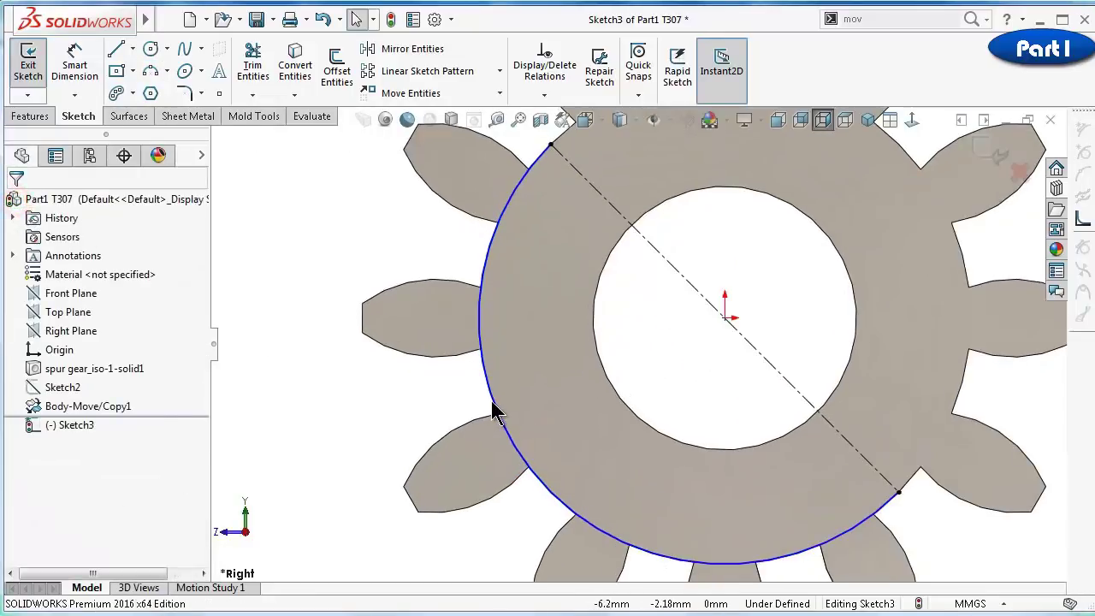
left_click_drag(491, 402, 420, 404)
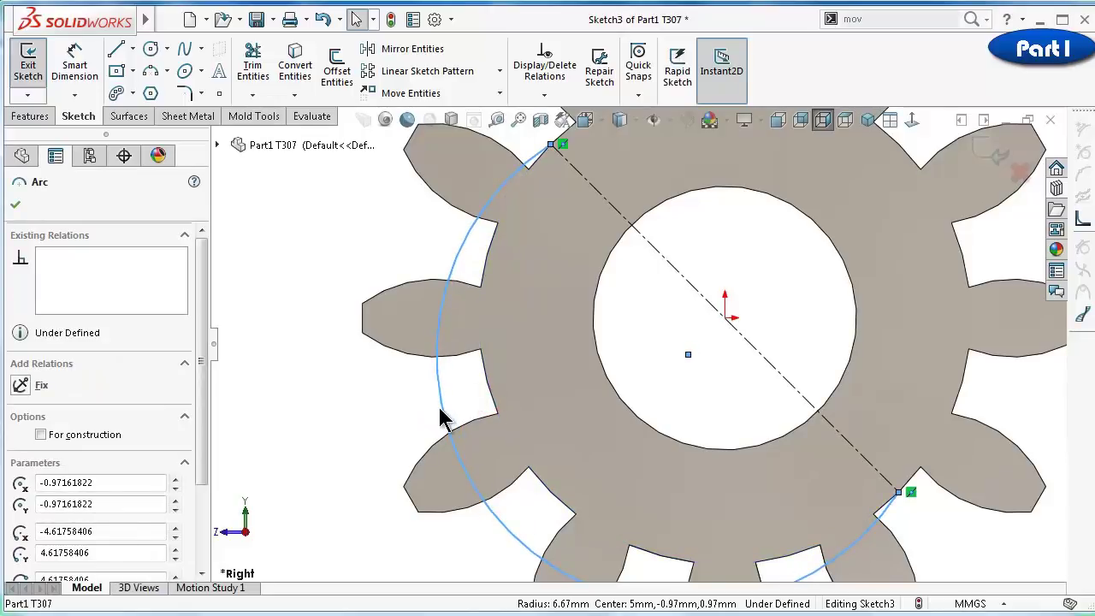
key("Escape")
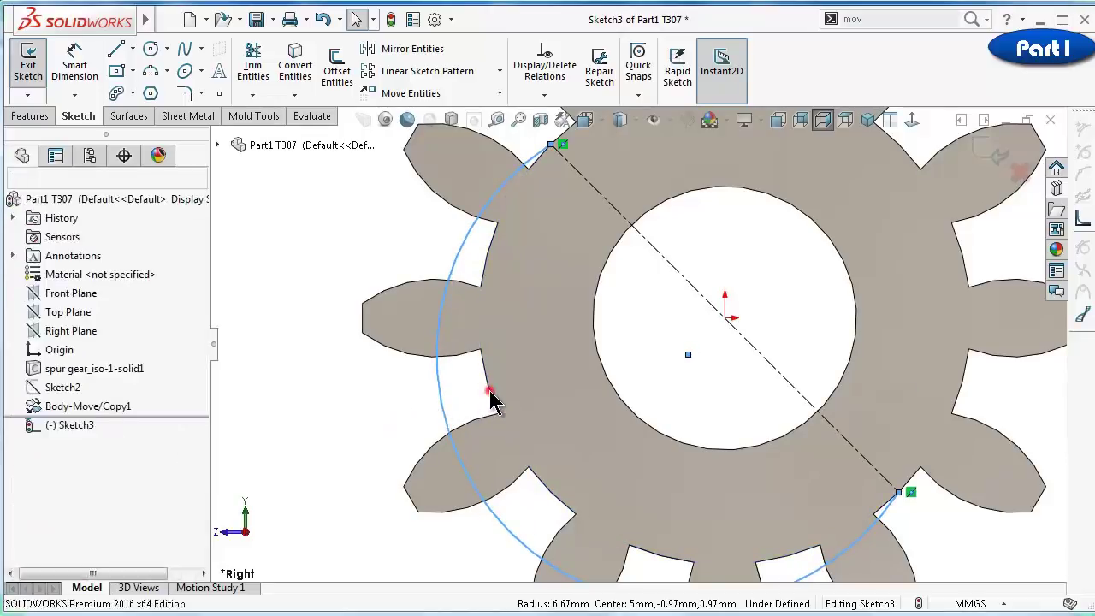
Add a relation between the arc and the gear's root edge so the arc lies on the root circle
left_click(440, 367)
left_click(487, 385, "ctrl")
left_click(544, 320)
left_click(364, 415)
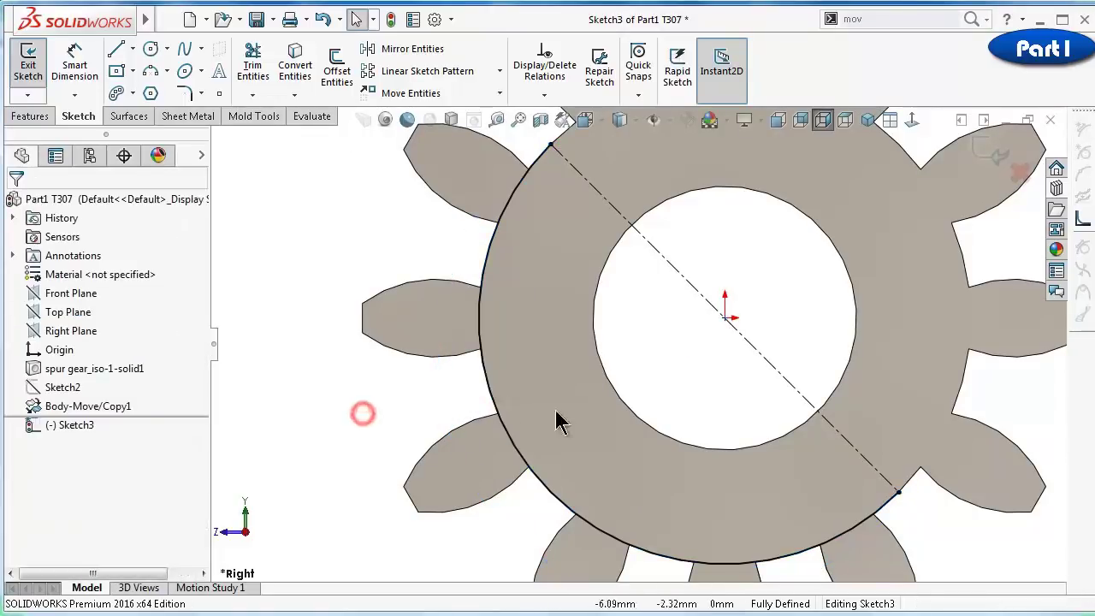
Cut away the teeth outside the lower-left arc with an Extruded Cut set to Through All and Flip side to cut
scroll(560, 412, "up", 3)
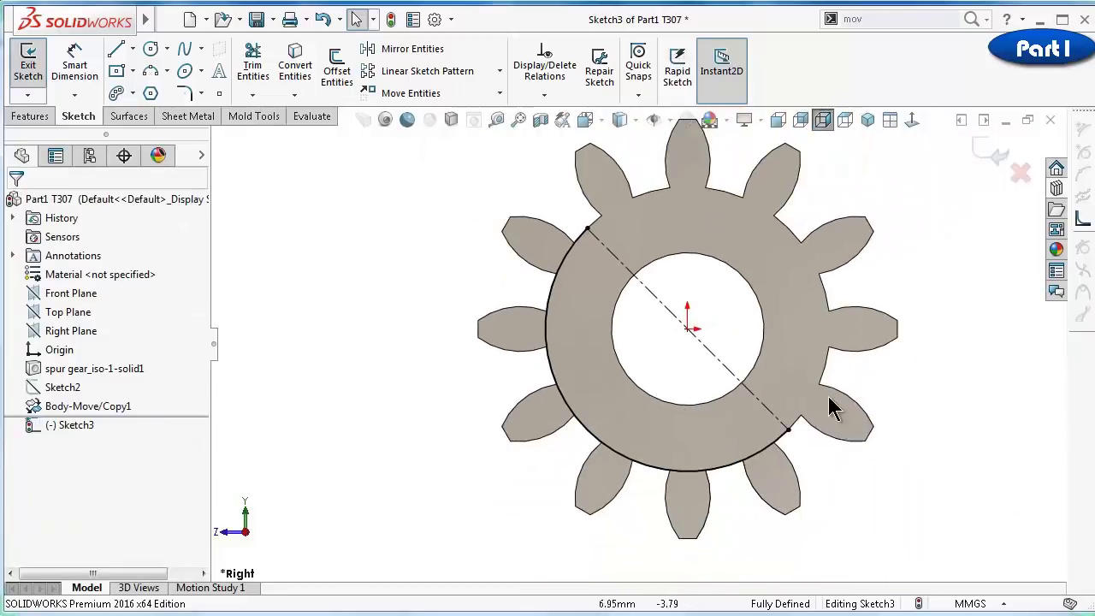
left_click(14, 117)
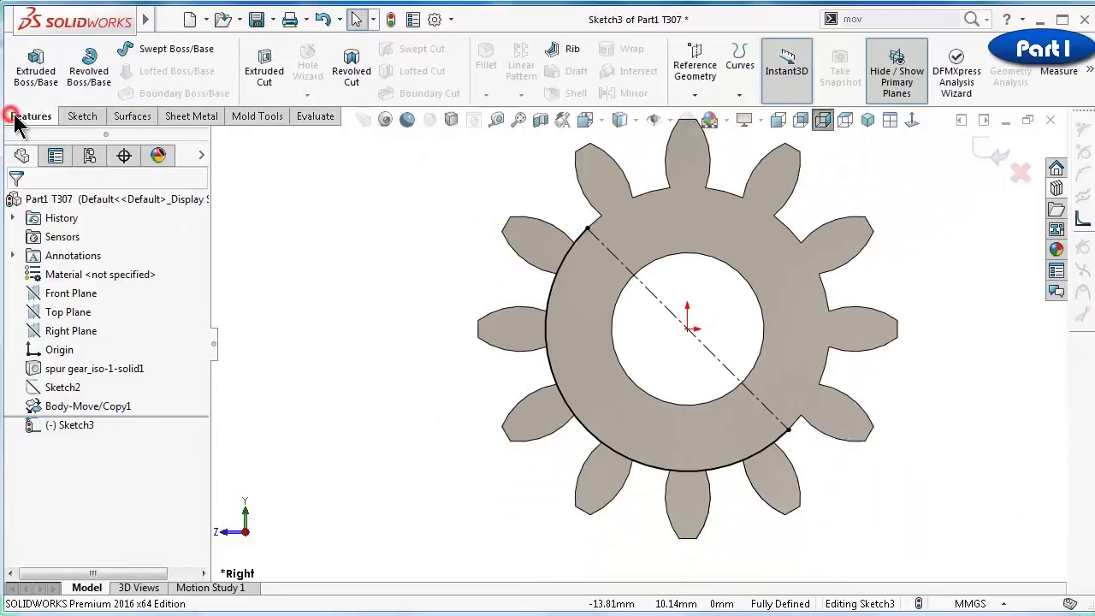
left_click(264, 69)
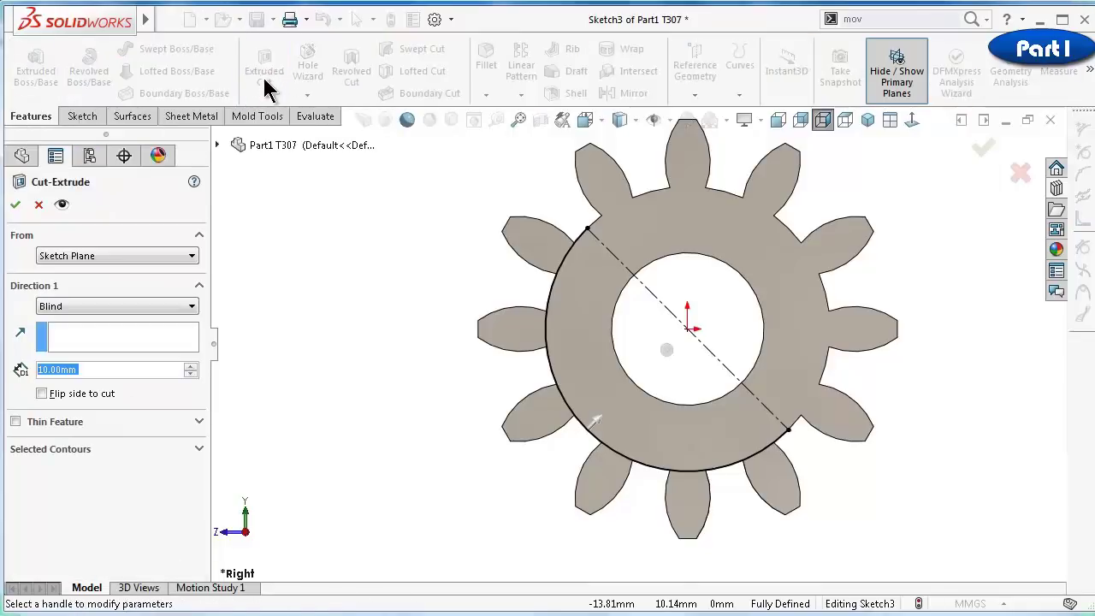
left_click(40, 393)
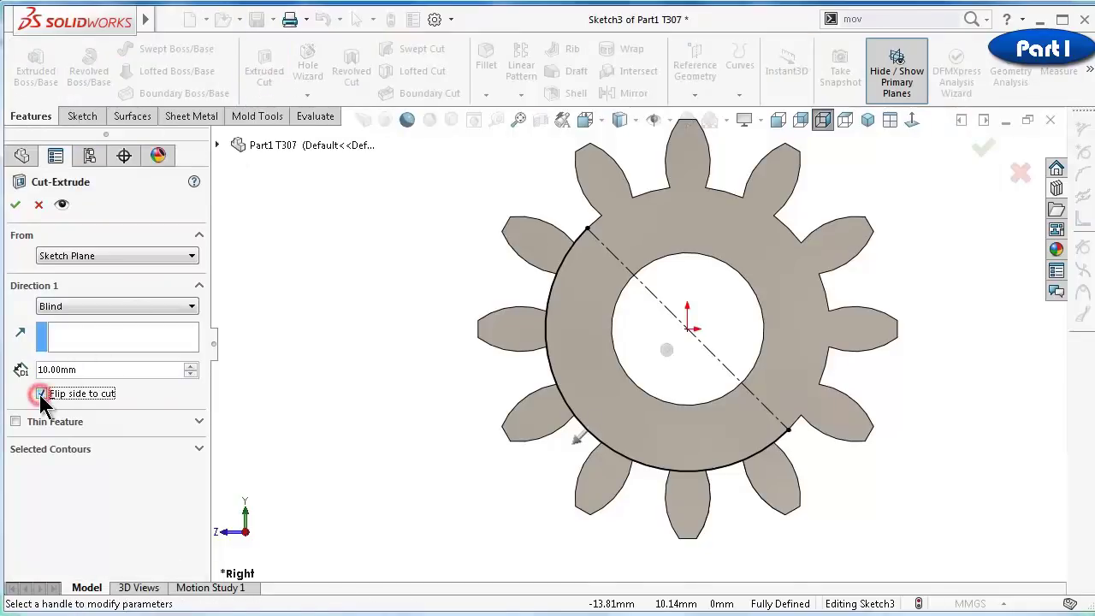
left_click(83, 306)
left_click(85, 331)
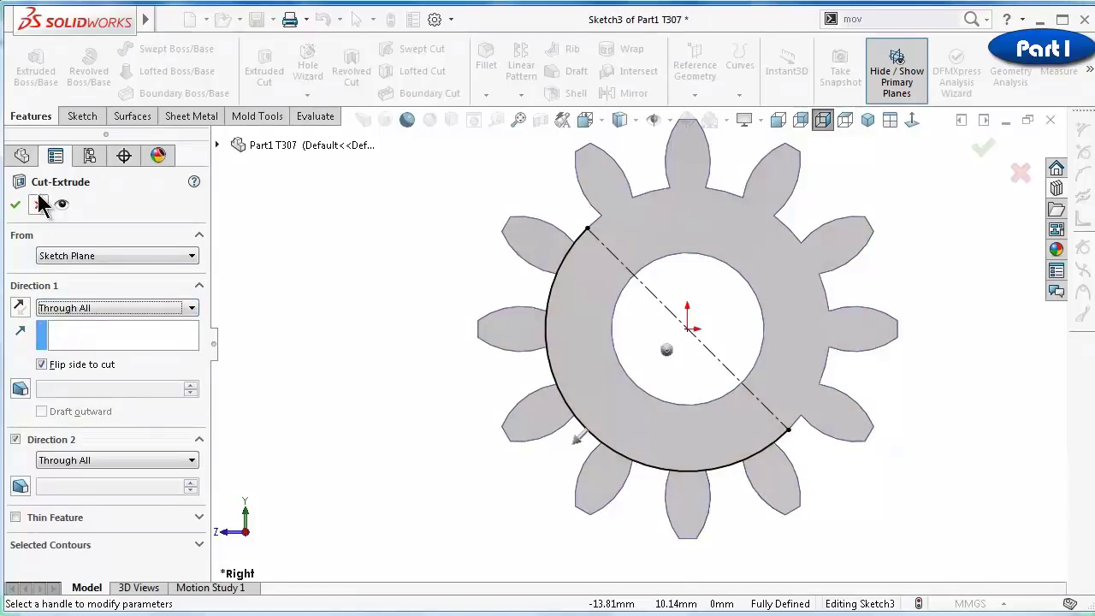
left_click(16, 205)
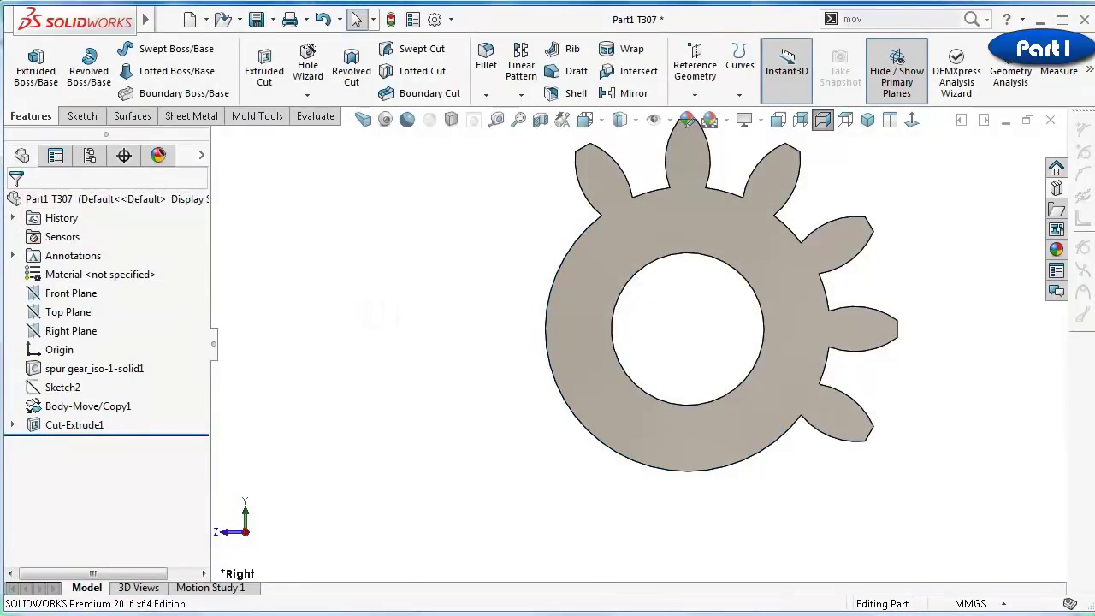
Start a new sketch on the gear's flat face and place a sketch point at the origin
scroll(638, 343, "up", 3)
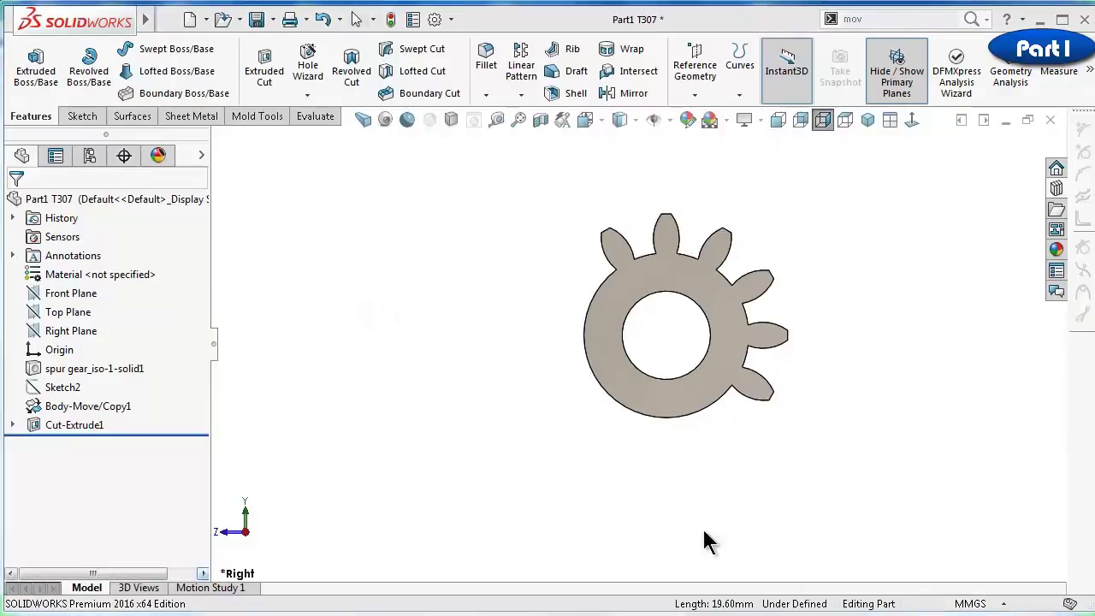
left_click(666, 399)
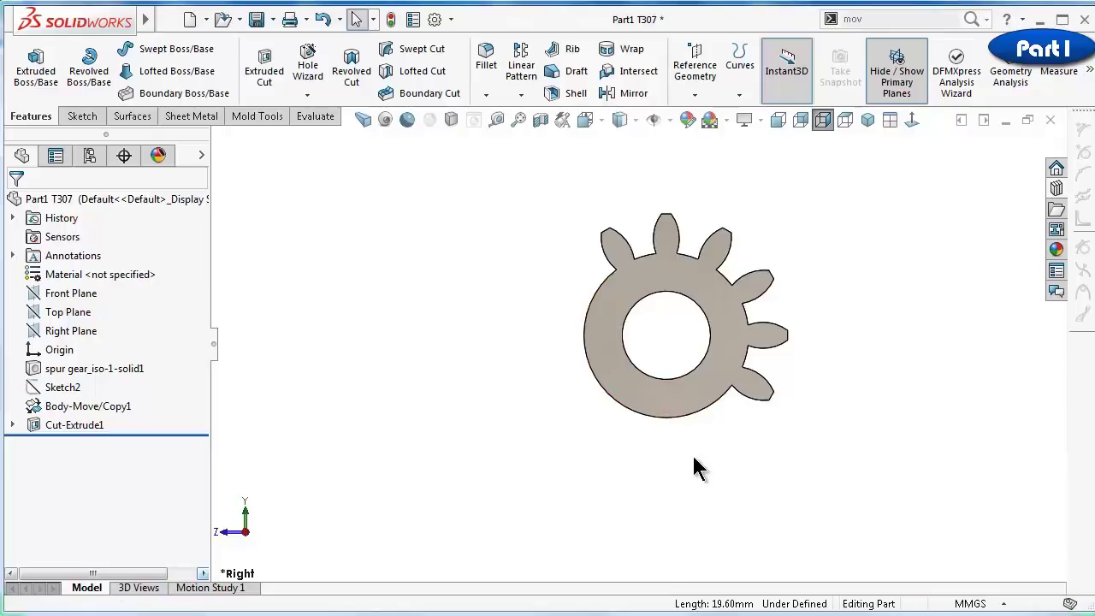
left_click(773, 456)
left_click(675, 379)
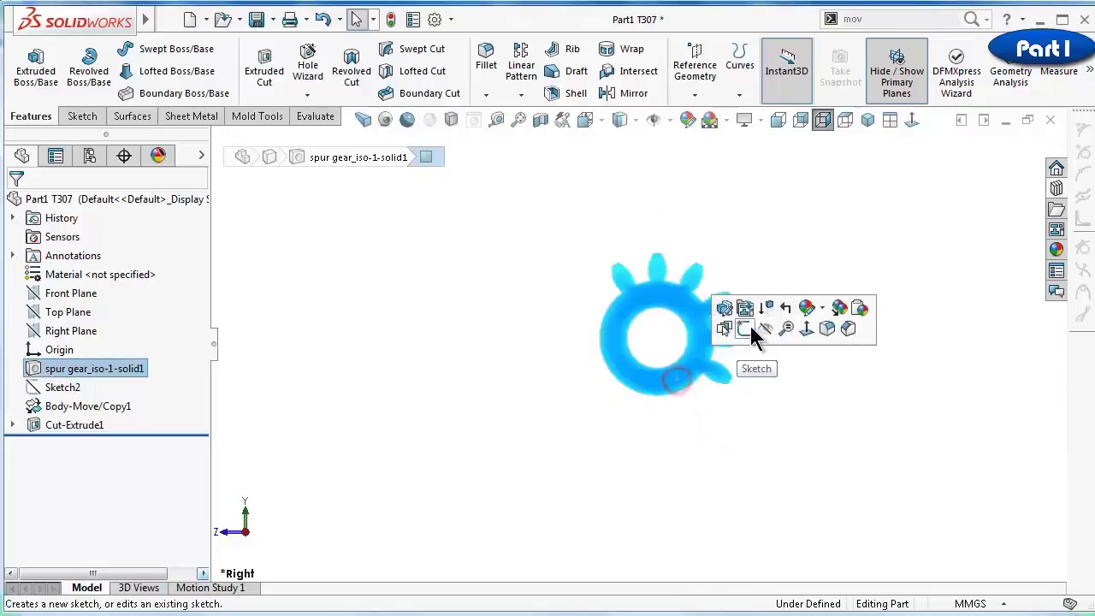
left_click(743, 328)
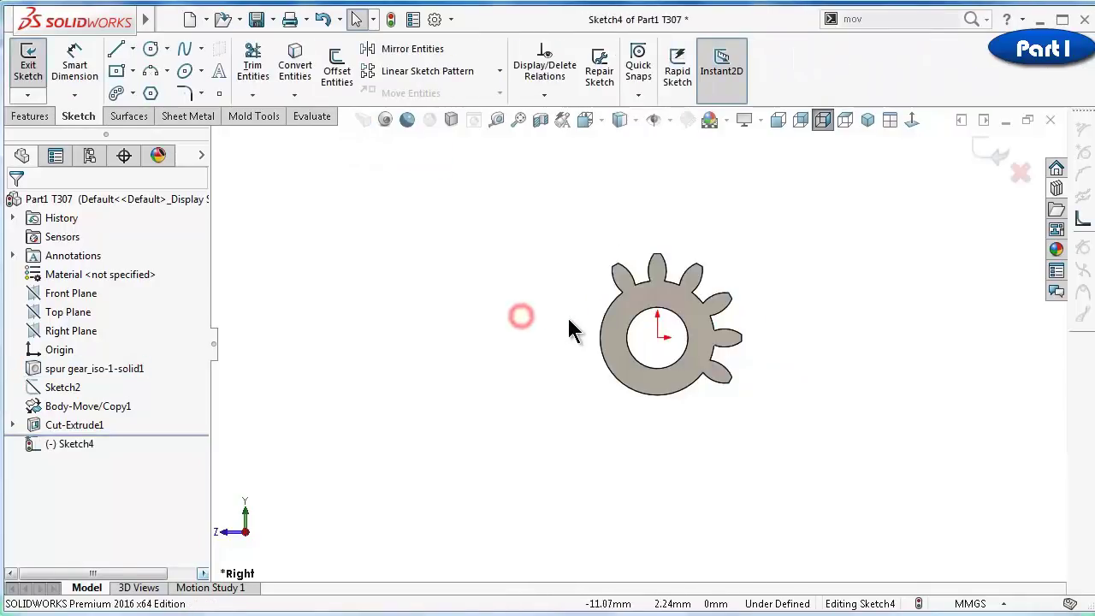
left_click(219, 93)
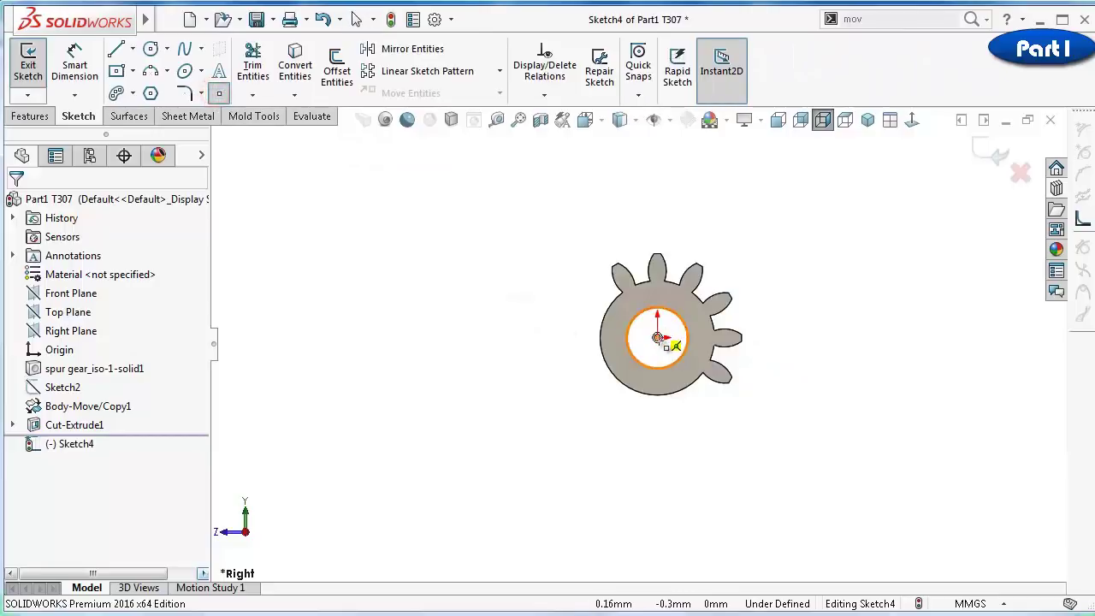
left_click(657, 338)
key("Escape")
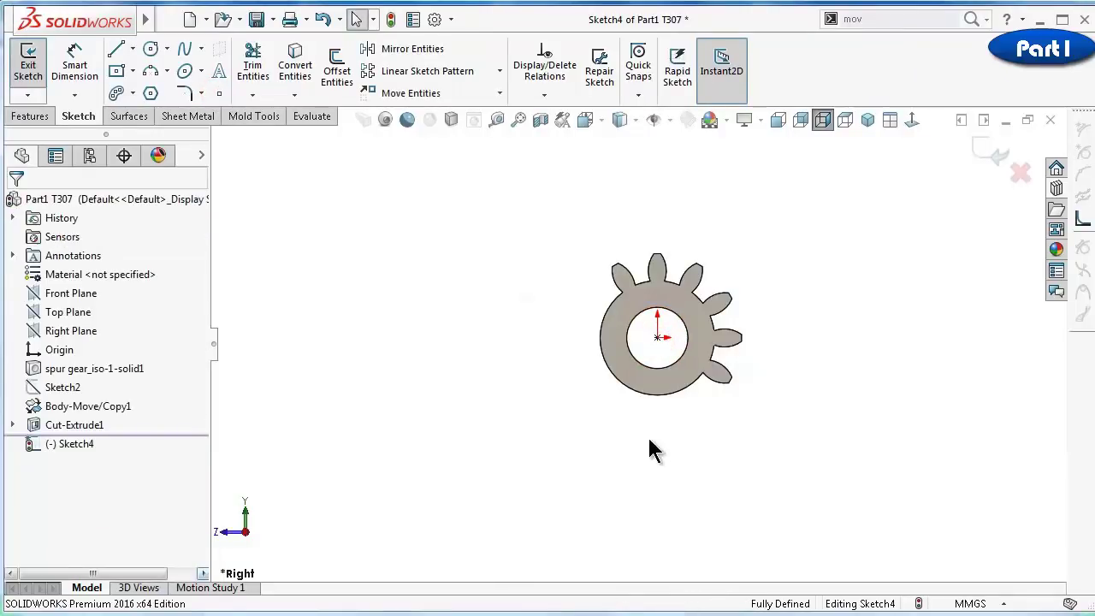
Draw a three-point arc downward from the lowest tooth's root corner, with a chord of about 6 mm and a radius of about 12.5 mm
scroll(698, 409, "down", 1)
scroll(691, 403, "up", 1)
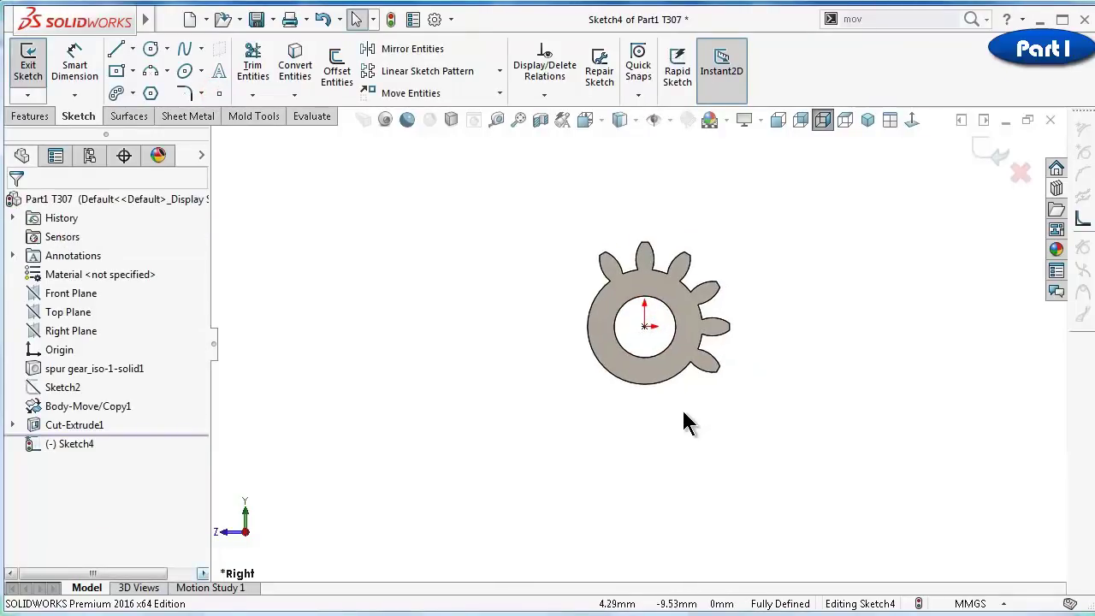
left_click(151, 71)
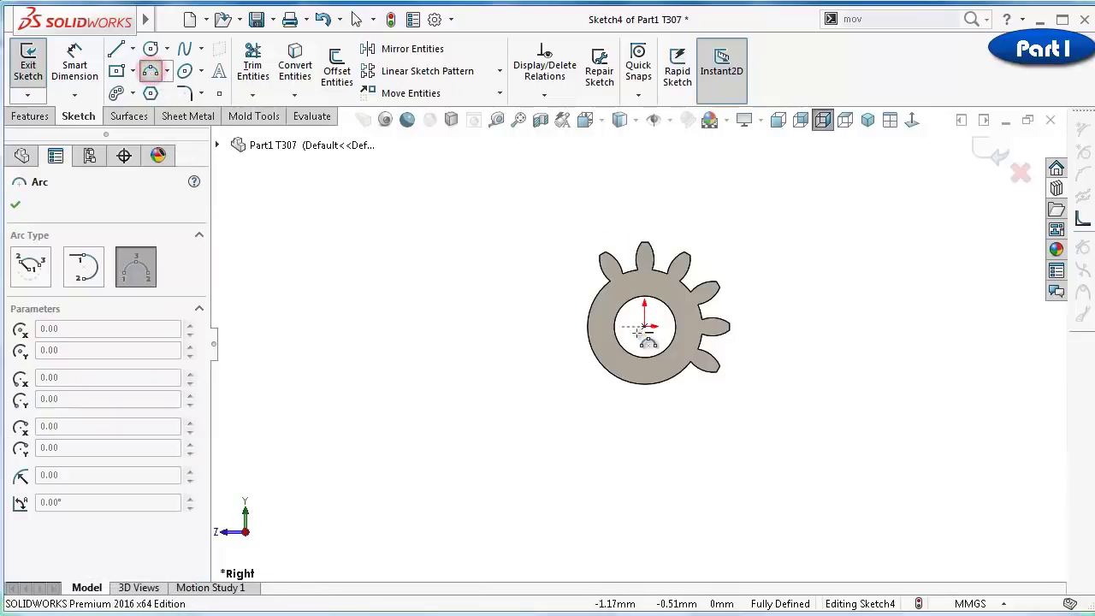
scroll(641, 331, "down", 3)
left_click(762, 408)
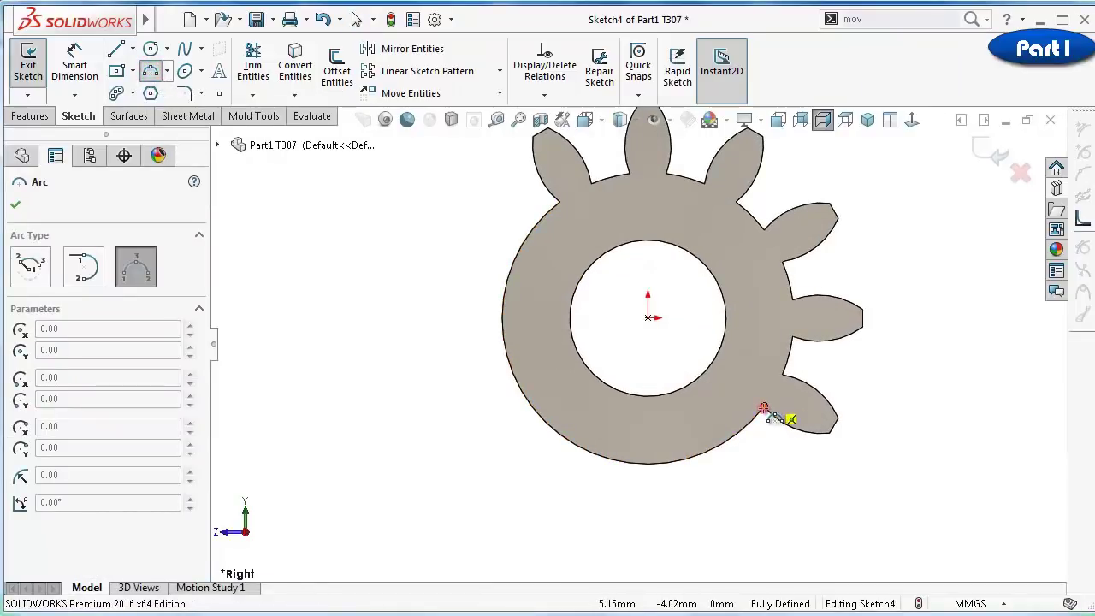
scroll(765, 465, "up", 3)
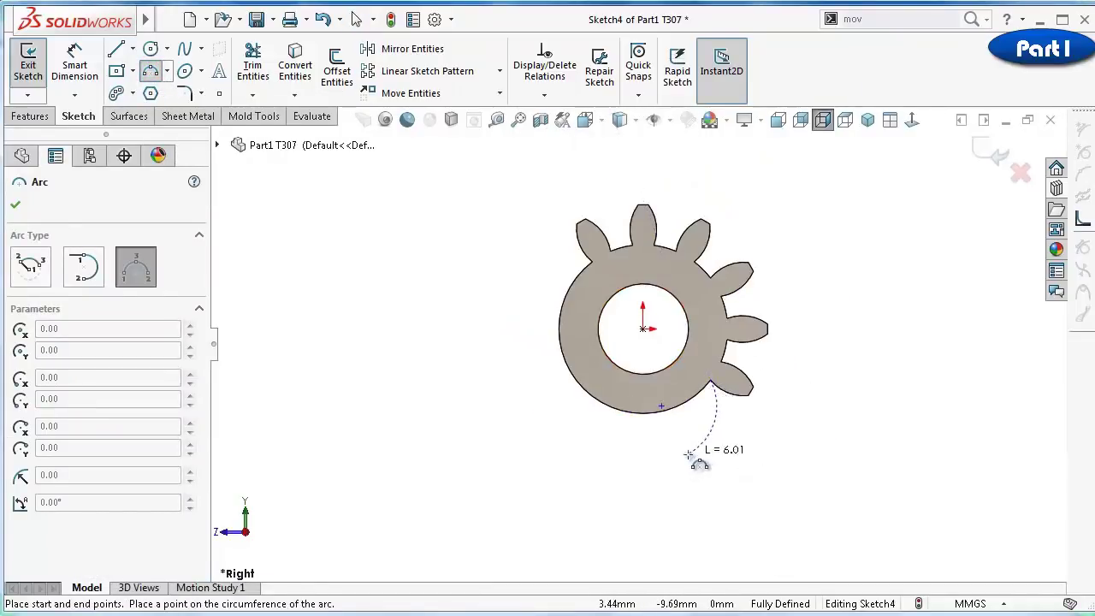
left_click(689, 454)
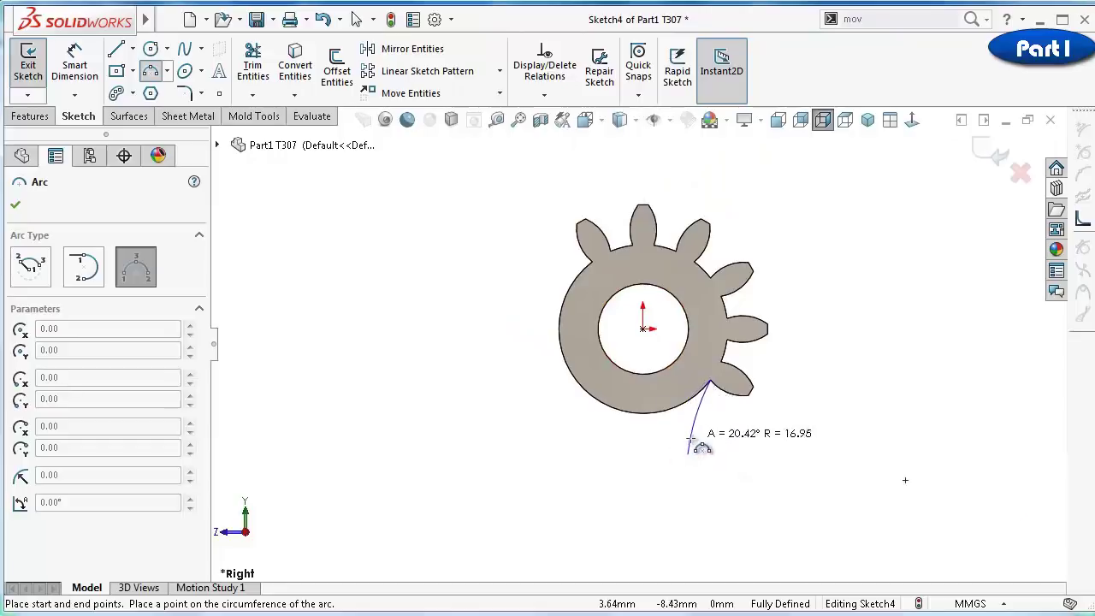
left_click(693, 443)
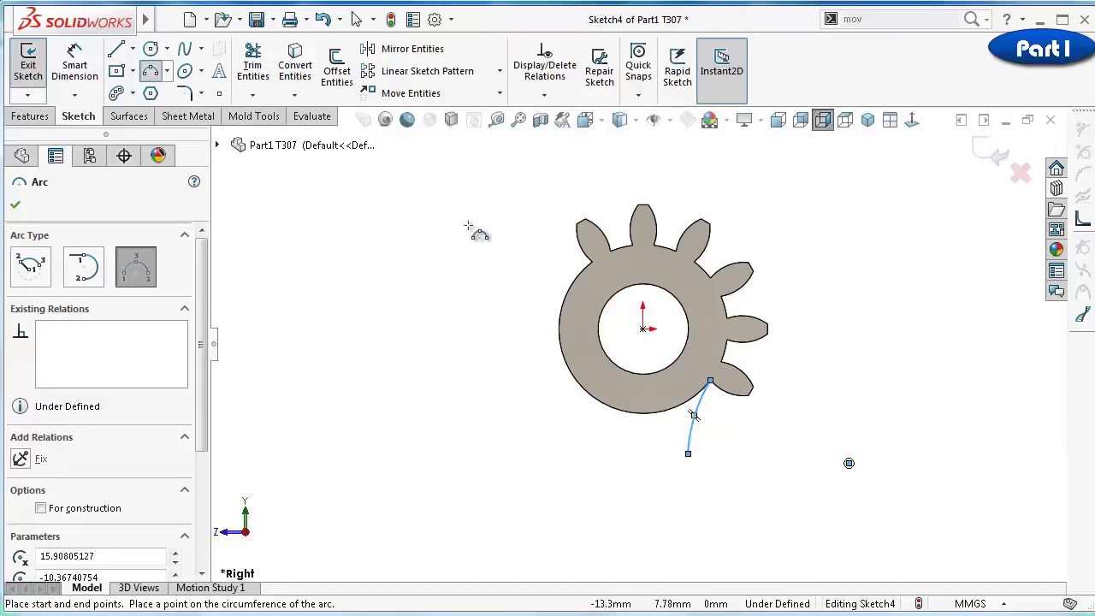
Draw a vertical line about 30.6 mm down from the root circle's left quadrant and continue it with a tangent arc of about 8 mm radius
left_click(117, 49)
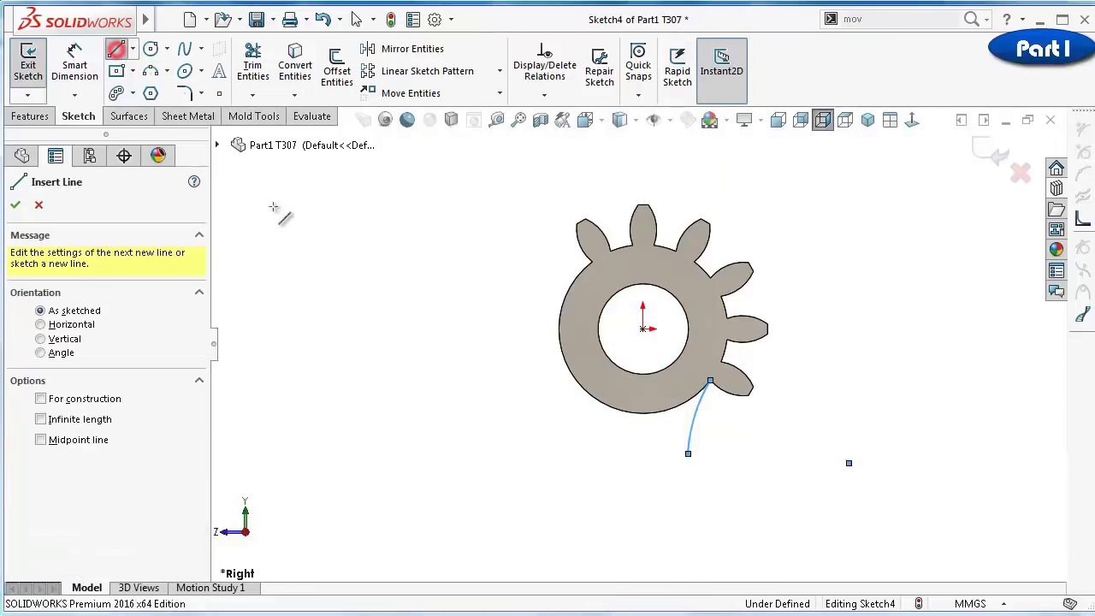
left_click(558, 330)
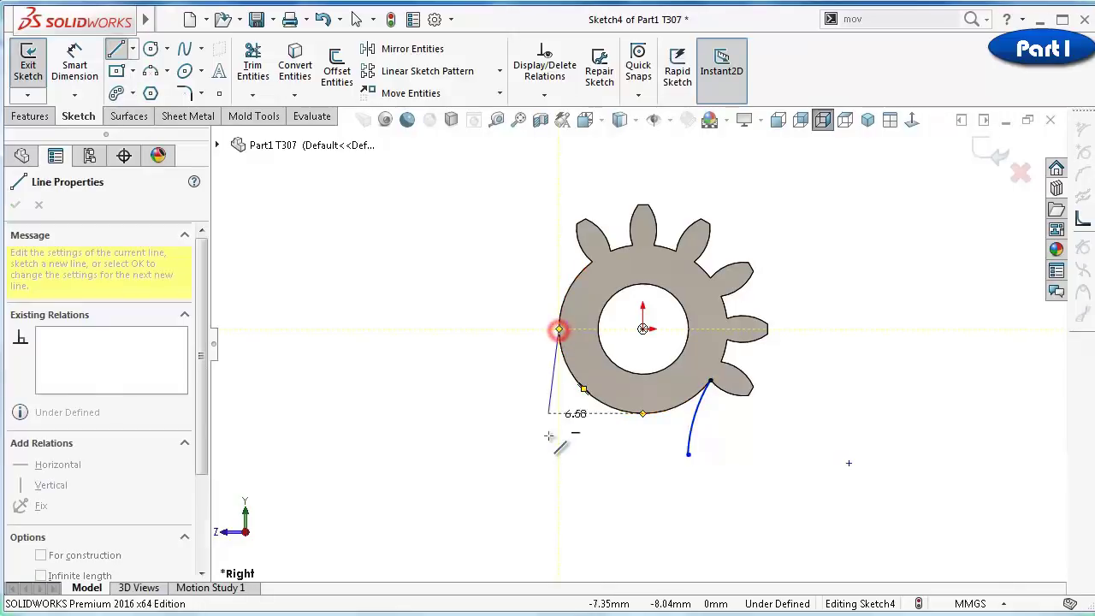
scroll(566, 423, "up", 3)
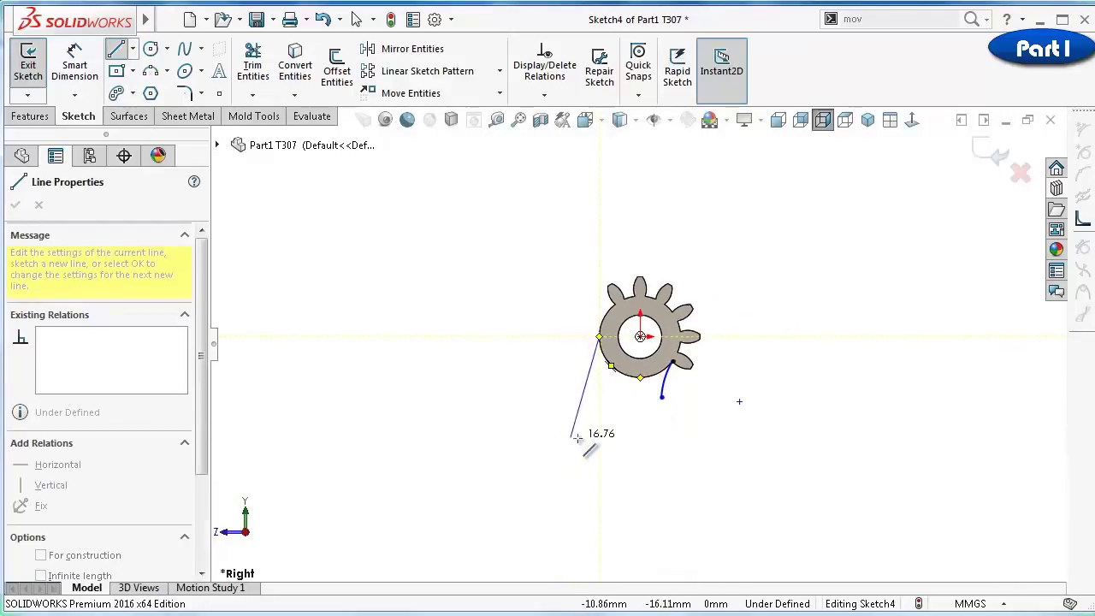
left_click(606, 496)
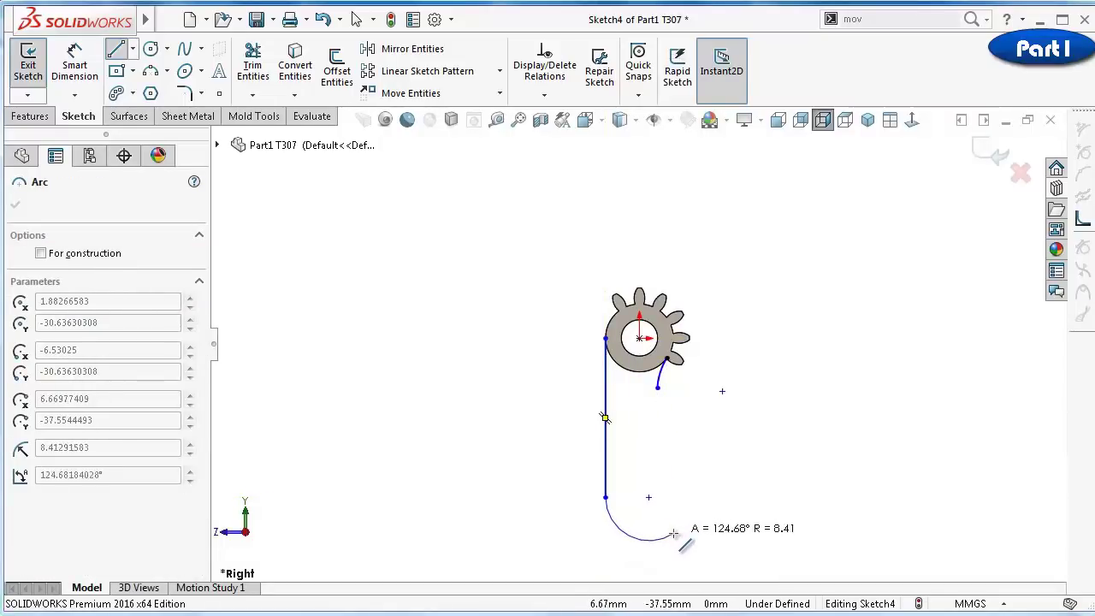
left_click(670, 534)
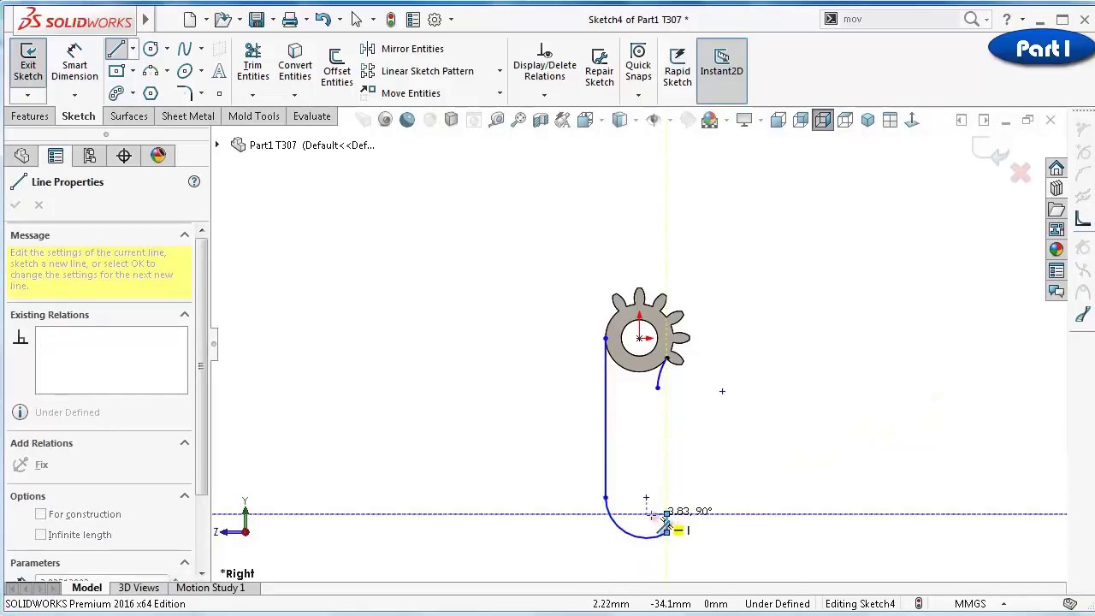
Draw a short vertical line up from the bottom arc, a short horizontal line inward, and a slanted line about 24 mm long to the upper arc's free end
left_click(666, 514)
left_click(646, 513)
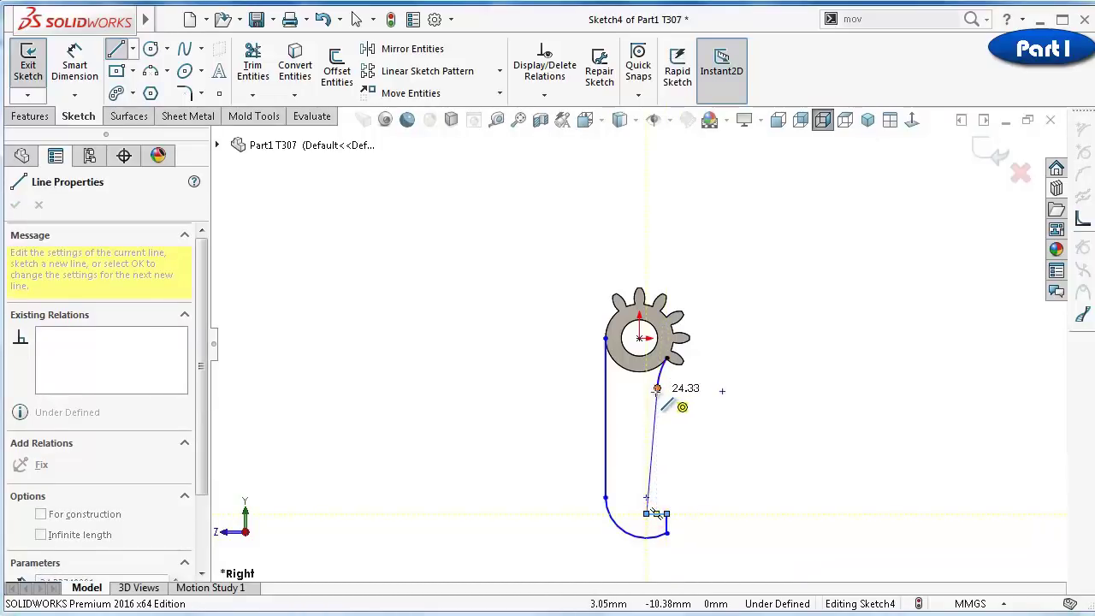
left_click(656, 390)
scroll(676, 393, "down", 4)
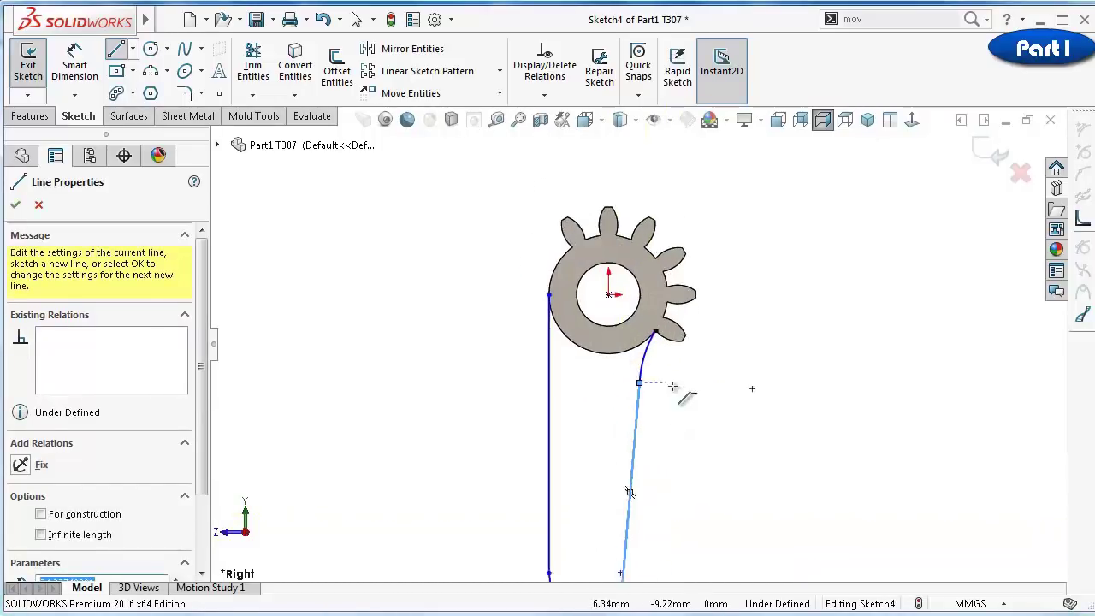
key("Escape")
Make the short upper arc tangent to the gear's root edge beside the lowest tooth
scroll(648, 379, "down", 3)
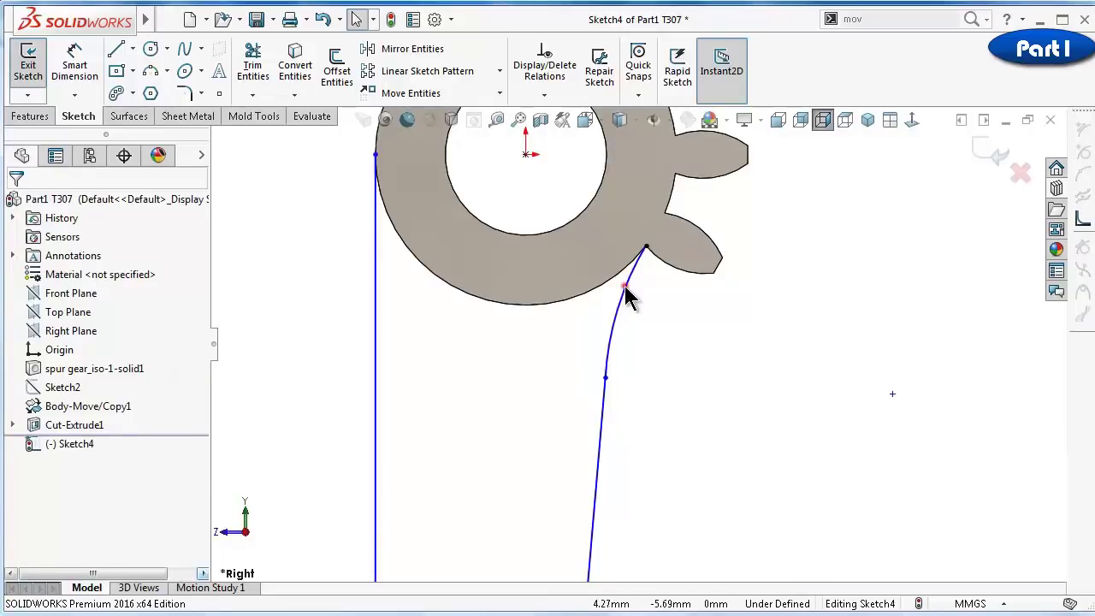
left_click(627, 295)
left_click(672, 205, "ctrl")
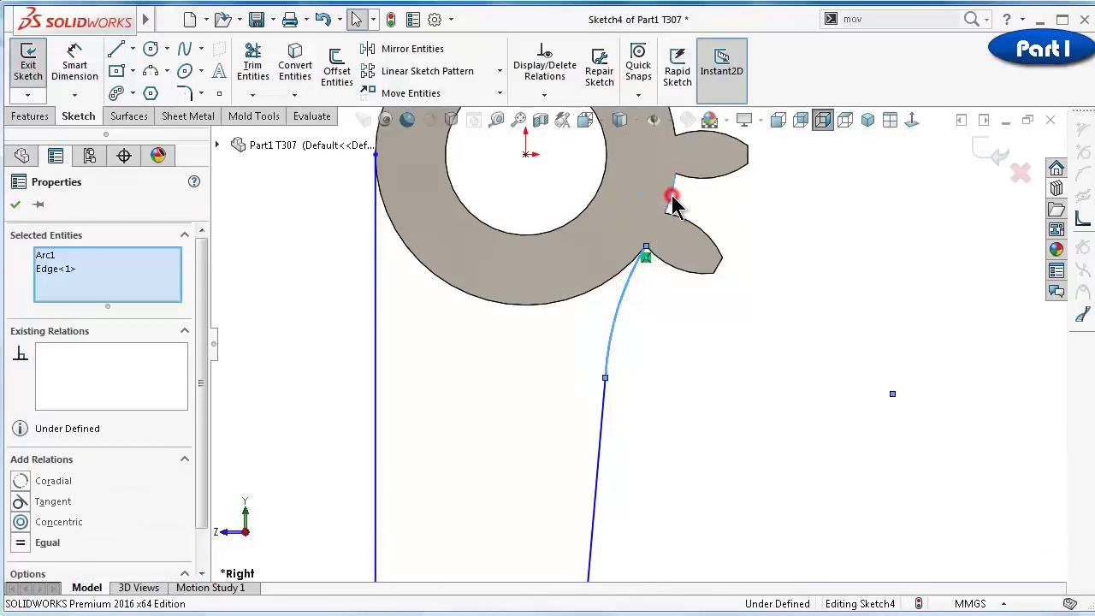
left_click(738, 122)
left_click(750, 303)
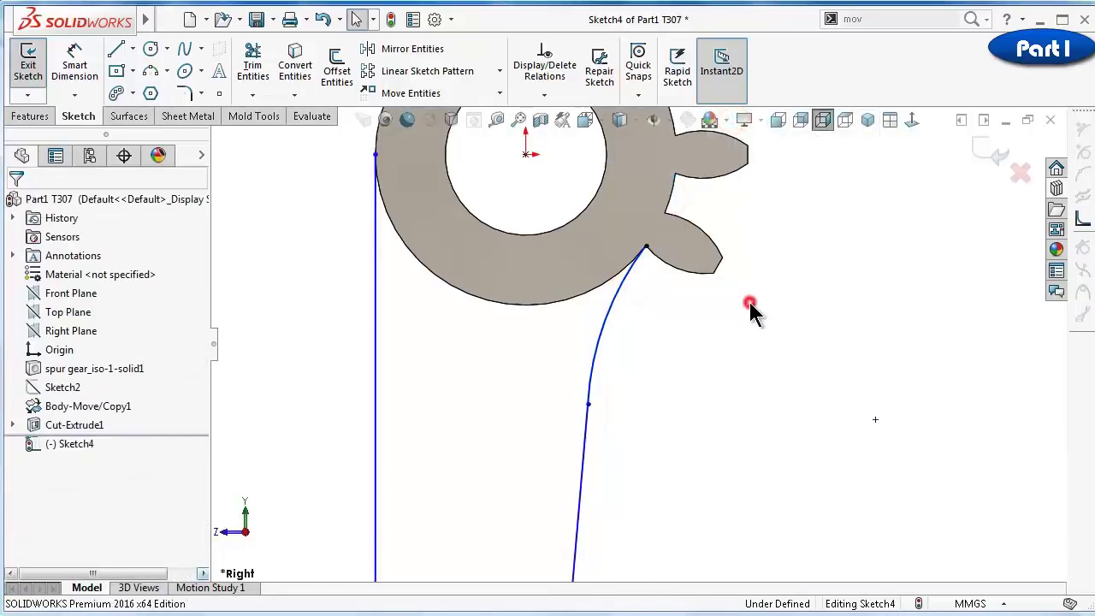
Dimension the short upper arc below the lowest tooth with a radius of 8 mm
scroll(689, 344, "up", 1)
right_click_drag(723, 485, 745, 353)
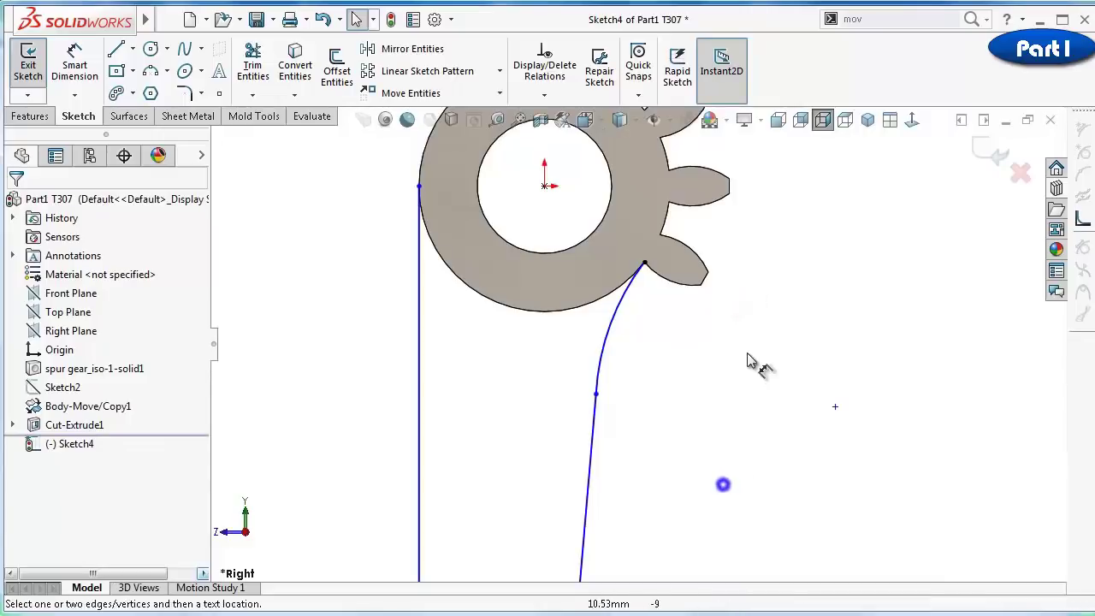
left_click(622, 321)
left_click(647, 316)
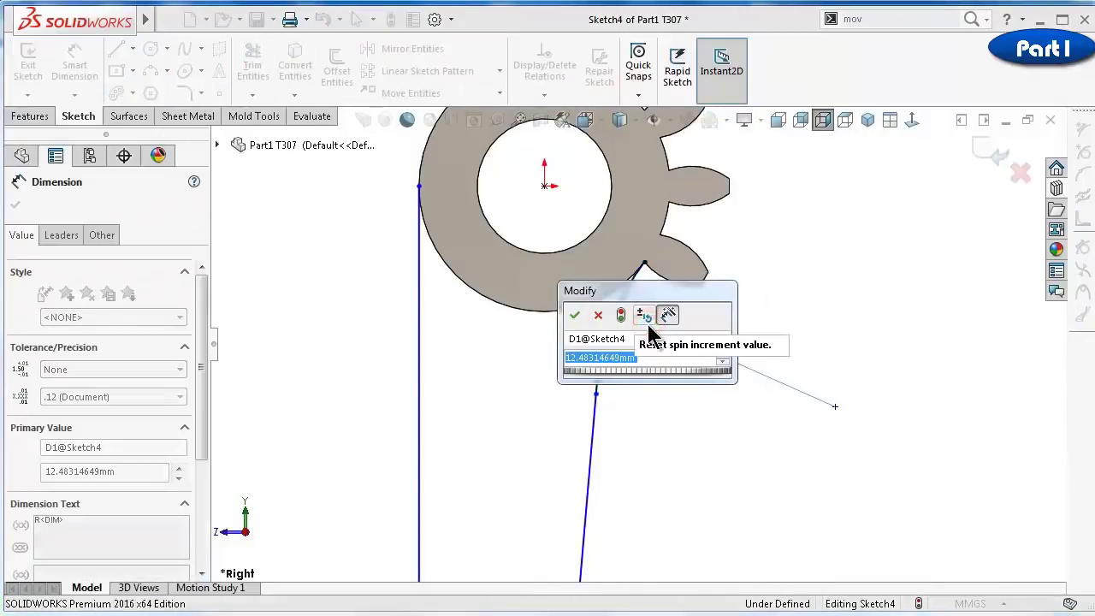
type("8")
key("Return")
scroll(655, 354, "up", 2)
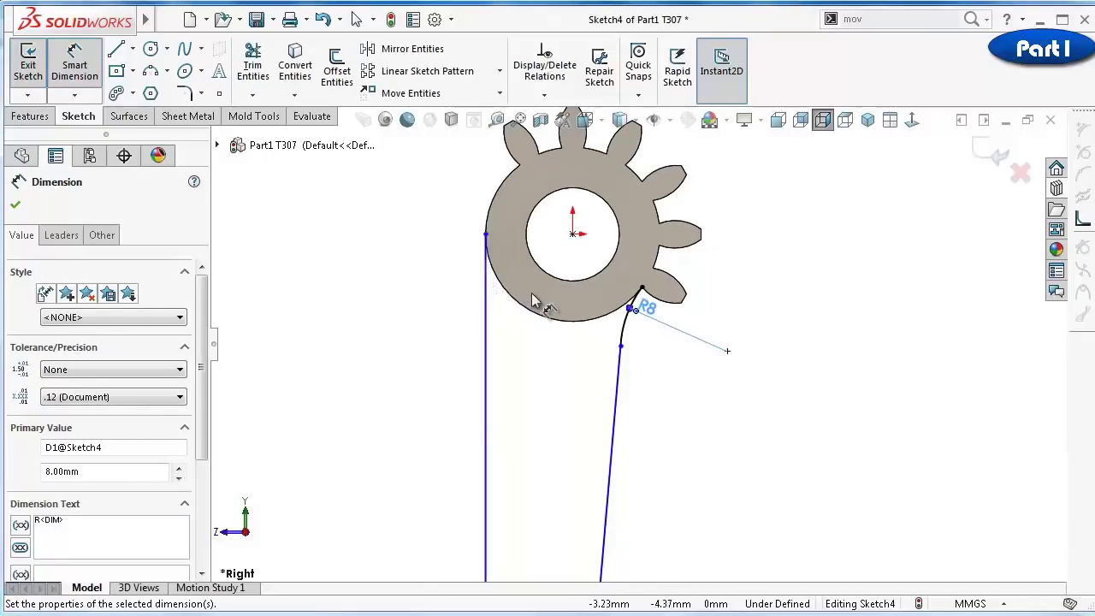
scroll(594, 353, "up", 3)
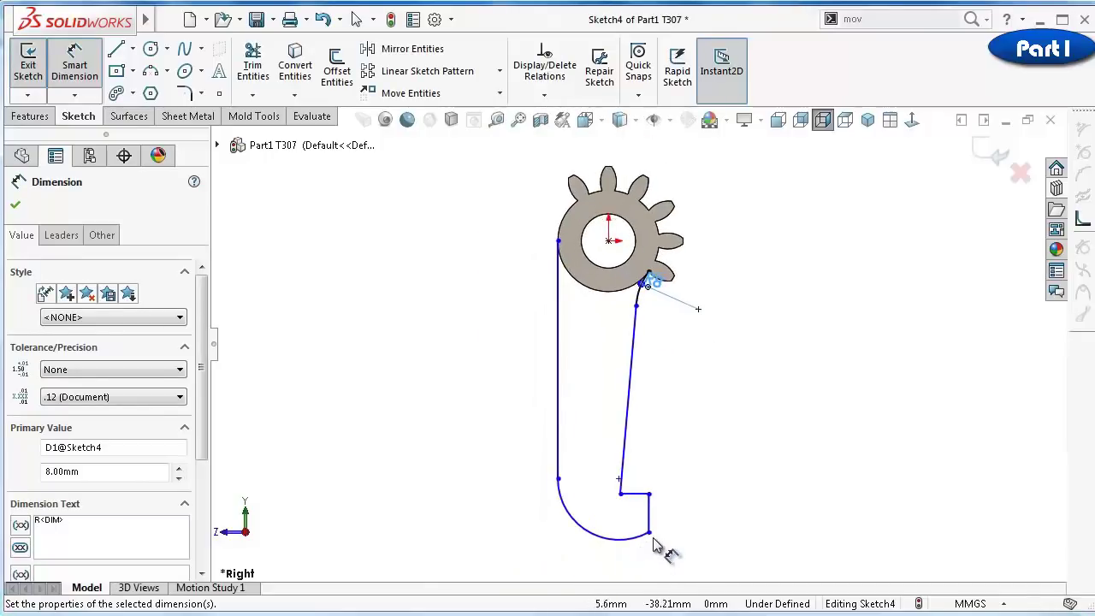
key("Escape")
Make the slanted line below the R8 arc vertical
left_click(631, 362)
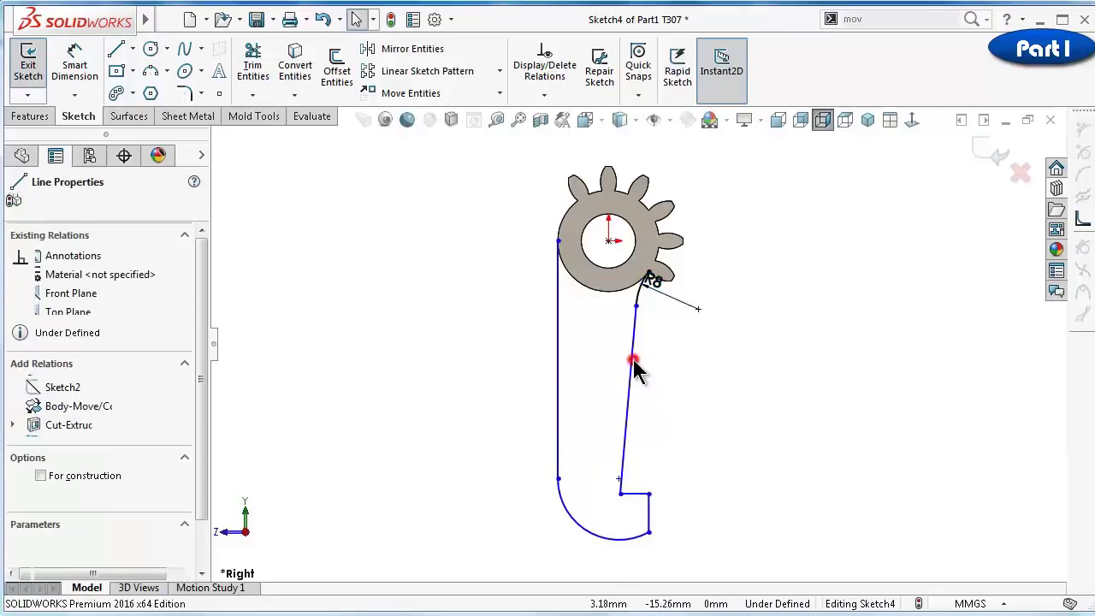
left_click(699, 289)
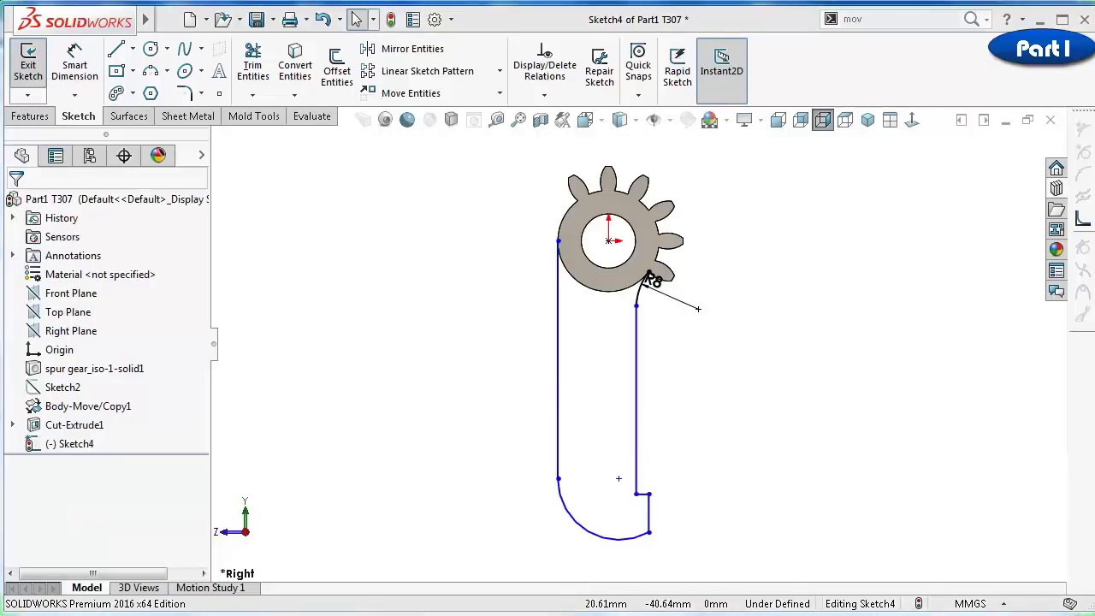
Make the long left vertical line tangent to the gear's circular root edge
scroll(547, 271, "down", 3)
left_click(583, 288)
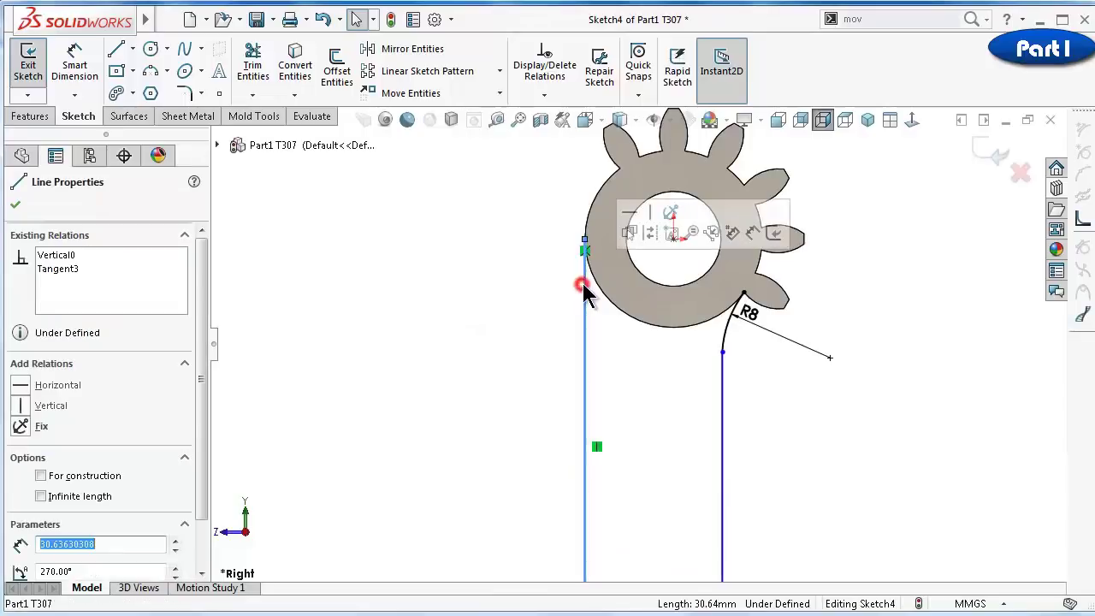
left_click(595, 202, "ctrl")
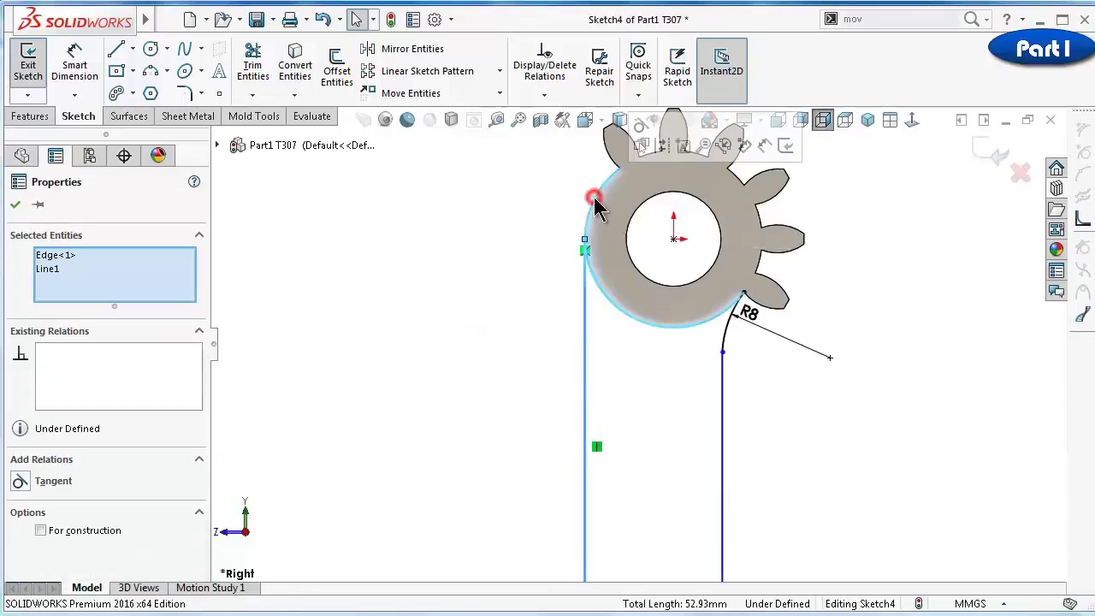
left_click(641, 125)
left_click(463, 262)
scroll(695, 437, "up", 2)
scroll(695, 445, "up", 1)
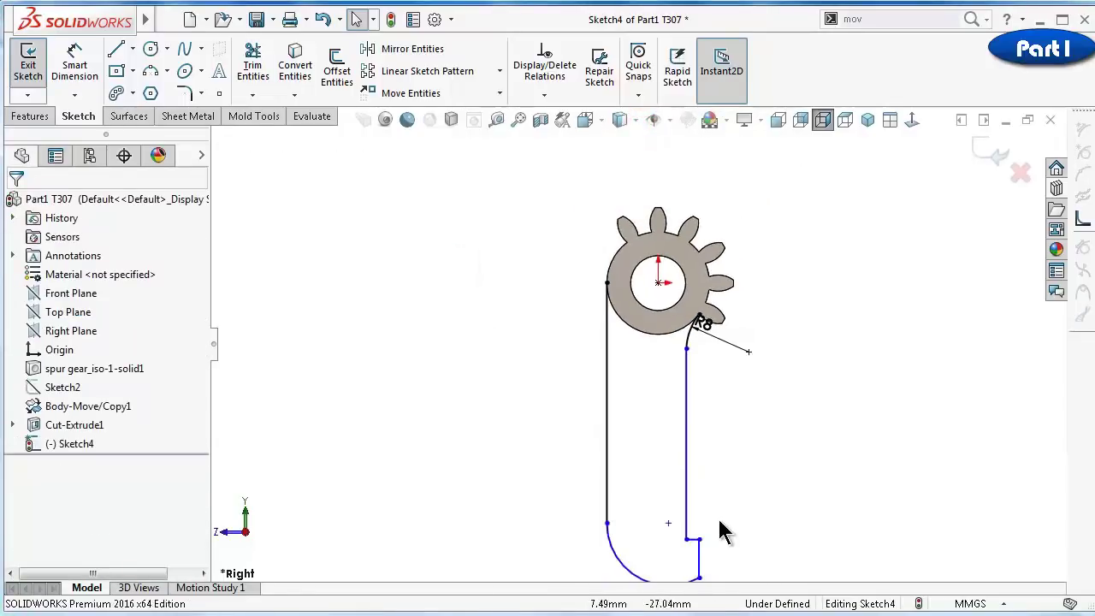
scroll(685, 462, "up", 1)
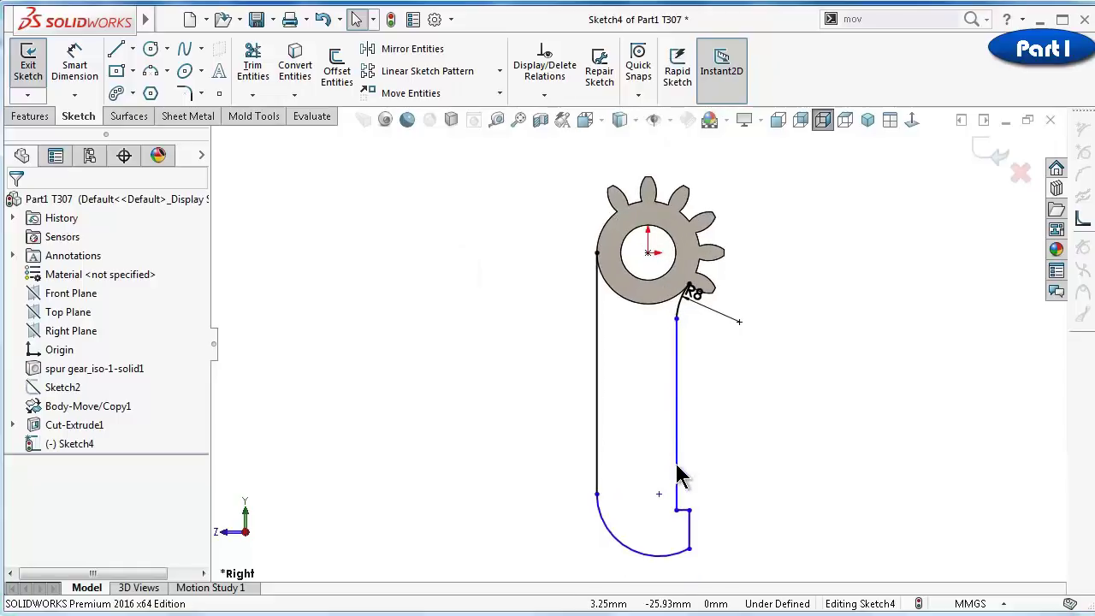
Draw a horizontal centerline about 18 mm long from the bottom arc's free end outward past the long left line
left_click(133, 50)
left_click(154, 91)
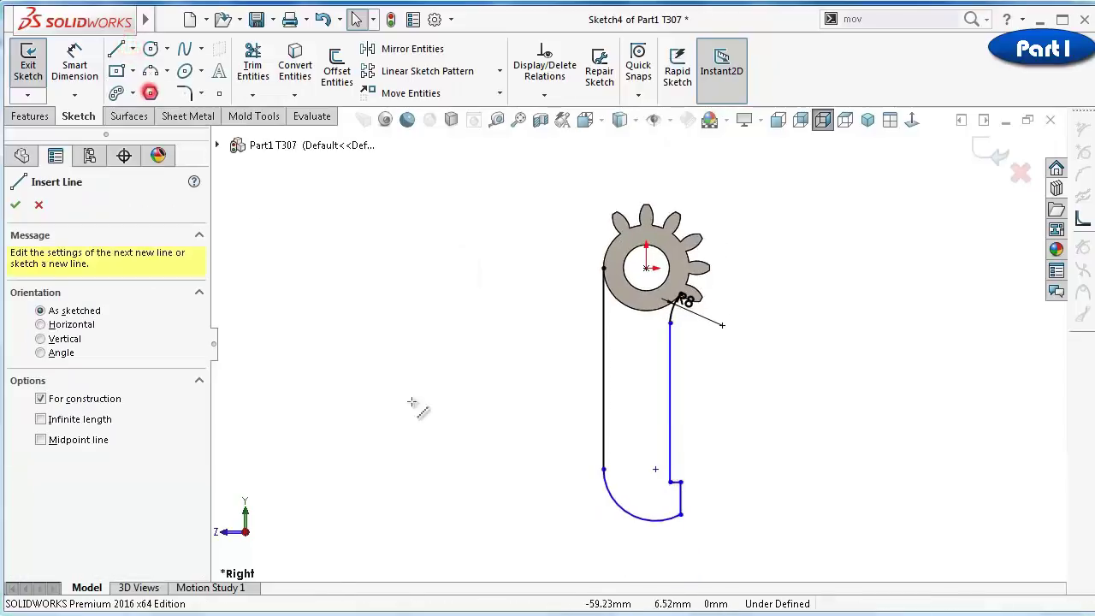
left_click_drag(680, 514, 564, 514)
Dimension the vertical distance from the horizontal centerline to the origin as 50 mm
right_click_drag(496, 530, 492, 494)
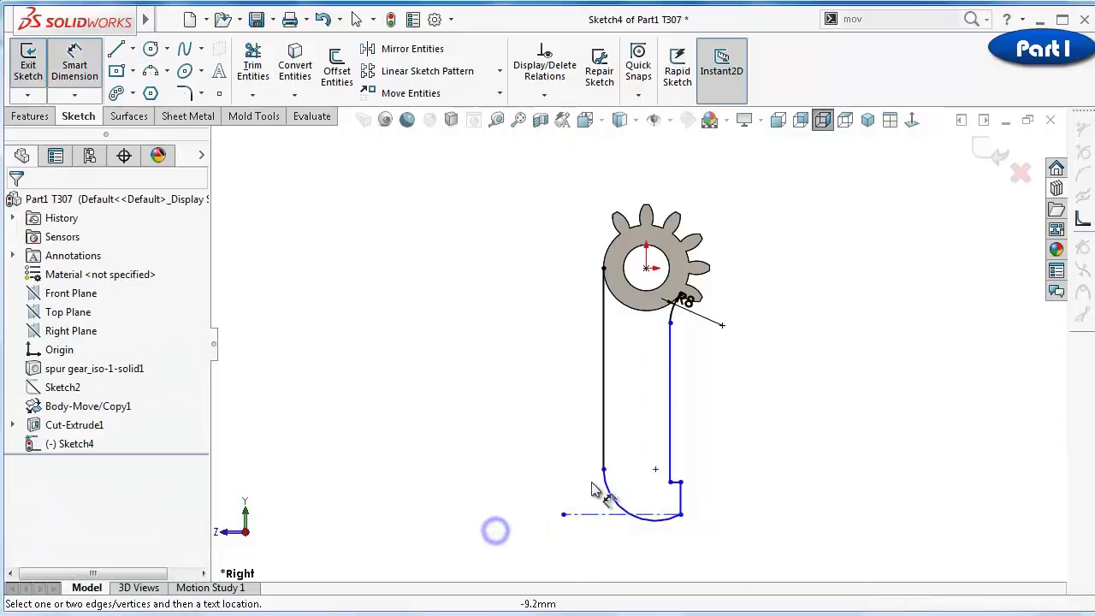
left_click(595, 514)
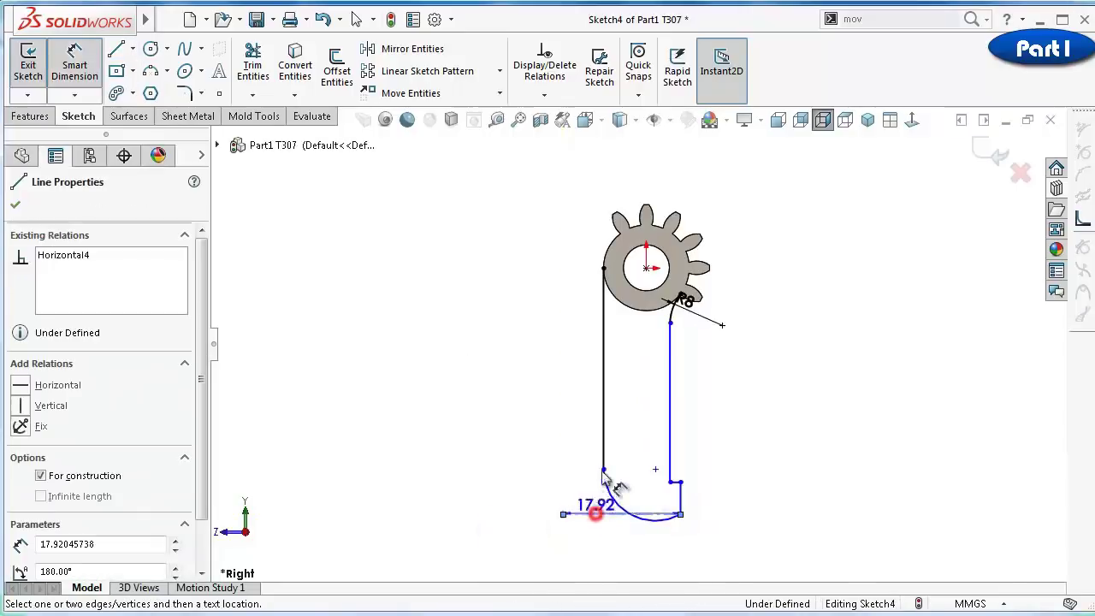
left_click(646, 267)
left_click(531, 282)
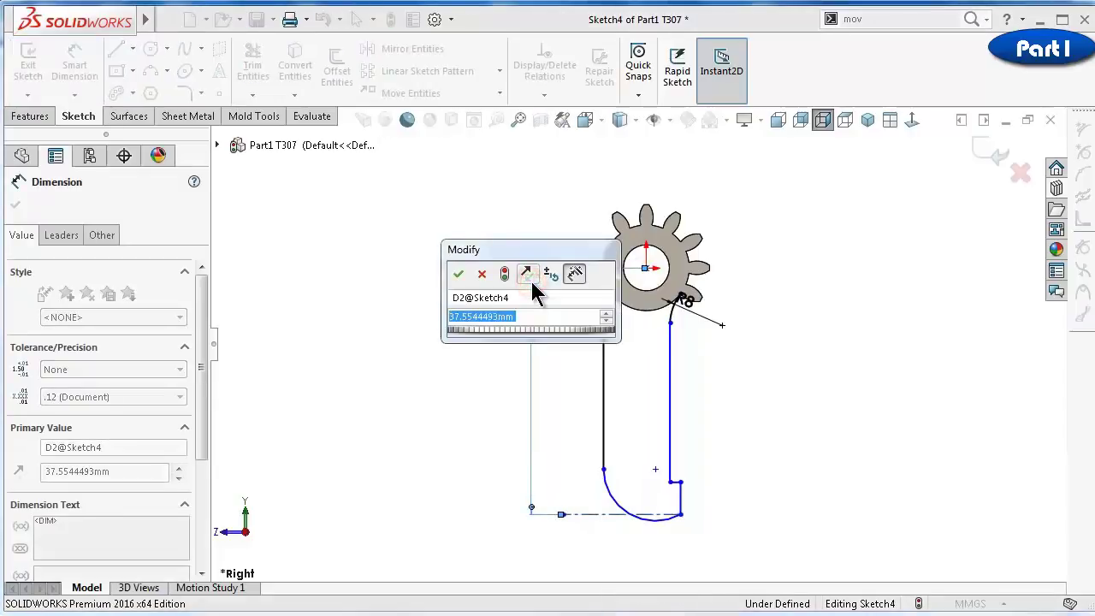
type("50")
key("Return")
left_click(462, 368)
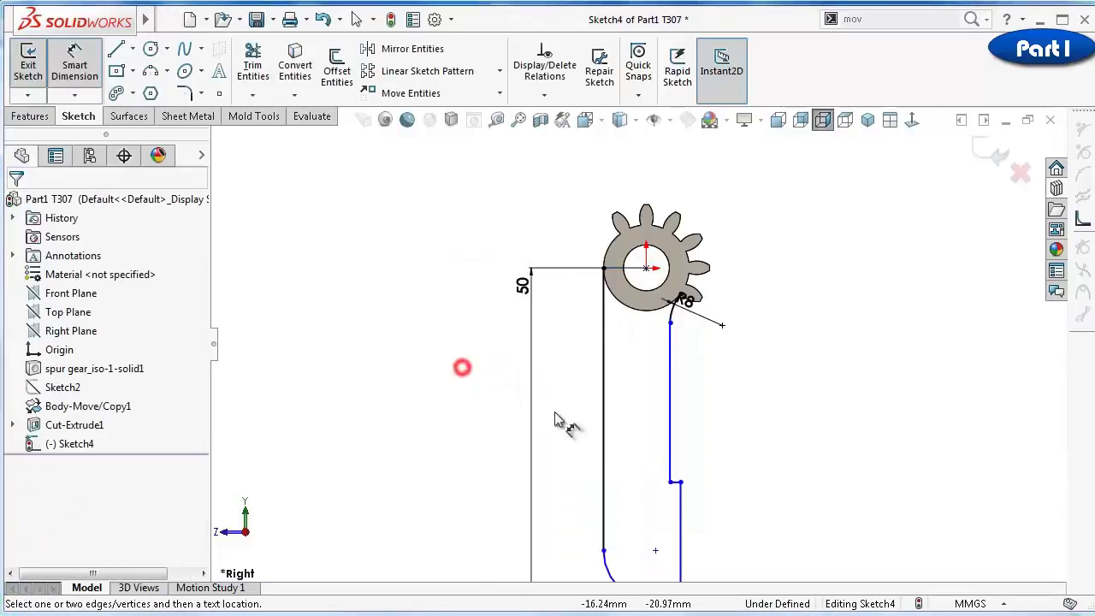
scroll(610, 448, "up", 2)
scroll(666, 539, "down", 4)
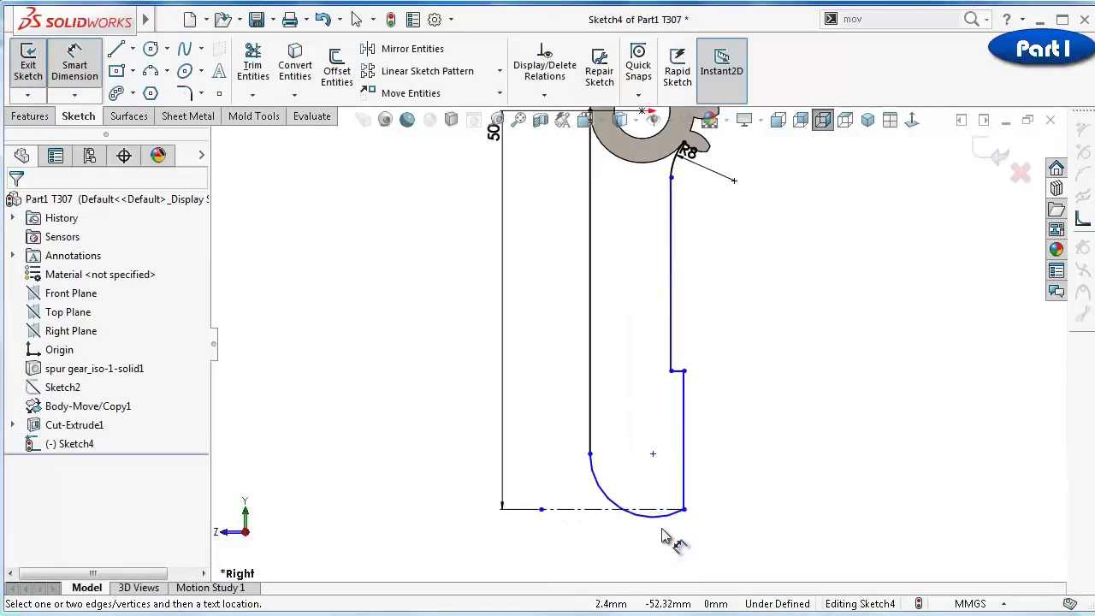
Make the large bottom arc tangent to the horizontal centerline
key("Escape")
left_click(660, 513)
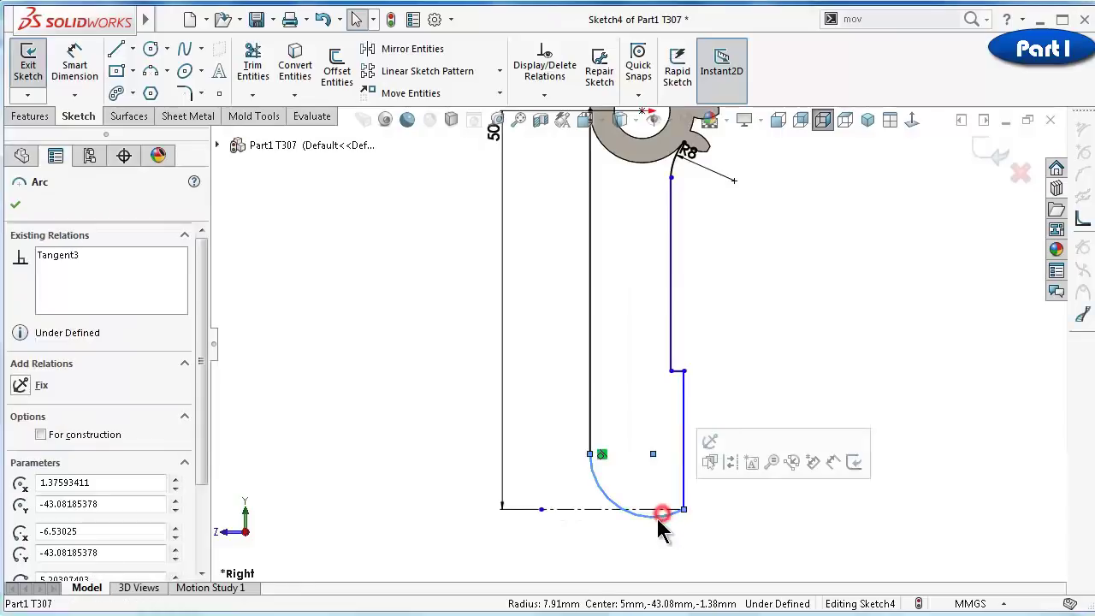
left_click(600, 510, "ctrl")
left_click(645, 436)
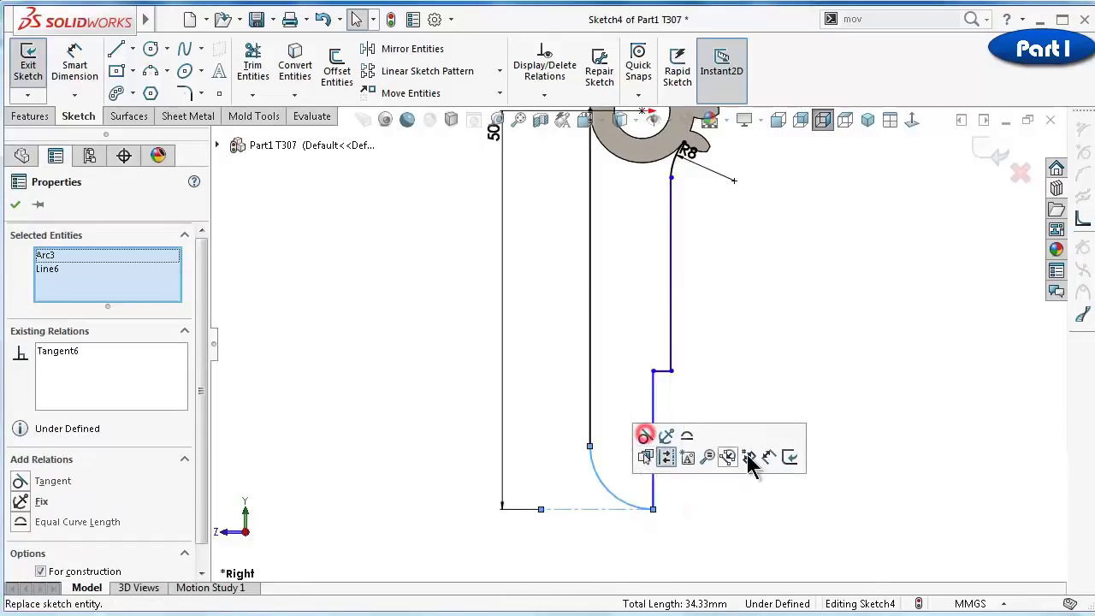
left_click(757, 494)
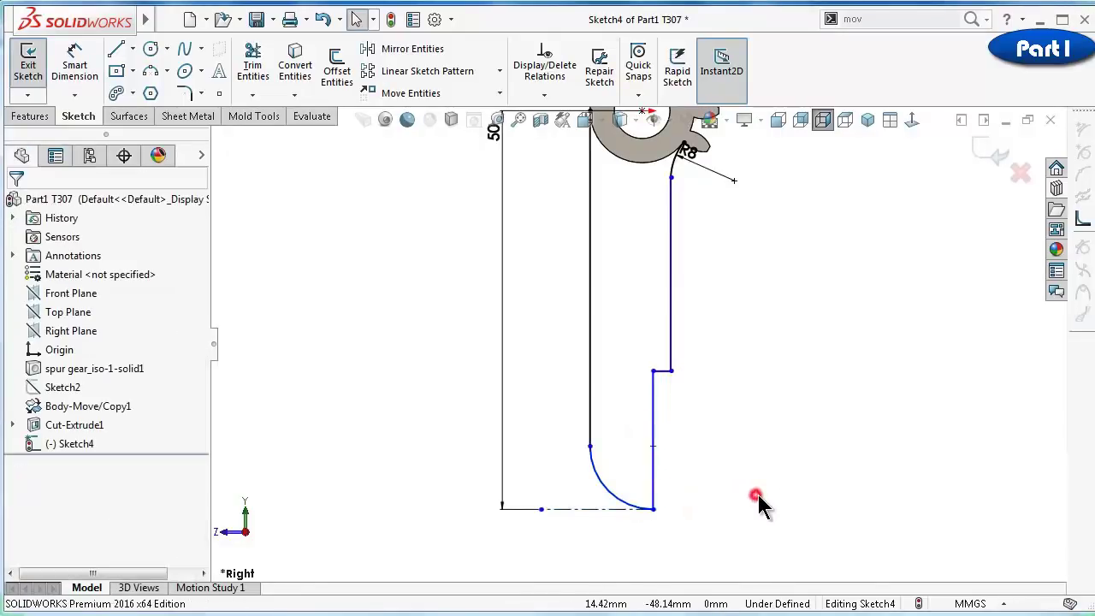
Reposition the hook's short horizontal and vertical lines so the step points outward, giving the bottom arc a radius of about 14 mm
mouse_move(660, 370)
left_mouse_down()
mouse_move(662, 410)
mouse_move(700, 441)
left_mouse_up()
left_click(653, 417)
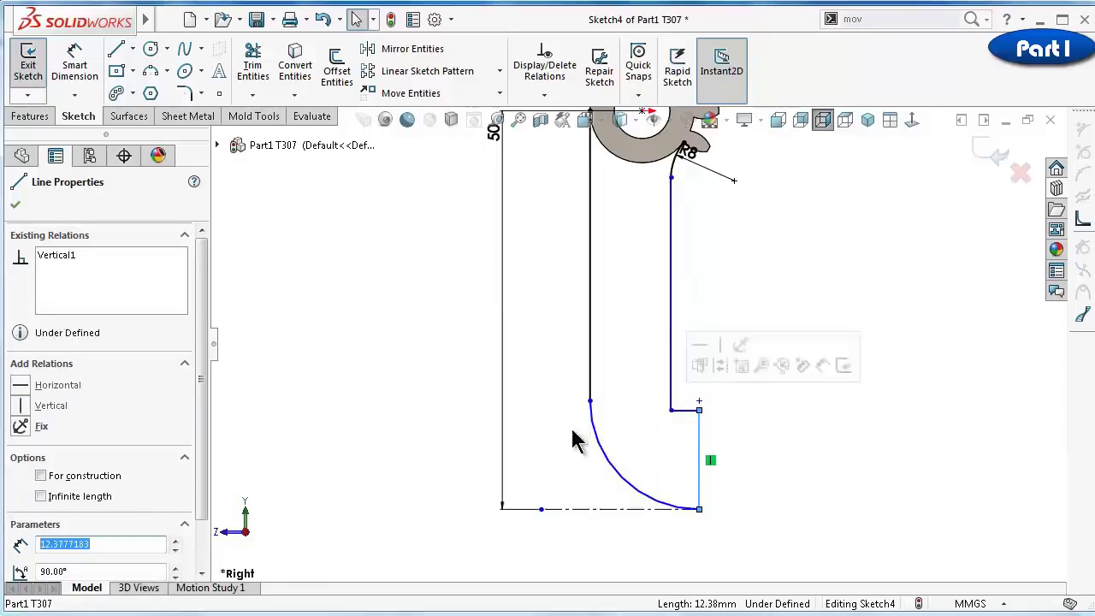
left_click(535, 401)
left_click(595, 424)
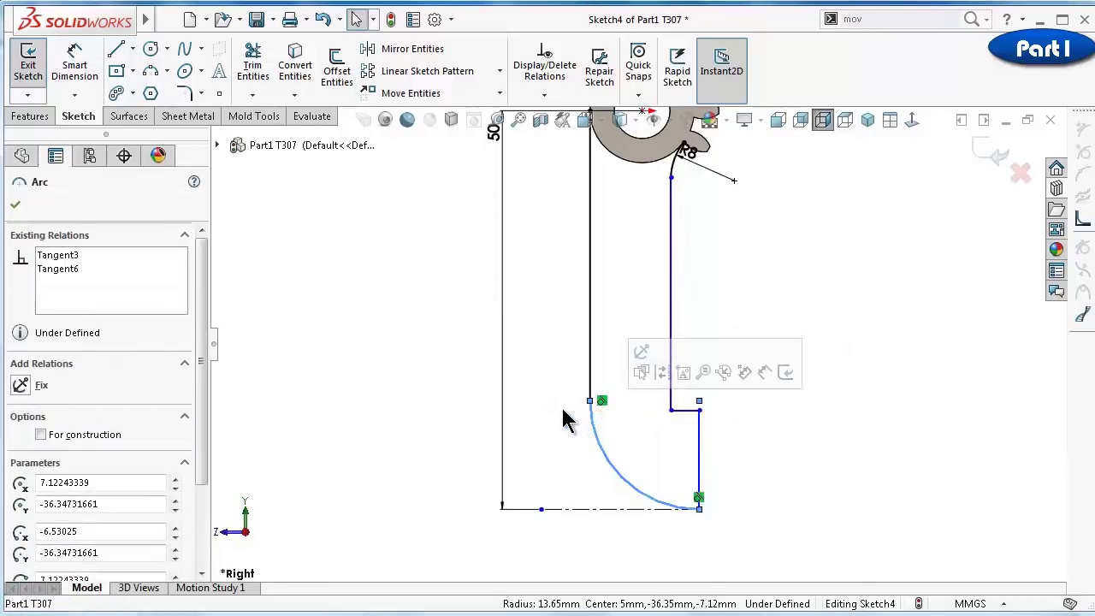
left_click(557, 400)
scroll(744, 404, "up", 1)
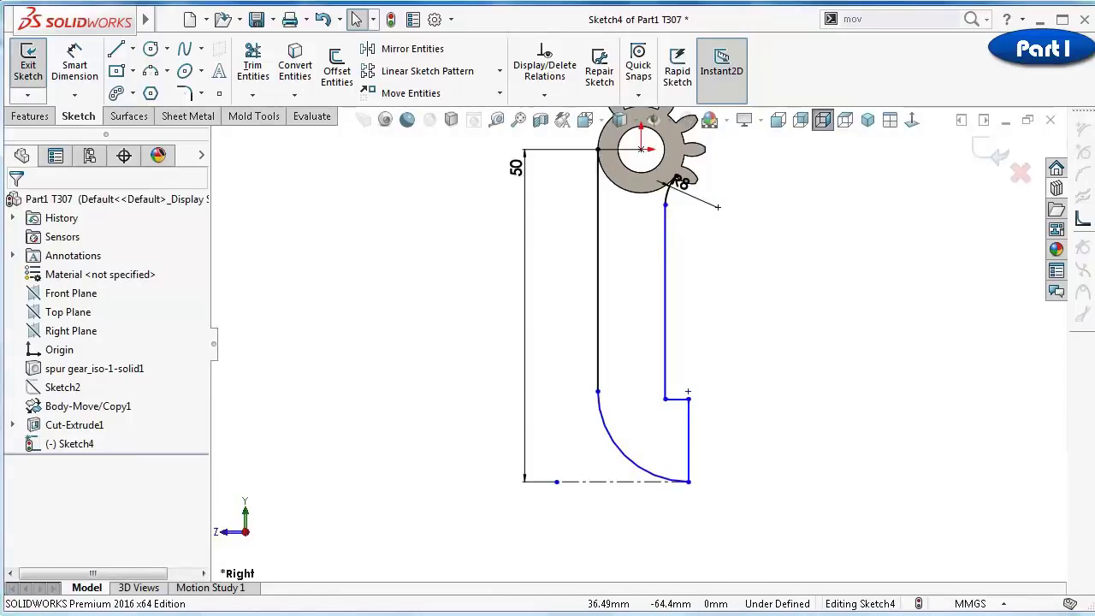
Dimension the distance between the arm's two long vertical lines and try to set it to 10 mm
right_click_drag(772, 382, 745, 270)
left_click(666, 284)
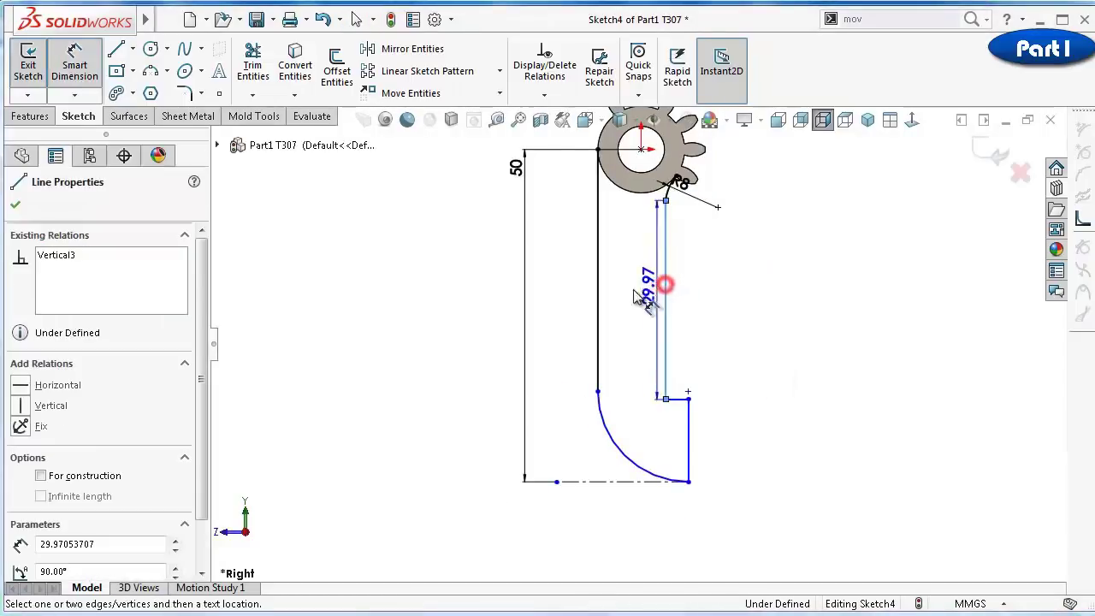
left_click(598, 298)
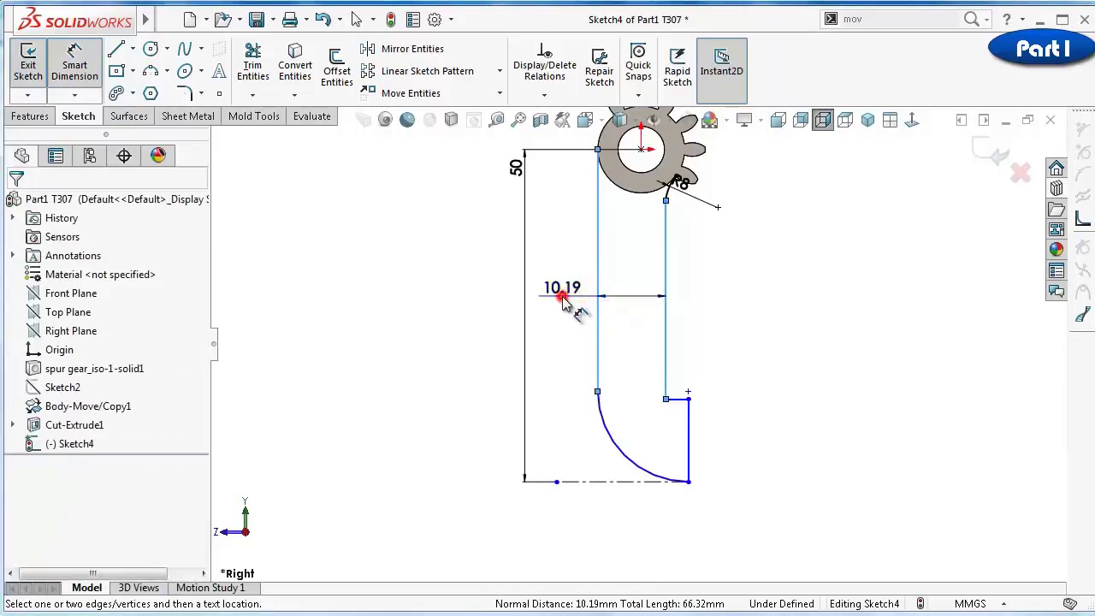
left_click(562, 303)
type("10")
key("Return")
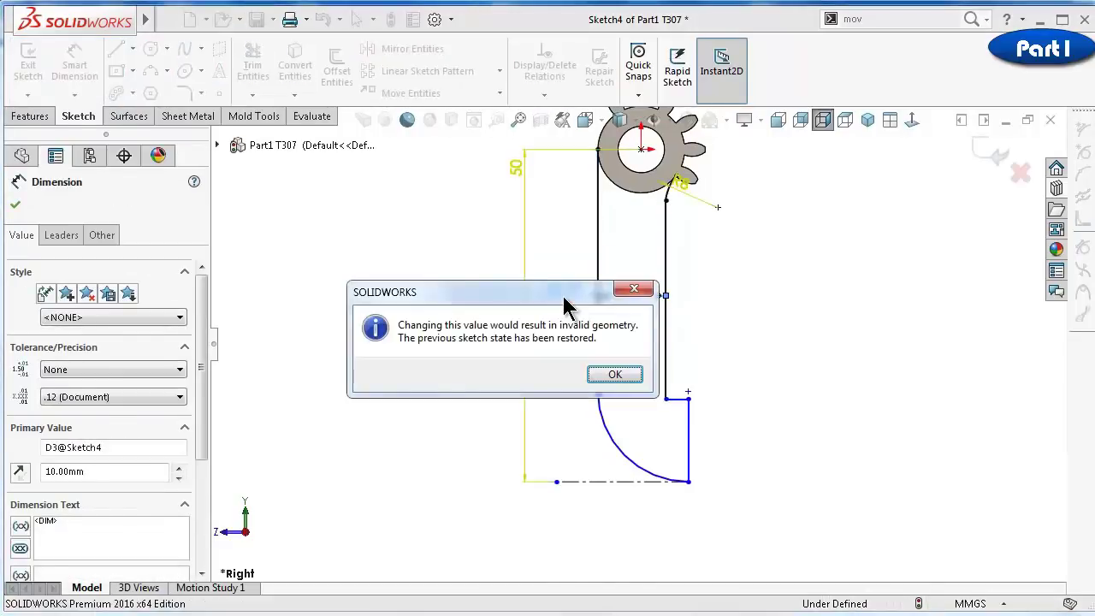
left_click(607, 377)
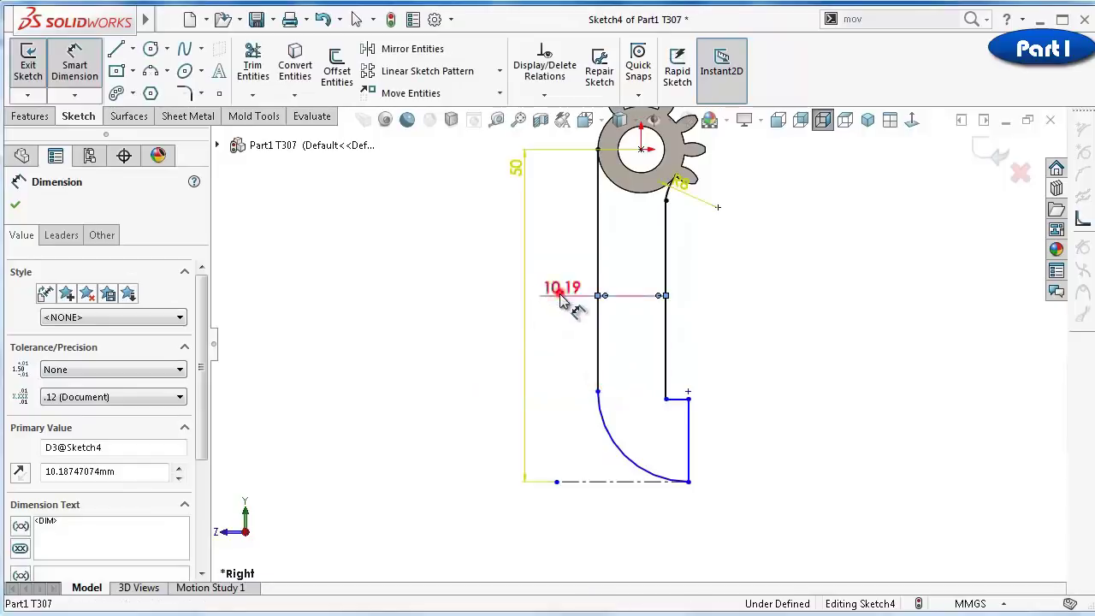
Set the distance between the arm's two long vertical lines to 10.25 mm
double_click(561, 287)
type("1")
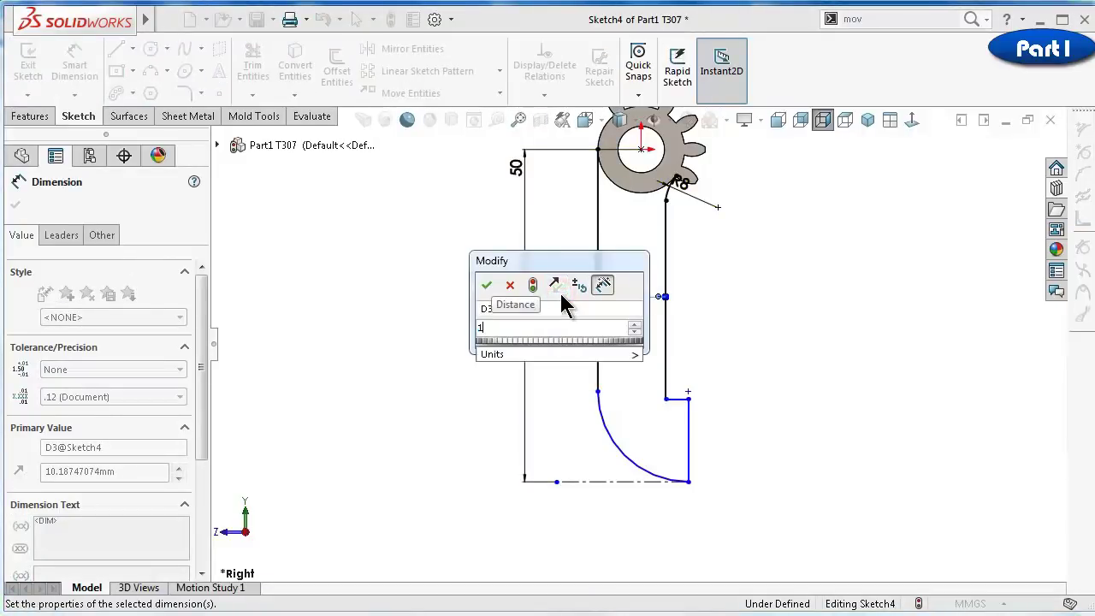
type("0.25")
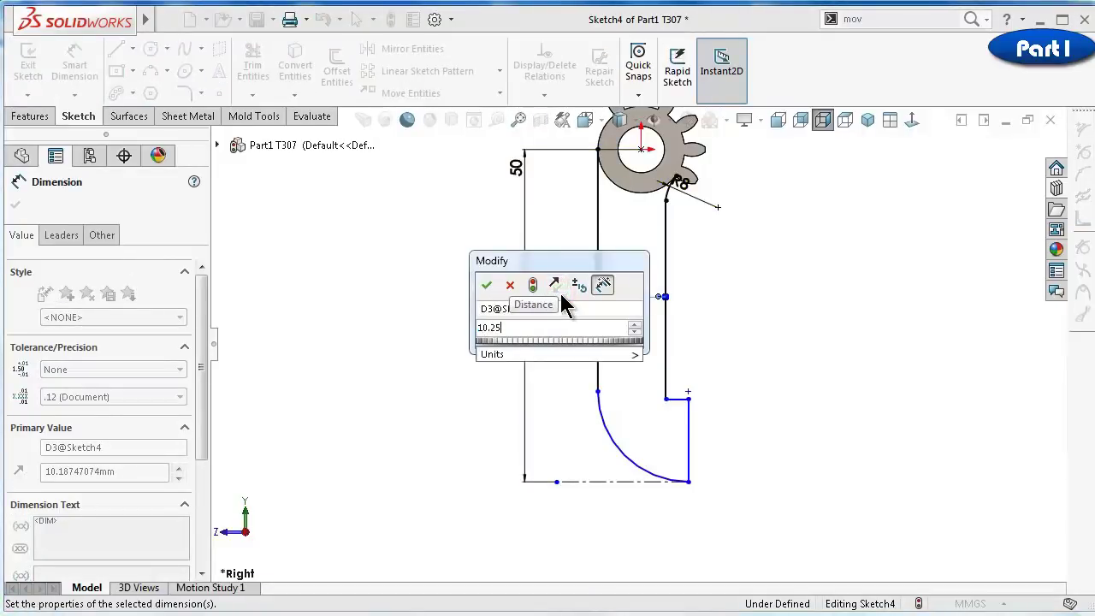
key("Return")
left_click(553, 361)
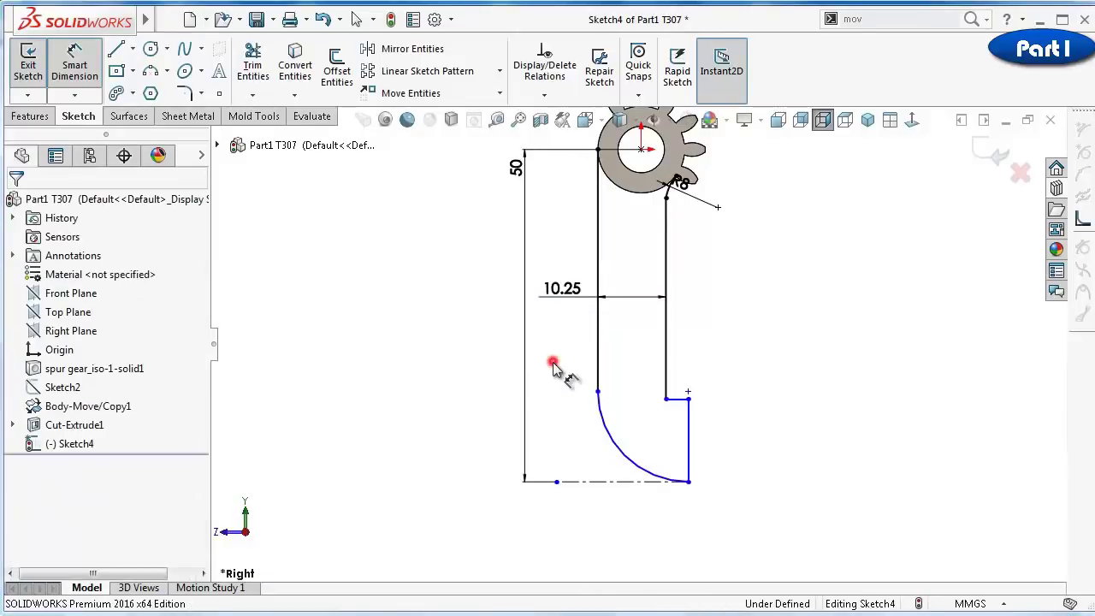
Dimension the large bottom arc with a radius of 5 mm
left_click(653, 479)
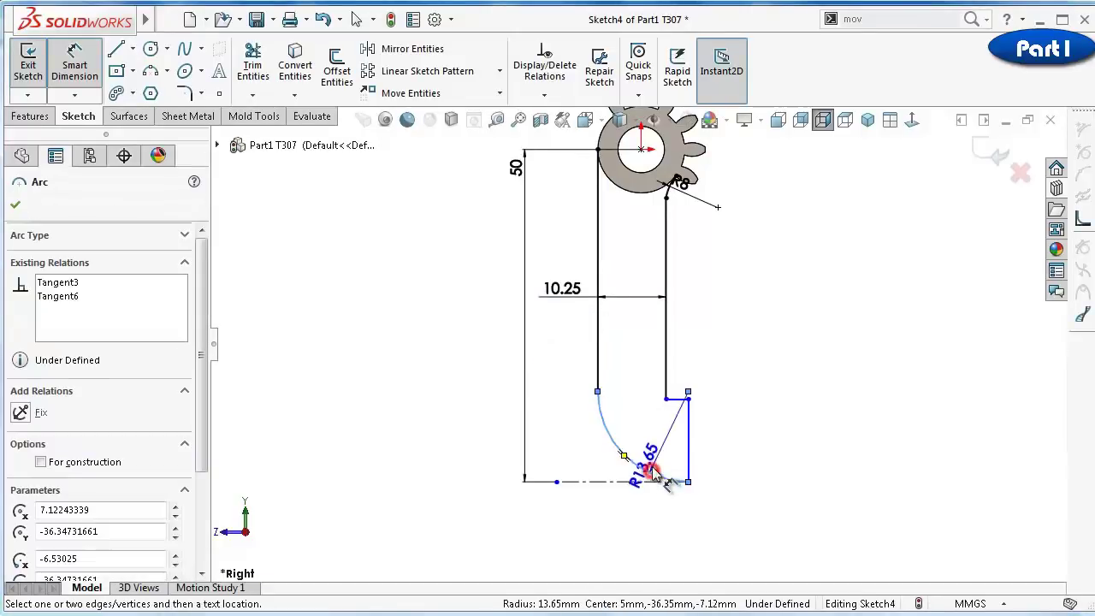
left_click(641, 457)
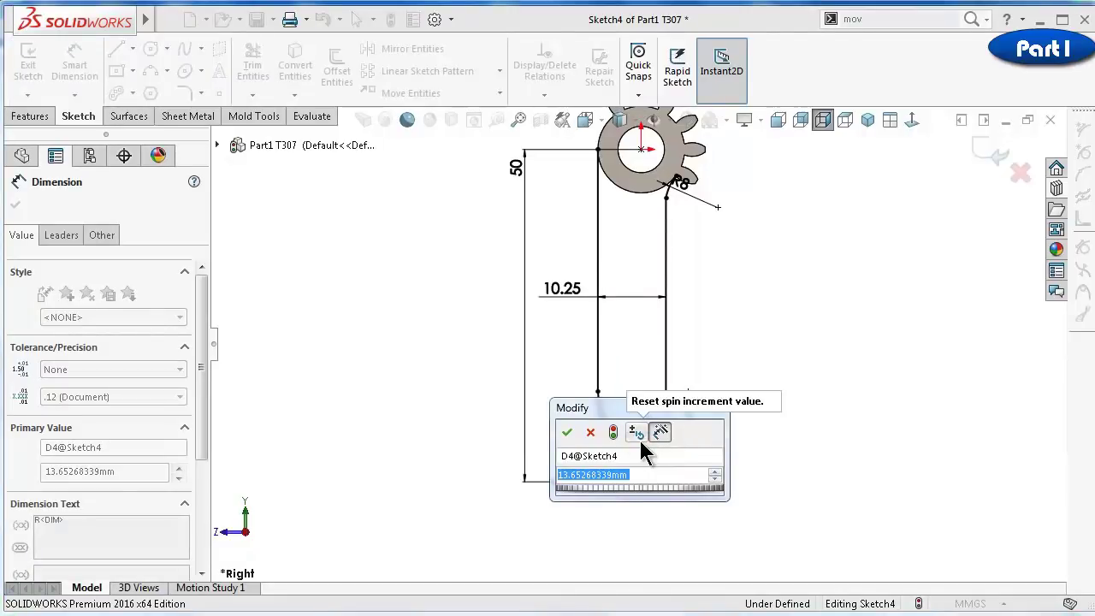
type("5")
key("Return")
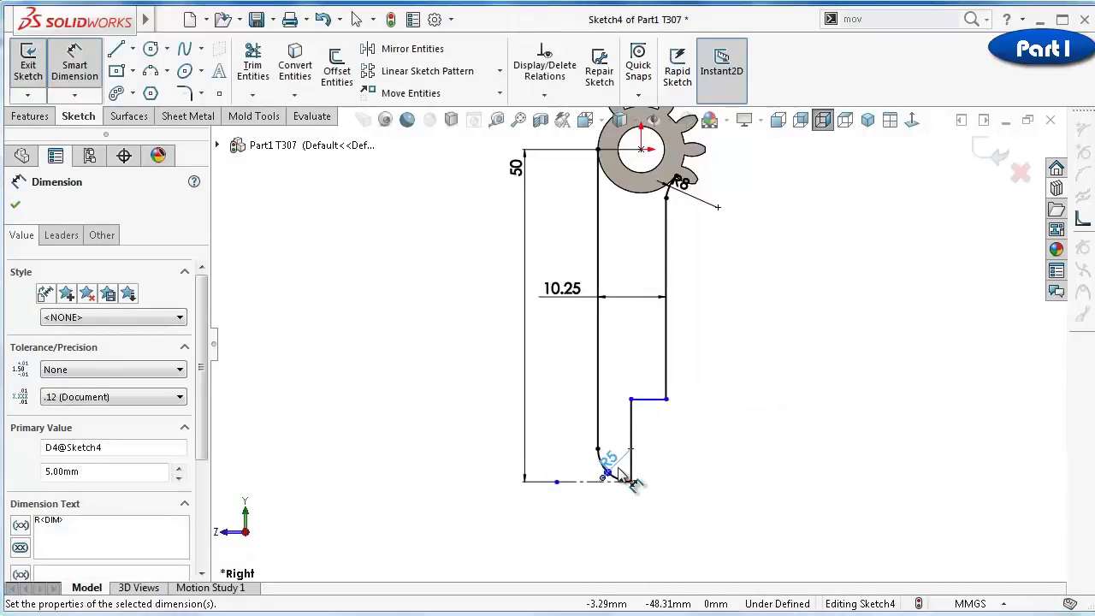
Set the large bottom arc's radius to 12 mm
double_click(616, 460)
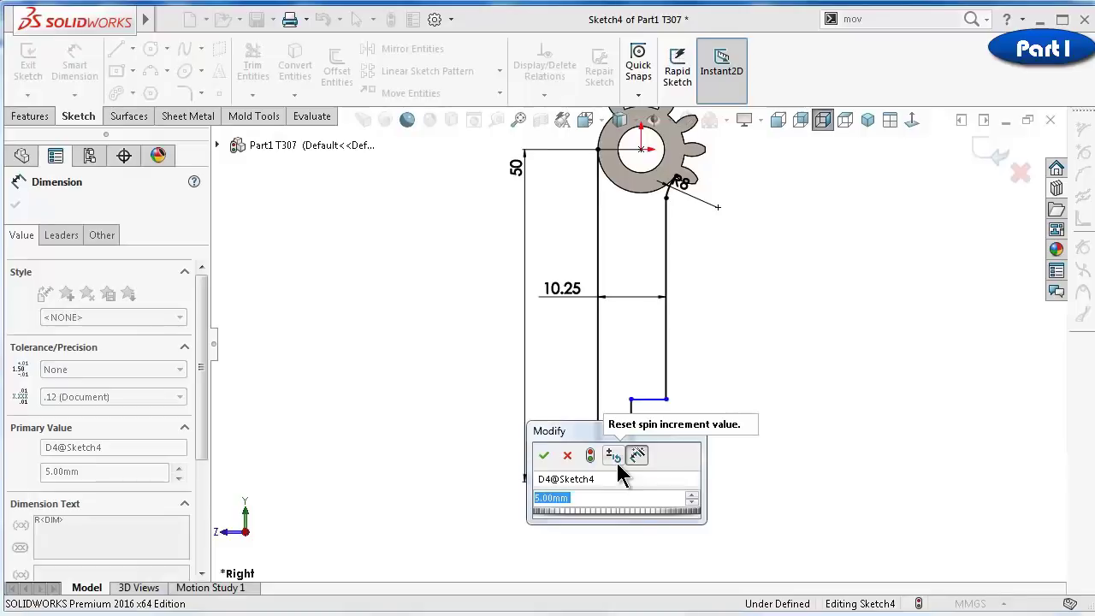
type("12")
key("Return")
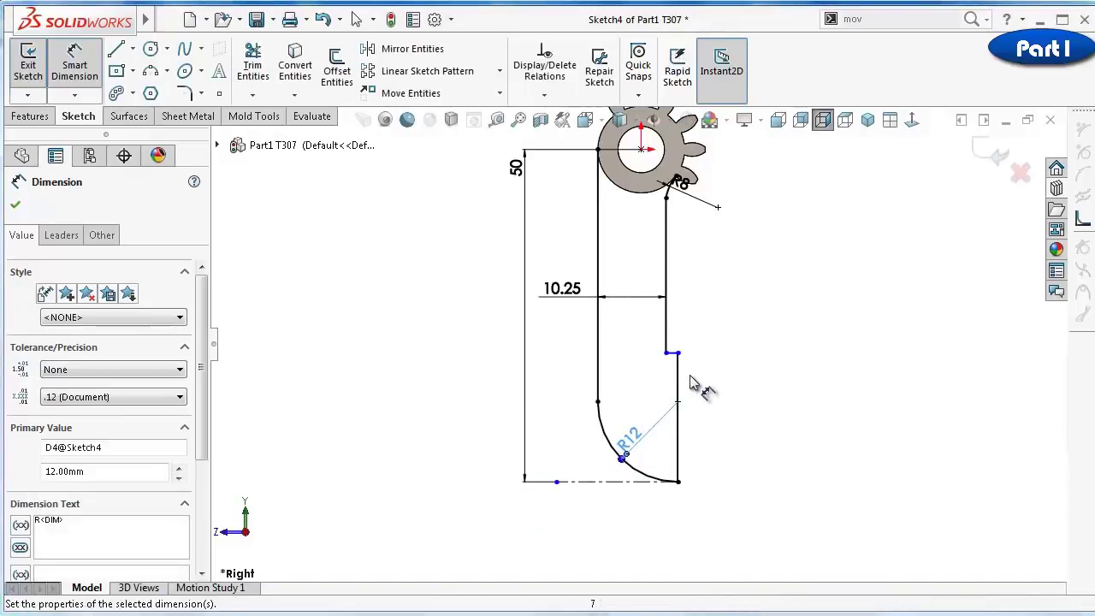
Dimension the short vertical line at the arm's lower end with a length of 10 mm
left_click(680, 384)
left_click(719, 381)
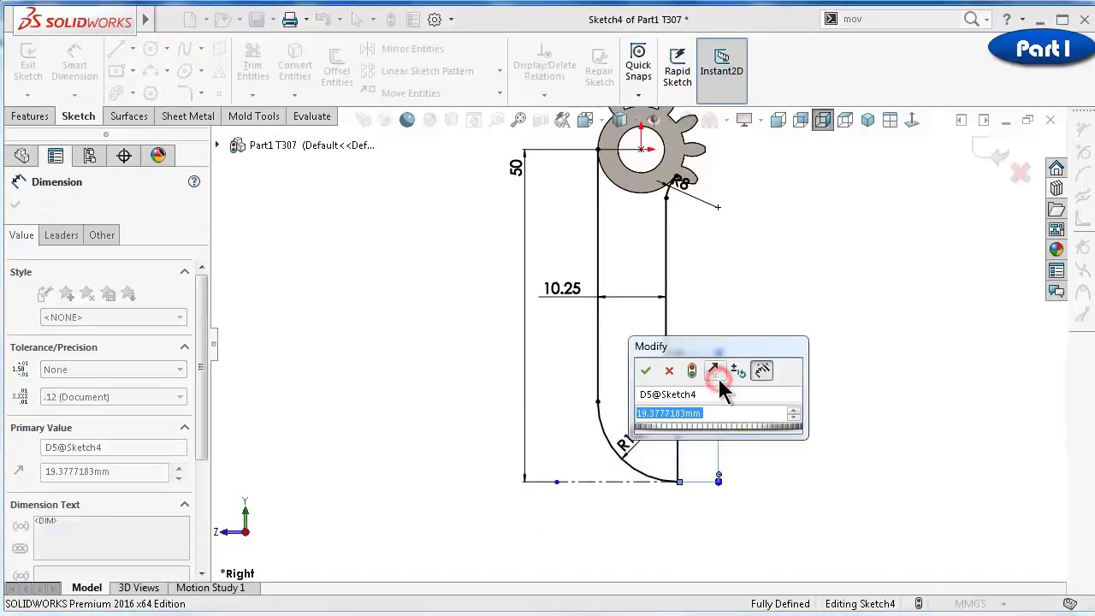
type("10")
key("Return")
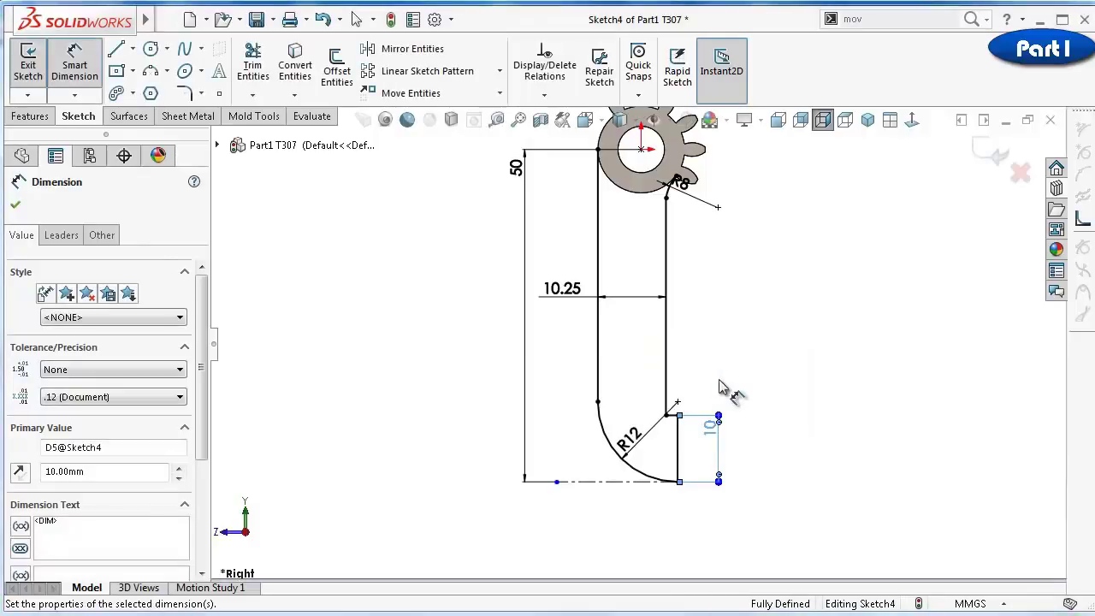
left_click(845, 414)
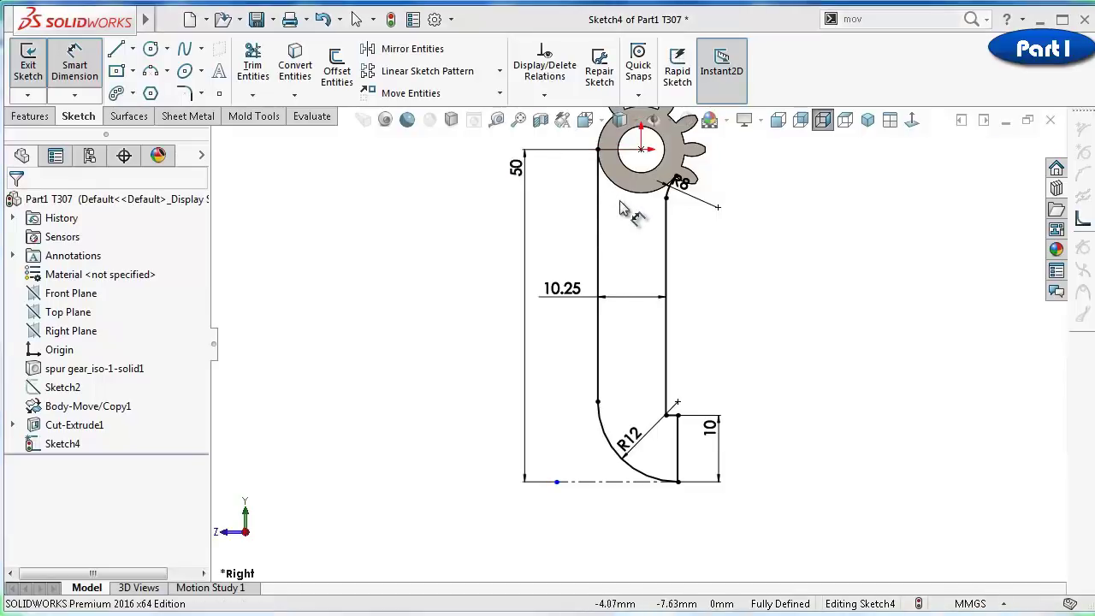
left_click(785, 272)
Close the arm profile with a three-point arc along the gear's root circle, from the left vertical line's upper end to the R8 arc's upper end
scroll(763, 248, "down", 3)
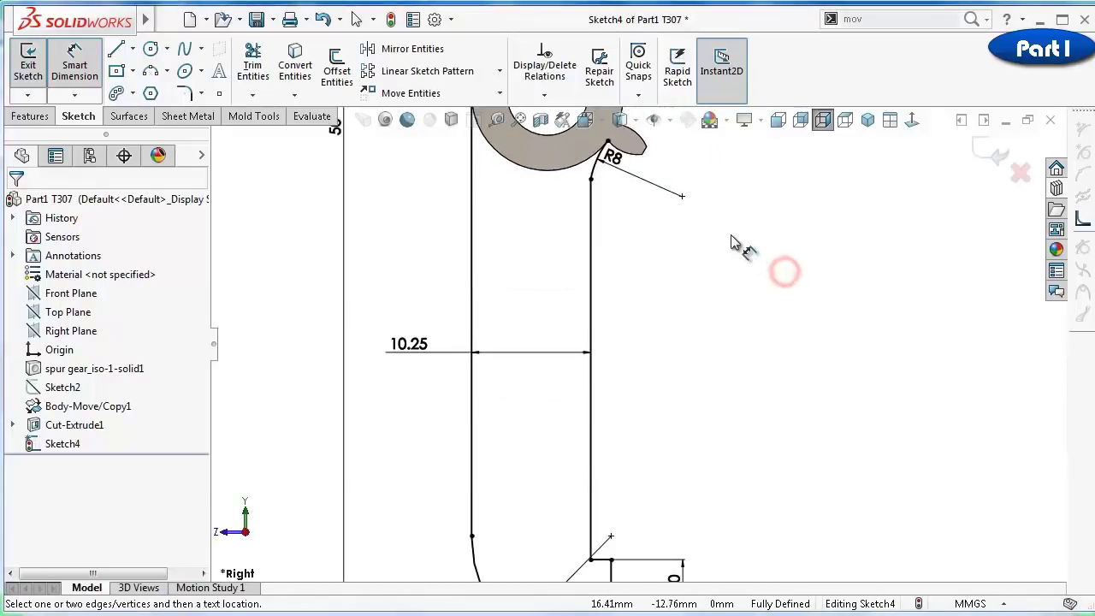
scroll(268, 109, "down", 3)
left_click(32, 116)
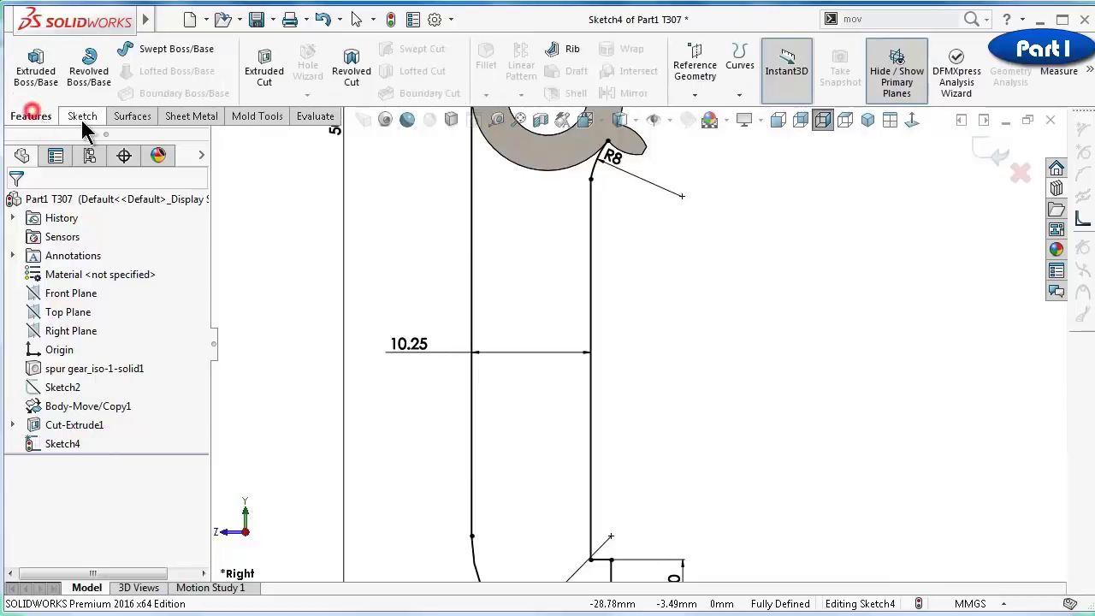
left_click(79, 116)
left_click(150, 74)
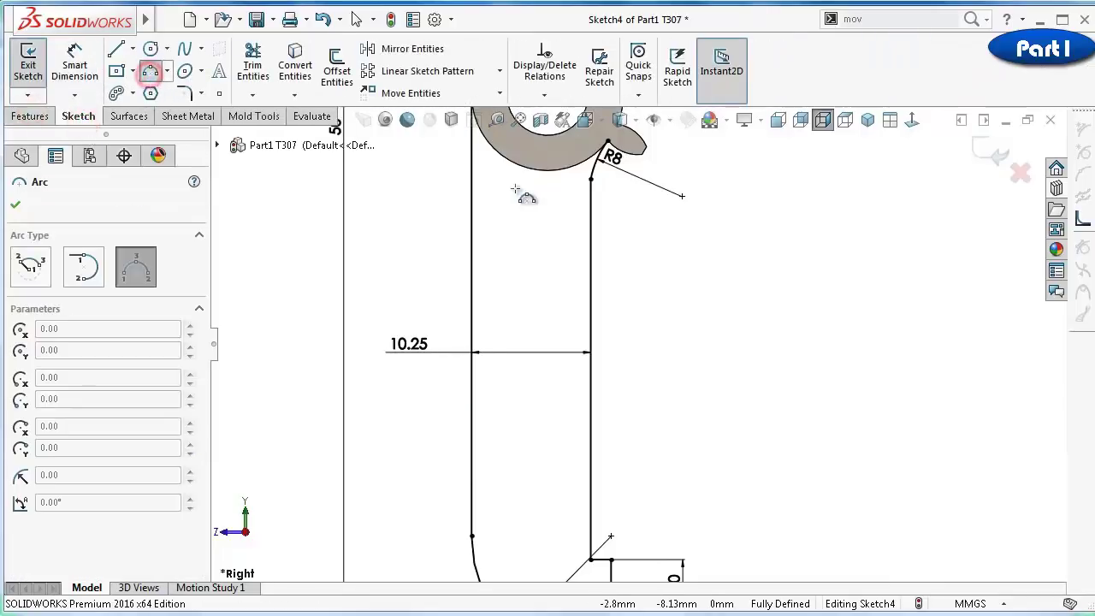
scroll(521, 193, "up", 2)
scroll(521, 204, "down", 4)
left_click(517, 206)
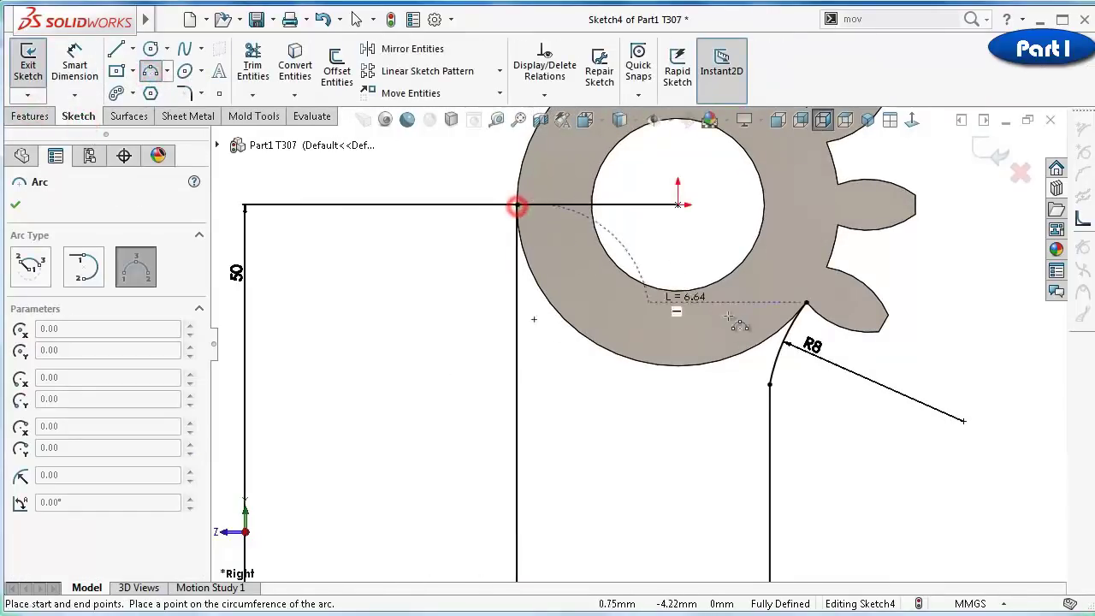
left_click(806, 304)
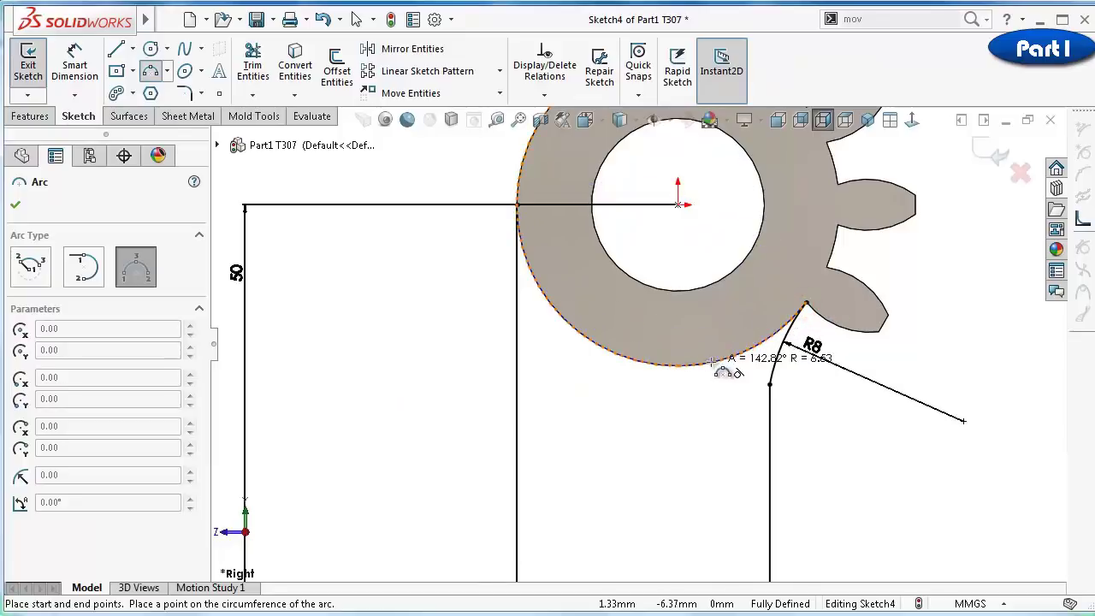
left_click(709, 366)
left_click(882, 456)
scroll(636, 343, "up", 2)
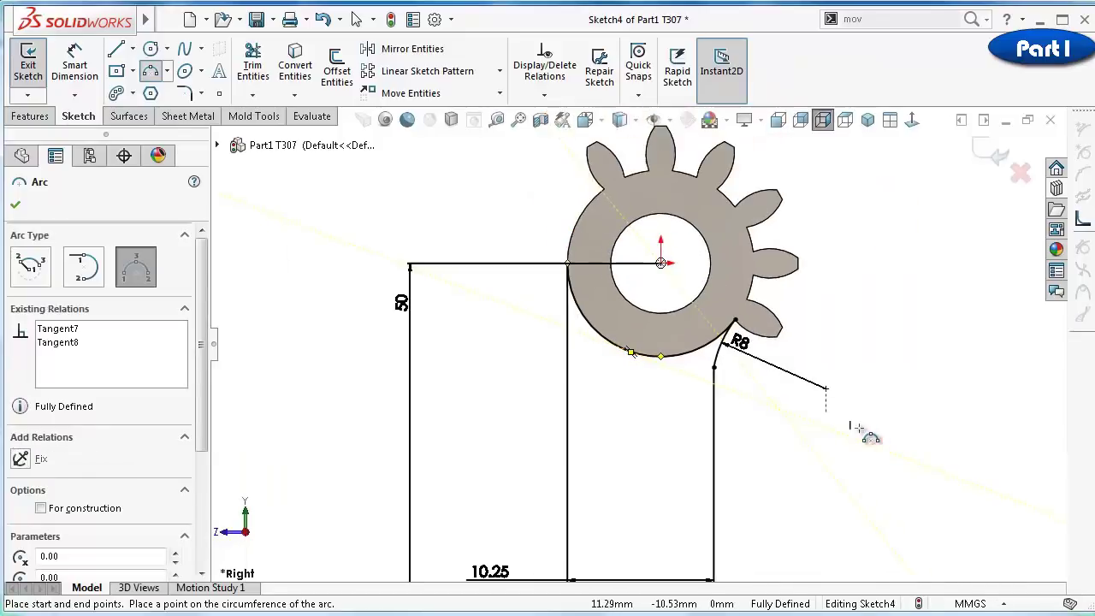
Extrude the closed arm profile up to the gear's opposite face, merging it with the gear body
left_click(33, 119)
left_click(39, 77)
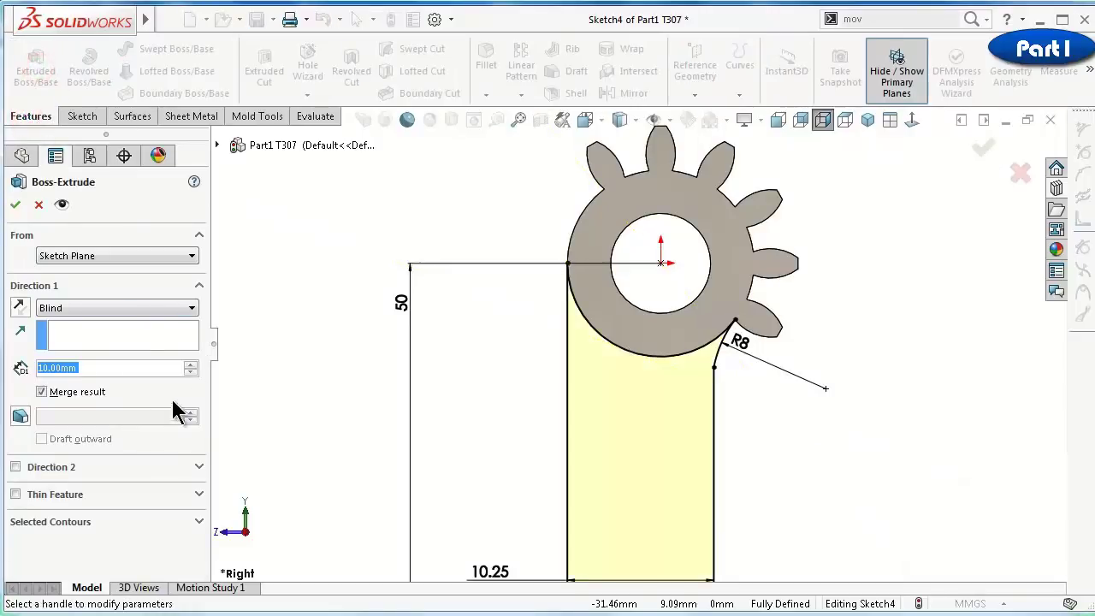
left_click(95, 309)
left_click(99, 356)
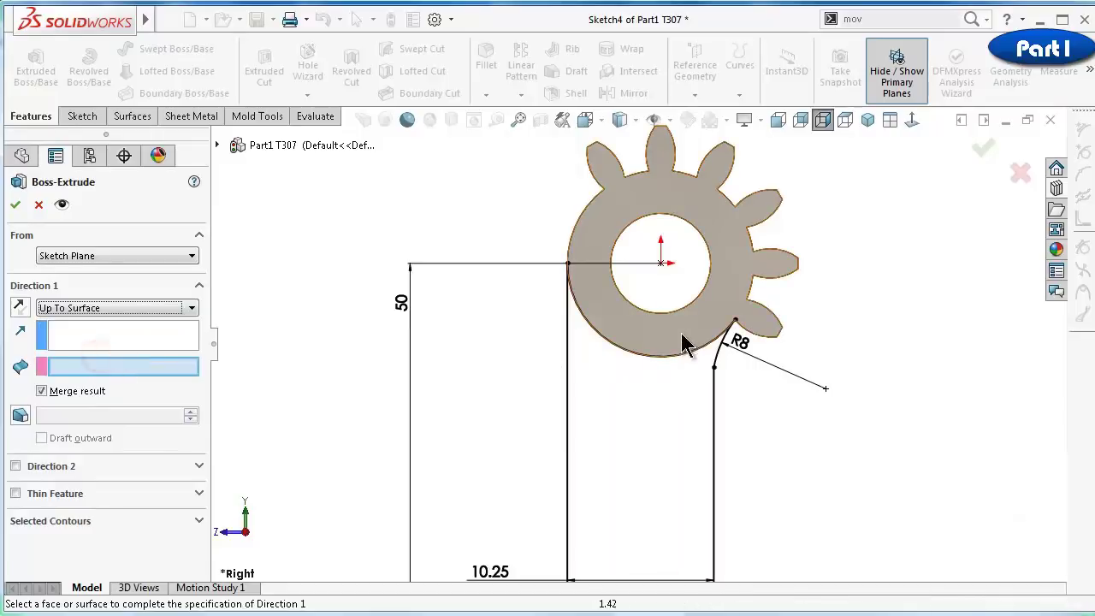
mouse_move(682, 315)
middle_mouse_down()
mouse_move(753, 291)
mouse_move(765, 266)
mouse_move(468, 248)
middle_mouse_up()
left_click(762, 268)
key("Return")
left_click(472, 257)
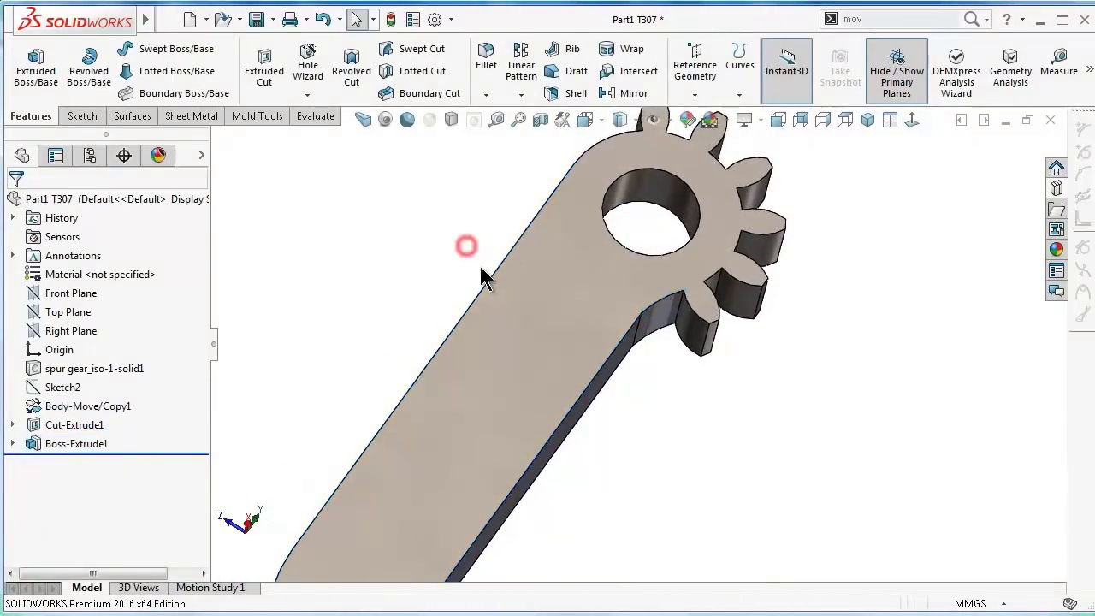
scroll(574, 472, "up", 5)
scroll(580, 467, "down", 2)
middle_click_drag(582, 454, 582, 463)
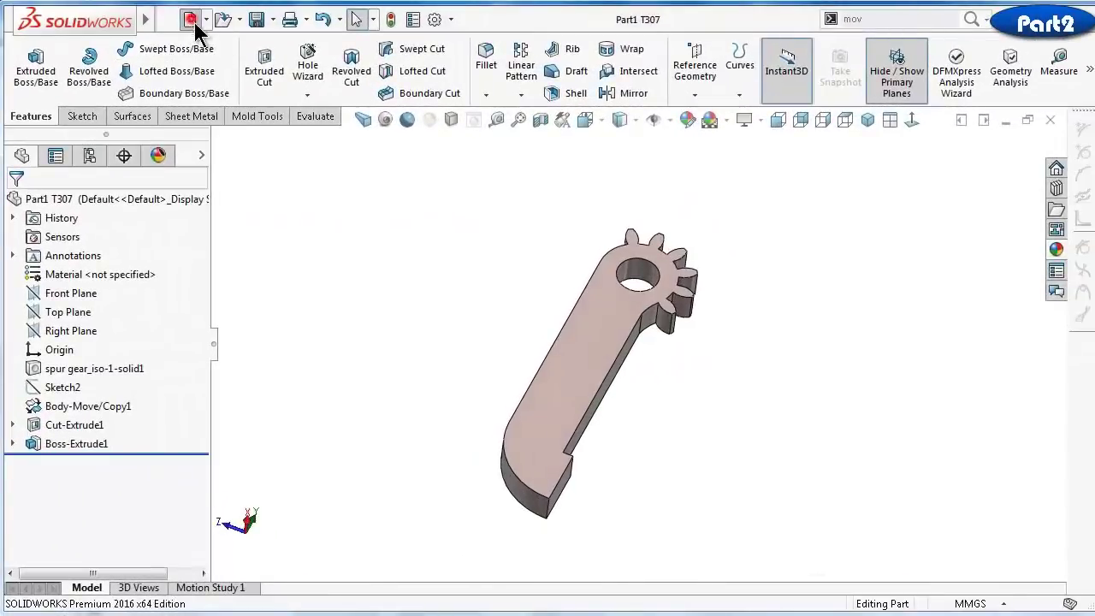
Create a new assembly document and show its origin
left_click(189, 19)
left_click(685, 532)
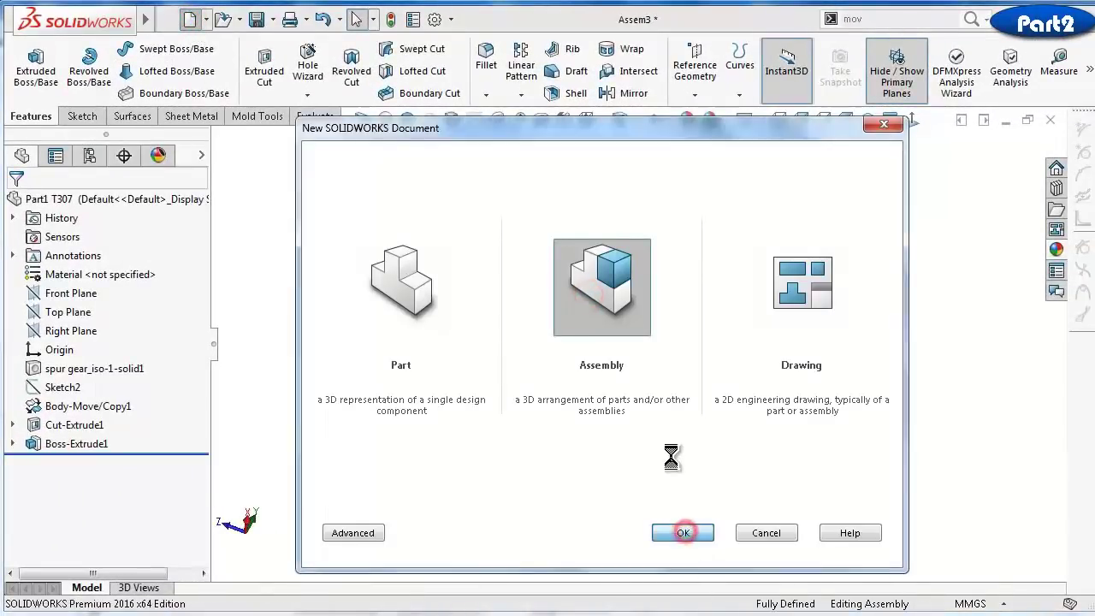
left_click(704, 120)
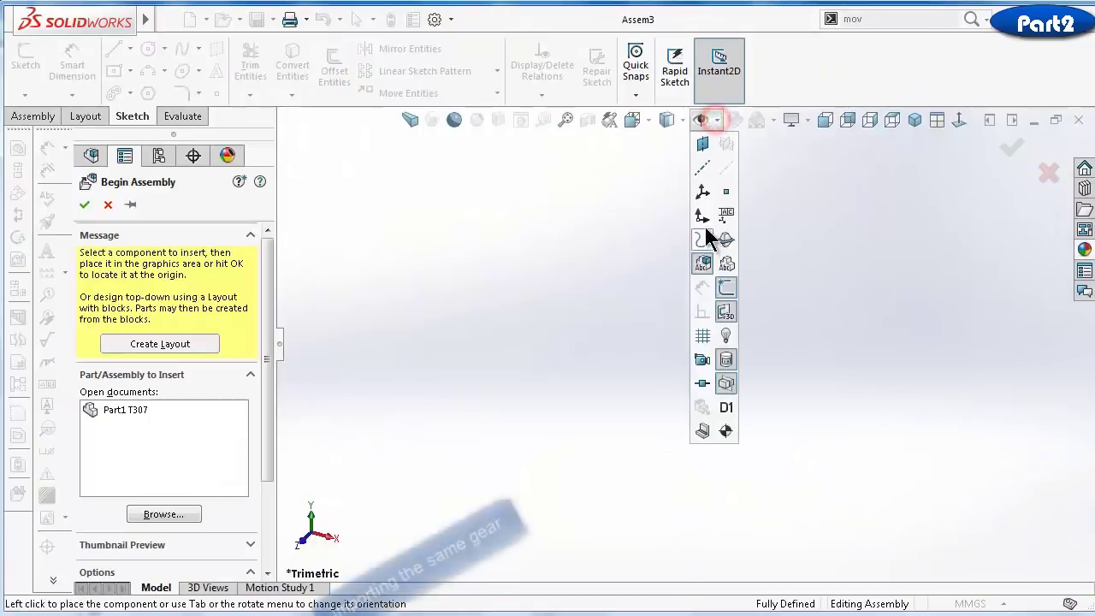
left_click(707, 221)
left_click(877, 229)
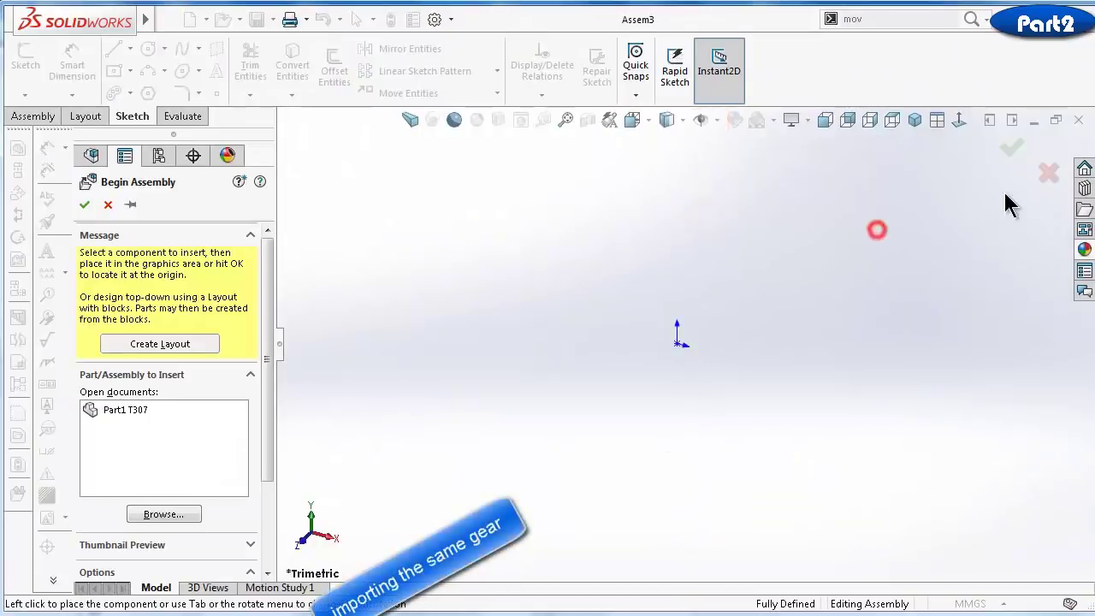
Insert a single copy of the library's ISO spur gear at the assembly origin
left_click(1085, 189)
left_click_drag(975, 506, 686, 343)
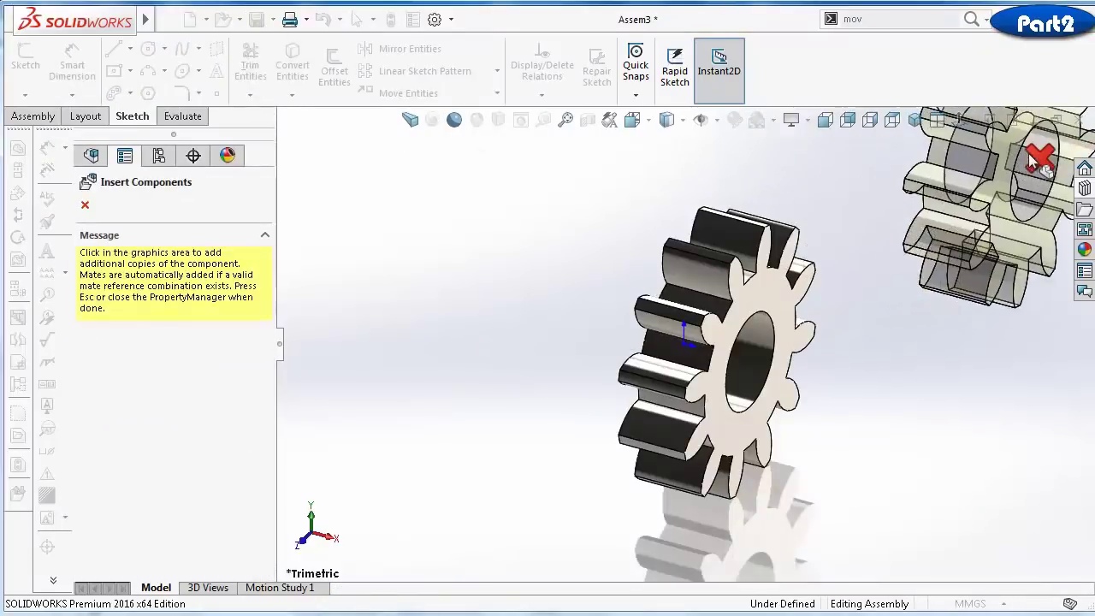
left_click(1028, 154)
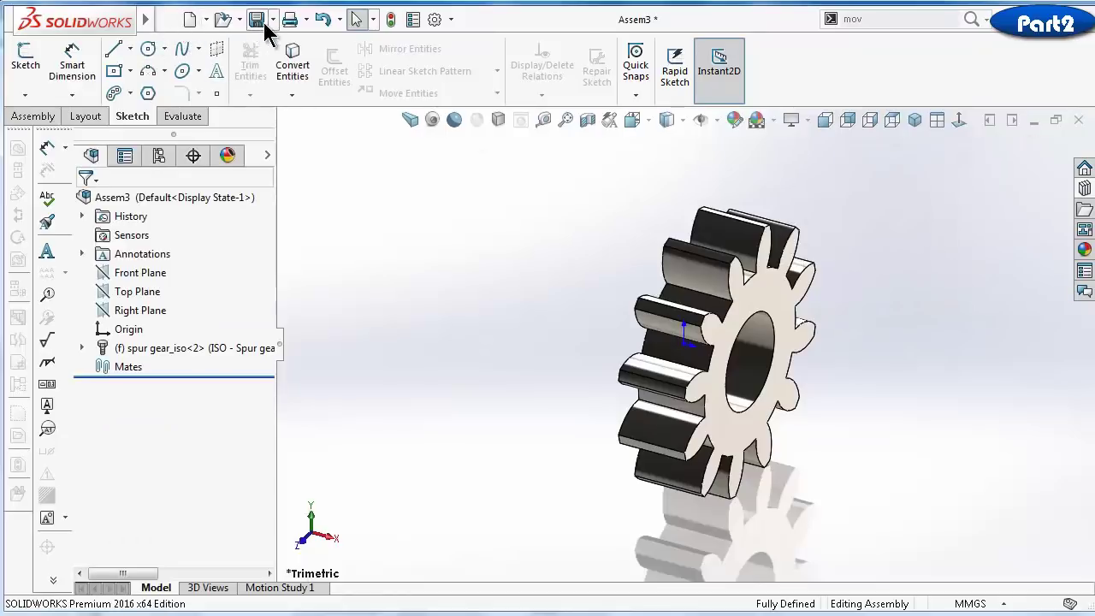
Rebuild and save the gear assembly as a part file named Part2 T307 in the gripper2 folder
left_click(294, 77)
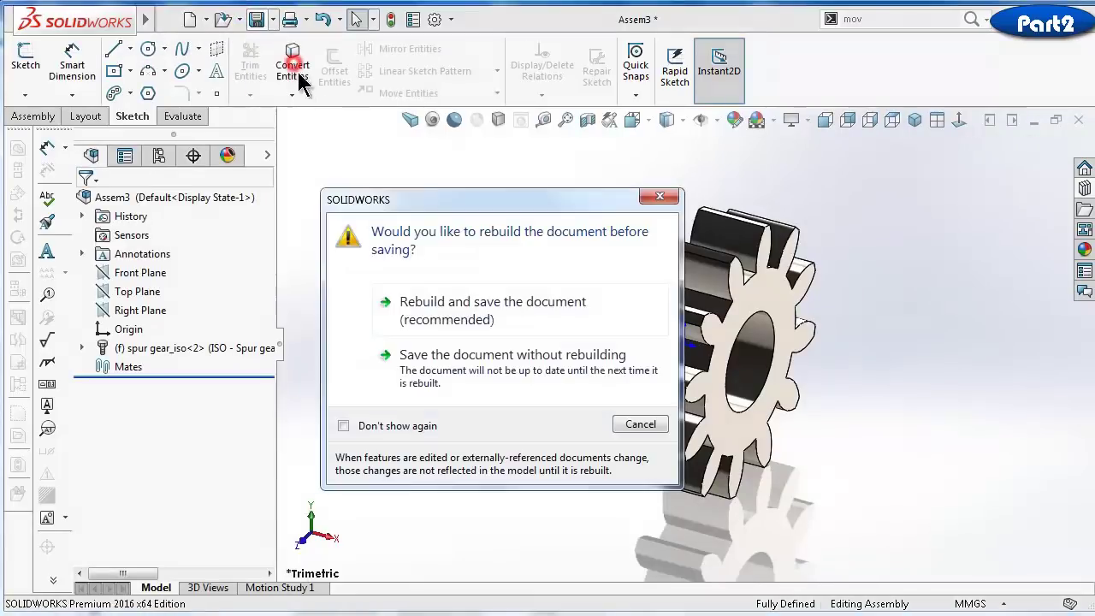
left_click(445, 313)
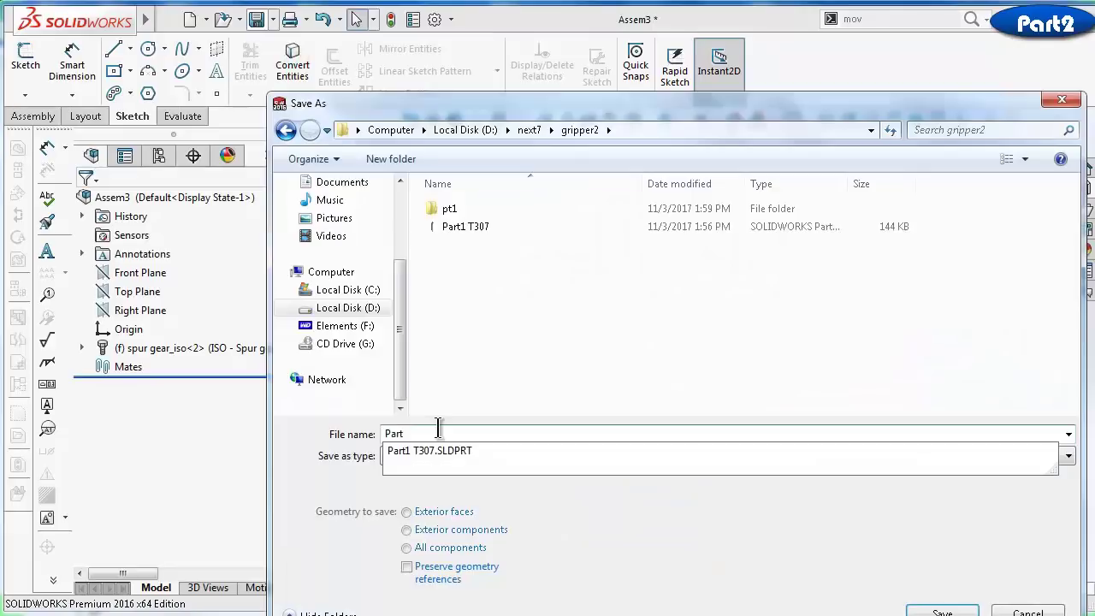
type("Part2 T307")
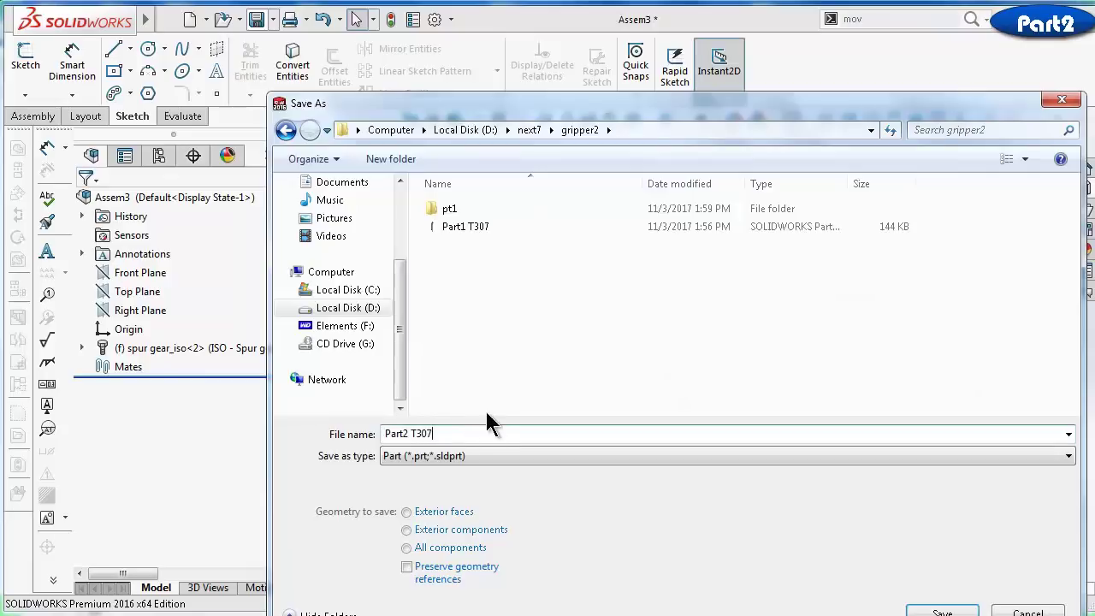
left_click(938, 610)
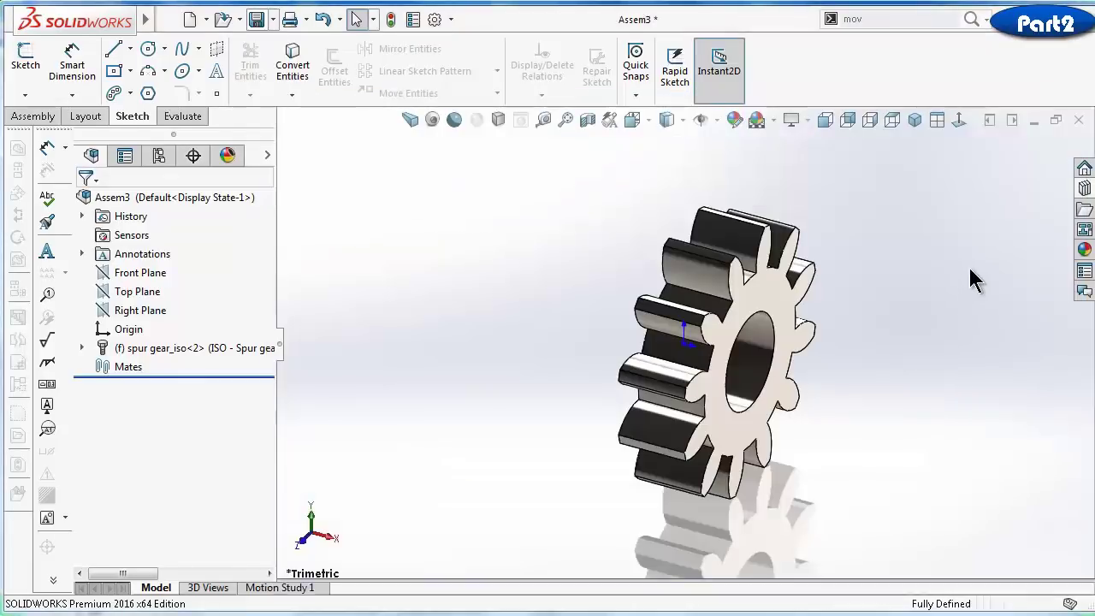
Close the assembly without saving it and open the part Part2 T307
left_click(1077, 120)
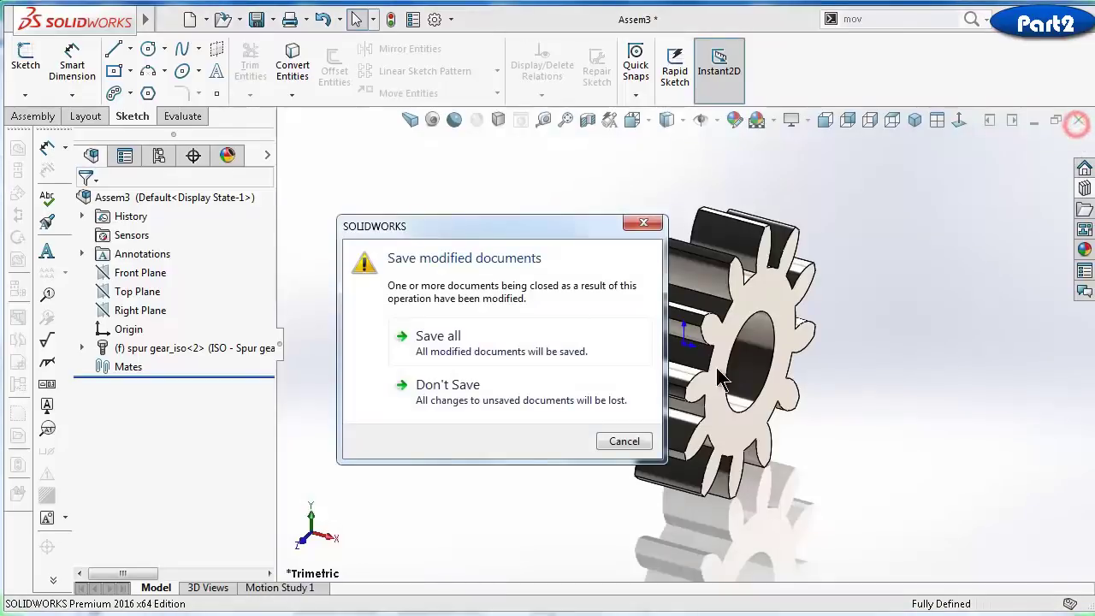
left_click(421, 385)
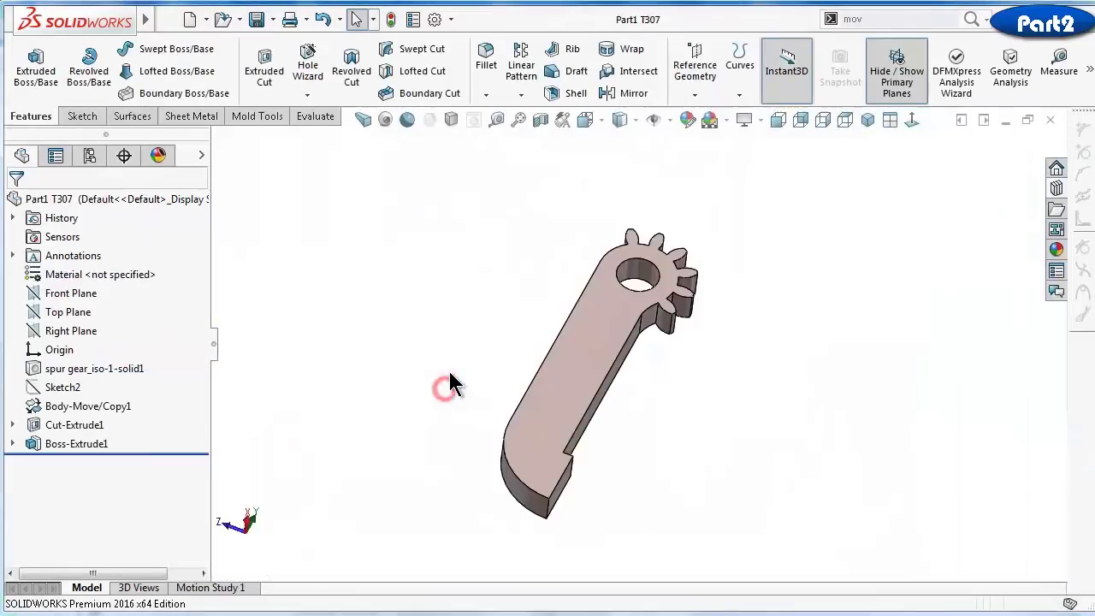
left_click(274, 20)
left_click(240, 20)
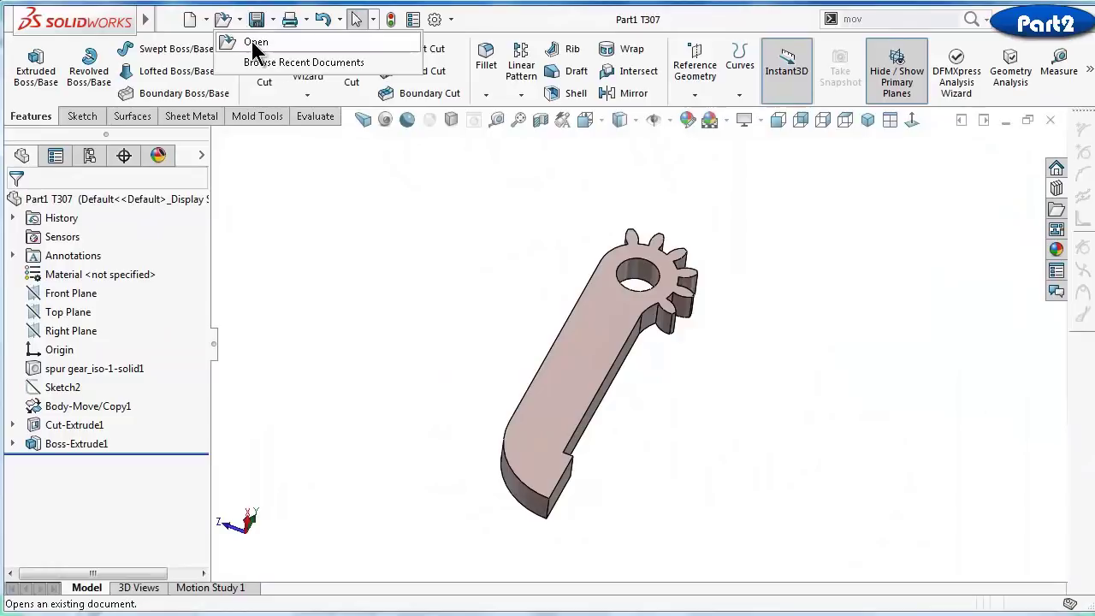
left_click(278, 43)
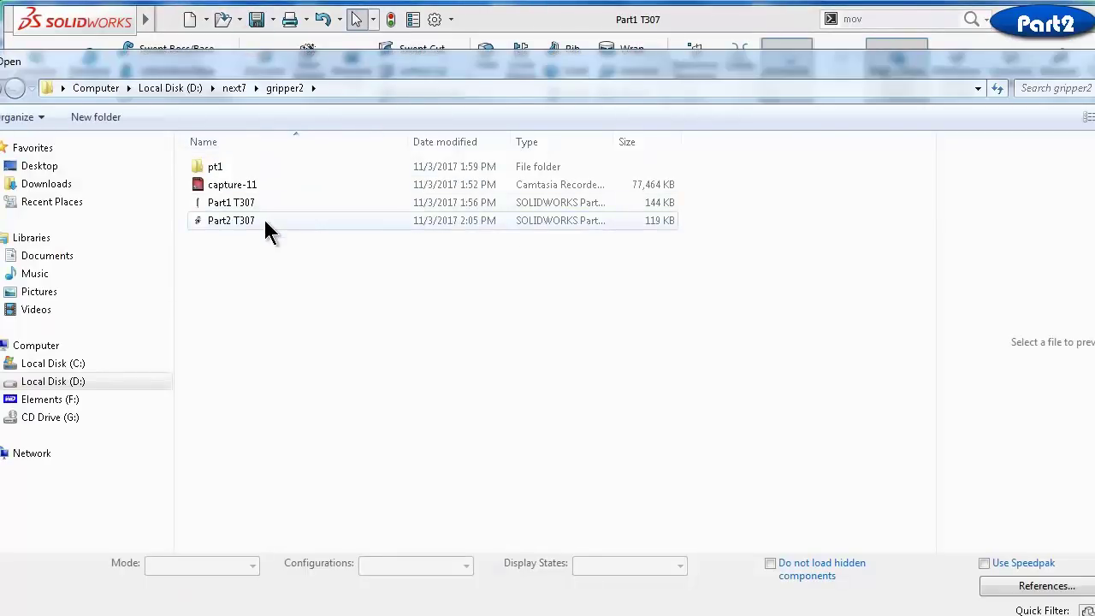
left_click(262, 221)
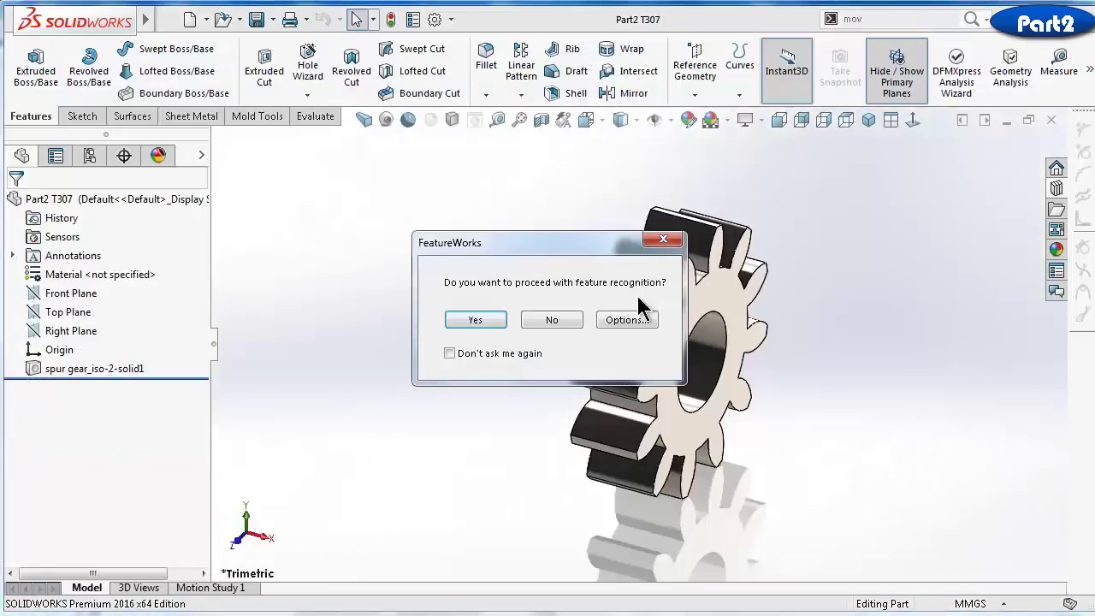
left_click(561, 318)
left_click(558, 319)
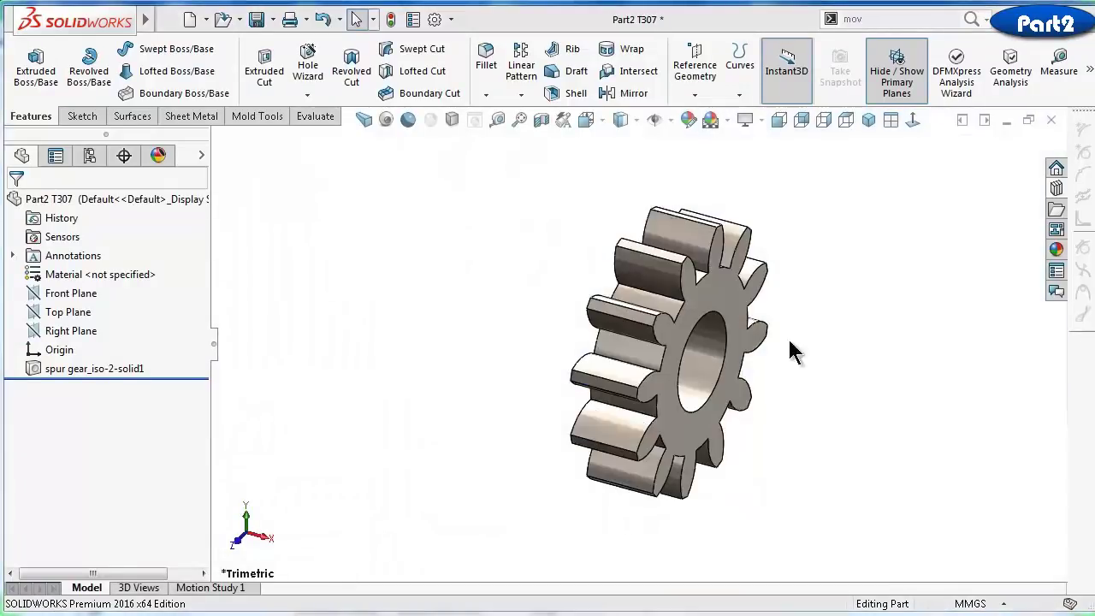
Start a sketch on the gear's flat front face, viewed normal to that face
left_click(721, 301)
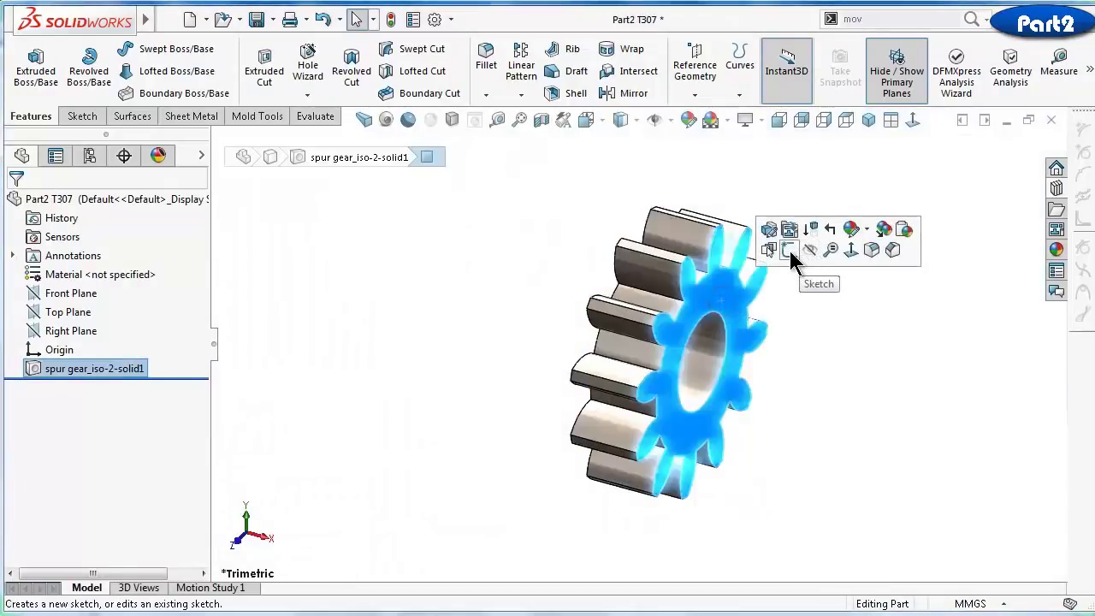
left_click(851, 249)
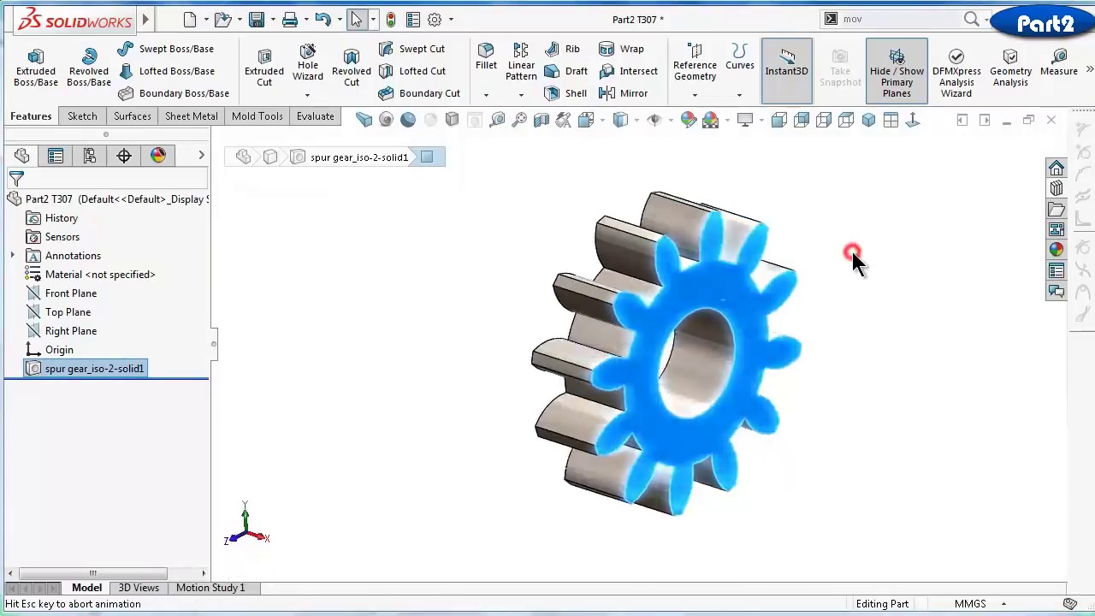
left_click(902, 316)
scroll(836, 246, "up", 2)
scroll(802, 249, "down", 1)
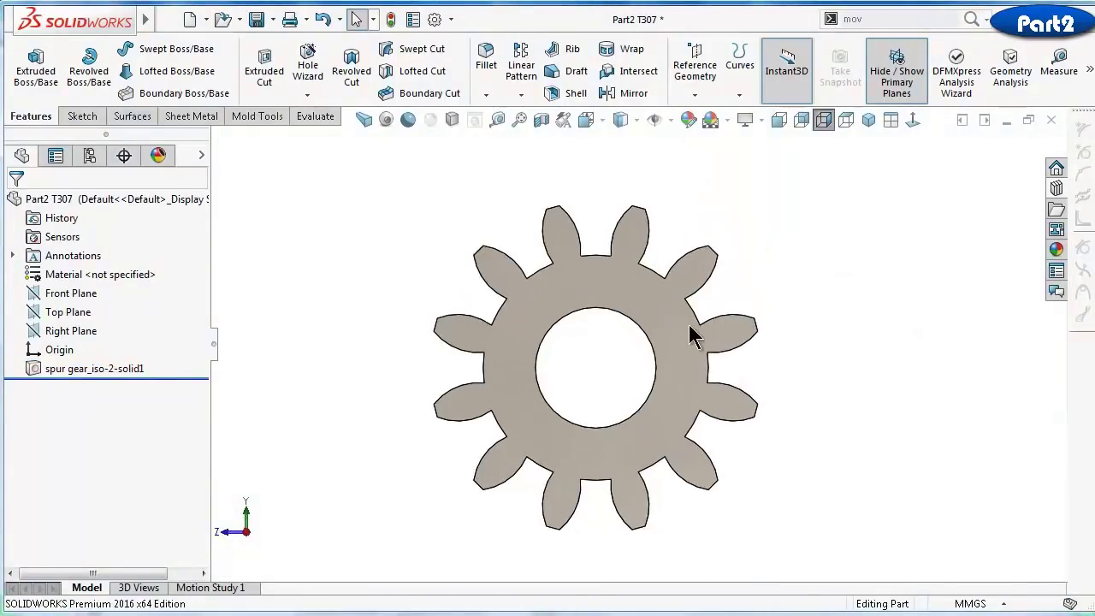
left_click(678, 336)
left_click(744, 286)
left_click(885, 390)
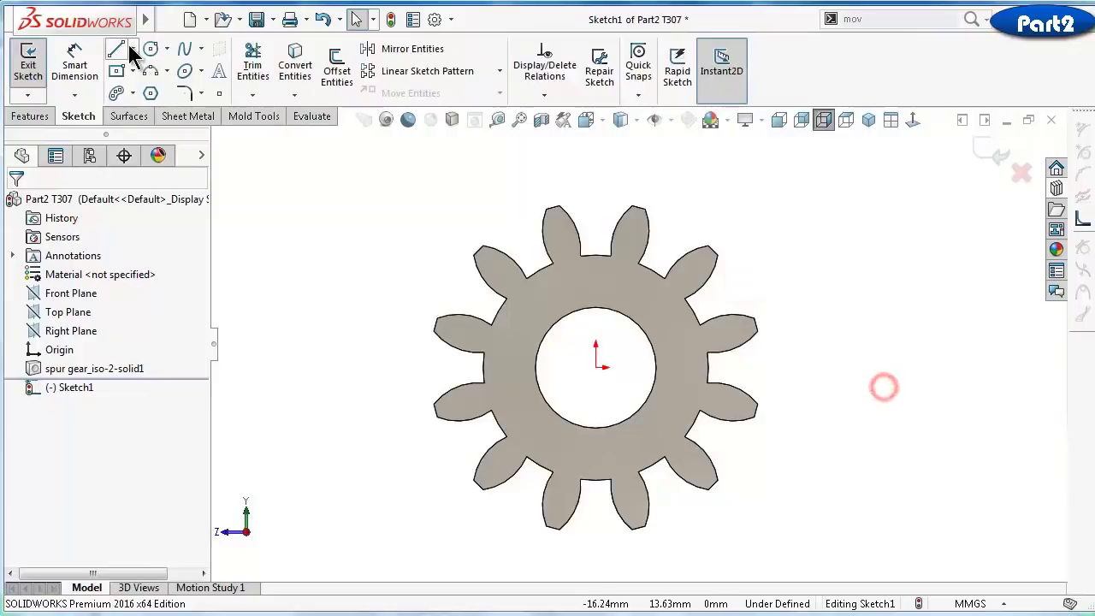
Sketch a vertical centerline from the origin to the root edge between the gear's two uppermost teeth
left_click(133, 49)
left_click(158, 90)
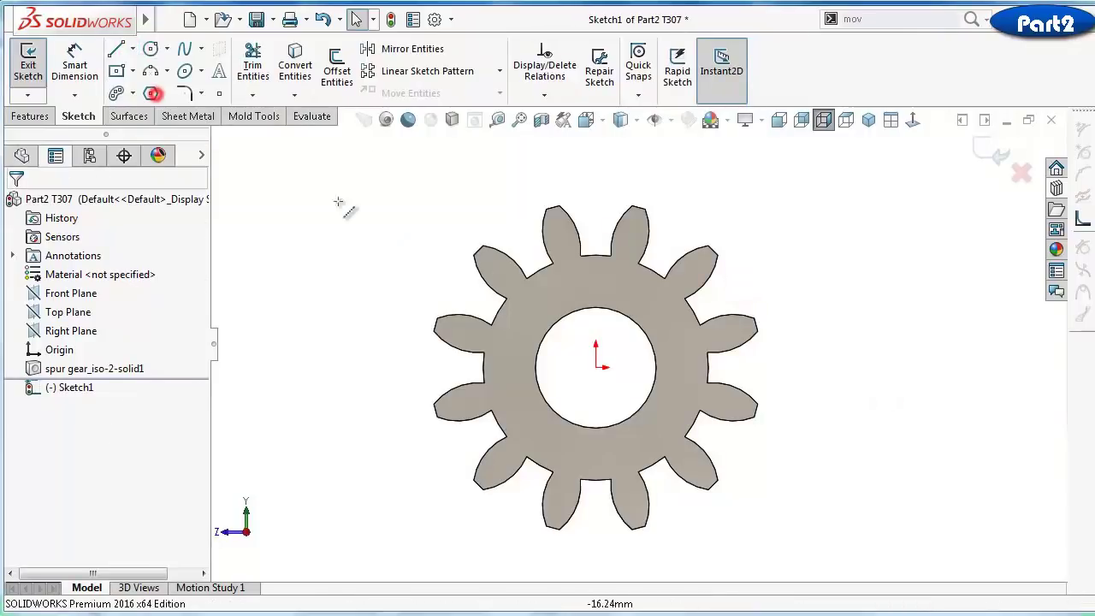
left_click(596, 366)
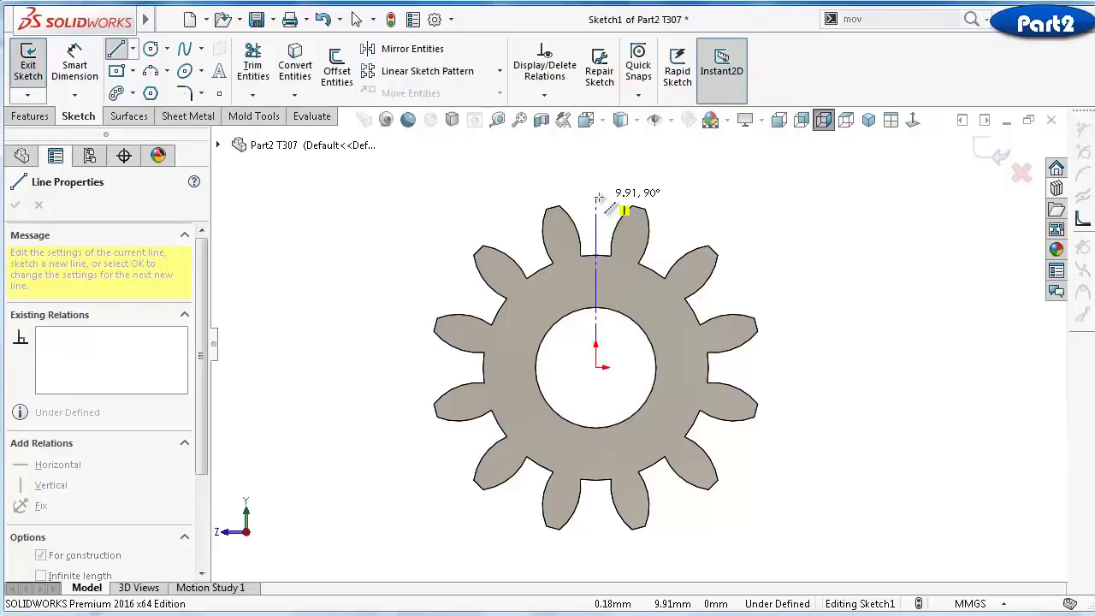
left_click(596, 255)
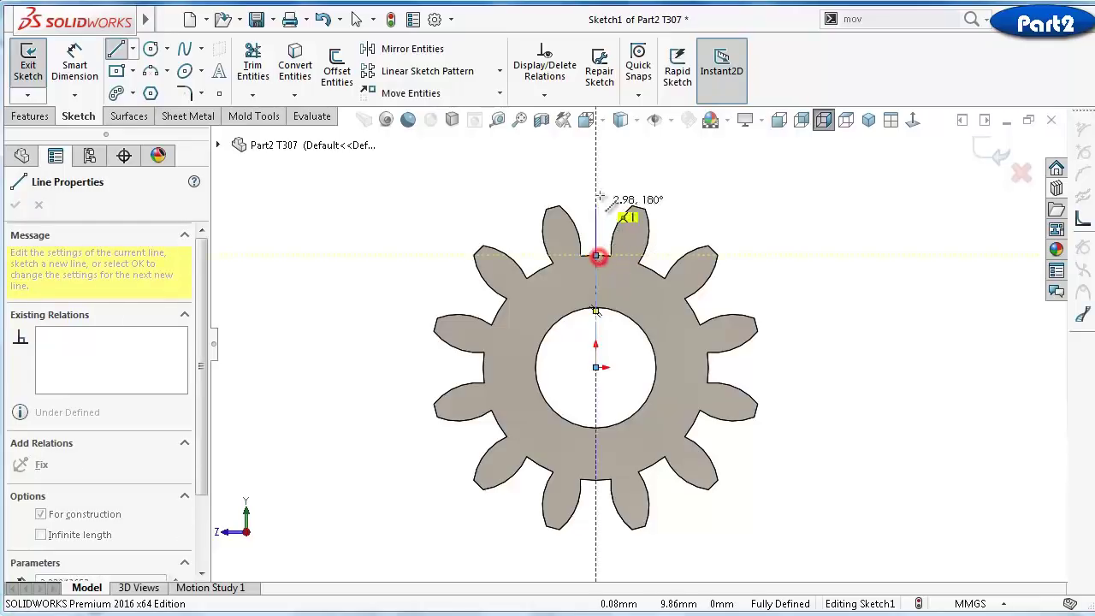
double_click(730, 203)
key("z")
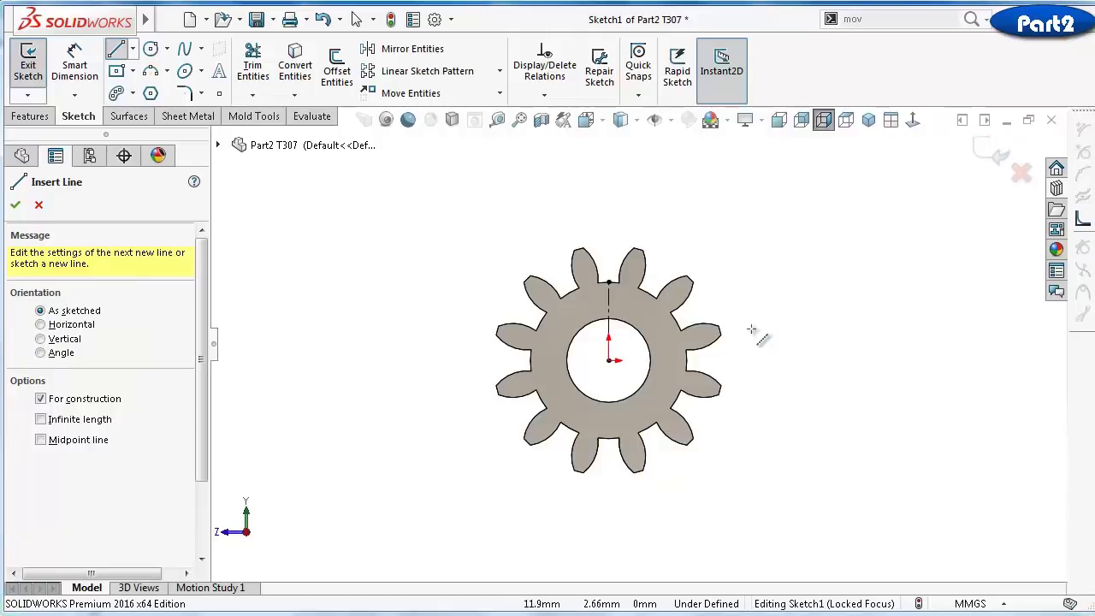
Sketch a 45° centerline about 12.6 mm long across the gear, from the upper-right tooth root to the opposite lower-left tooth root
left_click(133, 50)
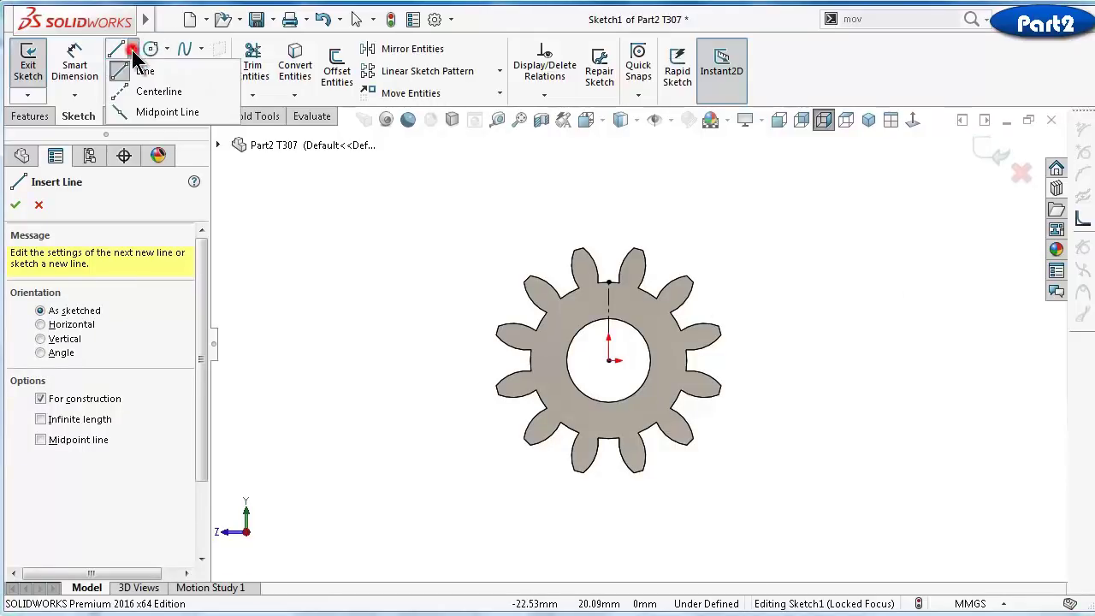
left_click(150, 91)
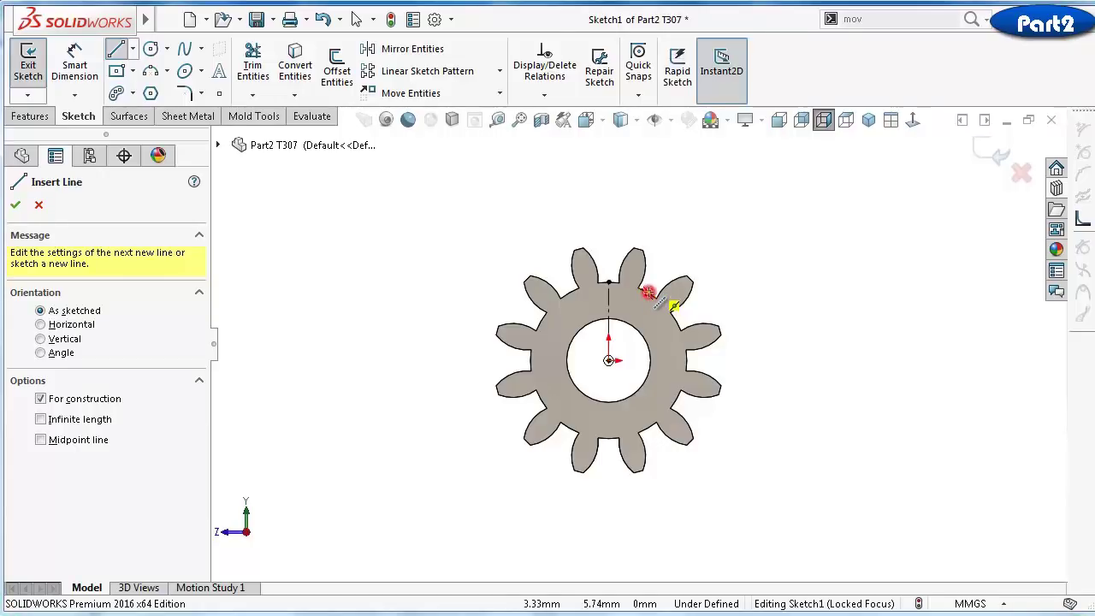
left_click(648, 292)
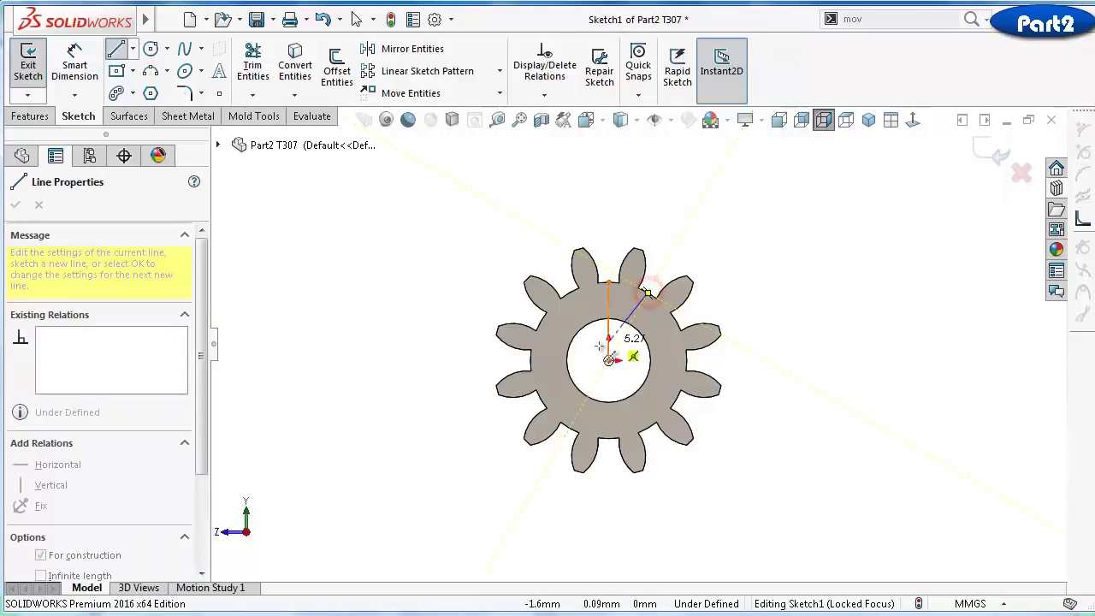
double_click(541, 399)
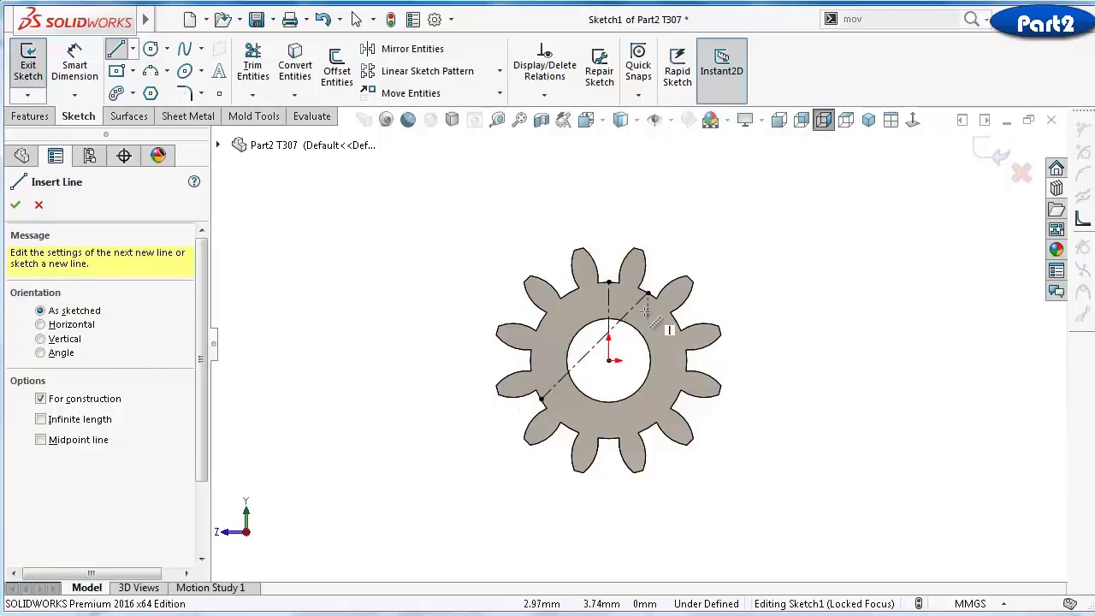
Sketch a three-point arc between the diagonal centerline's endpoints, bulging around the gear's lower-right side
left_click(152, 72)
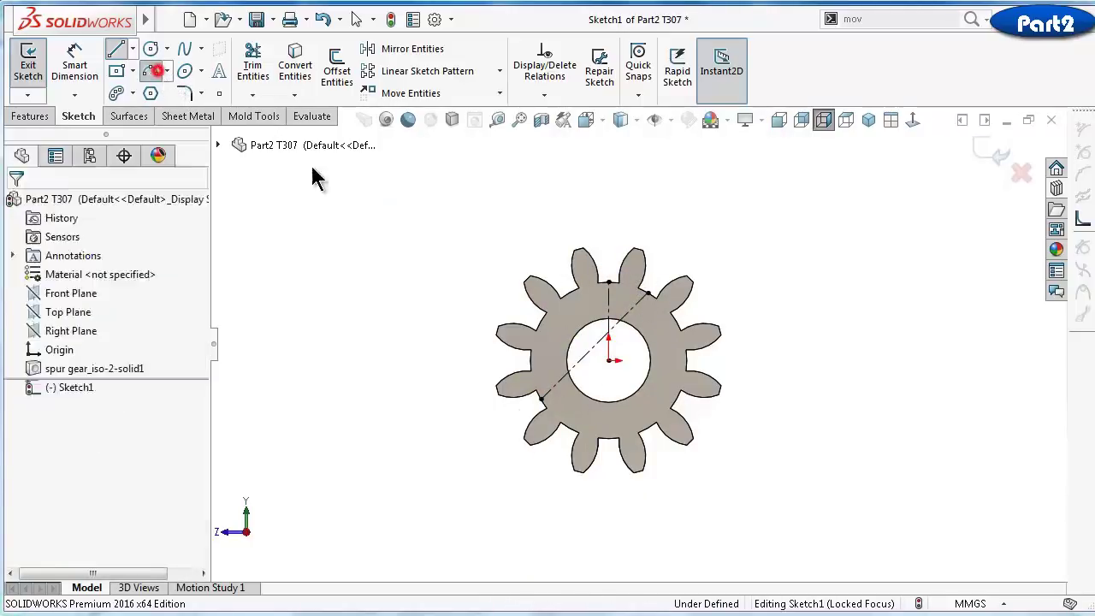
left_click(648, 293)
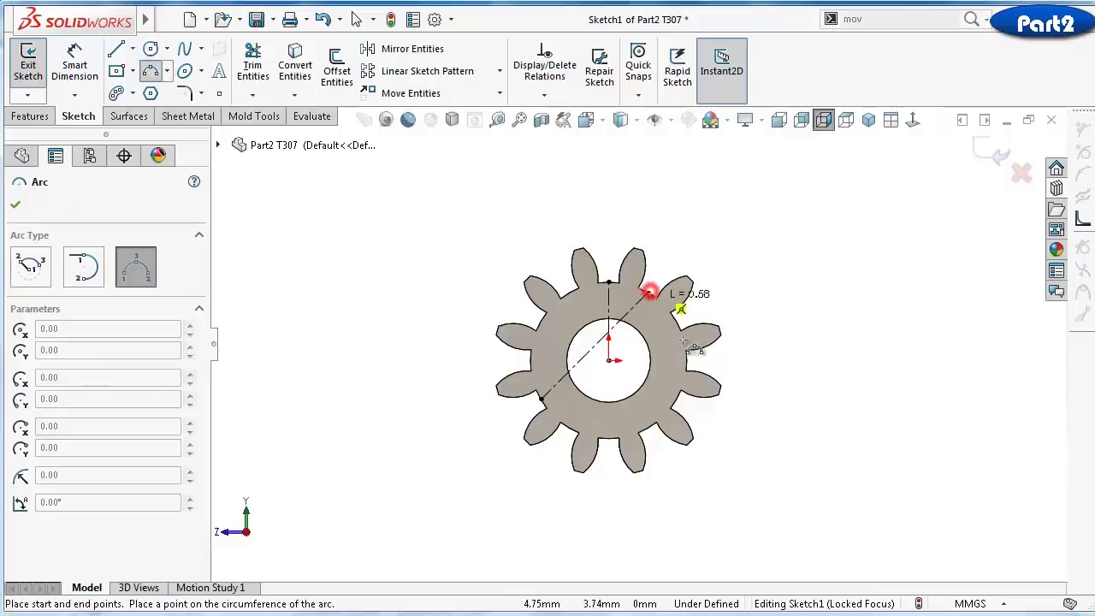
left_click(541, 399)
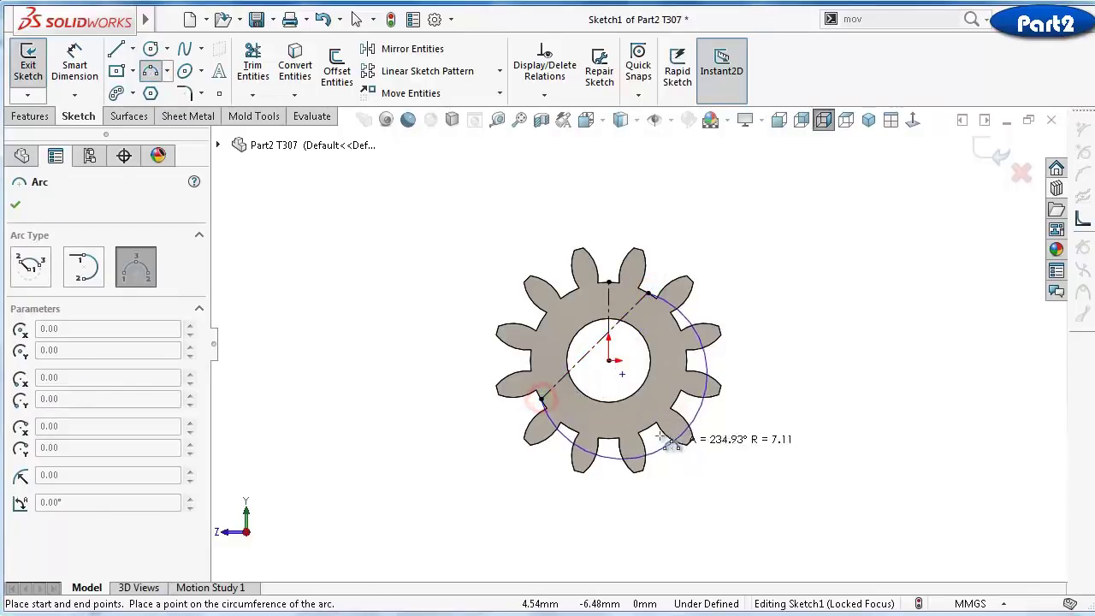
left_click(656, 433)
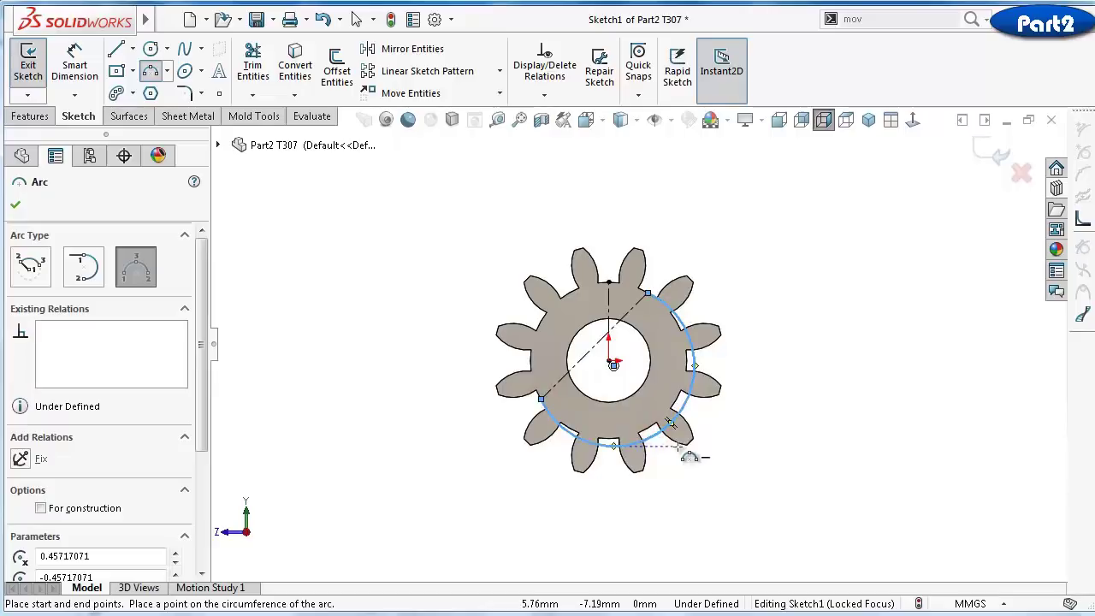
key("Escape")
Make the arc coradial with the gear's root edge between two lower teeth
scroll(664, 443, "down", 5)
left_click(680, 452)
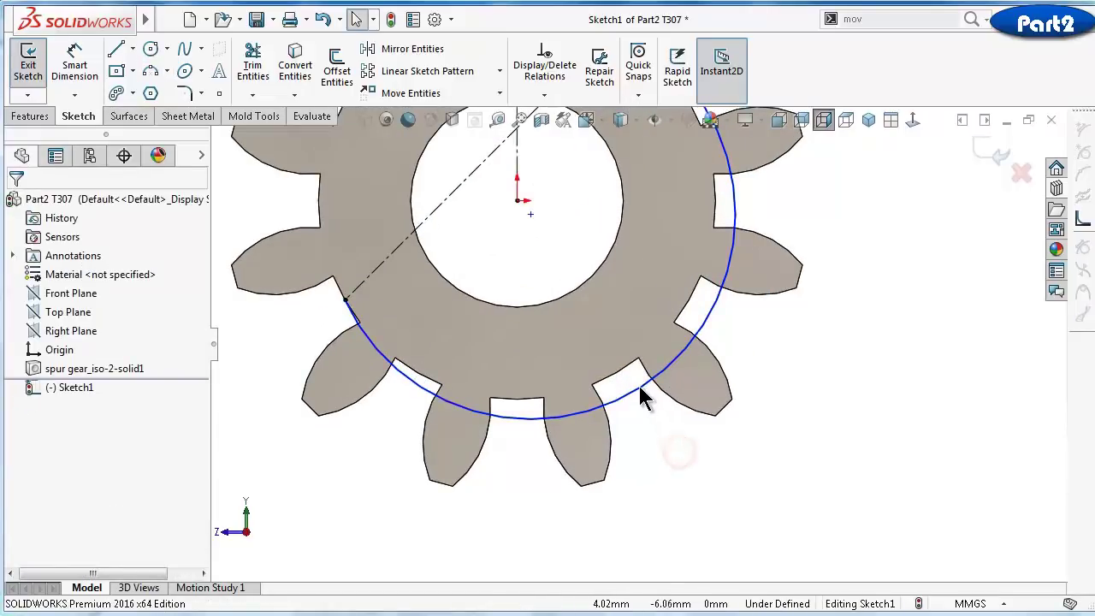
left_click(640, 386)
left_click(625, 373, "ctrl")
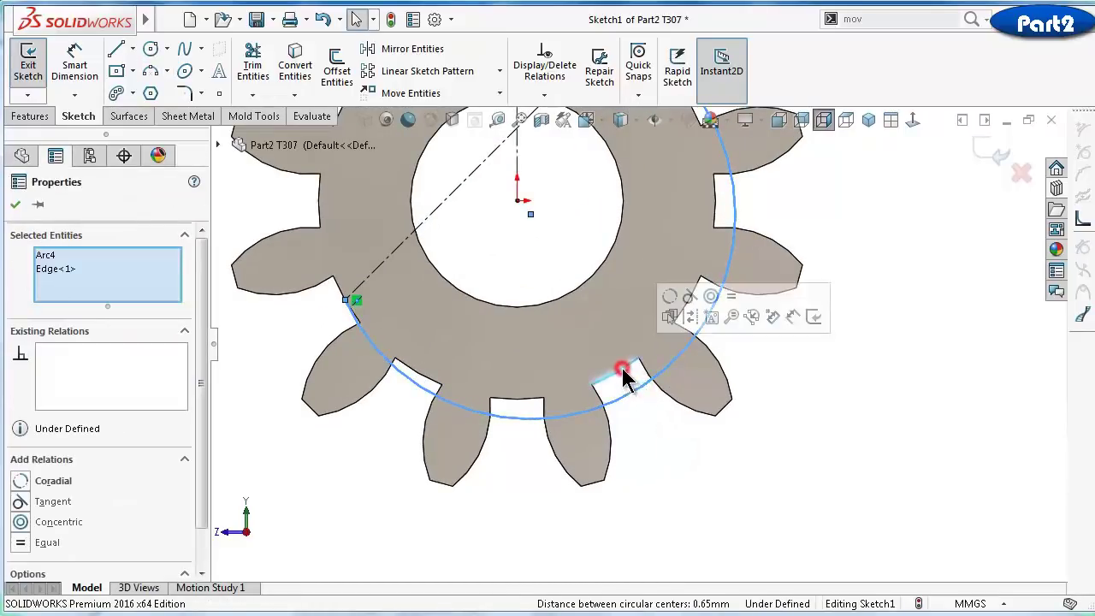
left_click(676, 301)
left_click(782, 406)
scroll(691, 302, "up", 4)
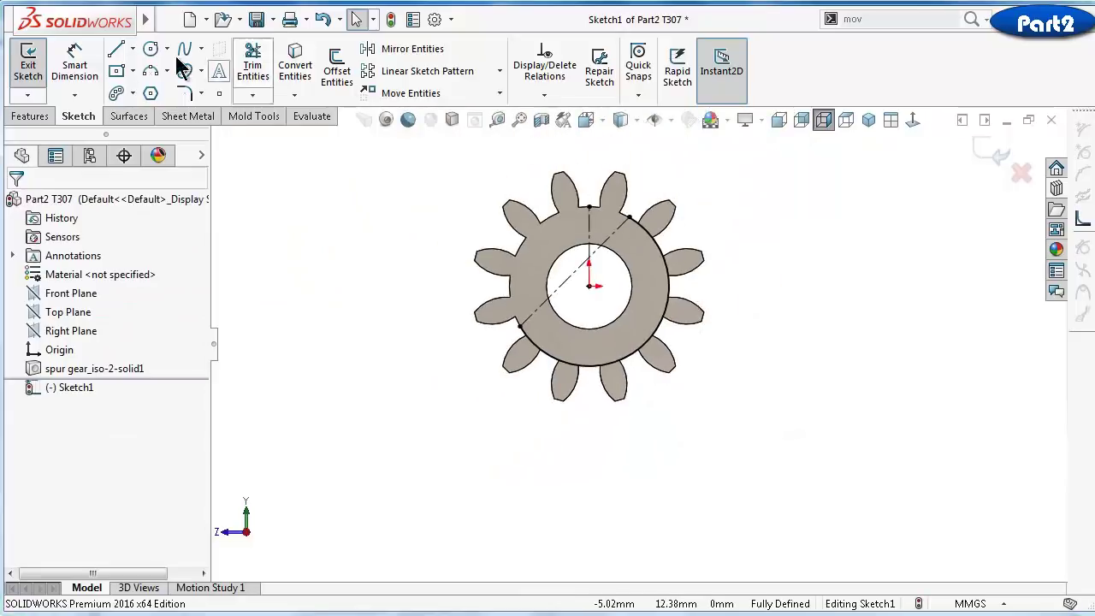
Cut away the teeth outside the arc with an extruded cut set to Through All
left_click(26, 118)
left_click(263, 75)
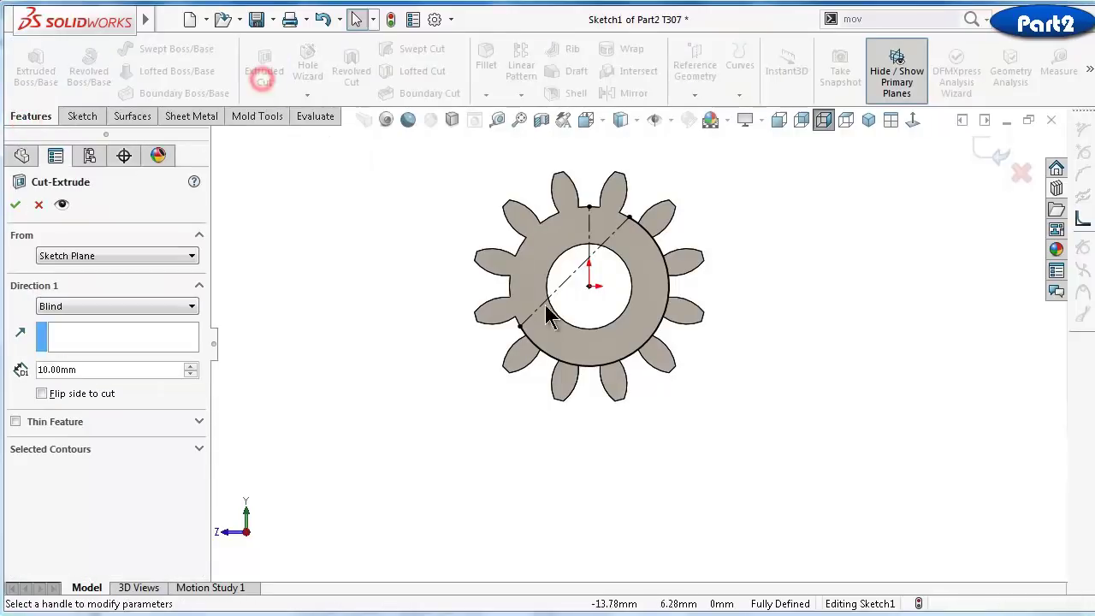
left_click(83, 306)
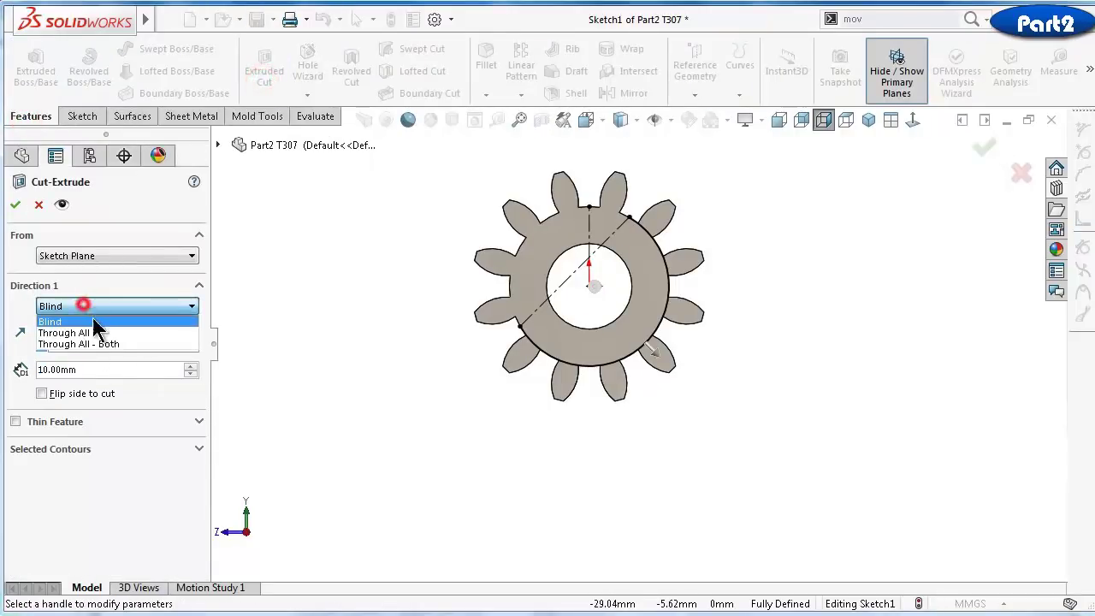
left_click(94, 330)
left_click(15, 207)
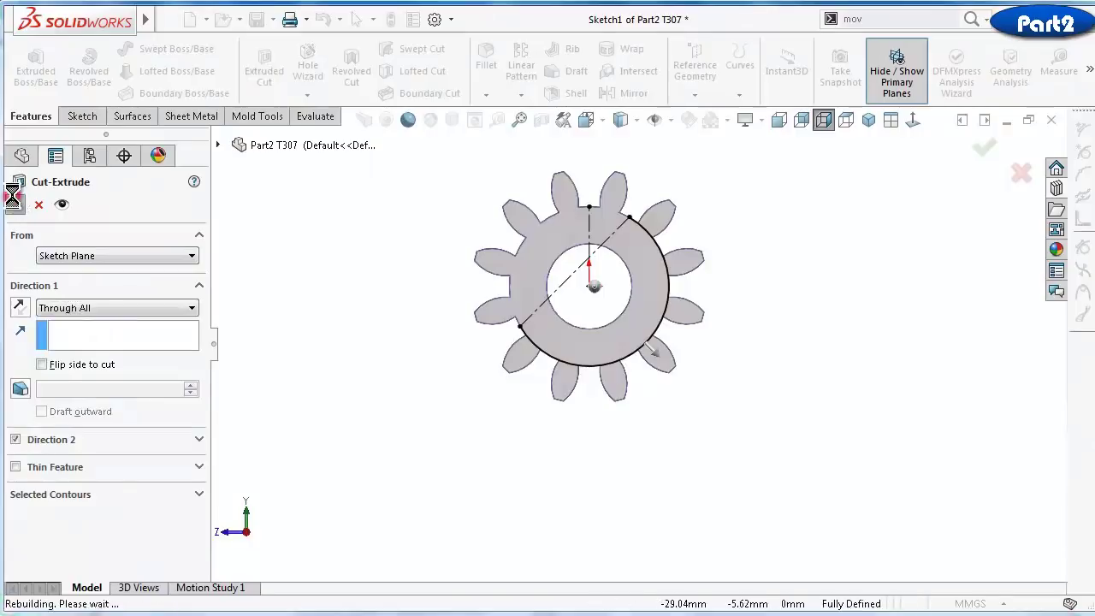
left_click(484, 381)
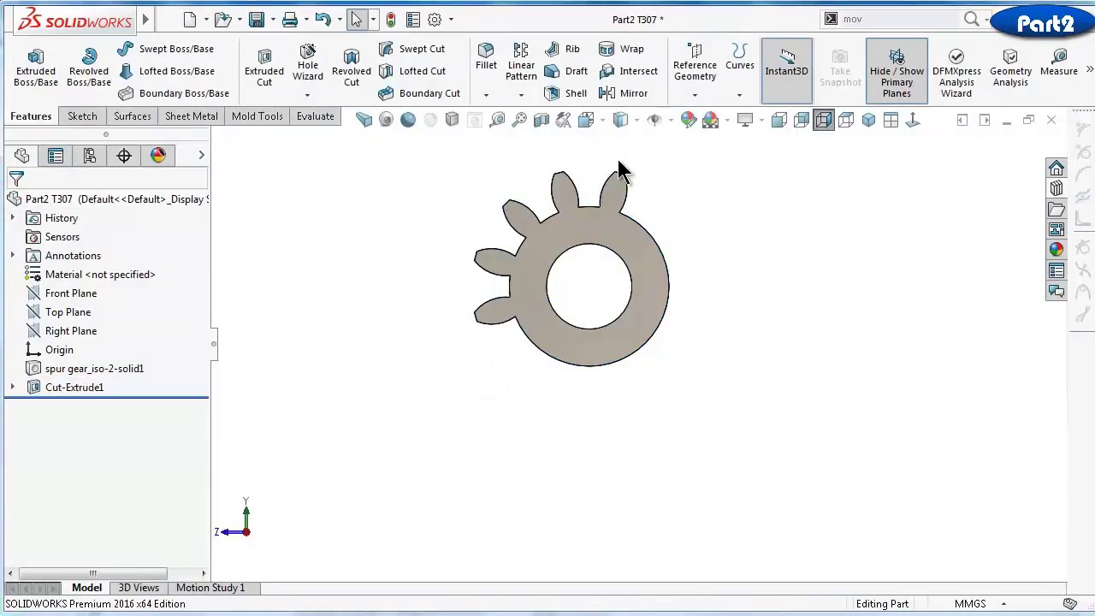
Start a new sketch on the trimmed gear's flat front face, viewed normal to that face
middle_click_drag(617, 162, 617, 163)
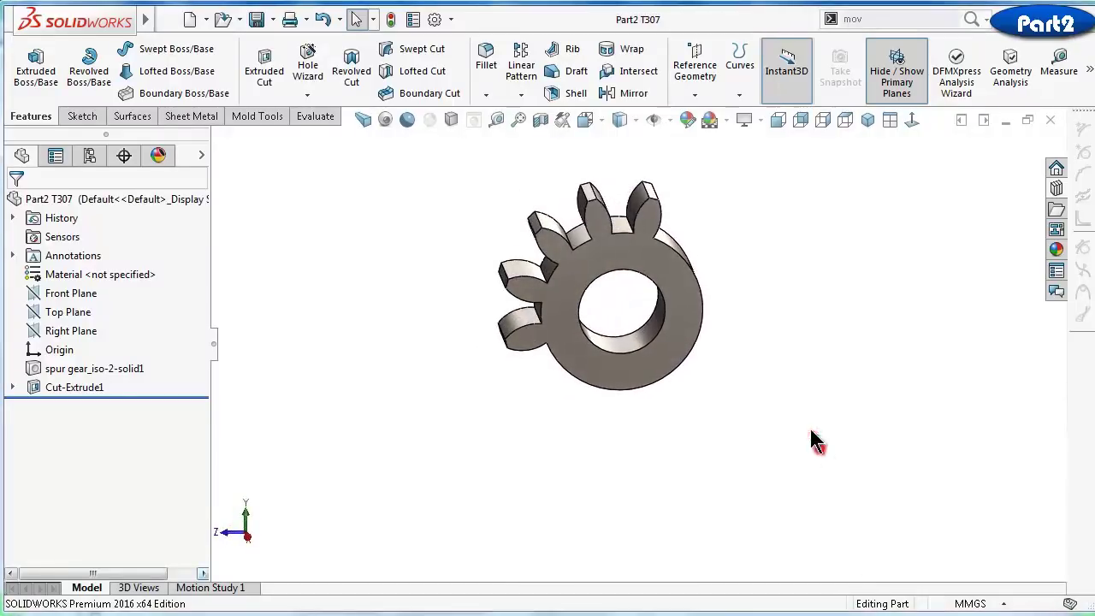
left_click(693, 301)
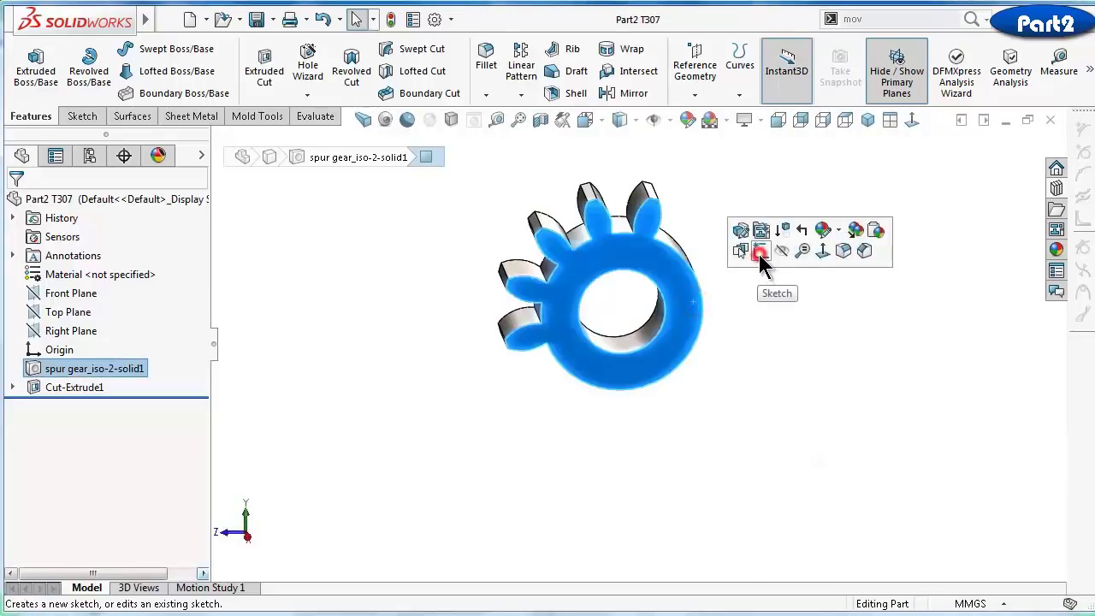
left_click(760, 251)
left_click(912, 120)
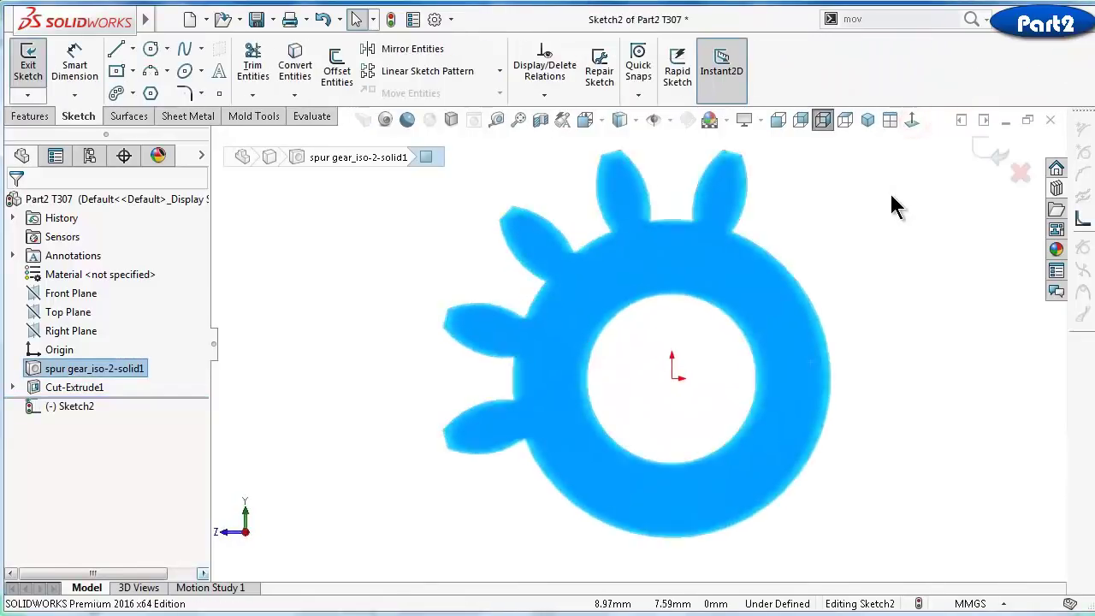
left_click(892, 198)
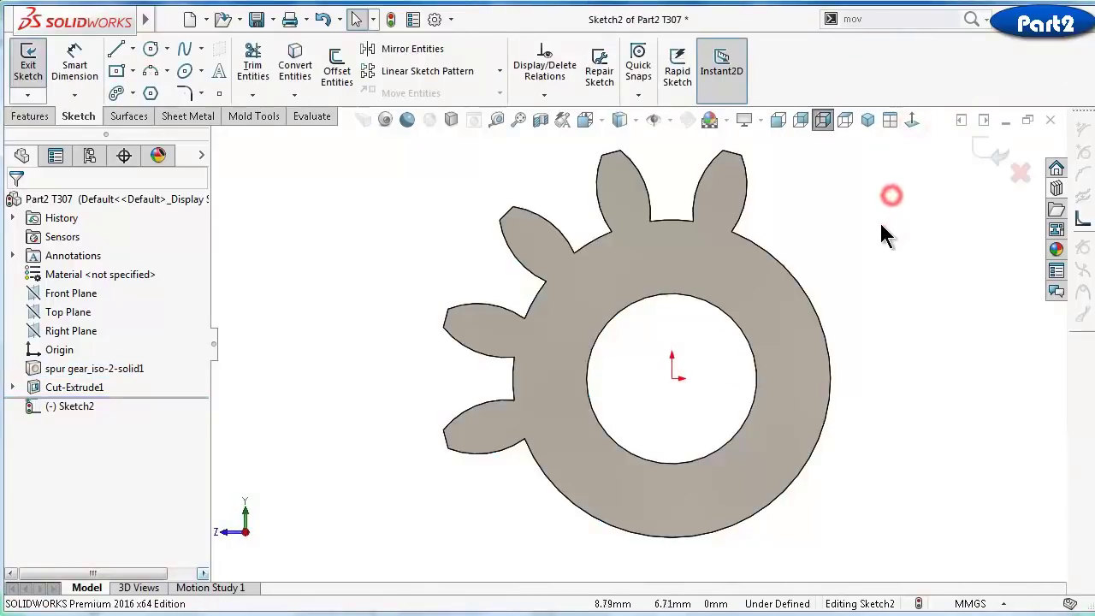
Show Sketch1 under Cut-Extrude1 as a reference for the new sketch
left_click(13, 387)
left_click(79, 406)
left_click(94, 387)
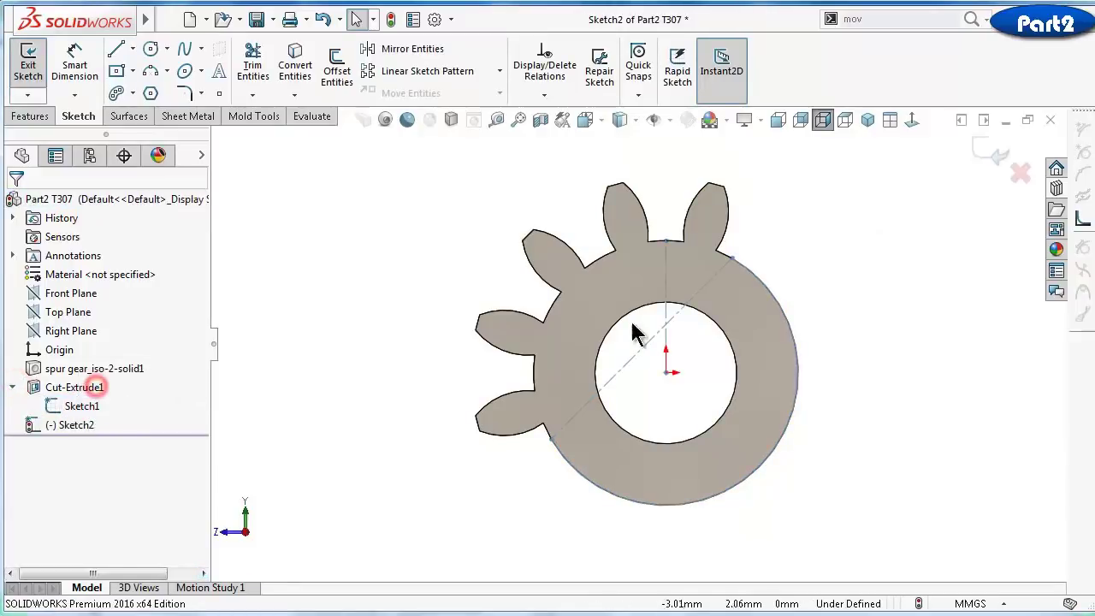
Sketch a three-point arc of about 3.5 mm radius, starting on the gear rim below the lowest tooth and ending below the gear
scroll(855, 402, "up", 5)
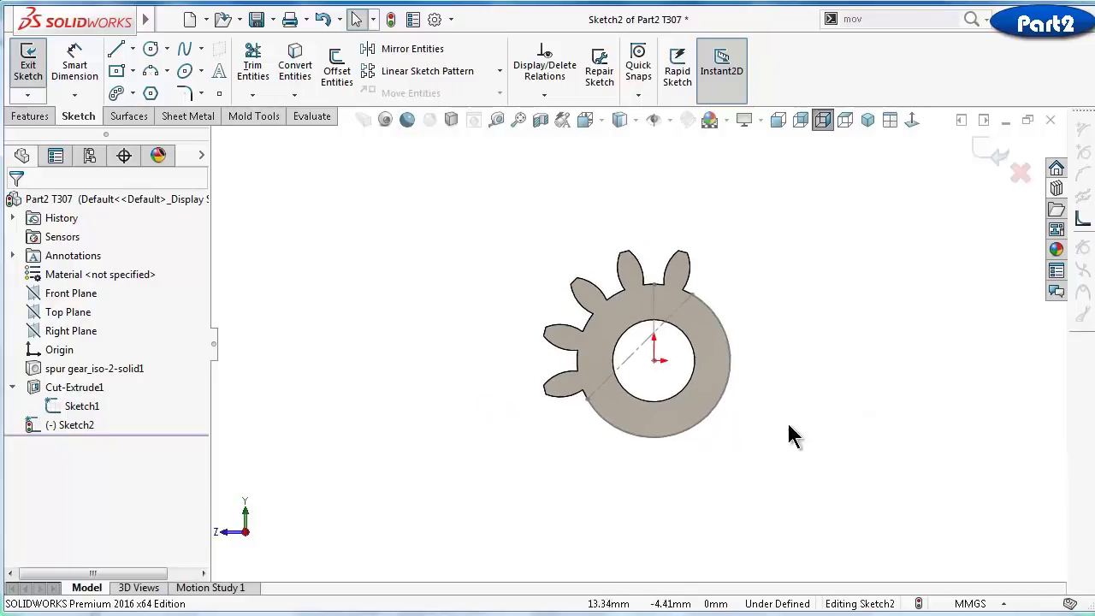
left_click(151, 75)
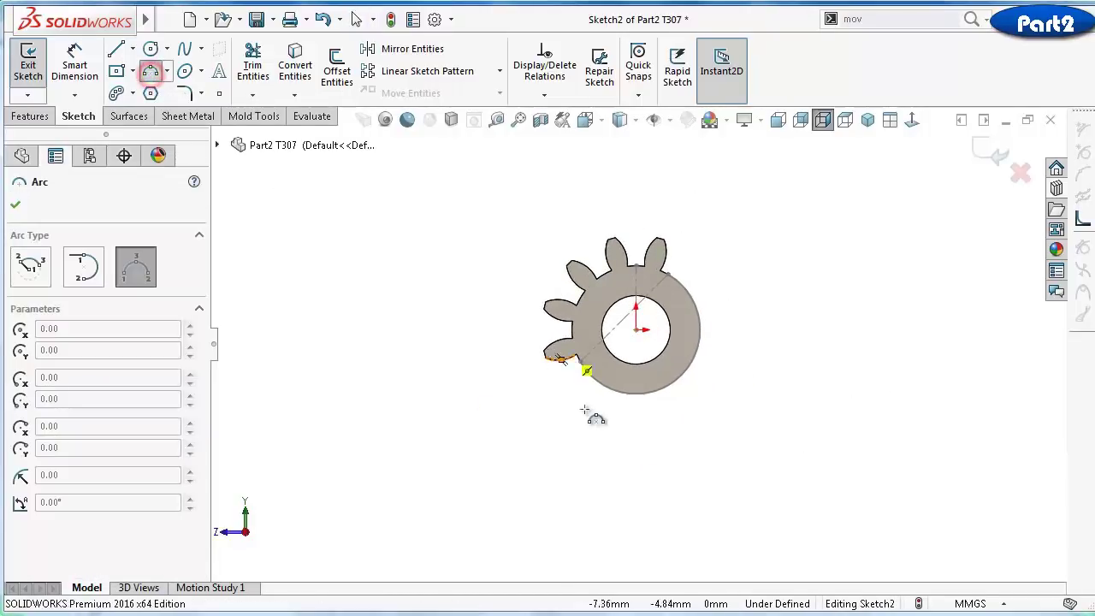
left_click(596, 380)
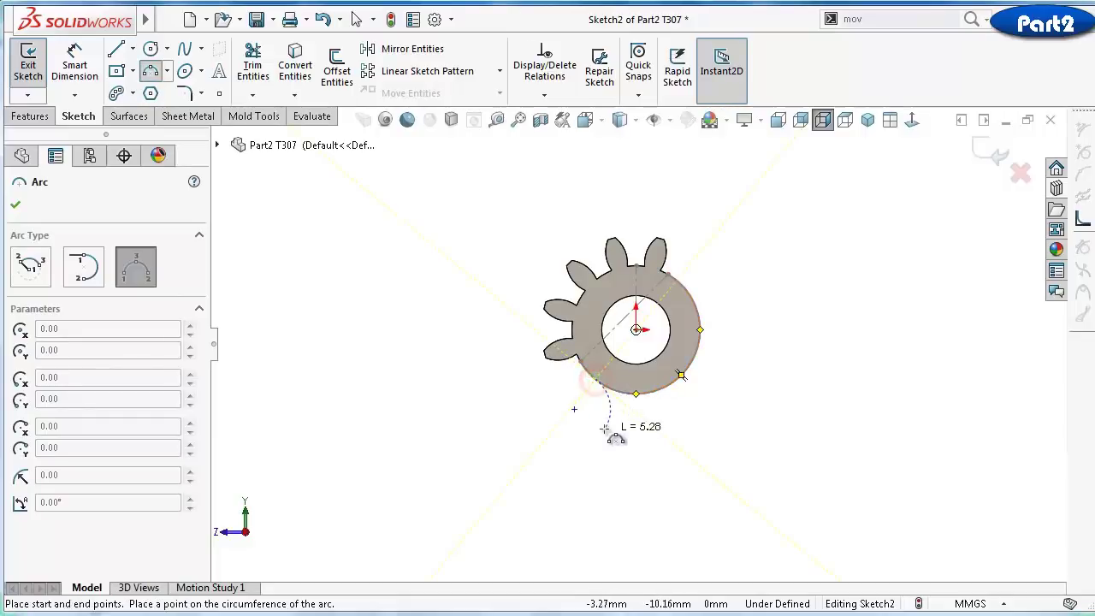
left_click(604, 426)
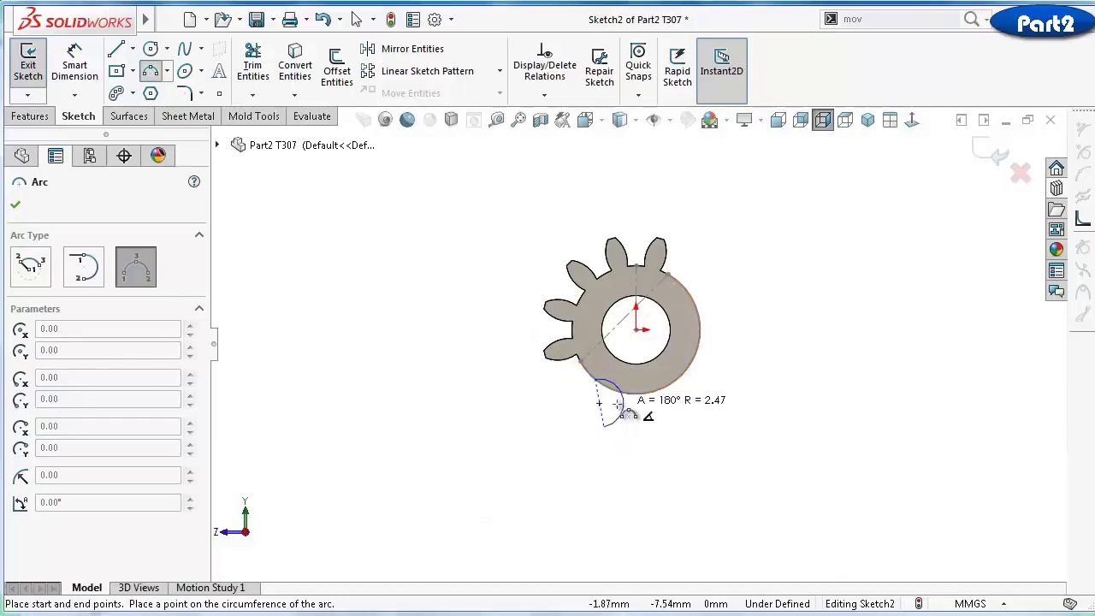
left_click(608, 405)
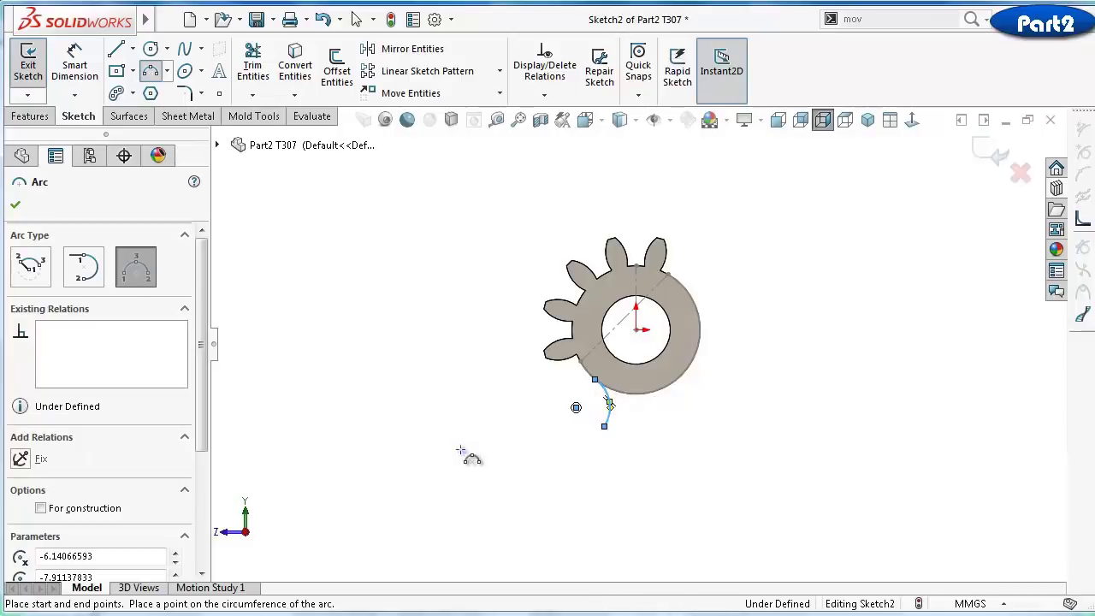
Dimension the vertical distance from the arc's start point to the origin as 3.95 mm
right_click_drag(464, 451, 463, 336)
left_click(596, 379)
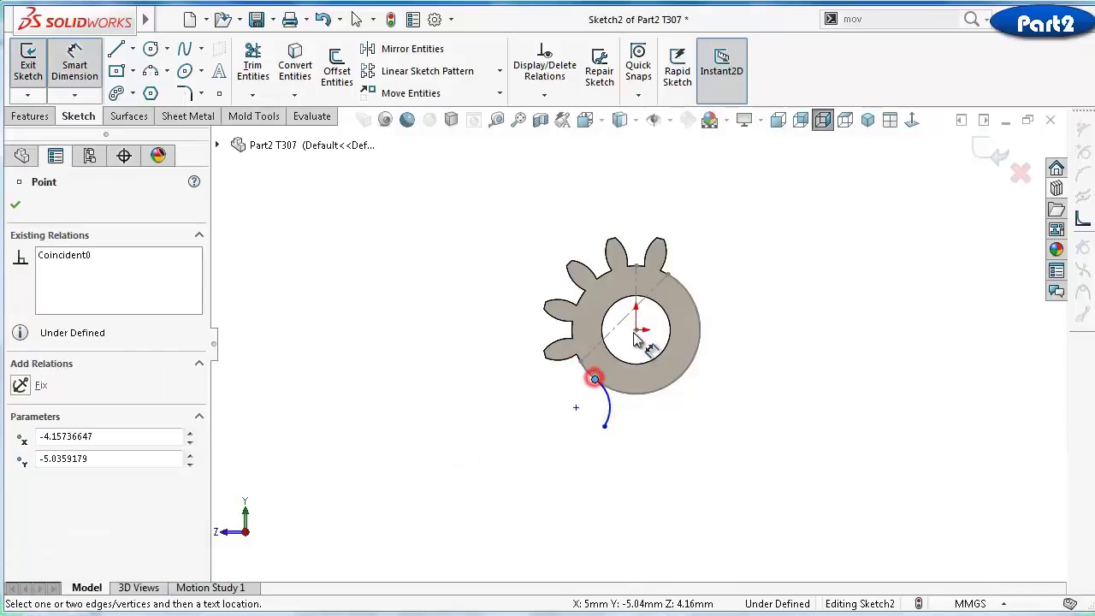
left_click(635, 331)
left_click(484, 346)
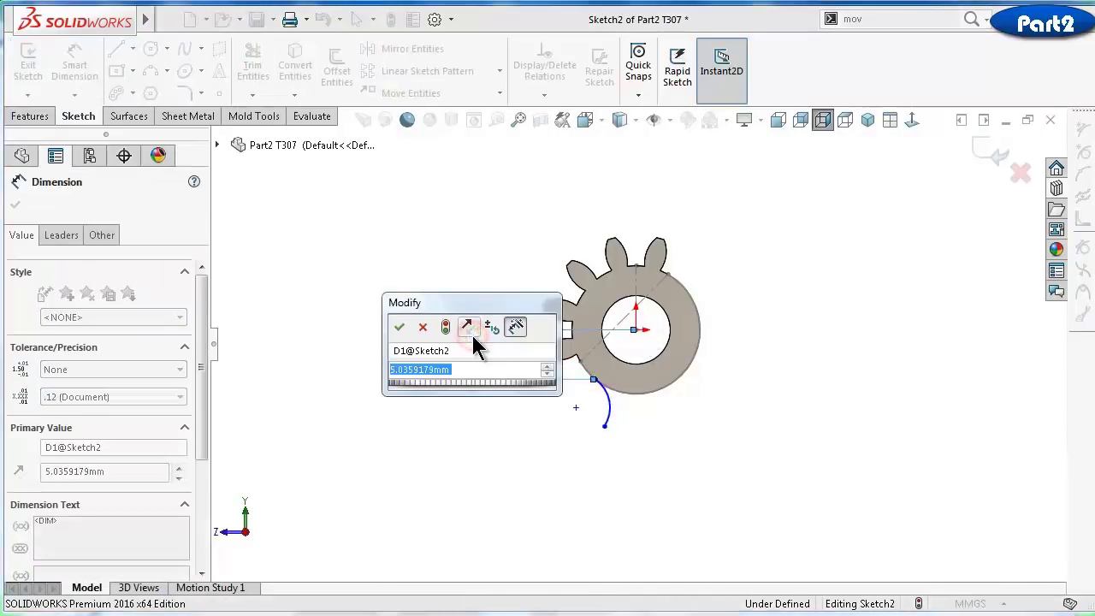
type("3.")
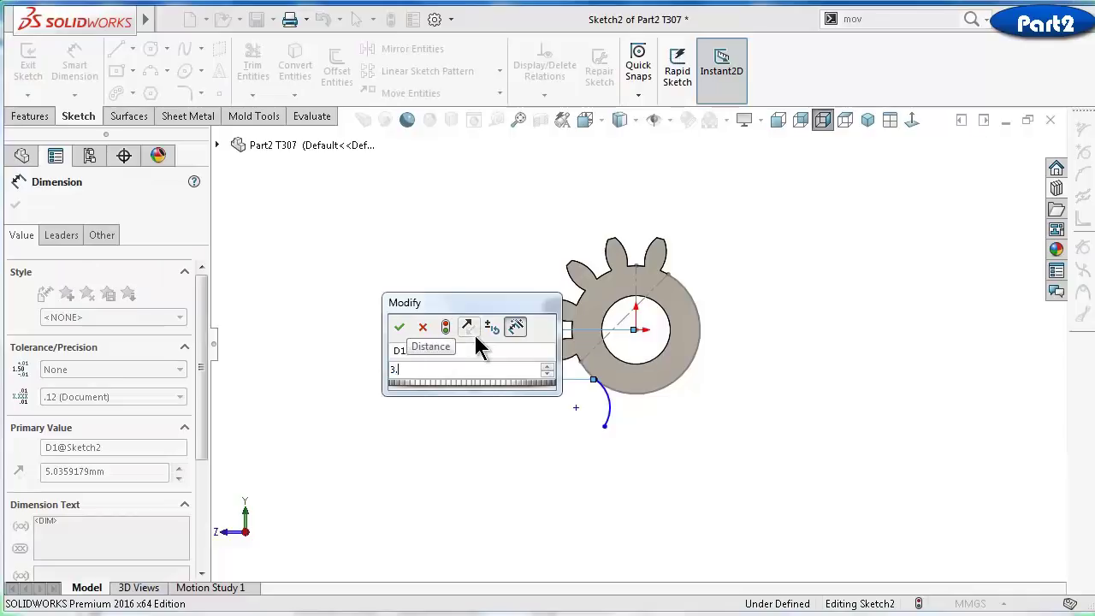
type("95")
key("Return")
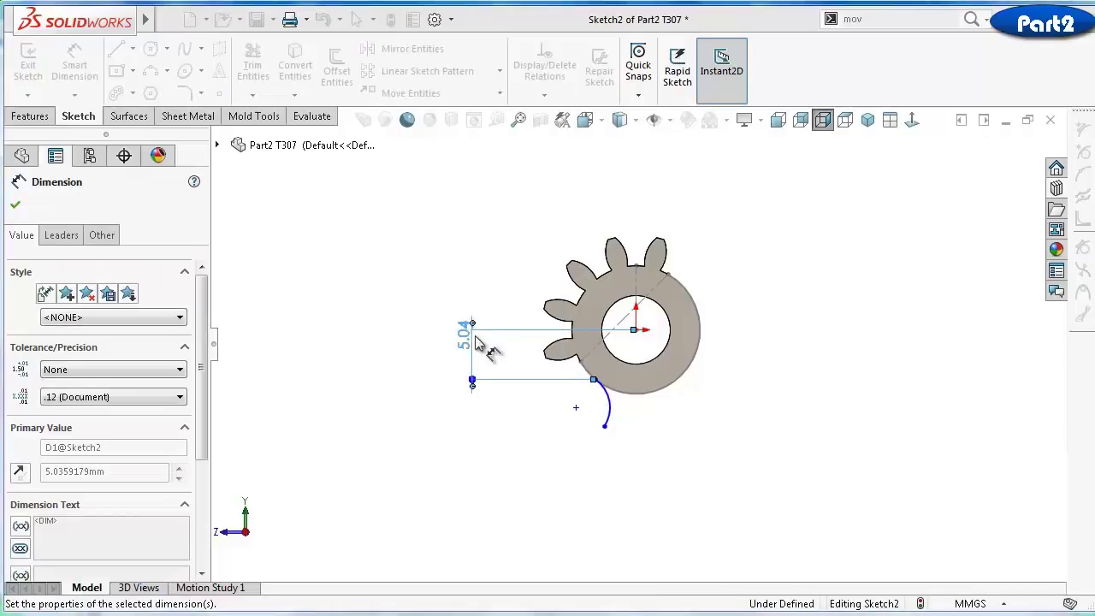
left_click(525, 403)
Make the new arc tangent to the gear rim arc of Sketch1
scroll(669, 430, "down", 2)
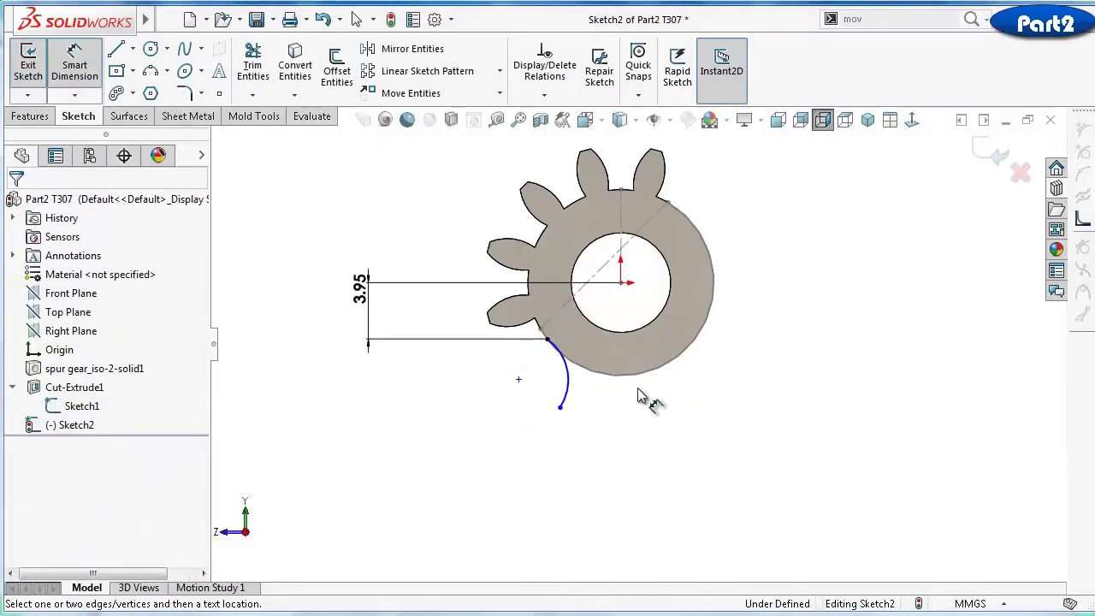
left_click(568, 369)
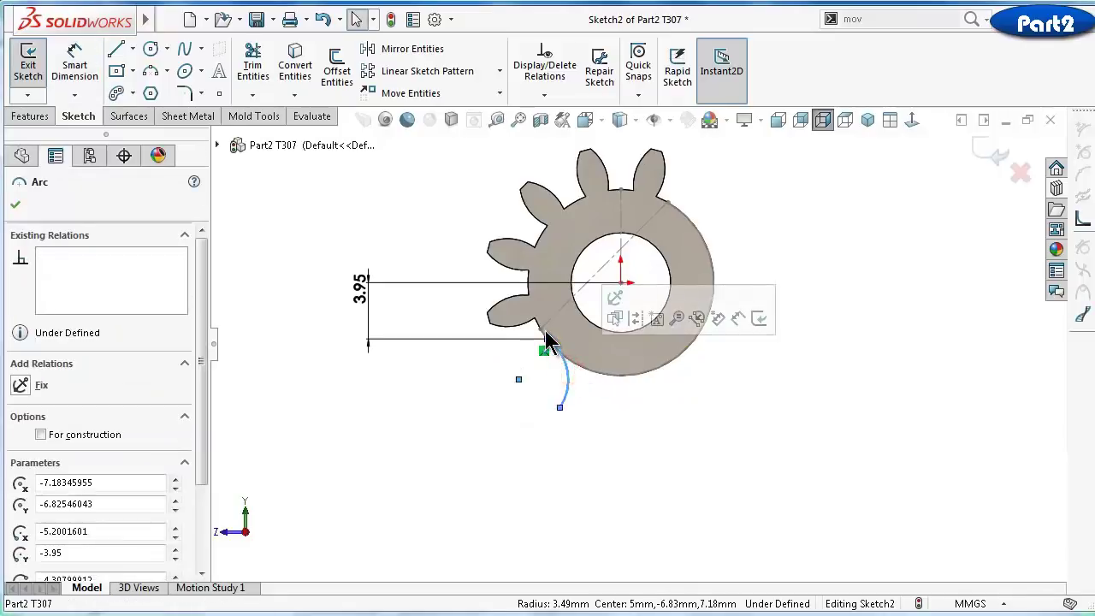
scroll(558, 333, "down", 3)
left_click(567, 371, "ctrl")
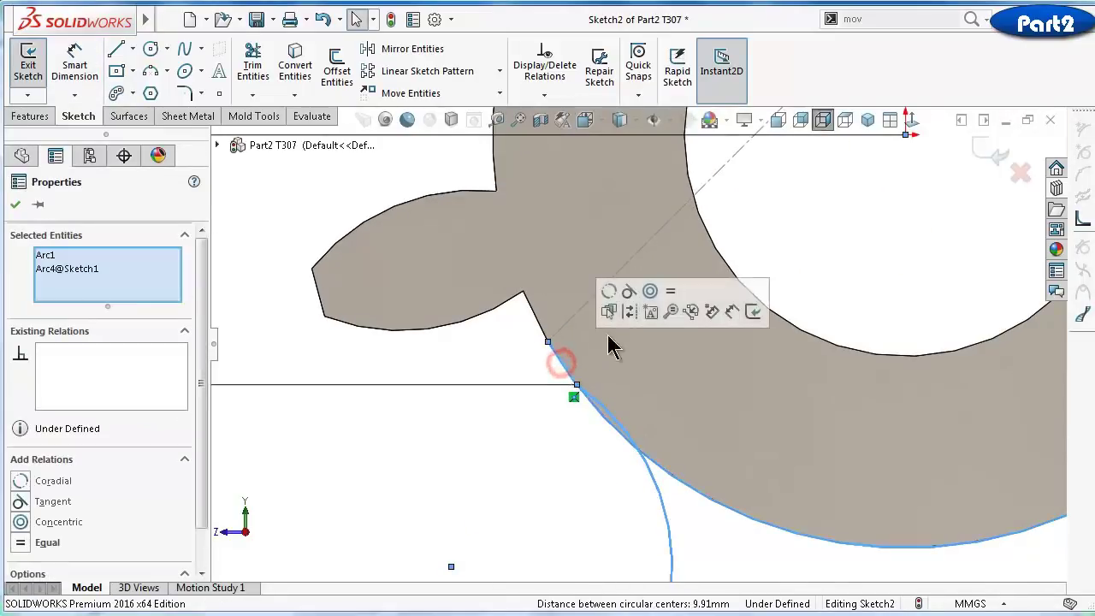
left_click(632, 288)
left_click(552, 460)
Sketch a vertical line about 33 mm long down from the arc's lower end, followed by a short outward horizontal line and a short downward vertical line
scroll(689, 449, "up", 5)
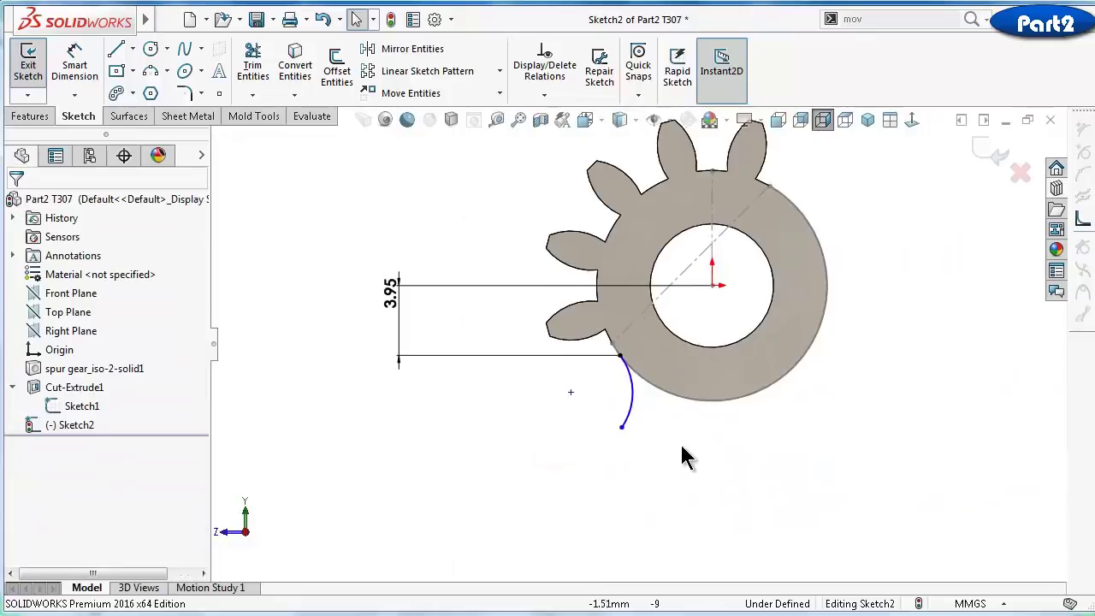
left_click(116, 50)
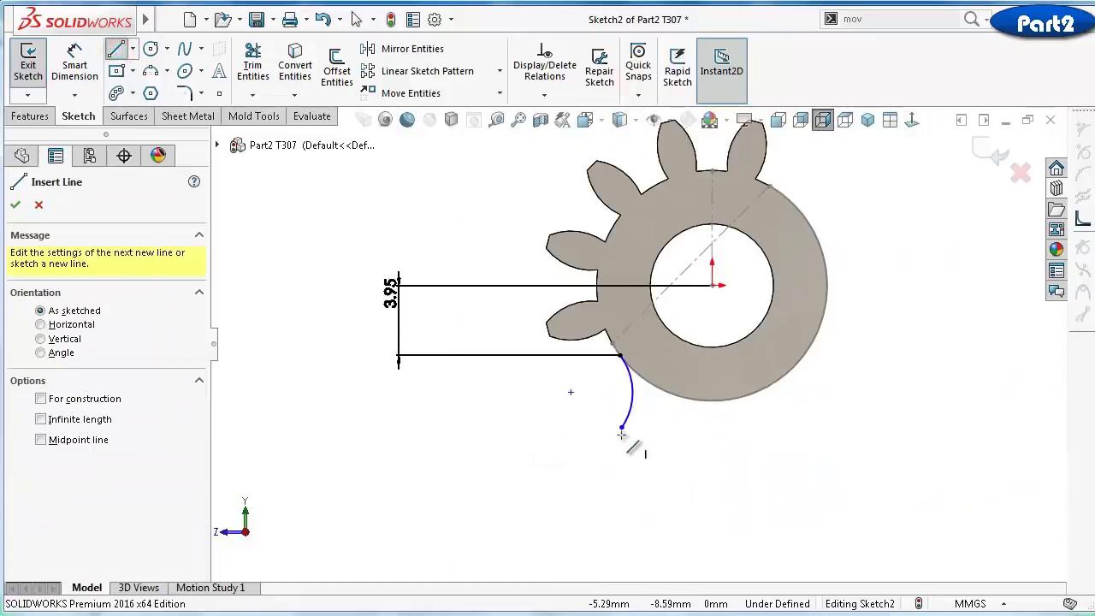
left_click(622, 431)
scroll(637, 479, "up", 5)
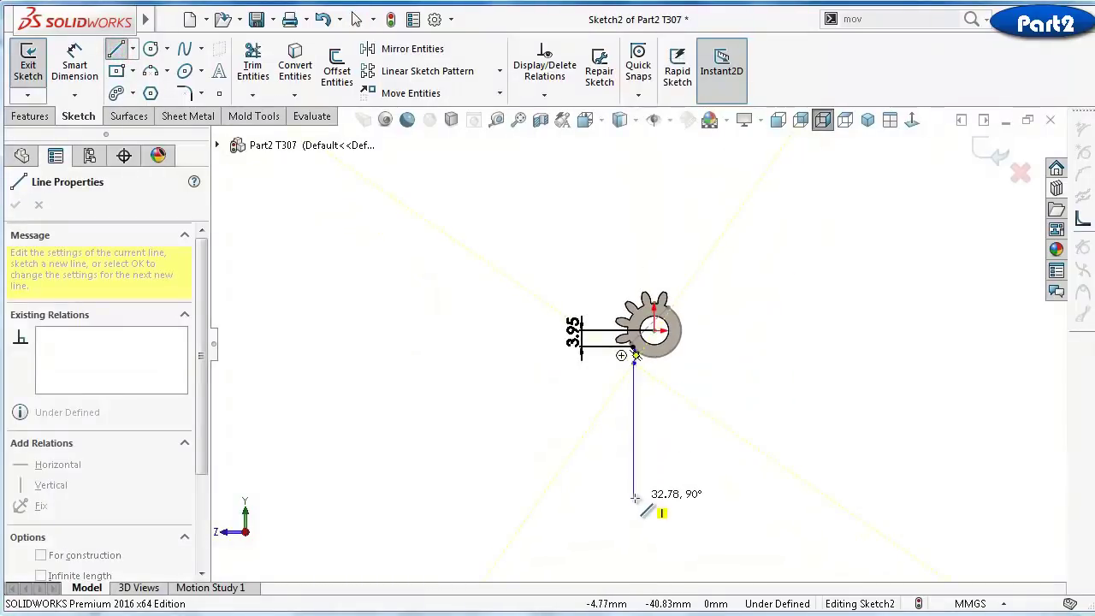
left_click(634, 498)
left_click(621, 498)
left_click(621, 535)
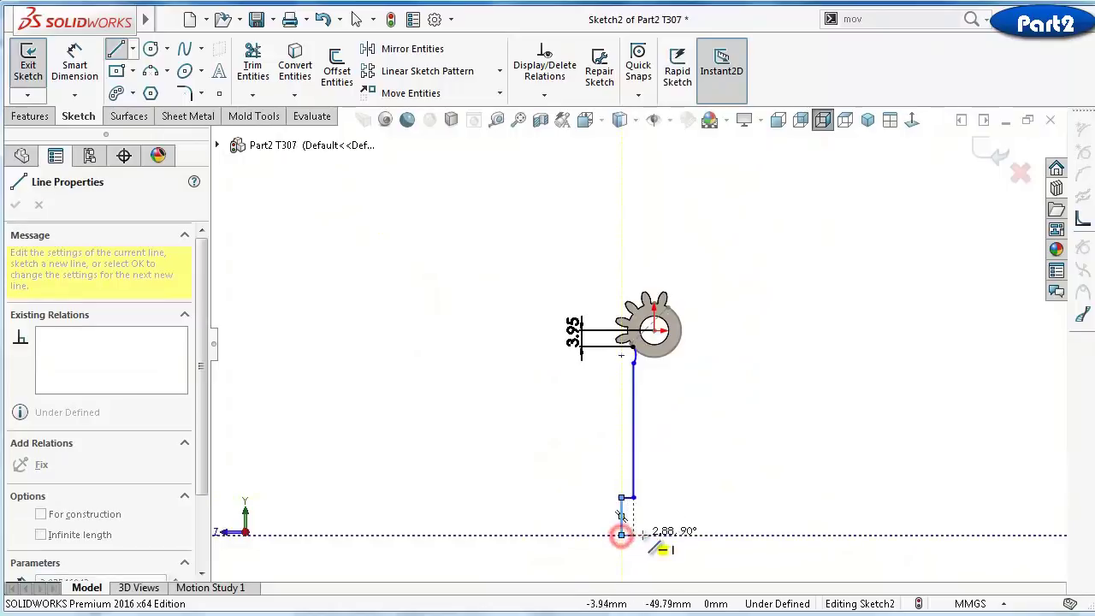
Continue the arm outline with a roughly quarter-circle arc and a long line up to the gear rim's toothless side
mouse_move(621, 535)
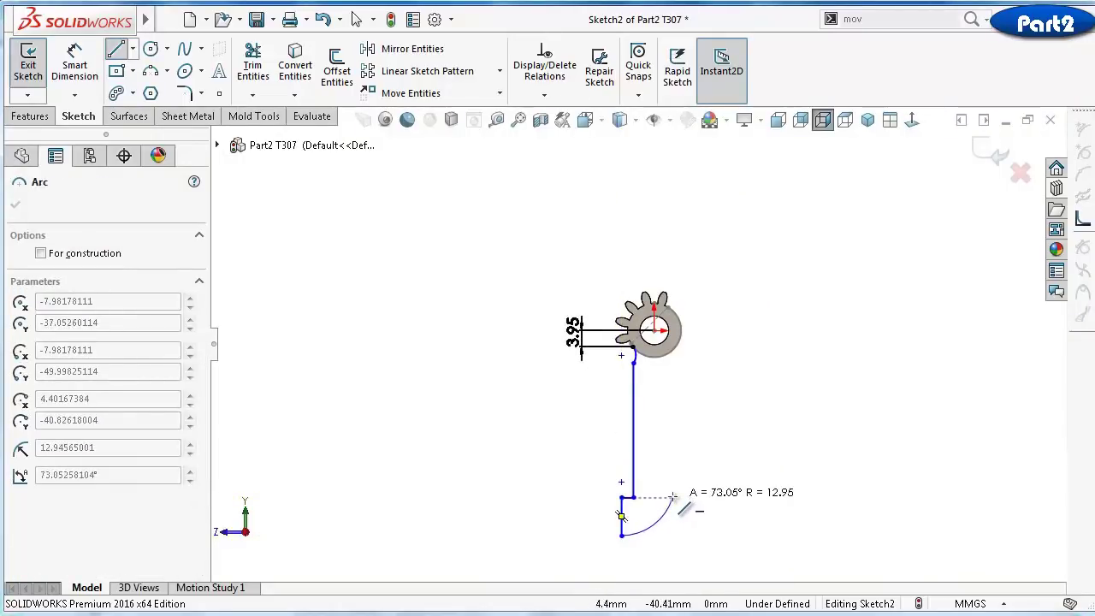
left_click(671, 487)
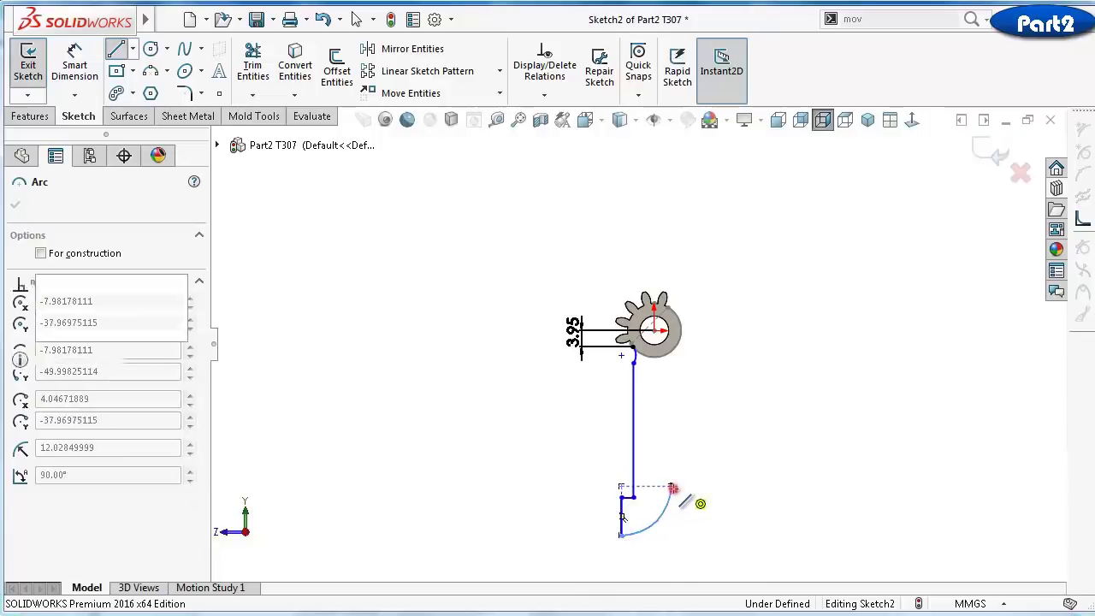
left_click(684, 338)
scroll(744, 385, "down", 3)
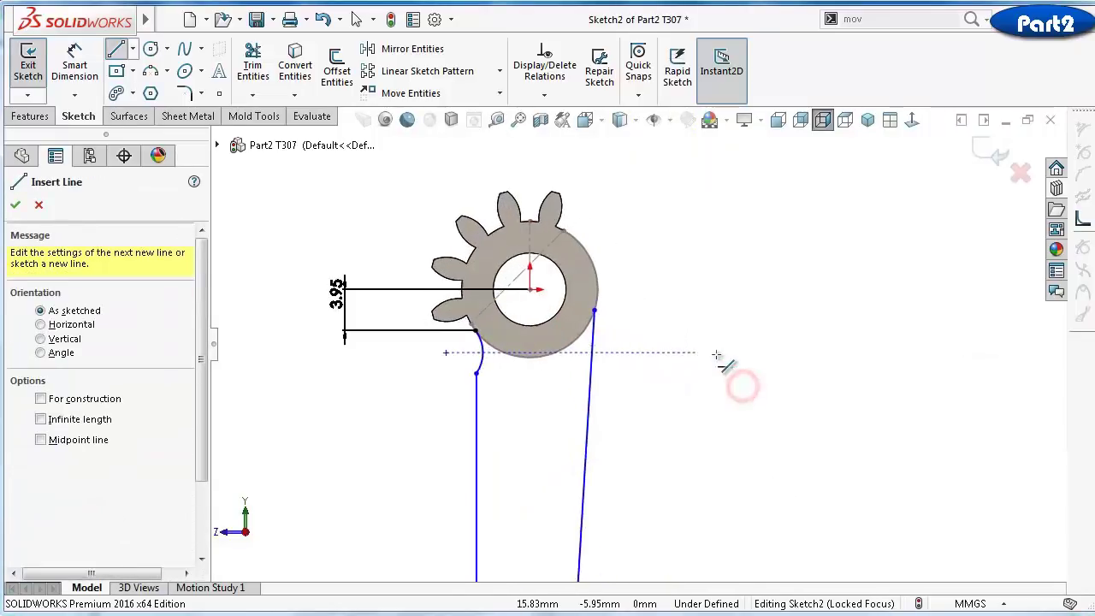
key("Escape")
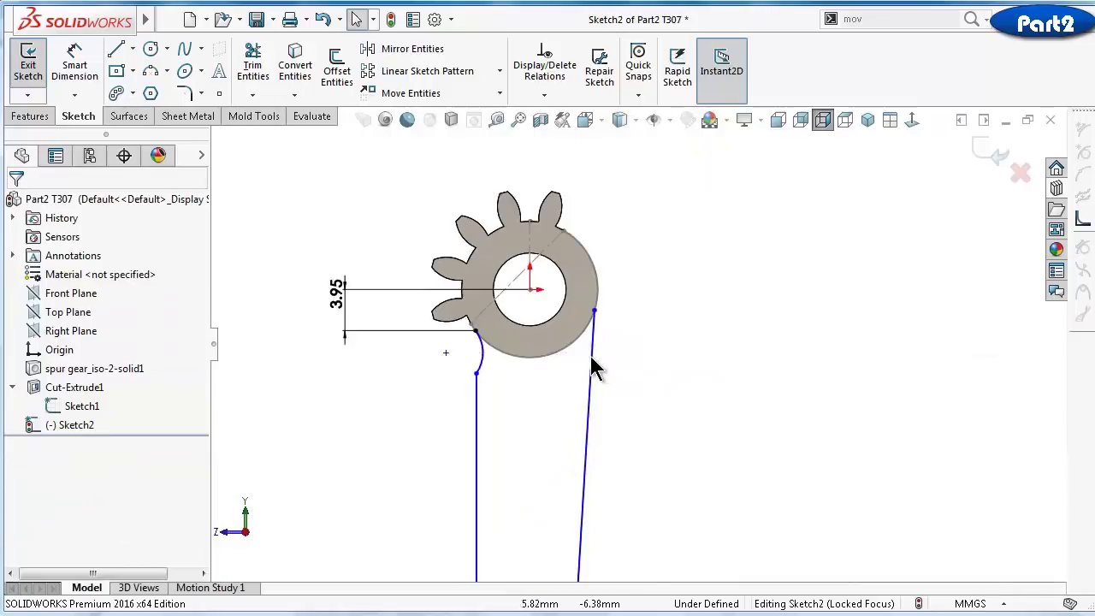
Make the long outer line tangent to the gear rim arc of Sketch1 and vertical
left_click(592, 359)
left_click(598, 289, "ctrl")
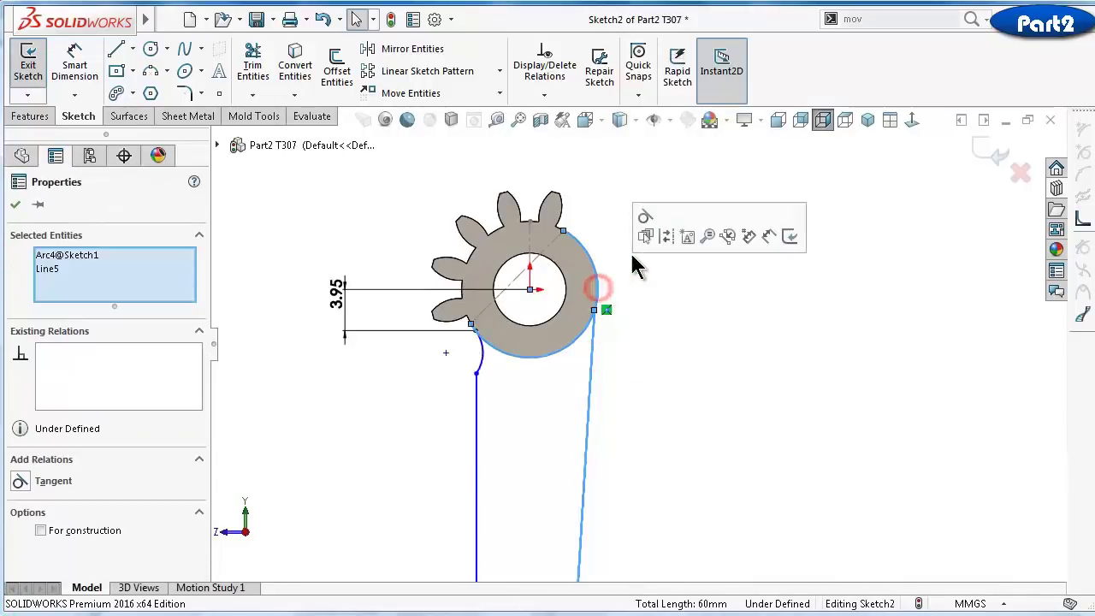
left_click(645, 216)
scroll(711, 407, "up", 2)
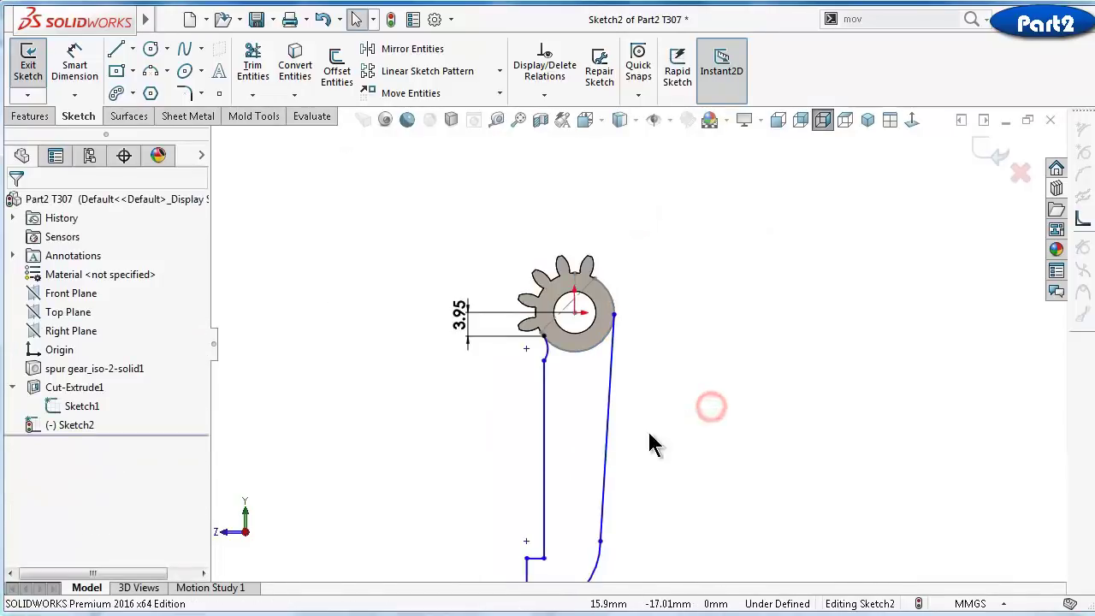
left_click(622, 466)
left_click(675, 387)
left_click(814, 434)
scroll(757, 486, "up", 2)
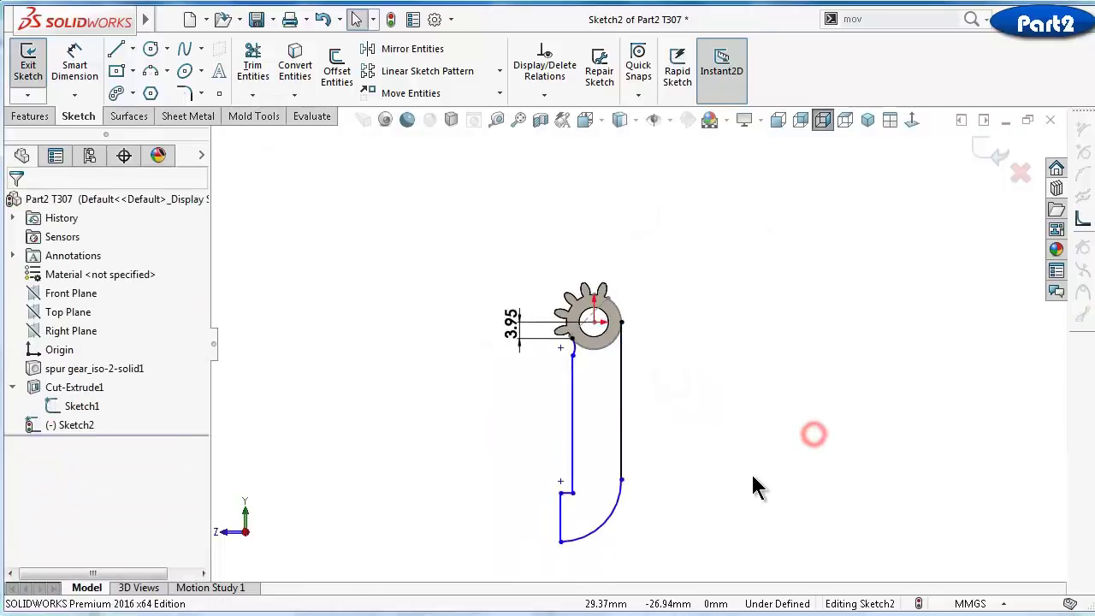
Dimension the vertical distance from the arm's lowest corner to the origin as 50 mm
right_click_drag(804, 481, 814, 317)
left_click(560, 541)
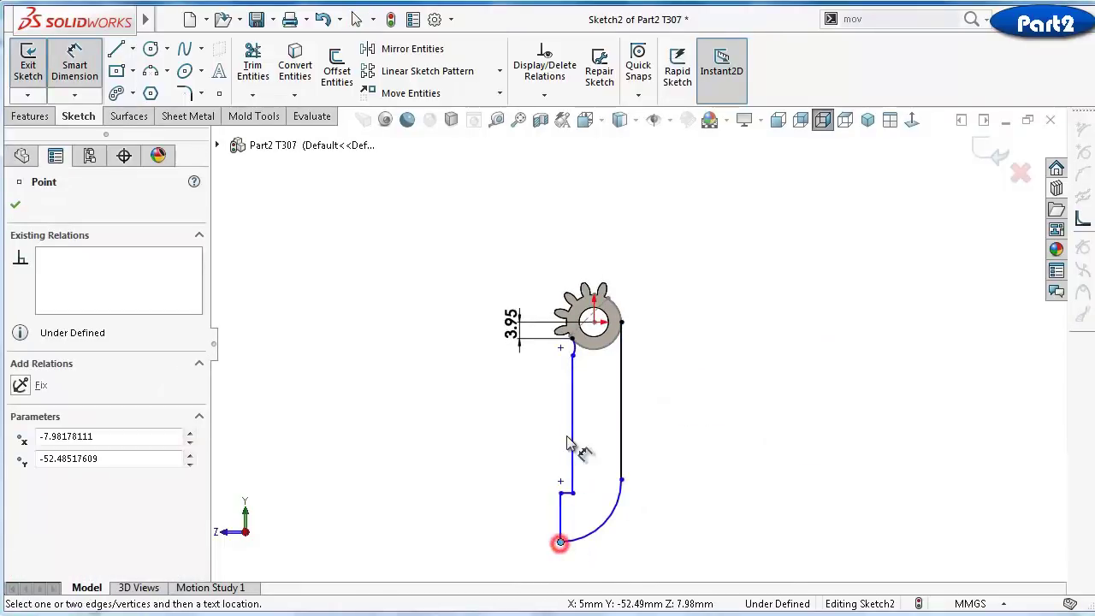
left_click(611, 335)
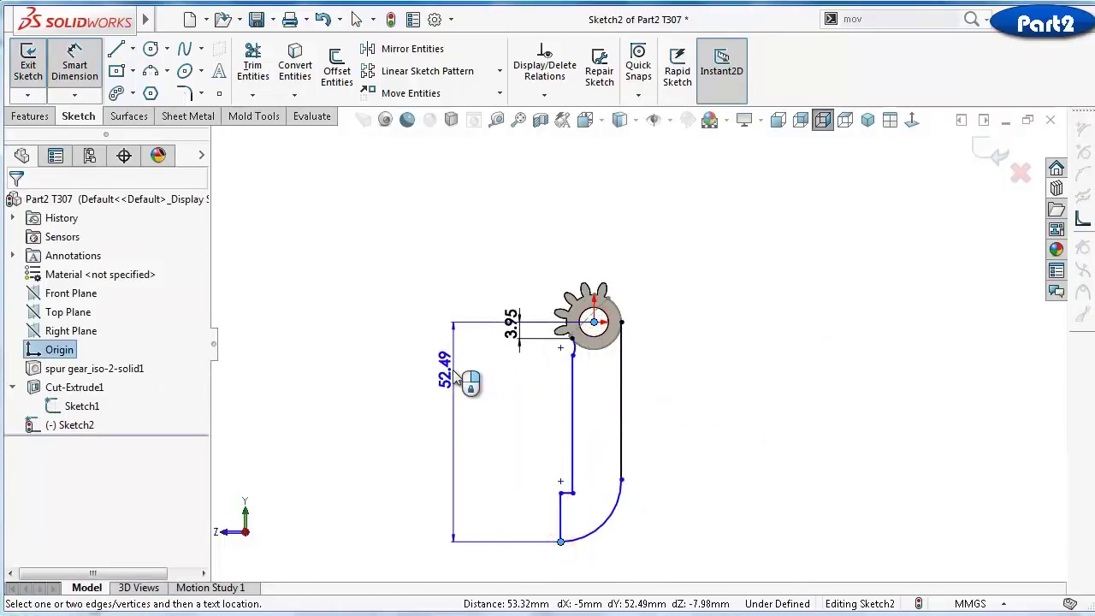
left_click(450, 374)
type("50")
key("Return")
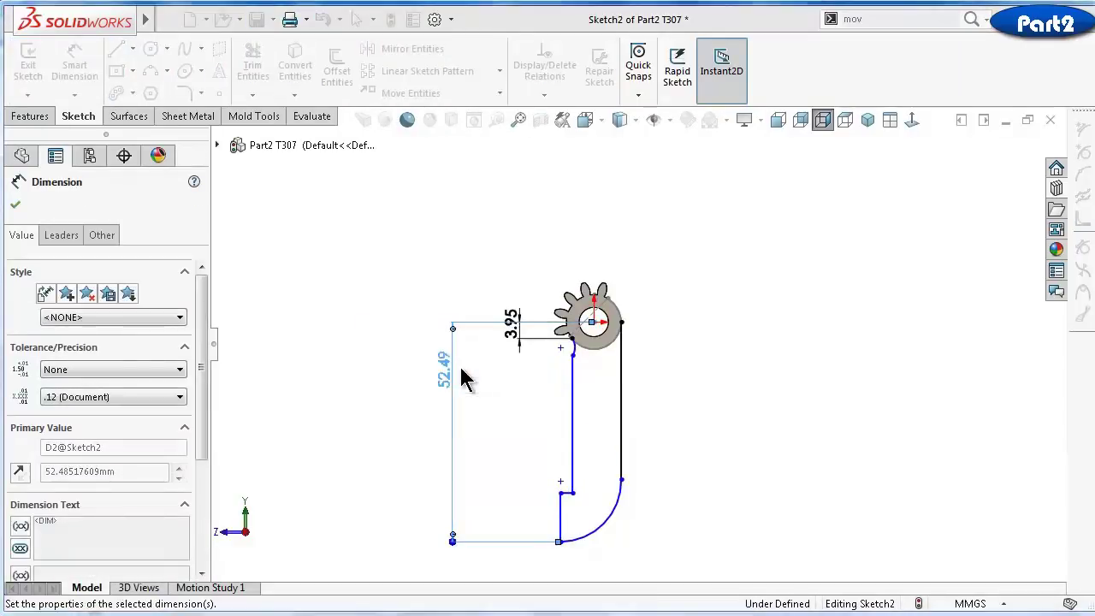
Dimension the short vertical line at the arm's tip as 10 mm
left_click(560, 511)
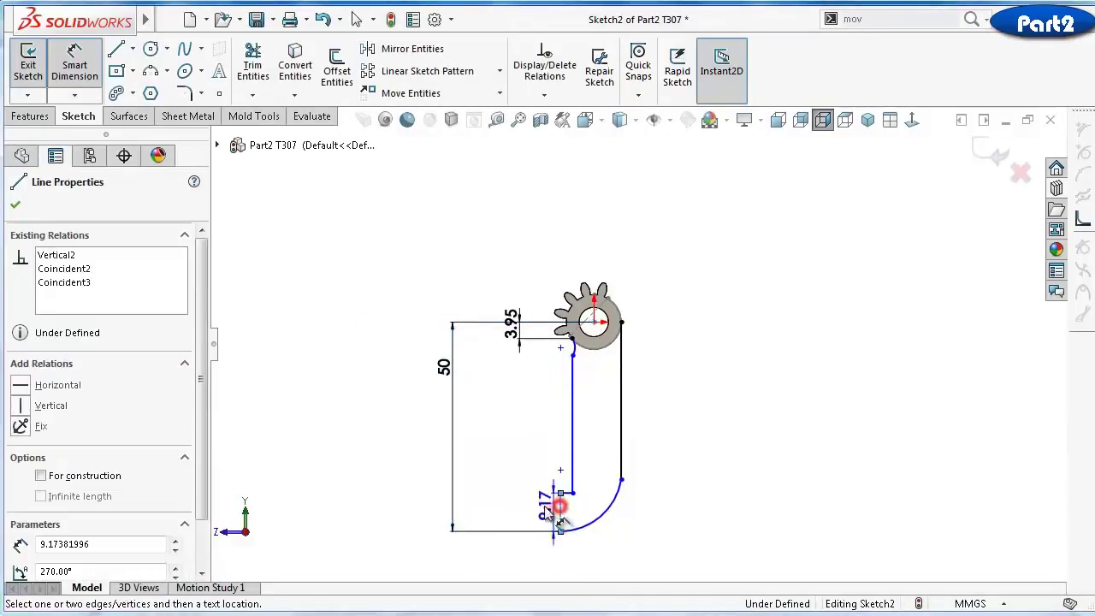
left_click(508, 510)
type("10")
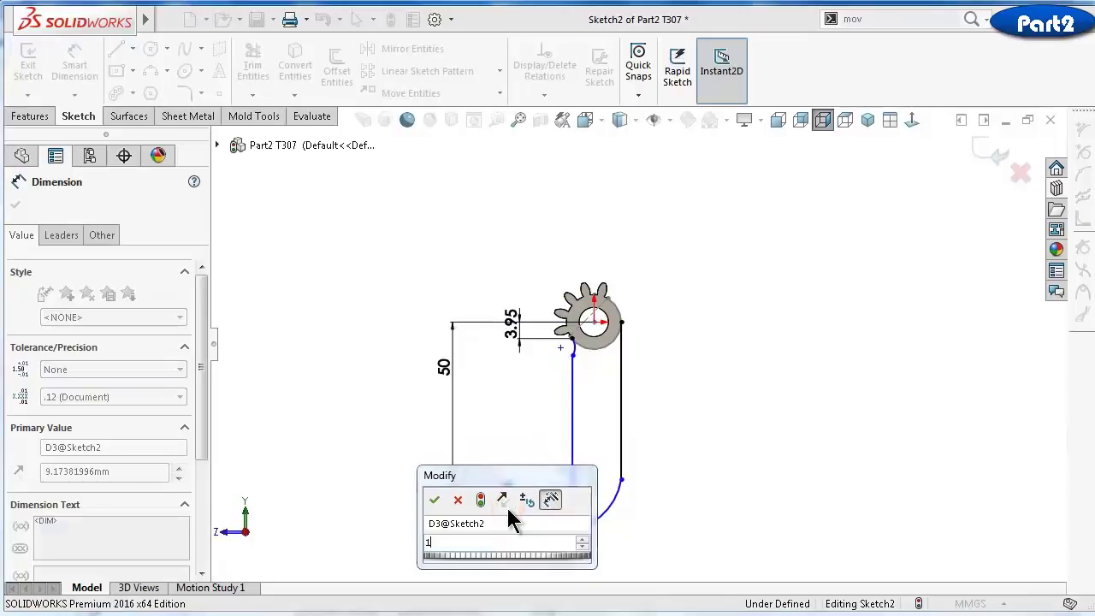
key("Return")
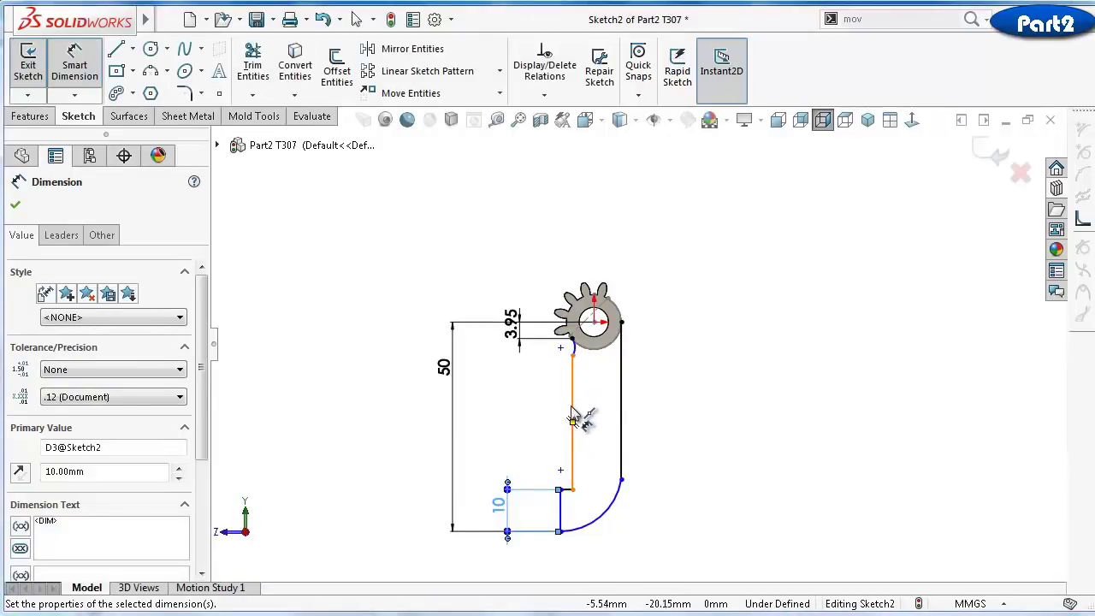
Dimension the distance between the arm's two long vertical lines as 10.25 mm
left_click(572, 400)
left_click(622, 408)
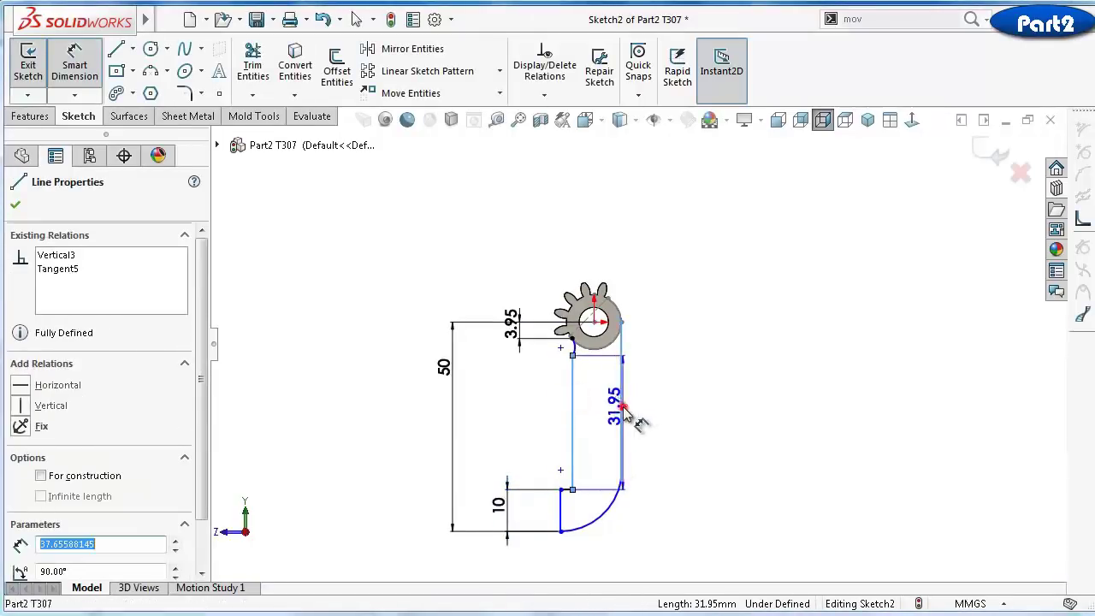
left_click(518, 412)
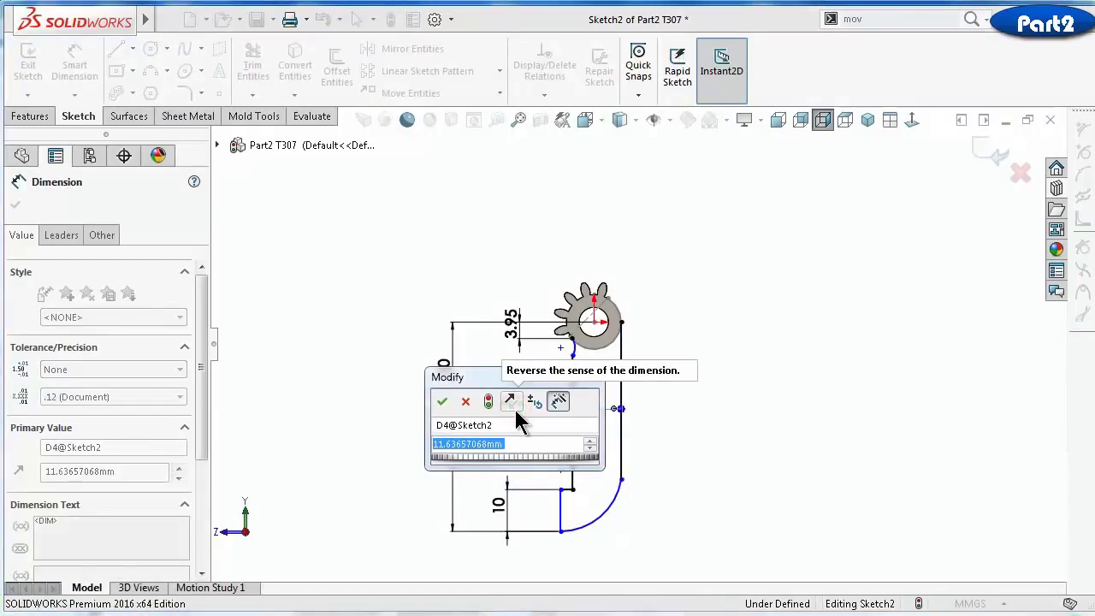
type("10.25")
key("Return")
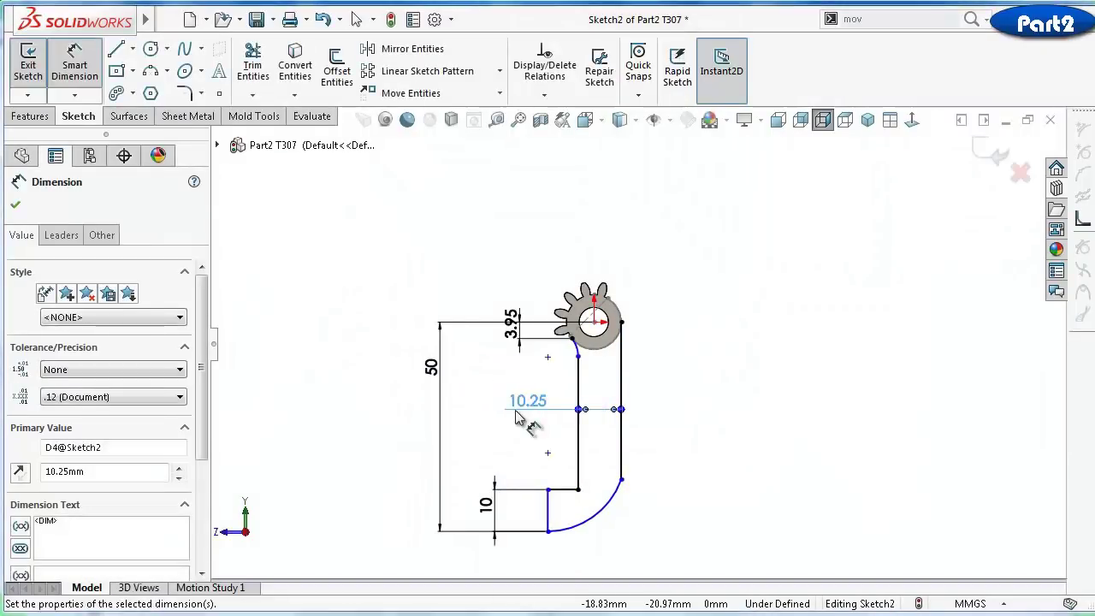
left_click(722, 434)
Try to dimension the radius of the arm's bottom arc as 12 mm
scroll(590, 500, "down", 2)
left_click(615, 505)
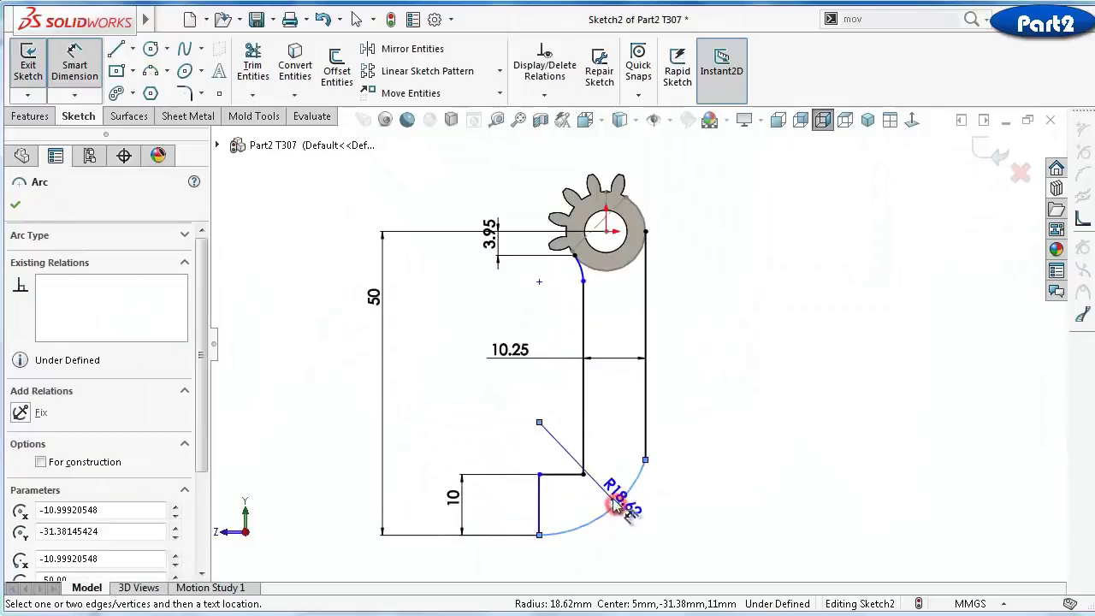
left_click(585, 487)
type("12")
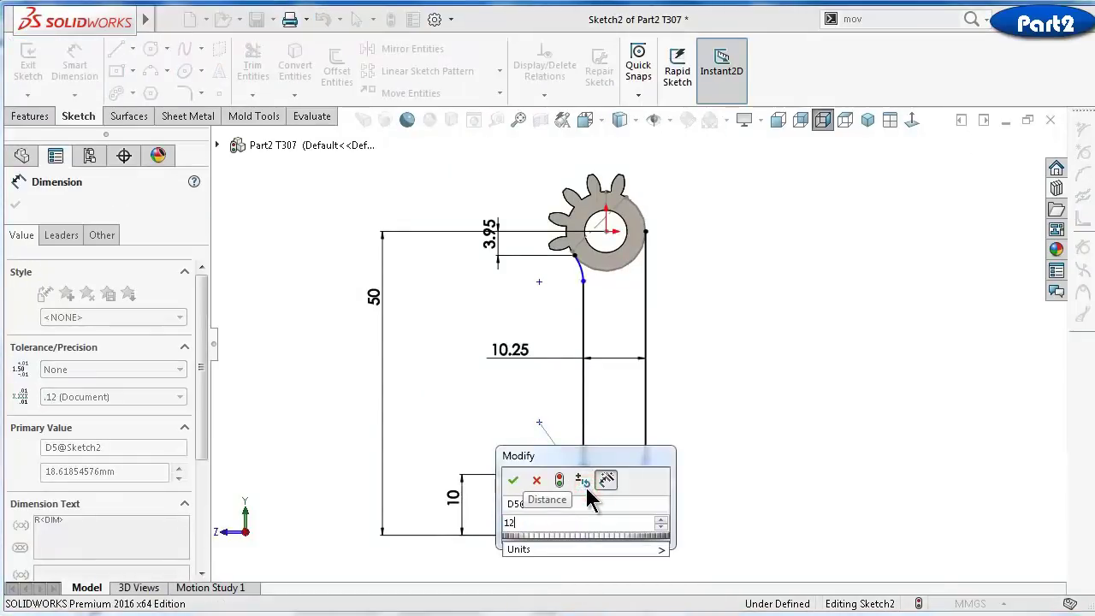
key("Return")
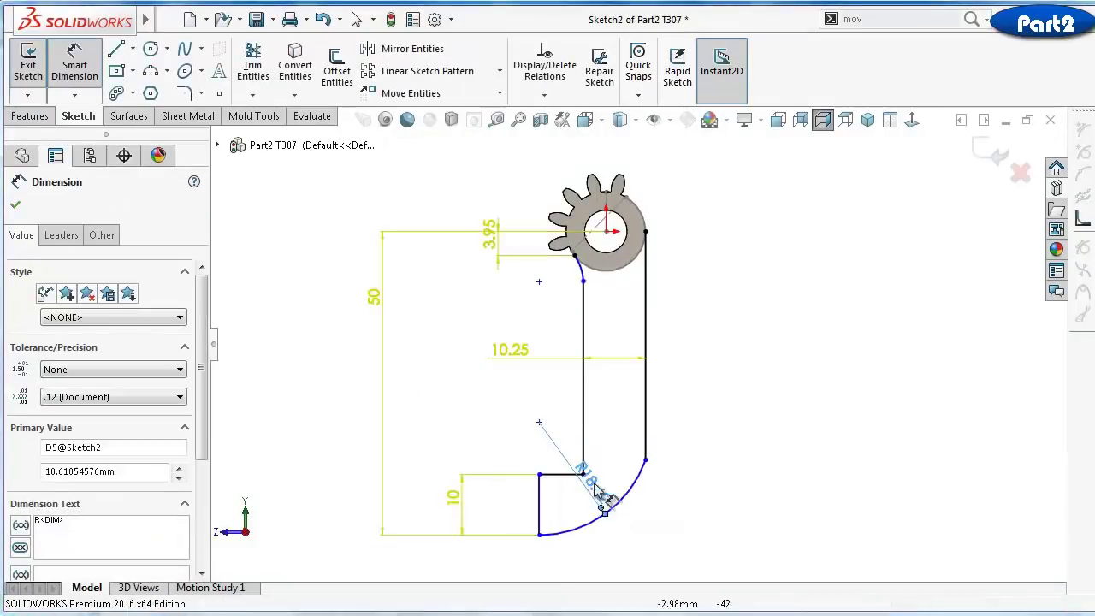
Delete the radius dimension from the arm's bottom arc
double_click(590, 497)
key("Escape")
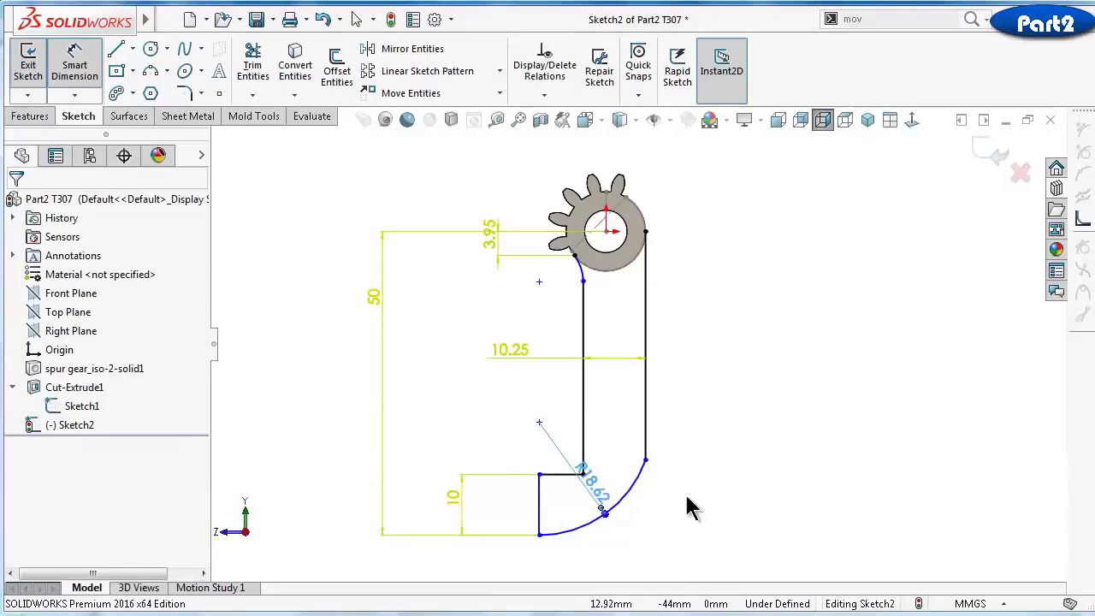
key("Escape")
left_click(701, 491)
left_click(554, 447)
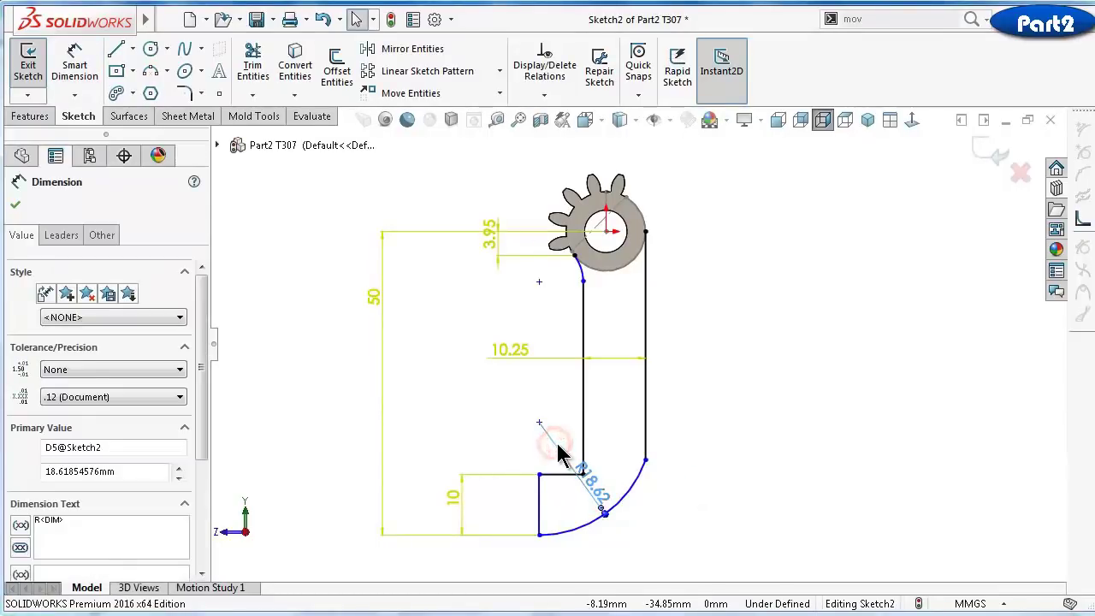
key("Delete")
left_click(784, 479)
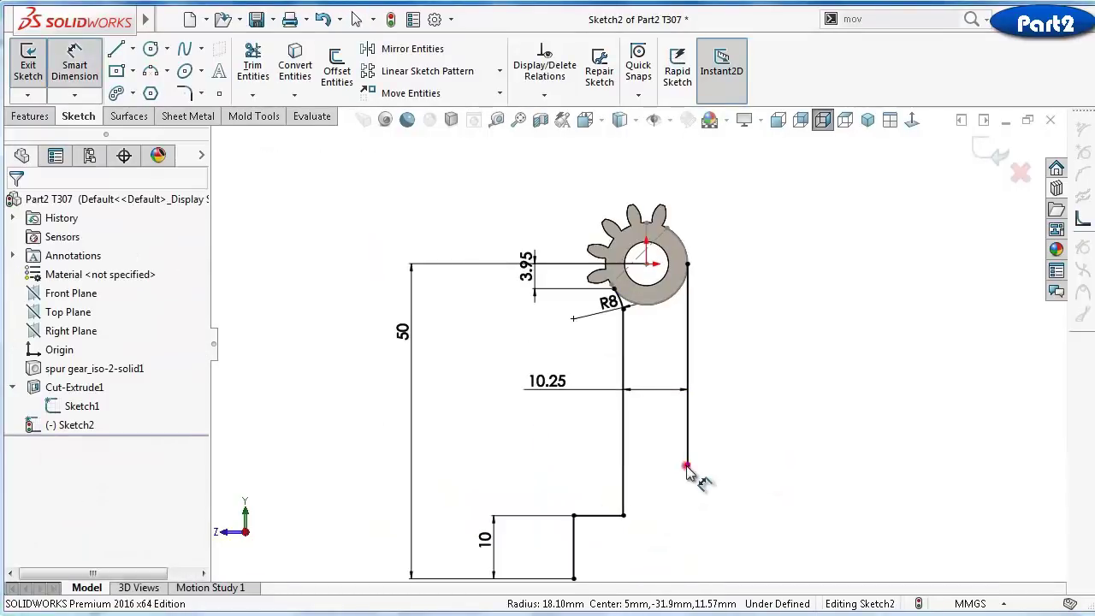
left_click(687, 466)
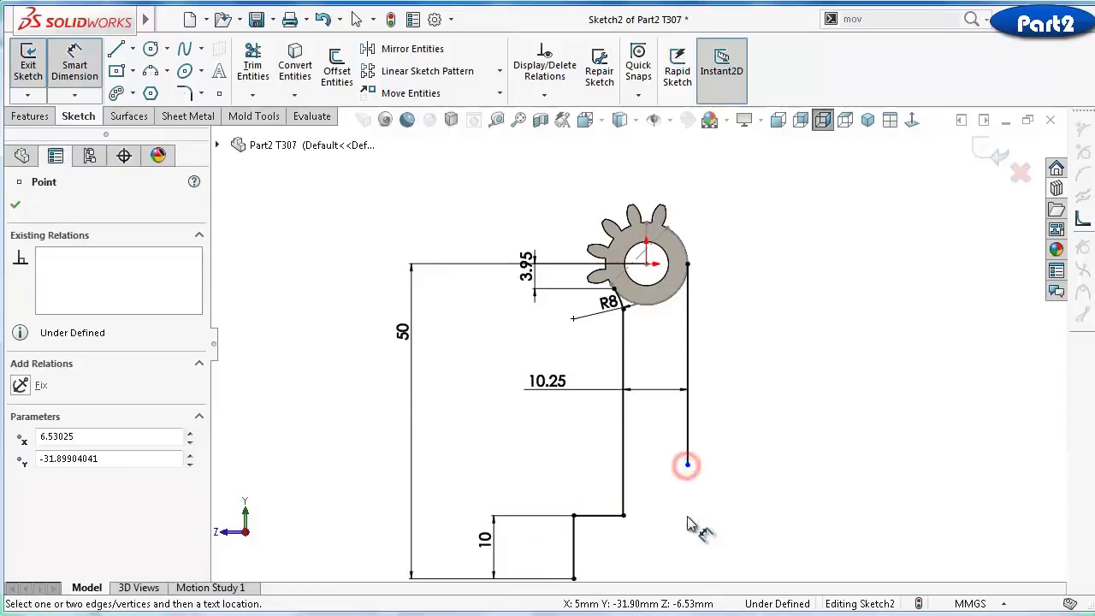
left_click(726, 457)
left_click(743, 420)
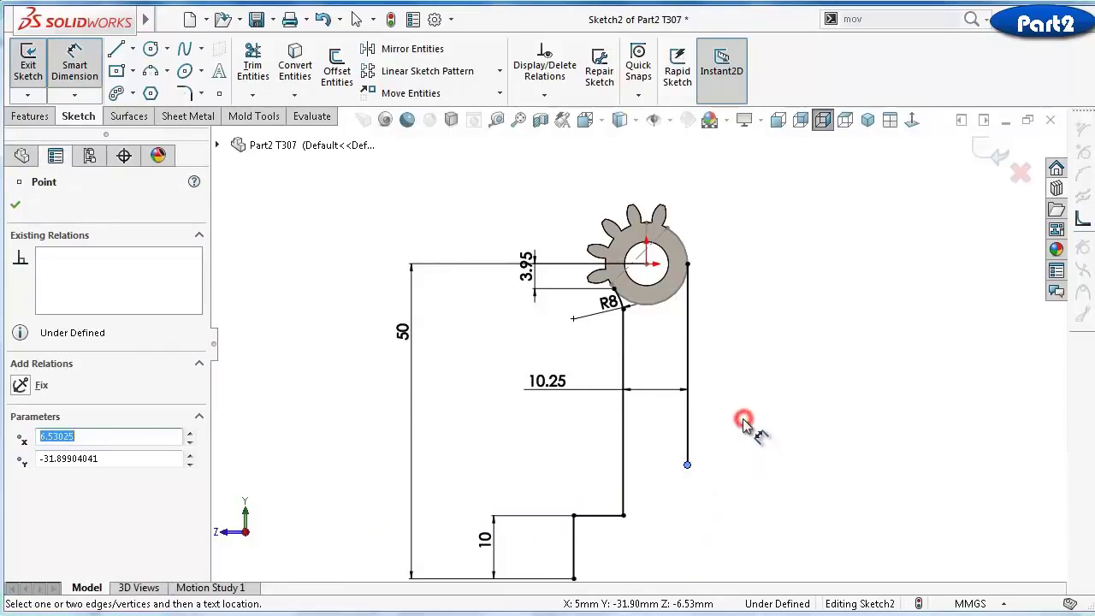
key("Escape")
key("Escape")
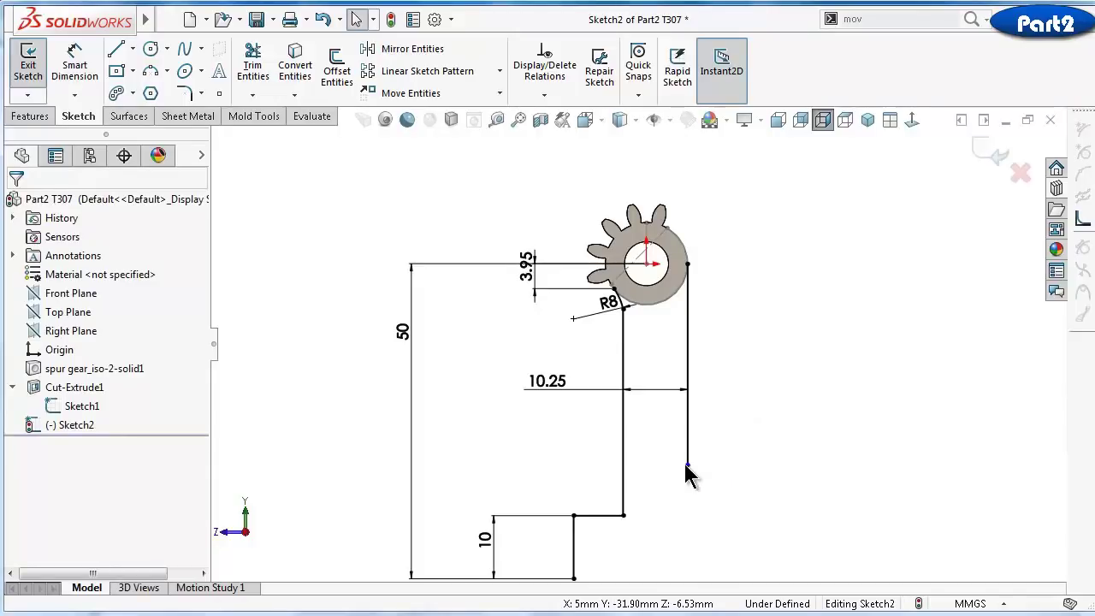
Move the free lower end of the long outer line to about 35.6 mm below the origin
left_click_drag(687, 466, 698, 527)
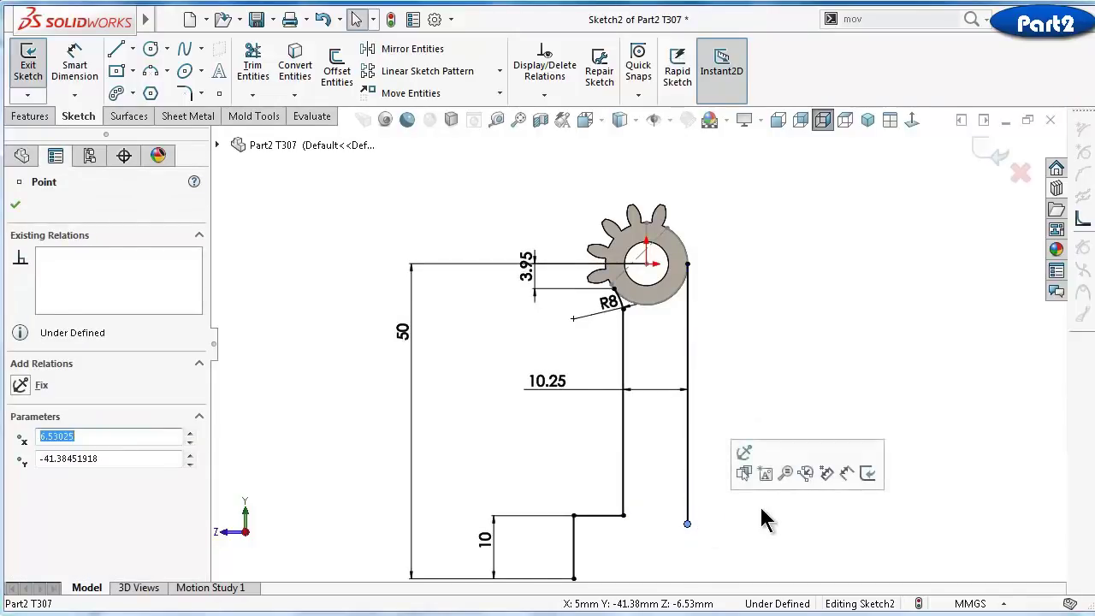
scroll(734, 516, "up", 3)
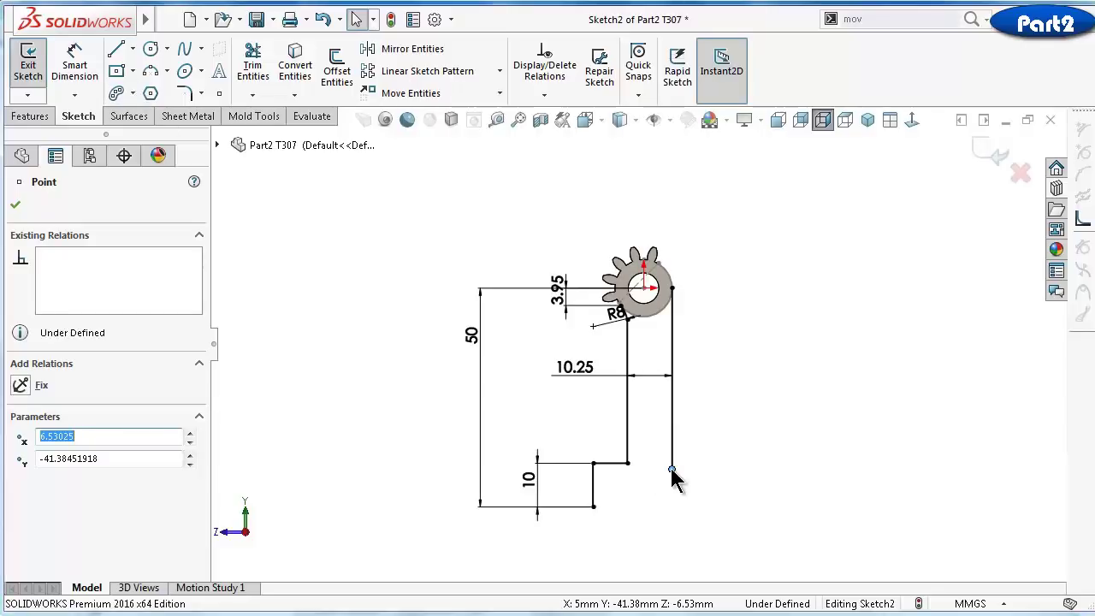
left_click_drag(672, 471, 671, 443)
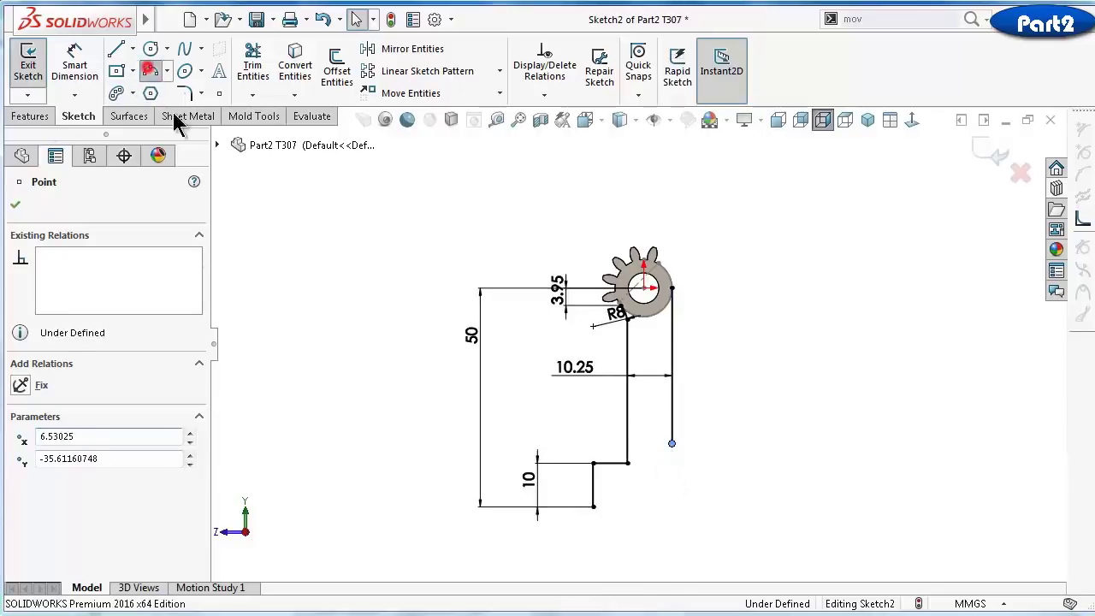
Sketch a three-point arc from the outer line's lower end to the lowest corner of the arm tip, bulging outward
left_click(150, 71)
left_click(671, 444)
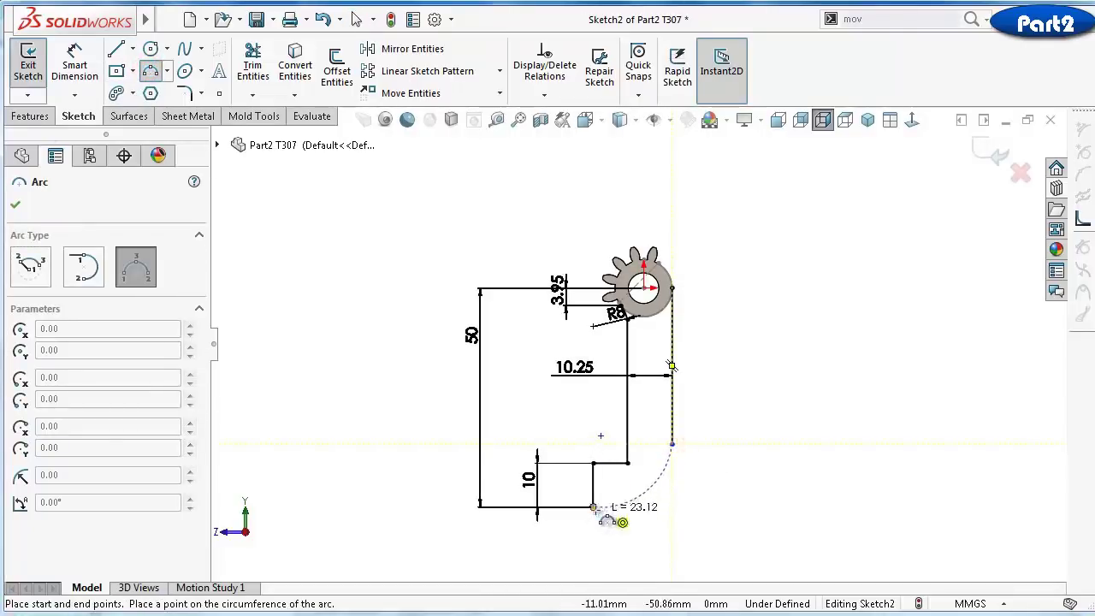
left_click(592, 507)
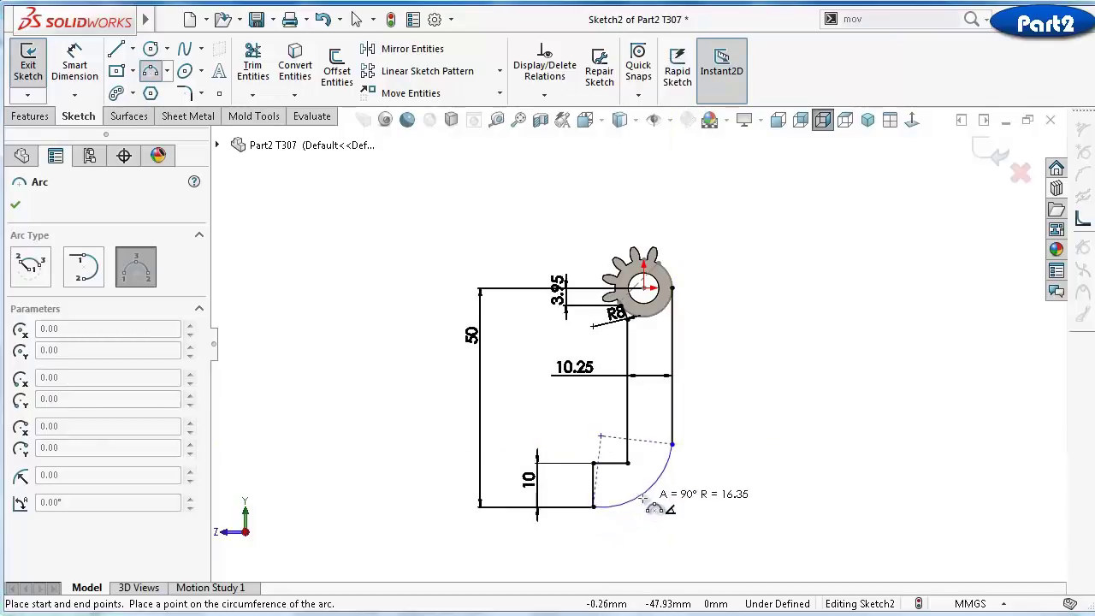
left_click(640, 486)
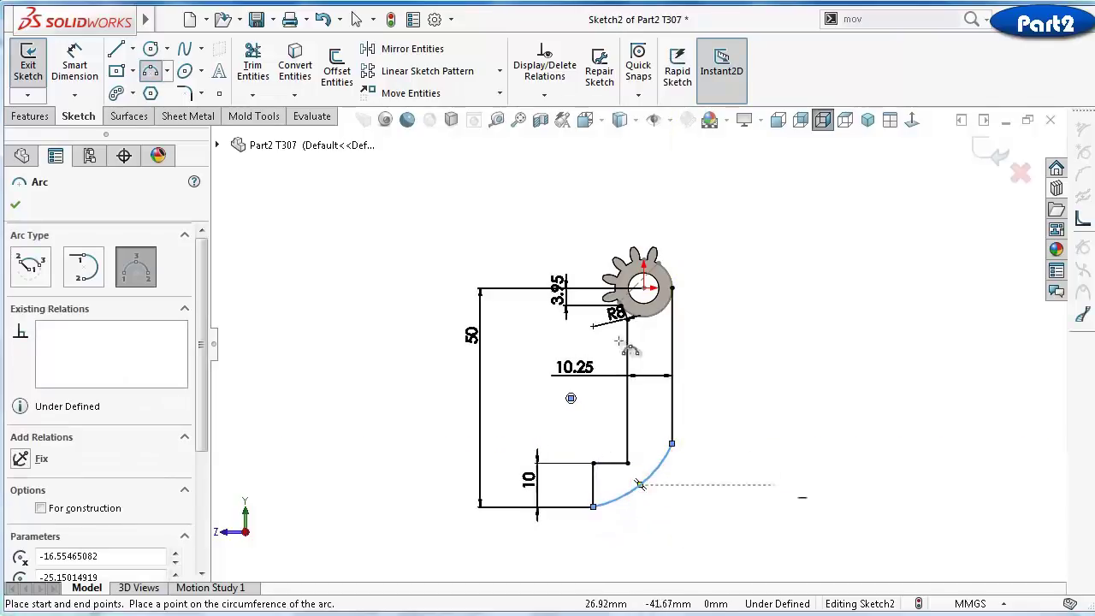
left_click(133, 49)
left_click(144, 88)
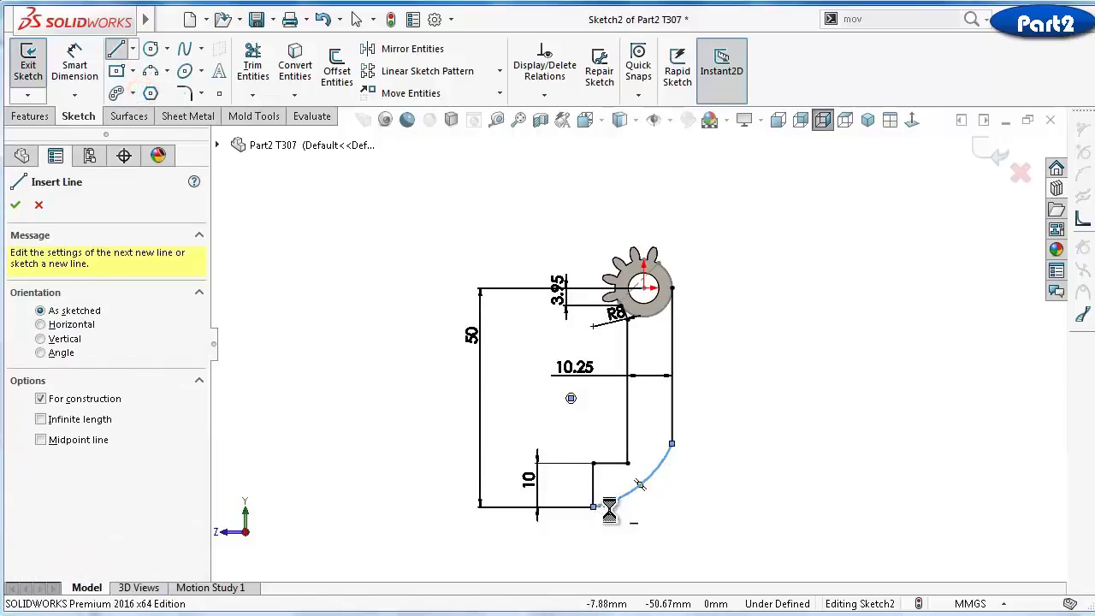
key("Escape")
Sketch a horizontal centerline about 15.3 mm long from the arm tip's lowest corner toward the outer line's side
scroll(609, 512, "down", 3)
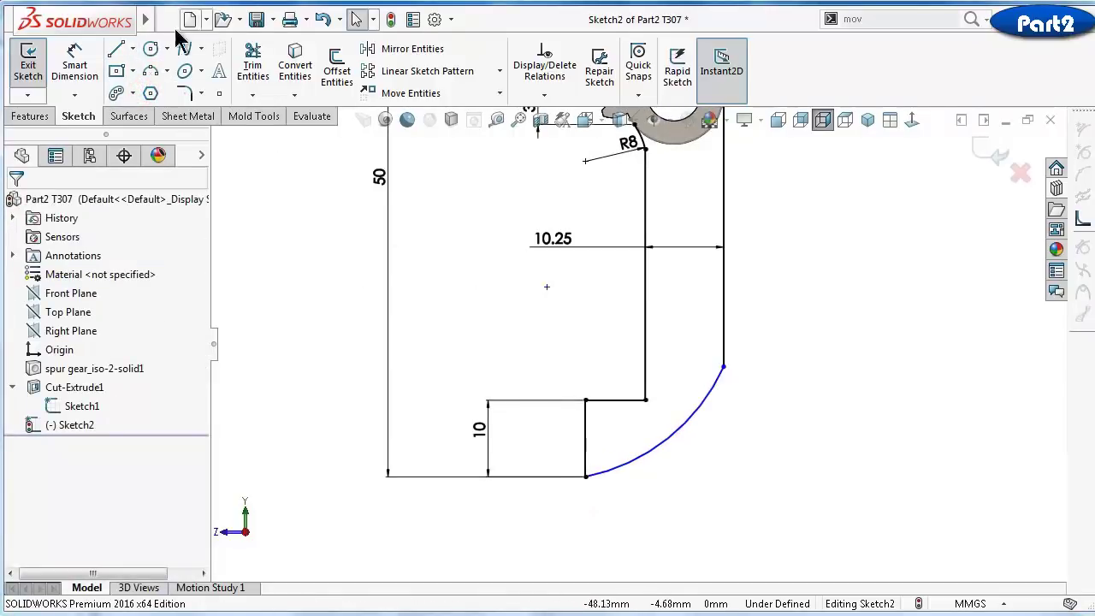
left_click(134, 48)
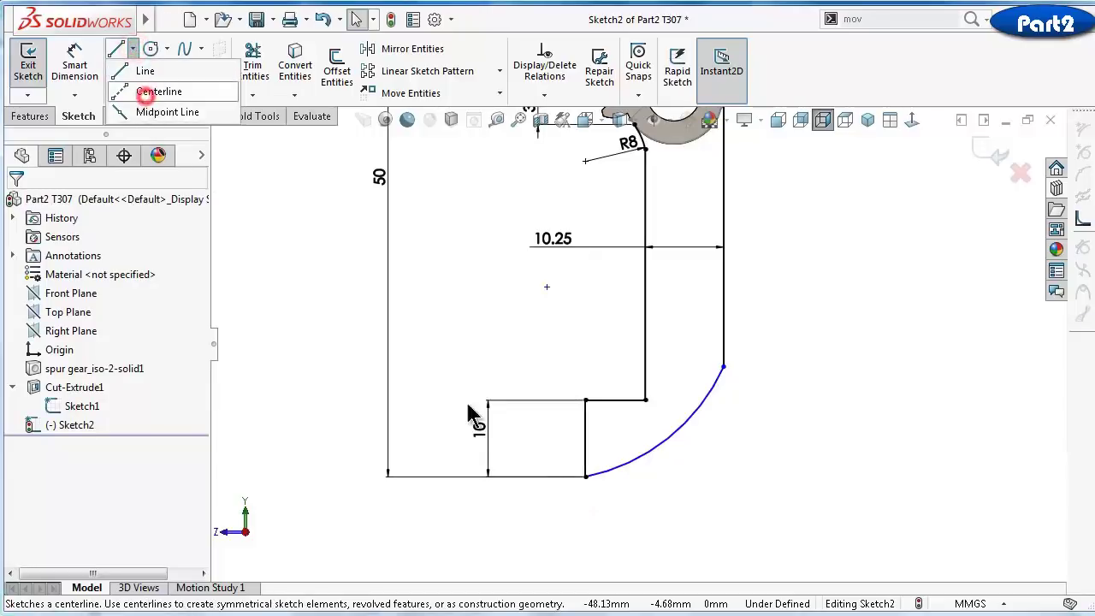
left_click(144, 91)
left_click(585, 476)
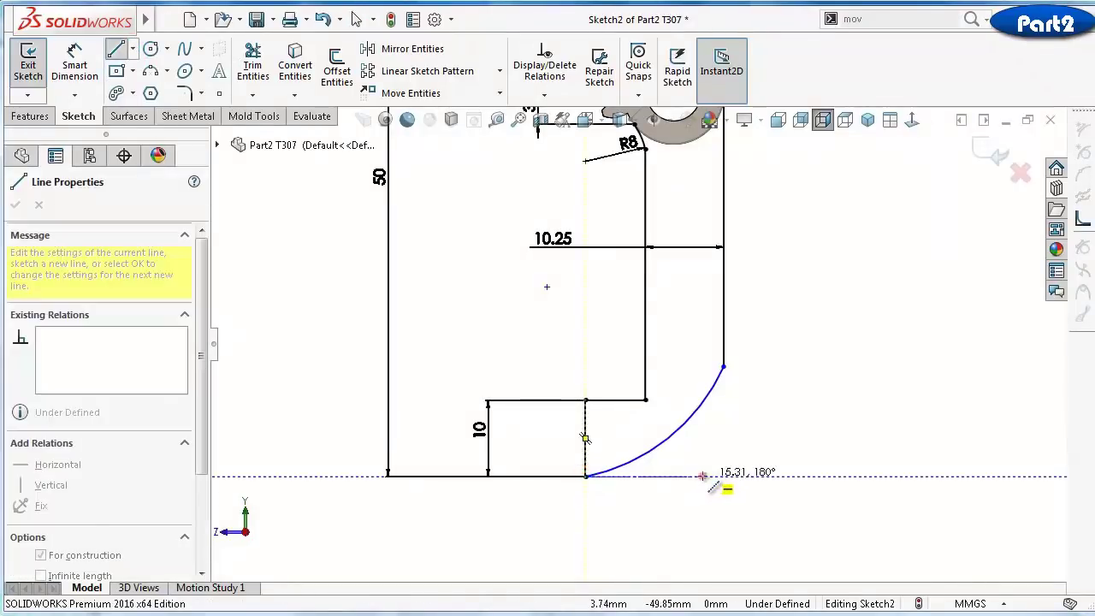
left_click(703, 476)
double_click(704, 513)
key("Escape")
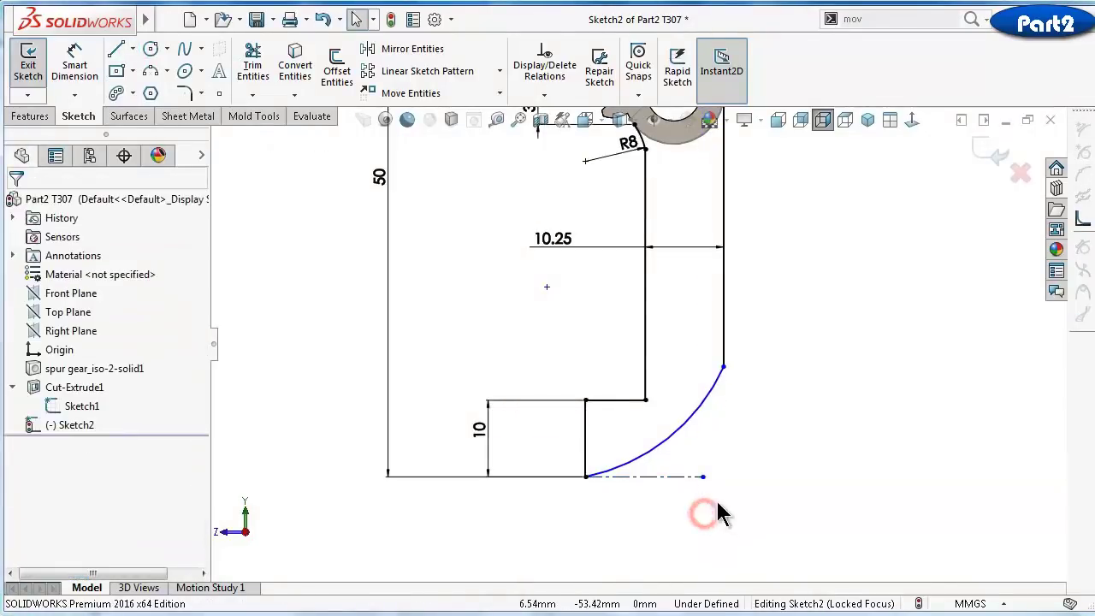
Make the arm's bottom arc tangent to the horizontal centerline
left_click(679, 476)
left_click(676, 430, "ctrl")
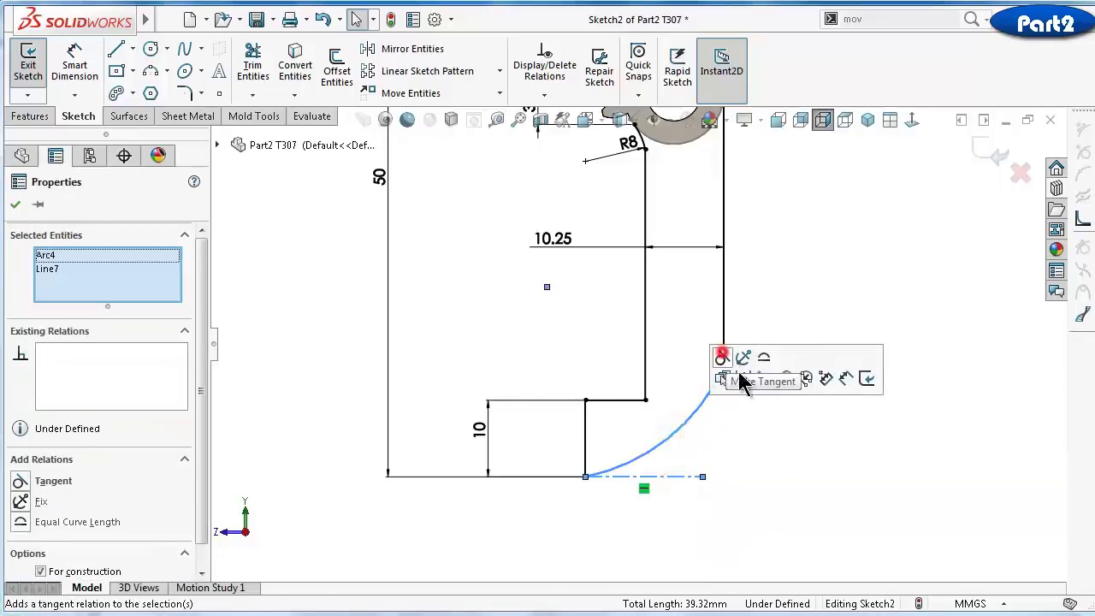
left_click(722, 358)
Make the arm's bottom arc tangent to the long vertical outer line
left_click(724, 398)
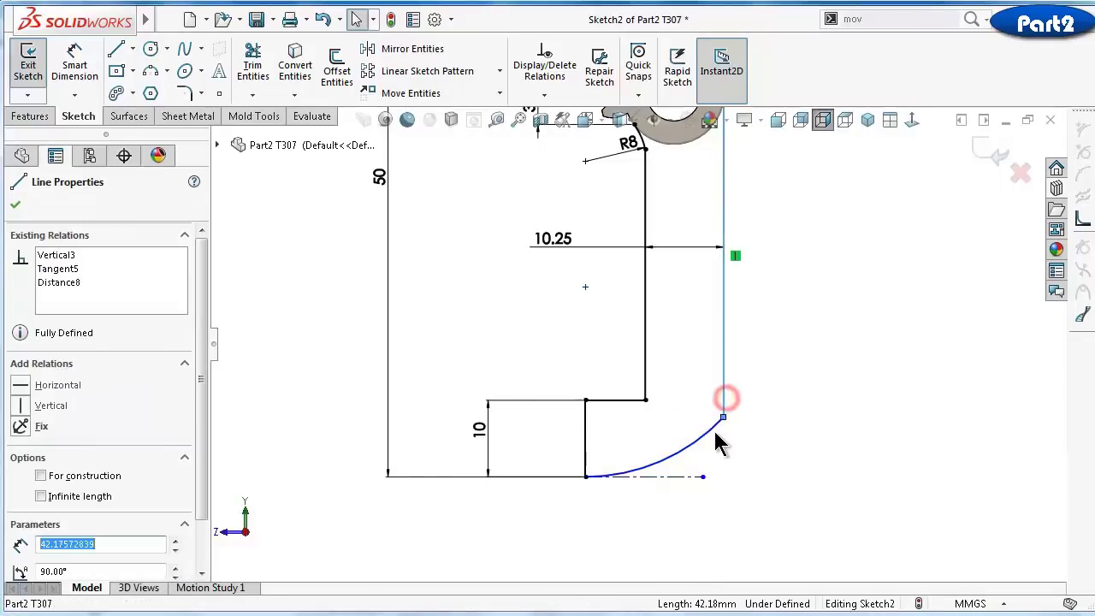
left_click(715, 427, "ctrl")
left_click(772, 344)
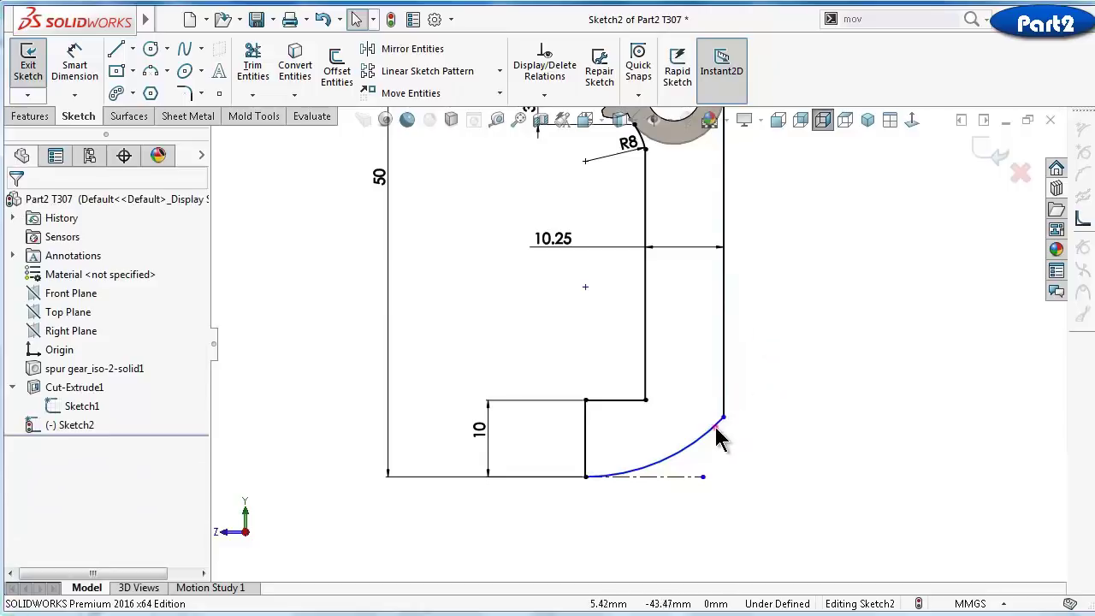
left_click(716, 423)
left_click(724, 374, "ctrl")
left_click(773, 307)
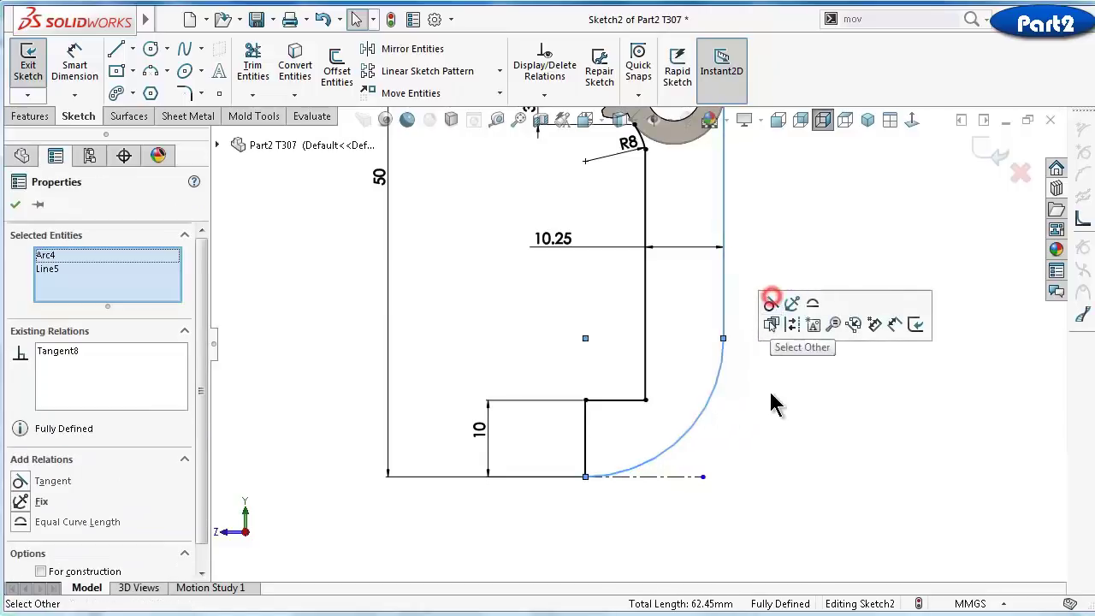
left_click(770, 400)
scroll(737, 399, "up", 1)
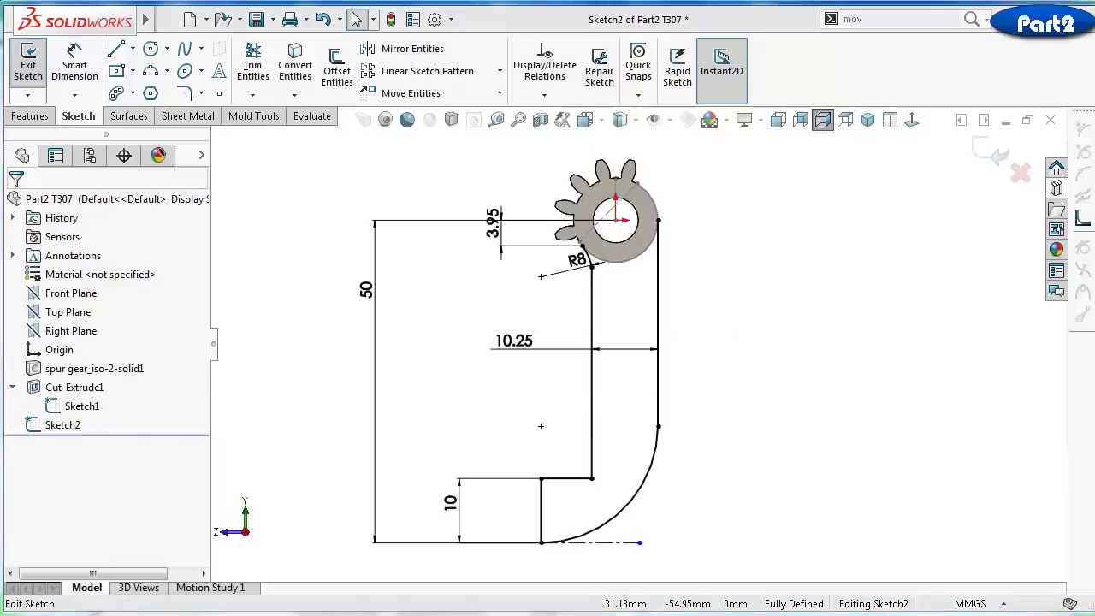
left_click(822, 523)
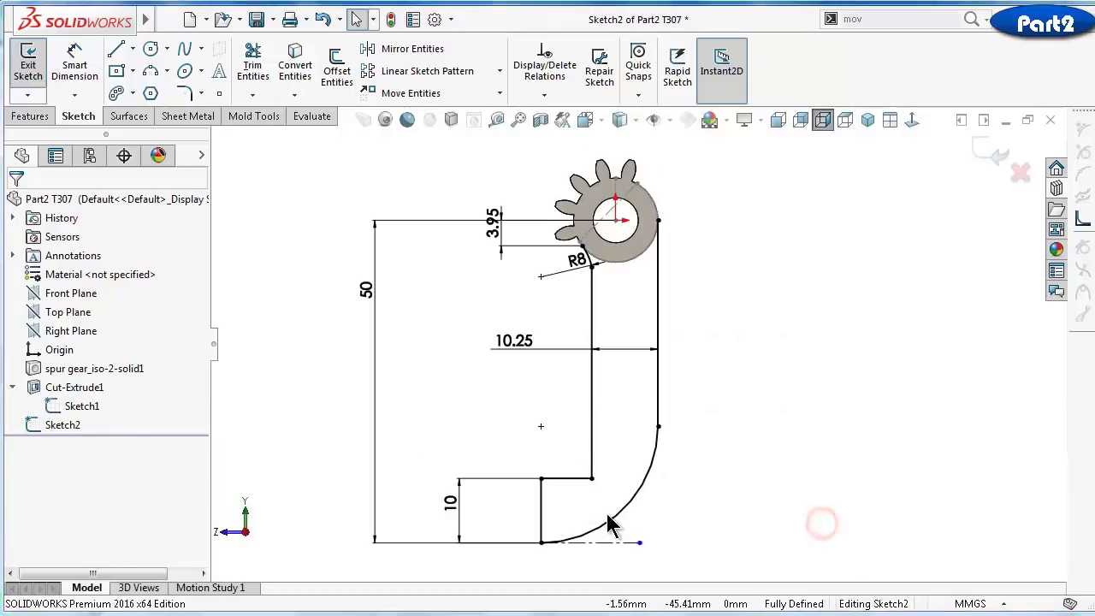
left_click(698, 494)
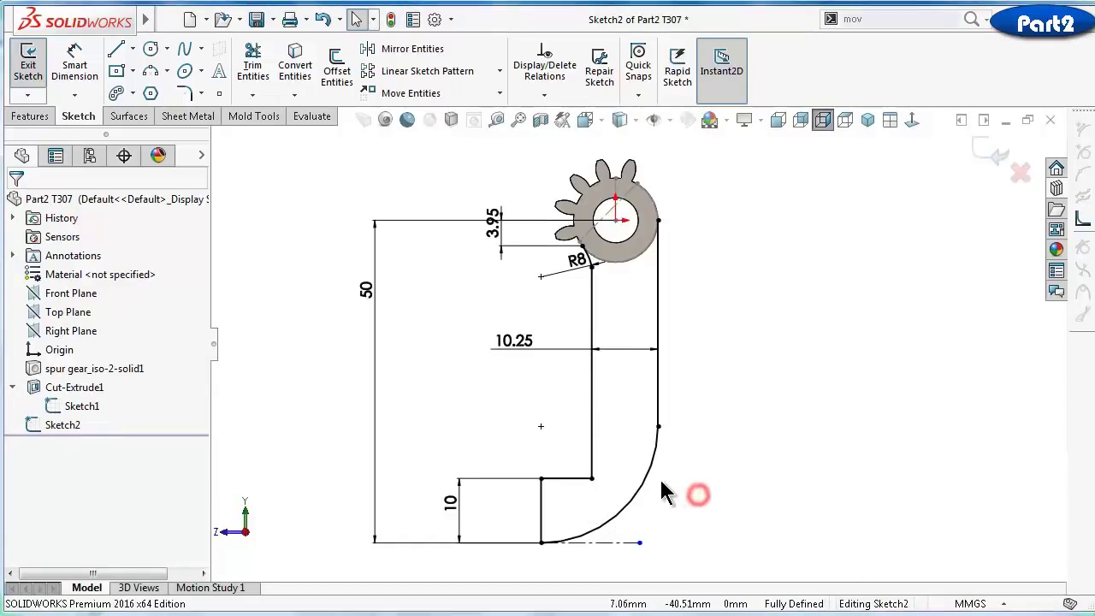
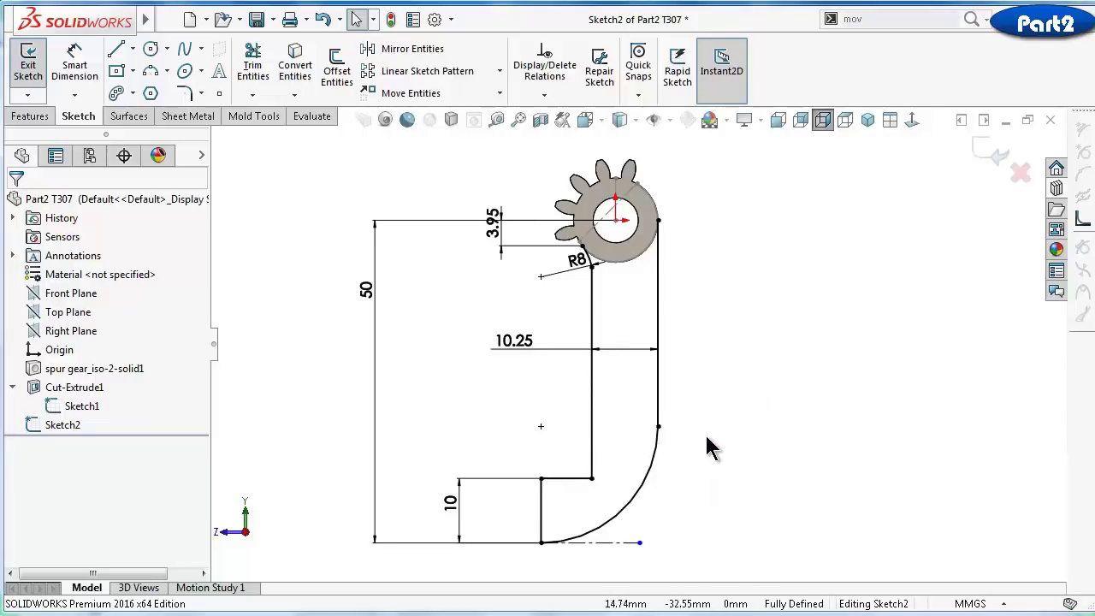
Delete the 3.95 mm vertical dimension between the gear centre and the upper end of the R8 arc
left_click(579, 263)
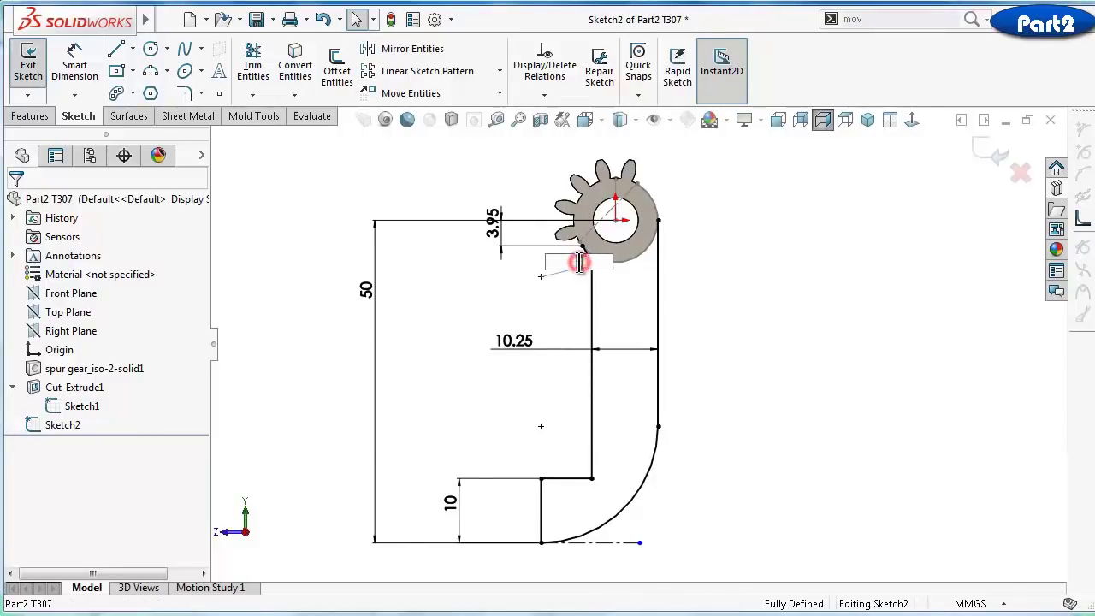
left_click(527, 248)
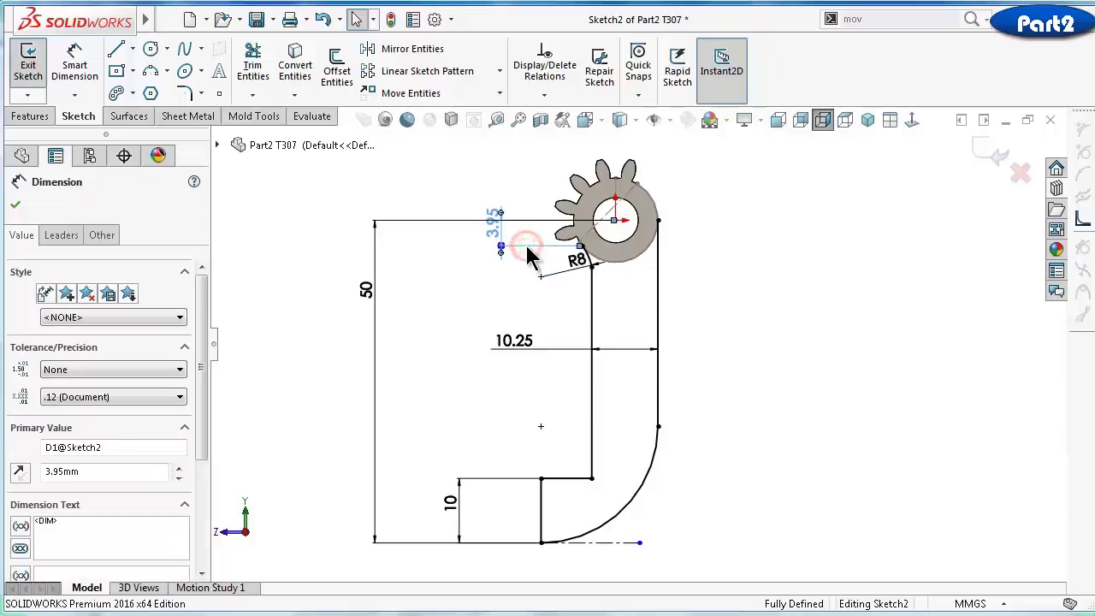
key("Delete")
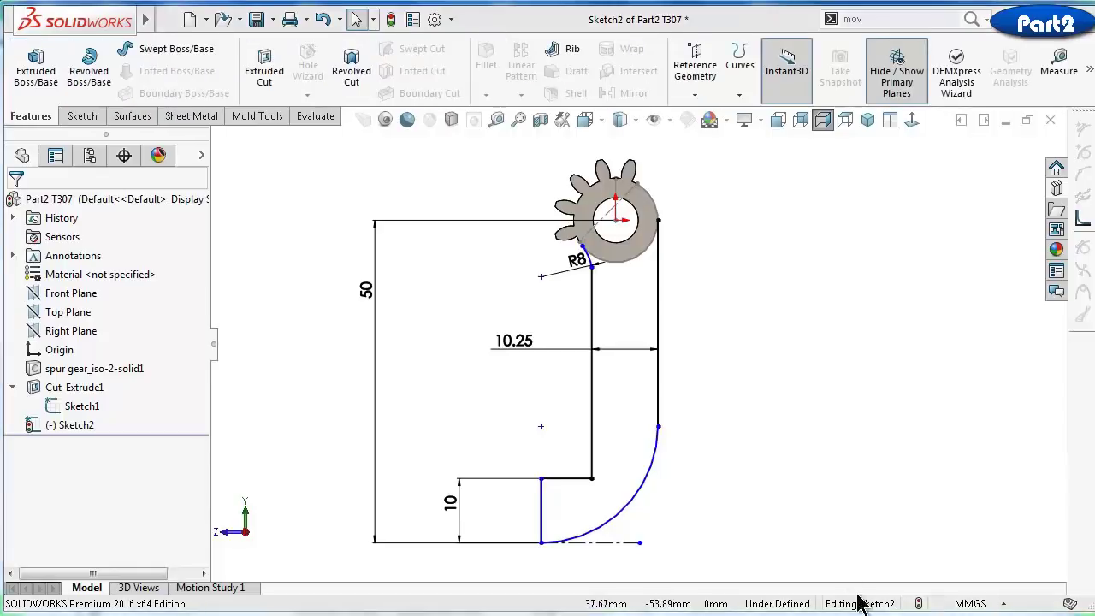
Dimension the arm's large bottom arc with a radius of 12 mm
right_click_drag(843, 543, 818, 347)
left_click(655, 454)
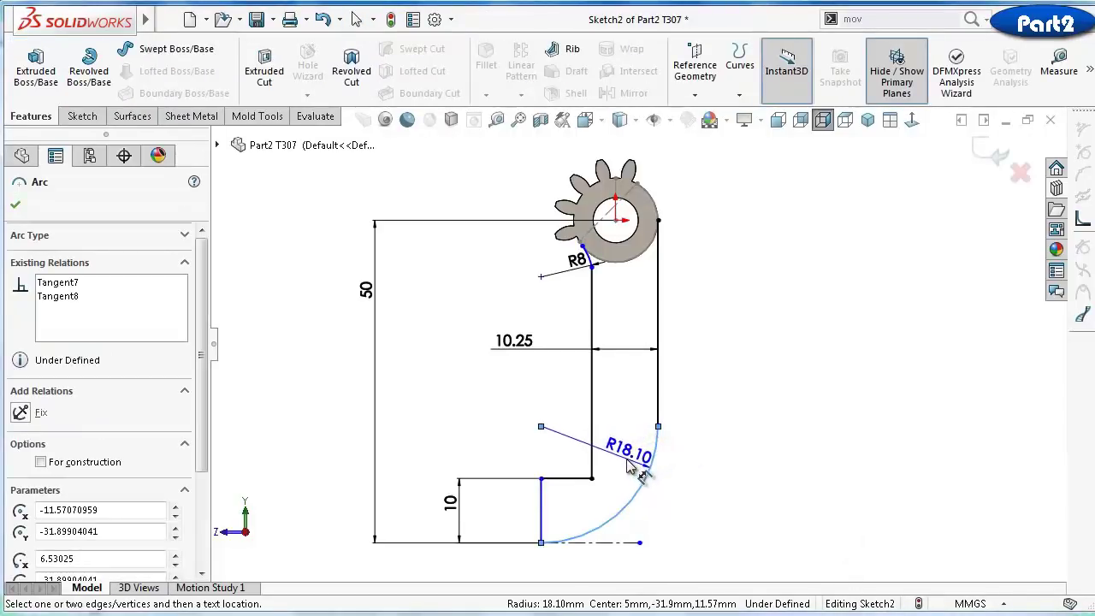
left_click(626, 461)
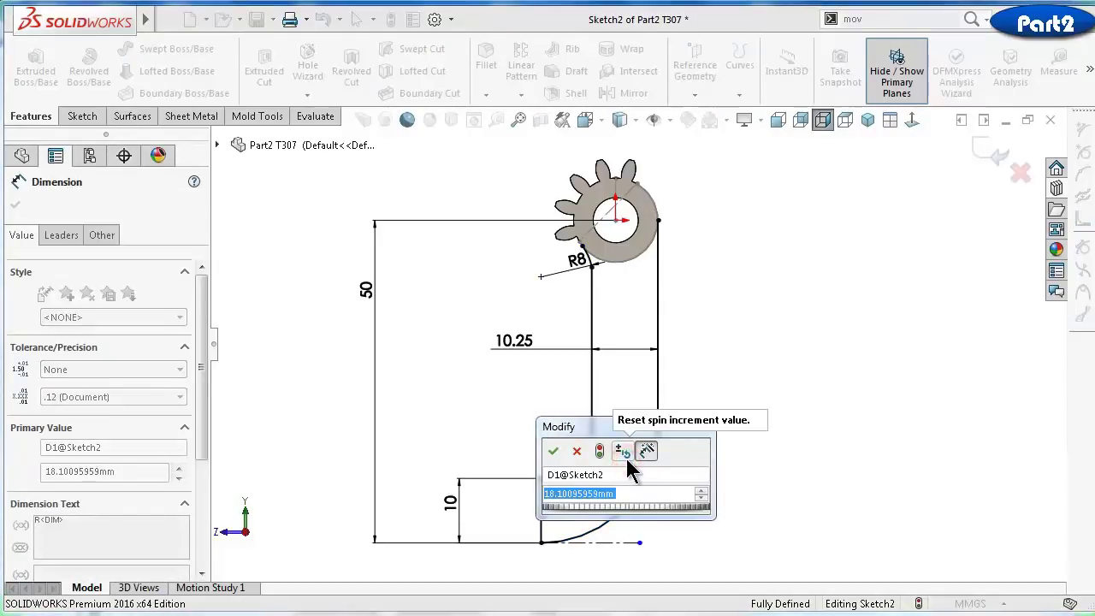
type("12")
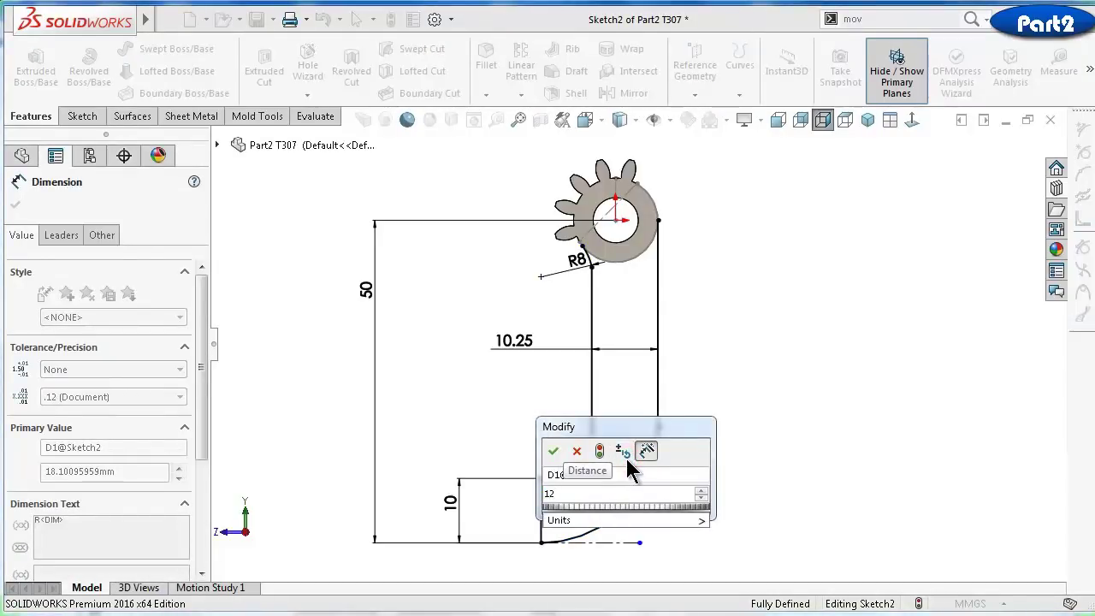
key("Return")
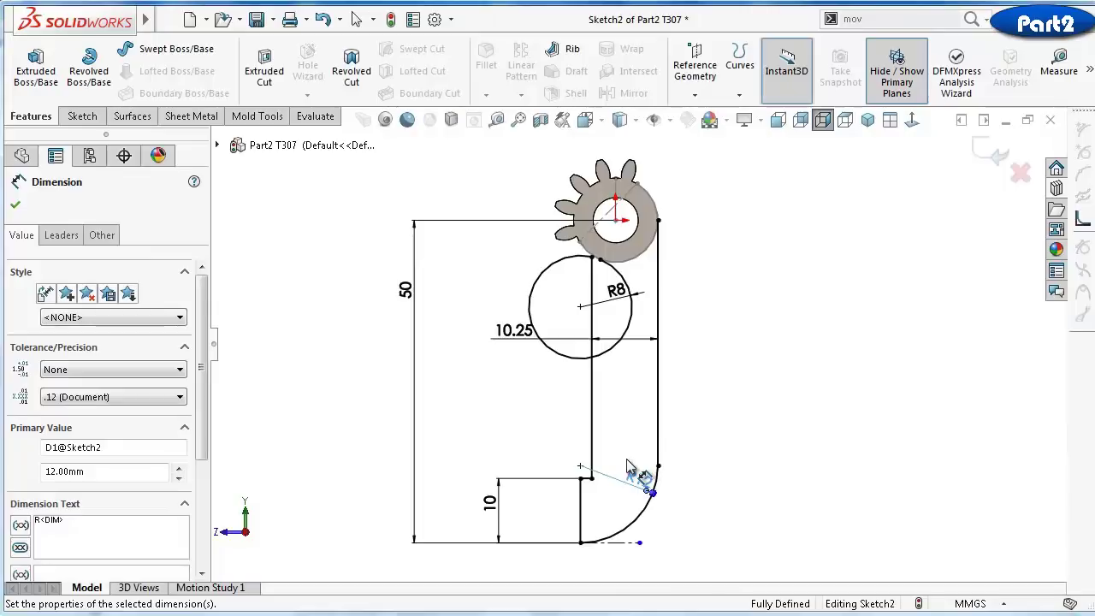
left_click(708, 439)
Delete the distorted R8 arc below the gear
scroll(642, 340, "down", 3)
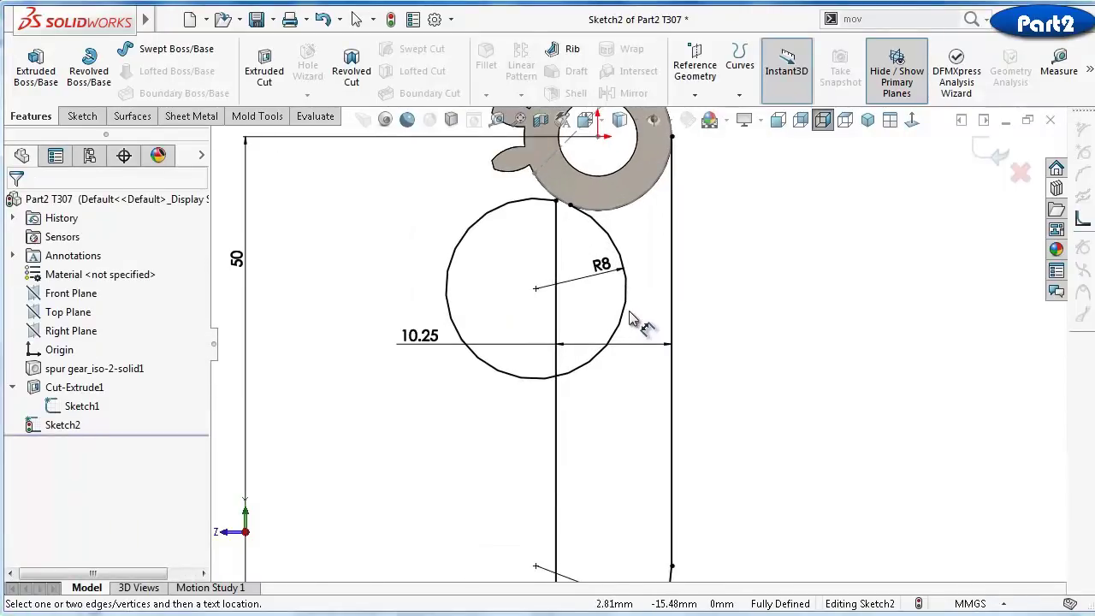
left_click(624, 315)
key("Escape")
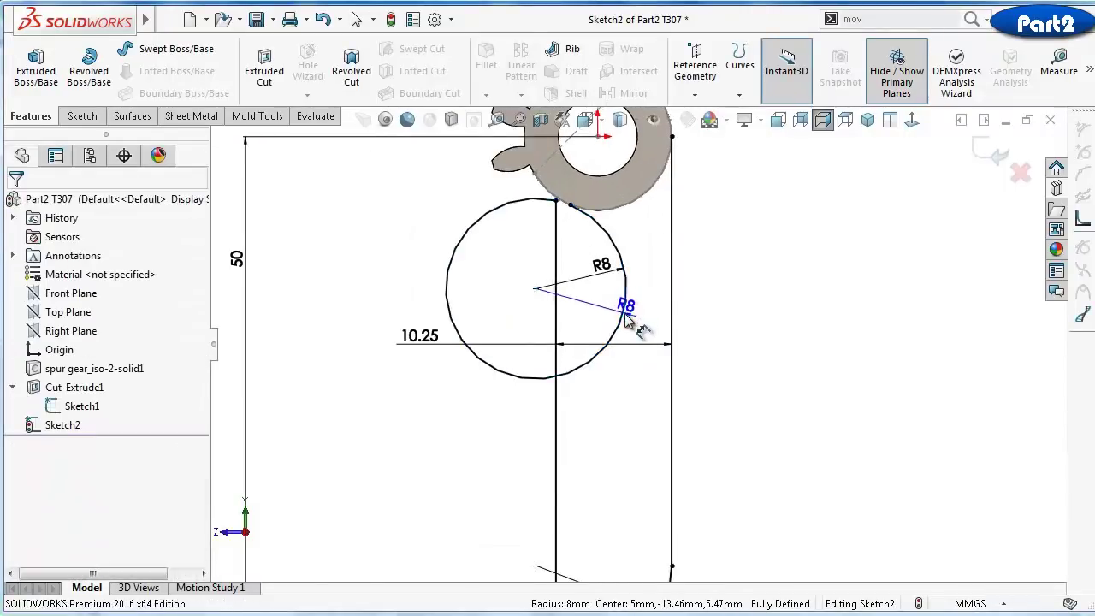
left_click(625, 313)
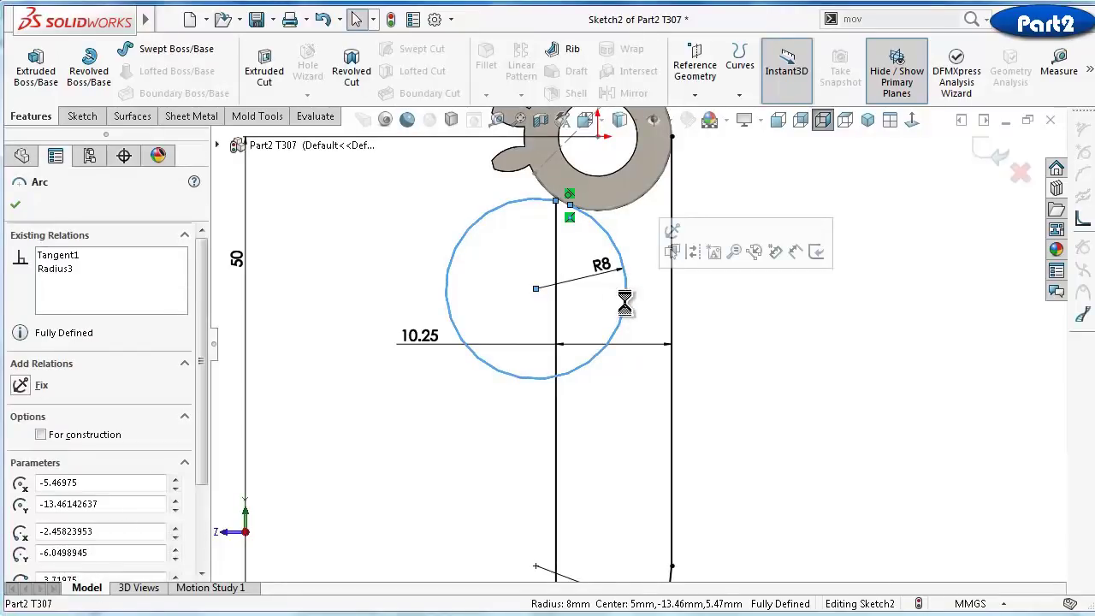
key("Delete")
Sketch a three-point arc from the inner vertical line's upper end to the gear's rim circle, bulging toward the gear
scroll(590, 262, "down", 6)
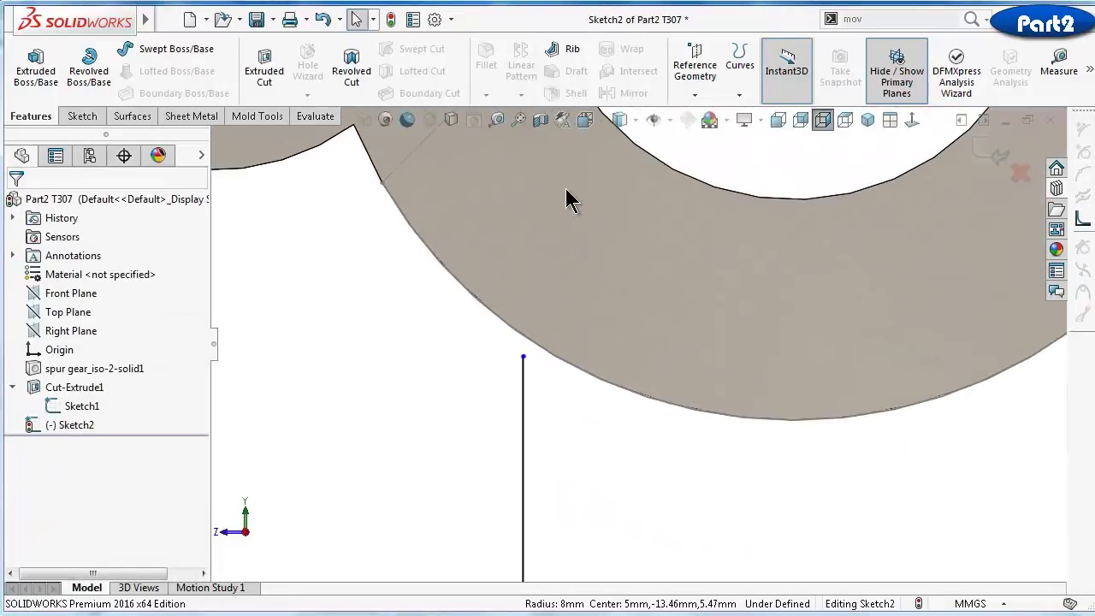
scroll(535, 210, "up", 1)
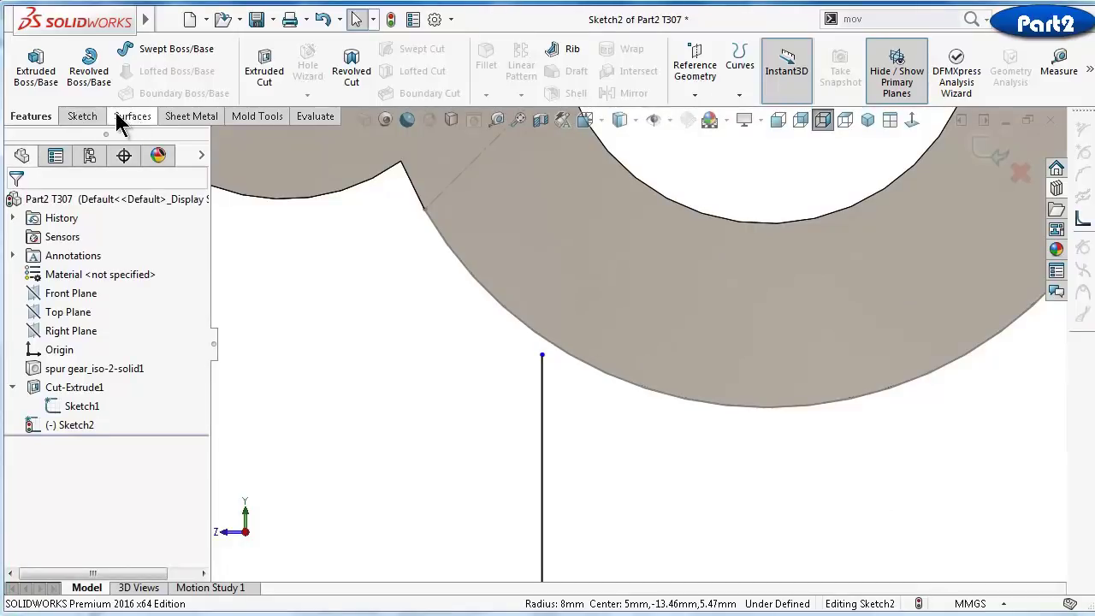
left_click(77, 117)
left_click(149, 71)
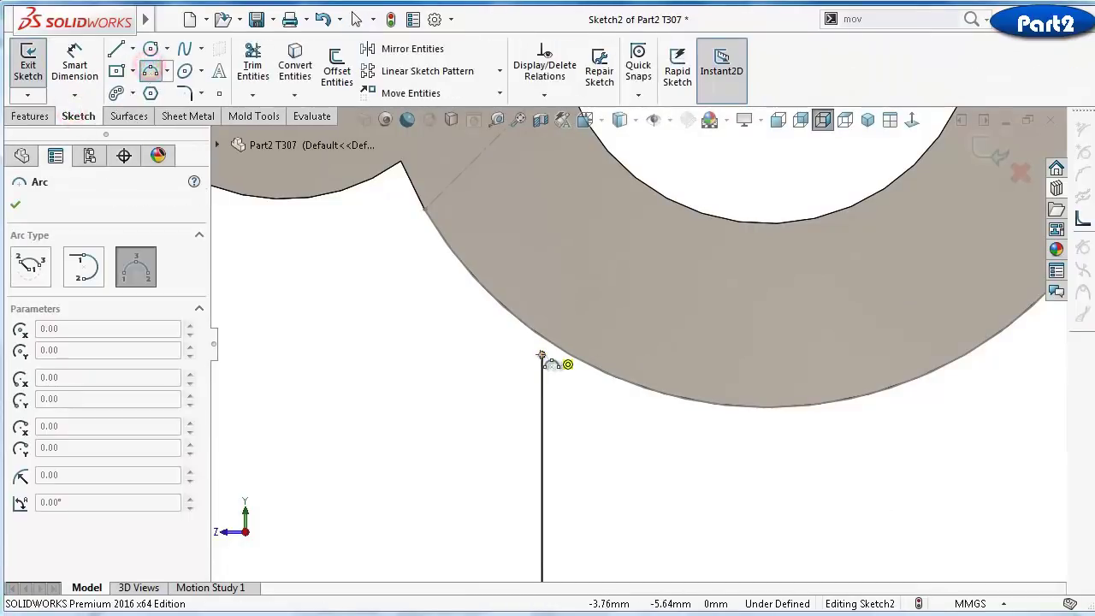
scroll(556, 364, "down", 2)
left_click(619, 441)
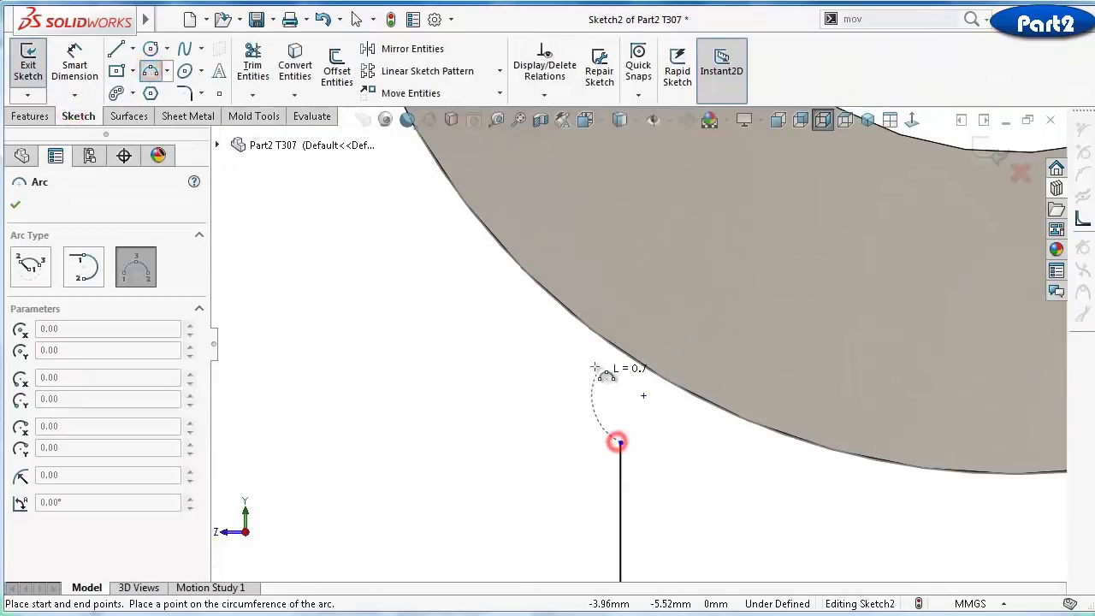
left_click(548, 293)
left_click(576, 331)
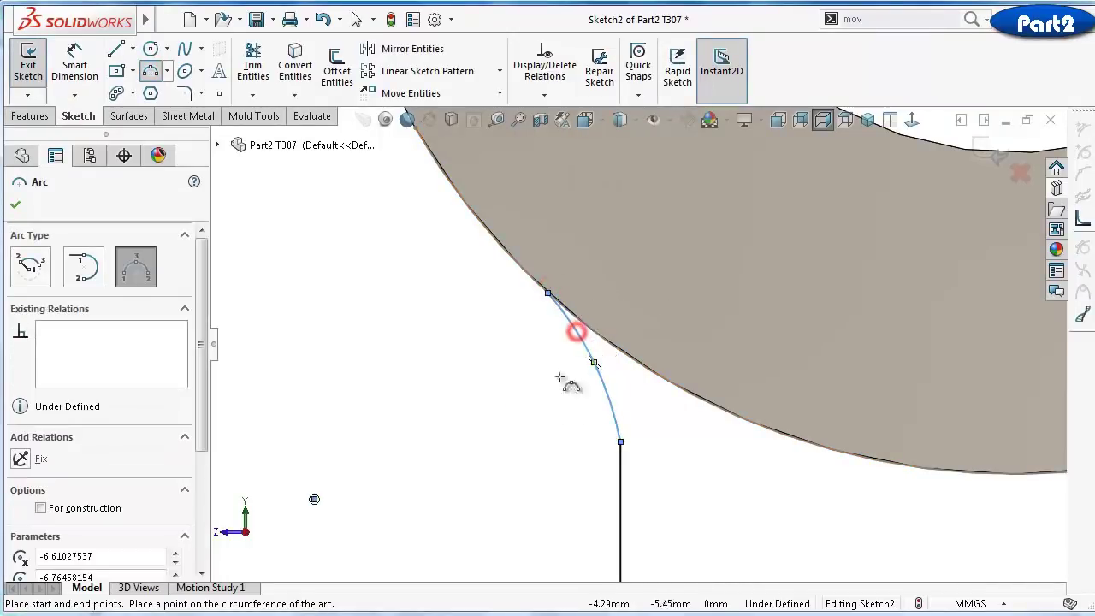
key("Escape")
Make the connecting arc tangent to the gear's rim circle and to the inner vertical line
left_click(601, 379)
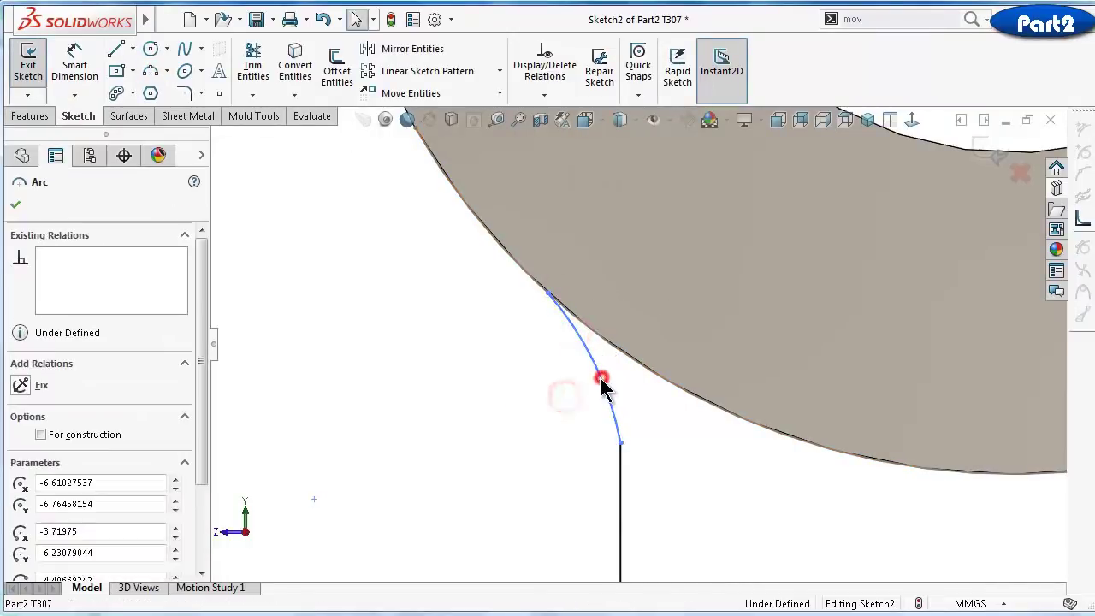
left_click(589, 327, "ctrl")
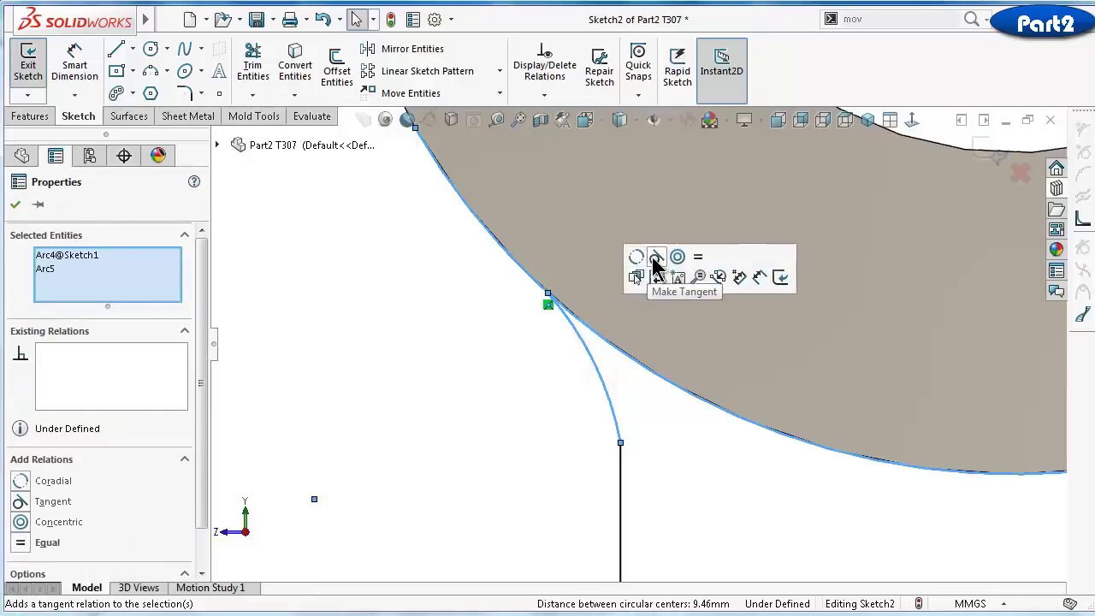
left_click(655, 257)
left_click(483, 425)
left_click(619, 464)
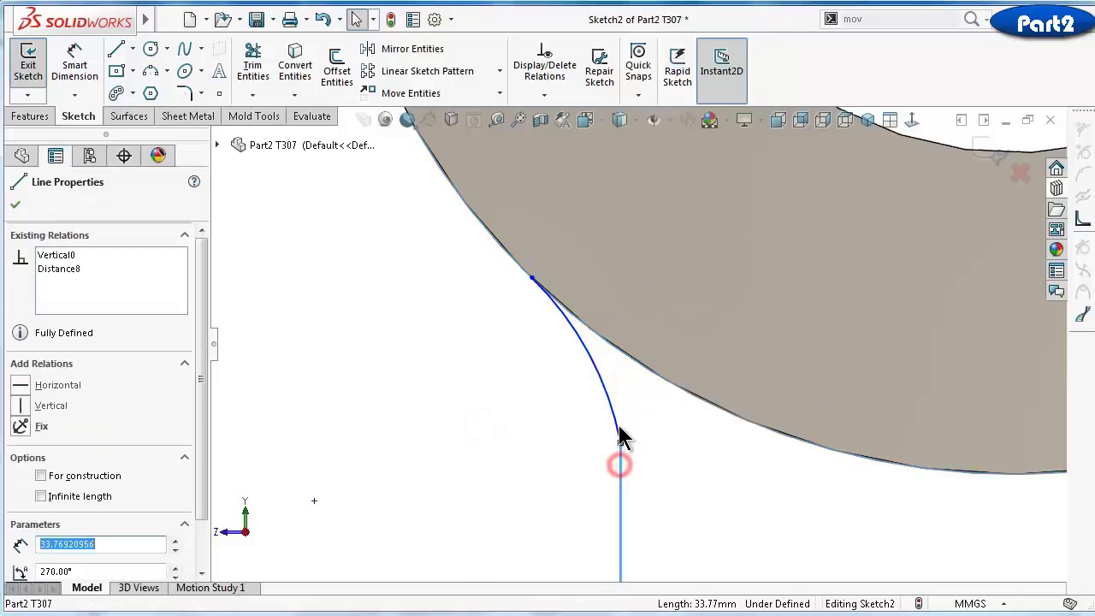
left_click(616, 422, "ctrl")
left_click(668, 355)
left_click(560, 419)
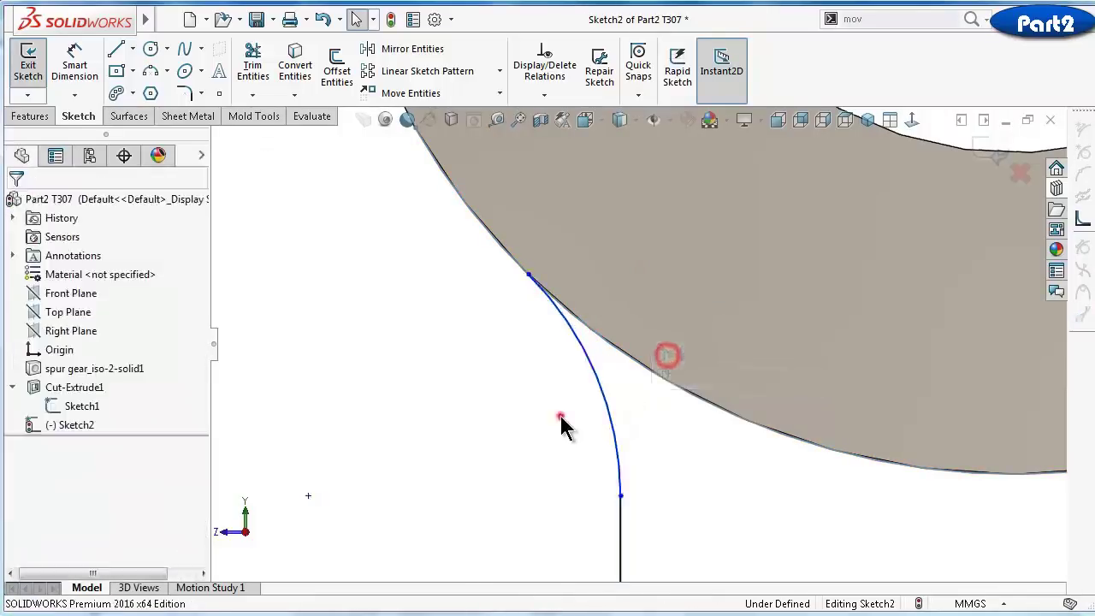
Dimension the connecting arc below the gear with a radius of 8 mm
scroll(603, 449, "up", 3)
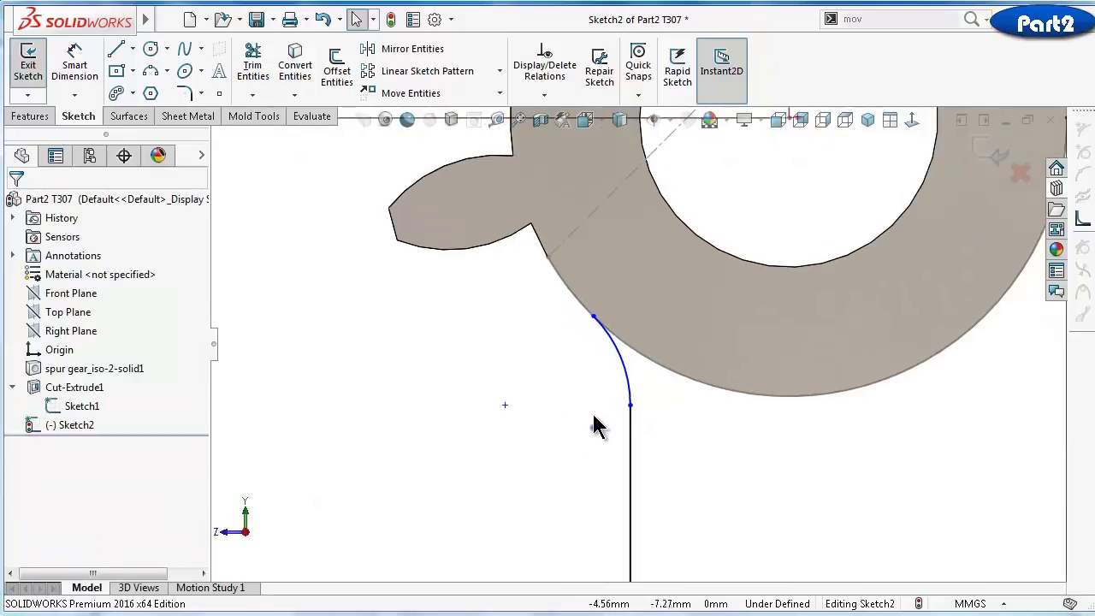
right_click_drag(595, 427, 650, 382)
left_click(633, 383)
left_click(611, 386)
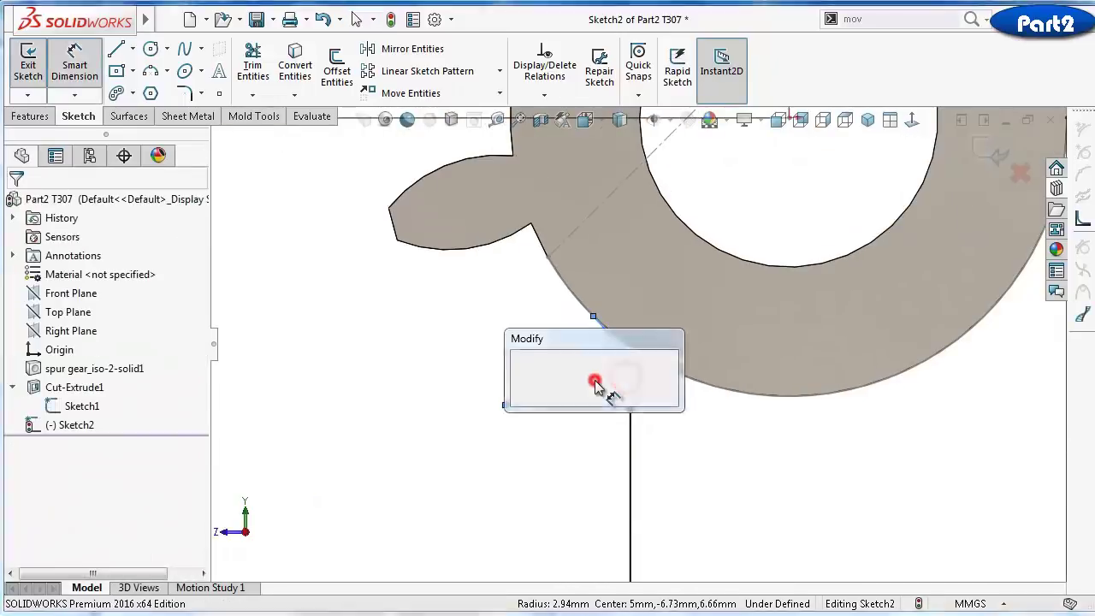
type("8")
key("Return")
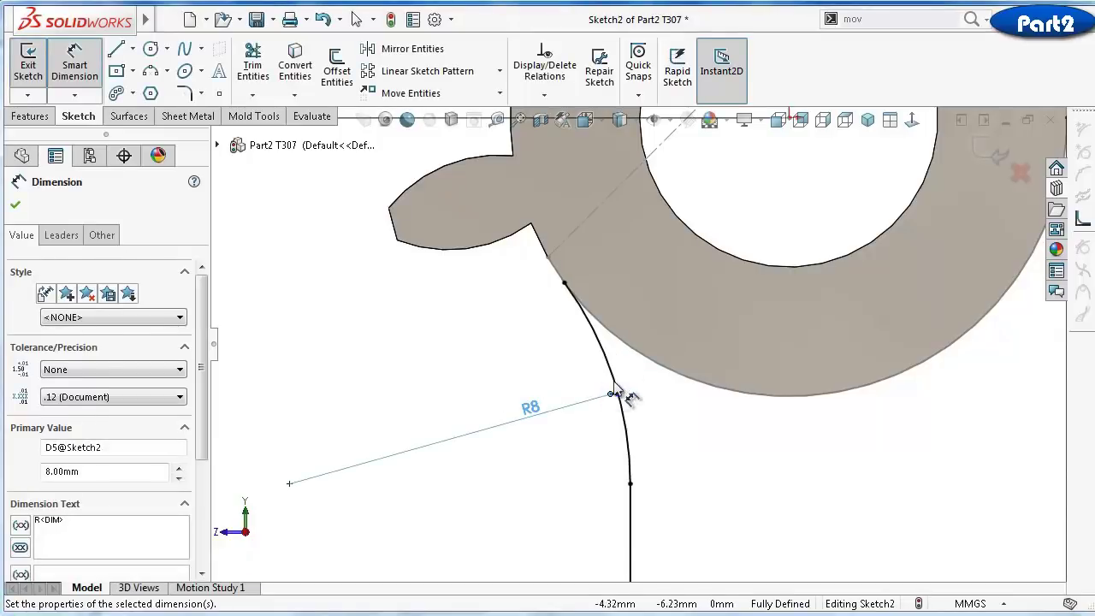
scroll(630, 387, "up", 1)
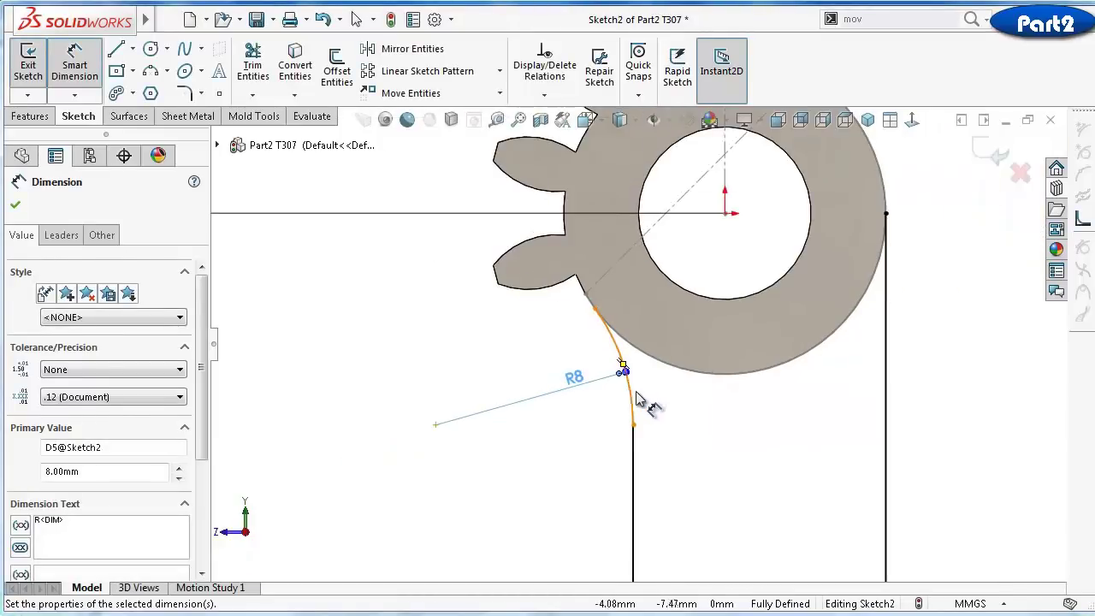
scroll(636, 398, "up", 1)
left_click(726, 466)
scroll(806, 460, "up", 8)
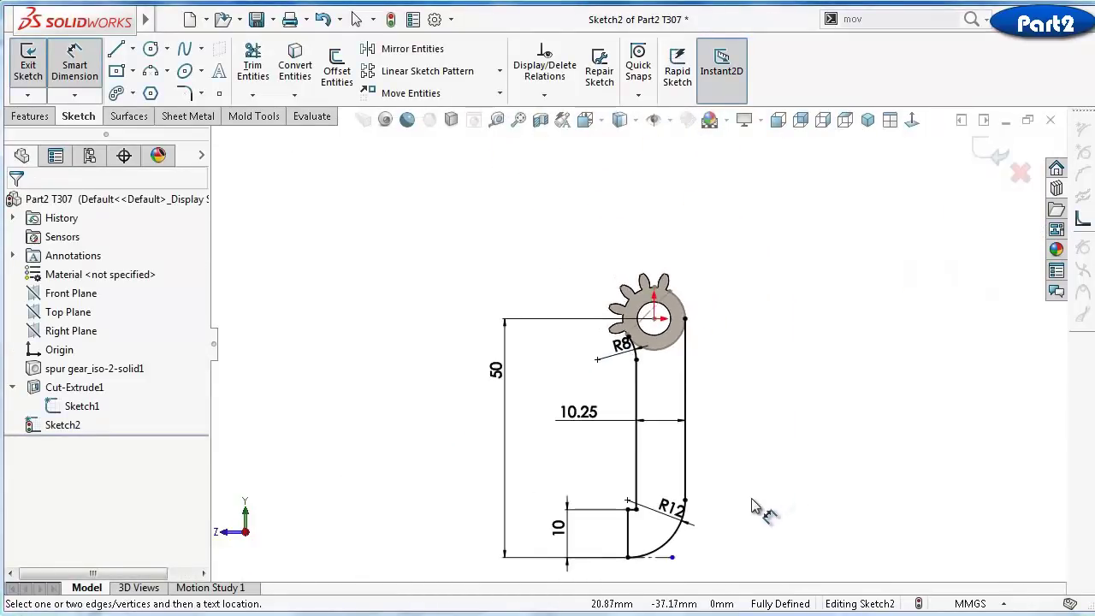
scroll(714, 512, "down", 1)
scroll(706, 513, "up", 1)
left_click(649, 463)
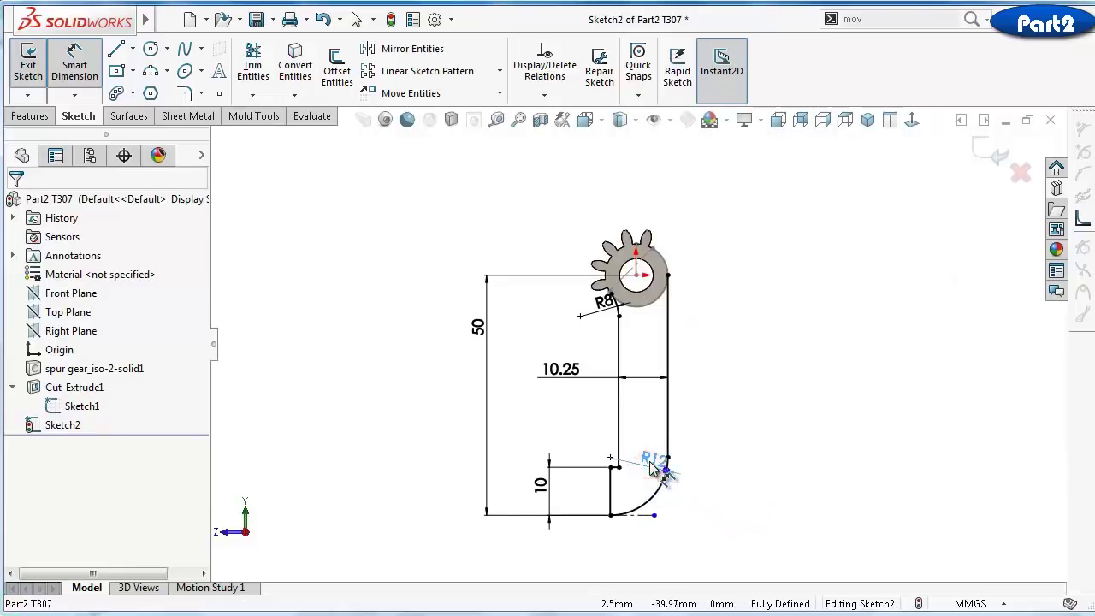
left_click(653, 462)
Sketch a three-point arc of about 6.5 mm radius along the gear's lower rim, from the R8 arc's upper end to the outer line's upper end
scroll(684, 299, "down", 3)
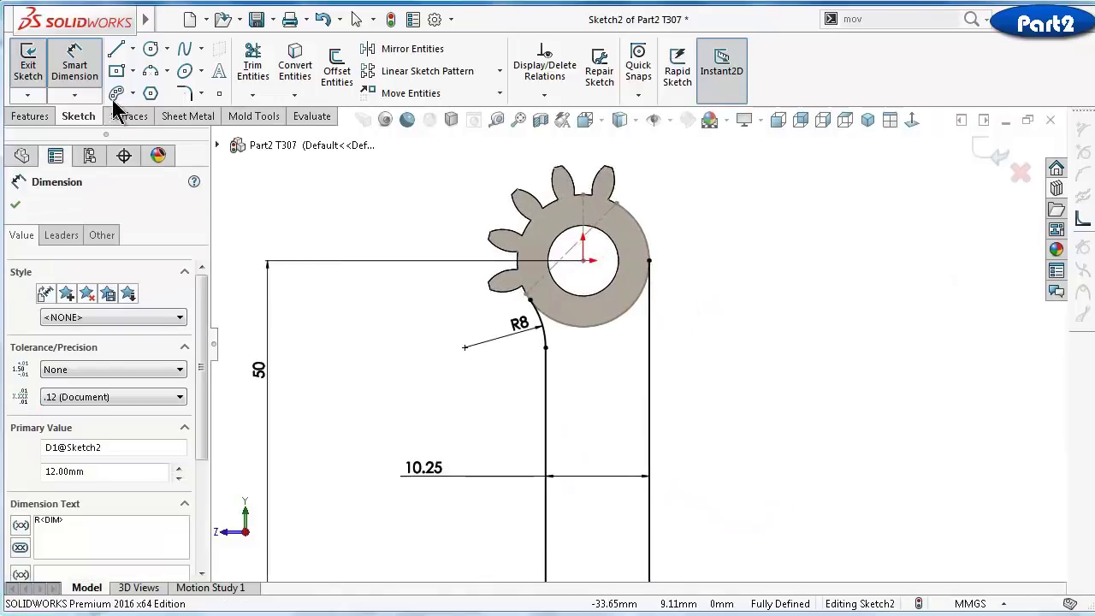
left_click(151, 73)
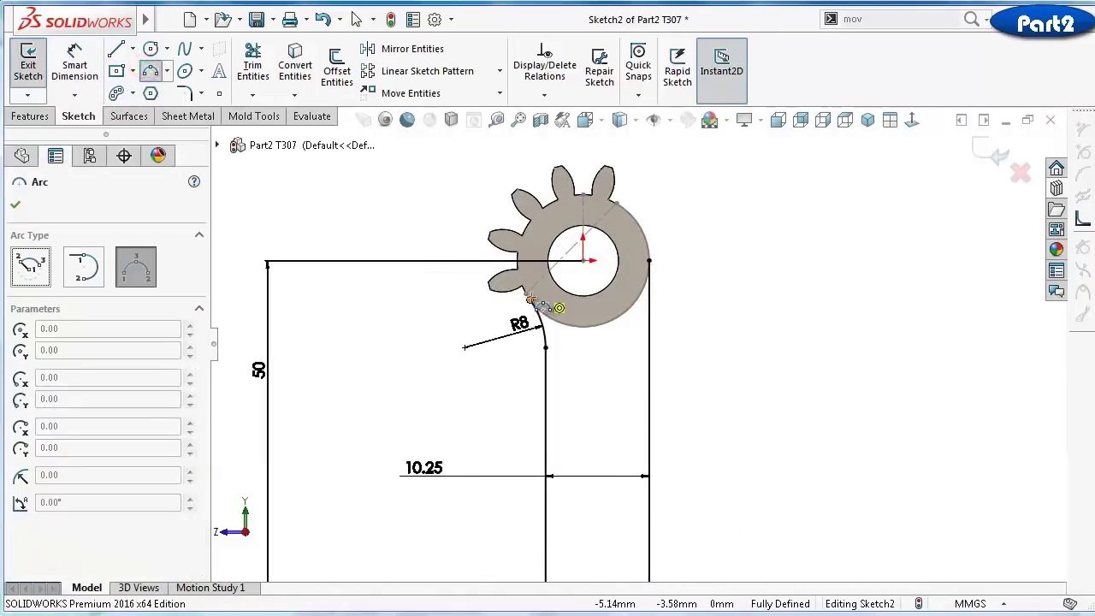
left_click(530, 299)
left_click(652, 260)
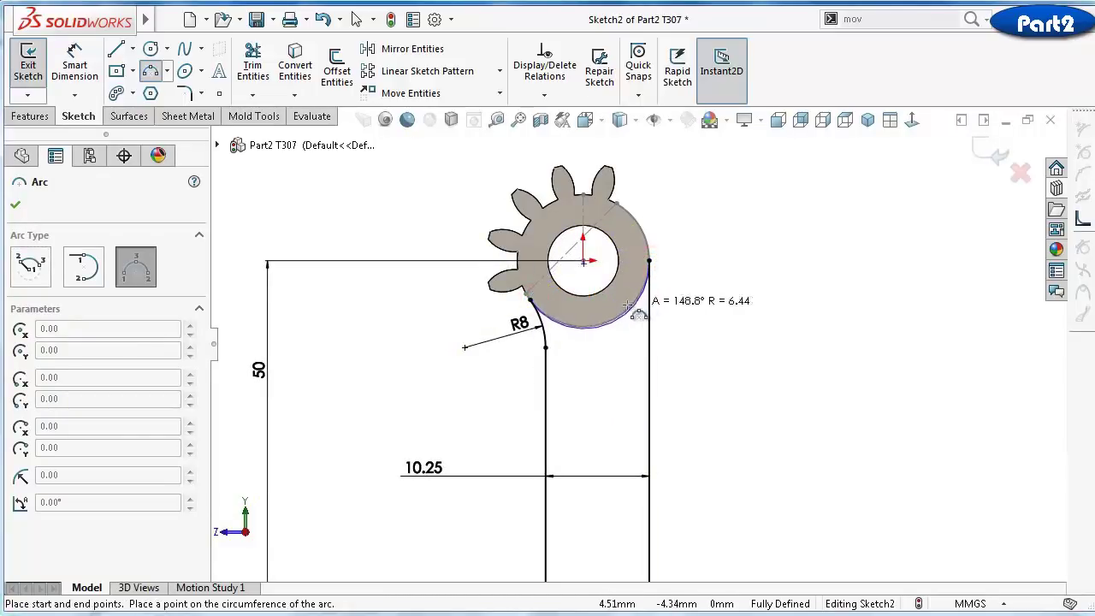
scroll(638, 303, "down", 3)
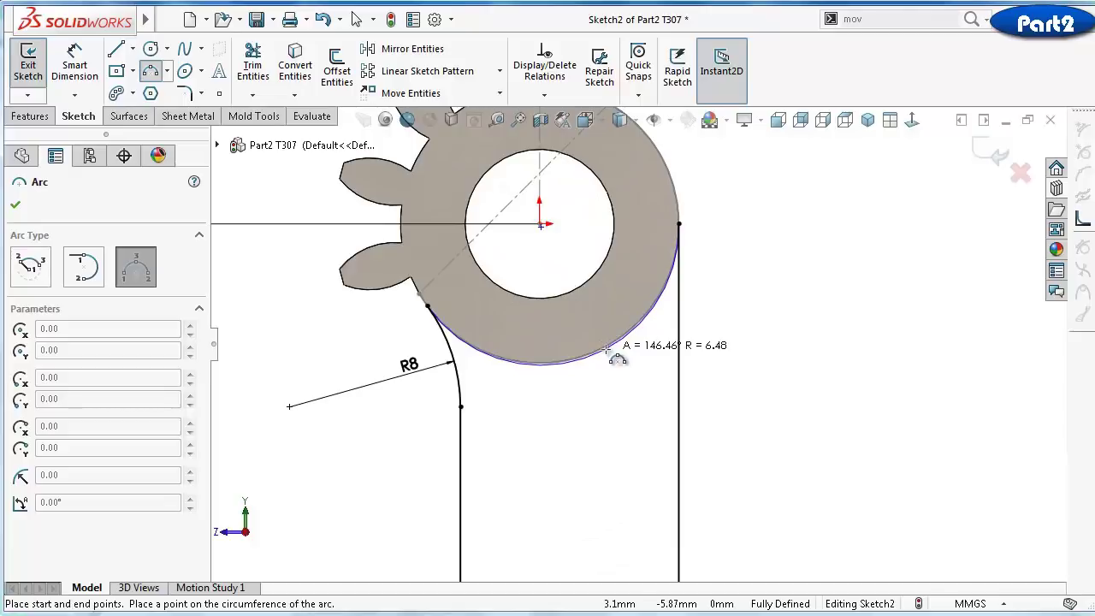
left_click(606, 349)
key("Escape")
Make the closing arc coradial with the gear's rim circle
scroll(599, 366, "down", 3)
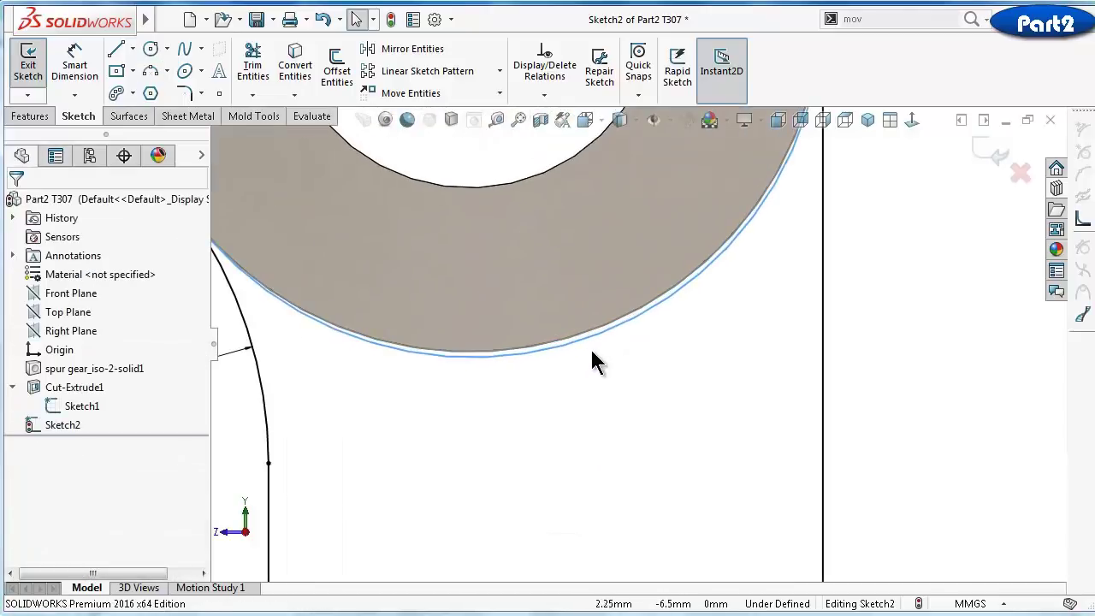
left_click(587, 339)
left_click(582, 333, "ctrl")
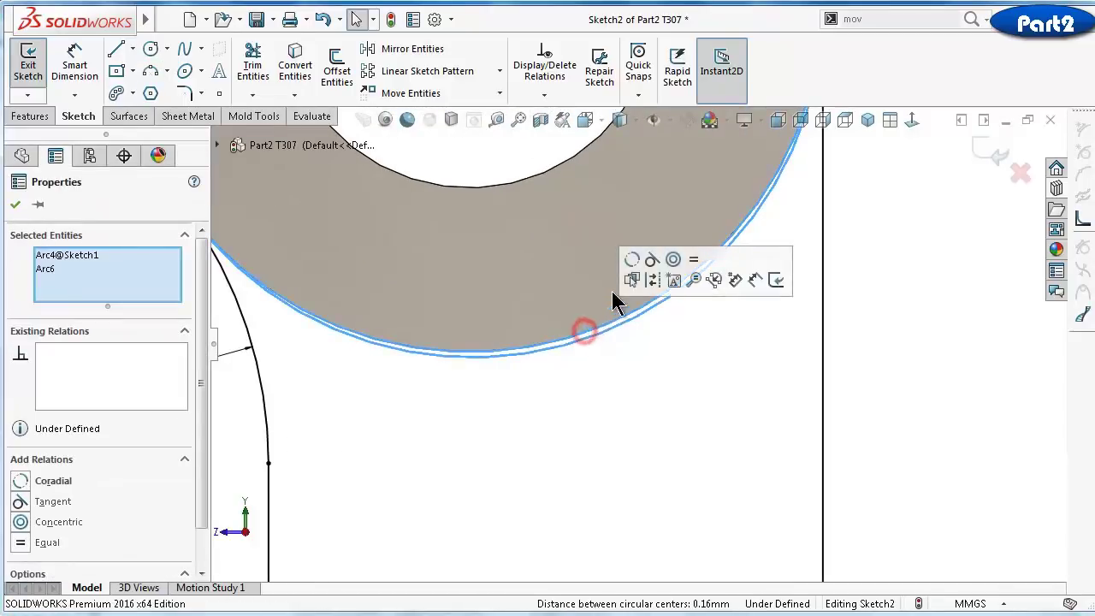
left_click(885, 342)
Extrude the closed arm profile up to the gear's outer flat face, merging the result with the gear
scroll(844, 325, "up", 5)
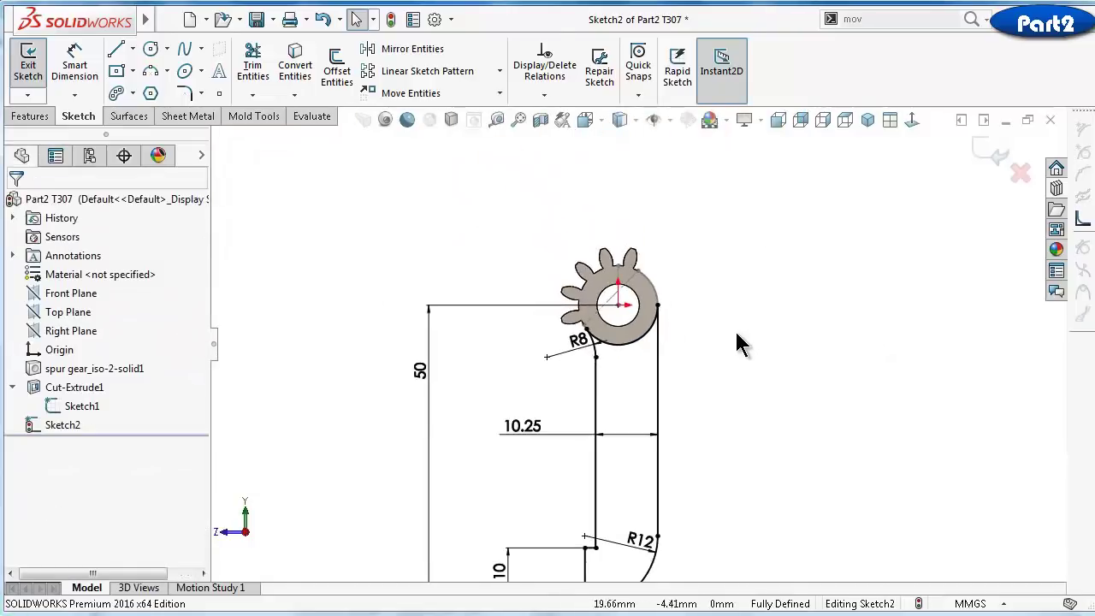
left_click(29, 115)
left_click(35, 70)
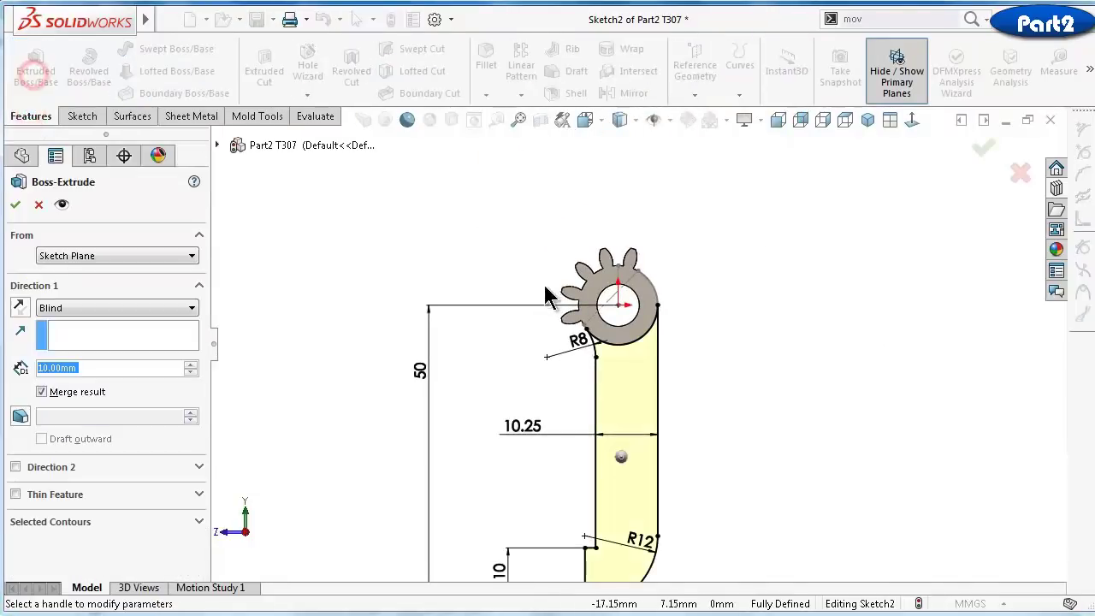
left_click(101, 301)
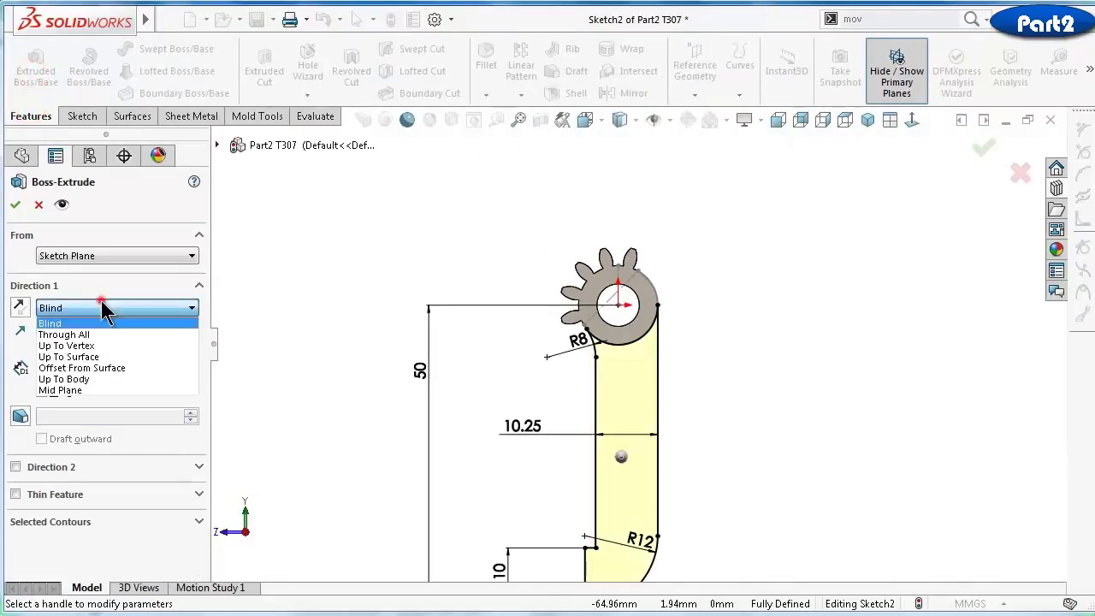
left_click(120, 358)
middle_click_drag(727, 359, 627, 293)
left_click(627, 293)
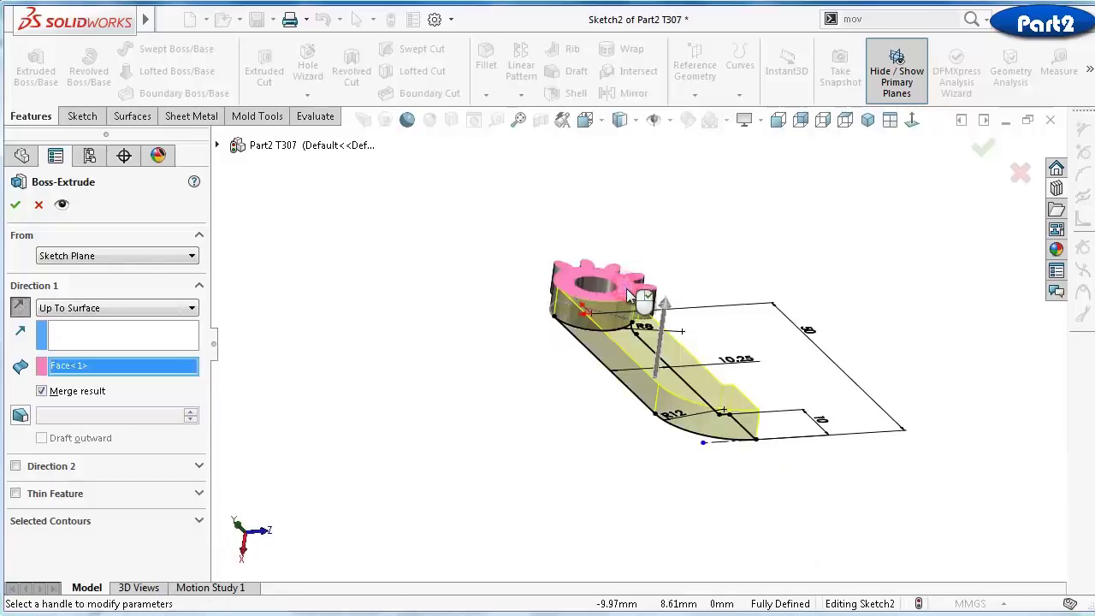
key("Return")
Start a sketch on the arm and gear's merged flat face, viewed normal to the face
middle_click_drag(665, 339, 659, 343)
left_click(748, 397)
middle_click_drag(748, 397, 629, 363)
left_click(567, 364)
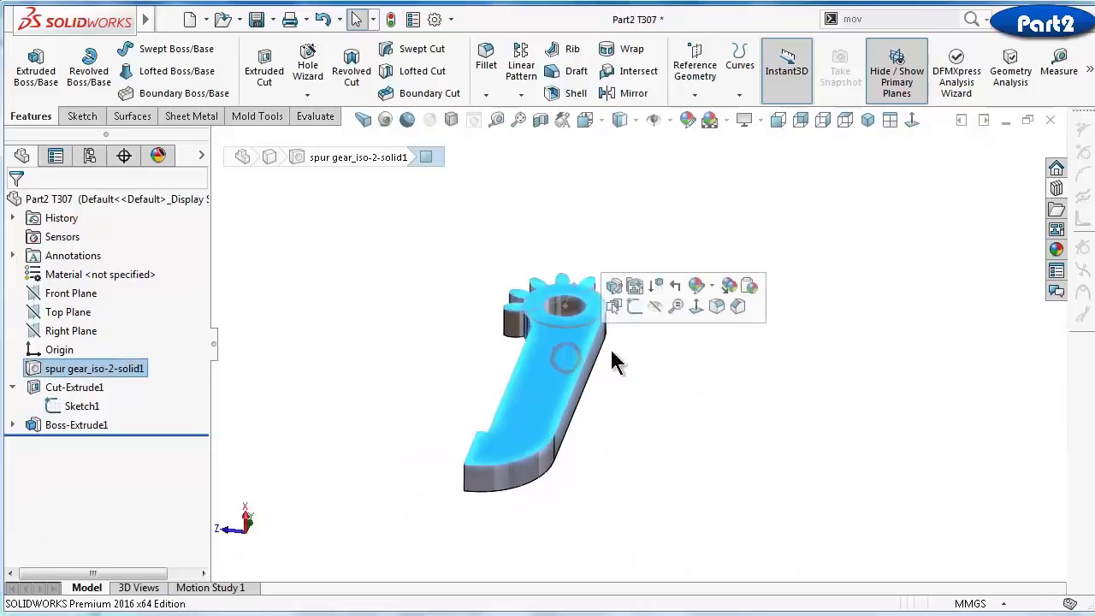
left_click(644, 310)
left_click(913, 120)
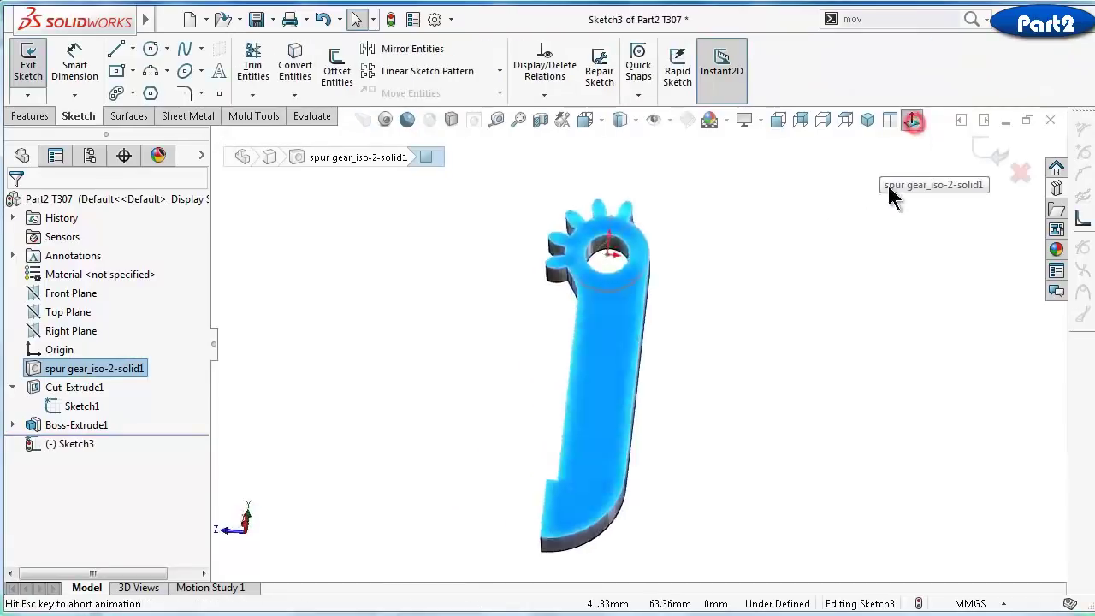
scroll(743, 233, "down", 3)
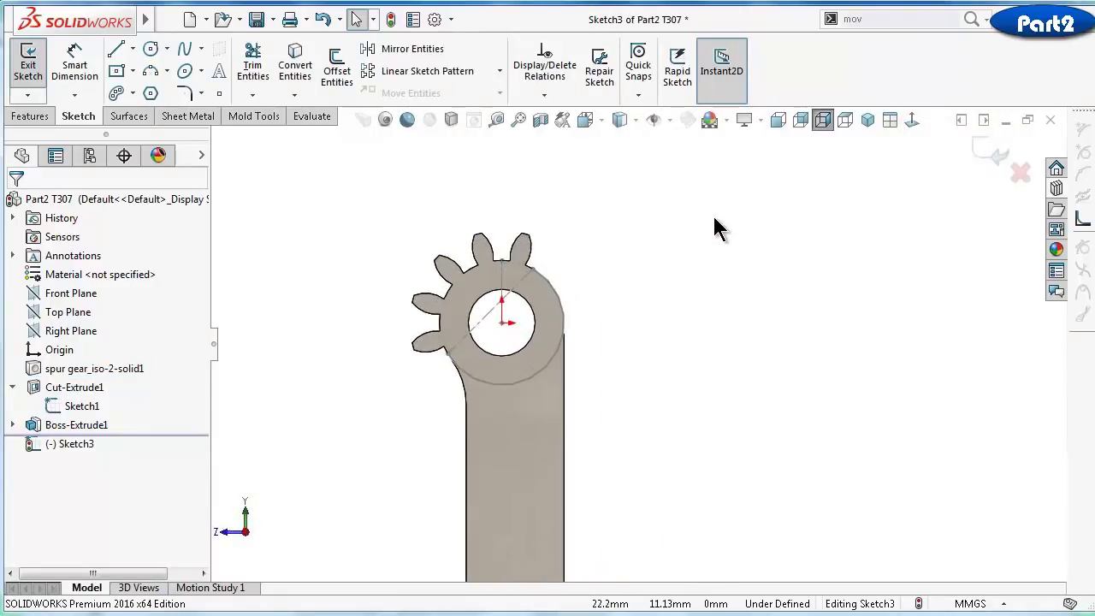
Draw a slanted construction centerline about 21.8 mm long from the origin, up and away from the gear on its toothless side
left_click(135, 48)
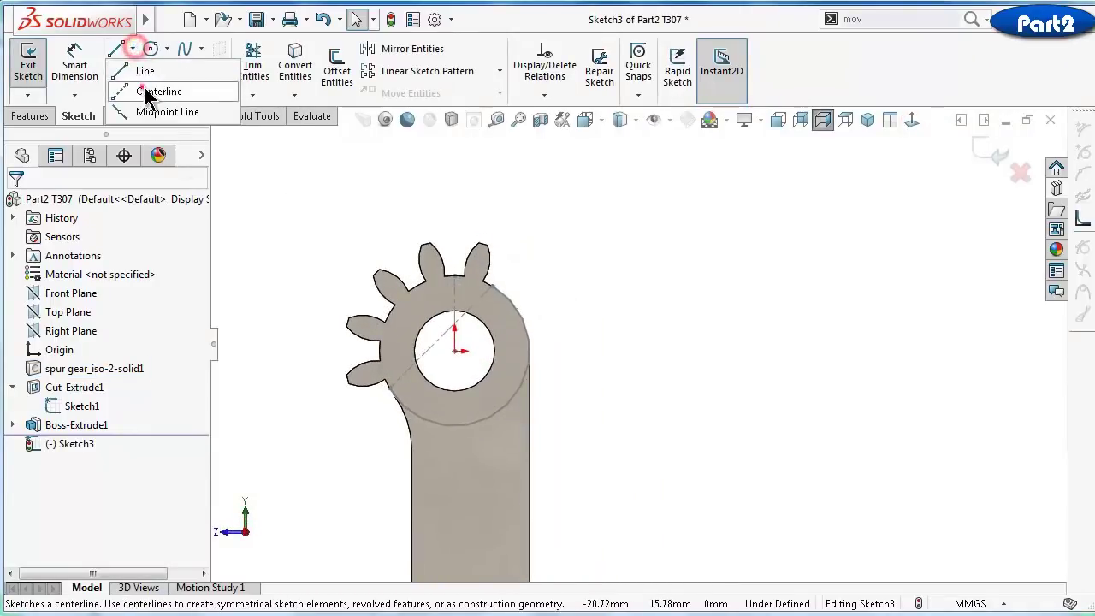
left_click(143, 86)
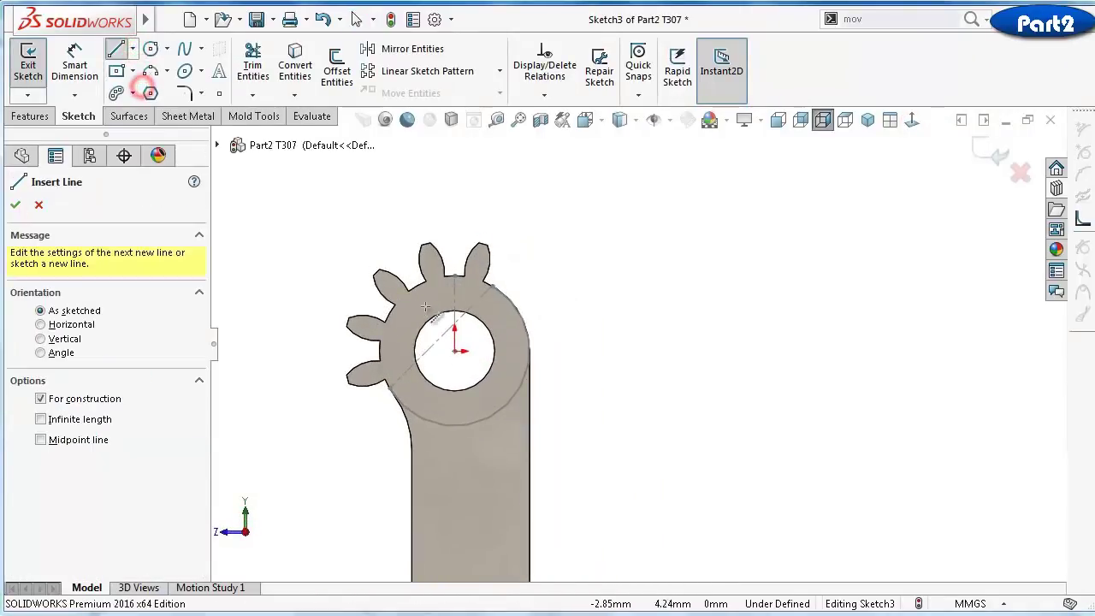
left_click(455, 350)
left_click(674, 229)
double_click(788, 369)
Dimension the slanted centerline's length as 21 mm
right_click_drag(799, 426, 793, 322)
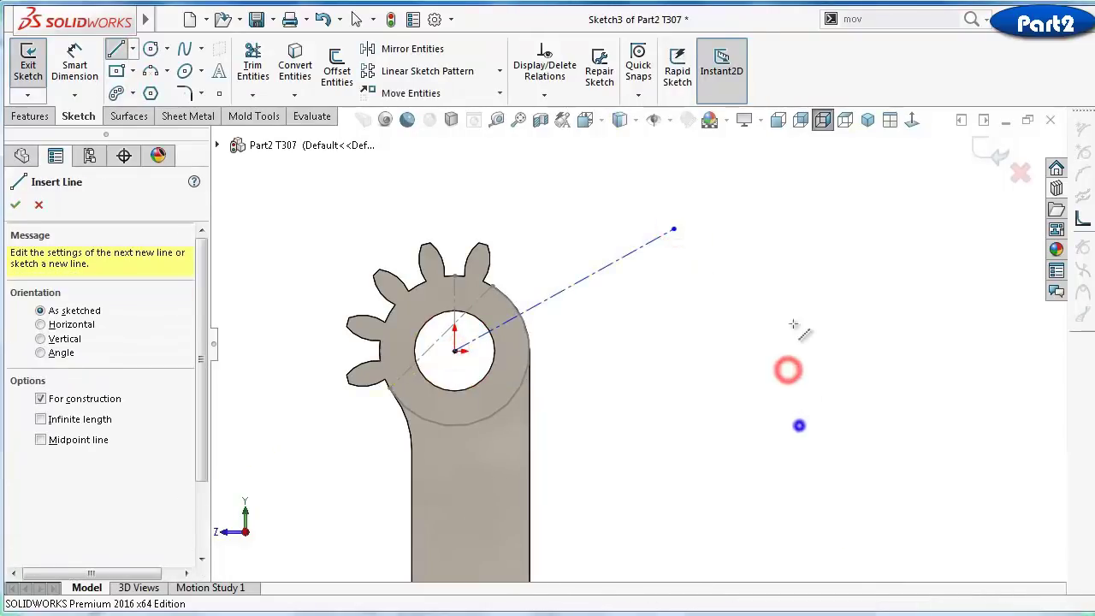
left_click(650, 244)
left_click(652, 272)
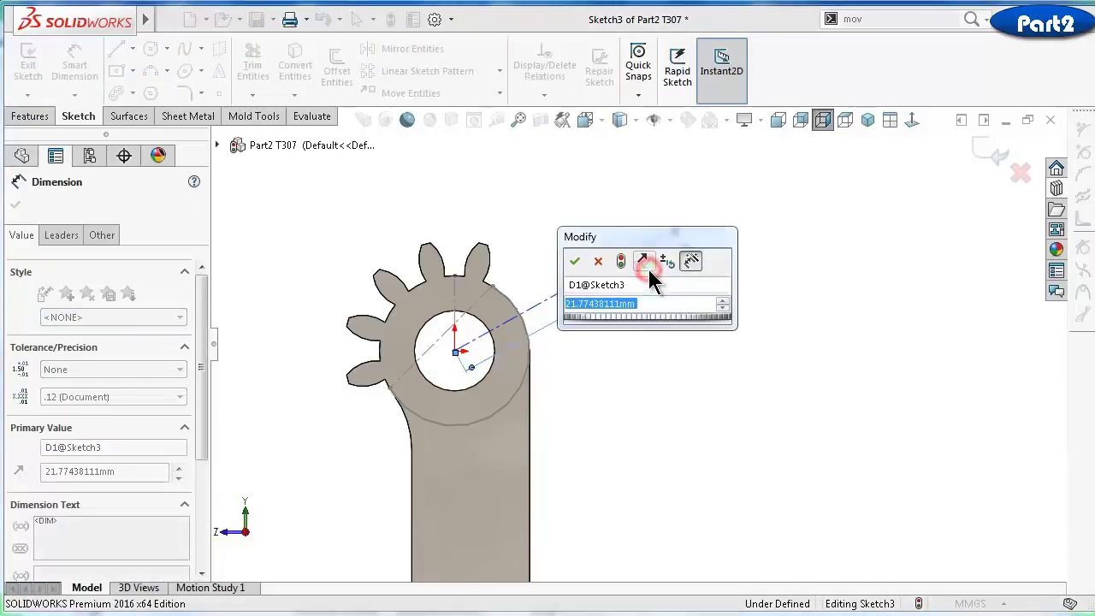
type("21")
key("Return")
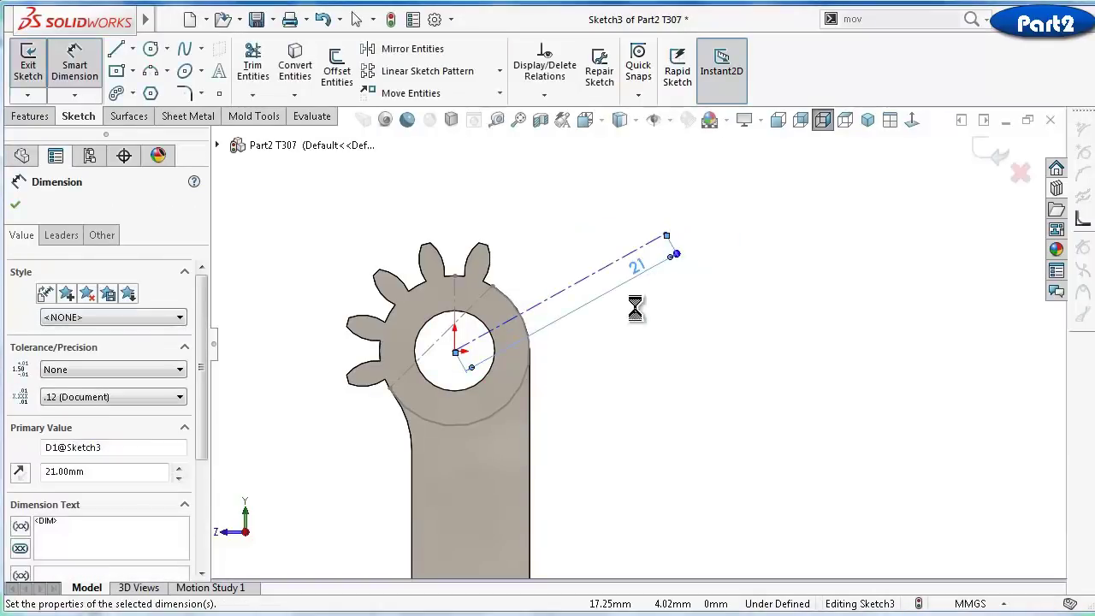
Dimension the angle between the slanted centerline and the gear's vertical construction line as 62.67°
left_click(535, 308)
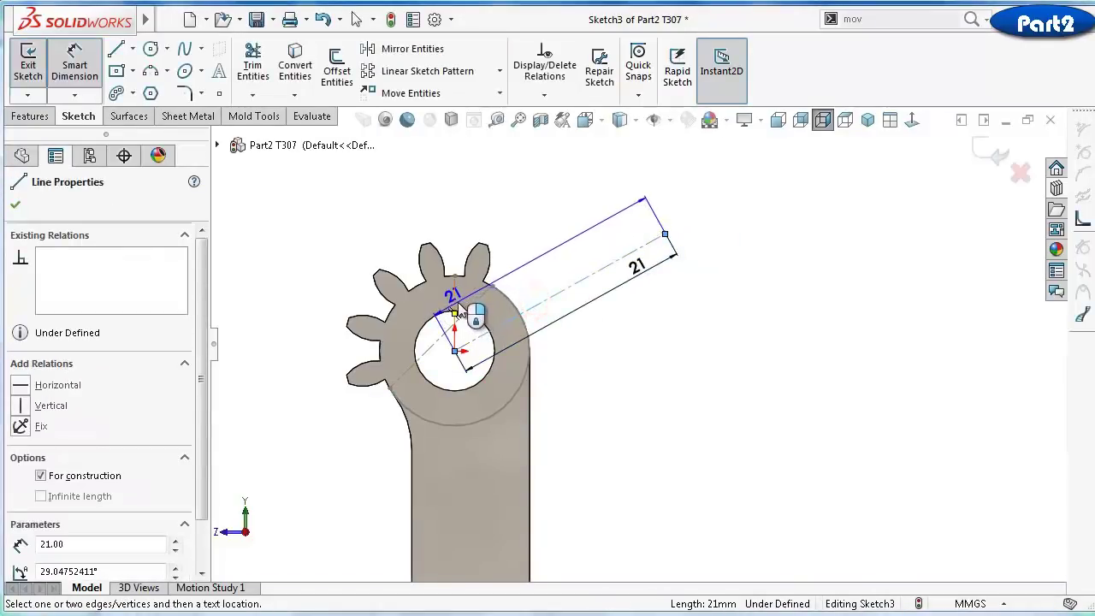
left_click(459, 302)
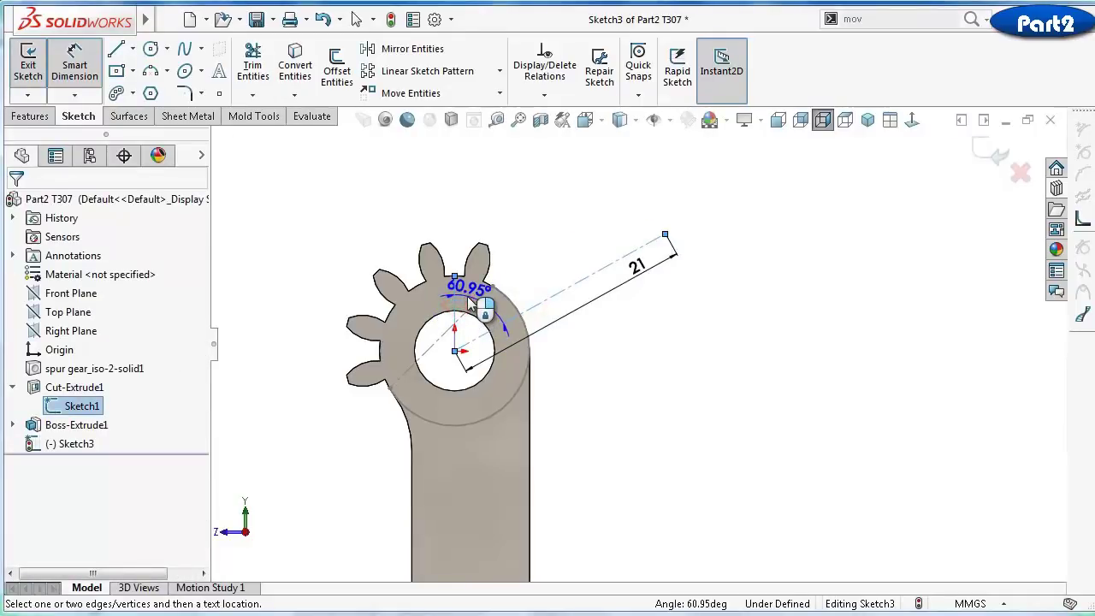
left_click(469, 303)
type("62.67")
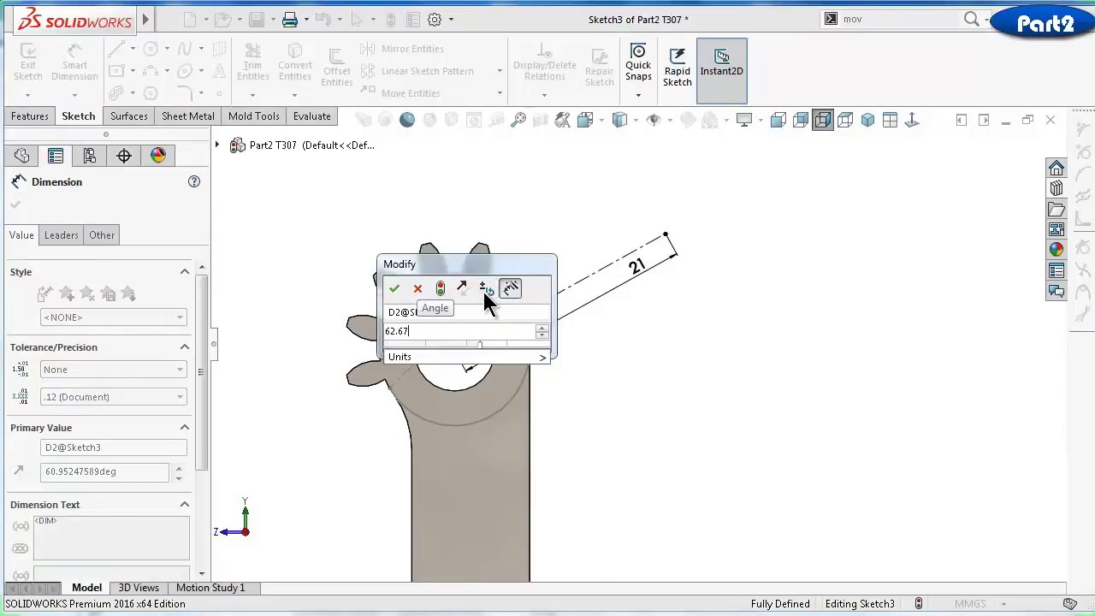
key("Return")
left_click(694, 354)
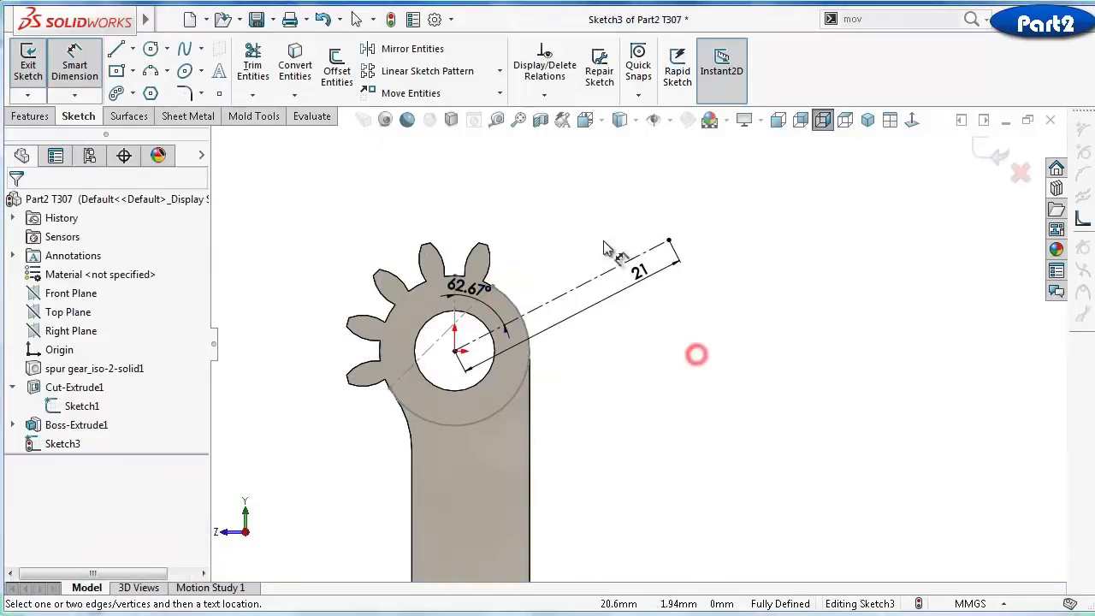
scroll(511, 255, "down", 2)
scroll(661, 267, "up", 2)
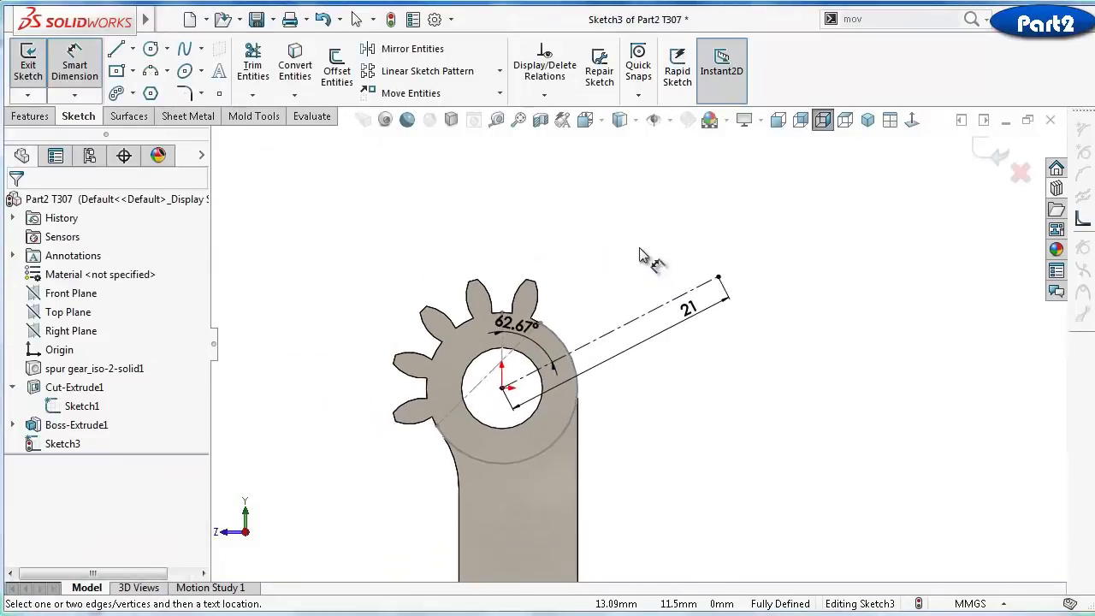
Sketch a circle centred on the centerline's outer end and dimension its diameter as 3 mm
left_click(151, 49)
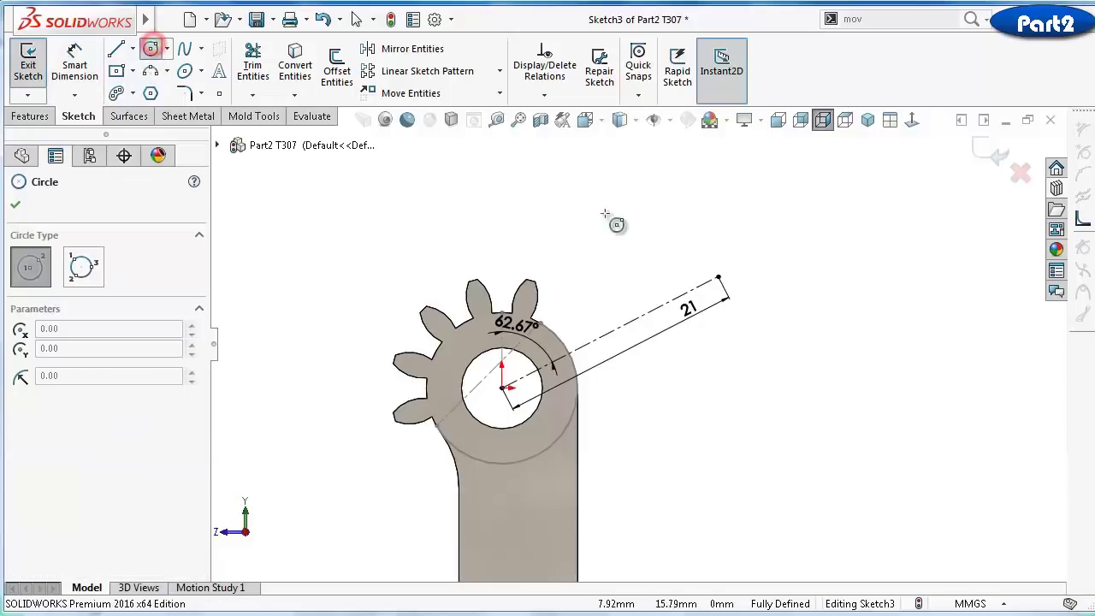
left_click(717, 276)
left_click(717, 261)
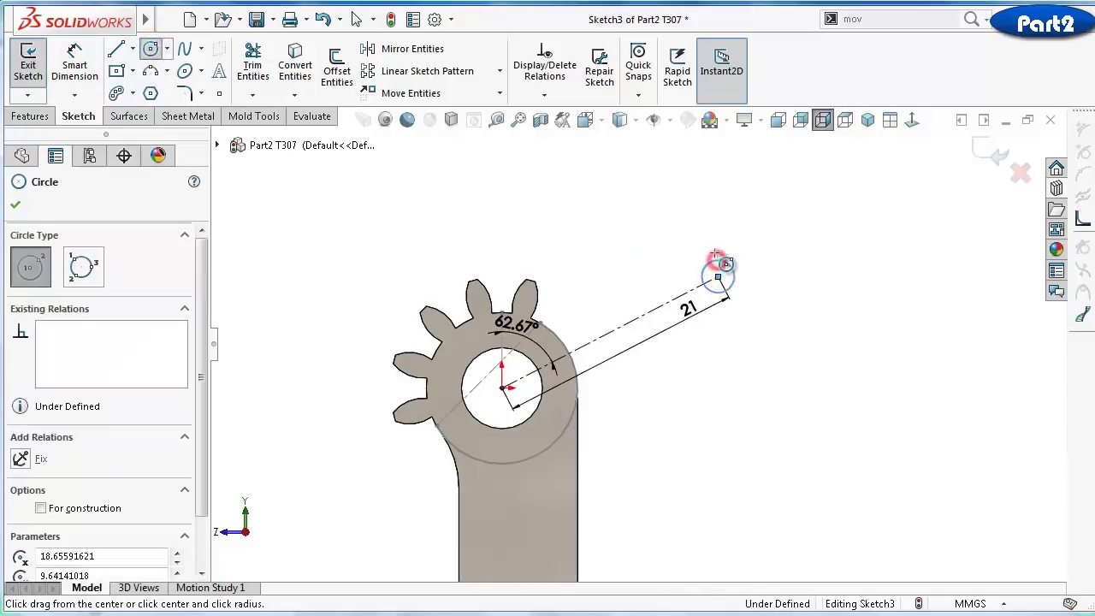
right_click_drag(812, 341, 796, 239)
left_click(733, 274)
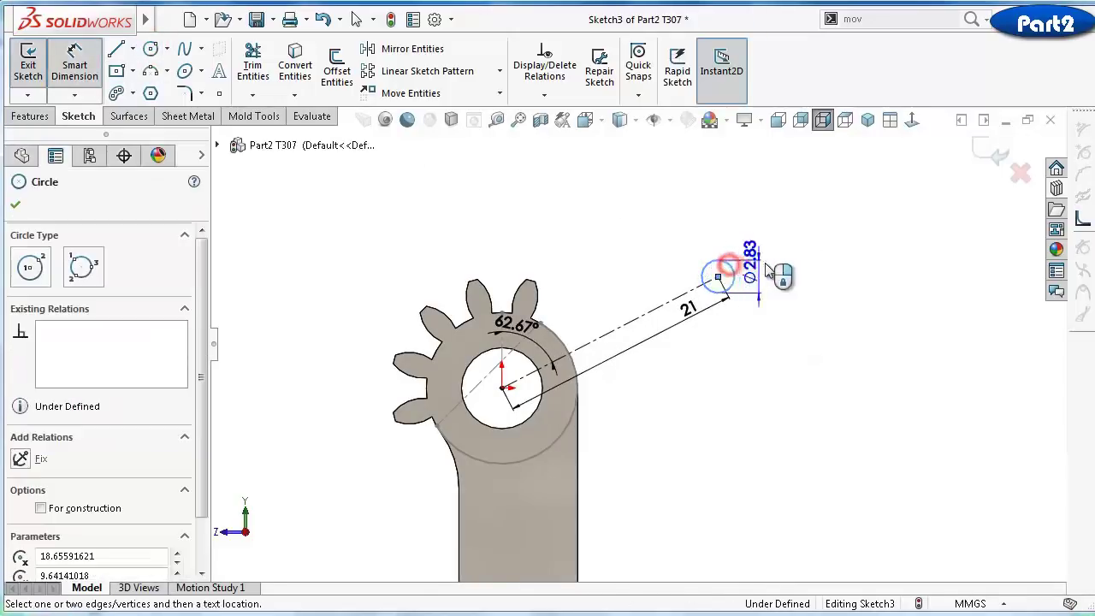
left_click(765, 266)
type("3")
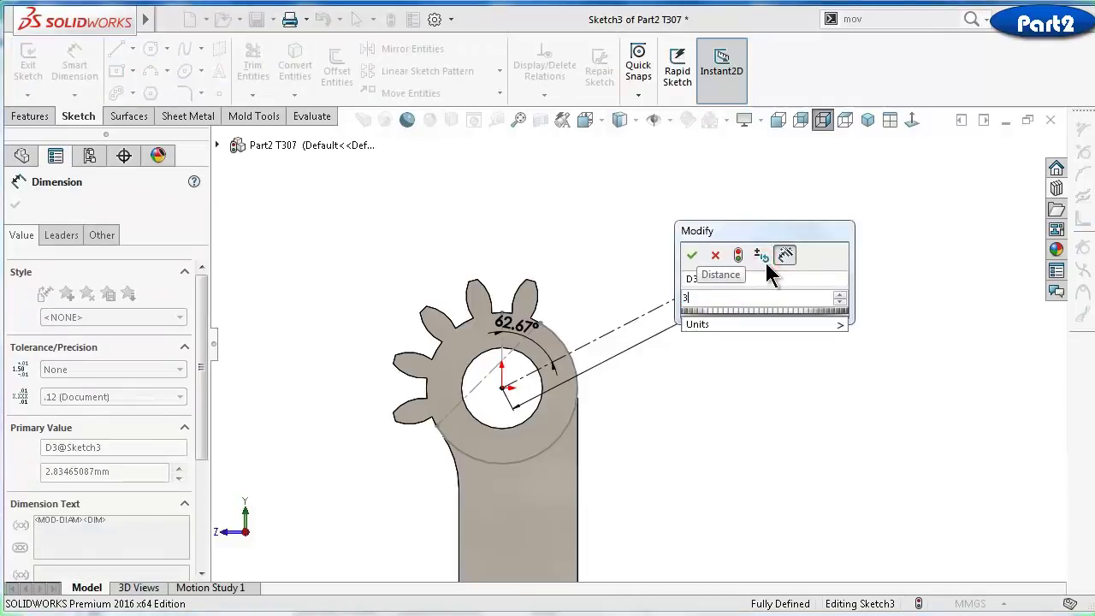
key("Return")
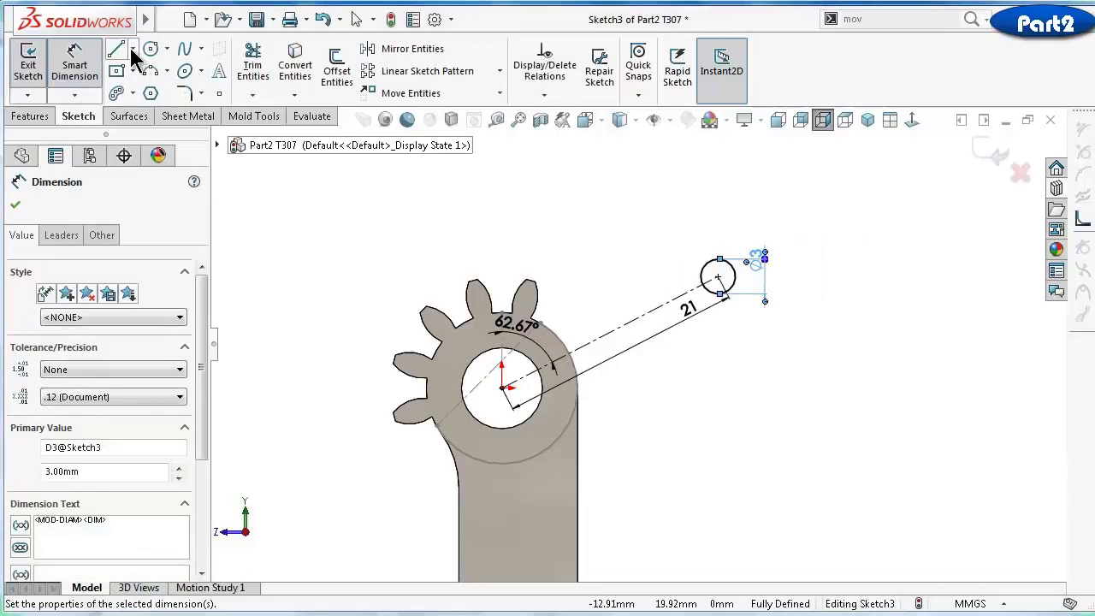
Add a larger circle concentric with the 3 mm circle and dimension its diameter as 8 mm
left_click(148, 49)
left_click(716, 276)
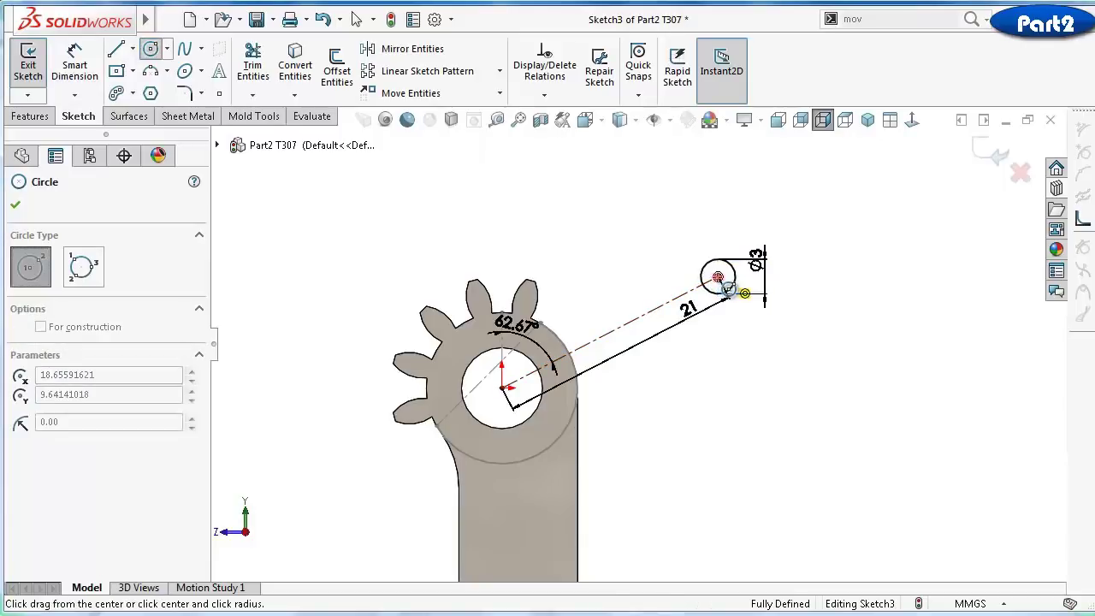
left_click(710, 227)
right_click_drag(591, 238, 591, 155)
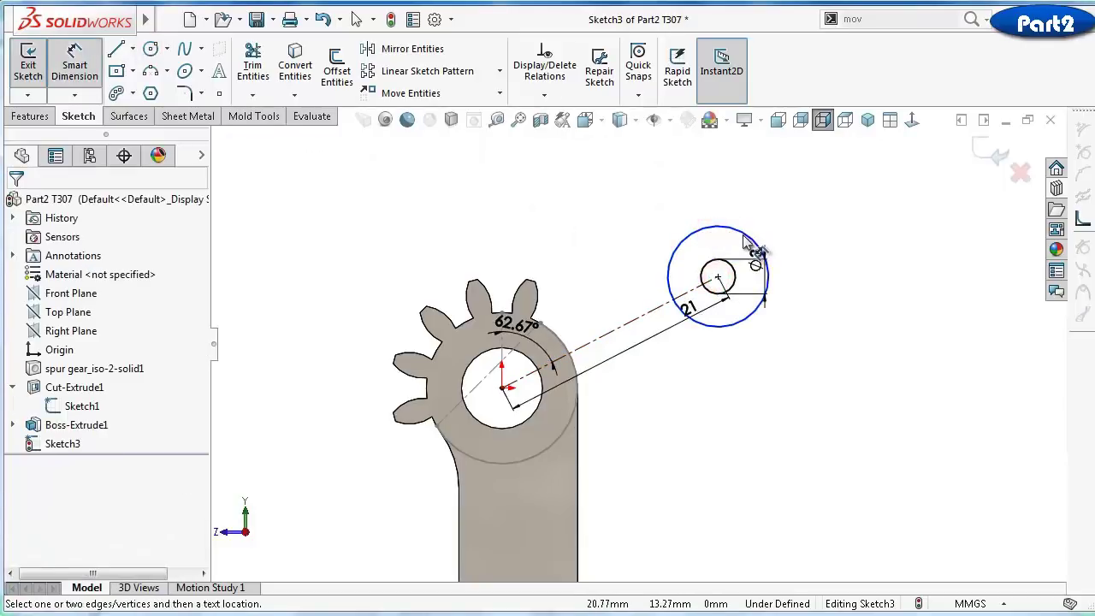
left_click(755, 248)
left_click(821, 236)
type("8.00mm")
key("Return")
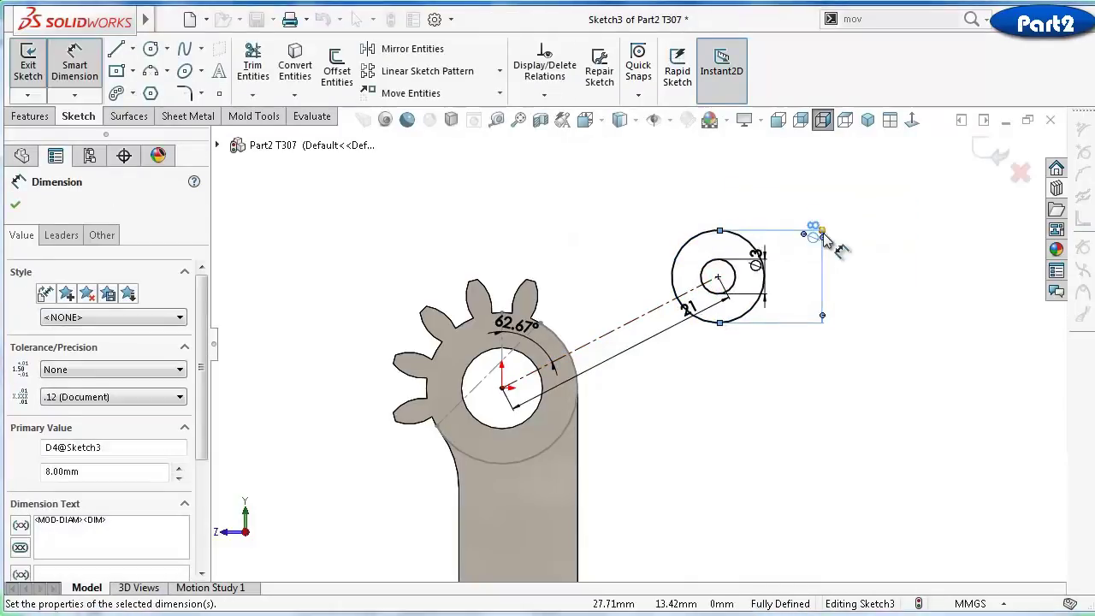
left_click_drag(201, 432, 202, 524)
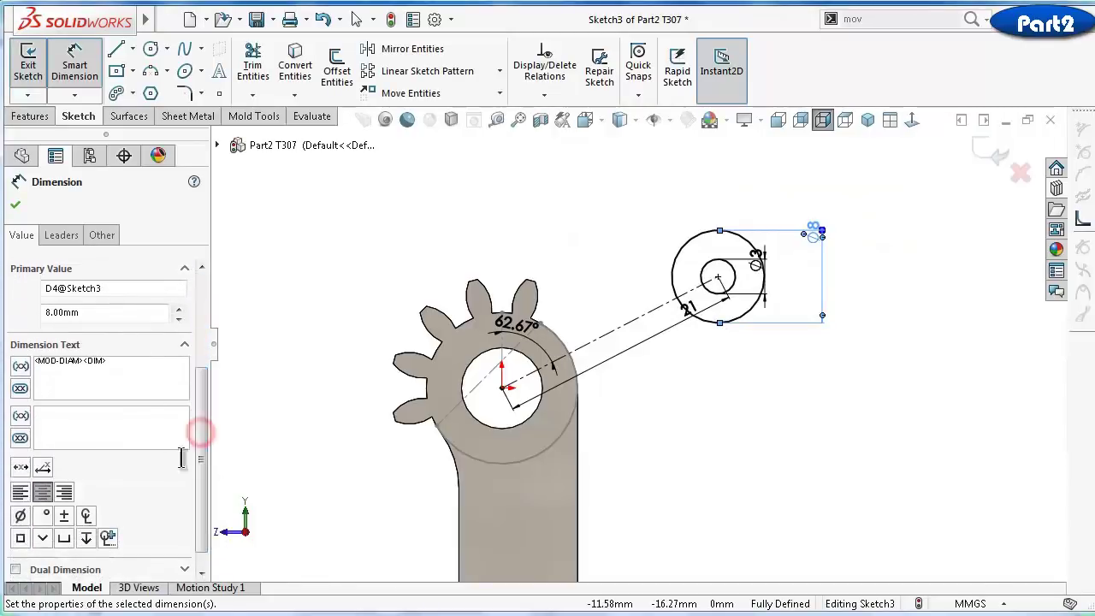
left_click(17, 206)
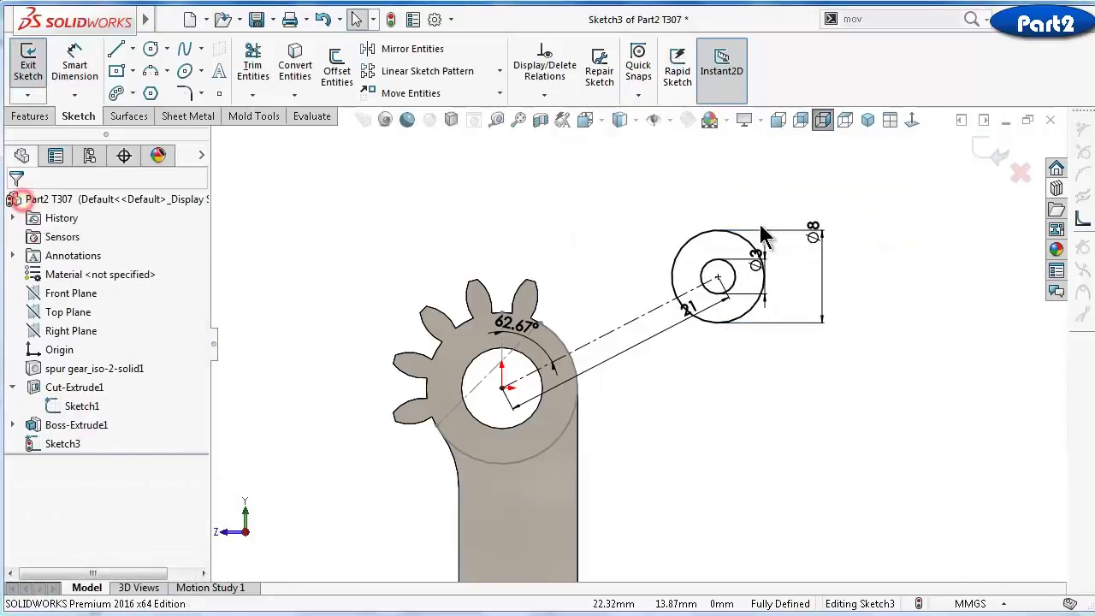
Convert the 8 mm circle to construction geometry
left_click(706, 229)
left_click(775, 177)
left_click(621, 226)
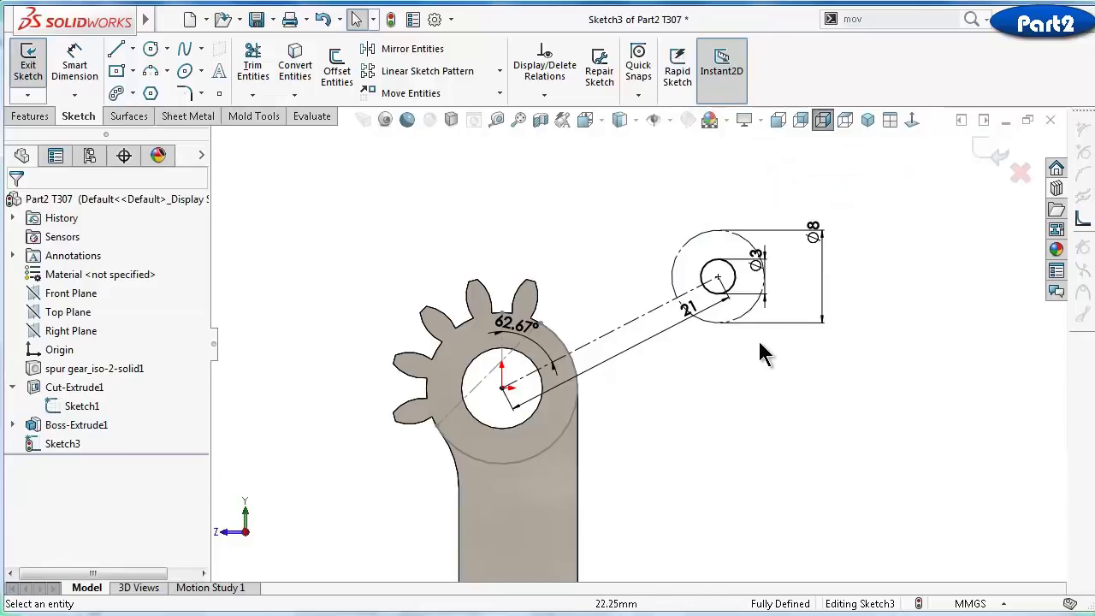
Sketch a three-point arc below the centerline, from the 8 mm circle's lower outer side to the gear's lower rim
left_click(153, 73)
left_click(754, 310)
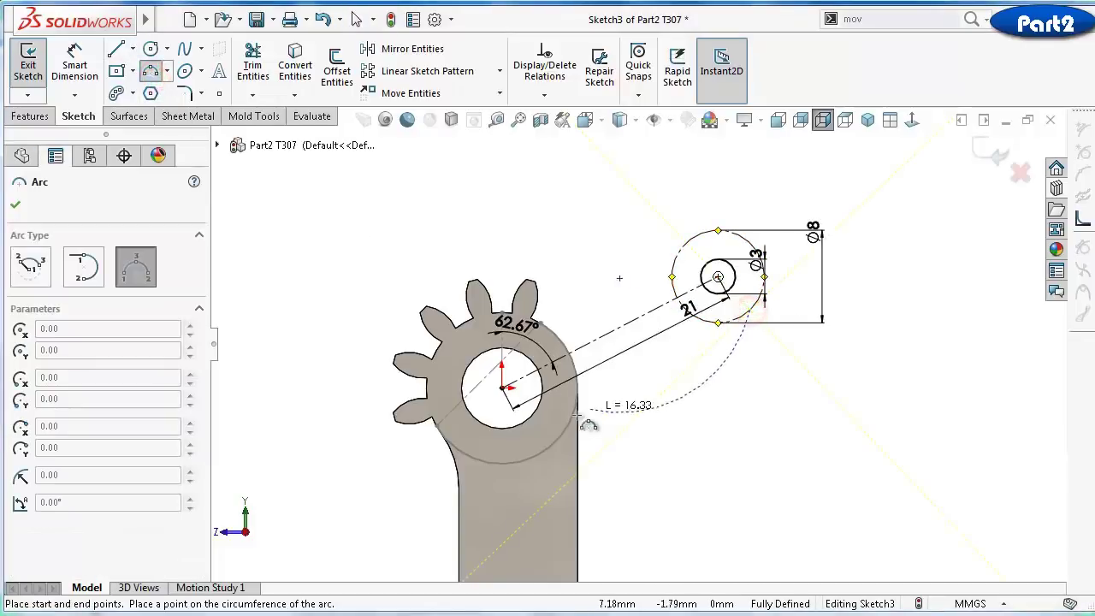
left_click(565, 428)
left_click(646, 387)
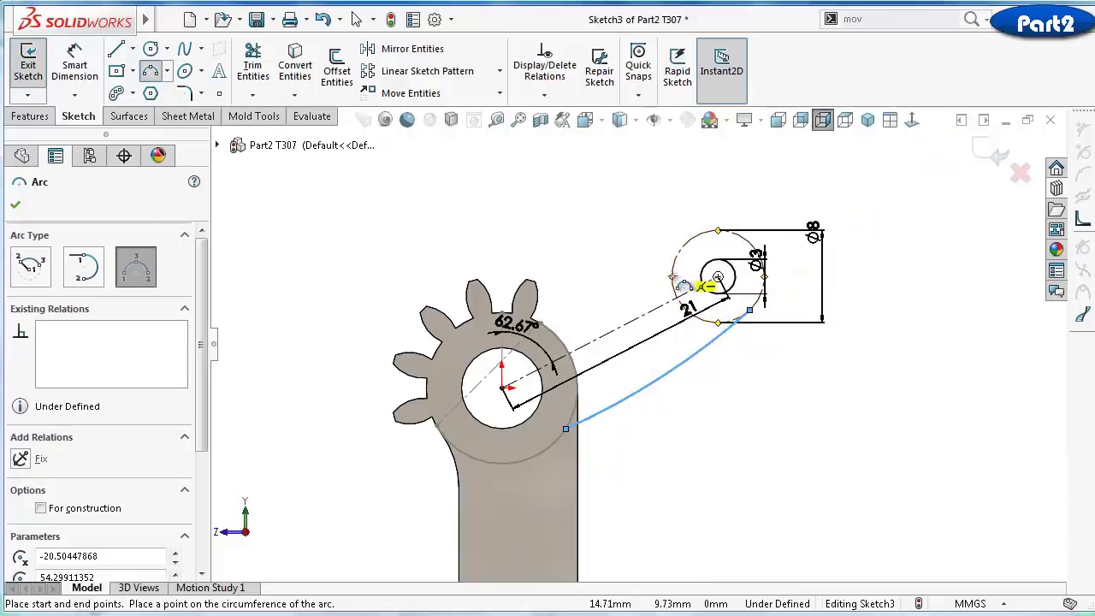
Sketch a second three-point arc above the centerline, from the 8 mm circle's gear-side quadrant to the top of the gear's bore
left_click(672, 277)
scroll(563, 323, "up", 2)
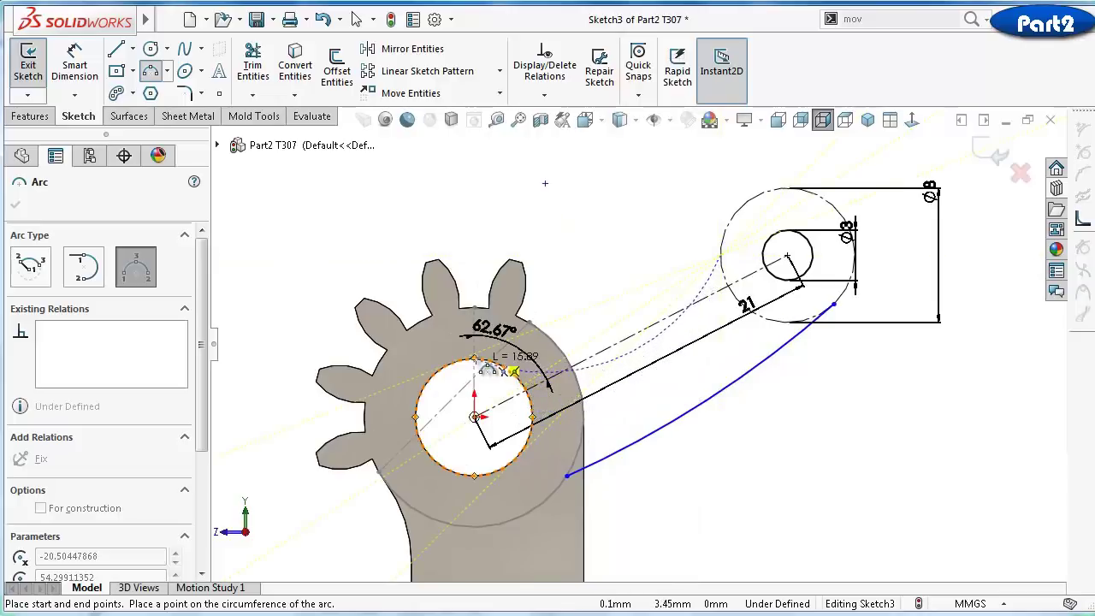
scroll(474, 361, "up", 4)
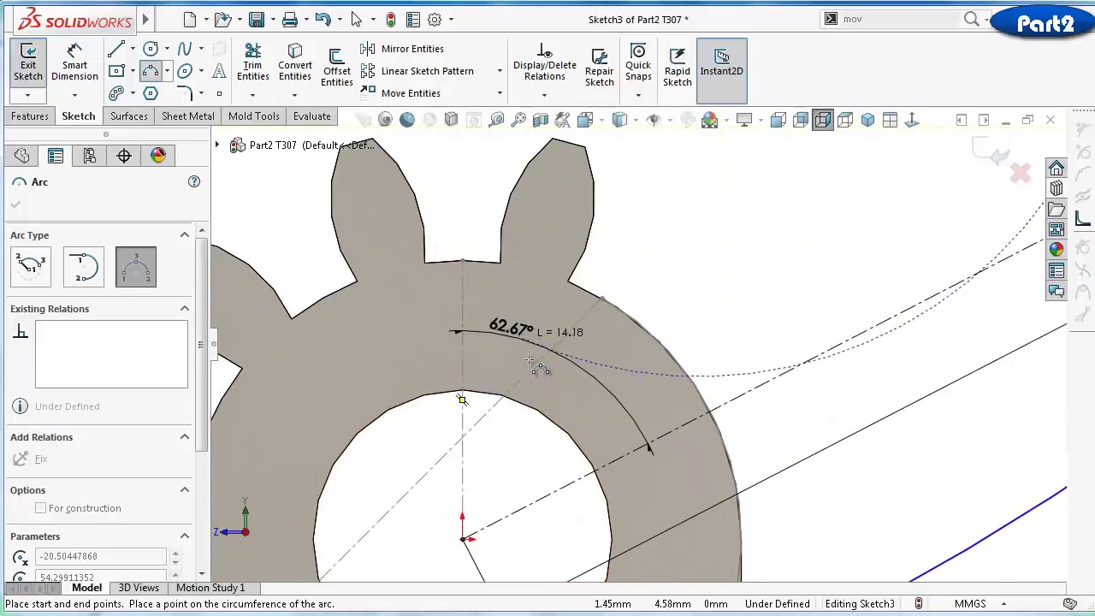
left_click(462, 392)
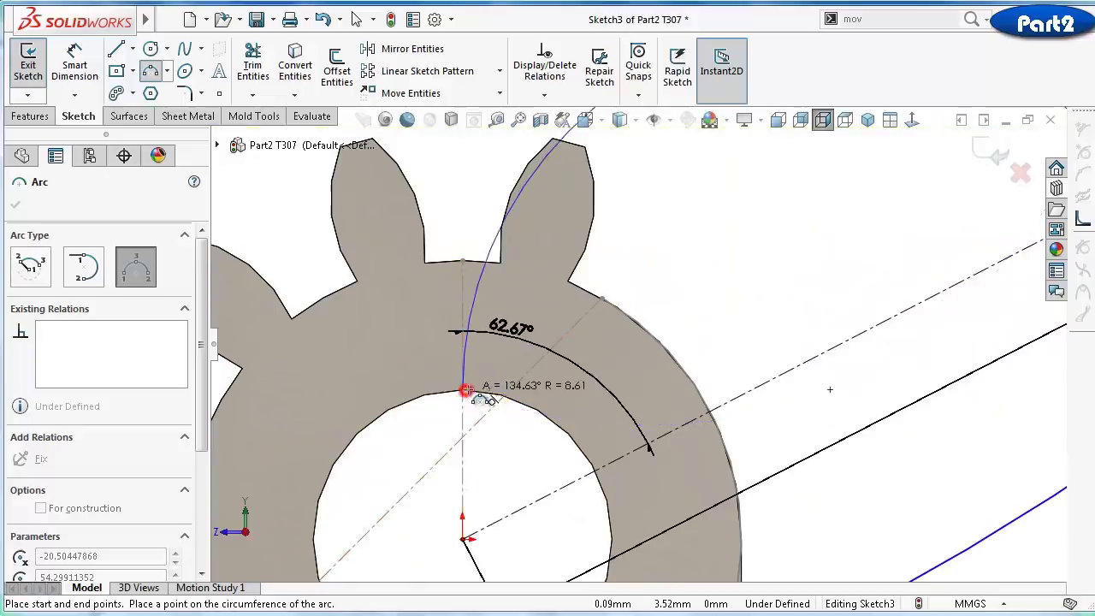
left_click(685, 356)
scroll(753, 306, "down", 5)
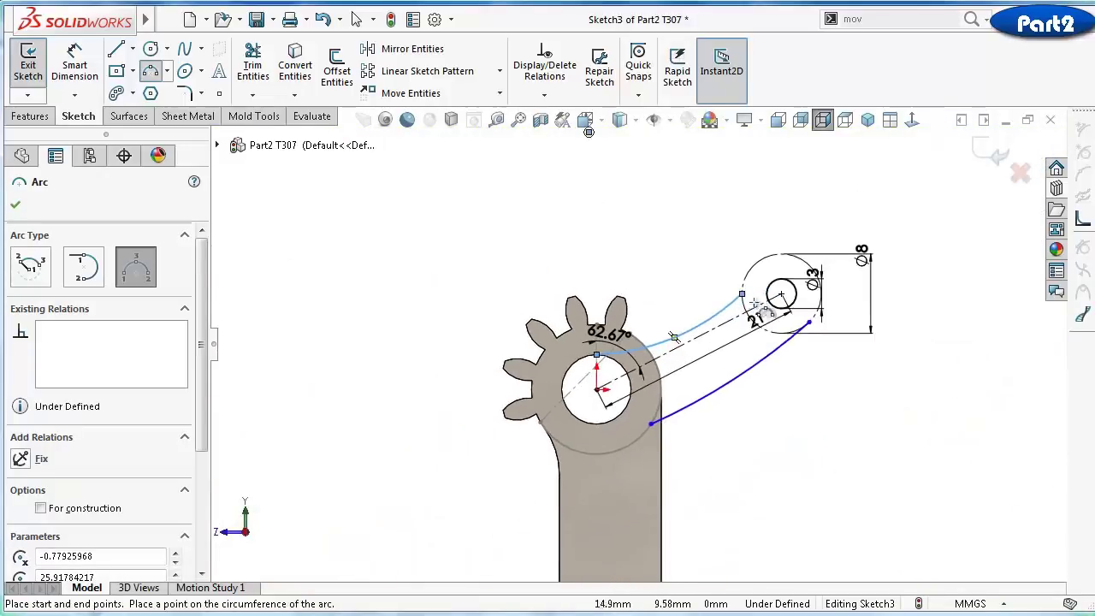
key("Escape")
scroll(779, 366, "up", 3)
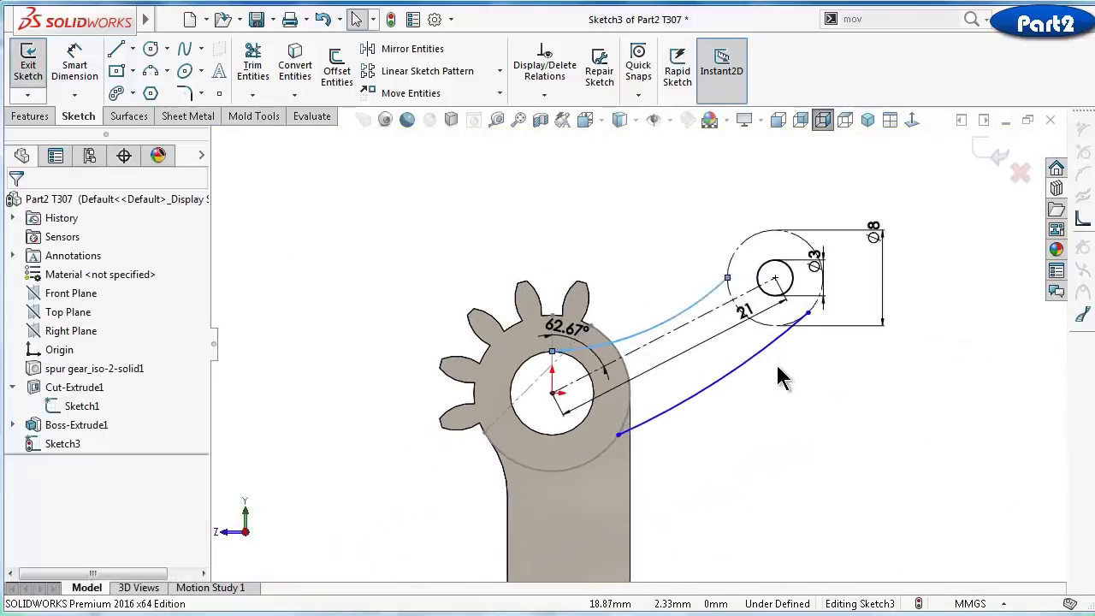
Make the lower lever arc tangent to the gear's outer rim circle
left_click(610, 432)
left_click(578, 458, "ctrl")
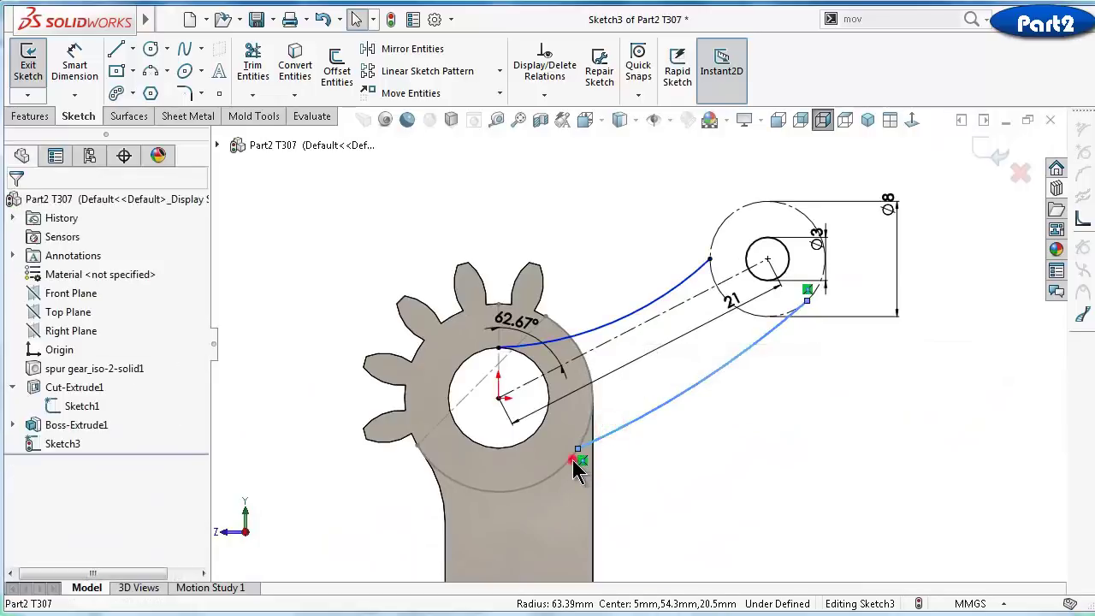
left_click(642, 390)
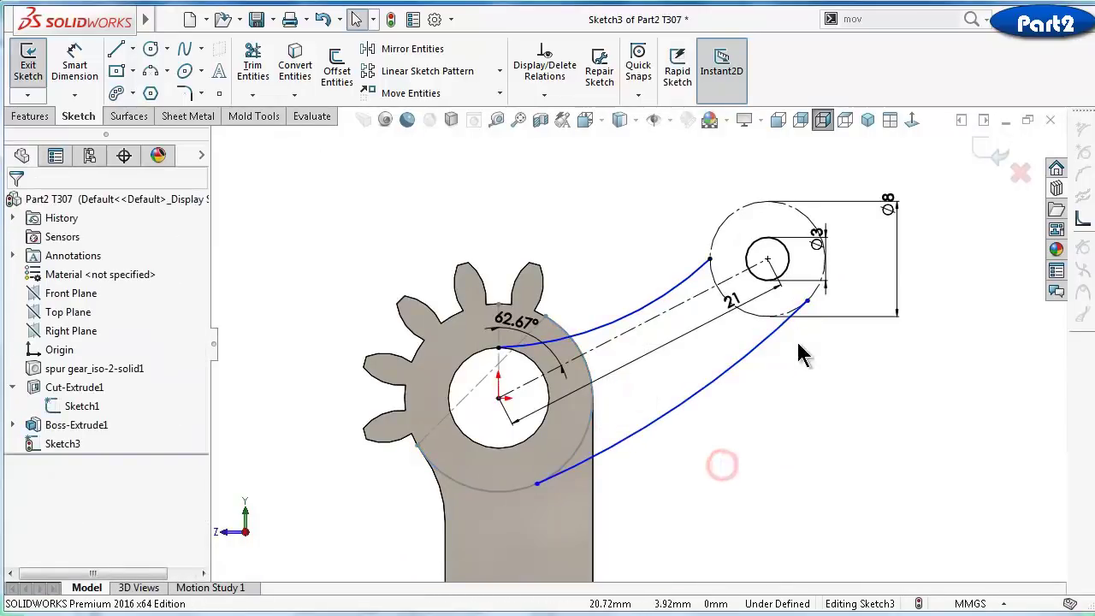
Make the lower lever arc tangent to the 8 mm construction circle
left_click(775, 332)
scroll(814, 298, "up", 2)
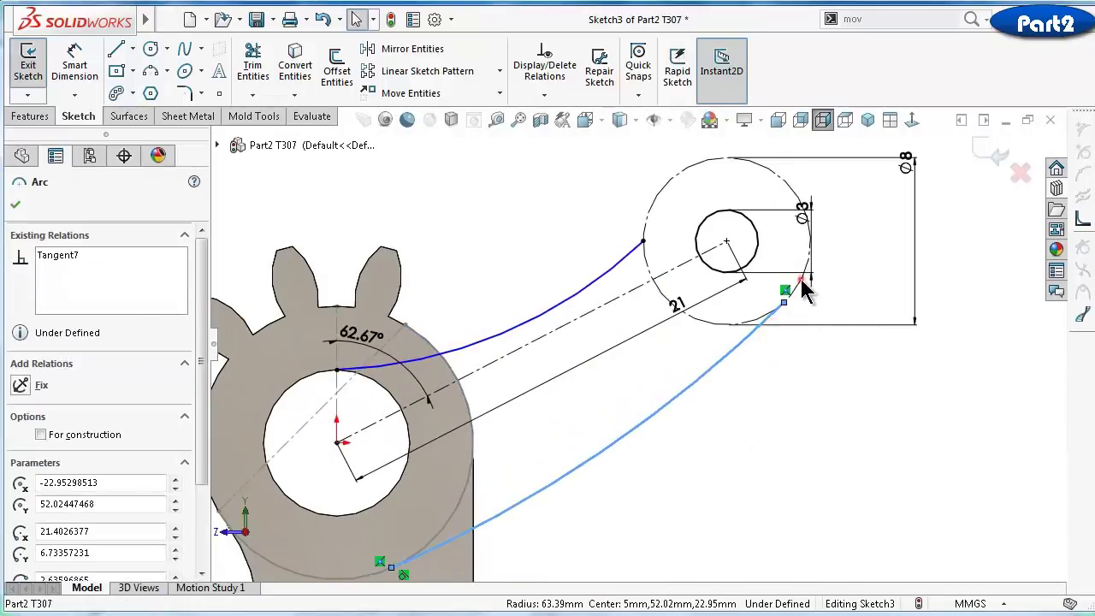
left_click(804, 287, "ctrl")
left_click(860, 229)
left_click(781, 397)
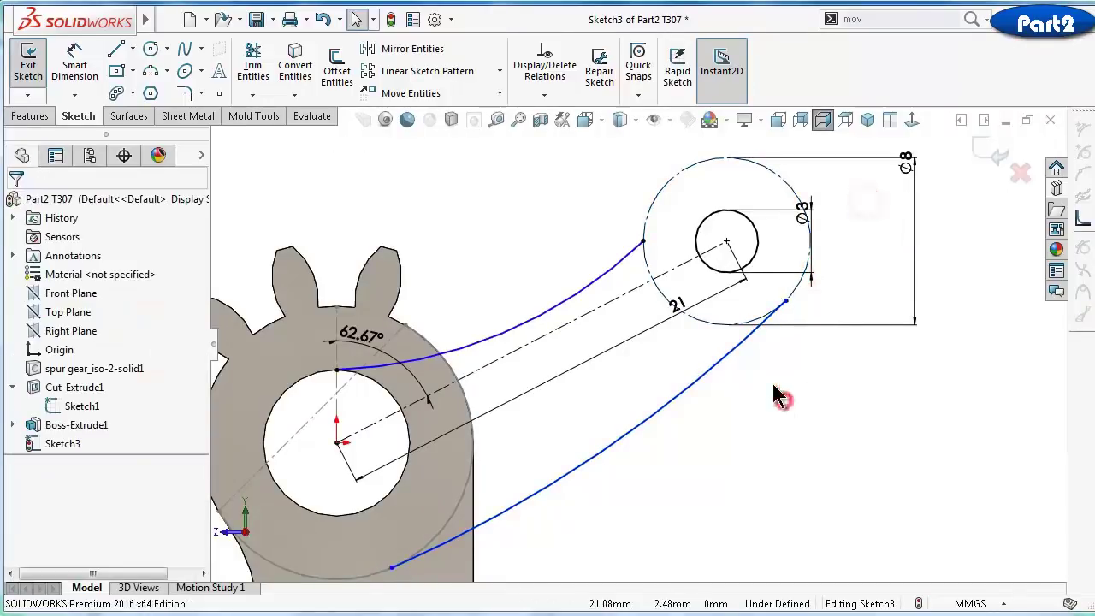
Make the upper lever arc tangent to the 8 mm construction circle
left_click(623, 257)
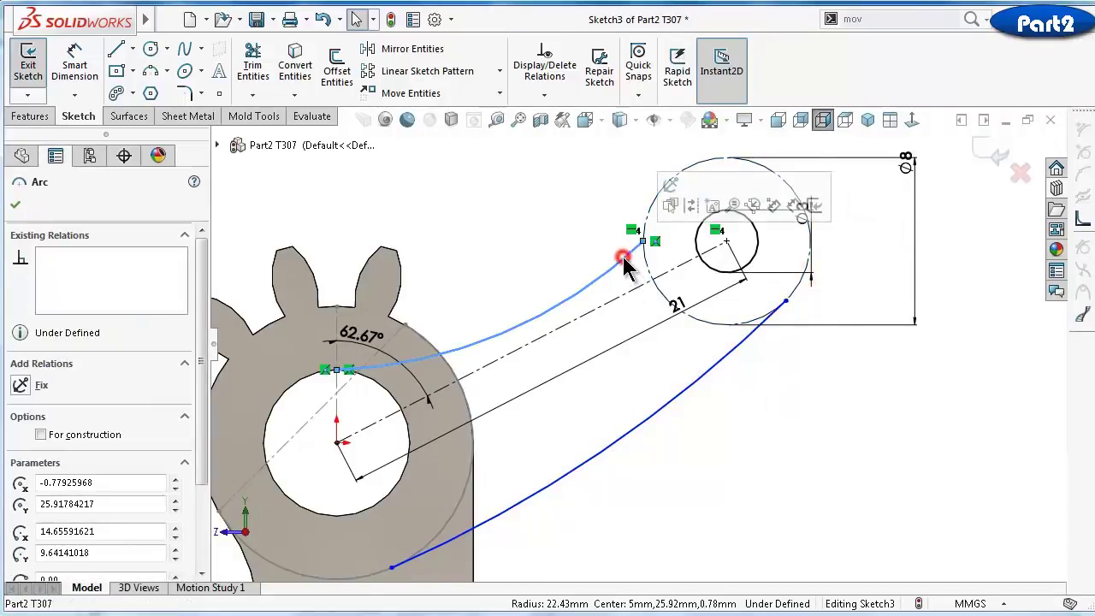
left_click(646, 213, "ctrl")
left_click(696, 159)
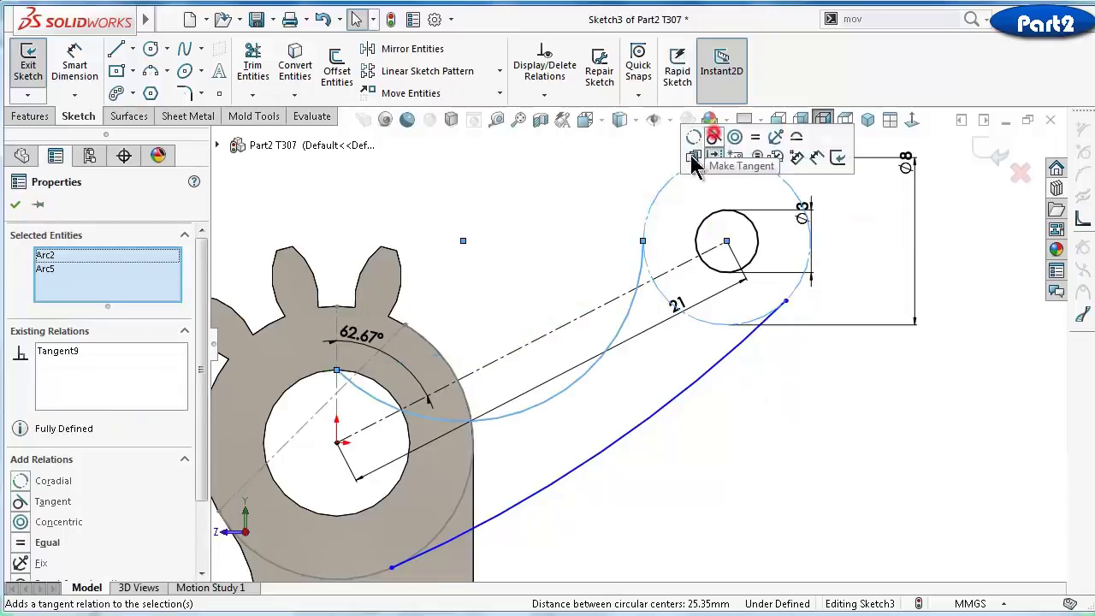
left_click(565, 202)
Delete the relation that ties the upper arc's bore-side endpoint to the vertical centerline
left_click(529, 410)
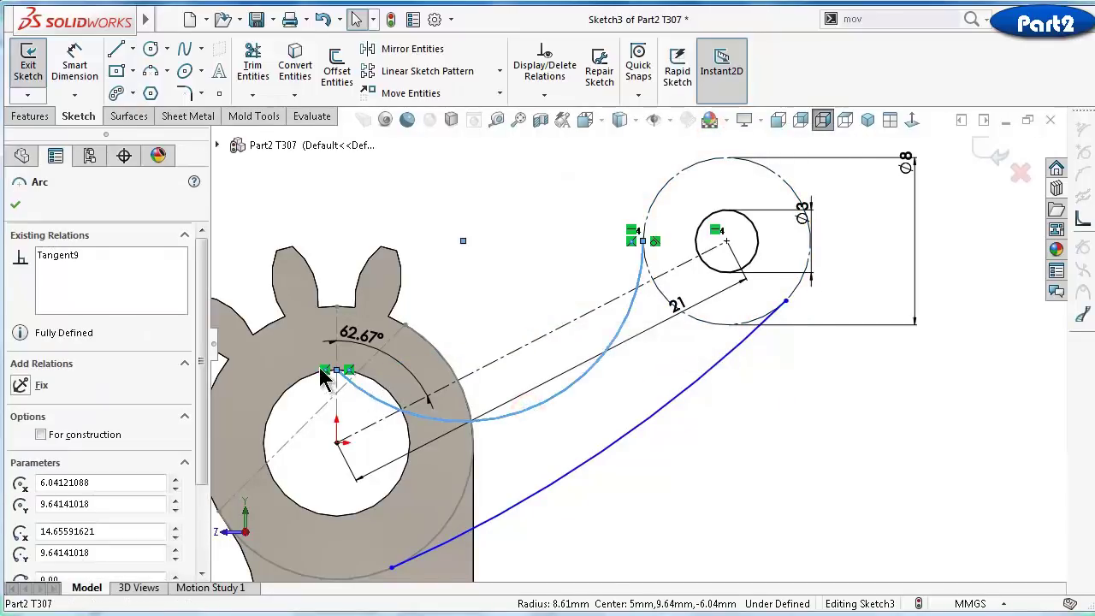
left_click(719, 494)
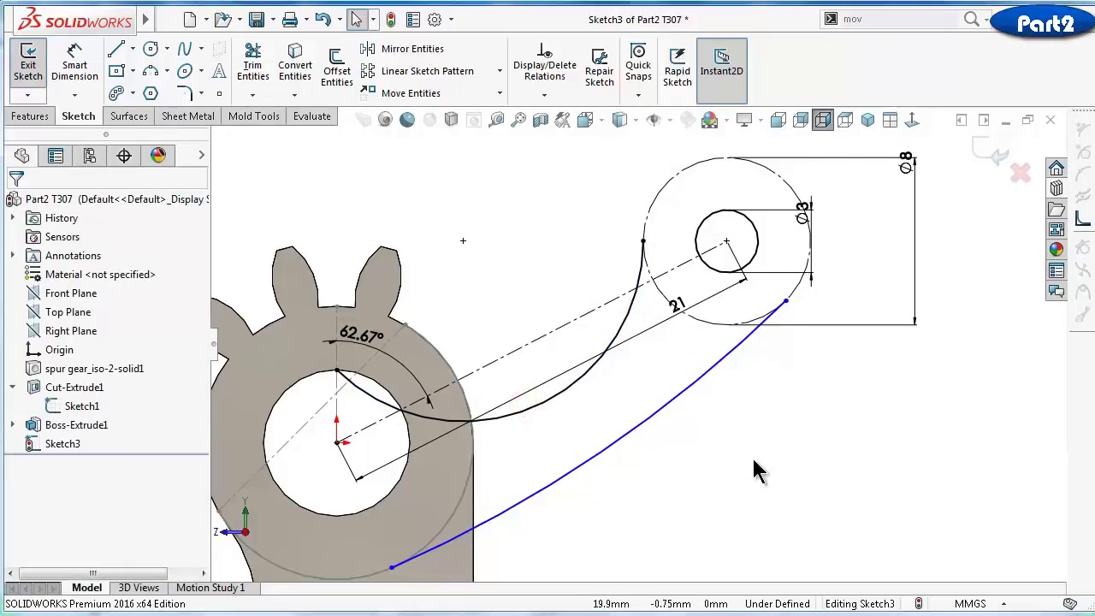
left_click(642, 258)
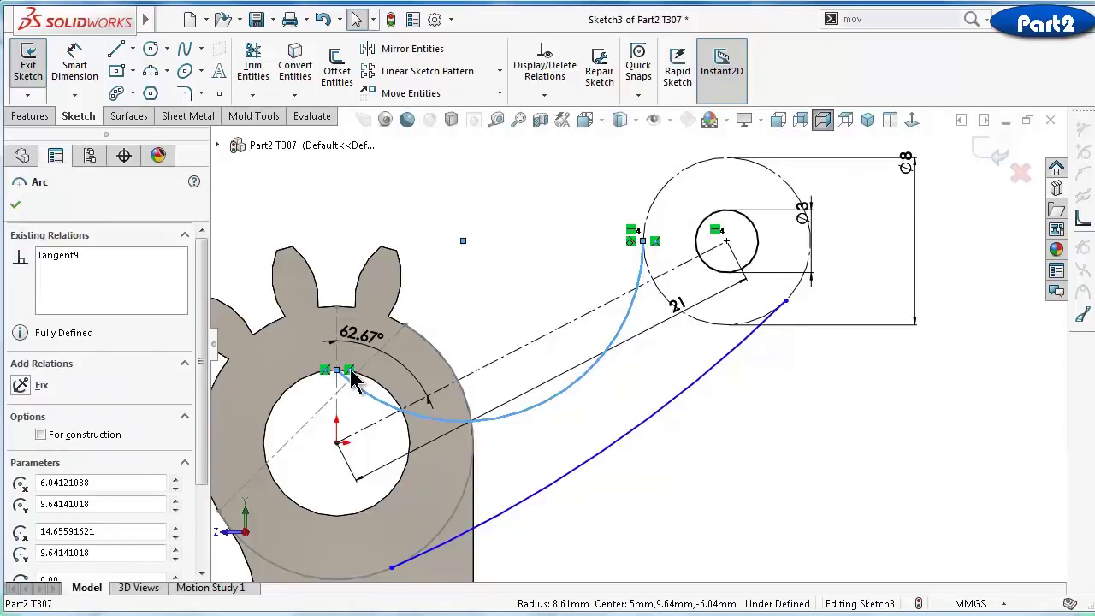
key("Escape")
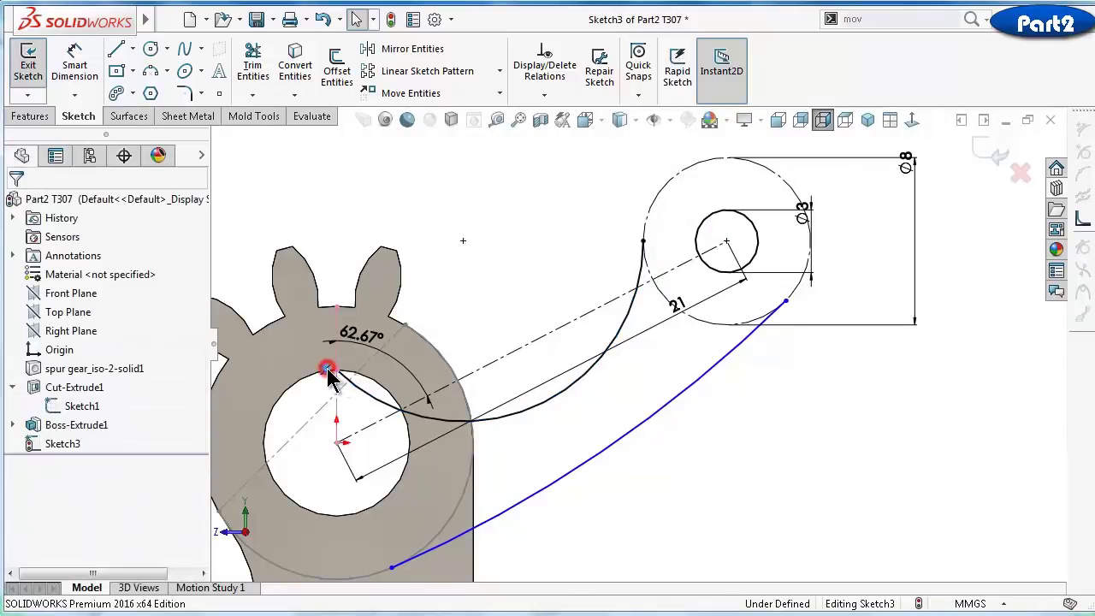
left_click(372, 405)
key("Escape")
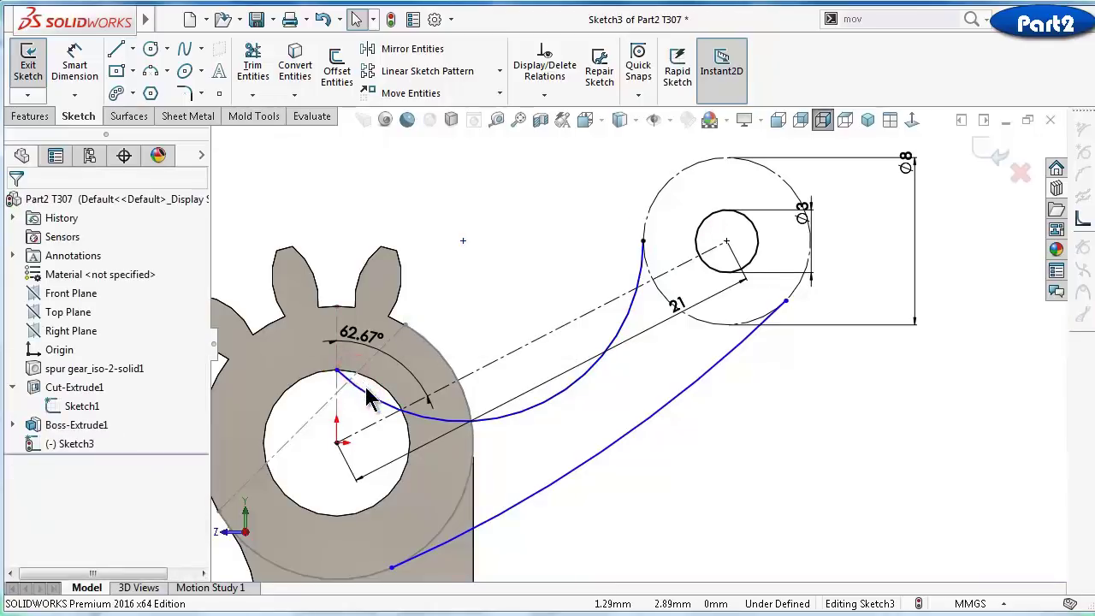
Slide the upper arc's free endpoint along the bore edge toward the lever and make the arc tangent to the bore circle
left_click_drag(337, 372, 386, 382)
scroll(539, 432, "down", 4)
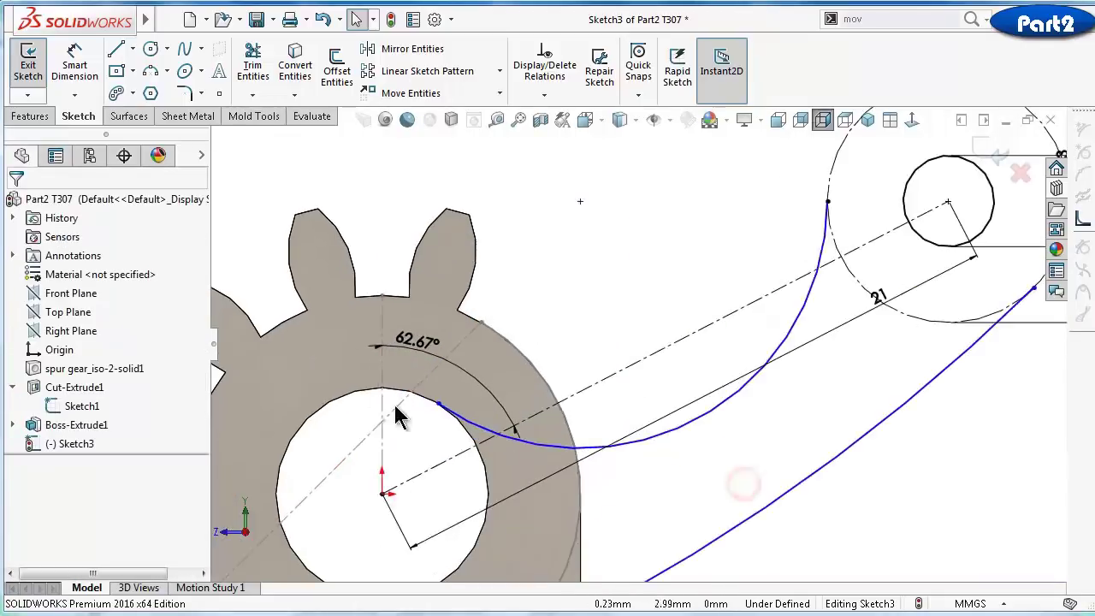
scroll(399, 416, "up", 2)
left_click(466, 428)
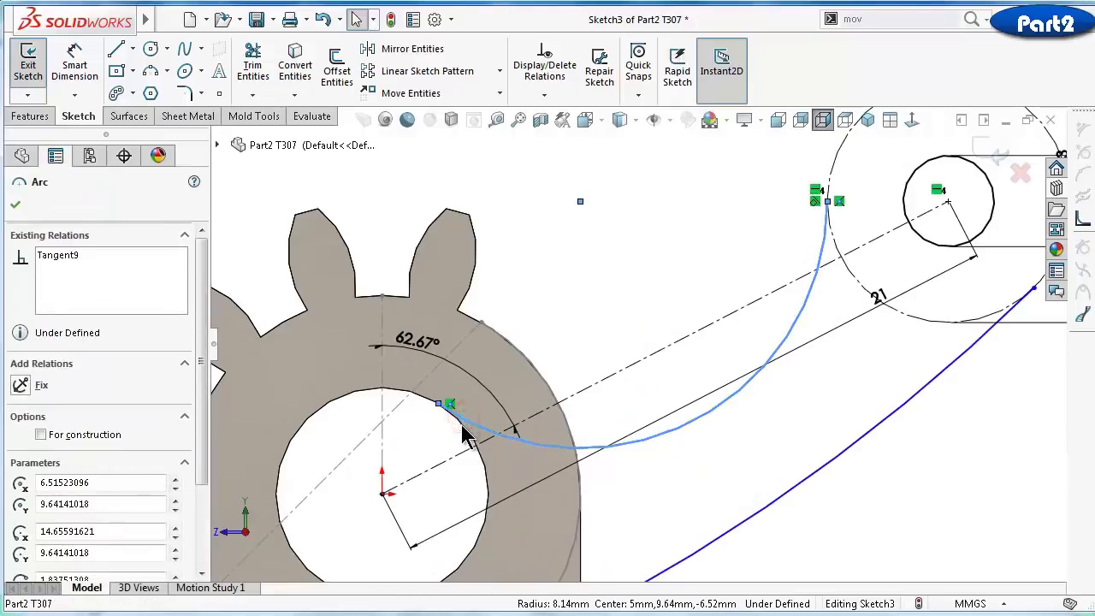
left_click(457, 420, "ctrl")
left_click(528, 354)
left_click(587, 265)
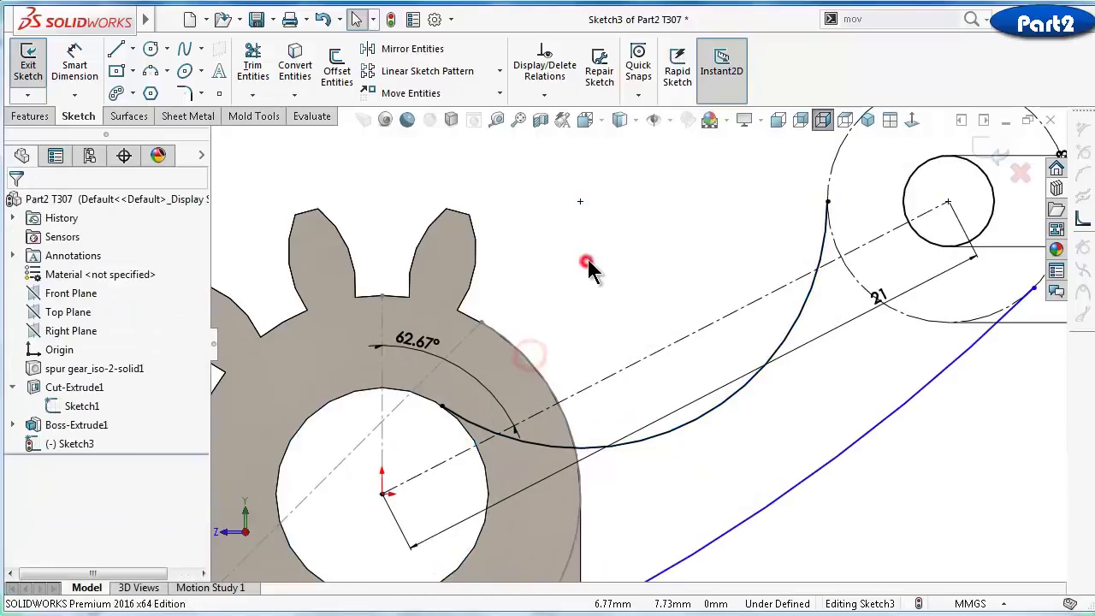
scroll(642, 342, "up", 1)
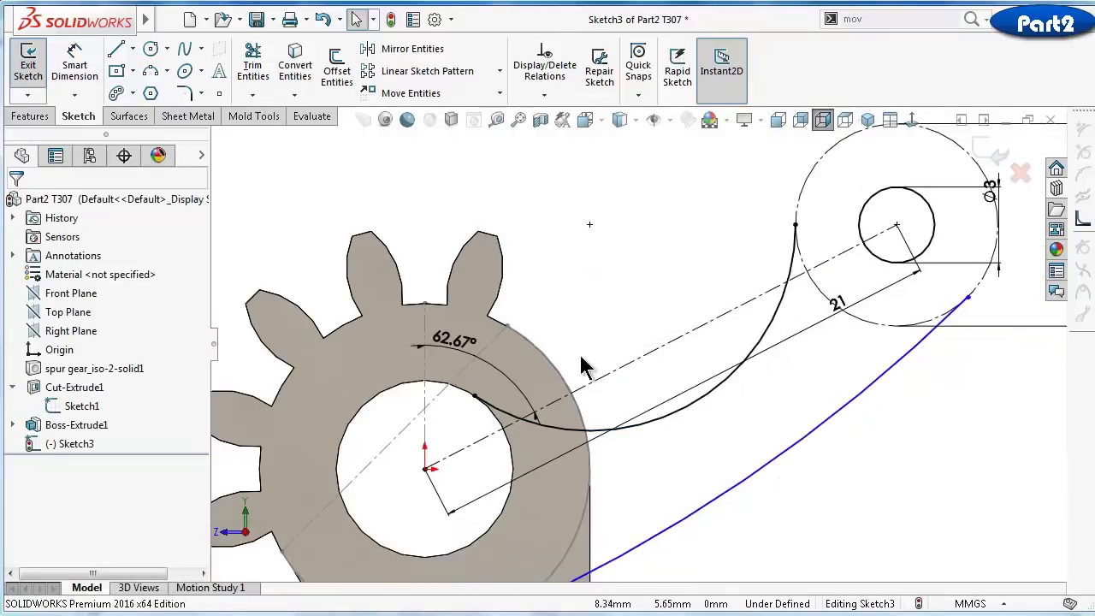
left_click(474, 399)
scroll(741, 432, "up", 3)
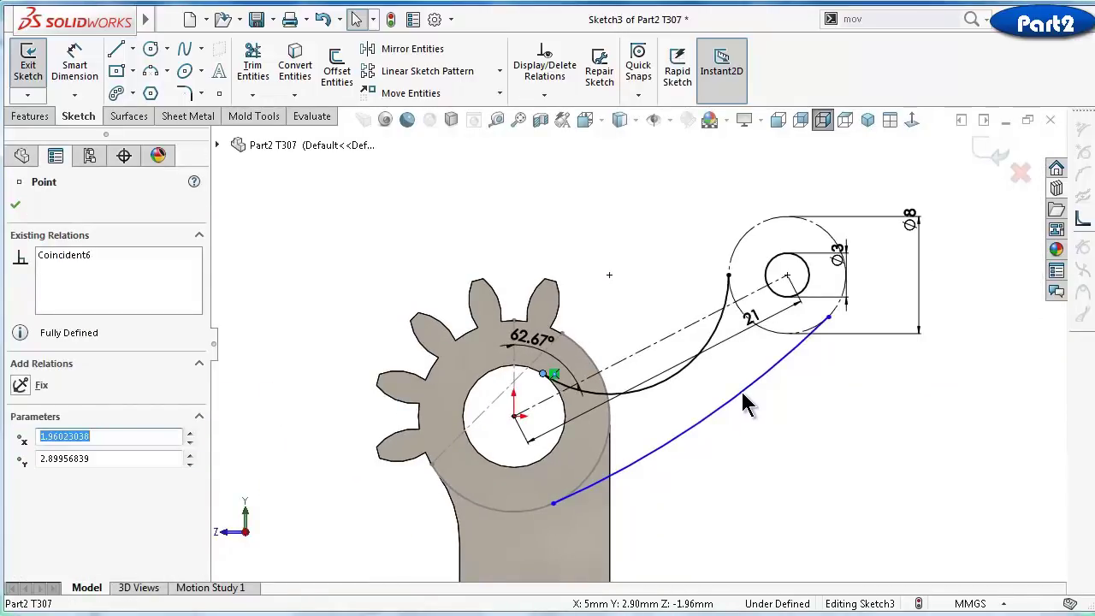
Move the lower arc's outer endpoint along the 8 mm circle to the quadrant farthest from the gear
left_click(835, 371)
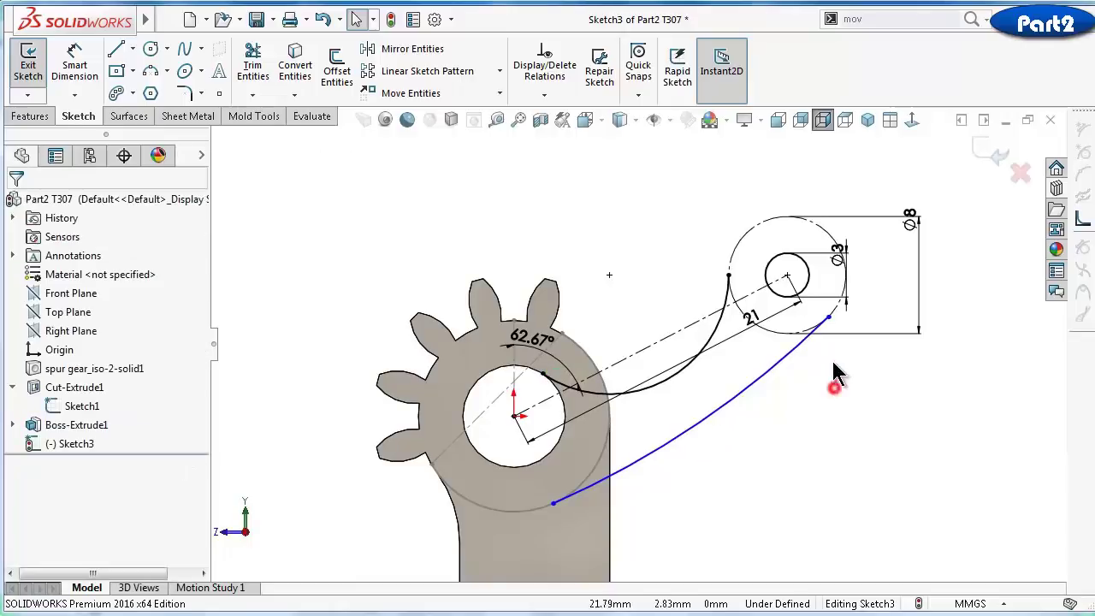
scroll(822, 355, "down", 3)
left_click(775, 351)
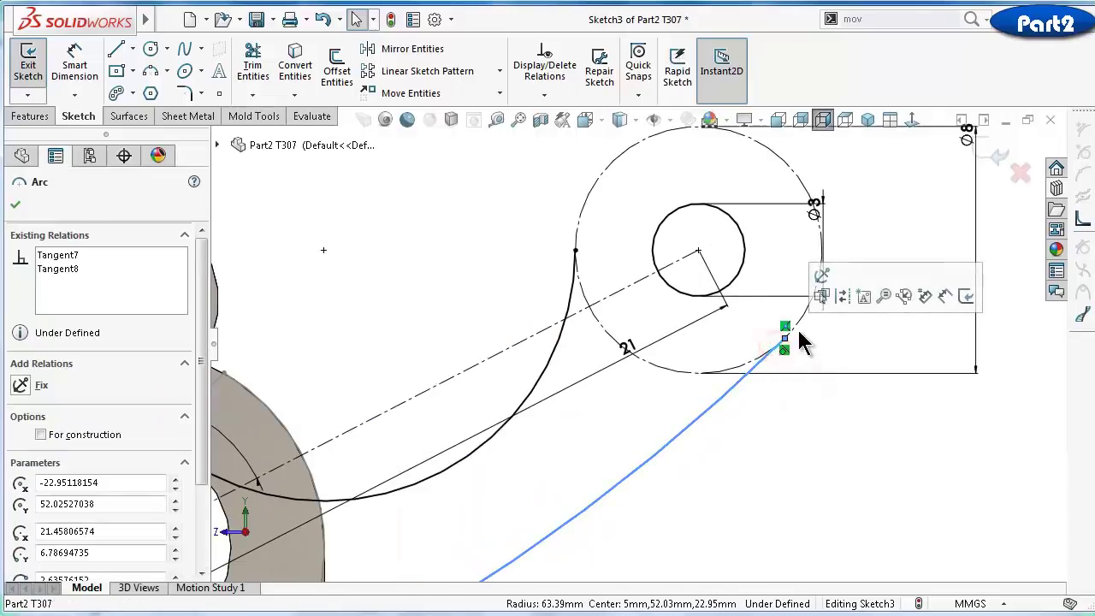
left_click(802, 420)
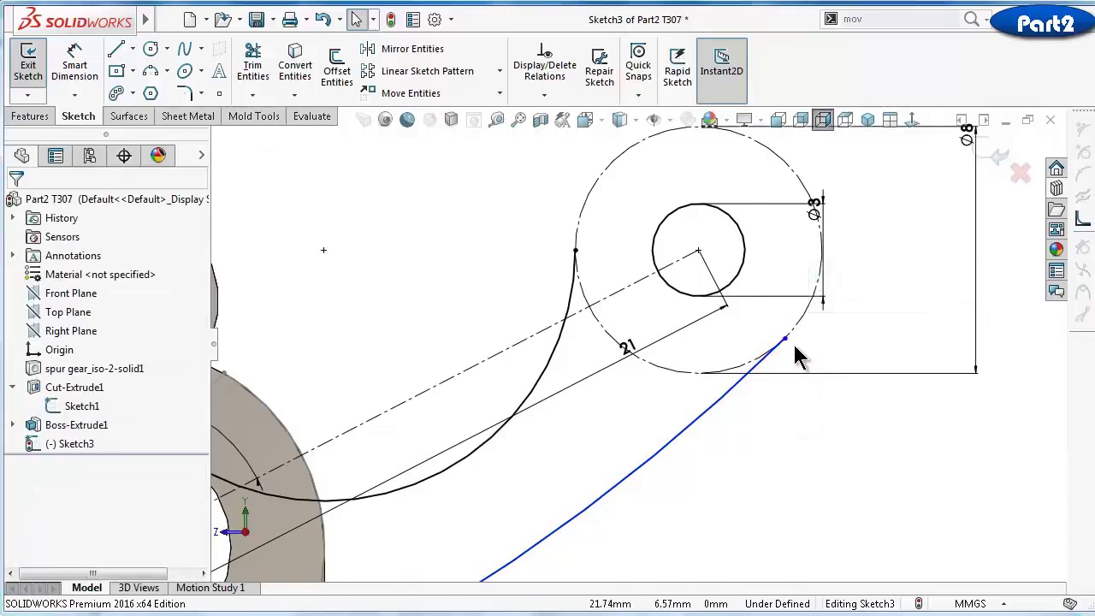
scroll(796, 358, "up", 1)
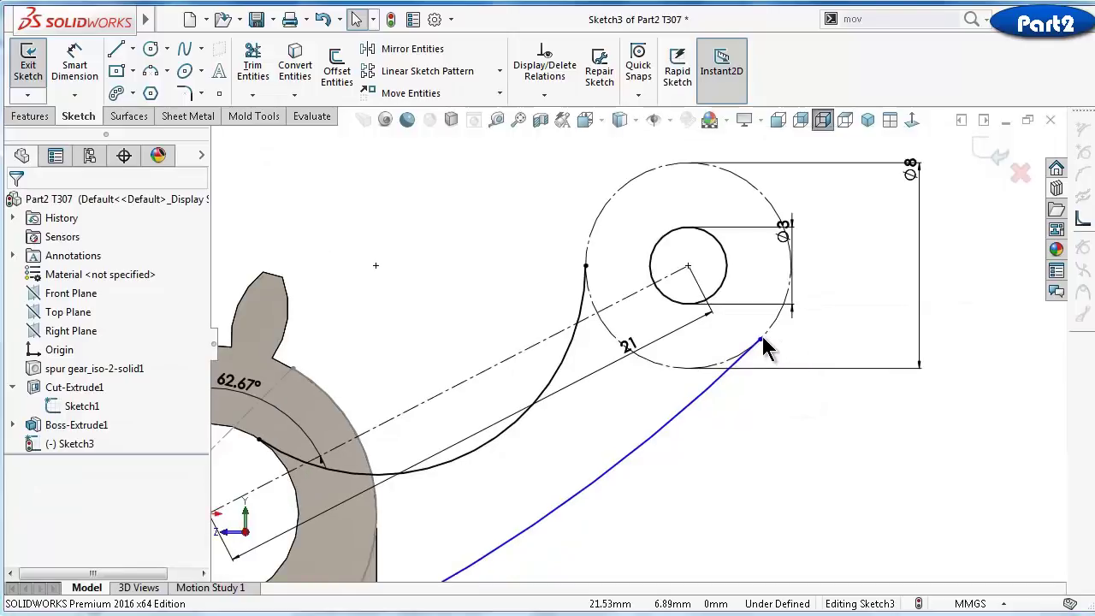
left_click_drag(760, 340, 792, 275)
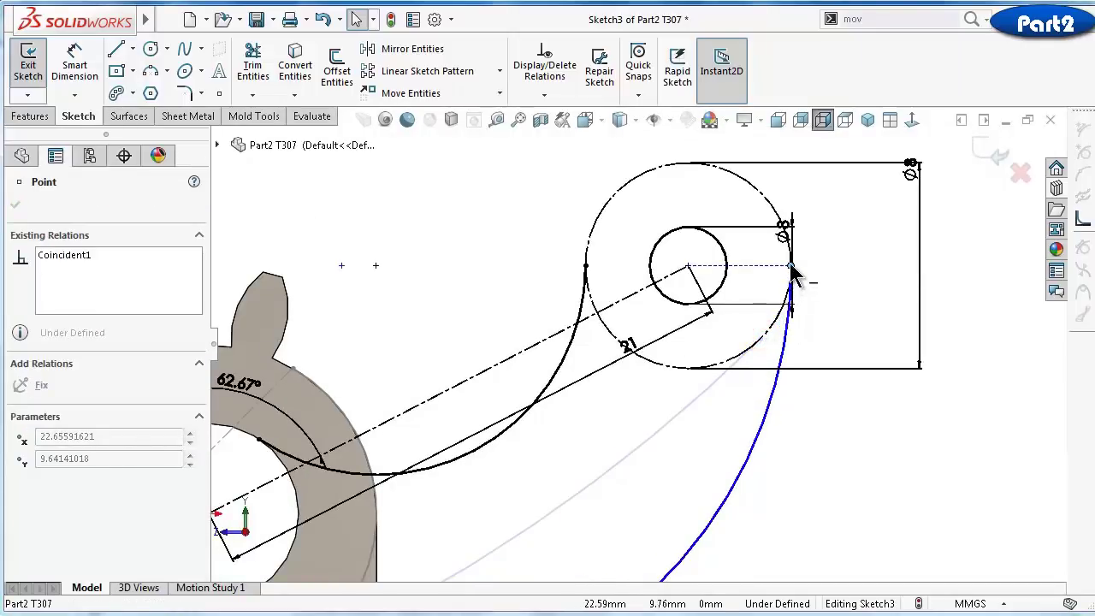
left_click(860, 481)
scroll(740, 454, "up", 3)
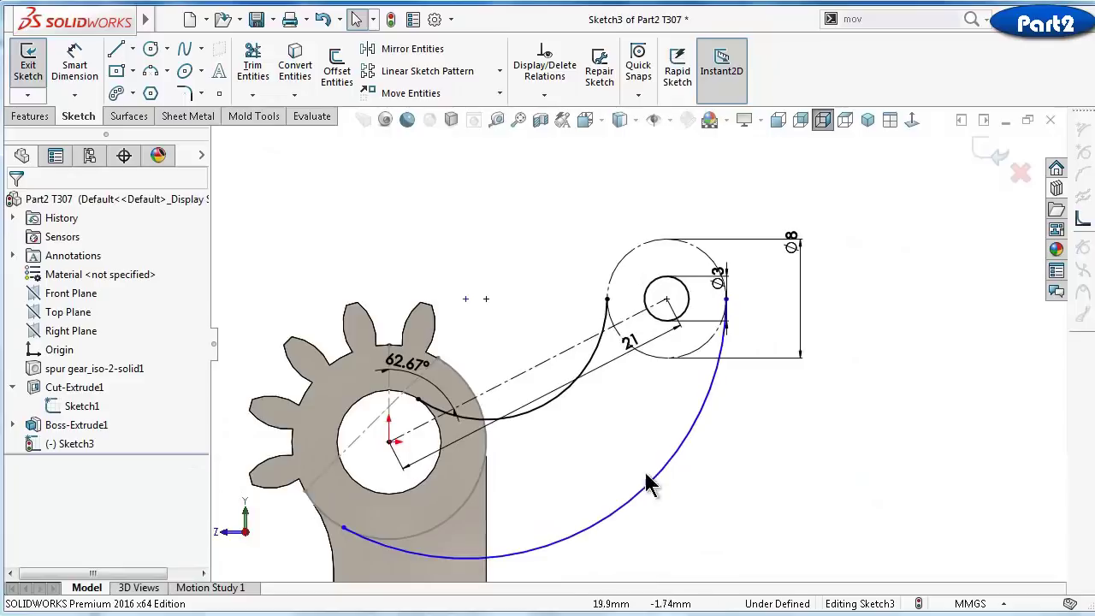
Add a horizontal relation between the two lever arcs' endpoints on the 8 mm circle
left_click(706, 458)
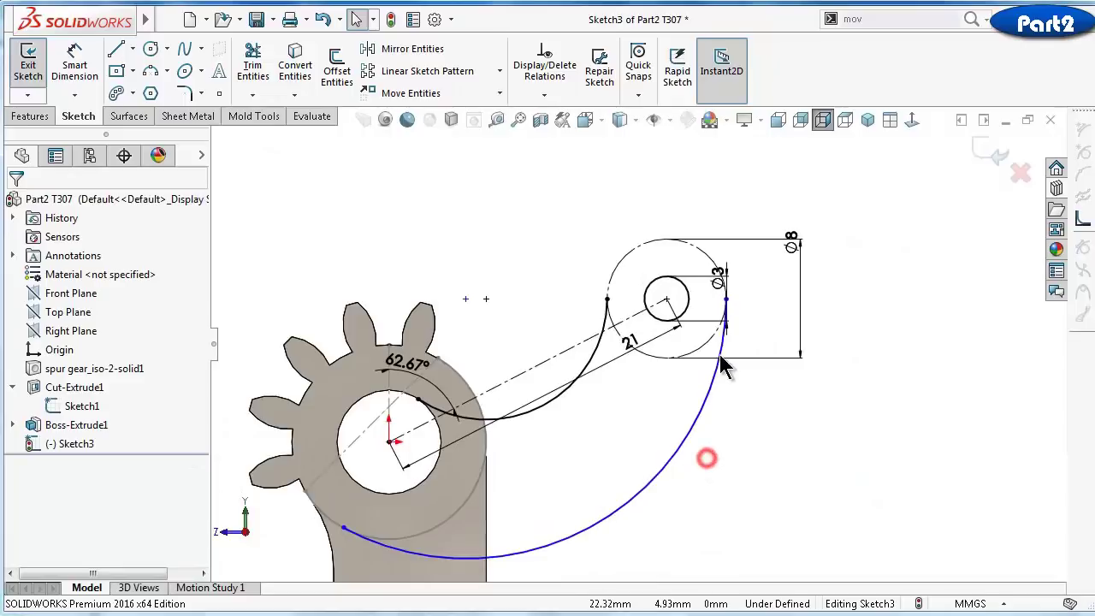
left_click(724, 299)
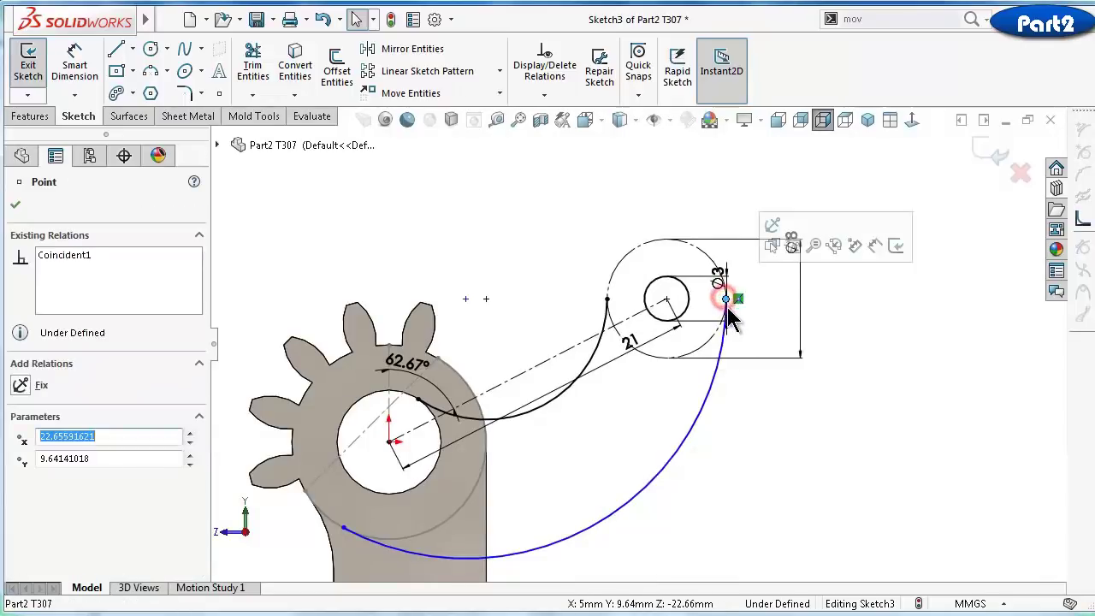
left_click(607, 299, "ctrl")
left_click(655, 231)
left_click(557, 237)
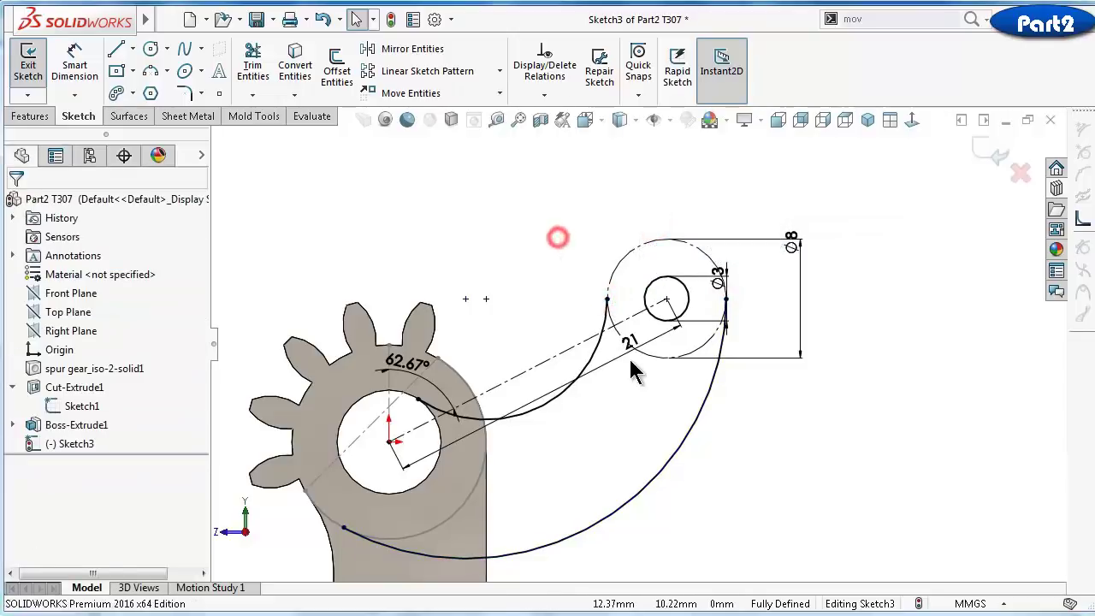
Sketch a three-point arc over the upper half of the 8 mm circle, joining the outer ends of the two lever arcs
scroll(665, 430, "up", 1)
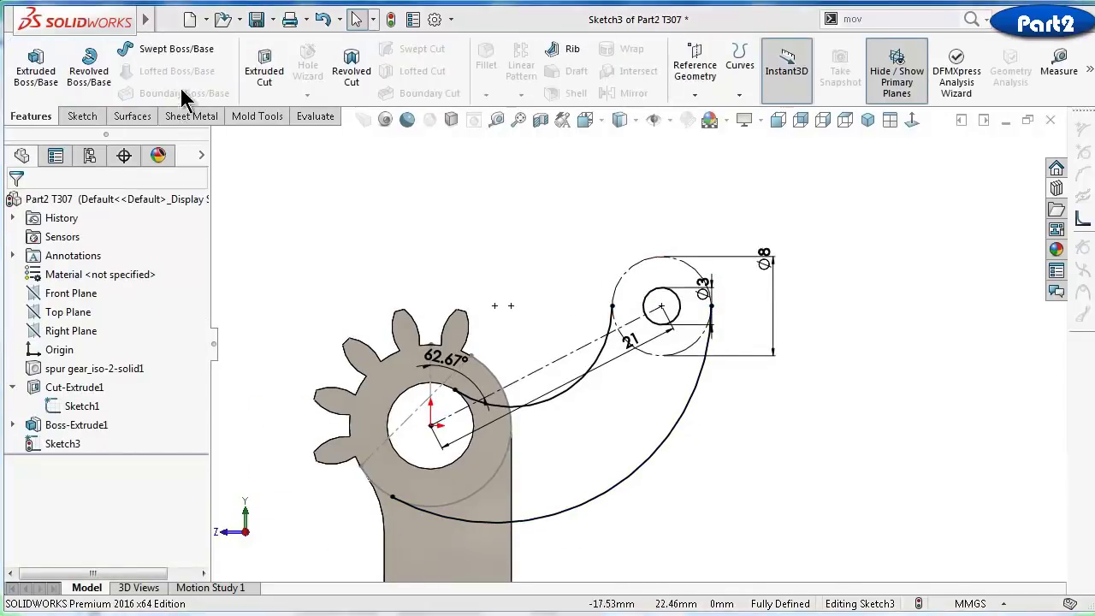
left_click(83, 115)
left_click(150, 71)
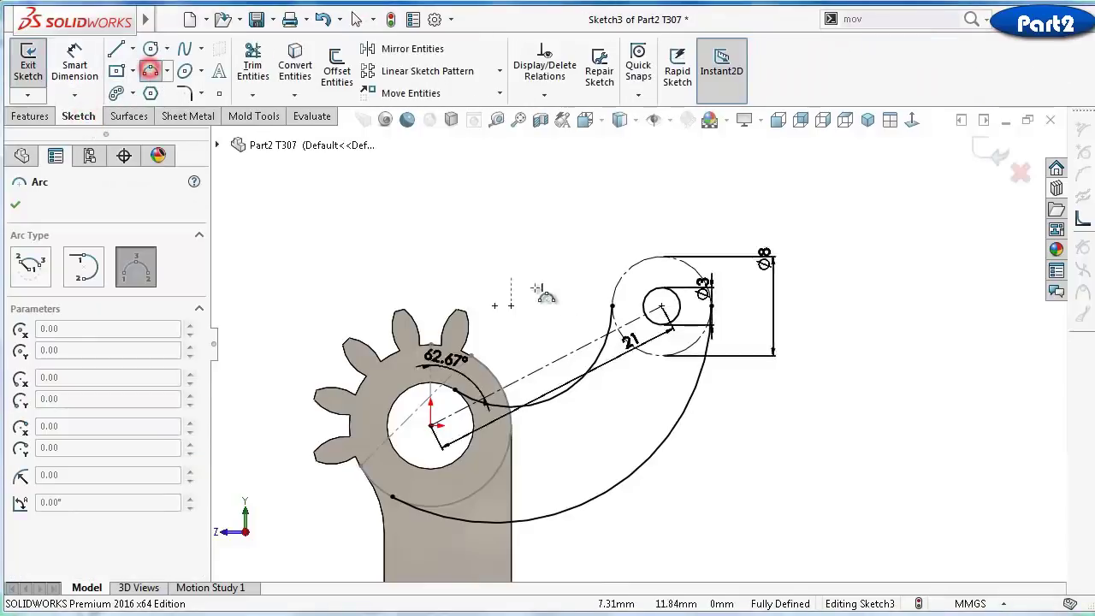
scroll(607, 351, "down", 1)
scroll(608, 351, "down", 1)
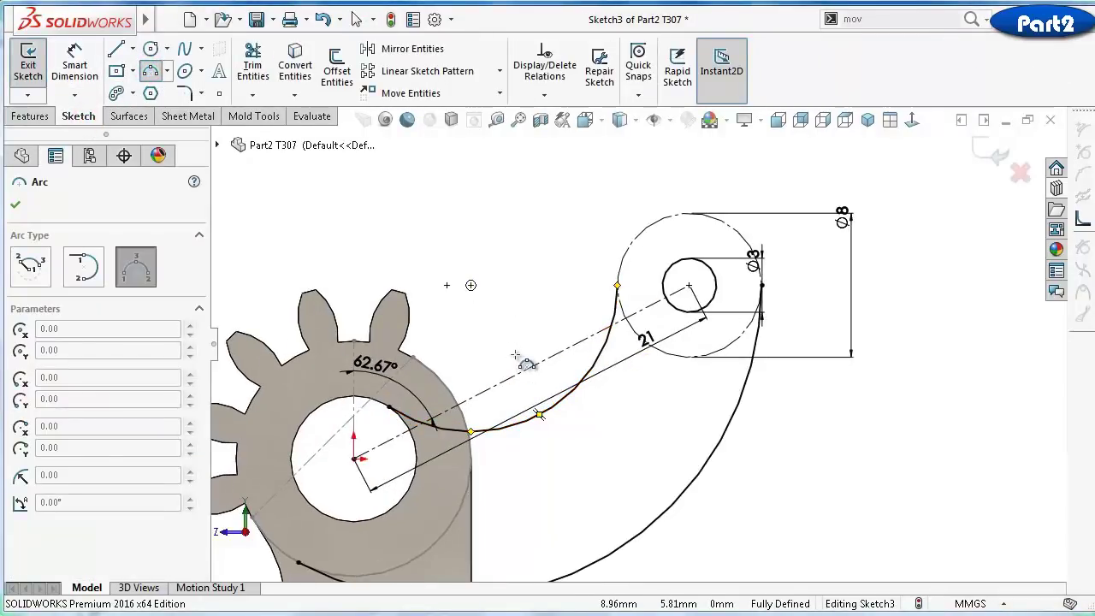
scroll(516, 354, "up", 1)
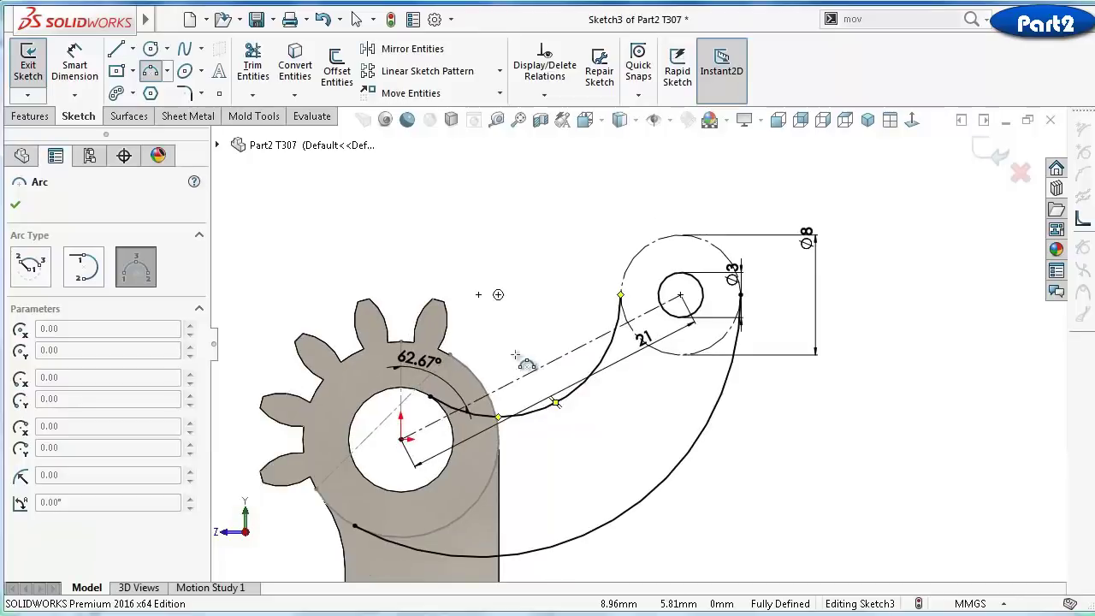
left_click(621, 294)
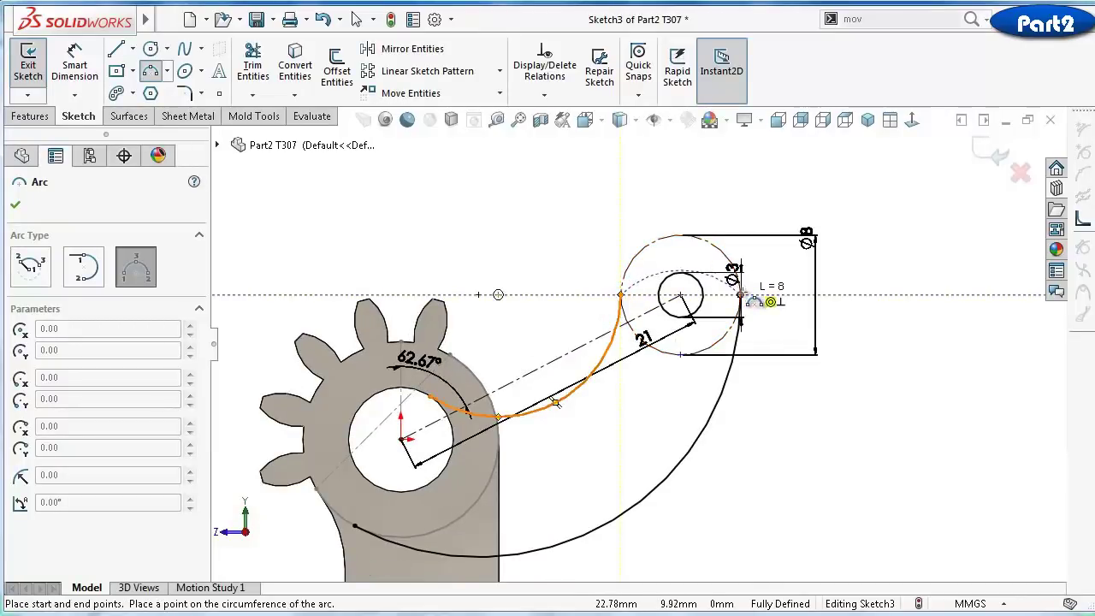
left_click(741, 295)
left_click(681, 234)
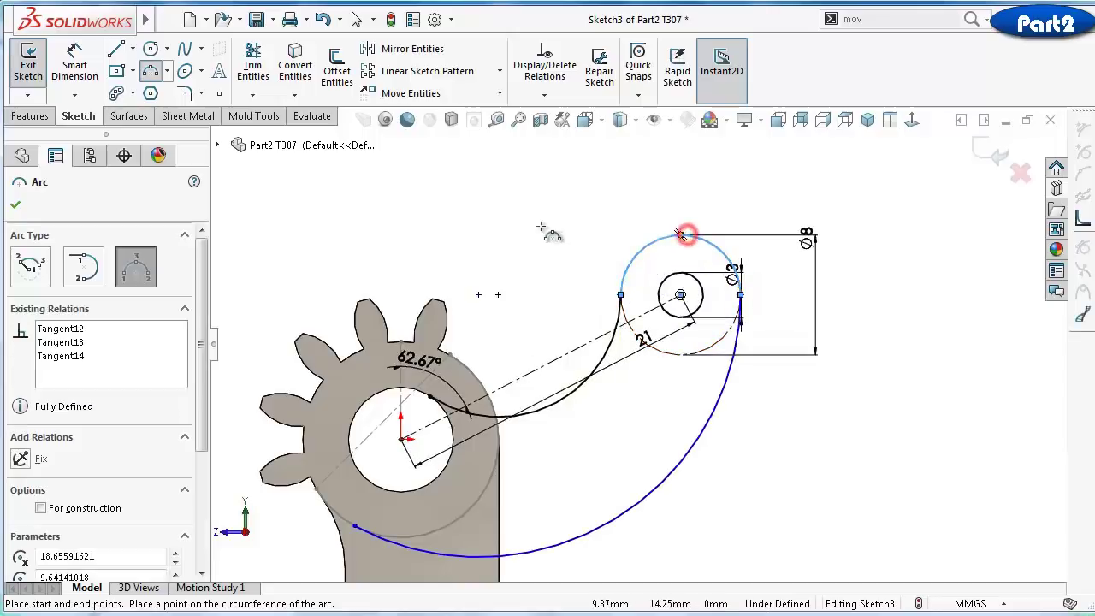
left_click(542, 227)
scroll(718, 457, "down", 1)
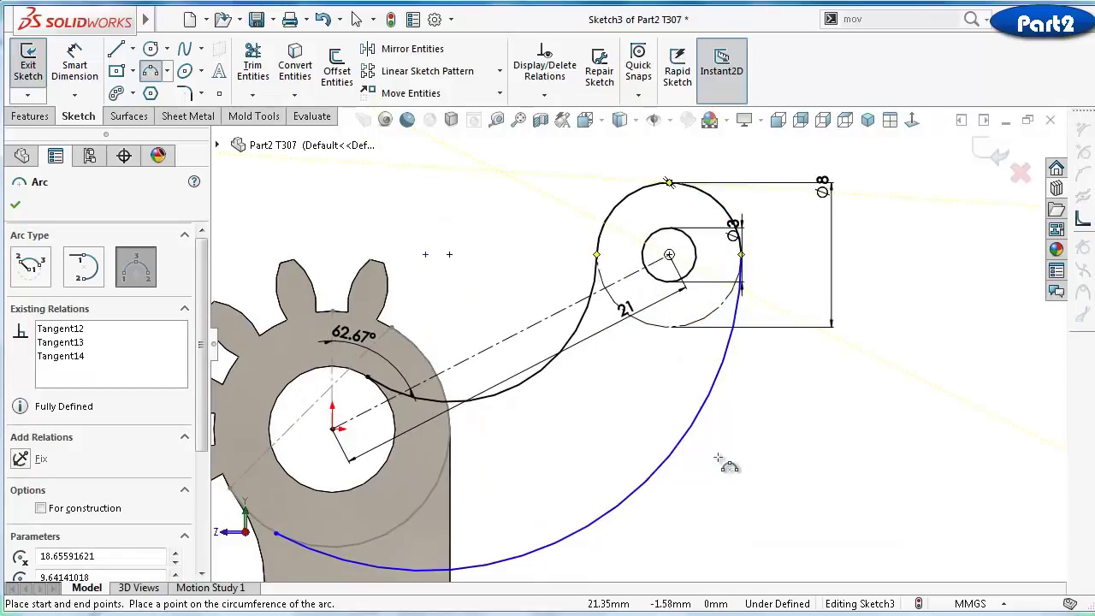
key("Escape")
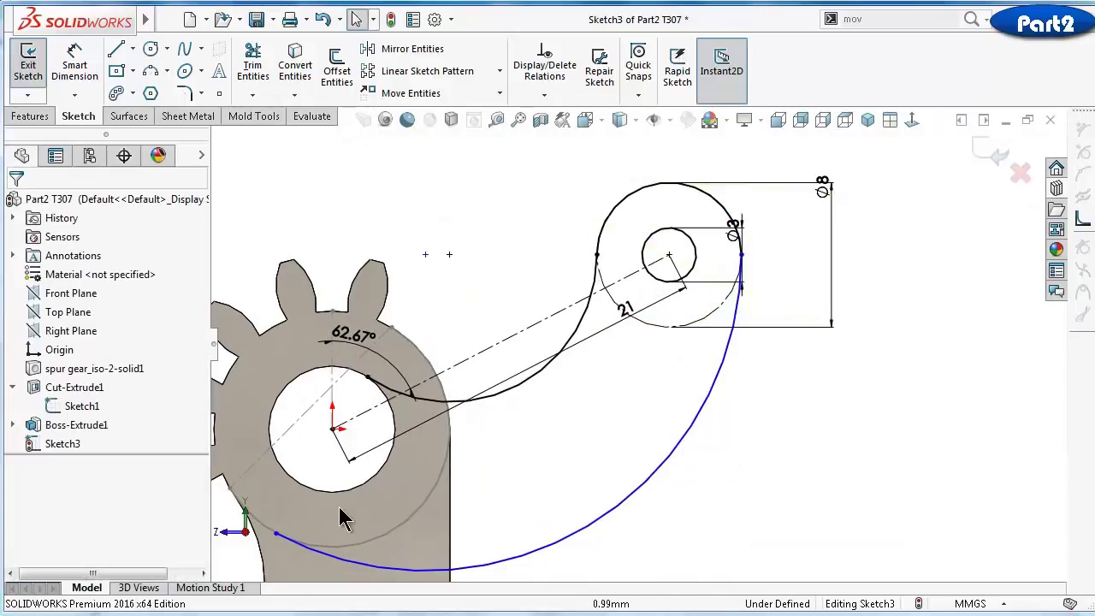
Add a horizontal relation between the lower lever arc's outer endpoint and the center of the 3 mm hole
left_click(318, 556)
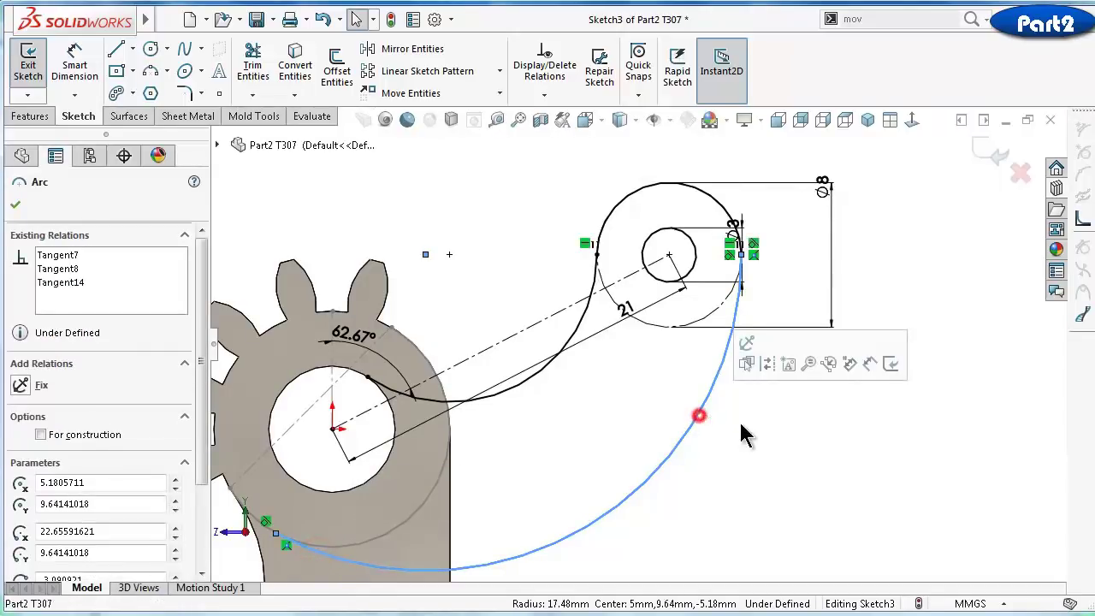
scroll(758, 466, "down", 4)
left_click(763, 475)
scroll(734, 272, "up", 2)
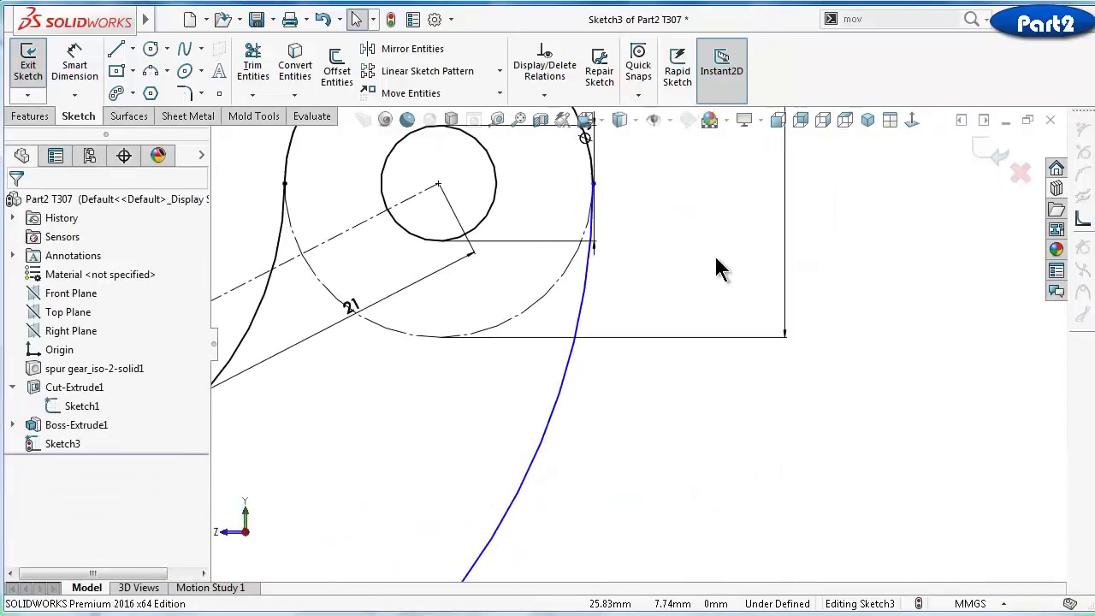
left_click(593, 183)
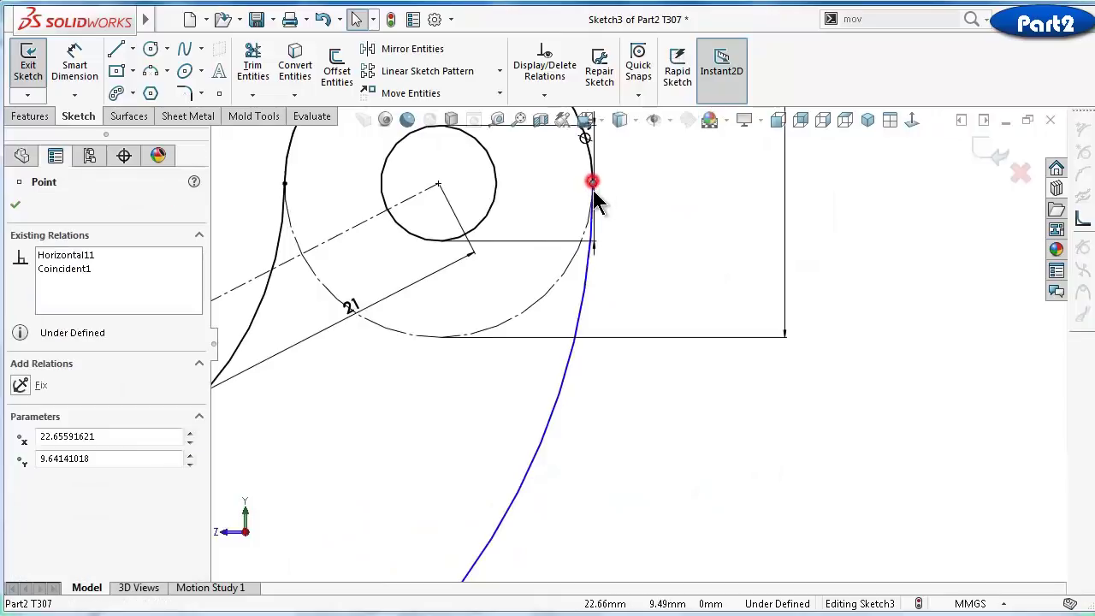
left_click(438, 184, "ctrl")
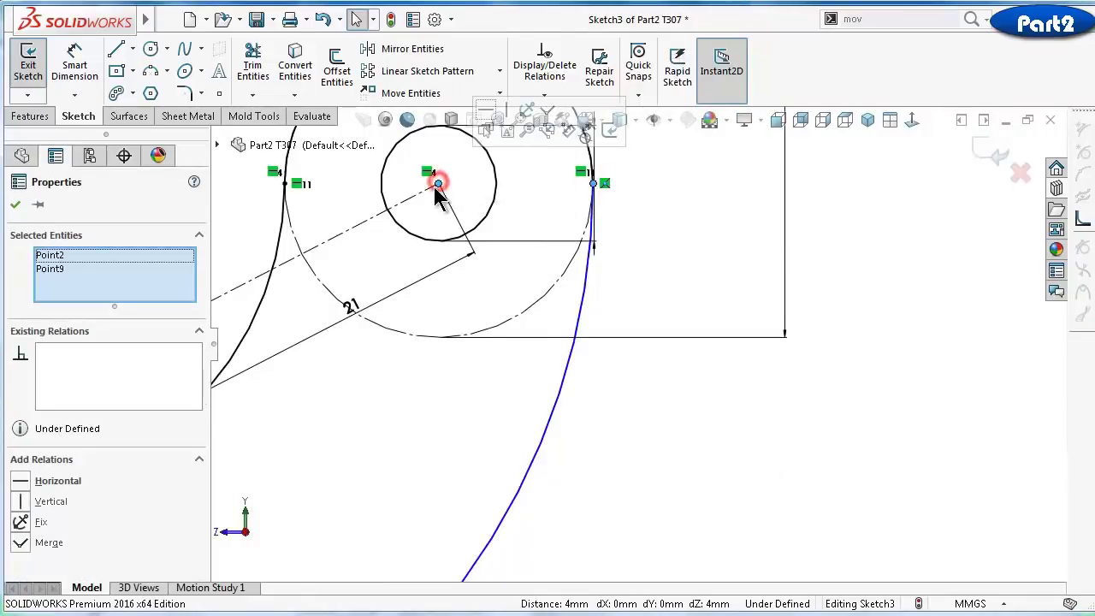
left_click(484, 106)
left_click(735, 499)
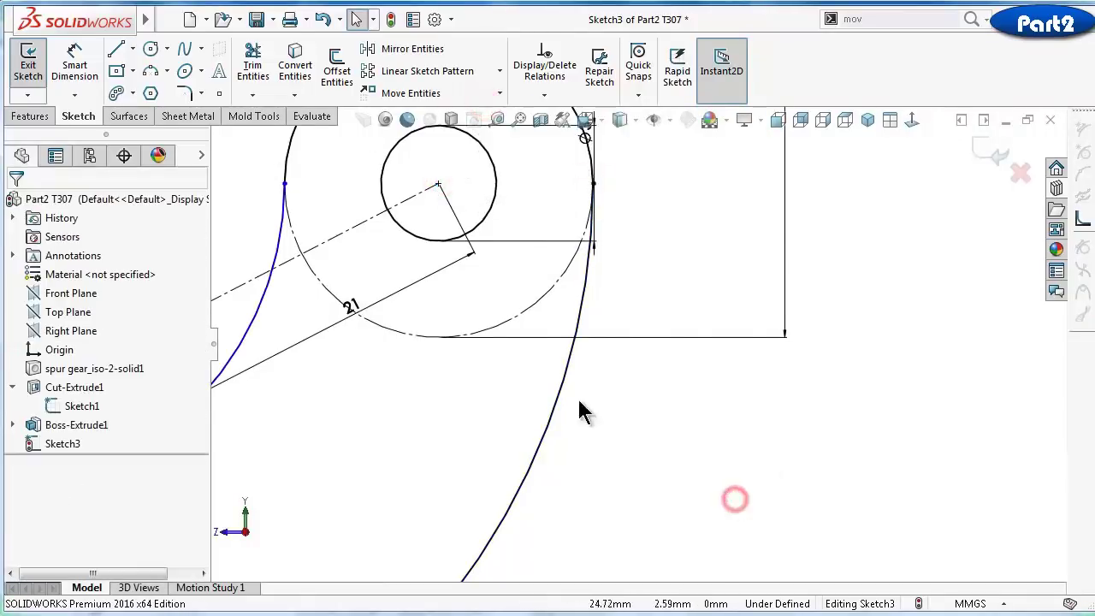
Try to add a horizontal relation between the upper arc's endpoint on the 8 mm circle and the 3 mm hole's center
left_click(438, 185)
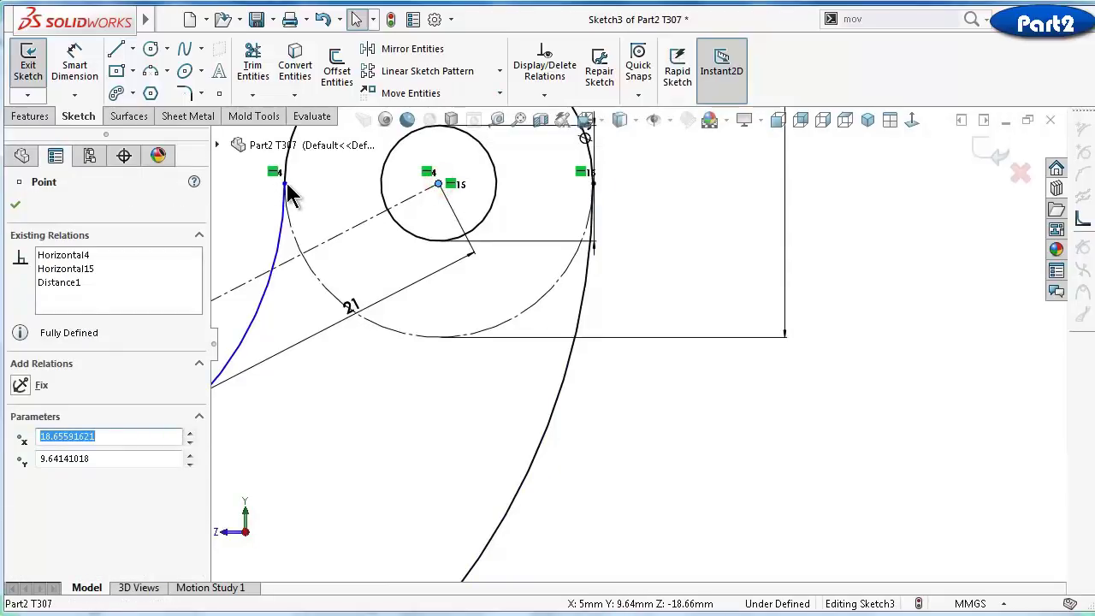
left_click(284, 183, "ctrl")
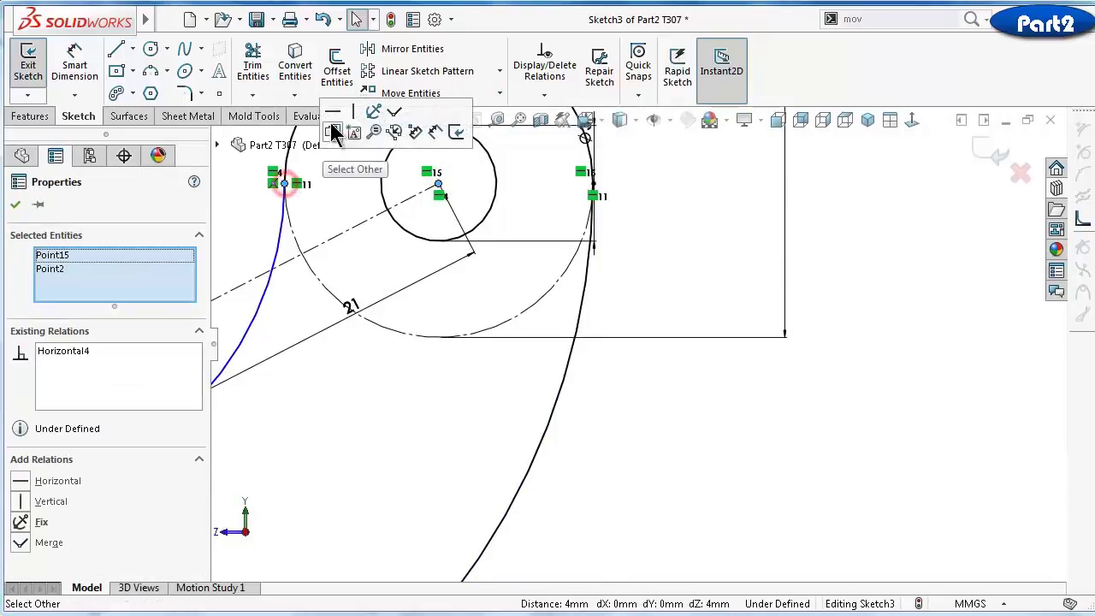
left_click(438, 375)
scroll(364, 294, "down", 3)
scroll(369, 299, "up", 2)
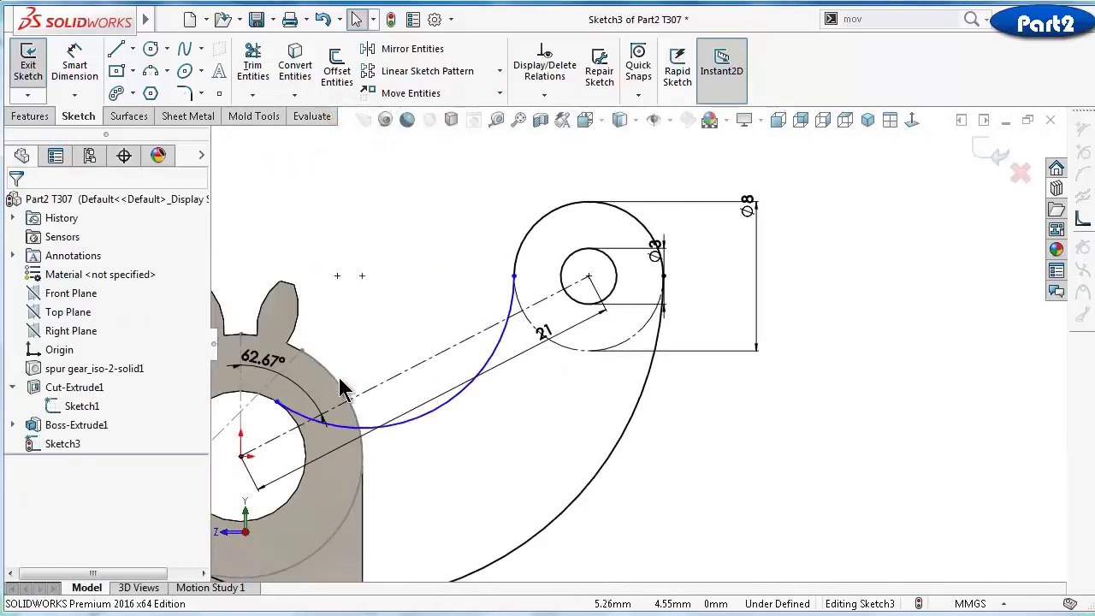
left_click(293, 419)
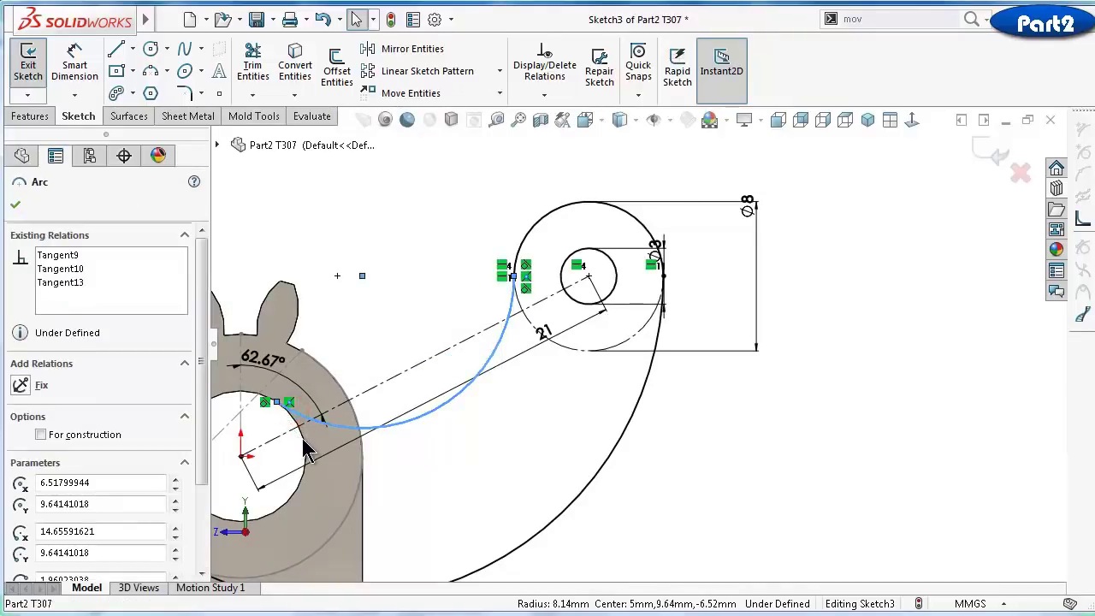
left_click(306, 452, "ctrl")
left_click(365, 363)
left_click(361, 264)
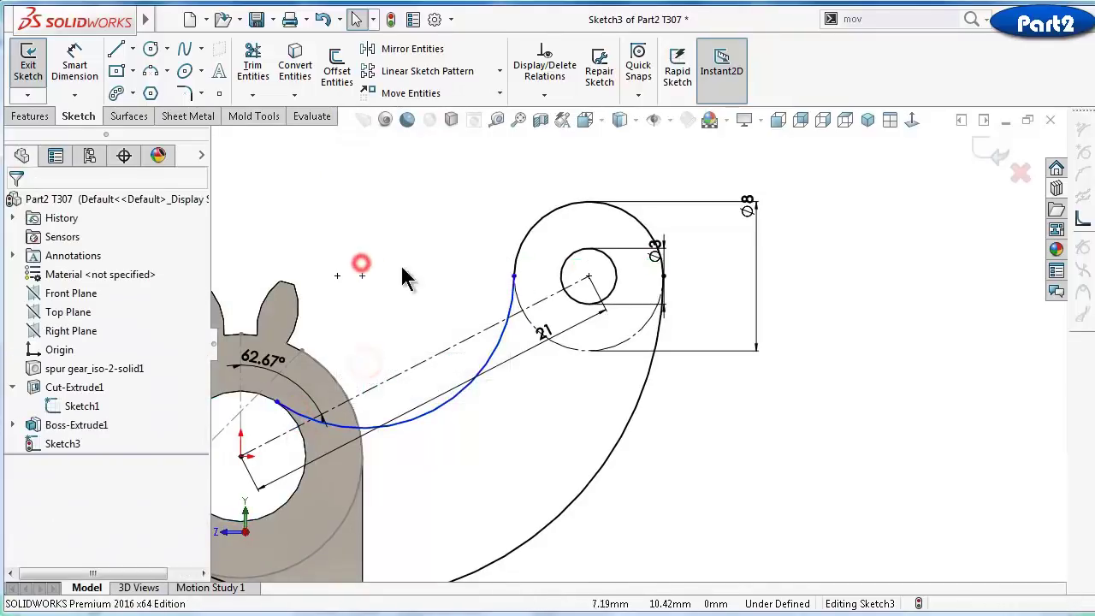
Add a horizontal relation across both lever arcs' endpoints on the 8 mm circle and the 3 mm hole's center
left_click(514, 277)
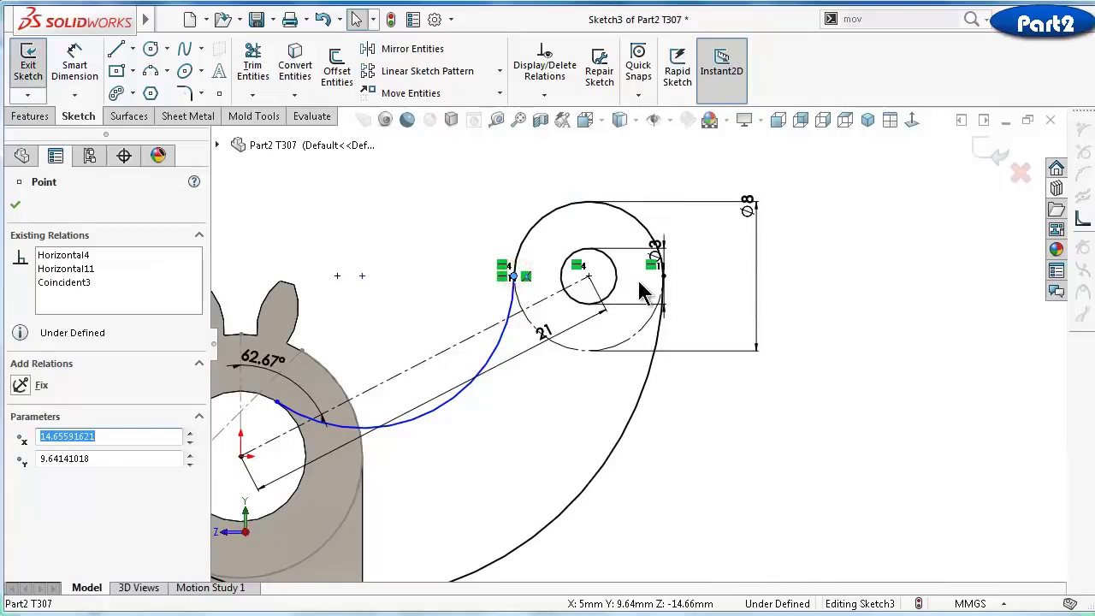
left_click(665, 277, "ctrl")
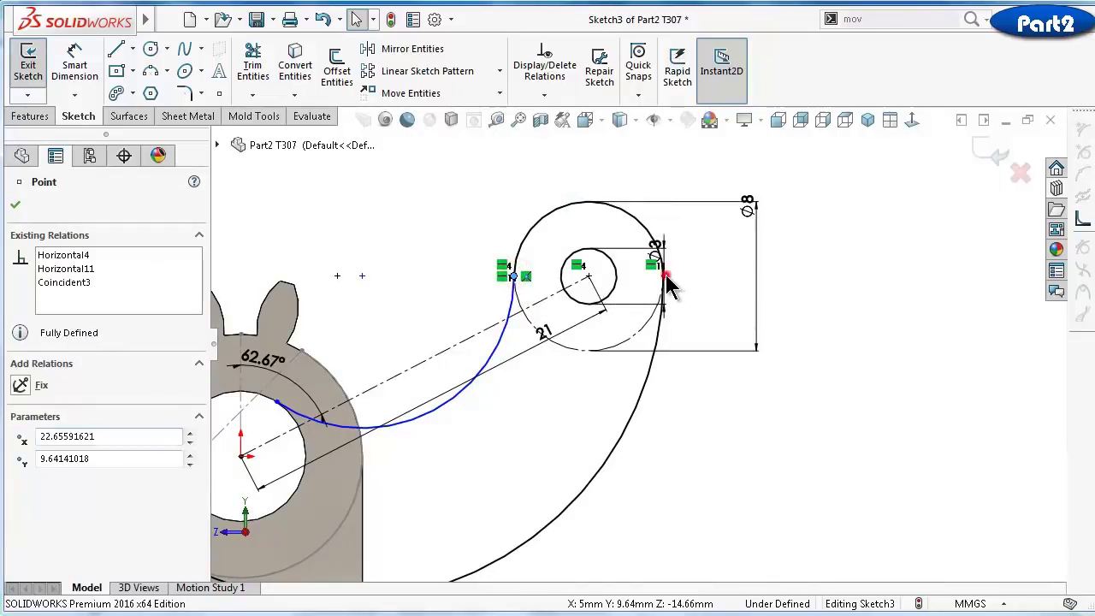
left_click(589, 277)
left_click(634, 213)
left_click(400, 232)
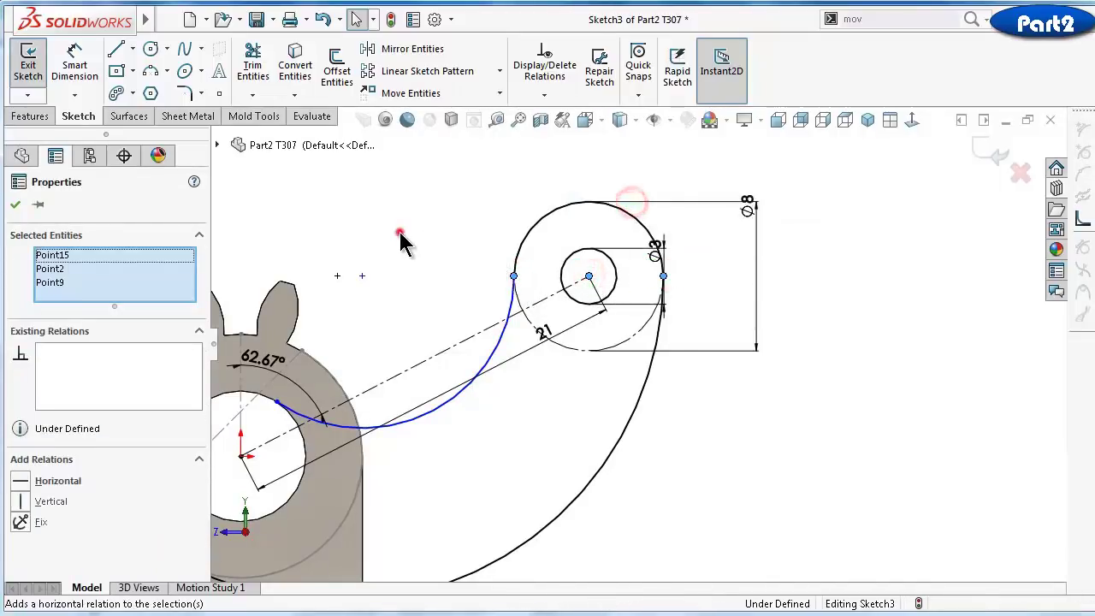
left_click(362, 275)
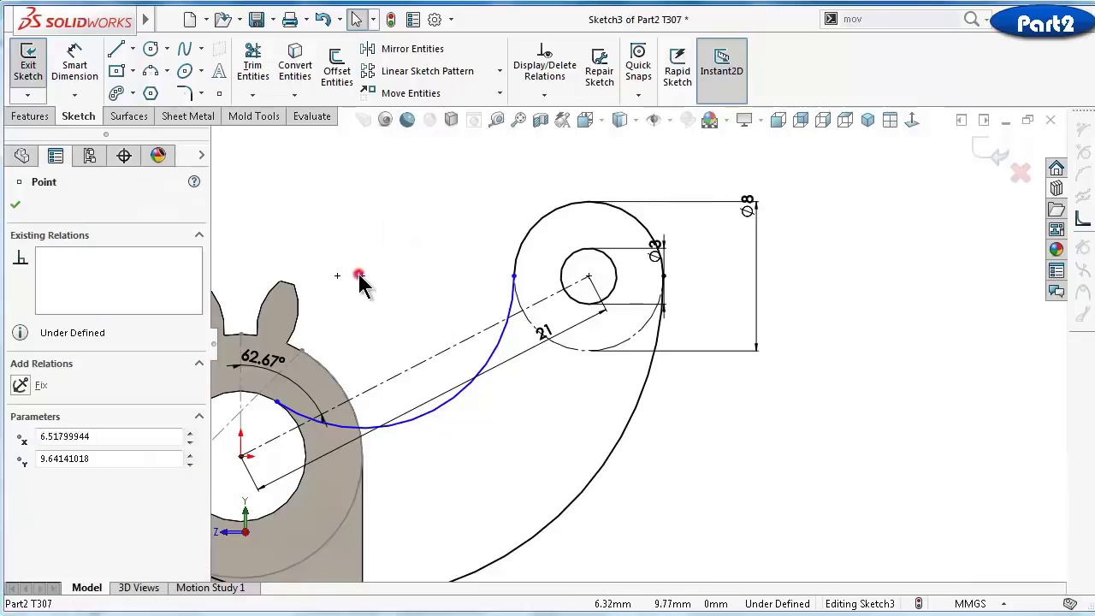
left_click(337, 276)
left_click(371, 323)
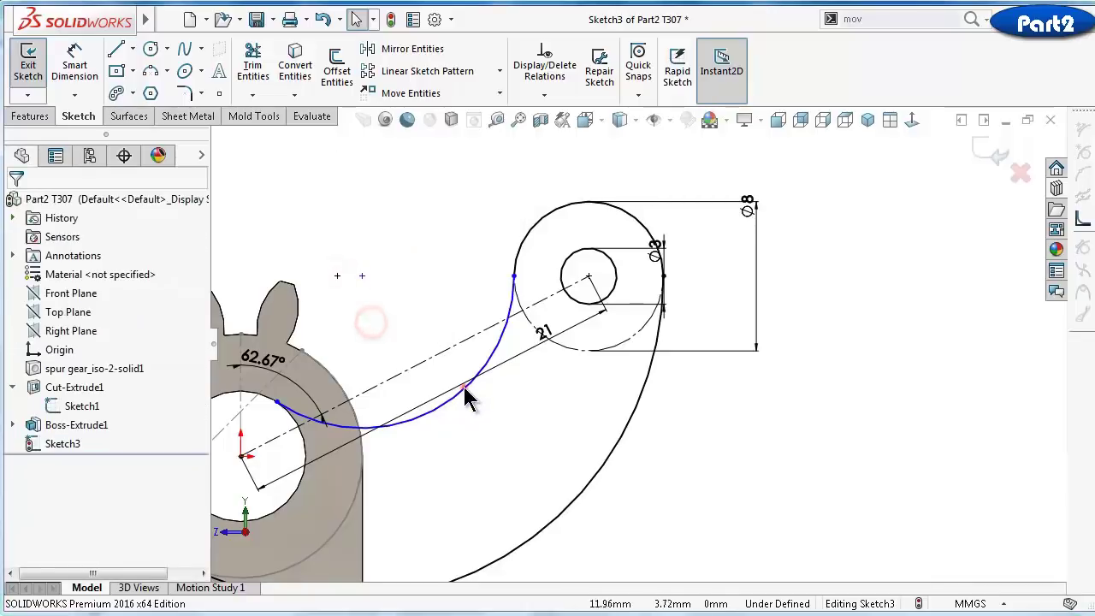
Add a radius dimension to the upper lever arc, keeping its drawn size
left_click(465, 384)
right_click_drag(436, 308, 432, 295)
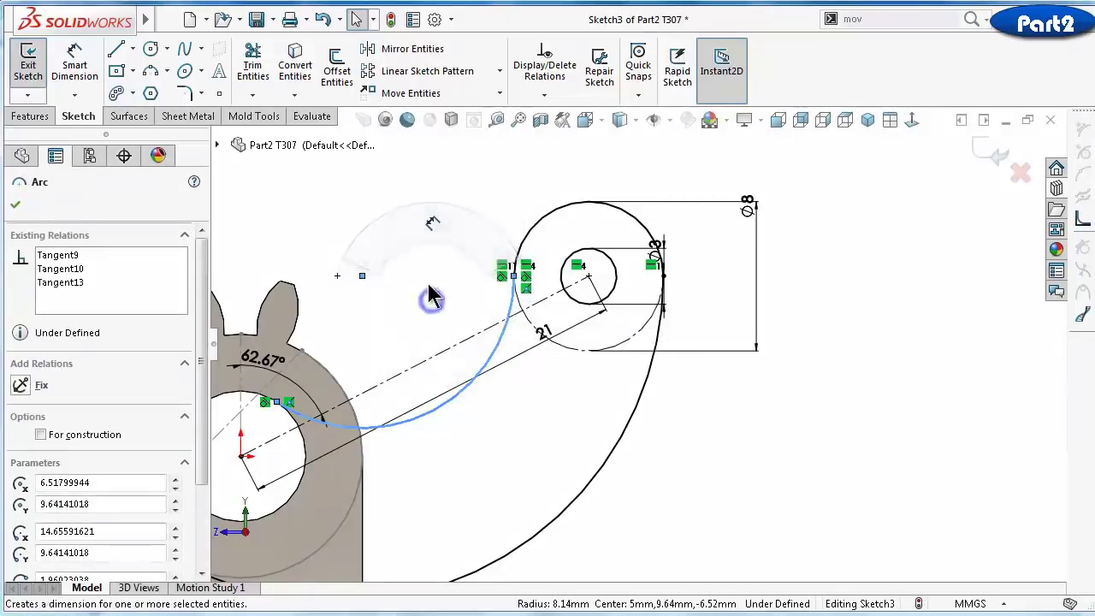
left_click(474, 360)
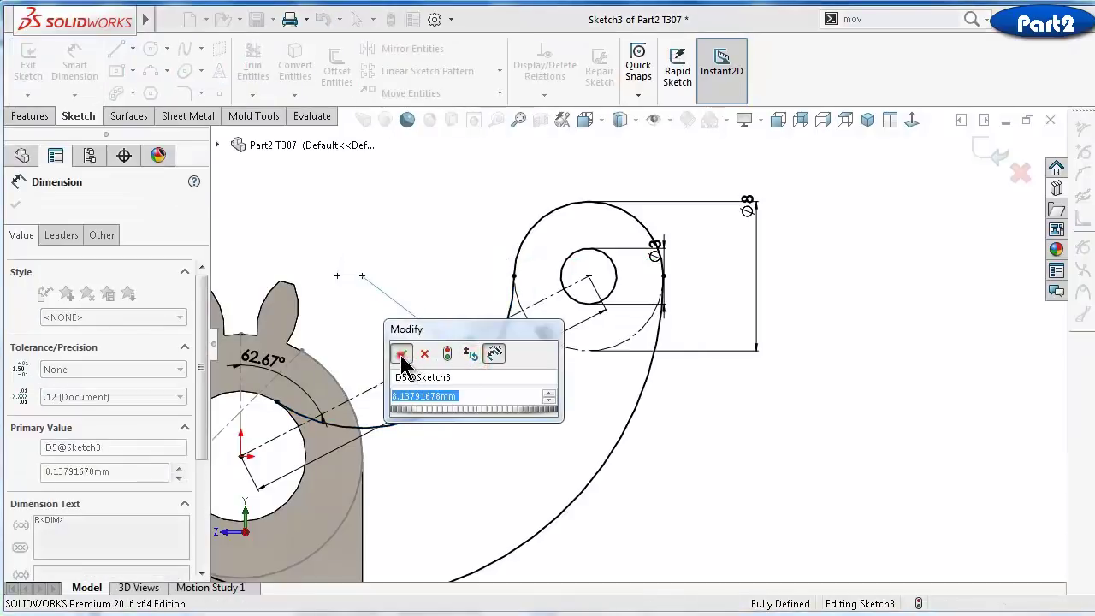
left_click(402, 355)
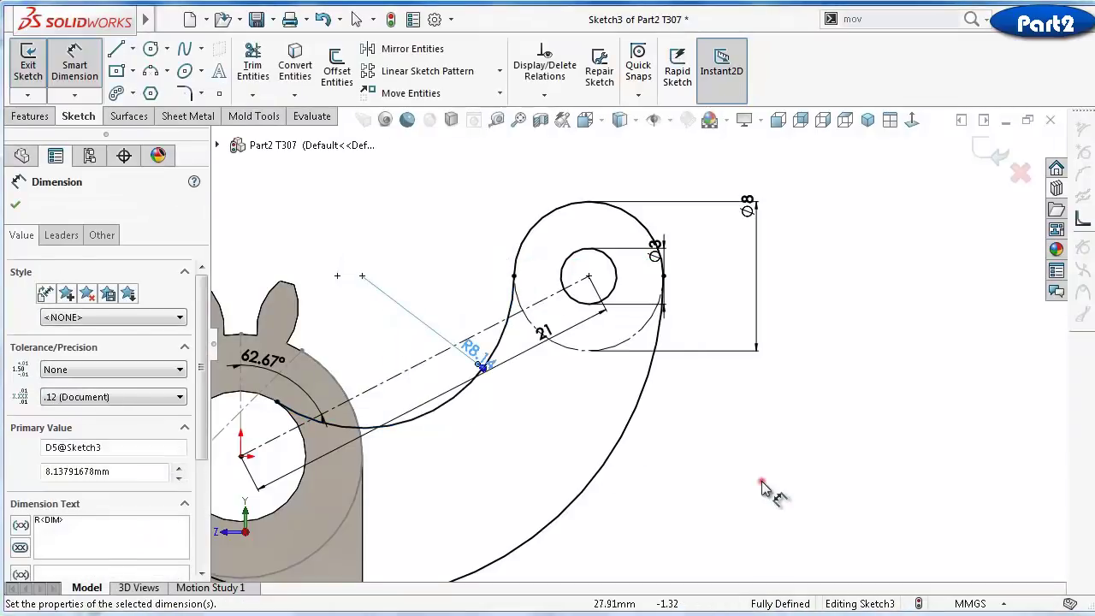
scroll(607, 432, "up", 2)
scroll(605, 432, "up", 1)
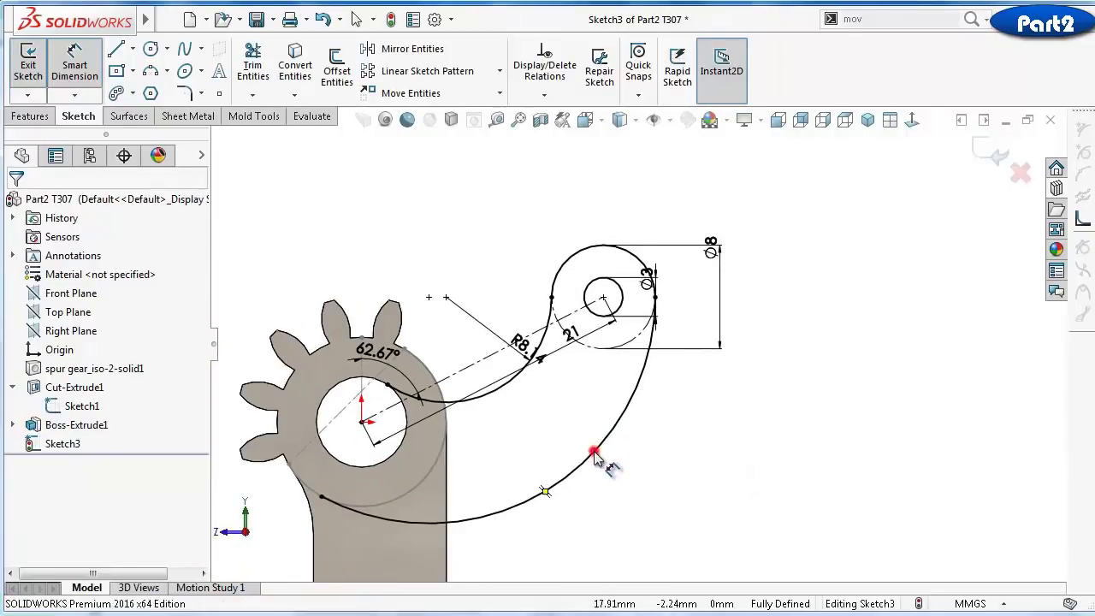
left_click(597, 456)
key("Escape")
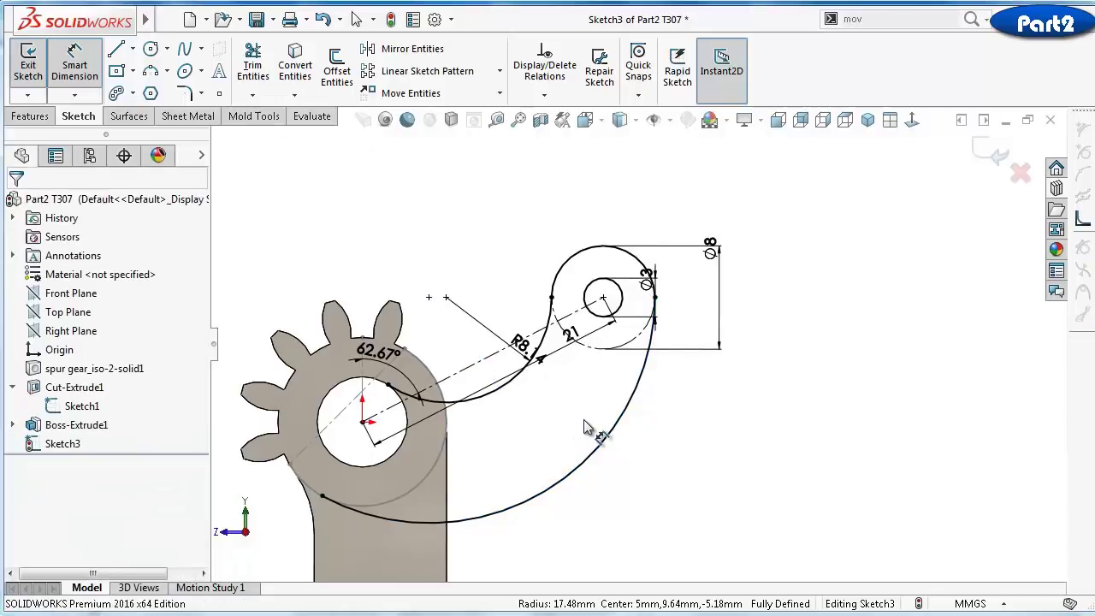
scroll(587, 427, "up", 2)
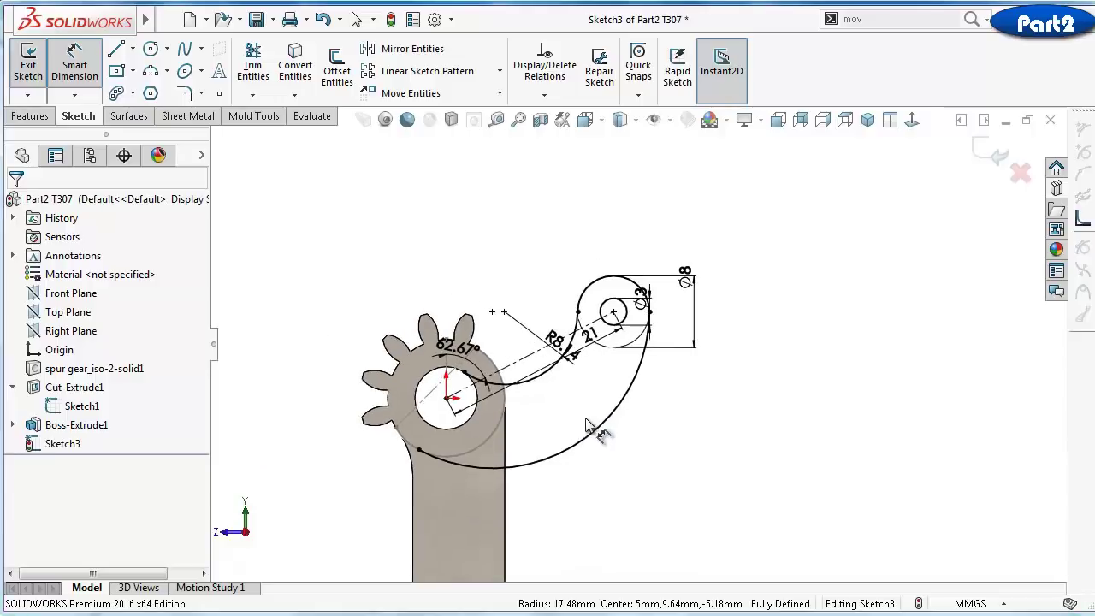
left_click(120, 51)
scroll(503, 425, "down", 3)
scroll(589, 366, "down", 2)
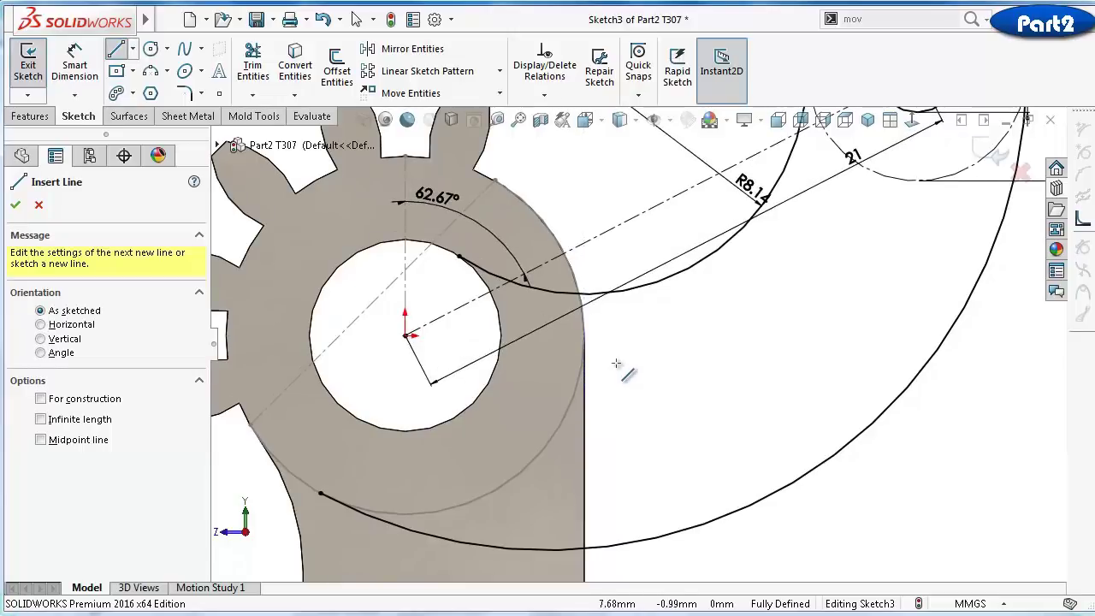
key("Escape")
scroll(615, 362, "up", 3)
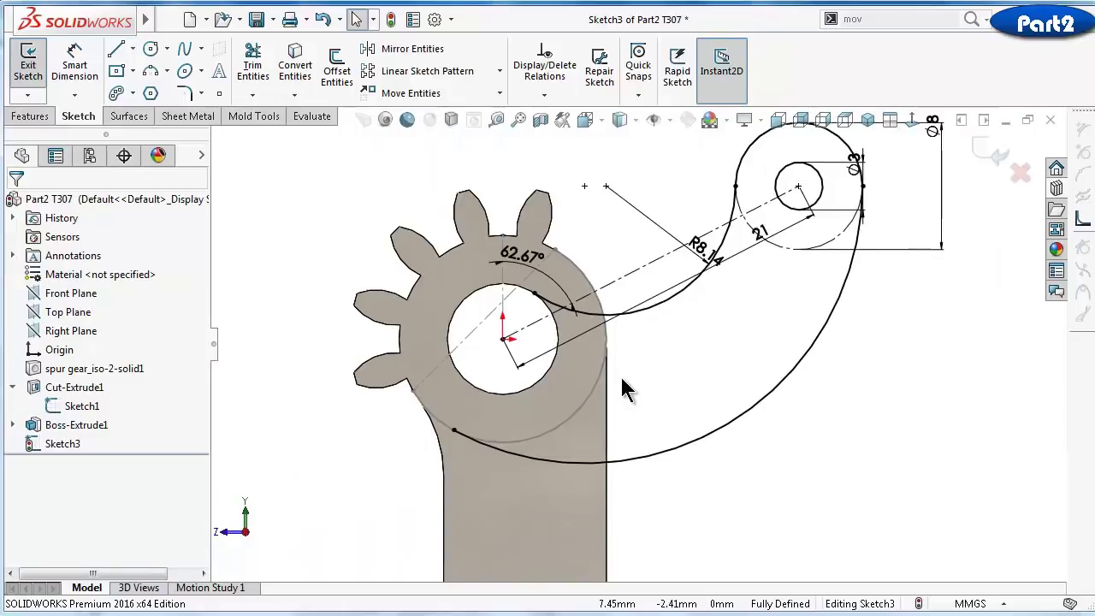
Extrude the closed lever region outside the gear body, using Up To Surface to the gear part's opposite face
left_click(29, 116)
left_click(35, 70)
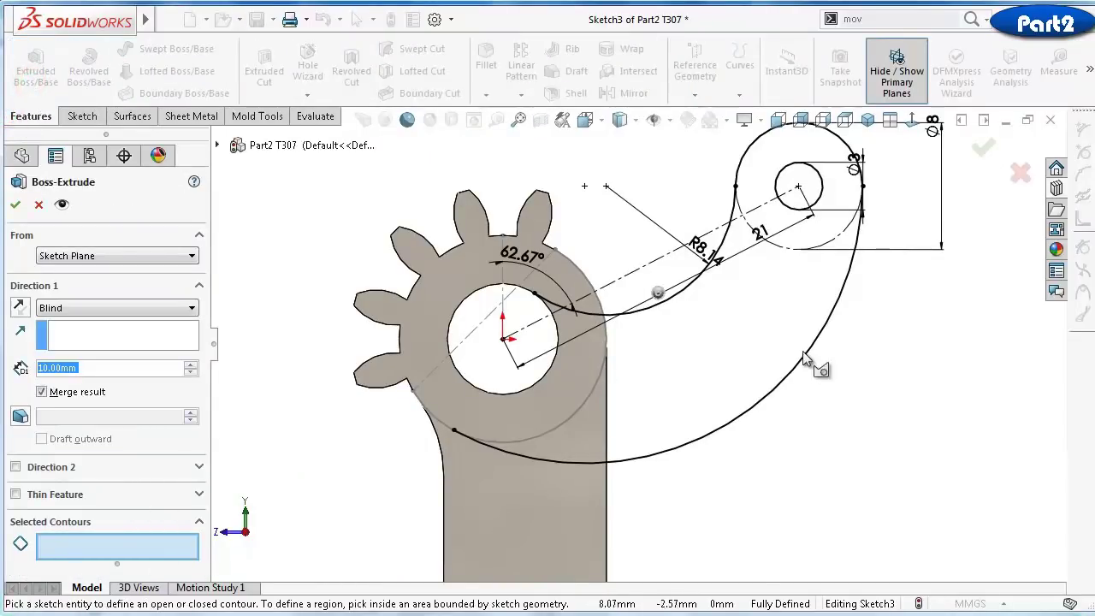
left_click(741, 341)
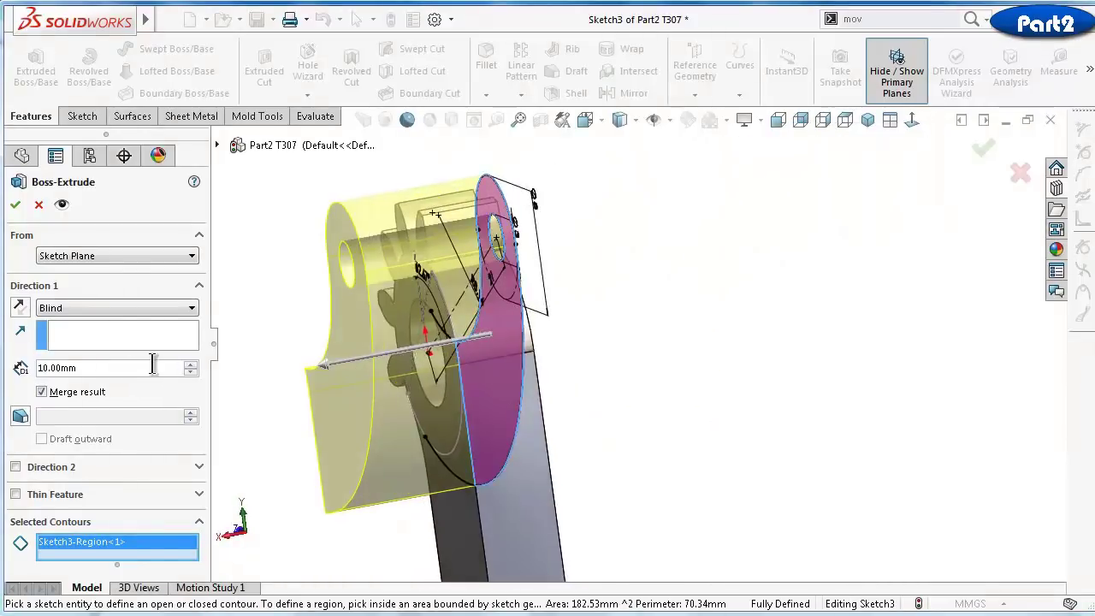
left_click(140, 308)
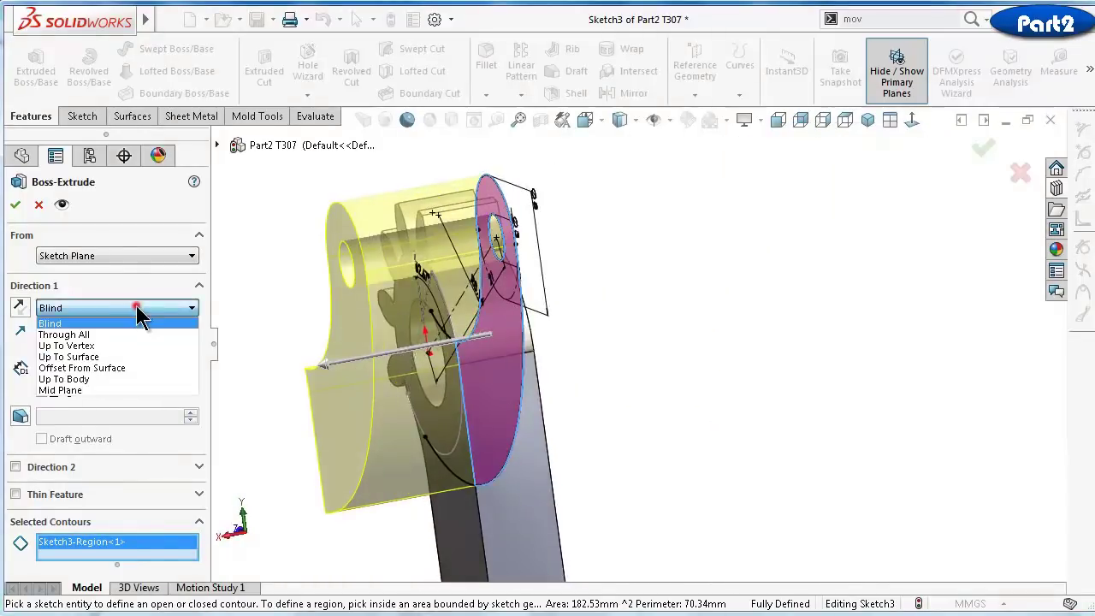
left_click(130, 358)
middle_click_drag(694, 366, 626, 420)
left_click(604, 487)
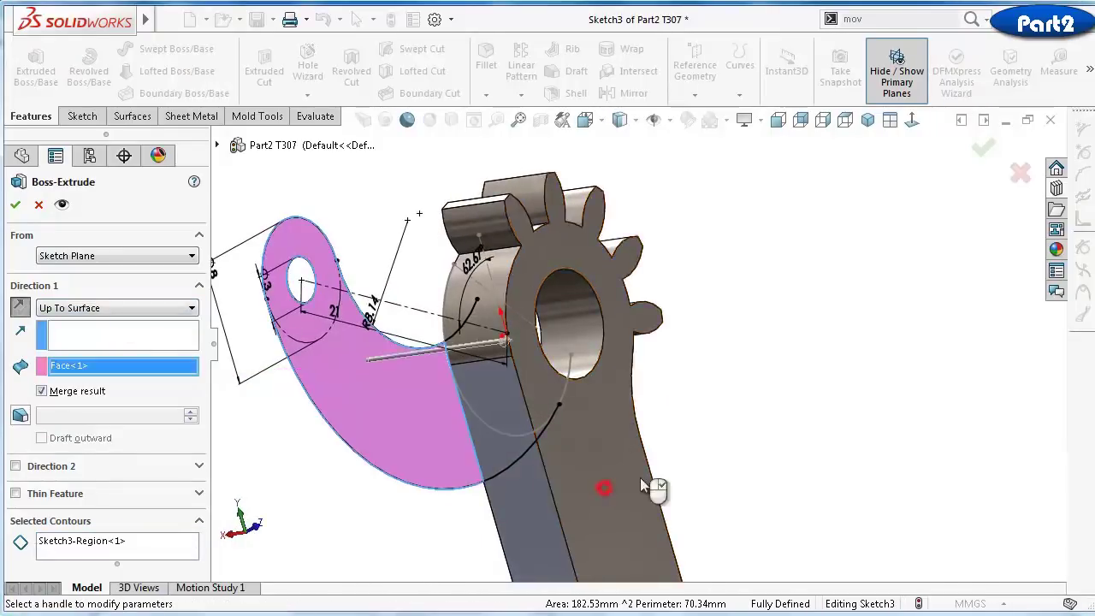
left_click(984, 148)
Hide Sketch1, the sketch whose construction lines cross the gear bore
left_click(703, 394)
middle_click_drag(703, 395, 775, 369)
left_click(683, 304)
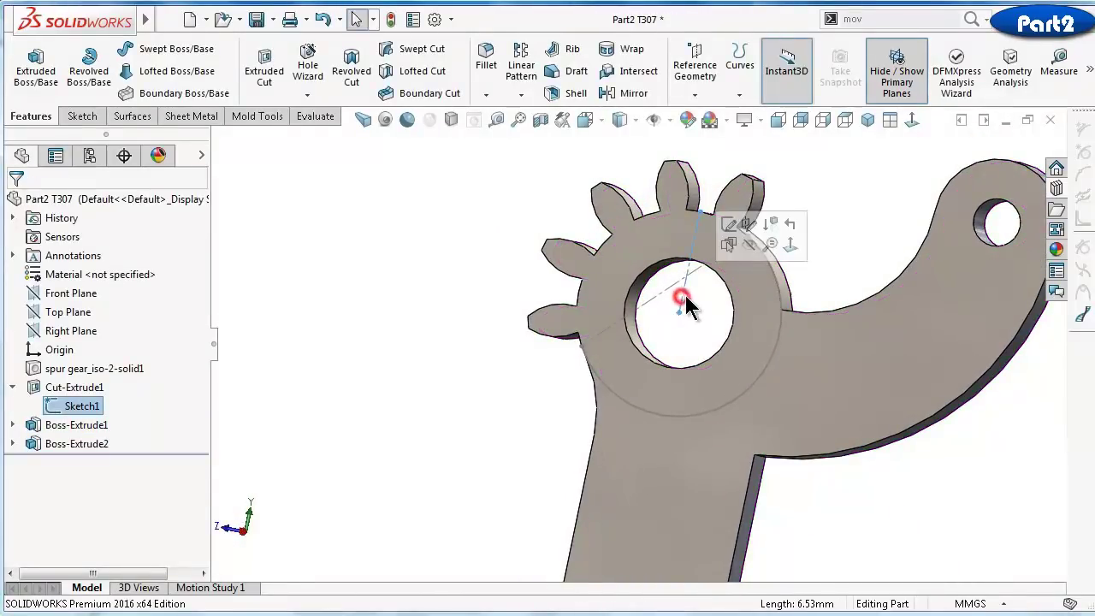
left_click(746, 243)
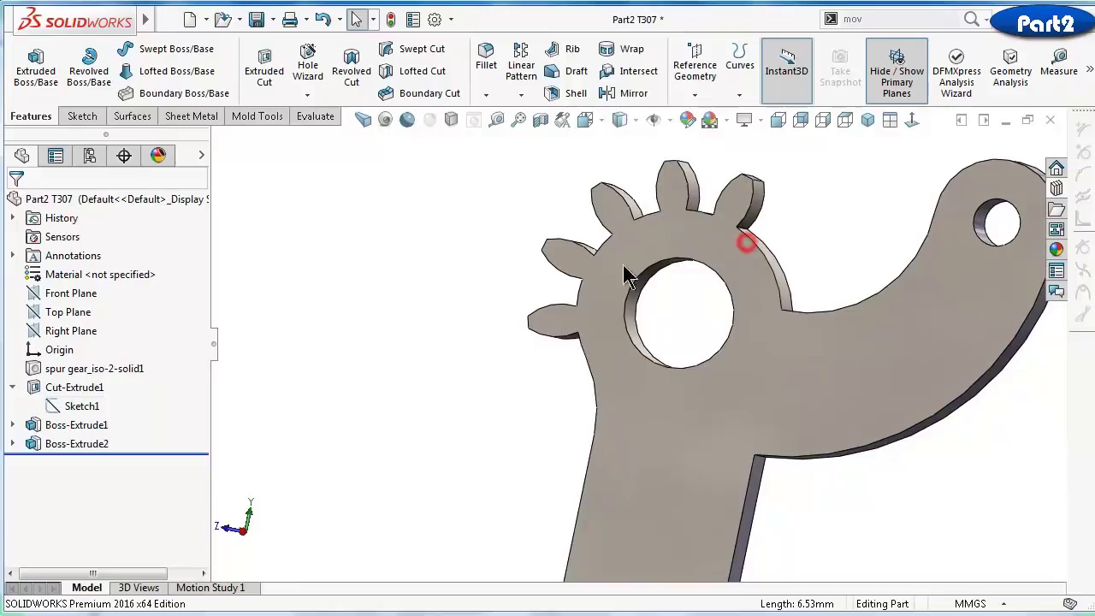
Fillet the lever's upper junction with the gear at 2 mm and its lower junction with the straight arm at 5 mm
left_click(483, 67)
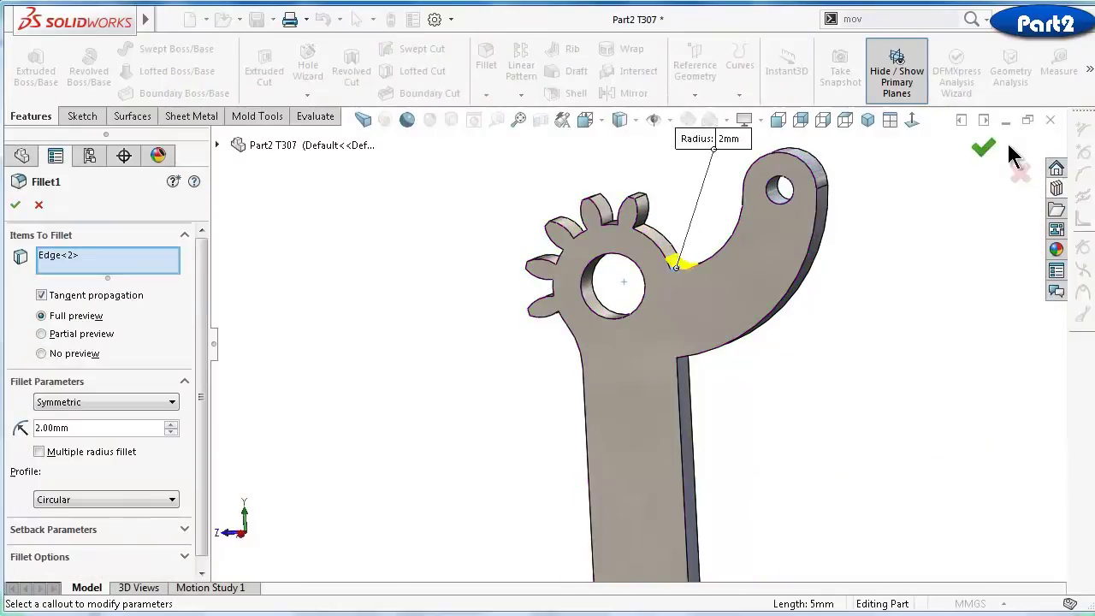
left_click(989, 145)
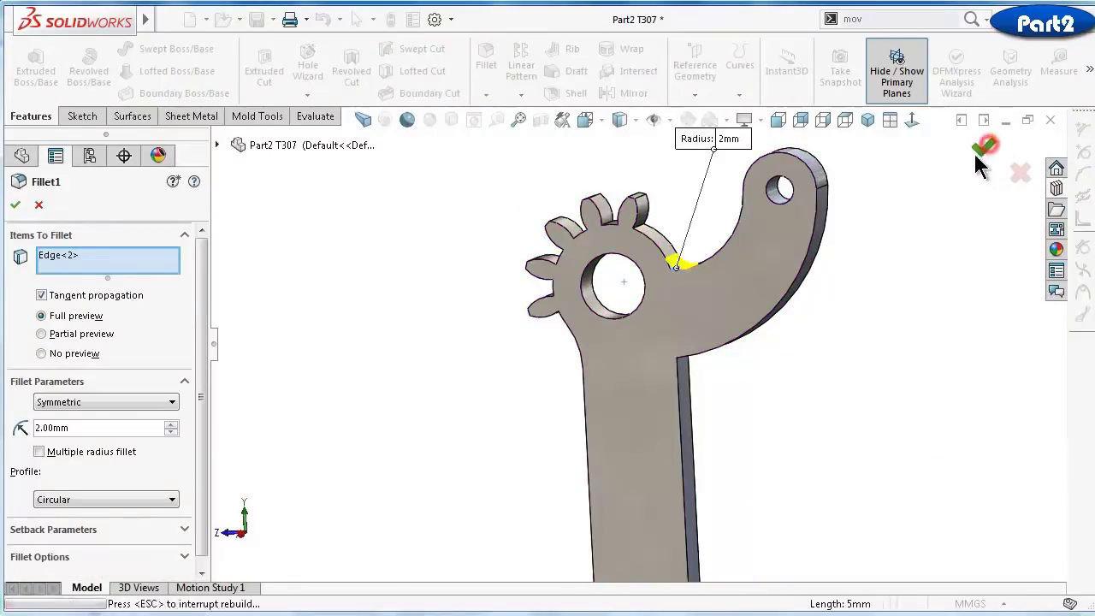
left_click(485, 66)
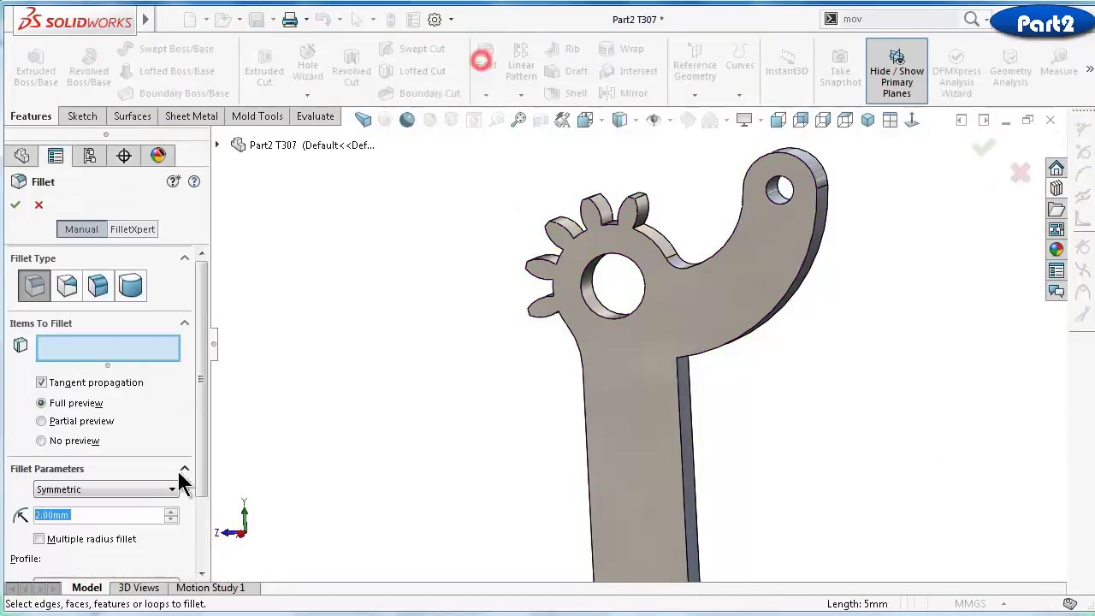
type("5")
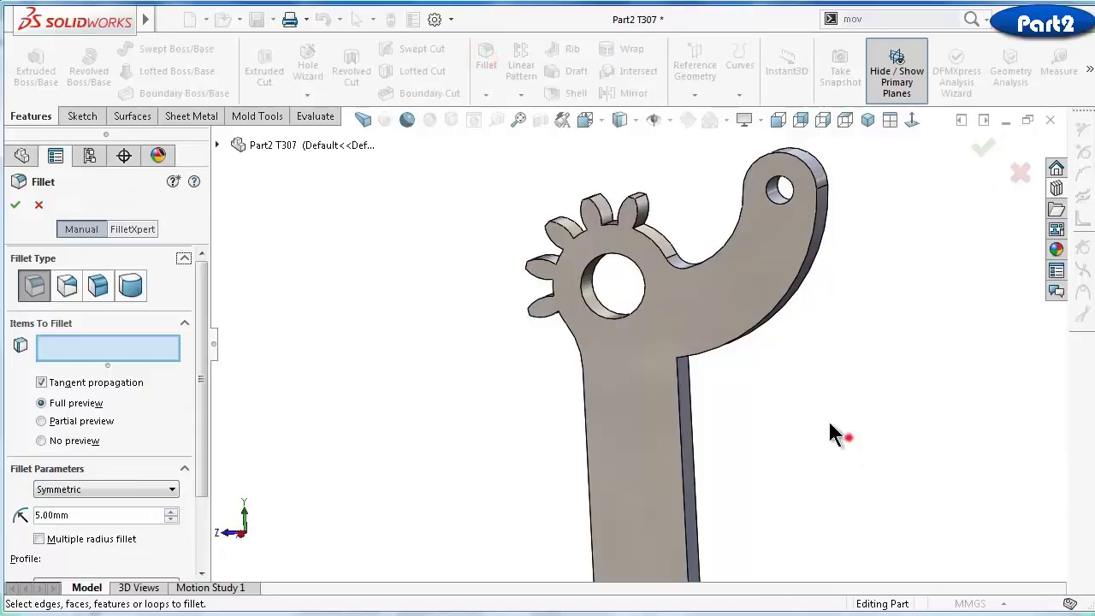
middle_click_drag(763, 435, 726, 426)
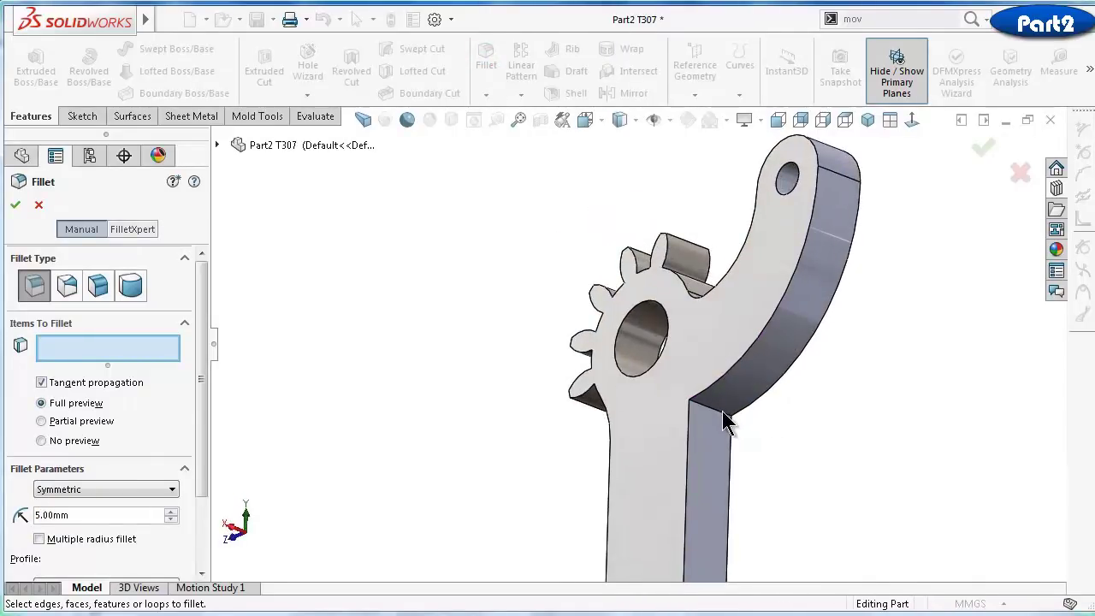
left_click(723, 414)
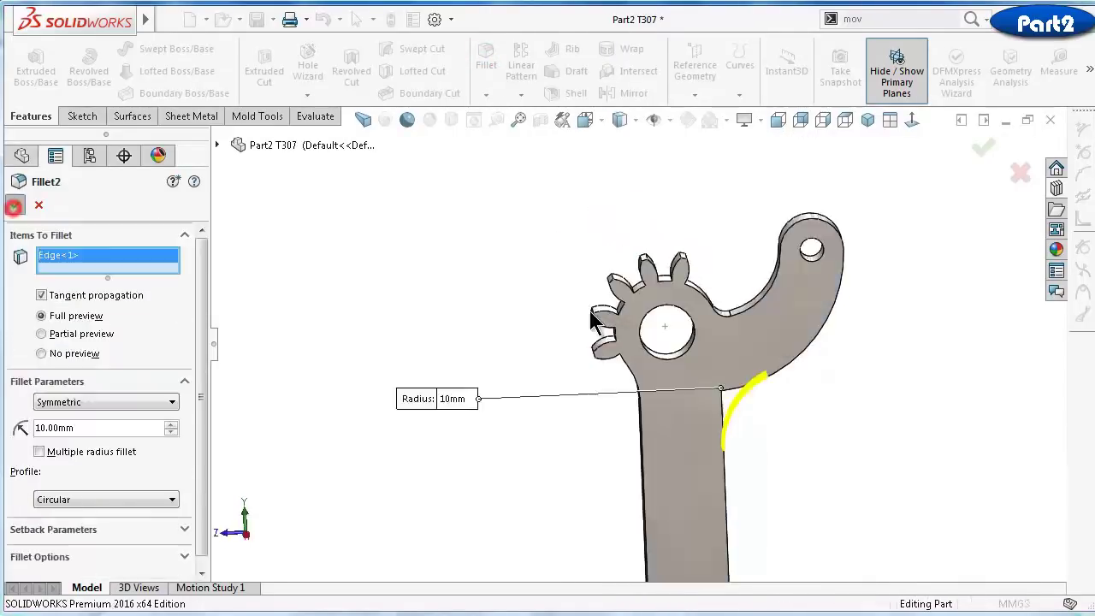
left_click(14, 206)
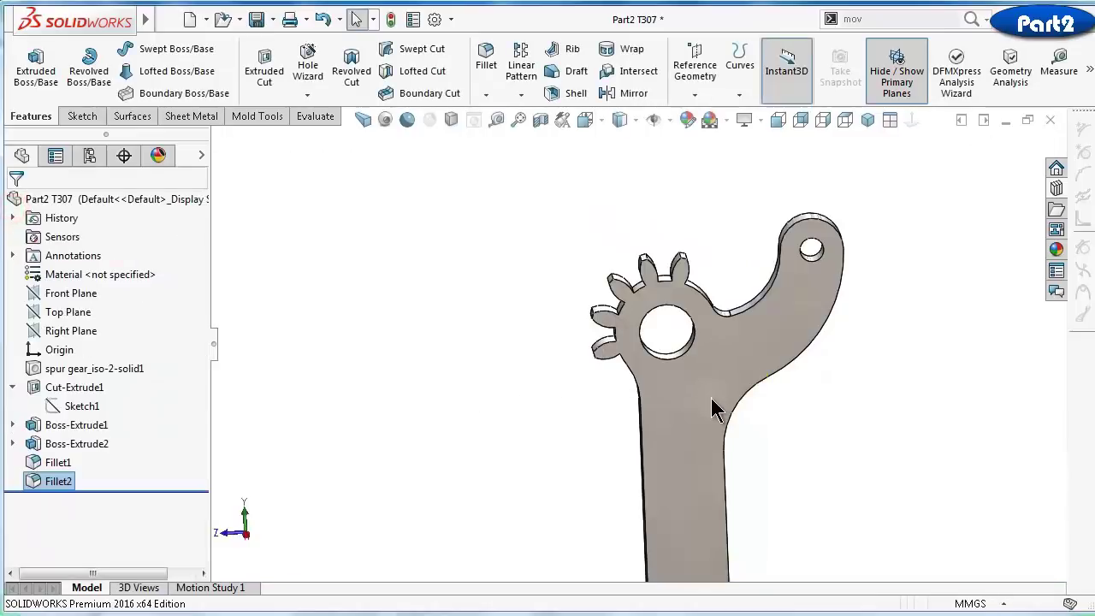
scroll(712, 401, "up", 2)
mouse_move(711, 376)
middle_mouse_down()
mouse_move(708, 350)
mouse_move(712, 368)
middle_mouse_up()
scroll(713, 371, "up", 1)
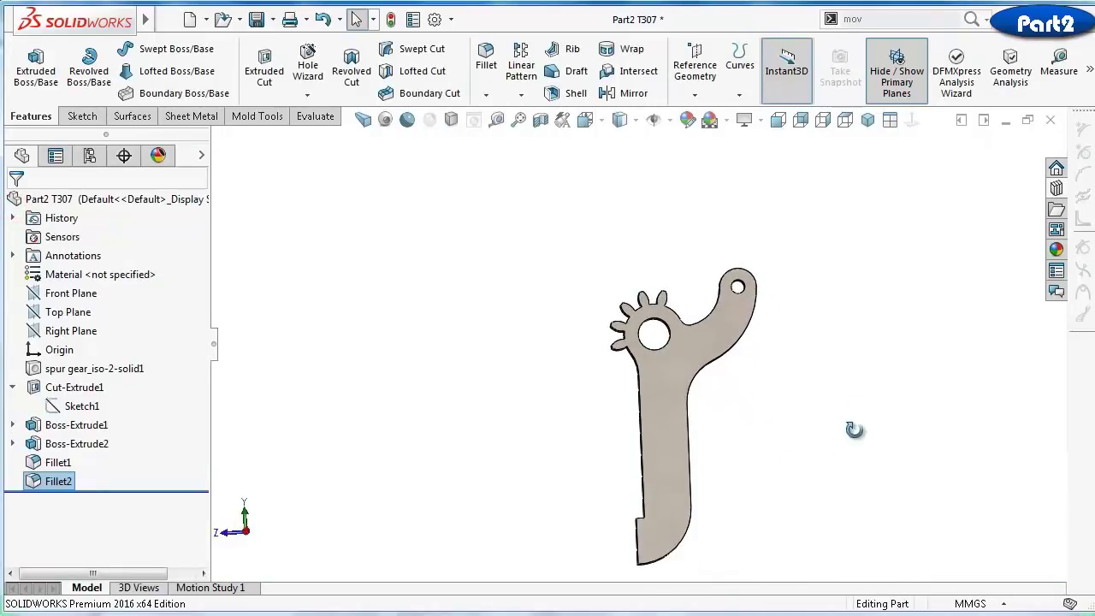
Fillet the edges of the part's two opposite flat faces with a 0.15 mm radius and save the part
middle_click_drag(854, 430, 677, 420)
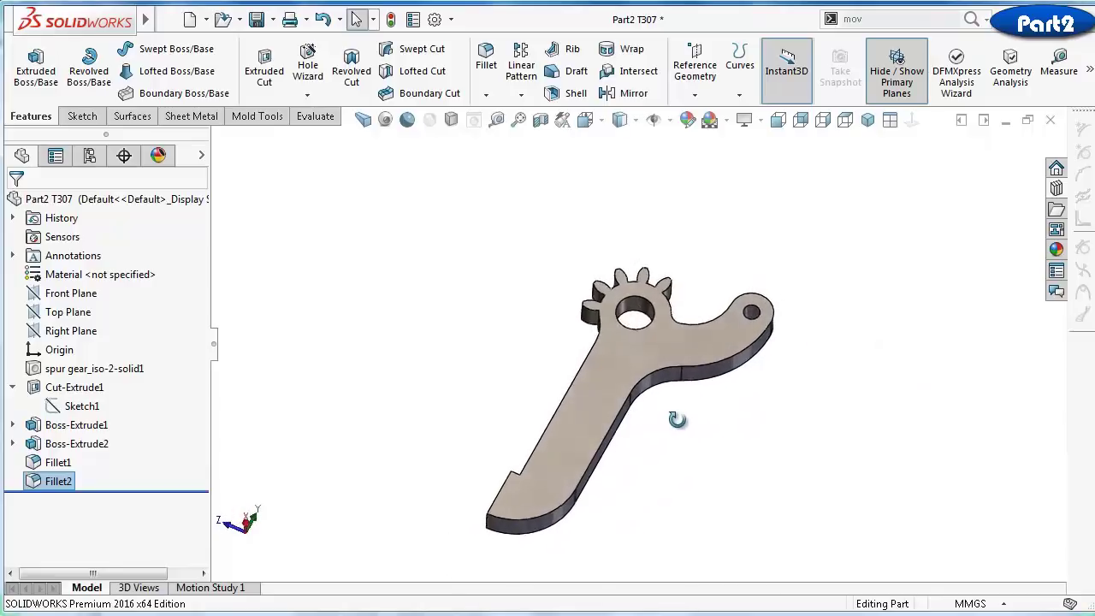
scroll(674, 415, "down", 2)
left_click(486, 48)
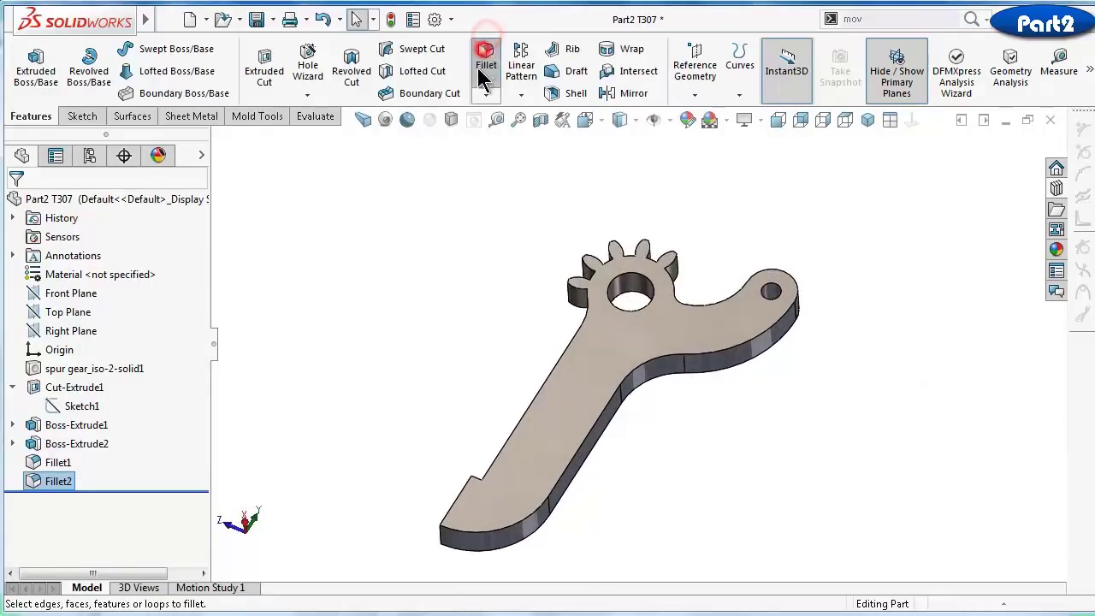
type("0.15")
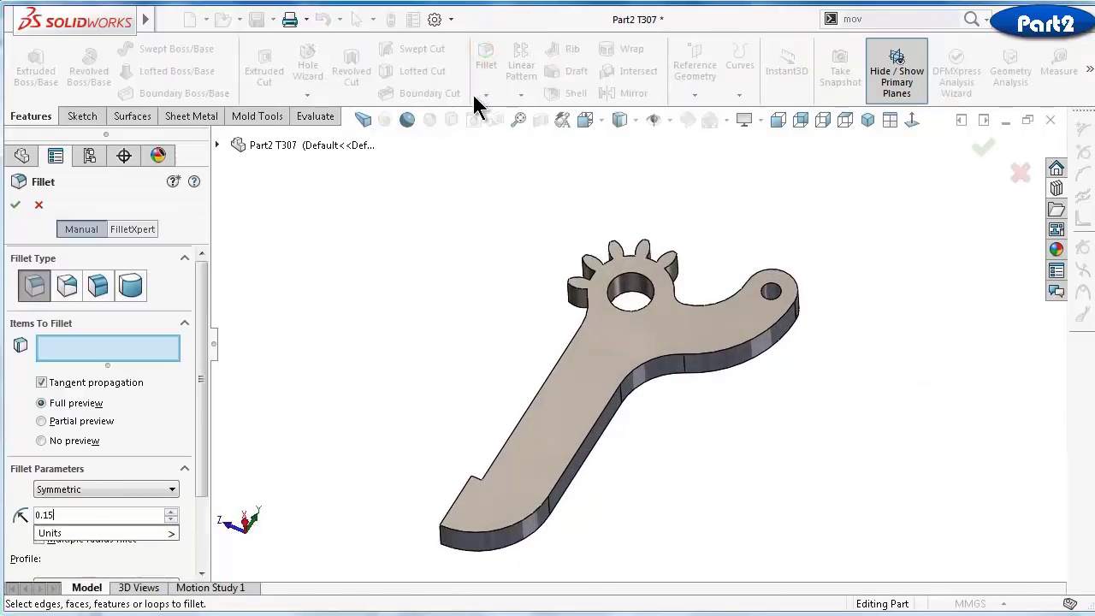
left_click(587, 369)
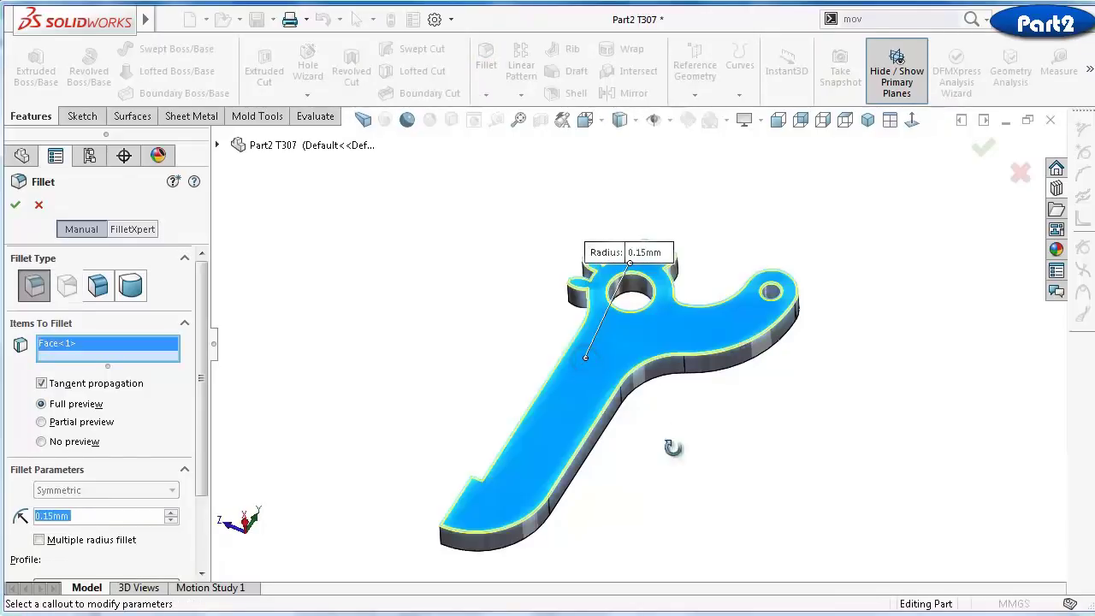
middle_click_drag(672, 447, 580, 337)
left_click(628, 437)
middle_click_drag(746, 436, 984, 195)
left_click(982, 150)
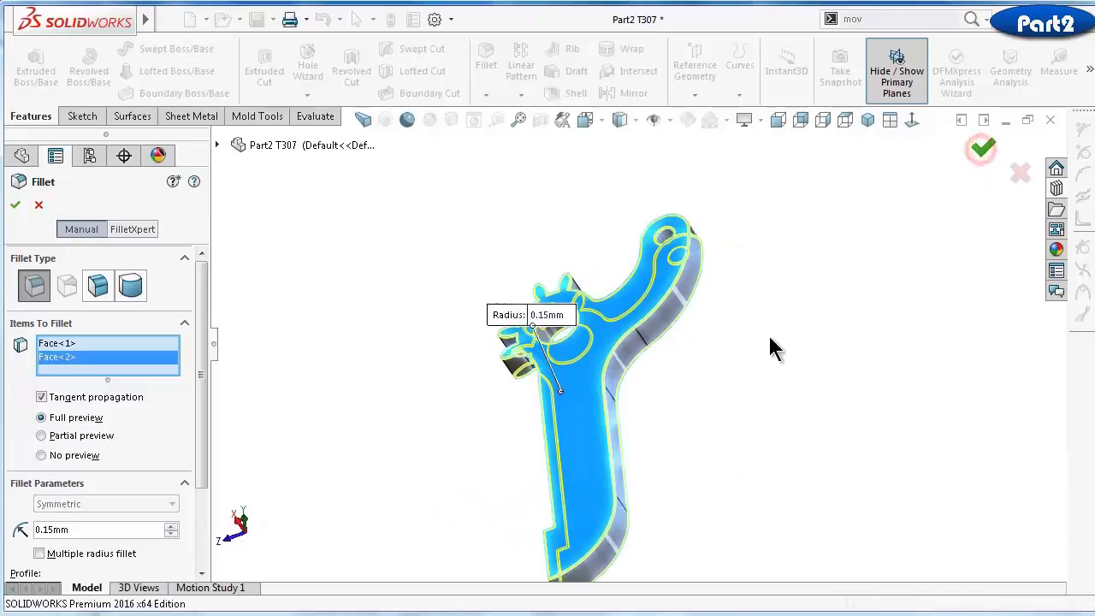
key("ctrl+7")
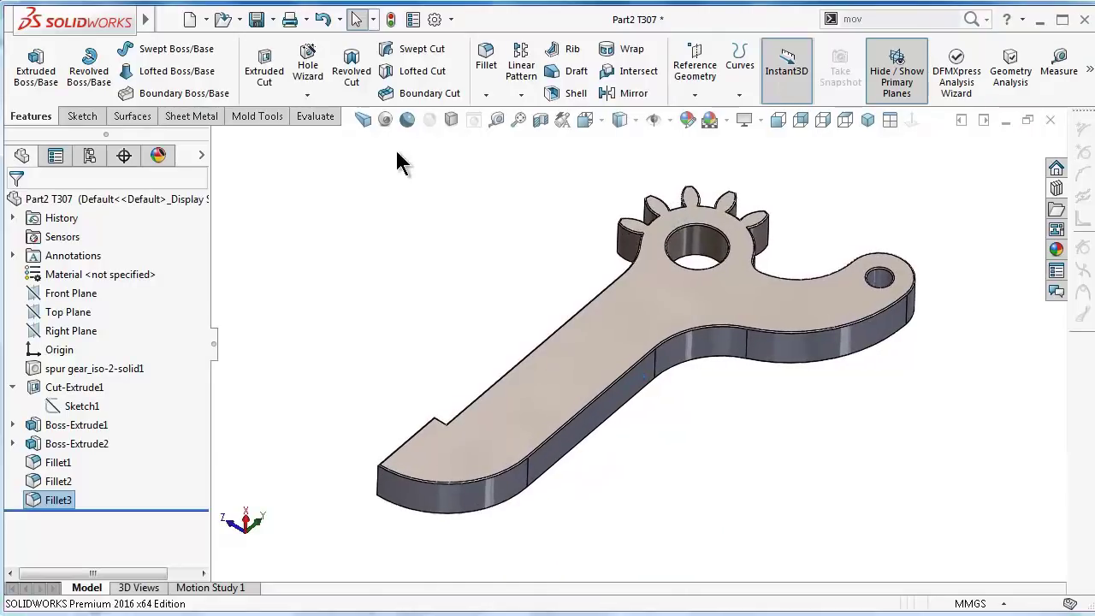
left_click(366, 122)
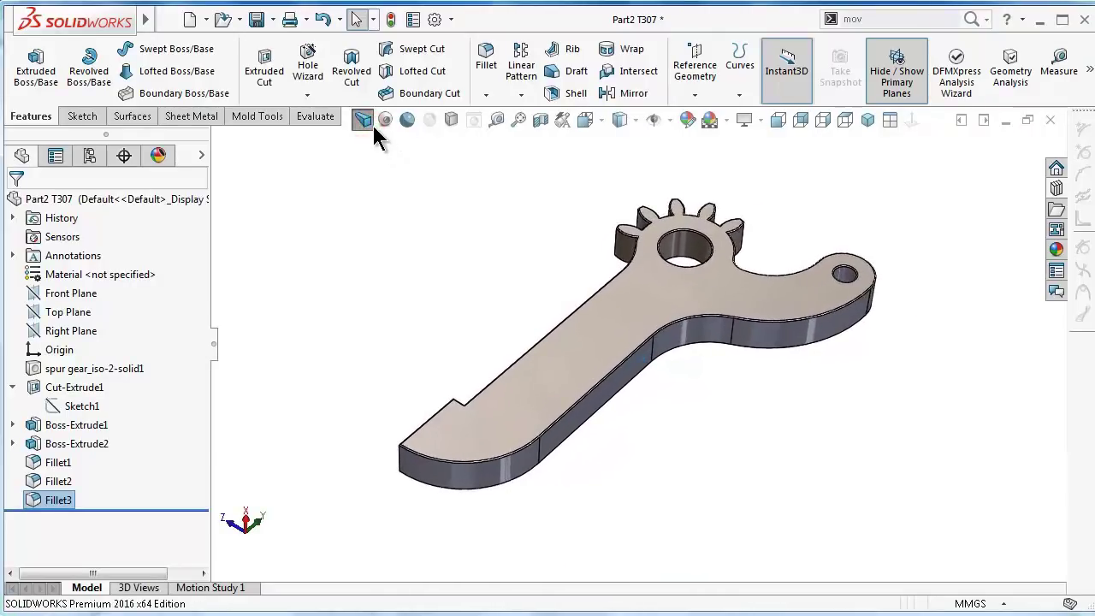
left_click(255, 17)
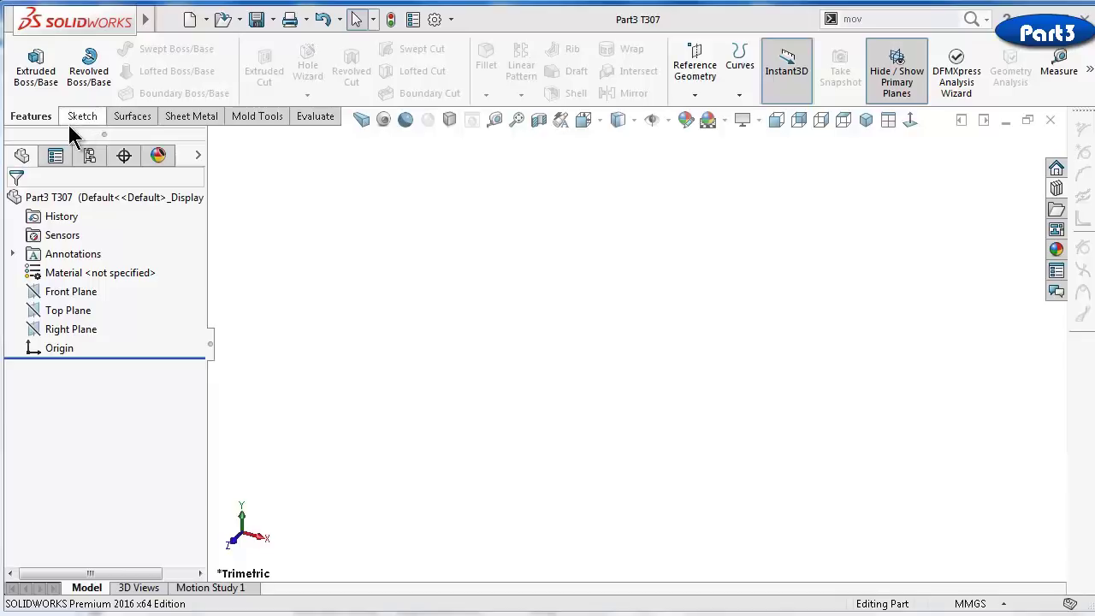
In Part3 T307, sketch a closed centerline outline on the Front Plane, about 79 mm tall, with its right side rising from the origin and a slanted upper-left corner
left_click(63, 292)
left_click(74, 272)
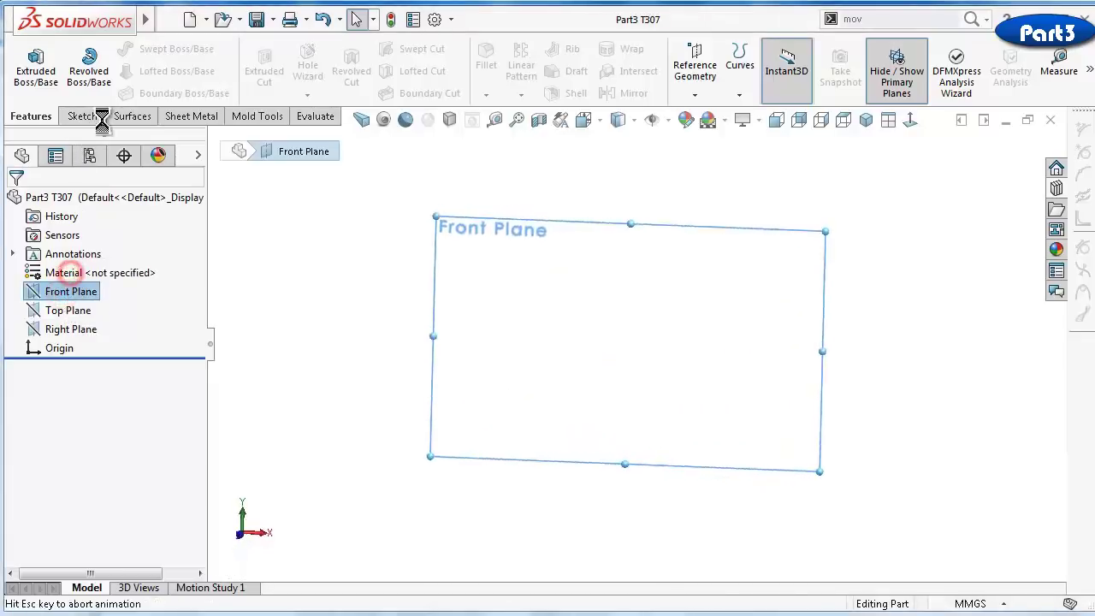
left_click(132, 49)
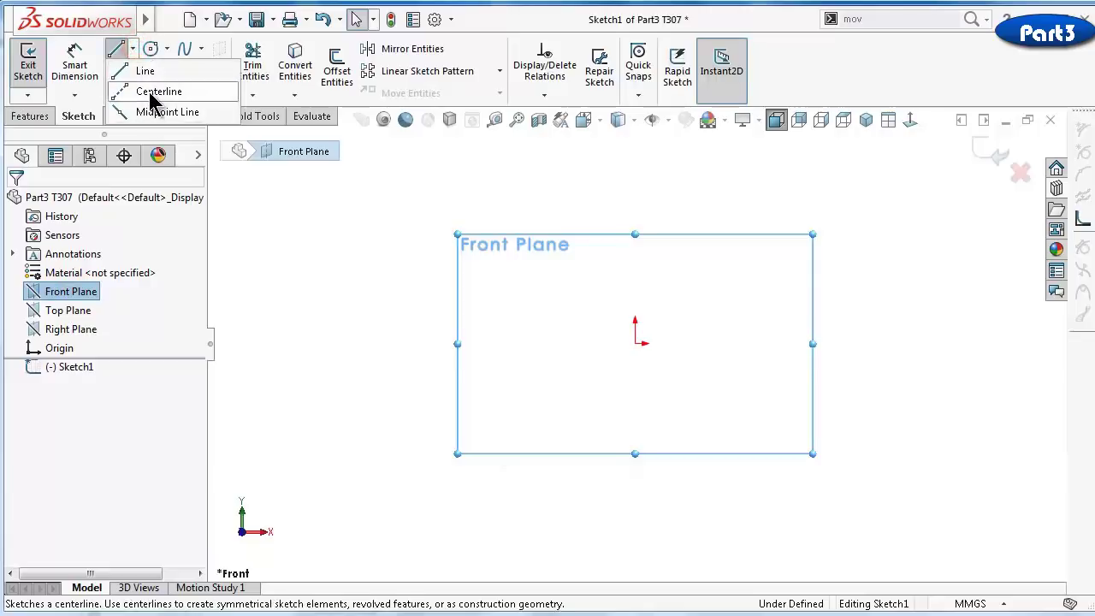
left_click(151, 92)
left_click(635, 343)
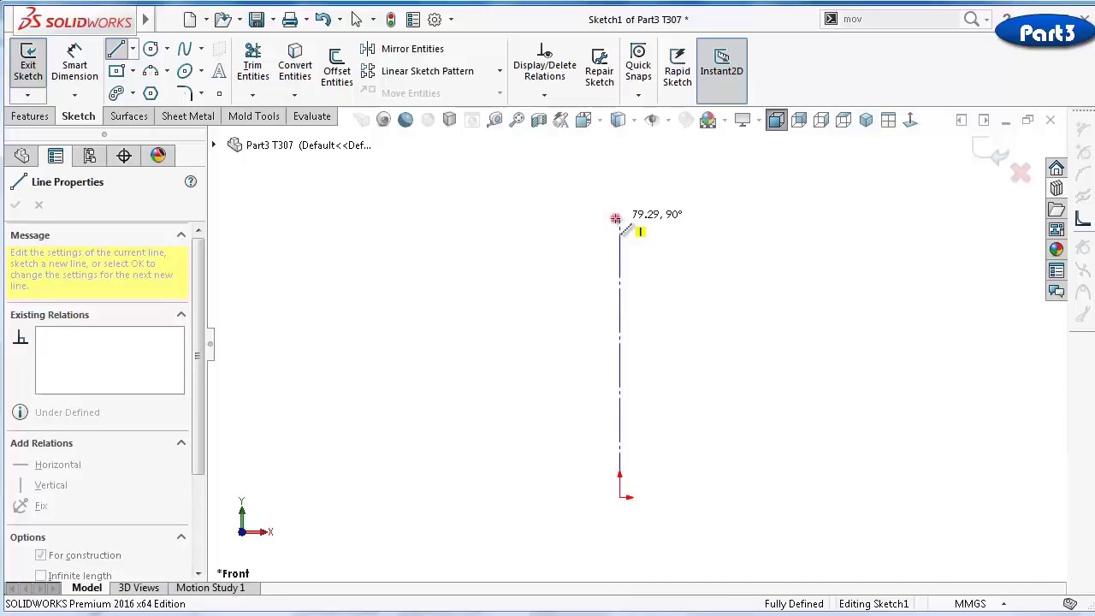
left_click(618, 218)
left_click(590, 218)
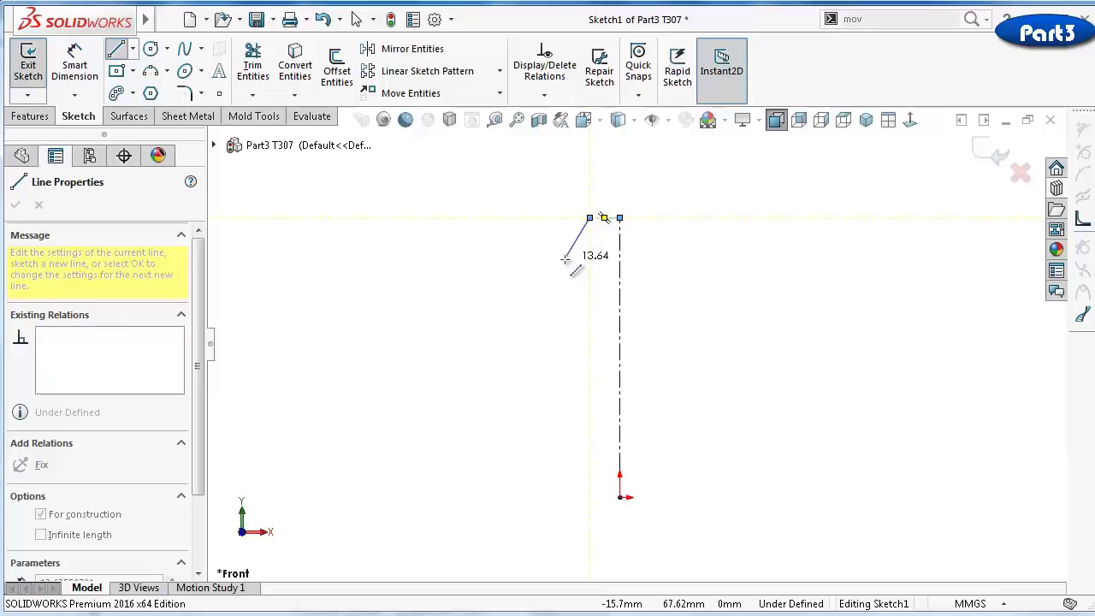
left_click(565, 258)
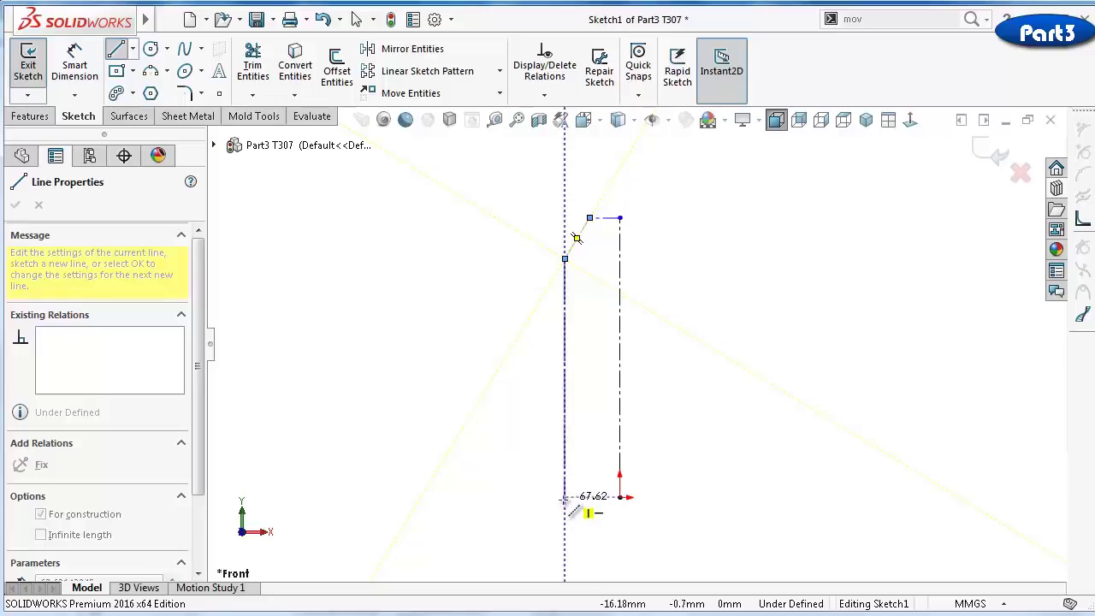
left_click(565, 497)
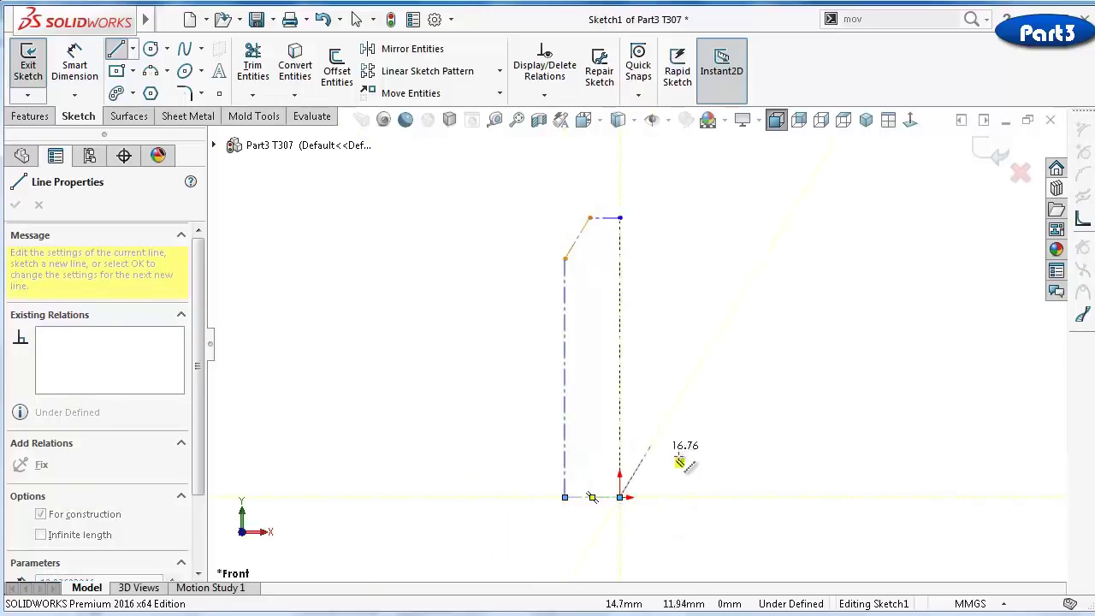
double_click(760, 464)
Dimension the vertical centerline through the origin at 90 mm
right_click_drag(789, 483, 782, 296)
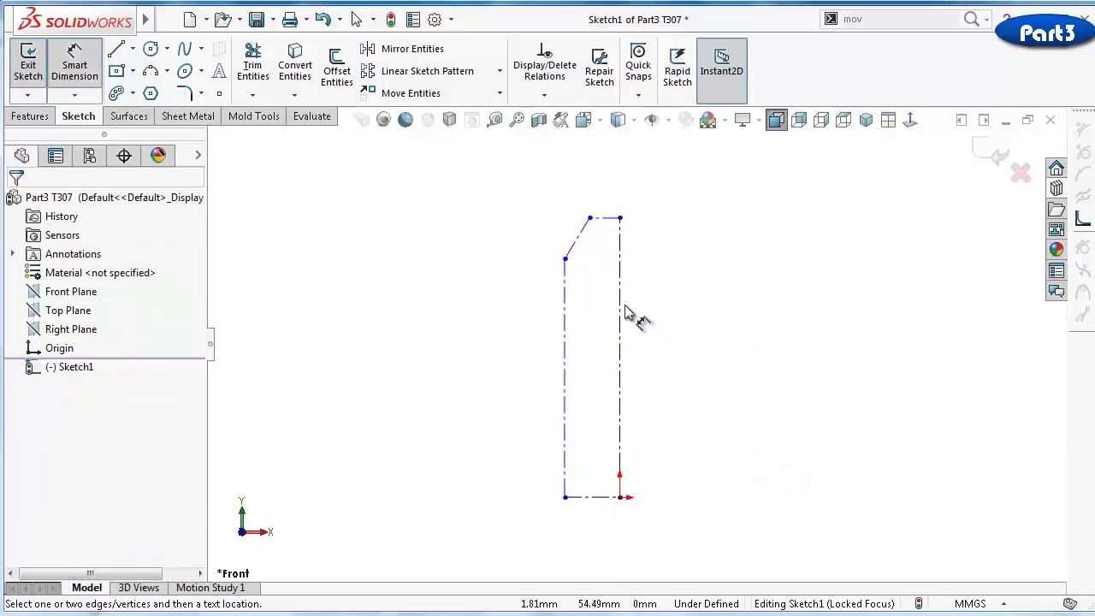
left_click(621, 305)
left_click(679, 316)
type("90")
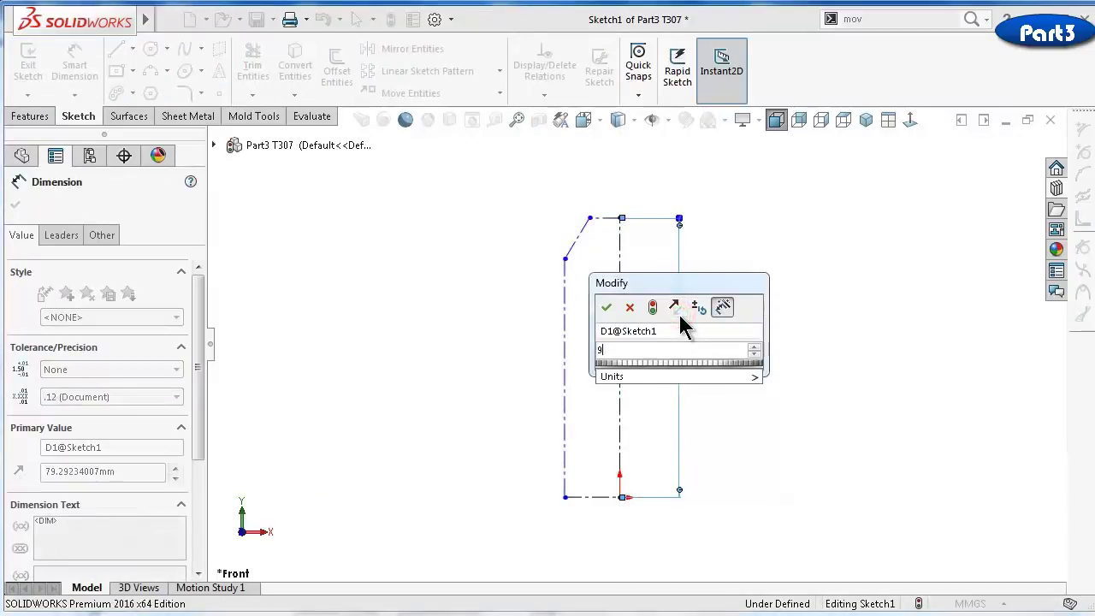
key("Return")
Dimension the slanted line at 45° to the vertical centerline through the origin and the short top line at 5 mm
scroll(560, 237, "down", 2)
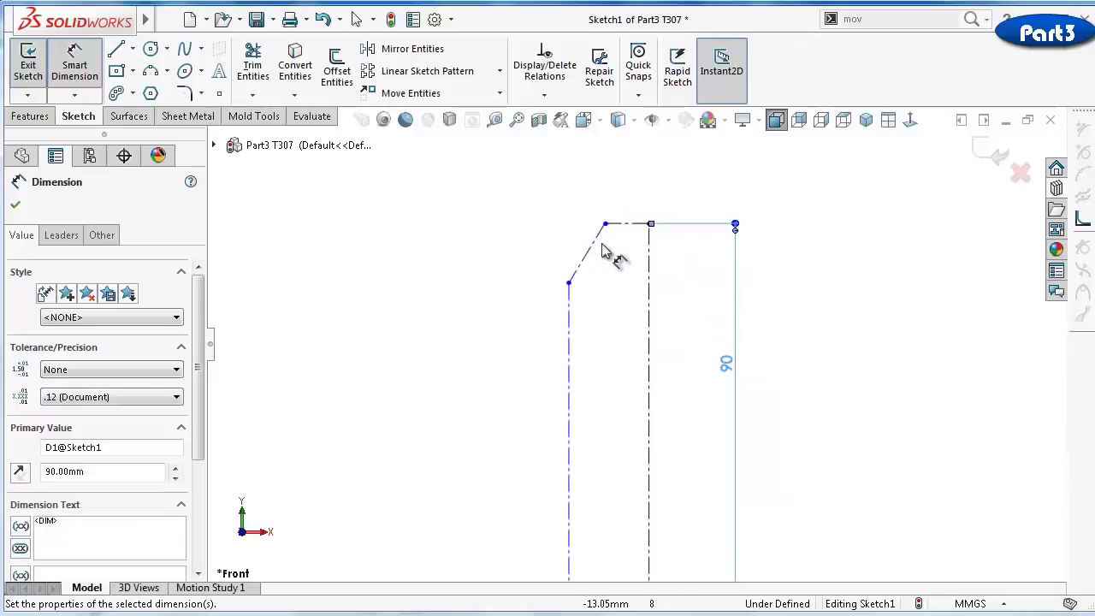
left_click(587, 252)
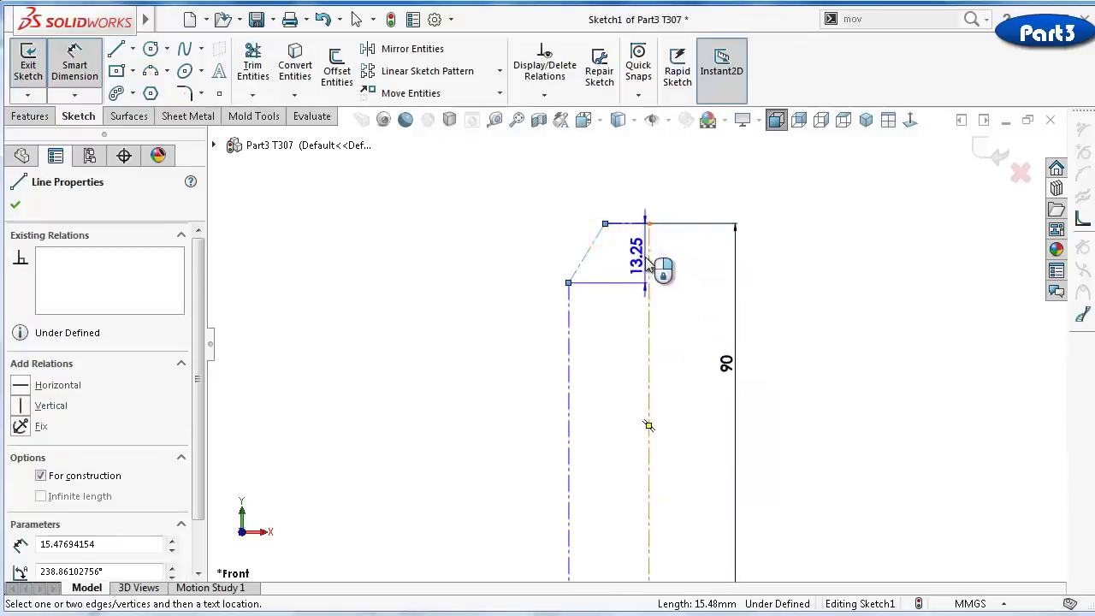
left_click(649, 257)
left_click(637, 264)
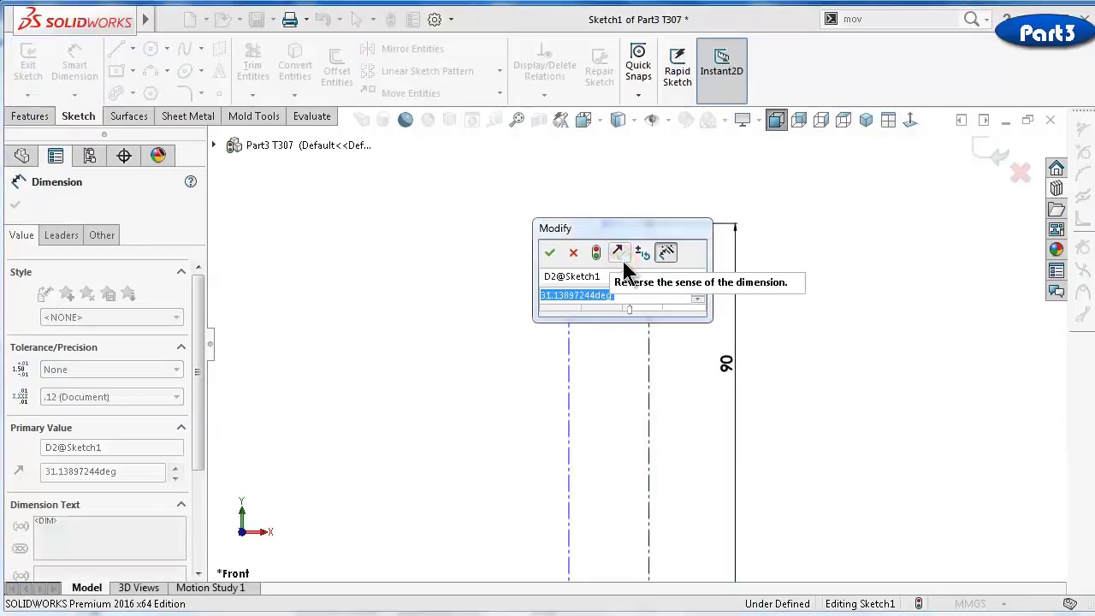
type("45")
key("Return")
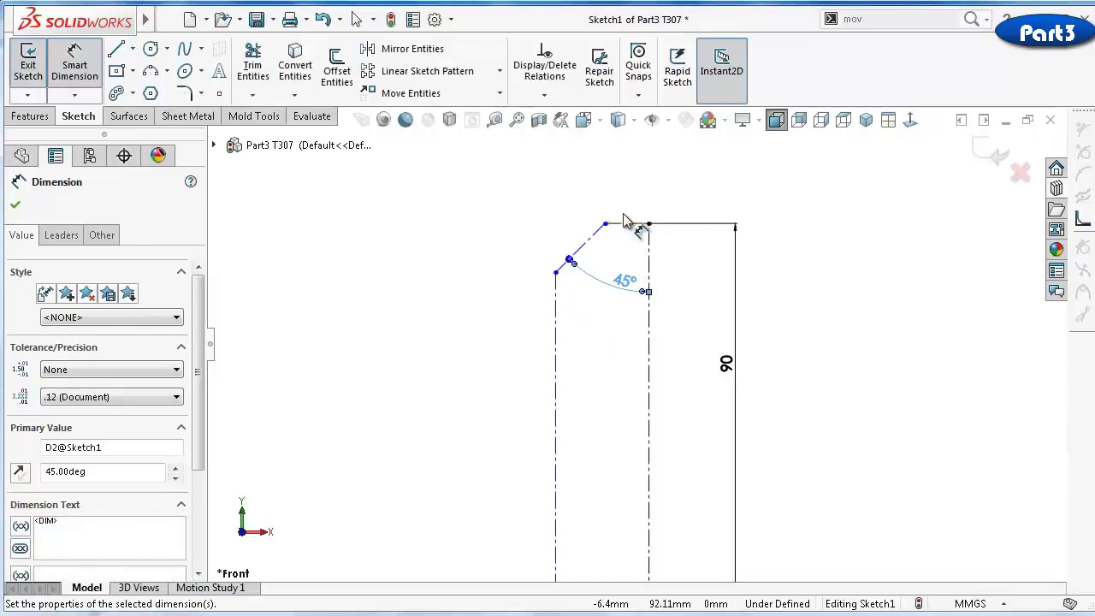
left_click(633, 224)
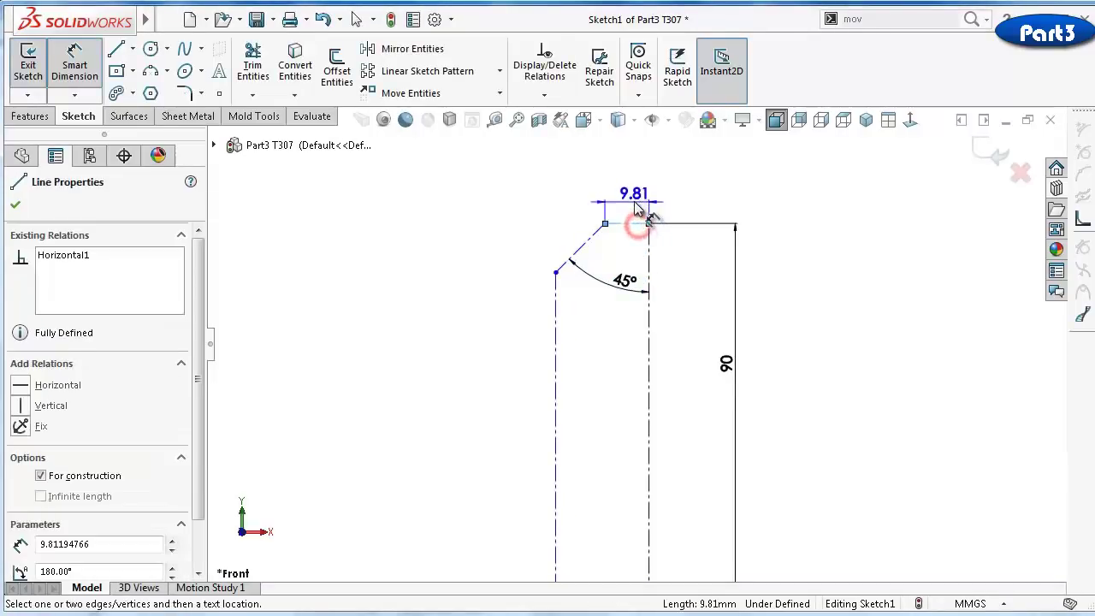
left_click(640, 199)
type("5")
key("Return")
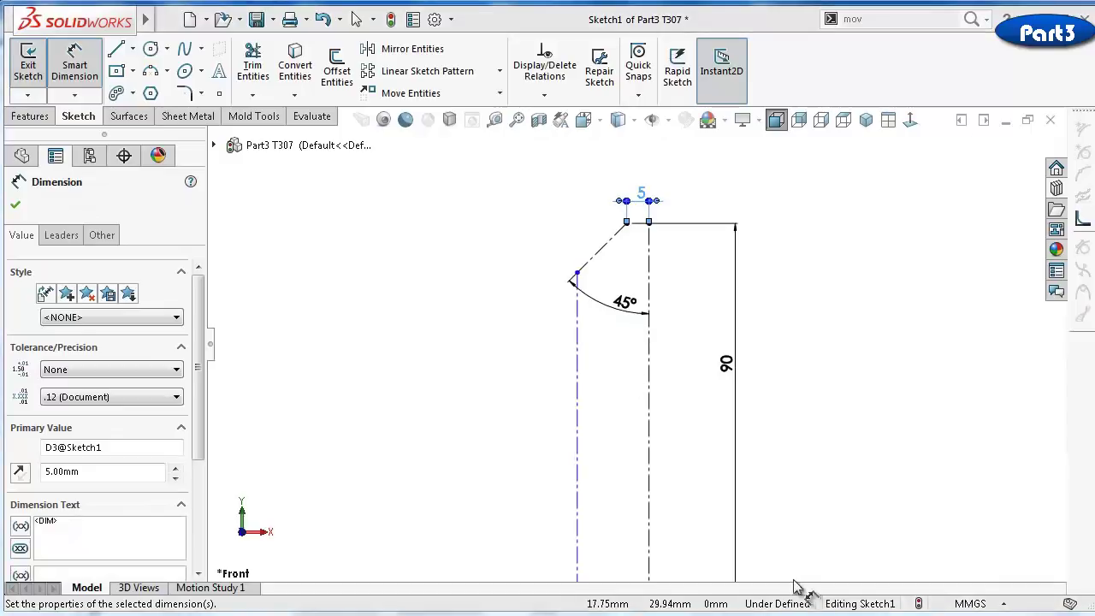
Set the distance between the two vertical centerlines to 17.75 mm and move the 45° dimension outside the outline
left_click(647, 508)
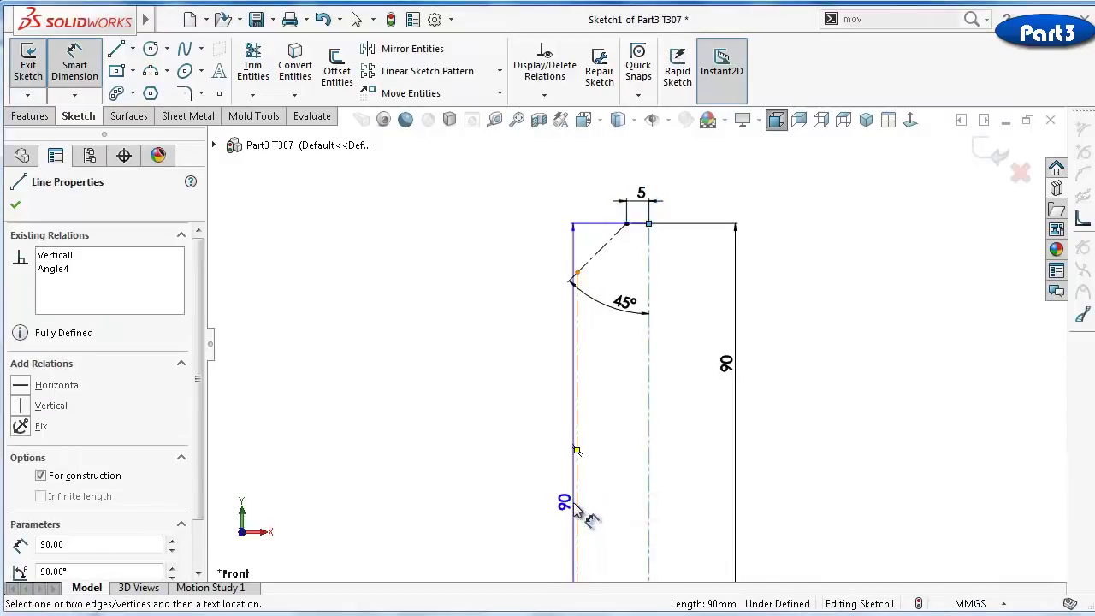
left_click(575, 505)
left_click(821, 519)
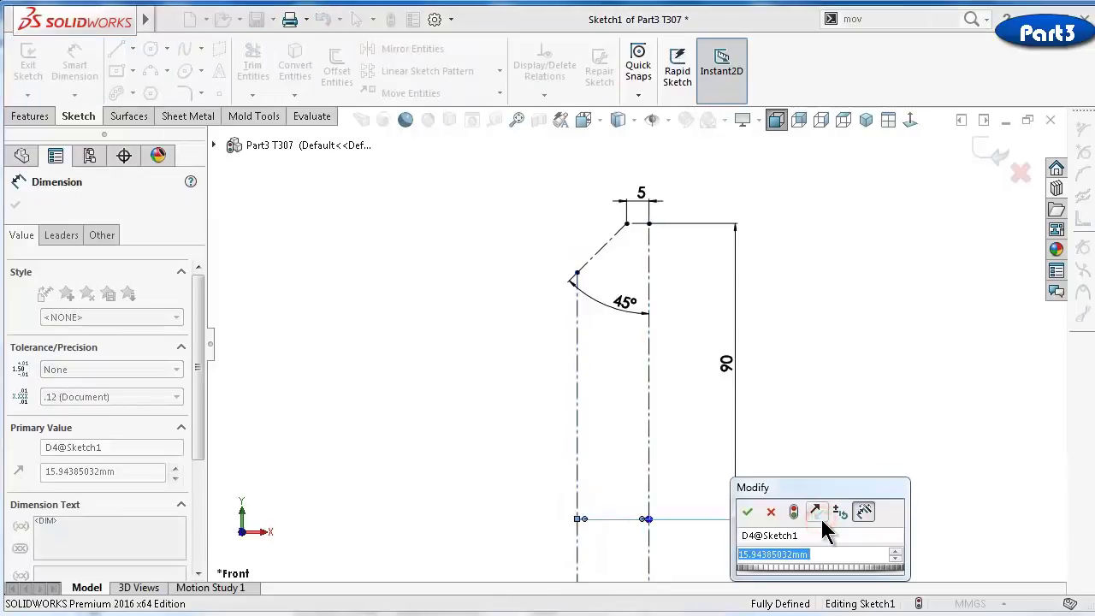
key("Return")
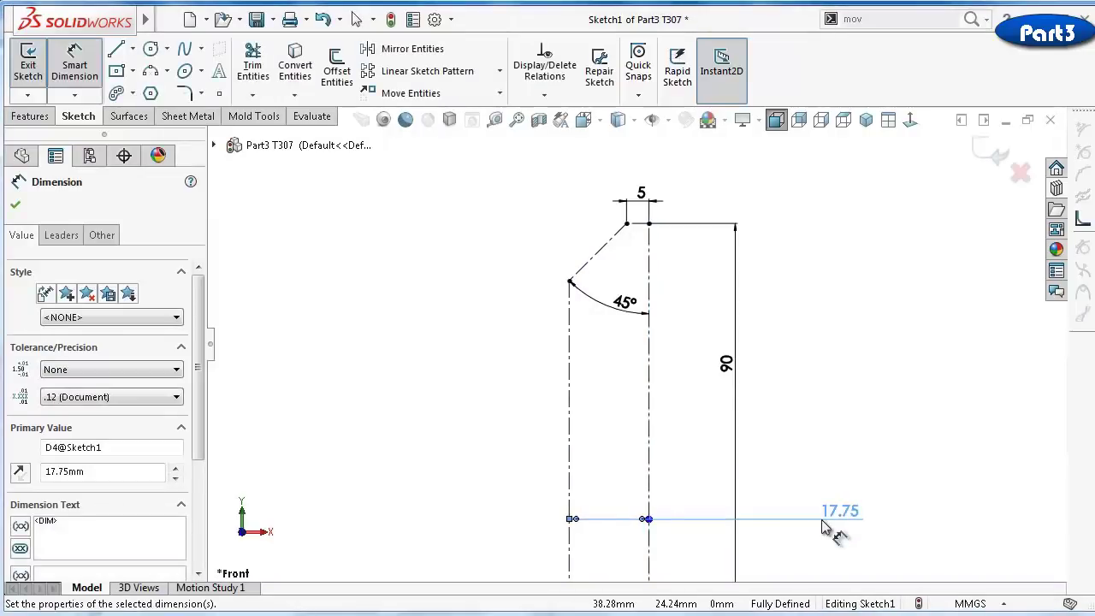
left_click(465, 440)
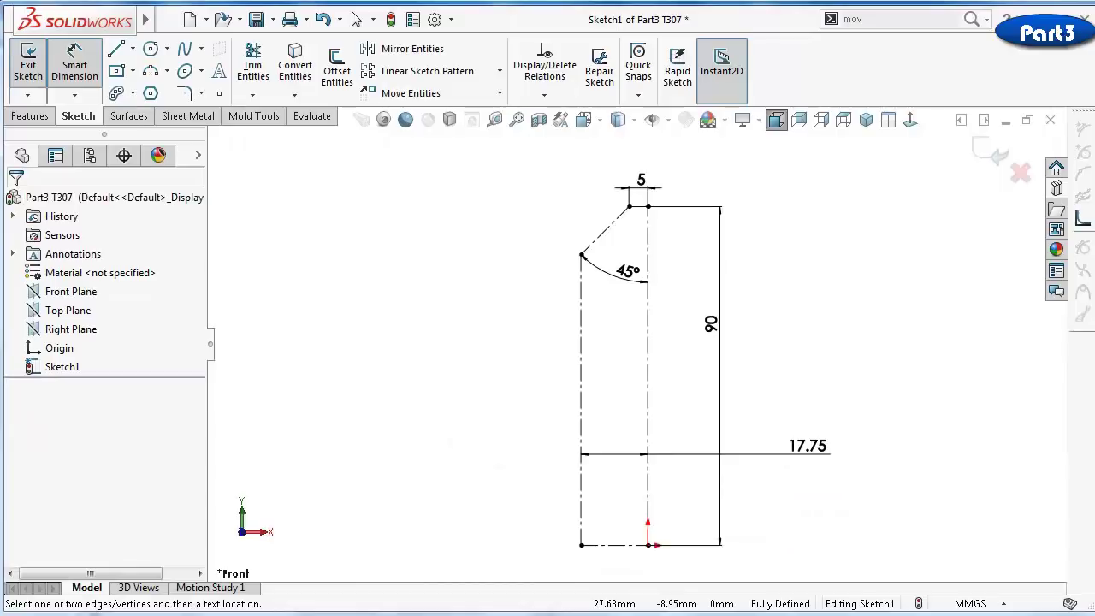
left_click_drag(623, 289, 524, 336)
Sketch a corner rectangle about 1.5 mm wide and 11 mm tall from the top line to the origin's vertical centerline, and make it construction geometry
scroll(650, 248, "down", 3)
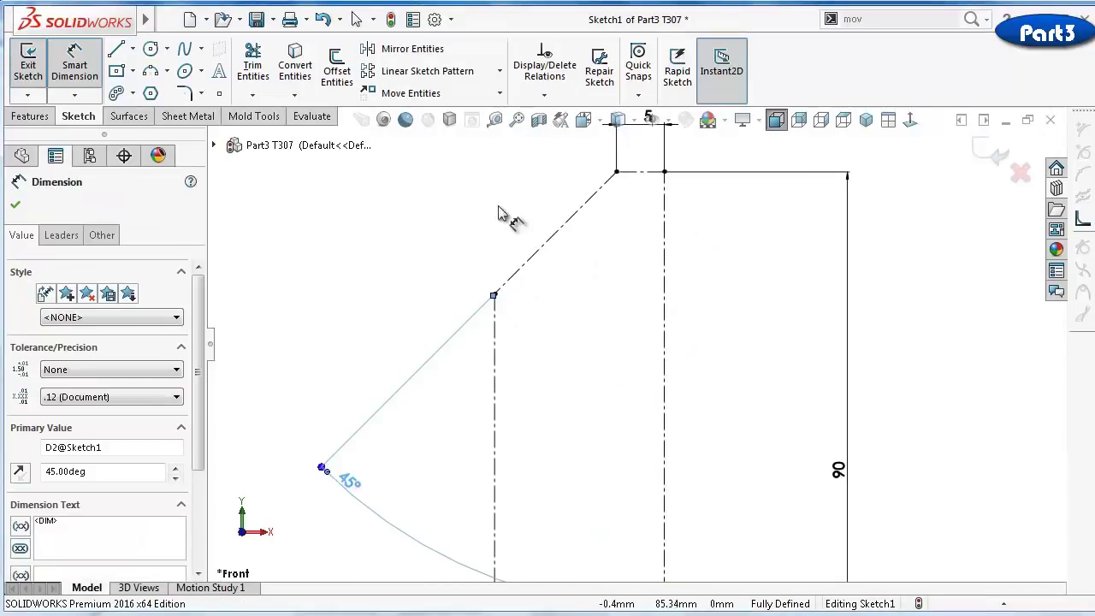
left_click(133, 71)
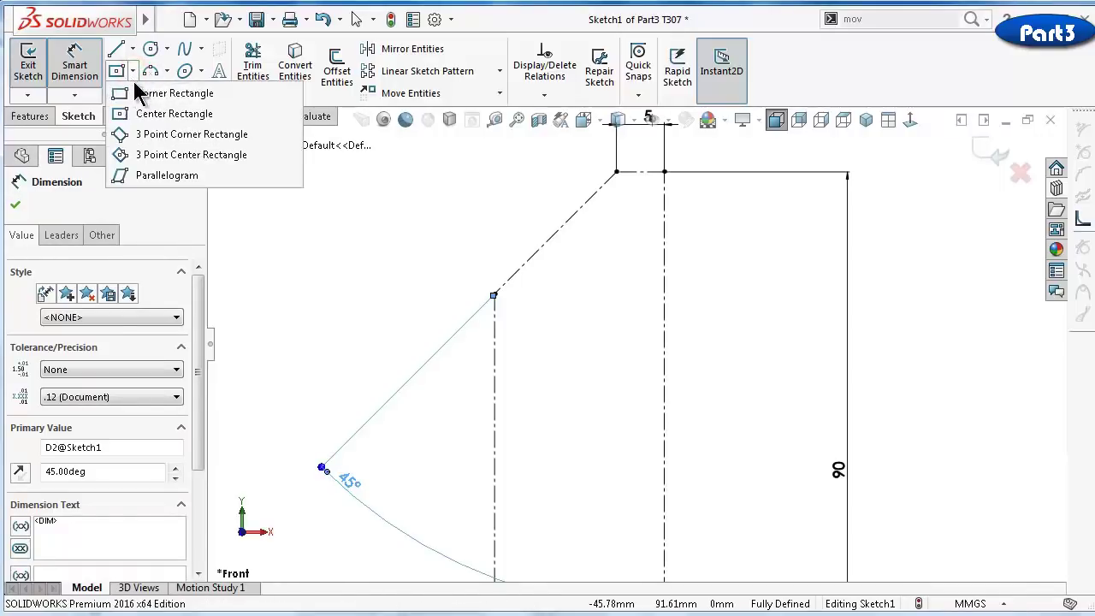
left_click(143, 91)
scroll(659, 198, "down", 2)
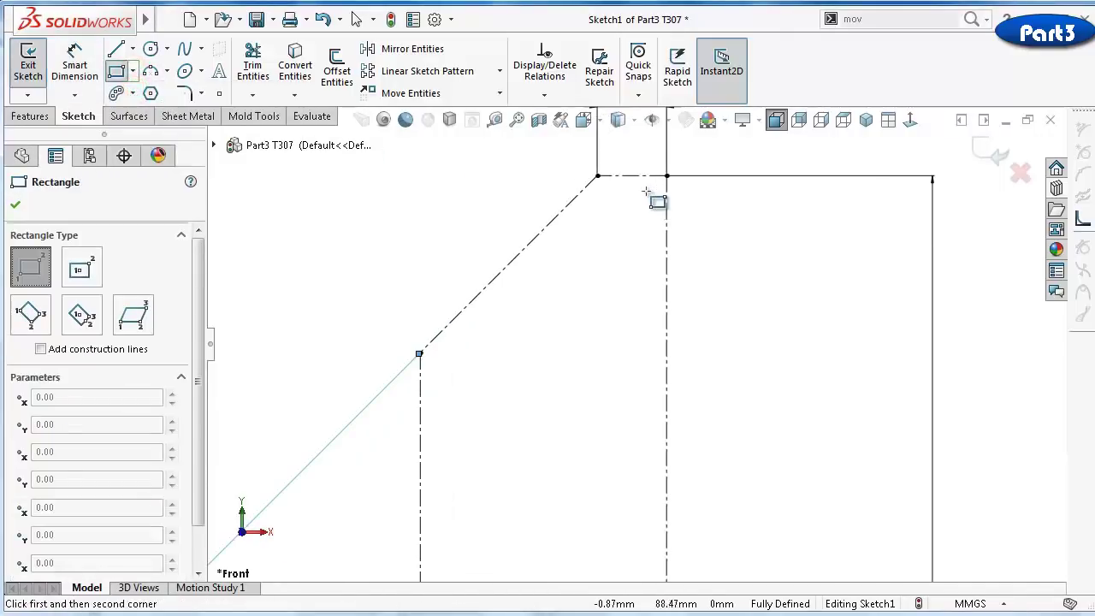
left_click(646, 177)
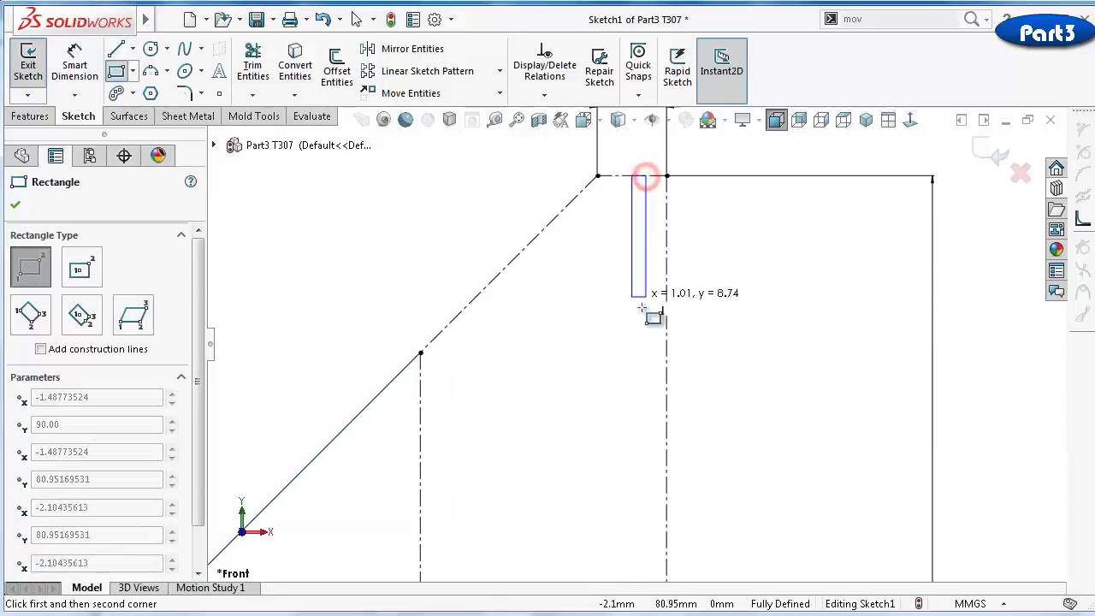
left_click(667, 330)
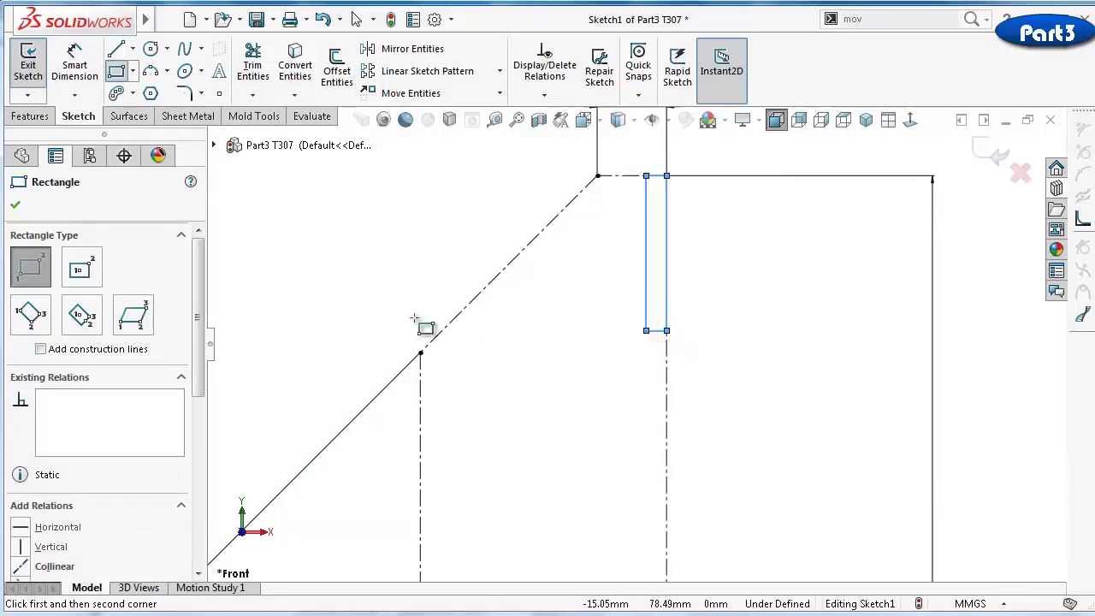
left_click_drag(204, 338, 200, 417)
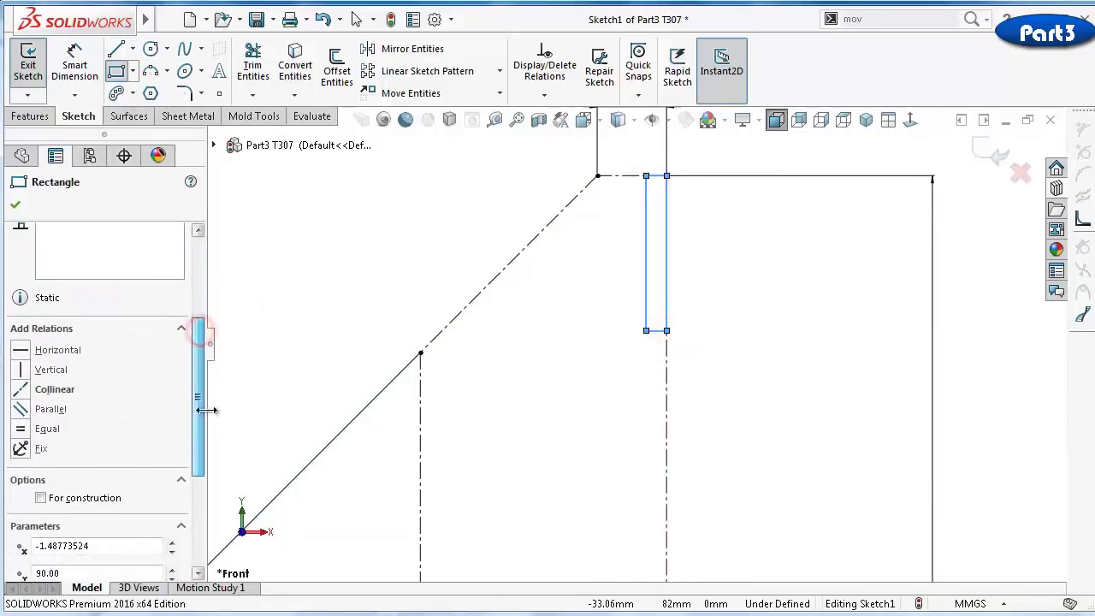
left_click(119, 500)
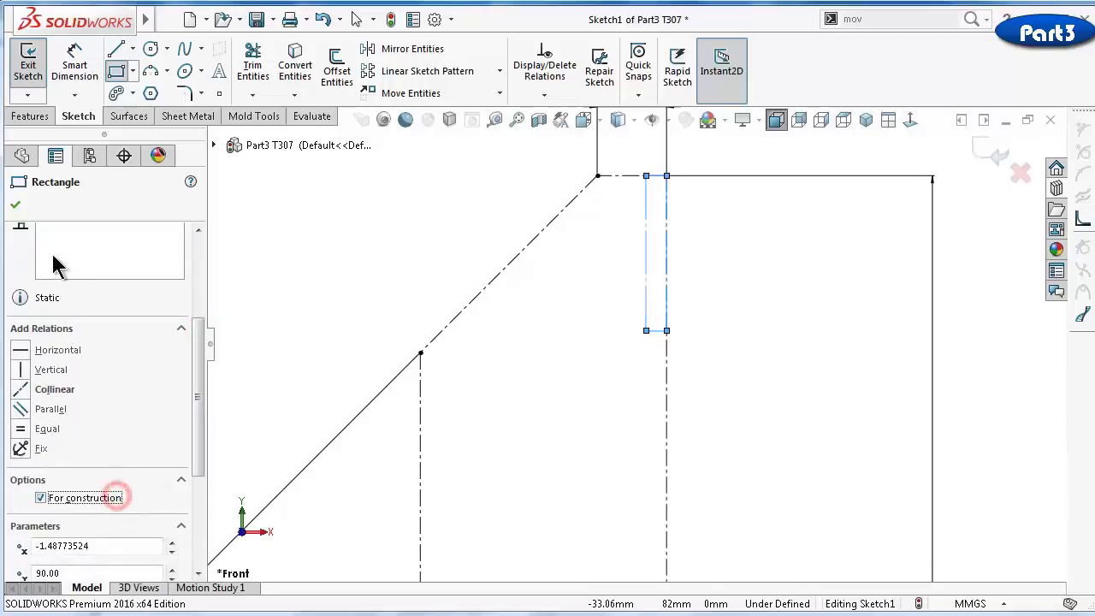
left_click(14, 205)
left_click(359, 214)
Dimension the width of the construction rectangle beside the origin's vertical centerline at 2 mm
scroll(709, 206, "down", 3)
right_click_drag(748, 300, 747, 201)
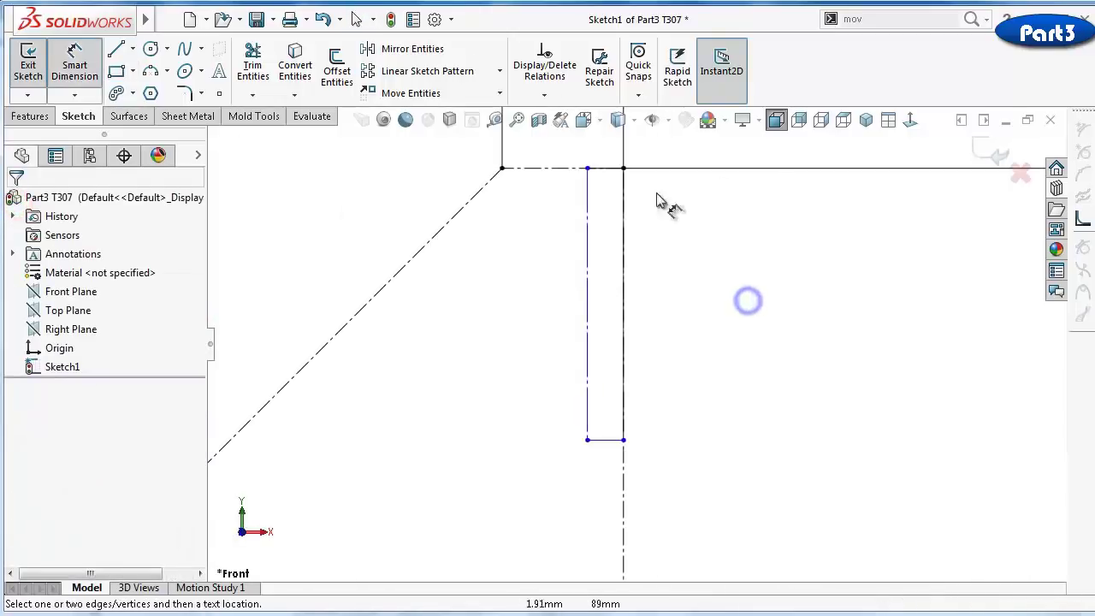
left_click(597, 442)
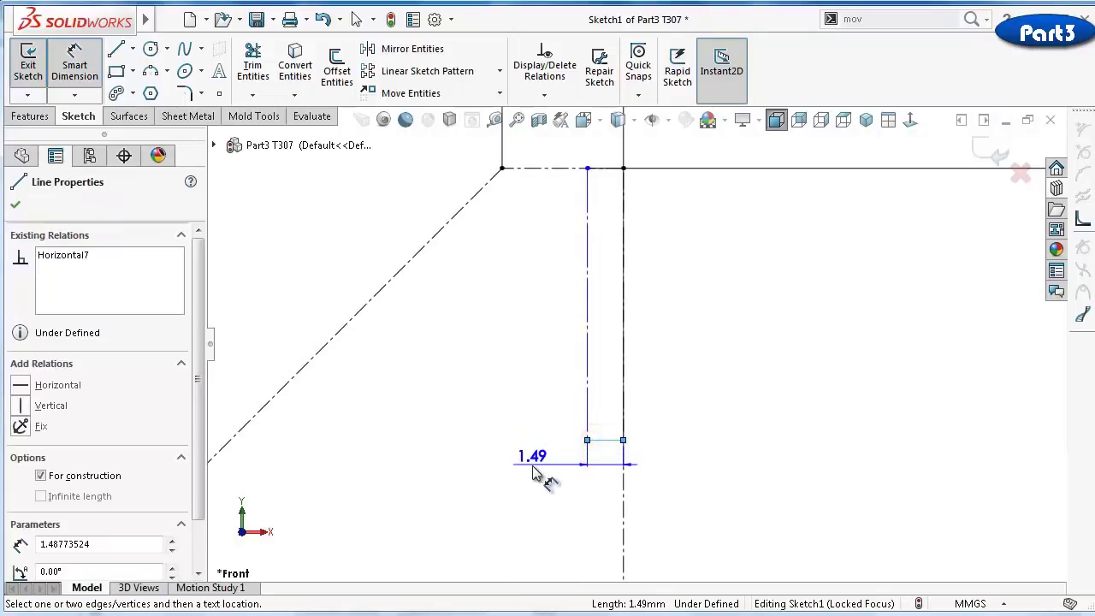
left_click(531, 471)
type("2")
key("Return")
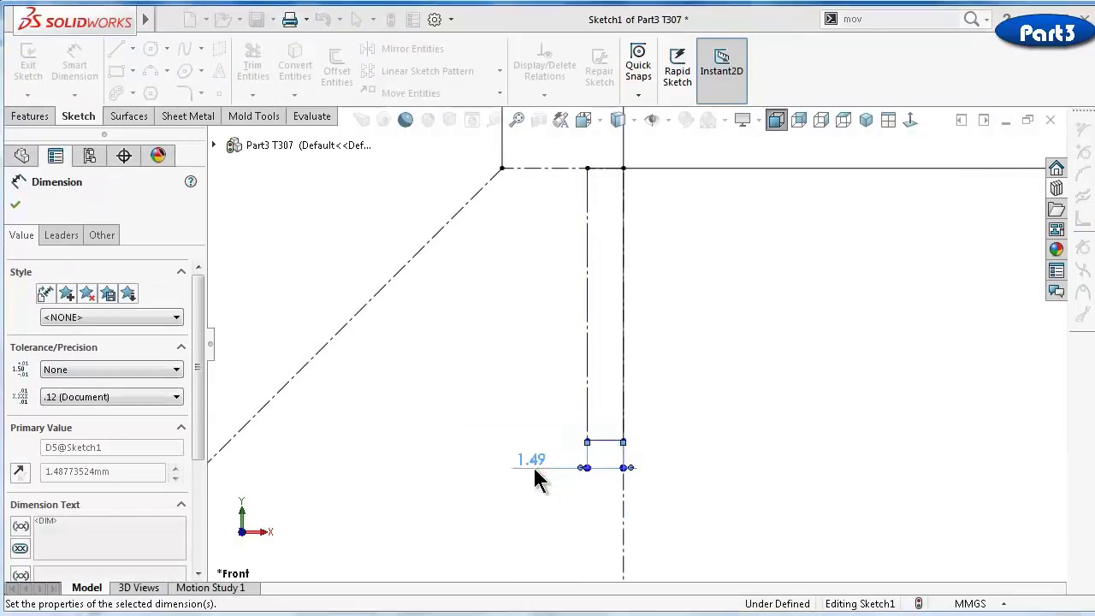
Dimension the height of the narrow construction rectangle at 15 mm
left_click(576, 342)
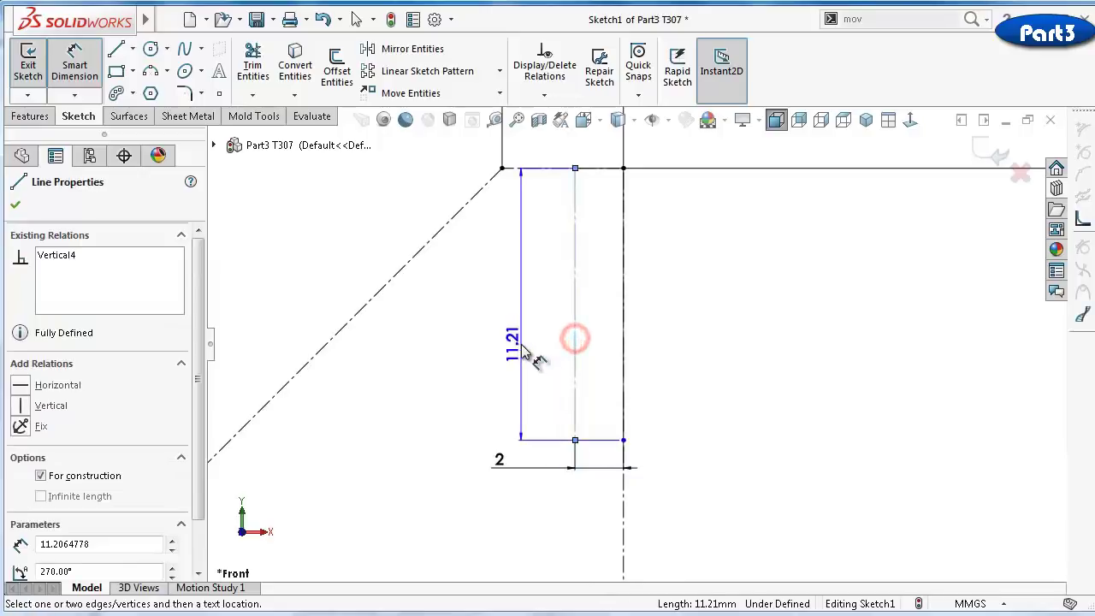
left_click(522, 346)
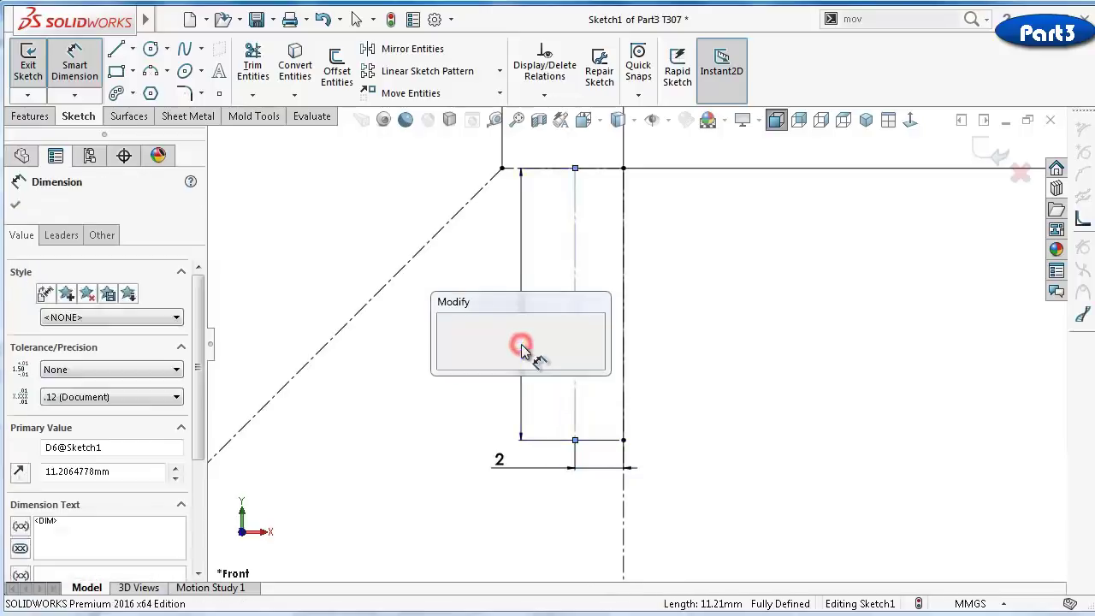
type("15")
key("Return")
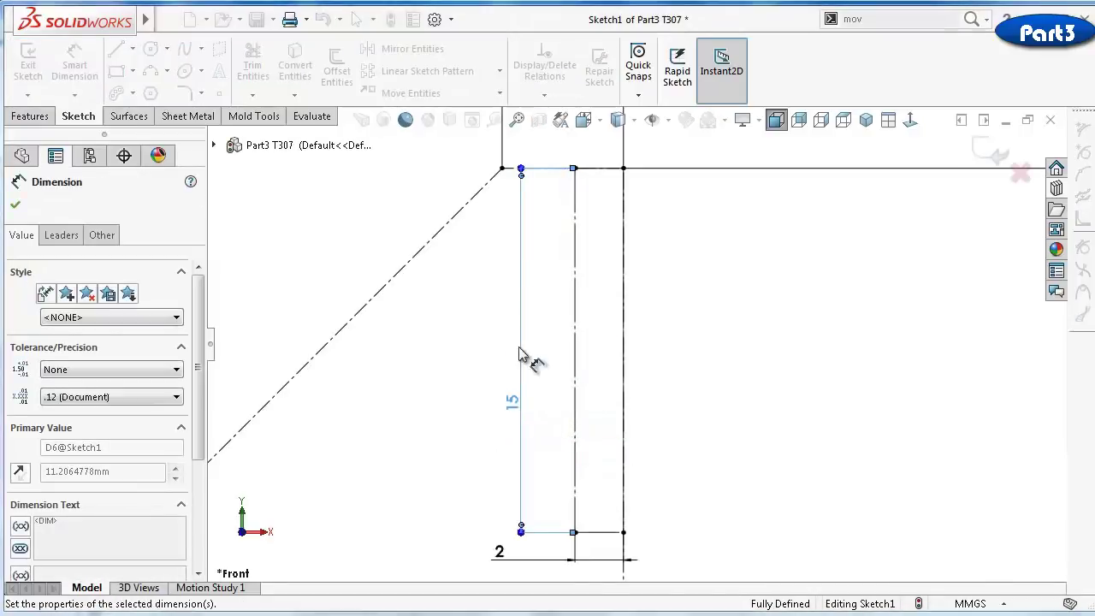
left_click(400, 339)
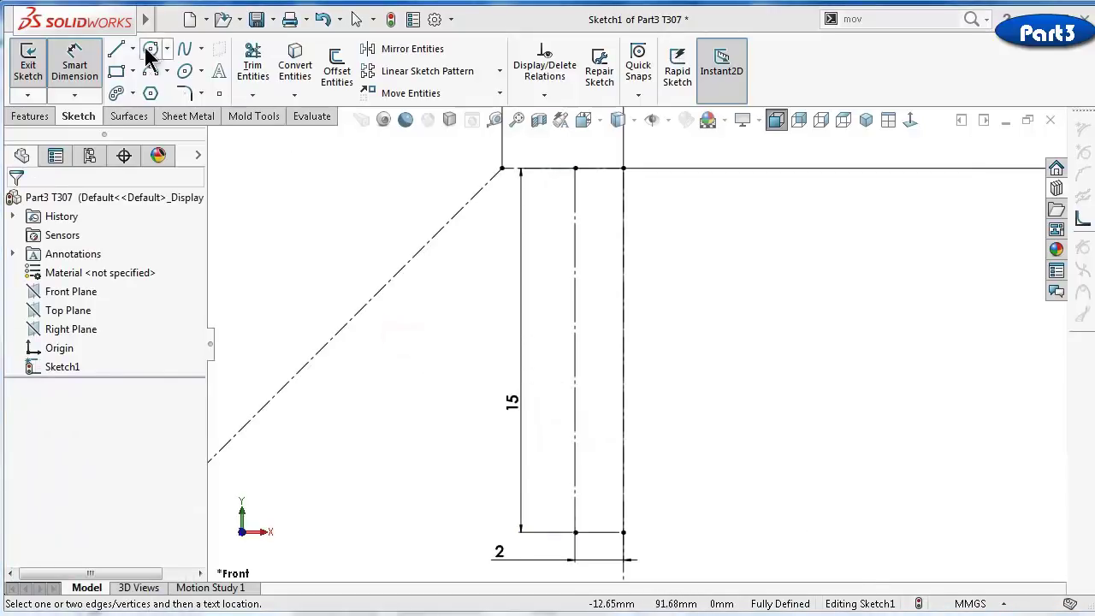
Sketch a two-line V notch across the construction rectangle, from the origin's centerline about 1 mm below the top to the opposite side and back
left_click(116, 49)
scroll(665, 206, "down", 3)
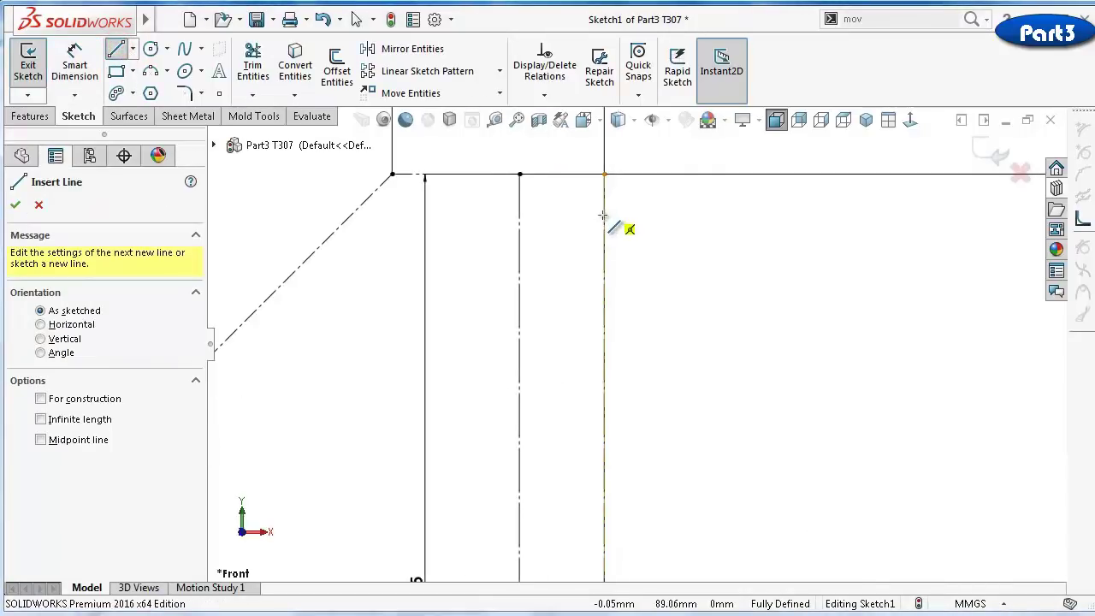
left_click(603, 216)
left_click(519, 270)
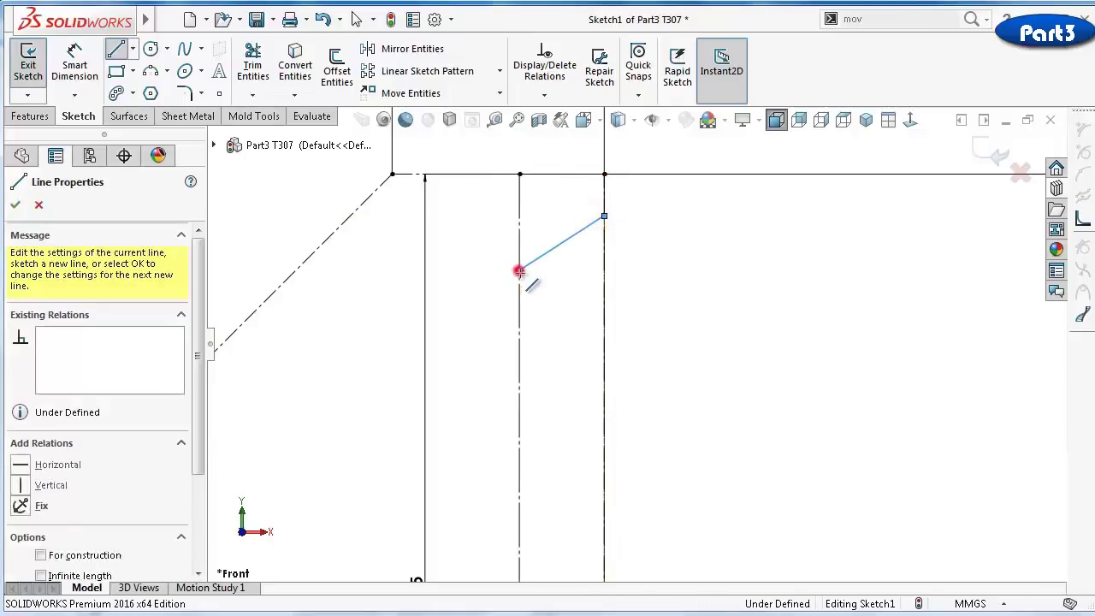
left_click(604, 349)
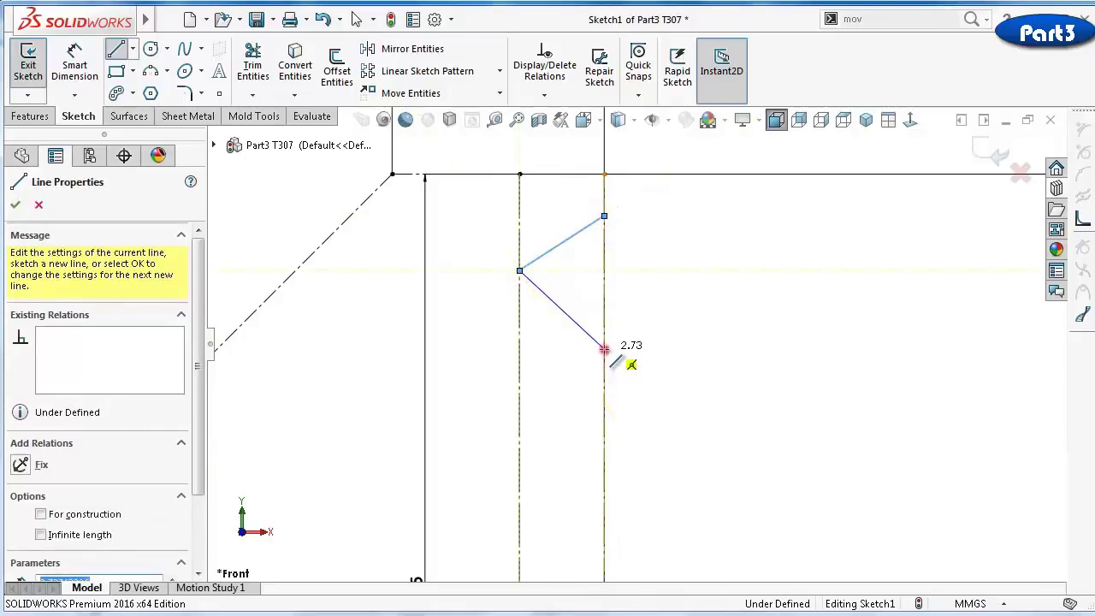
double_click(657, 377)
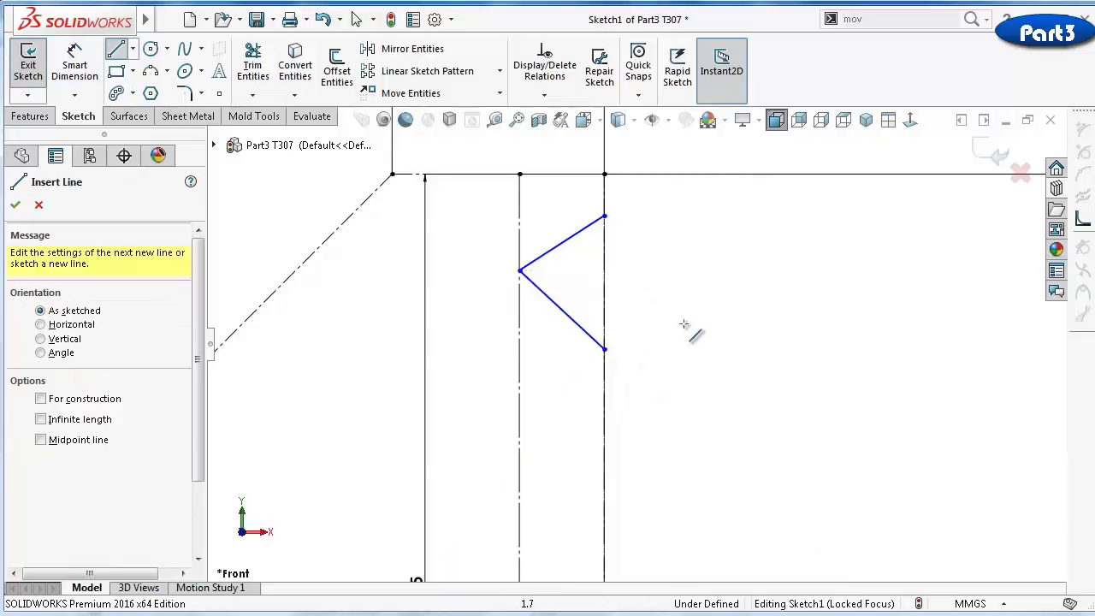
Dimension the V notch's upper endpoint on the centerline 1.5 mm below the rectangle's top corner
right_click_drag(686, 329, 678, 214)
key("d")
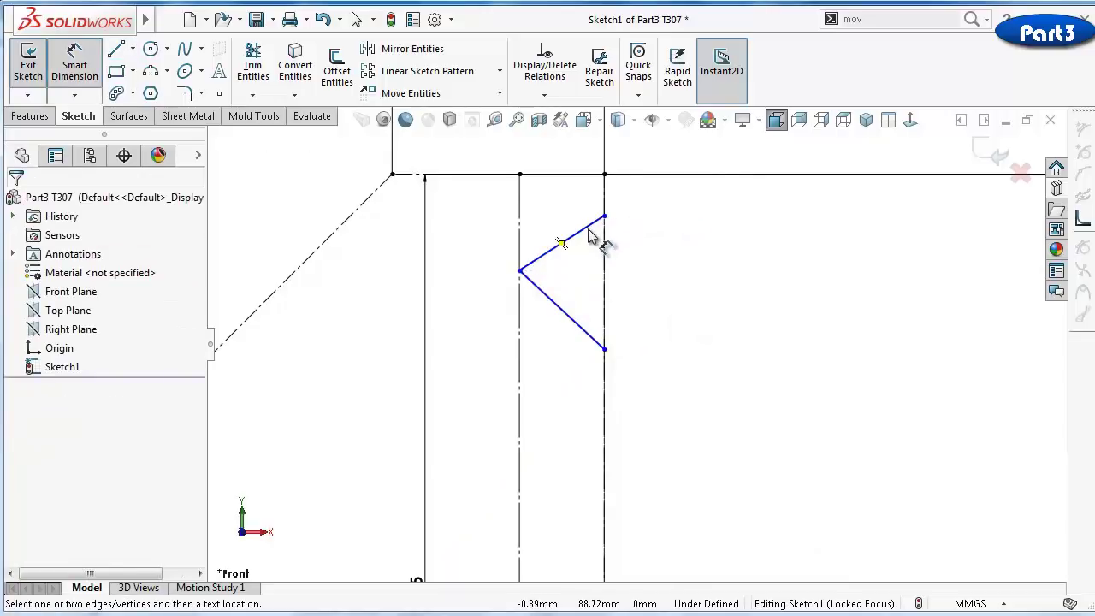
left_click(604, 217)
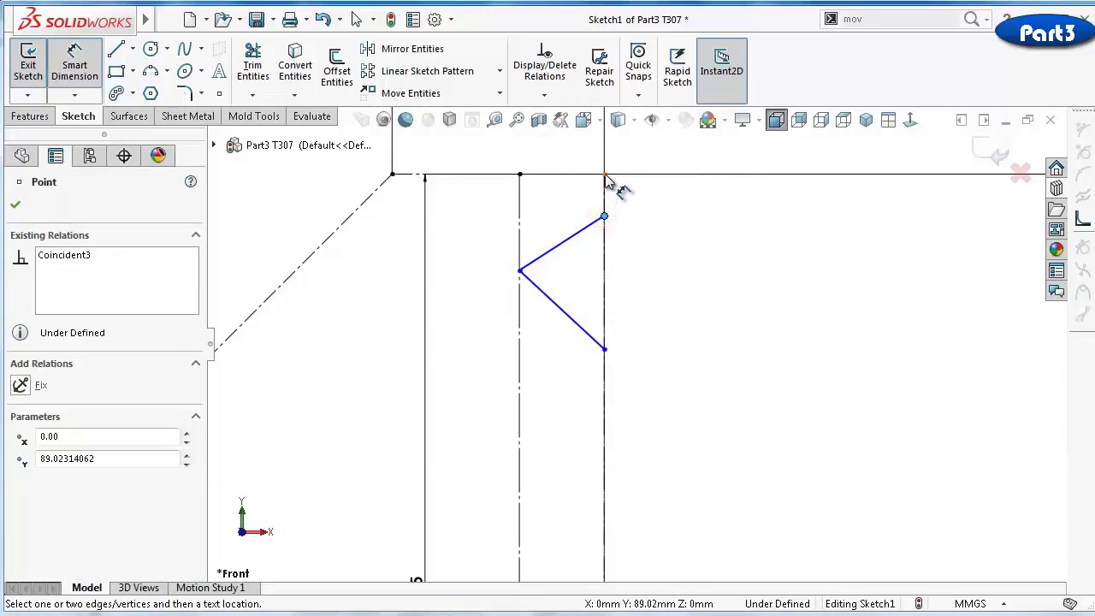
left_click(604, 175)
left_click(643, 211)
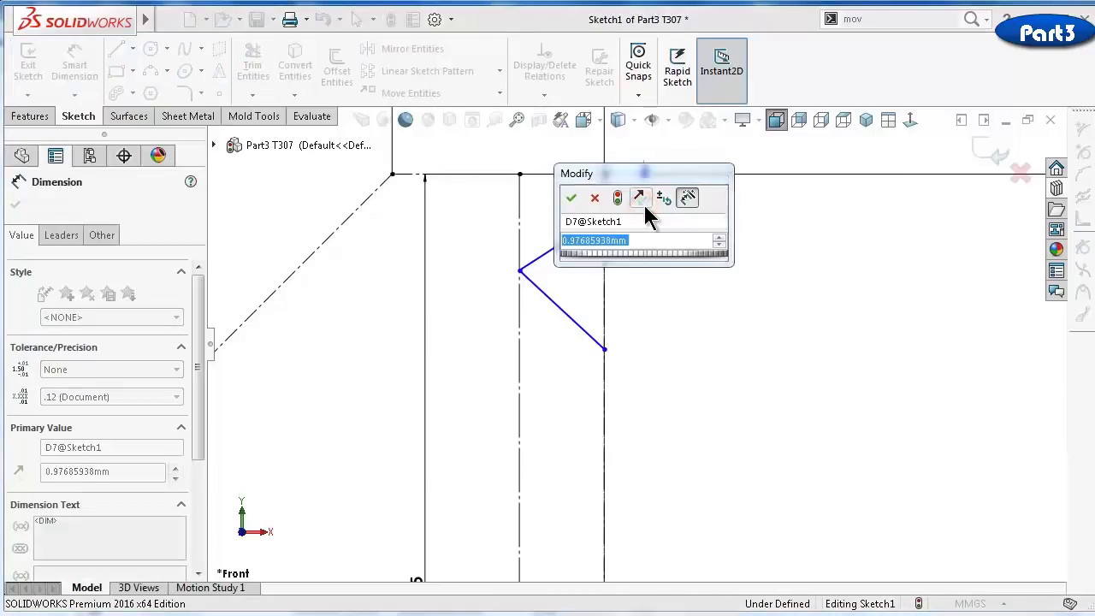
type("1.5")
key("Return")
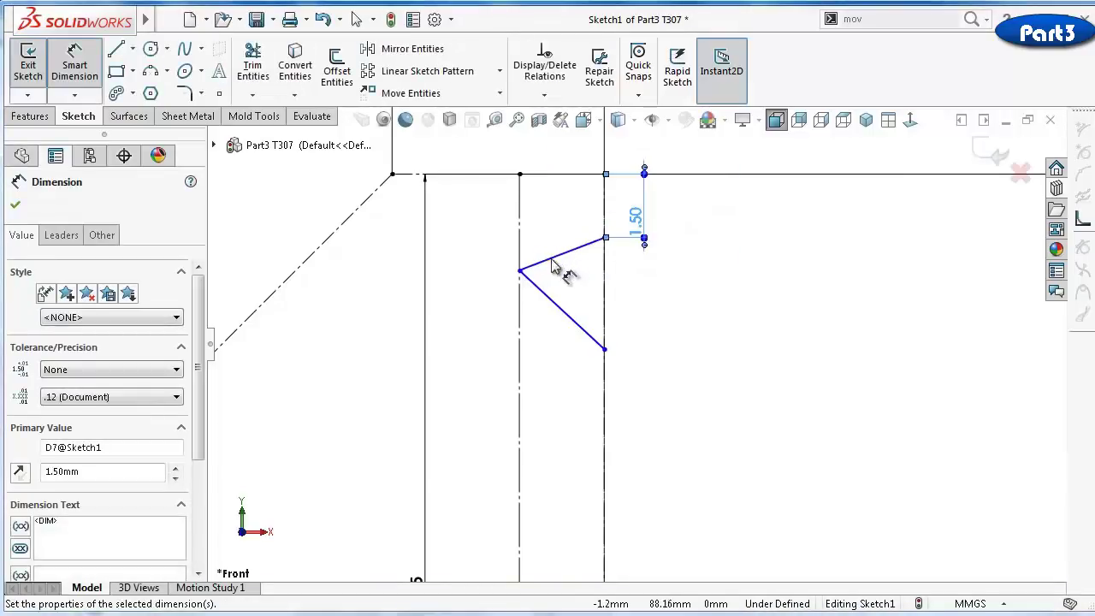
Dimension the V notch's tip 3.5 mm below the rectangle's other top corner
left_click(521, 271)
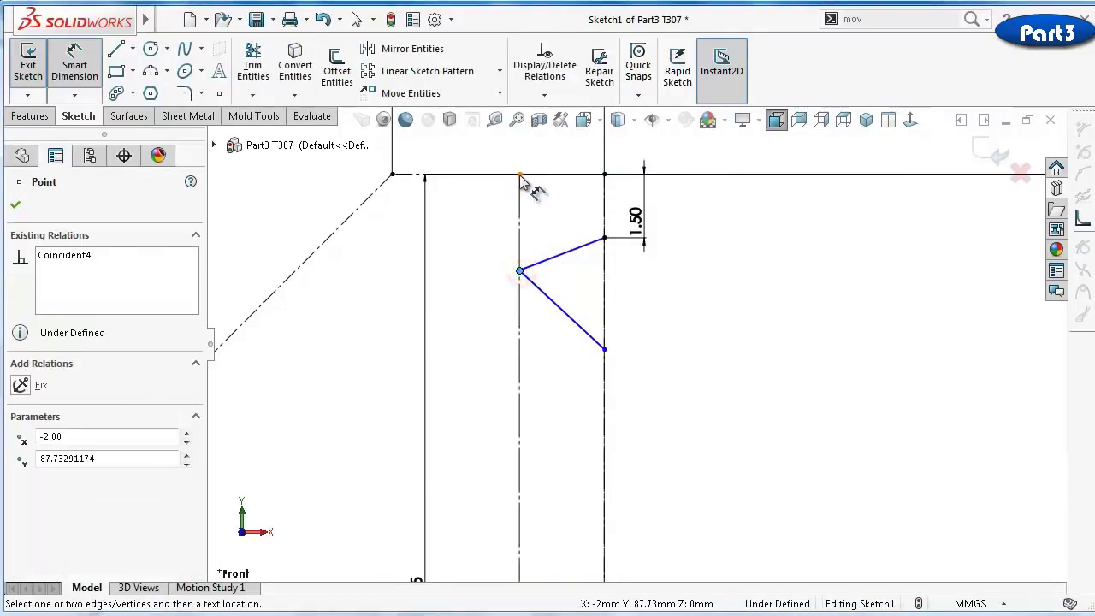
left_click(520, 175)
left_click(479, 230)
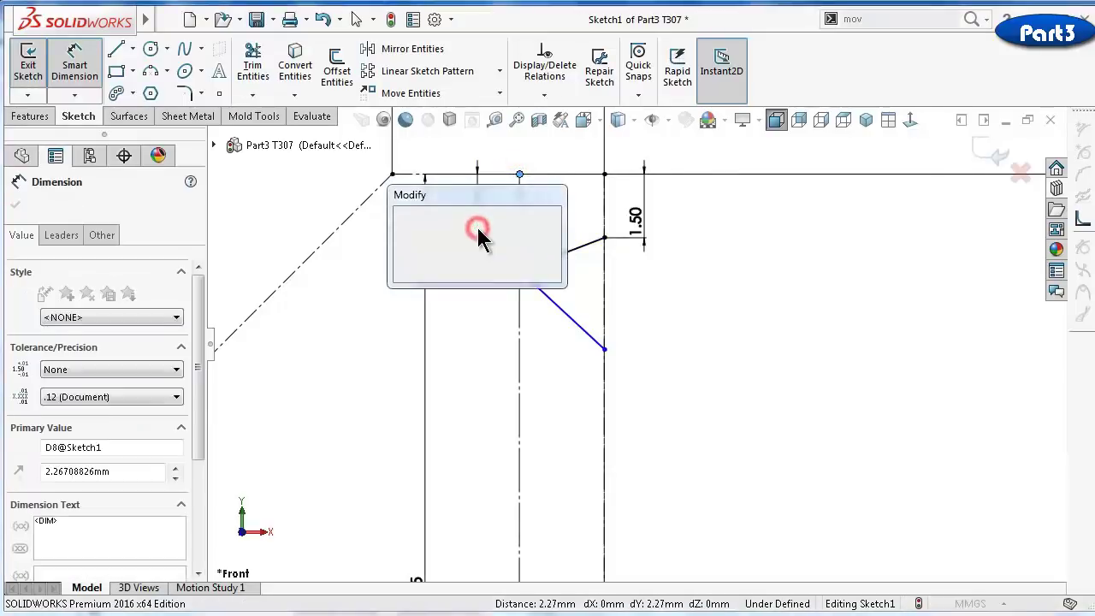
type("3.5")
key("Return")
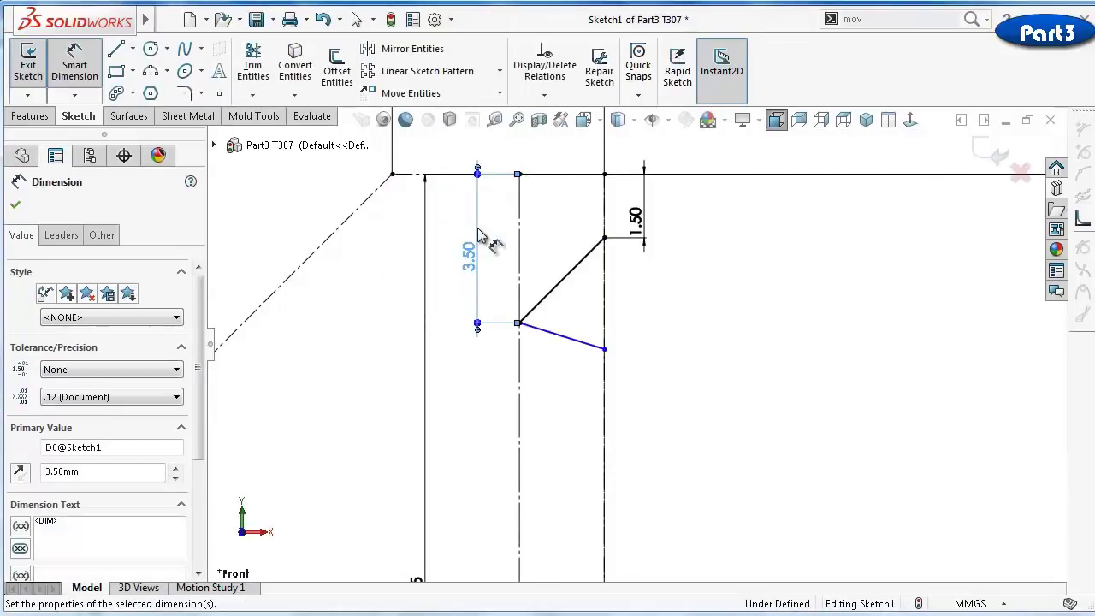
key("Escape")
Make the two lines of the V notch perpendicular to each other
left_click(541, 296)
left_click(546, 331)
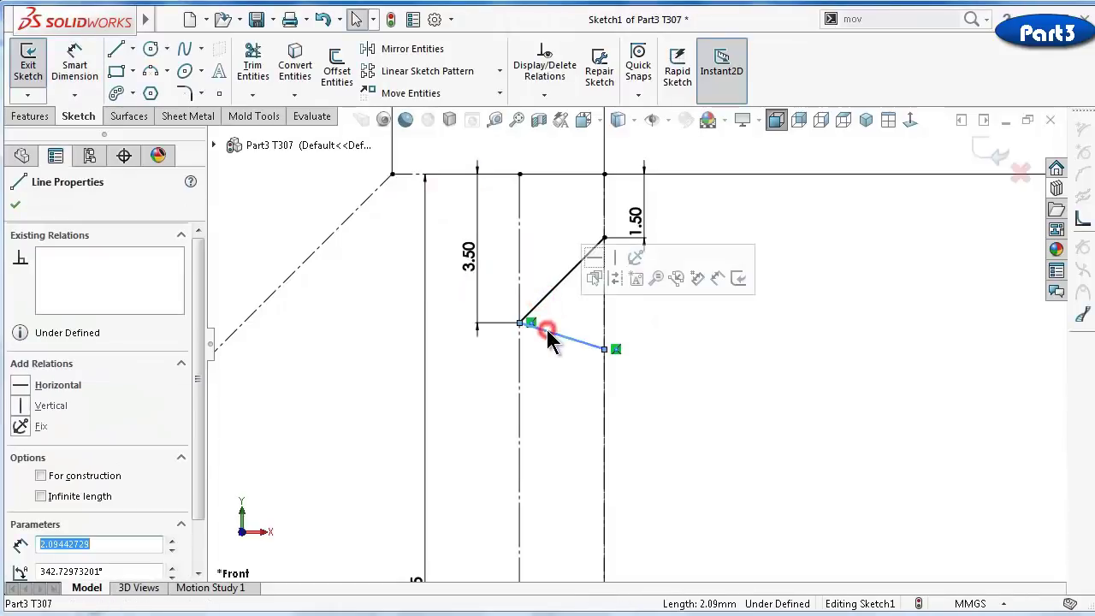
left_click(548, 297, "ctrl")
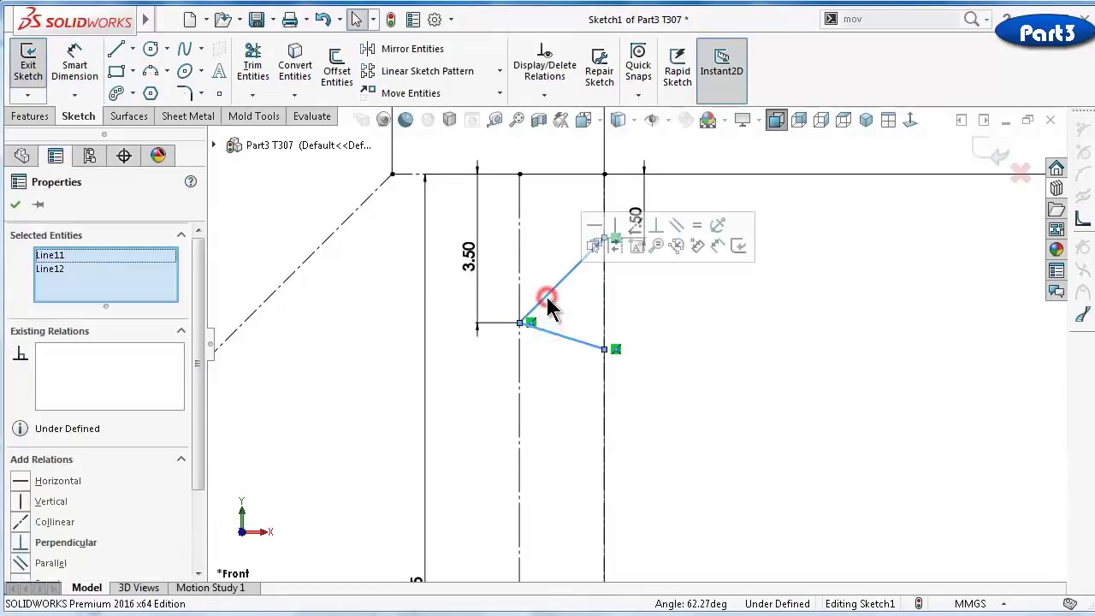
left_click(658, 230)
Start a linear sketch pattern with 4 mm spacing along the X-axis and select both V notch lines as the entities to pattern
scroll(691, 342, "up", 5)
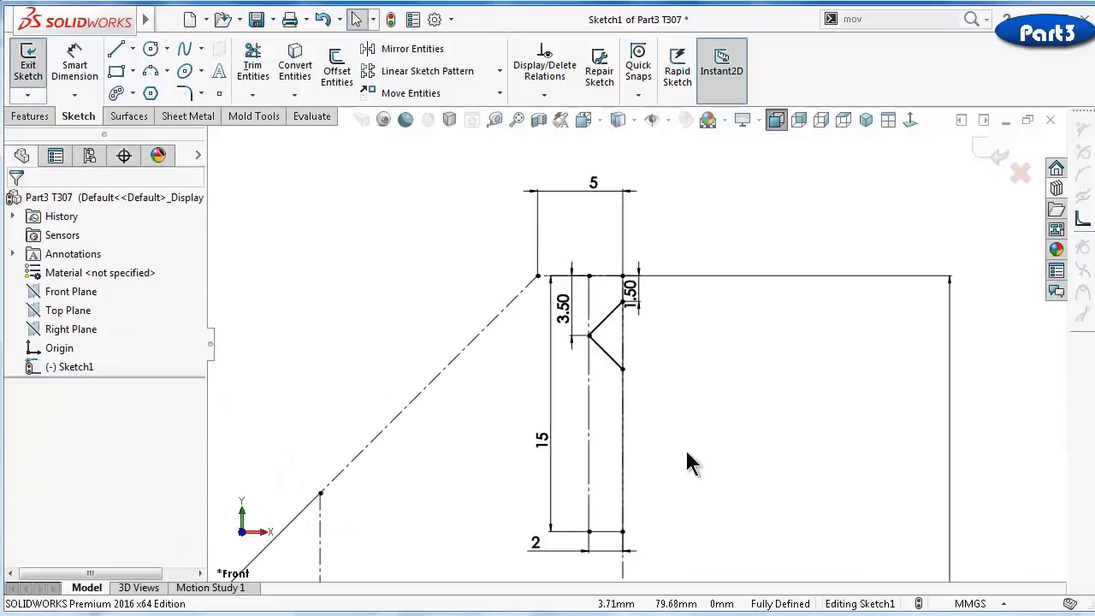
scroll(714, 509, "up", 1)
scroll(714, 509, "down", 1)
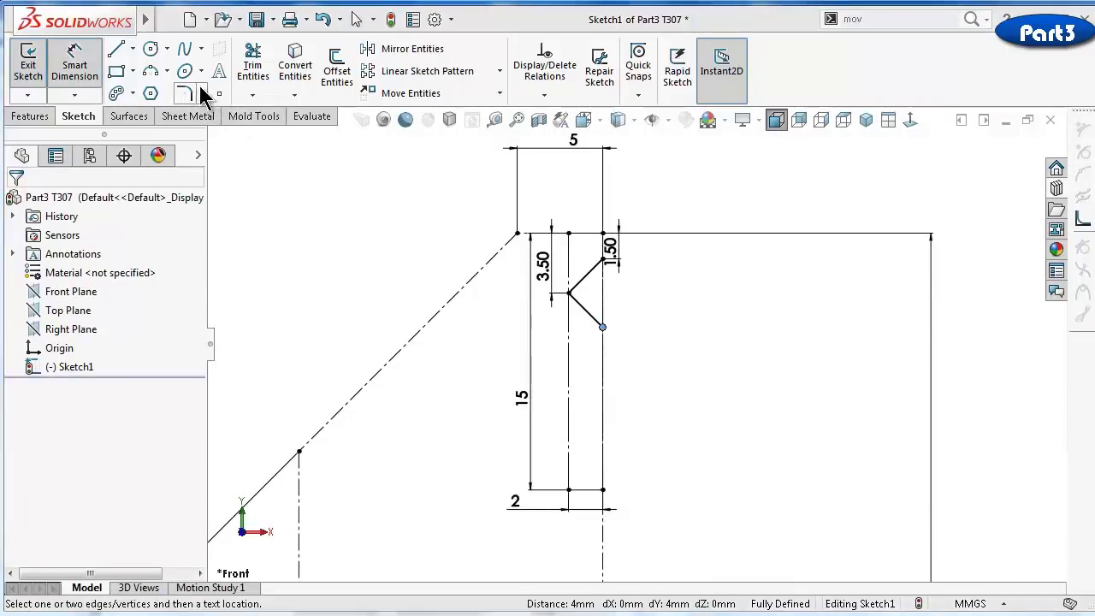
left_click(431, 77)
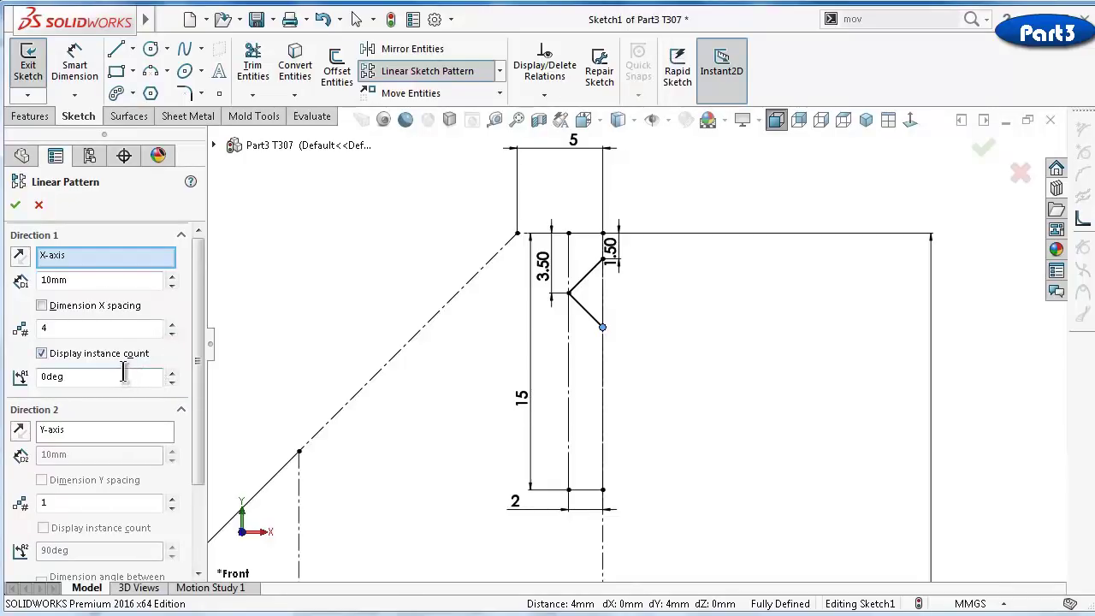
double_click(120, 281)
type("4")
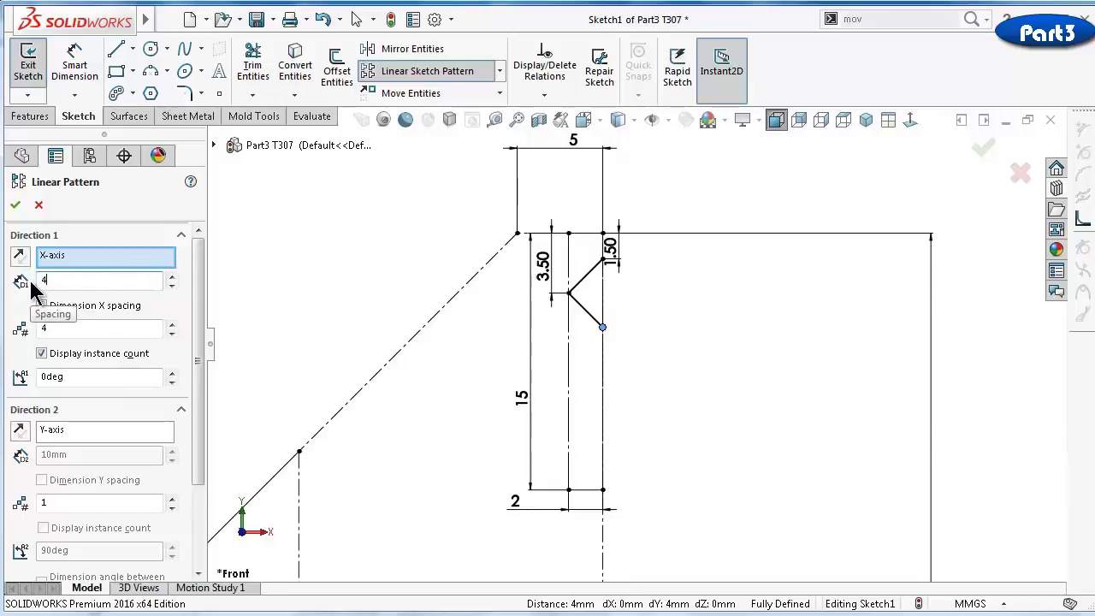
left_click(19, 306)
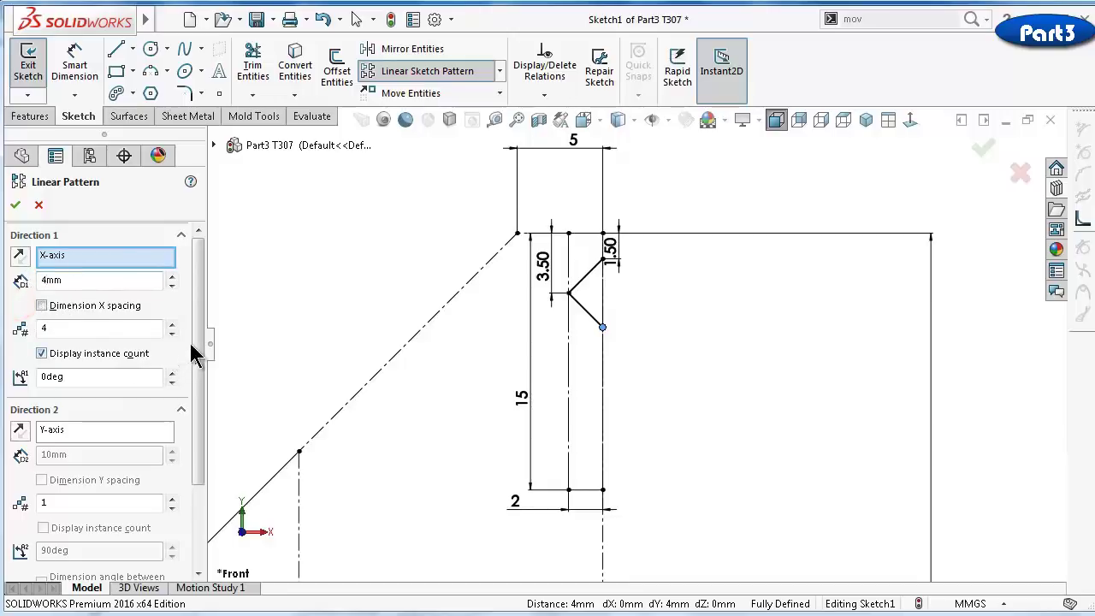
left_click_drag(196, 342, 201, 440)
left_click(129, 533)
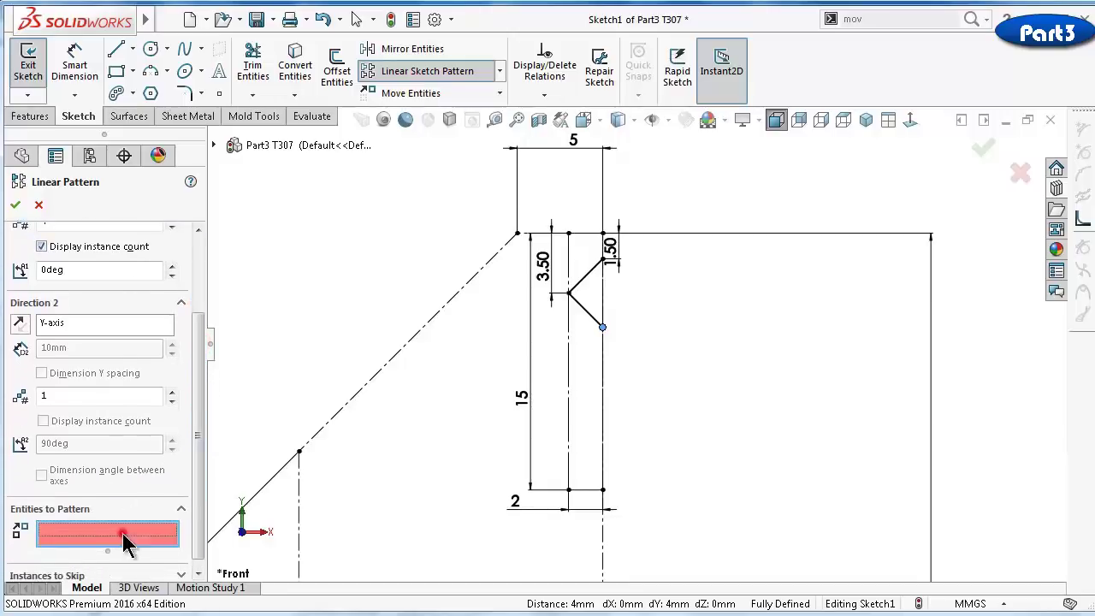
left_click(587, 277)
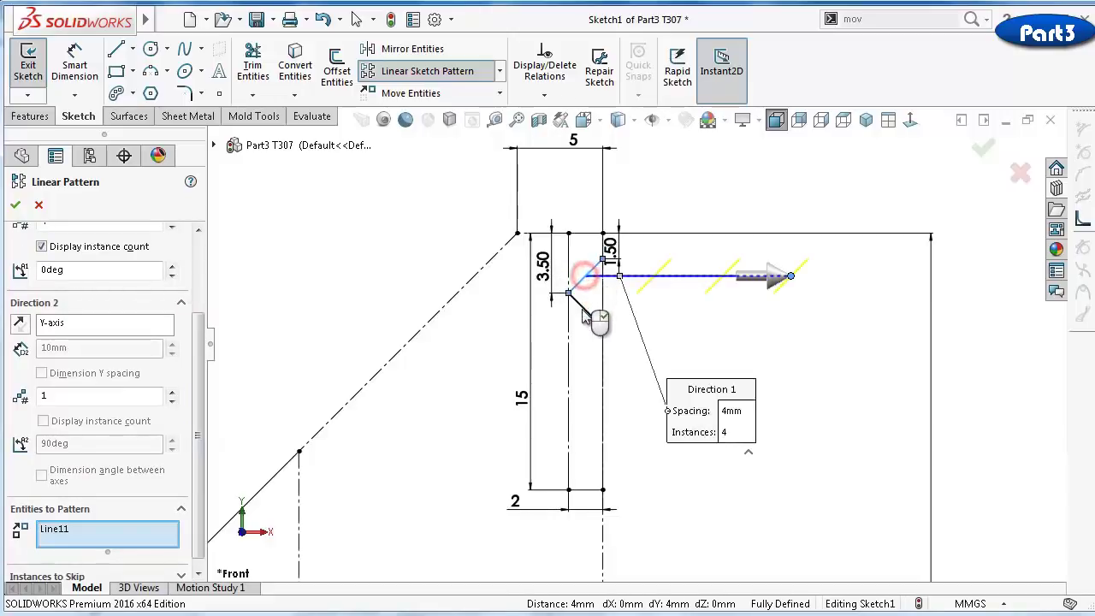
left_click(586, 313)
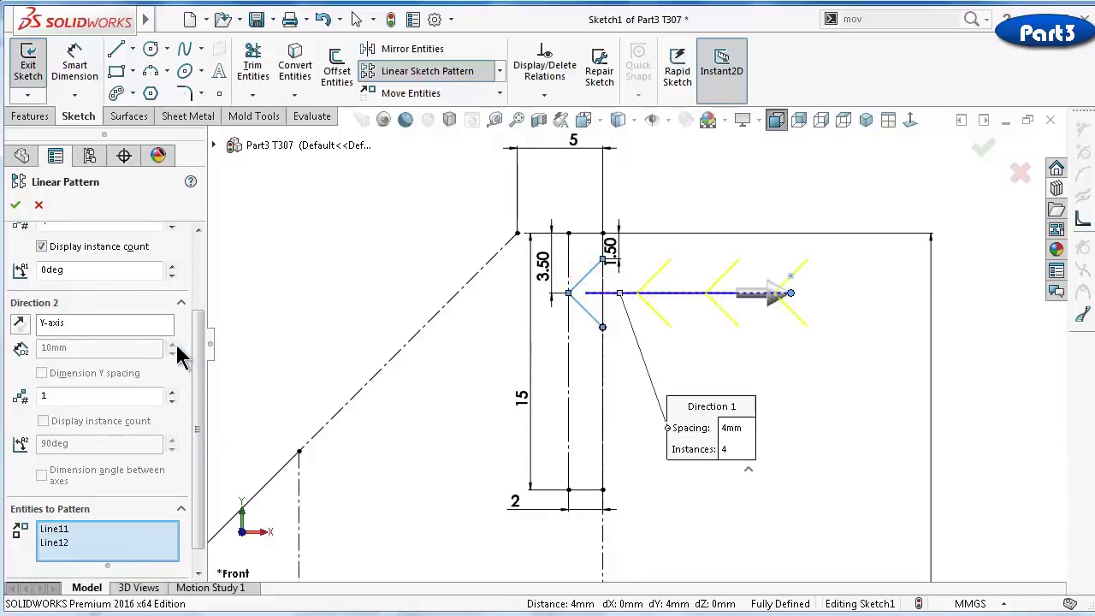
Set the tooth pattern to one X-axis instance and four Y-axis instances at 4 mm spacing, with the Y direction reversed downward
scroll(205, 305, "up", 3)
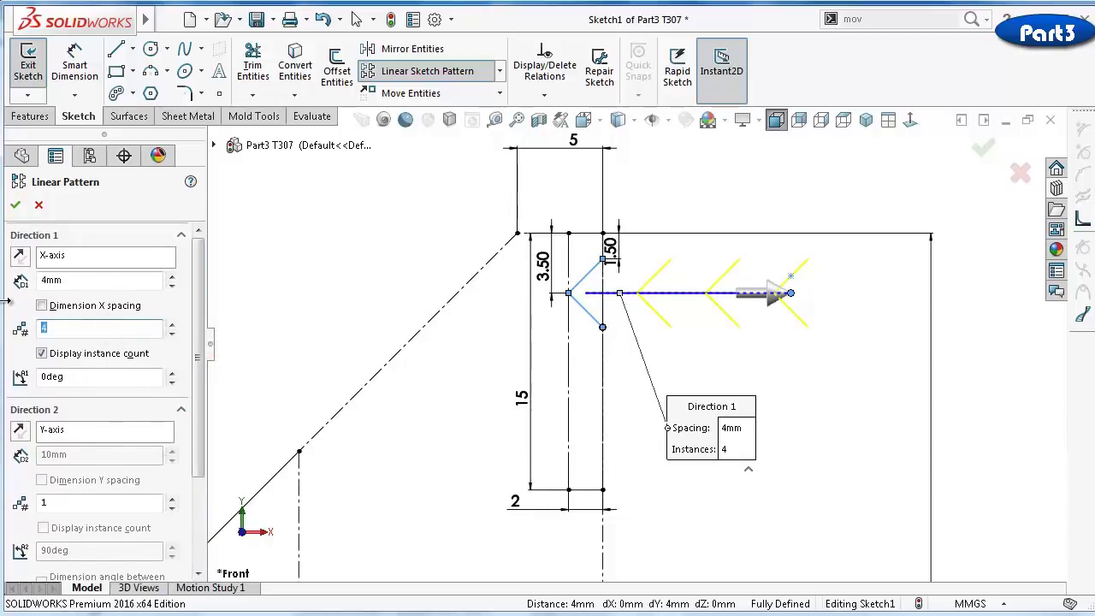
type("1")
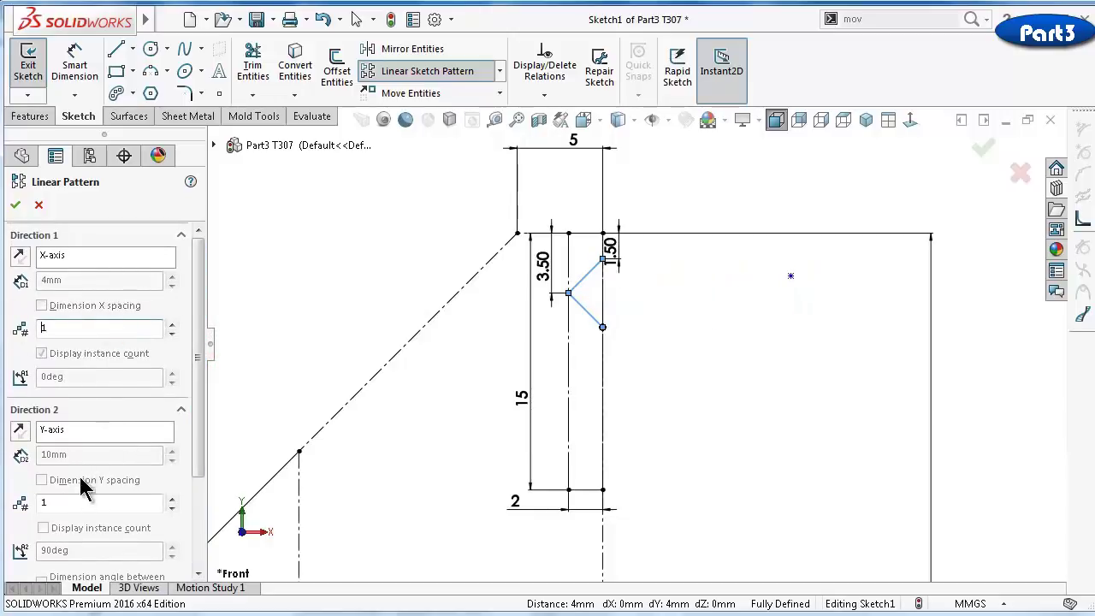
left_click(59, 503)
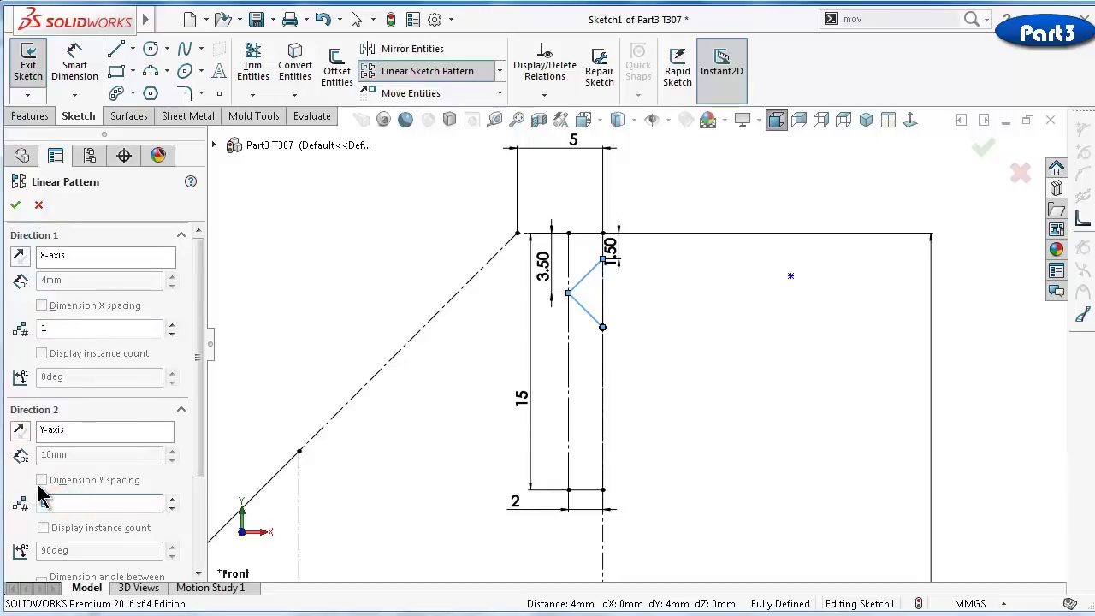
type("4")
double_click(73, 454)
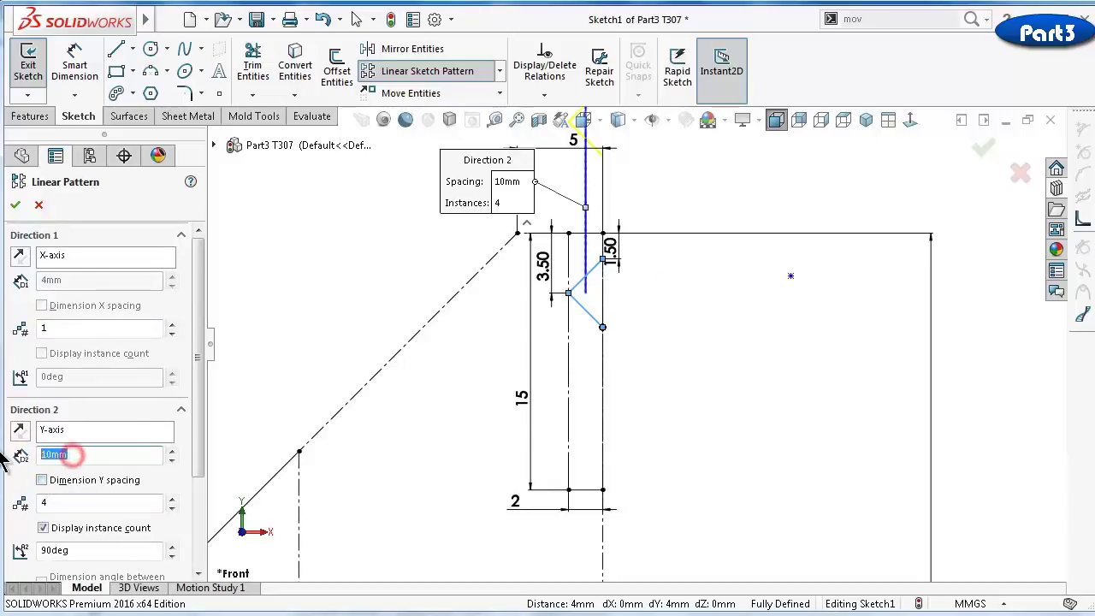
type("4mm")
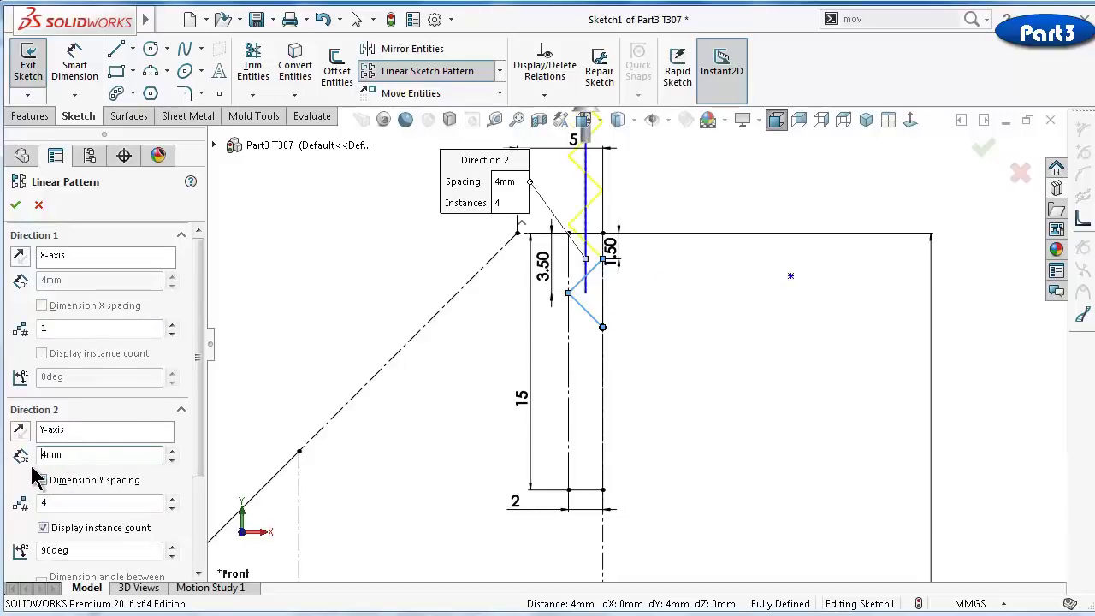
left_click(19, 431)
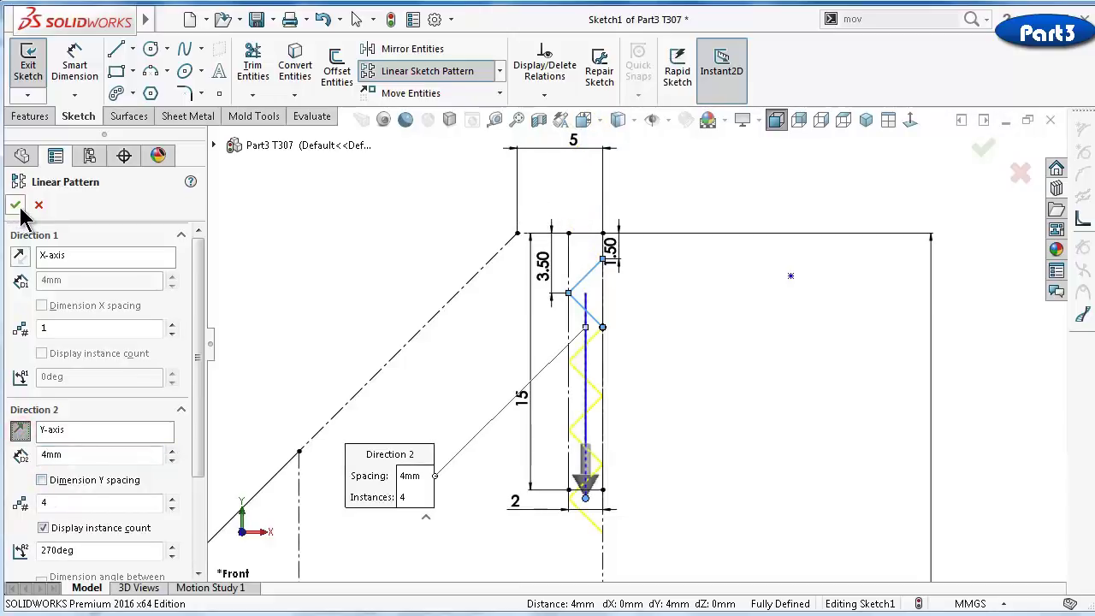
Reduce the Y-axis instance count to 3 and complete the linear sketch pattern of V teeth
scroll(598, 424, "up", 1)
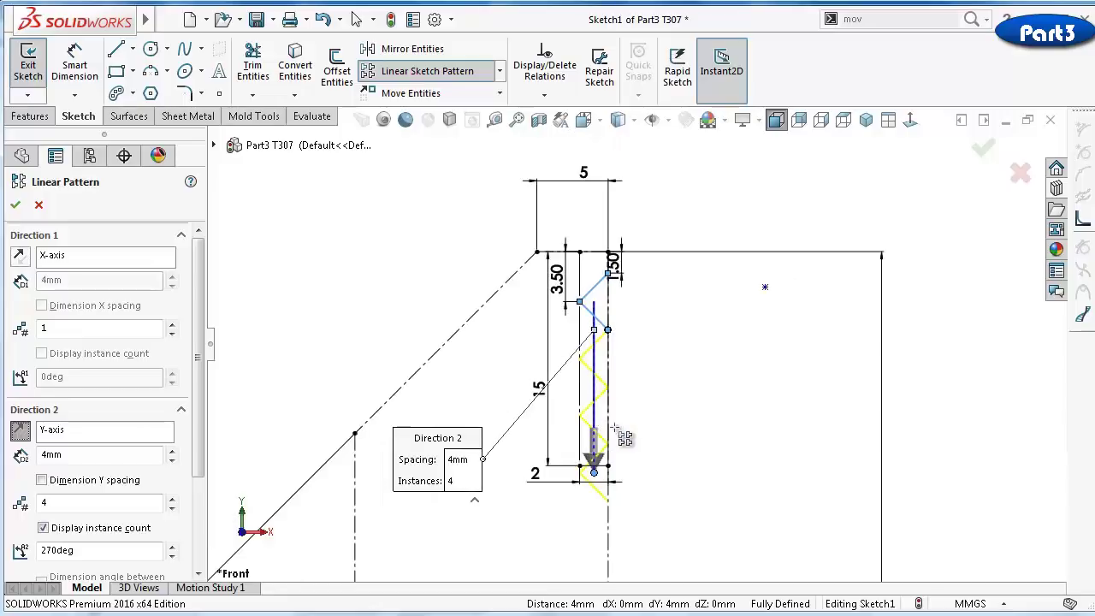
scroll(622, 428, "down", 1)
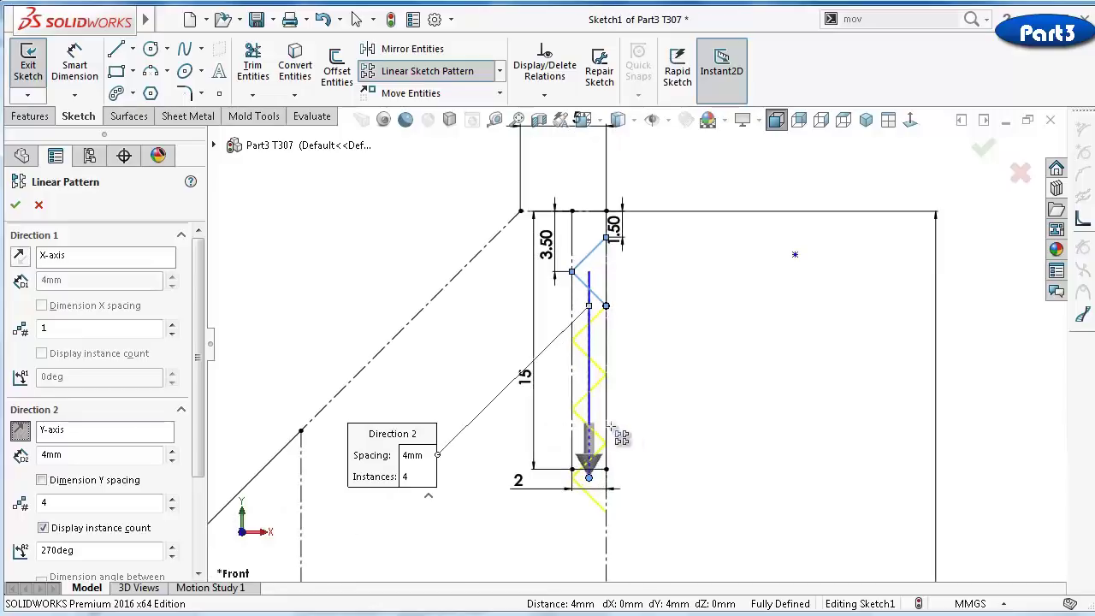
left_click(172, 507)
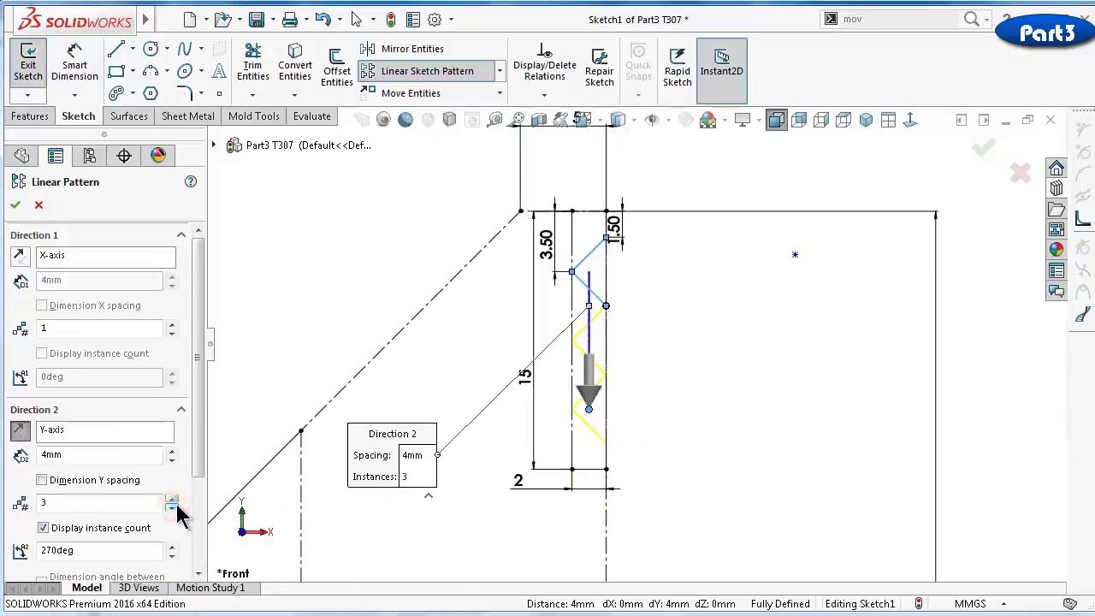
left_click(15, 205)
scroll(587, 312, "down", 1)
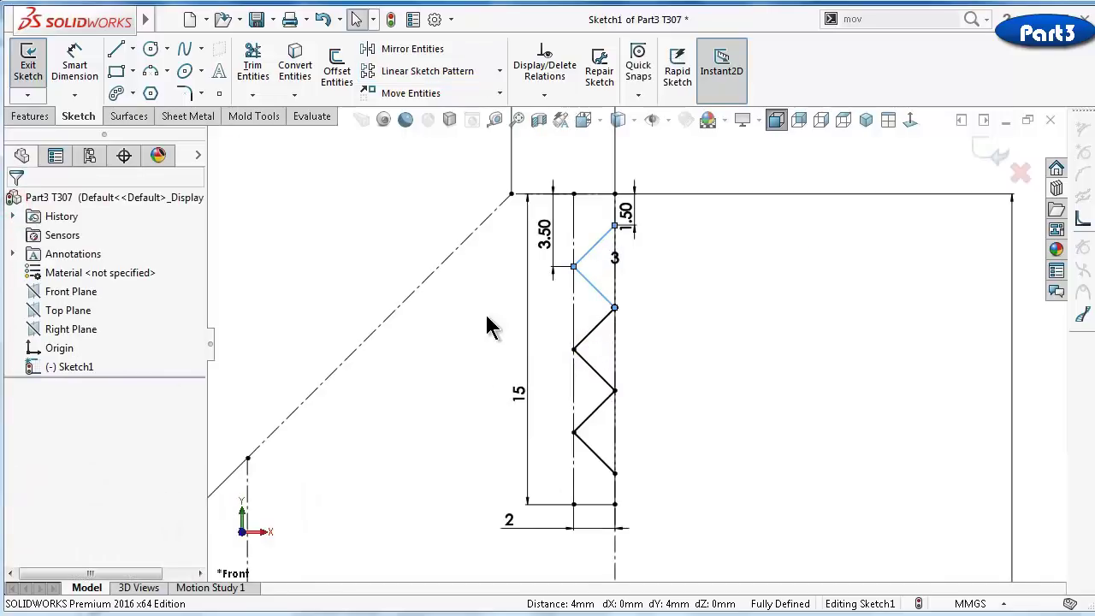
left_click(350, 253)
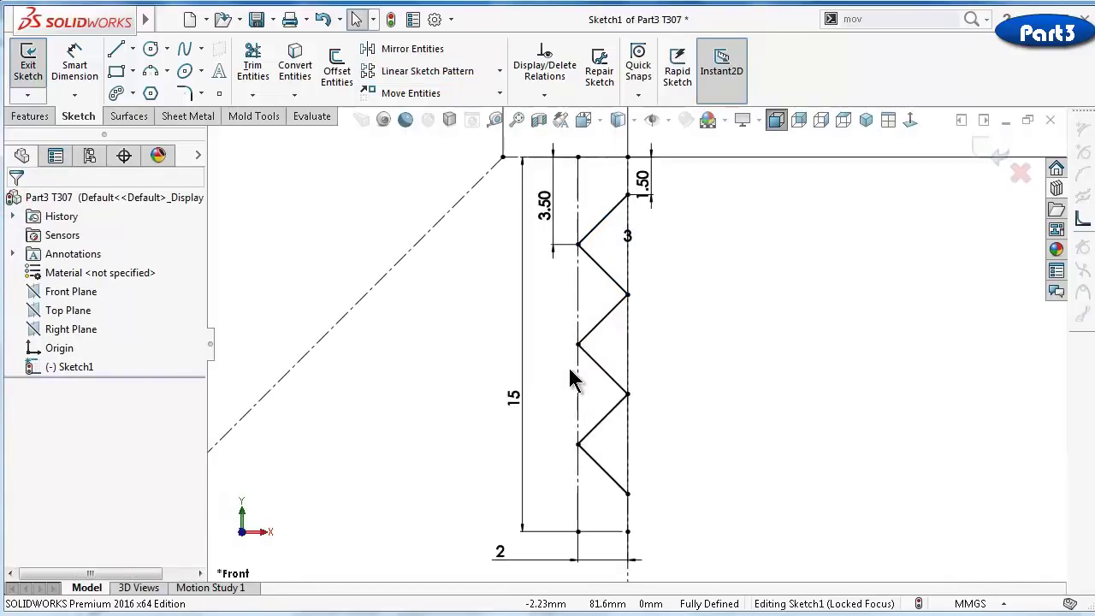
Draw a horizontal centerline between the two vertical centerlines, below the row of teeth
scroll(579, 382, "up", 6)
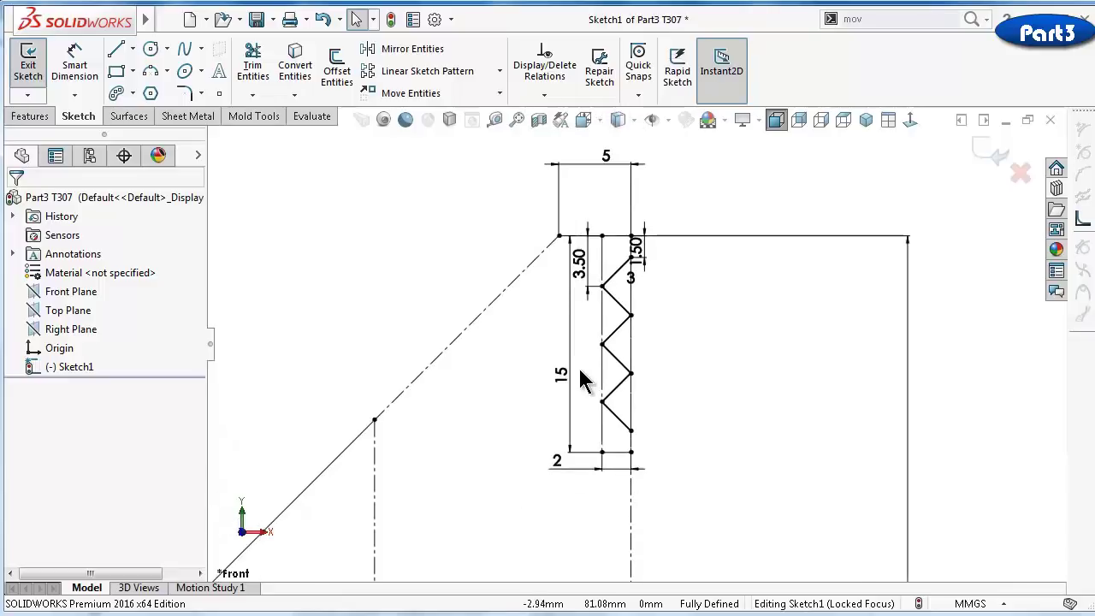
scroll(633, 475, "up", 2)
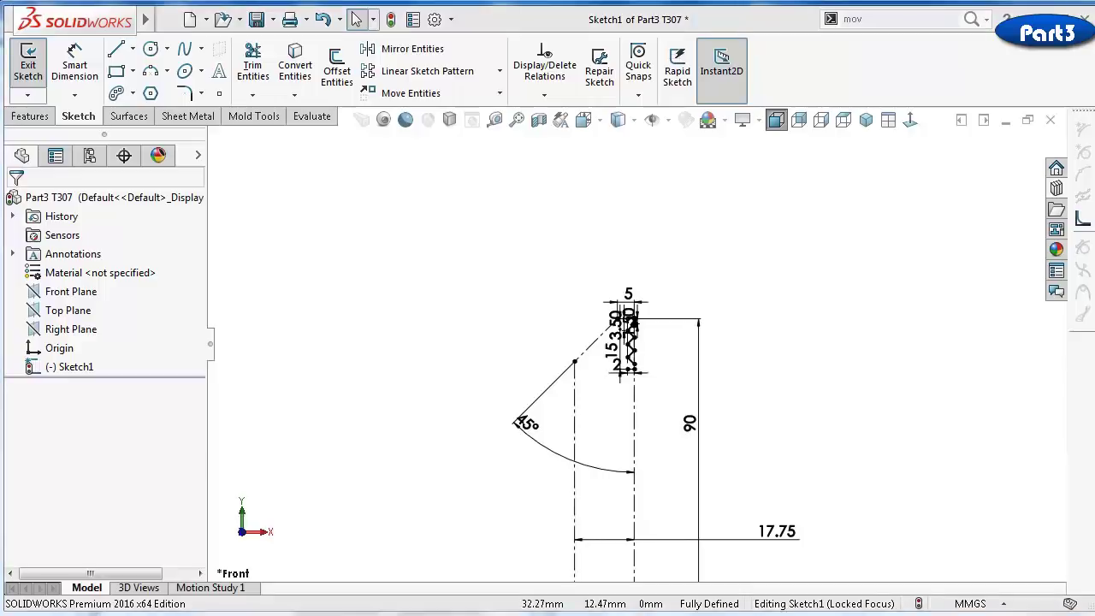
left_click(132, 48)
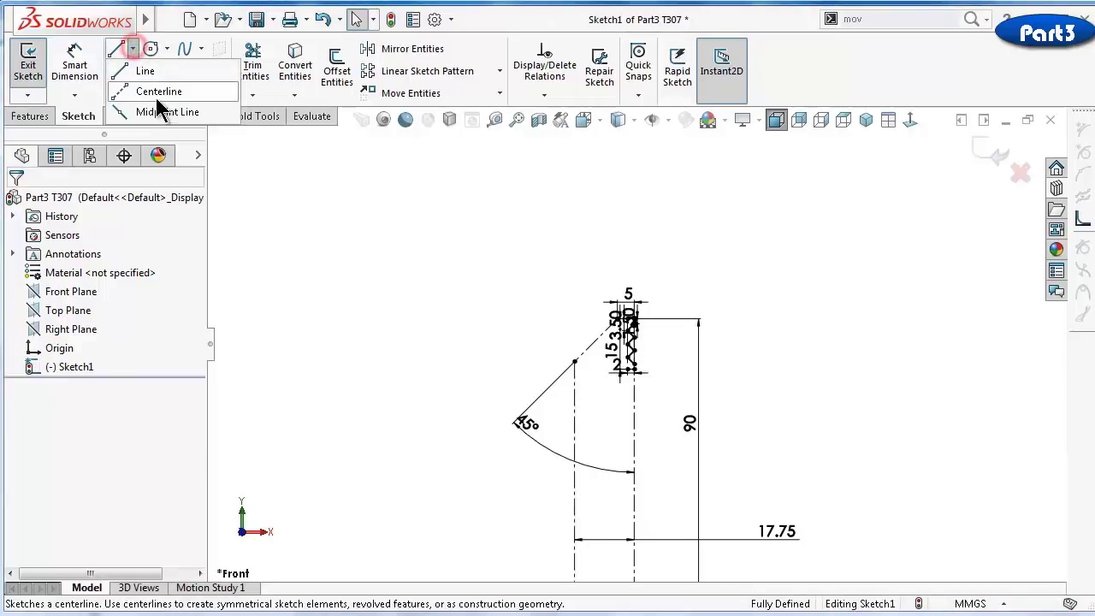
left_click(154, 91)
scroll(532, 338, "down", 2)
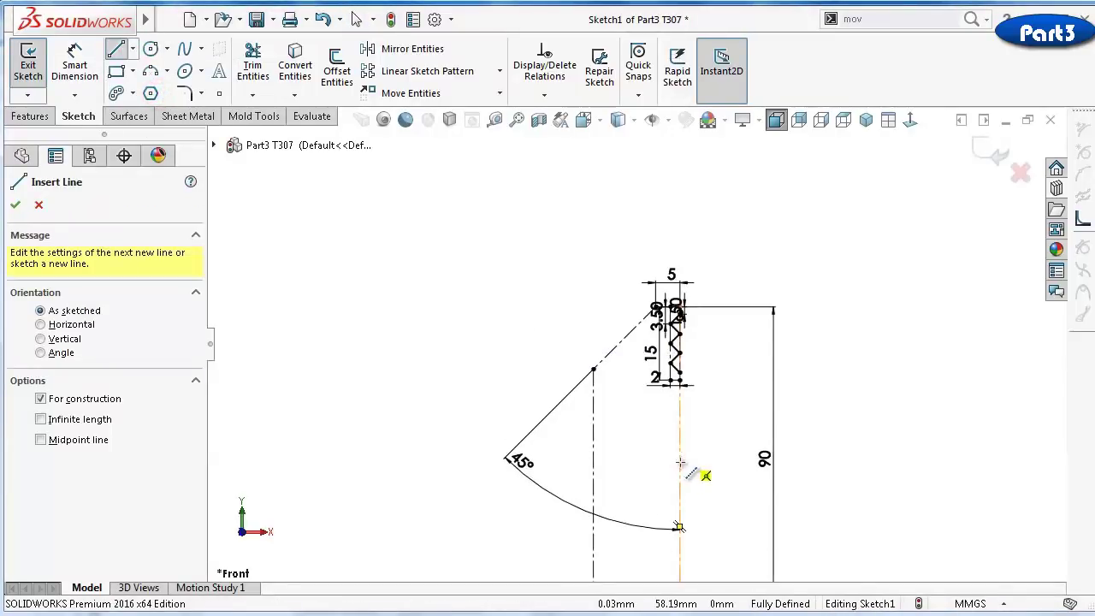
left_click(678, 462)
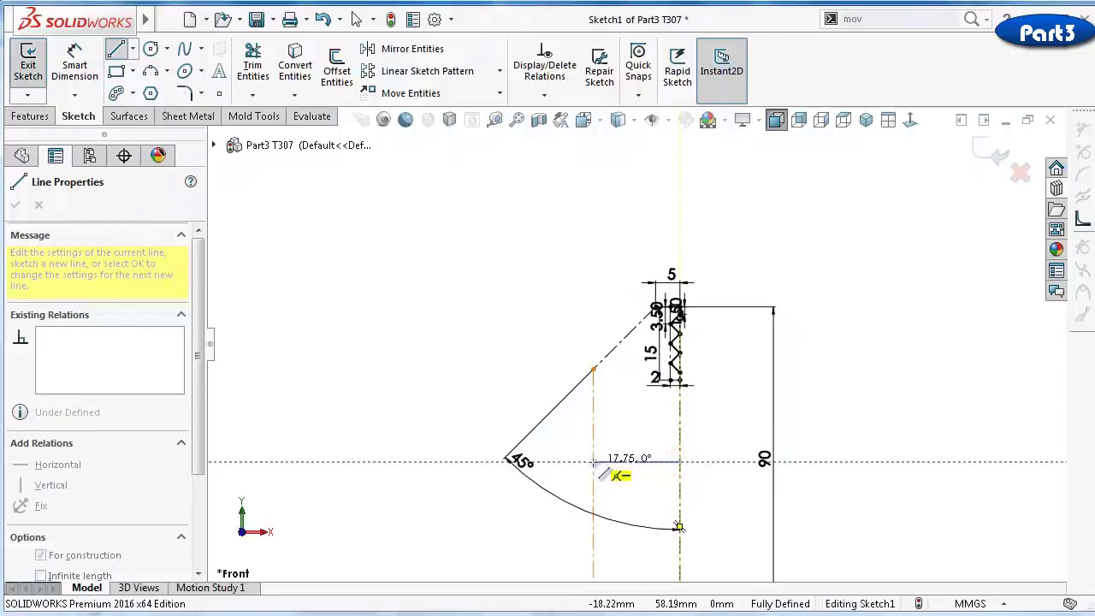
double_click(593, 462)
scroll(700, 403, "down", 3)
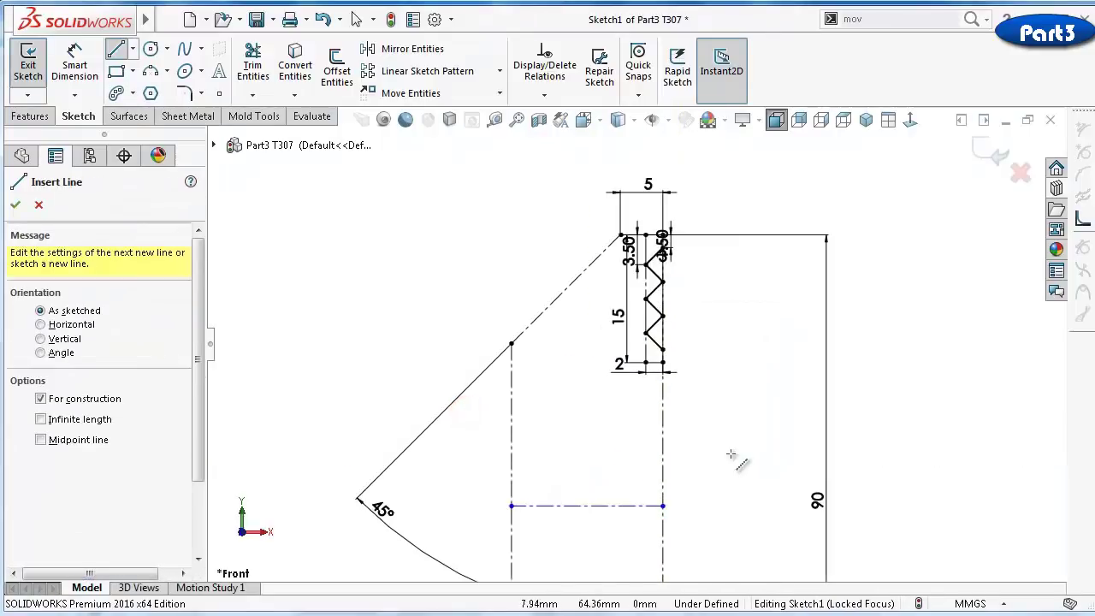
right_click_drag(732, 454, 728, 301)
scroll(674, 258, "down", 9)
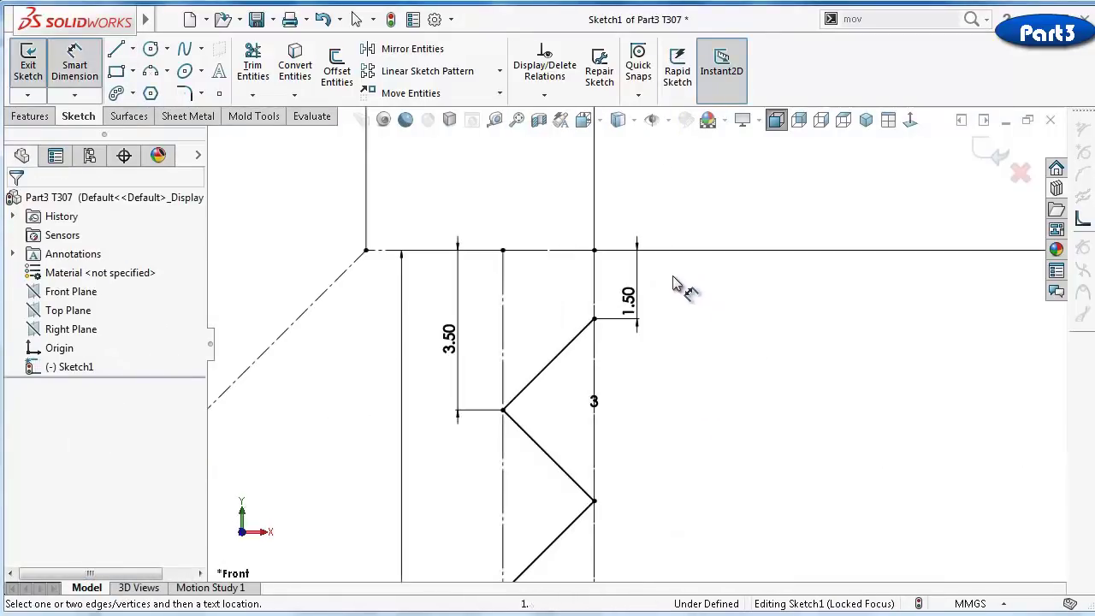
left_click(641, 296)
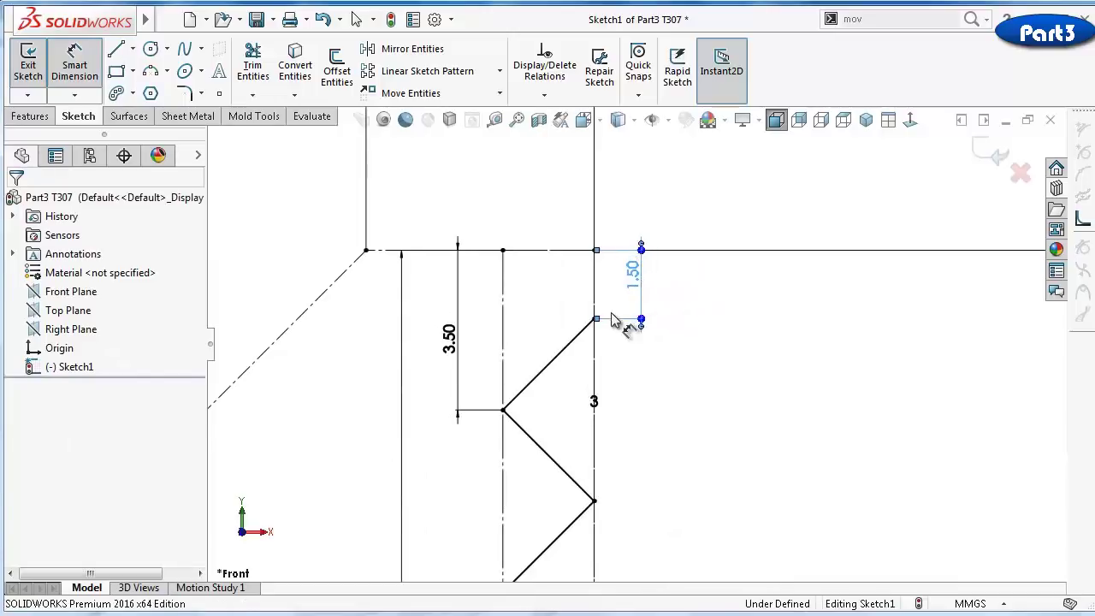
scroll(648, 312, "down", 5)
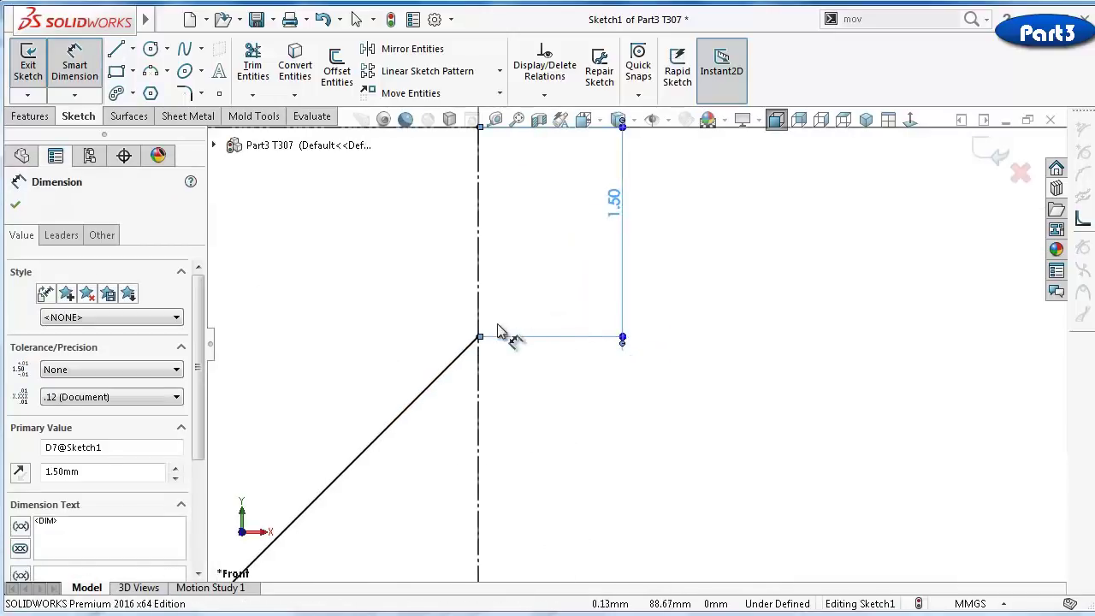
left_click_drag(481, 337, 592, 368)
key("Escape")
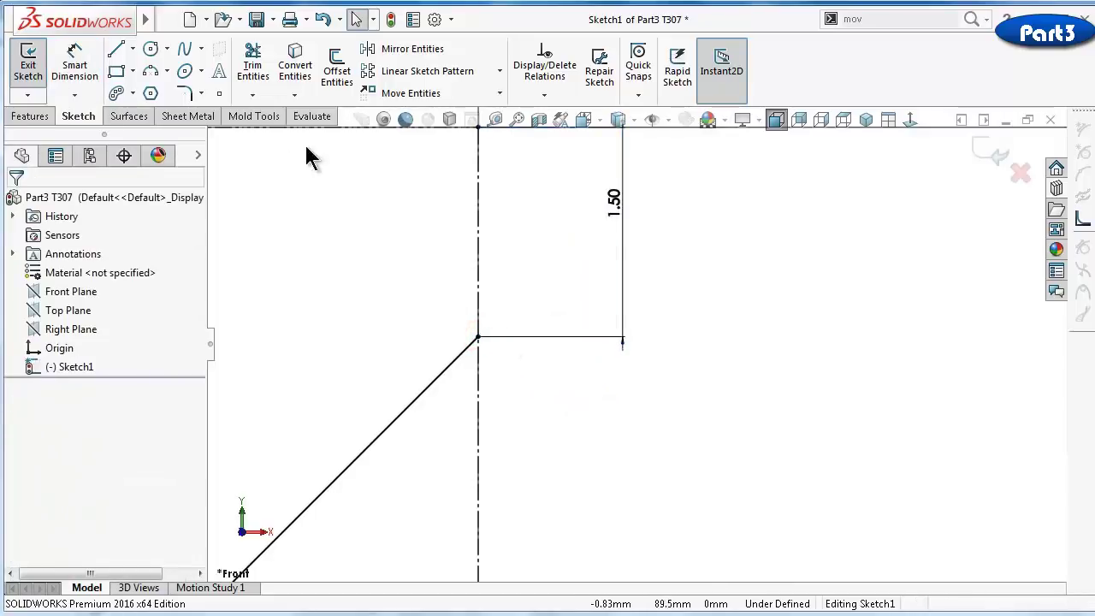
Dimension the horizontal centerline 24.2 mm below the uppermost endpoint of the tooth profile
left_click(477, 335)
scroll(542, 464, "up", 5)
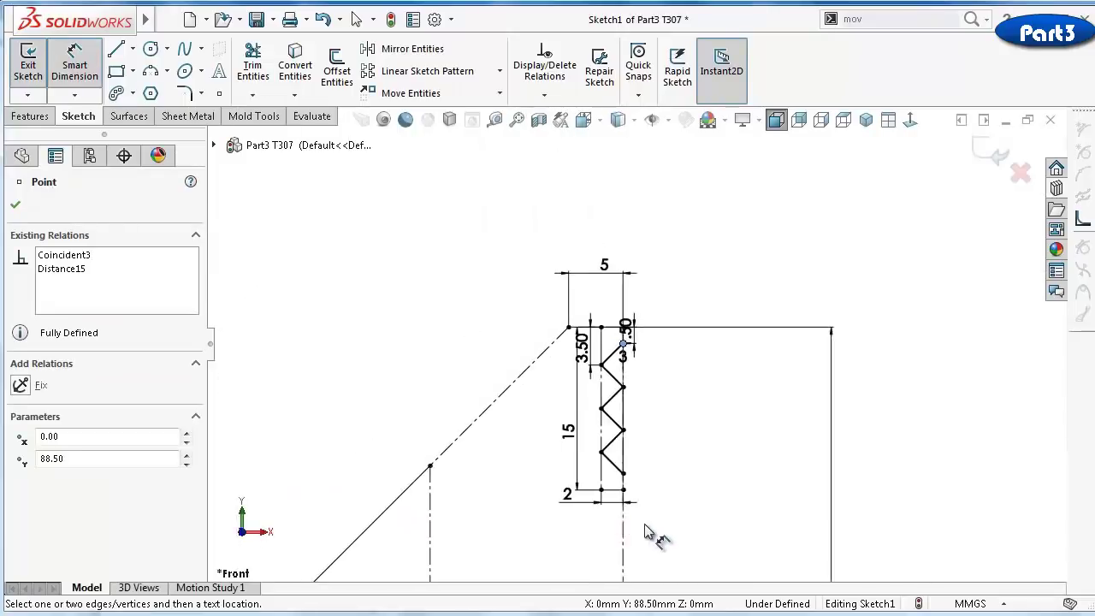
scroll(637, 535, "up", 2)
left_click(603, 537)
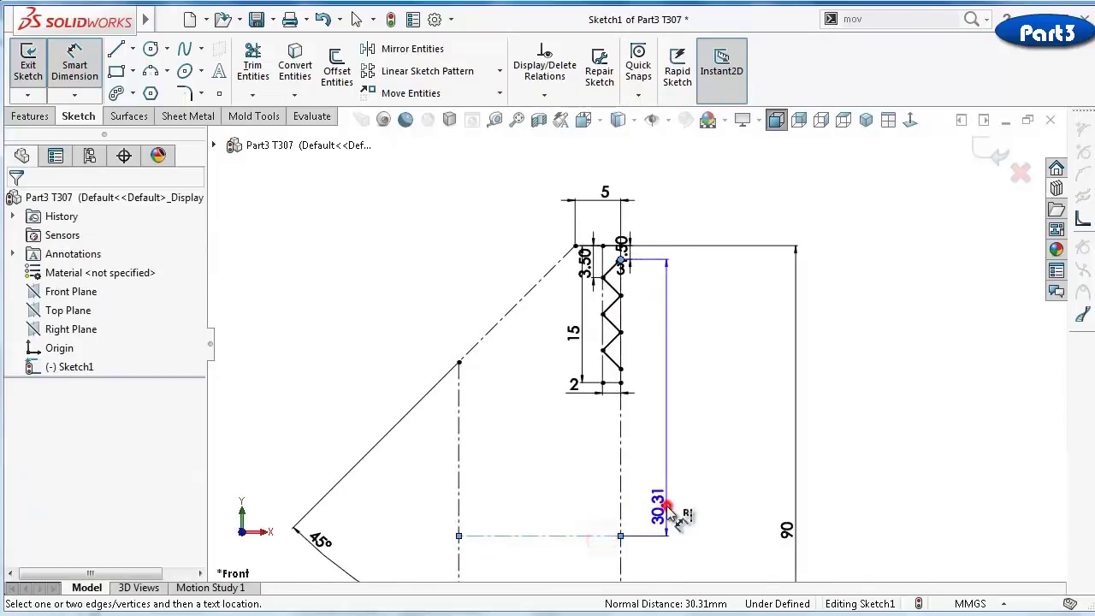
left_click(667, 513)
type("24")
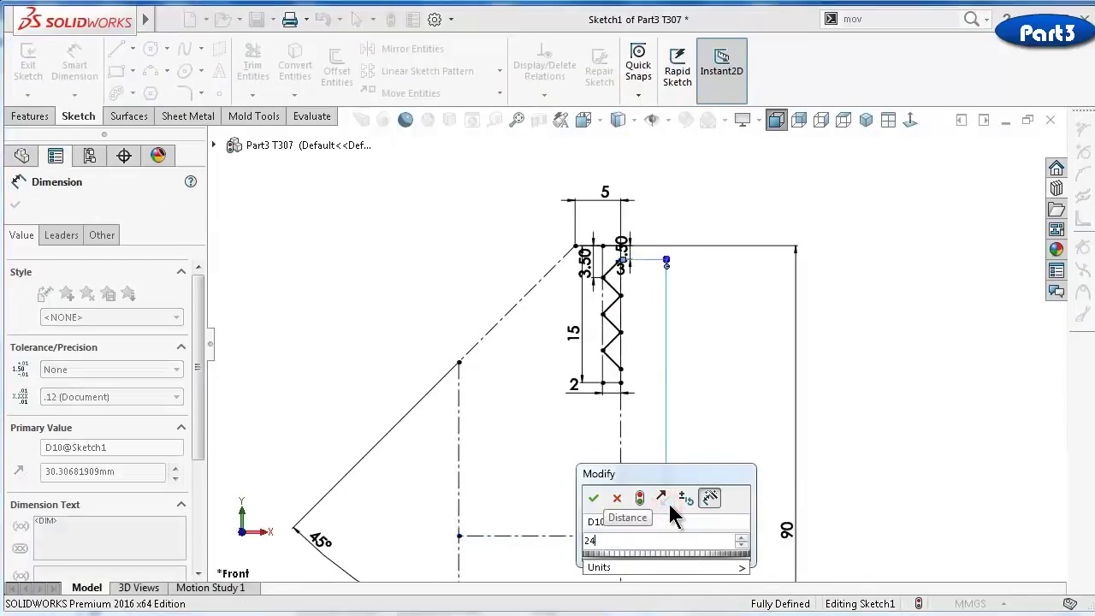
type(".2")
key("Return")
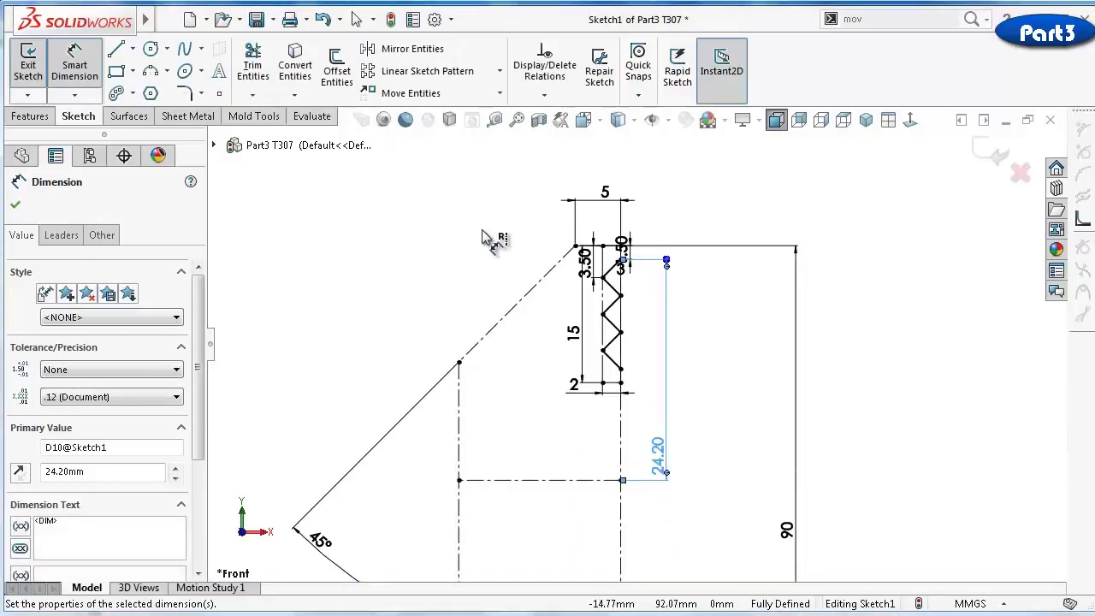
key("Escape")
Start a sketch mirror and select the five tooth lines below the uppermost one as the entities to mirror
key("f")
left_click(418, 50)
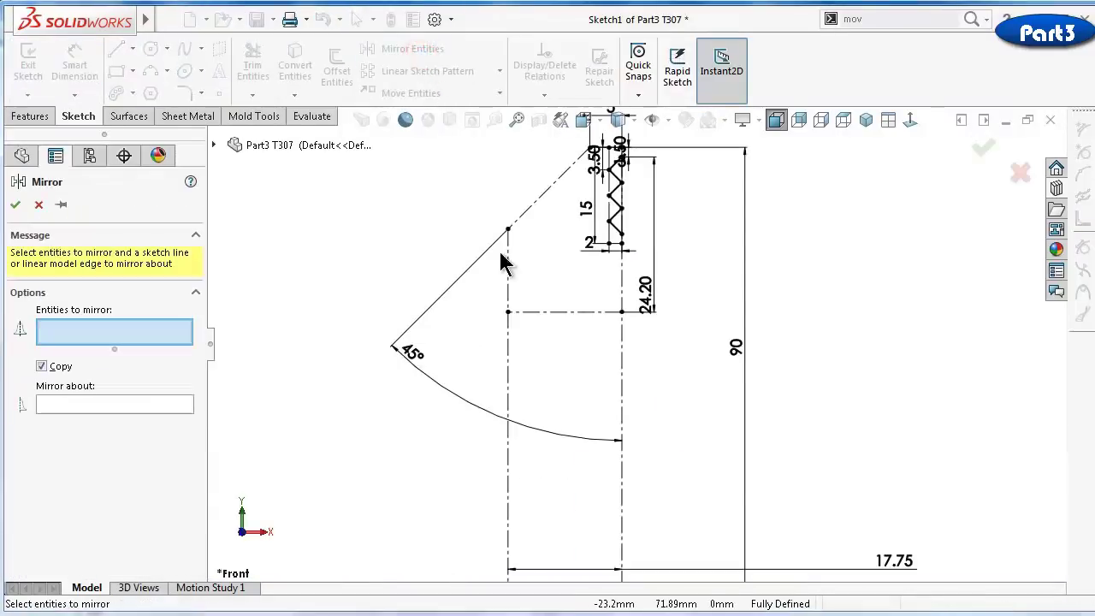
scroll(645, 200, "down", 3)
scroll(711, 183, "up", 2)
scroll(715, 246, "down", 2)
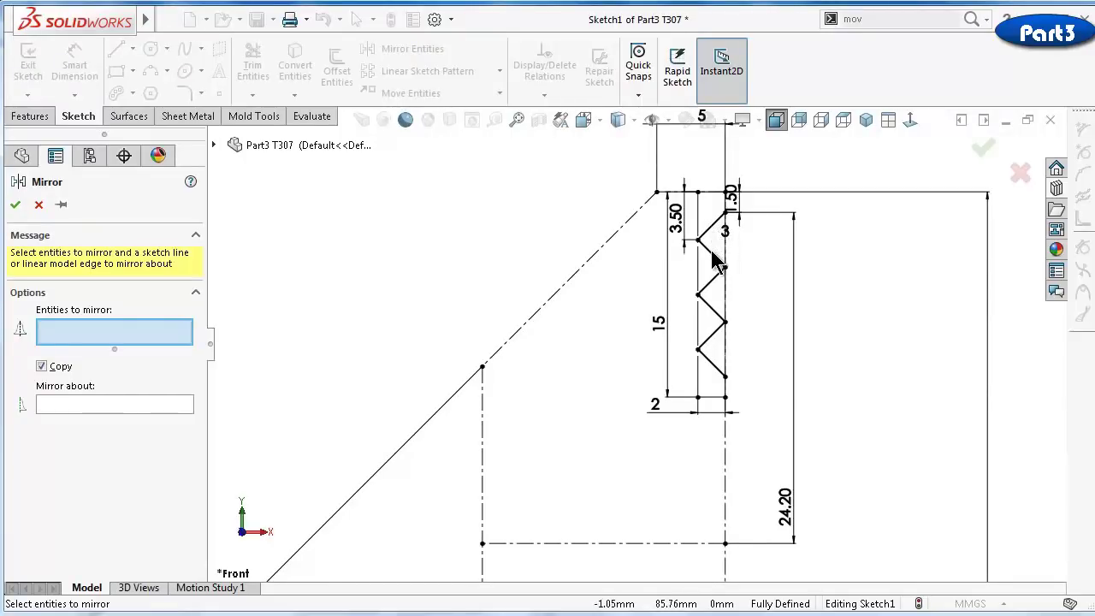
left_click(712, 255)
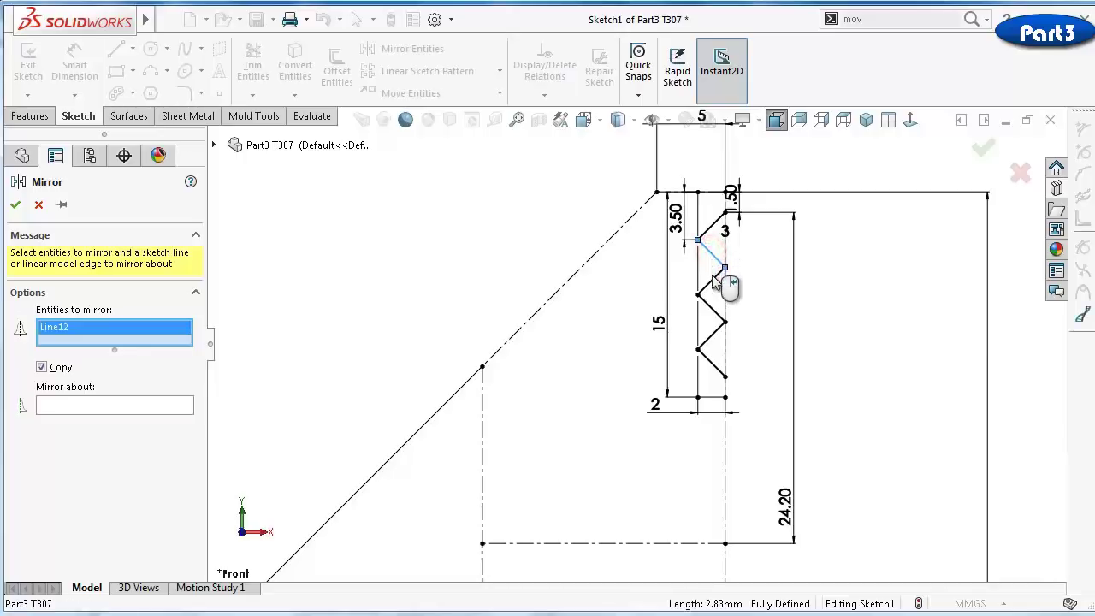
left_click(713, 282)
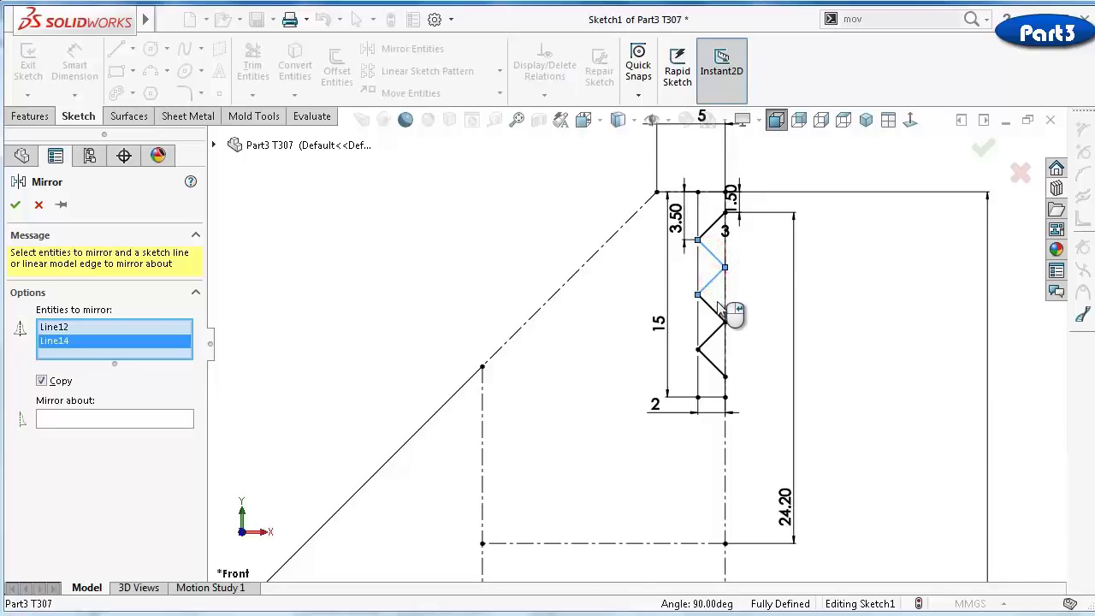
left_click(713, 307)
left_click(716, 334)
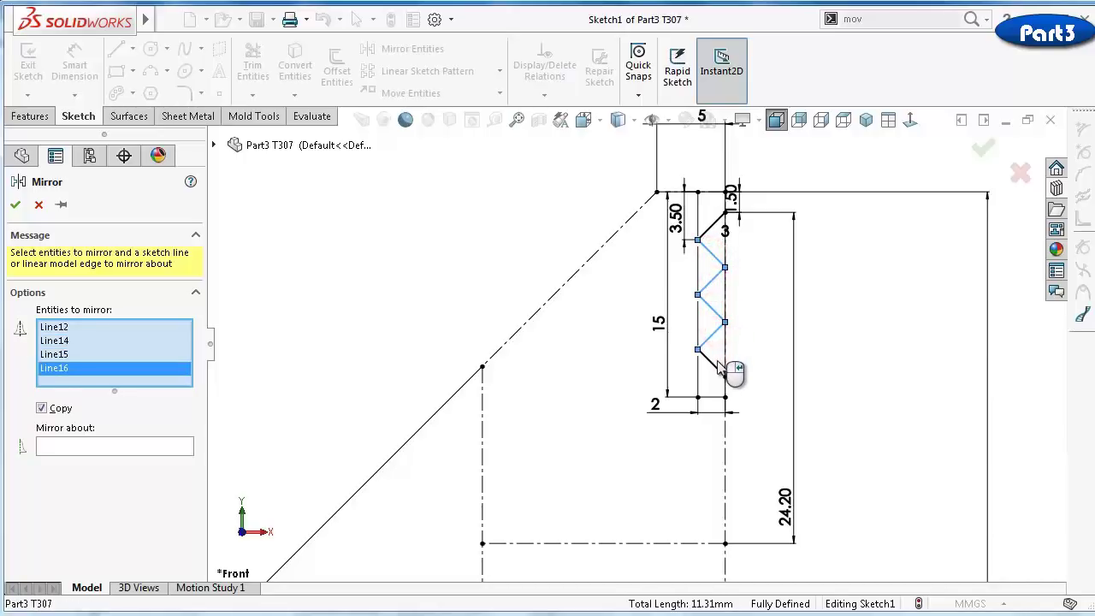
left_click(719, 370)
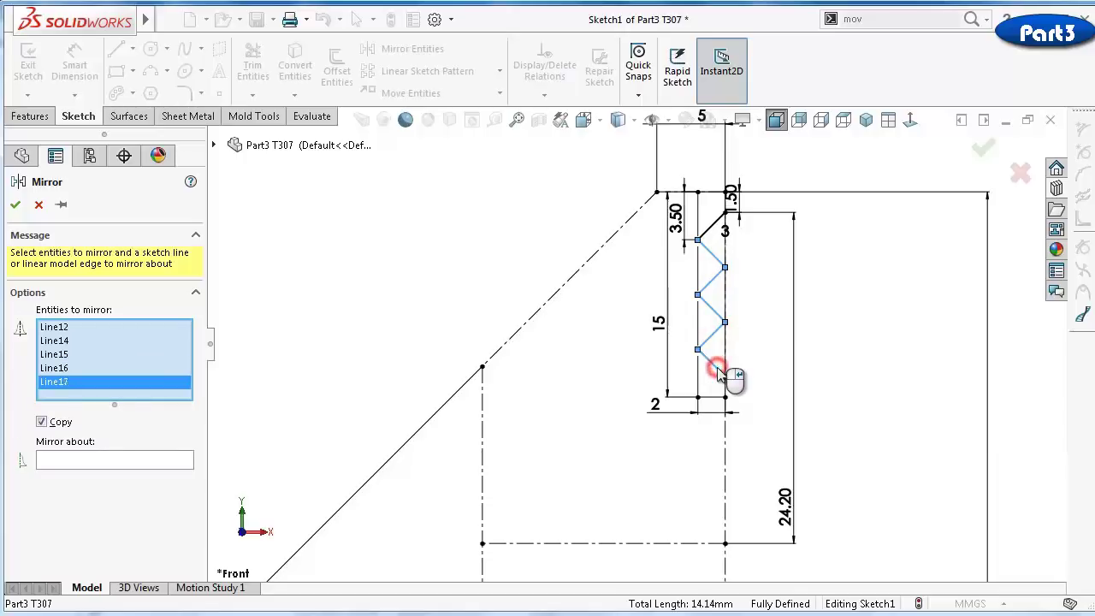
Use the horizontal centerline as the mirror line and complete the mirrored copy of the selected tooth lines
left_click(154, 460)
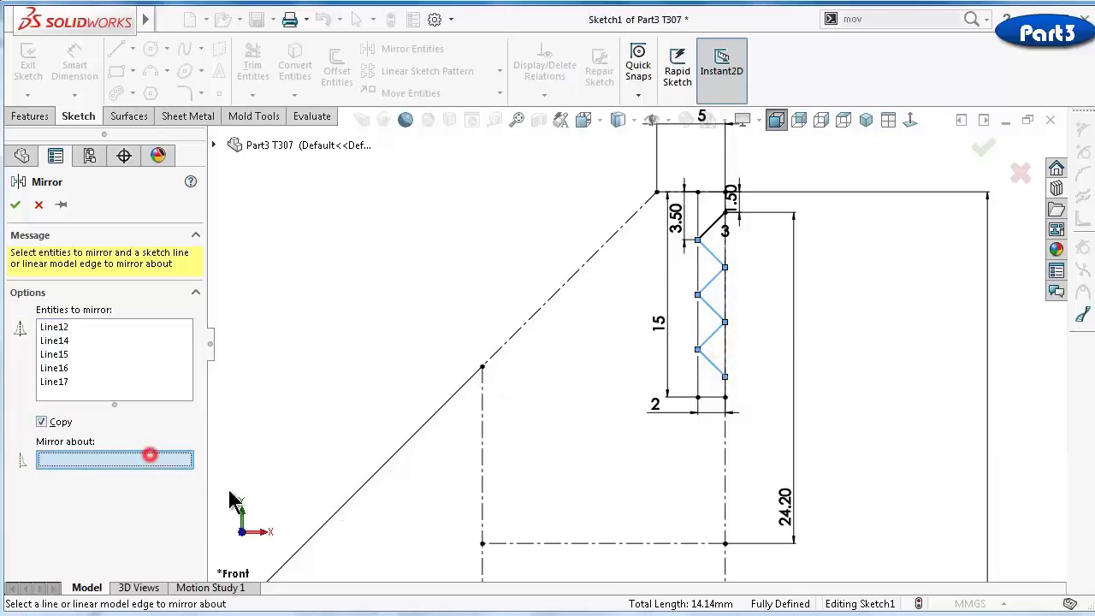
left_click(655, 544)
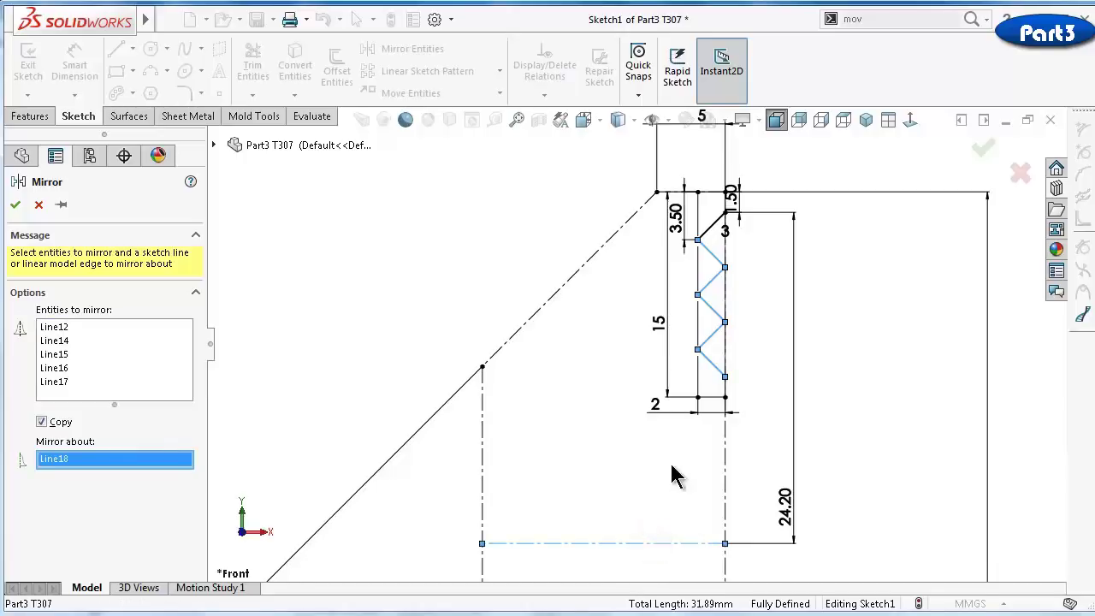
scroll(669, 462, "up", 3)
scroll(662, 461, "down", 4)
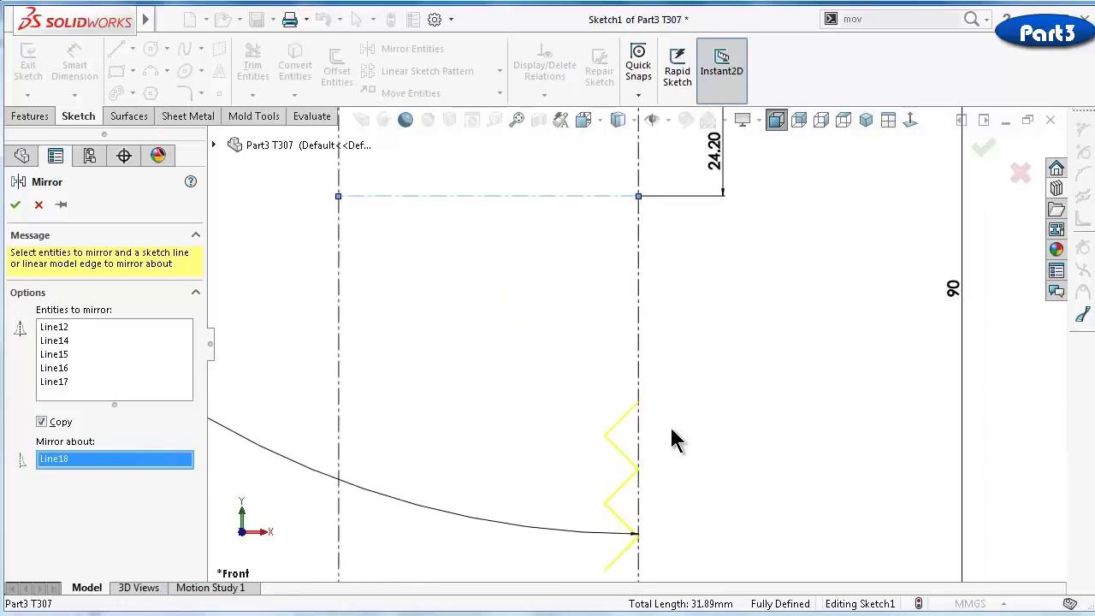
scroll(671, 439, "up", 5)
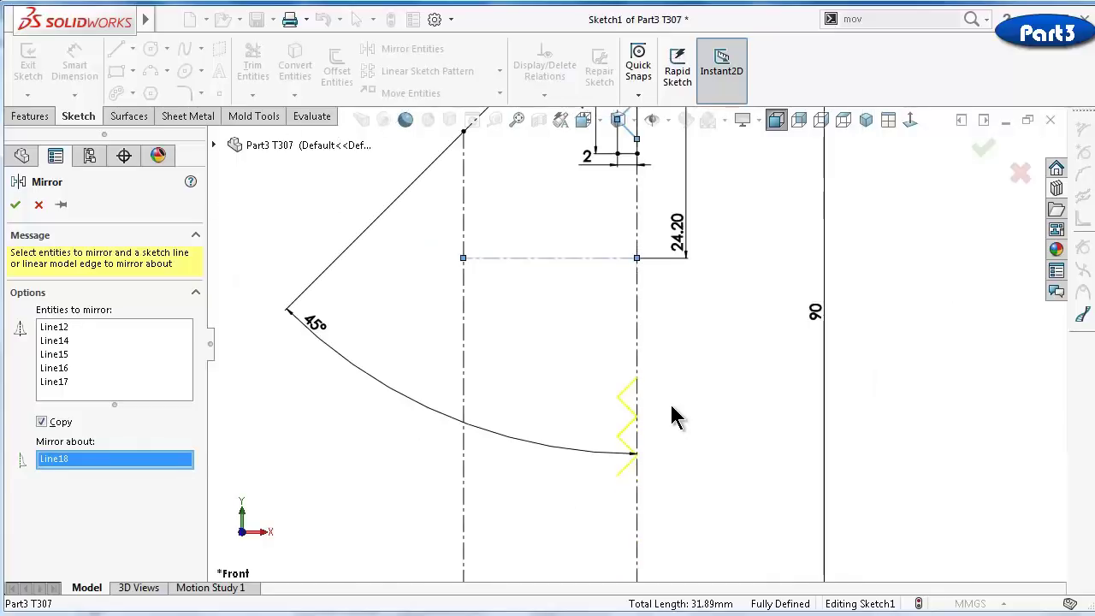
left_click(15, 205)
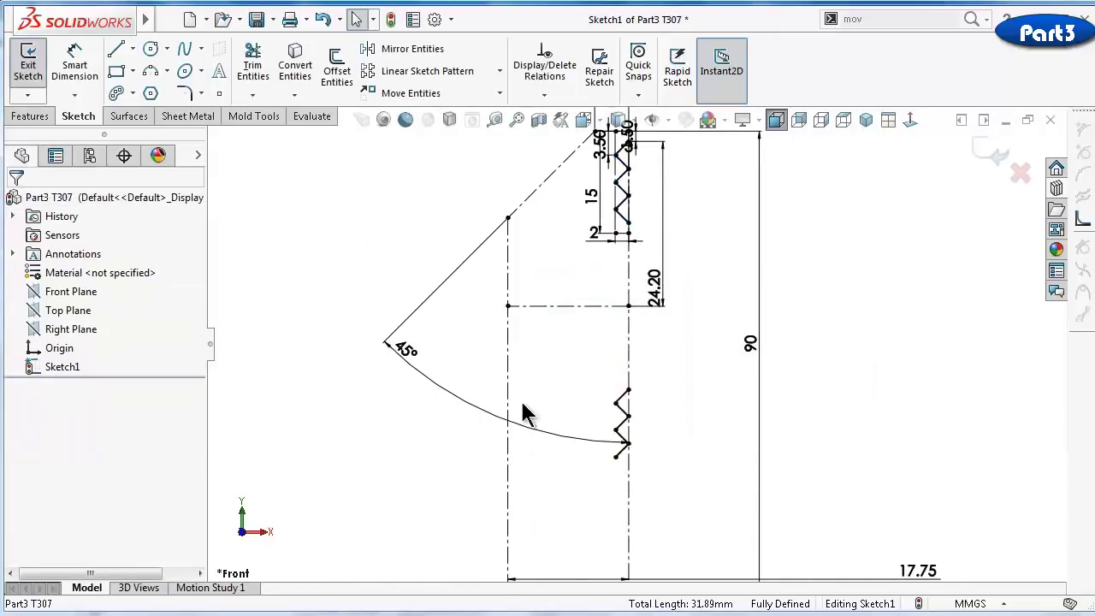
scroll(613, 334, "down", 1)
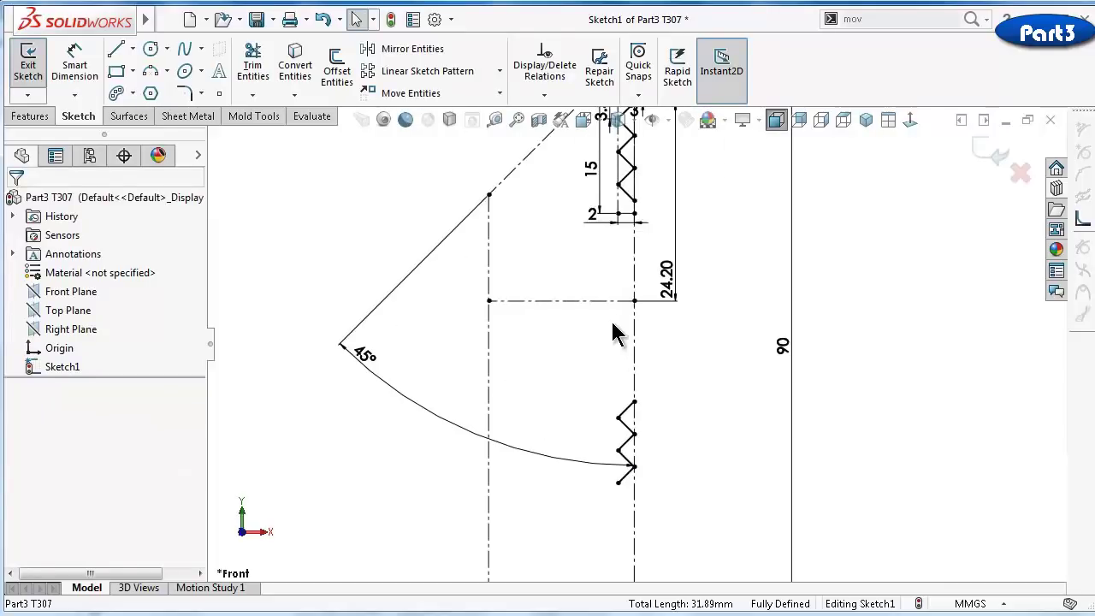
scroll(647, 229, "down", 4)
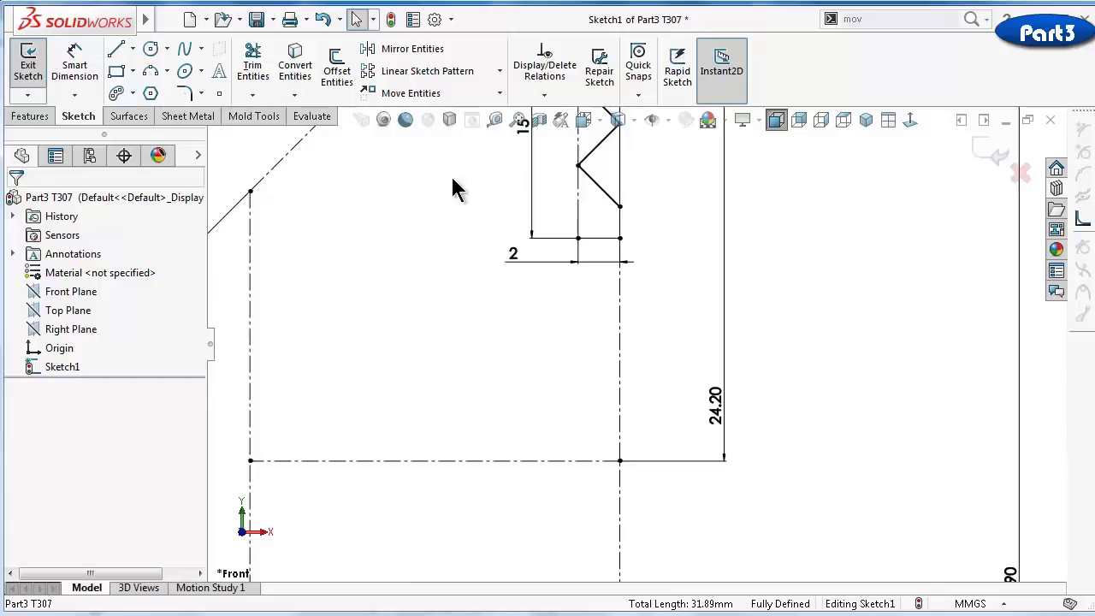
Draw a 1.5 mm vertical line from the lower end of the 15 mm tooth span up to the lowest endpoint of the upper teeth
left_click(121, 51)
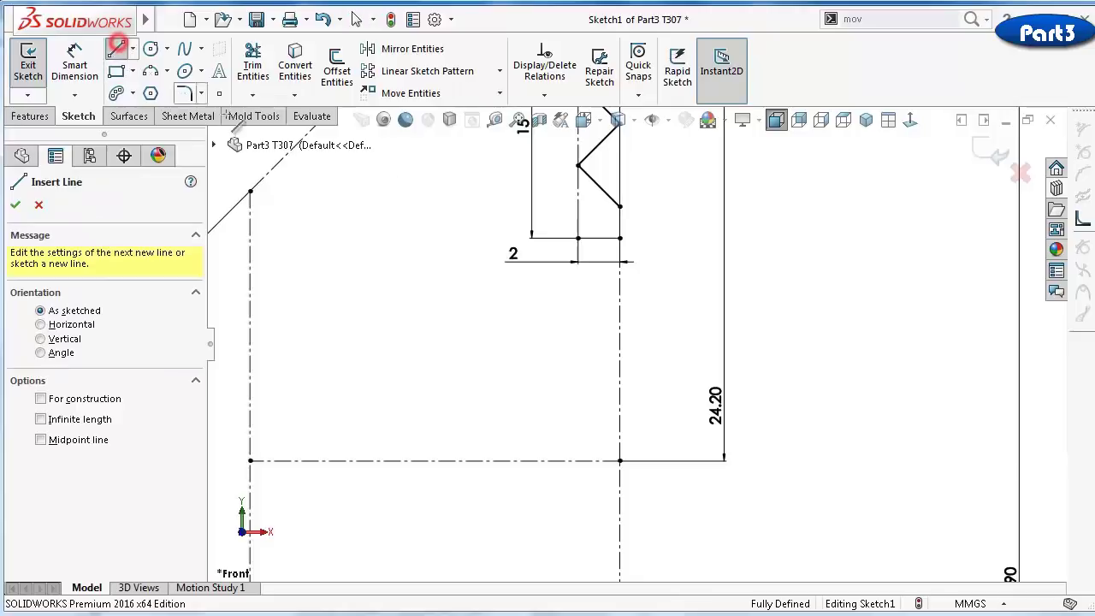
left_click(620, 239)
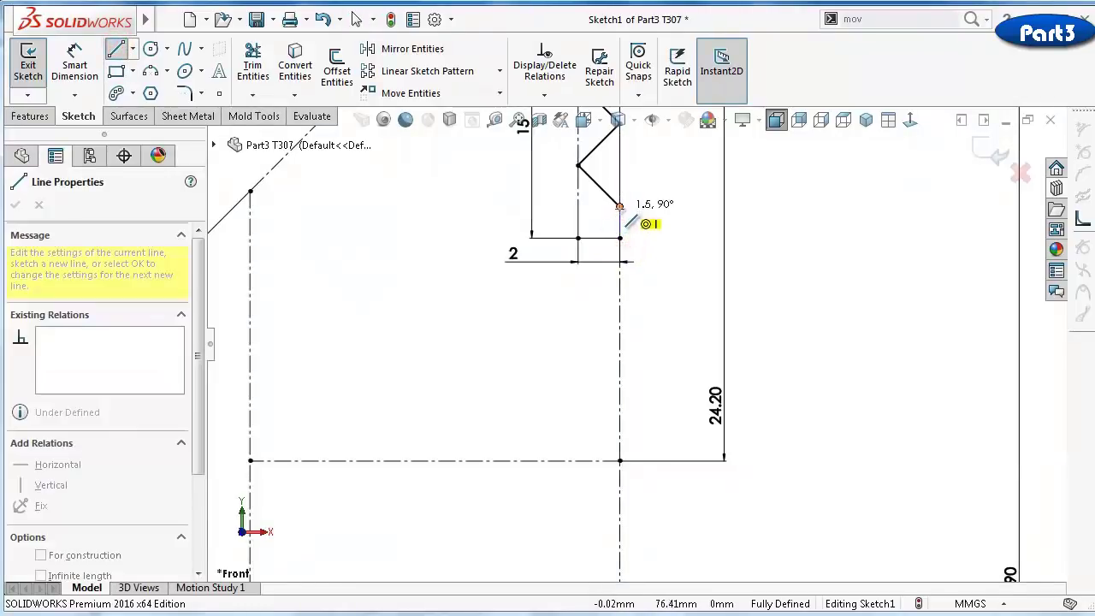
left_click(619, 208)
Draw a 1.5 mm vertical line from the uppermost tooth endpoint to the outline's top corner and a 5 mm horizontal line to the slanted centerline's upper end
scroll(636, 208, "up", 2)
scroll(636, 208, "up", 3)
scroll(641, 195, "down", 10)
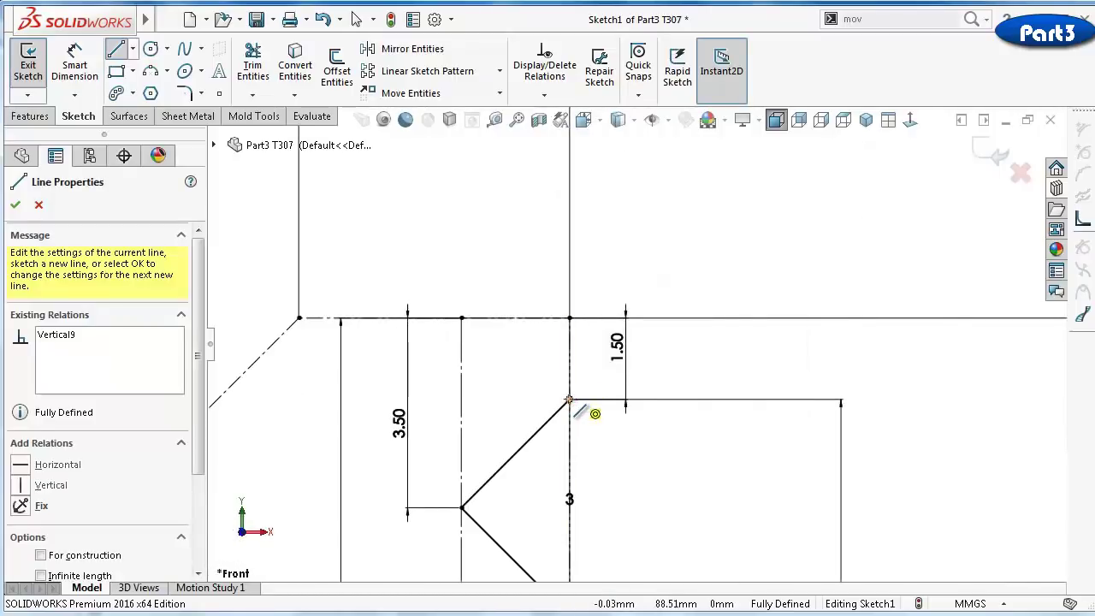
left_click(569, 399)
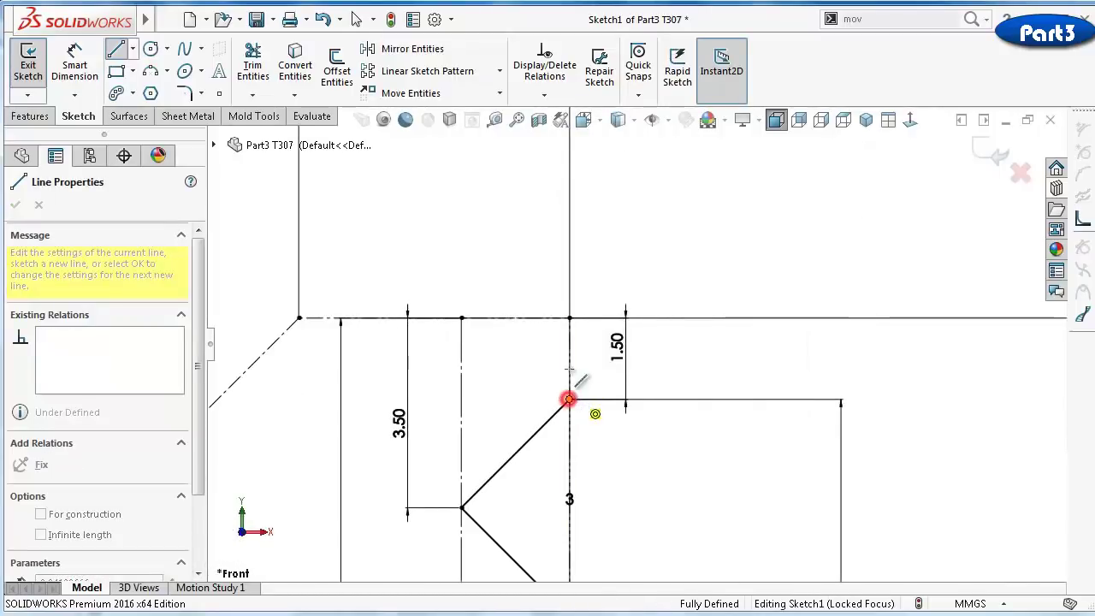
left_click(569, 318)
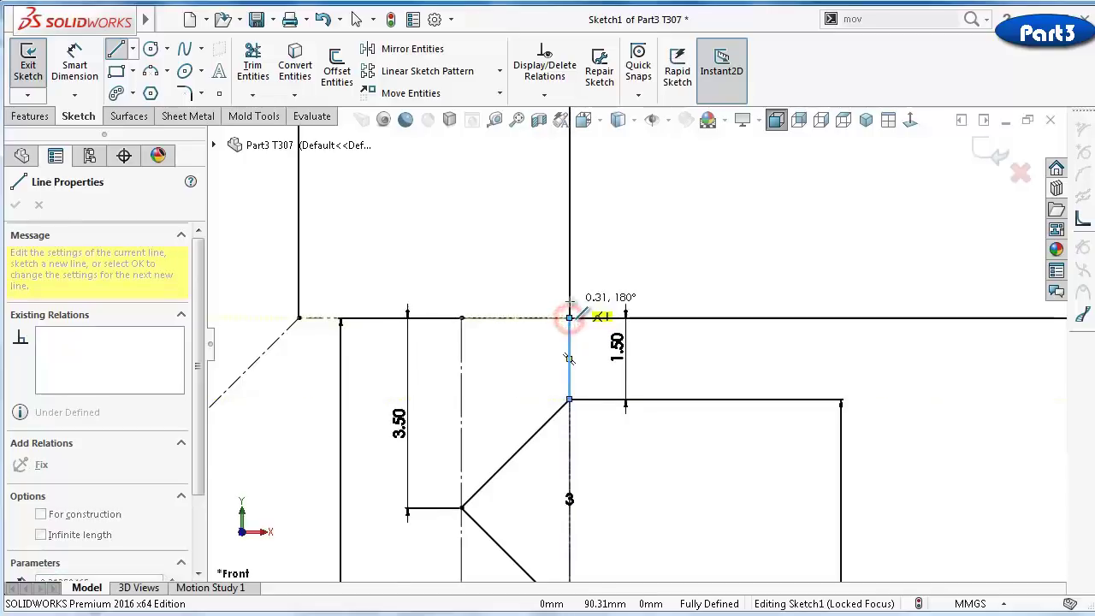
scroll(527, 312, "up", 5)
scroll(523, 311, "up", 2)
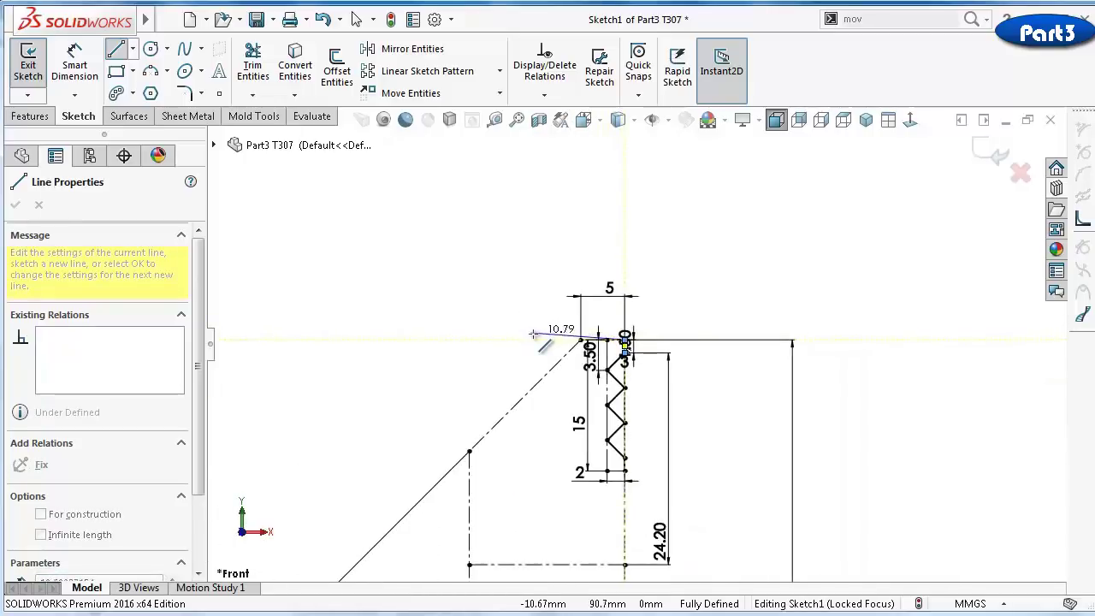
scroll(573, 335, "down", 3)
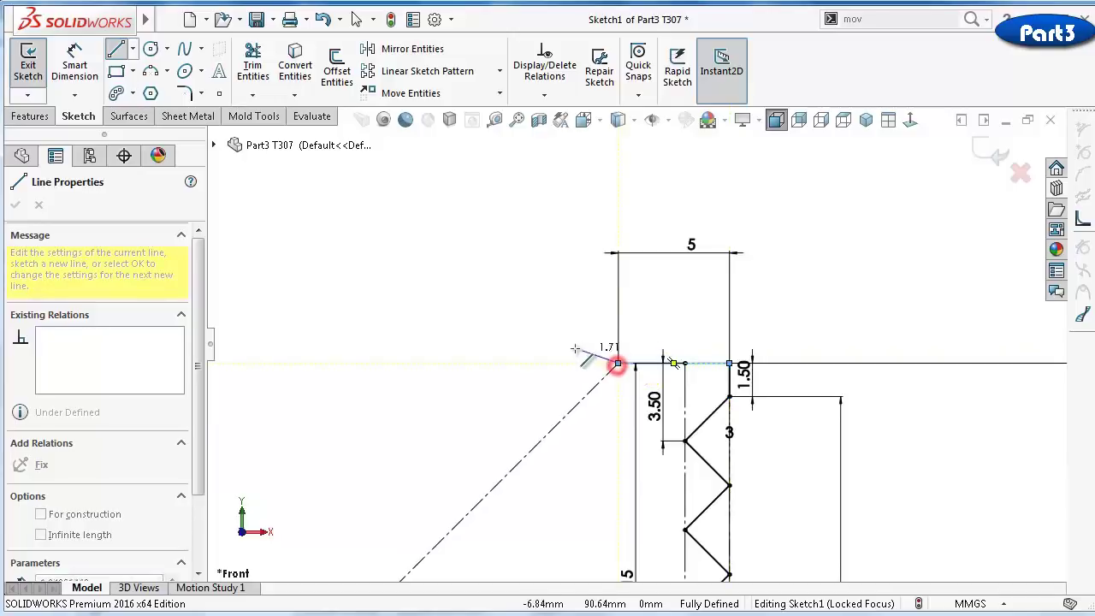
scroll(569, 351, "up", 3)
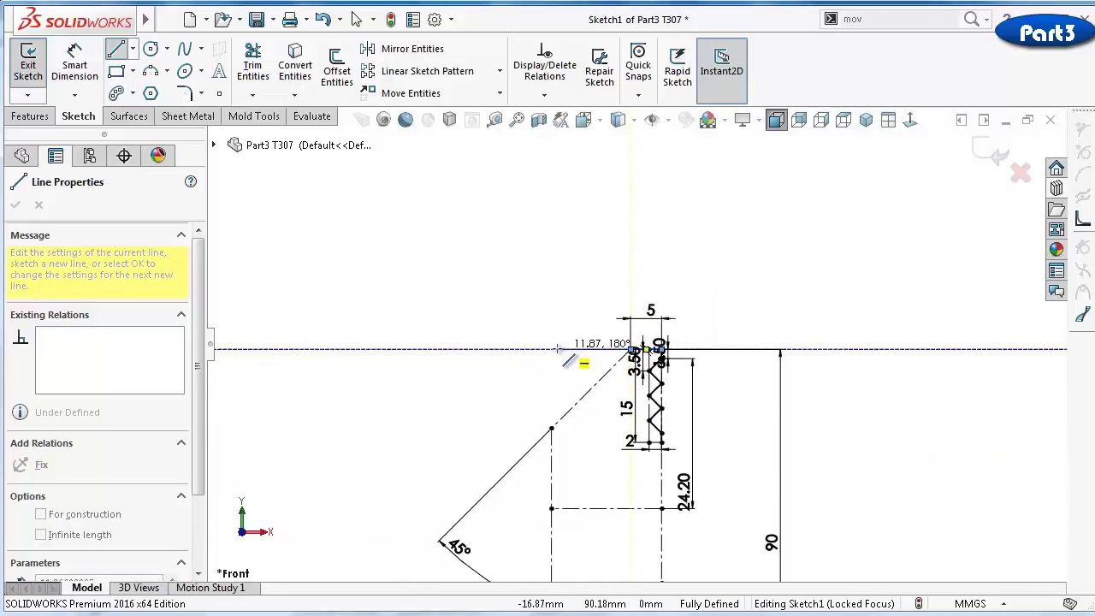
key("Escape")
Set the angle dimension of the slanted centerline to 30 degrees
scroll(100, 359, "down", 2)
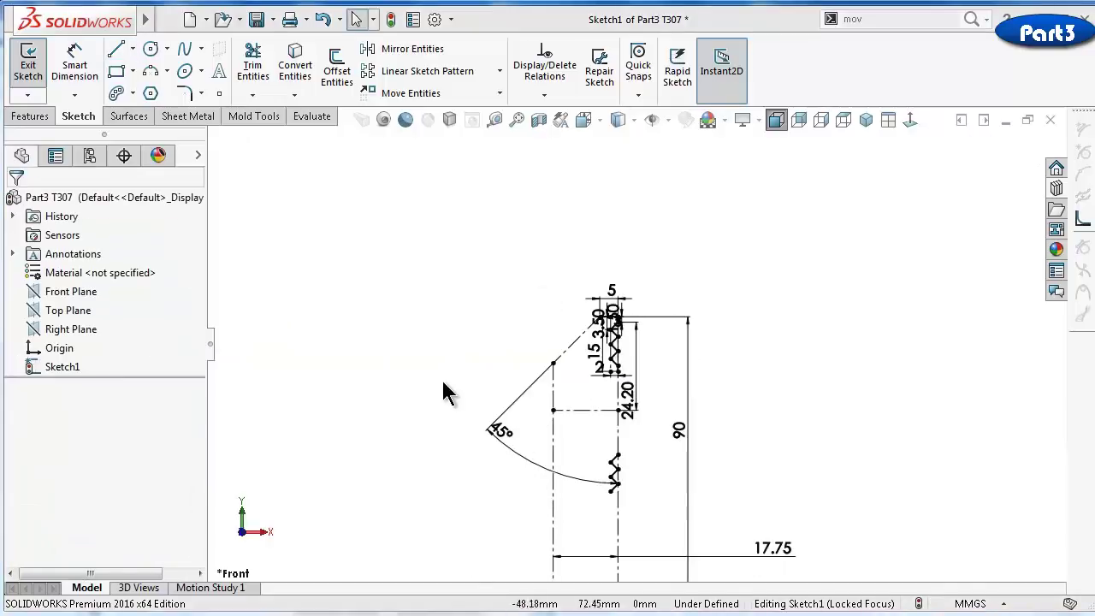
left_click(441, 379)
double_click(501, 435)
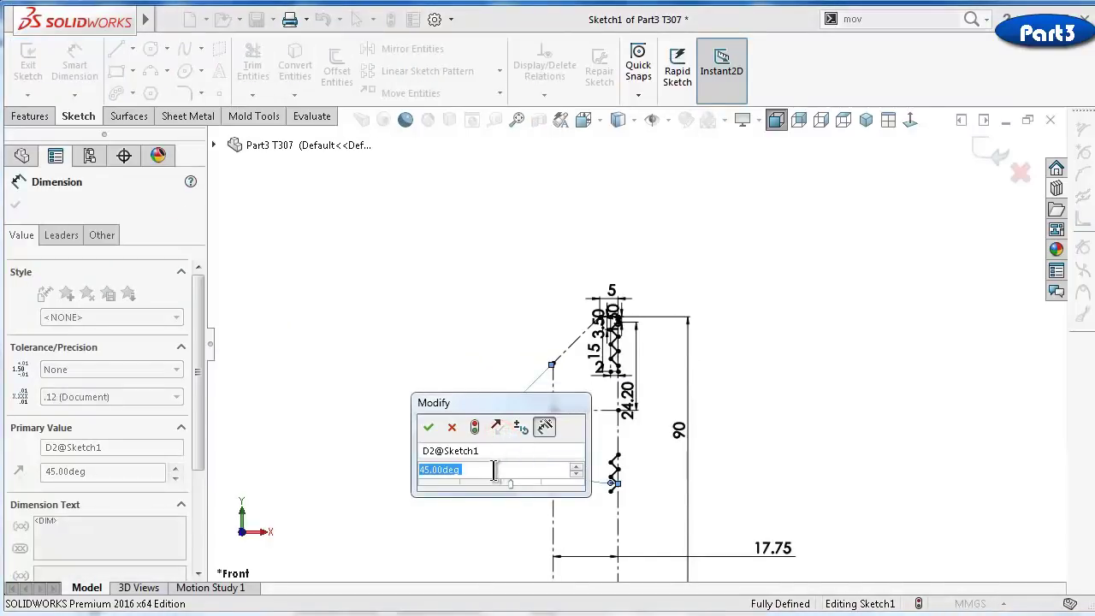
scroll(492, 472, "down", 2)
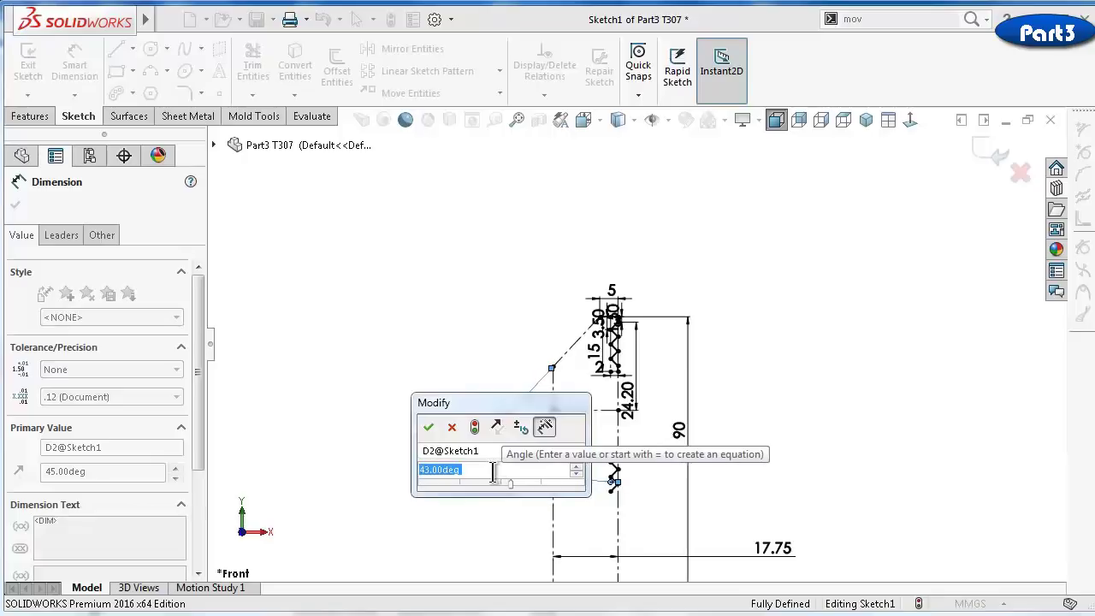
scroll(493, 471, "down", 4)
left_click_drag(521, 406, 392, 270)
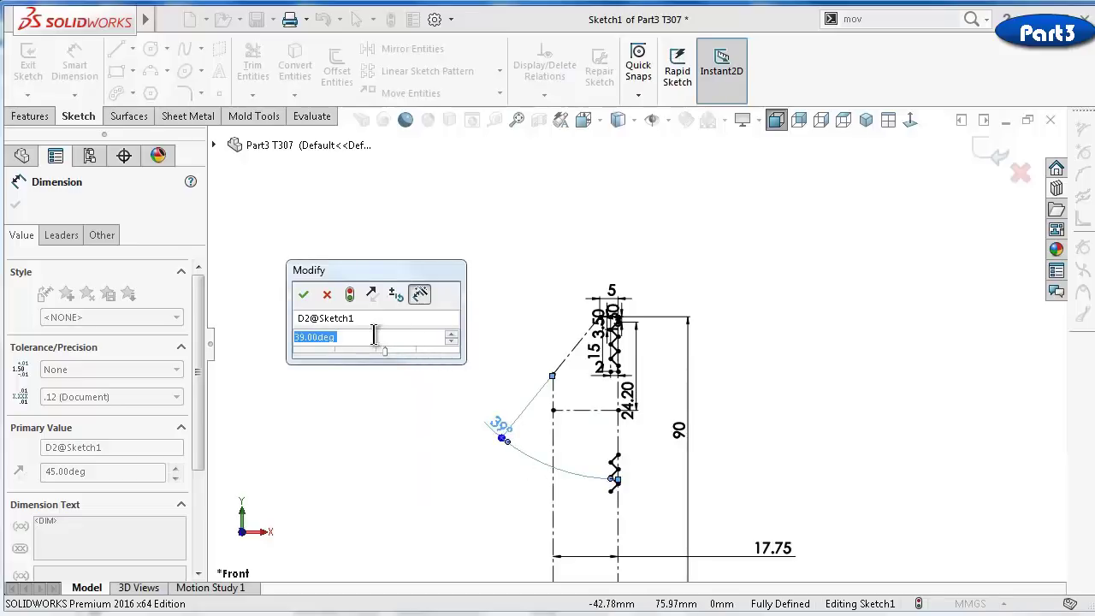
type("30")
key("Return")
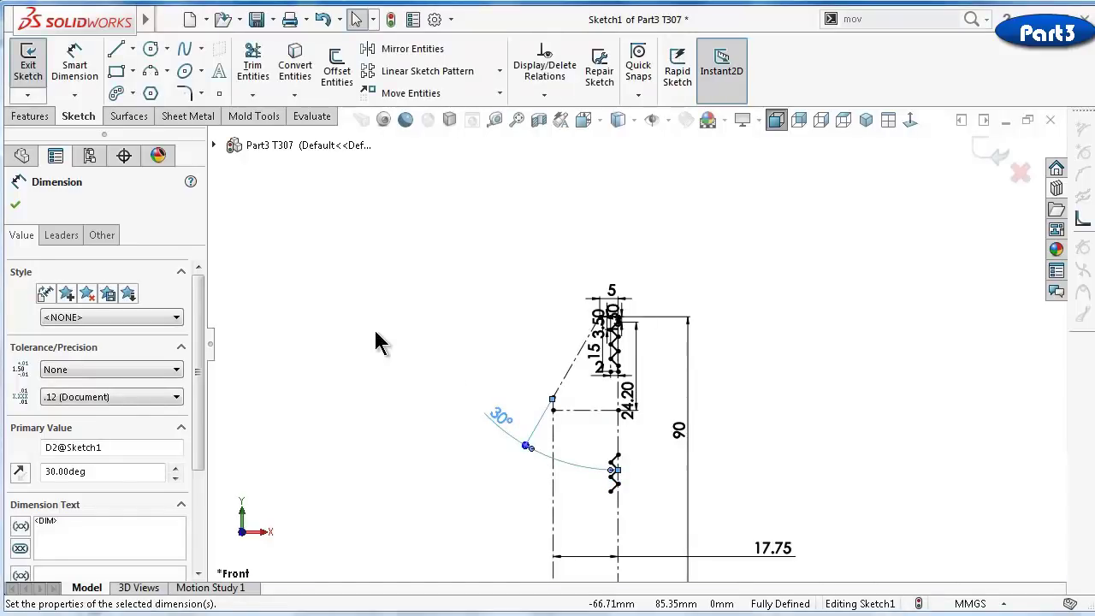
left_click(376, 332)
Draw a three-point arc of about 16.2 mm radius bulging inward between the upper teeth's vertical line and the first mirrored tooth endpoint
scroll(530, 432, "down", 5)
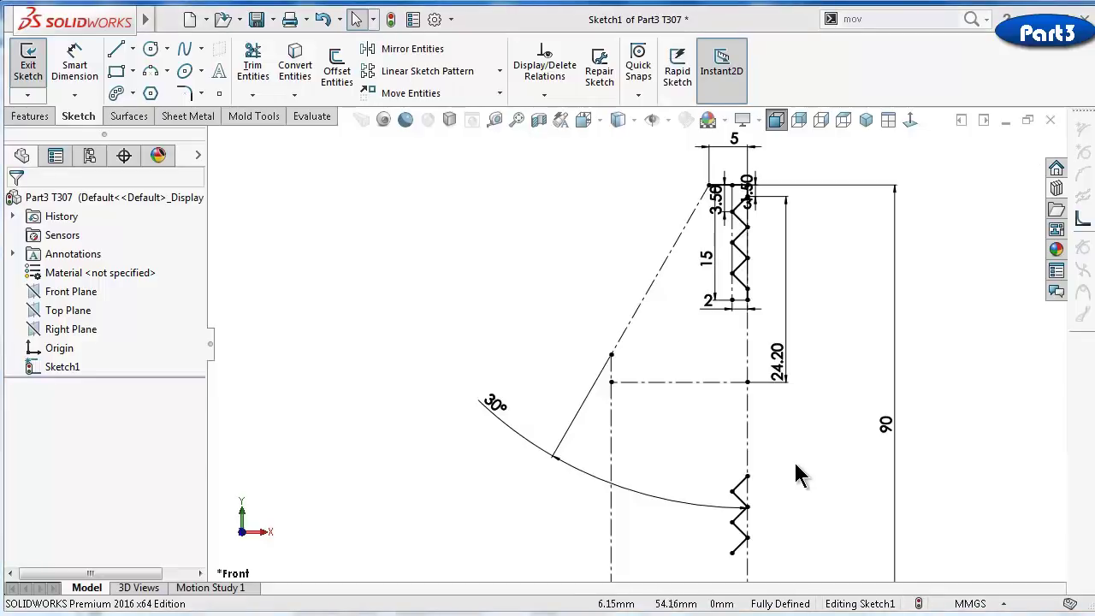
left_click(151, 73)
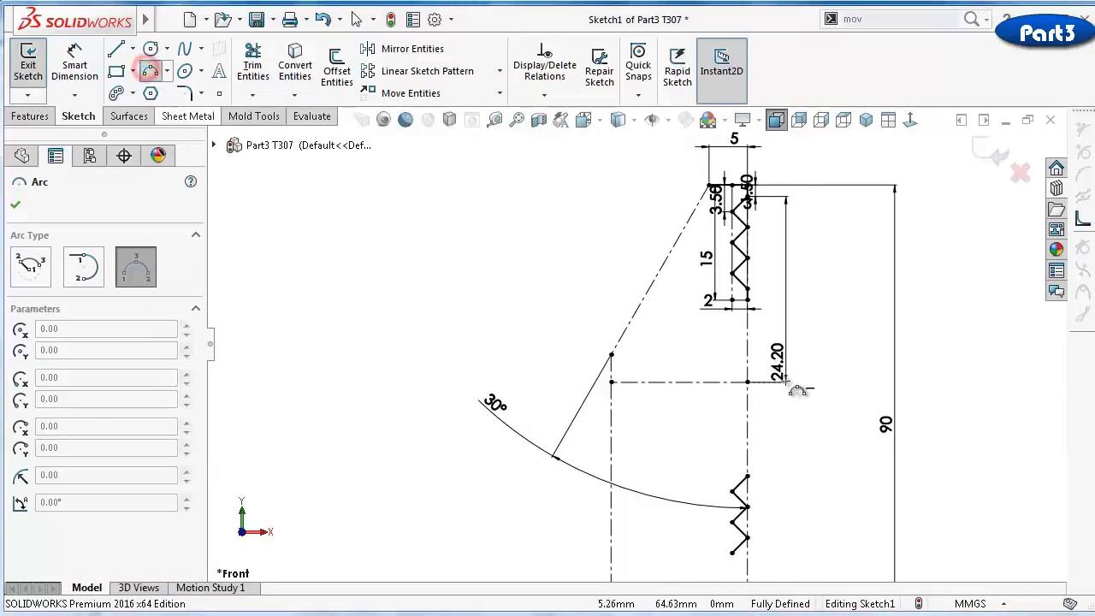
left_click(748, 301)
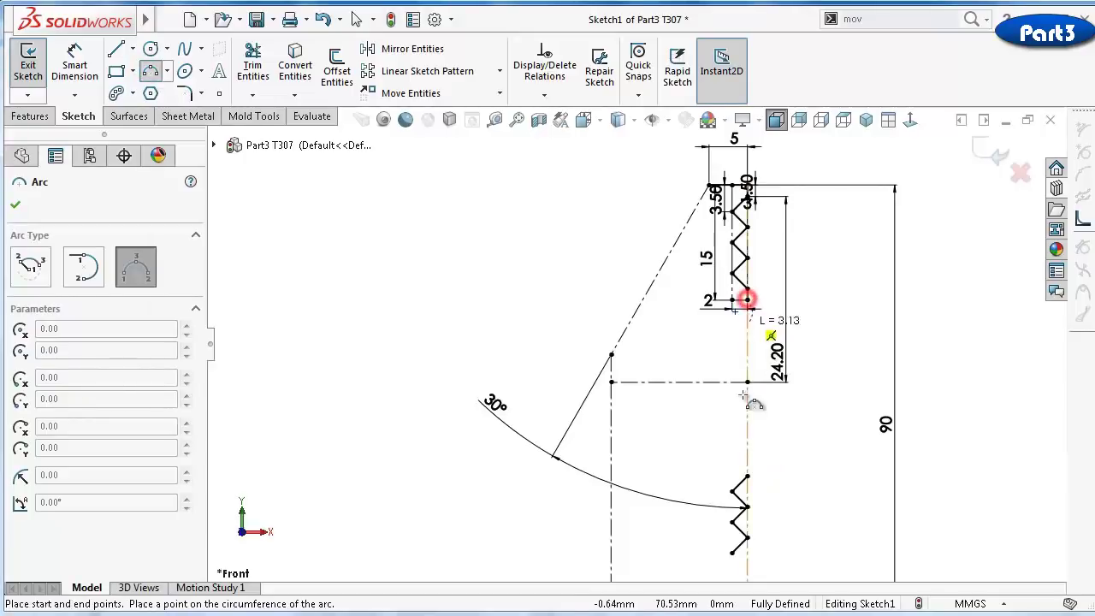
left_click(747, 476)
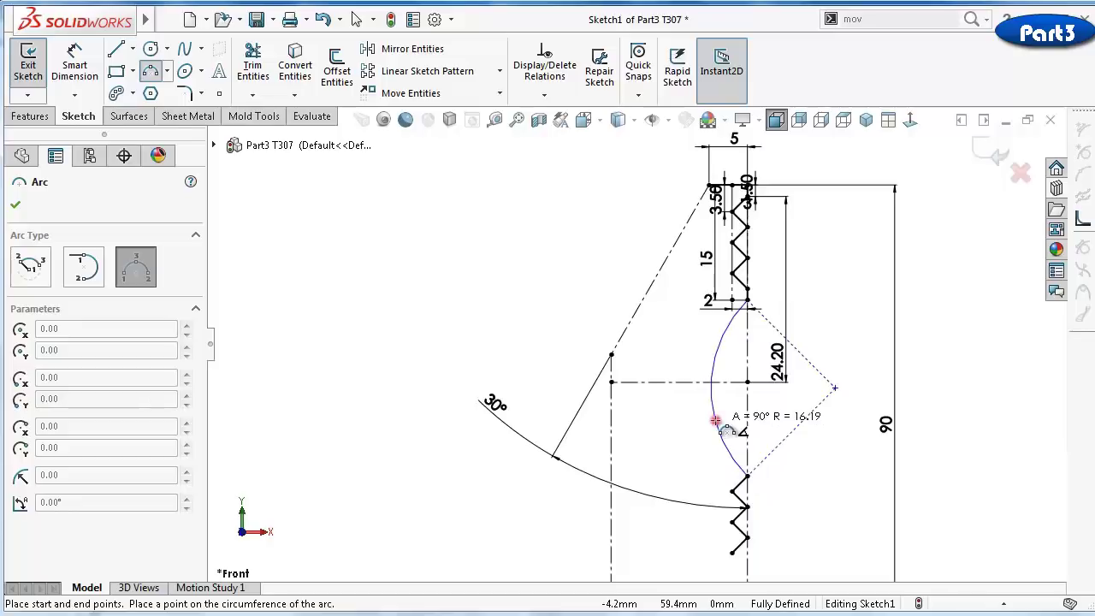
left_click(715, 420)
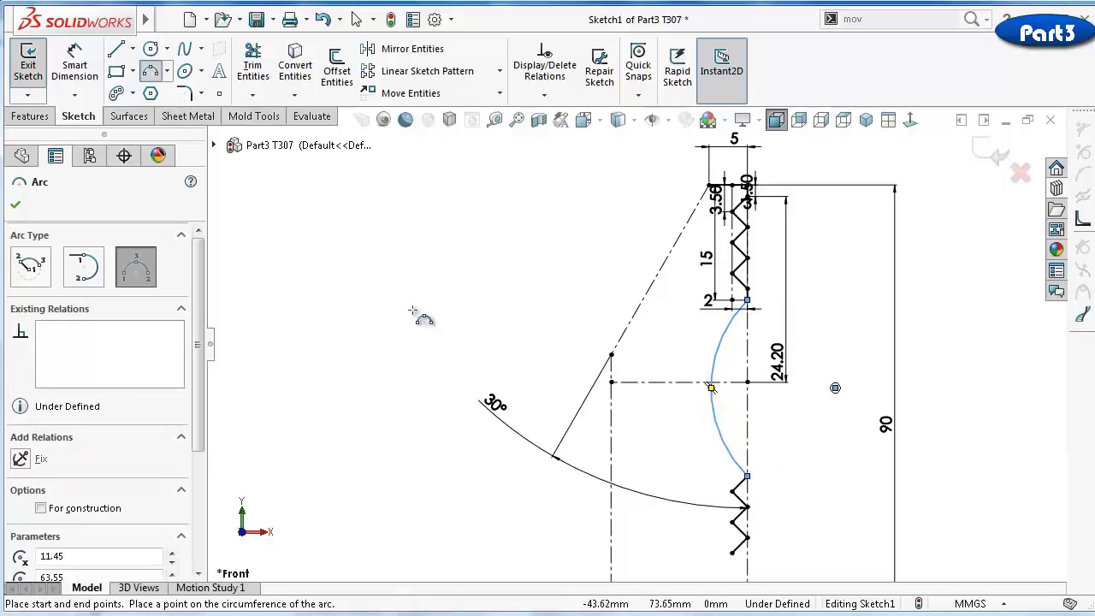
key("Escape")
Dimension the radius of the arc between the two rows of teeth as 15 mm and reposition the dimension text
right_click_drag(450, 289, 450, 339)
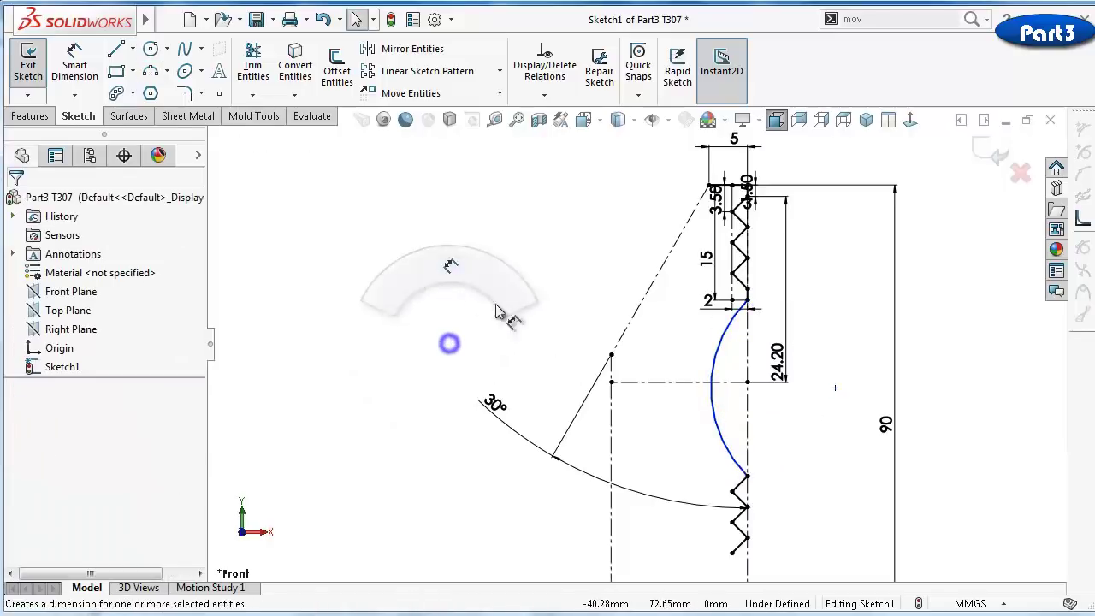
left_click(720, 358)
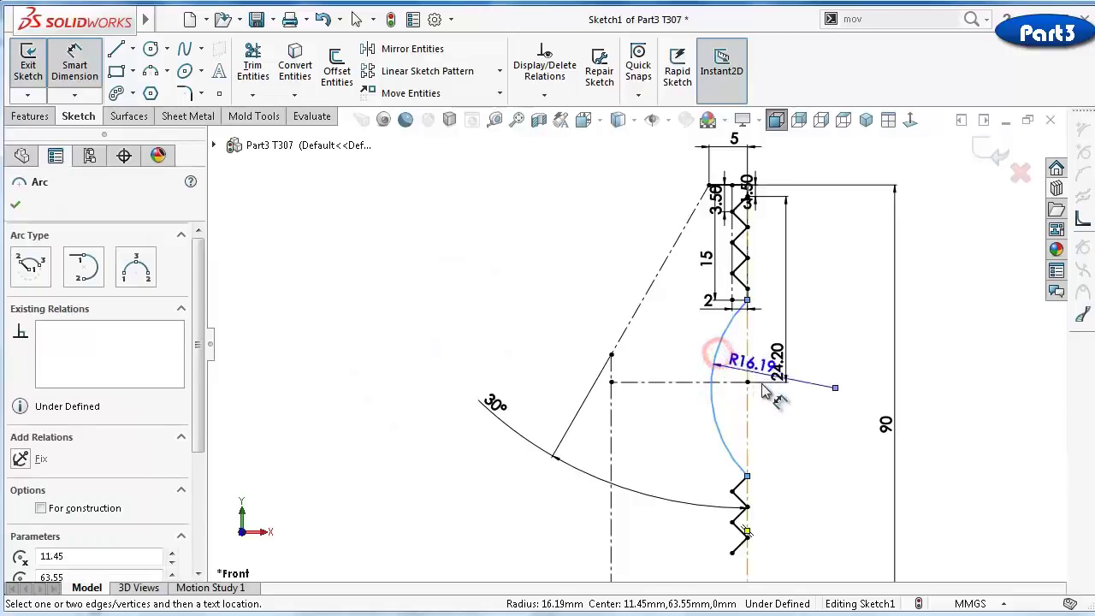
left_click(794, 417)
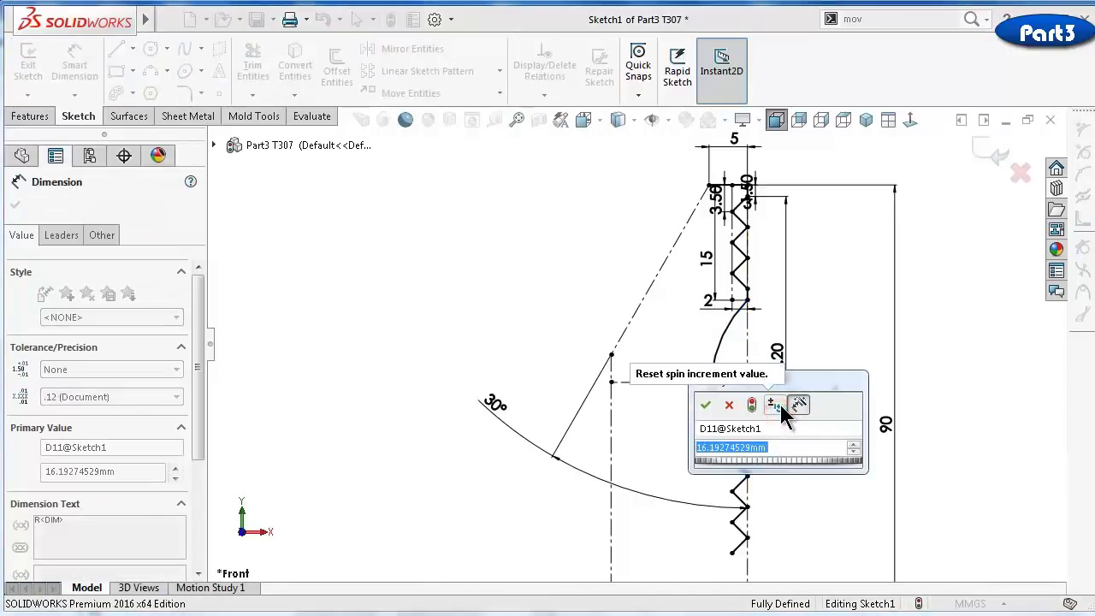
type("15")
key("Return")
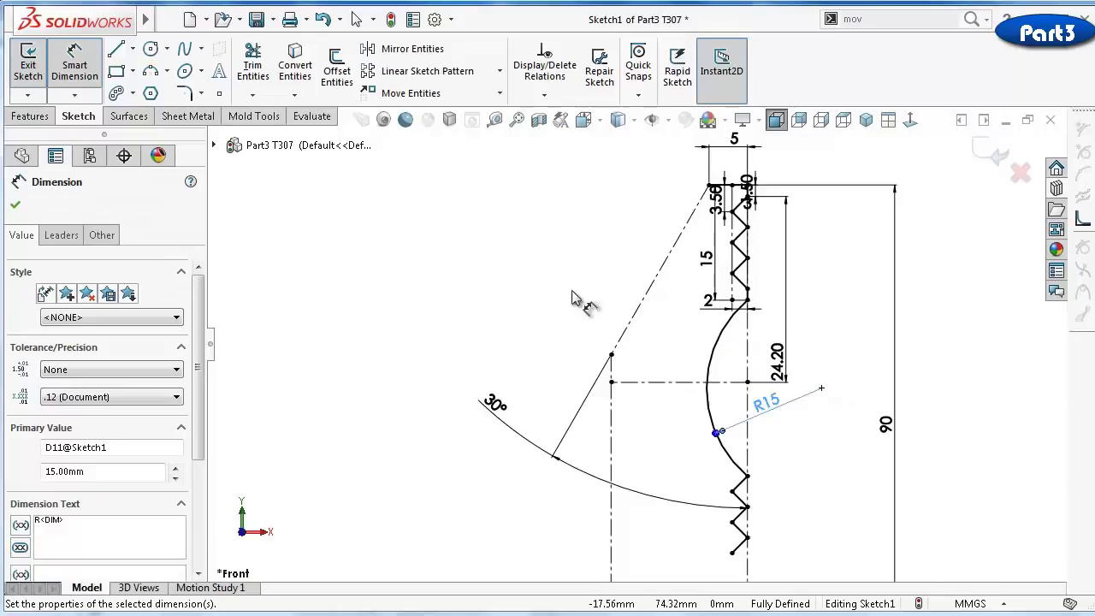
left_click(523, 262)
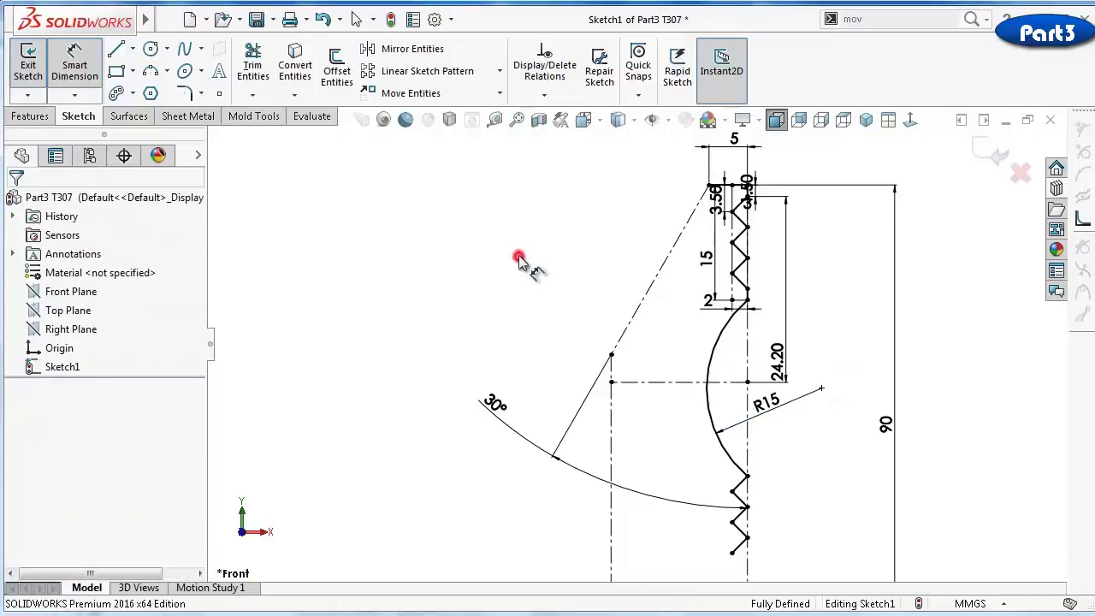
left_click(764, 397)
Trace solid lines over the slanted centerline and the outer vertical centerline, from the top corner down to the base centerline
left_click(115, 49)
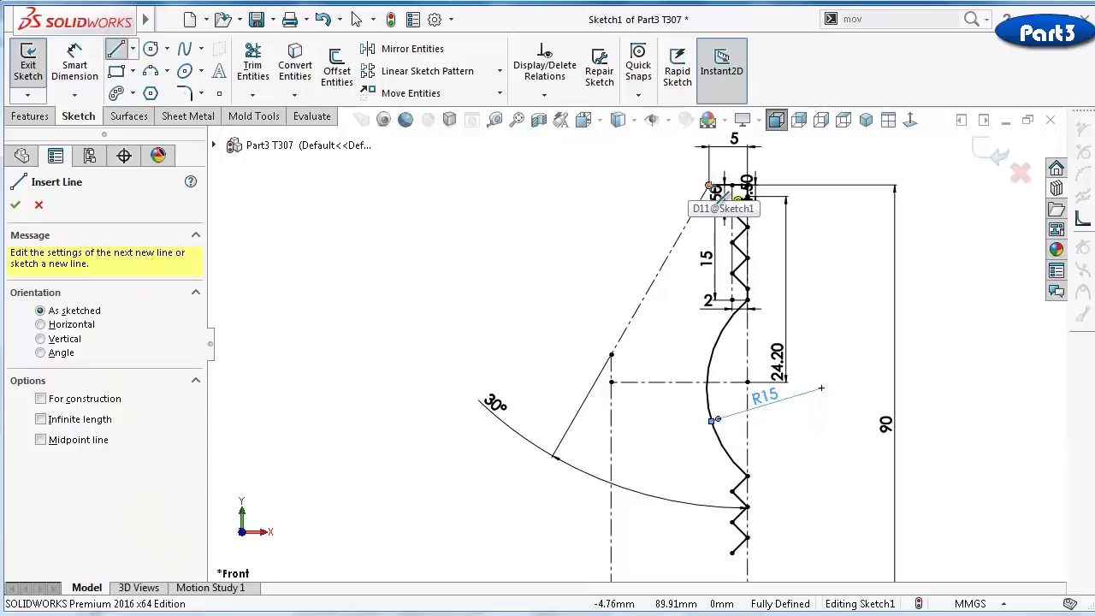
left_click(709, 186)
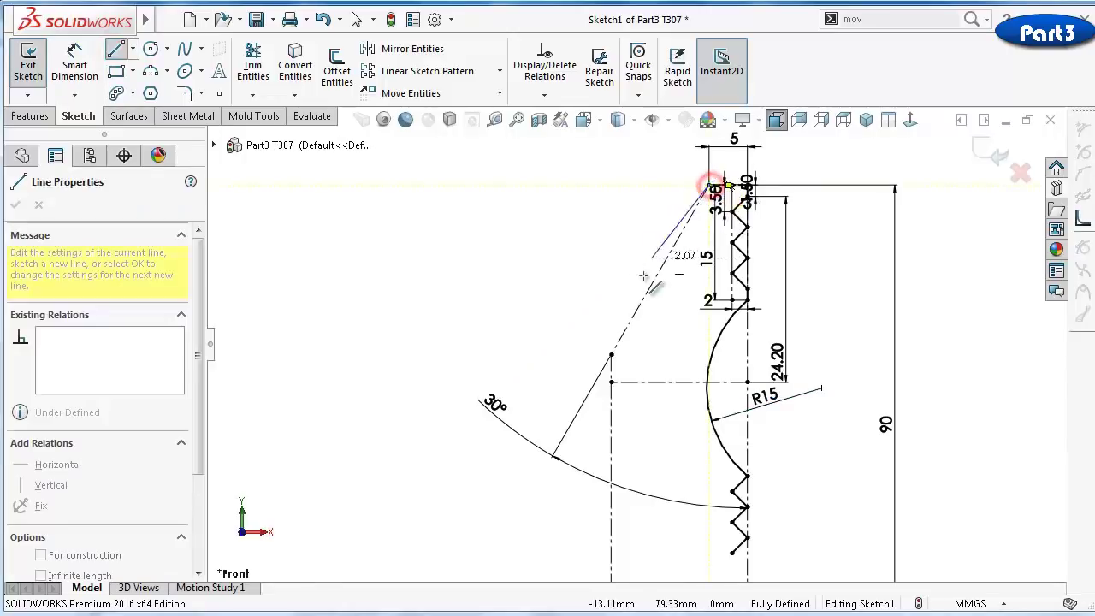
left_click(611, 355)
scroll(611, 355, "up", 6)
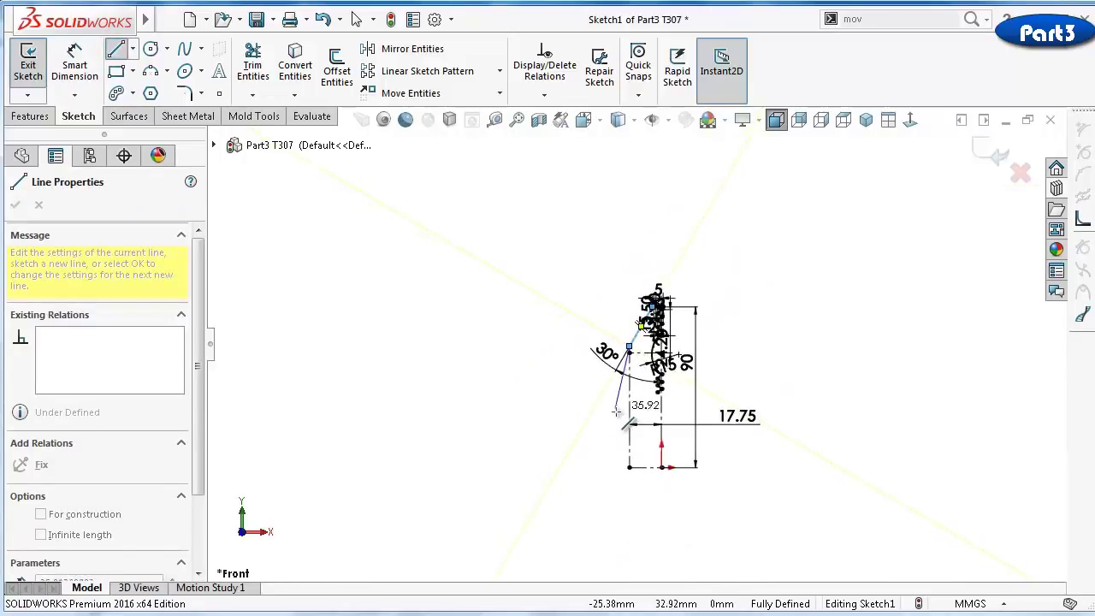
scroll(638, 488, "down", 2)
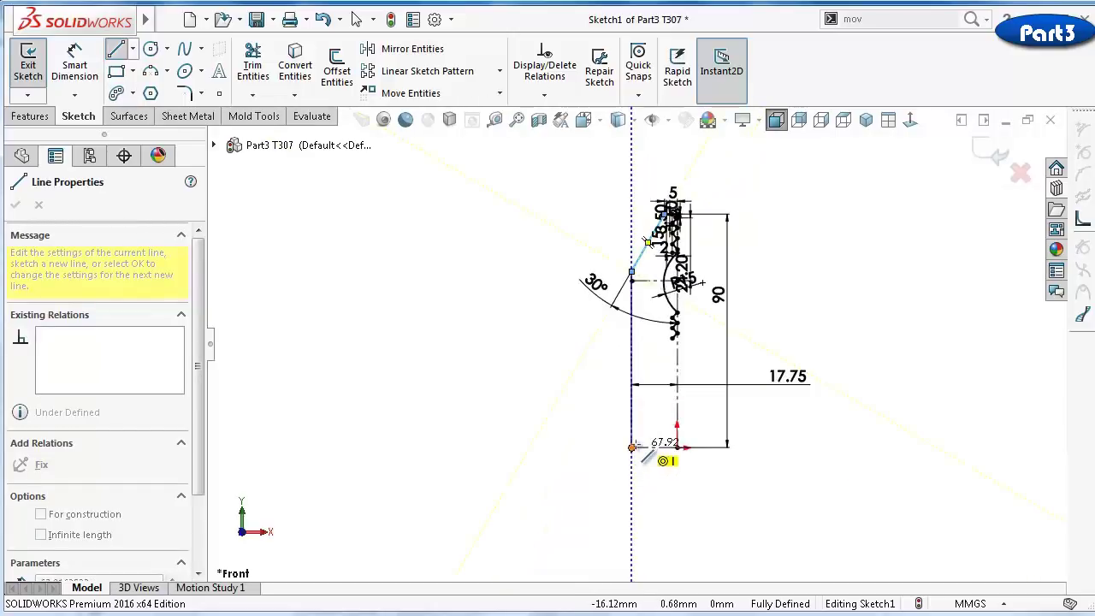
left_click(633, 448)
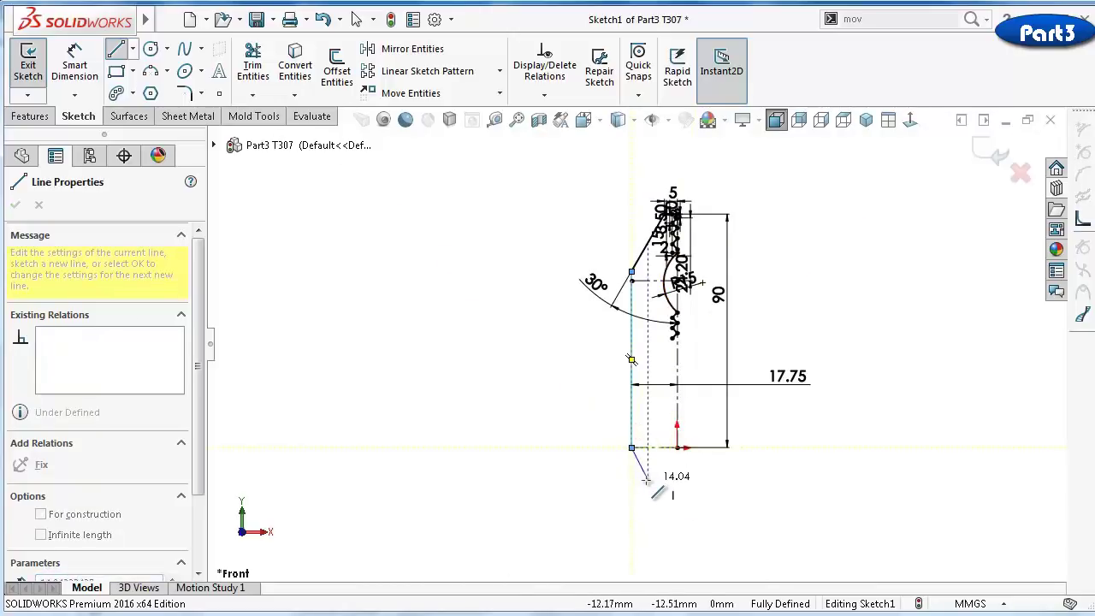
Draw a tangent semicircular arc below the base centerline from the outer vertical line's lower end, and dimension its radius as 6.5 mm
scroll(637, 475, "down", 4)
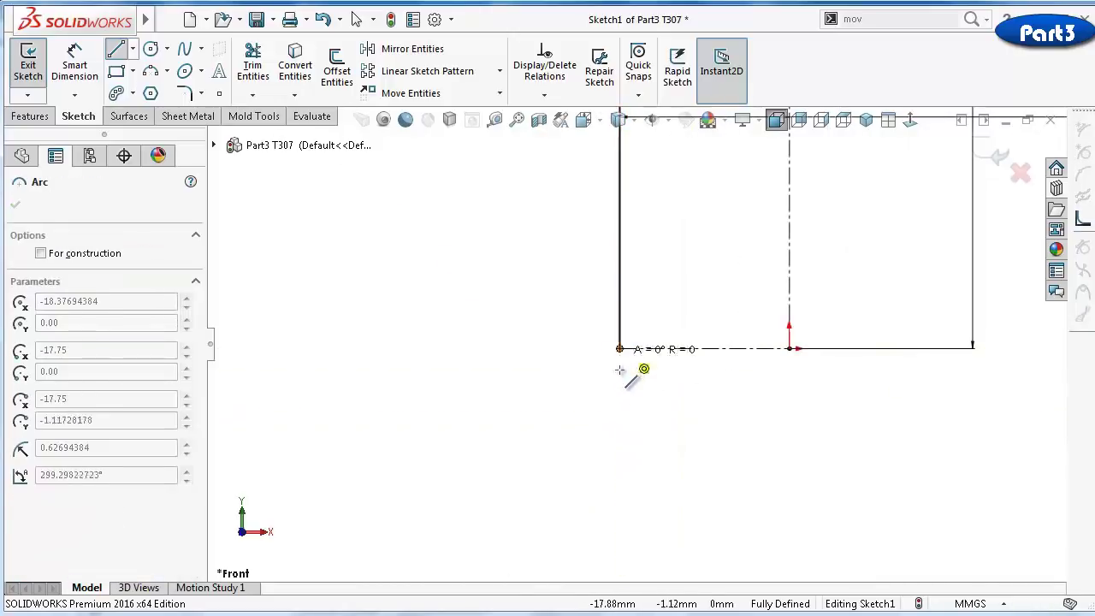
left_click(723, 348)
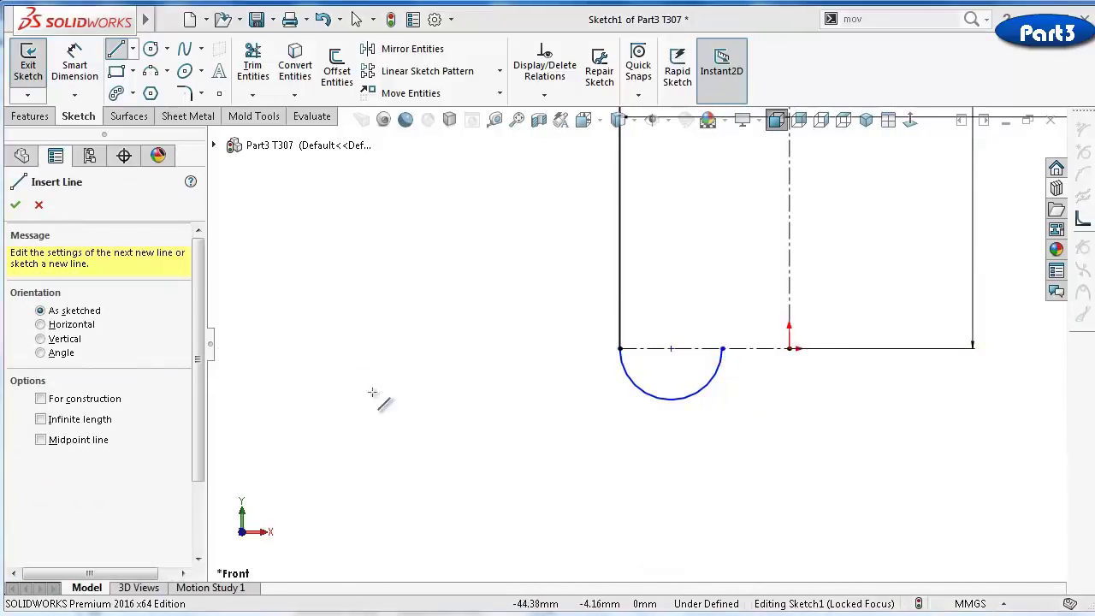
right_click_drag(396, 399, 411, 241)
left_click(657, 402)
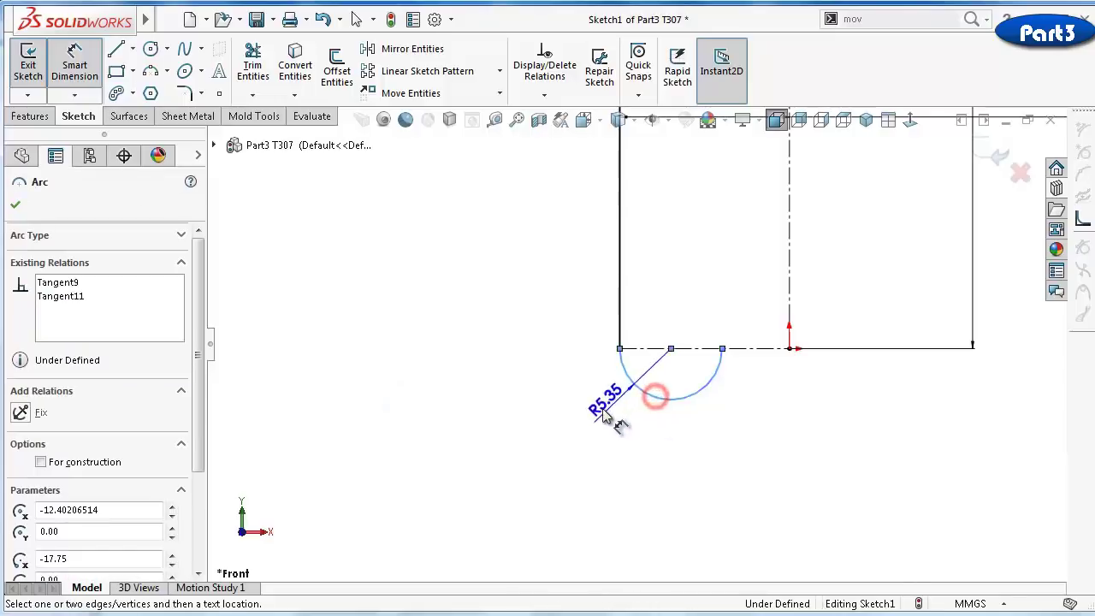
left_click(587, 416)
type("6.5")
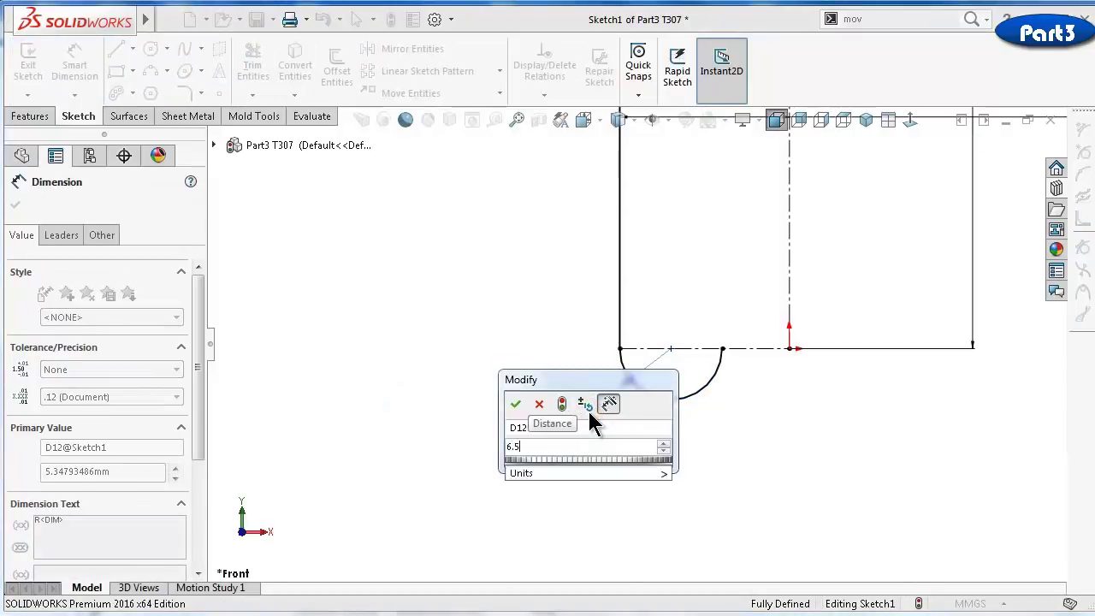
key("Return")
left_click(495, 347)
scroll(692, 379, "up", 2)
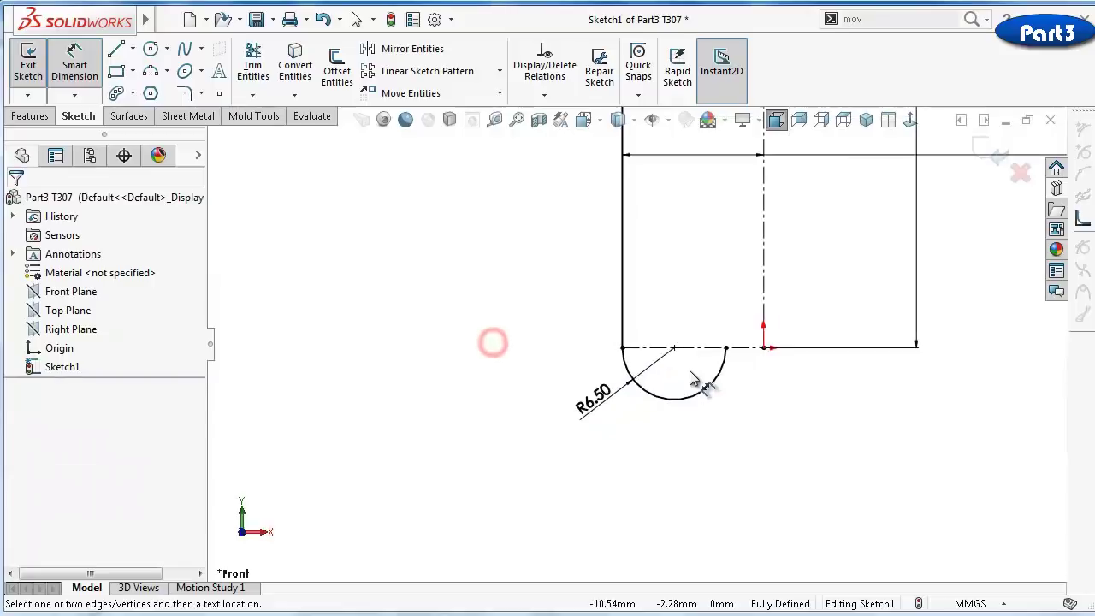
scroll(741, 320, "up", 3)
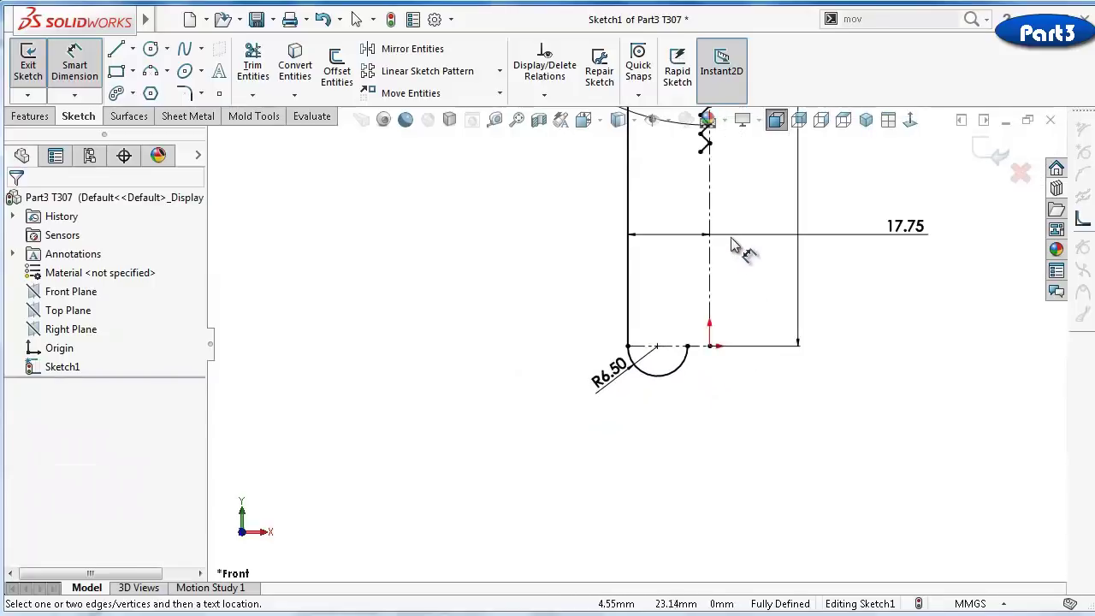
scroll(725, 228, "down", 2)
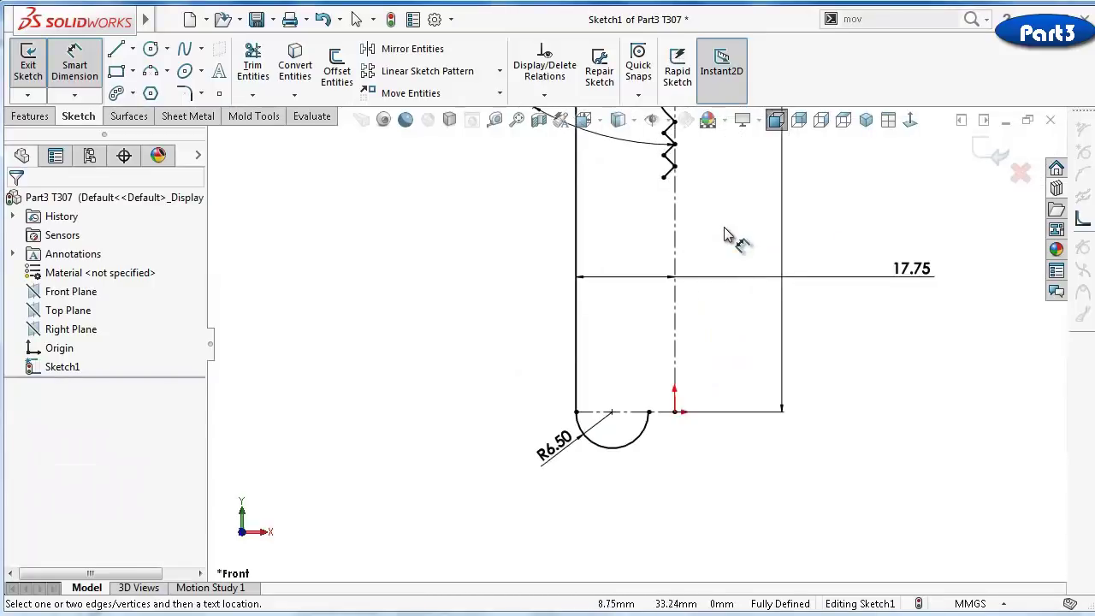
Draw a vertical line about 33.4 mm long up from the semicircle's inner end, continuing with an arc of about 15.2 mm radius to the lowest tooth endpoint
left_click(116, 49)
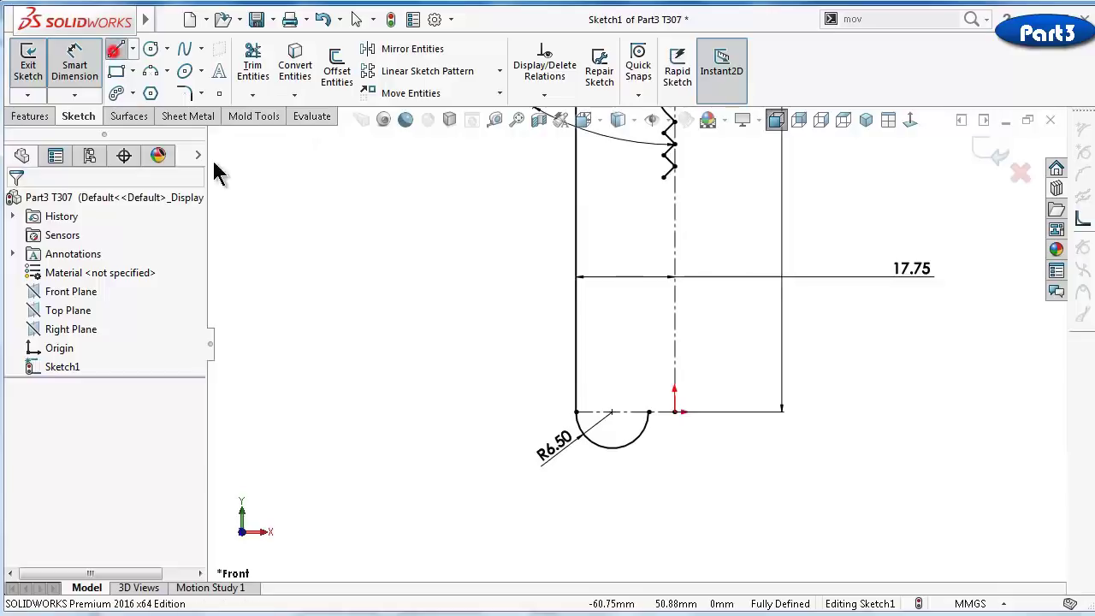
left_click(648, 412)
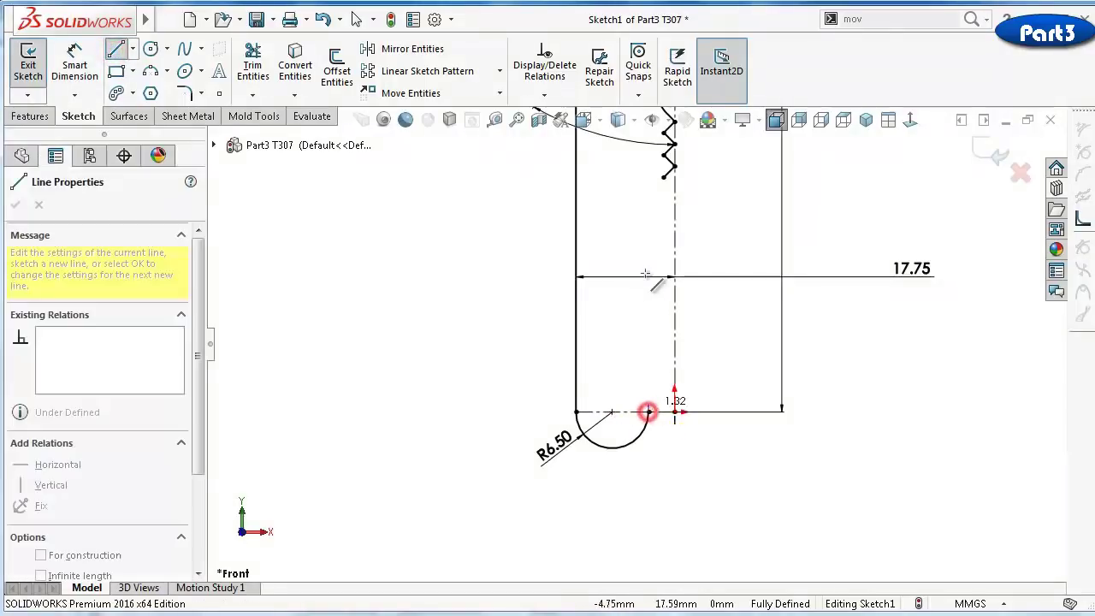
left_click(649, 226)
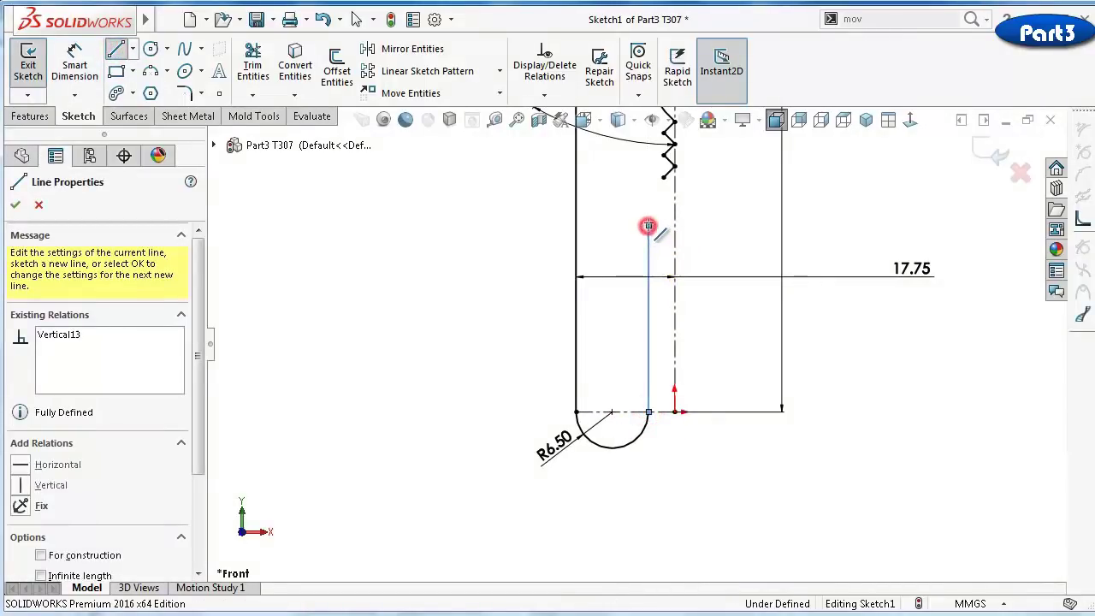
left_click(663, 178)
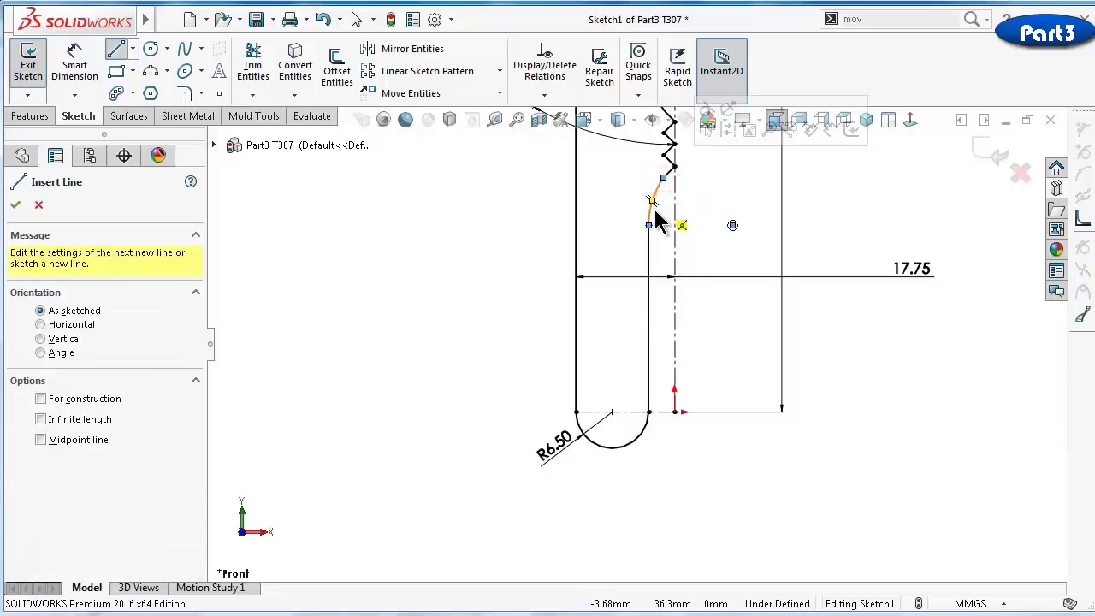
key("Escape")
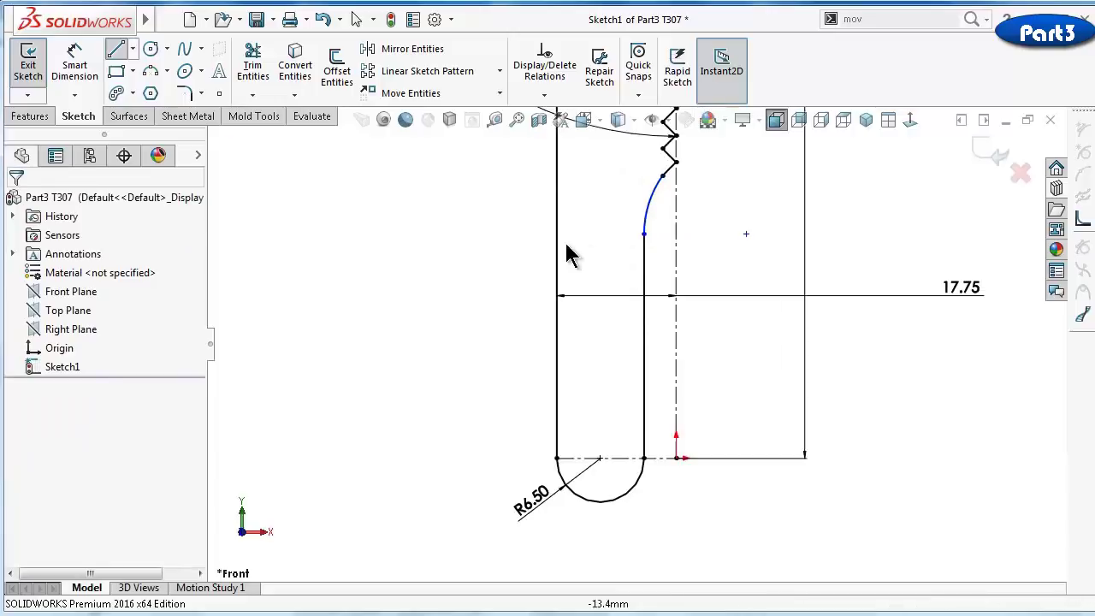
Make the new arc tangent to the lowest tooth's slanted line
scroll(676, 218, "down", 3)
left_click(708, 191)
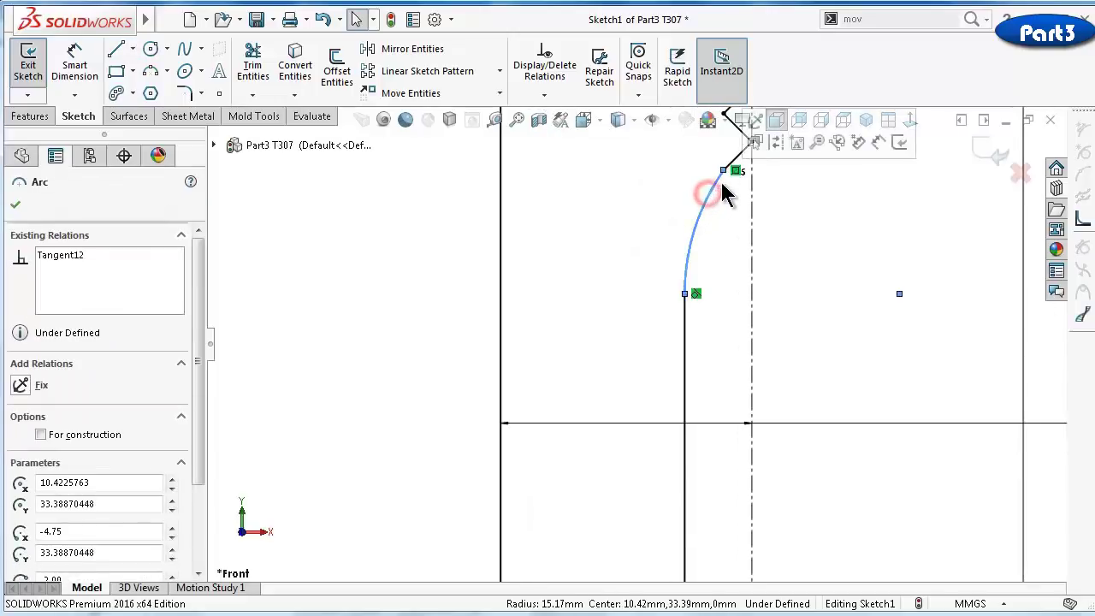
left_click(737, 154)
left_click(716, 179, "ctrl")
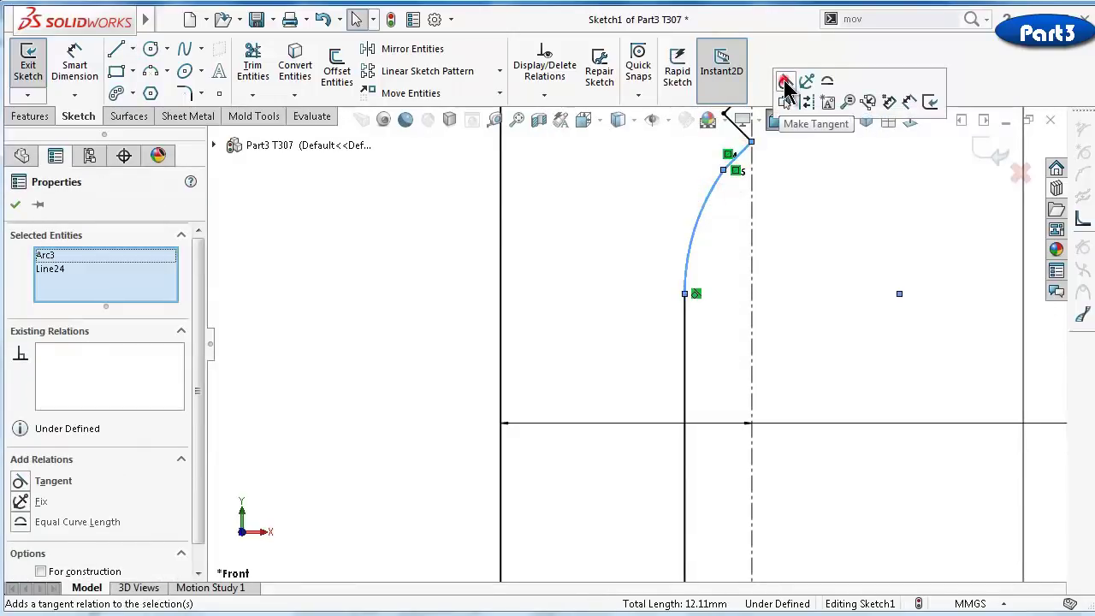
left_click(784, 82)
left_click(626, 214)
Inspect the closed gripper profile and its dimensions in the front view and in a tilted 3D view
scroll(667, 364, "up", 5)
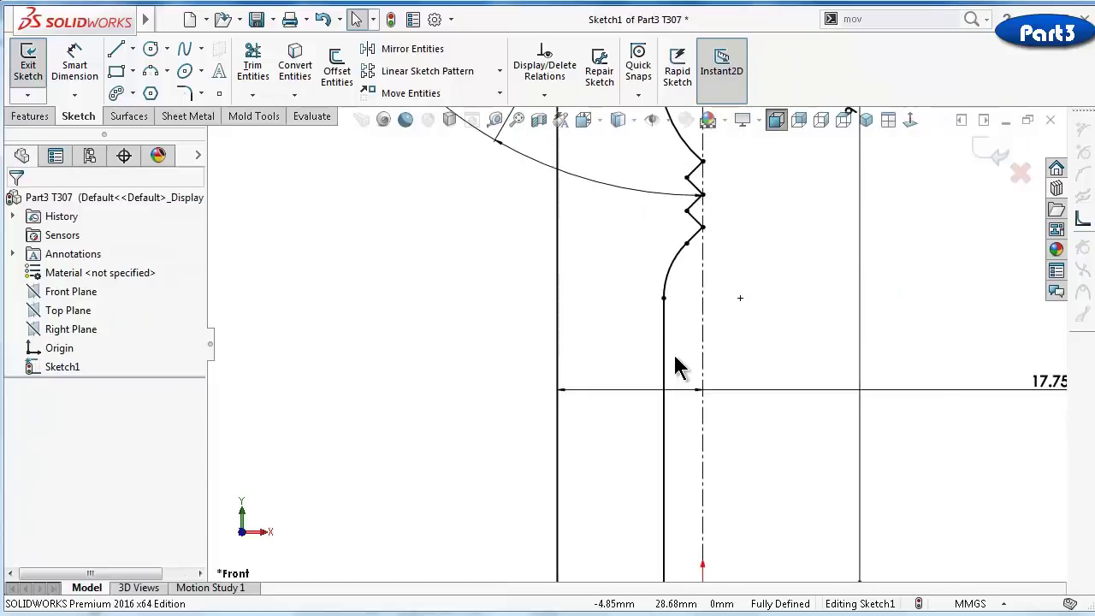
scroll(794, 357, "up", 2)
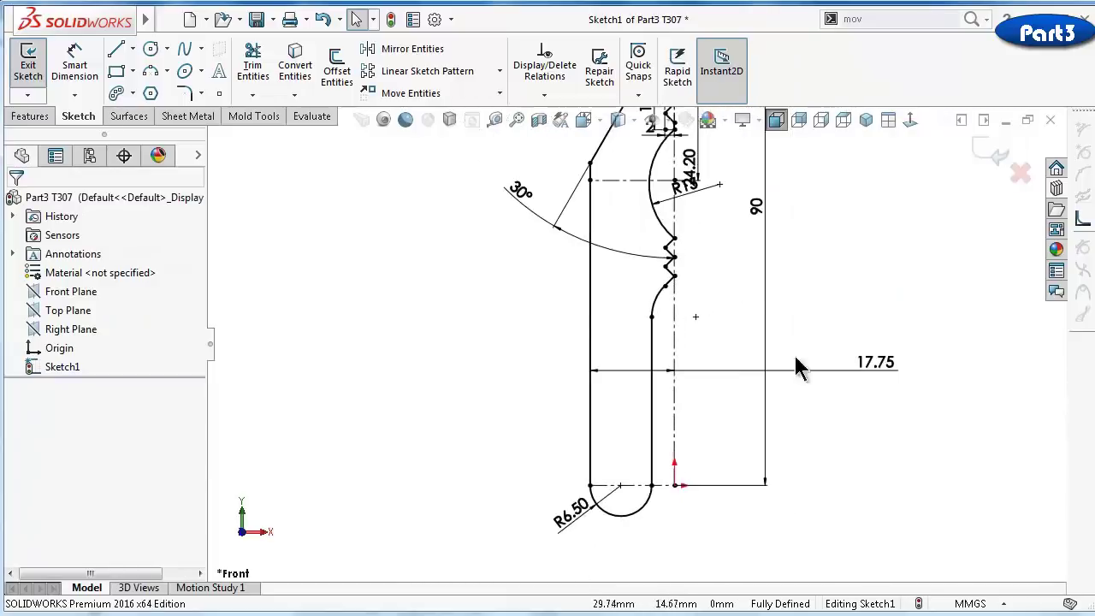
scroll(730, 246, "up", 1)
scroll(691, 204, "down", 2)
scroll(699, 176, "down", 2)
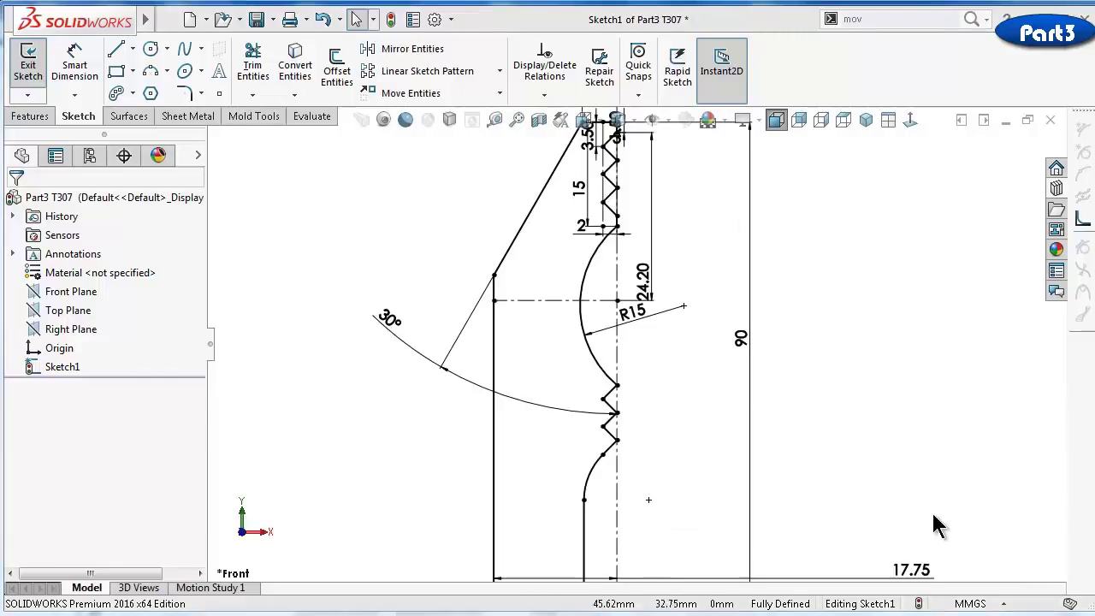
scroll(884, 513, "up", 2)
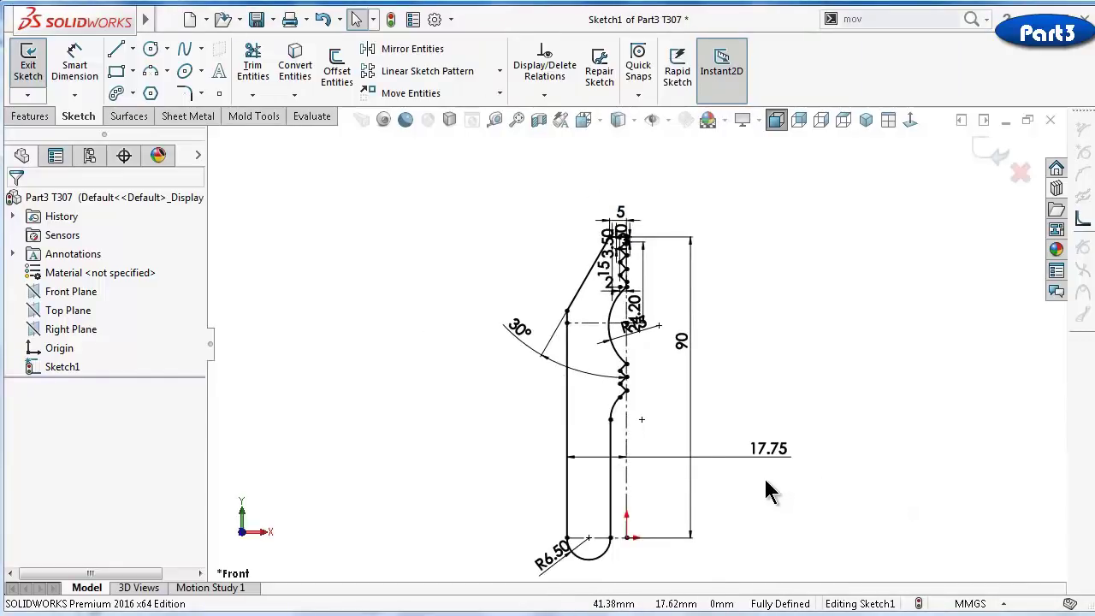
scroll(768, 462, "up", 1)
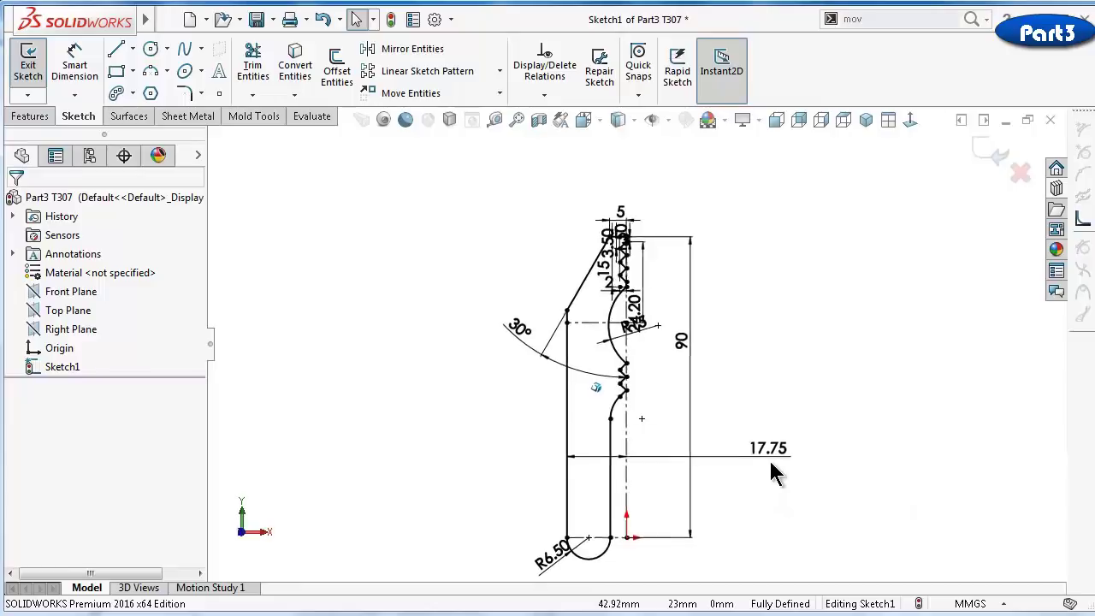
key("Up")
key("Up")
key("Up")
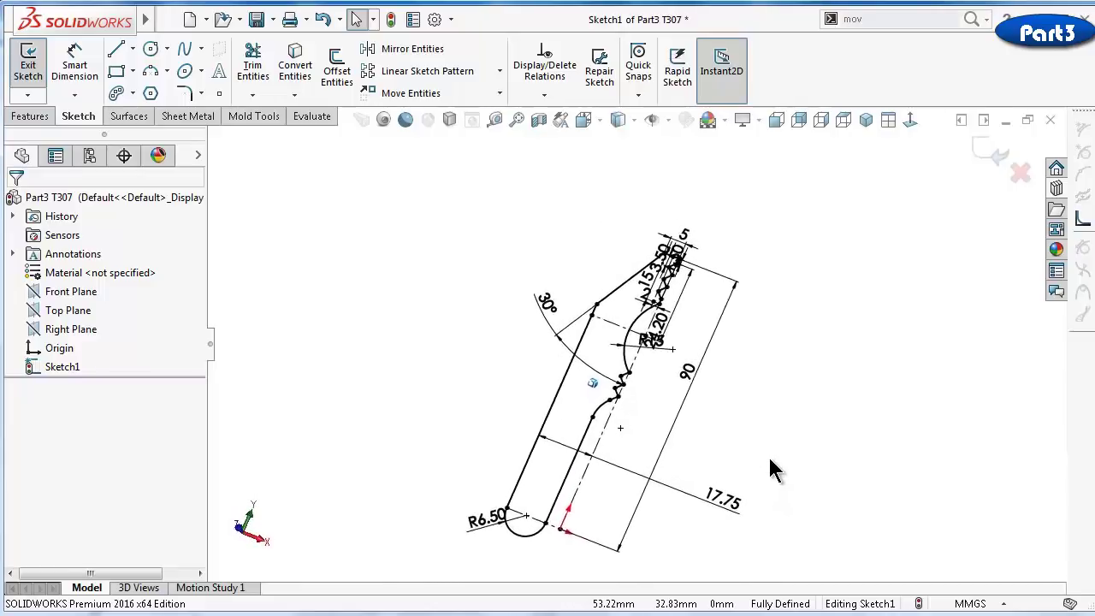
middle_click_drag(769, 458, 769, 459)
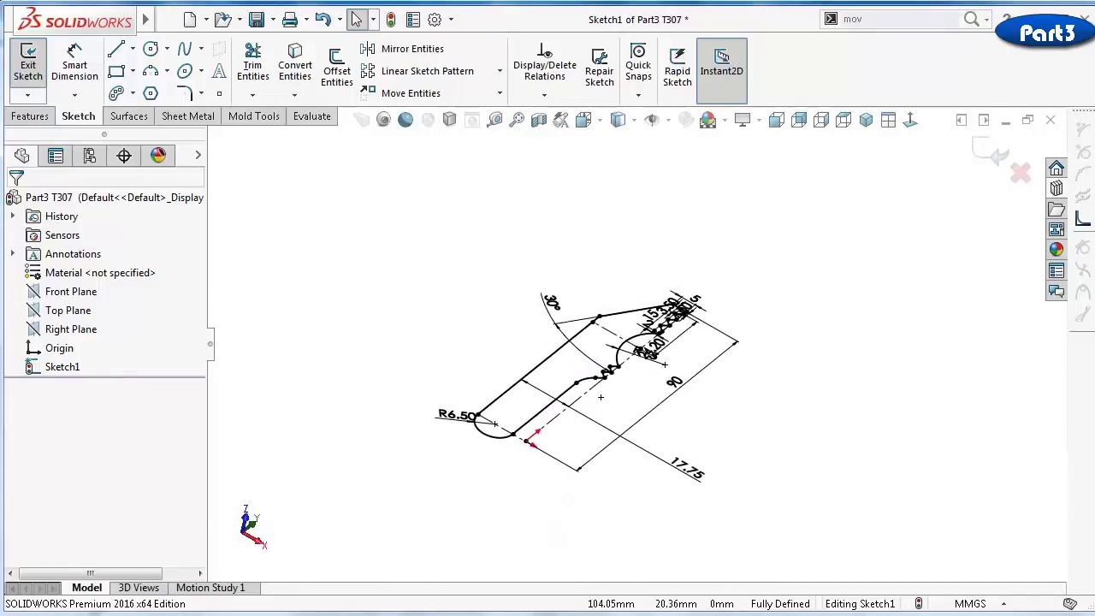
left_click(827, 449)
Extrude the gripper profile as a boss with the Mid Plane end condition and a 10 mm depth
left_click(29, 115)
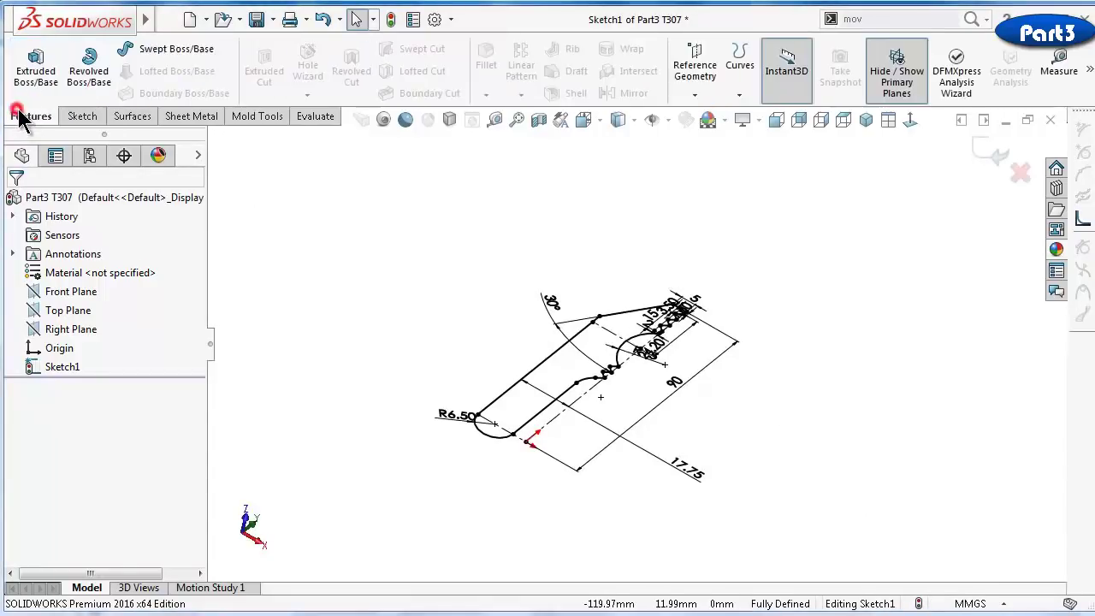
left_click(32, 68)
left_click(162, 308)
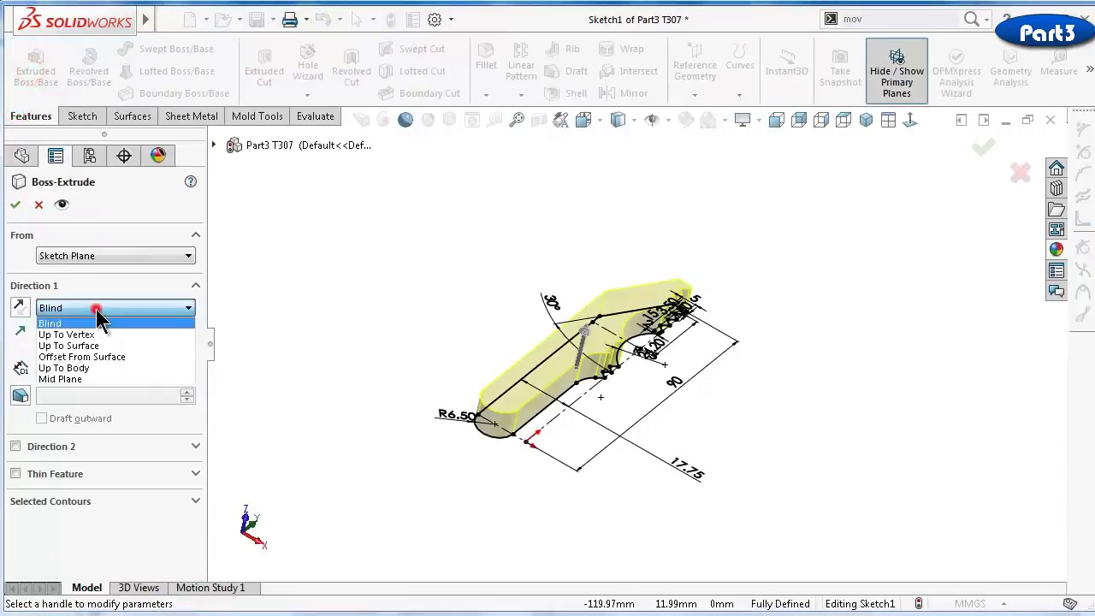
left_click(89, 377)
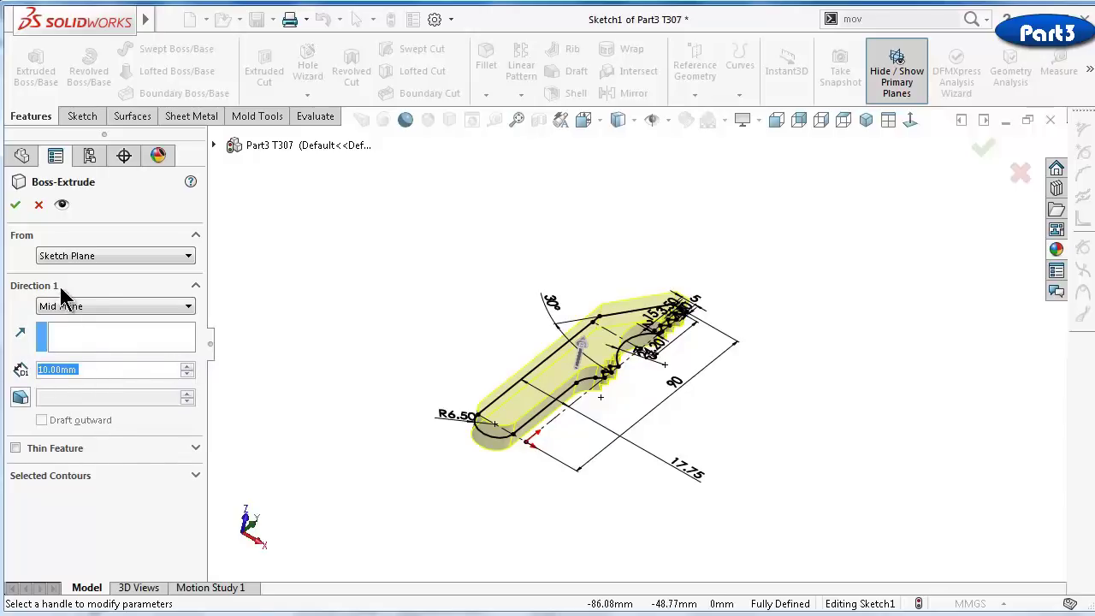
left_click(18, 208)
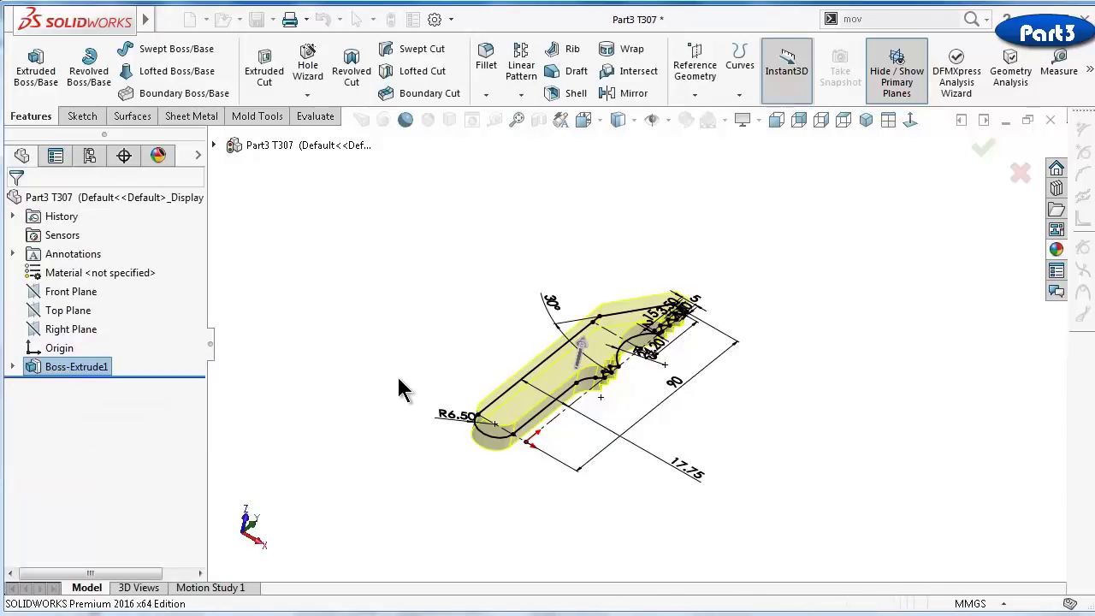
left_click(393, 332)
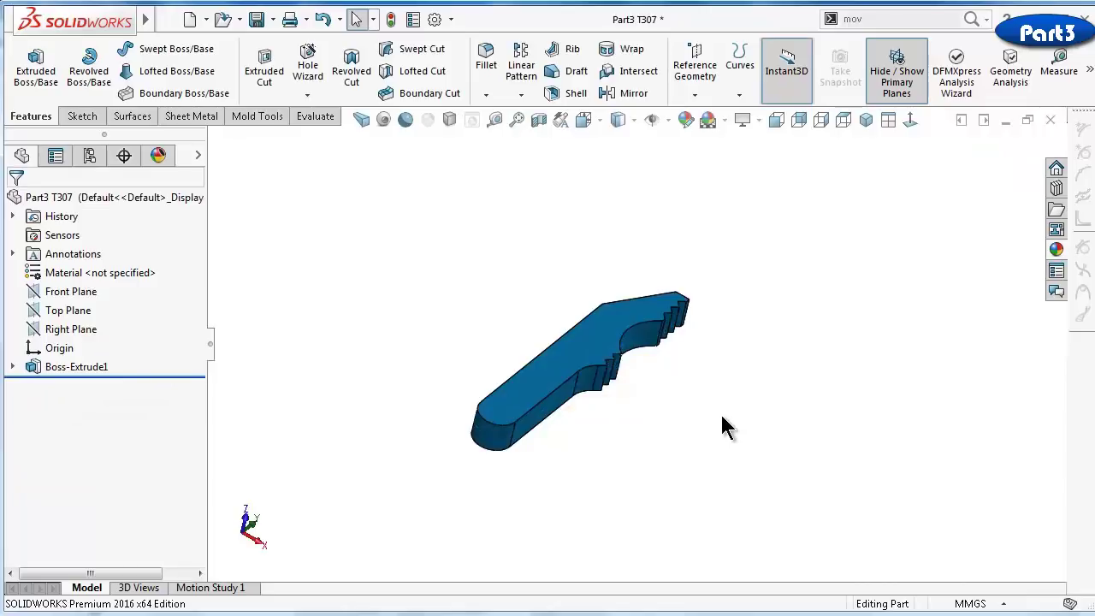
Change the shading display of the extruded gripper body and save the part
left_click(403, 118)
middle_click_drag(474, 212, 557, 304)
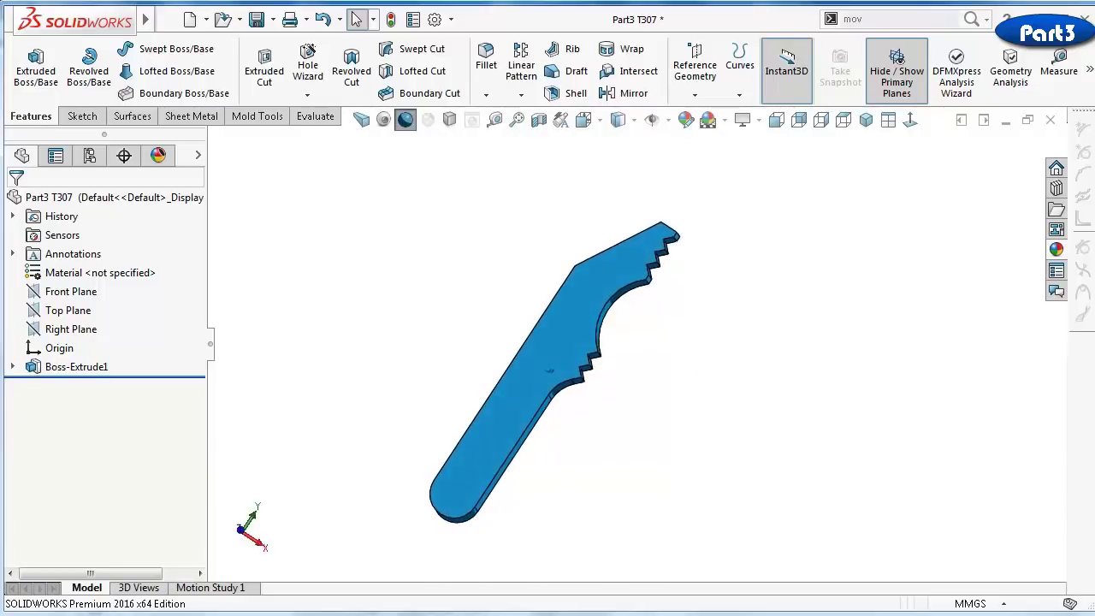
key("ctrl+s")
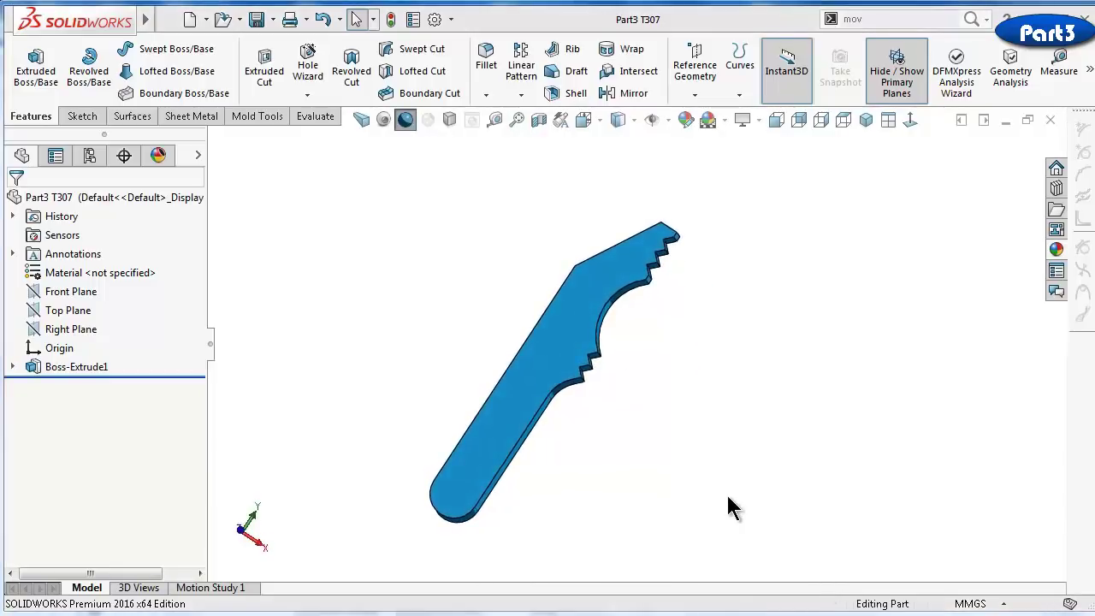
left_click(557, 347)
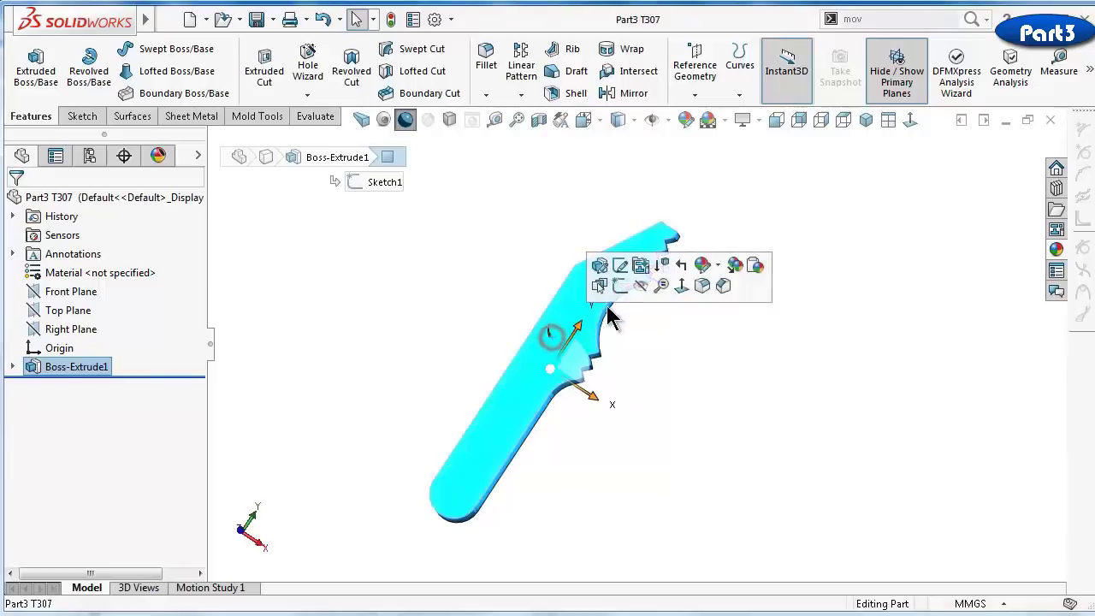
left_click(615, 288)
left_click(905, 130)
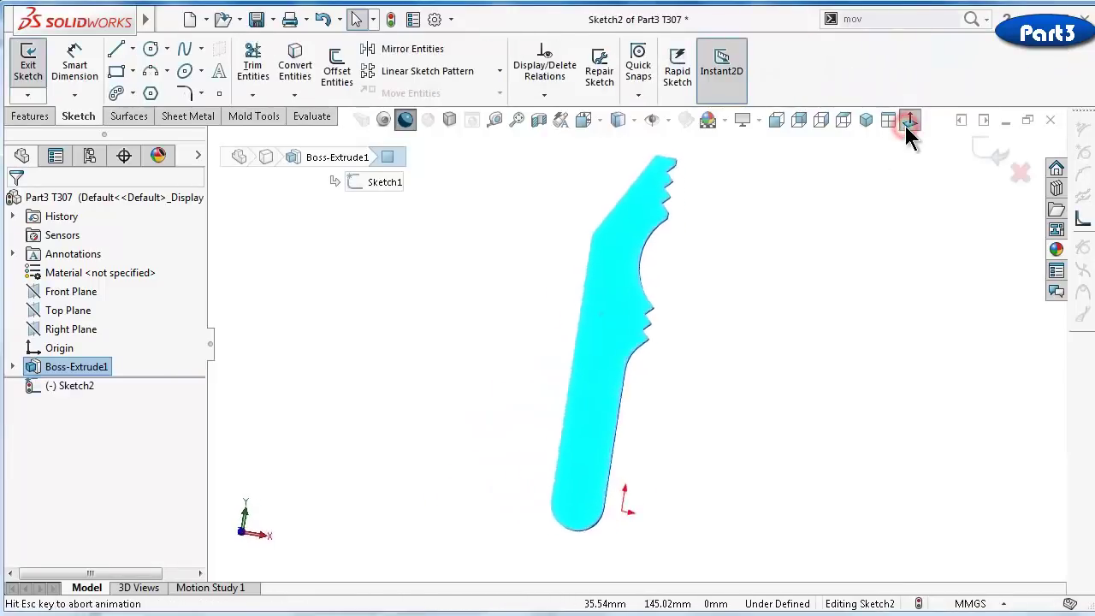
left_click(762, 323)
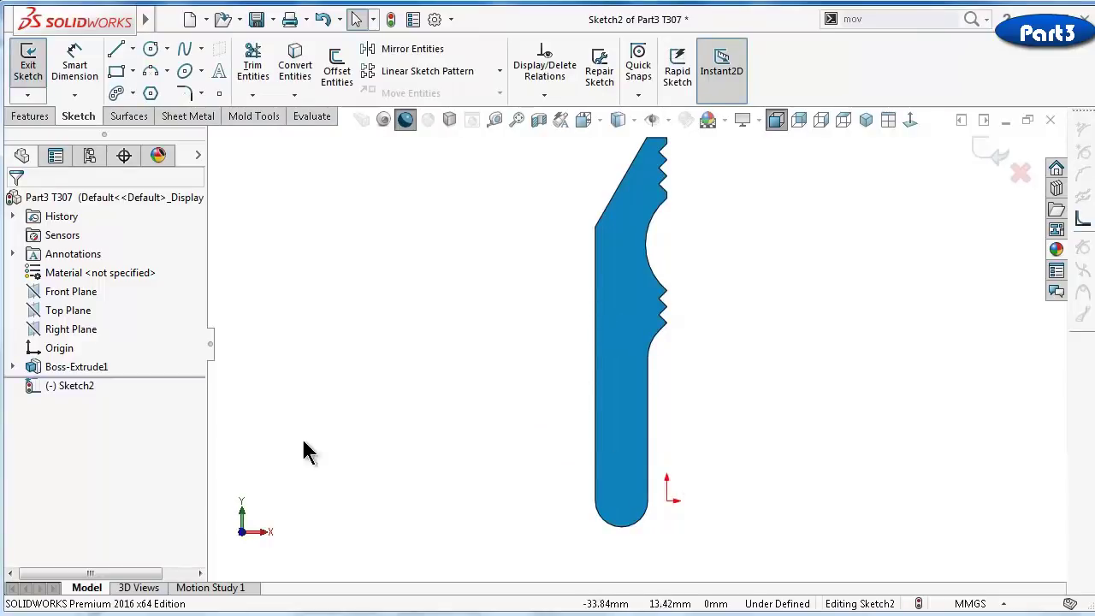
left_click(983, 156)
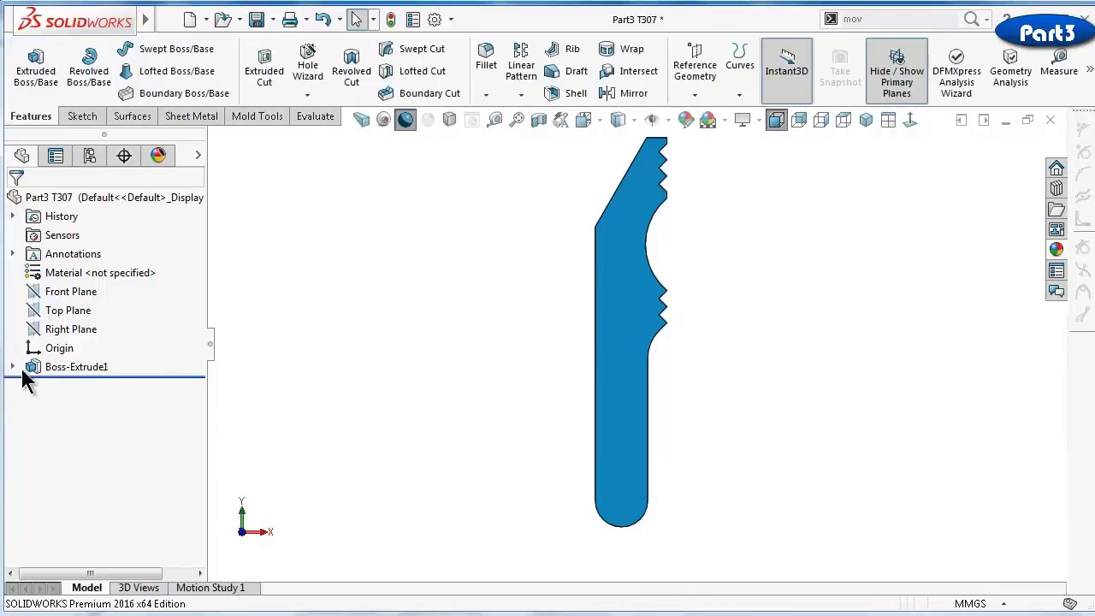
Reopen Sketch1, the profile sketch under Boss-Extrude1, for editing
left_click(12, 367)
left_click(79, 386)
left_click(94, 339)
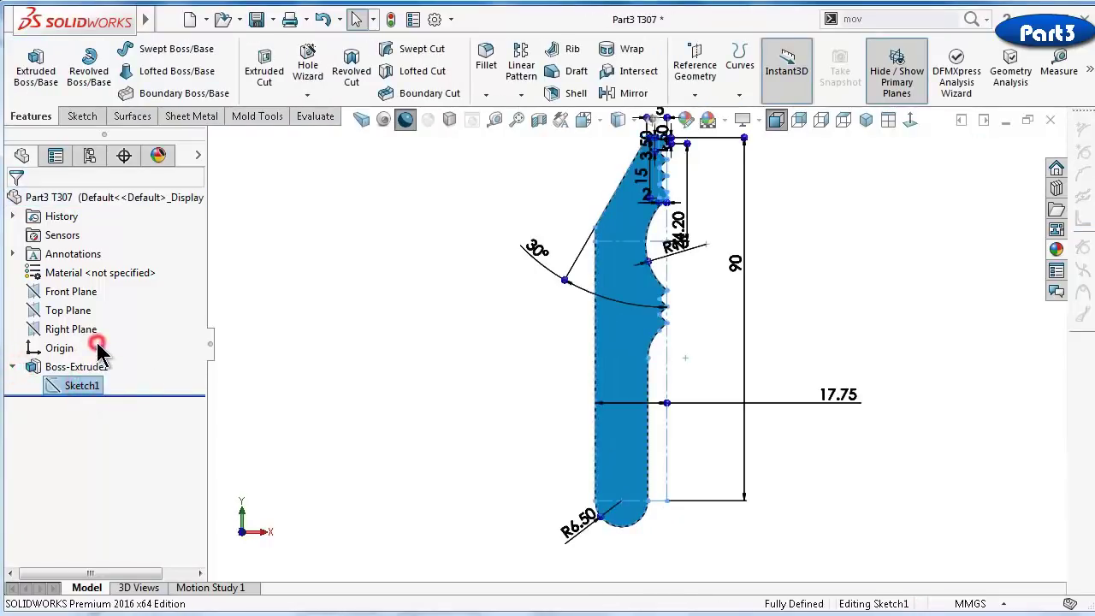
Draw a circle about 5.1 mm in diameter on the base centerline, slightly toward the origin from the semicircle's centre
scroll(745, 514, "down", 2)
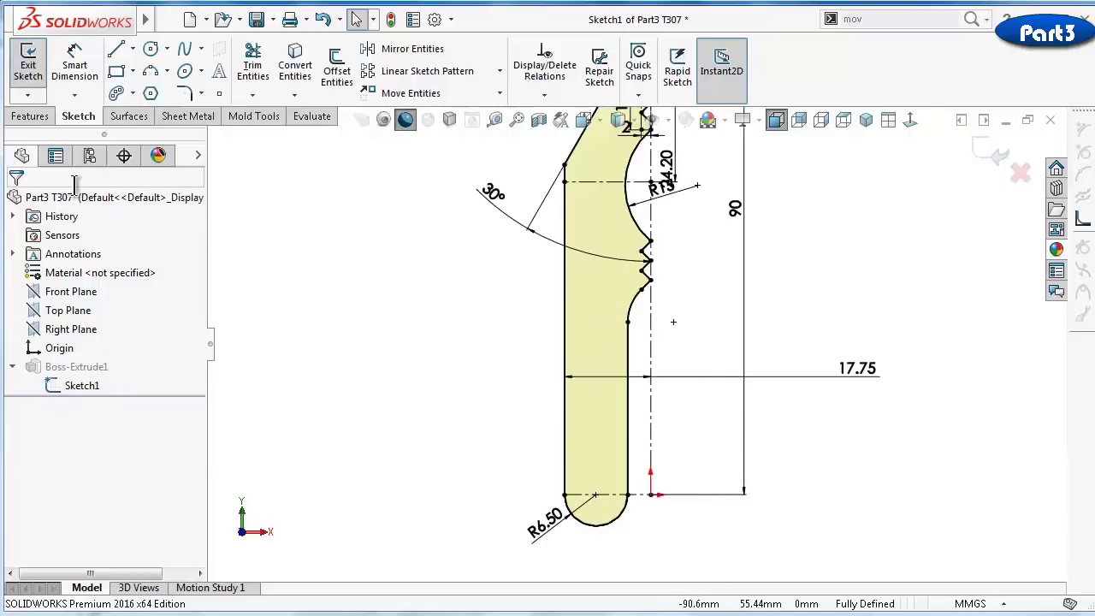
left_click(151, 49)
scroll(567, 453, "down", 3)
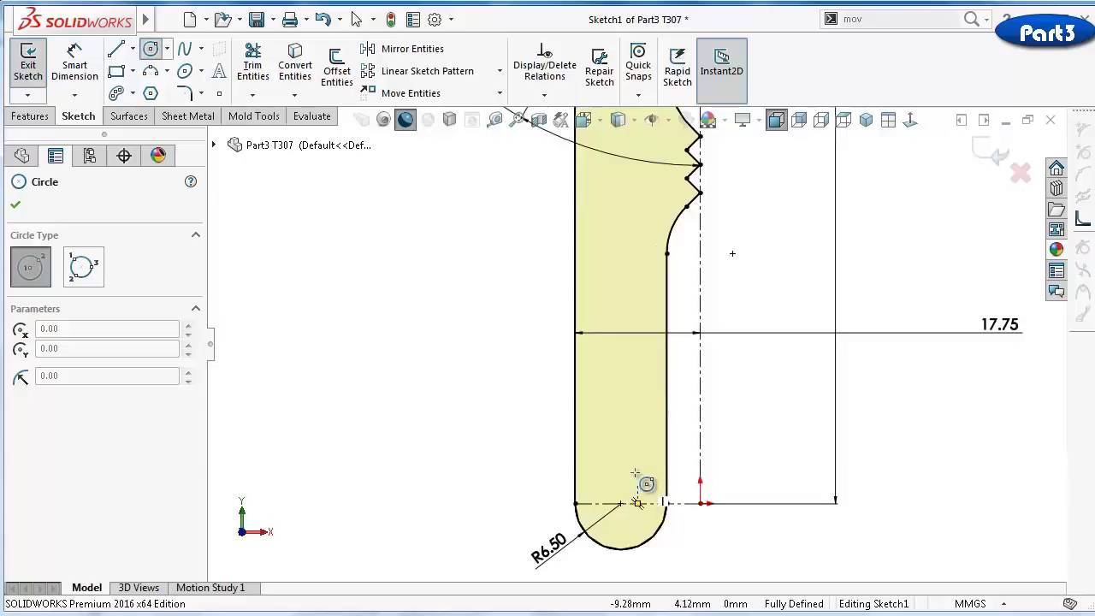
scroll(636, 503, "down", 3)
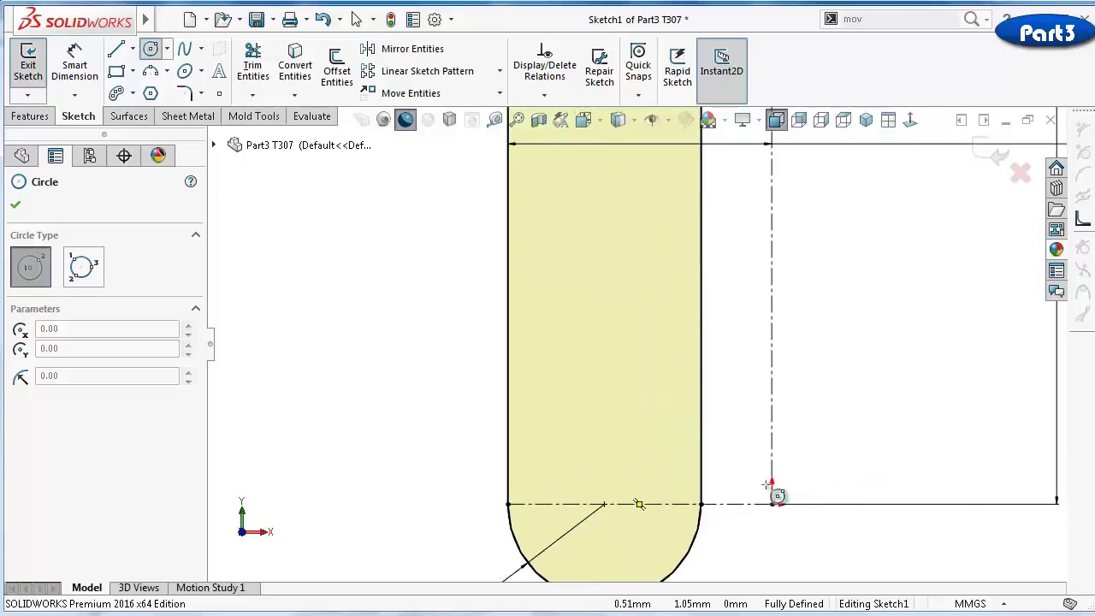
key("Escape")
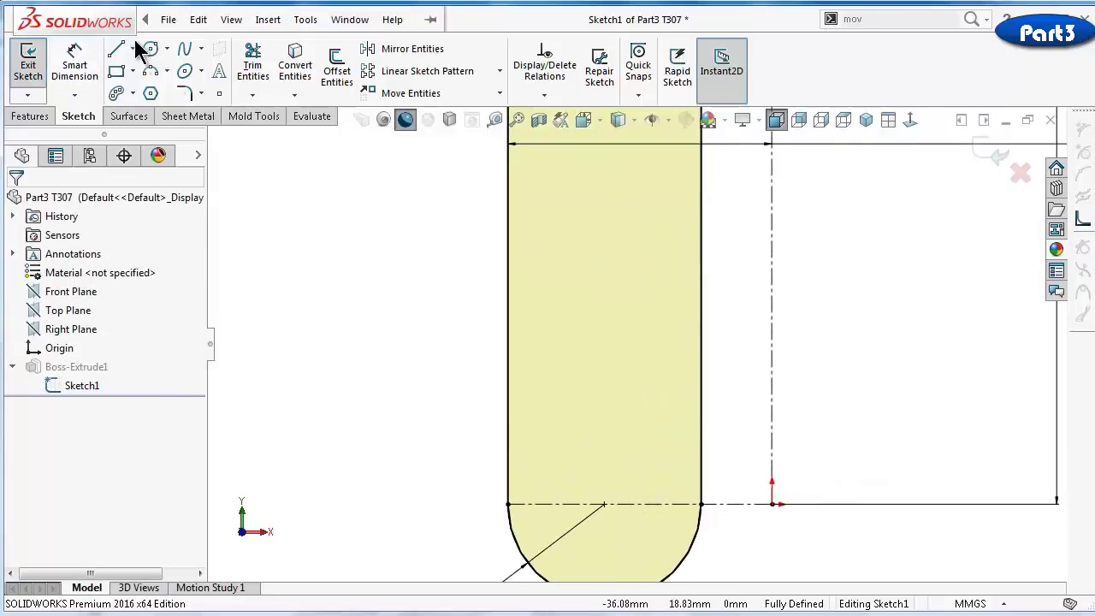
left_click(150, 51)
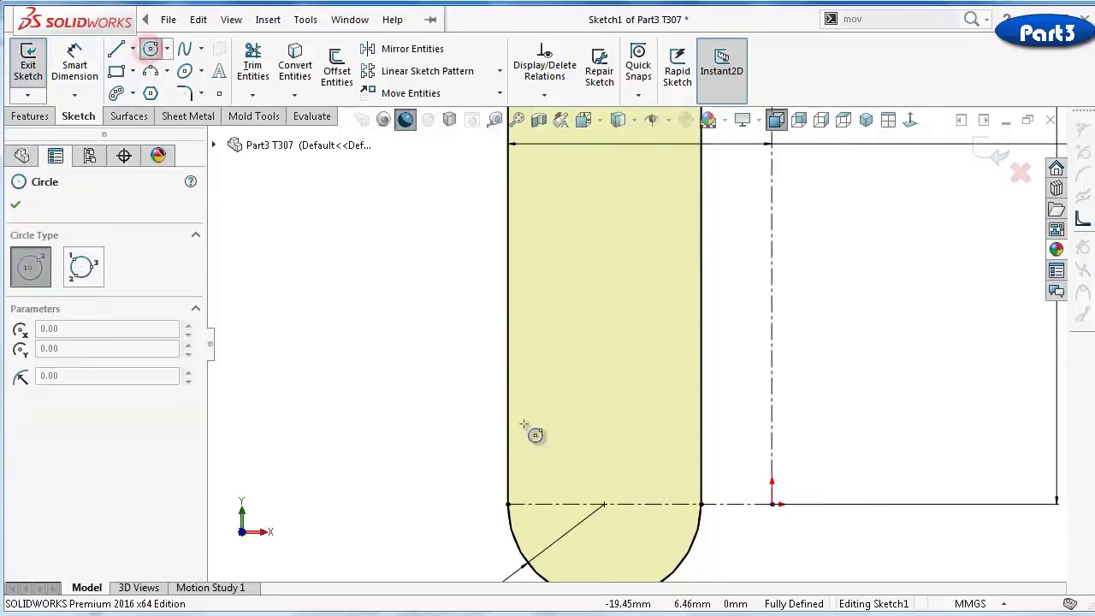
left_click(629, 505)
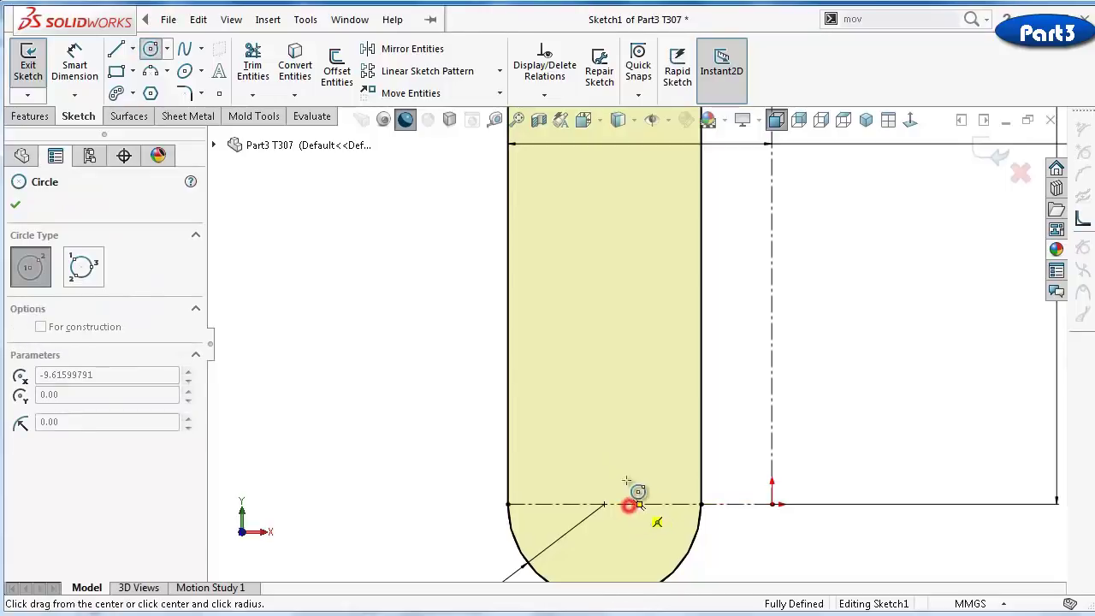
left_click(625, 465)
Dimension the diameter of the circle on the base centerline as 3 mm
right_click_drag(405, 476, 408, 357)
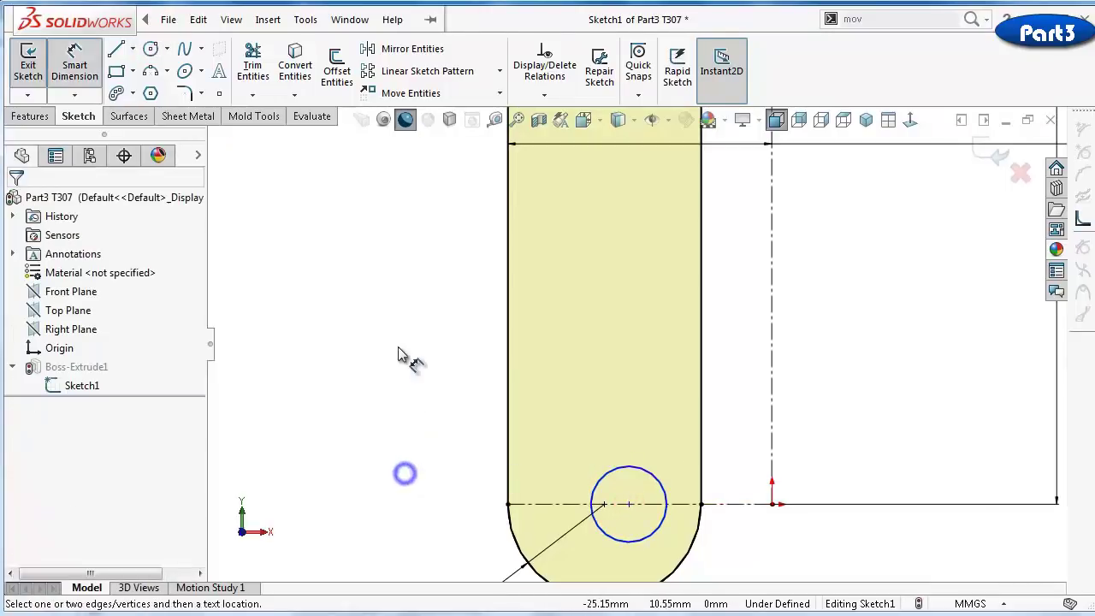
left_click(640, 470)
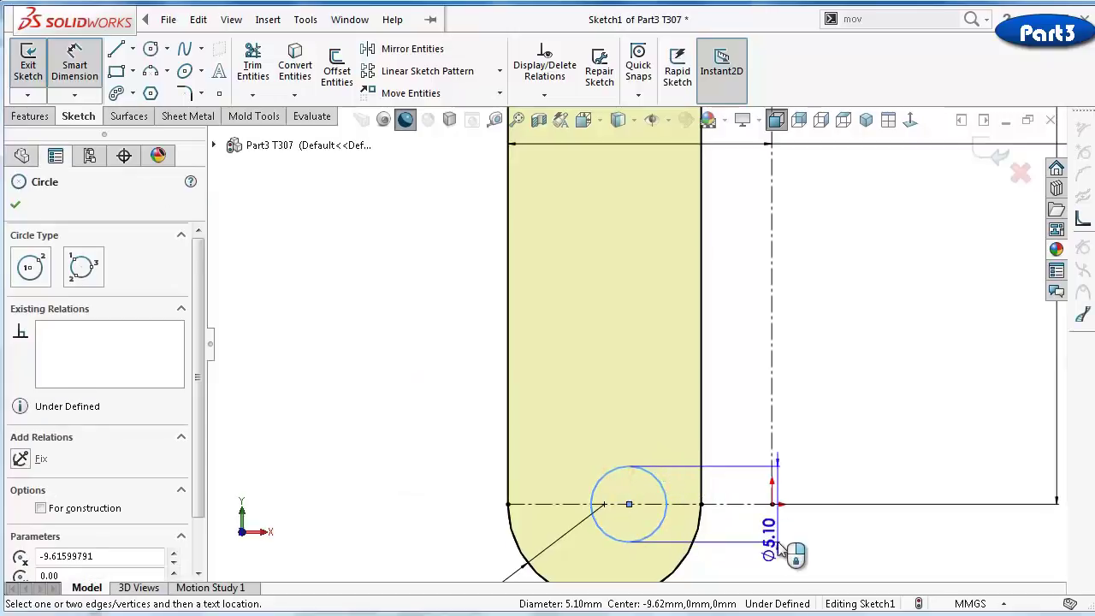
left_click(776, 480)
type("3.00mm")
key("Return")
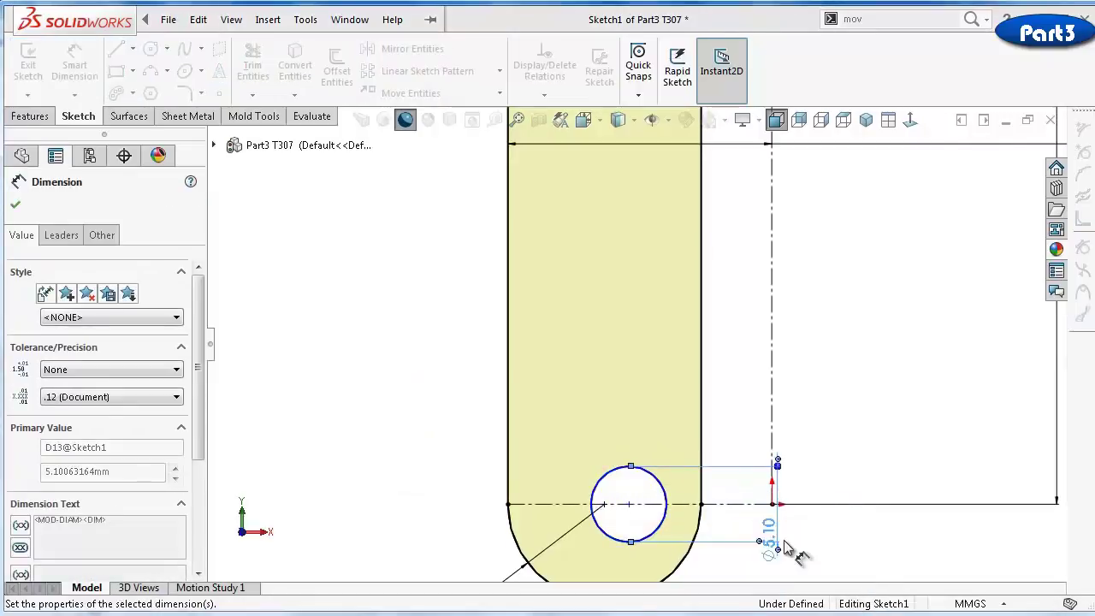
Dimension the 3 mm circle's centre 5 mm horizontally from the gripper's inner vertical edge
key("Escape")
left_click(630, 505)
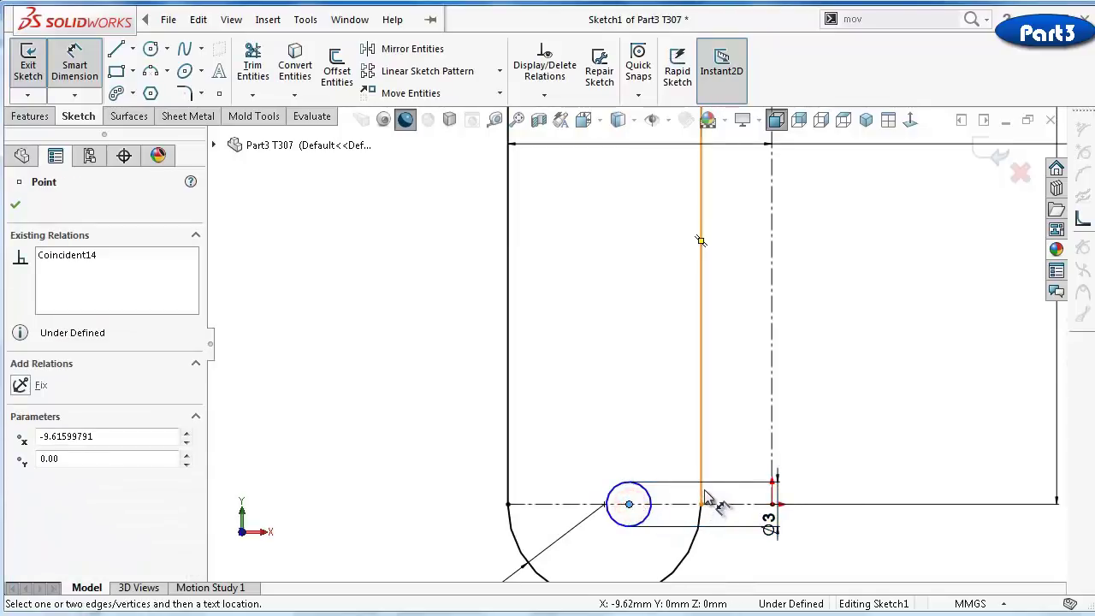
left_click(702, 494)
left_click(741, 450)
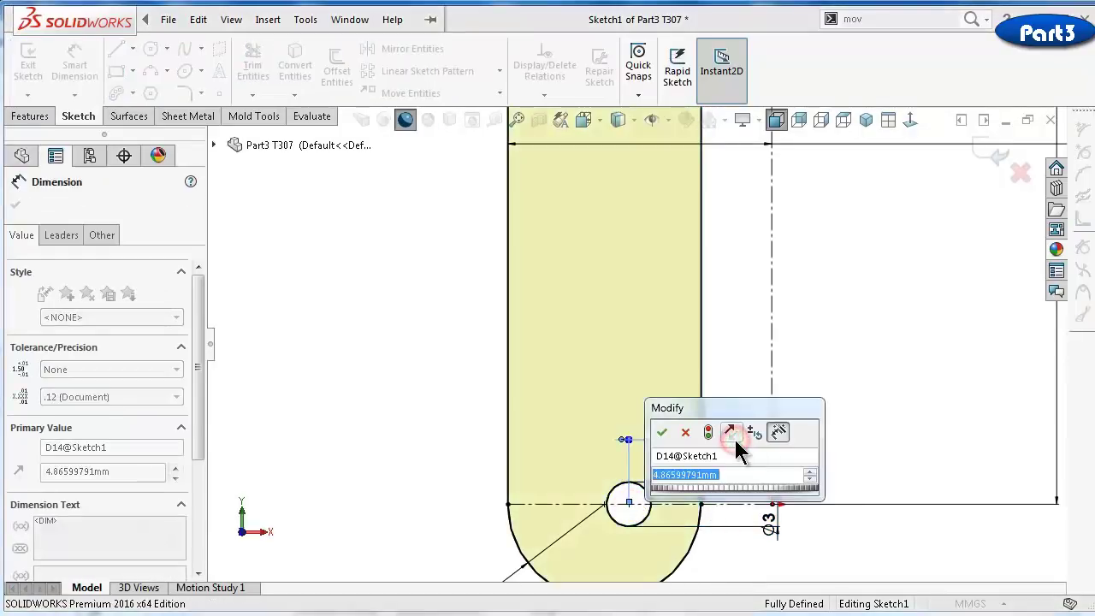
type("5")
key("Return")
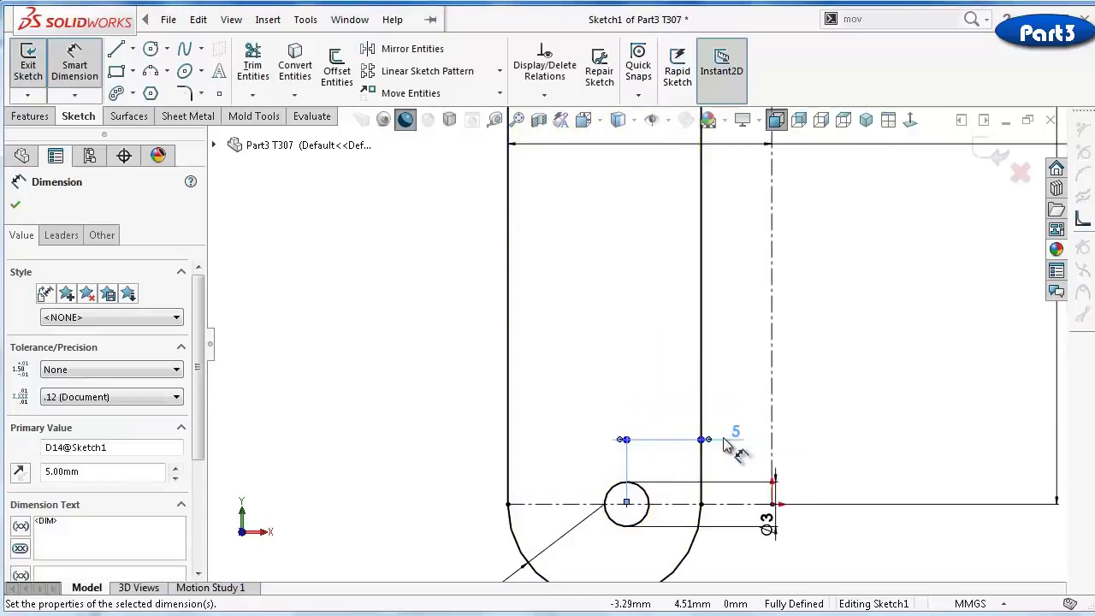
left_click(349, 409)
right_click_drag(428, 359, 413, 272)
Draw a vertical centerline about 31 mm long upward from the 3 mm circle's centre
left_click(134, 51)
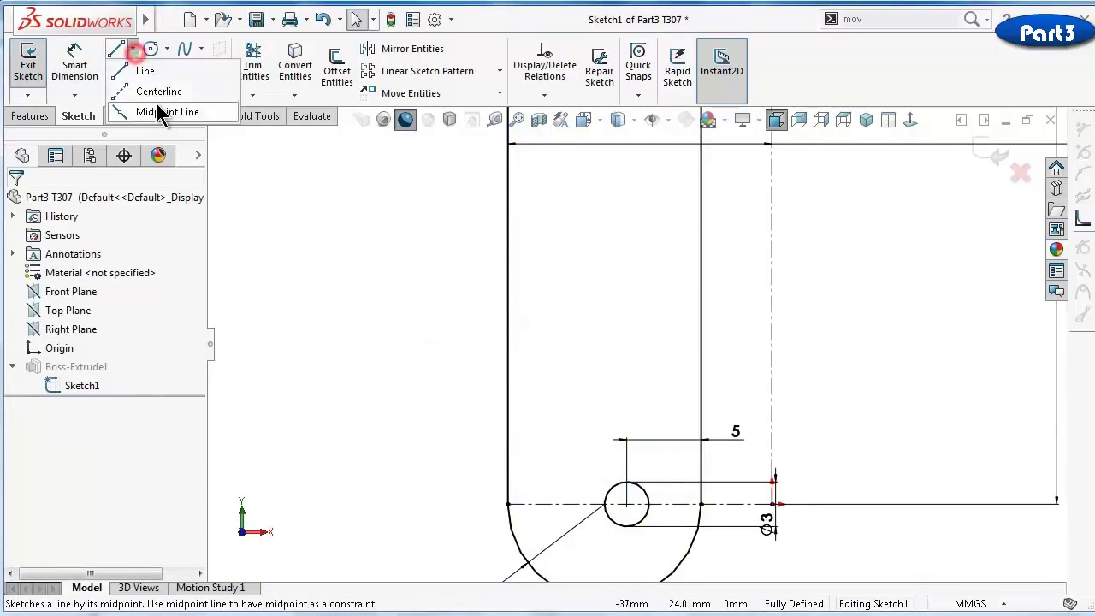
left_click(154, 91)
left_click(626, 504)
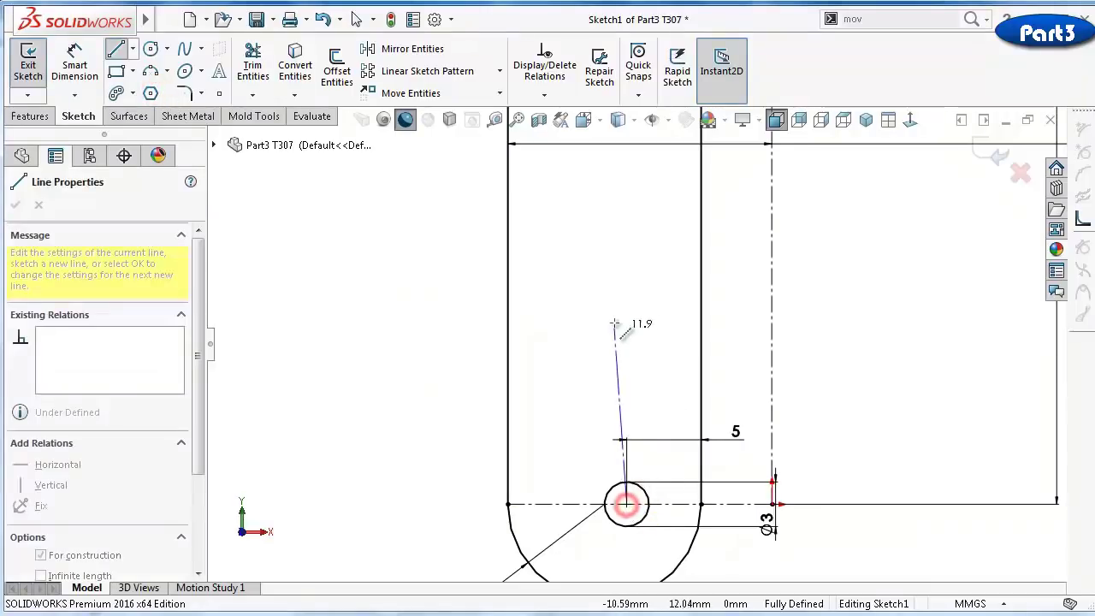
scroll(637, 291, "up", 1)
scroll(633, 195, "up", 2)
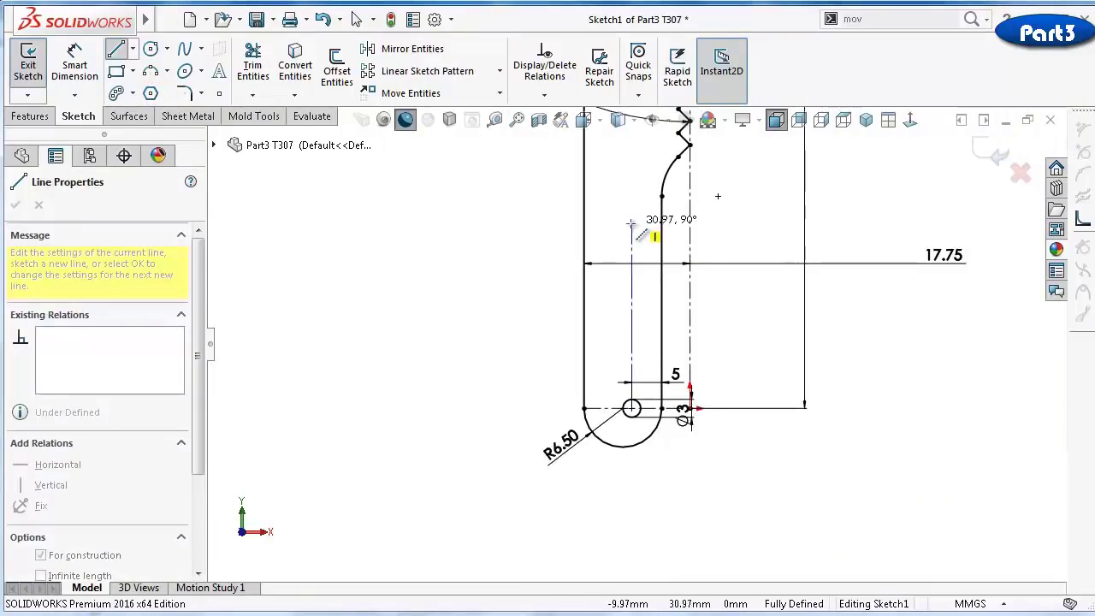
left_click(633, 222)
double_click(517, 221)
Dimension the length of the vertical centerline above the circle as 25 mm
right_click_drag(502, 327, 498, 272)
left_click(630, 239)
left_click(540, 260)
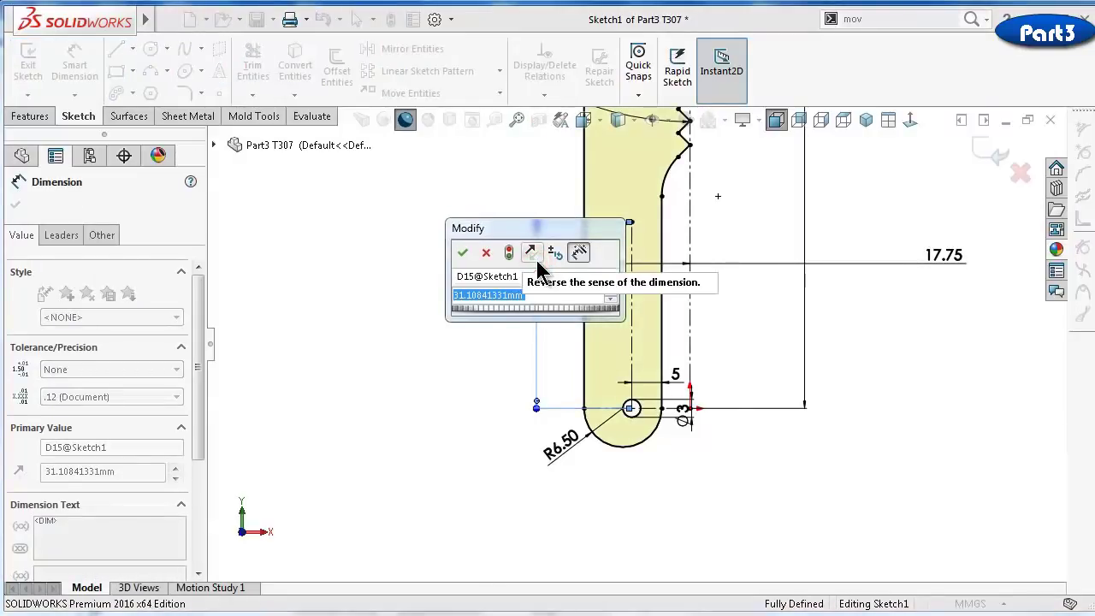
type("25")
key("Return")
left_click(469, 268)
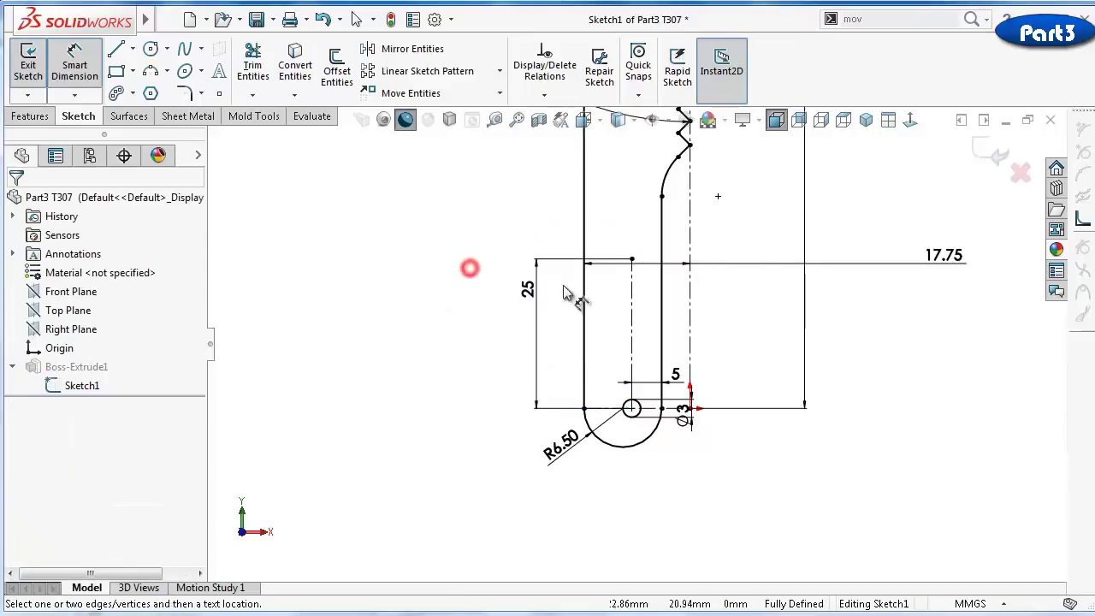
Draw a circle about 2.3 mm in diameter centred on the upper end of the 25 mm centerline
scroll(616, 270, "down", 4)
left_click(150, 49)
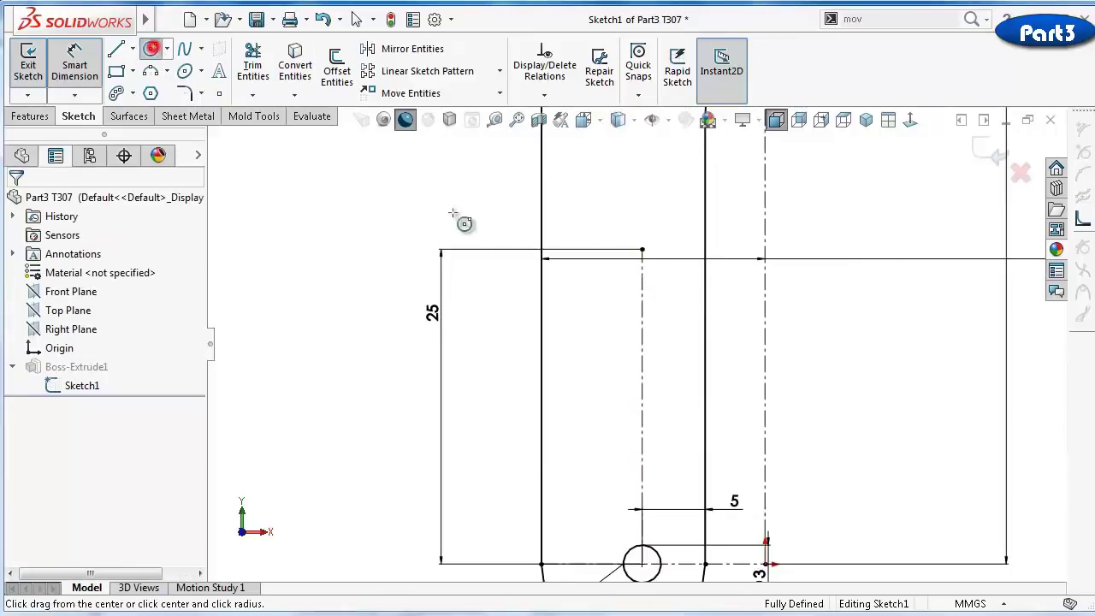
left_click(642, 249)
left_click(642, 236)
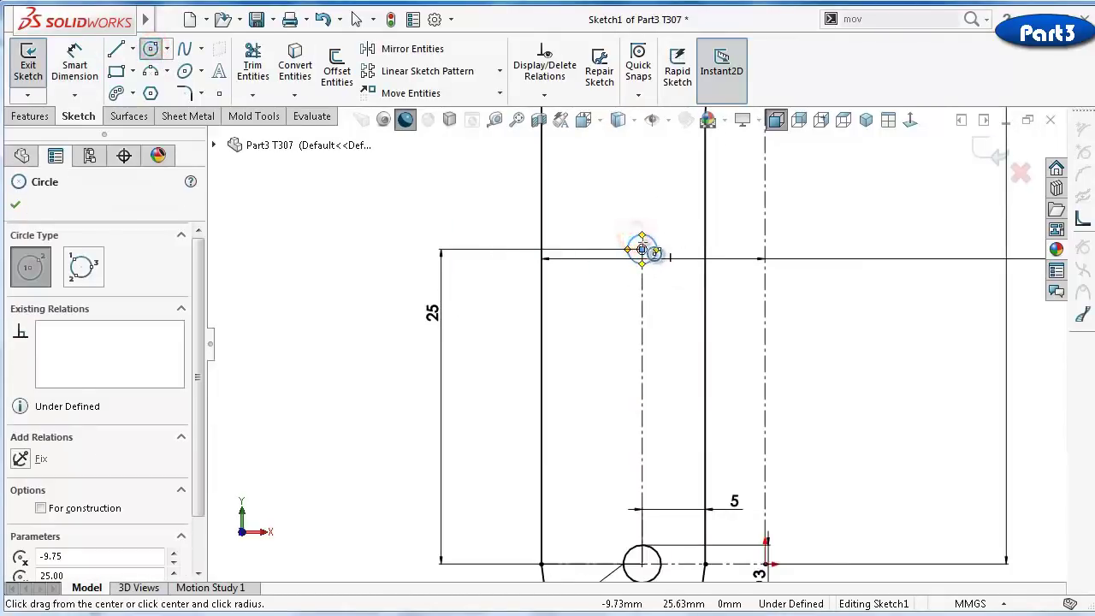
key("Escape")
Make the upper circle equal in size to the 3 mm circle at the base
left_click(653, 254)
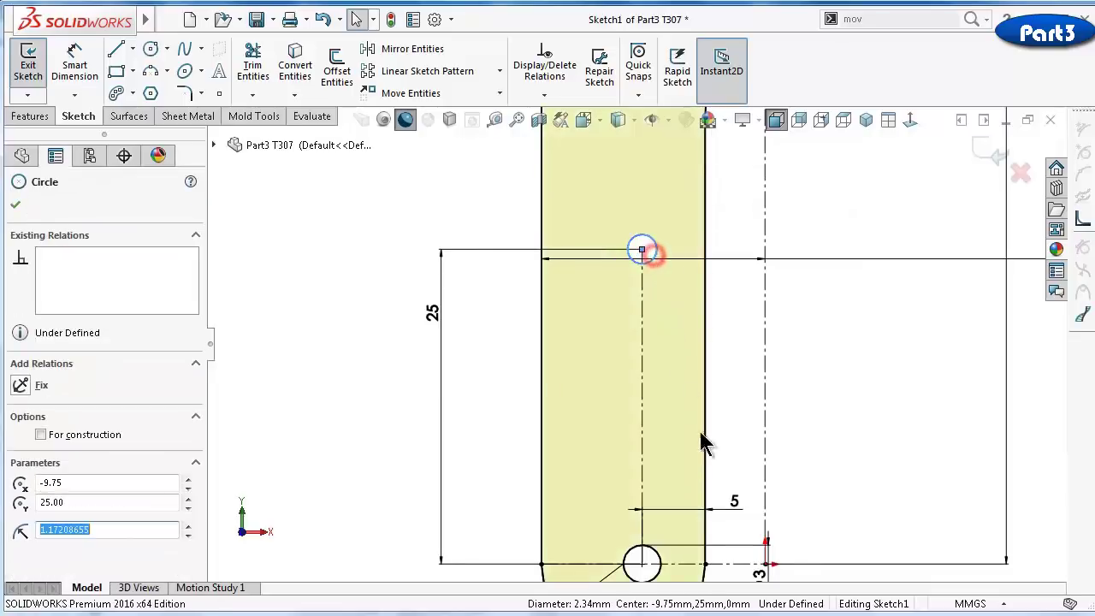
left_click(662, 561, "ctrl")
left_click(739, 485)
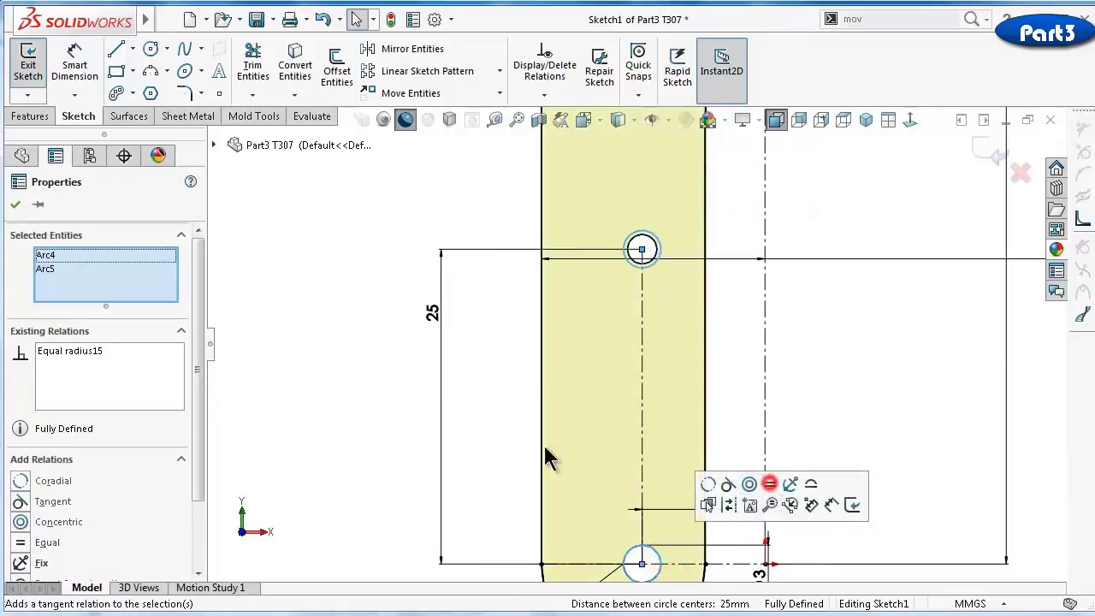
left_click(312, 426)
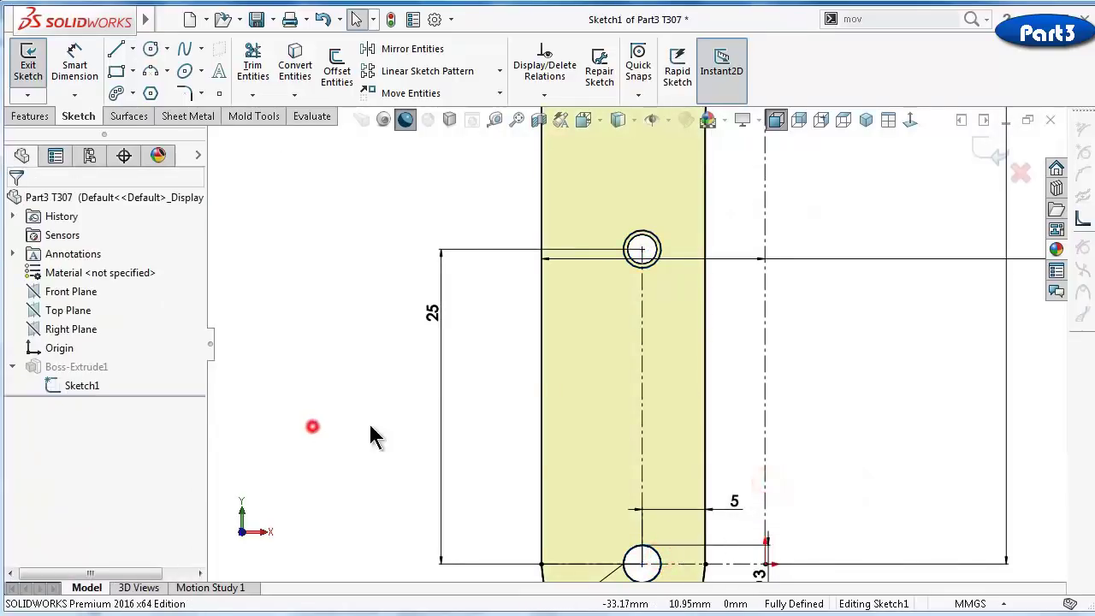
Rebuild the part with the two hole circles in its base sketch and save it
left_click(389, 17)
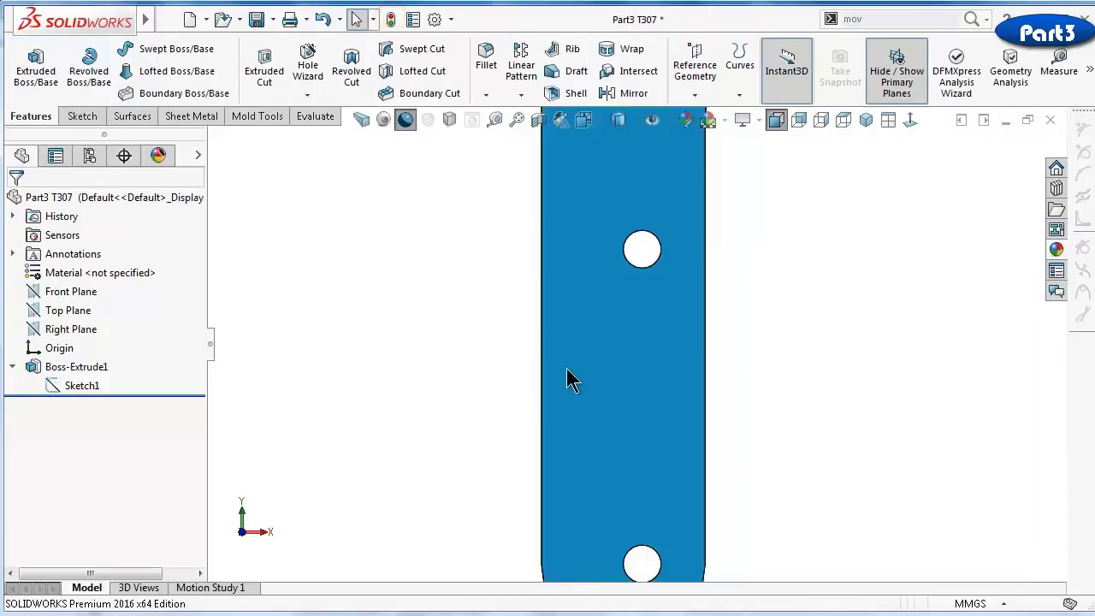
middle_click_drag(563, 368, 648, 373)
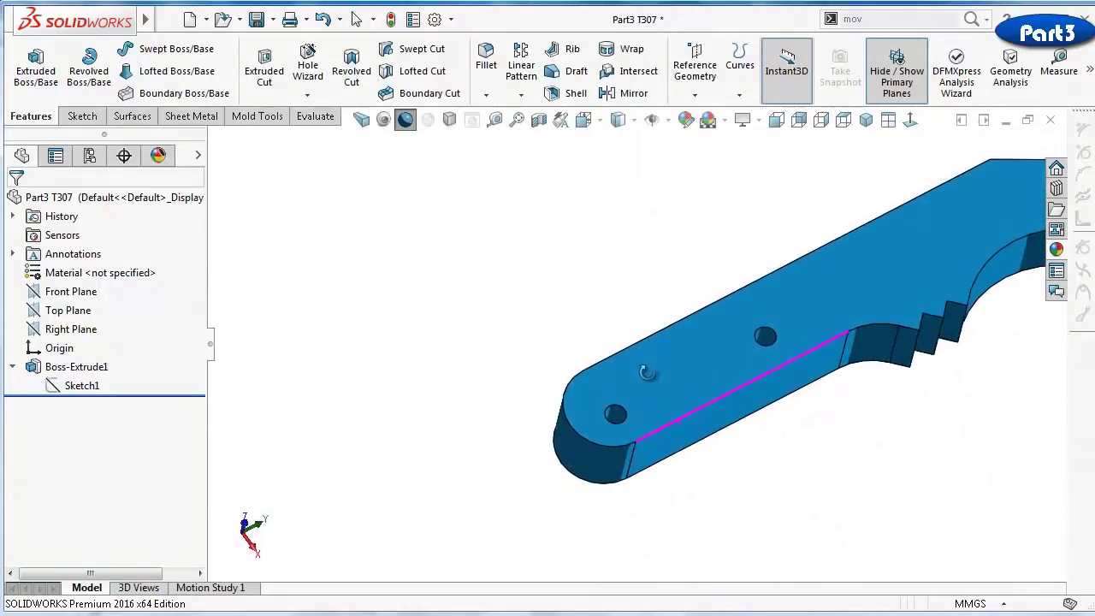
scroll(647, 372, "up", 3)
left_click(528, 295)
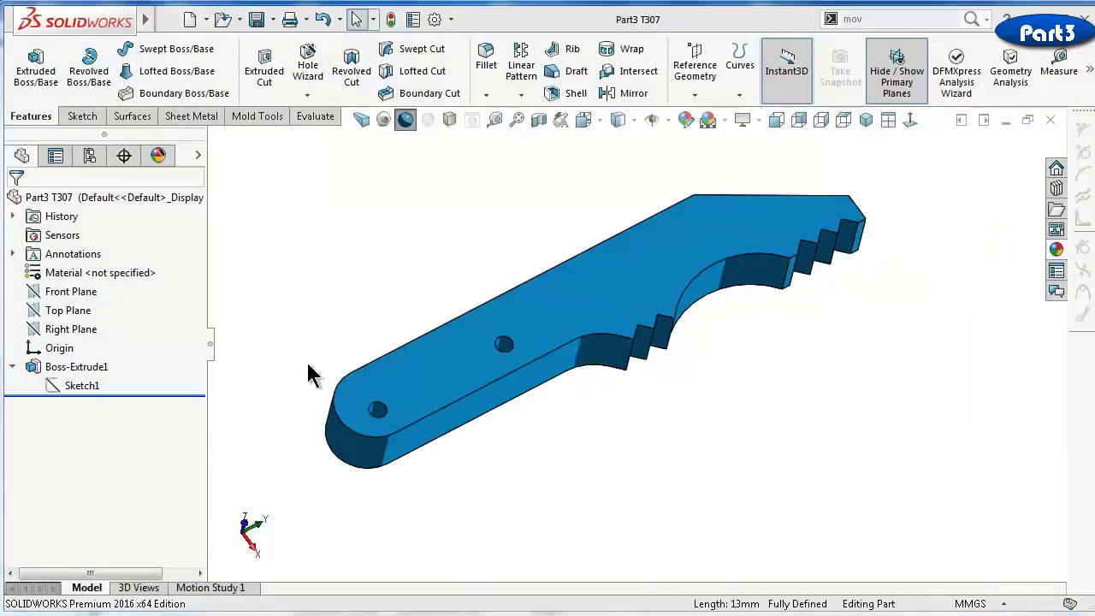
Start a new sketch on the Front Plane and view it straight on
left_click(74, 294)
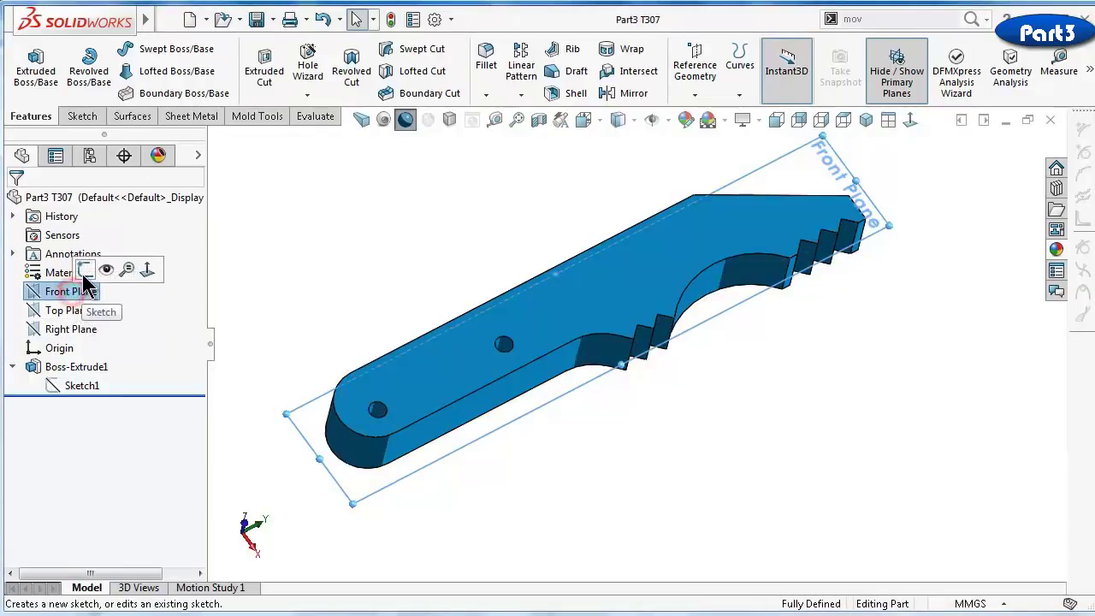
left_click(55, 266)
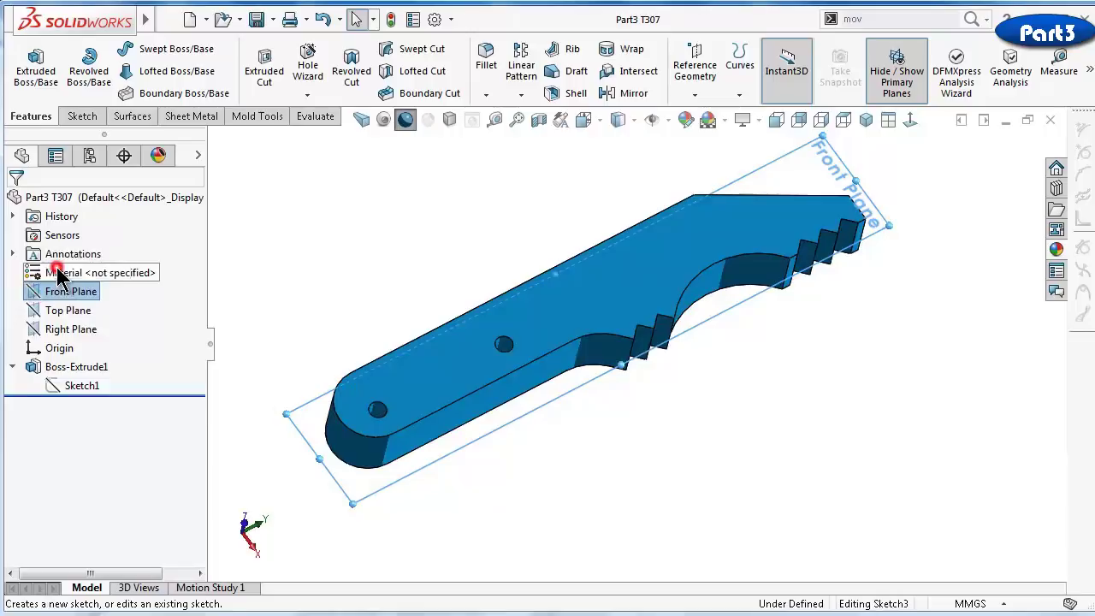
left_click(911, 120)
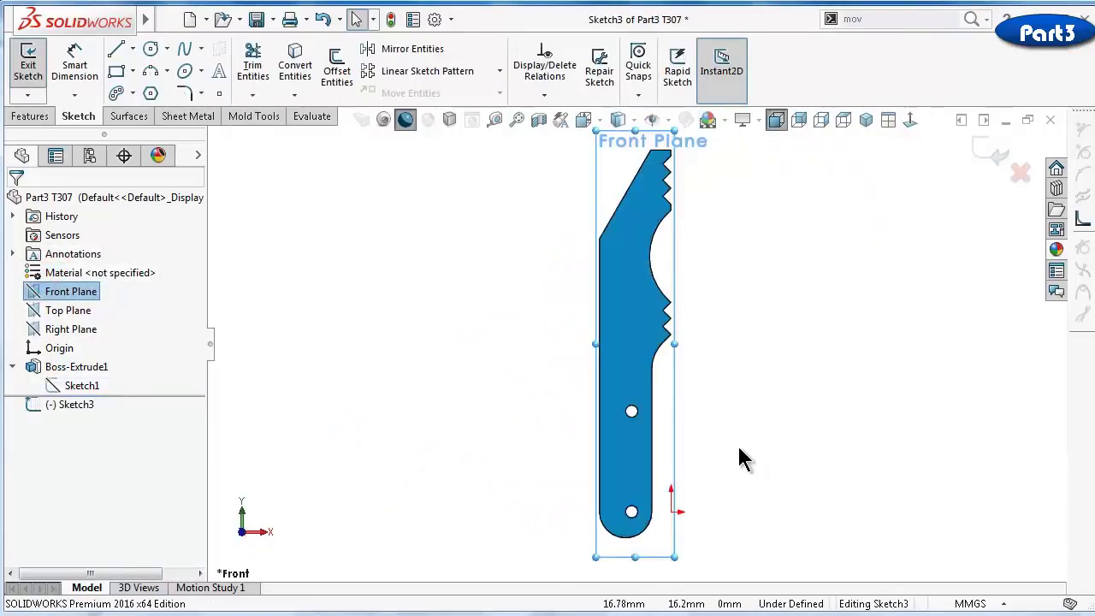
scroll(737, 445, "down", 2)
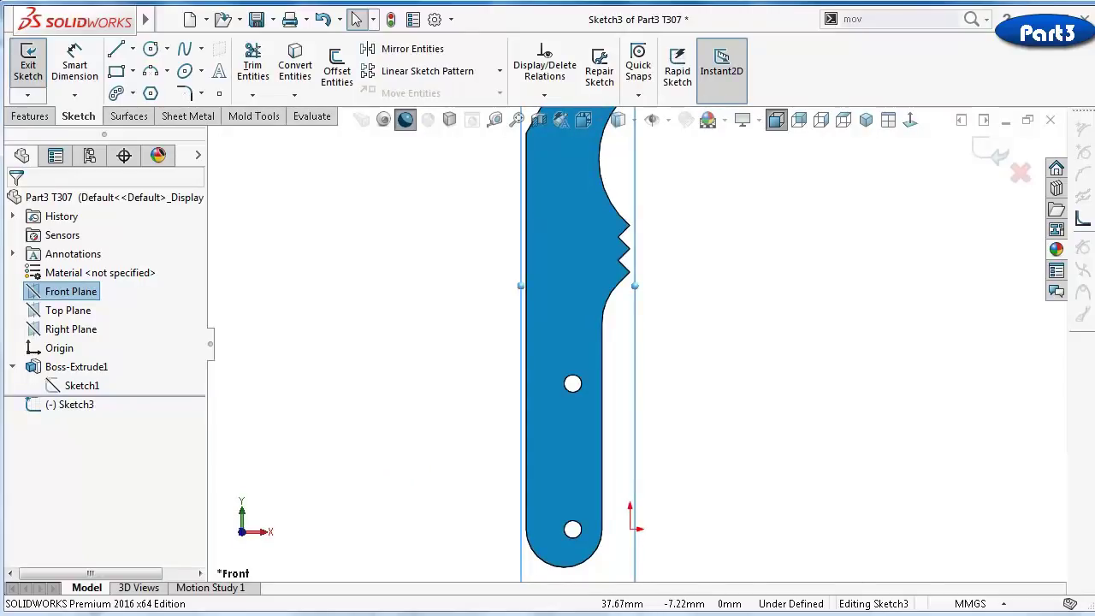
Turn off the cartoon effect on the model and orient the view normal to the sketch
middle_click_drag(789, 422, 752, 422)
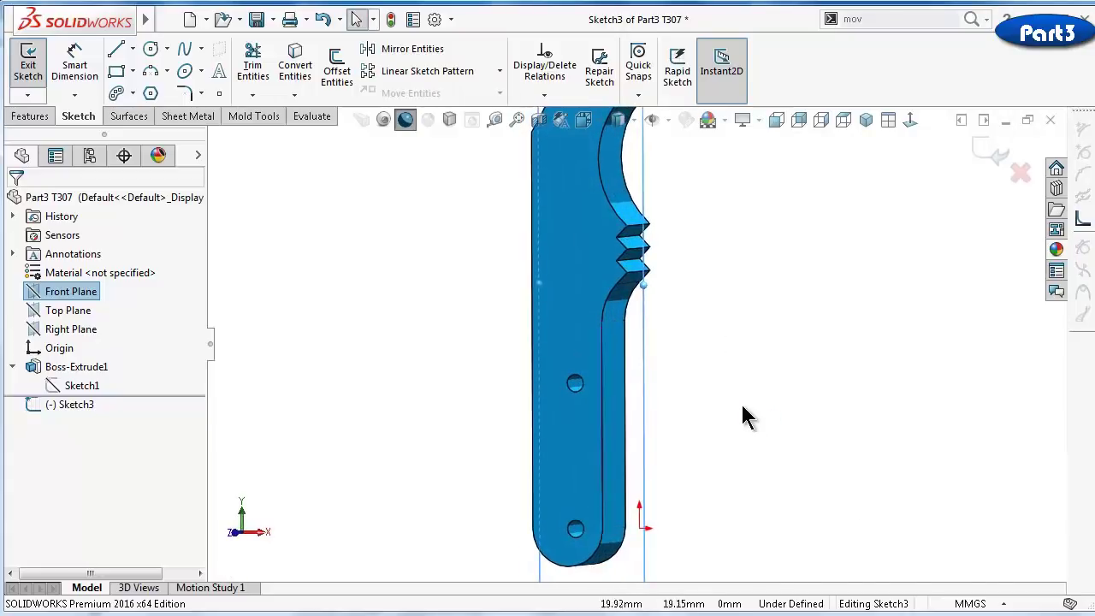
left_click(407, 121)
left_click(907, 125)
left_click(910, 121)
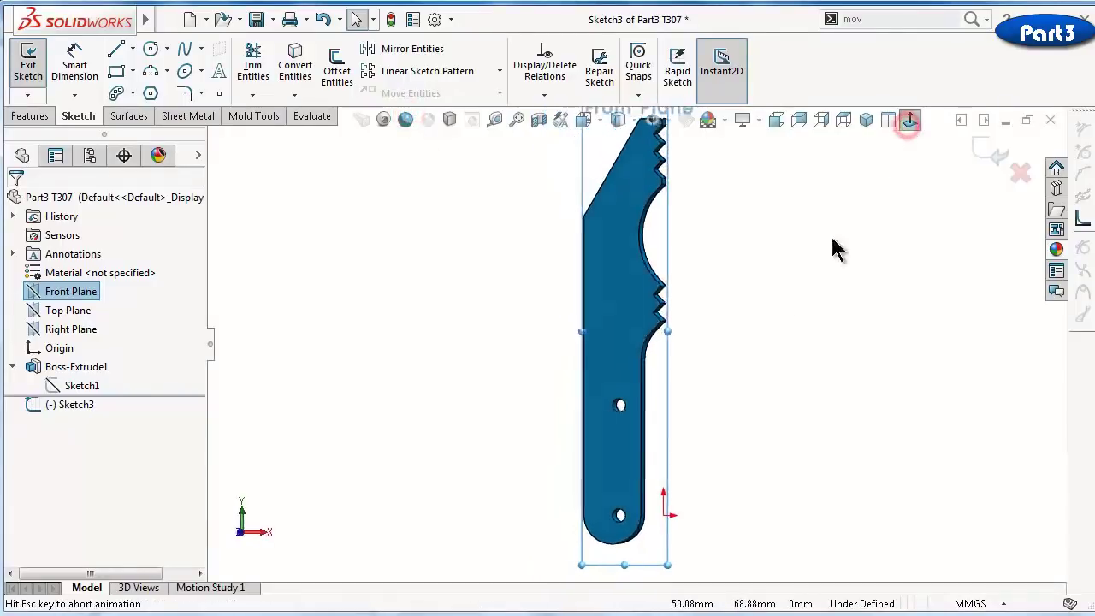
Sketch a vertical line about 33.8 mm long from just below the rounded base, continuing as a tangent arc to the inner straight edge above the upper hole
scroll(676, 376, "down", 6)
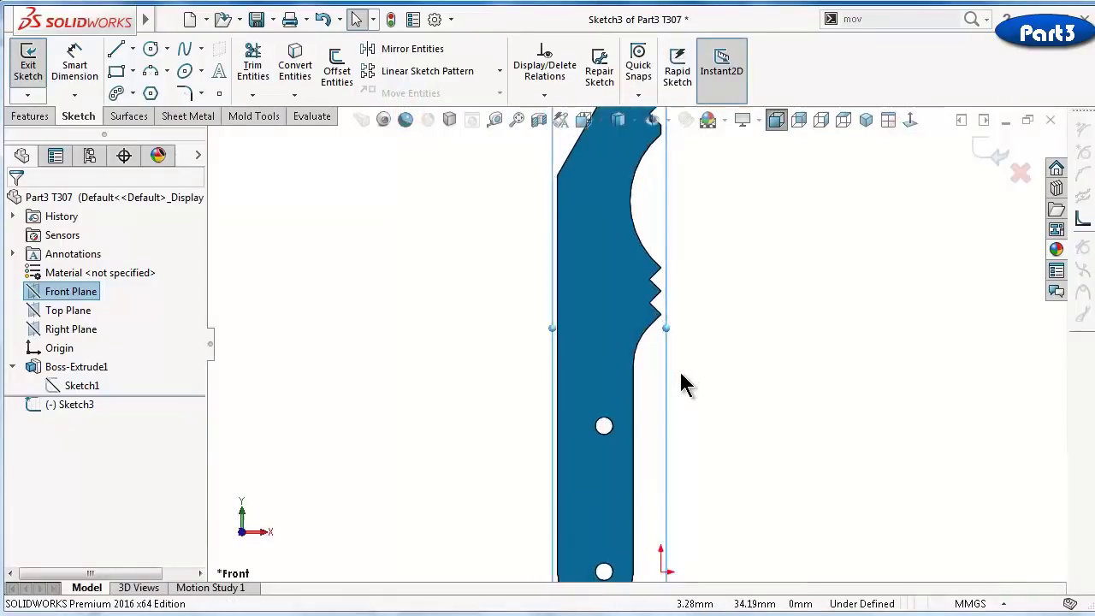
left_click(116, 49)
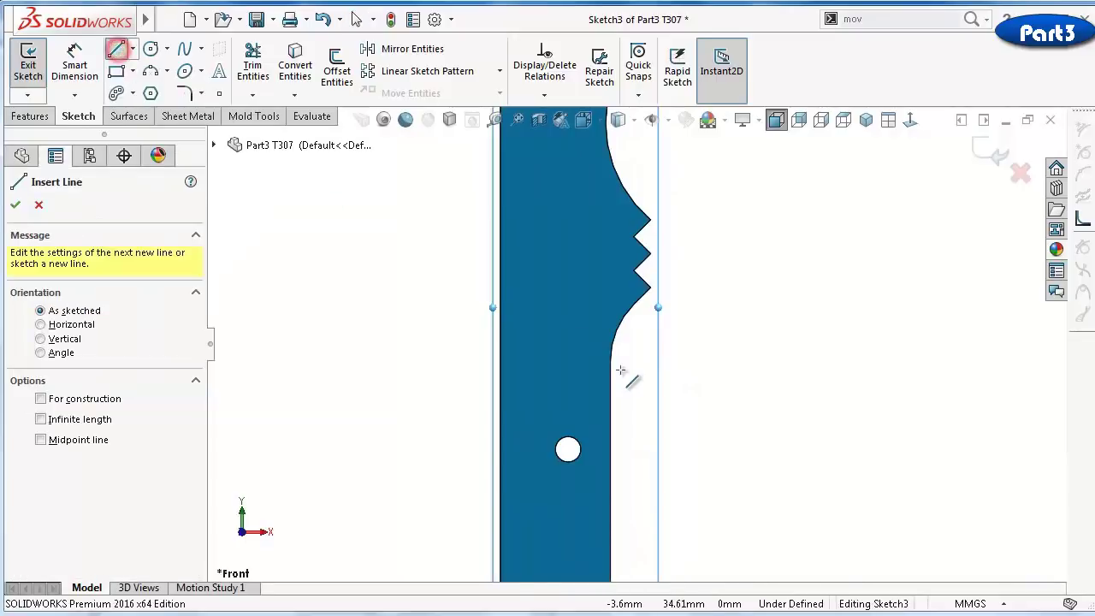
scroll(620, 372, "up", 3)
scroll(617, 370, "up", 2)
scroll(603, 492, "down", 4)
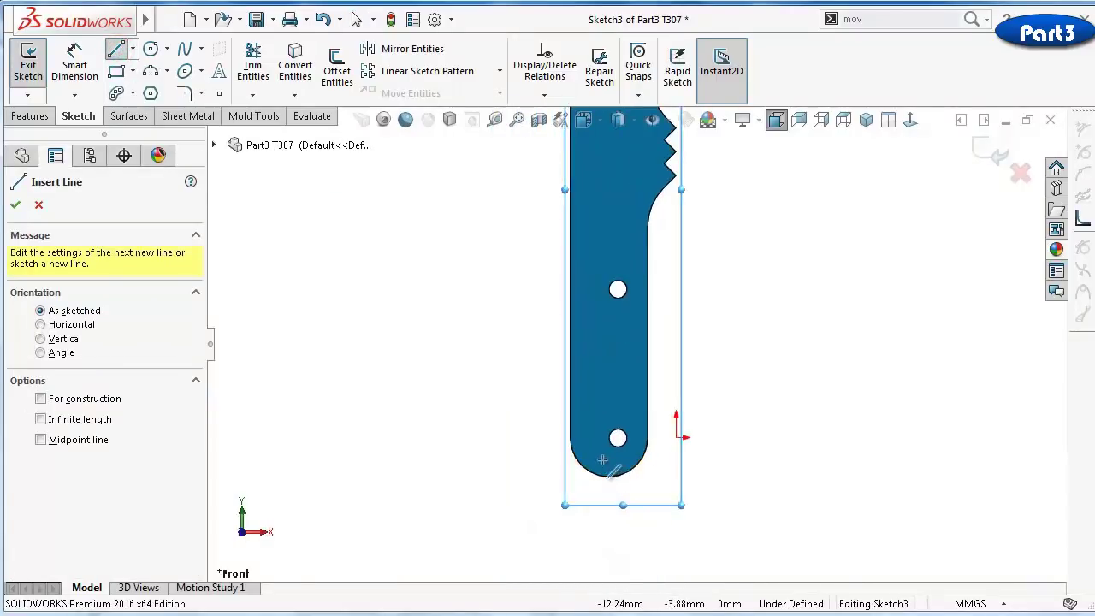
left_click(599, 486)
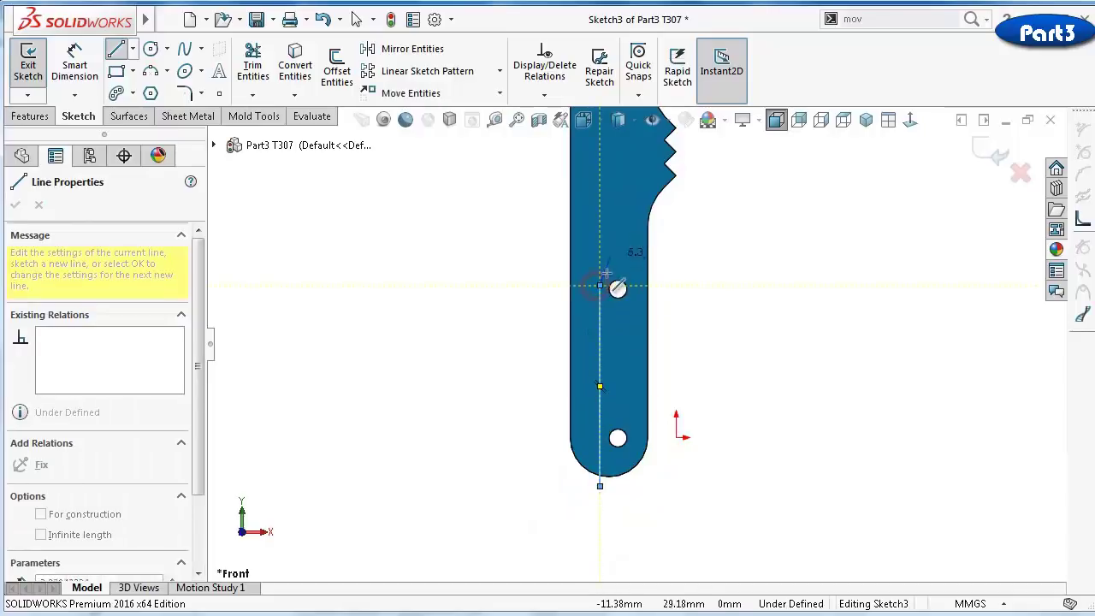
left_click(599, 287)
scroll(631, 244, "down", 2)
scroll(631, 251, "down", 2)
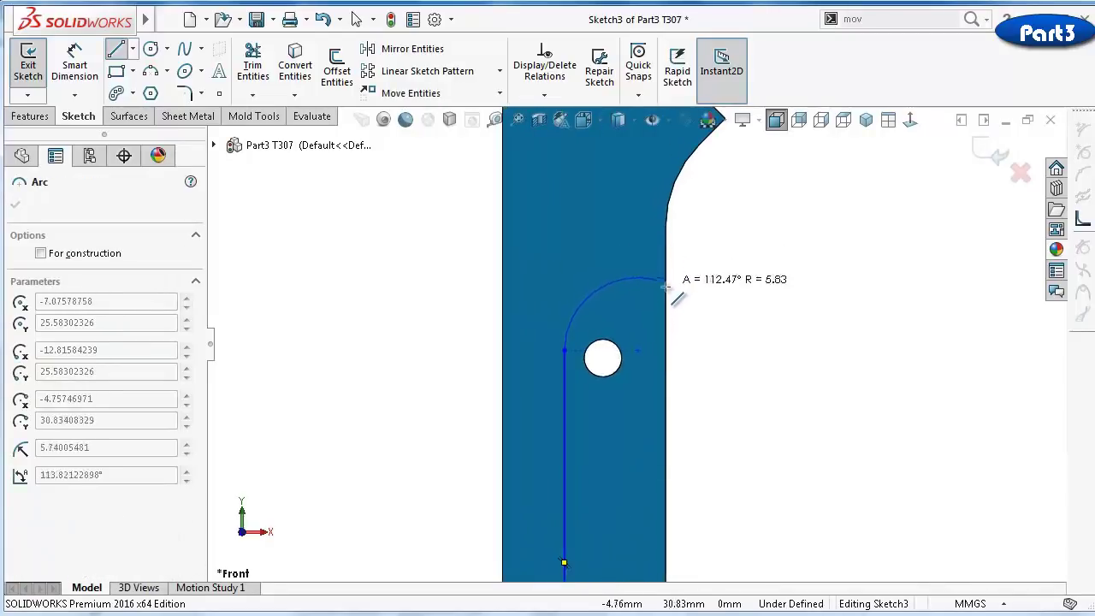
left_click(668, 268)
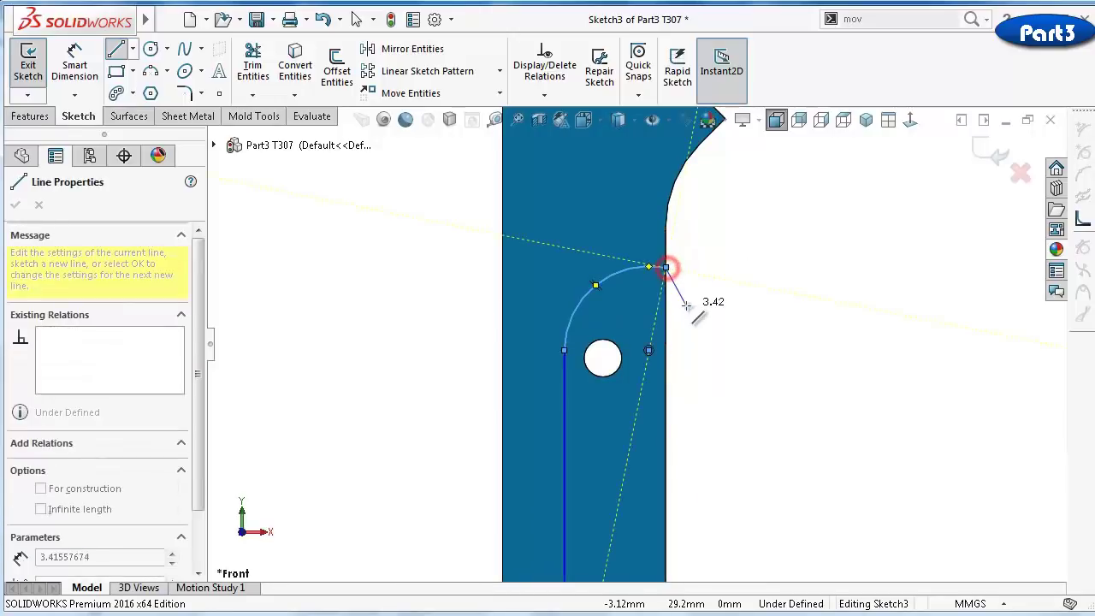
key("Escape")
Change the model's display style to Hidden Lines Visible
scroll(727, 353, "up", 1)
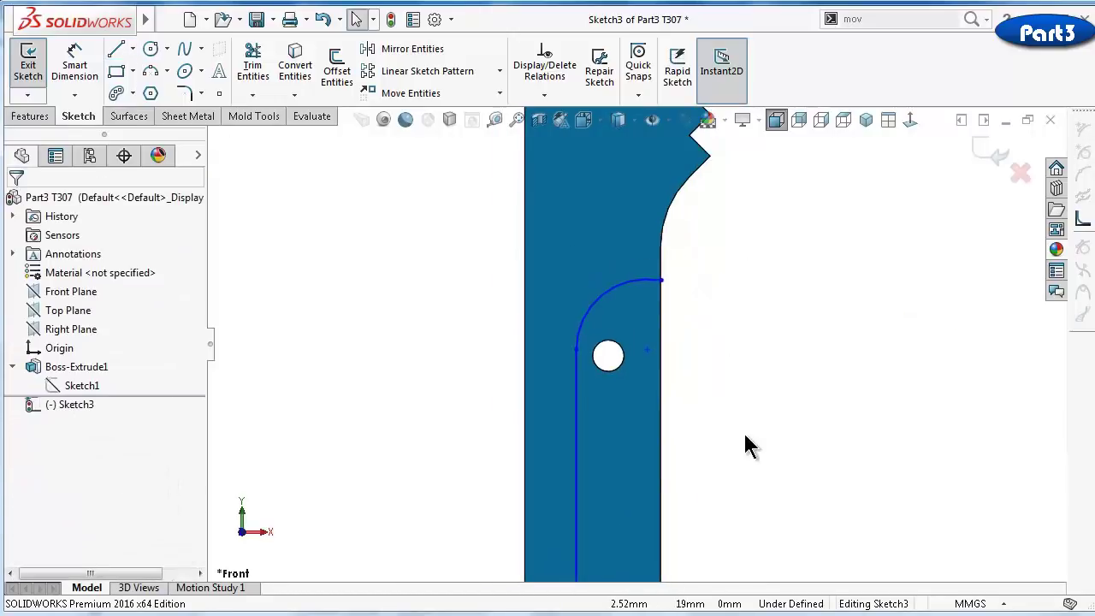
left_click(619, 122)
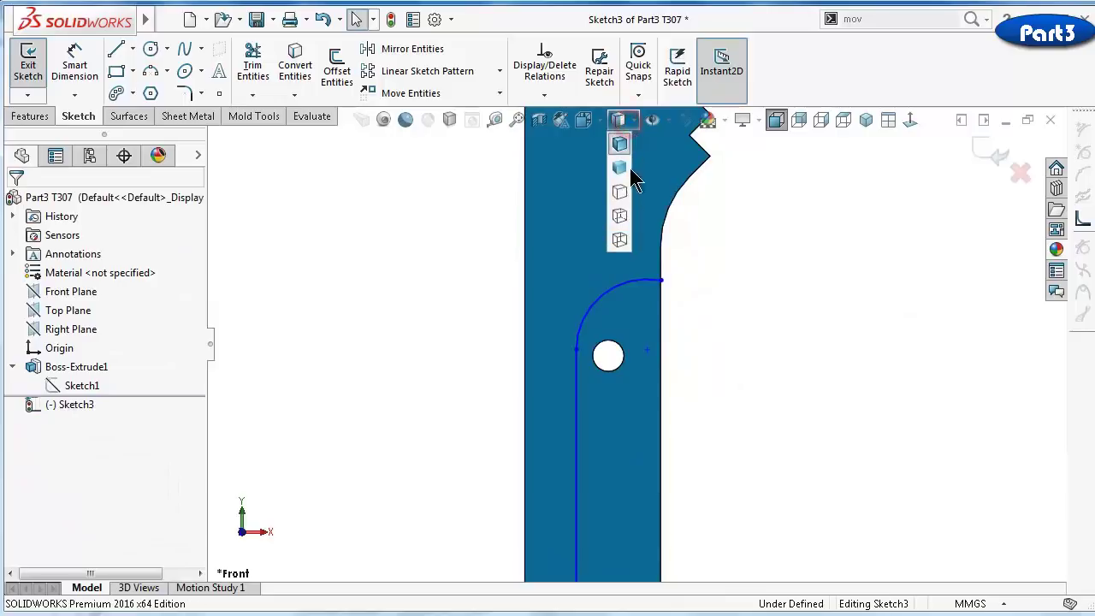
left_click(621, 210)
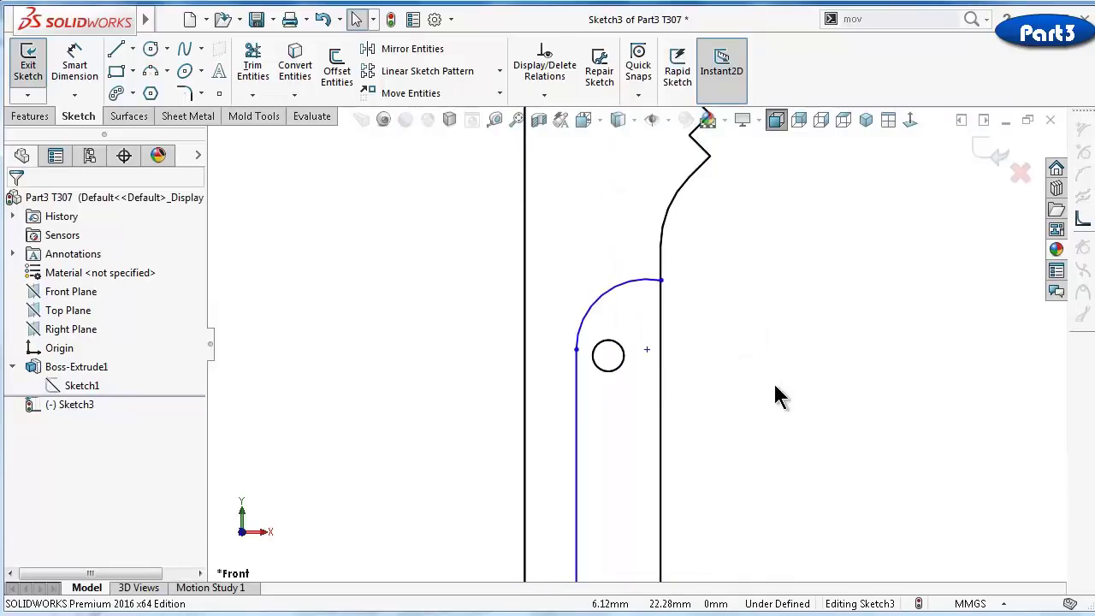
right_click_drag(777, 388, 780, 308)
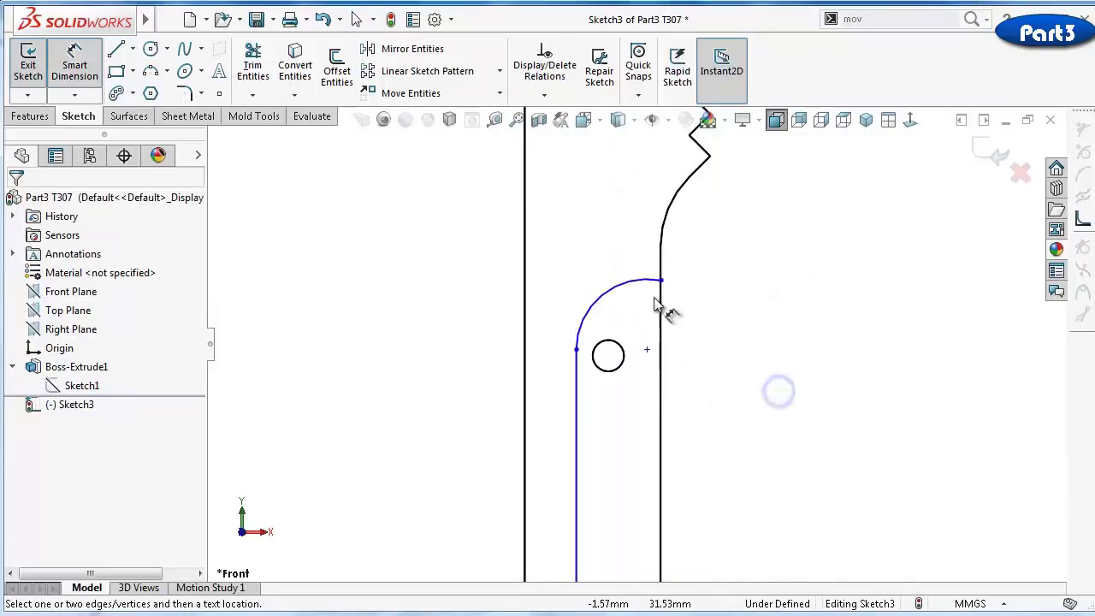
left_click(578, 438)
left_click(660, 440)
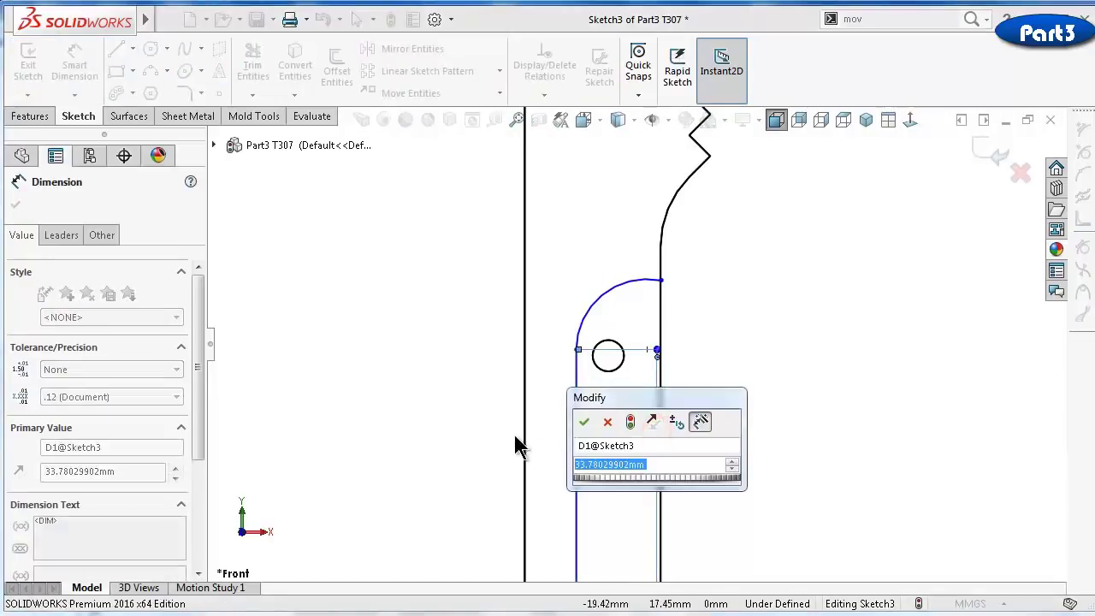
left_click(606, 424)
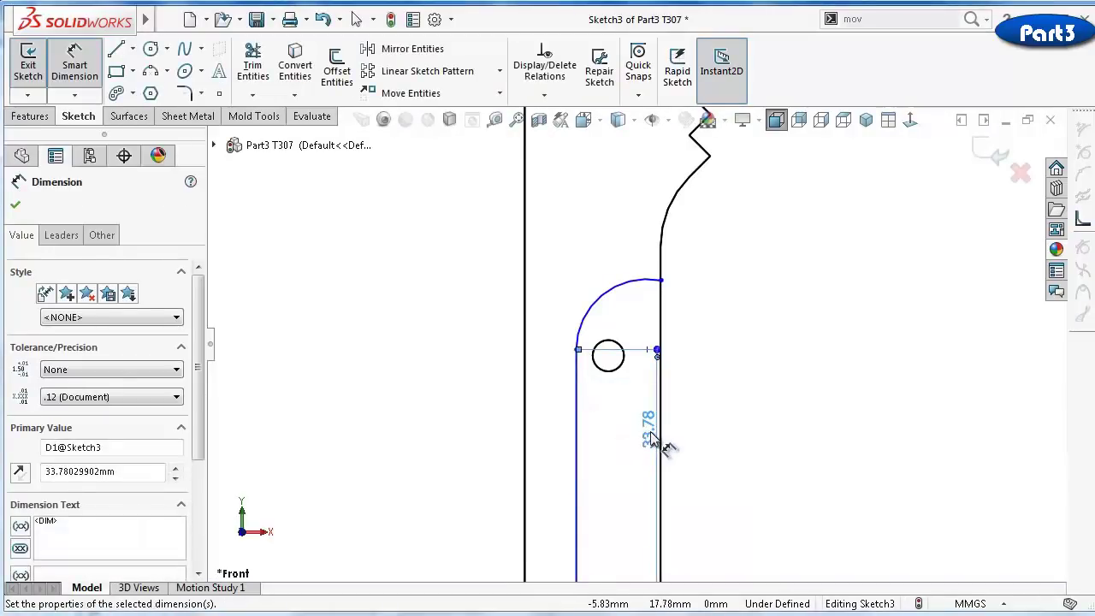
key("Delete")
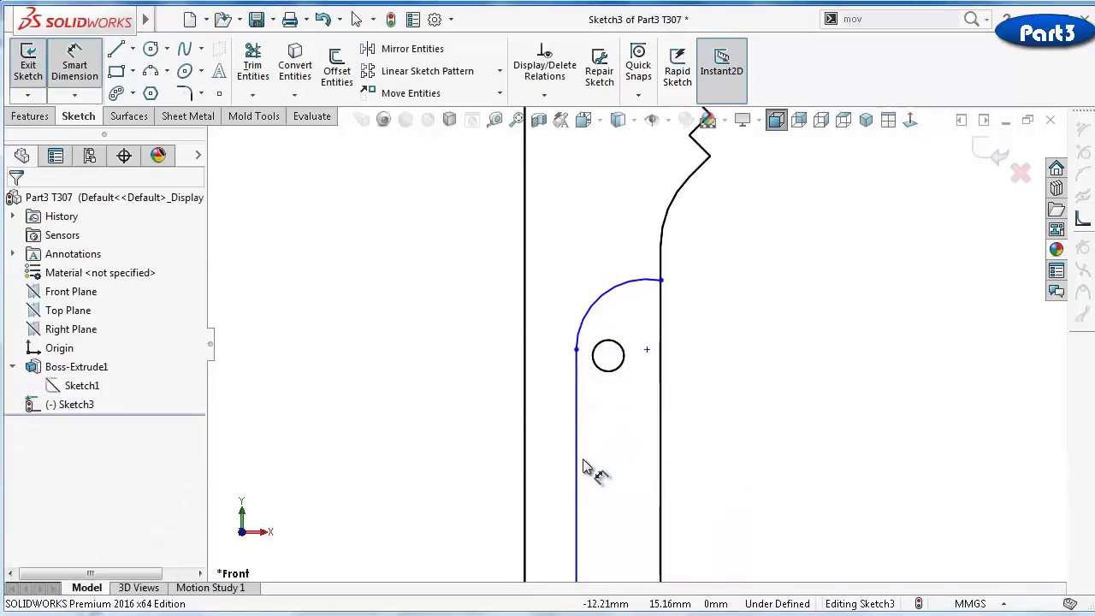
Dimension the distance between the sketched vertical line and the part's inner straight edge as 10.25 mm
left_click(577, 460)
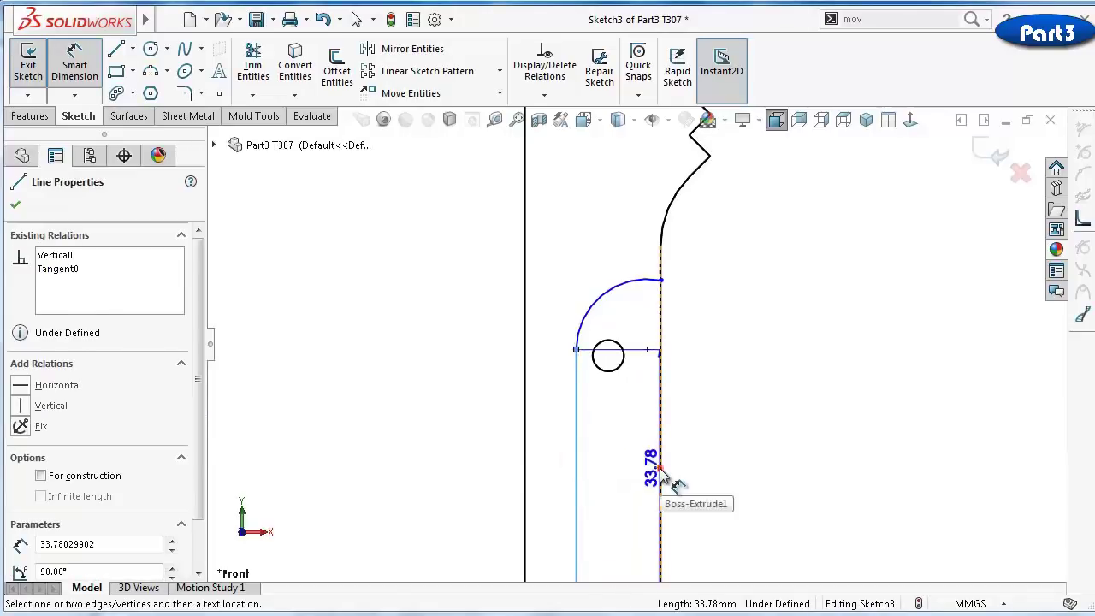
left_click(660, 469)
left_click(402, 437)
type("10")
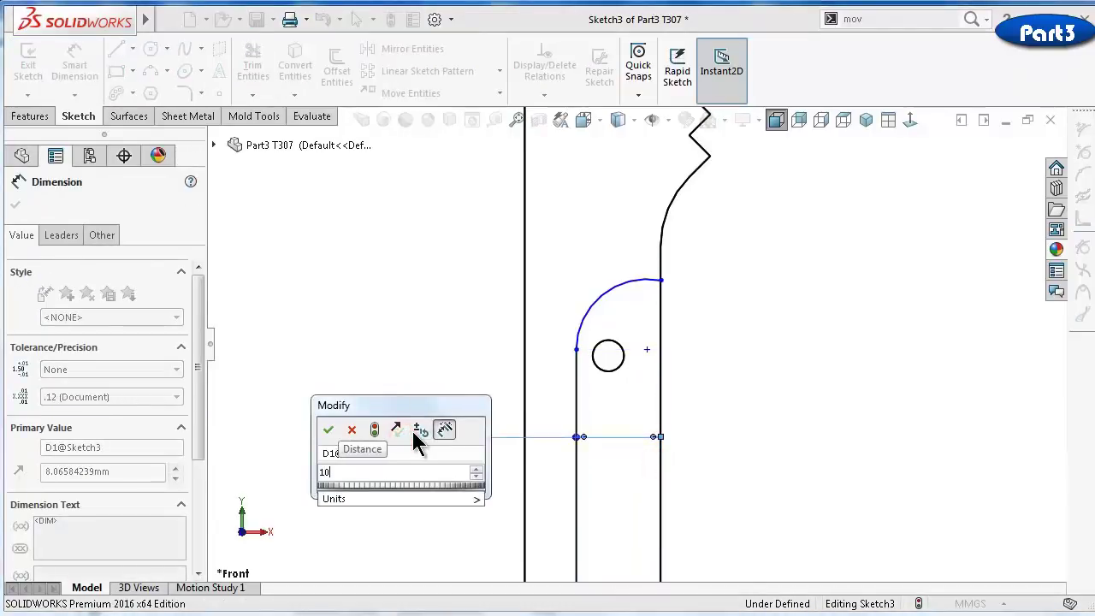
type(".25")
key("Return")
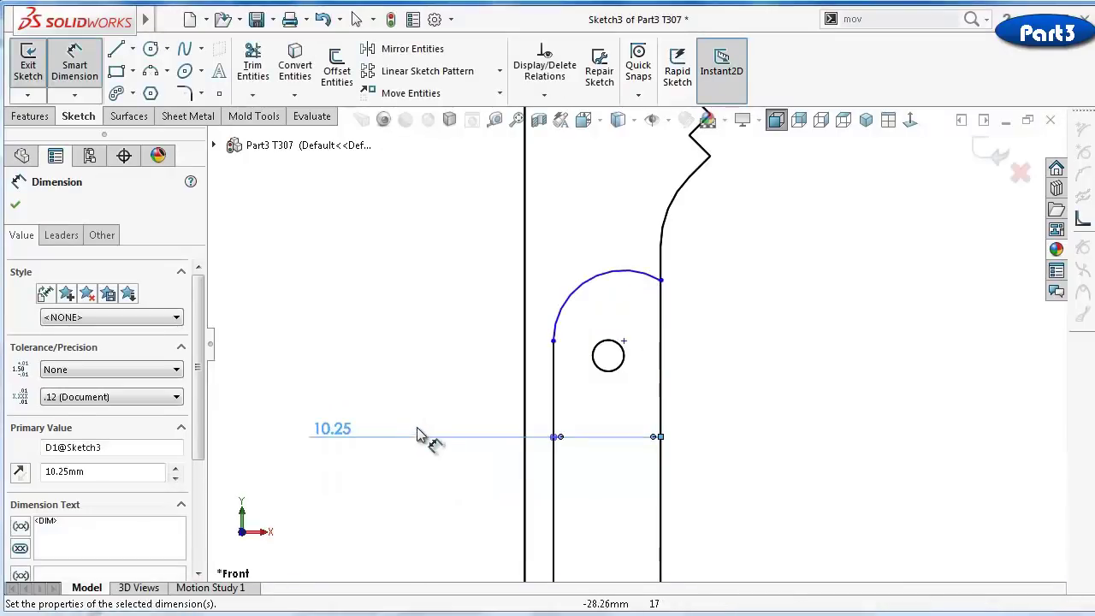
Dimension the tangent arc above the upper hole with a 12 mm radius
left_click(631, 280)
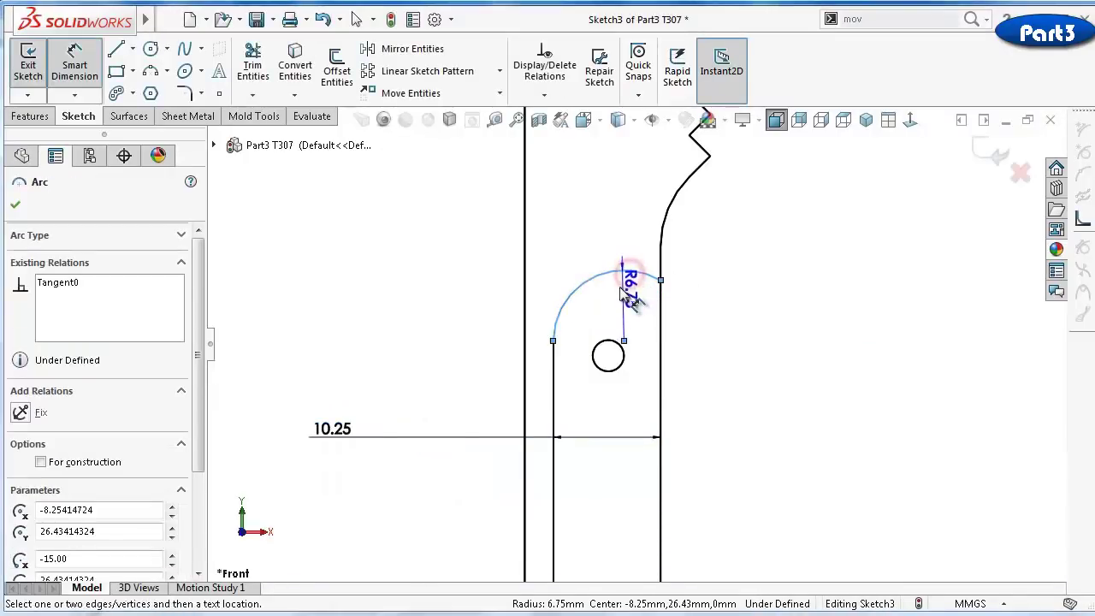
left_click(604, 299)
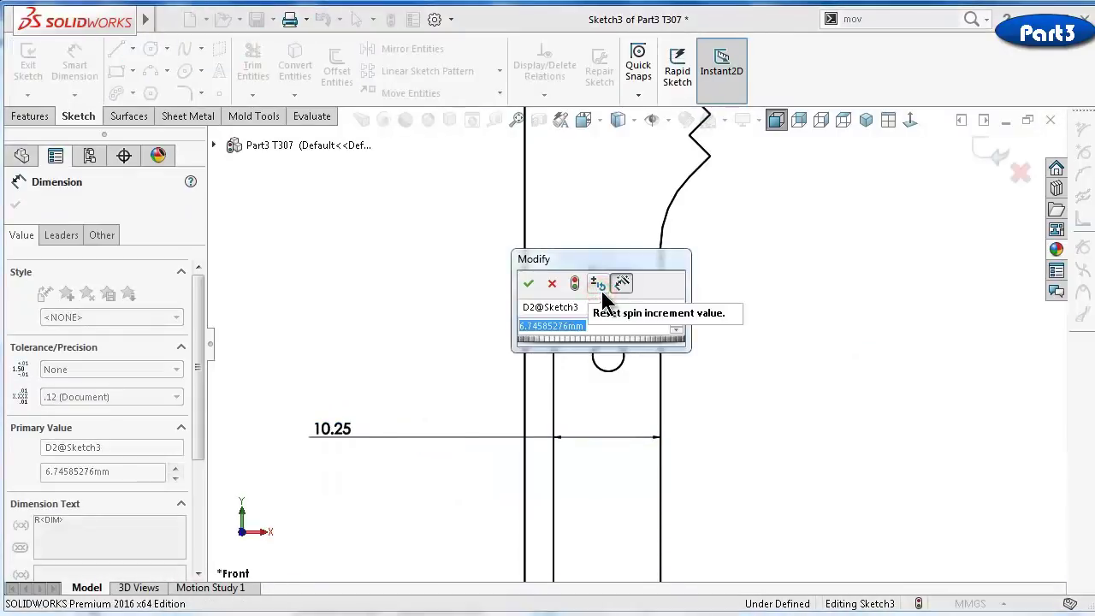
type("12")
key("Return")
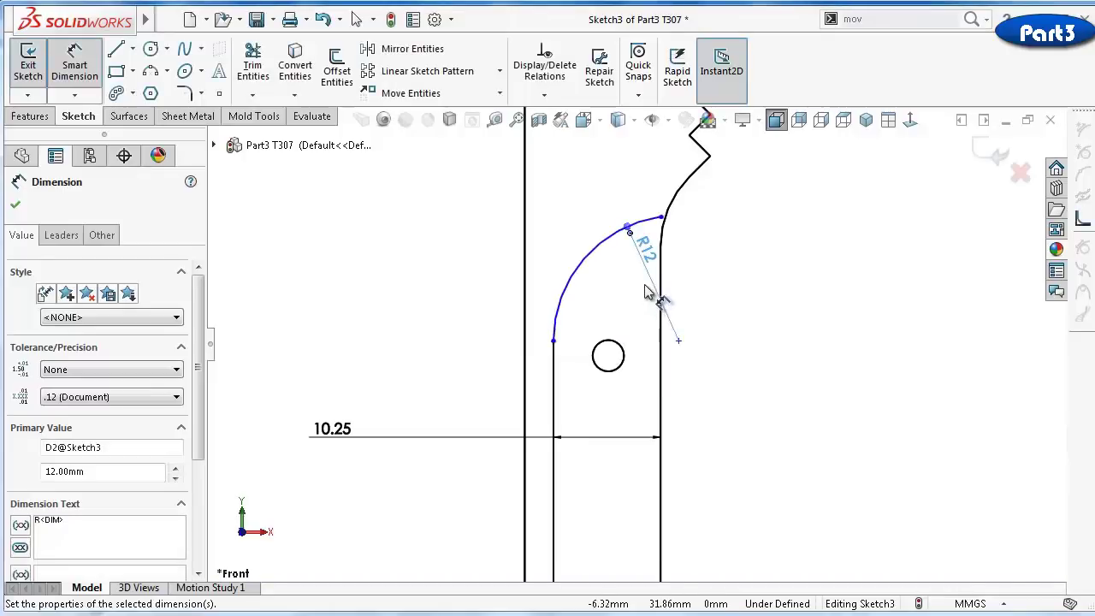
key("Escape")
Constrain the arc's upper endpoint to the edge where the inner straight side meets the curved side
left_click(662, 218)
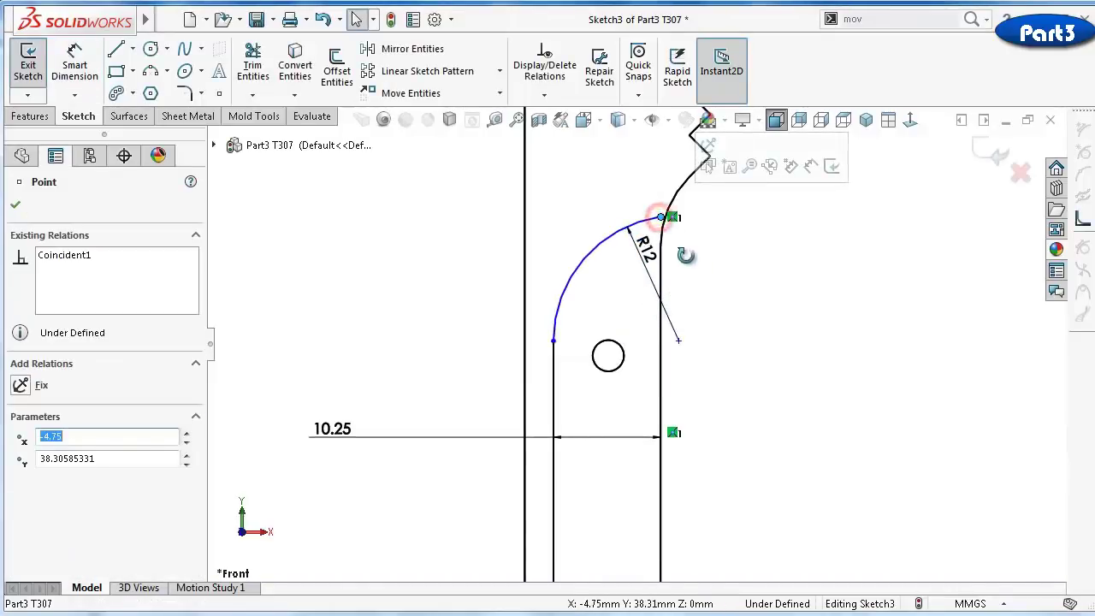
mouse_move(685, 255)
middle_mouse_down()
mouse_move(660, 269)
mouse_move(682, 278)
middle_mouse_up()
left_click(676, 233, "ctrl")
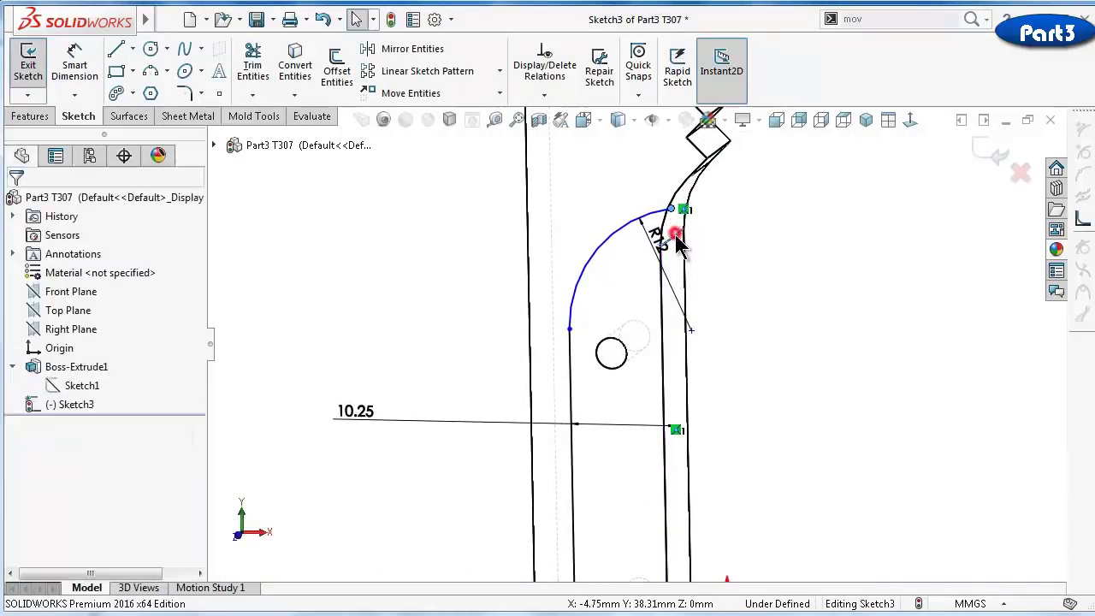
left_click(722, 158)
left_click(746, 278)
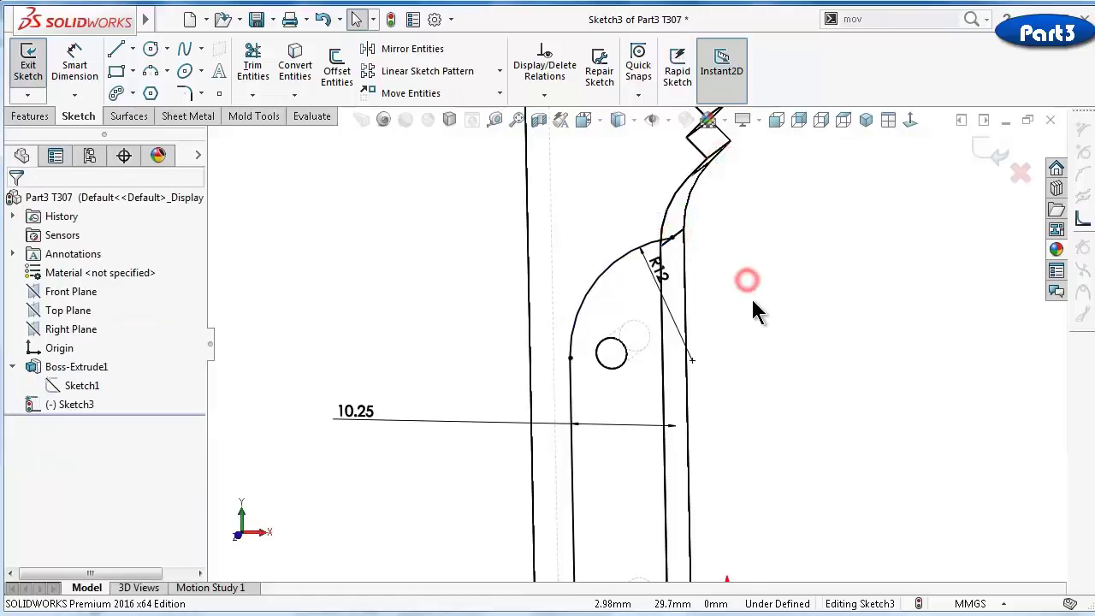
mouse_move(753, 306)
middle_mouse_down()
mouse_move(748, 320)
mouse_move(763, 280)
mouse_move(744, 318)
middle_mouse_up()
scroll(744, 319, "up", 2)
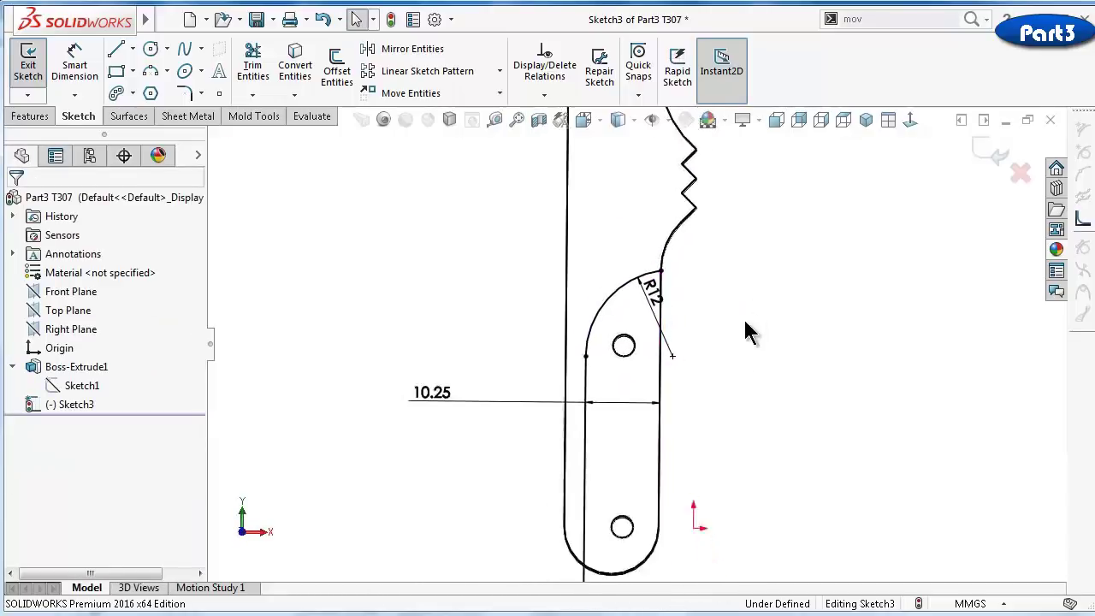
Close the profile with a horizontal line about 10.25 mm long below the rounded base and a vertical line up to the arc's upper endpoint
left_click(910, 122)
scroll(674, 479, "down", 1)
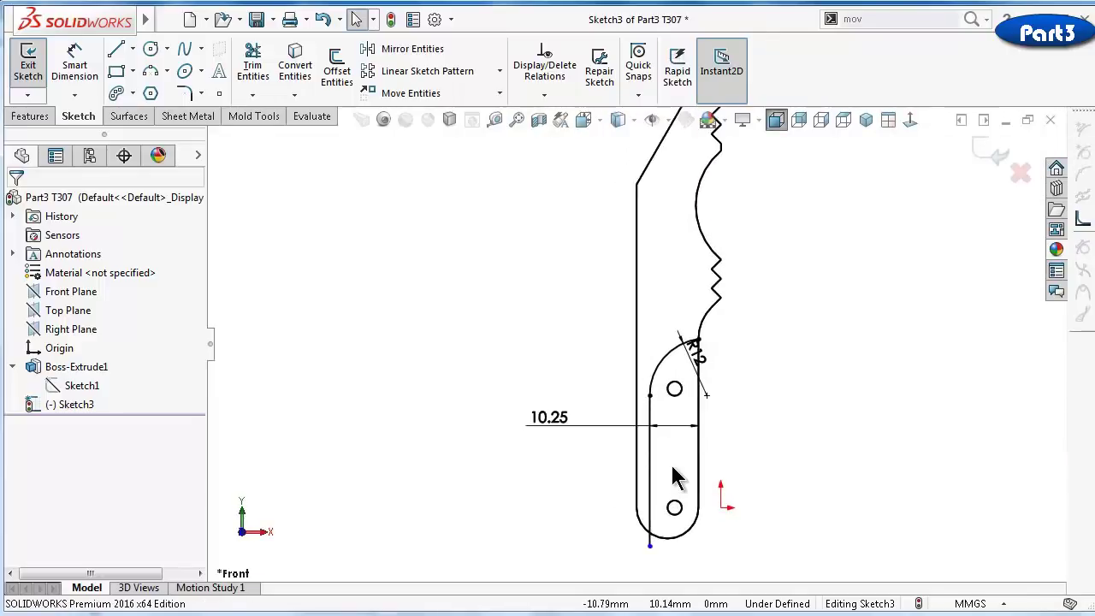
scroll(673, 501, "down", 1)
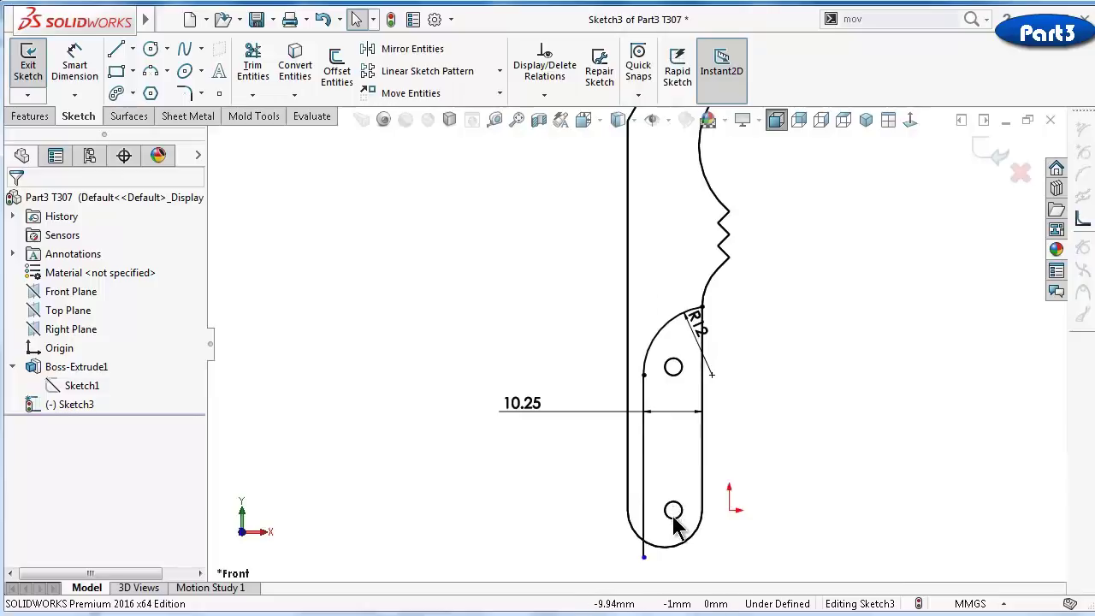
left_click(117, 52)
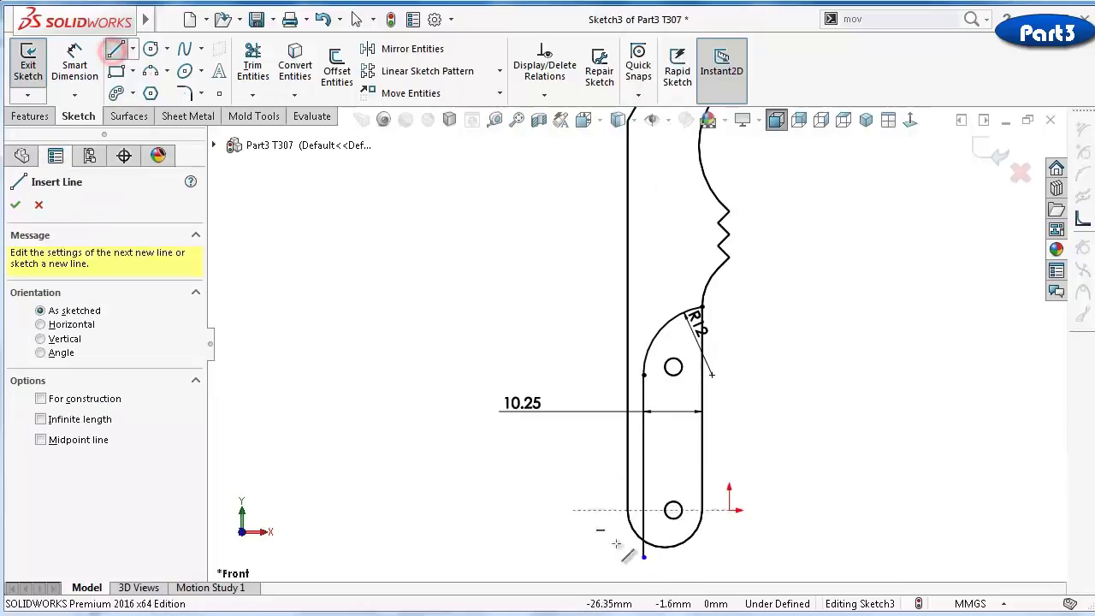
left_click(643, 558)
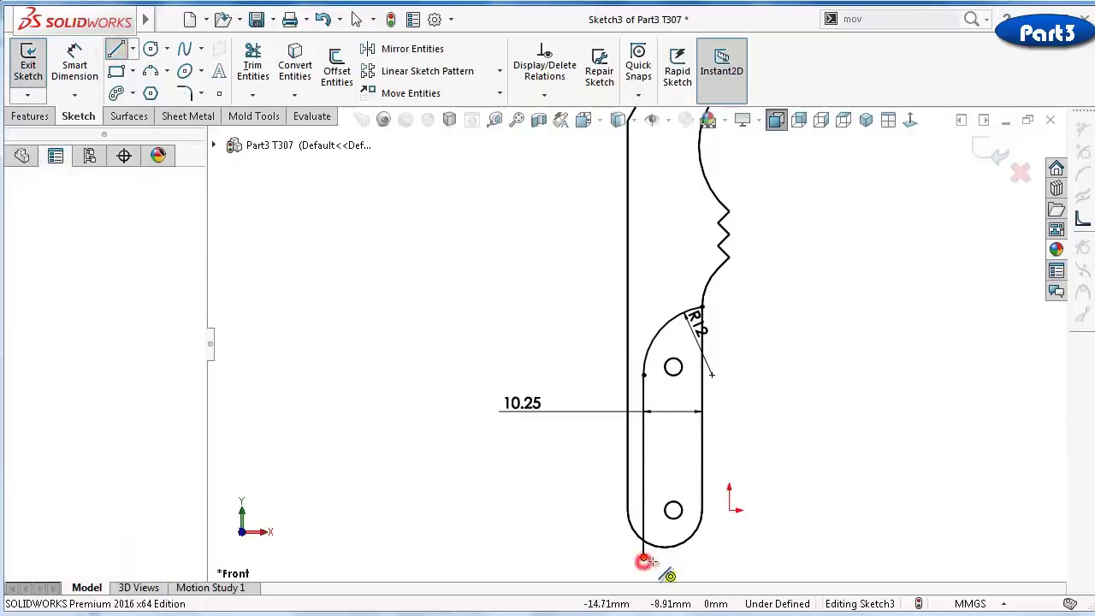
left_click(702, 558)
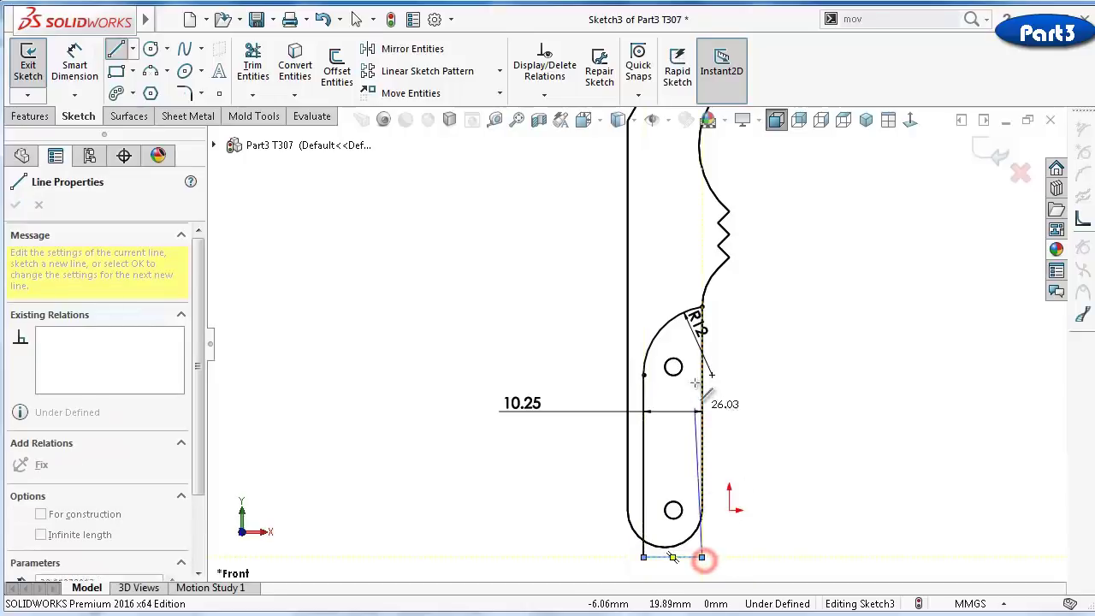
left_click(702, 306)
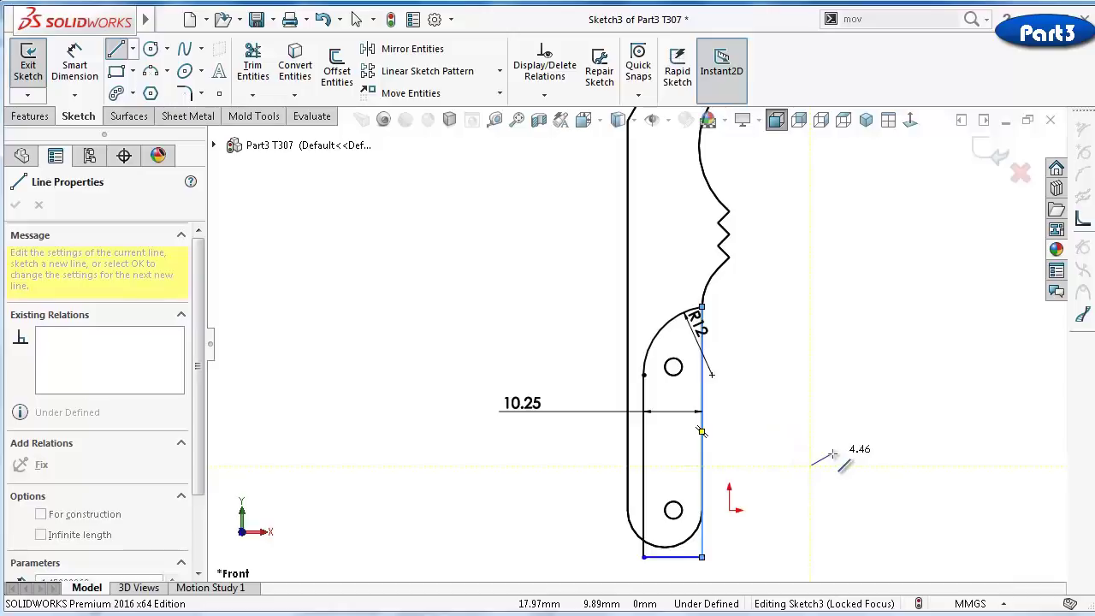
key("Escape")
Dimension the vertical line below the arc at 30 mm and change its length to 32 mm
right_click_drag(826, 475, 820, 332)
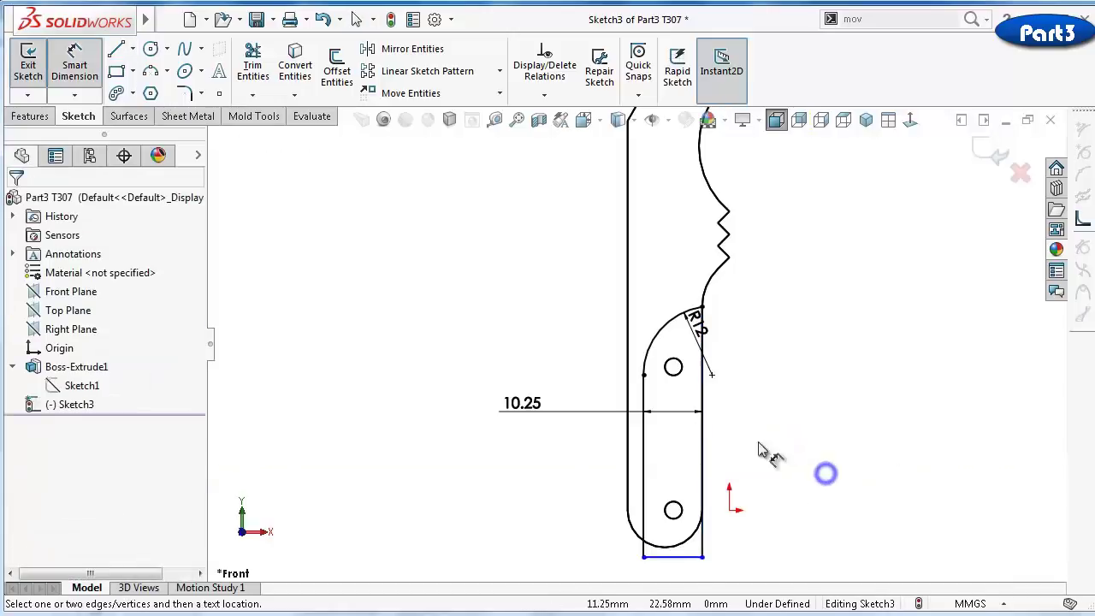
left_click(644, 539)
left_click(402, 502)
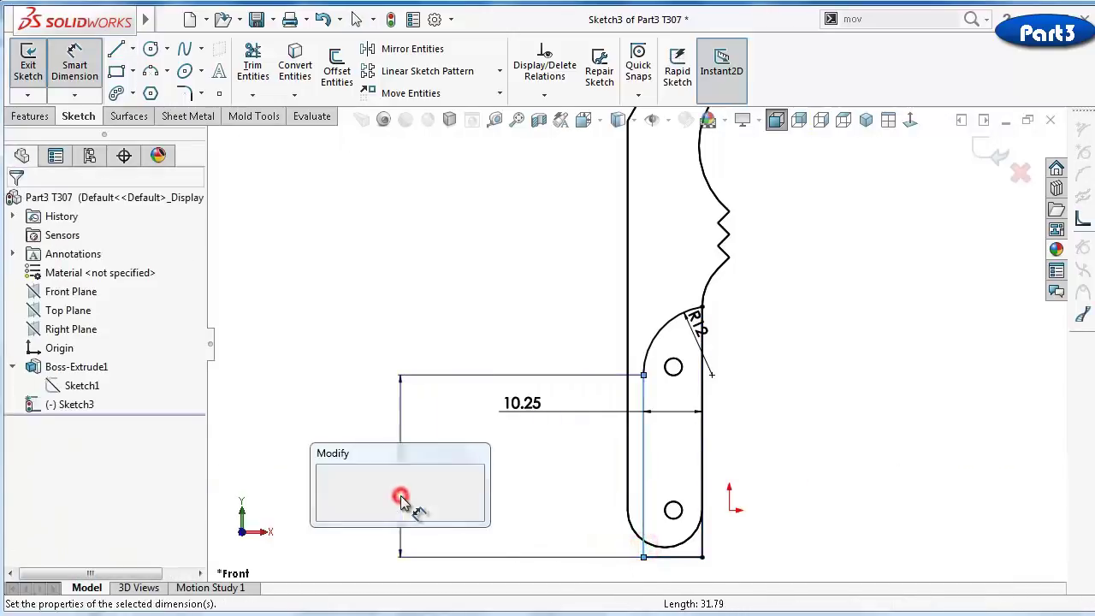
type("30")
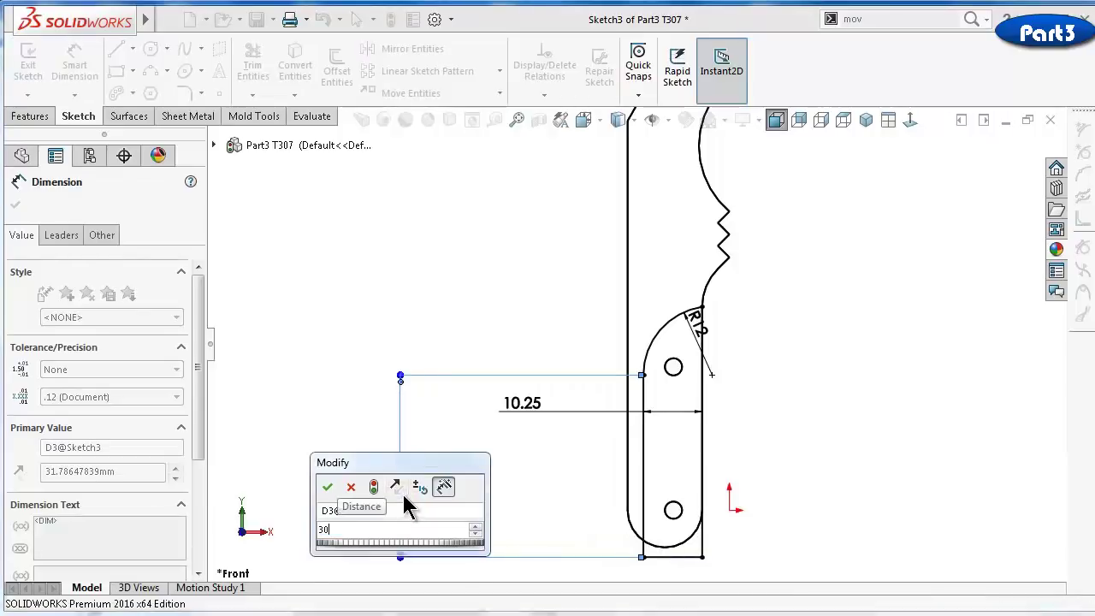
key("Return")
double_click(396, 498)
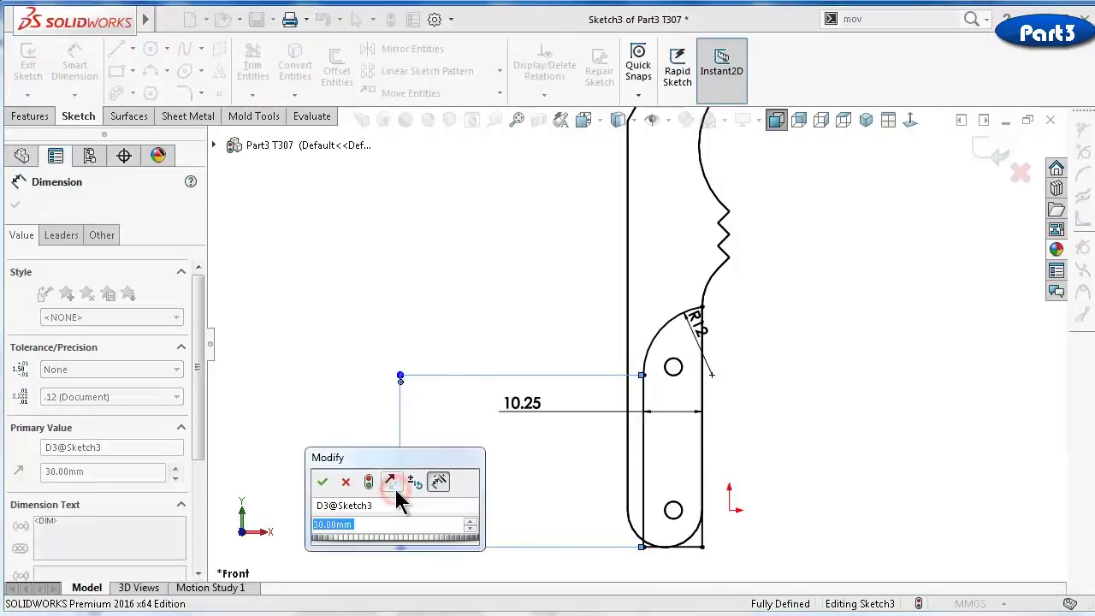
type("32")
key("Return")
left_click(342, 384)
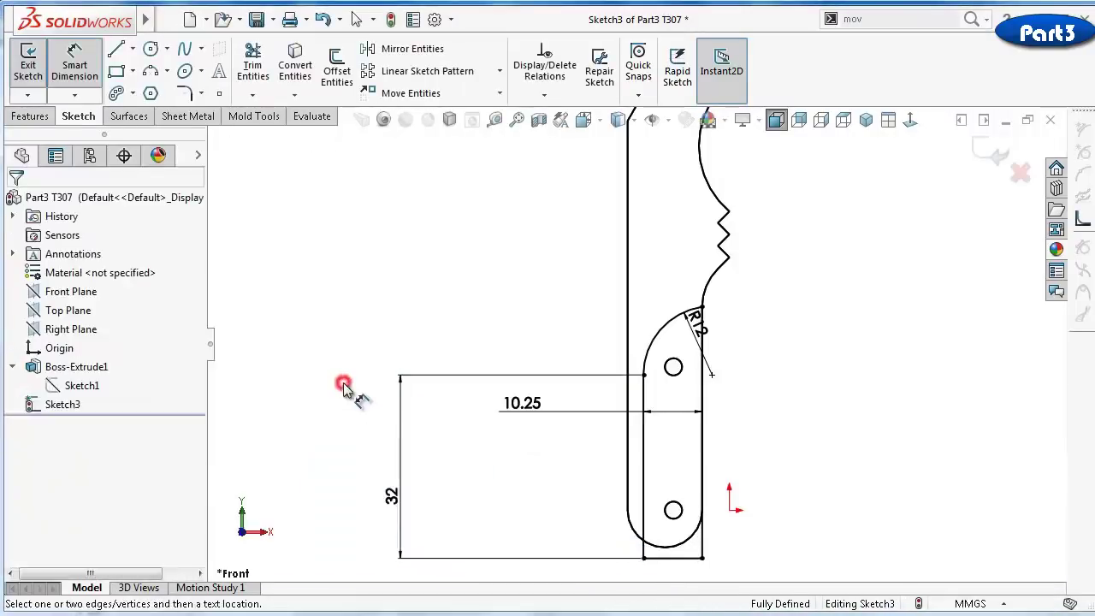
Set the model's display style to Shaded With Edges and tilt the view to show its thickness
left_click(617, 119)
left_click(622, 148)
middle_click_drag(609, 168, 545, 243)
Cut-extrude the closed profile 5 mm with the Mid Plane end condition to form a slot in the holed end
left_click(30, 116)
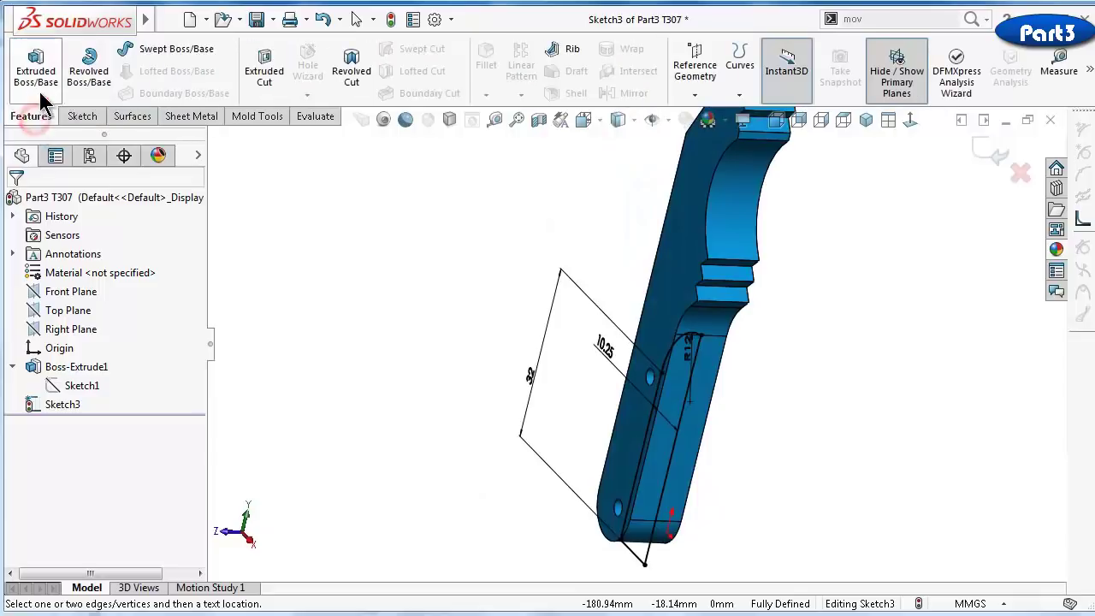
left_click(265, 68)
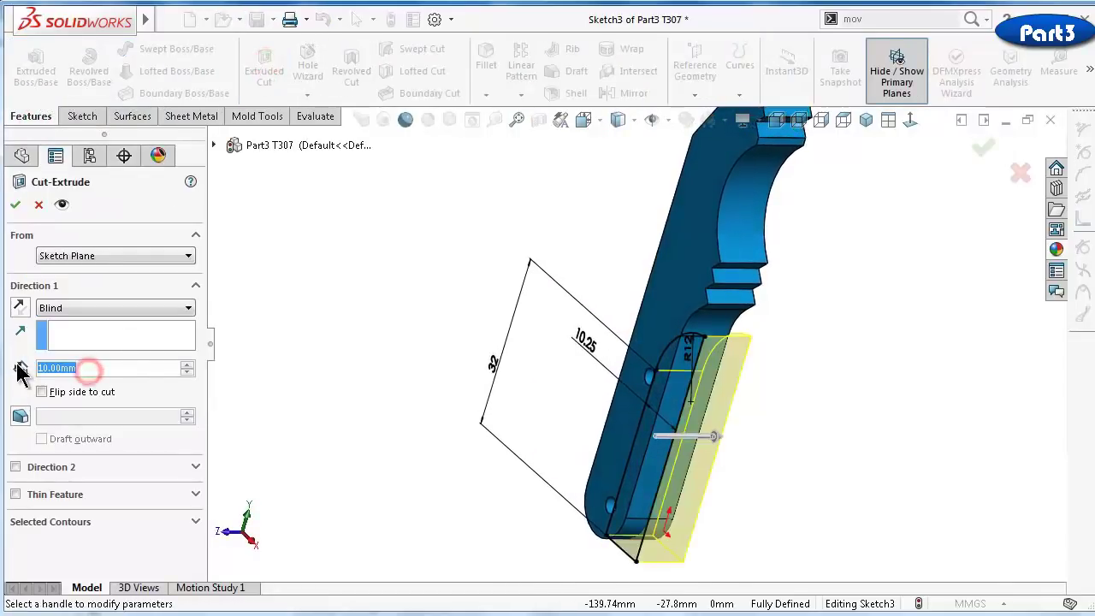
type("5")
left_click(65, 310)
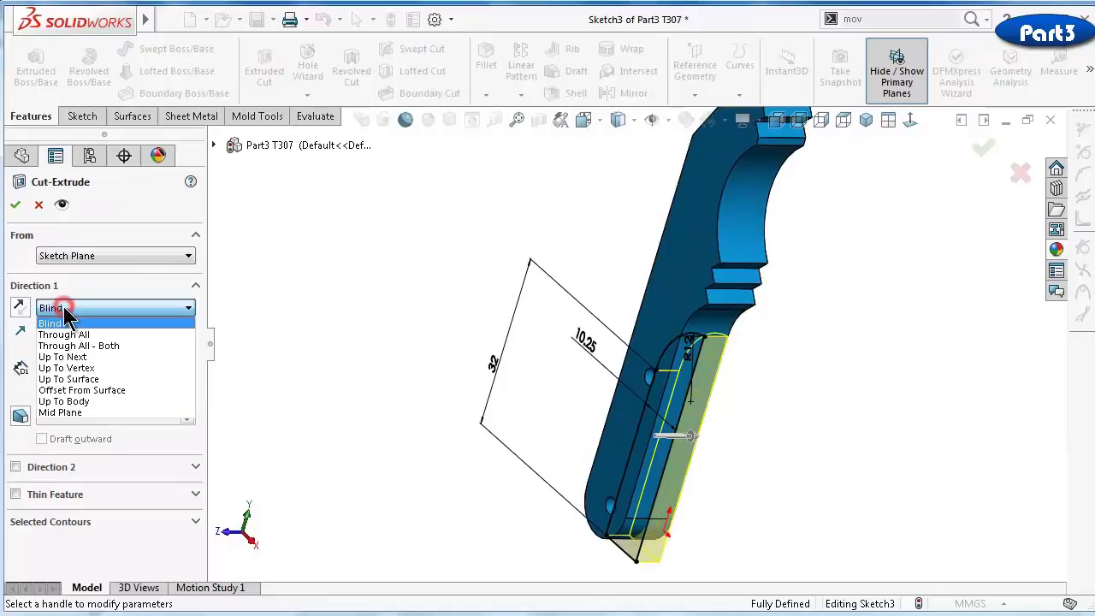
left_click(70, 414)
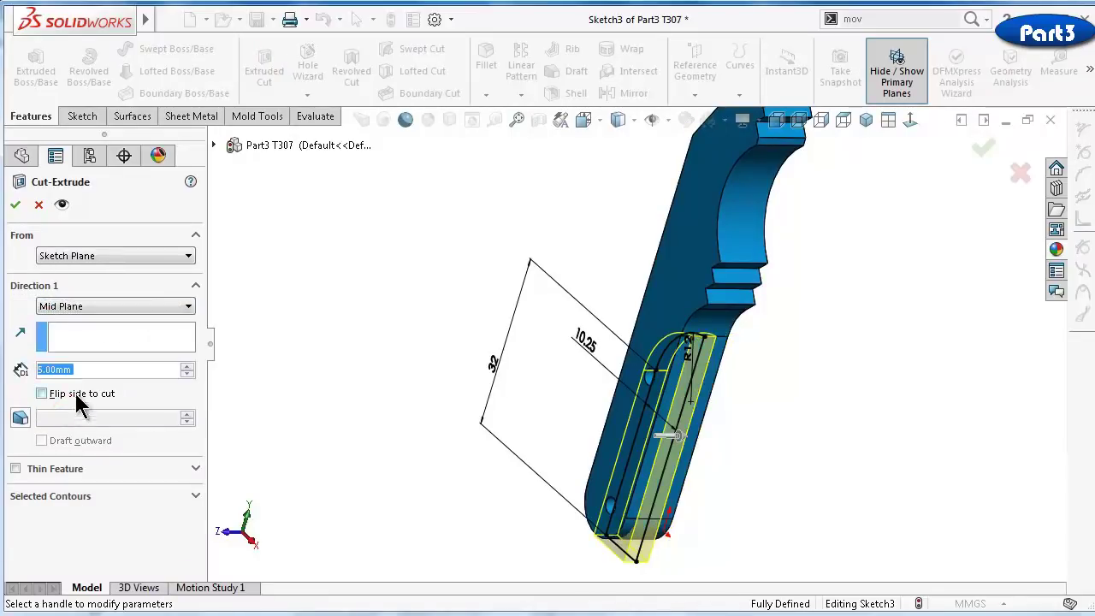
left_click(15, 204)
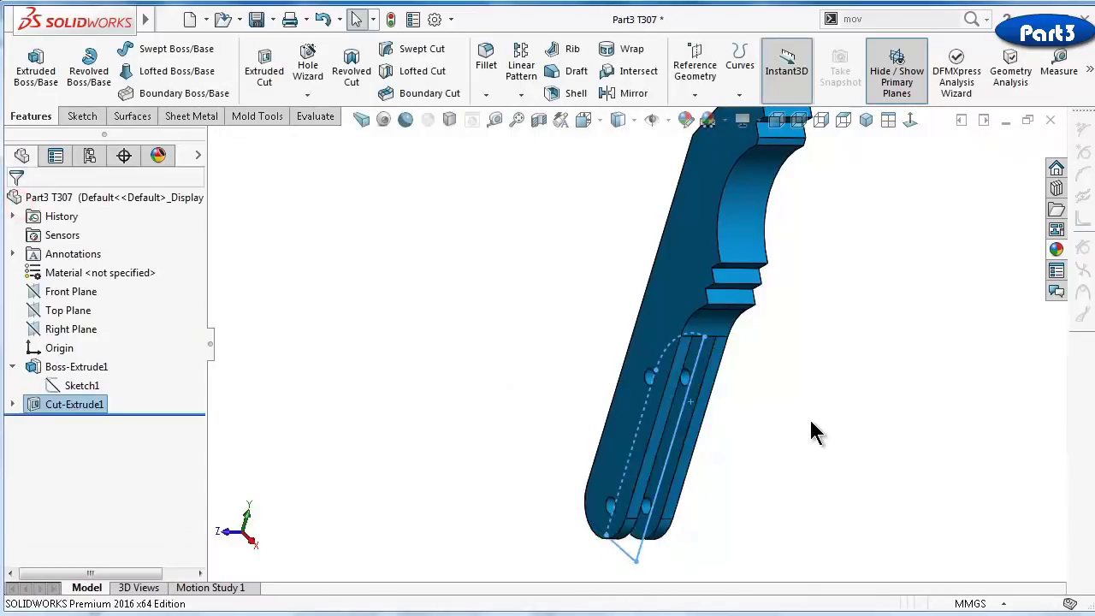
left_click(811, 423)
Start a new sketch on the part's large flat face and orient the view normal to it
mouse_move(813, 406)
middle_mouse_down()
mouse_move(813, 387)
mouse_move(839, 436)
mouse_move(814, 380)
mouse_move(819, 405)
middle_mouse_up()
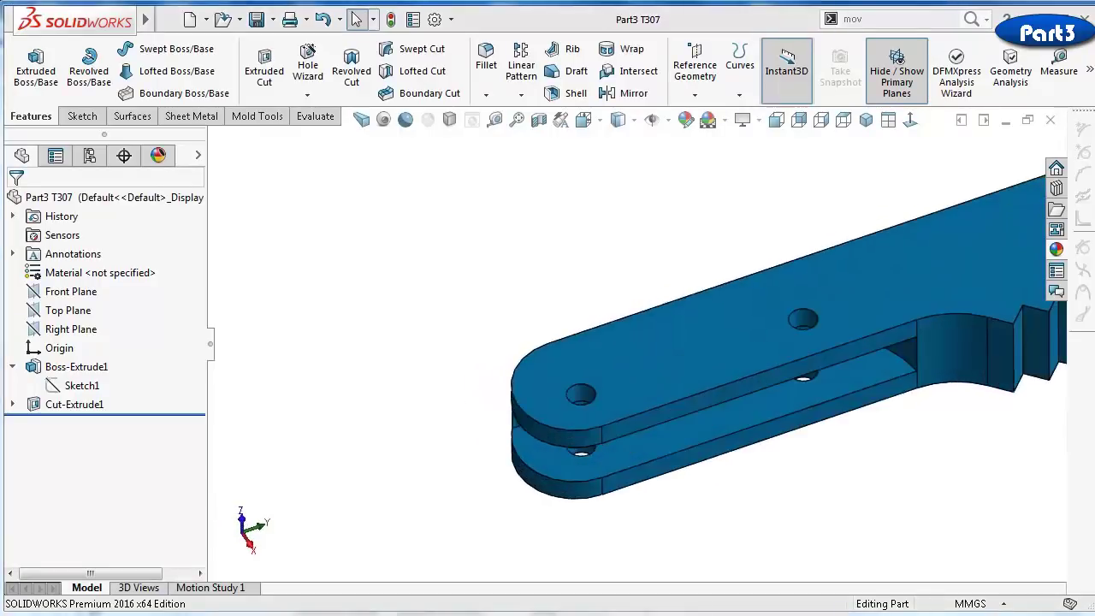
left_click(593, 243)
scroll(895, 313, "up", 3)
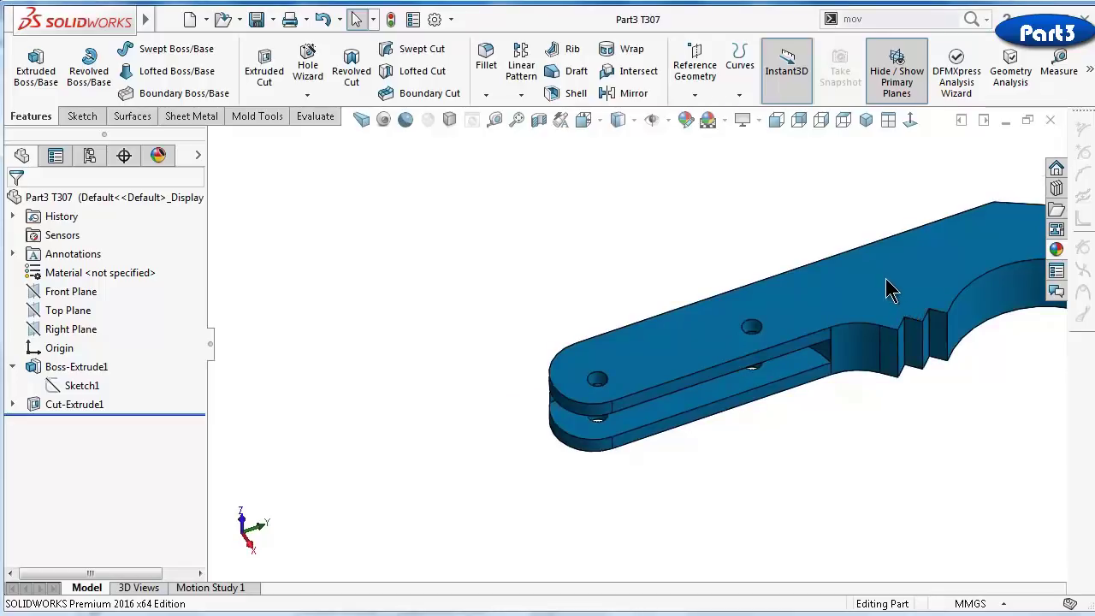
left_click(889, 291)
left_click(944, 230)
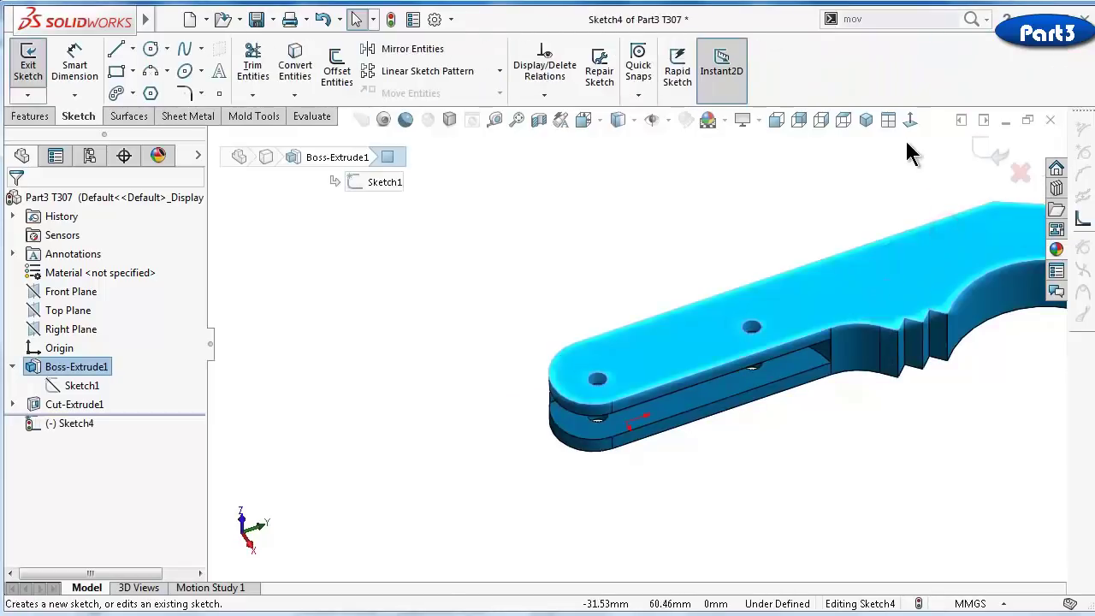
left_click(910, 120)
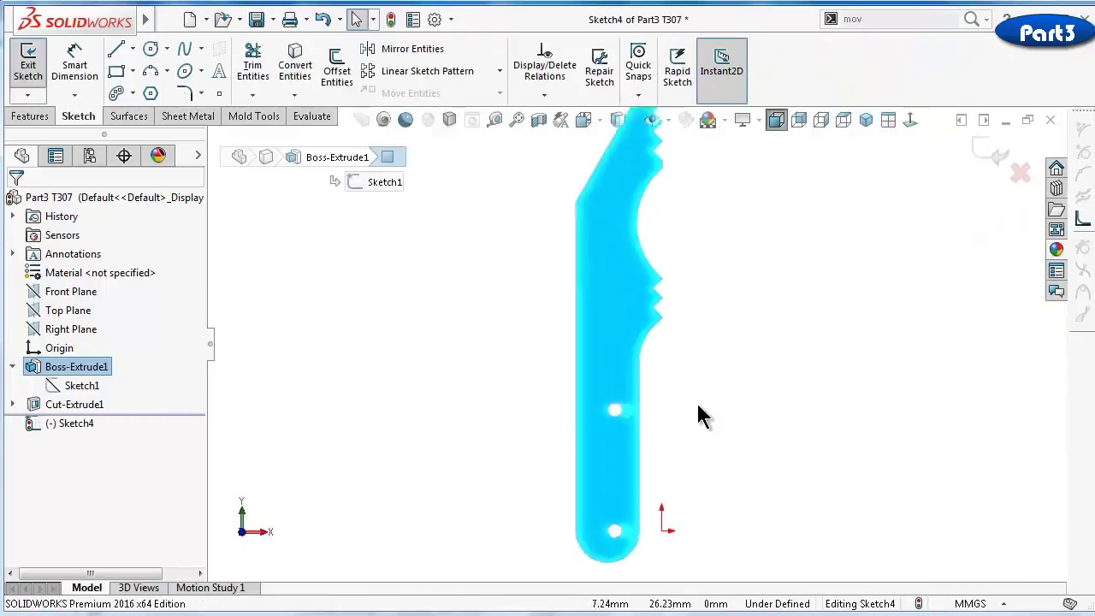
scroll(698, 416, "down", 2)
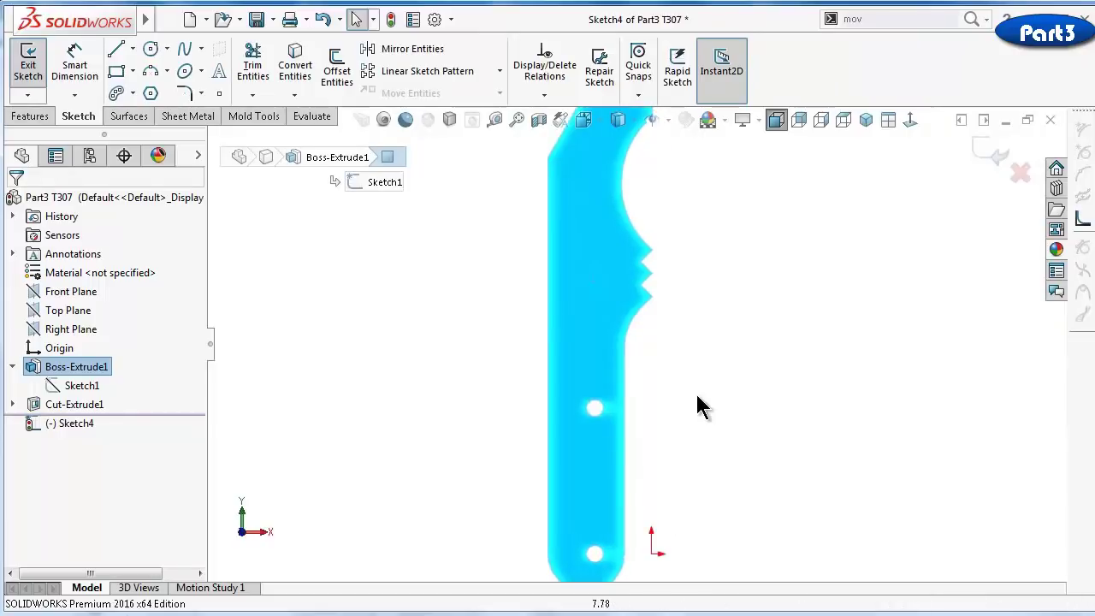
Offset the outline of the large flat face 1.5 mm inward with the direction reversed
left_click(338, 76)
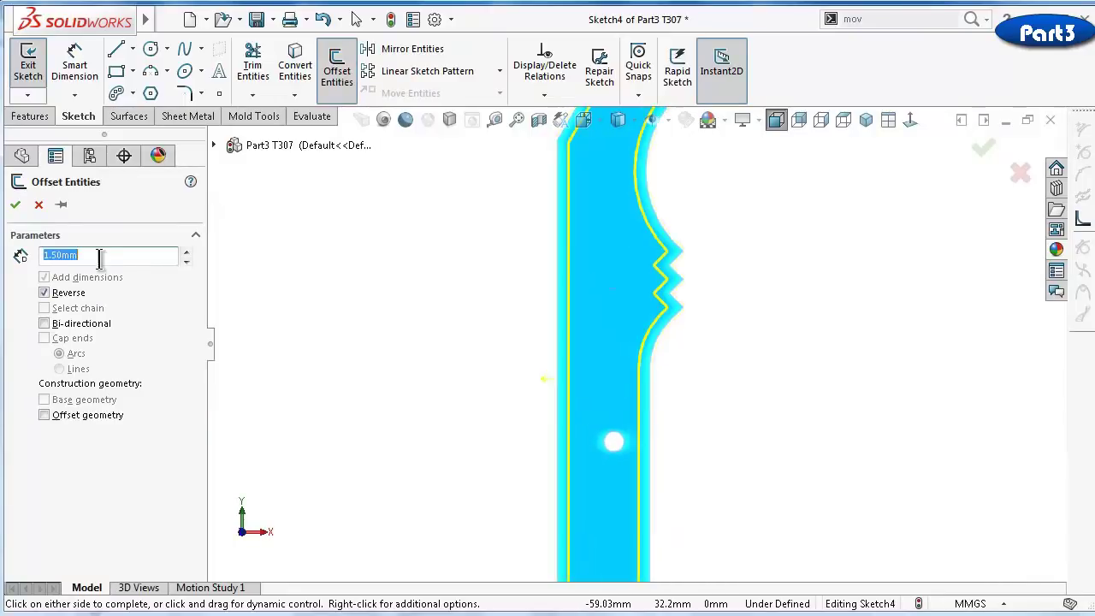
mouse_move(298, 368)
middle_mouse_down()
mouse_move(328, 276)
mouse_move(325, 213)
mouse_move(456, 408)
middle_mouse_up()
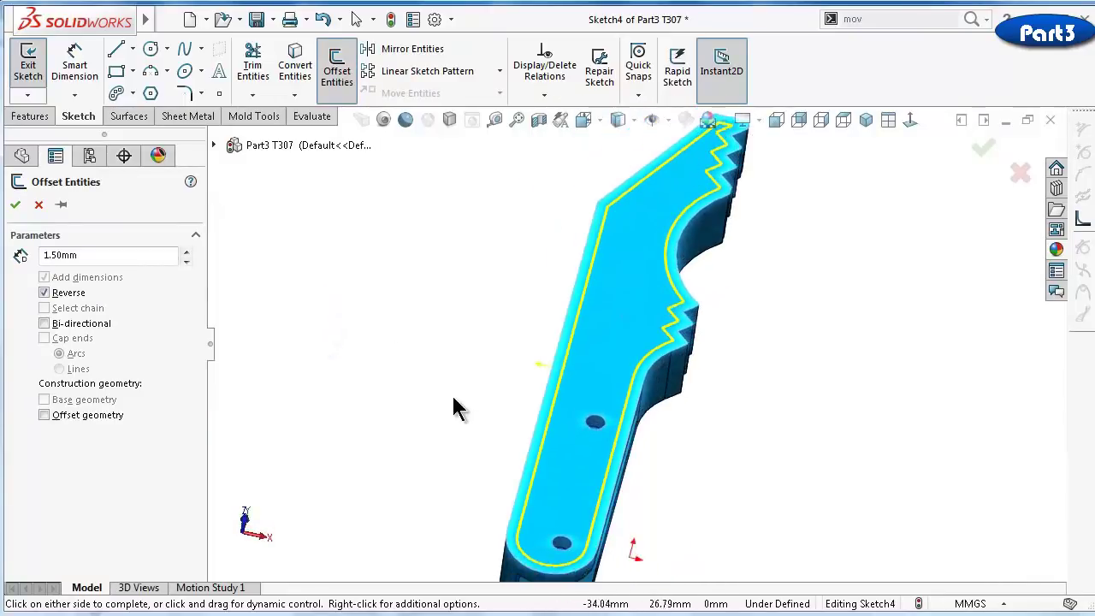
middle_click_drag(629, 477, 624, 511)
middle_click_drag(750, 200, 751, 261)
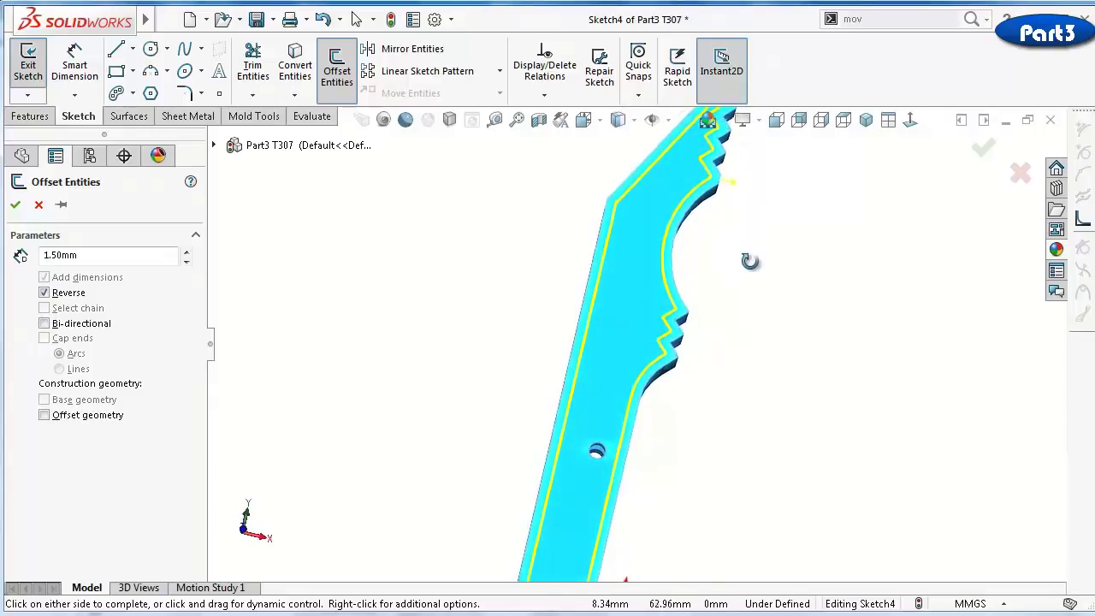
scroll(723, 167, "up", 1)
scroll(720, 166, "down", 3)
middle_click_drag(721, 175, 700, 208)
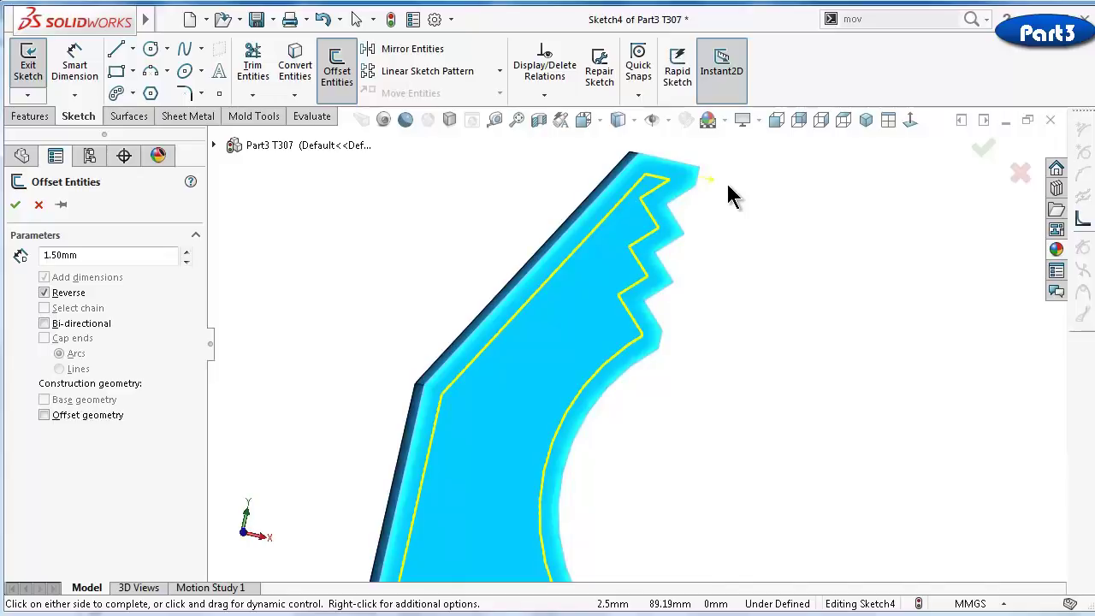
mouse_move(692, 216)
middle_mouse_down()
mouse_move(661, 232)
mouse_move(677, 228)
middle_mouse_up()
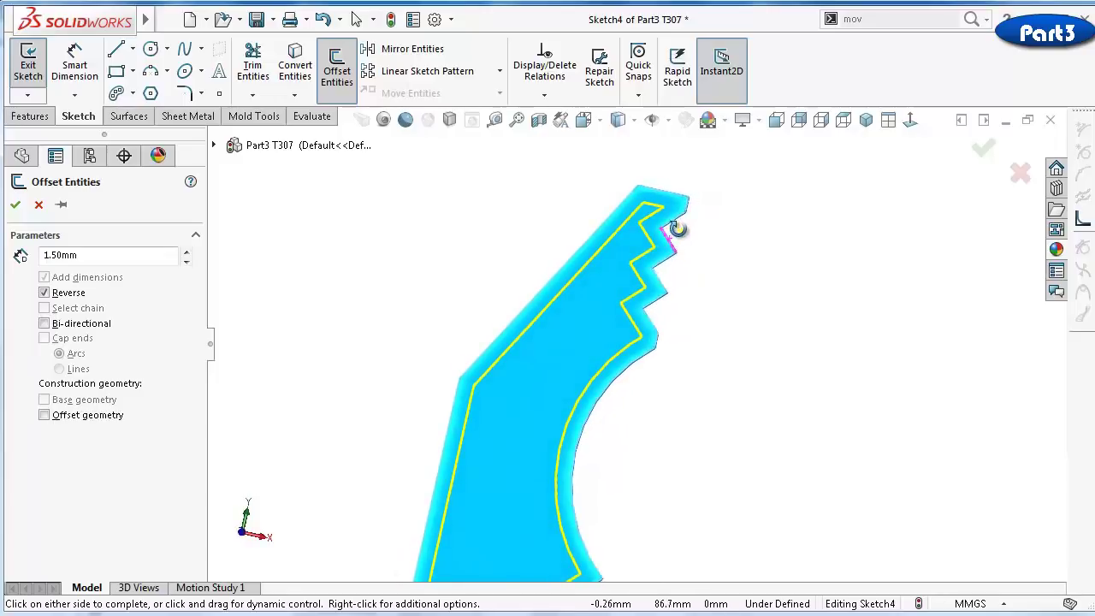
left_click(986, 150)
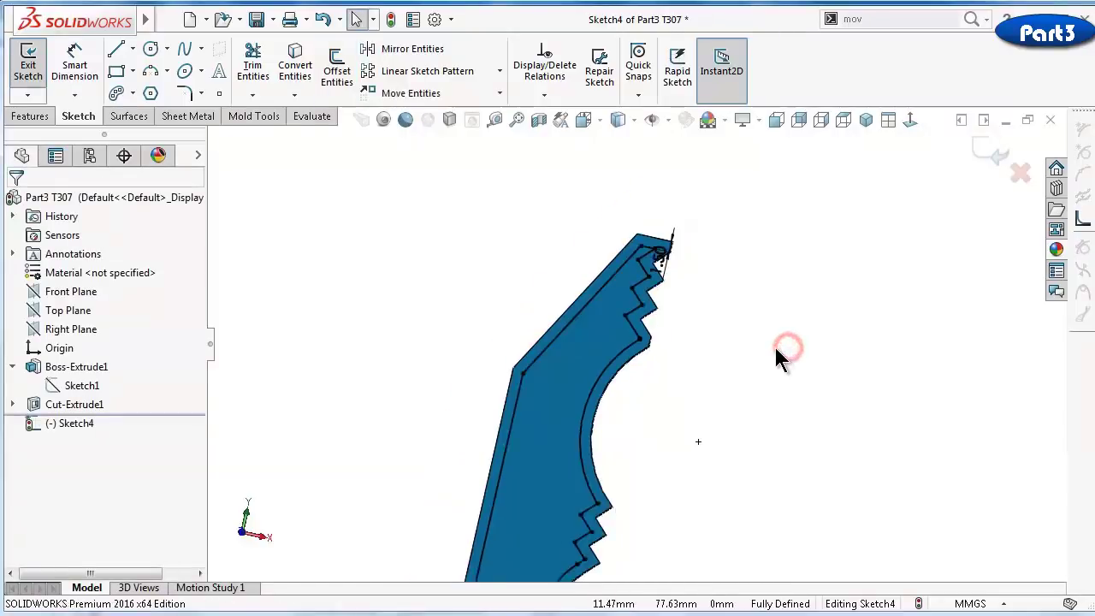
Convert the seven offset segments along the upper teeth, including the short vertical one above the large arc, to construction geometry
scroll(658, 261, "down", 2)
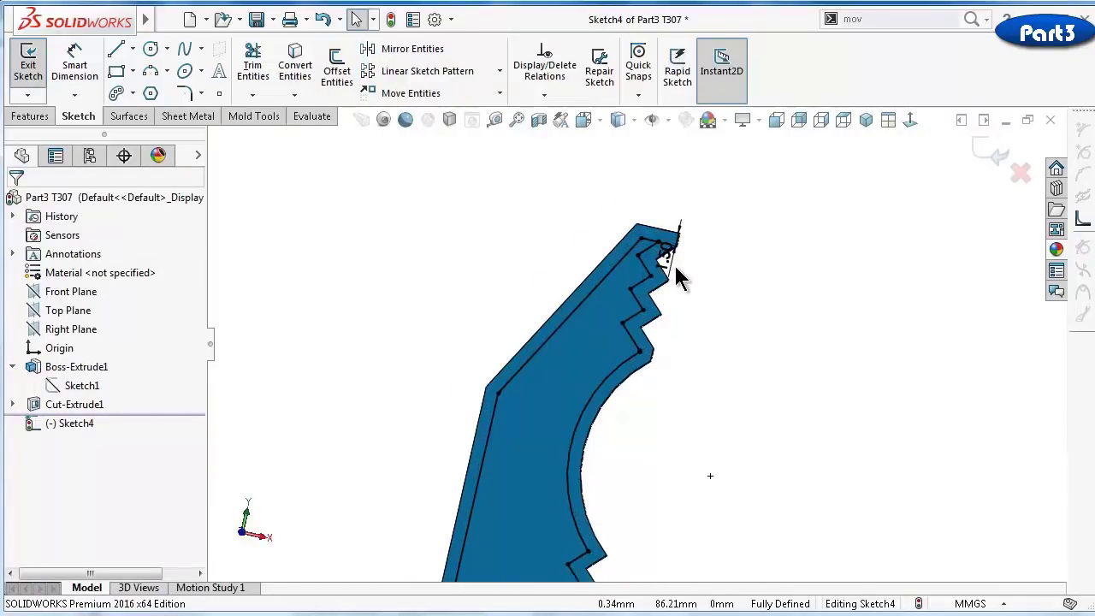
scroll(651, 328, "down", 1)
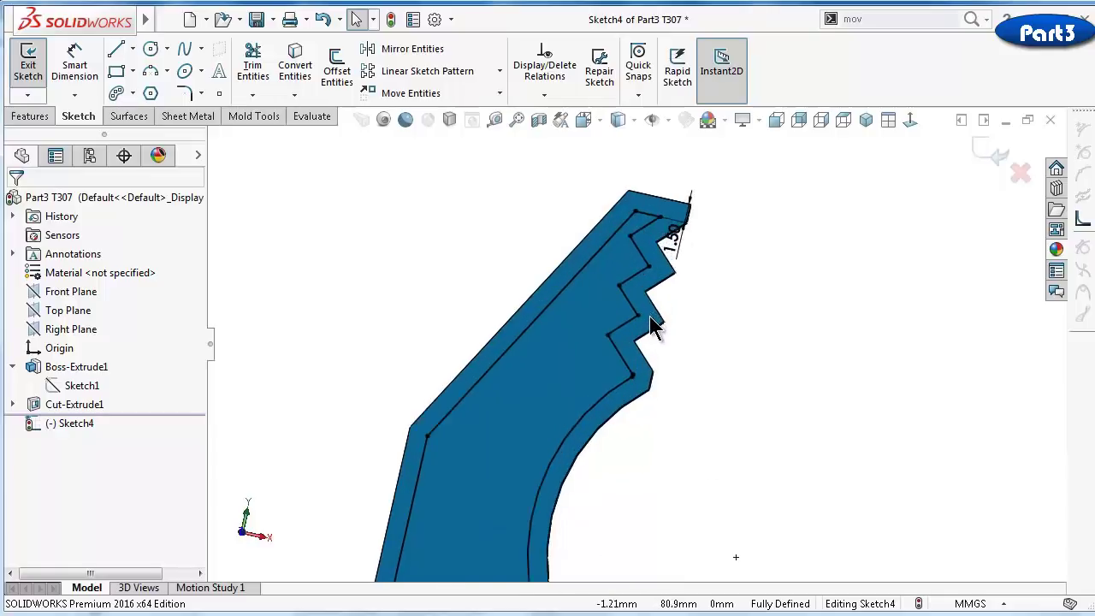
scroll(651, 328, "down", 1)
left_click(133, 50)
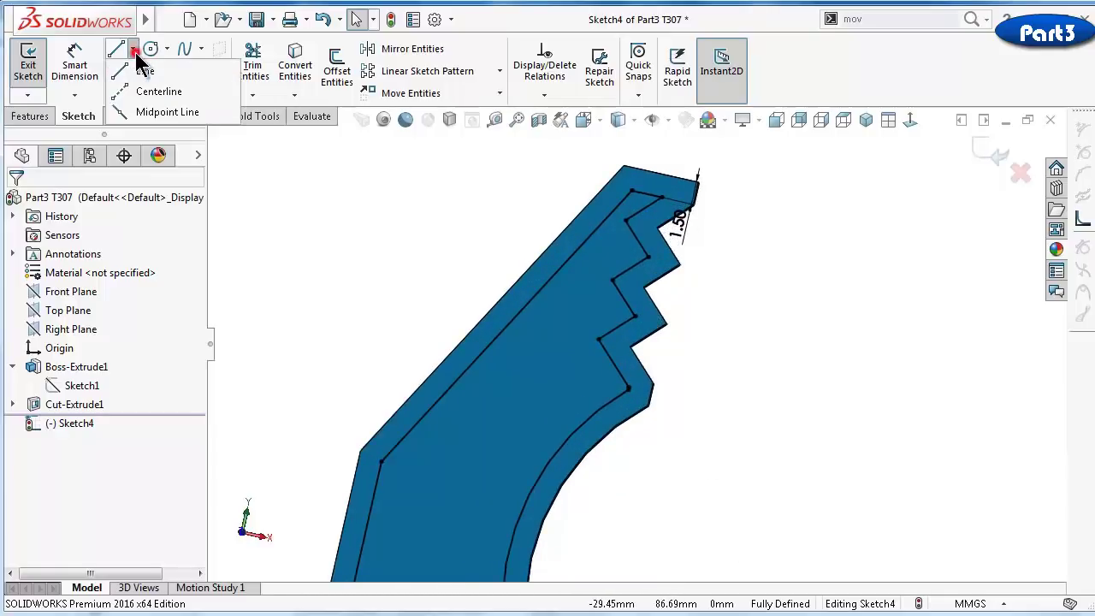
left_click(909, 119)
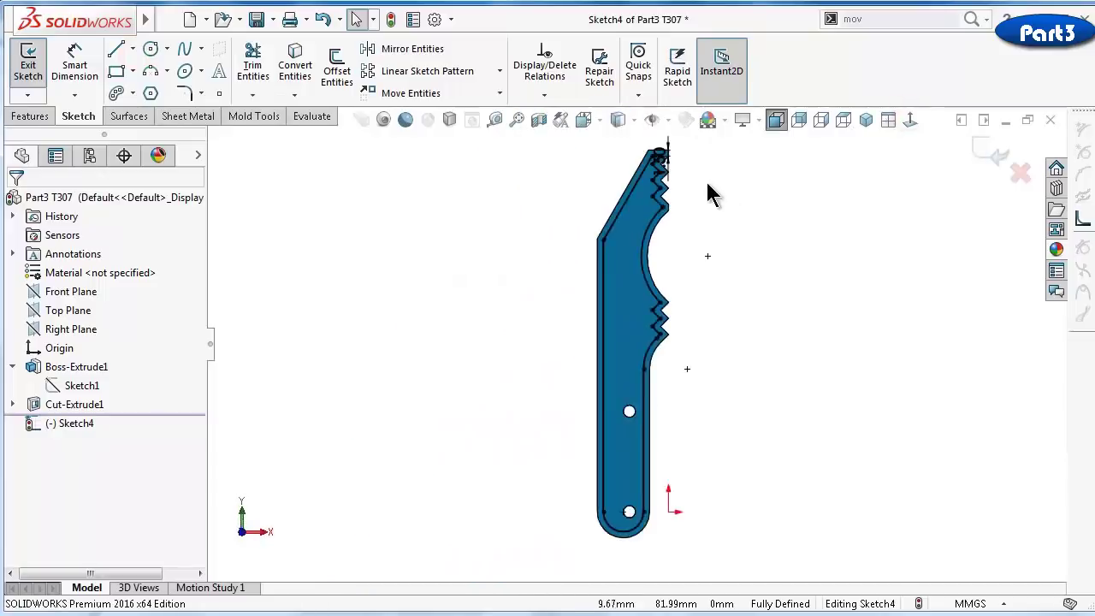
scroll(596, 171, "down", 5)
left_click(566, 241)
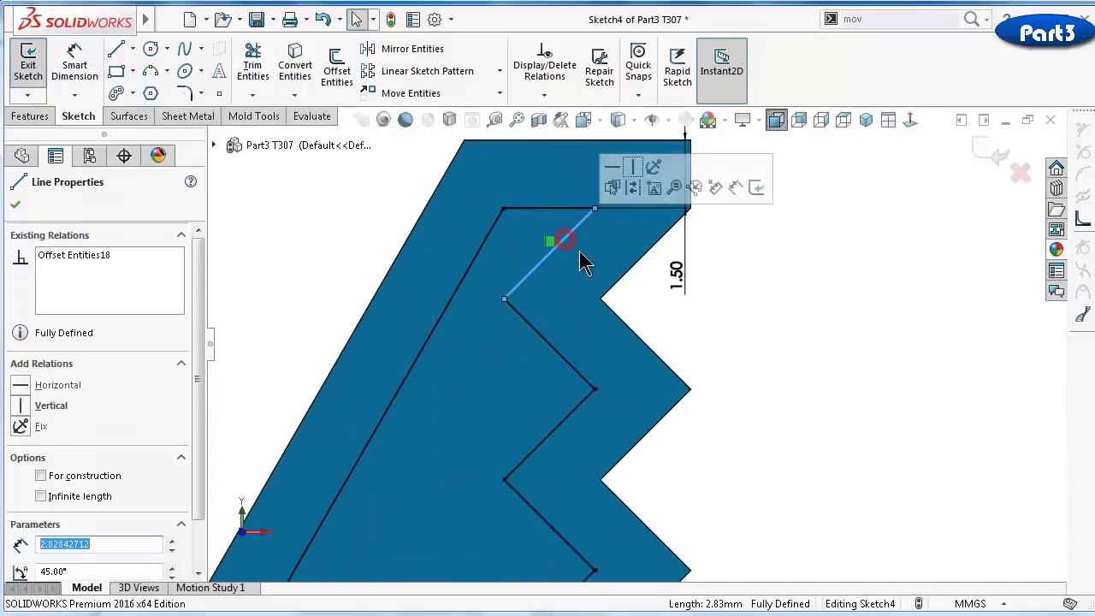
scroll(582, 291, "up", 3)
left_click(602, 353, "ctrl")
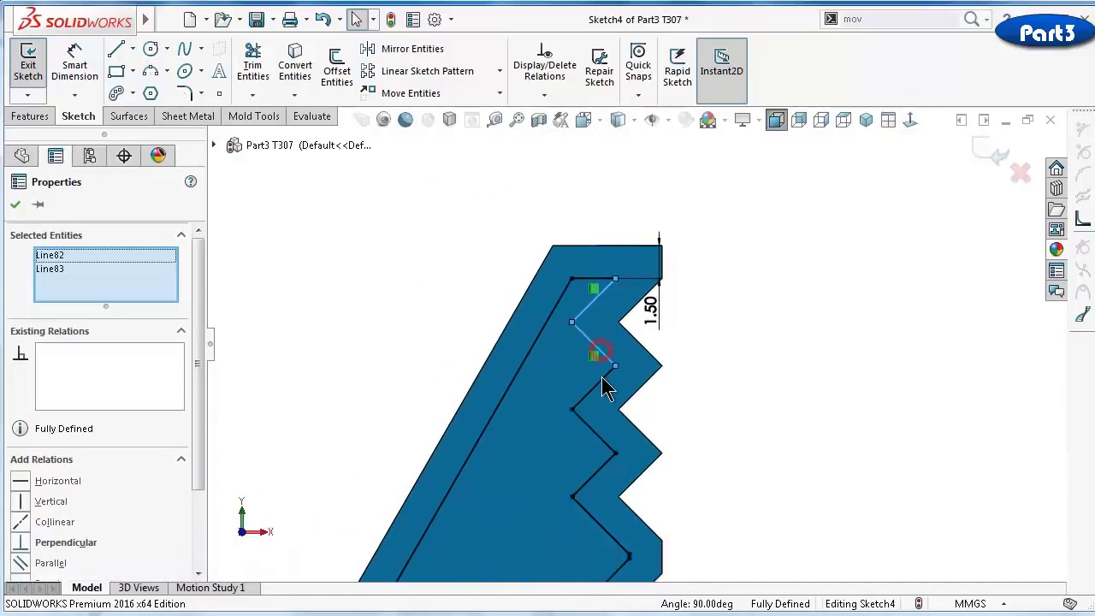
left_click(602, 377, "ctrl")
left_click(596, 441, "ctrl")
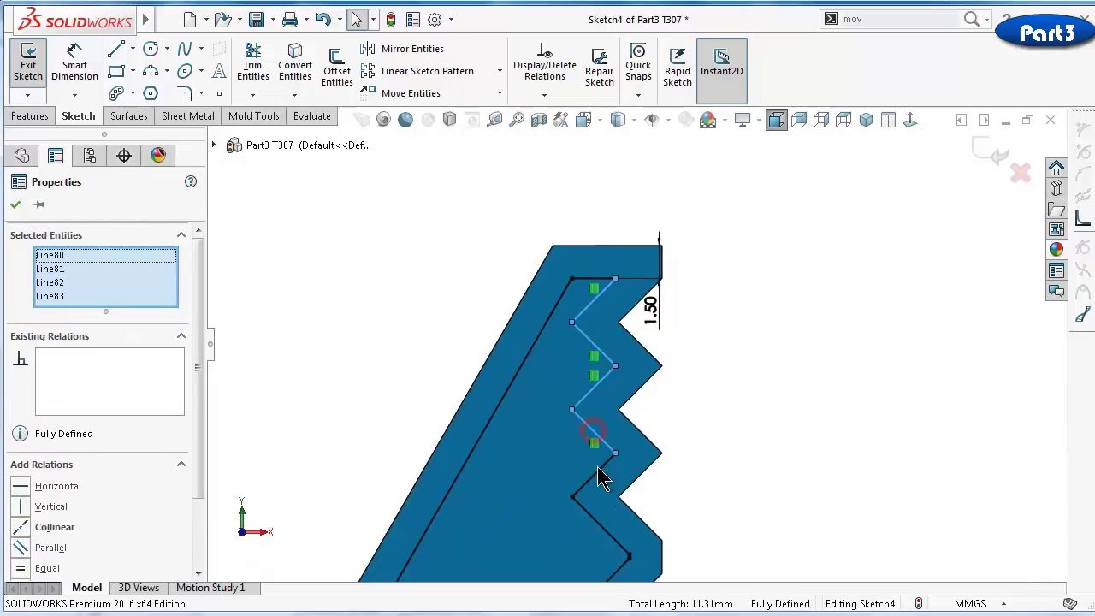
left_click(607, 462, "ctrl")
scroll(638, 496, "up", 2)
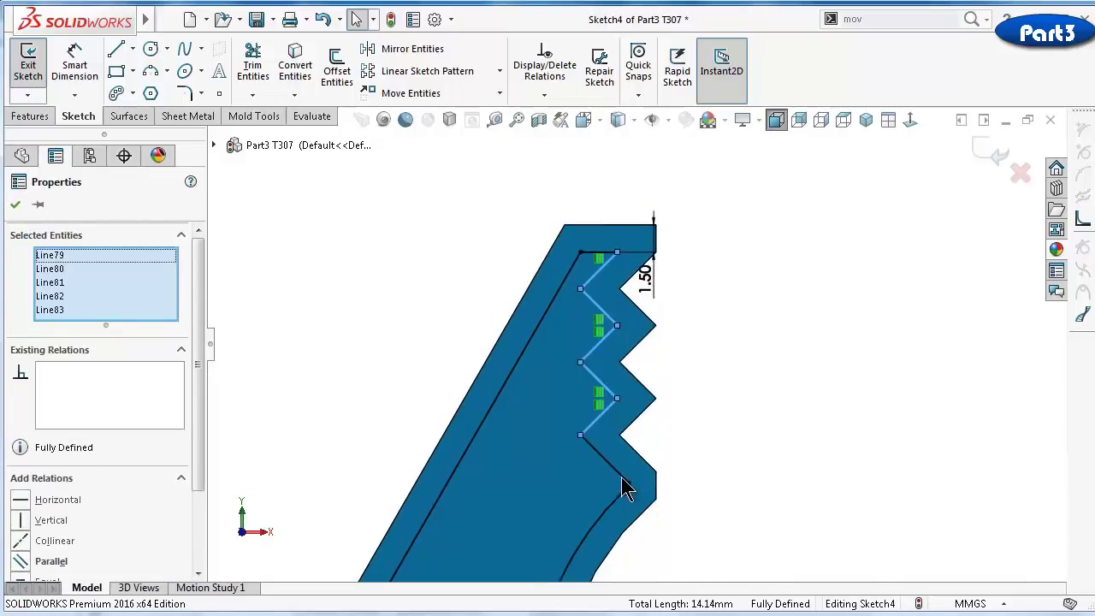
left_click(622, 482, "ctrl")
scroll(626, 481, "down", 5)
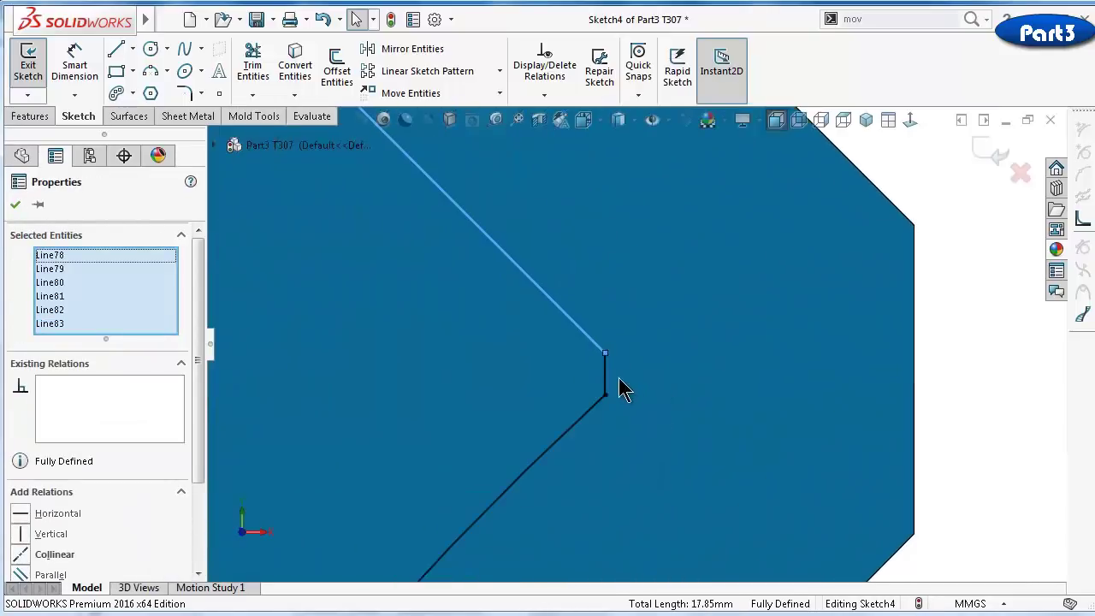
left_click(606, 384, "ctrl")
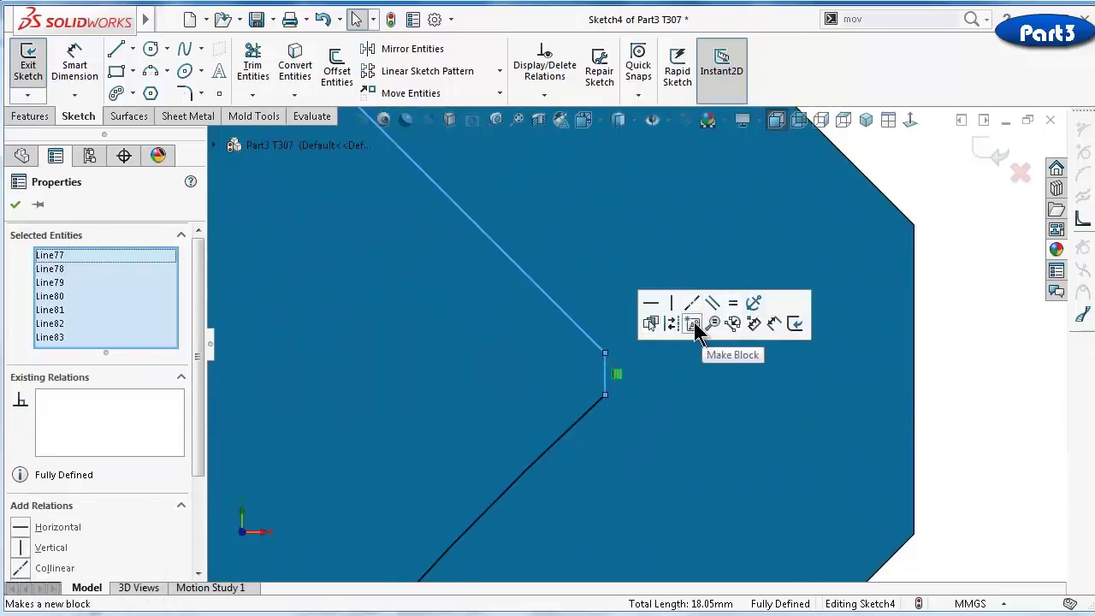
key("Escape")
Convert the four offset zigzag lines along the lower teeth, just below the large arc, to construction geometry
scroll(949, 460, "up", 3)
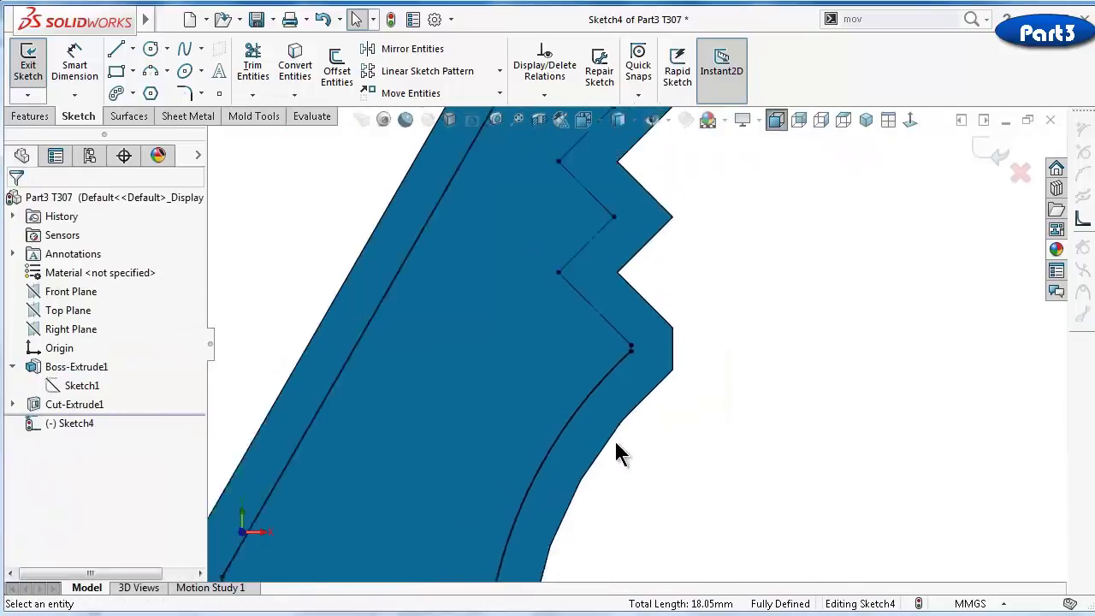
scroll(643, 301, "up", 3)
scroll(610, 458, "down", 2)
scroll(615, 470, "up", 2)
scroll(633, 498, "down", 3)
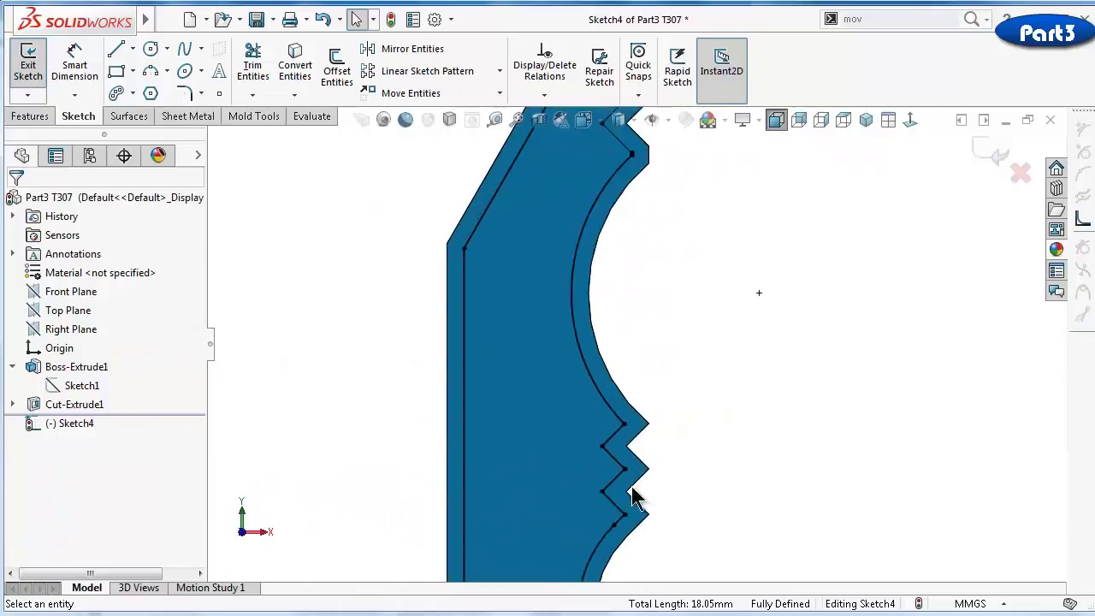
scroll(633, 500, "down", 5)
left_click(600, 496)
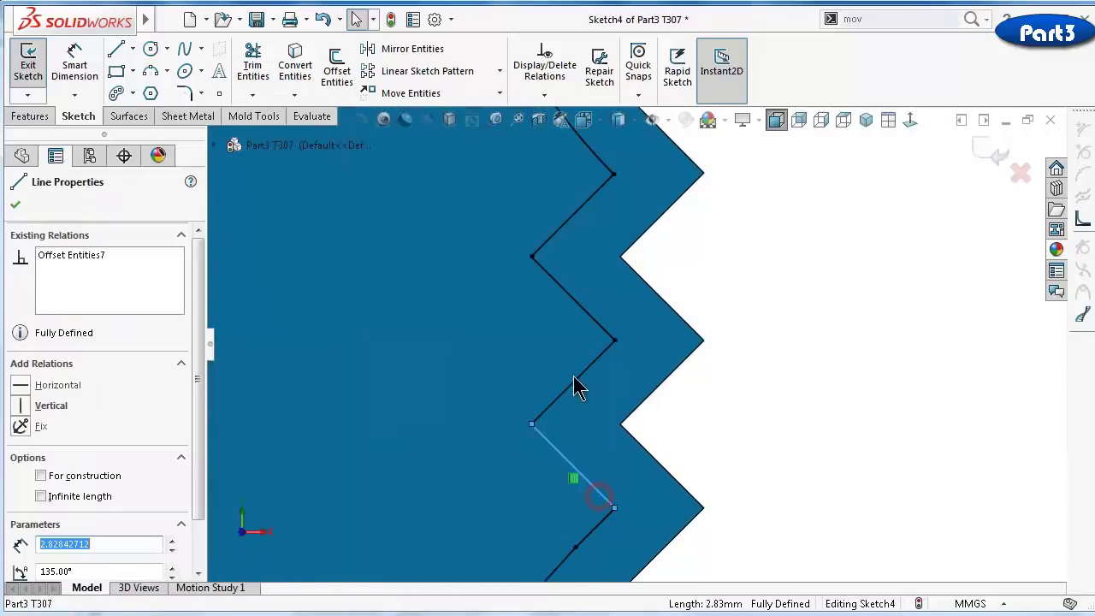
left_click(582, 375, "ctrl")
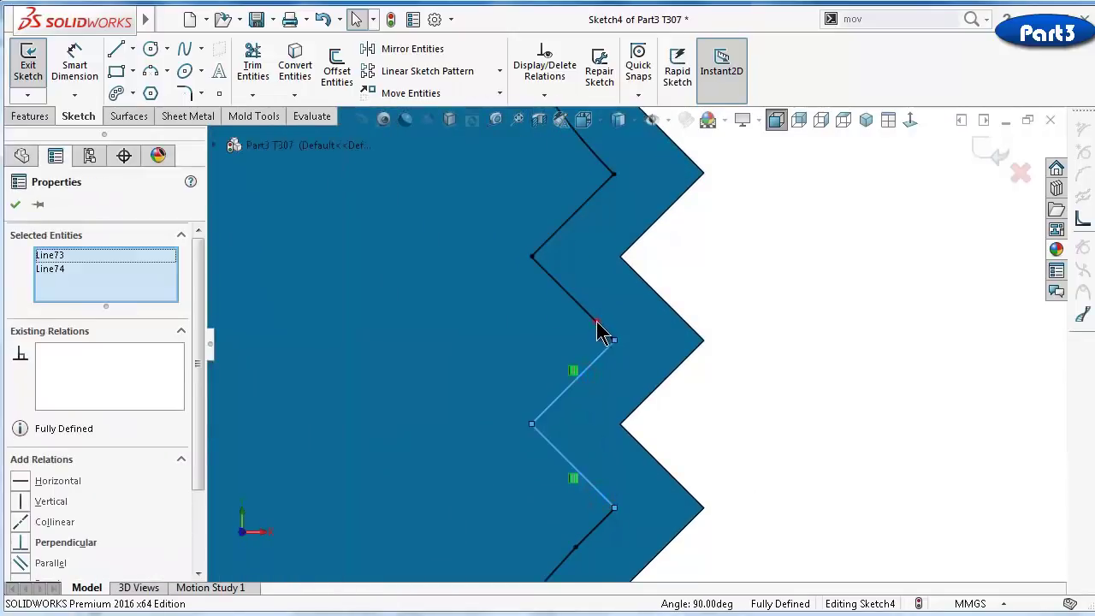
left_click(597, 325, "ctrl")
left_click(603, 192, "ctrl")
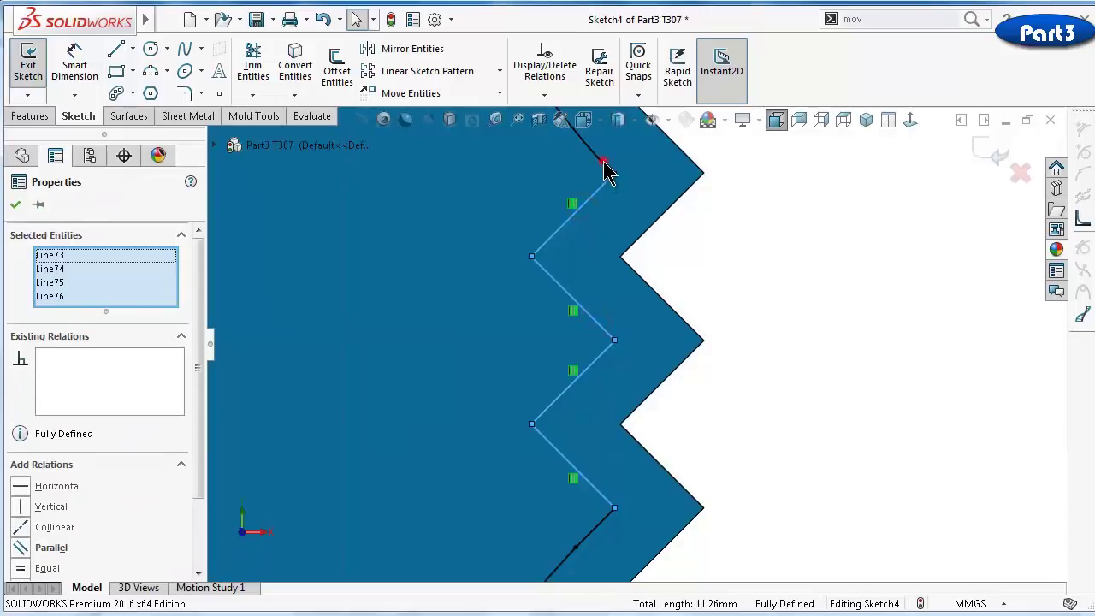
left_click(620, 177, "ctrl")
scroll(624, 175, "up", 3)
scroll(625, 203, "down", 3)
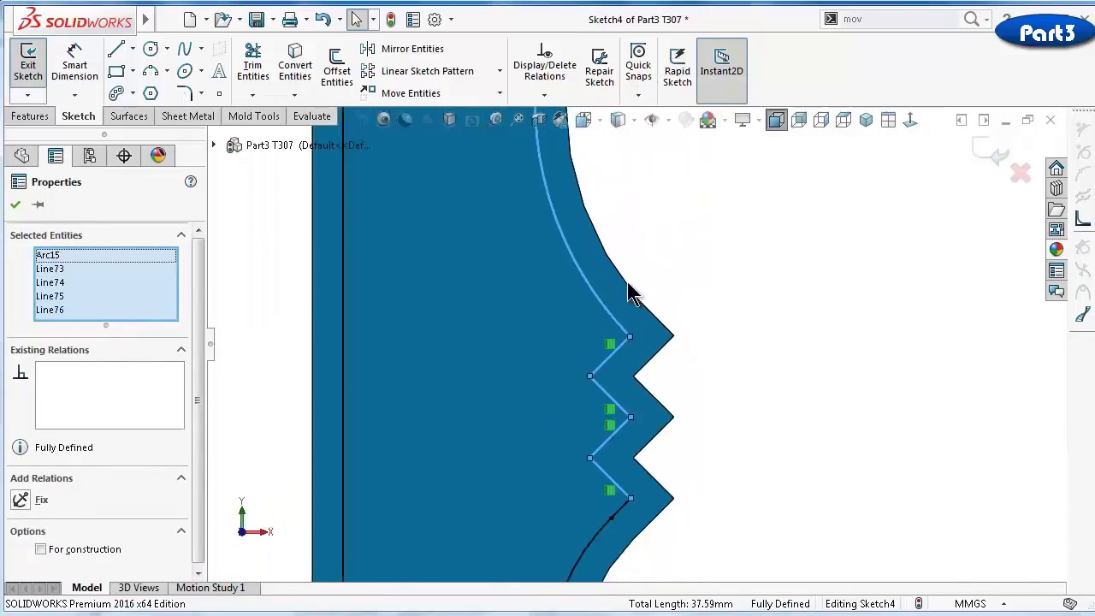
left_click(617, 352, "ctrl")
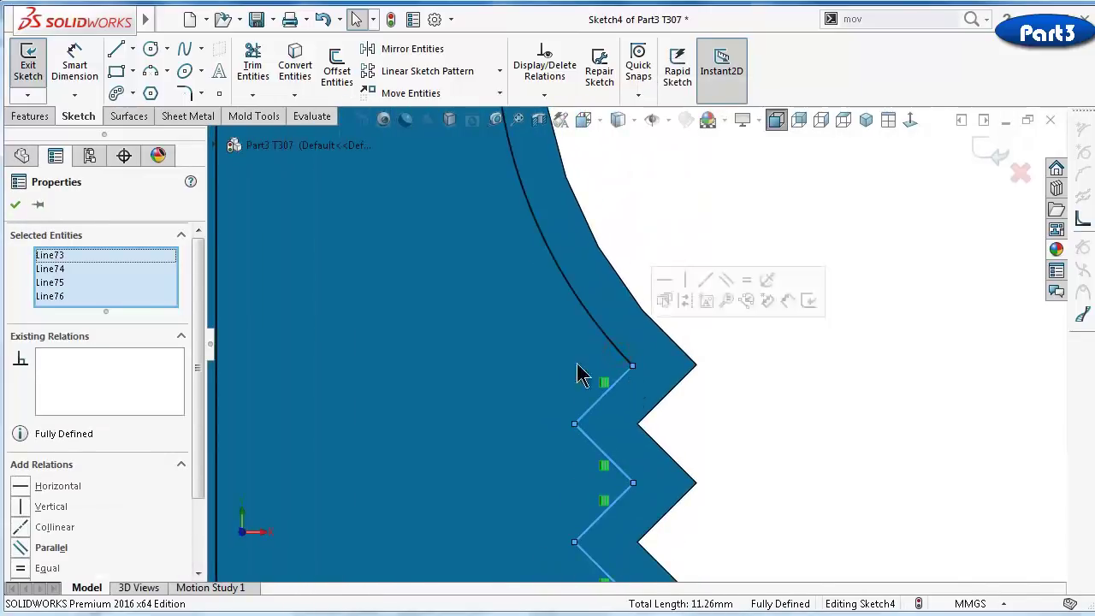
left_click_drag(196, 470, 195, 543)
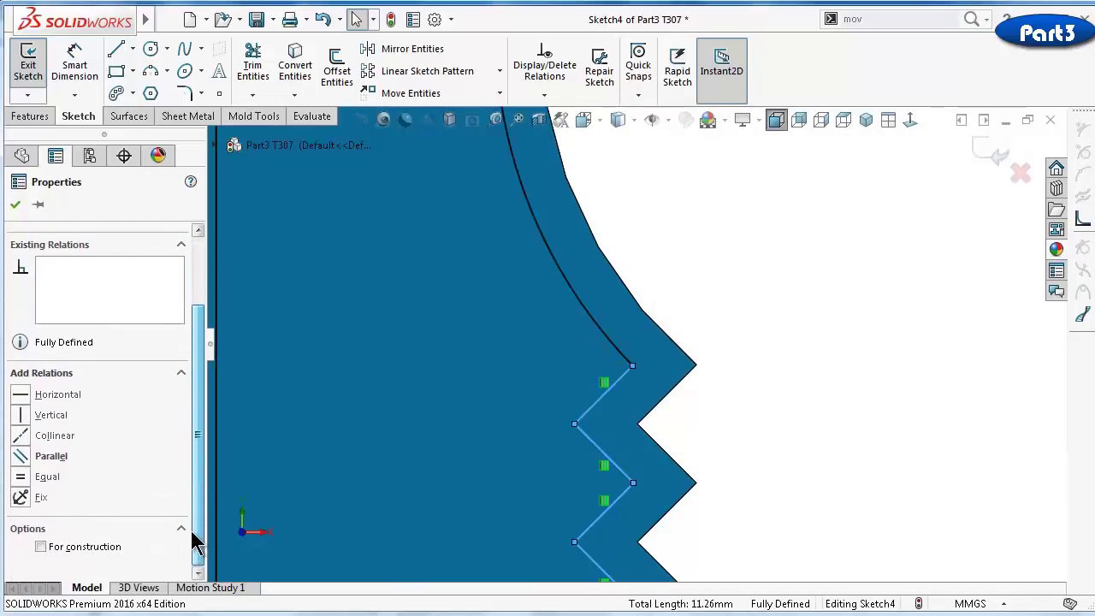
left_click(103, 548)
left_click(16, 206)
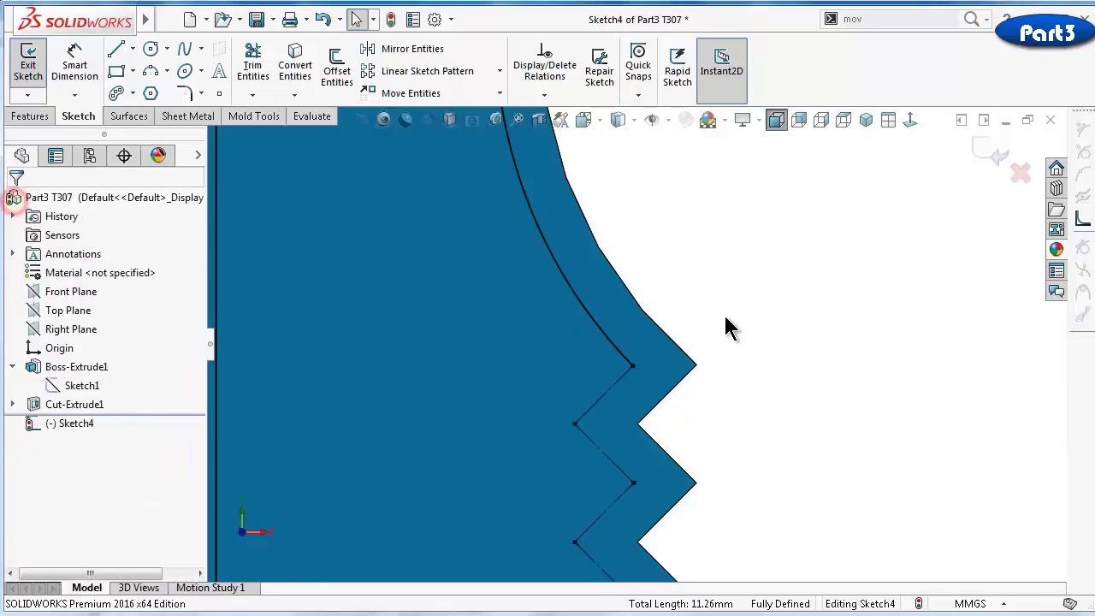
Sketch a vertical line about 45.4 mm long from the midpoint of the short top offset edge down to the arc below the lower teeth
scroll(718, 325, "up", 2)
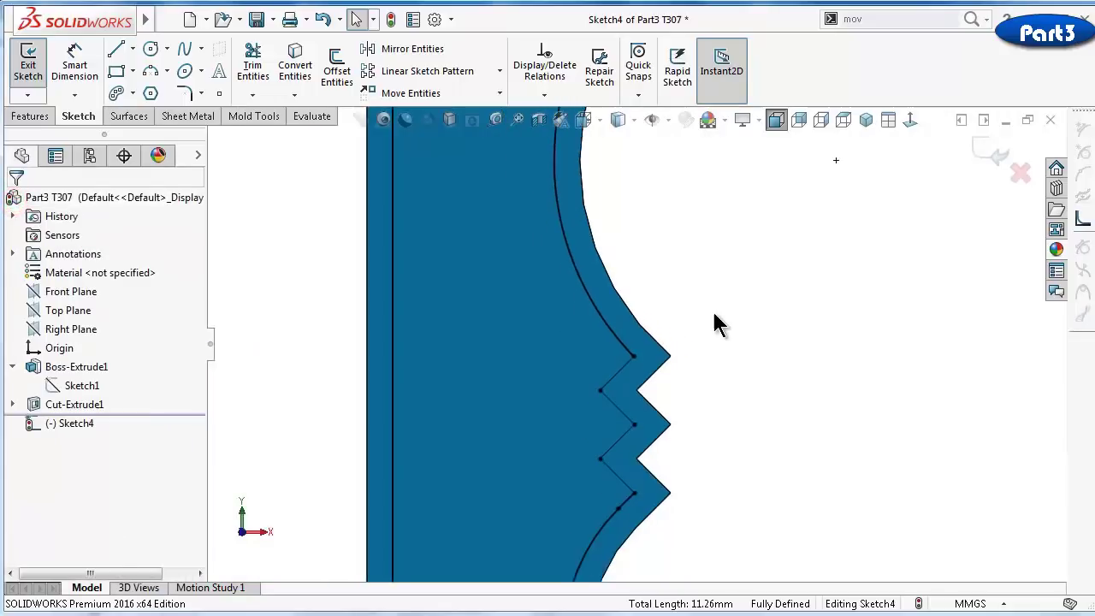
left_click(118, 49)
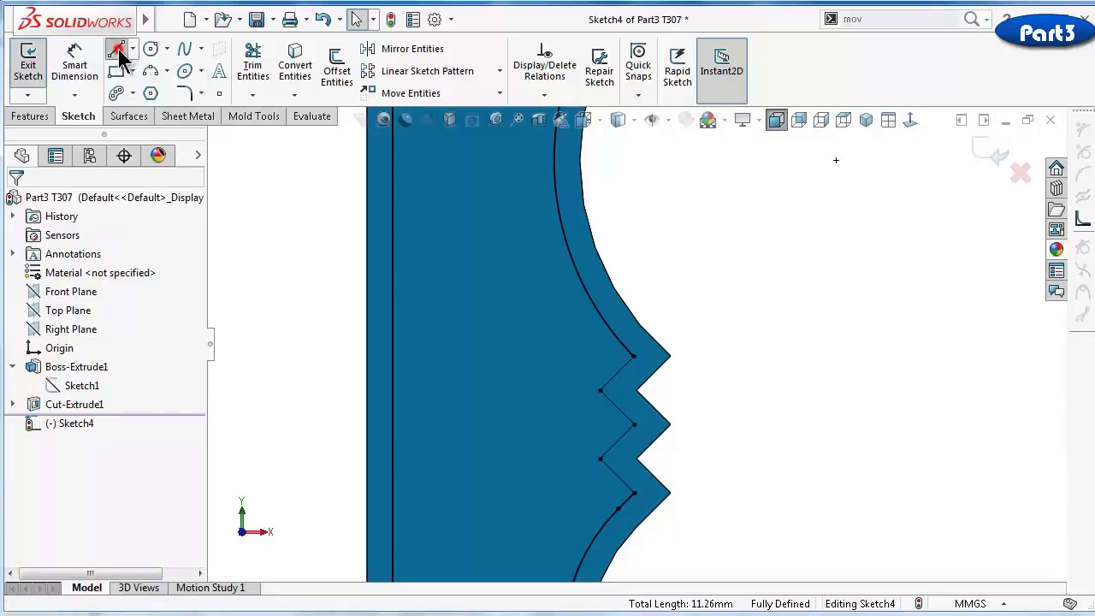
scroll(650, 176, "down", 4)
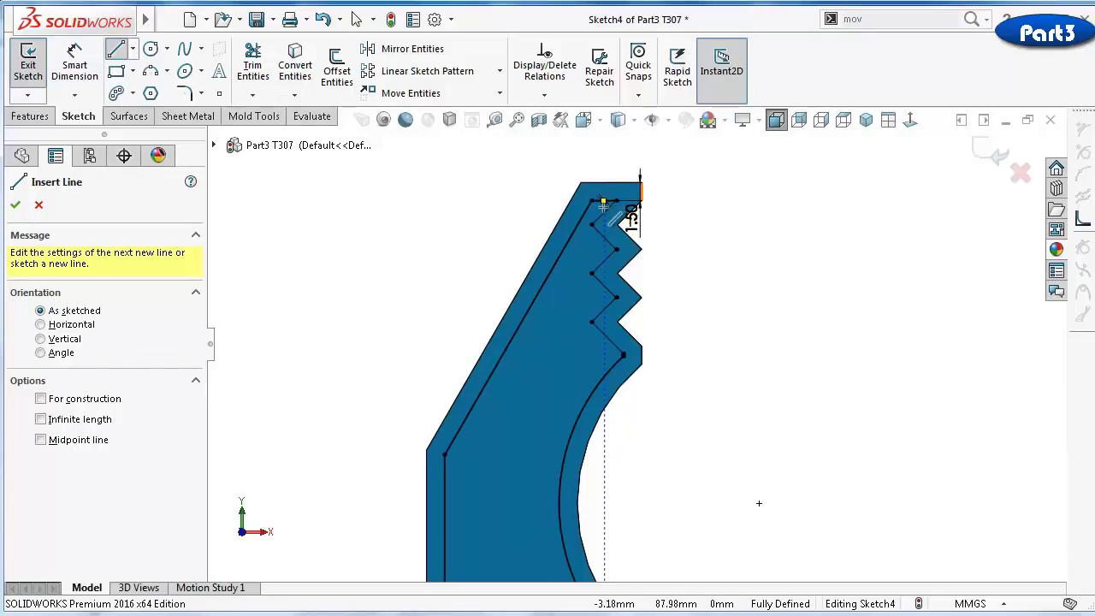
left_click(603, 202)
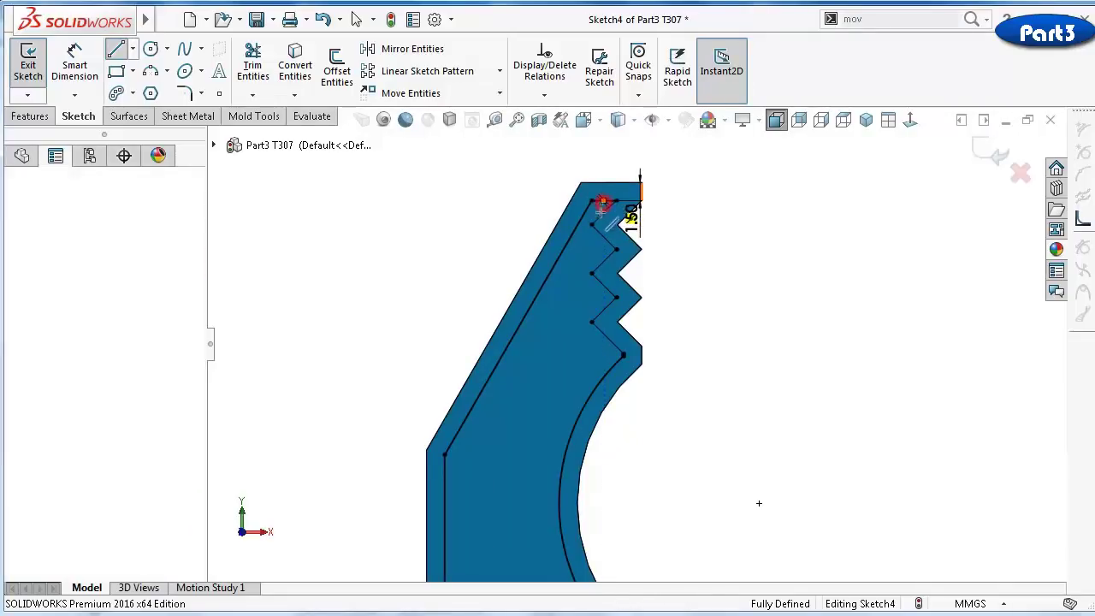
scroll(638, 402, "up", 2)
scroll(631, 490, "down", 5)
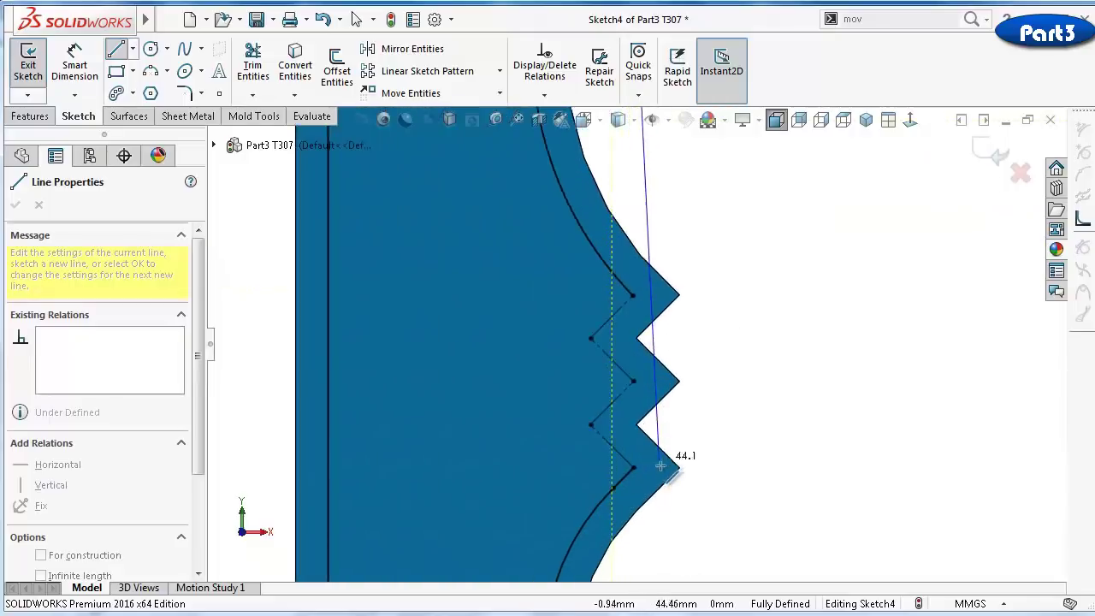
scroll(608, 473, "down", 4)
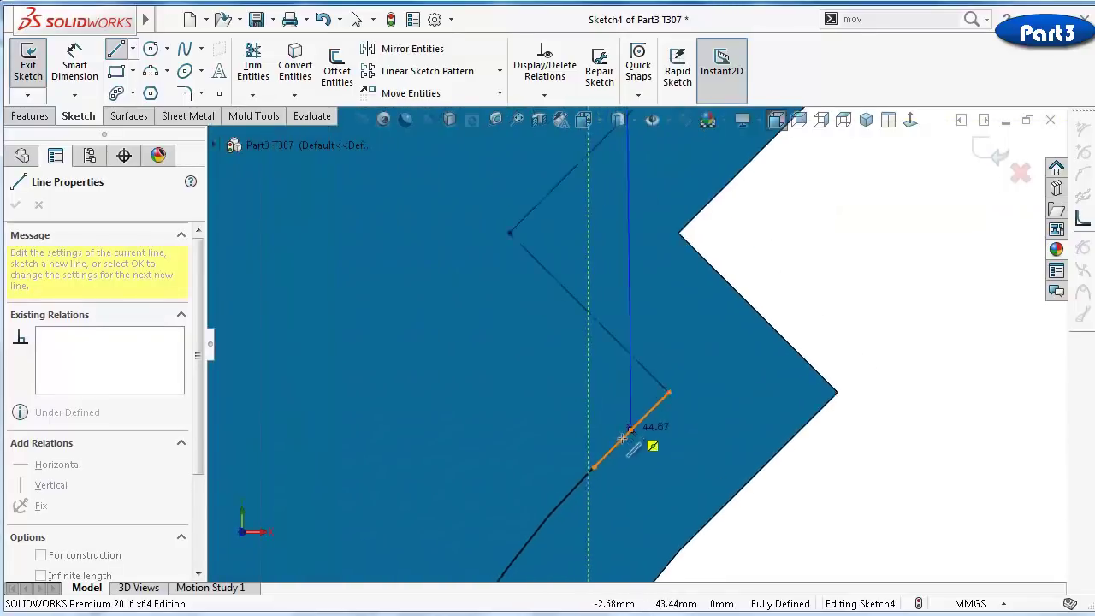
left_click(583, 478)
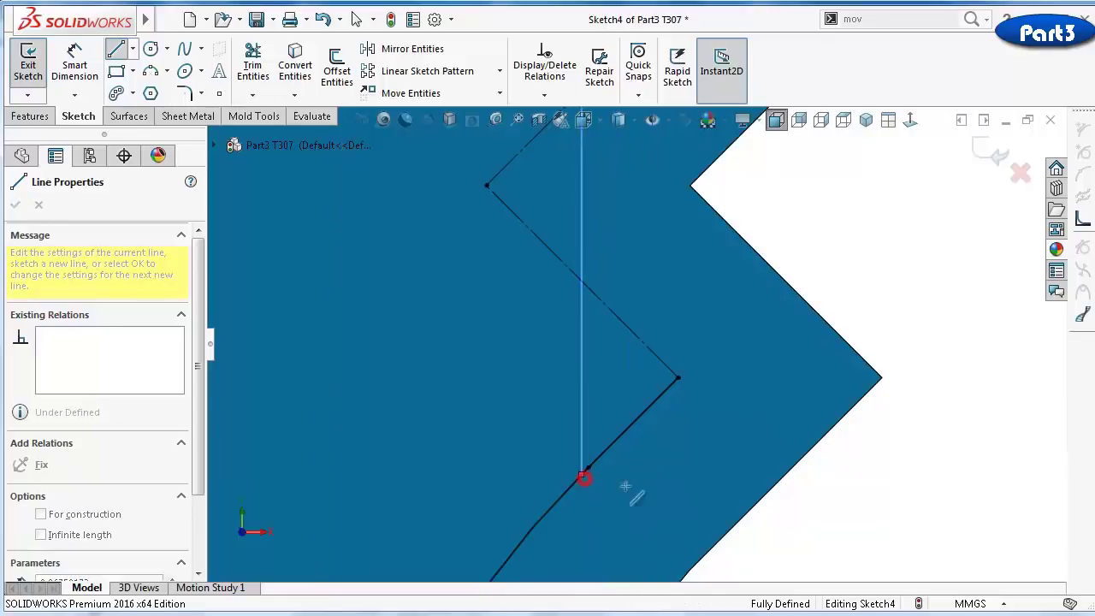
double_click(676, 500)
scroll(861, 345, "up", 2)
scroll(862, 345, "up", 2)
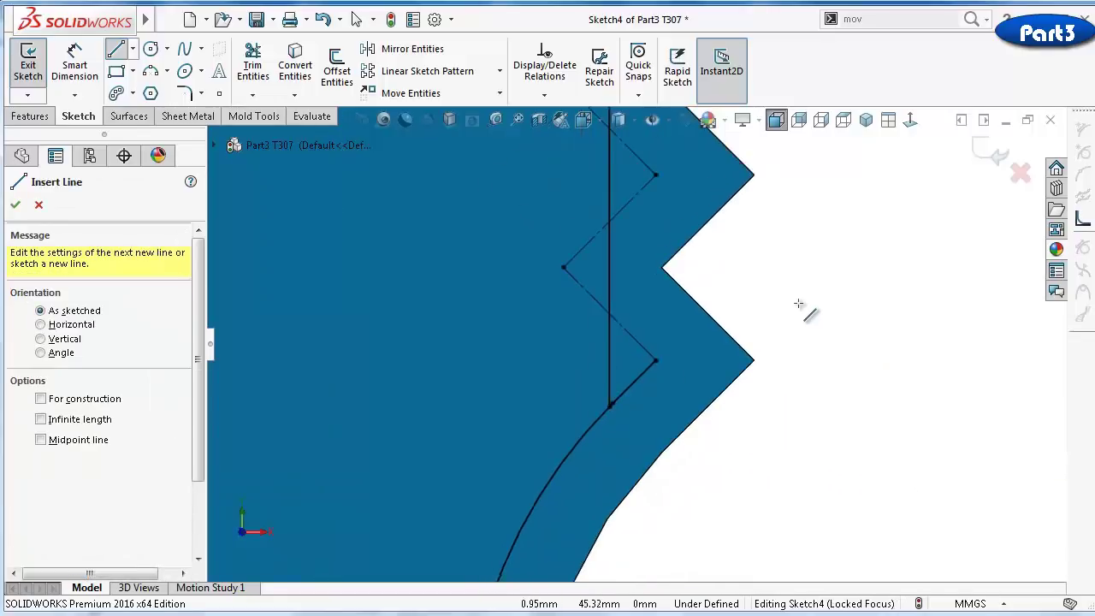
scroll(619, 377, "down", 3)
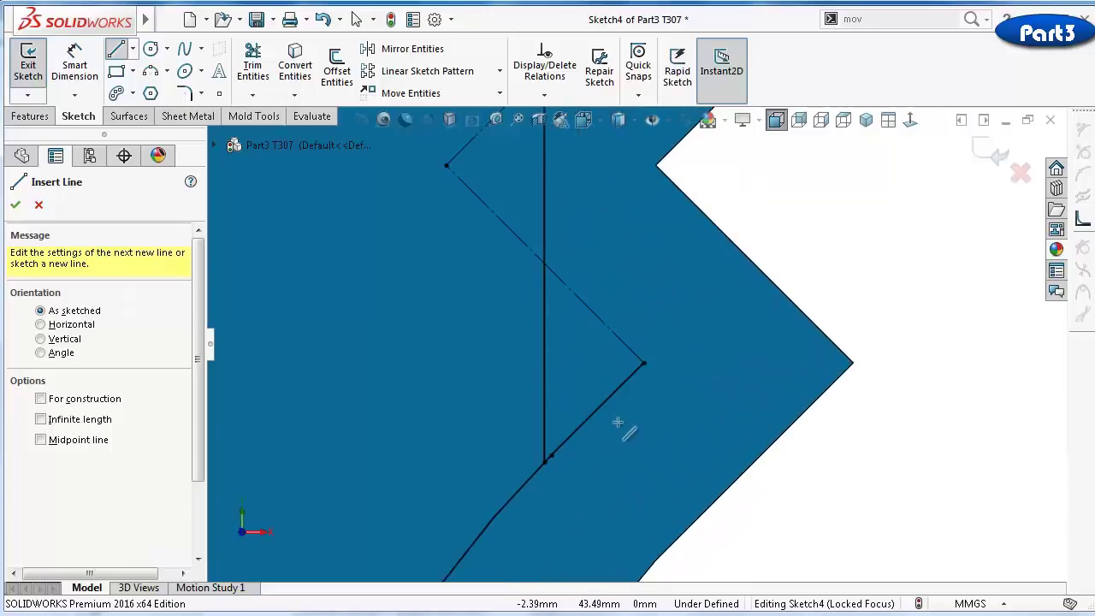
key("Escape")
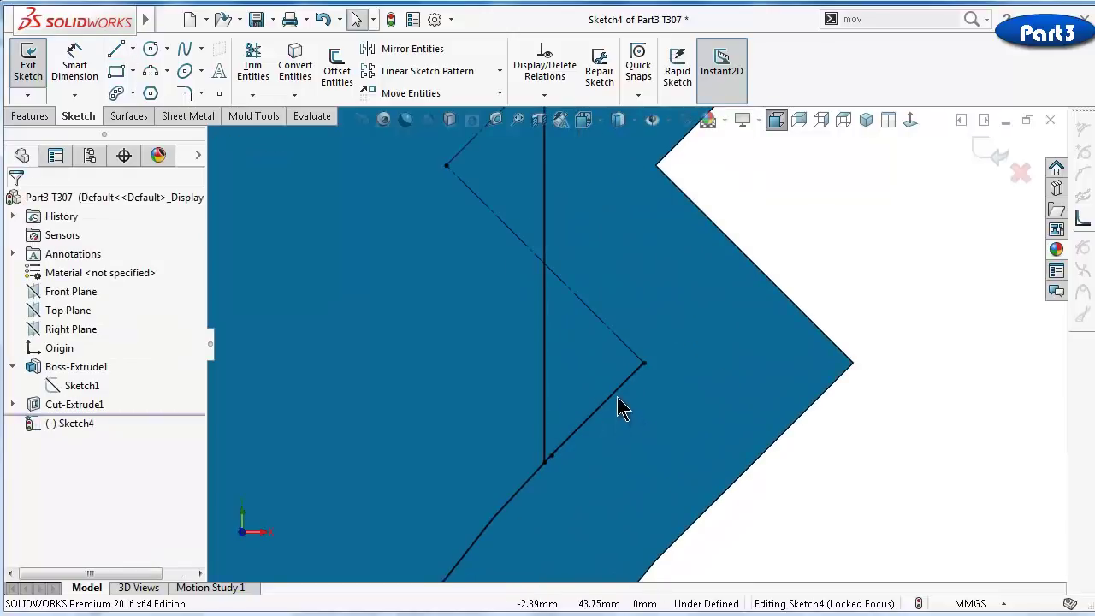
Convert the short diagonal offset segment below the lowest tooth to construction geometry
left_click(625, 383)
left_click(688, 340)
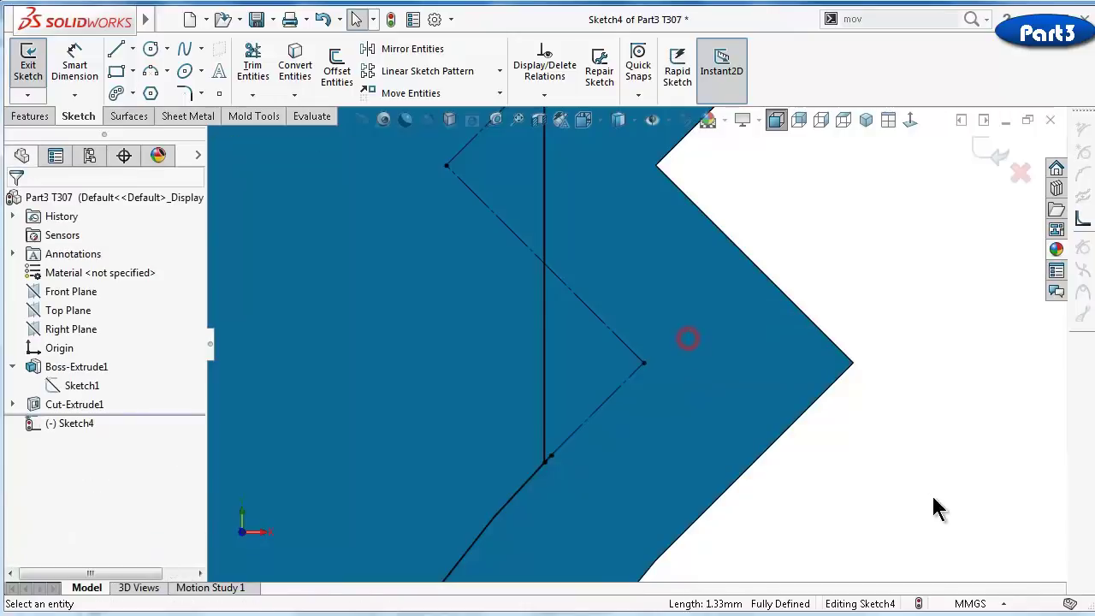
Examine the offset outline along the lower teeth, the large arc, the upper teeth and the rounded handle end
scroll(752, 286, "up", 5)
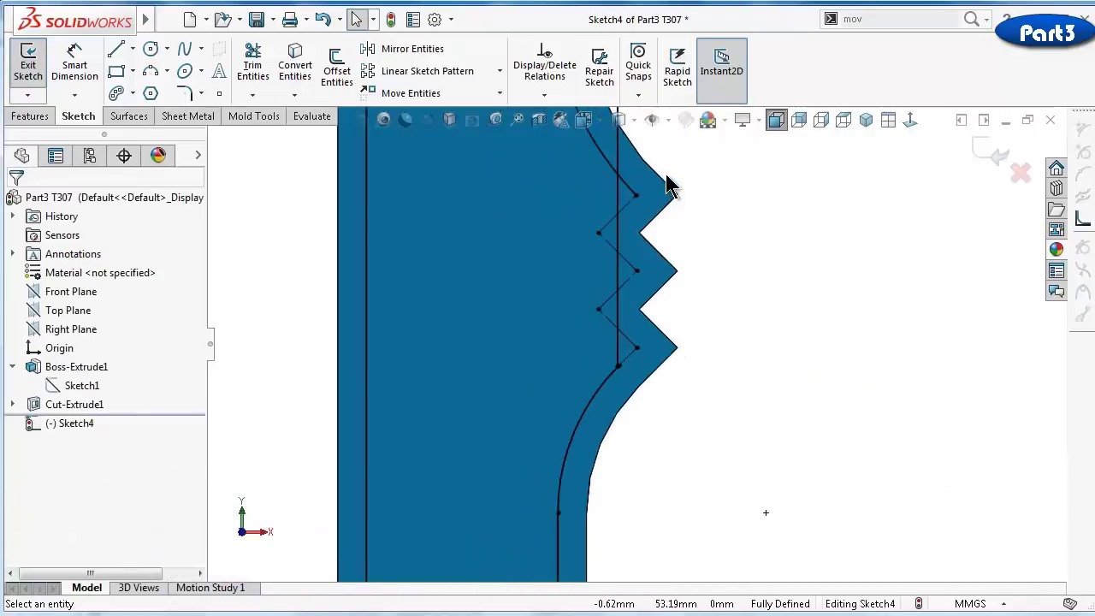
scroll(663, 172, "up", 1)
scroll(654, 202, "down", 3)
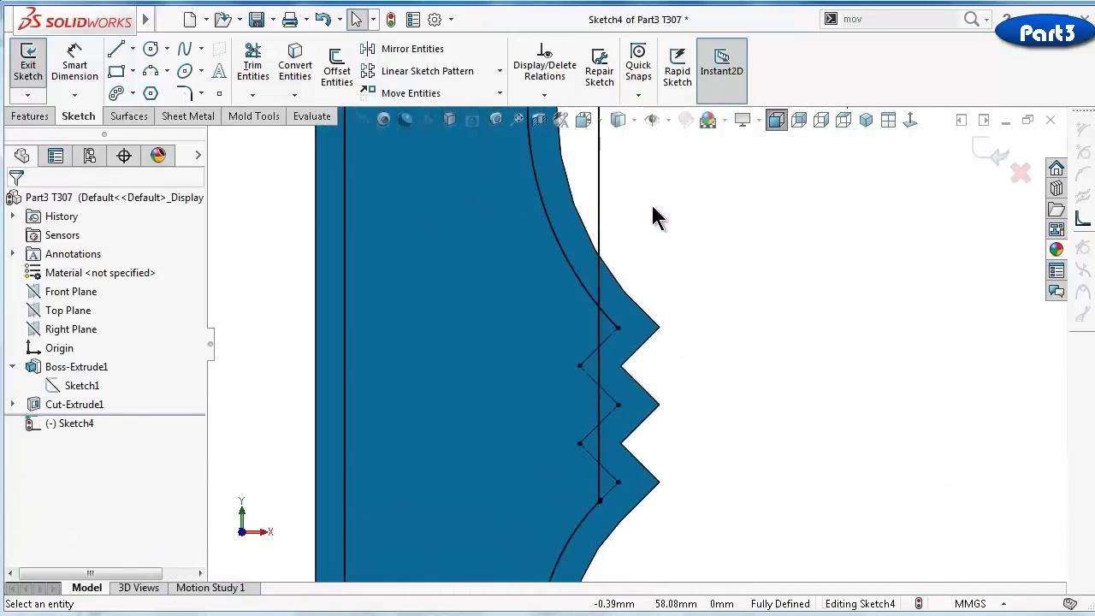
scroll(650, 202, "up", 4)
scroll(645, 198, "up", 1)
scroll(645, 197, "down", 1)
scroll(643, 197, "up", 2)
scroll(644, 197, "down", 4)
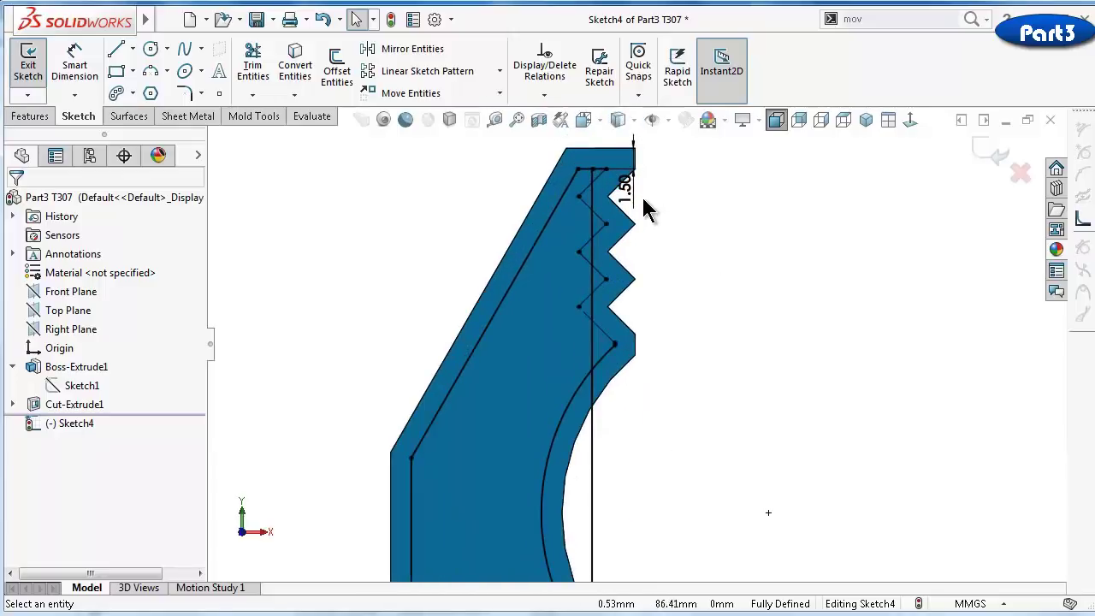
scroll(643, 208, "up", 3)
scroll(648, 366, "up", 2)
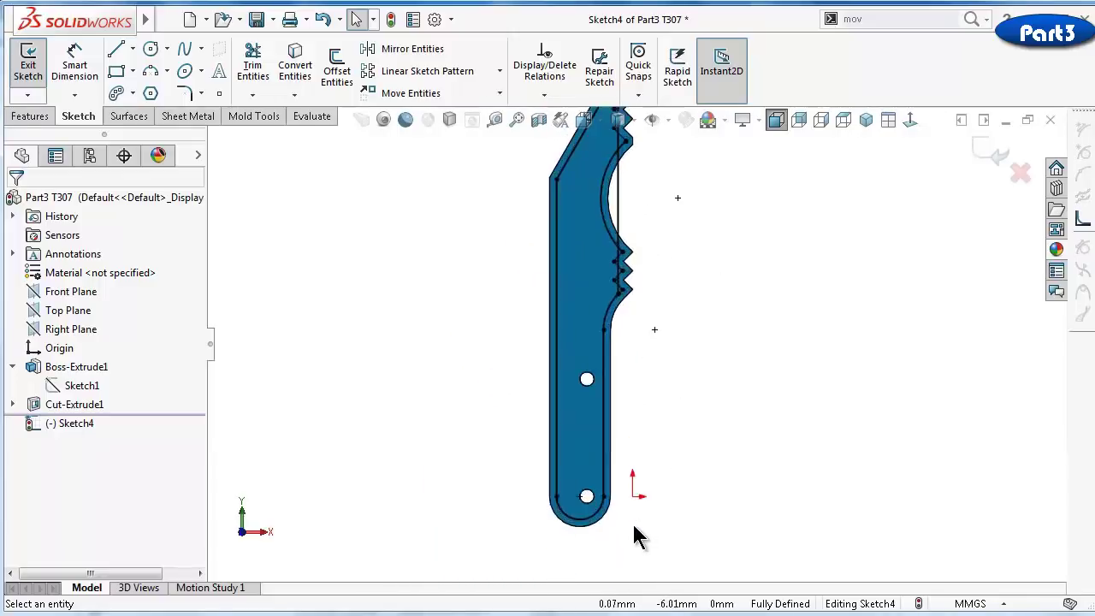
mouse_move(488, 438)
middle_mouse_down()
mouse_move(533, 335)
mouse_move(479, 259)
mouse_move(574, 272)
middle_mouse_up()
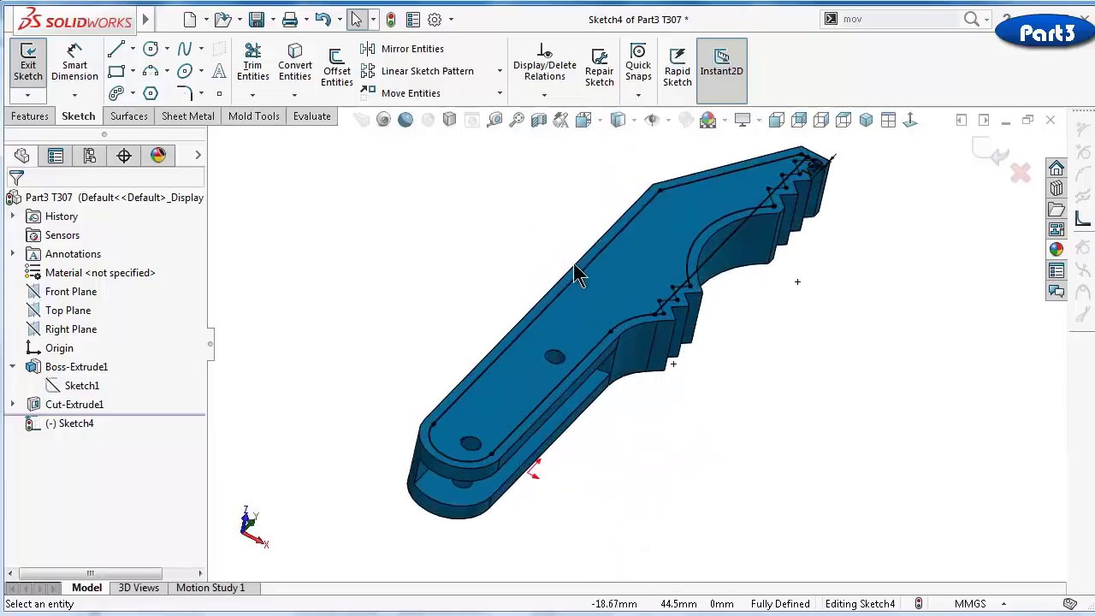
Set up an extruded cut from the offset sketch with a blind depth of 1 mm and the thin feature turned off
left_click(25, 116)
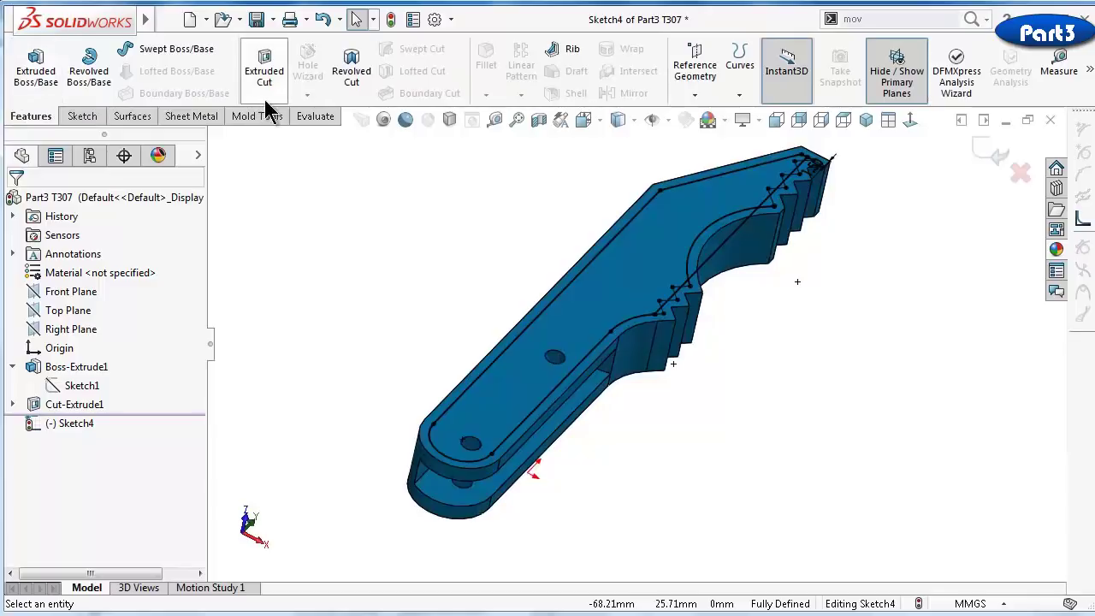
left_click(264, 69)
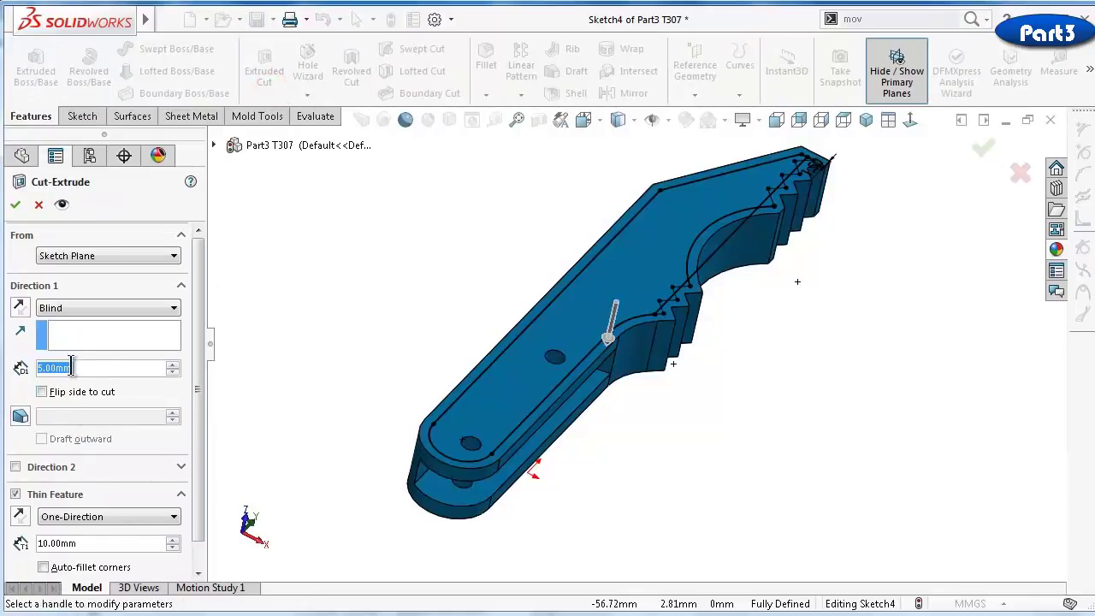
type("1")
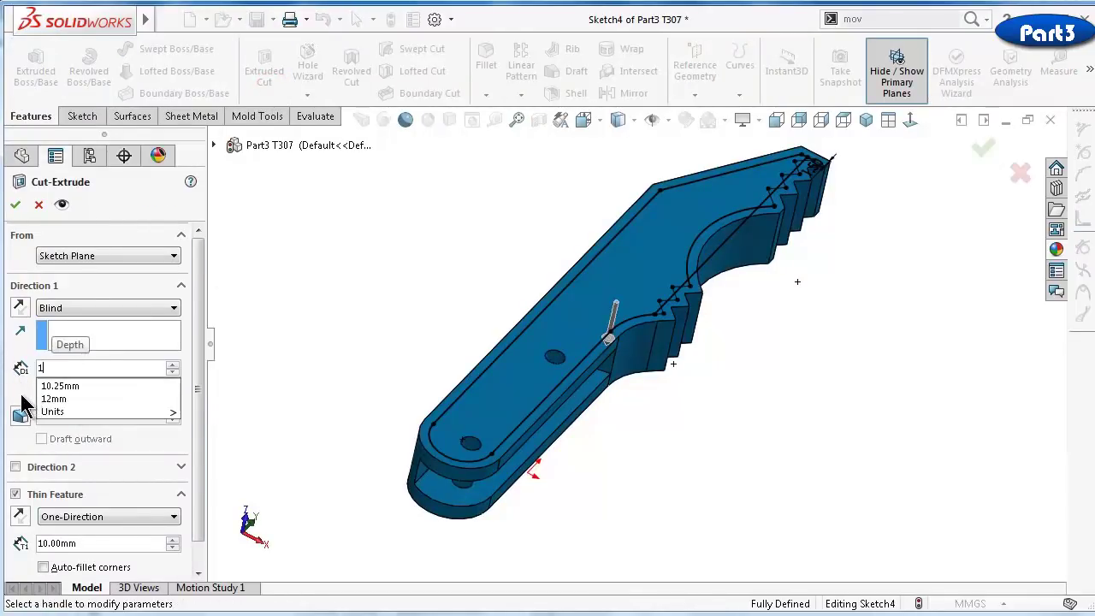
left_click(22, 391)
left_click_drag(199, 435, 199, 464)
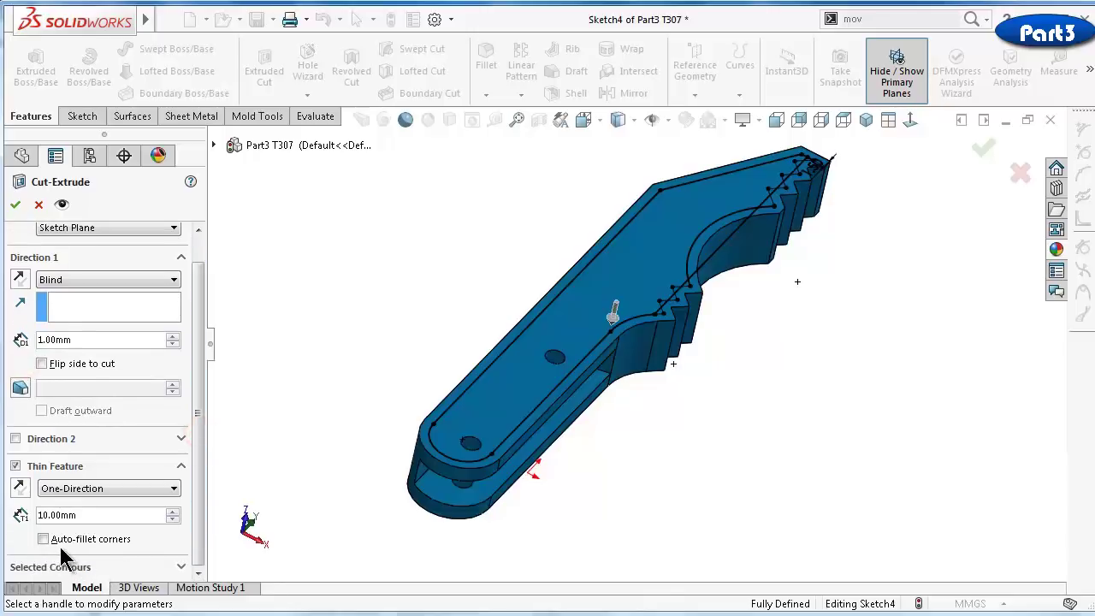
left_click(16, 467)
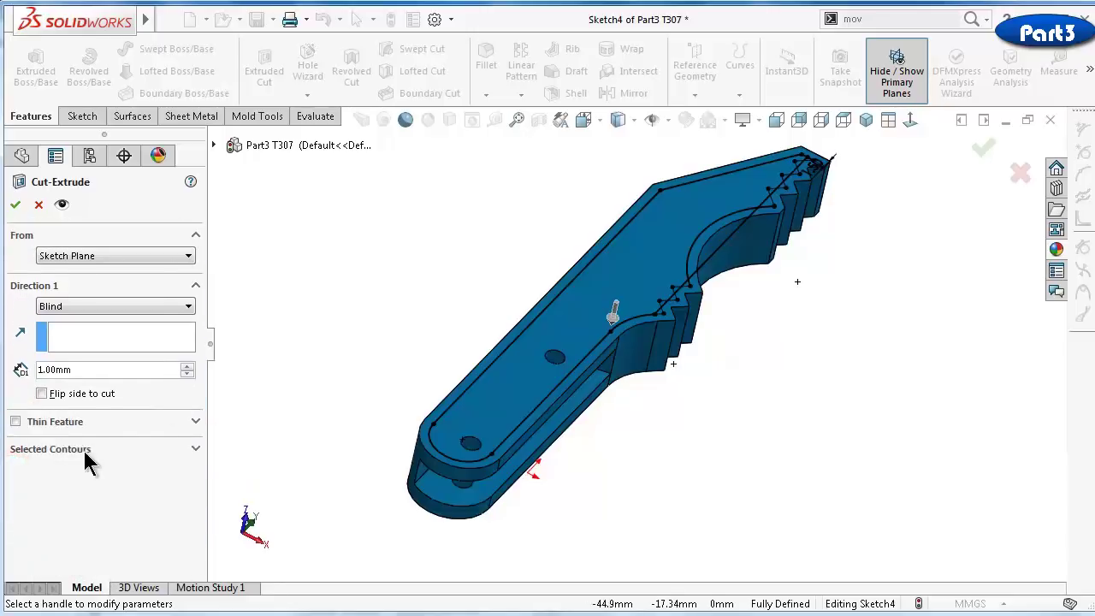
Use the large region inside the offset outline as the cut contour and complete the cut
left_click(196, 449)
left_click(146, 478)
left_click(511, 395)
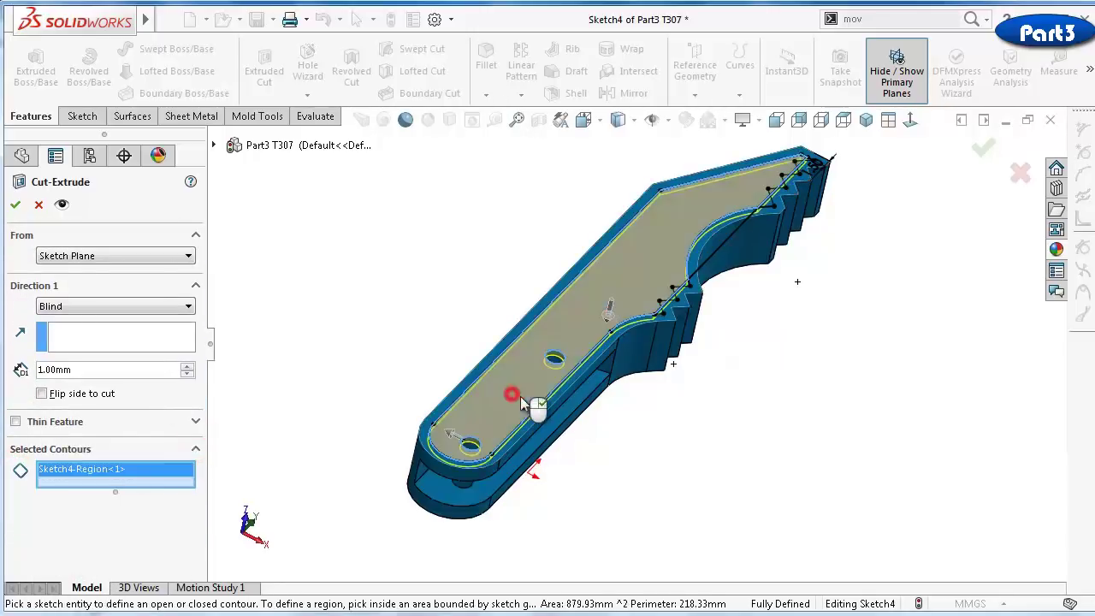
middle_click_drag(819, 282, 818, 306)
scroll(672, 264, "down", 4)
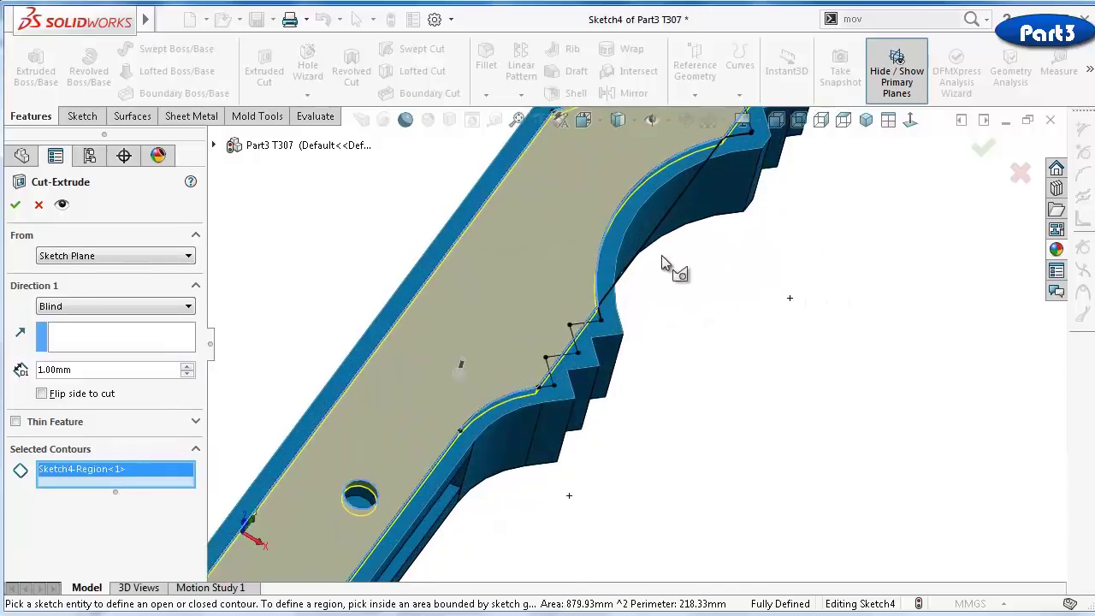
middle_click_drag(647, 279, 900, 209)
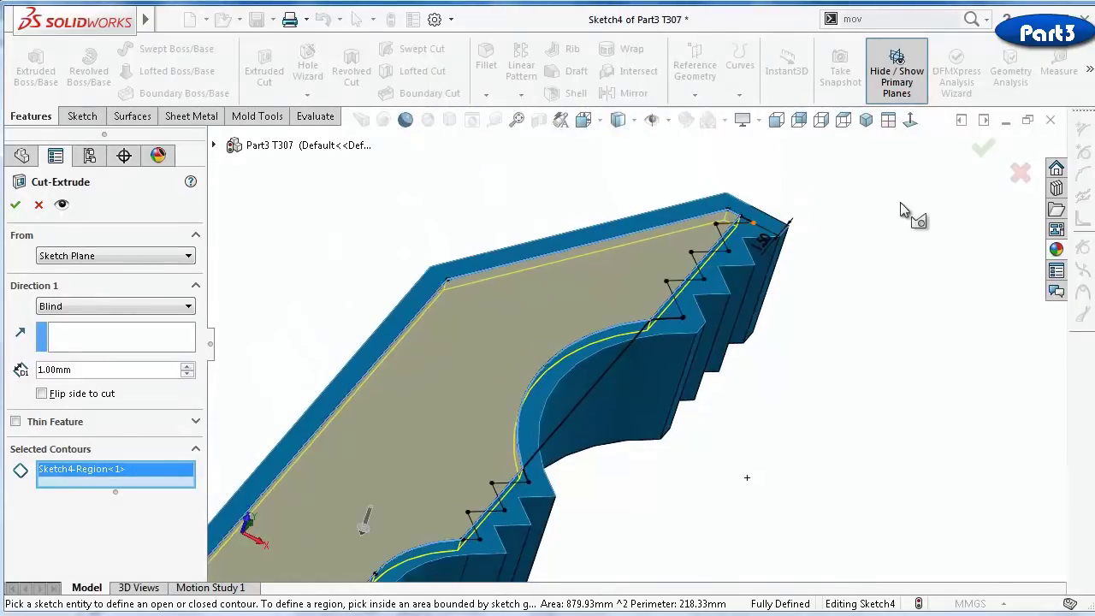
left_click(978, 151)
Start a sketch on the recessed pocket floor and convert the edges of both 3 mm holes into sketch circles
mouse_move(867, 342)
middle_mouse_down()
mouse_move(727, 388)
mouse_move(631, 248)
middle_mouse_up()
left_click(630, 248)
left_click(631, 236)
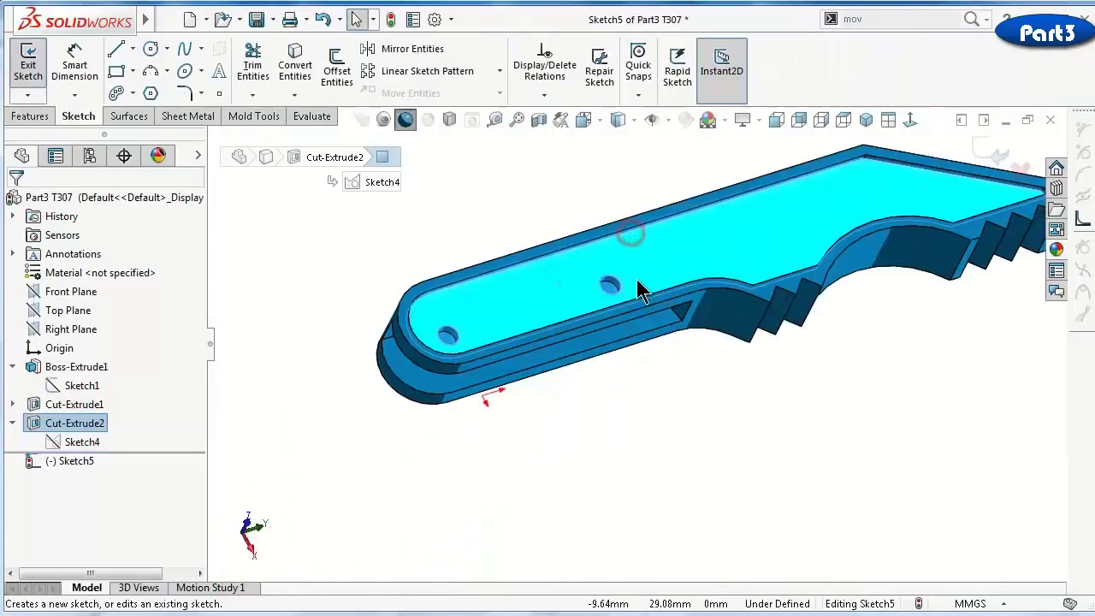
scroll(636, 290, "down", 6)
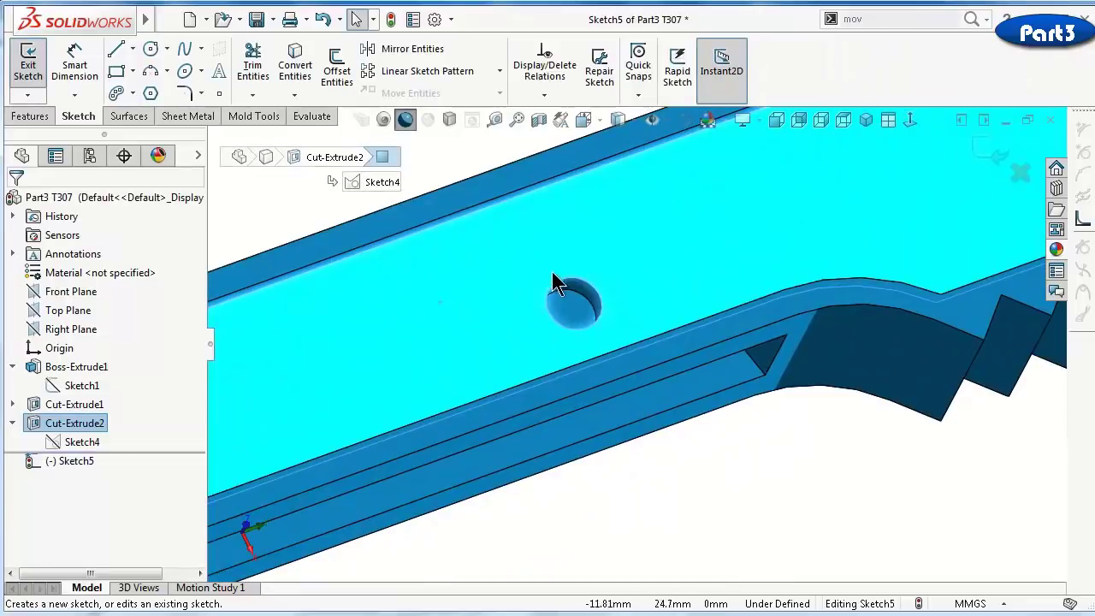
left_click(558, 278)
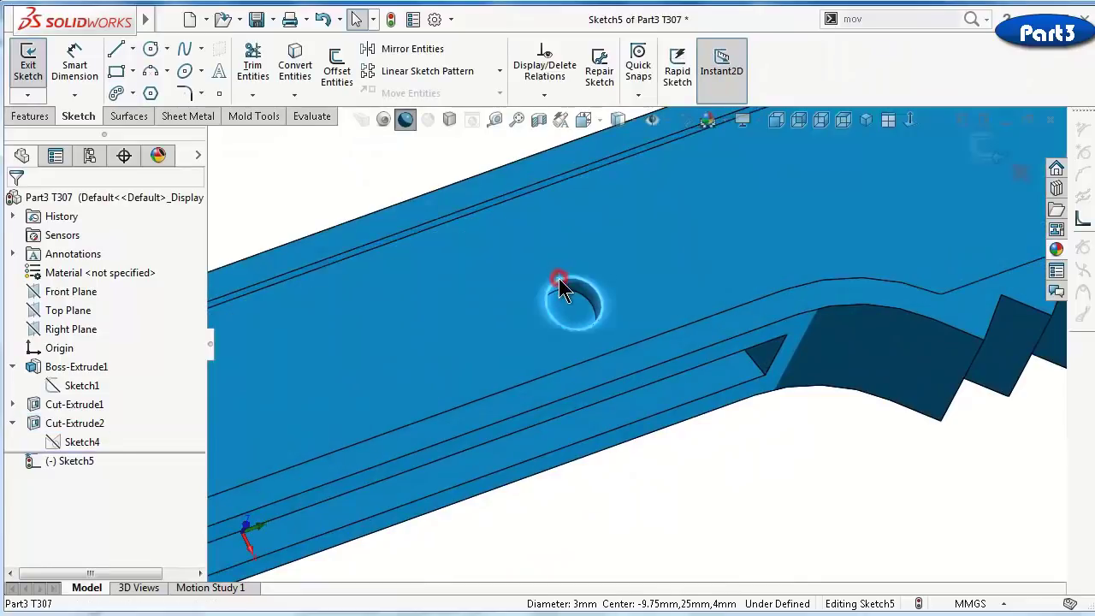
left_click(295, 68)
scroll(479, 389, "up", 3)
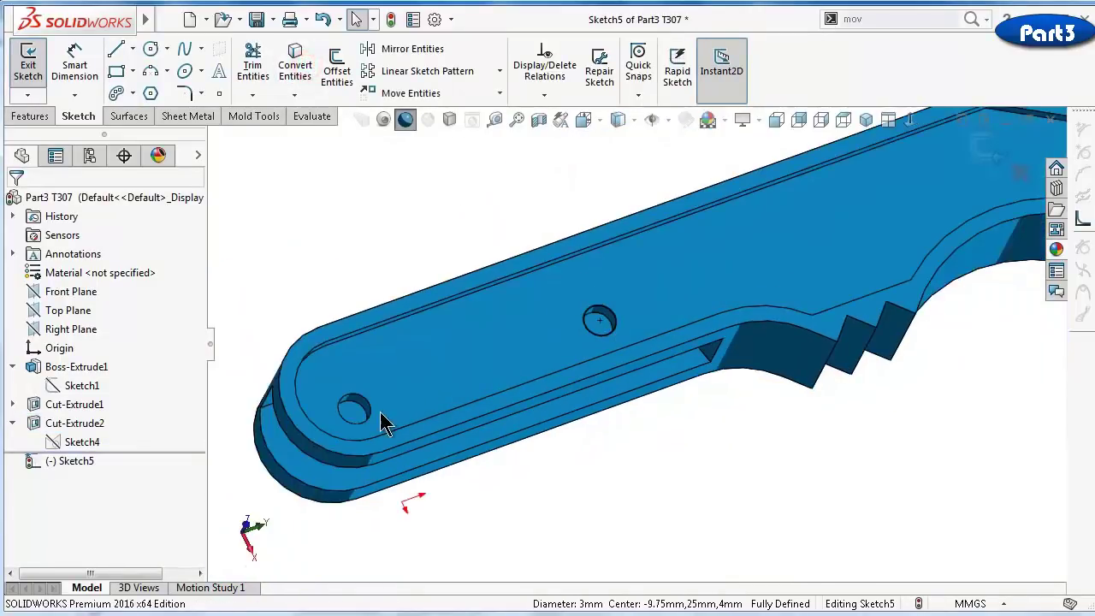
left_click(375, 425)
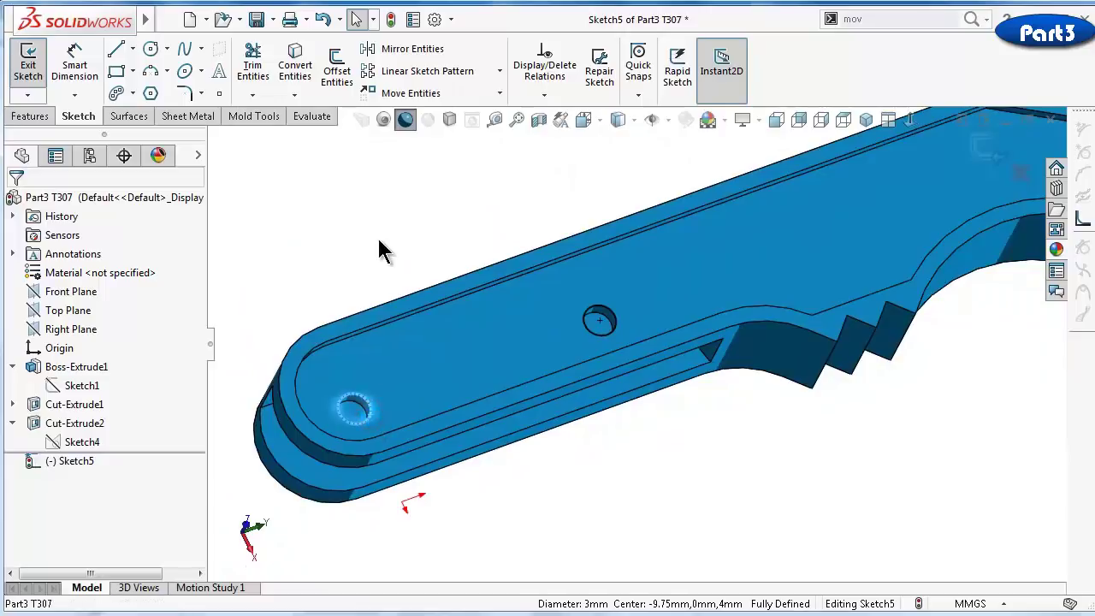
left_click(299, 72)
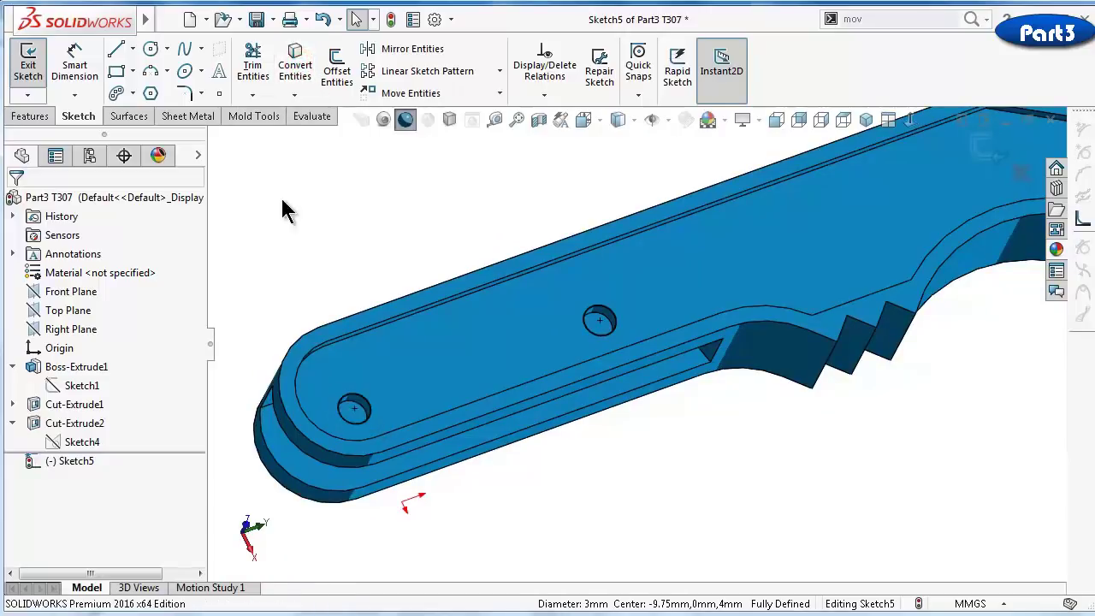
Extrude both hole circles 1 mm as a one-direction thin feature with a 1.5 mm wall, merged with the body
left_click(30, 118)
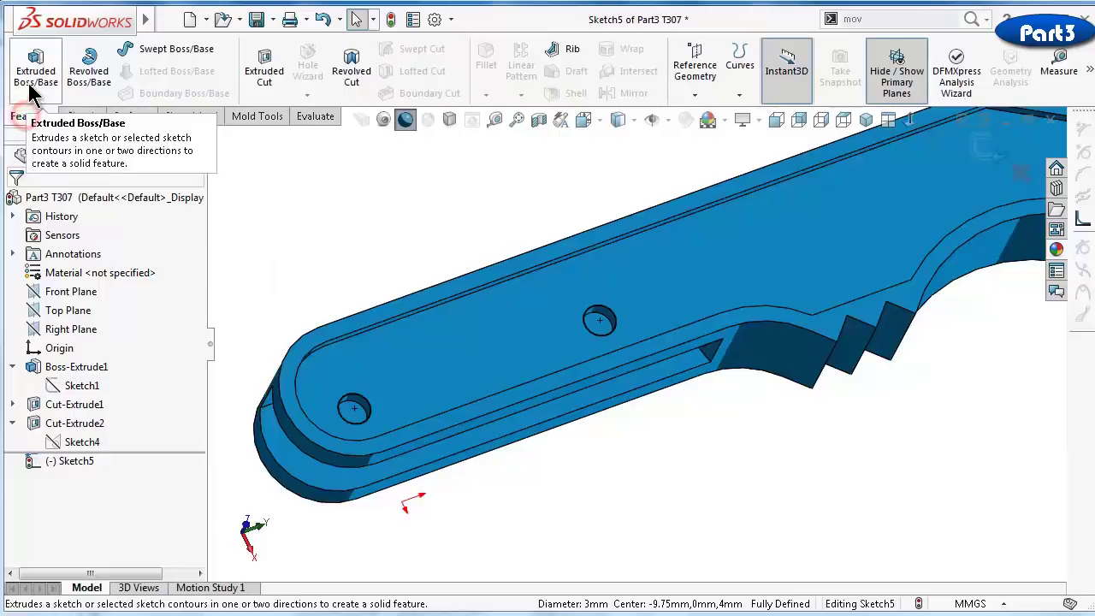
left_click(36, 69)
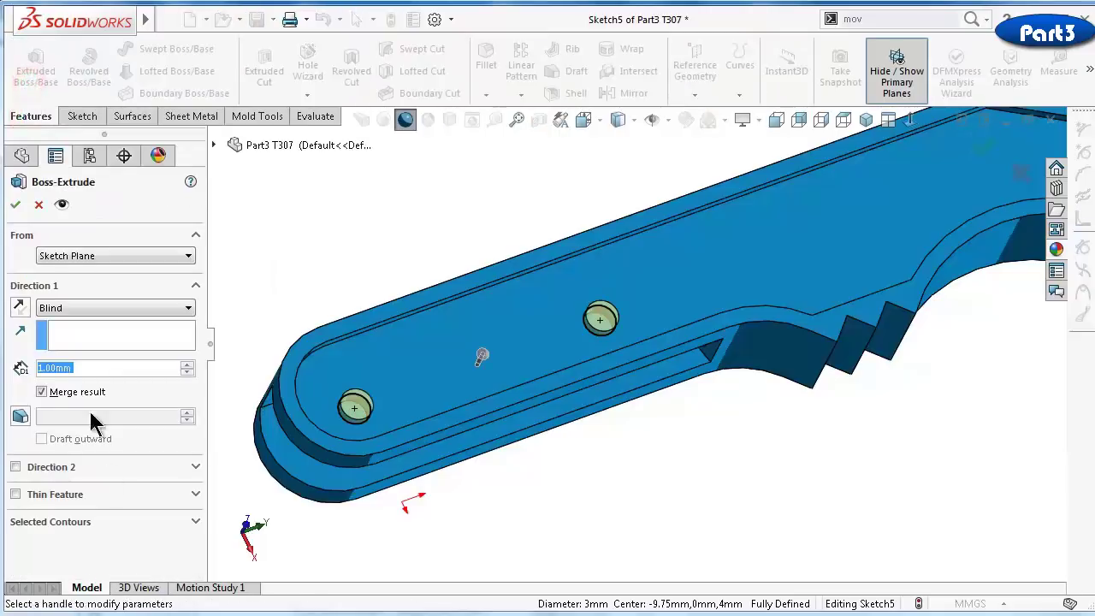
left_click(15, 494)
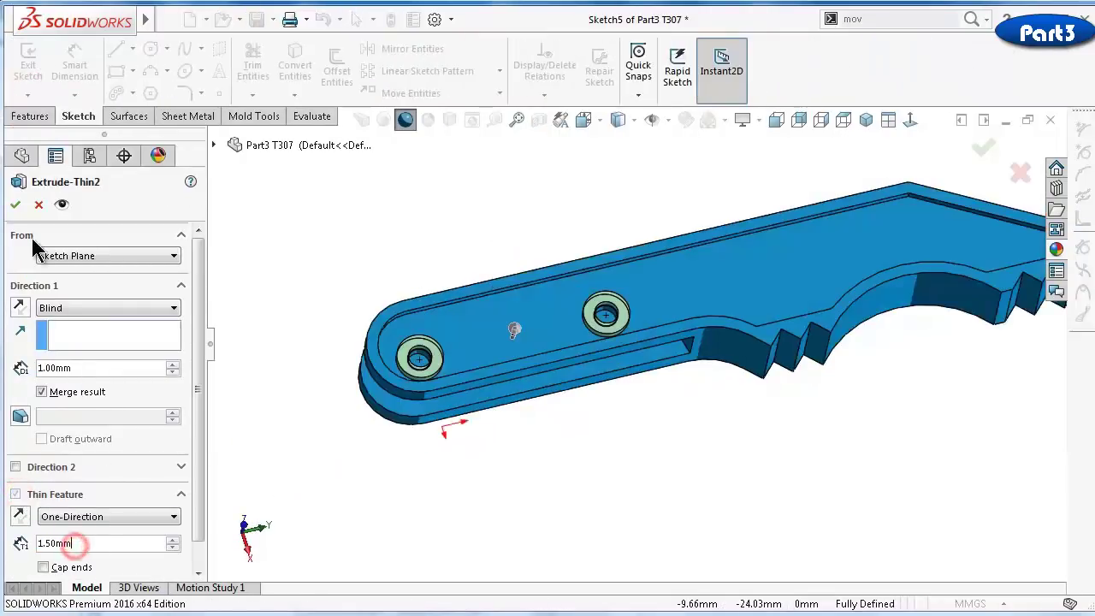
left_click(15, 205)
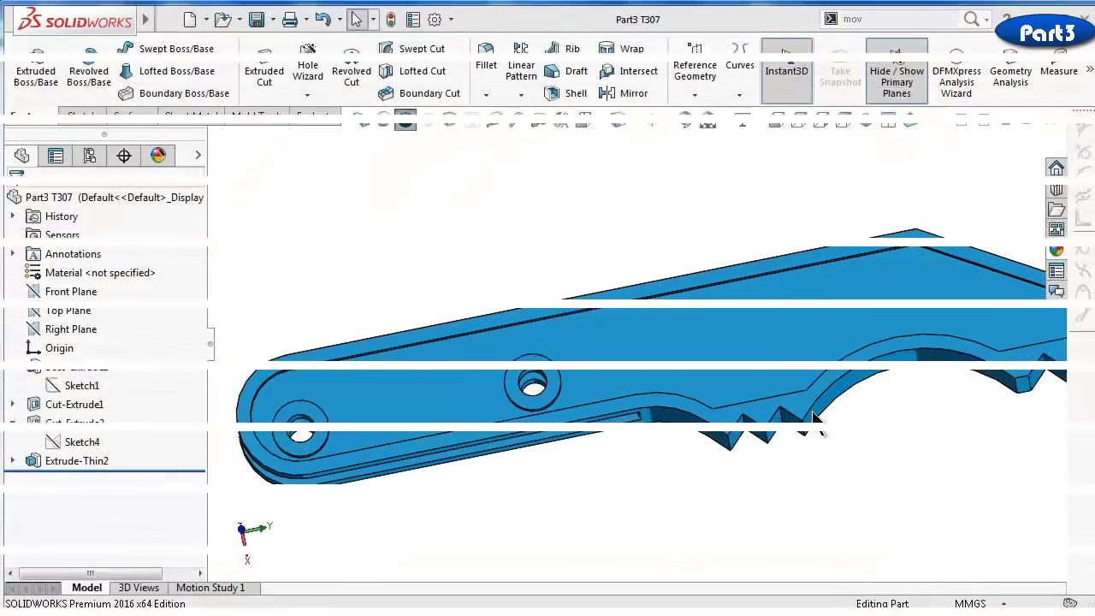
Start a new sketch on the recessed pocket floor, viewed face-on, and convert the floor's outline into sketch entities
left_click(798, 334)
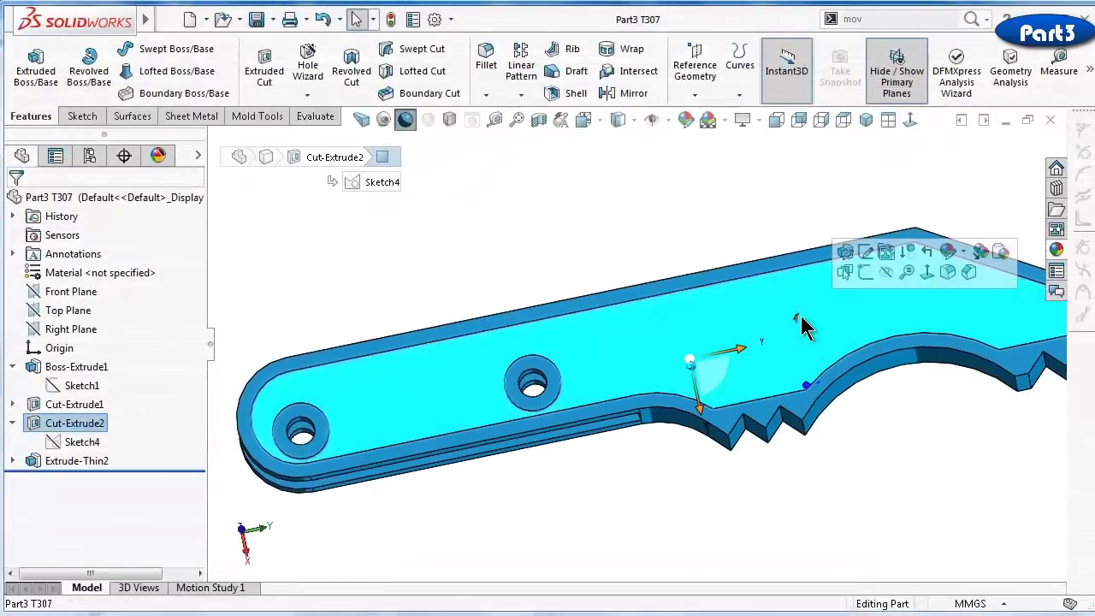
left_click(867, 283)
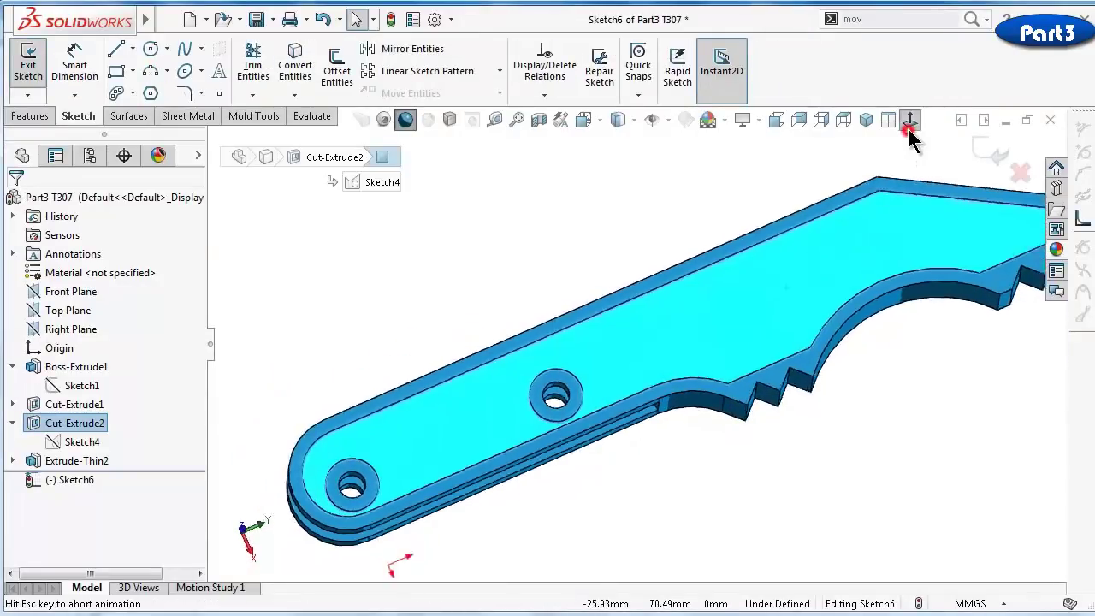
scroll(693, 334, "down", 3)
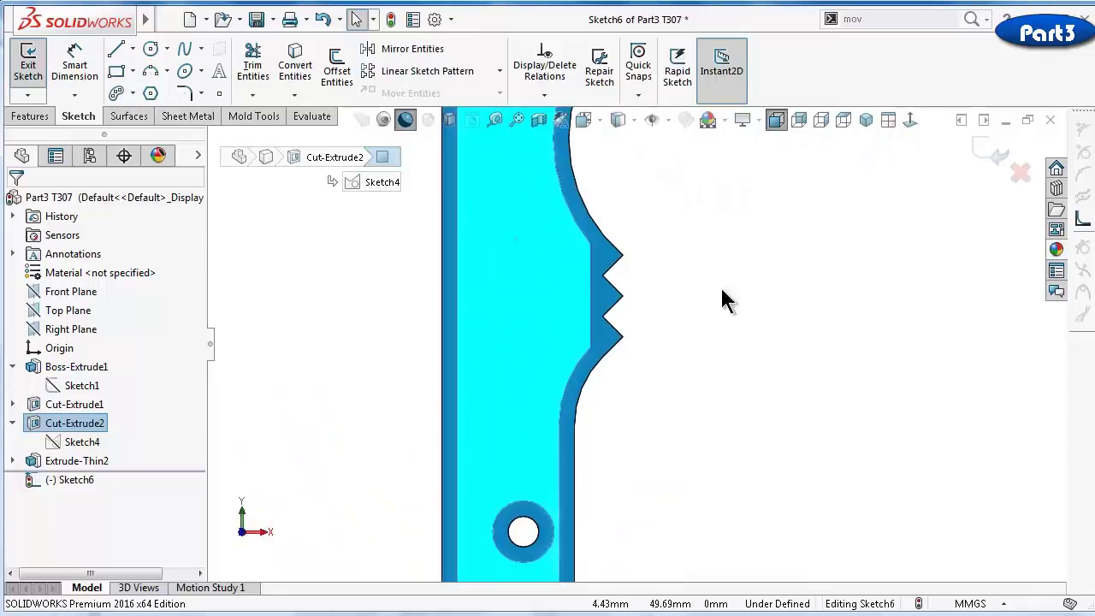
left_click(313, 73)
Sketch a horizontal line from the lower end of the large arc across to the pocket's opposite straight edge
left_click(117, 48)
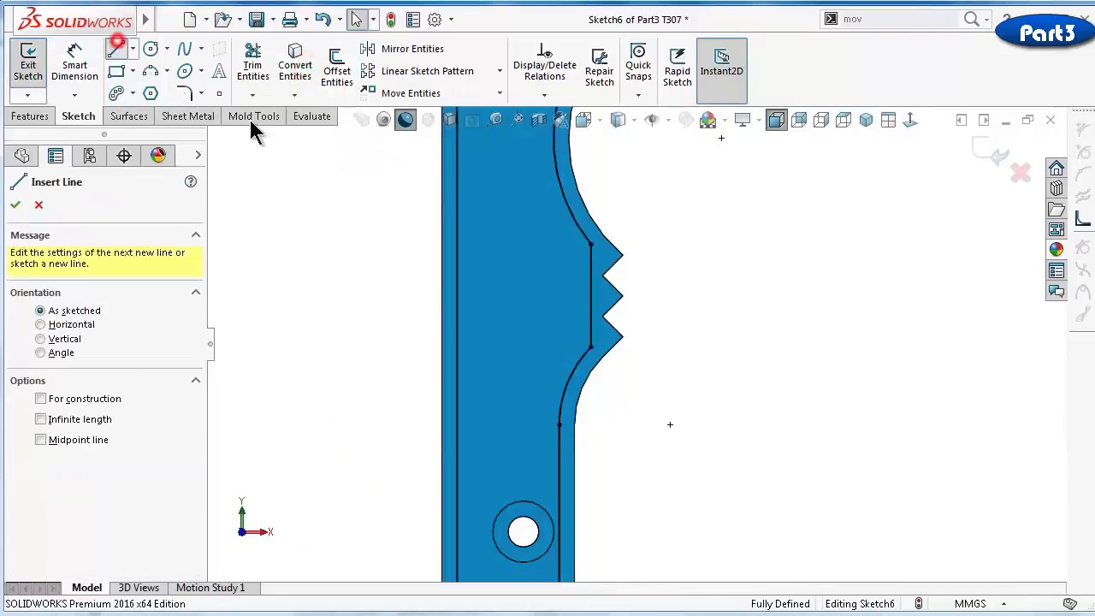
left_click(590, 245)
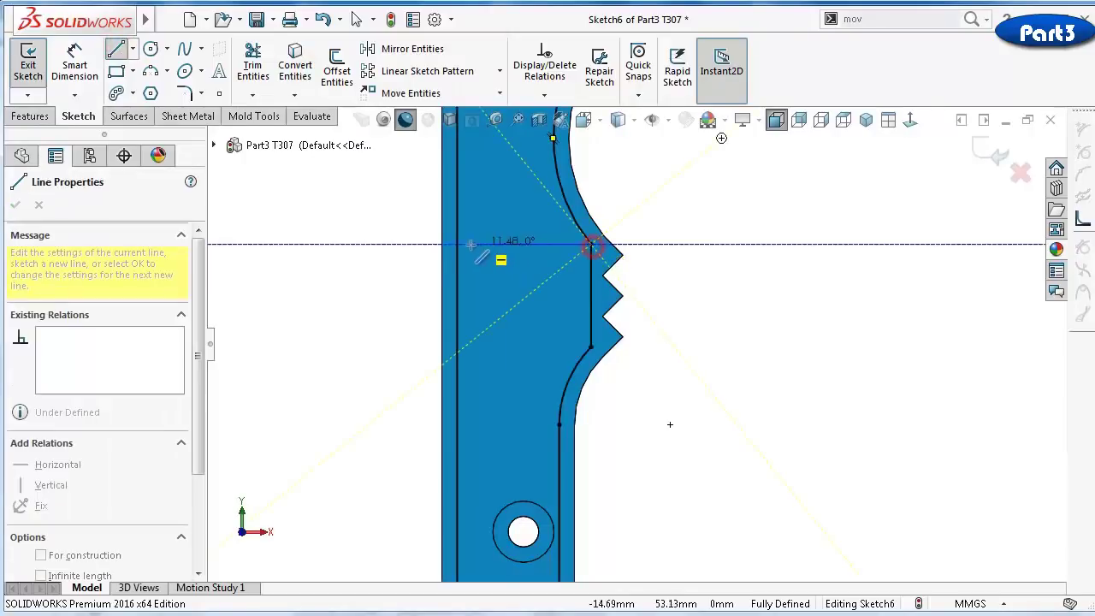
left_click(458, 245)
left_click(398, 251)
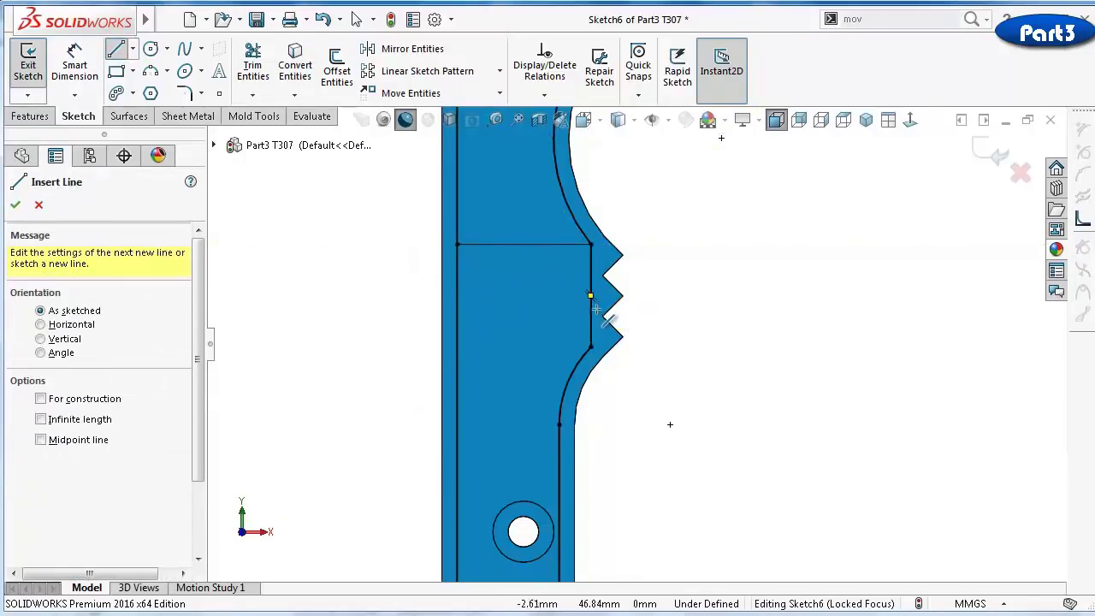
key("Escape")
Convert the vertical outline segment beside the lower teeth and the small arc below it to construction geometry
left_click(593, 319)
left_click(658, 268)
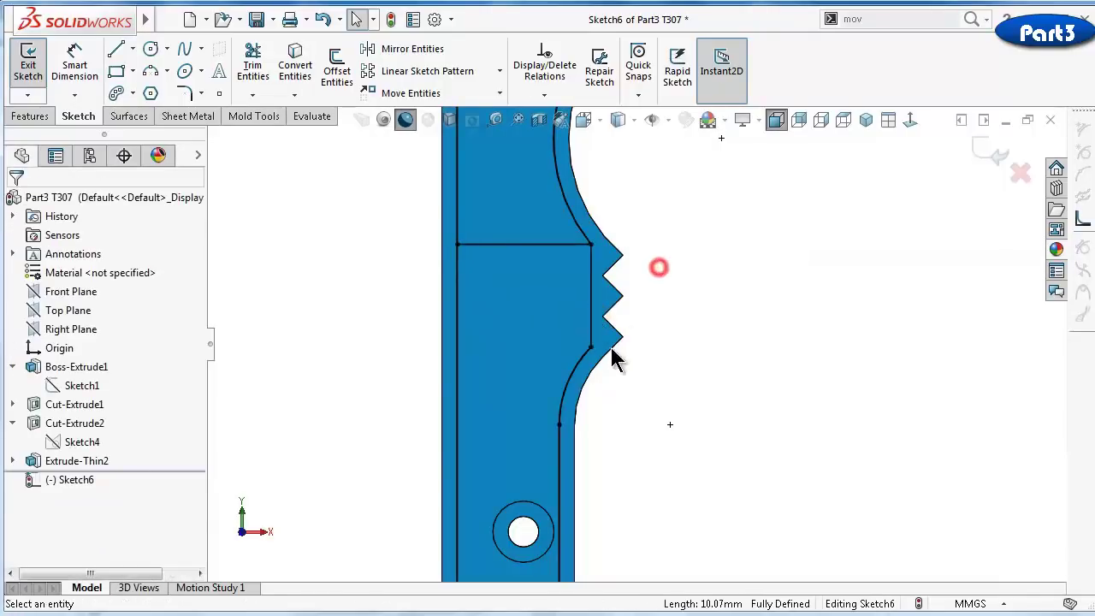
left_click(586, 363)
left_click(653, 308)
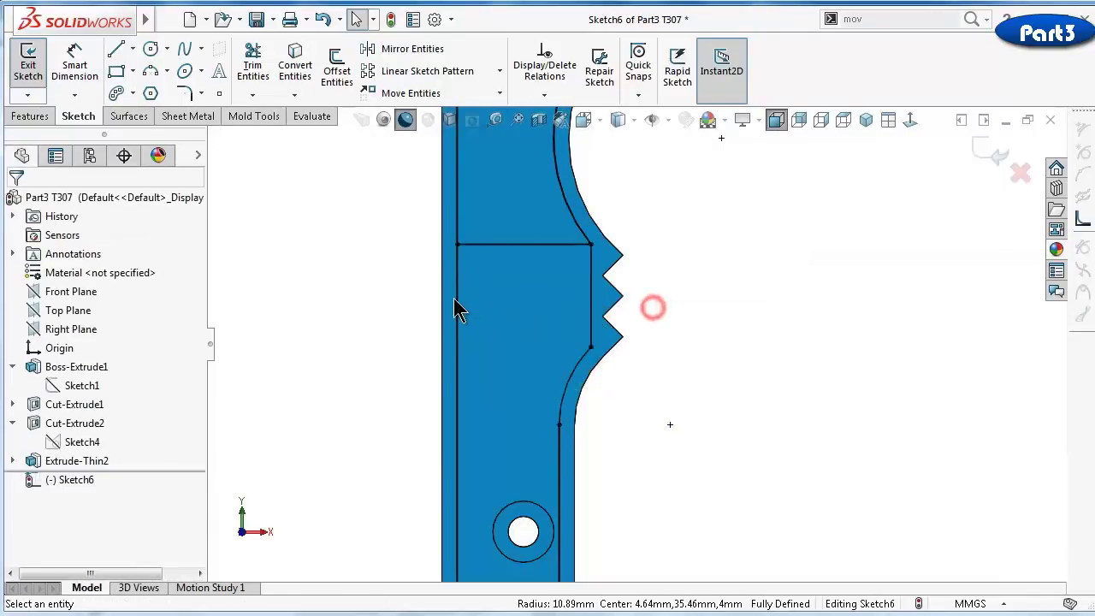
left_click(459, 306)
left_click(693, 359)
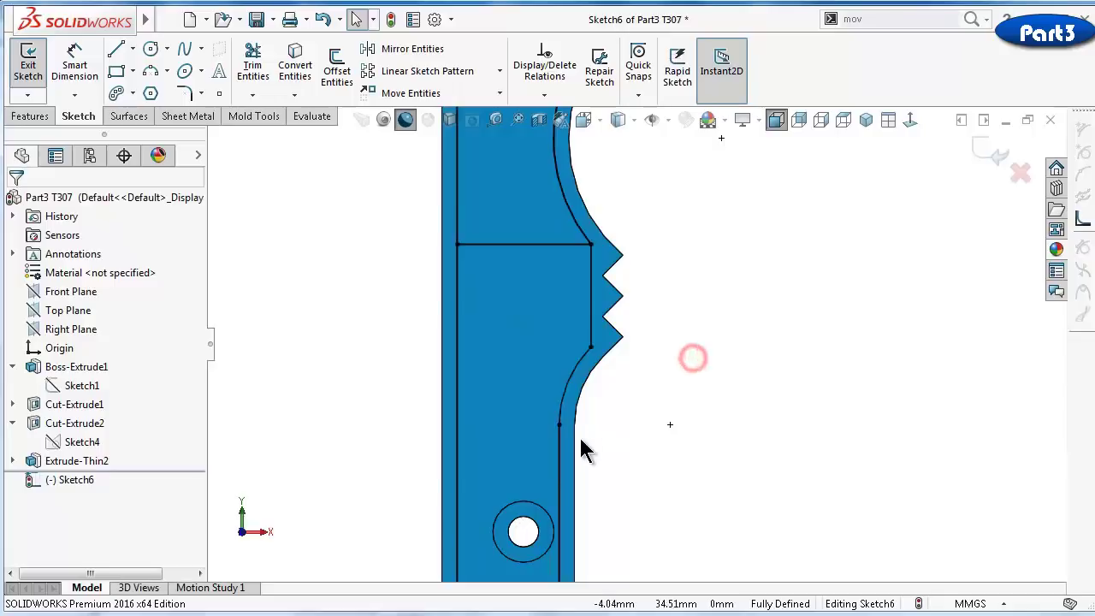
Begin an extruded cut from the pocket-floor sketch, using only the region above the horizontal line as its contour
scroll(609, 229, "up", 3)
scroll(609, 230, "down", 1)
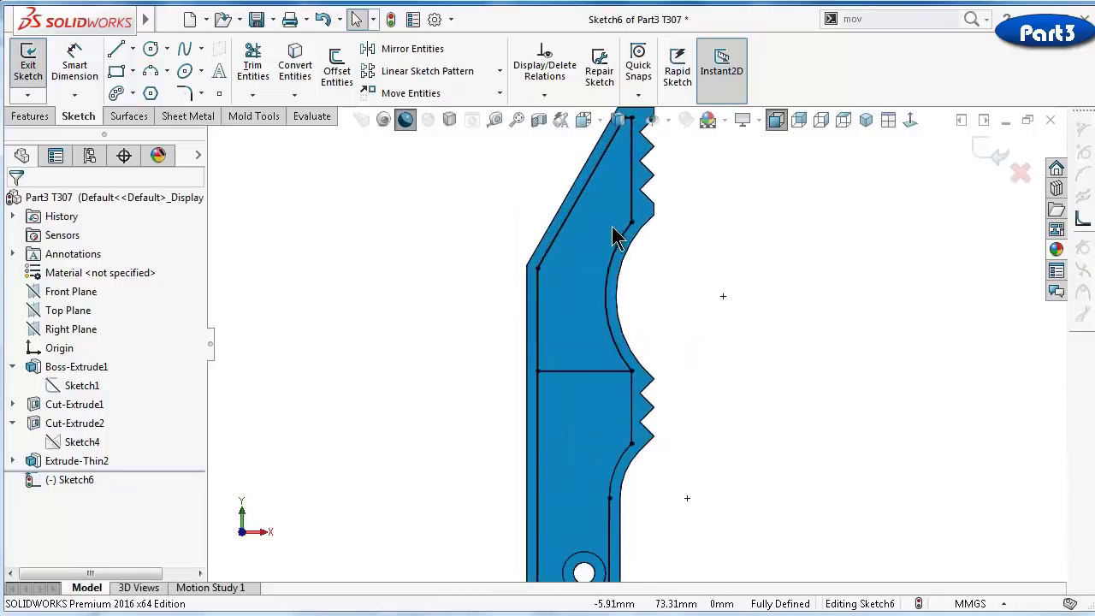
middle_click_drag(646, 235, 547, 295)
left_click(28, 115)
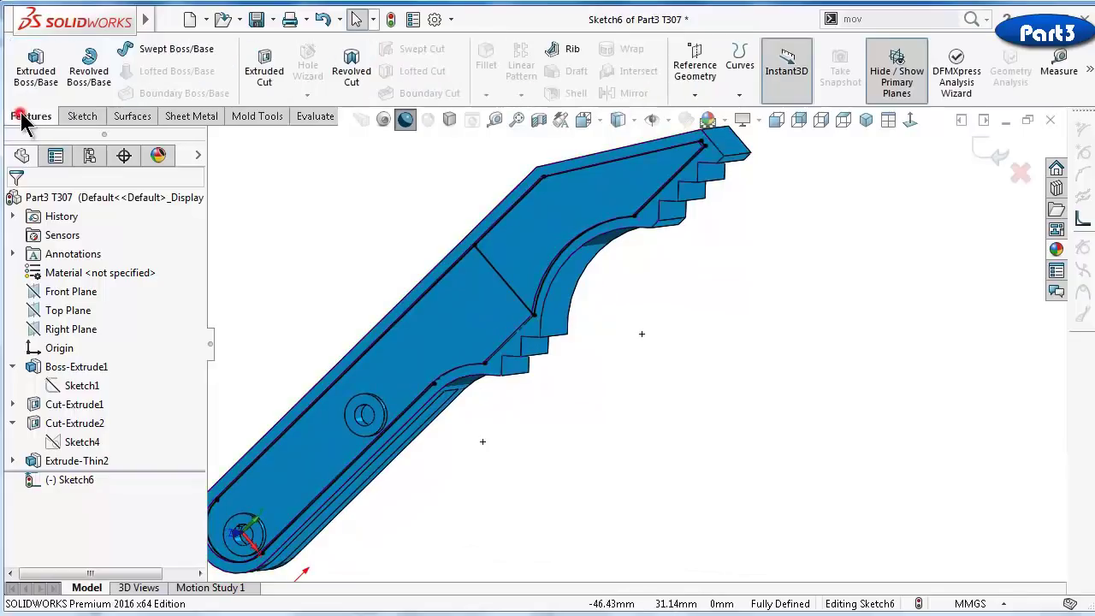
left_click(272, 77)
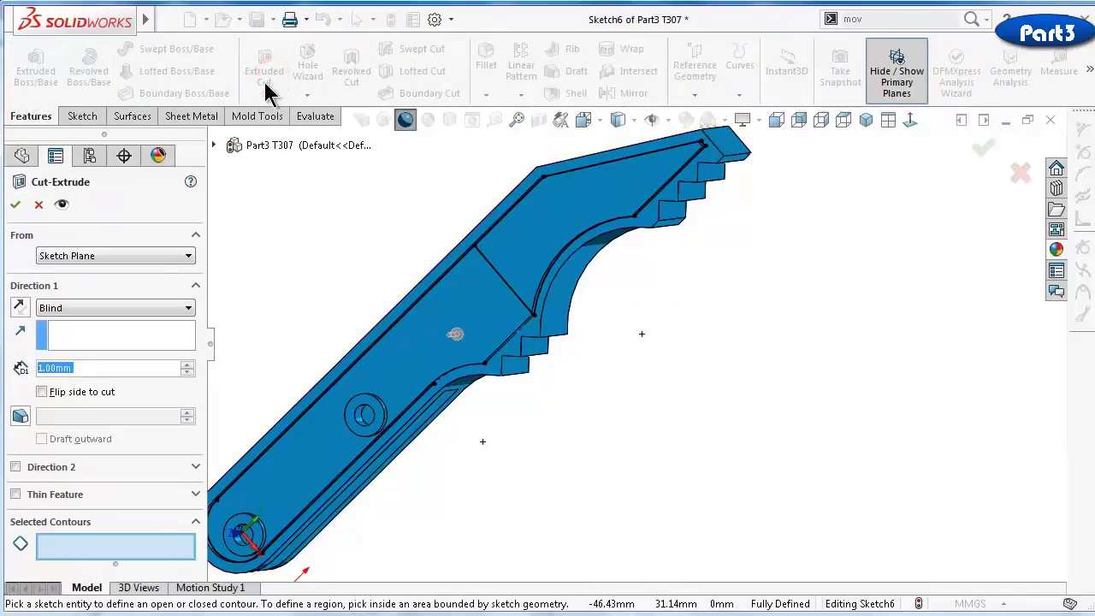
left_click(119, 544)
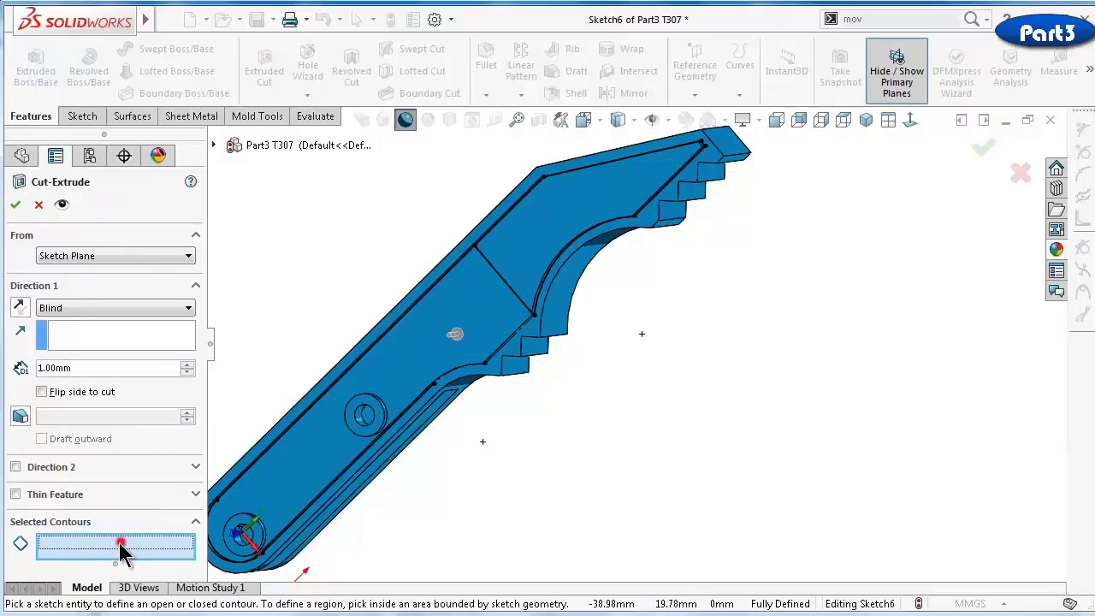
left_click(524, 218)
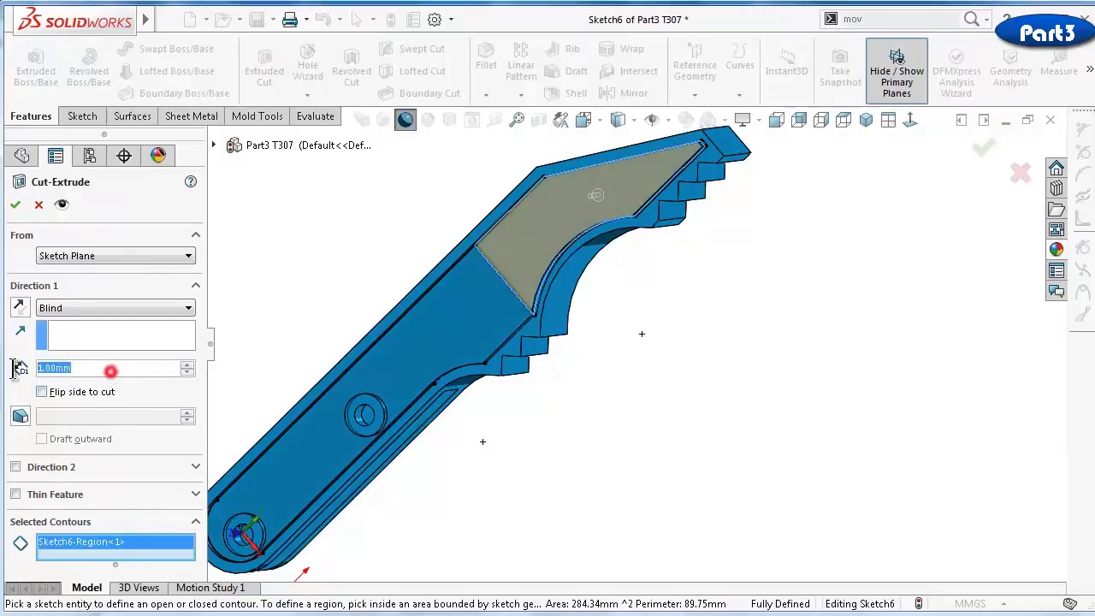
Set the cut's blind depth to 2 mm and complete the cut of the upper pocket region
type("2.5")
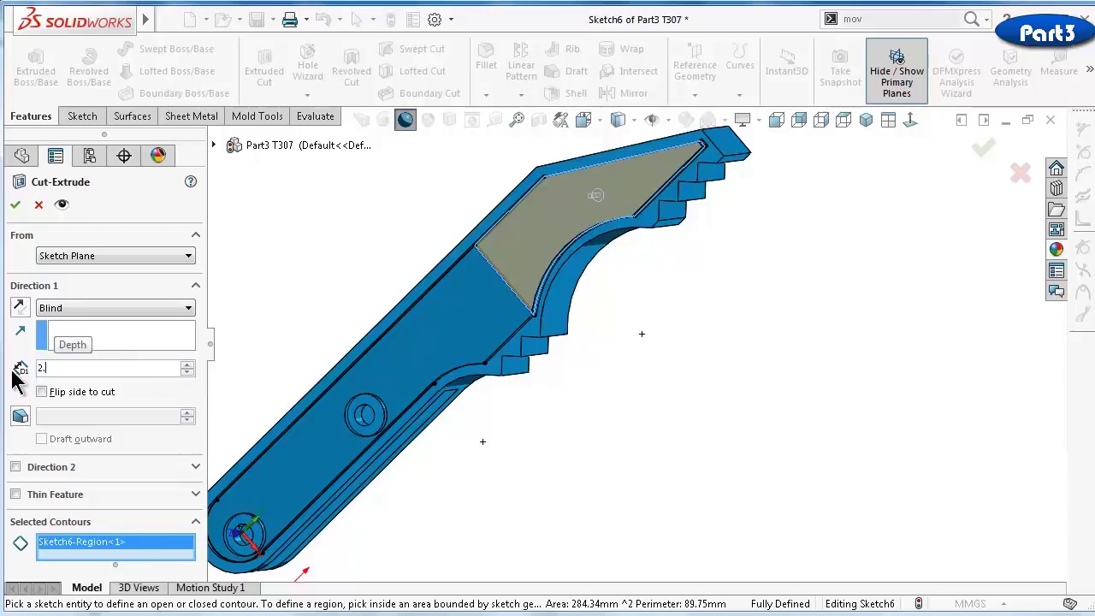
left_click(721, 373)
middle_click_drag(676, 332, 620, 120)
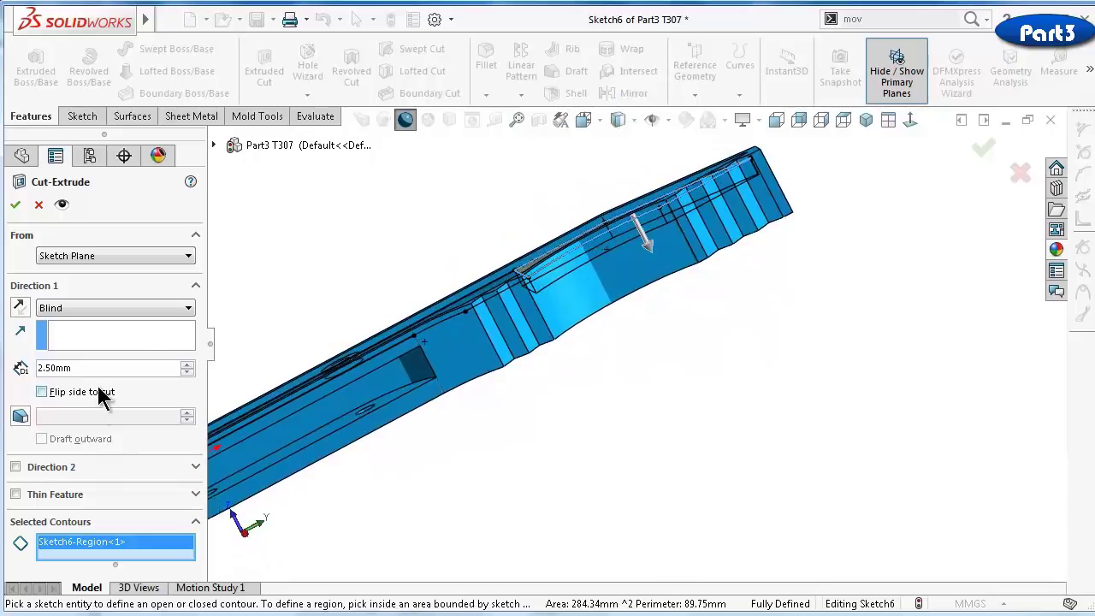
double_click(43, 367)
type("2")
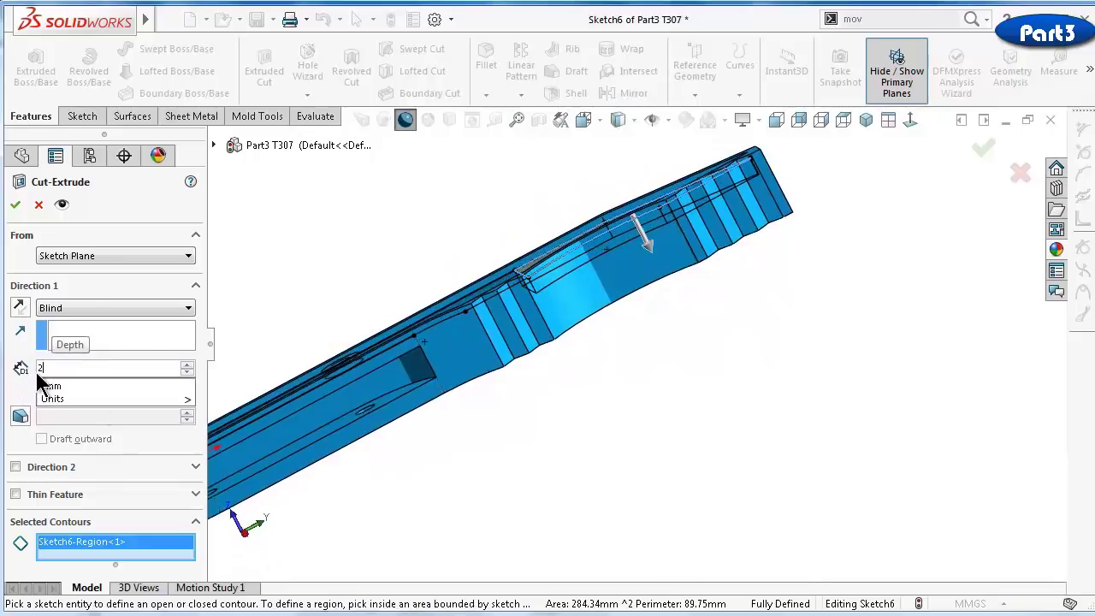
middle_click_drag(508, 373, 332, 414)
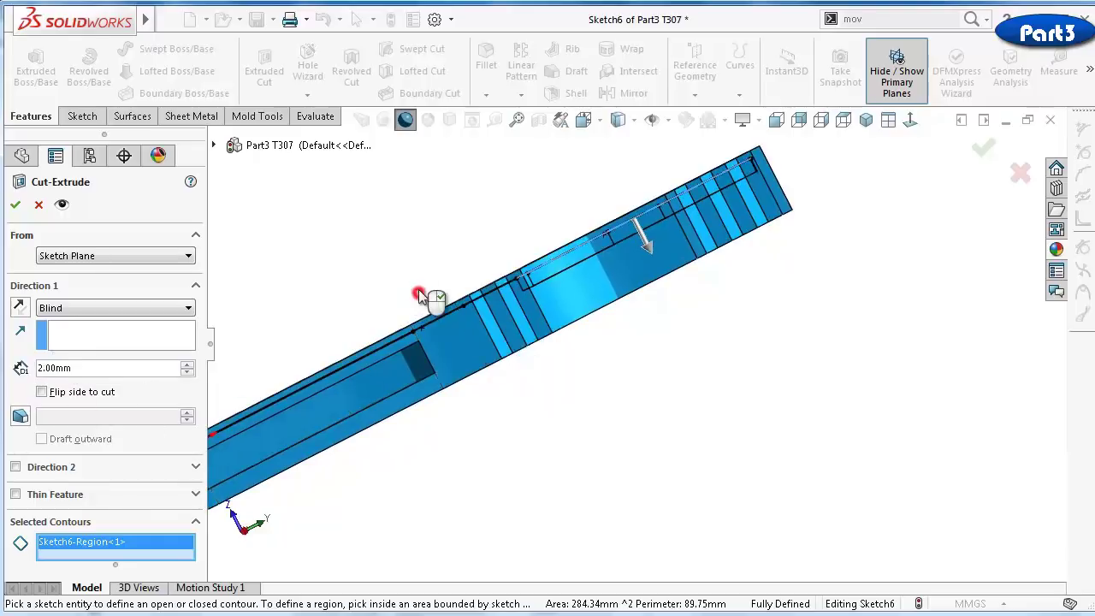
left_click(984, 150)
Start a new sketch on the raised rim face around the pocket and view it face-on
middle_click_drag(521, 214, 593, 334)
scroll(596, 334, "up", 2)
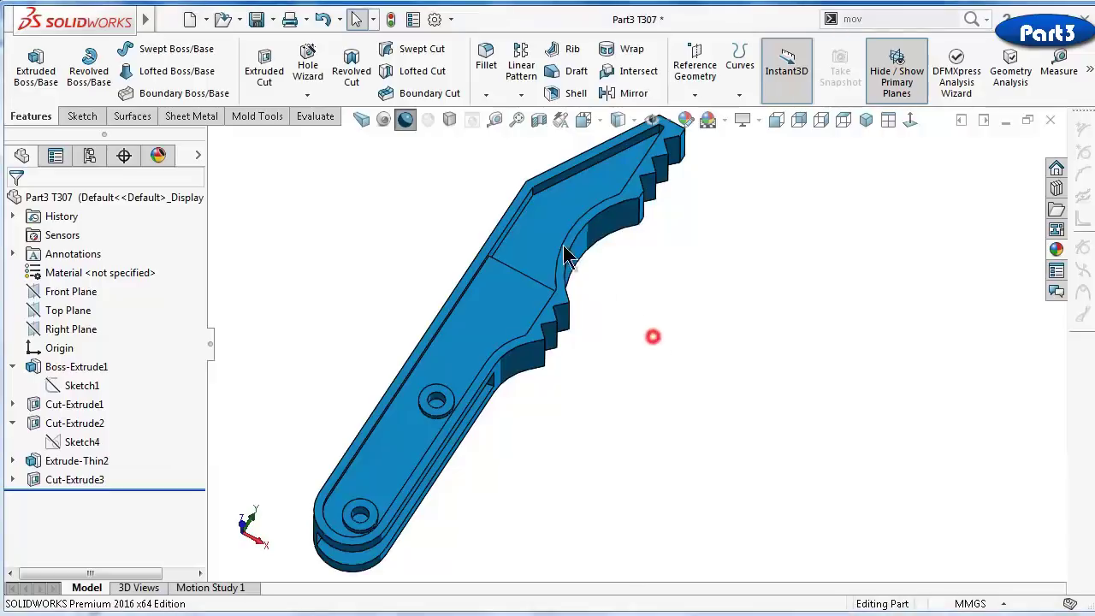
scroll(599, 325, "down", 5)
left_click(588, 406)
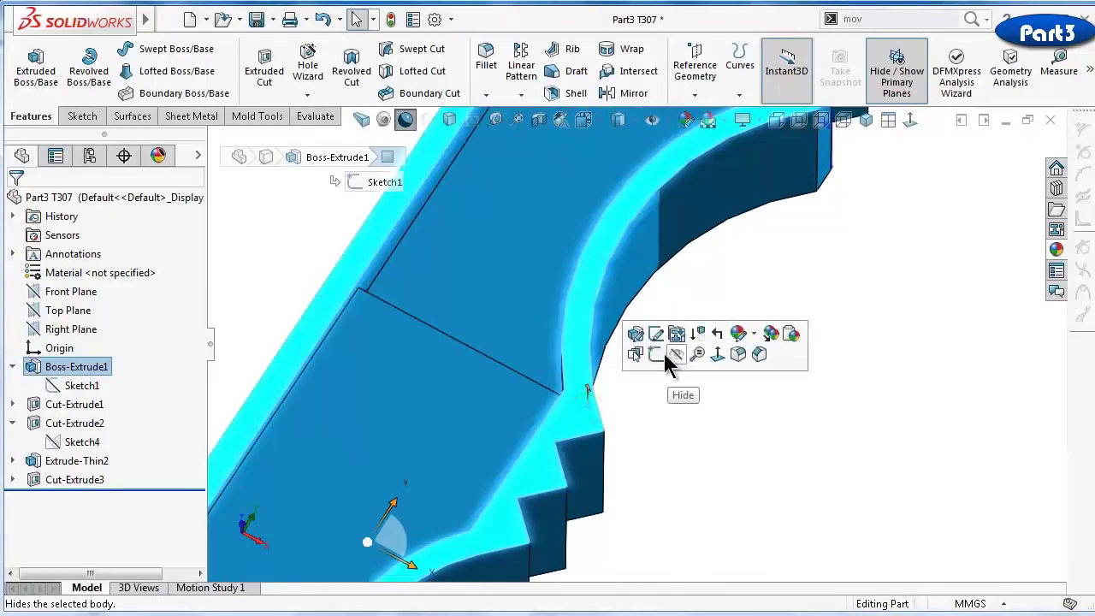
left_click(655, 354)
left_click(910, 122)
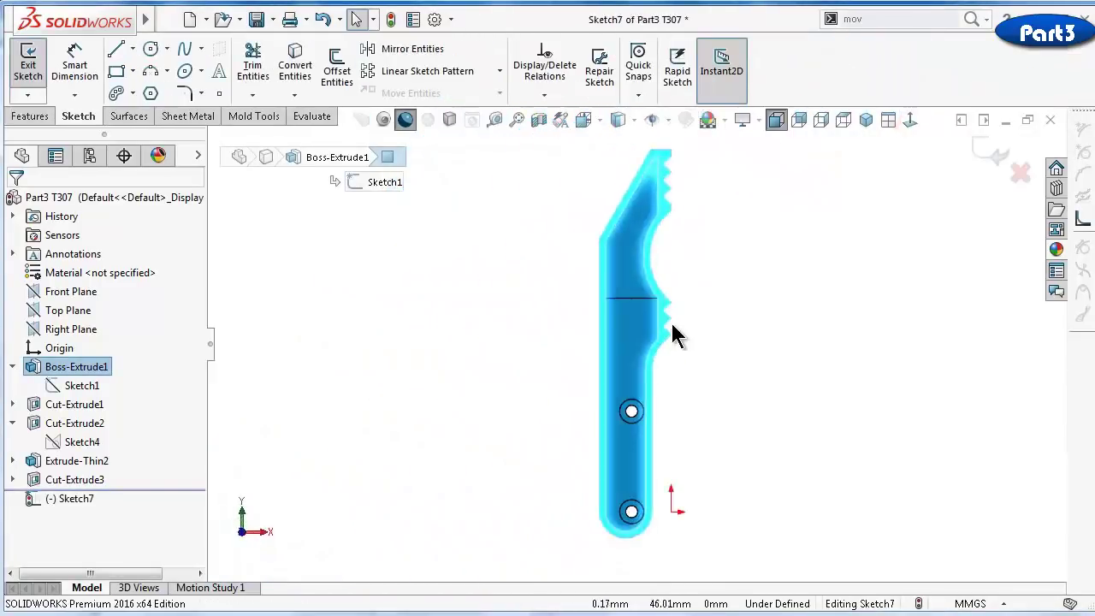
Sketch a horizontal line about 13 mm long along the pocket's step edge, continued by a diagonal up to the inner large arc
scroll(643, 240, "down", 5)
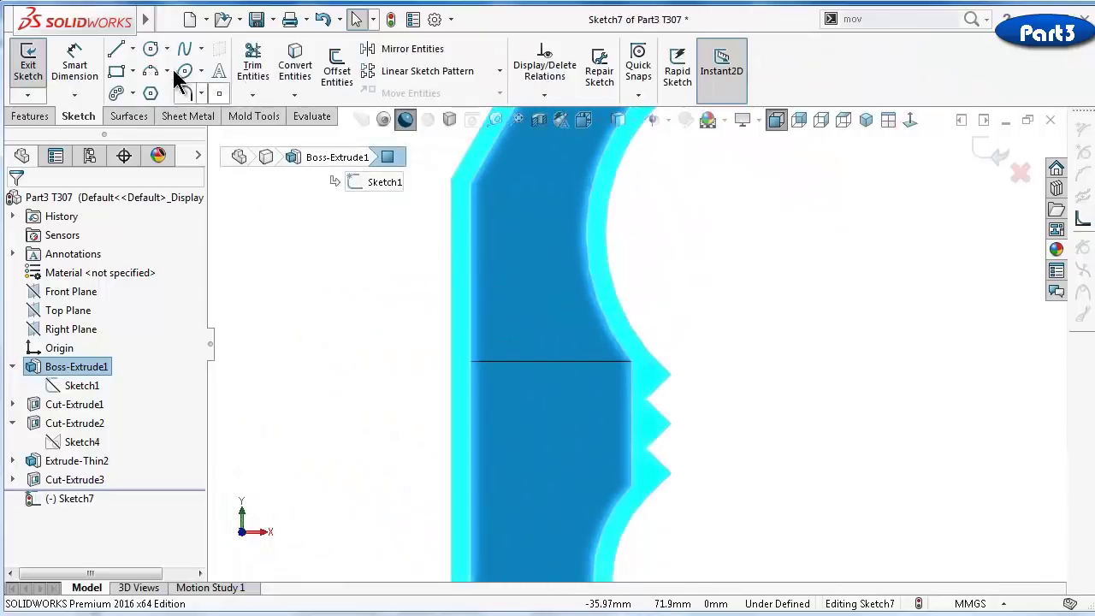
left_click(119, 46)
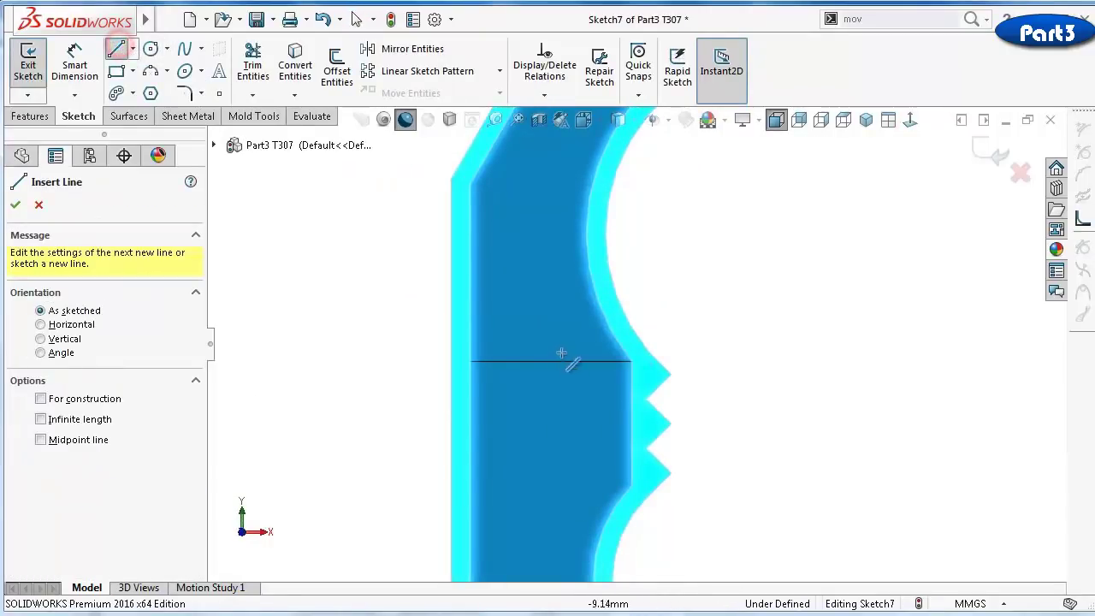
left_click(630, 361)
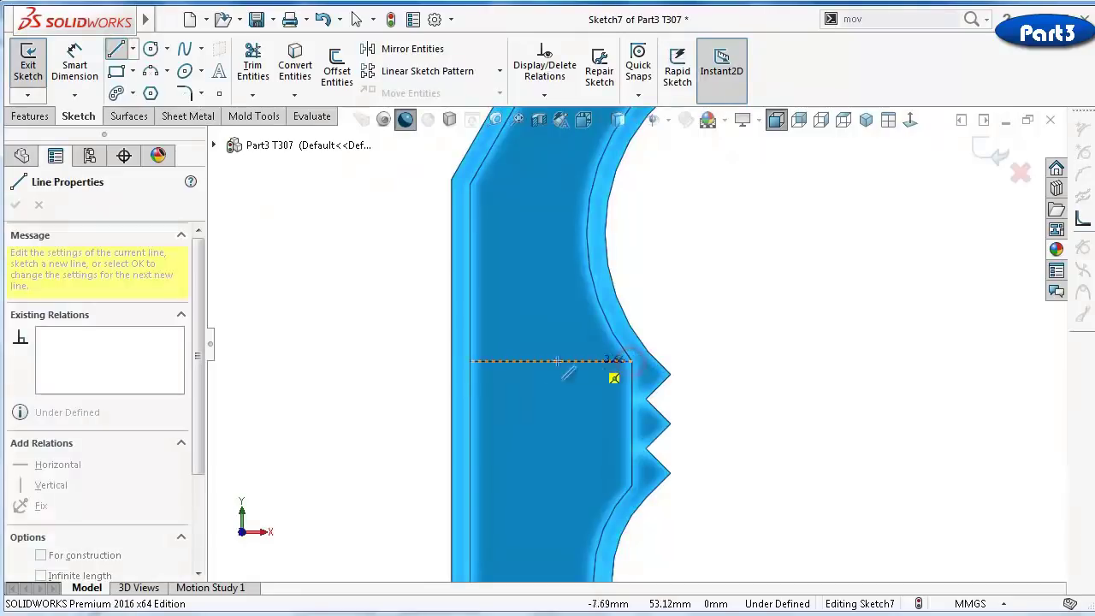
left_click(469, 362)
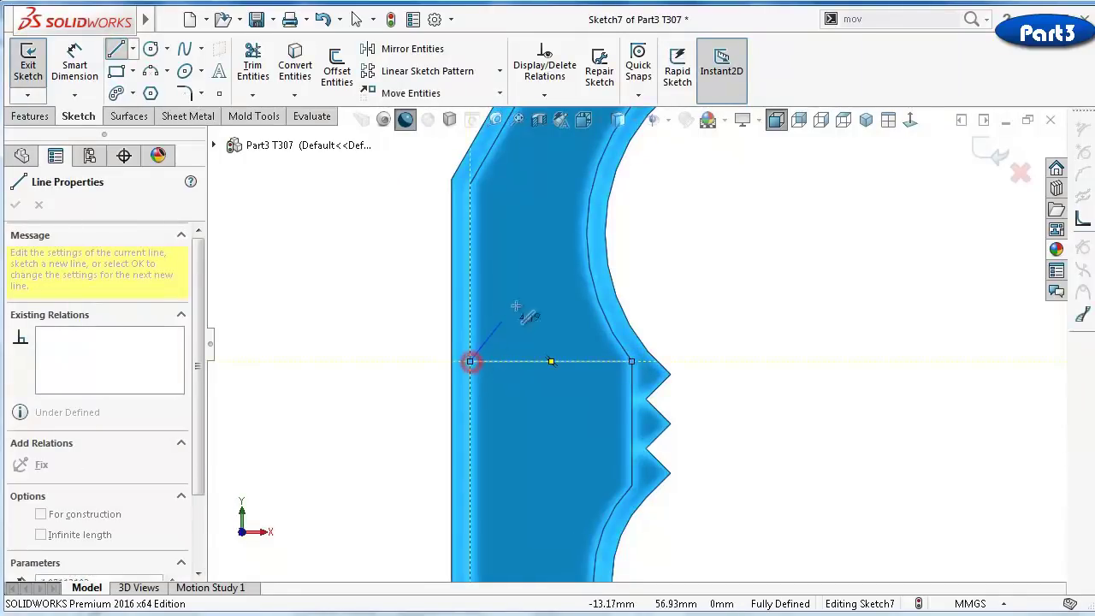
left_click(586, 234)
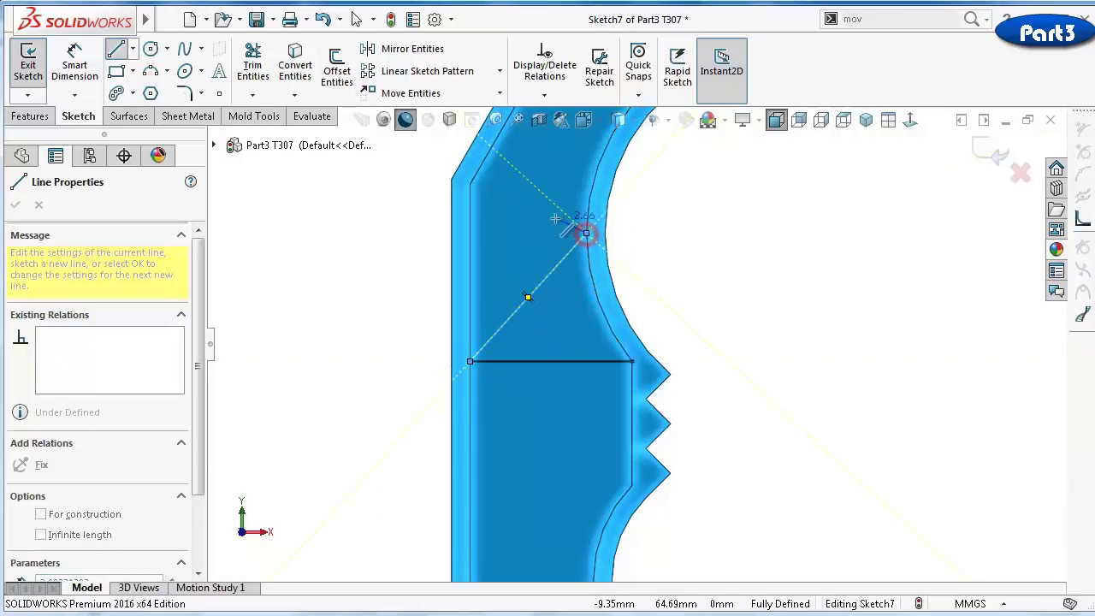
Continue the zigzag from the arc to the pocket's bend corner and across to the arc's upper end, about 10 and 15 mm long
scroll(590, 252, "up", 2)
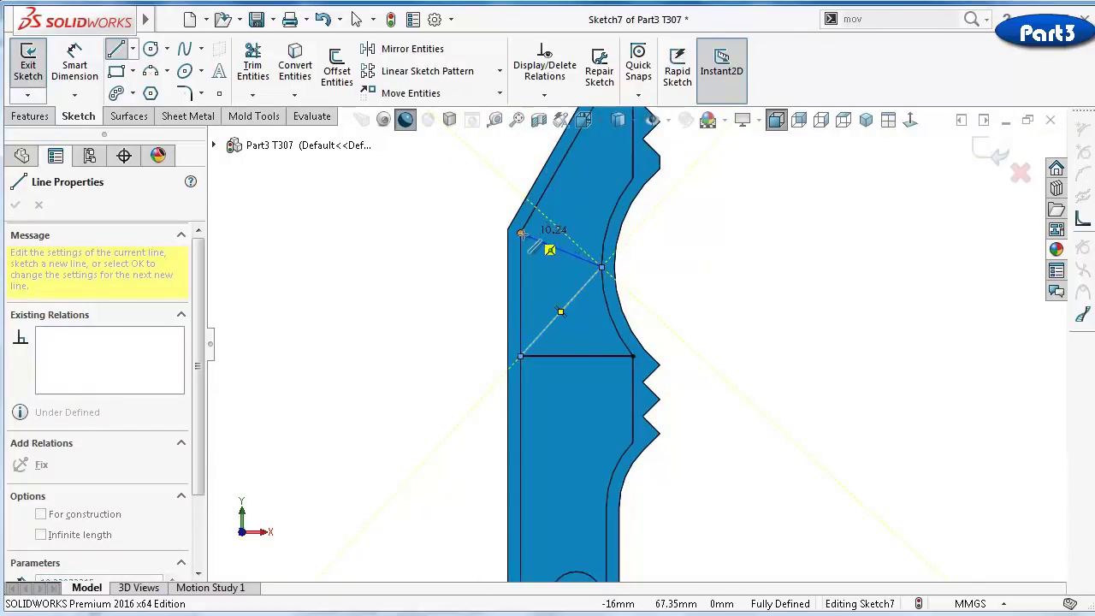
left_click(521, 233)
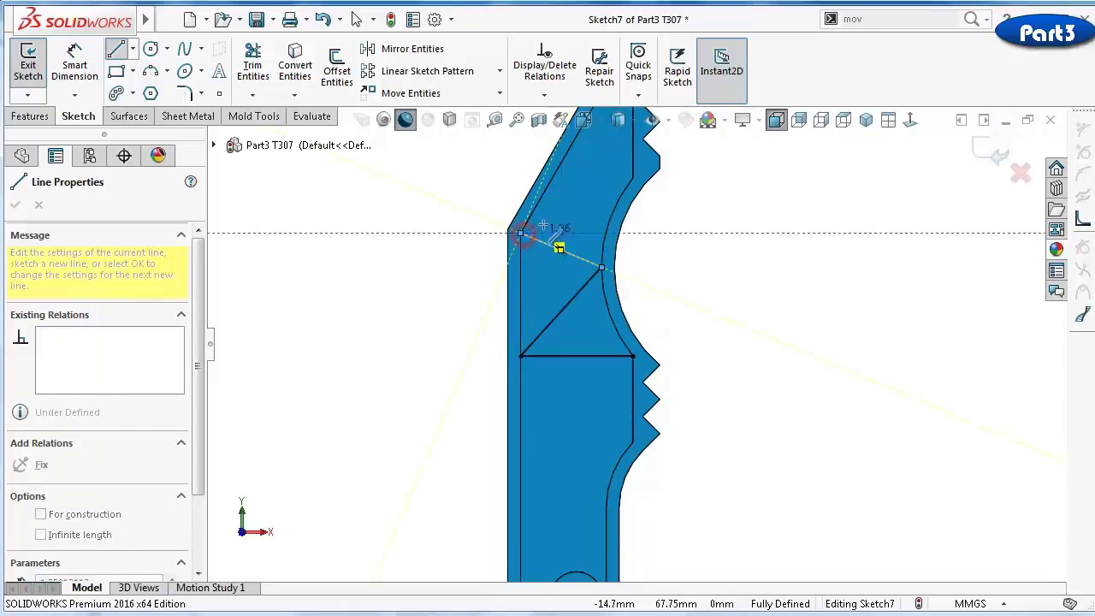
left_click(633, 177)
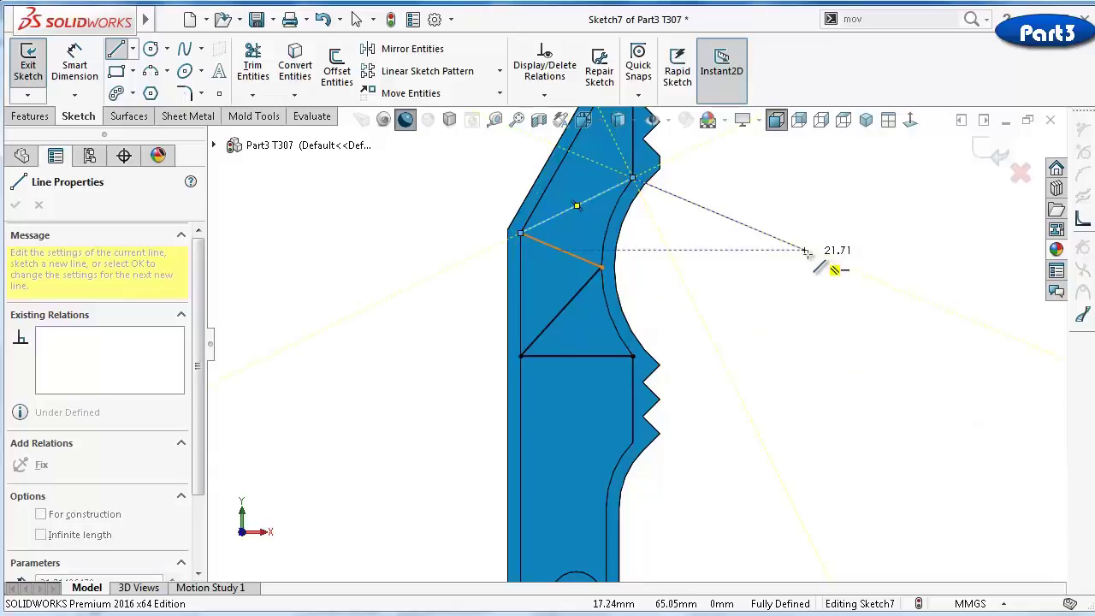
scroll(770, 239, "up", 2)
double_click(755, 234)
scroll(662, 248, "down", 2)
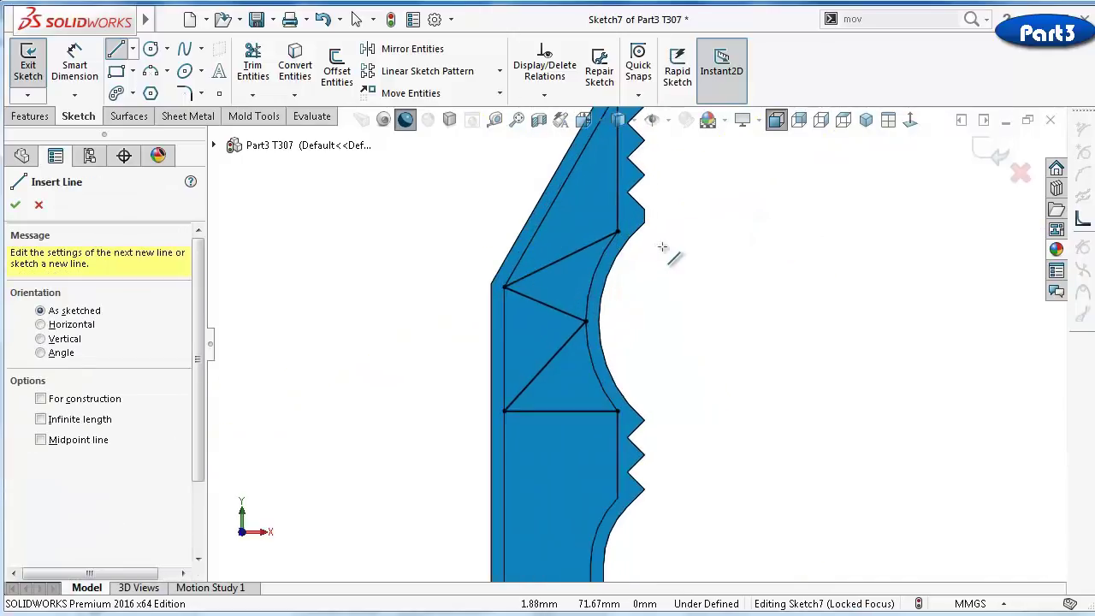
left_click(19, 205)
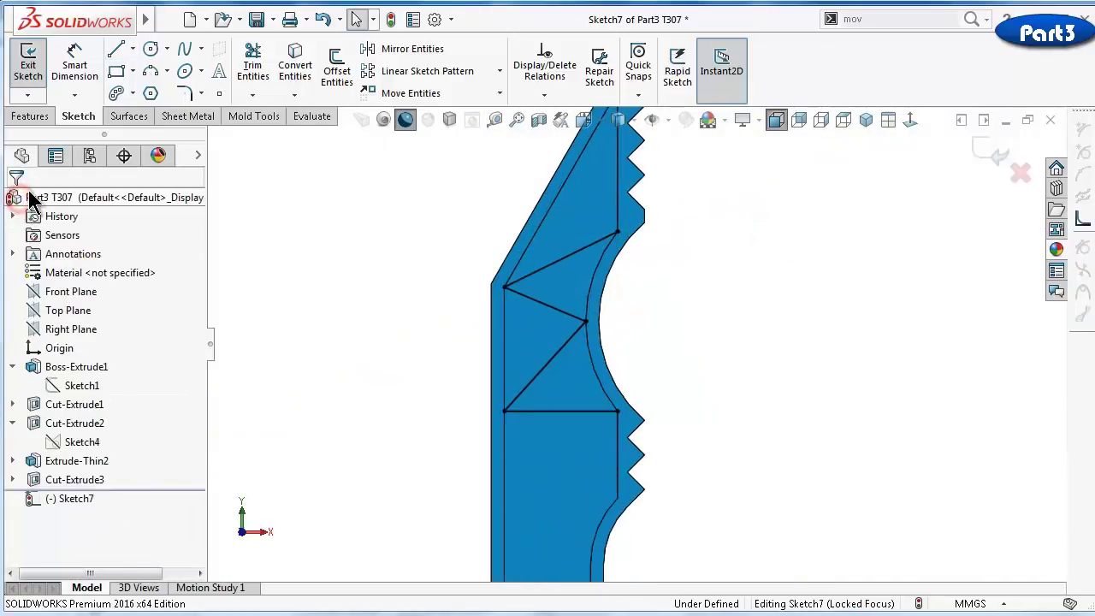
Try to create a linear rib 1.5 mm thick on one side of the zigzag sketch, extruded normal to the sketch with the material side flipped
left_click(28, 119)
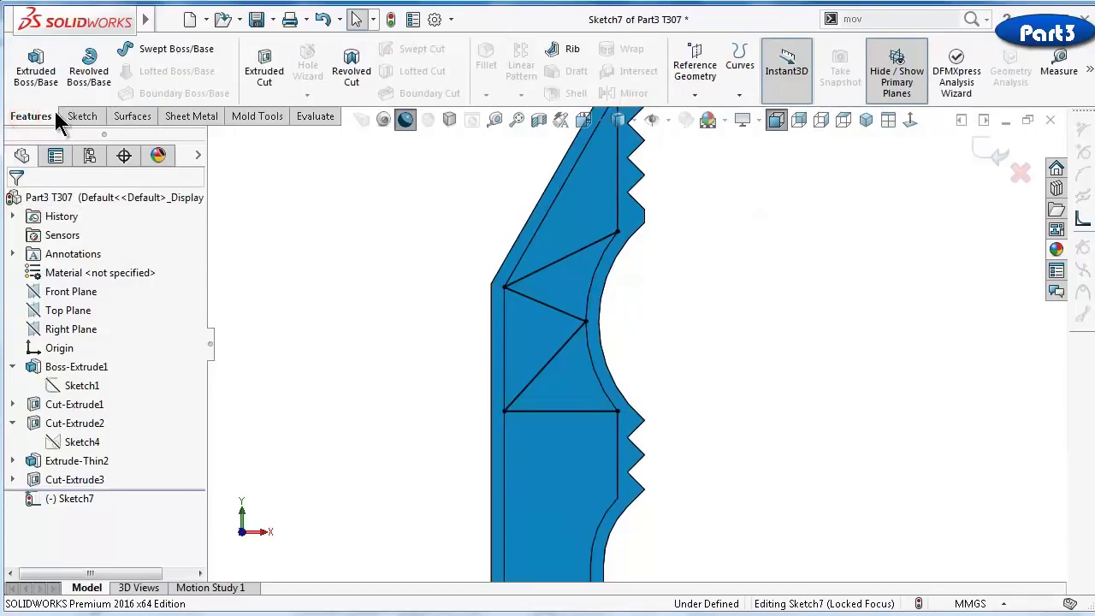
left_click(568, 52)
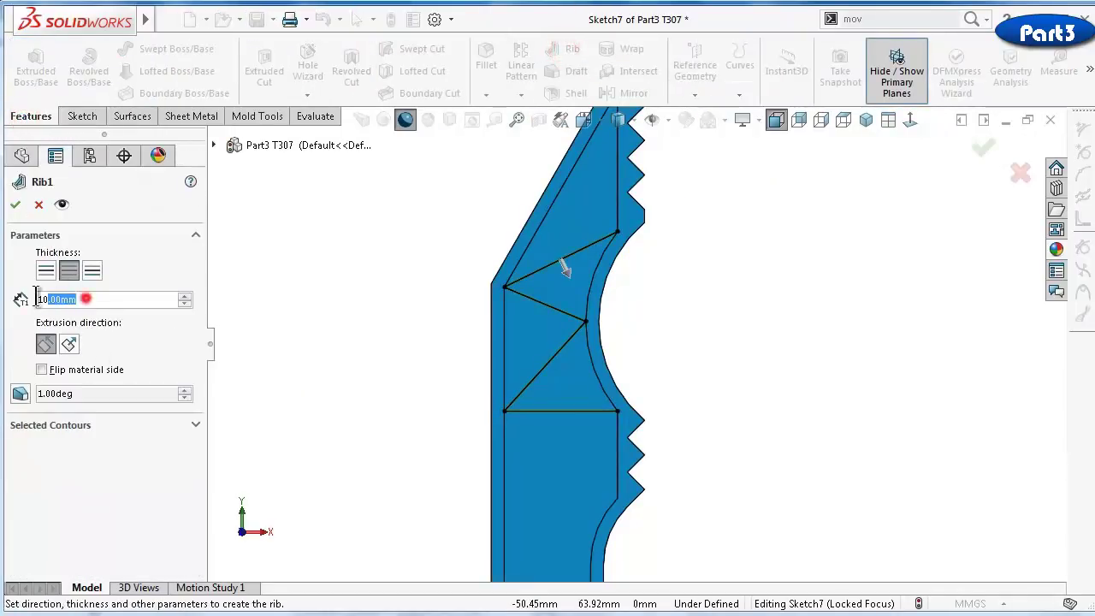
type("2")
left_click(319, 306)
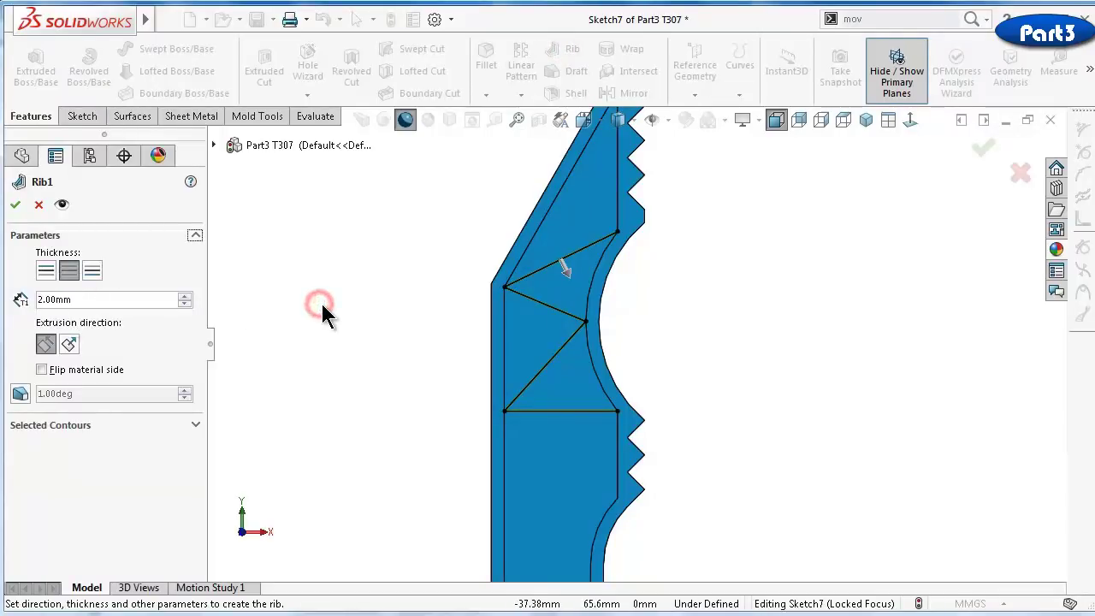
left_click(69, 343)
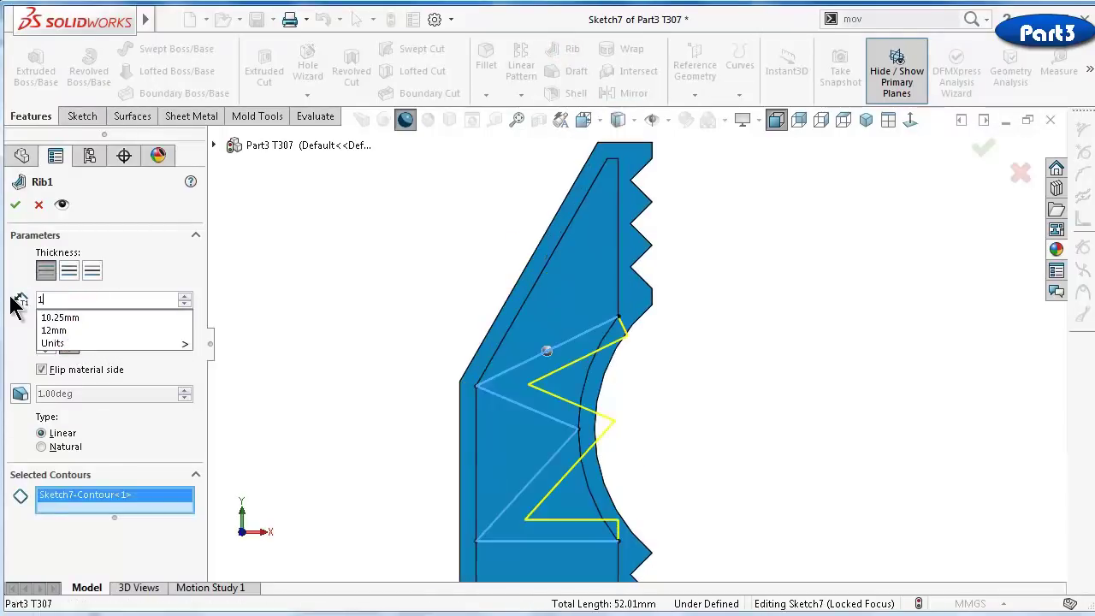
key("Return")
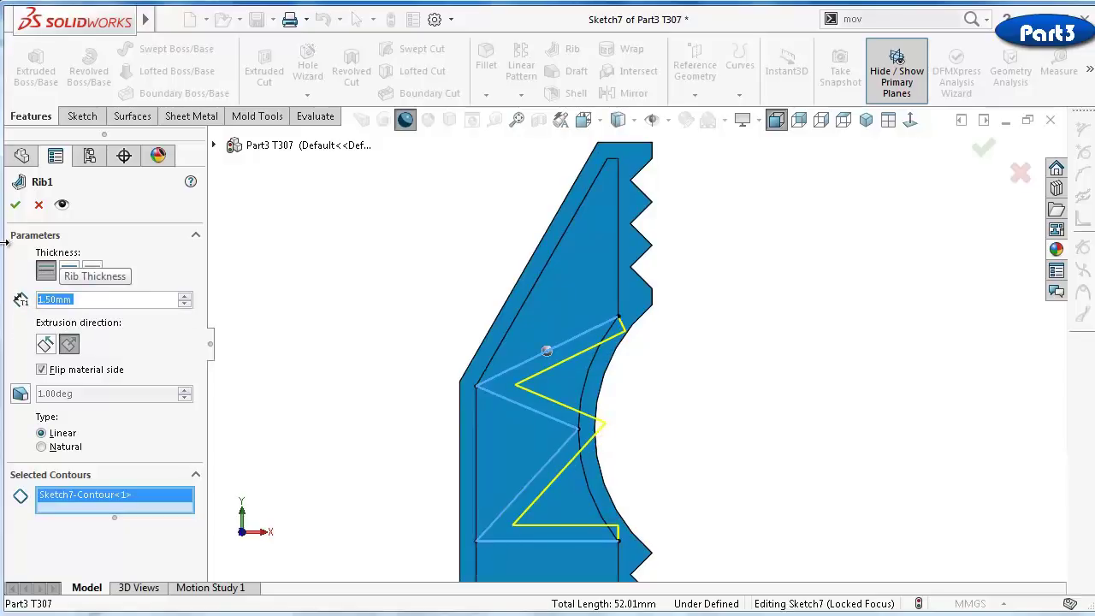
left_click(16, 205)
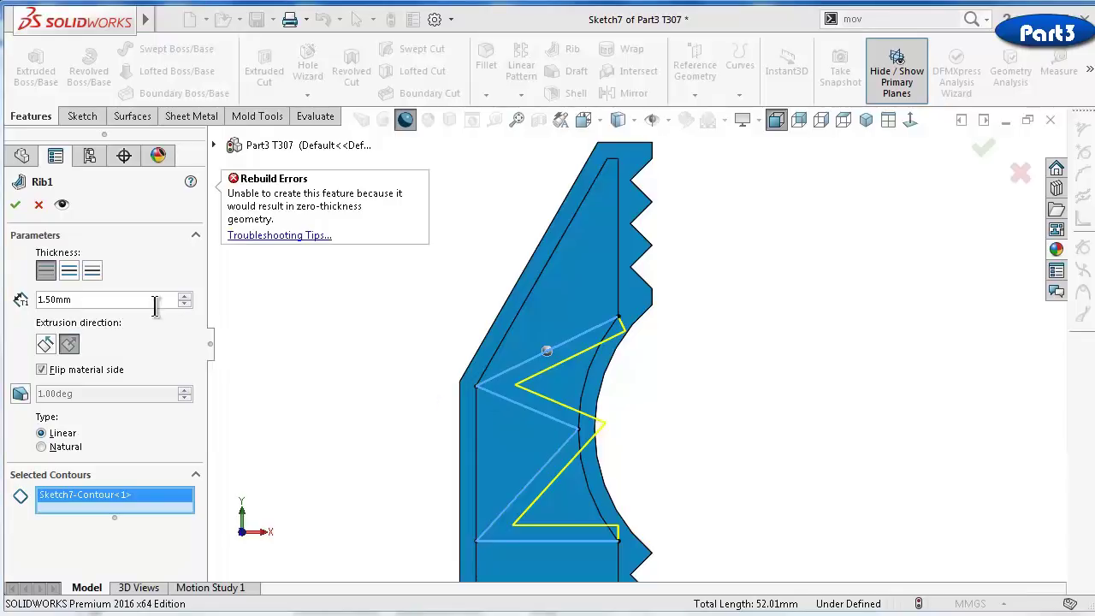
left_click(39, 205)
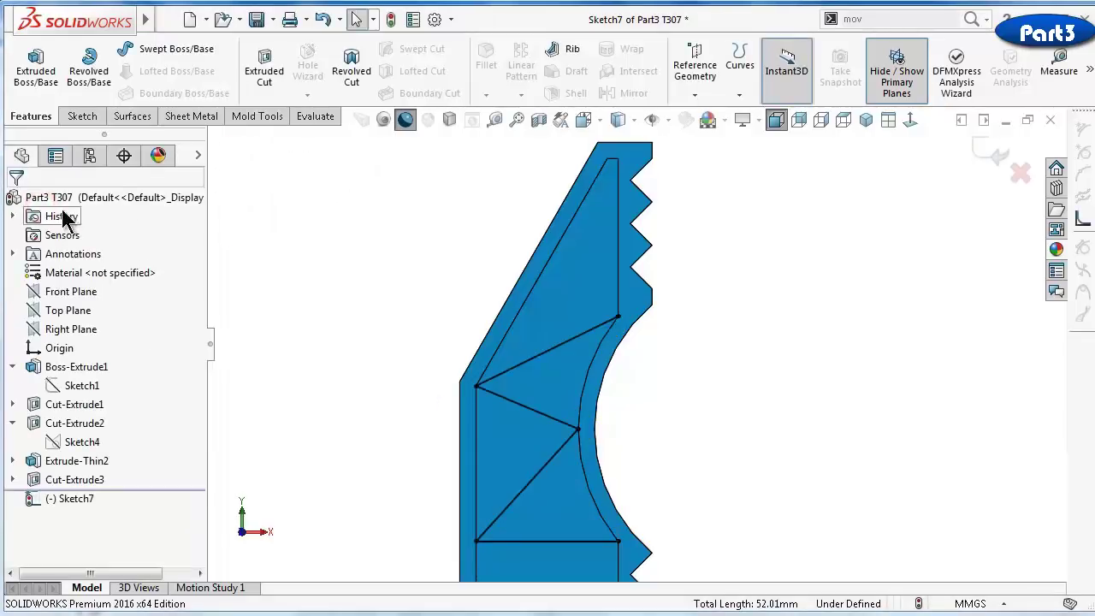
Extrude the zigzag sketch as a one-direction thin boss merged with the body
left_click(28, 72)
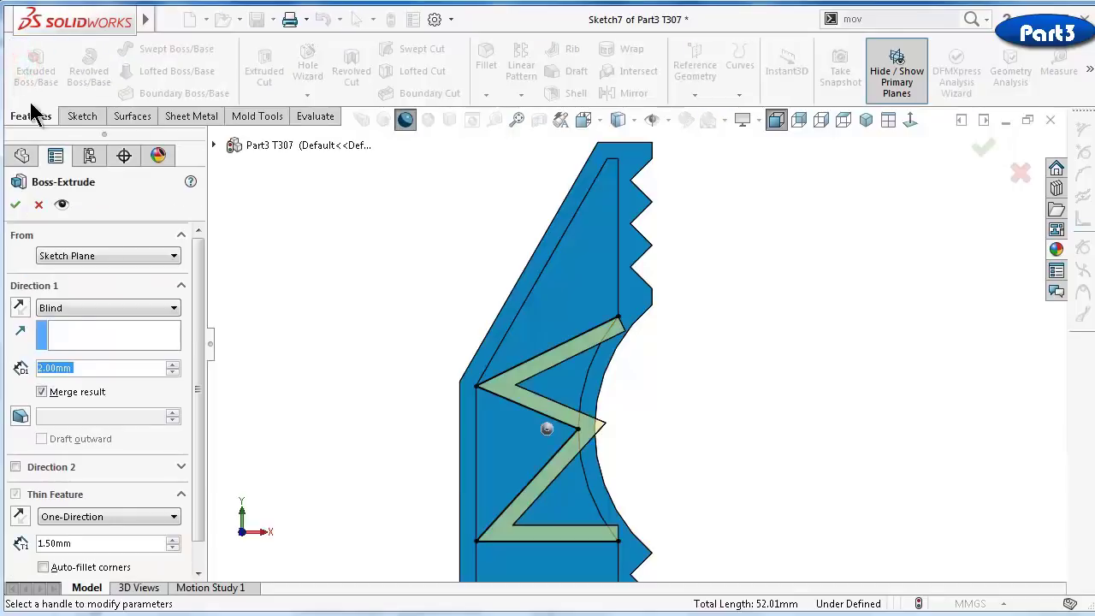
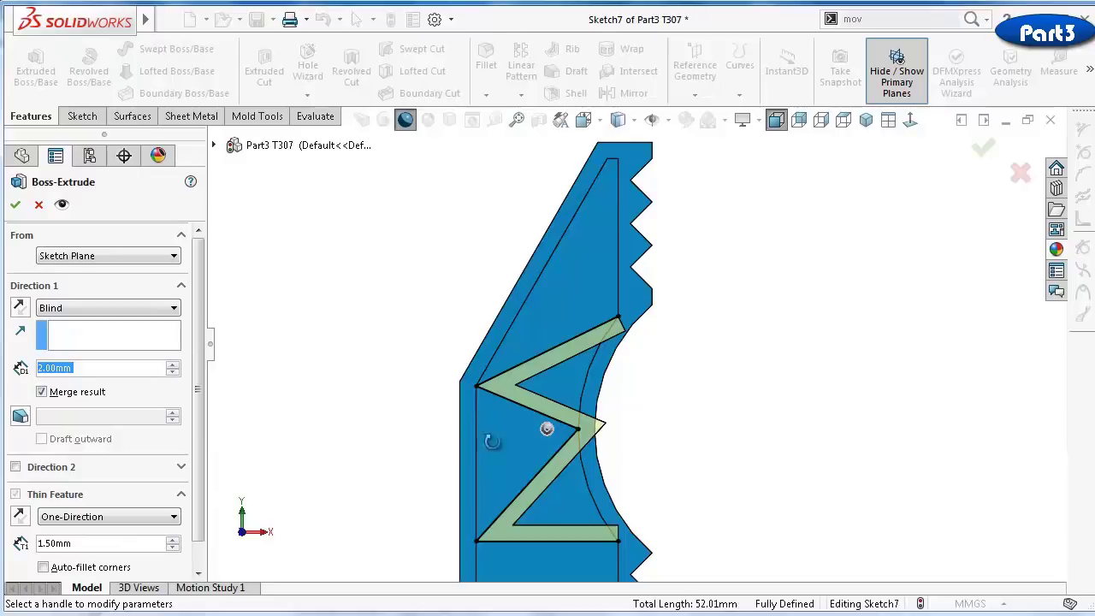
Set the zigzag thin boss to extrude Up To Body, choosing the part's existing body as the target
middle_click_drag(489, 442, 517, 506)
left_click(88, 306)
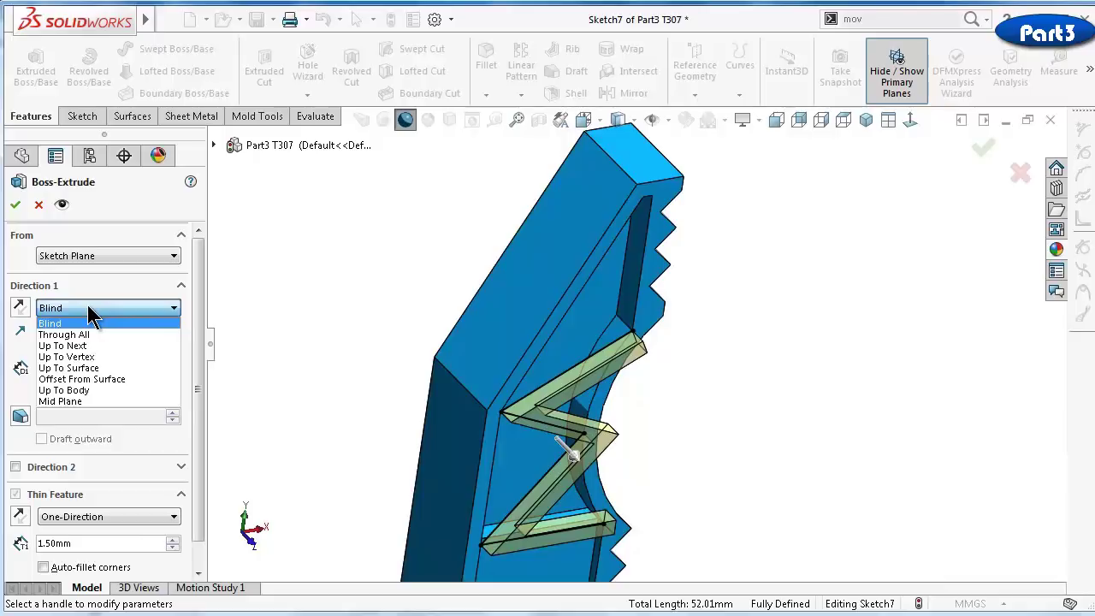
left_click(100, 348)
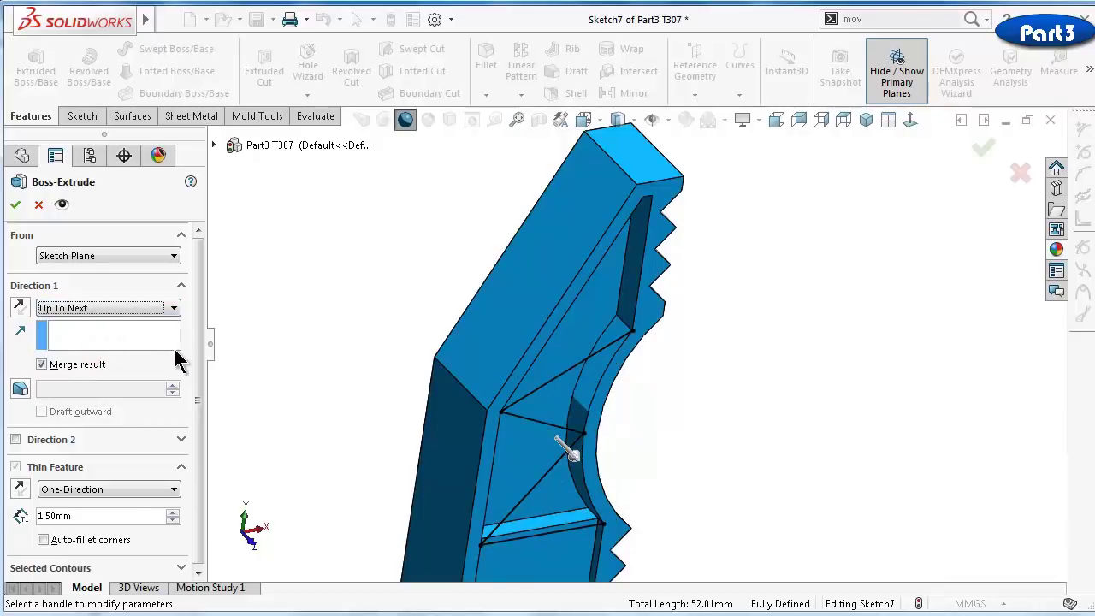
left_click(116, 308)
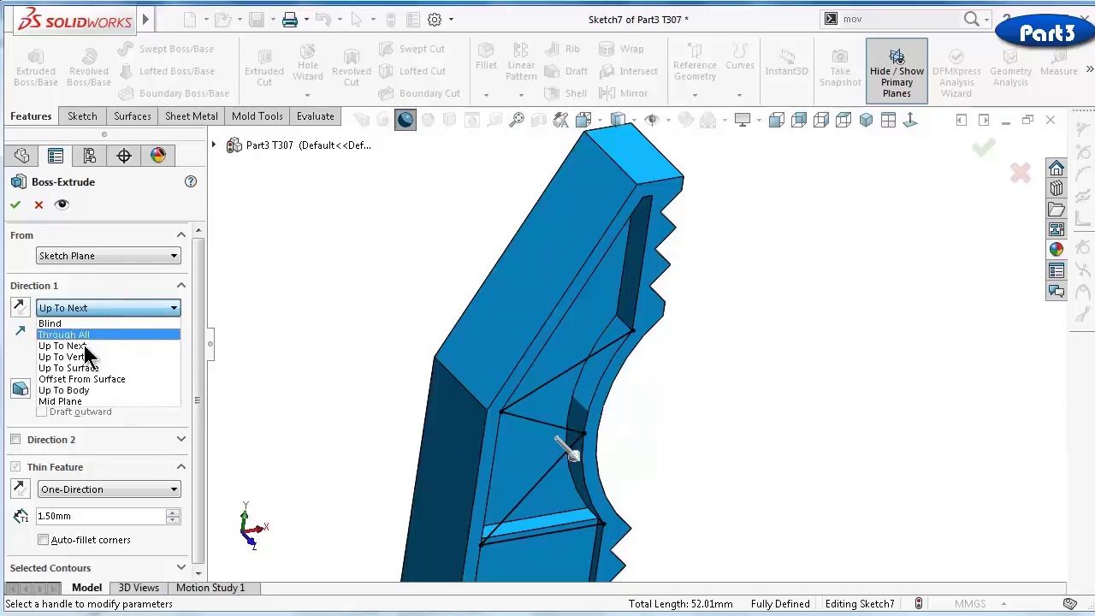
left_click(85, 390)
left_click(597, 321)
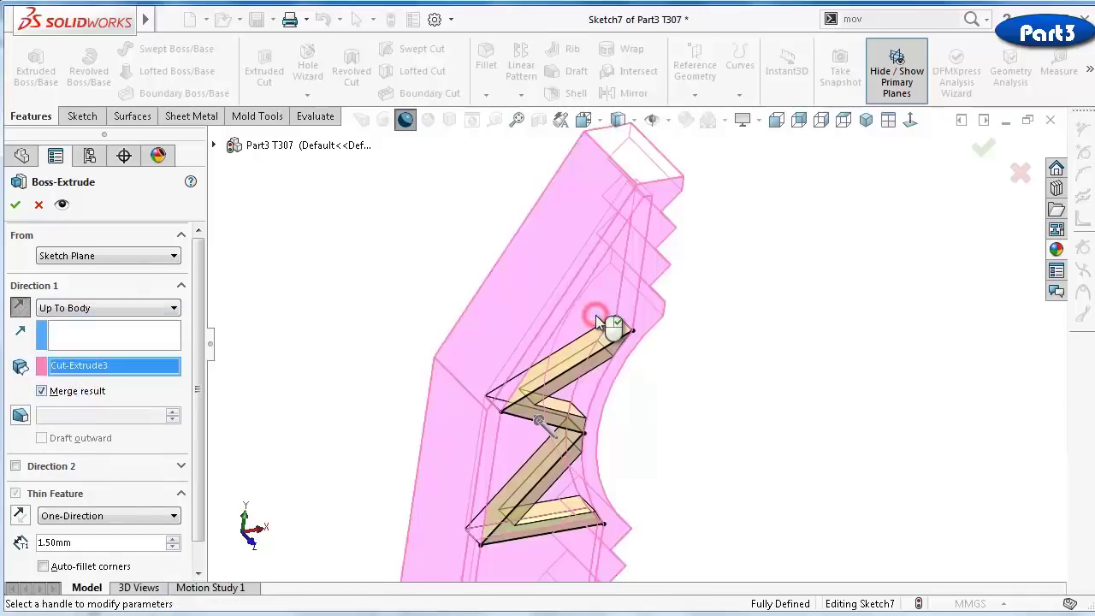
Set the zigzag thin boss's wall thickness to 2 mm
middle_click_drag(668, 429, 633, 391)
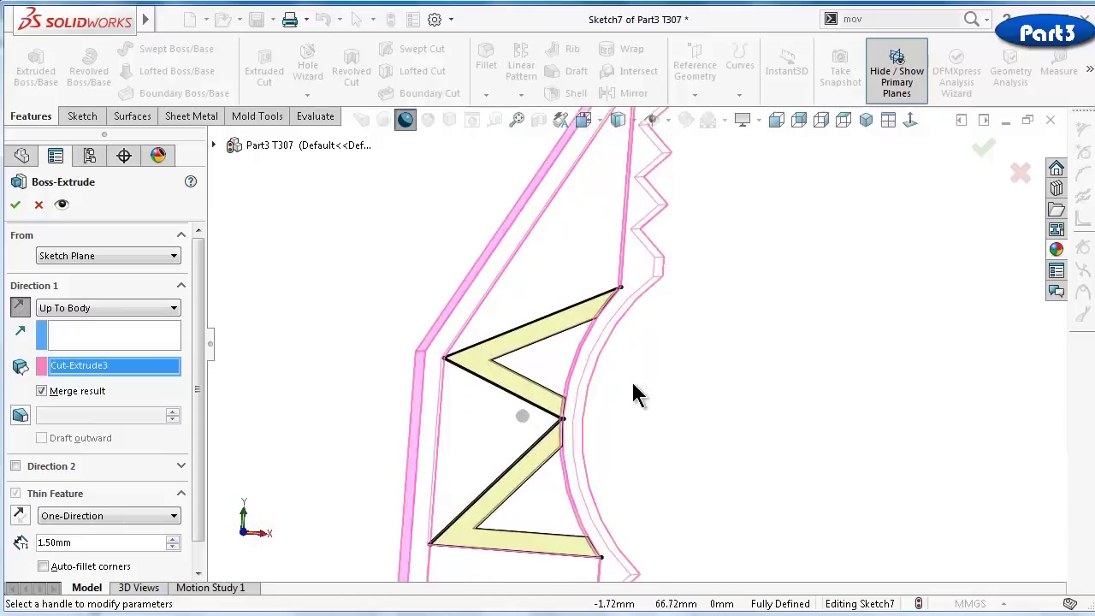
double_click(96, 542)
type("2")
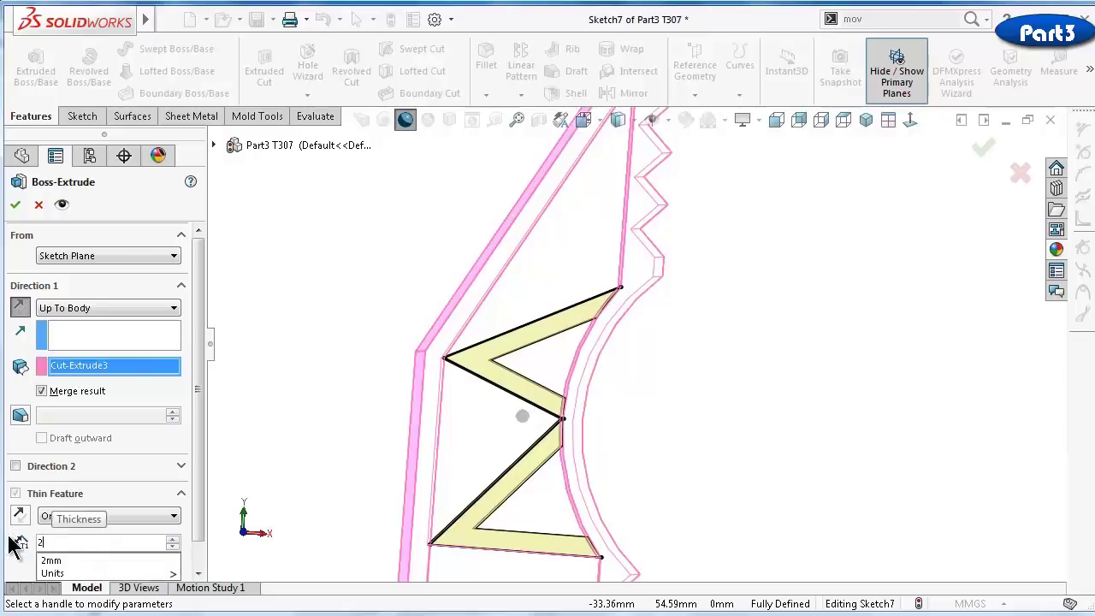
key("Return")
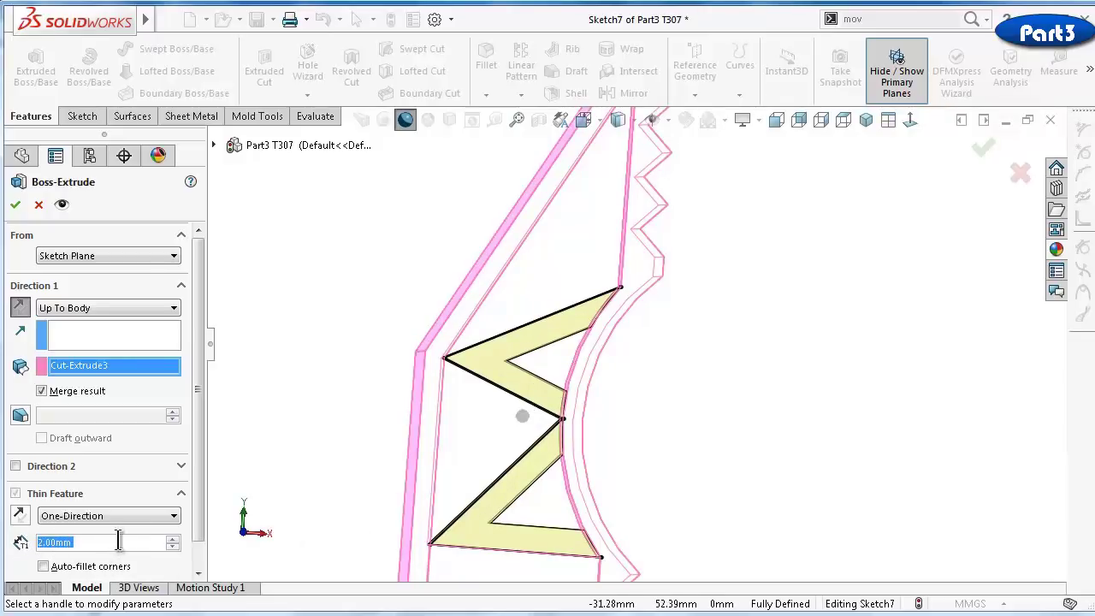
Centre the zigzag walls on their sketch lines with the Mid-Plane thin type and complete the extrusion
left_click(20, 514)
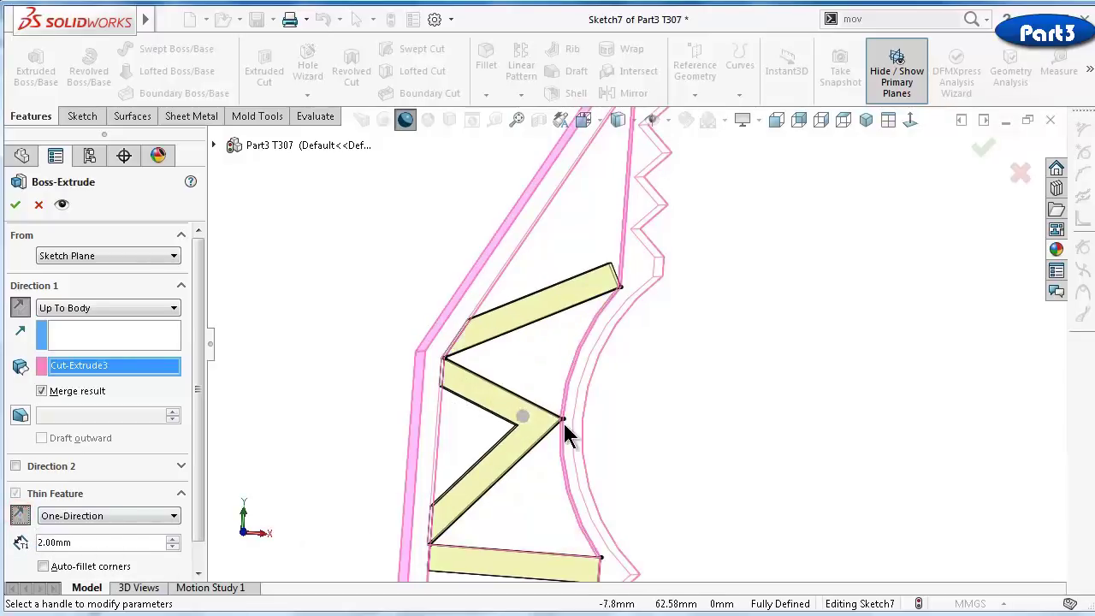
mouse_move(557, 411)
middle_mouse_down()
mouse_move(562, 419)
mouse_move(574, 406)
middle_mouse_up()
scroll(576, 410, "down", 1)
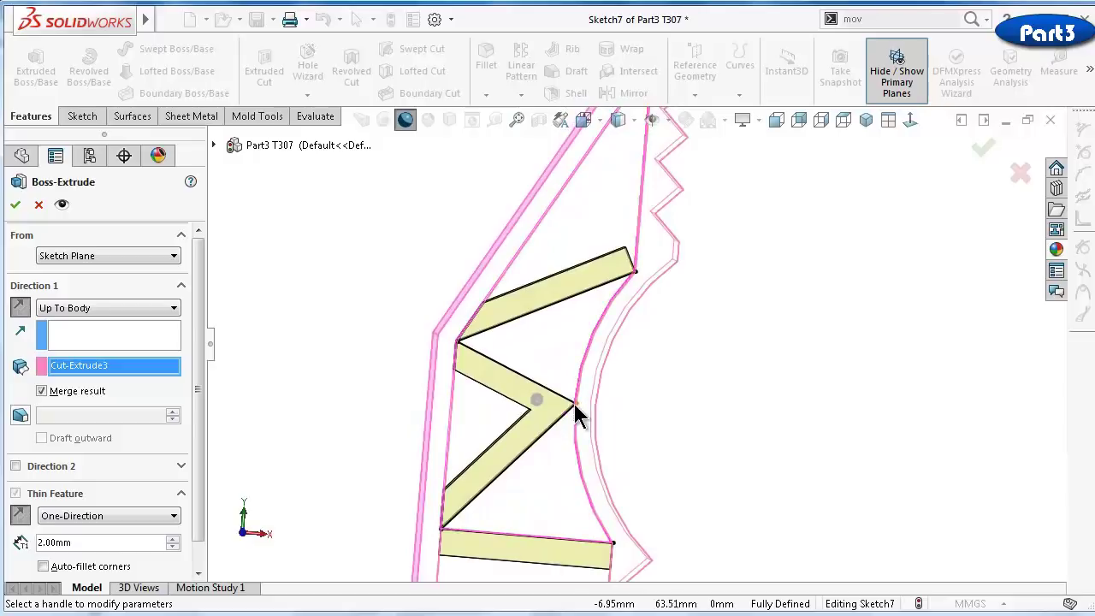
left_click(167, 516)
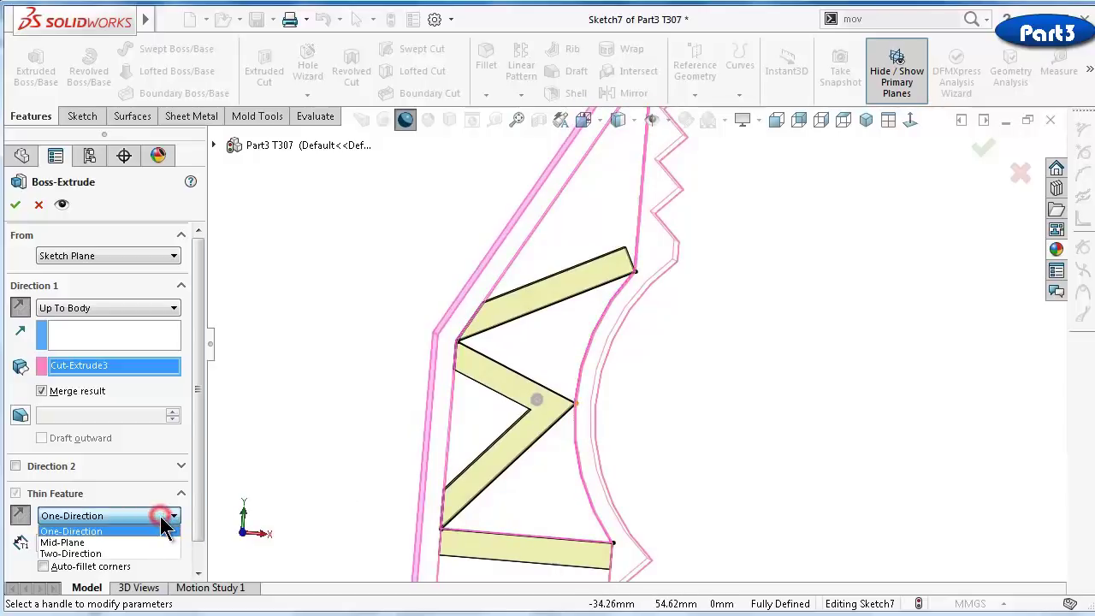
left_click(153, 541)
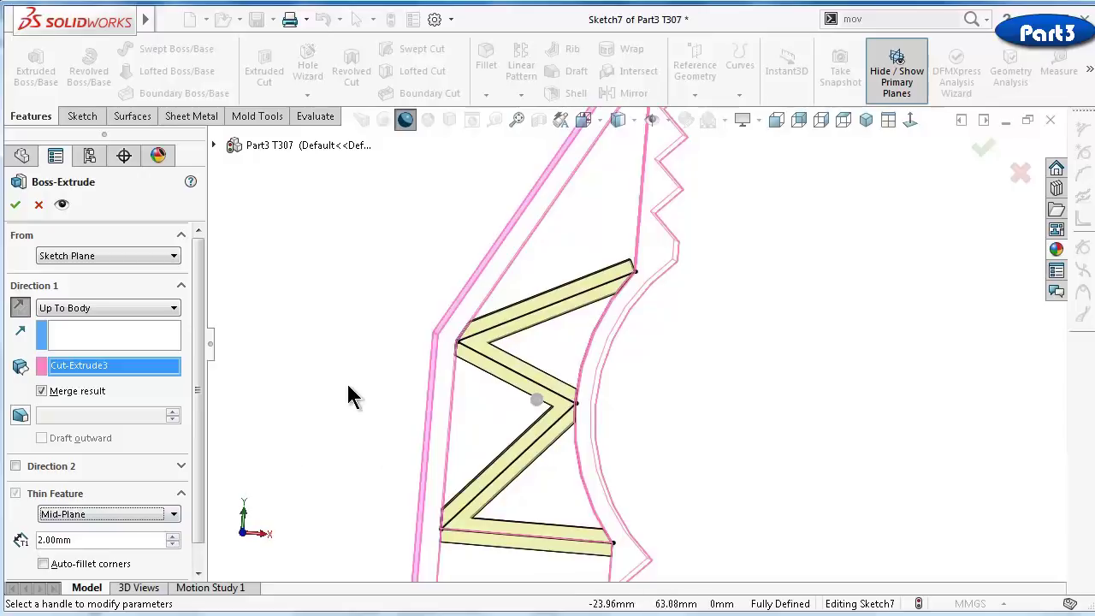
left_click(13, 206)
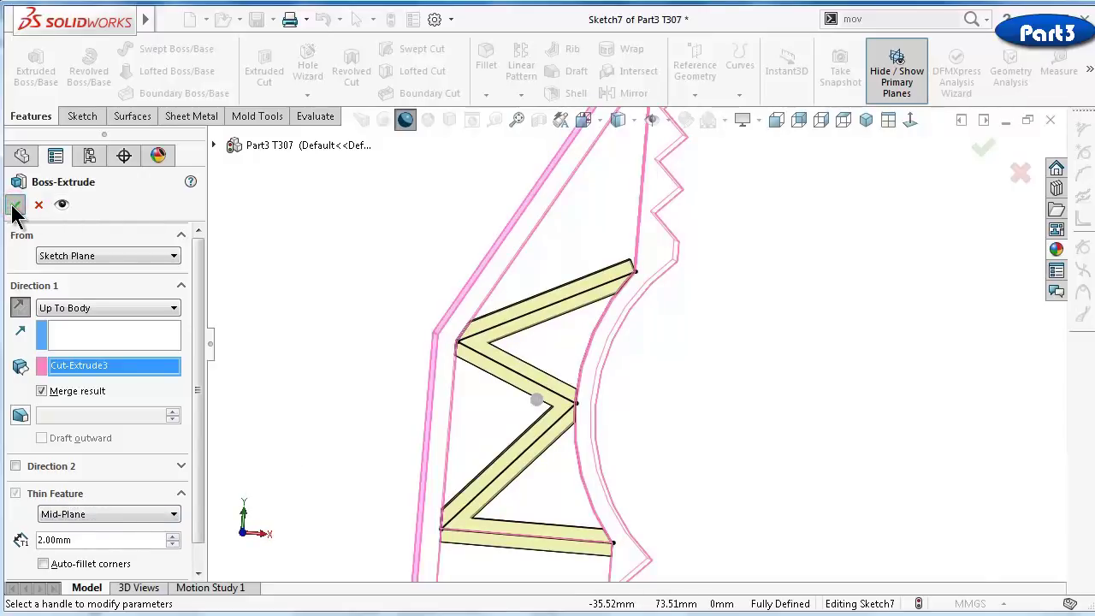
left_click(718, 359)
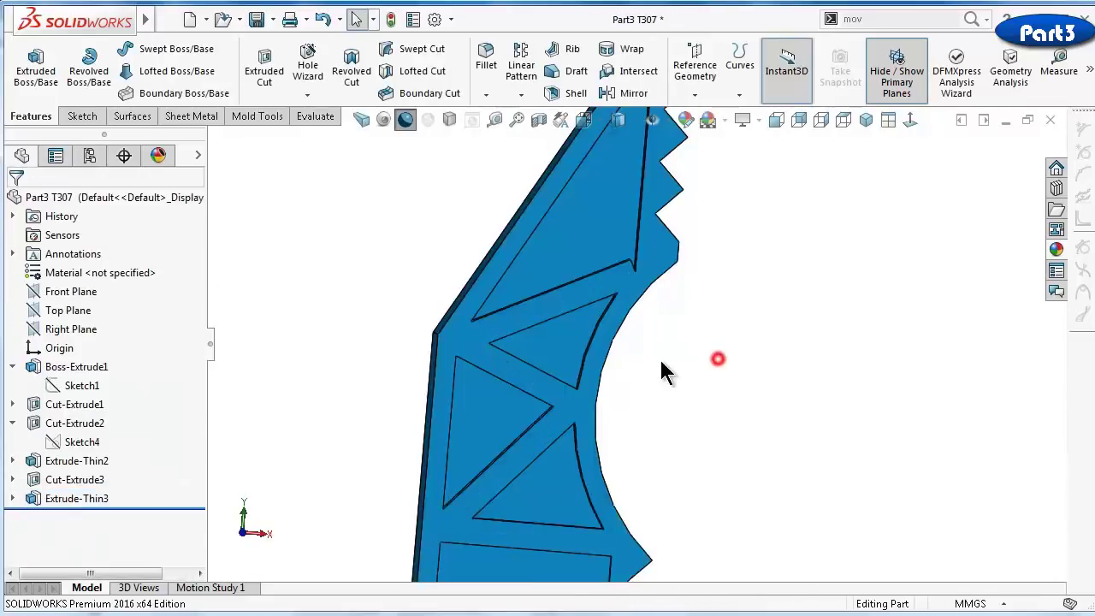
Start a sketch on the part's front face and convert the short slanted edge of the notch at the upper wall's end
middle_click_drag(661, 365, 615, 268)
left_click(617, 261)
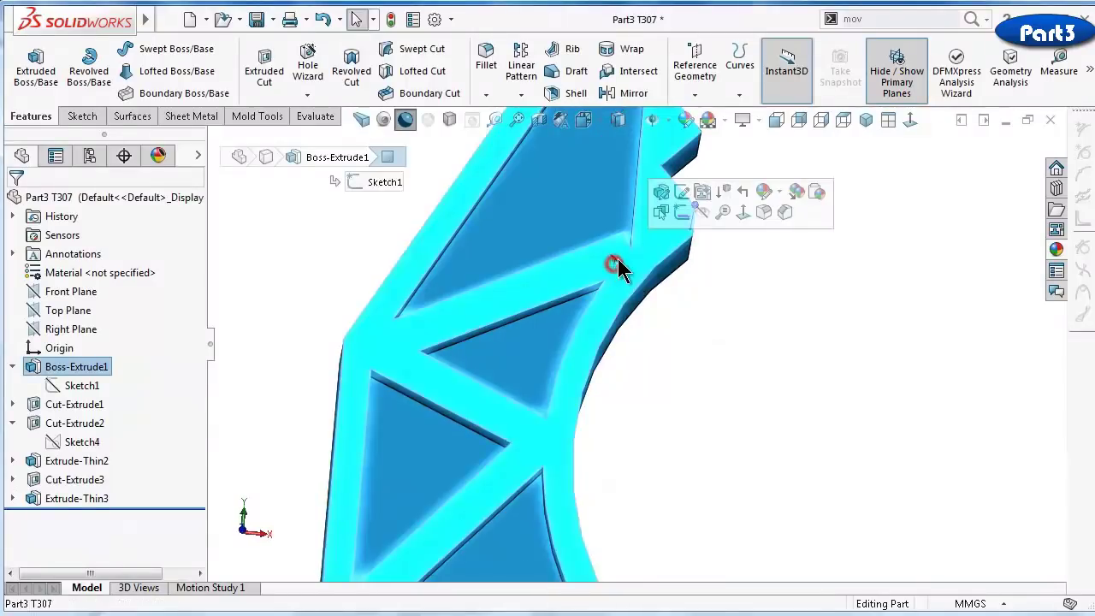
left_click(682, 213)
left_click(913, 123)
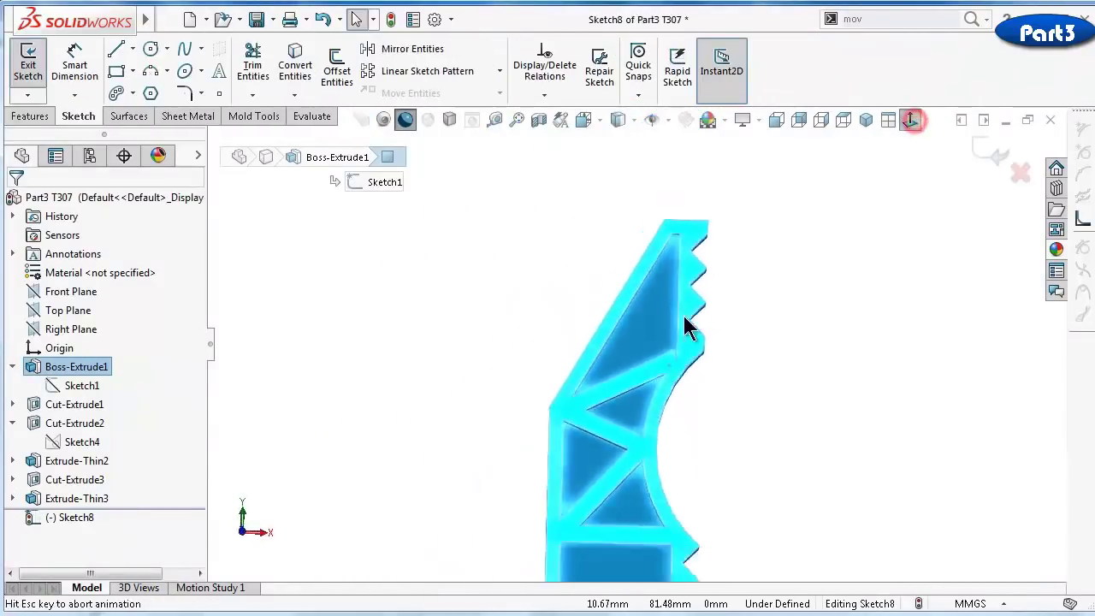
scroll(655, 359, "down", 6)
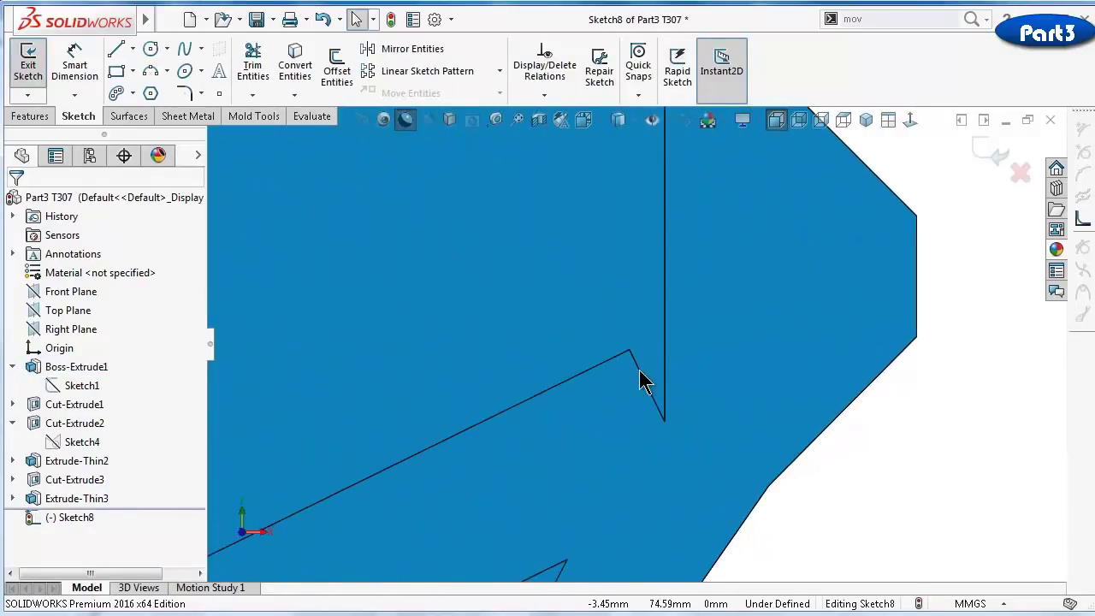
left_click(641, 371)
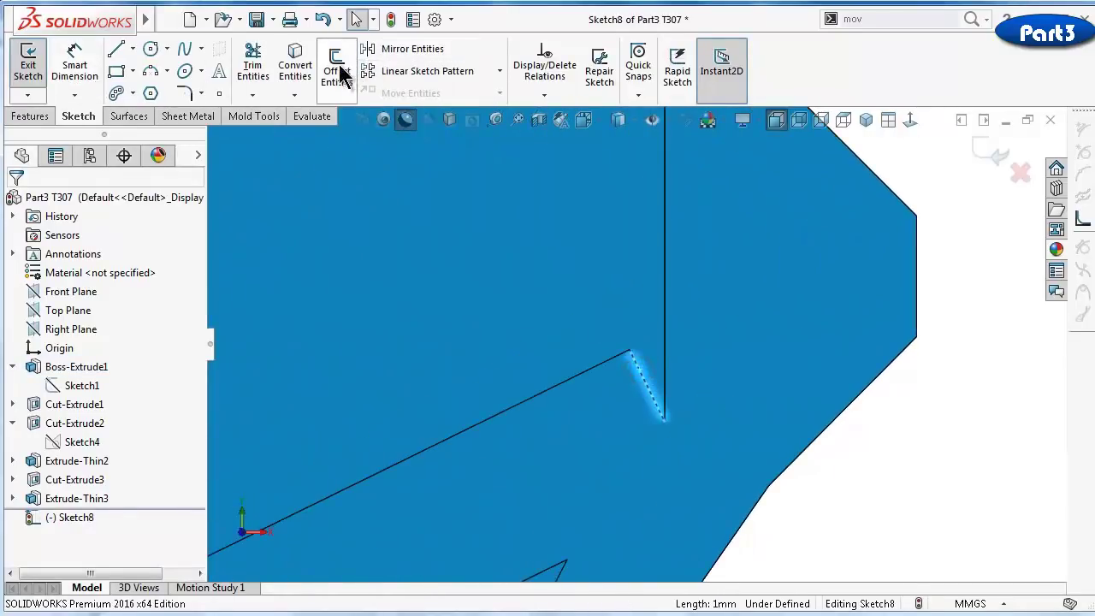
left_click(293, 60)
Close the notch into a triangle with a line about 0.5 mm long to the vertical pocket edge and a vertical line about 1.12 mm long
left_click(115, 49)
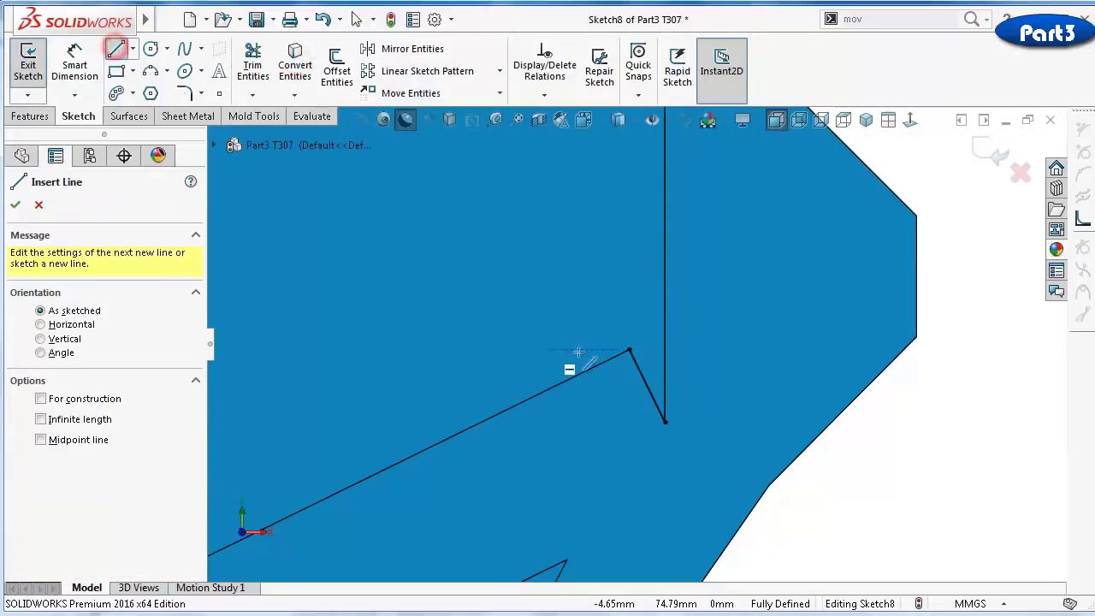
left_click(630, 350)
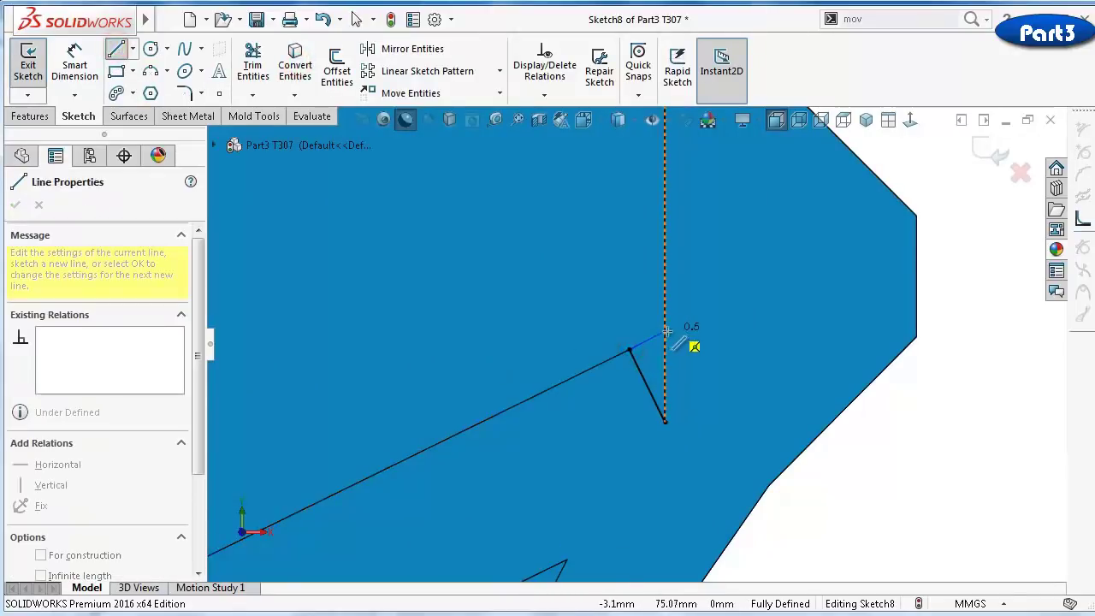
left_click(667, 332)
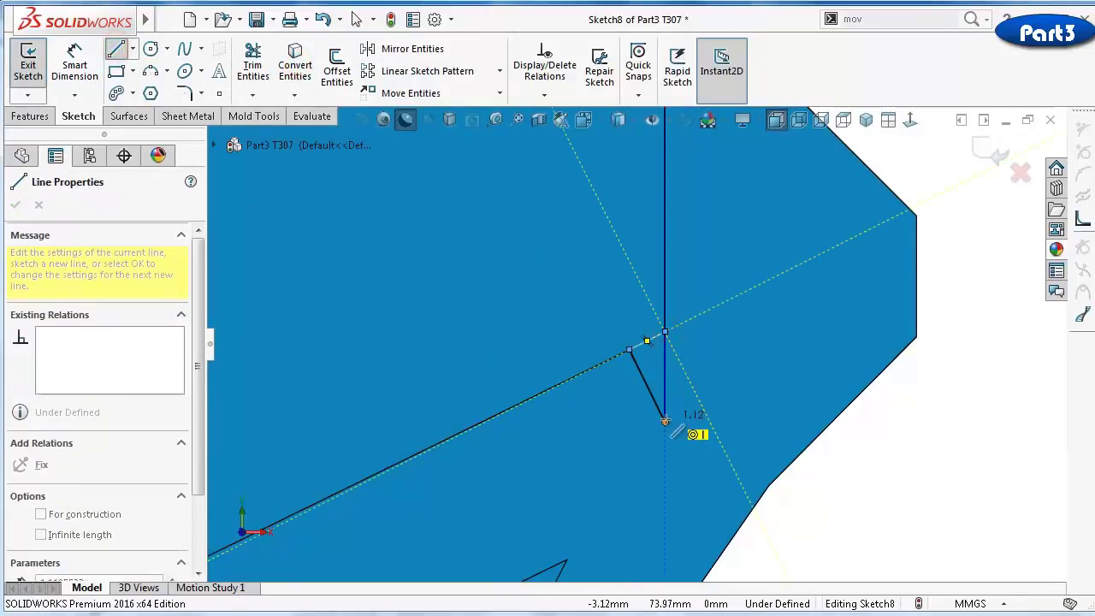
double_click(665, 421)
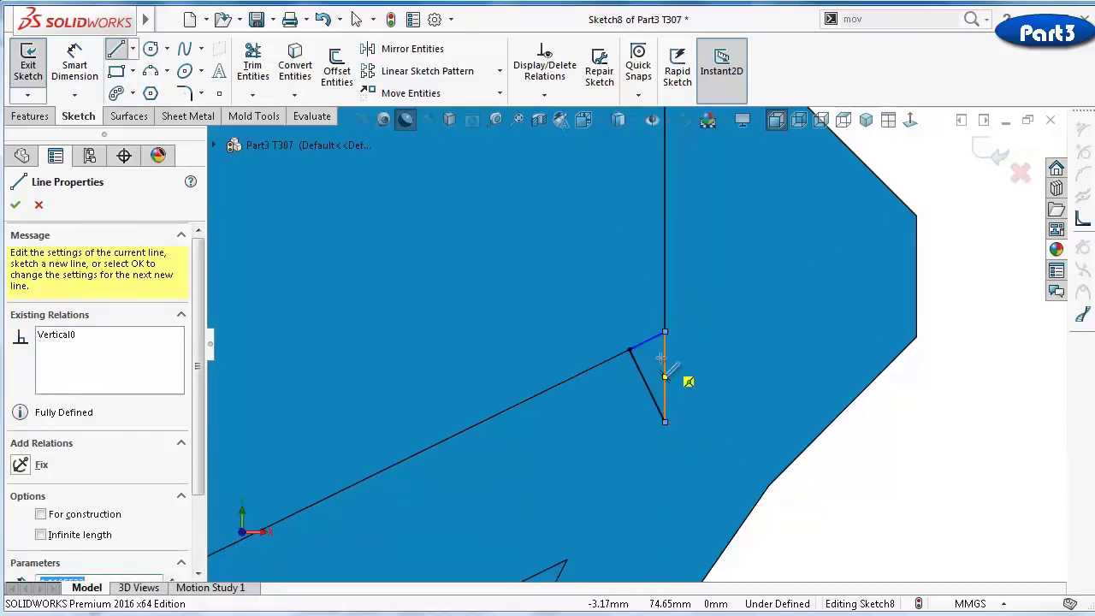
key("Escape")
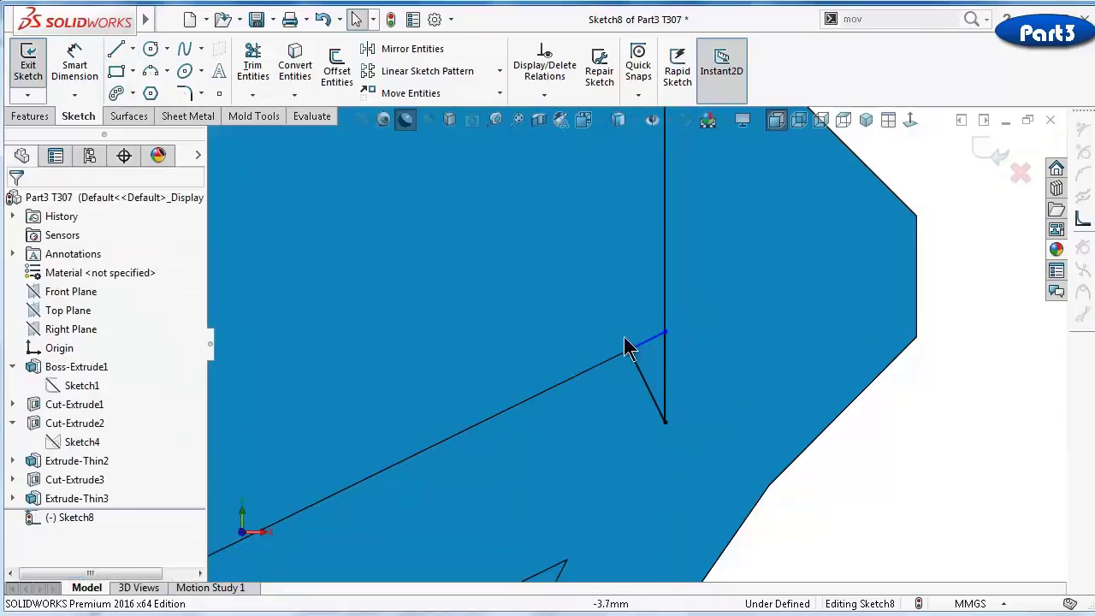
Make the triangle's short upper line collinear with the upper wall's long edge
left_click(650, 344)
left_click(611, 360, "ctrl")
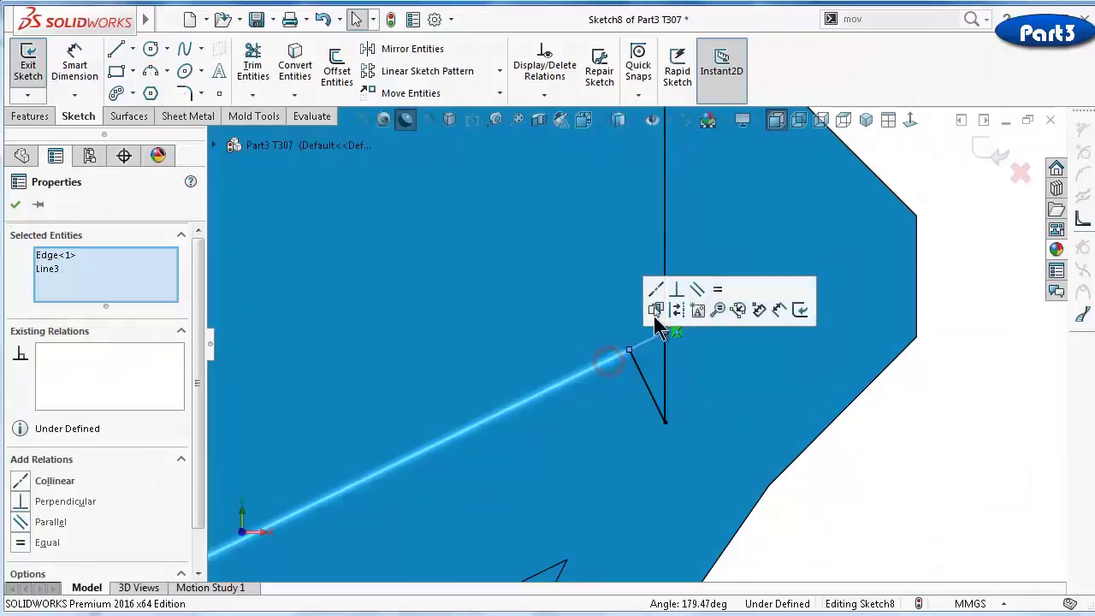
left_click(656, 291)
left_click(850, 495)
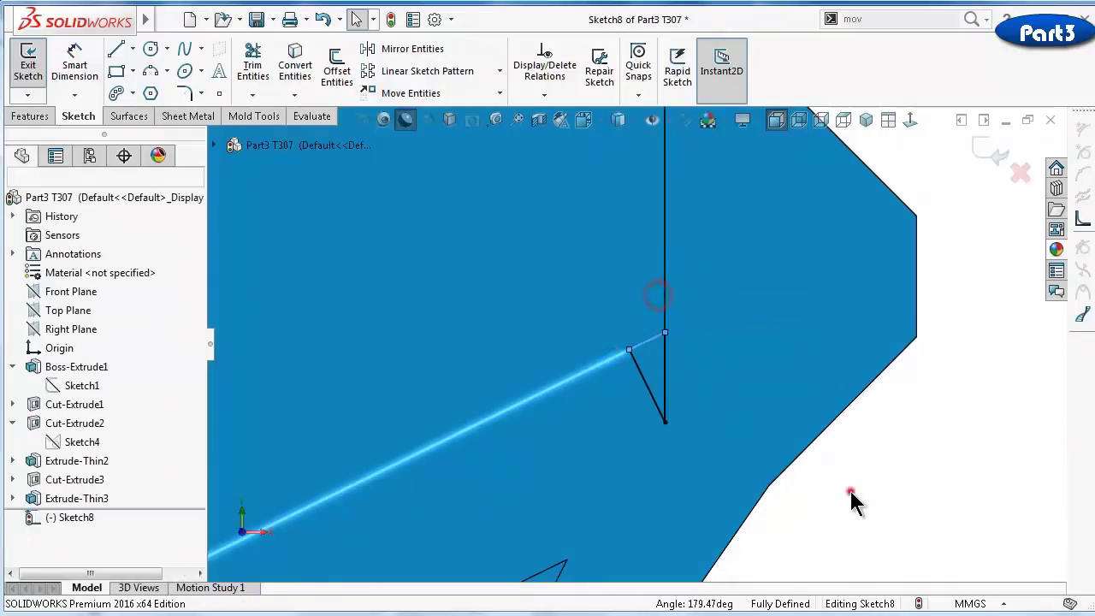
Extrude the triangle Up To Next in the reversed direction into the pocket, merged with the body, to fill the notch
left_click(30, 117)
left_click(37, 83)
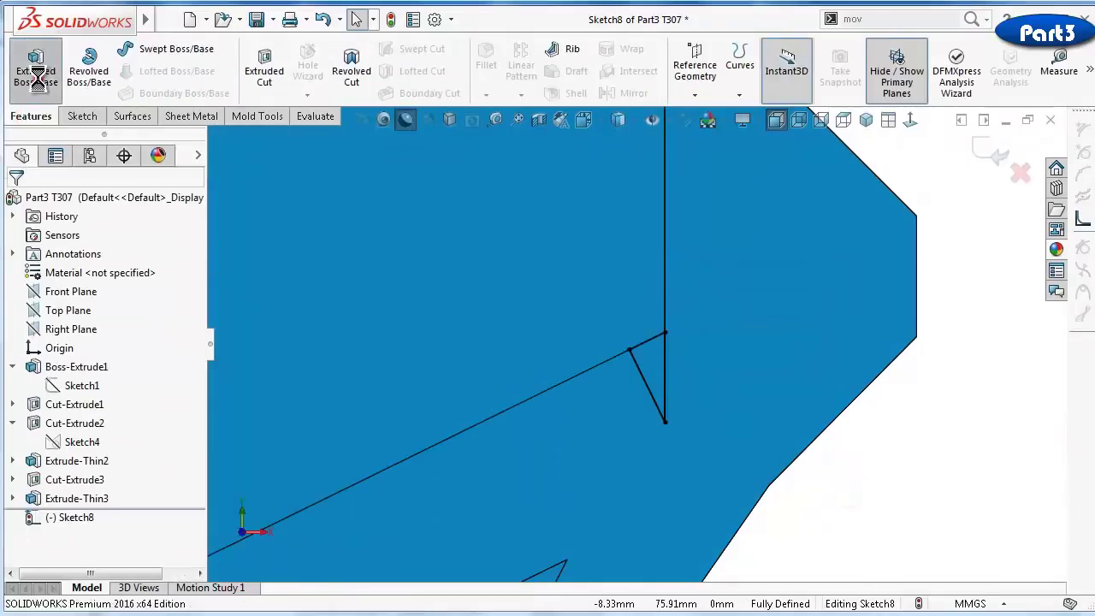
left_click(60, 308)
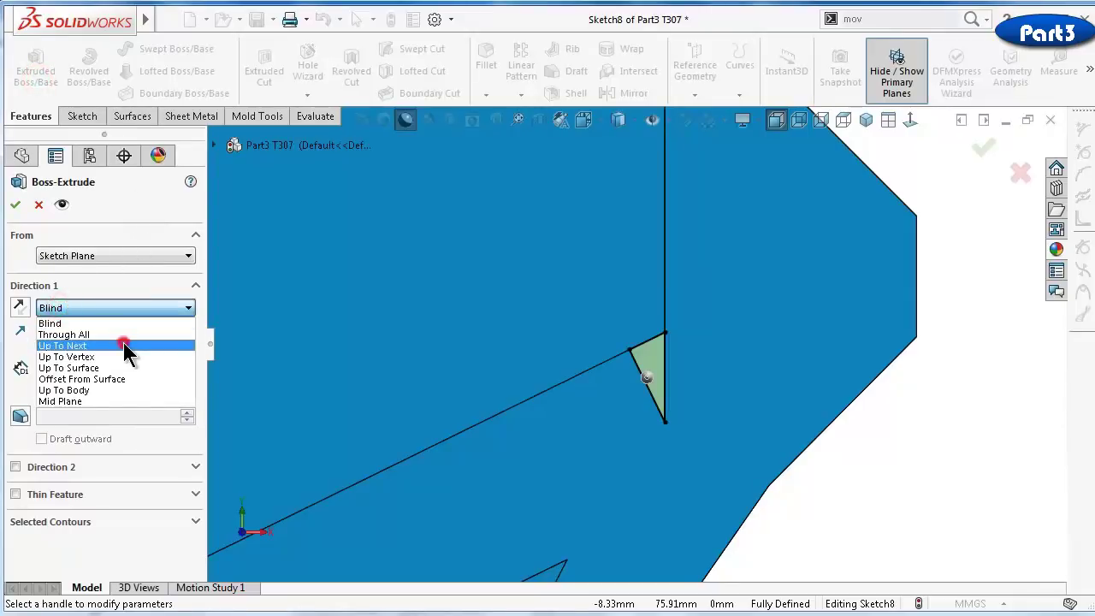
left_click(123, 343)
mouse_move(380, 340)
middle_mouse_down()
mouse_move(428, 391)
mouse_move(488, 313)
middle_mouse_up()
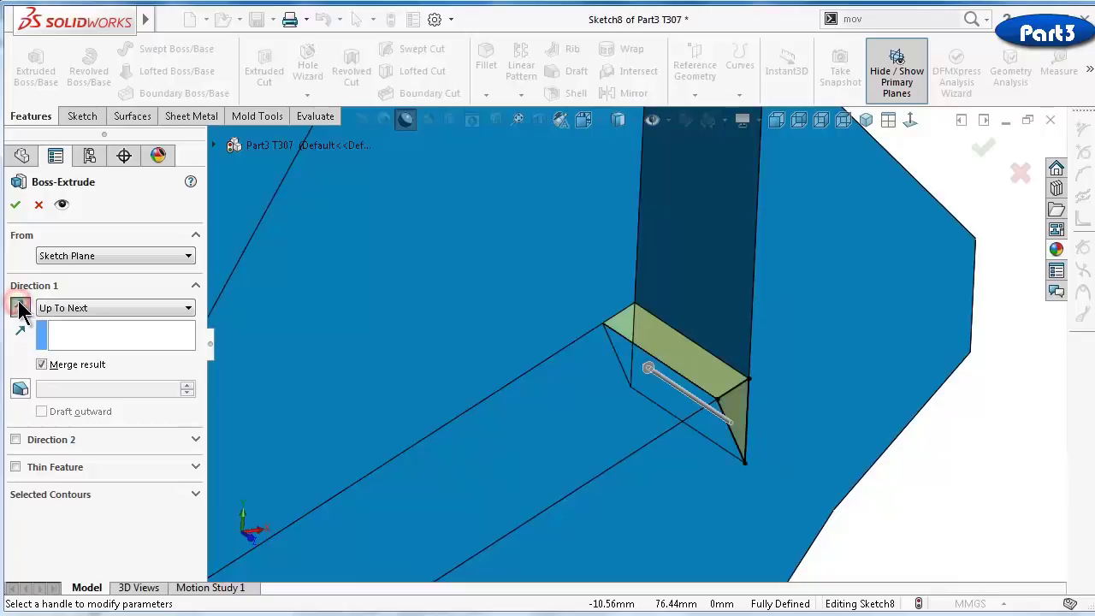
left_click(15, 204)
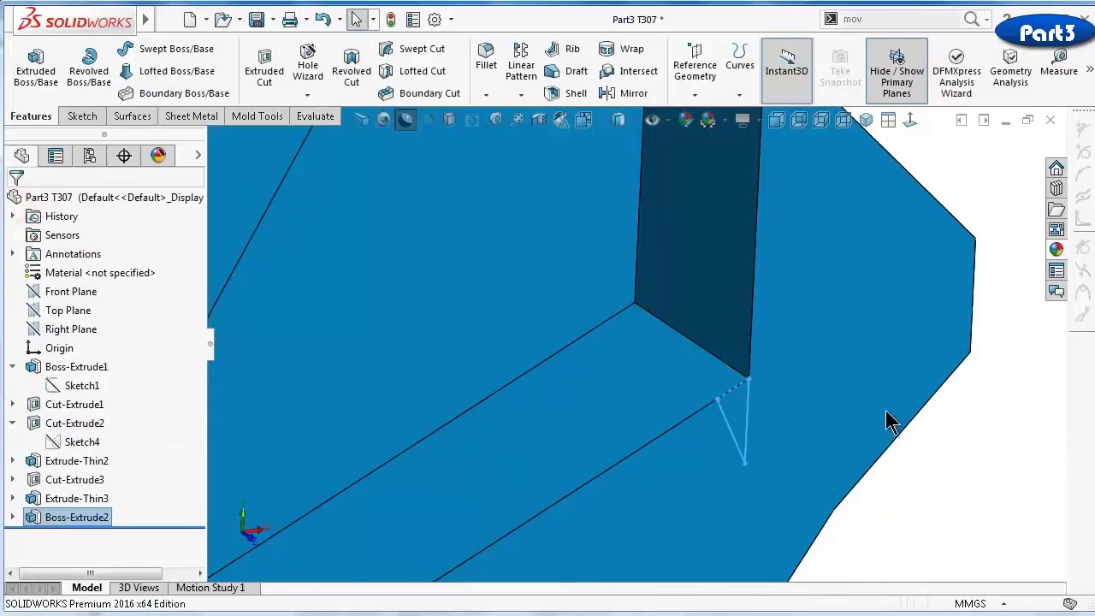
Start a Mirror feature that uses the Front Plane as the mirror plane
scroll(881, 415, "down", 3)
scroll(846, 432, "down", 2)
middle_click_drag(838, 438, 813, 438)
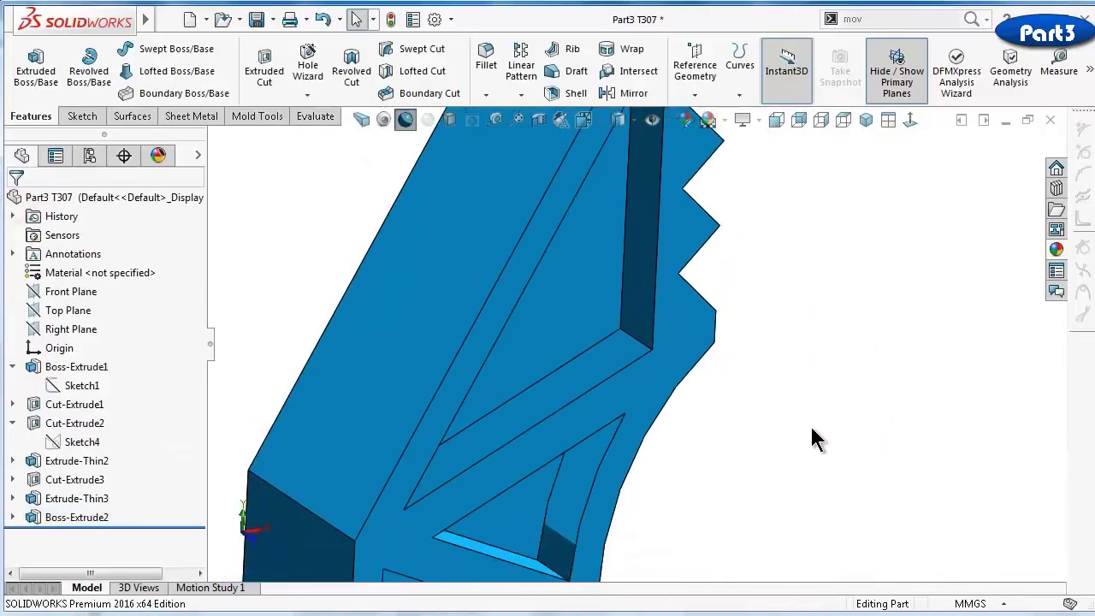
mouse_move(741, 391)
middle_mouse_down()
mouse_move(665, 338)
mouse_move(703, 289)
mouse_move(682, 341)
mouse_move(642, 343)
mouse_move(643, 361)
mouse_move(660, 339)
mouse_move(658, 308)
middle_mouse_up()
scroll(703, 288, "up", 3)
scroll(659, 308, "up", 2)
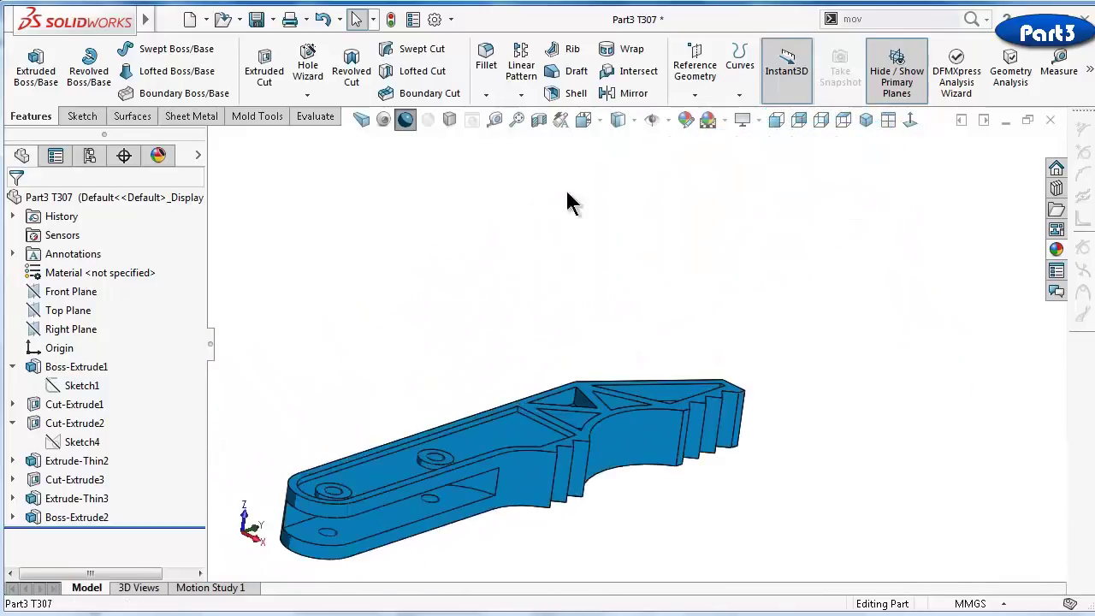
left_click(630, 94)
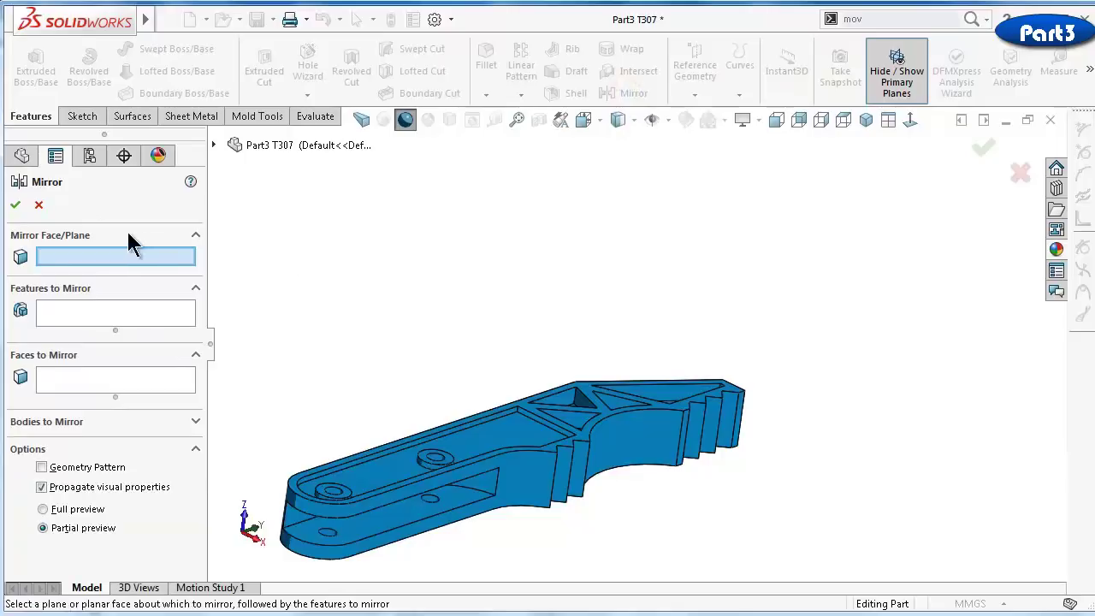
left_click(214, 146)
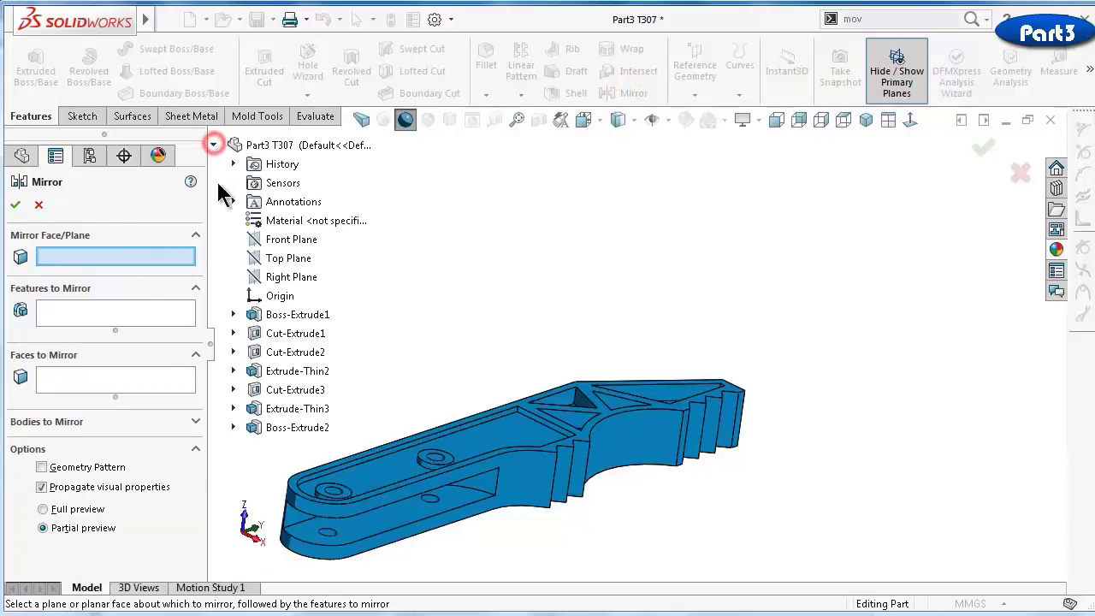
left_click(291, 242)
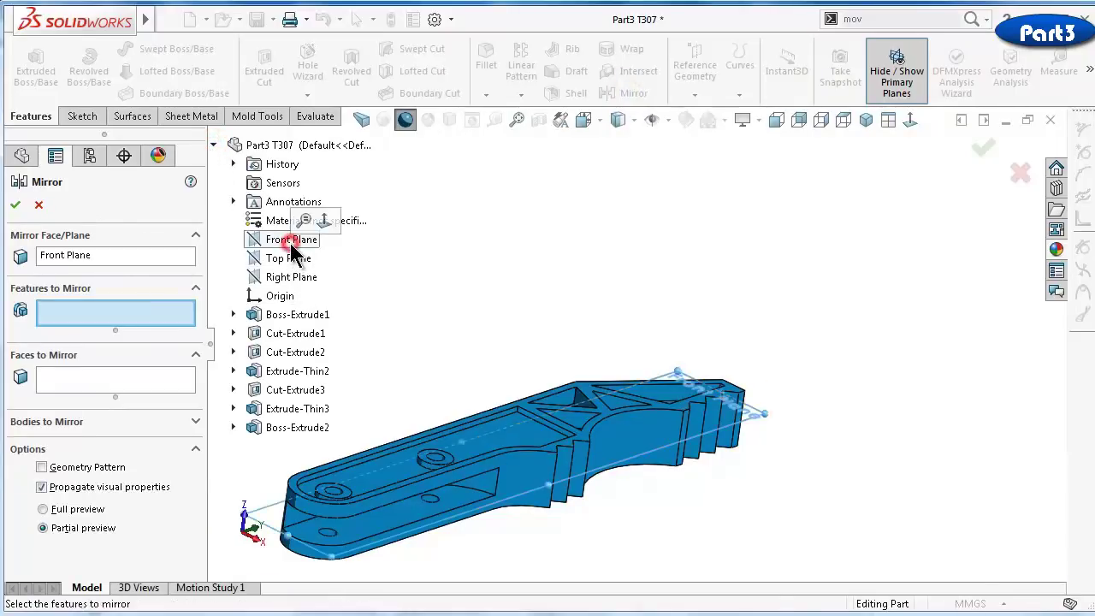
left_click(135, 314)
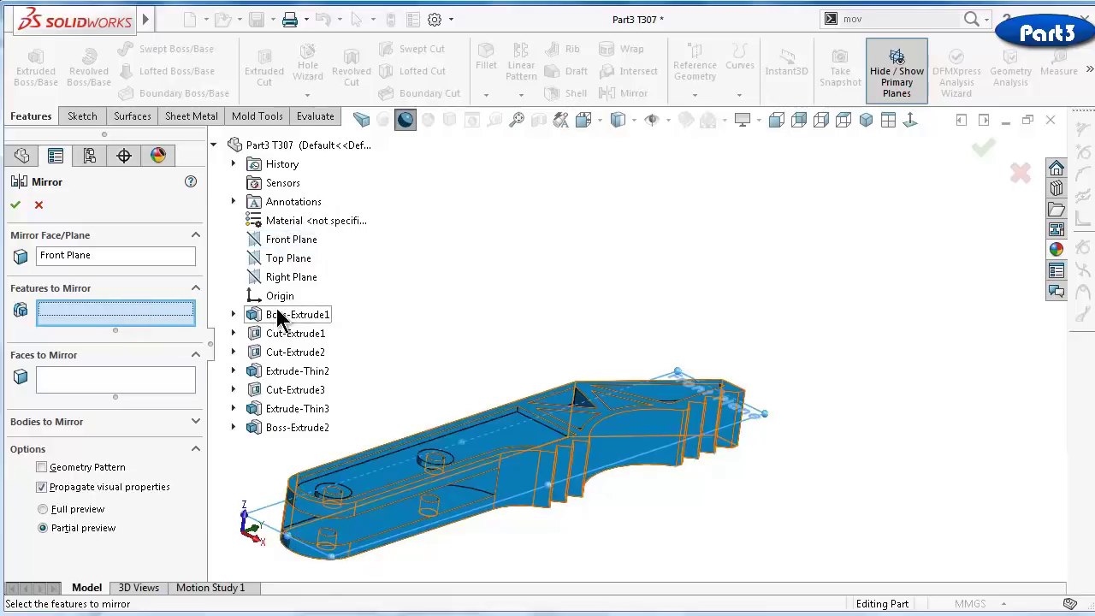
Mirror Cut-Extrude1, Cut-Extrude2, Extrude-Thin2, Cut-Extrude3, Extrude-Thin3 and Boss-Extrude2 about the chosen plane
left_click(286, 338)
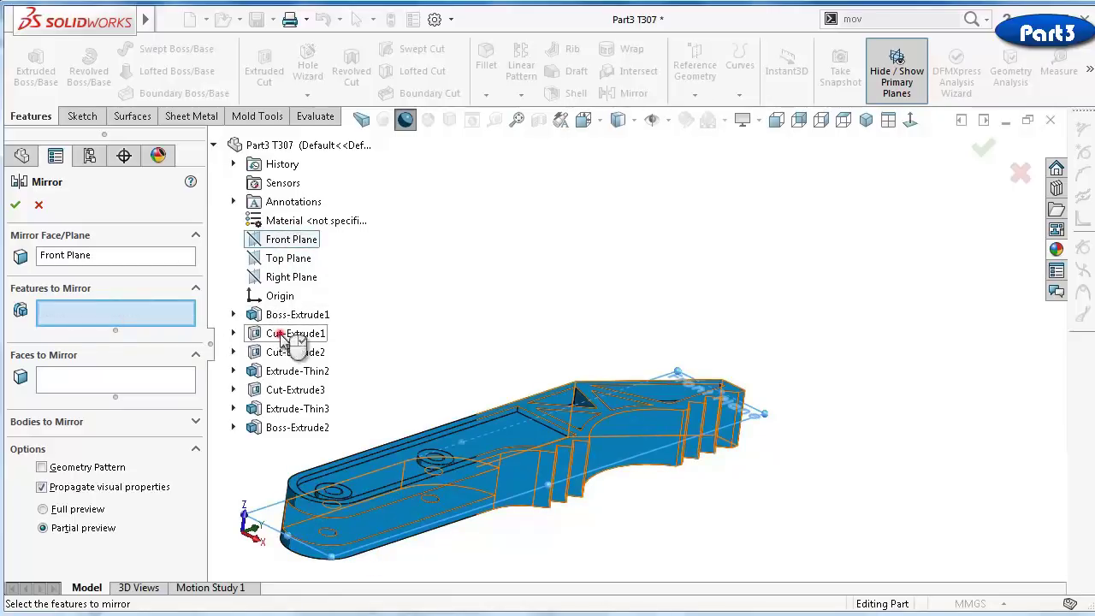
left_click(283, 355)
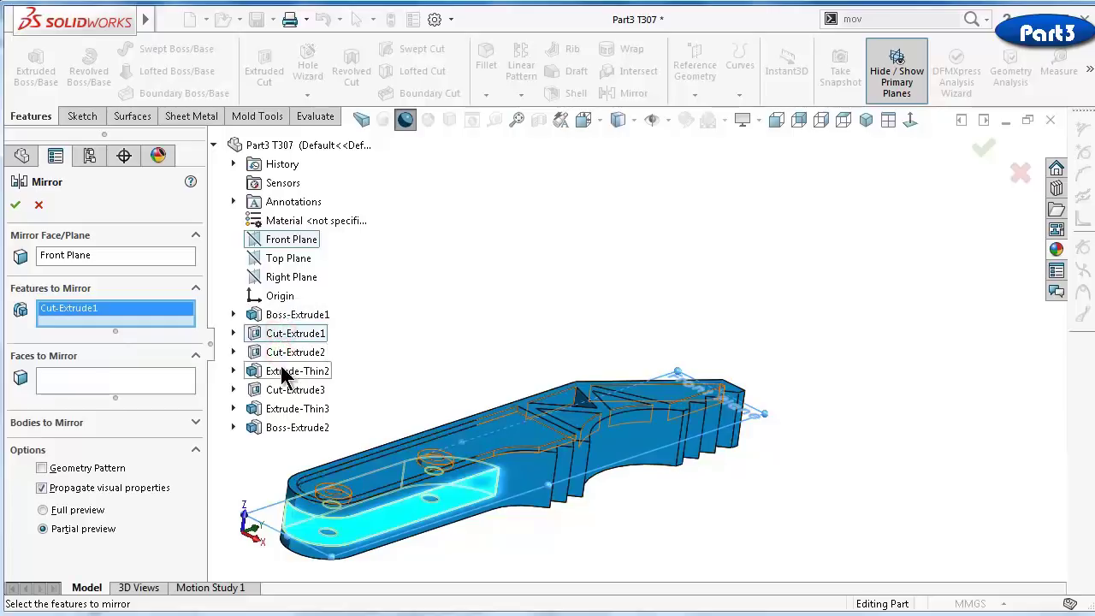
left_click(298, 353)
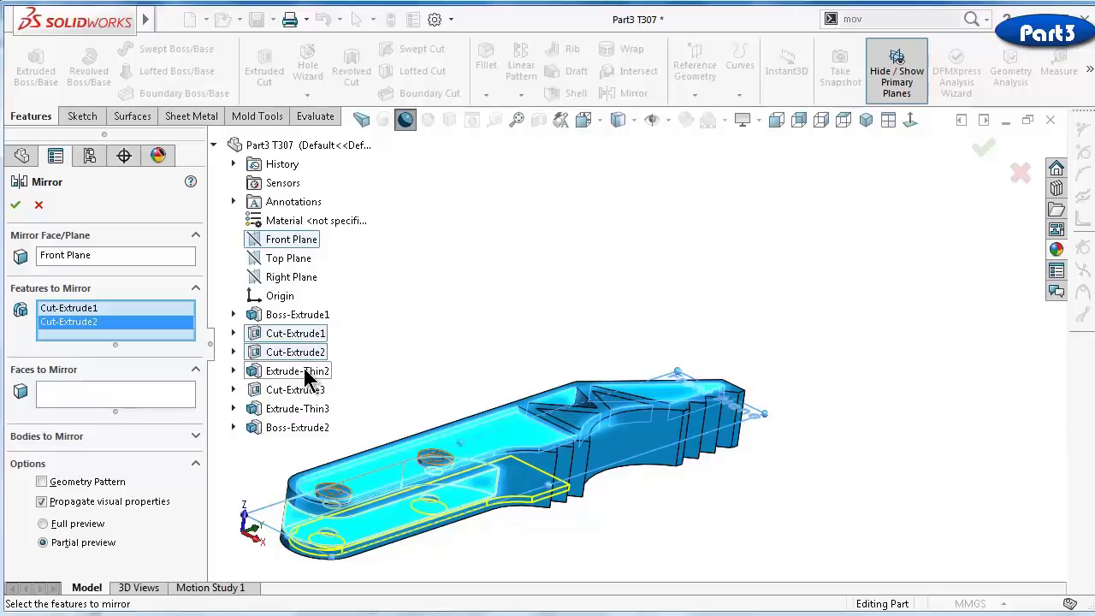
left_click(305, 372)
left_click(305, 391)
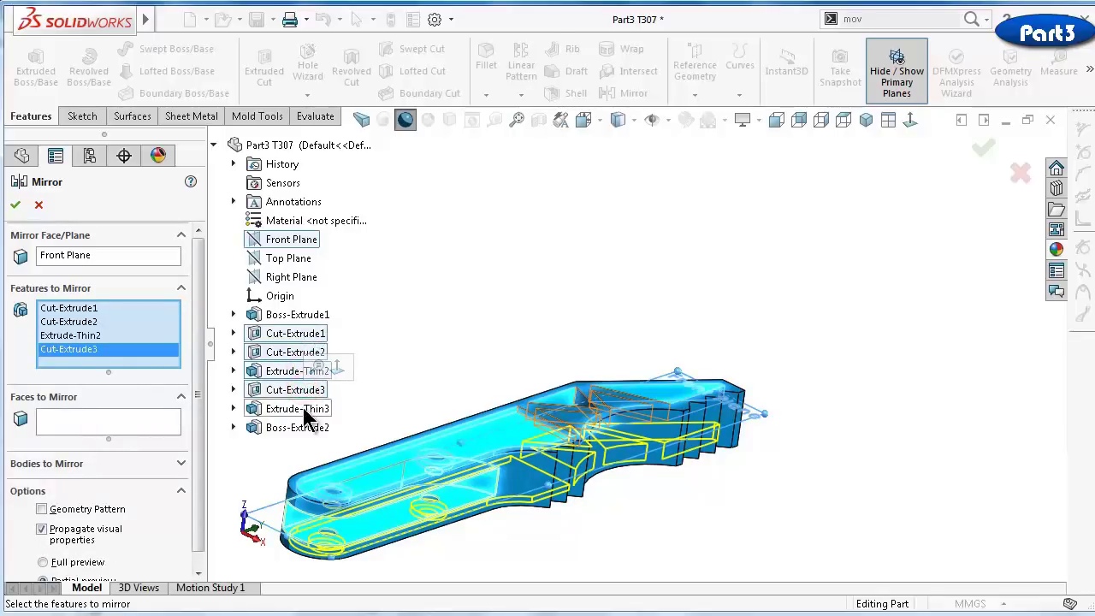
left_click(310, 410)
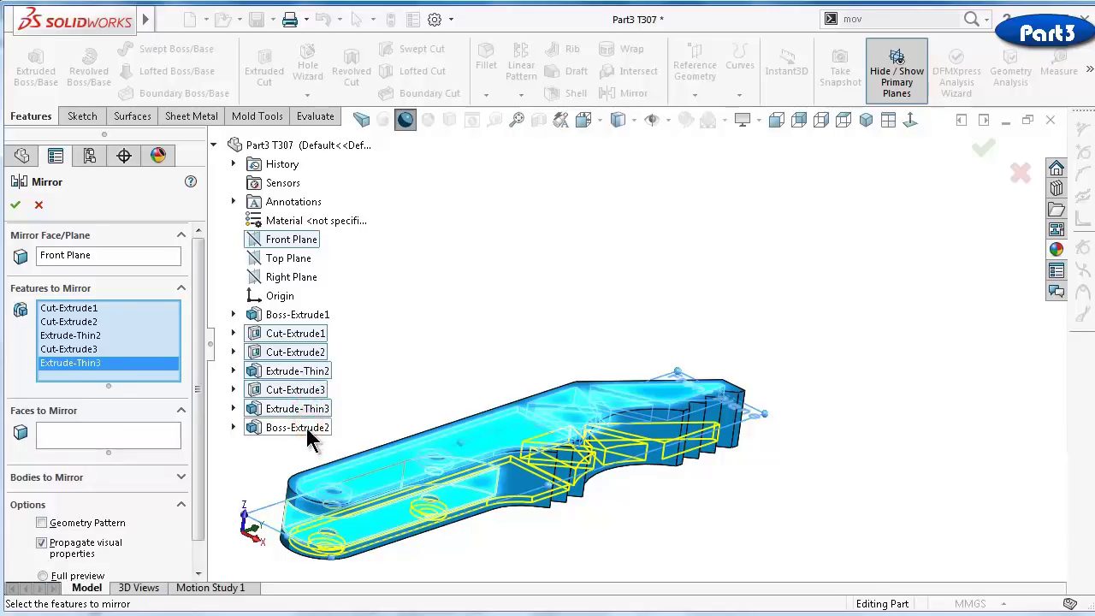
left_click(308, 430)
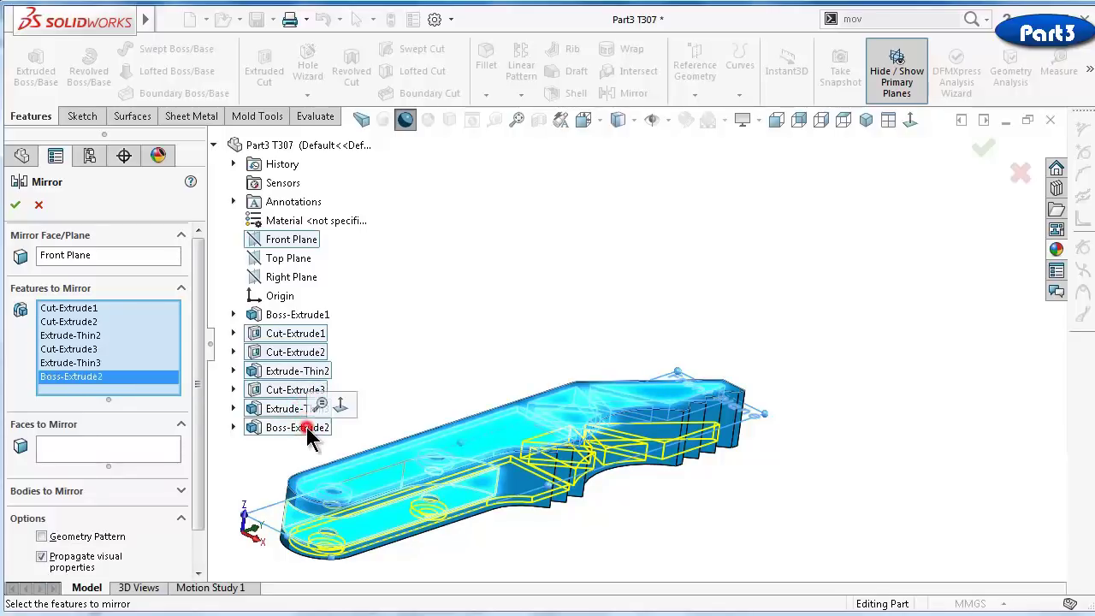
left_click(15, 206)
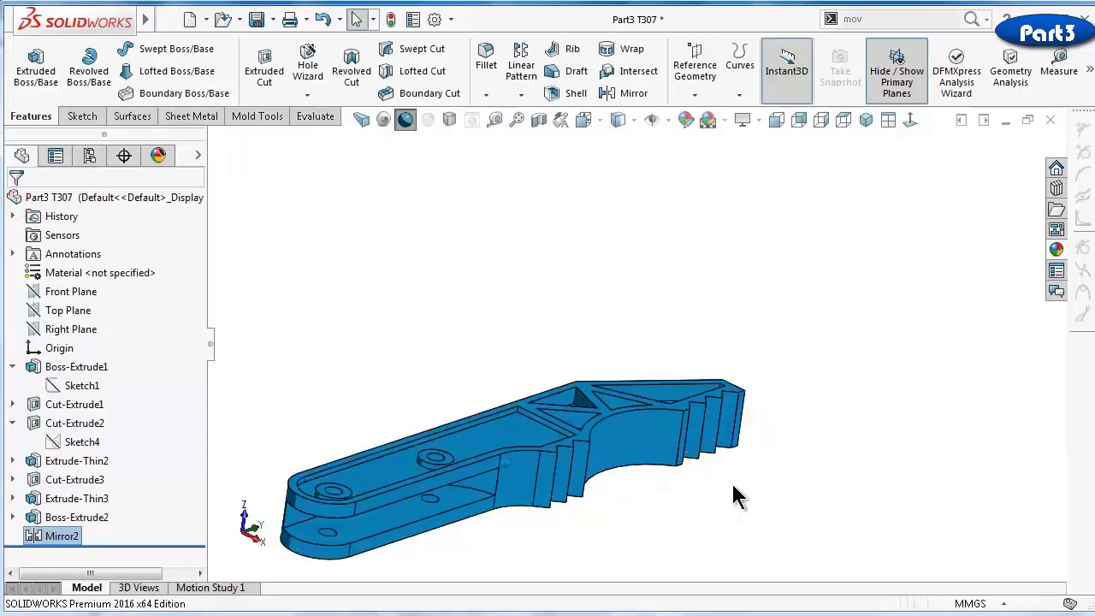
Examine the part from several angles to check the pockets, bosses and reinforcing walls after mirroring
middle_click_drag(733, 484, 733, 486)
key("Up")
key("Up")
key("Up")
key("Up")
key("Up")
key("Up")
key("Up")
key("Up")
key("Up")
key("Up")
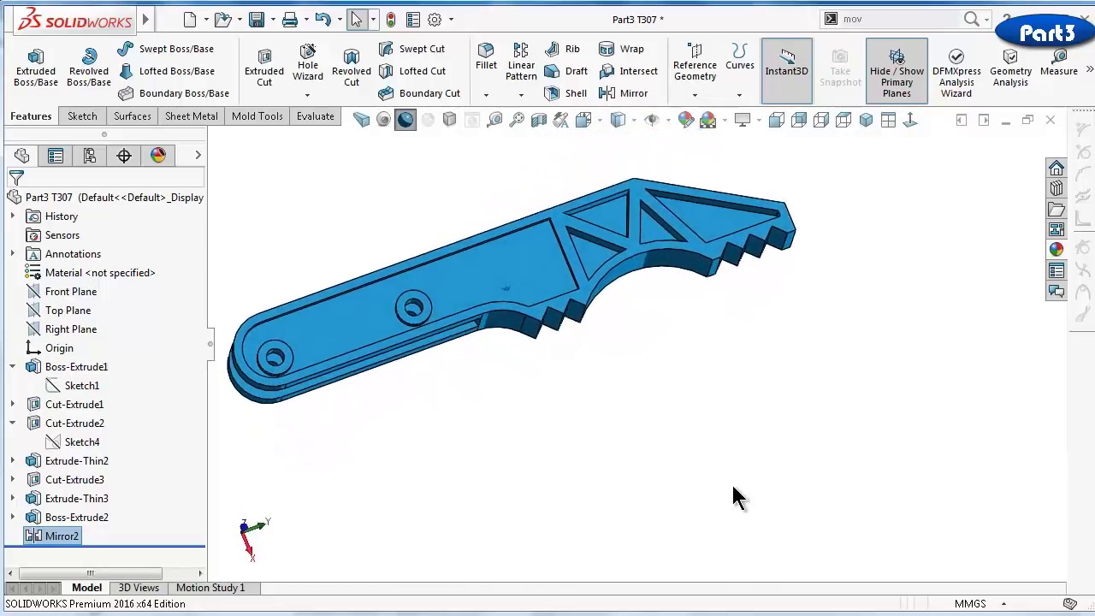
key("Up")
key("Up")
key("Up")
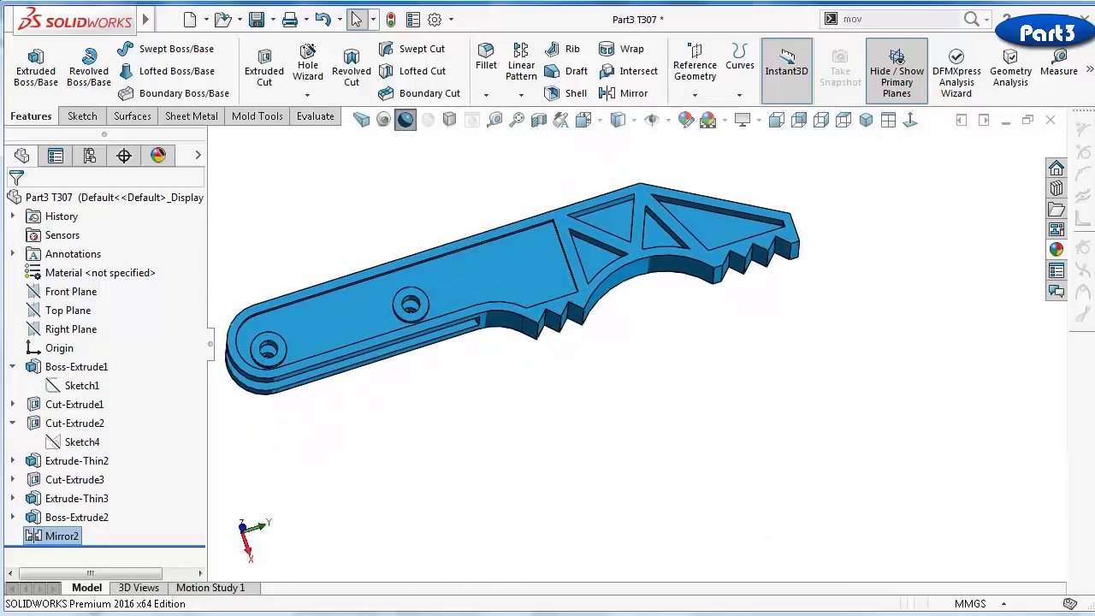
left_click(798, 493)
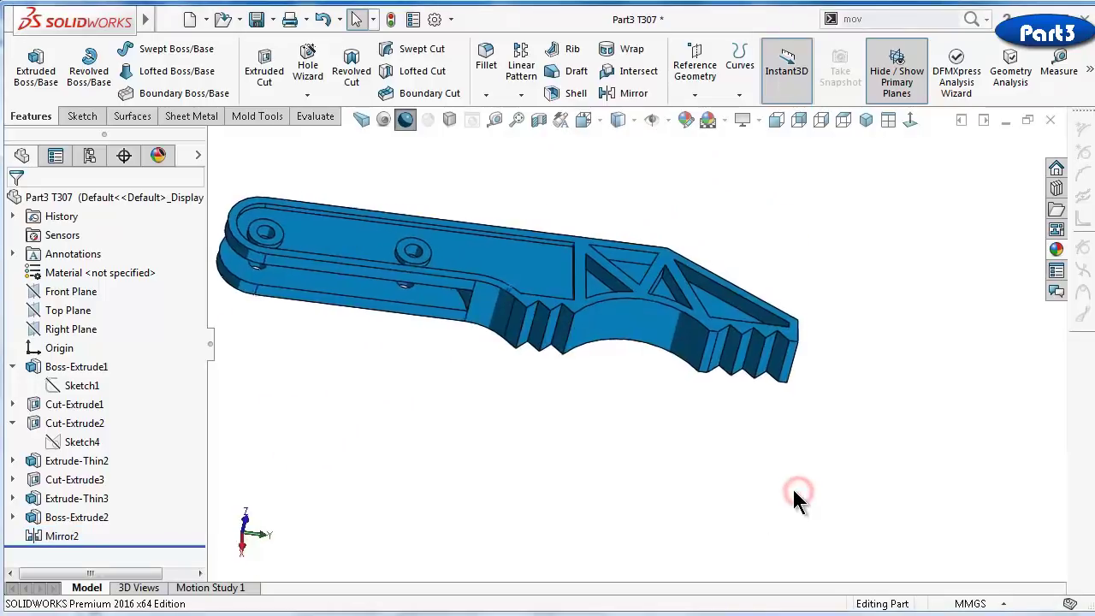
Fillet the back bend edge and the back corner edge at the toothed tip with a 3.5 mm radius
middle_click_drag(793, 490, 793, 490)
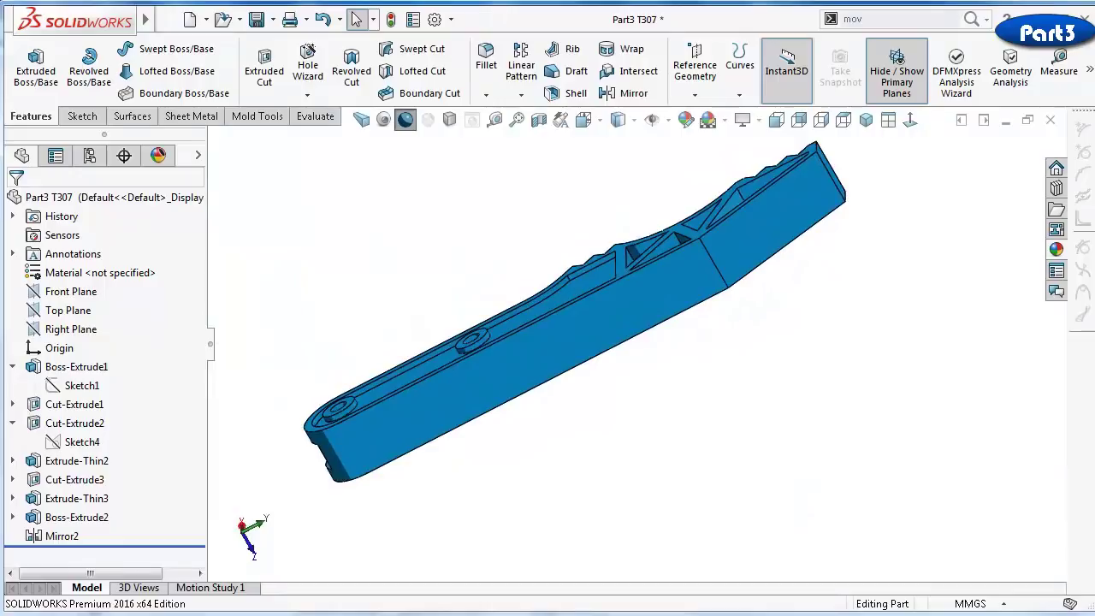
left_click(484, 60)
type("3.5")
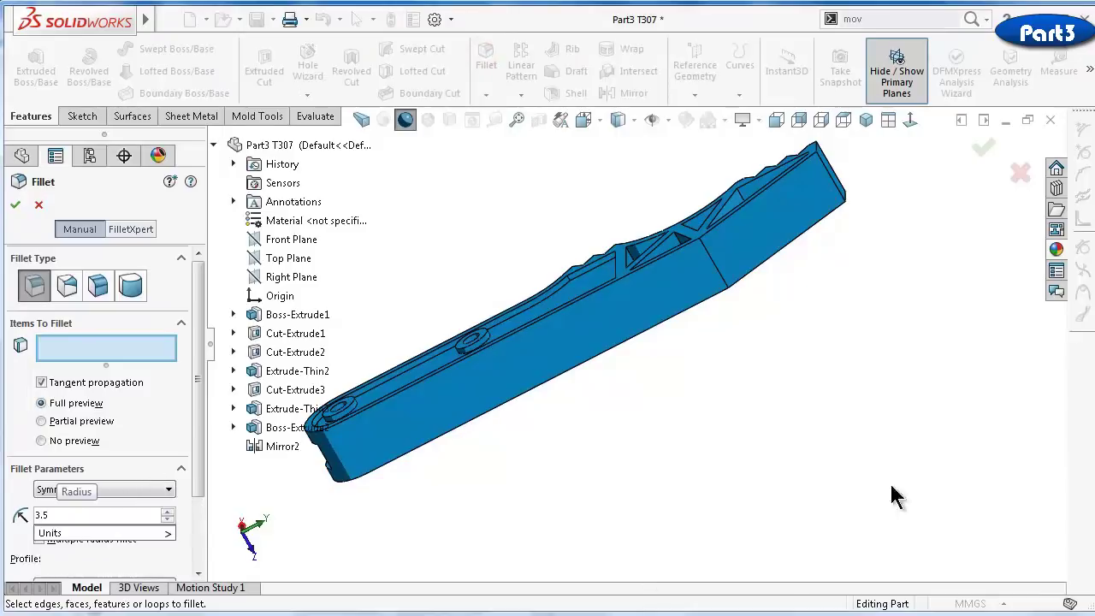
left_click(778, 362)
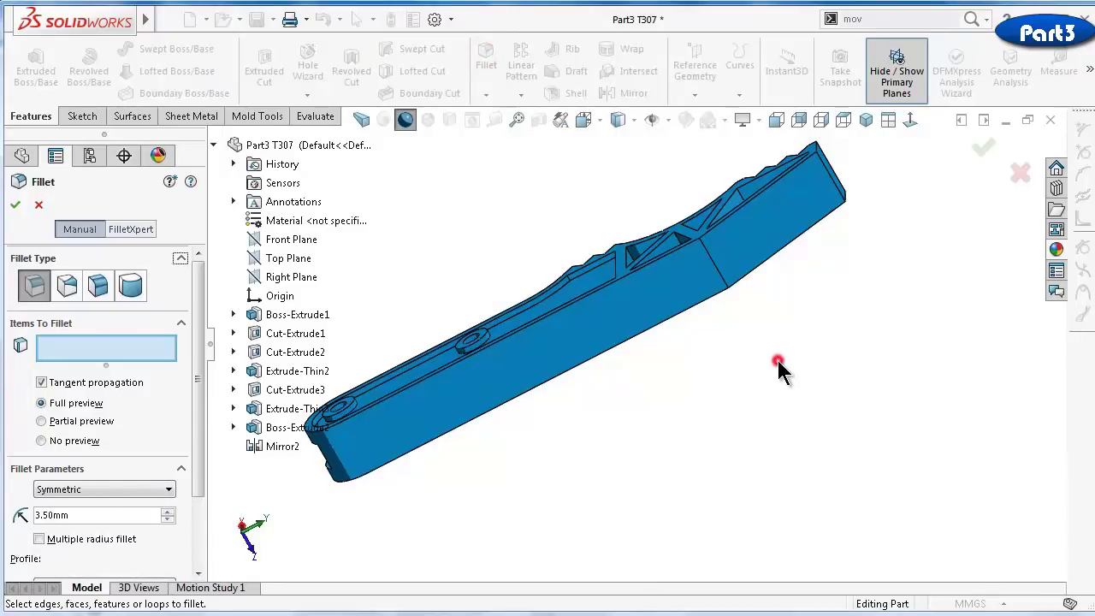
scroll(770, 332, "down", 5)
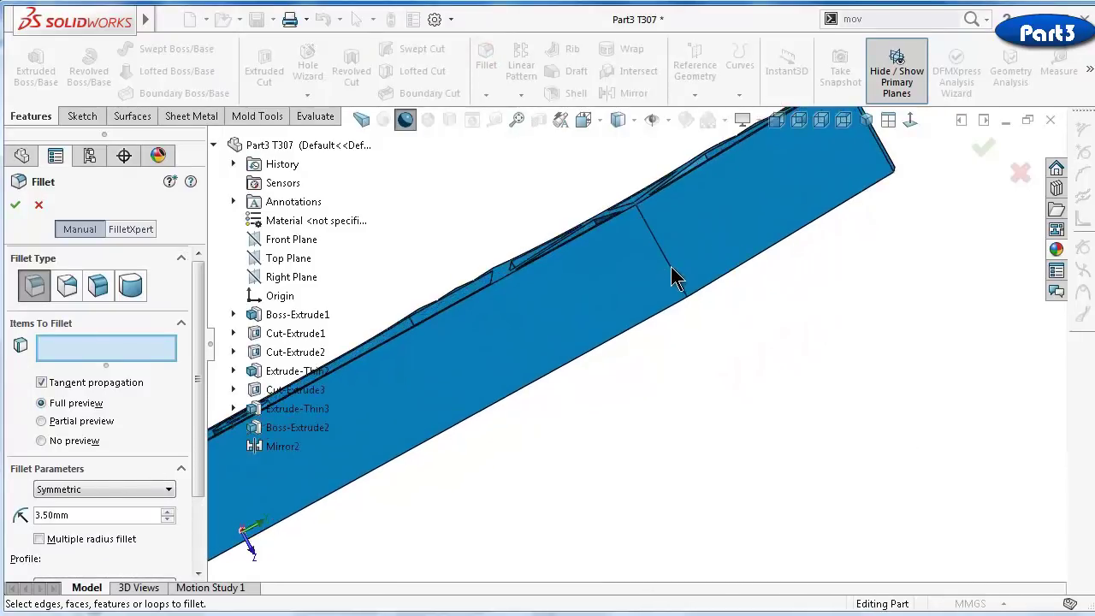
left_click(676, 277)
middle_click_drag(853, 194, 861, 140)
scroll(831, 191, "down", 6)
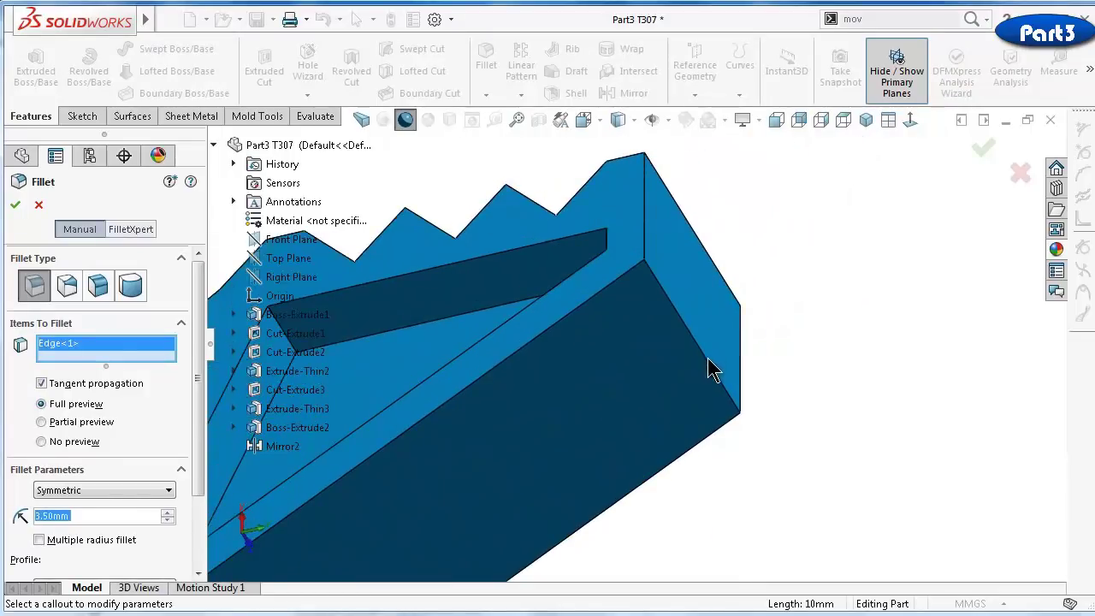
left_click(713, 374)
middle_click_drag(838, 396, 882, 455)
scroll(882, 455, "up", 6)
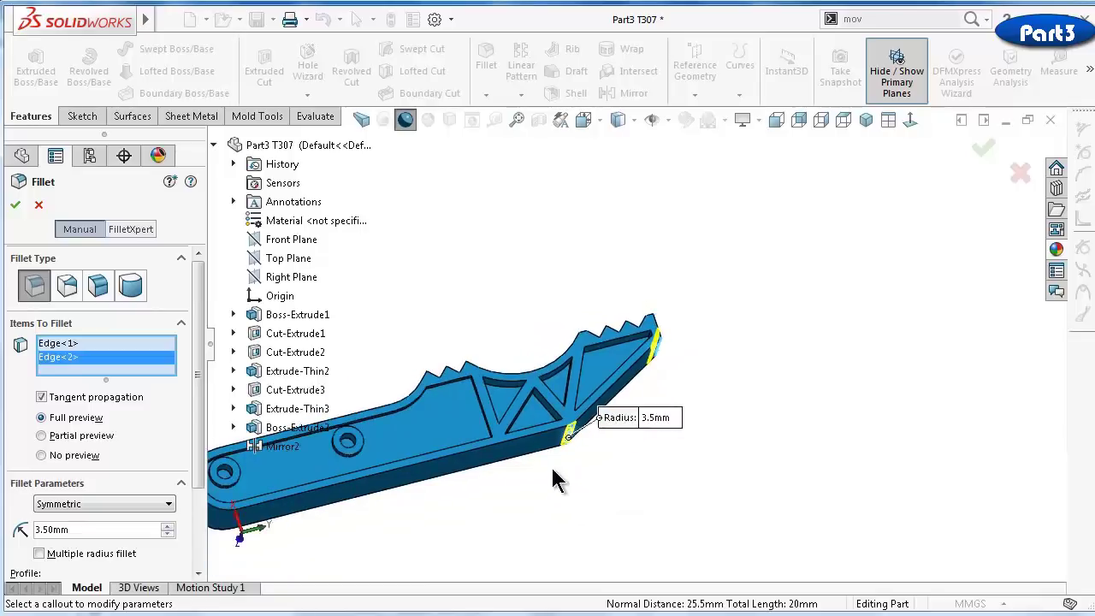
middle_click_drag(477, 436, 479, 474)
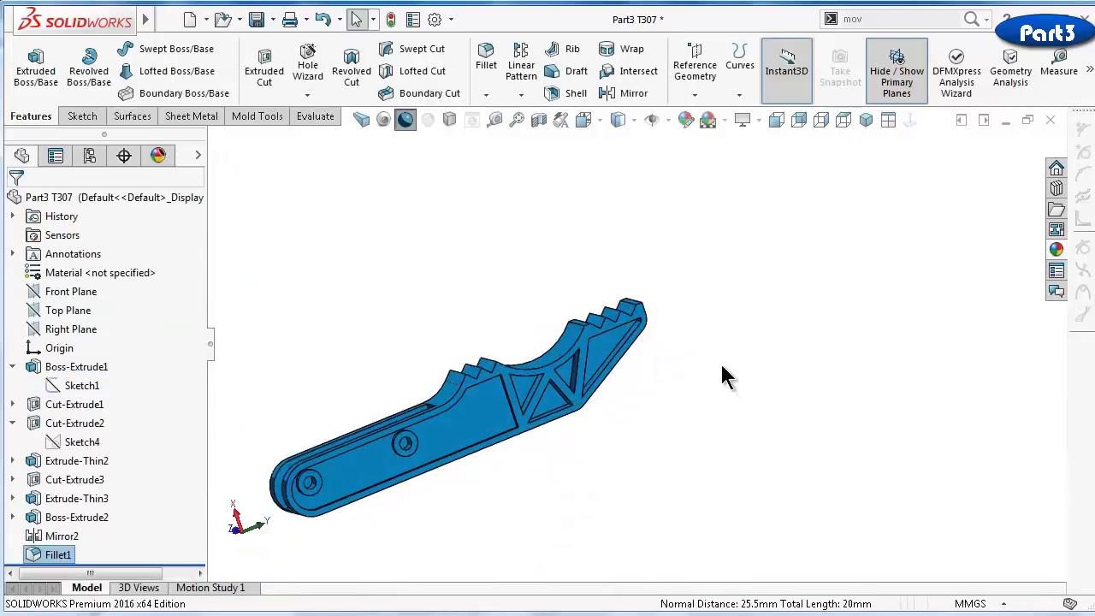
Start a 0.15 mm constant-size fillet and select the part's two opposite outer side faces, including their wall tops
middle_click_drag(647, 257, 609, 250)
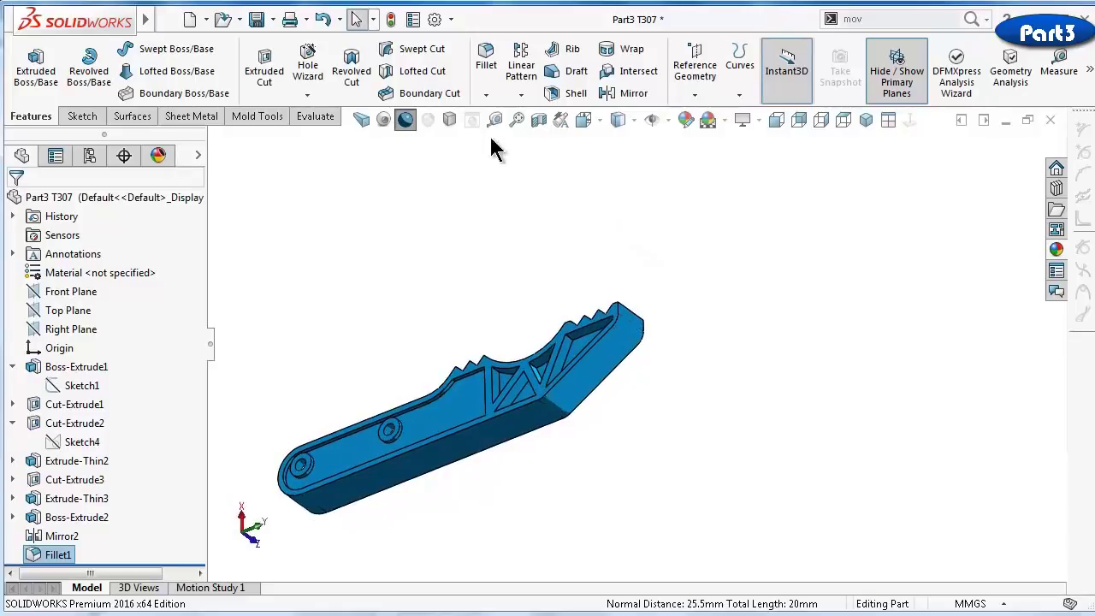
left_click(484, 67)
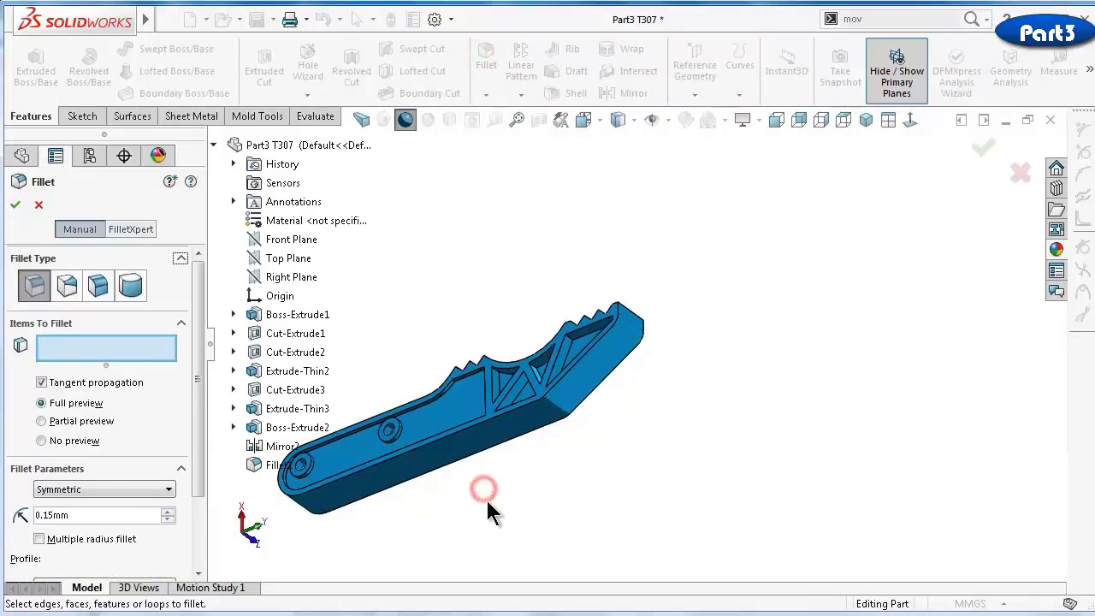
scroll(522, 419, "down", 5)
left_click(497, 424)
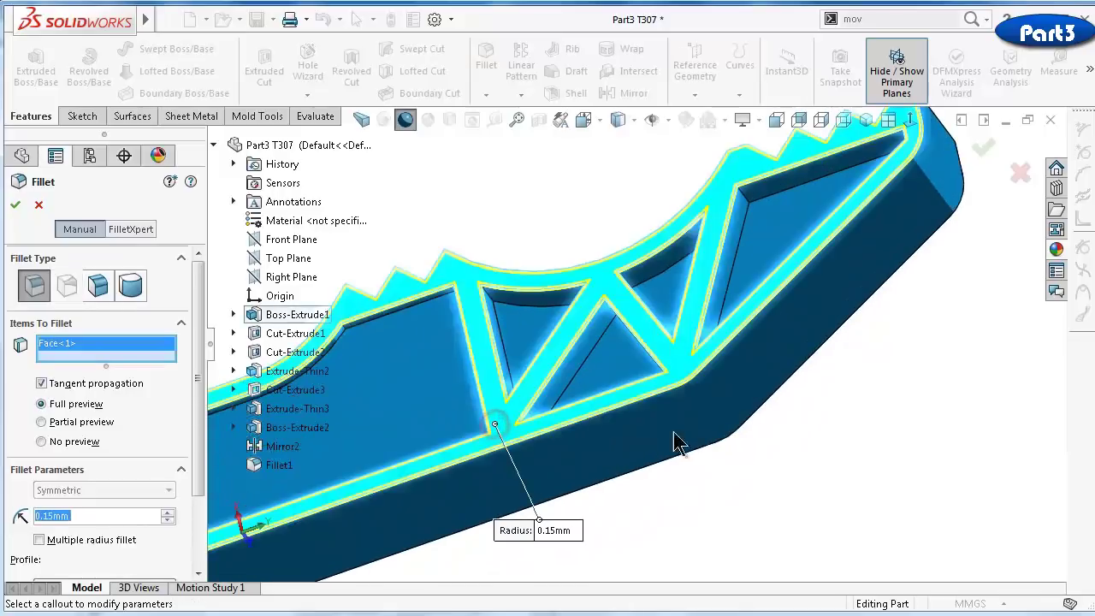
middle_click_drag(807, 427, 1037, 285)
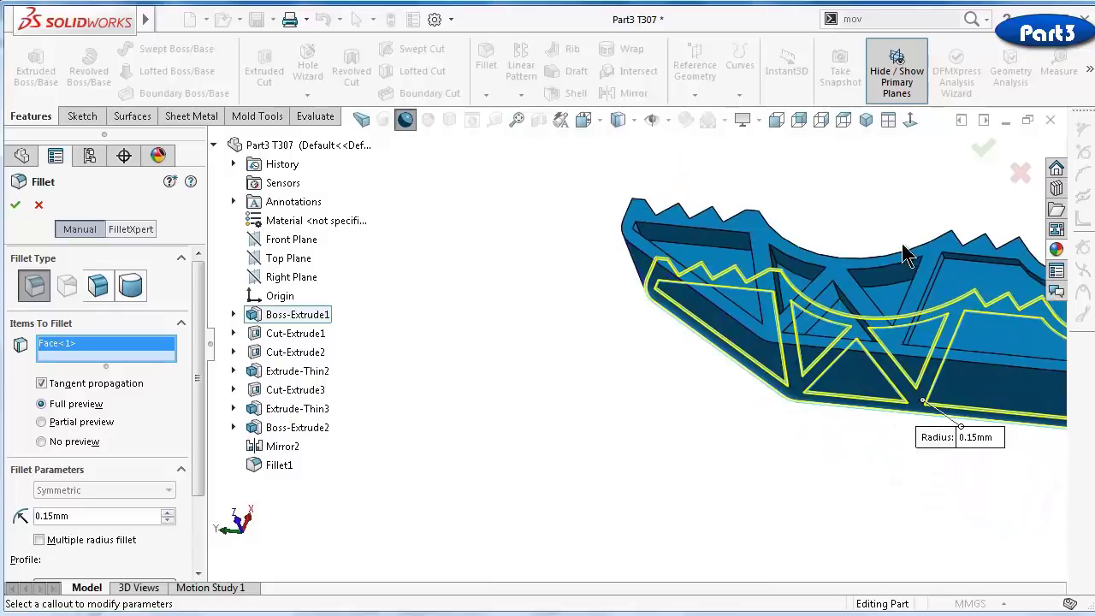
left_click(934, 265)
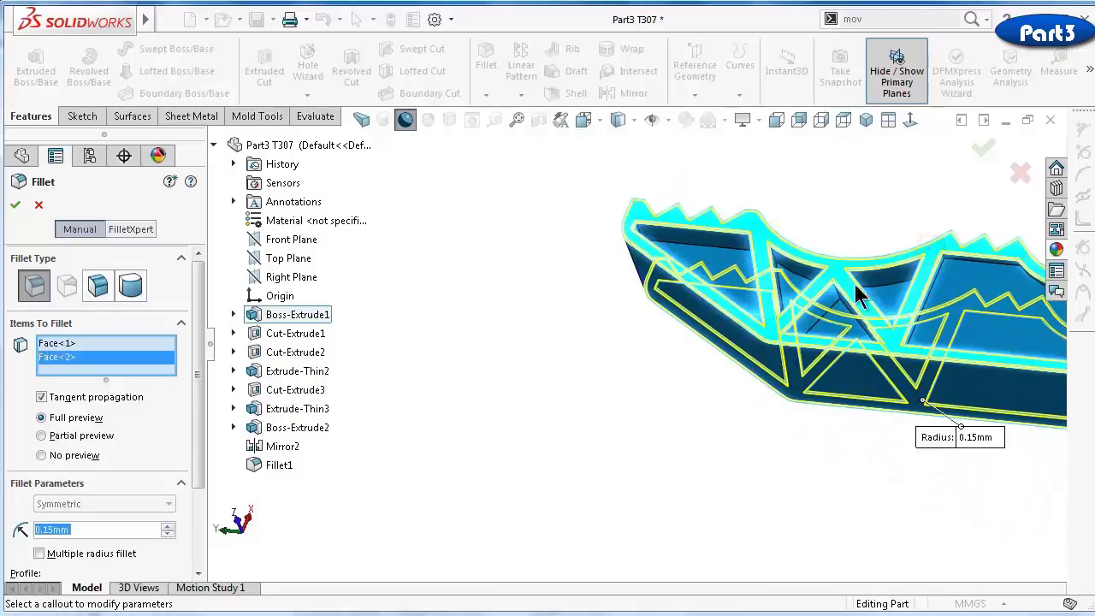
Add the long pocket floor and the four triangular pocket floors on one side of the part to the fillet
middle_click_drag(733, 271, 761, 336)
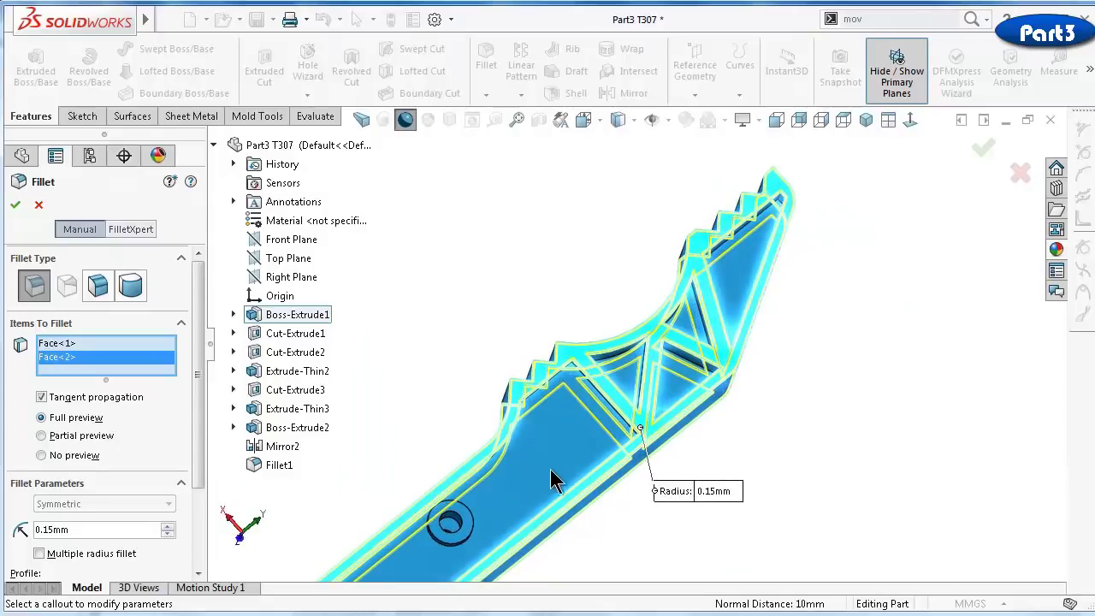
middle_click_drag(551, 481, 579, 448)
left_click(577, 440)
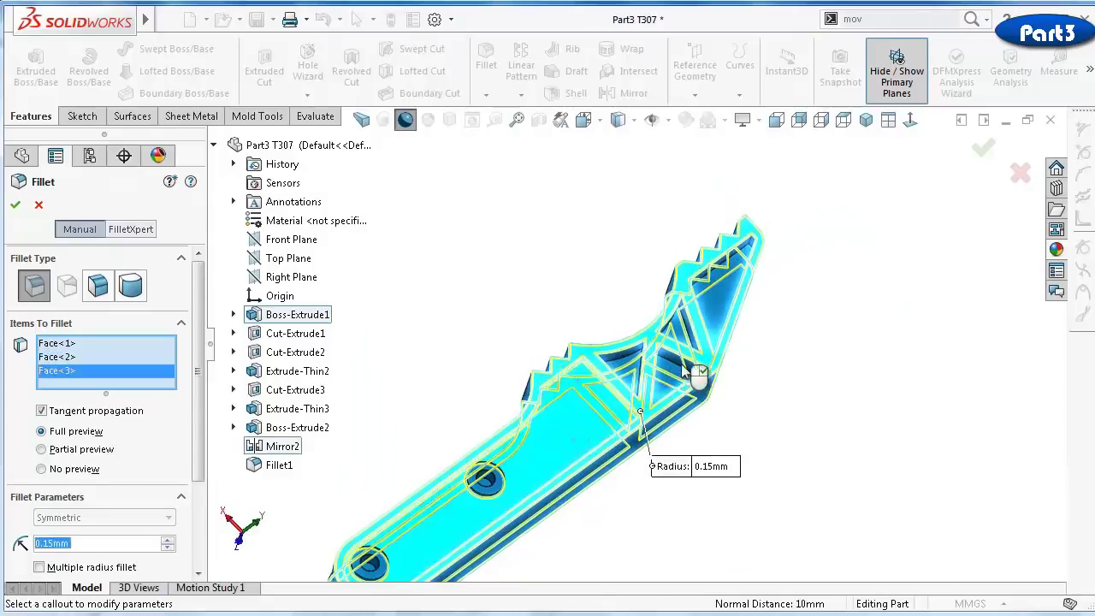
scroll(598, 358, "down", 3)
left_click(655, 376)
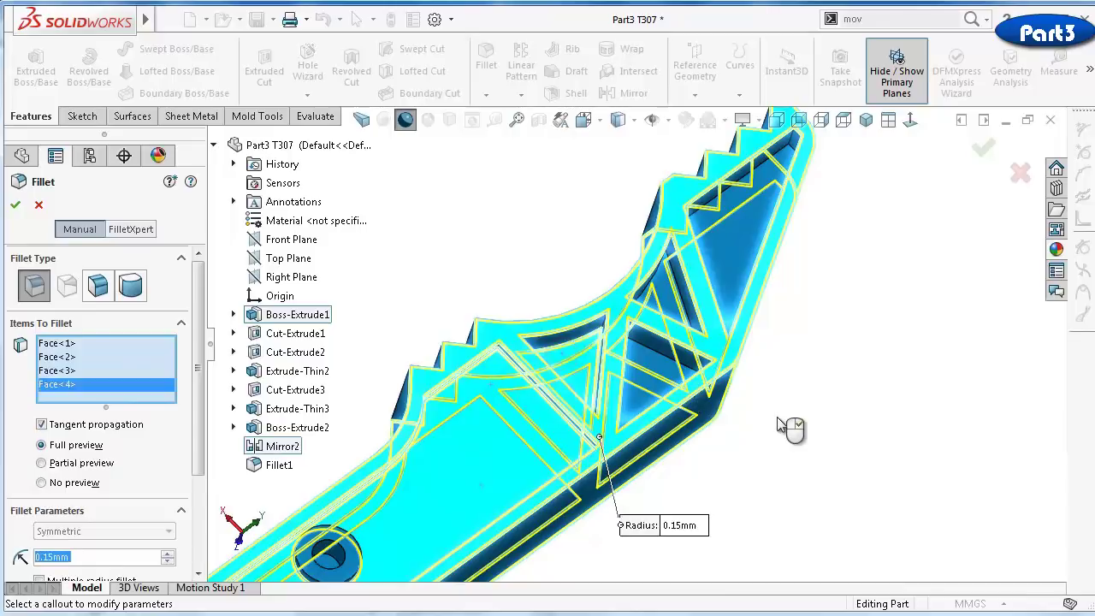
middle_click_drag(770, 432, 631, 398)
left_click(615, 330)
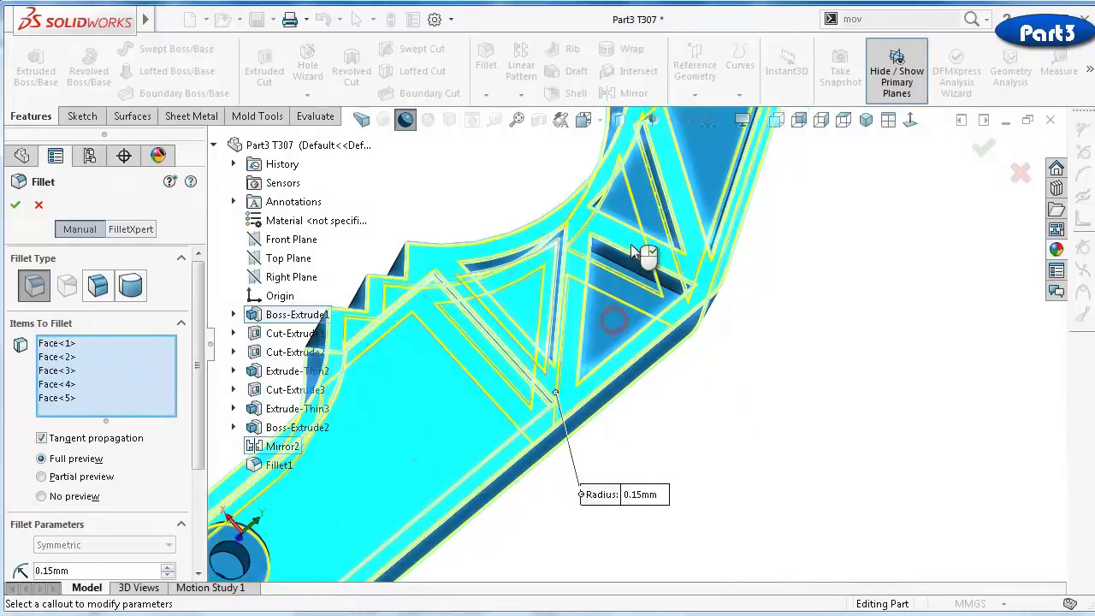
left_click(625, 218)
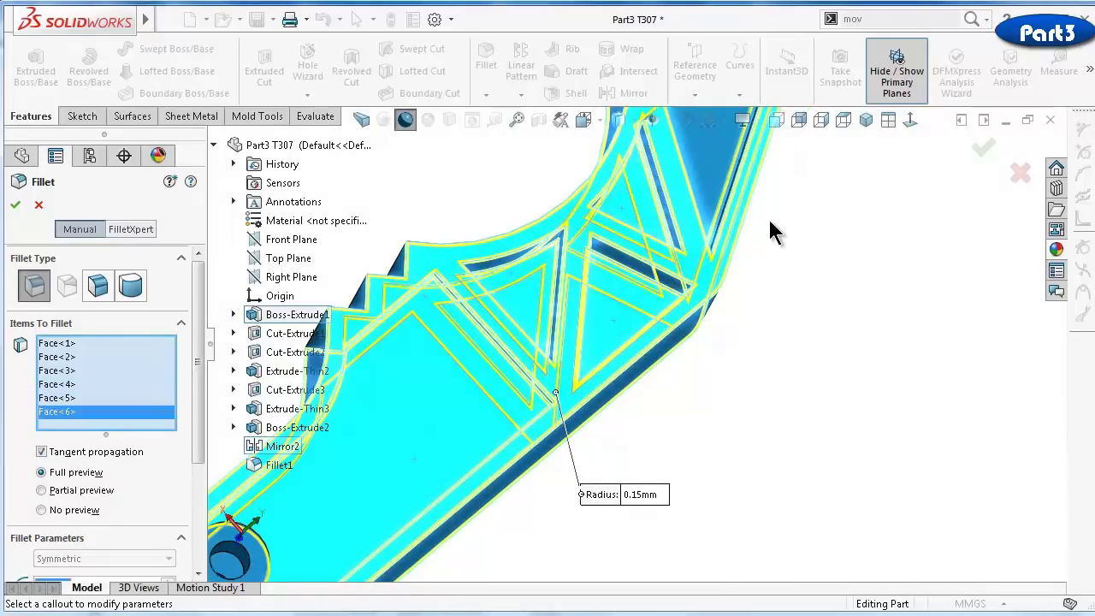
left_click(714, 169)
scroll(774, 397, "up", 4)
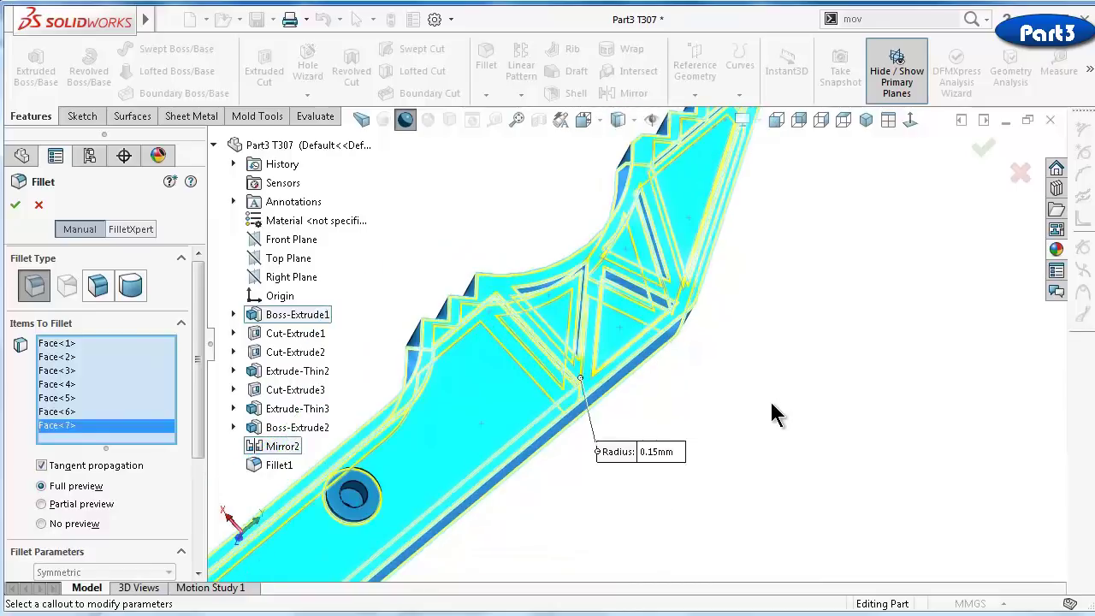
Add the opposite side's long pocket floor and four triangular pocket floors to the 0.15 mm fillet and apply it
middle_click_drag(728, 428, 592, 253)
scroll(578, 321, "down", 3)
left_click(552, 351)
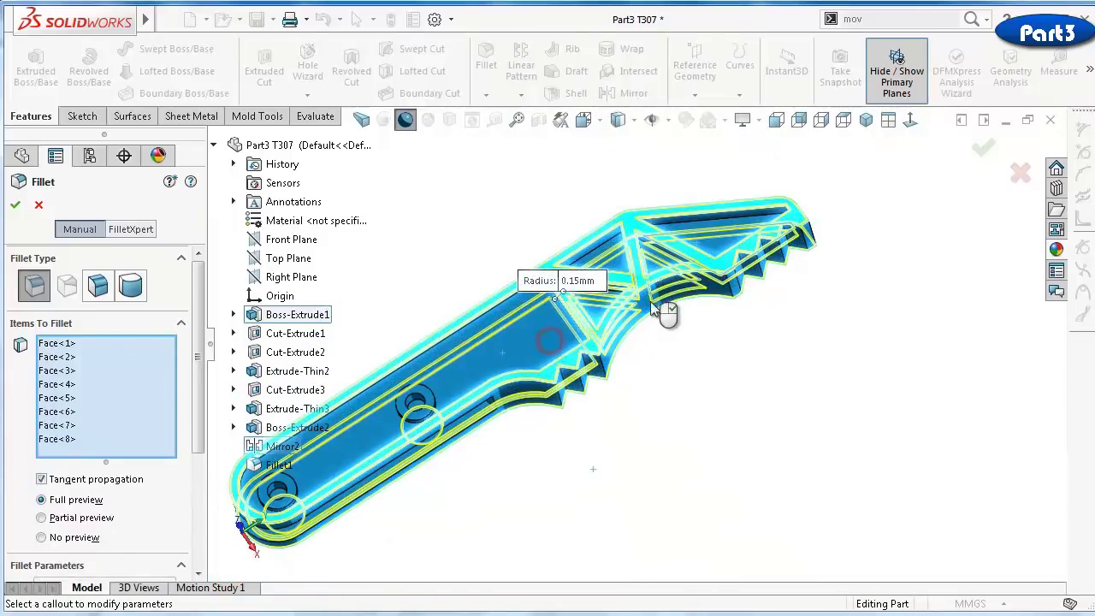
scroll(648, 296, "down", 6)
left_click(616, 269)
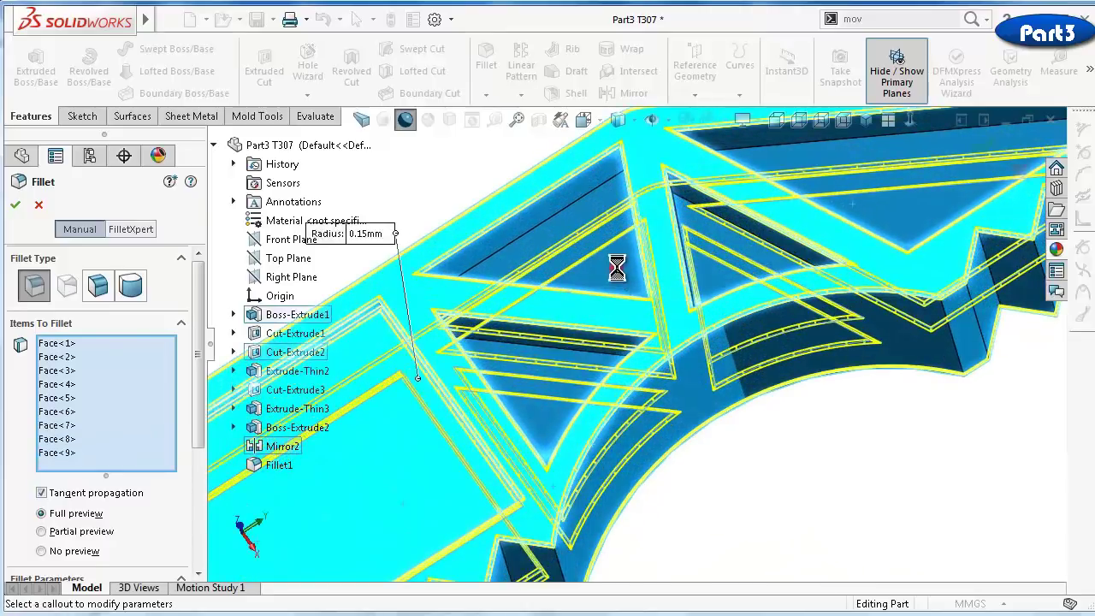
left_click(554, 415)
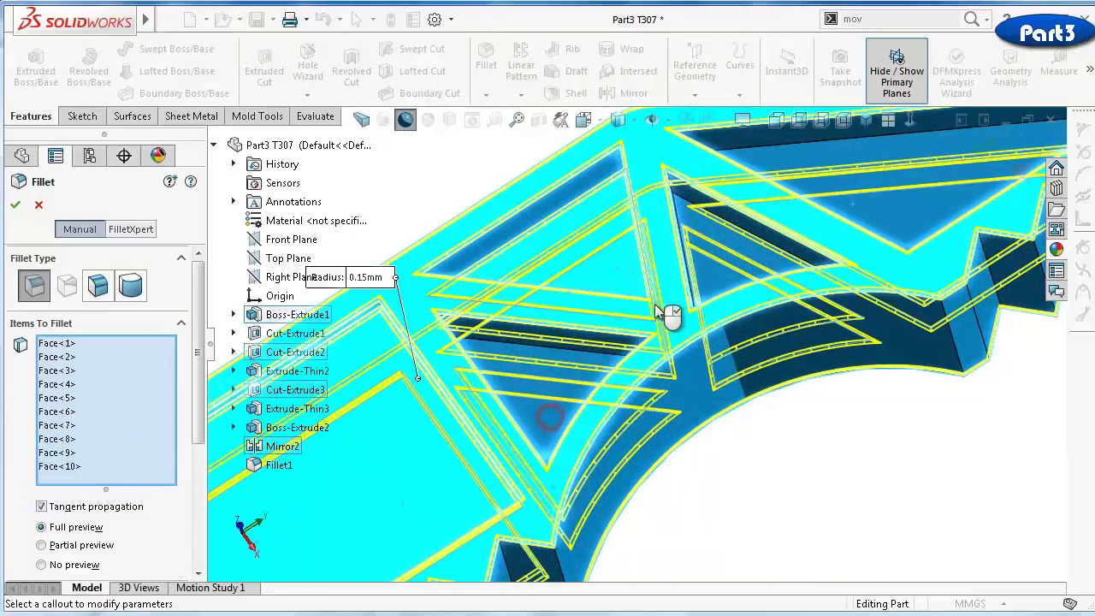
left_click(714, 275)
left_click(890, 213)
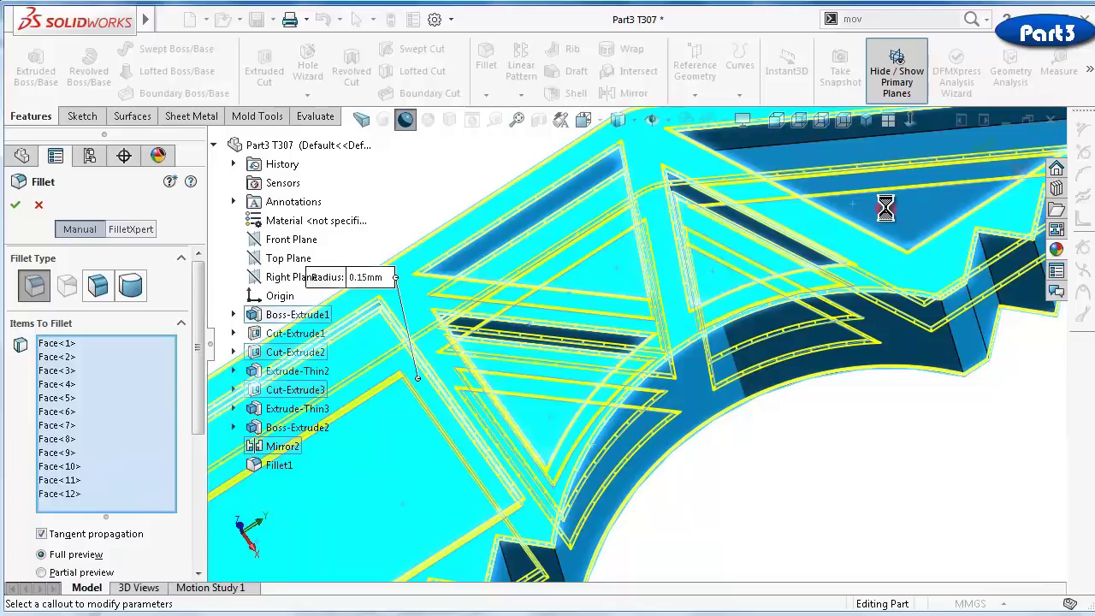
scroll(903, 215, "up", 5)
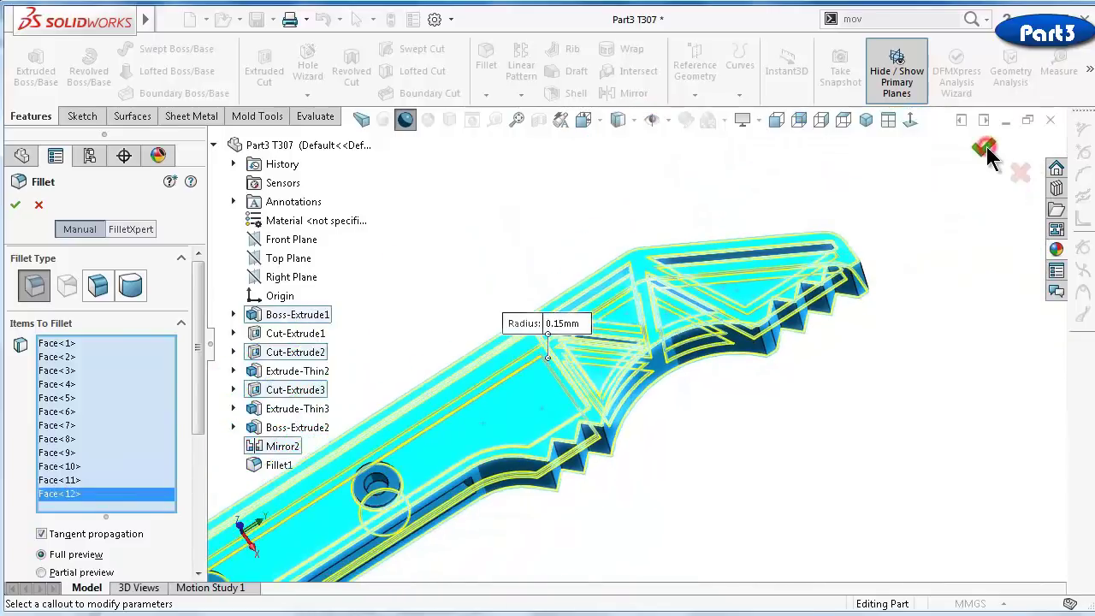
middle_click_drag(987, 156, 853, 272)
left_click(53, 554)
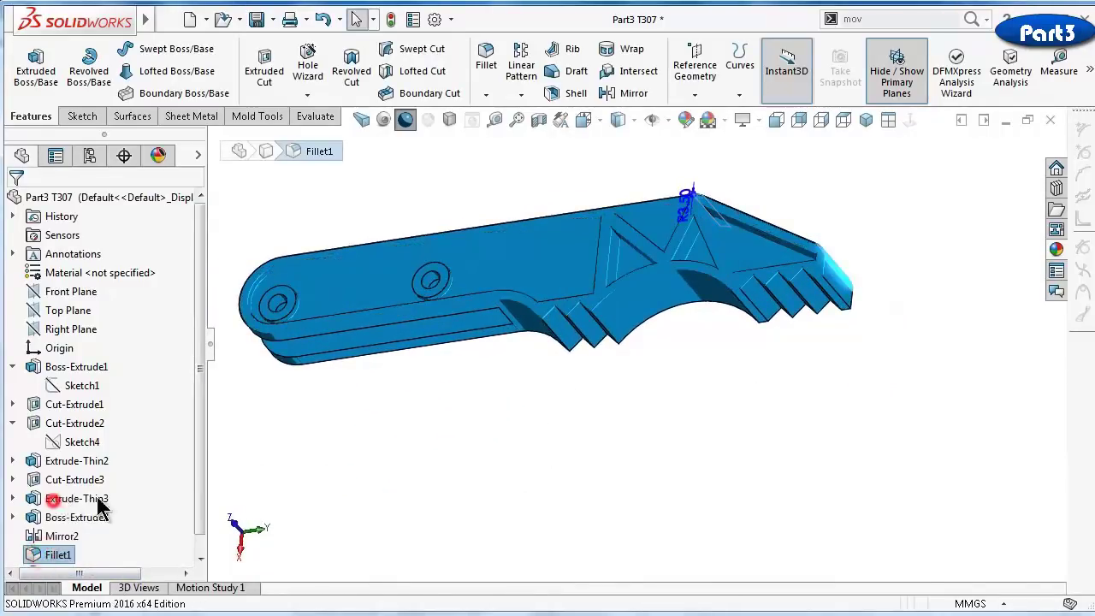
left_click(97, 502)
scroll(869, 292, "down", 5)
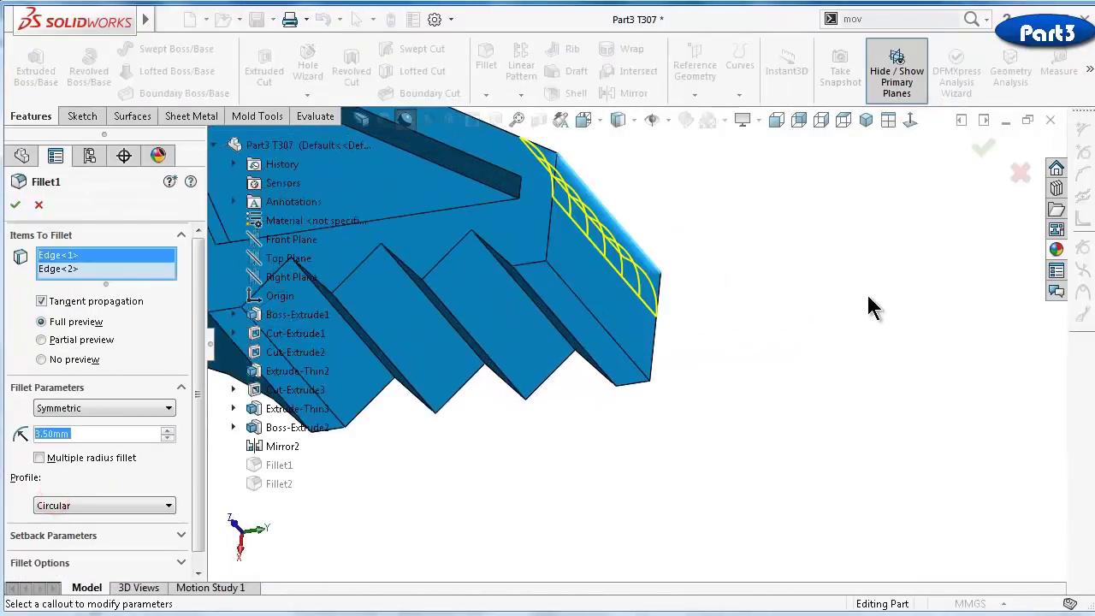
left_click(984, 150)
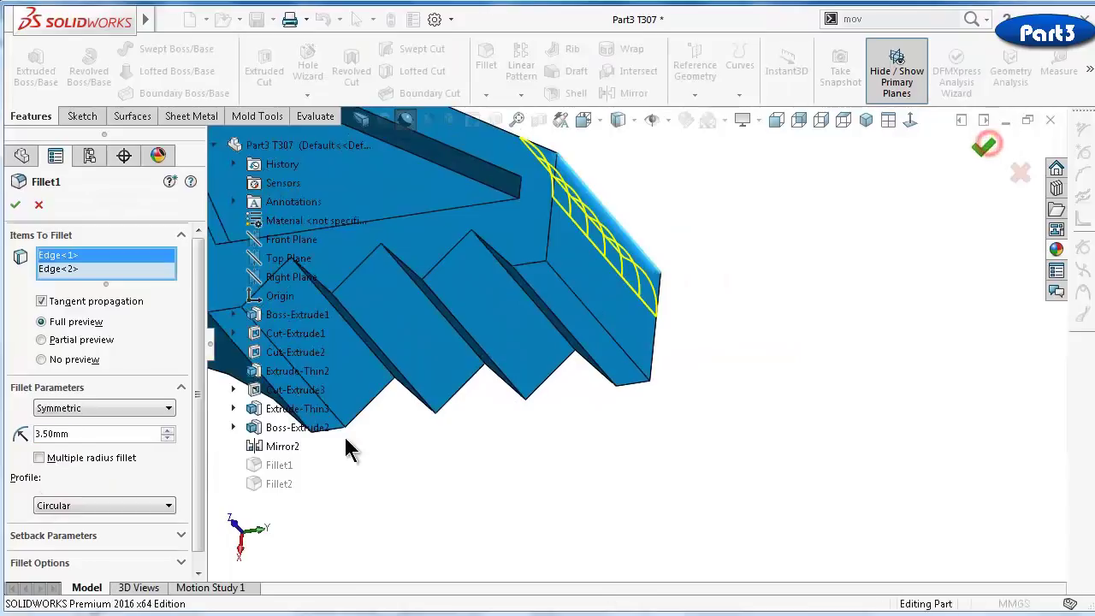
Edit the 0.15 mm face fillet to add the sharp edge across the end of the toothed tip
left_click(195, 482)
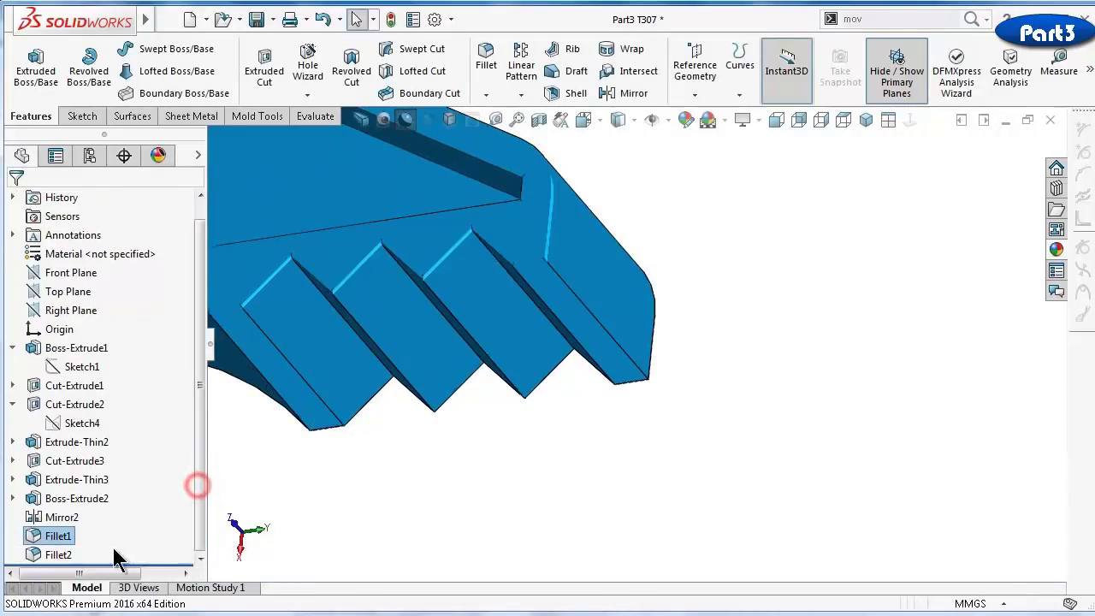
left_click(58, 554)
left_click(75, 520)
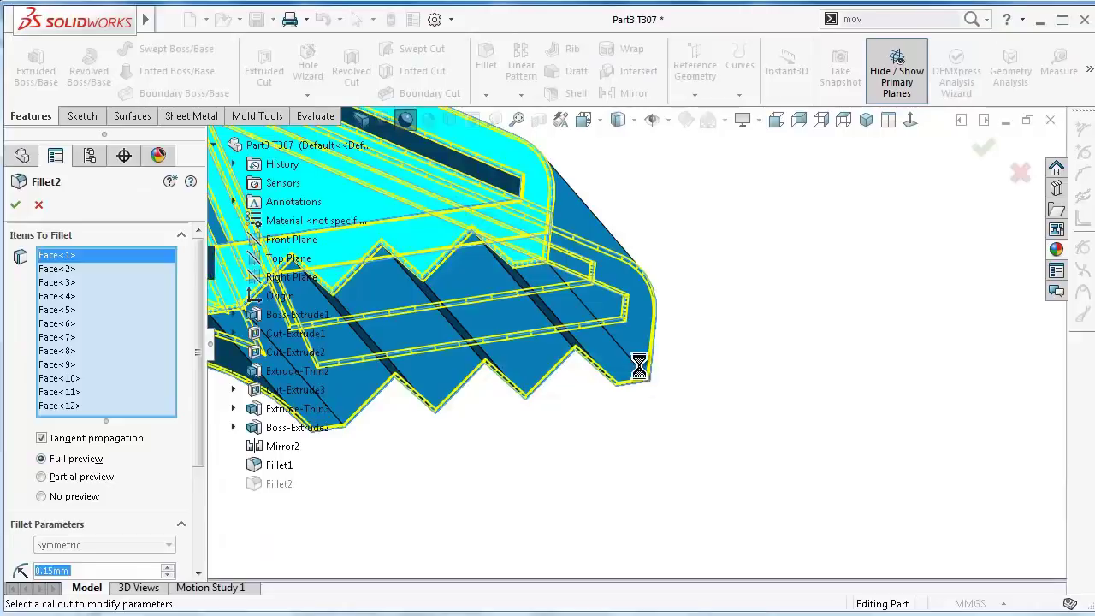
left_click(640, 368)
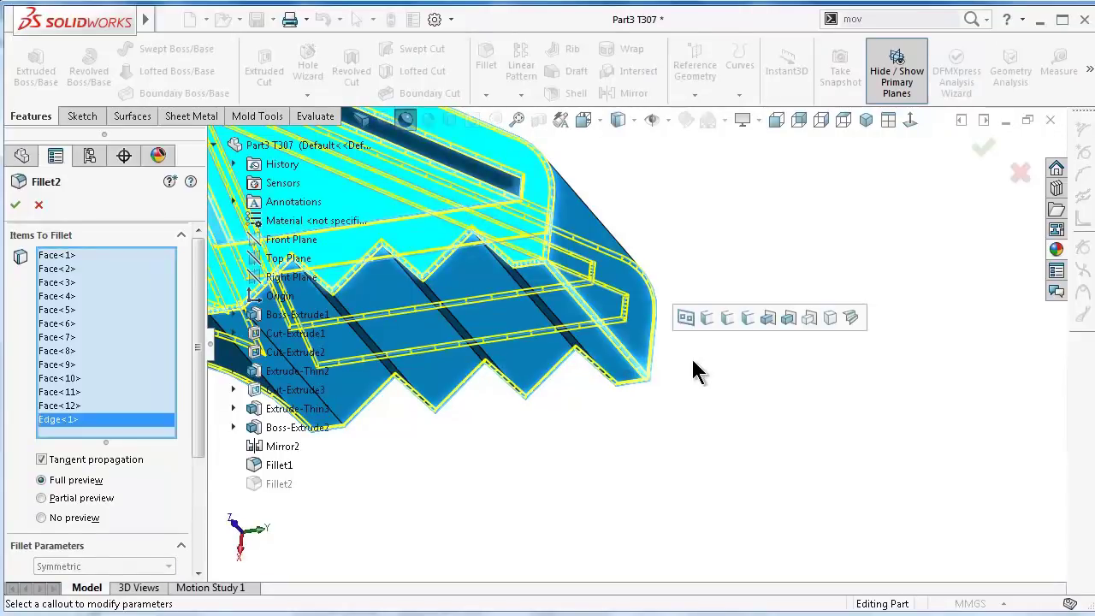
left_click(984, 152)
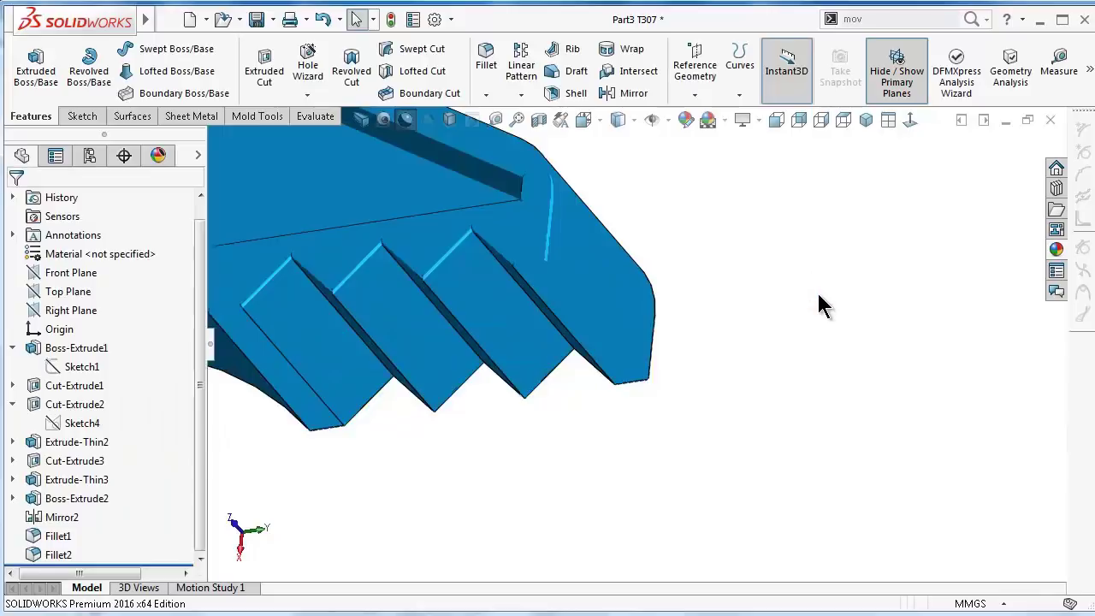
Examine the filleted part from several angles, then show it in perspective from the isometric orientation
middle_click_drag(790, 291, 781, 293)
scroll(578, 414, "up", 5)
middle_click_drag(473, 435, 476, 436)
scroll(563, 451, "up", 4)
middle_click_drag(565, 452, 513, 342)
left_click(369, 118)
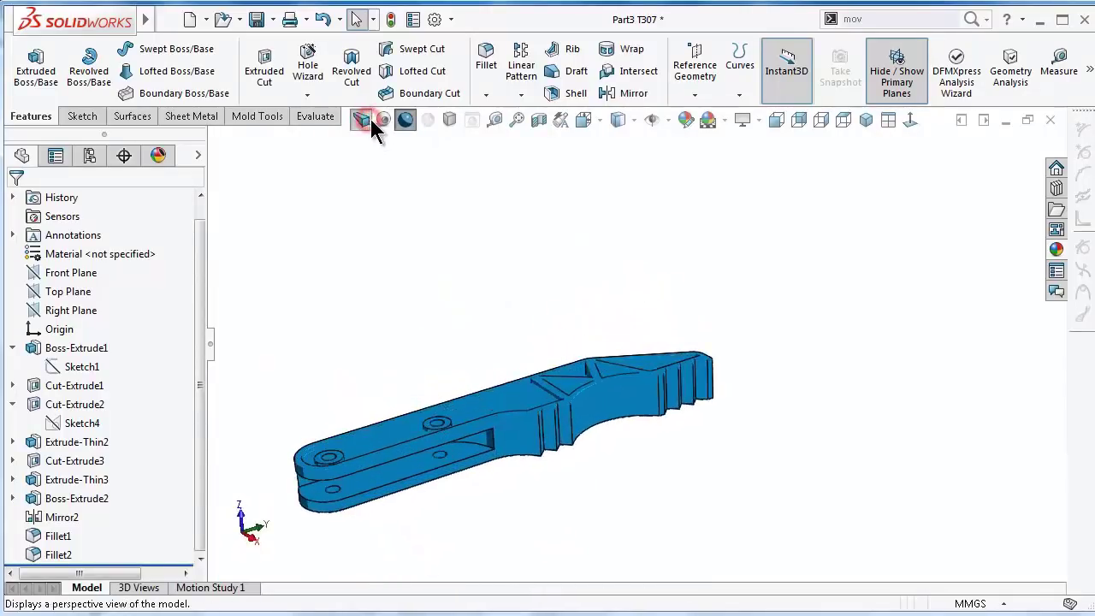
left_click(866, 119)
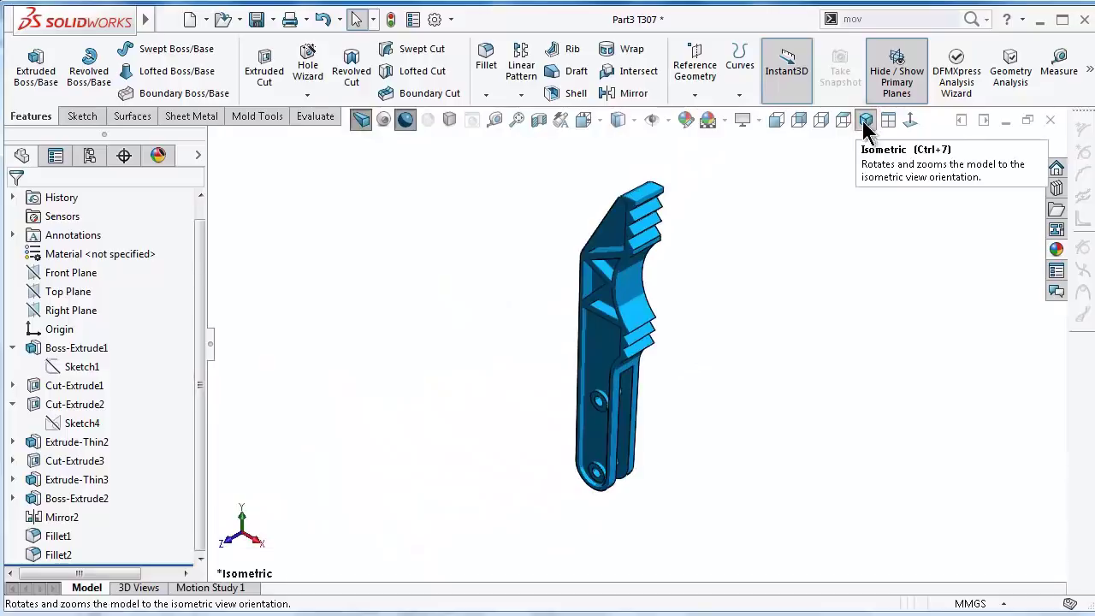
left_click(450, 120)
scroll(694, 385, "down", 3)
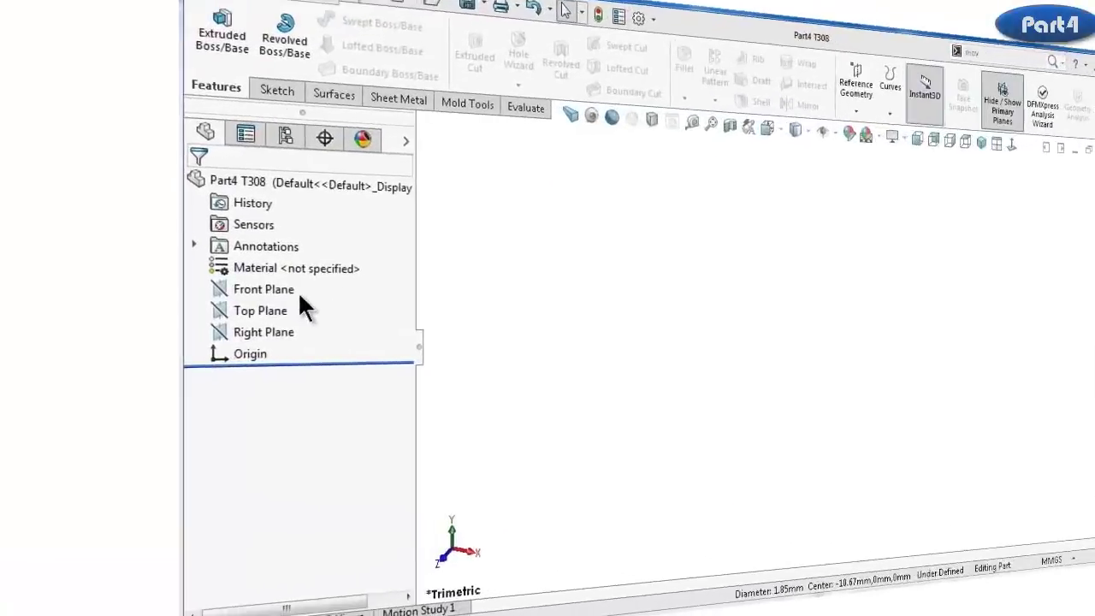
Start a sketch on the Front Plane of Part4 T308 and draw a centre rectangle about 148 mm wide around the origin
left_click(71, 291)
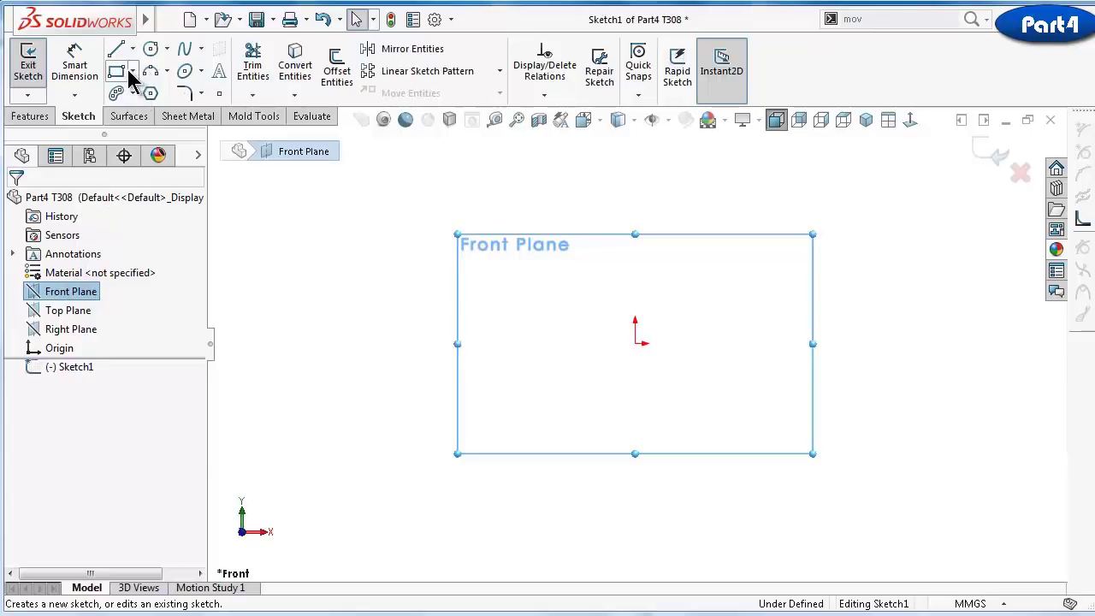
left_click(133, 71)
left_click(171, 115)
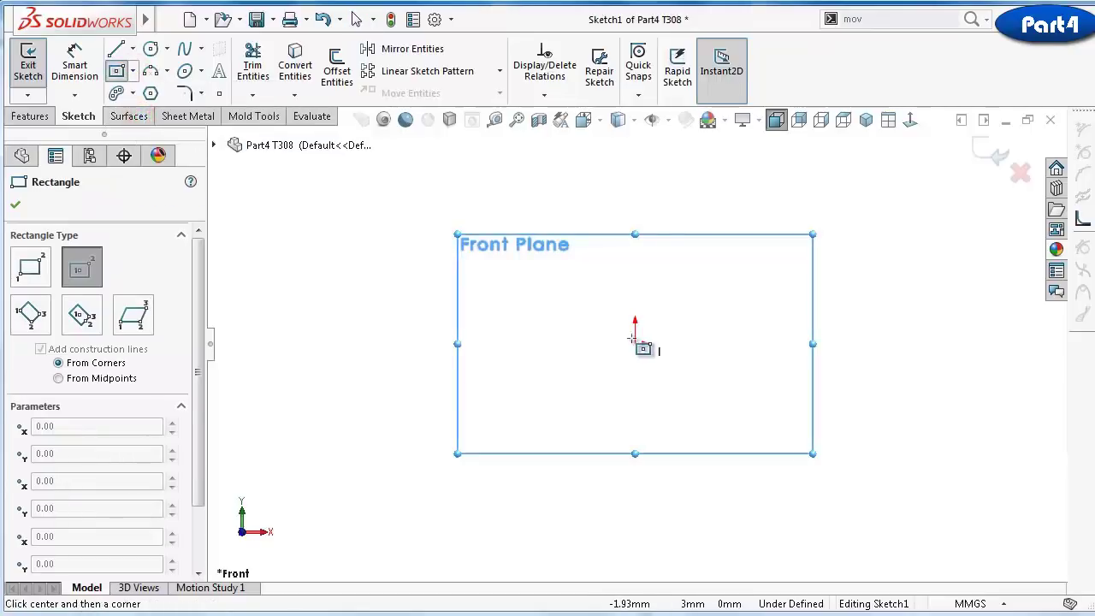
left_click(634, 343)
left_click(487, 276)
Dimension the rectangle to 23 mm wide and 12 mm high
right_click_drag(426, 327, 414, 176)
left_click(574, 278)
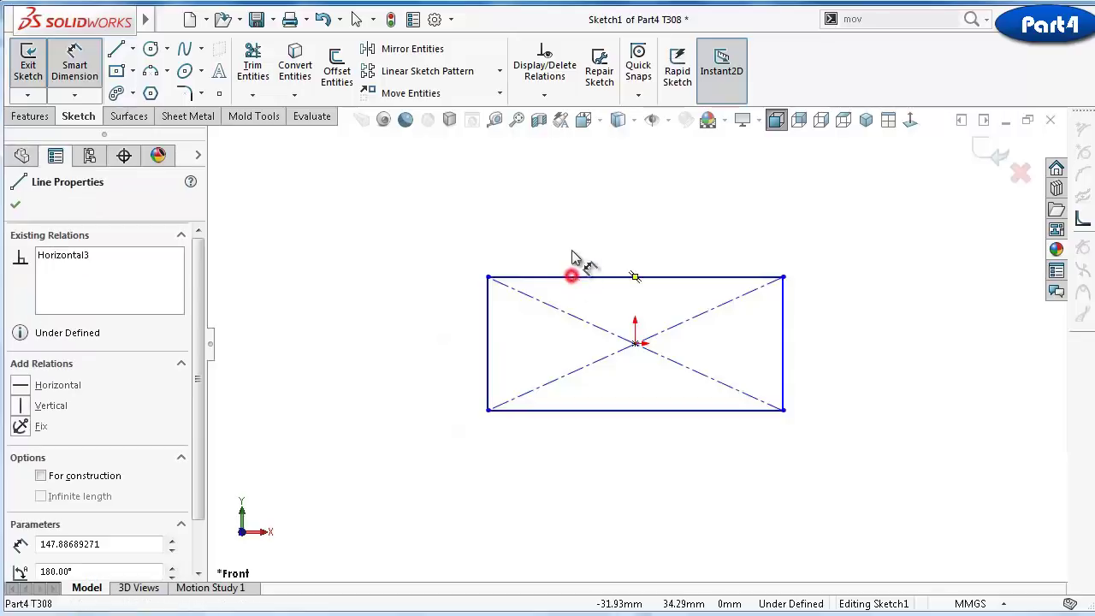
left_click(575, 243)
type("23")
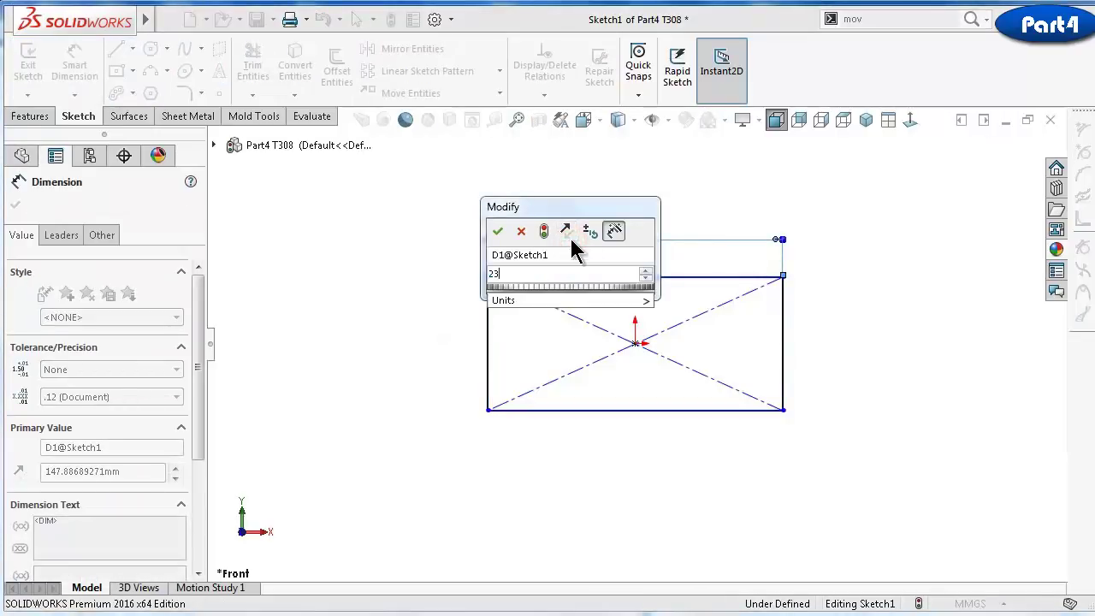
key("Return")
left_click(487, 318)
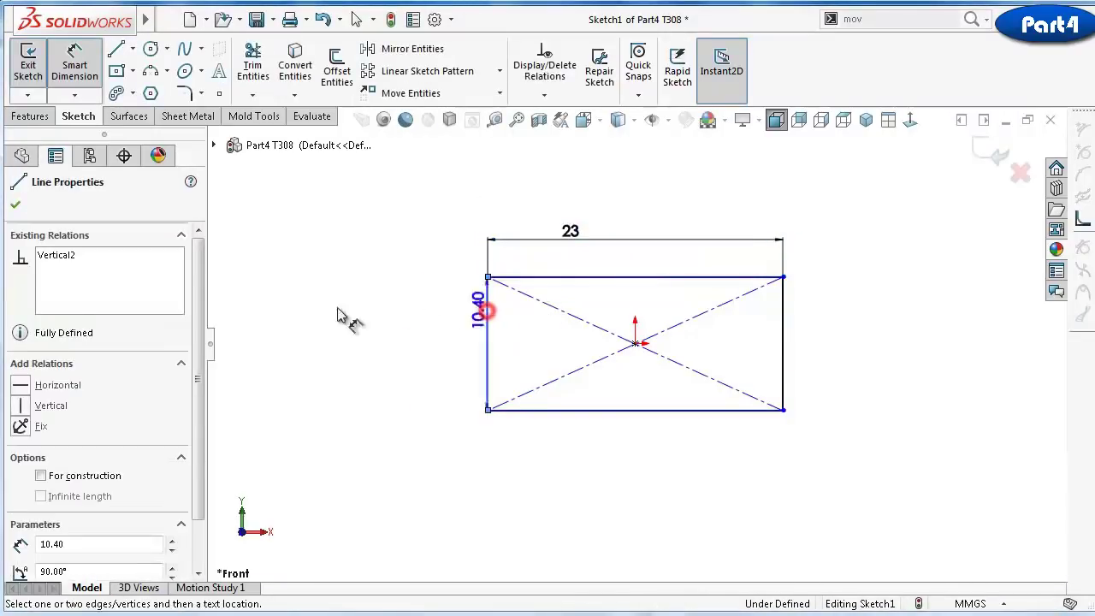
left_click(300, 313)
type("12")
key("Return")
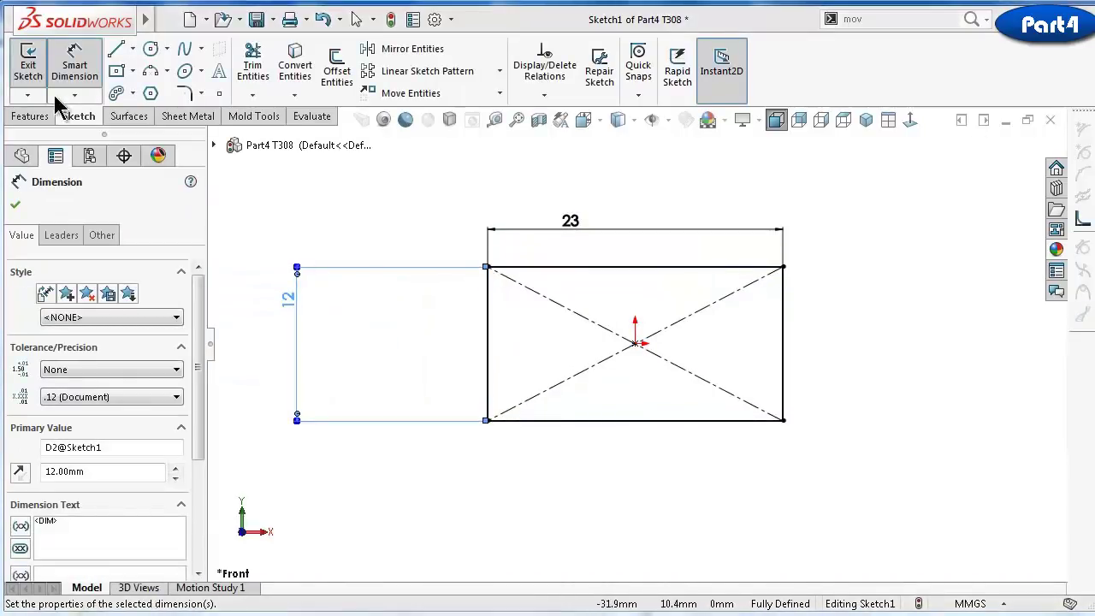
Sketch a vertical centerline about 34 mm long through the origin, extending below and above the rectangle
left_click(135, 48)
left_click(158, 91)
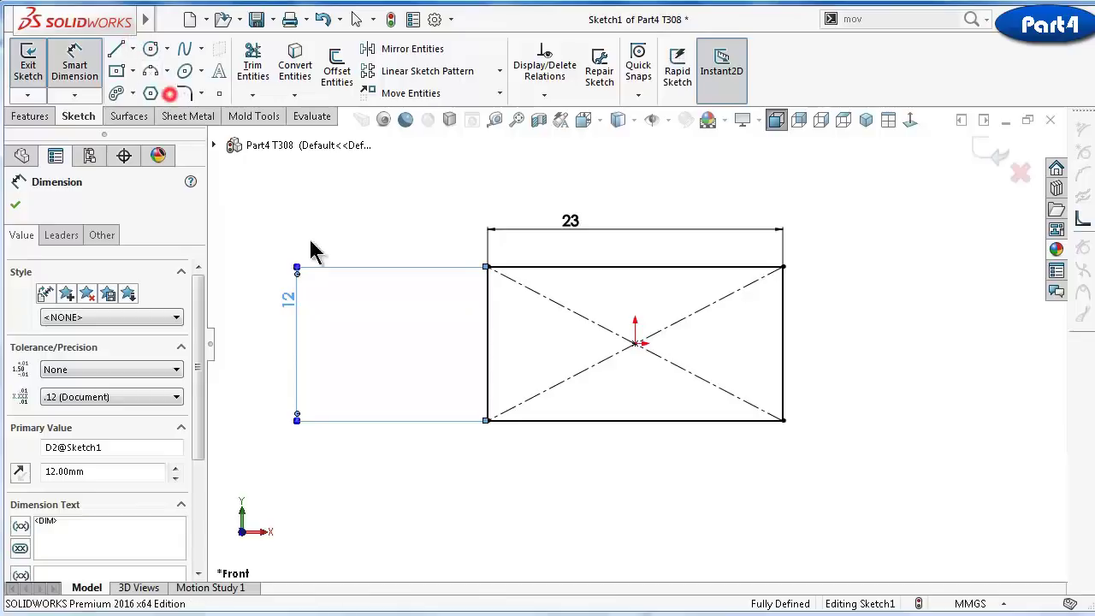
left_click(637, 520)
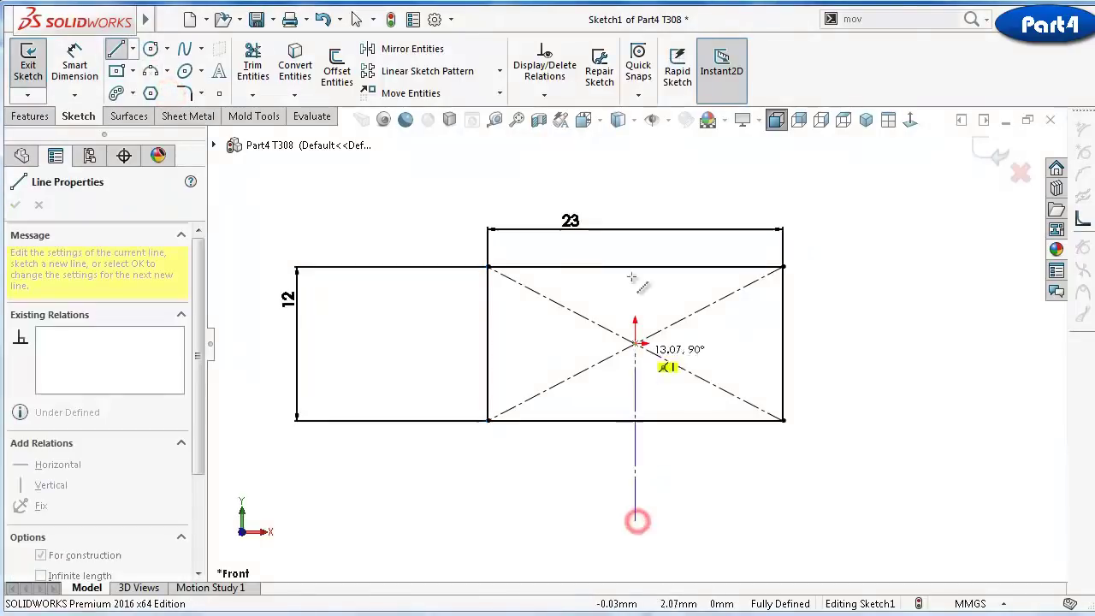
scroll(635, 342, "up", 3)
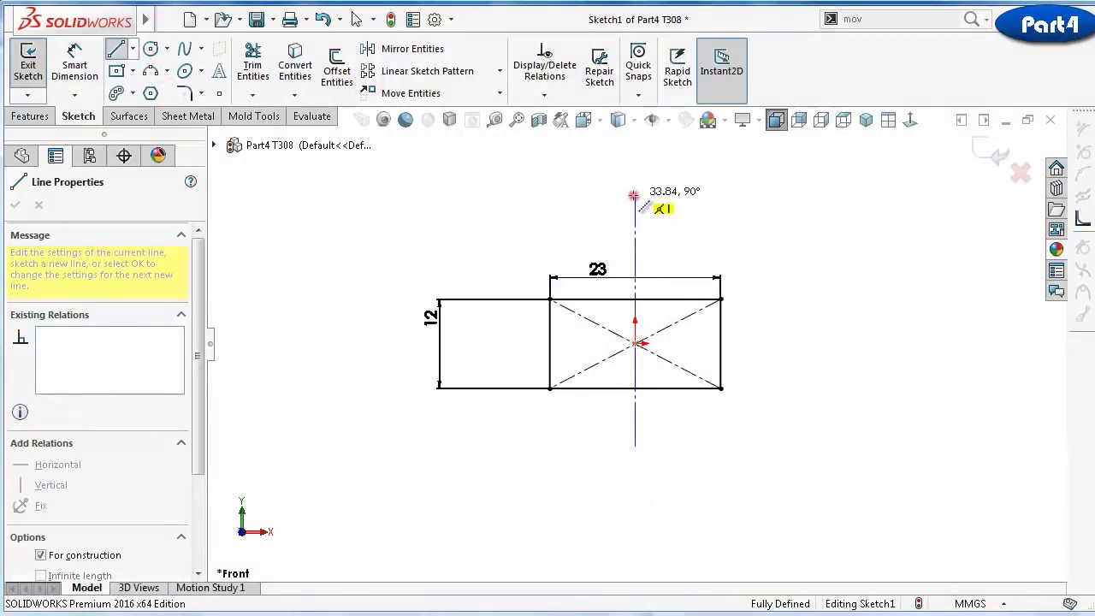
left_click(634, 195)
double_click(587, 195)
Dimension the vertical centerline's length to 45 mm
right_click_drag(796, 310, 704, 221)
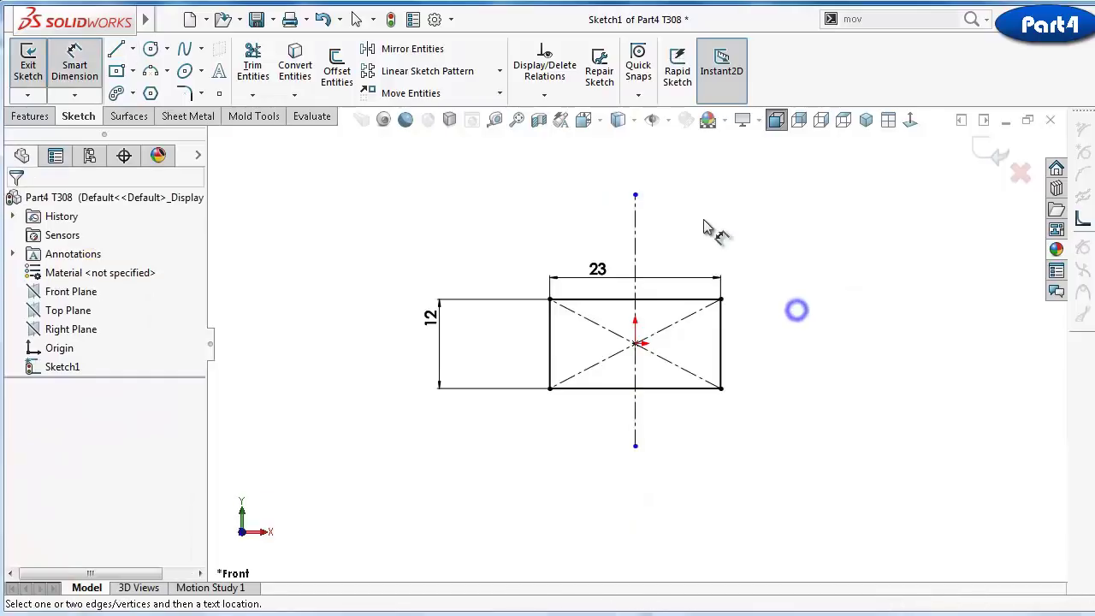
left_click(637, 228)
left_click(882, 265)
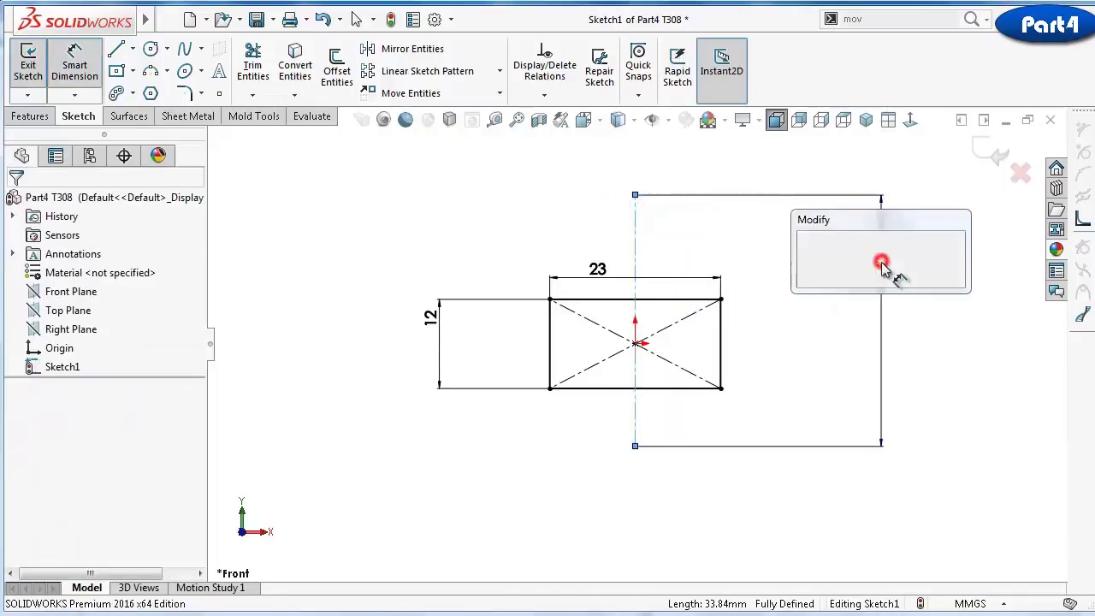
type("45")
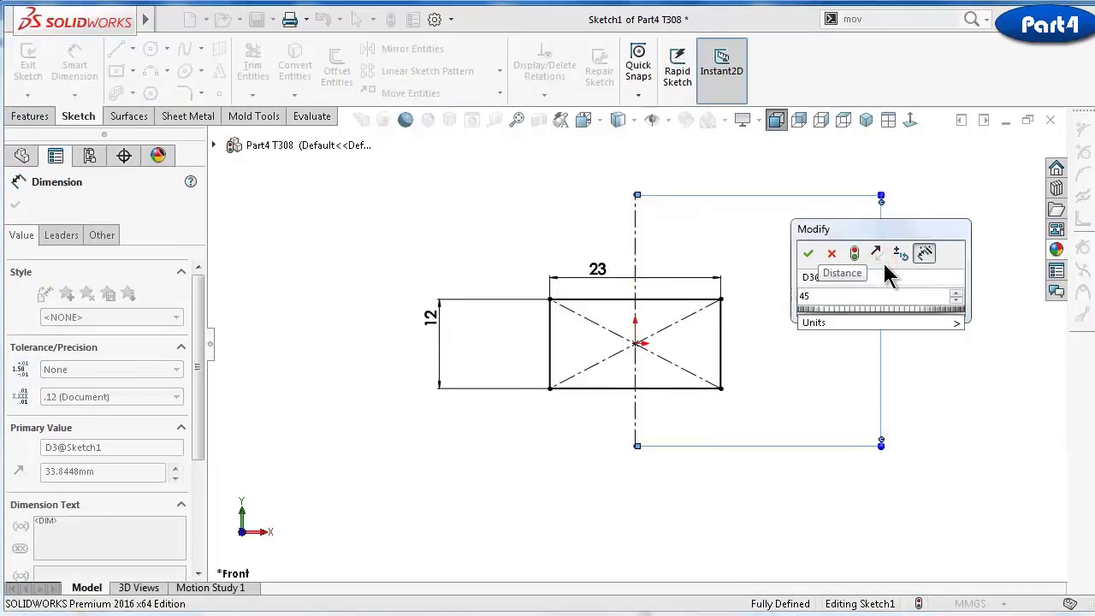
key("Return")
scroll(791, 299, "up", 1)
scroll(742, 381, "down", 1)
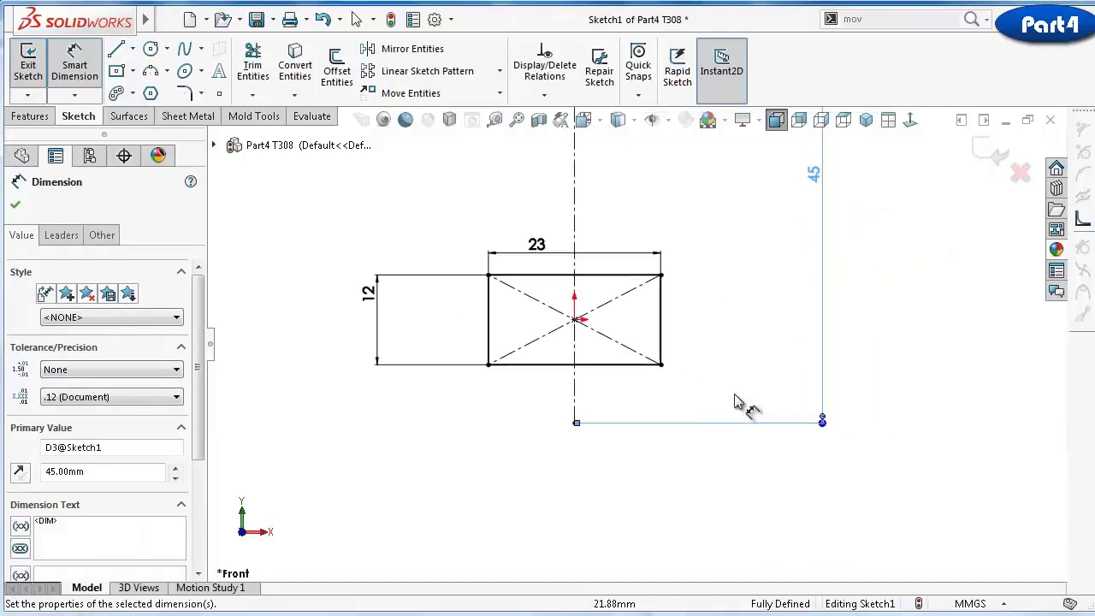
Set the distance between the centerline's lower endpoint and the rectangle's bottom edge to 13 mm
left_click(604, 480)
left_click(576, 421)
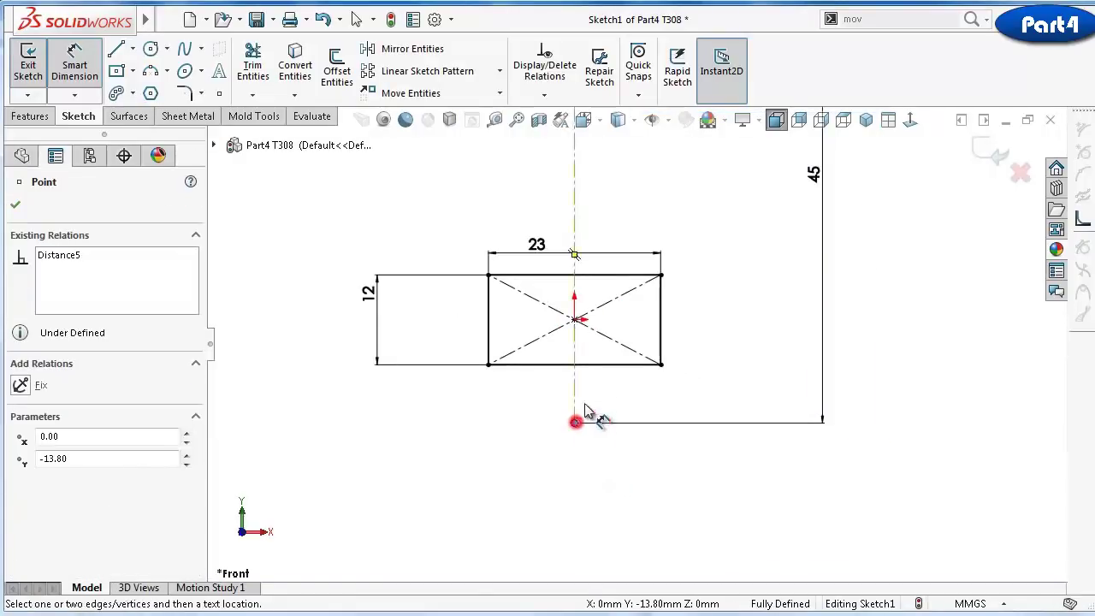
left_click(609, 366)
left_click(710, 400)
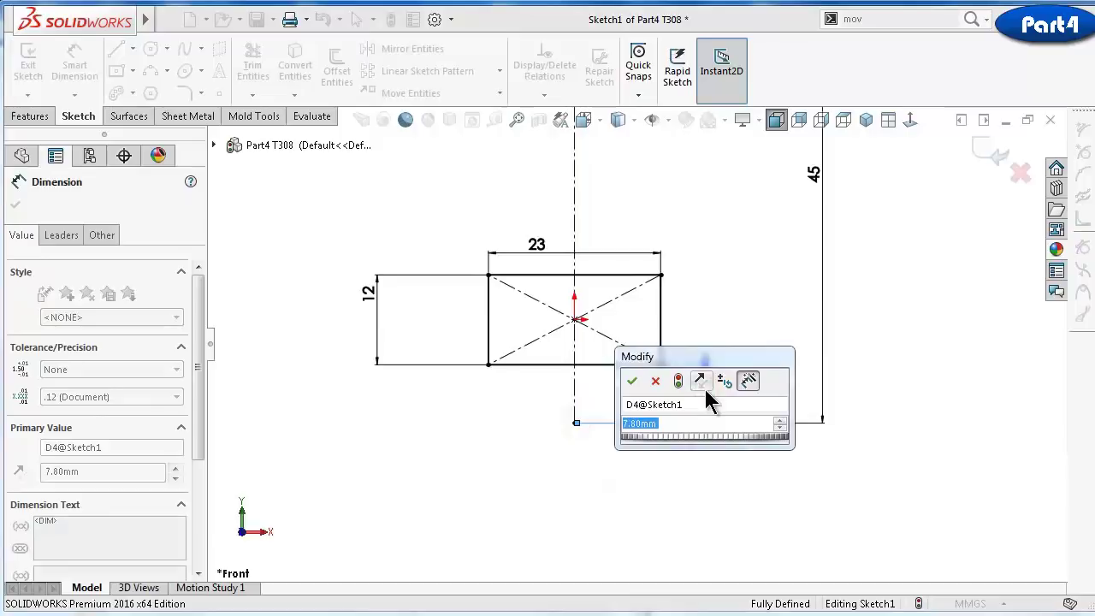
type("13")
key("Return")
left_click(828, 389)
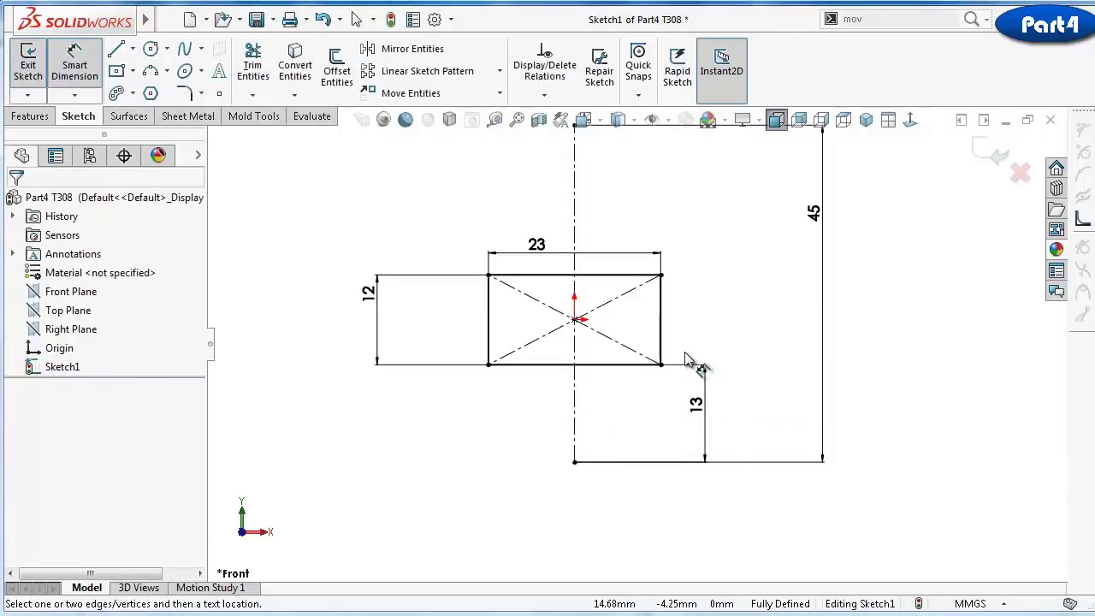
Move the 45 mm dimension farther out from the rectangle and maximize the part window
key("z")
left_click_drag(790, 267, 871, 271)
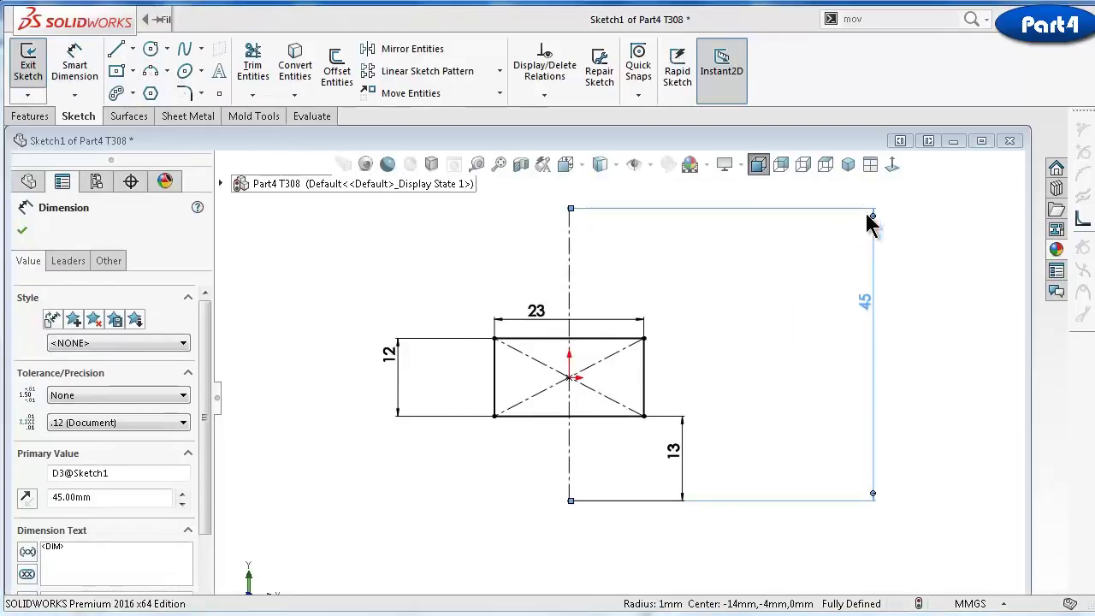
left_click(981, 141)
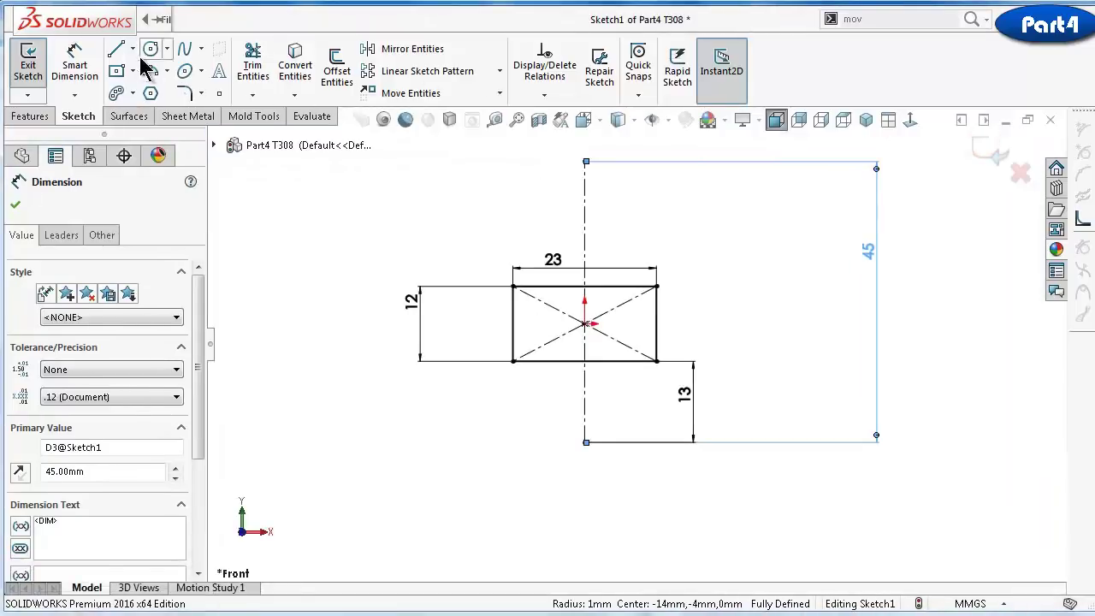
Sketch a circle about 1.6 mm in diameter just left of the rectangle, with its center level with the origin
left_click(167, 51)
scroll(511, 308, "down", 5)
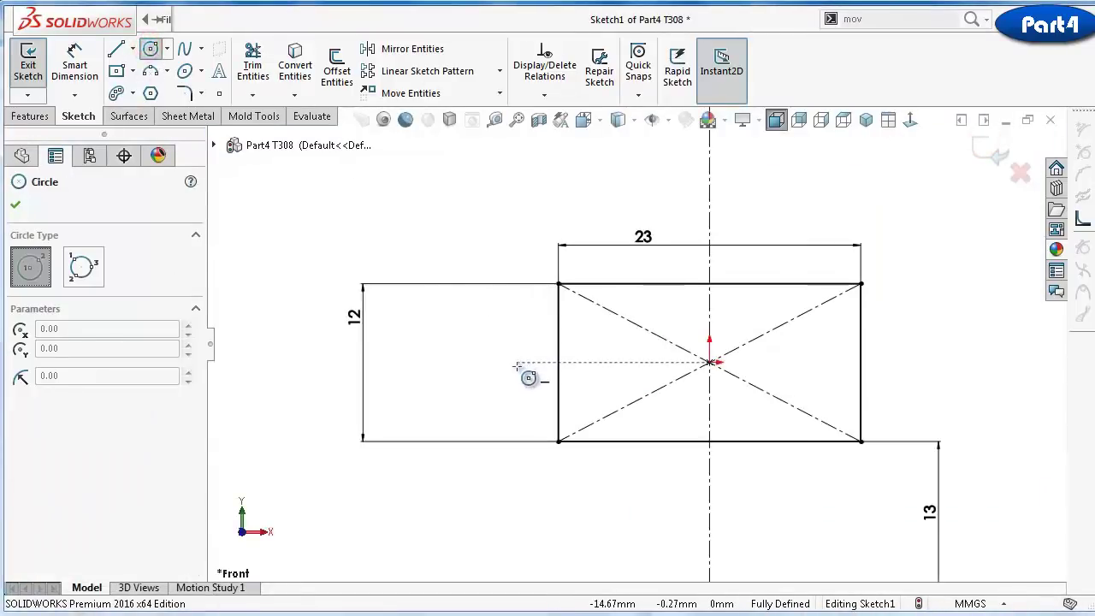
left_click(517, 364)
left_click(513, 353)
Dimension the diameter of the circle left of the rectangle to 2 mm
right_click_drag(471, 345, 469, 279)
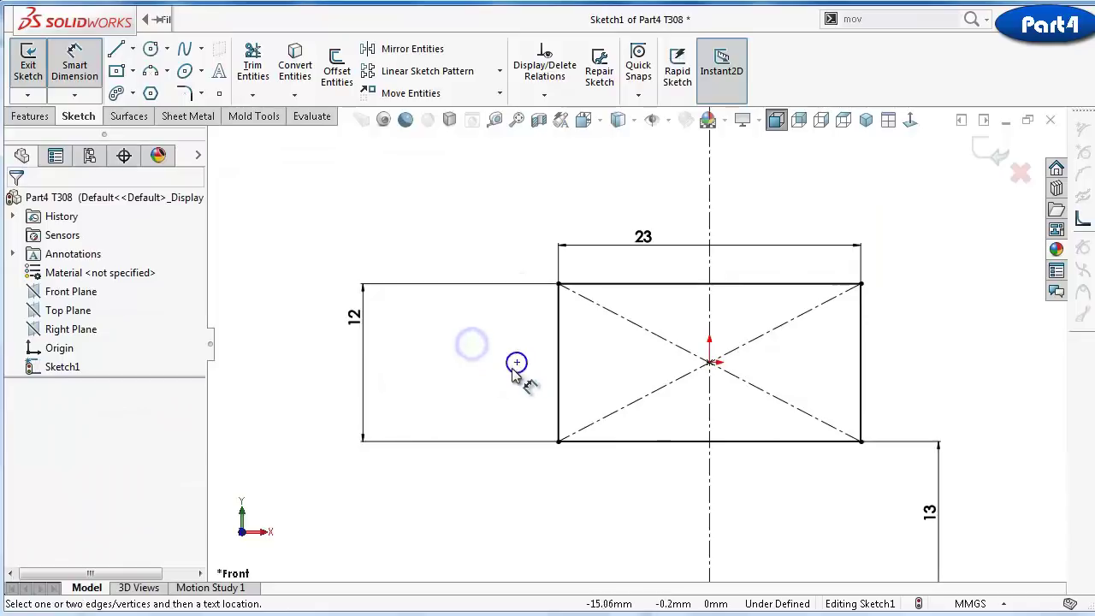
left_click(515, 373)
left_click(475, 369)
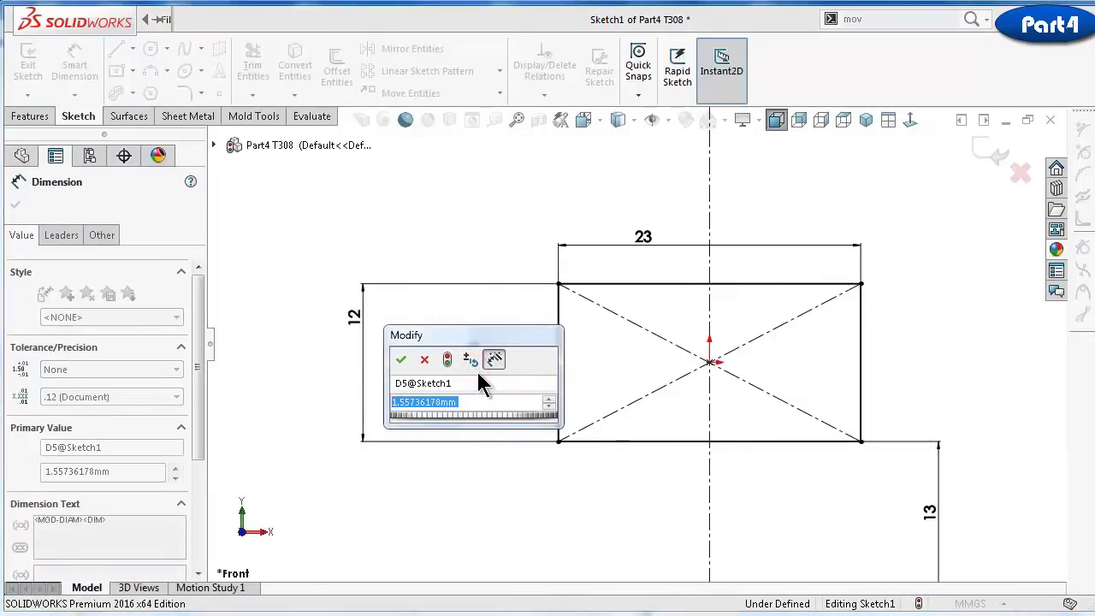
type("2")
key("Return")
Set the horizontal distance between the 2 mm circle's center and the rectangle's left edge to 2.5 mm
scroll(492, 380, "down", 3)
left_click(536, 349)
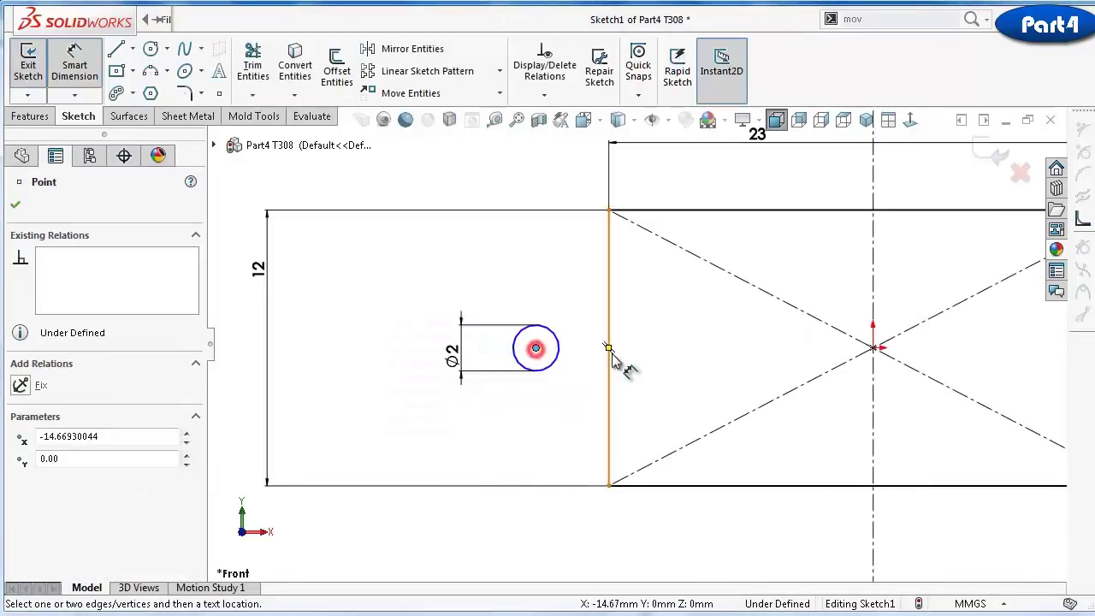
left_click(609, 351)
left_click(564, 300)
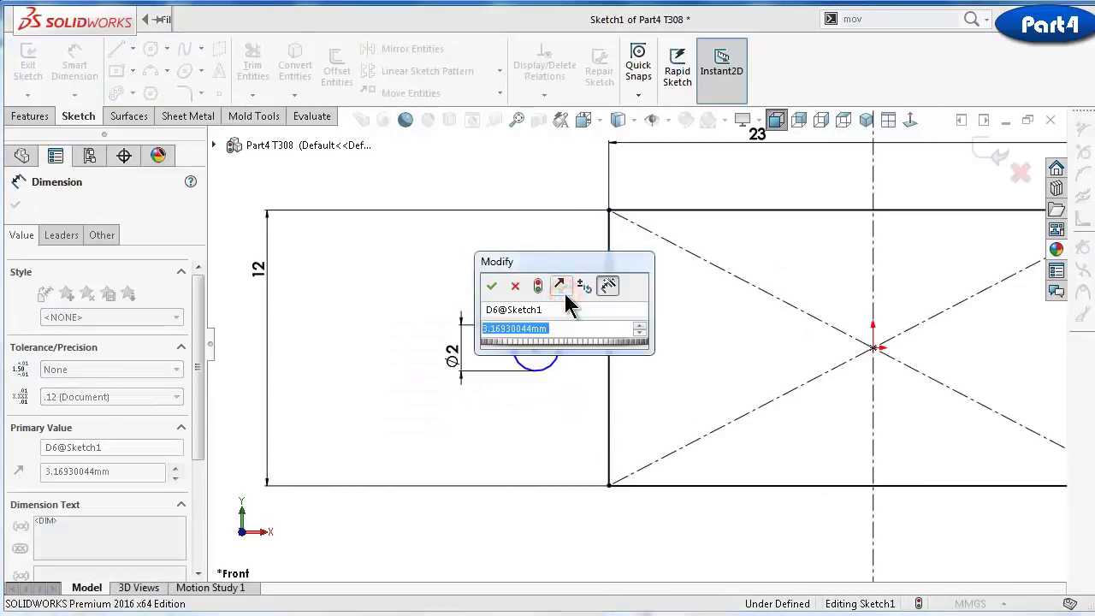
type("2.5")
key("Return")
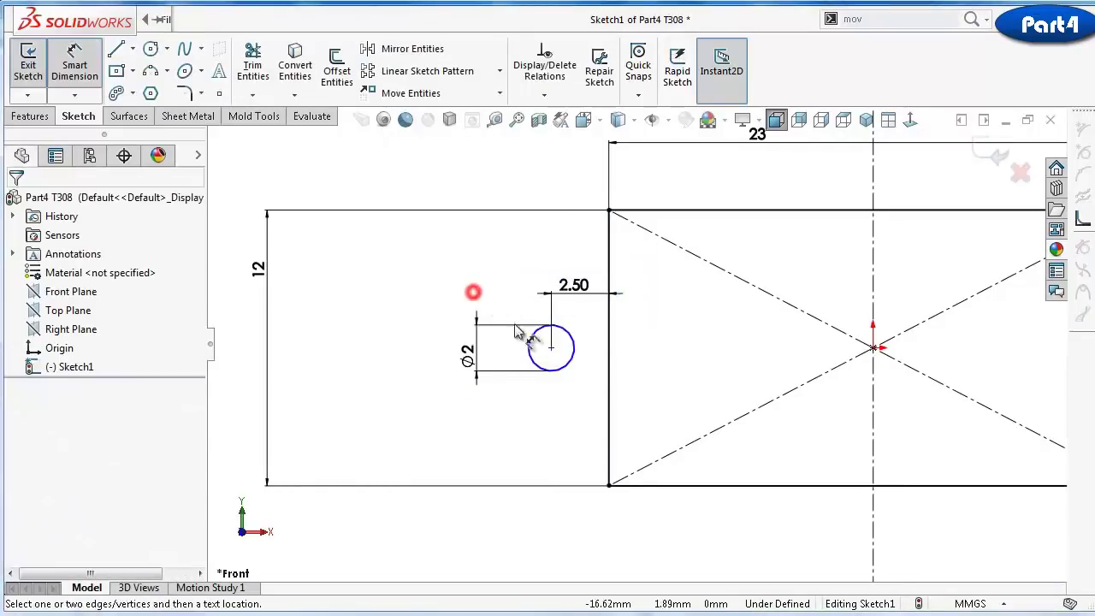
key("Escape")
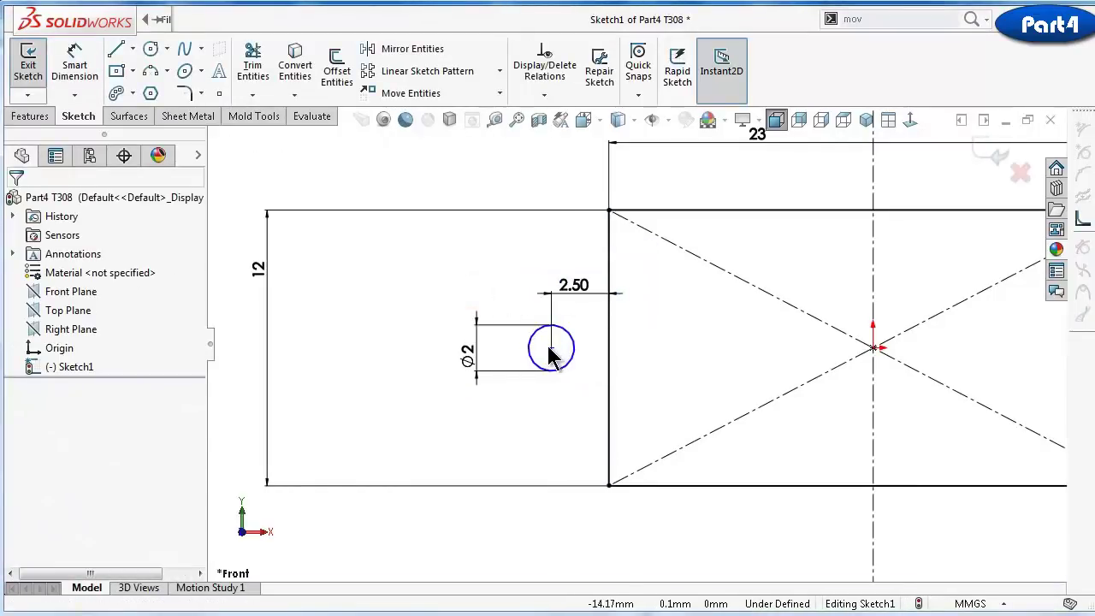
Add a horizontal relation between the 2 mm circle's center and the origin
left_click(551, 348)
left_click(874, 347, "ctrl")
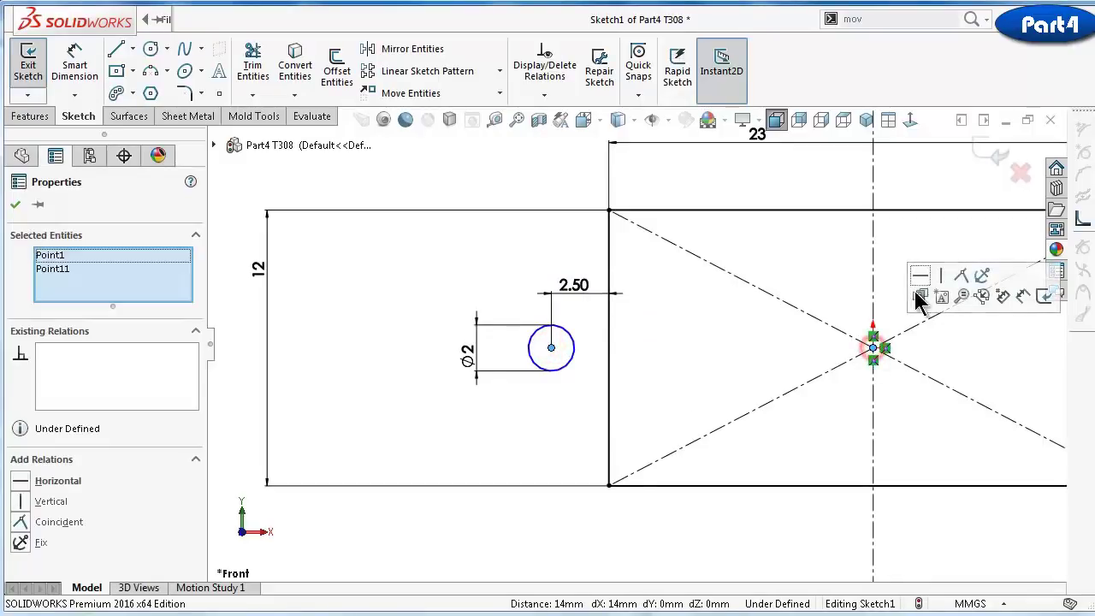
left_click(921, 275)
left_click(745, 318)
scroll(771, 371, "up", 5)
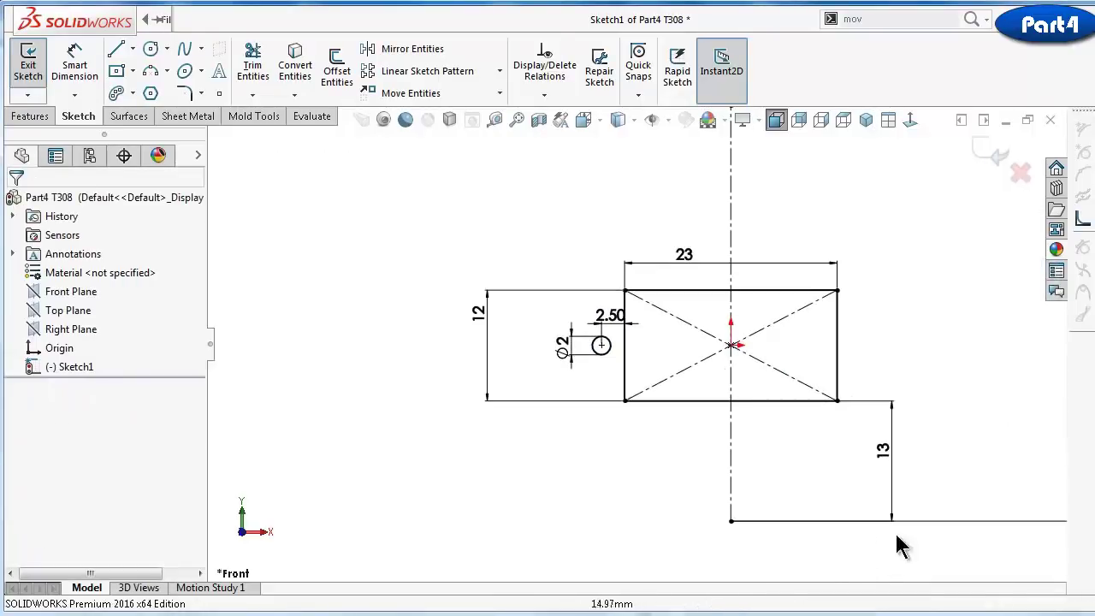
Sketch a second circle about 5.2 mm in diameter directly below the 2 mm circle
left_click(149, 49)
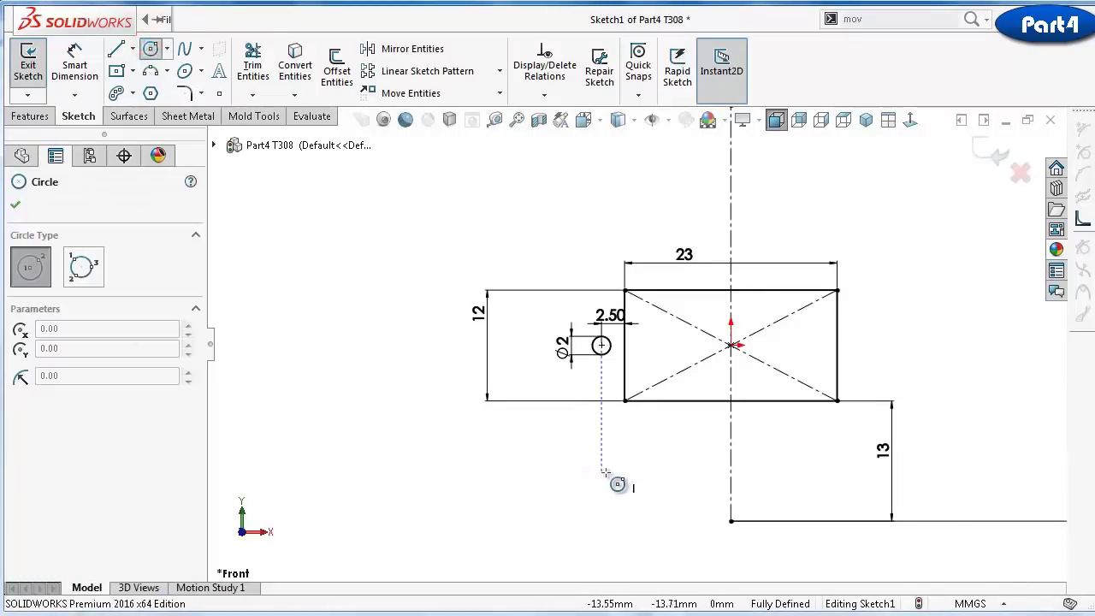
left_click(602, 472)
left_click(582, 461)
Dimension the lower circle's diameter to 3 mm
right_click_drag(536, 476, 508, 388)
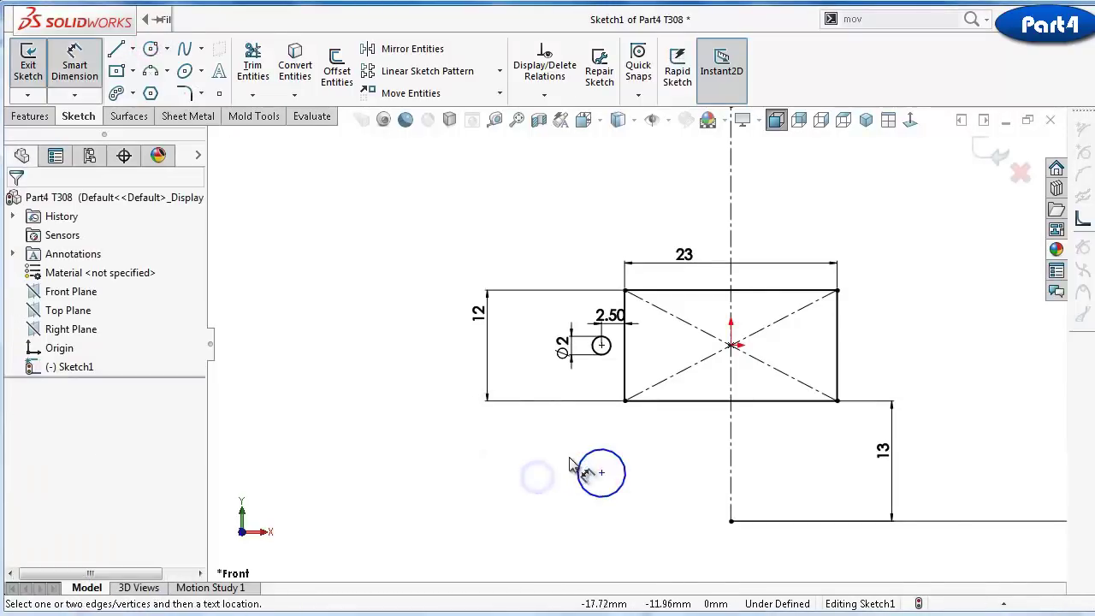
left_click(581, 470)
left_click(529, 457)
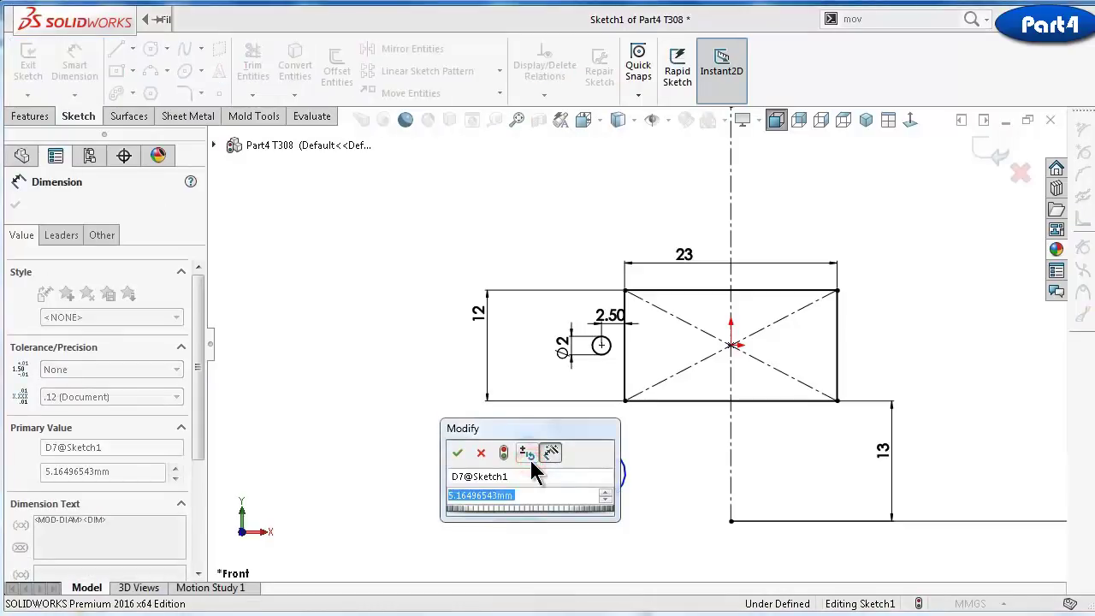
key("Return")
Set the vertical distance between the centers of the two circles to 10 mm
left_click(601, 473)
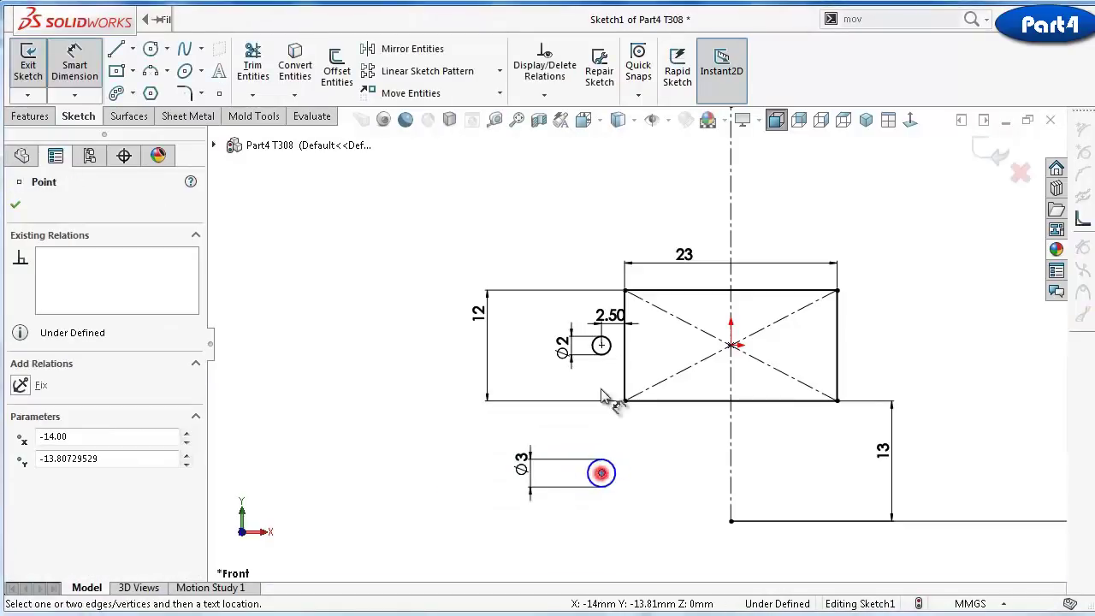
left_click(602, 345)
left_click(412, 393)
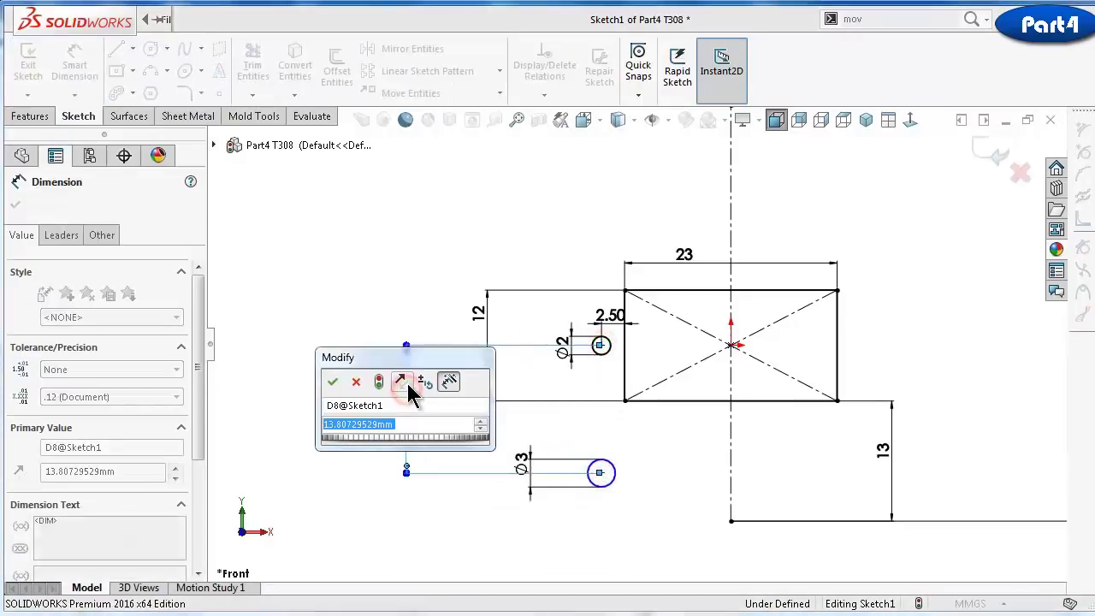
type("10")
key("Return")
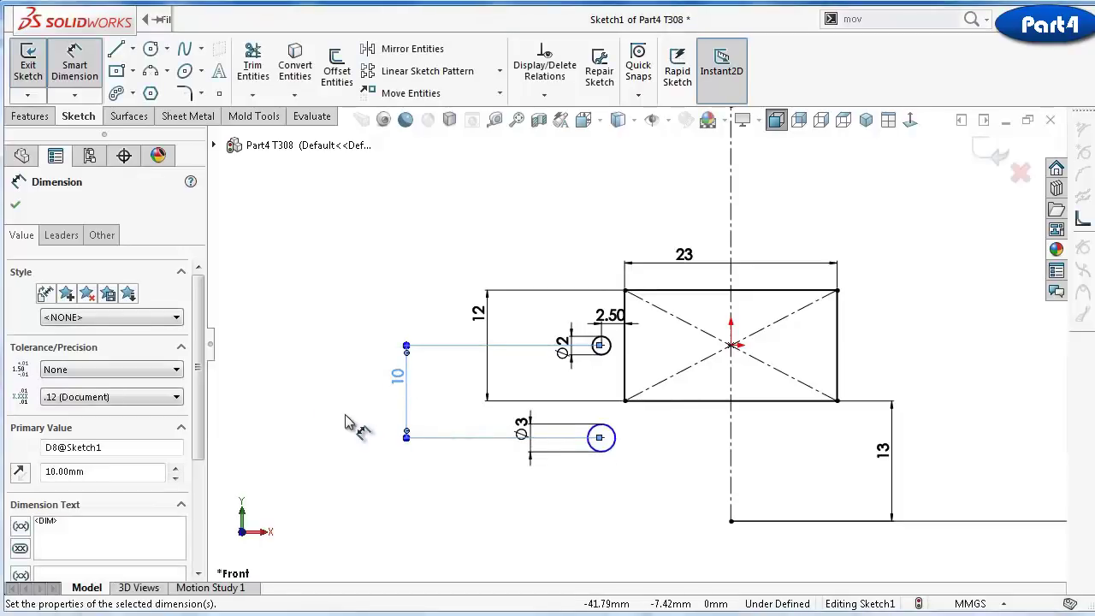
key("Escape")
Add a vertical relation between the centers of the 3 mm and 2 mm circles
scroll(532, 431, "down", 2)
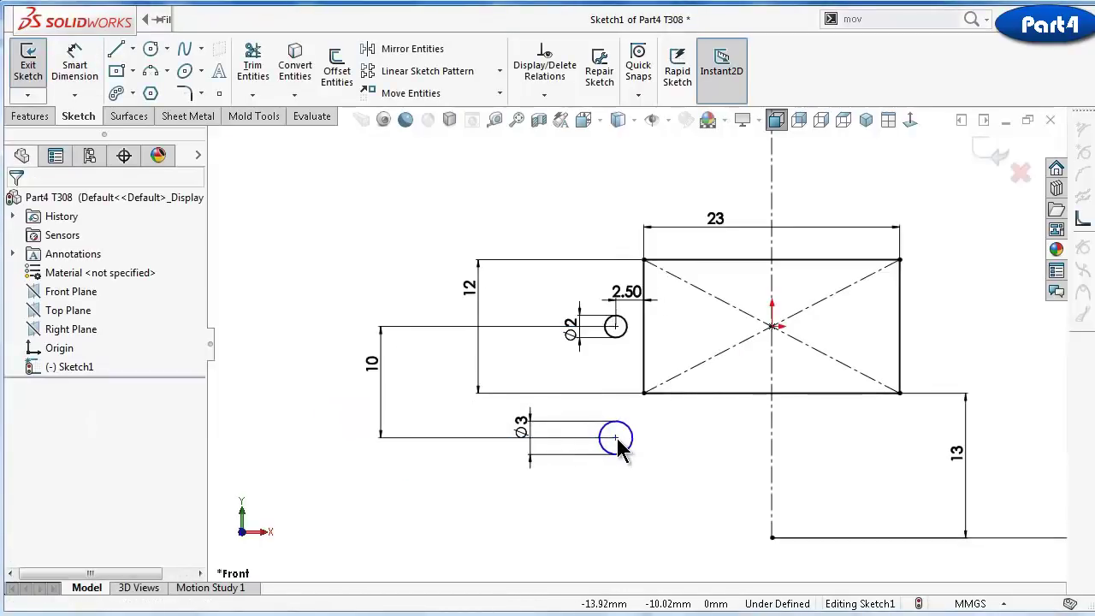
left_click(616, 438)
left_click(616, 326, "ctrl")
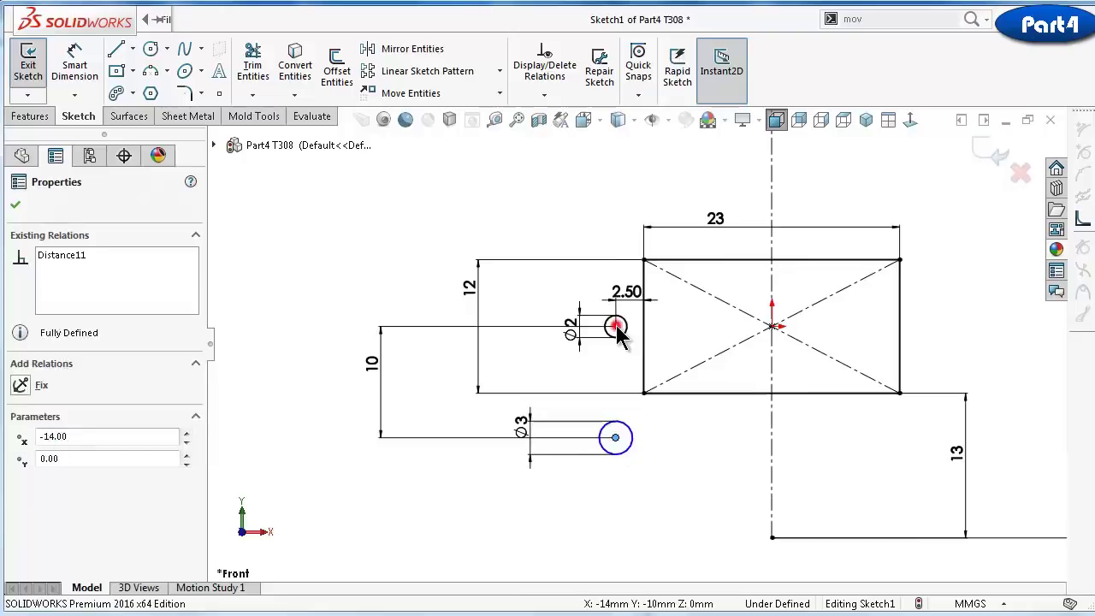
left_click(685, 252)
left_click(394, 275)
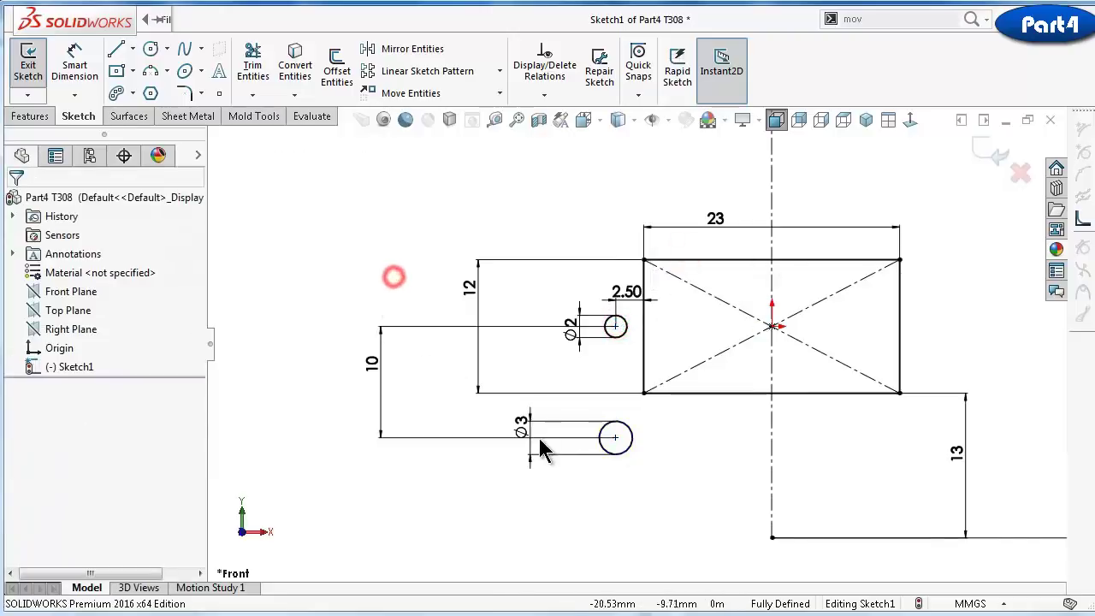
Move the 3 mm diameter dimension closer to its circle and the 10 mm dimension between the circles and the rectangle
left_click_drag(550, 435, 555, 431)
left_click_drag(389, 367, 550, 392)
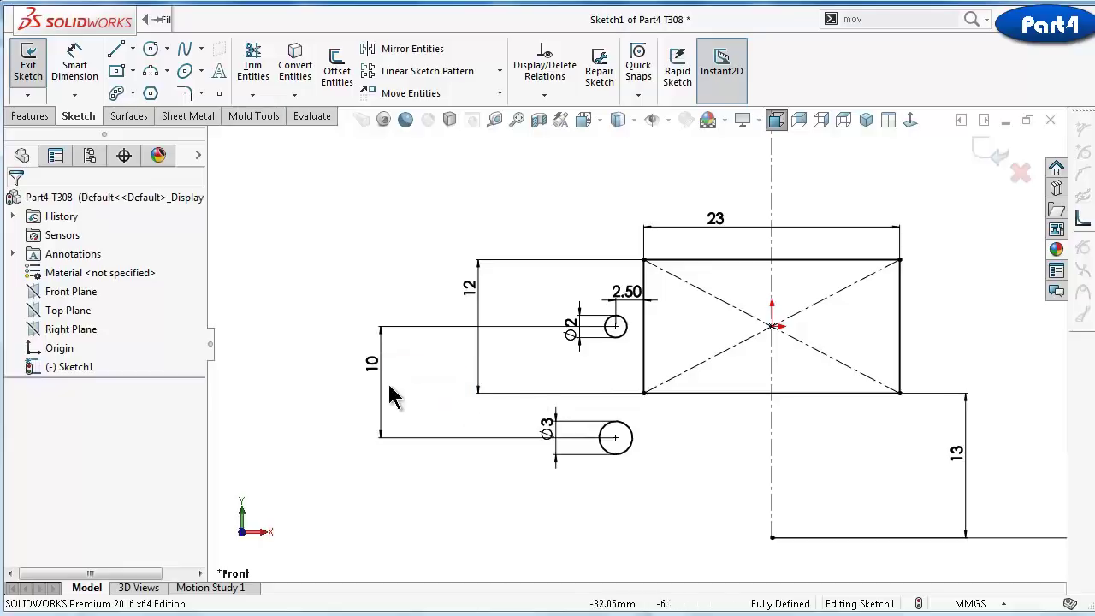
left_click_drag(377, 364, 646, 375)
left_click(637, 361)
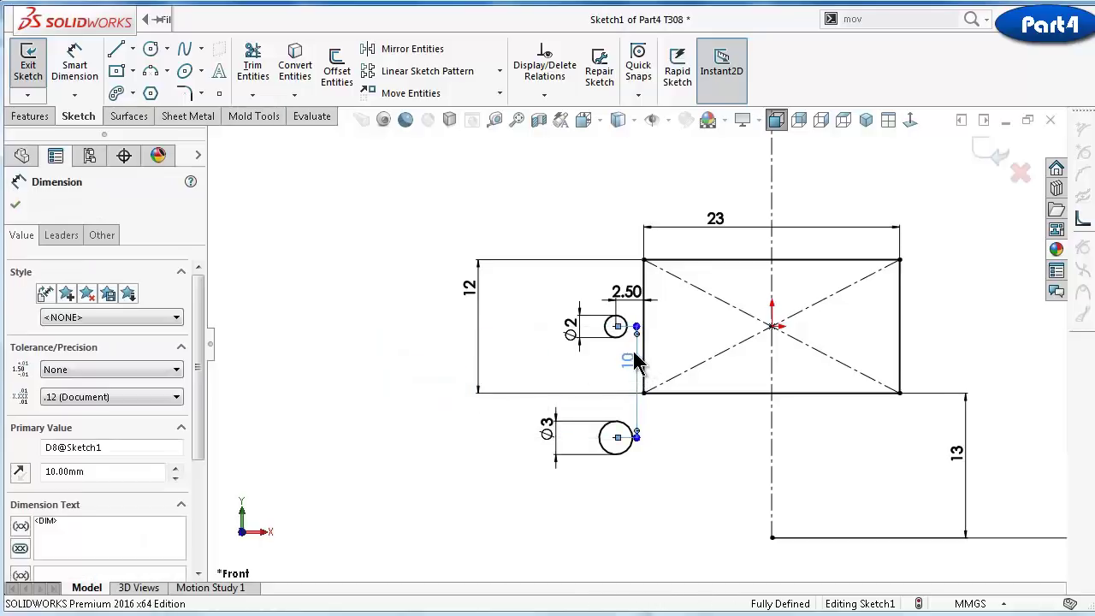
left_click(376, 333)
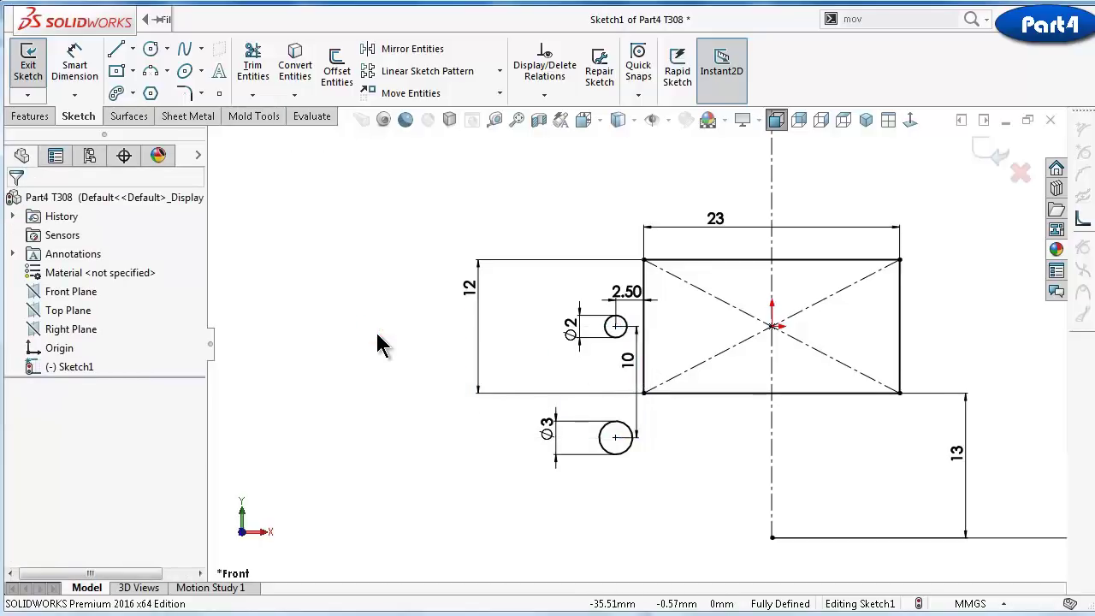
Sketch a horizontal centerpoint straight slot about 8.2 mm between arc centers, centered on the vertical centerline below the rectangle
left_click(134, 91)
left_click(142, 137)
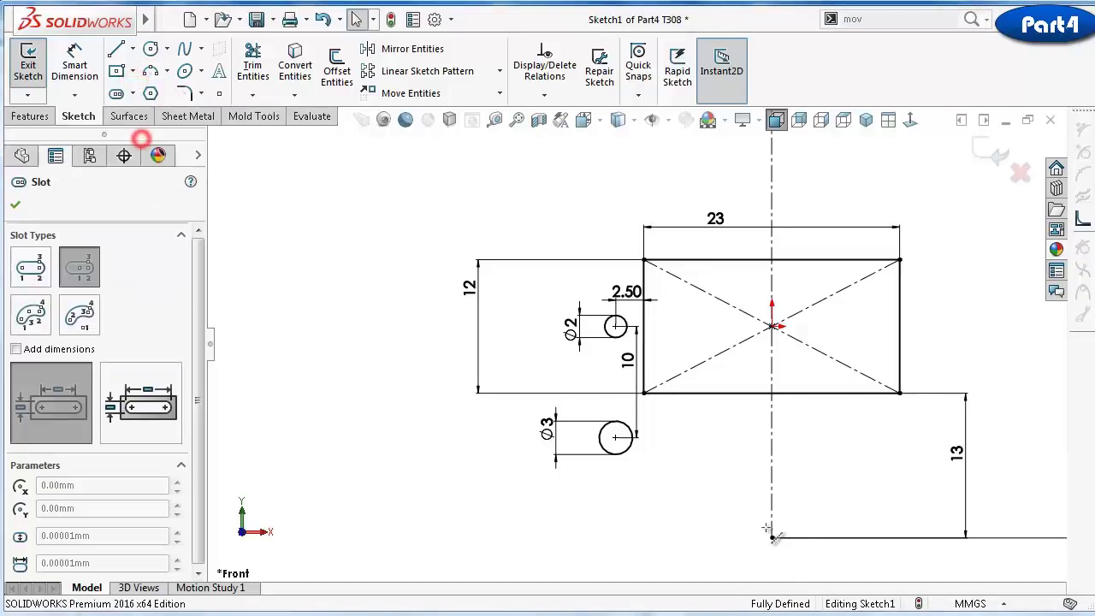
left_click(770, 479)
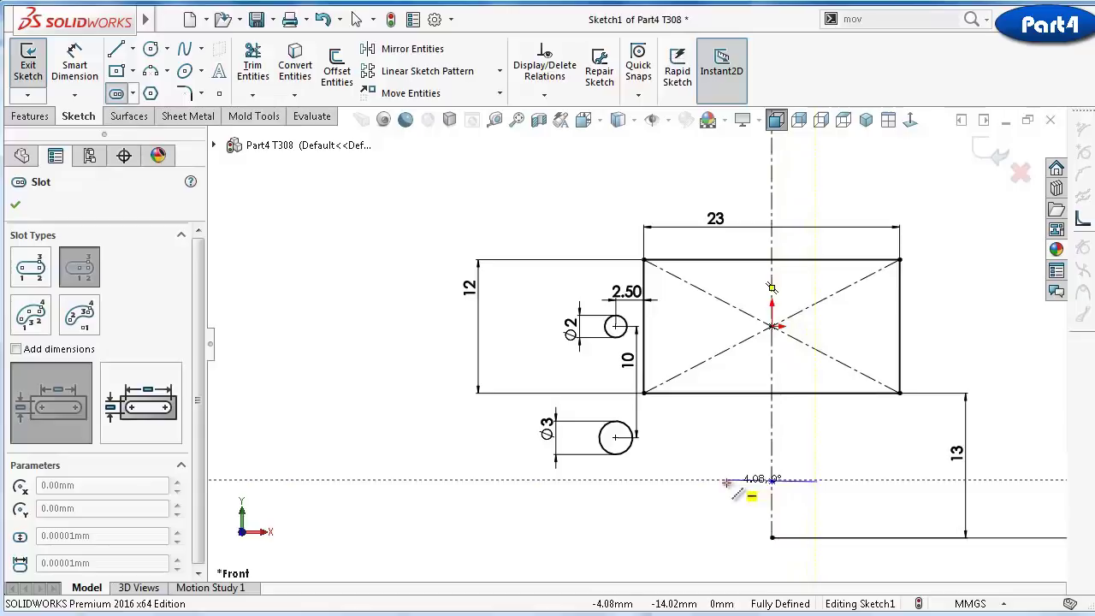
left_click(726, 482)
left_click(727, 466)
Dimension the slot's center-to-center length to 12.4 mm
right_click_drag(667, 535, 668, 462)
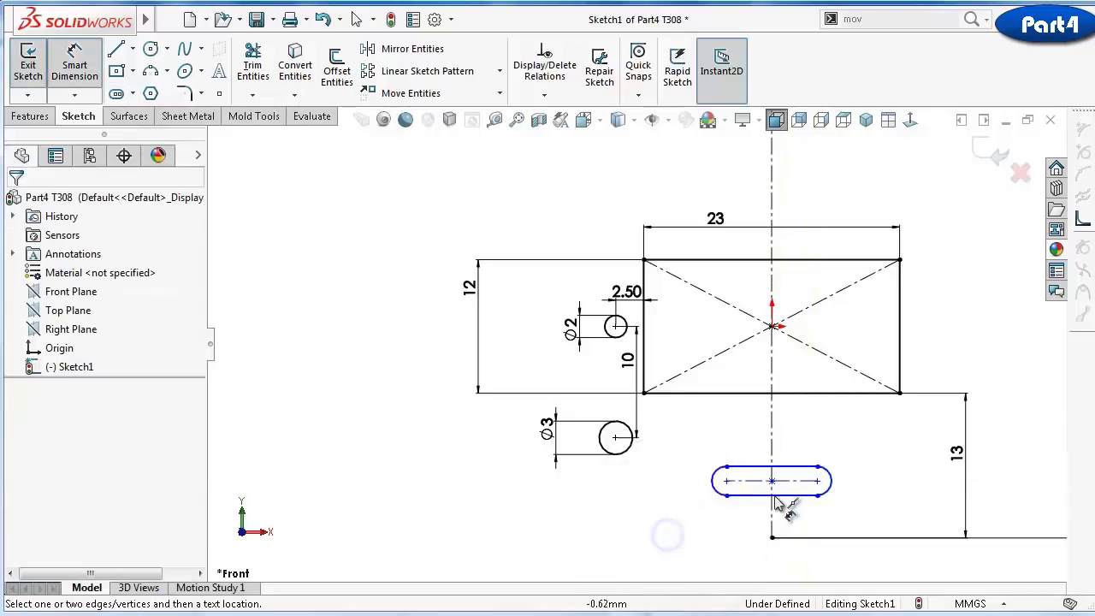
left_click(759, 481)
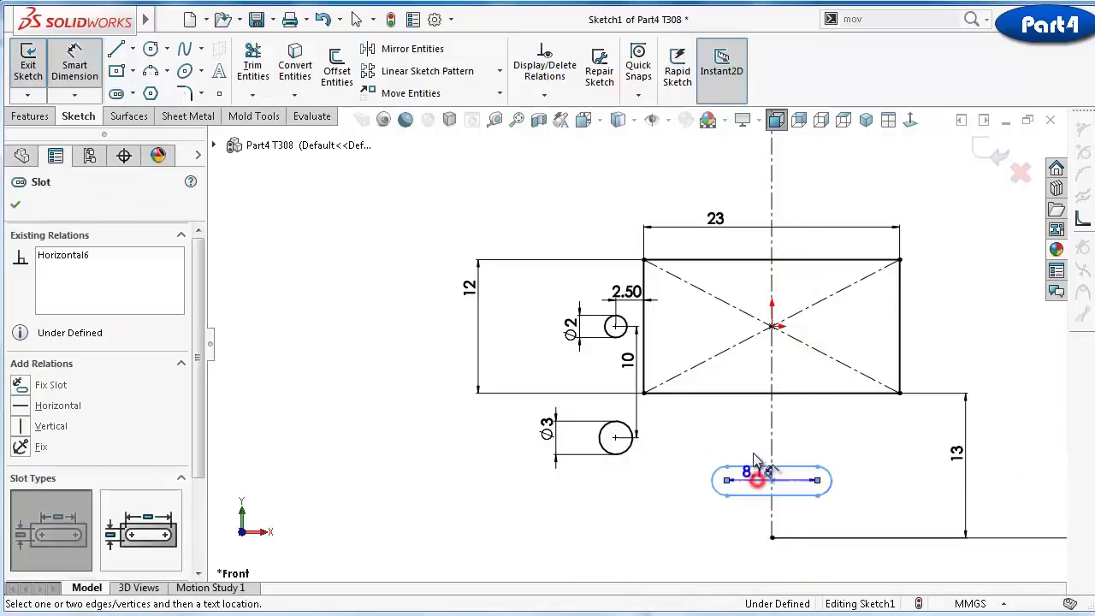
left_click(761, 445)
type("12.4")
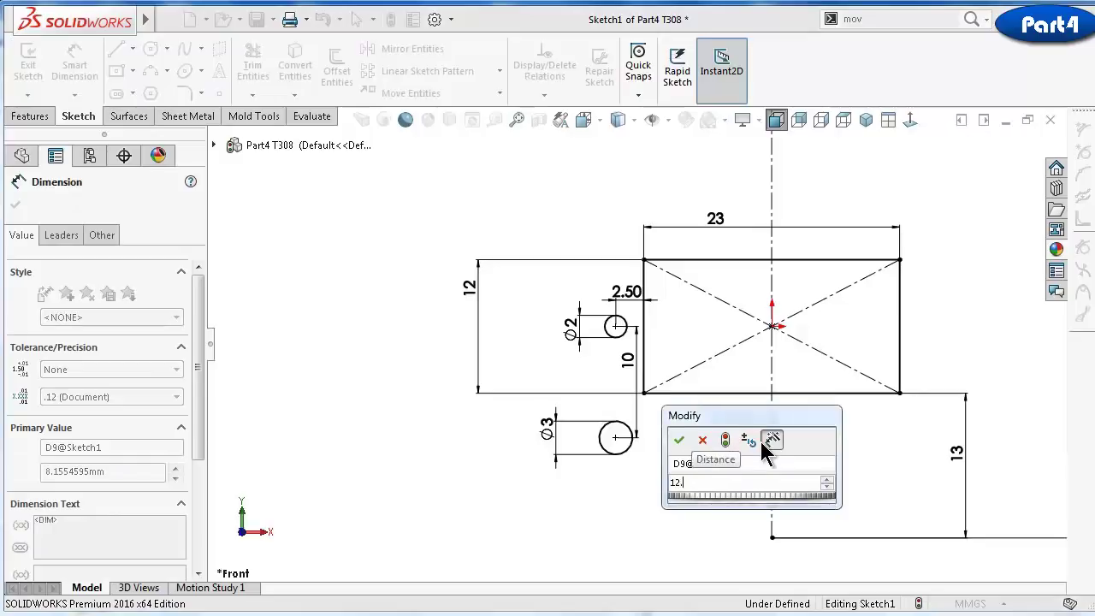
key("Return")
left_click(644, 515)
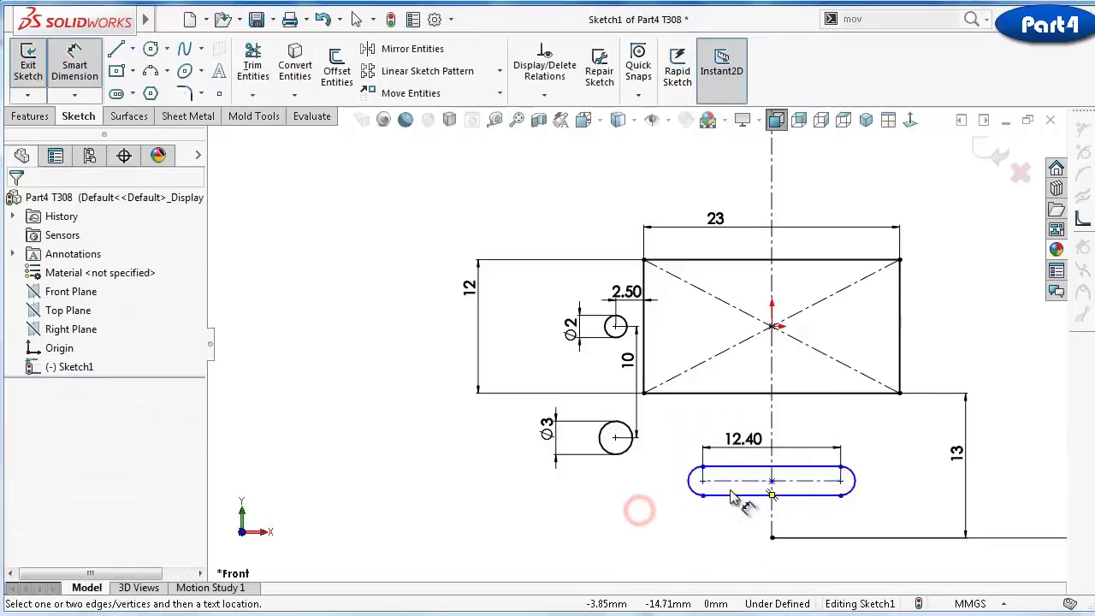
Set the distance between the slot's horizontal centerline and the vertical centerline's lower endpoint to 4 mm
left_click(802, 483)
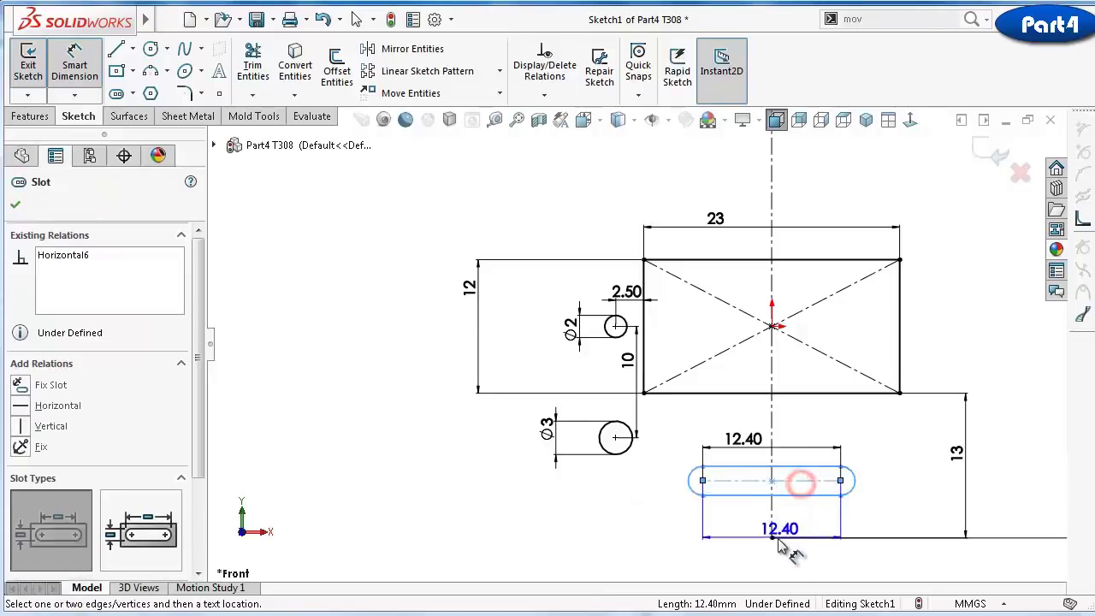
left_click(771, 537)
left_click(753, 540)
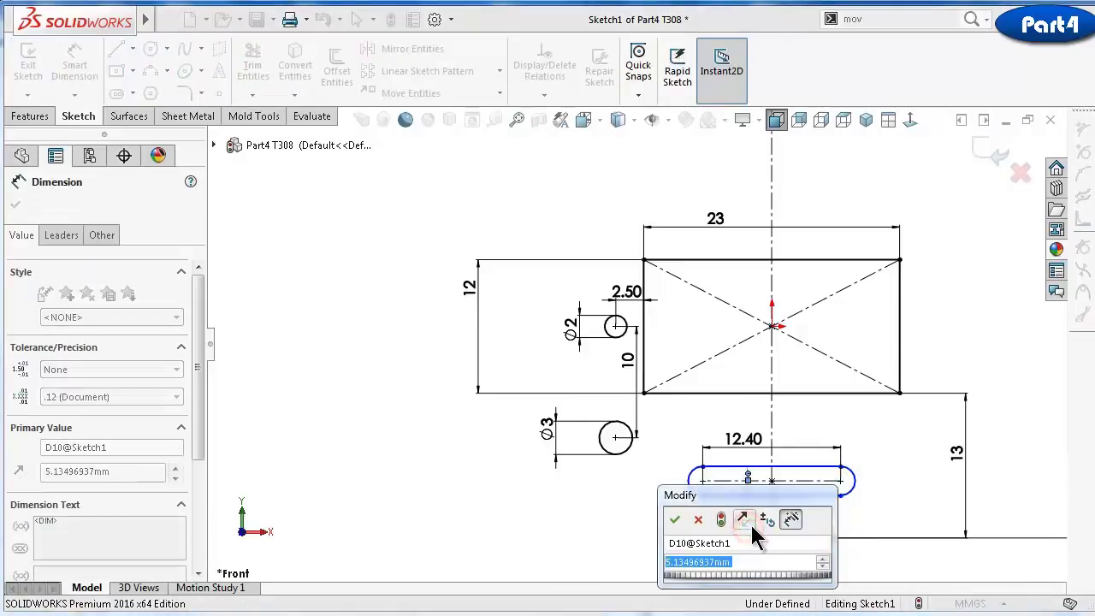
key("Return")
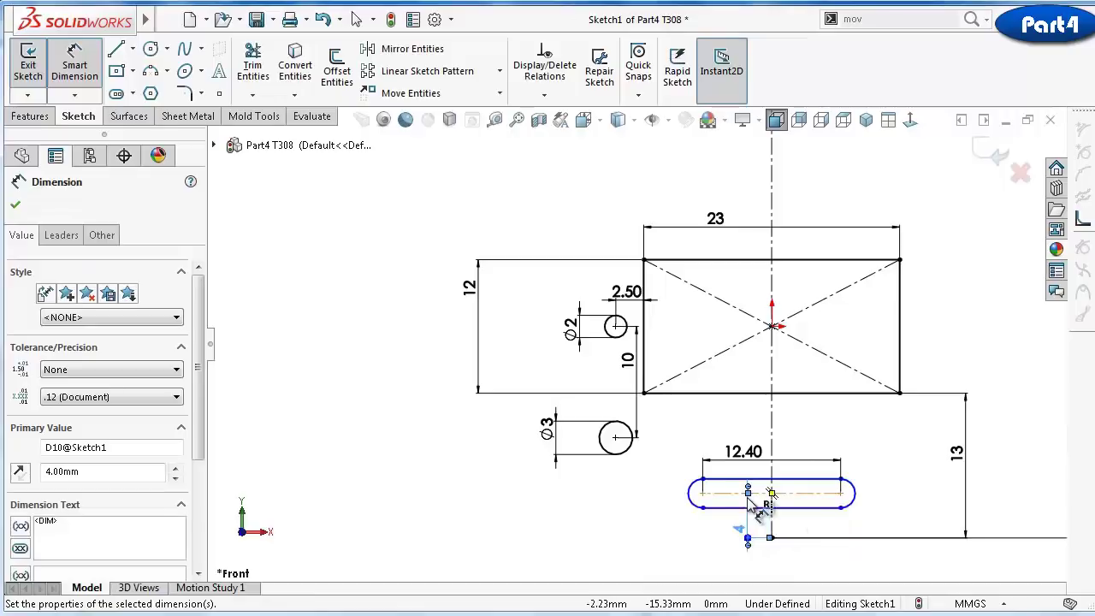
key("Escape")
Apply a horizontal relation to the slot's centerline
left_click(758, 494)
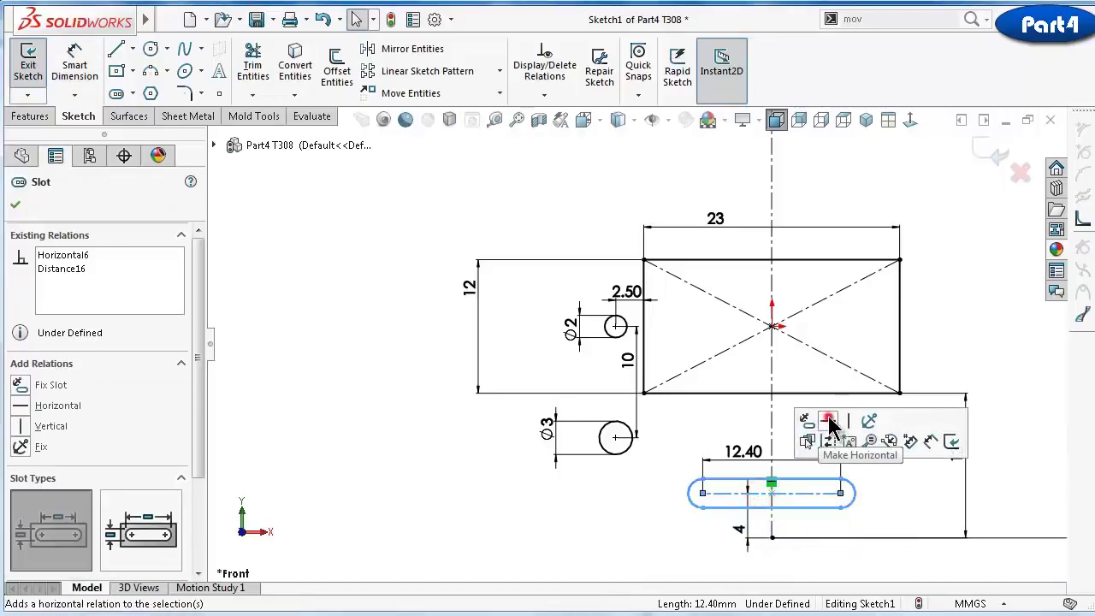
left_click(828, 417)
left_click(653, 532)
Dimension the radius of the slot's right end arc to 1.5 mm
scroll(873, 483, "down", 2)
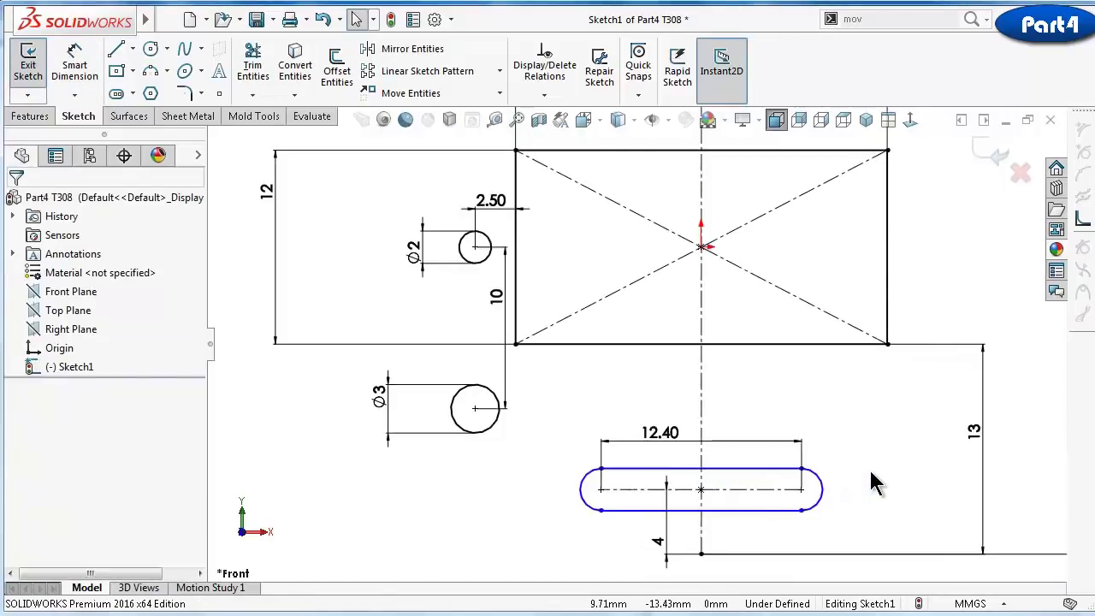
right_click_drag(864, 509, 864, 466)
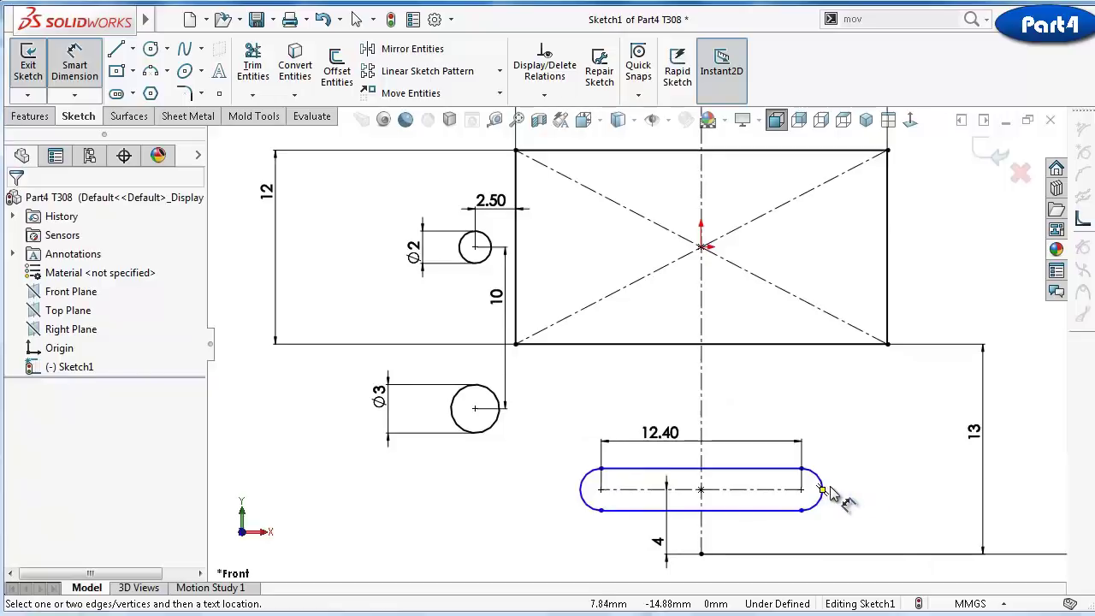
left_click(821, 490)
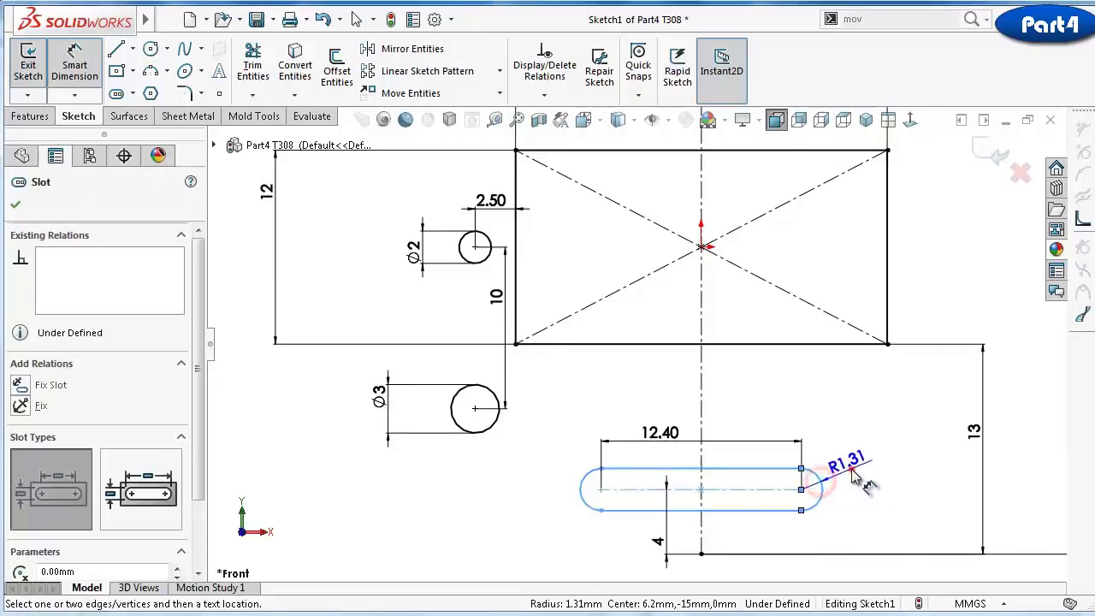
left_click(847, 472)
type("1.5")
key("Return")
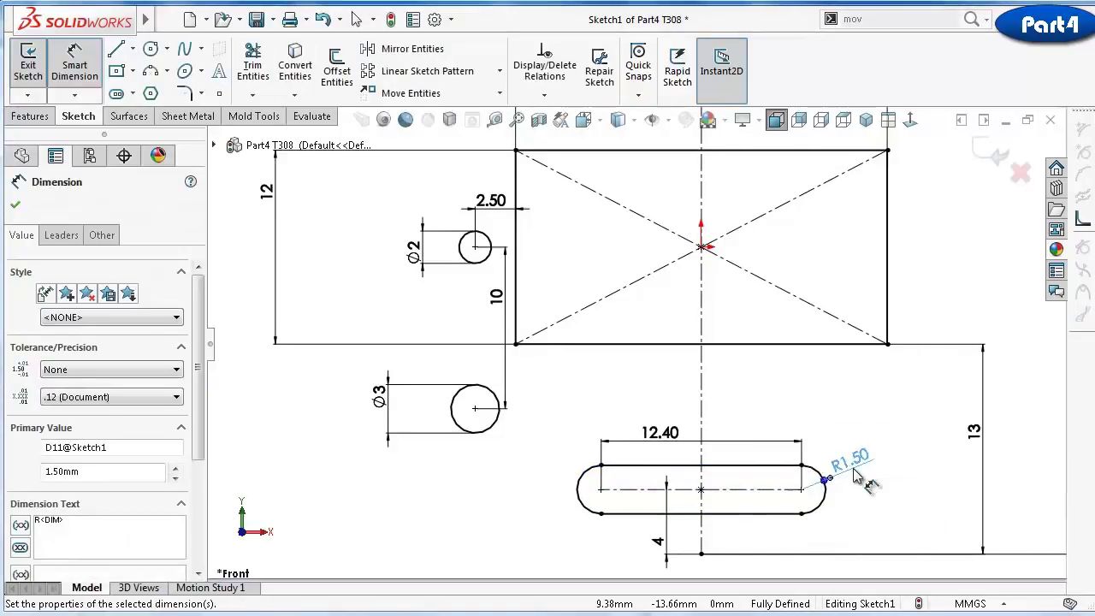
Sketch a circle about 3.7 mm in diameter above the rectangle's upper edge, left of the vertical centerline
left_click(489, 525)
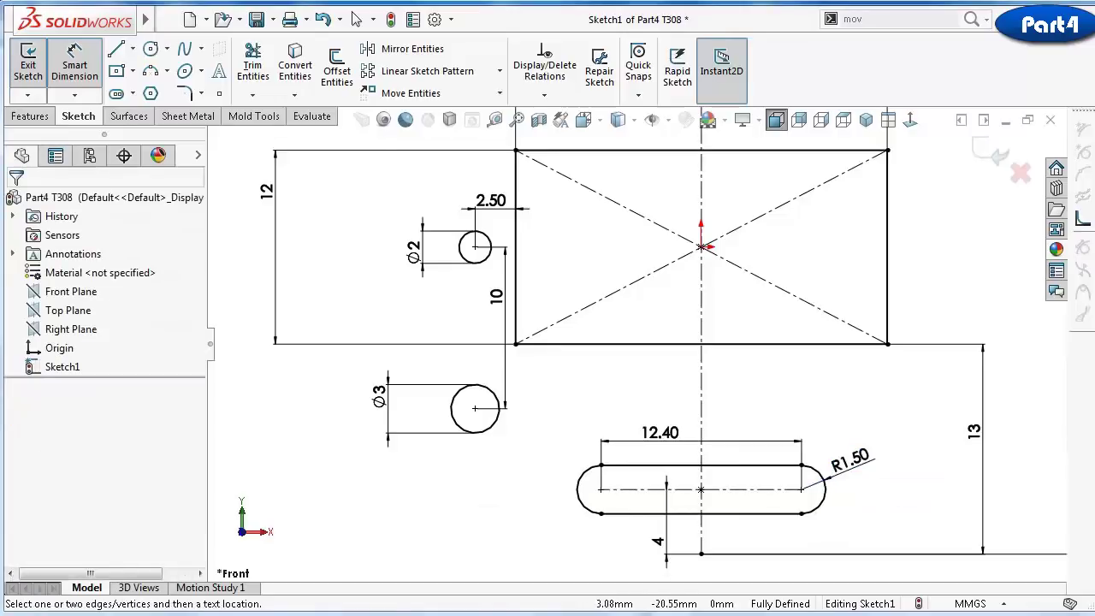
left_click(342, 224)
scroll(585, 207, "up", 5)
scroll(587, 207, "down", 2)
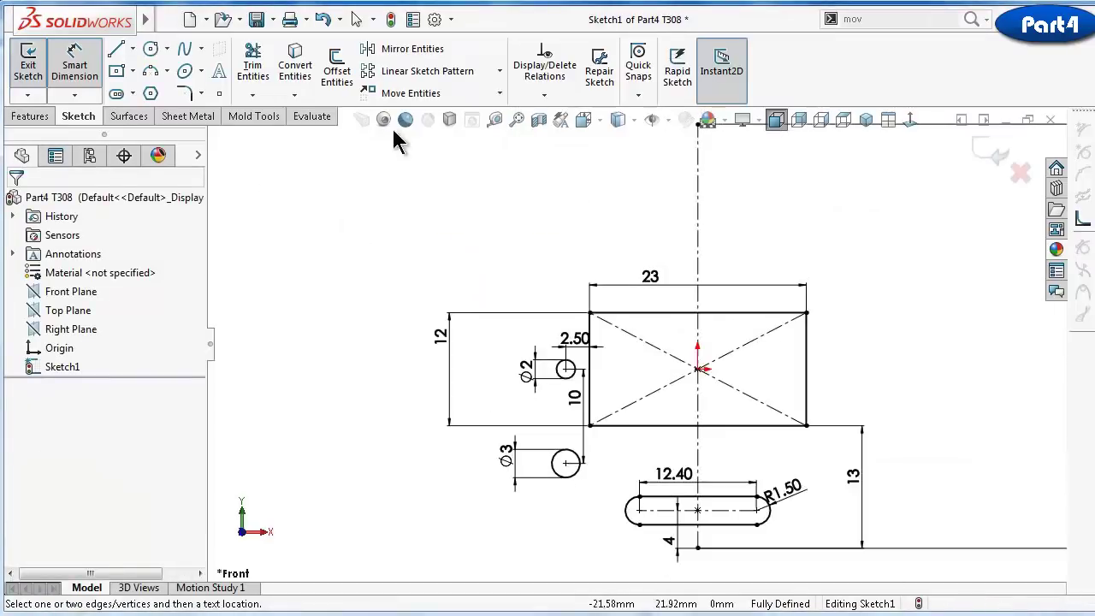
left_click(154, 49)
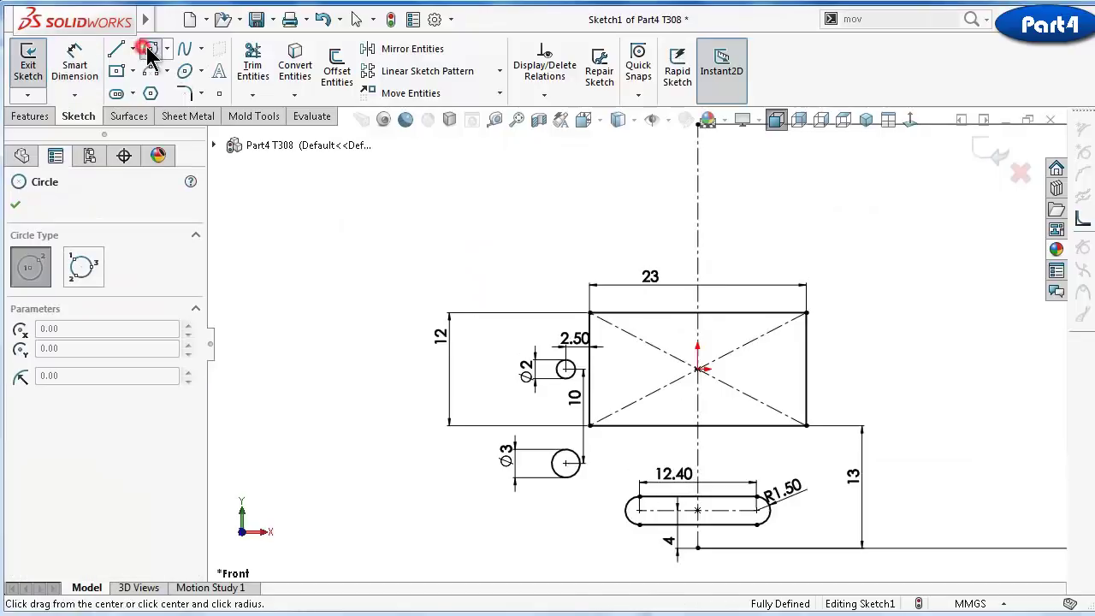
left_click(610, 215)
left_click(597, 202)
Dimension the upper circle's diameter to 4 mm
right_click_drag(558, 214, 558, 196)
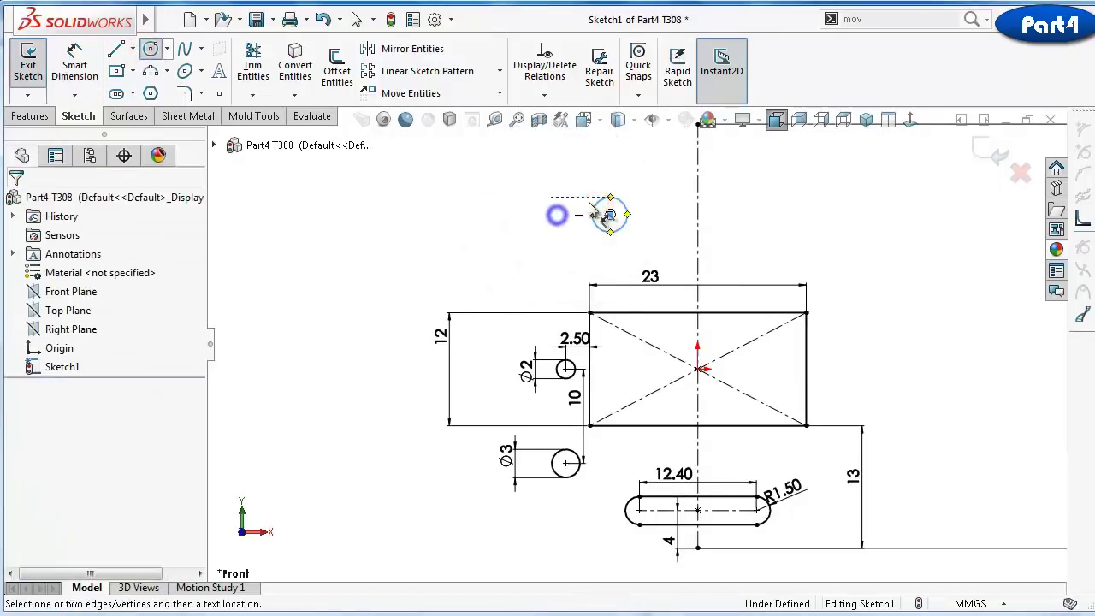
left_click(597, 215)
left_click(548, 209)
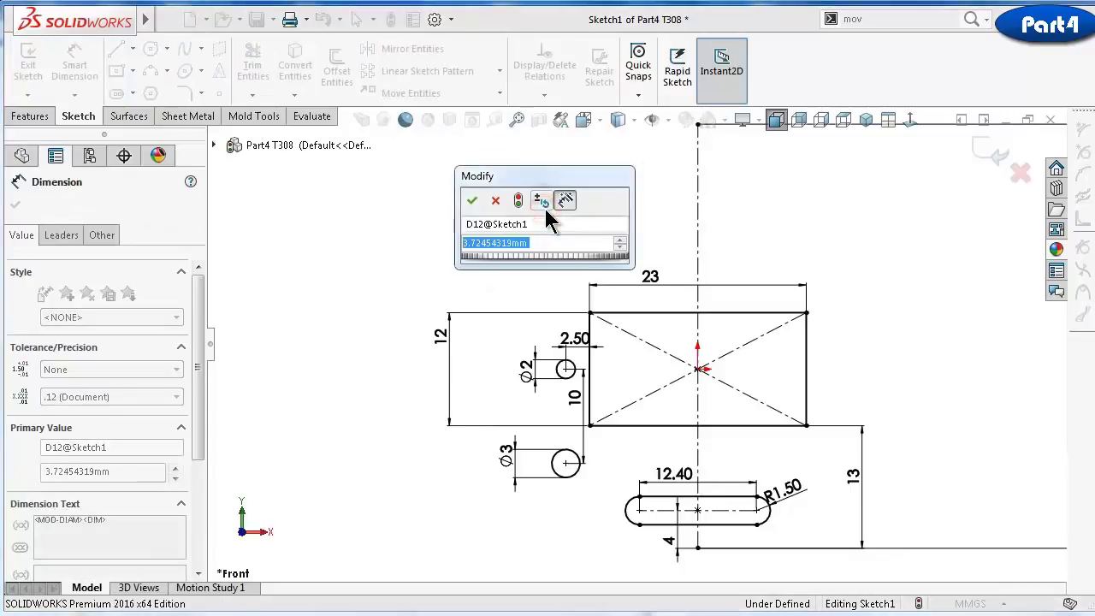
type("4")
key("Return")
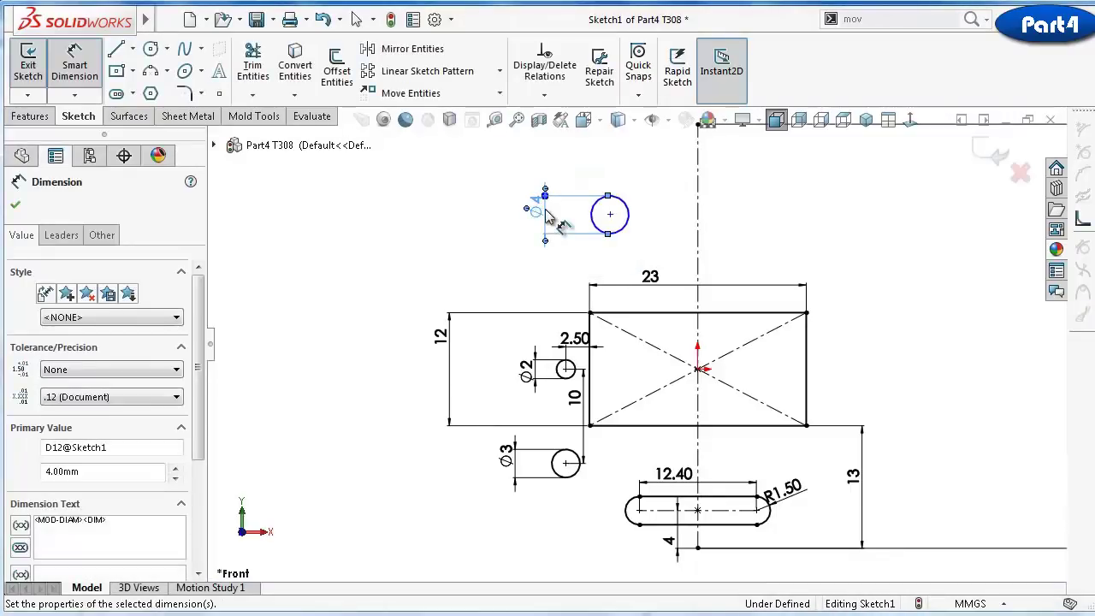
Add a doubled dimension across the vertical centerline from the 4 mm circle's center, with the value 8.5*2 mm
left_click(610, 215)
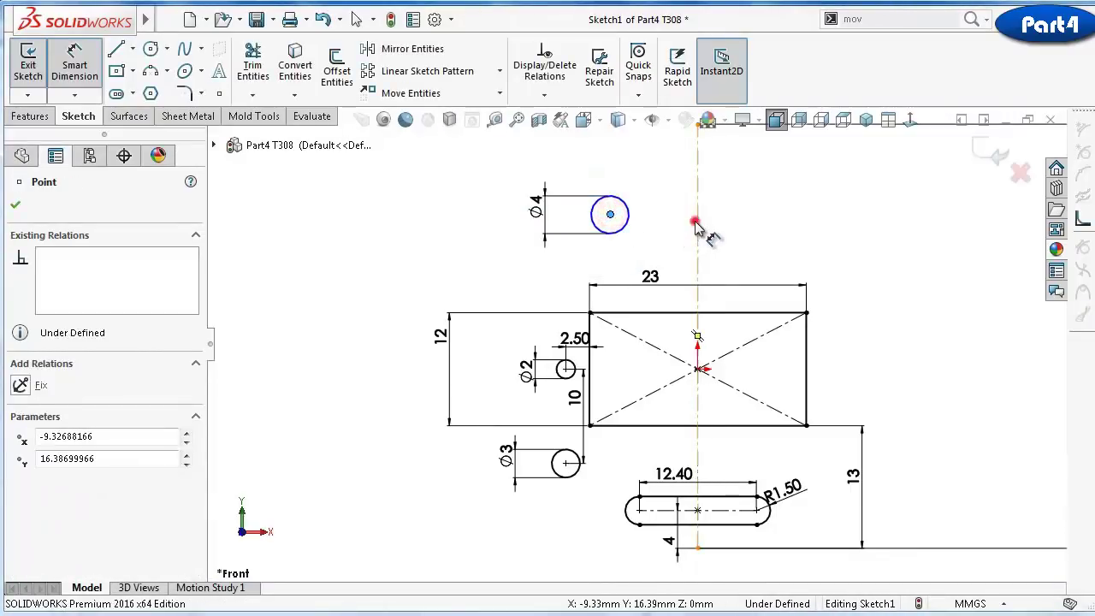
left_click(698, 229)
left_click(729, 219)
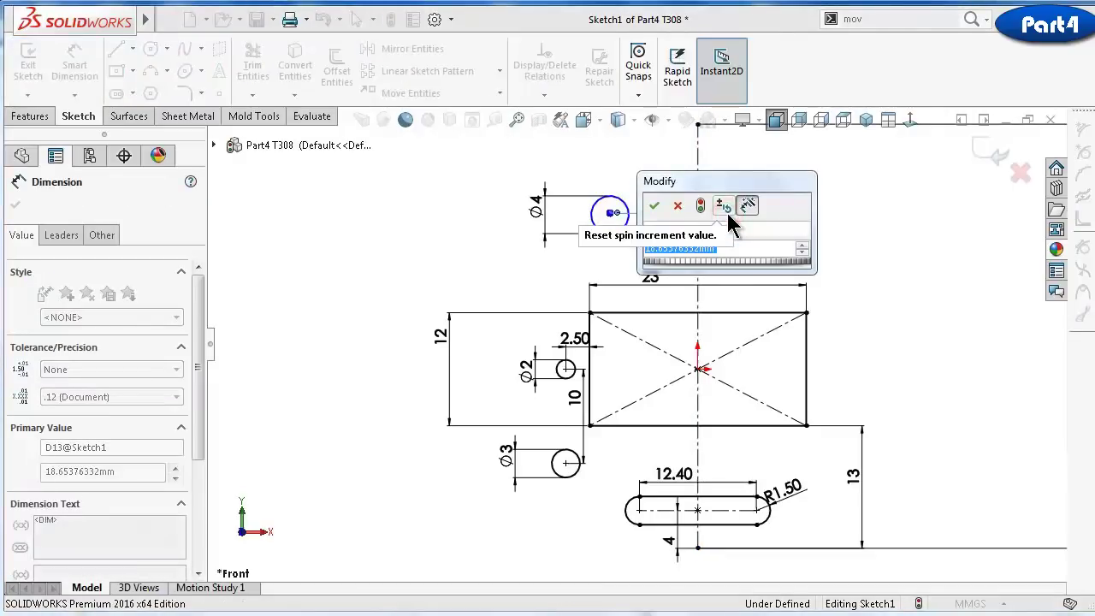
type("8.5")
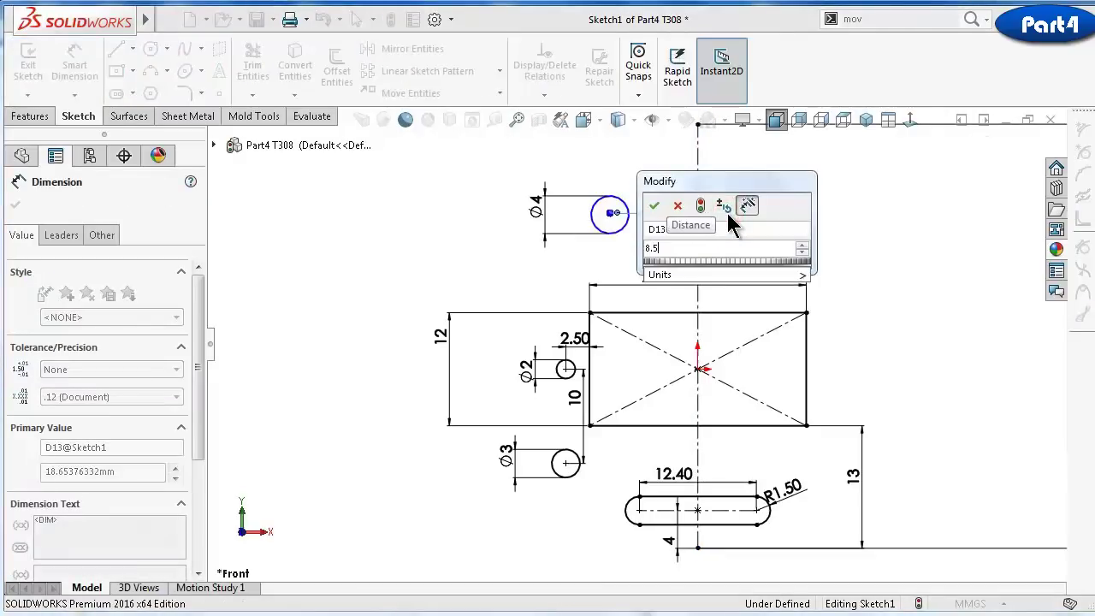
type("*2")
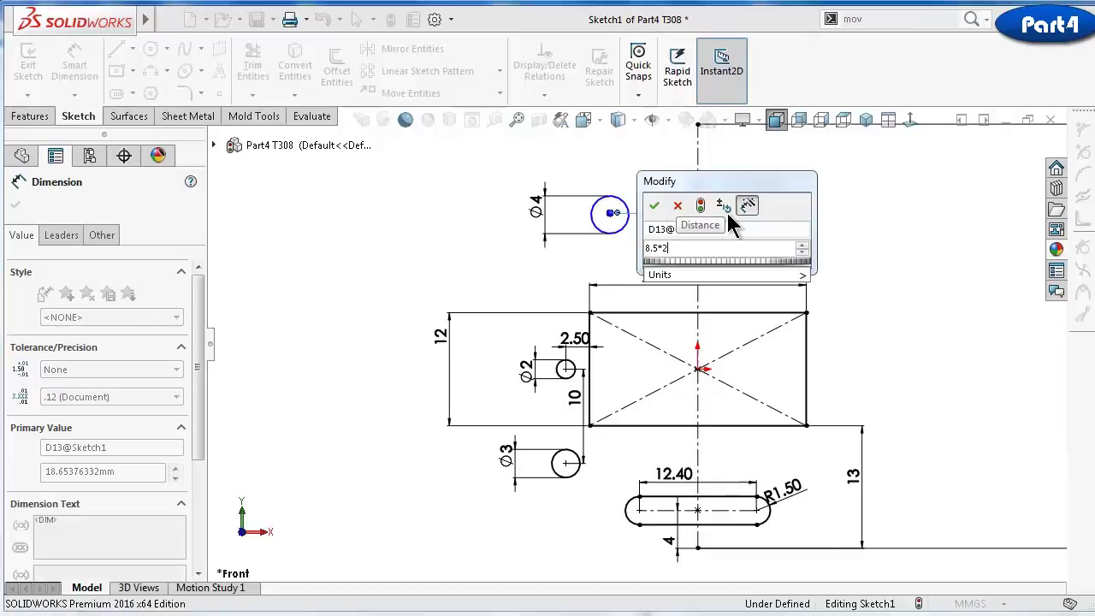
key("Return")
left_click(622, 253)
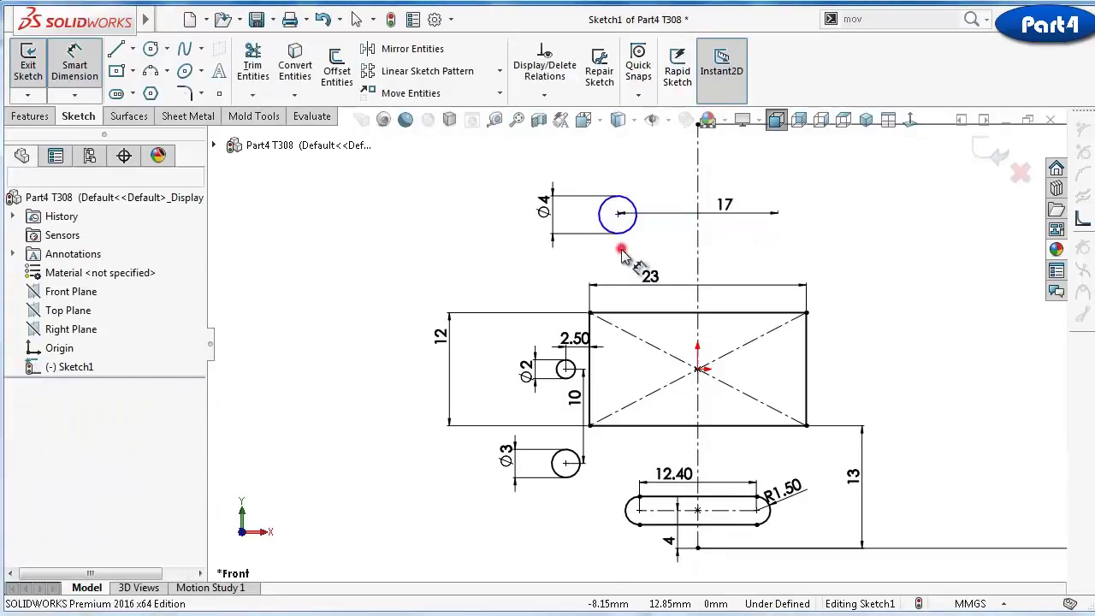
Set the vertical distance between the rectangle's upper edge and the 4 mm circle's center to 10 mm
left_click(642, 312)
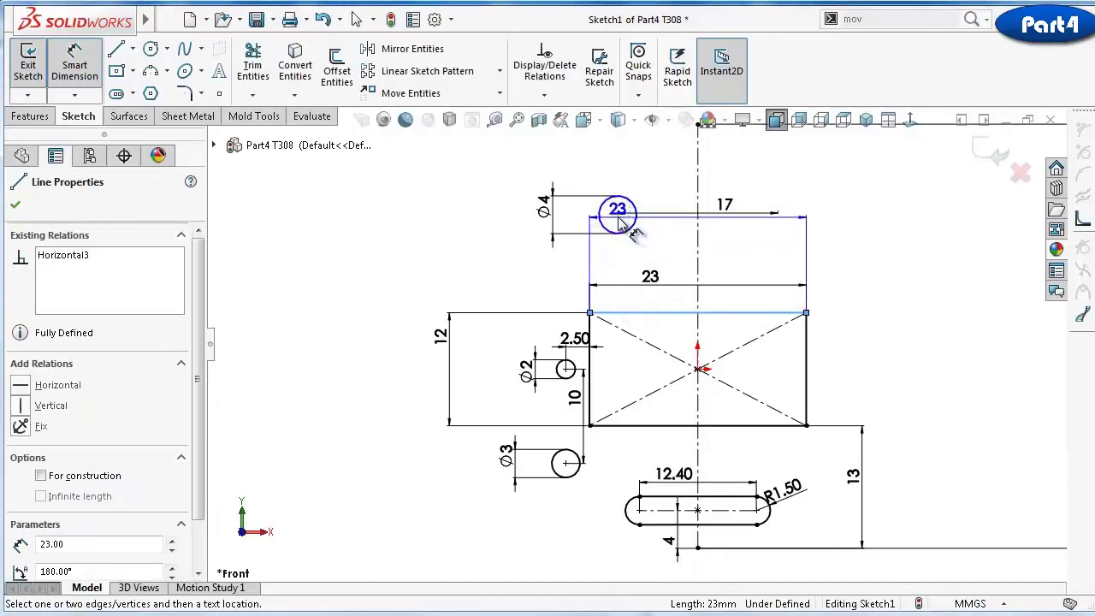
left_click(617, 213)
left_click(496, 250)
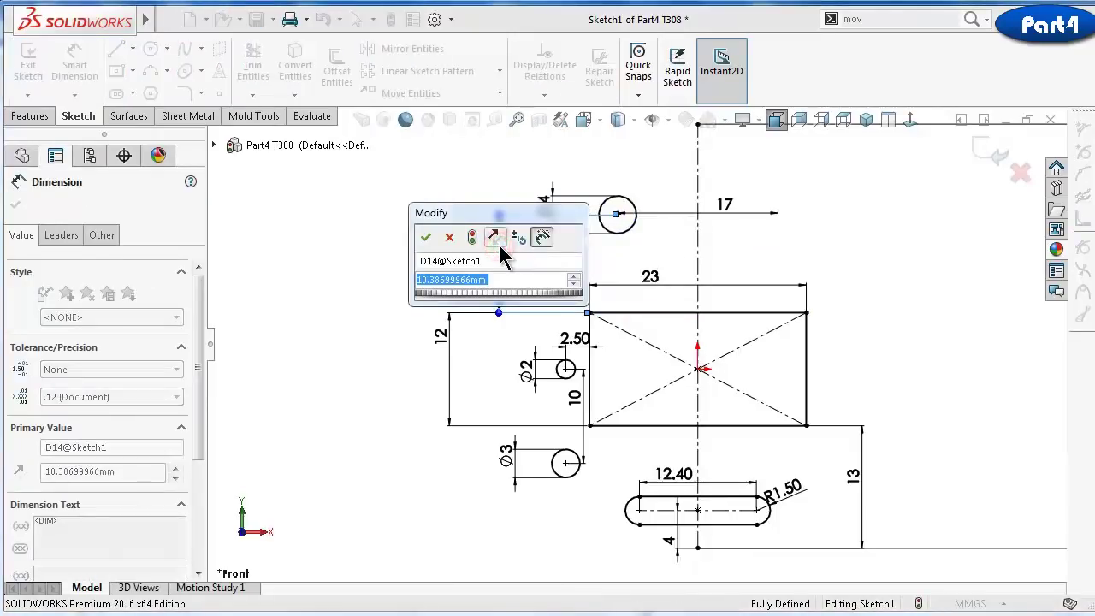
type("10")
key("Return")
left_click(418, 238)
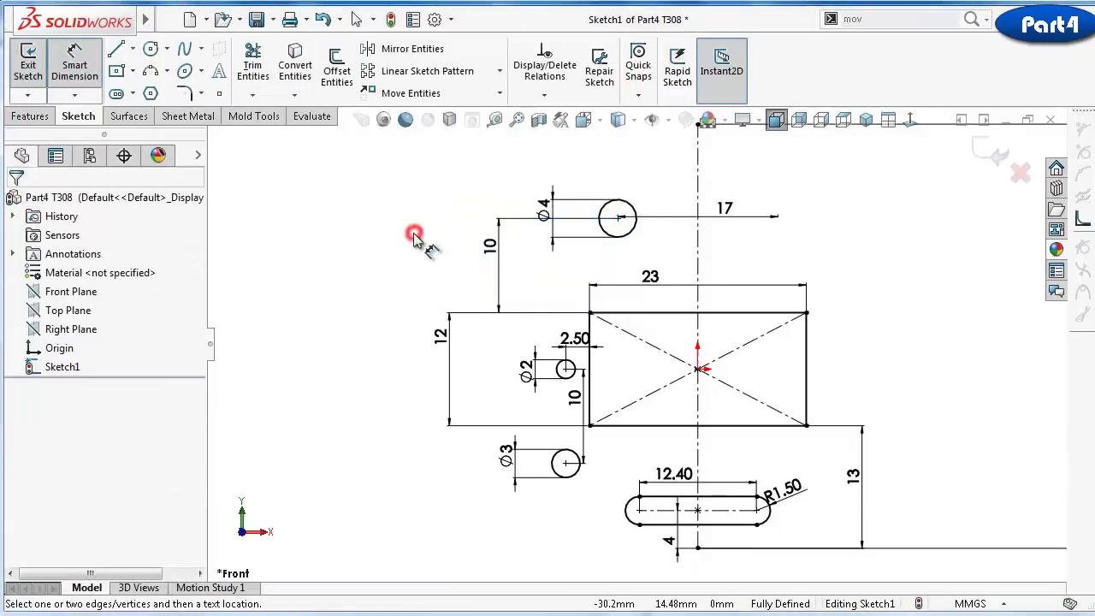
Replace the doubled 17 mm dimension with a direct 8.5 mm distance from the 4 mm circle's center to the vertical centerline
left_click(767, 219)
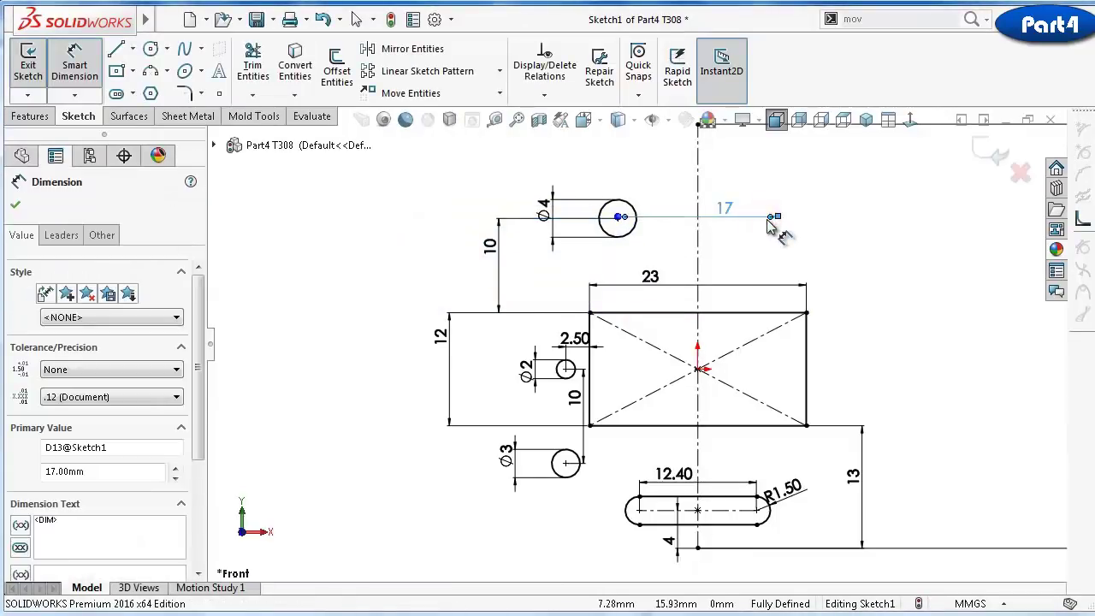
key("Delete")
right_click_drag(771, 243, 767, 169)
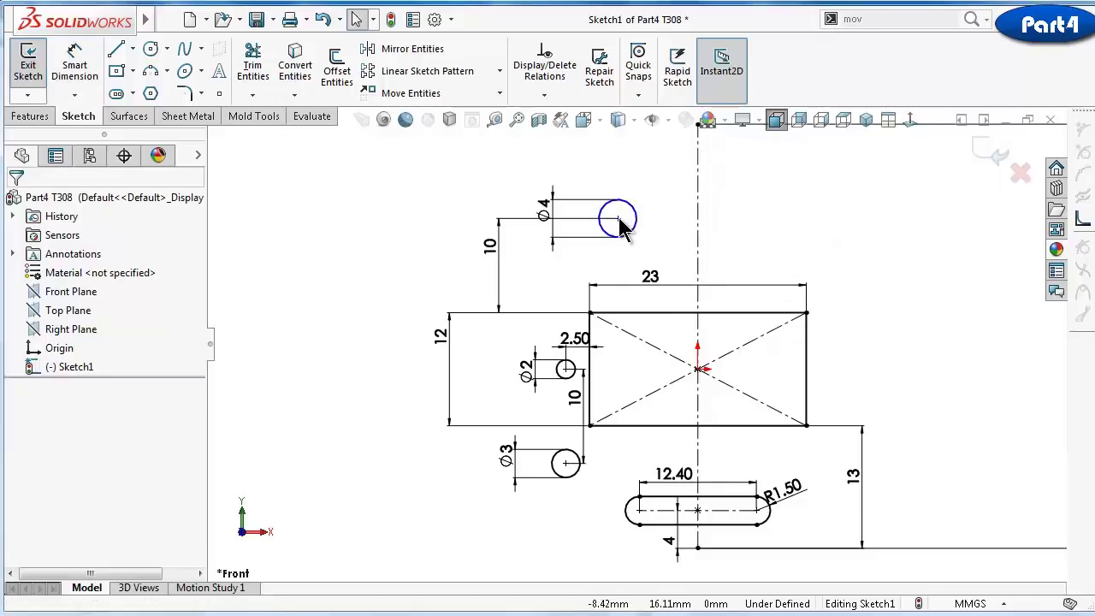
left_click(619, 219)
left_click(697, 223)
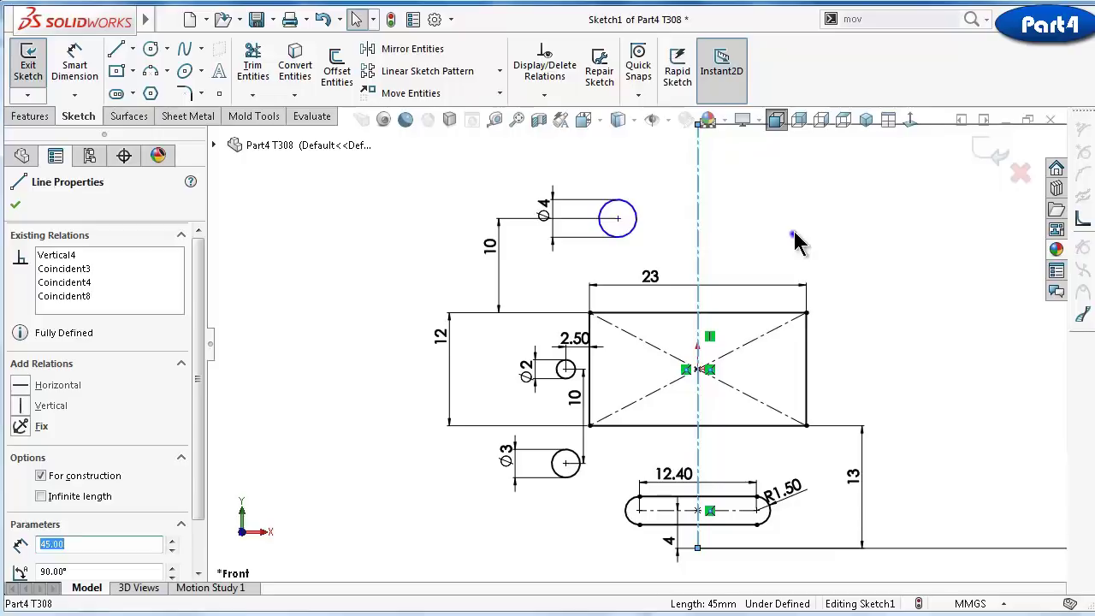
right_click_drag(796, 242, 795, 161)
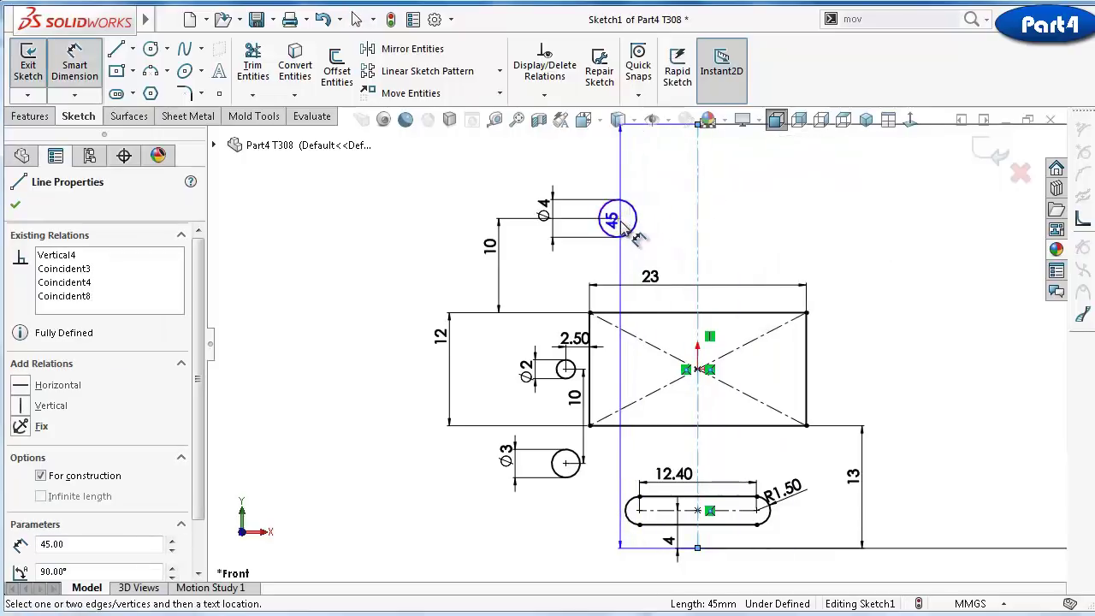
left_click(617, 218)
left_click(655, 196)
left_click(586, 191)
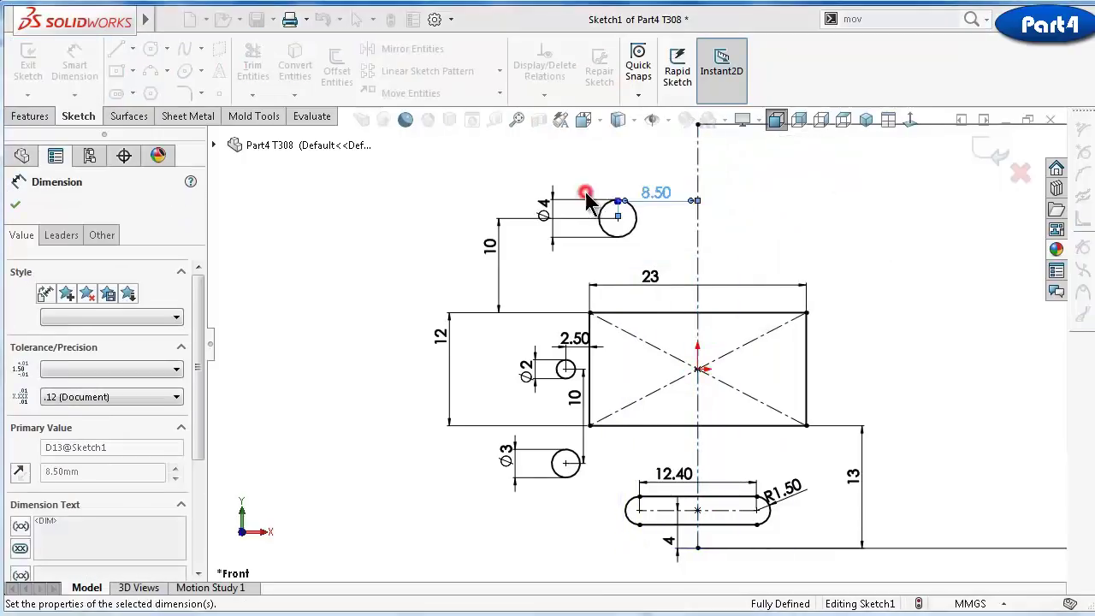
key("Escape")
Reposition the 8.5 mm dimension above the upper circle and its diameter dimension to the circle's right
left_click(402, 228)
left_click_drag(548, 209, 558, 188)
left_click(650, 221)
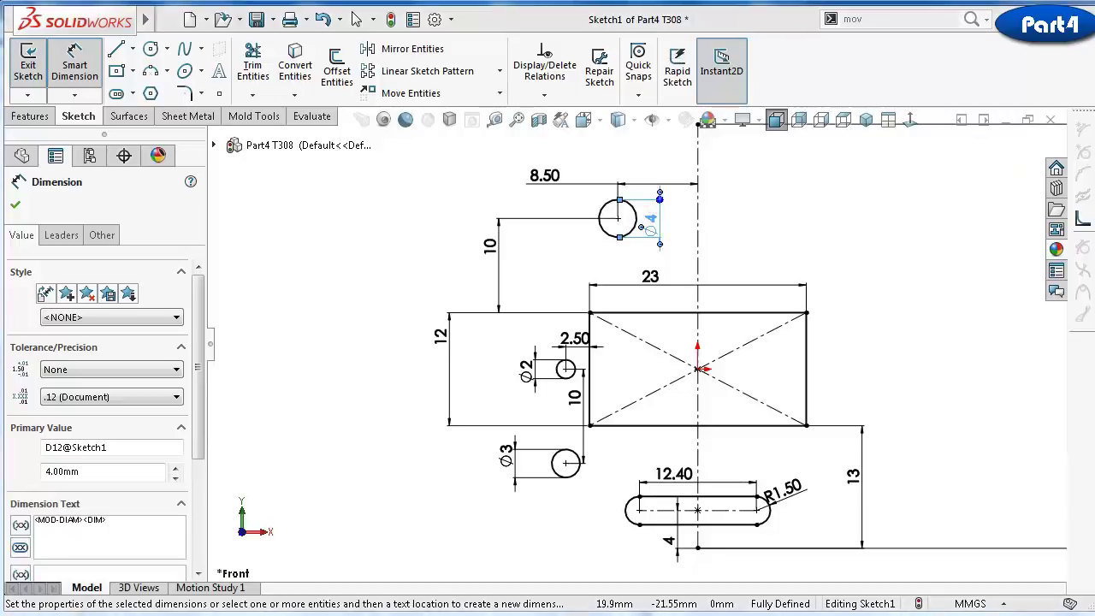
Sketch a corner rectangle about 61 mm wide and 44.5 mm high around the circles, the slot and the inner rectangle
left_click(134, 68)
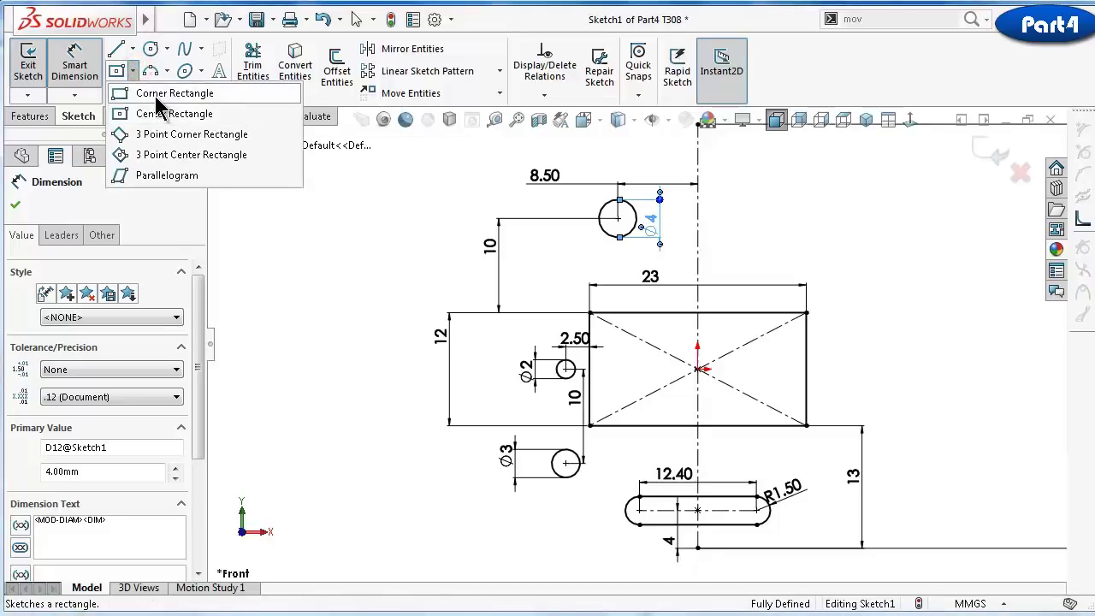
left_click(156, 94)
scroll(770, 411, "up", 3)
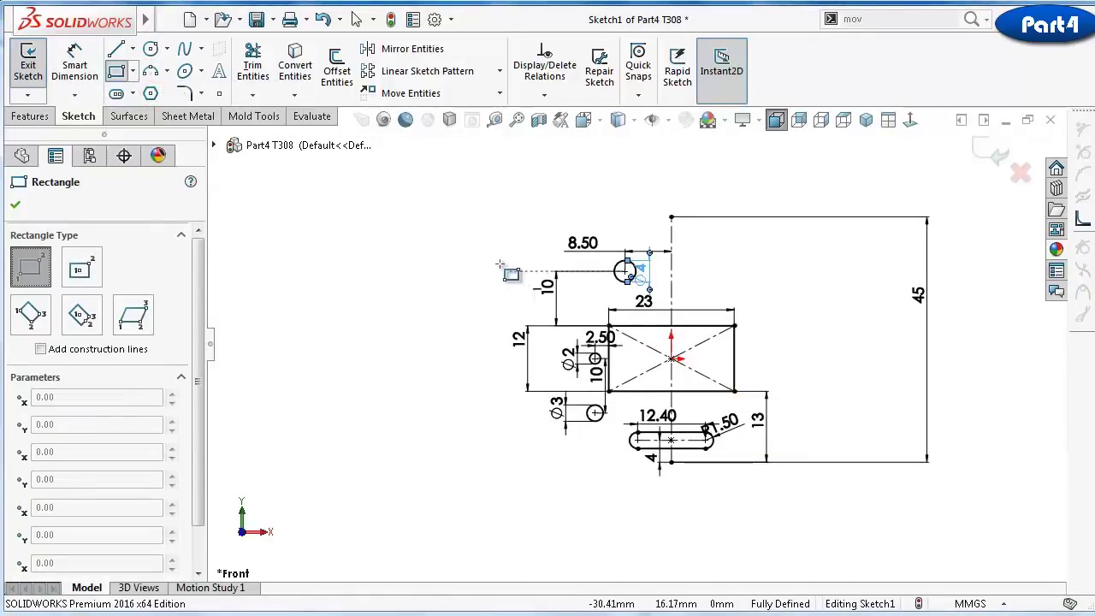
left_click(496, 230)
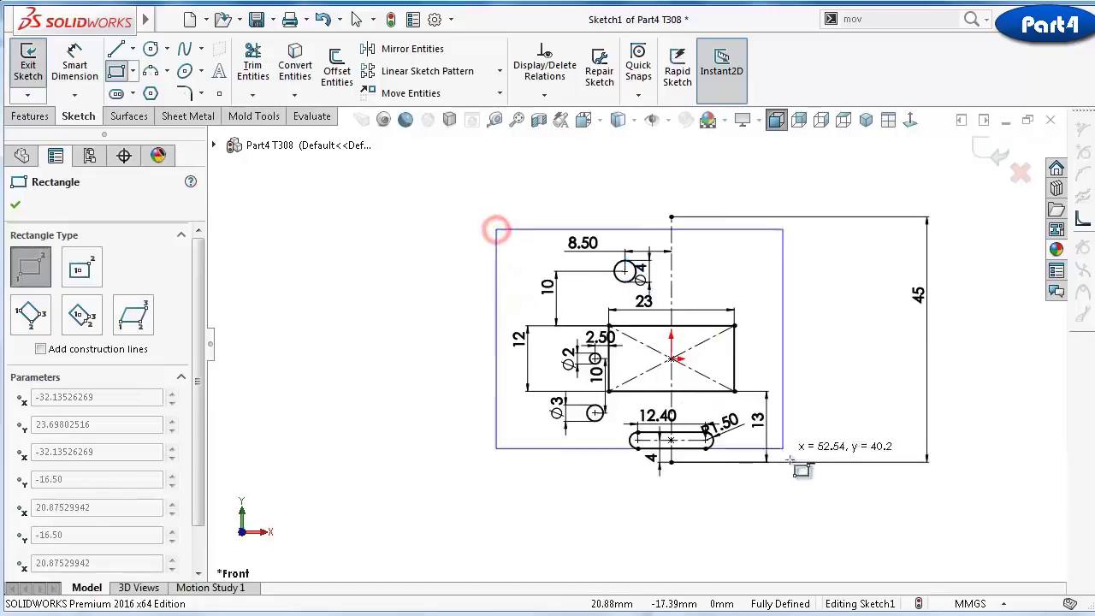
left_click(829, 470)
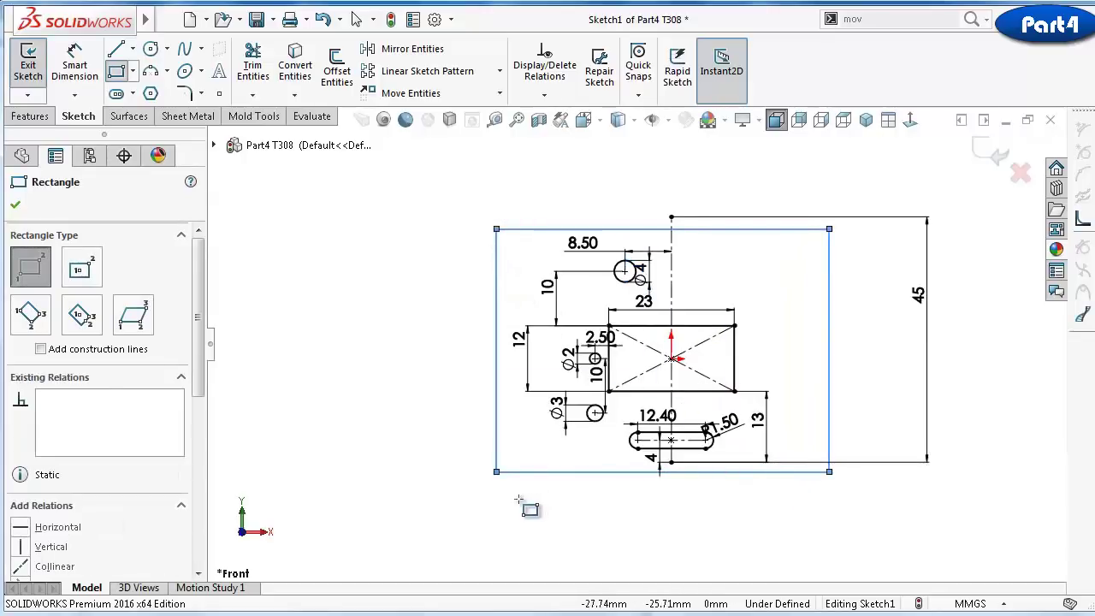
Dimension the outer rectangle to a height of 28 mm and a width of 35 mm
right_click_drag(421, 450, 420, 293)
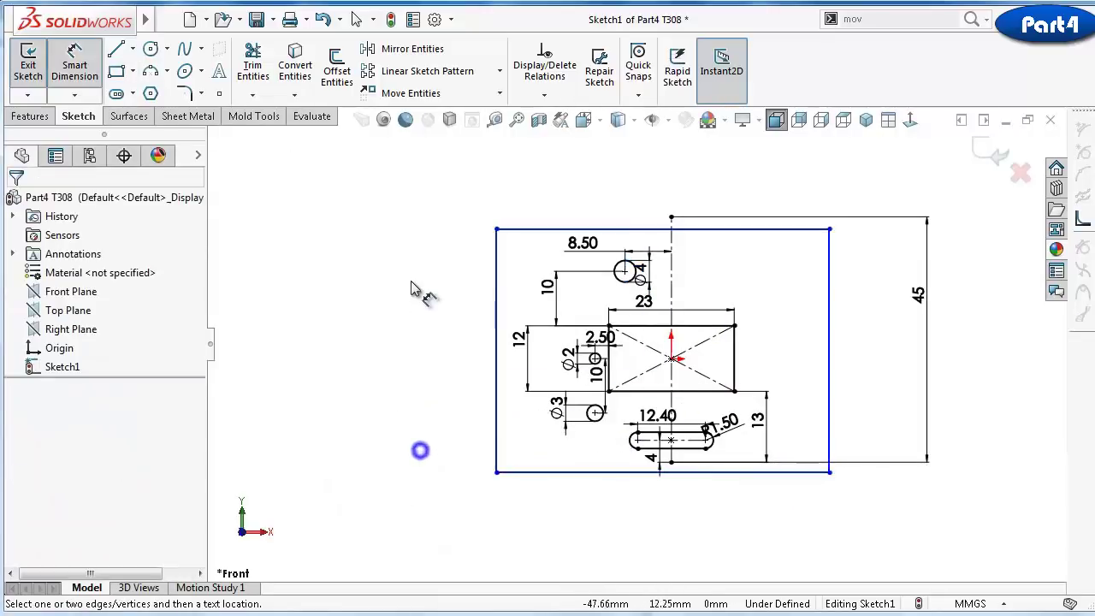
left_click(496, 283)
left_click(455, 295)
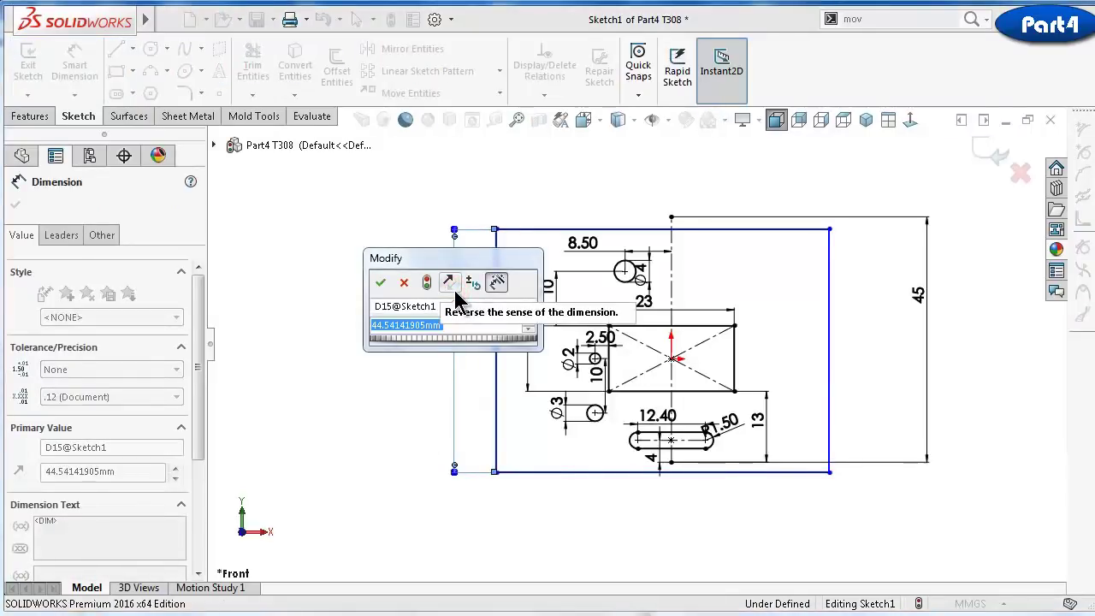
type("28")
key("Return")
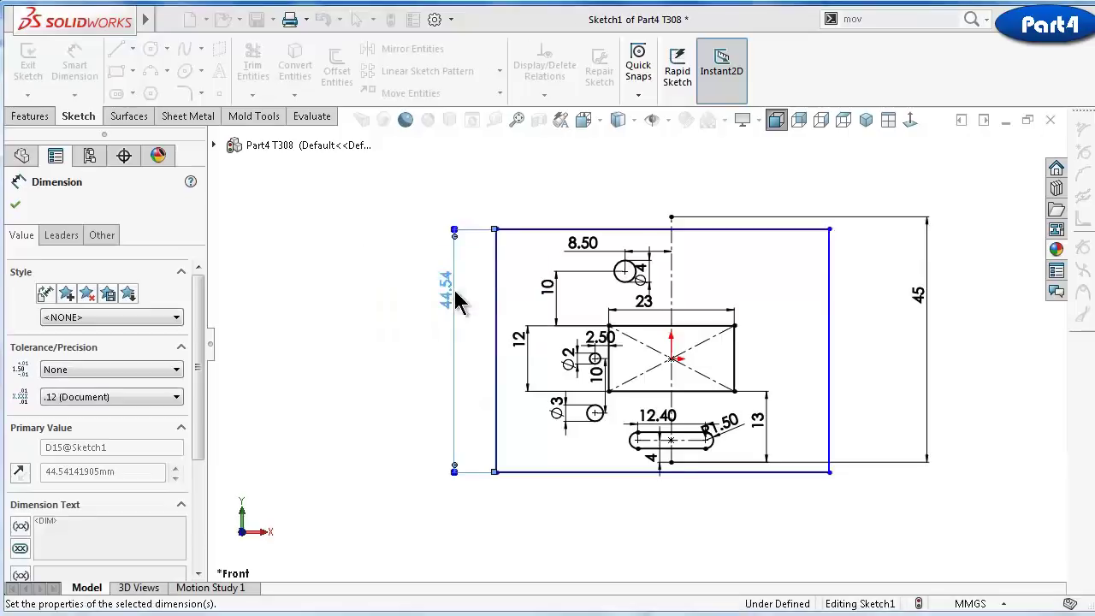
left_click(618, 471)
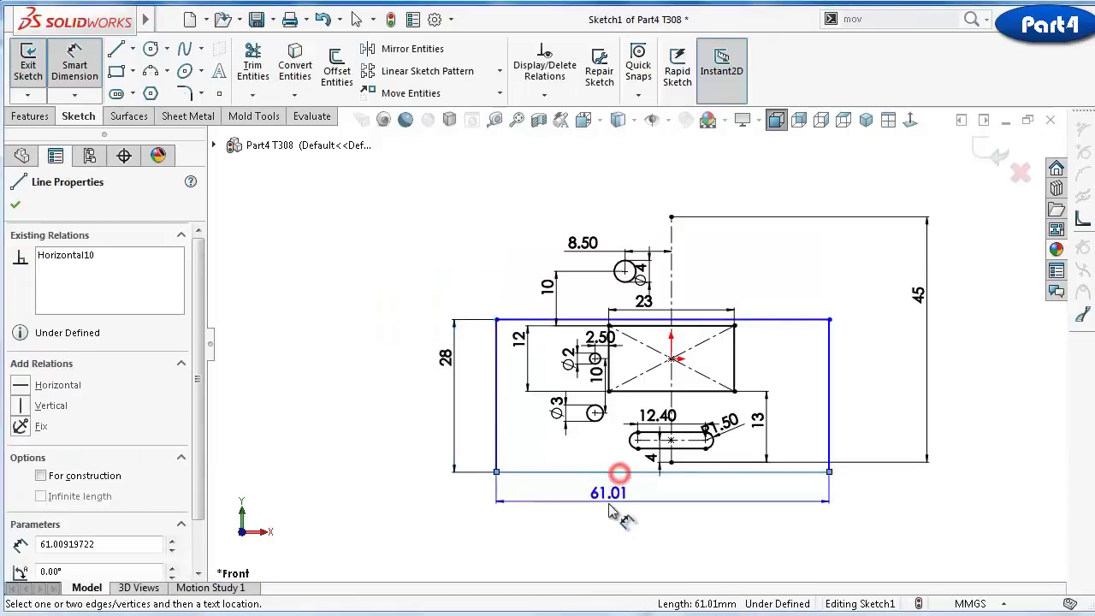
left_click(607, 508)
type("35")
key("Return")
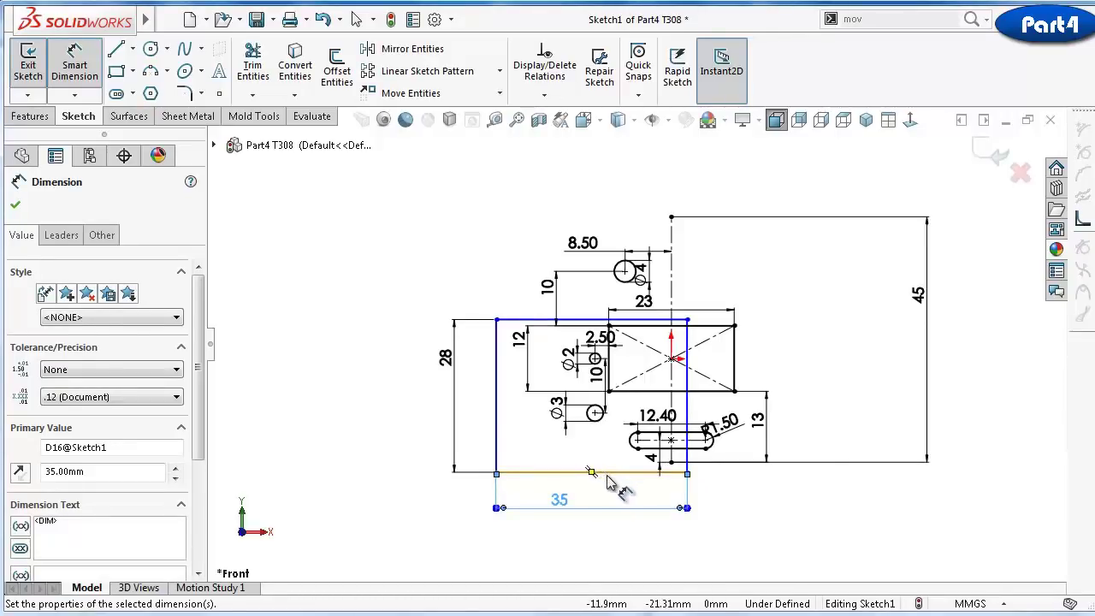
Set the distance between the lower edges of the outer and inner rectangles to 13 mm
left_click(604, 472)
left_click(644, 392)
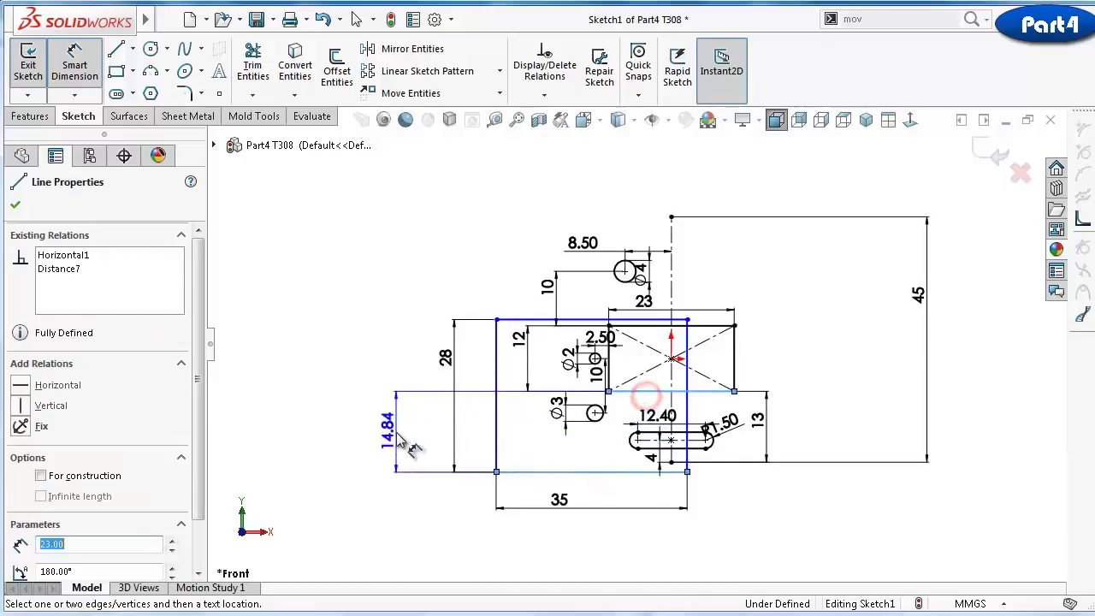
left_click(469, 427)
type("1")
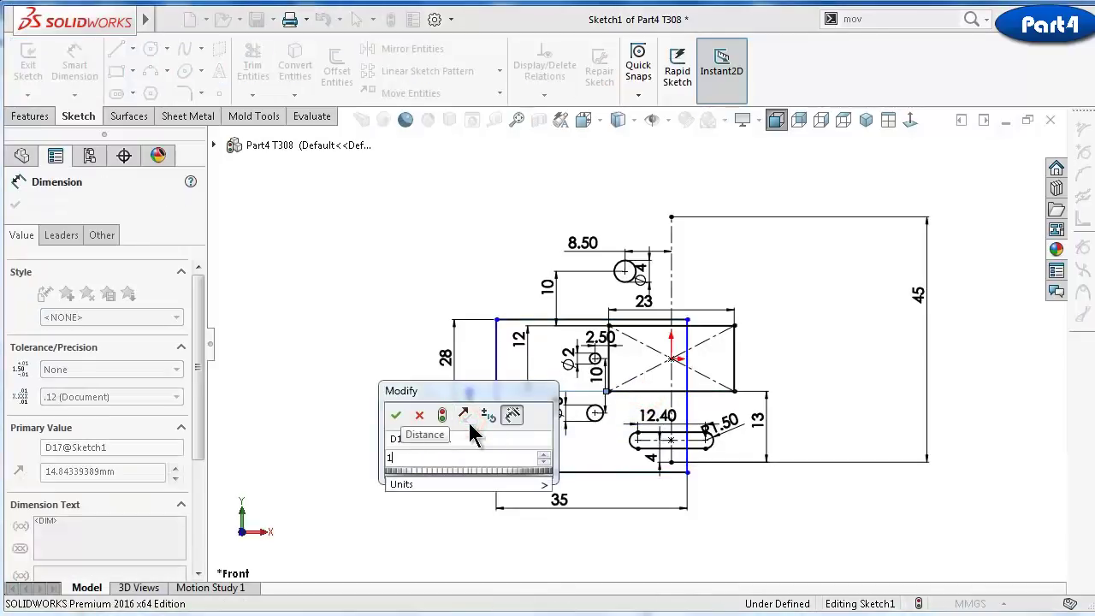
type("3")
key("Return")
key("Escape")
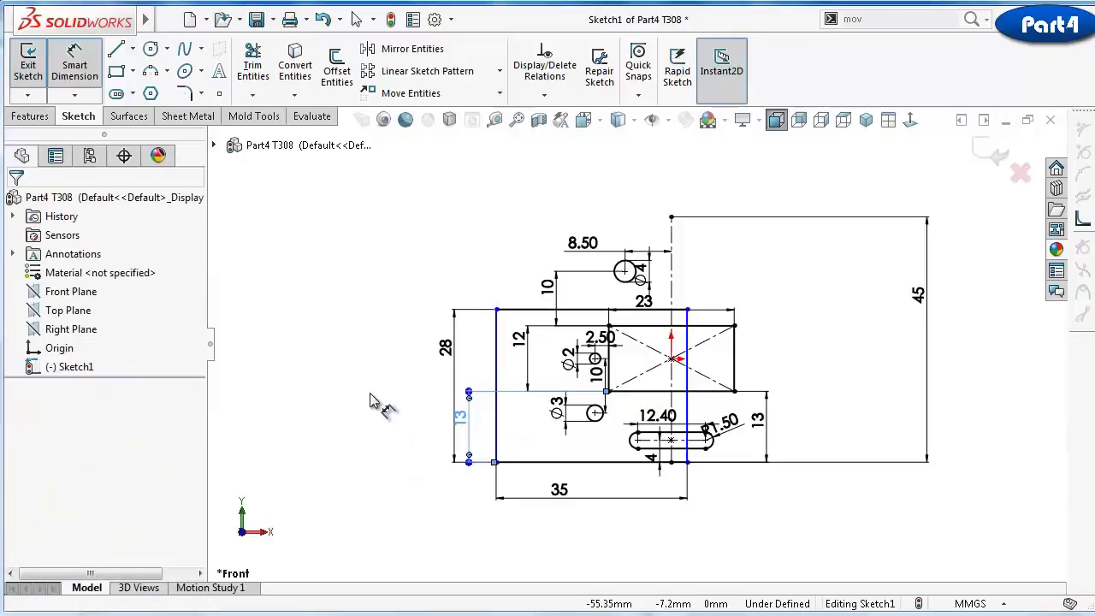
Add a midpoint relation between the outer rectangle's lower edge and the vertical centerline's lower endpoint
scroll(591, 335, "down", 2)
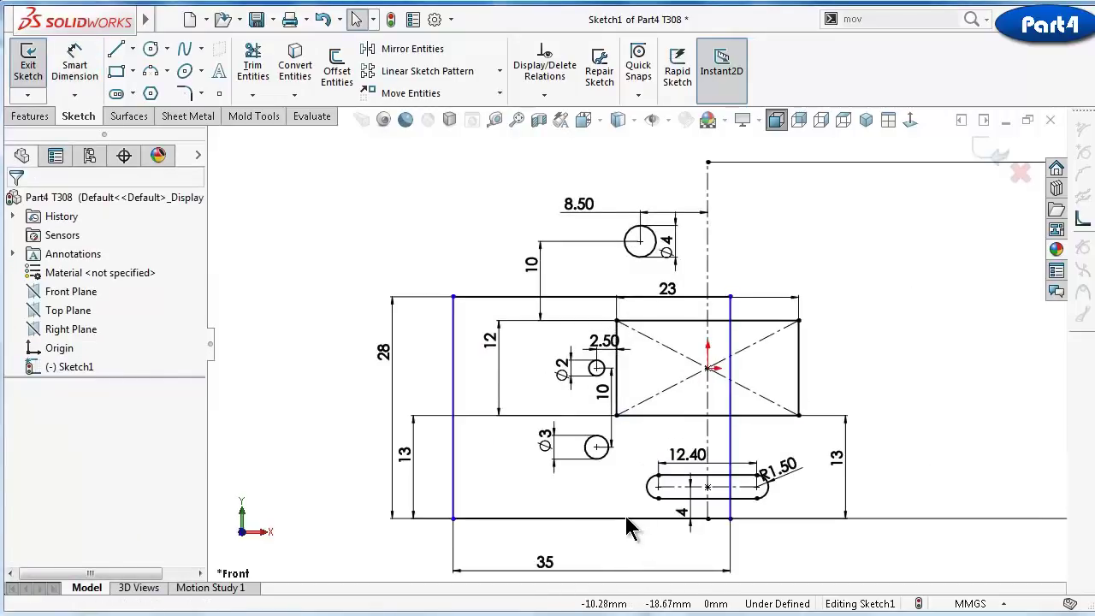
left_click(628, 518)
scroll(689, 530, "down", 3)
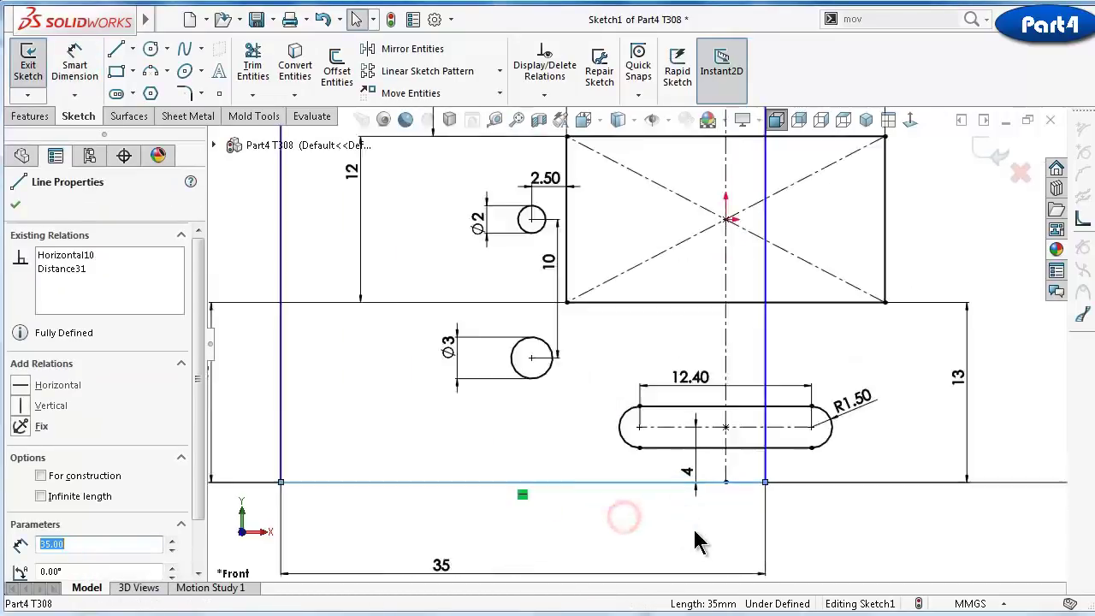
left_click(733, 464, "ctrl")
left_click(779, 395)
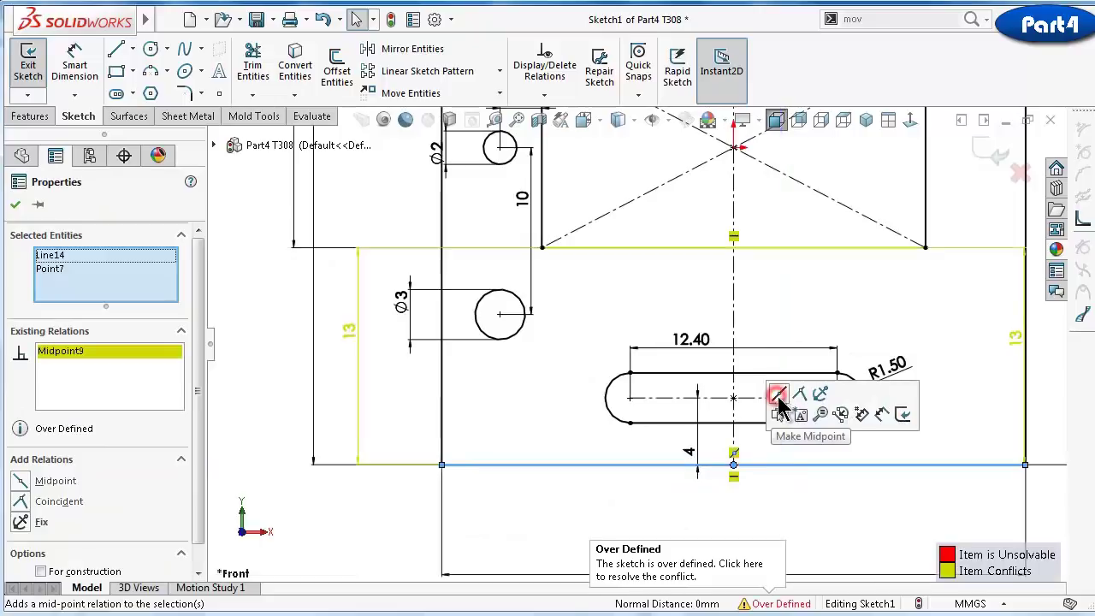
Undo the conflicting midpoint relation between the outer rectangle's lower edge and the centerline's lower endpoint
left_click(785, 506)
scroll(776, 500, "up", 4)
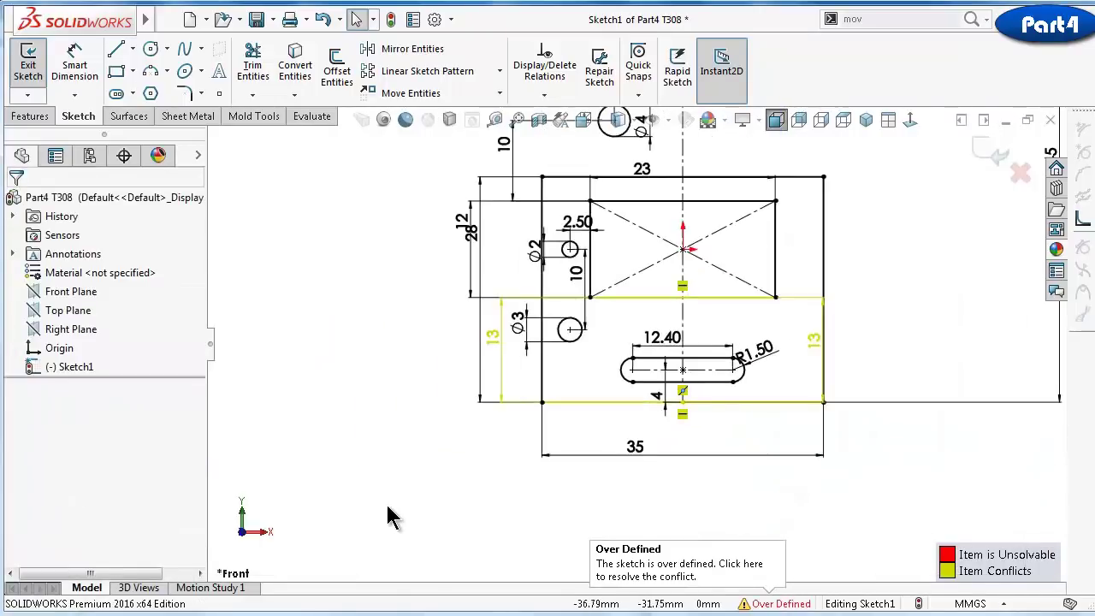
left_click(387, 505)
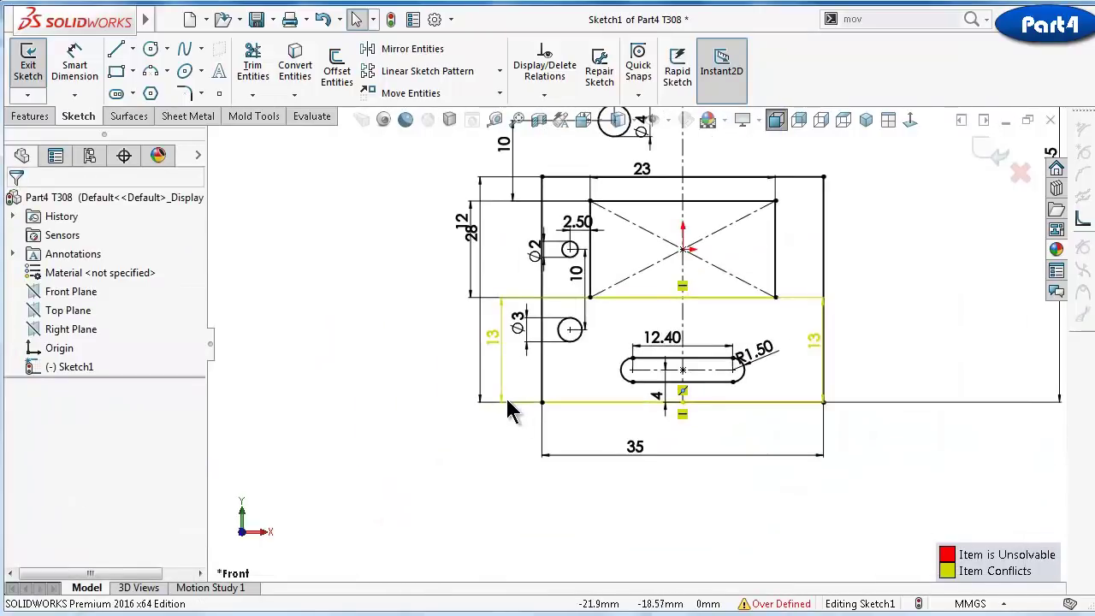
key("ctrl+z")
left_click(303, 452)
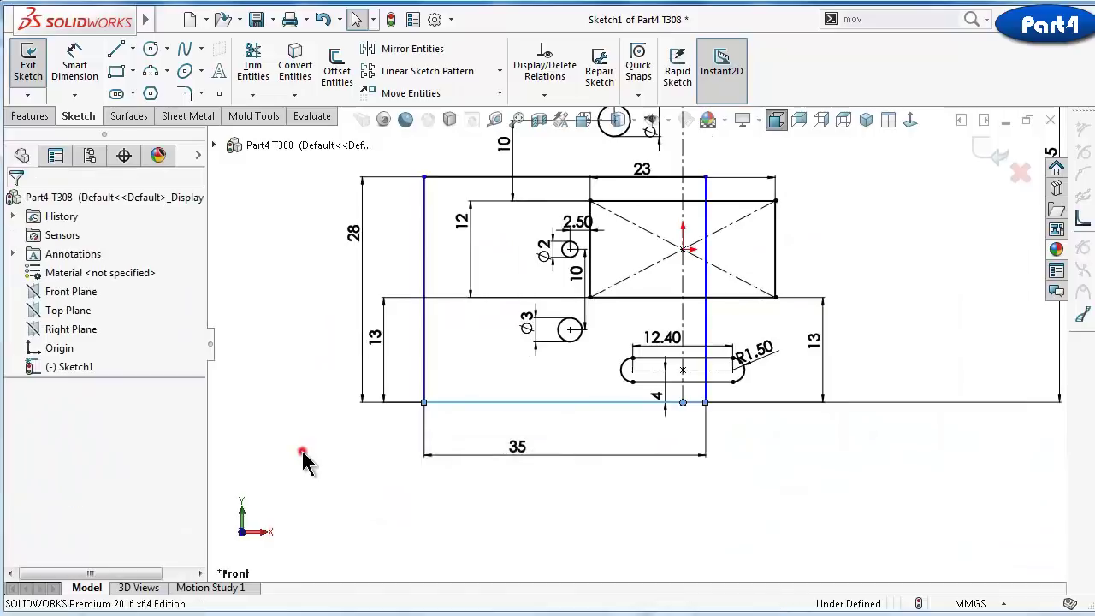
left_click(599, 402)
left_click(685, 397, "ctrl")
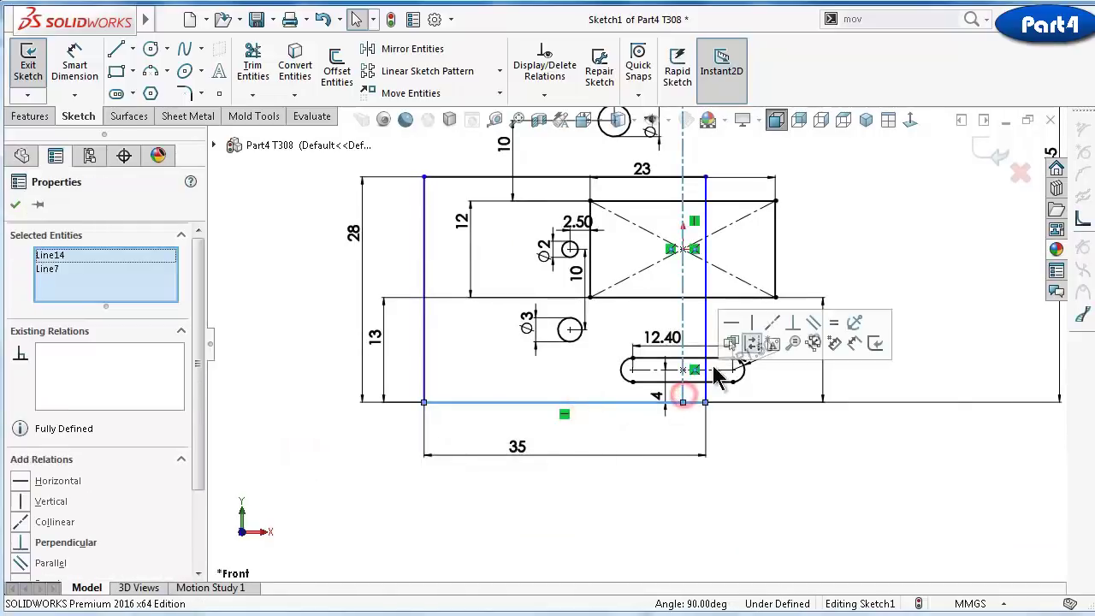
left_click(784, 447)
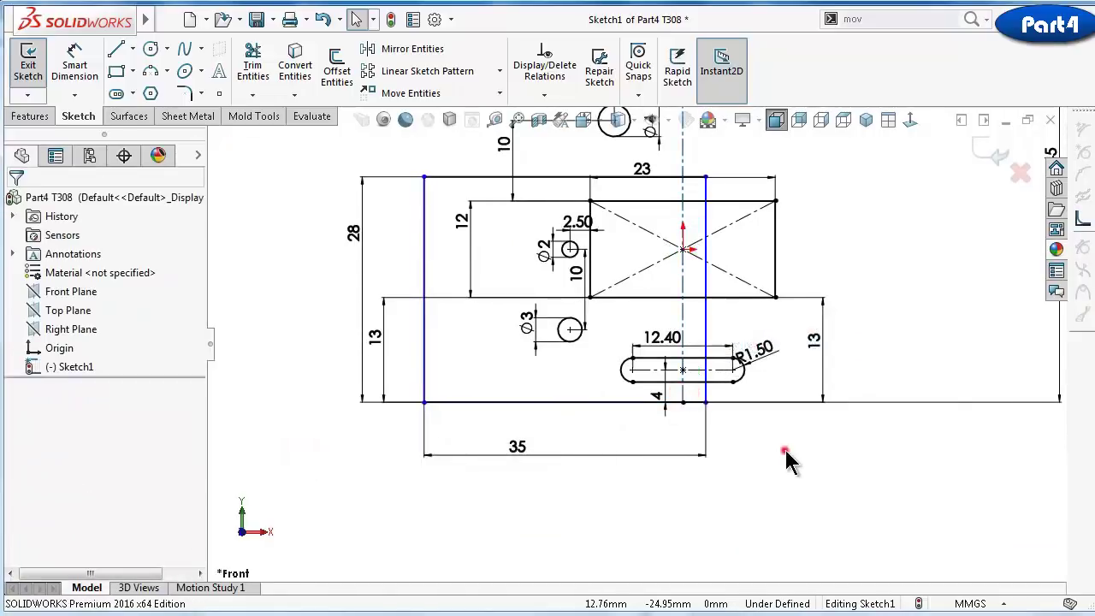
Make the midpoint of the outer rectangle's lower edge coincident with the vertical centerline
right_click(623, 405)
left_click(642, 421)
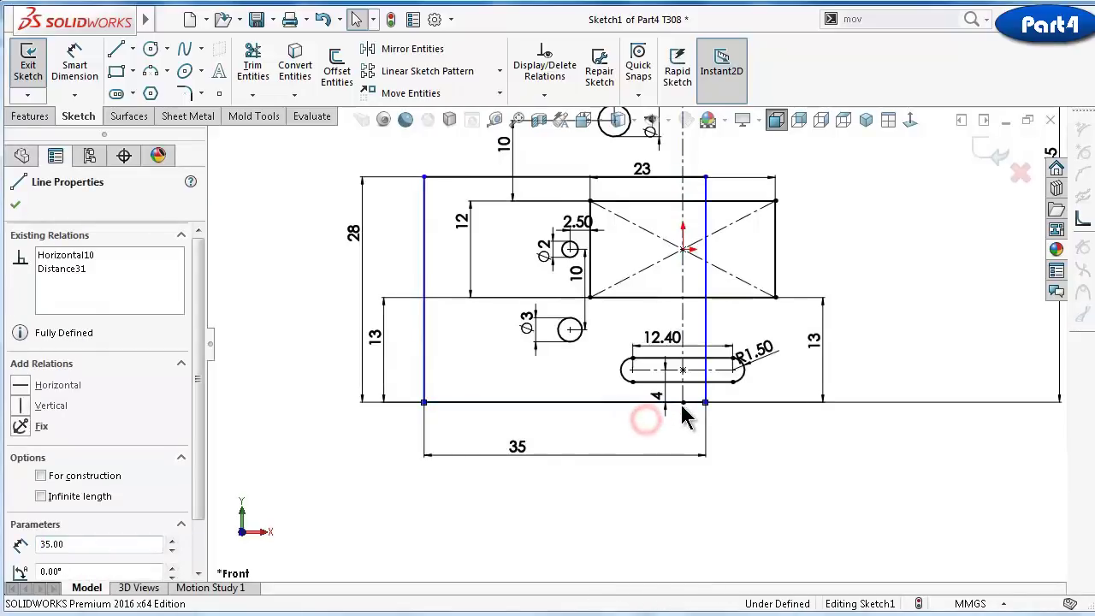
left_click(683, 396, "ctrl")
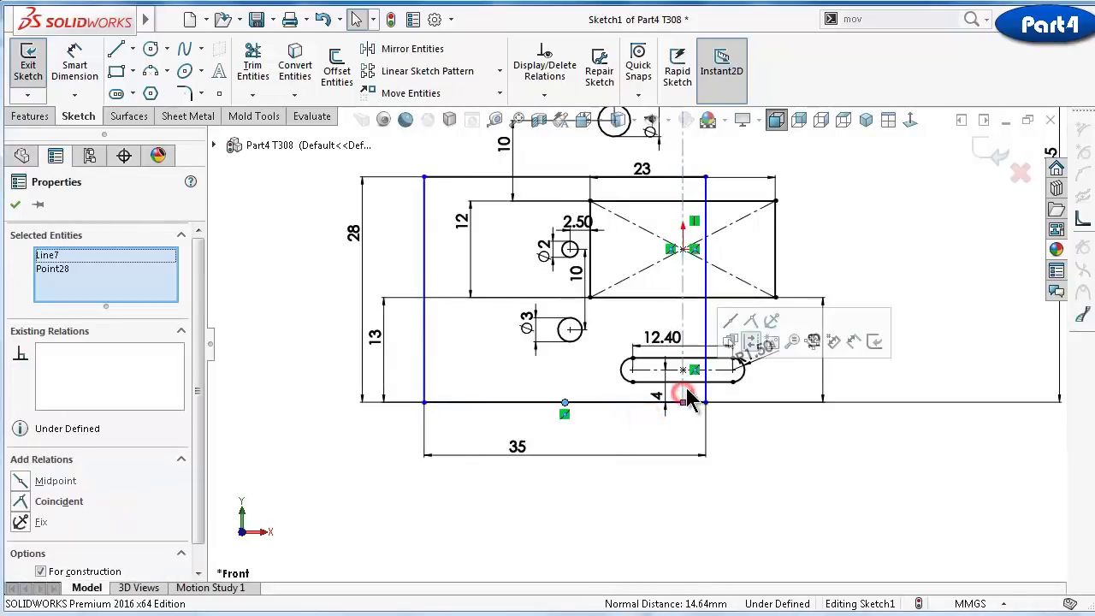
left_click(750, 330)
left_click(852, 484)
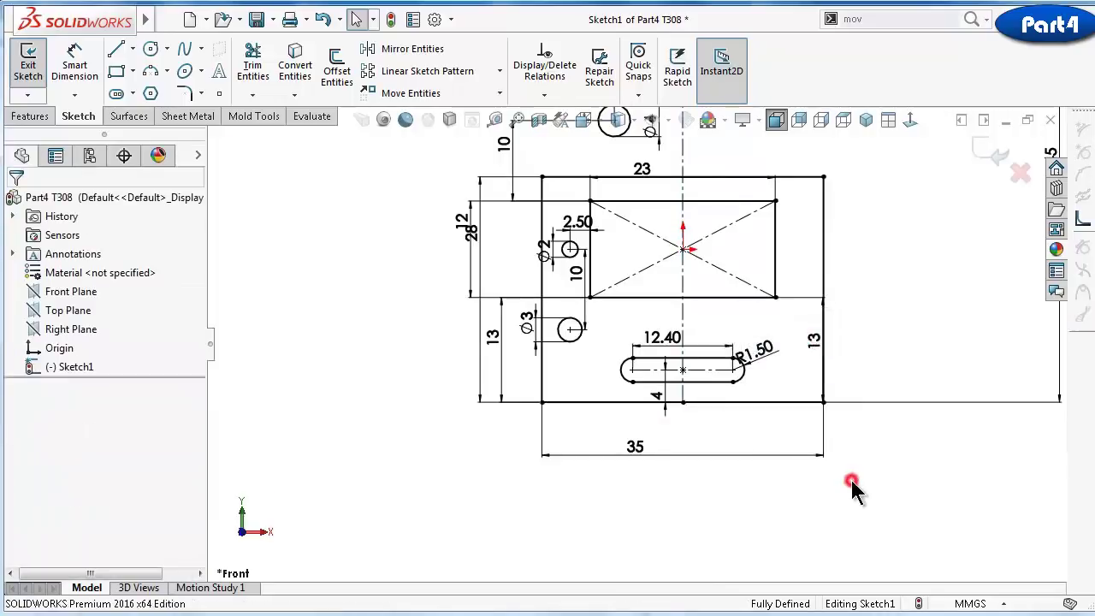
Reposition the outer rectangle's 35 mm width dimension and the slot's R1.50 dimension clear of the neighbouring geometry
scroll(735, 311, "up", 1)
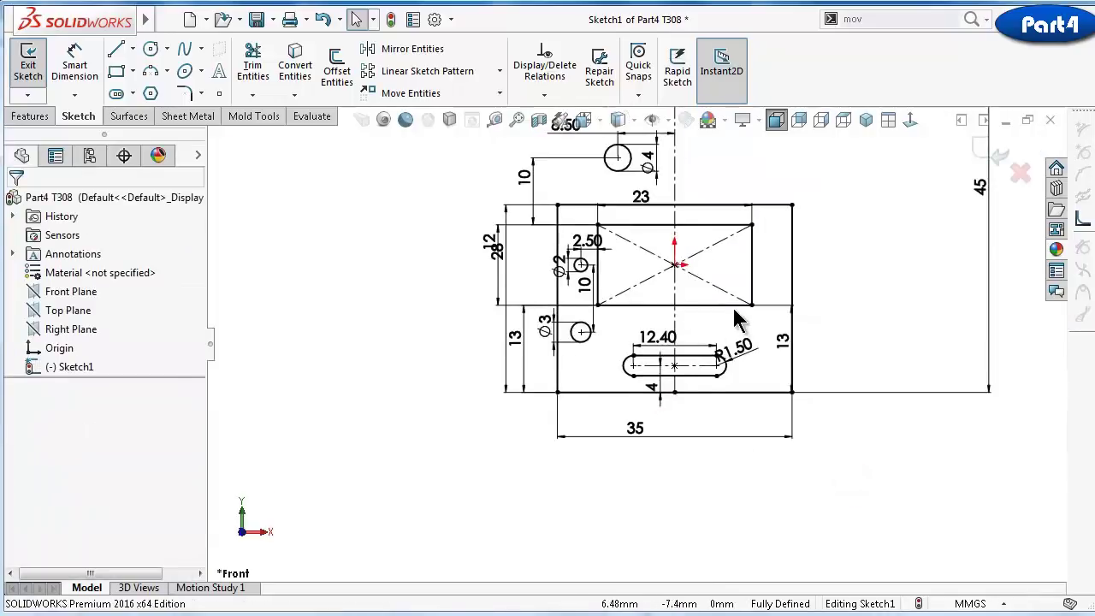
left_click_drag(624, 448, 684, 462)
left_click_drag(712, 358, 717, 338)
Convert the outer rectangle's upper edge to construction geometry
left_click(756, 215)
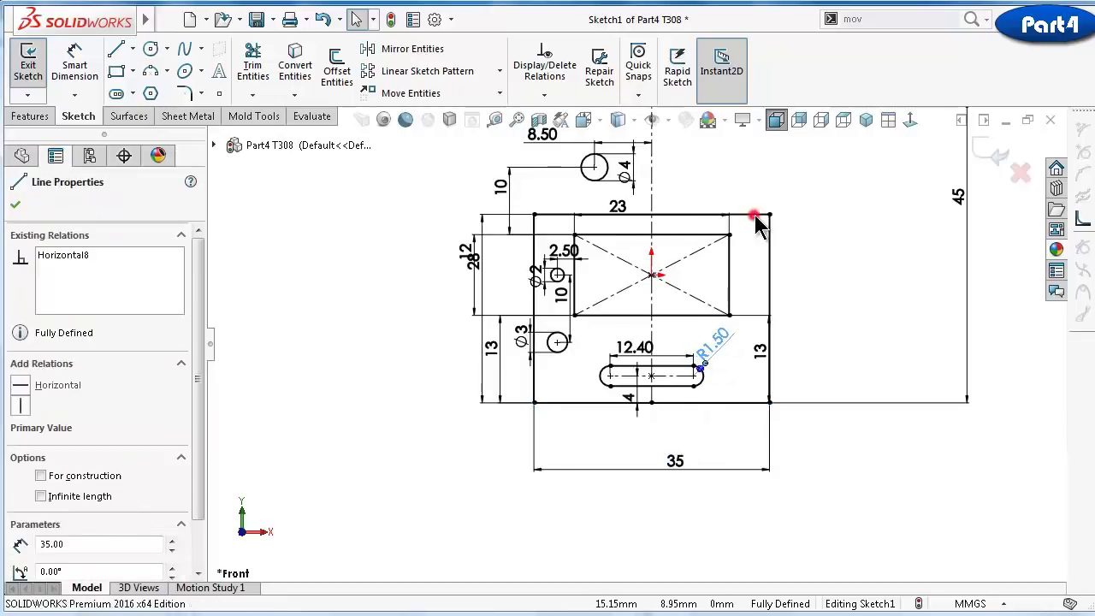
left_click(816, 164)
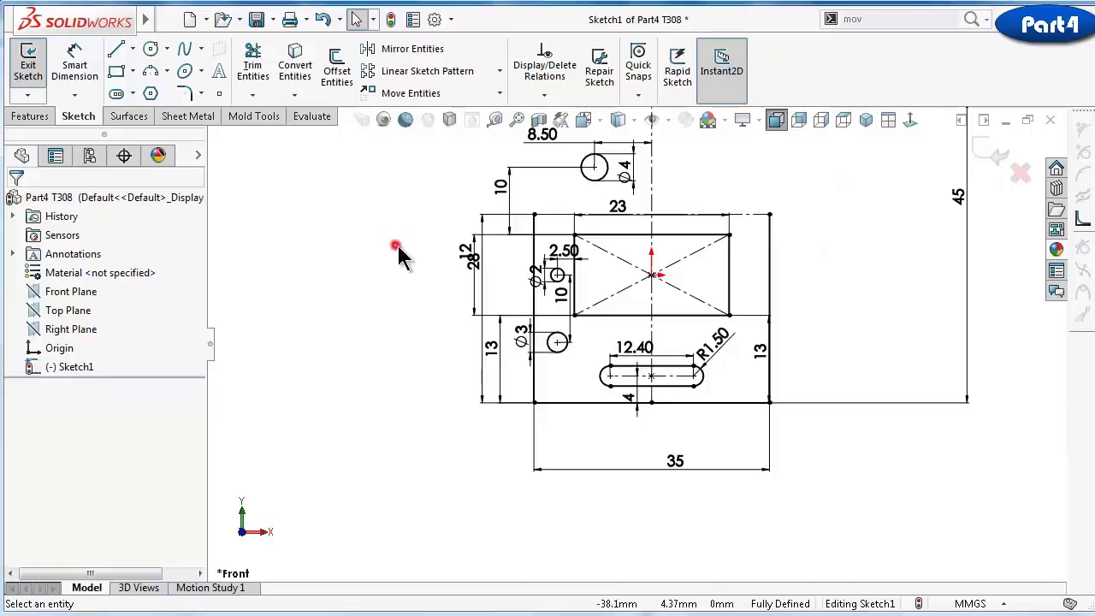
Move the 28 mm height dimension farther outside the sketch and shift the upper circle's 8.50 mm dimension closer to the centerline
scroll(695, 193, "up", 1)
scroll(695, 194, "down", 2)
scroll(440, 371, "down", 1)
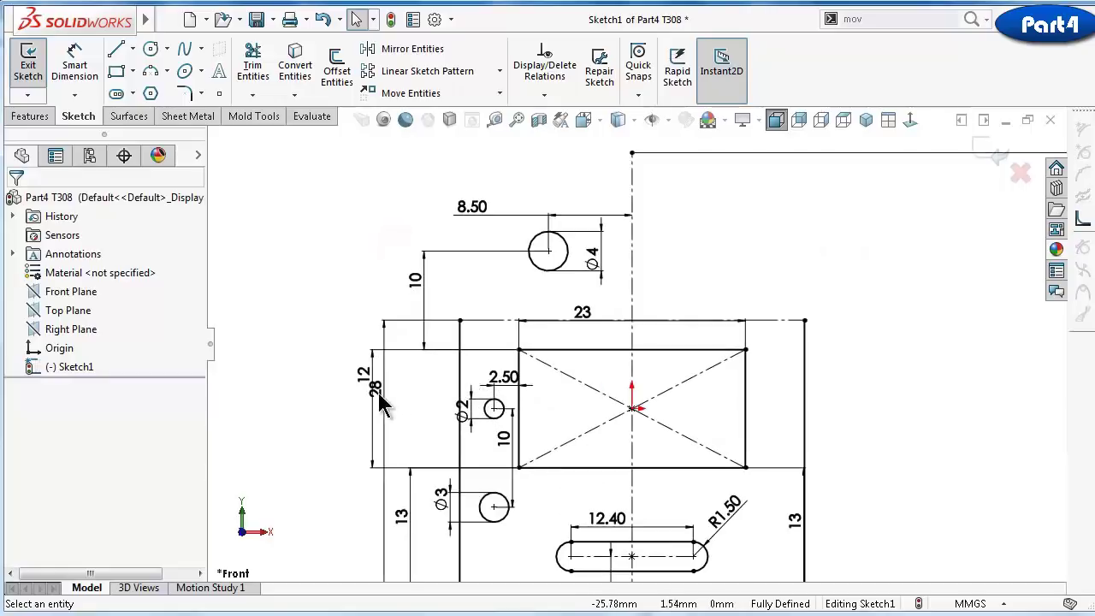
left_click_drag(379, 395, 269, 424)
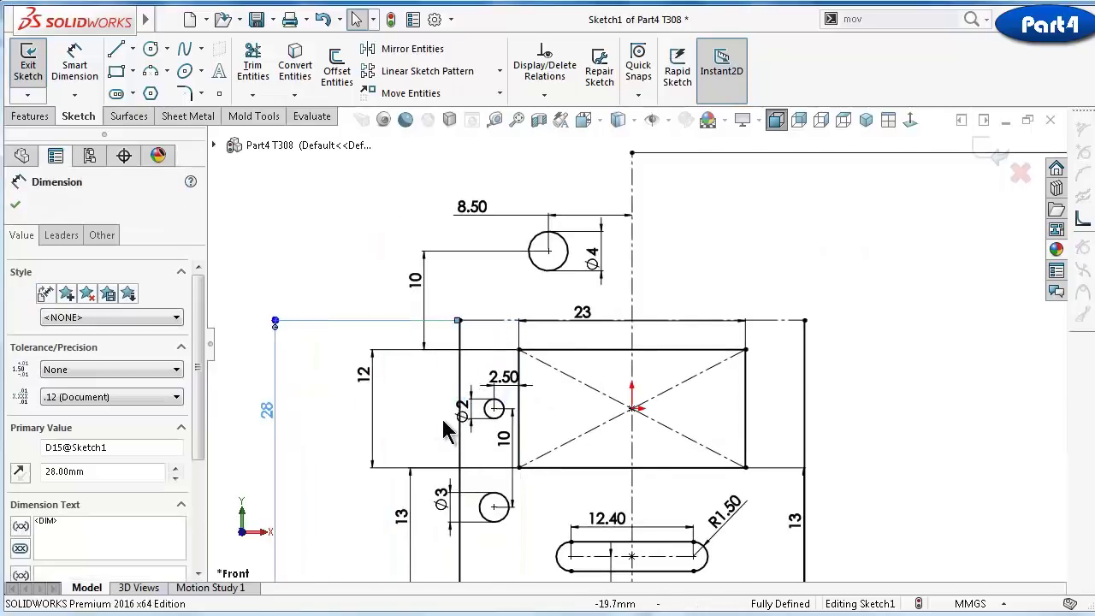
left_click(503, 378)
key("f")
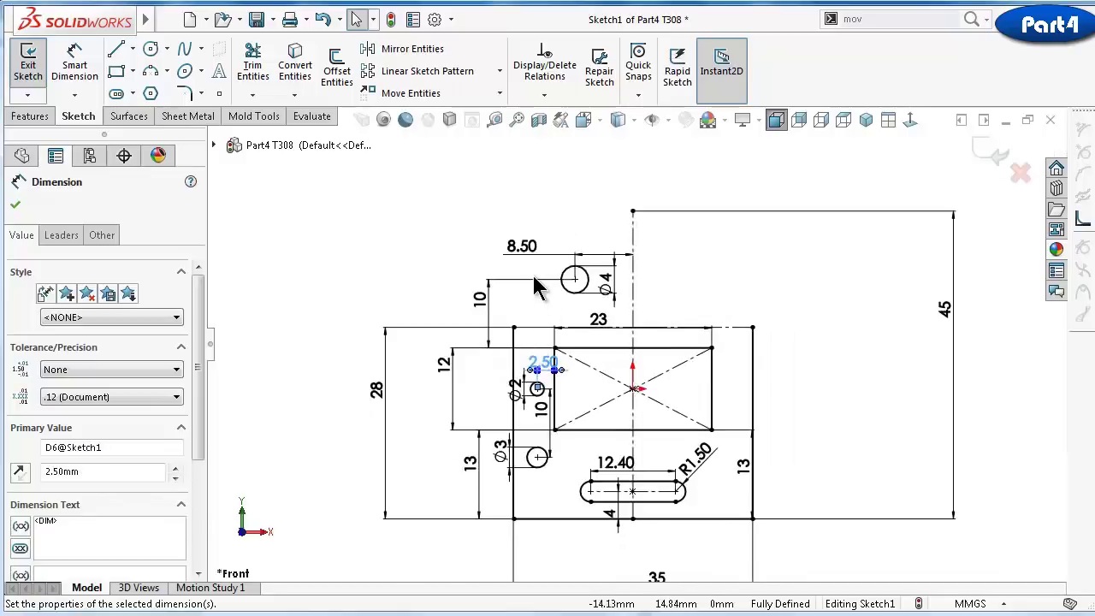
left_click(539, 249)
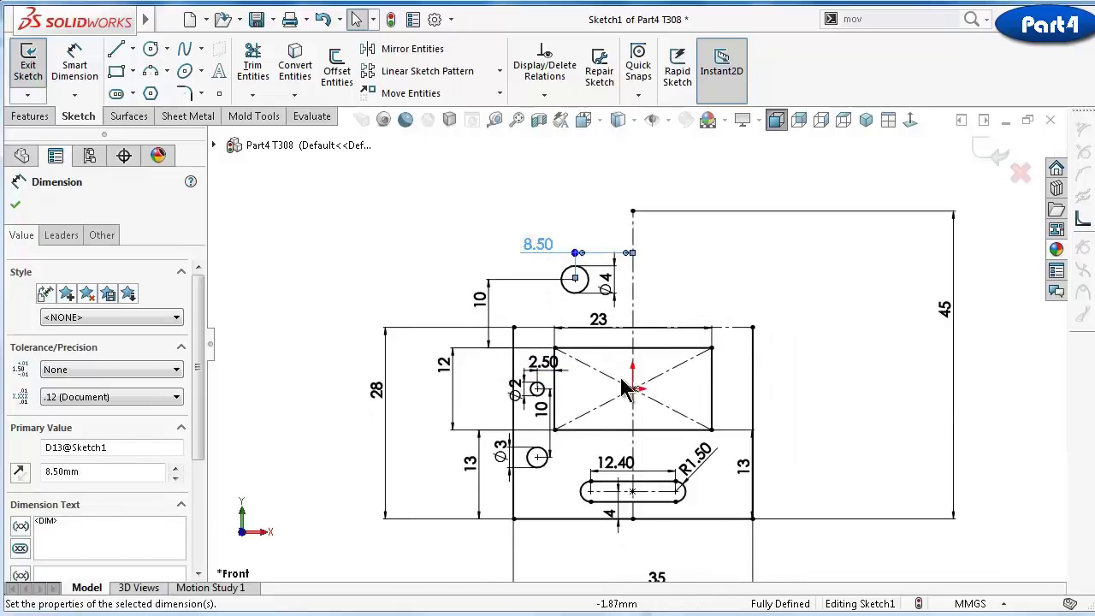
scroll(628, 384, "up", 1)
scroll(629, 422, "down", 4)
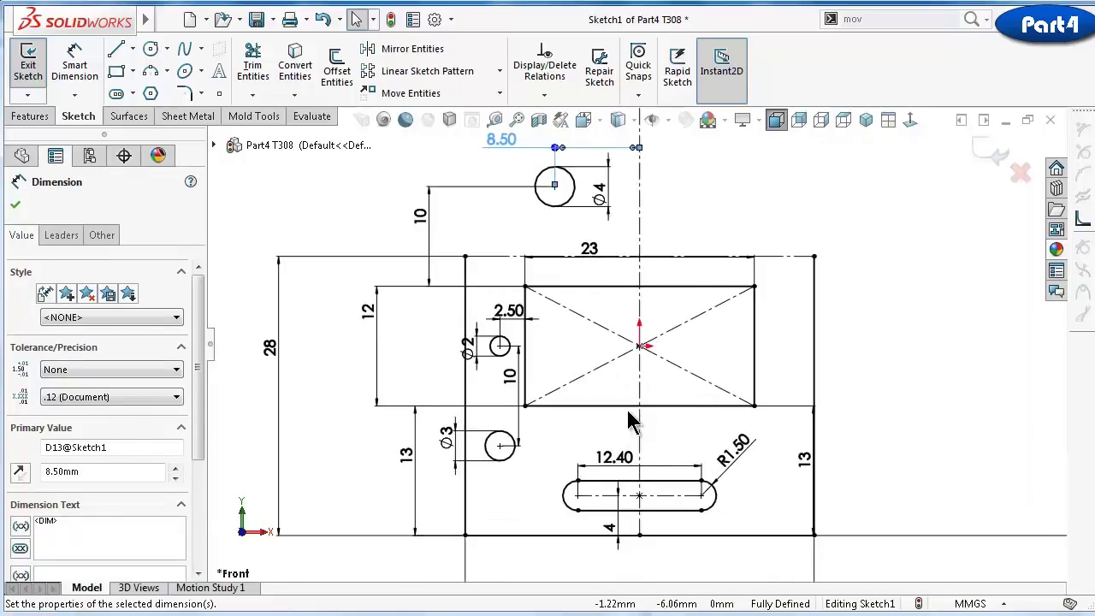
left_click(462, 183)
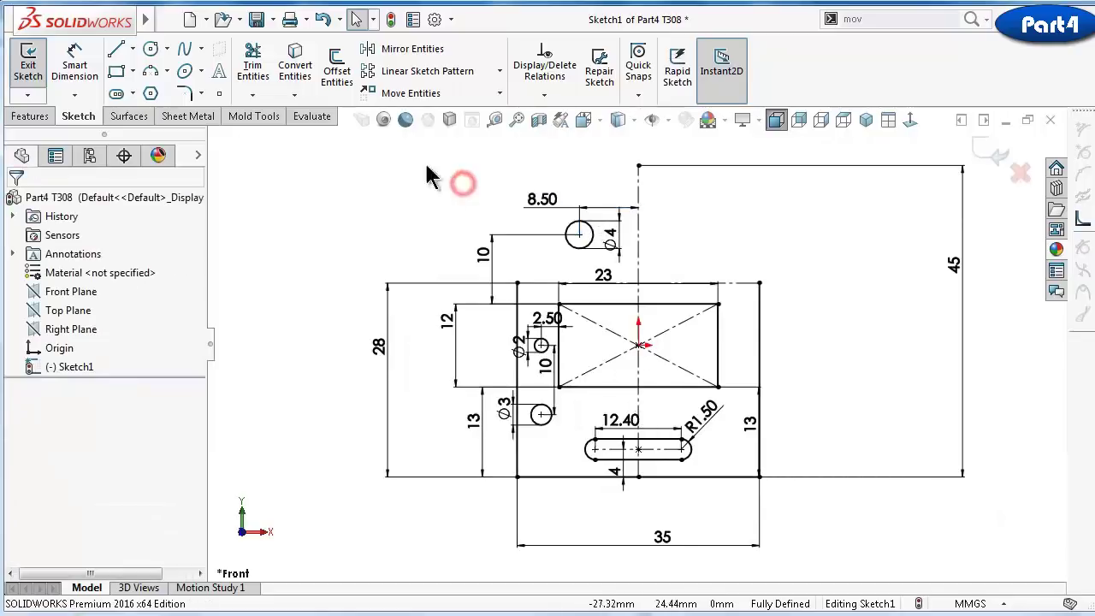
Mirror the 4 mm, 3 mm and 2 mm circles about the vertical centerline, keeping the originals
left_click(401, 48)
left_click(573, 244)
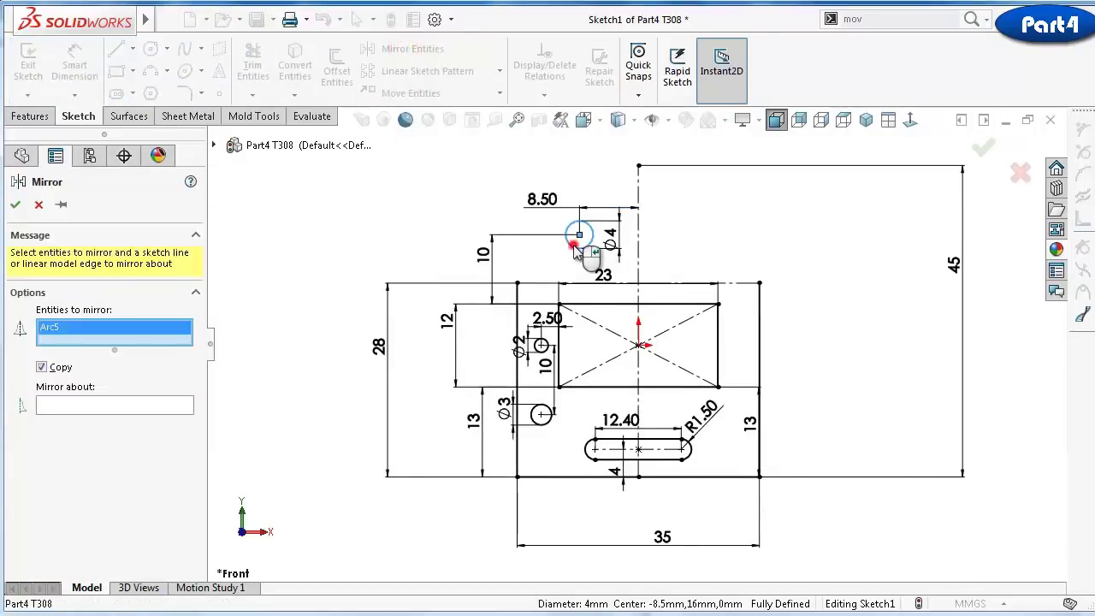
left_click(549, 422)
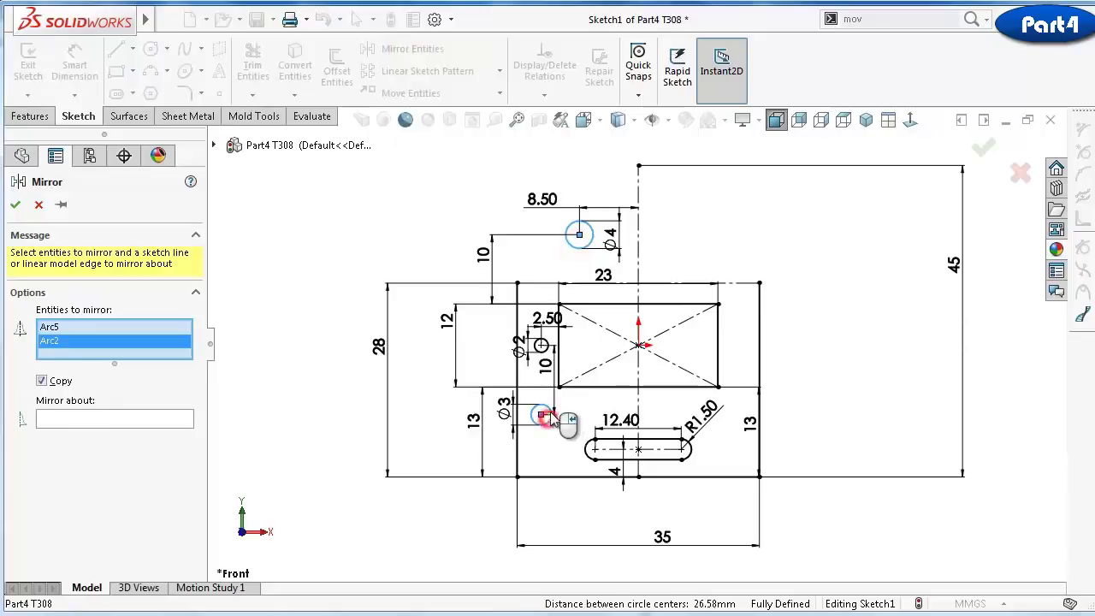
left_click(548, 350)
left_click(637, 289)
key("Return")
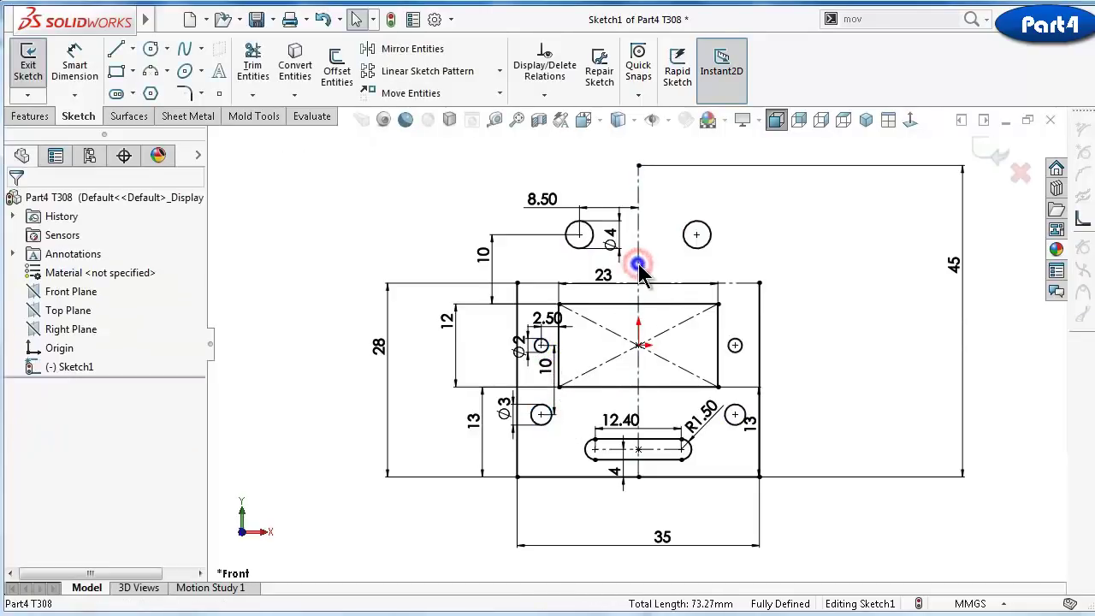
Sketch a three-point arc of about 17.5 mm radius joining the outer rectangle's two upper corners and bulging upward
left_click(150, 70)
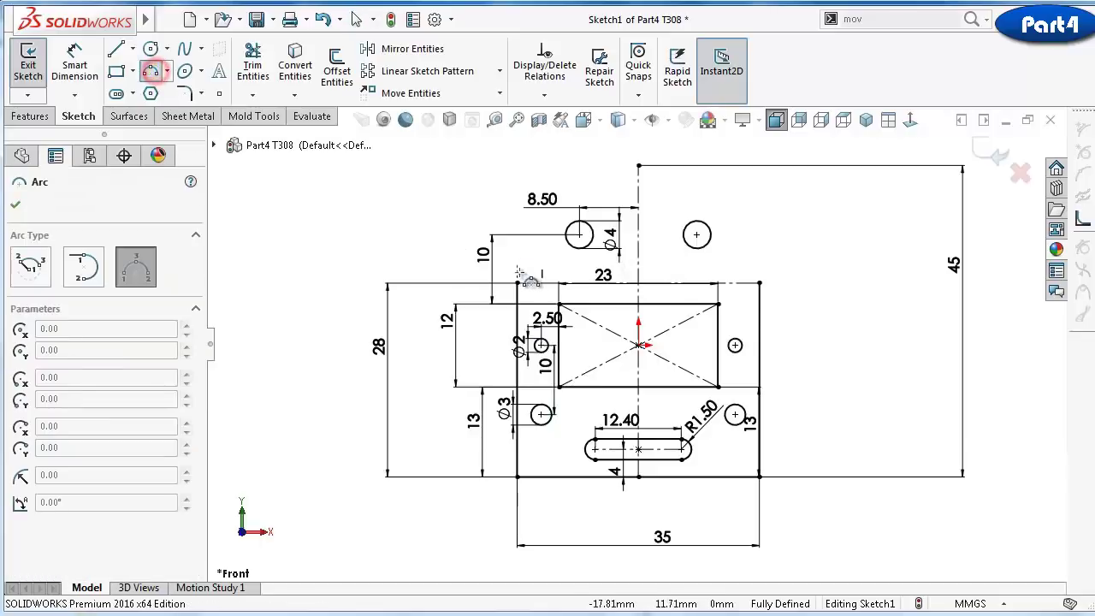
left_click(519, 282)
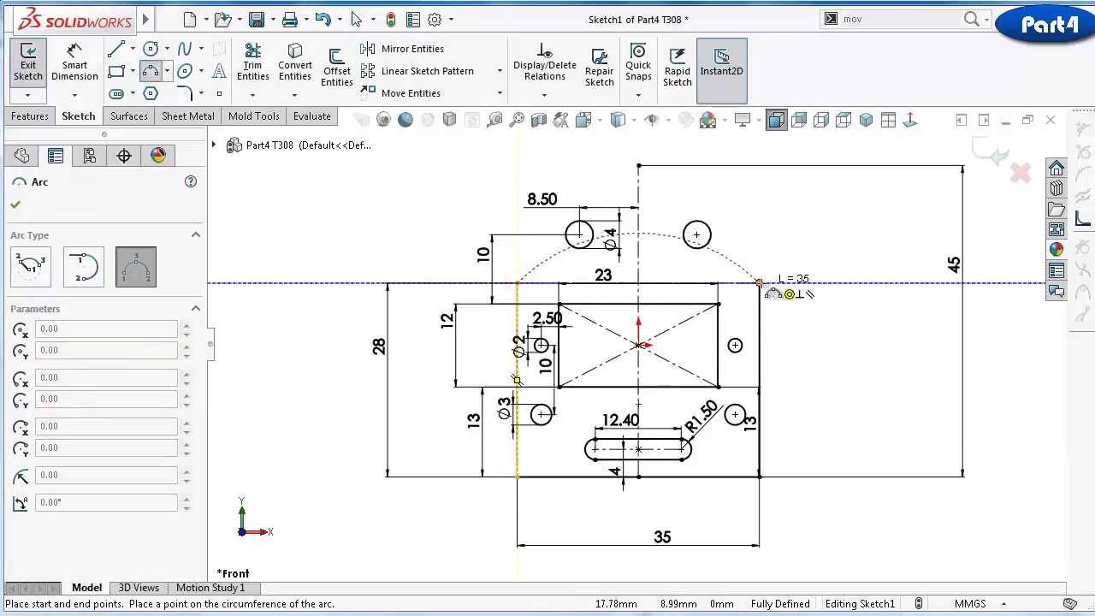
left_click(759, 282)
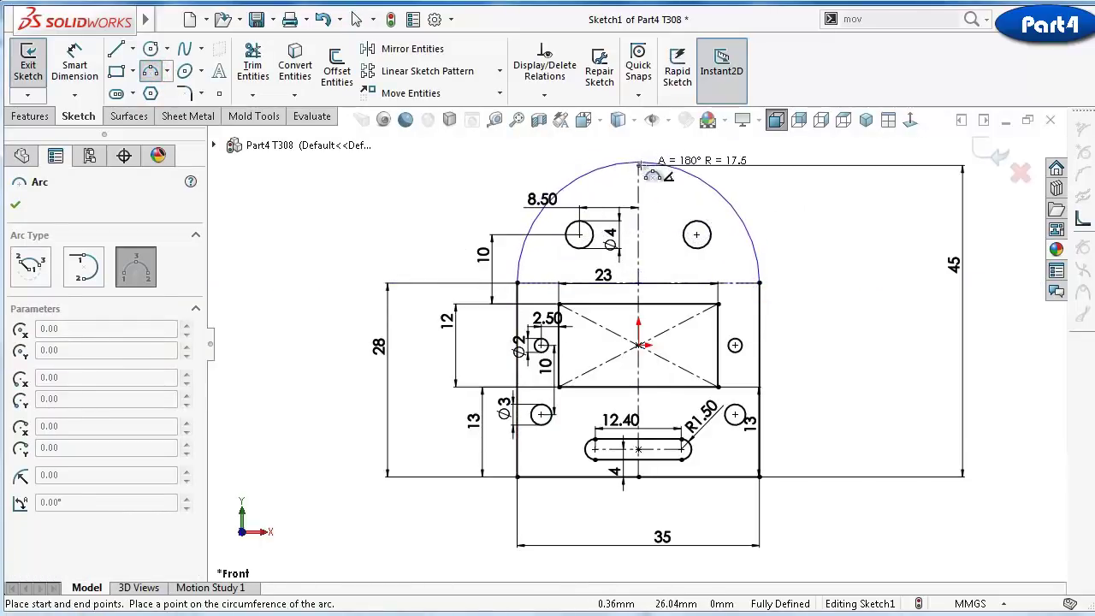
scroll(647, 169, "down", 3)
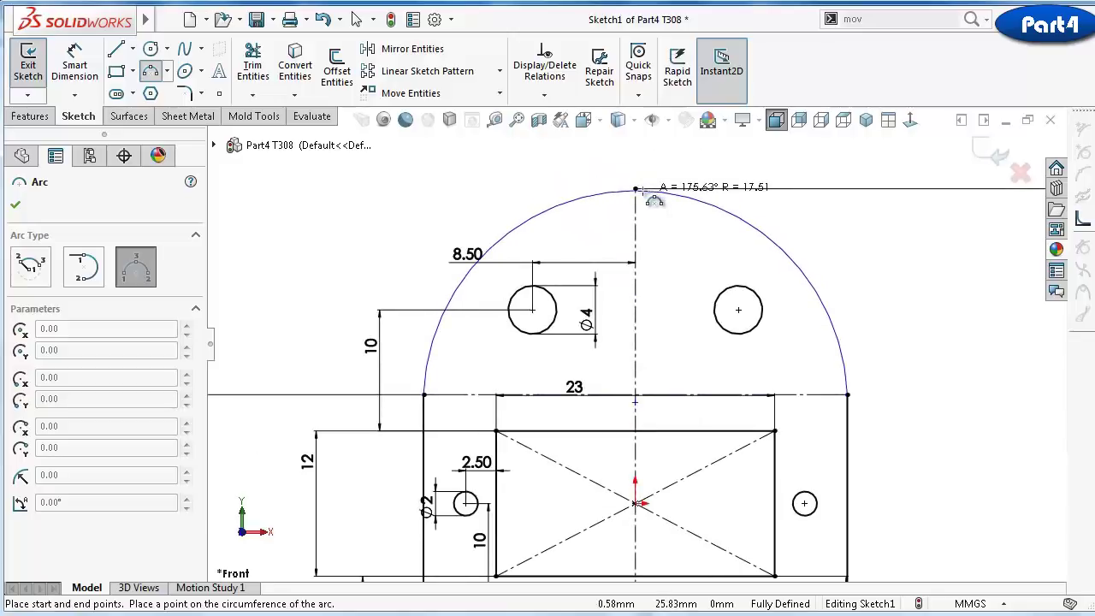
left_click(652, 197)
key("Escape")
Add a midpoint relation between the upper arc and the vertical centerline's upper endpoint
scroll(602, 204, "down", 3)
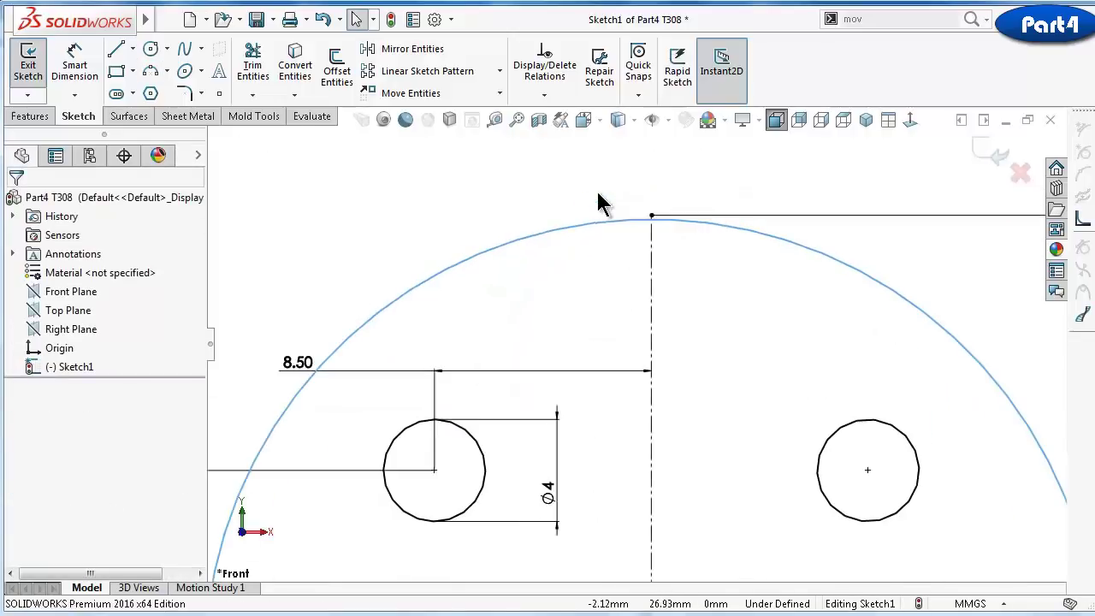
left_click(601, 219)
left_click(652, 216, "ctrl")
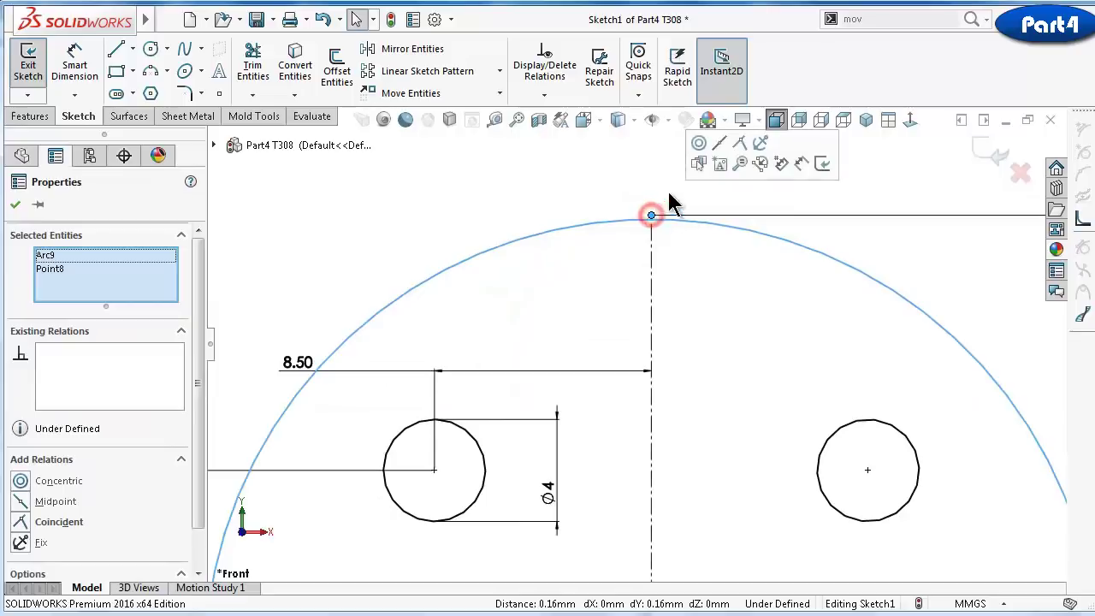
left_click(718, 152)
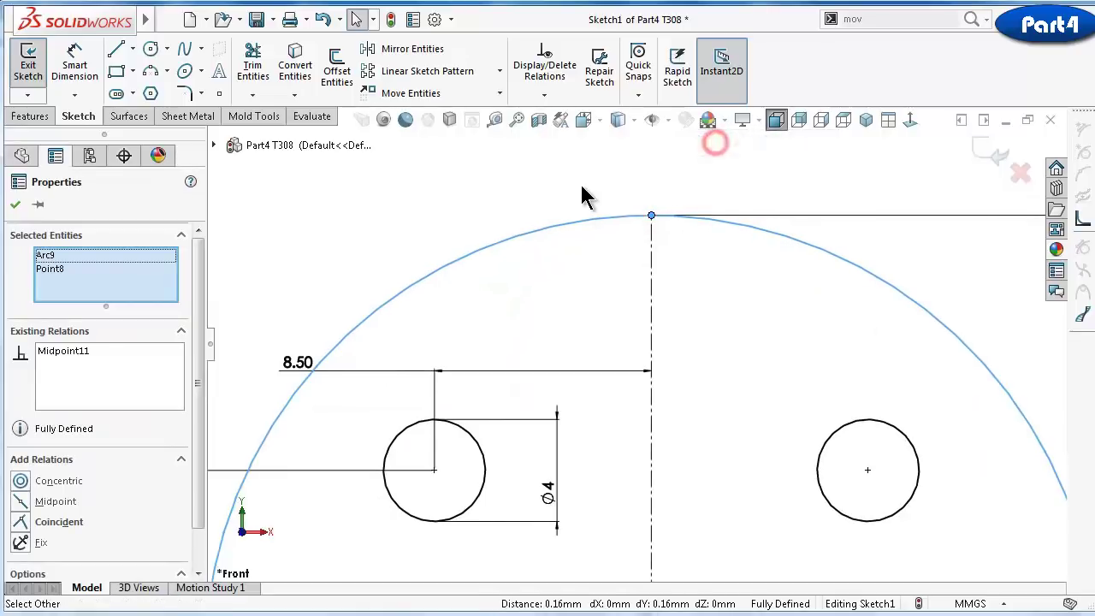
left_click(582, 183)
Move the 8.50, Ø4, 23, upper 10 and 2.50 mm dimensions inside the outline, clear of the profile edges
scroll(587, 301, "up", 4)
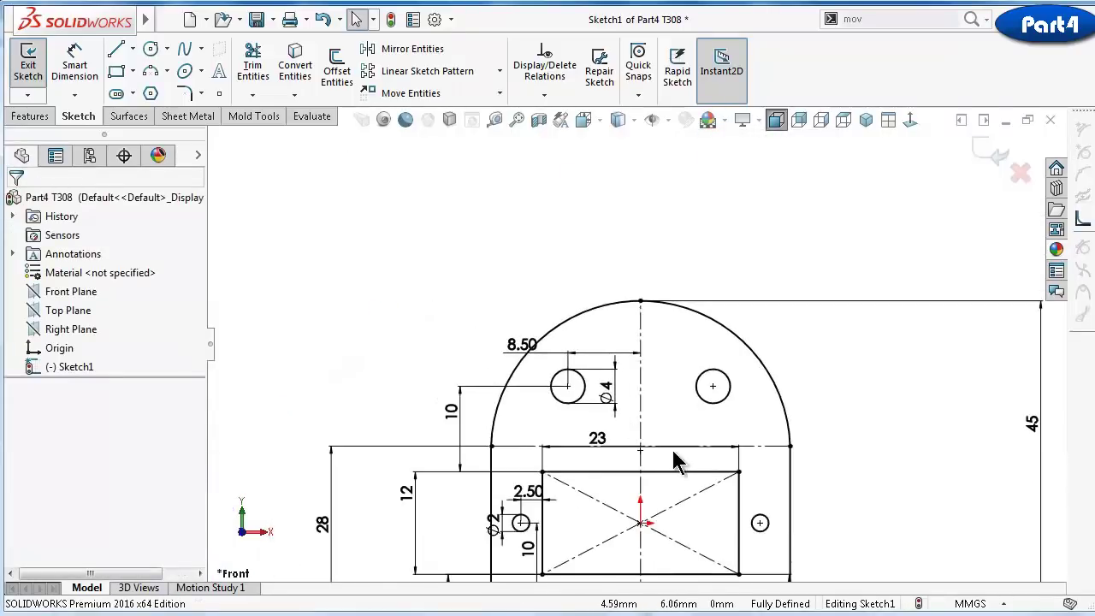
middle_click_drag(672, 450, 662, 427, "ctrl")
left_click_drag(518, 318, 599, 357)
left_click(597, 366)
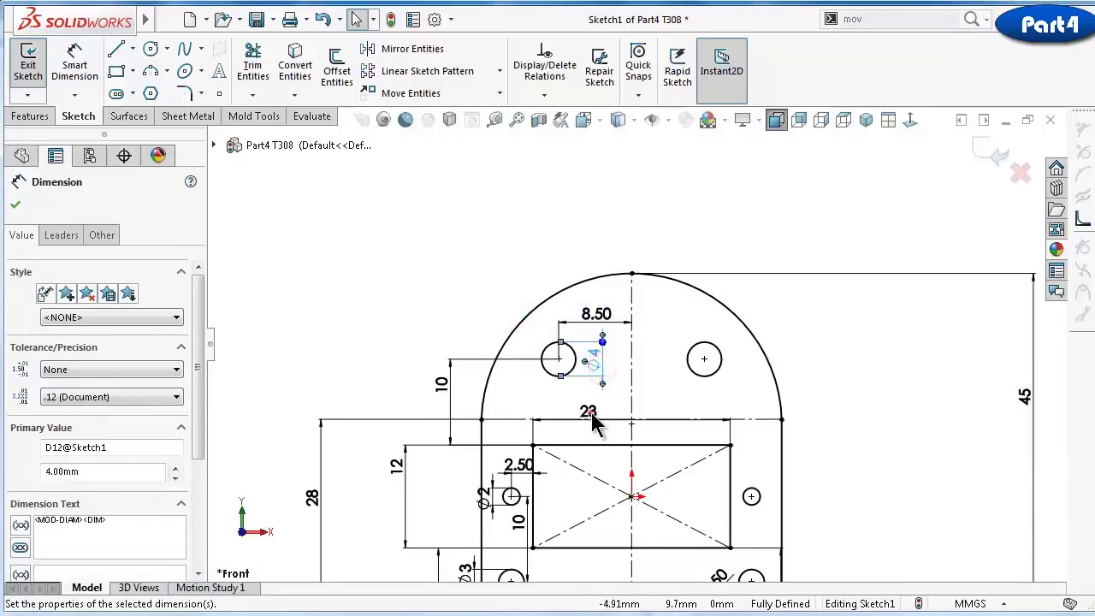
left_click_drag(588, 413, 638, 432)
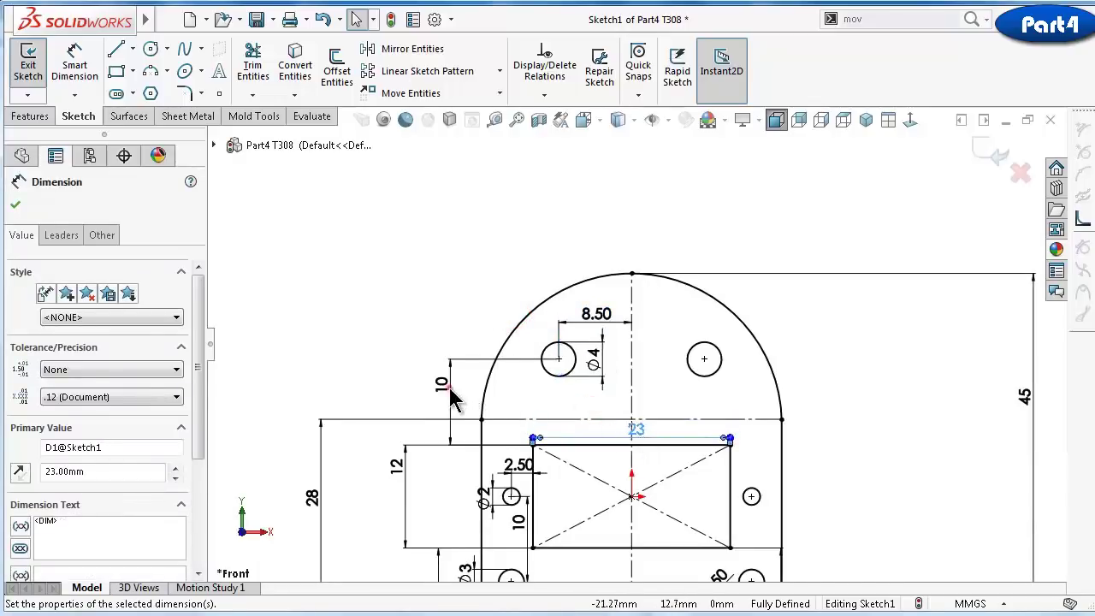
left_click_drag(450, 387, 570, 400)
left_click(525, 465)
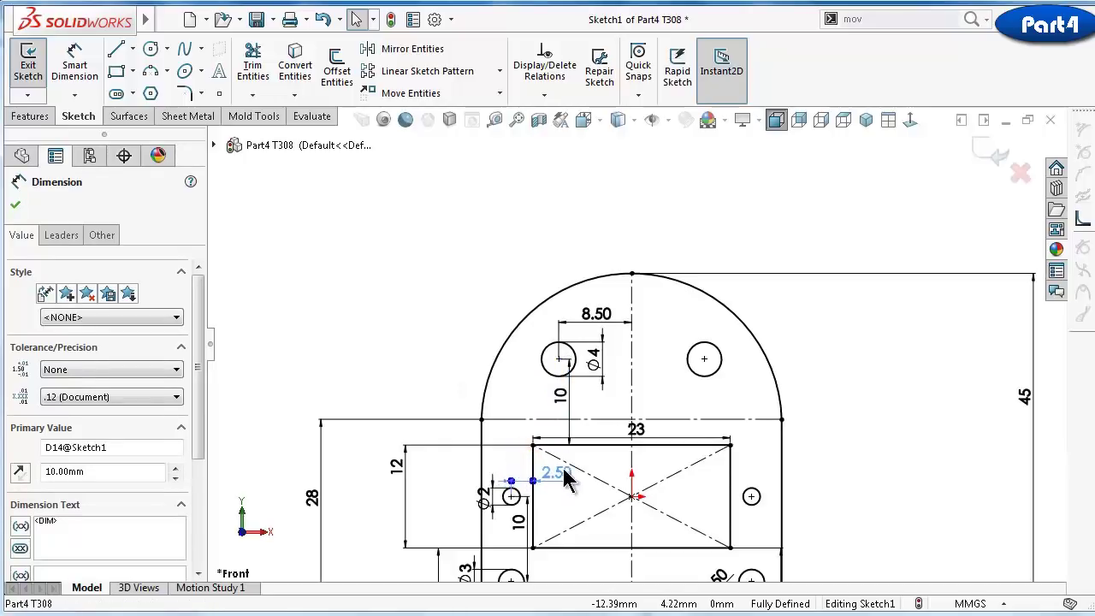
left_click_drag(568, 471, 567, 471)
Move the Ø2 dimension into the inner rectangle and the Ø3 dimension next to its circle, inside the outline
scroll(525, 519, "up", 2)
scroll(525, 473, "down", 1)
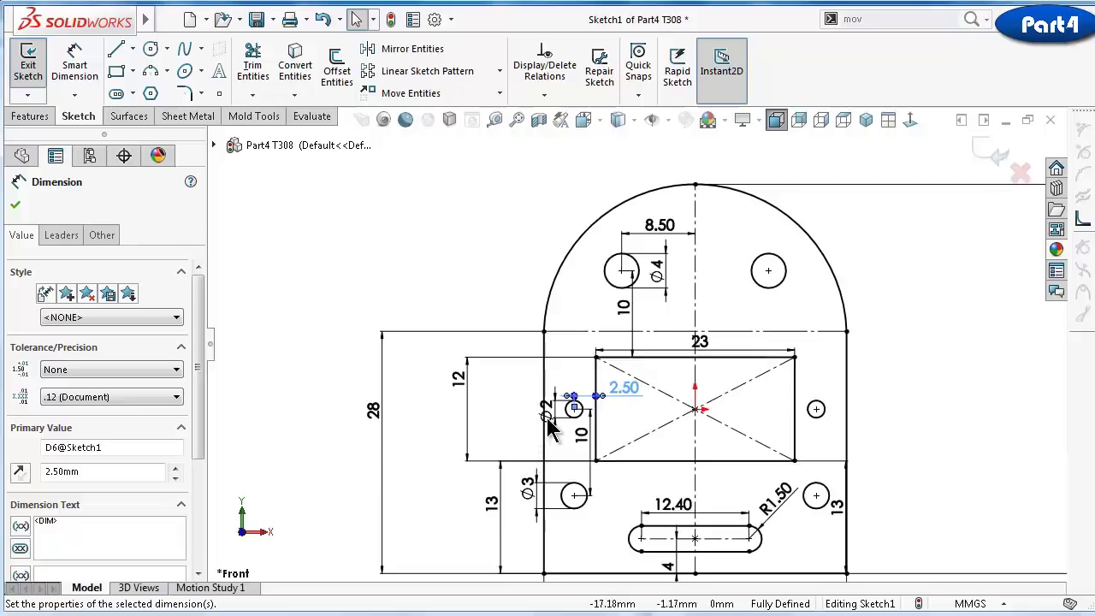
left_click_drag(548, 416, 613, 429)
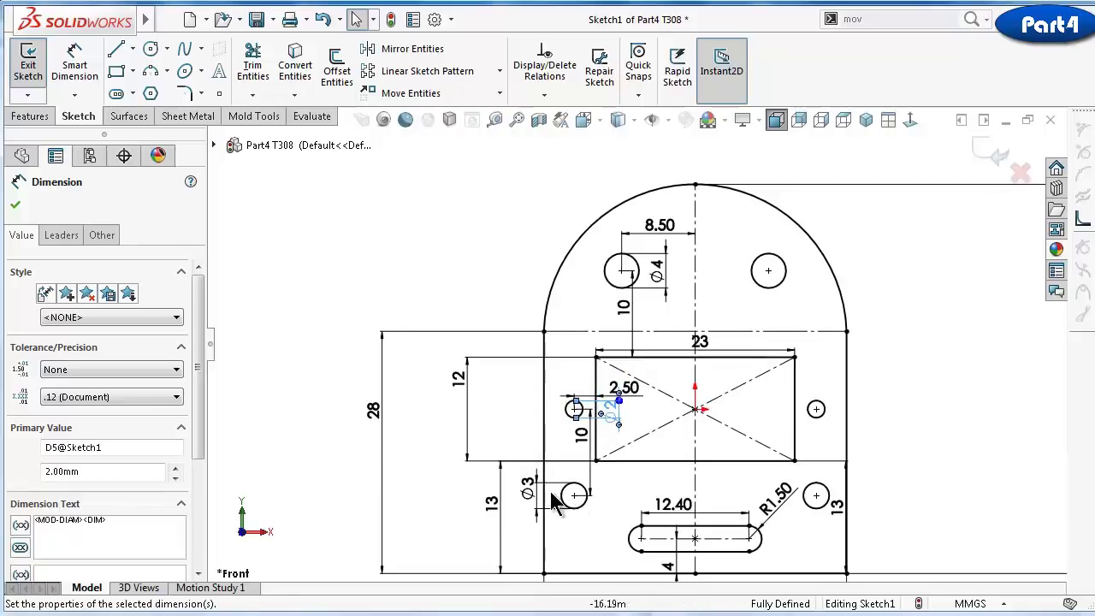
left_click_drag(536, 489, 562, 512)
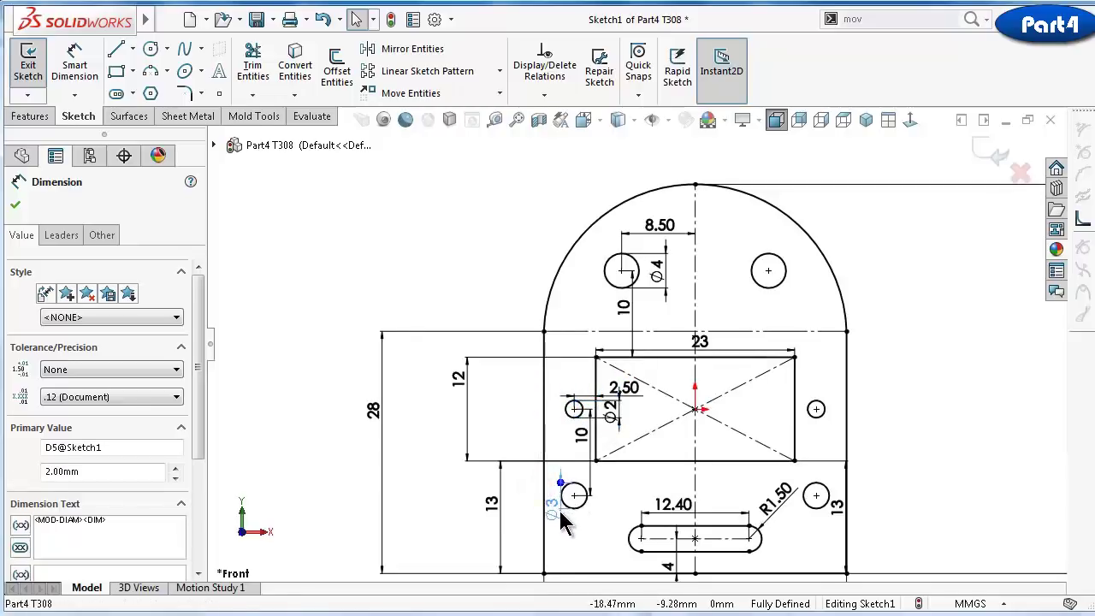
left_click(555, 503)
scroll(608, 473, "up", 1)
scroll(705, 510, "down", 2)
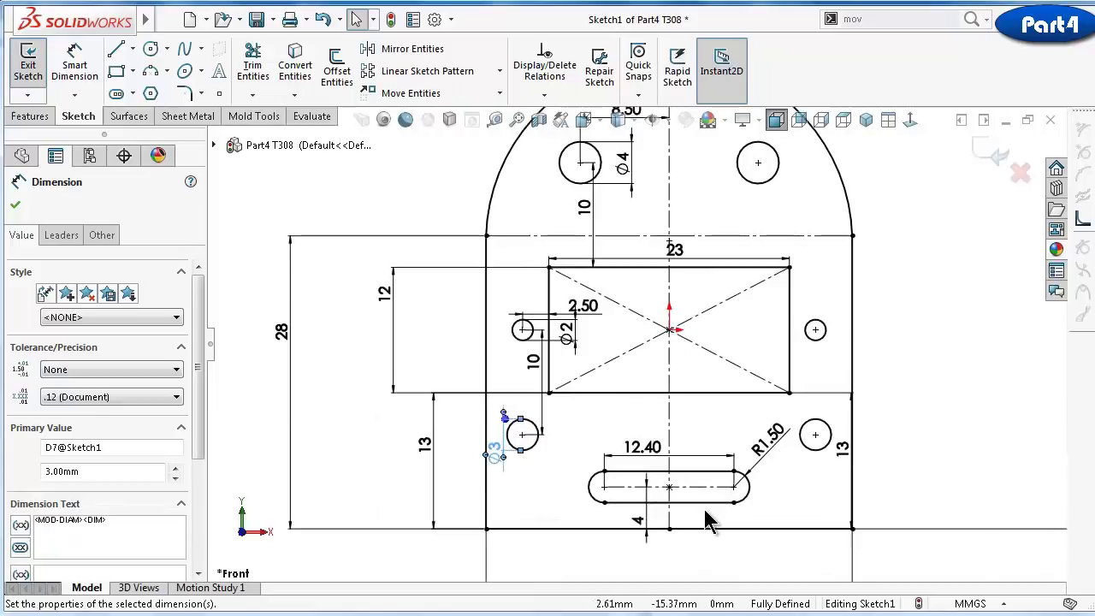
scroll(705, 511, "up", 2)
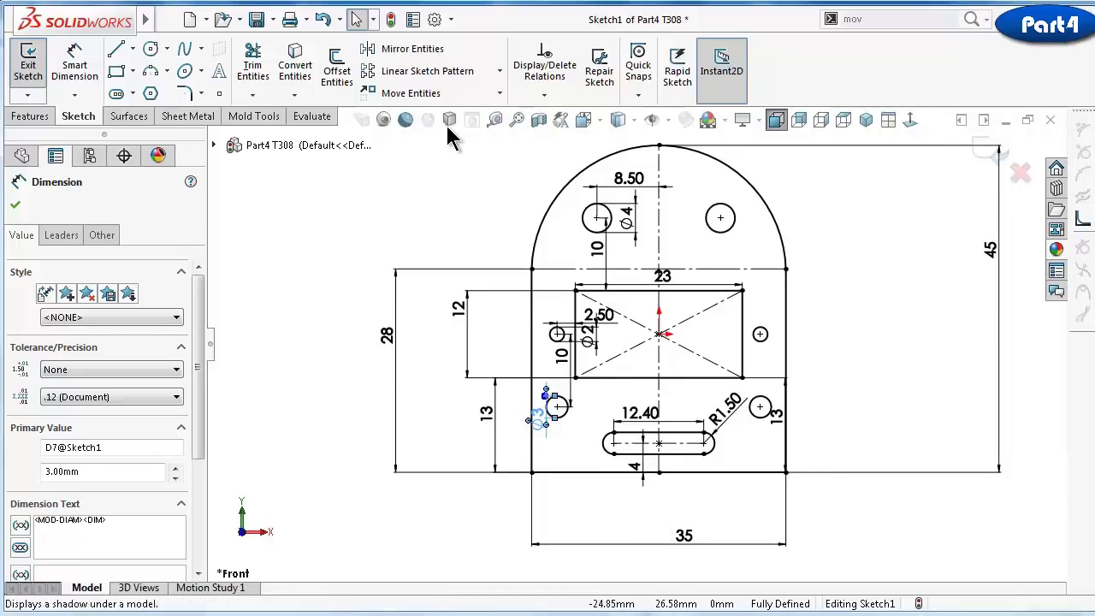
left_click(184, 93)
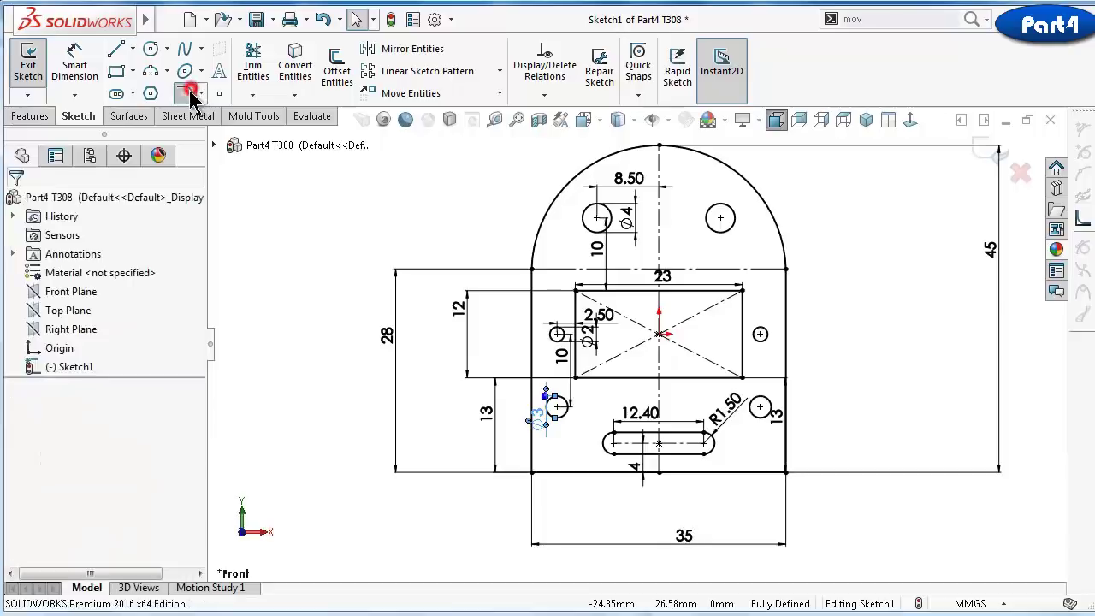
double_click(118, 368)
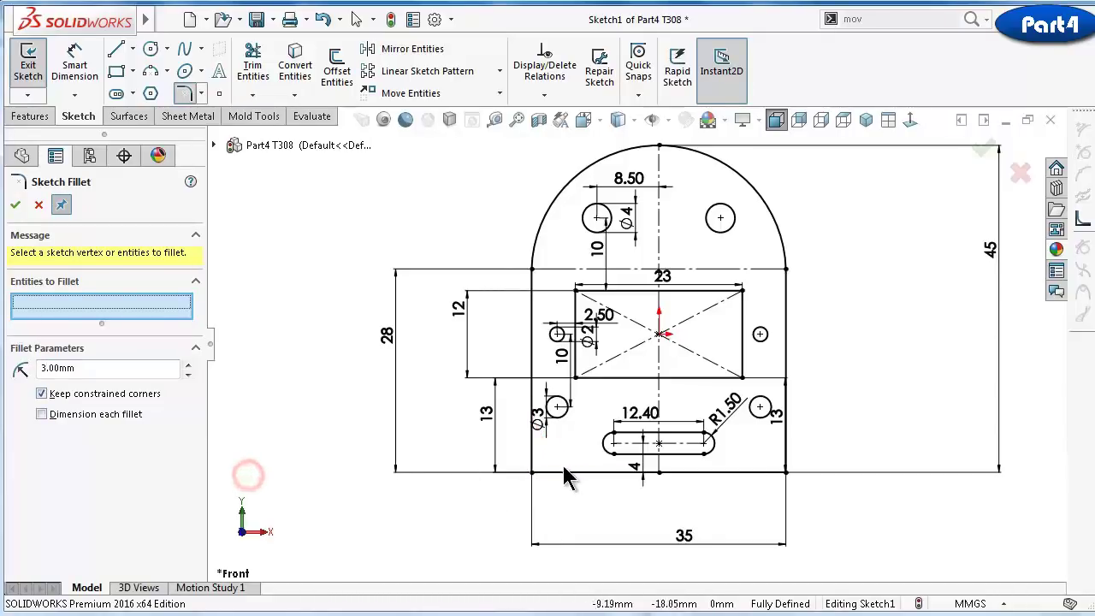
left_click(534, 474)
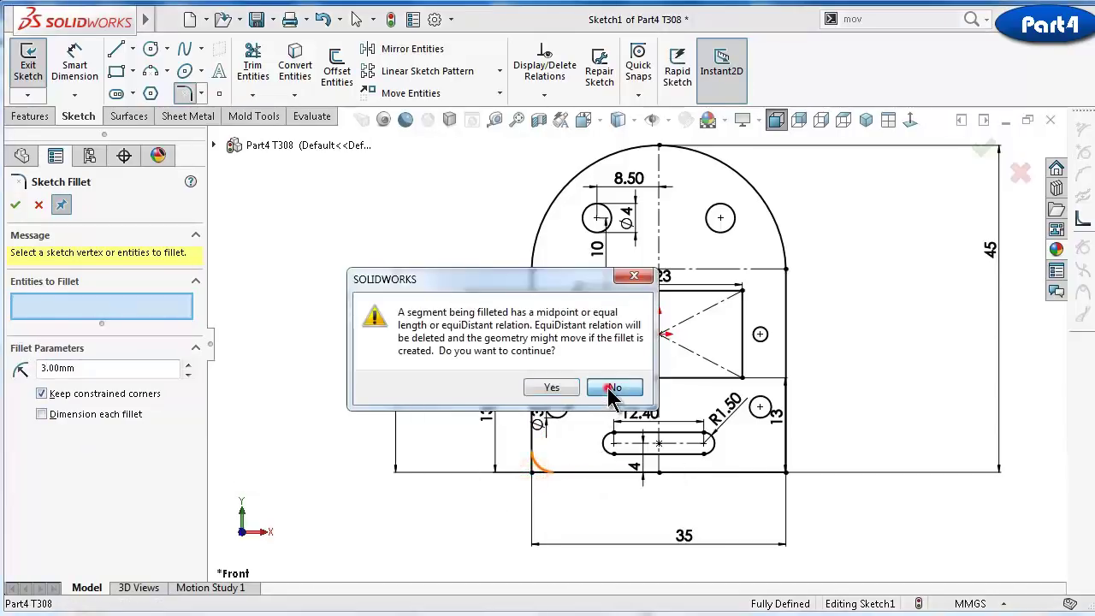
left_click(607, 387)
left_click(40, 206)
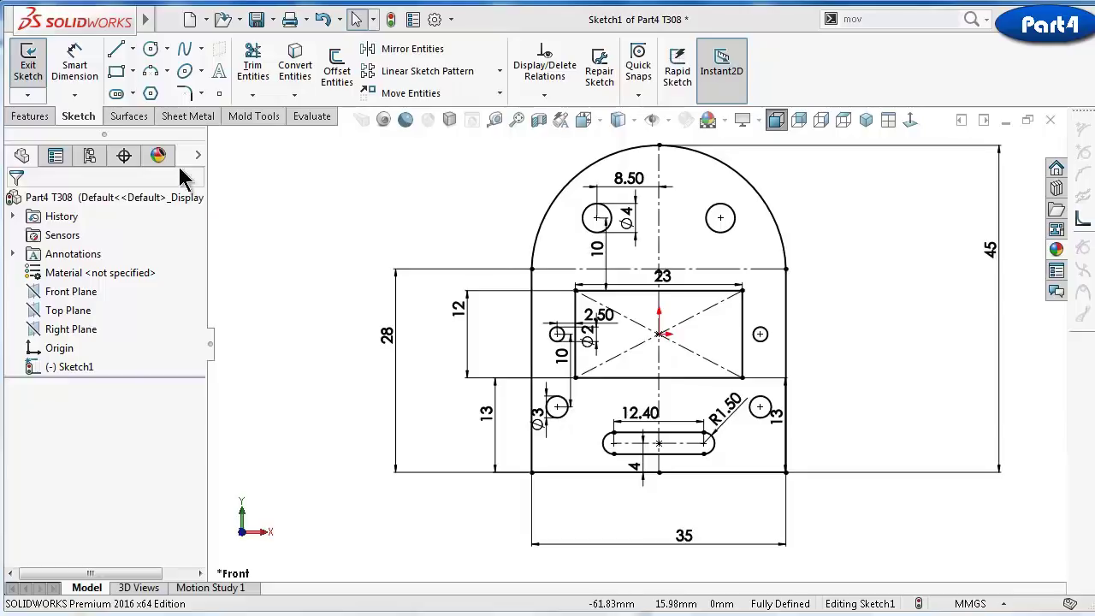
Extrude the plate sketch as a blind boss 5 mm deep
left_click(36, 116)
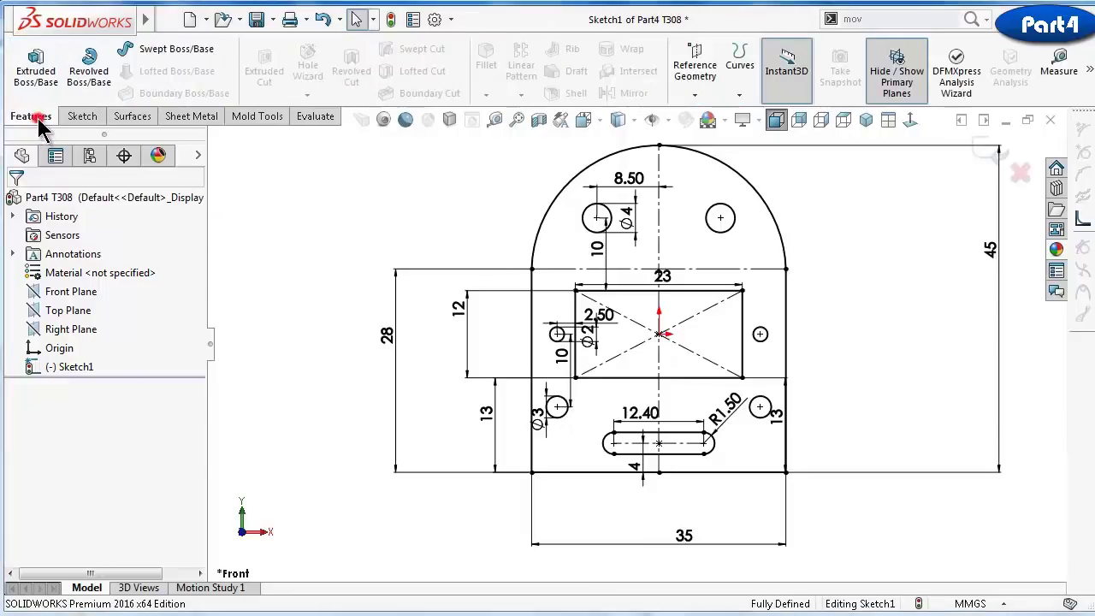
left_click(38, 73)
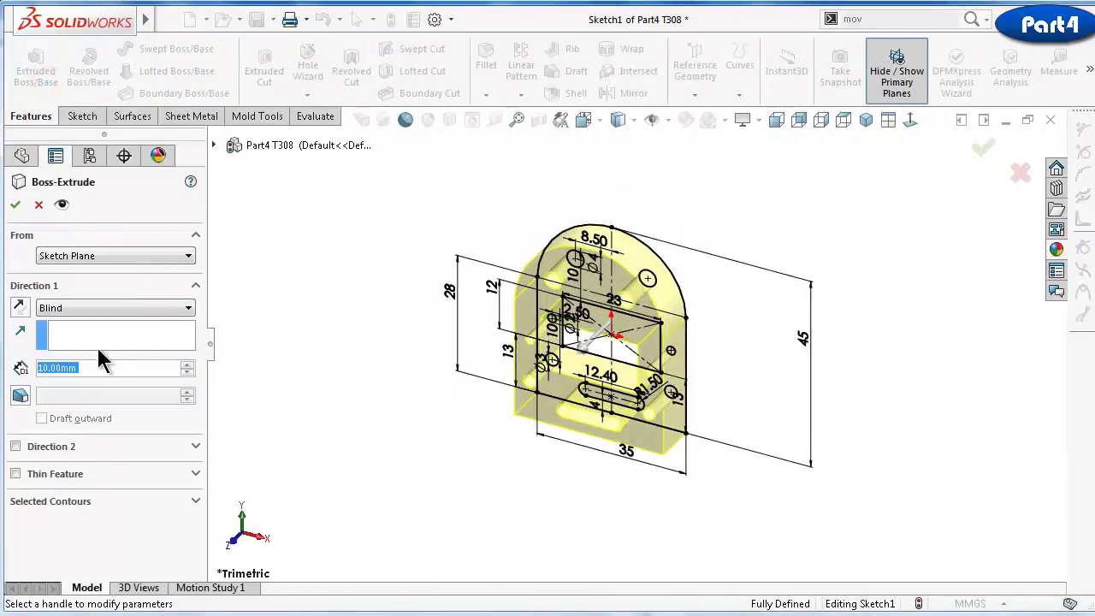
type("5")
key("Return")
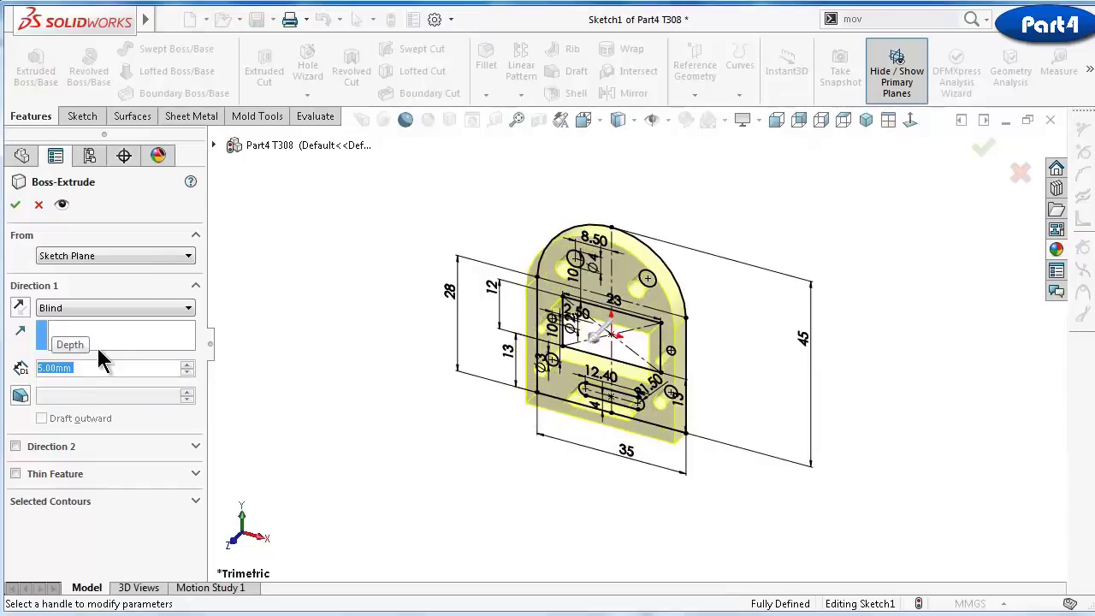
left_click(13, 205)
left_click(459, 401)
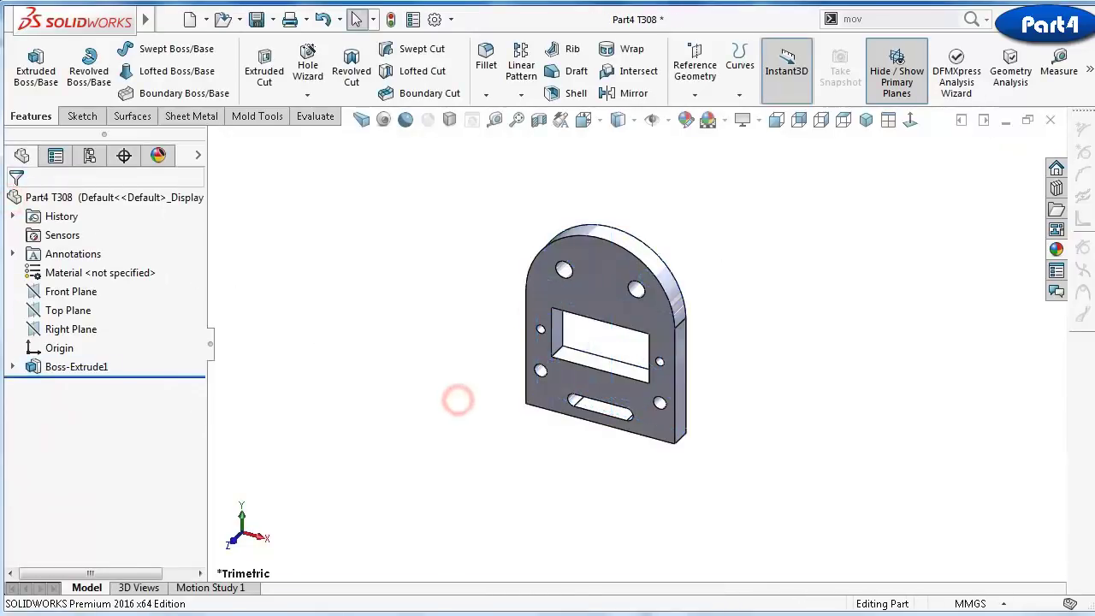
Fillet the two lower outer corner edges of the plate with a 3.5 mm radius
middle_click_drag(922, 499, 462, 198)
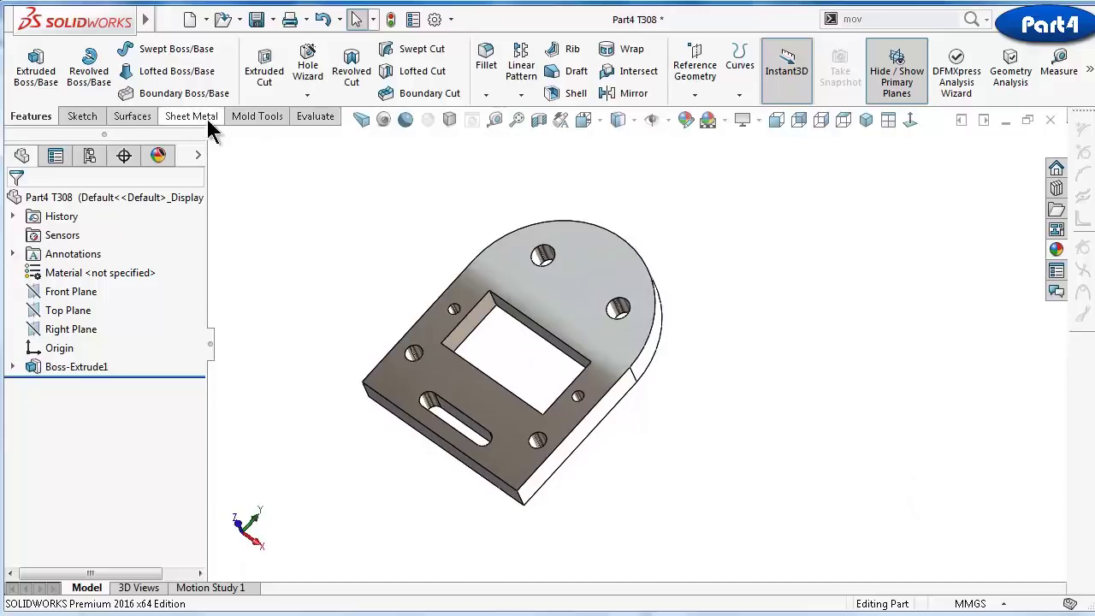
left_click(486, 59)
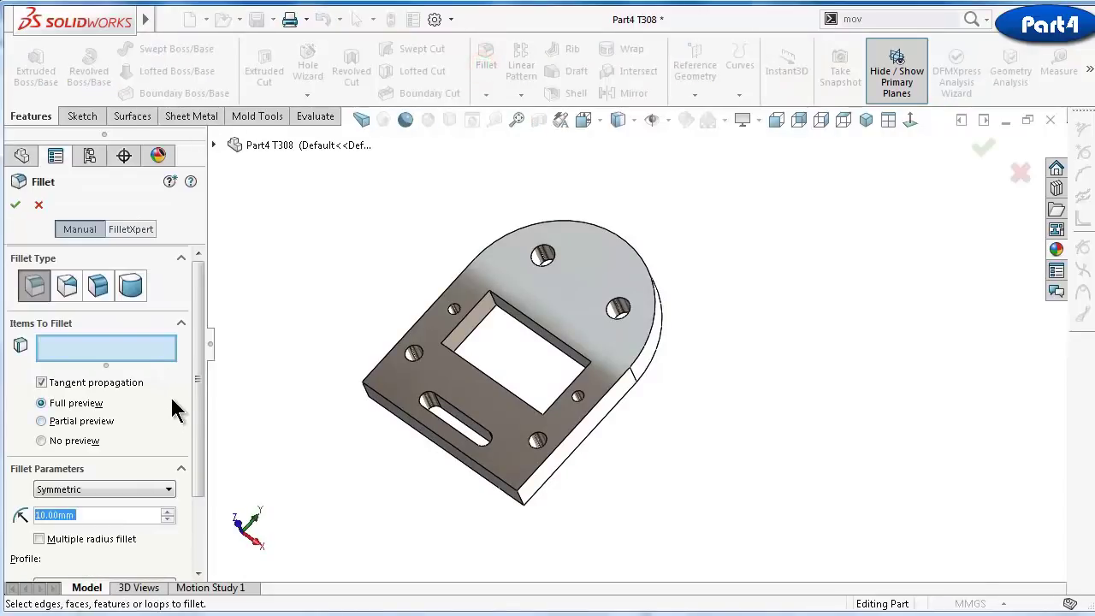
type("3.5")
left_click(449, 500)
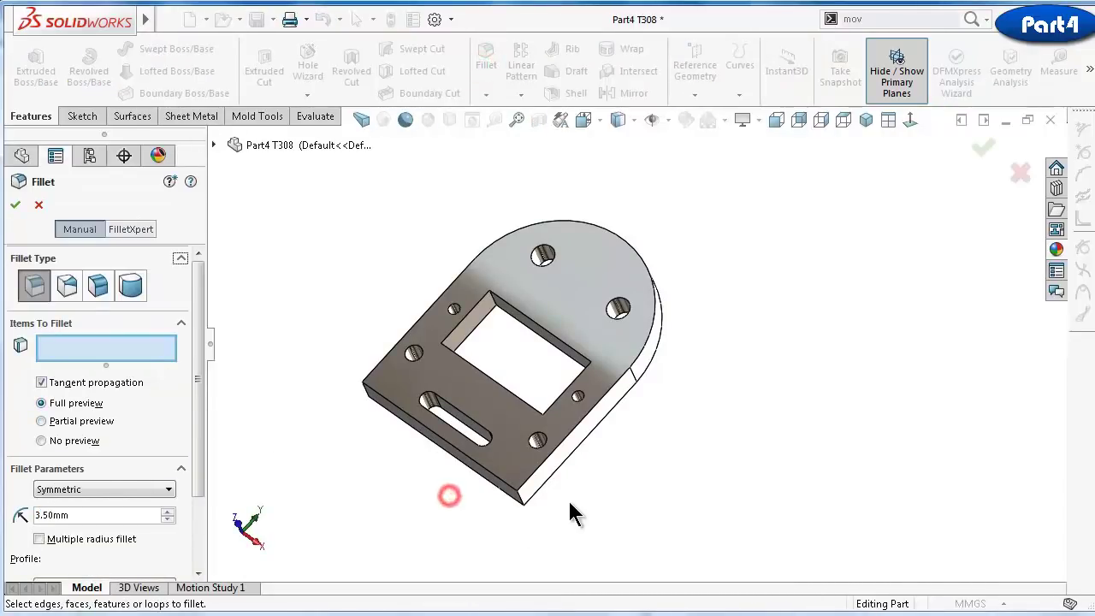
scroll(514, 488, "down", 5)
left_click(489, 459)
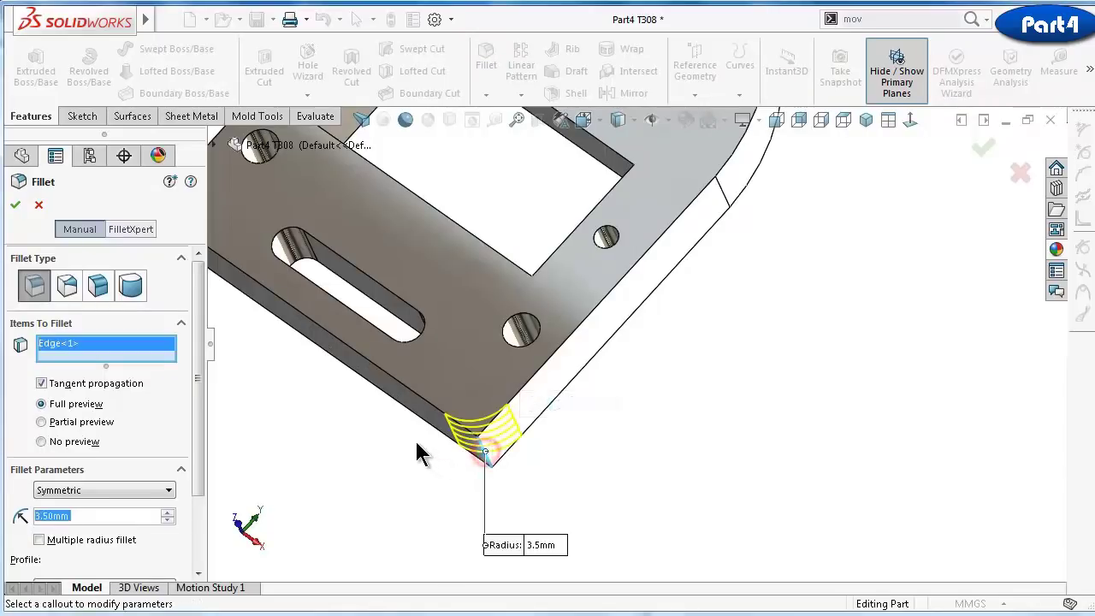
middle_click_drag(459, 402, 434, 399)
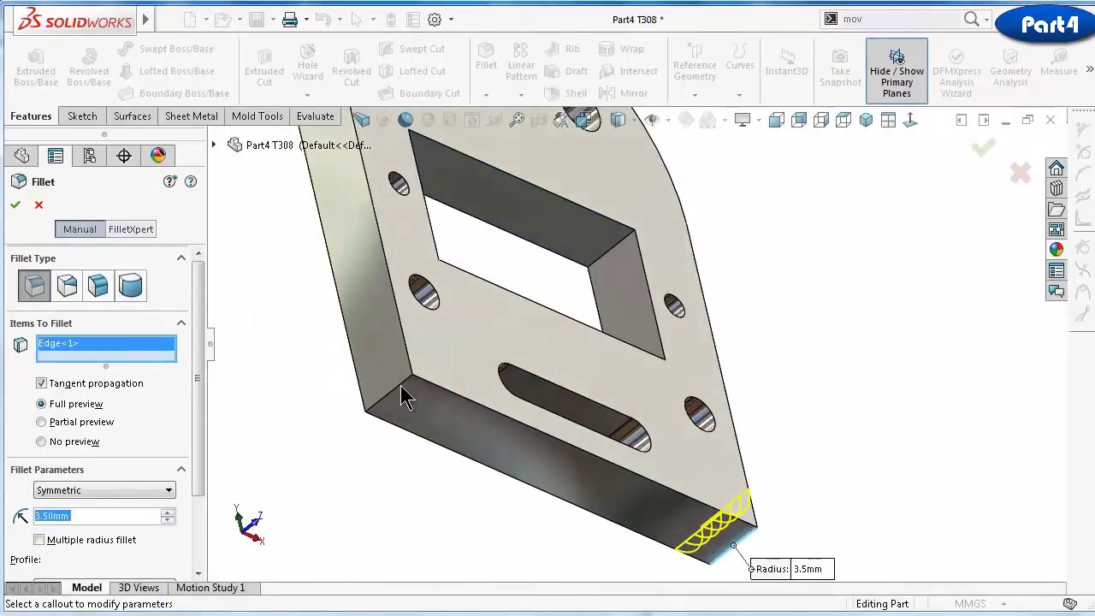
left_click(401, 386)
left_click(13, 208)
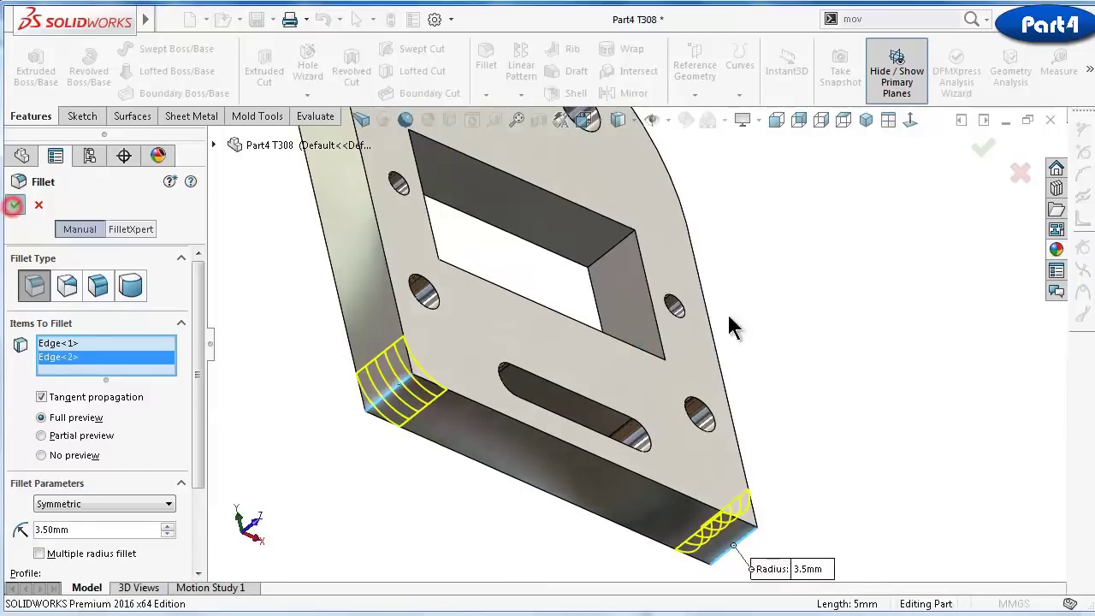
Fillet all edges of the plate's front and back faces with a 0.15 mm radius
middle_click_drag(811, 320, 811, 321)
key("Right")
key("Right")
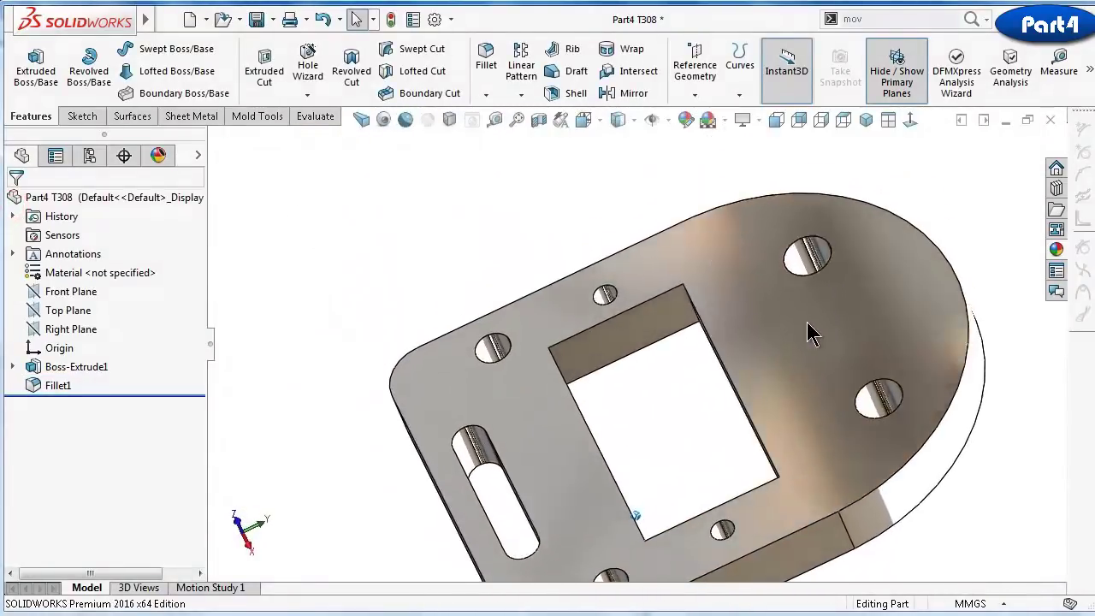
left_click(484, 57)
type("0.15")
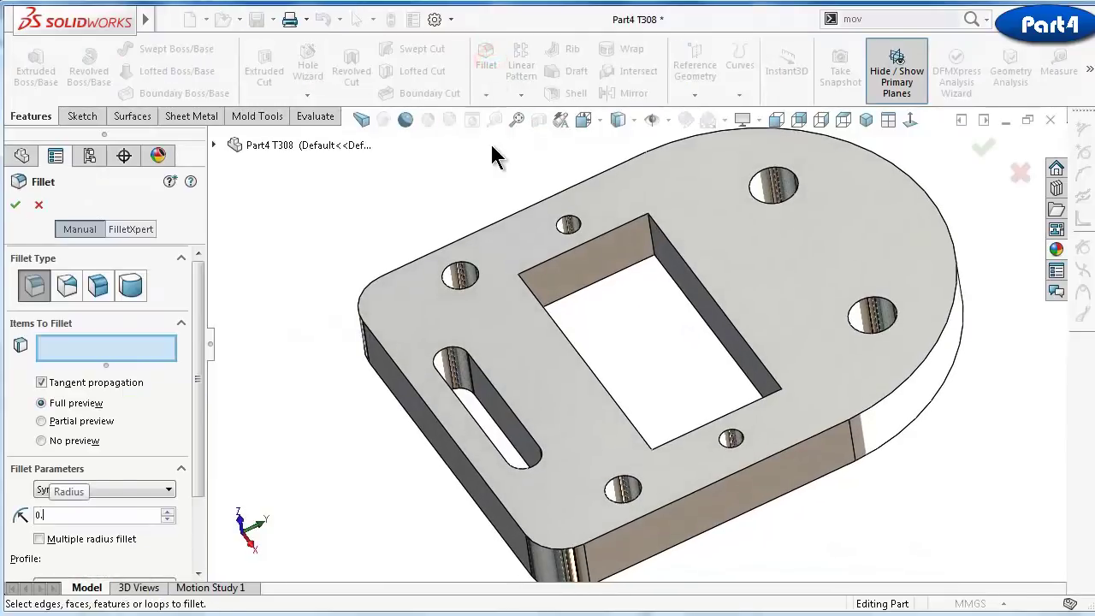
left_click(552, 353)
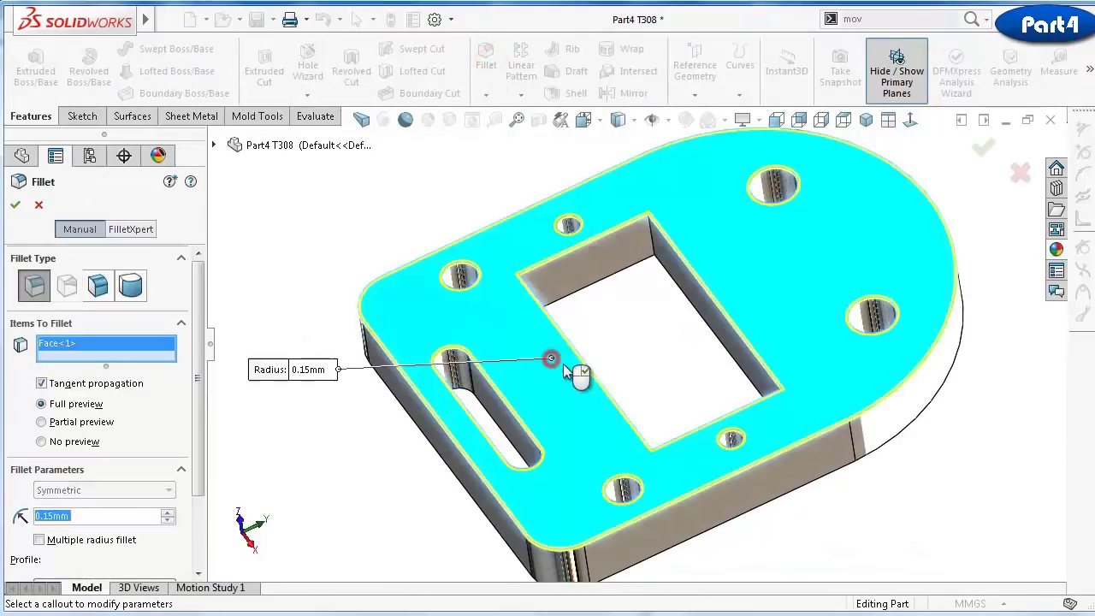
middle_click_drag(553, 367, 738, 403)
left_click(770, 358)
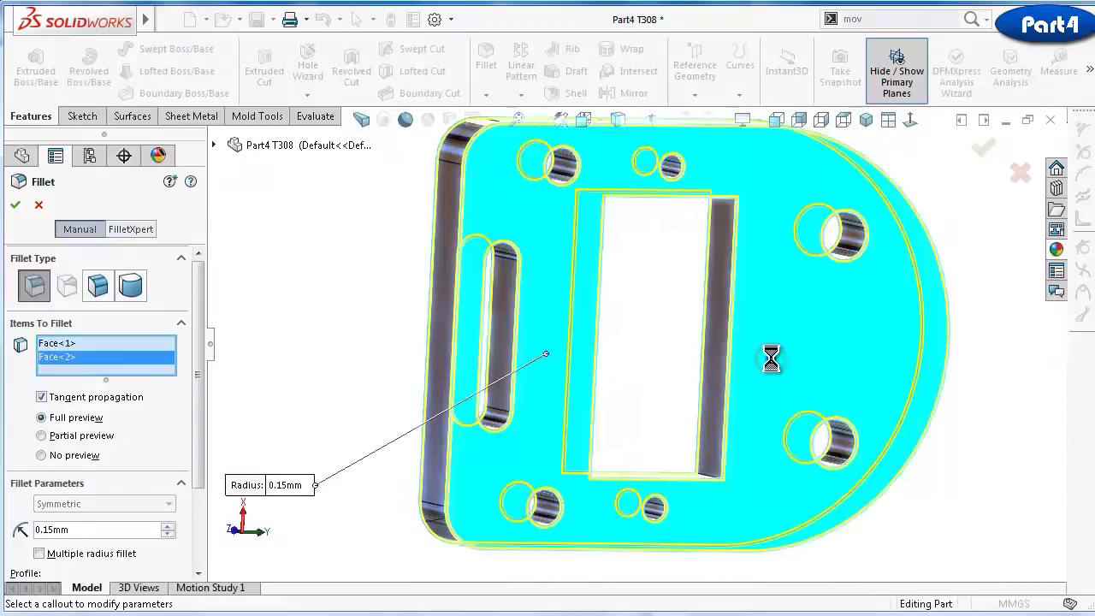
right_click(771, 359)
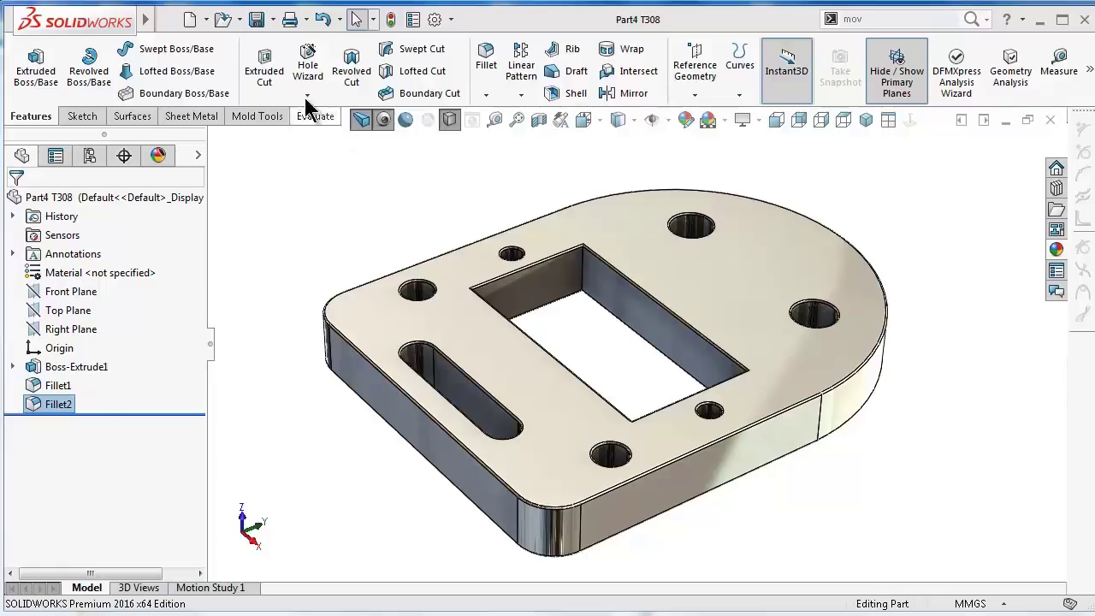
Save the finished plate under the new part name Part5 T308
left_click(240, 21)
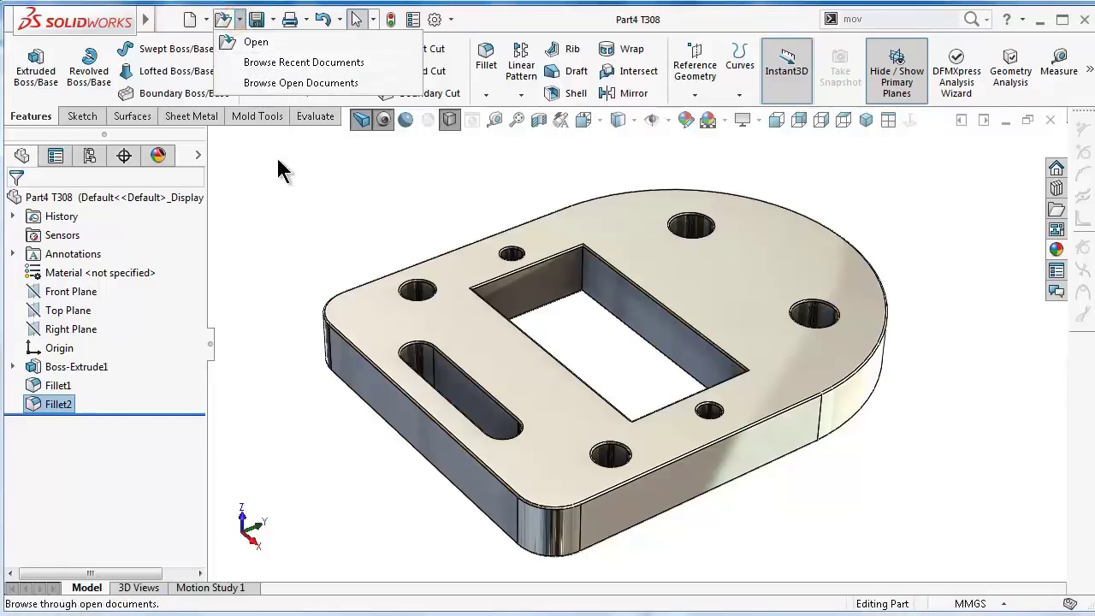
left_click(281, 186)
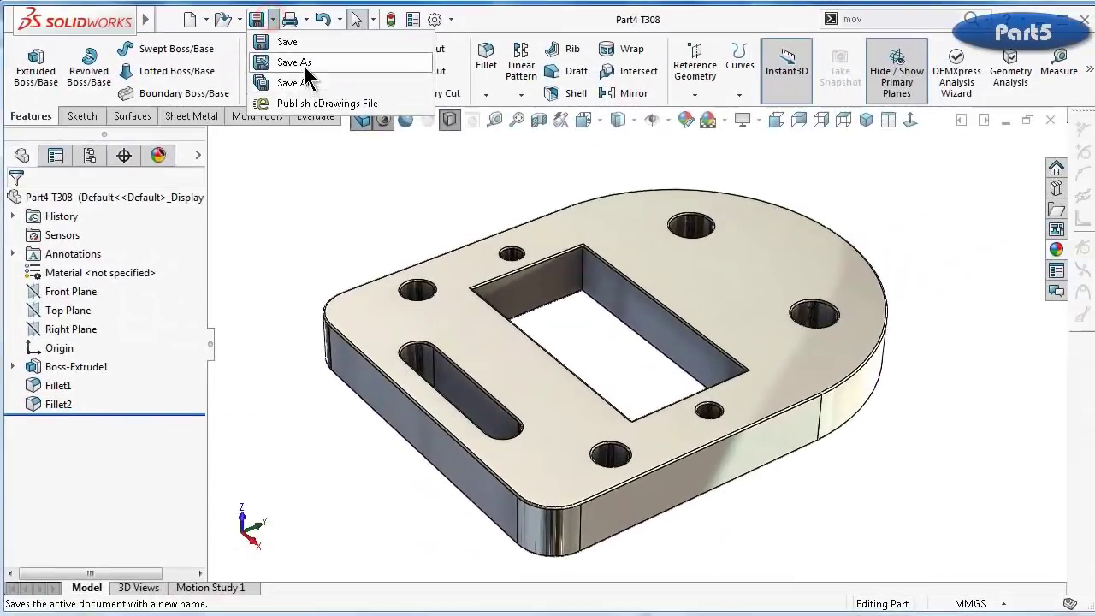
left_click(903, 447)
Start a new sketch on the plate's front face
left_click(644, 446)
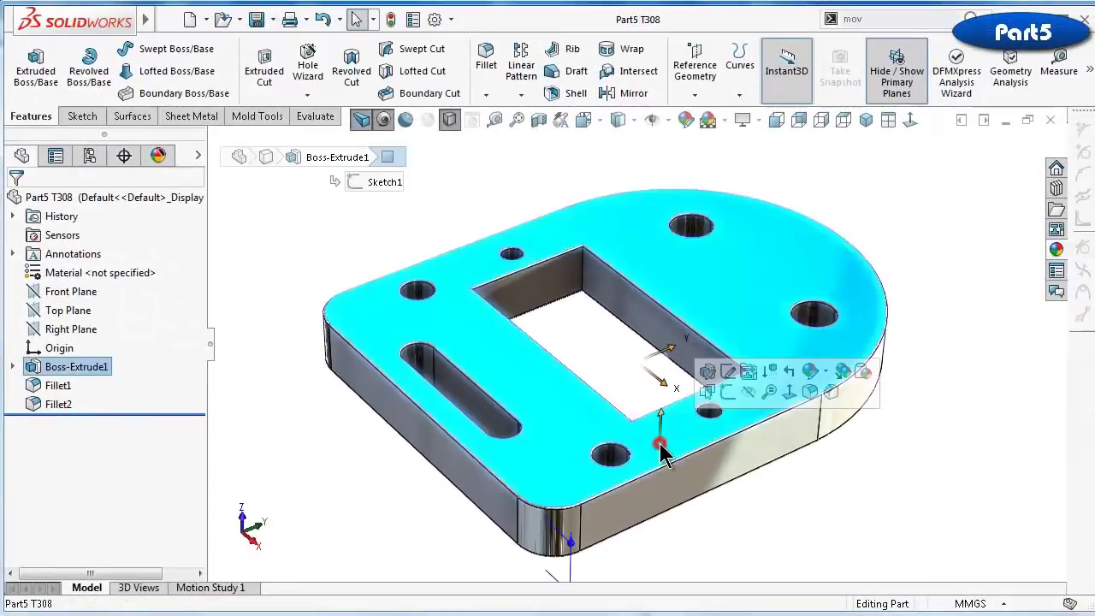
left_click(727, 394)
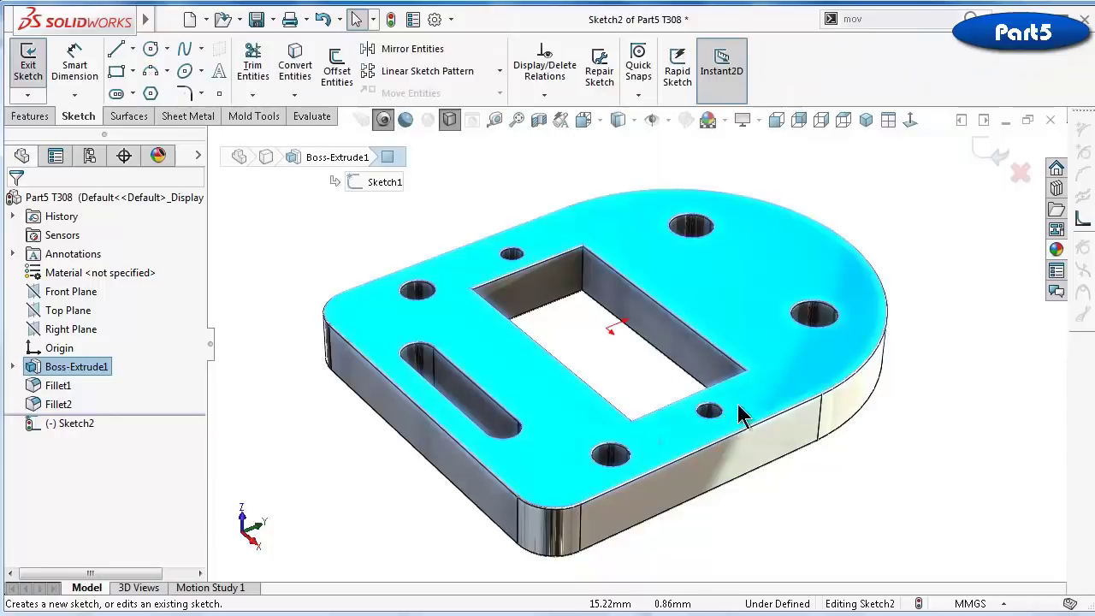
left_click(911, 120)
left_click(887, 447)
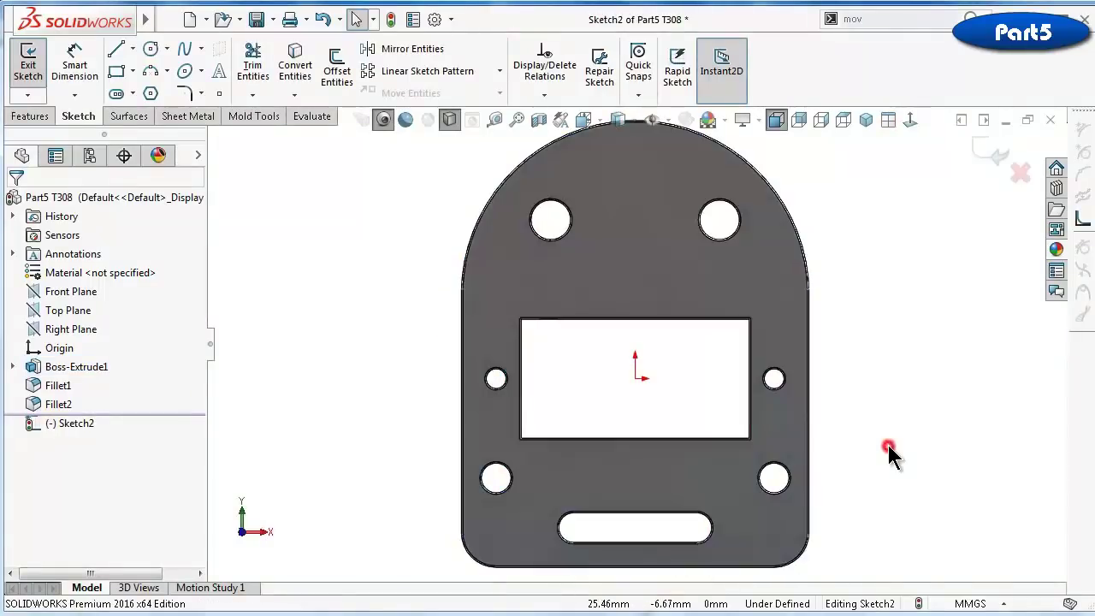
key("ctrl+1")
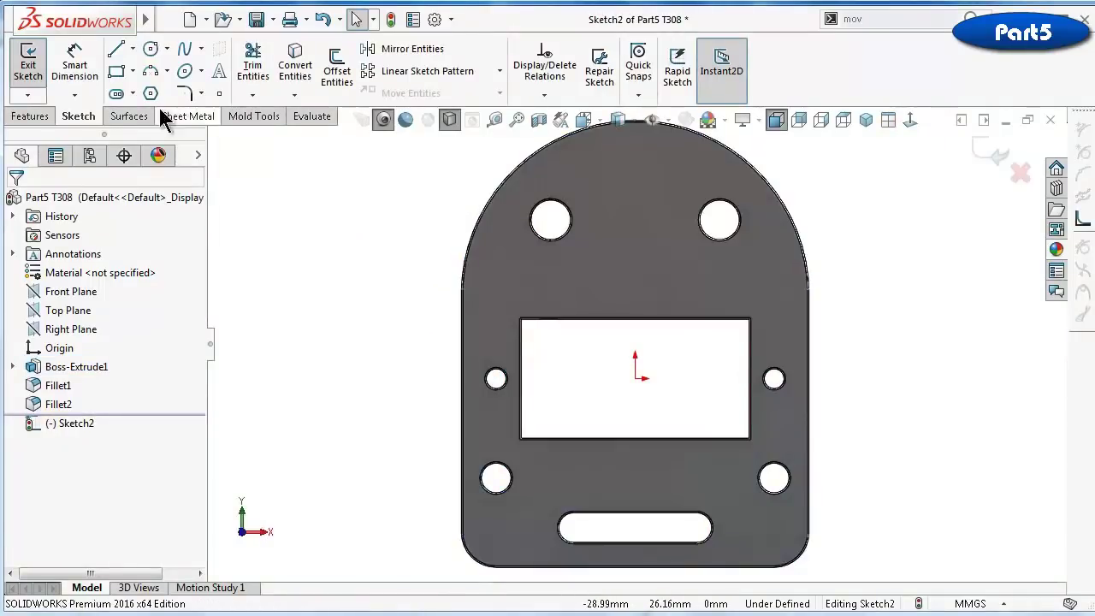
Sketch a horizontal line about 51 mm long just below the rectangular window, extending past both sides of the plate
left_click(116, 48)
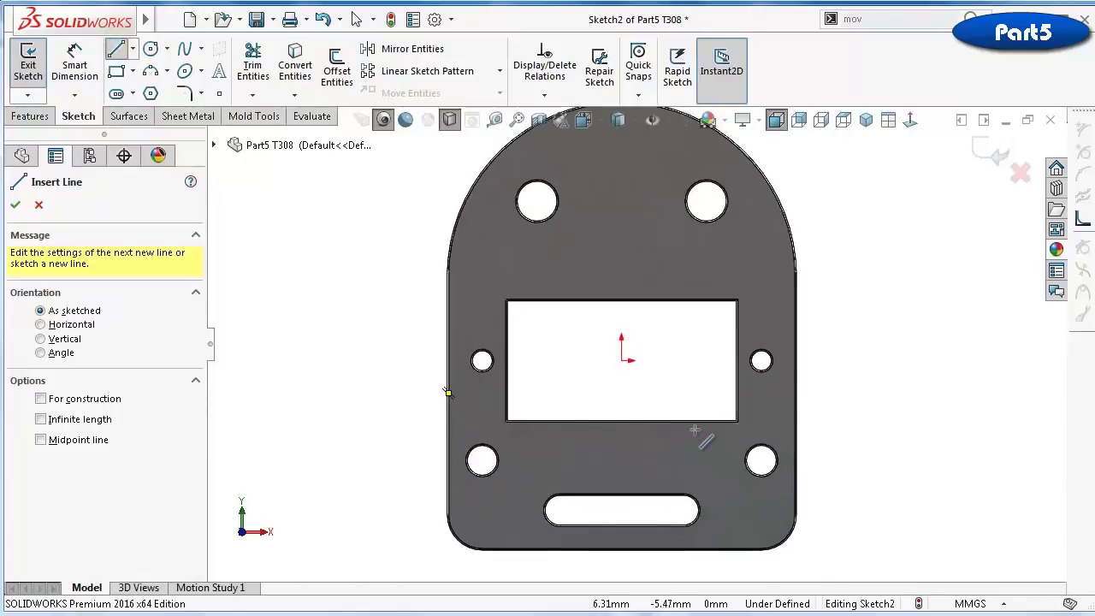
scroll(736, 436, "down", 3)
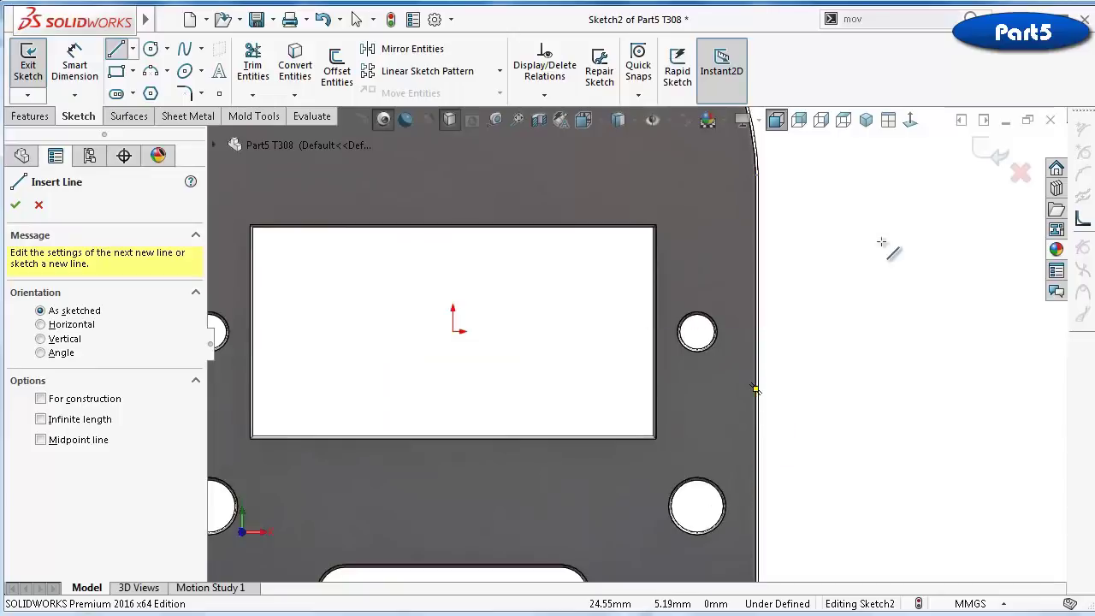
left_click(1019, 175)
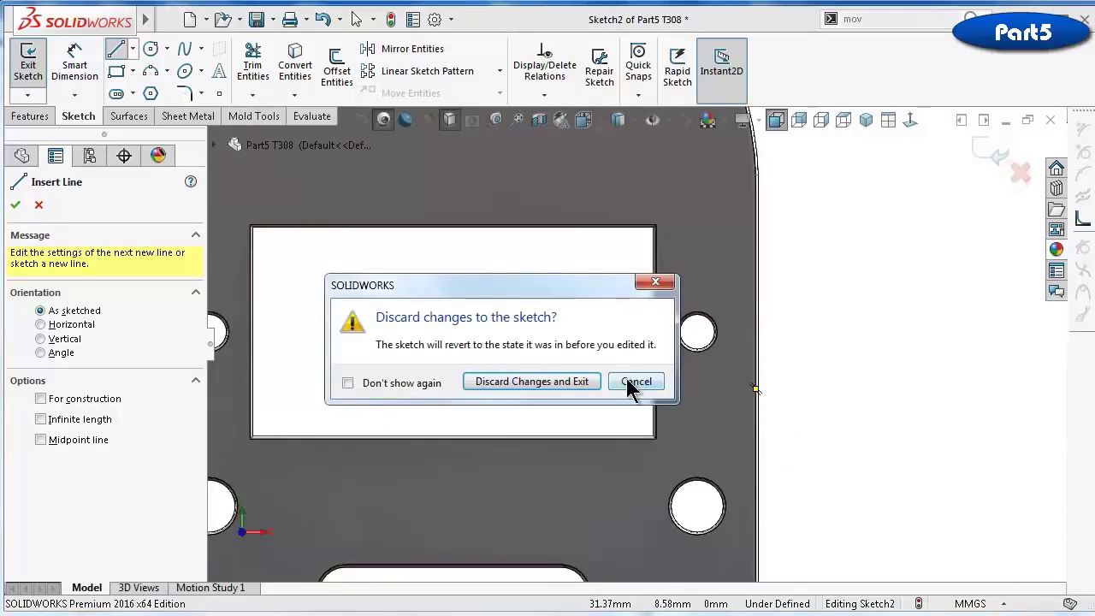
left_click(636, 382)
key("f")
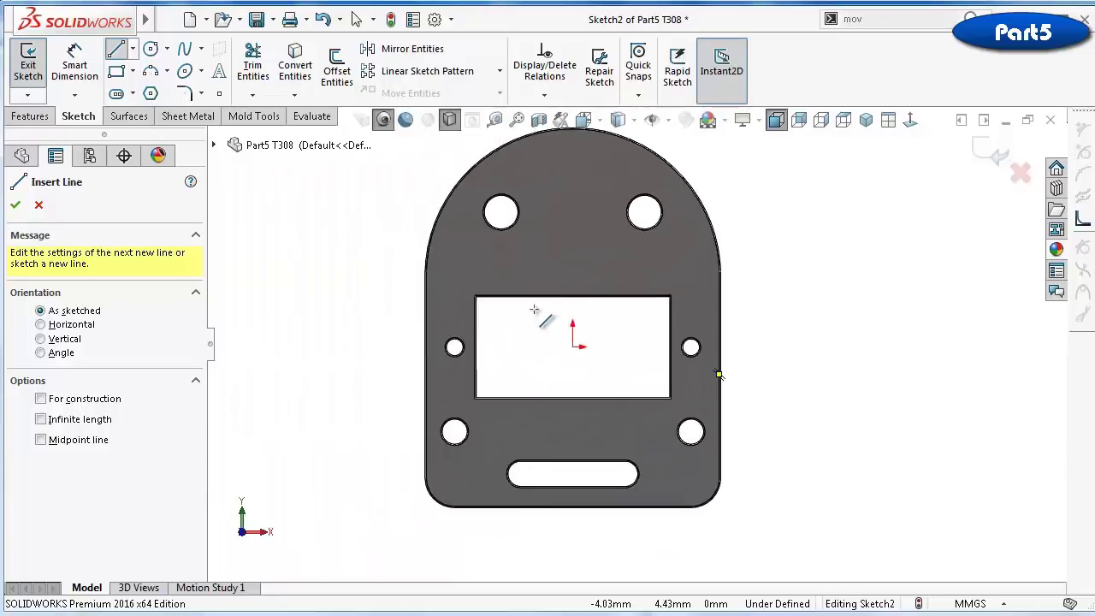
left_click(390, 411)
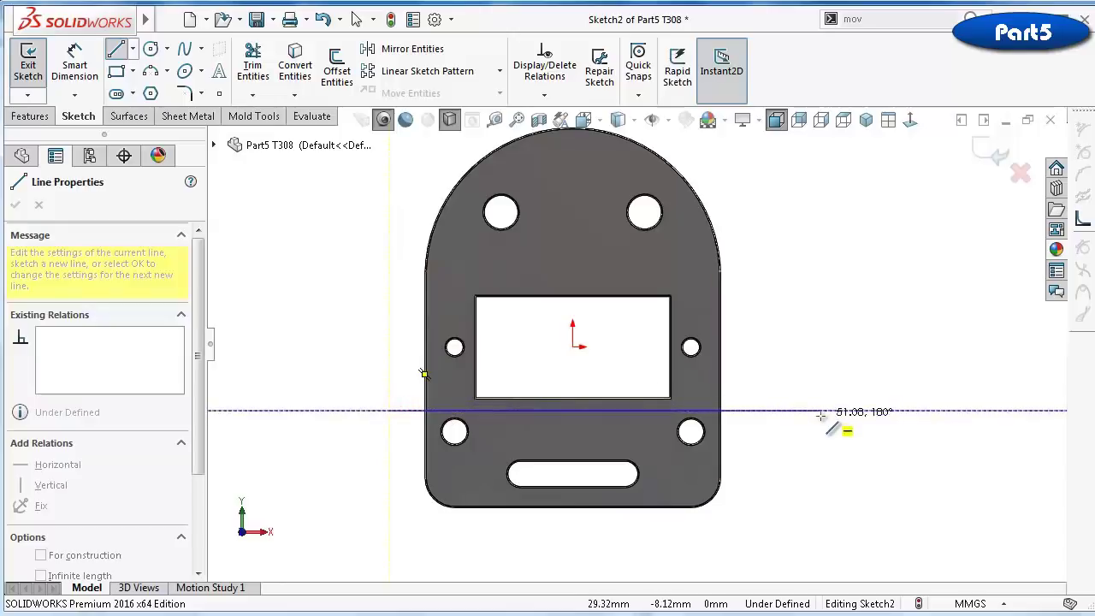
left_click(820, 410)
key("Escape")
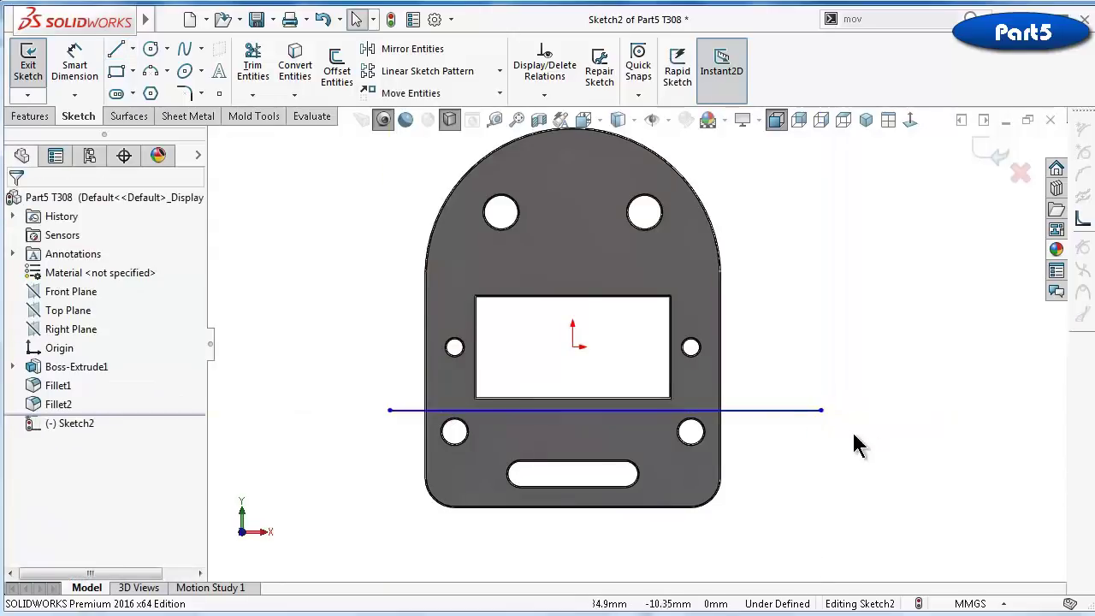
Make the horizontal line collinear with the lower edge of the rectangular window
scroll(819, 427, "down", 3)
left_click(765, 400)
scroll(565, 371, "down", 4)
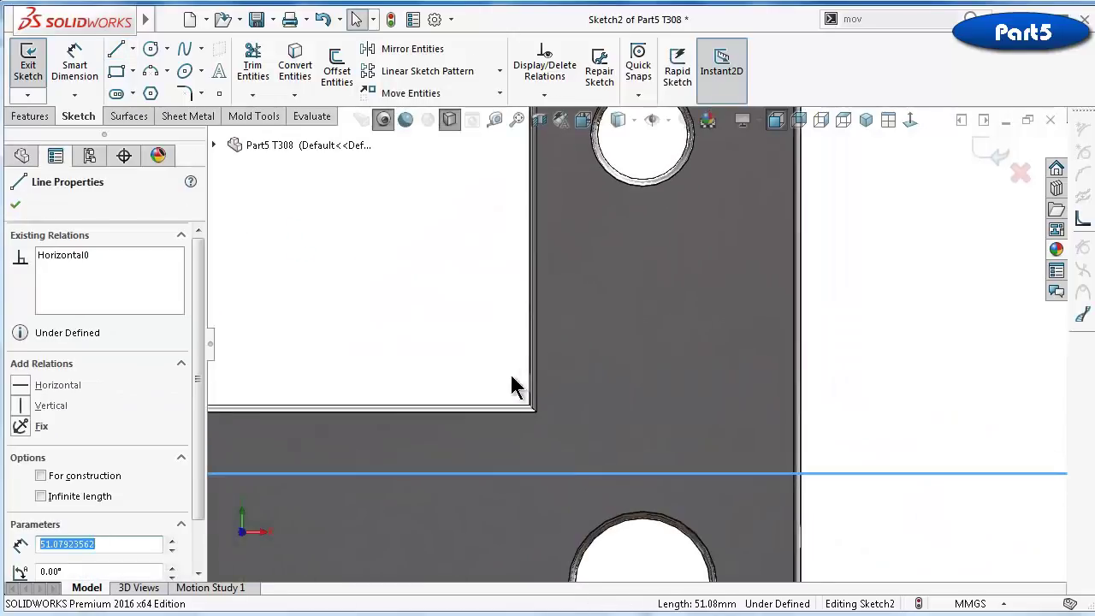
left_click(509, 409, "ctrl")
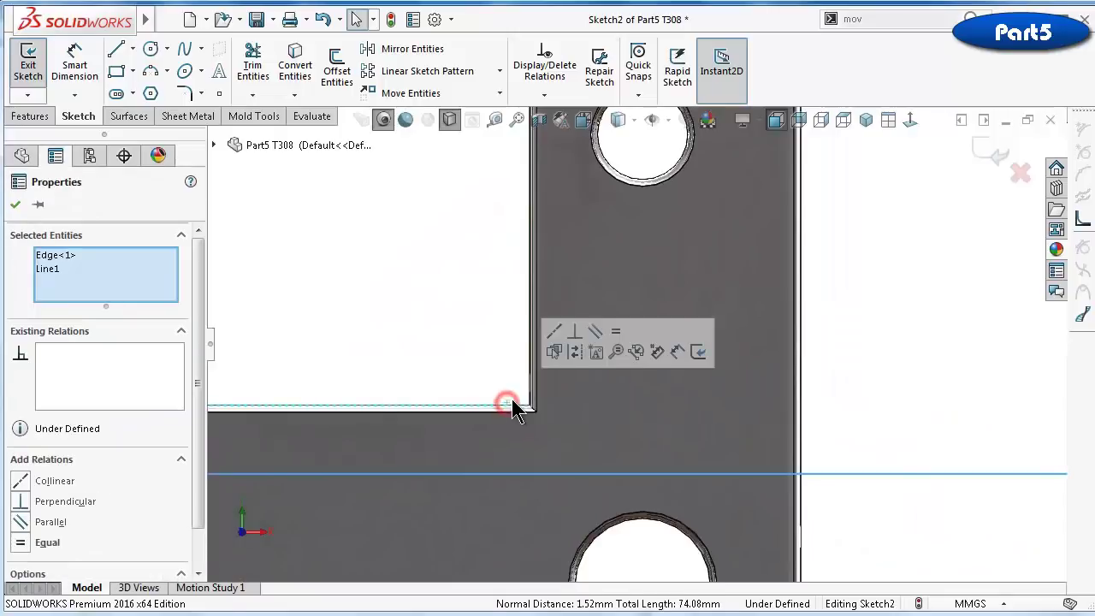
left_click(552, 329)
left_click(892, 337)
scroll(890, 432, "up", 4)
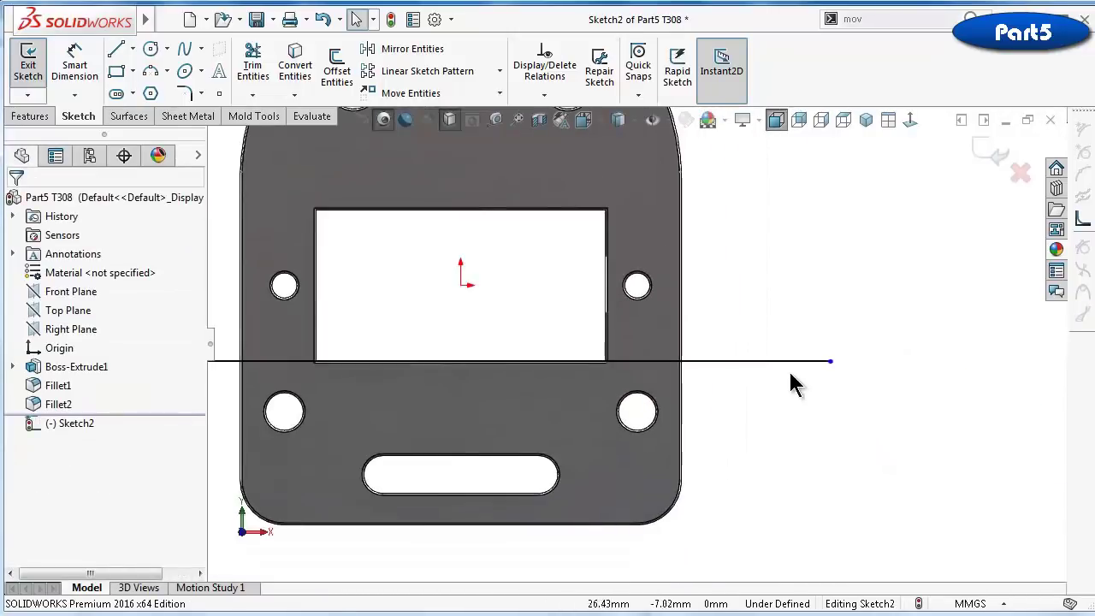
Dimension the length of the horizontal sketch line as 50 mm
right_click_drag(897, 479, 897, 292)
left_click(780, 361)
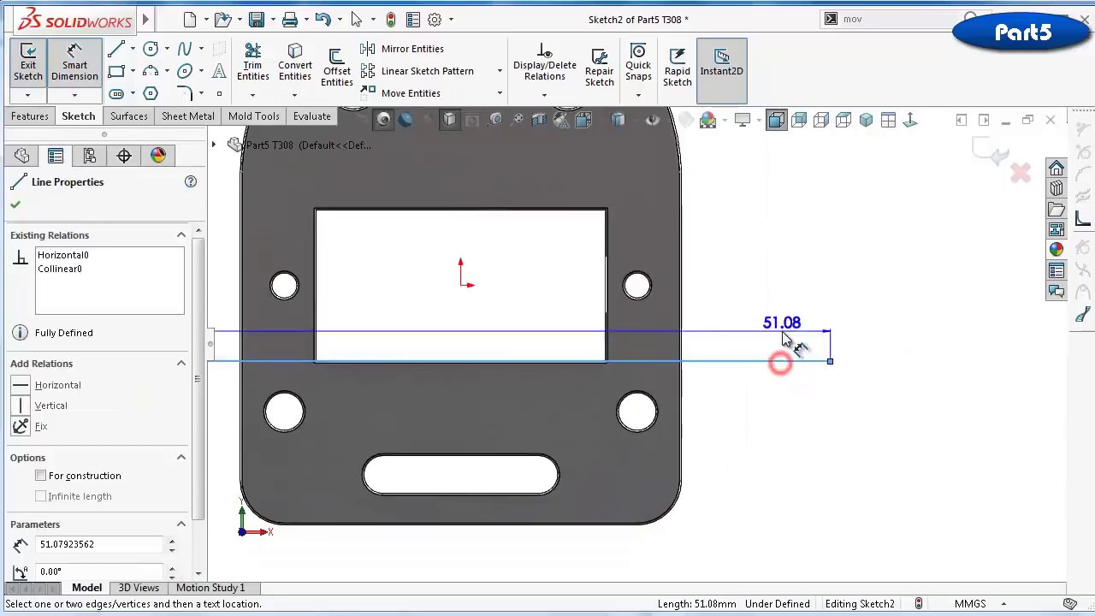
left_click(781, 331)
type("50")
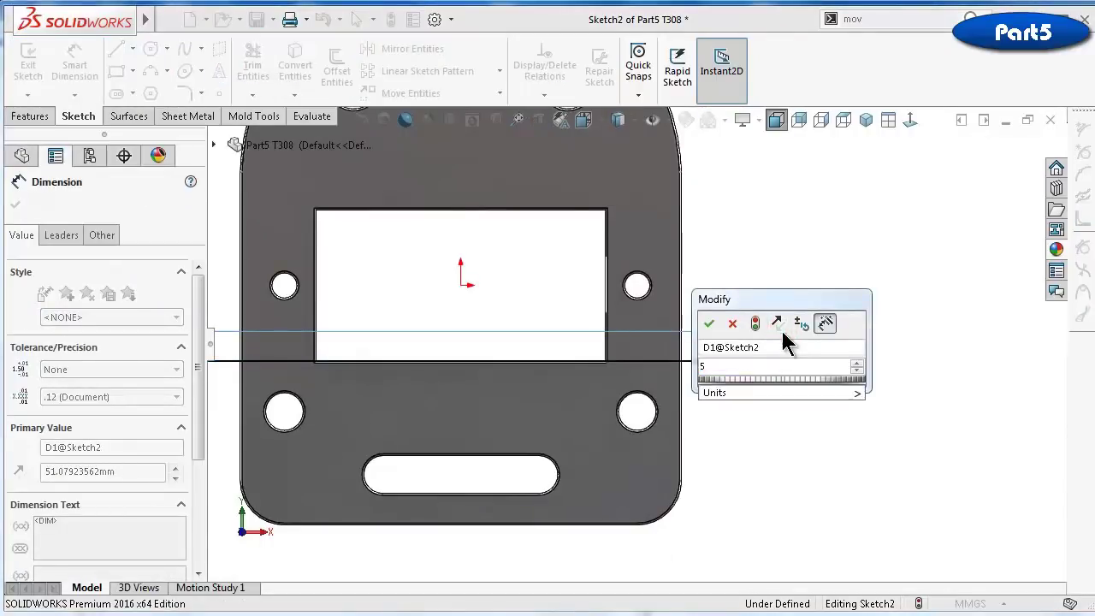
key("Return")
left_click(854, 432)
left_click(766, 361)
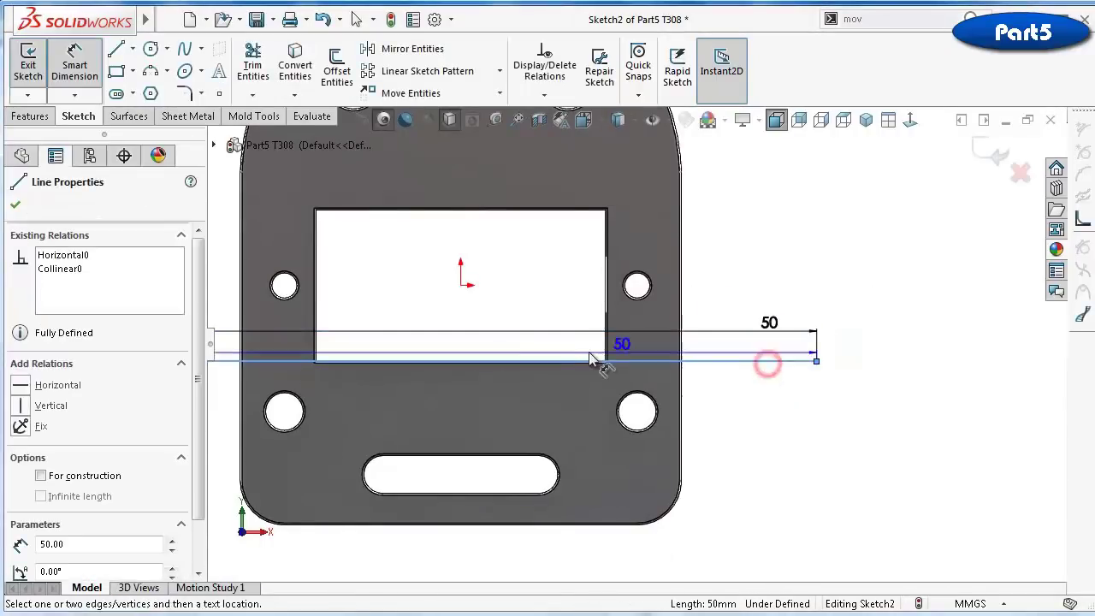
key("Escape")
left_click(723, 362)
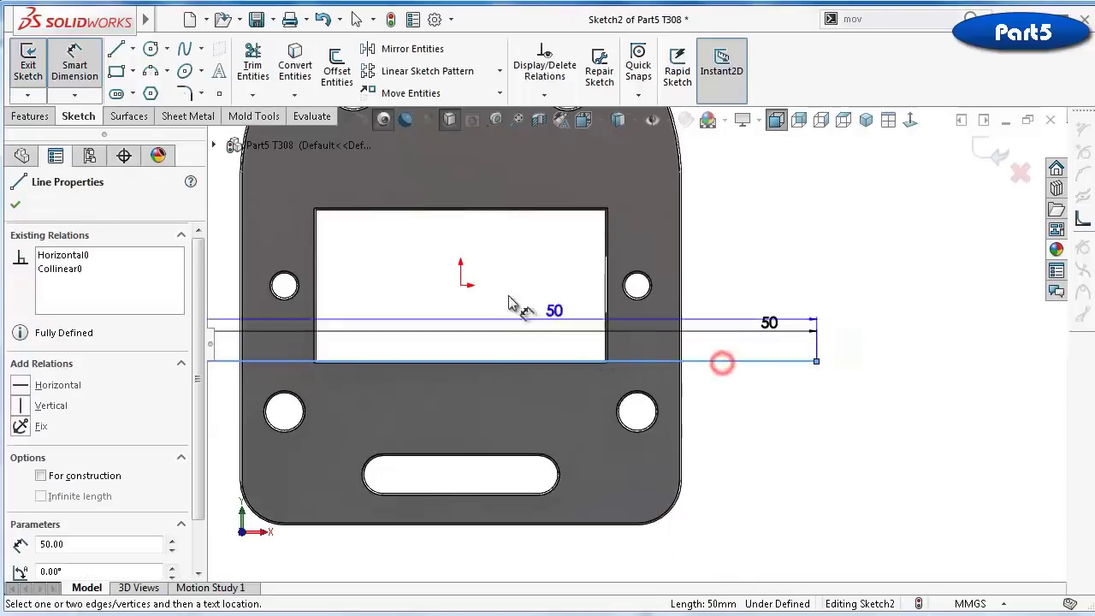
key("Escape")
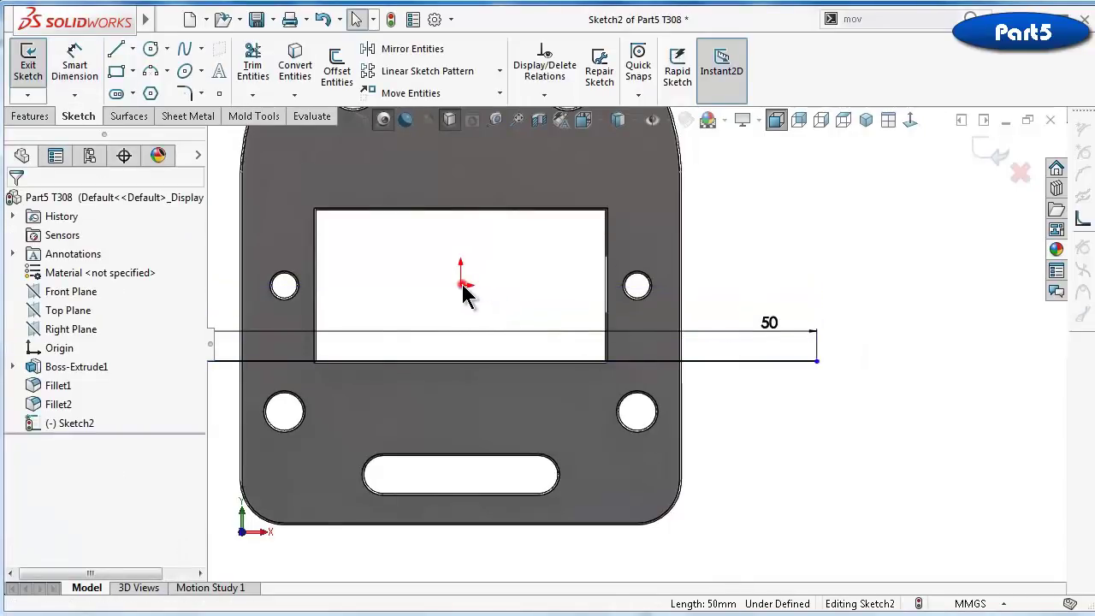
left_click(462, 286)
left_click(761, 361, "ctrl")
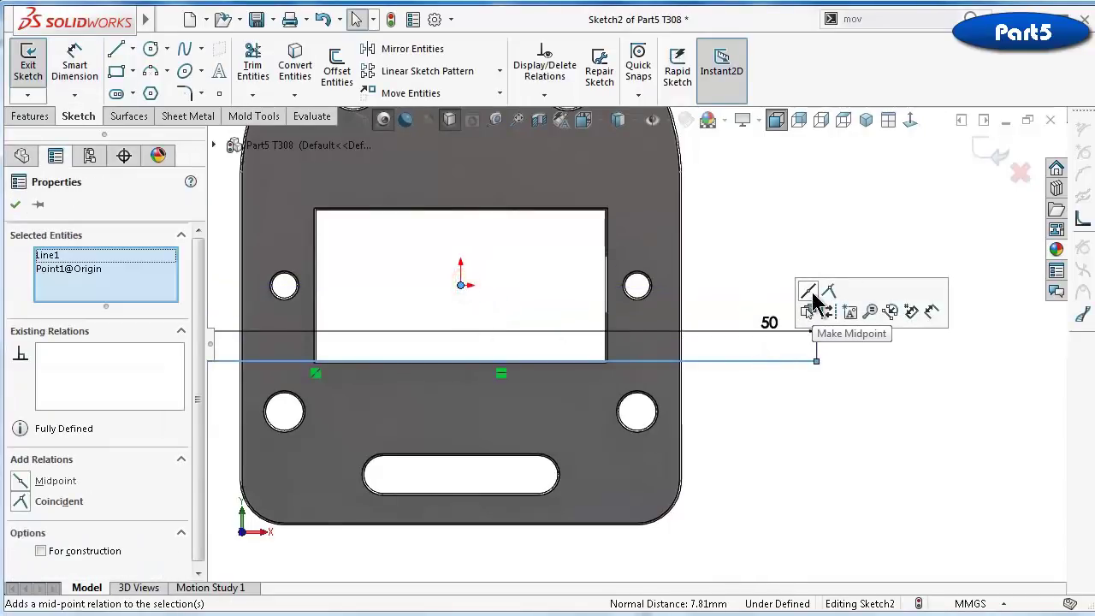
left_click(859, 436)
Dimension the line's free end on the -X side 5 mm from the plate's adjacent vertical edge
scroll(565, 358, "up", 3)
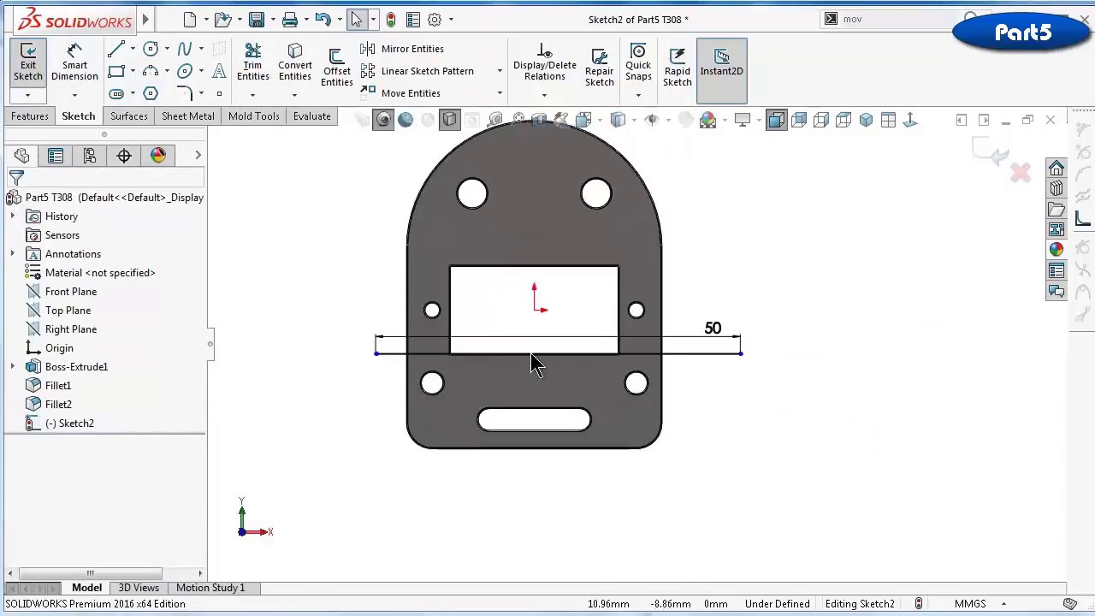
scroll(512, 350, "down", 1)
right_click_drag(317, 416, 318, 376)
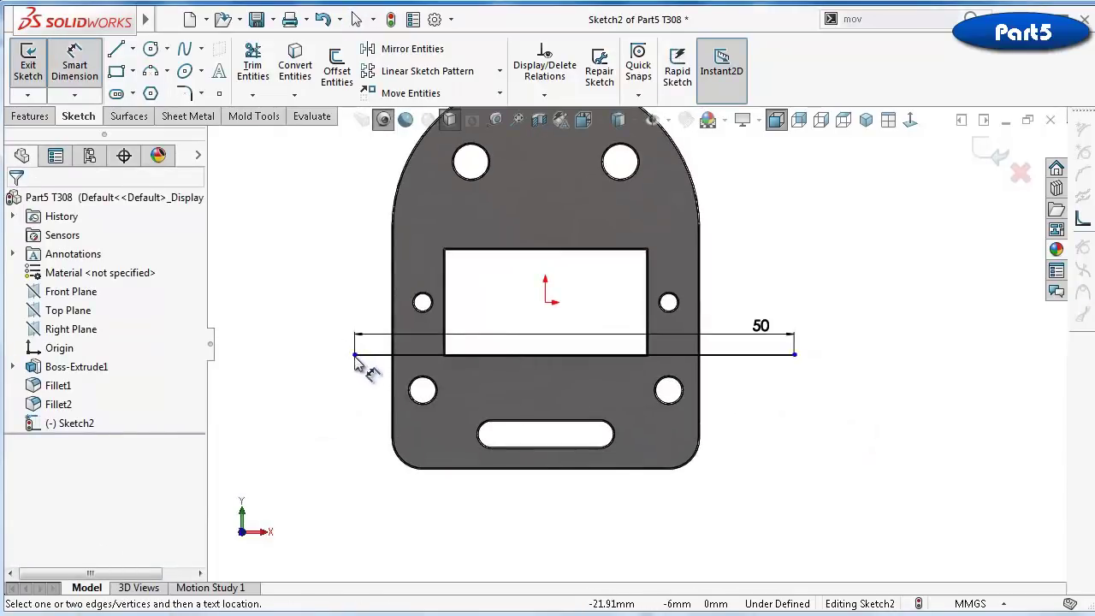
left_click(355, 354)
left_click(392, 371)
left_click(392, 379)
left_click(334, 400)
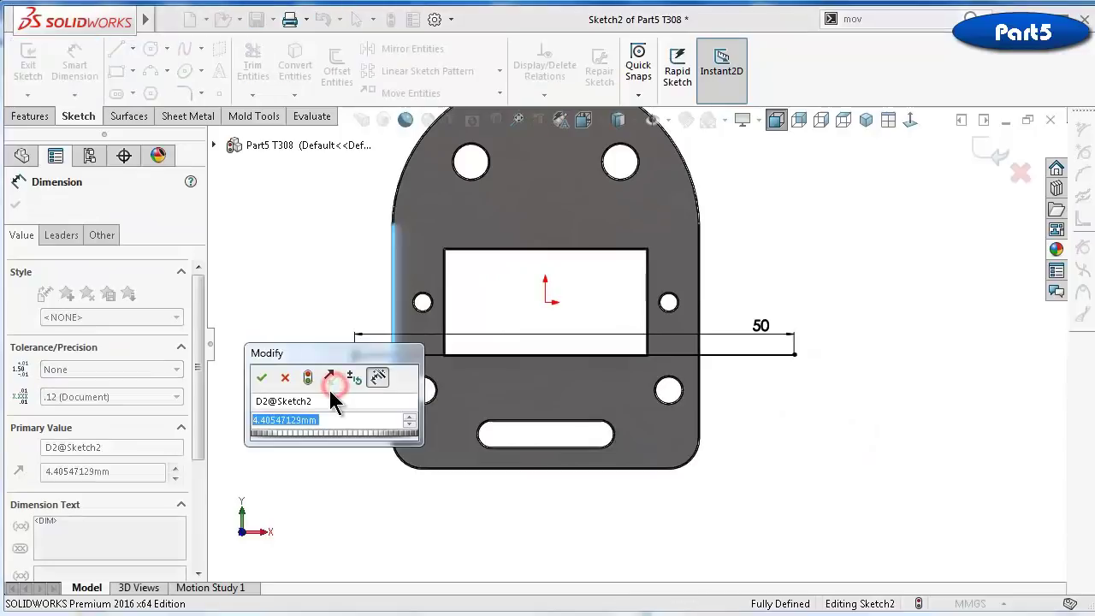
type("20")
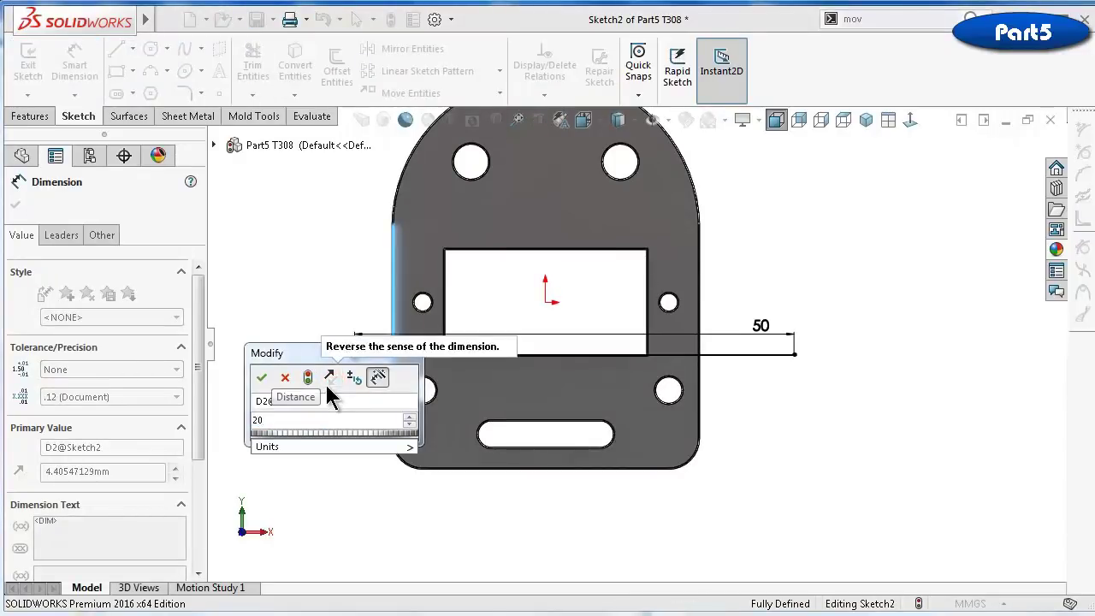
key("BackSpace")
key("BackSpace")
type("5")
key("Return")
left_click(368, 465)
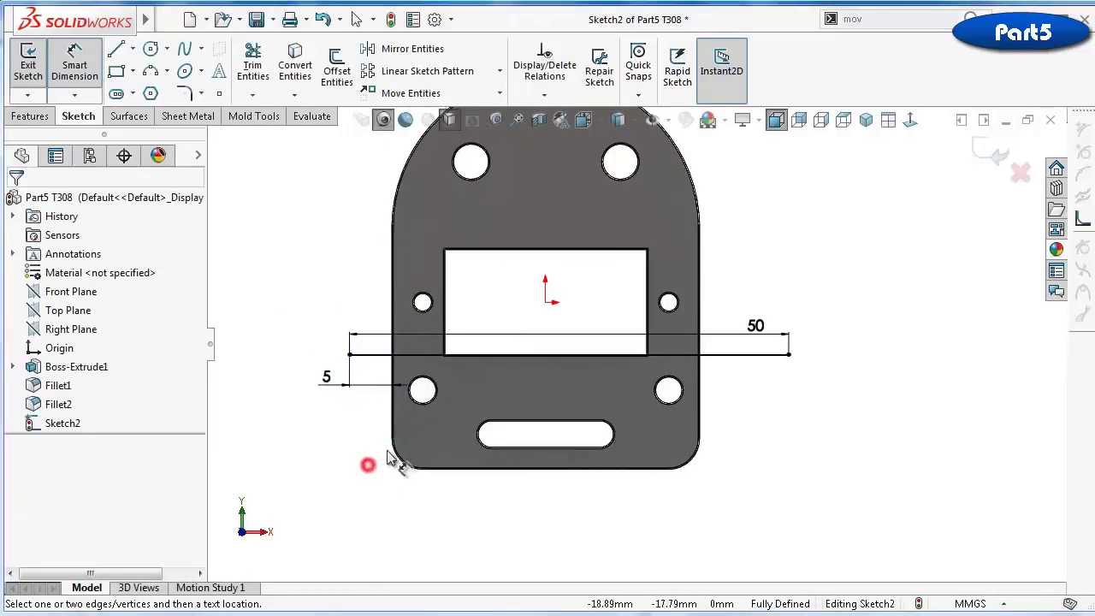
Cut away the plate above the sketched line with an Extruded Cut set to Through All - Both
left_click(24, 117)
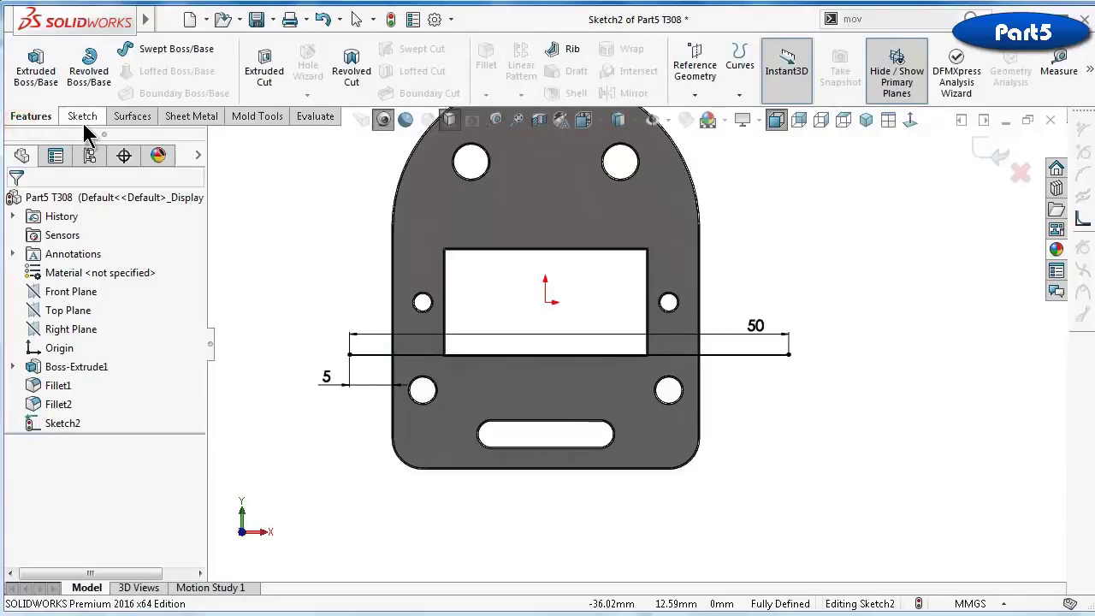
left_click(265, 72)
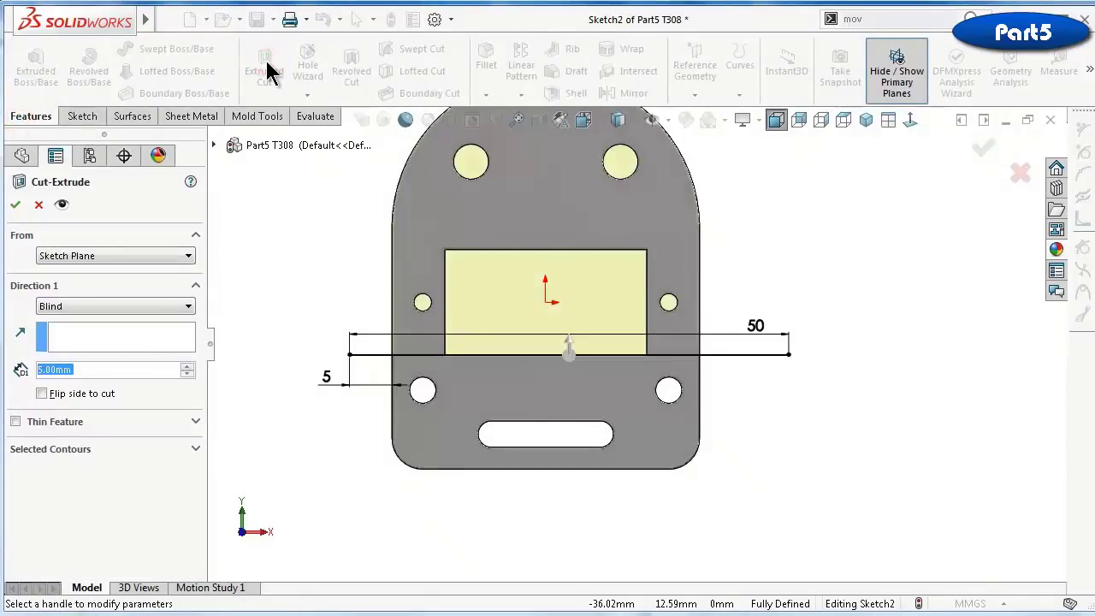
left_click(82, 306)
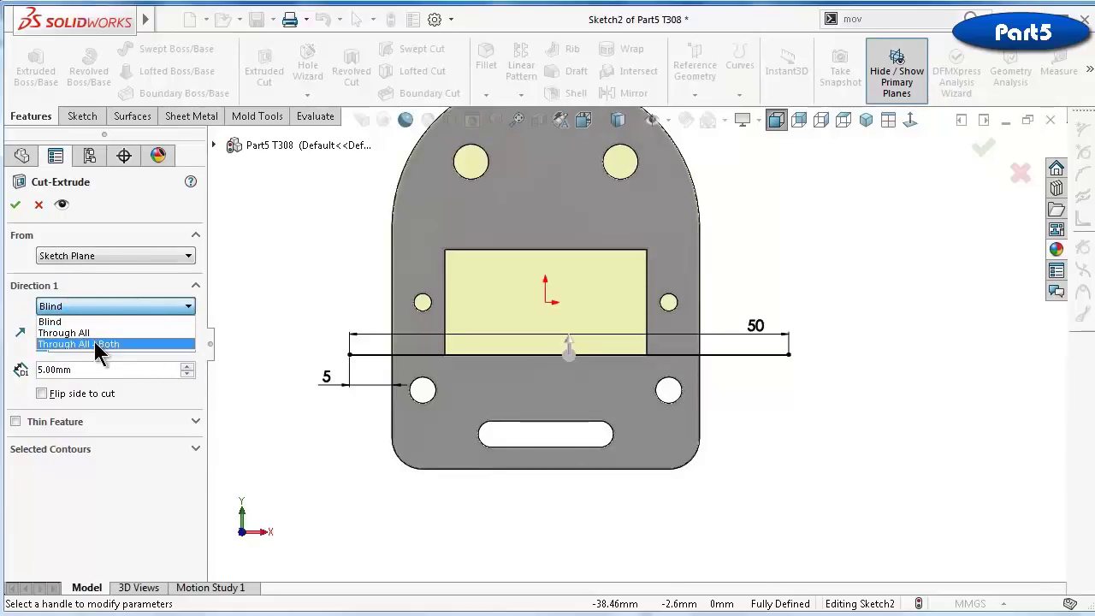
left_click(94, 343)
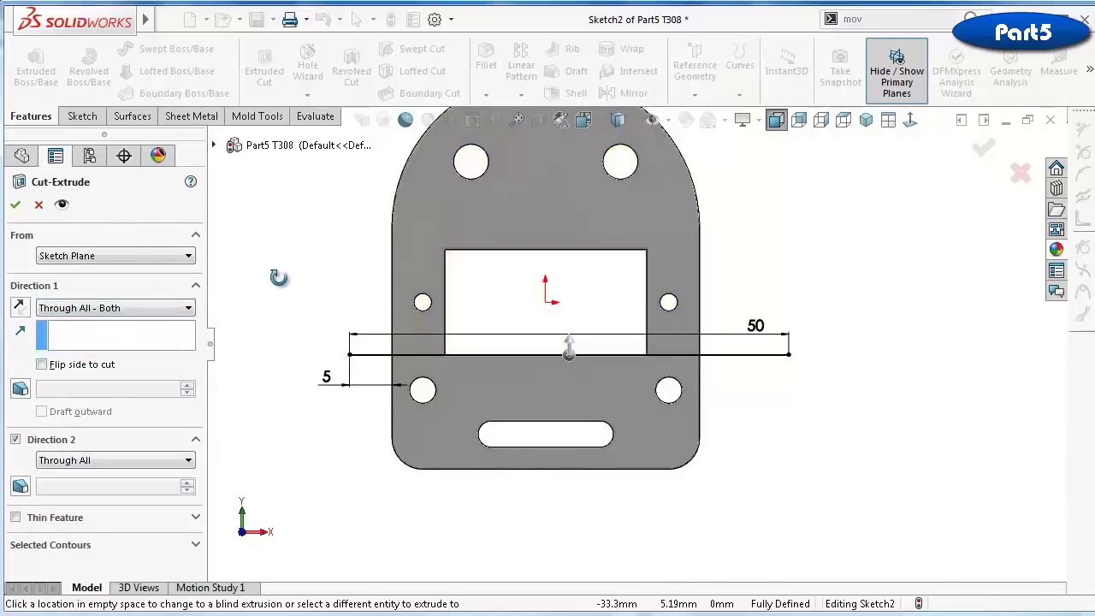
middle_click_drag(279, 278, 294, 293)
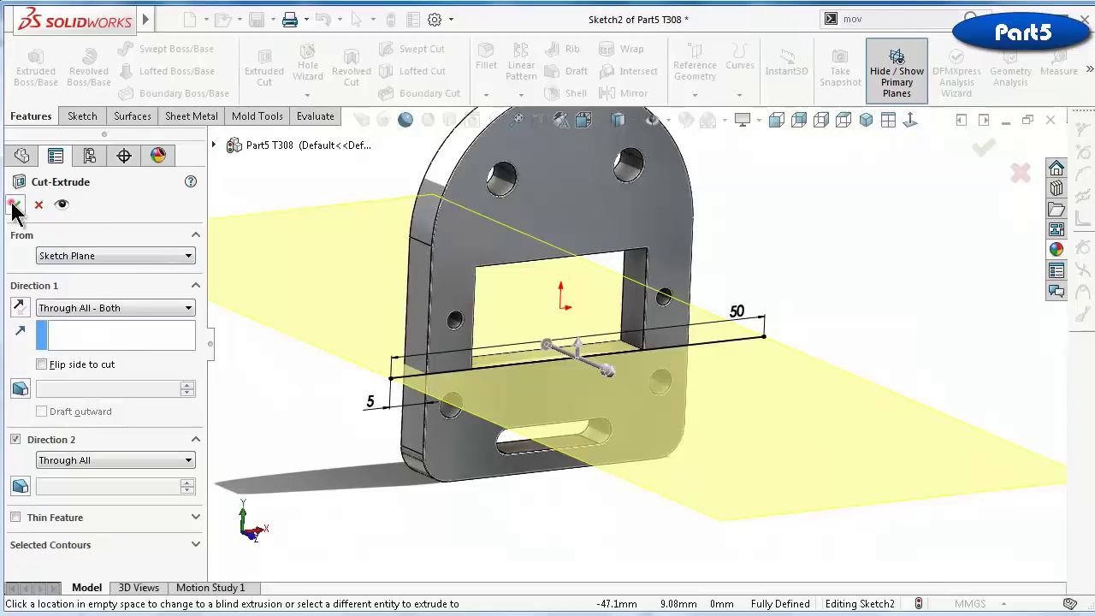
left_click(15, 204)
left_click(797, 450)
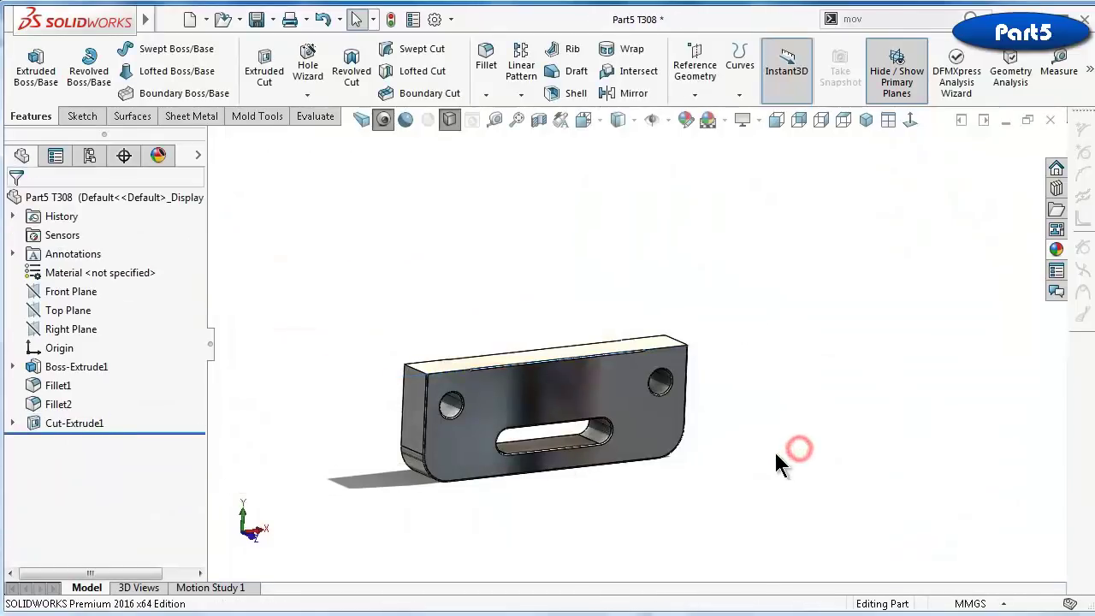
Apply a symmetric 0.15 mm fillet to the edges of the remaining block's front face
middle_click_drag(779, 461, 685, 400)
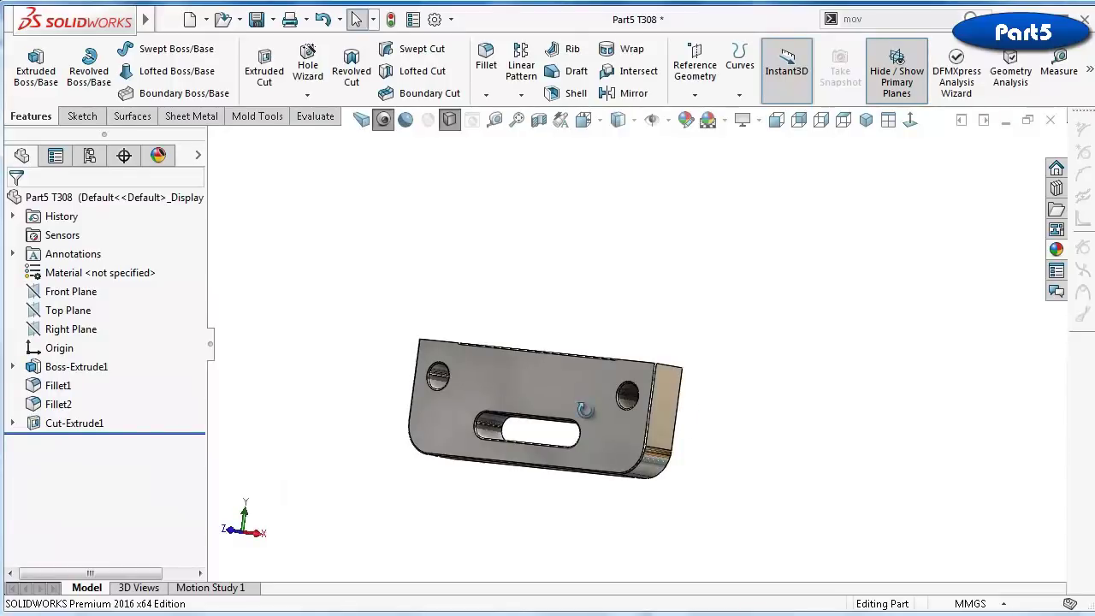
middle_click_drag(585, 405, 592, 451)
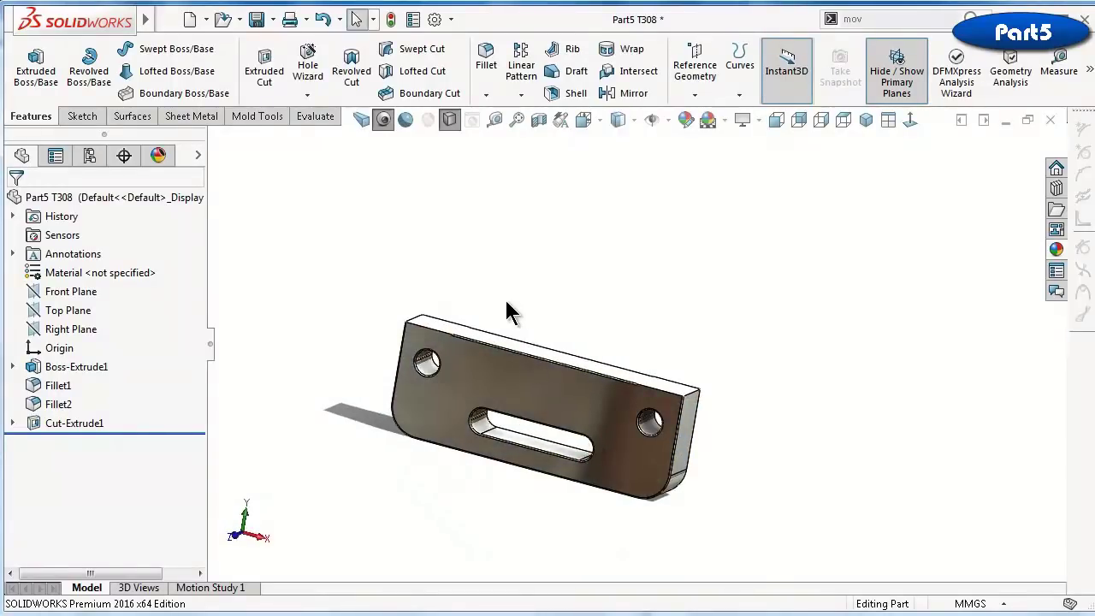
scroll(543, 435, "down", 6)
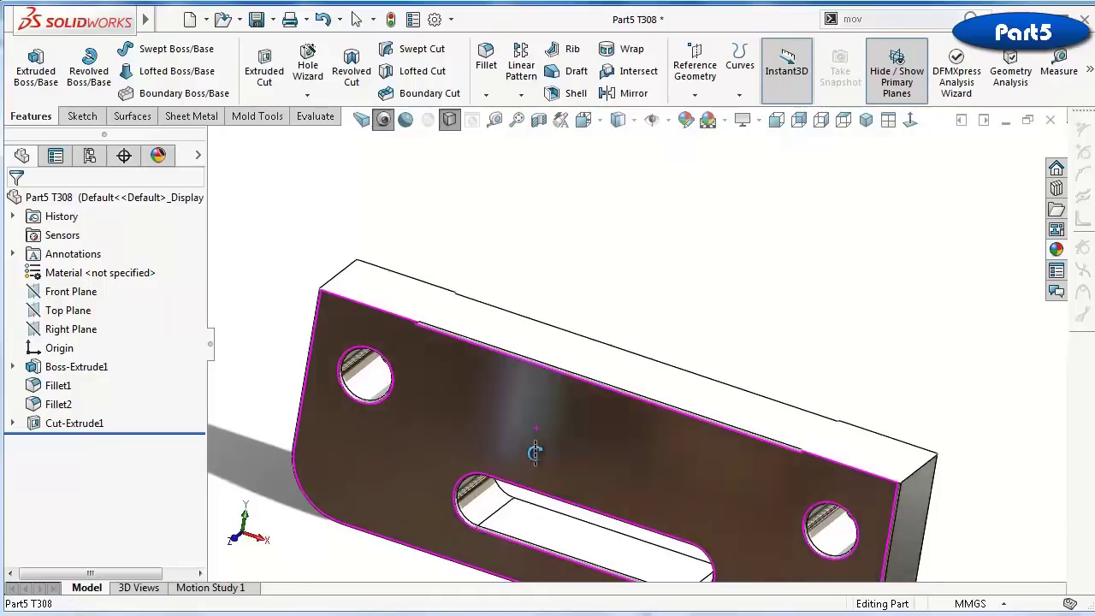
middle_click_drag(535, 452, 573, 312)
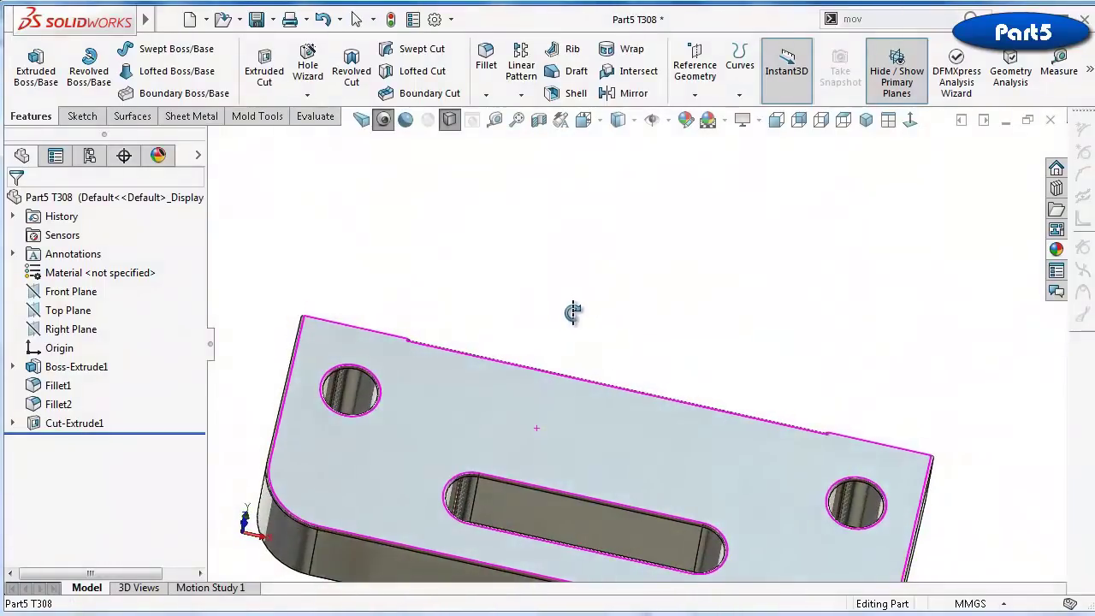
scroll(579, 367, "up", 3)
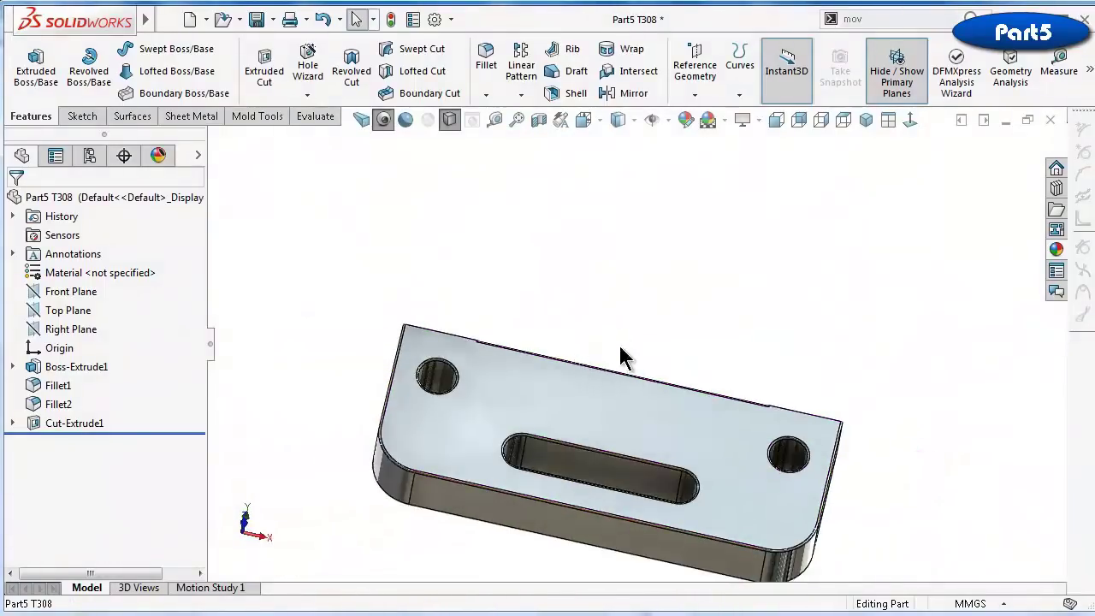
left_click(486, 57)
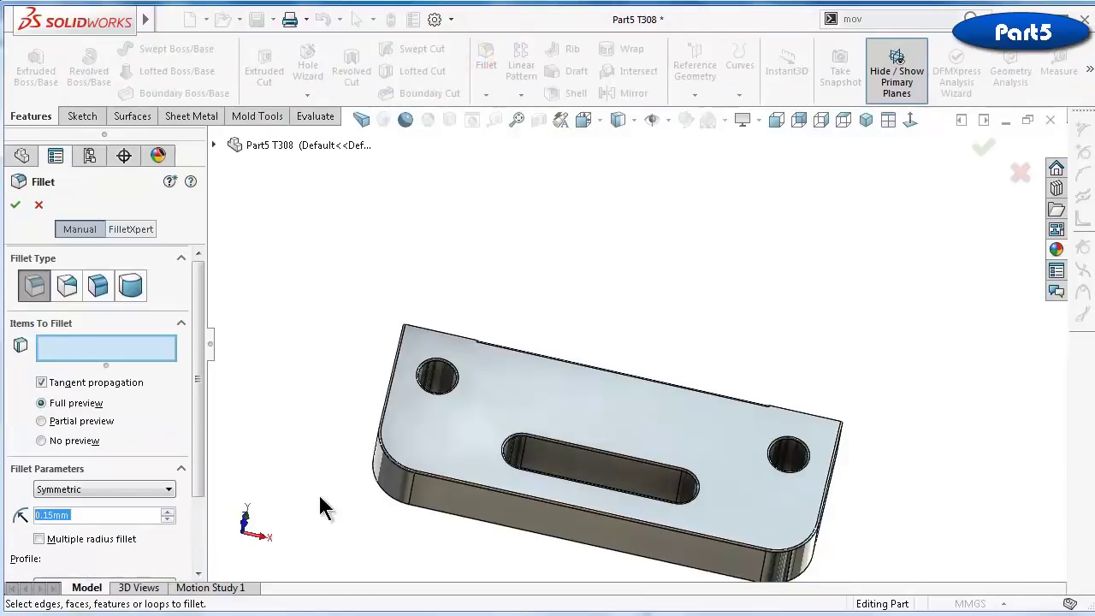
left_click(494, 429)
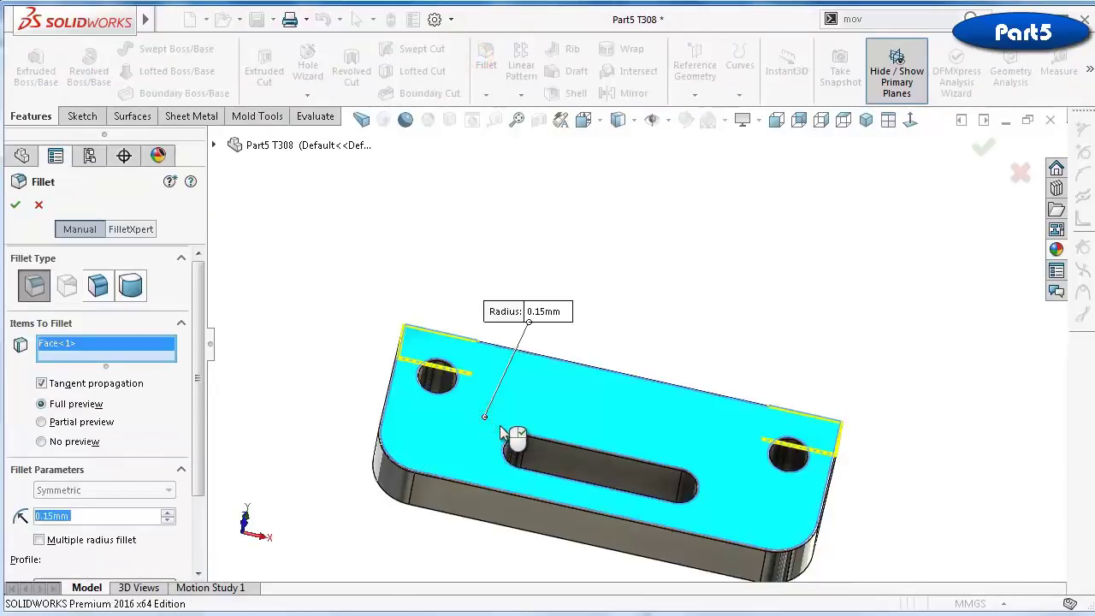
middle_click_drag(493, 428, 393, 531)
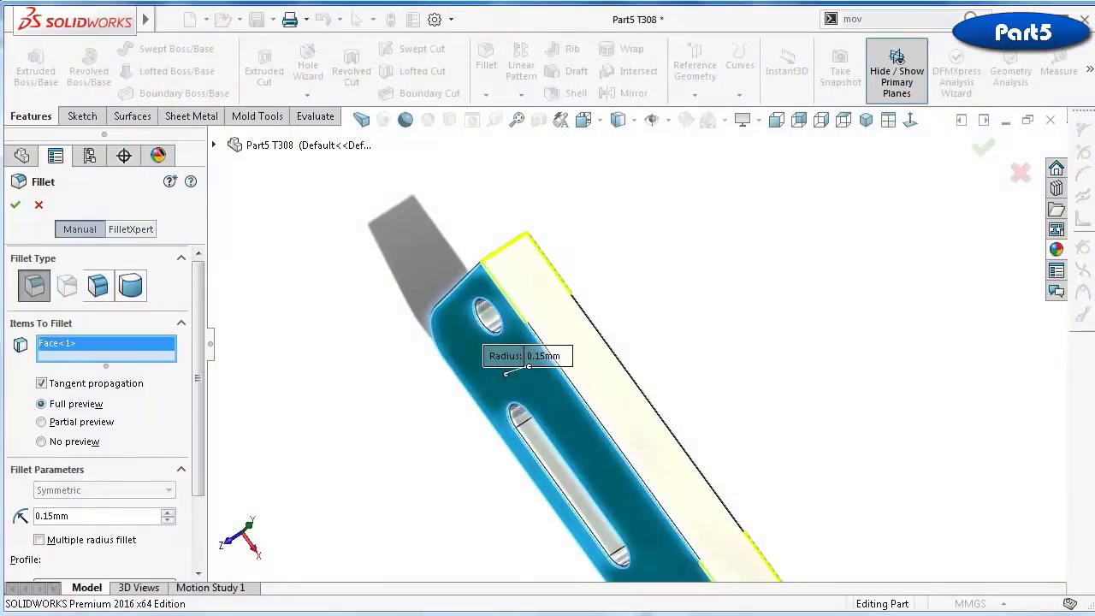
key("Return")
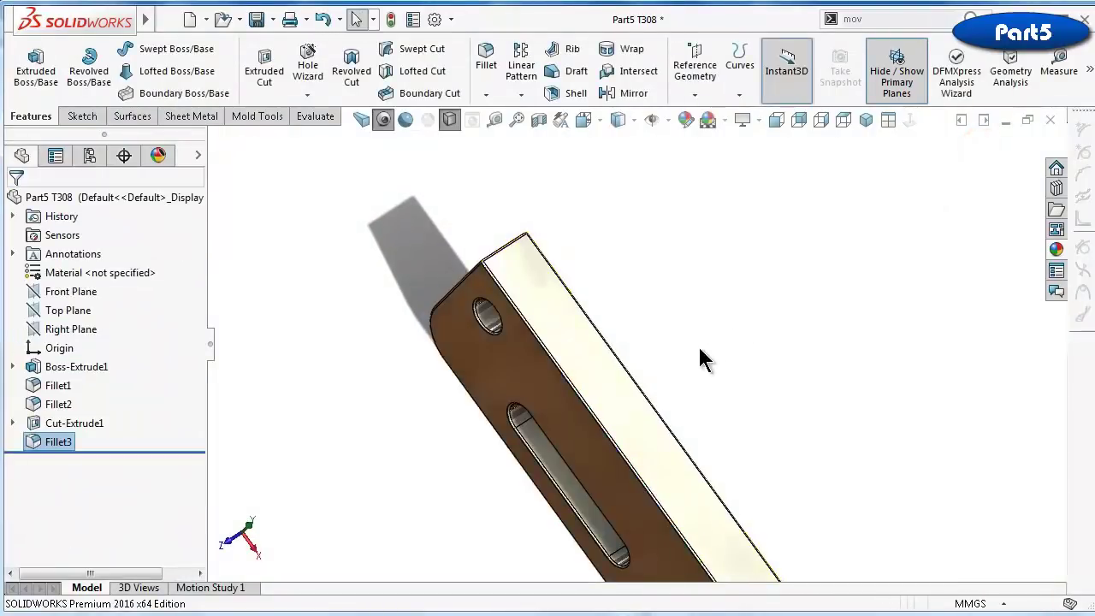
middle_click_drag(702, 359, 819, 400)
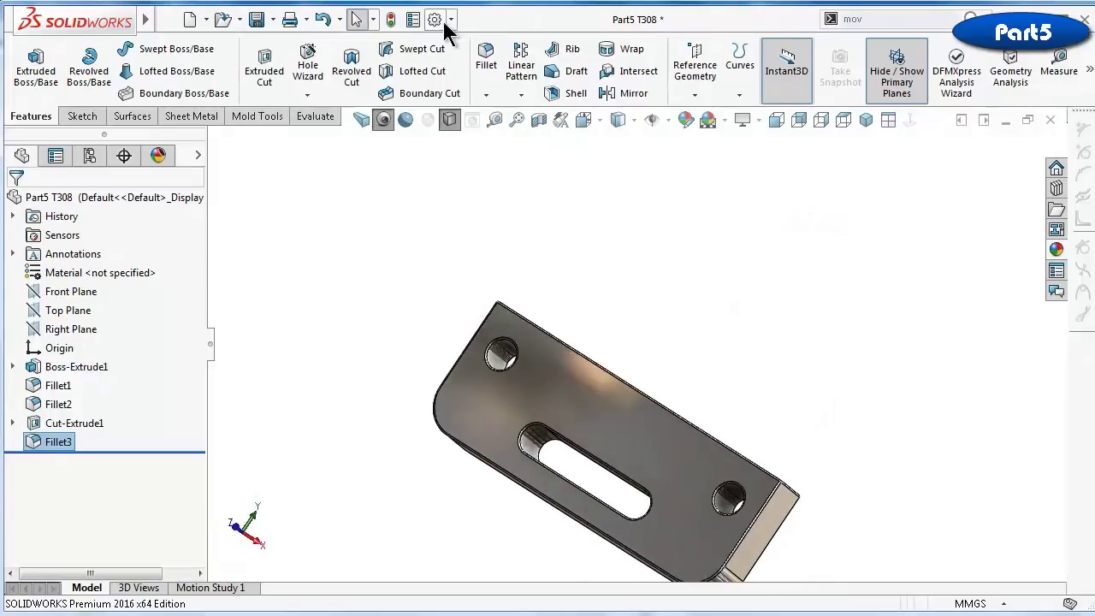
left_click(486, 57)
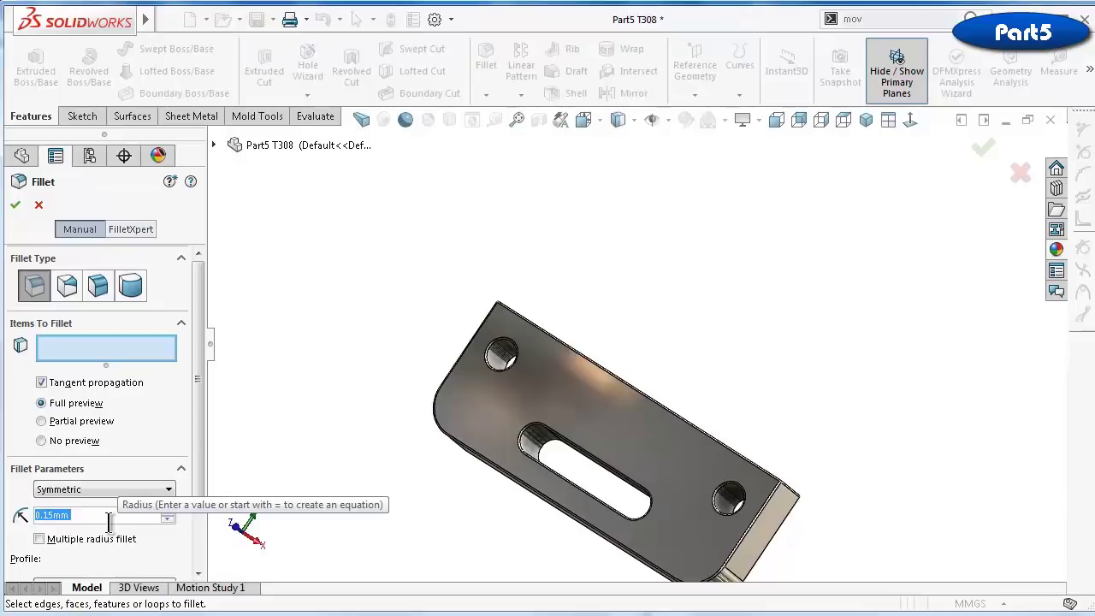
type("1")
key("Return")
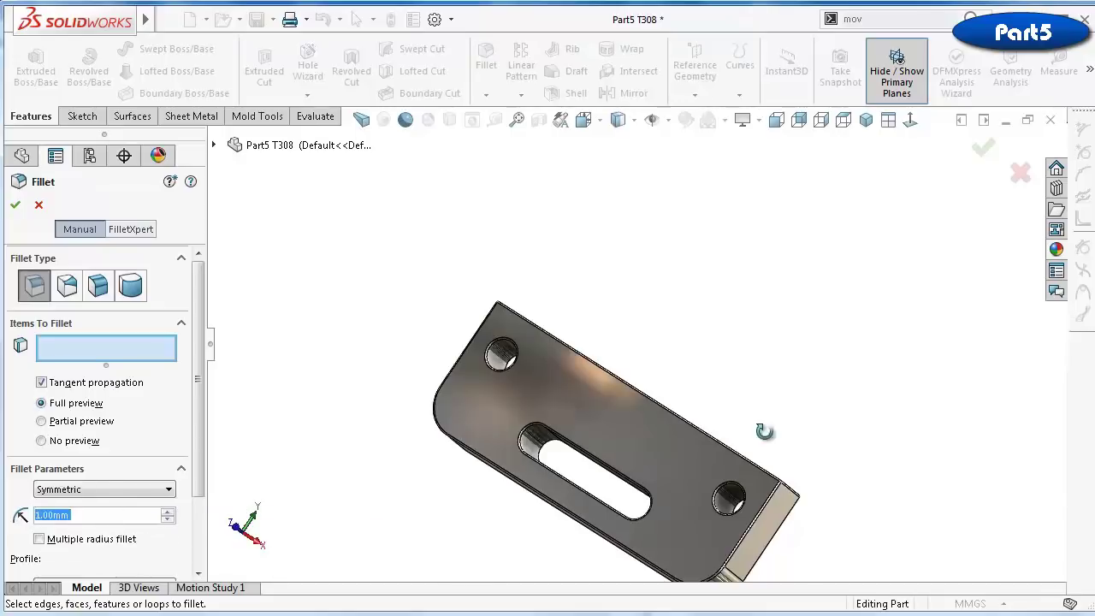
middle_click_drag(764, 432, 640, 504)
scroll(496, 540, "down", 3)
left_click(574, 513)
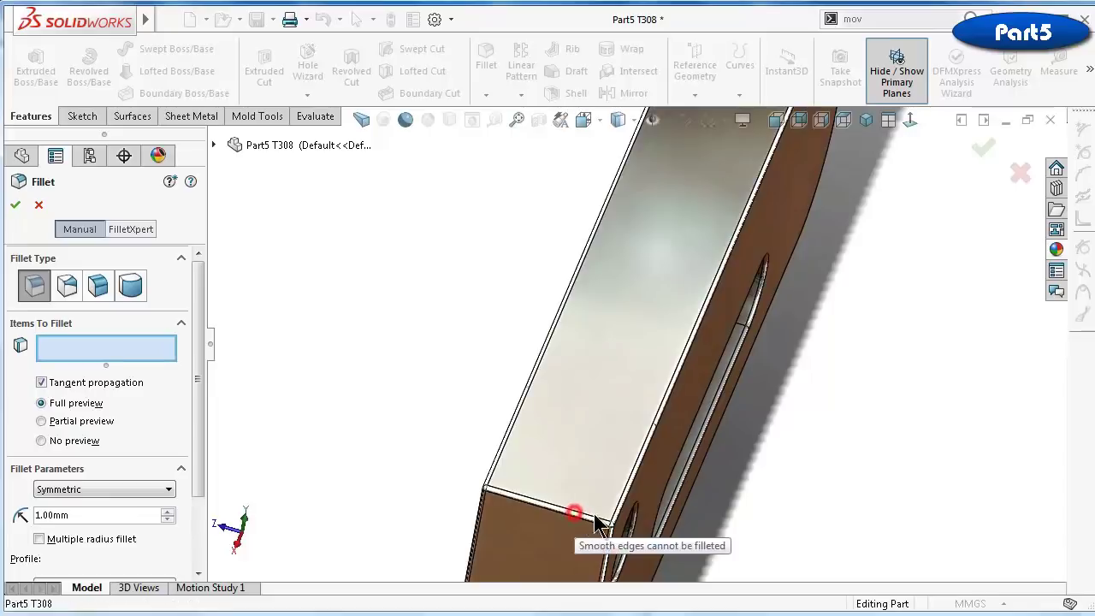
left_click(583, 511)
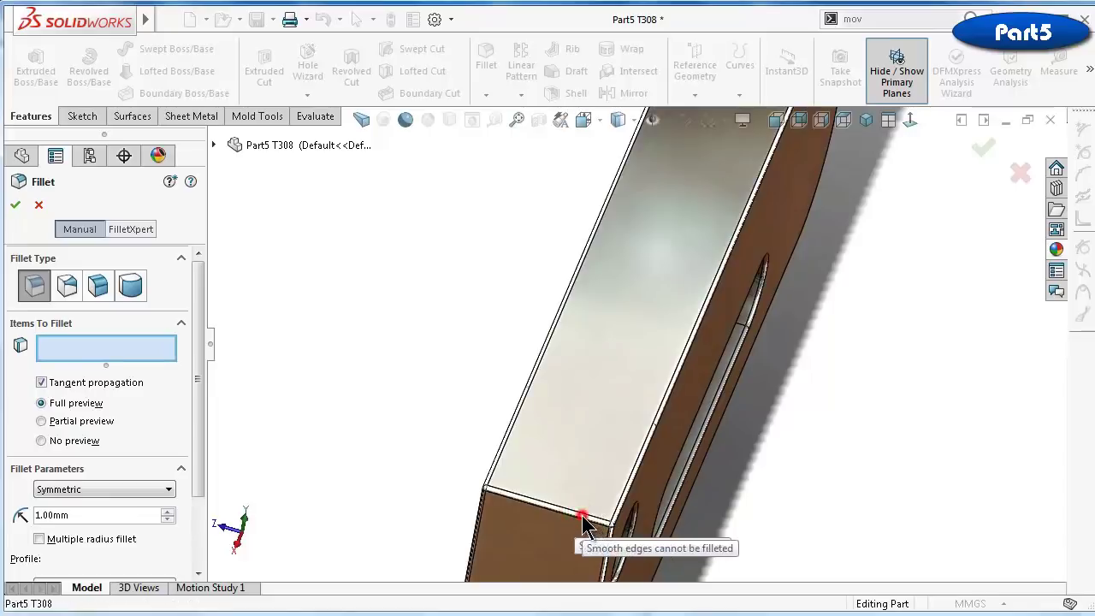
left_click(38, 206)
Show the finished part in isometric orientation with perspective display and save it
middle_click_drag(363, 344, 495, 314)
scroll(498, 318, "up", 4)
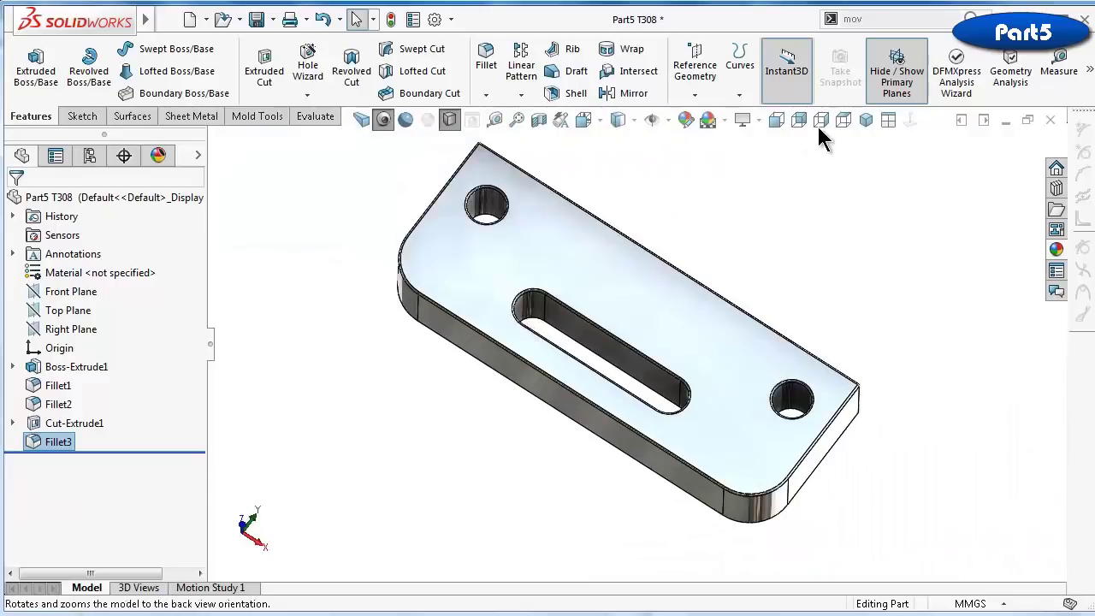
left_click(865, 121)
scroll(599, 306, "up", 2)
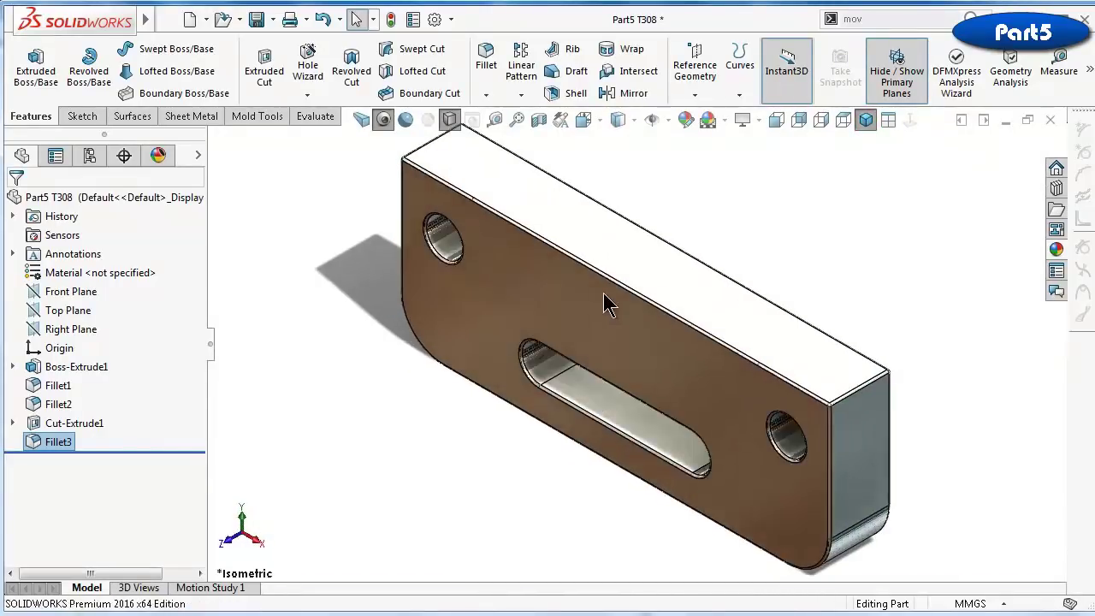
left_click(362, 123)
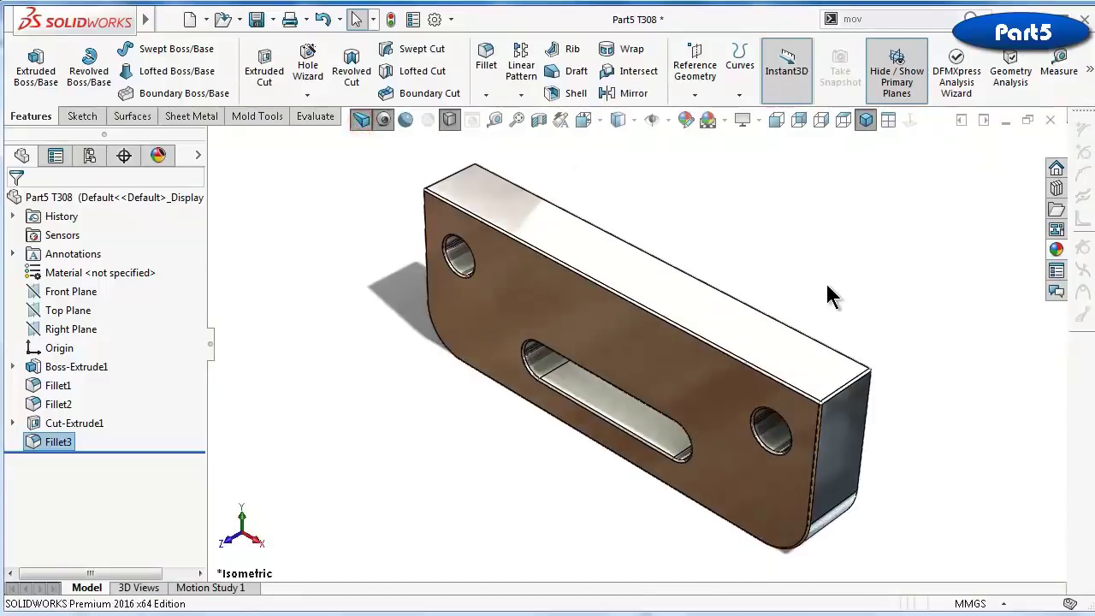
left_click(255, 19)
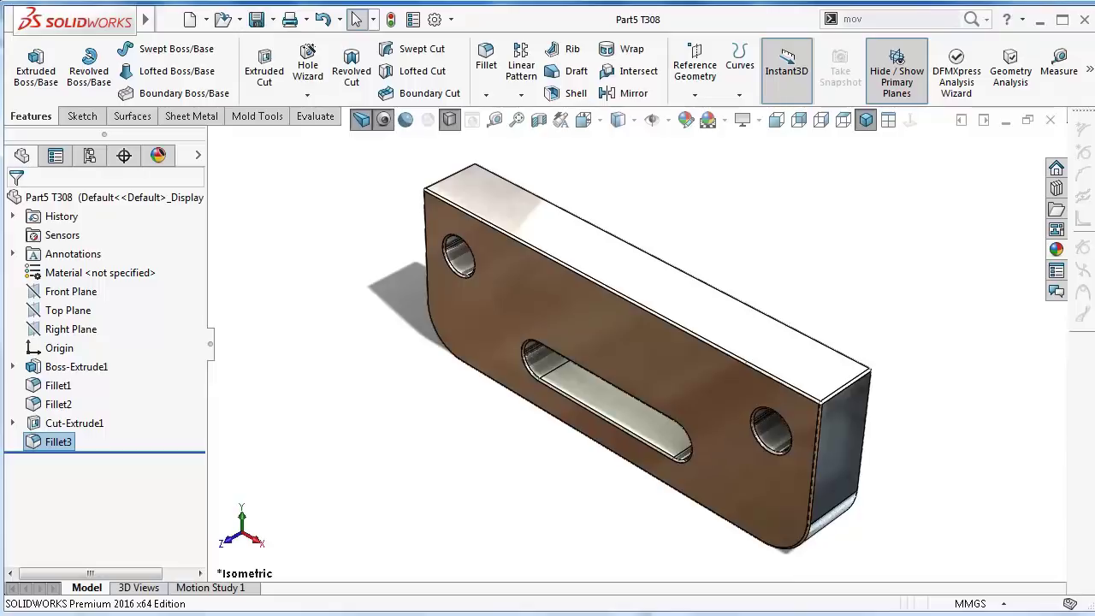
Create a new part document and apply the Plain White scene to it
left_click(189, 19)
left_click(685, 533)
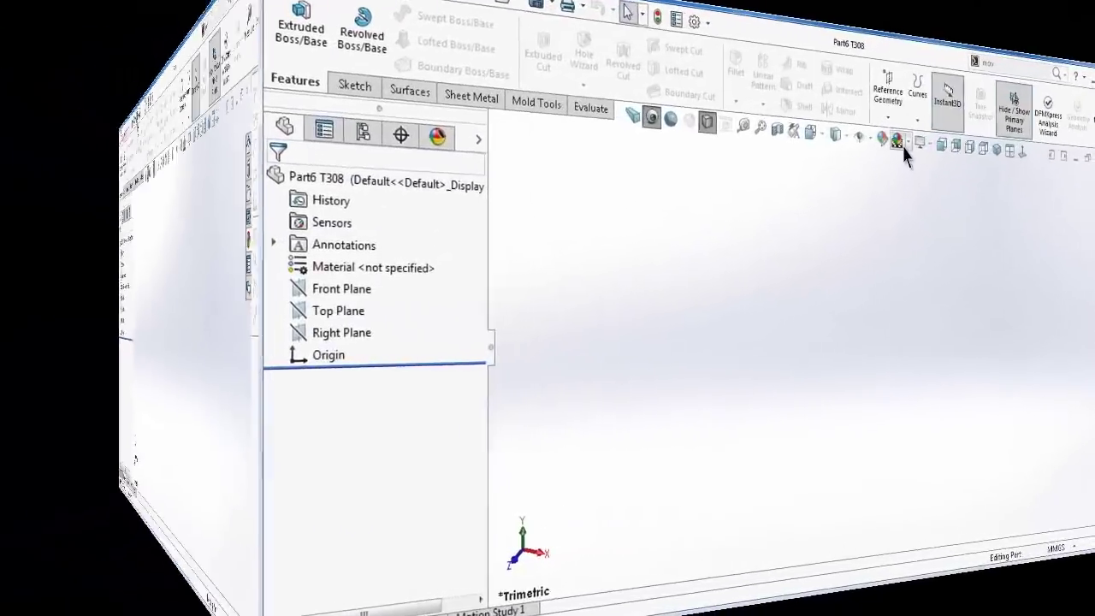
left_click(904, 144)
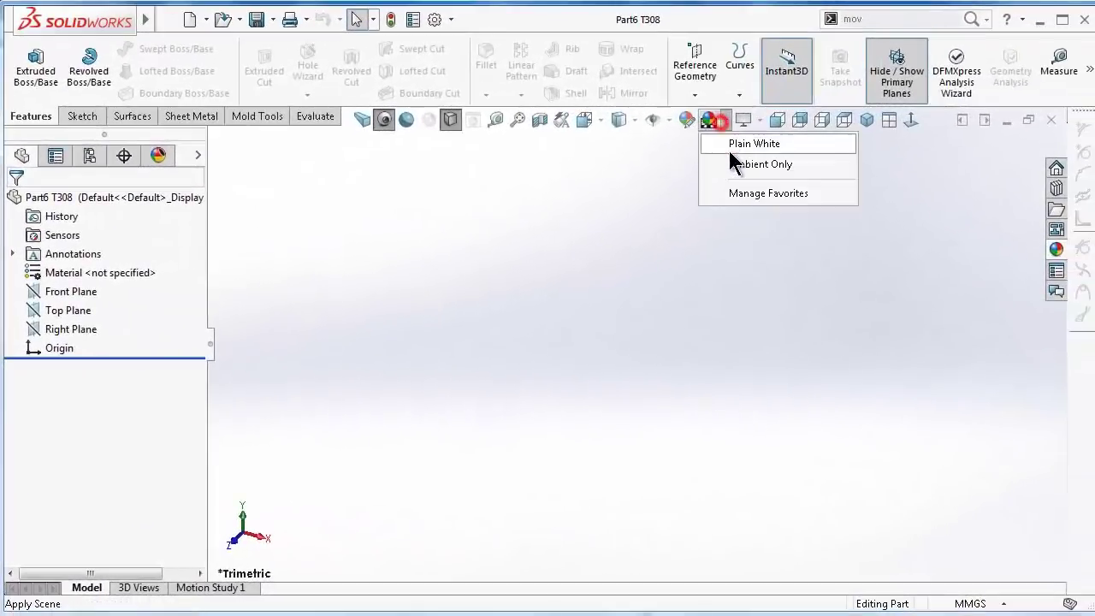
left_click(731, 146)
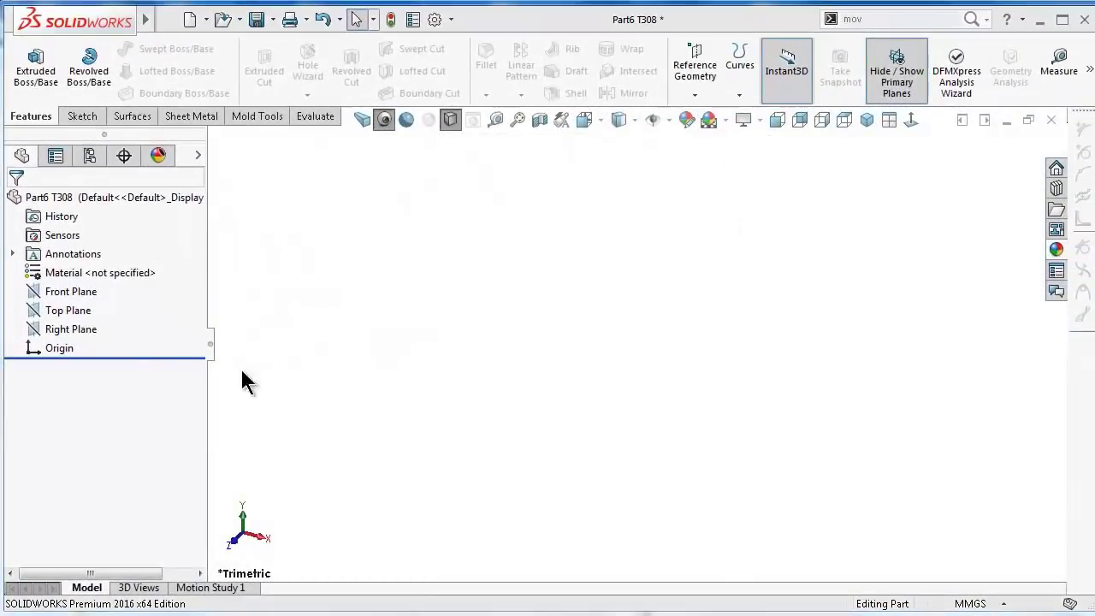
Start a sketch on the Front Plane and draw a horizontal line about 180 mm long passing through the origin
left_click(73, 291)
left_click(85, 267)
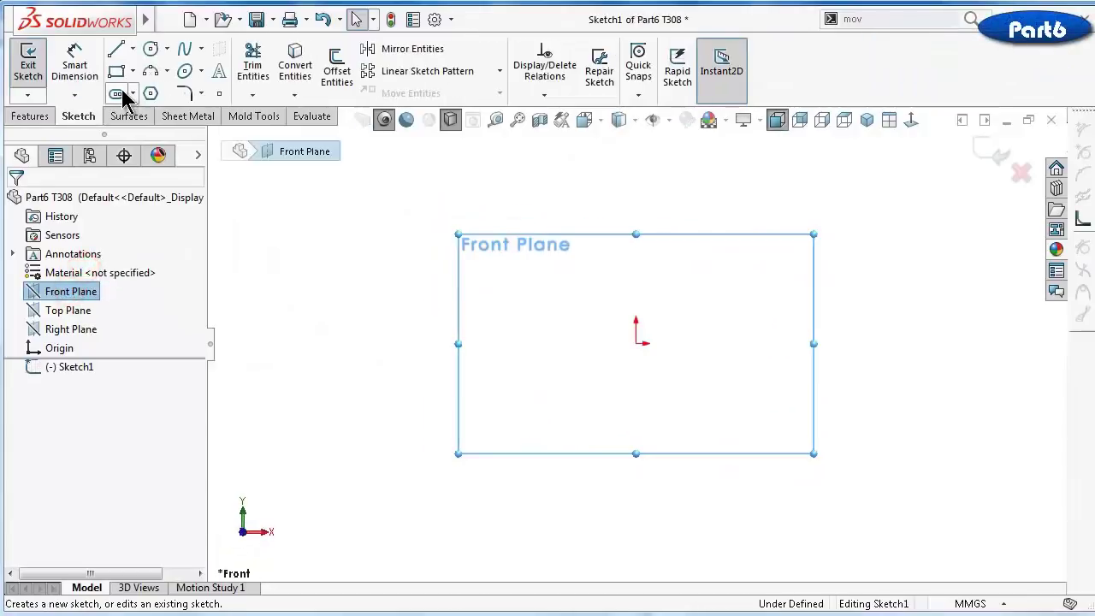
left_click(117, 48)
left_click(492, 343)
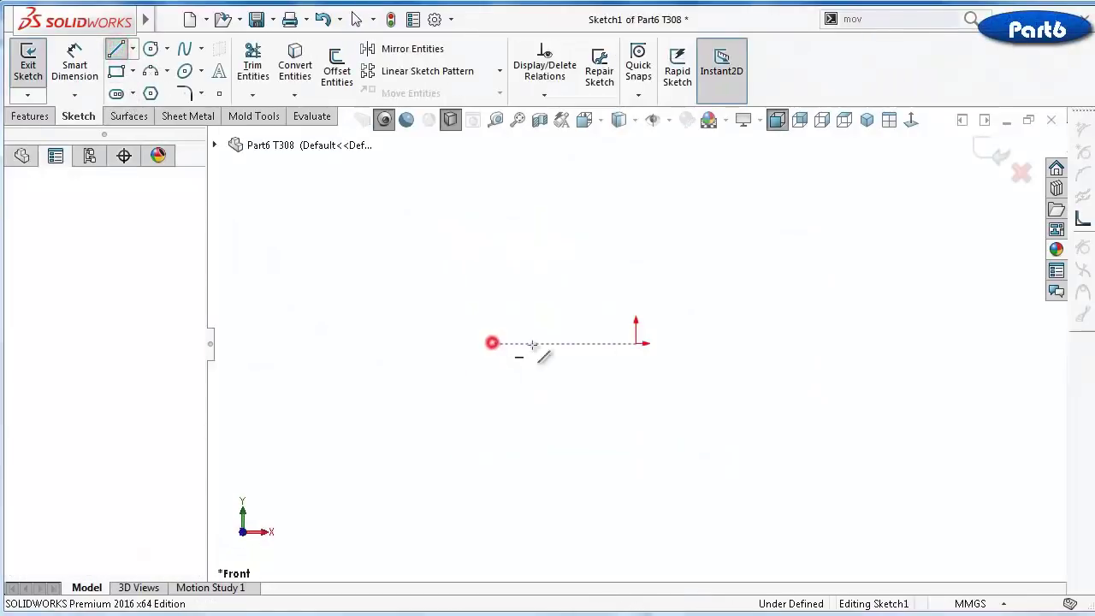
left_click(851, 343)
double_click(839, 400)
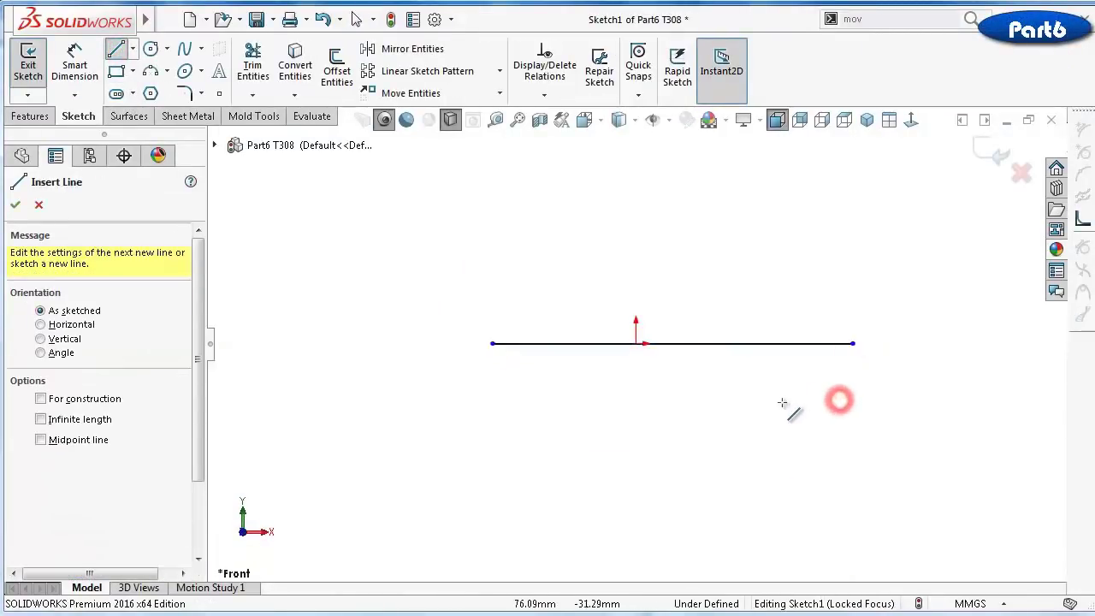
key("Escape")
Add a Midpoint relation between the horizontal line and the origin
left_click(776, 343)
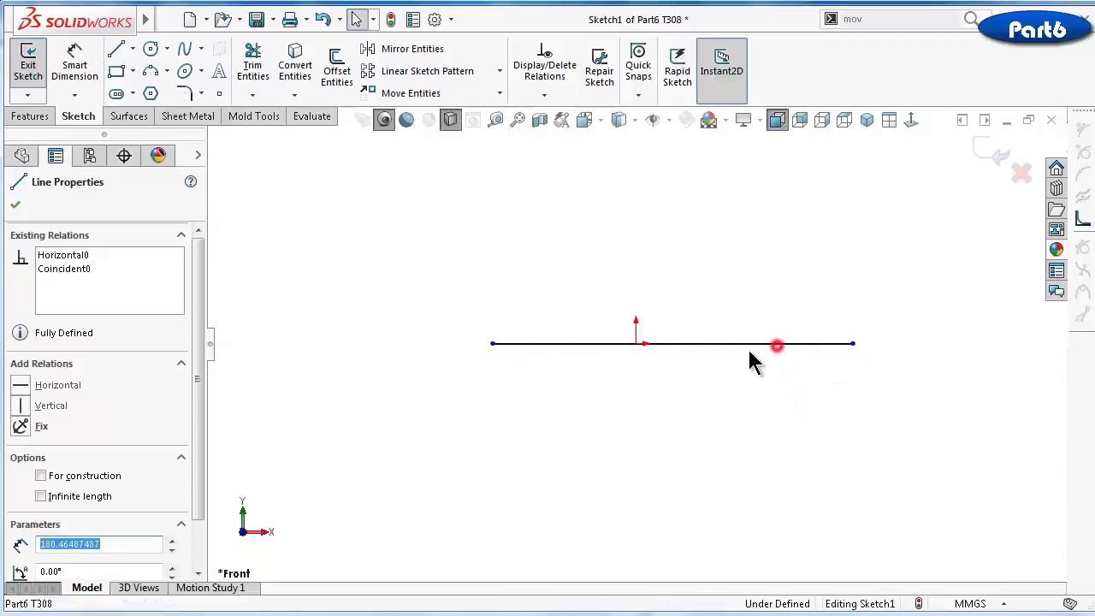
left_click(637, 345, "ctrl")
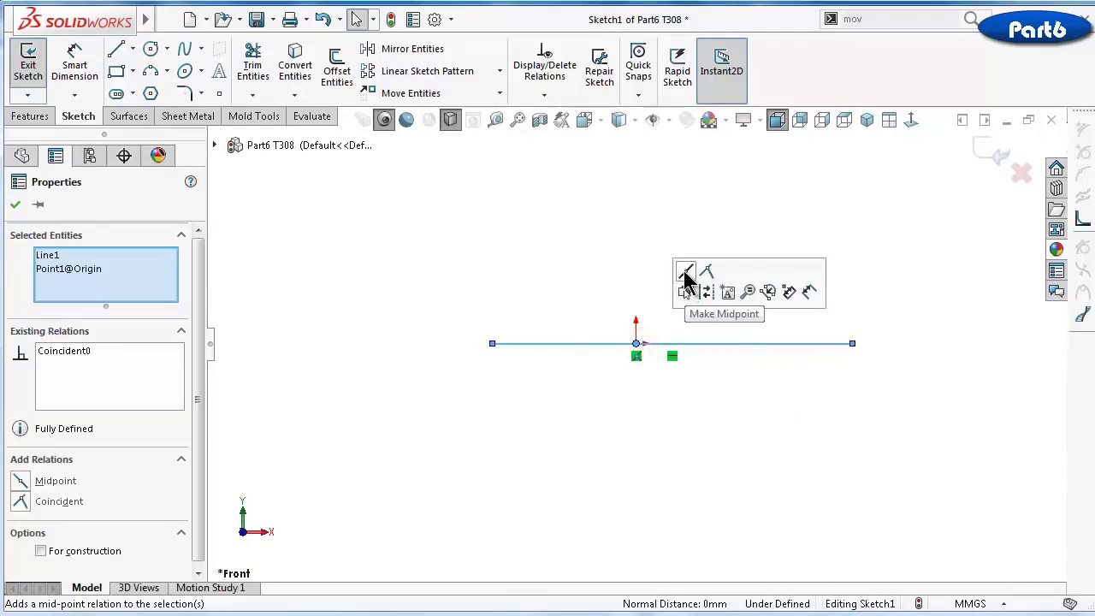
left_click(684, 271)
left_click(622, 266)
Dimension the horizontal line's length to 55 mm, with the dimension placed below the line
right_click_drag(833, 512, 859, 402)
left_click(742, 346)
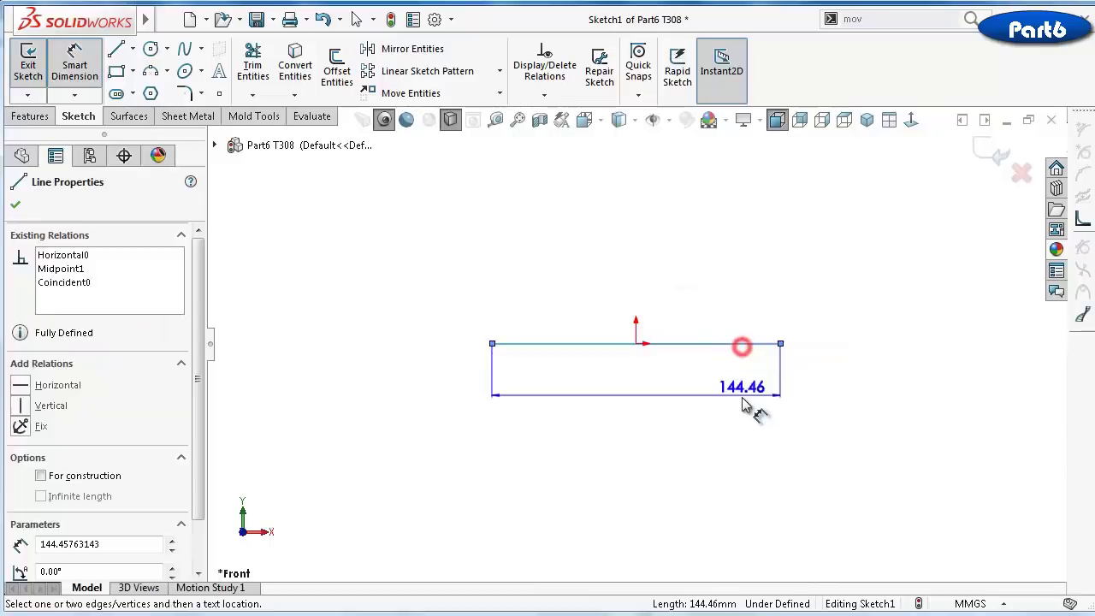
left_click(741, 397)
type("55")
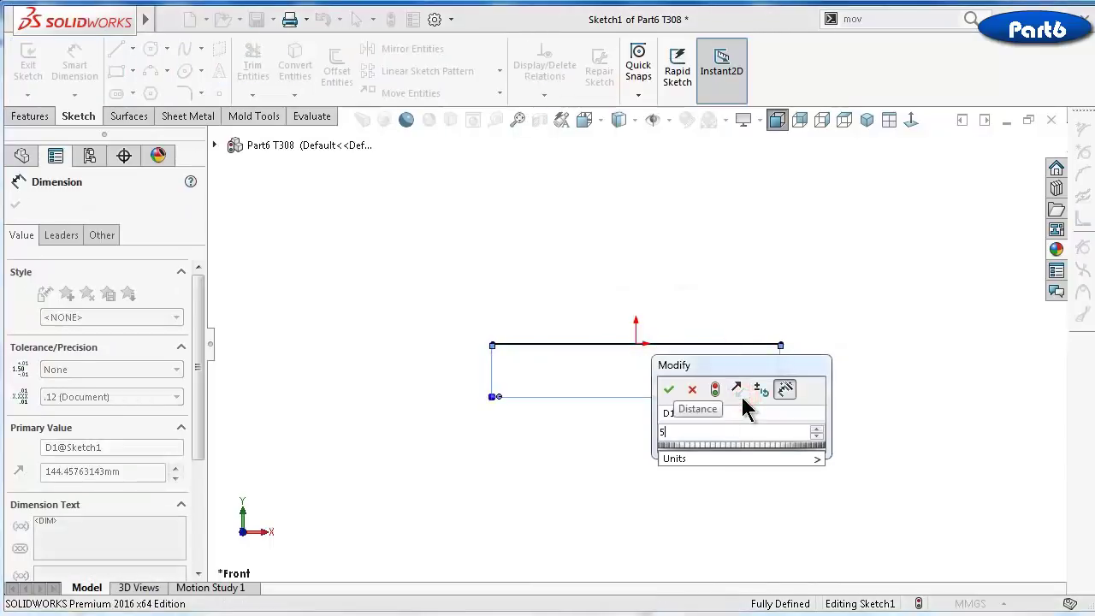
key("Return")
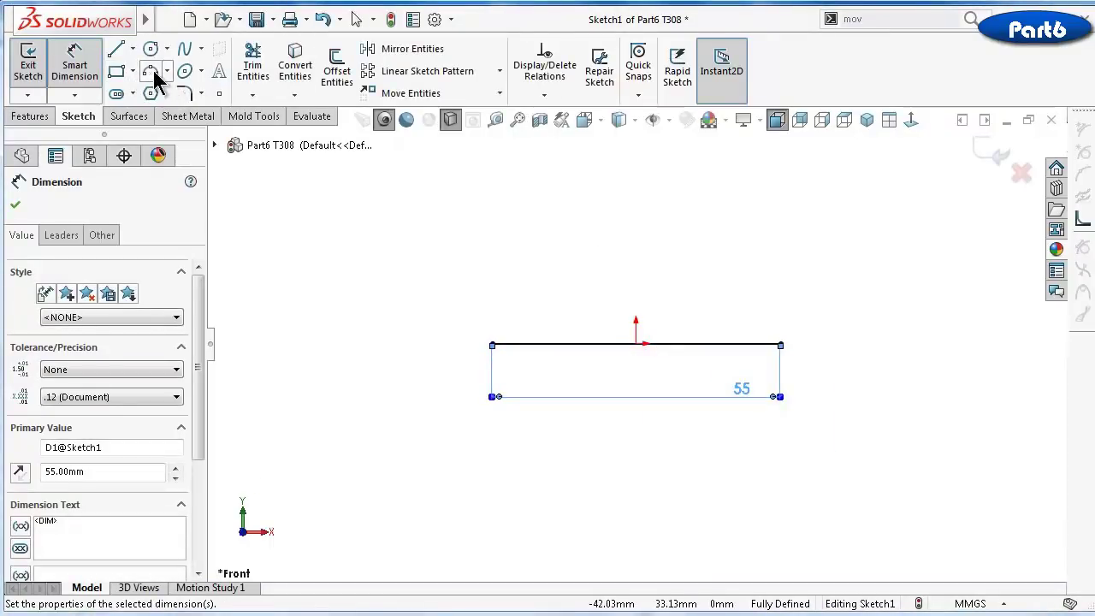
Draw an outward semicircular 3 Point Arc about 15 mm high upward from the line's +X end, and begin another at its -X end
left_click(151, 72)
left_click(781, 345)
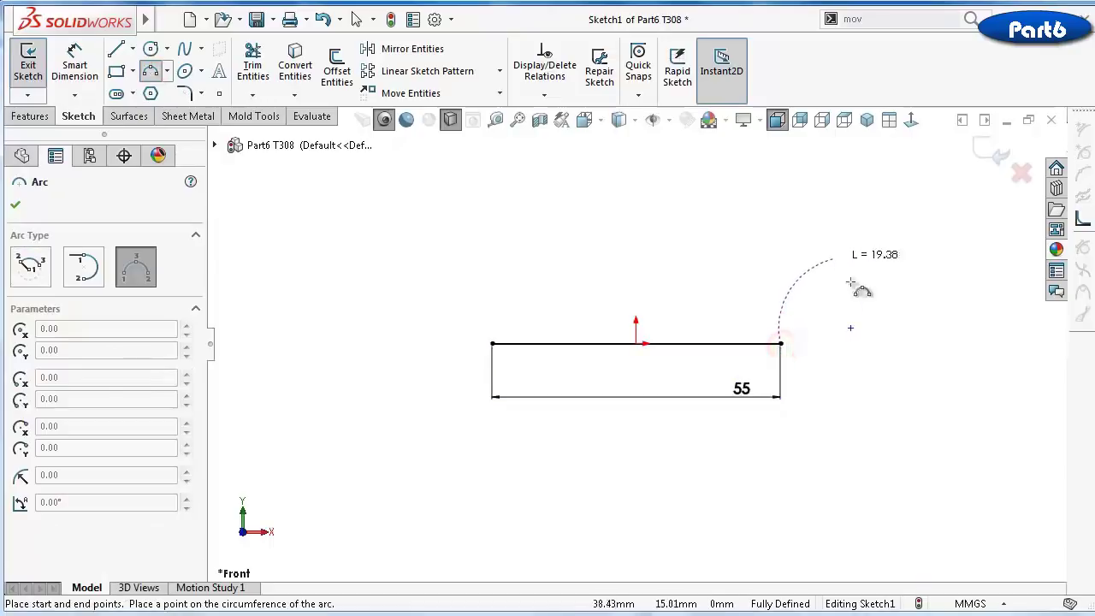
left_click(781, 263)
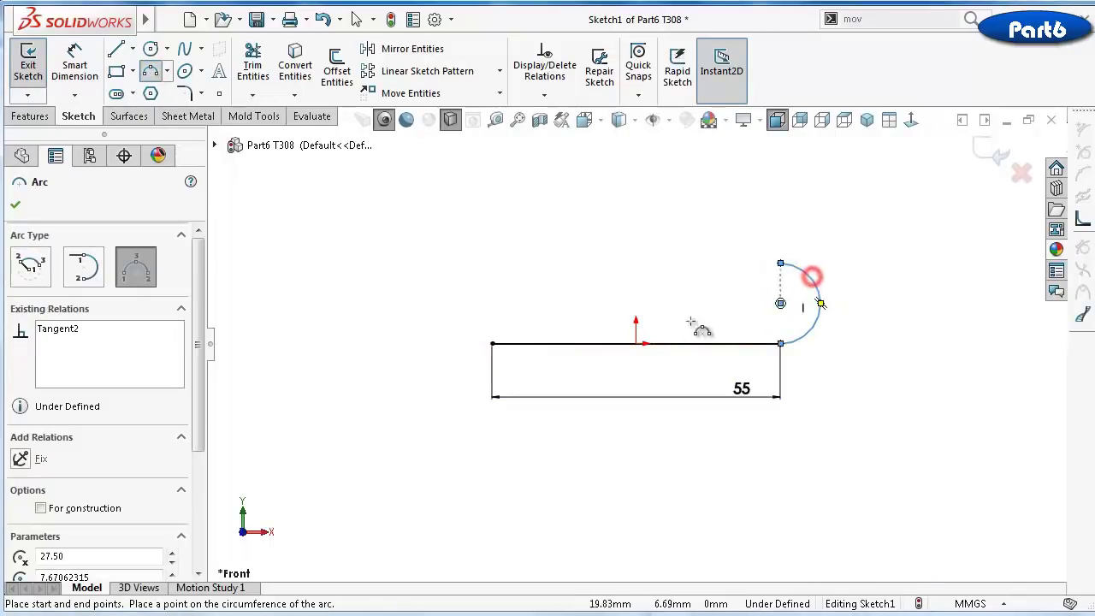
left_click(494, 344)
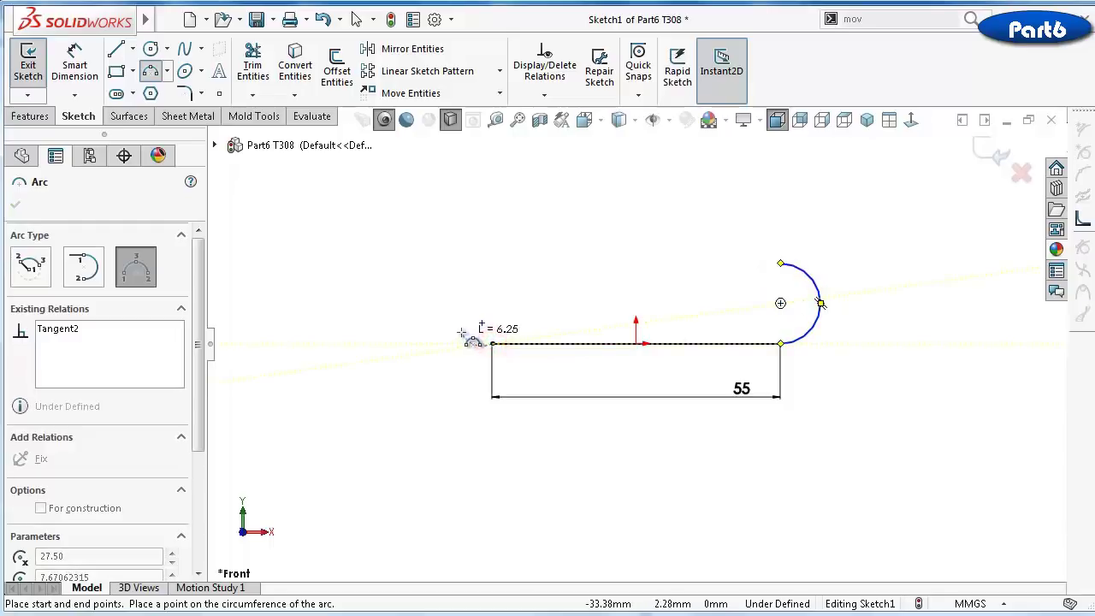
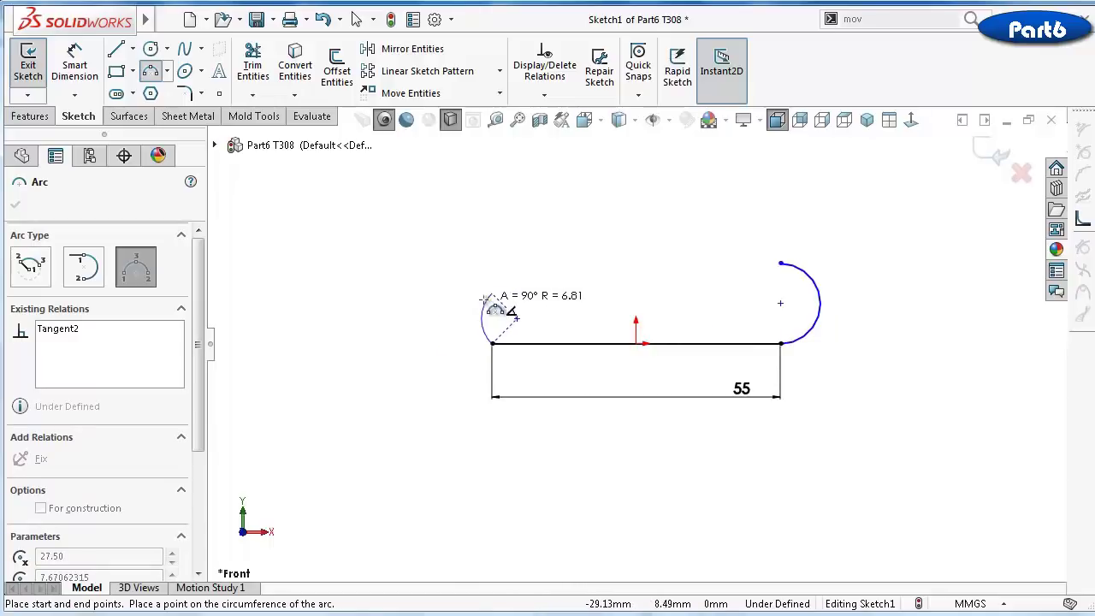
Finish the arc at the left end of the 55 mm line as a tangent semicircle of about 4.8 mm radius
left_click(491, 294)
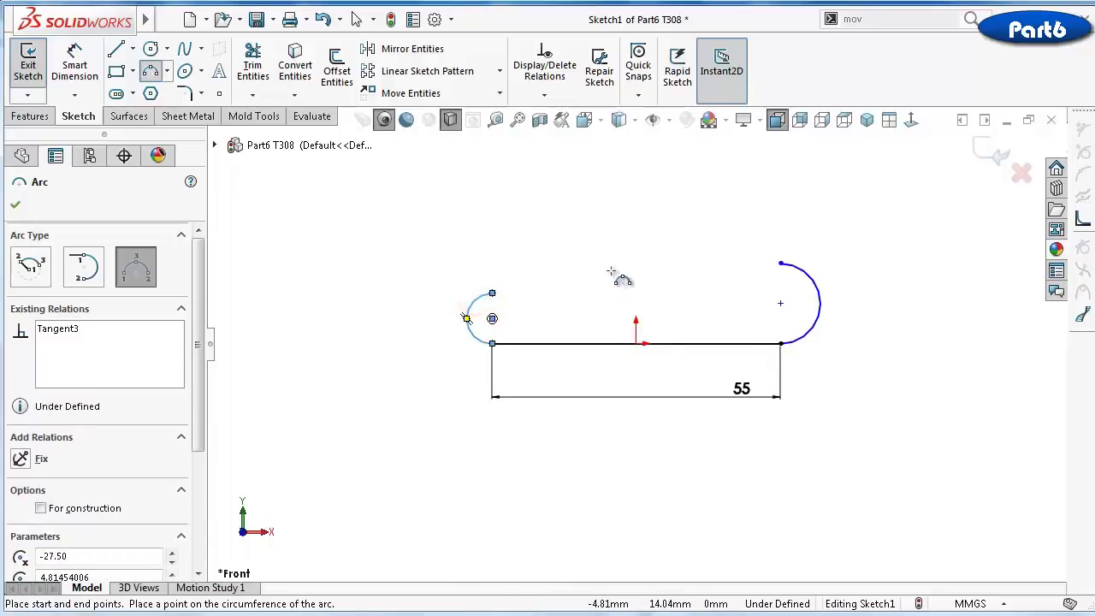
key("Escape")
scroll(716, 288, "down", 1)
scroll(783, 336, "up", 1)
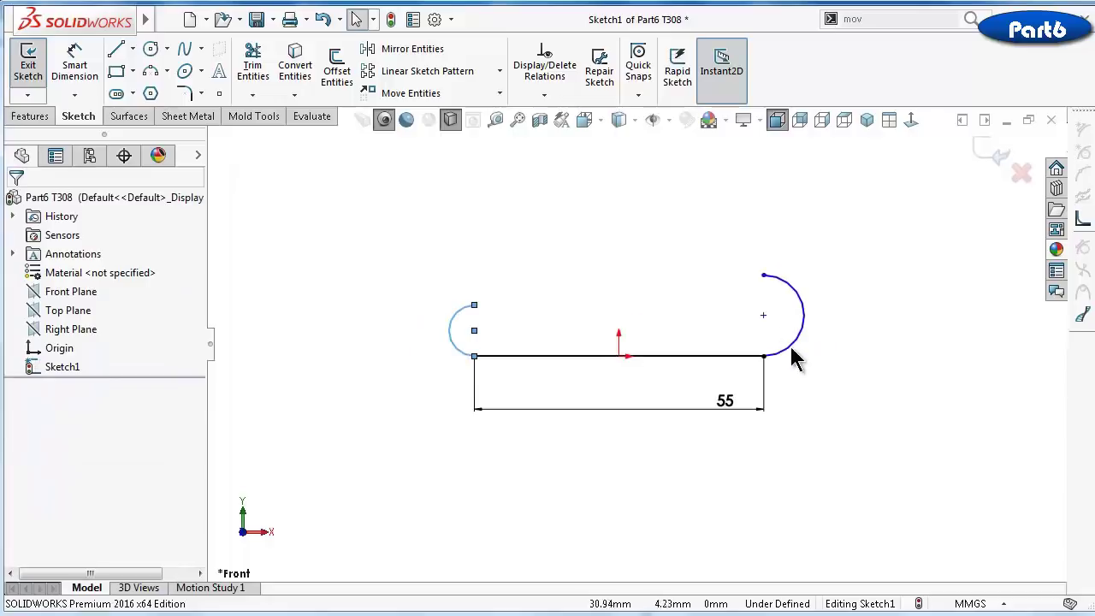
Dimension the arc at the right end of the 55 mm line with a radius of 9 mm
right_click_drag(885, 443, 861, 301)
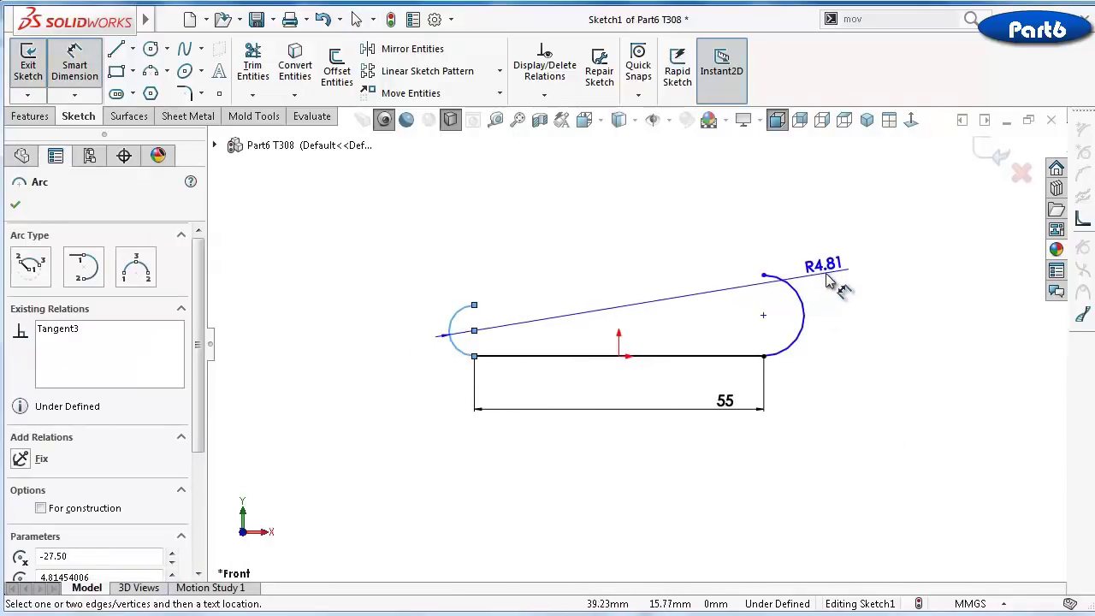
key("Escape")
right_click_drag(856, 339, 842, 300)
left_click(798, 290)
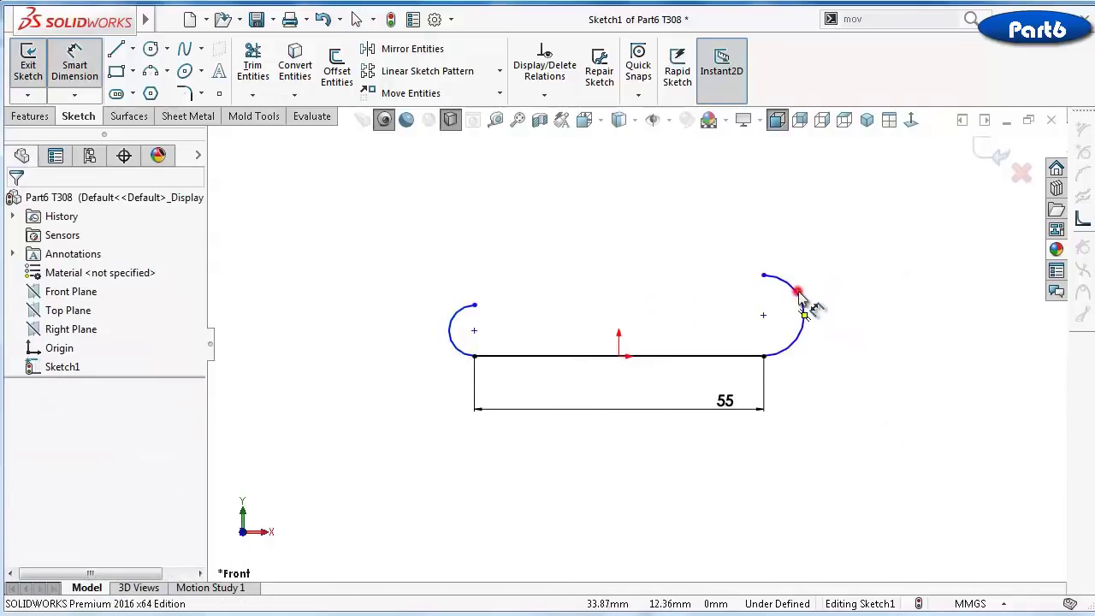
left_click(830, 276)
type("9")
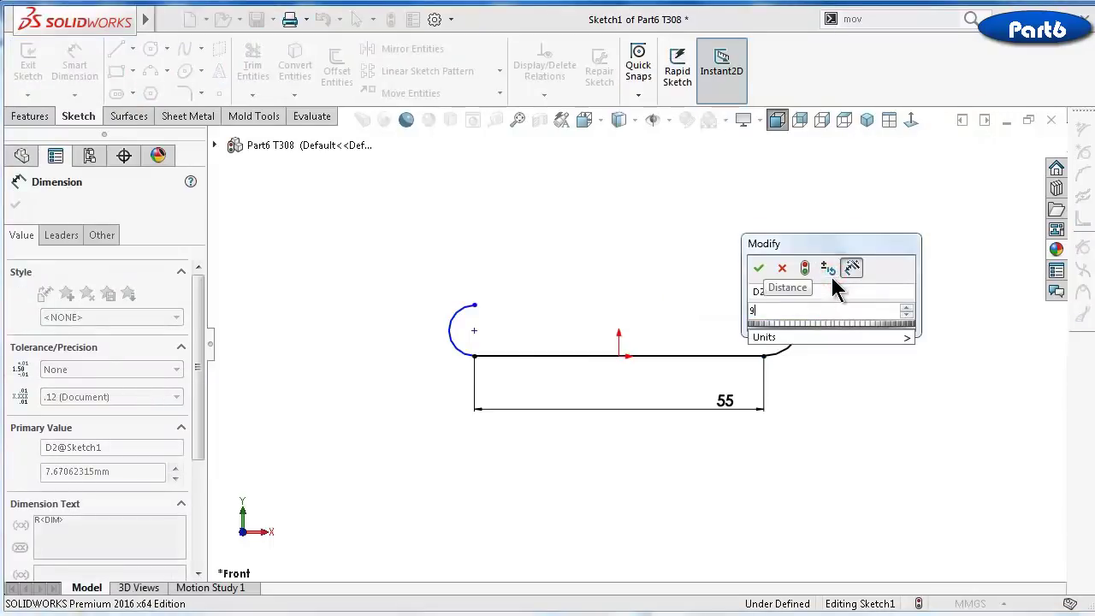
key("Return")
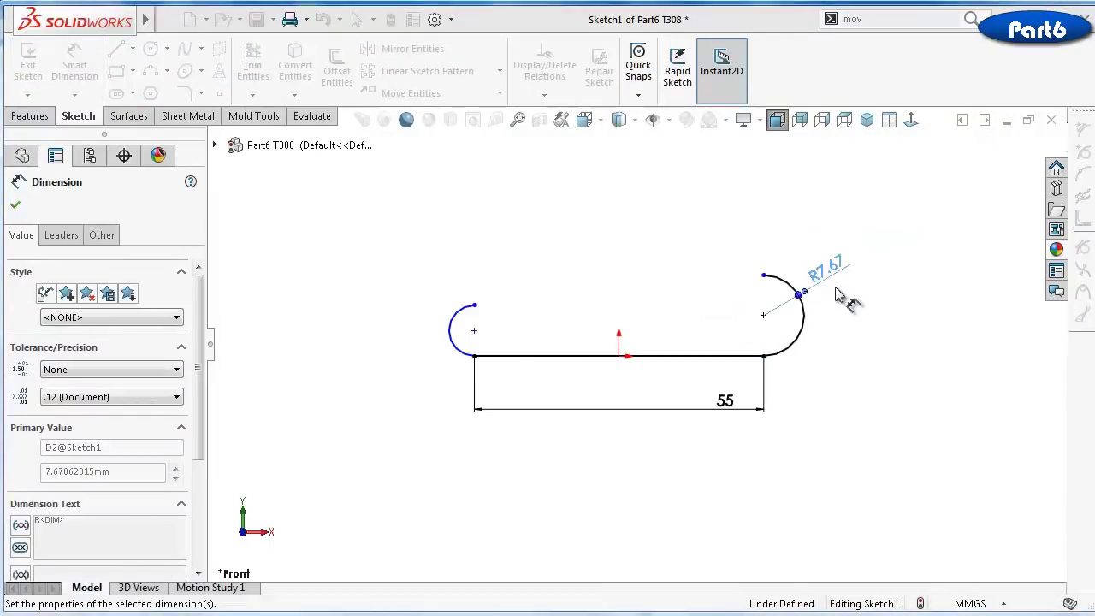
Dimension the arc at the left end of the line with a radius of 6 mm
left_click(460, 310)
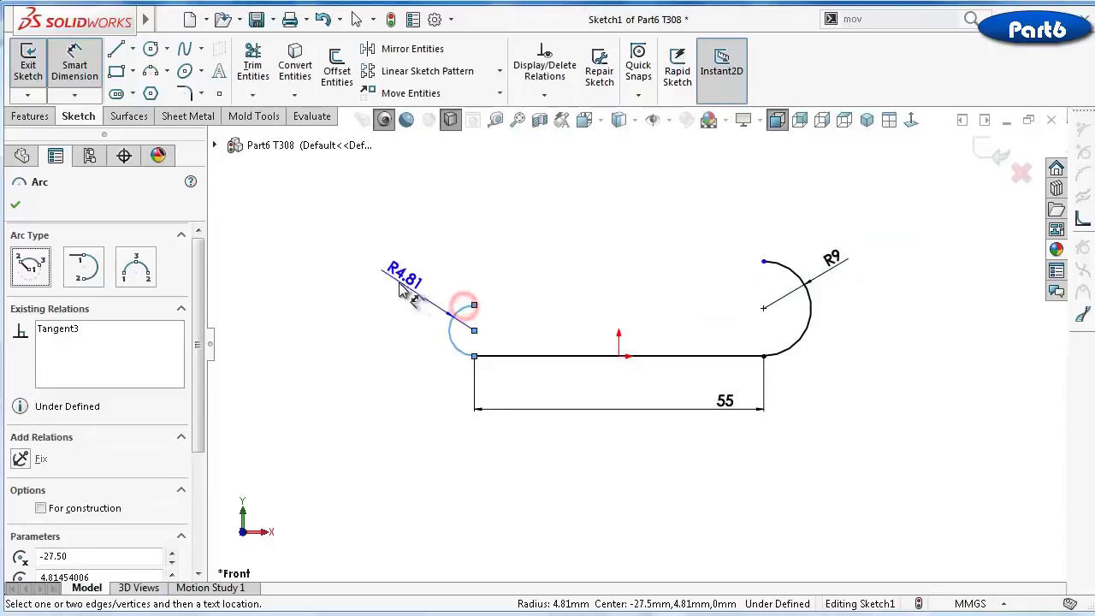
left_click(399, 284)
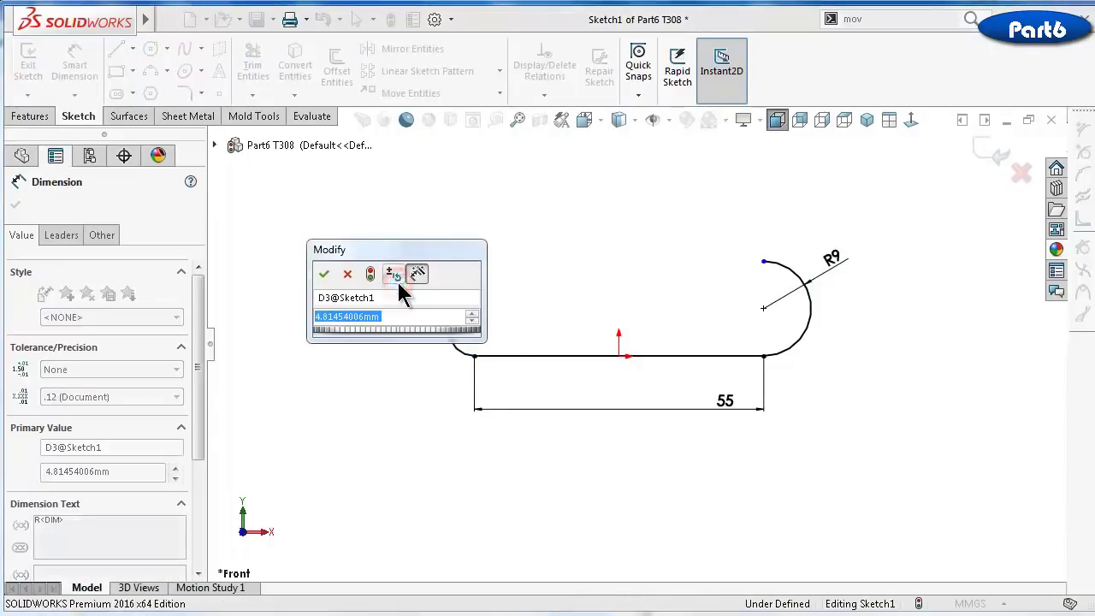
type("6")
key("Return")
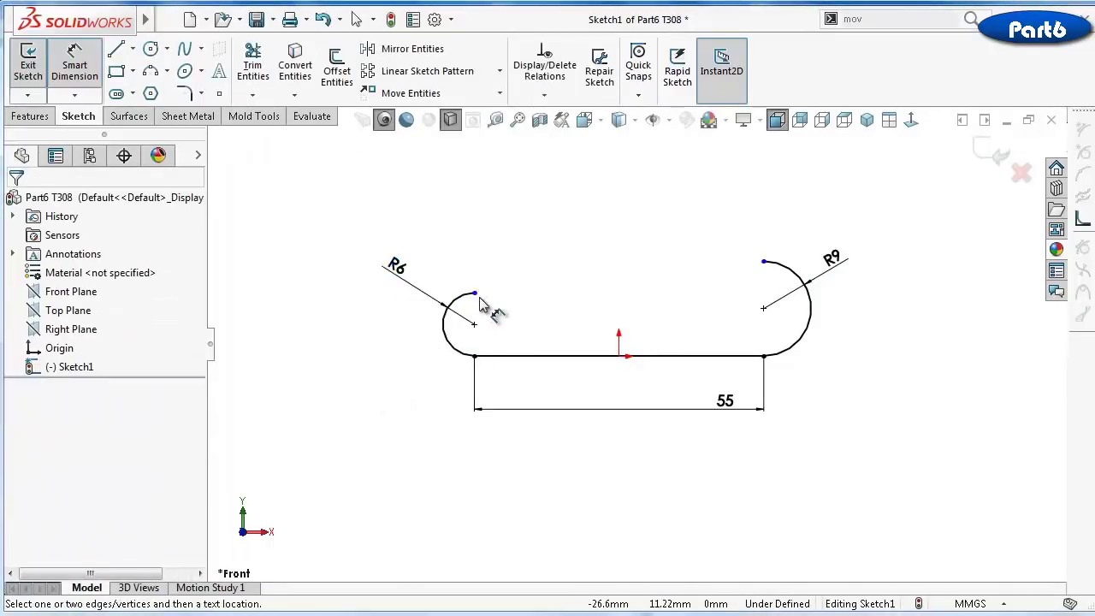
key("Escape")
Add a Vertical relation between the upper and lower endpoints of the R6 arc
left_click(475, 294)
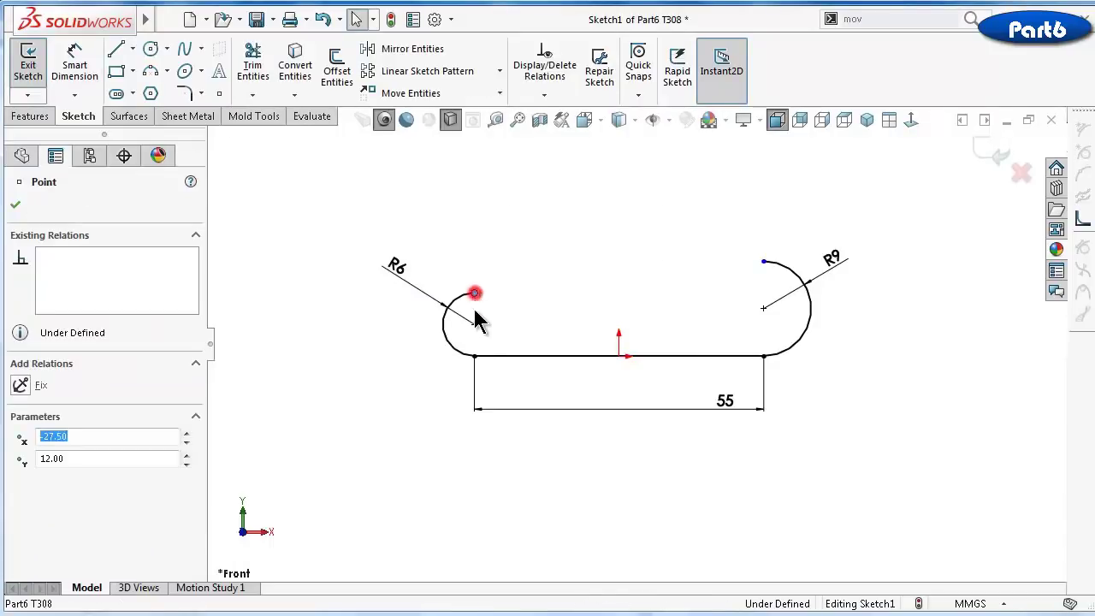
left_click(474, 356, "ctrl")
left_click(542, 284)
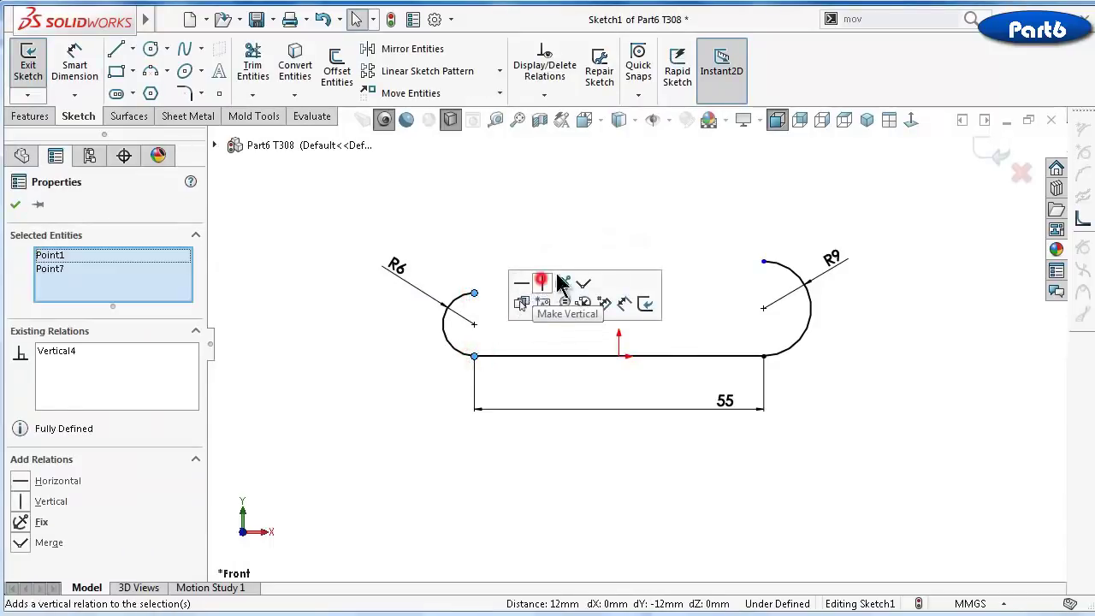
left_click(594, 199)
Add a Vertical relation between the upper and lower endpoints of the R9 arc
left_click(763, 261)
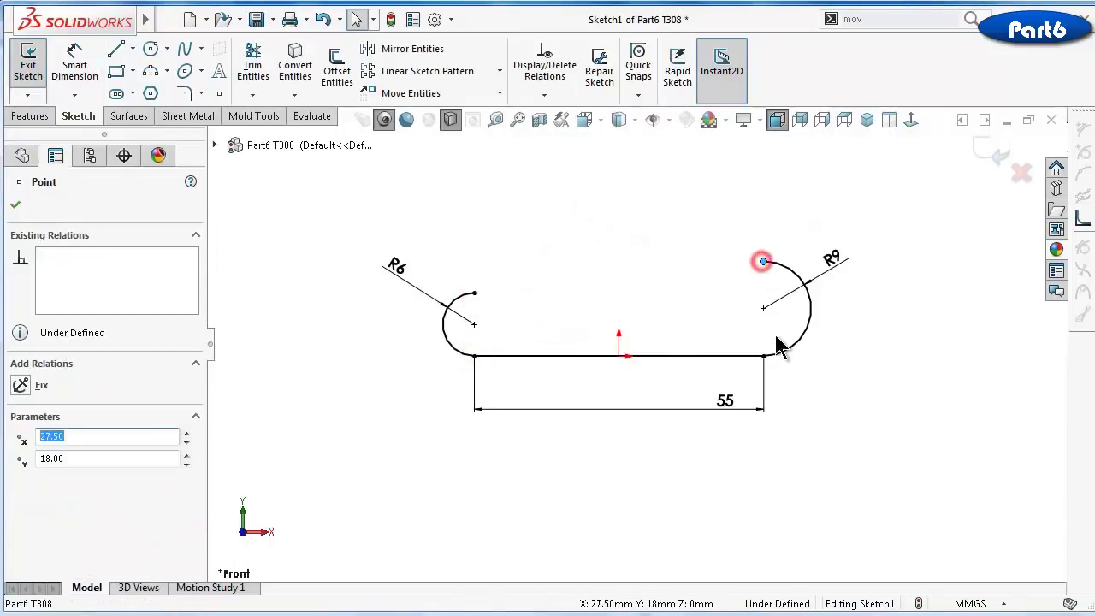
left_click(763, 356, "ctrl")
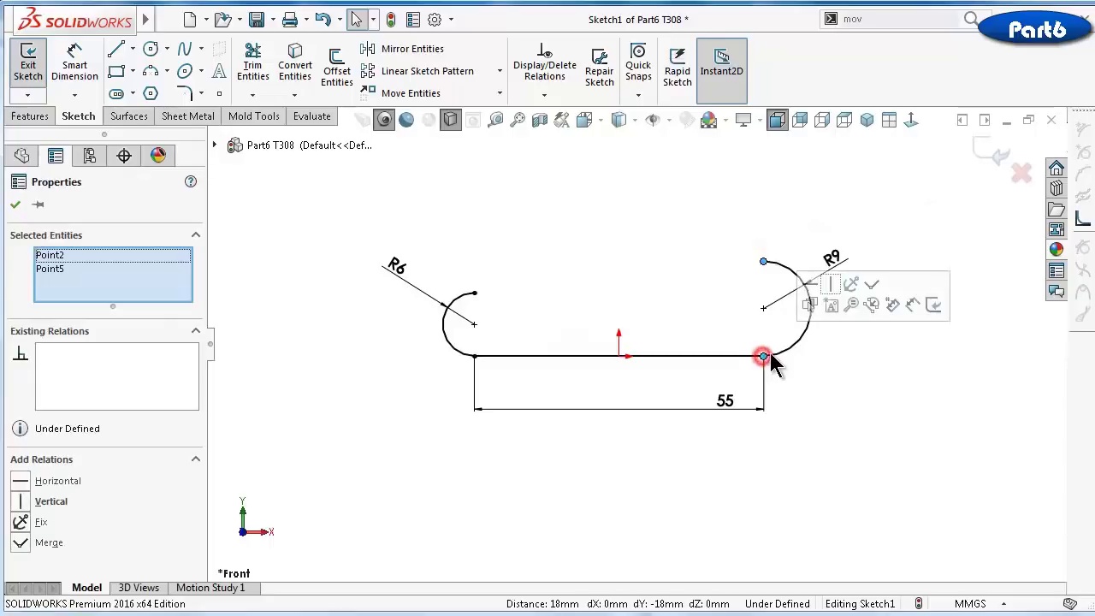
left_click(829, 285)
left_click(864, 353)
Draw circles centred on the two arc centres, about 4.2 mm radius at the R9 arc and 3.1 mm at the R6 arc
right_click_drag(892, 371, 970, 367)
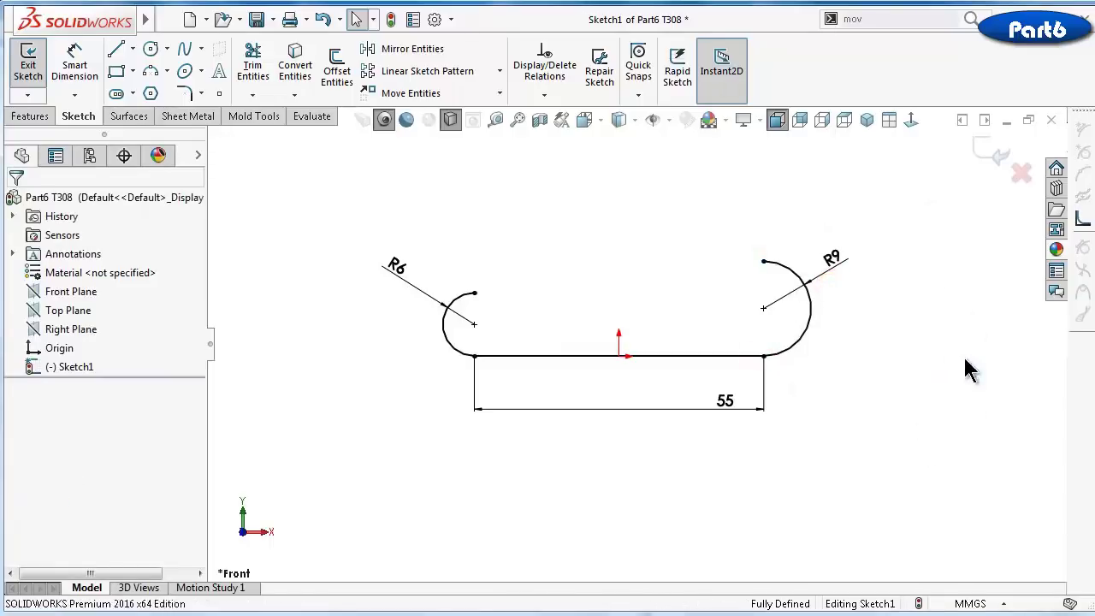
left_click(763, 309)
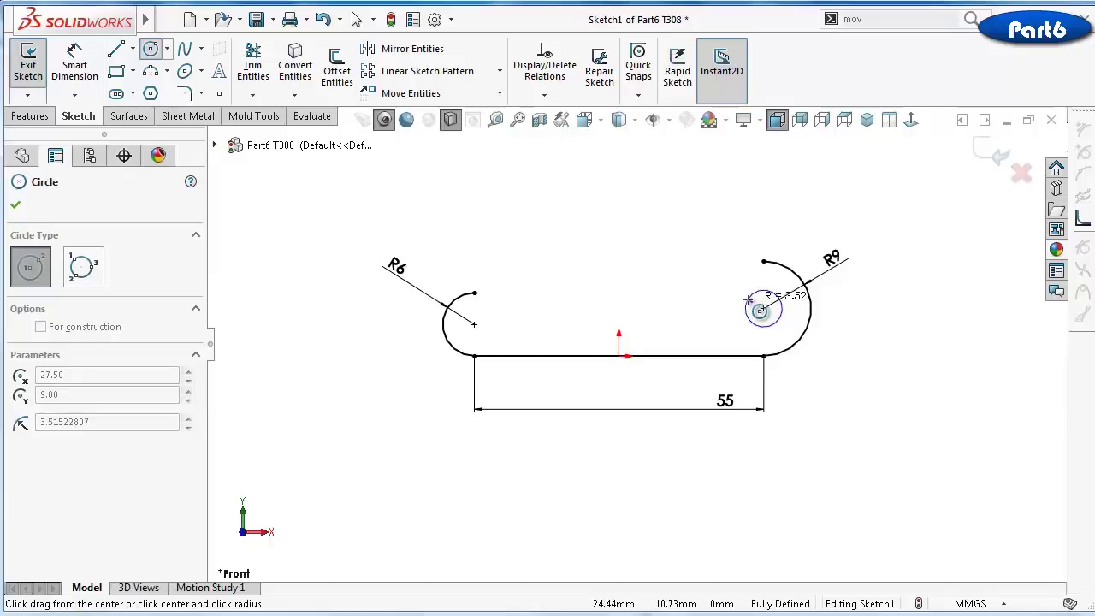
left_click(743, 299)
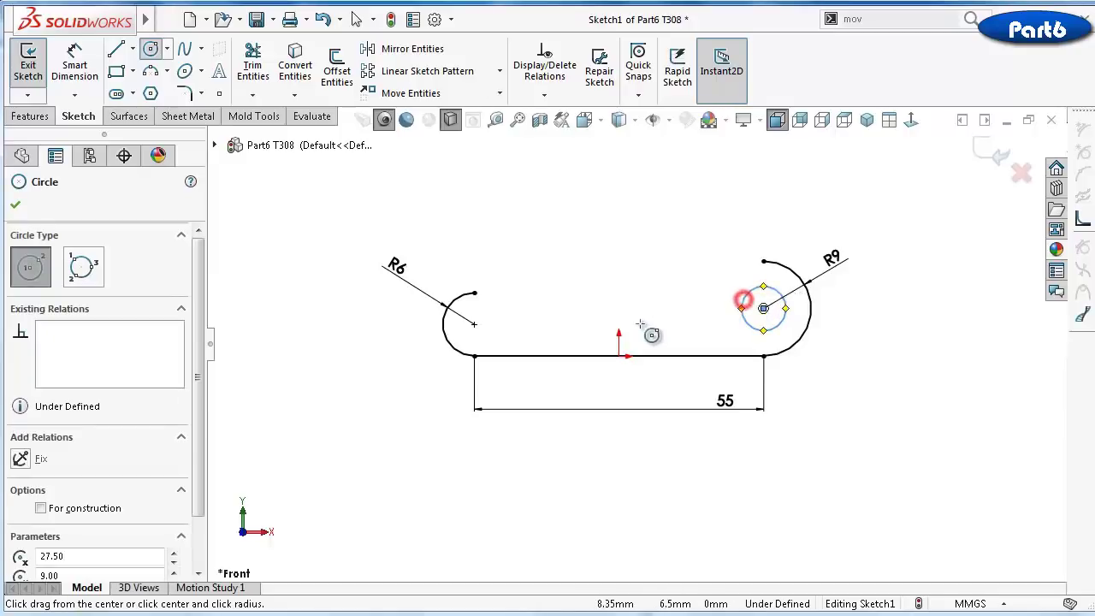
left_click(474, 324)
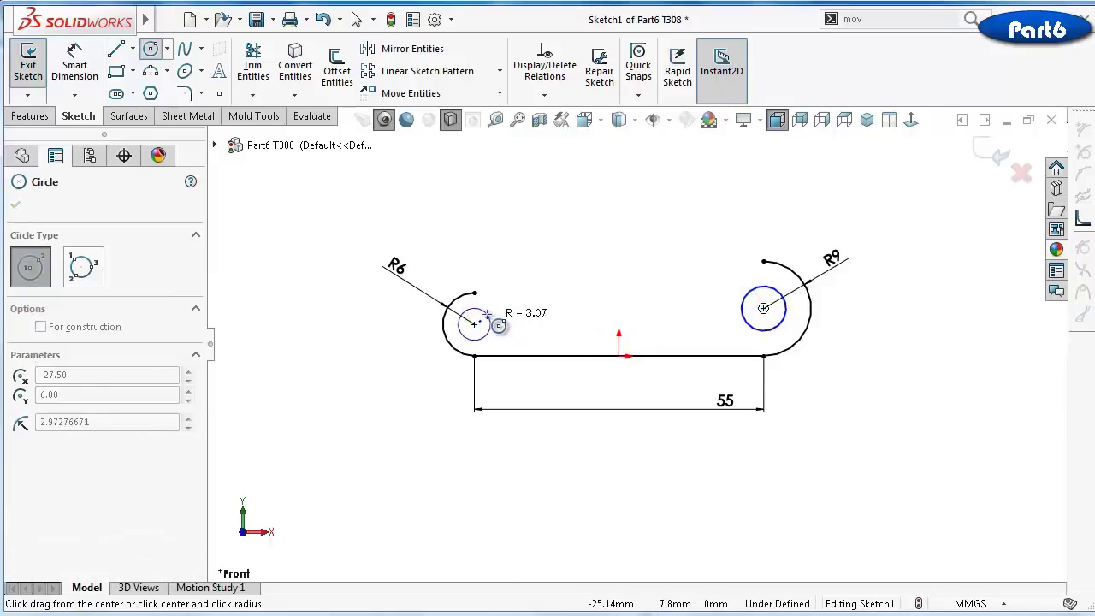
left_click(486, 313)
Dimension the circle inside the R6 arc with a diameter of 4 mm
right_click_drag(549, 265, 541, 194)
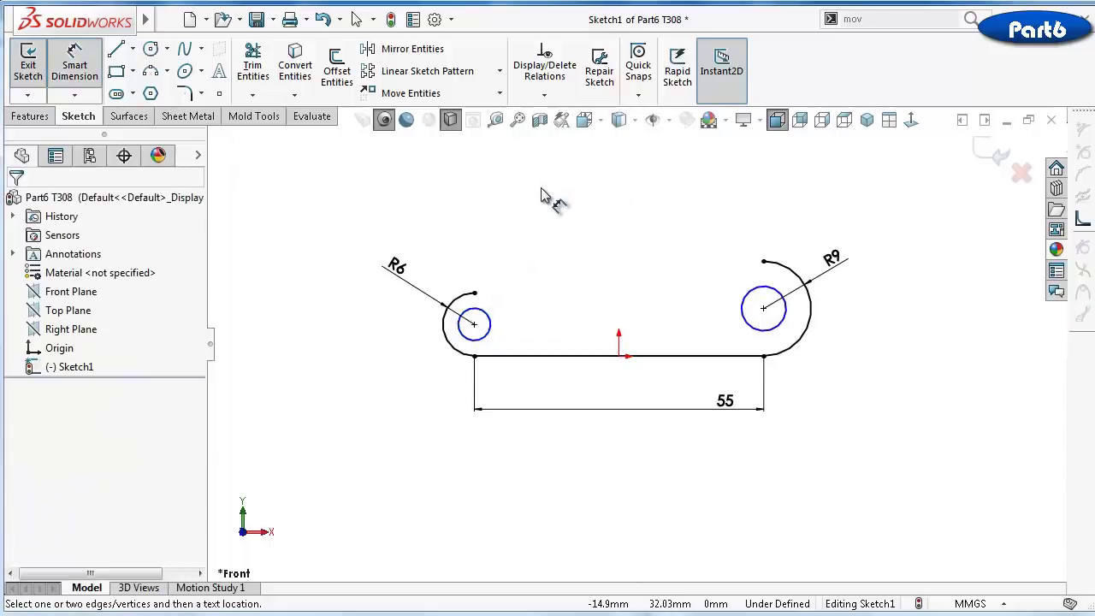
left_click(490, 320)
left_click(532, 304)
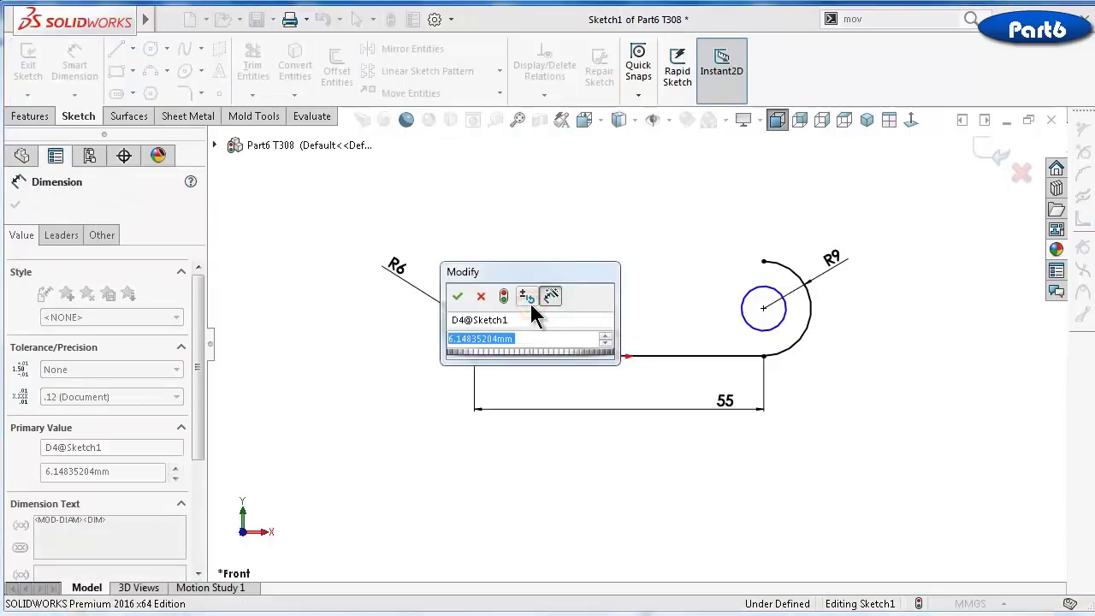
type("4")
key("Return")
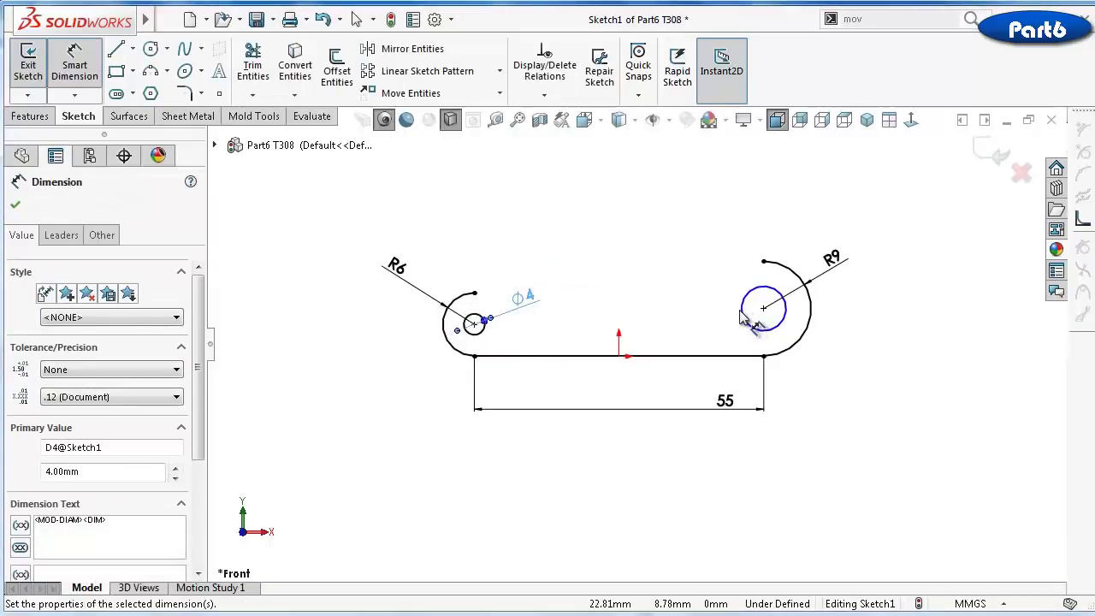
Dimension the circle inside the R9 arc with a diameter of 9 mm
left_click(742, 317)
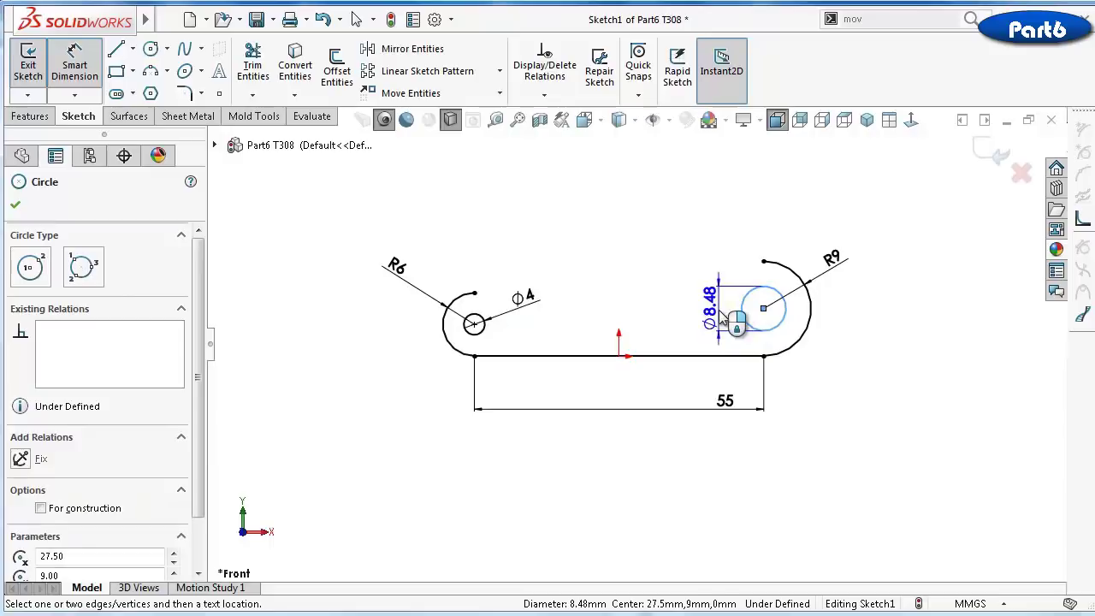
left_click(721, 313)
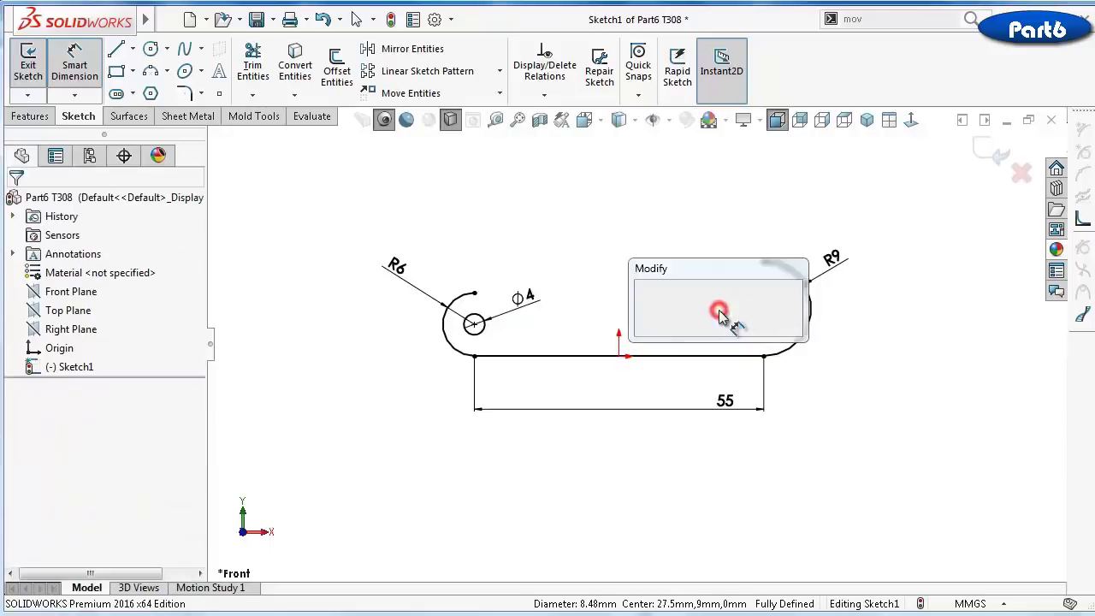
type("9")
key("Return")
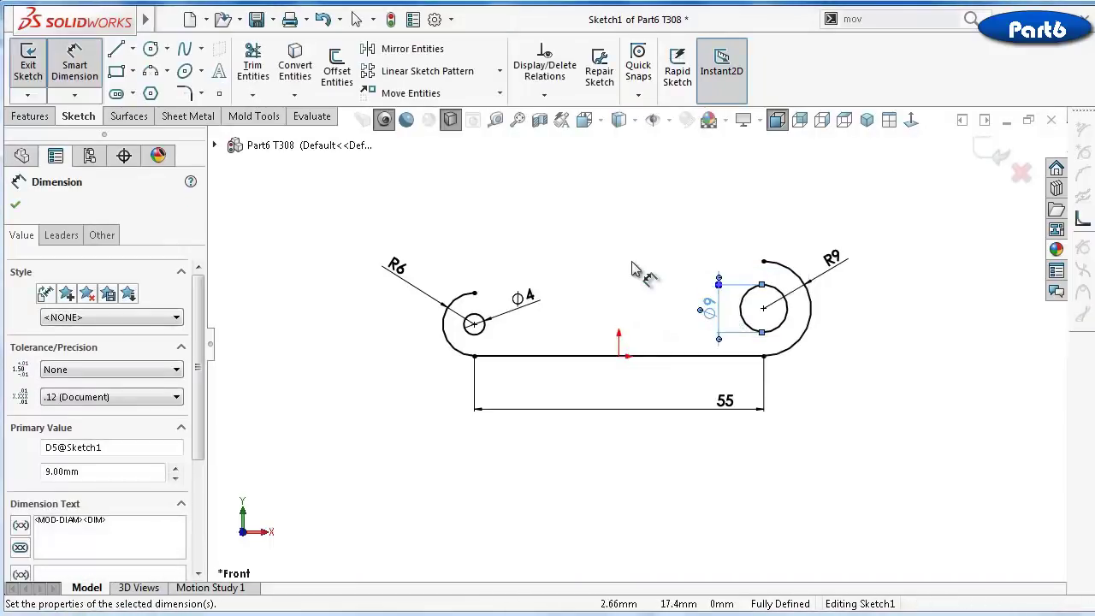
left_click(623, 248)
key("f")
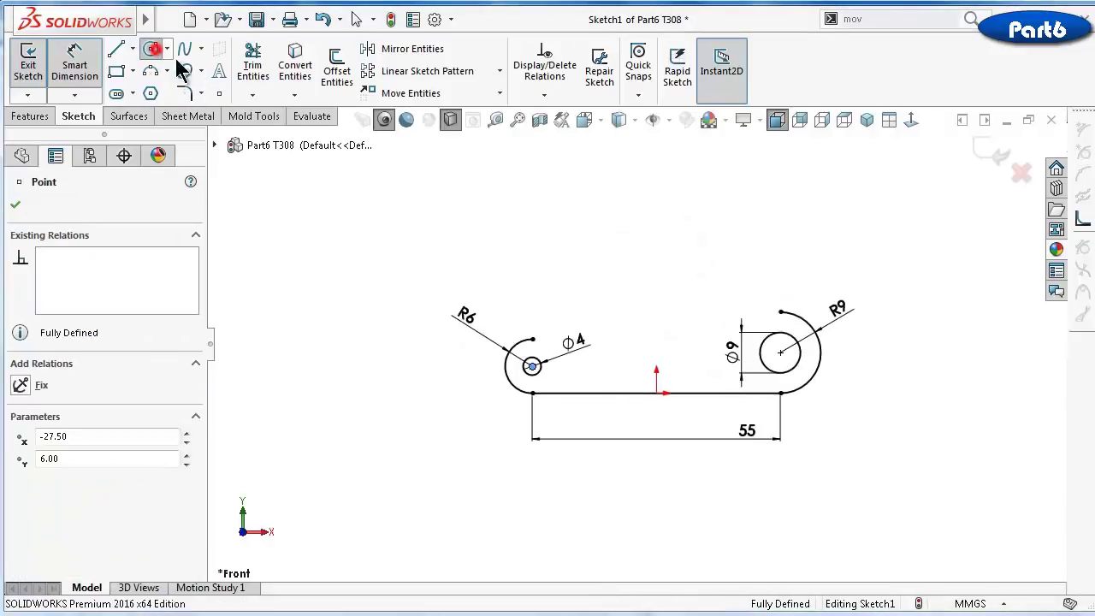
Draw a circle of about 4.2 mm radius above the profile, about 43 mm above and 5.5 mm left of the origin
left_click(155, 49)
left_click(631, 199)
left_click(614, 194)
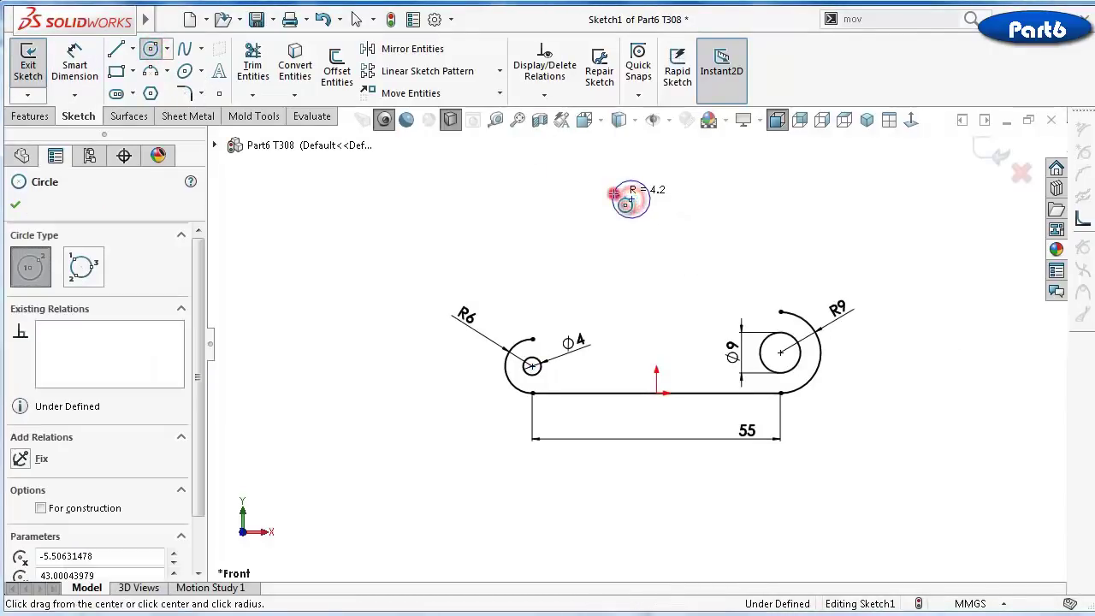
Dimension the upper circle with a diameter of 4 mm
right_click_drag(566, 217, 562, 141)
left_click(631, 218)
left_click(567, 214)
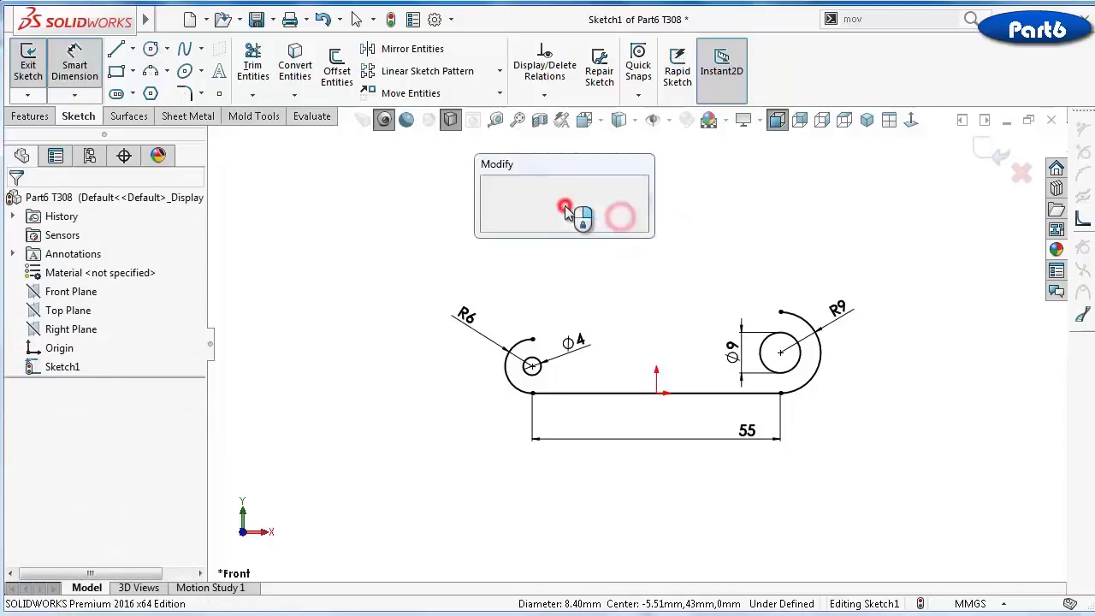
type("4")
key("Return")
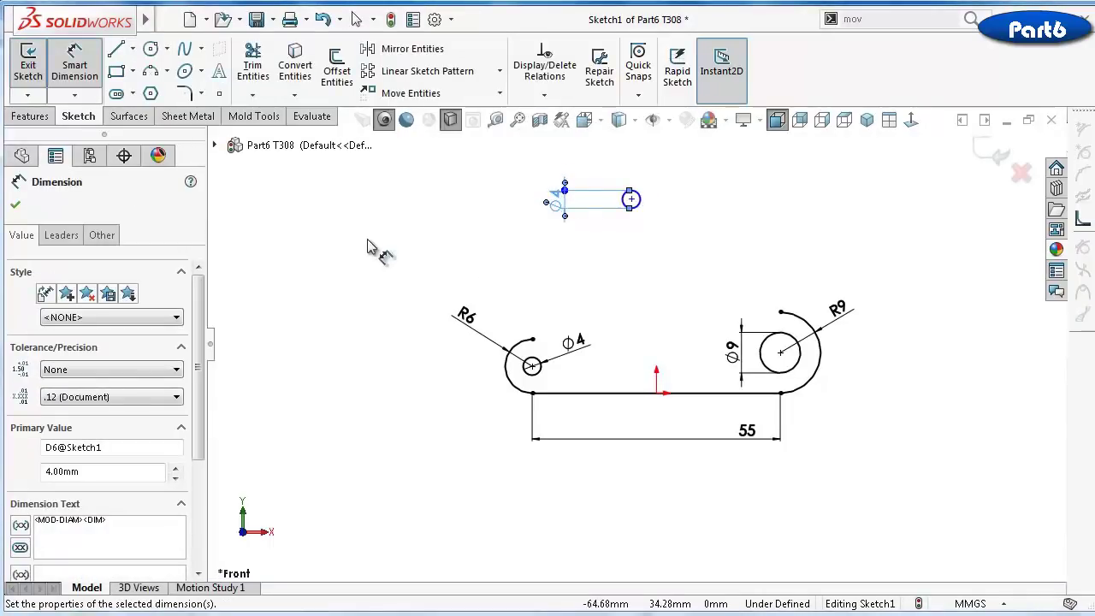
key("Escape")
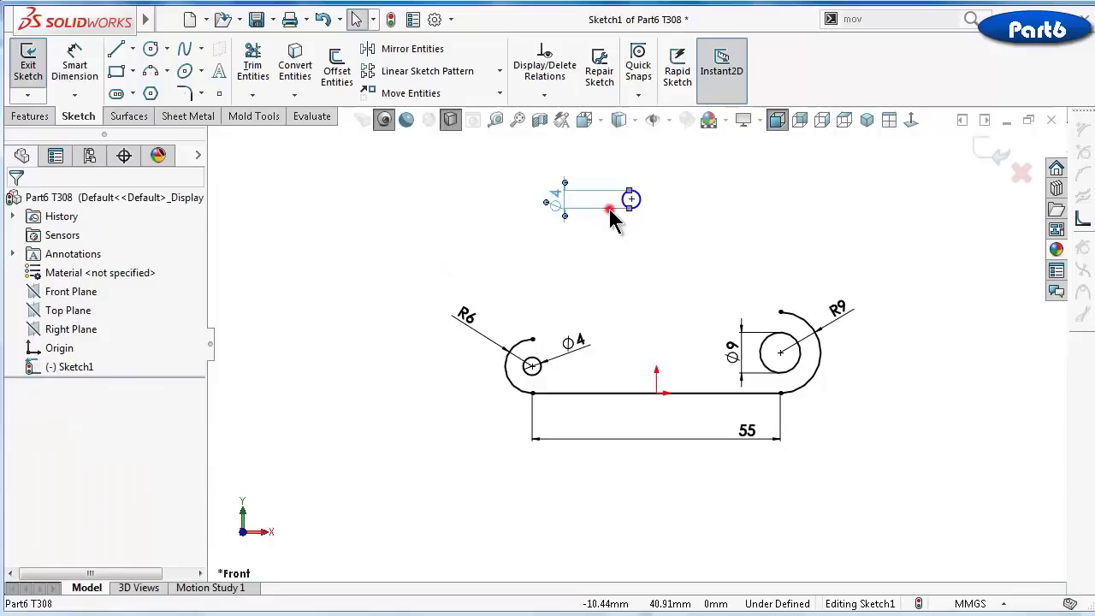
Delete the upper circle's diameter dimension and make the circle equal to the 4 mm circle inside the R6 arc
left_click(609, 216)
key("Delete")
left_click(633, 207)
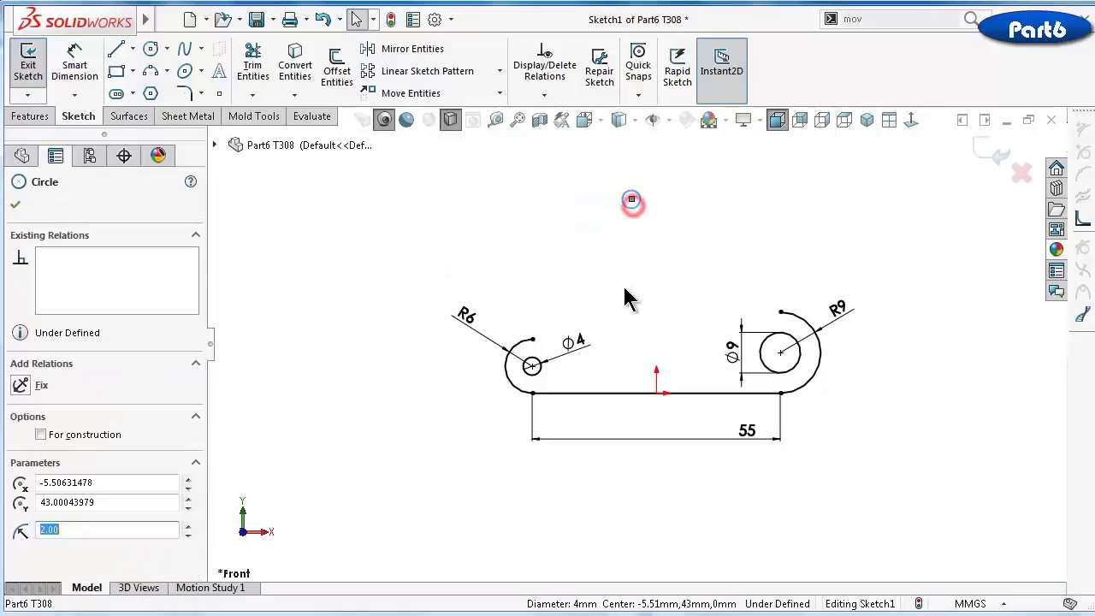
scroll(622, 290, "down", 3)
left_click(482, 435, "ctrl")
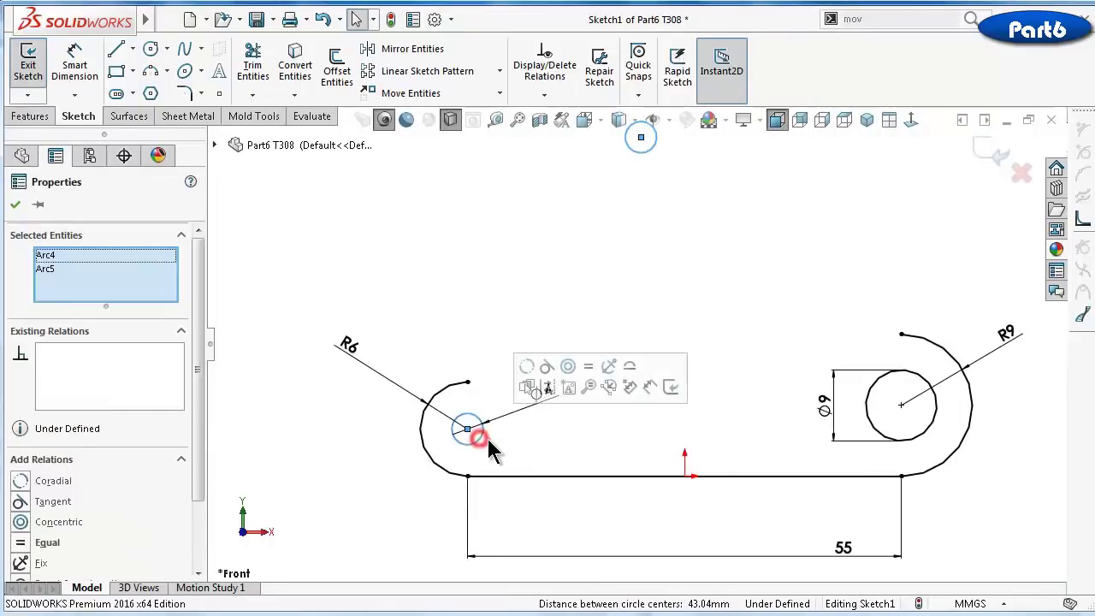
left_click(590, 371)
left_click(522, 270)
Dimension the upper circle's centre 33 mm above the horizontal base line
right_click_drag(509, 264, 411, 161)
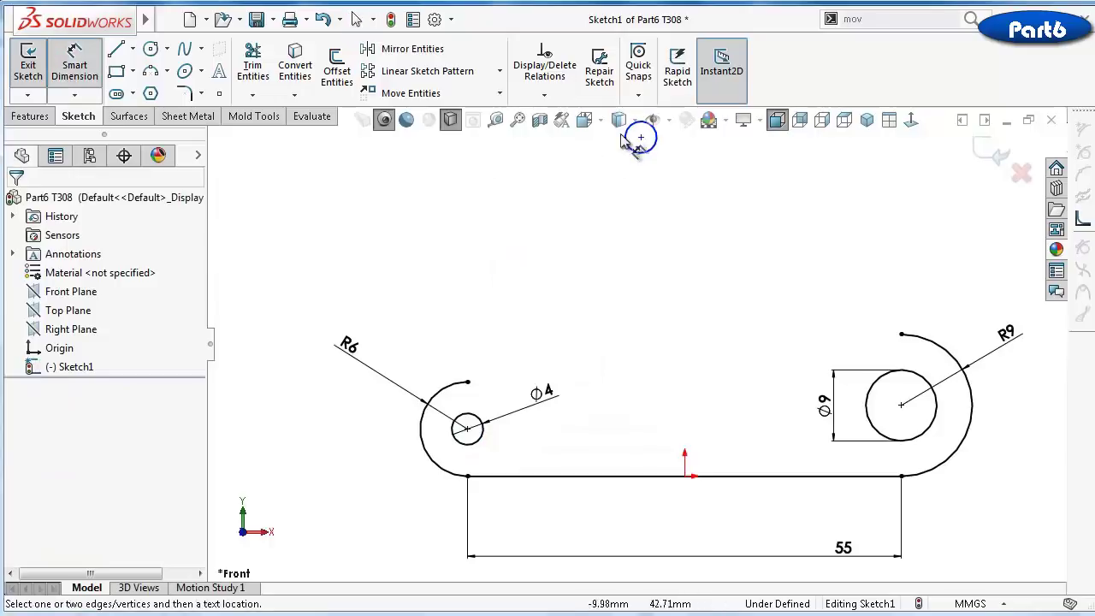
left_click(641, 137)
left_click(610, 476)
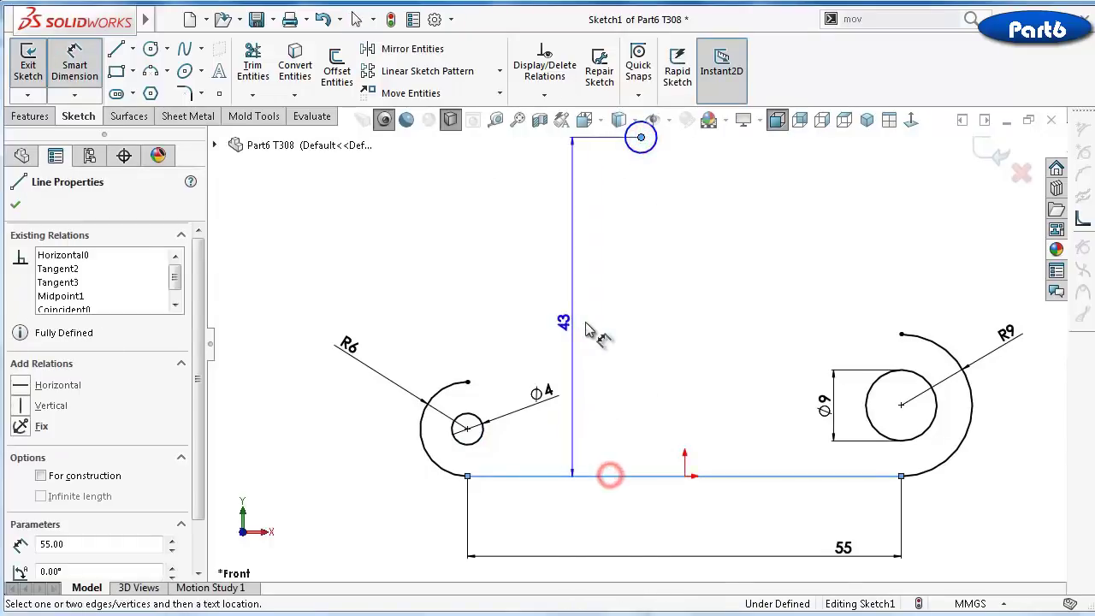
left_click(623, 337)
type("33")
key("Return")
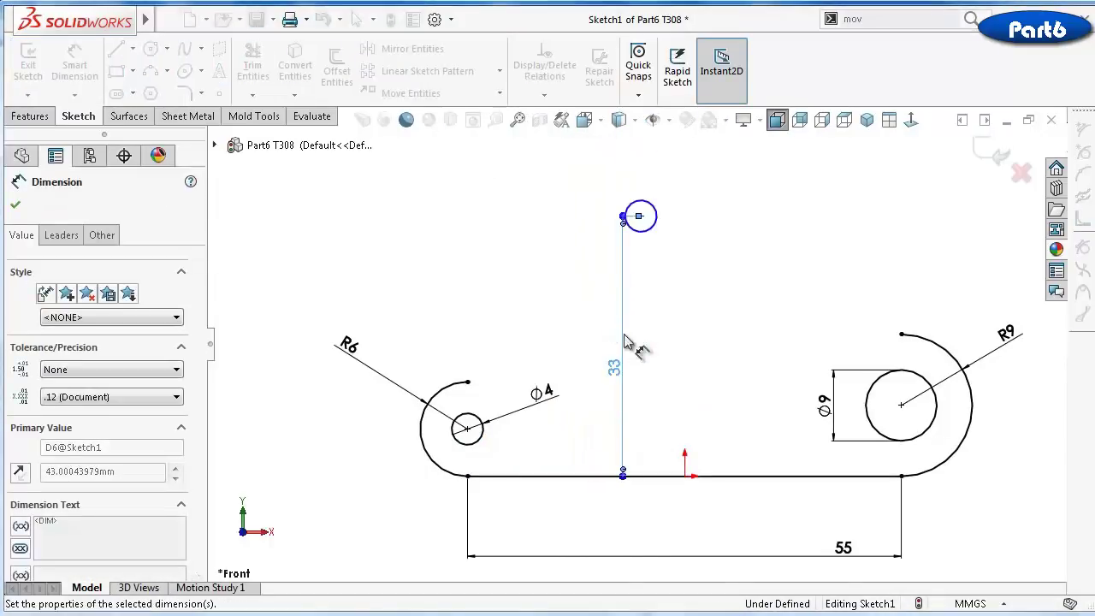
Dimension the upper circle's centre 6.9 mm horizontally from the origin and place the dimension just below the circle
scroll(663, 259, "down", 2)
scroll(659, 259, "up", 2)
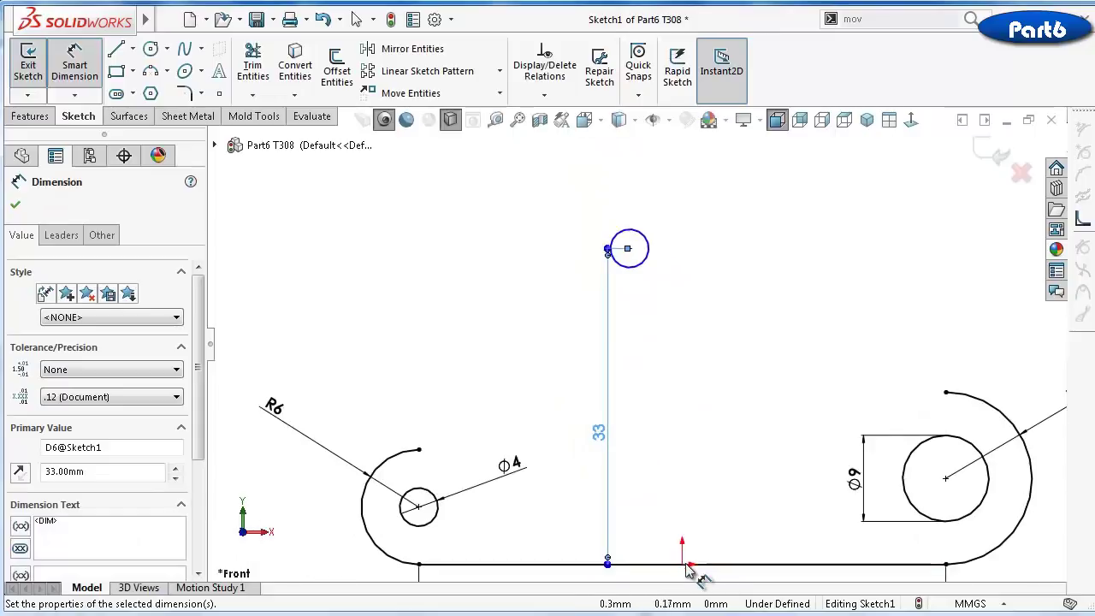
left_click(682, 564)
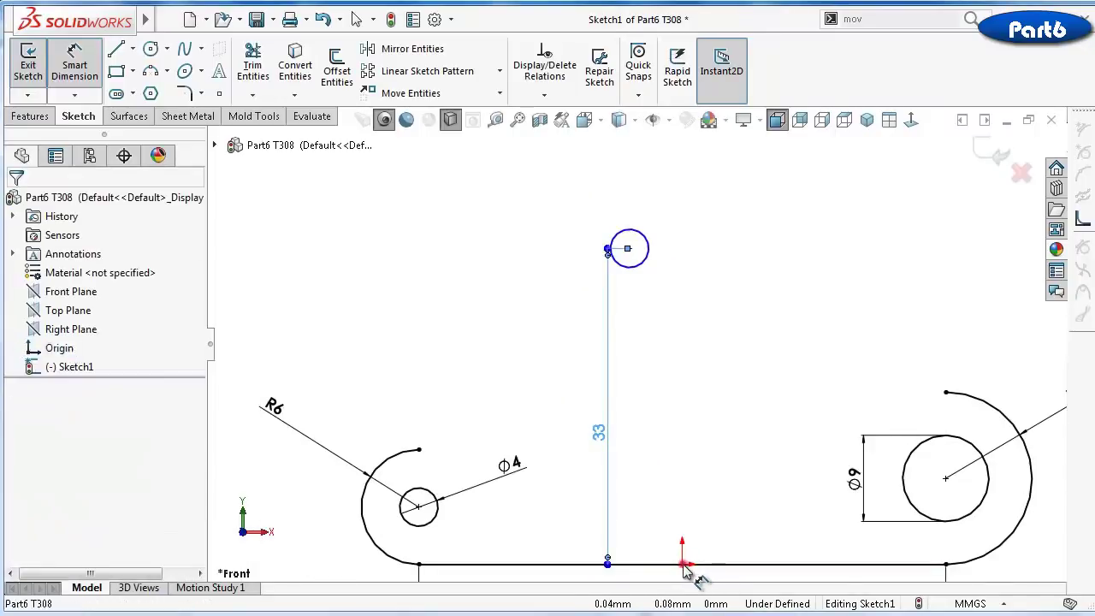
left_click(647, 258)
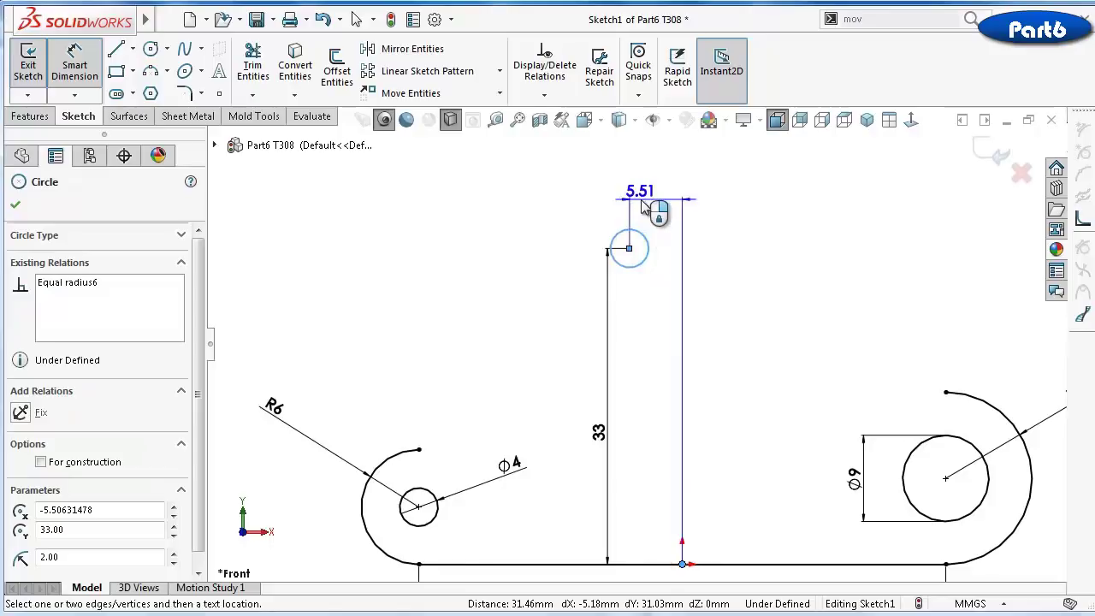
left_click(642, 205)
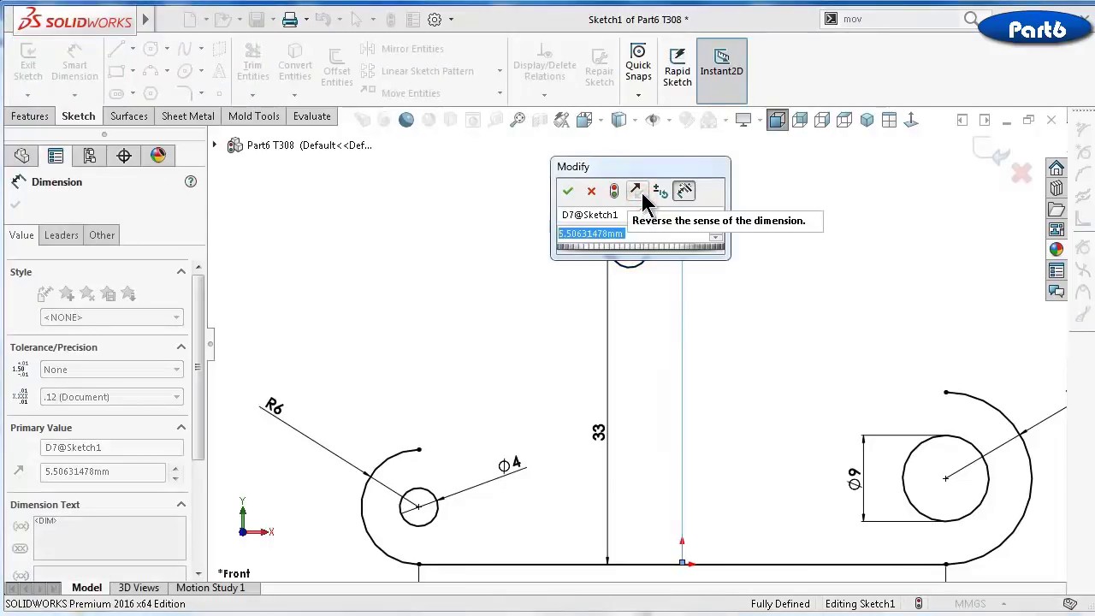
type("6.")
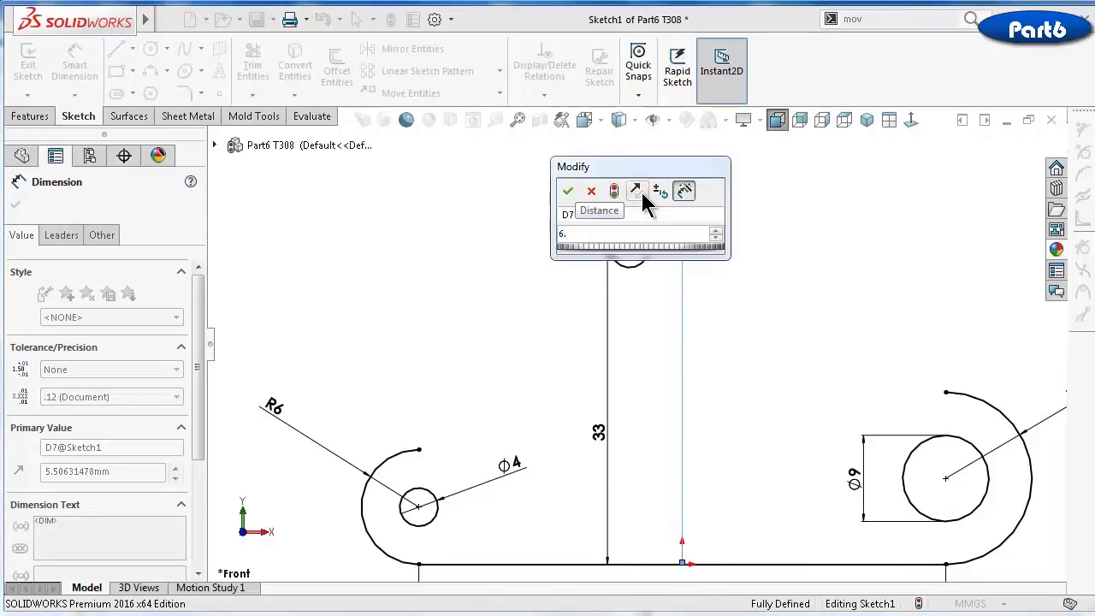
type("9")
key("Return")
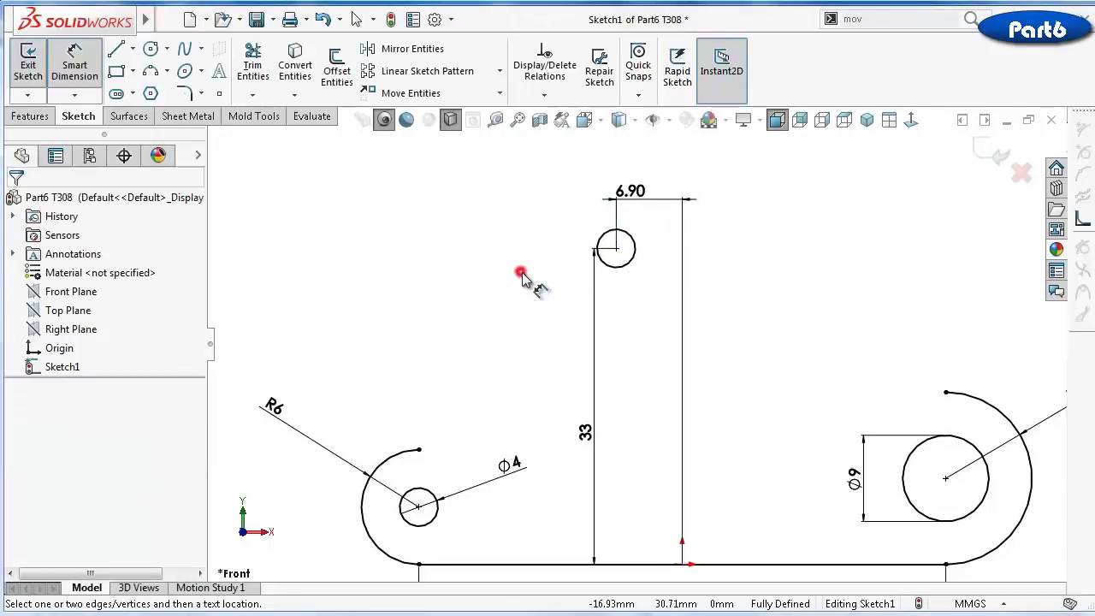
scroll(590, 343, "up", 2)
left_click_drag(633, 215, 647, 316)
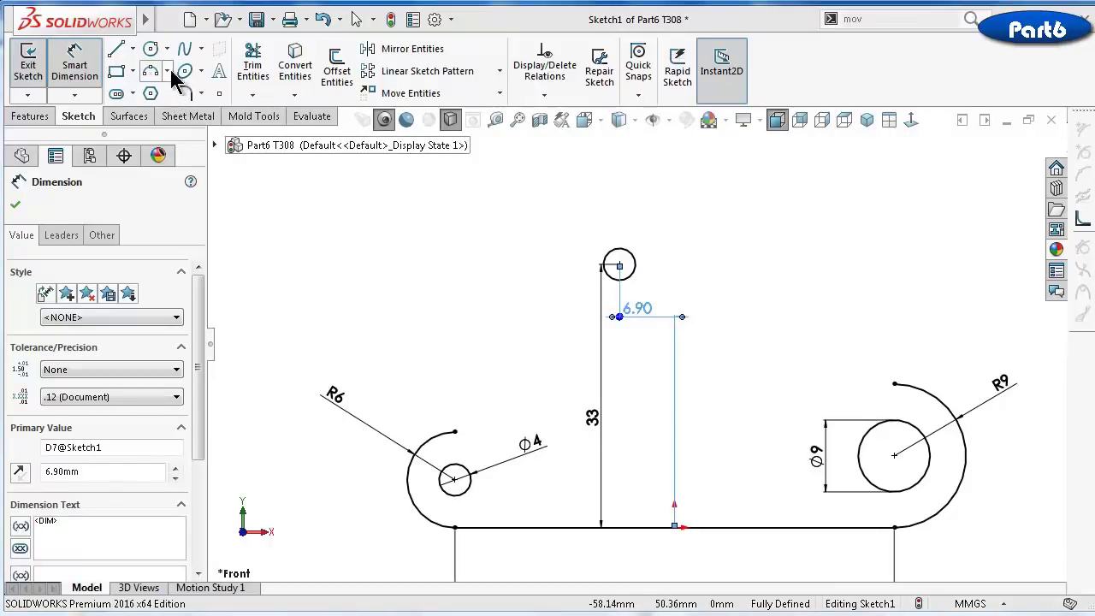
Draw a construction circle about 14.16 mm in diameter concentric with the upper circle
left_click(150, 49)
left_click(619, 265)
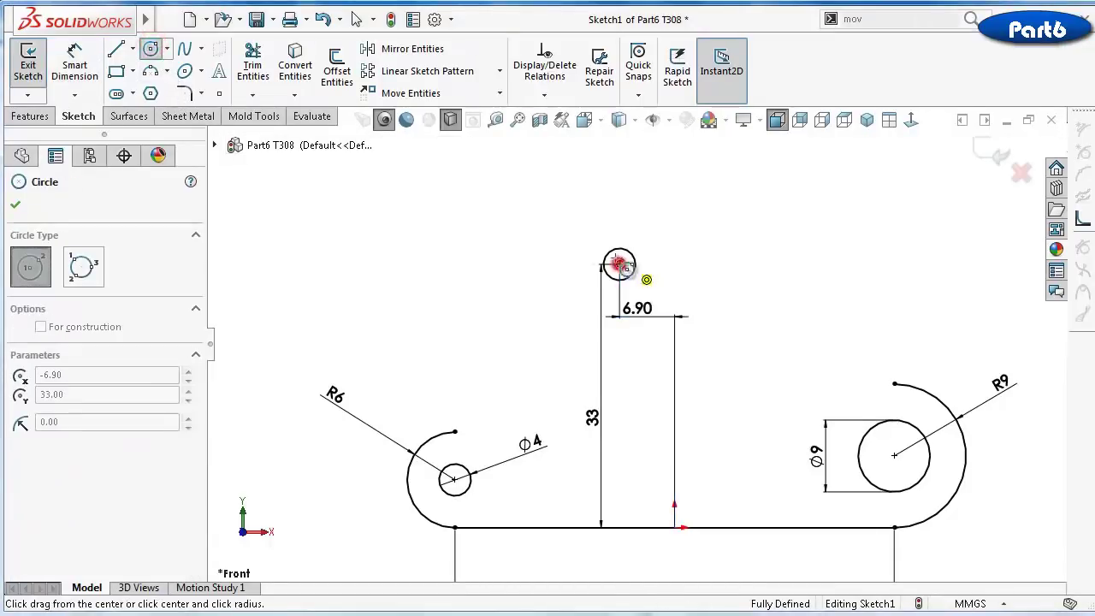
left_click(577, 228)
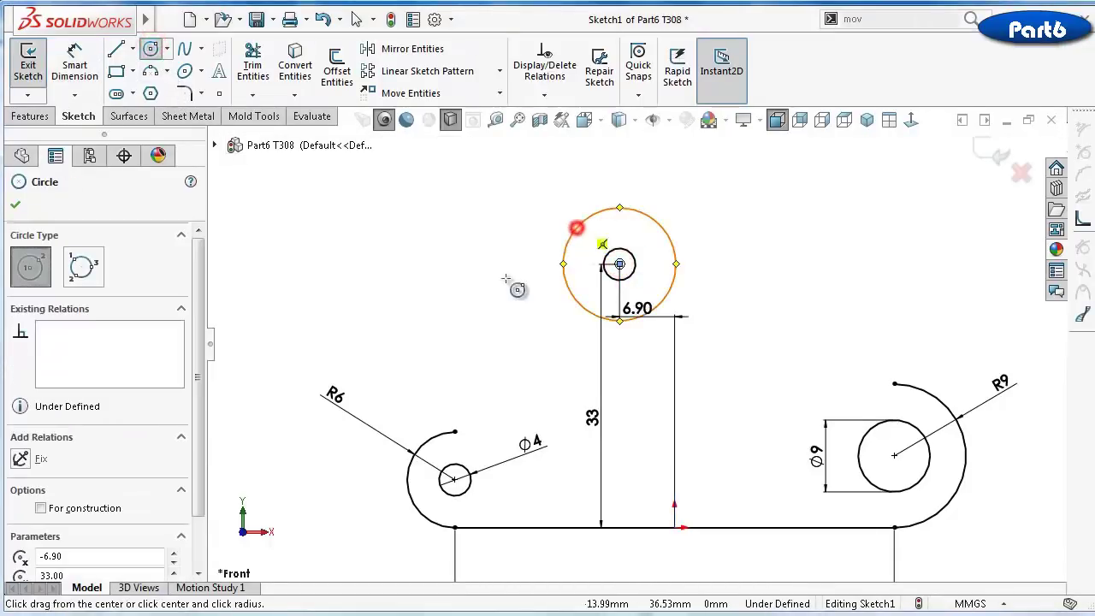
left_click(68, 509)
Dimension the construction circle with a diameter of 16 mm and place the dimension to the right of it
right_click_drag(382, 315, 385, 253)
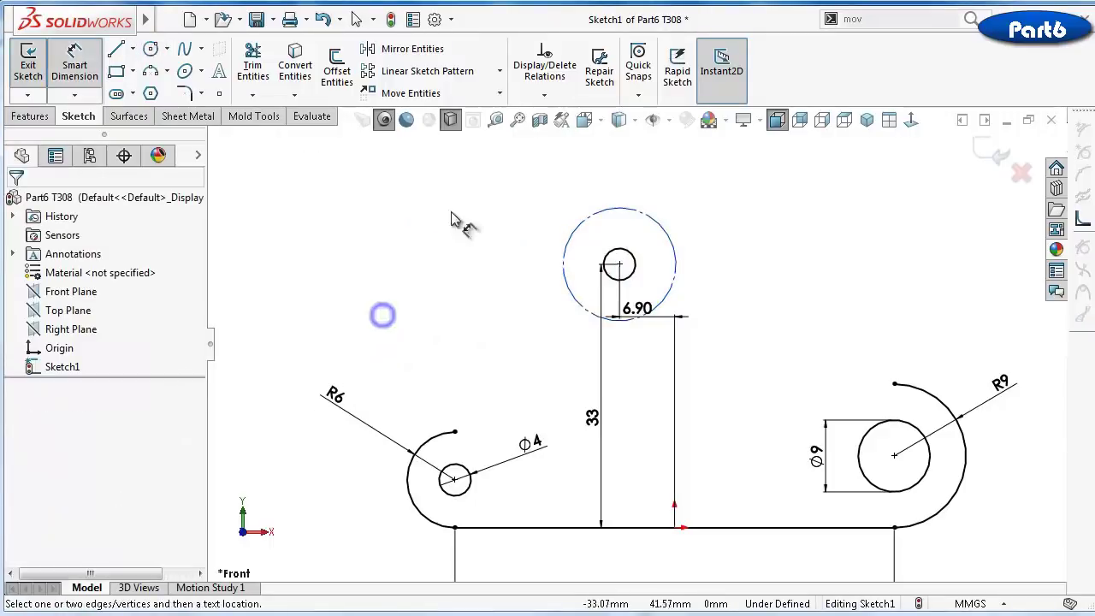
left_click(579, 228)
left_click(503, 212)
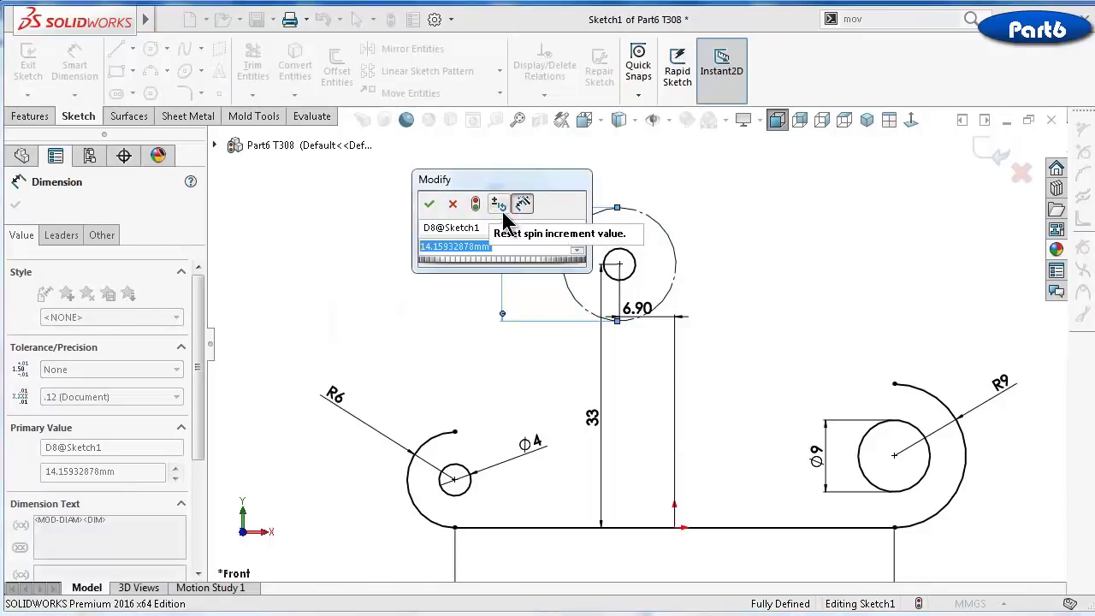
type("8")
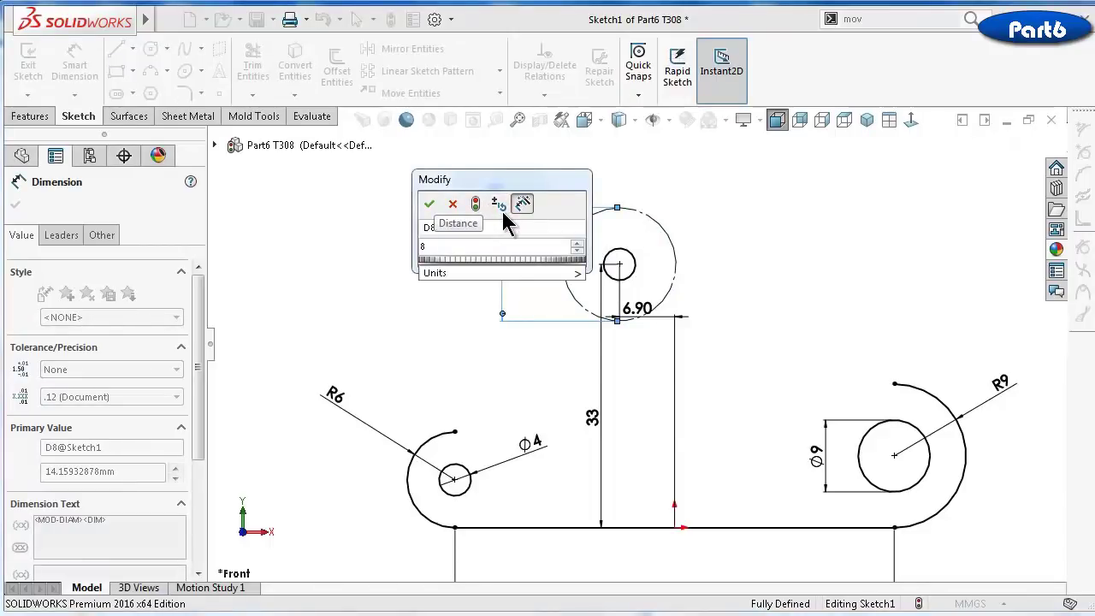
key("Return")
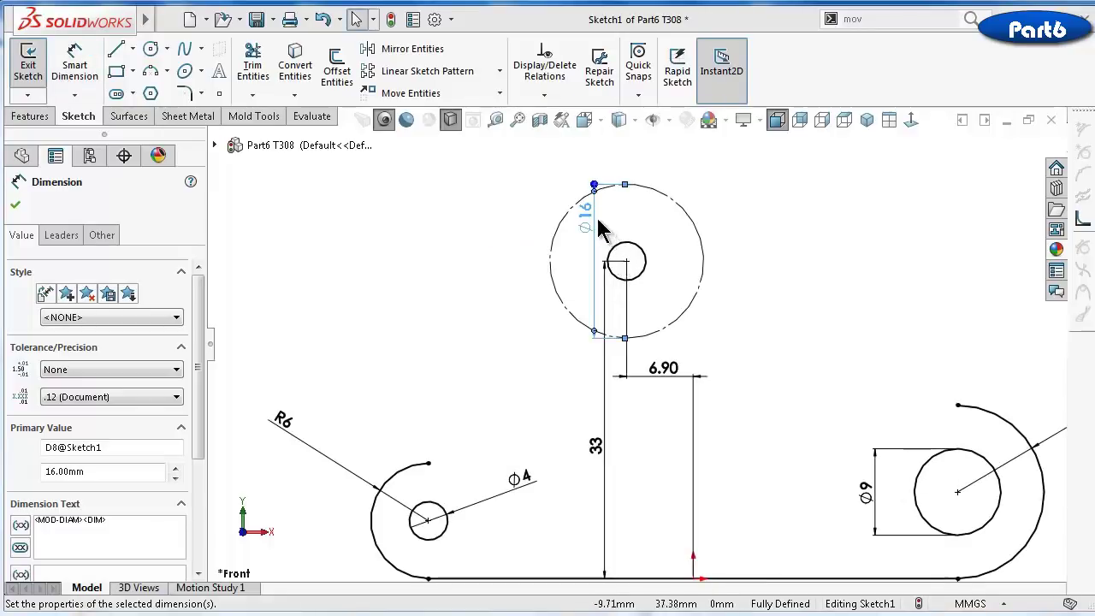
left_click_drag(599, 229, 734, 270)
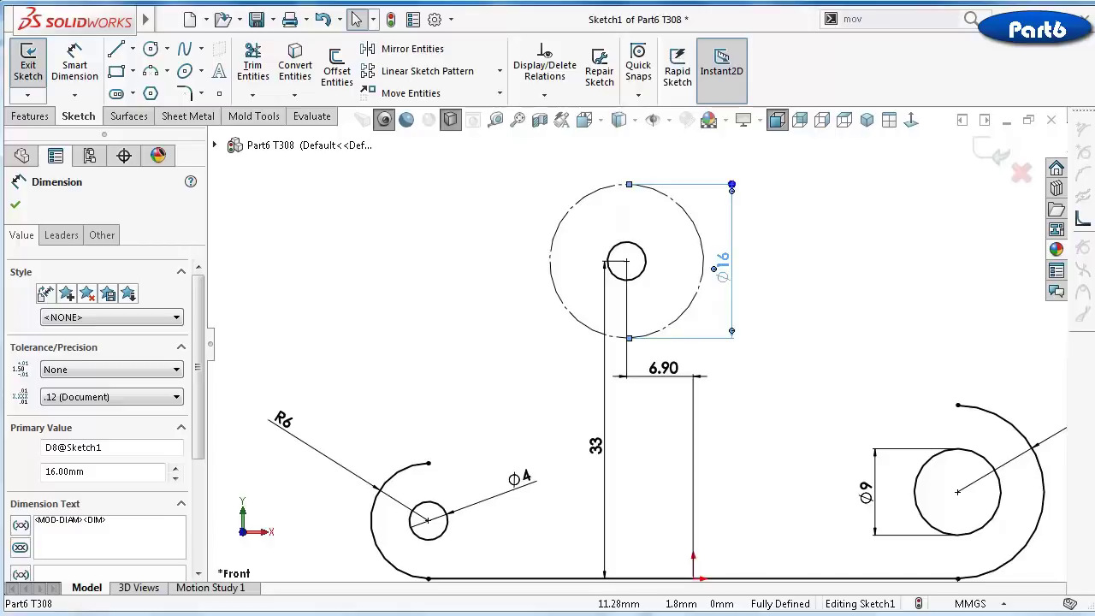
Draw a horizontal line about 13.2 mm long from the R6 arc's upper end, continuing up to the construction circle's left quadrant point
left_click(117, 49)
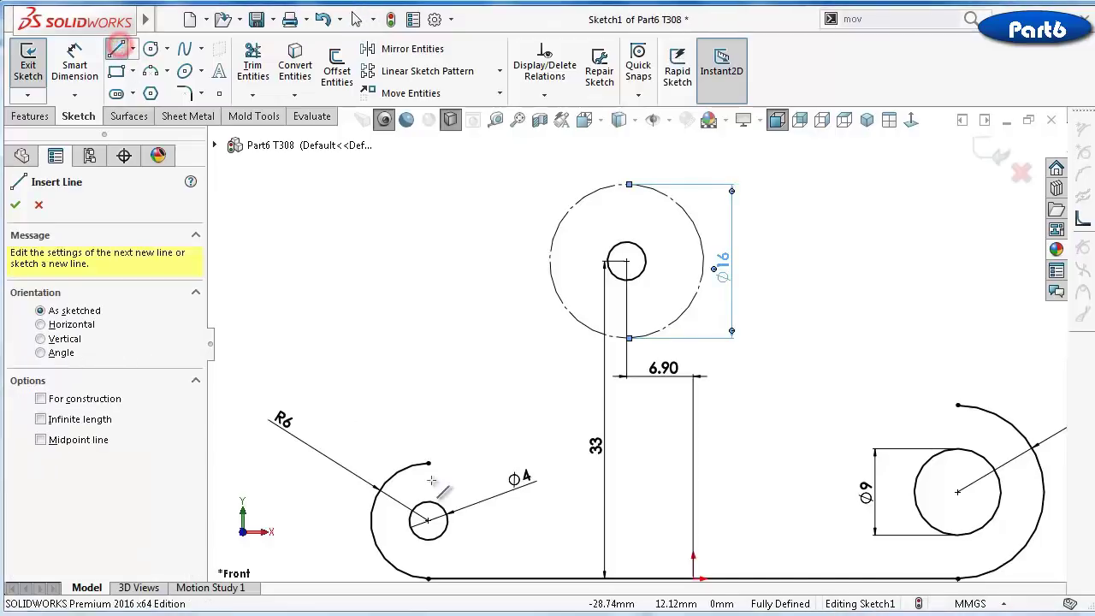
left_click(428, 464)
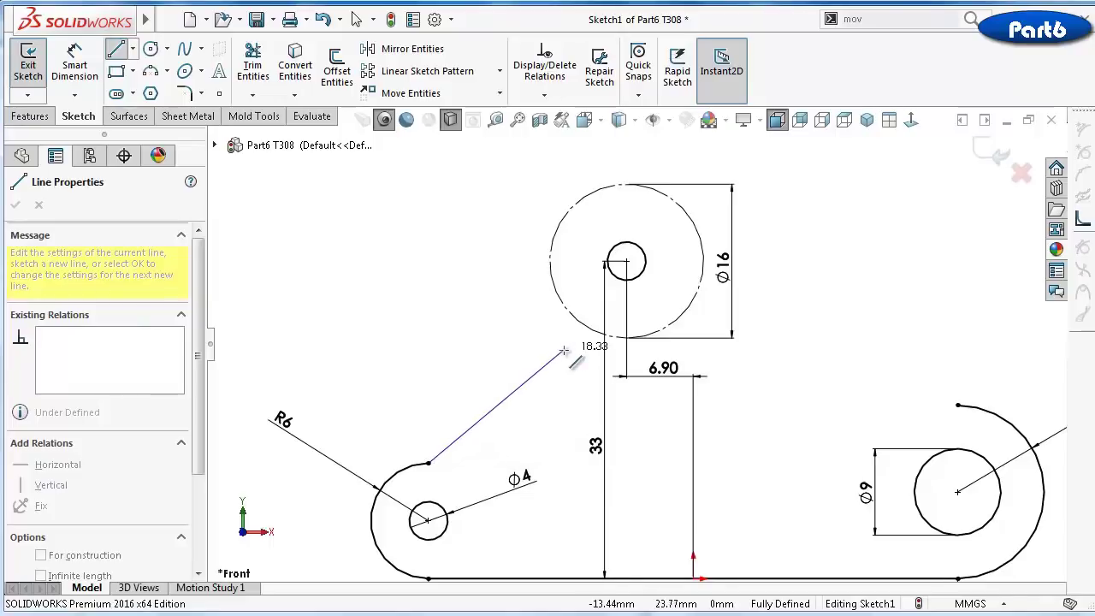
left_click(556, 463)
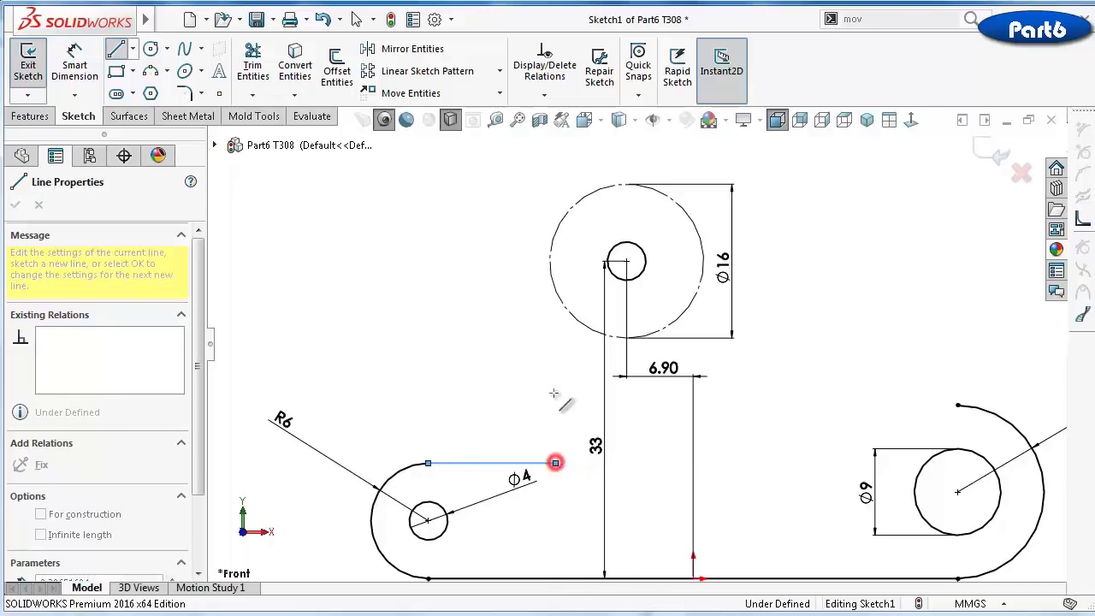
left_click(550, 261)
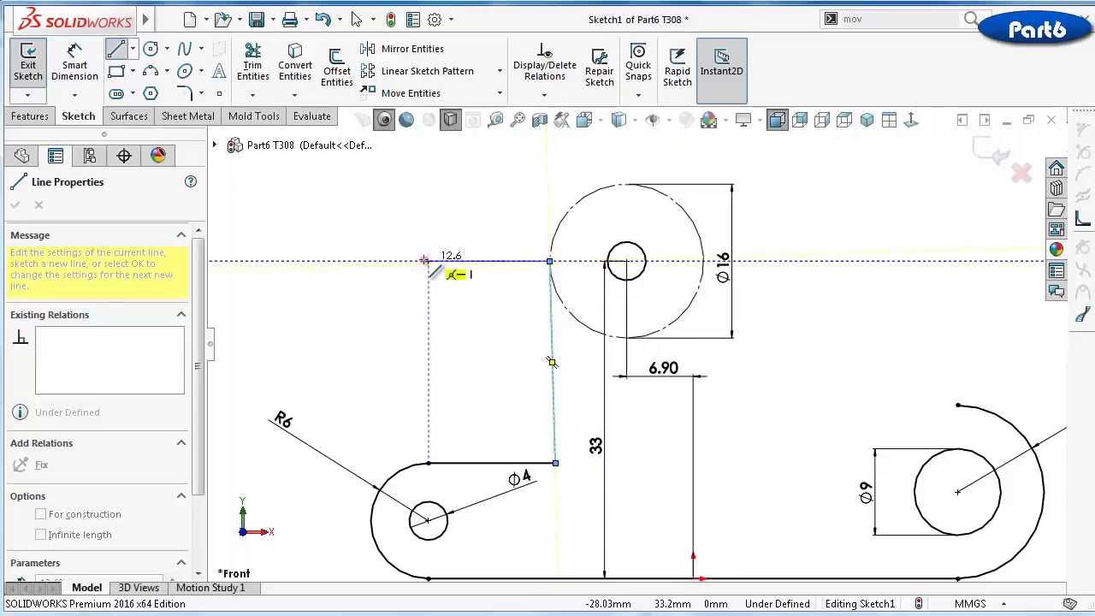
double_click(425, 260)
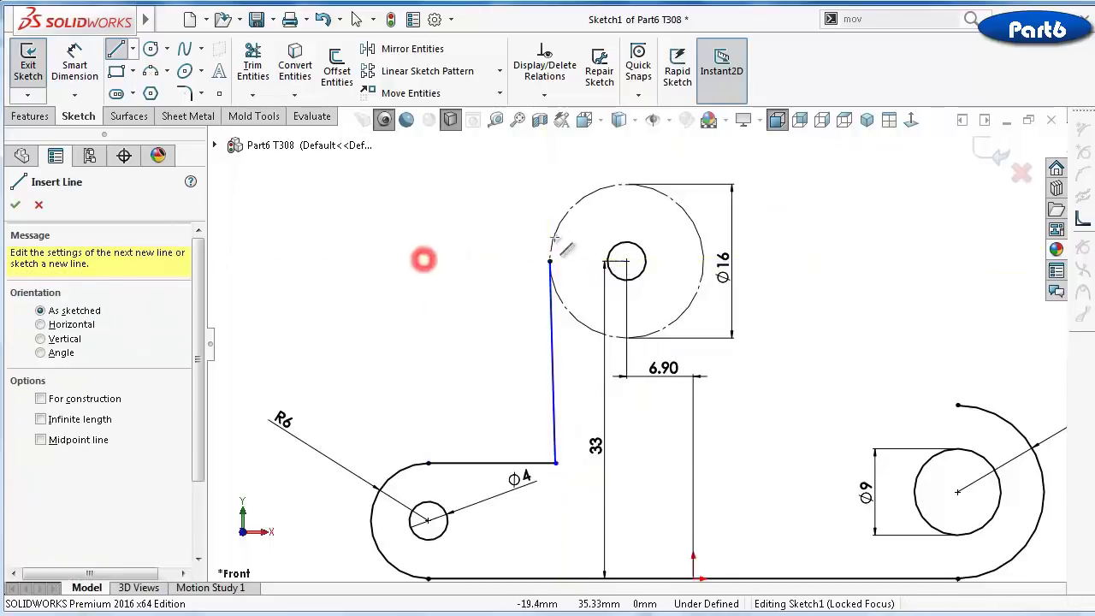
Draw a vertical line down from the construction circle's right quadrant point, continuing horizontally to the R9 arc's upper end
left_click(704, 262)
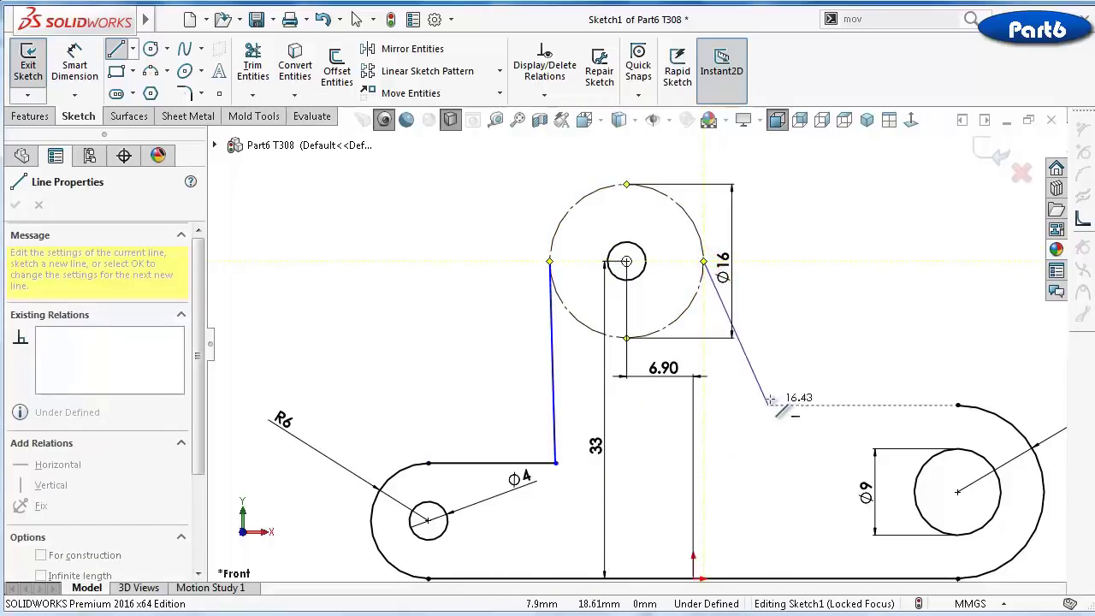
left_click(704, 404)
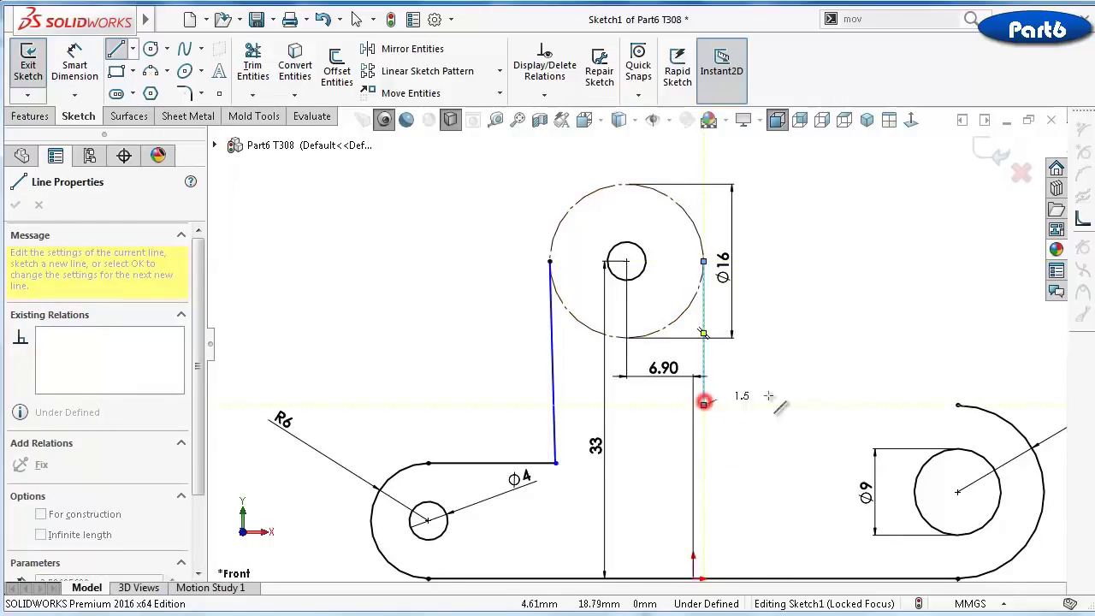
left_click(957, 405)
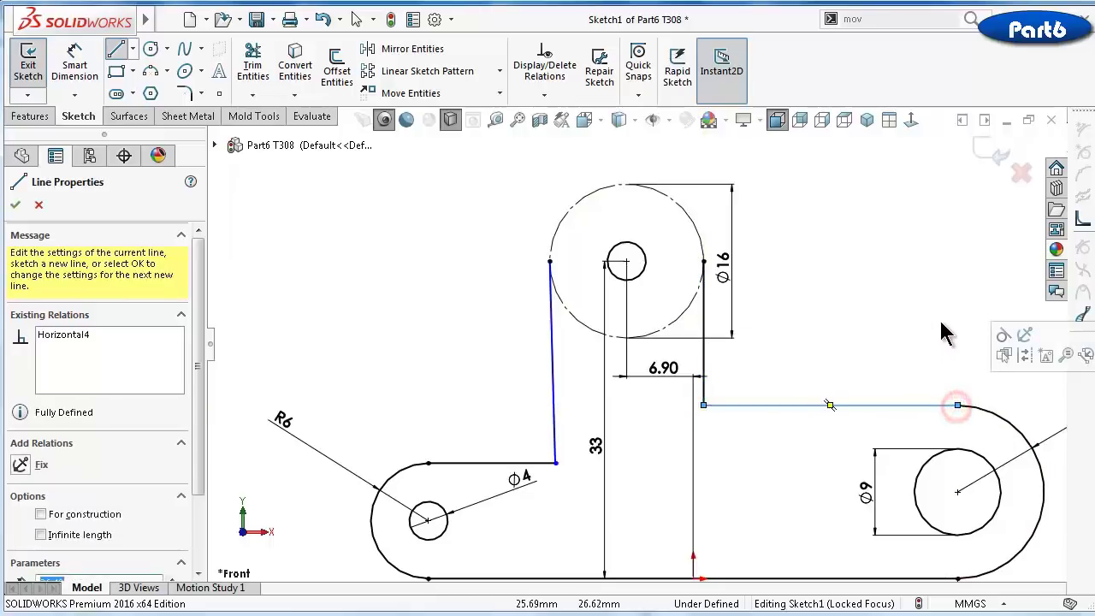
key("Escape")
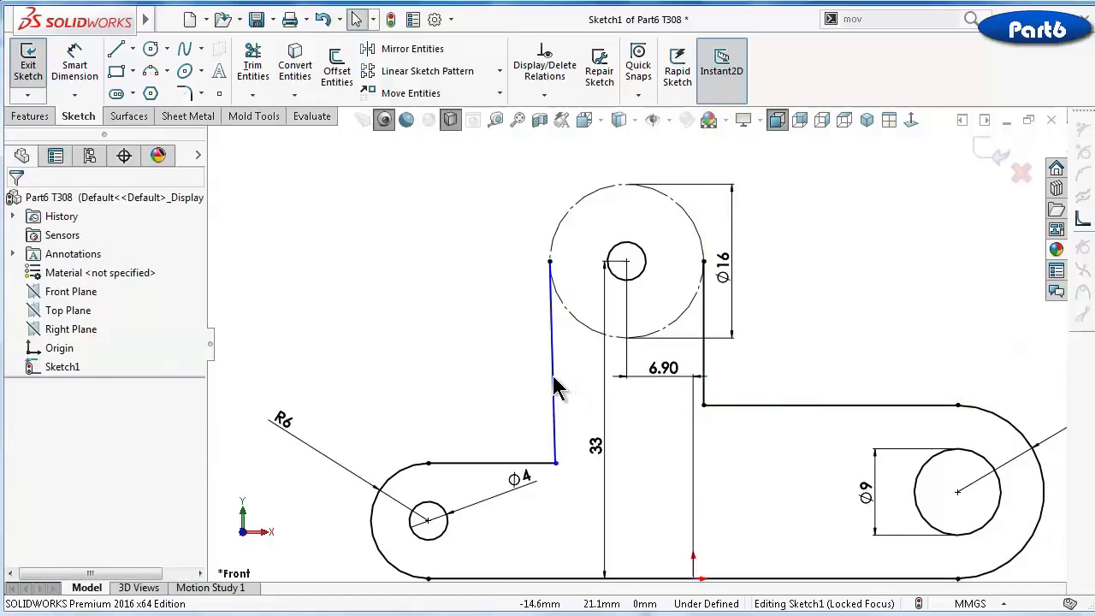
Make the slanted line below the construction circle's left quadrant point vertical
left_click(553, 390)
left_click(624, 305)
left_click(427, 317)
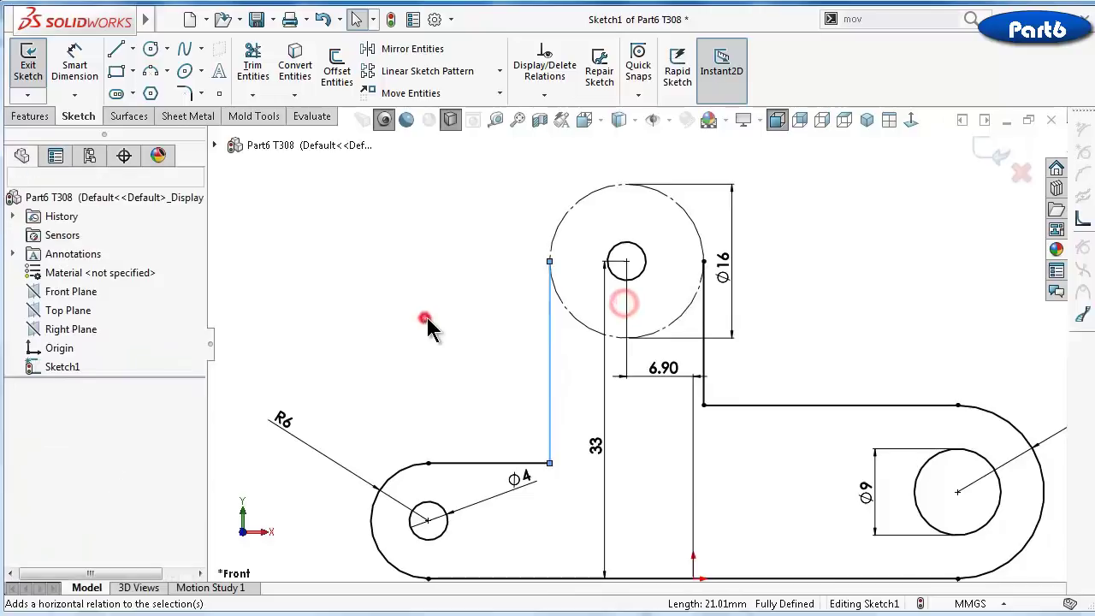
Close the profile's top with a three-point arc of 8 mm radius over the construction circle, joining the two vertical lines
left_click(151, 71)
left_click(549, 262)
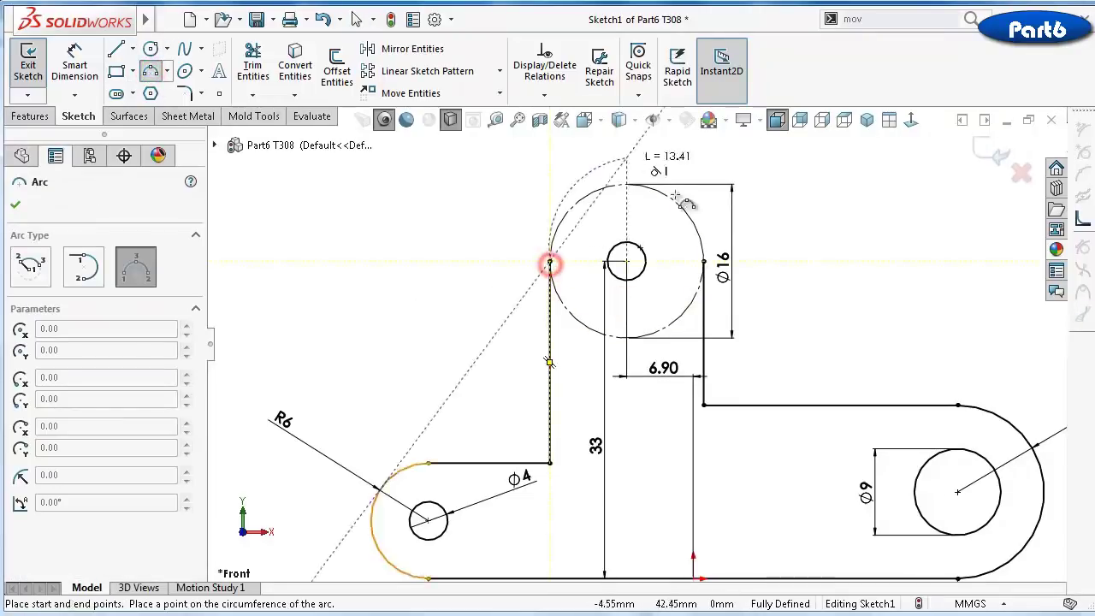
left_click(703, 261)
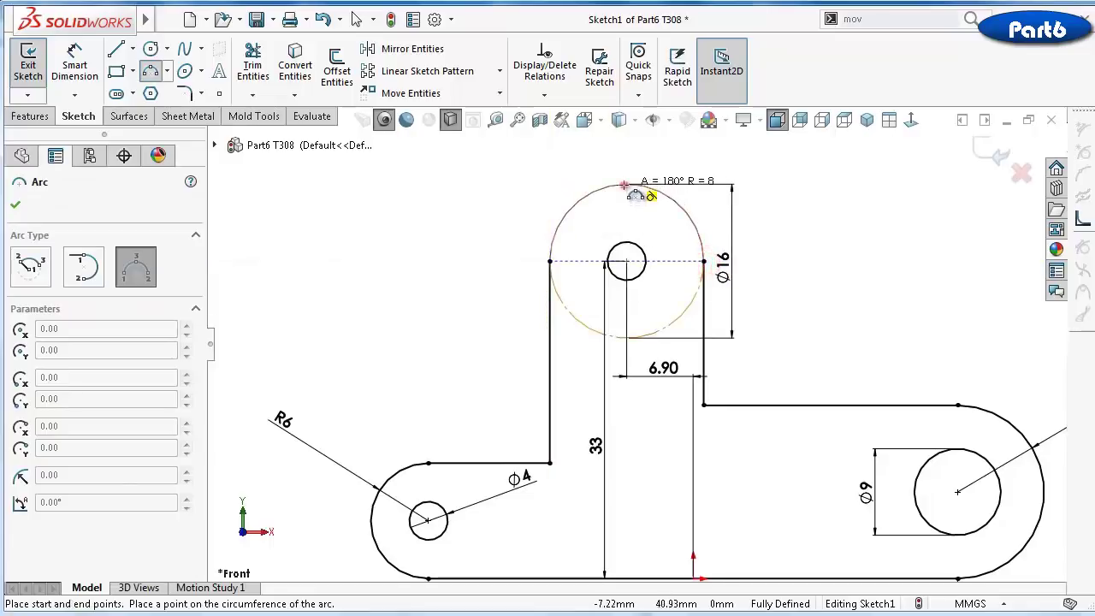
left_click(625, 184)
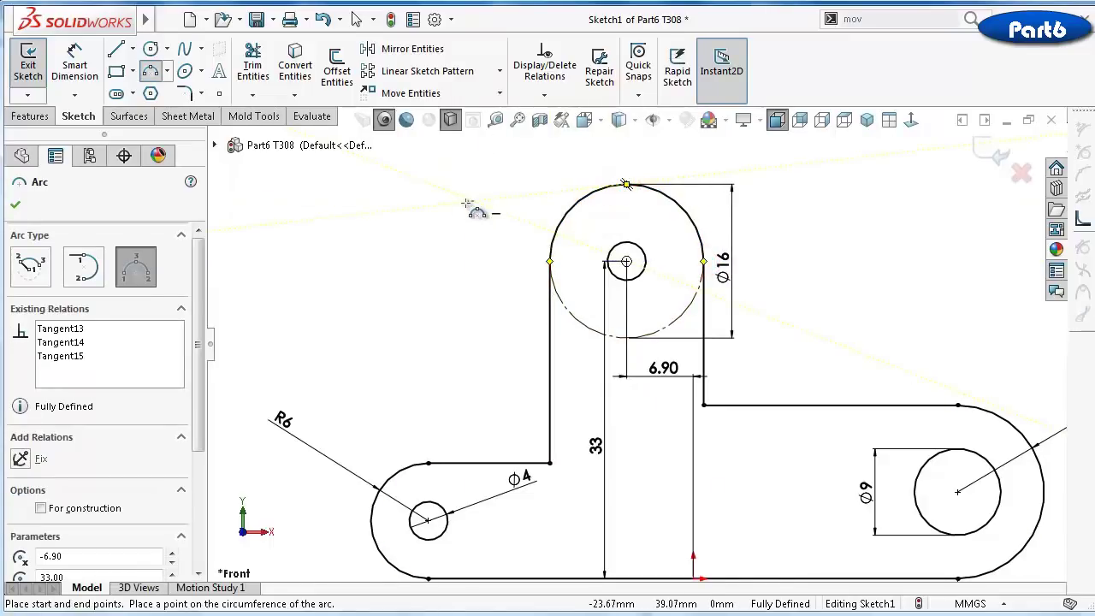
key("Escape")
key("f")
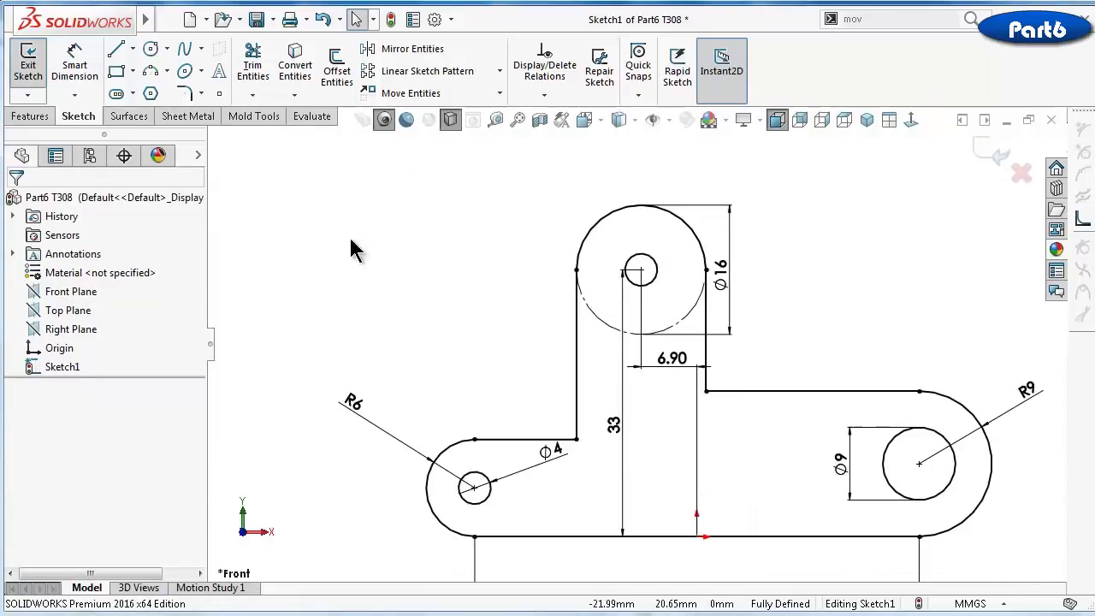
Fillet both inner corners, where the vertical lines meet the horizontal lines, with a 10 mm radius
left_click(184, 93)
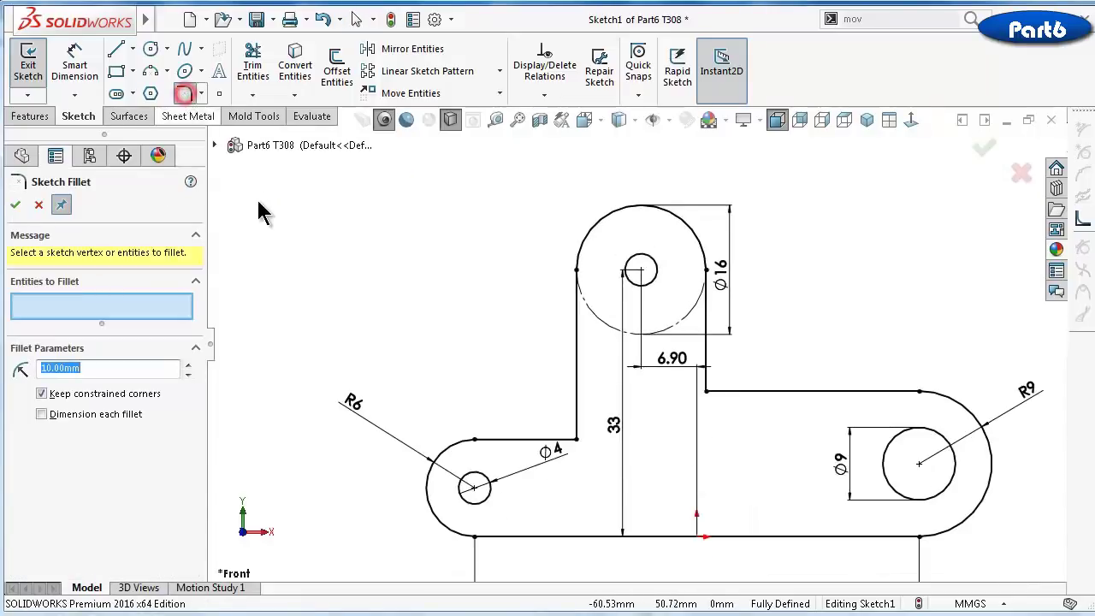
left_click(578, 446)
left_click(573, 445)
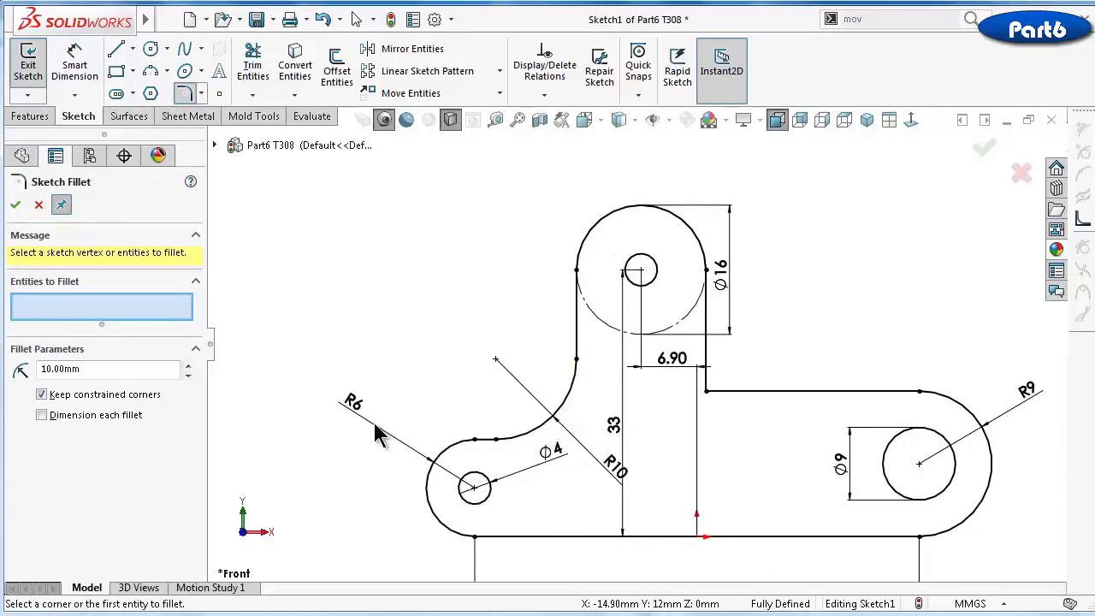
left_click(576, 441)
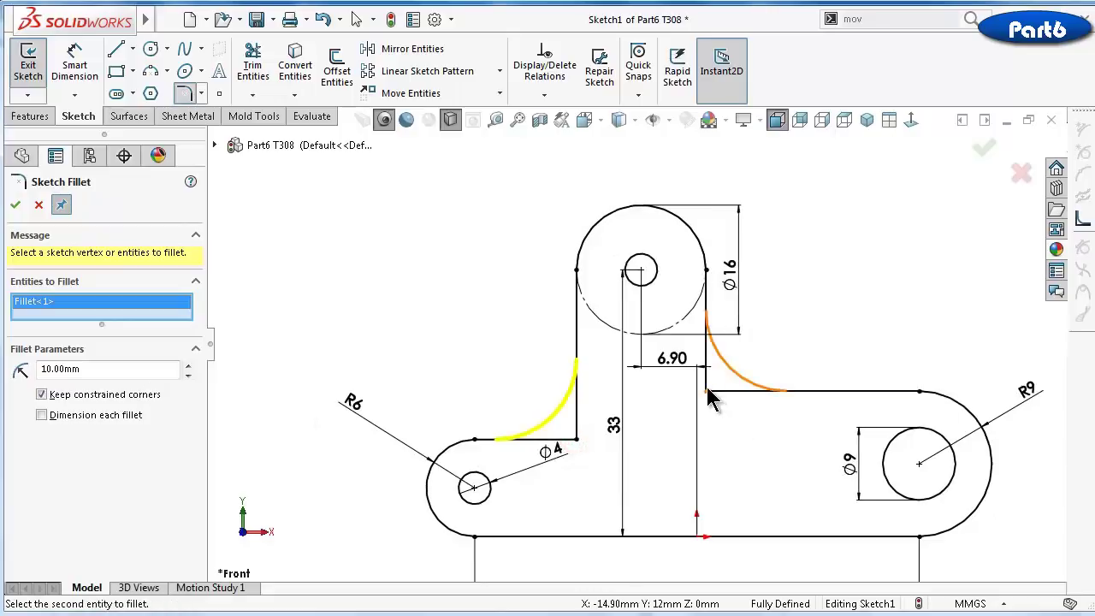
left_click(706, 387)
left_click(424, 286)
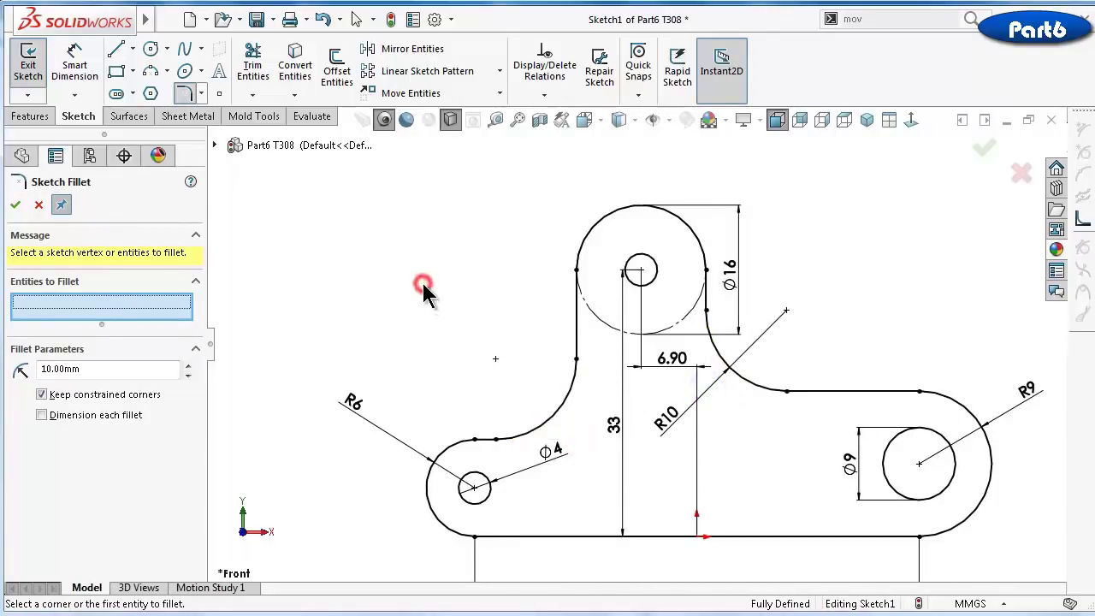
left_click(16, 205)
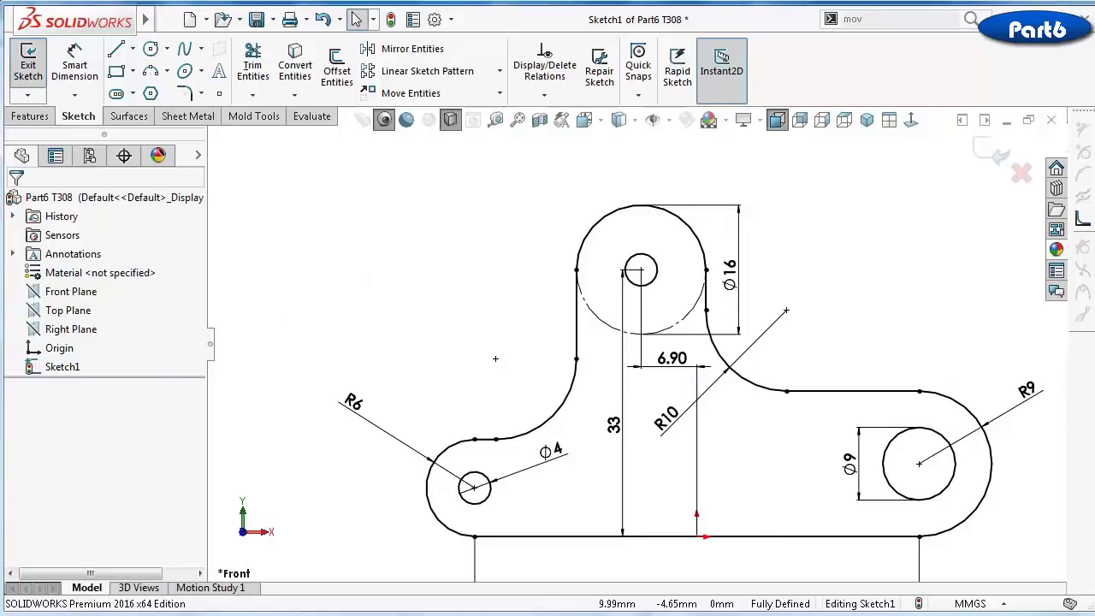
Draw a horizontal construction line about 10 mm long from the 4 mm hole's centre toward the profile's interior
left_click(117, 71)
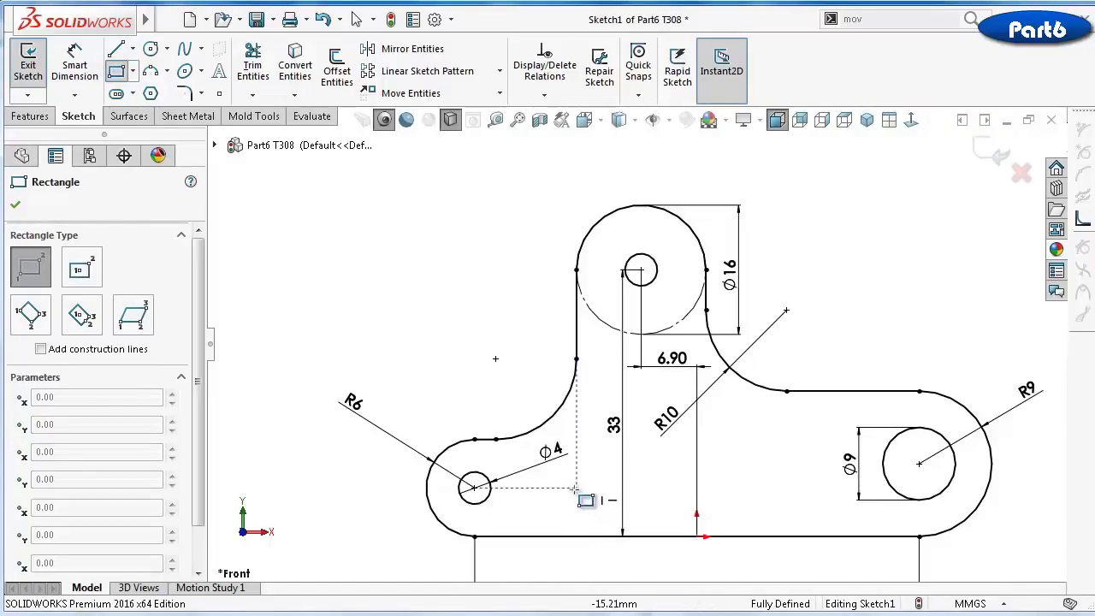
scroll(622, 497, "down", 2)
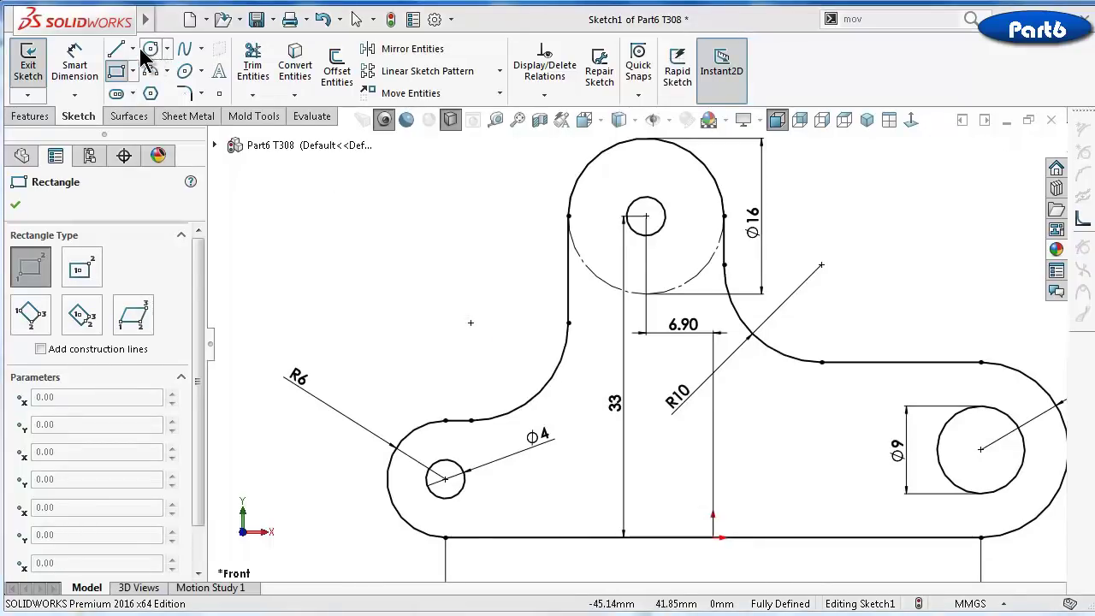
left_click(133, 49)
left_click(154, 90)
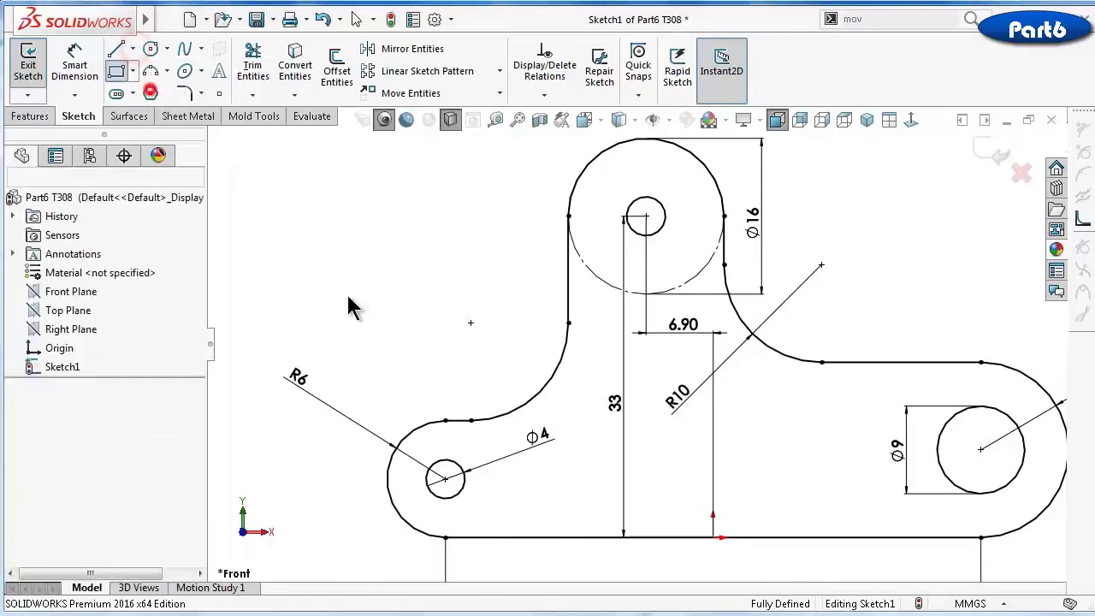
left_click(446, 480)
left_click(542, 480)
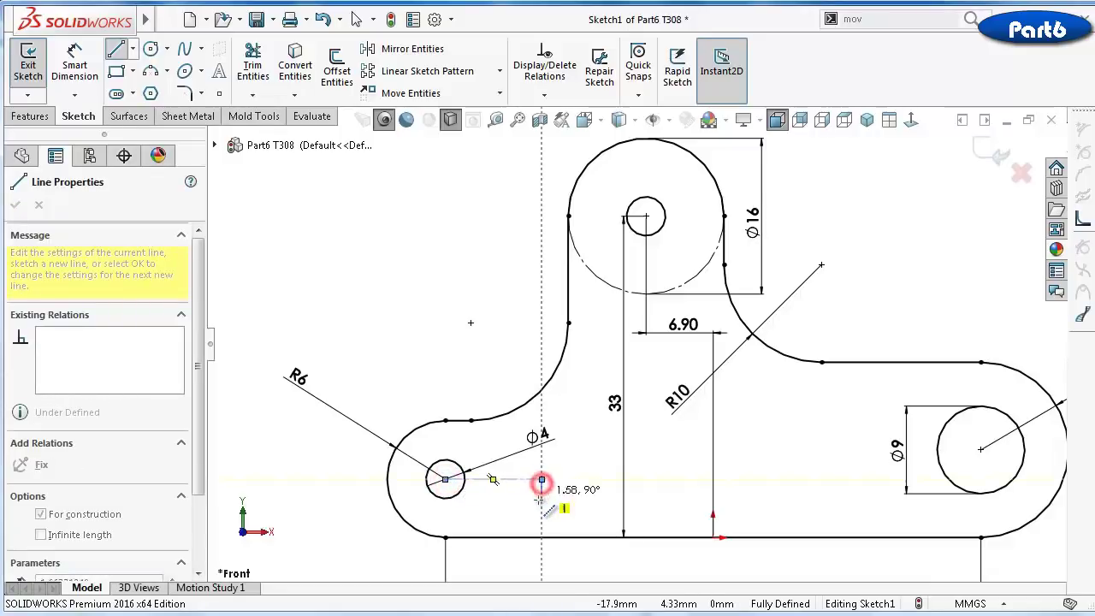
double_click(538, 501)
Dimension the horizontal construction line's length as 12 mm
right_click_drag(376, 323, 352, 219)
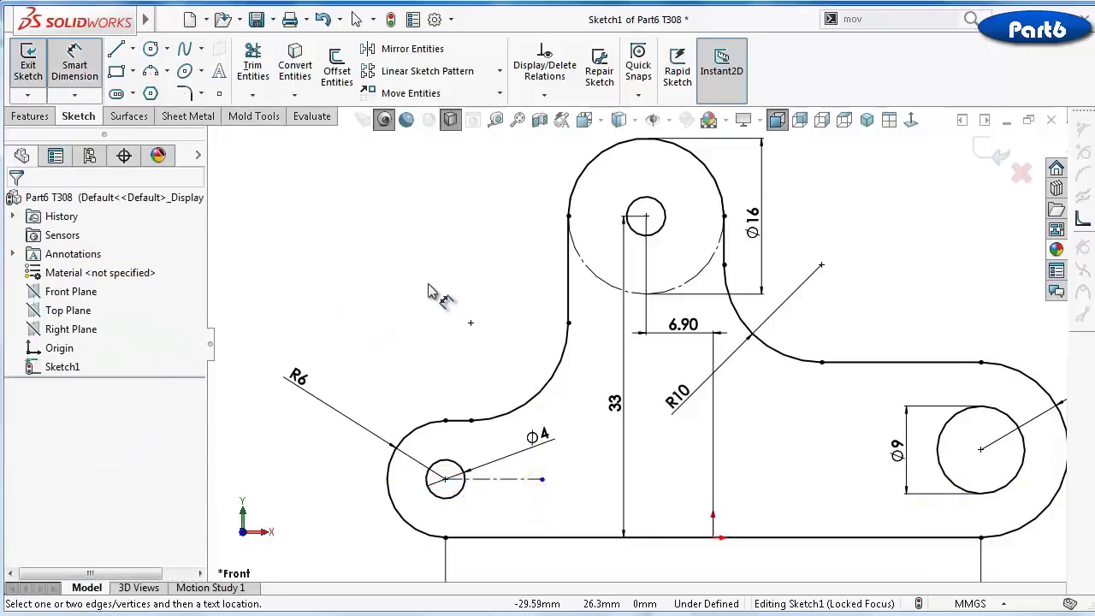
left_click(512, 479)
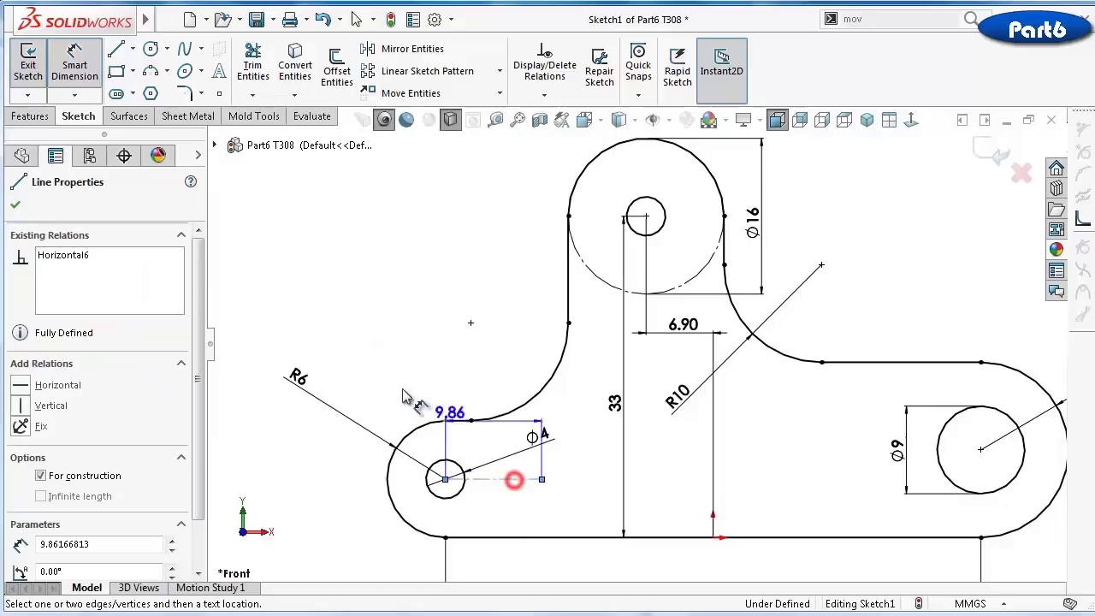
left_click(402, 382)
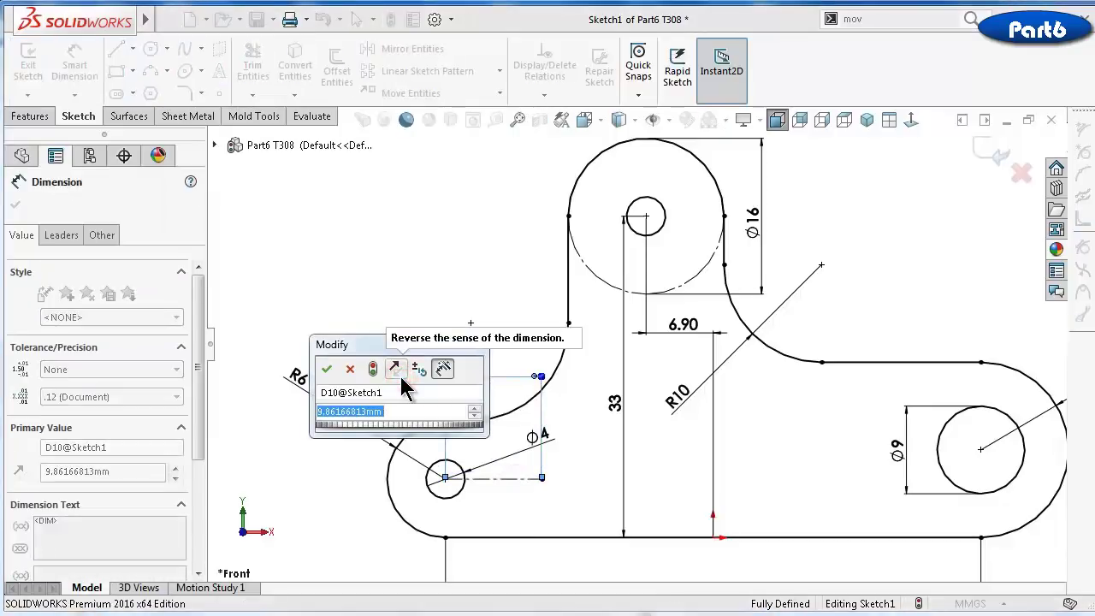
type("12")
key("Return")
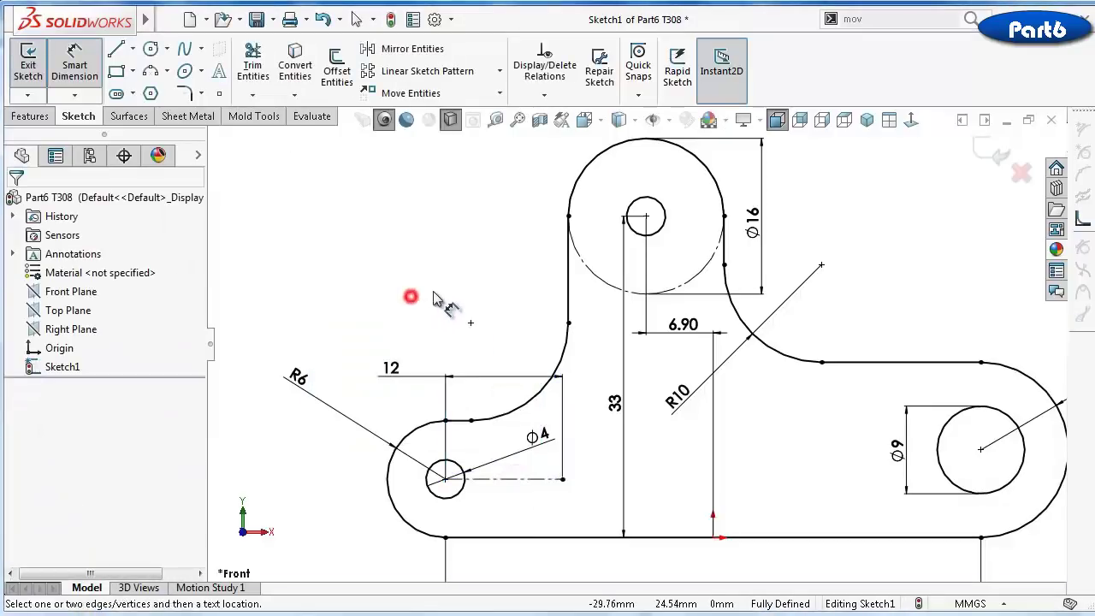
Draw a corner rectangle about 8 mm wide and 4 mm high whose left edge passes through the construction line's free end
left_click(116, 71)
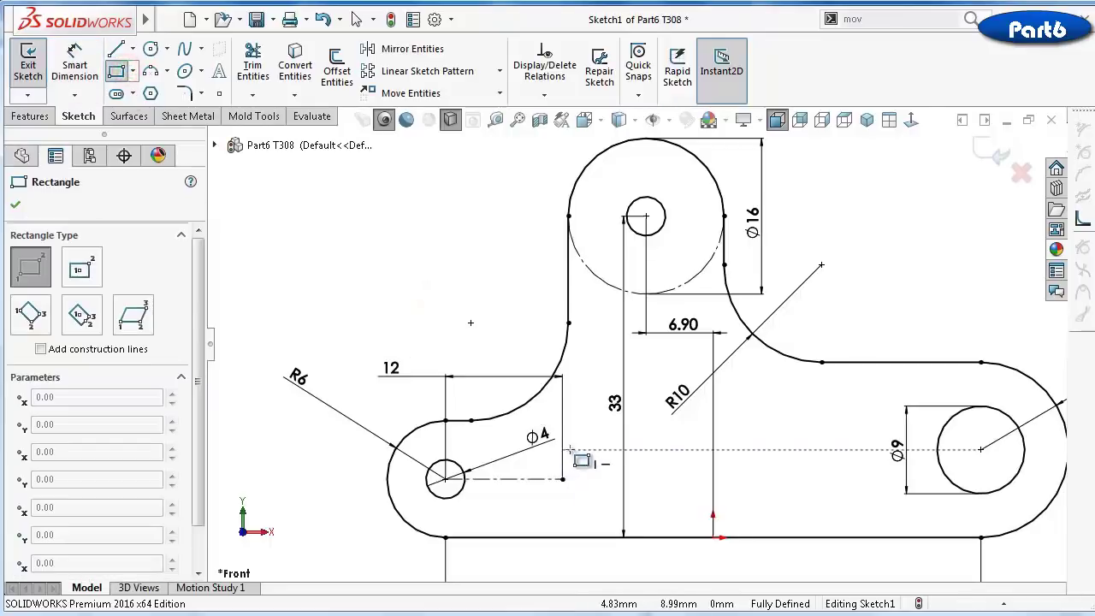
scroll(573, 456, "down", 4)
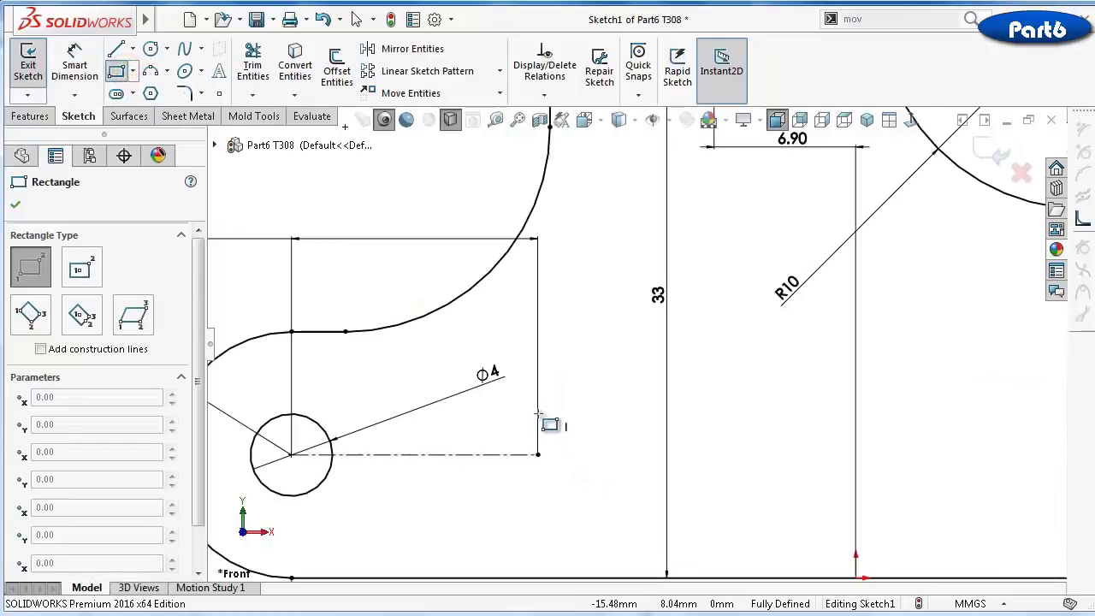
left_click(538, 414)
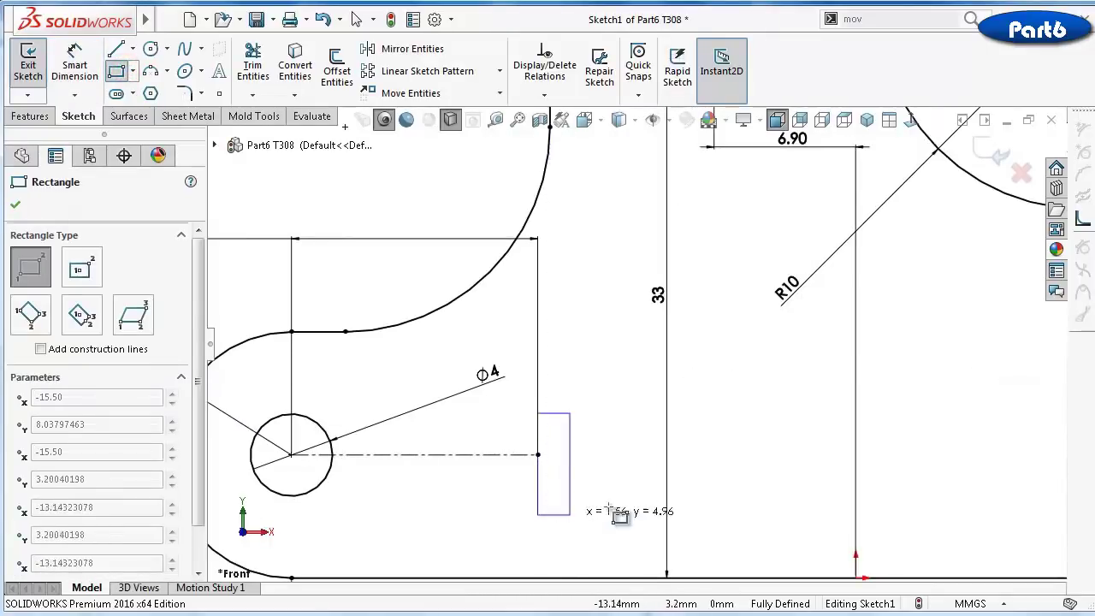
left_click(698, 495)
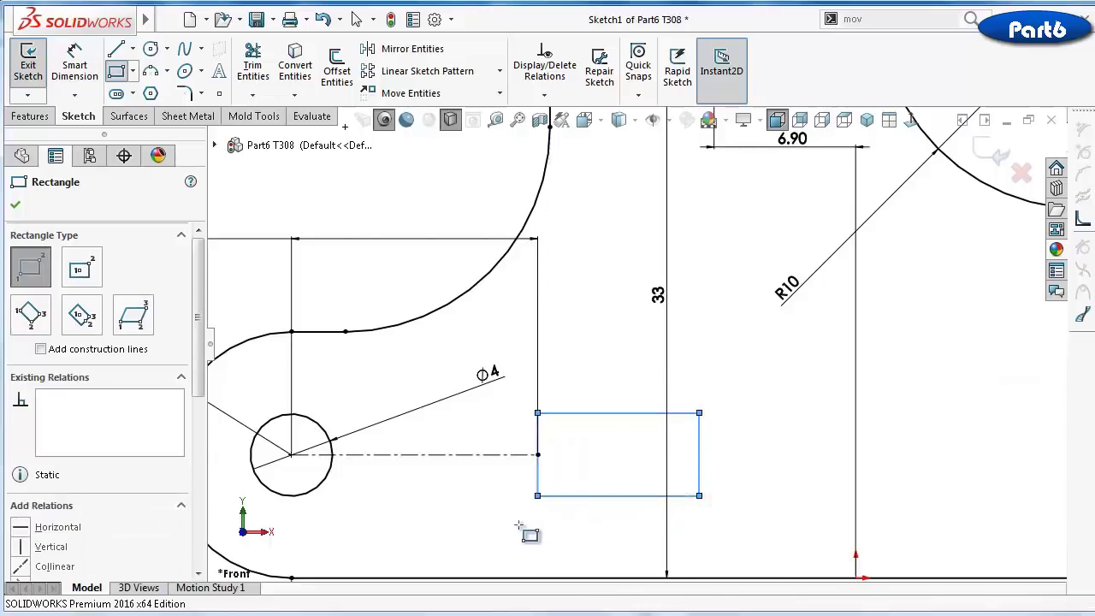
Dimension the rectangle as 8 mm wide and 5 mm high
right_click_drag(785, 516, 778, 387)
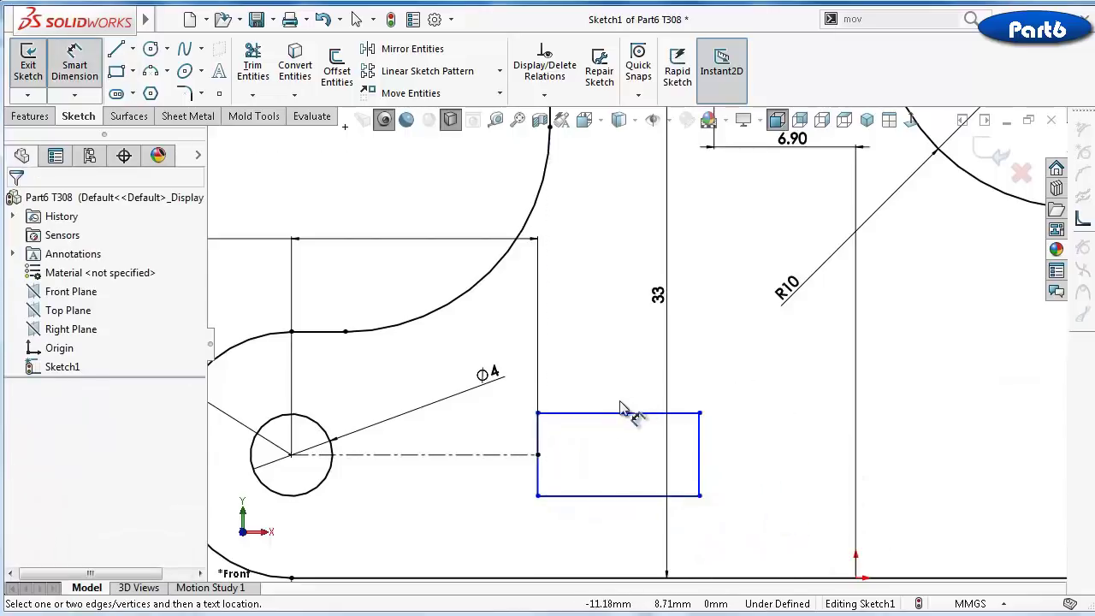
left_click(597, 415)
left_click(583, 390)
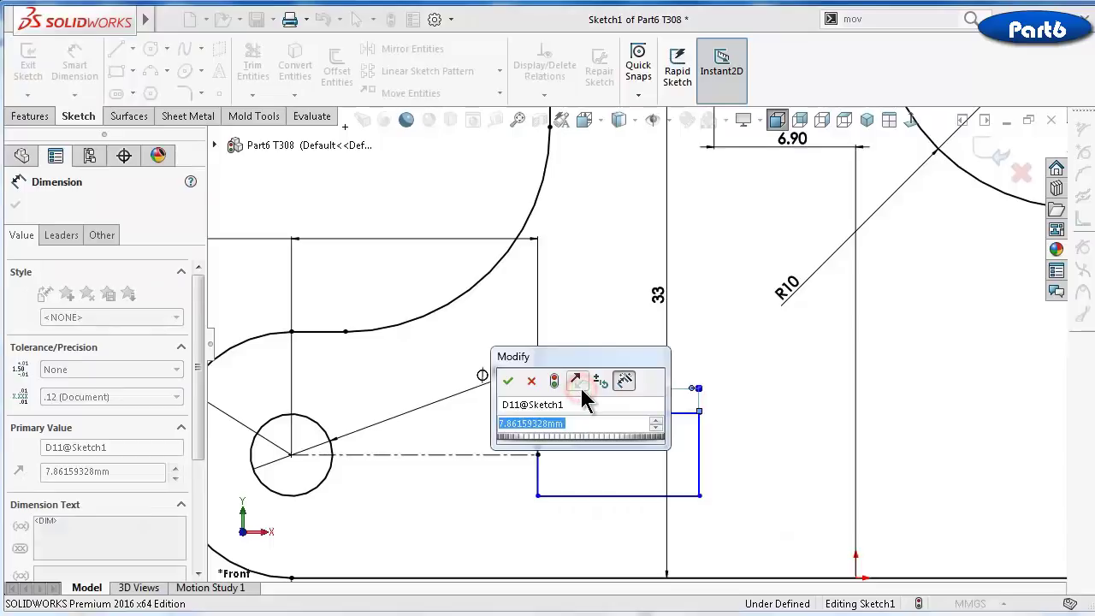
type("8")
key("Return")
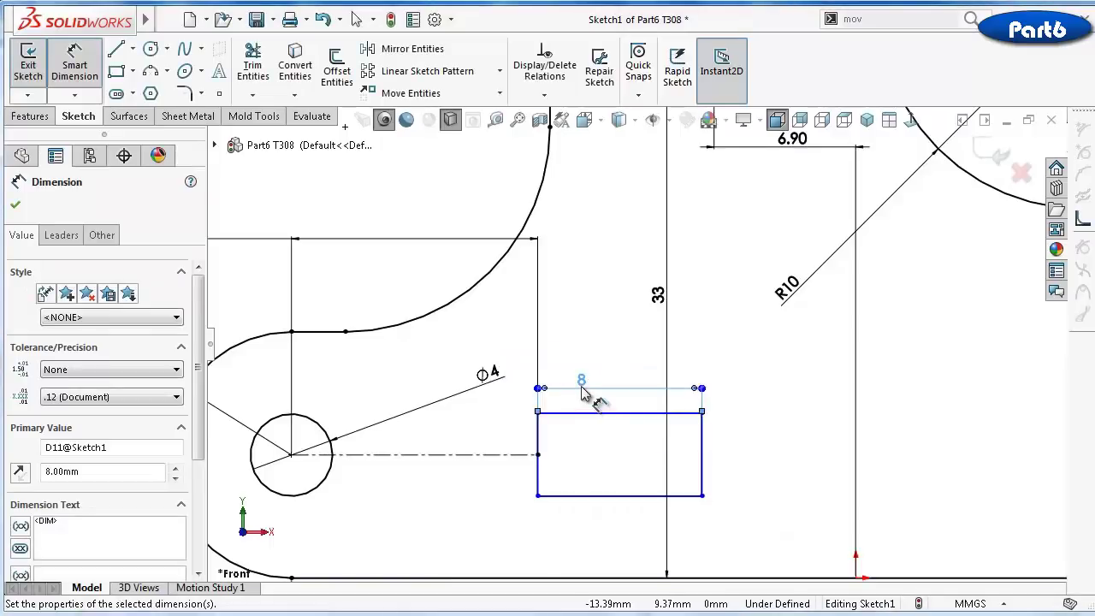
left_click(701, 432)
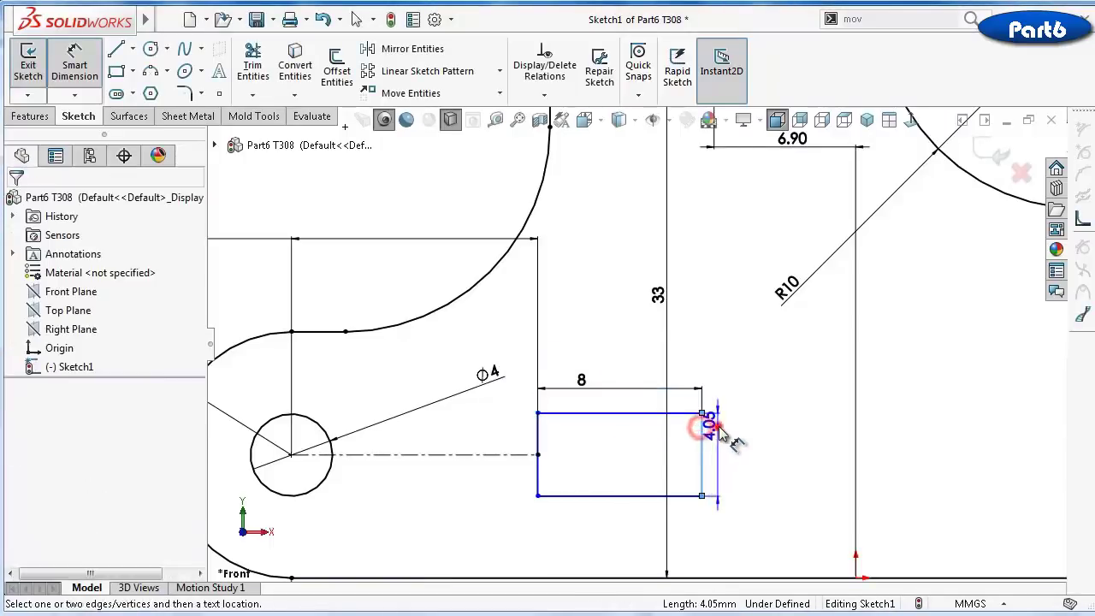
left_click(718, 430)
type("5")
key("Return")
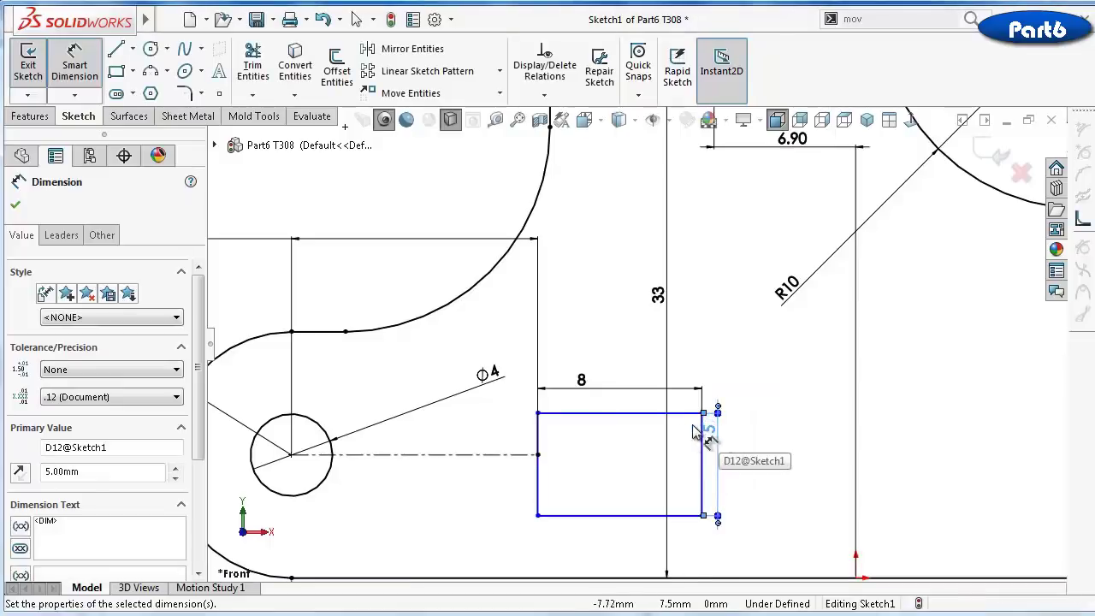
key("Escape")
Add a midpoint relation between the rectangle's left edge and the construction line's end point
left_click(538, 435)
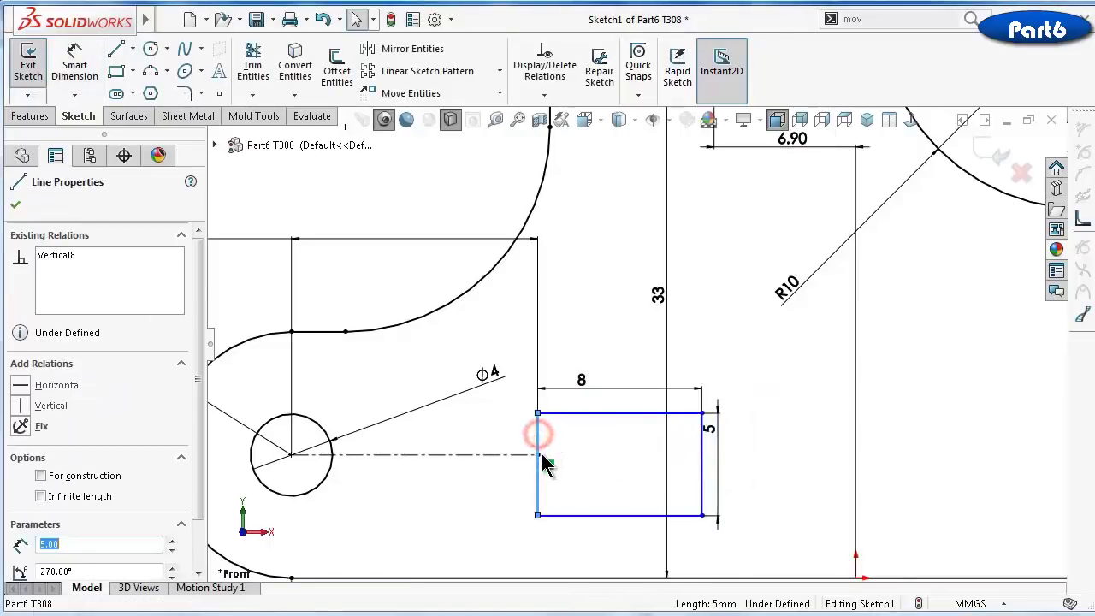
left_click(537, 454, "ctrl")
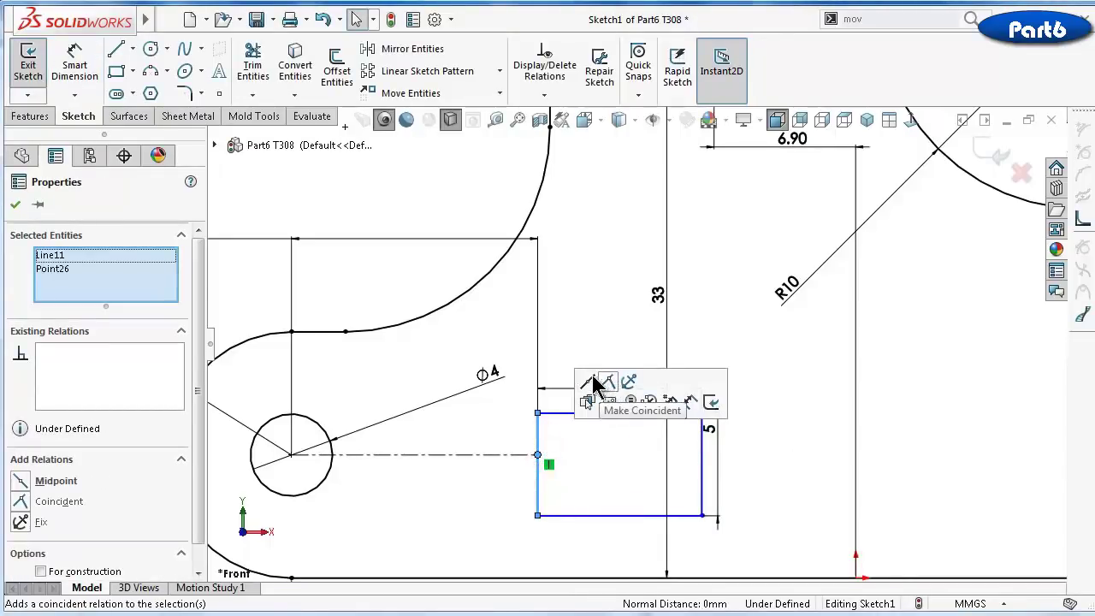
left_click(587, 382)
left_click(775, 481)
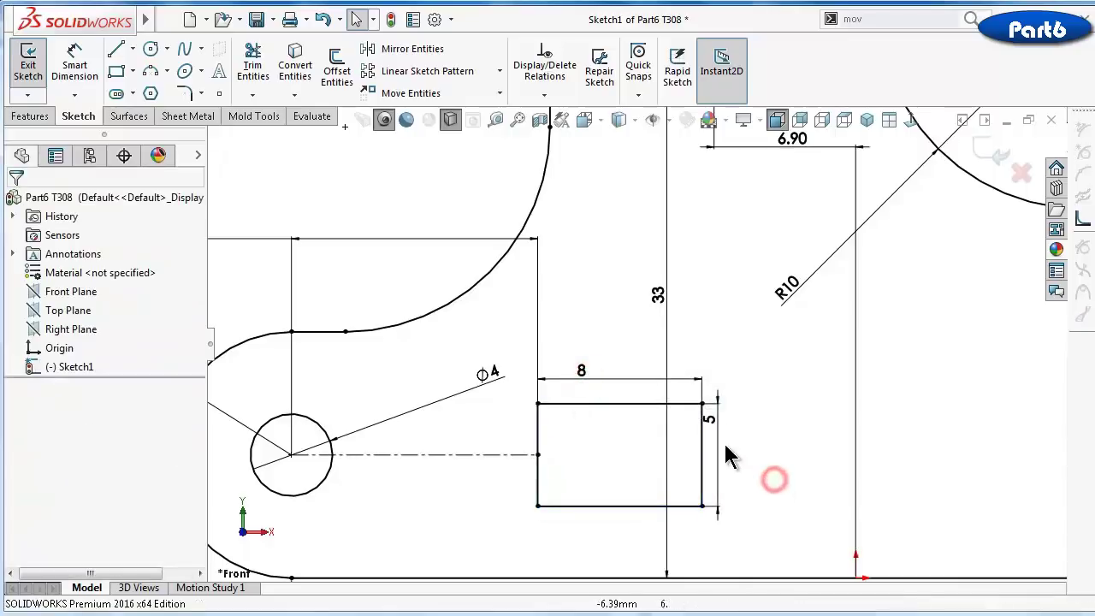
Reposition the rectangle's 5 mm and 8 mm dimension texts near the middle of their dimension lines
left_click_drag(697, 458, 726, 458)
left_click_drag(585, 371, 633, 383)
scroll(782, 417, "up", 2)
scroll(782, 427, "down", 2)
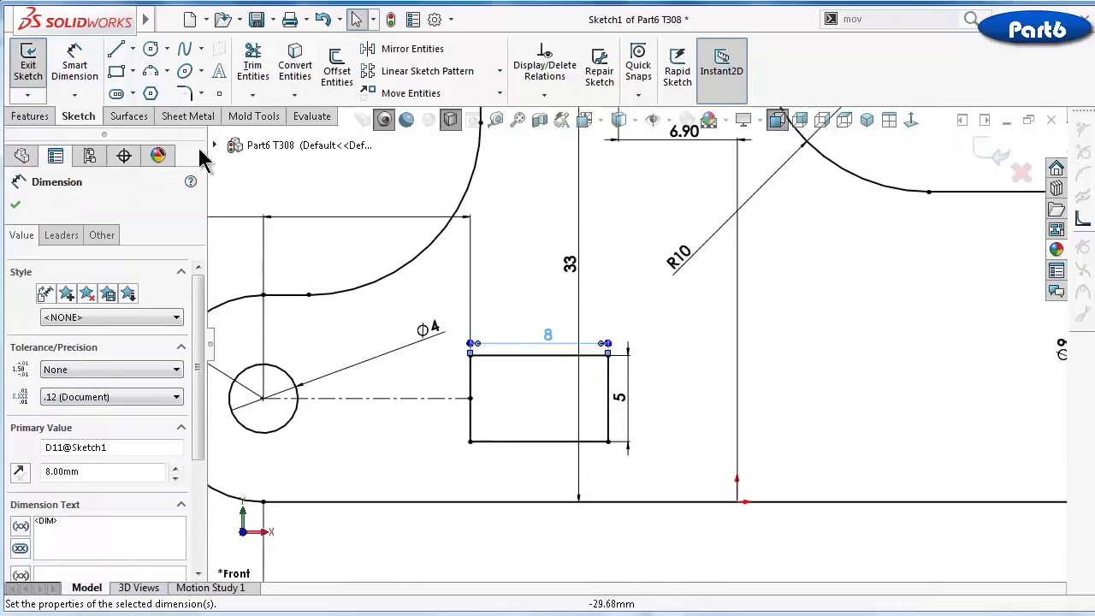
Draw a second corner rectangle about 7.4 mm wide and 5 mm high to the right of the first, level with it
left_click(117, 71)
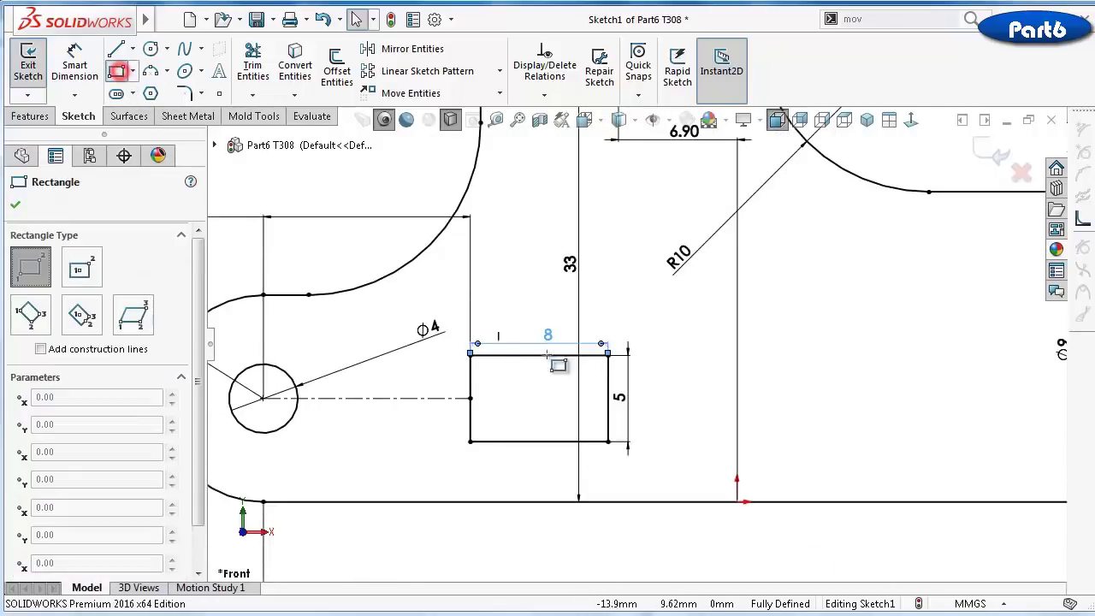
left_click(676, 355)
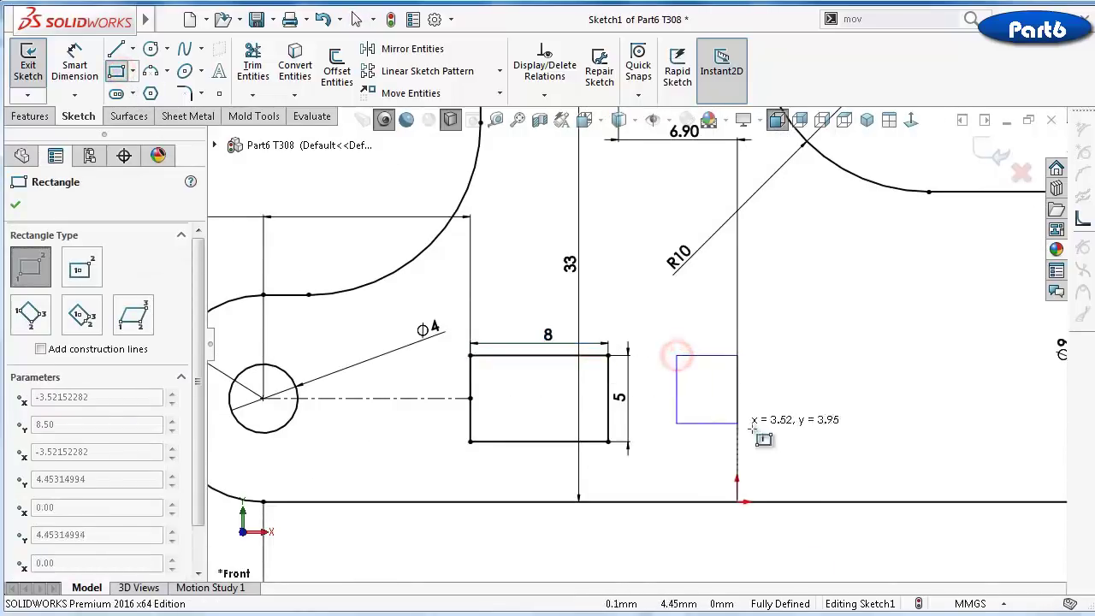
left_click(804, 441)
key("Escape")
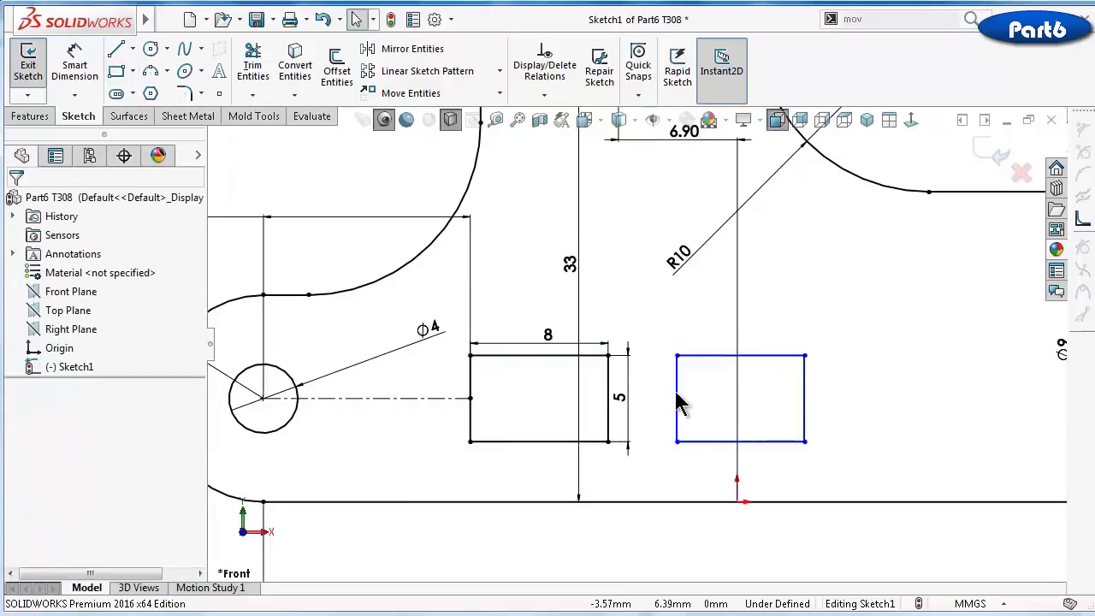
left_click(676, 391)
left_click(609, 406, "ctrl")
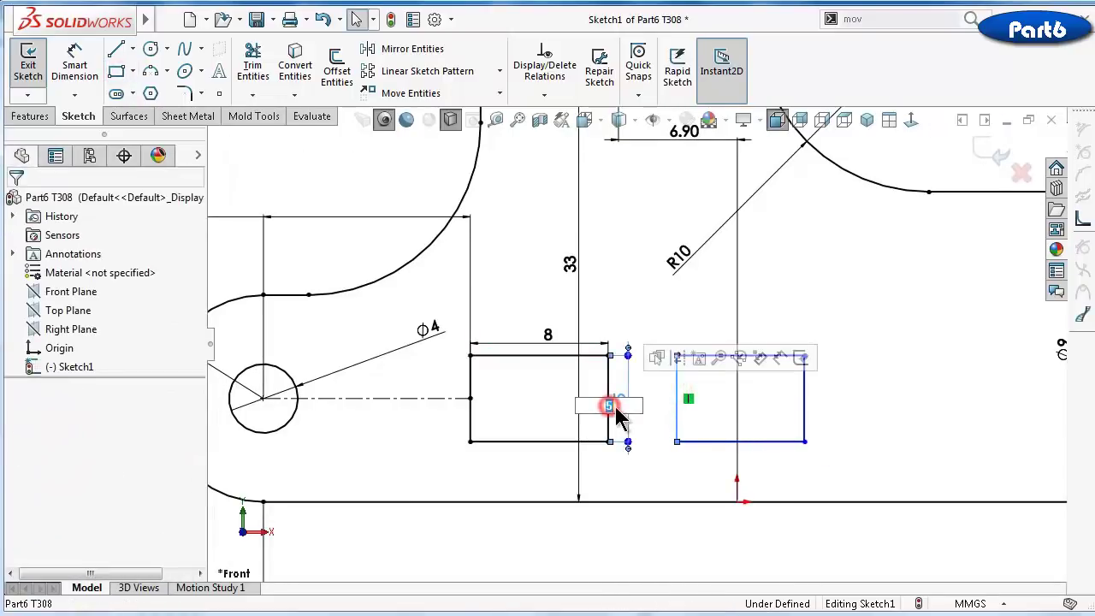
left_click(648, 451)
Make the second rectangle's bottom and top edges collinear with the corresponding edges of the first rectangle
left_click(693, 442)
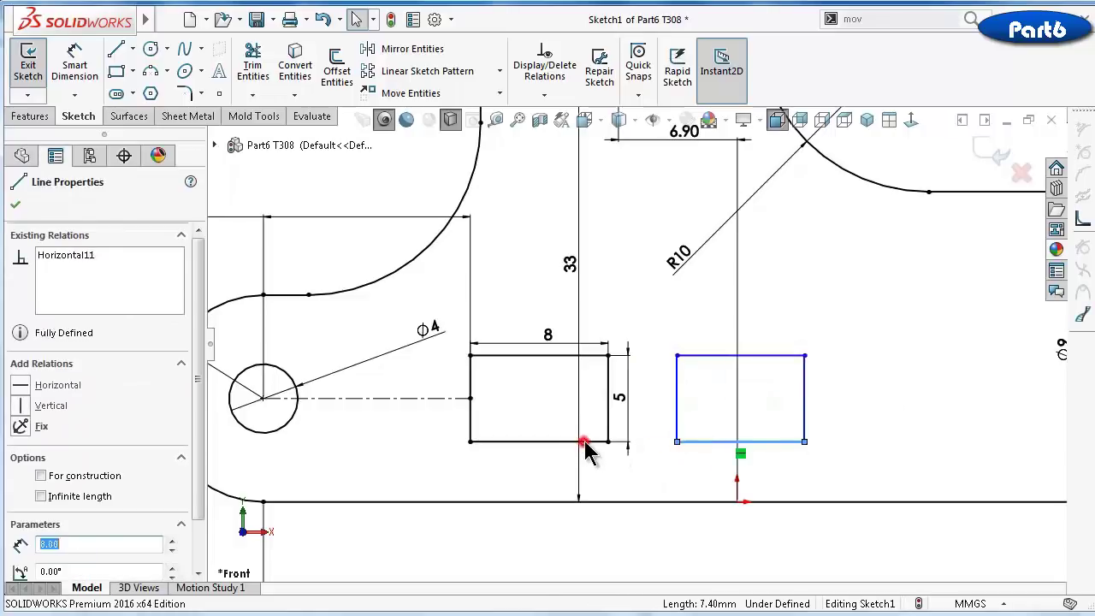
left_click(585, 442, "ctrl")
left_click(667, 366)
left_click(842, 419)
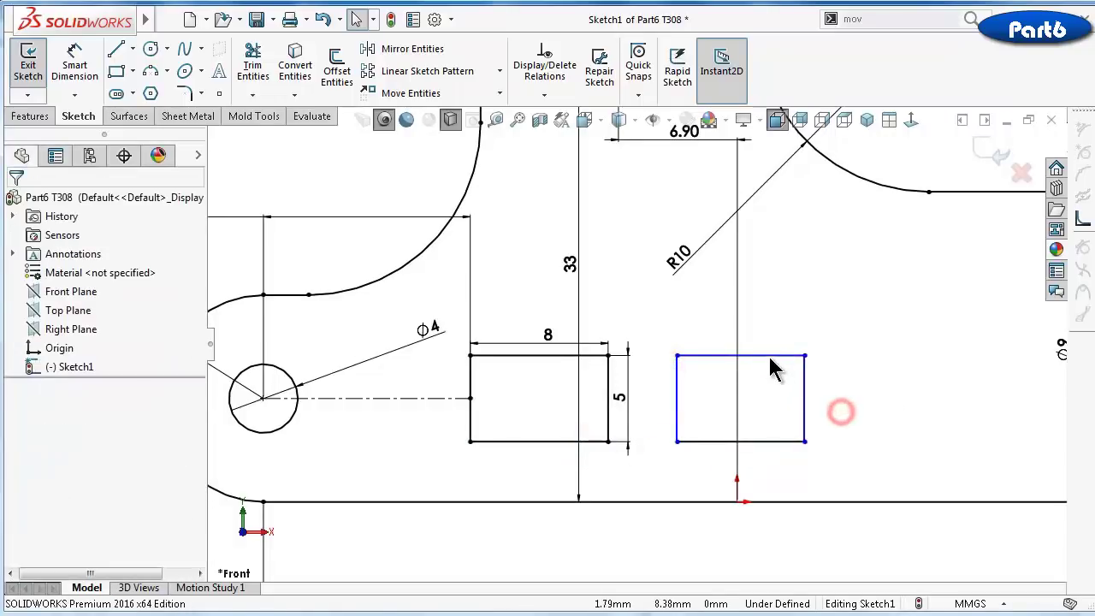
left_click(772, 356)
left_click(596, 354, "ctrl")
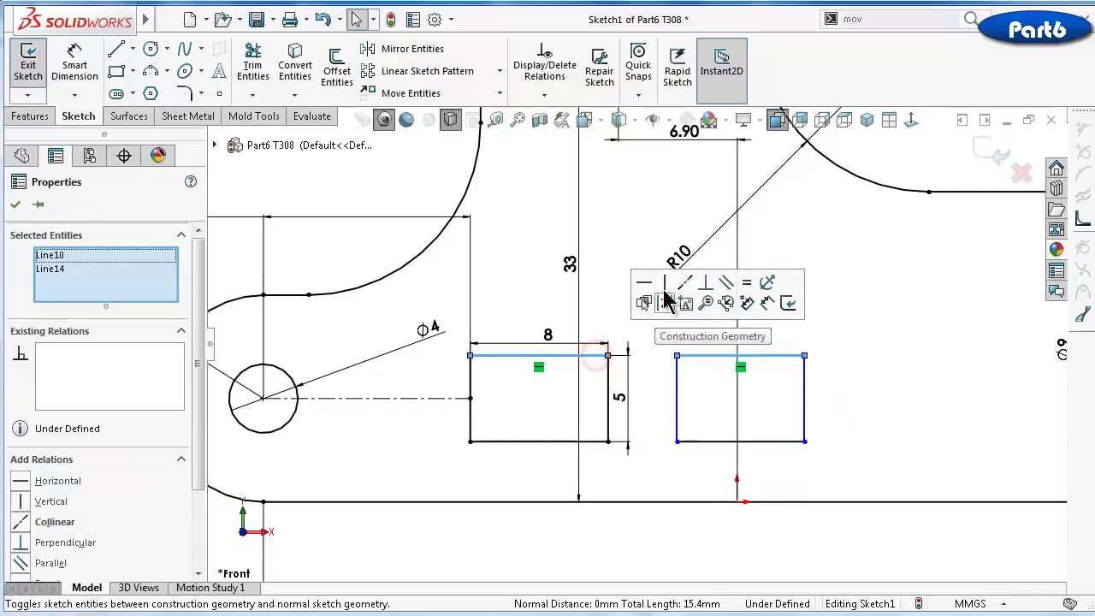
left_click(693, 286)
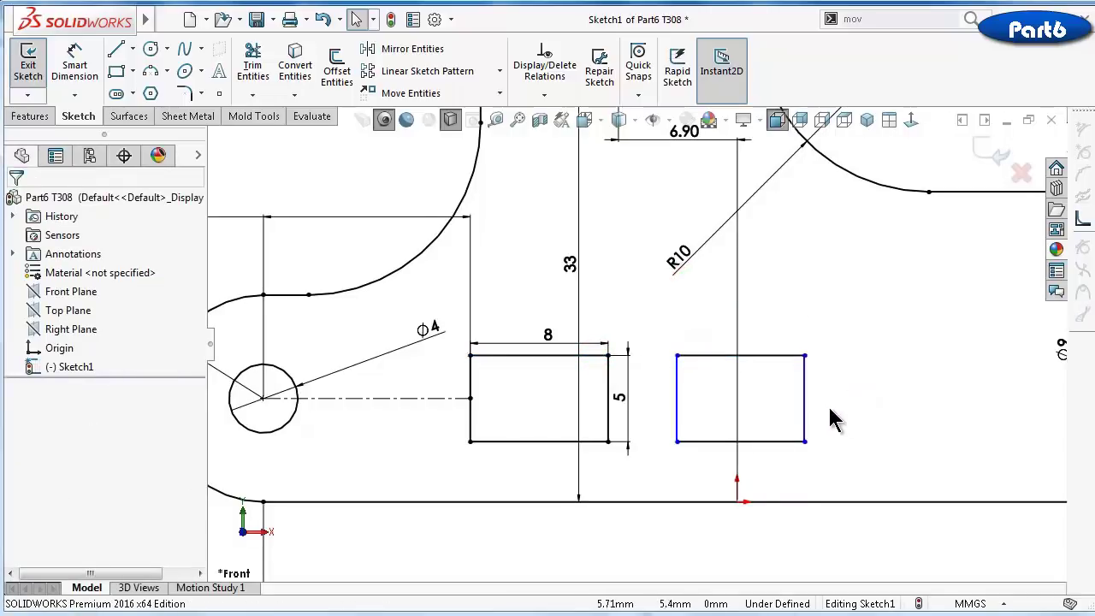
Make the second rectangle's top edge equal in length to the first rectangle's bottom edge
left_click(794, 355)
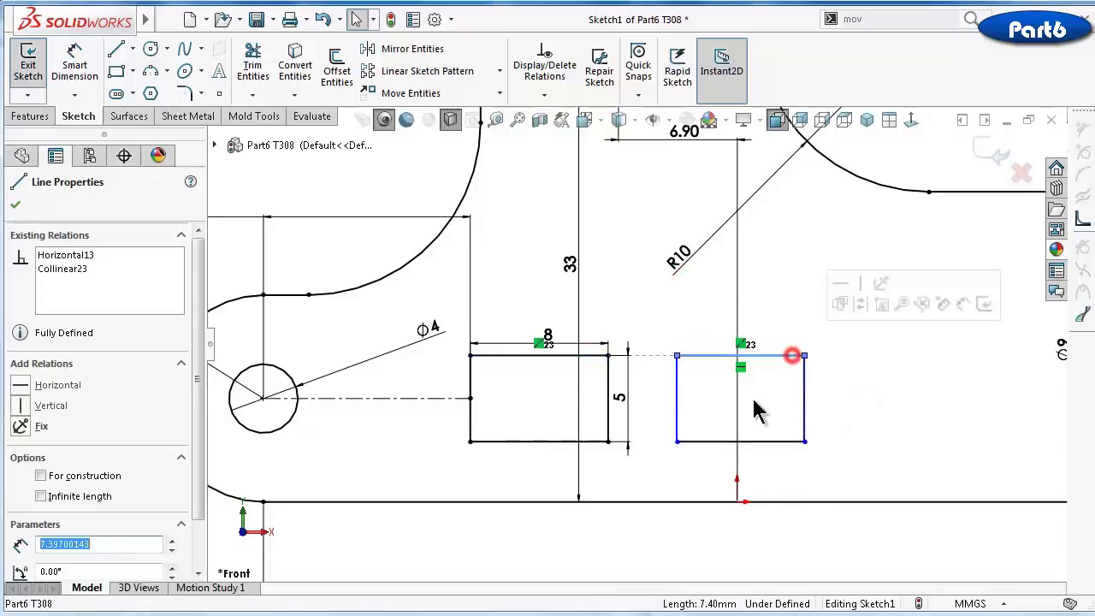
left_click(601, 441, "ctrl")
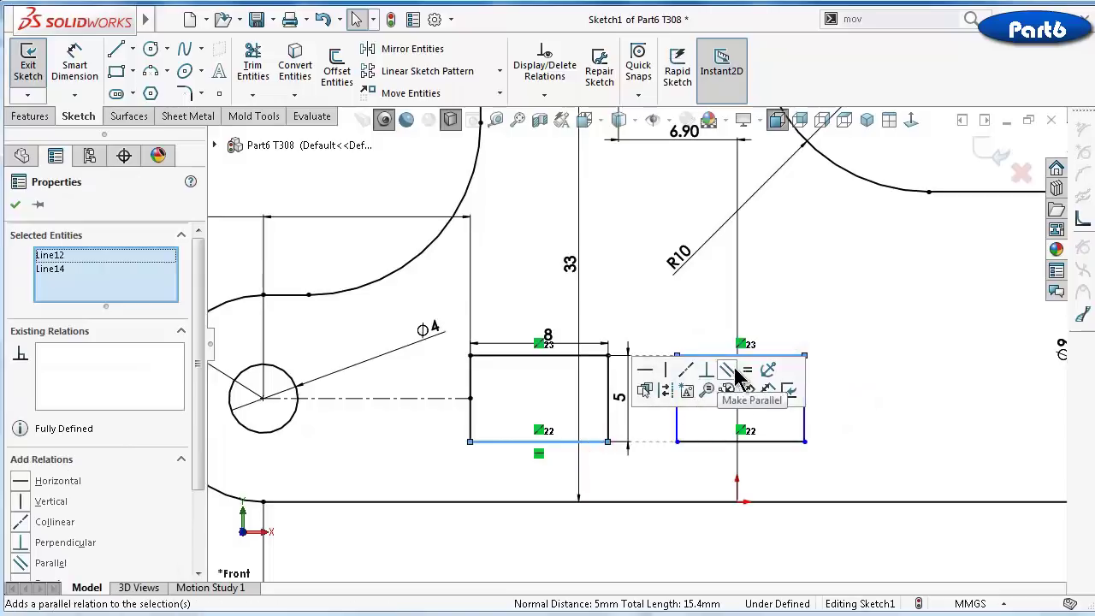
left_click(744, 369)
left_click(868, 397)
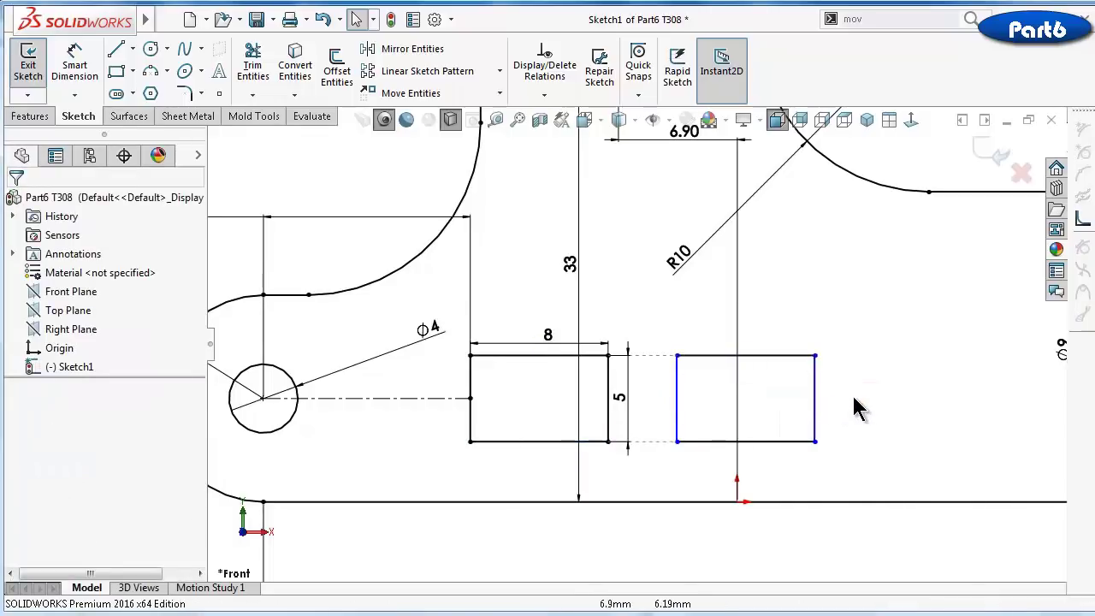
Dimension the gap between the facing vertical sides of the two inner rectangles to 10 mm
right_click_drag(915, 430, 892, 296)
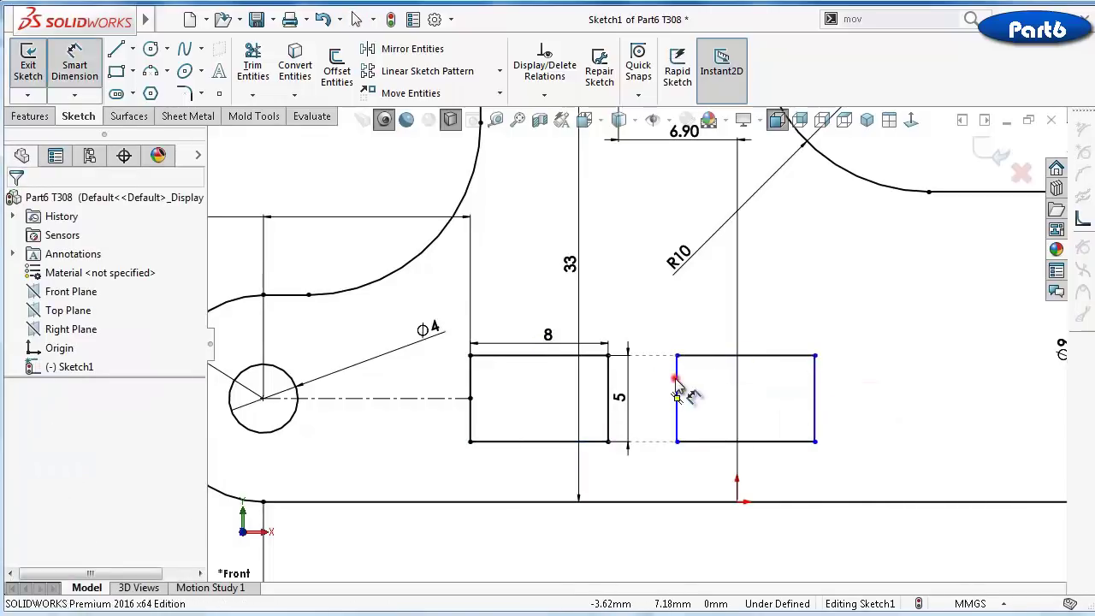
left_click(677, 381)
left_click(608, 376)
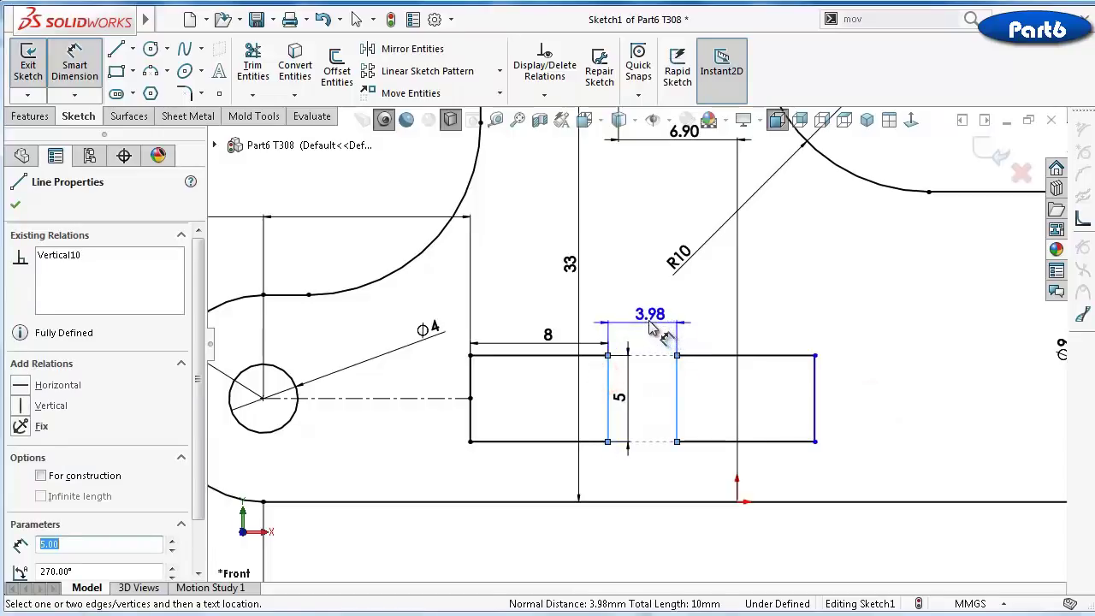
left_click(650, 330)
type("10")
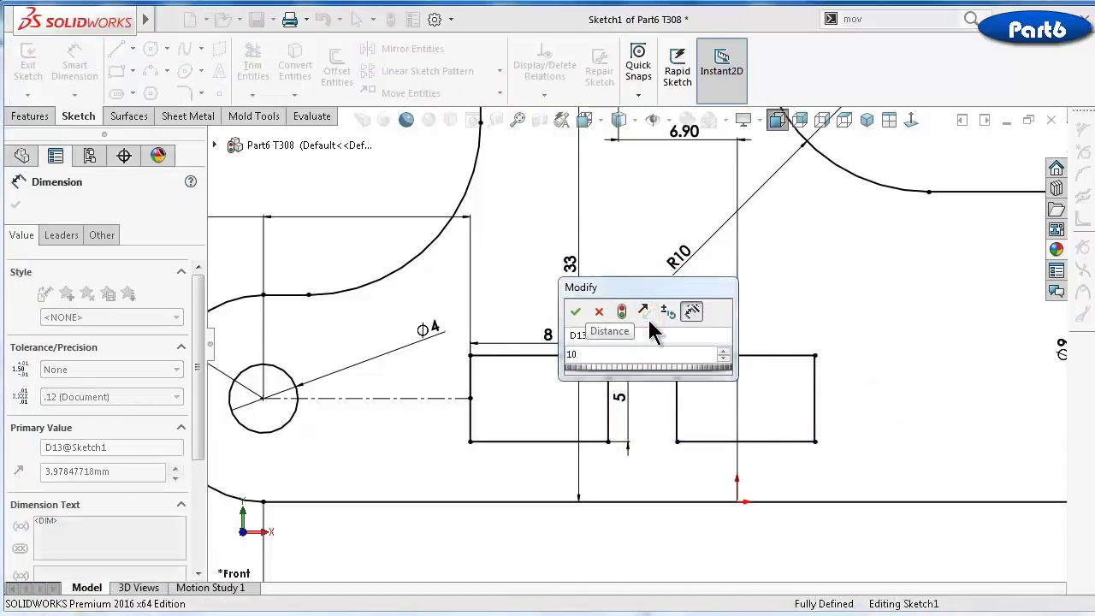
key("Return")
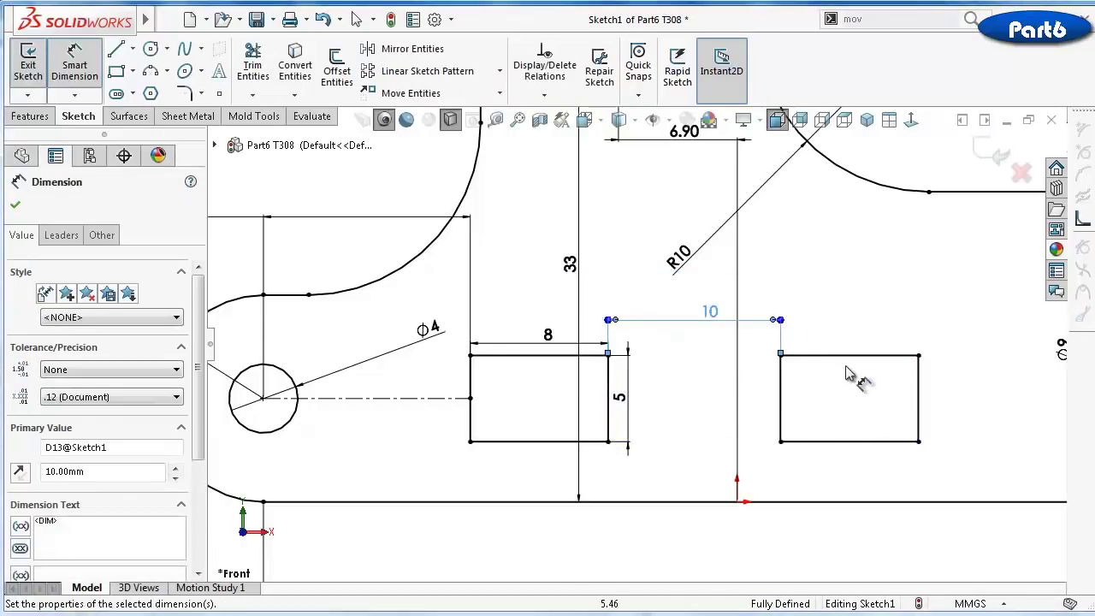
left_click(832, 292)
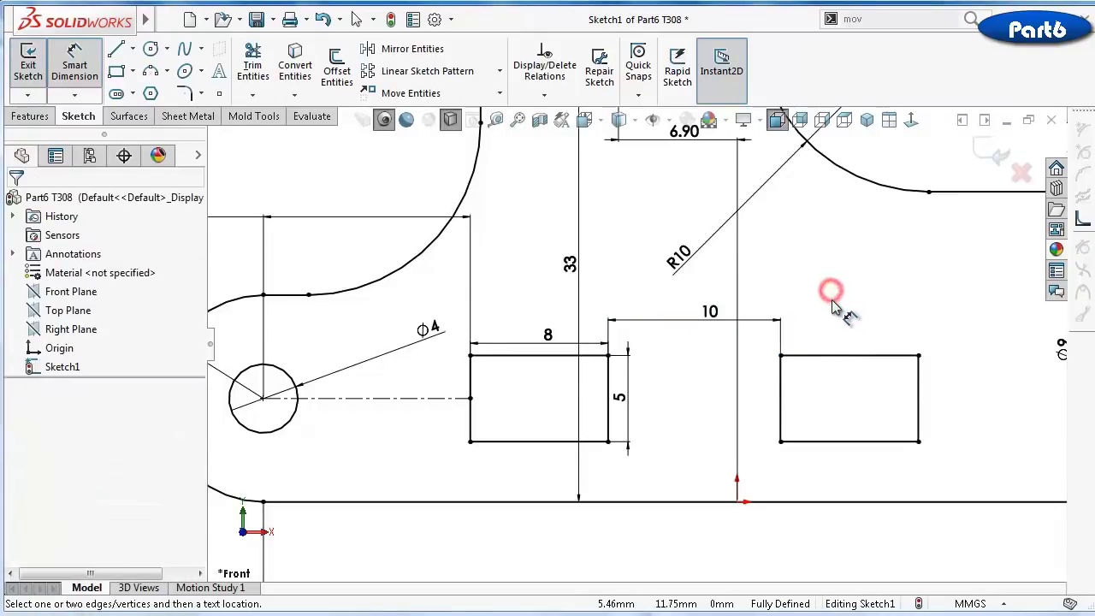
Extrude the completed profile symmetrically about the sketch plane with Mid Plane and a total depth of 5 mm
scroll(833, 301, "up", 4)
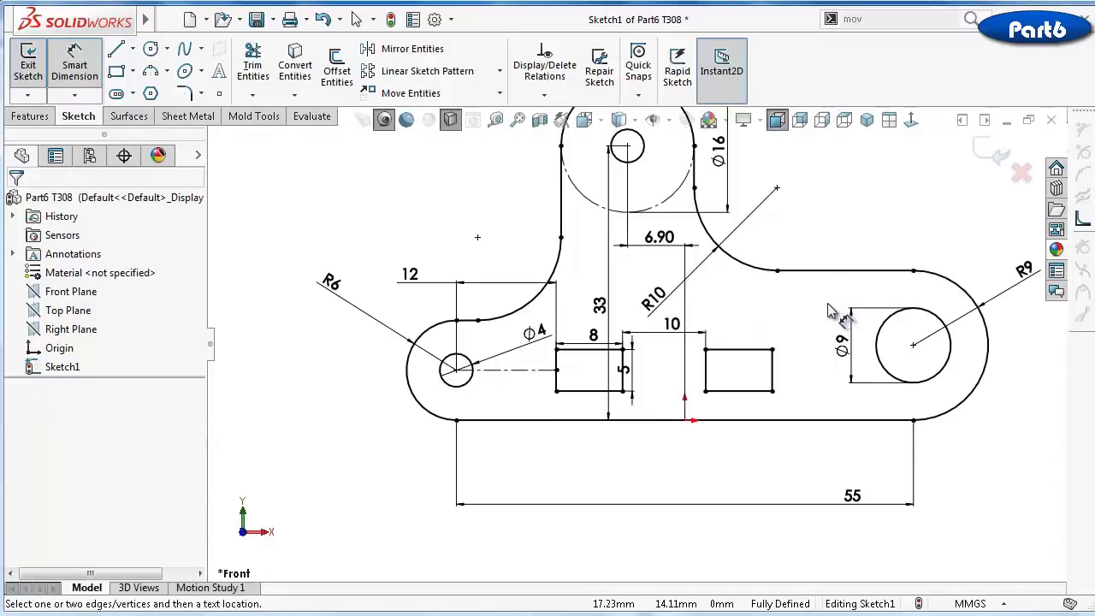
key("ctrl+7")
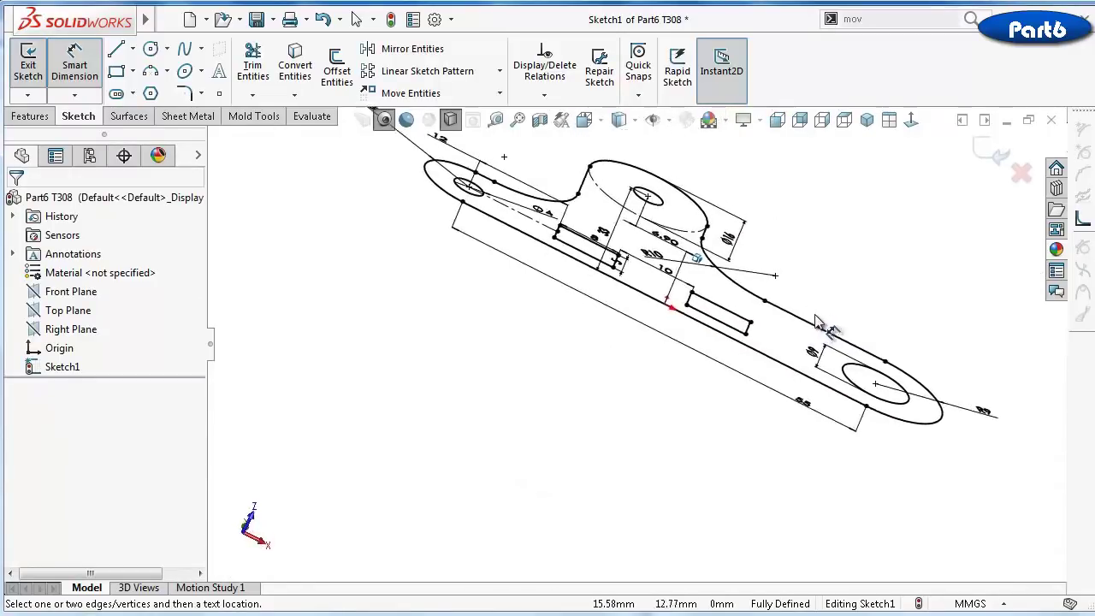
left_click(26, 115)
left_click(35, 70)
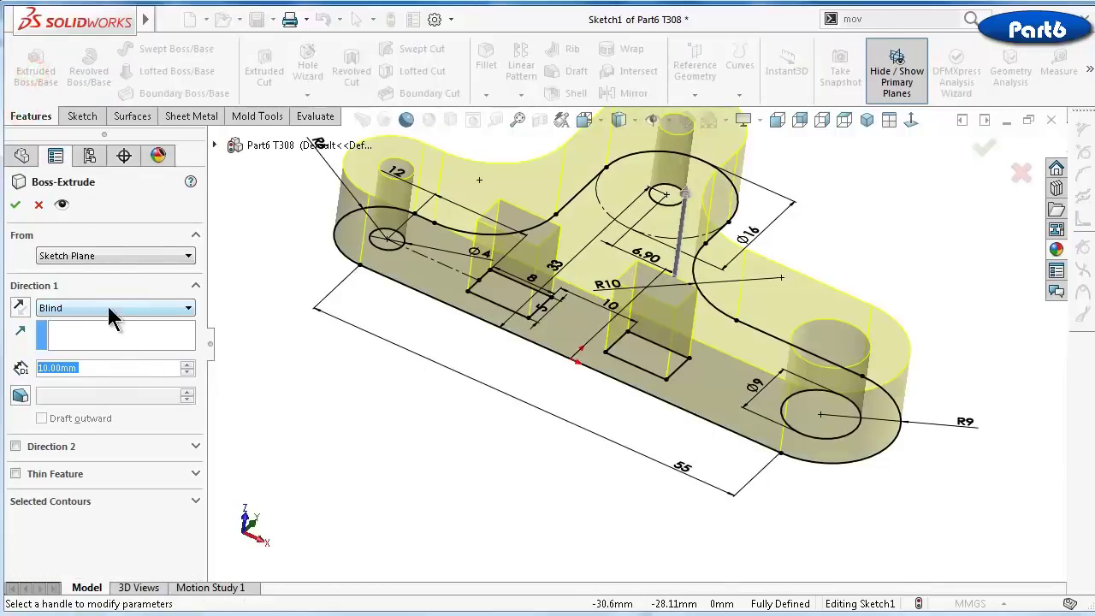
left_click(110, 308)
left_click(111, 376)
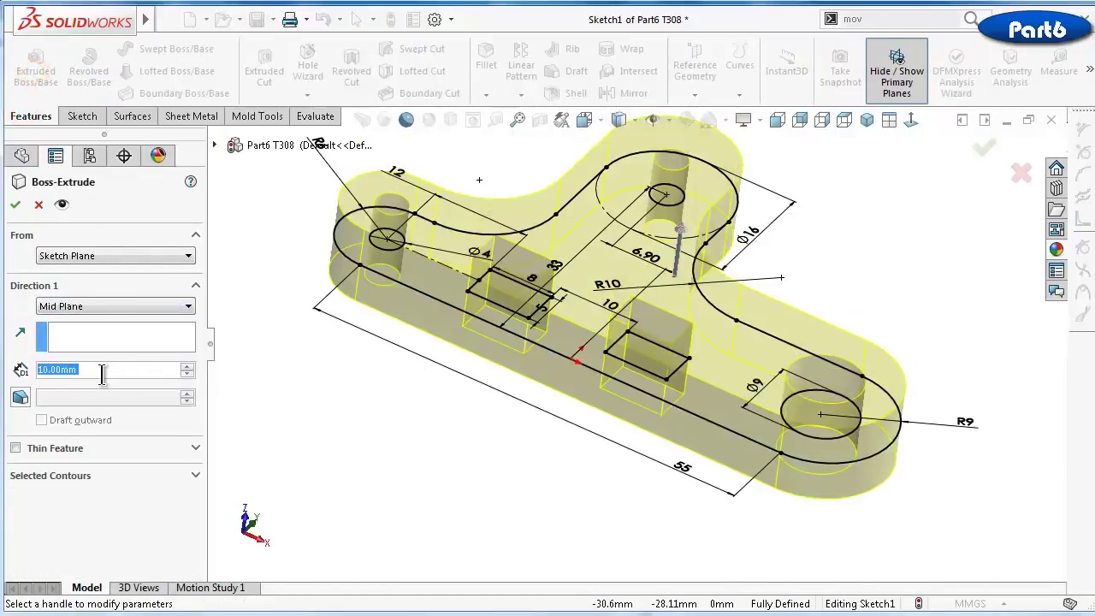
type("5")
key("Return")
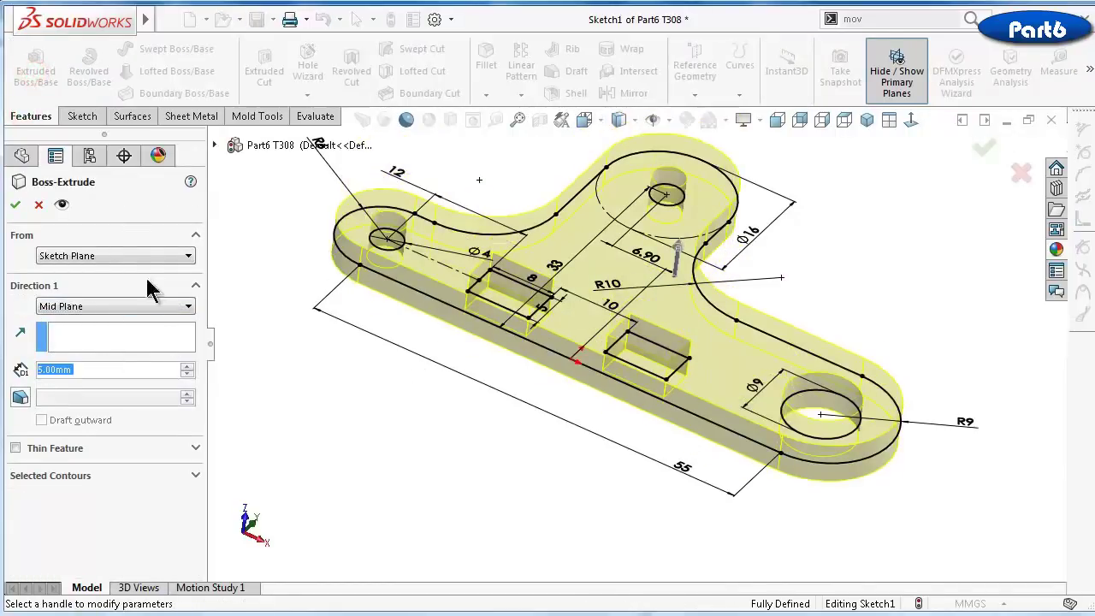
left_click(15, 204)
left_click(377, 416)
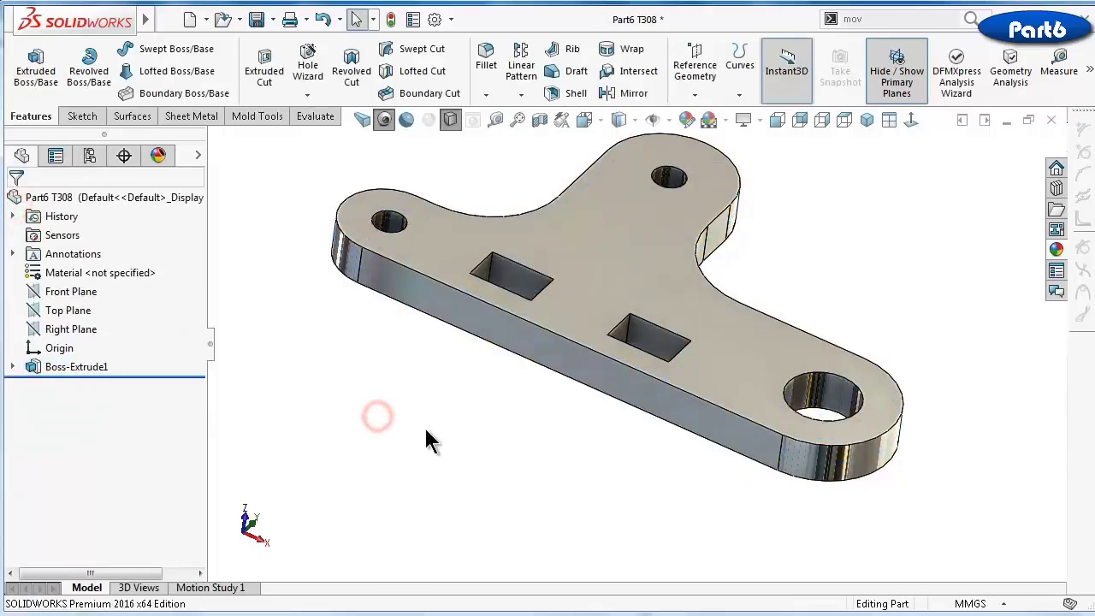
Fillet the edges of the plate's two large flat faces with a 0.15 mm radius
middle_click_drag(419, 434, 419, 430)
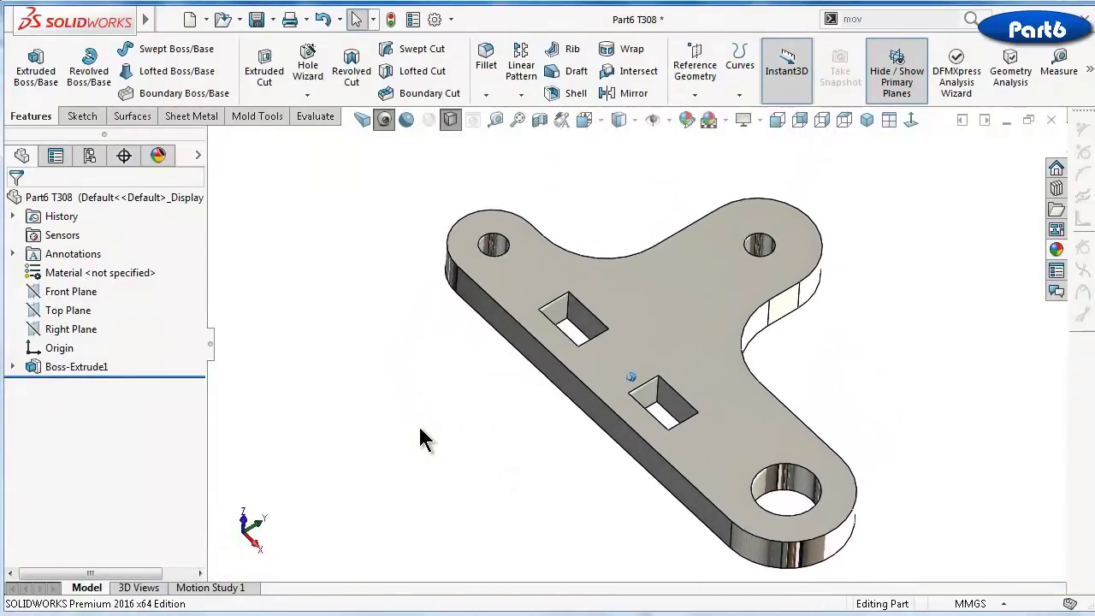
left_click(485, 57)
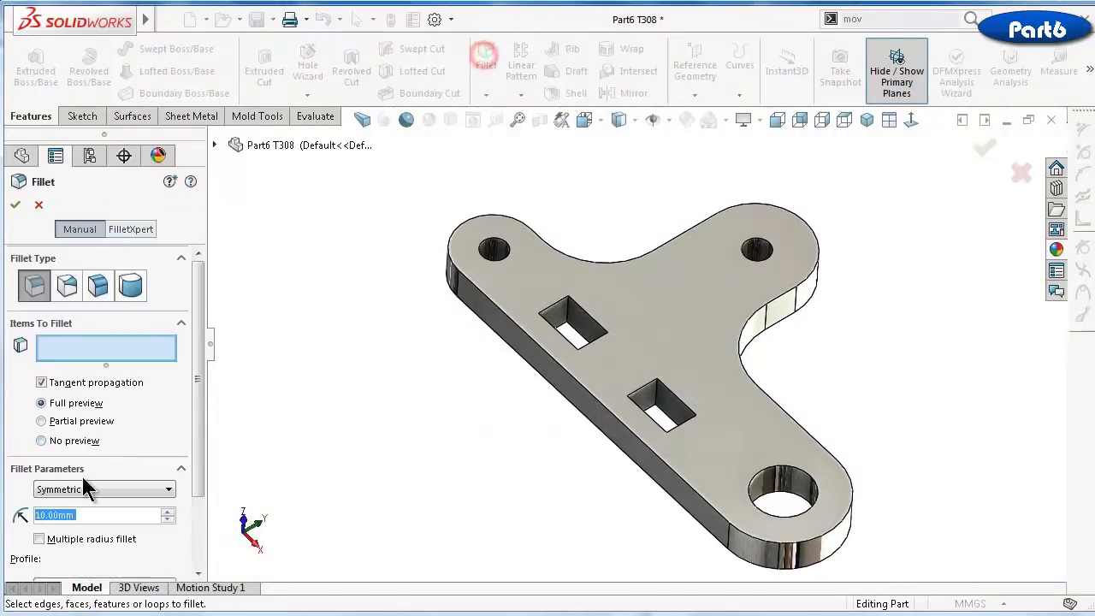
type("0.15")
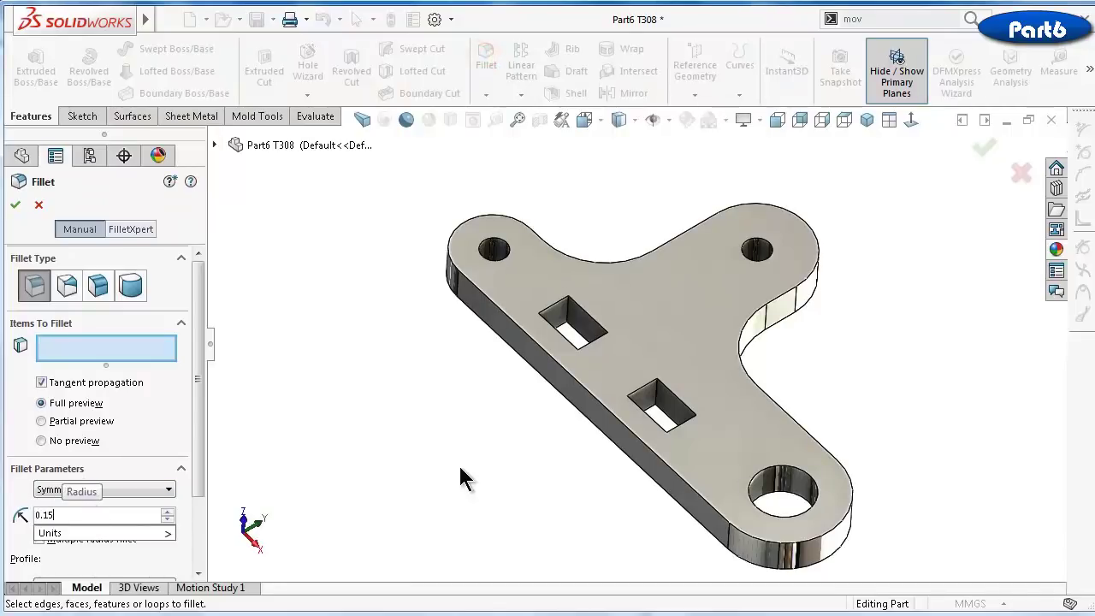
left_click(737, 429)
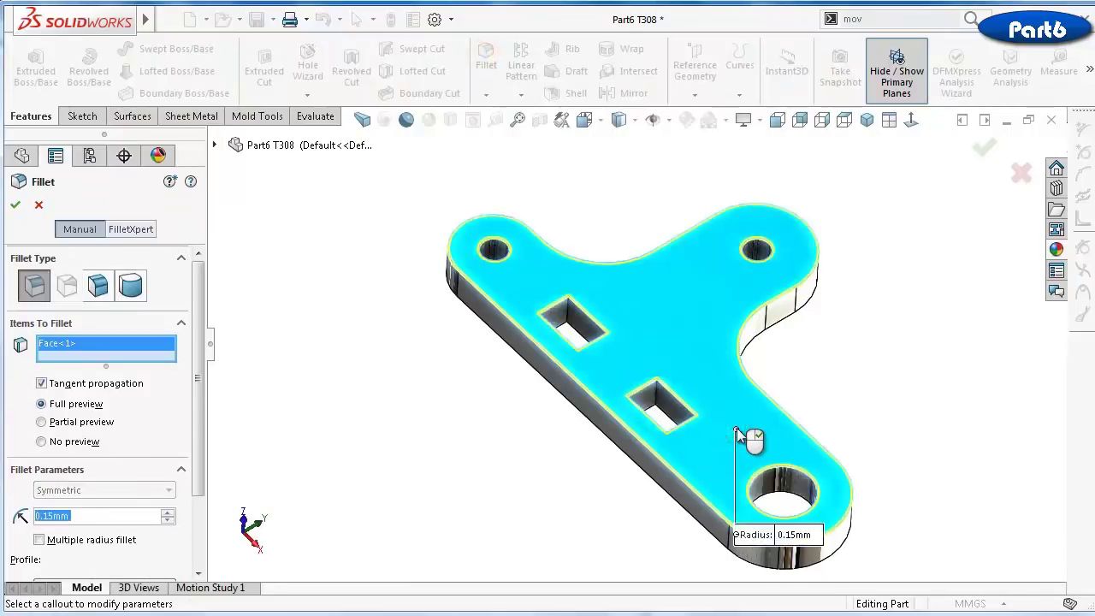
middle_click_drag(737, 432, 746, 331)
left_click(745, 334)
right_click(748, 337)
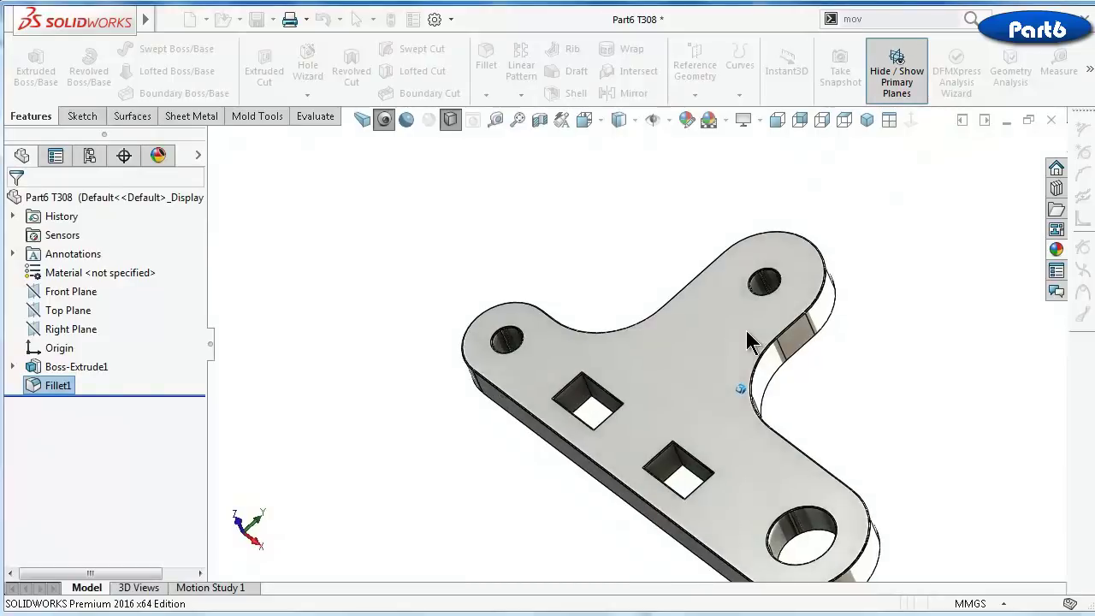
Show the finished plate in isometric orientation with perspective display and examine it up close
left_click(864, 119)
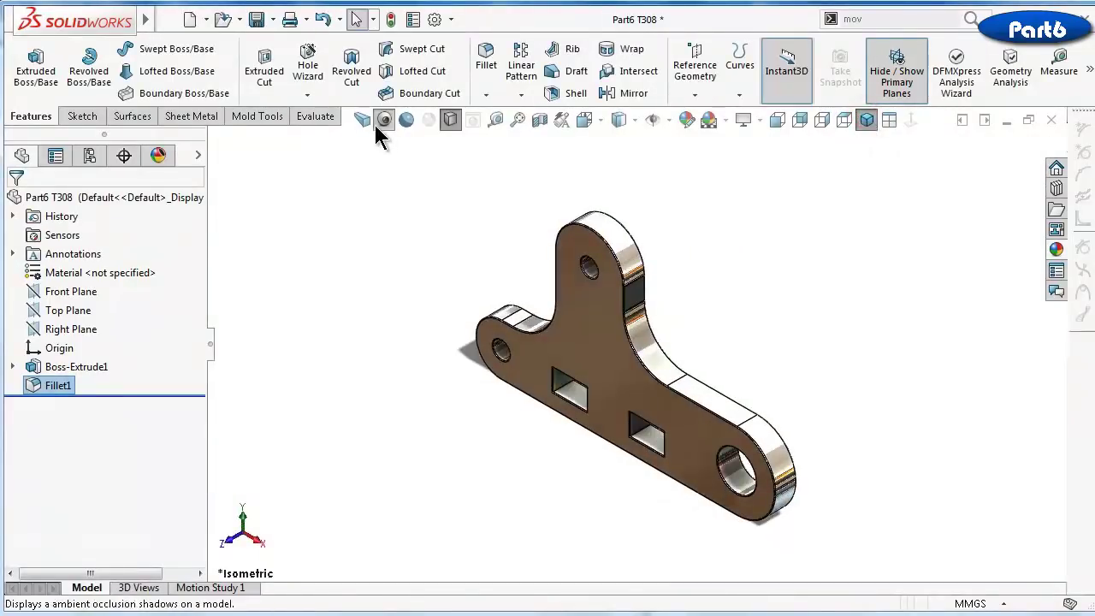
left_click(362, 119)
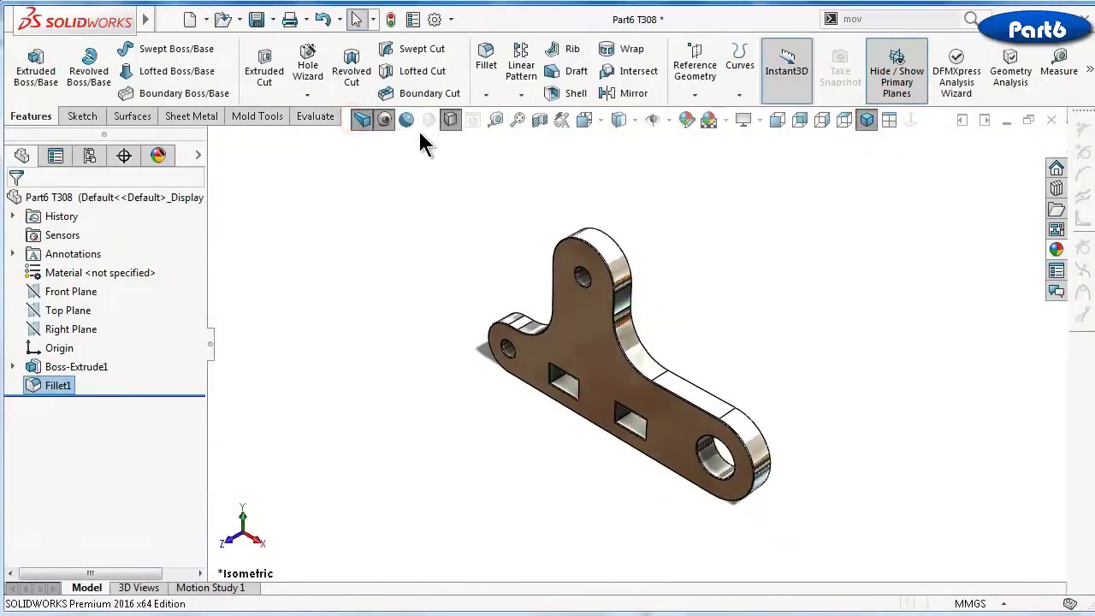
left_click(407, 119)
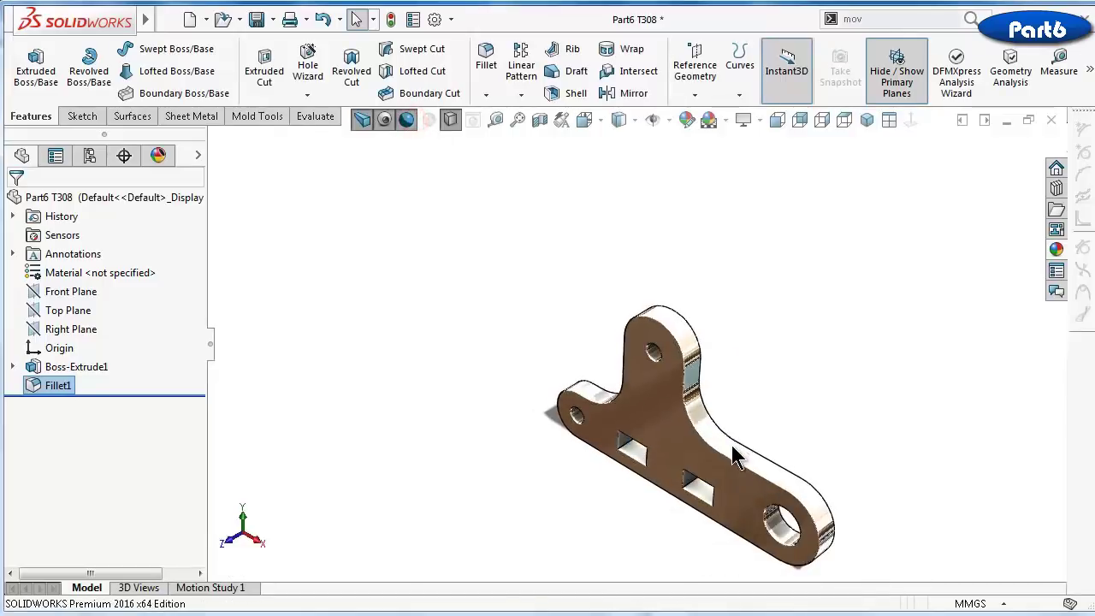
scroll(733, 447, "down", 2)
left_click(406, 119)
scroll(751, 491, "up", 2)
scroll(753, 492, "down", 2)
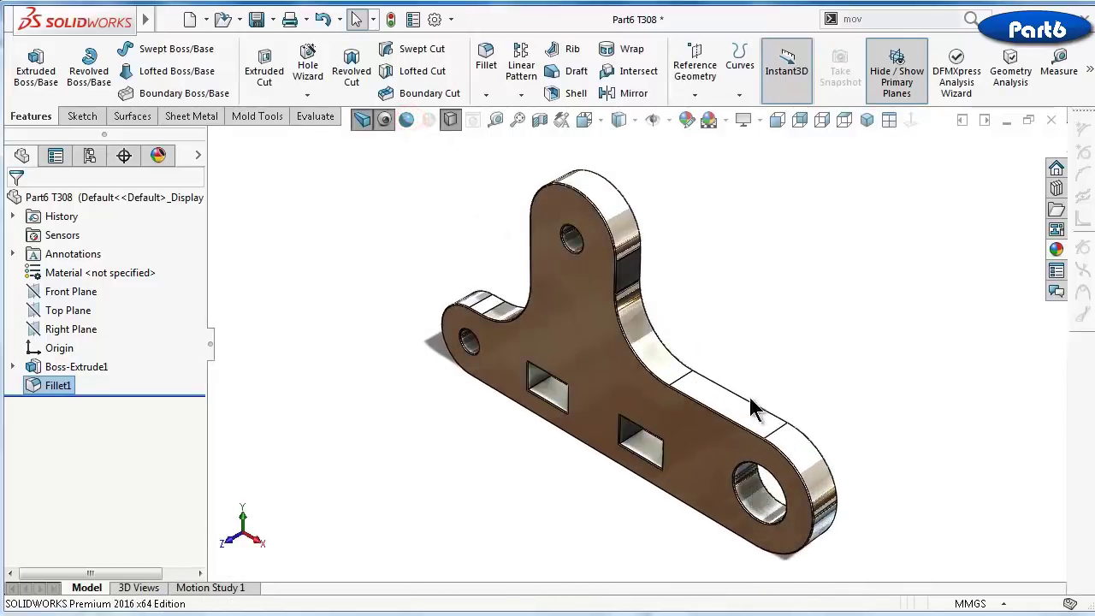
scroll(774, 402, "down", 2)
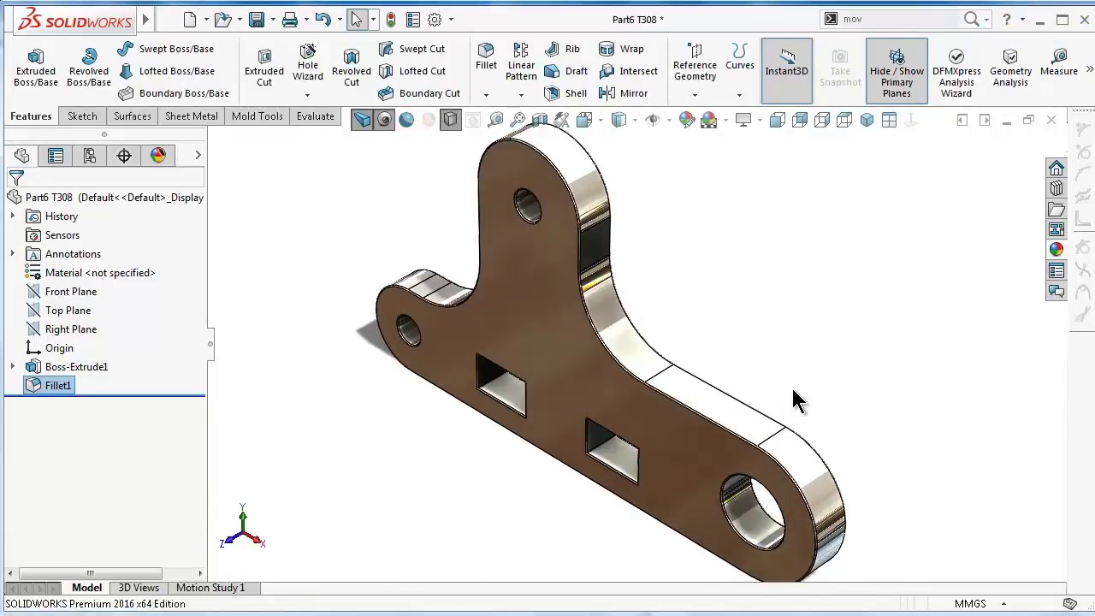
scroll(793, 394, "up", 1)
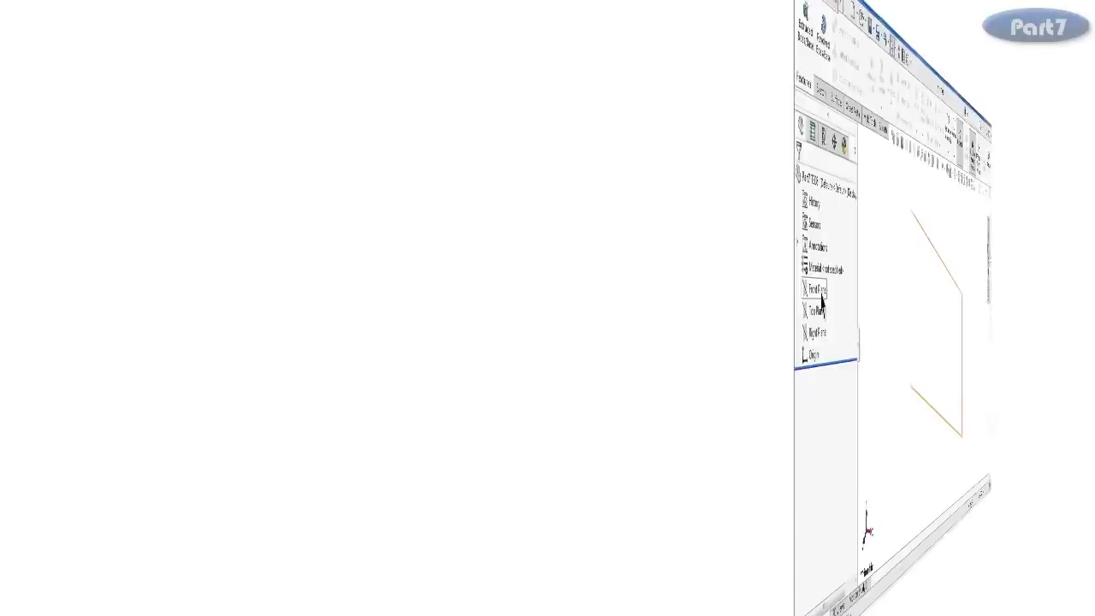
Start a sketch on Part7 T308's Front Plane and draw a center rectangle about 88 mm high from the origin
left_click(71, 291)
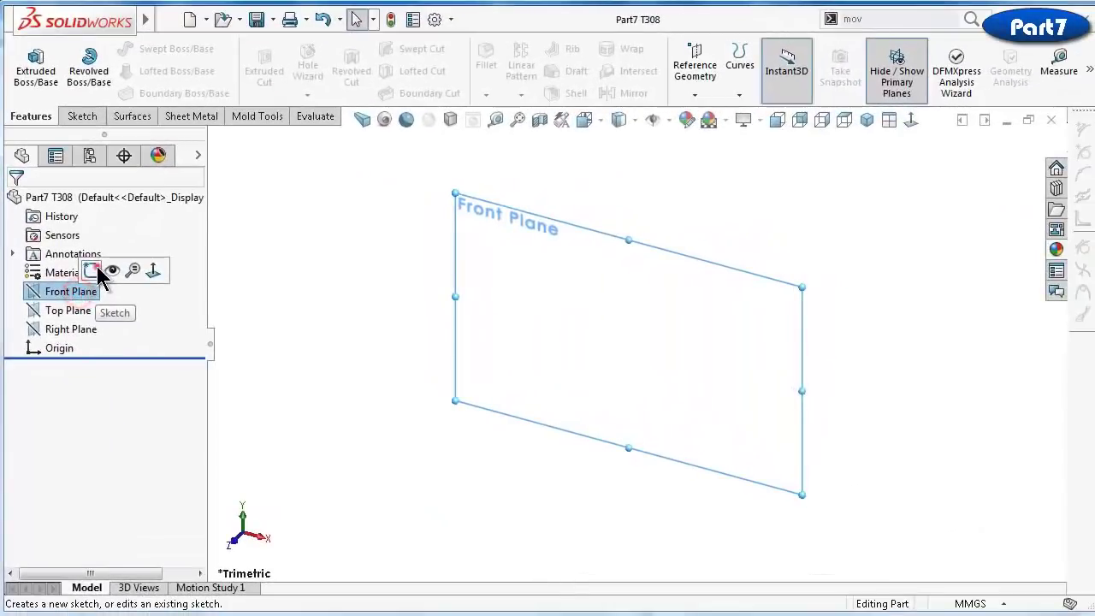
left_click(105, 272)
left_click(134, 72)
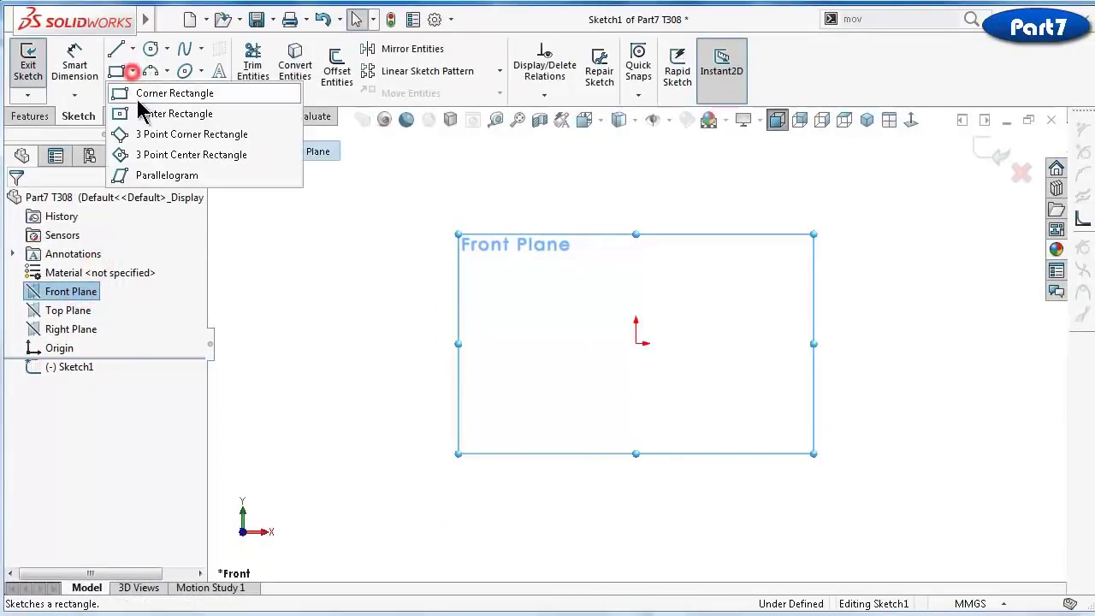
left_click(142, 111)
left_click(636, 343)
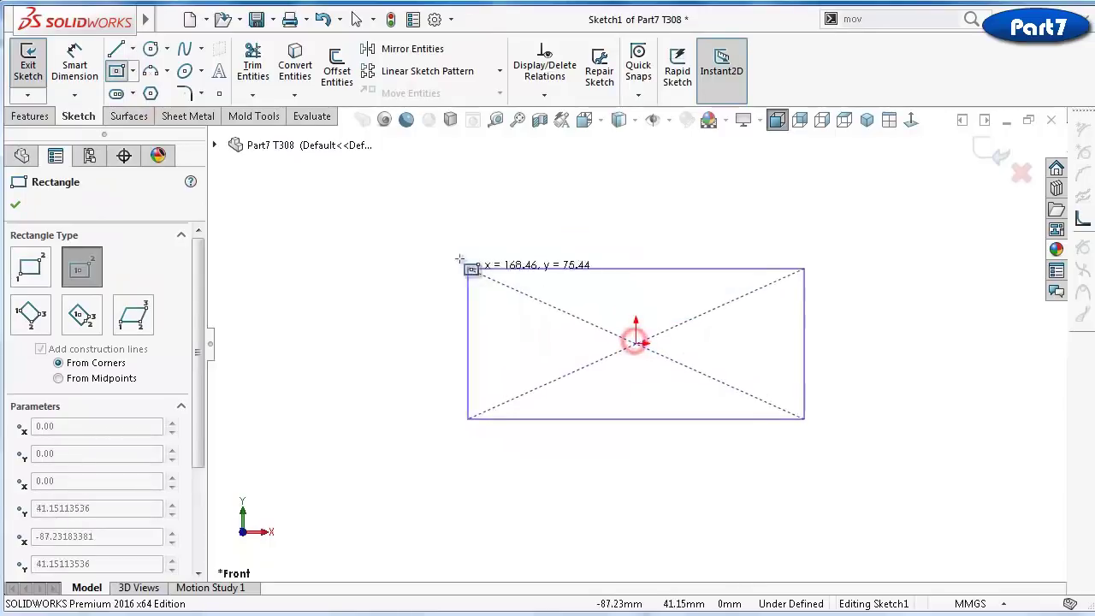
left_click(458, 256)
Dimension the center rectangle to 12 mm high and 23 mm wide
right_click_drag(376, 308, 470, 301)
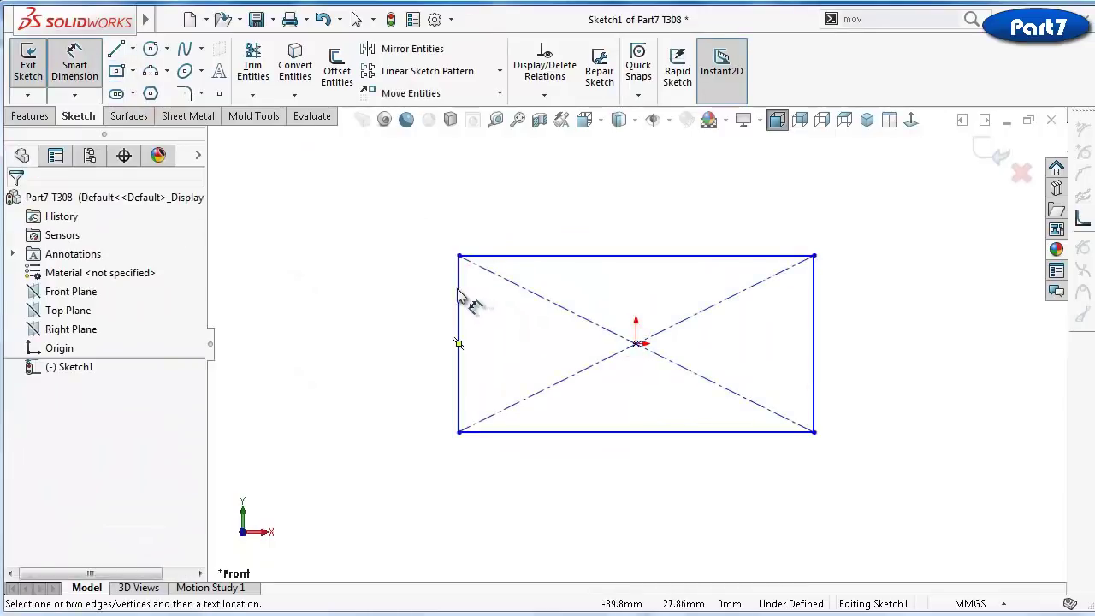
left_click(459, 295)
left_click(379, 293)
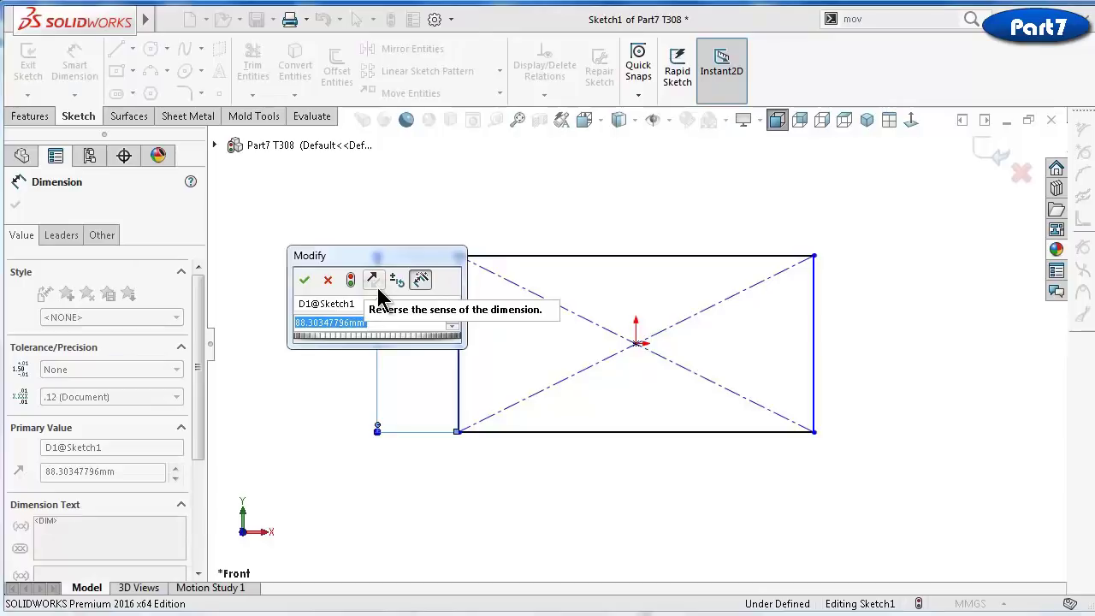
type("12")
key("Return")
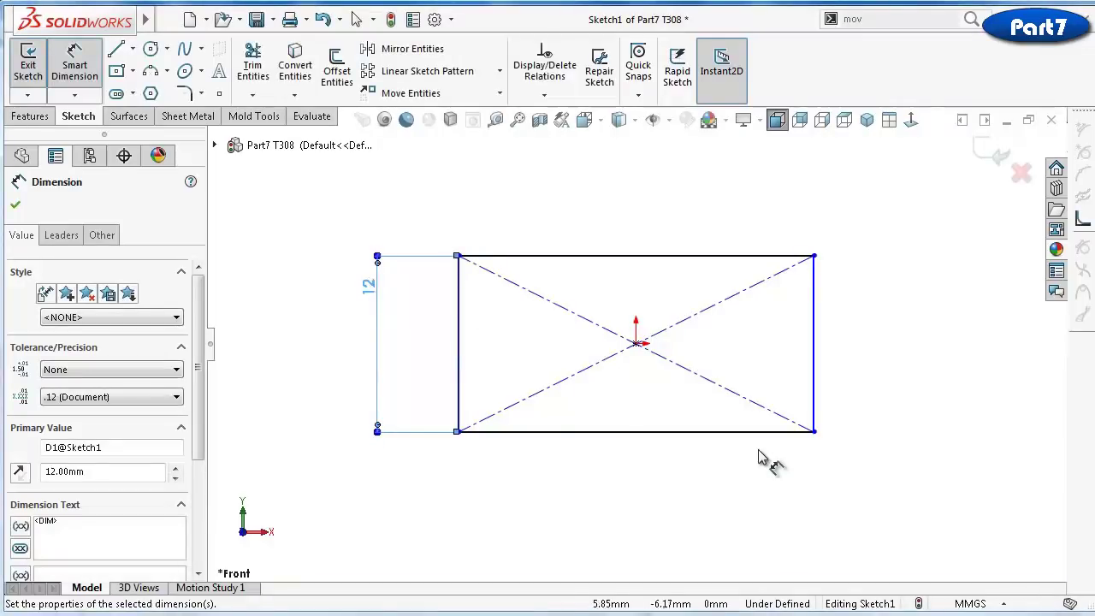
left_click(757, 433)
left_click(760, 475)
type("23")
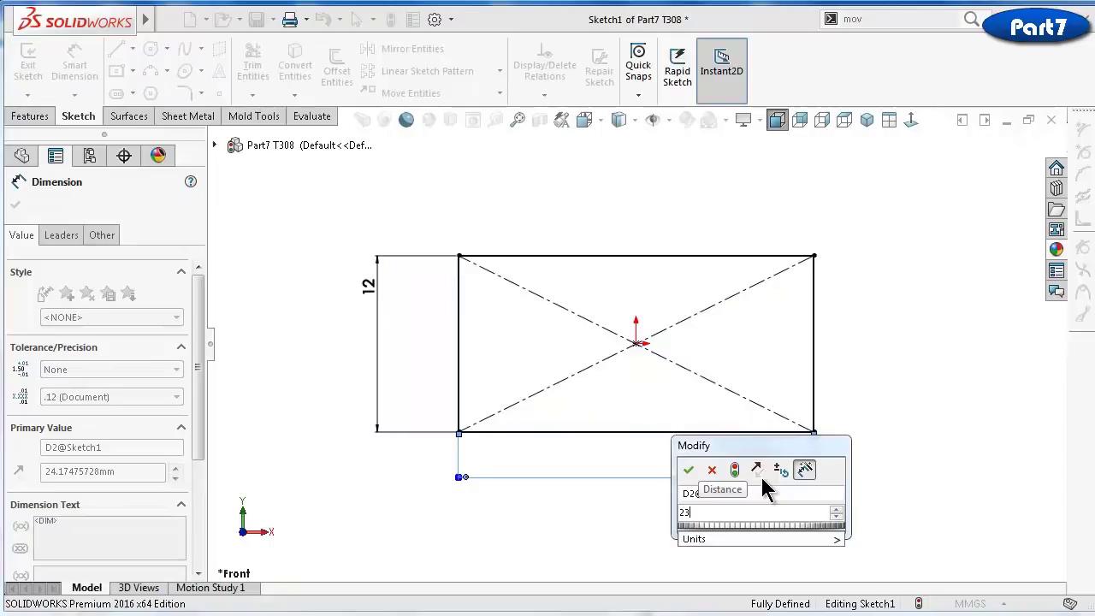
key("Return")
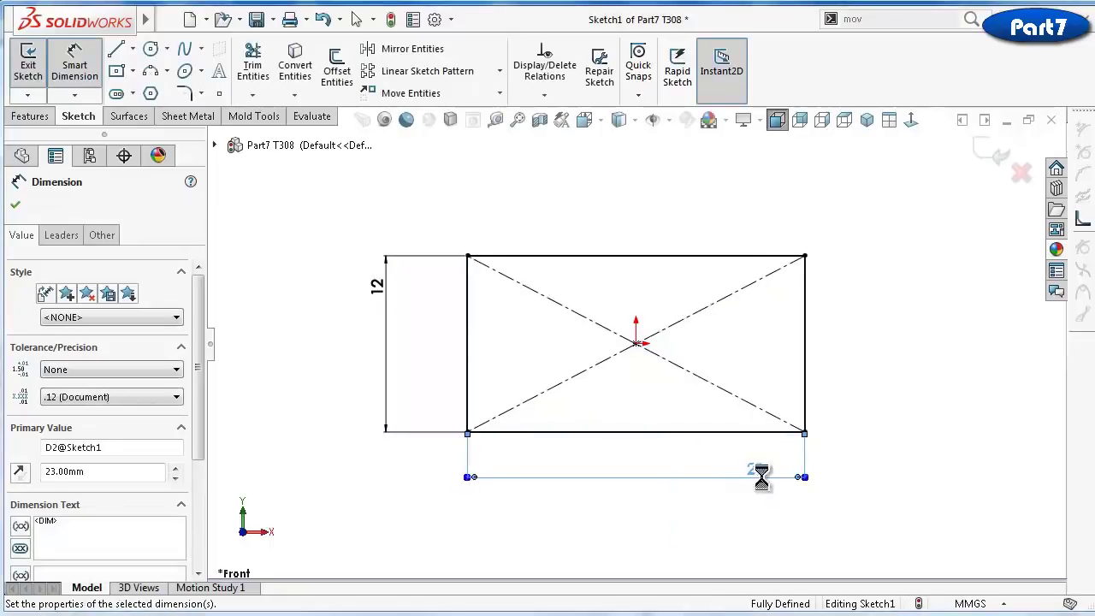
Offset the whole rectangle outward by 5 mm as a chain with dimensions added, and adjust the offset dimension's position
left_click(337, 68)
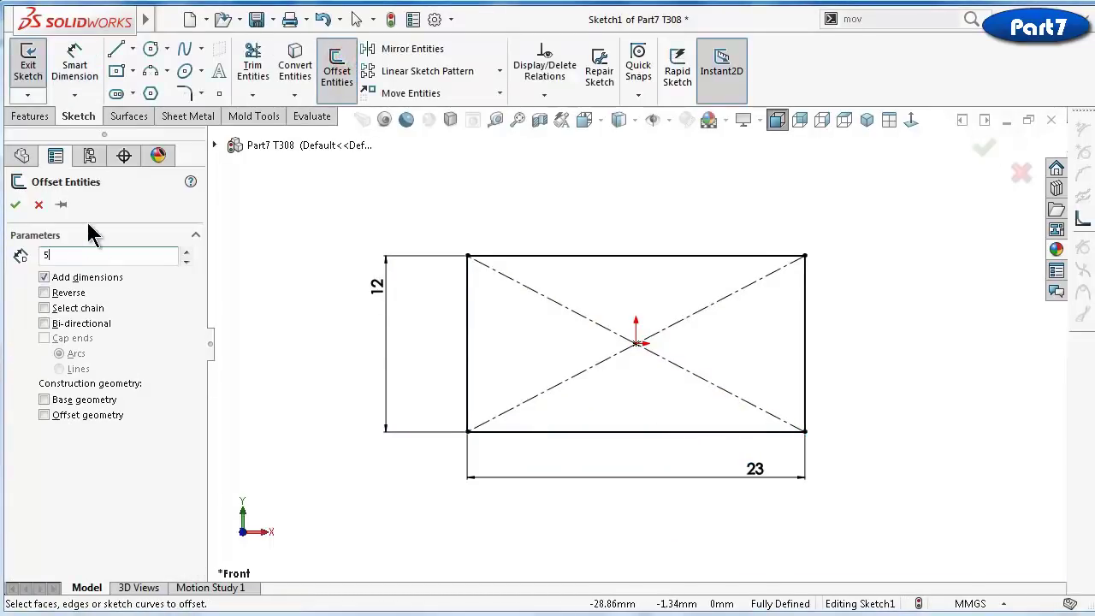
left_click(545, 256)
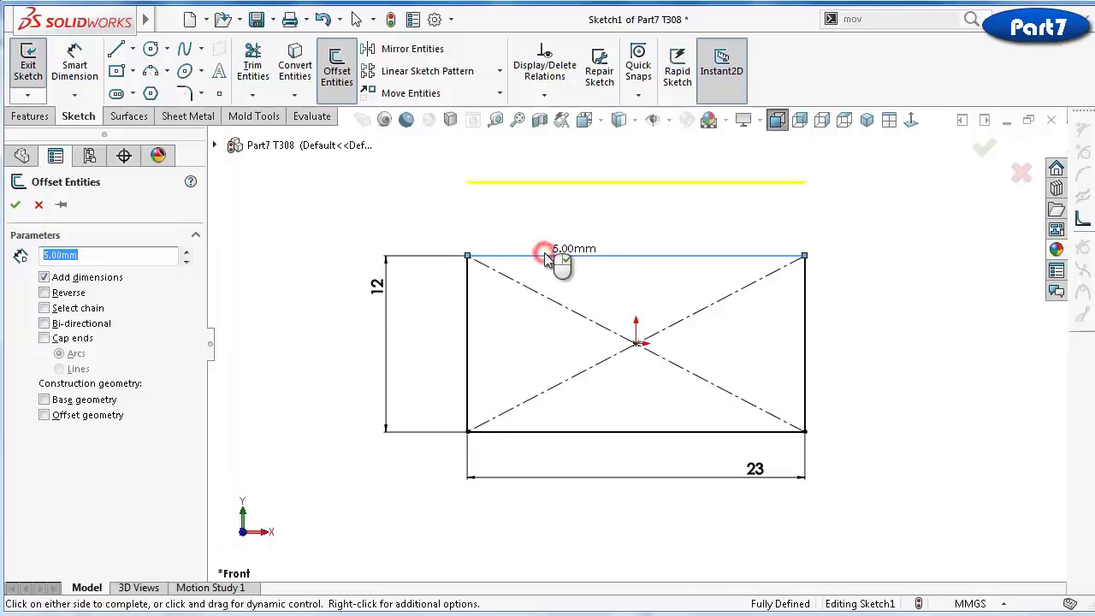
left_click(85, 308)
left_click(16, 205)
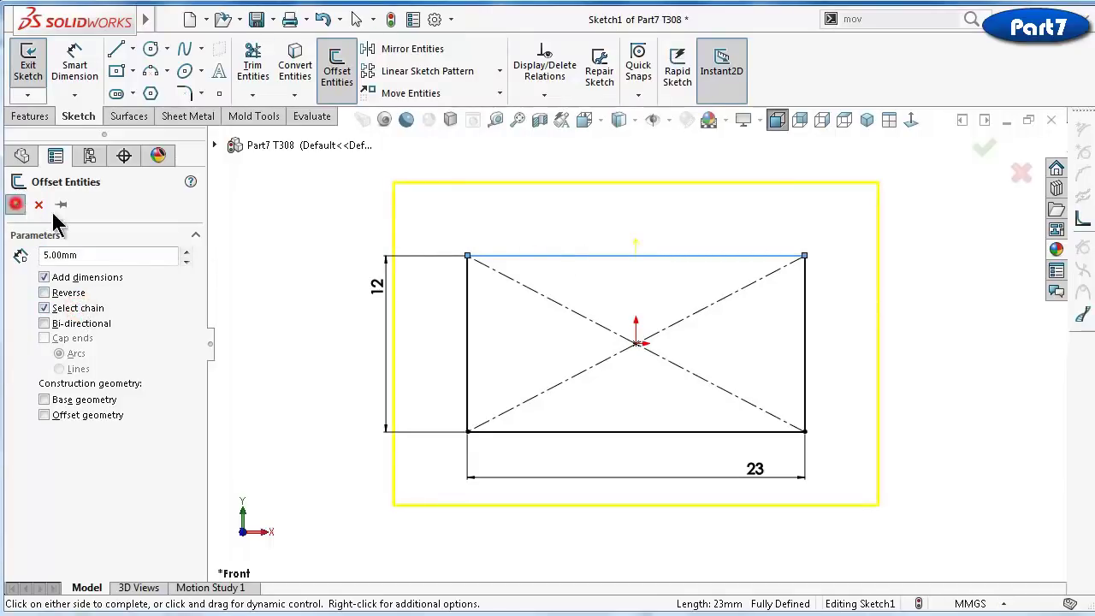
scroll(636, 343, "up", 1)
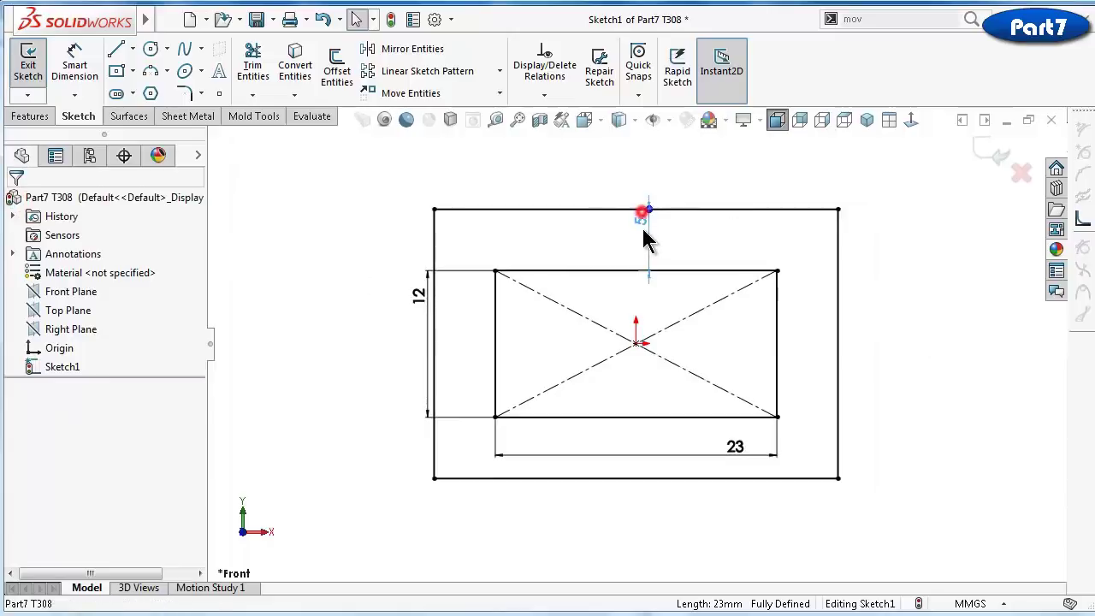
left_click(641, 218)
left_click(366, 214)
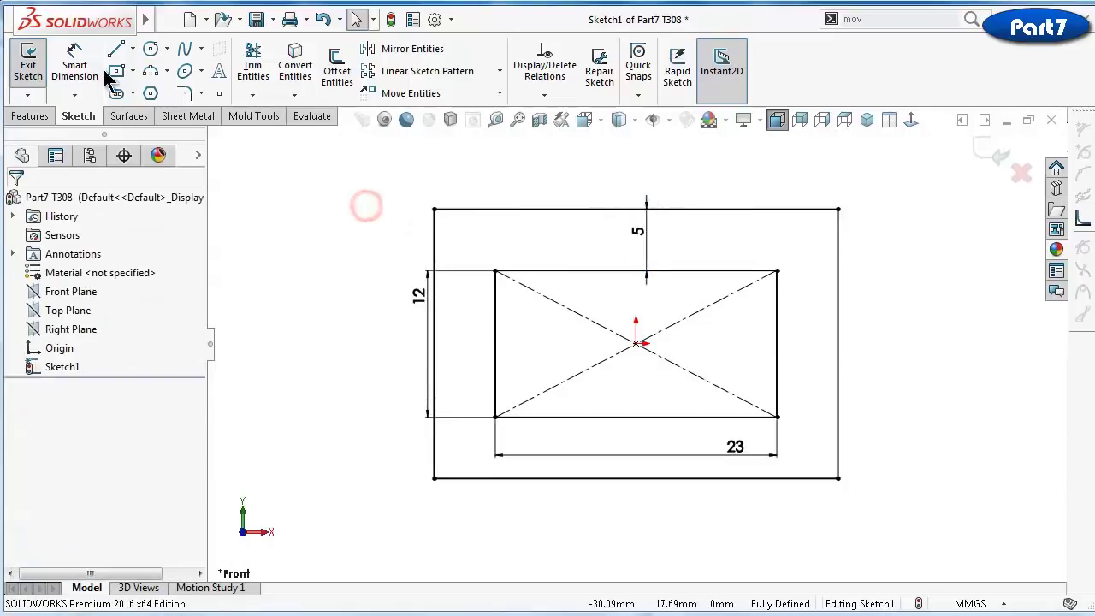
Draw a corner rectangle about 5.8 mm wide and 3.5 mm high standing on the outer rectangle's upper edge, near its left end
left_click(133, 71)
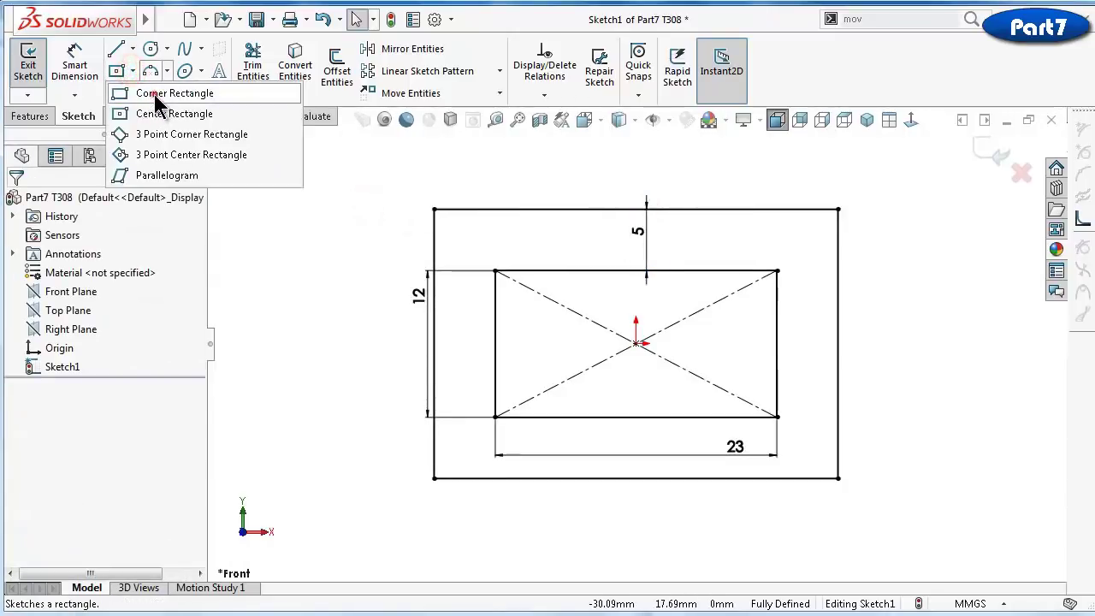
left_click(162, 94)
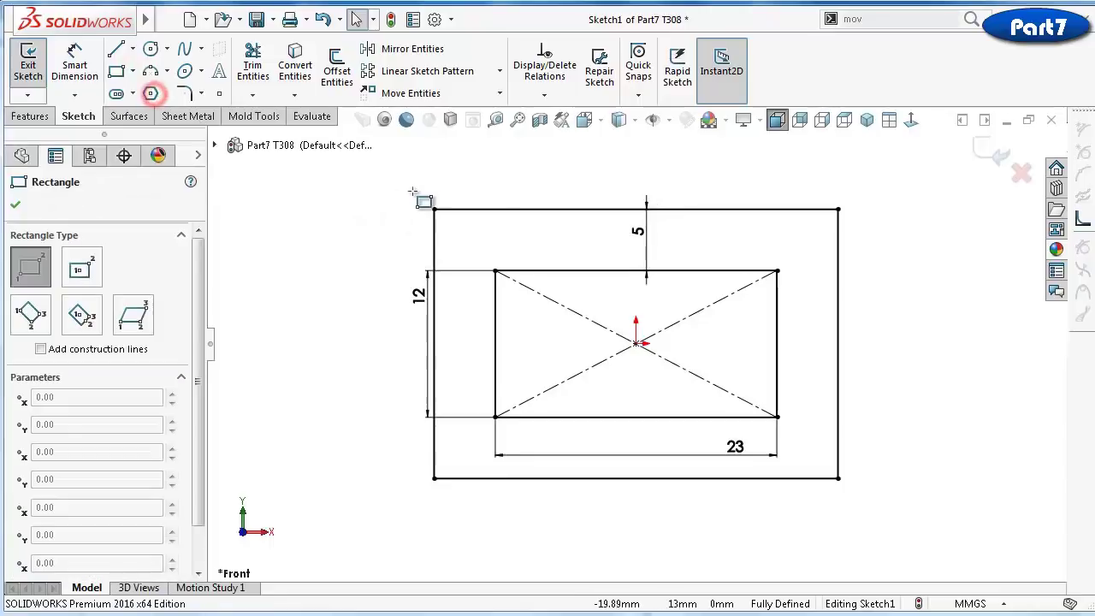
left_click(481, 167)
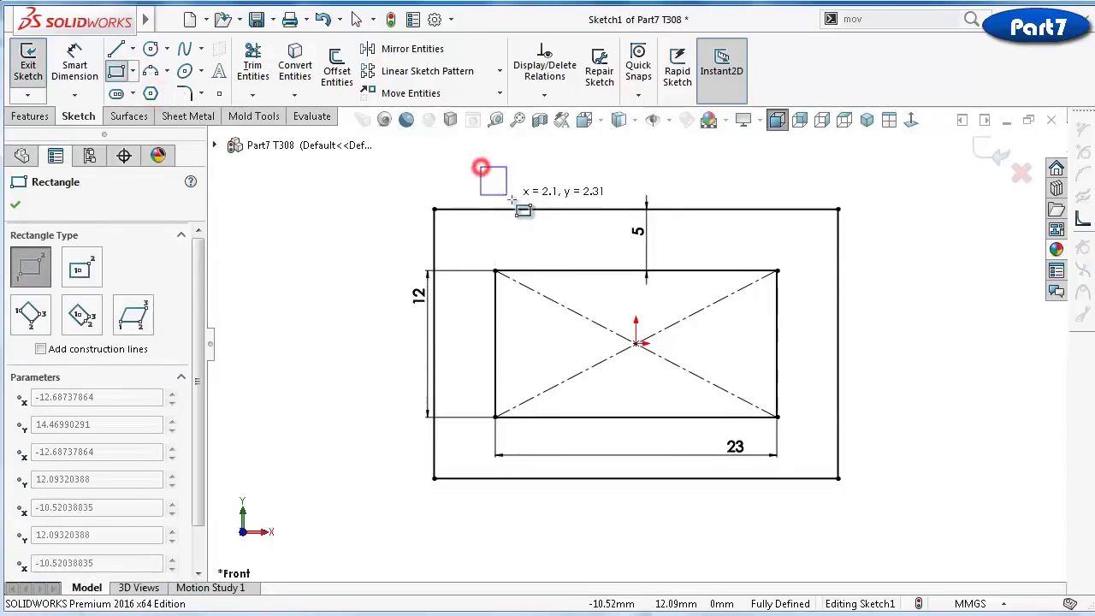
left_click(547, 210)
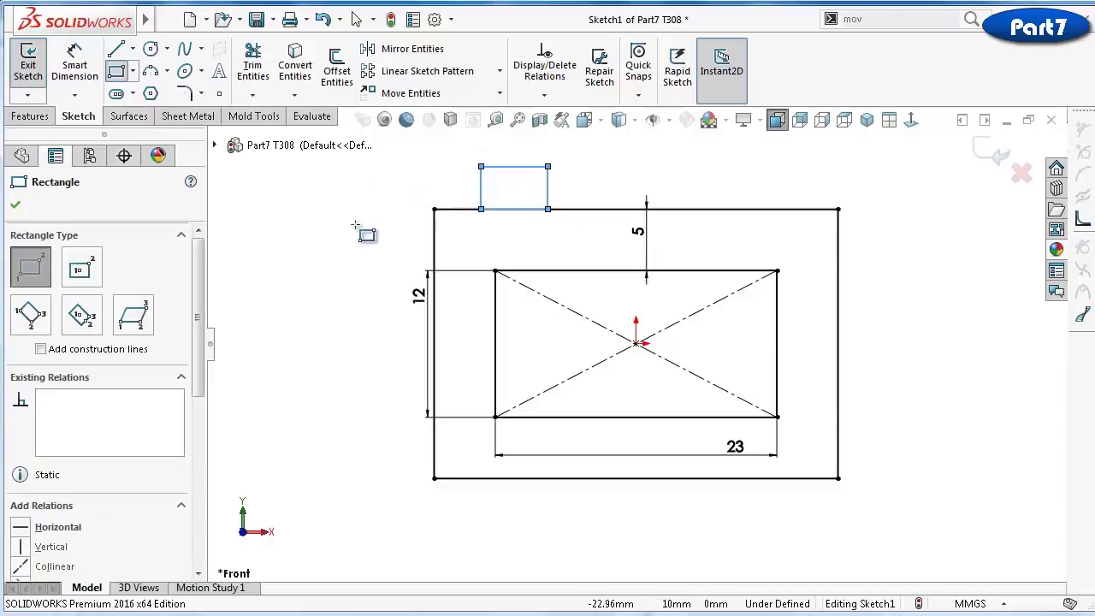
Dimension the small rectangle's left side 3.5 mm from the outer rectangle's left edge
right_click_drag(354, 228, 354, 154)
scroll(492, 217, "down", 3)
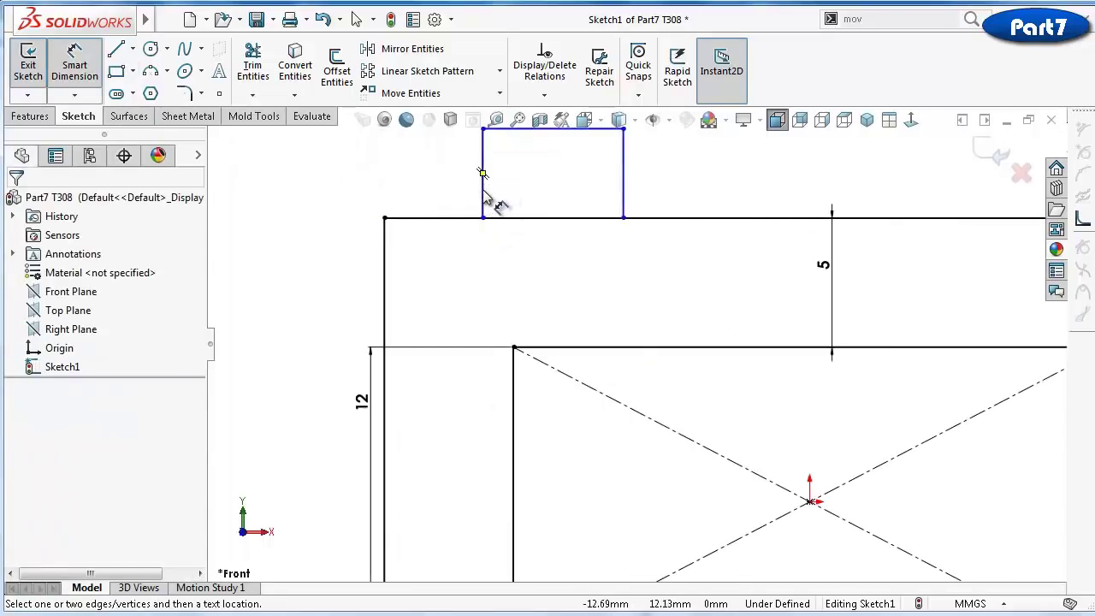
left_click(483, 190)
left_click(391, 237)
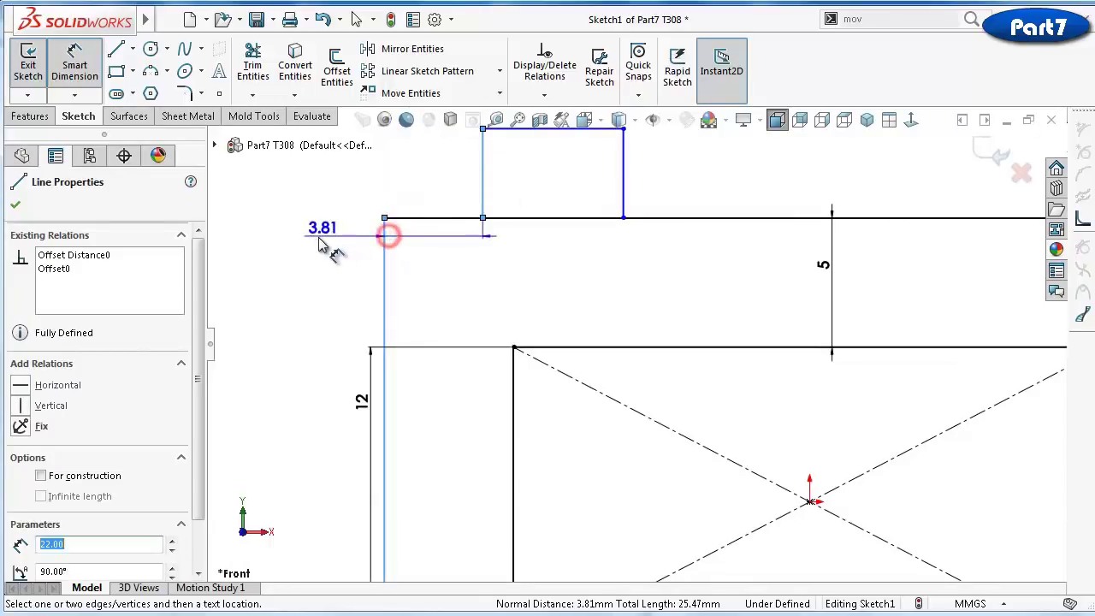
left_click(338, 246)
type("3.5")
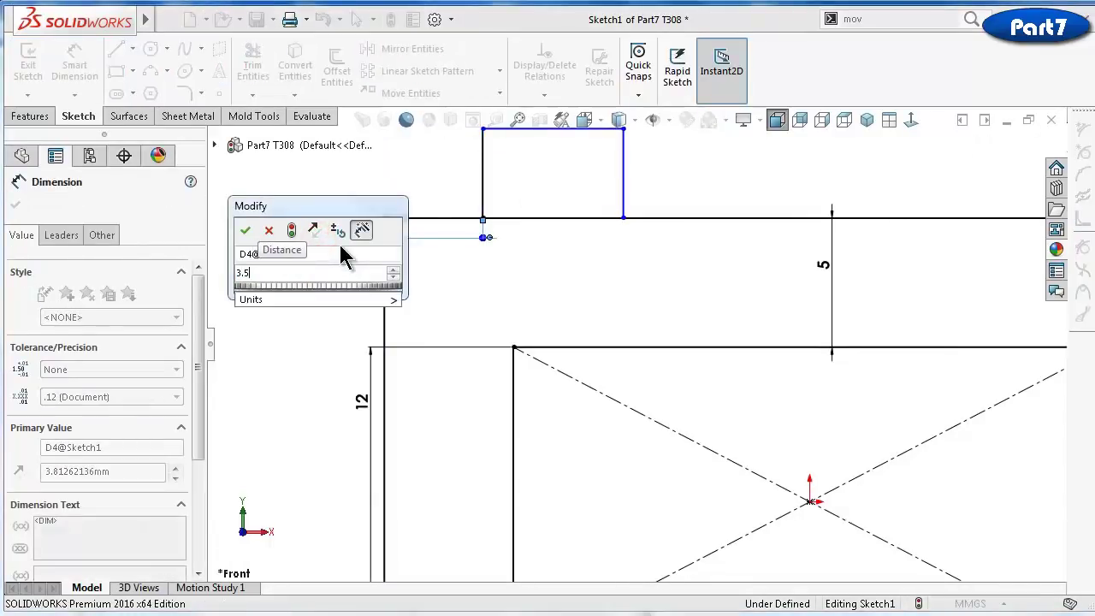
key("Return")
Dimension the small upper rectangle to 5 mm high and 8 mm wide
scroll(622, 231, "up", 3)
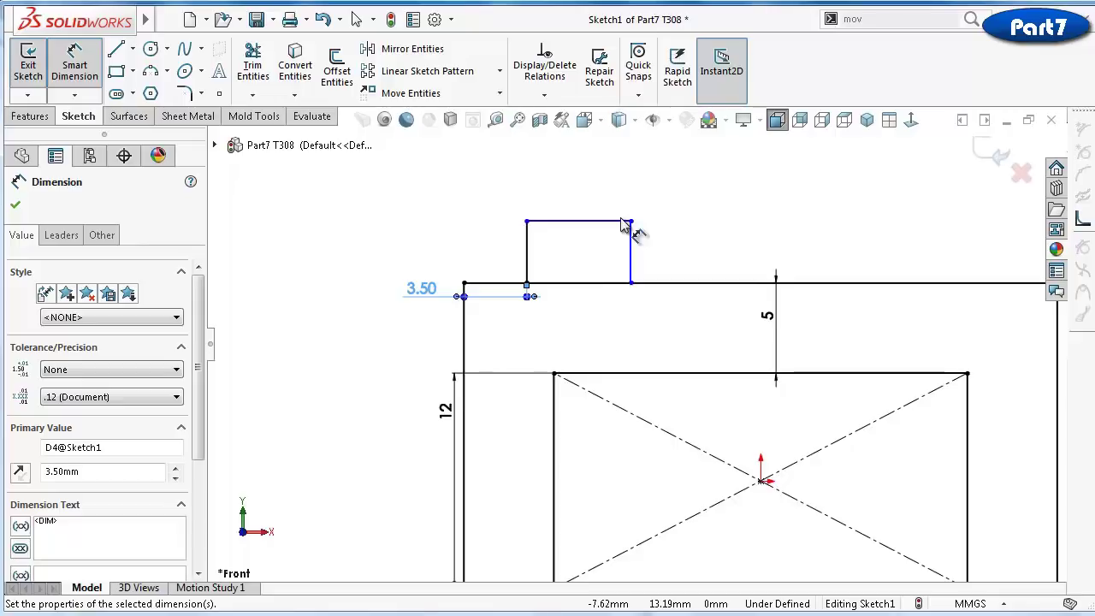
left_click(527, 238)
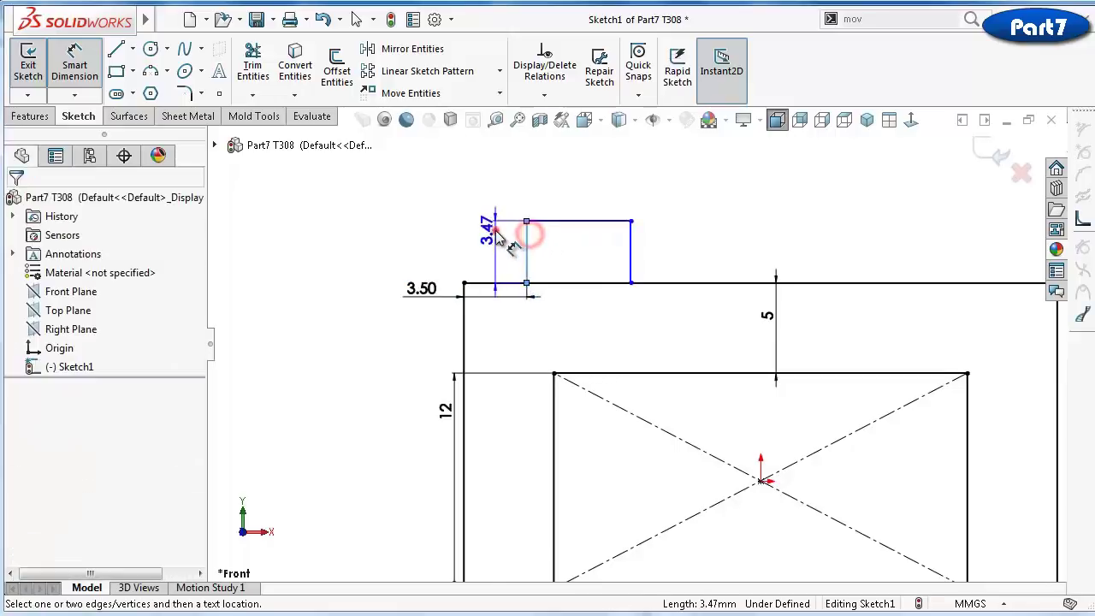
left_click(496, 228)
type("5")
key("Return")
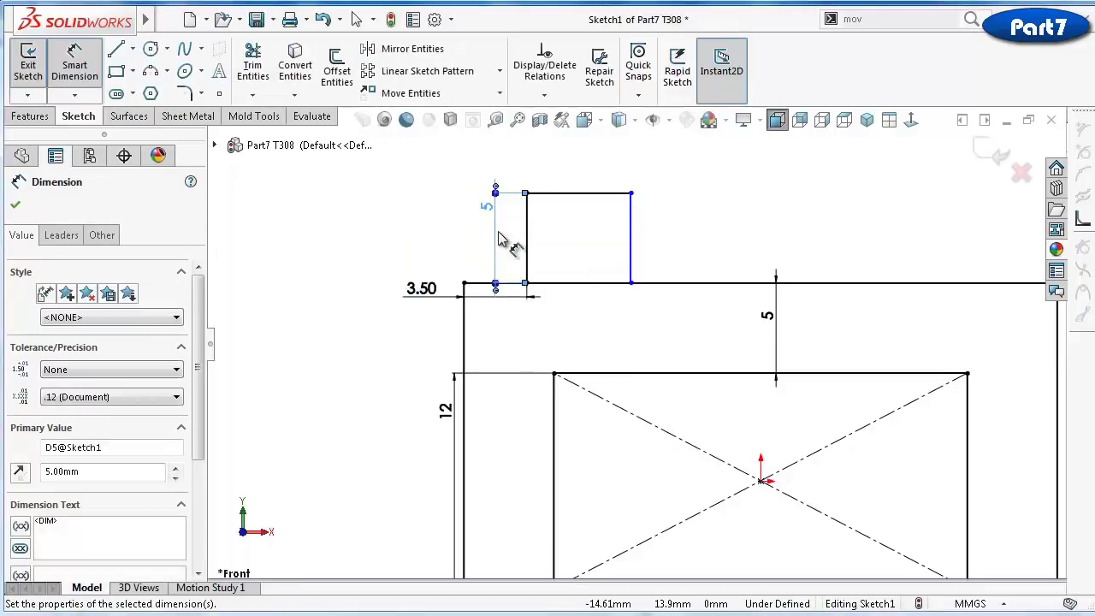
left_click(620, 197)
left_click(613, 171)
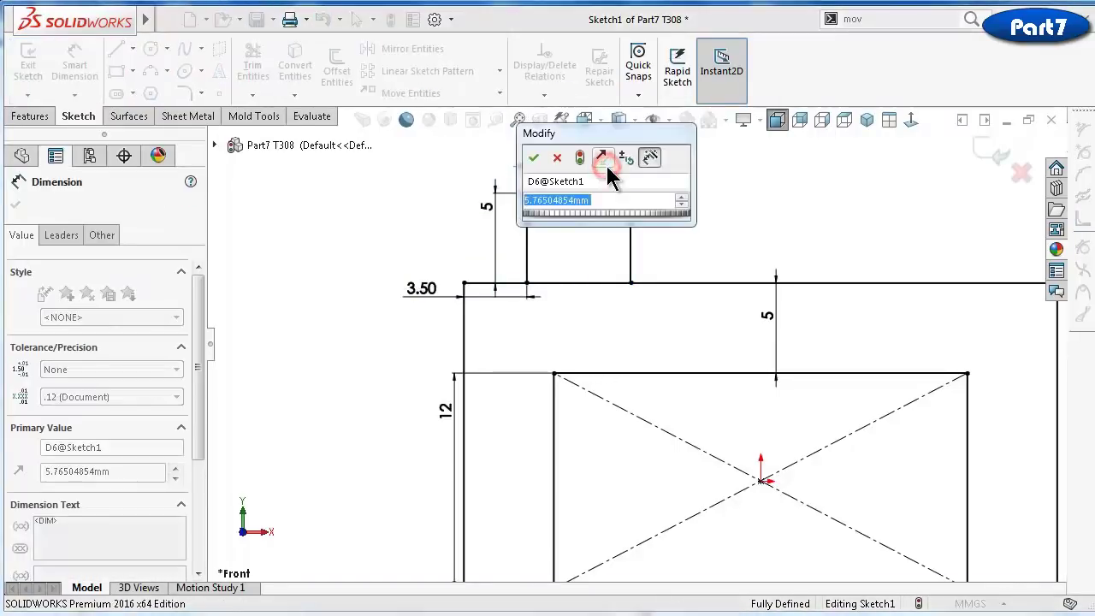
type("8")
key("Return")
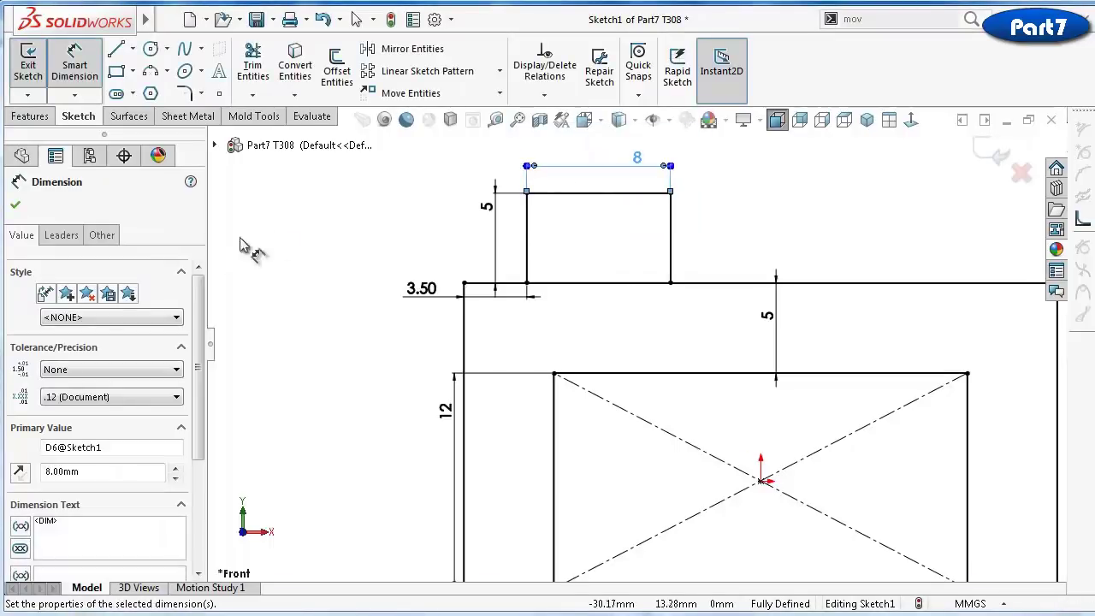
left_click(333, 218)
key("f")
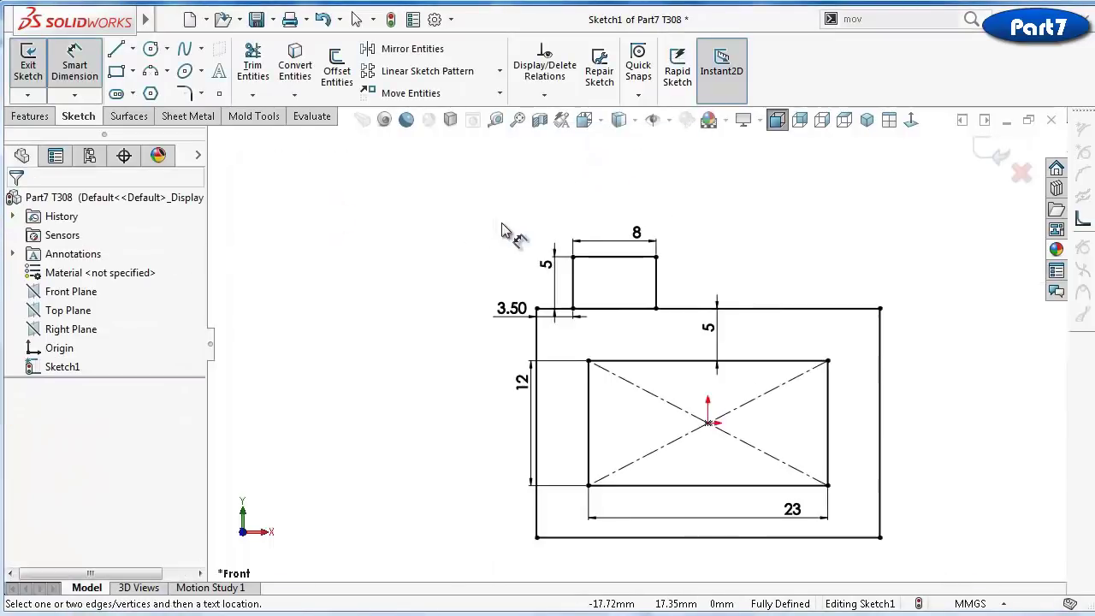
Draw centerlines from the inner rectangle's upper midpoint to the origin and from the origin to the outer left edge's midpoint
left_click(133, 50)
left_click(159, 92)
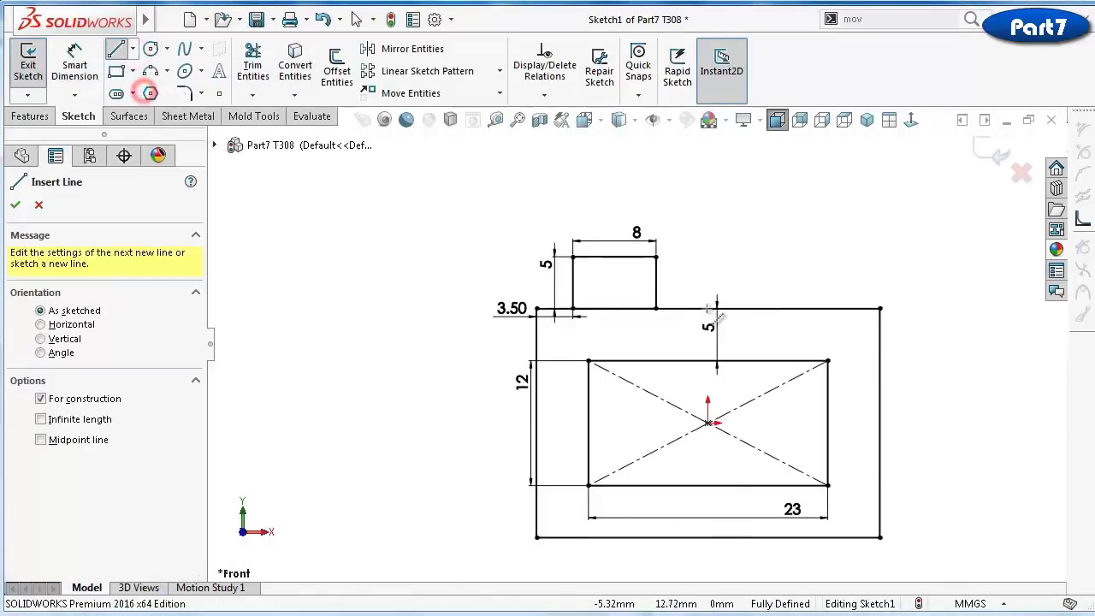
left_click(706, 360)
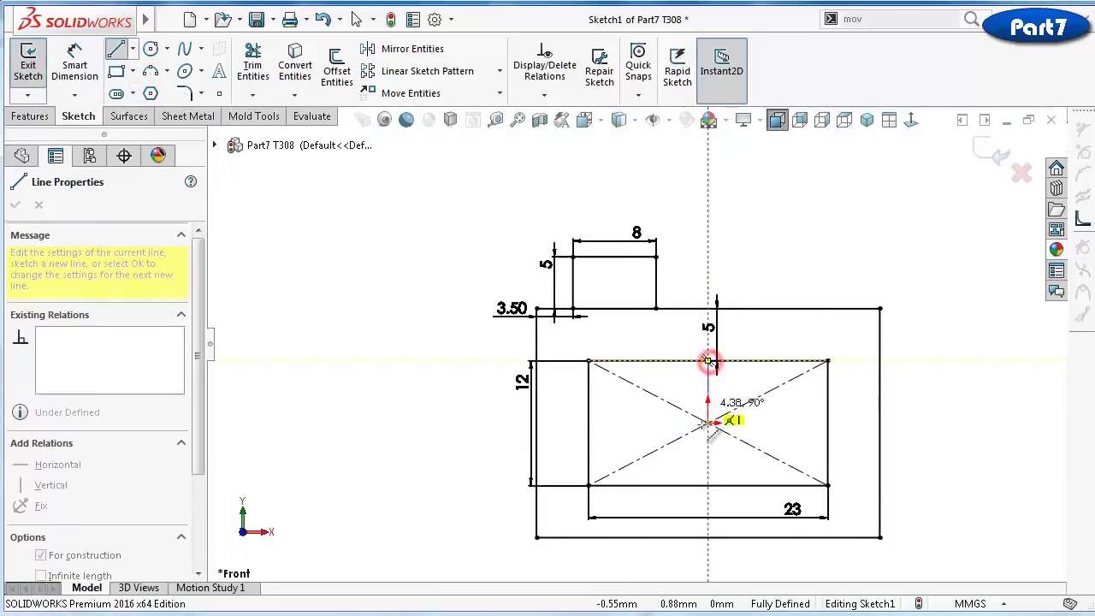
left_click(707, 422)
double_click(537, 421)
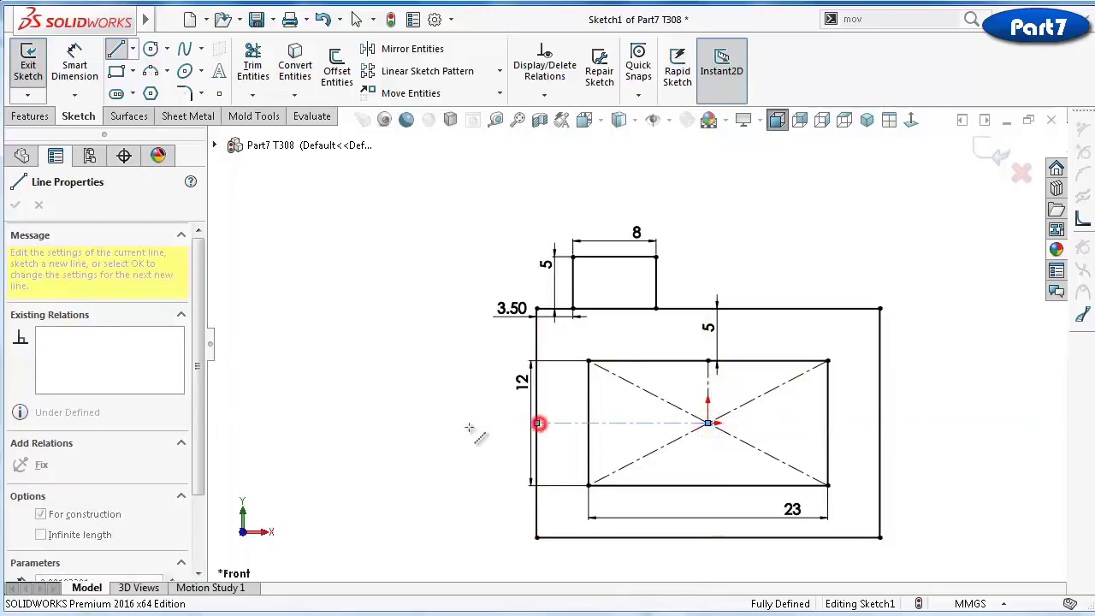
Mirror the small rectangle's top and two side lines about the vertical centerline
scroll(613, 269, "down", 1)
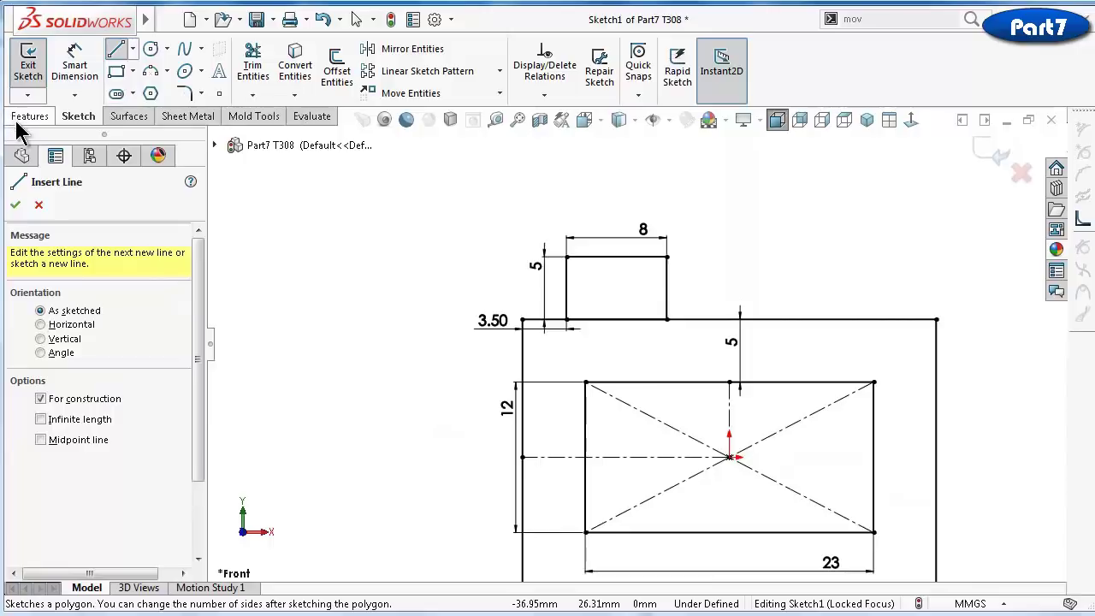
left_click(373, 48)
left_click(643, 256)
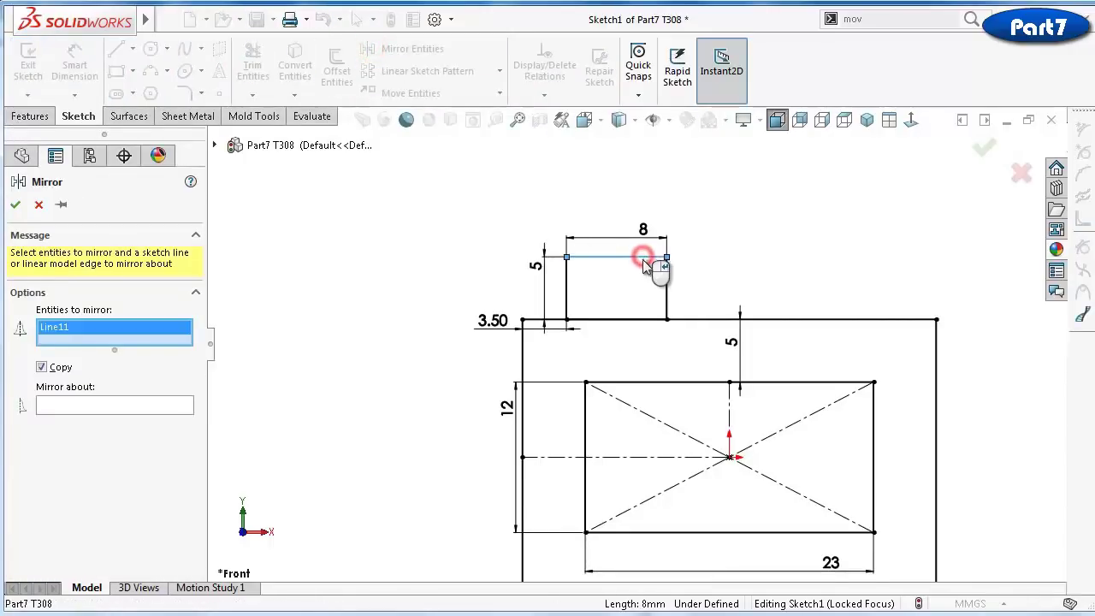
left_click(666, 284)
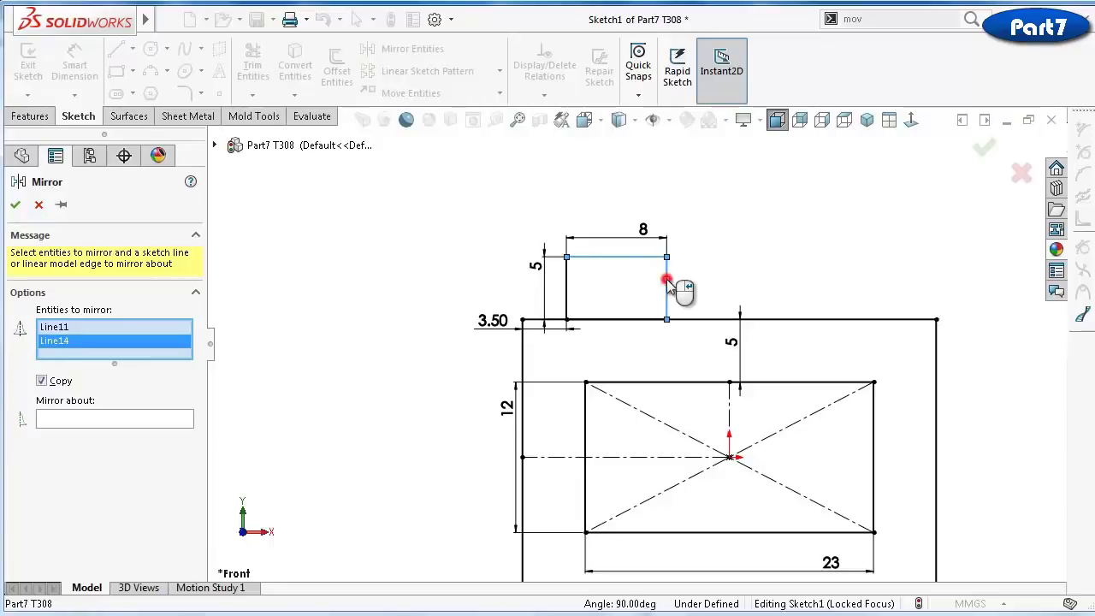
left_click(567, 286)
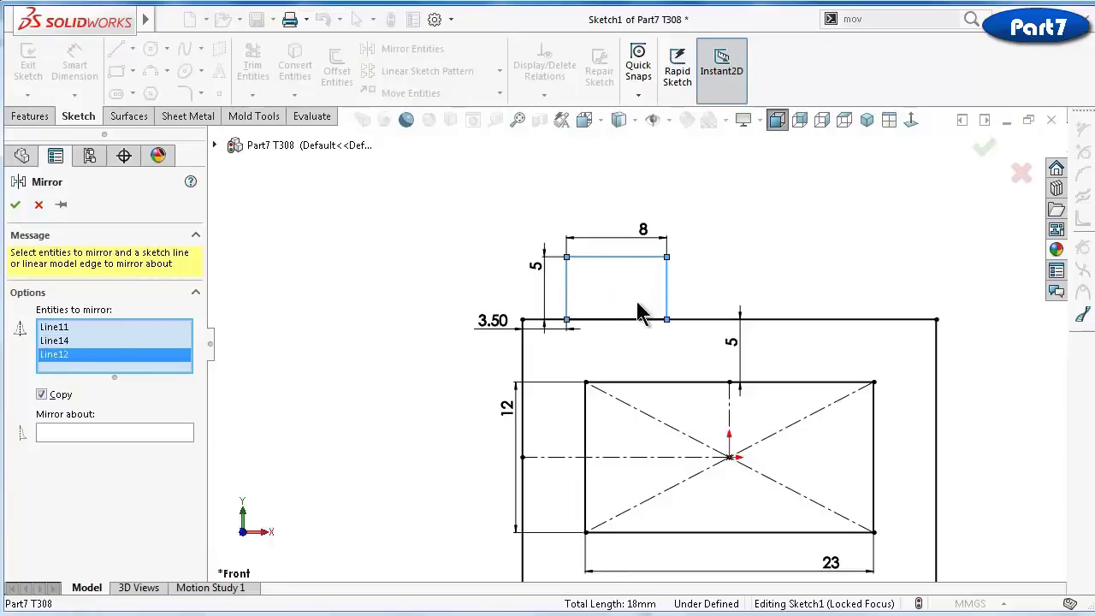
left_click(730, 411)
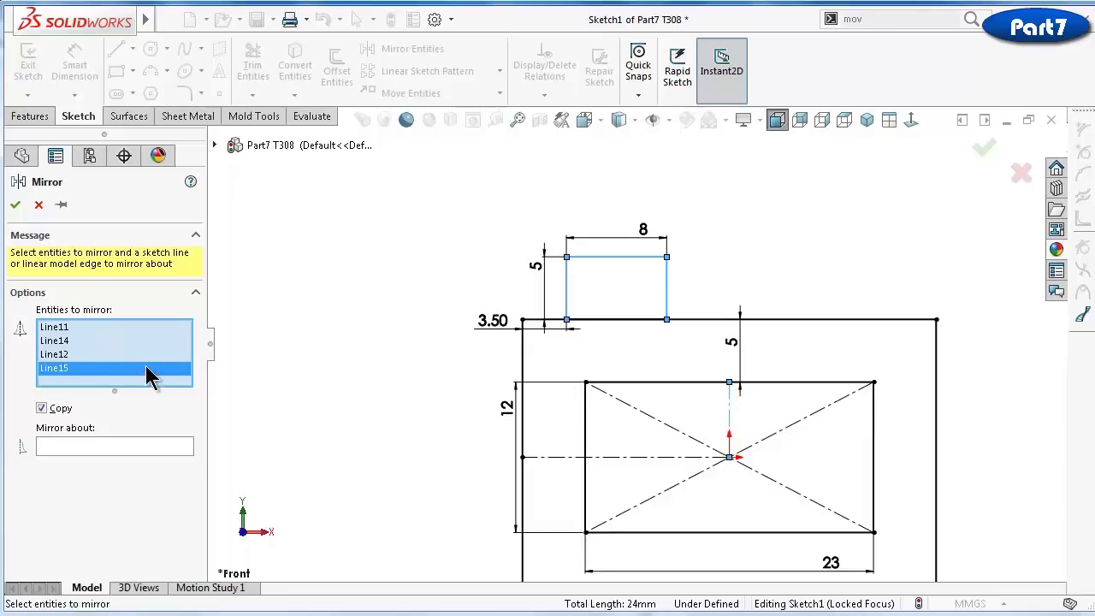
right_click(147, 370)
left_click(180, 396)
left_click(149, 434)
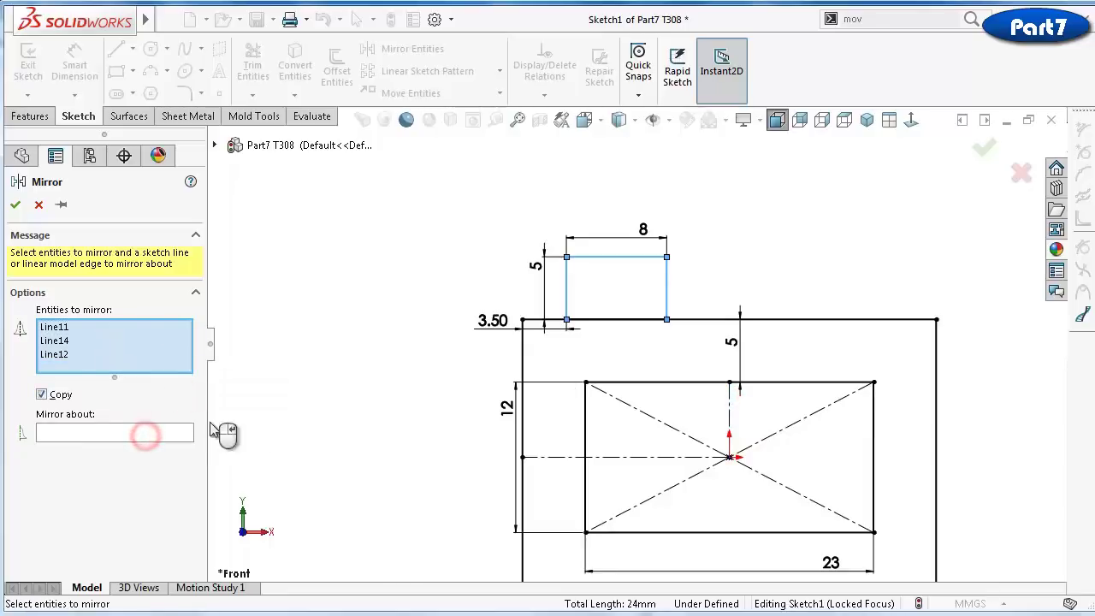
left_click(128, 434)
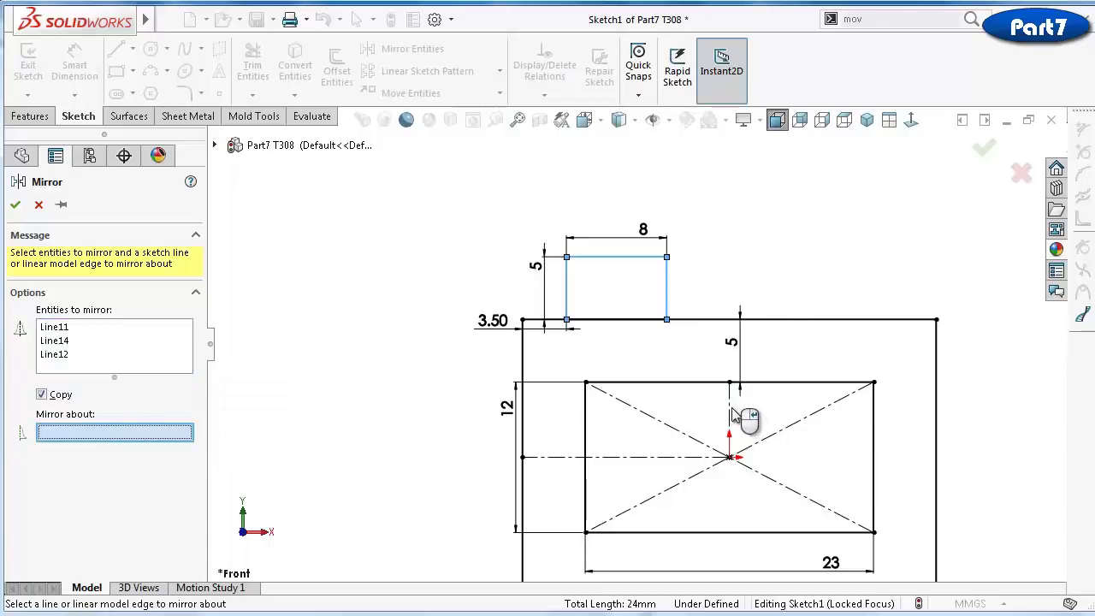
left_click(731, 413)
right_click(732, 409)
scroll(746, 405, "up", 2)
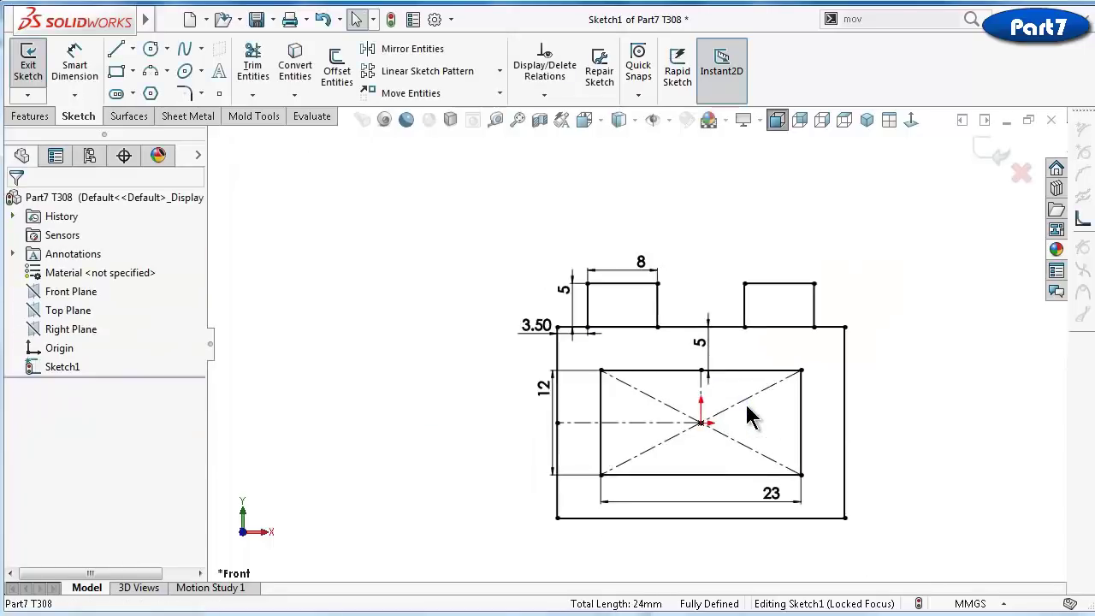
Mirror the top and side lines of both upper tabs about the horizontal centerline
scroll(746, 405, "down", 1)
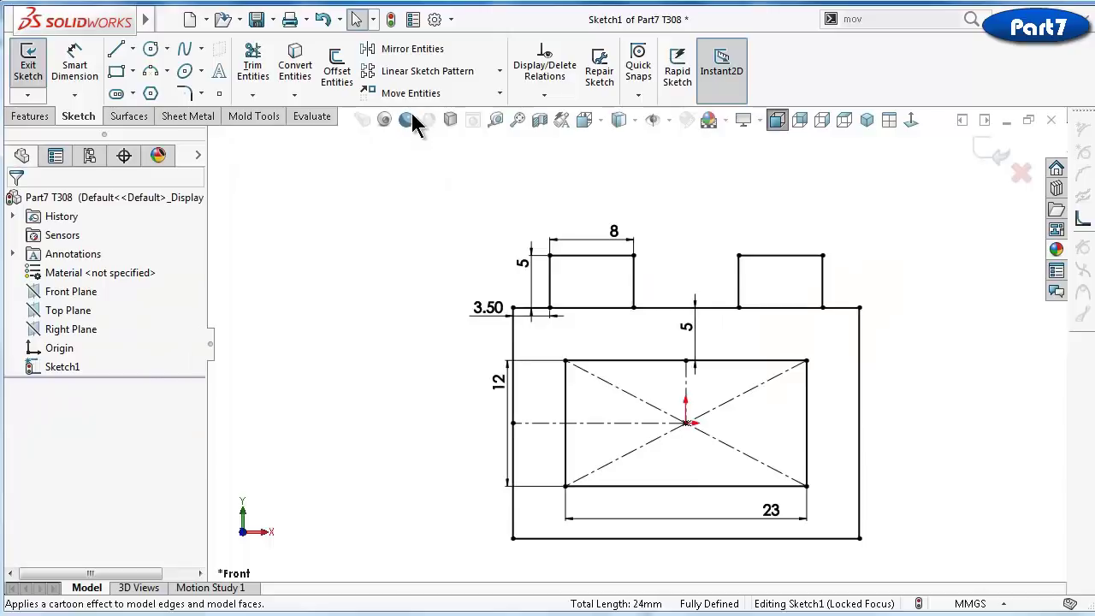
left_click(405, 49)
left_click(549, 273)
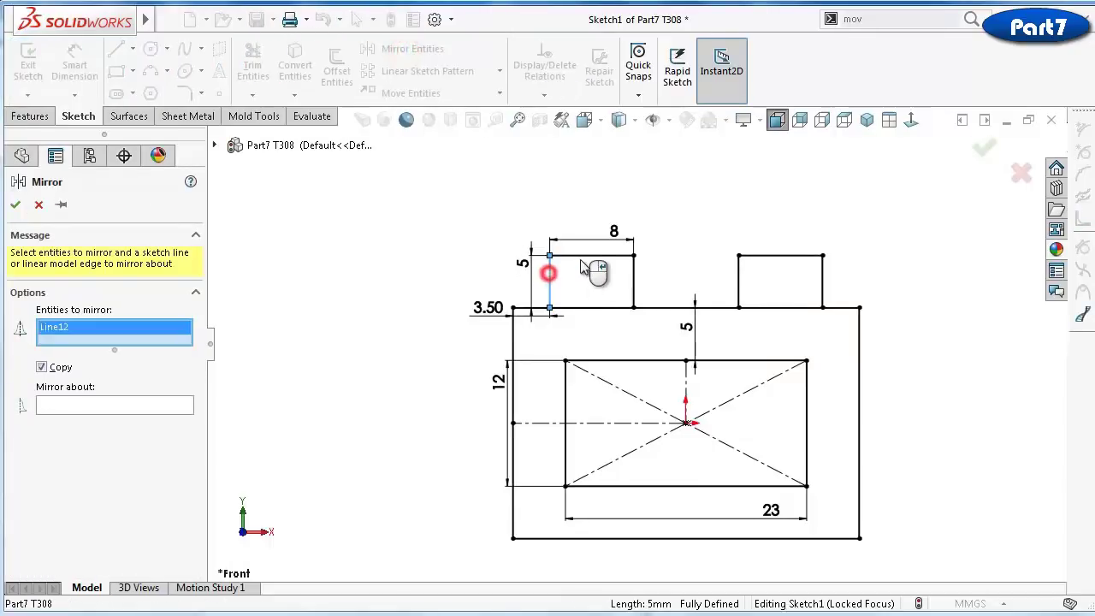
left_click(590, 255)
left_click(634, 275)
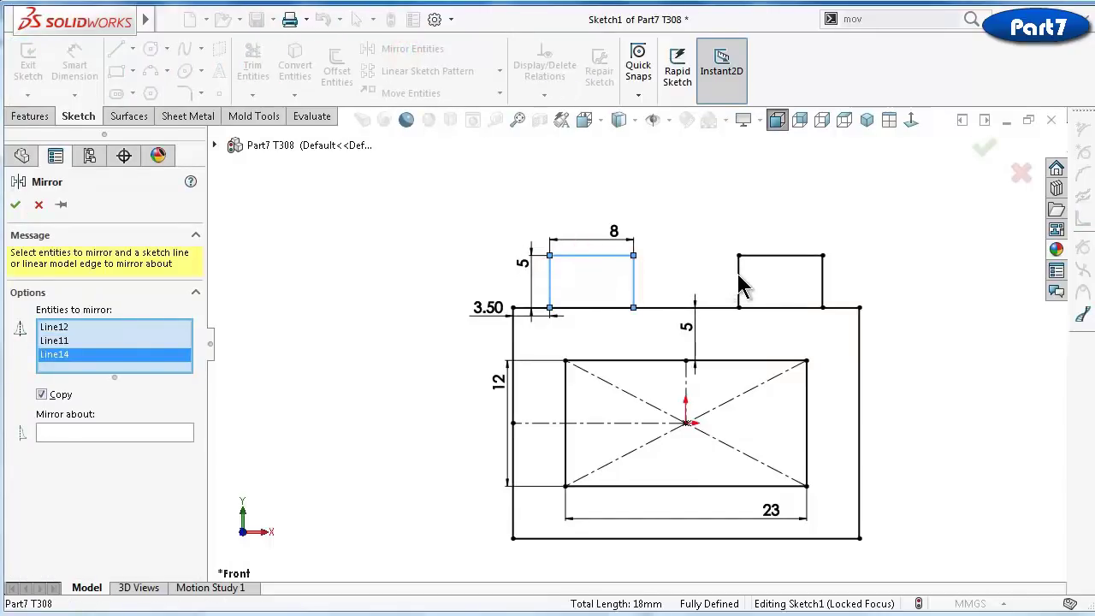
left_click(739, 281)
left_click(778, 256)
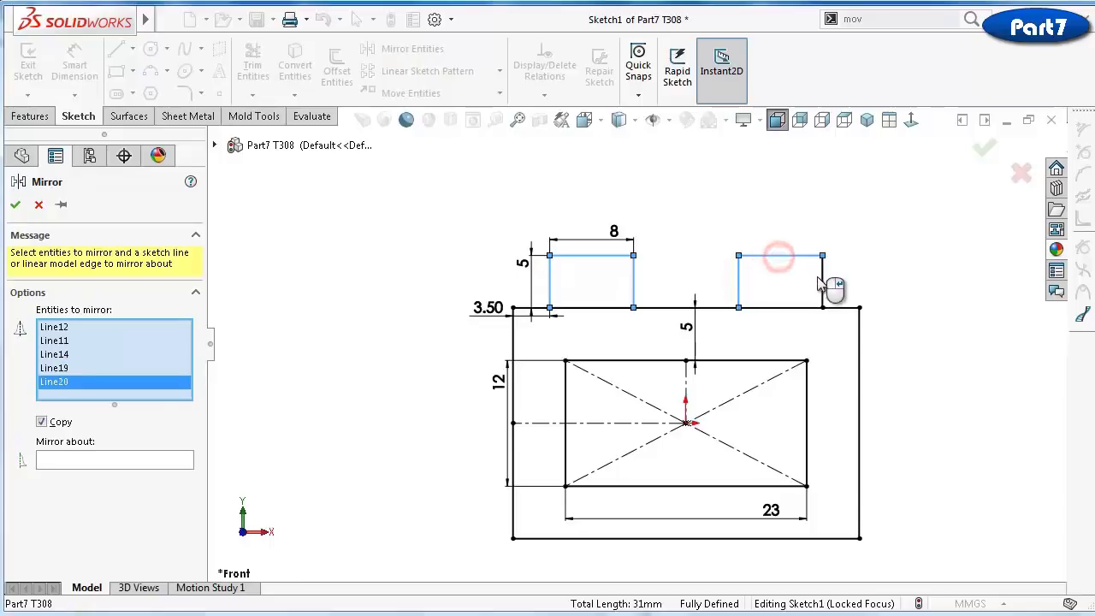
left_click(821, 283)
right_click(820, 287)
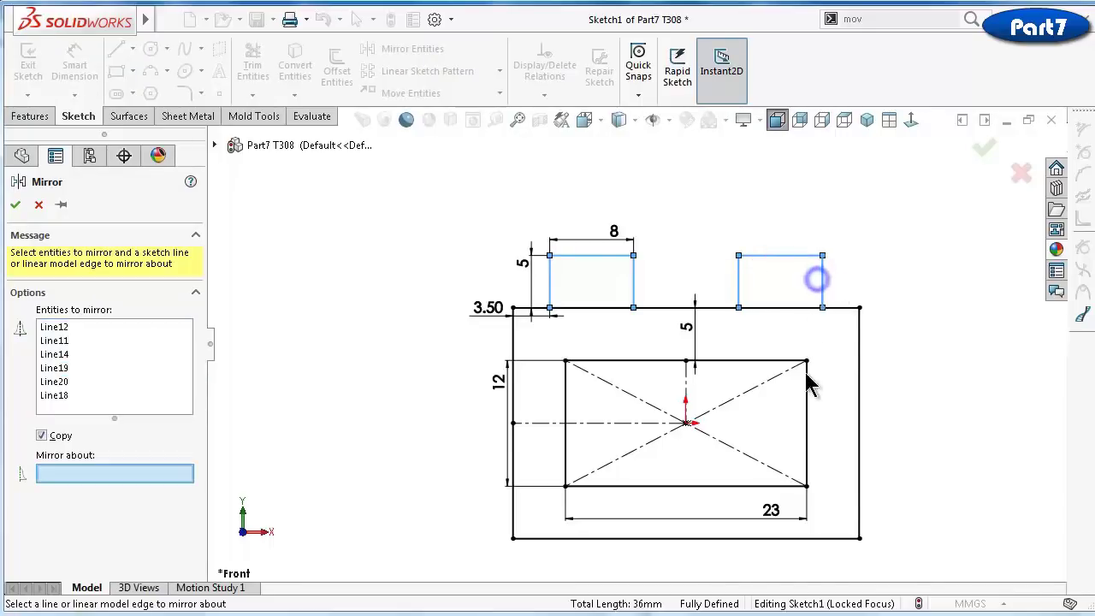
left_click(648, 423)
right_click(648, 423)
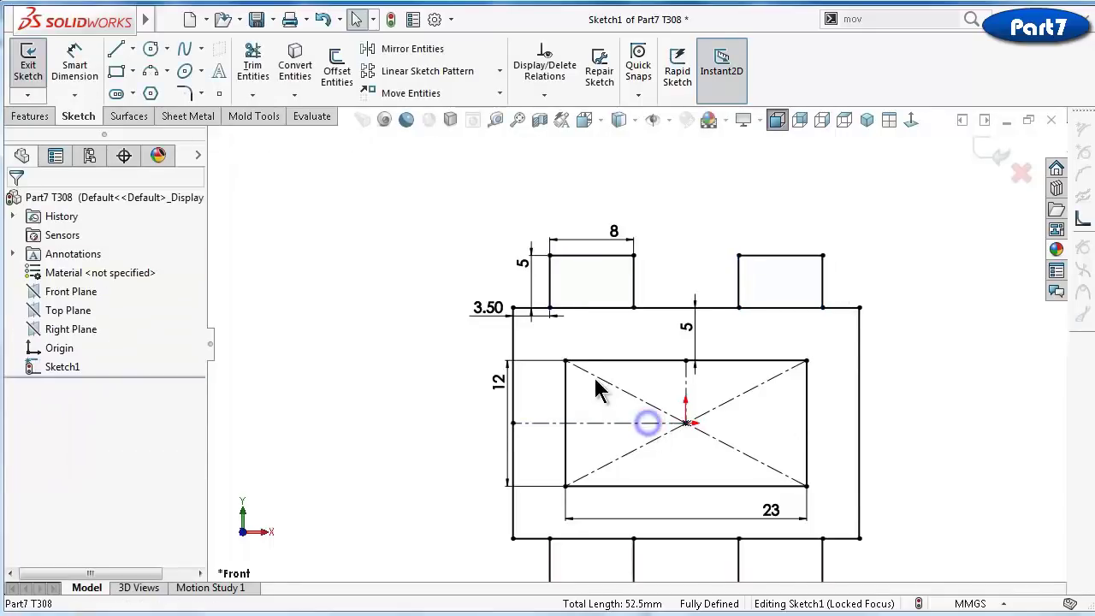
scroll(592, 377, "up", 2)
key("Return")
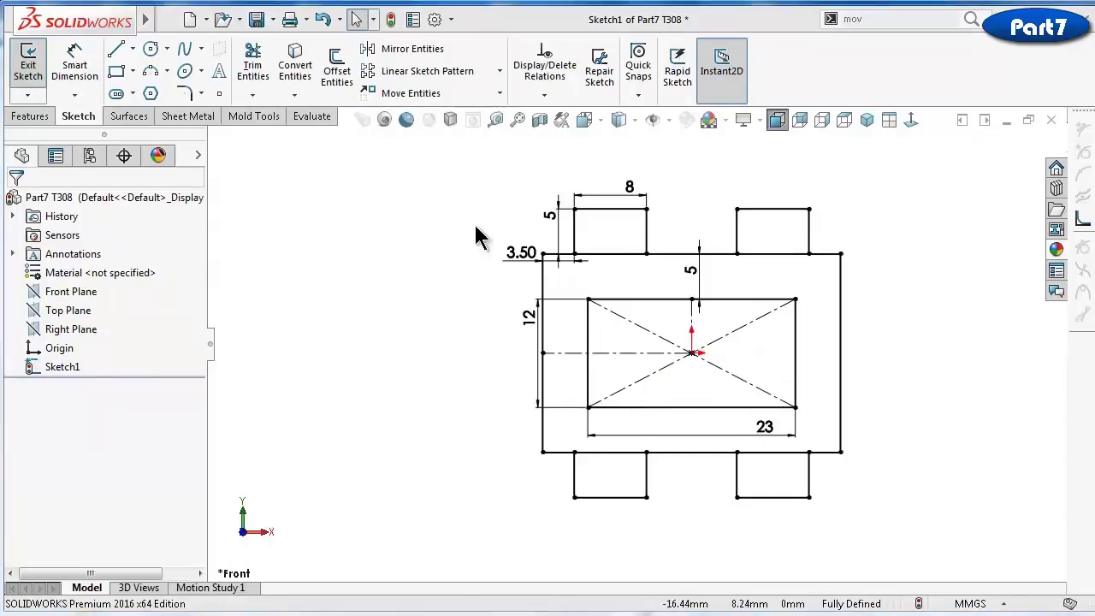
Draw a circle of about 0.5 mm radius on the horizontal centerline, between the left edges of the outer and inner rectangles
left_click(145, 43)
scroll(777, 420, "down", 3)
scroll(453, 264, "up", 1)
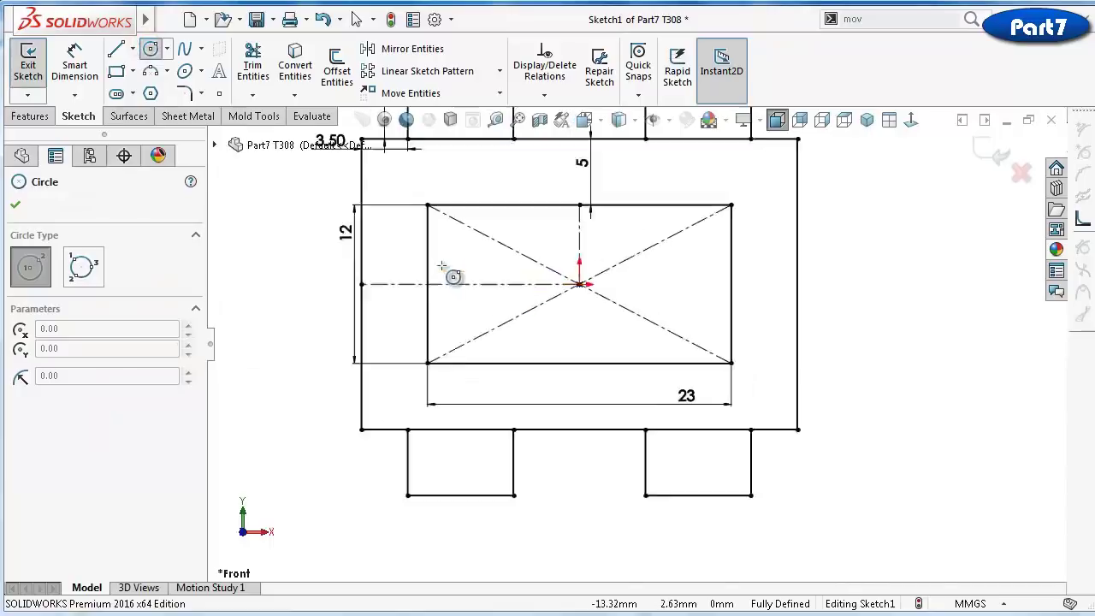
scroll(441, 266, "down", 2)
scroll(467, 327, "down", 1)
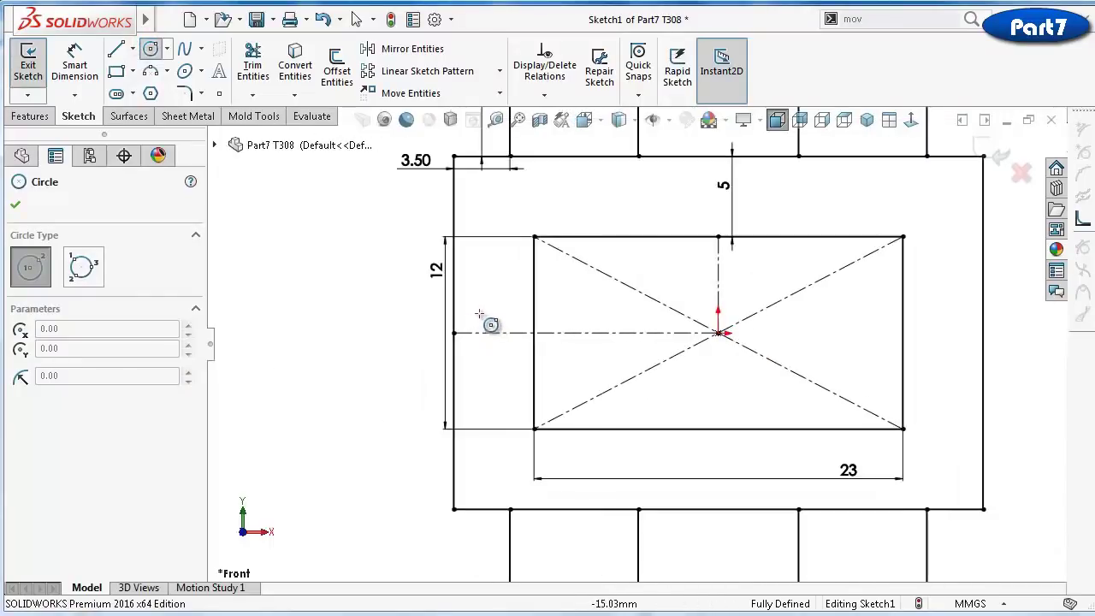
left_click(490, 333)
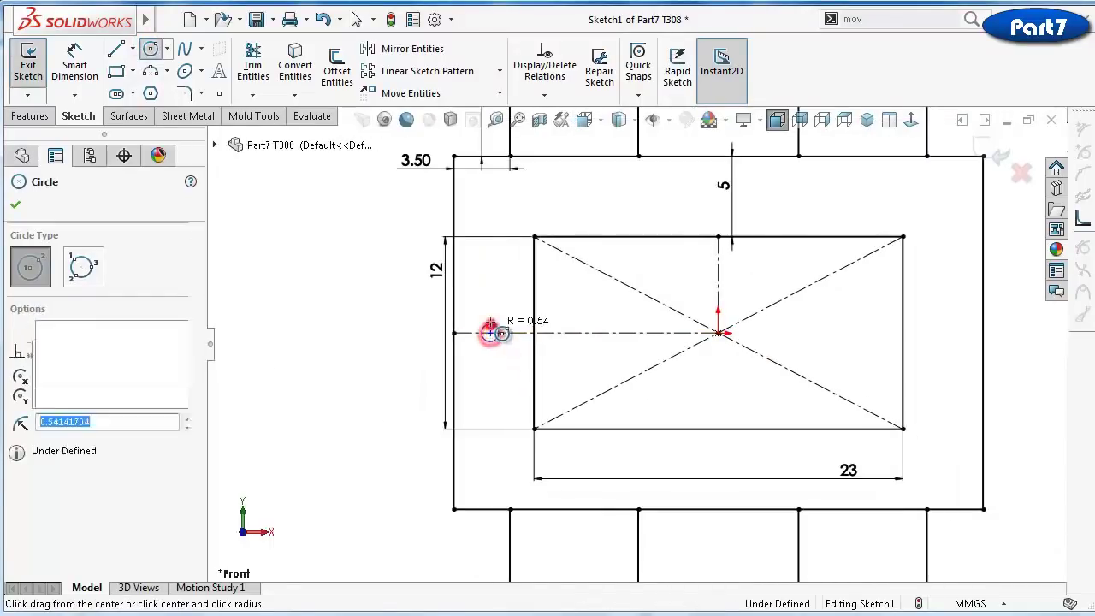
left_click(491, 324)
Dimension the small circle's diameter as 2 mm
right_click_drag(411, 335, 376, 255)
left_click(501, 344)
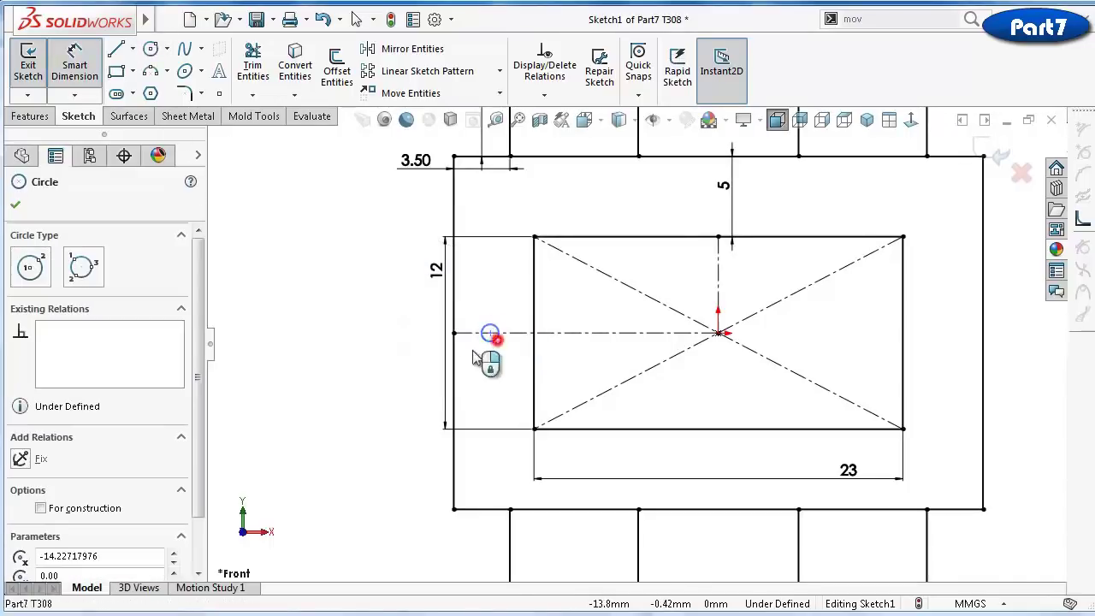
left_click(420, 374)
key("Return")
Dimension the distance from the circle's center to the inner rectangle's adjacent vertical edge as 2.5 mm
scroll(494, 330, "up", 3)
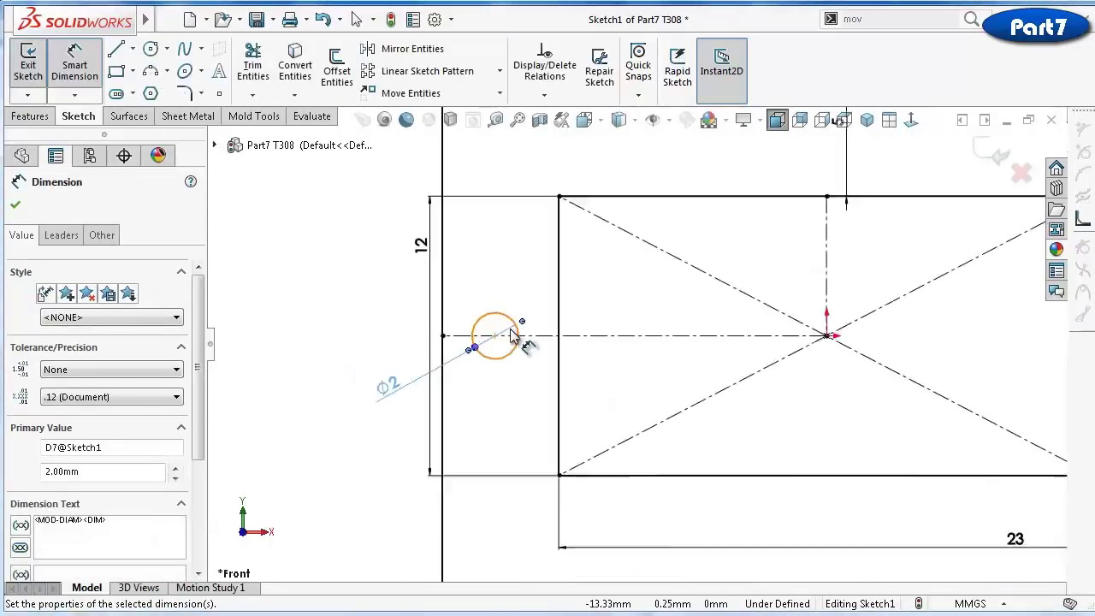
left_click(499, 339)
left_click(575, 369)
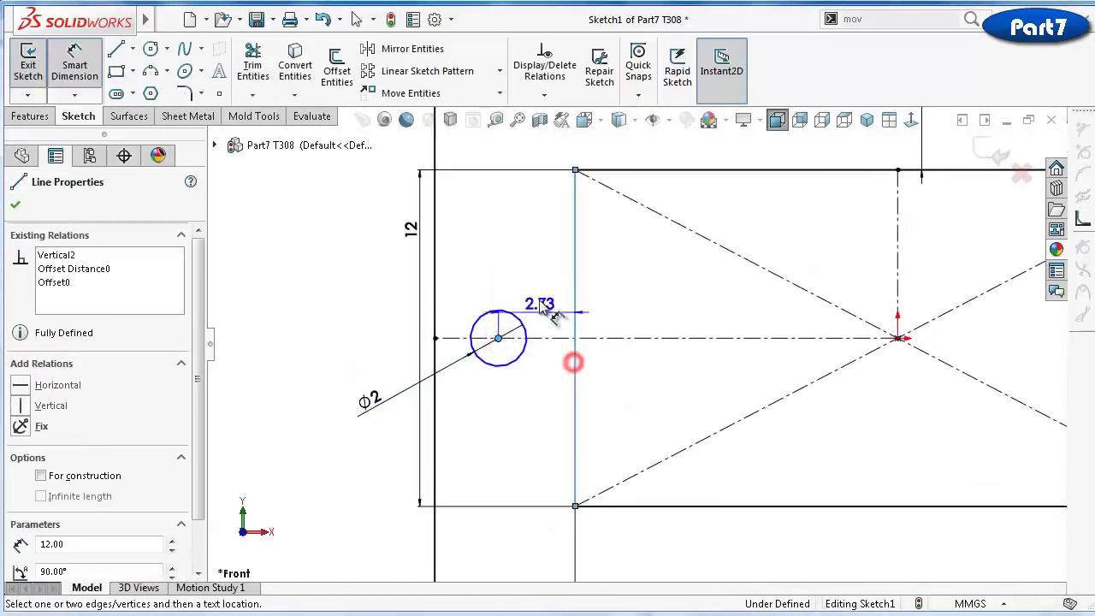
left_click(539, 298)
type("2.")
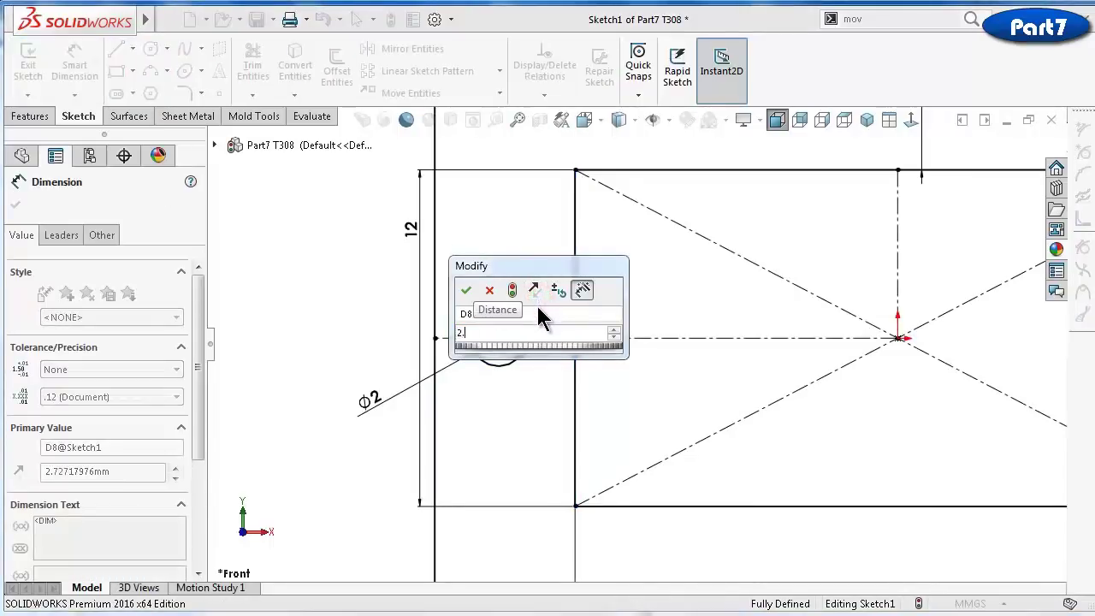
type("5")
key("Return")
left_click(326, 306)
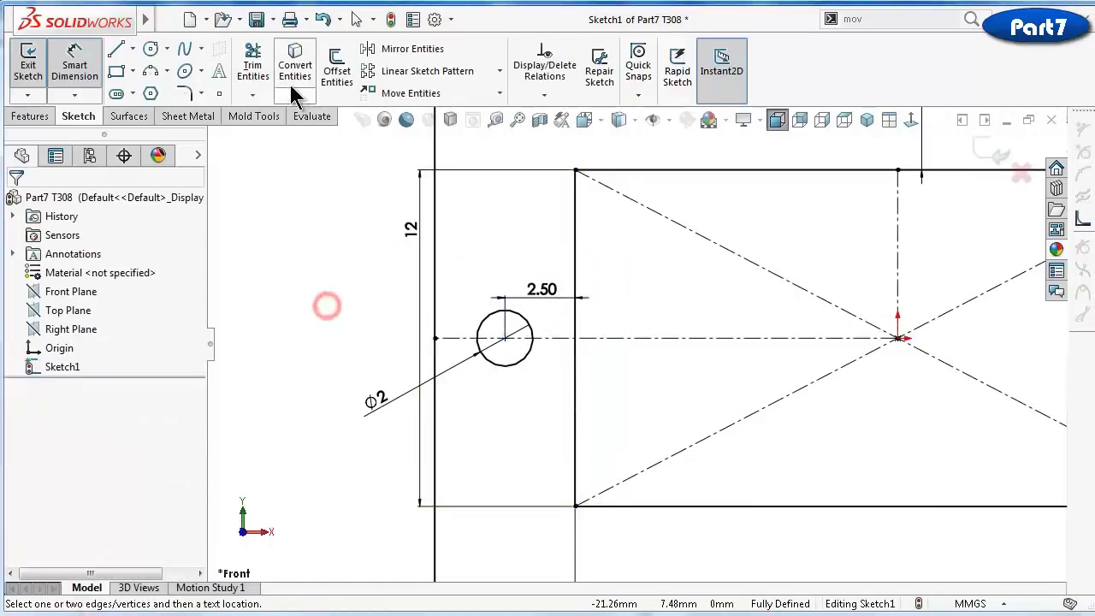
Mirror the 2 mm circle about the vertical centerline to the opposite side of the frame
left_click(405, 51)
left_click(493, 309)
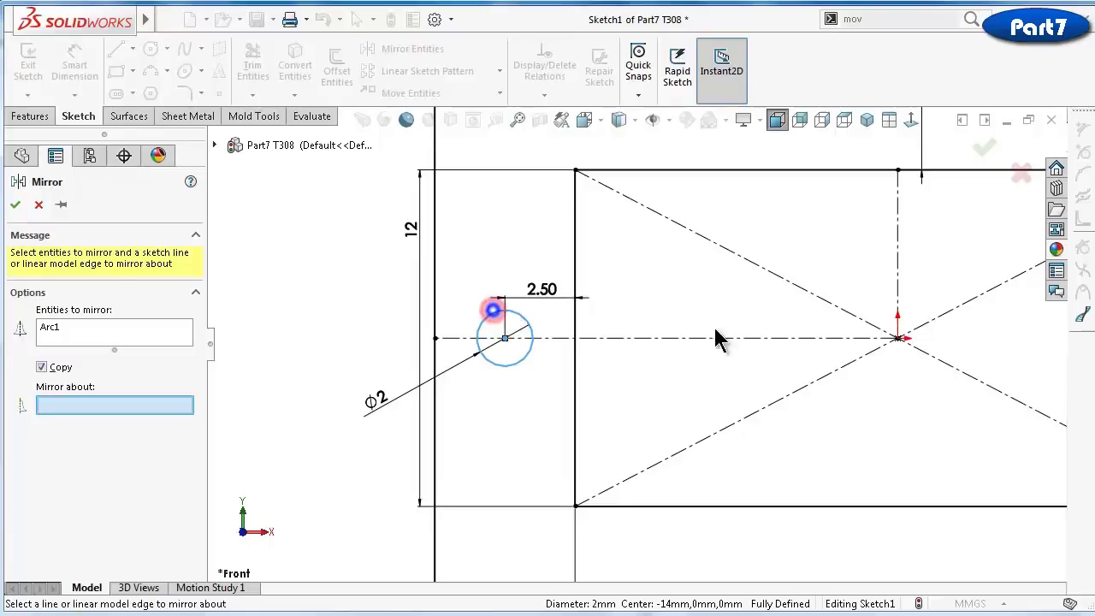
left_click(897, 261)
scroll(898, 263, "up", 3)
right_click(896, 265)
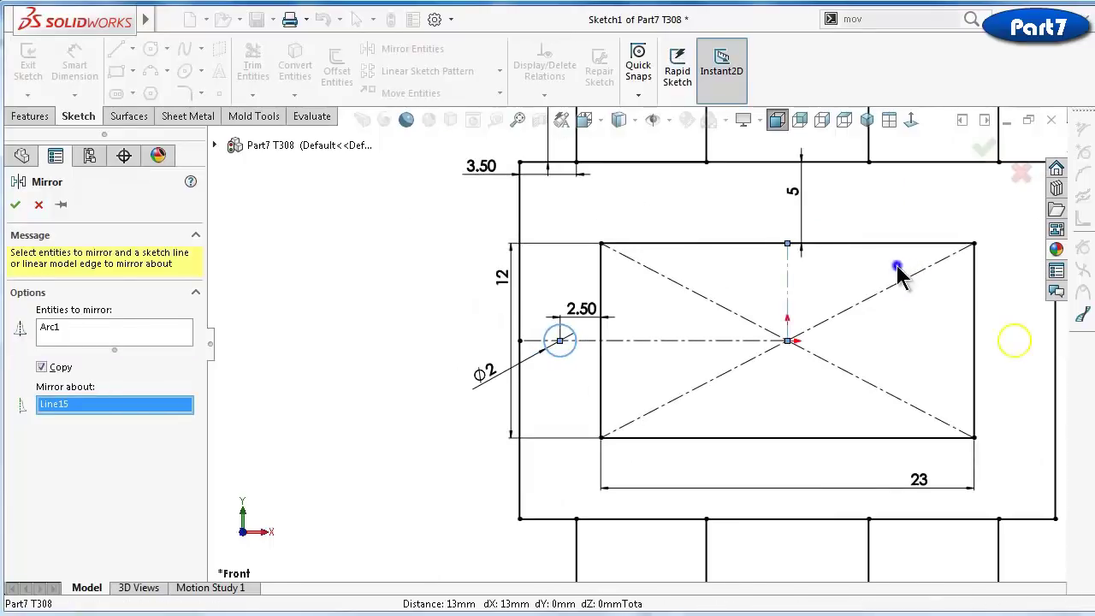
Set up an Extruded Boss/Base of the sketch with a Mid Plane end condition and a depth of 5 mm
key("f")
key("ctrl+7")
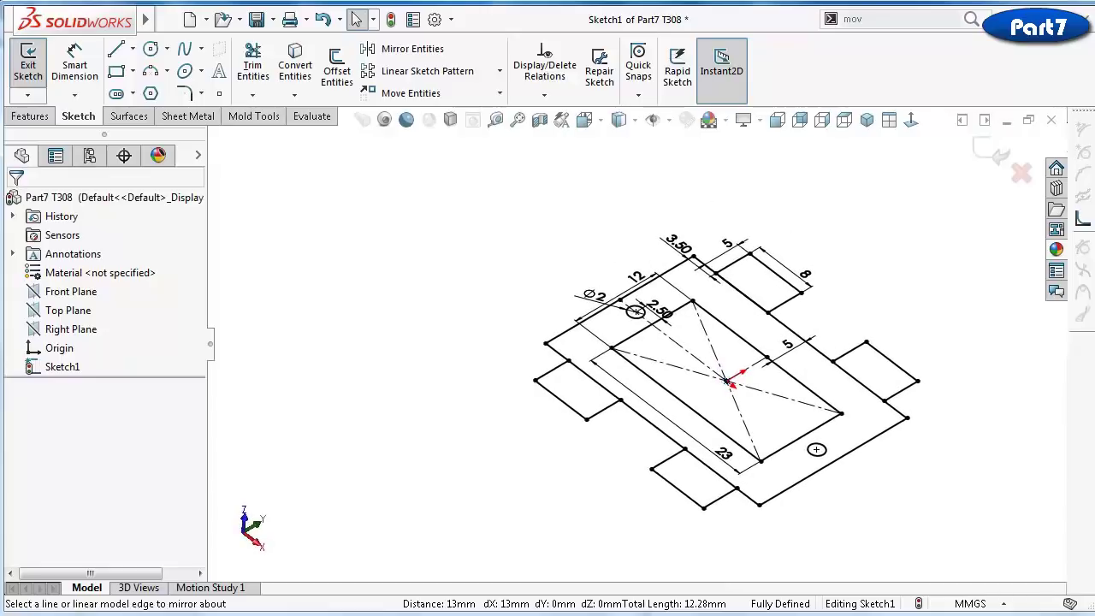
left_click(50, 116)
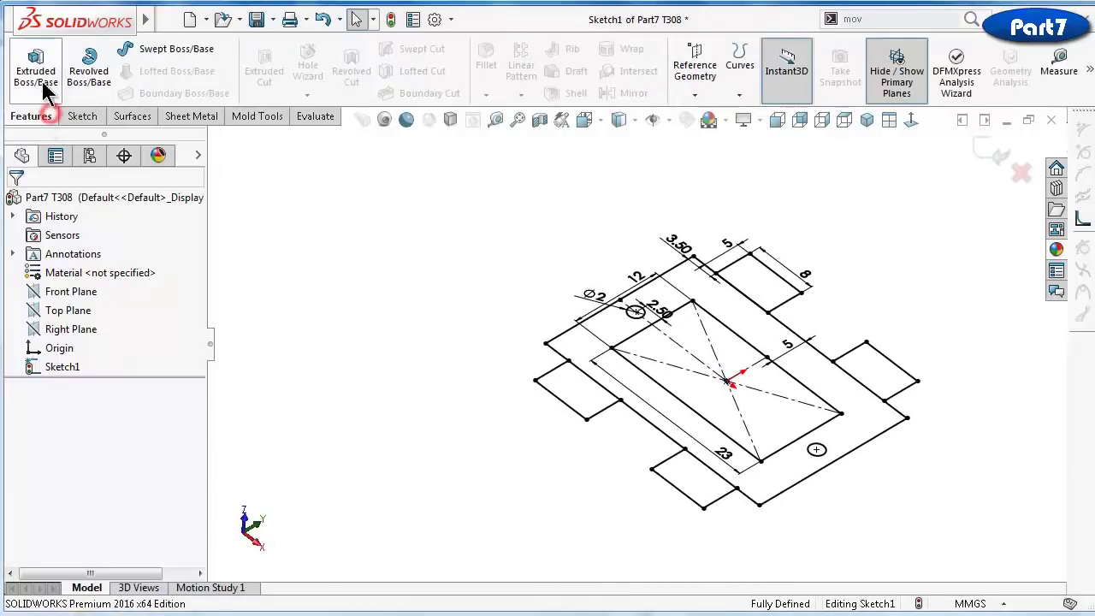
left_click(39, 75)
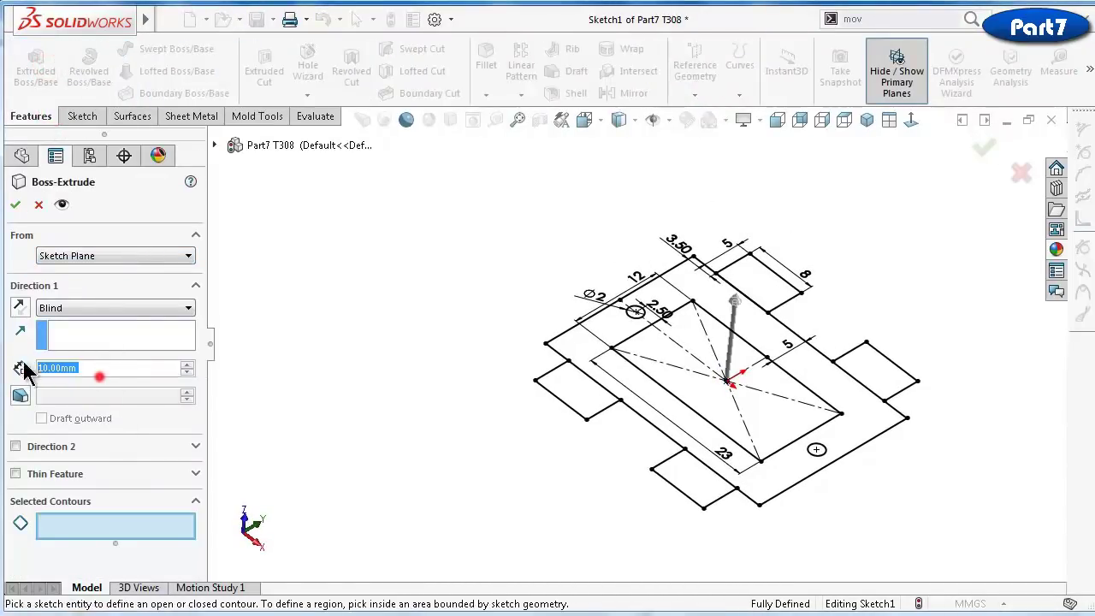
left_click(395, 371)
left_click(144, 308)
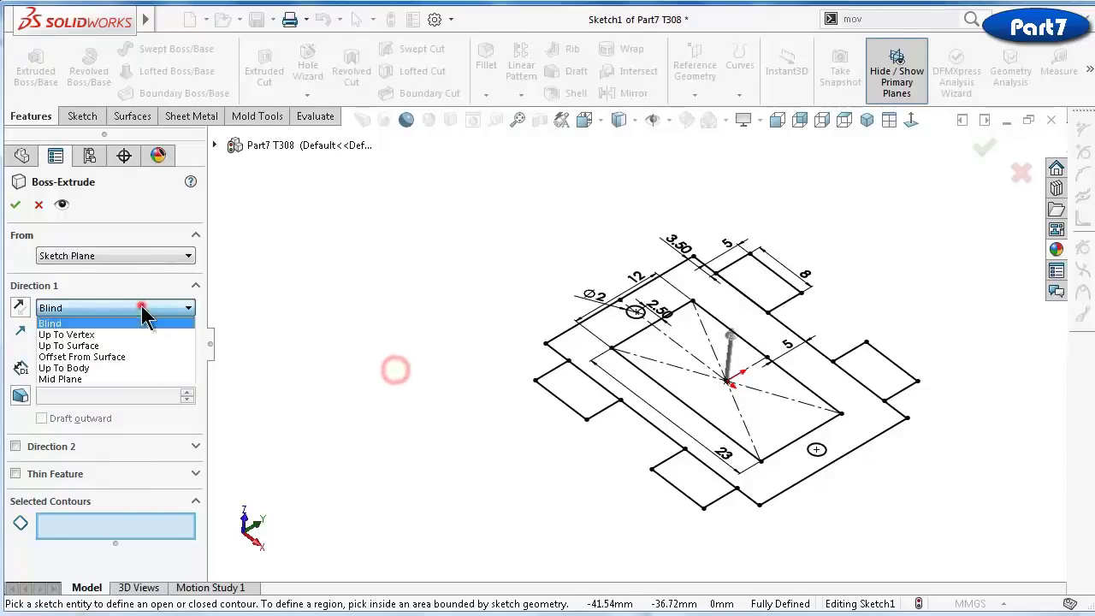
left_click(135, 378)
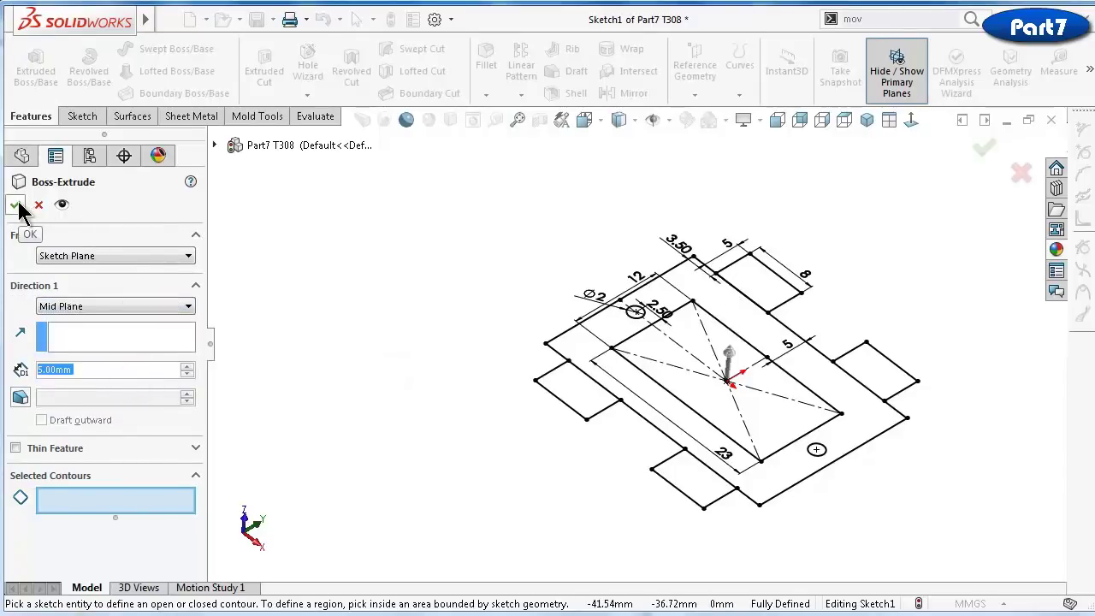
Choose the frame region and the four tab regions as extrusion contours and complete the boss
left_click(143, 499)
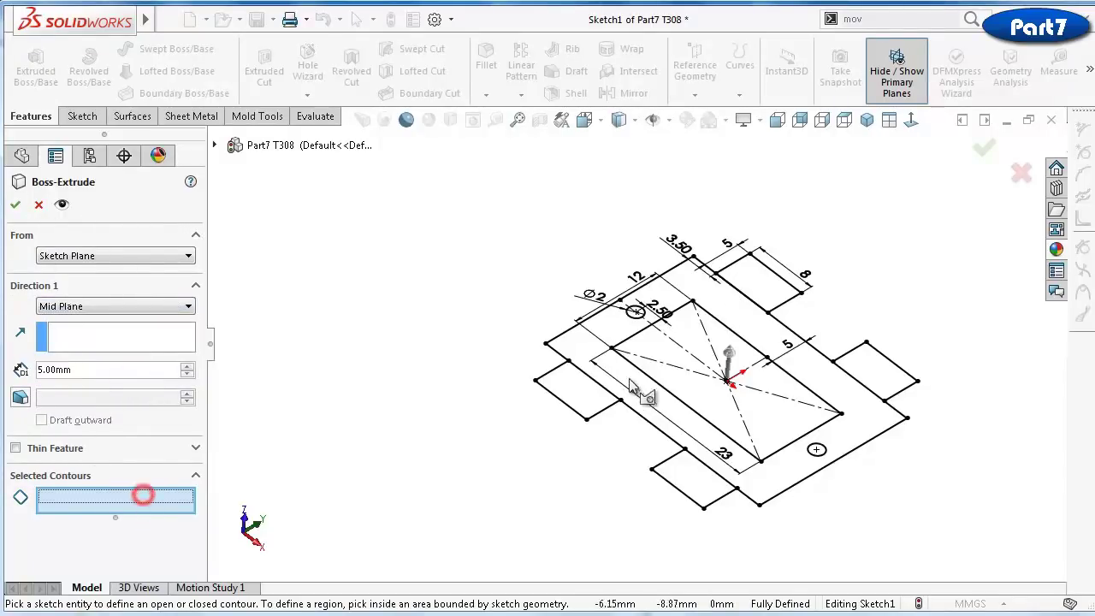
left_click(586, 358)
left_click(573, 396)
left_click(689, 475)
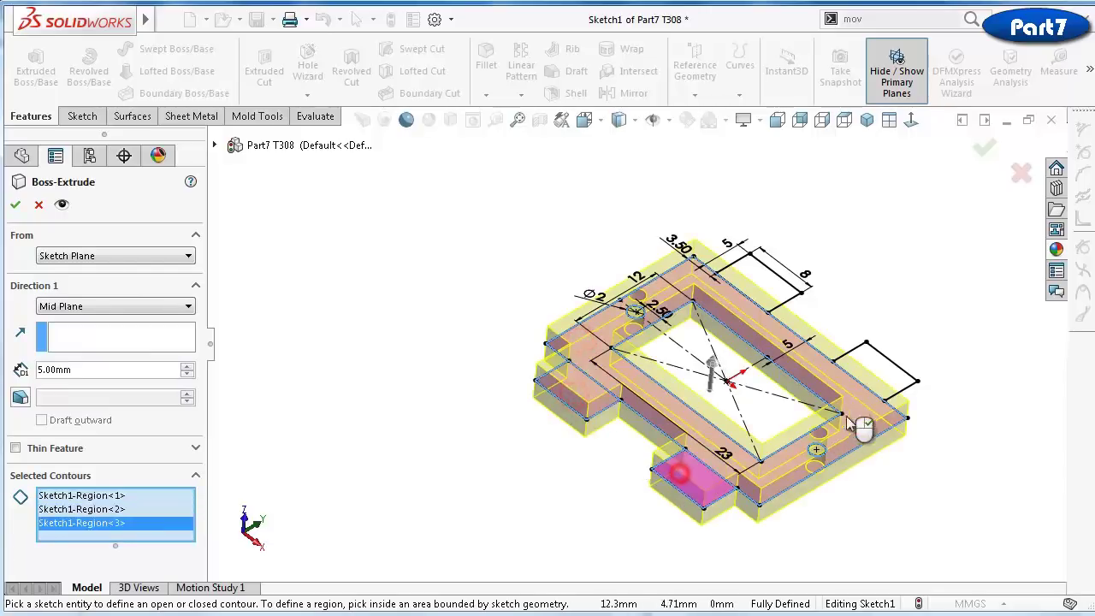
left_click(883, 366)
left_click(783, 287)
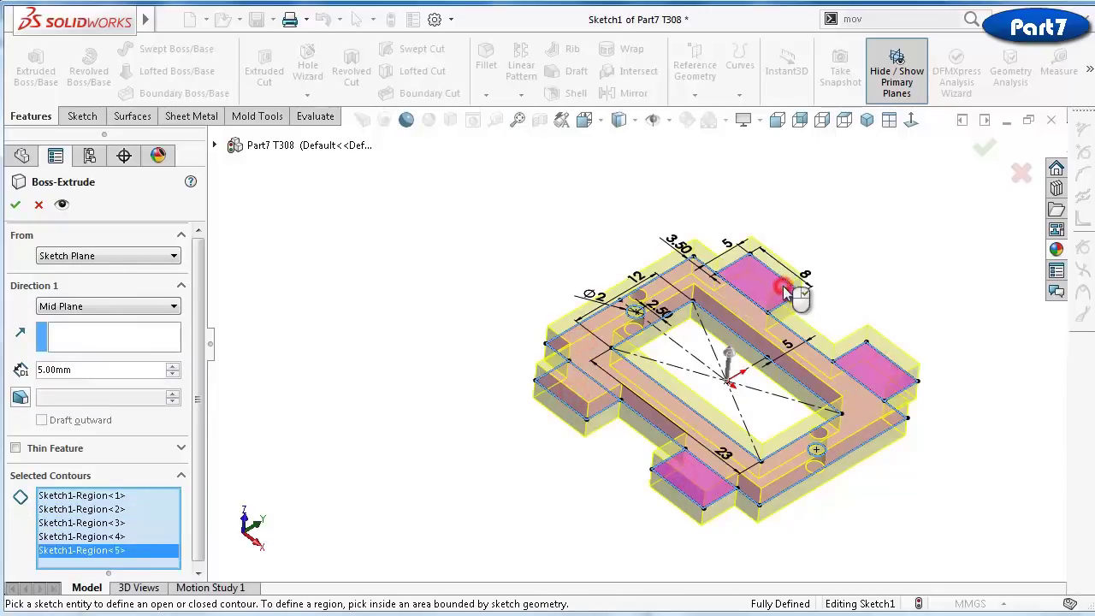
right_click(783, 286)
left_click(881, 274)
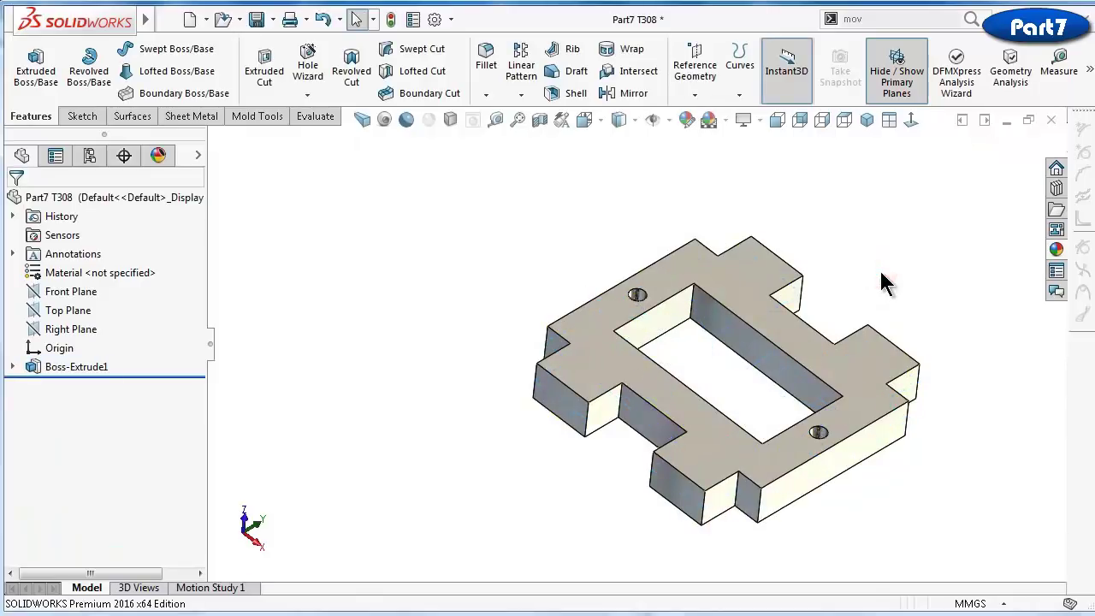
Fillet all connected outer edges of the frame and tabs with a 0.15 mm radius, using the 59-edge connected selection
key("Down")
key("Down")
key("Down")
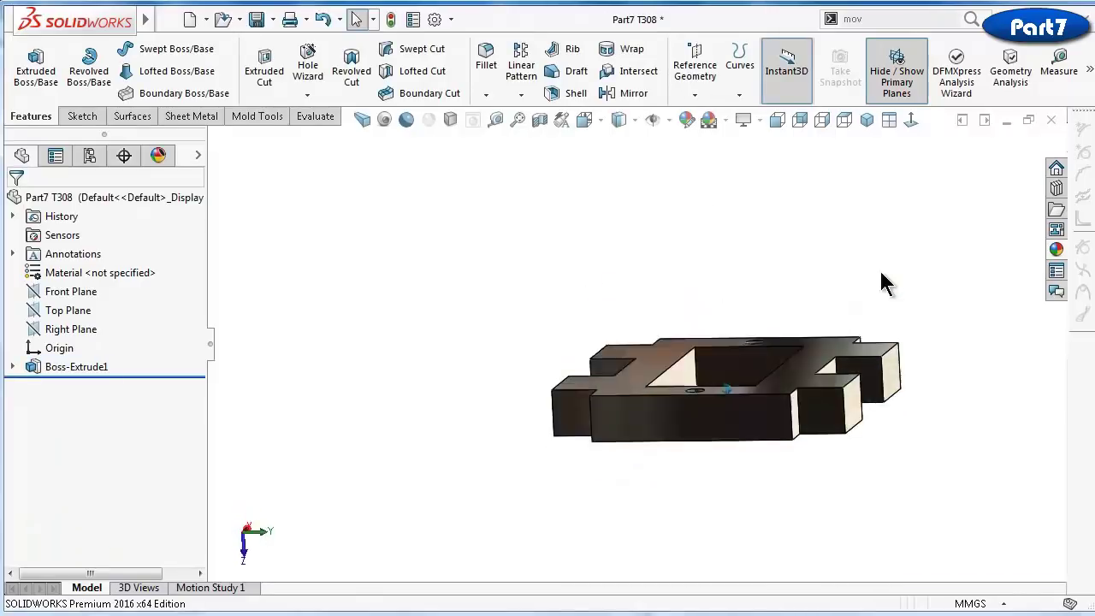
key("Down")
key("Down")
key("Down")
key("Down")
key("Down")
key("Right")
key("Right")
key("Right")
key("Right")
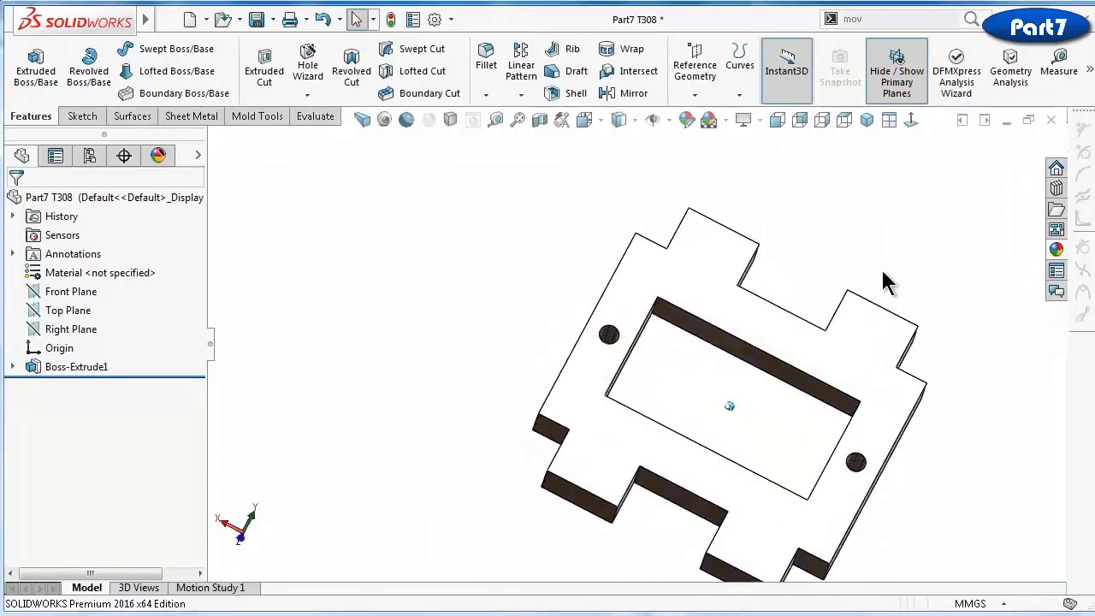
left_click(482, 49)
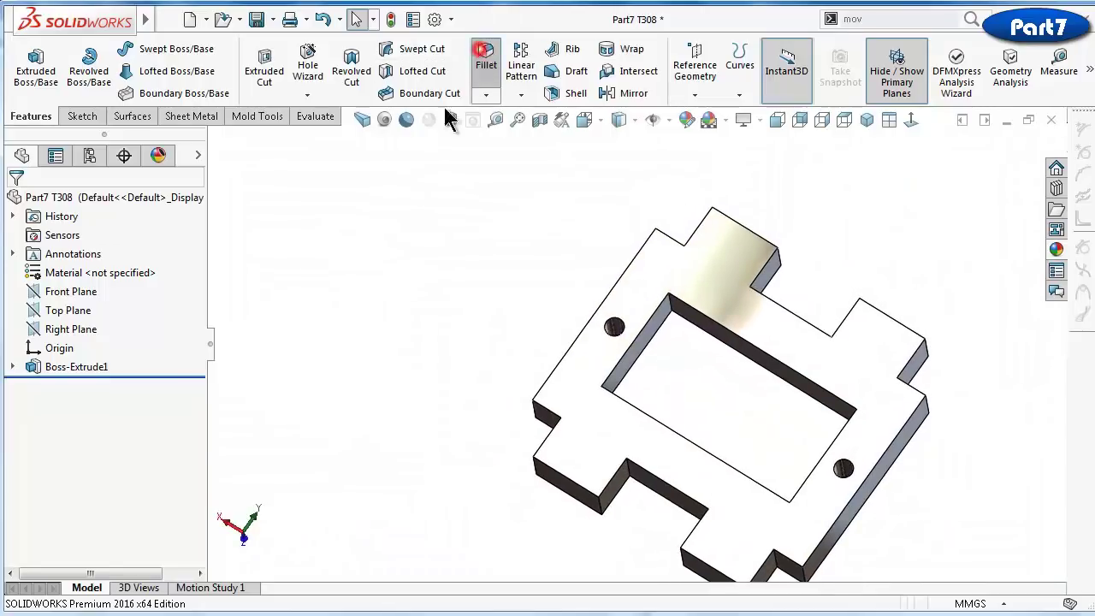
type("0.15mm")
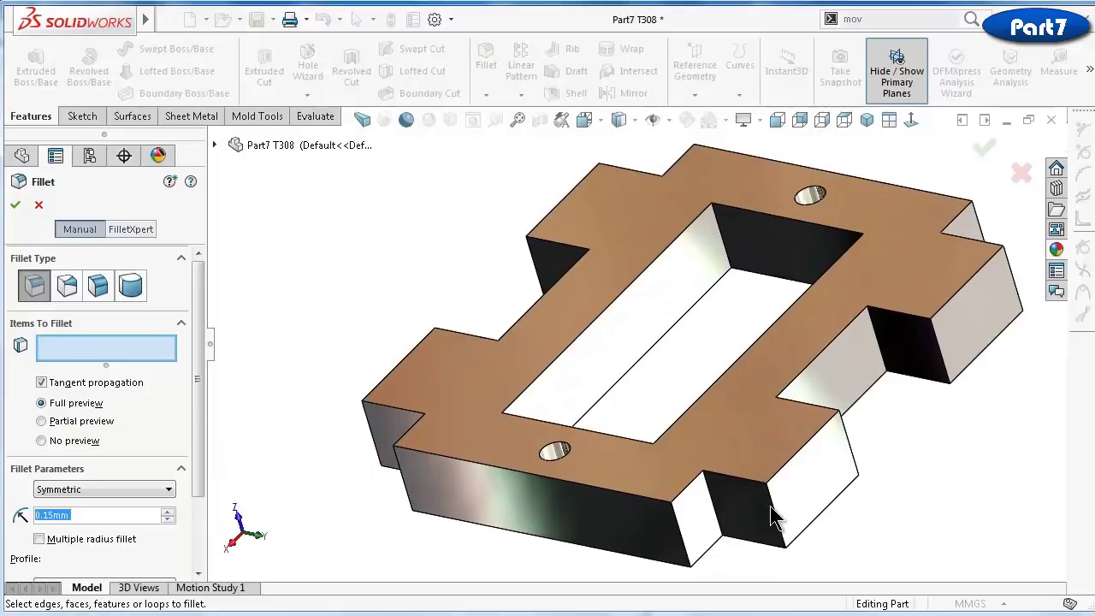
left_click(775, 518)
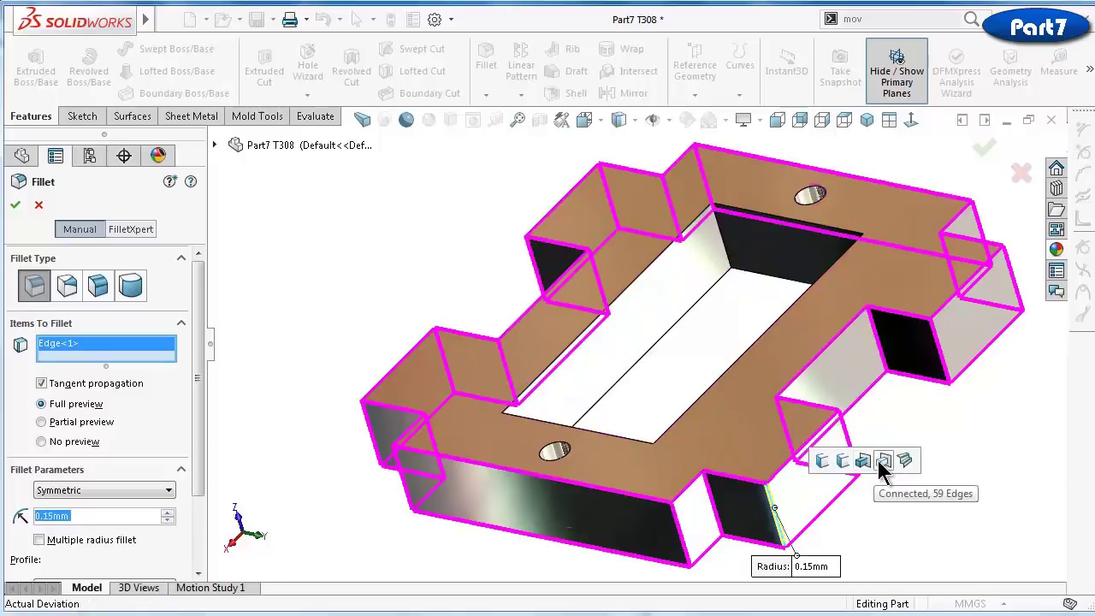
left_click(881, 461)
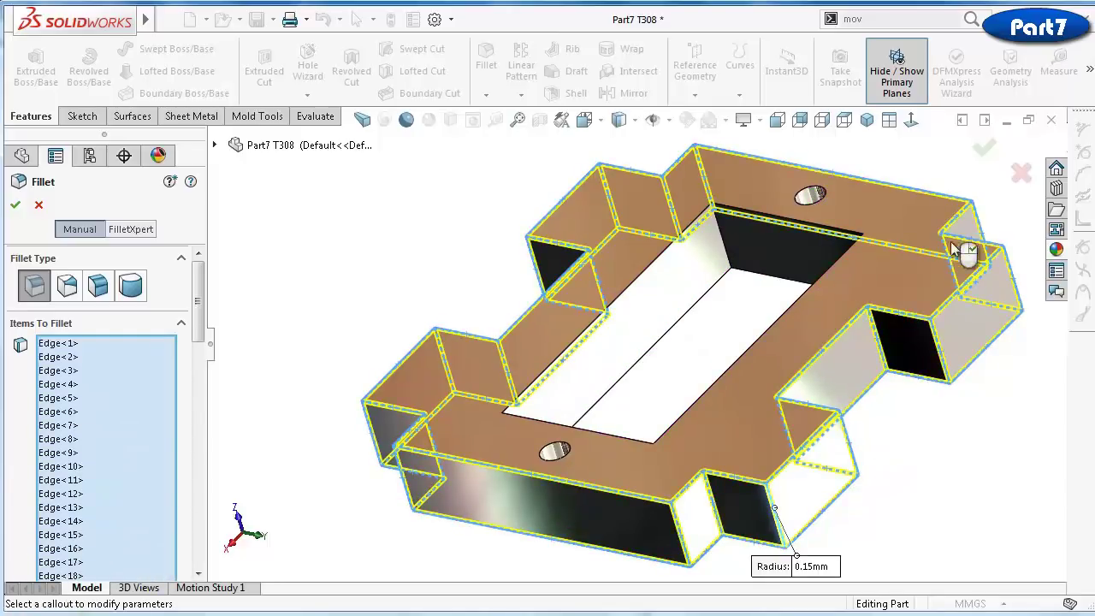
scroll(951, 416, "up", 2)
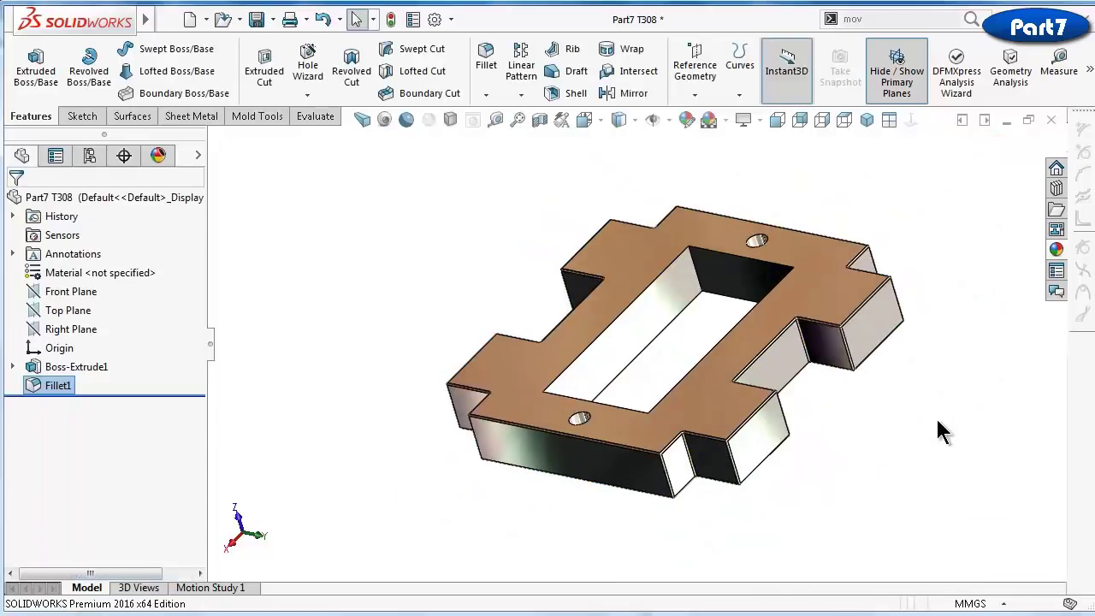
Fillet the edges of the frame's broad face around the rectangular opening and the two holes with a 0.15 mm radius
scroll(896, 418, "up", 1)
mouse_move(858, 431)
middle_mouse_down()
mouse_move(841, 442)
mouse_move(731, 274)
middle_mouse_up()
left_click(489, 67)
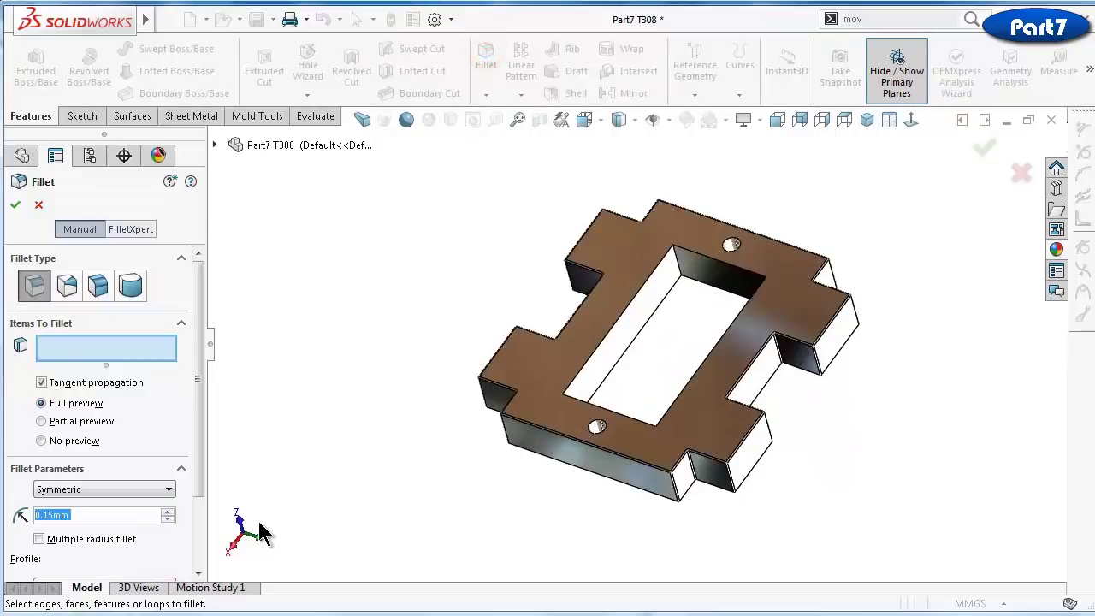
left_click(564, 364)
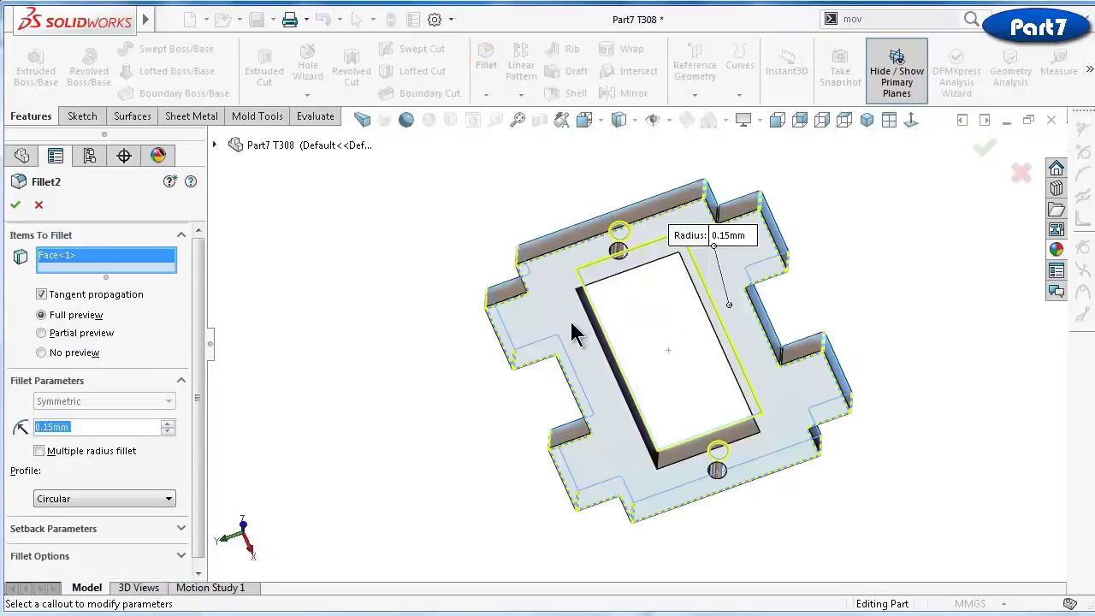
left_click(580, 333)
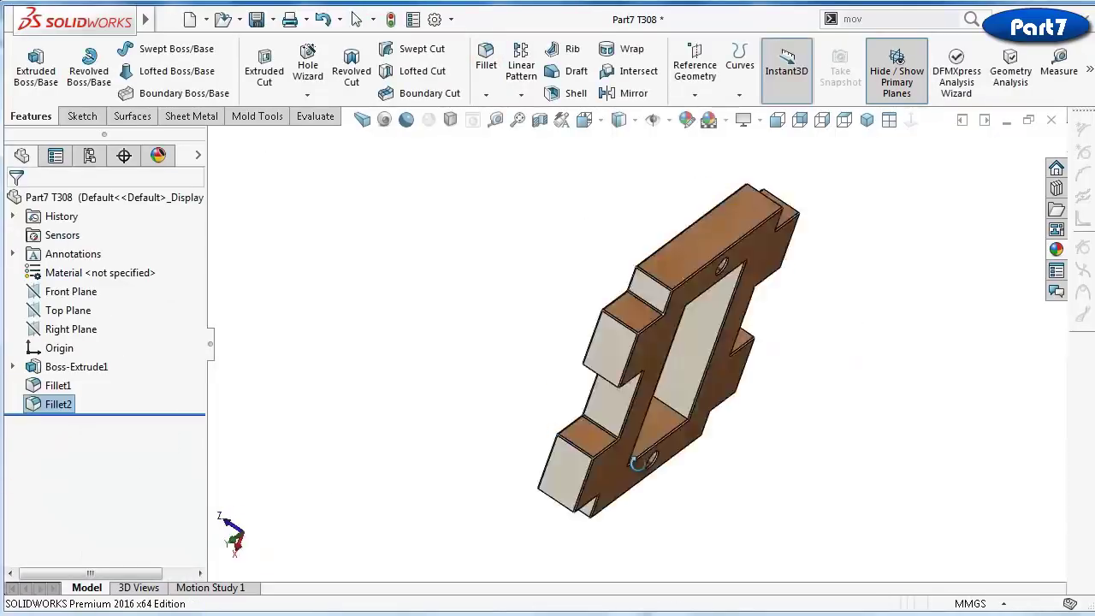
Show the finished part in isometric view with perspective and shadows turned on
middle_click_drag(634, 463, 717, 413)
left_click(363, 120)
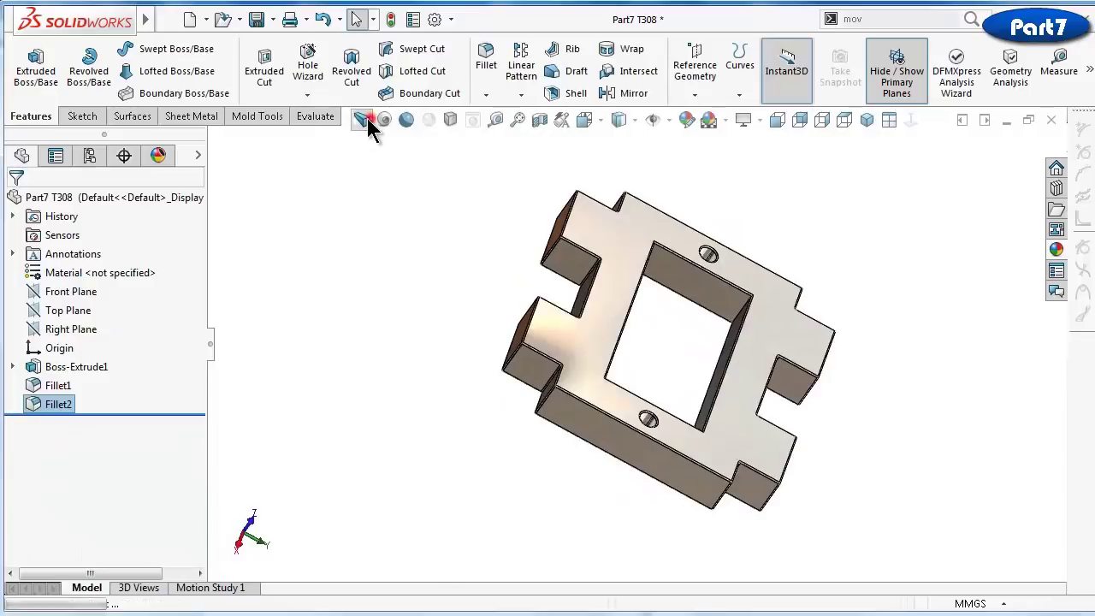
left_click(384, 119)
left_click(408, 120)
left_click(867, 120)
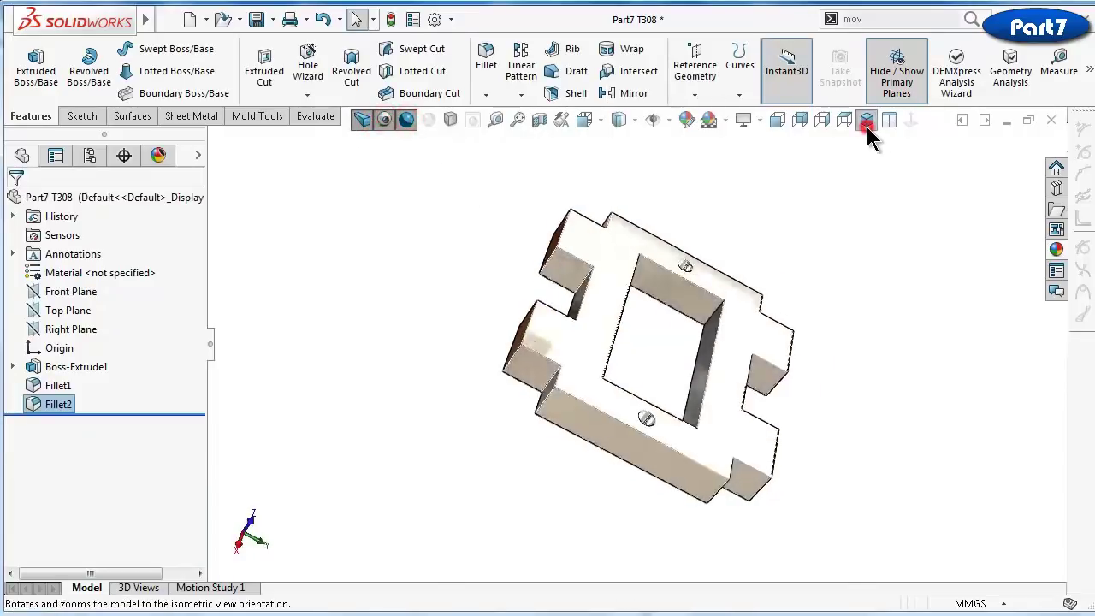
left_click(409, 119)
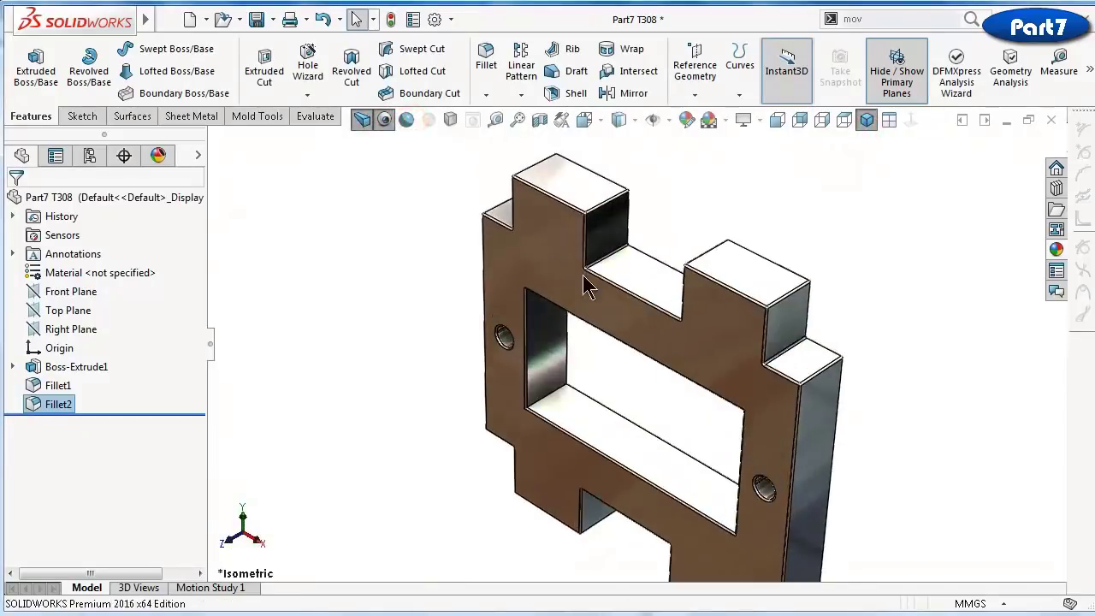
left_click(448, 120)
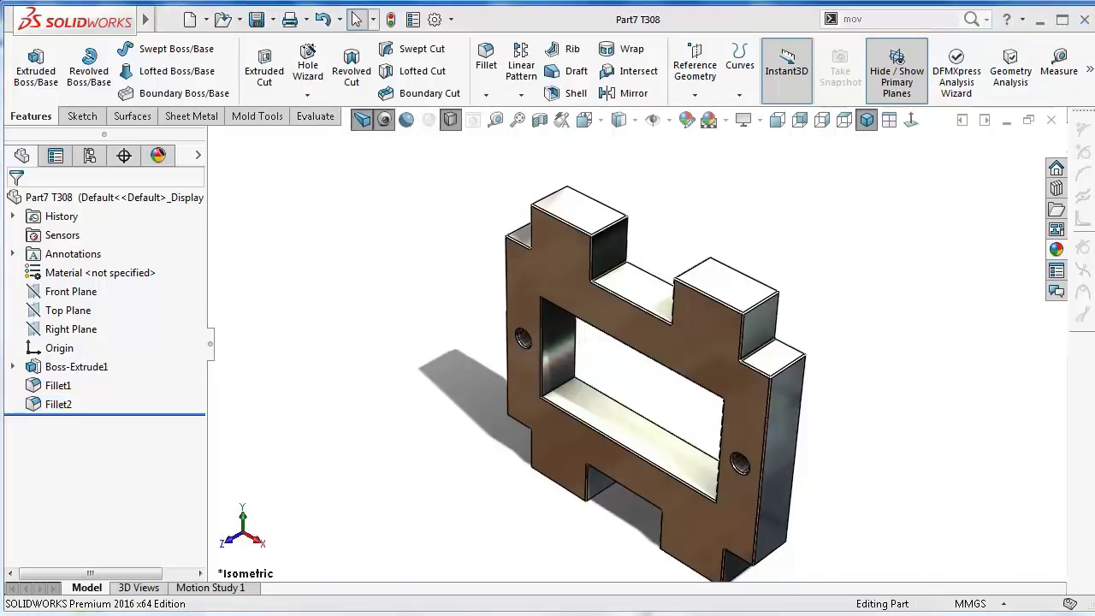
left_click(811, 466)
scroll(834, 471, "down", 1)
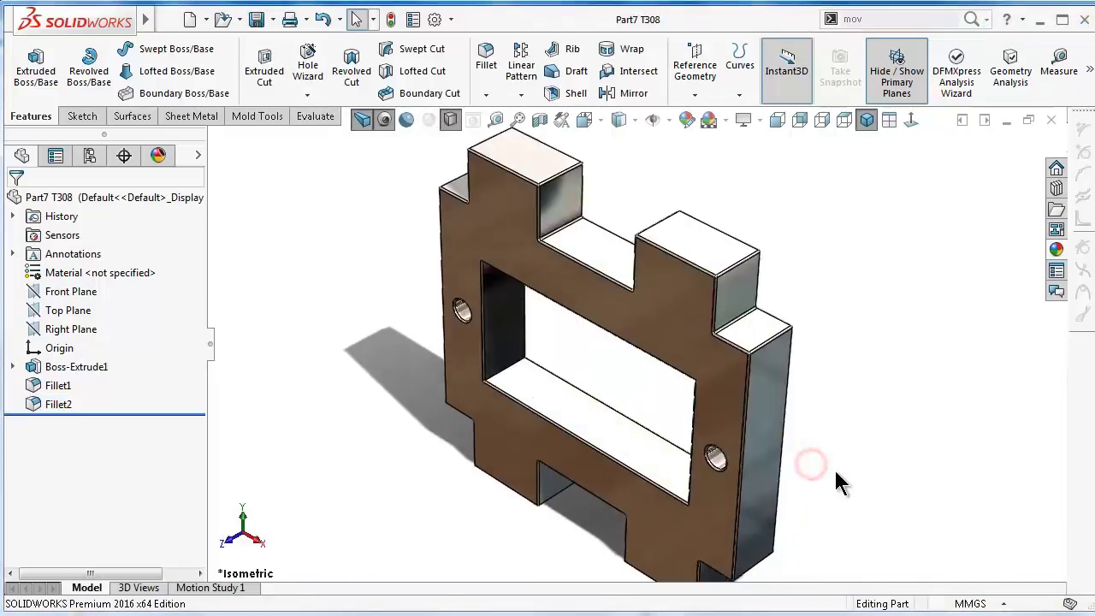
scroll(835, 472, "up", 1)
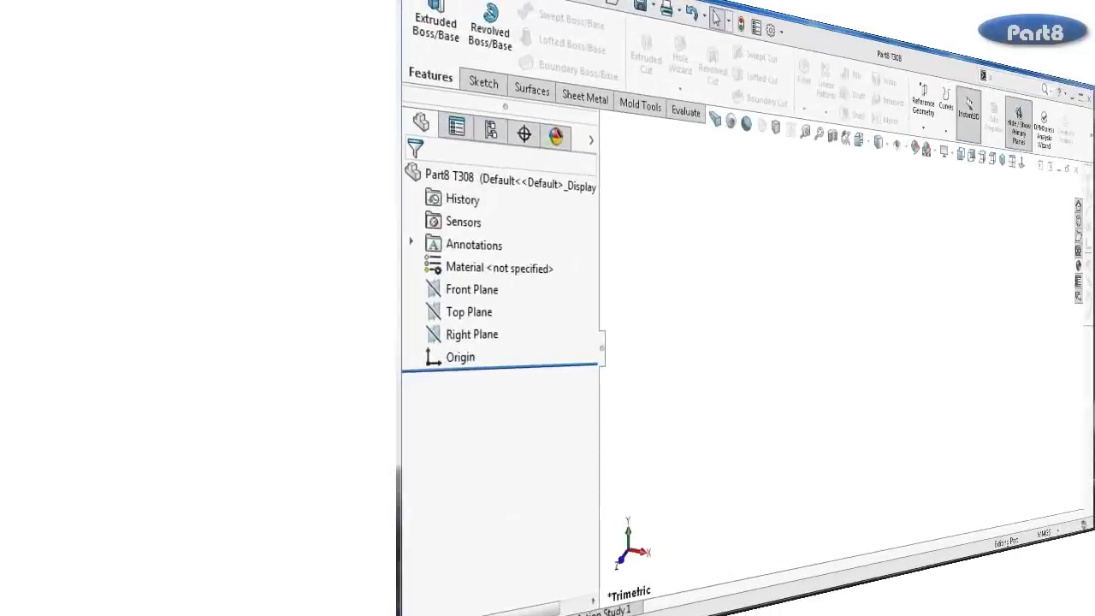
Start a sketch on the Front Plane and draw a construction center rectangle about 136 by 160 mm, centered on the origin
left_click(89, 294)
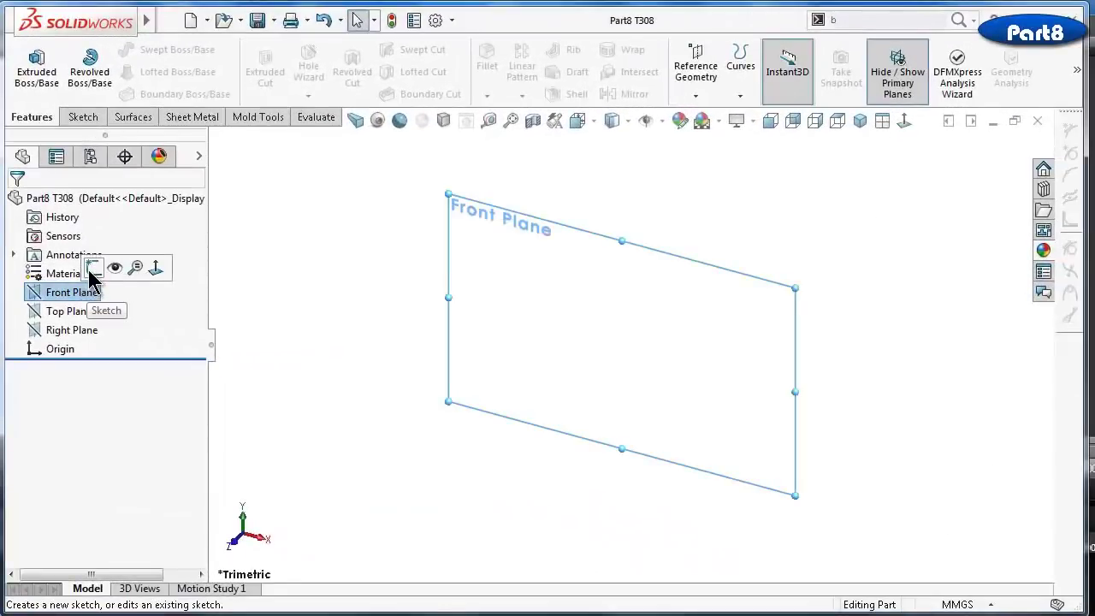
left_click(94, 257)
left_click(132, 72)
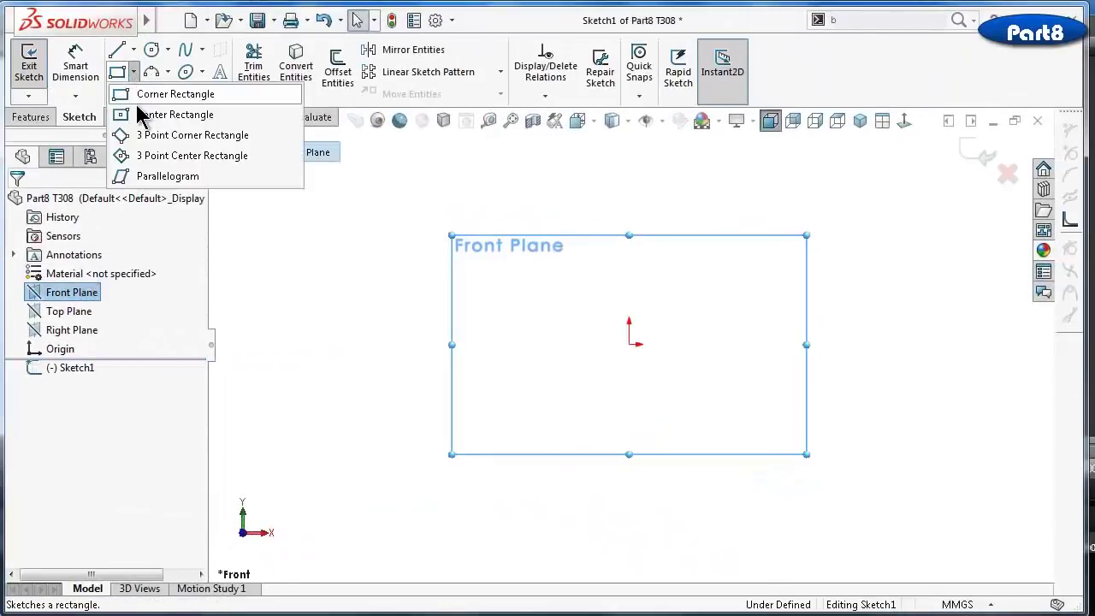
left_click(141, 112)
left_click(629, 343)
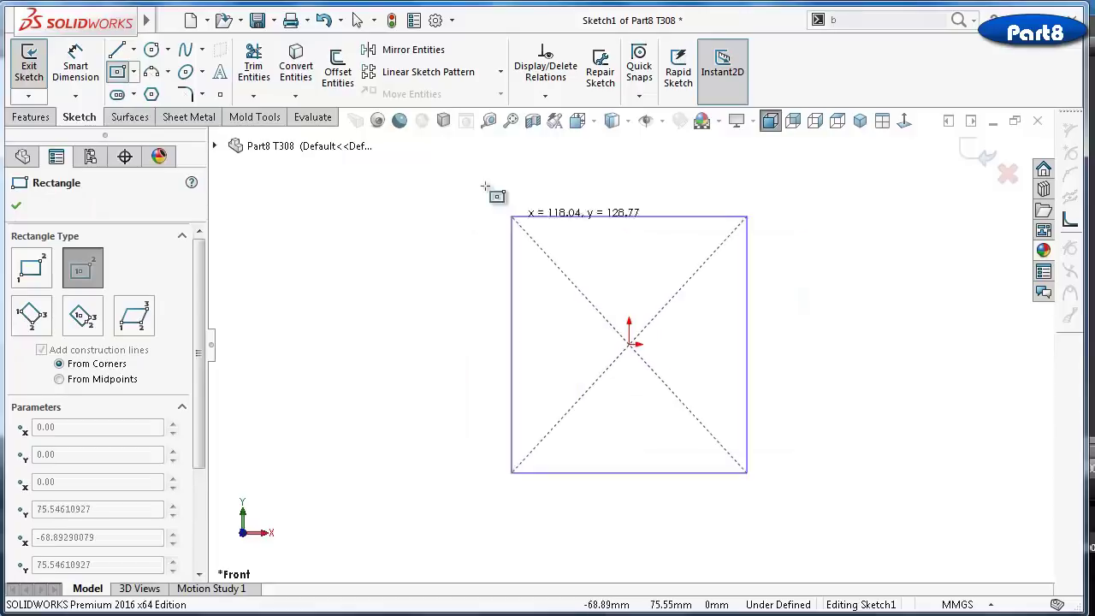
left_click(493, 185)
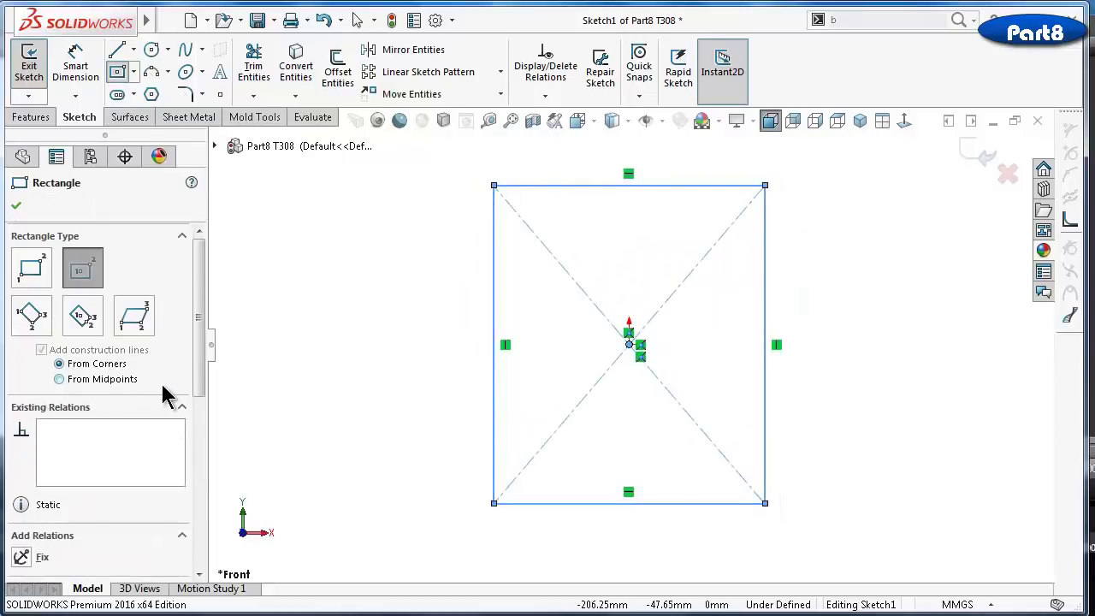
left_click_drag(200, 314, 220, 391)
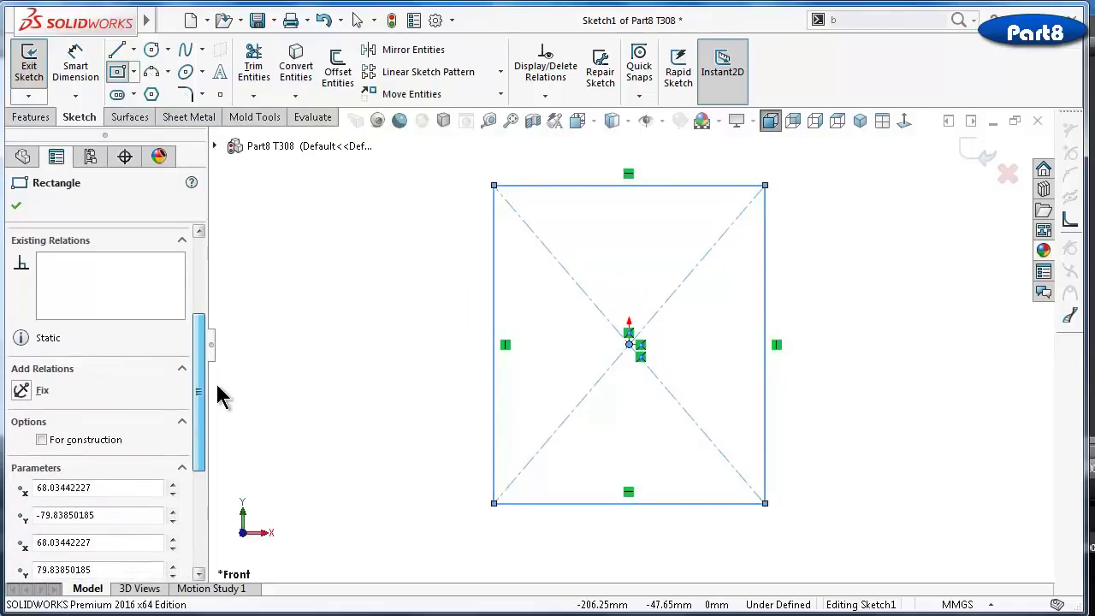
left_click(116, 436)
left_click(16, 206)
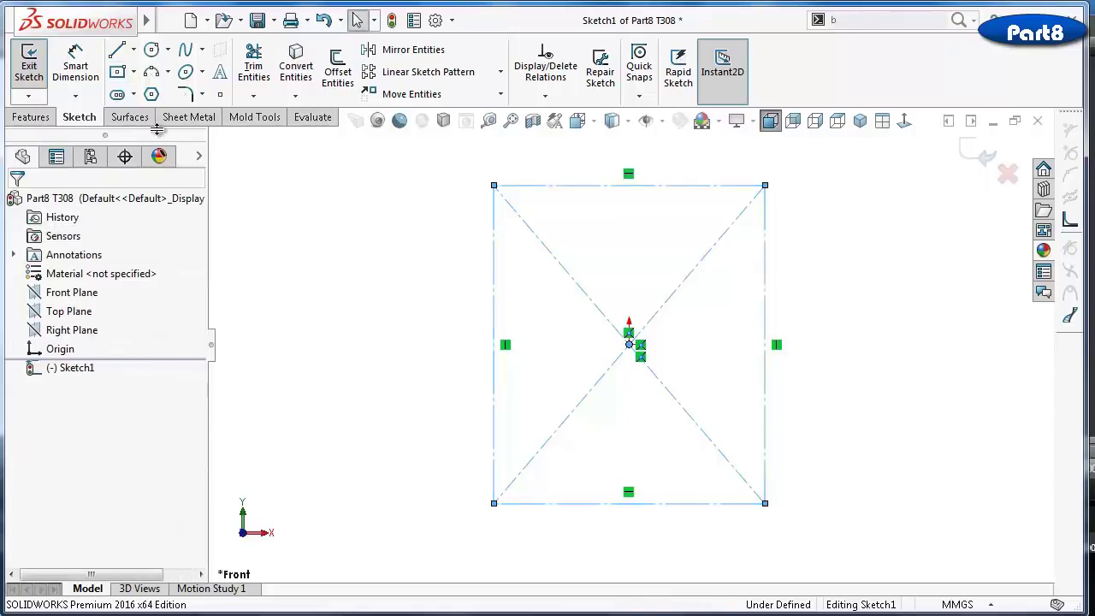
Draw a second, wider construction center rectangle from the origin, about 335 mm wide and 69 mm high
left_click(117, 74)
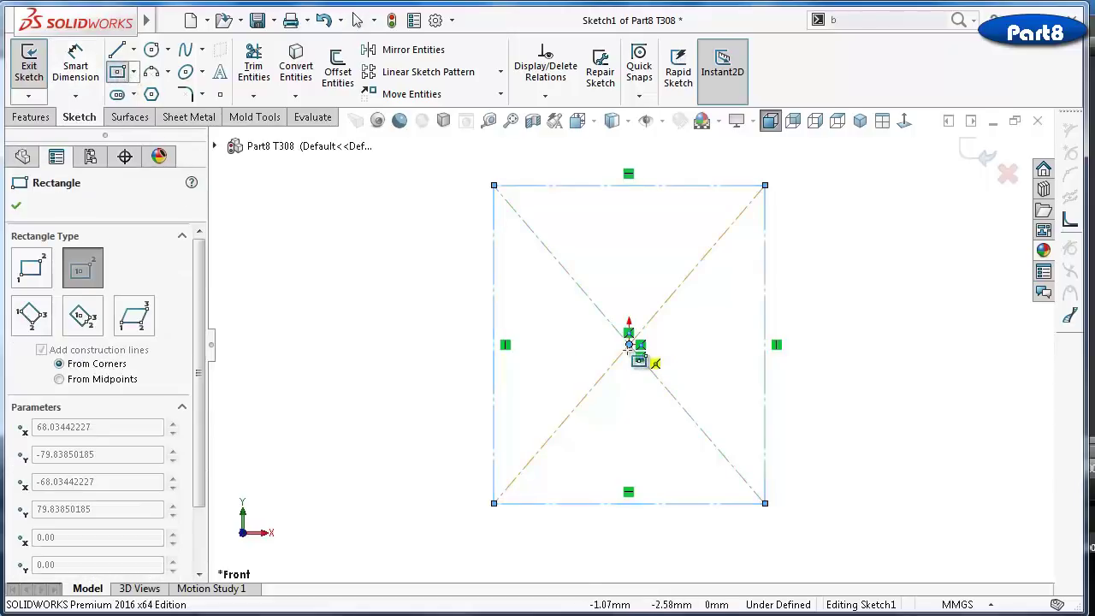
left_click(629, 344)
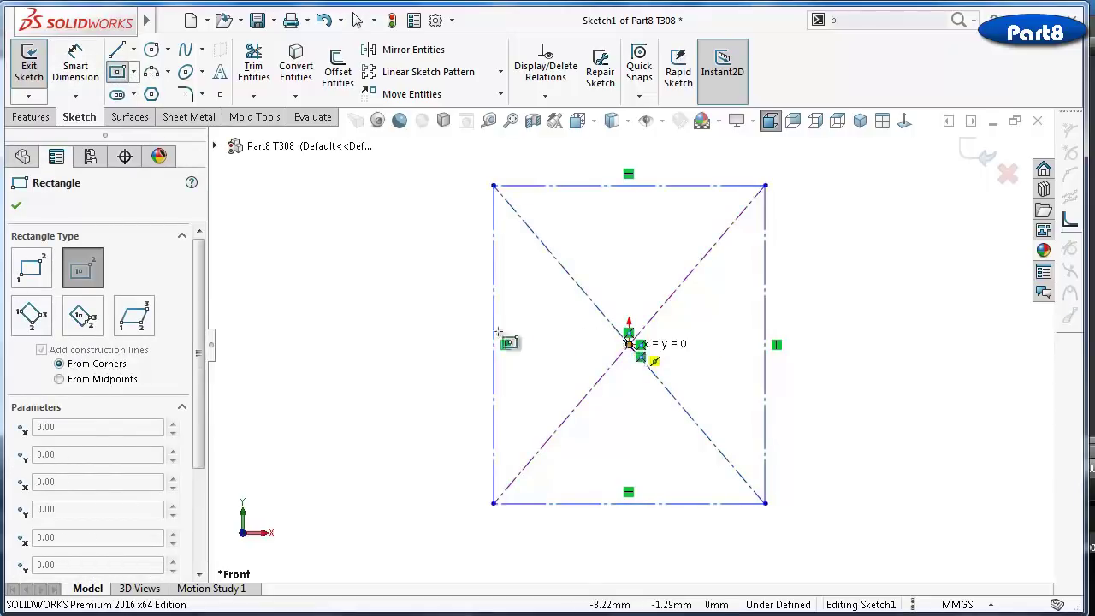
left_click(295, 276)
left_click_drag(193, 329, 206, 394)
left_click(42, 474)
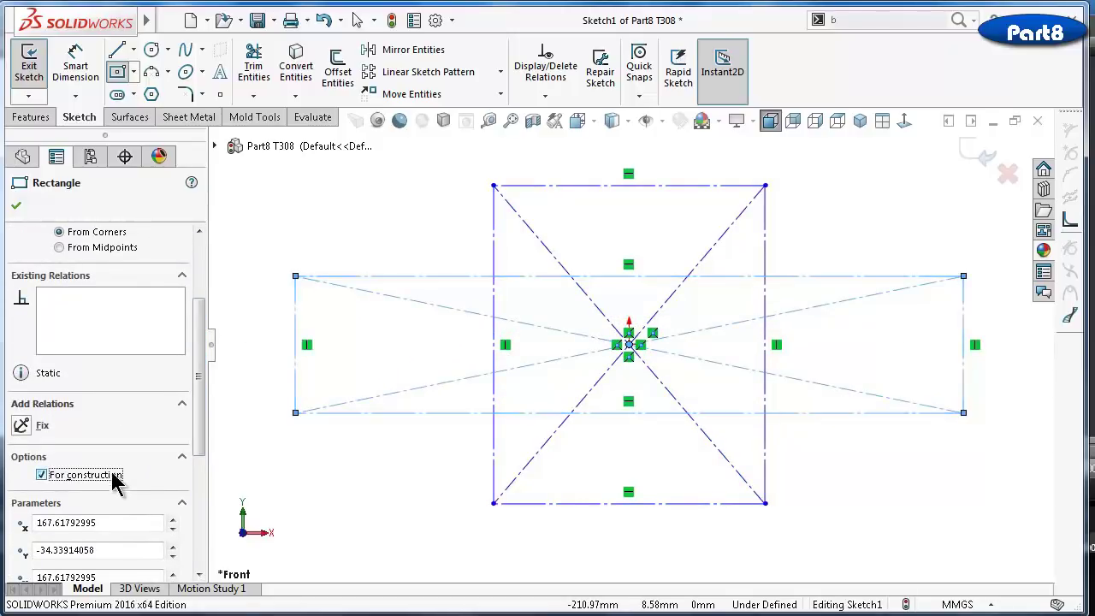
left_click(17, 205)
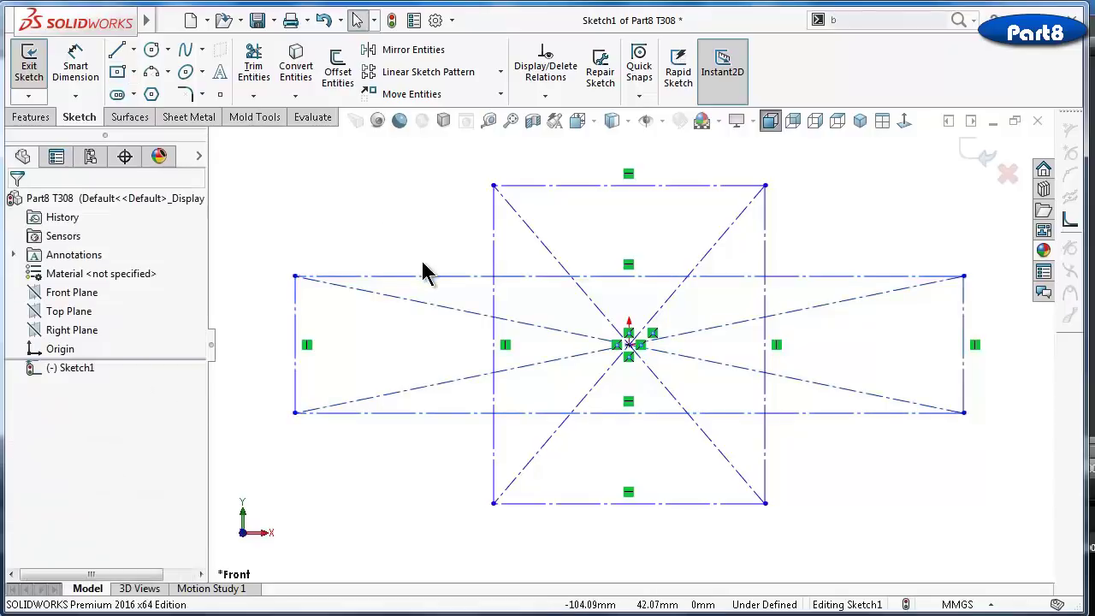
Dimension the wide construction rectangle to a height of 8 mm and a width of 35 mm
key("z")
right_click_drag(301, 349, 286, 258)
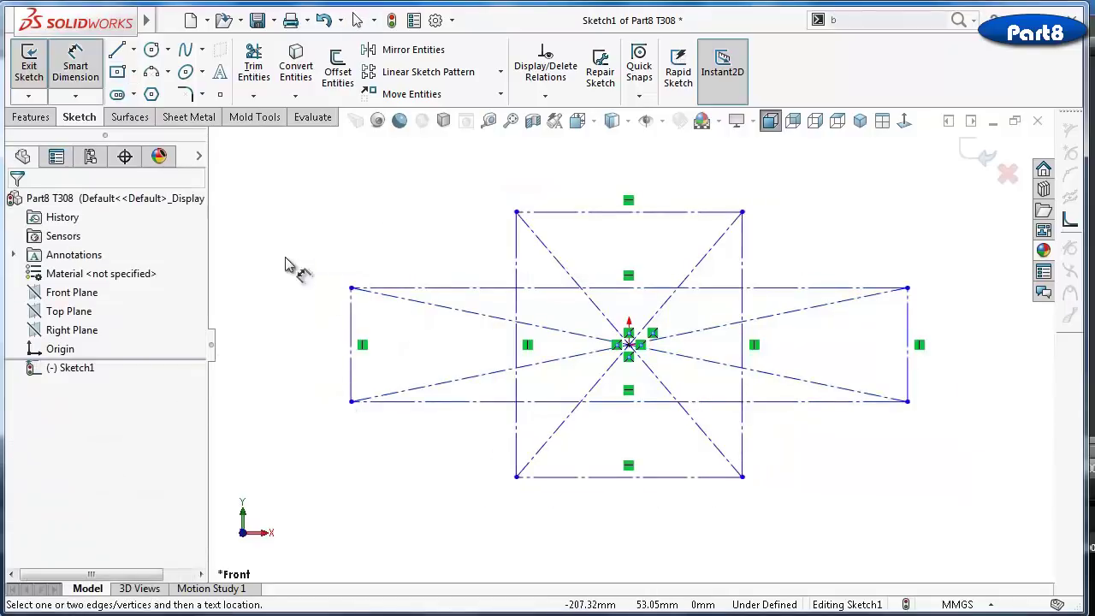
left_click(350, 316)
left_click(315, 351)
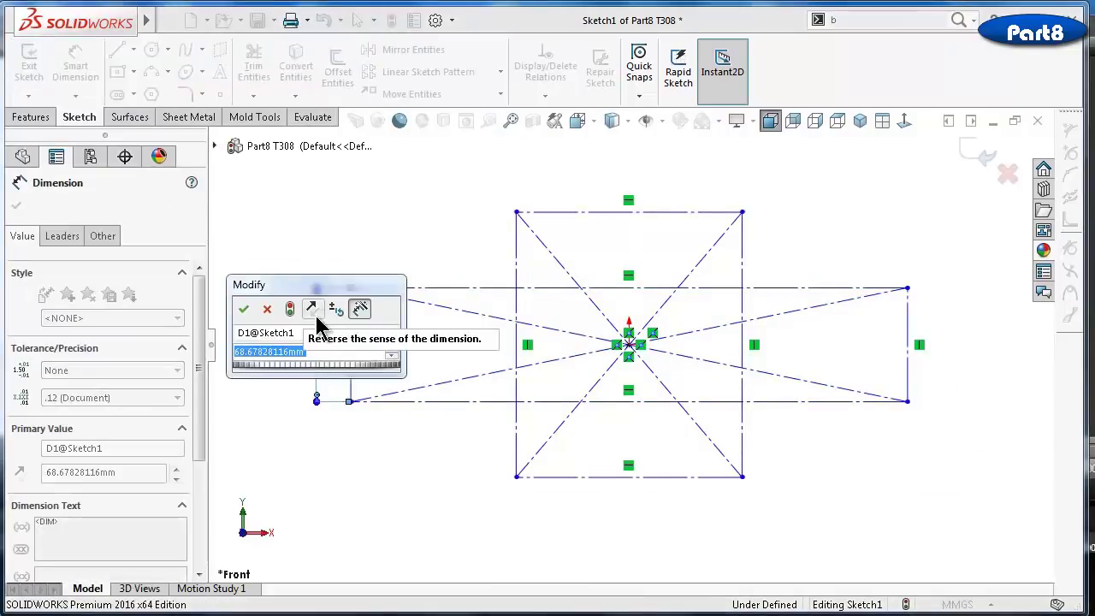
type("8")
key("Return")
left_click(472, 289)
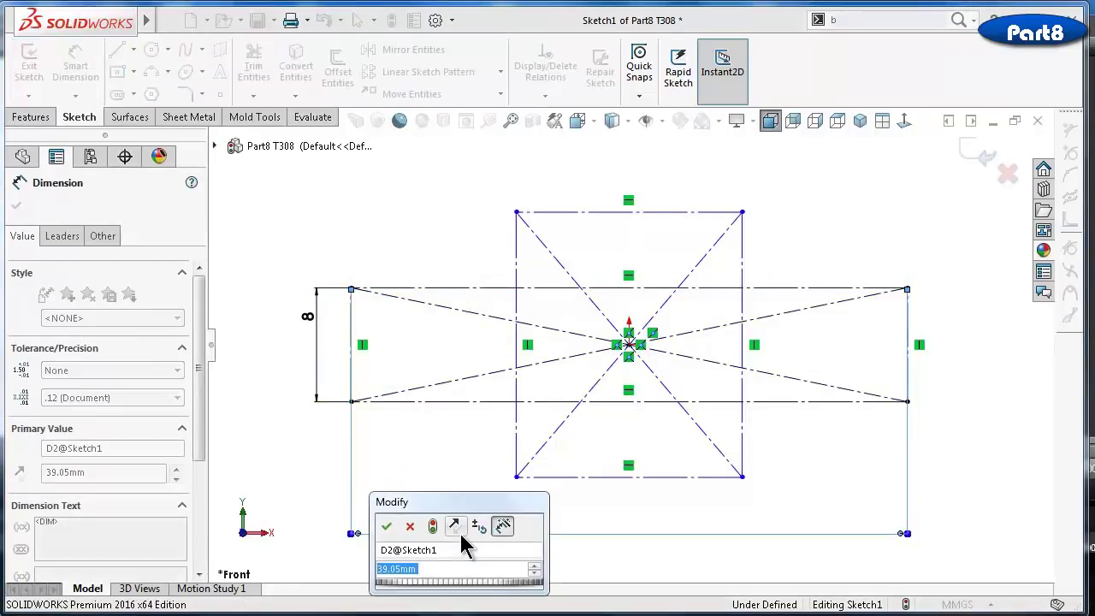
type("18")
key("Return")
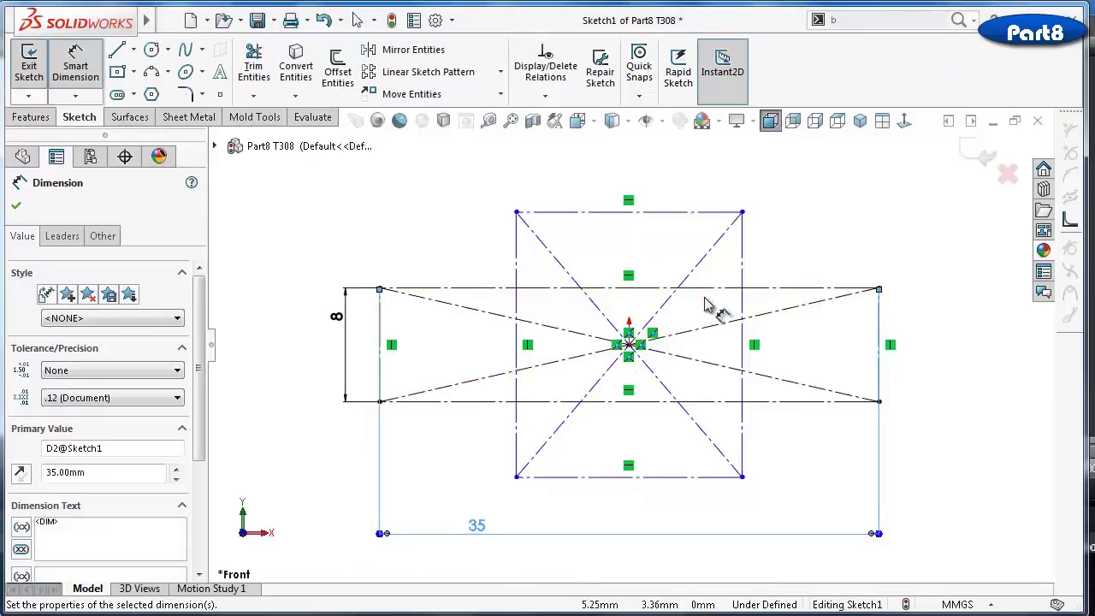
Dimension the tall construction rectangle to a width of 12.35 mm and a height of 18 mm
left_click(718, 212)
left_click(695, 174)
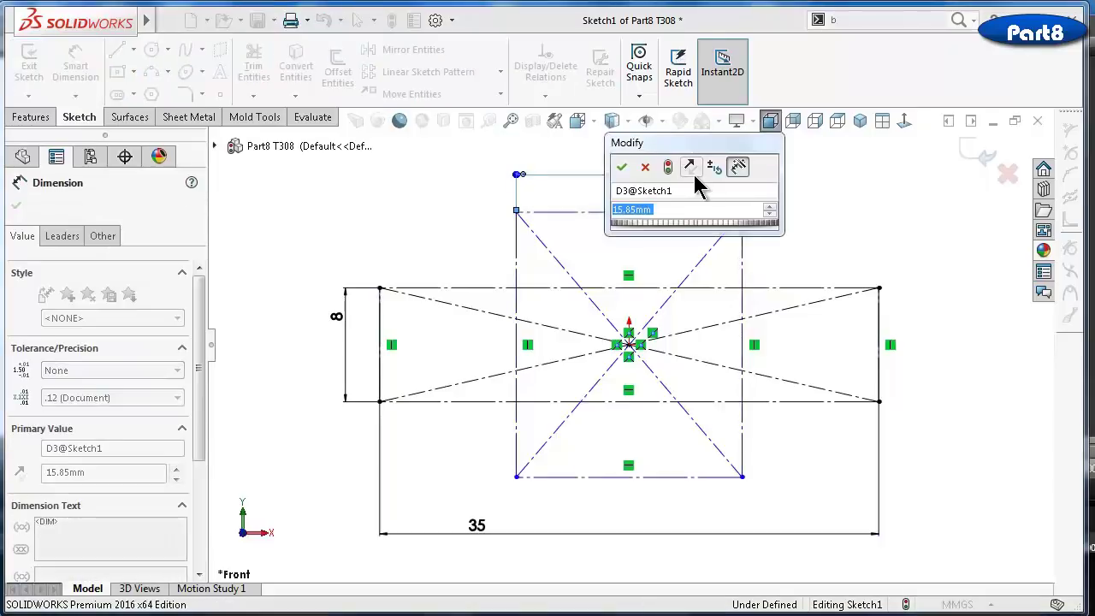
type("12.3")
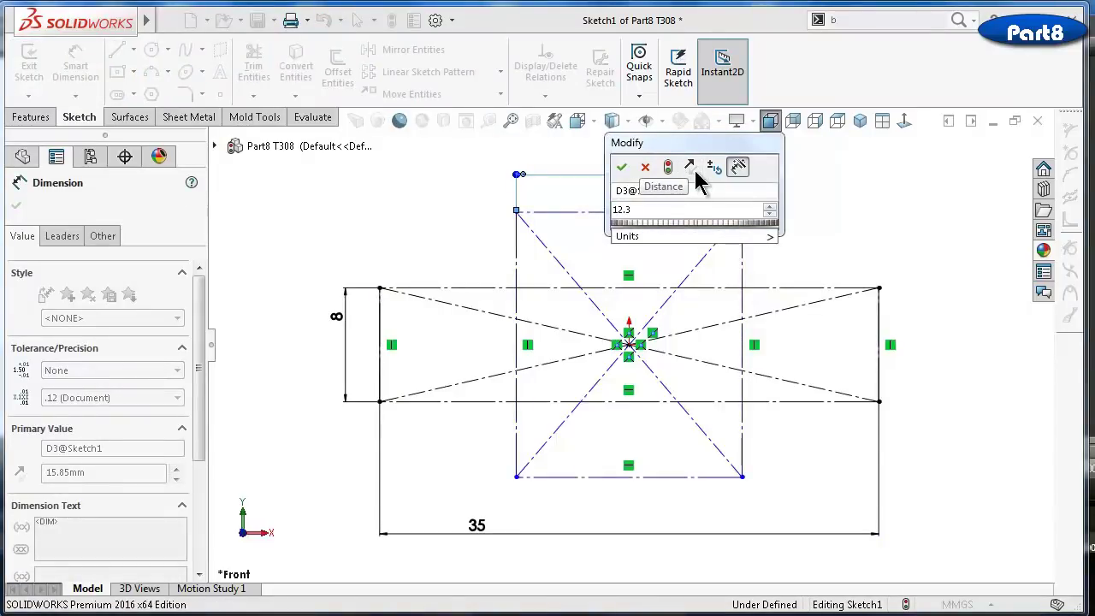
type("5")
key("Return")
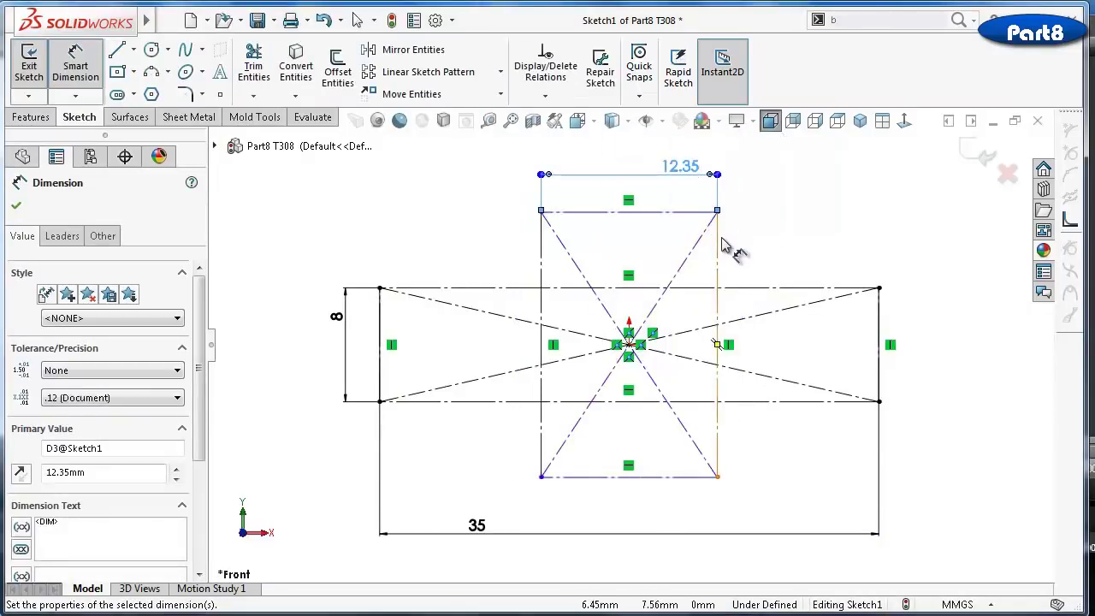
left_click(719, 248)
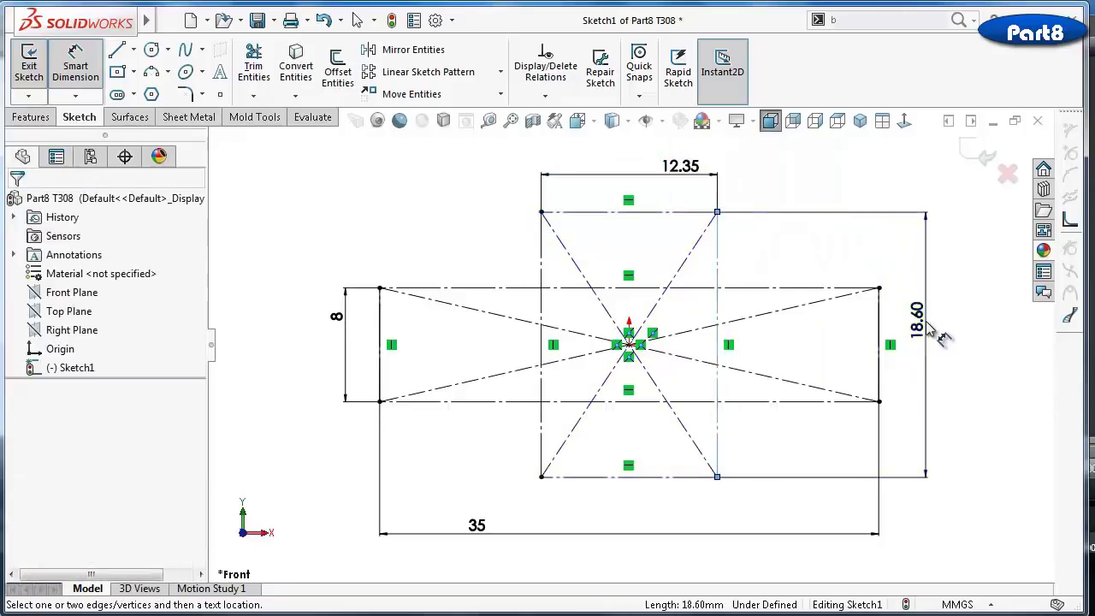
left_click(941, 336)
key("Return")
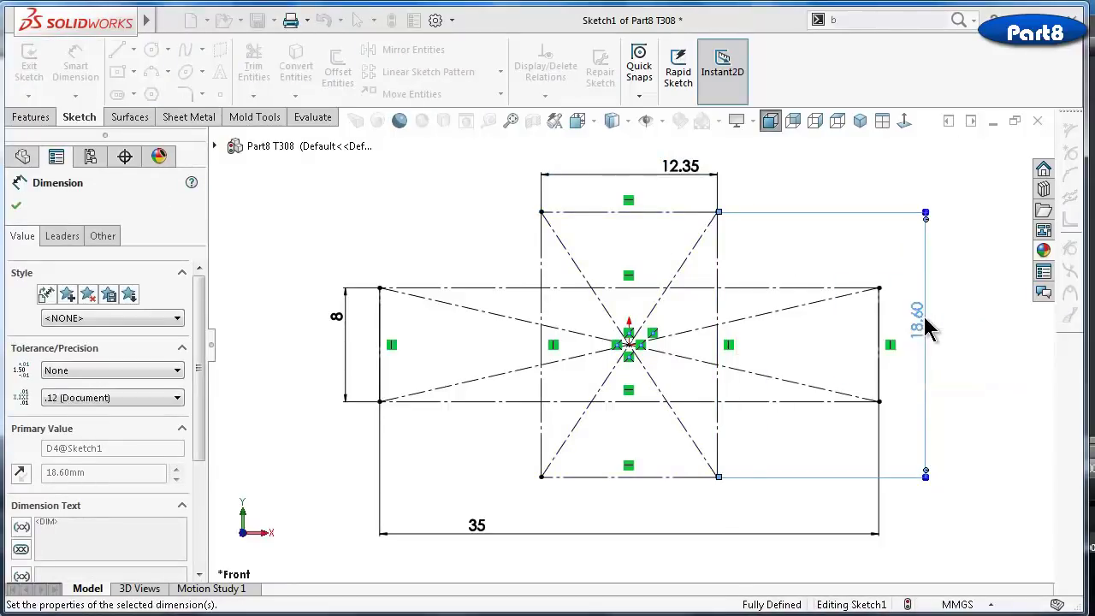
left_click(997, 347)
key("f")
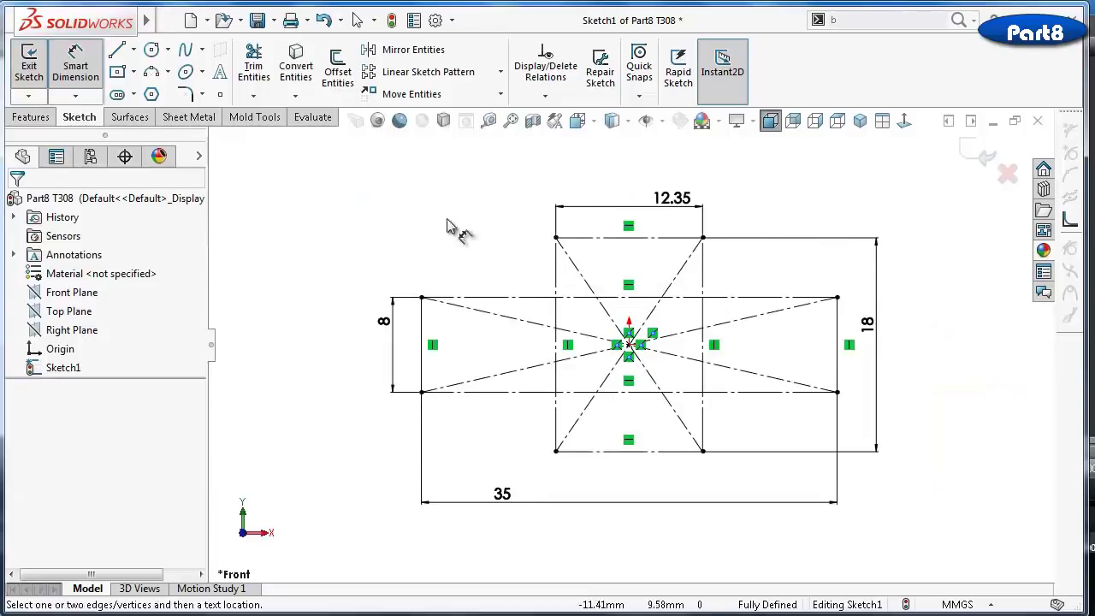
Trace the closed cross-shaped outer outline of the two construction rectangles with solid lines through their corners and intersections
left_click(117, 52)
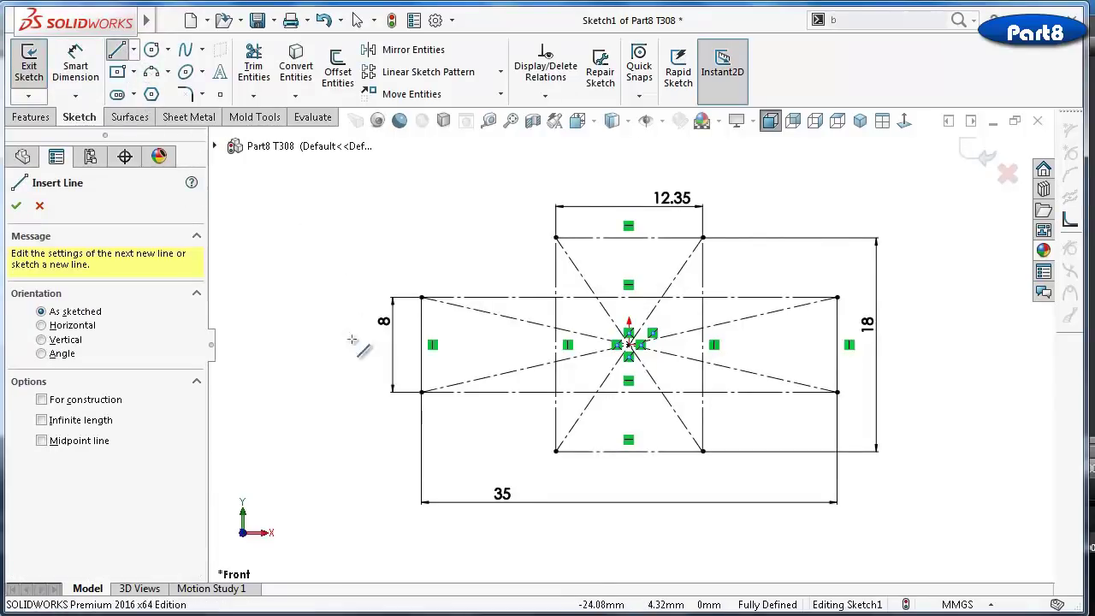
left_click(422, 392)
left_click(421, 298)
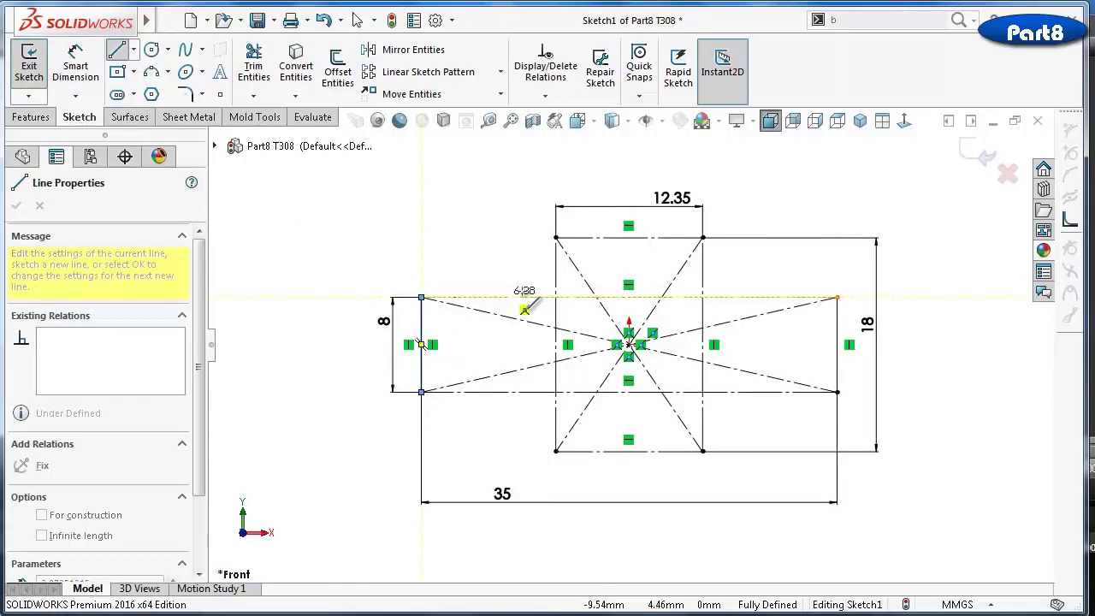
left_click(556, 298)
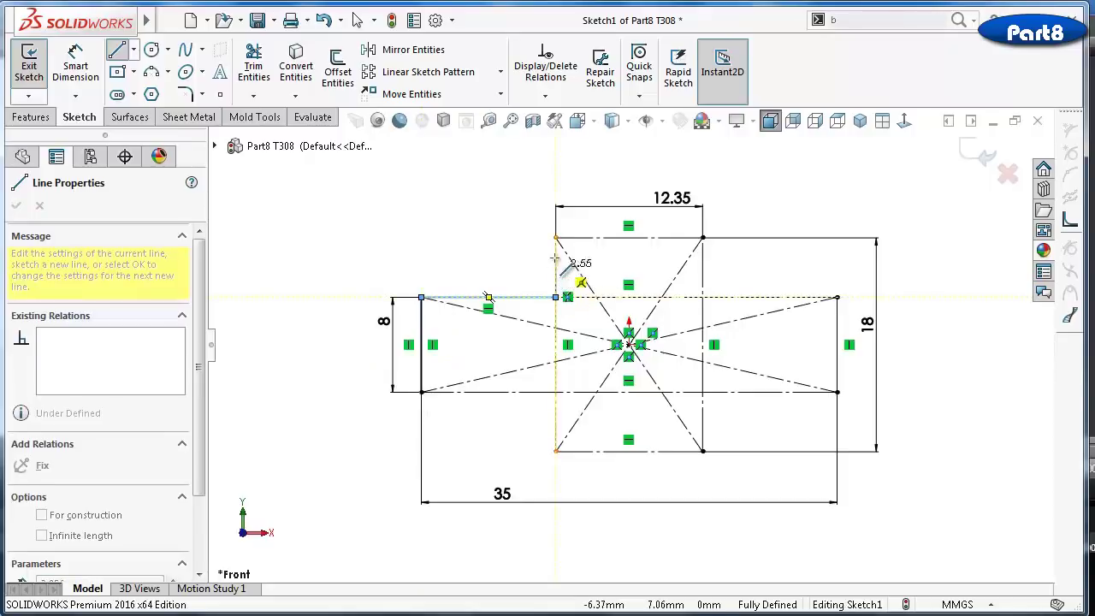
left_click(556, 238)
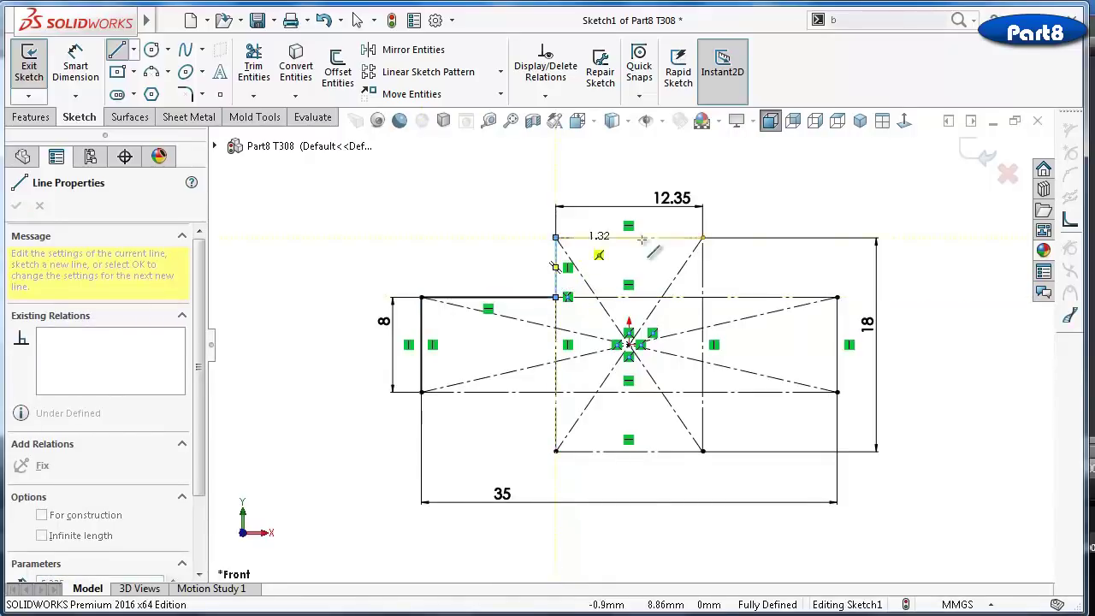
left_click(702, 238)
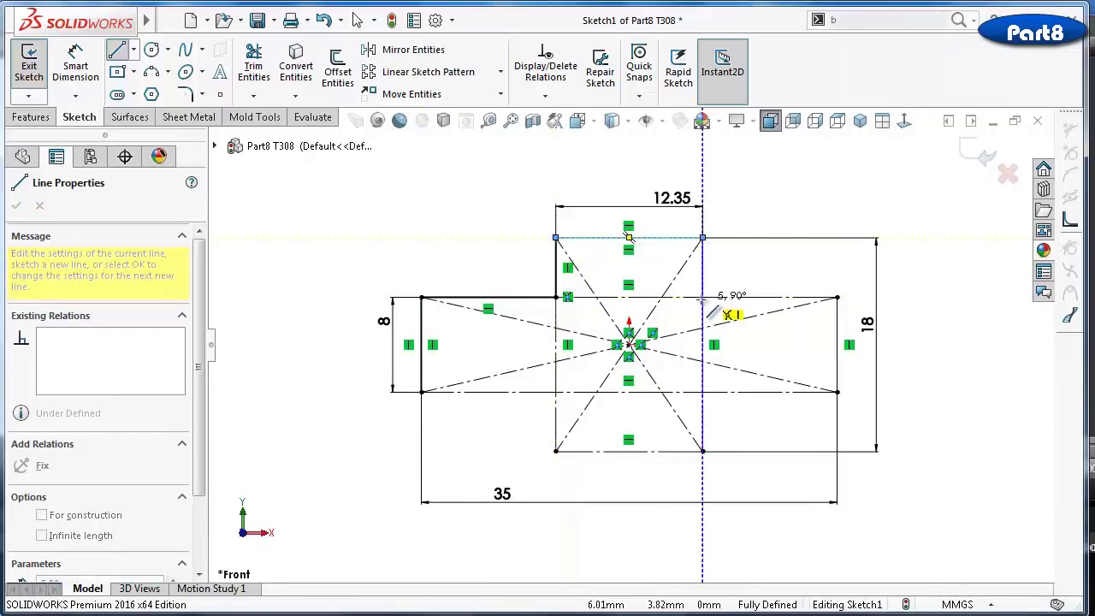
left_click(702, 298)
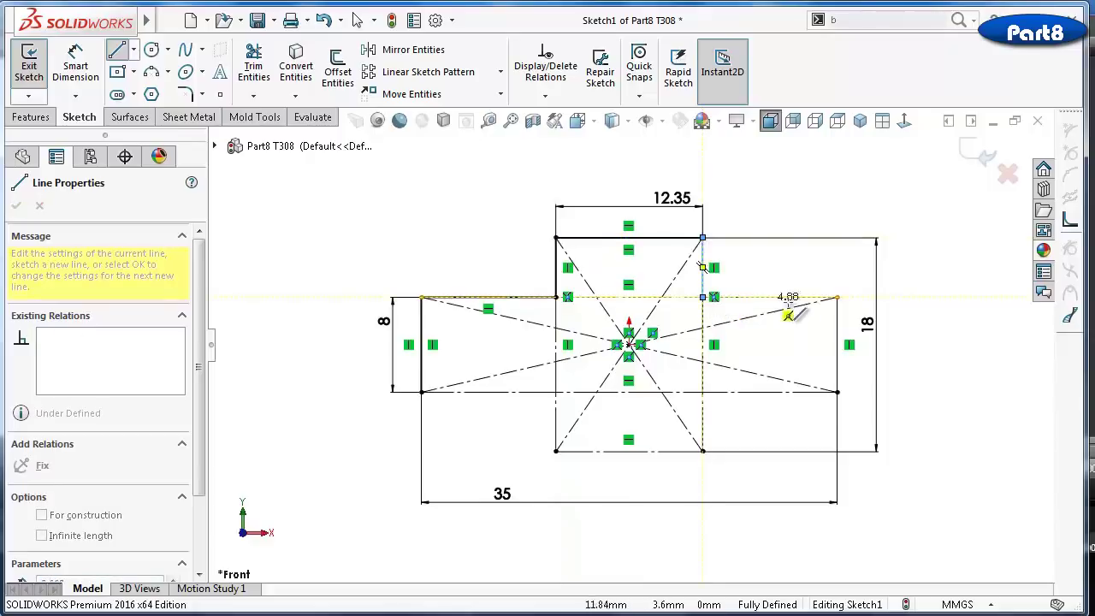
left_click(837, 297)
left_click(837, 391)
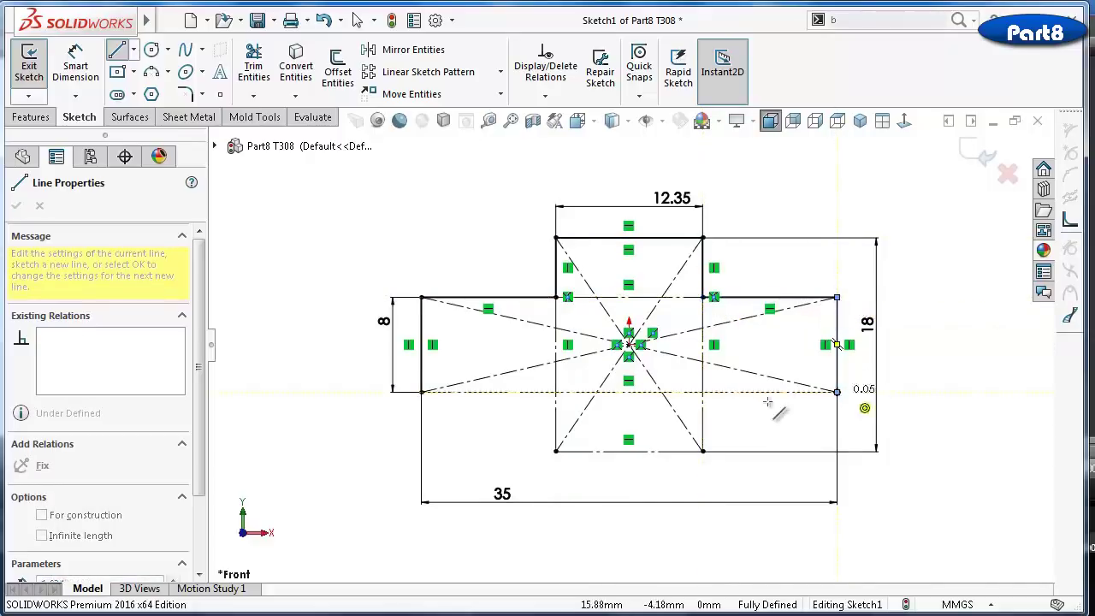
left_click(702, 392)
left_click(702, 450)
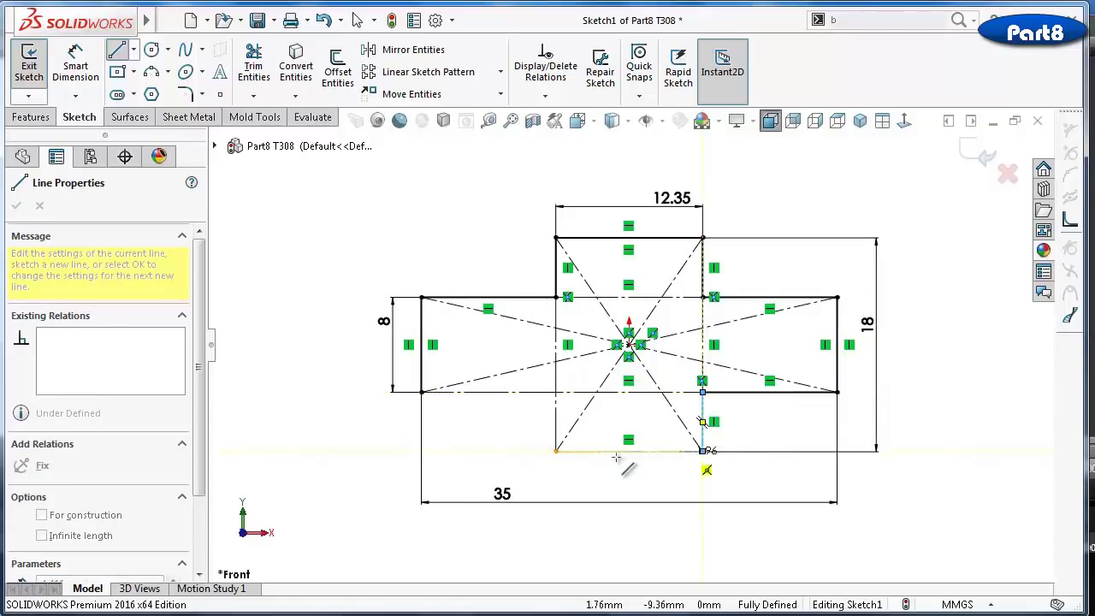
left_click(556, 451)
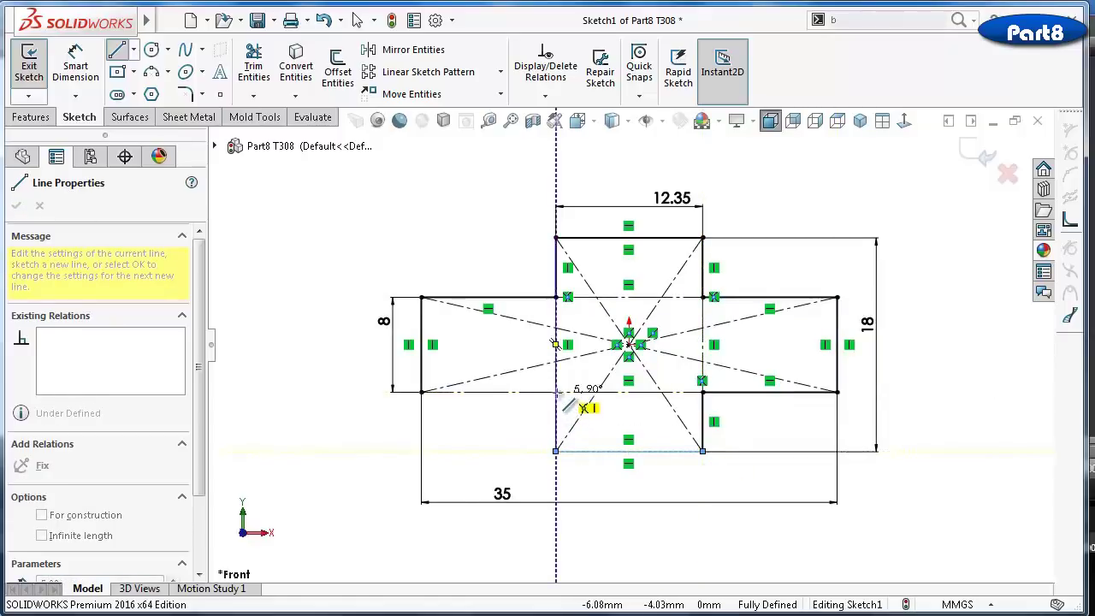
left_click(556, 392)
left_click(420, 392)
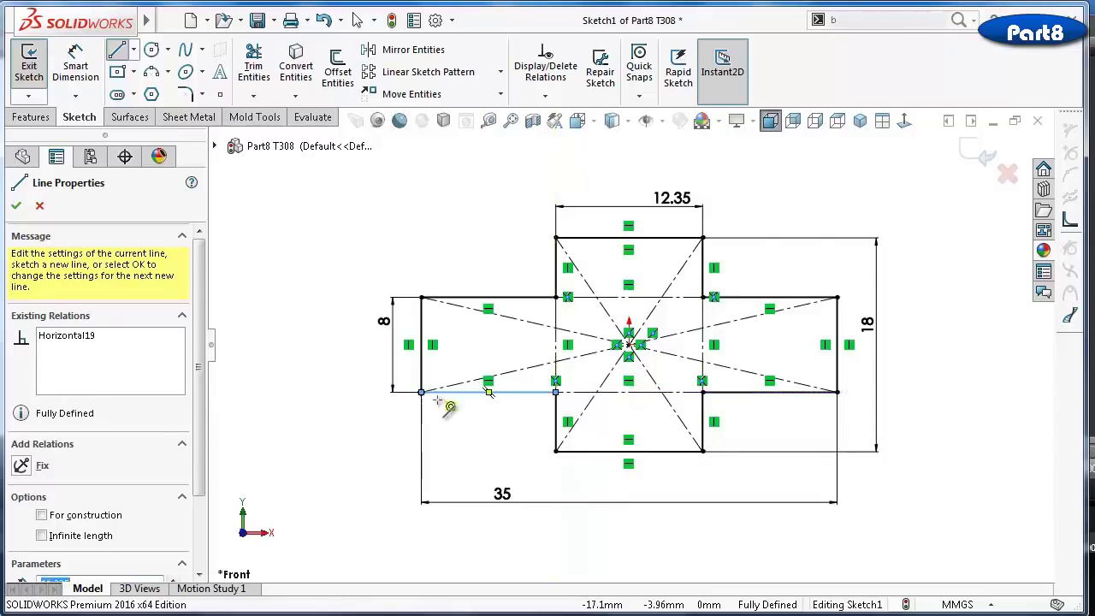
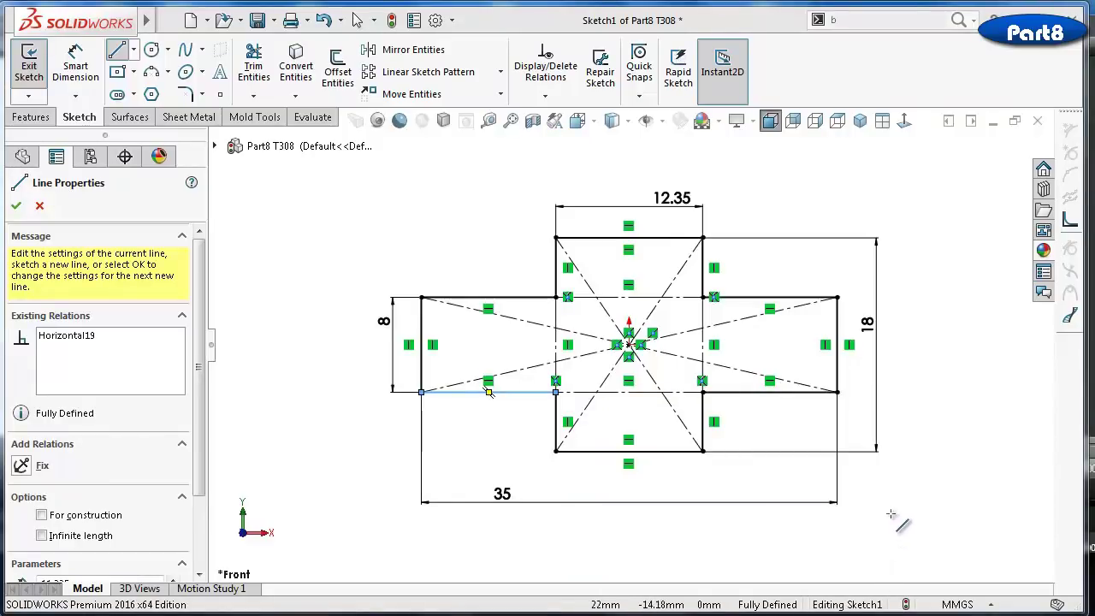
Extrude the cross-shaped profile as a boss with the Mid Plane end condition and a 3 mm depth
key("Escape")
key("Escape")
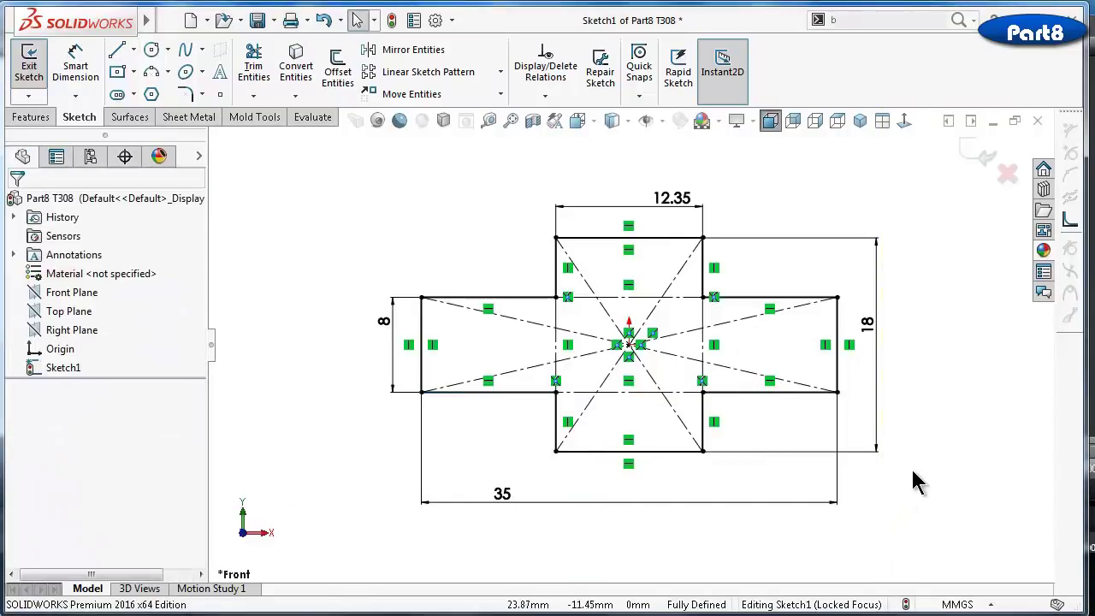
key("ctrl+7")
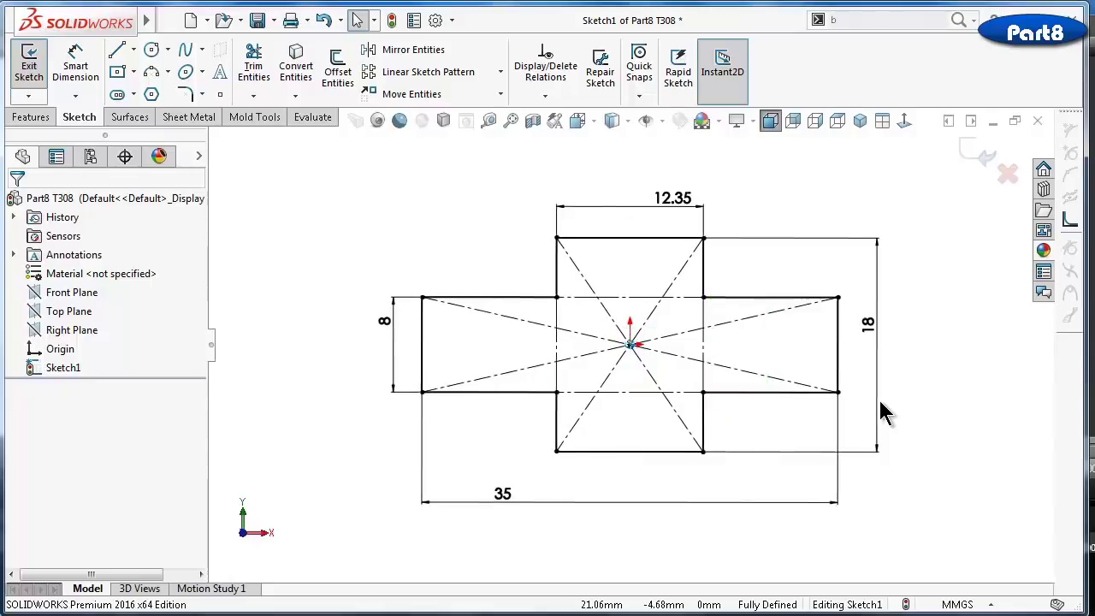
middle_click_drag(879, 401, 848, 385)
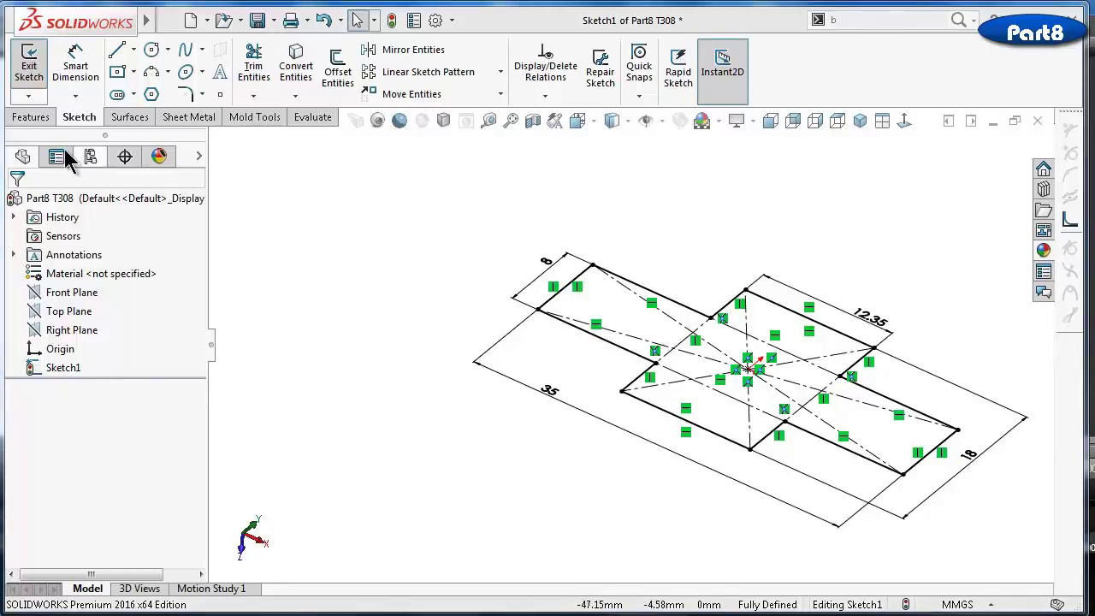
left_click(32, 116)
left_click(37, 86)
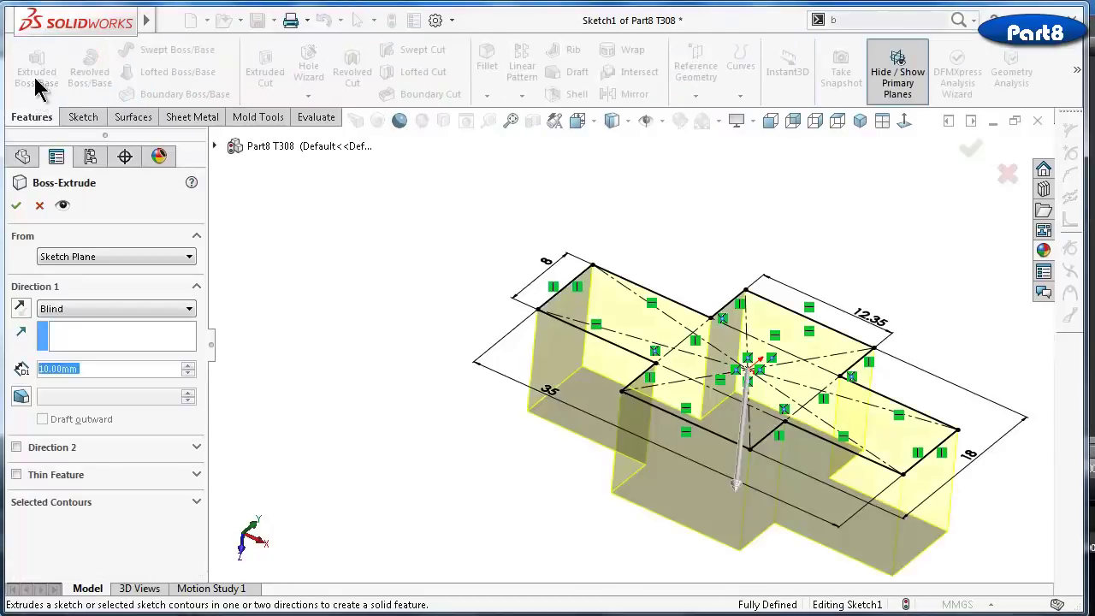
left_click(86, 309)
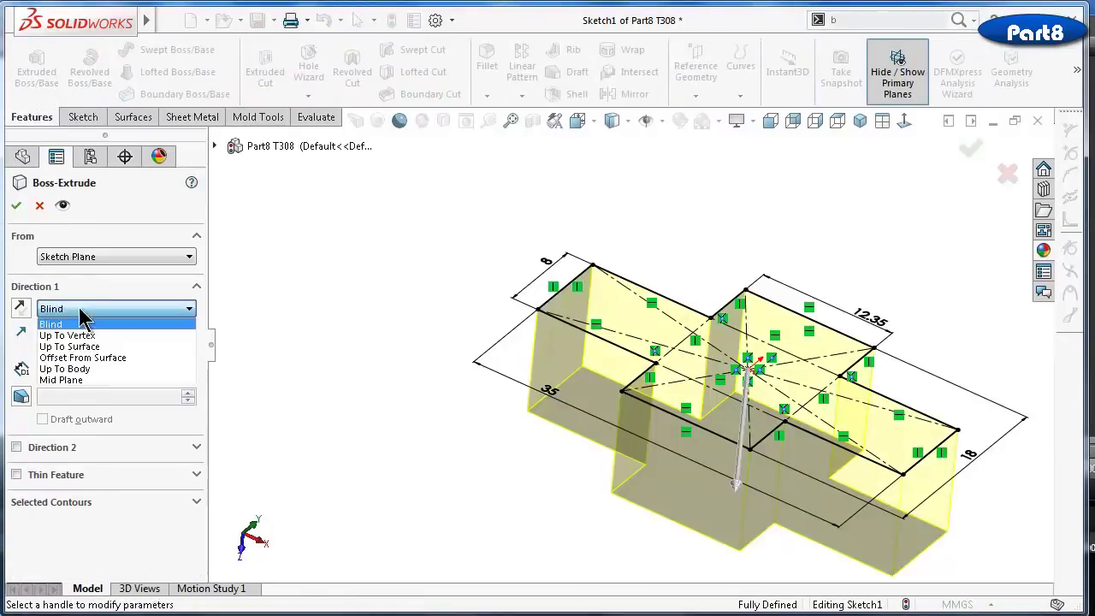
left_click(73, 384)
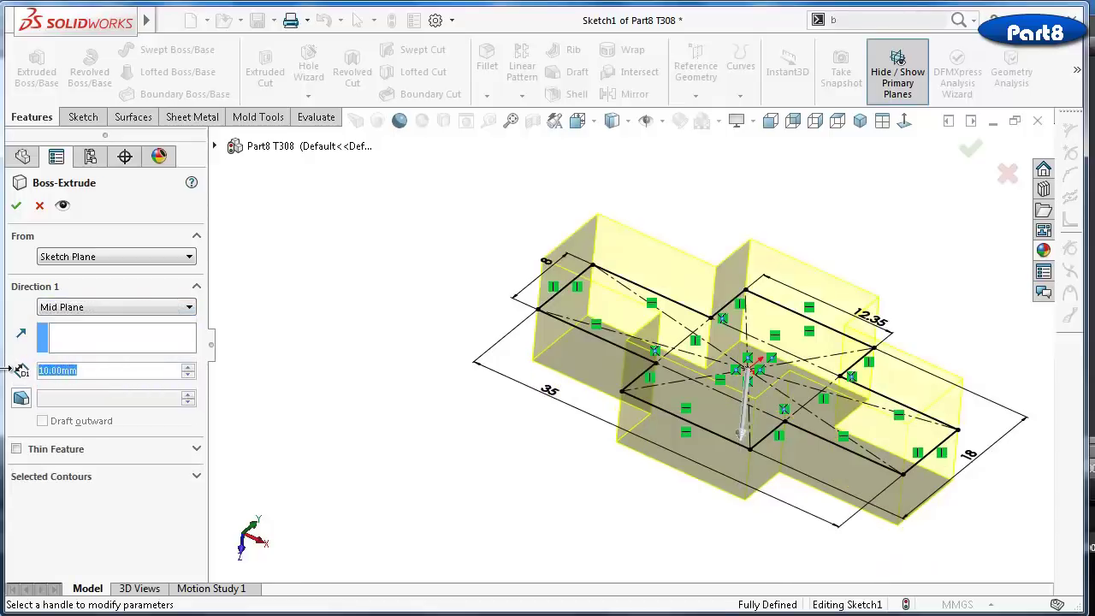
type("3")
key("Return")
left_click(14, 207)
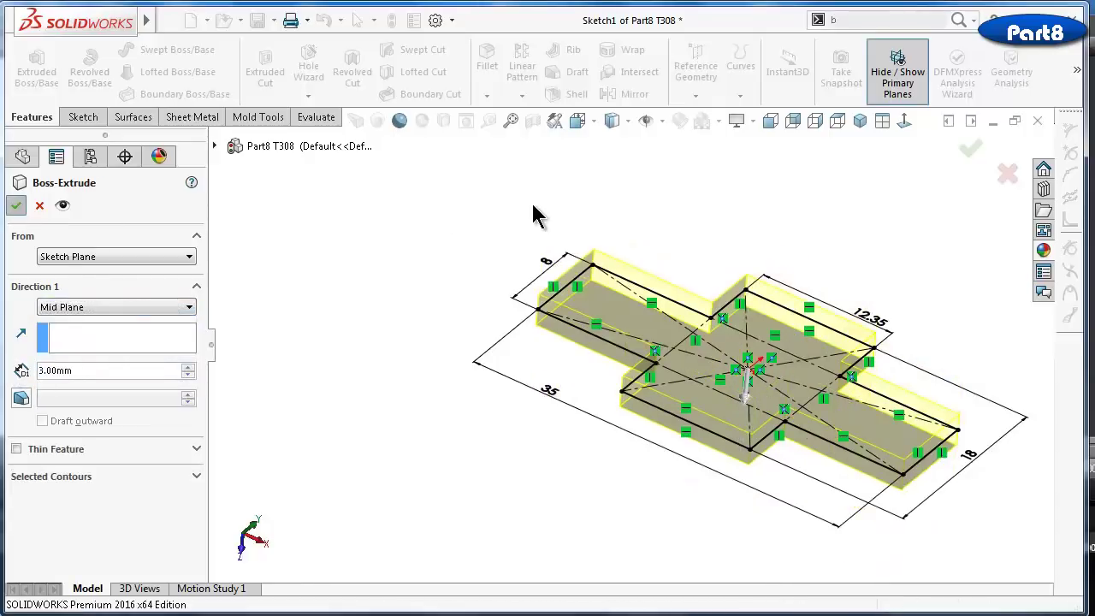
left_click(574, 503)
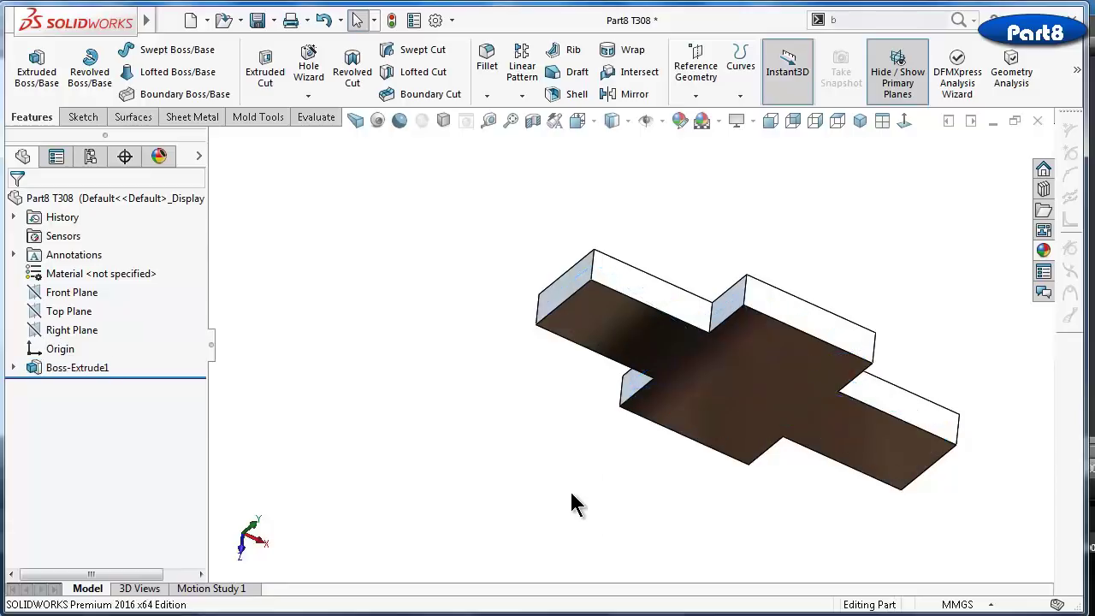
Inspect the extruded cross, open the Part7 window to review its hole layout, and return to Part8
left_click(859, 121)
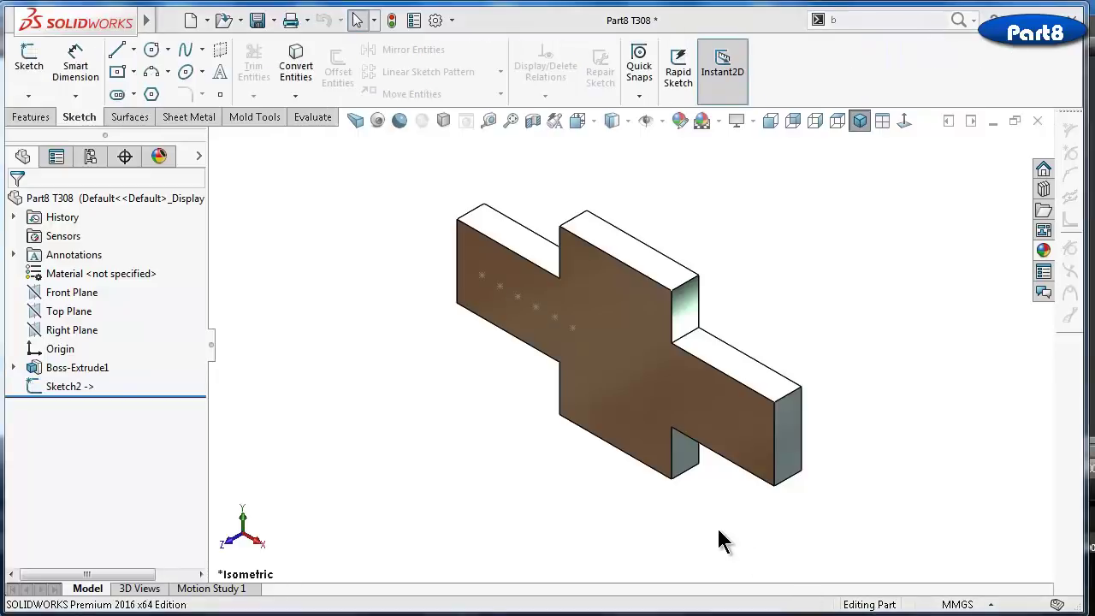
mouse_move(812, 279)
middle_mouse_down()
mouse_move(553, 421)
mouse_move(567, 413)
middle_mouse_up()
left_click(992, 122)
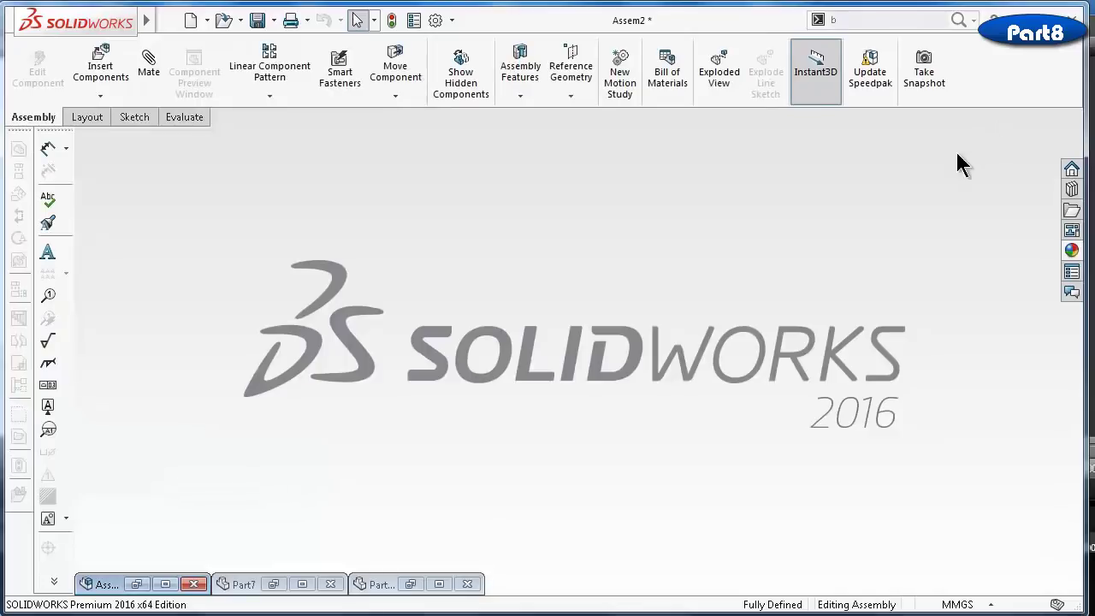
double_click(240, 588)
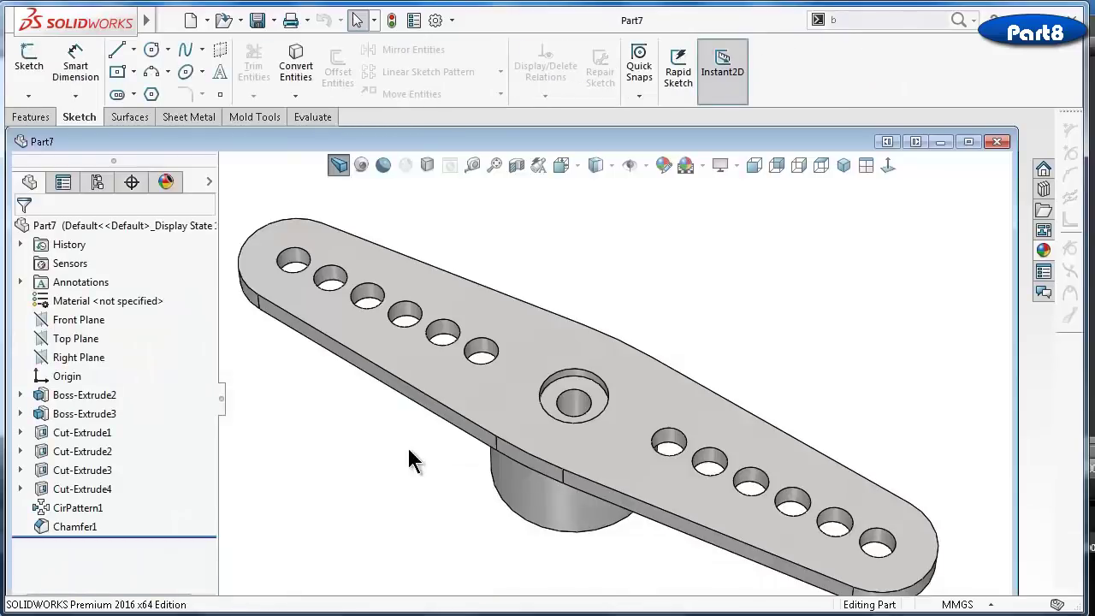
left_click(942, 141)
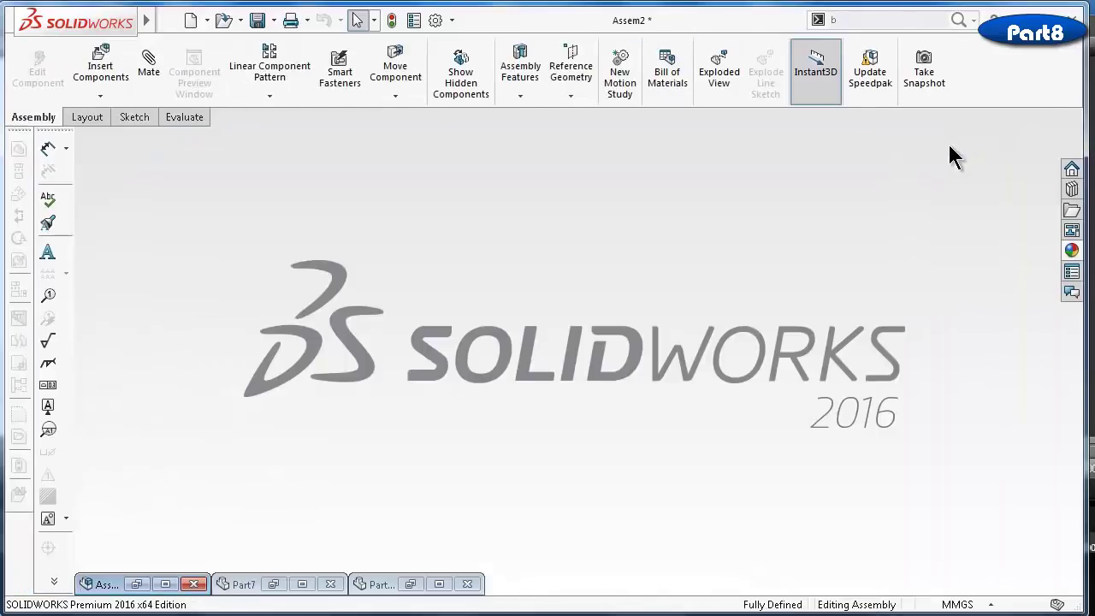
double_click(375, 586)
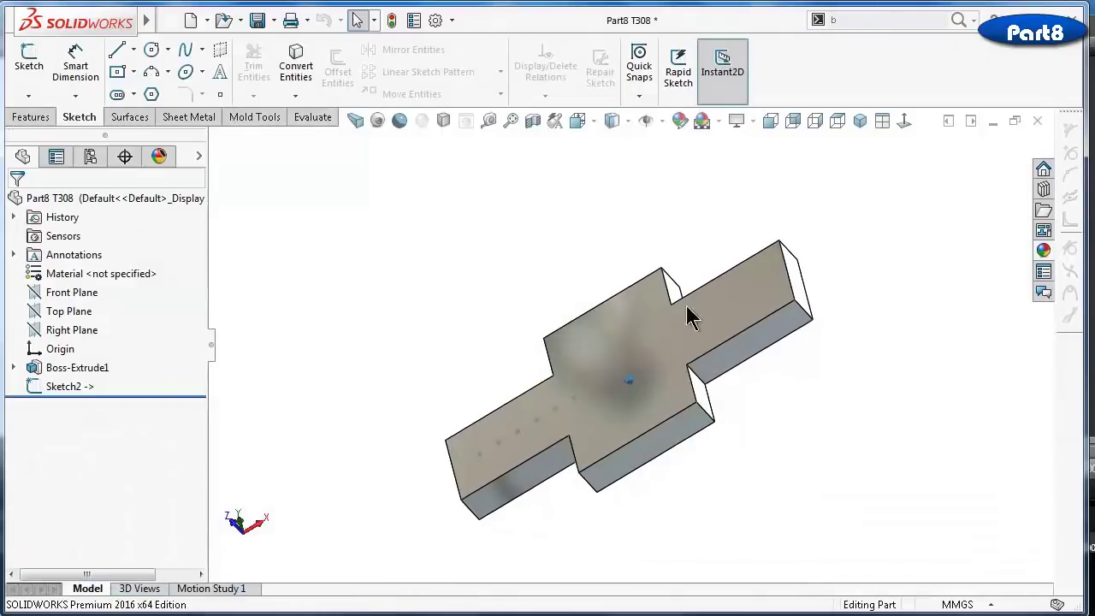
Start a sketch on the cross's flat face and draw a circle about 1.47 mm in diameter on the outermost reference point
left_click(732, 326)
left_click(817, 280)
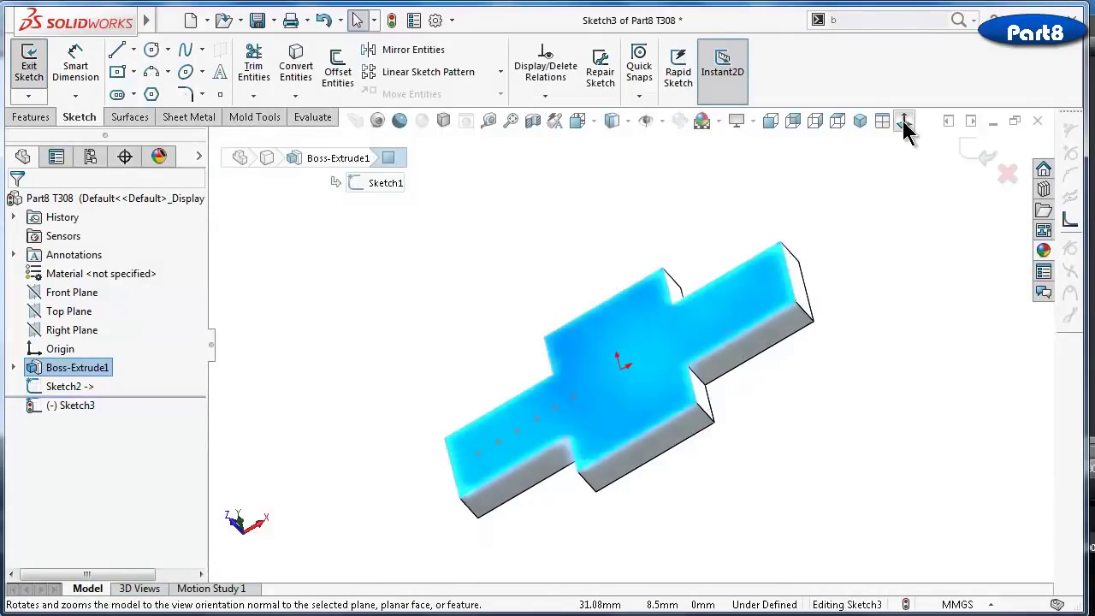
left_click(904, 120)
left_click(327, 276)
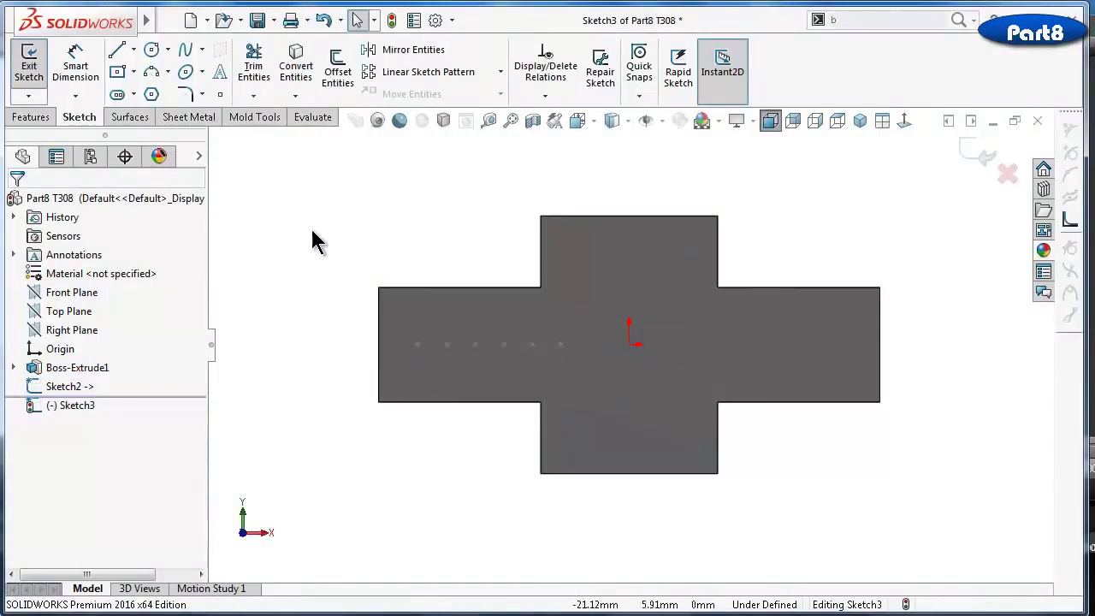
left_click(152, 49)
scroll(338, 229, "down", 4)
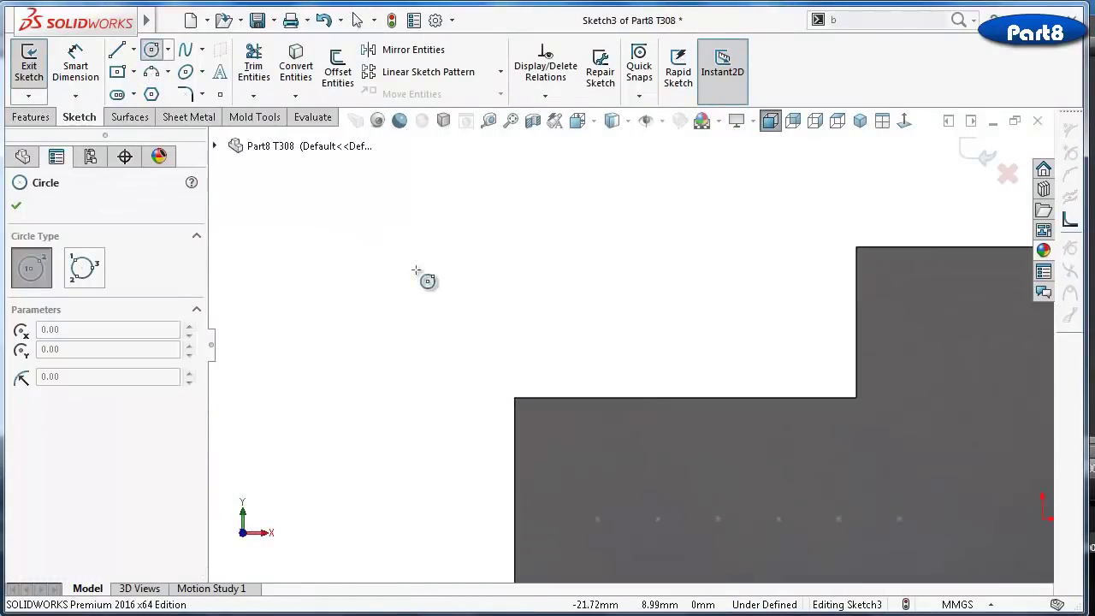
left_click(597, 520)
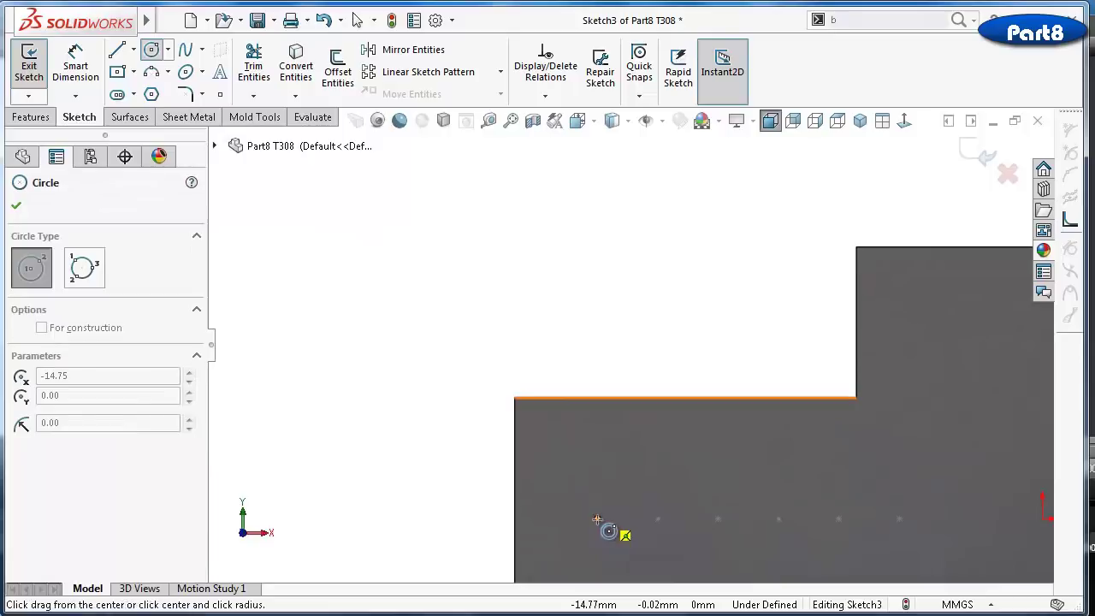
left_click(598, 497)
scroll(587, 484, "up", 2)
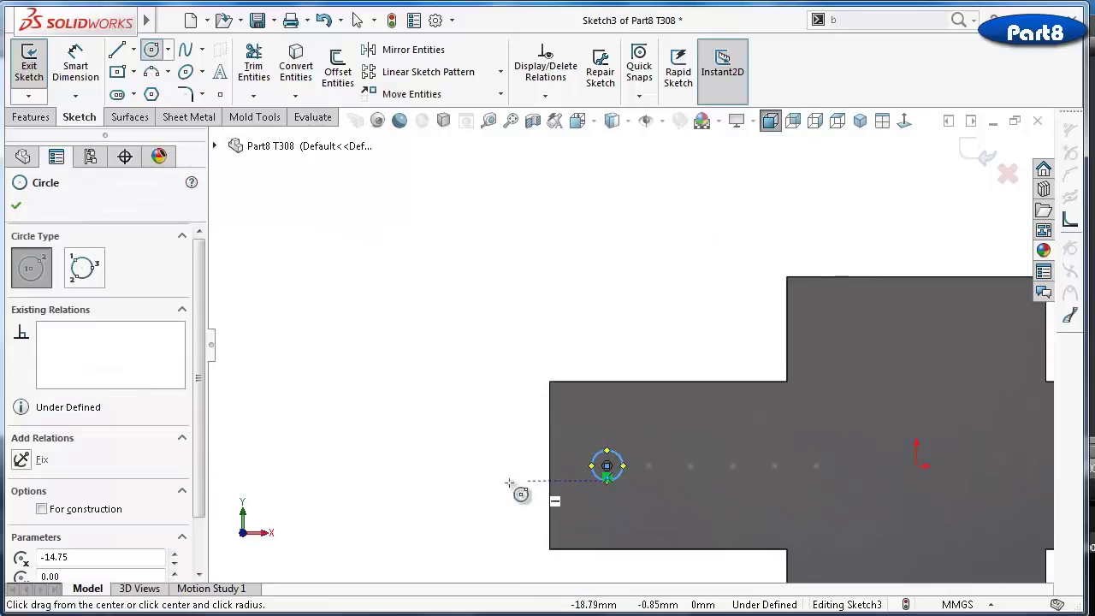
Dimension the circle on the outermost reference point to a diameter of 1.5 mm
right_click_drag(466, 434, 451, 357)
left_click(618, 454)
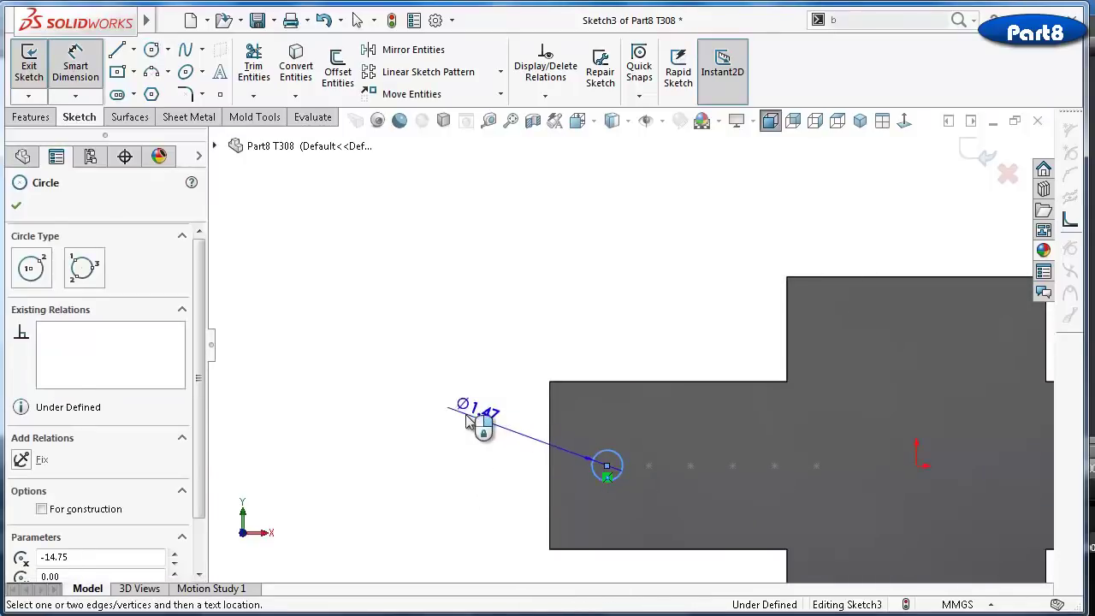
left_click(451, 413)
type("1.5")
key("Return")
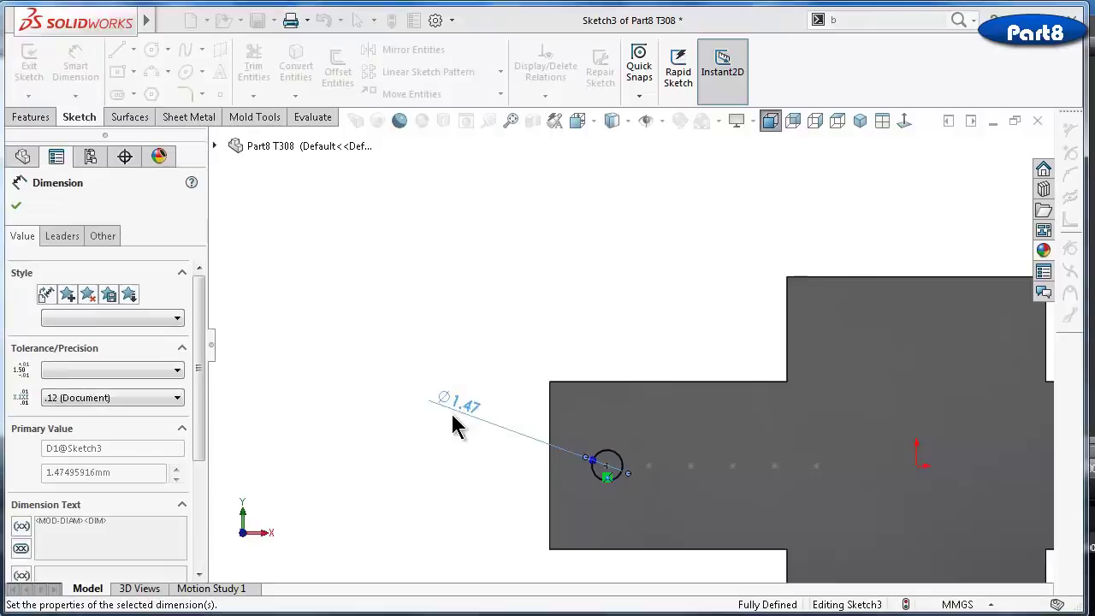
Add a driven dimension from the circle's centre to the arm's end edge and exit the sketch
left_click(605, 468)
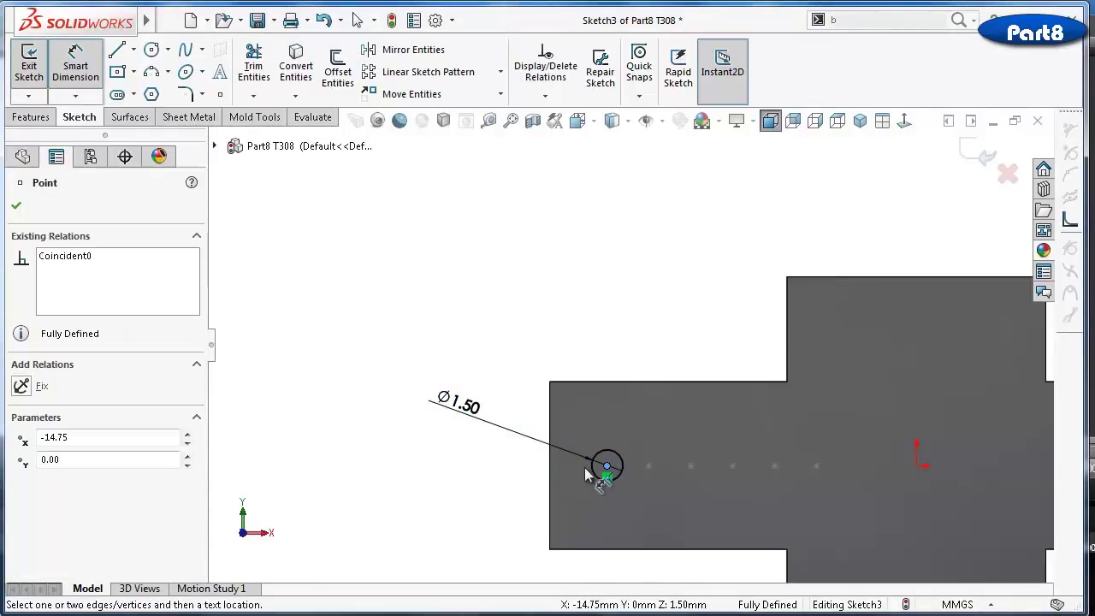
left_click(550, 473)
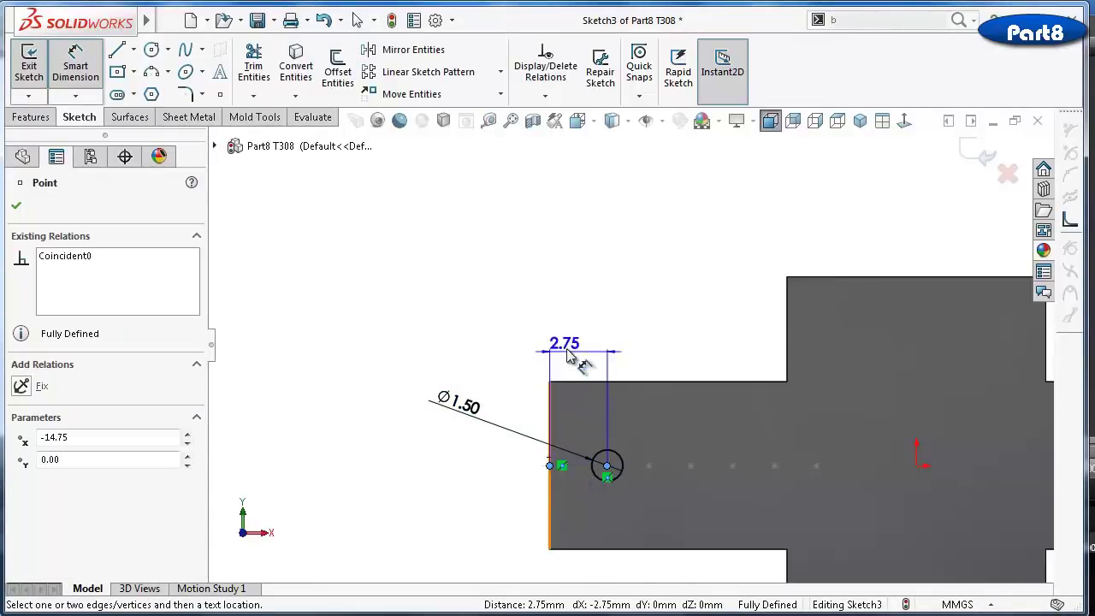
left_click(580, 329)
left_click(454, 323)
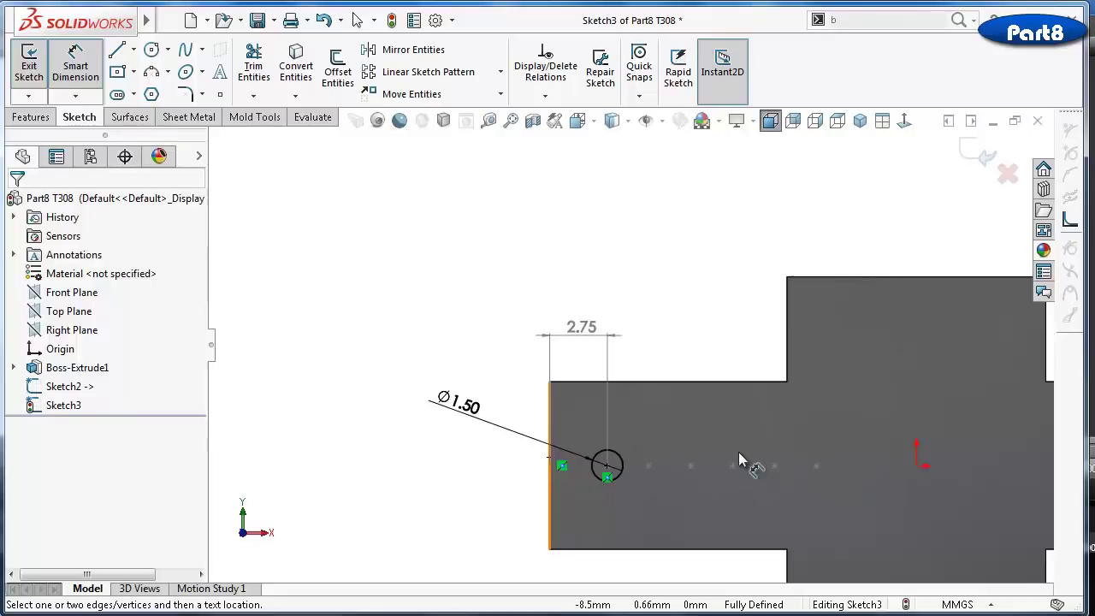
scroll(727, 449, "up", 1)
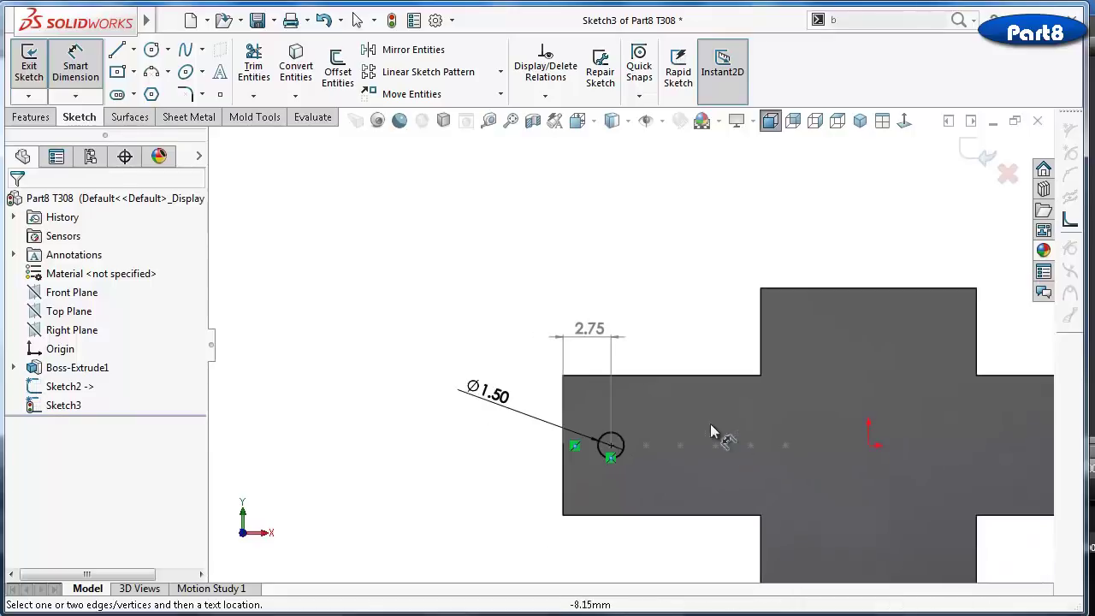
left_click(151, 51)
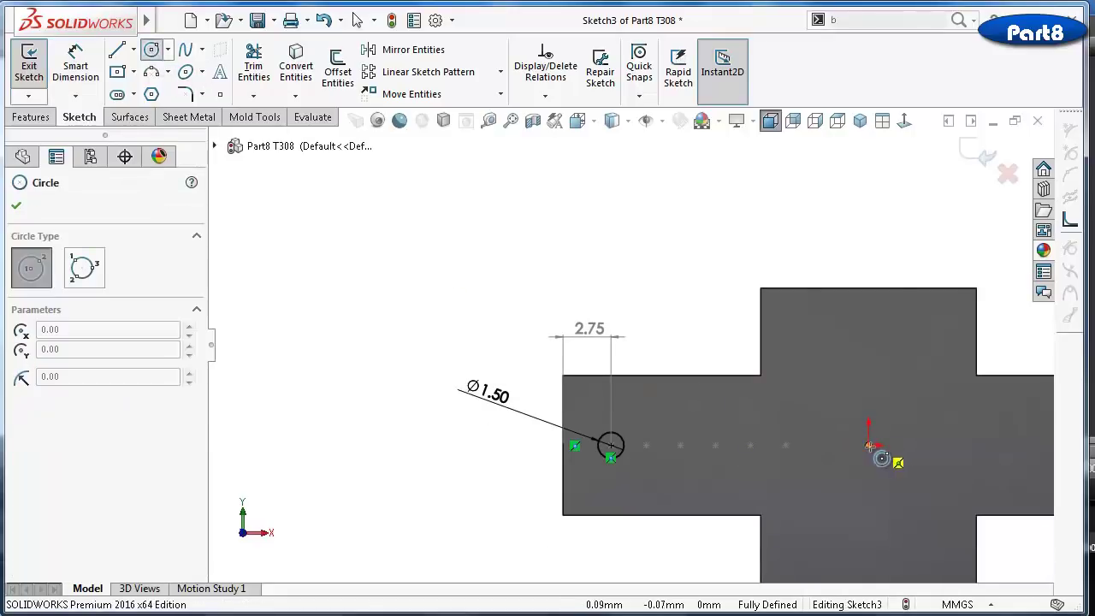
left_click(979, 154)
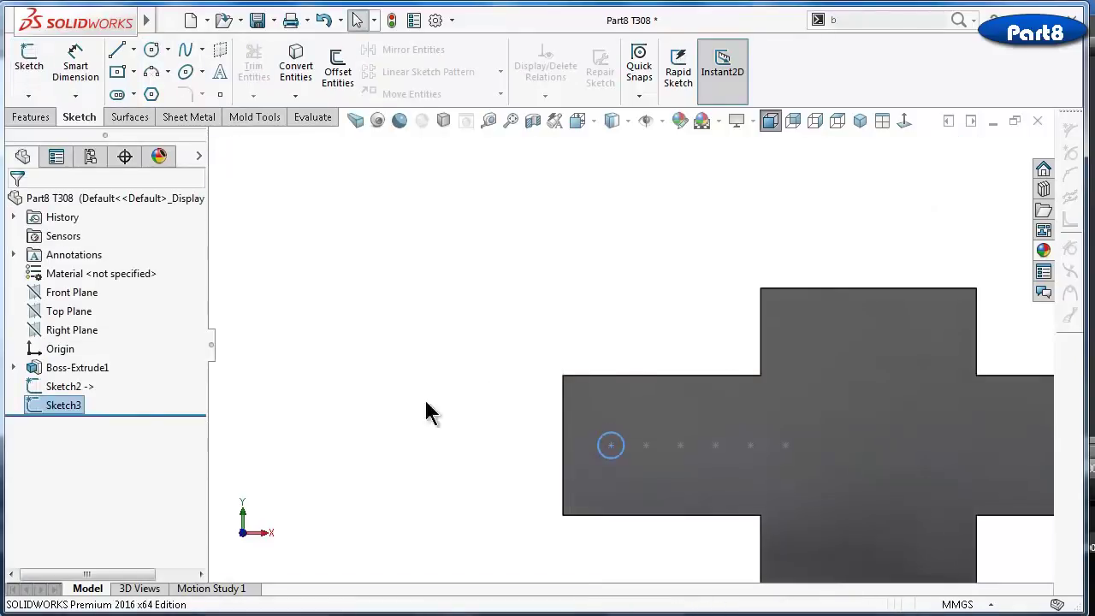
Edit the sketch of the cross-shaped extrusion and draw a circle about 2.3 mm in diameter centred on the origin
left_click(65, 389)
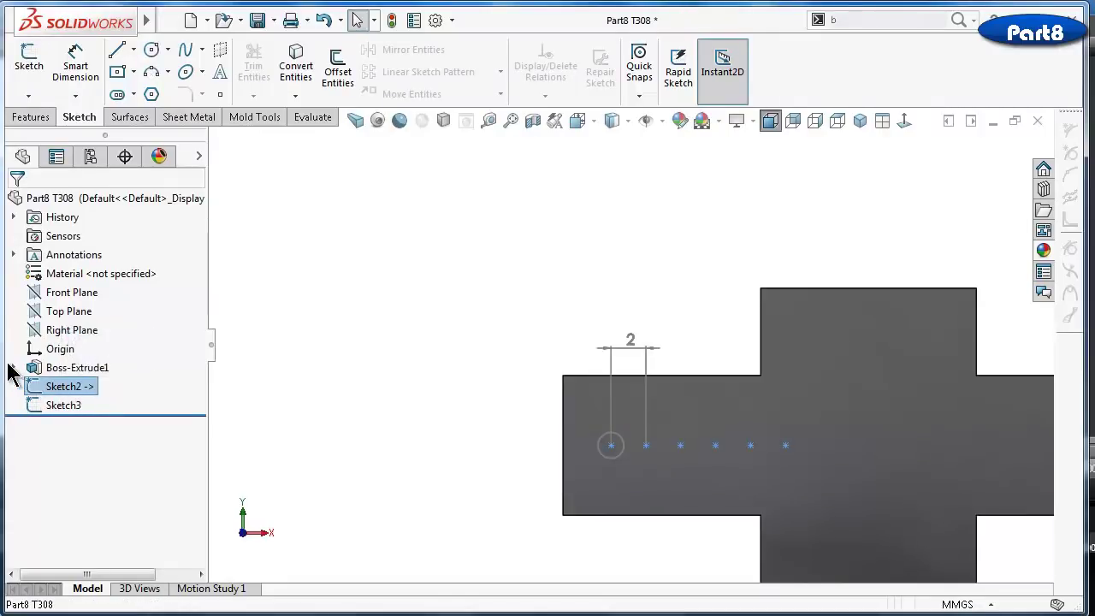
left_click(13, 368)
left_click(78, 388)
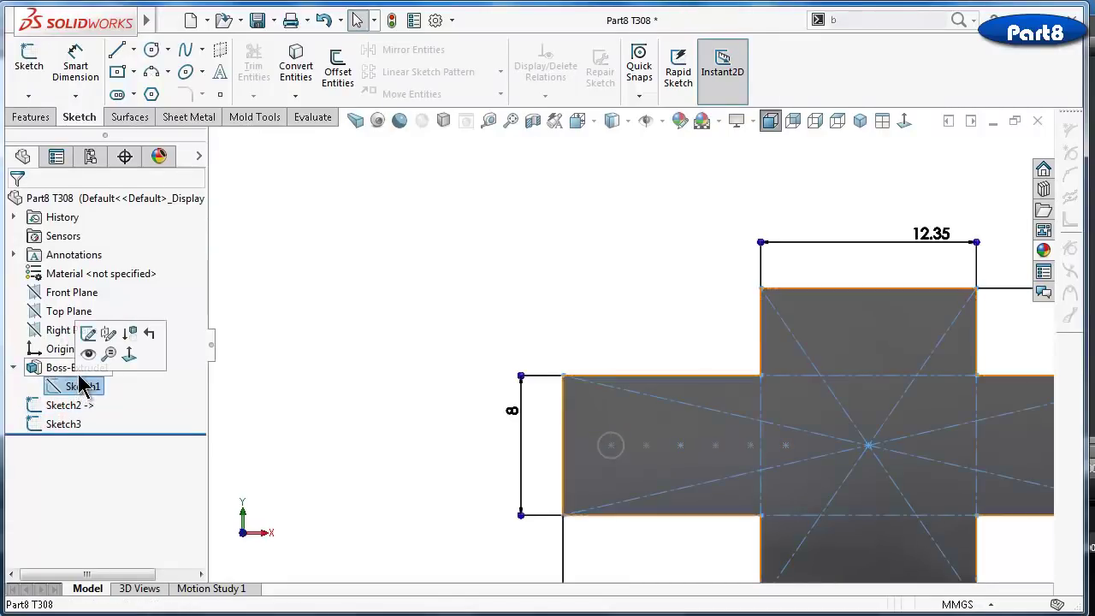
left_click(86, 336)
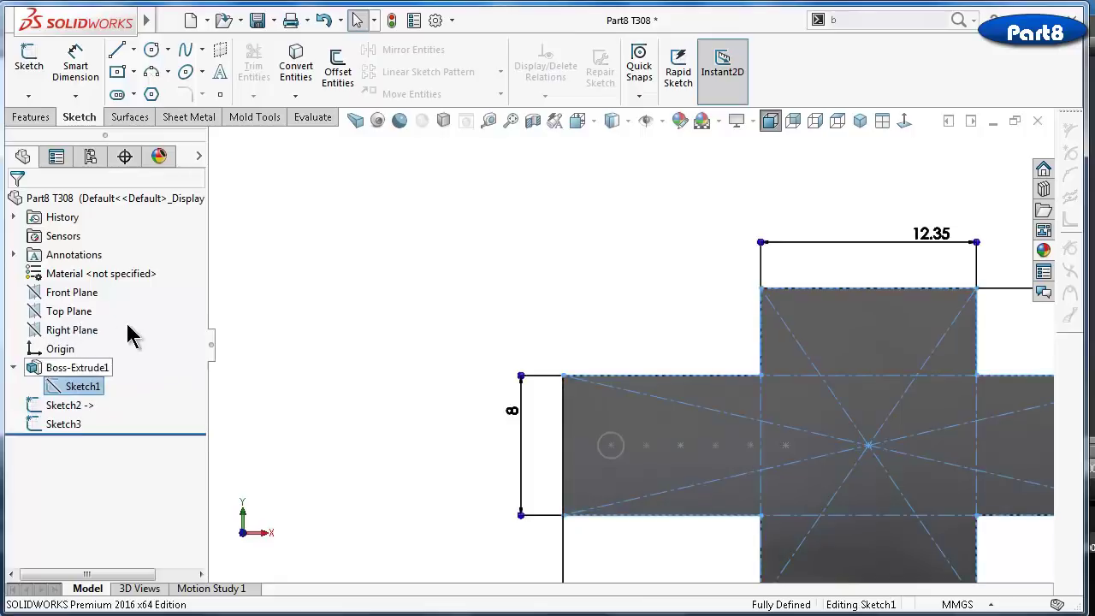
left_click(902, 126)
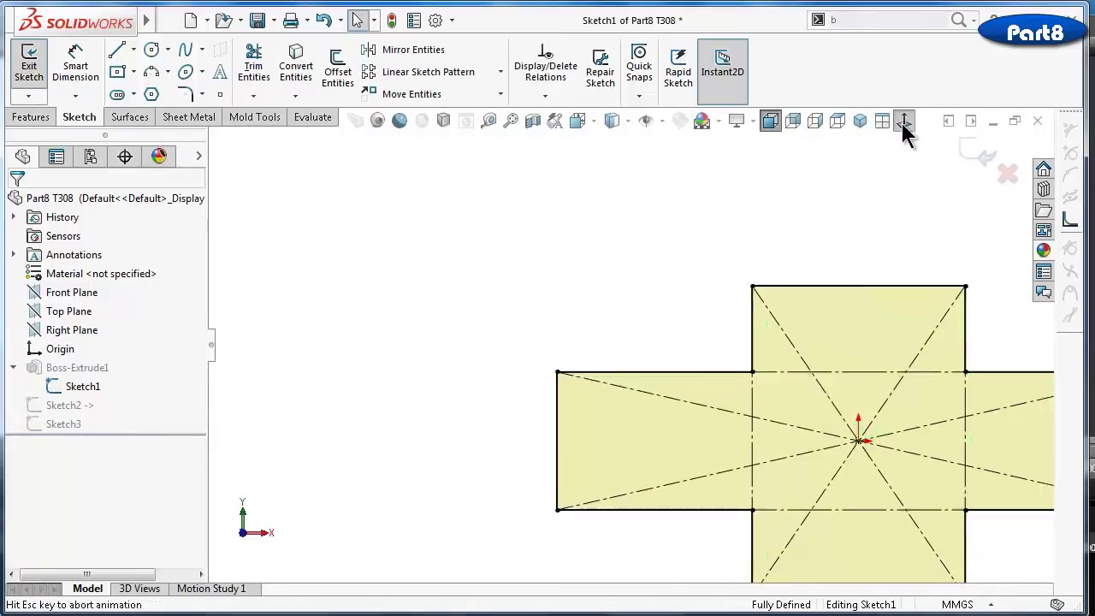
left_click(151, 50)
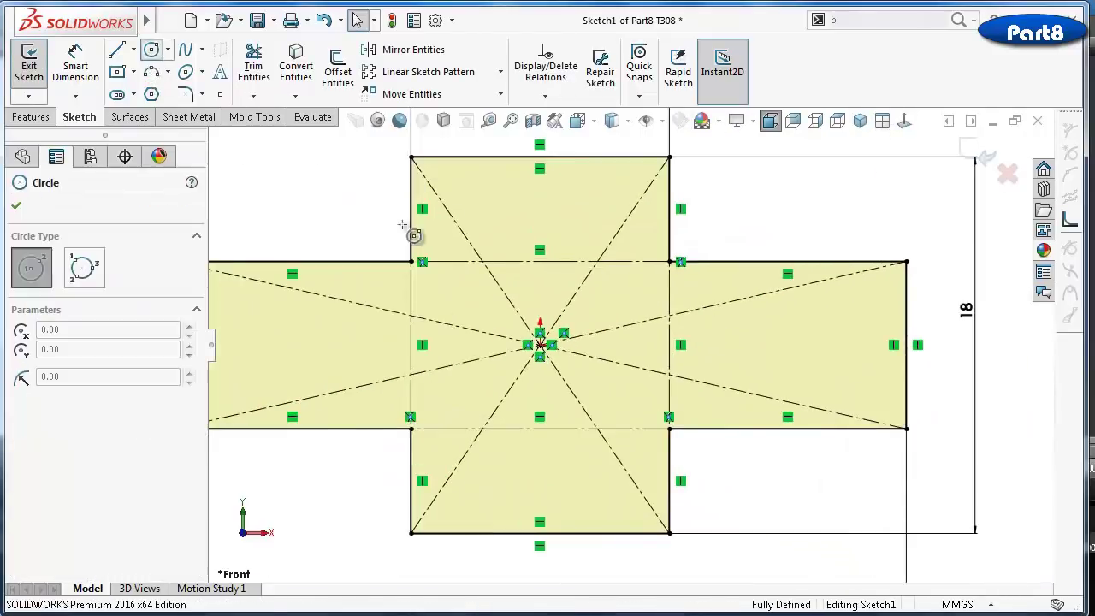
left_click(521, 330)
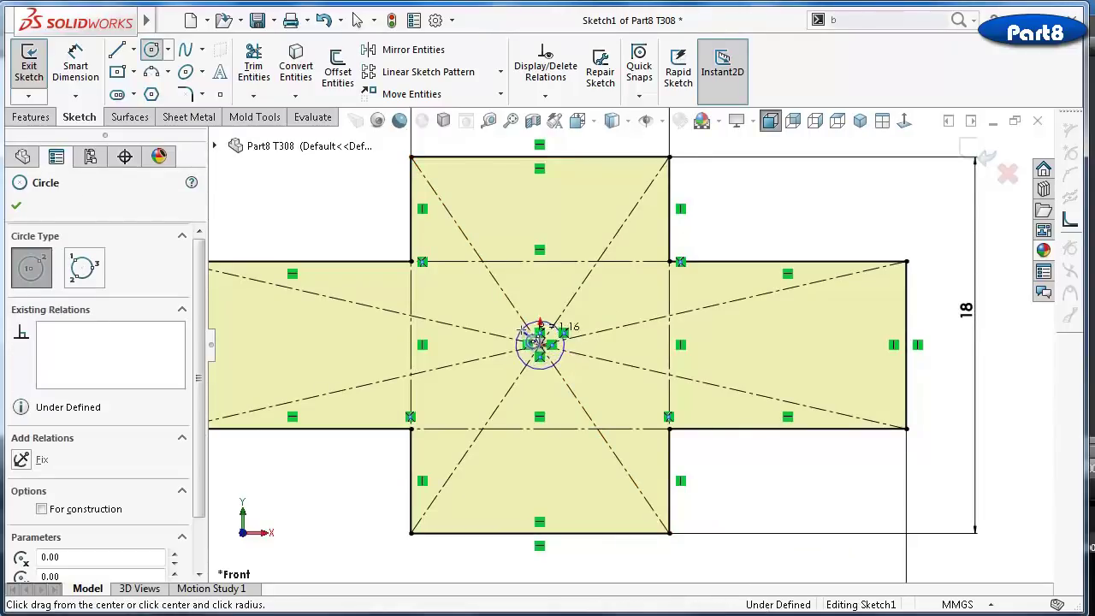
Dimension the centre circle to a diameter of 1.5 mm
right_click_drag(331, 208, 315, 157)
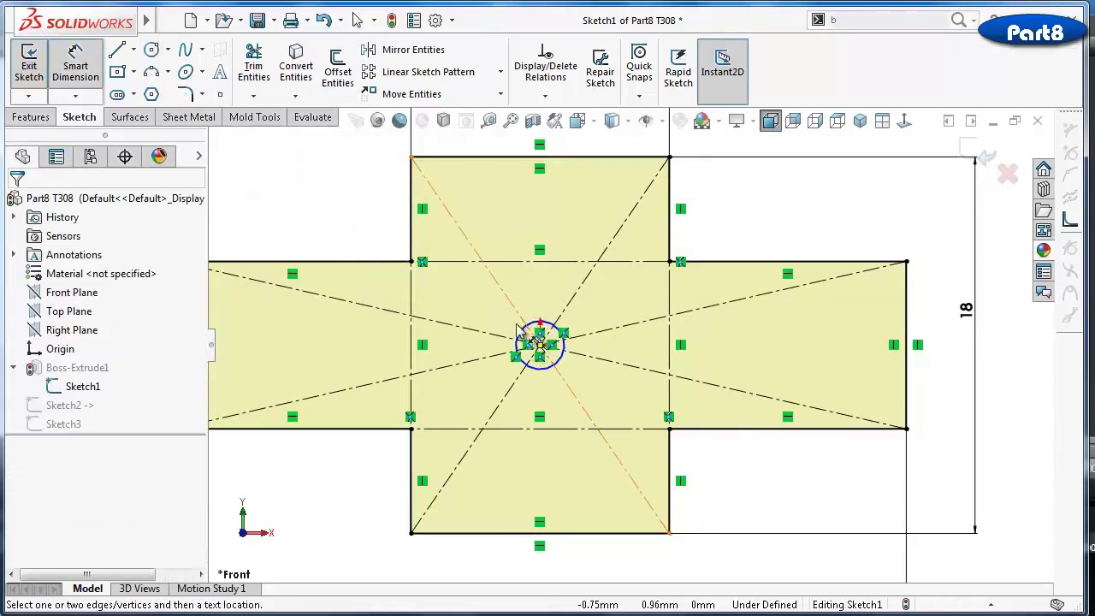
left_click(531, 322)
left_click(354, 233)
type("1.5")
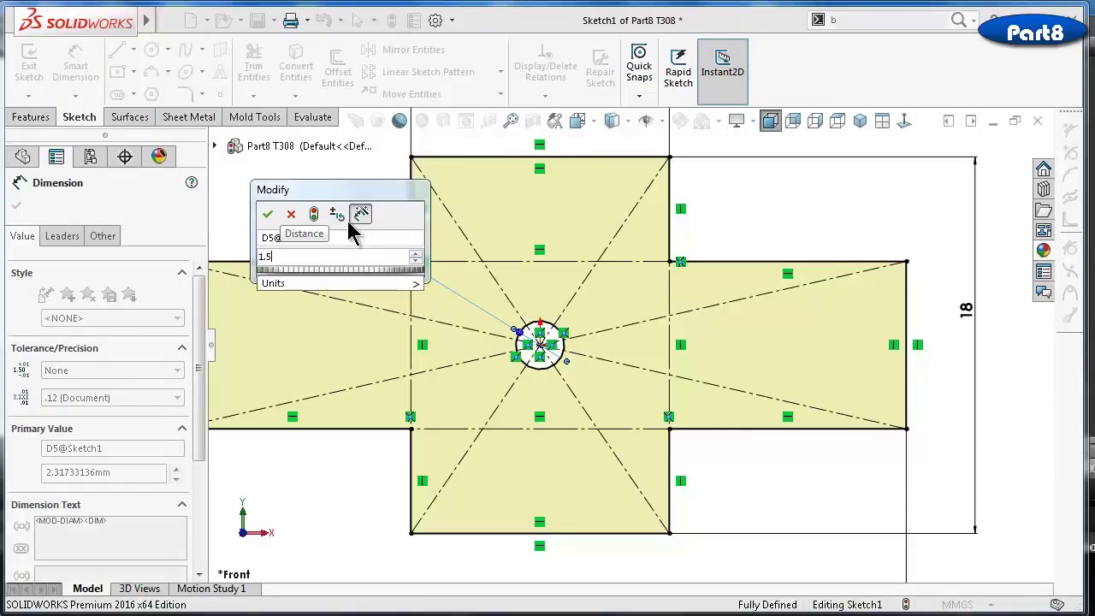
key("Return")
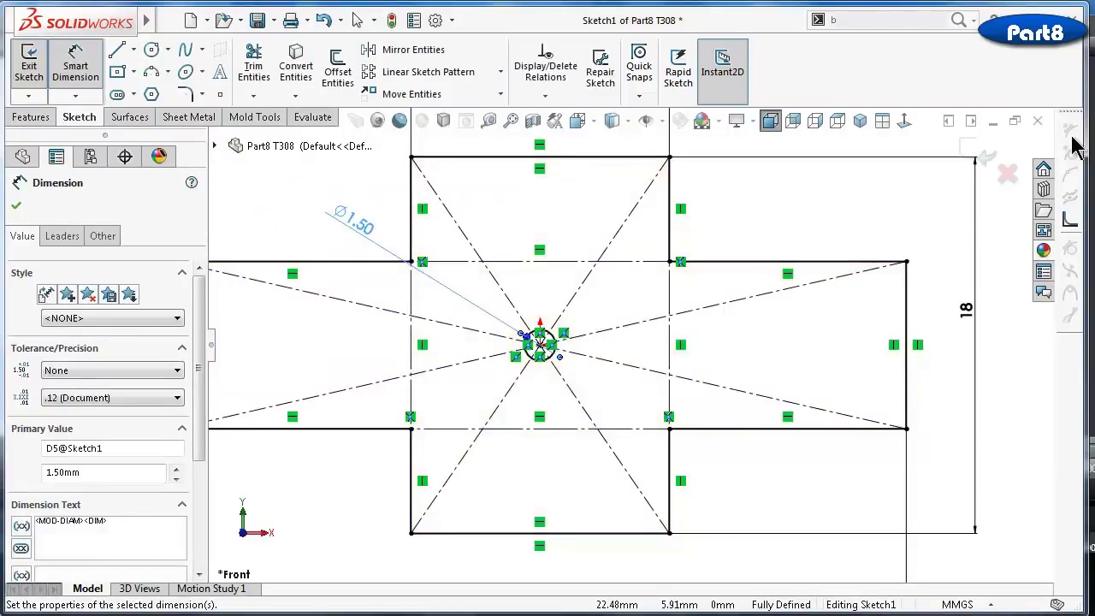
Exit the cross-shaped extrusion's sketch and select the sketch containing the arm circle
left_click(989, 157)
scroll(734, 248, "up", 3)
scroll(432, 314, "down", 2)
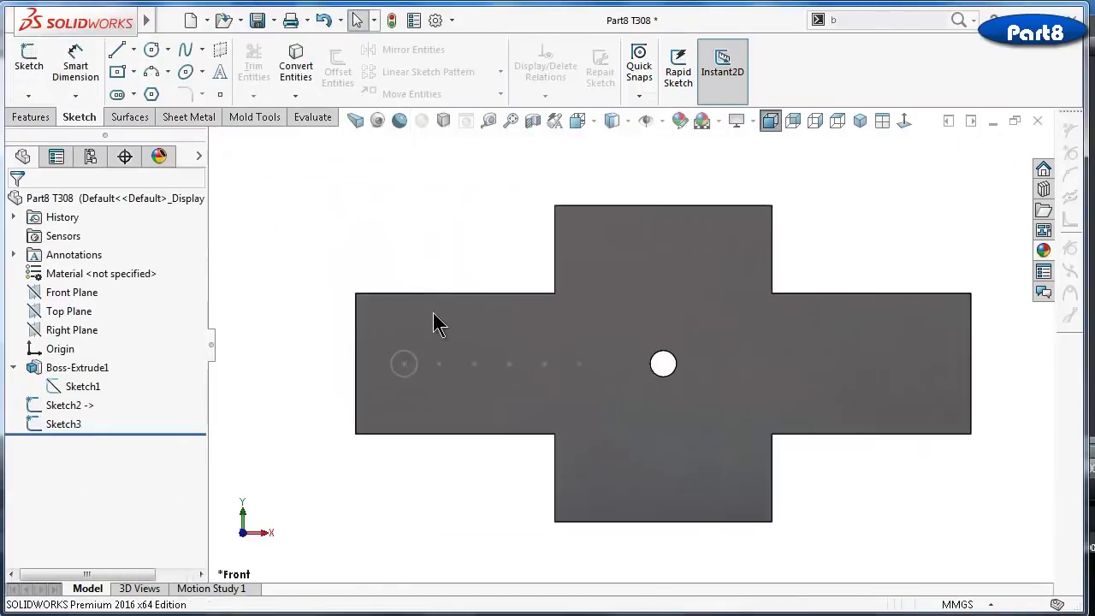
left_click(69, 424)
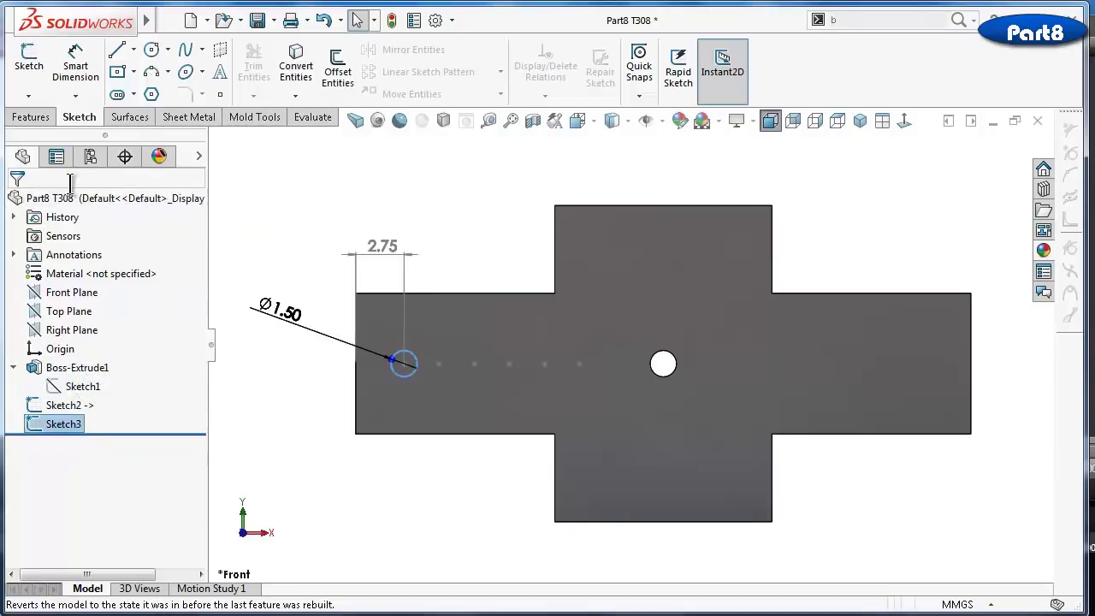
left_click(31, 118)
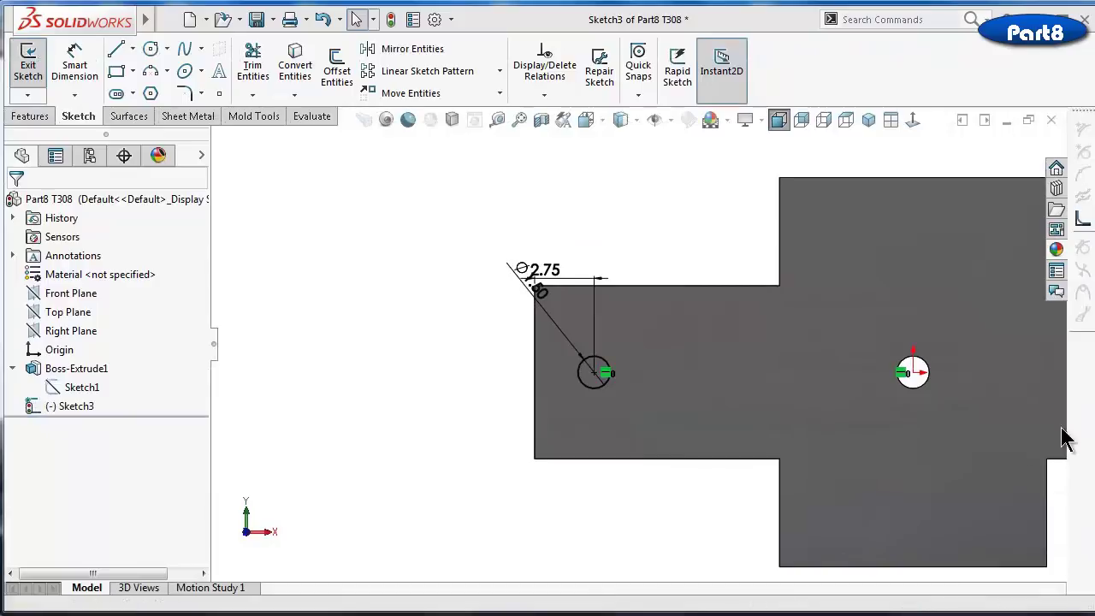
Create a linear sketch pattern of the arm circle along the X-axis with 6 instances spaced 2 mm apart
left_click(481, 76)
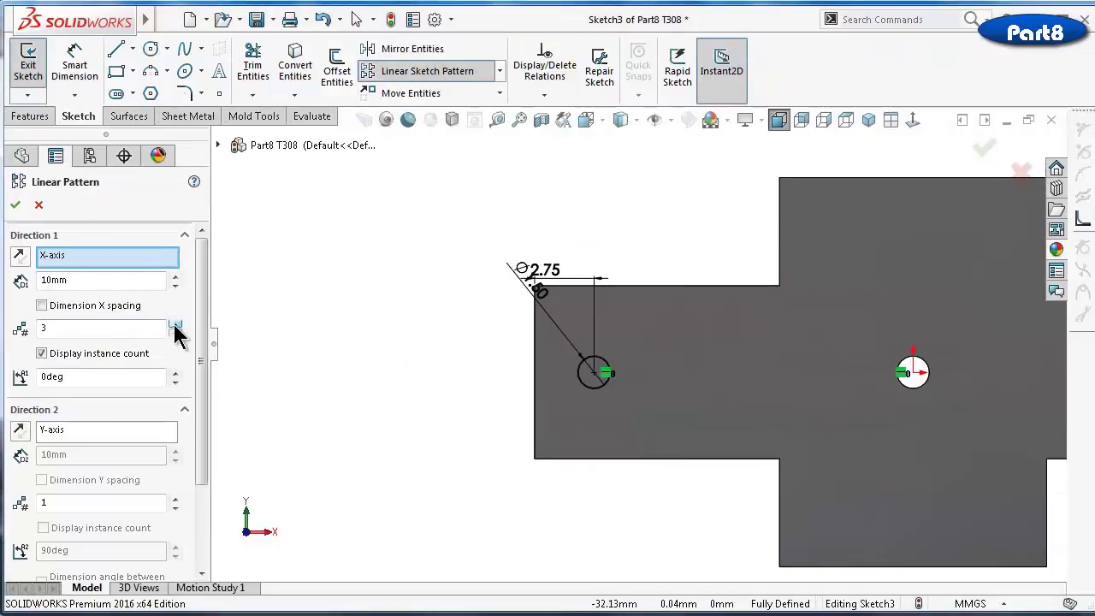
left_click(177, 334)
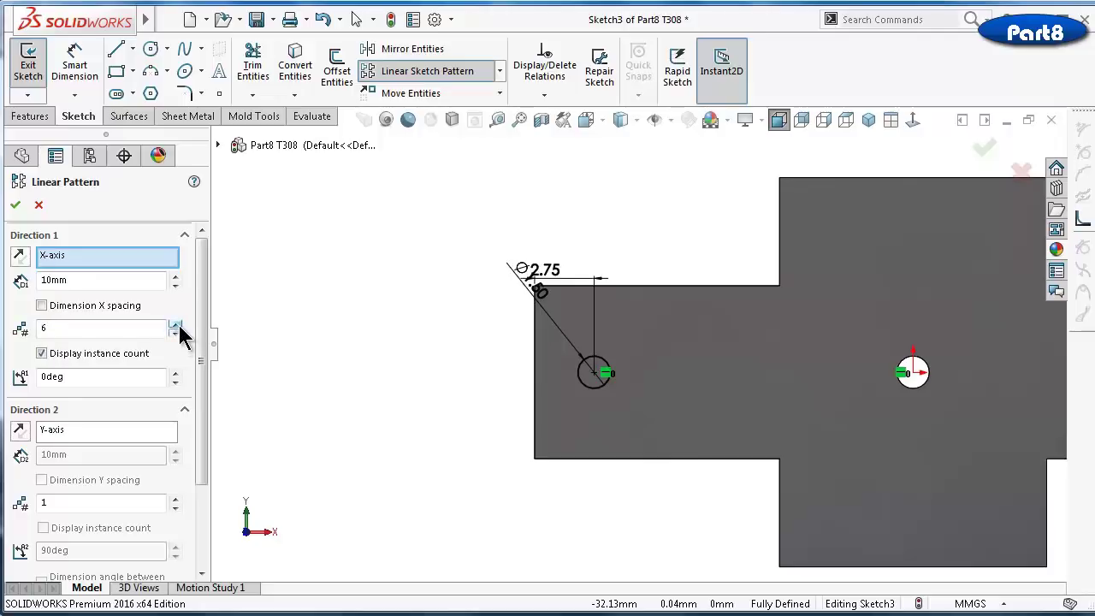
left_click_drag(101, 286, 1, 277)
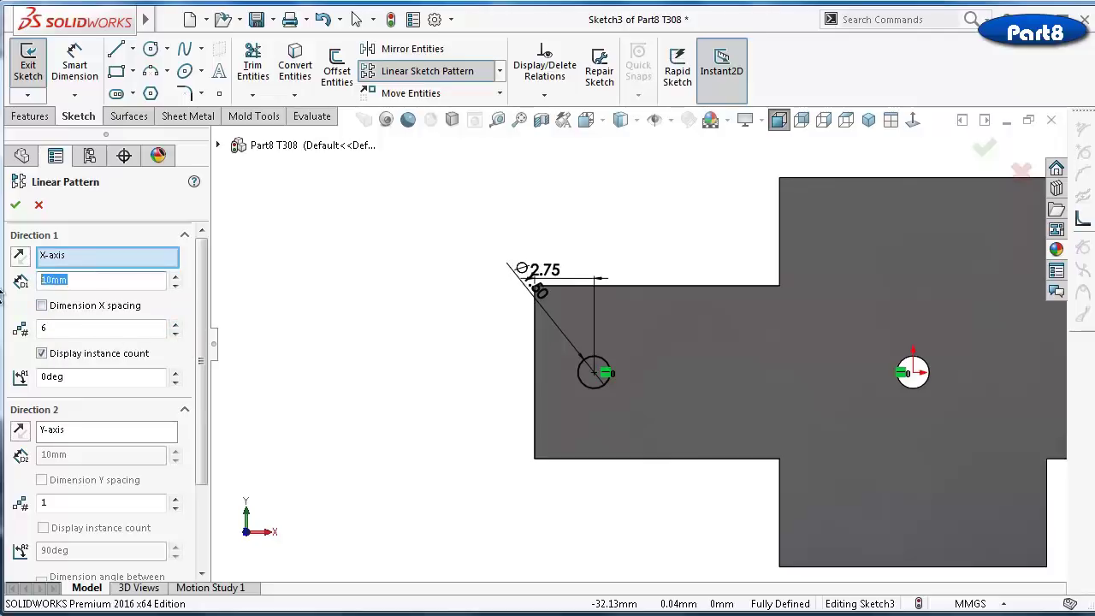
left_click(339, 298)
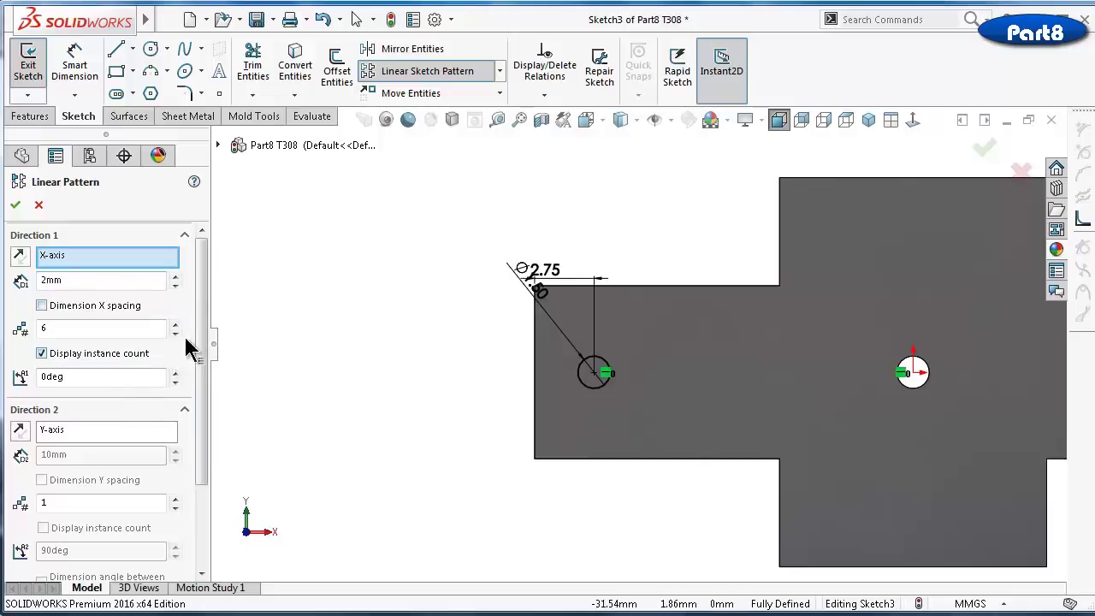
scroll(206, 465, "down", 3)
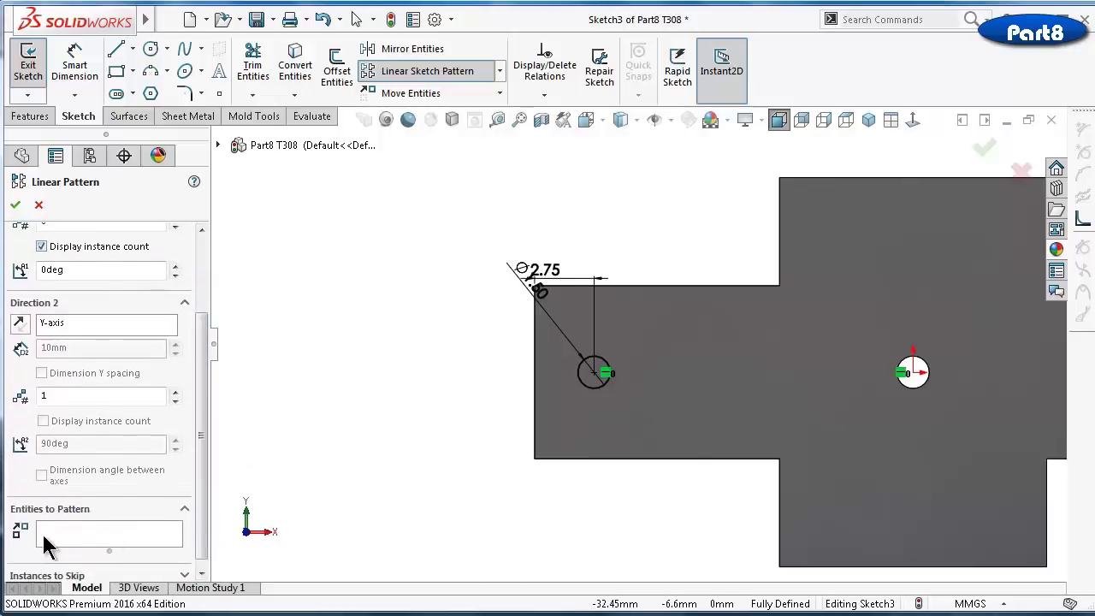
left_click(56, 538)
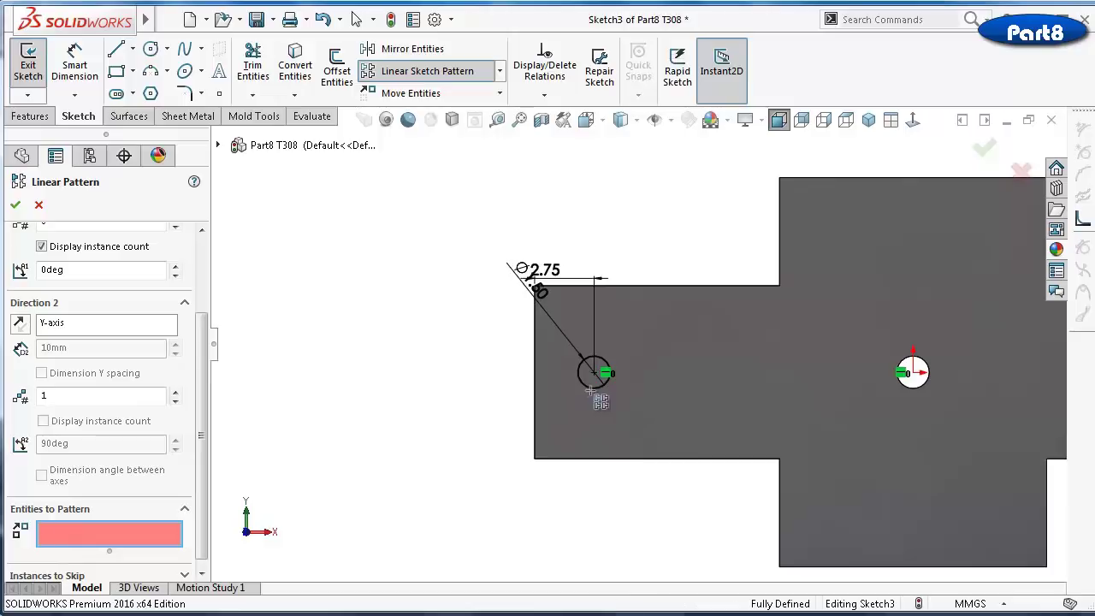
left_click(590, 390)
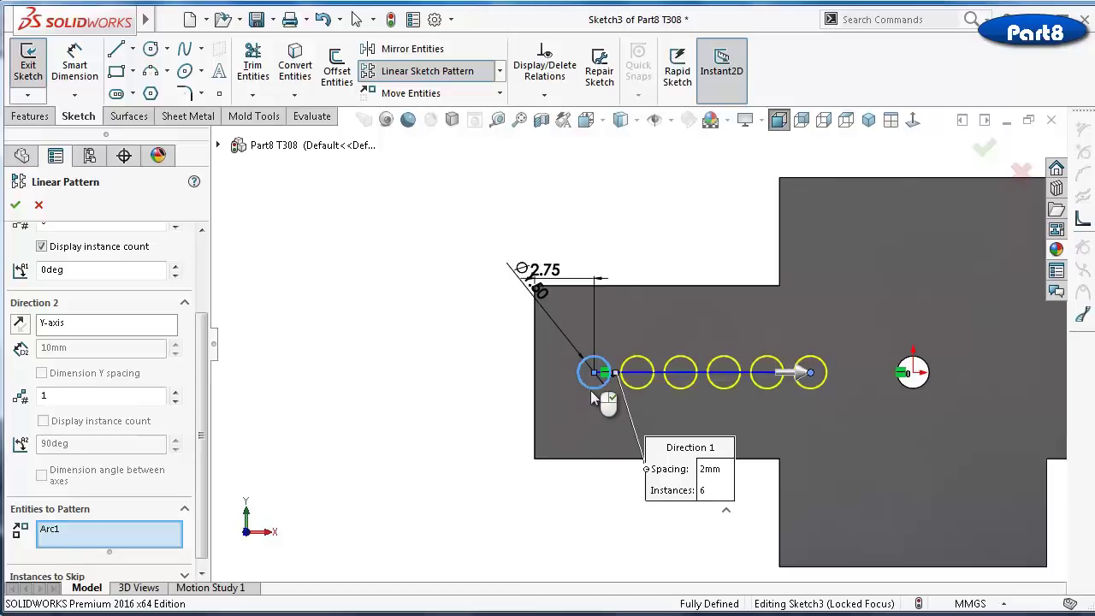
left_click(16, 205)
Dimension the distance between the centres of the first two patterned circles to 2 mm
scroll(575, 380, "down", 4)
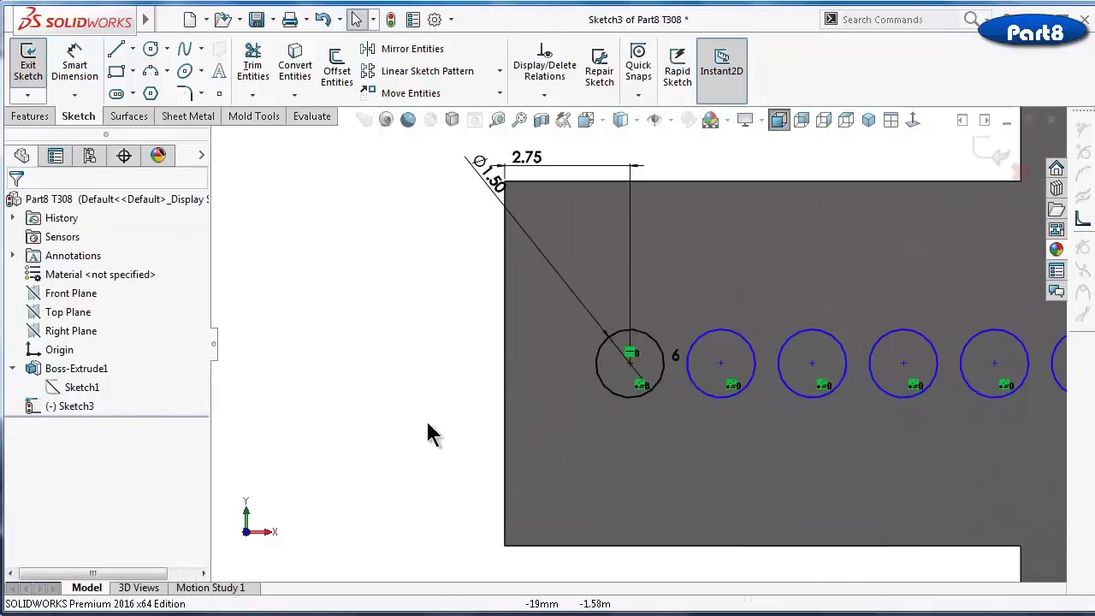
right_click_drag(427, 418, 394, 295)
left_click(720, 364)
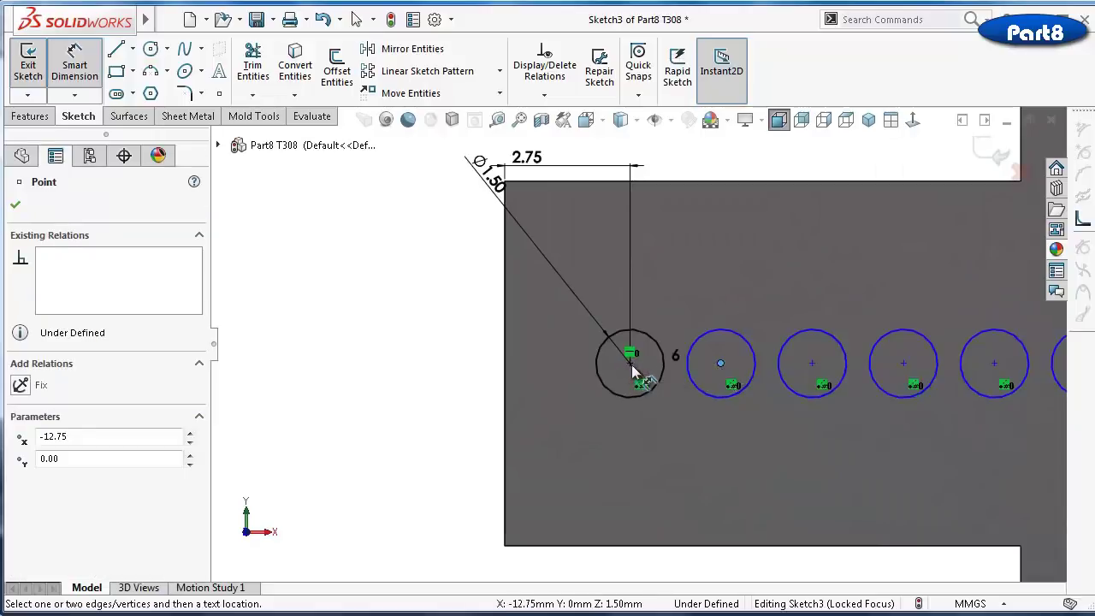
left_click(632, 366)
left_click(660, 283)
type("2")
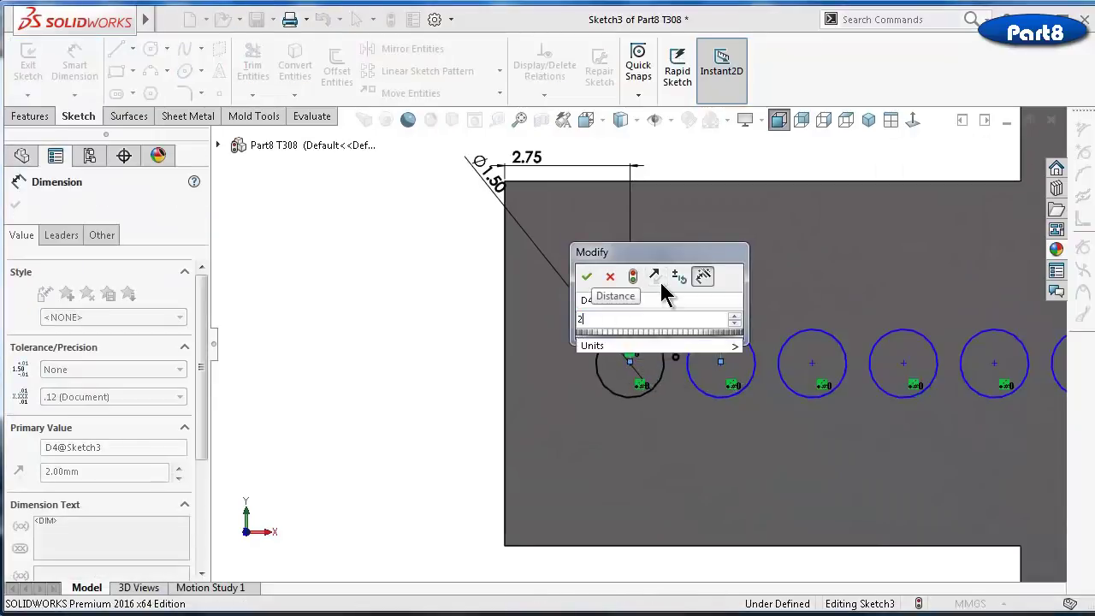
key("Return")
left_click(432, 358)
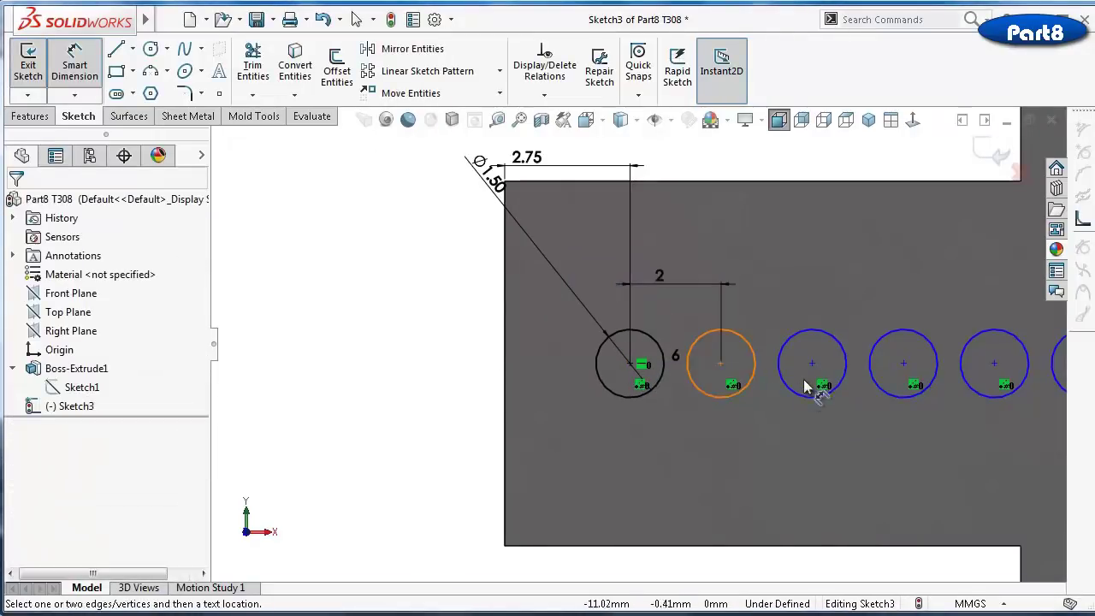
left_click(720, 365)
left_click(631, 365)
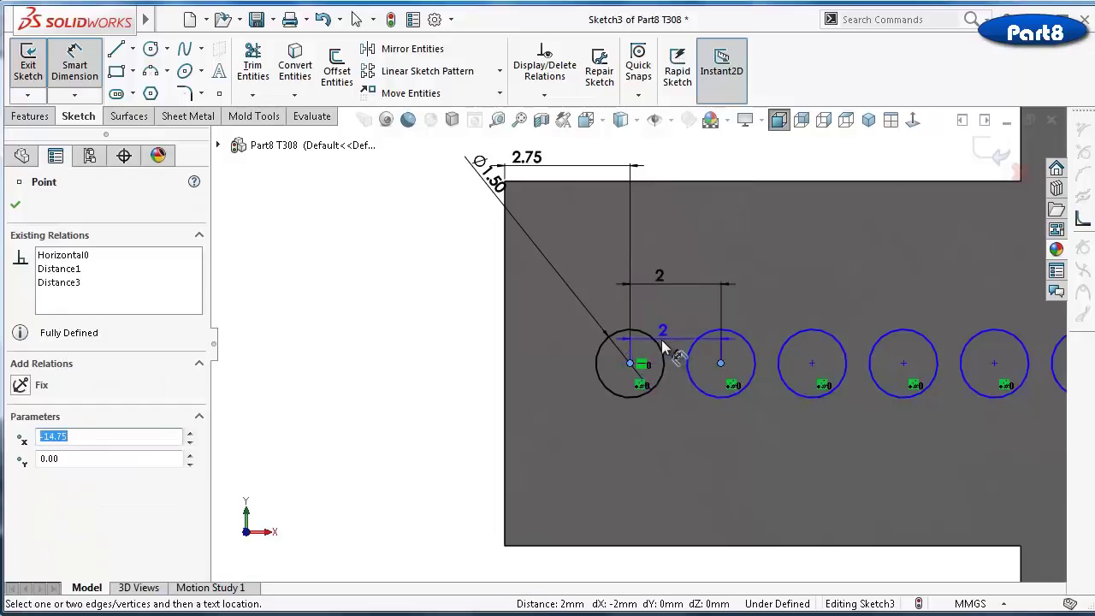
key("Escape")
key("Escape")
Add a horizontal relation between the centres of the first two patterned circles
left_click(629, 365)
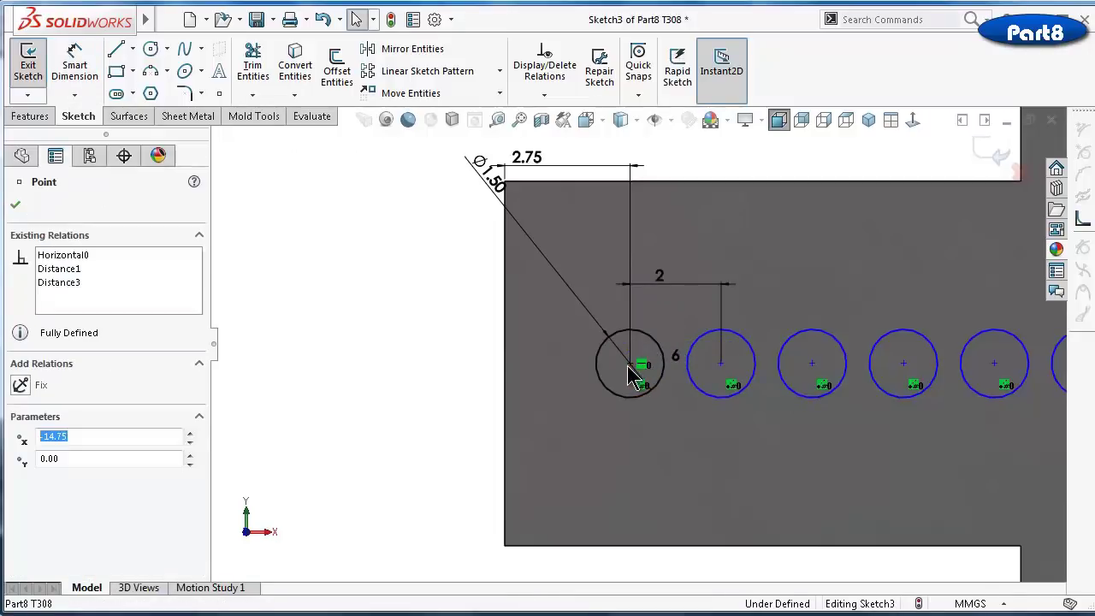
left_click(719, 366, "ctrl")
left_click(775, 311)
left_click(442, 382)
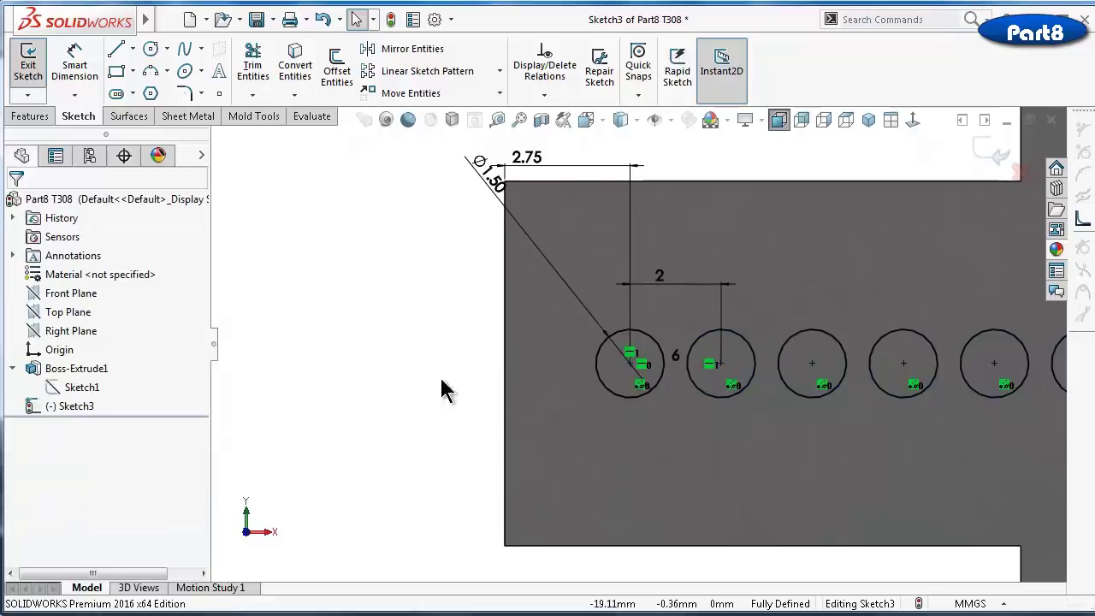
Extrude-cut the six arm circles through the plate with the Through All end condition
scroll(492, 368, "up", 5)
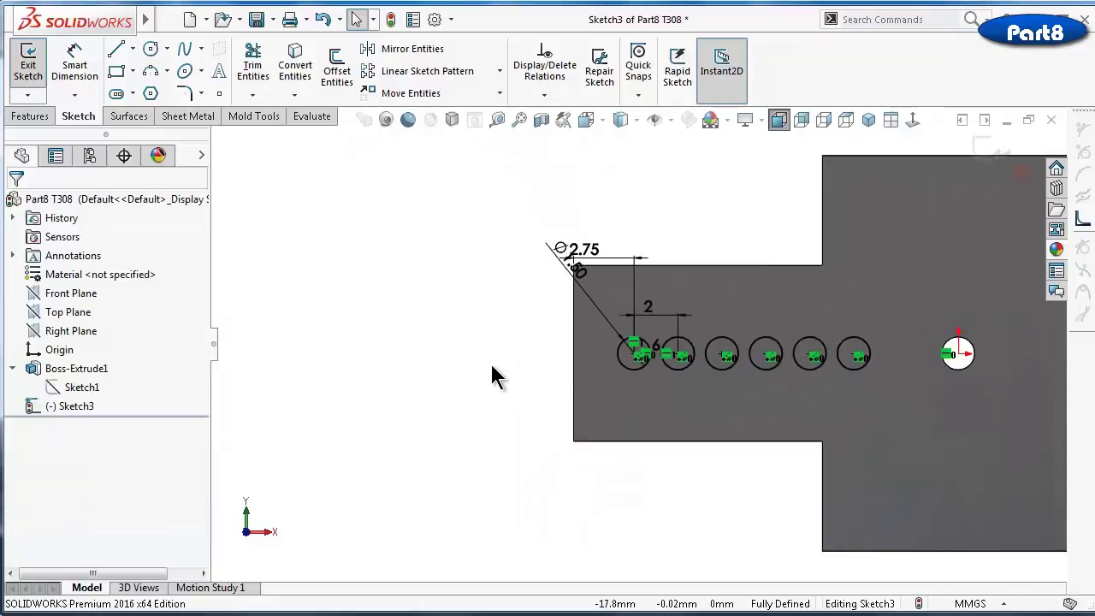
left_click(31, 118)
left_click(264, 68)
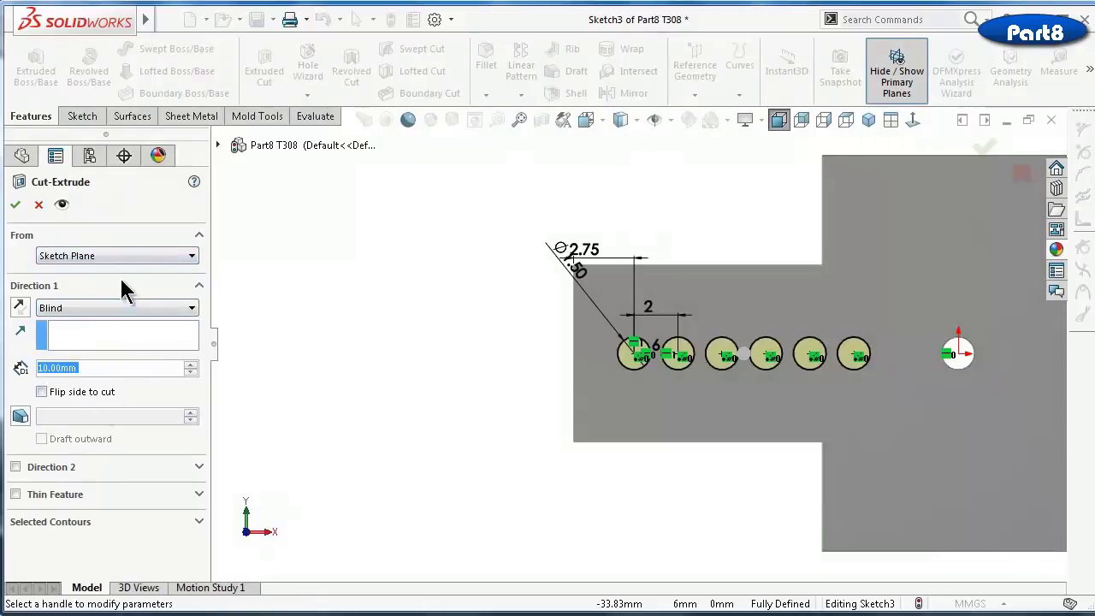
left_click(101, 308)
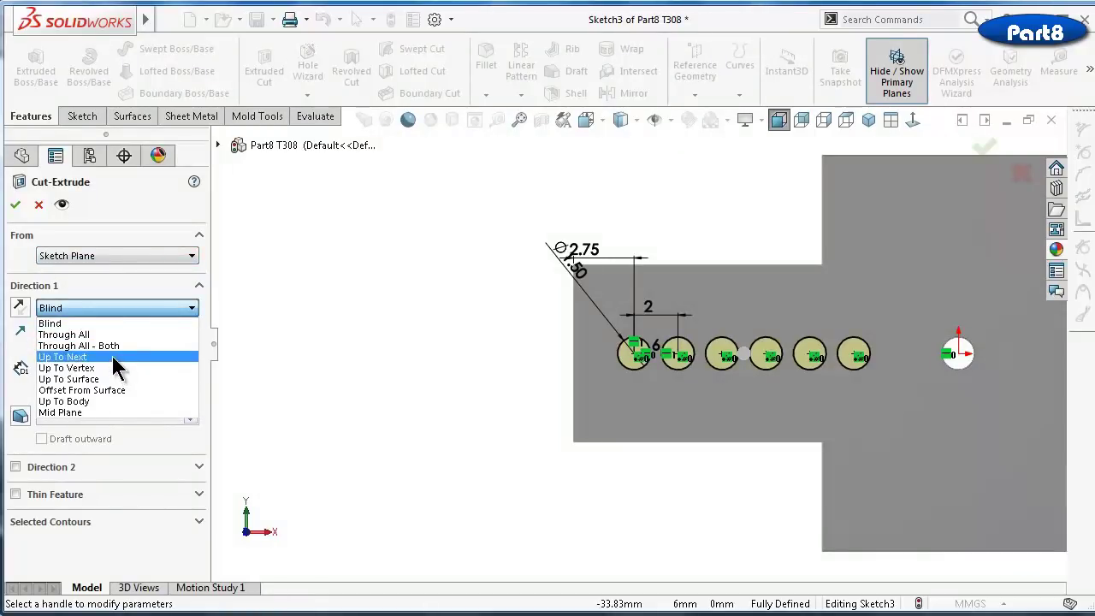
left_click(107, 334)
left_click(15, 206)
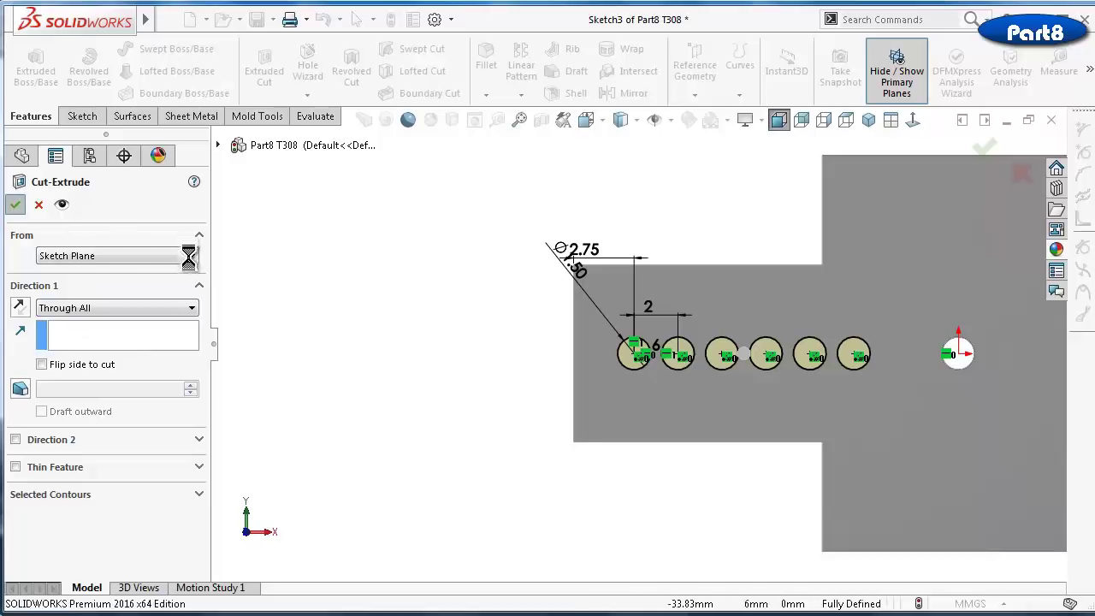
Mirror the cut row of six holes about the Right Plane onto the opposite arm
middle_click_drag(644, 344, 756, 342)
scroll(693, 303, "up", 2)
scroll(828, 380, "up", 2)
middle_click_drag(828, 383, 829, 393)
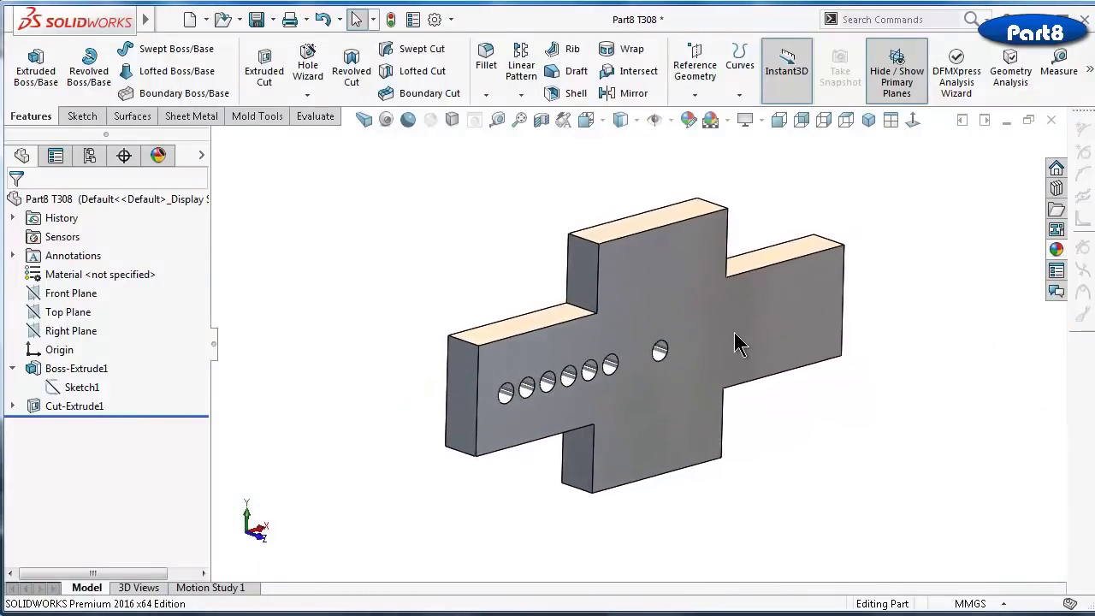
left_click(625, 94)
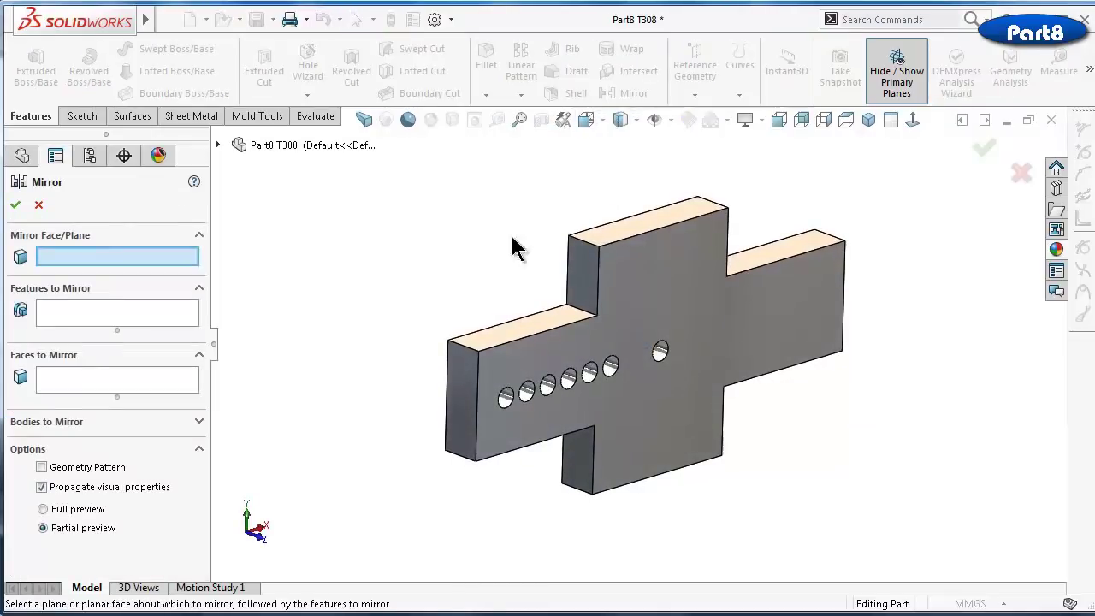
left_click(219, 145)
left_click(287, 279)
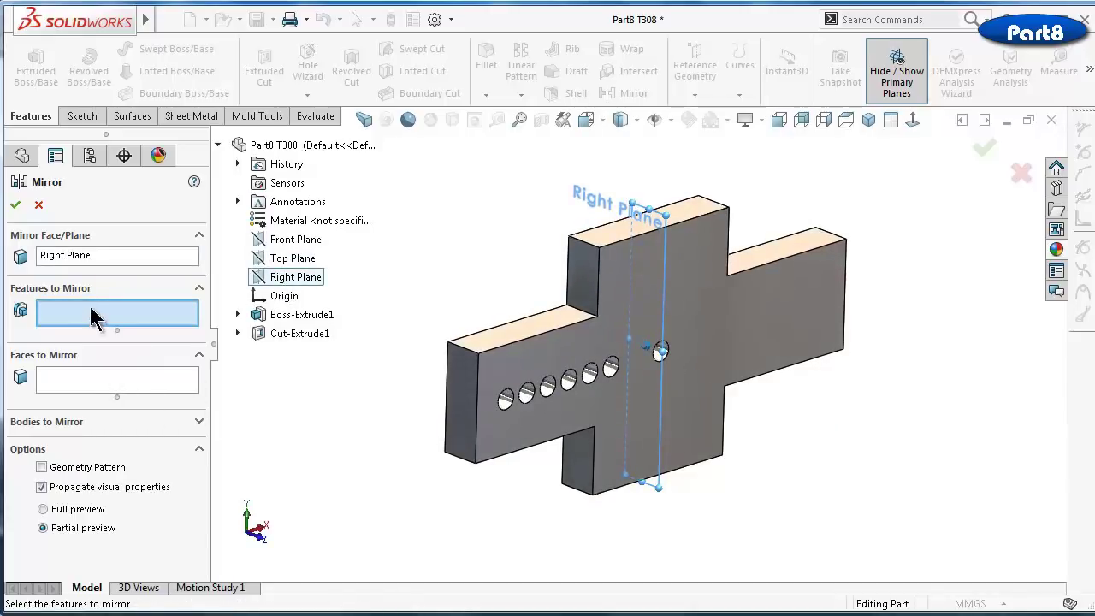
left_click(527, 395)
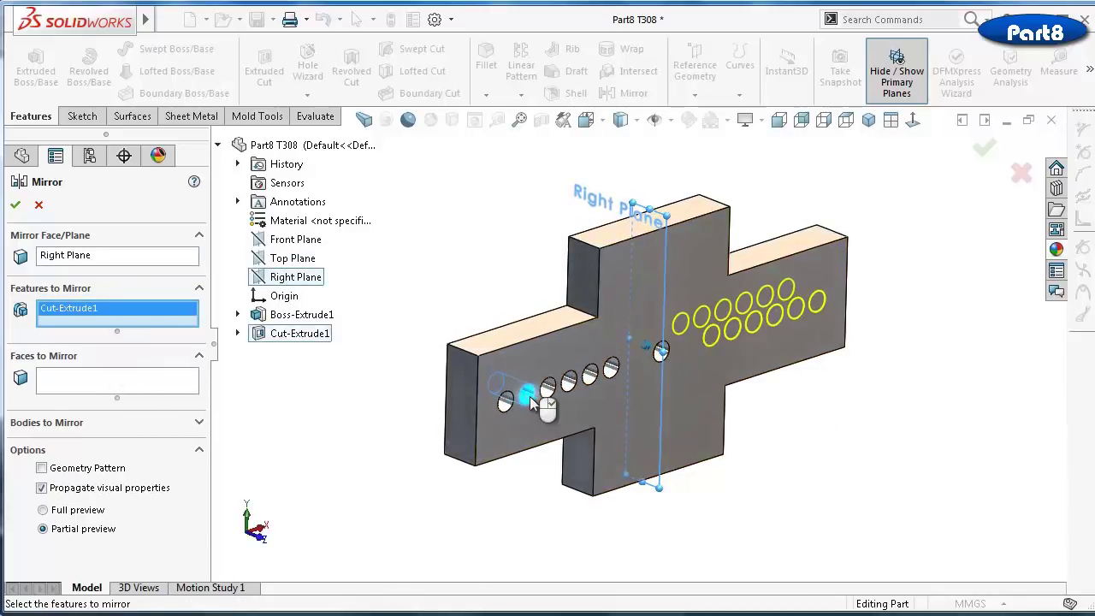
right_click(529, 395)
middle_click_drag(530, 397, 529, 396)
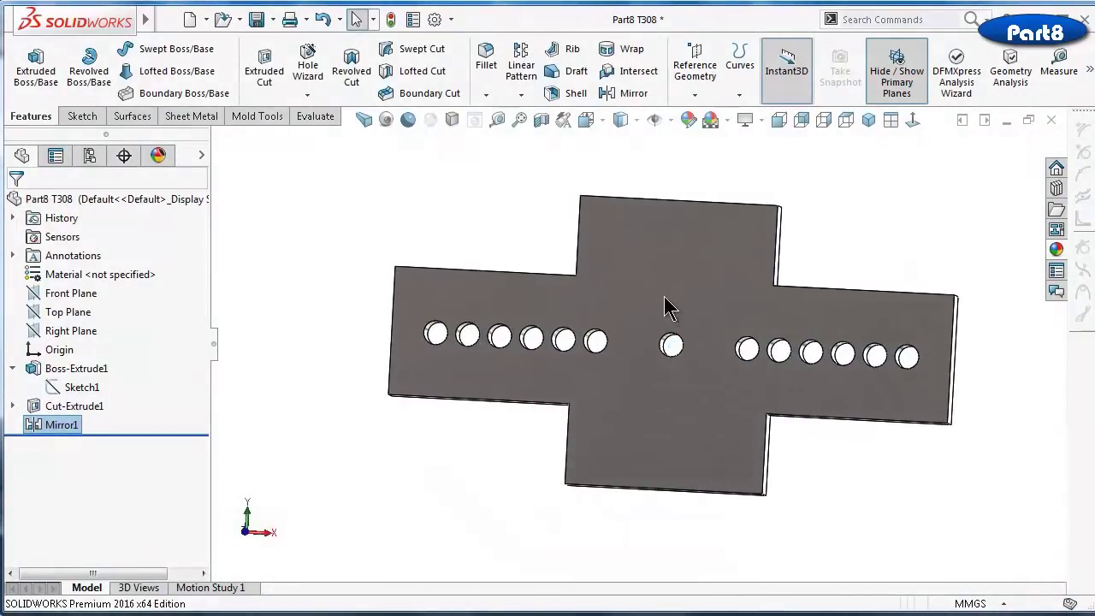
Fillet all convex edges of the plate, including the hole rims, with a symmetric 0.15 mm radius
left_click(665, 303)
left_click(793, 245)
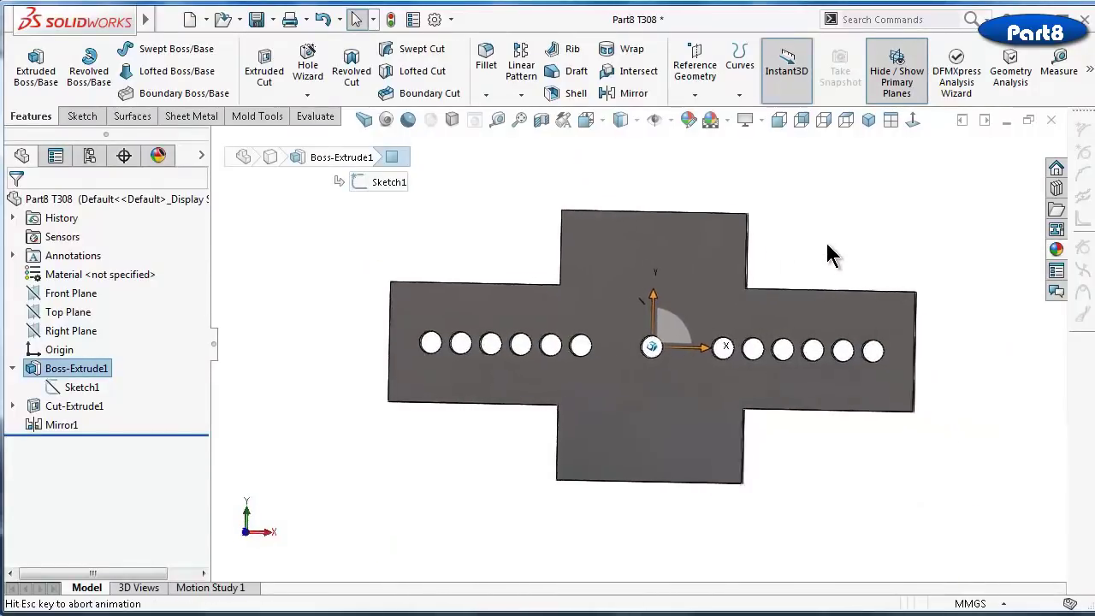
left_click(825, 264)
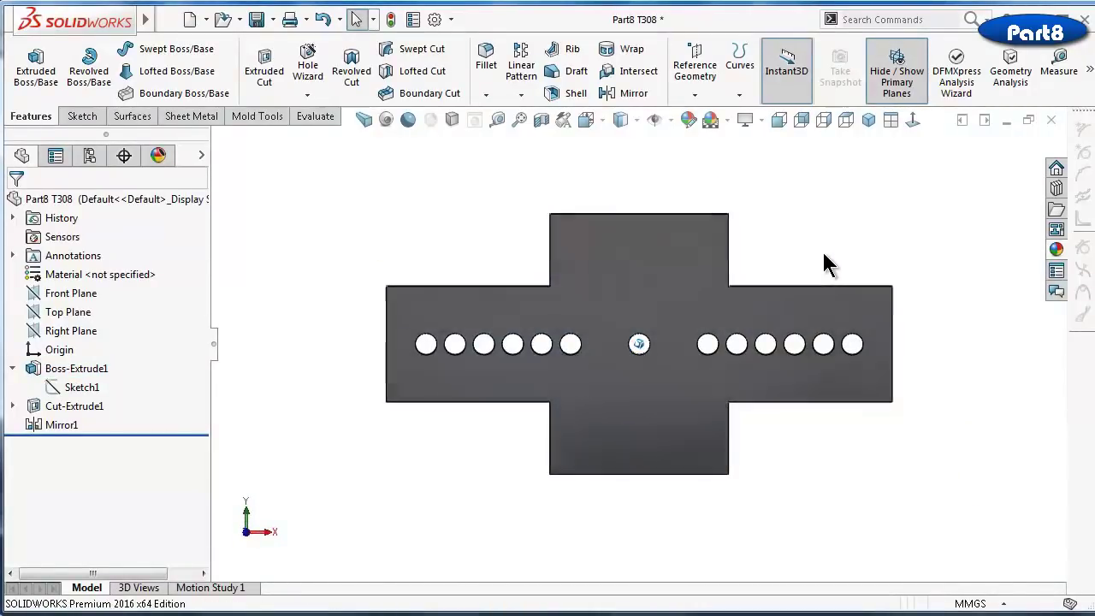
left_click(479, 75)
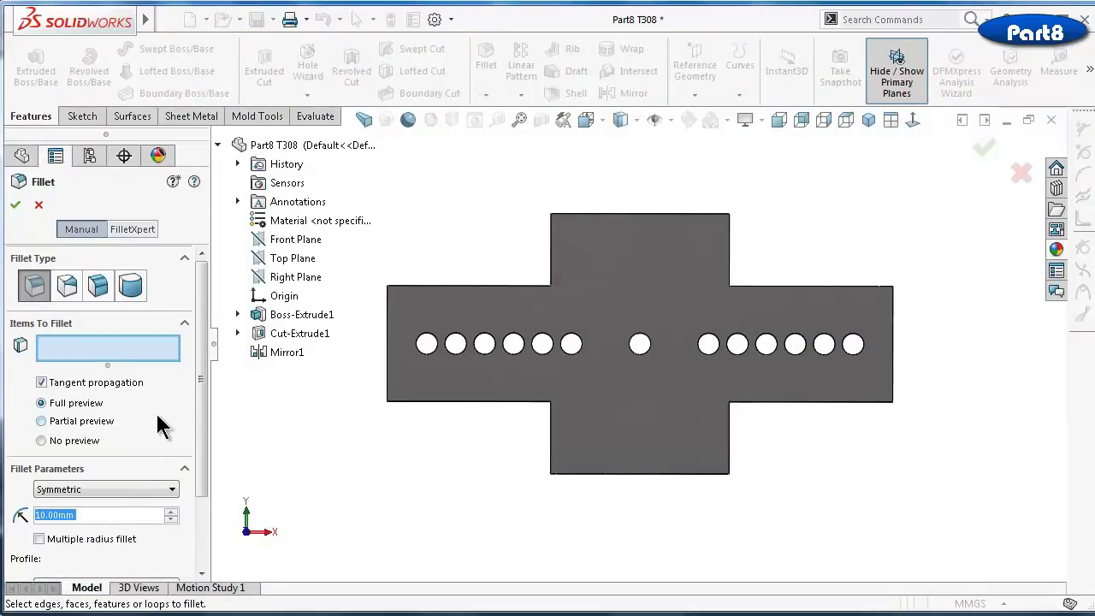
type("0.15")
key("Return")
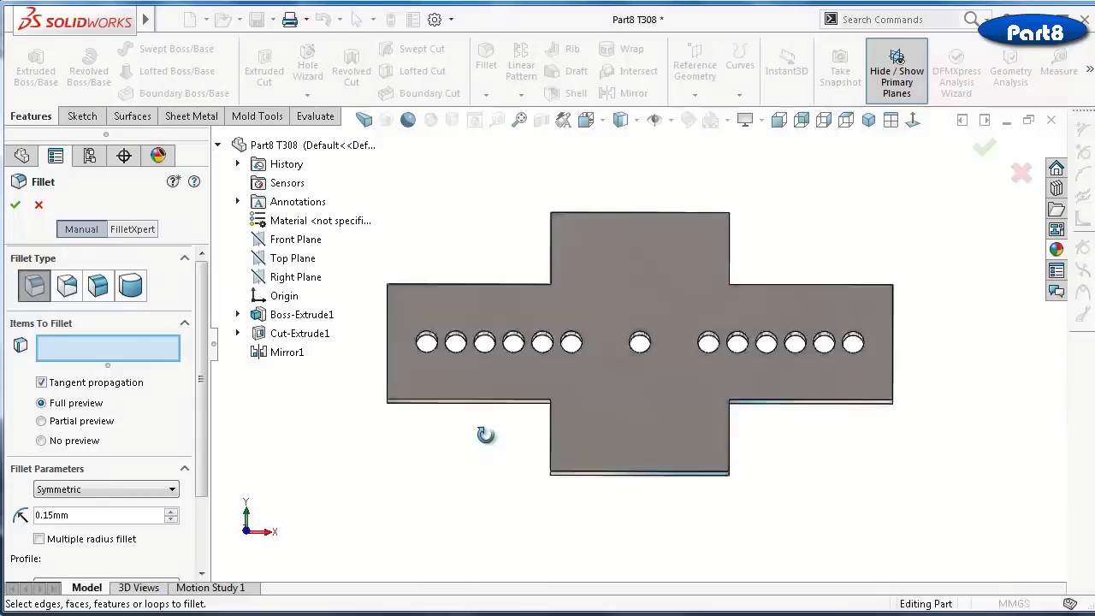
middle_click_drag(485, 434, 456, 340)
scroll(456, 340, "down", 2)
left_click(790, 422)
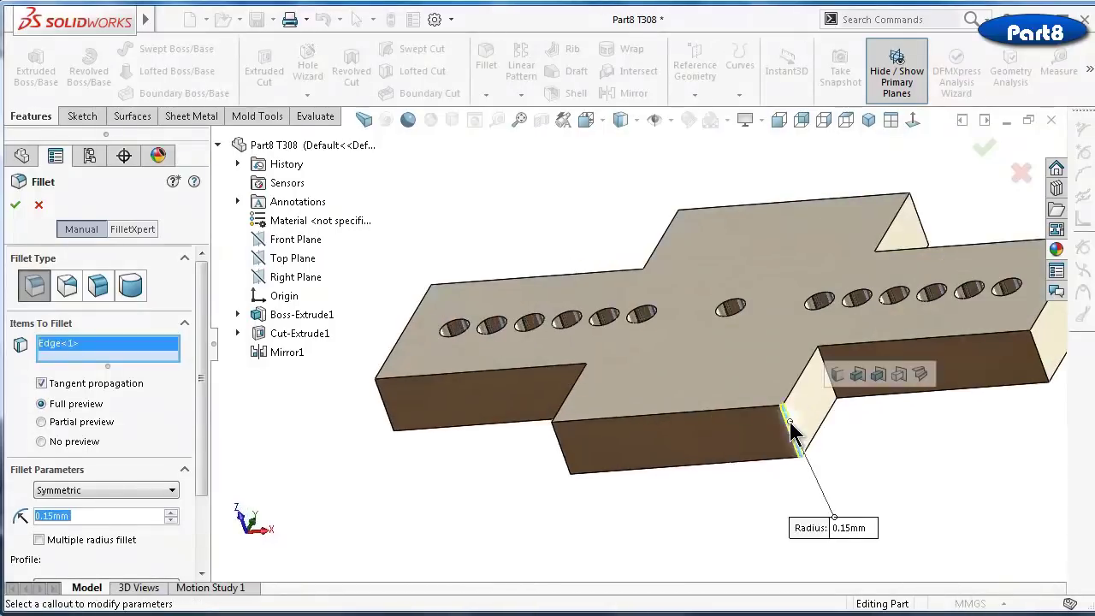
left_click(899, 376)
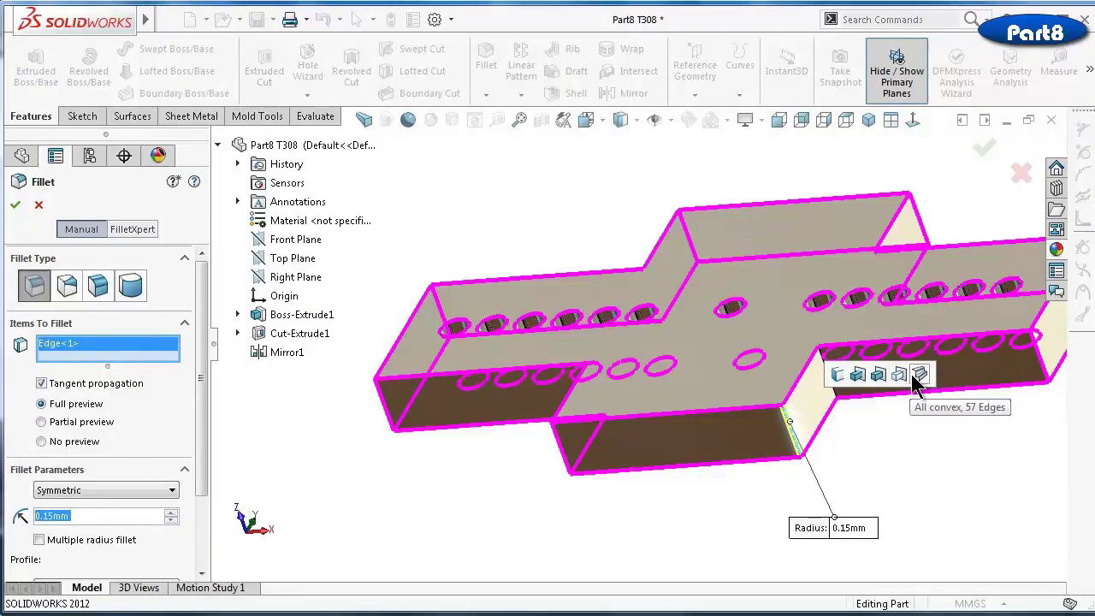
left_click(915, 376)
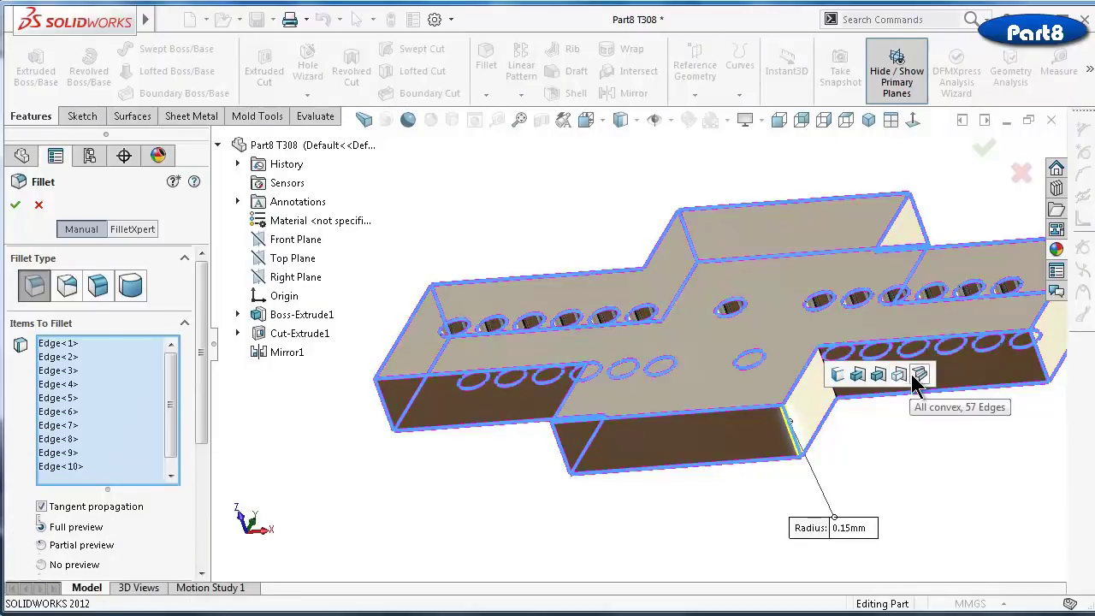
right_click(898, 444)
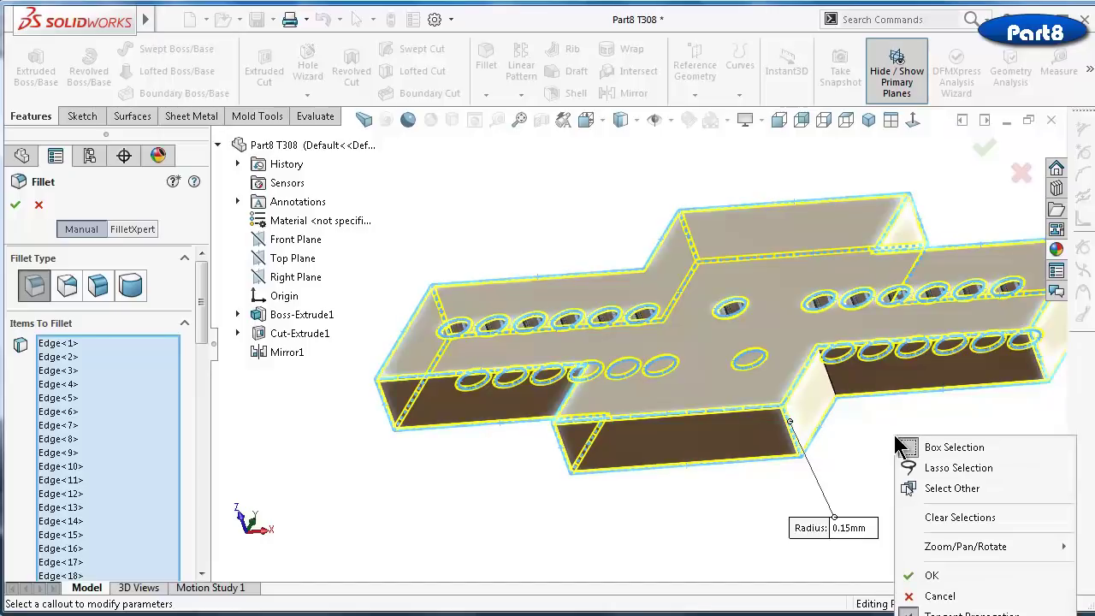
left_click(984, 152)
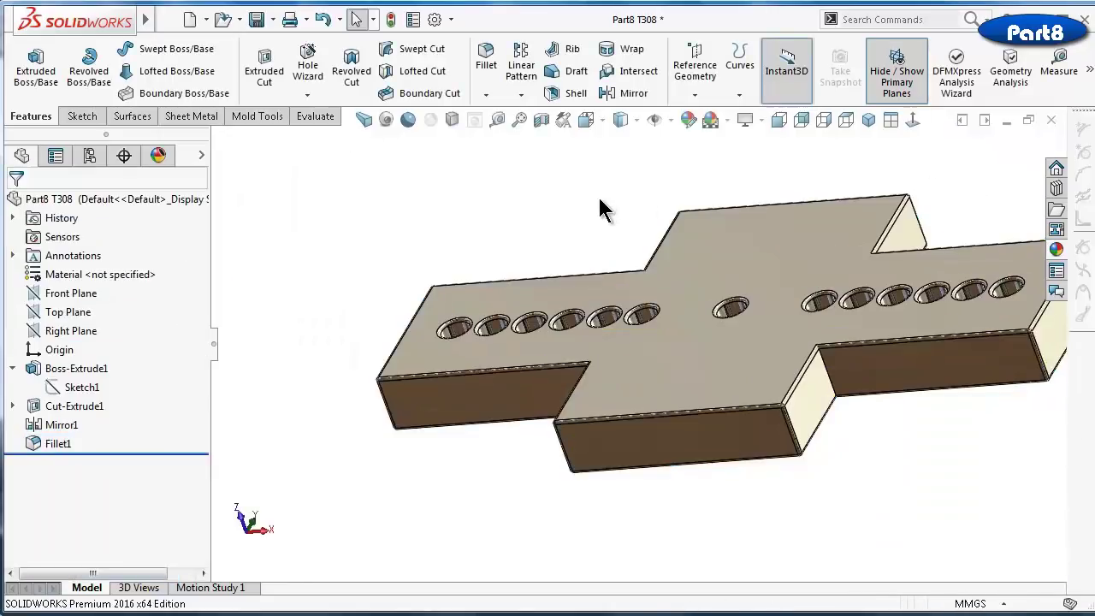
Display the finished plate in an isometric view with perspective and shadows enabled
left_click(869, 120)
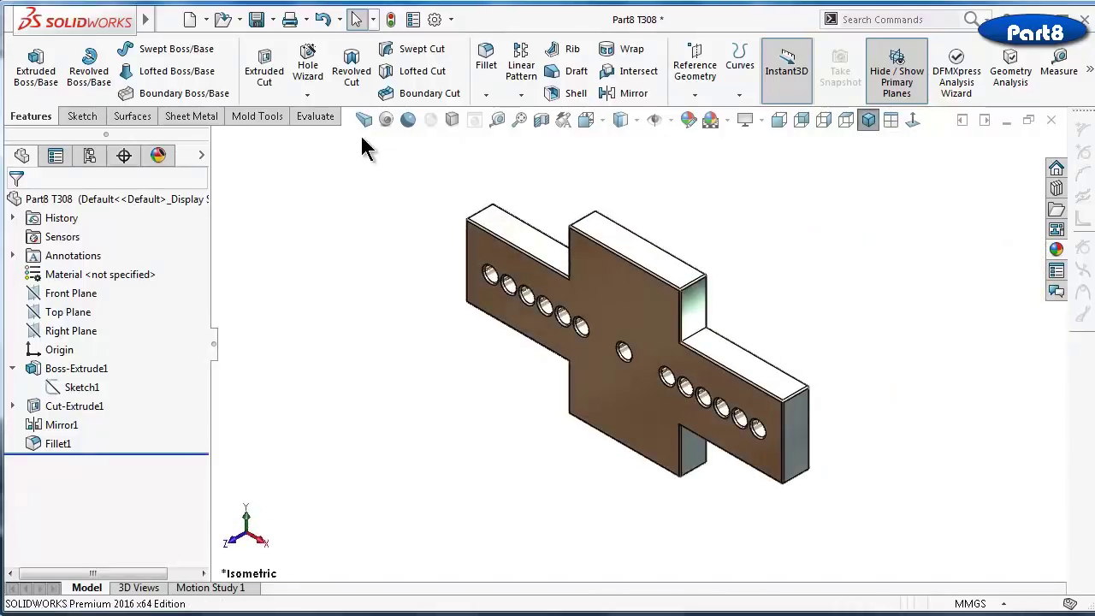
left_click(364, 121)
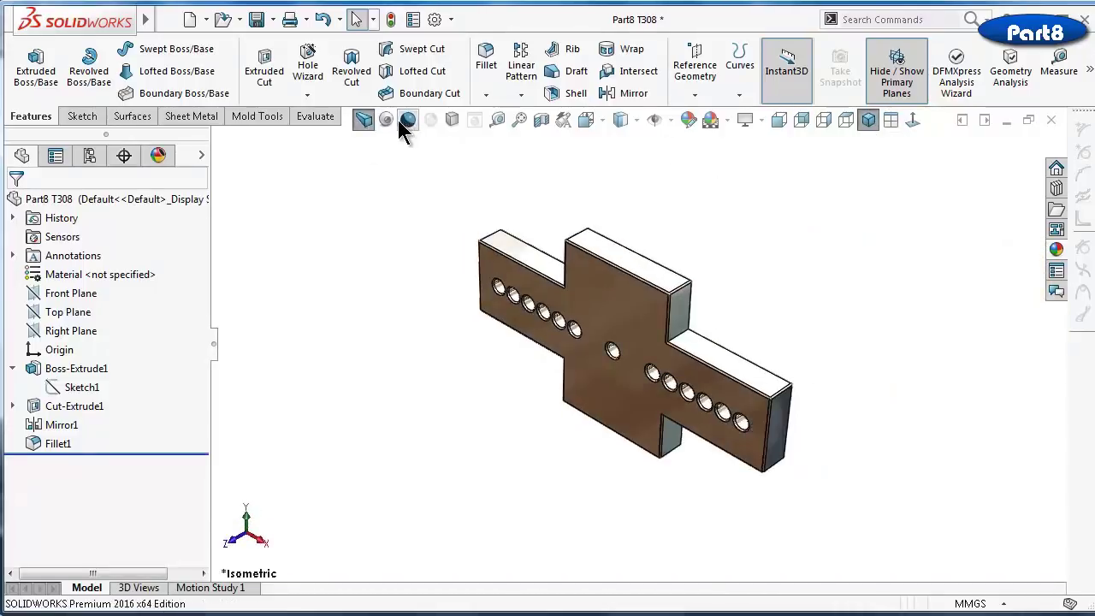
left_click(386, 120)
left_click(451, 120)
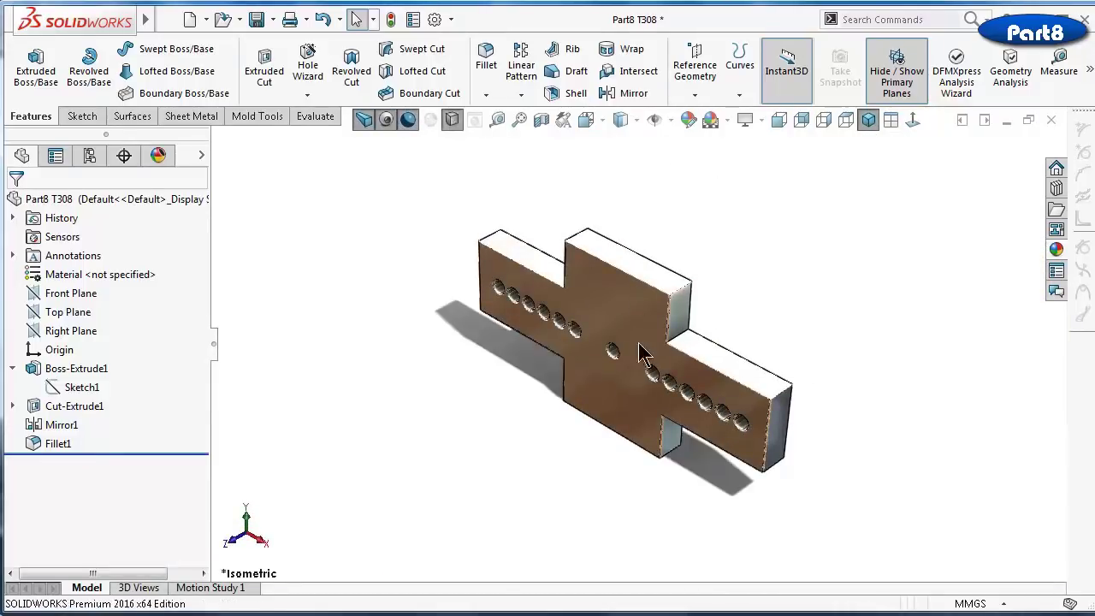
scroll(640, 345, "down", 1)
scroll(680, 284, "down", 2)
scroll(753, 369, "up", 1)
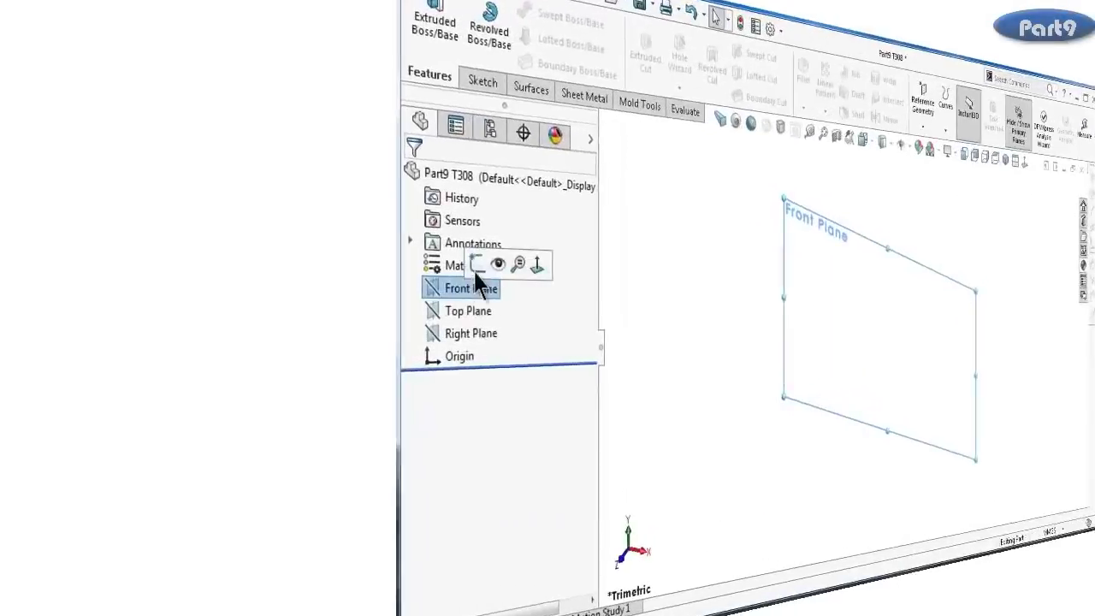
Sketch a horizontal centerpoint straight slot at the origin on the Front Plane, about 188 mm between arc centres and 55 mm wide
left_click(75, 275)
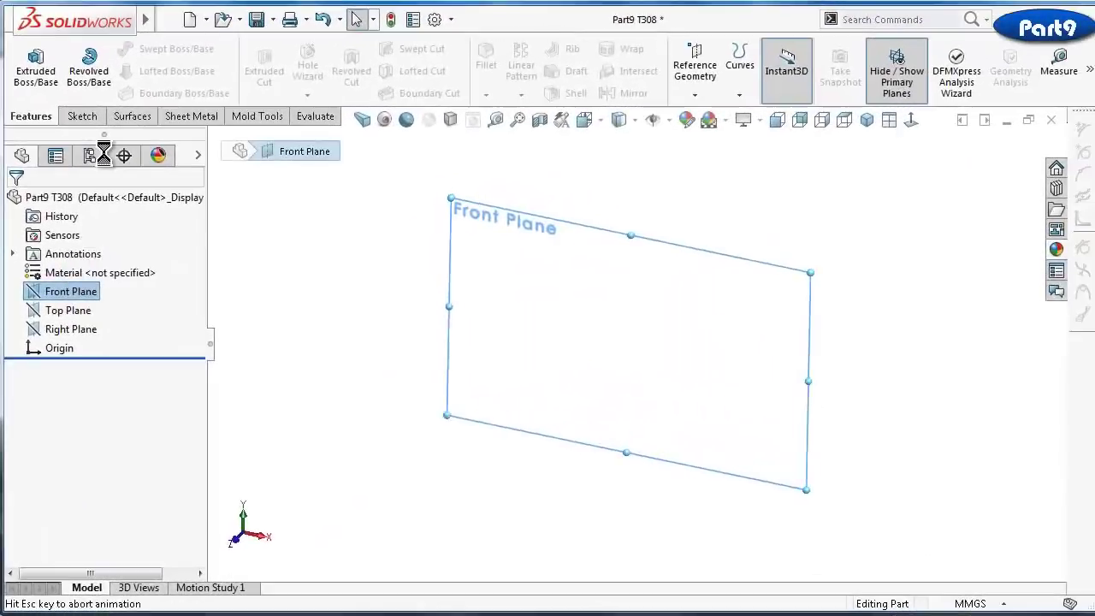
left_click(133, 94)
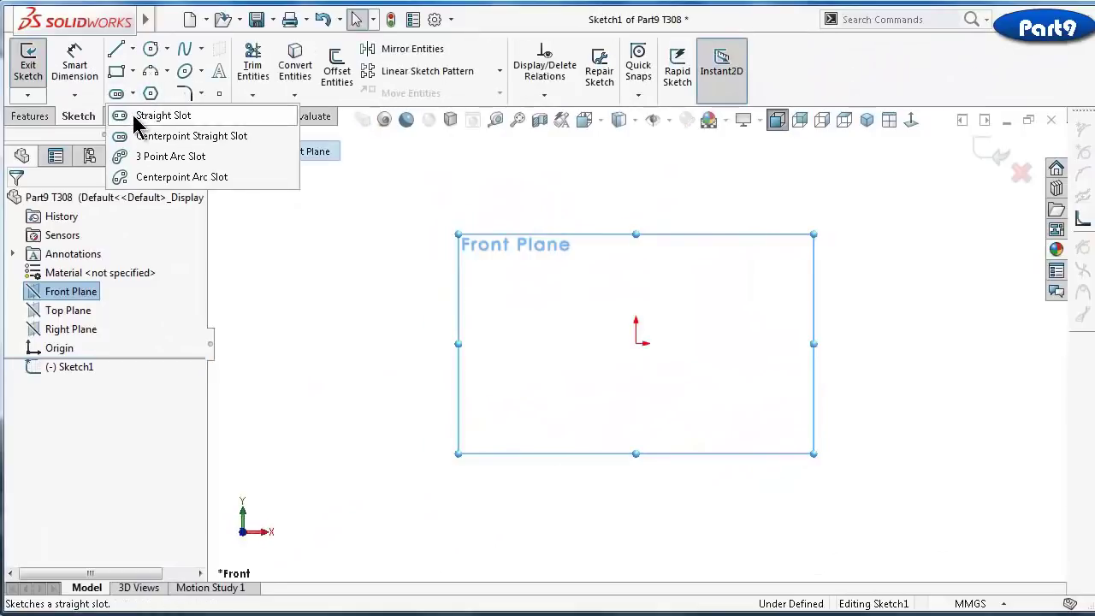
left_click(119, 96)
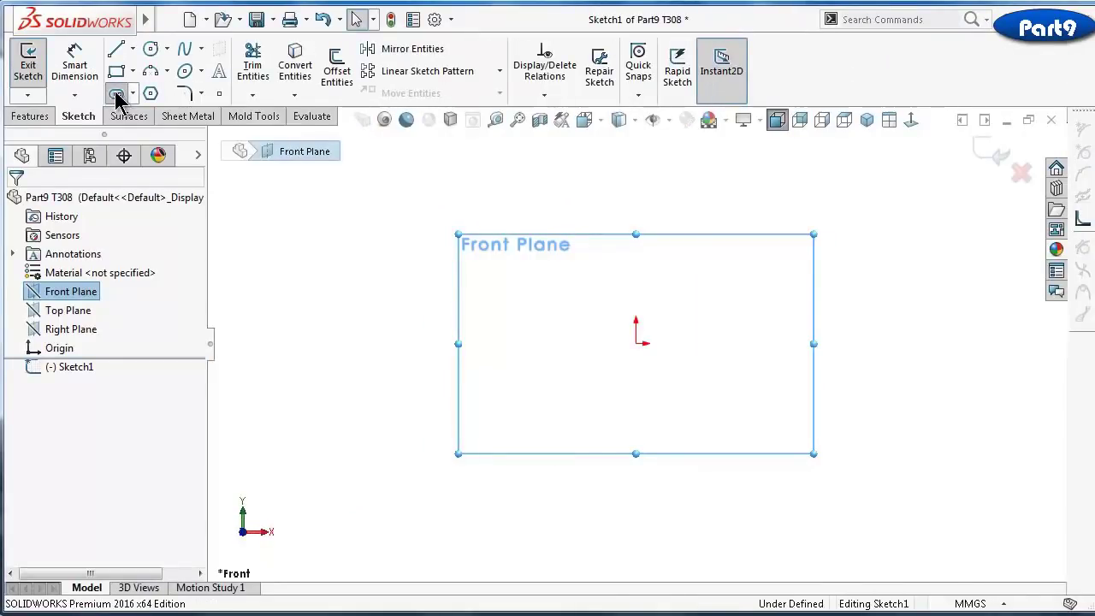
left_click(636, 343)
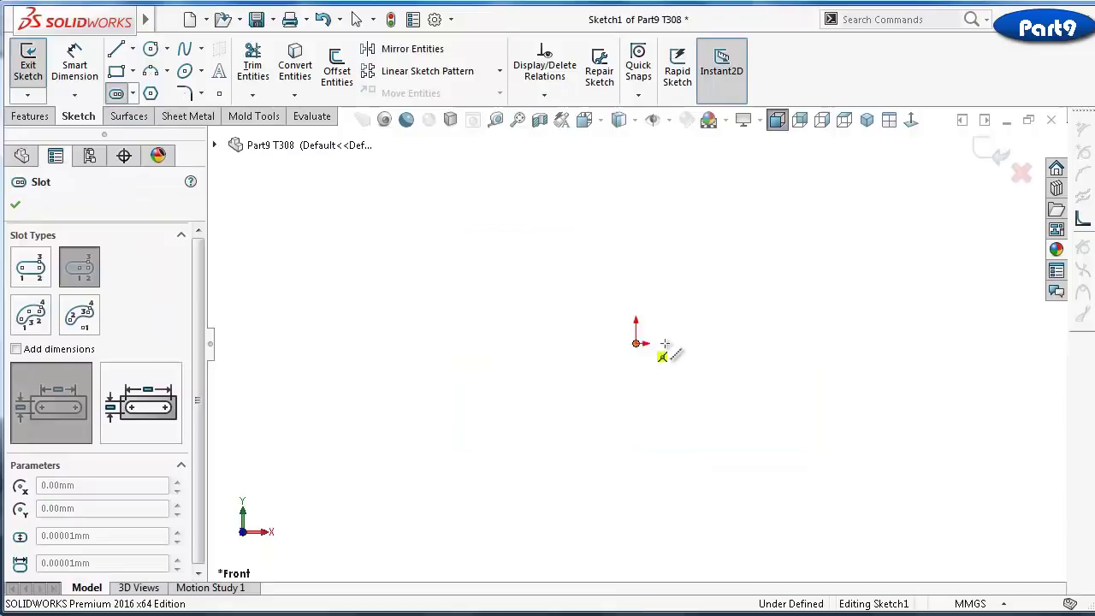
left_click(823, 343)
left_click(813, 289)
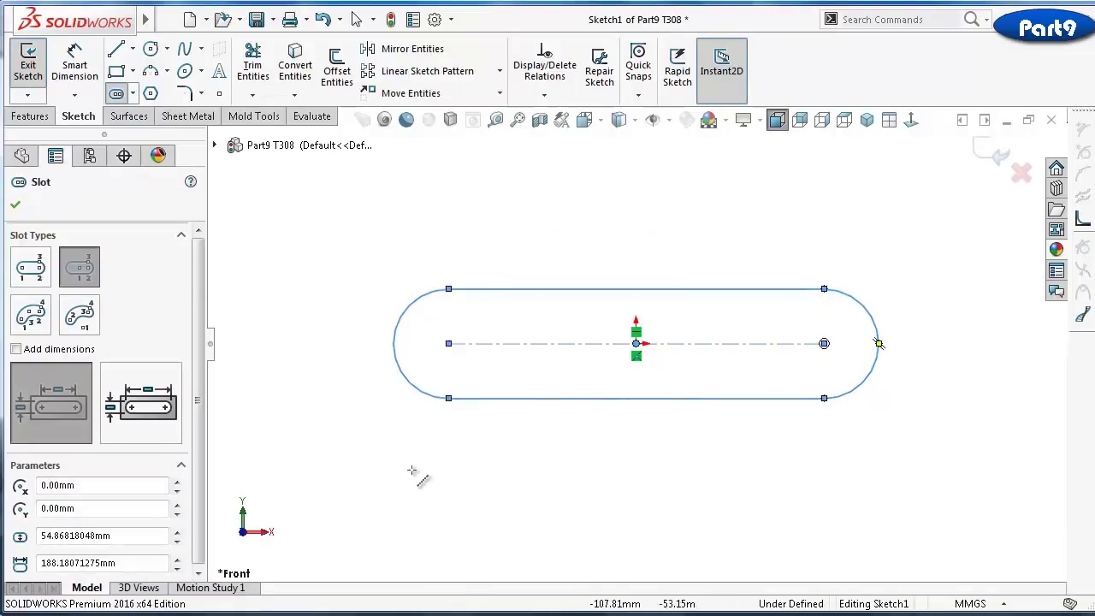
Dimension the slot with 16 mm between its arc centres and a width of 6.5 mm
right_click_drag(407, 497, 373, 351)
left_click(548, 344)
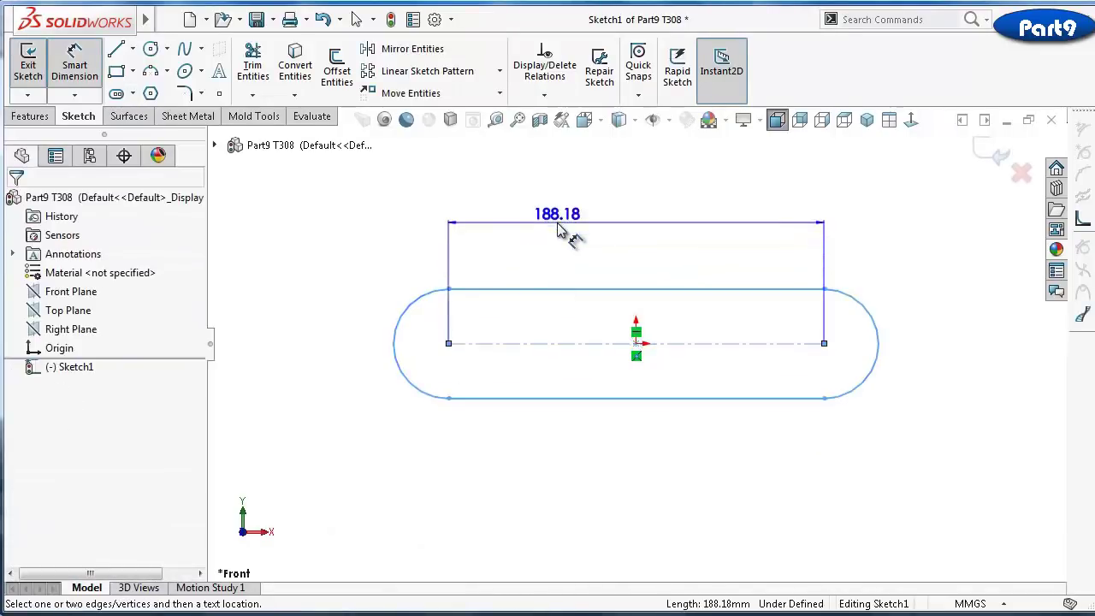
left_click(560, 233)
type("16")
key("Return")
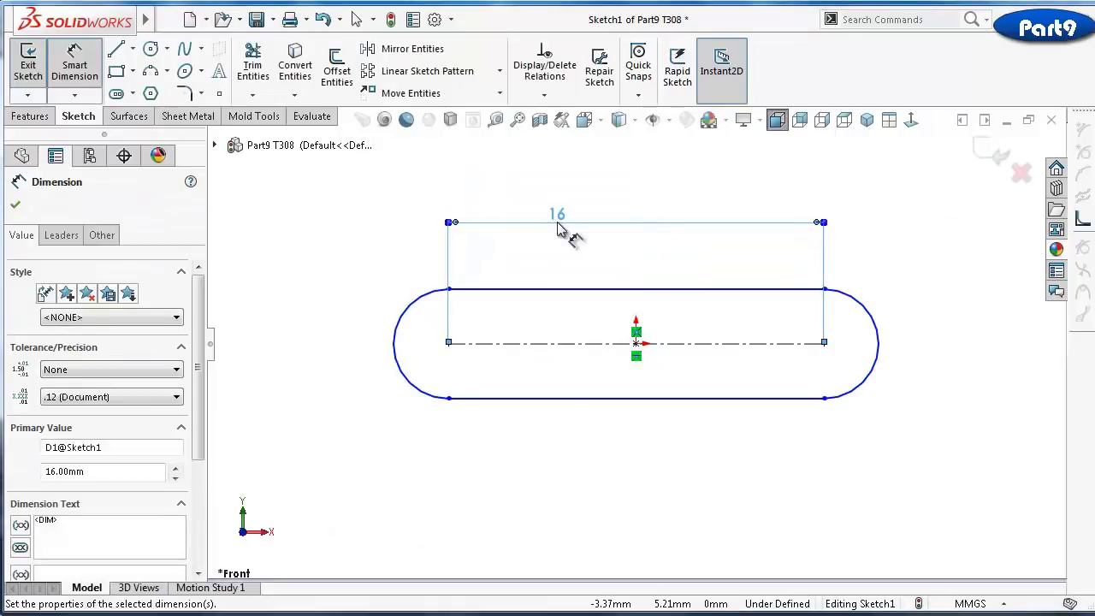
left_click(561, 291)
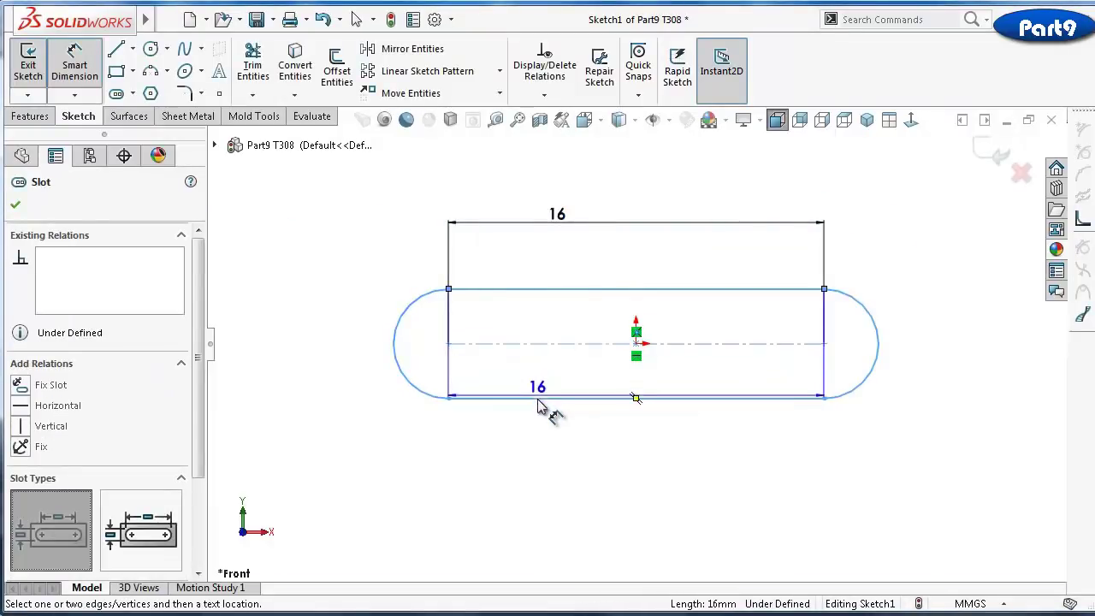
left_click(291, 351)
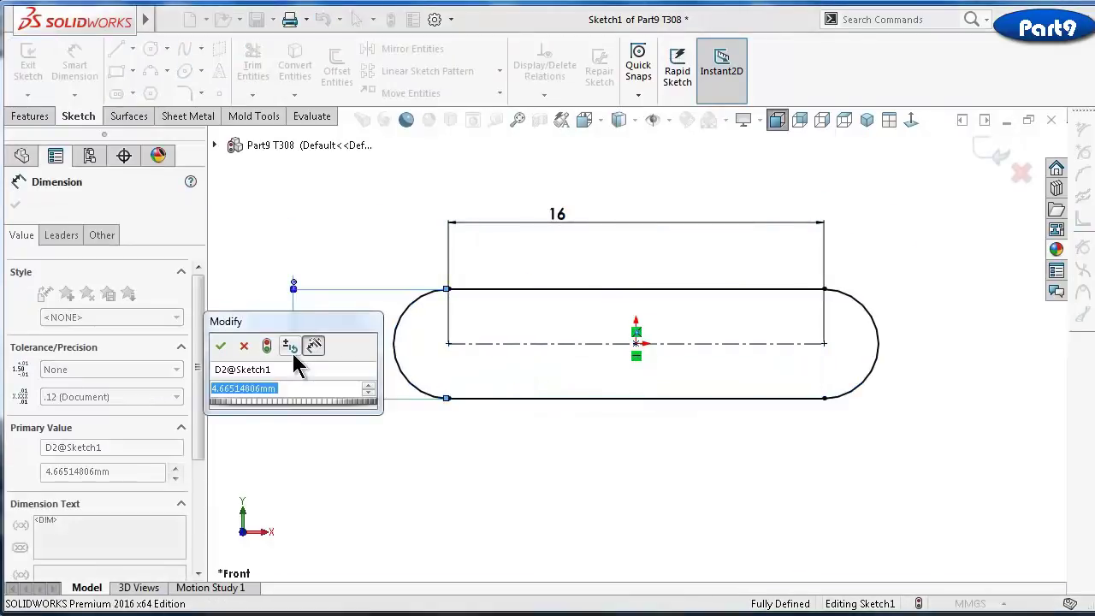
type("6.5")
key("Return")
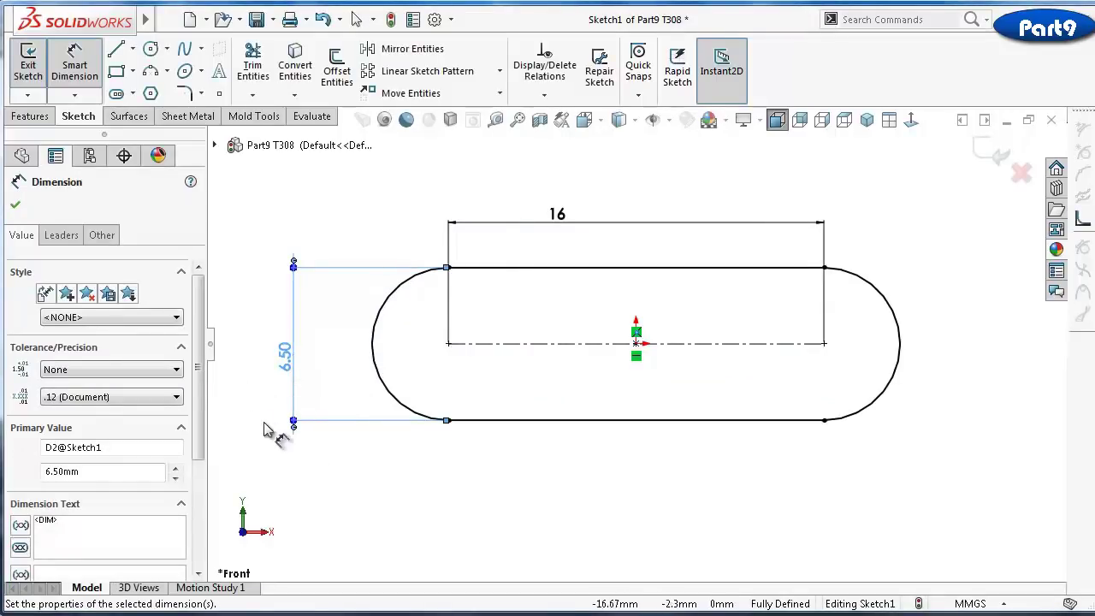
Sketch circles centred on the slot's two arc centres, about 1.5 mm in diameter at the left end and 3.5 mm at the right
left_click(425, 507)
left_click(157, 49)
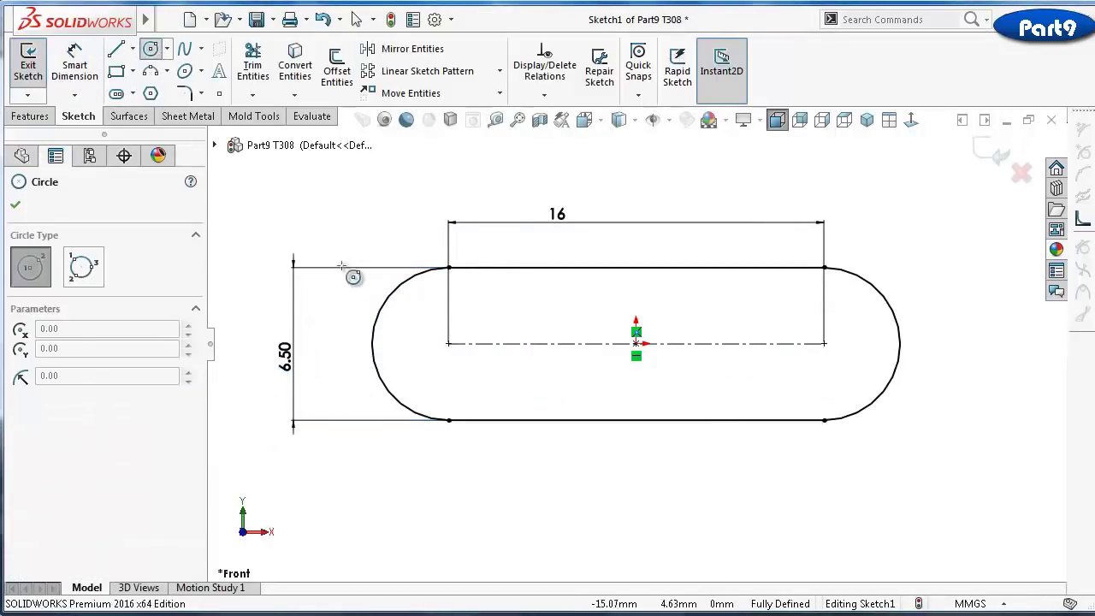
left_click(448, 343)
left_click(436, 331)
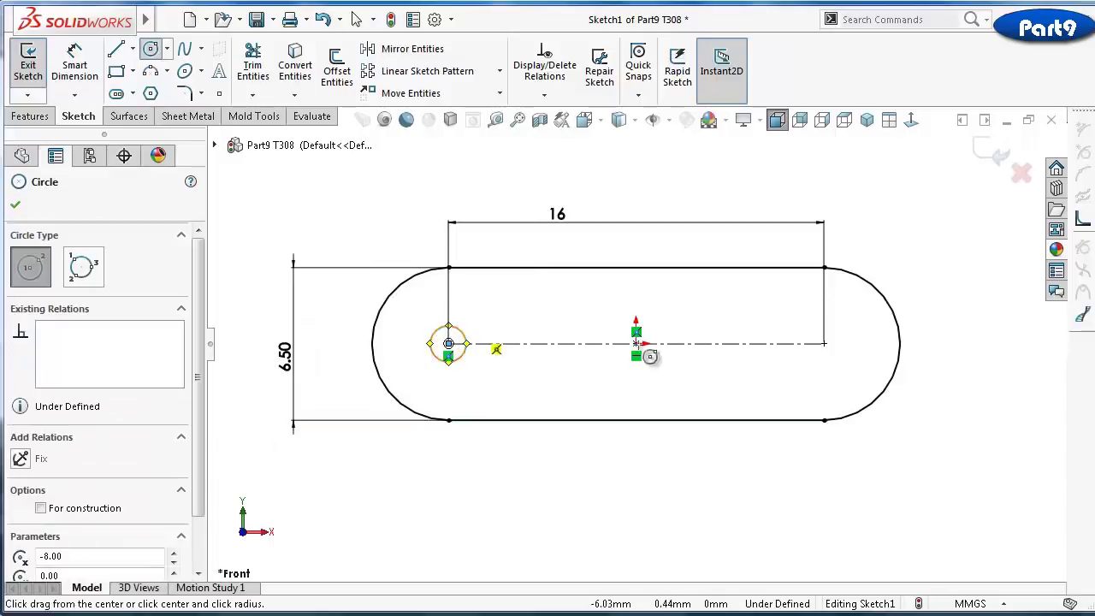
left_click(824, 343)
left_click(856, 325)
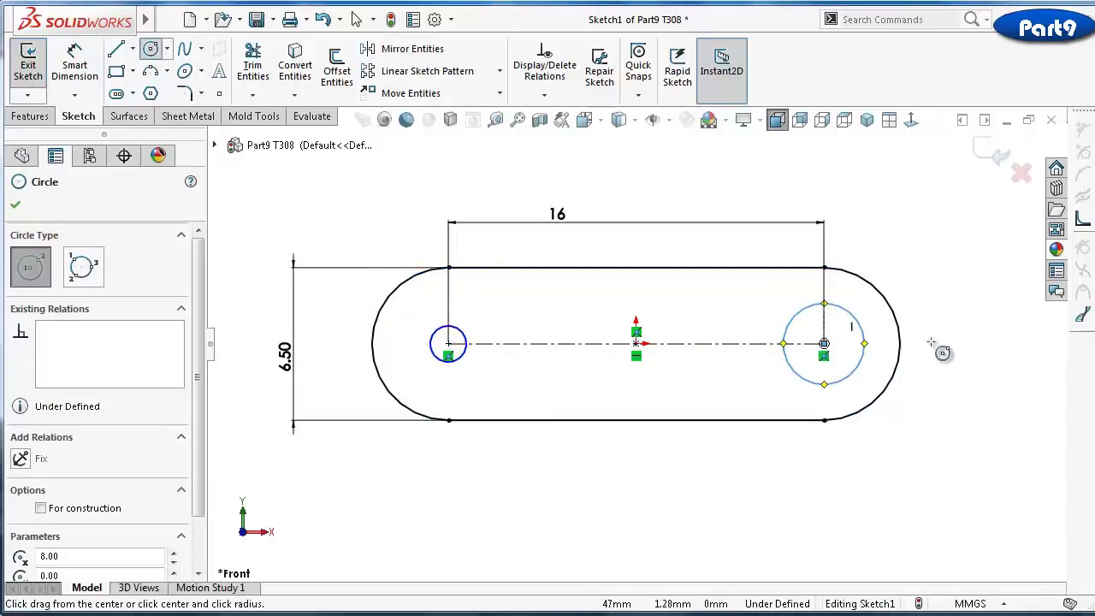
Dimension the left circle's diameter as 1.5 mm and the right circle's diameter as 3 mm
right_click_drag(943, 454, 943, 306)
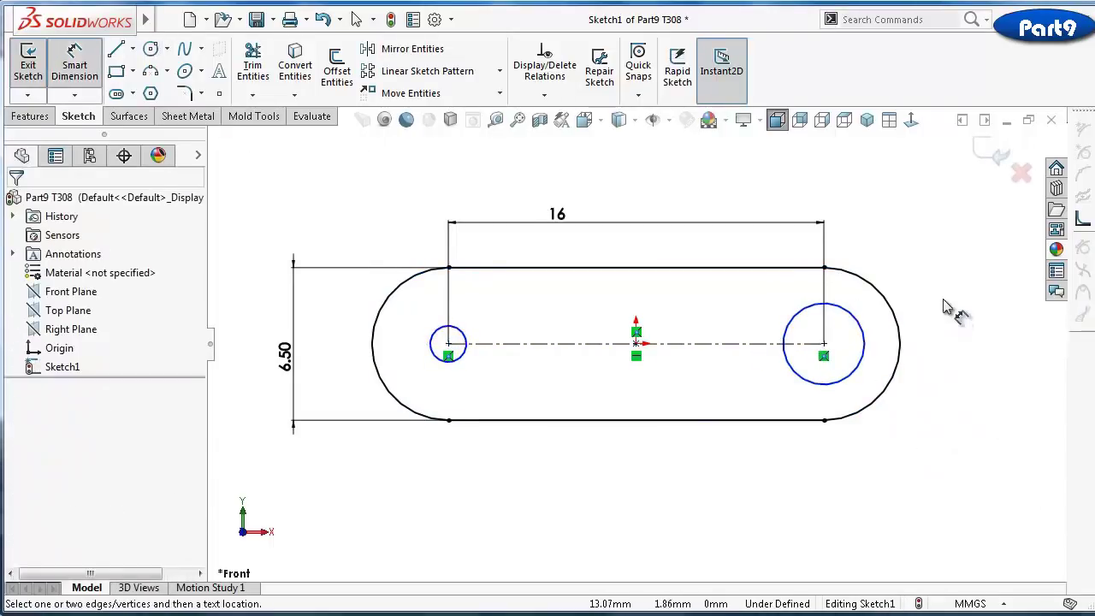
left_click(463, 360)
left_click(406, 474)
type("1.5")
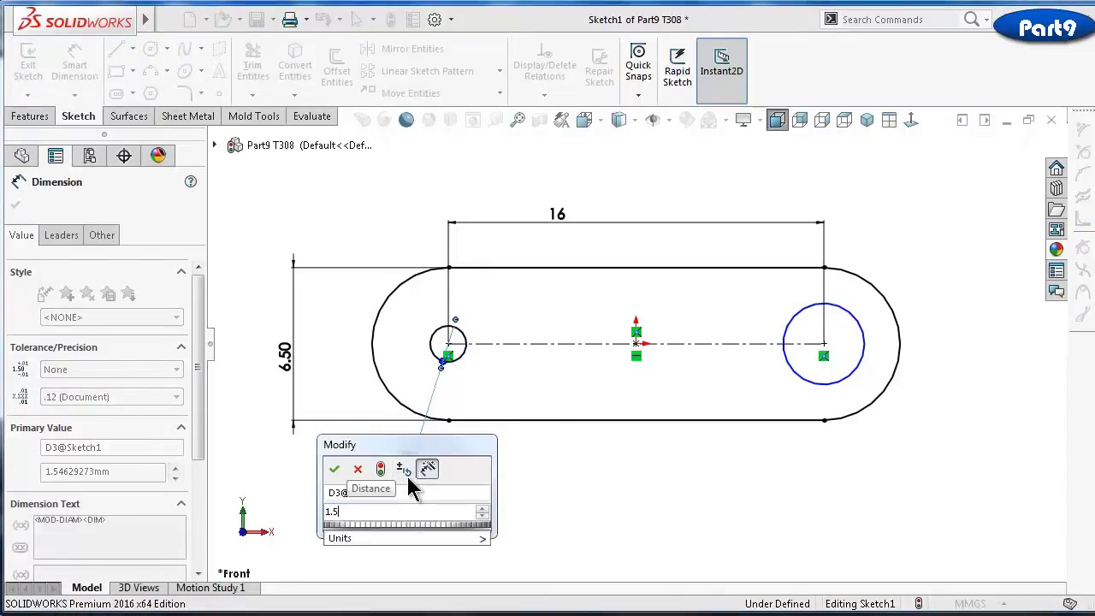
key("Return")
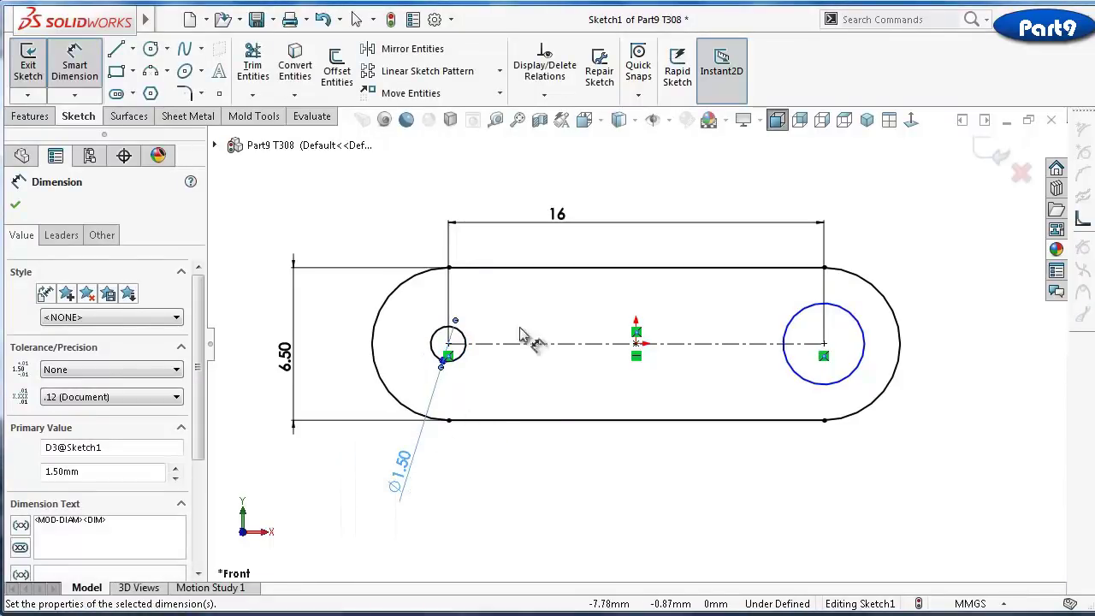
left_click(864, 363)
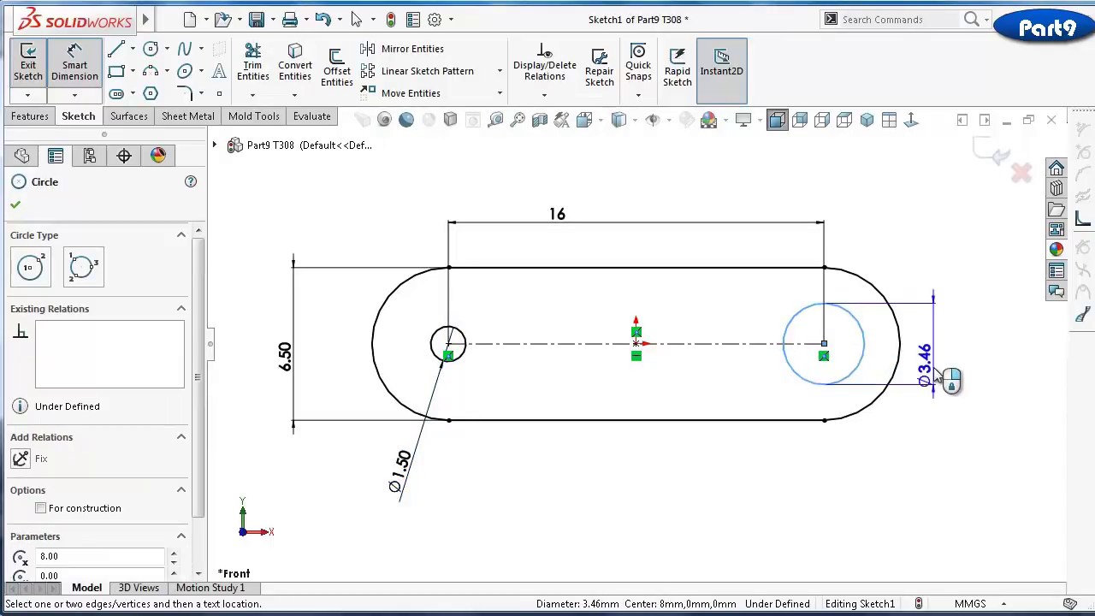
left_click(933, 366)
type("3")
key("Return")
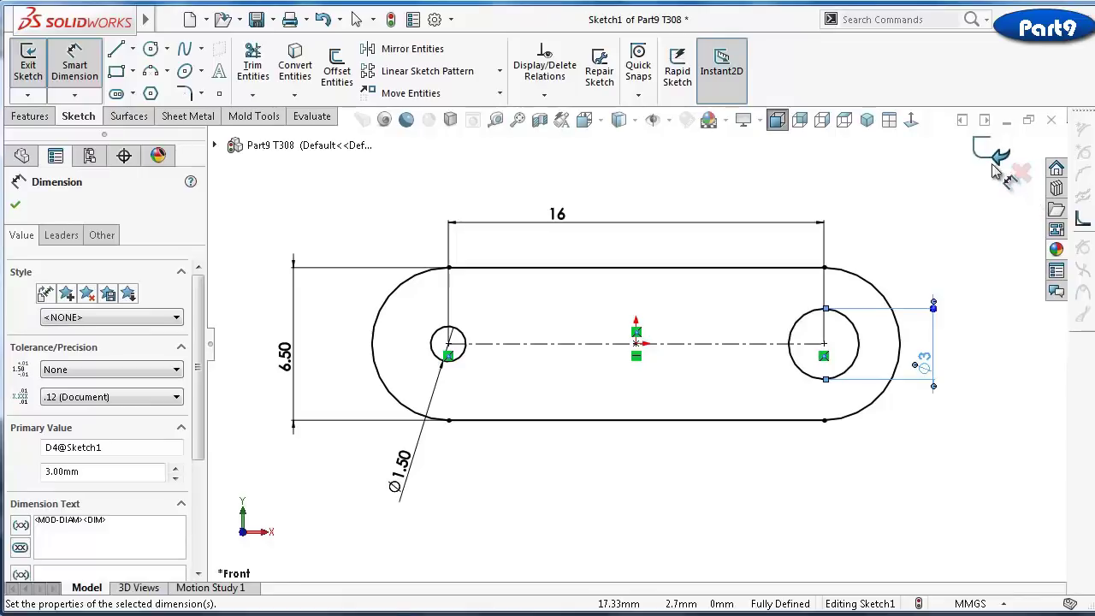
Extrude the slot profile with its two holes 3 mm using the Mid Plane end condition
left_click(32, 115)
left_click(36, 70)
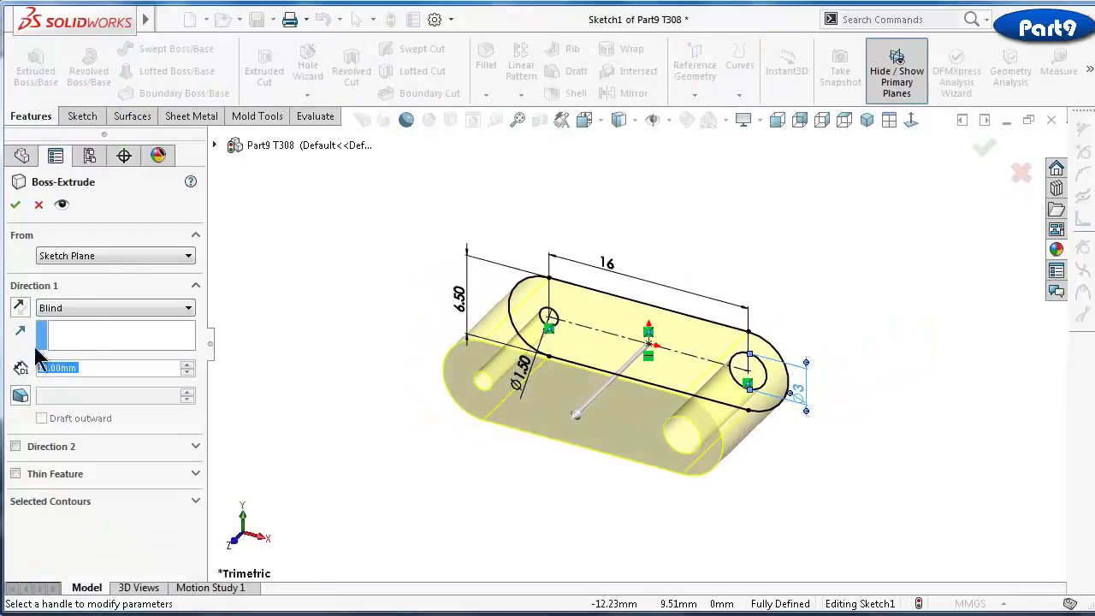
left_click(70, 310)
left_click(60, 379)
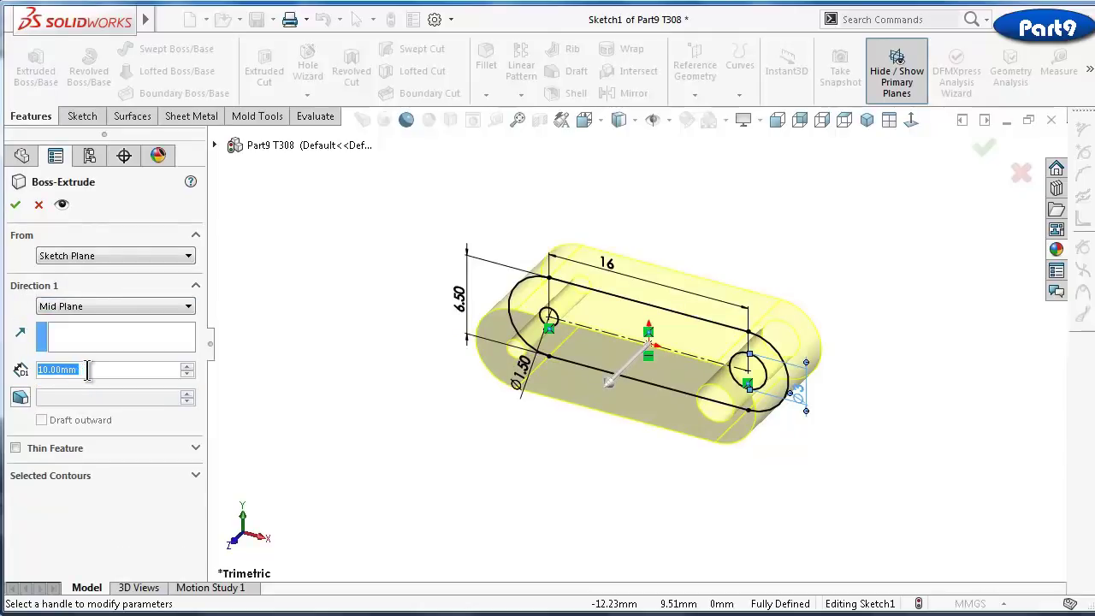
type("3")
key("Return")
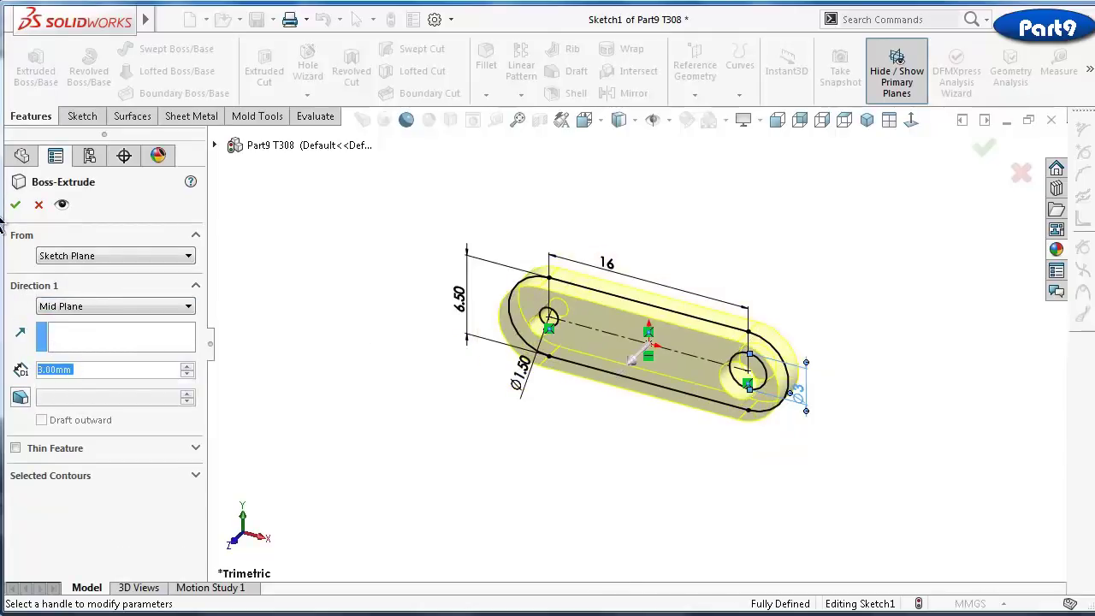
left_click(15, 204)
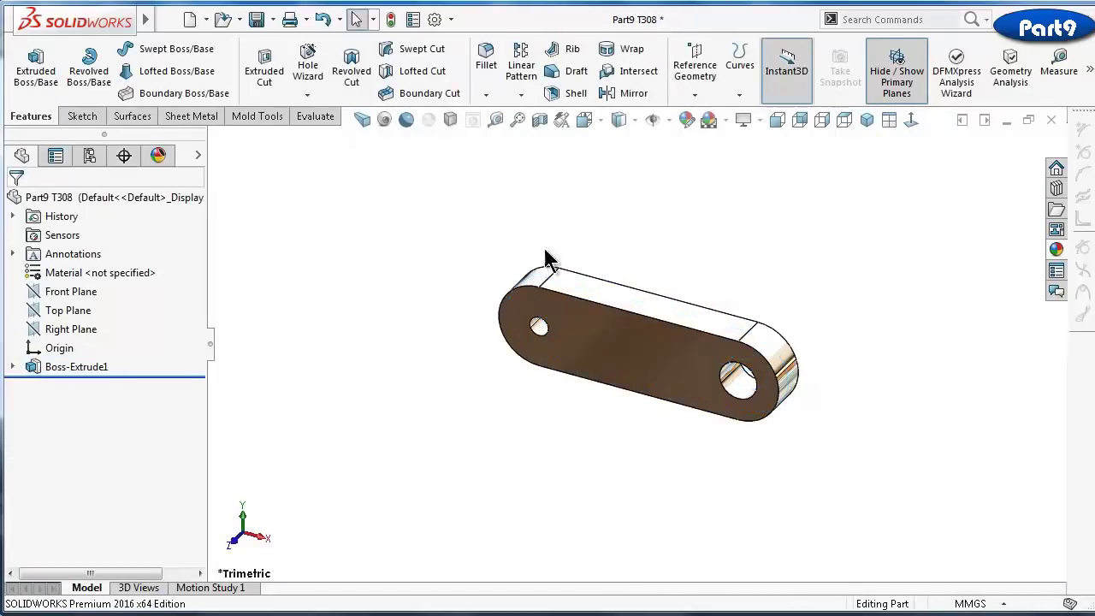
Fillet all edges of both flat faces of the link, including the hole rims, with a symmetric 0.15 mm radius
scroll(518, 195, "down", 2)
scroll(898, 565, "up", 1)
scroll(907, 571, "down", 1)
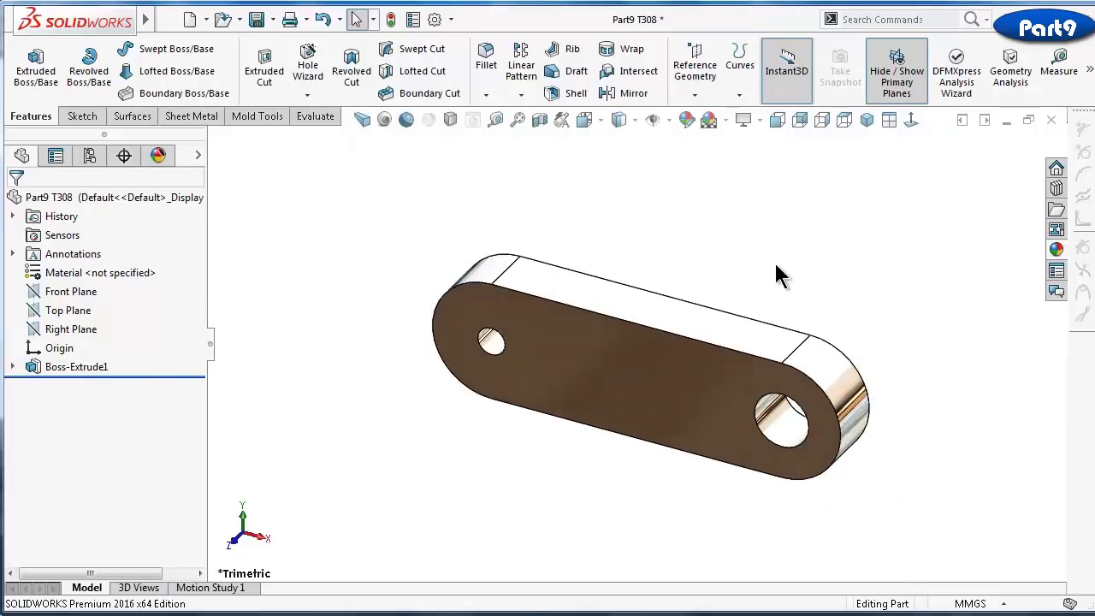
left_click(486, 65)
type("0")
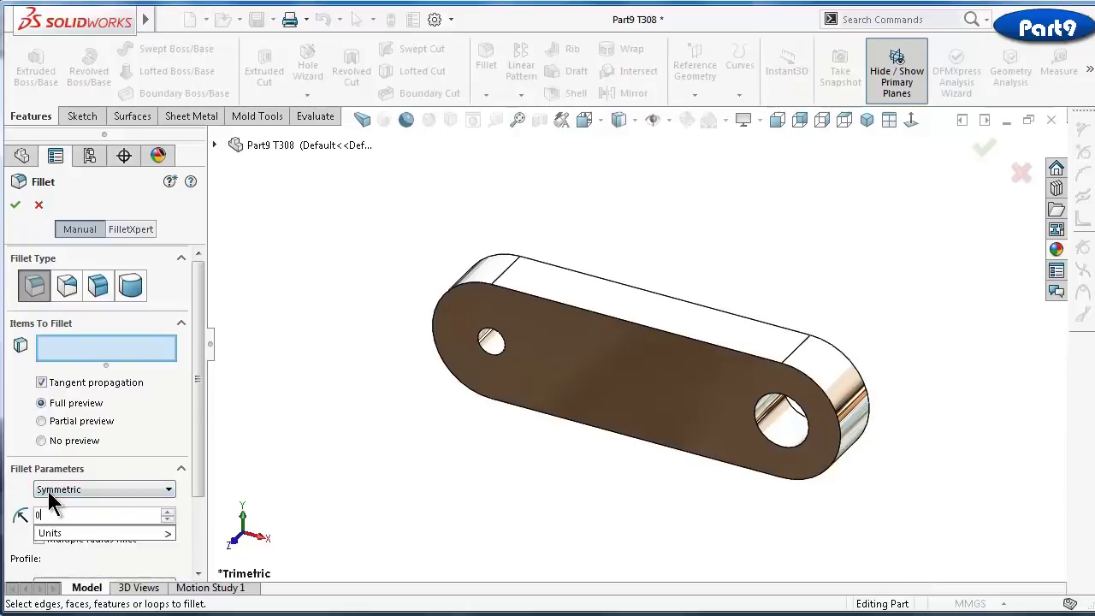
type(".15mm")
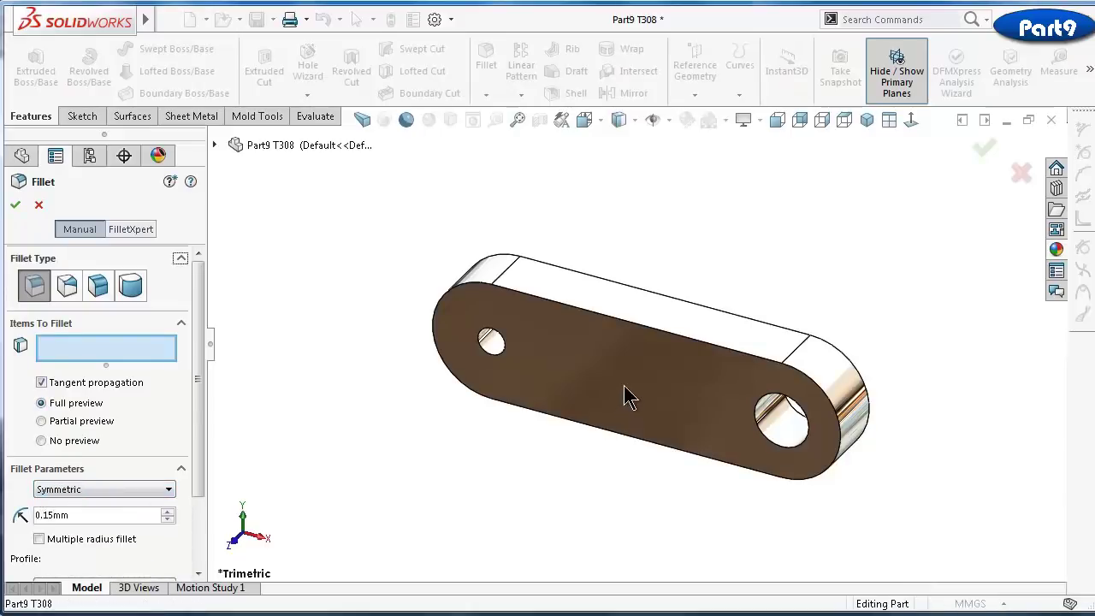
left_click(629, 392)
middle_click_drag(813, 333, 672, 351)
left_click(670, 341)
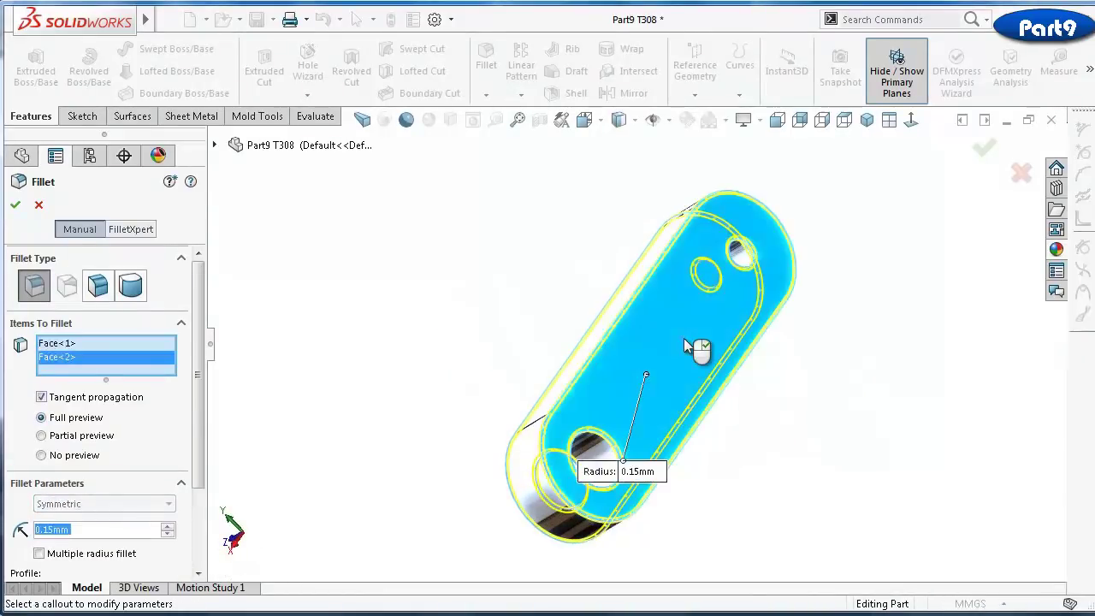
right_click(681, 339)
Show the filleted link in an isometric view with perspective and shadows, and save the part
middle_click_drag(498, 340, 616, 377)
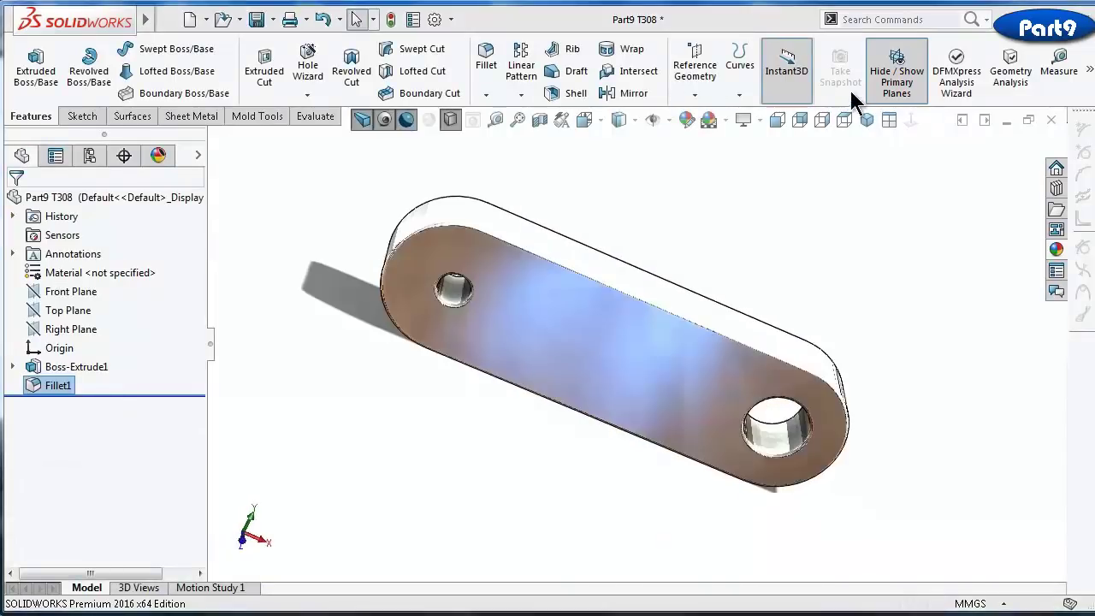
left_click(866, 119)
scroll(694, 311, "down", 1)
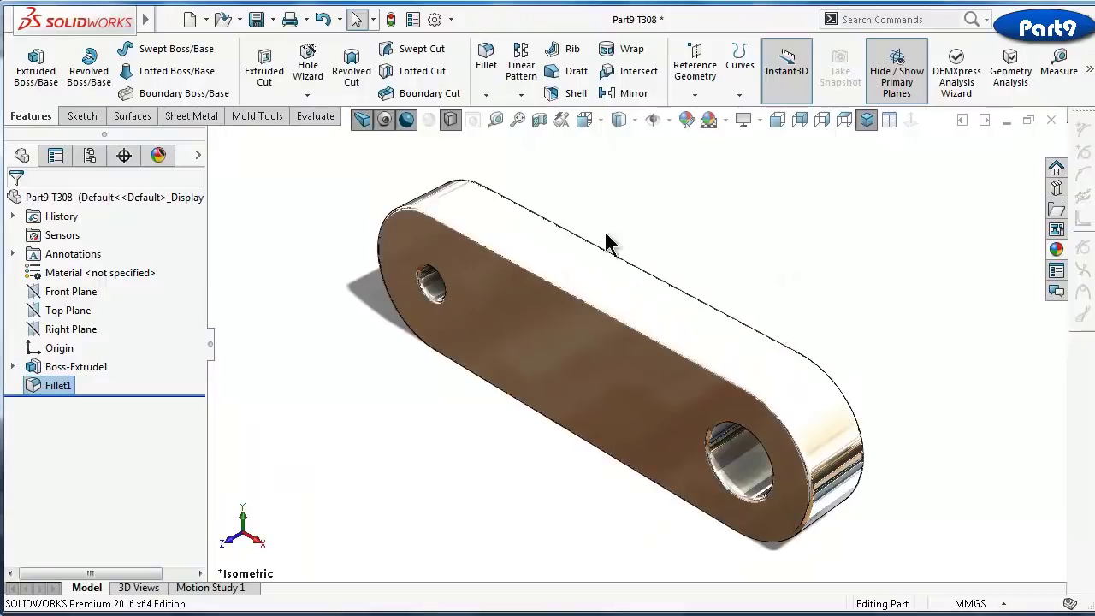
left_click(256, 20)
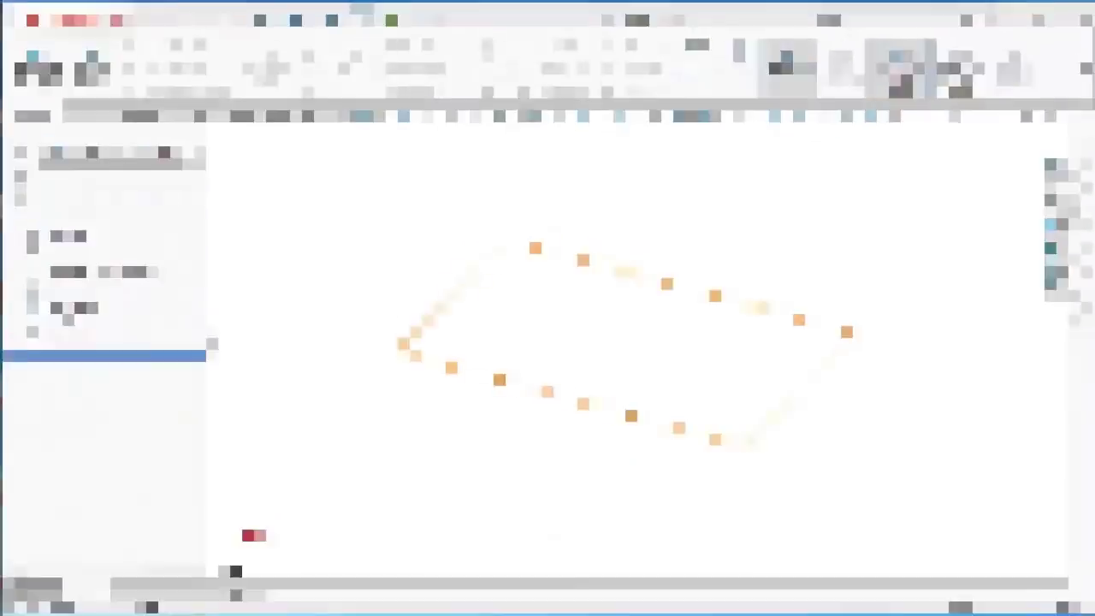
Start a sketch on the Top Plane and draw a center rectangle about 78 mm high, centred on the origin
left_click(62, 306)
left_click(79, 279)
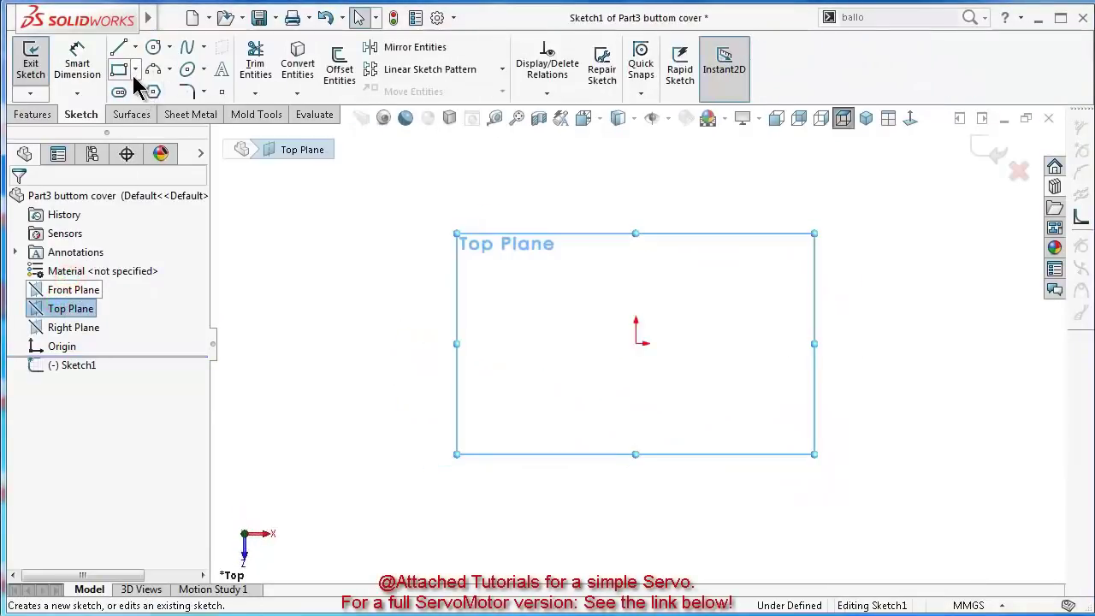
left_click(135, 69)
left_click(159, 112)
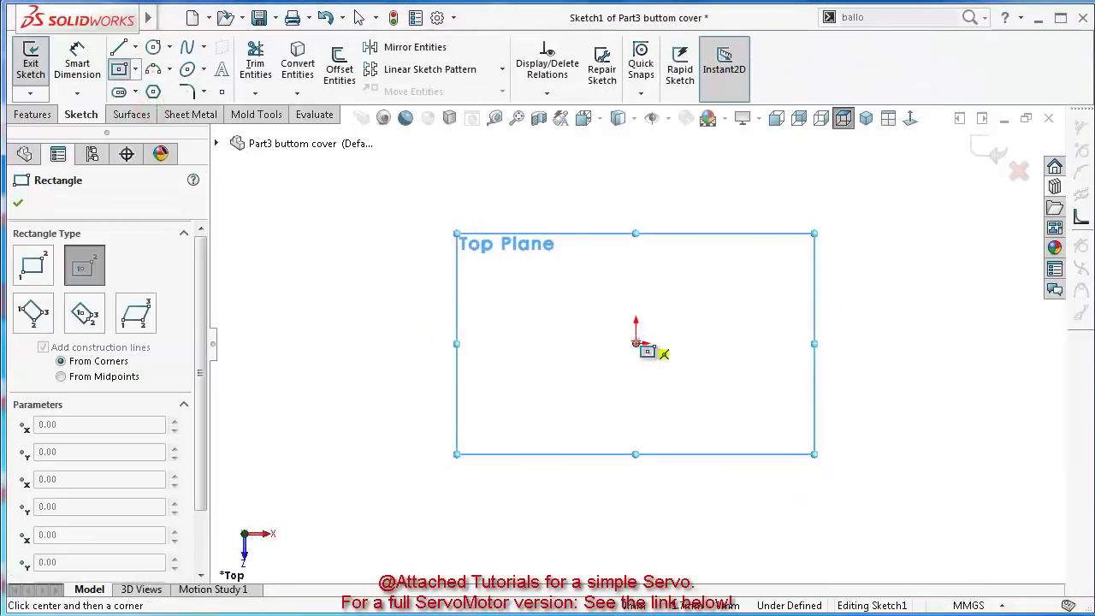
left_click(636, 343)
left_click(484, 265)
Dimension the rectangle as 12 mm high and 23 mm wide
right_click_drag(377, 326, 377, 272)
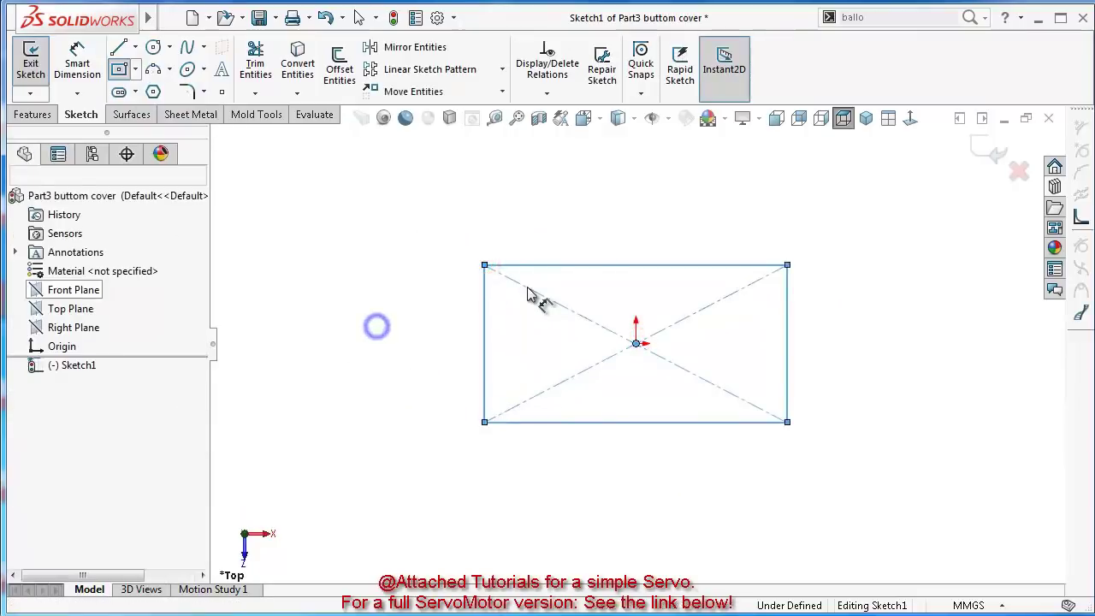
left_click(484, 292)
left_click(419, 305)
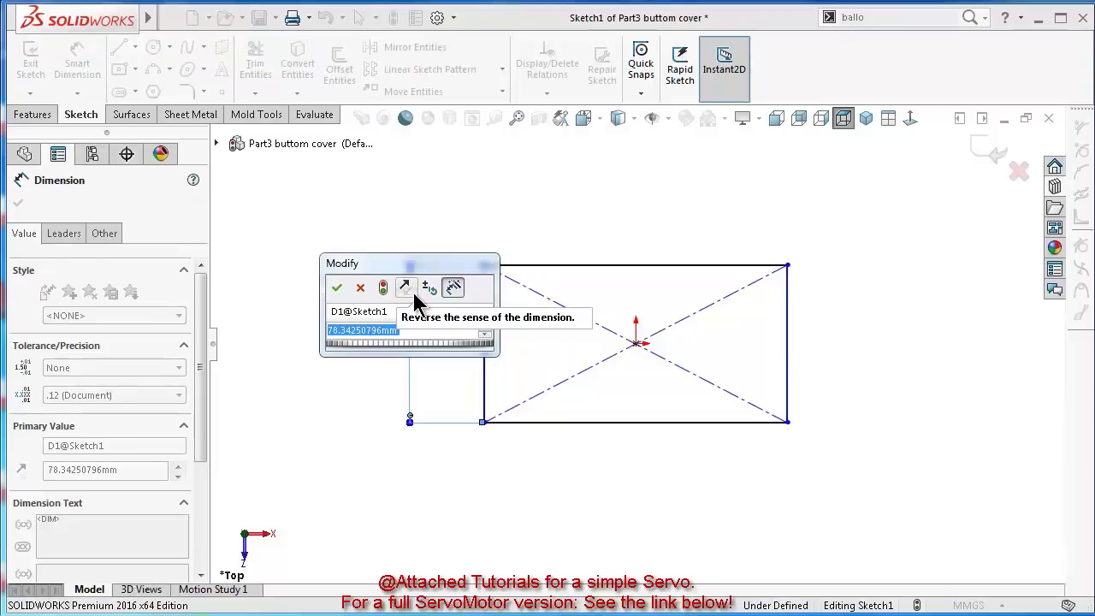
type("13")
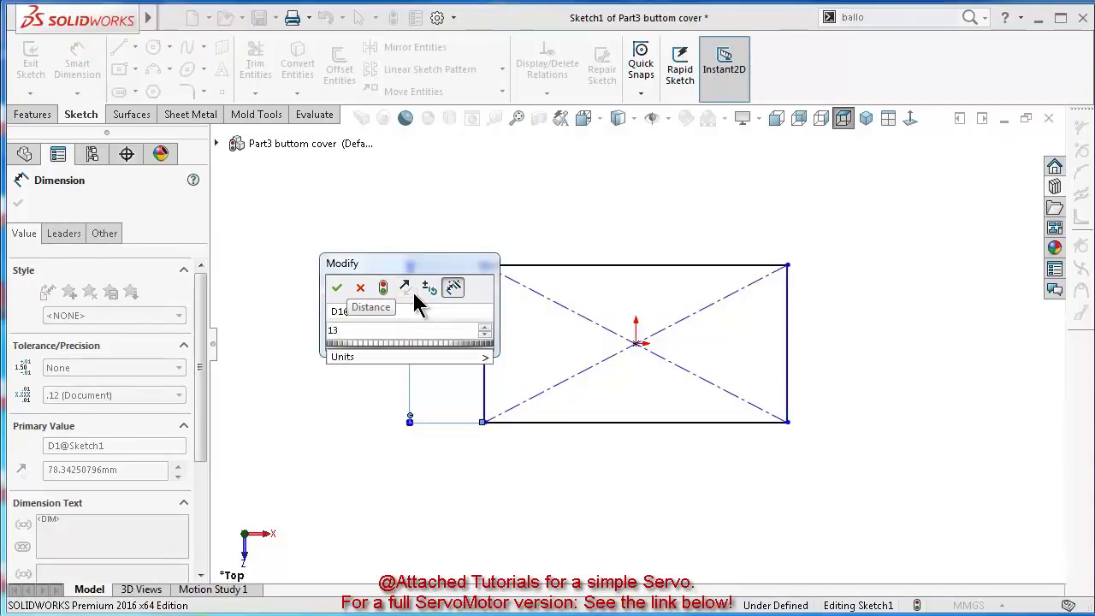
key("BackSpace")
mouse_move(476, 356)
left_click(368, 393)
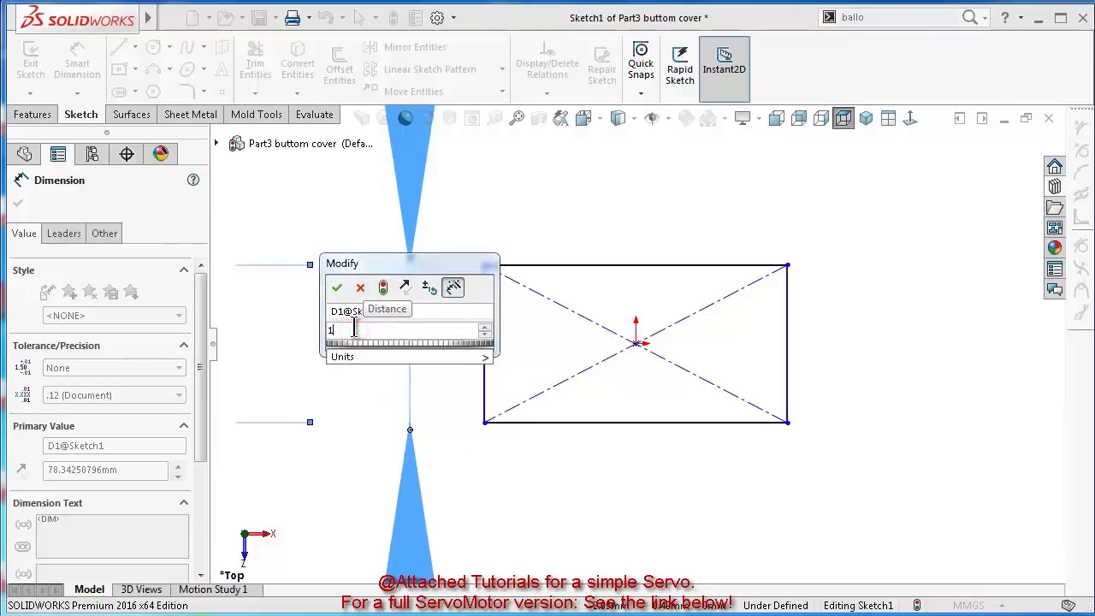
key("Return")
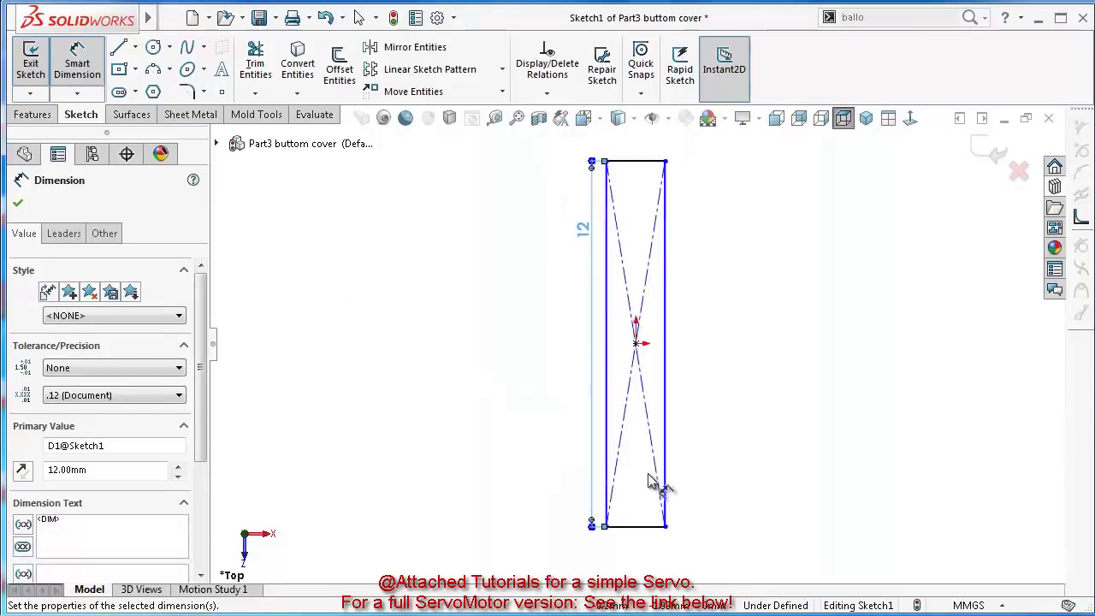
left_click(659, 527)
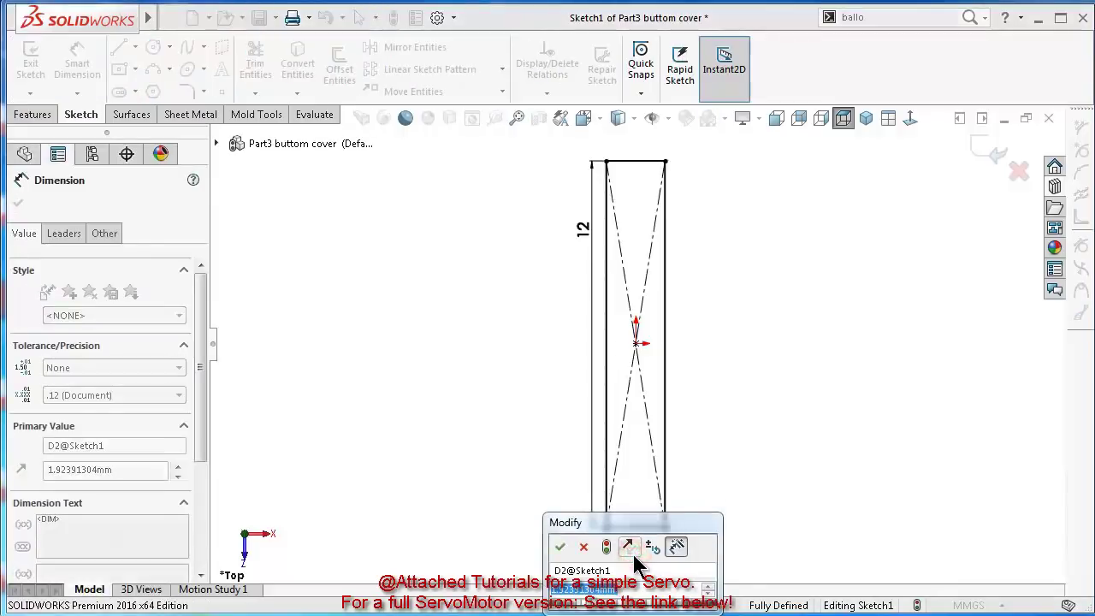
type("23")
key("Return")
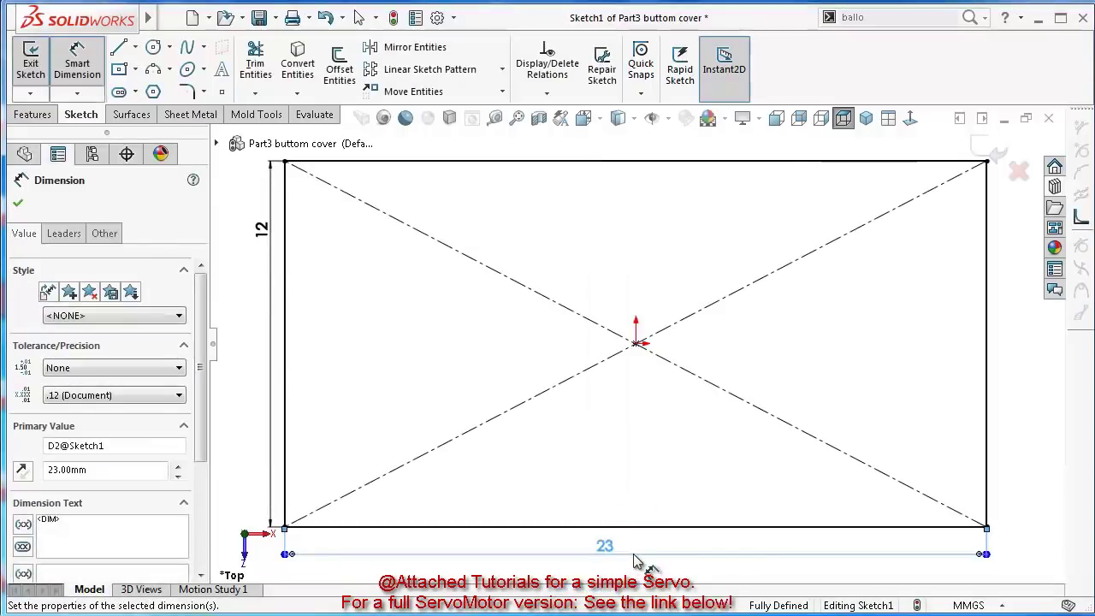
Sketch two circles near the rectangle's left corners, one above the other, the lower one with a radius of about 0.97 mm
scroll(672, 421, "up", 1)
middle_click_drag(685, 401, 686, 402)
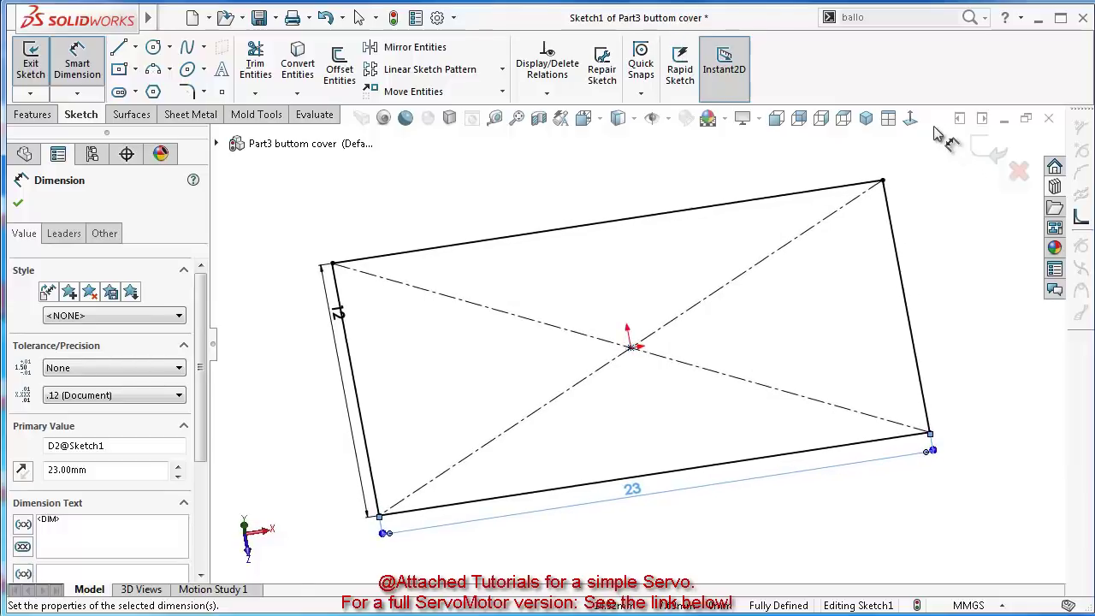
left_click(910, 118)
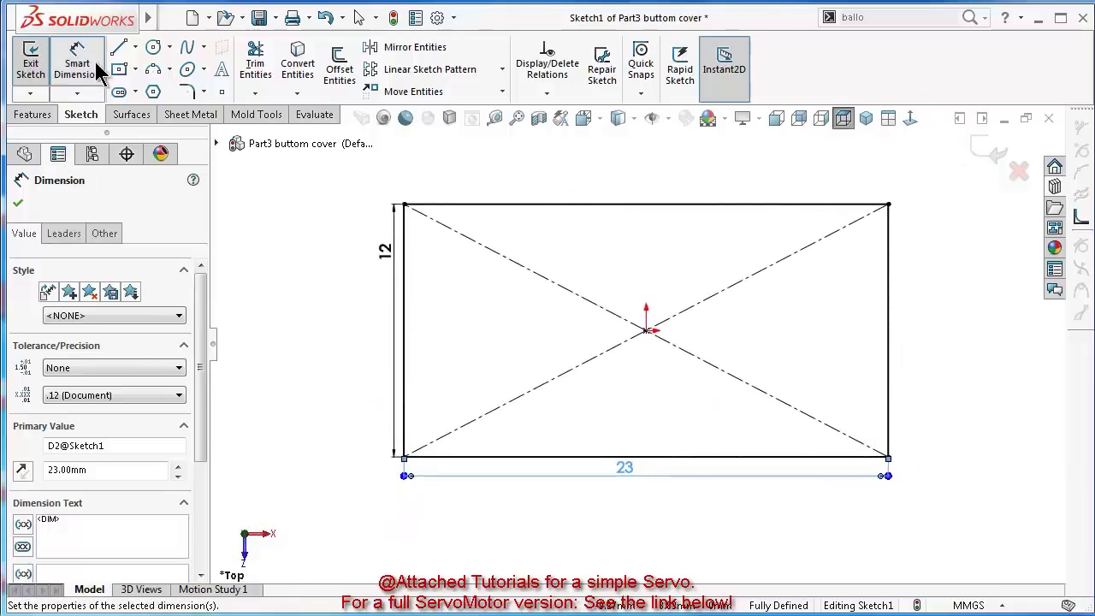
left_click(153, 47)
left_click(419, 227)
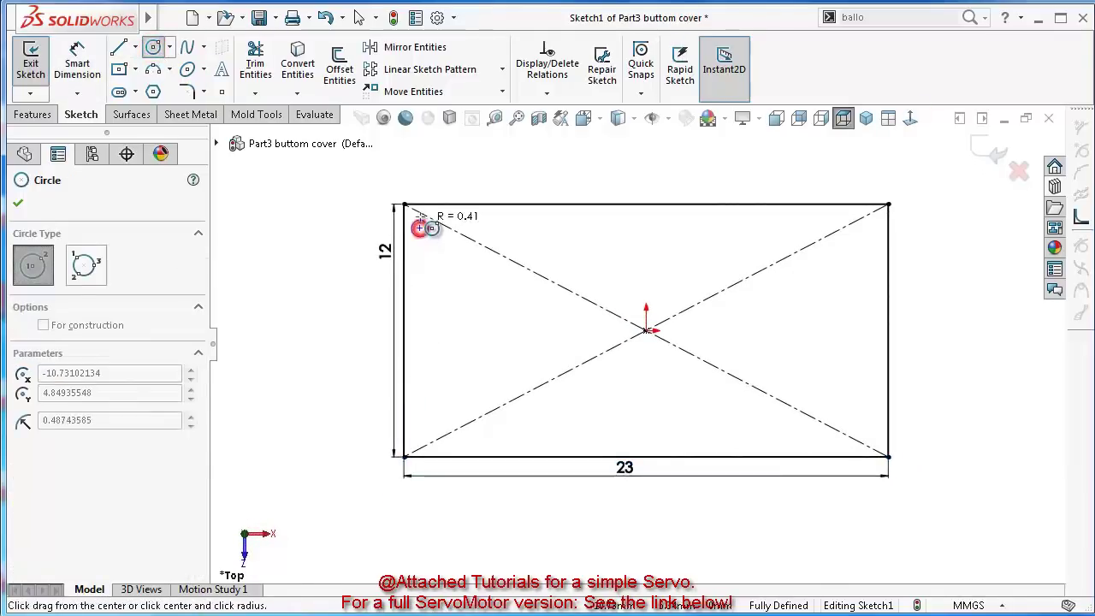
left_click(435, 227)
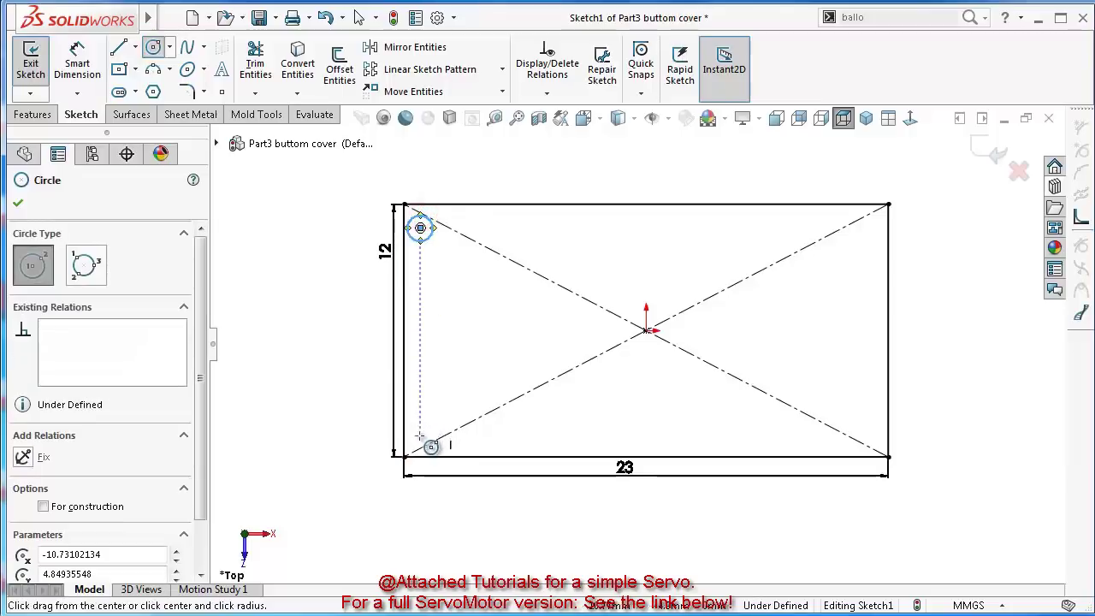
left_click(420, 436)
left_click(404, 428)
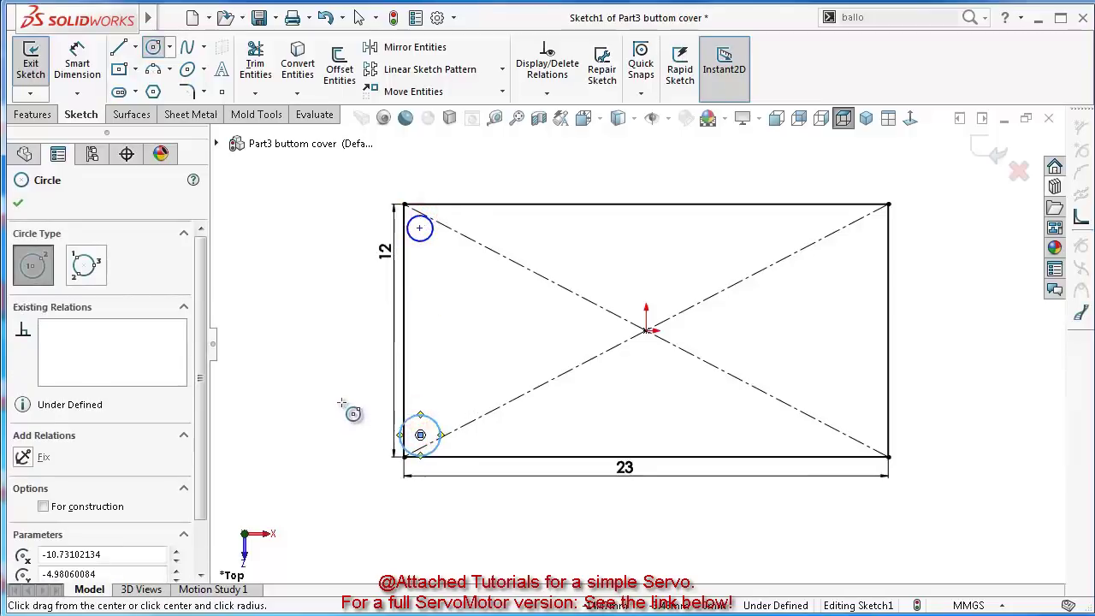
key("Escape")
Add an Equal relation between the two corner circles
left_click(433, 429)
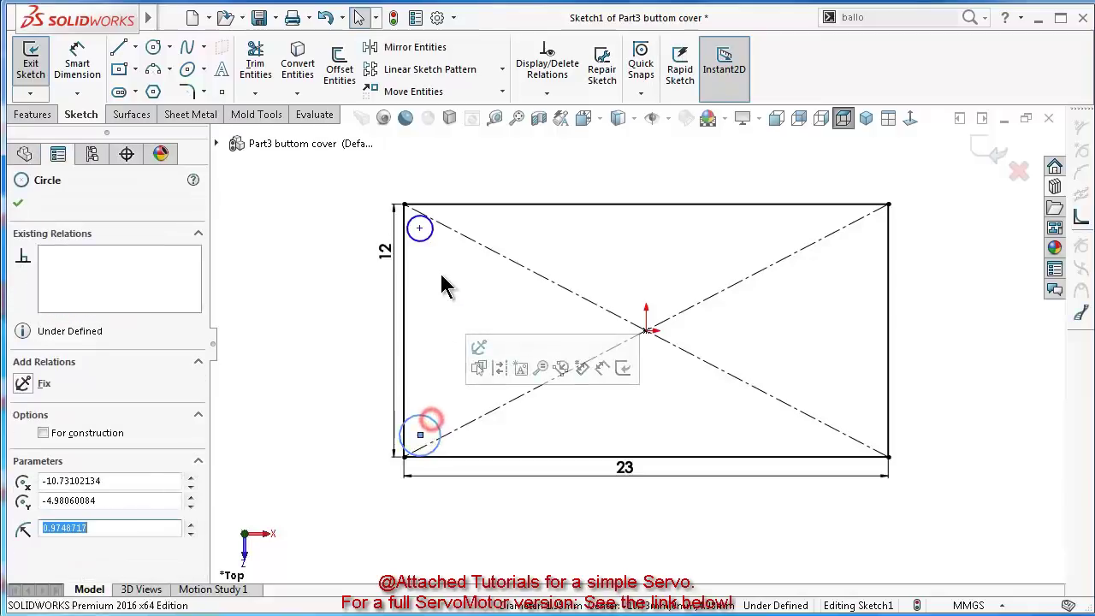
left_click(426, 233, "ctrl")
left_click(538, 165)
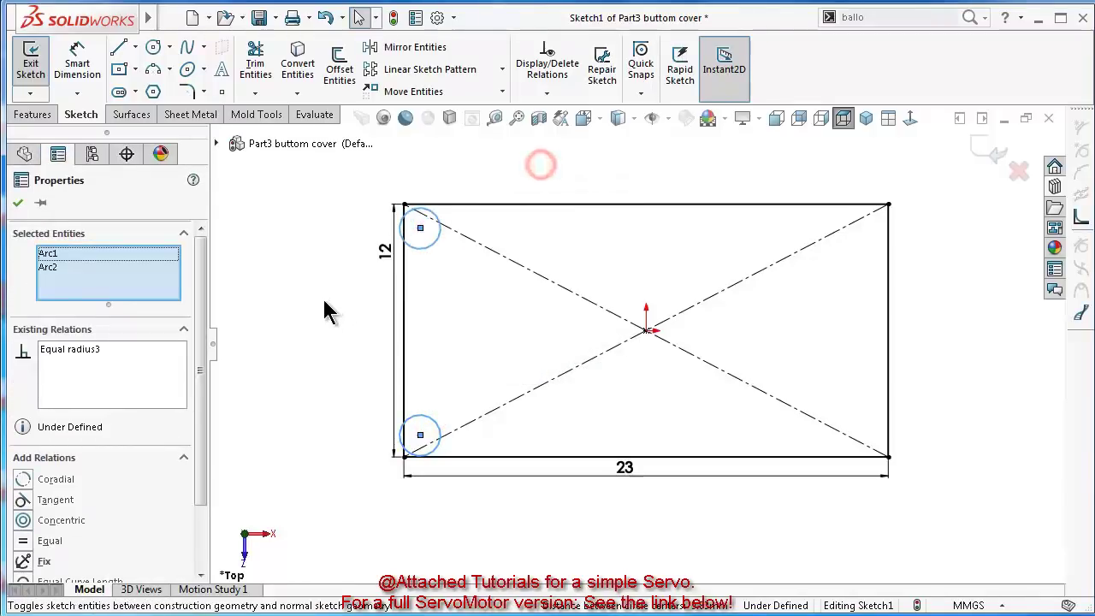
left_click(323, 299)
Dimension the lower circle's center 1.25 mm from the rectangle's left edge
right_click_drag(326, 393, 313, 264)
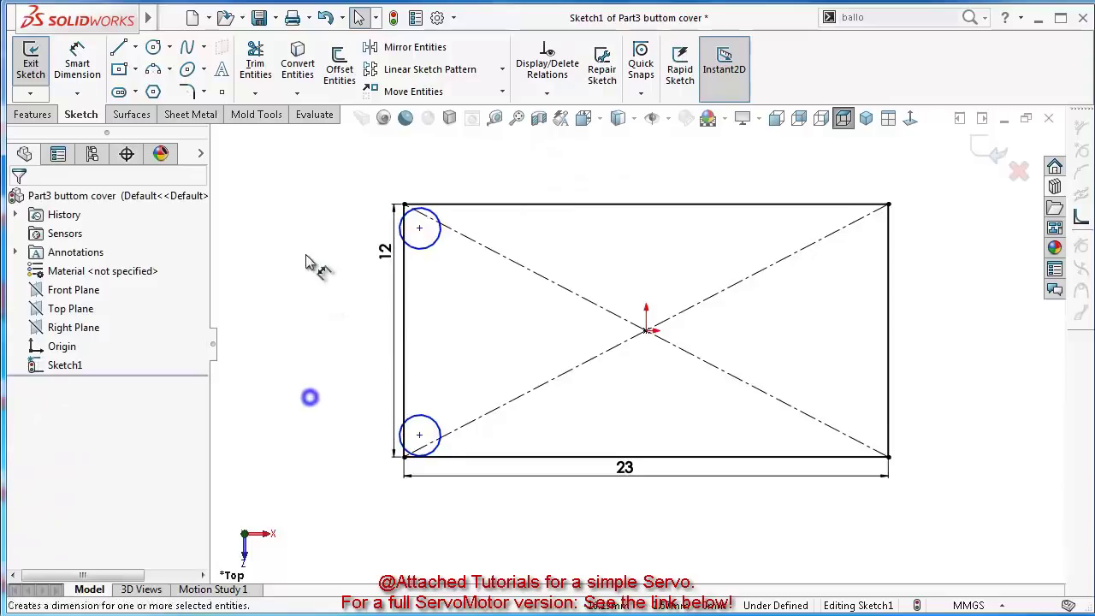
left_click(420, 435)
left_click(406, 404)
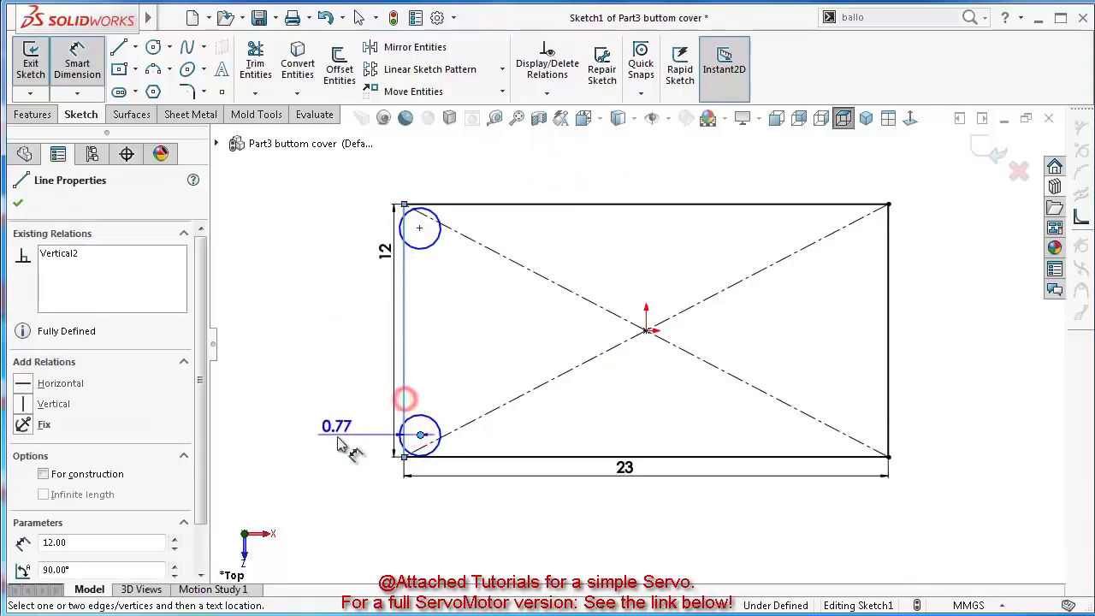
left_click(351, 518)
type("1.25")
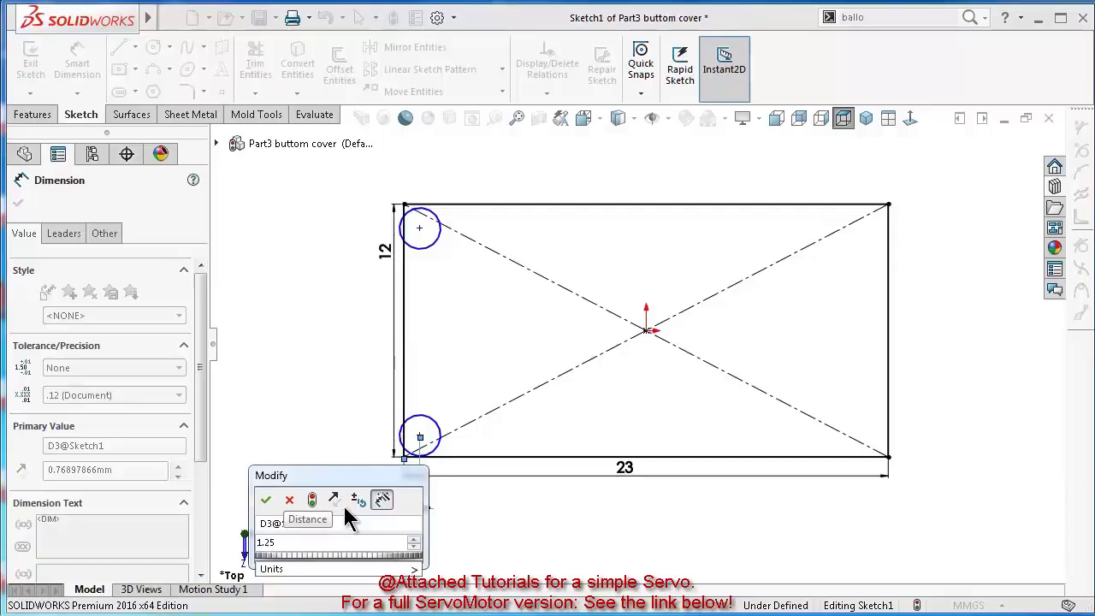
key("Return")
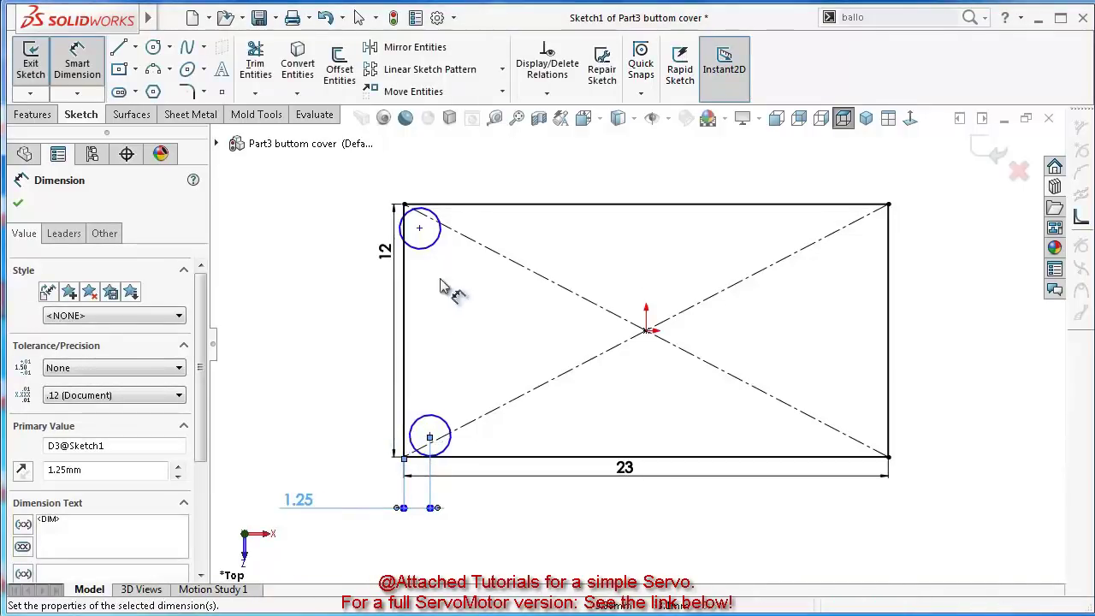
Dimension the lower circle's diameter as 2 mm
left_click(447, 430)
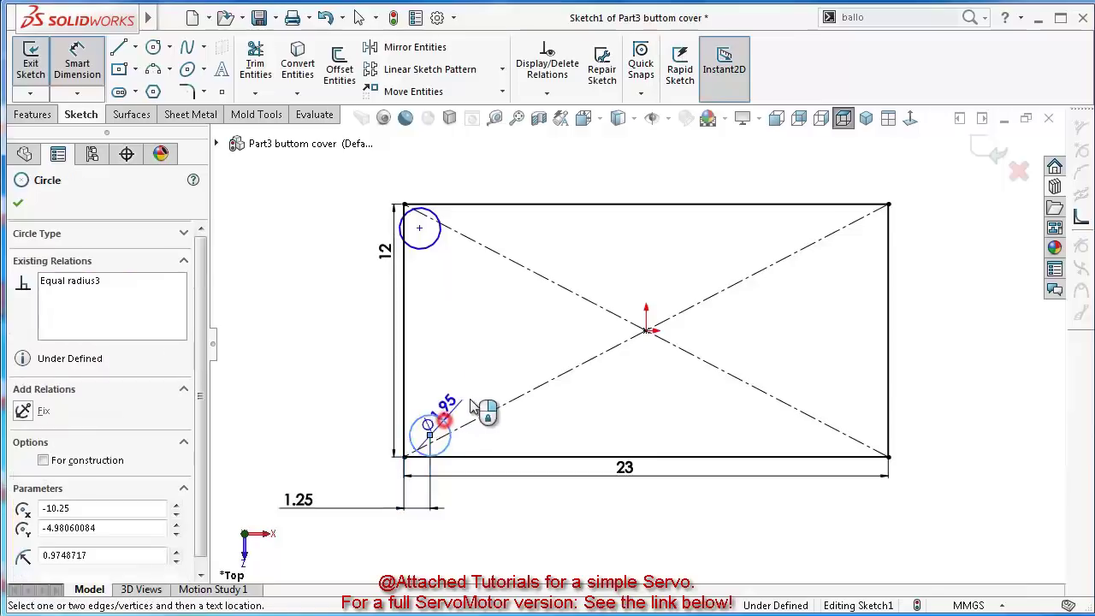
left_click(479, 387)
type("2")
key("Return")
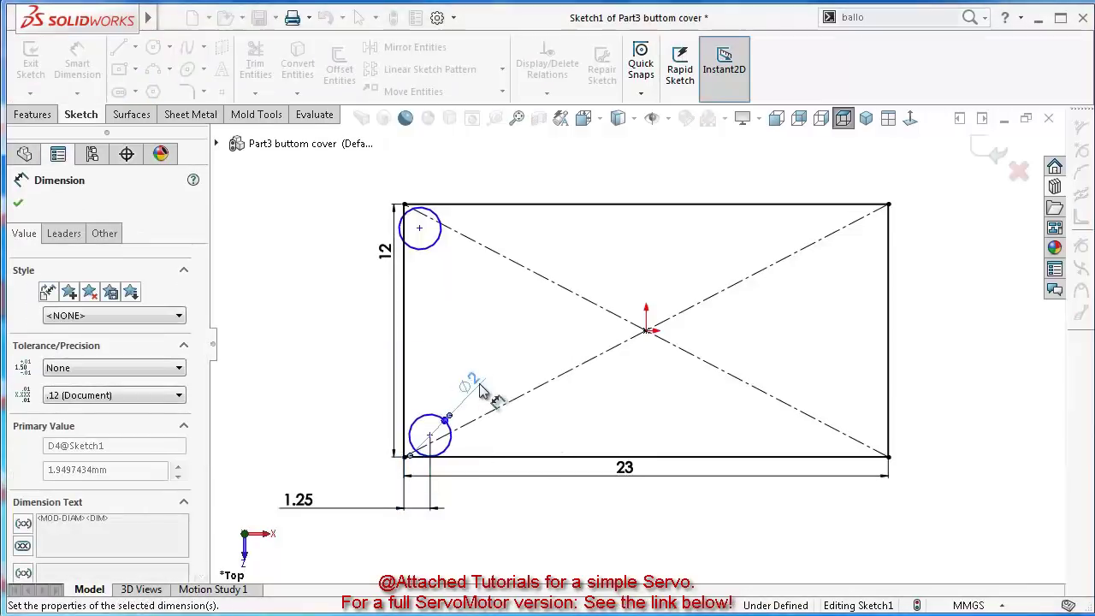
Dimension the lower circle's center 1.25 mm from the rectangle's bottom edge
left_click(431, 436)
left_click(443, 456)
left_click(316, 415)
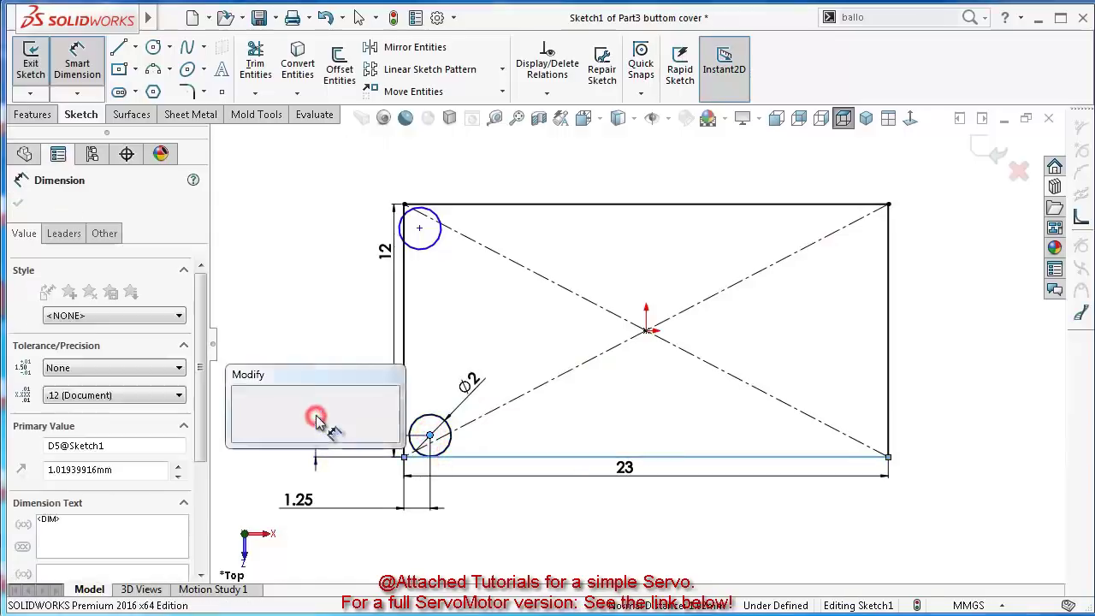
type("1.25")
key("Return")
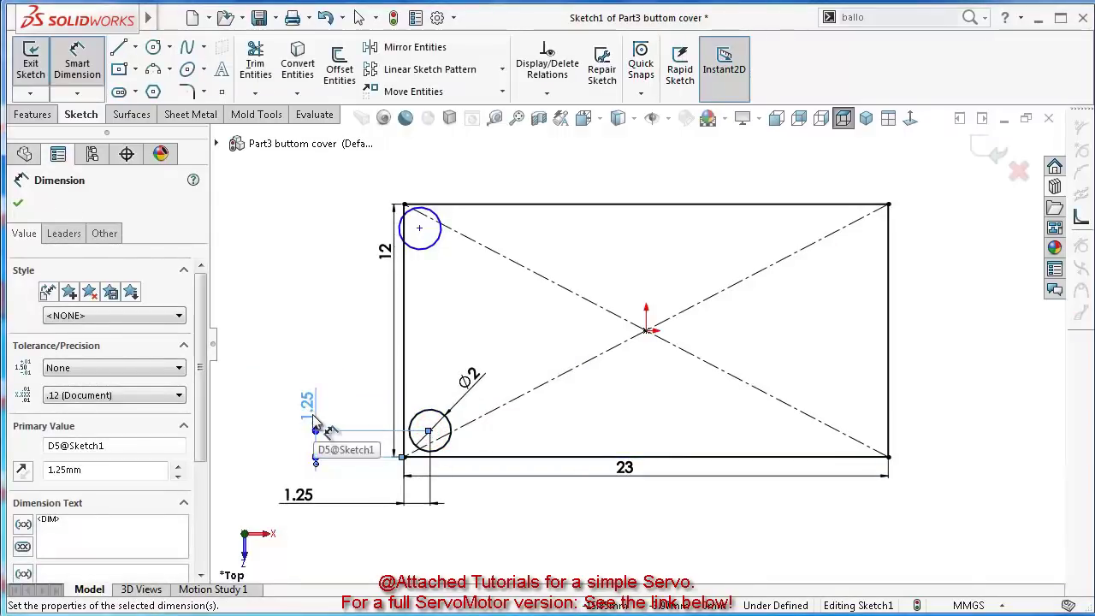
key("Escape")
Align the upper circle's center with the lower circle's center using a Vertical relation
left_click(420, 228)
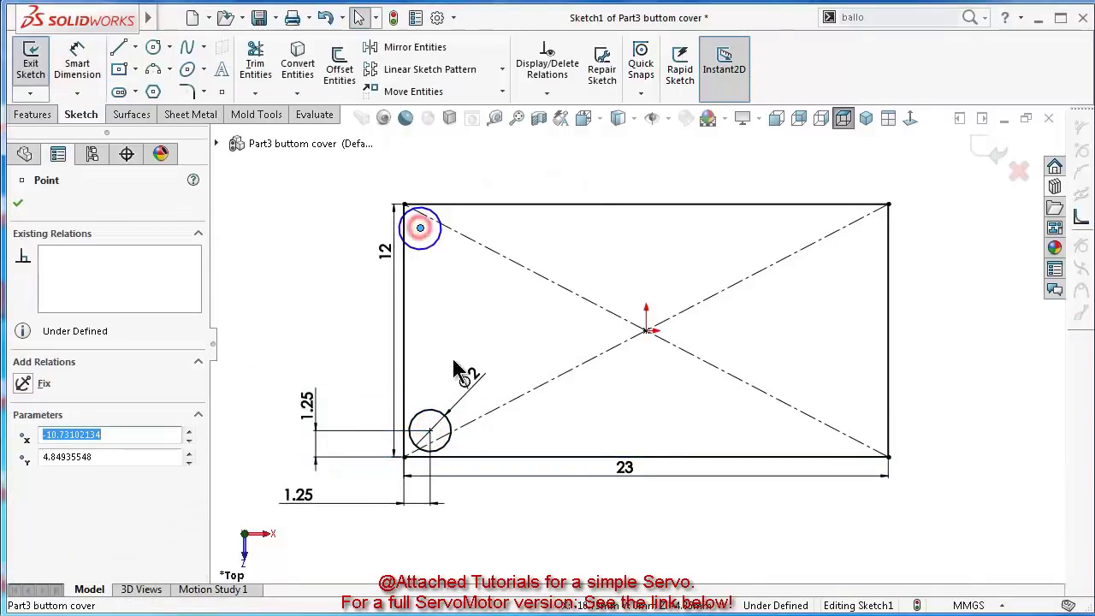
left_click(430, 432, "ctrl")
left_click(505, 363)
left_click(344, 298)
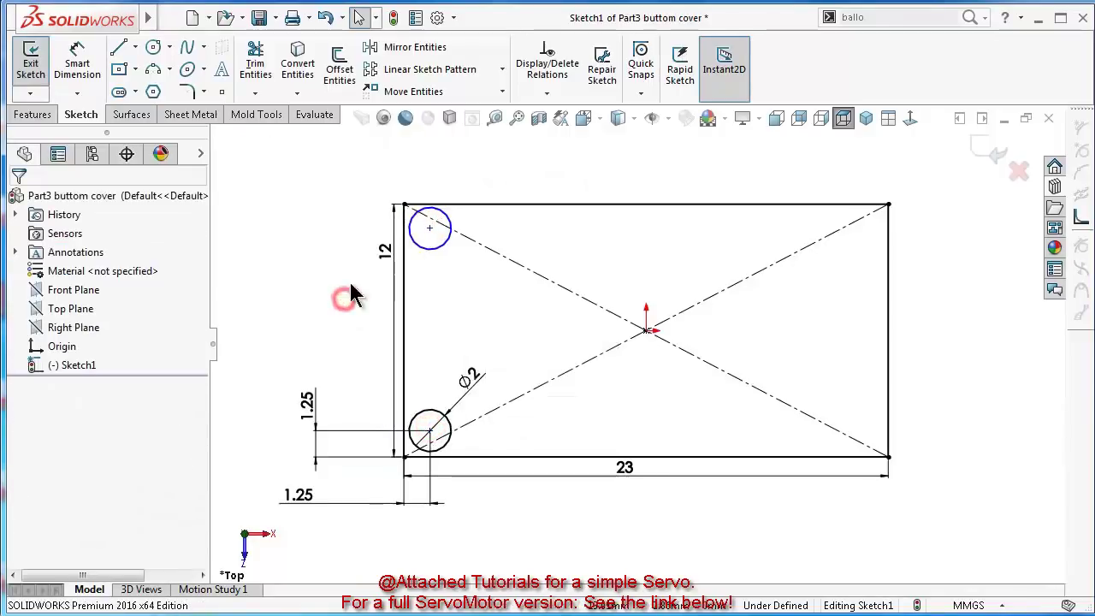
Dimension the upper circle's center 1.25 mm from the rectangle's top edge
right_click_drag(347, 291, 333, 204)
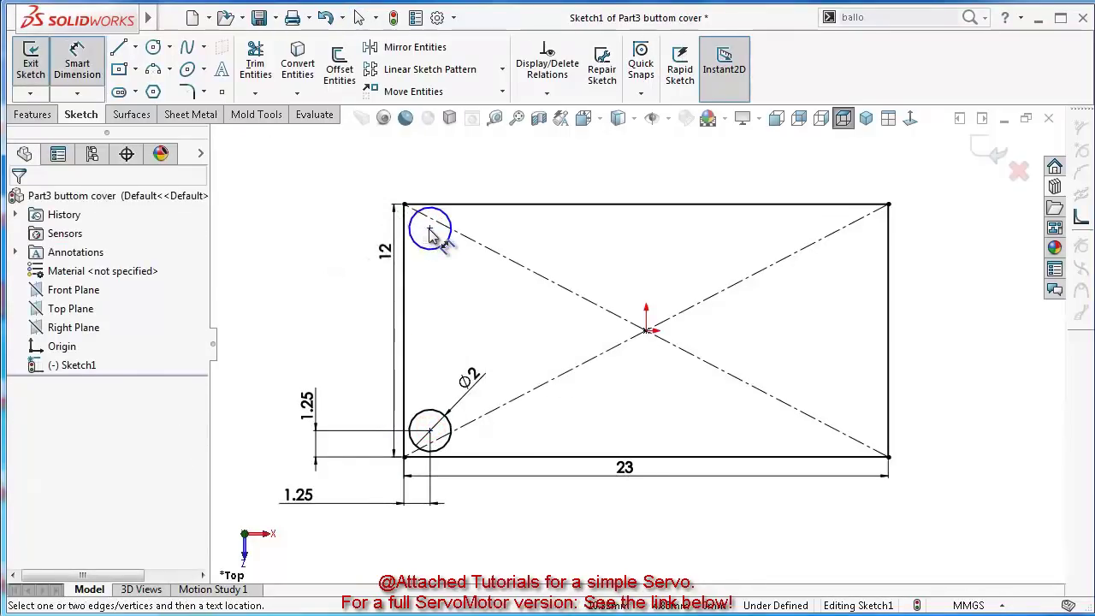
left_click(430, 228)
left_click(445, 206)
left_click(274, 193)
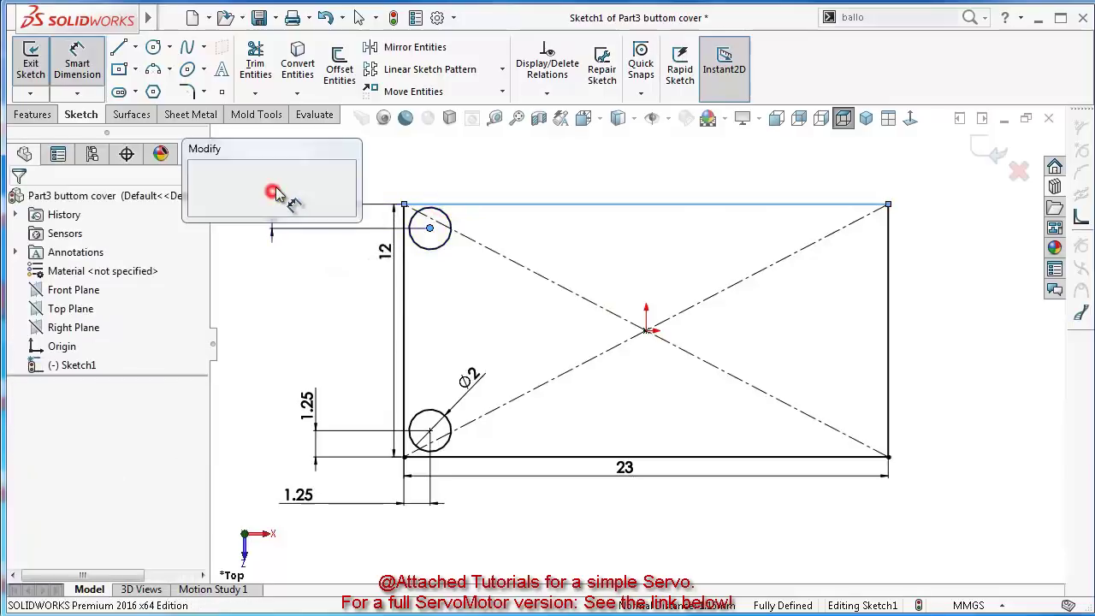
type("1.25")
key("Return")
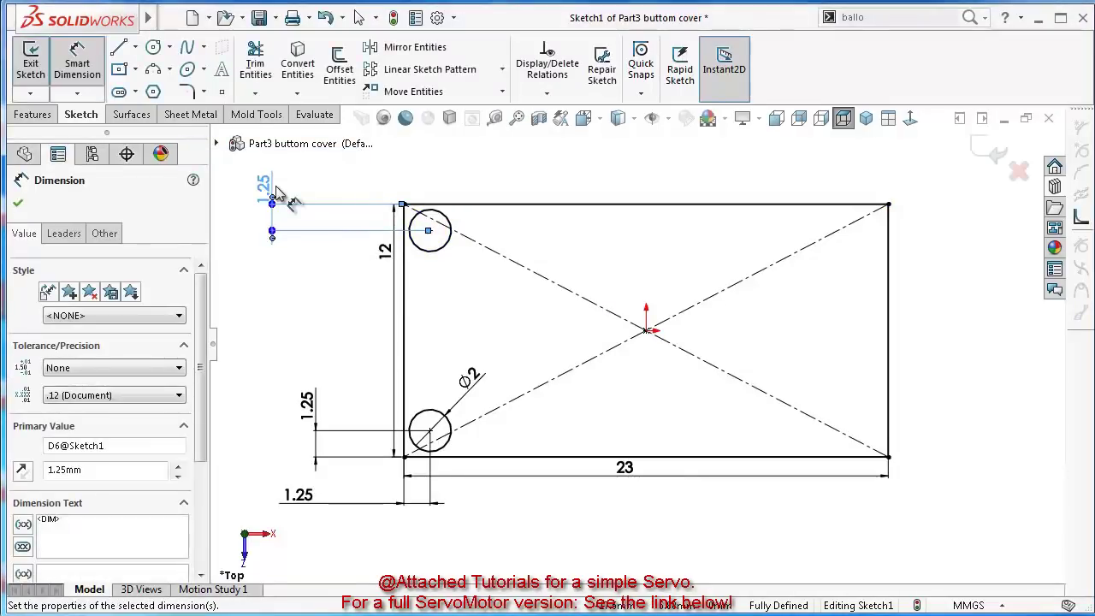
Draw a vertical centerline through the origin between the midpoints of the rectangle's top and bottom edges
left_click(135, 47)
left_click(149, 86)
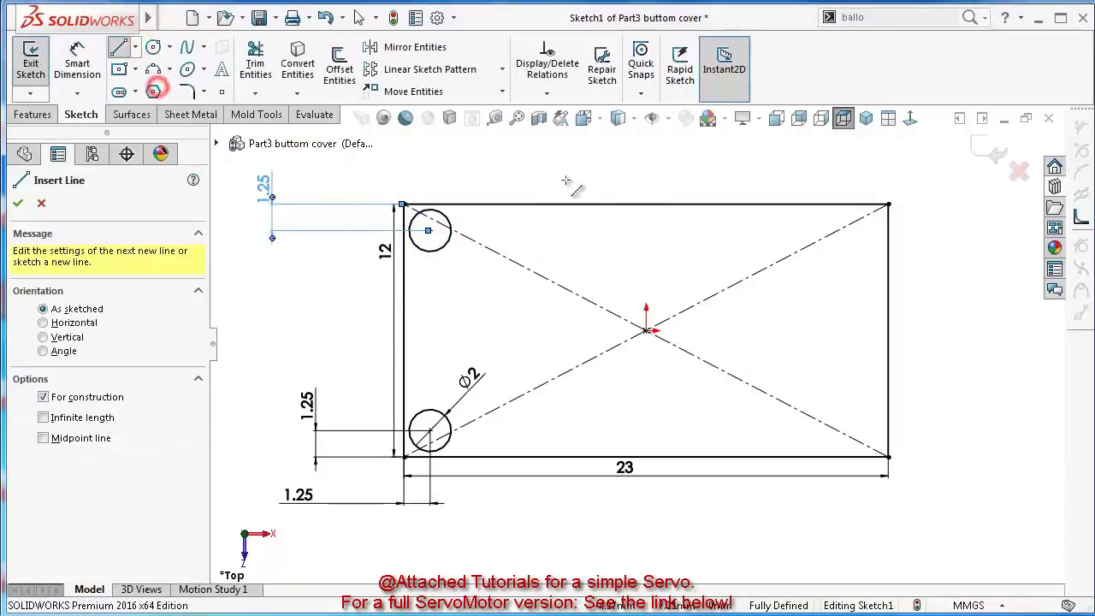
left_click(648, 206)
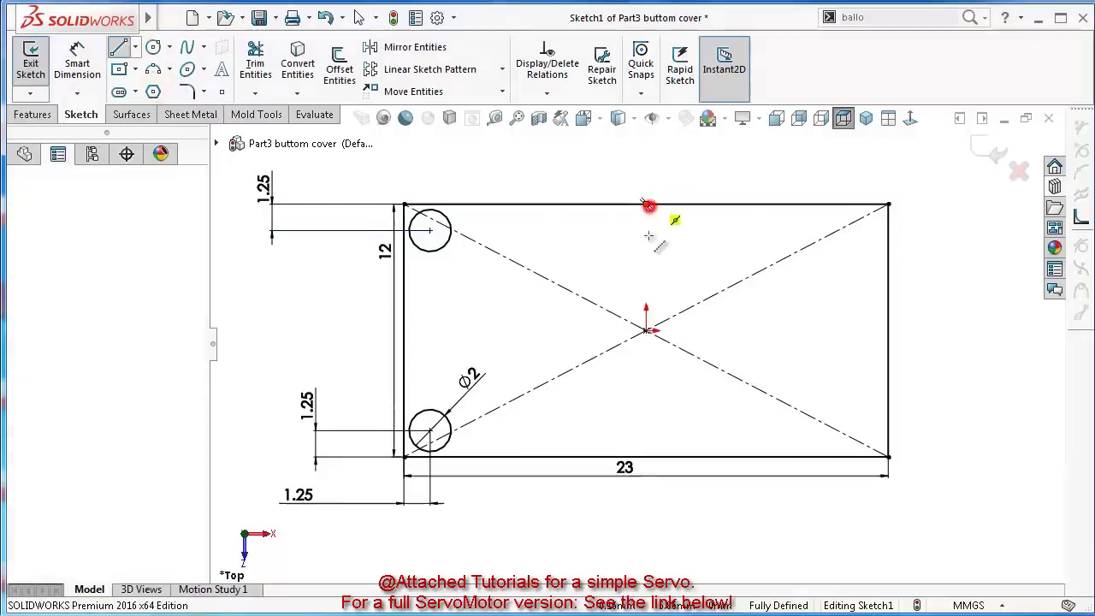
left_click(646, 458)
double_click(612, 549)
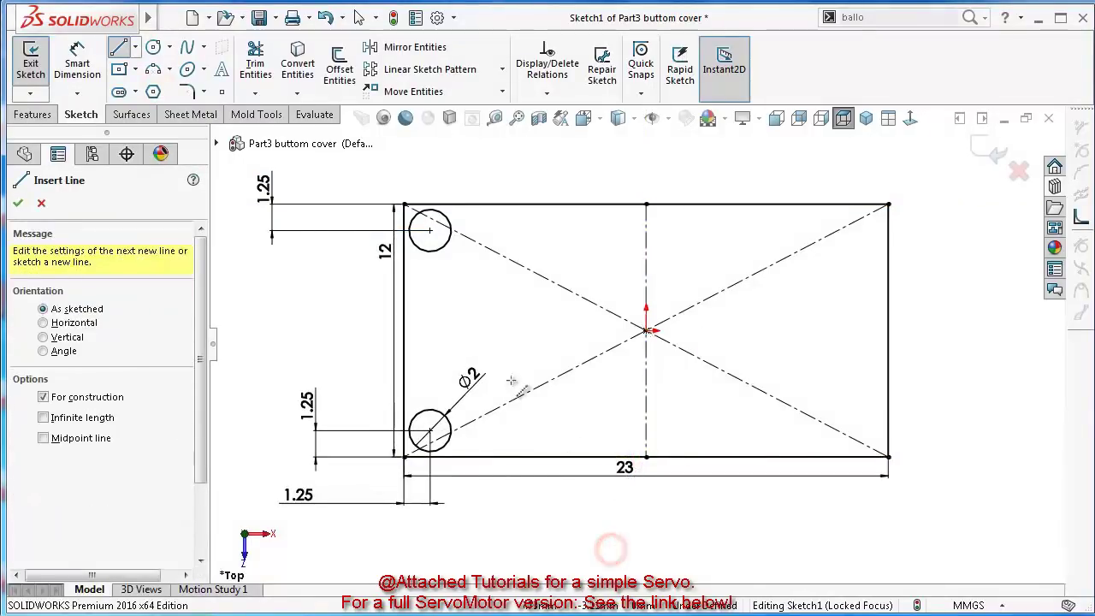
key("Escape")
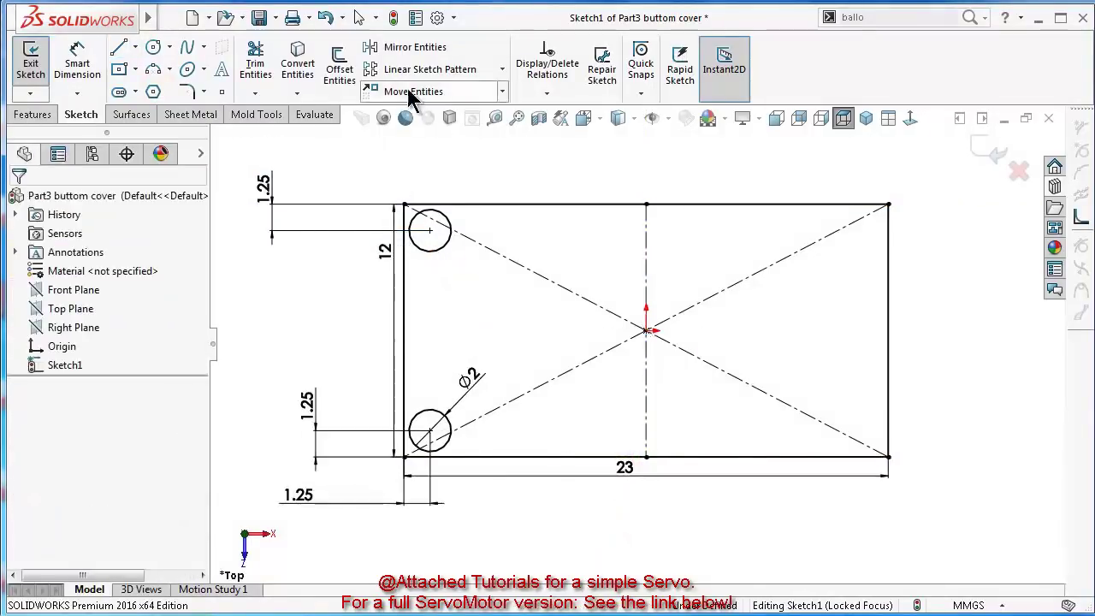
Mirror the two left corner circles about the vertical centerline
left_click(403, 46)
left_click(448, 239)
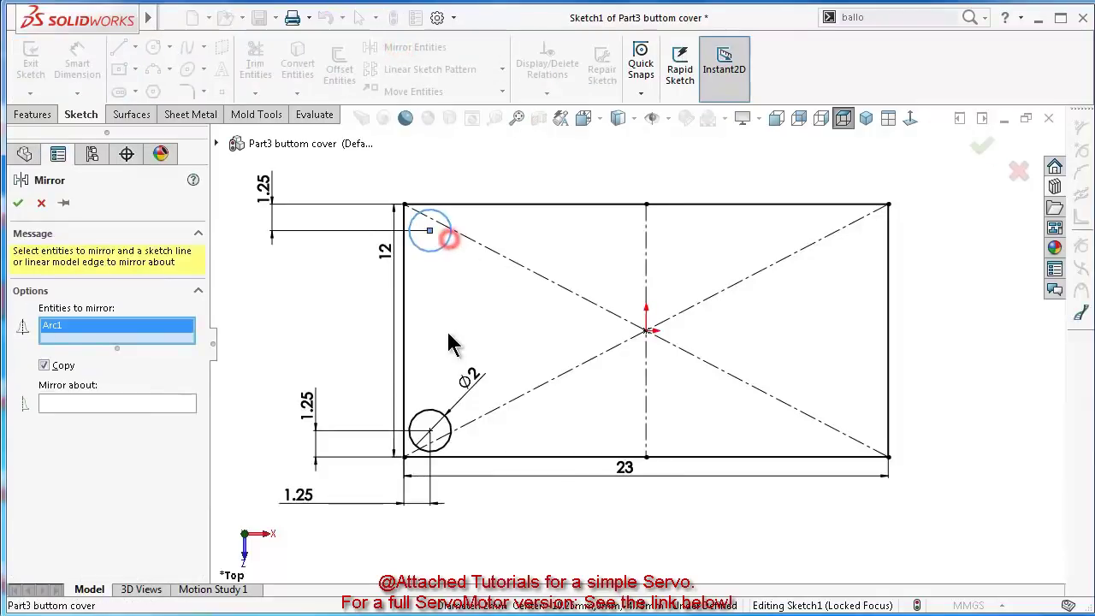
left_click(437, 411)
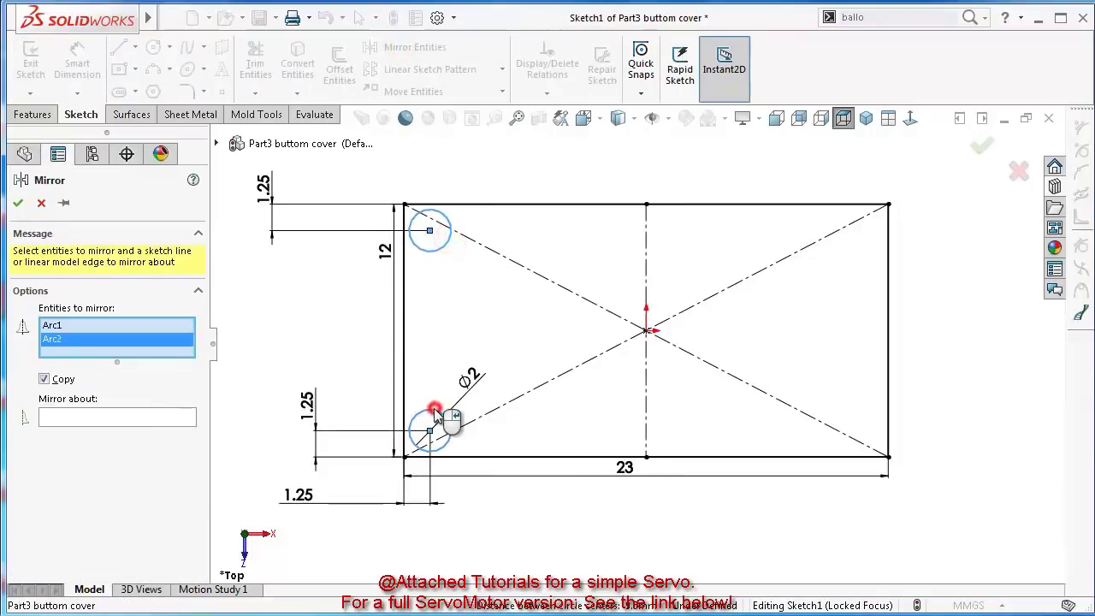
left_click(646, 263)
right_click(646, 264)
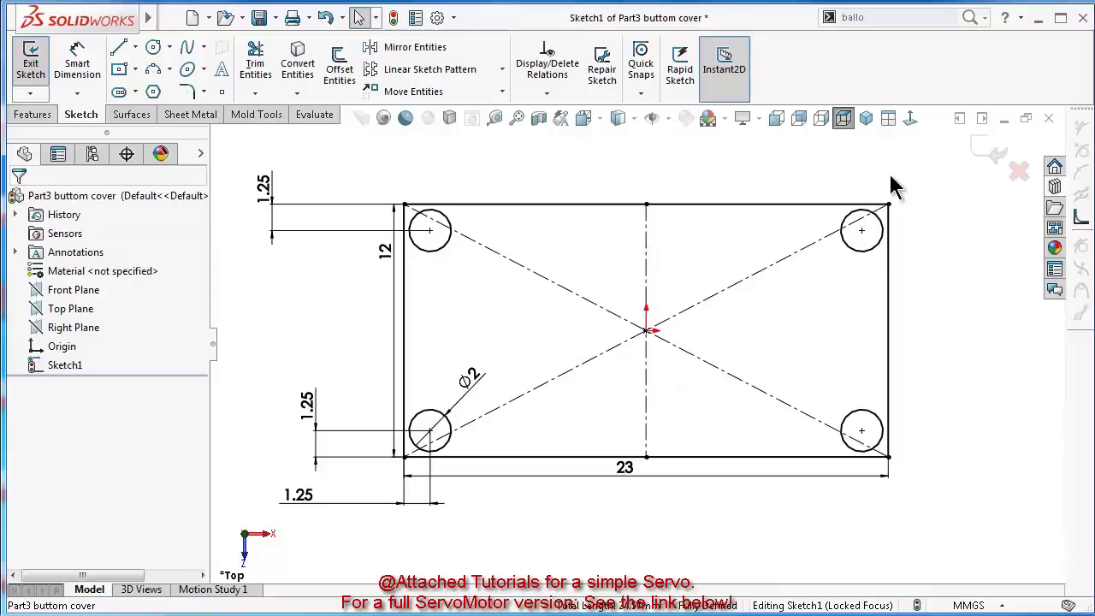
left_click(973, 260)
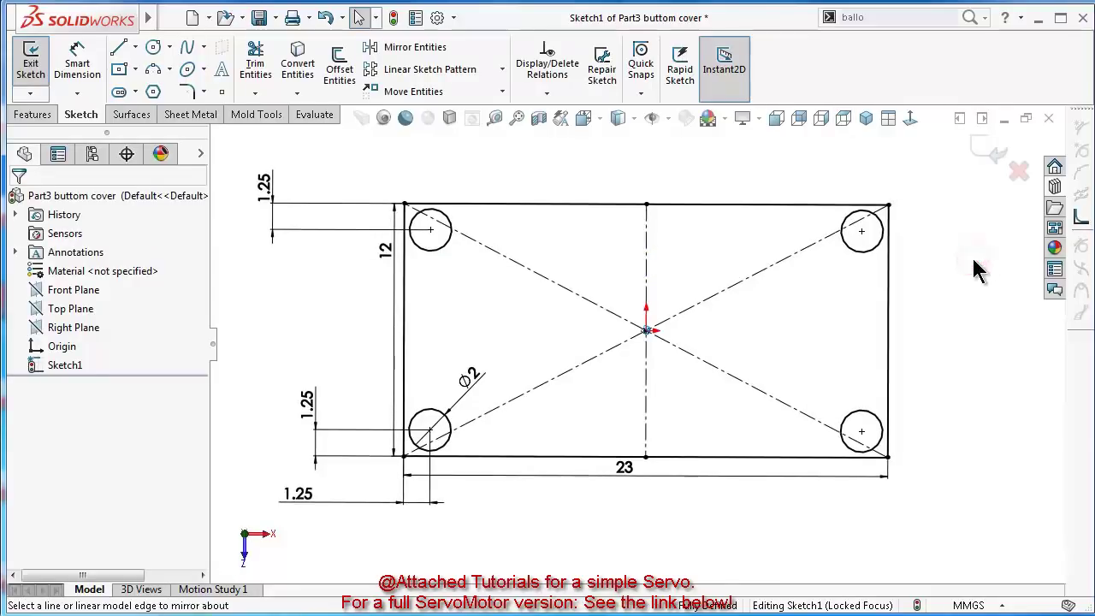
Extrude only the outer rectangle contour, without the corner circles, as a blind boss to a depth of 5 mm
middle_click_drag(974, 260, 966, 264)
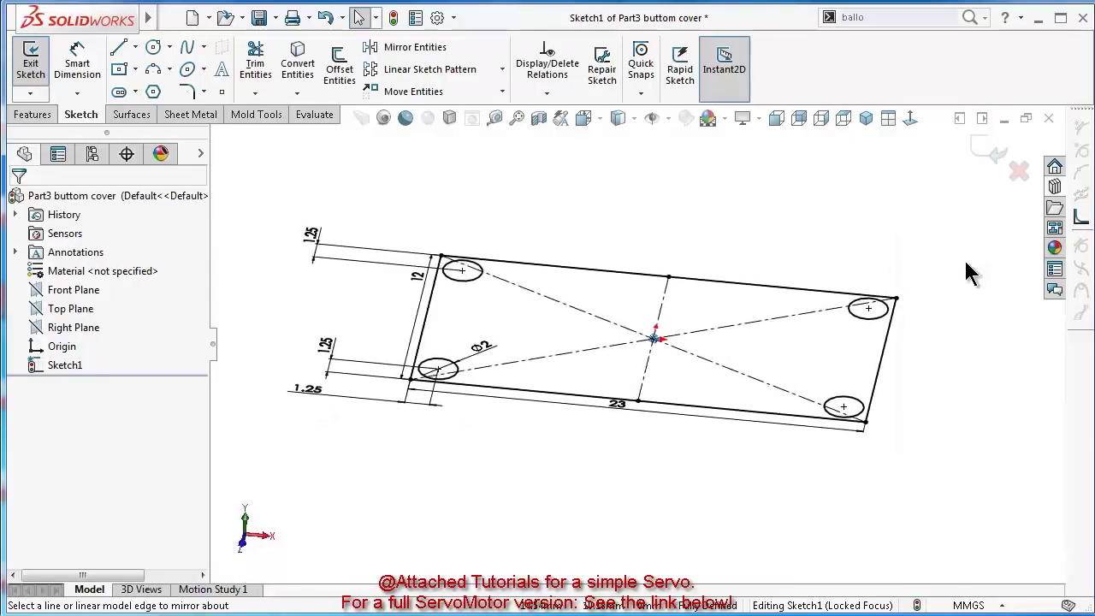
left_click(32, 114)
left_click(33, 75)
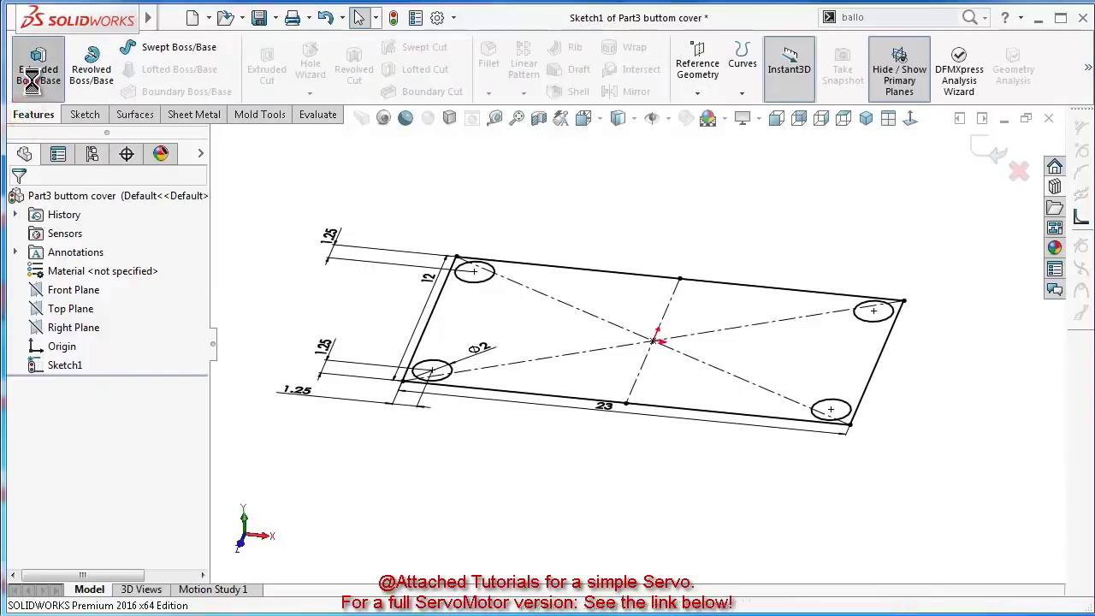
left_click(47, 503)
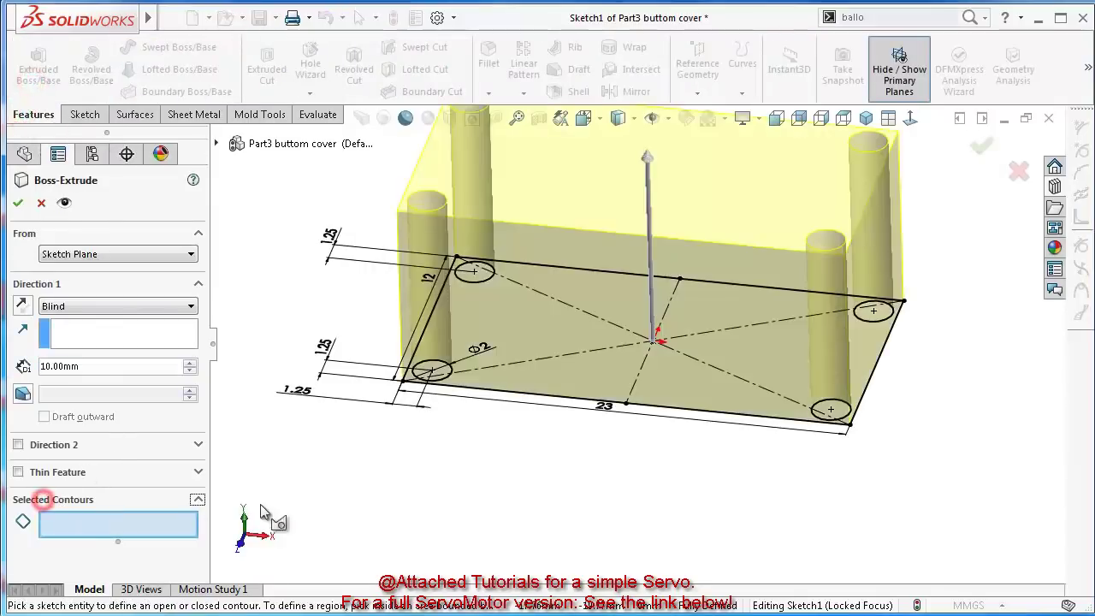
left_click(541, 398)
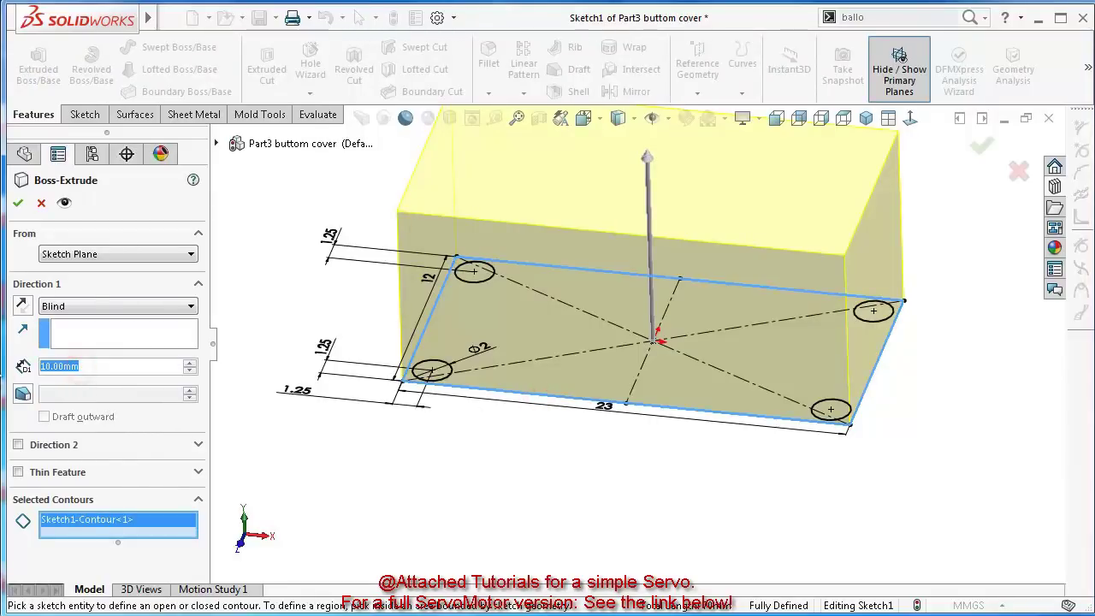
type("5")
key("Return")
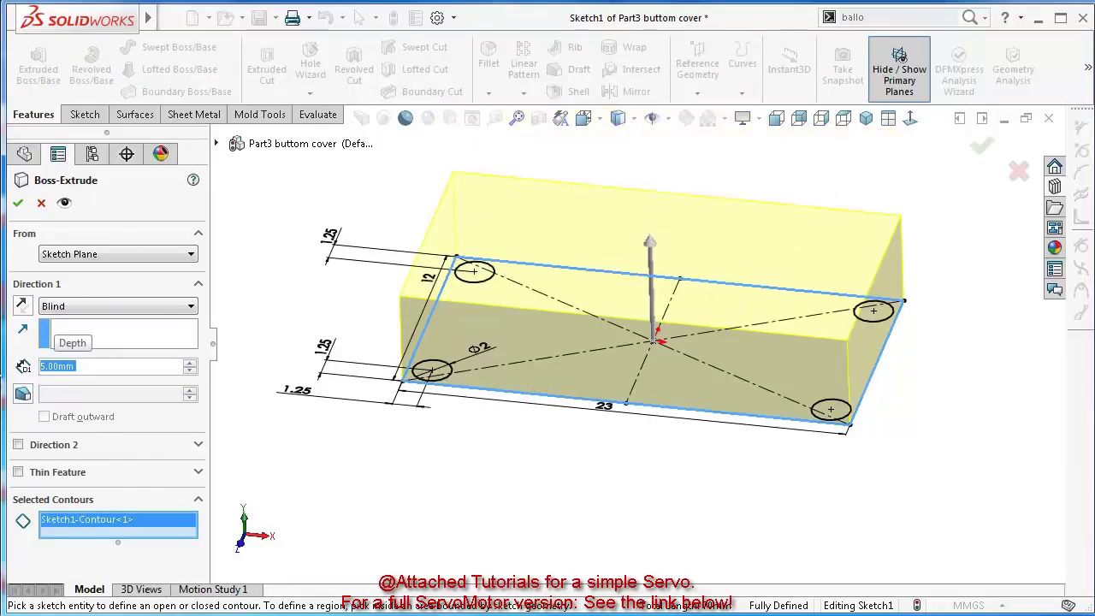
left_click(19, 204)
Apply the polypropylene plastic appearance from the Clear Plastic category to the part
middle_click_drag(495, 484, 488, 526)
scroll(496, 486, "down", 2)
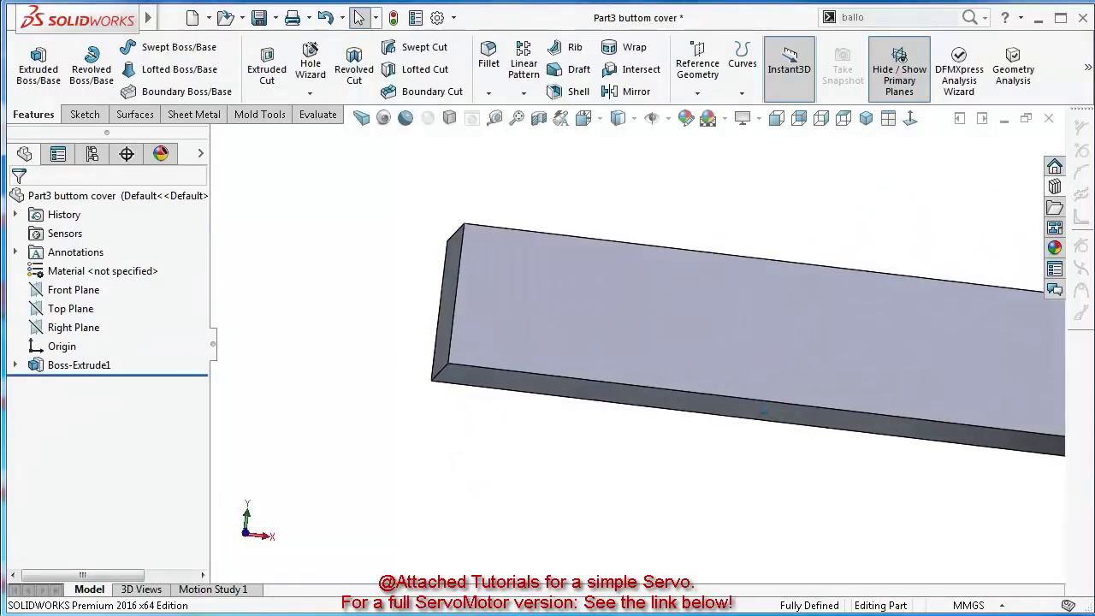
left_click(1055, 248)
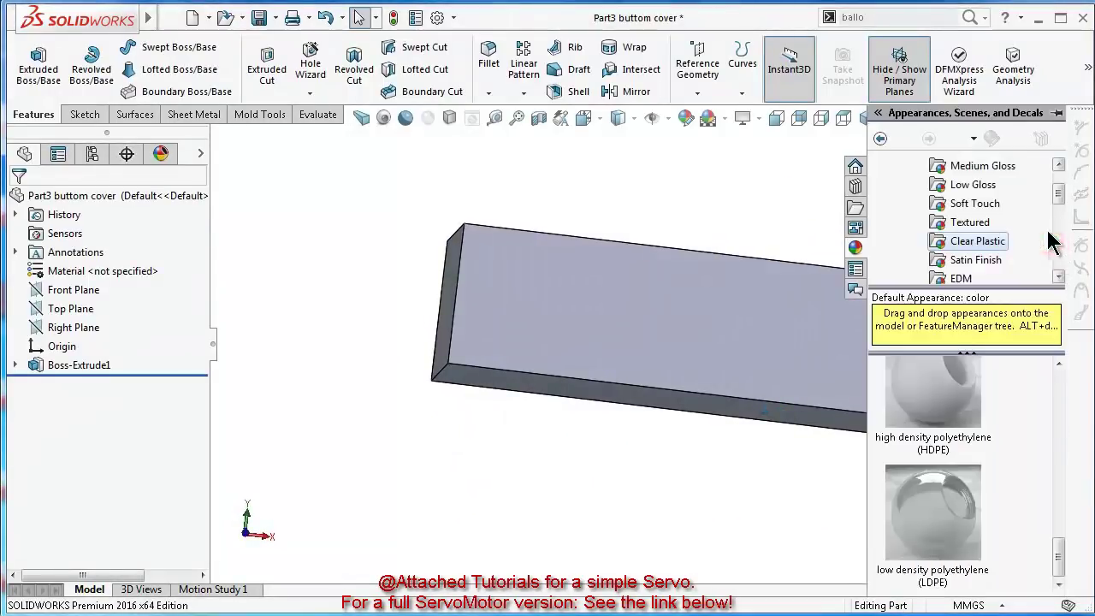
left_click(989, 245)
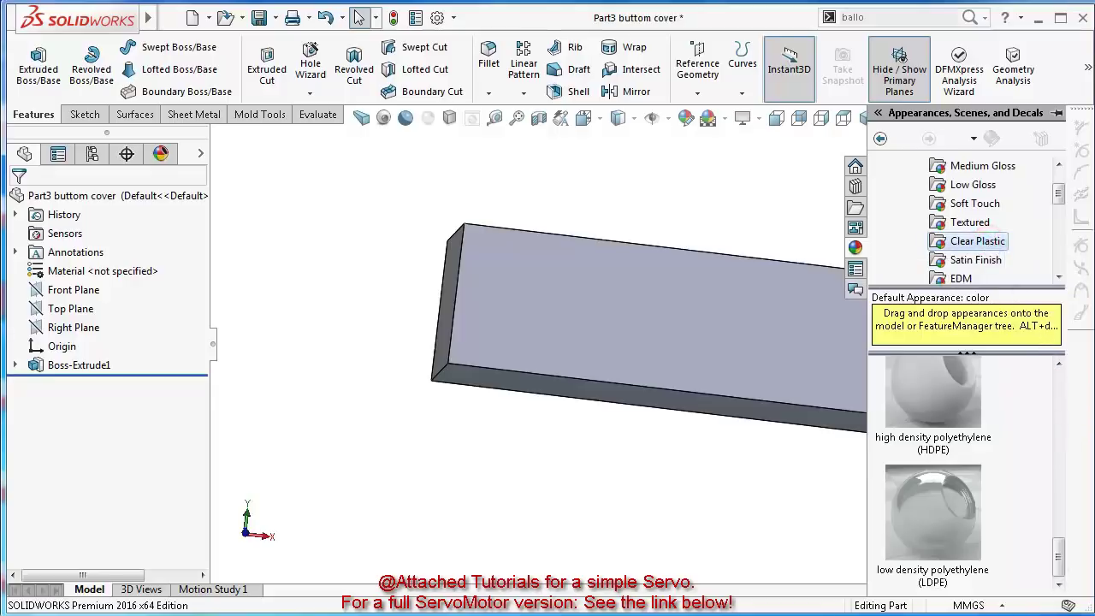
scroll(946, 513, "up", 5)
double_click(940, 472)
scroll(731, 481, "up", 1)
middle_click_drag(730, 483, 724, 499)
scroll(724, 499, "up", 2)
left_click(757, 245)
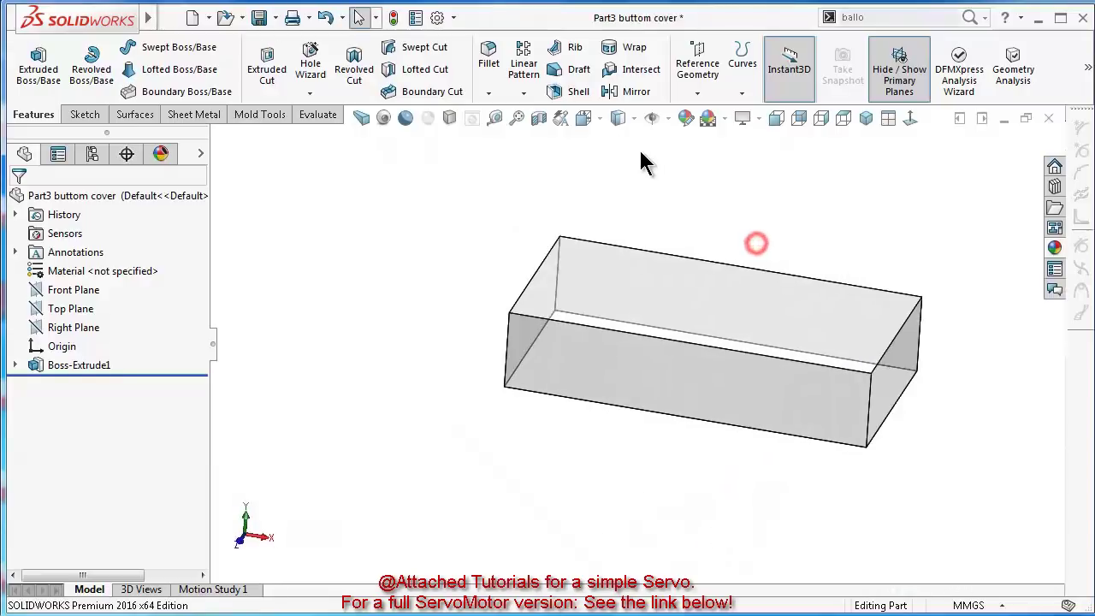
Change the part's appearance color to blue from the standard swatches
left_click(707, 118)
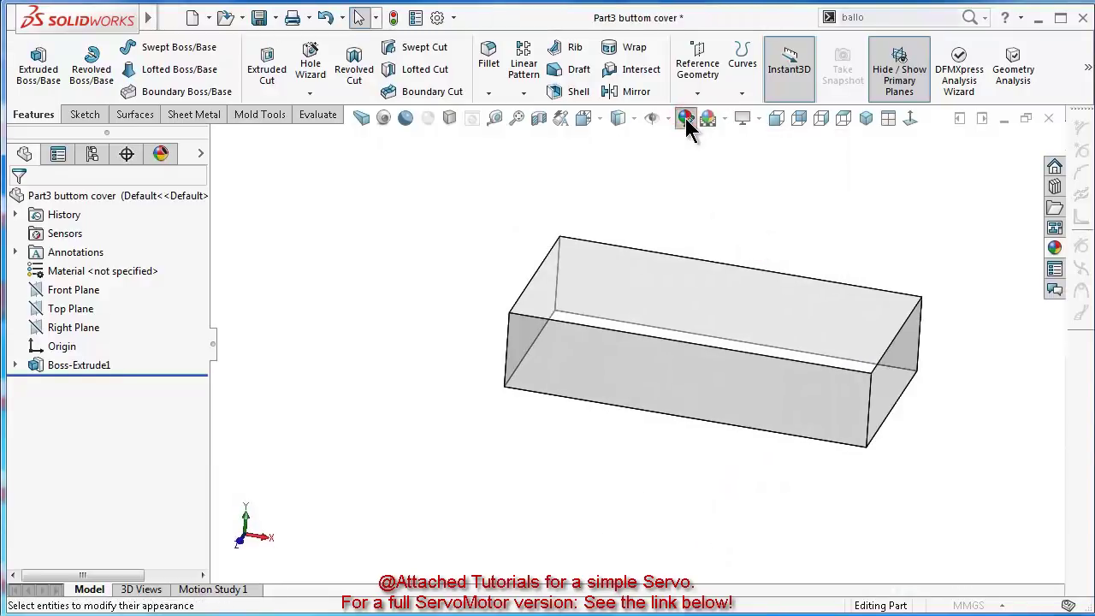
left_click(686, 118)
left_click(126, 563)
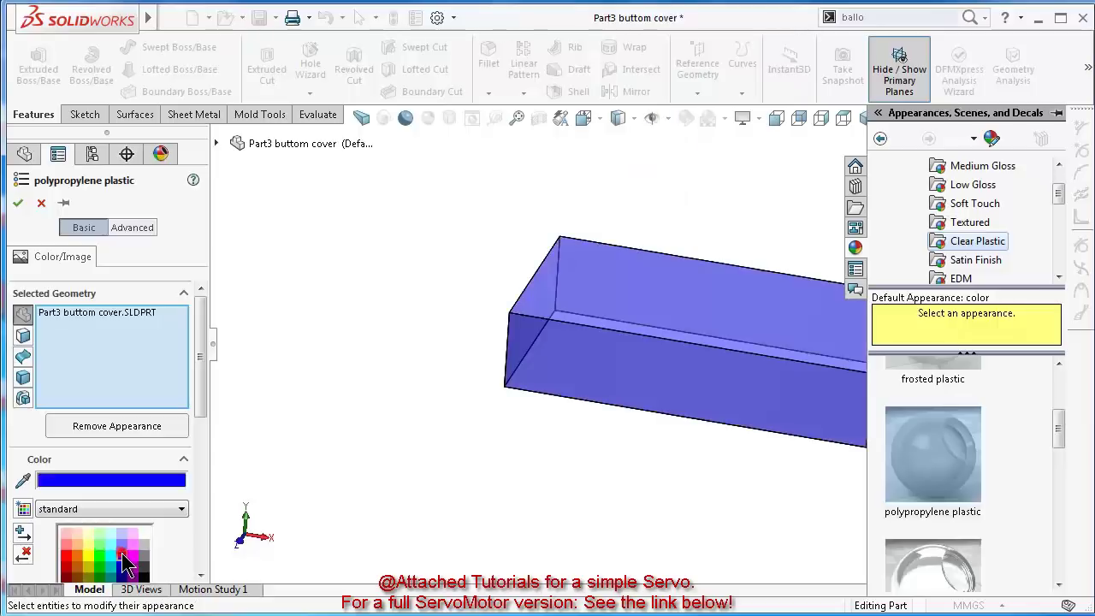
left_click(18, 203)
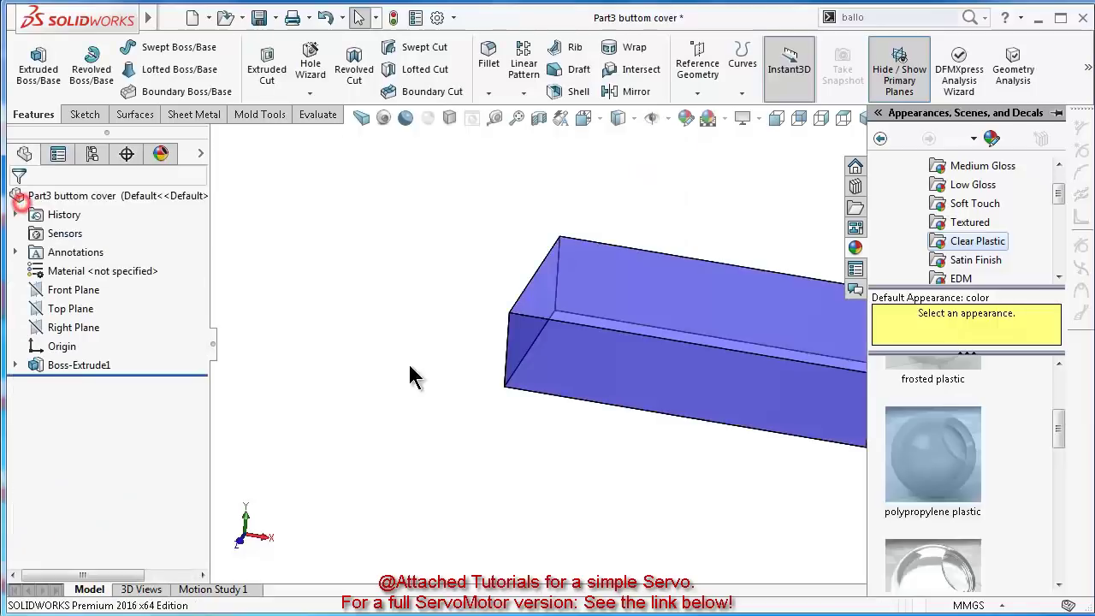
left_click(517, 477)
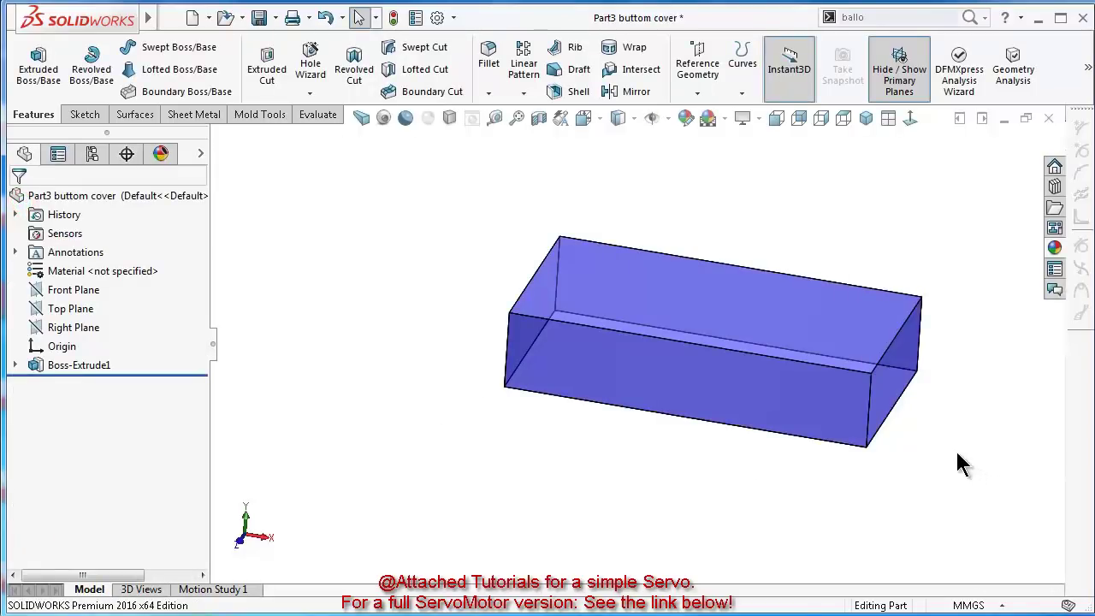
Examine the transparent block from several sides
left_click(943, 446)
key("Left")
key("Left")
key("Left")
key("Up")
key("Up")
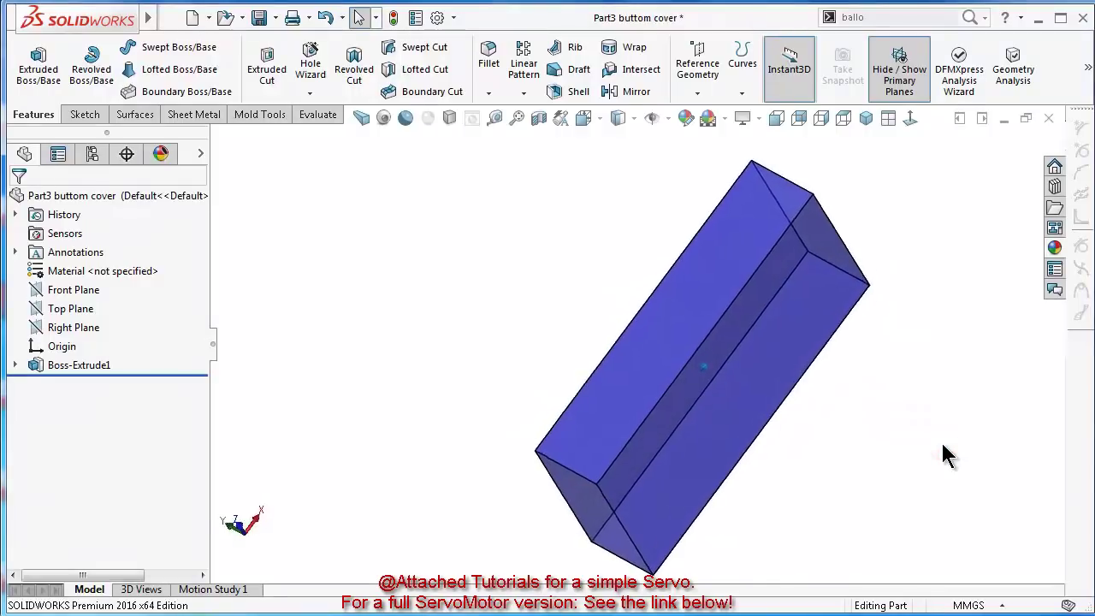
key("Left")
key("Left")
key("Down")
key("Down")
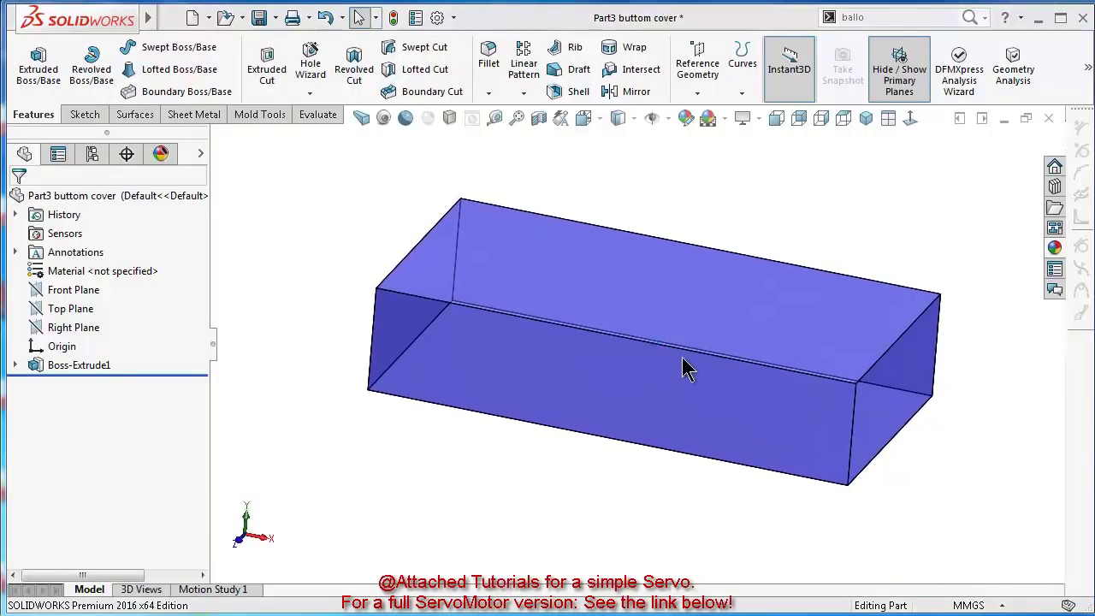
Shell the block with 1 mm thick walls, removing its top face
left_click(579, 101)
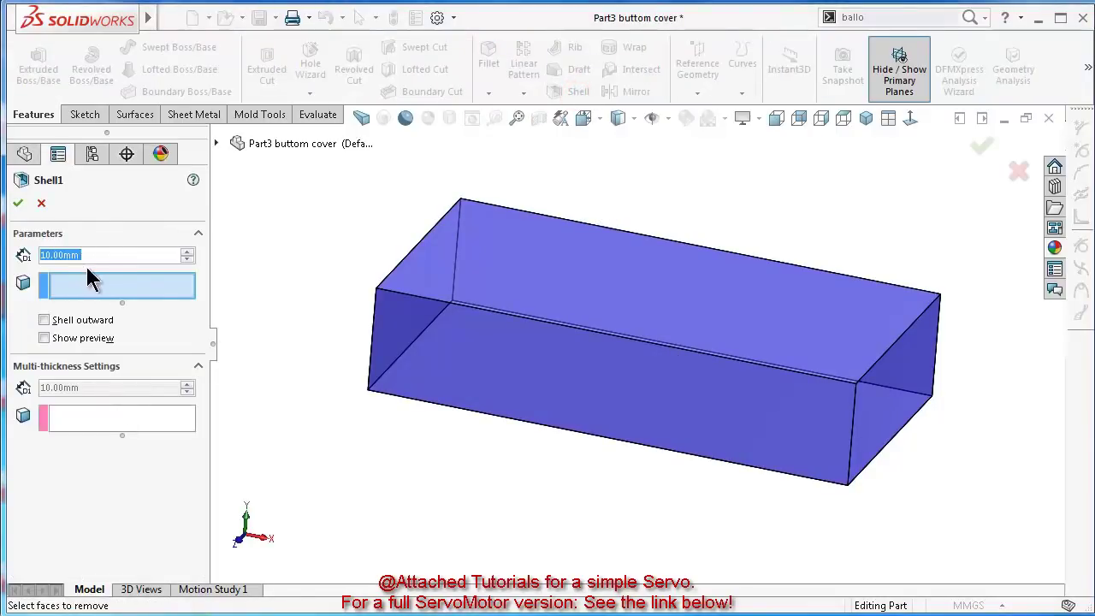
type("1")
left_click(316, 210)
left_click(546, 271)
right_click(551, 271)
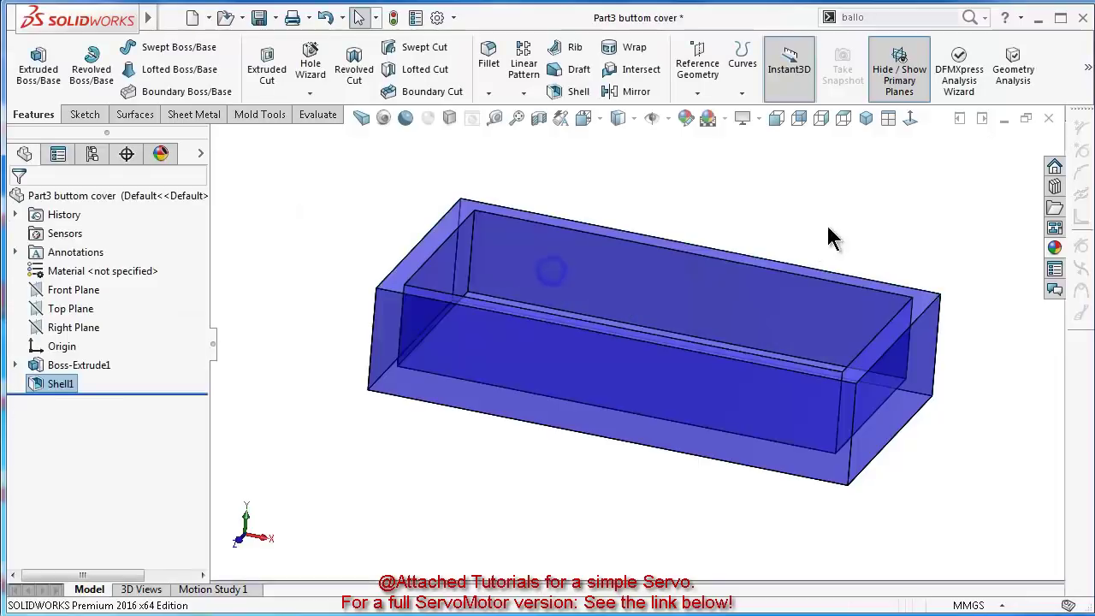
left_click(860, 207)
Set up a fillet with a 0.25 mm radius and select the cover's outer bottom face
middle_click_drag(808, 536, 802, 511)
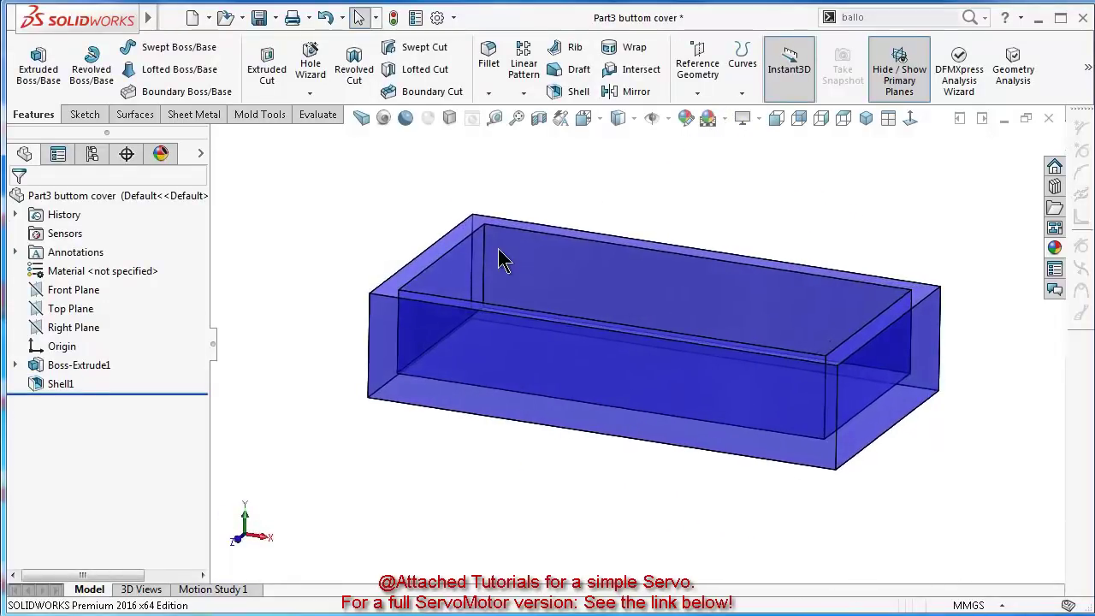
left_click(489, 69)
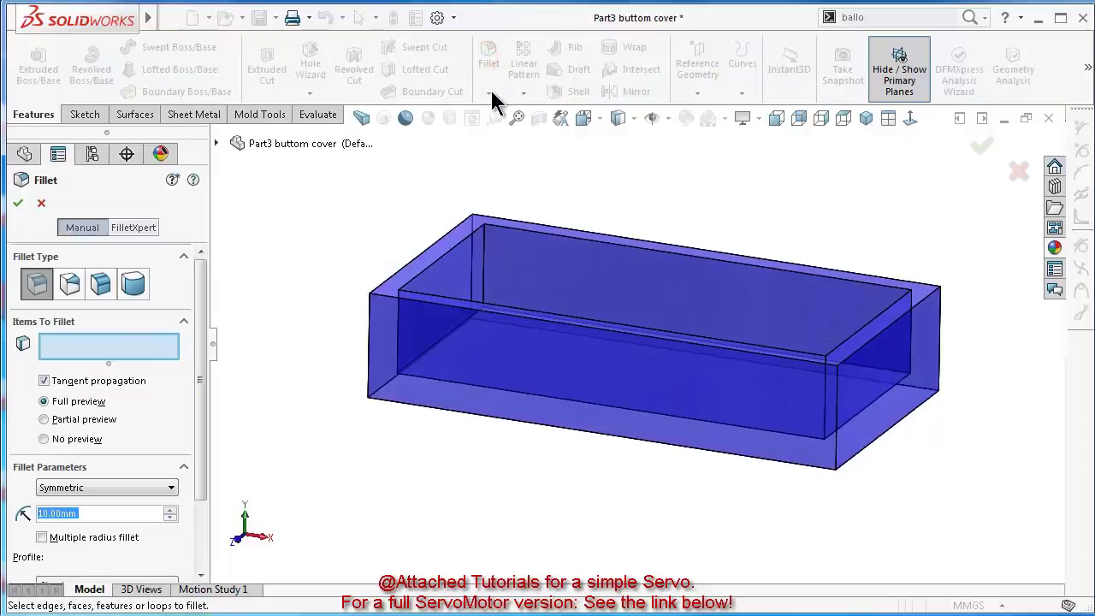
type("0.25")
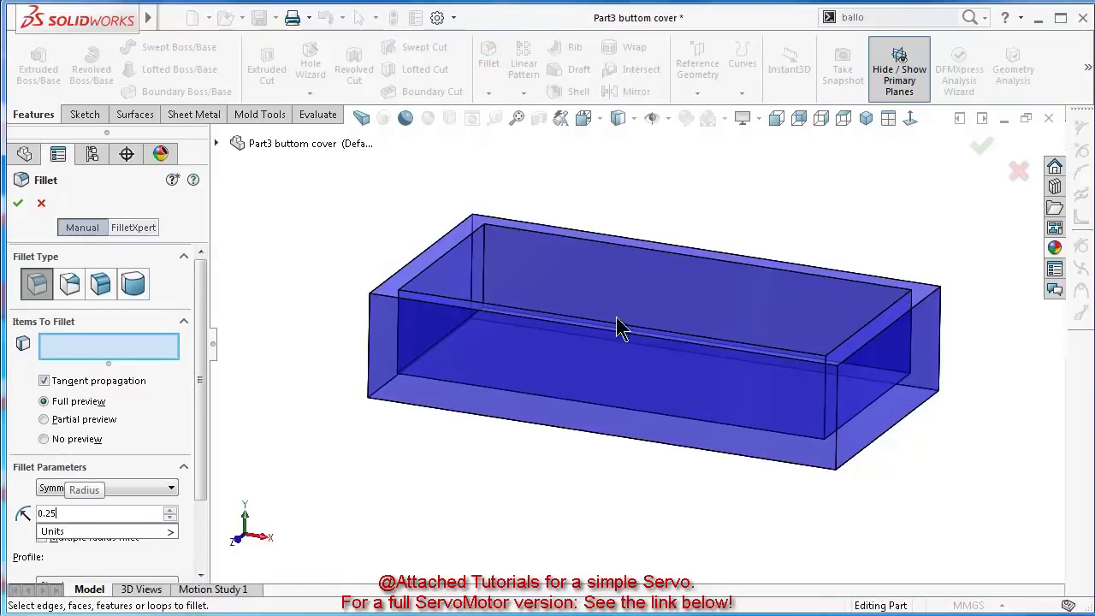
left_click(483, 504)
middle_click_drag(479, 447, 511, 225)
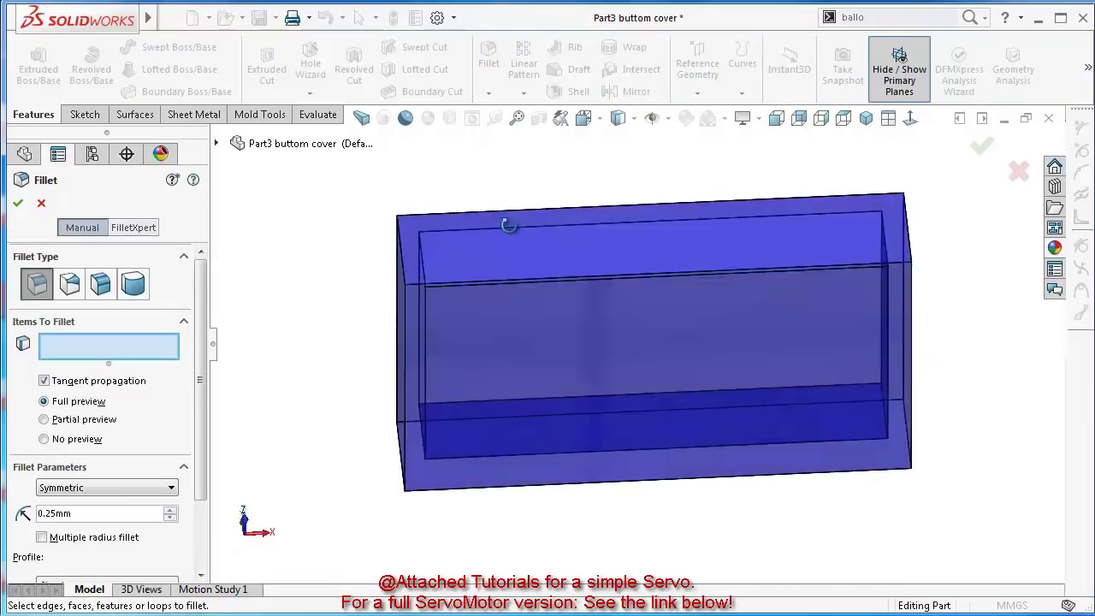
left_click(469, 357)
left_click(490, 239)
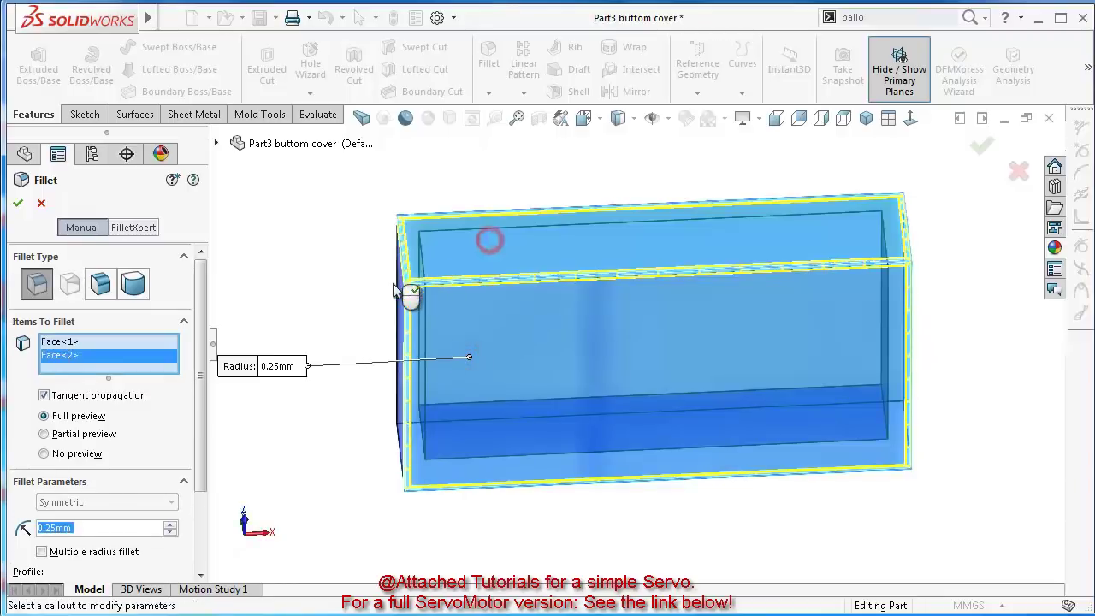
right_click(164, 356)
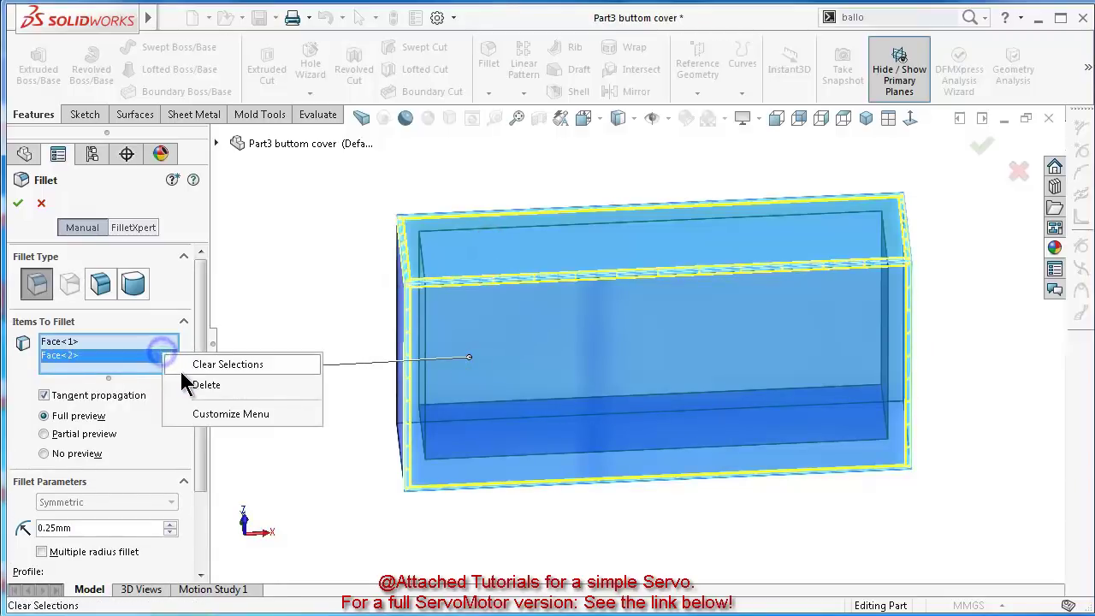
left_click(188, 384)
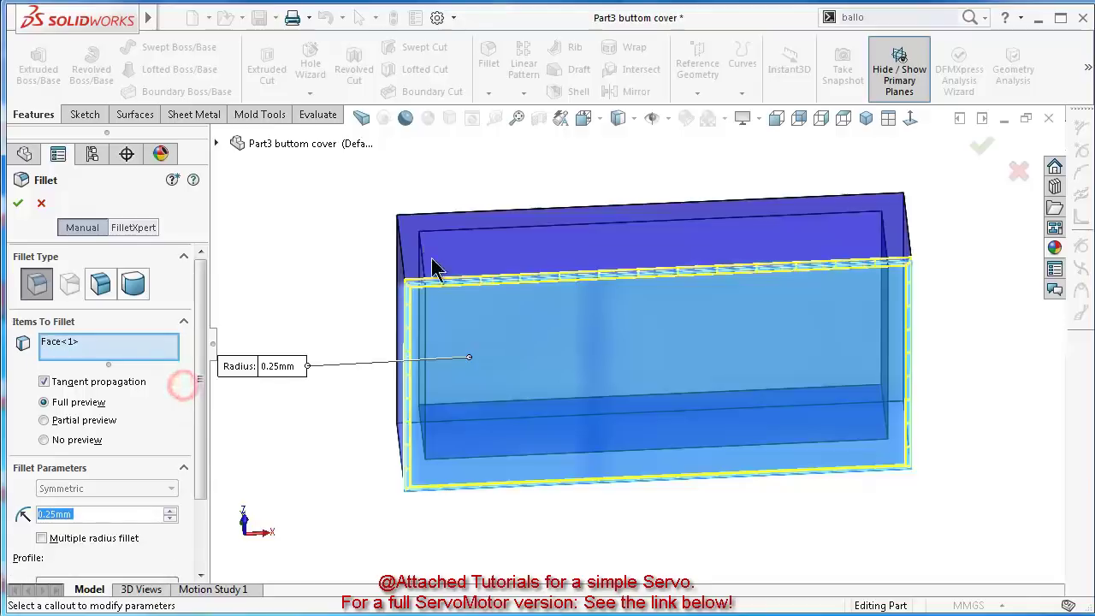
Add three of the cover's outer vertical corner edges to the 0.25 mm fillet selection
middle_click_drag(431, 258, 723, 381)
left_click(535, 366)
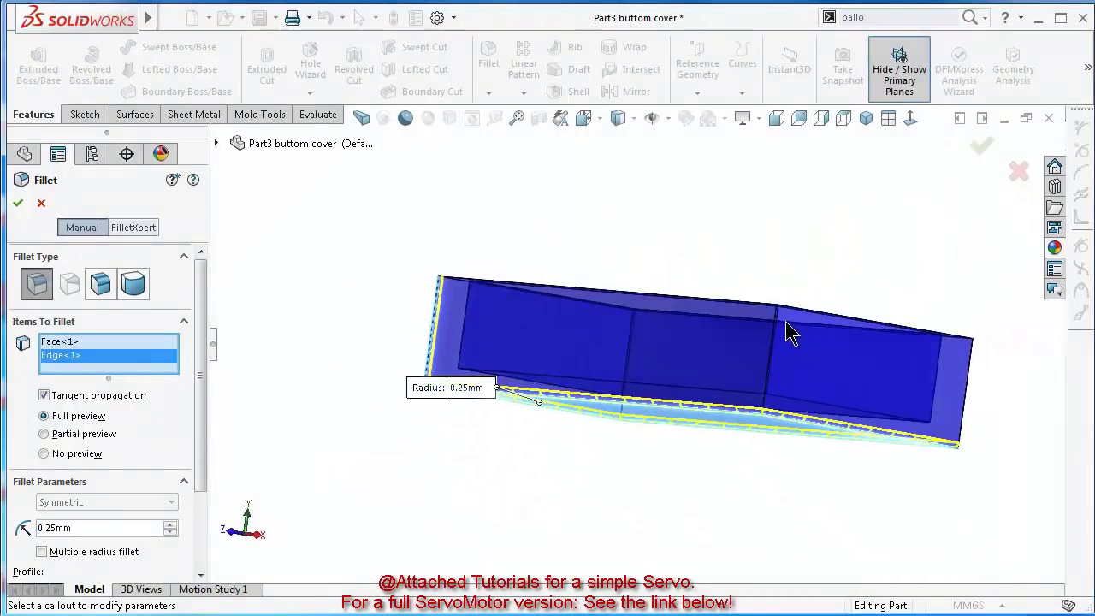
scroll(785, 323, "down", 5)
left_click(683, 282)
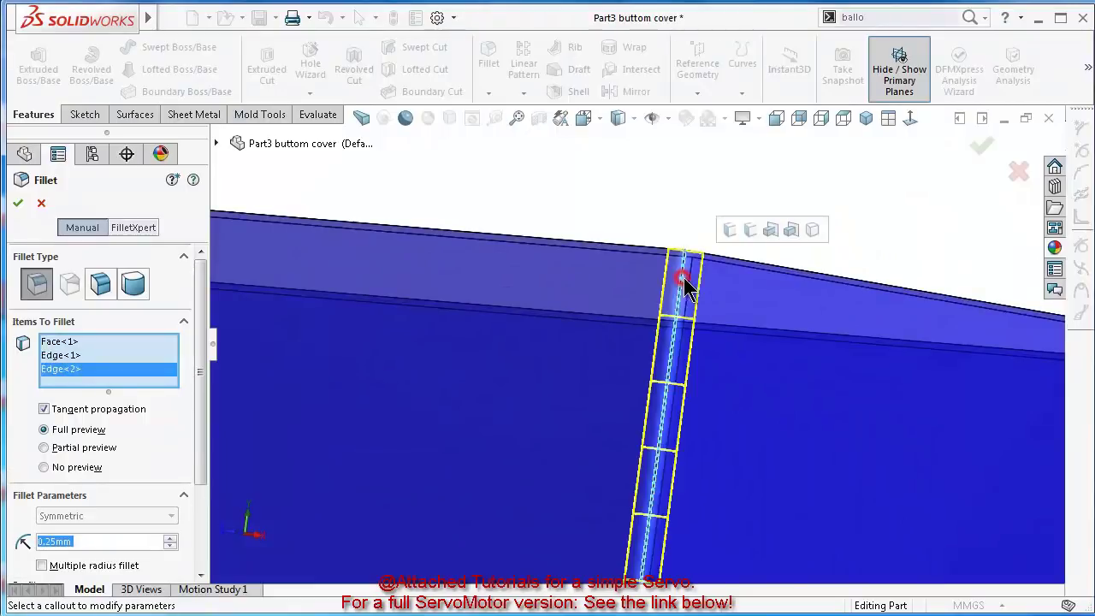
scroll(827, 251, "up", 6)
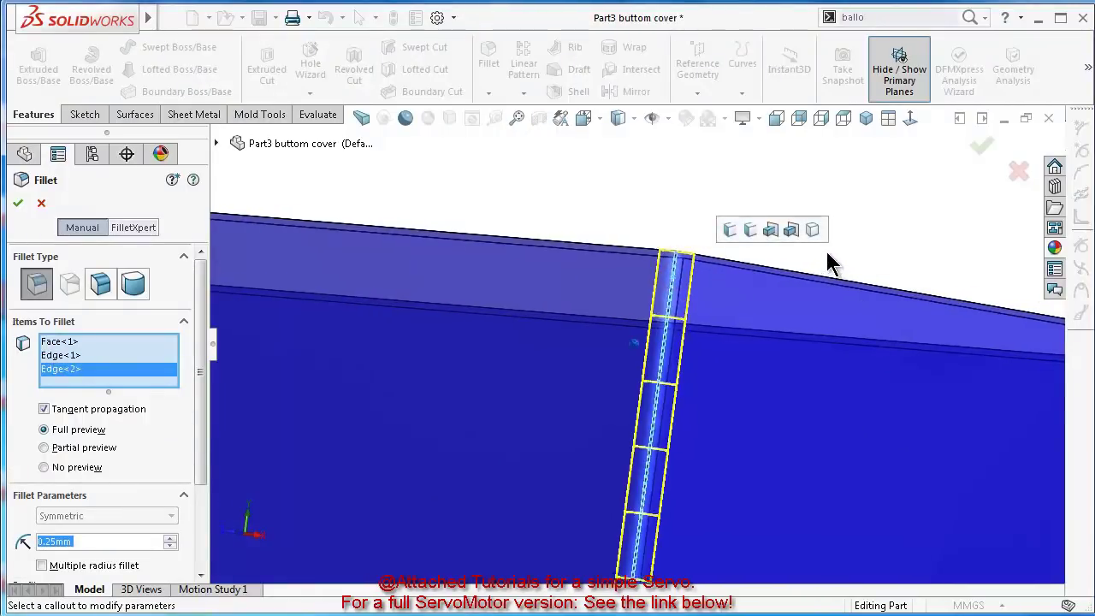
middle_click_drag(818, 281, 1003, 459)
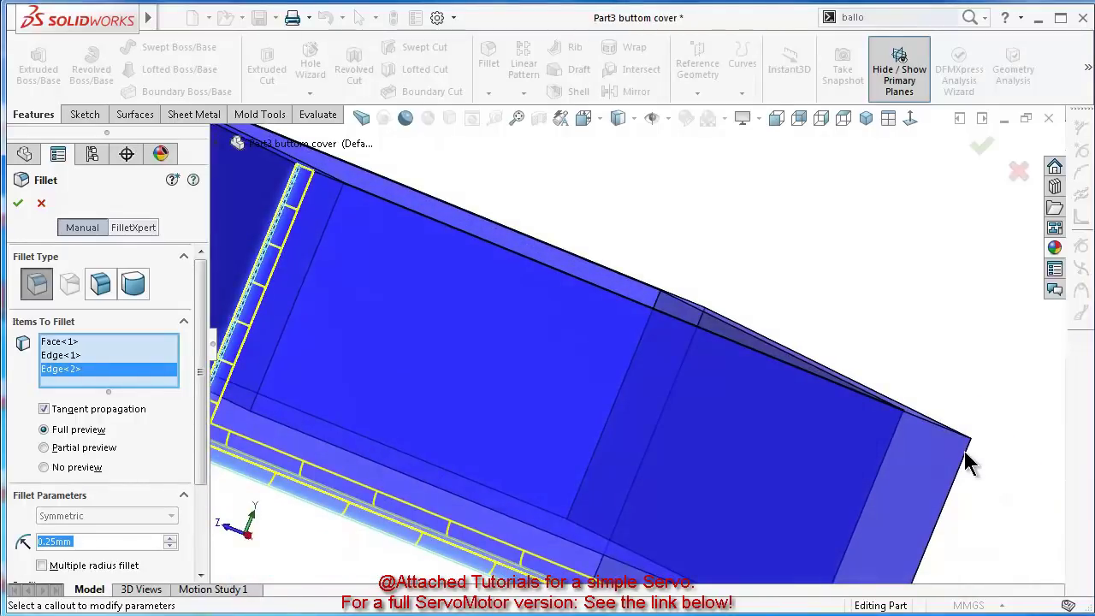
left_click(963, 455)
scroll(965, 453, "down", 5)
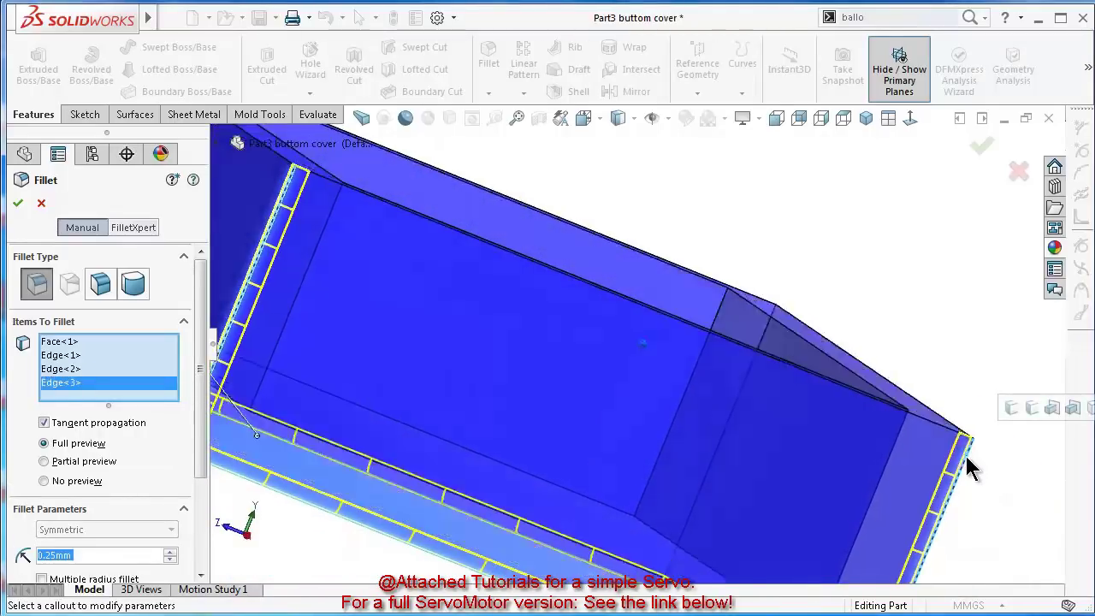
Add the fourth outer corner edge to the selection and apply the 0.25 mm fillet
middle_click_drag(967, 458, 813, 455)
scroll(925, 447, "up", 3)
scroll(817, 441, "up", 5)
scroll(715, 501, "down", 6)
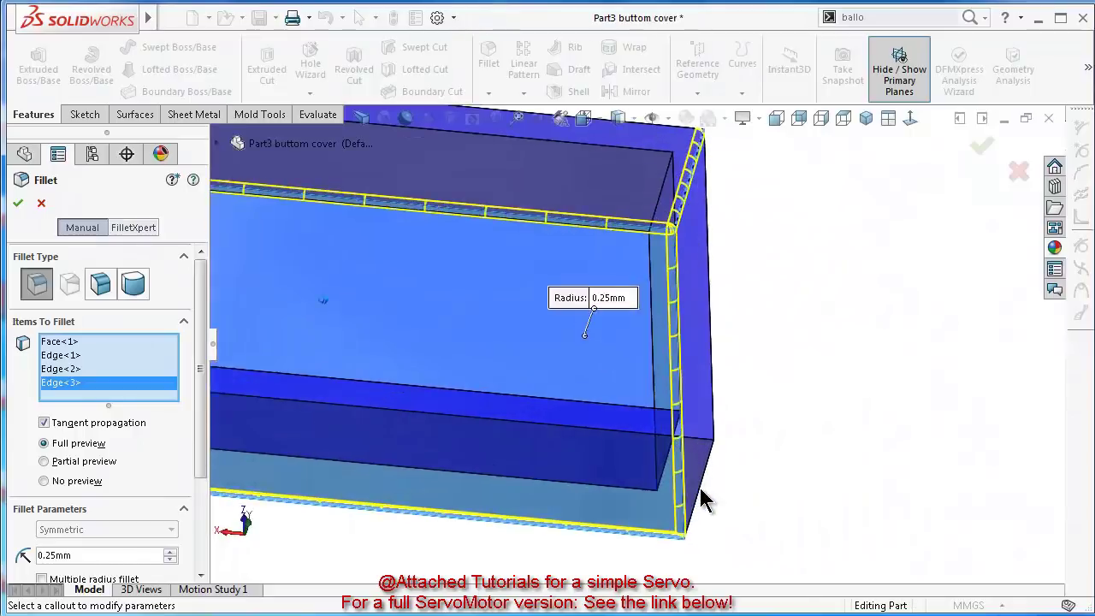
scroll(686, 491, "up", 3)
middle_click_drag(686, 491, 757, 412)
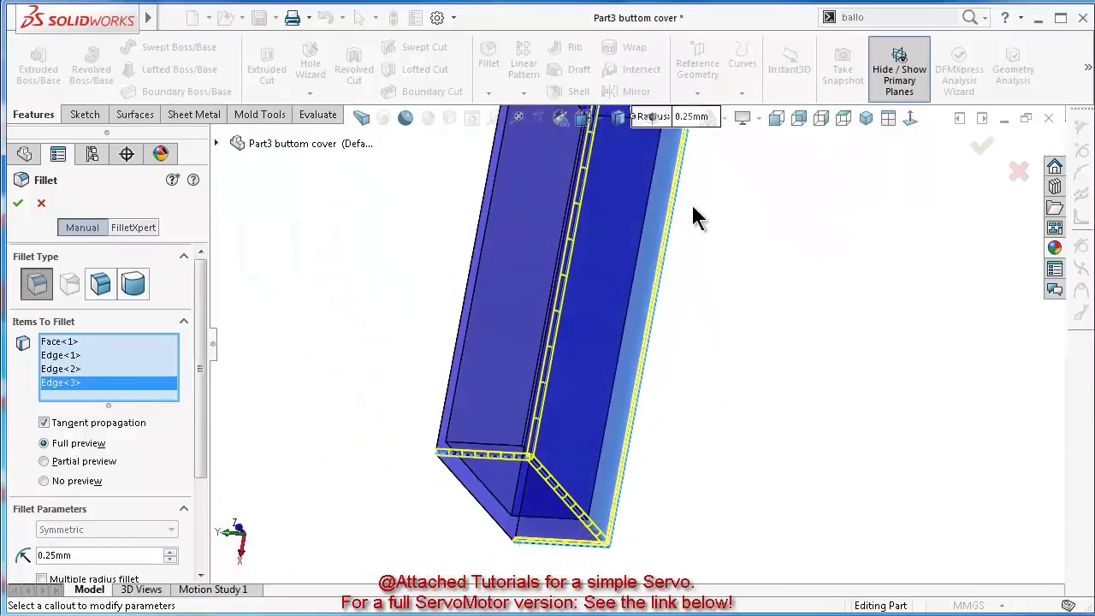
middle_click_drag(693, 207, 647, 245)
scroll(623, 286, "down", 5)
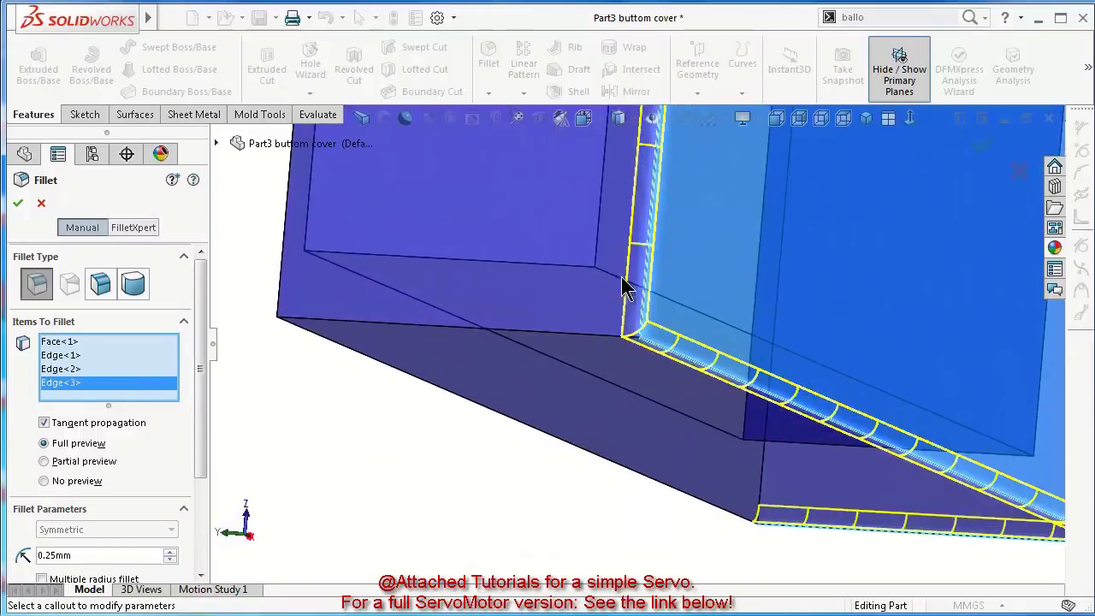
left_click(601, 336)
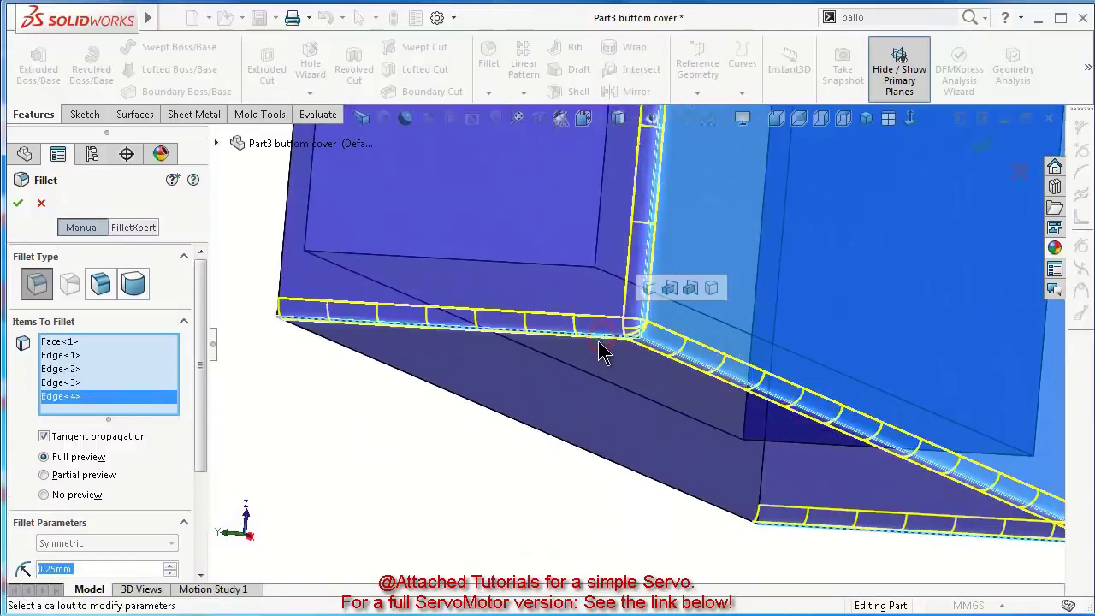
left_click(17, 203)
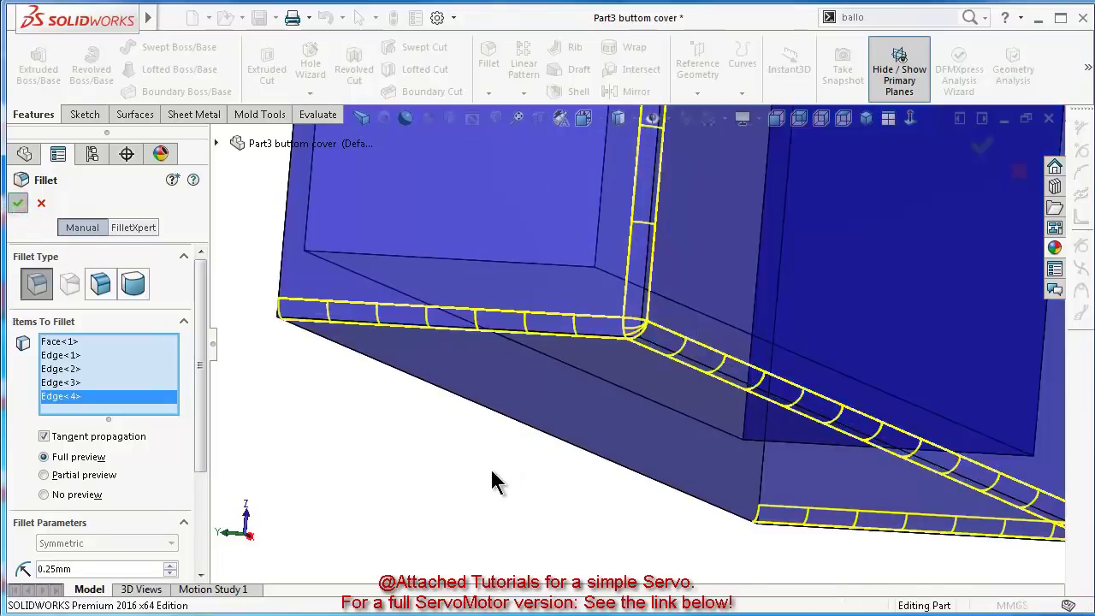
Show Sketch1 of the base extrusion in the model
middle_click_drag(443, 468, 468, 463)
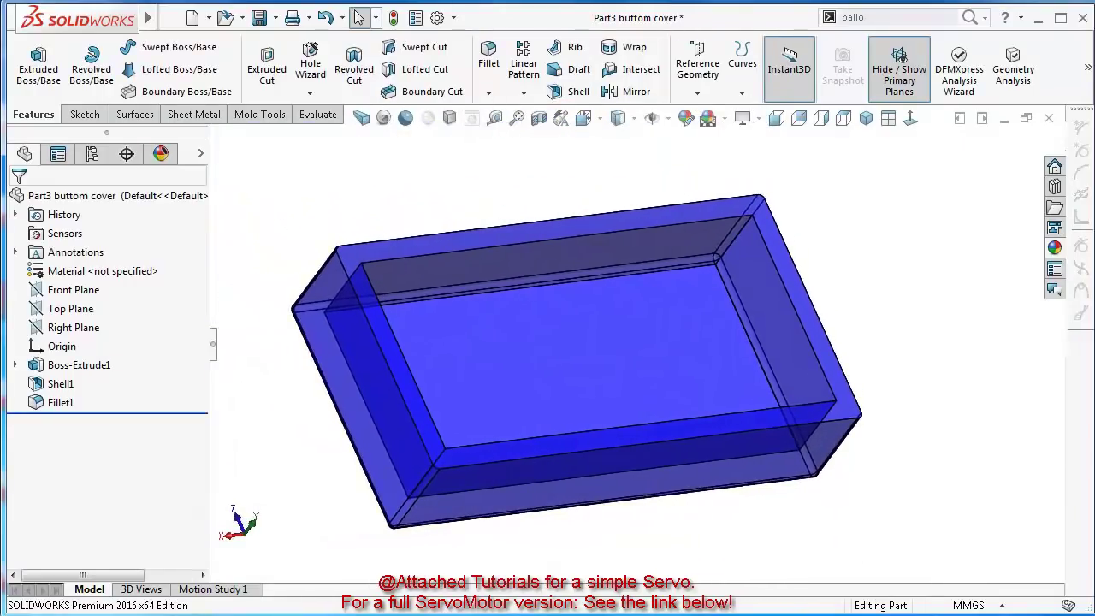
left_click(15, 366)
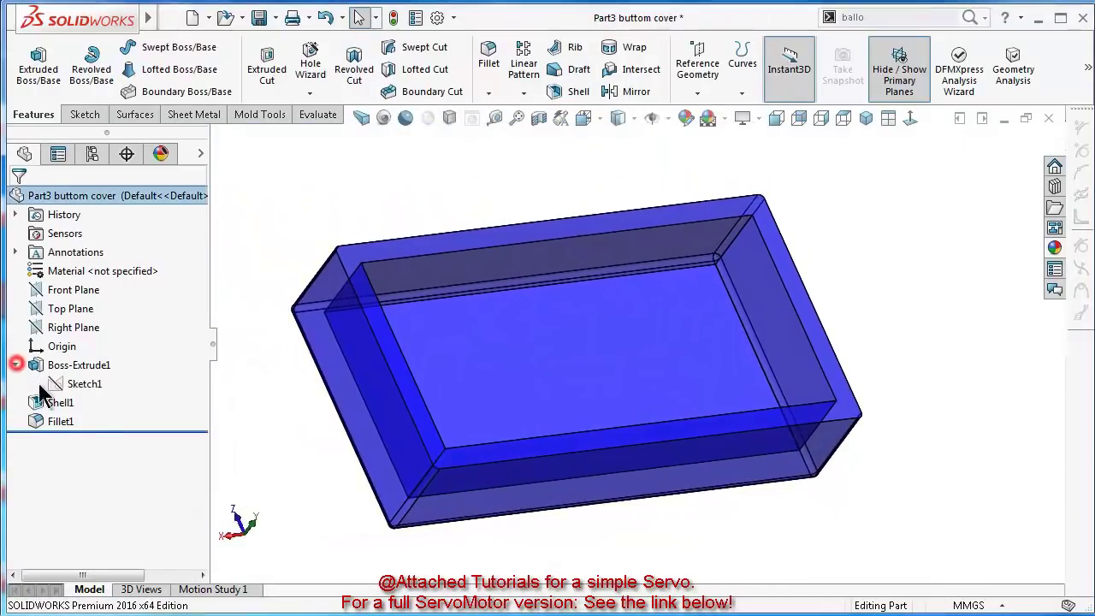
left_click(84, 384)
left_click(102, 357)
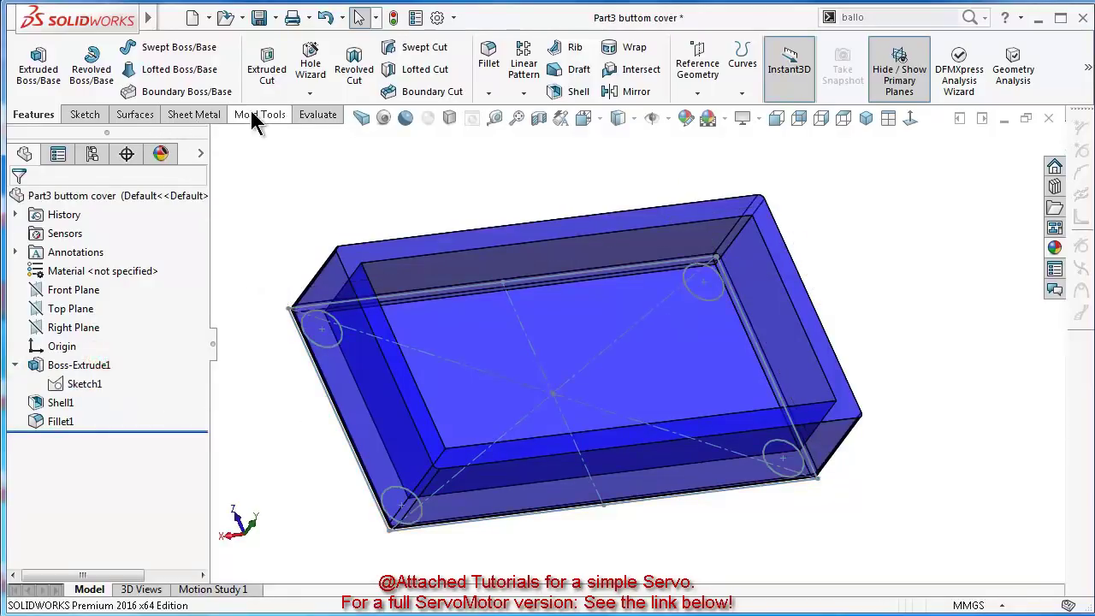
Start an extruded cut from Sketch1 and clear the whole sketch from its selected contours
left_click(266, 75)
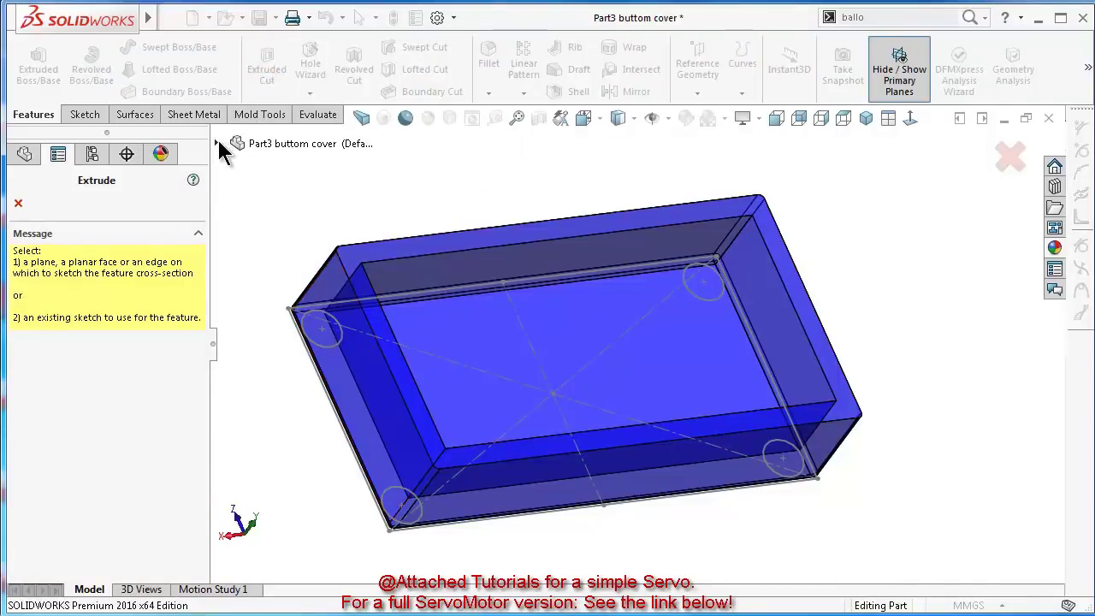
left_click(217, 144)
left_click(235, 312)
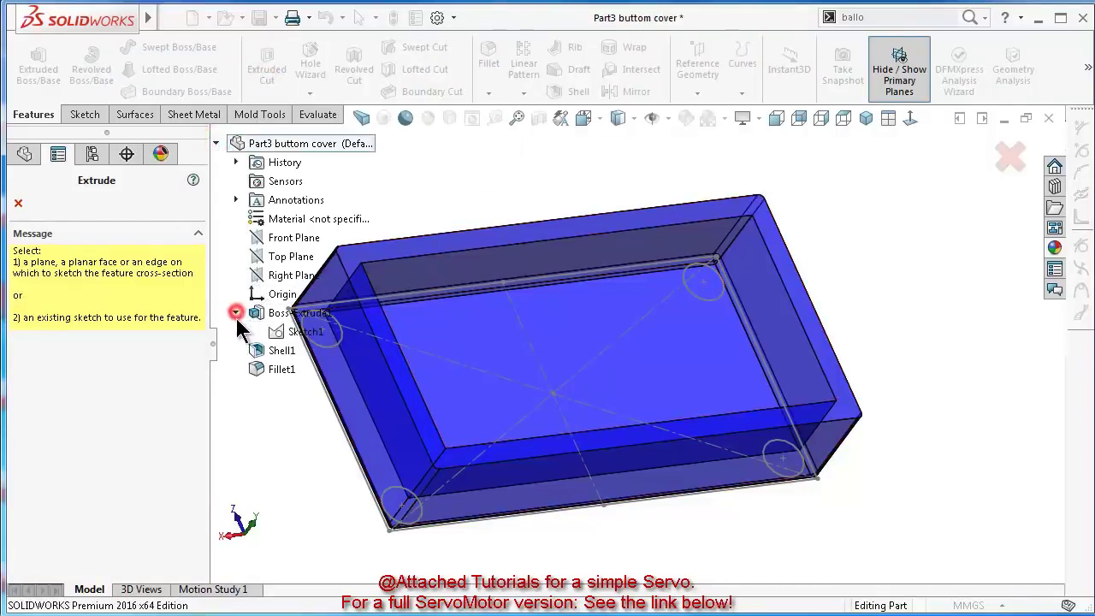
left_click(300, 331)
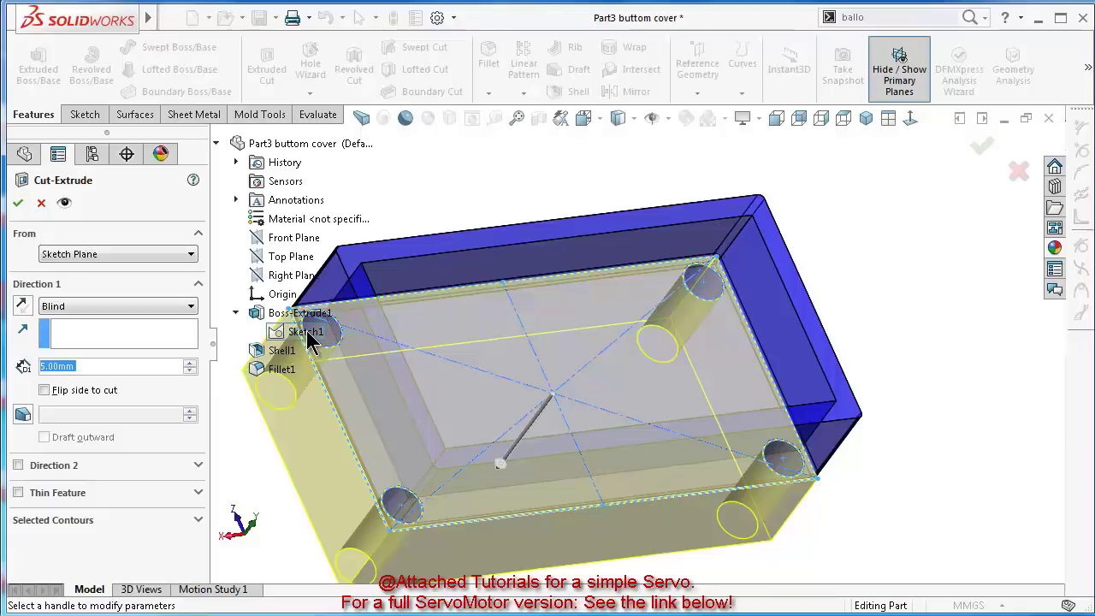
left_click(197, 520)
right_click(134, 546)
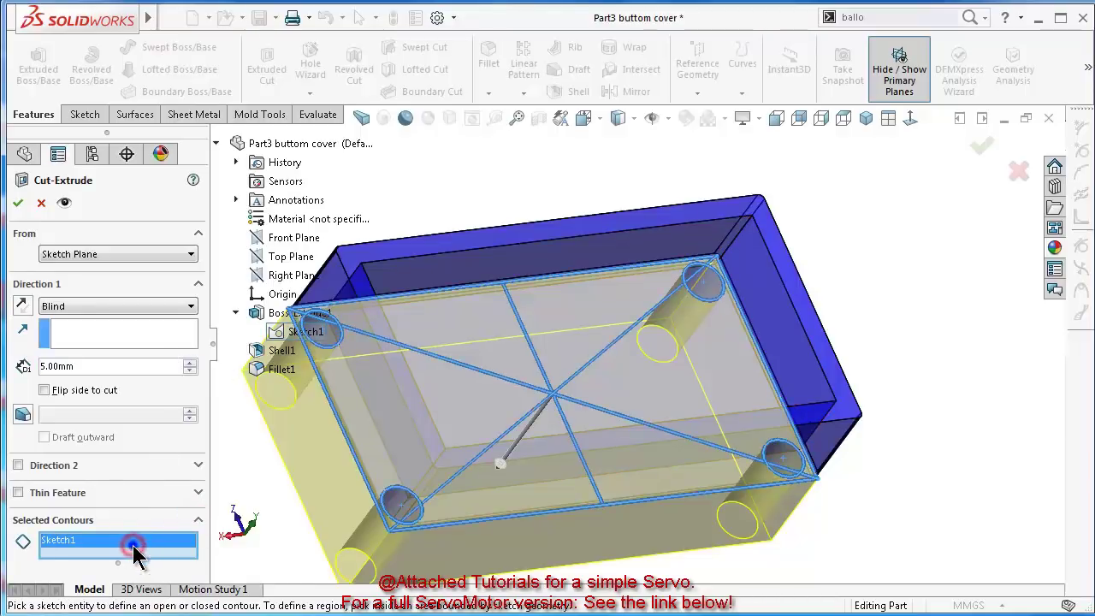
left_click(166, 561)
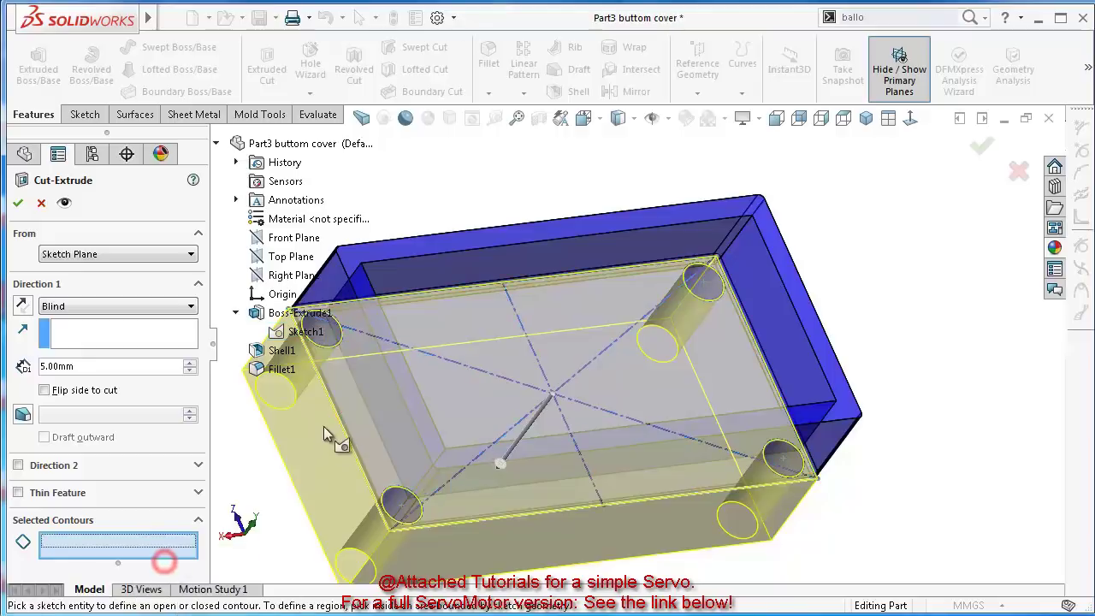
Cut the four corner circles of Sketch1 5 mm deep, reversing the direction so they pass into the cover
left_click(333, 340)
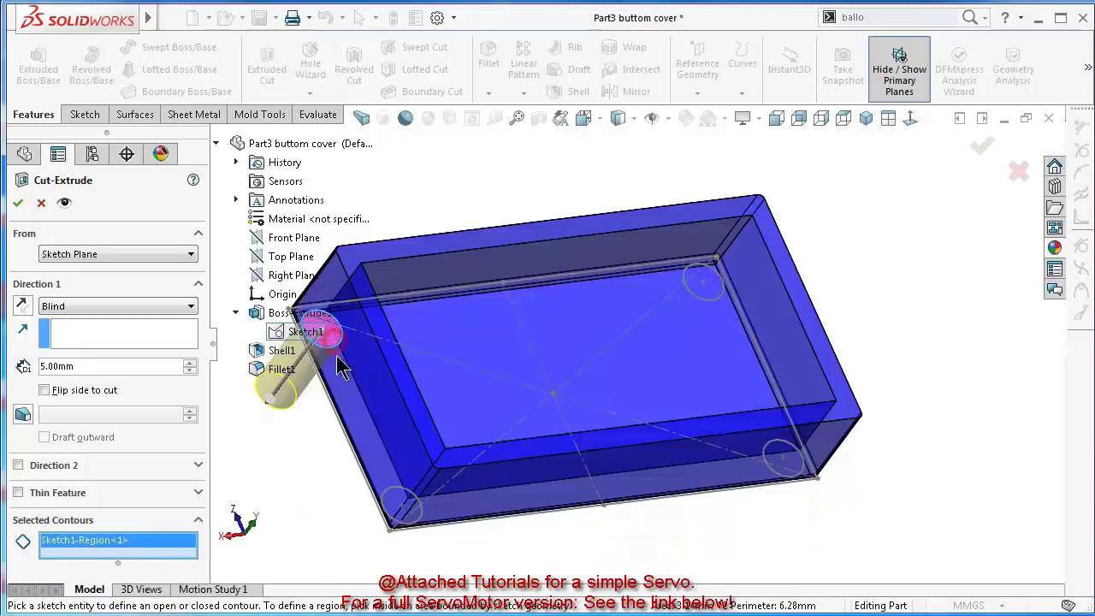
left_click(396, 504)
left_click(793, 464)
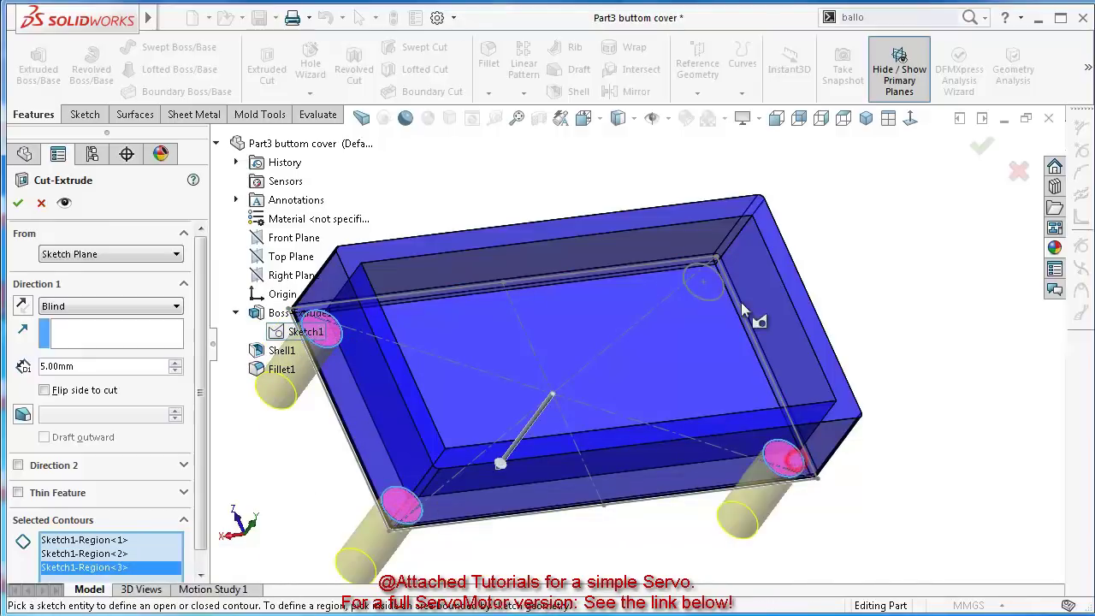
left_click(714, 282)
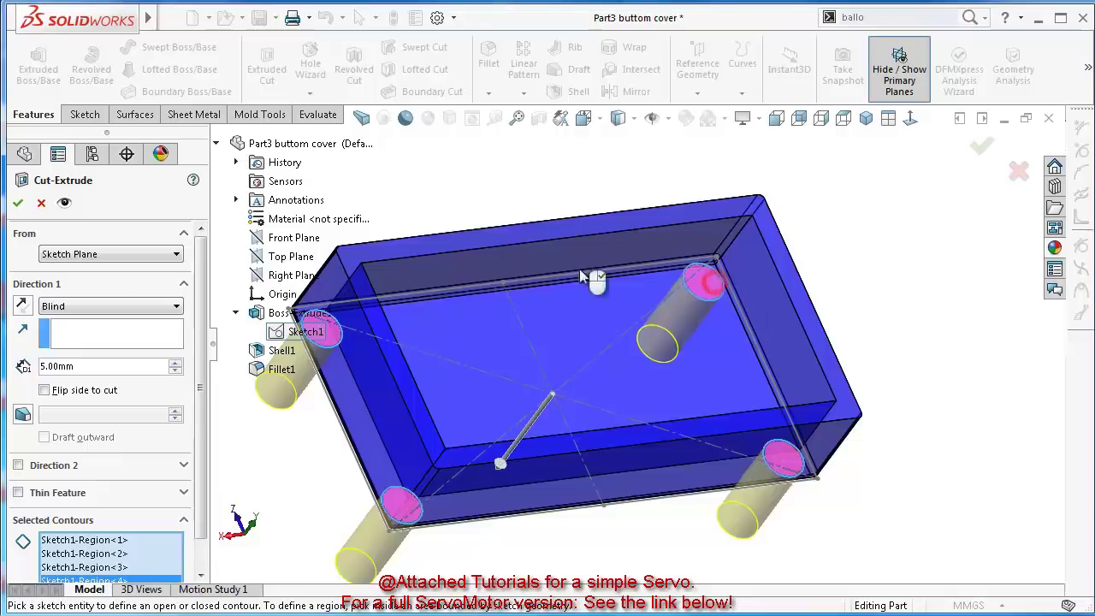
left_click(27, 311)
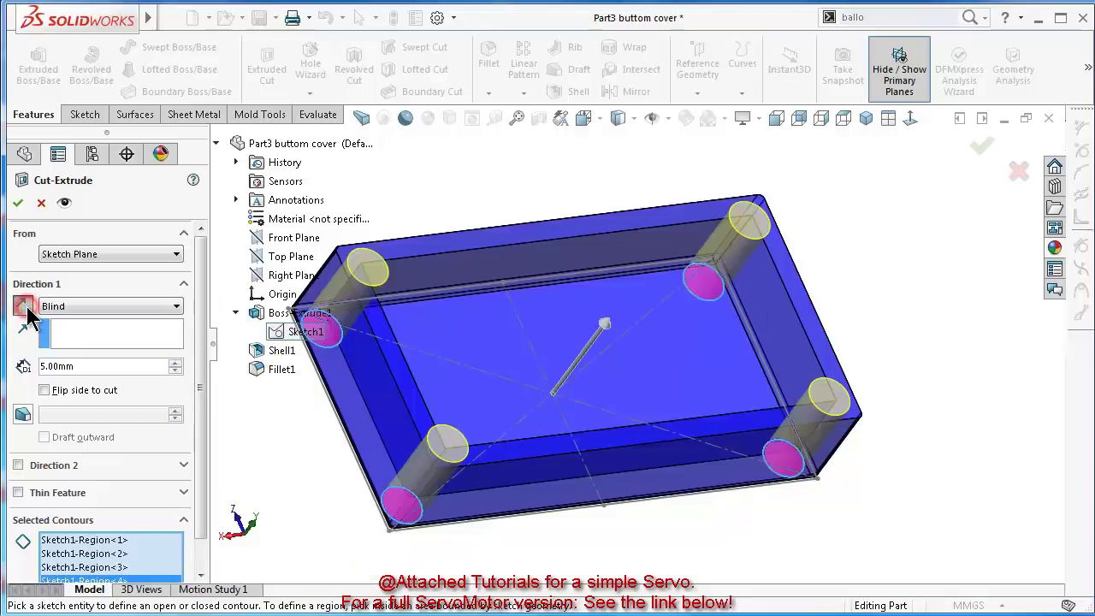
left_click(17, 204)
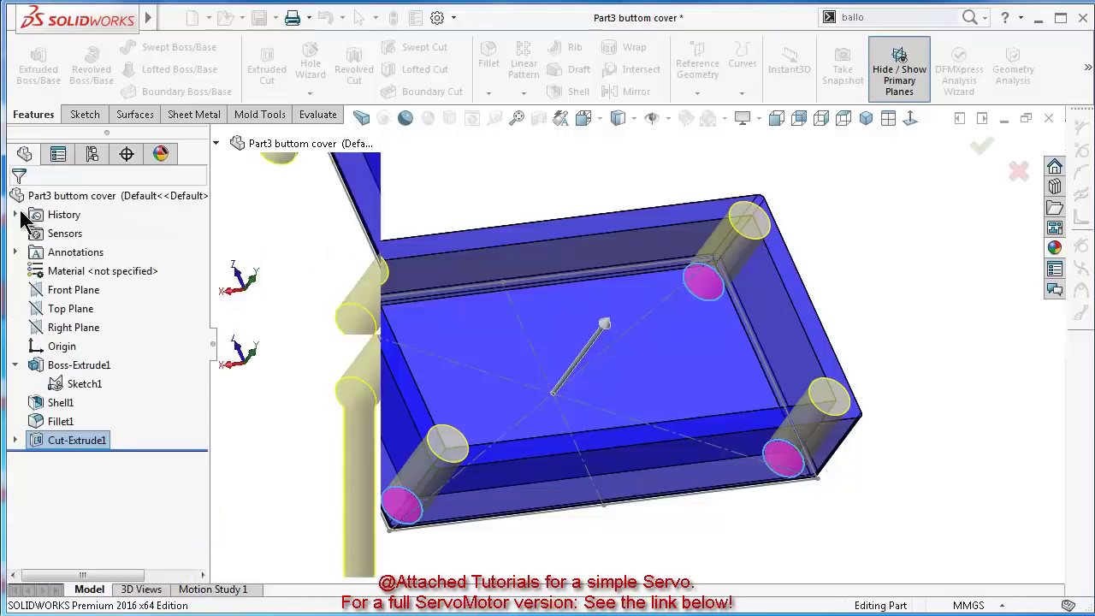
middle_click_drag(851, 248, 828, 218)
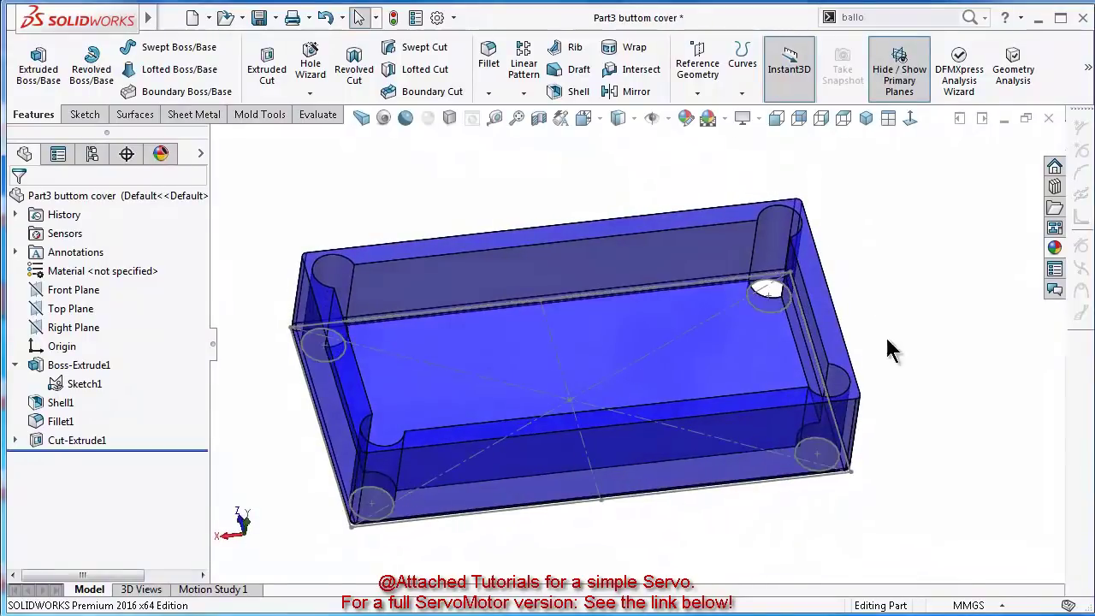
left_click(948, 454)
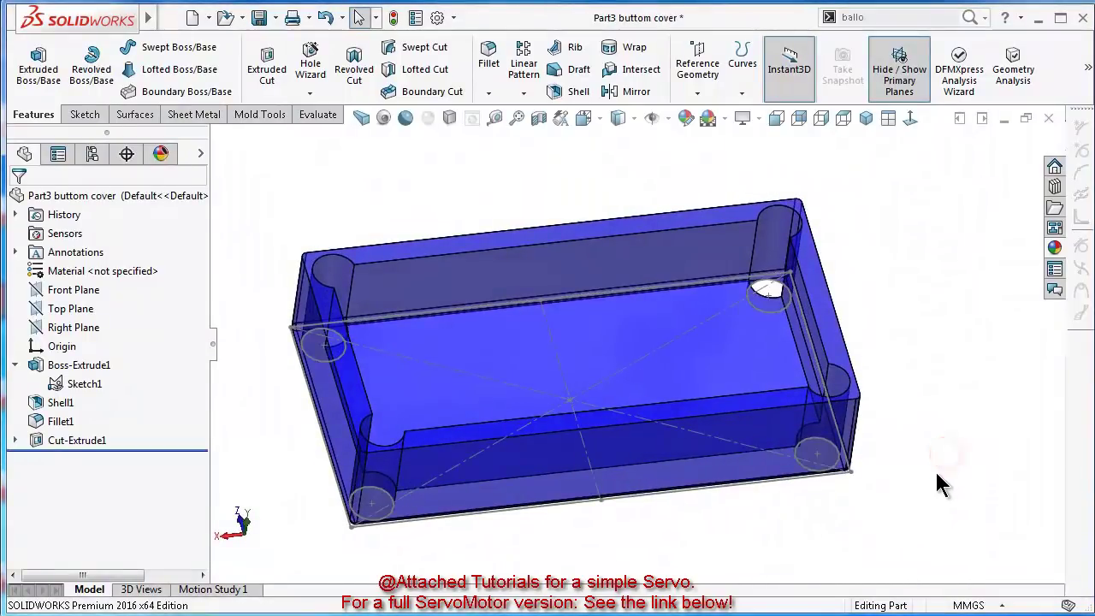
middle_click_drag(935, 470, 925, 480)
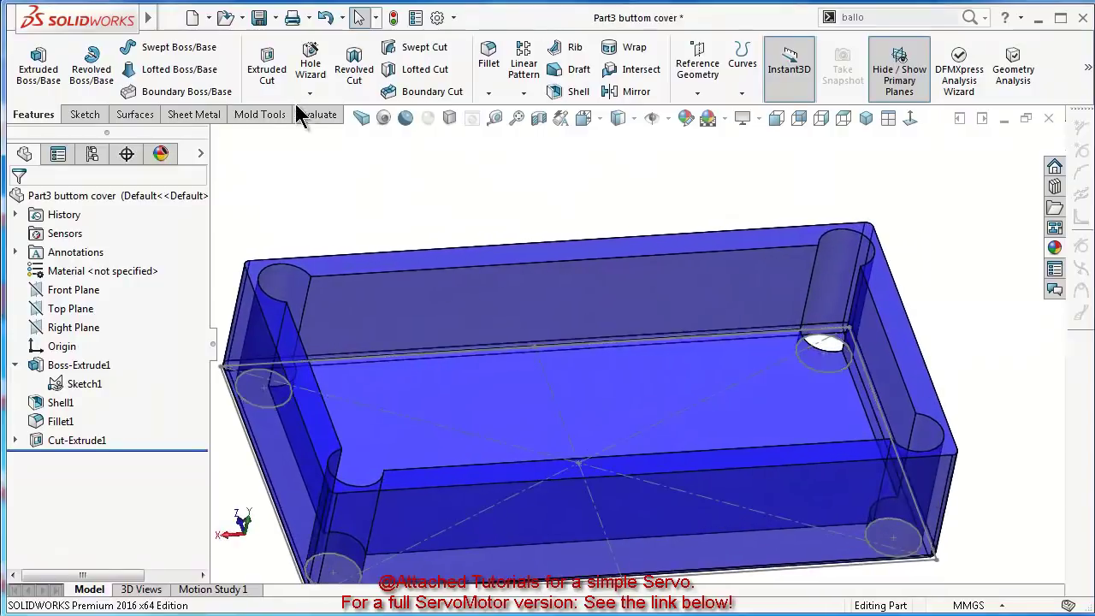
left_click(272, 86)
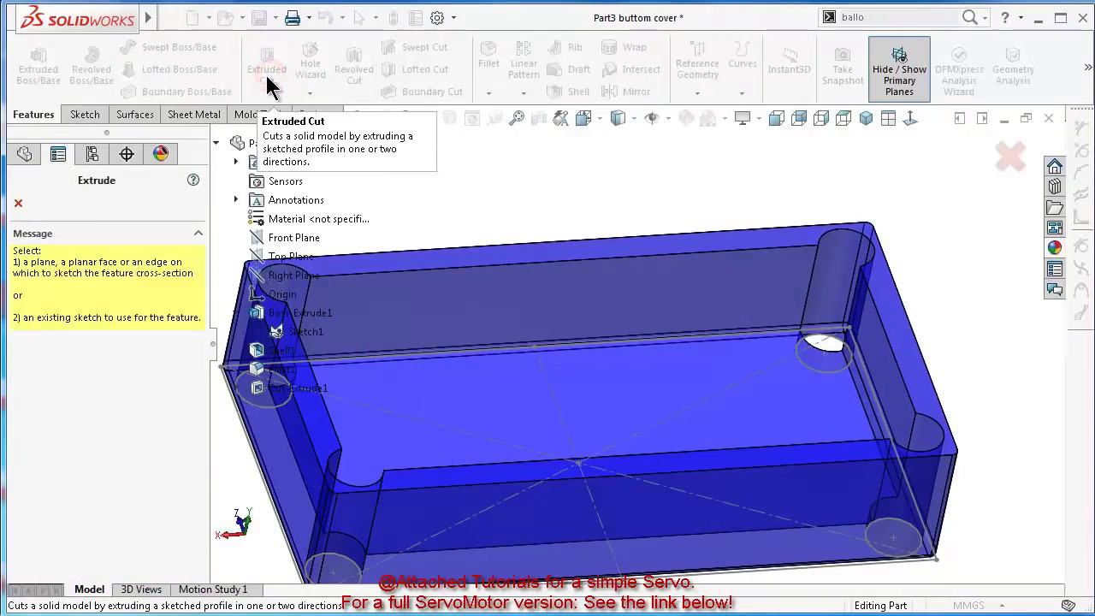
left_click(17, 196)
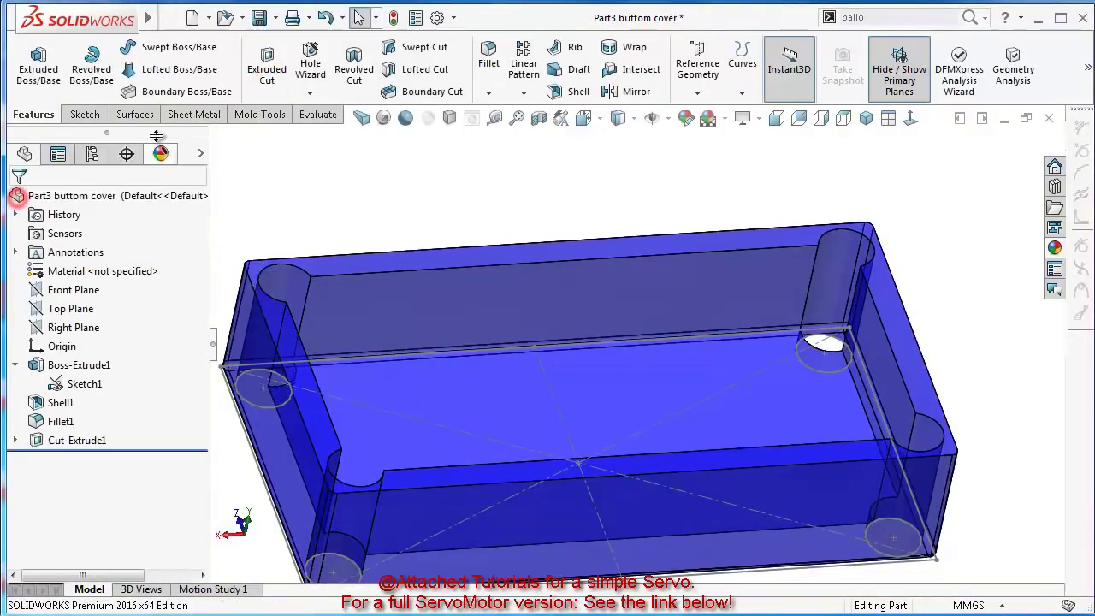
Start an extruded boss from Sketch1 as a one-direction thin feature with a wall thickness of 0.4 mm
left_click(38, 68)
scroll(478, 220, "up", 2)
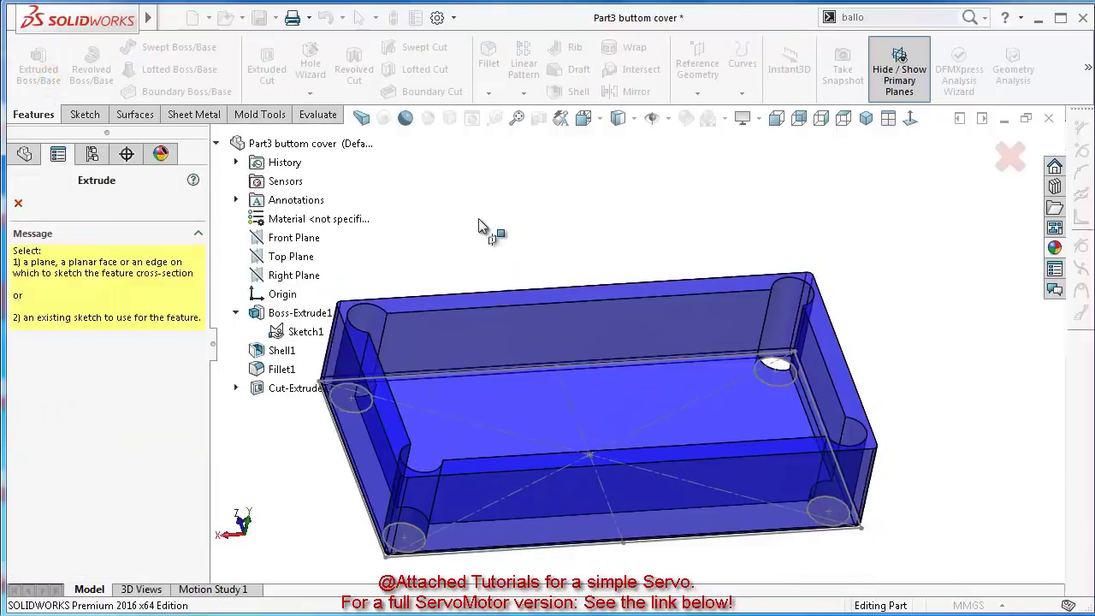
left_click(301, 333)
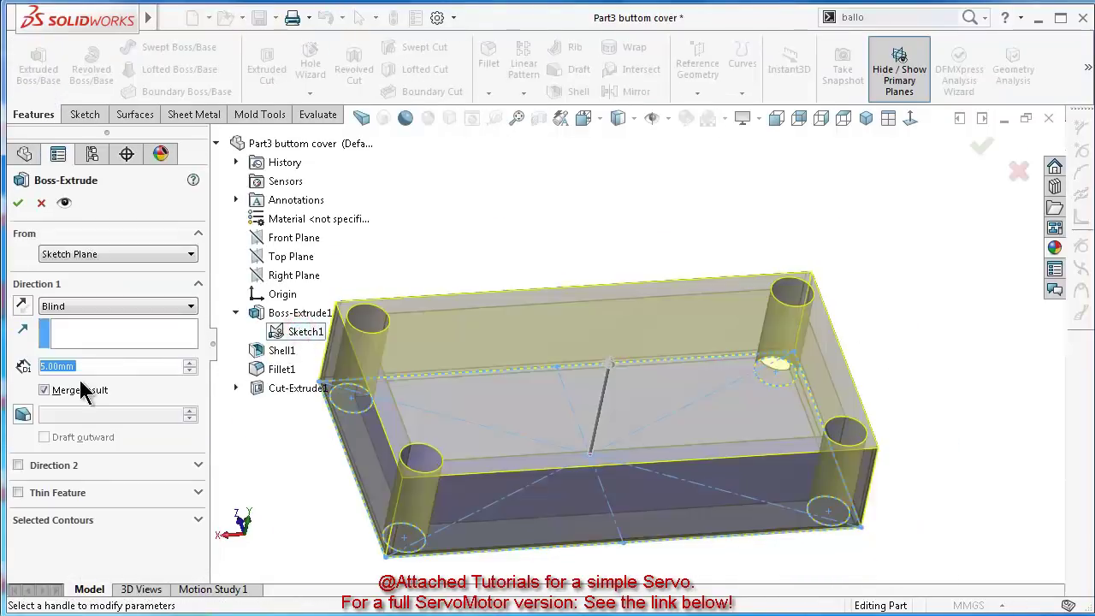
left_click(18, 492)
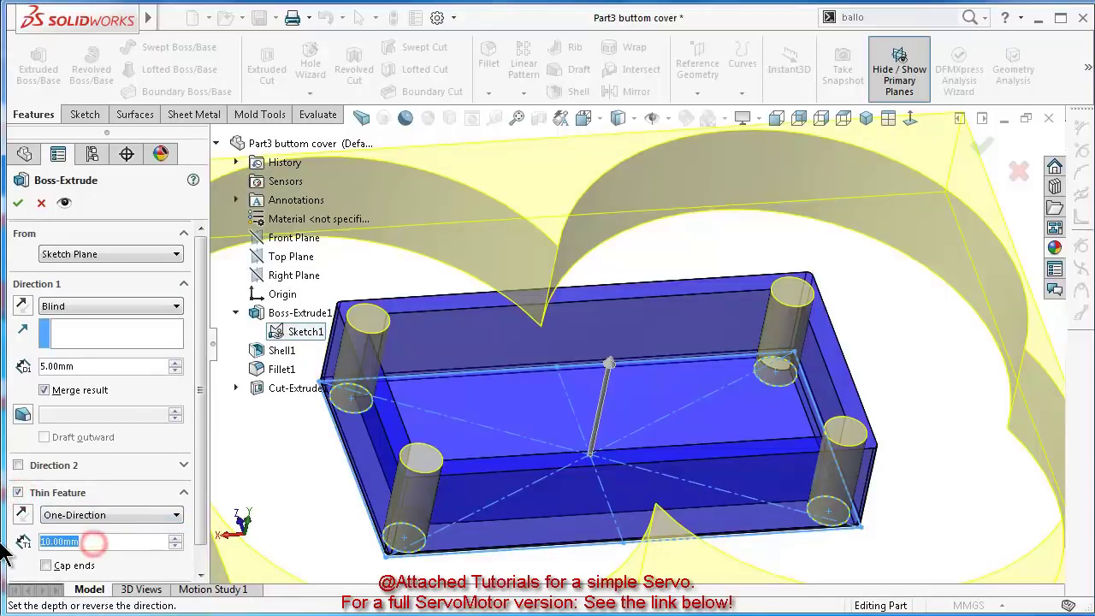
type("0.4")
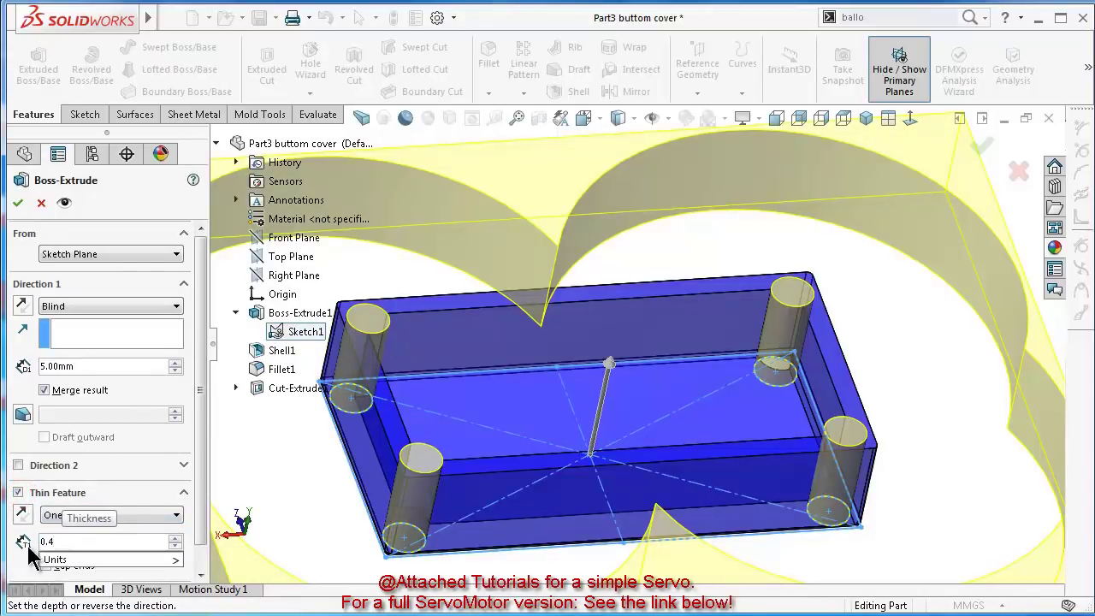
key("Return")
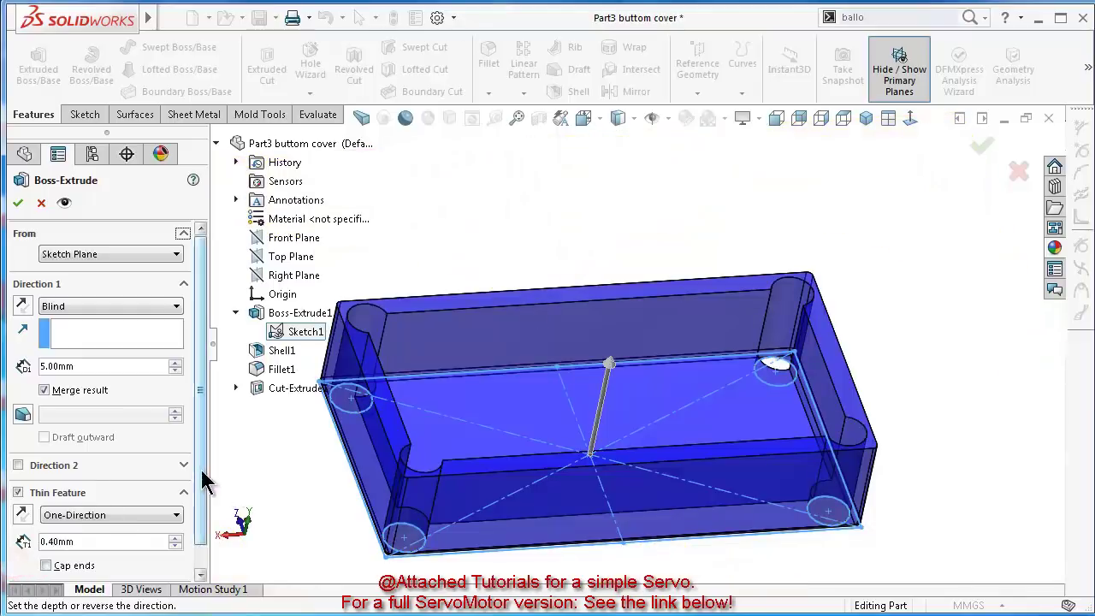
Clear the whole sketch from the thin boss's selected contours
left_click_drag(203, 472, 201, 511)
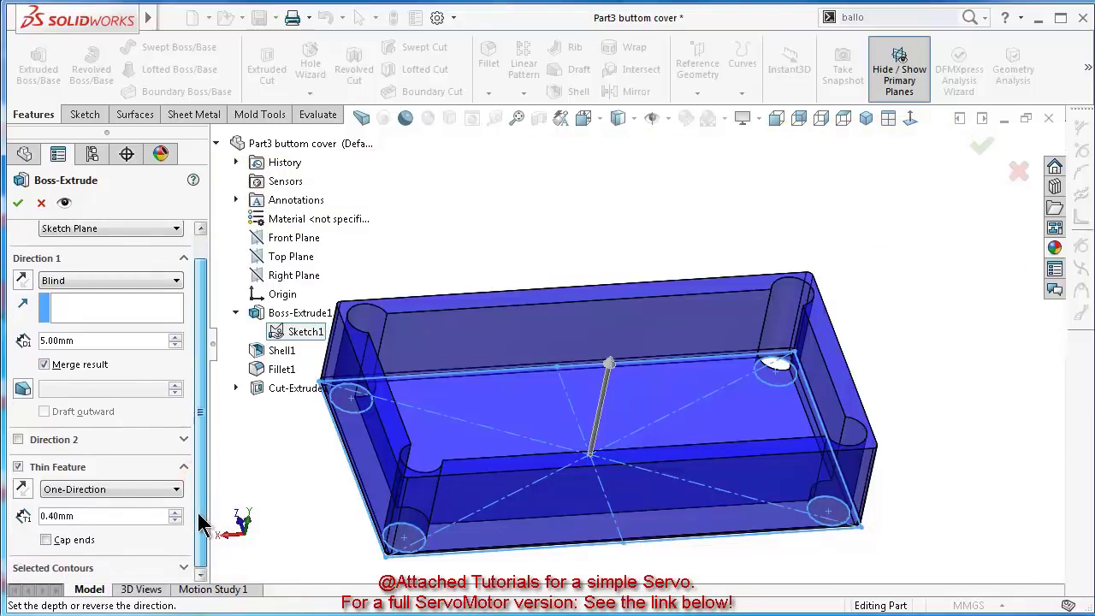
middle_click_drag(421, 532, 447, 552)
scroll(447, 552, "down", 2)
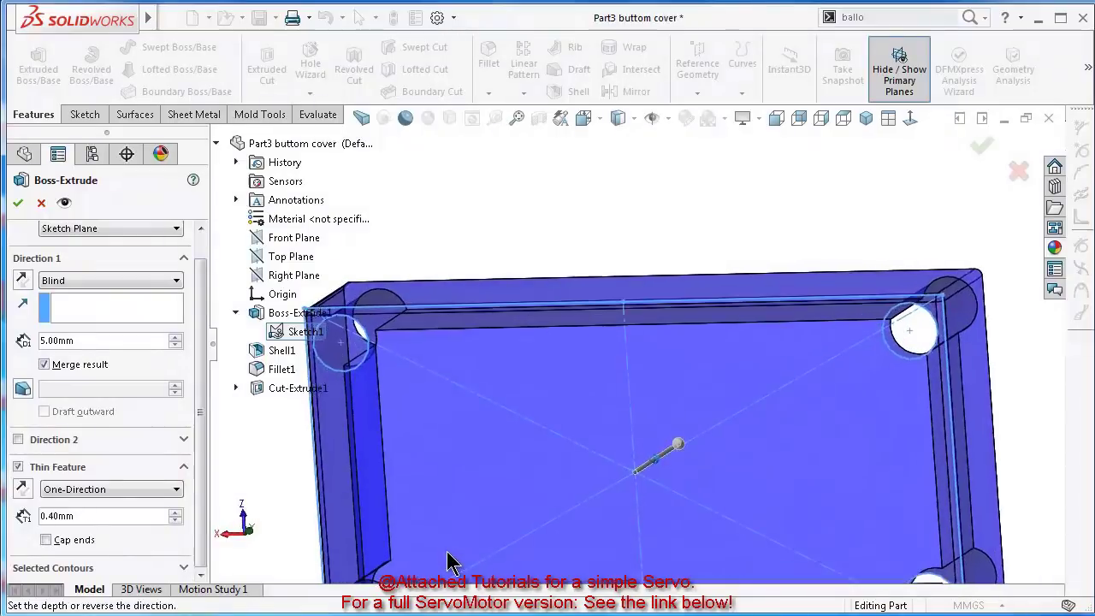
scroll(443, 556, "up", 2)
middle_click_drag(445, 332, 898, 381)
scroll(898, 381, "down", 1)
scroll(904, 390, "down", 2)
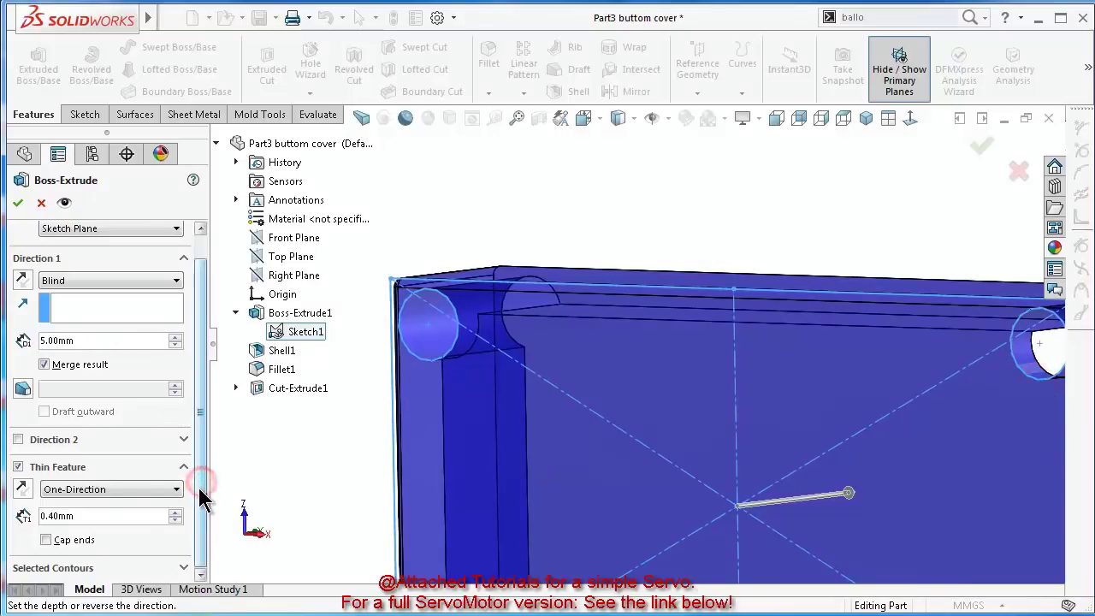
mouse_move(200, 488)
left_mouse_down()
mouse_move(201, 443)
mouse_move(201, 499)
left_mouse_up()
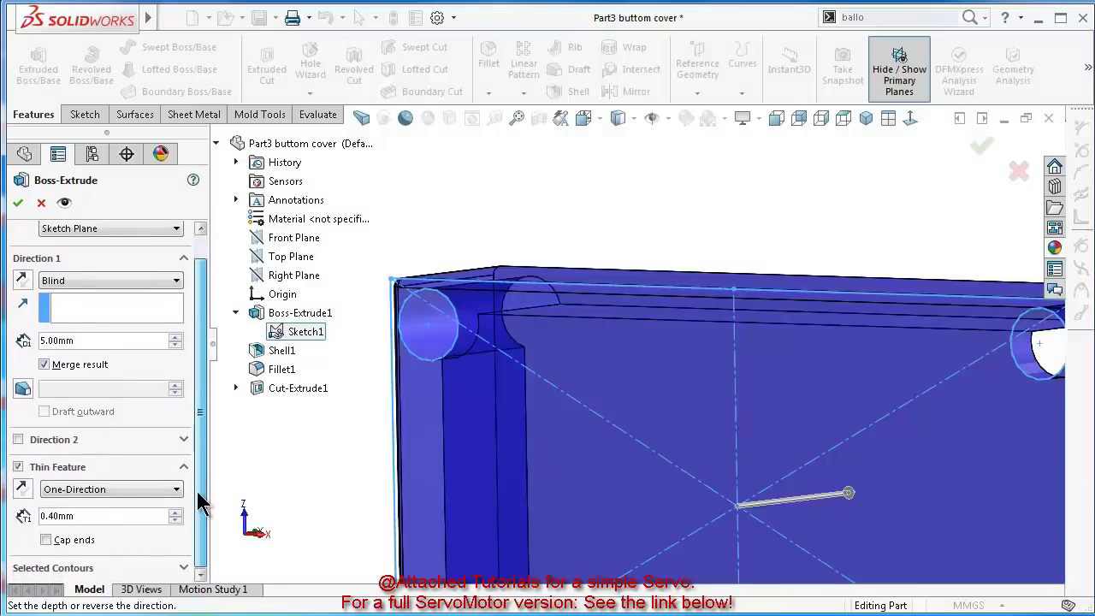
left_click(182, 569)
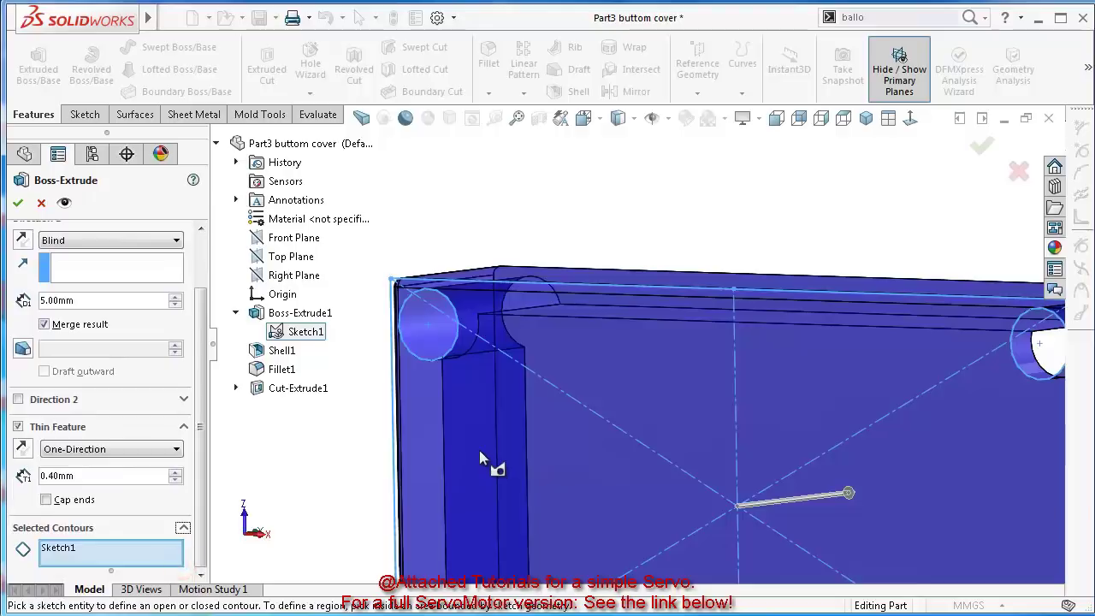
right_click(141, 560)
left_click(218, 564)
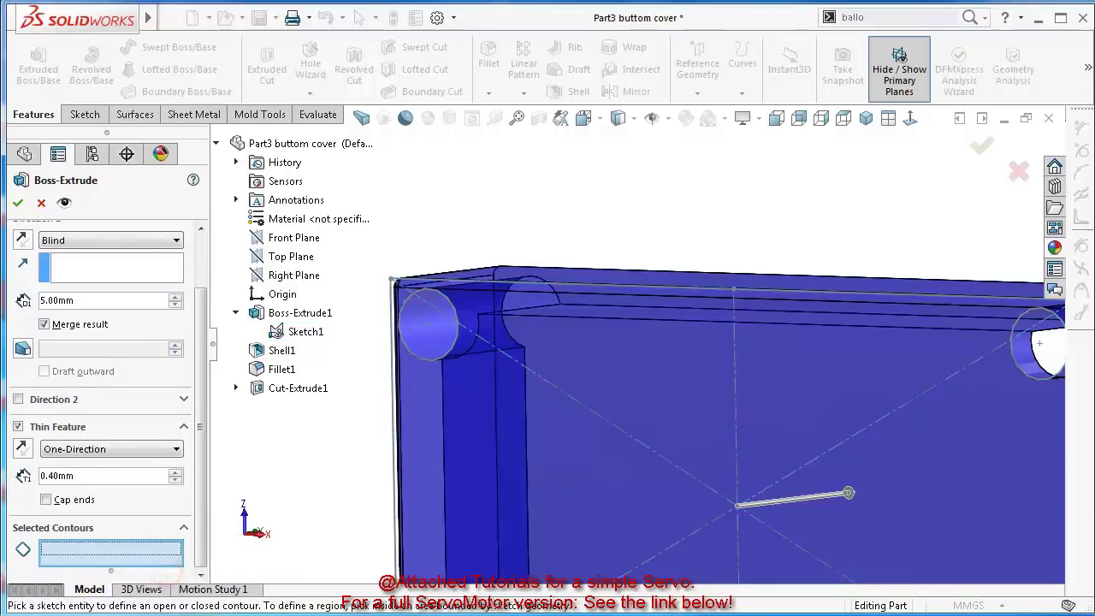
Select the four corner circles as the boss contours and reverse the thin wall so it grows inward
left_click(1044, 376)
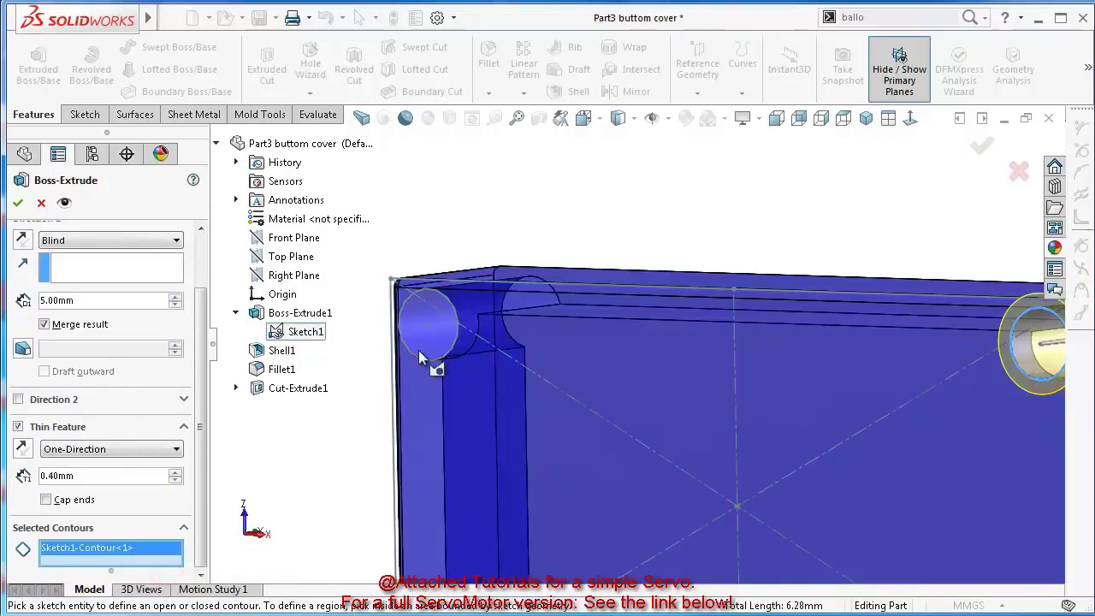
left_click(23, 449)
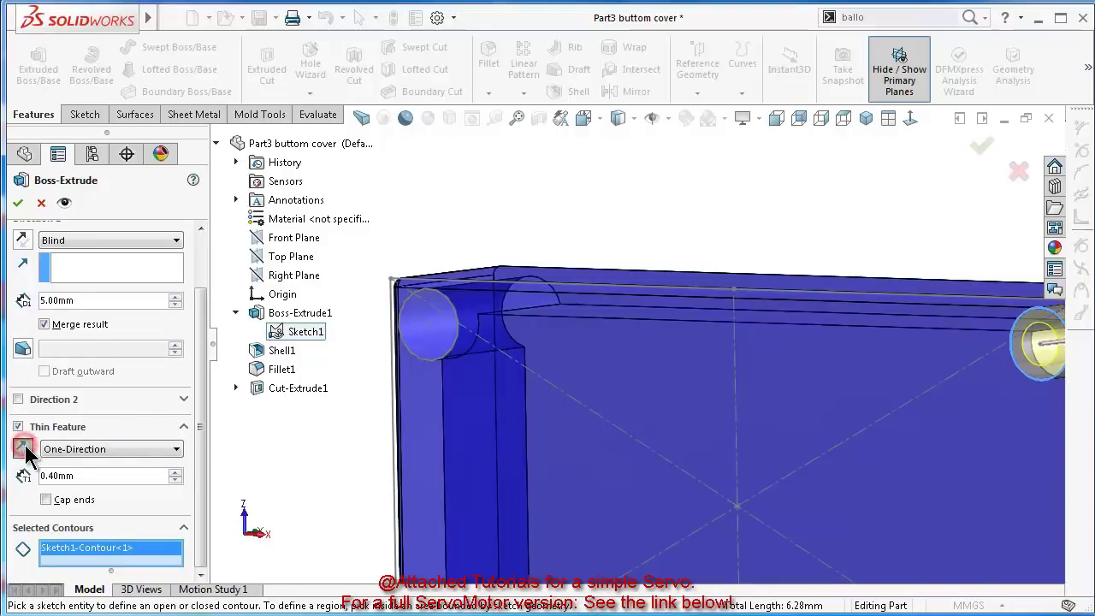
left_click(442, 354)
scroll(439, 366, "up", 5)
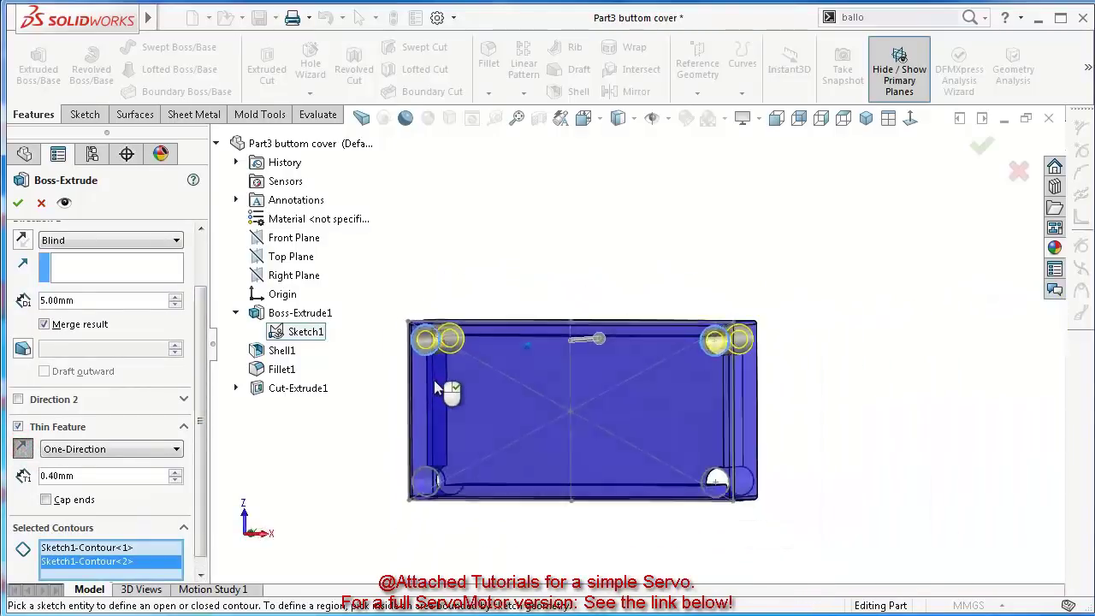
scroll(717, 459, "down", 3)
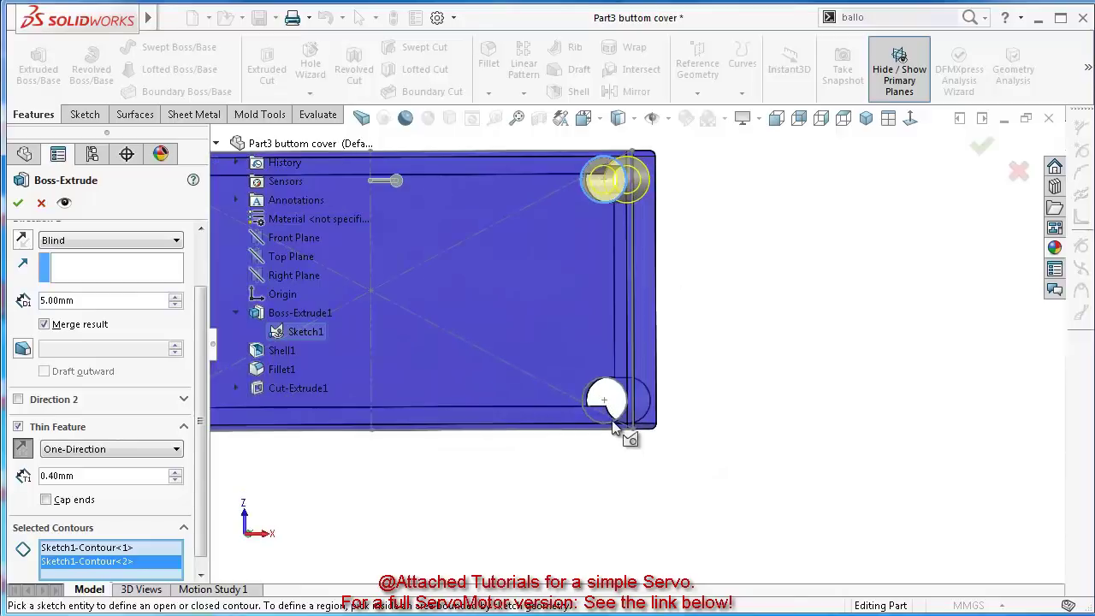
left_click(609, 417)
middle_click_drag(215, 434, 506, 465, "ctrl")
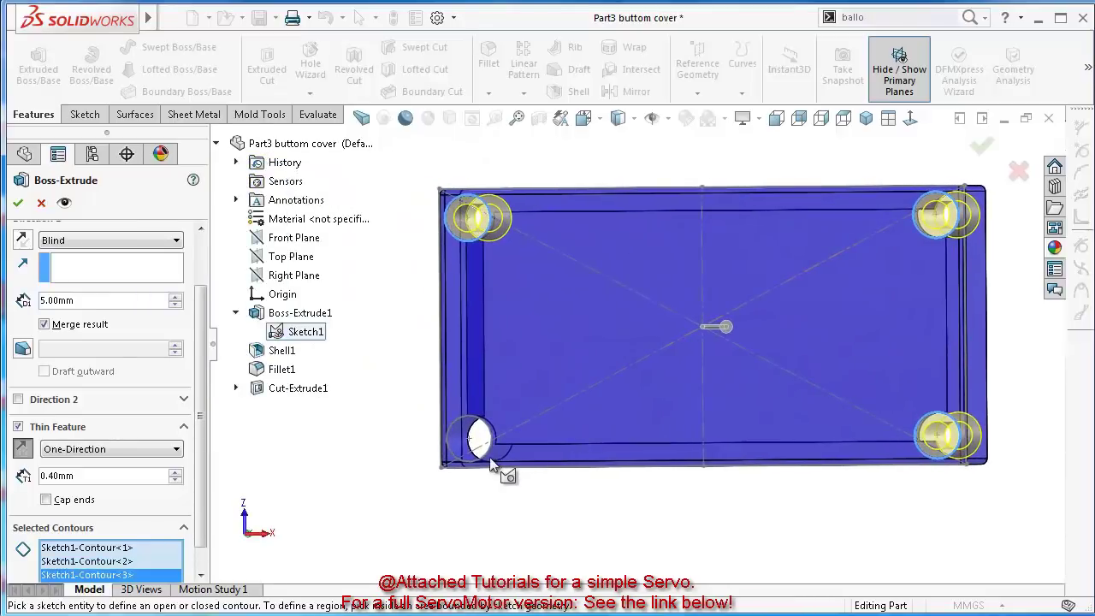
left_click(479, 440)
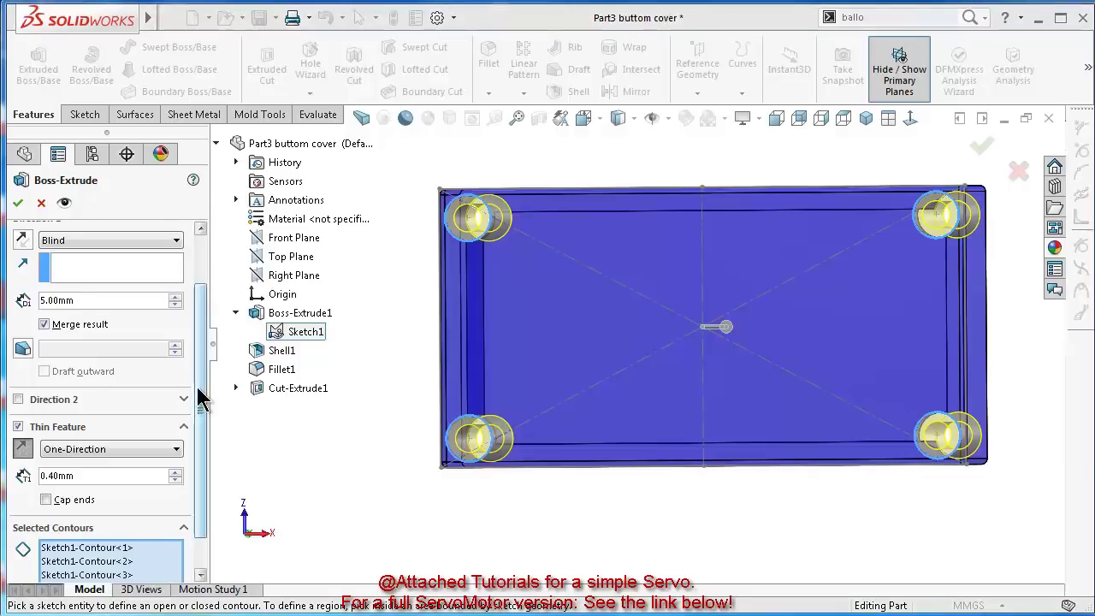
Start the thin extrusion at an offset of 0.85 mm from the sketch plane
left_click_drag(200, 396, 200, 317)
left_click(76, 255)
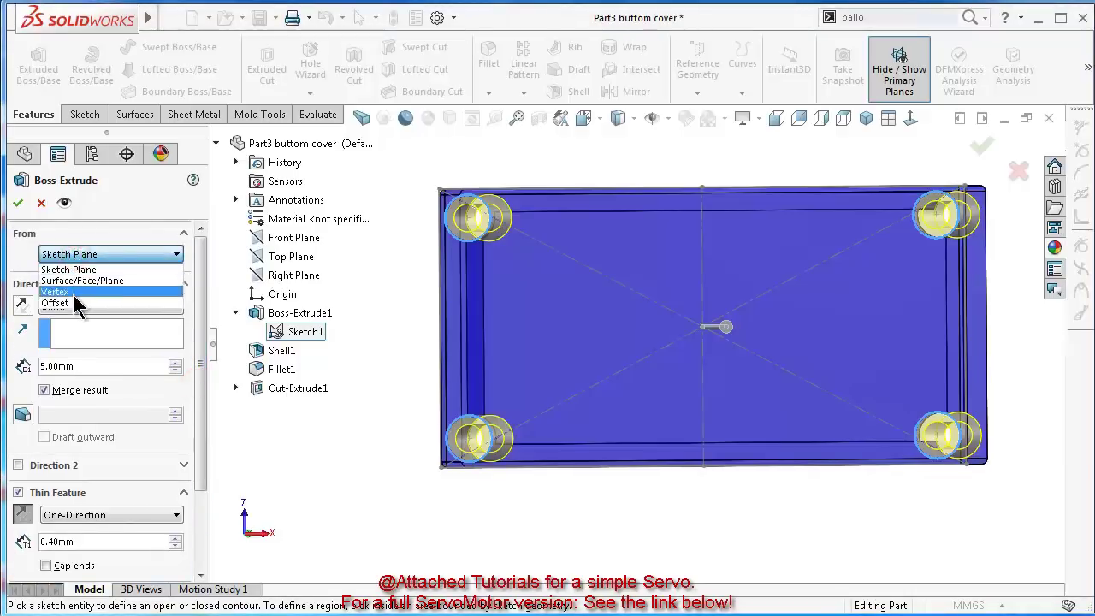
left_click(75, 303)
double_click(83, 281)
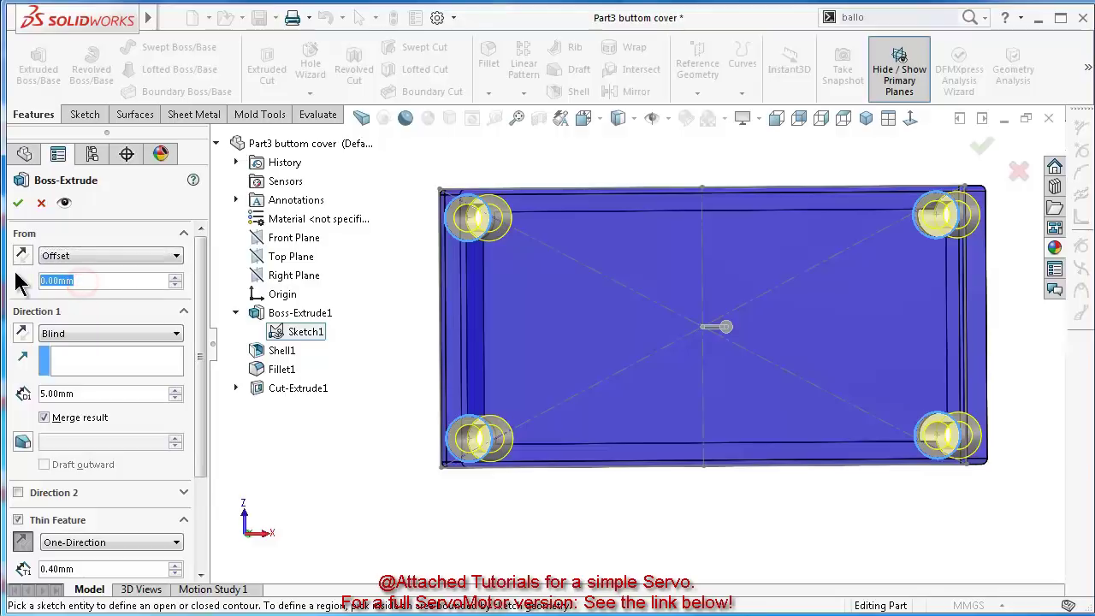
type("0.85")
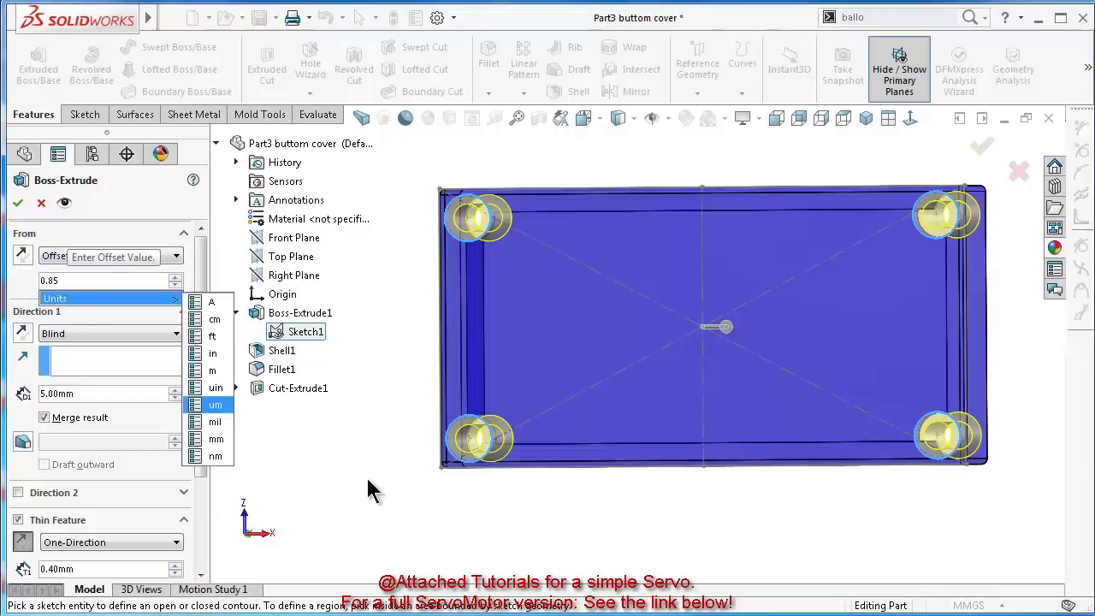
left_click(411, 473)
Set the extrusion depth to 2.5 mm and create the four thin-walled corner bosses
middle_click_drag(488, 496, 483, 259)
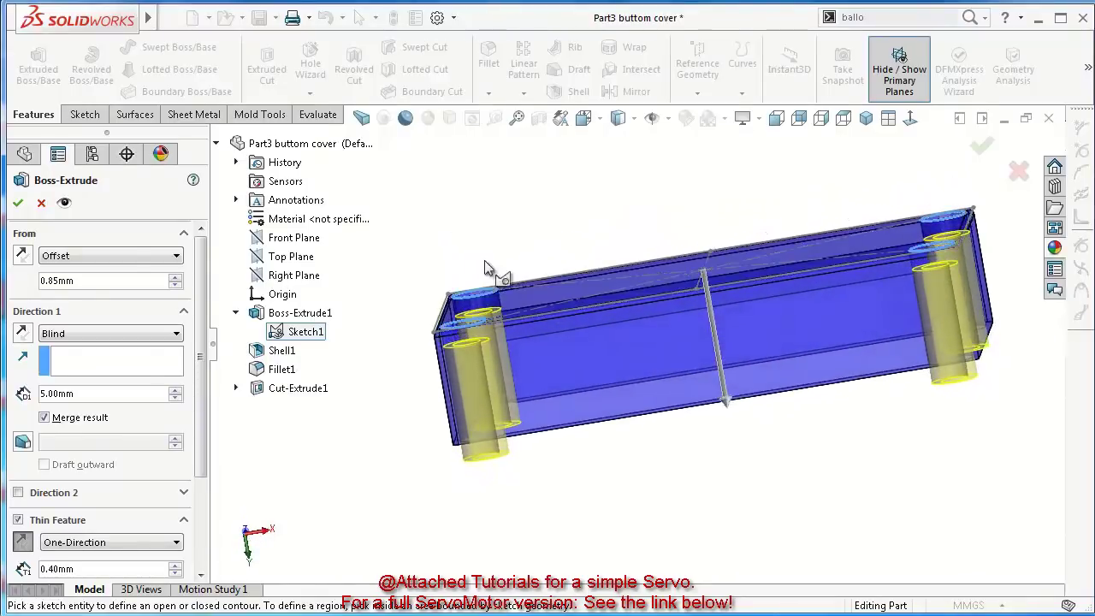
left_click_drag(114, 395, 38, 402)
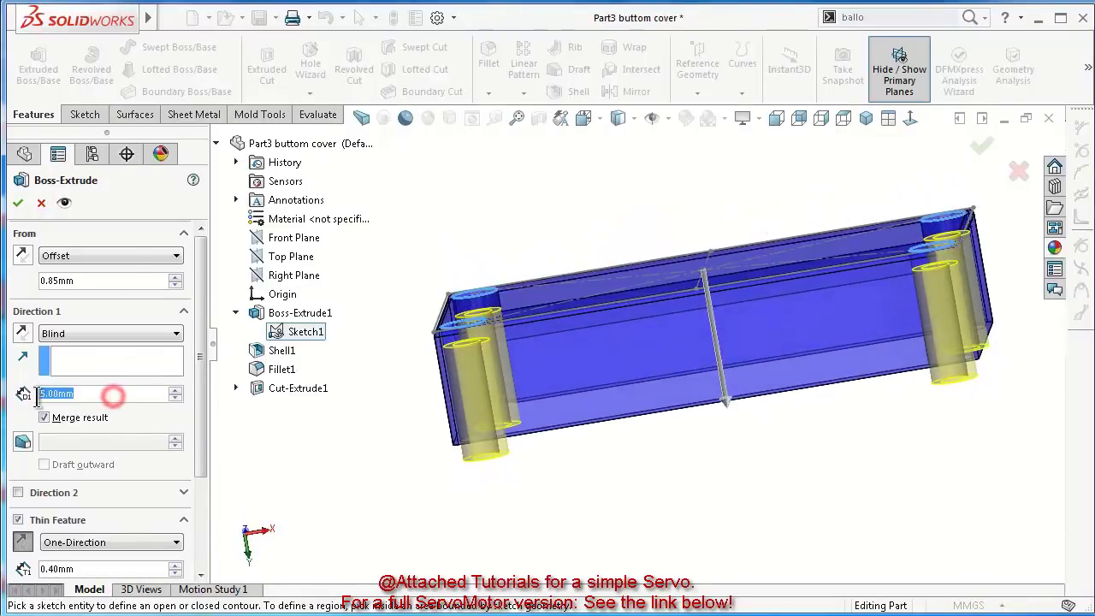
type("2.5")
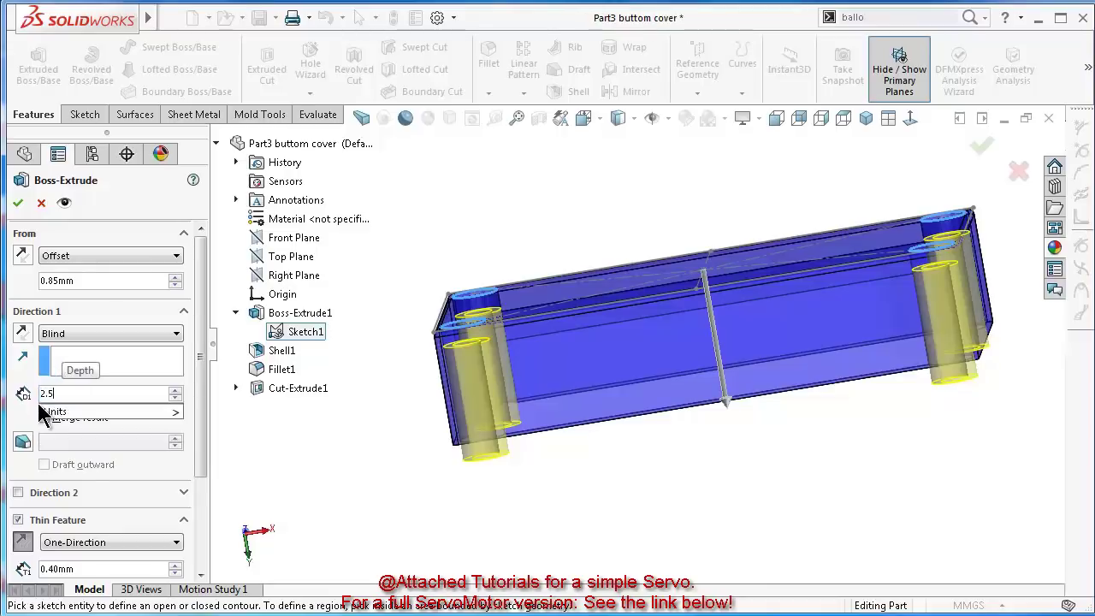
left_click(28, 417)
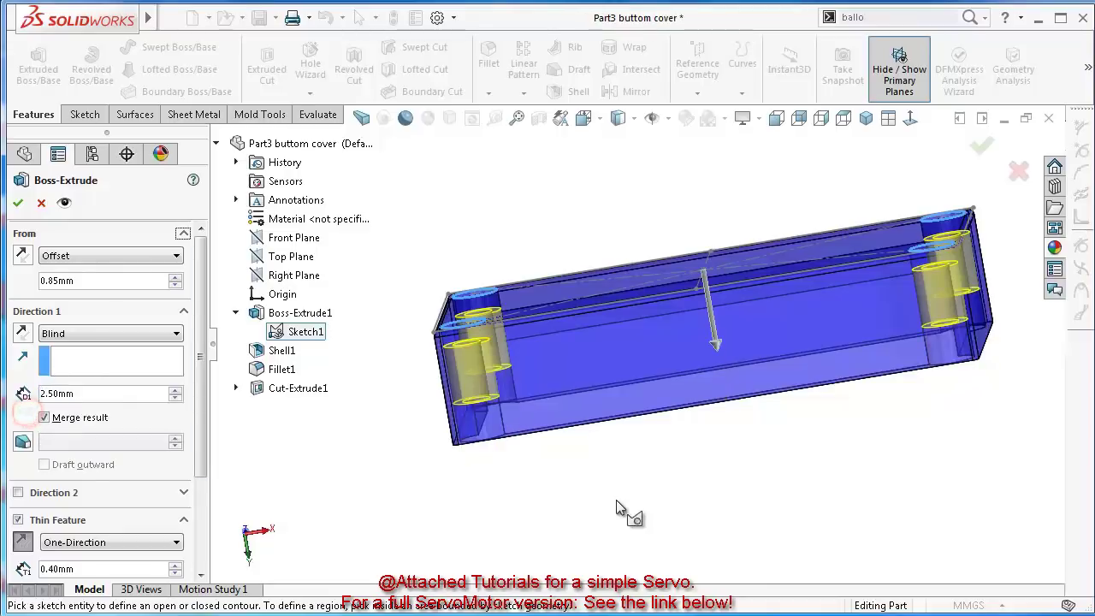
middle_click_drag(726, 496, 704, 231)
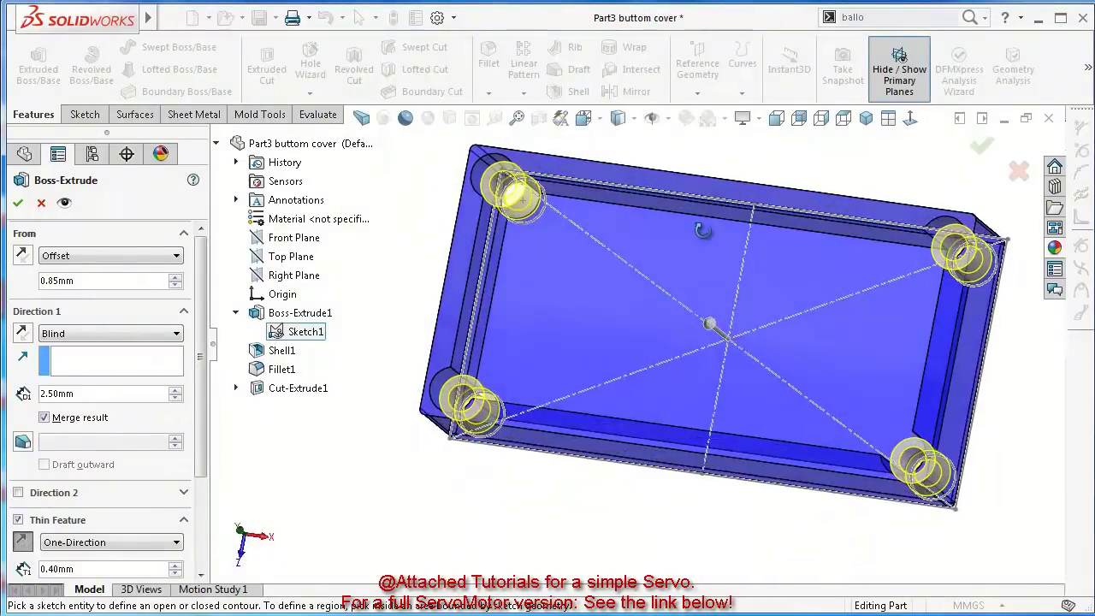
left_click(15, 204)
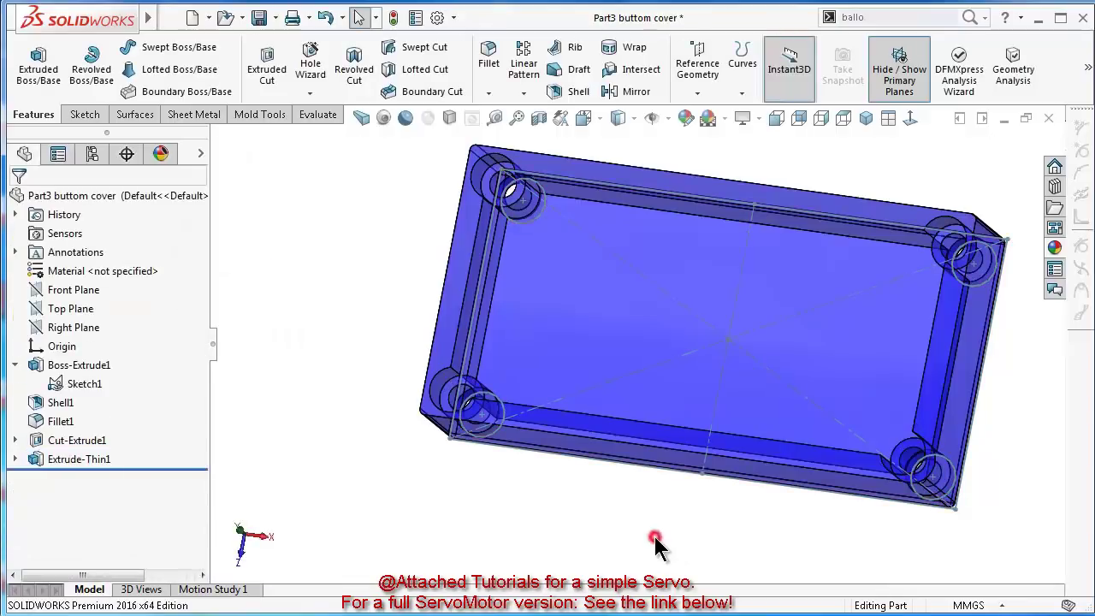
Hide Sketch1 in the model and save the bottom cover part
left_click(655, 539)
middle_click_drag(611, 537, 641, 458)
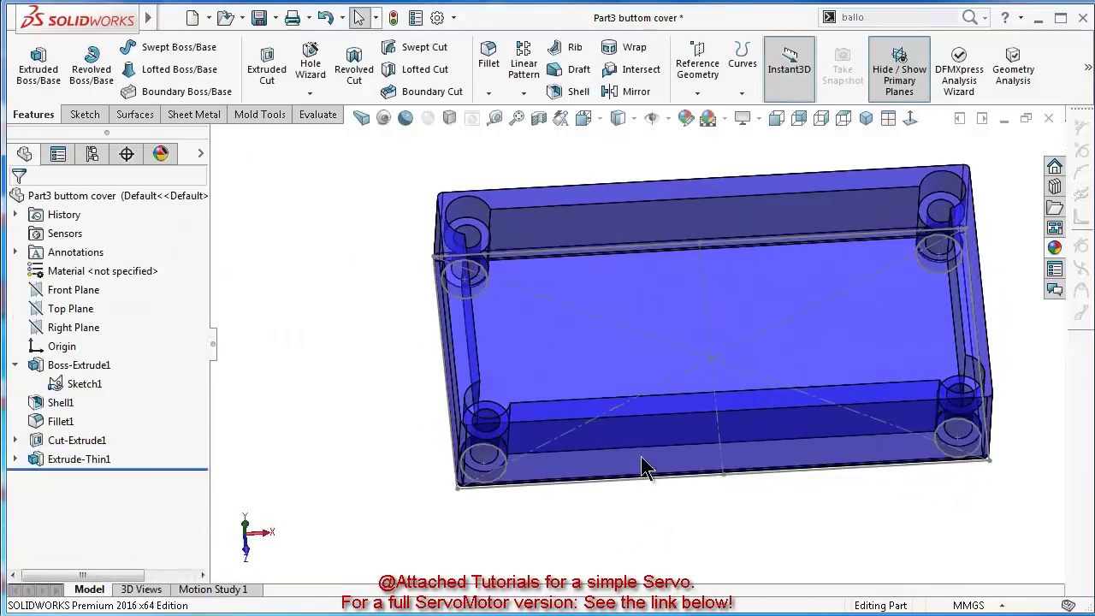
left_click(666, 343)
left_click(734, 293)
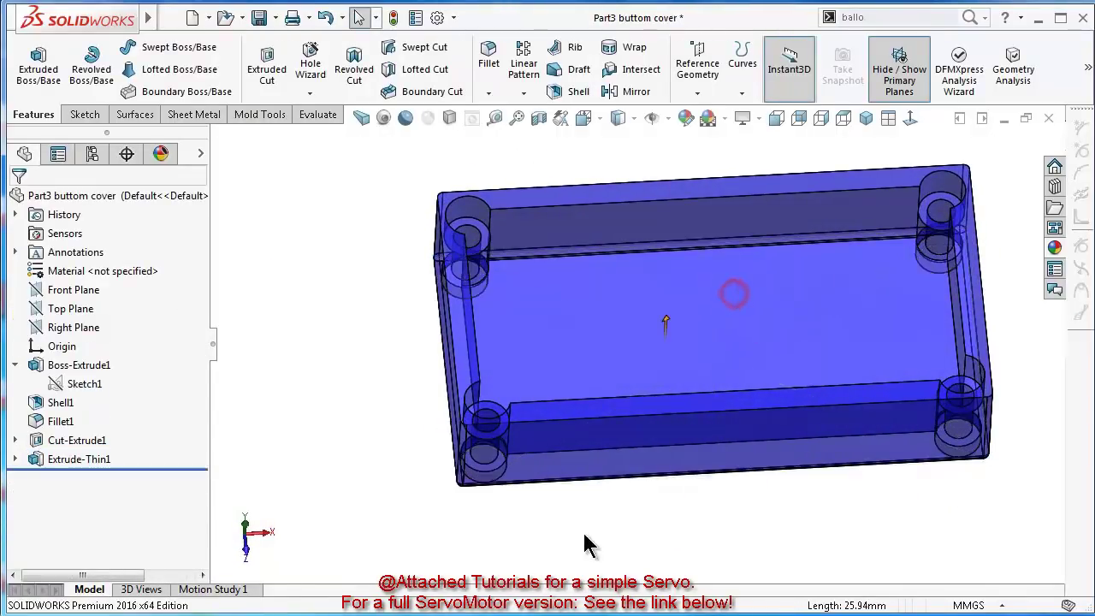
middle_click_drag(597, 518, 579, 457)
key("ctrl+s")
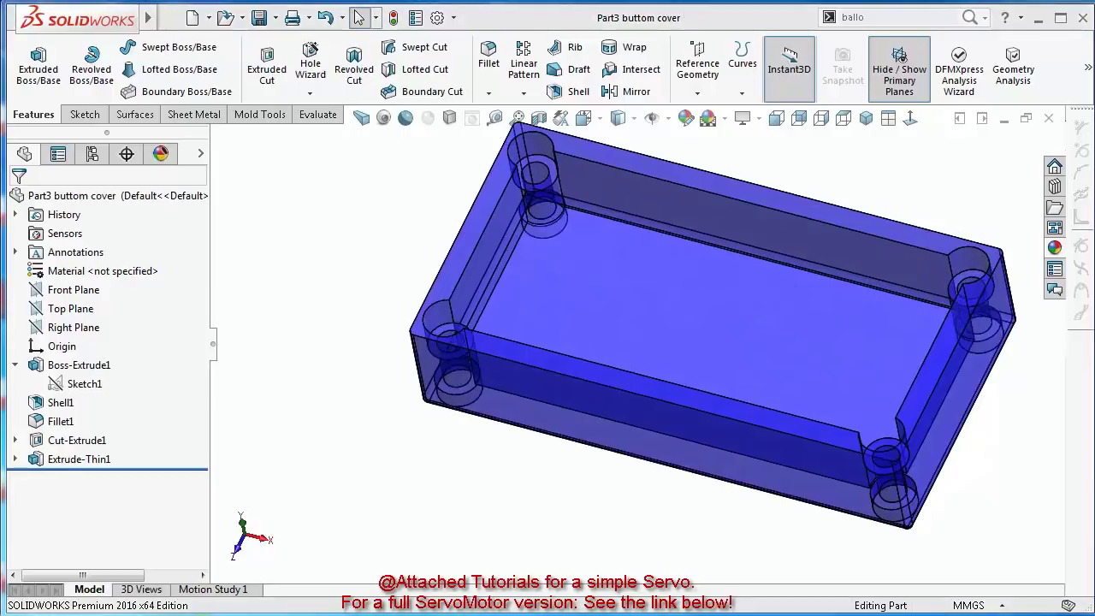
Remove the blue appearance from the whole part using the display pane, and collapse the pane
key("F8")
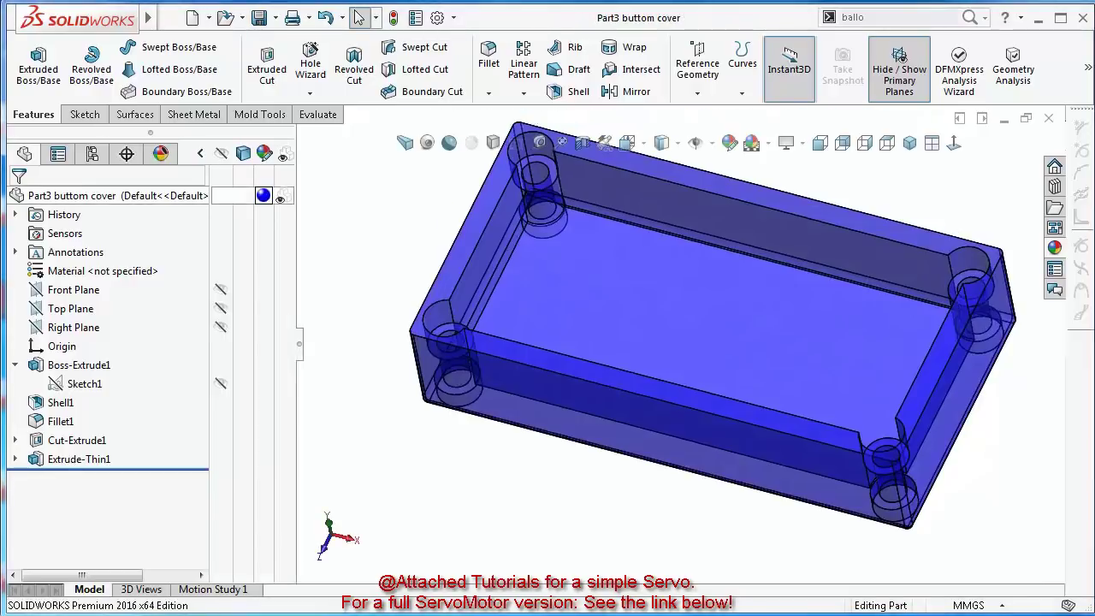
right_click(263, 196)
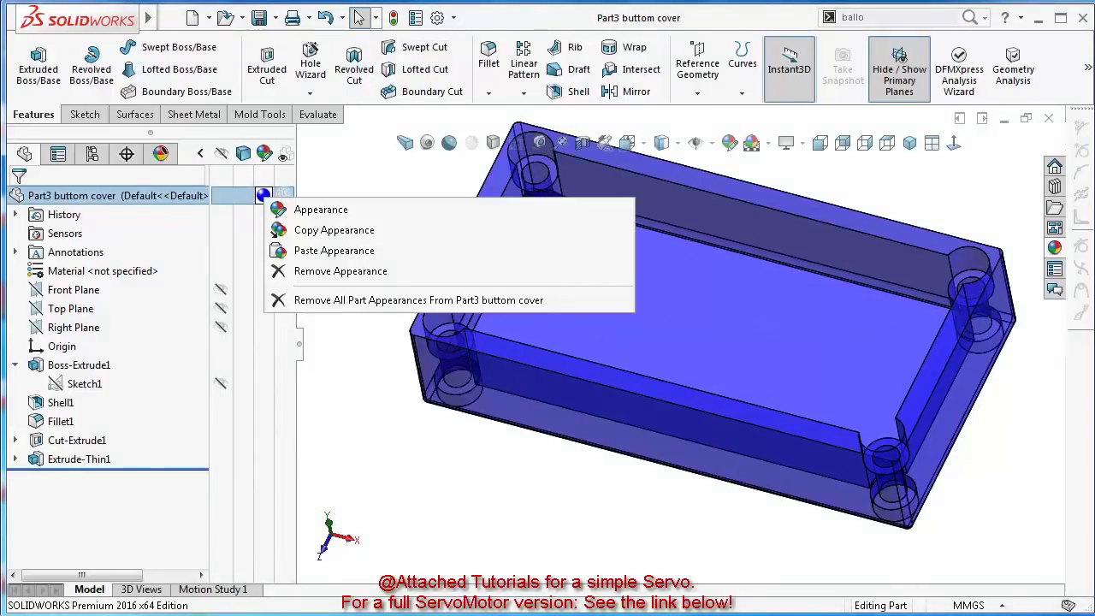
left_click(341, 271)
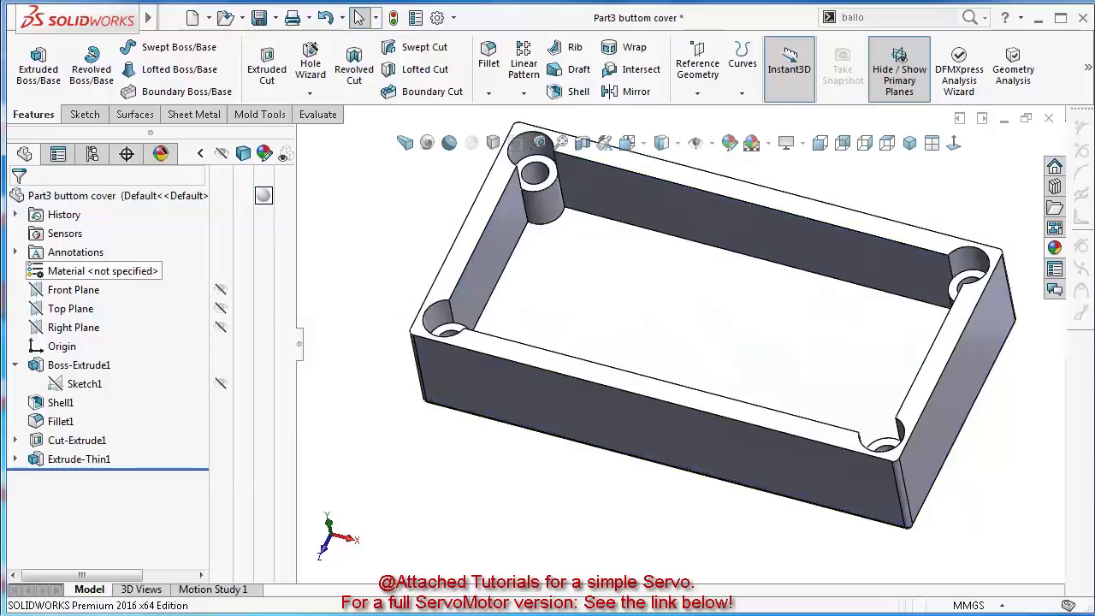
middle_click_drag(702, 317, 736, 411)
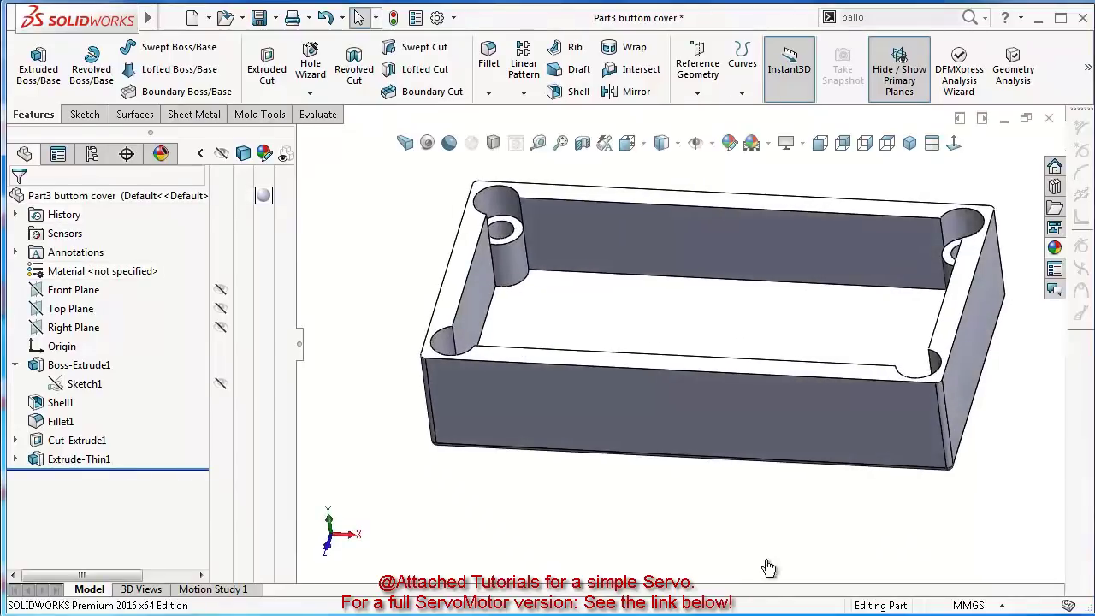
left_click(200, 154)
Inspect the finished cover and set it to the isometric view
middle_click_drag(248, 180, 266, 205)
middle_click_drag(293, 272, 290, 269)
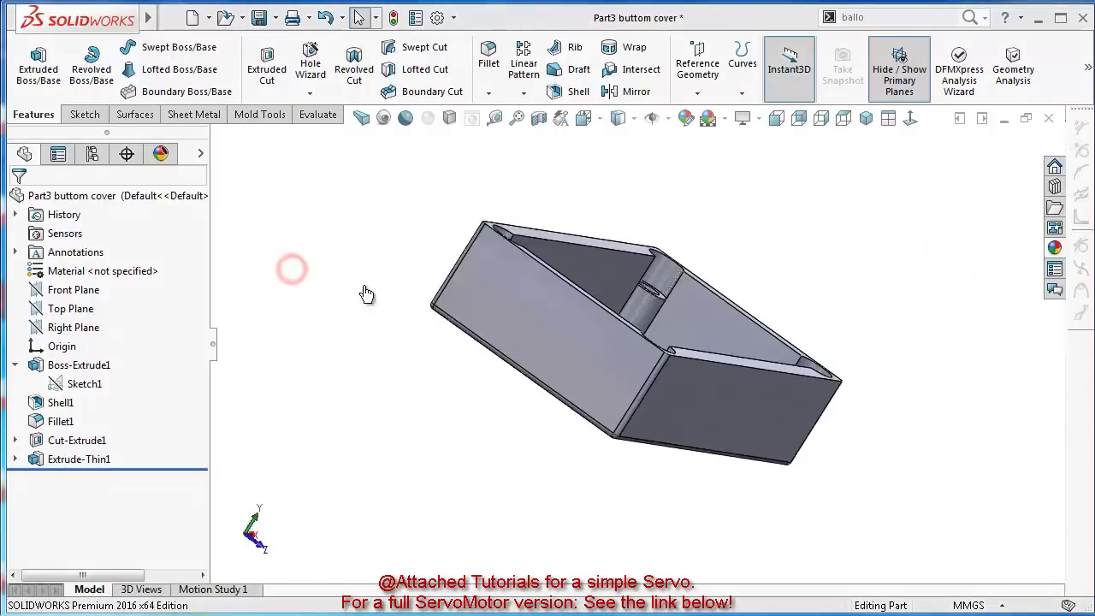
left_click(866, 118)
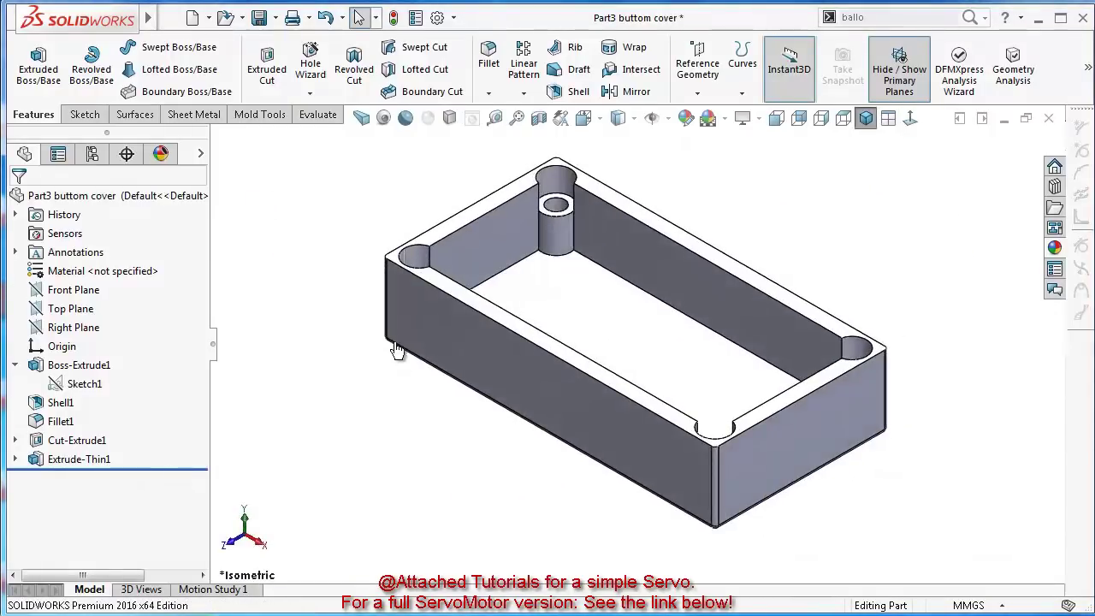
Sketch a center rectangle about 4.8 mm wide on the cover's narrow end face, centered on the upper edge's midpoint
left_click(486, 229)
middle_click_drag(412, 221, 264, 167)
left_click(454, 257)
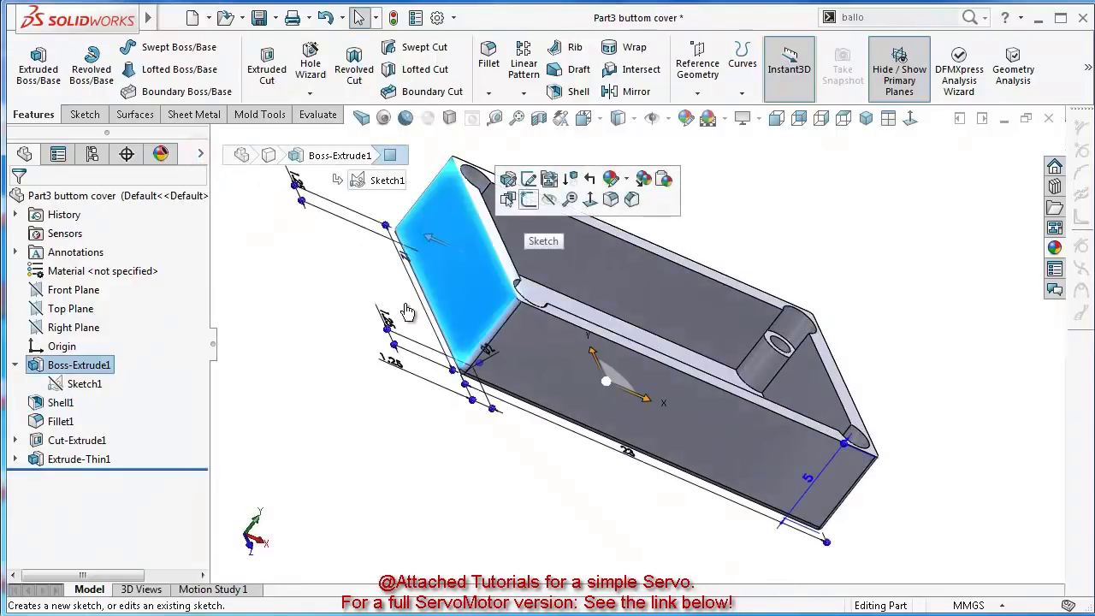
left_click(523, 207)
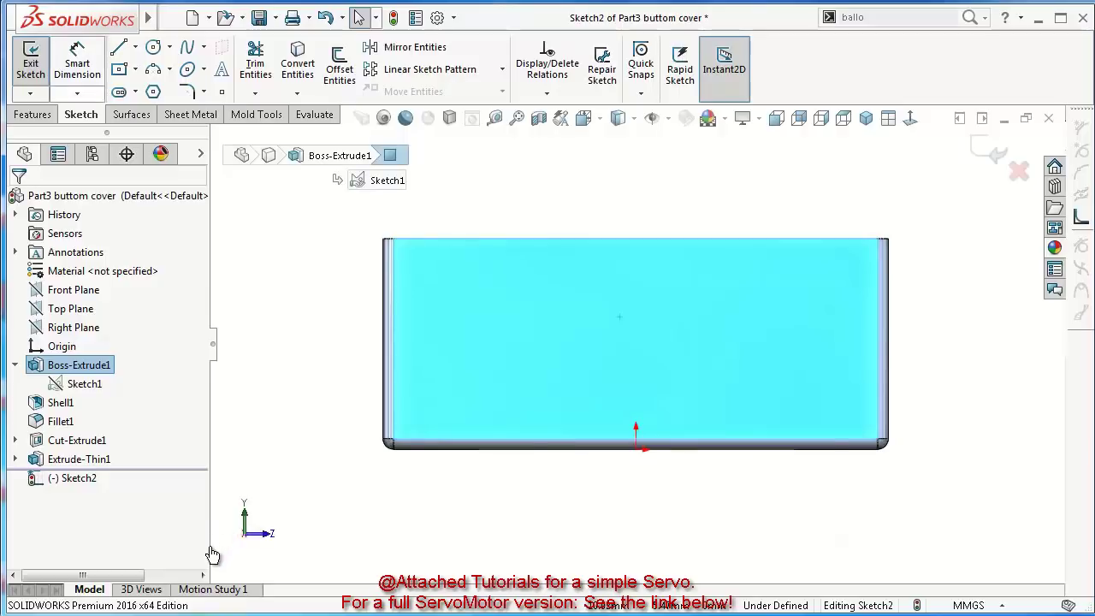
left_click(135, 70)
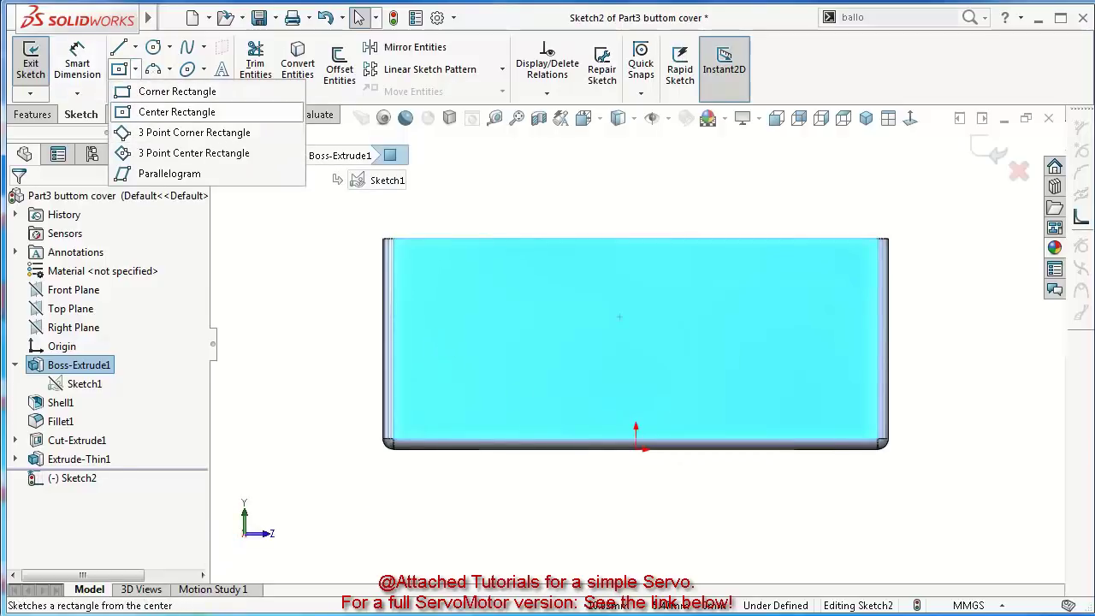
left_click(176, 112)
left_click(635, 237)
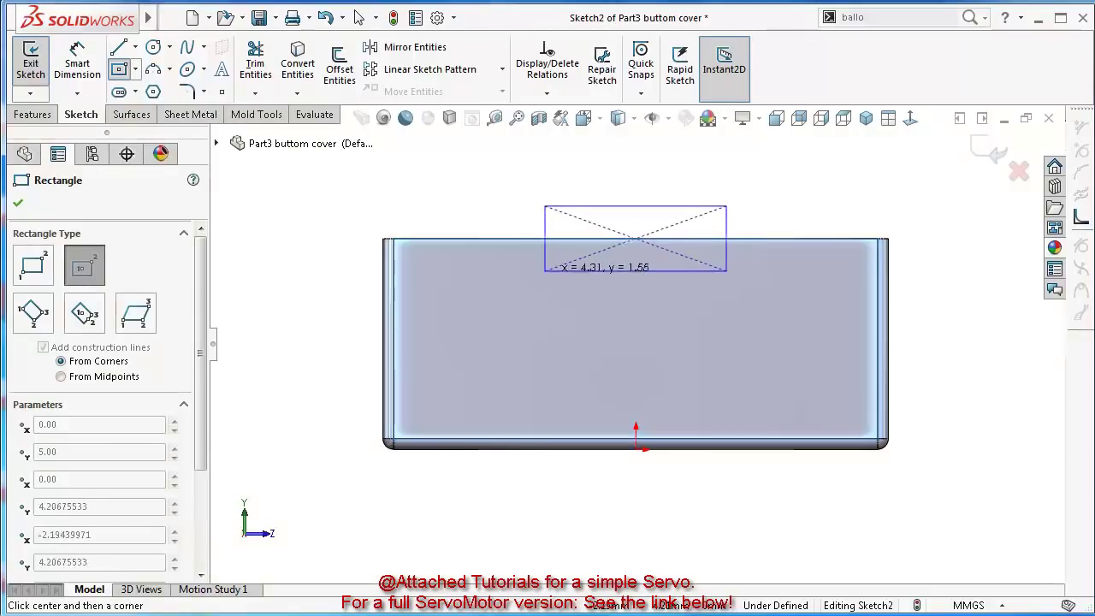
left_click(535, 294)
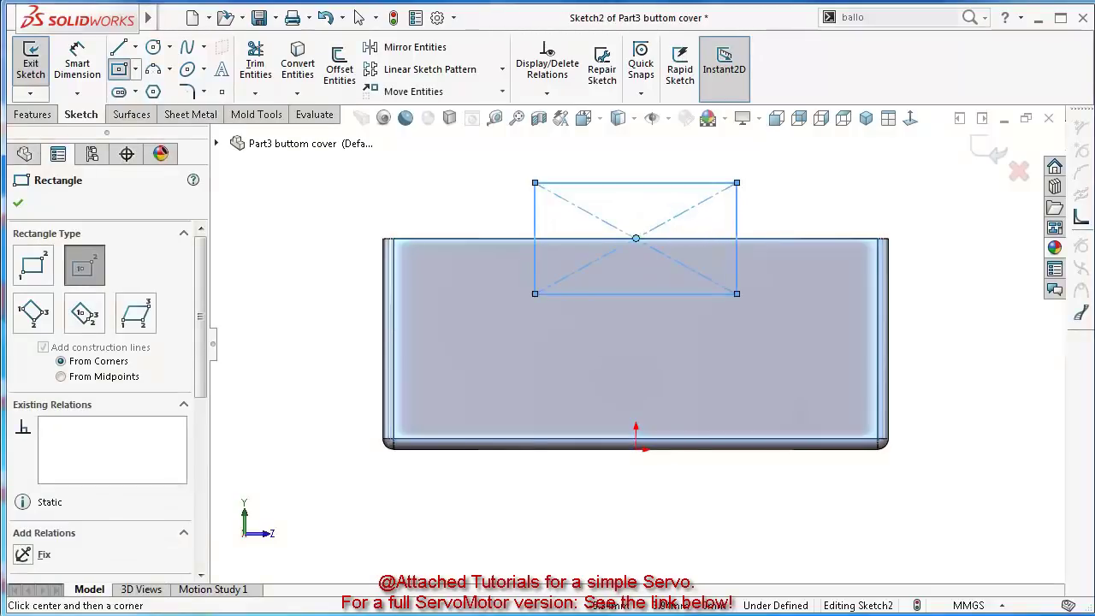
Dimension the rectangle's width on the end face as 4 mm
left_click(77, 63)
left_click(636, 182)
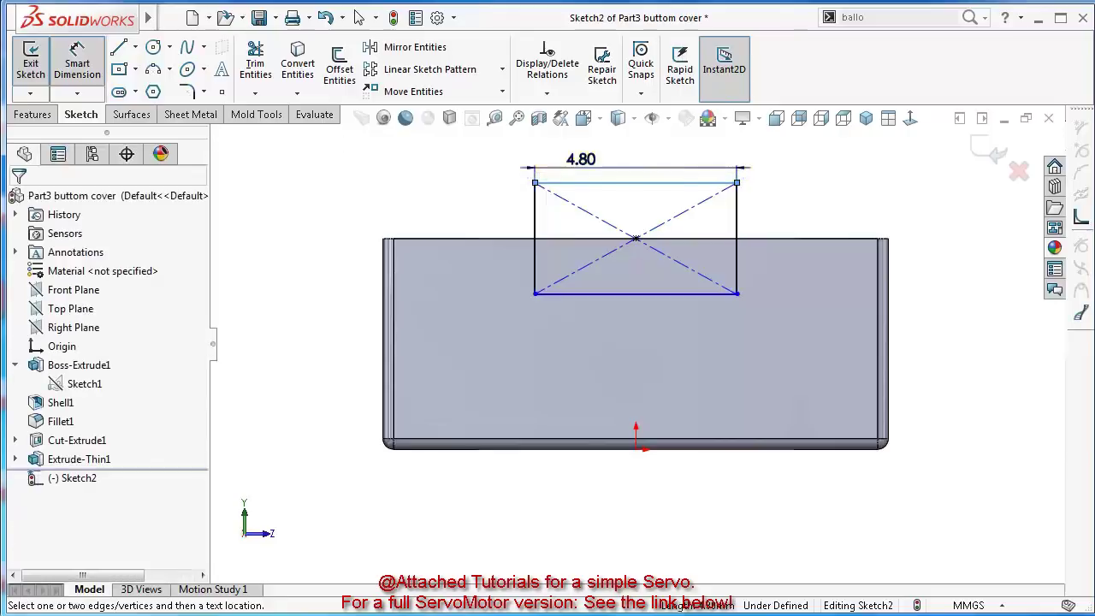
left_click(574, 161)
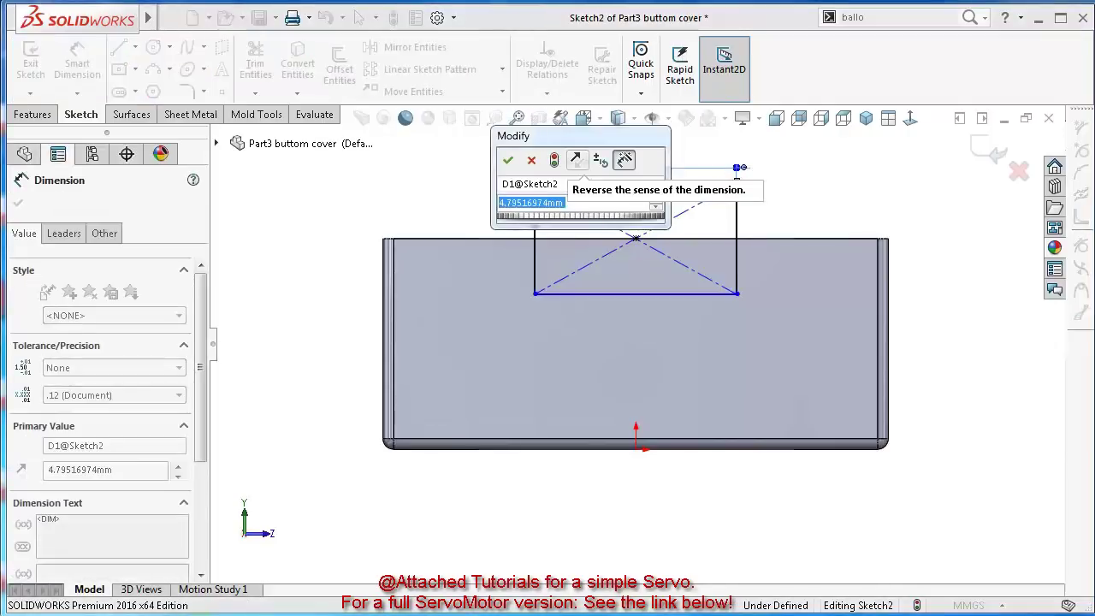
type("4")
key("Return")
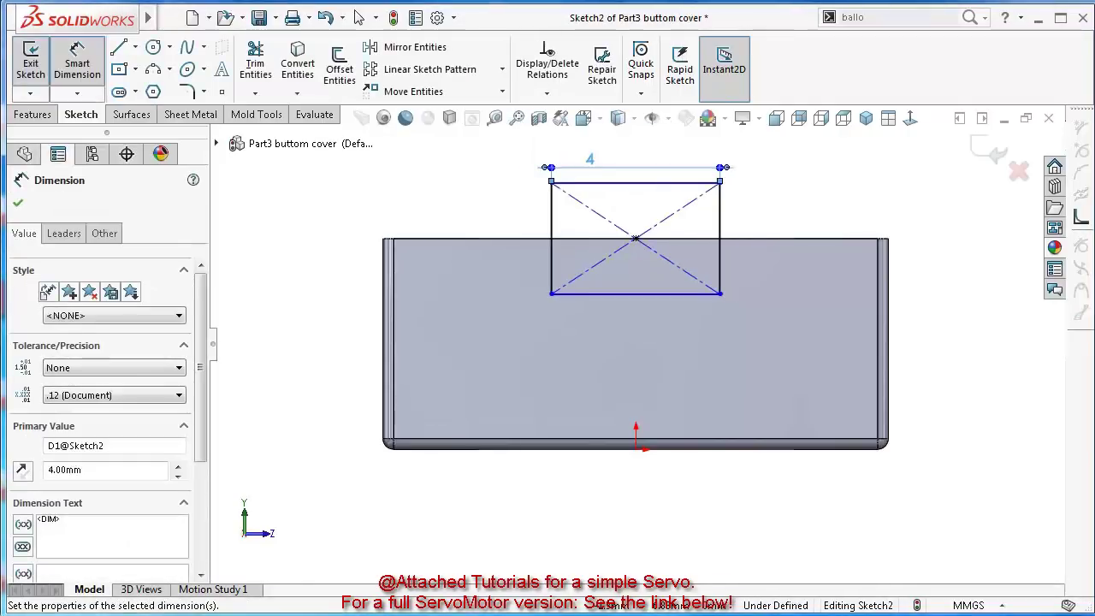
Dimension the distance from the rectangle's lower line to the cover's upper edge as 1.5 mm
left_click(636, 294)
left_click(593, 239)
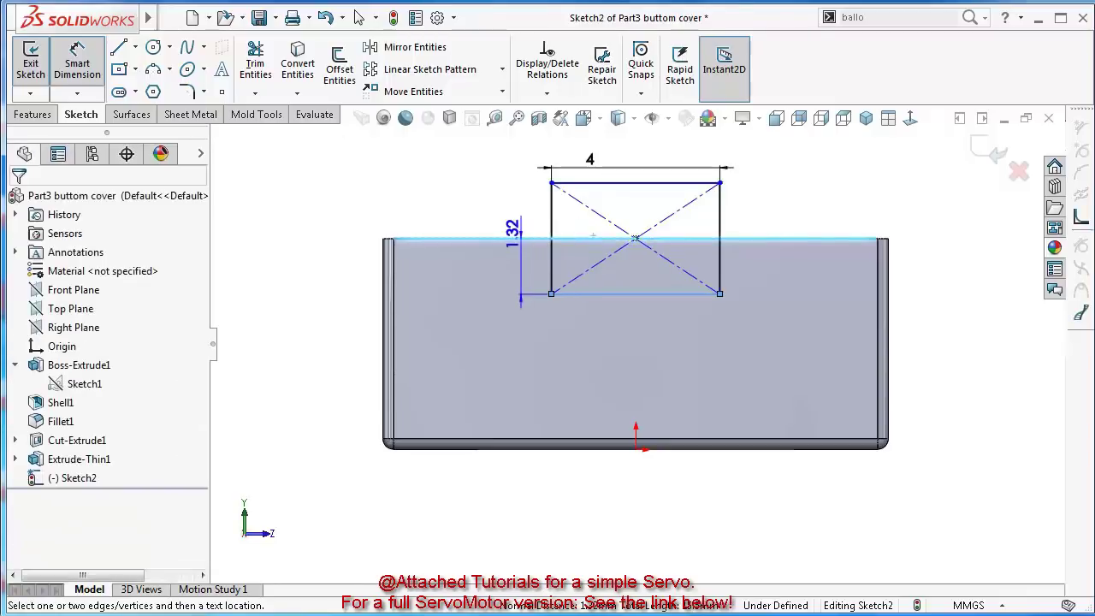
left_click(510, 231)
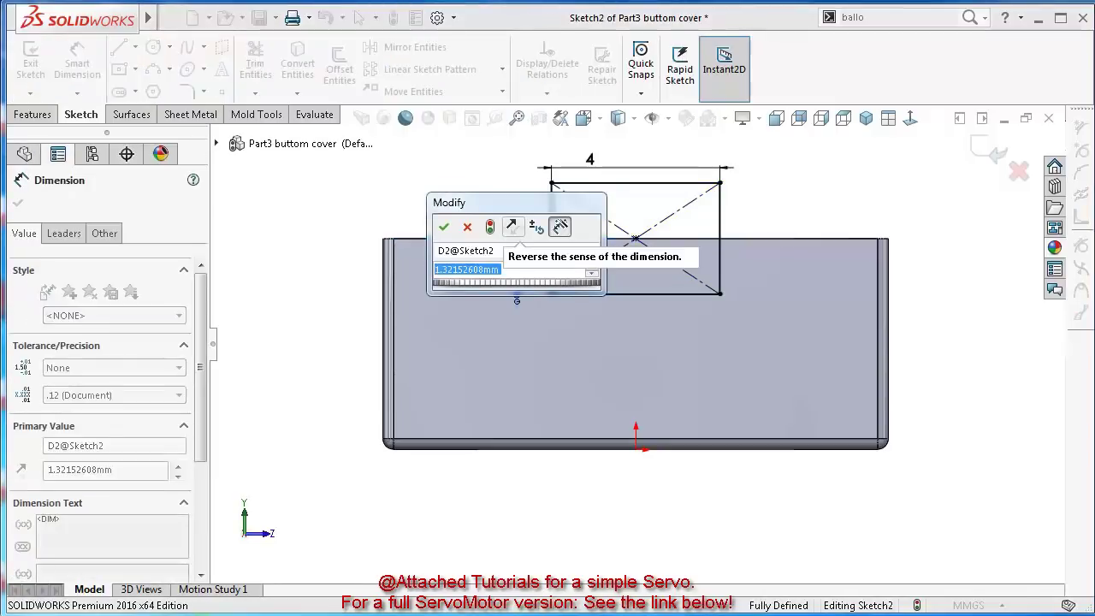
type("15")
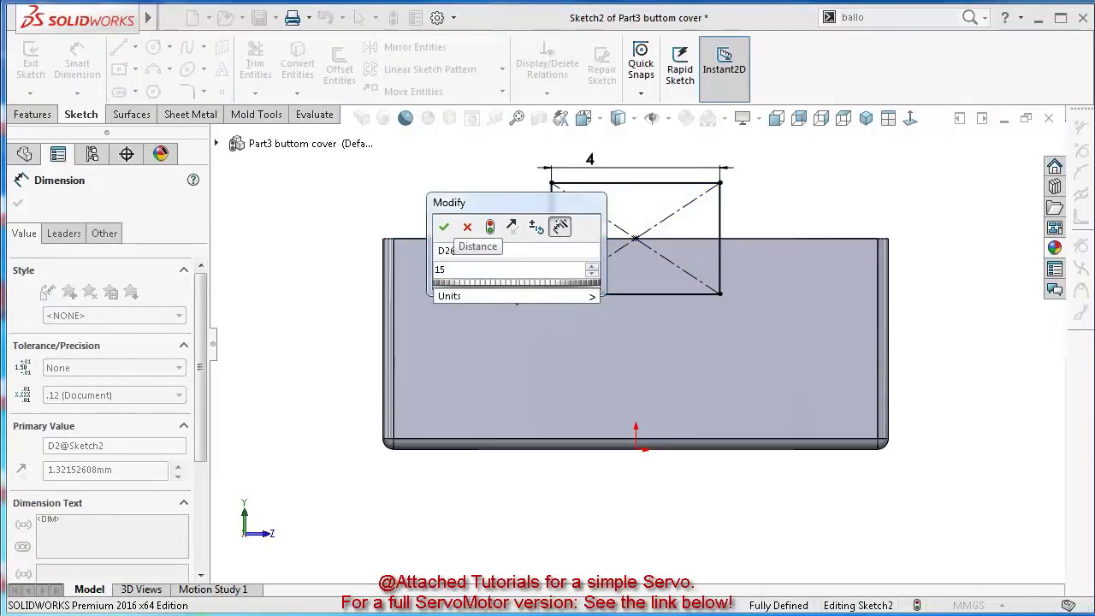
type(".5")
key("Return")
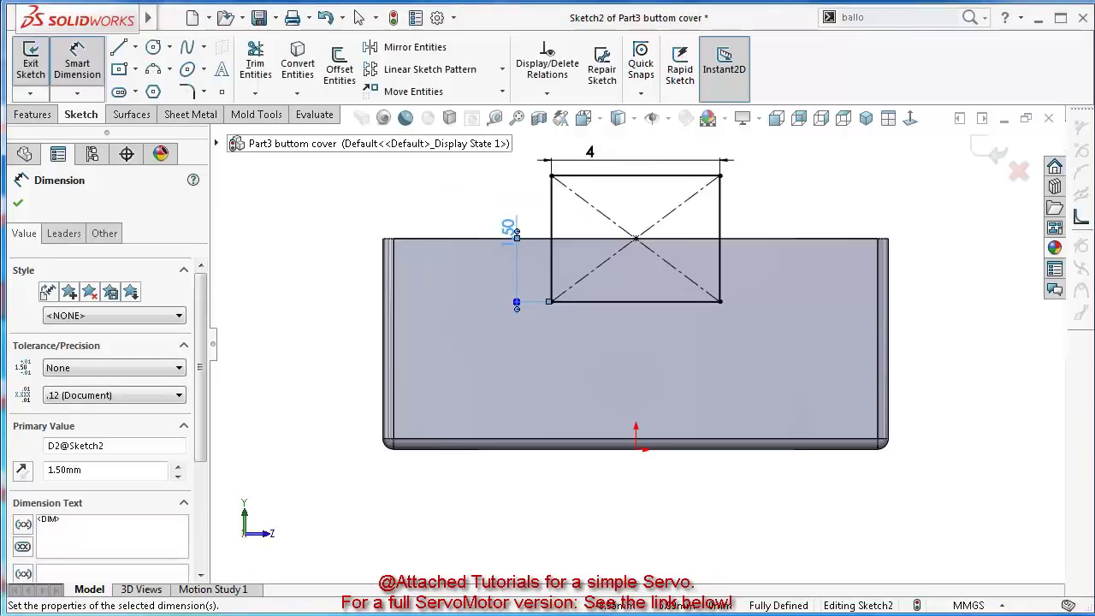
Cut the rectangle through the end wall with an Extruded Cut using the Up To Next end condition
left_click(32, 114)
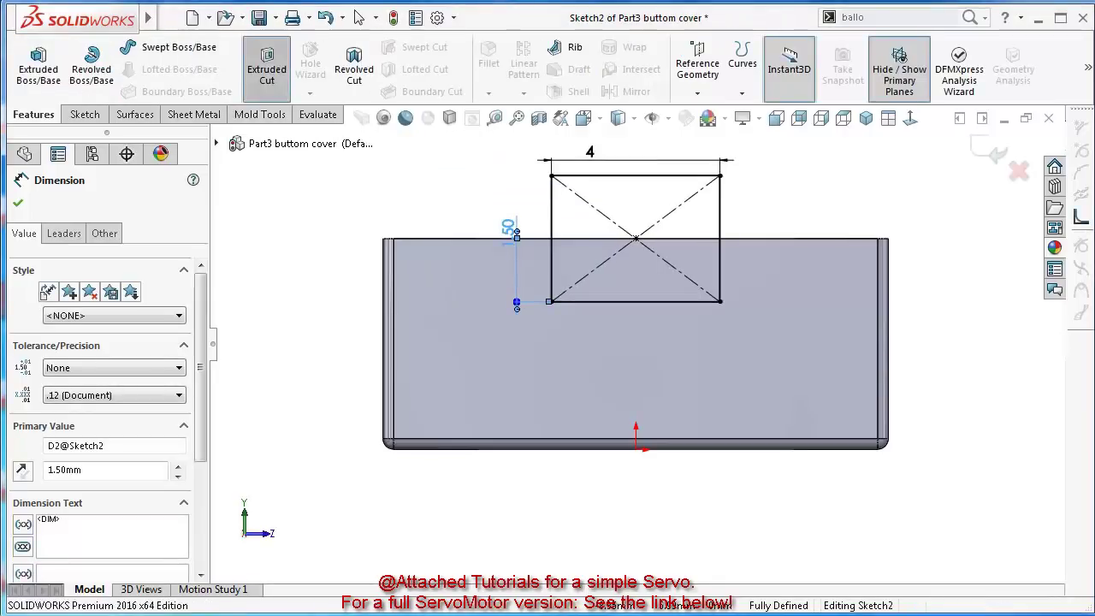
left_click(267, 69)
left_click(118, 306)
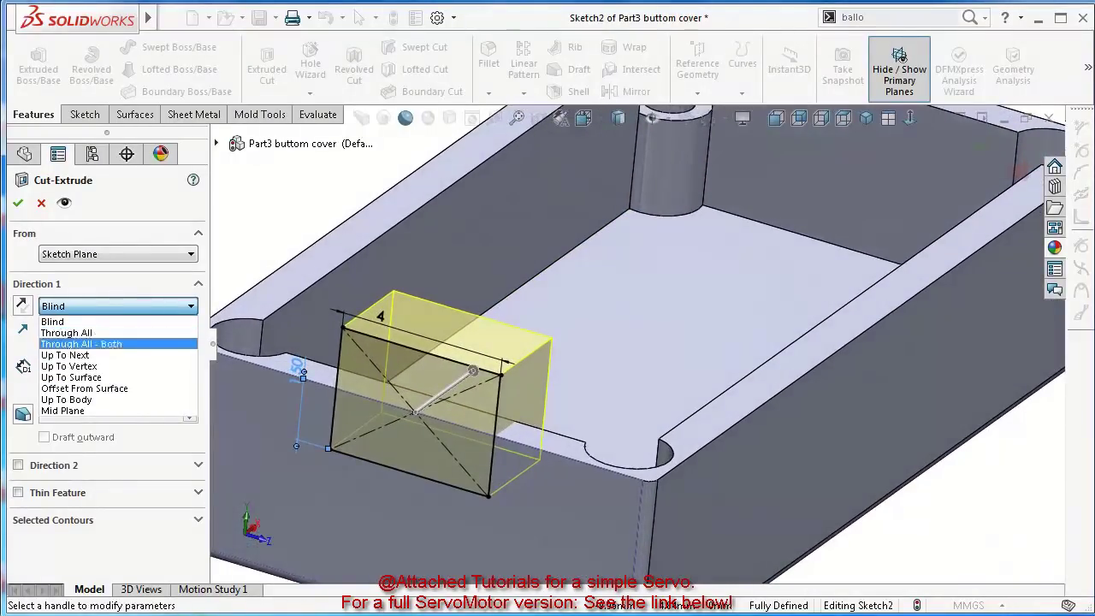
left_click(65, 355)
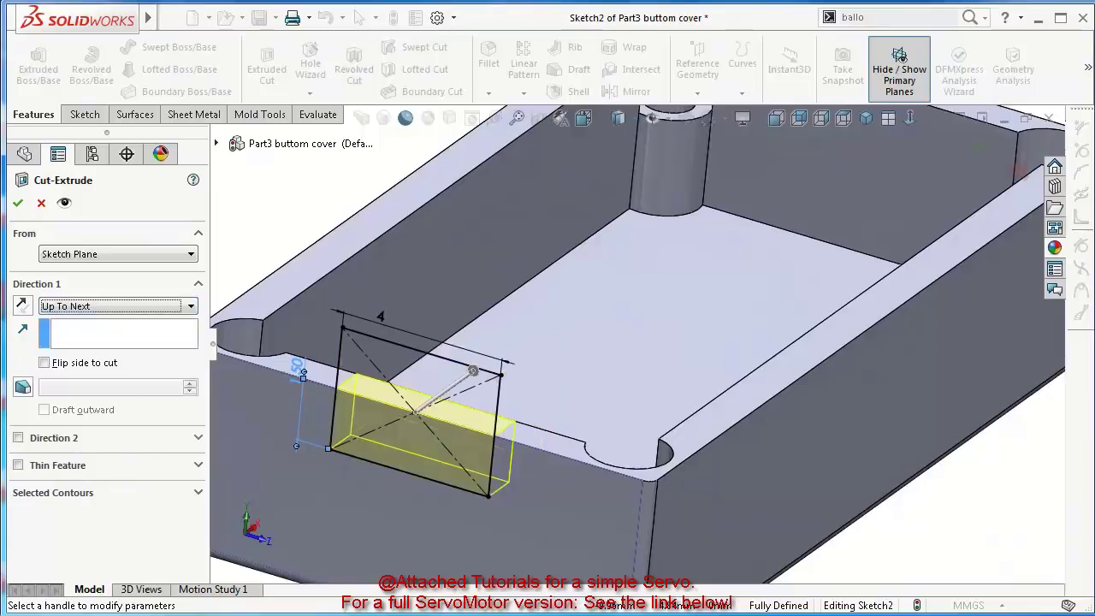
key("Return")
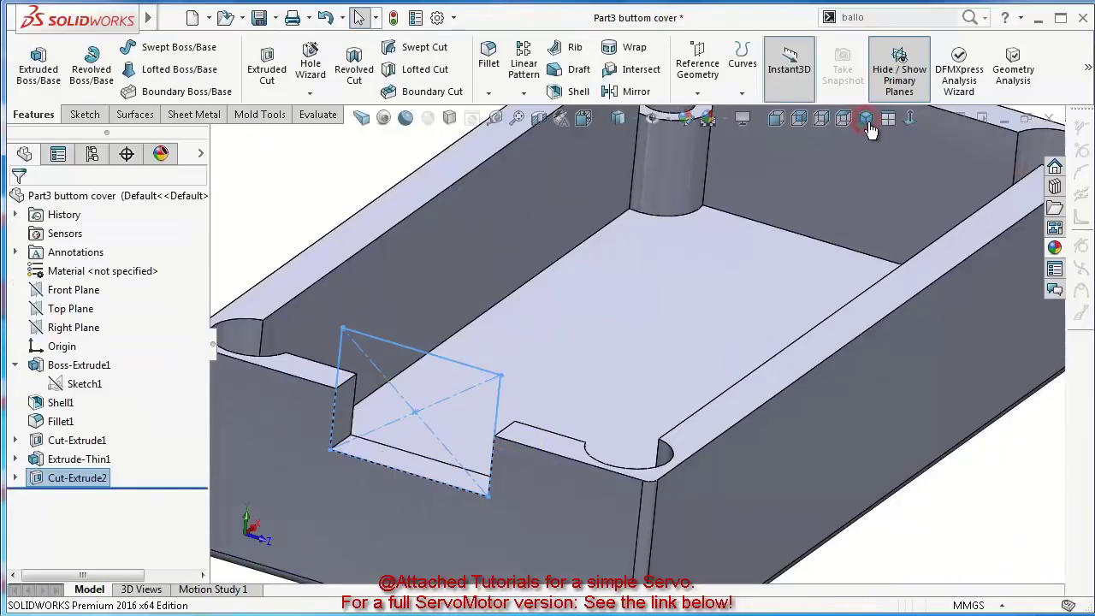
key("Escape")
Fillet the edges around the cover's inner floor face with a 0.1 mm radius
left_click(490, 236)
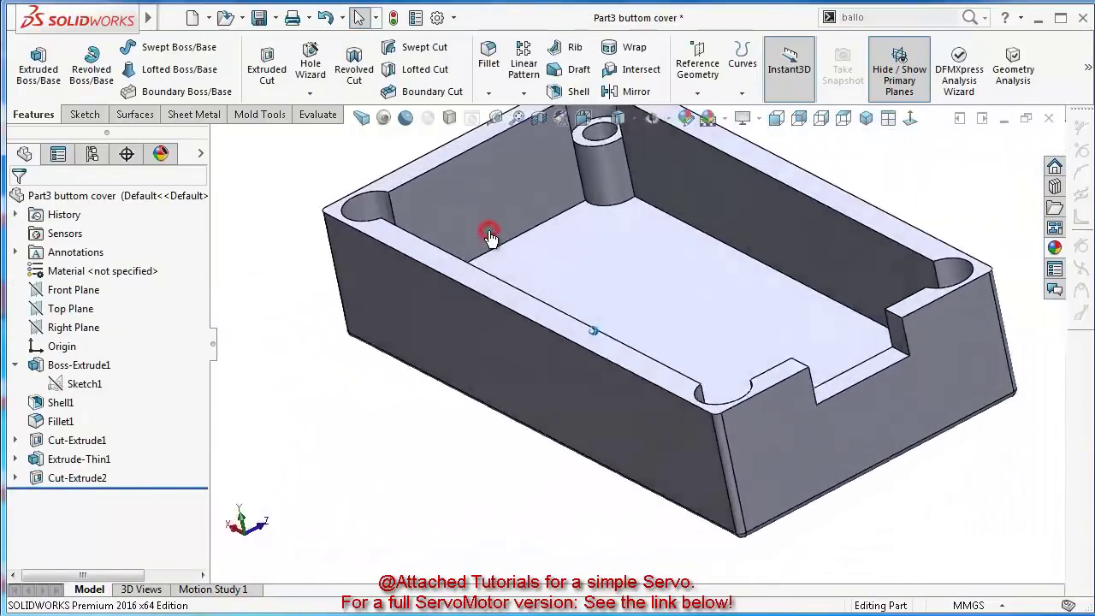
middle_click_drag(463, 224, 102, 101)
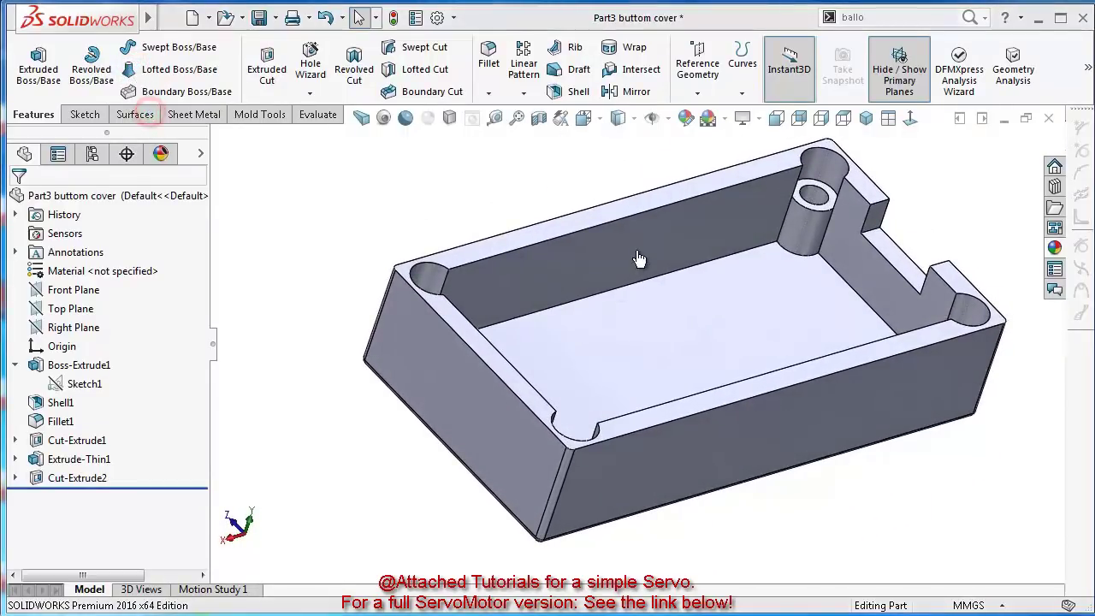
left_click(488, 57)
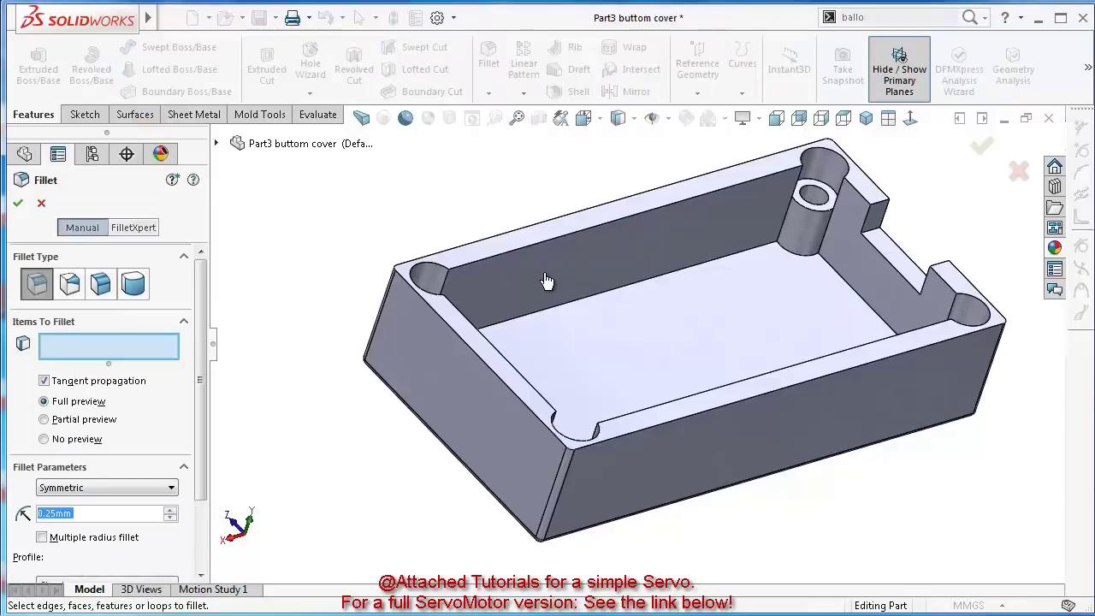
type("0.1")
left_click(523, 295)
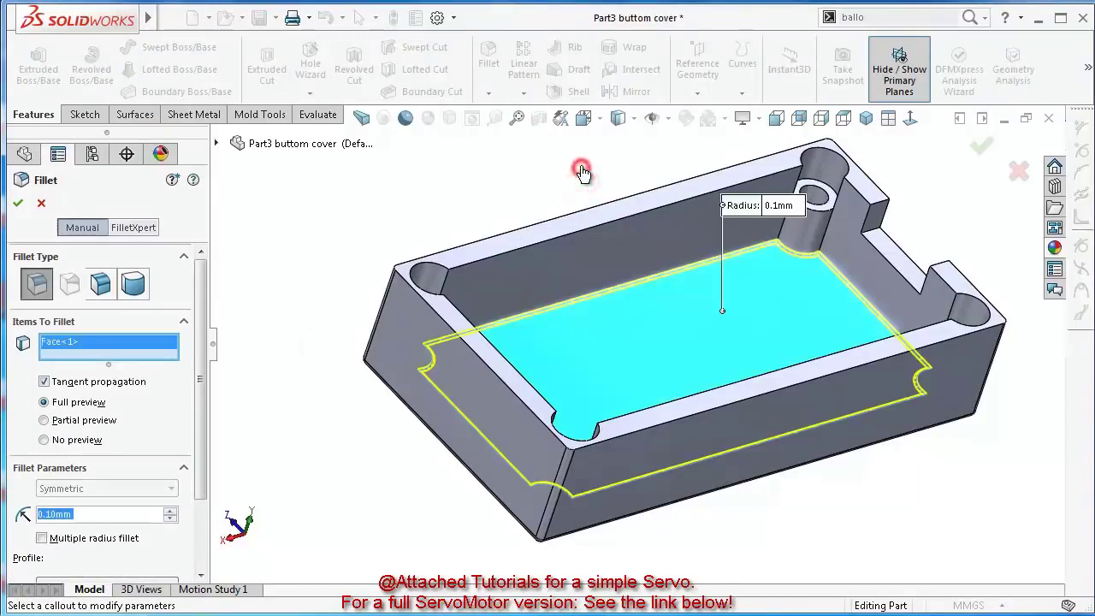
key("Return")
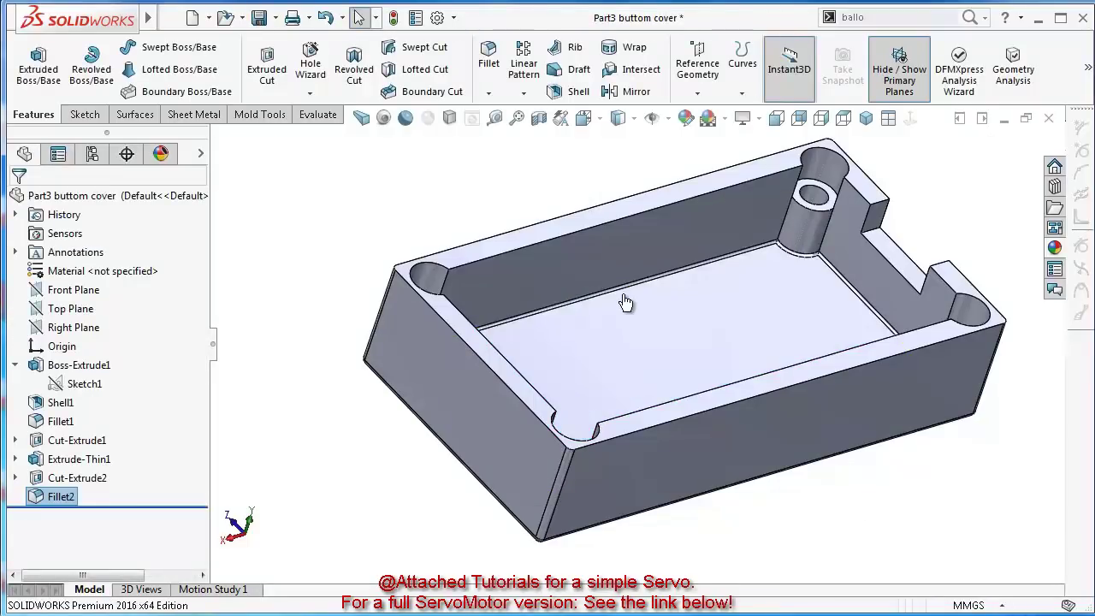
Apply the clear polypropylene plastic appearance in dark blue to the whole part, and collapse the display pane
left_click(200, 154)
left_click(263, 195)
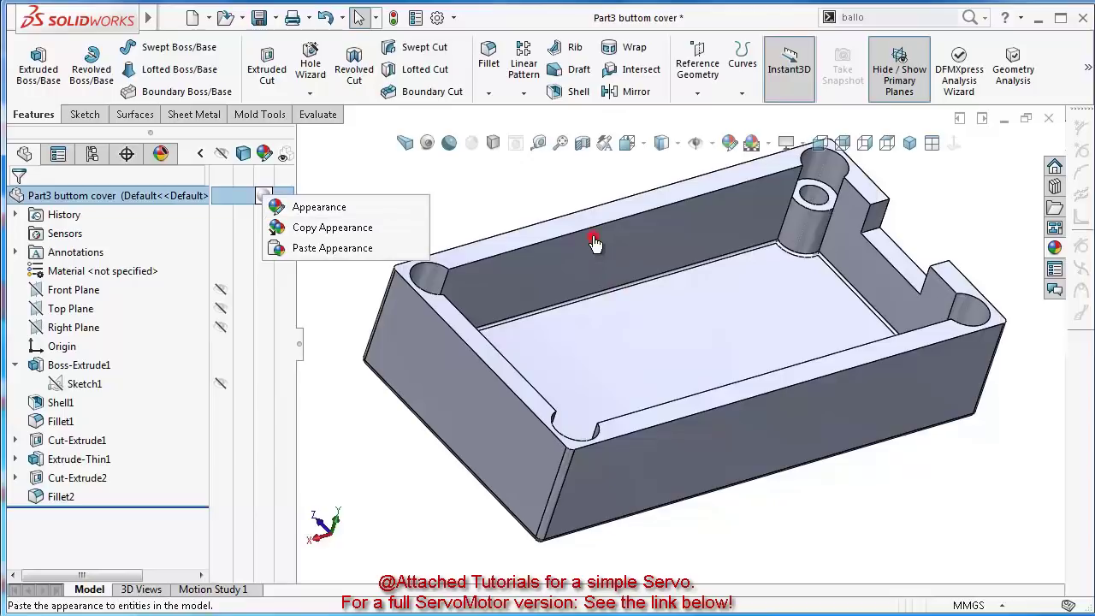
left_click(516, 238)
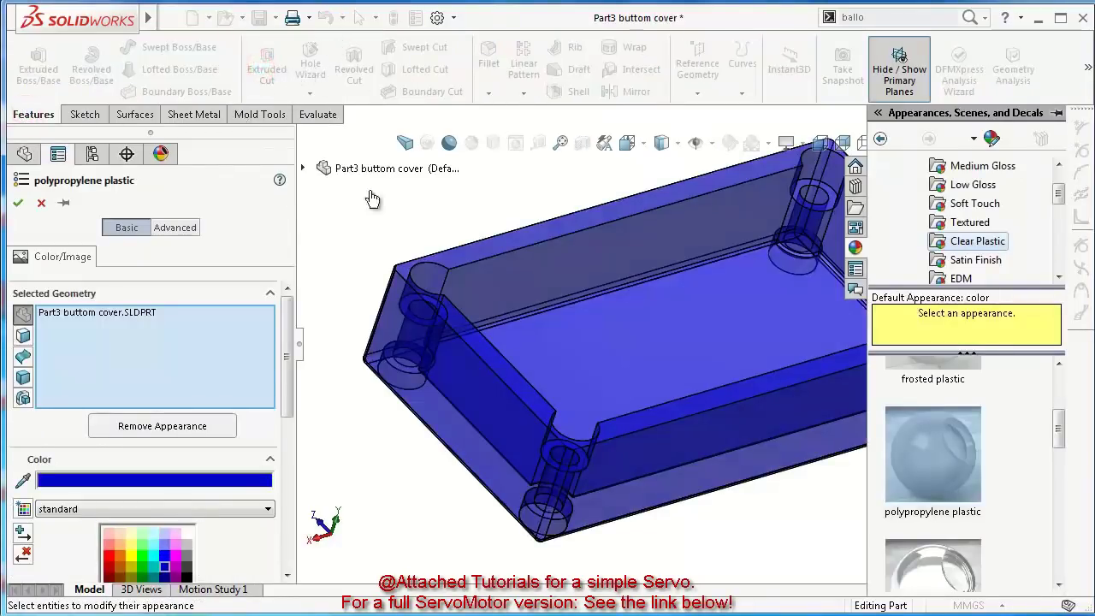
left_click(74, 305)
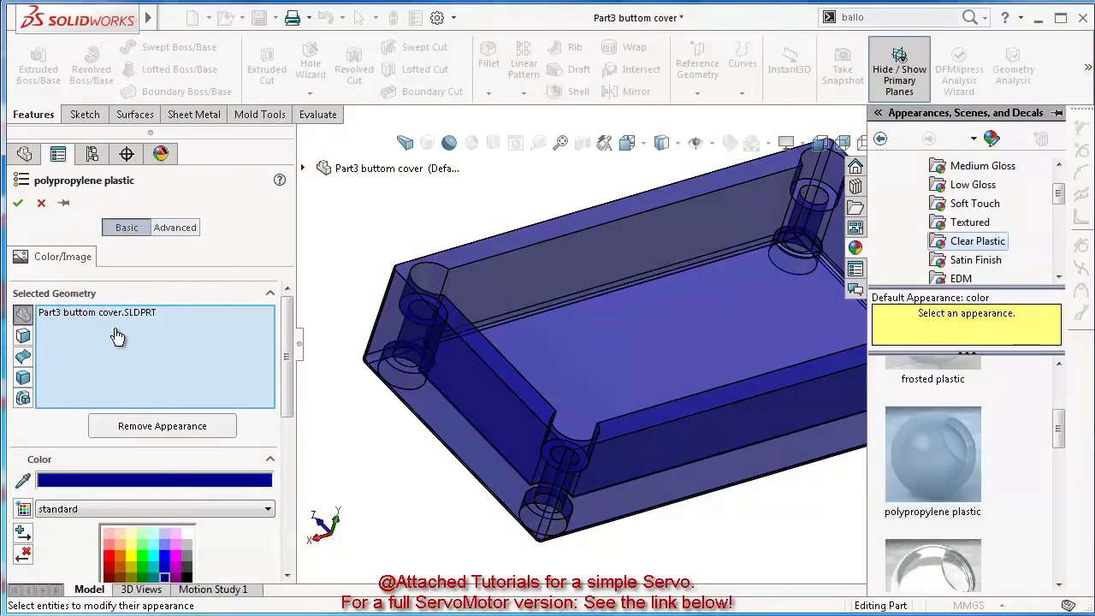
left_click(18, 203)
left_click(353, 276)
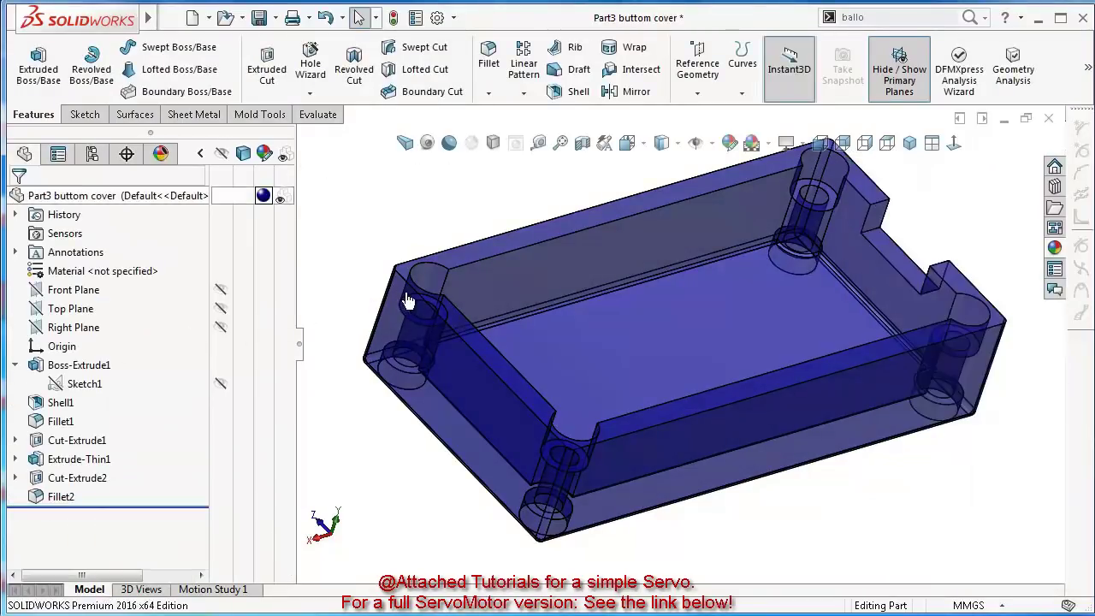
left_click(298, 333)
Turn on the model shadow, the perspective view and the realistic shading effects for the cover
key("z")
key("z")
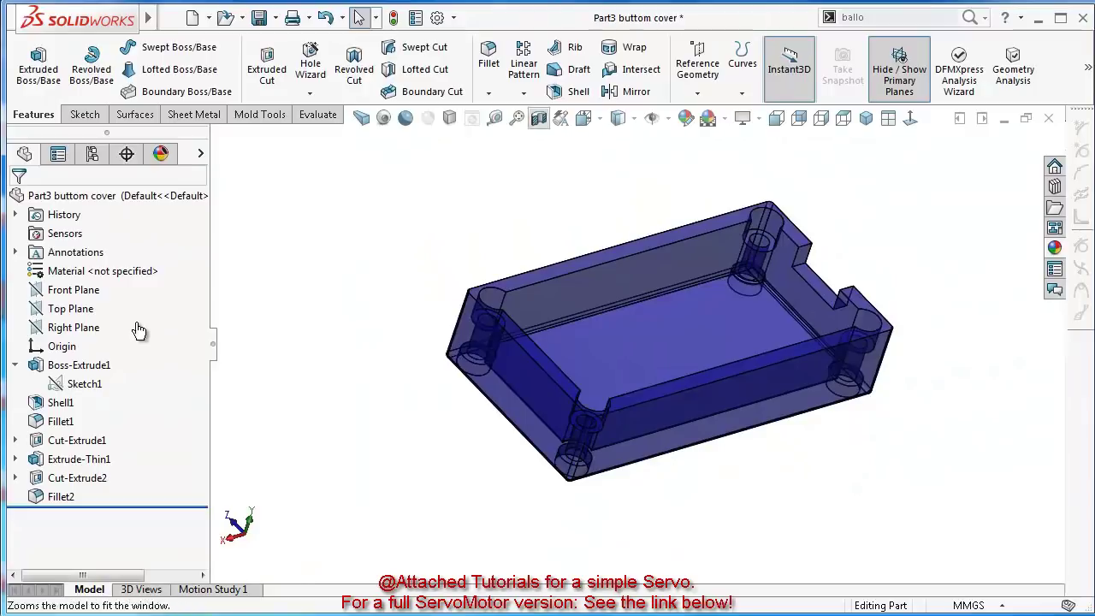
left_click(361, 118)
left_click(383, 118)
left_click(405, 118)
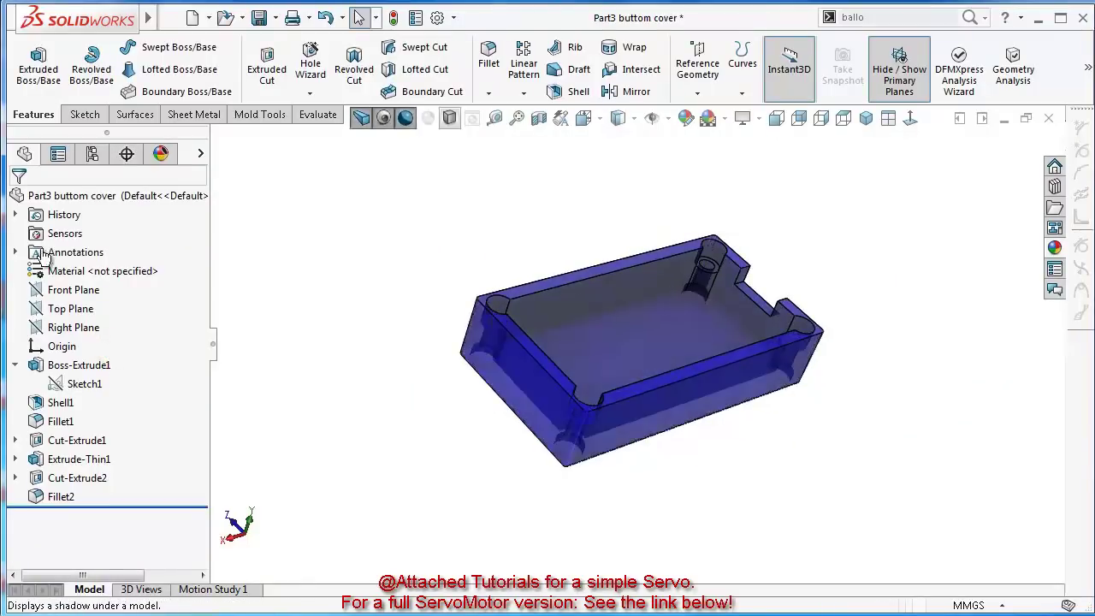
left_click(450, 118)
Set the cover to the isometric view, fit it in the window and save the part
mouse_move(627, 426)
middle_mouse_down()
mouse_move(900, 515)
mouse_move(953, 545)
middle_mouse_up()
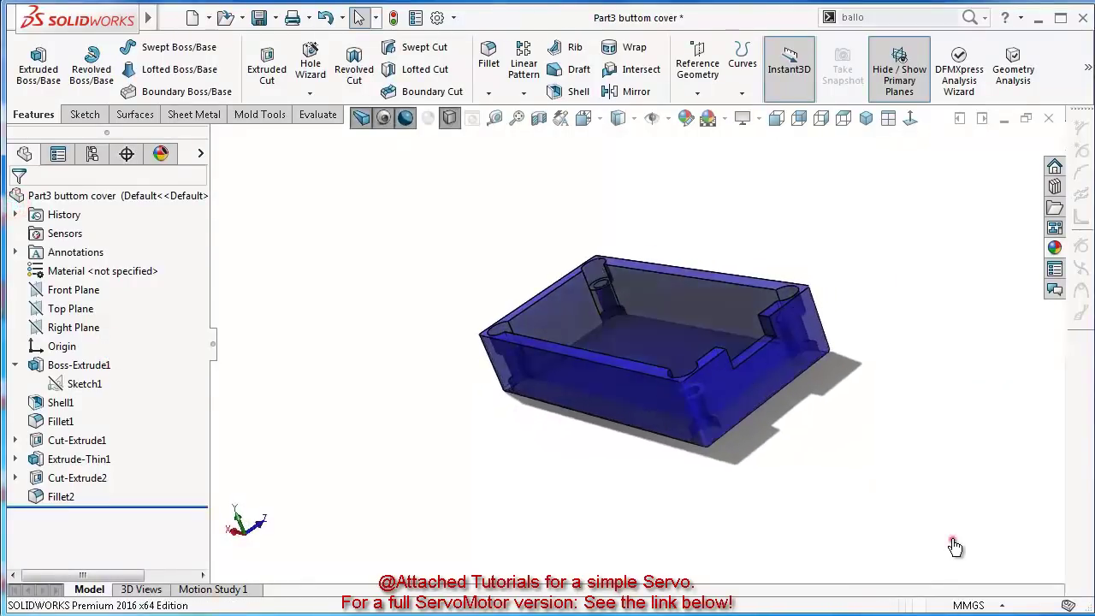
left_click(866, 118)
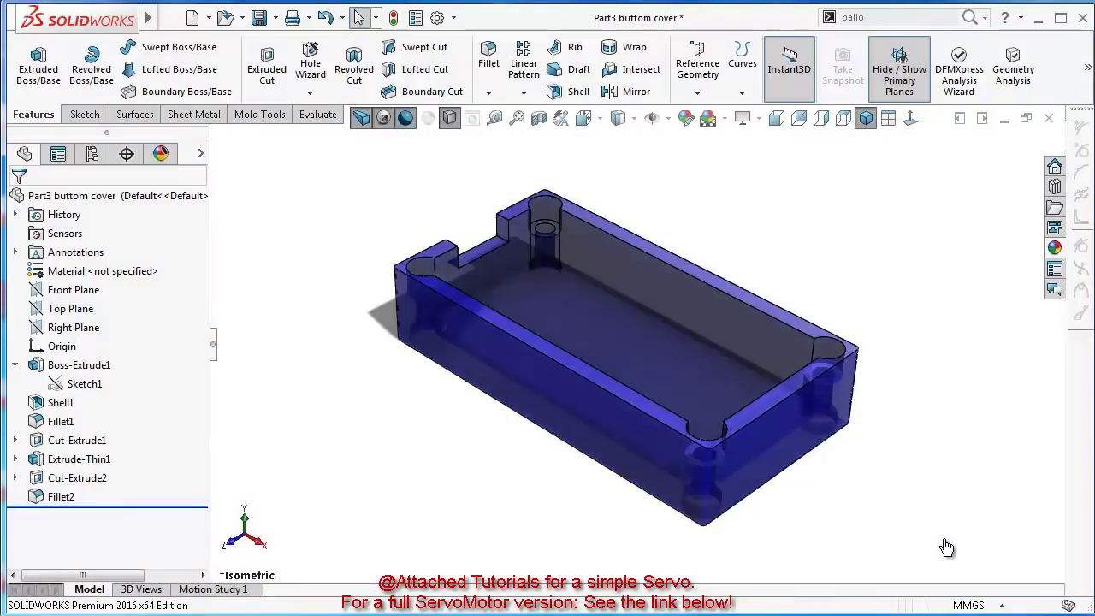
key("f")
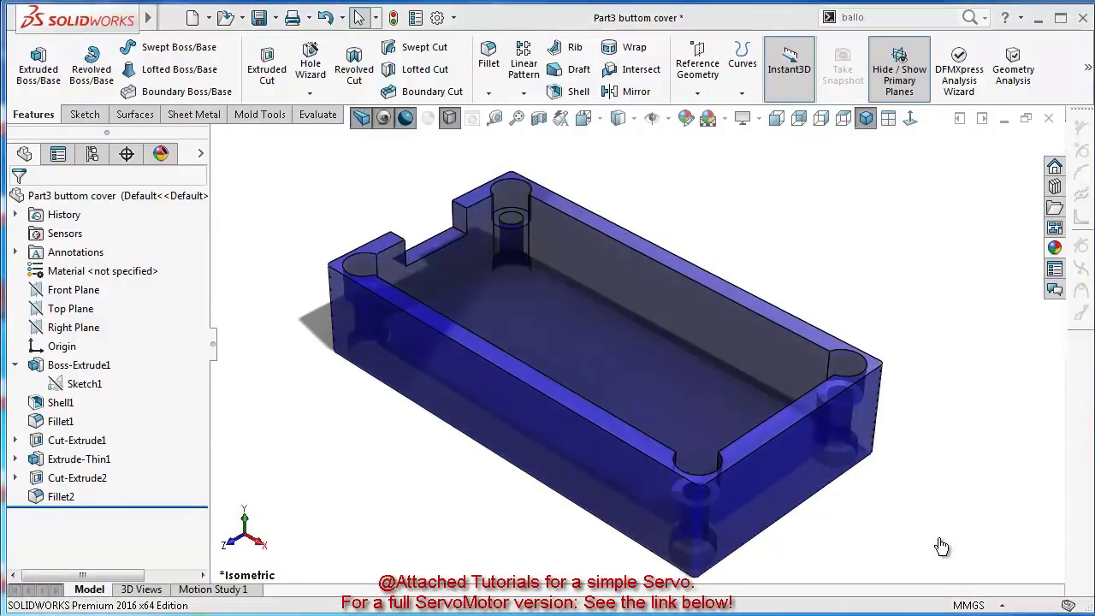
key("ctrl+s")
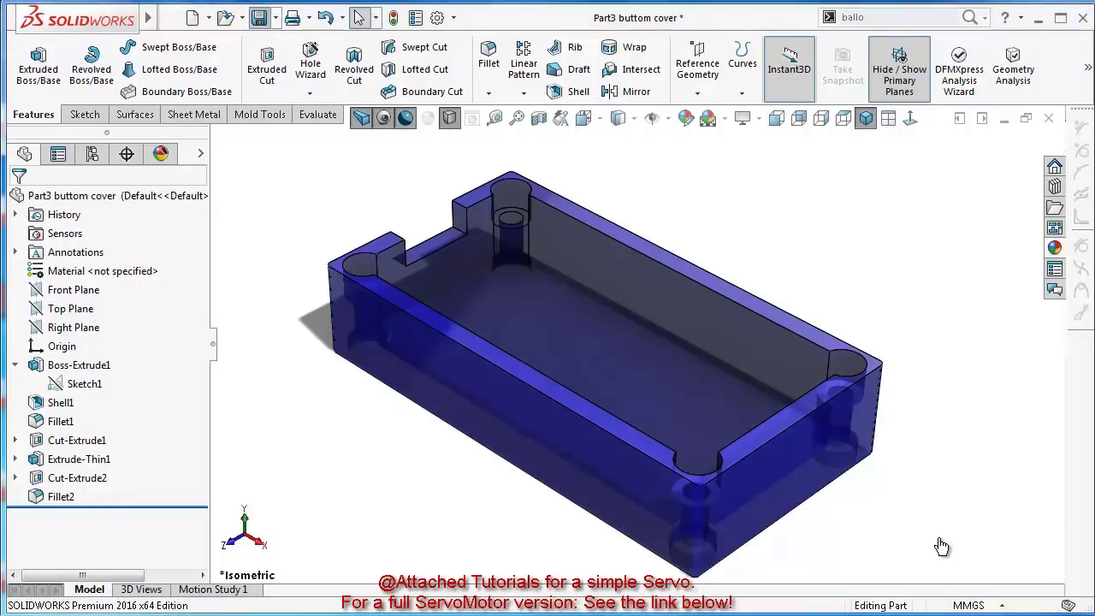
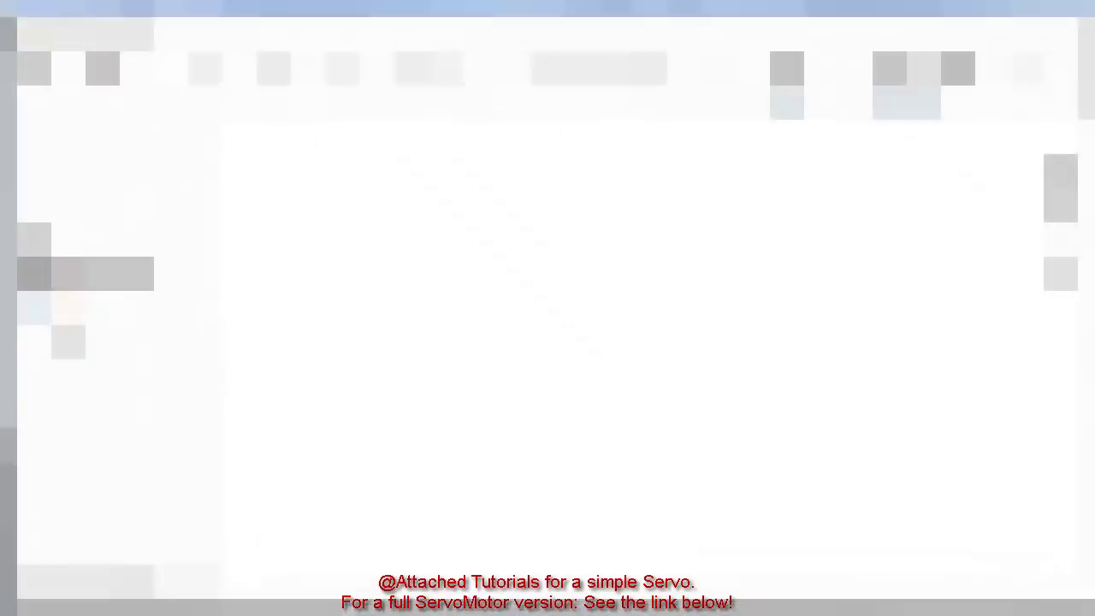
Start a sketch on the Top Plane and draw a center rectangle about the origin, about 105 mm high
left_click(68, 308)
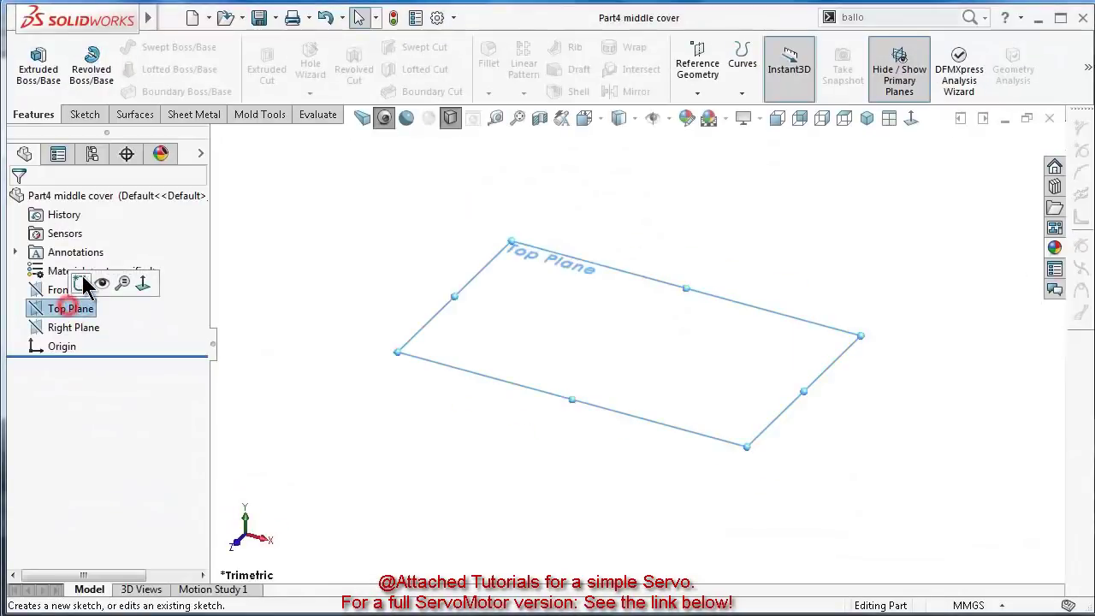
left_click(82, 283)
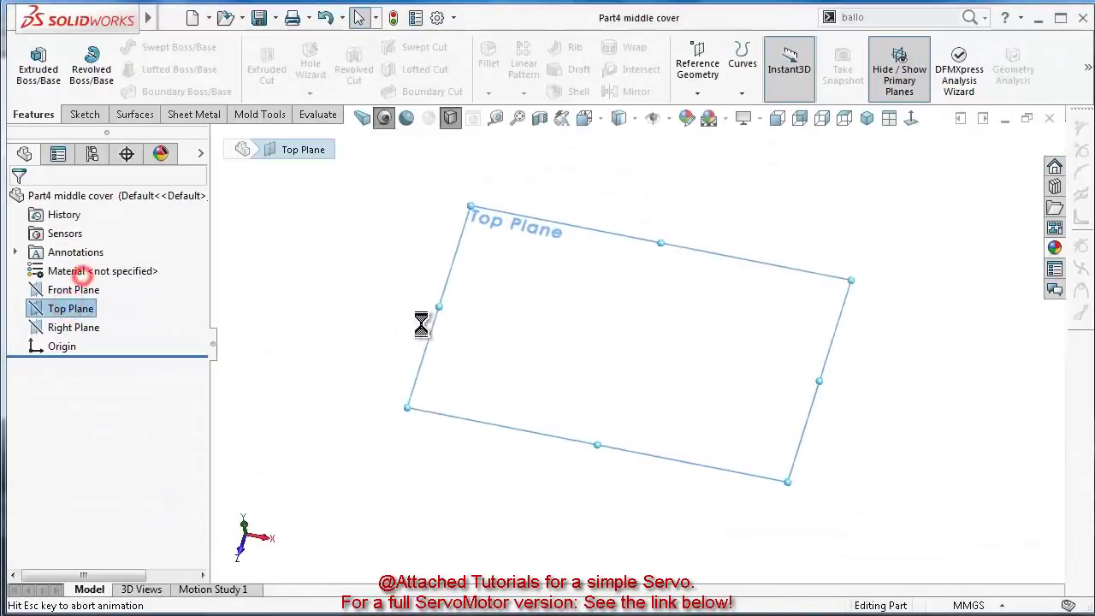
left_click(121, 70)
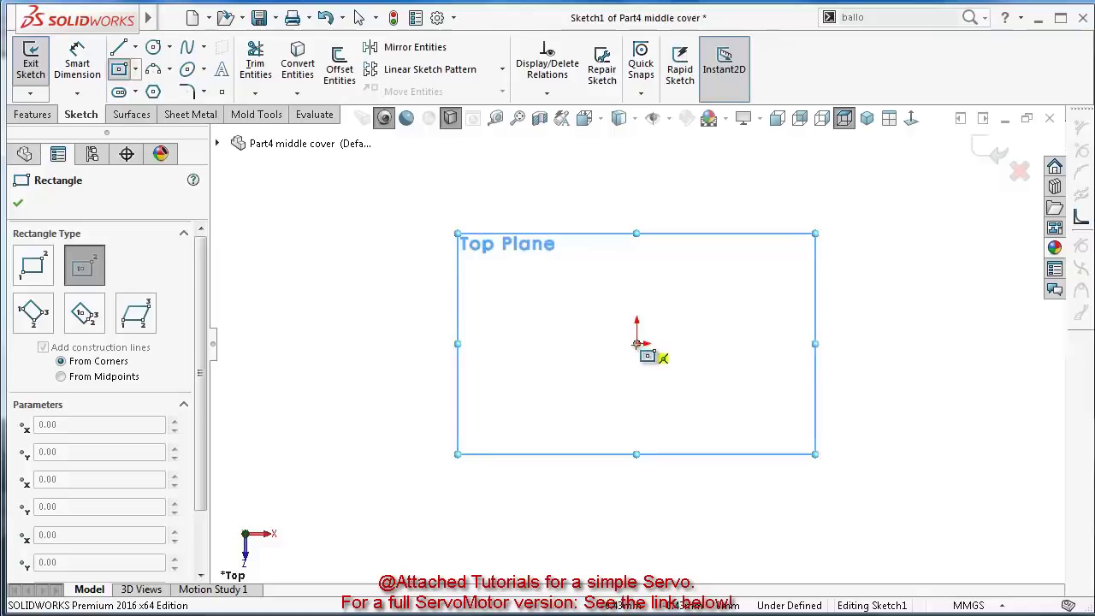
left_click(637, 343)
left_click(390, 239)
Dimension the rectangle to 12 mm high and 23 mm wide
right_click_drag(310, 337, 325, 213)
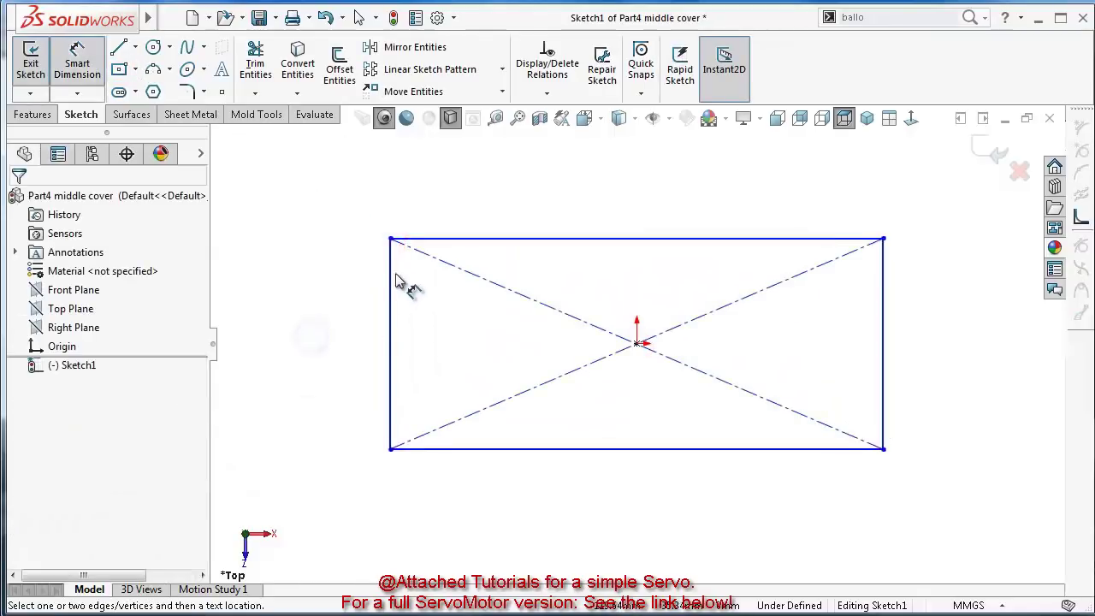
left_click(391, 271)
left_click(358, 270)
type("12")
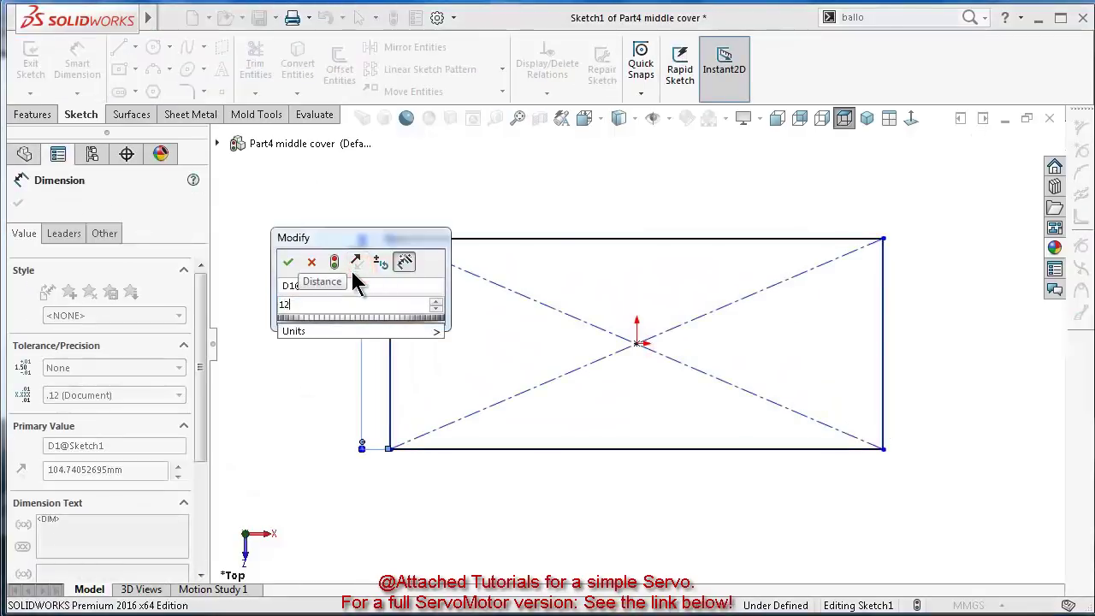
key("Return")
left_click(514, 239)
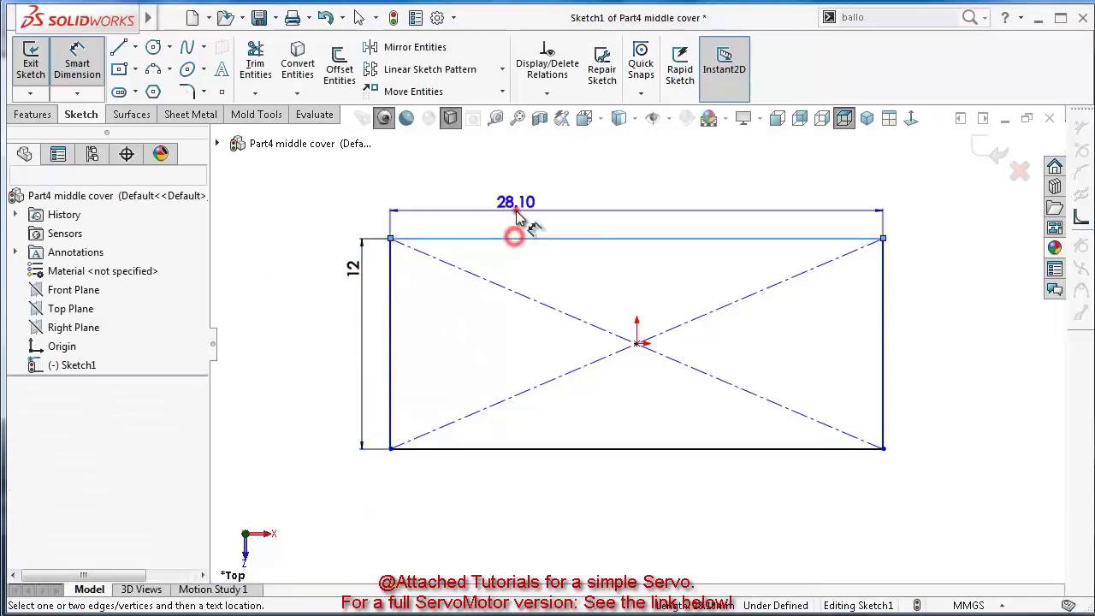
left_click(513, 211)
type("23")
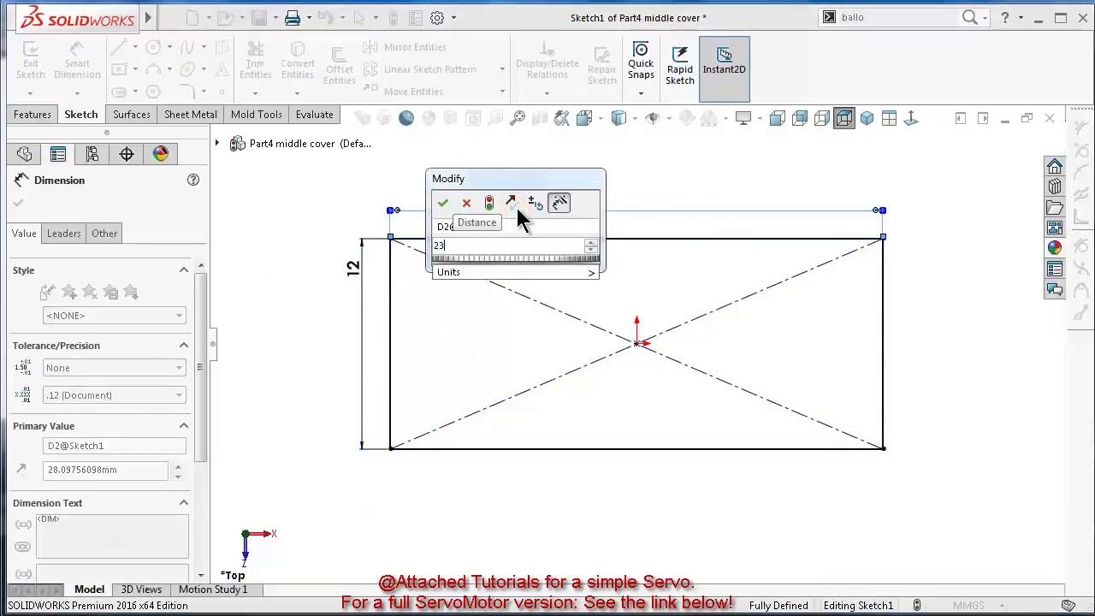
key("Return")
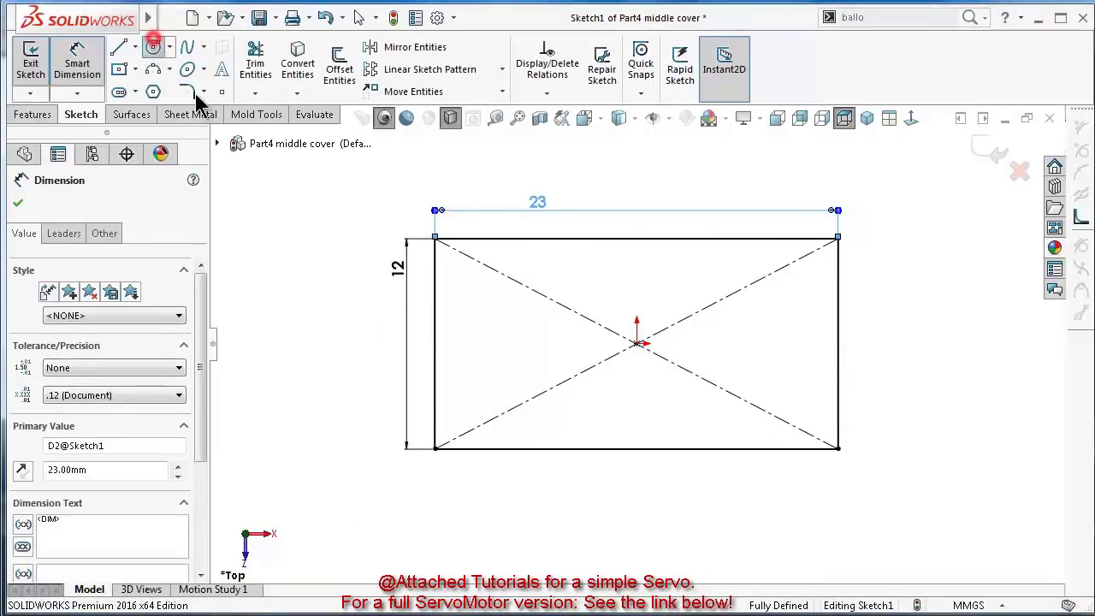
Sketch two circles inside the rectangle's upper-left and lower-left corners, with radii of about 0.9 mm and 1 mm
left_click(153, 46)
left_click(450, 263)
left_click(466, 263)
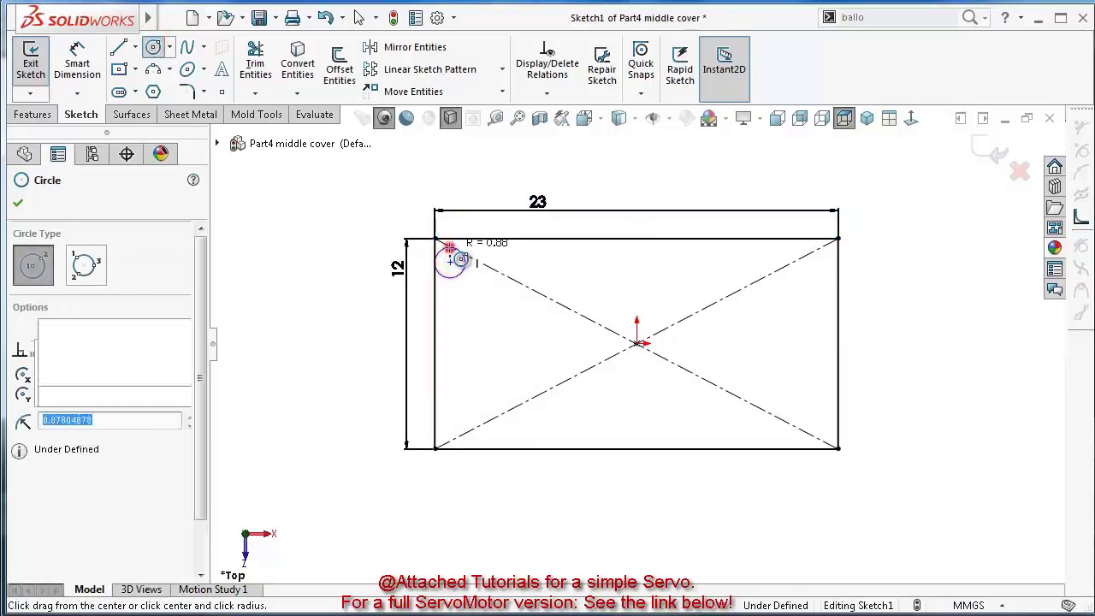
left_click(450, 409)
left_click(465, 409)
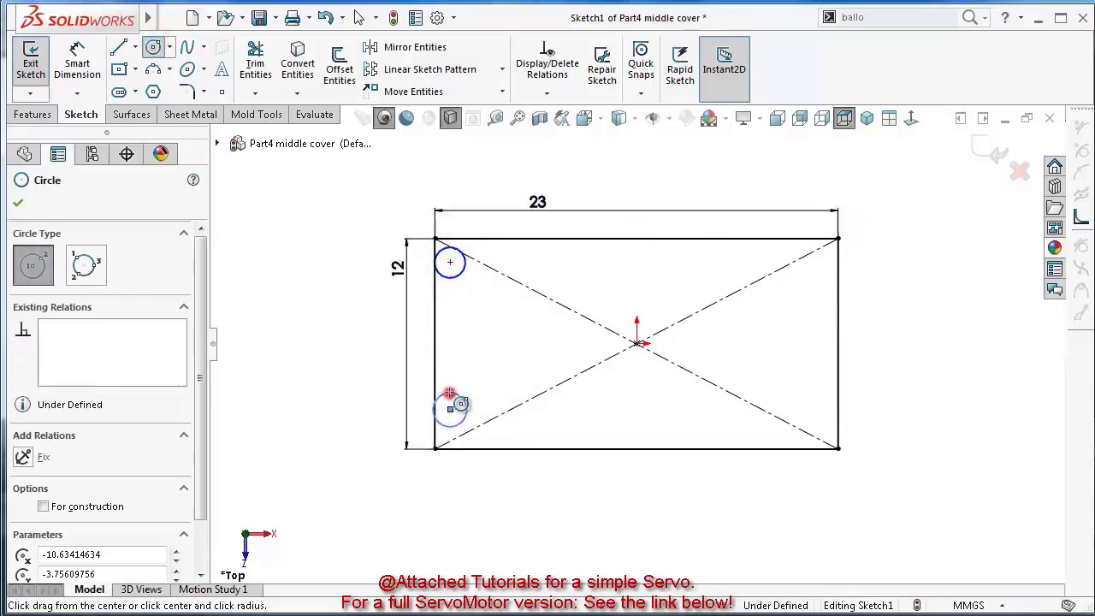
Dimension the upper-left circle to a diameter of 2 mm
right_click_drag(287, 383, 287, 269)
left_click(455, 276)
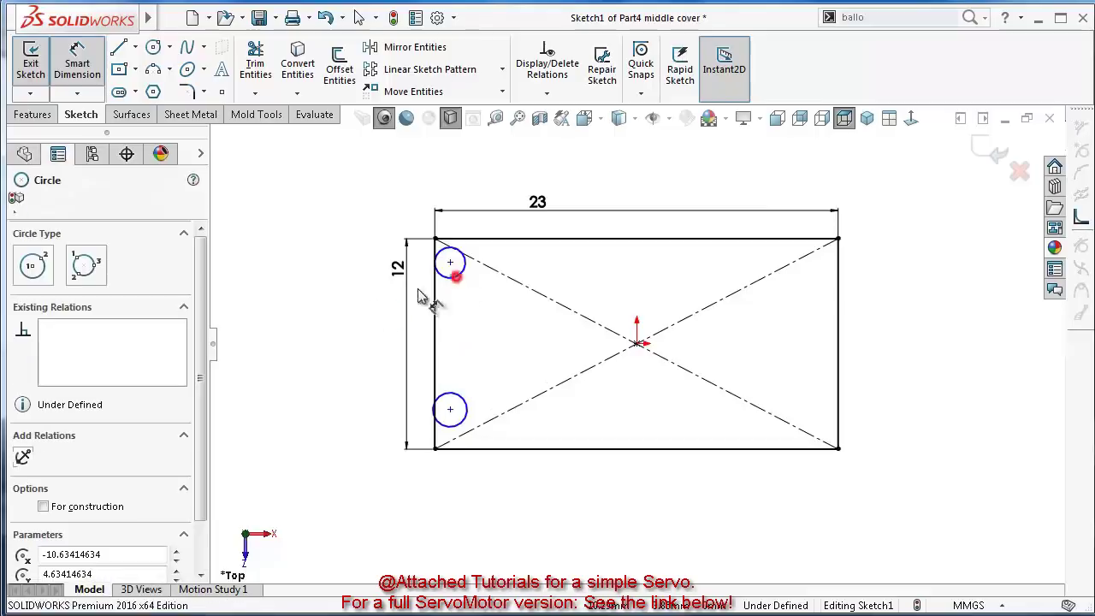
left_click(279, 313)
type("2")
key("Return")
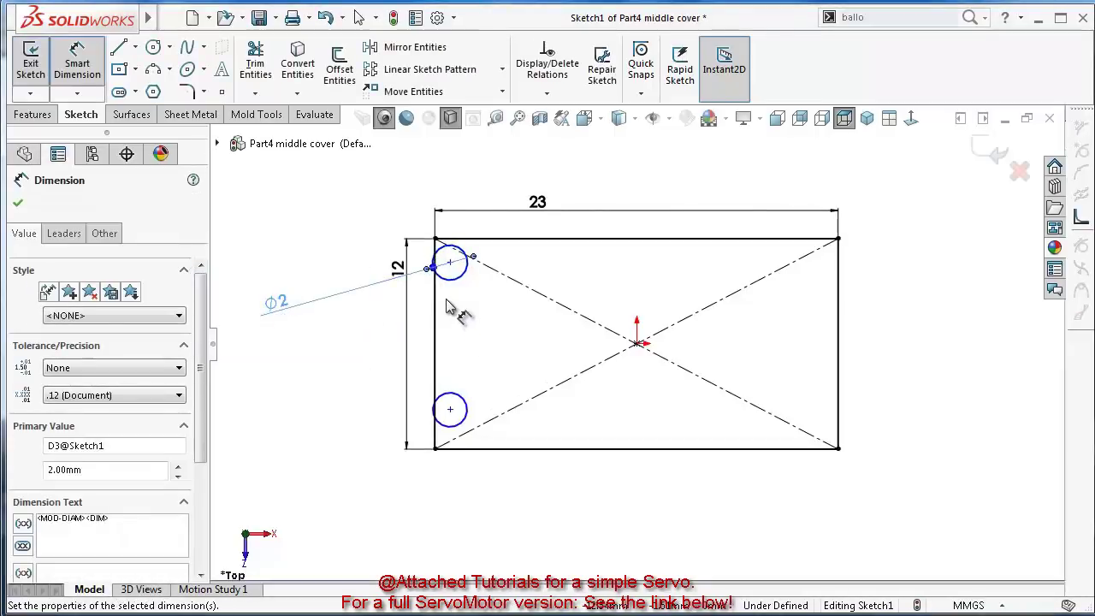
Set the distance from the upper-left circle's center to the rectangle's left edge to 1.25 mm
left_click(450, 263)
left_click(435, 265)
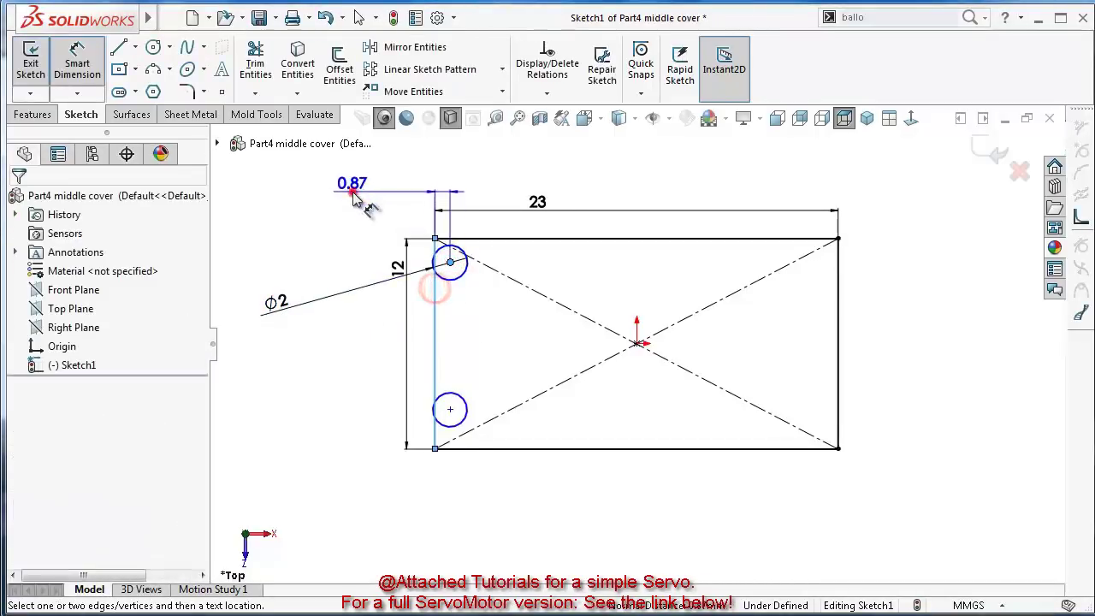
left_click(356, 186)
type("1.25")
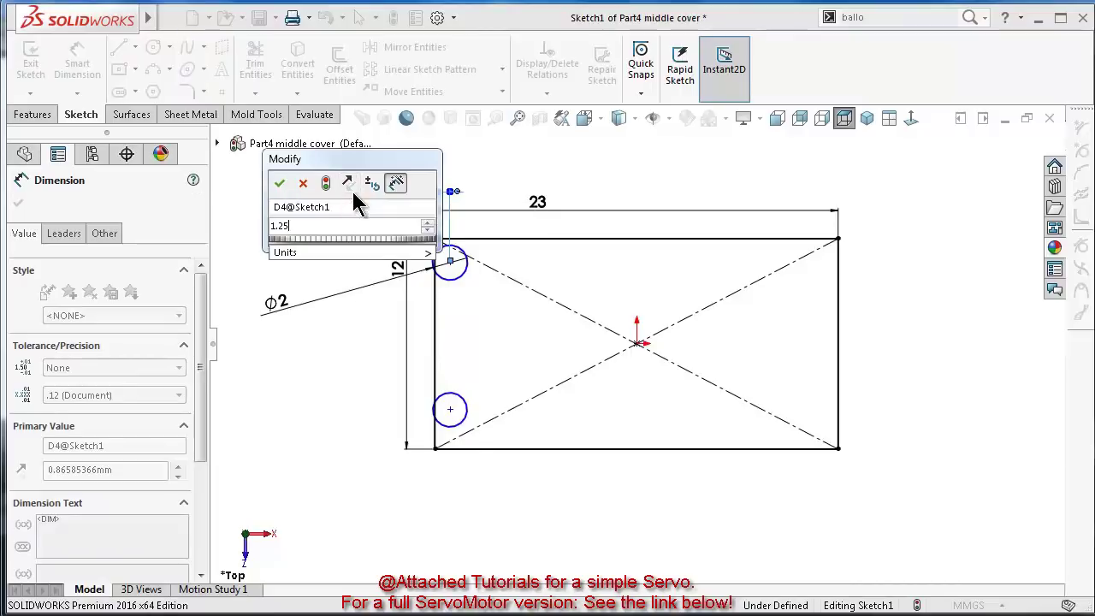
key("Return")
scroll(467, 286, "down", 1)
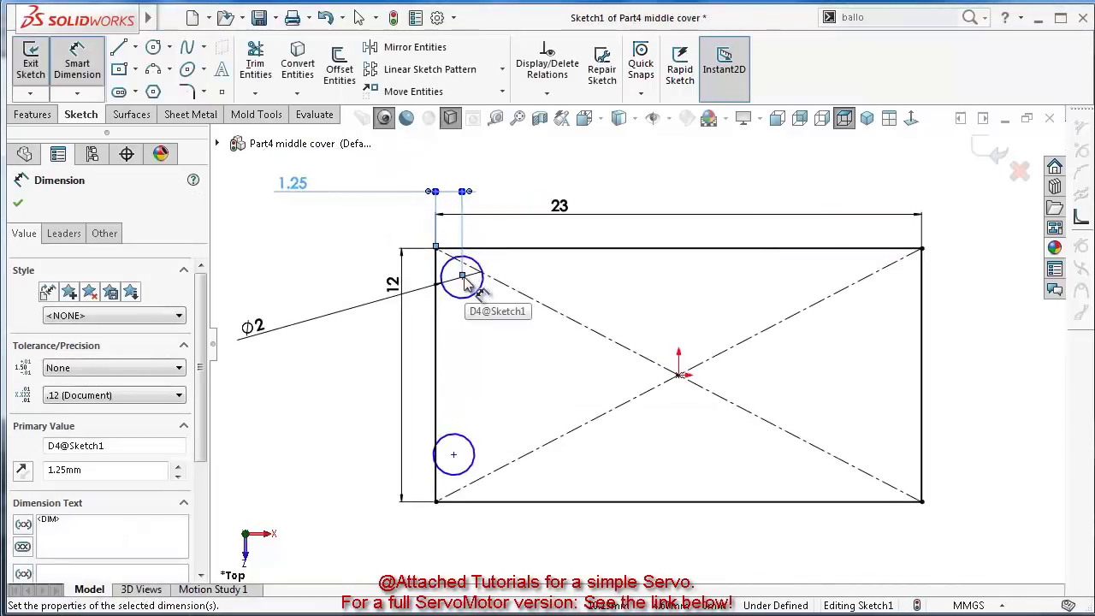
left_click(464, 276)
left_click(484, 248)
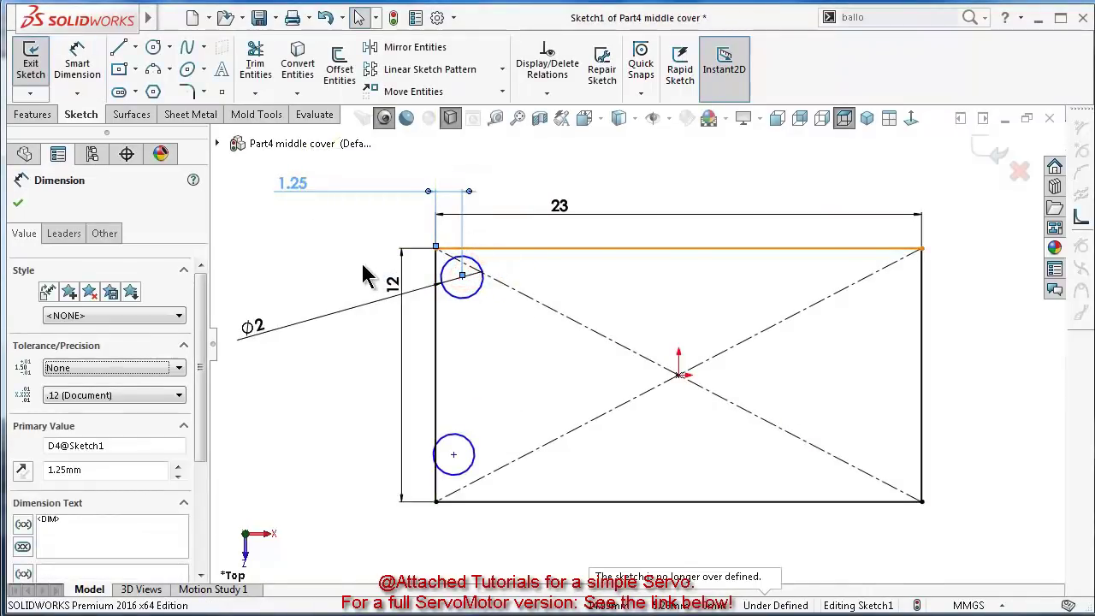
key("Escape")
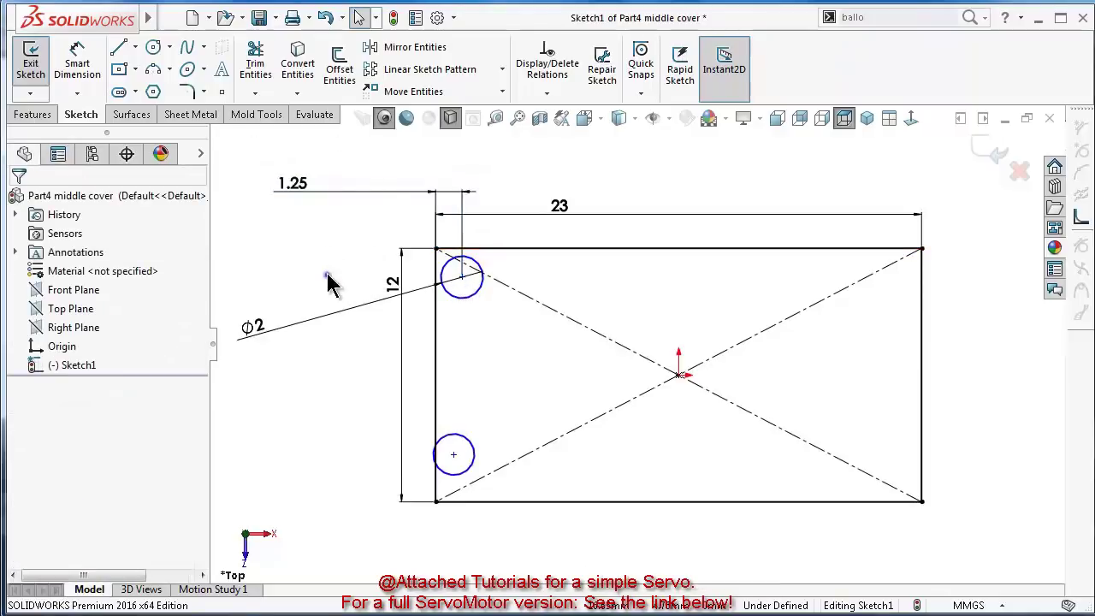
Set the distance from the upper-left circle's center to the rectangle's top edge to 1.25 mm
right_click_drag(327, 275, 329, 224)
left_click(461, 277)
left_click(484, 251)
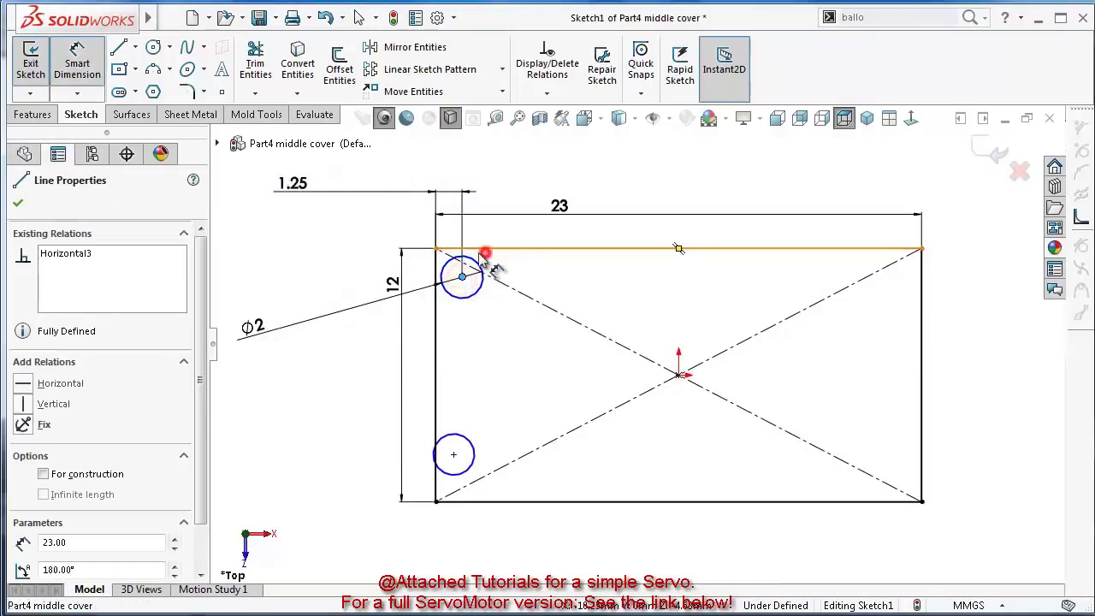
left_click(391, 269)
type("1.2")
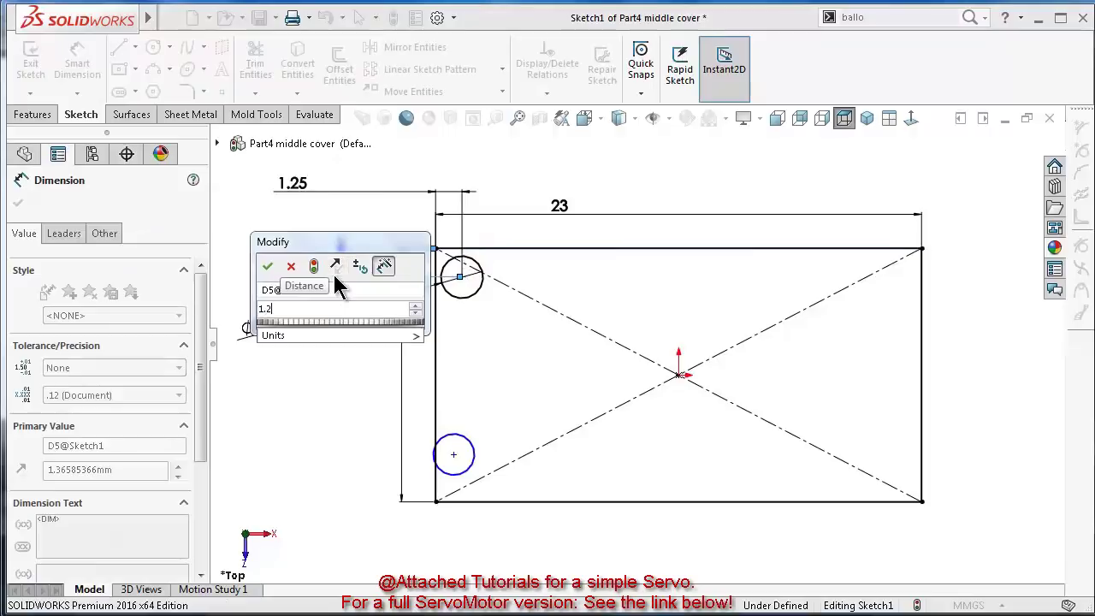
type("5")
key("Return")
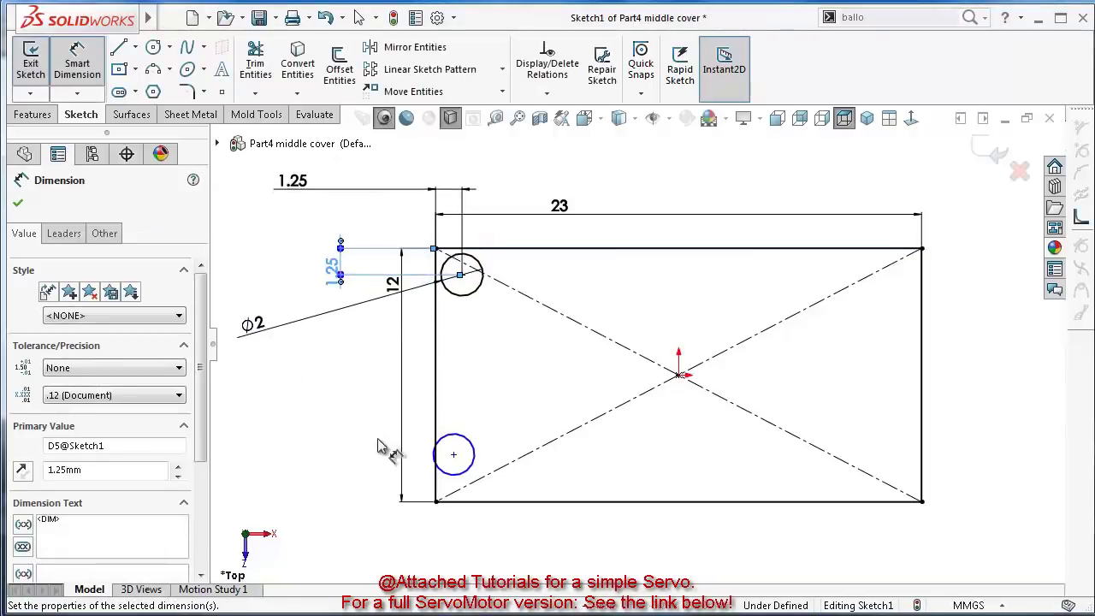
Set the distance from the lower-left circle's center to the rectangle's bottom edge to 1.25 mm
left_click(454, 454)
left_click(471, 501)
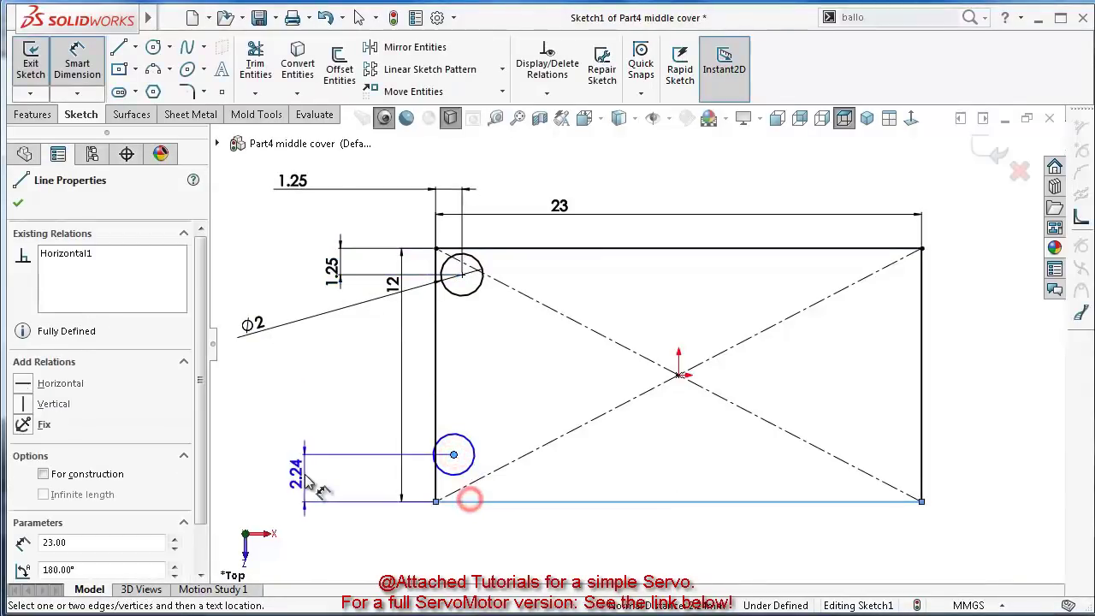
left_click(305, 478)
type("1.25")
key("Return")
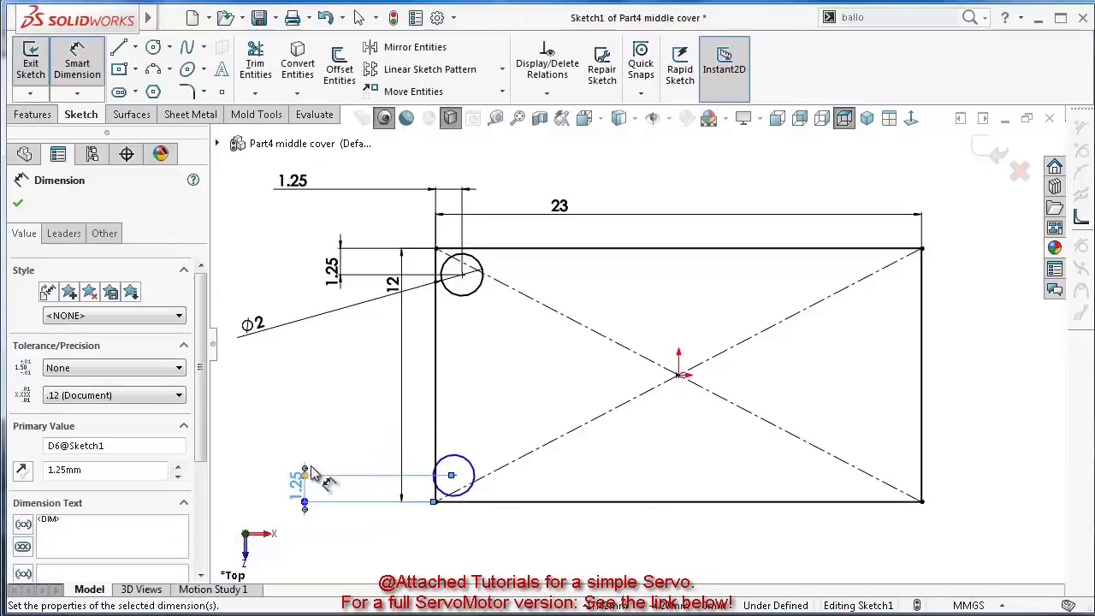
key("Escape")
Align the centers of the two left circles with a vertical relation
left_click(452, 475)
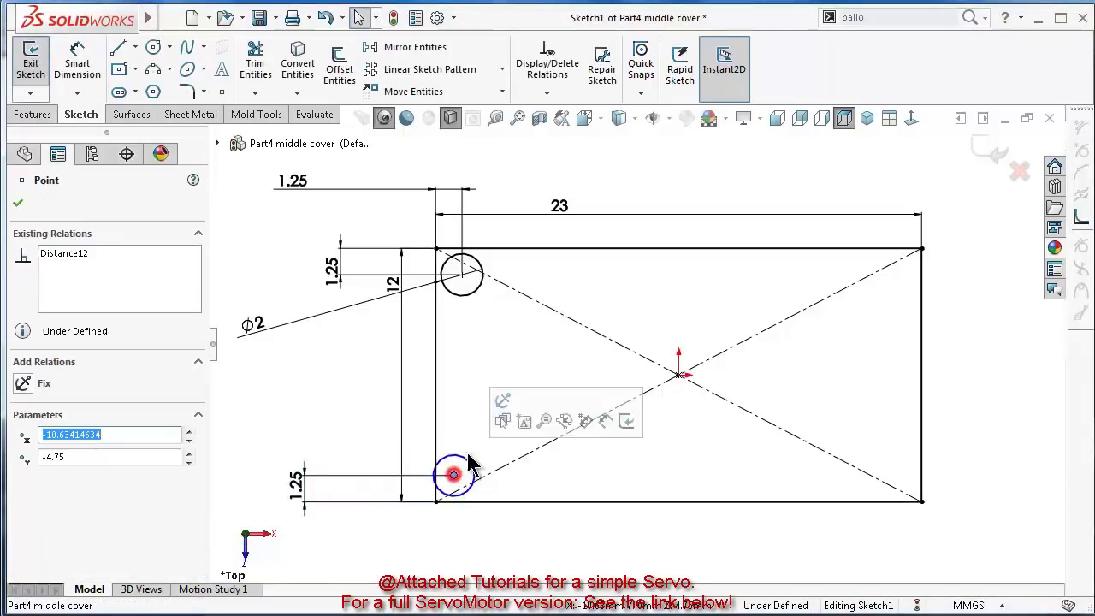
left_click(462, 274, "ctrl")
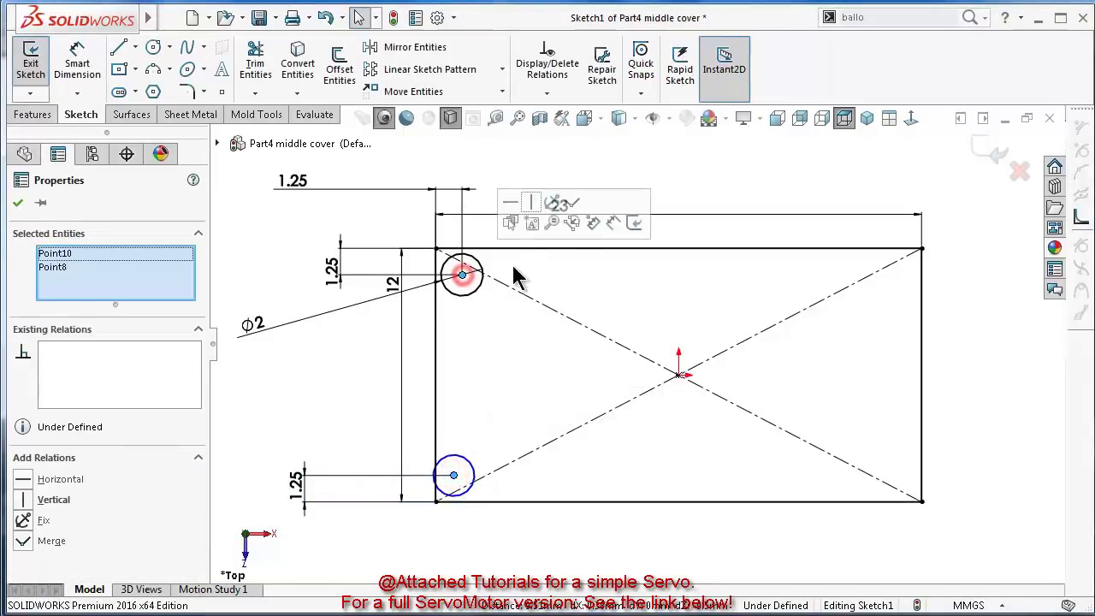
left_click(532, 203)
left_click(343, 381)
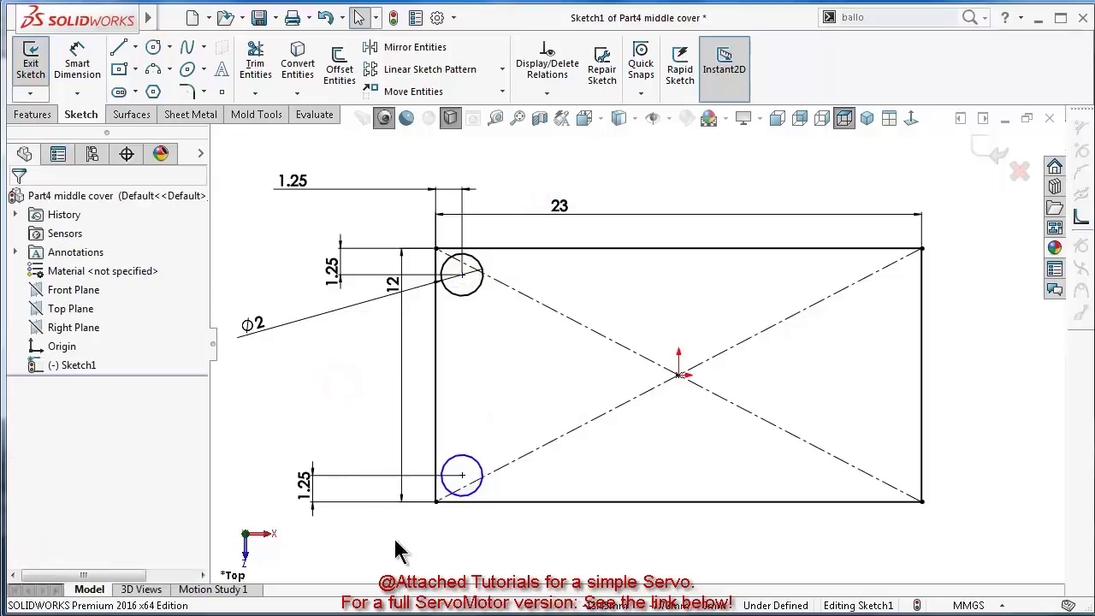
Make the lower-left circle equal in size to the upper-left circle
left_click(469, 464)
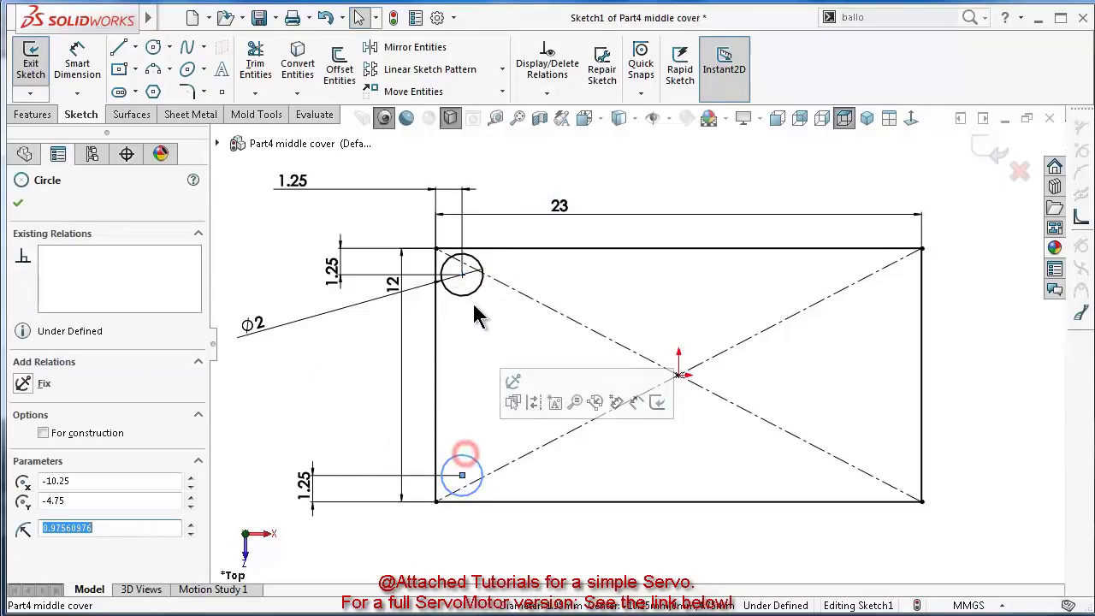
left_click(478, 289, "ctrl")
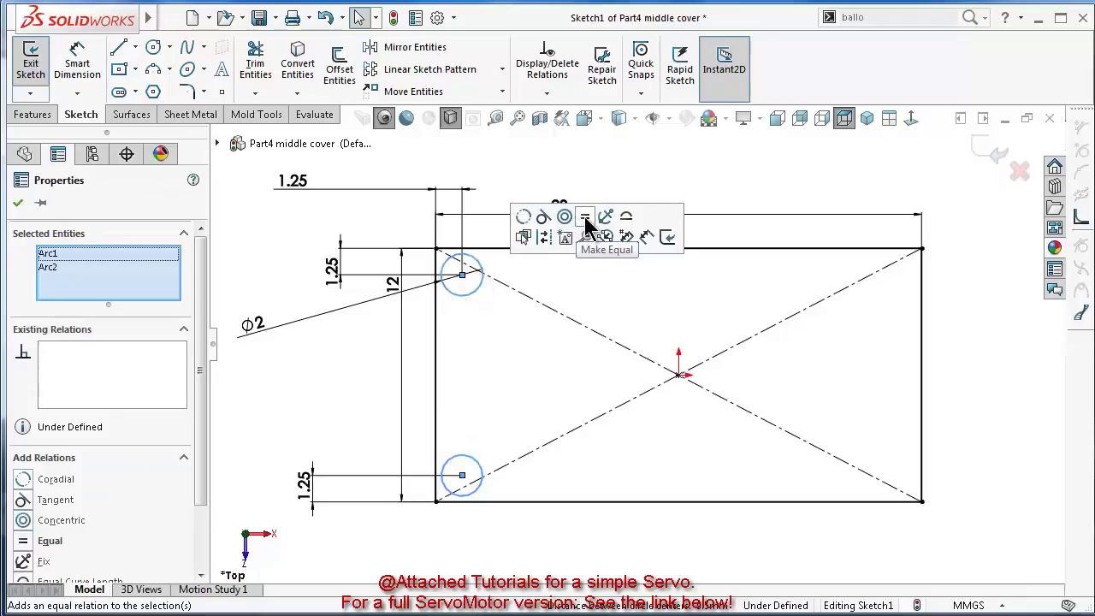
left_click(585, 216)
left_click(325, 408)
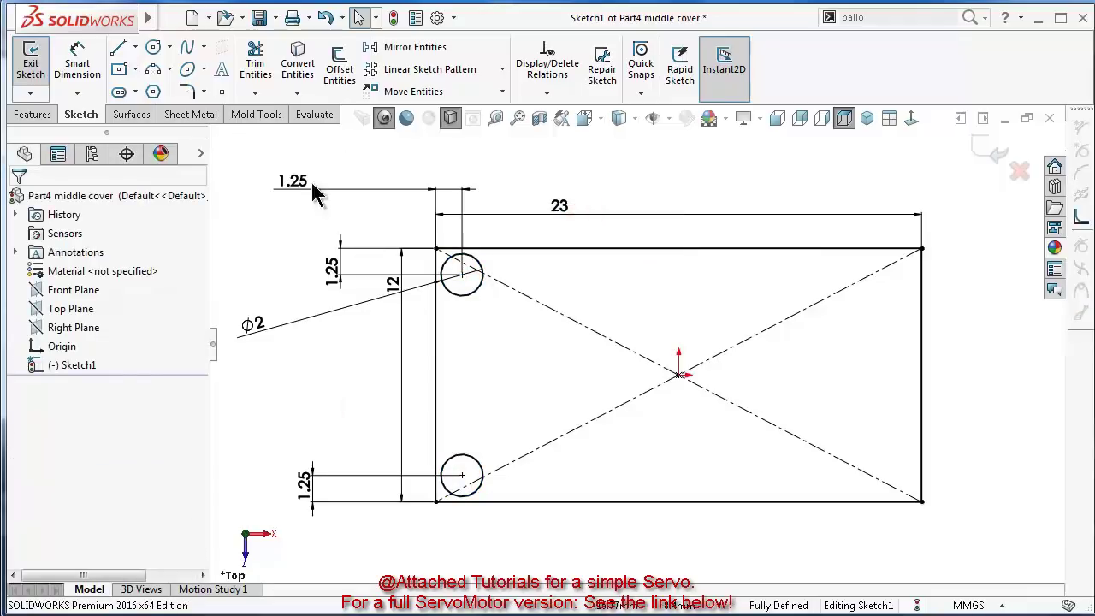
Draw a vertical 6 mm centerline from the origin down to the rectangle's bottom edge
left_click(135, 49)
left_click(161, 93)
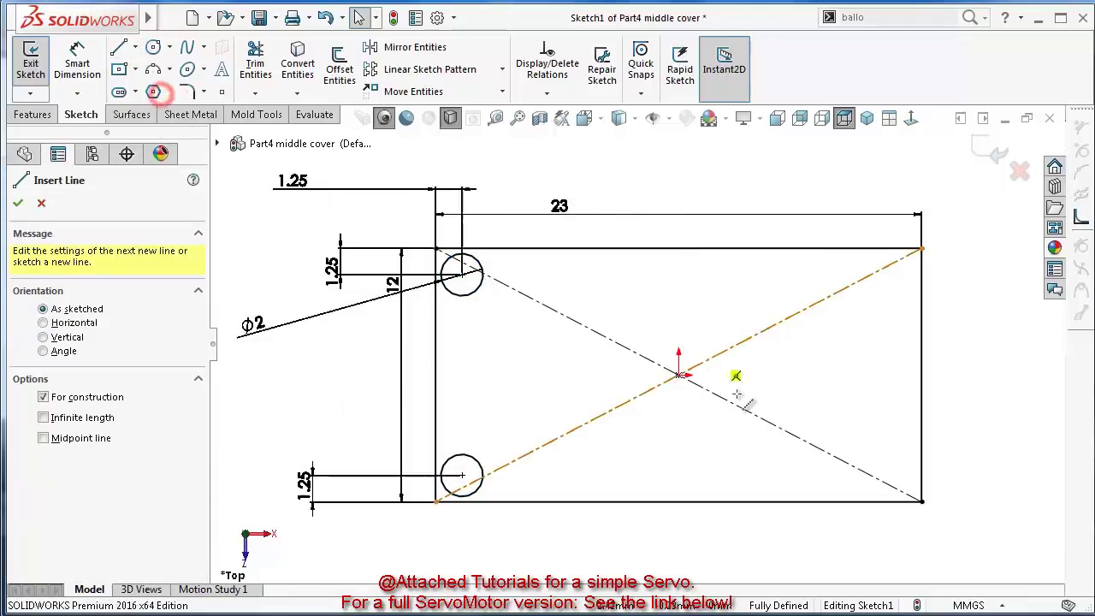
left_click(678, 374)
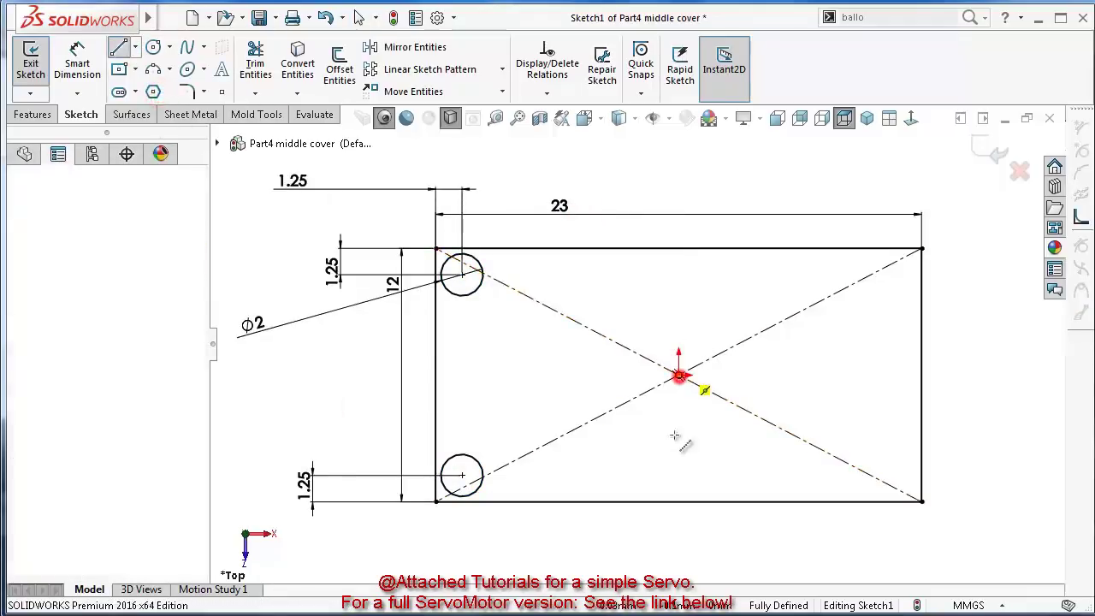
left_click(679, 501)
key("Escape")
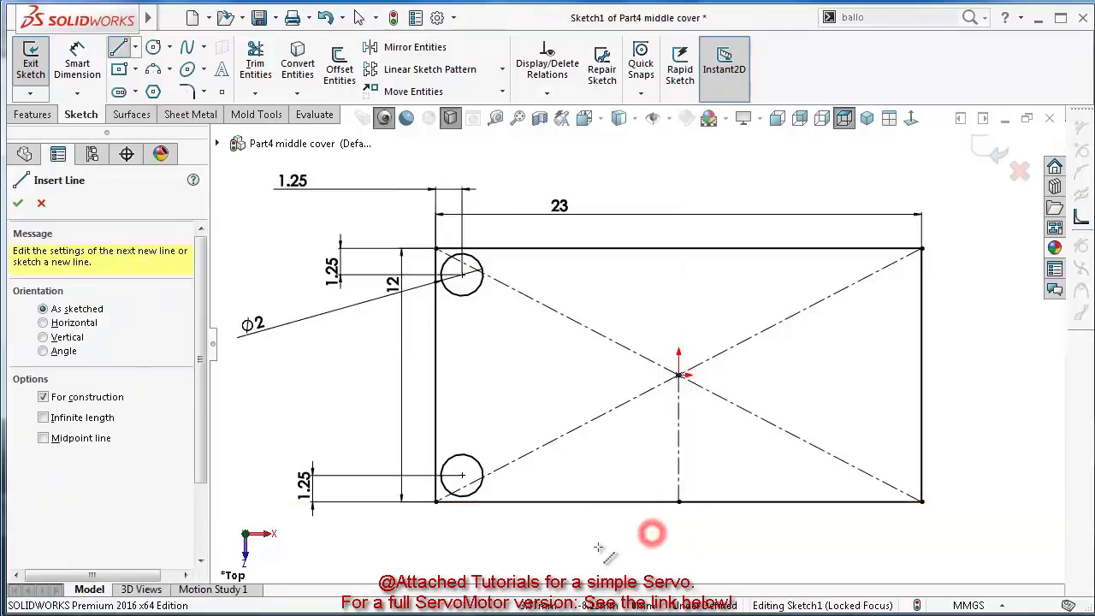
Mirror both left circles about the vertical centerline to the rectangle's right corners
left_click(433, 47)
left_click(473, 289)
right_click(473, 390)
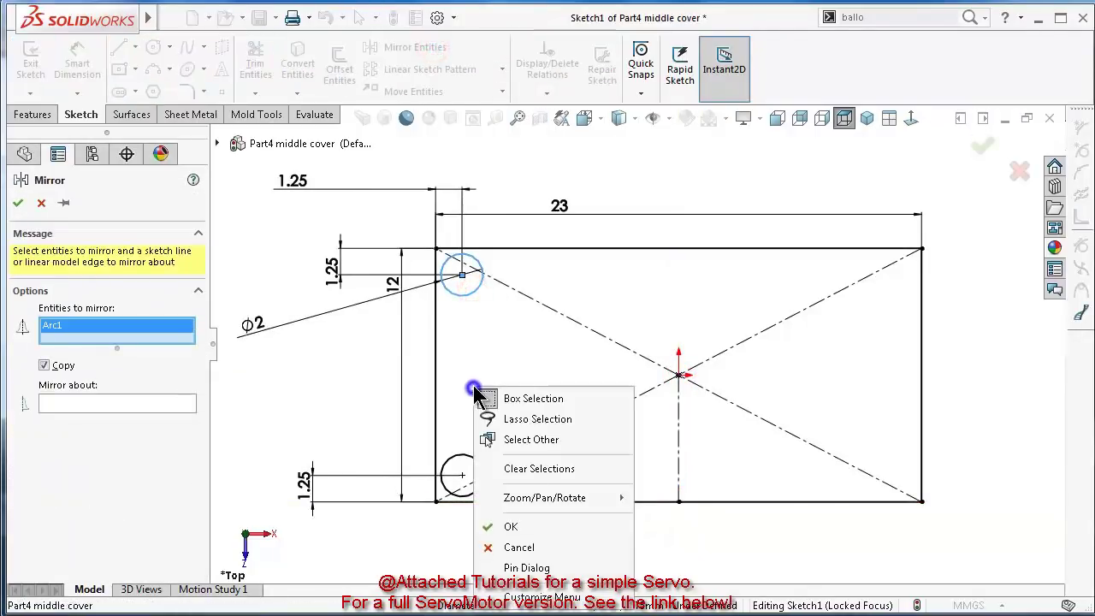
left_click(150, 330)
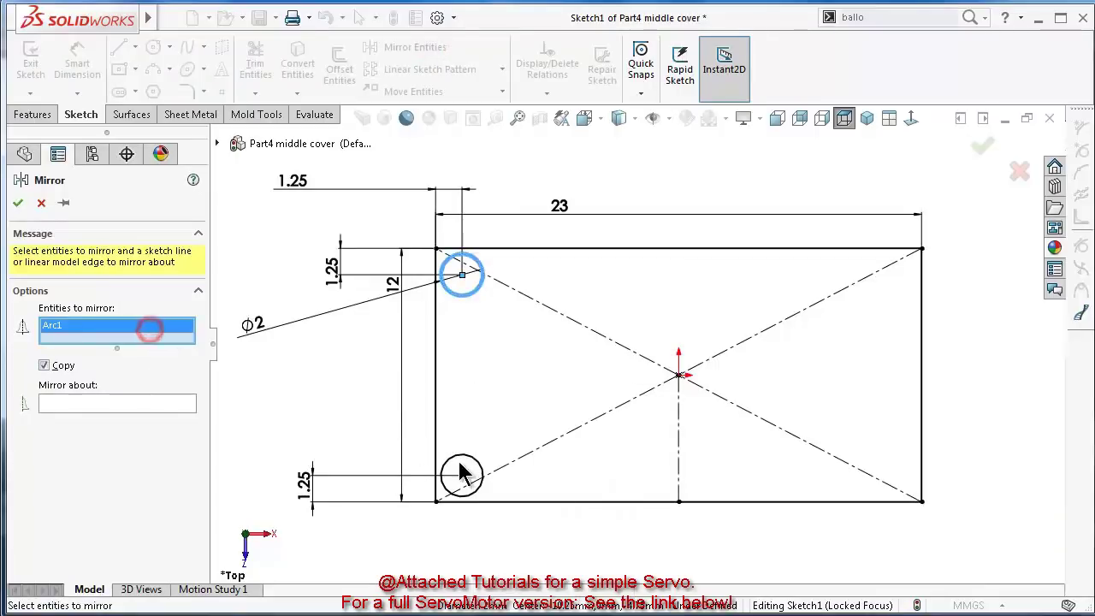
left_click(468, 455)
left_click(681, 454)
right_click(681, 453)
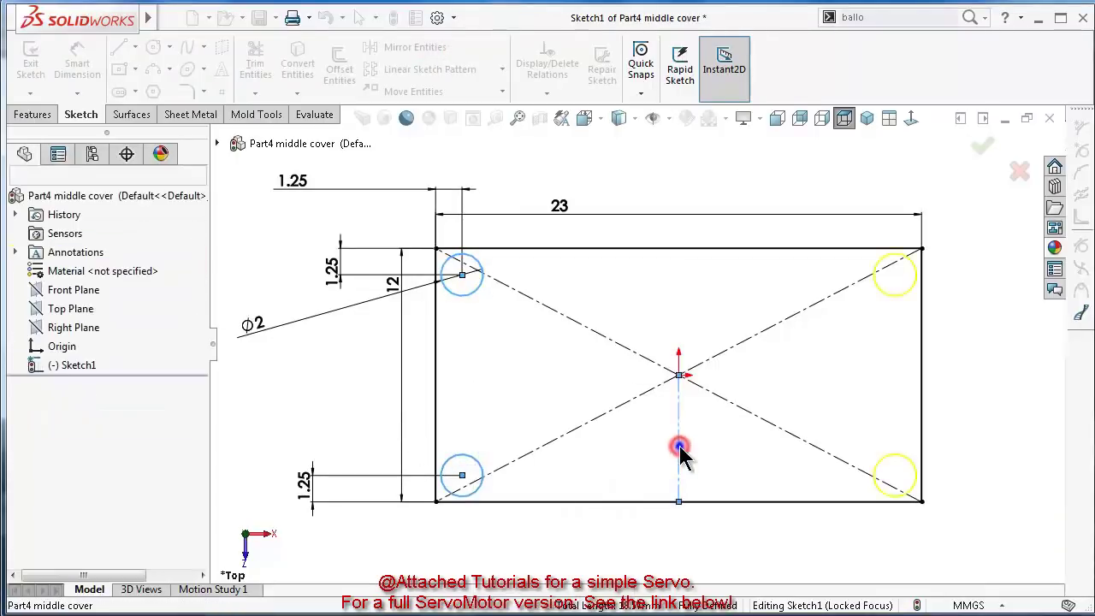
Extrude the sketch's full outer rectangle contour as a solid block, blind to 10 mm, ignoring the corner circles
scroll(682, 418, "up", 2)
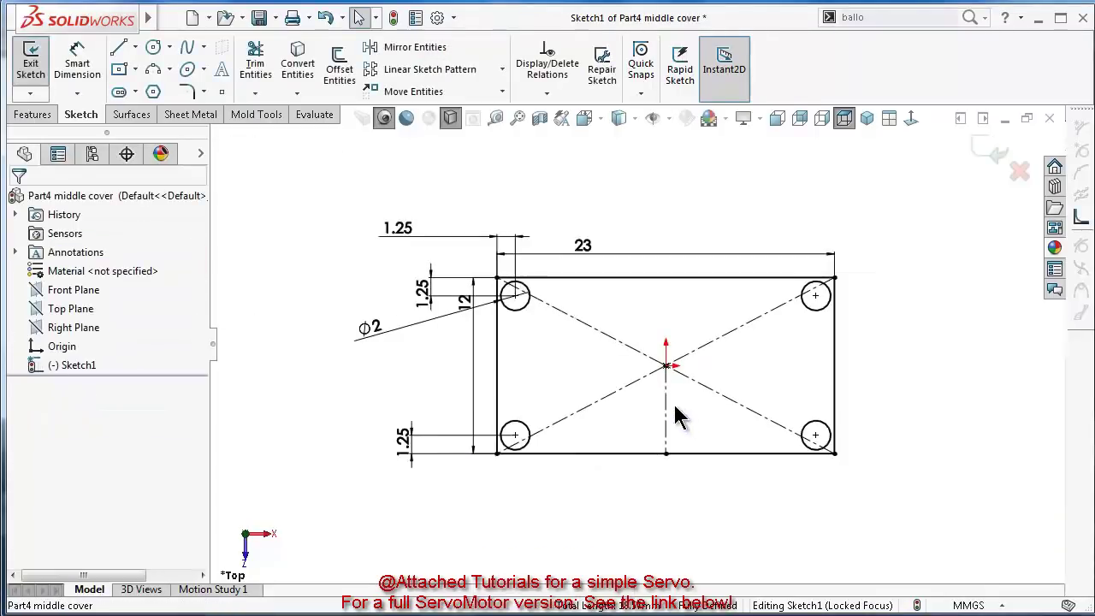
left_click(31, 115)
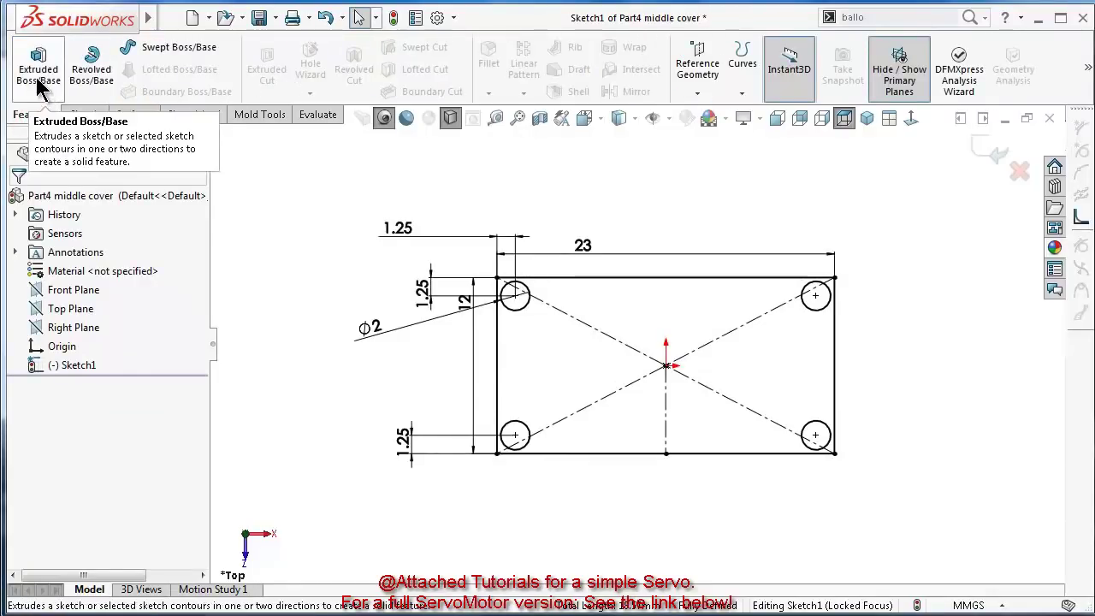
left_click(40, 75)
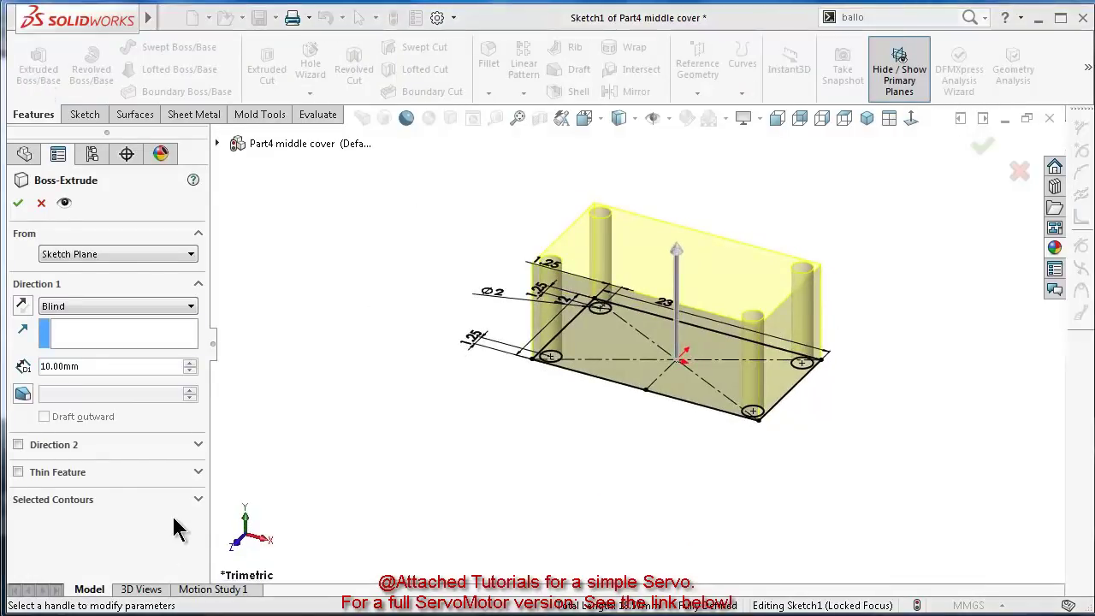
left_click(198, 498)
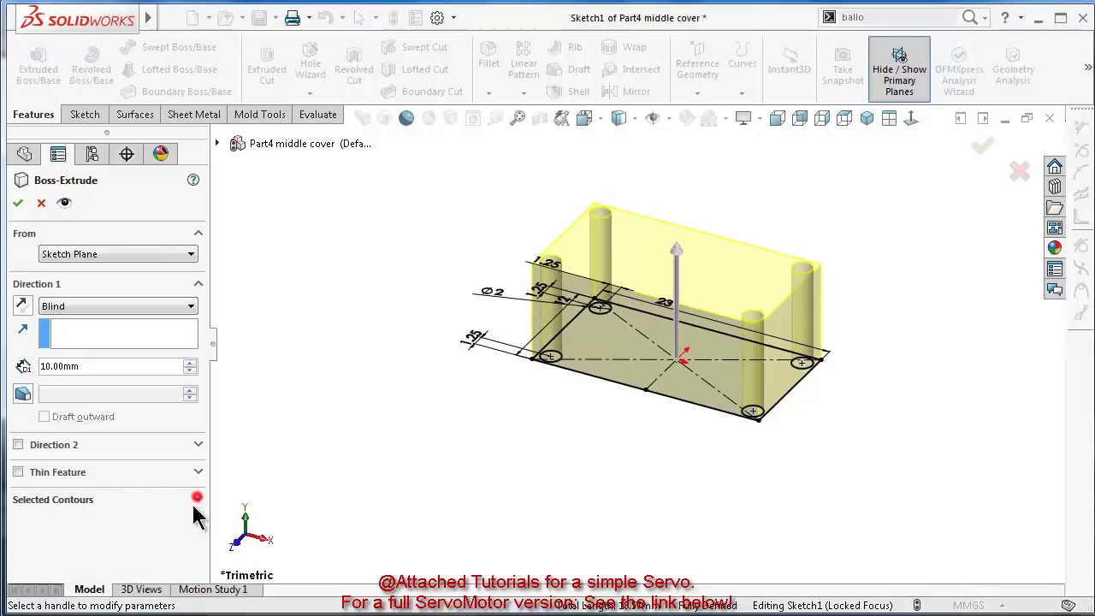
left_click(715, 417)
right_click(716, 413)
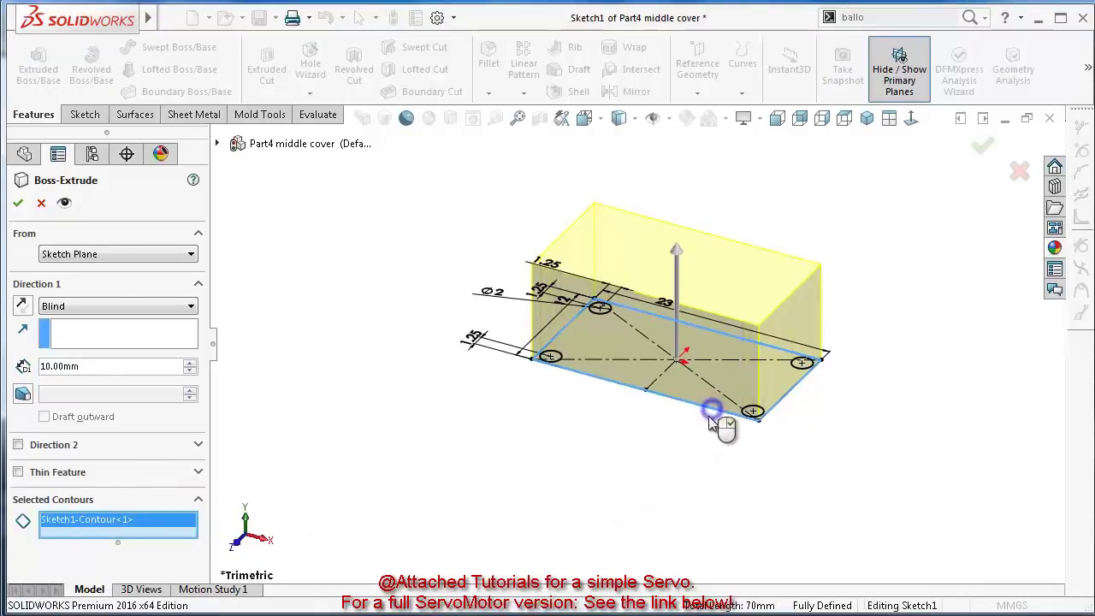
Show the base sketch belonging to the block extrusion
left_click(14, 365)
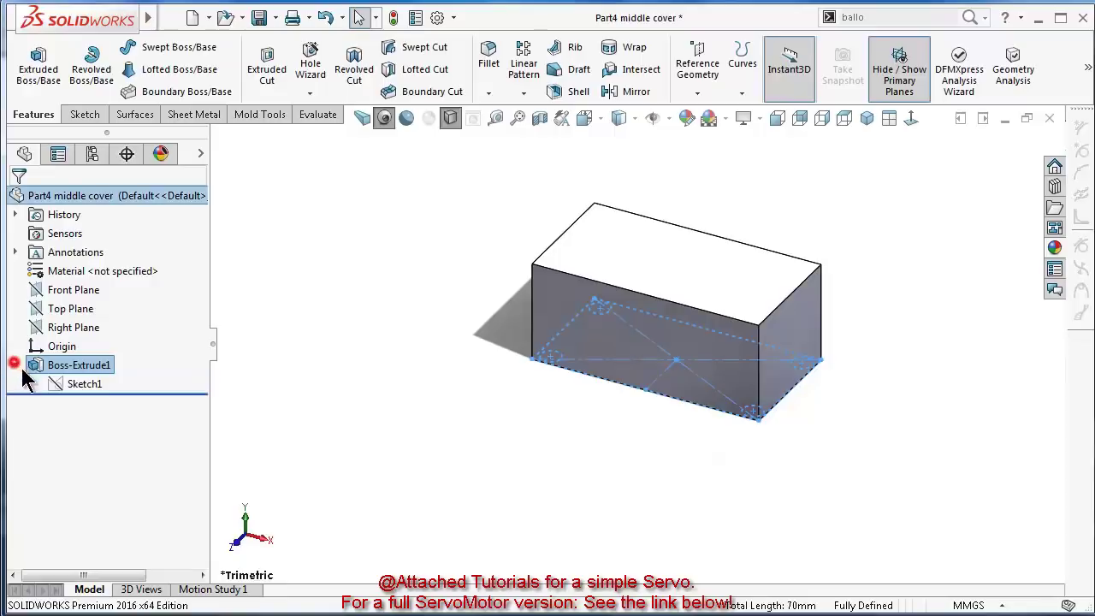
left_click(83, 385)
left_click(90, 356)
left_click(396, 411)
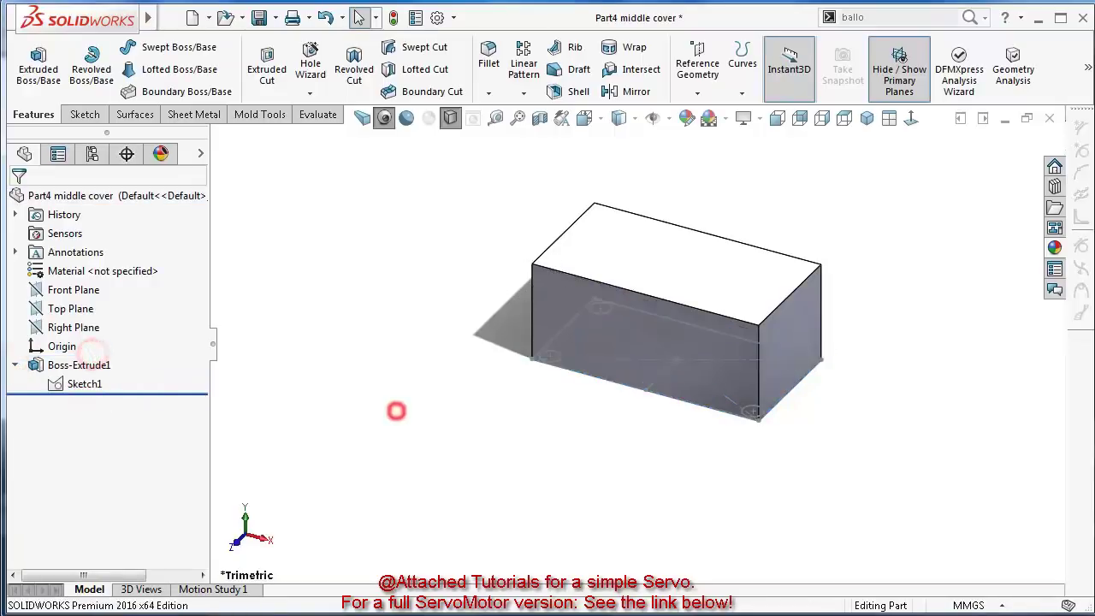
Apply a dark blue color to the whole part
left_click(687, 120)
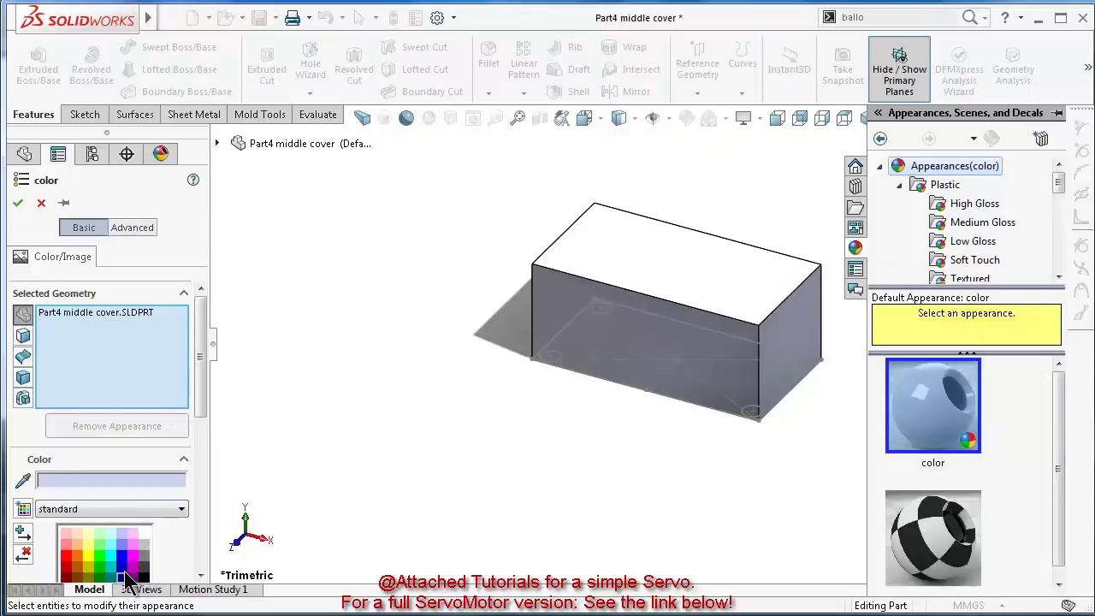
left_click(124, 568)
left_click(17, 203)
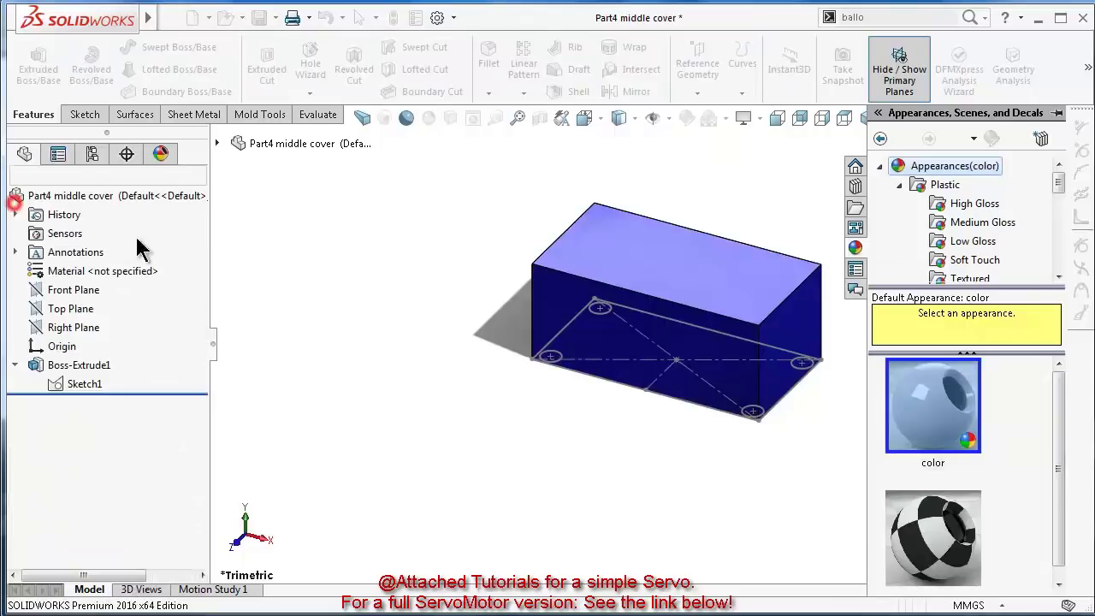
left_click(535, 462)
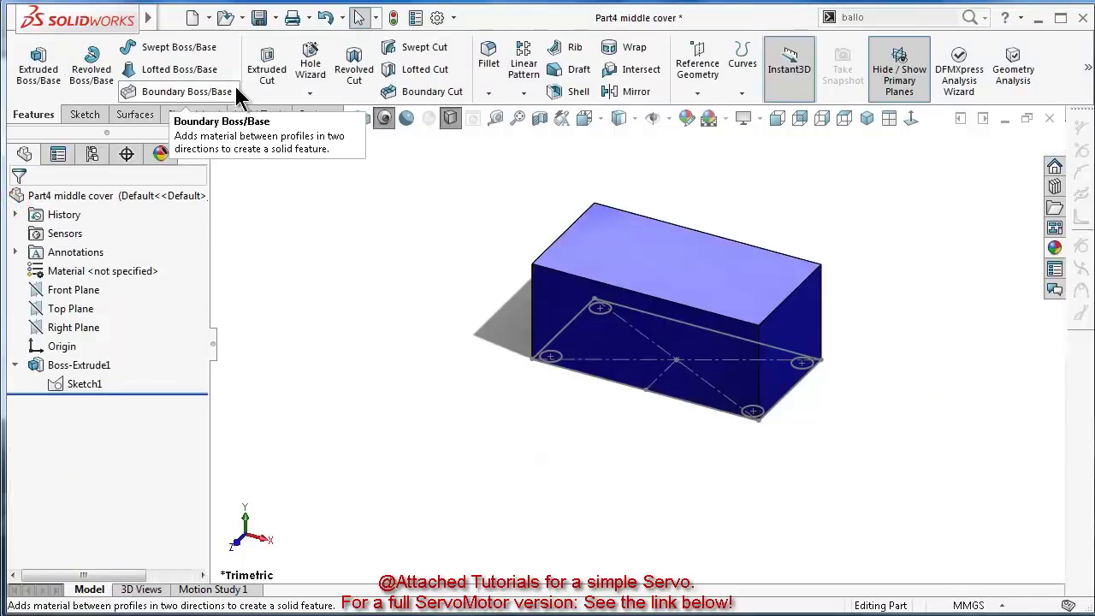
Shell the block to a 1 mm wall thickness, removing its bottom face
left_click(447, 418)
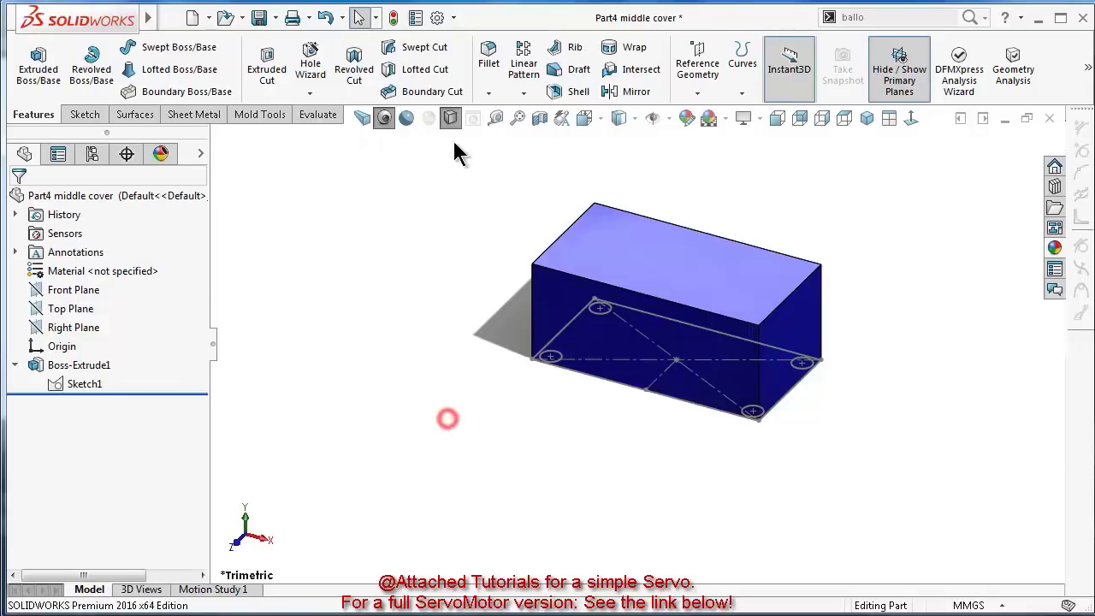
left_click(570, 92)
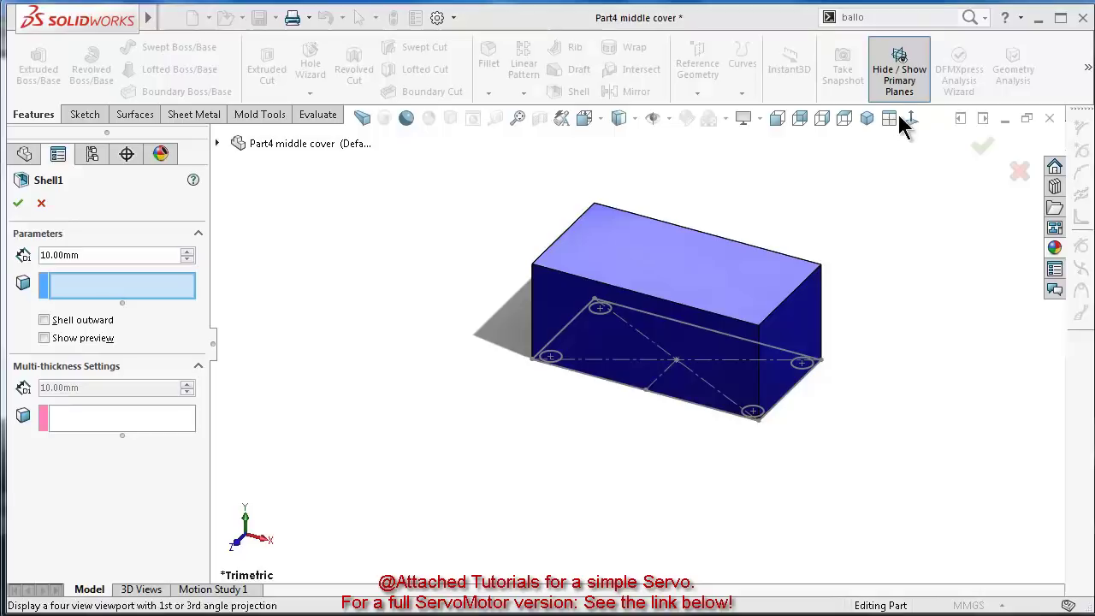
left_click(865, 119)
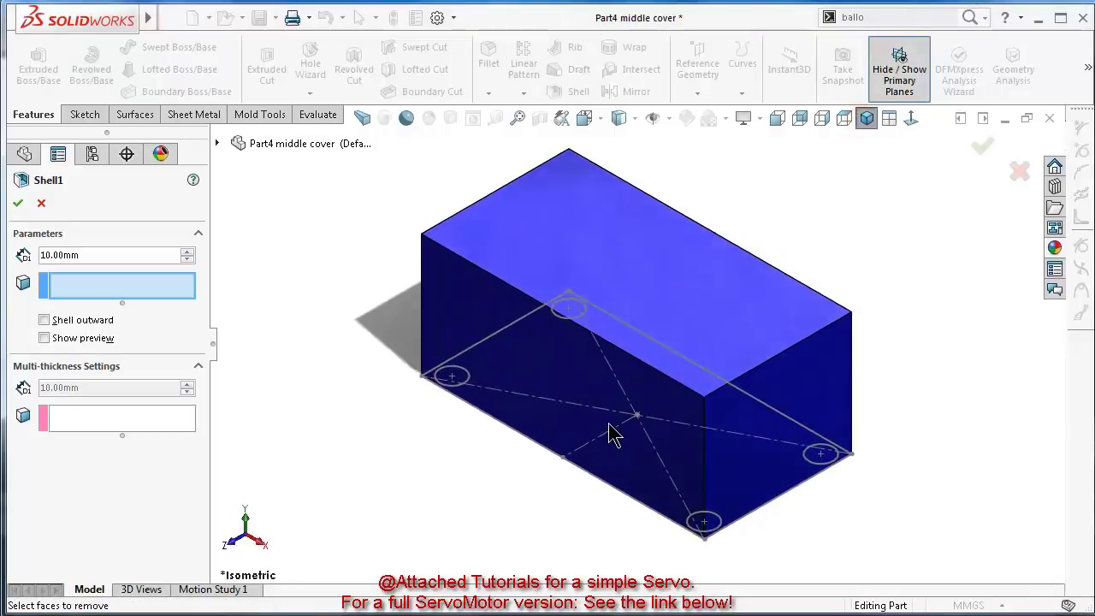
middle_click_drag(610, 413, 619, 401)
mouse_move(482, 531)
middle_mouse_down()
mouse_move(557, 277)
mouse_move(414, 287)
middle_mouse_up()
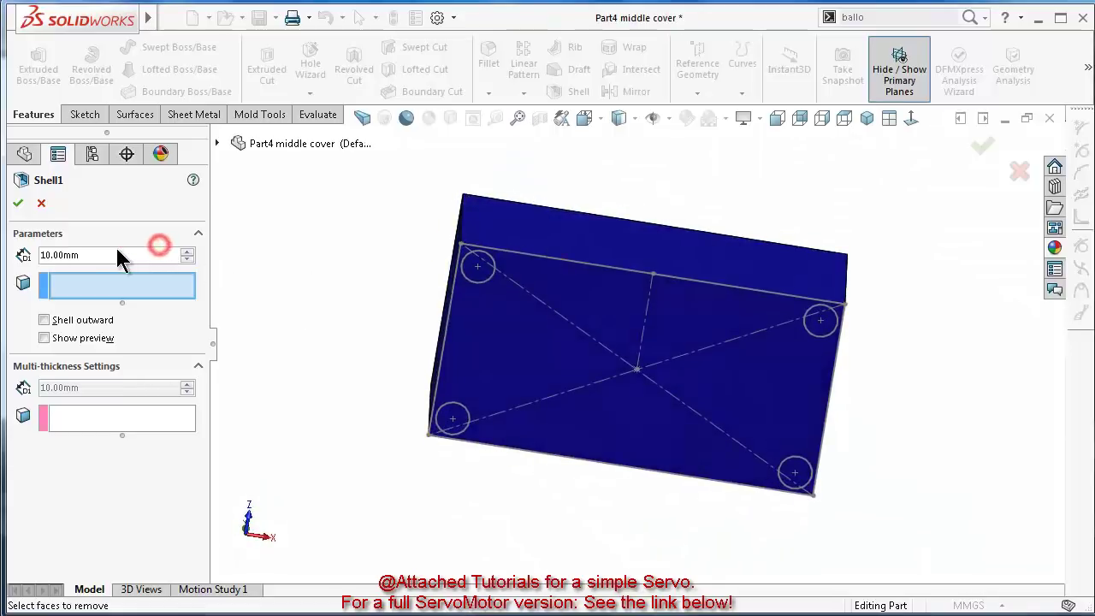
left_click_drag(123, 255, 43, 242)
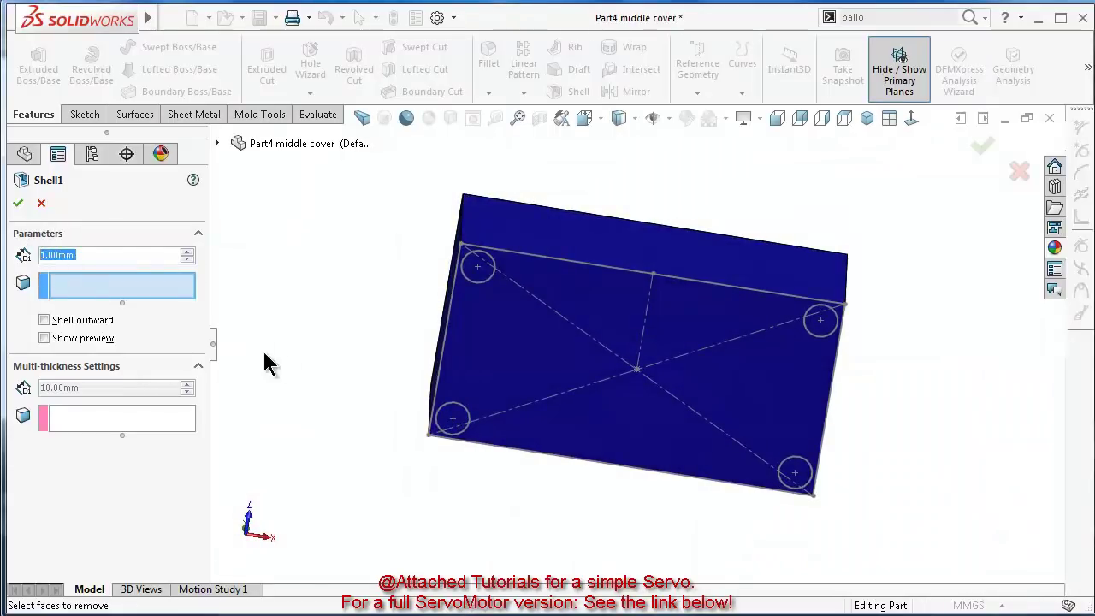
left_click(521, 371)
right_click(525, 361)
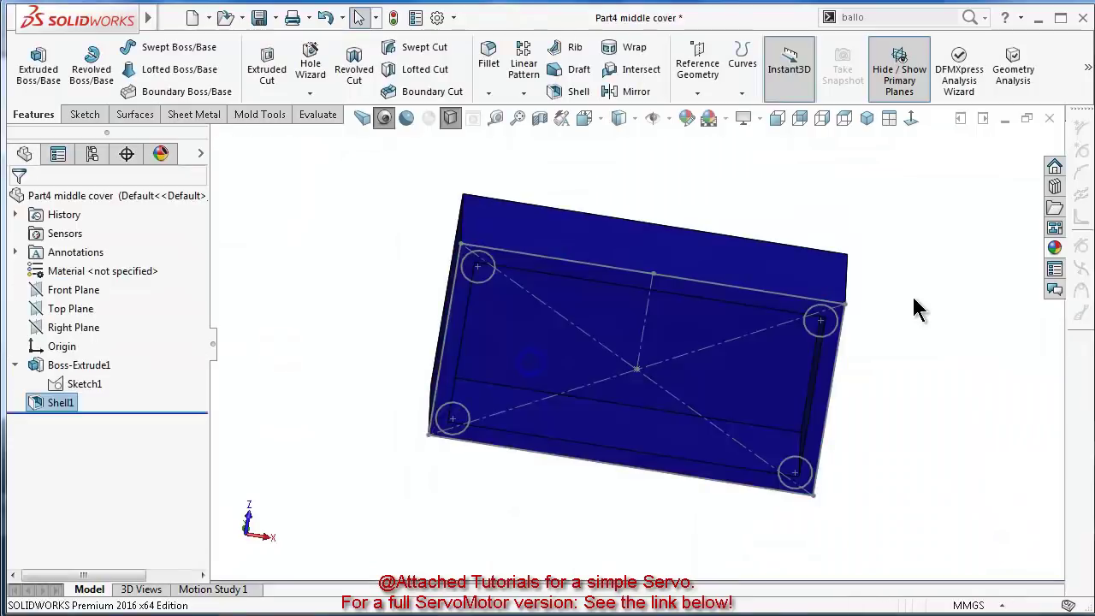
Edit the block extrusion and clear its selected contours so the four corner circles are extruded as holes
middle_click_drag(912, 294, 905, 178)
scroll(845, 225, "down", 6)
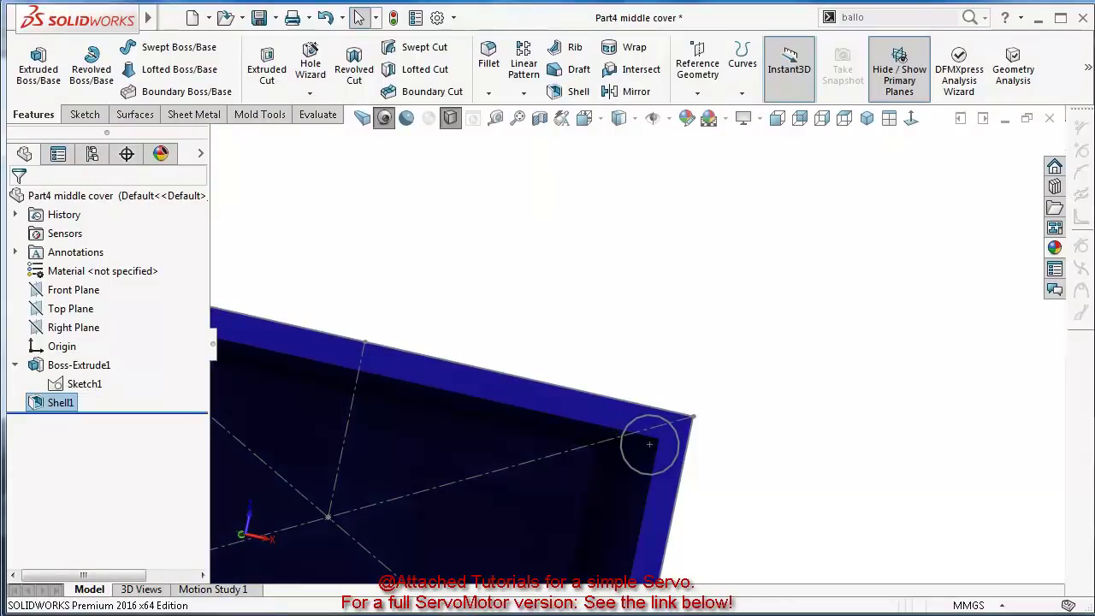
left_click(720, 324)
scroll(717, 340, "up", 3)
mouse_move(633, 430)
middle_mouse_down()
mouse_move(589, 453)
mouse_move(447, 464)
middle_mouse_up()
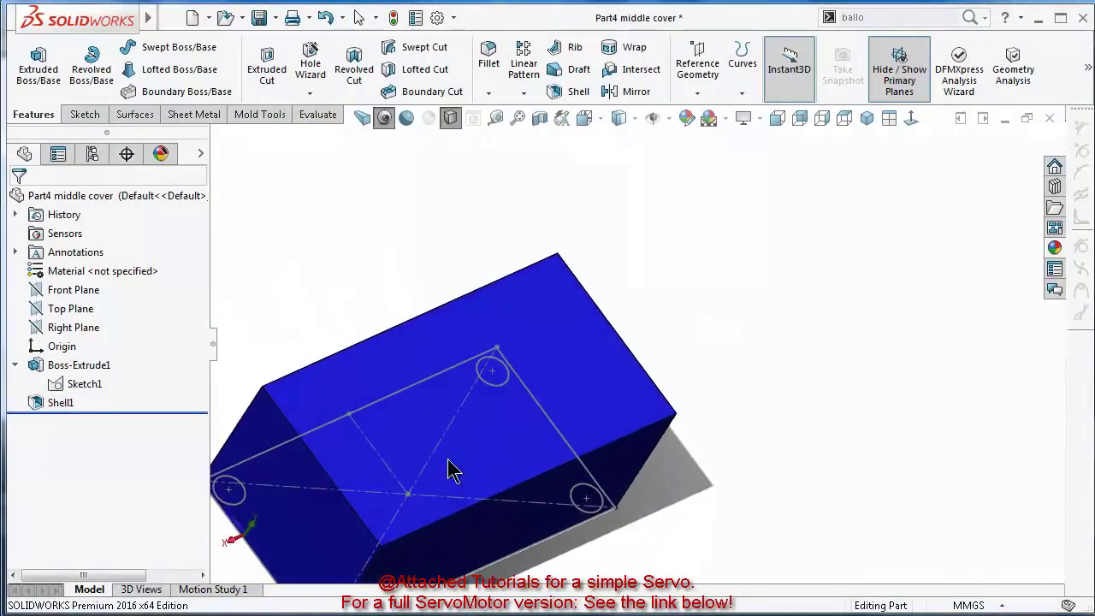
left_click(52, 365)
left_click(69, 313)
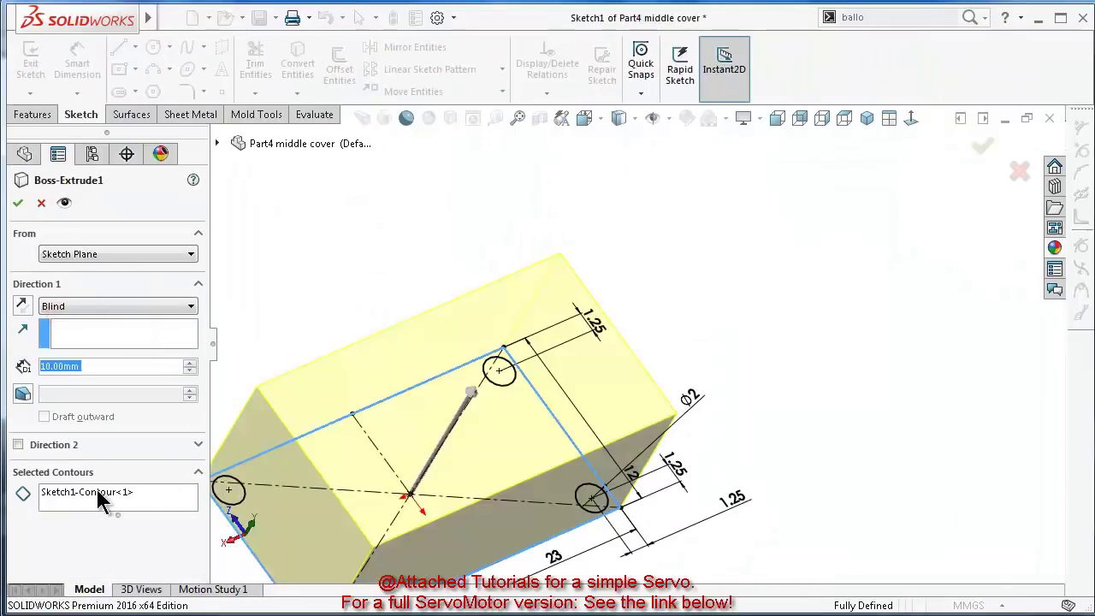
left_click(98, 500)
left_click(277, 531)
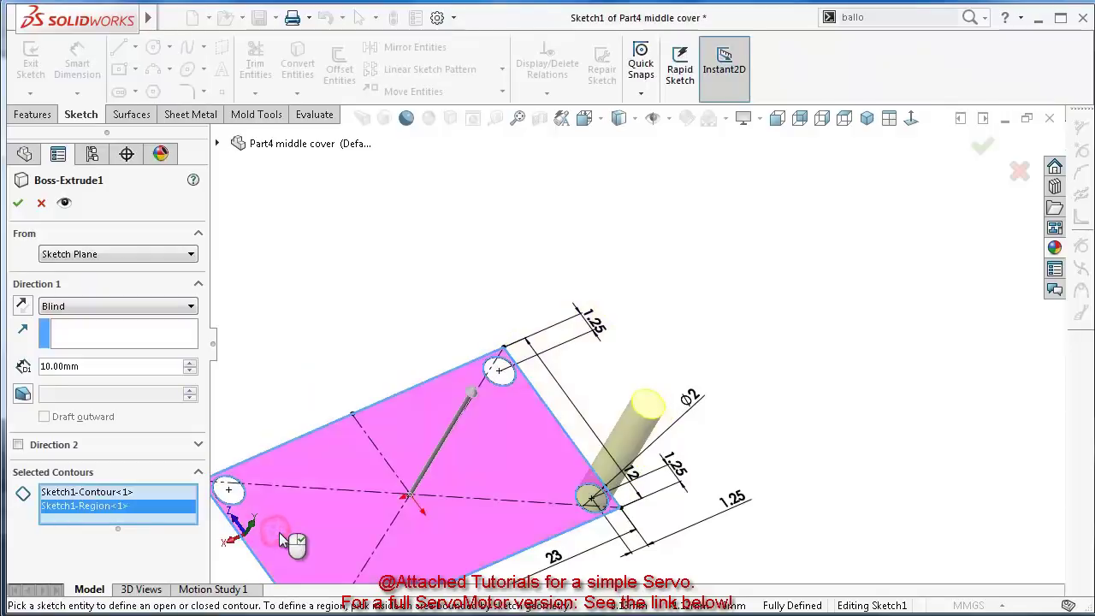
right_click(160, 516)
left_click(224, 528)
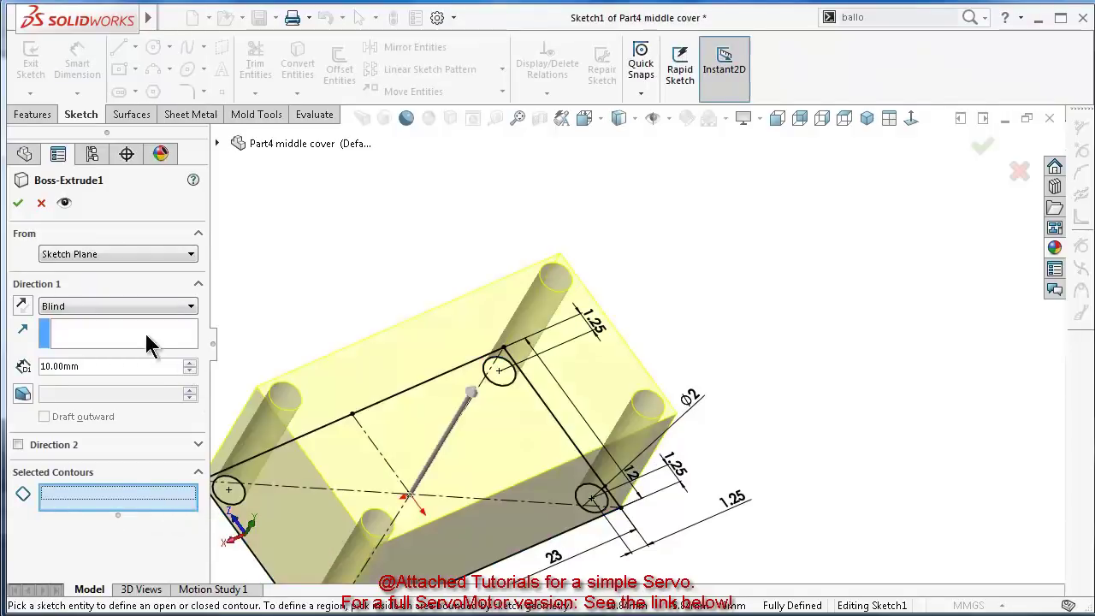
left_click(18, 204)
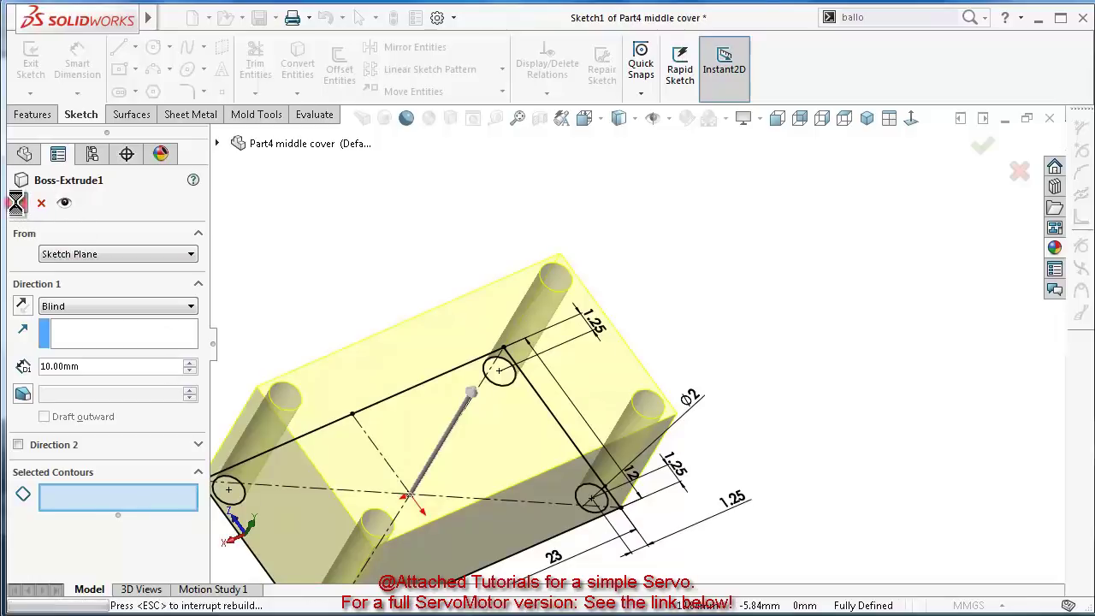
Edit the base sketch and set the corner hole diameter to 1.2 mm
middle_click_drag(313, 378, 516, 311)
left_click(514, 314)
scroll(384, 394, "up", 3)
middle_click_drag(387, 404, 190, 467)
middle_click_drag(444, 400, 377, 375)
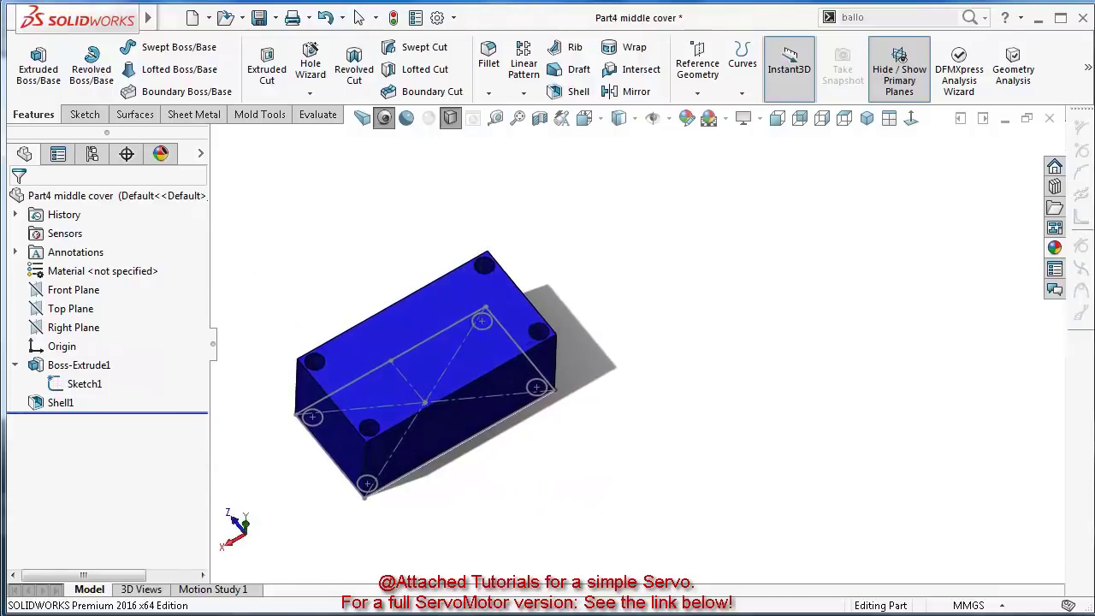
left_click(113, 390)
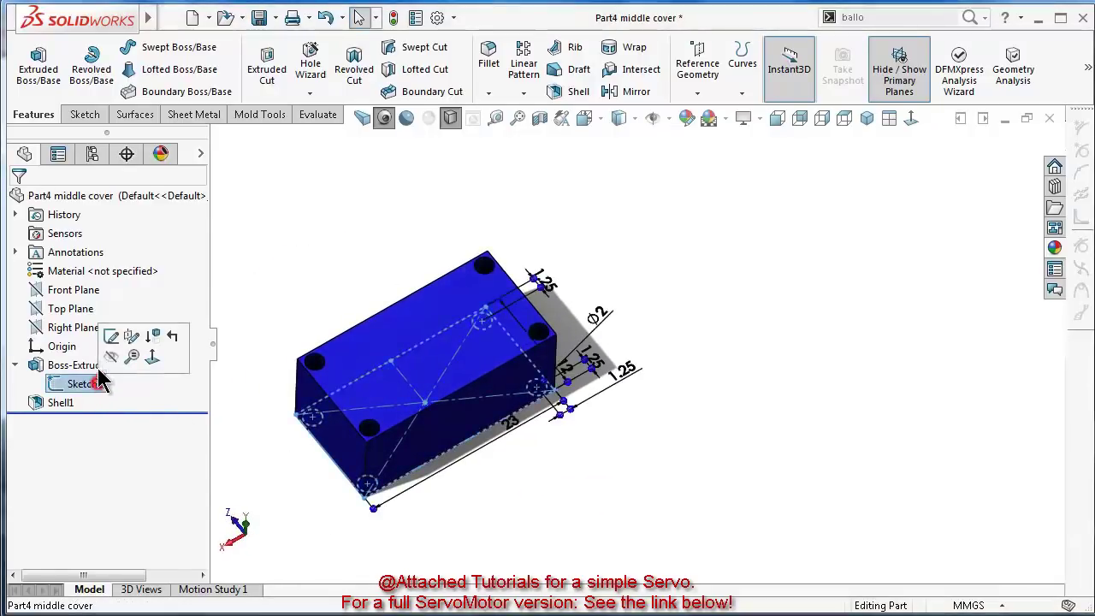
left_click(100, 335)
left_click(910, 120)
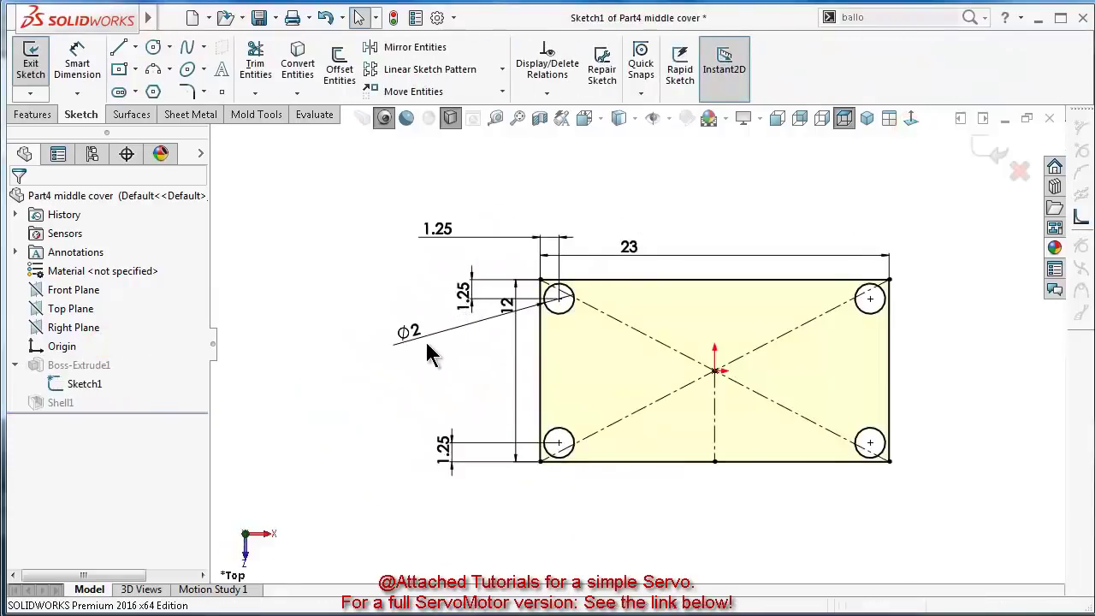
double_click(413, 334)
type("1")
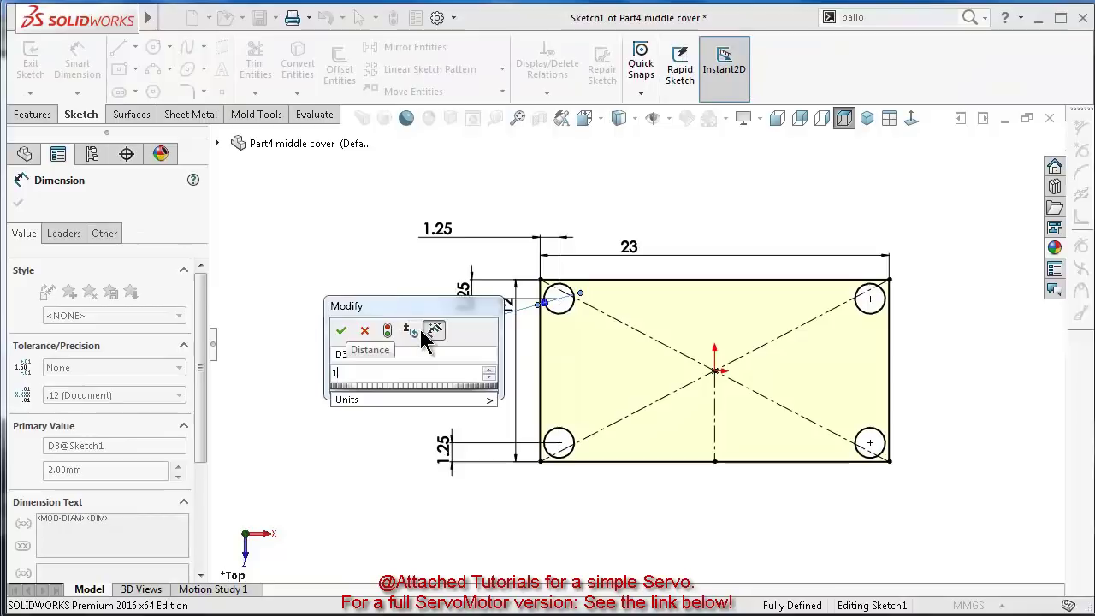
type(".2")
key("Return")
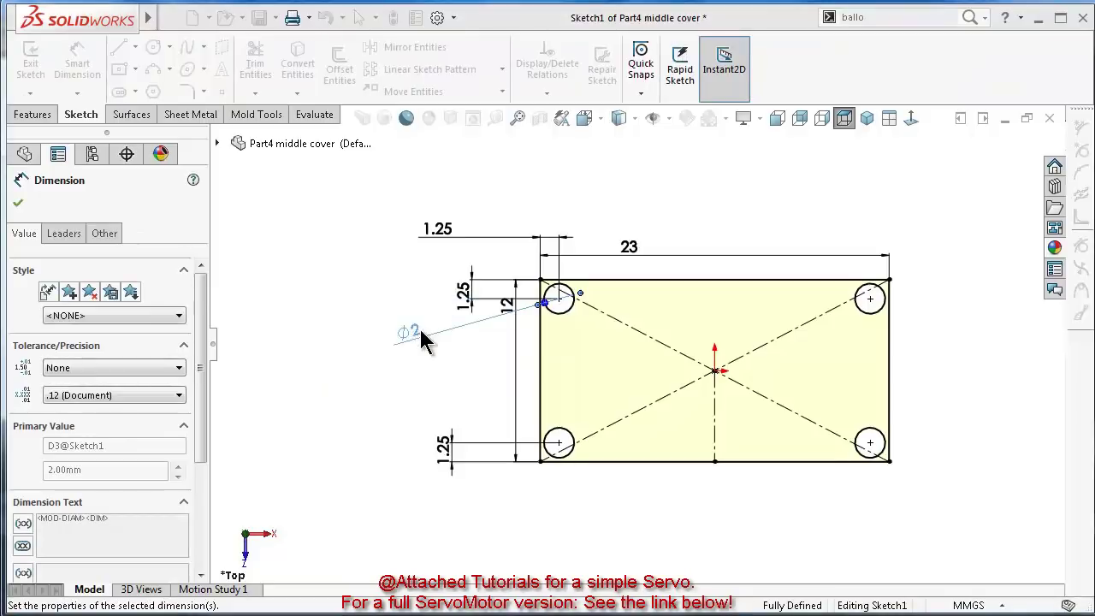
left_click(993, 154)
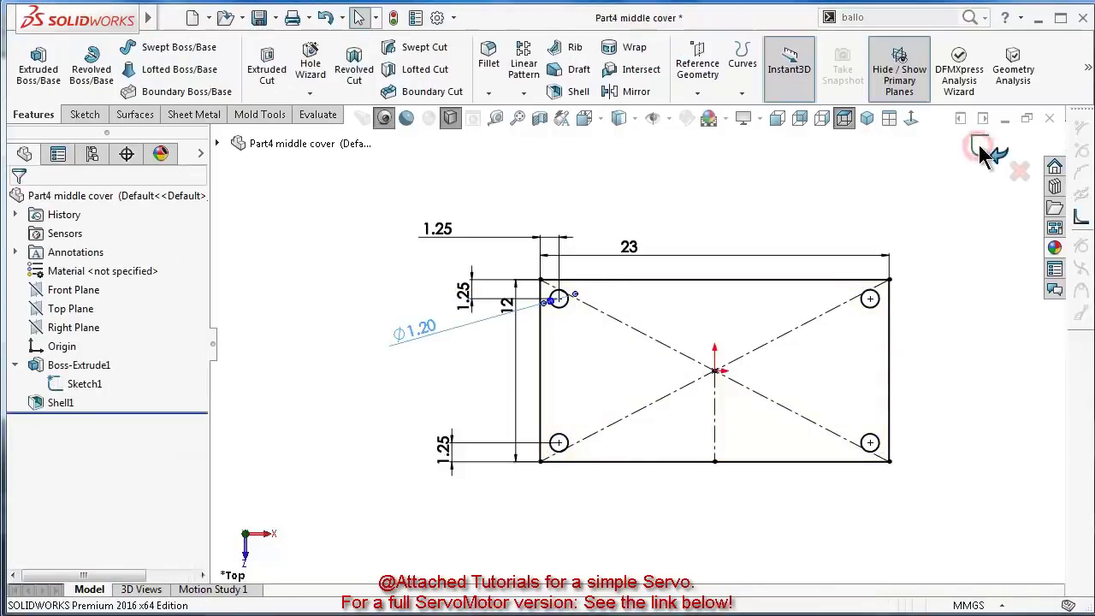
Start a thin-feature boss extrusion from the base sketch with a 0.4 mm wall thickness
middle_click_drag(845, 219, 607, 264)
scroll(834, 387, "down", 4)
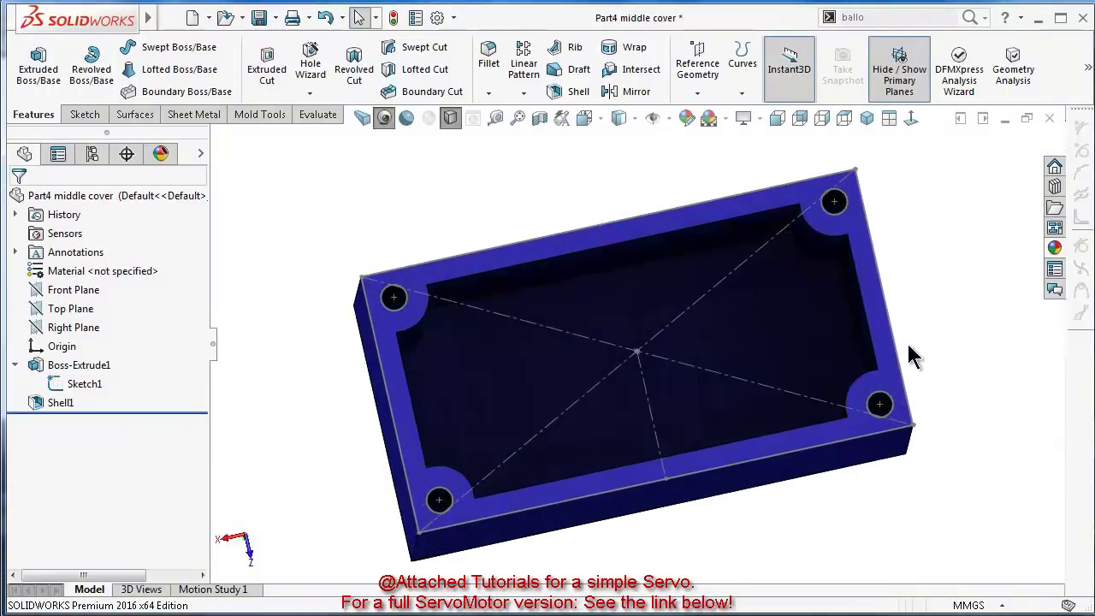
middle_click_drag(834, 387, 941, 385)
left_click(87, 386)
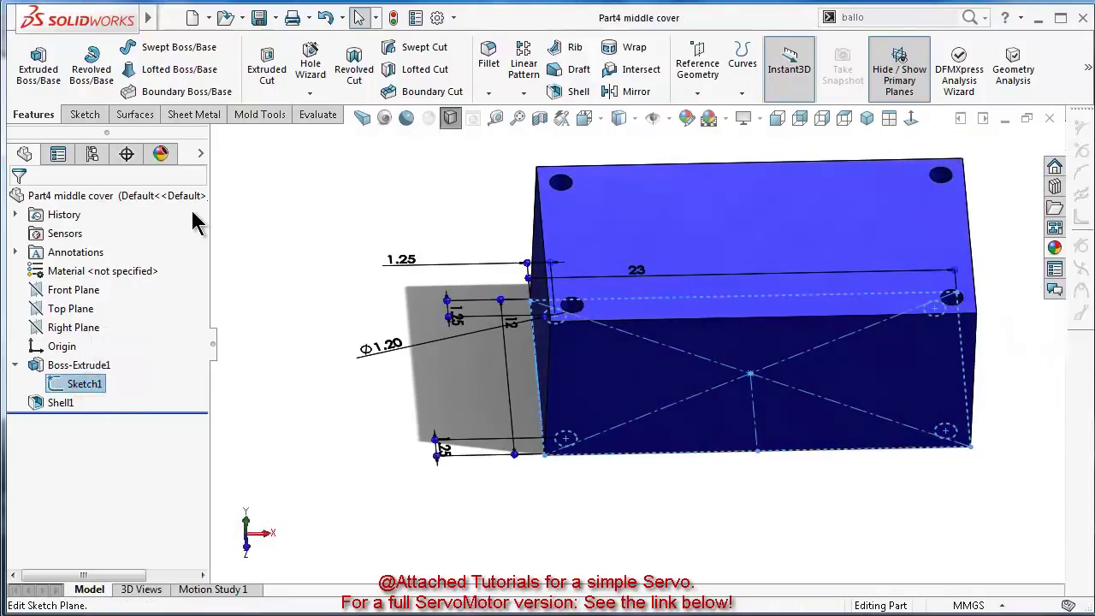
left_click(39, 67)
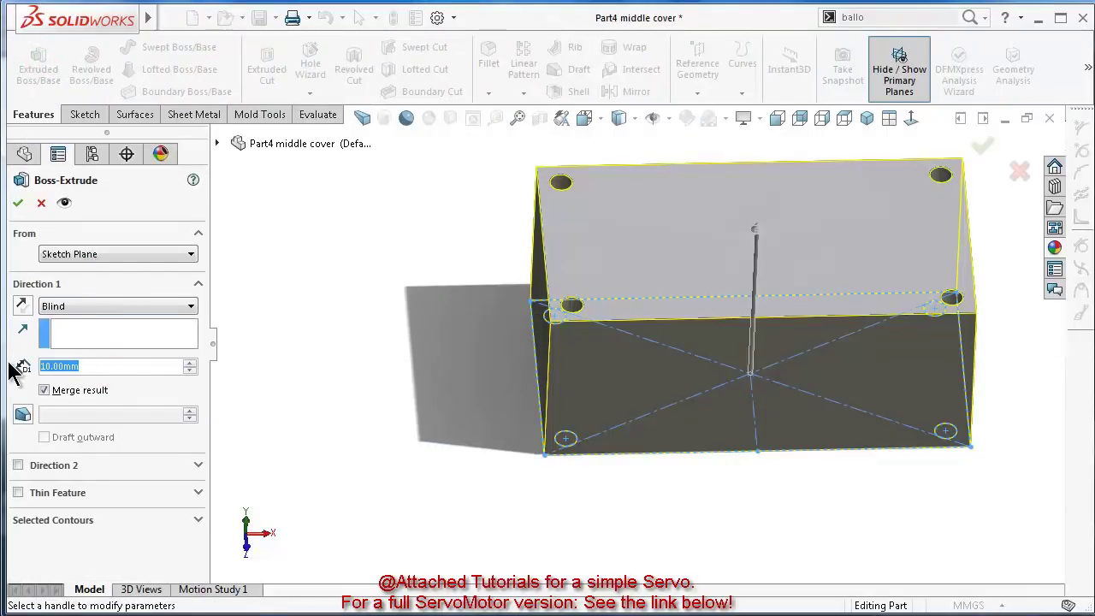
left_click(18, 493)
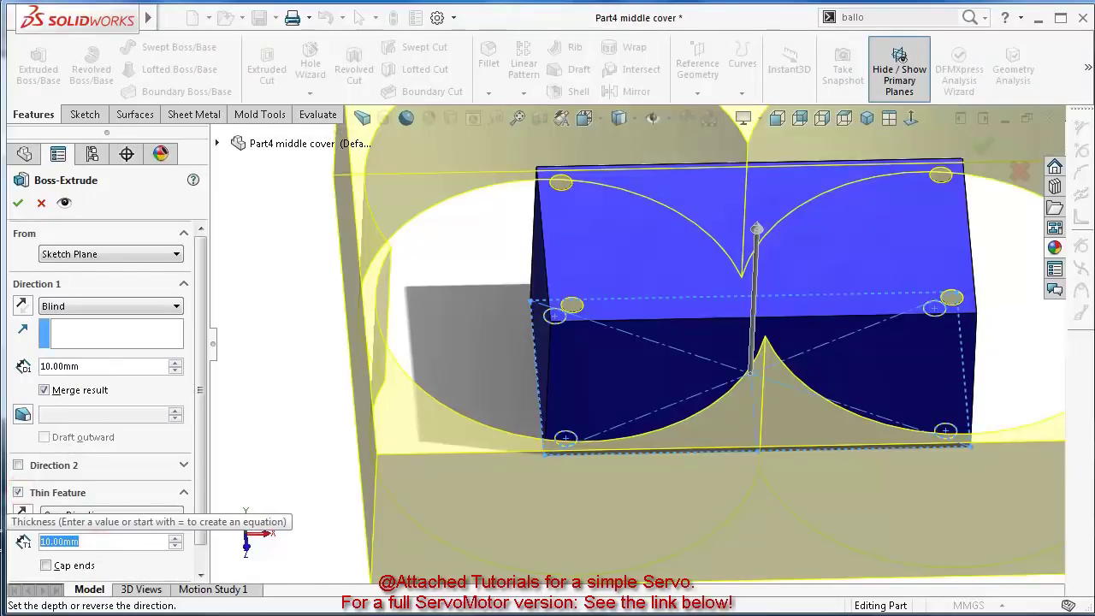
type("0")
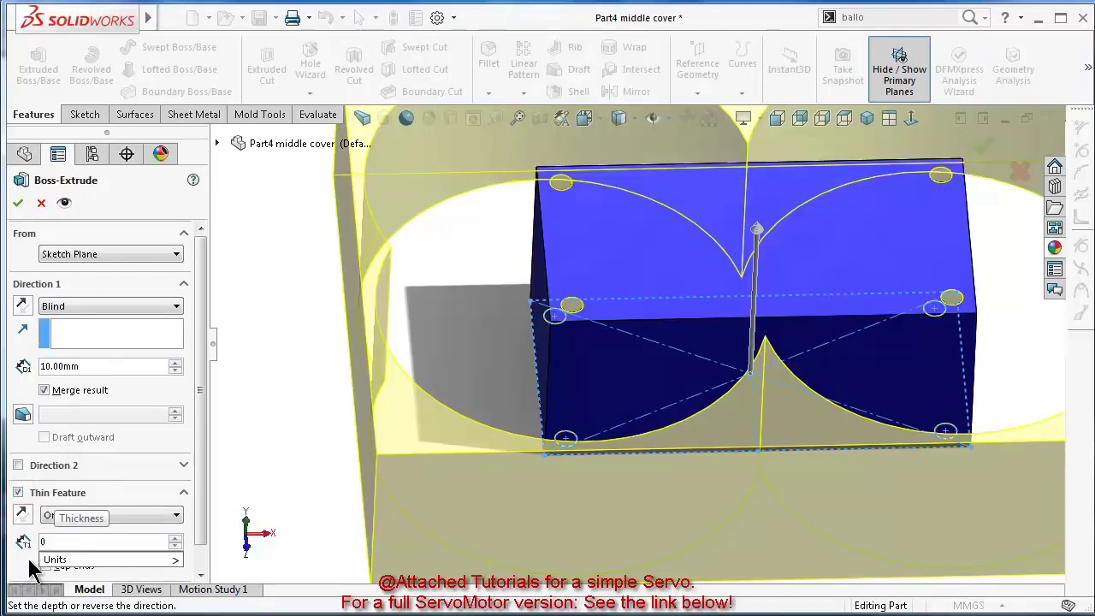
type(".")
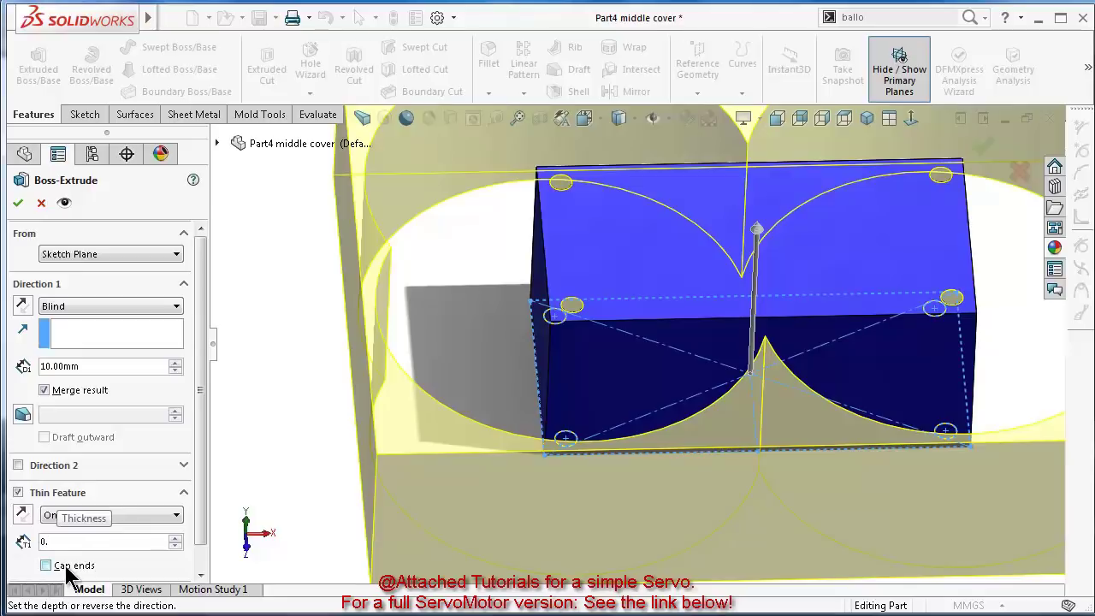
type("40mm")
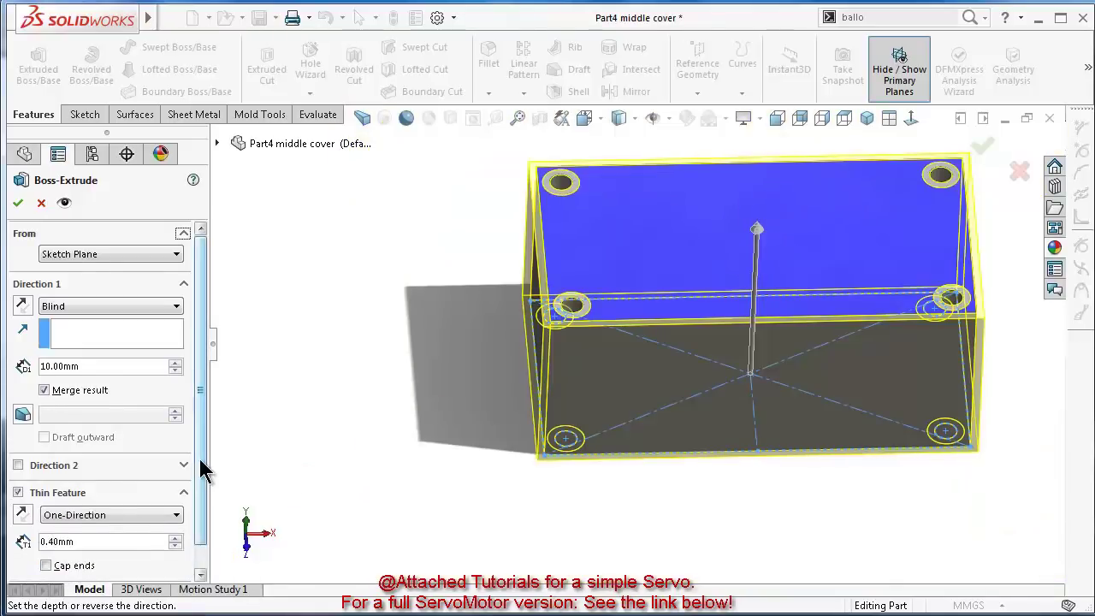
Replace the thin extrusion's selected contour with the four corner hole circles of the base sketch
left_click_drag(204, 469, 212, 581)
left_click(183, 568)
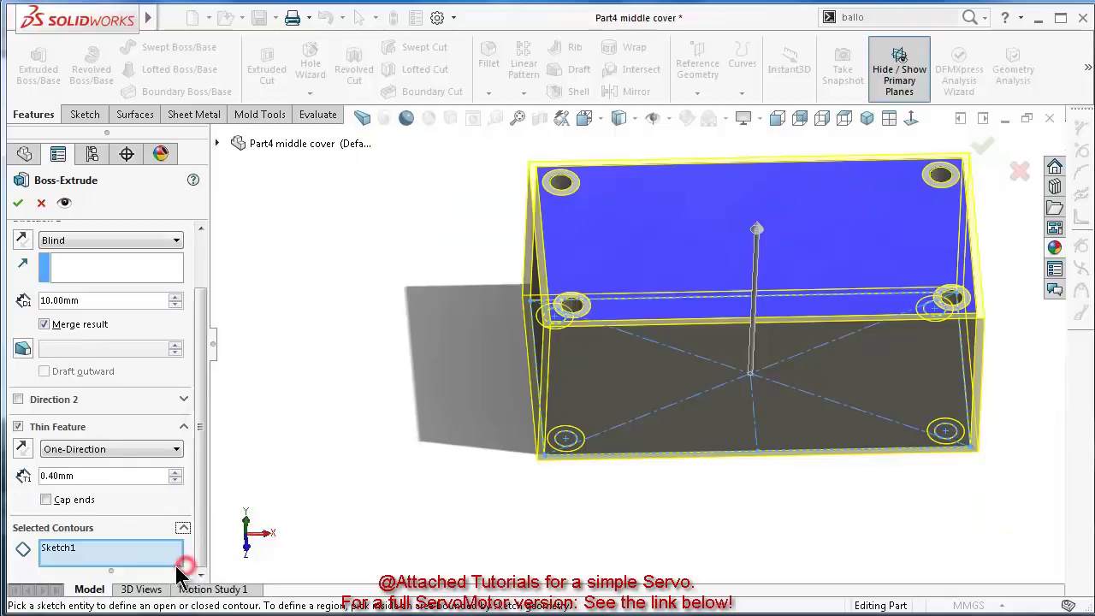
right_click(131, 554)
key("Delete")
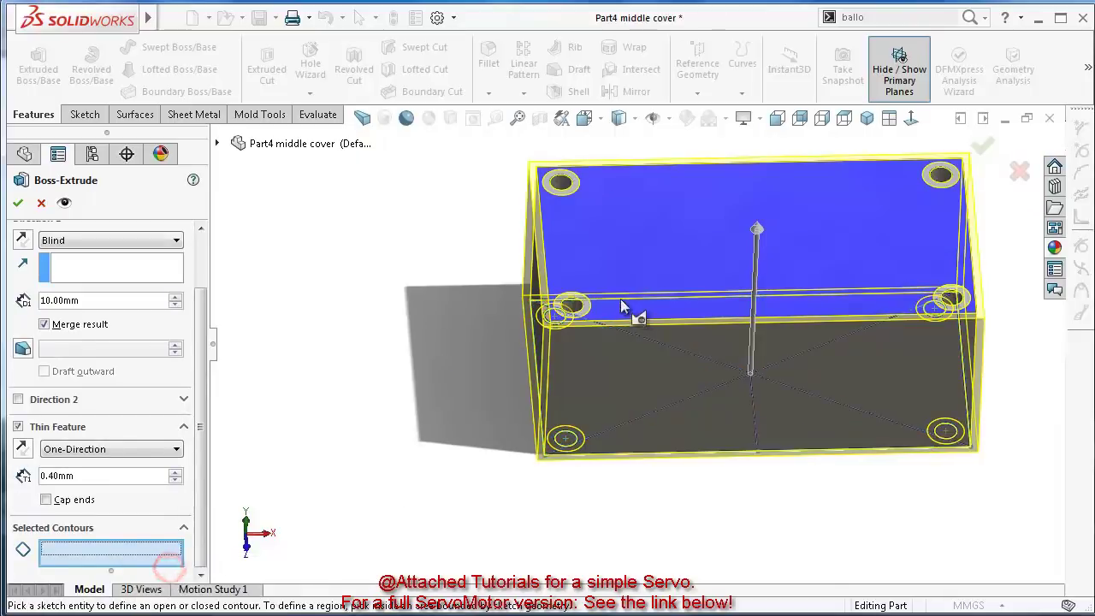
scroll(578, 299, "down", 3)
middle_click_drag(584, 505, 686, 263)
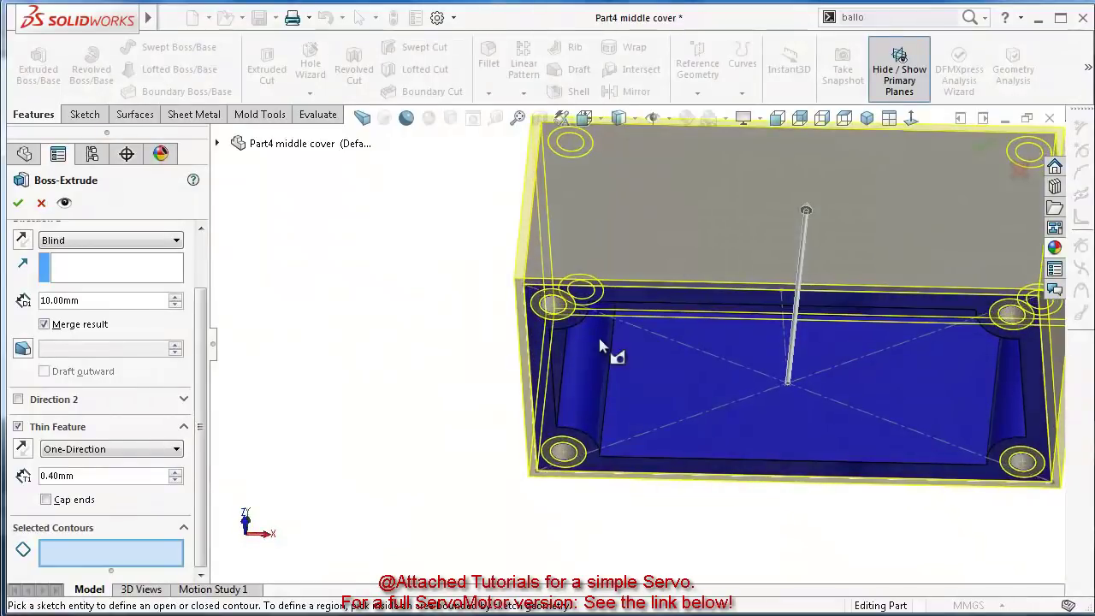
scroll(581, 457, "down", 3)
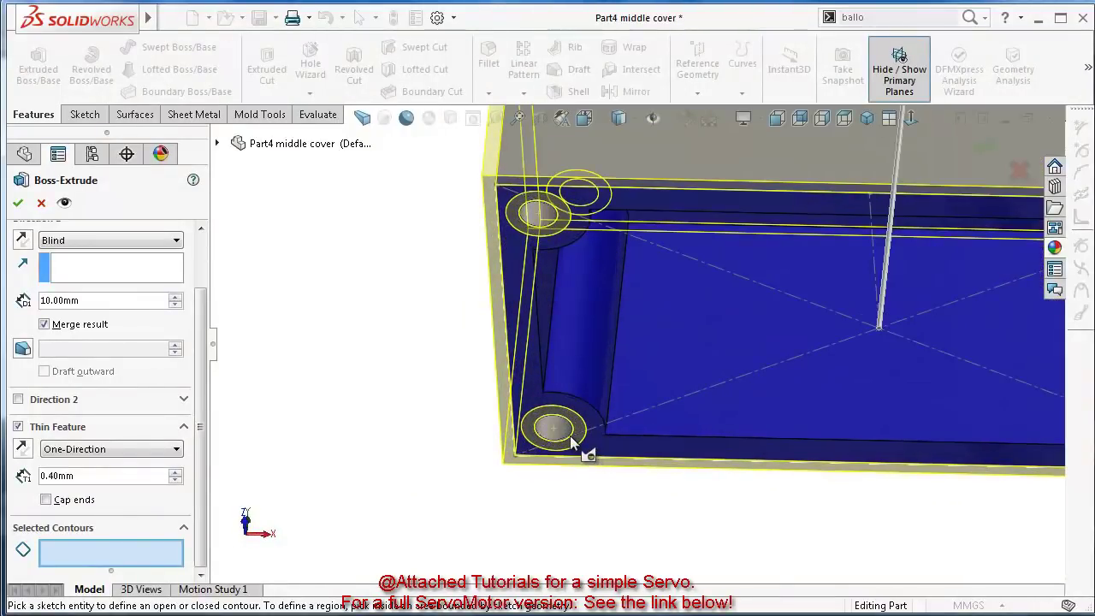
left_click(570, 435)
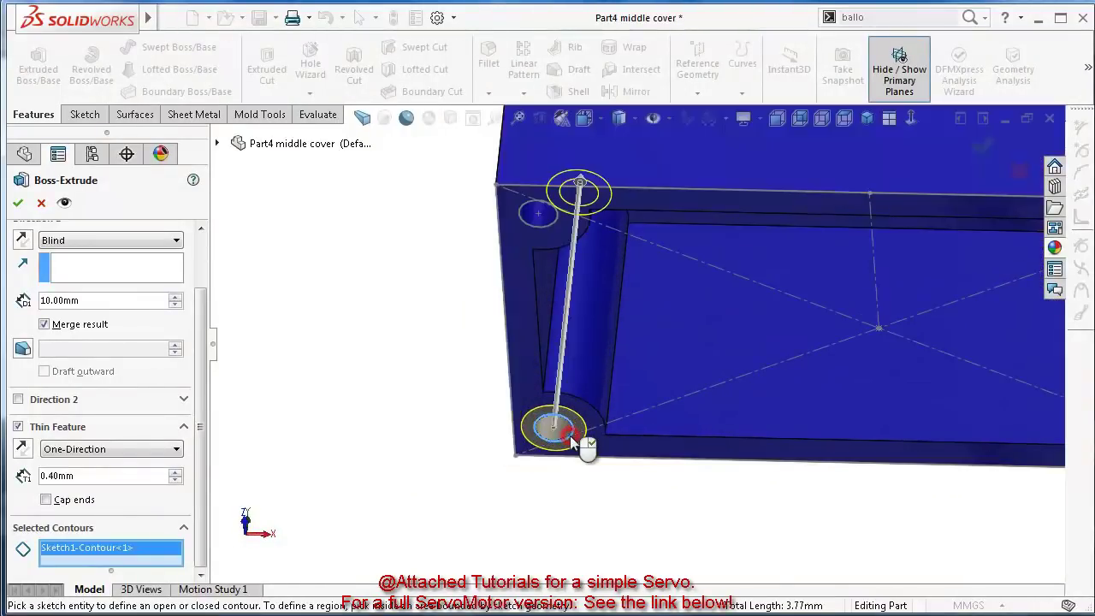
left_click(551, 221)
scroll(839, 360, "up", 3)
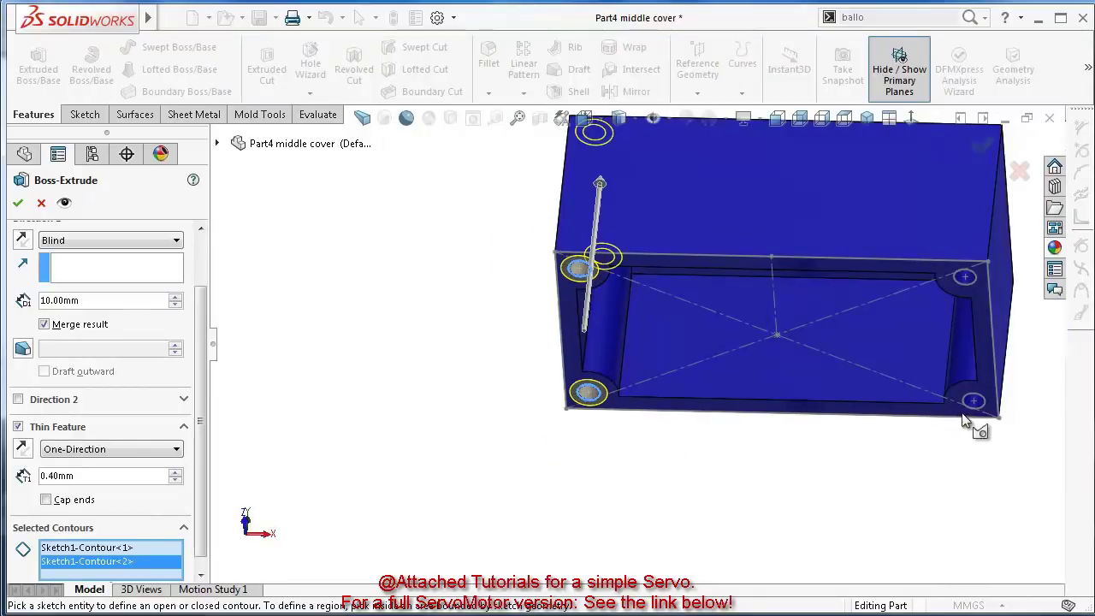
left_click(985, 408)
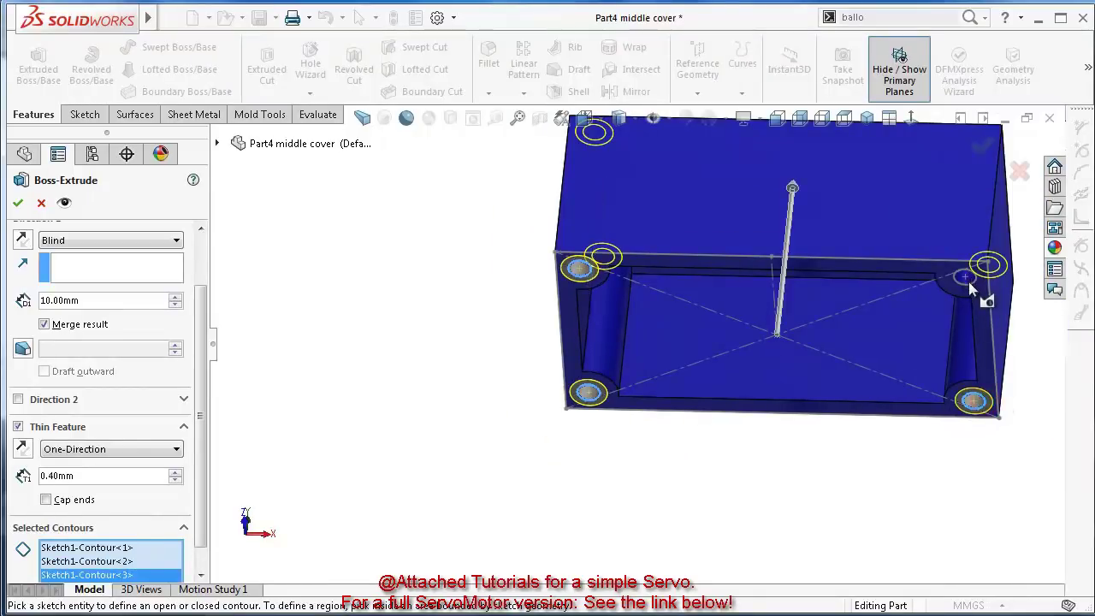
left_click(966, 289)
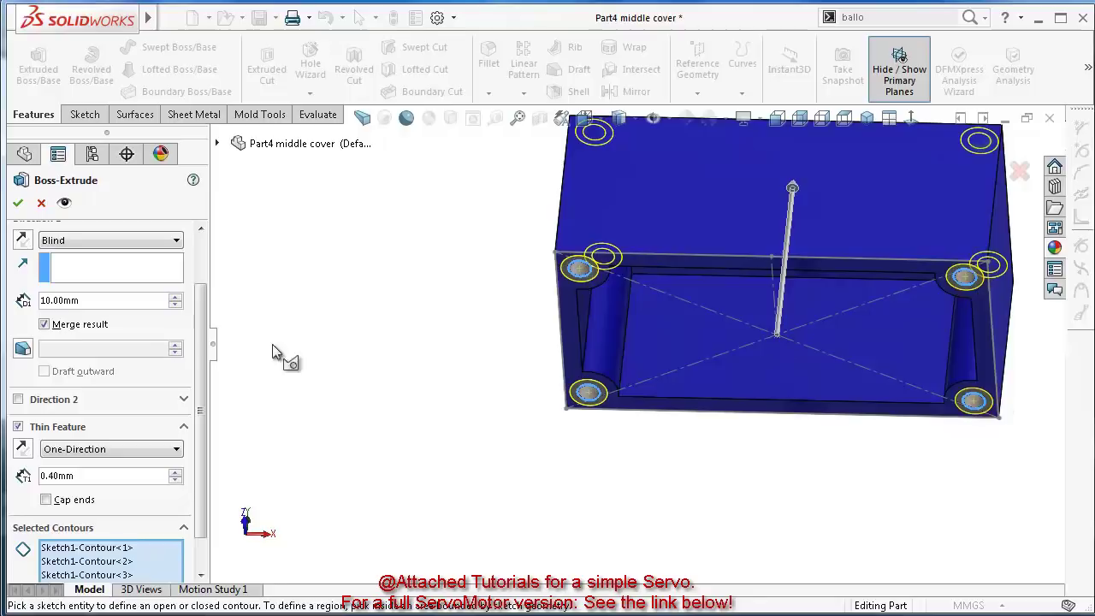
Set the blind depth of the four thin-walled corner rings to 1 mm
middle_click_drag(726, 345, 874, 259)
scroll(715, 334, "down", 5)
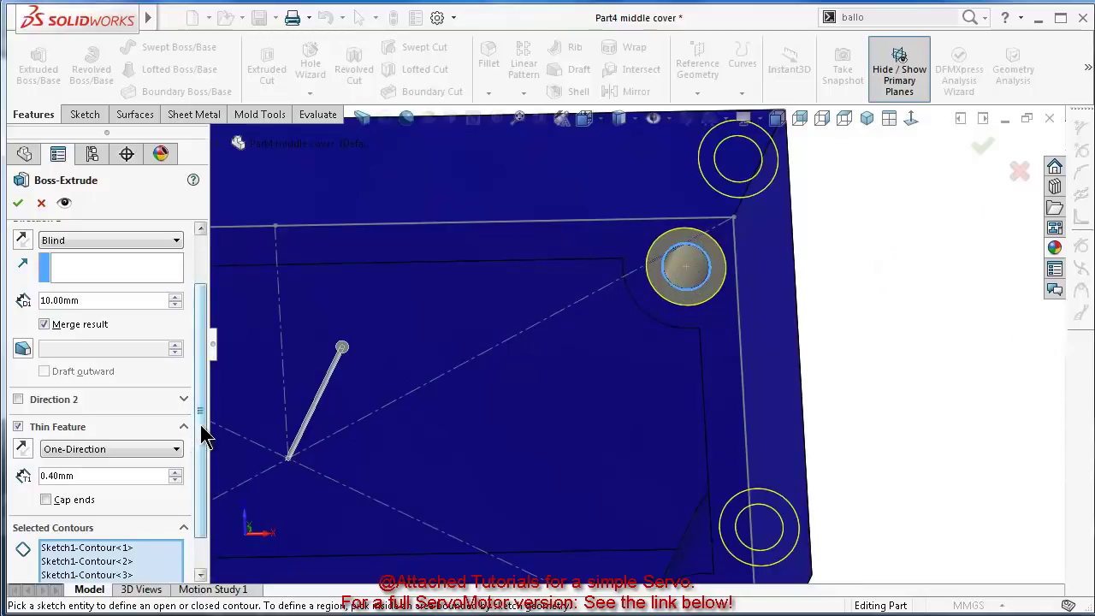
scroll(202, 428, "down", 1)
mouse_move(745, 459)
middle_mouse_down()
mouse_move(787, 367)
mouse_move(668, 475)
middle_mouse_up()
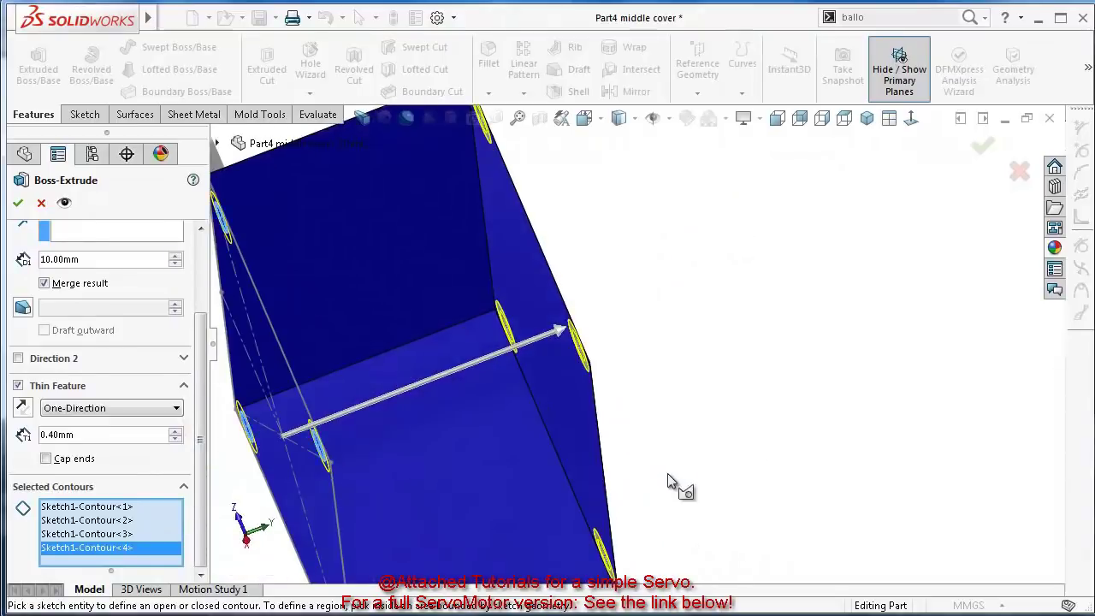
double_click(89, 259)
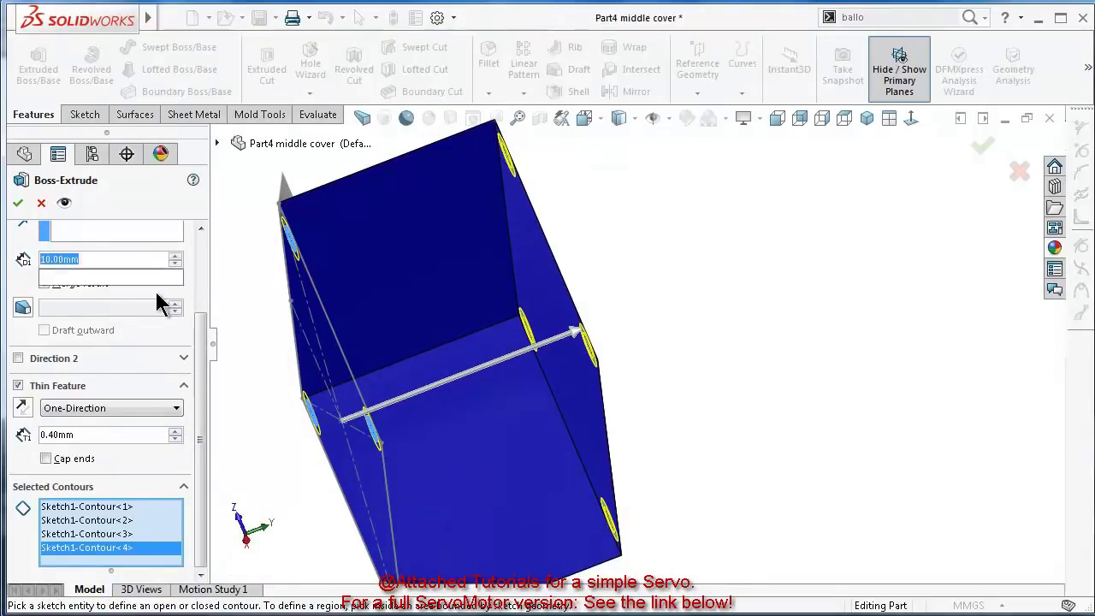
type("1")
key("Return")
left_click_drag(200, 342, 196, 208)
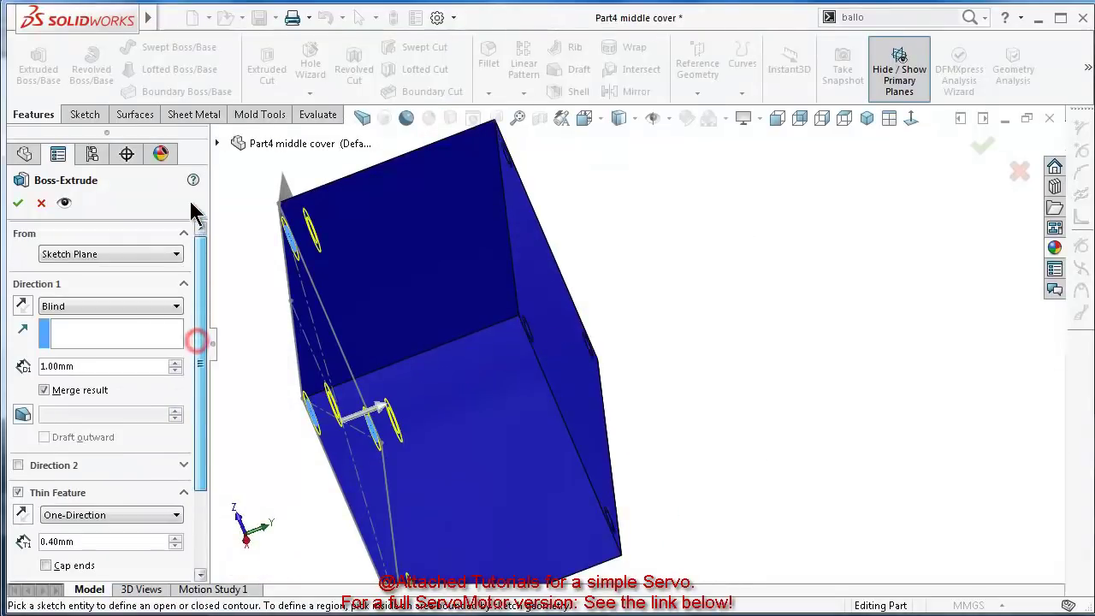
Start the ring extrusion at a 10 mm offset from the sketch plane and complete the feature
left_click(101, 254)
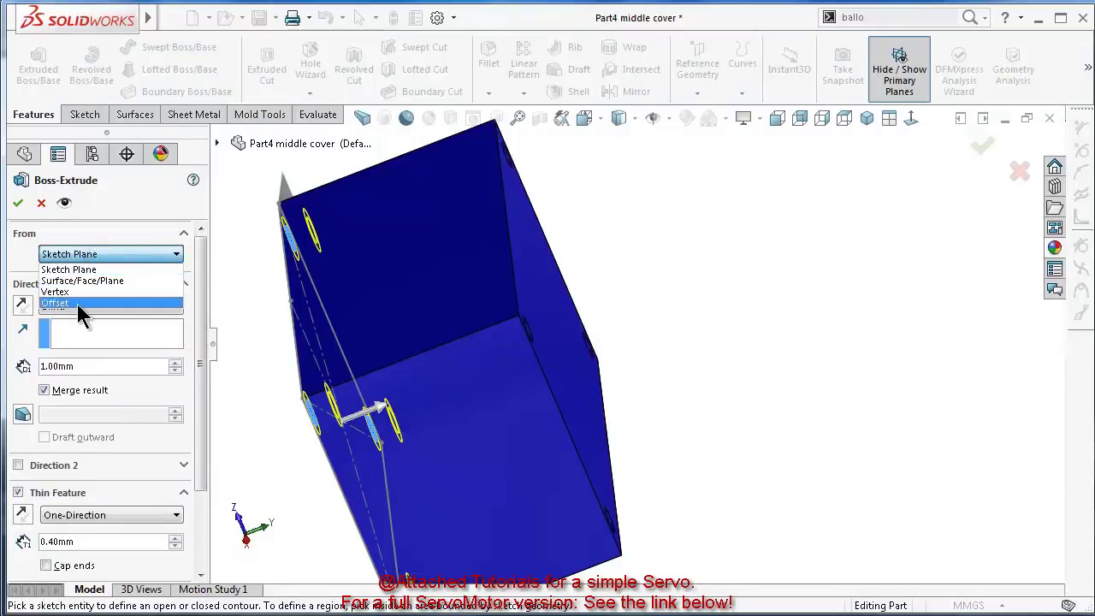
left_click(77, 304)
double_click(88, 280)
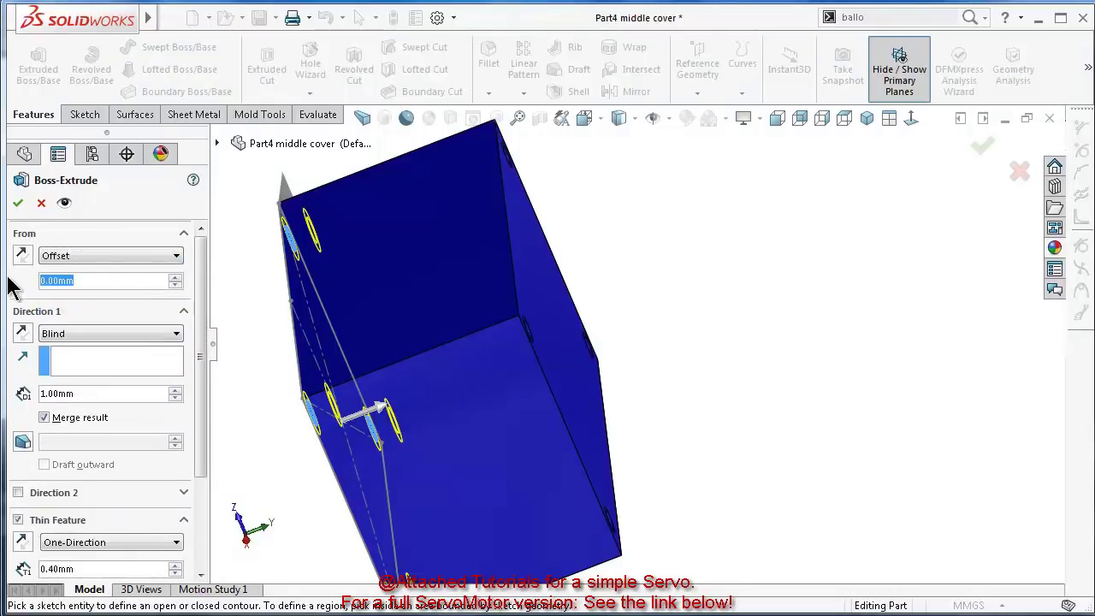
type("10")
left_click(18, 282)
left_click(18, 203)
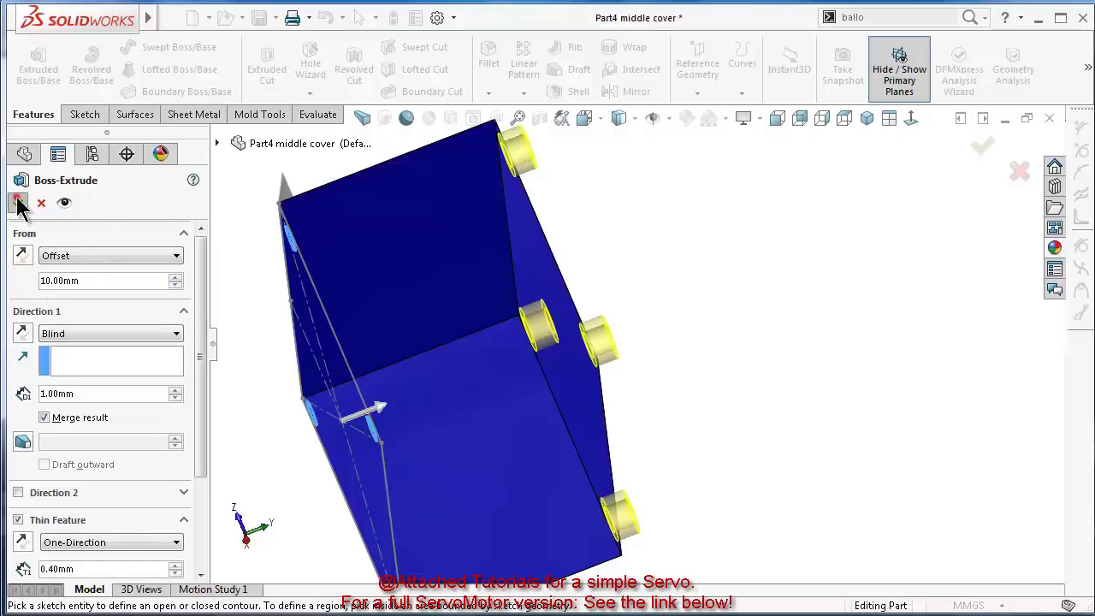
left_click(705, 333)
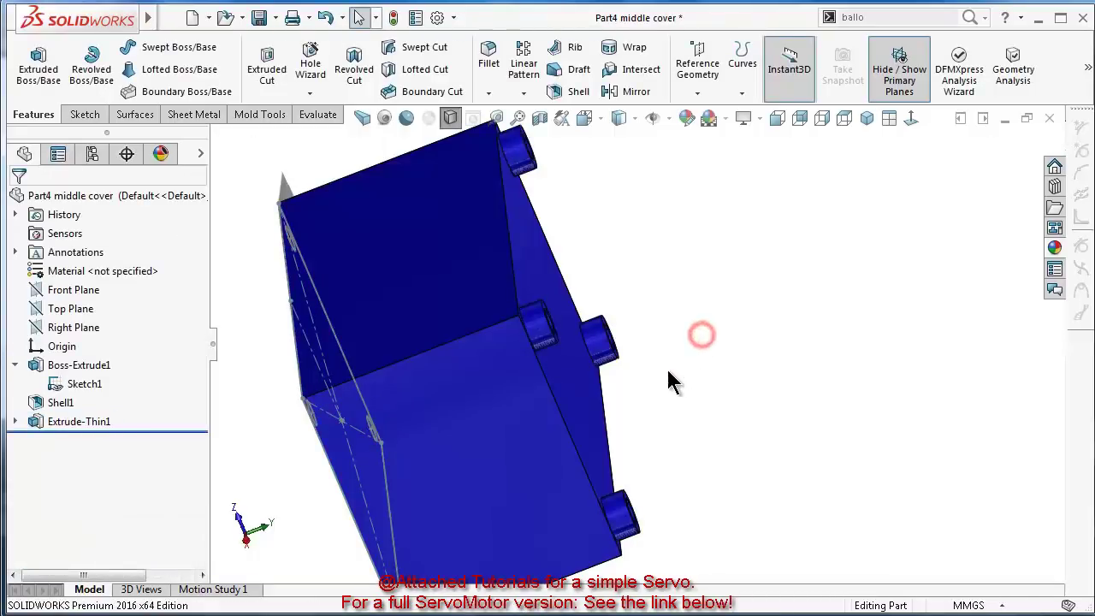
Start a new sketch on the cover's closed top face, between the four corner rings
middle_click_drag(668, 372, 544, 286)
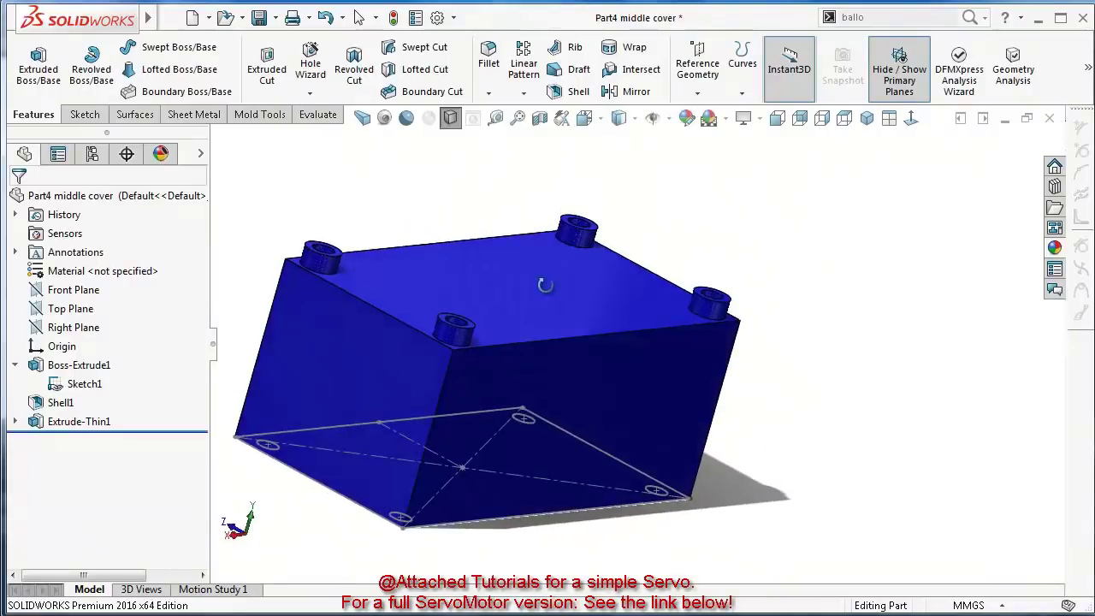
left_click(586, 300)
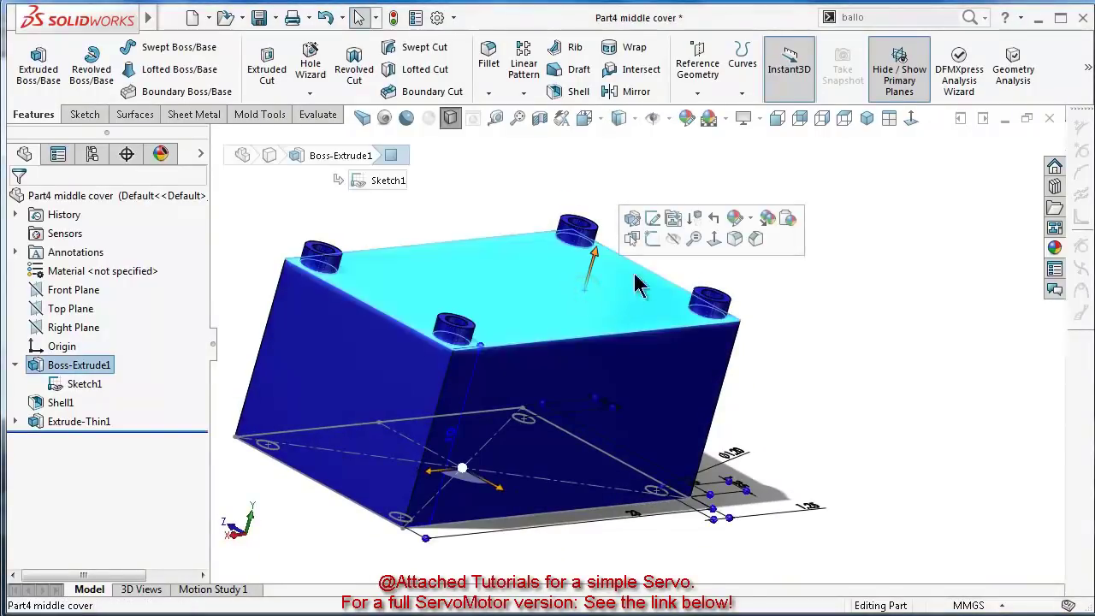
left_click(713, 239)
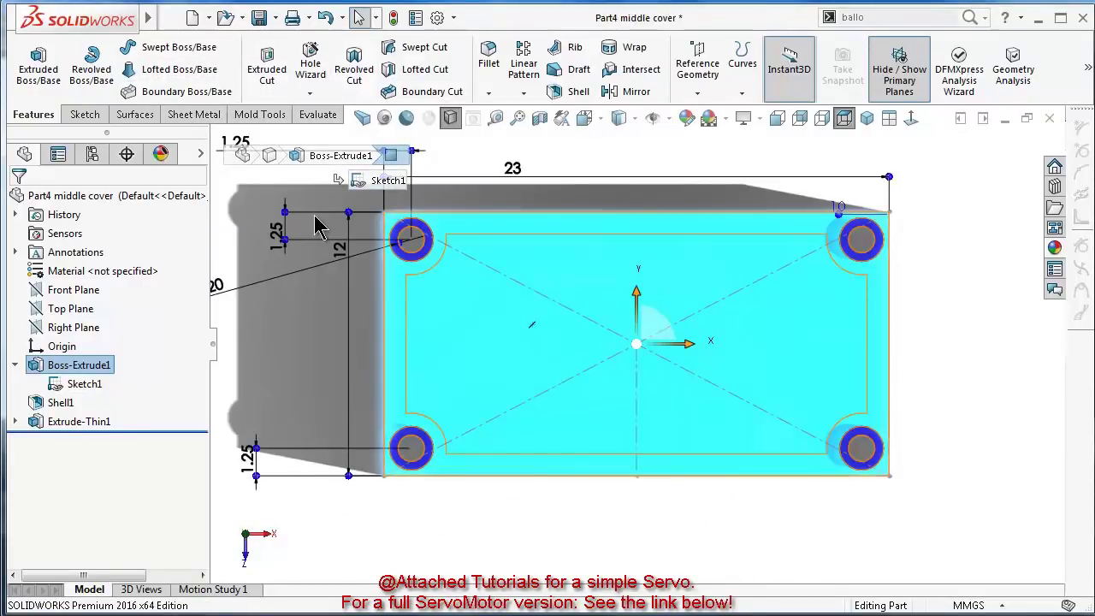
left_click(93, 118)
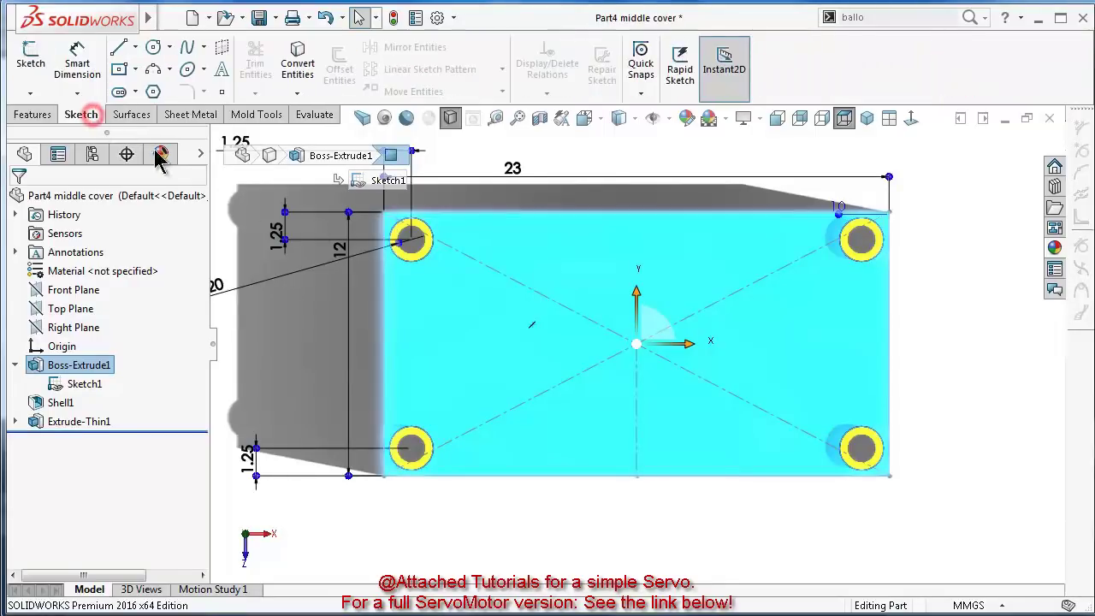
left_click(892, 530)
left_click(967, 224)
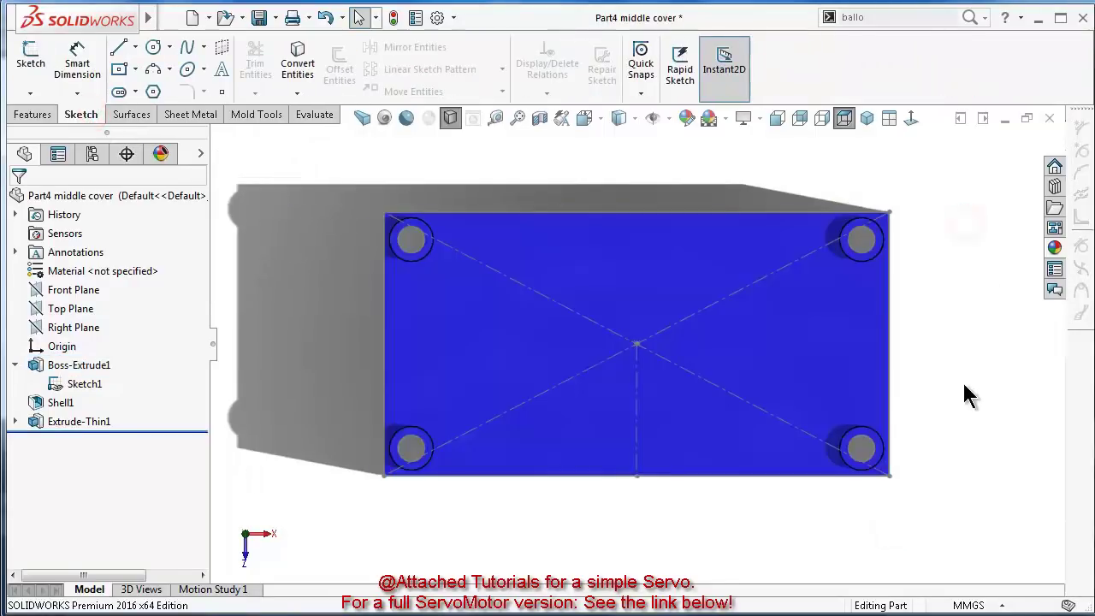
left_click(965, 385)
left_click(846, 340)
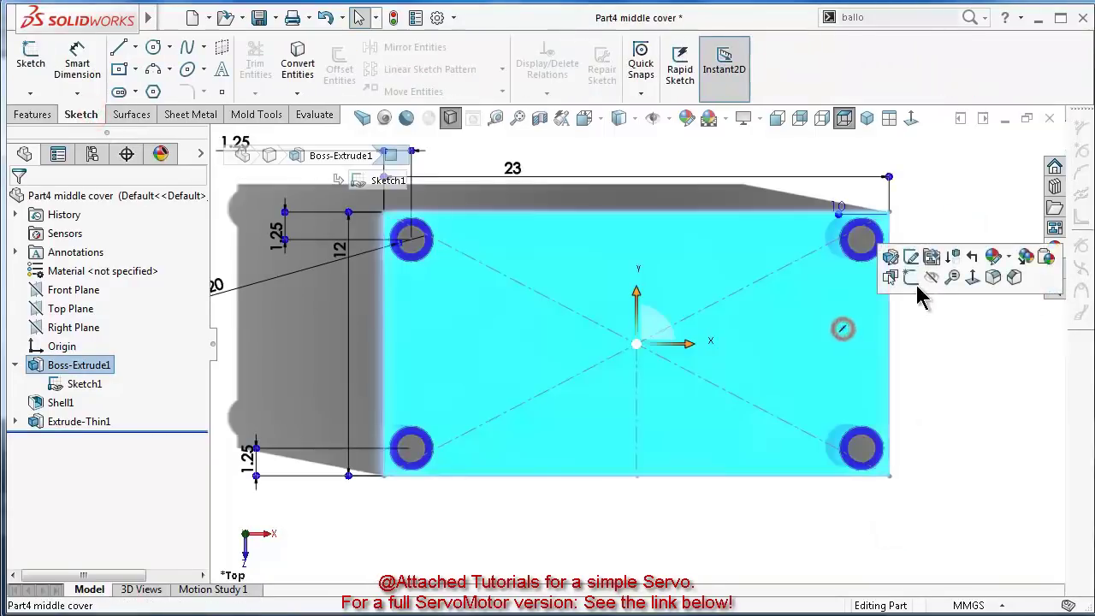
left_click(899, 274)
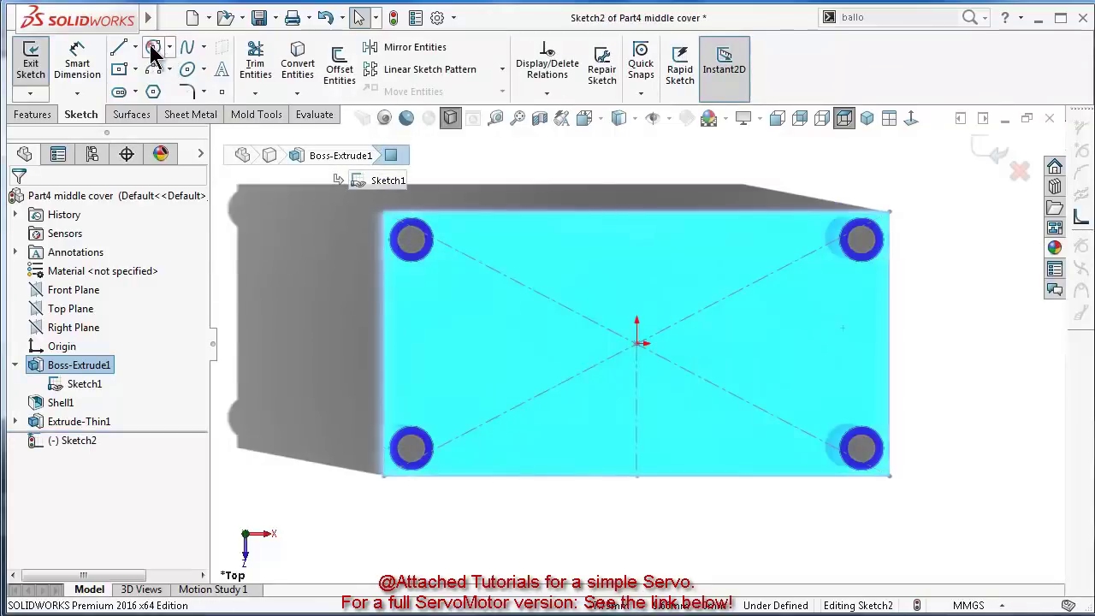
Sketch two circles level with the origin: one of about 3.6 mm radius about 6.7 mm left, a smaller one about 8 mm right
left_click(153, 48)
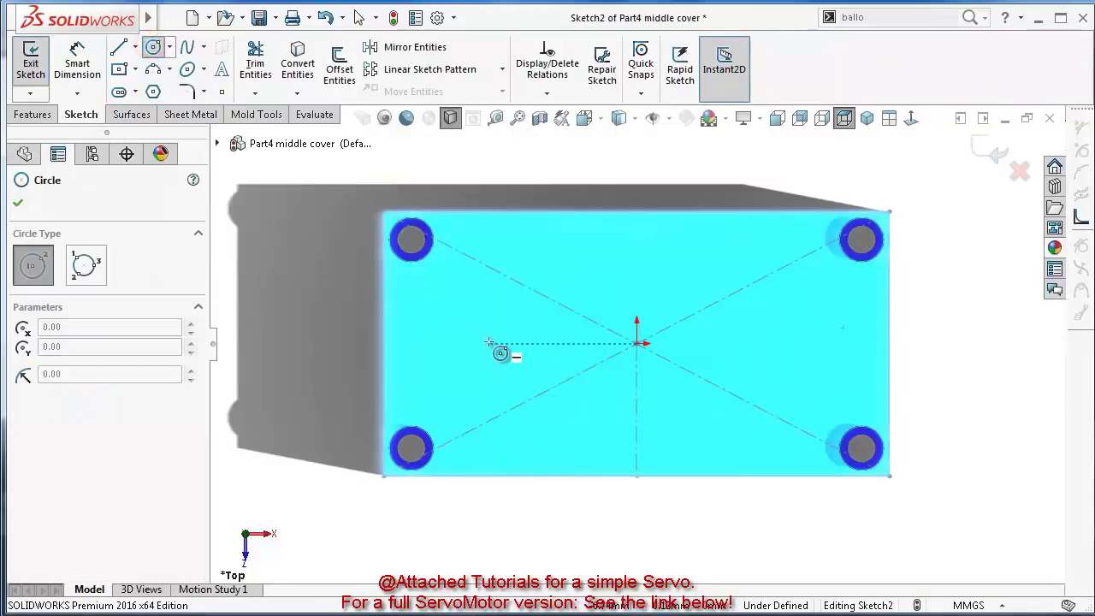
left_click(488, 342)
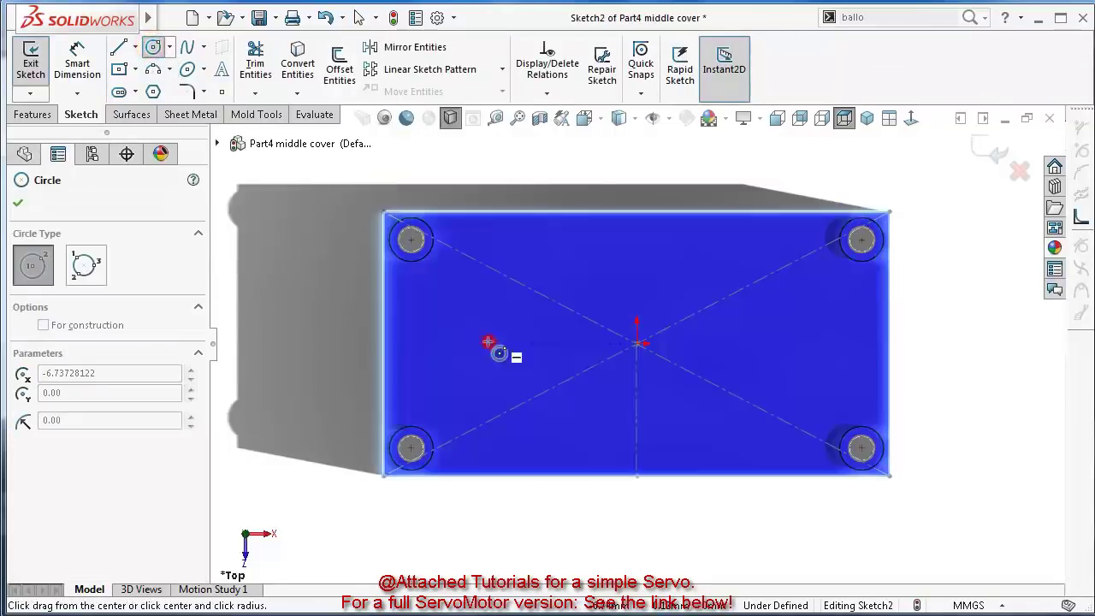
left_click(453, 273)
left_click(811, 344)
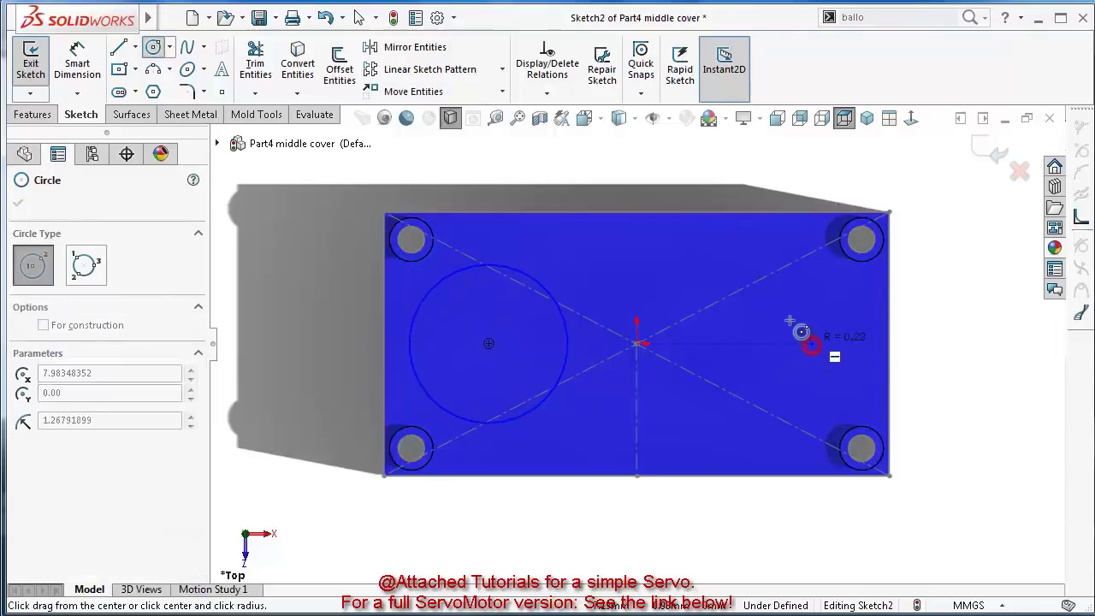
left_click(790, 320)
Show the model with hidden lines removed and dimension the smaller circle's diameter as 3.1 mm
right_click_drag(1027, 443, 984, 329)
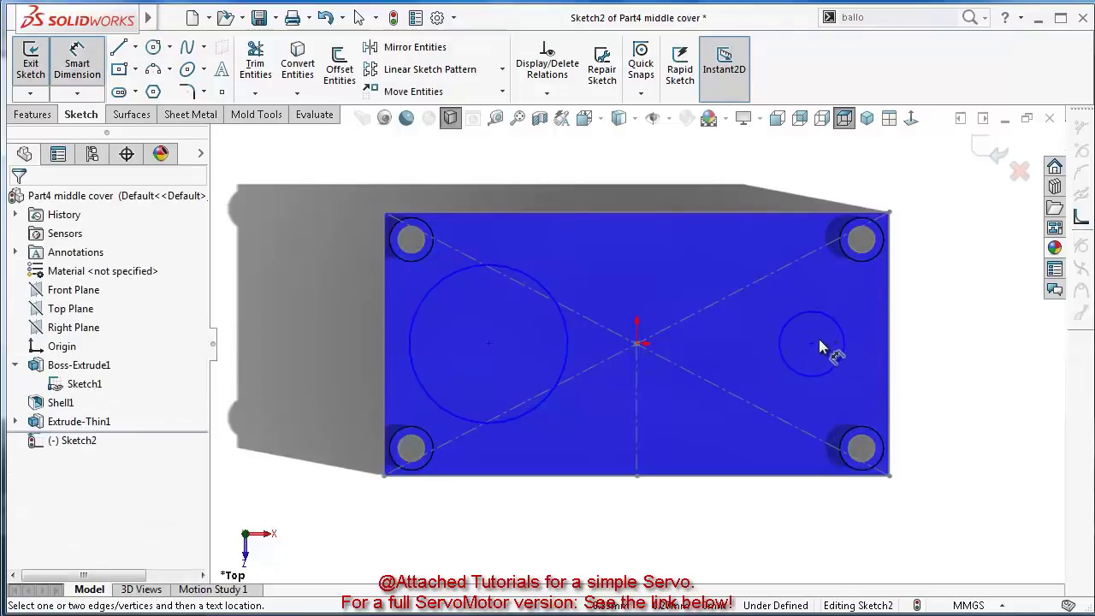
left_click(634, 118)
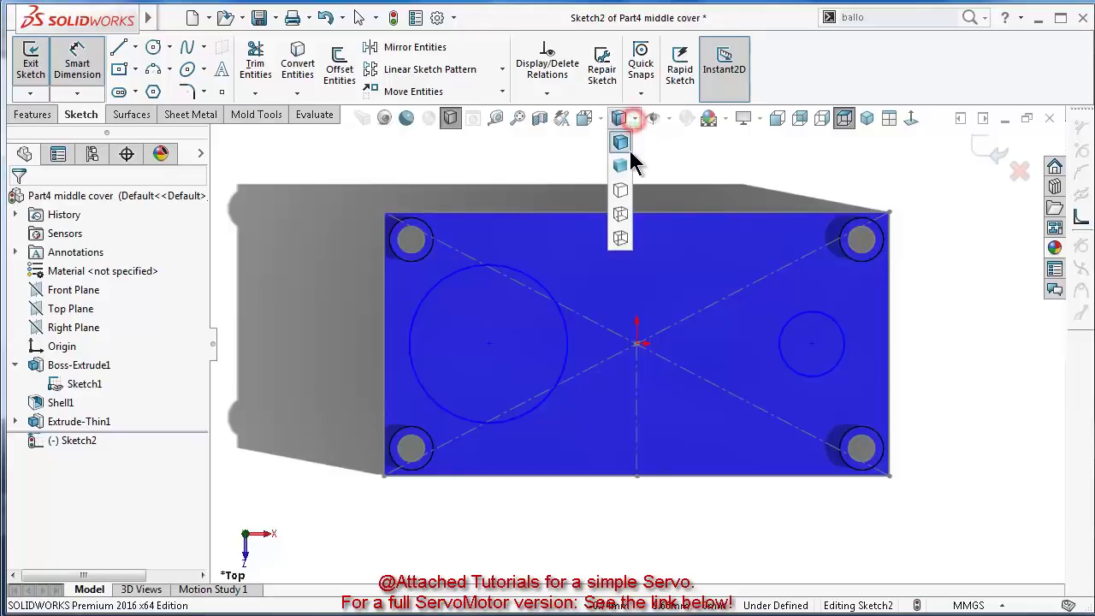
left_click(621, 190)
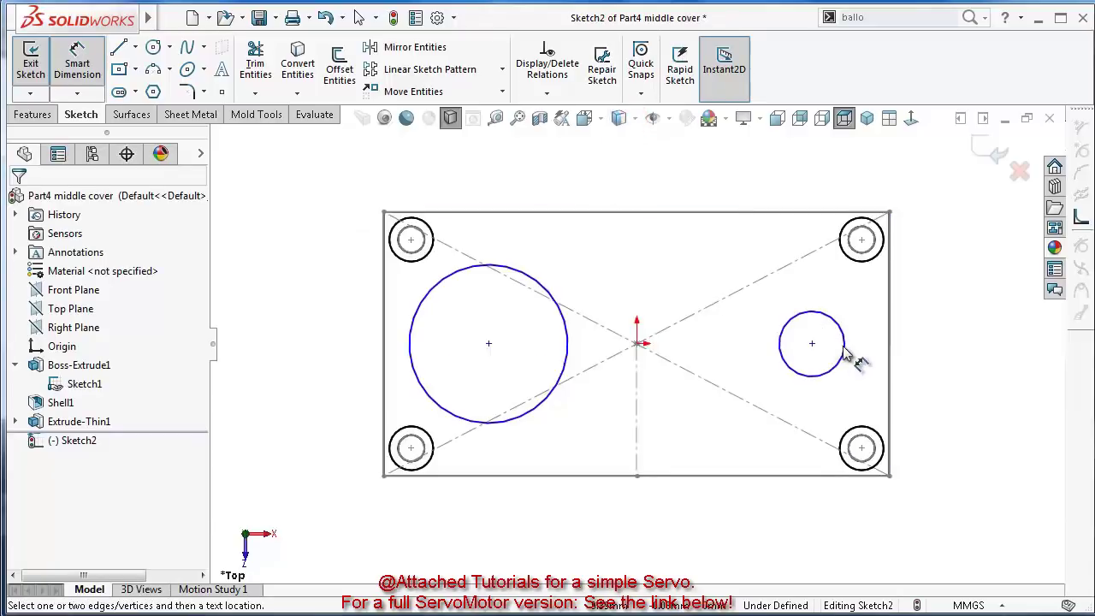
left_click(843, 353)
left_click(840, 185)
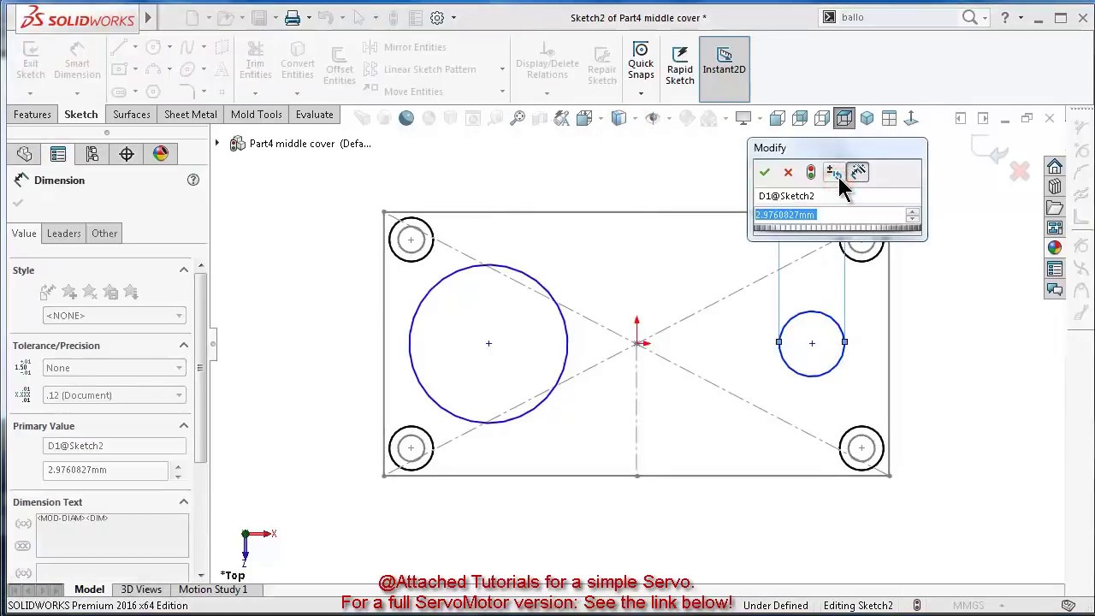
type("3.1")
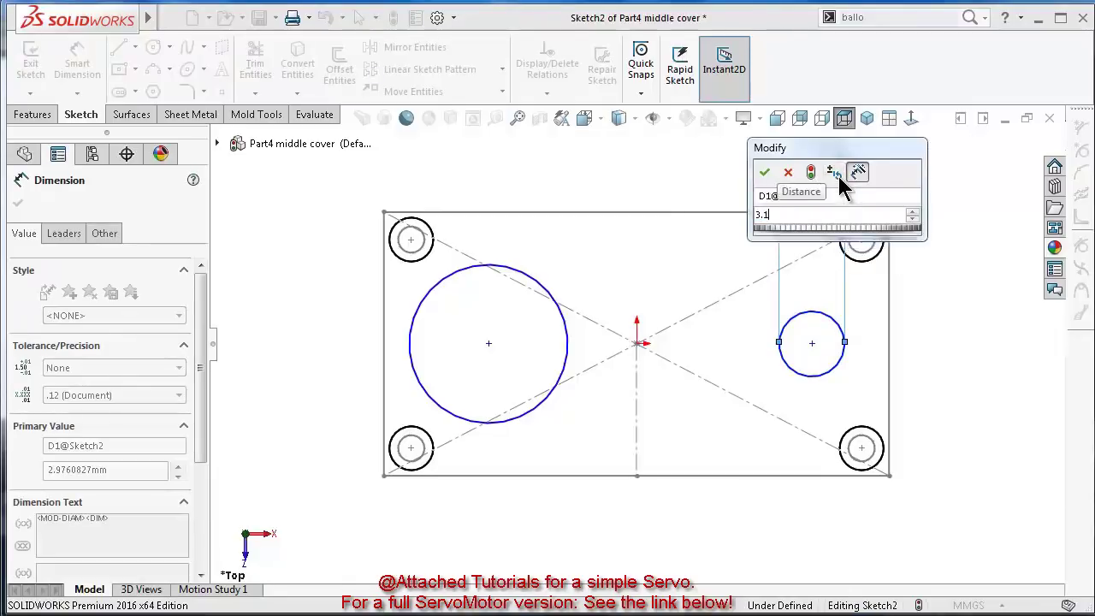
key("Return")
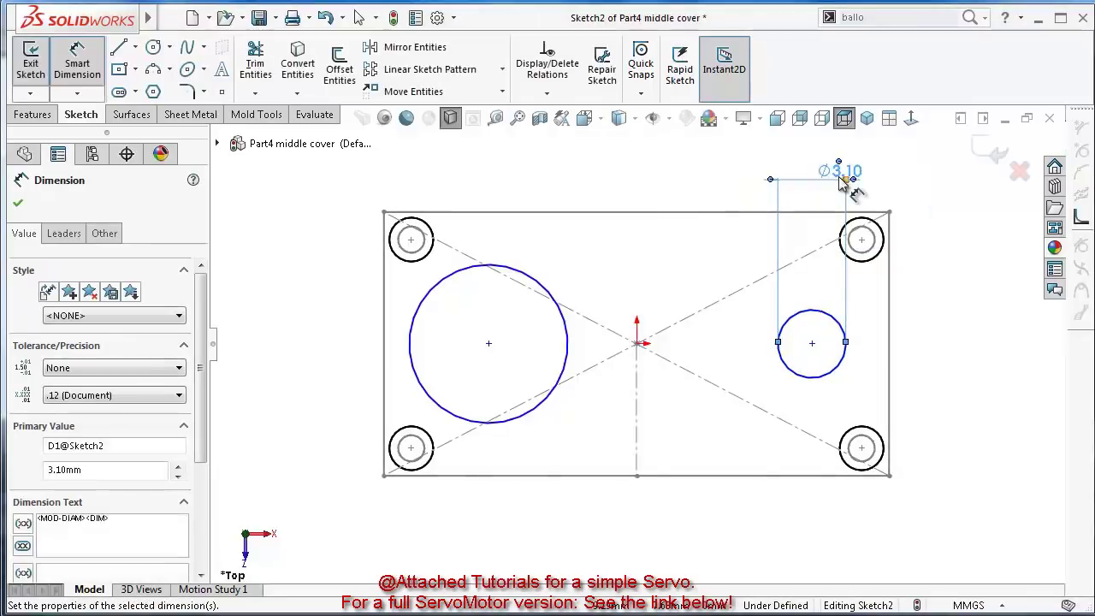
Dimension the smaller circle's centre 4.75 mm from the cover's nearest short edge
left_click(813, 343)
left_click(890, 366)
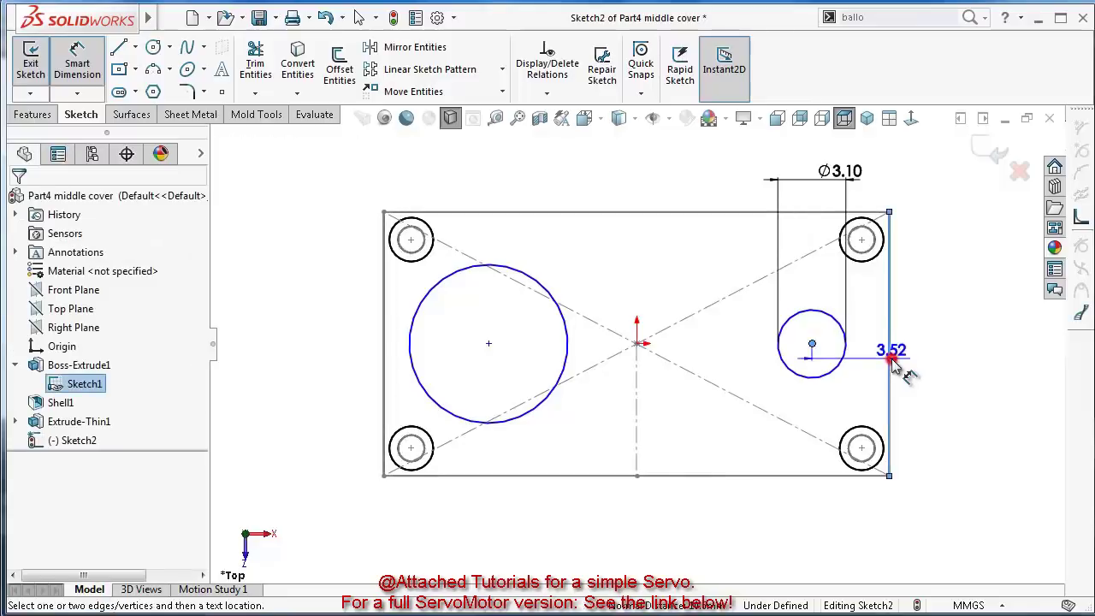
left_click(962, 380)
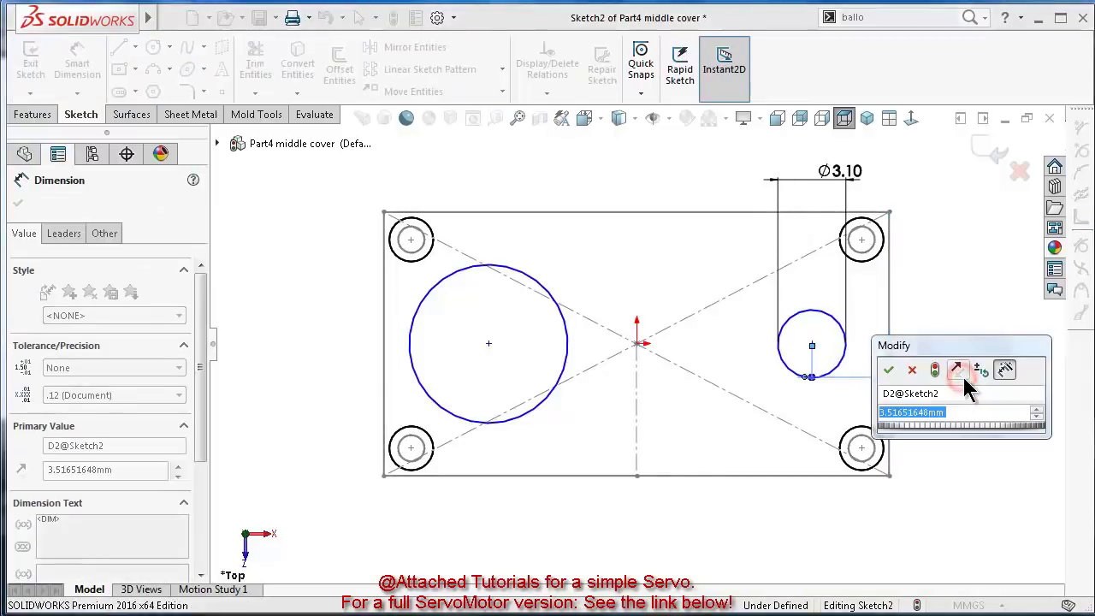
type("4")
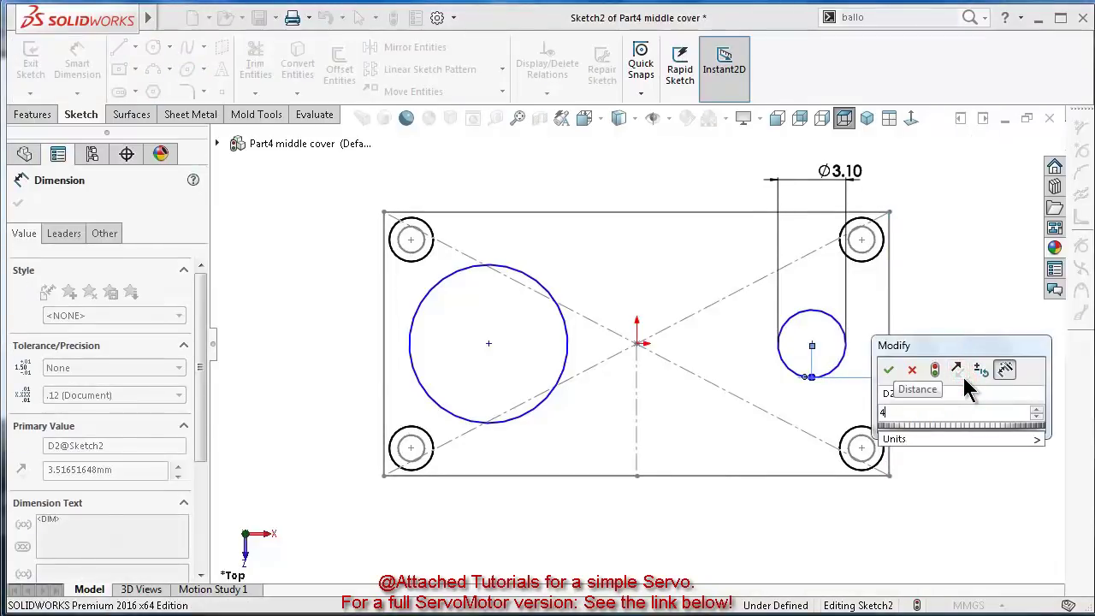
type(".")
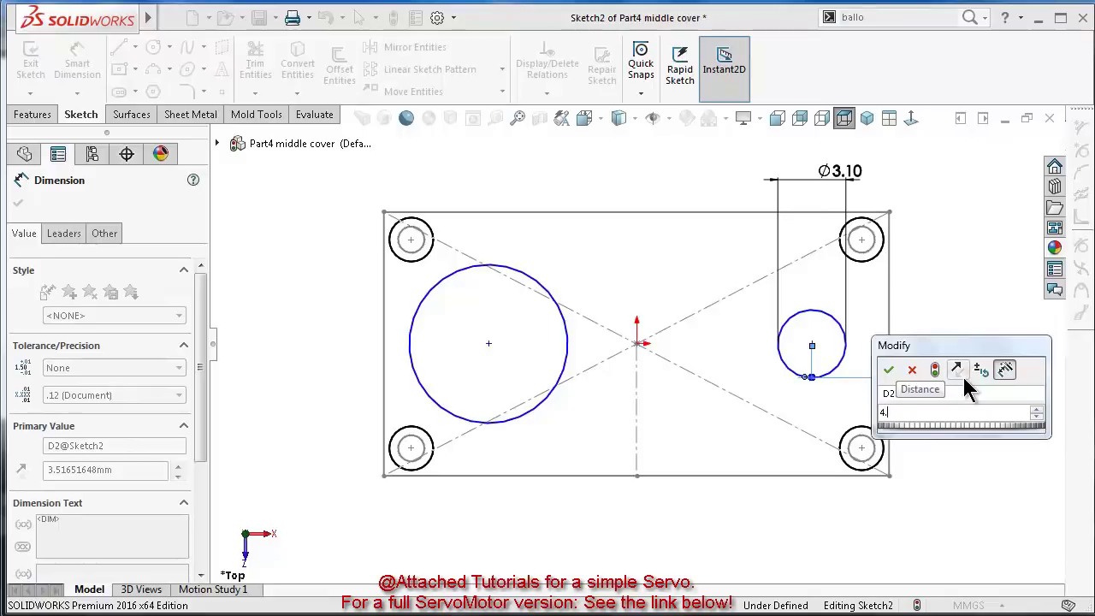
type("75")
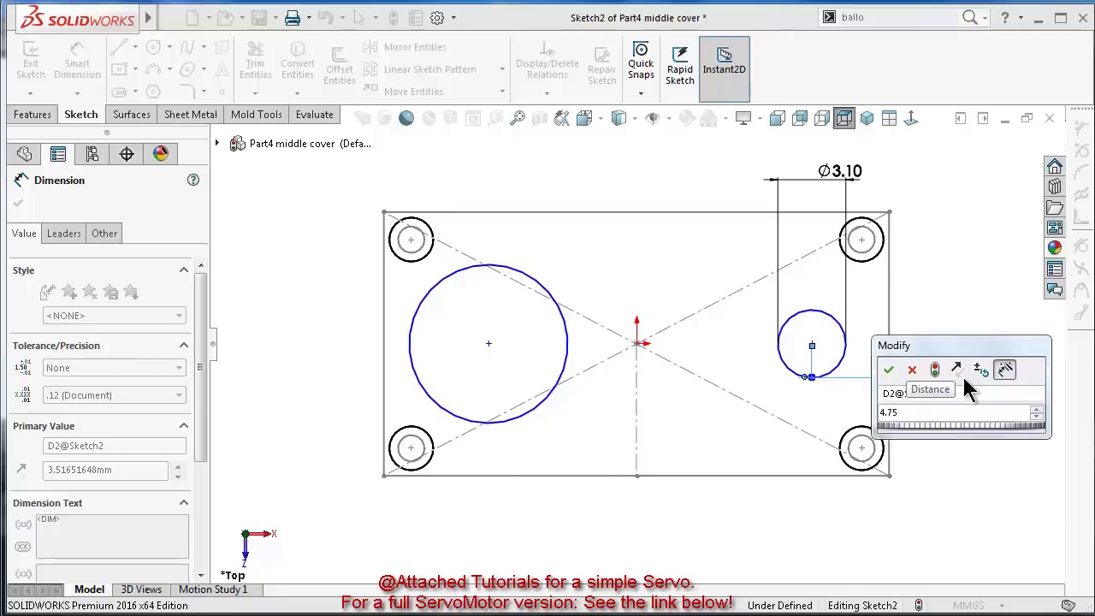
key("Return")
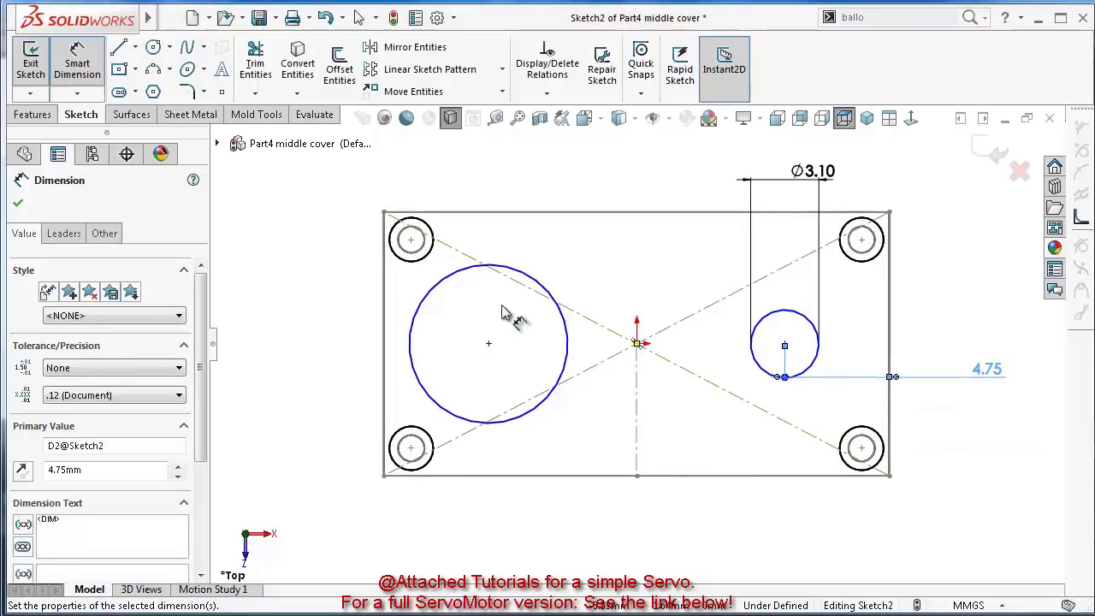
Dimension the larger circle's diameter as 10 mm
left_click(425, 300)
left_click(287, 291)
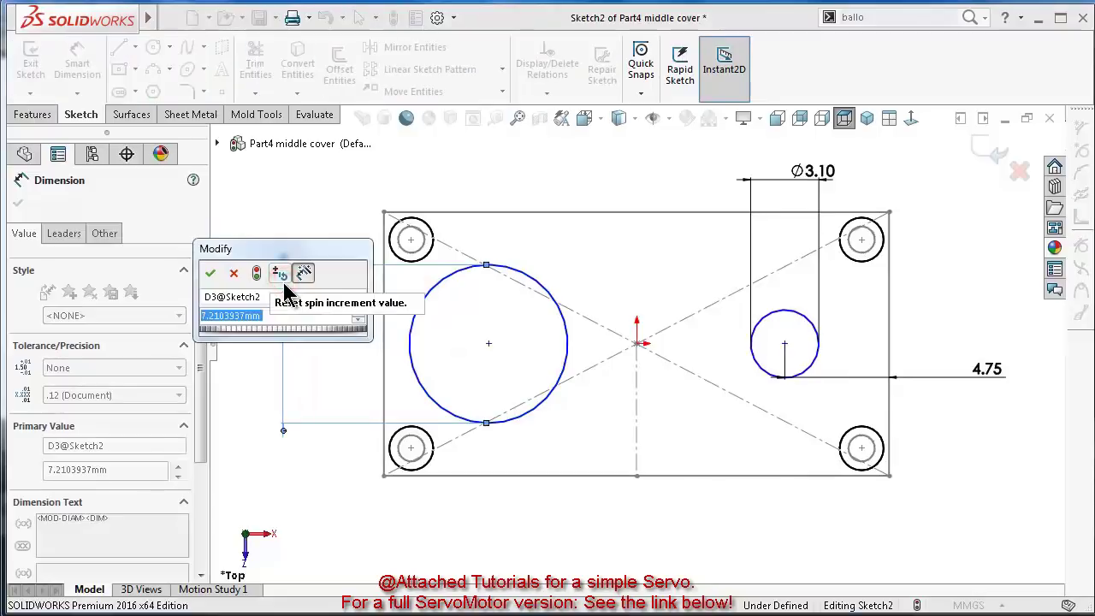
type("10")
key("Return")
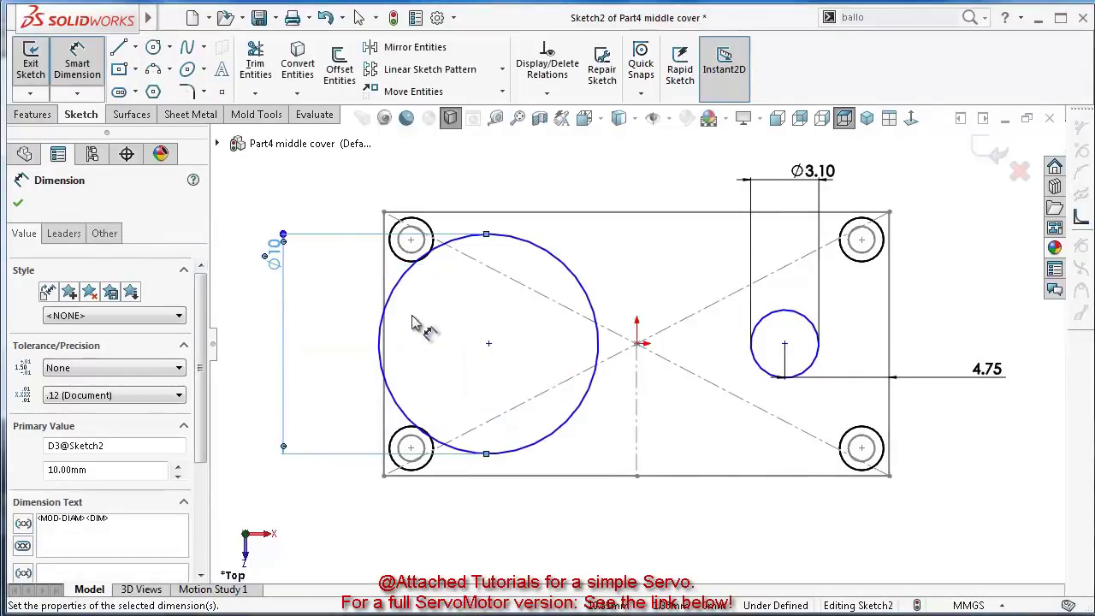
Dimension the larger circle's centre 6 mm from the cover's nearest short edge and leave the dimension tool
left_click(488, 343)
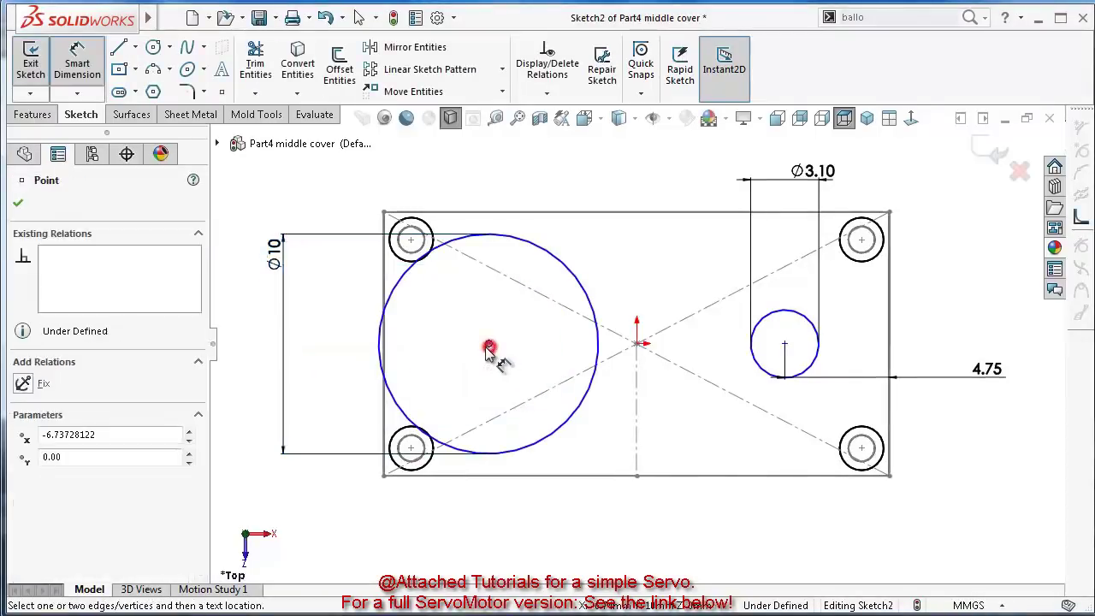
left_click(384, 267)
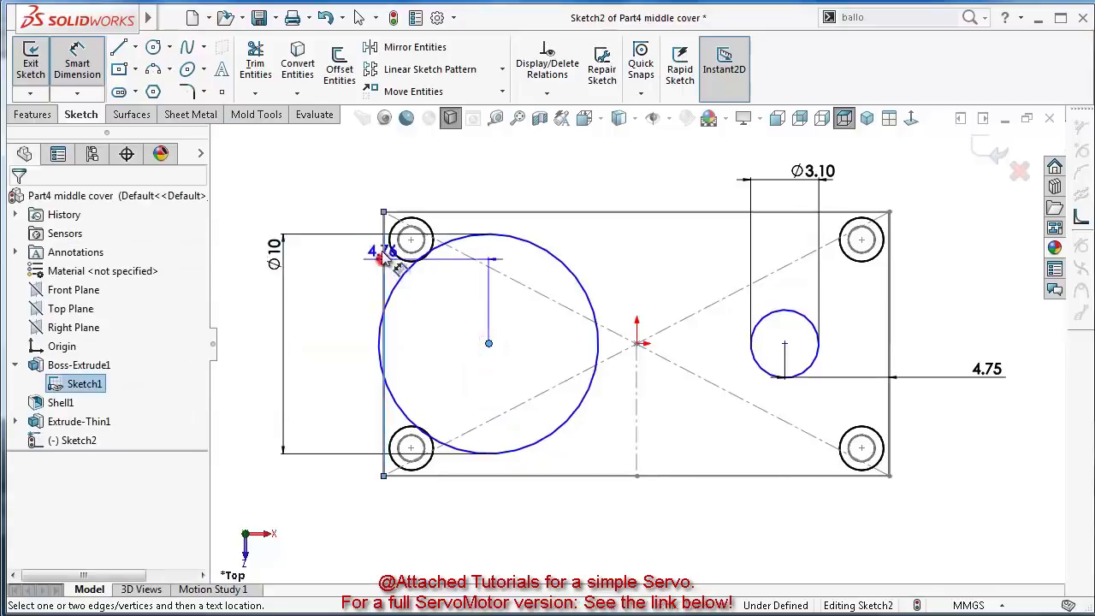
left_click(385, 183)
type("6")
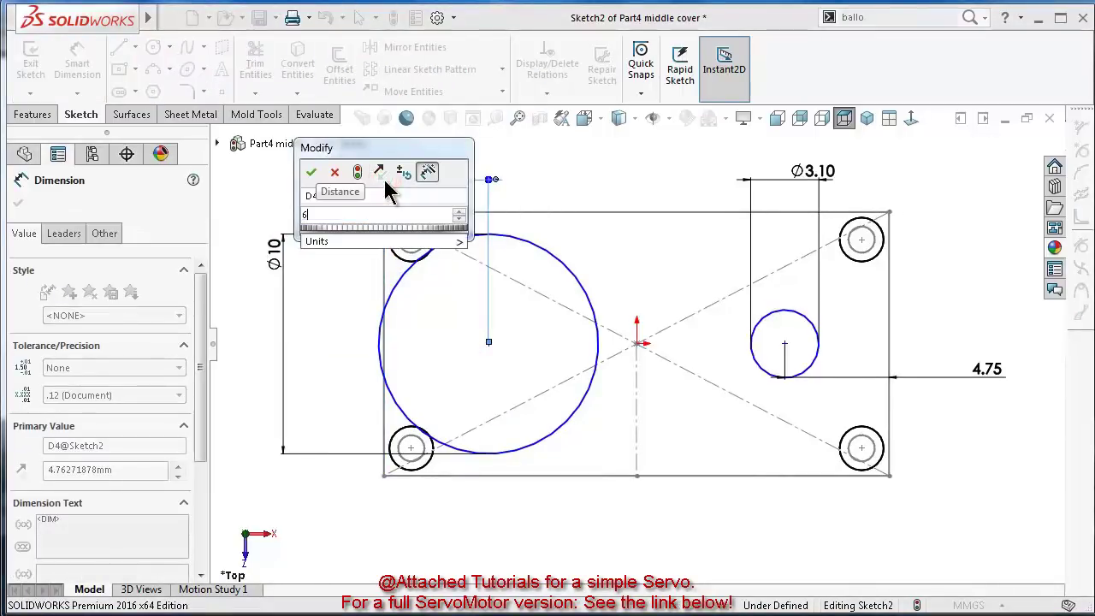
key("Return")
key("Escape")
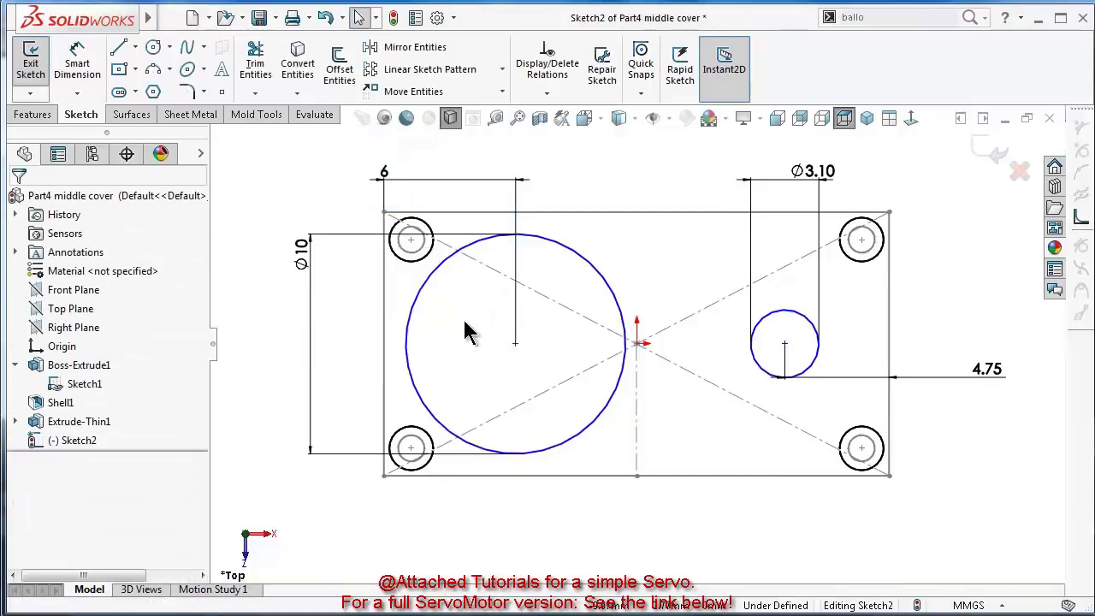
Add a horizontal relation between both circle centres and the origin
left_click(515, 343)
left_click(637, 343, "ctrl")
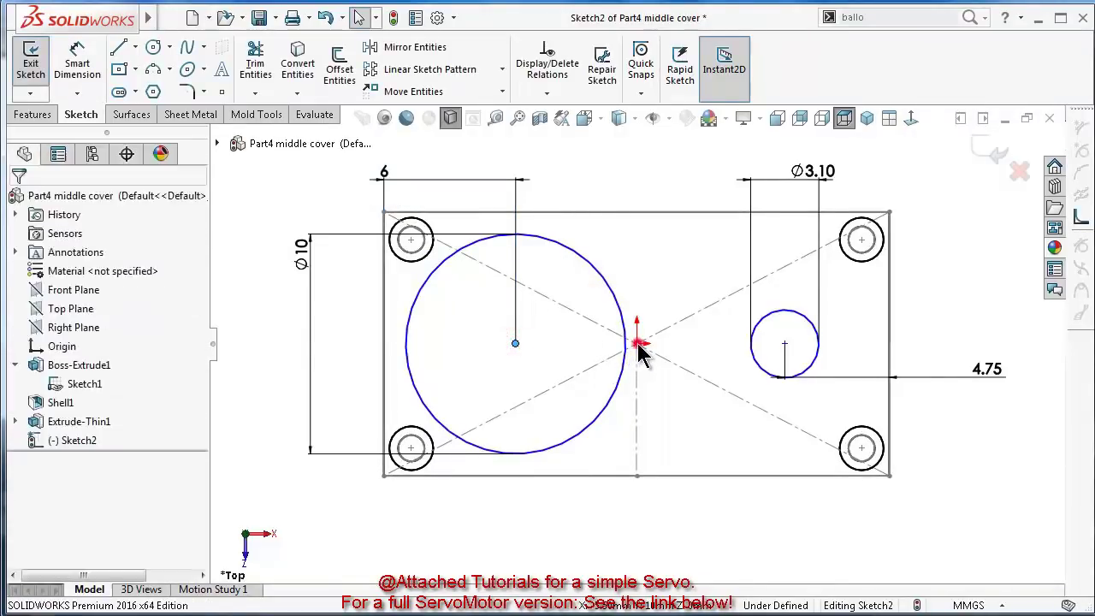
left_click(785, 343, "ctrl")
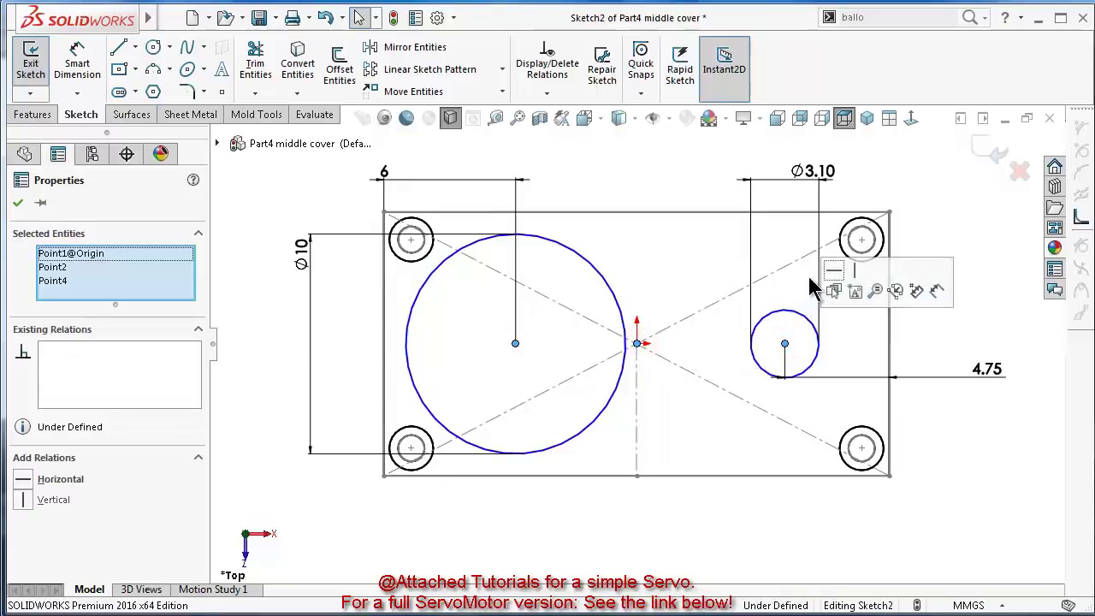
left_click(833, 271)
left_click(974, 260)
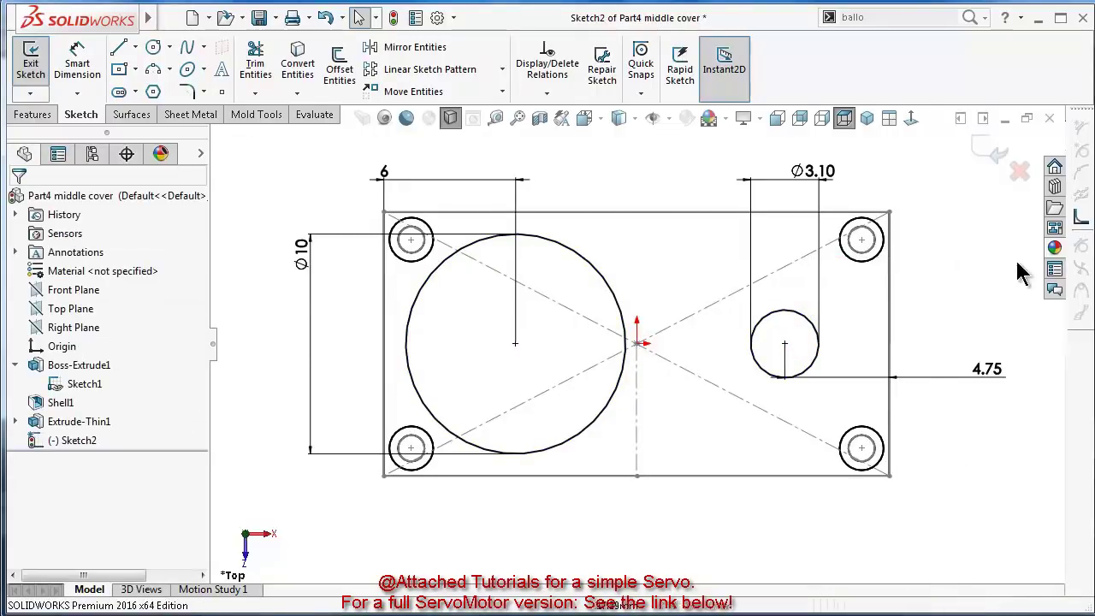
Exit the two-circle sketch, view the cover at an angle, and turn the view normal to the sketch
left_click(994, 154)
middle_click_drag(792, 434, 785, 297)
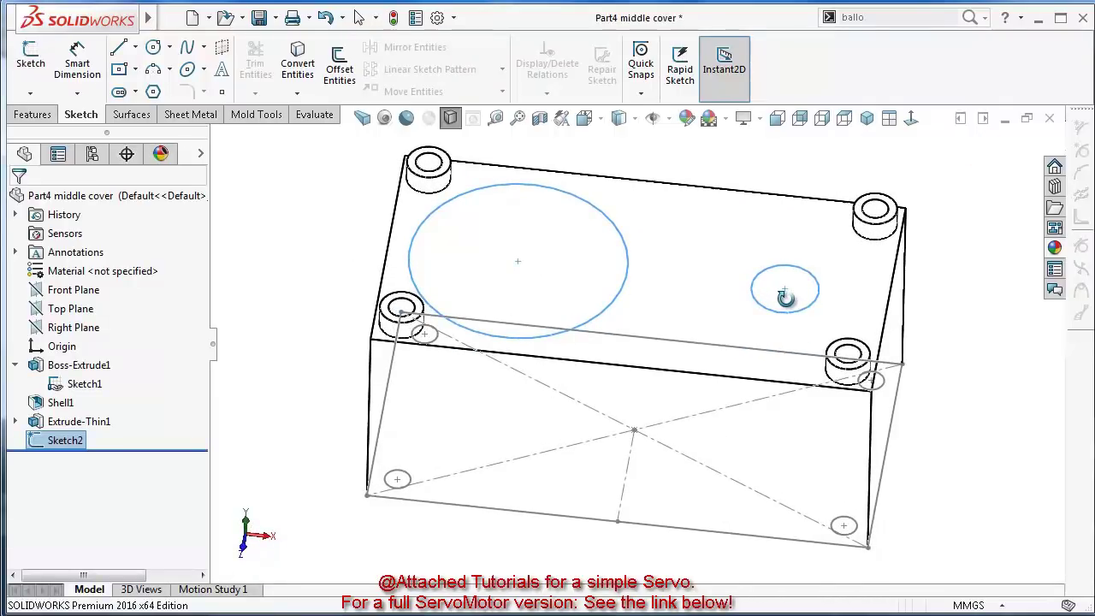
left_click(911, 118)
middle_click_drag(733, 168, 711, 372)
left_click(67, 441)
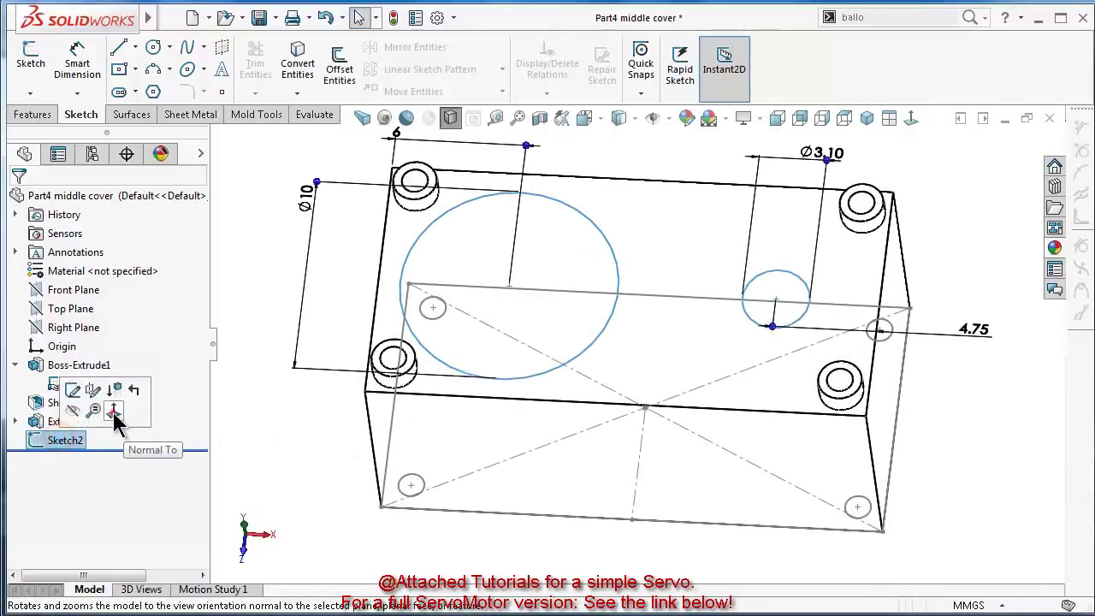
left_click(113, 421)
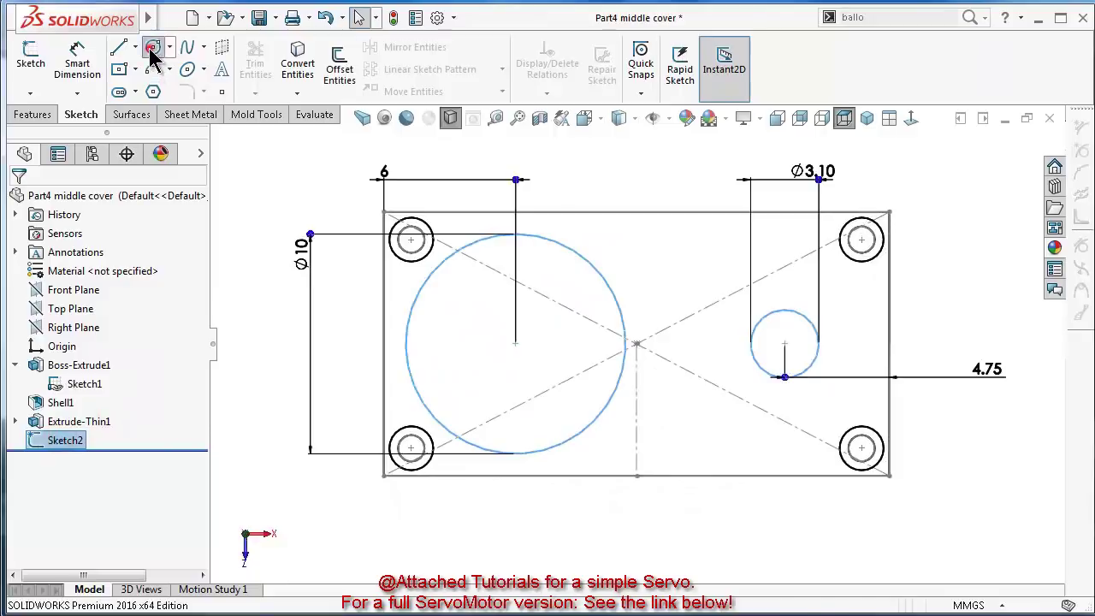
Add a circle of about 0.86 mm diameter centred on the origin to the two-circle sketch
left_click(154, 48)
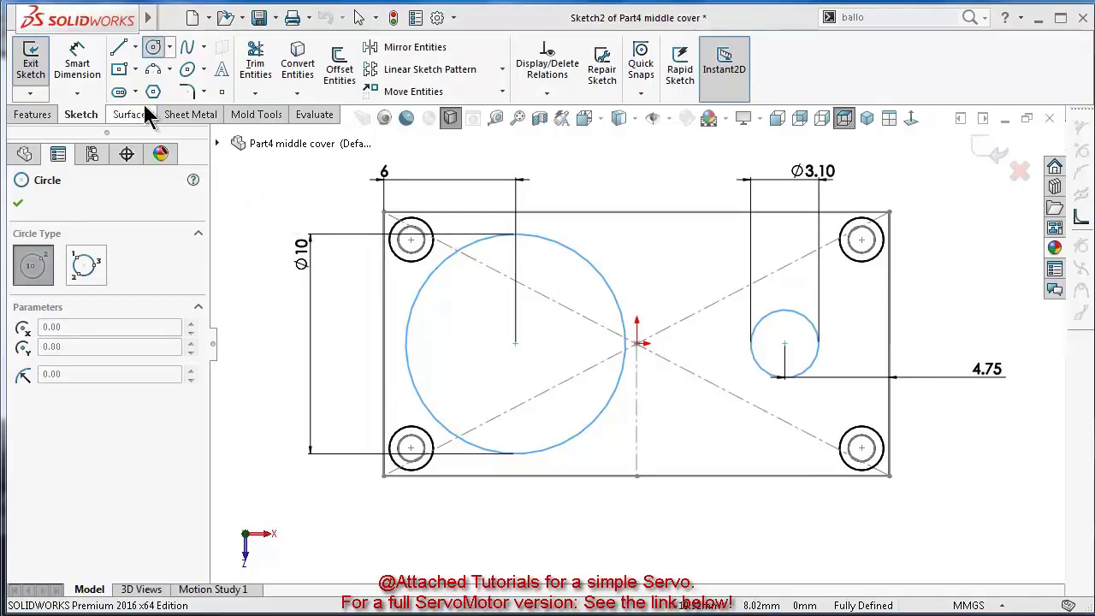
left_click(637, 342)
scroll(670, 319, "down", 3)
Dimension the new small circle's diameter as 1.5 mm and leave the dimension tool
right_click_drag(646, 321, 630, 227)
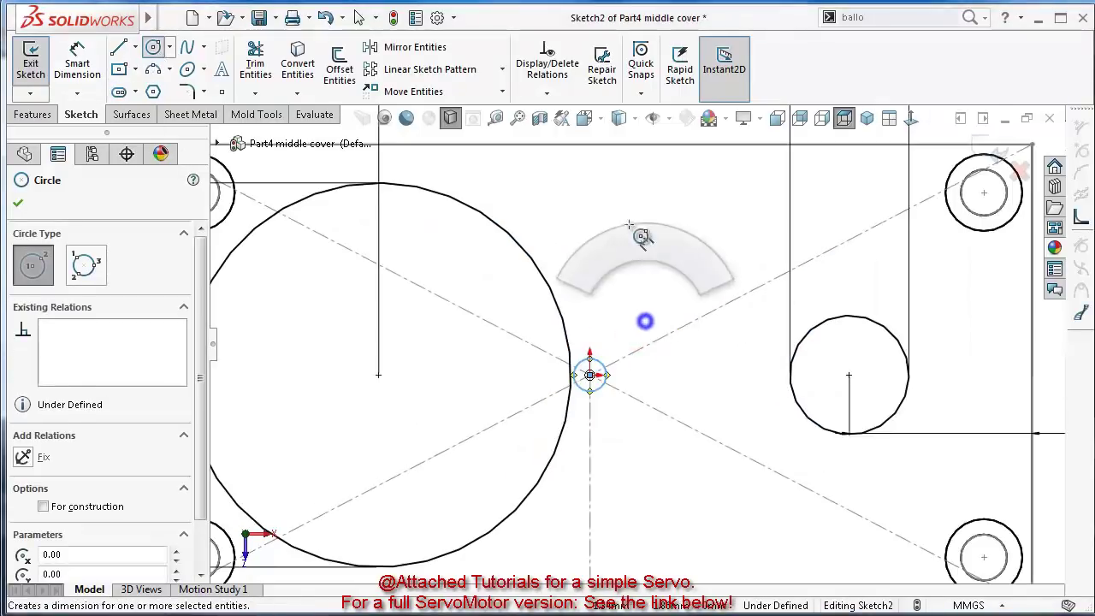
left_click(601, 366)
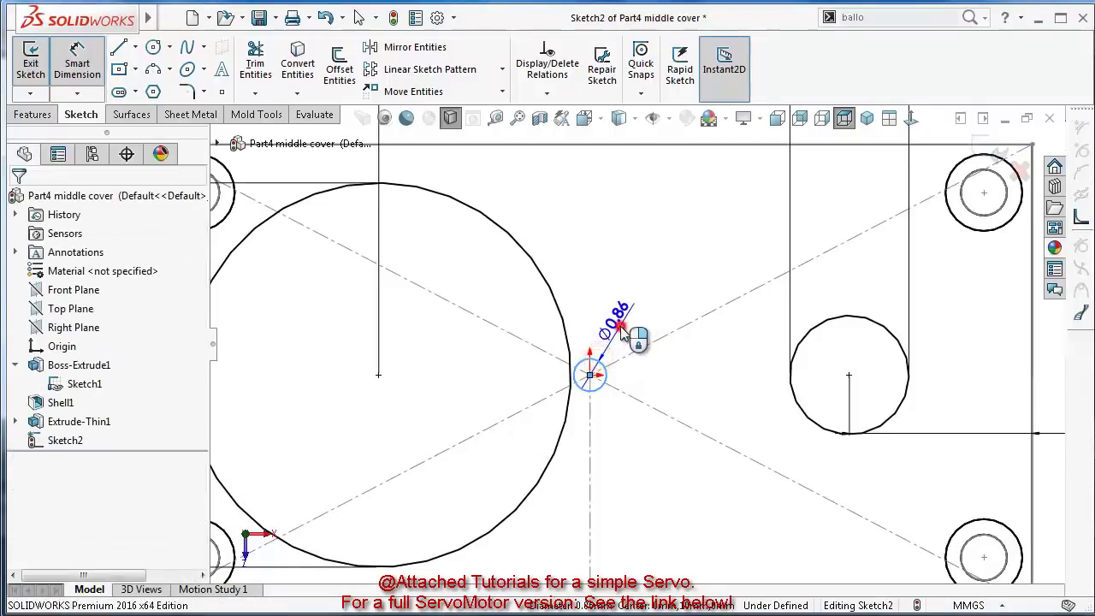
left_click(617, 324)
type("1.5")
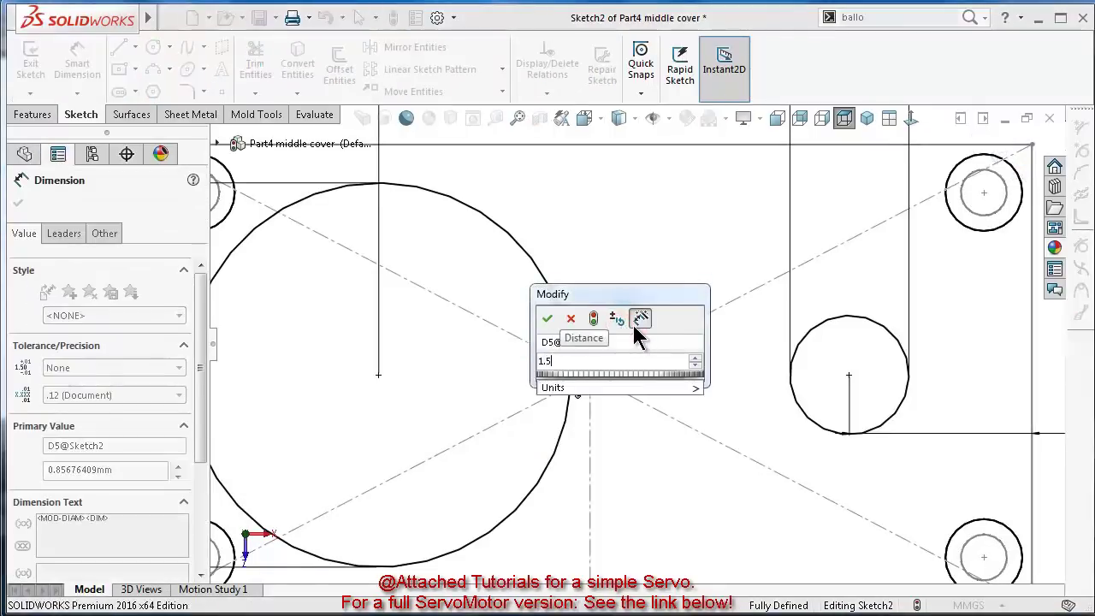
key("Return")
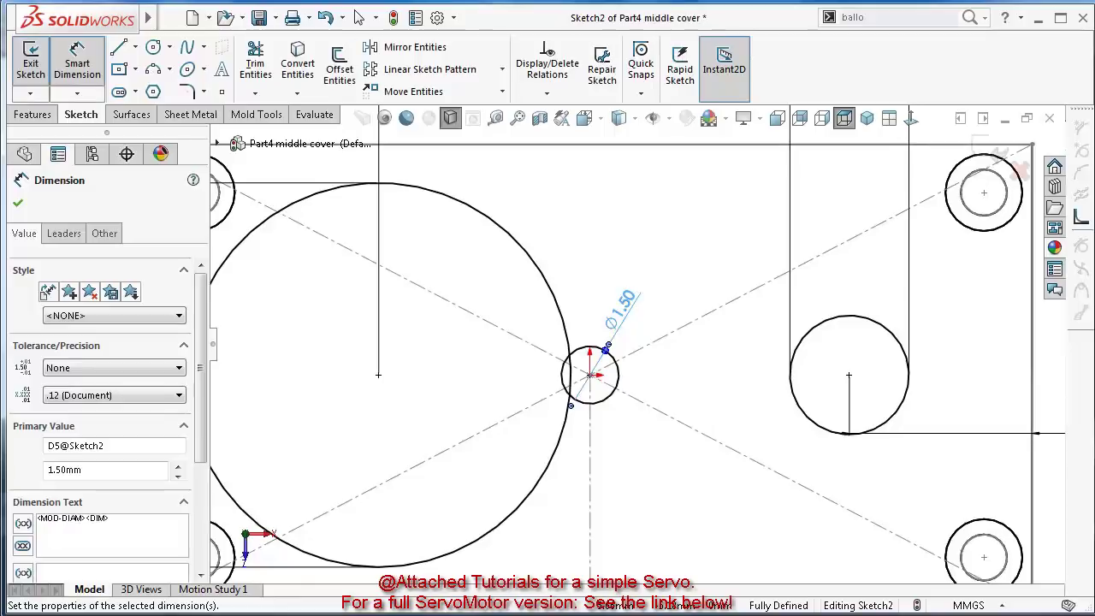
key("Escape")
key("f")
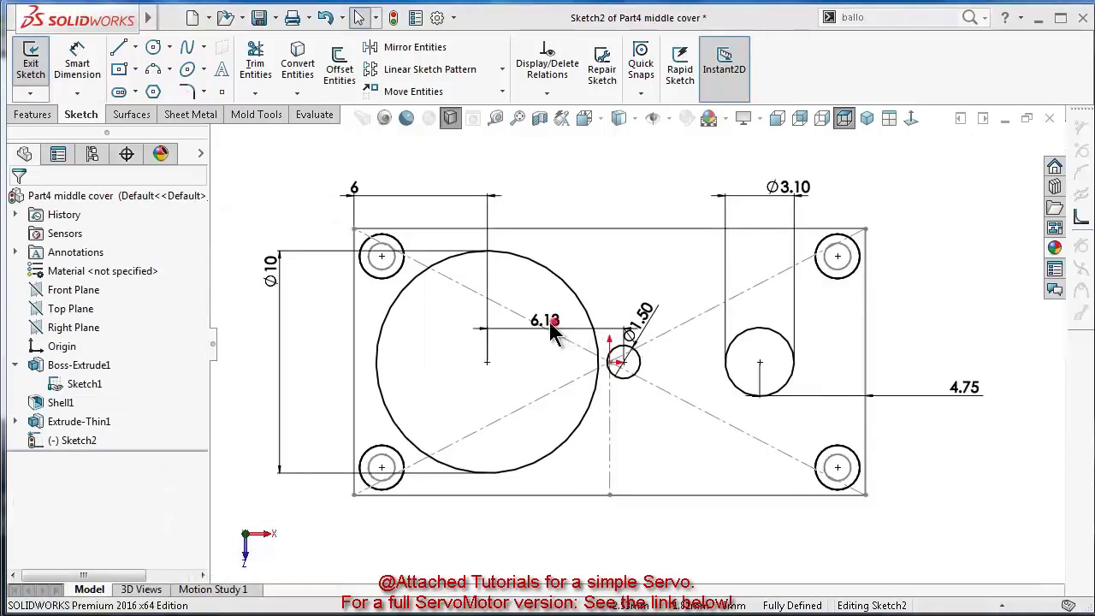
Move the 6.13 mm distance and 1.5 mm diameter labels clear of the geometry and exit the sketch
left_click_drag(552, 322, 530, 321)
mouse_move(647, 316)
left_mouse_down()
mouse_move(659, 380)
mouse_move(650, 430)
left_mouse_up()
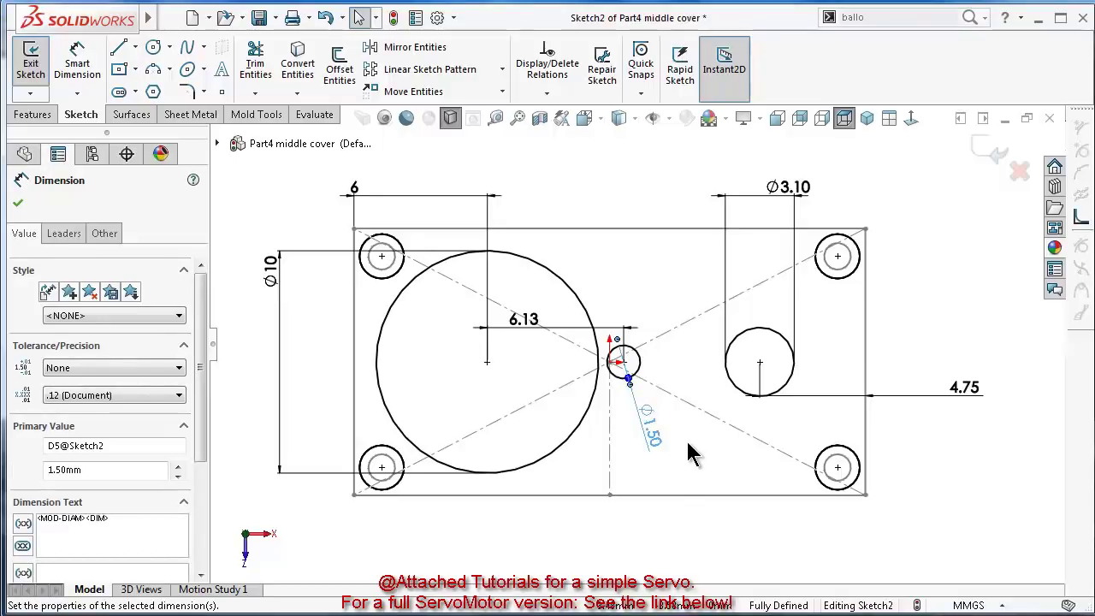
left_click(985, 157)
Shade the model and cut only the 10 mm and 3.10 mm circles of the three-circle sketch, using Up To Next
middle_click_drag(832, 398, 830, 355)
left_click(44, 440)
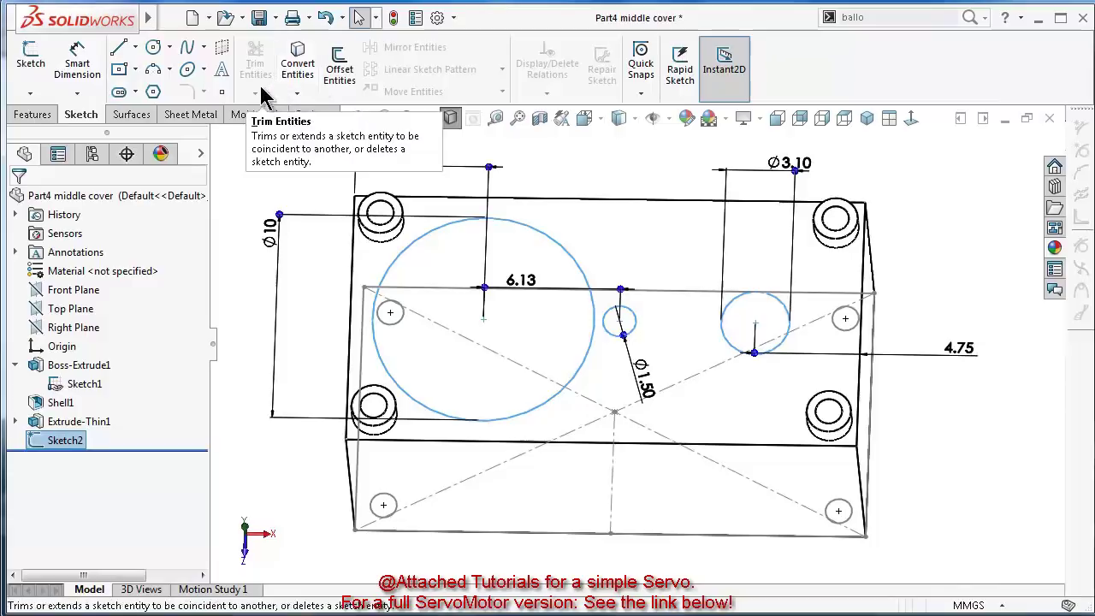
left_click(33, 114)
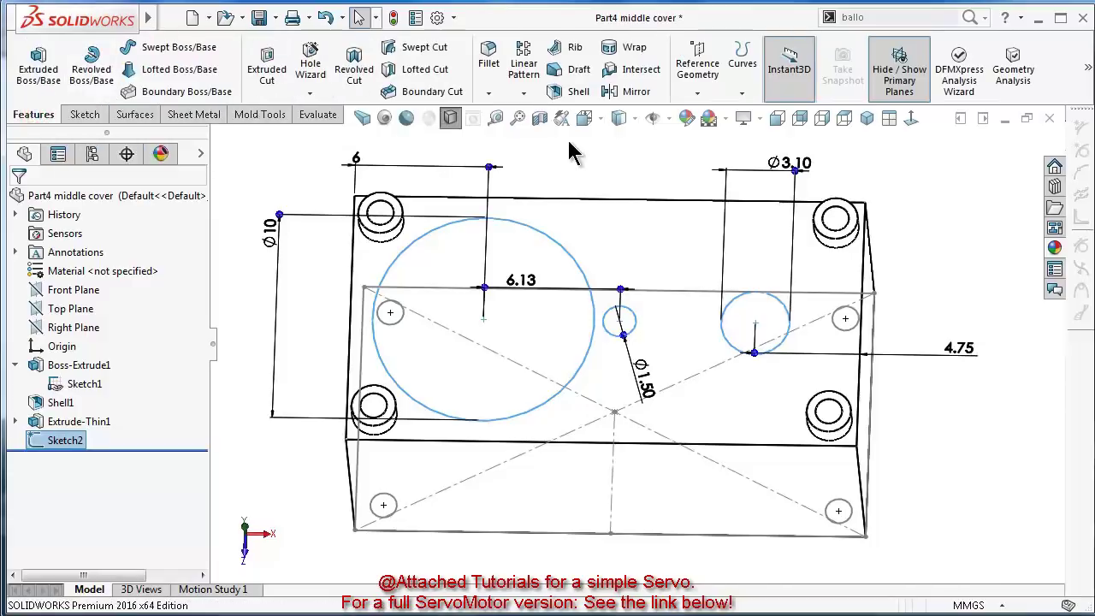
left_click(261, 76)
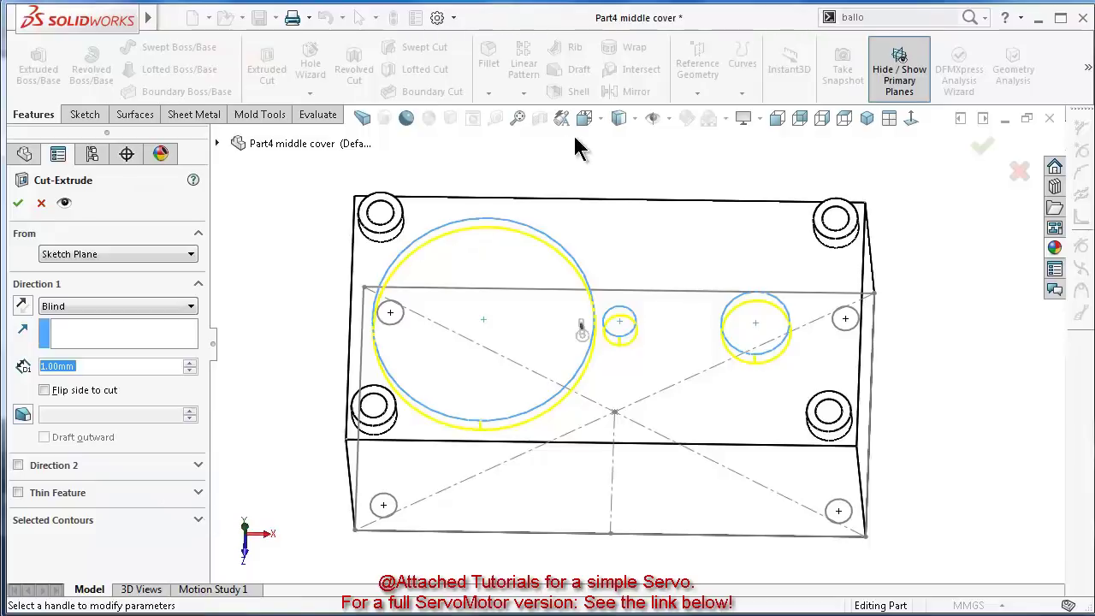
left_click(618, 119)
left_click(620, 144)
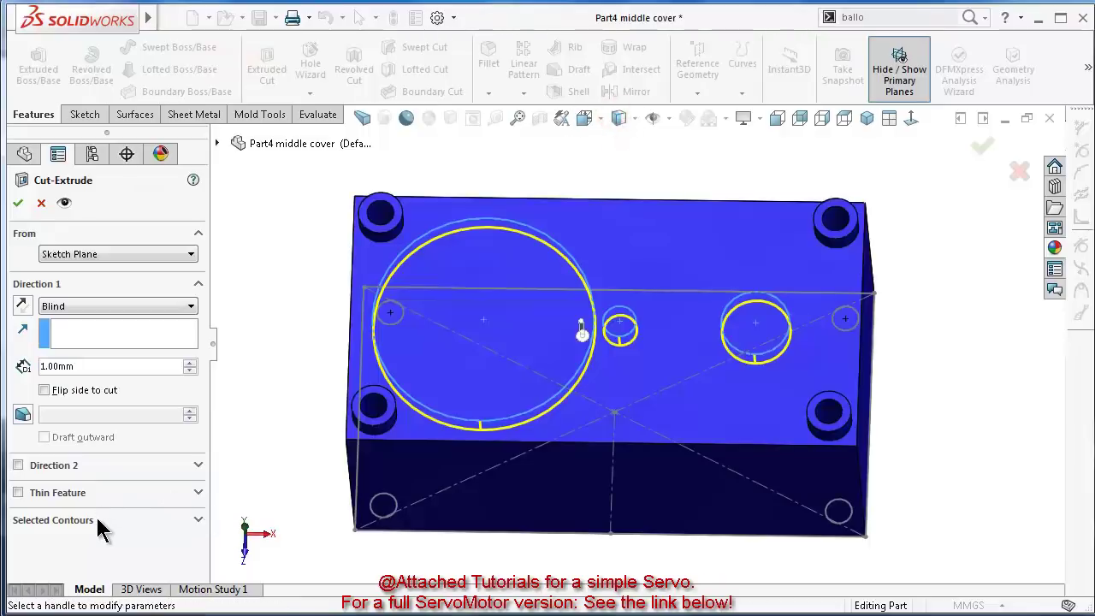
left_click(198, 520)
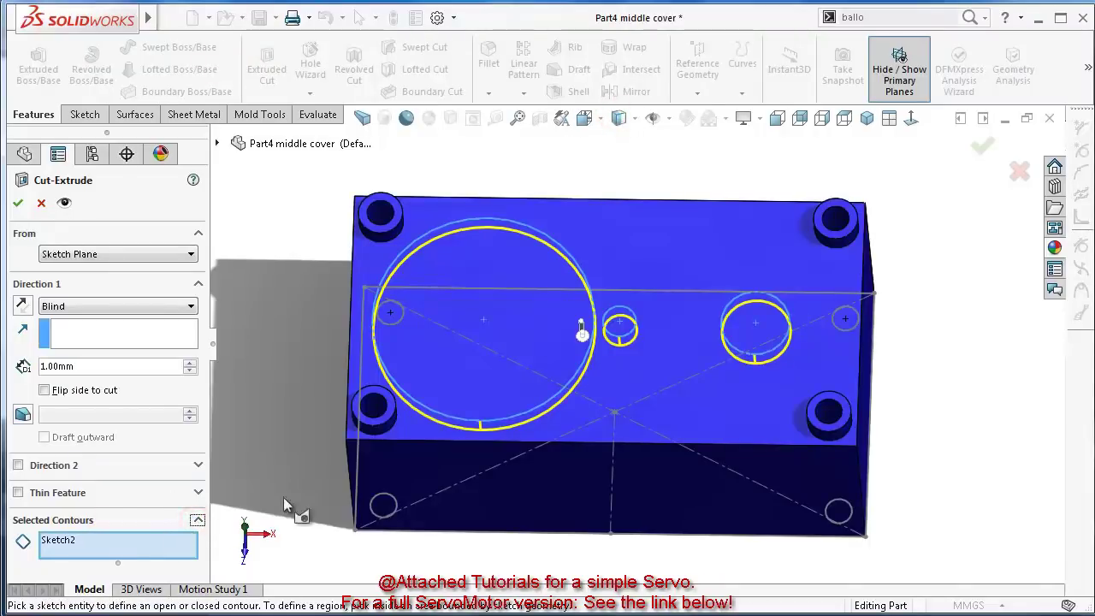
left_click(481, 385)
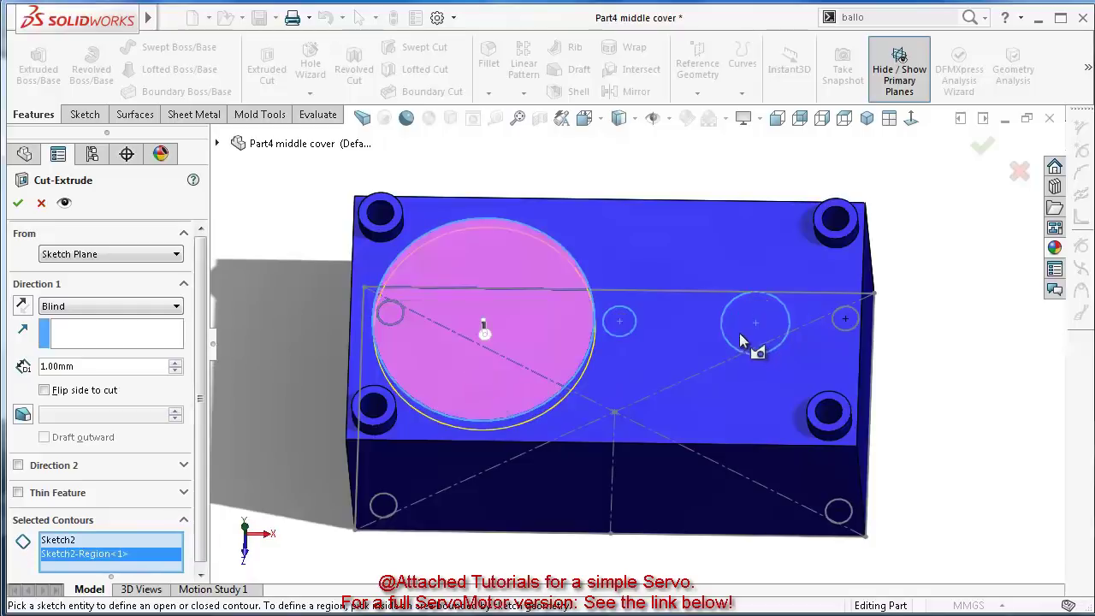
left_click(740, 333)
left_click(84, 305)
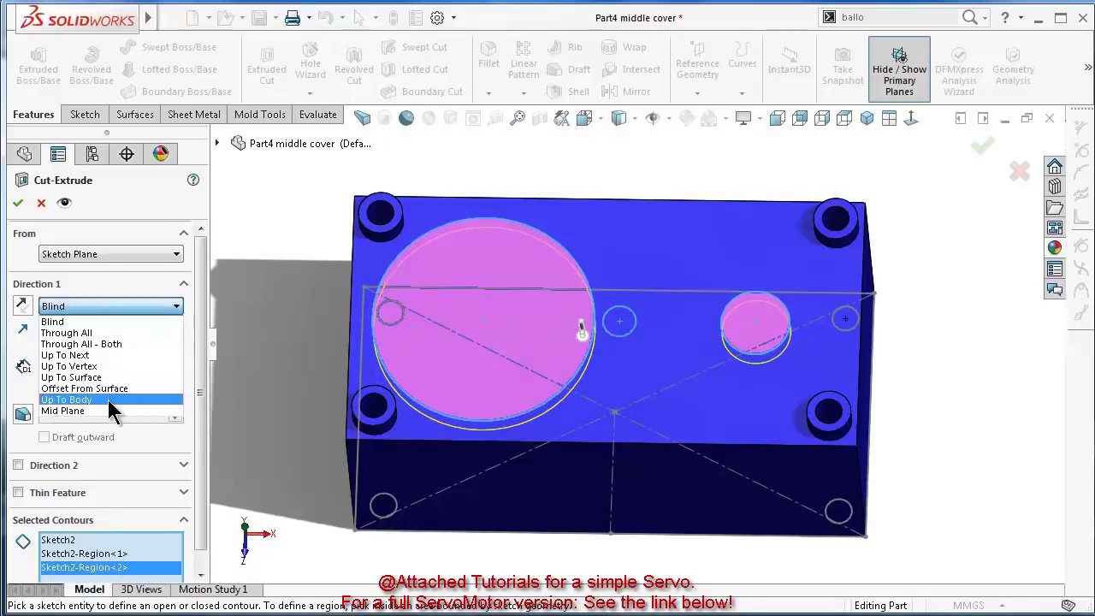
left_click(103, 355)
left_click(17, 203)
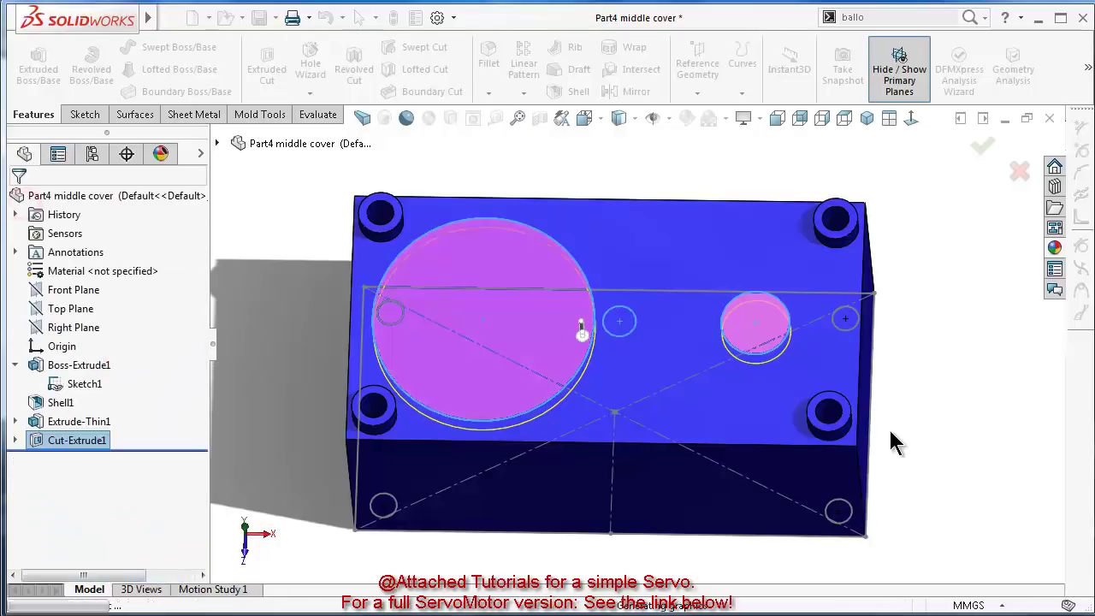
Make the new cut's three-circle sketch visible on the cover
left_click(931, 433)
middle_click_drag(879, 429, 860, 350)
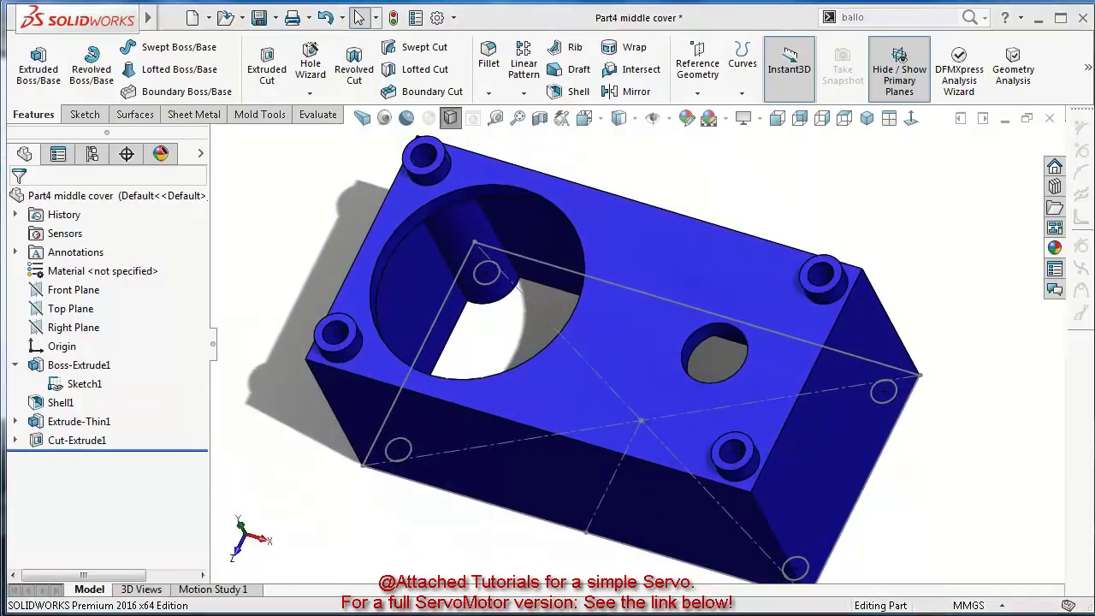
left_click(17, 441)
left_click(90, 460)
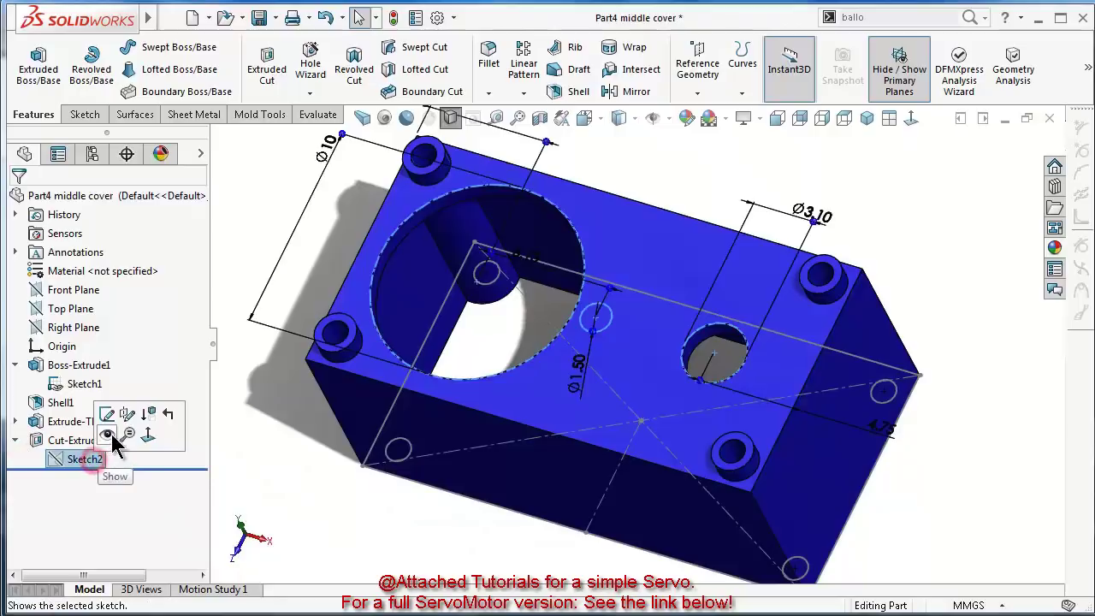
left_click(109, 434)
left_click(350, 532)
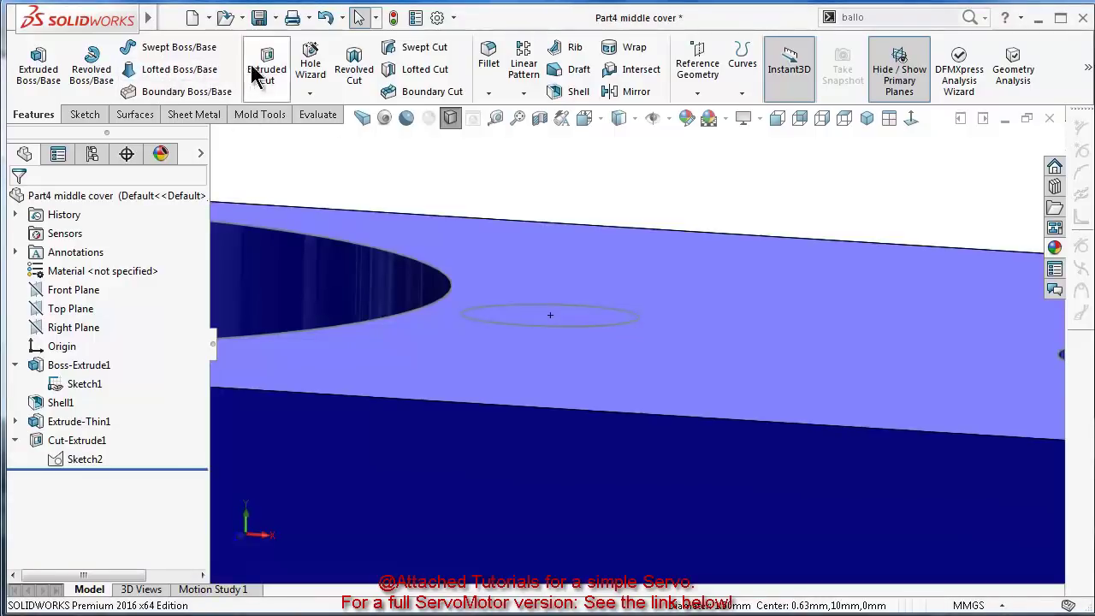
Set up a thin boss extrusion from the 1.5 mm circle, with its 0.25 mm wall reversed inward
left_click(583, 327)
middle_click_drag(592, 316, 592, 354)
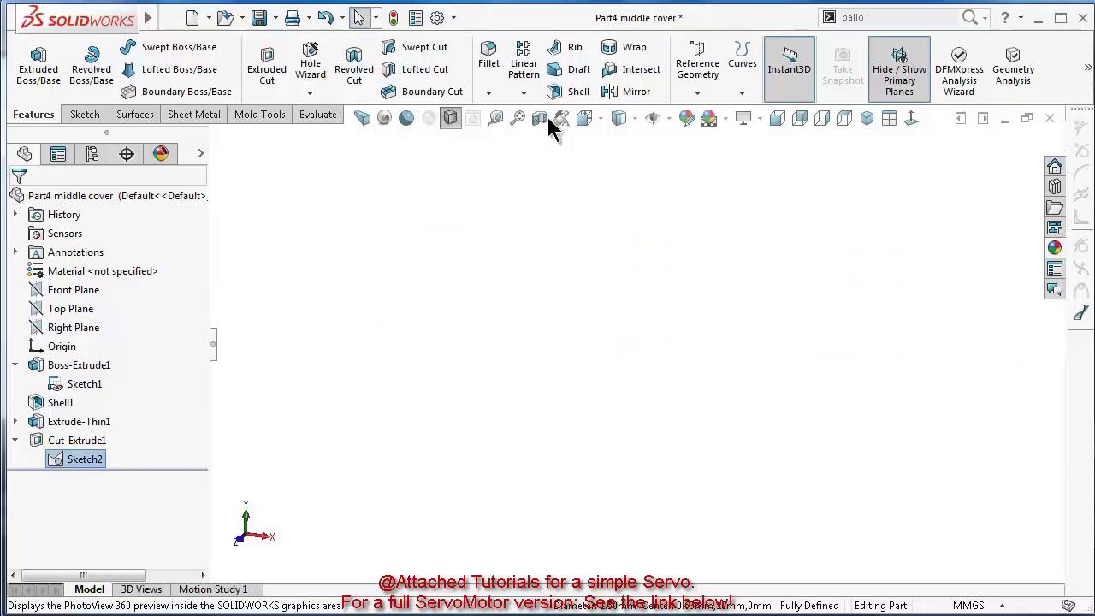
left_click(866, 118)
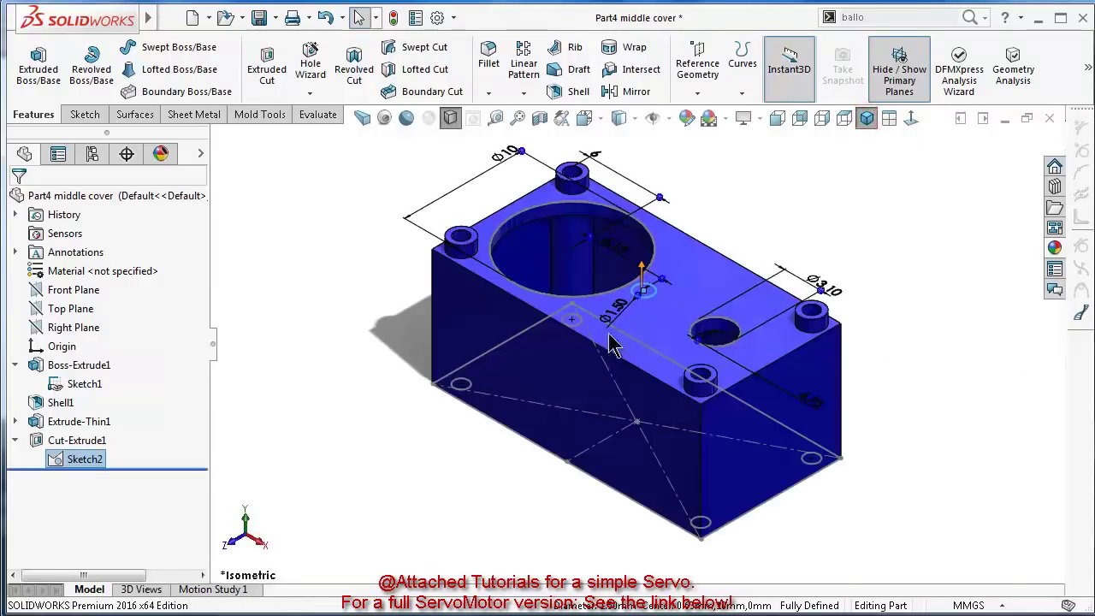
scroll(656, 256, "down", 5)
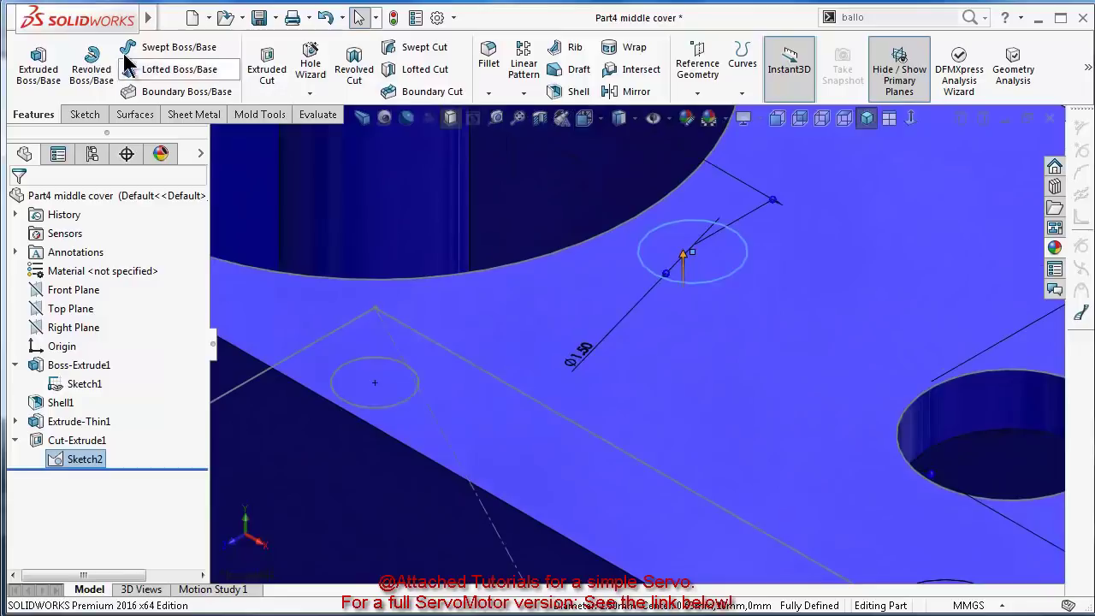
left_click(44, 62)
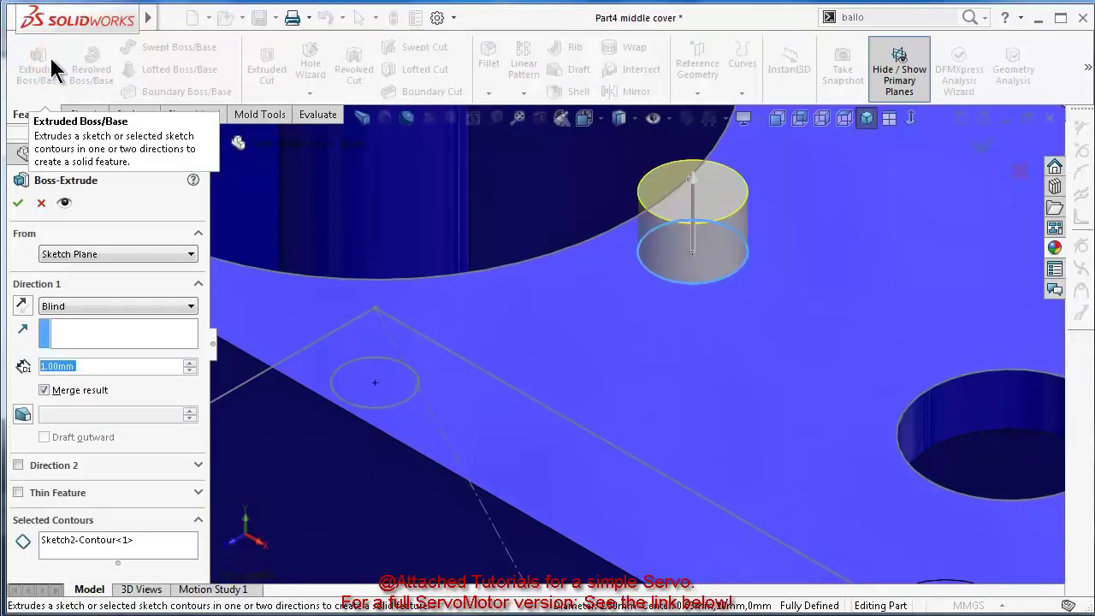
left_click(18, 493)
left_click(24, 516)
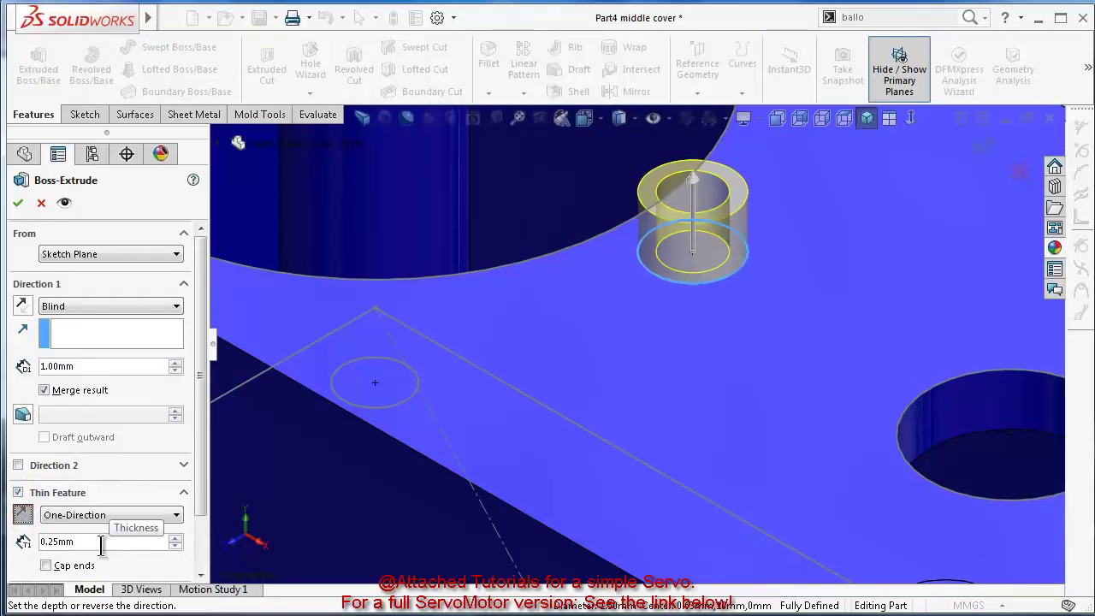
Set the thin ring's extrusion depth to 0.3 mm and create it
left_click_drag(92, 367, 12, 362)
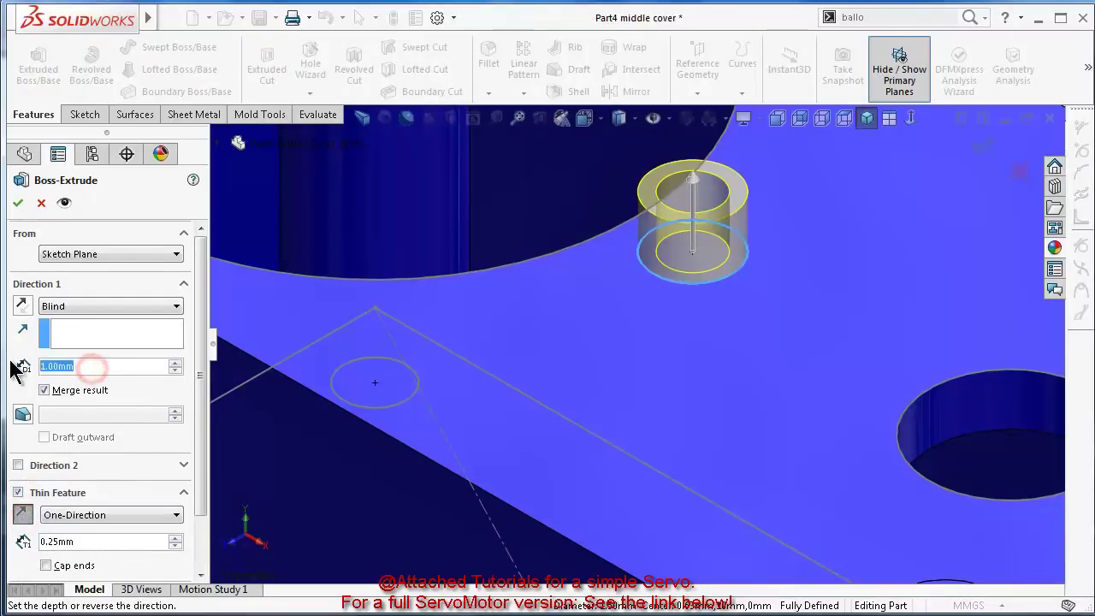
type("0.3")
key("Return")
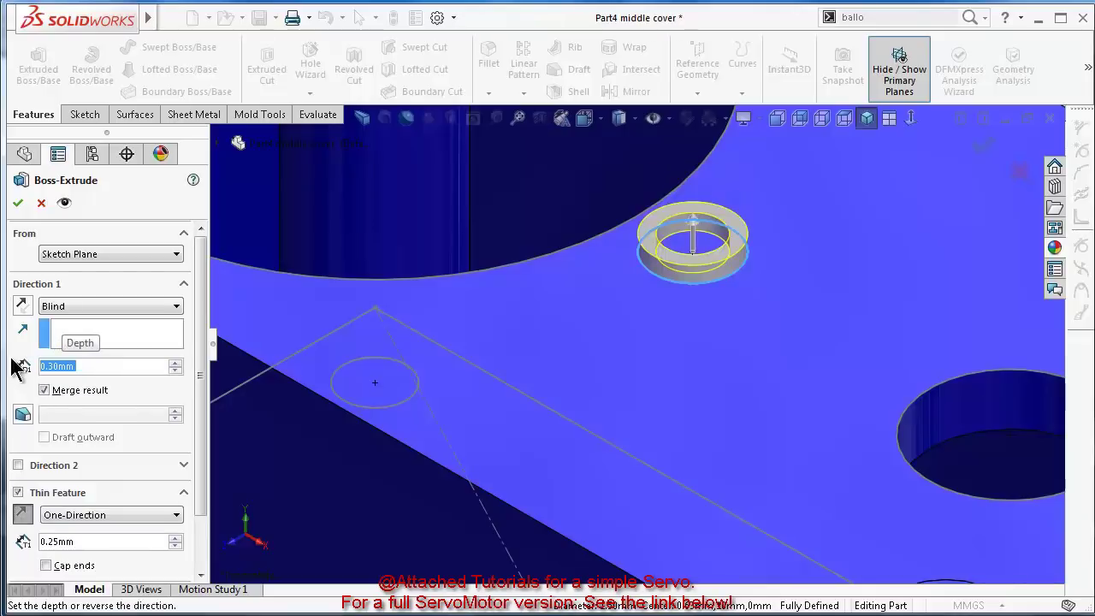
mouse_move(561, 346)
middle_mouse_down()
mouse_move(567, 301)
mouse_move(562, 366)
mouse_move(560, 342)
middle_mouse_up()
left_click(17, 202)
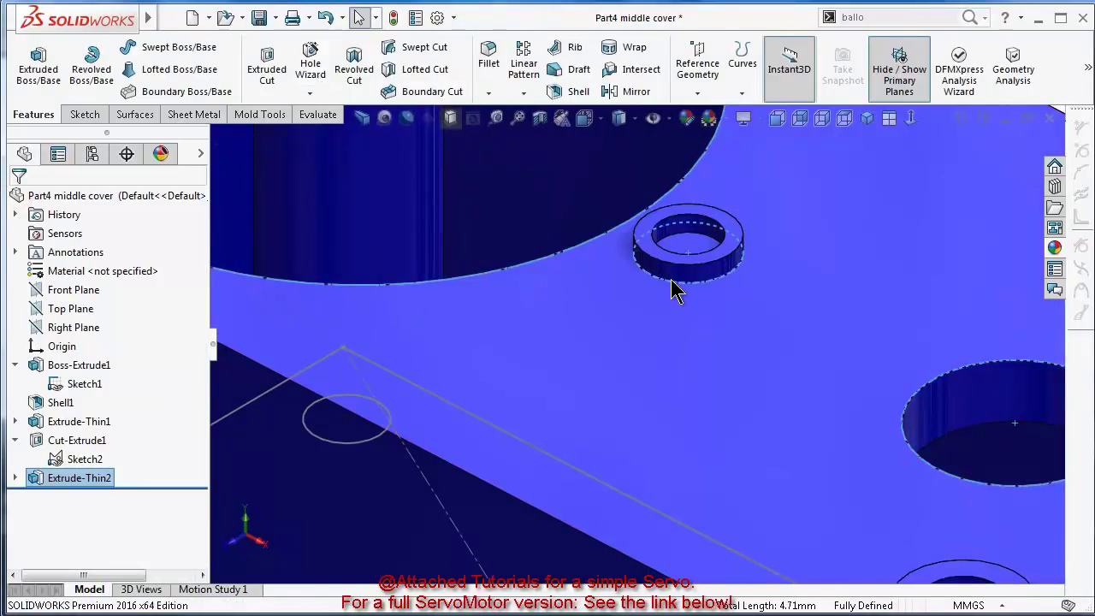
left_click(685, 293)
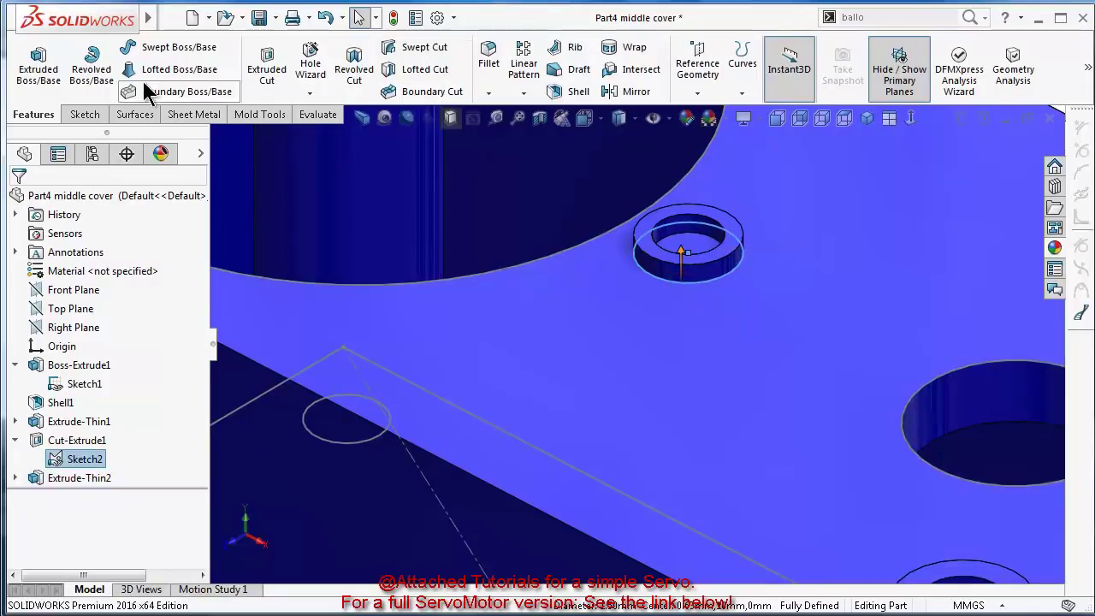
left_click(266, 81)
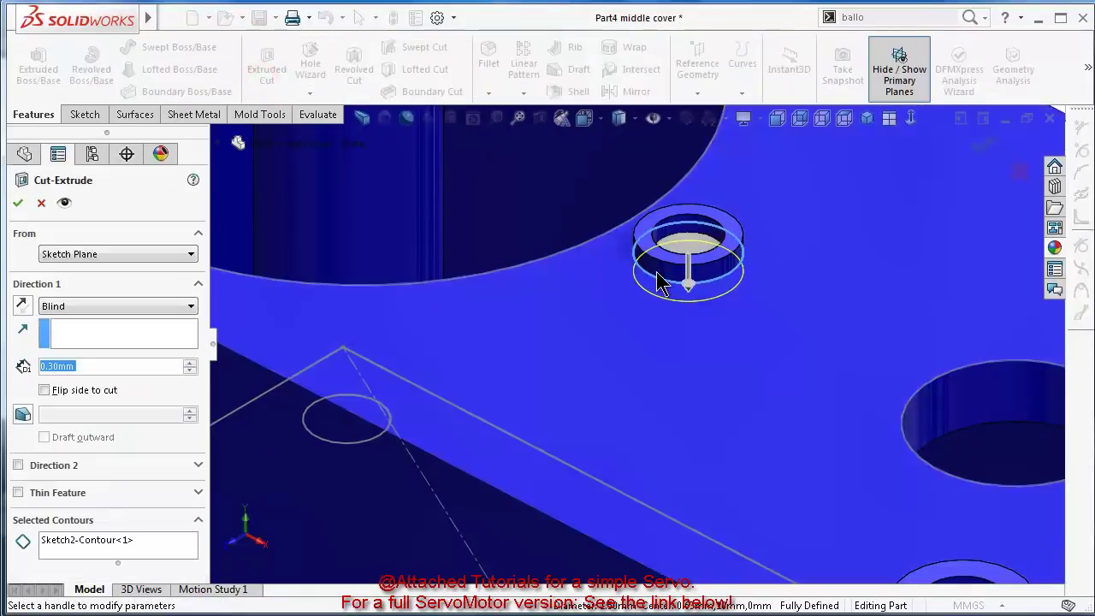
middle_click_drag(659, 282, 649, 332)
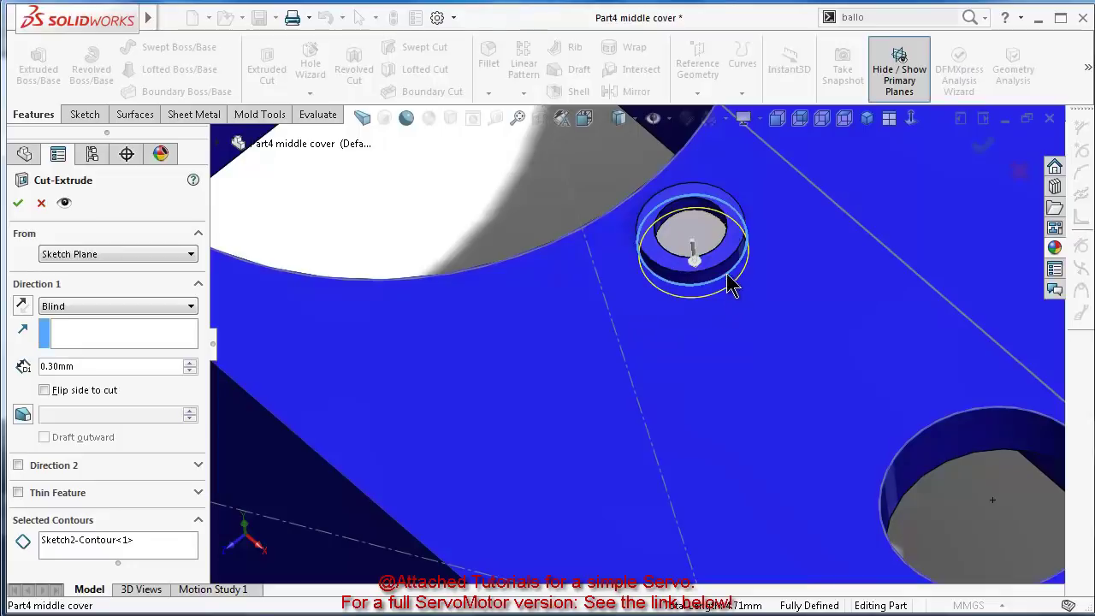
middle_click_drag(728, 287, 730, 245)
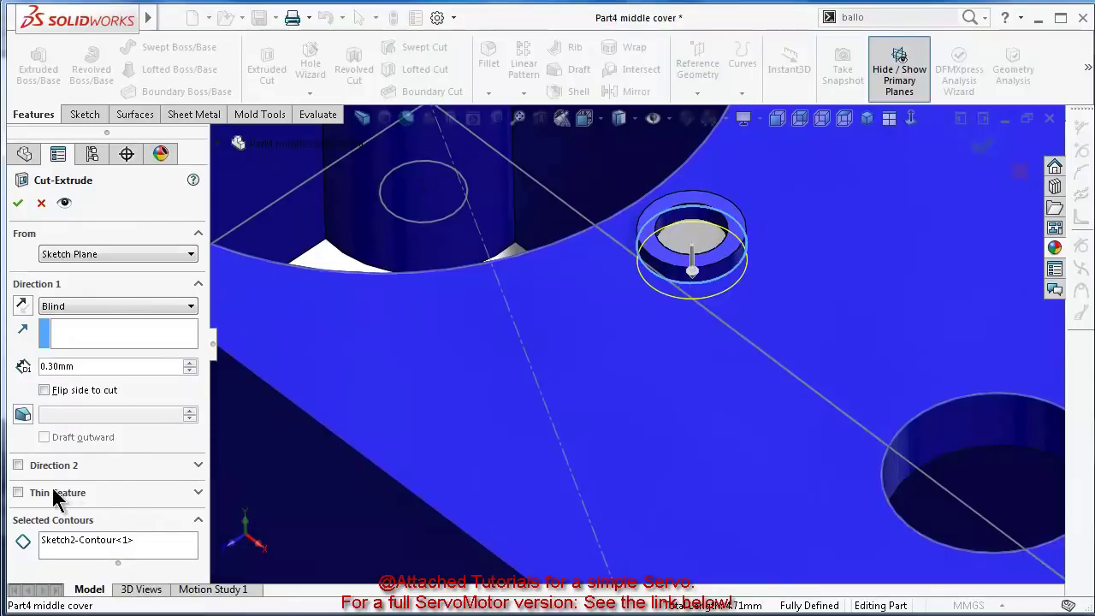
left_click(19, 493)
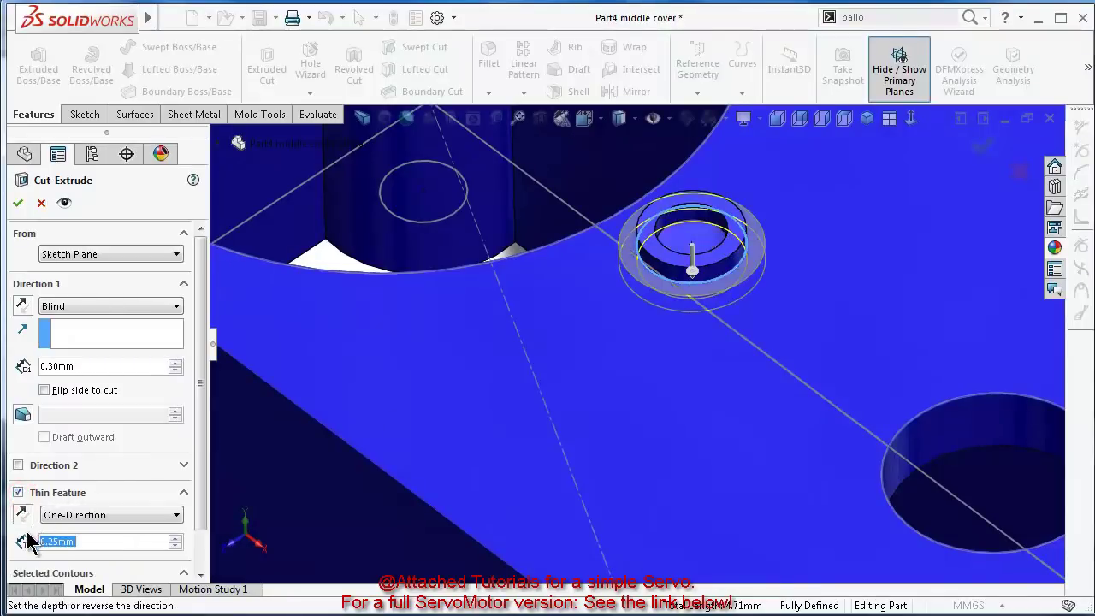
left_click(23, 517)
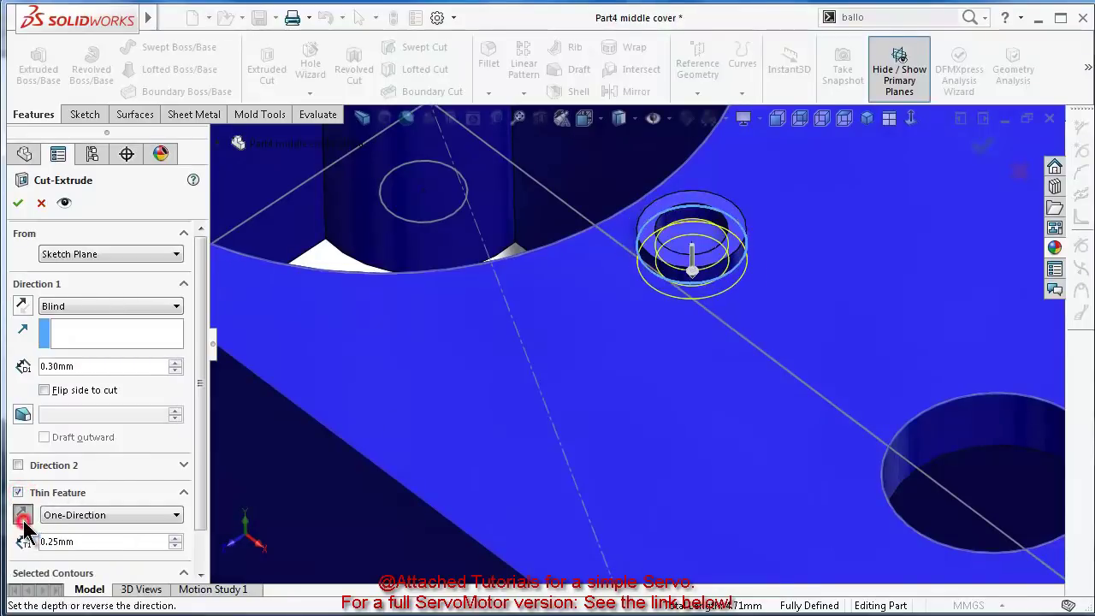
left_click(41, 203)
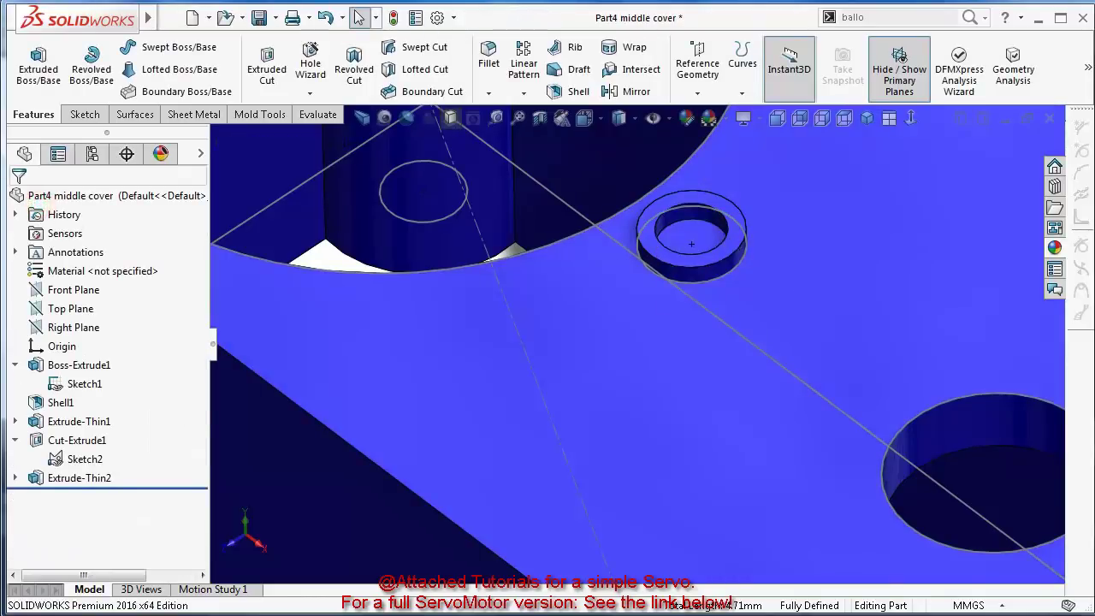
Start a sketch on the circular face inside the small ring and cut it 0.3 mm deep as a blind Extruded Cut
left_click(700, 248)
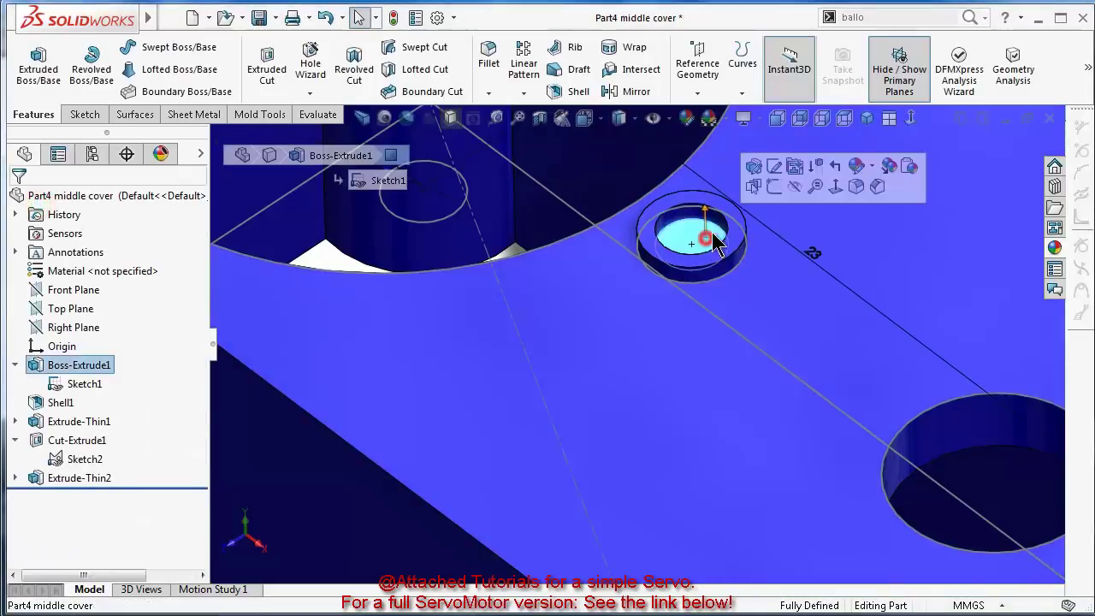
left_click(769, 190)
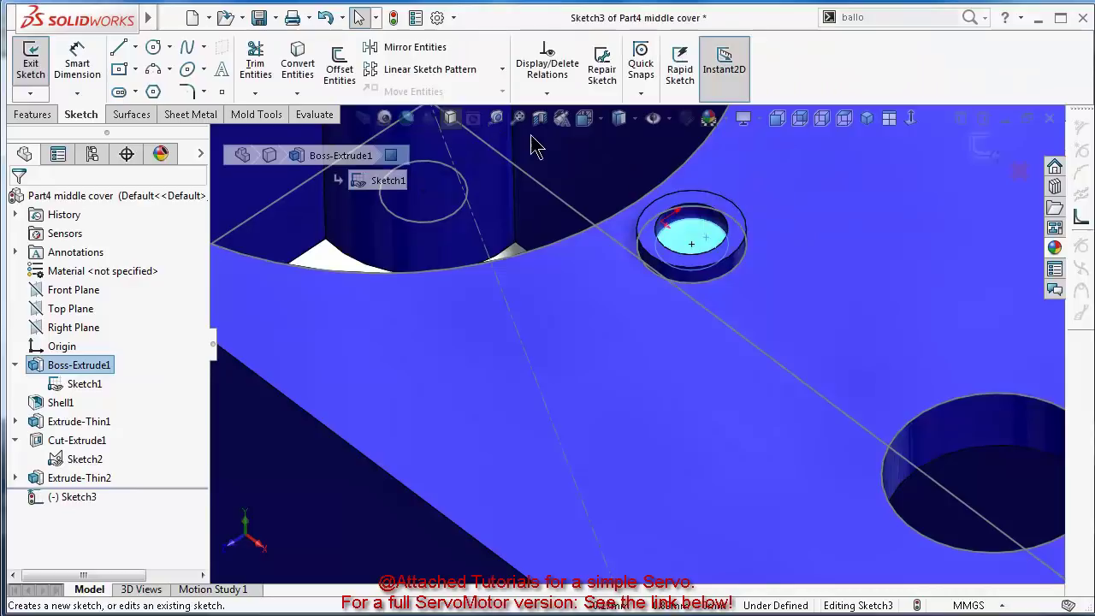
left_click(32, 114)
left_click(267, 68)
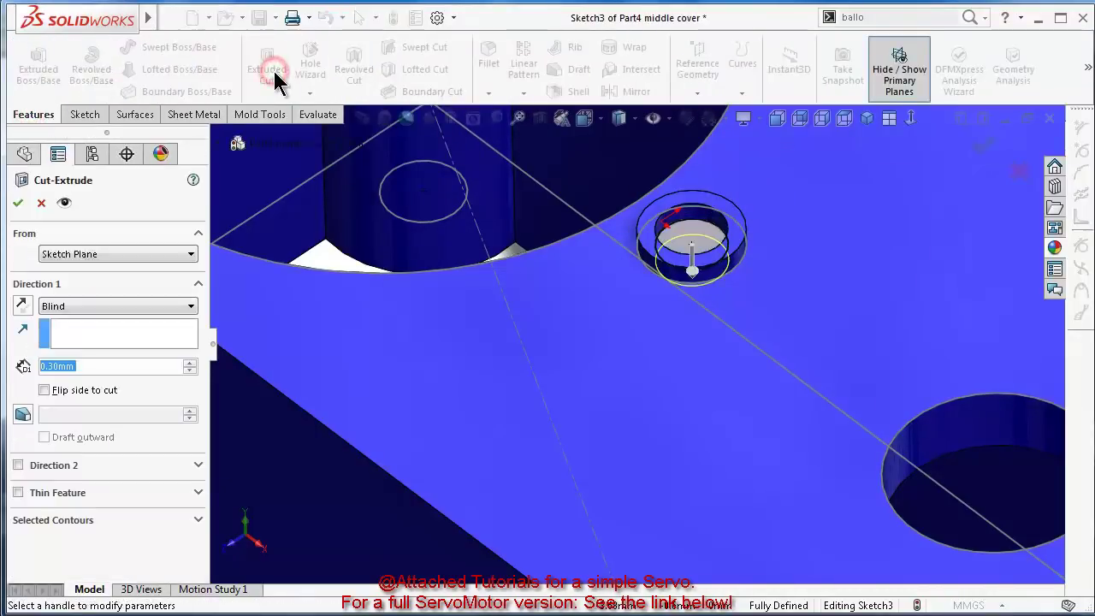
left_click(19, 205)
middle_click_drag(704, 313, 751, 400)
scroll(856, 428, "up", 6)
scroll(749, 445, "down", 6)
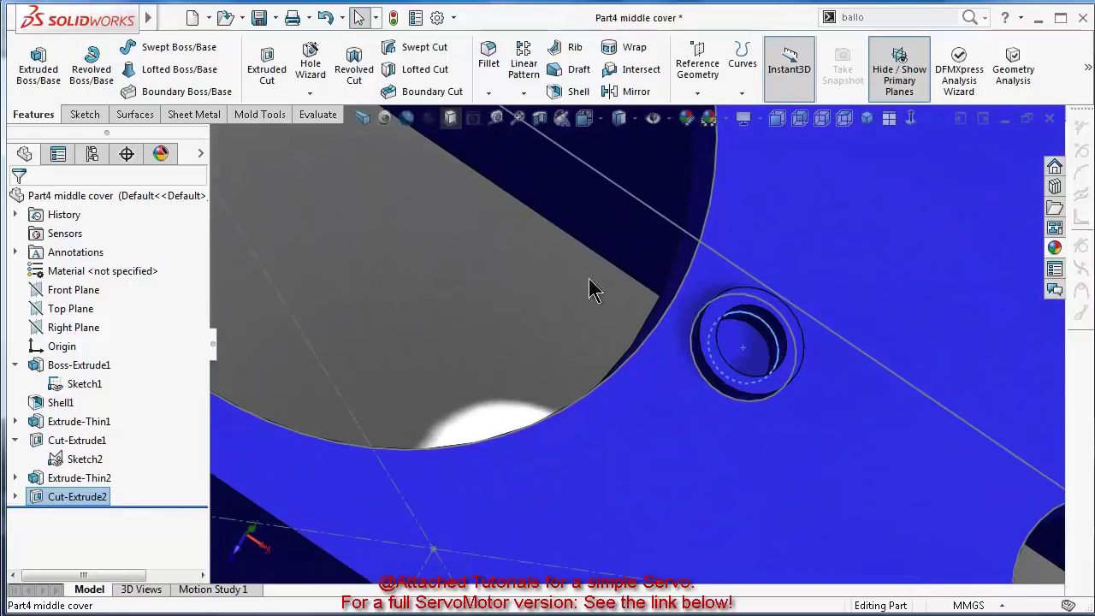
left_click(557, 268)
Turn the cover to its open underside and hide the base rectangle sketch
middle_click_drag(679, 362, 755, 349)
scroll(751, 361, "up", 3)
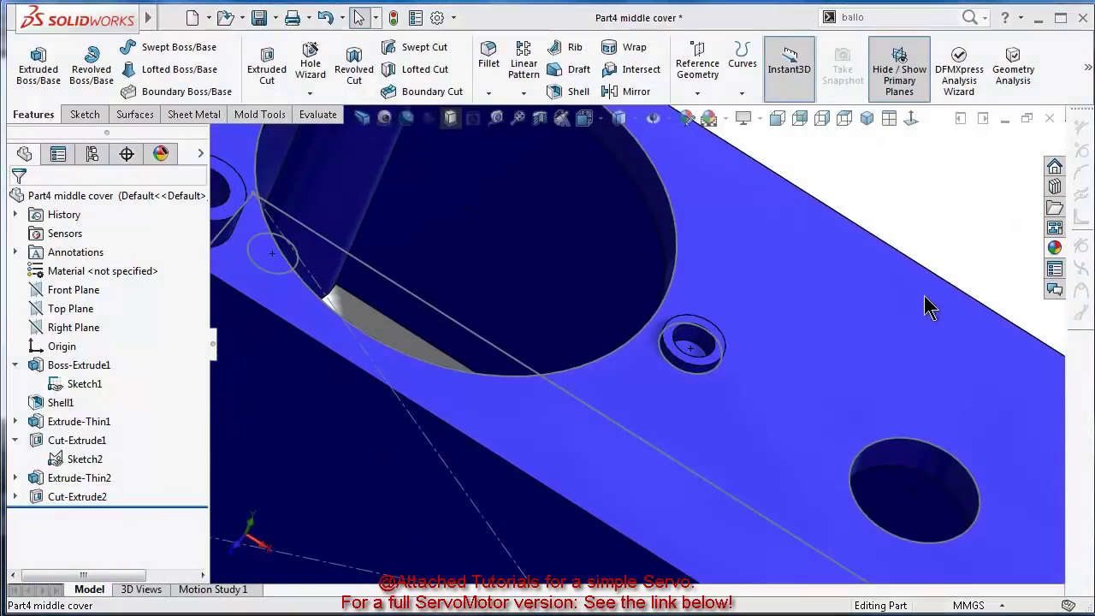
scroll(938, 219, "up", 5)
middle_click_drag(921, 254, 833, 304)
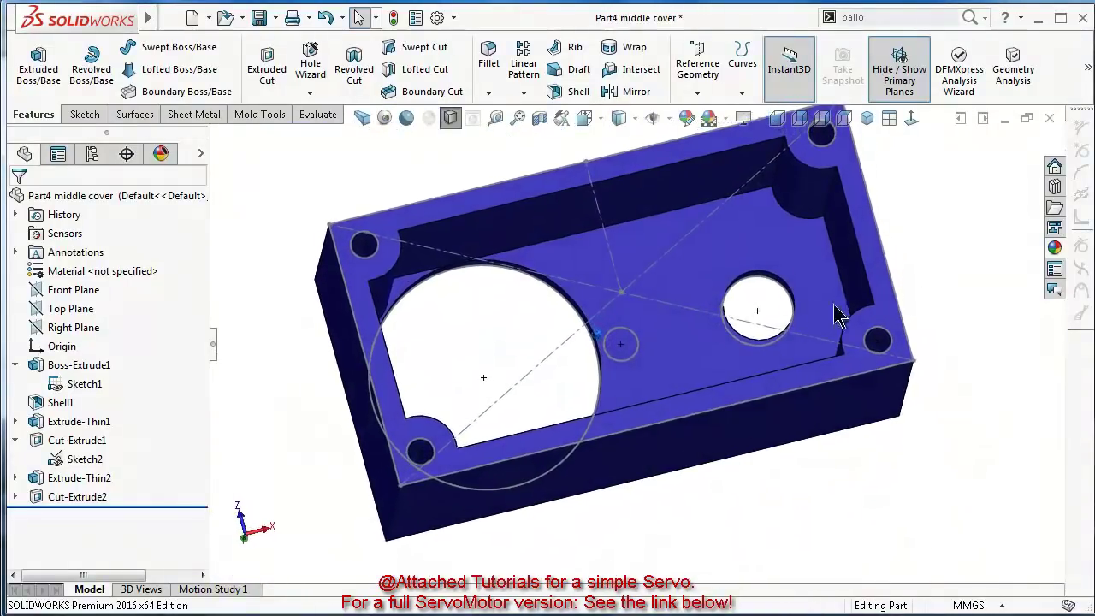
left_click(634, 297)
left_click(697, 242)
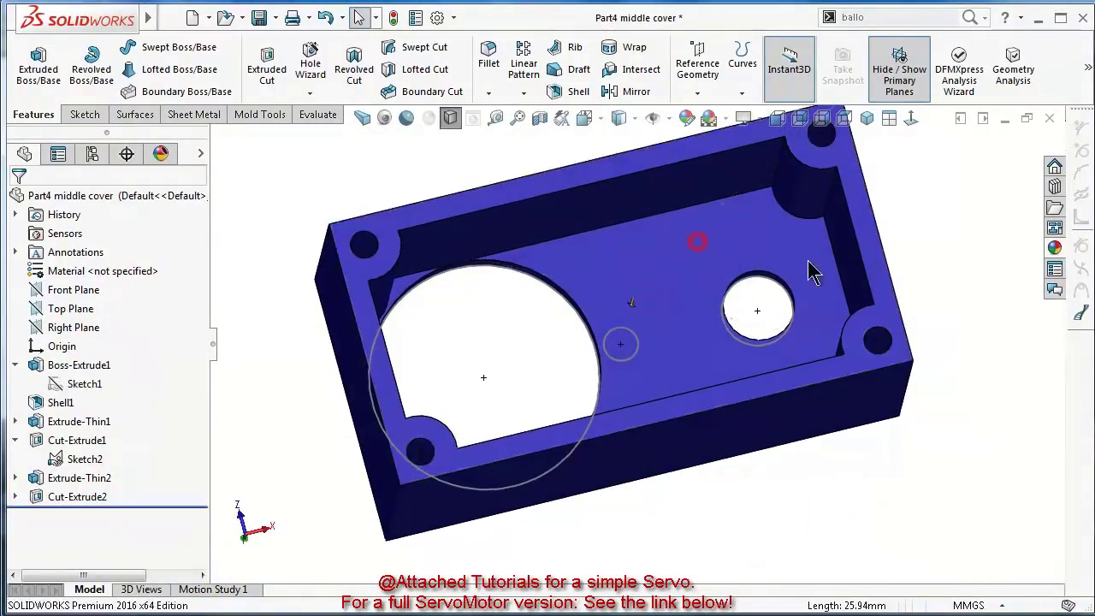
Start a sketch on the cover's inner floor face and turn the view normal to it
left_click(735, 248)
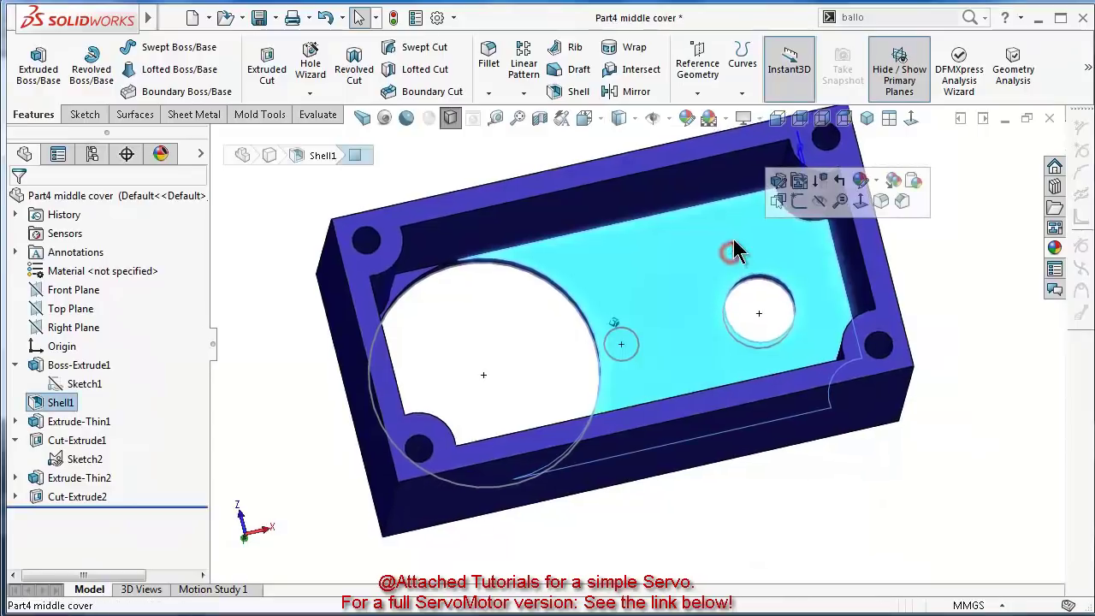
left_click(798, 202)
left_click(911, 119)
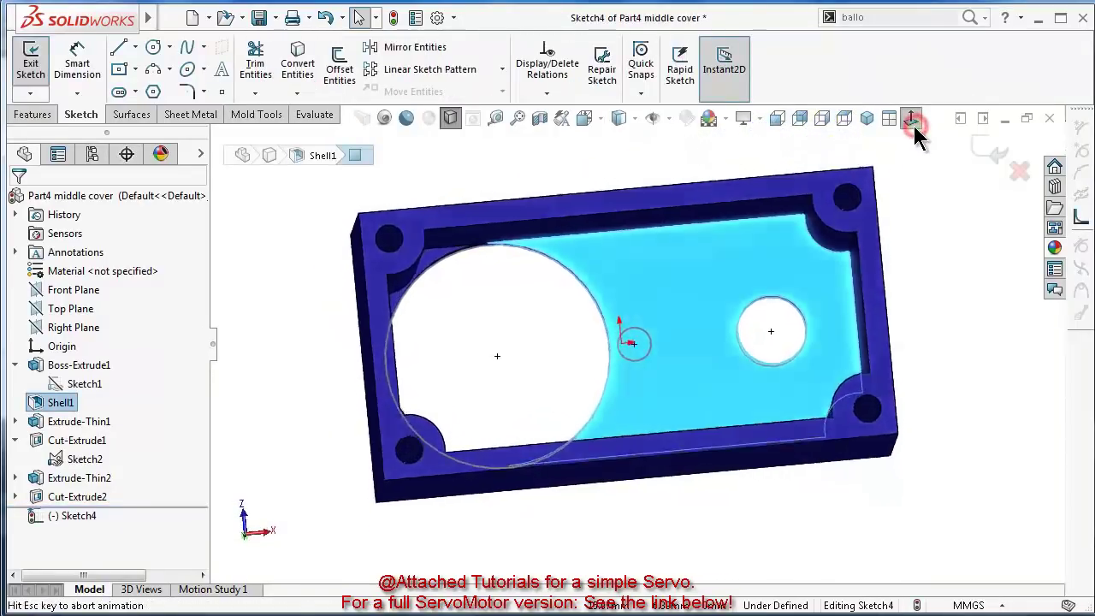
Sketch a three-line open profile between the long inner walls beside the smaller hole: slanted line, vertical line, slanted line
left_click(119, 47)
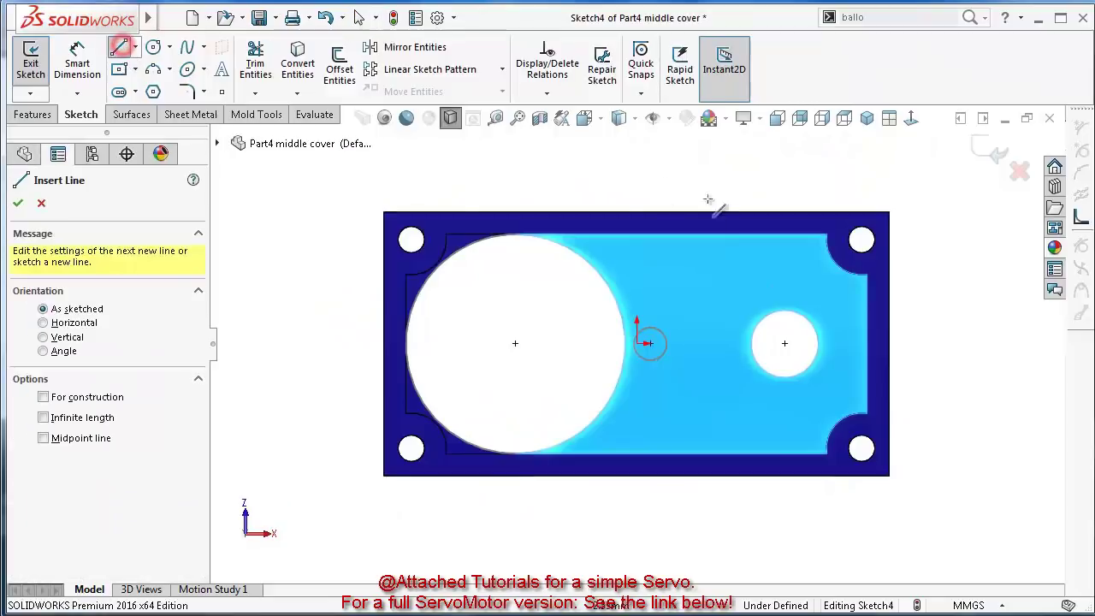
left_click(770, 233)
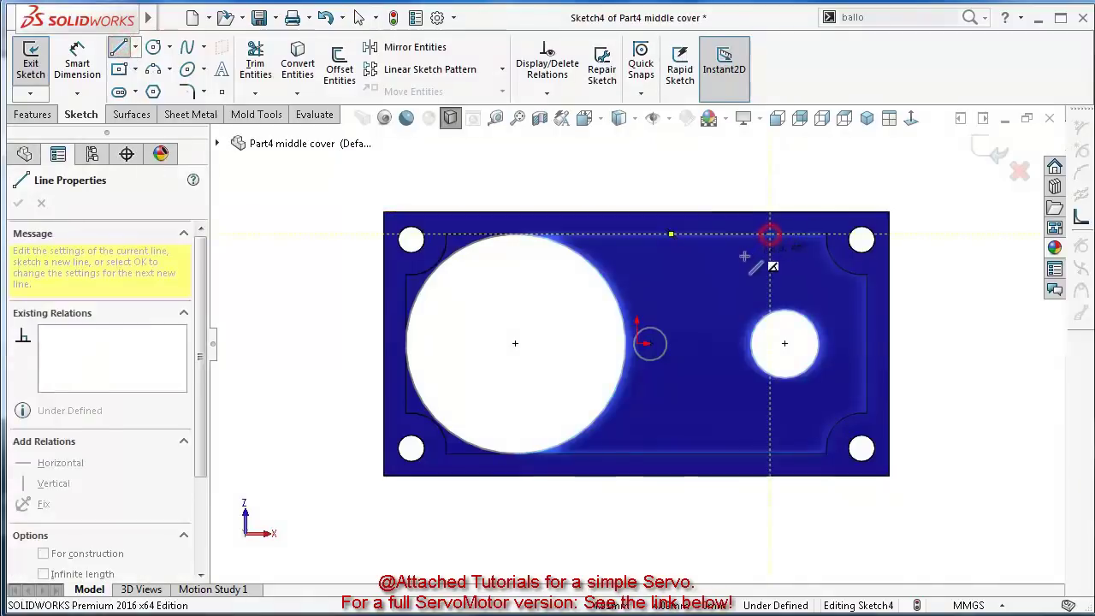
left_click(740, 272)
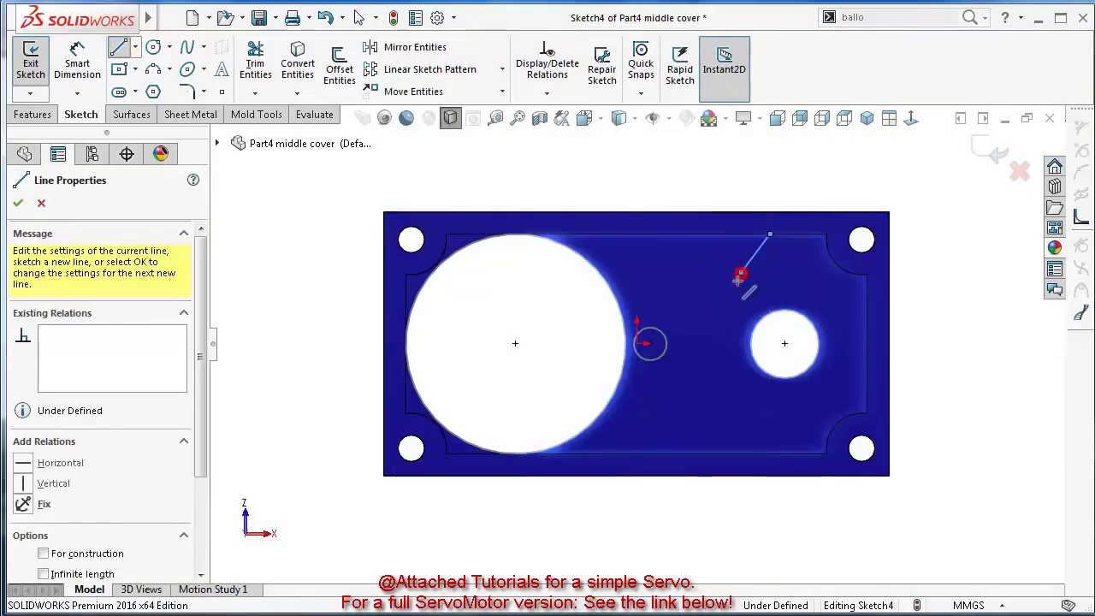
left_click(741, 419)
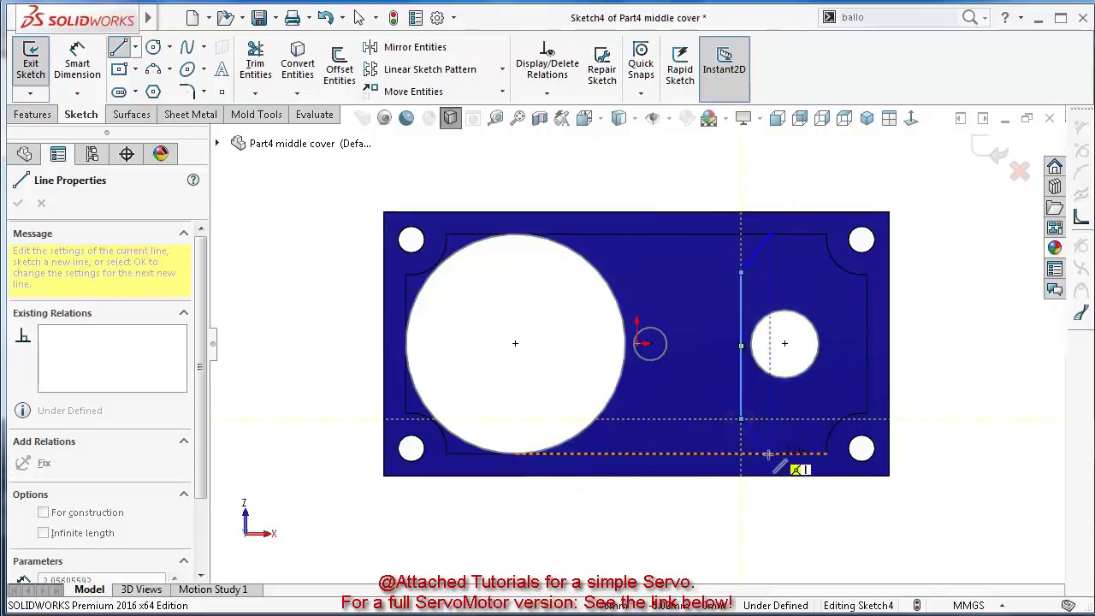
left_click(770, 453)
double_click(796, 500)
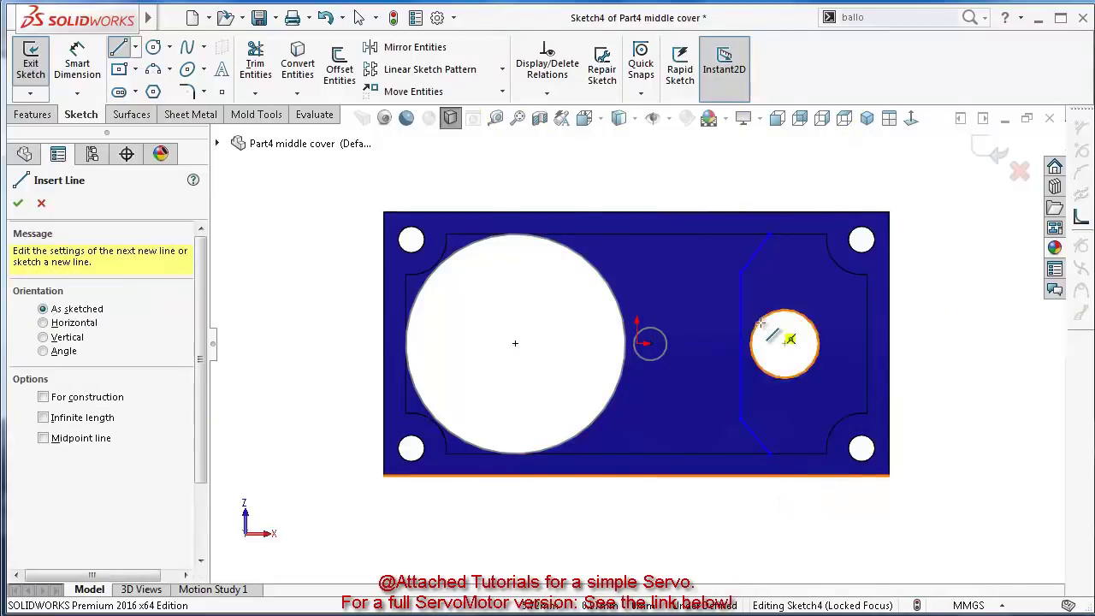
Switch the part's display style to an unshaded view showing only the edges
scroll(787, 316, "up", 3)
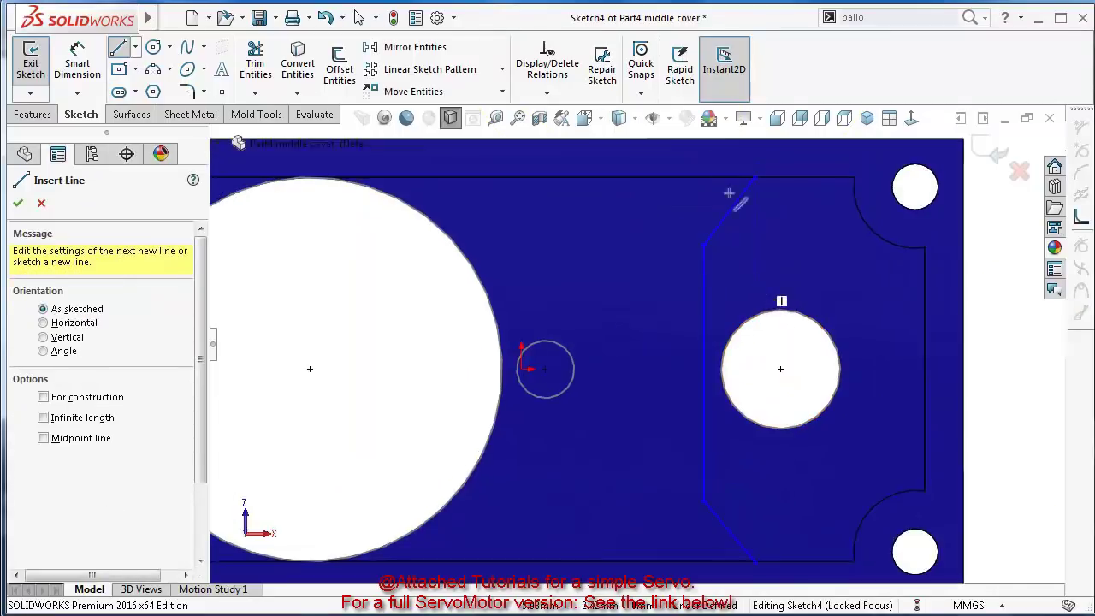
left_click(618, 117)
left_click(620, 213)
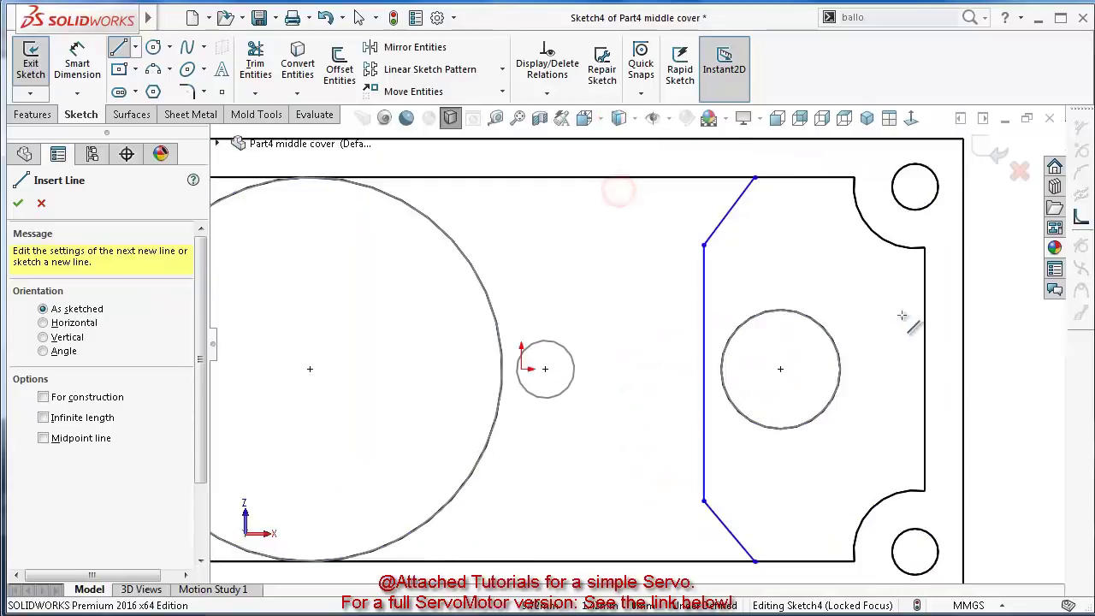
scroll(637, 344, "down", 3)
Dimension the distance from the profile's vertical line to the short inner wall beside the smaller hole as 7.55 mm
right_click_drag(920, 376, 905, 224)
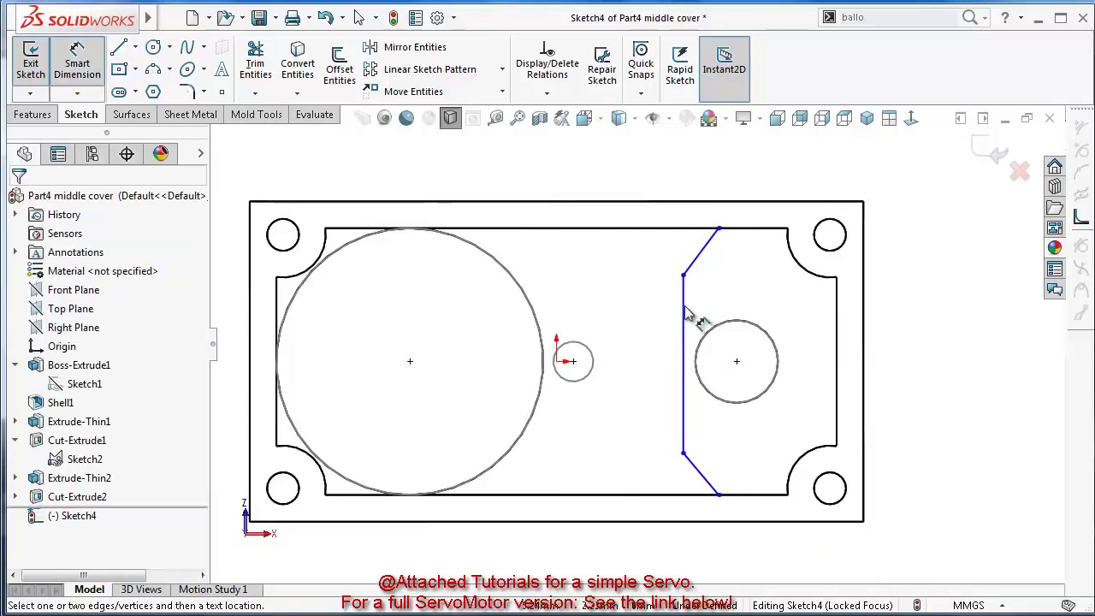
left_click(684, 312)
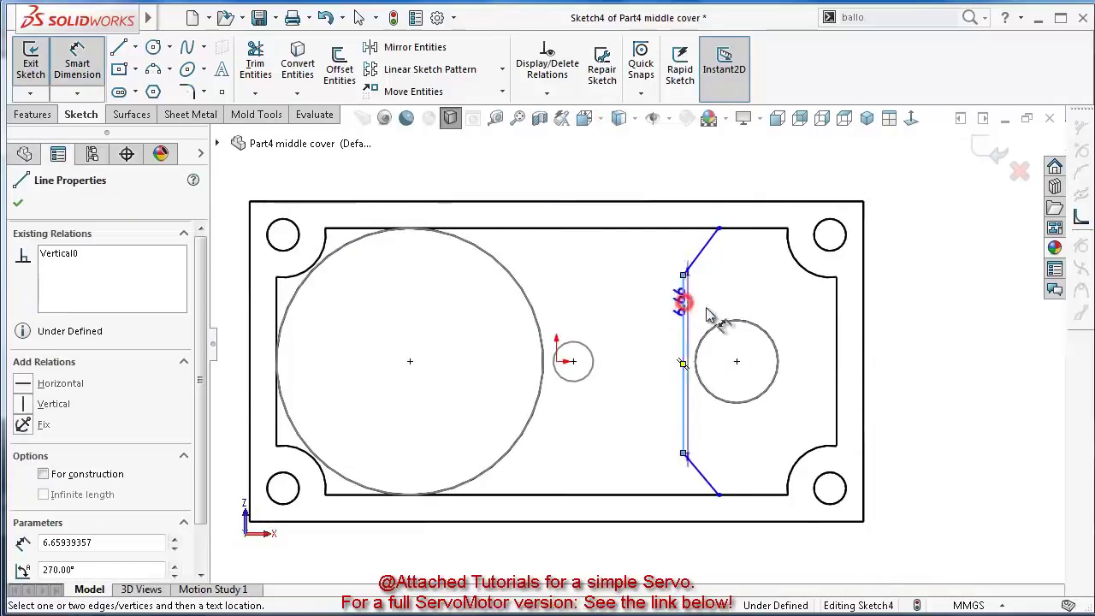
left_click(837, 334)
left_click(802, 326)
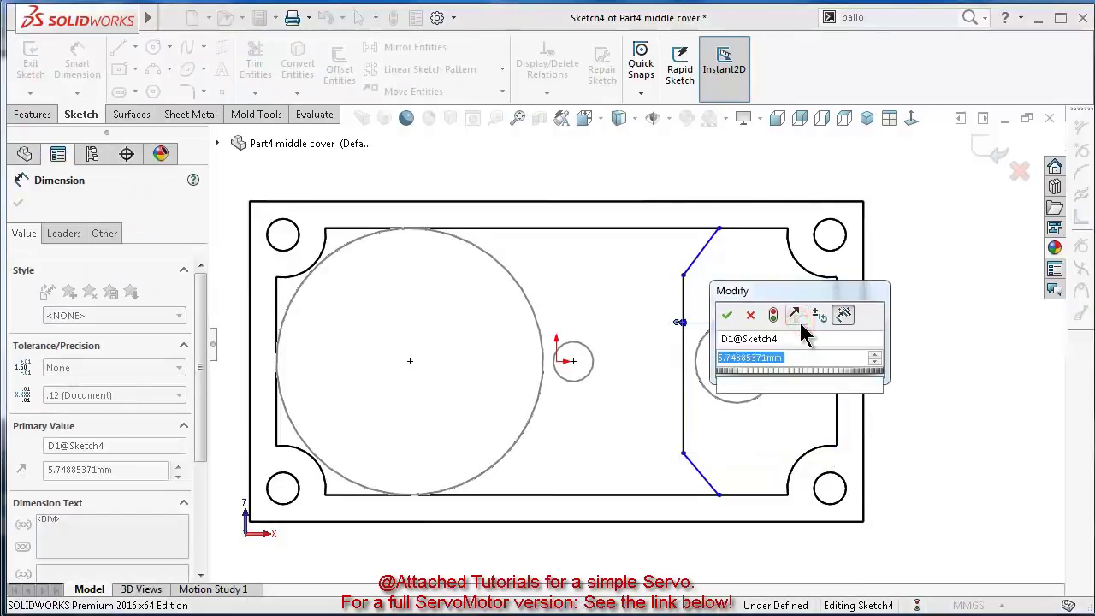
key("Return")
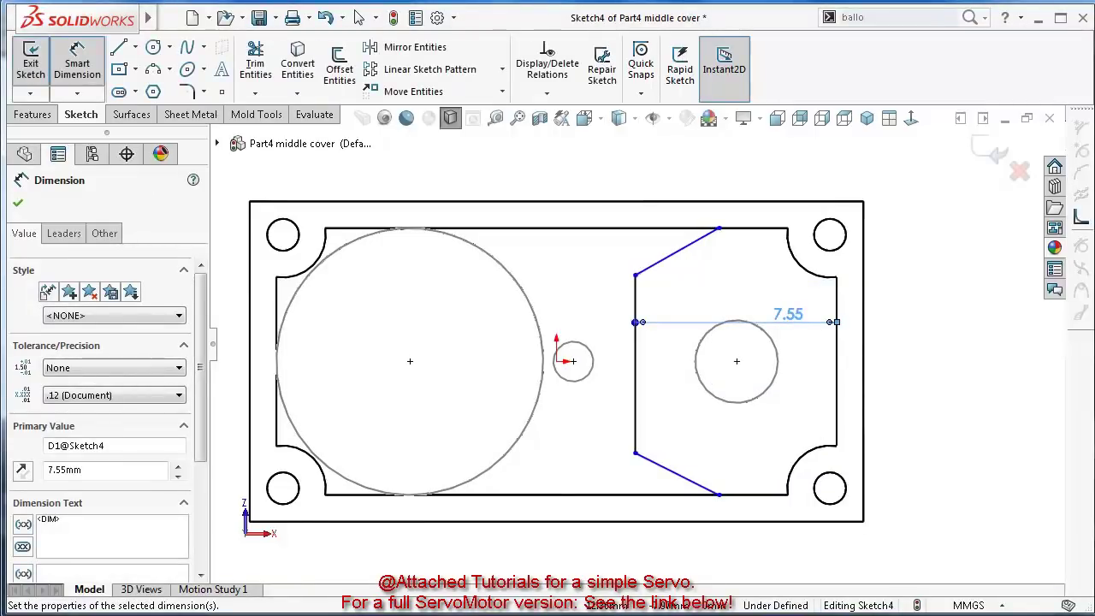
Set the angle between the upper slanted line and the vertical line to 135°
left_click(676, 249)
left_click(648, 290)
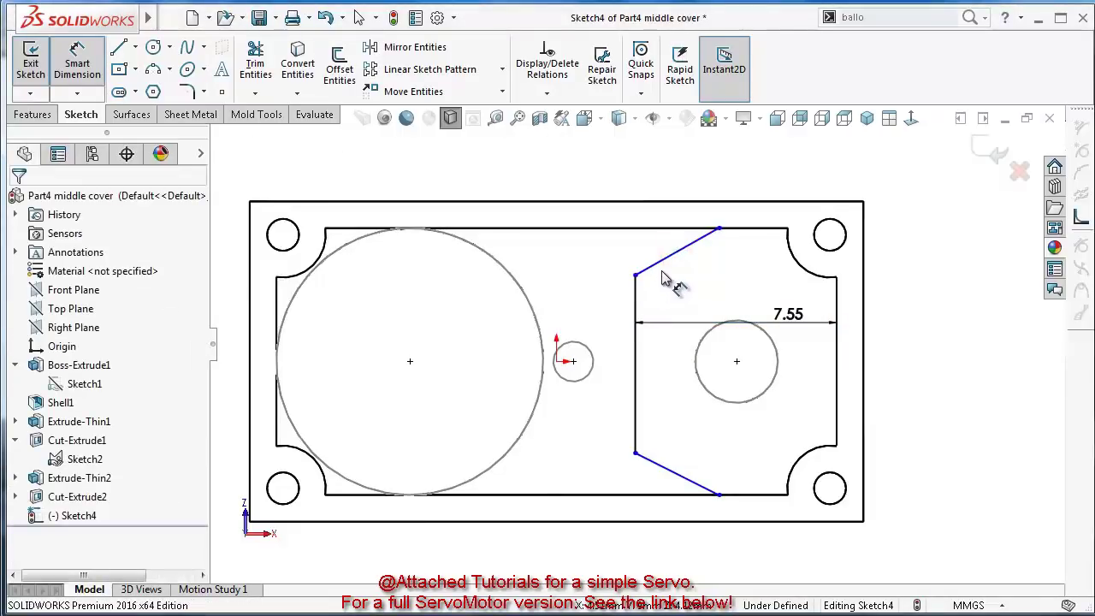
left_click(660, 262)
left_click(636, 296)
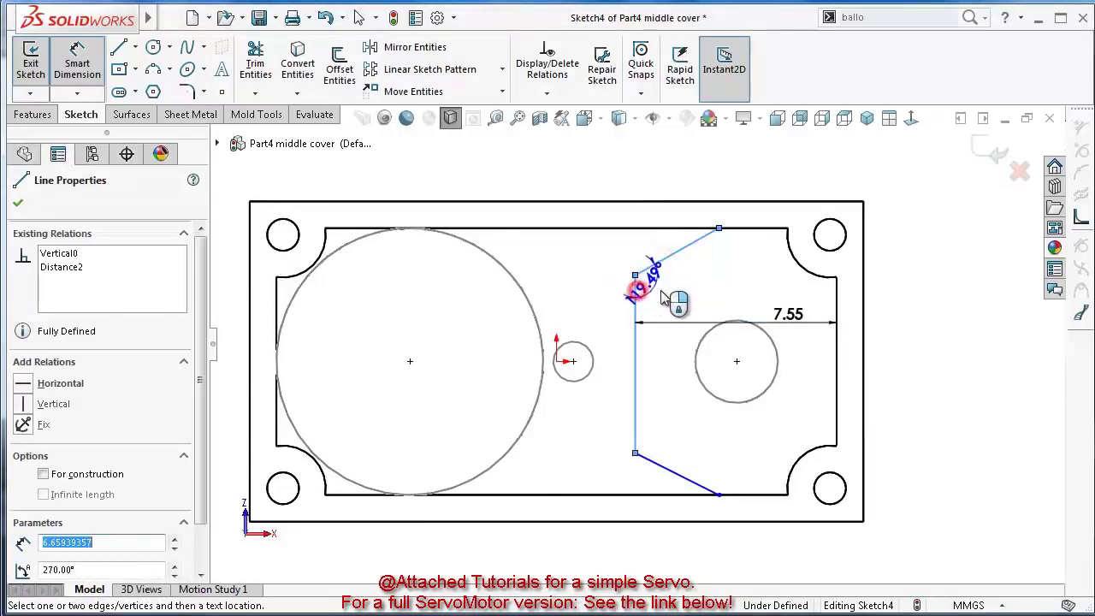
left_click(659, 289)
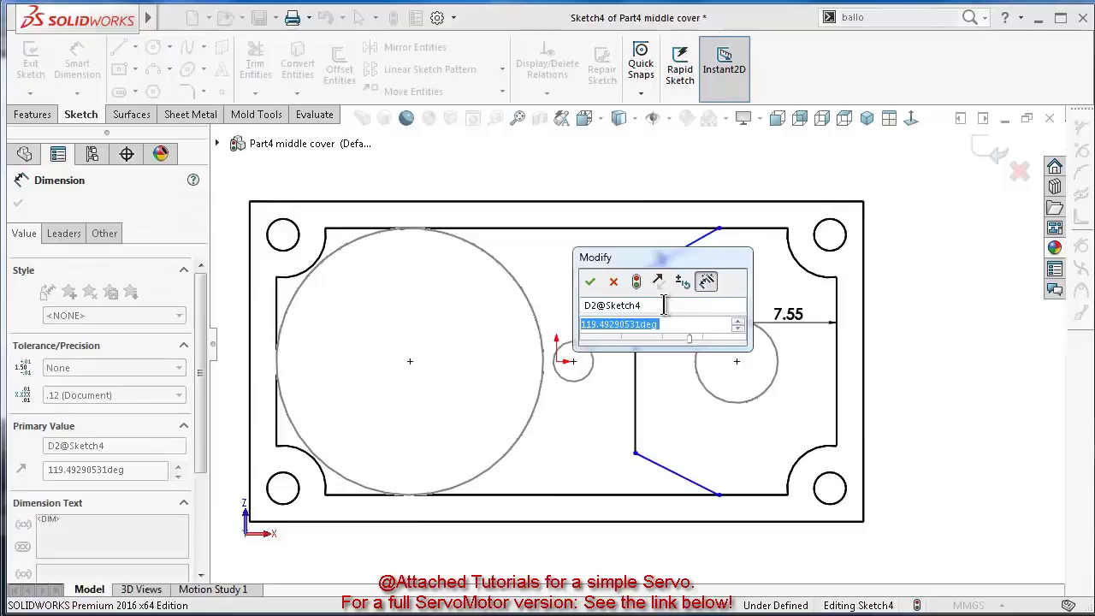
type("135")
key("Return")
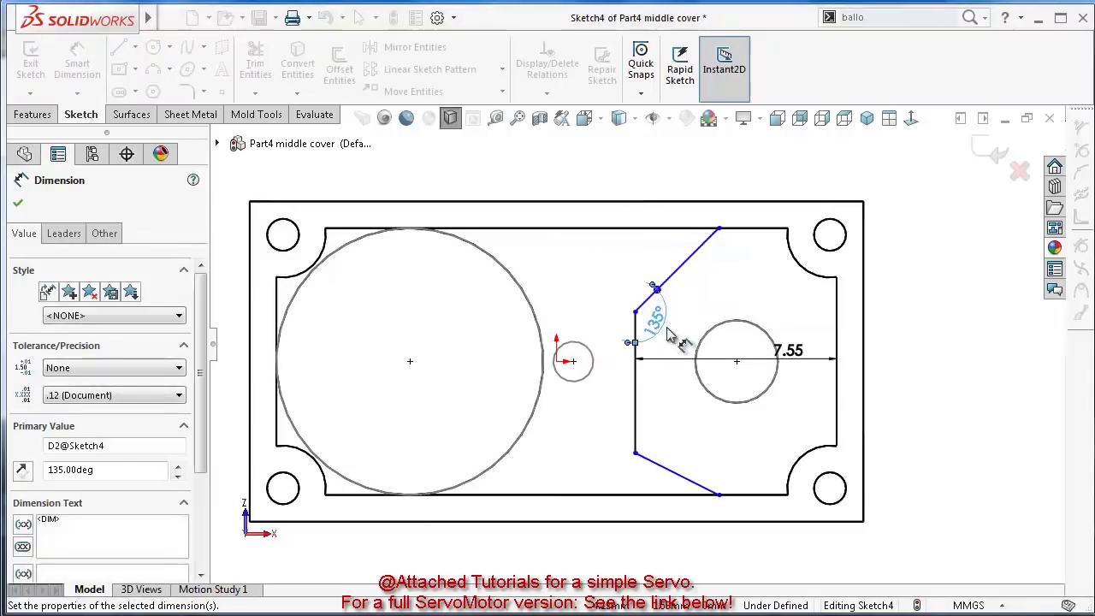
Set the angle between the lower slanted line and the vertical line to 135°
left_click(635, 416)
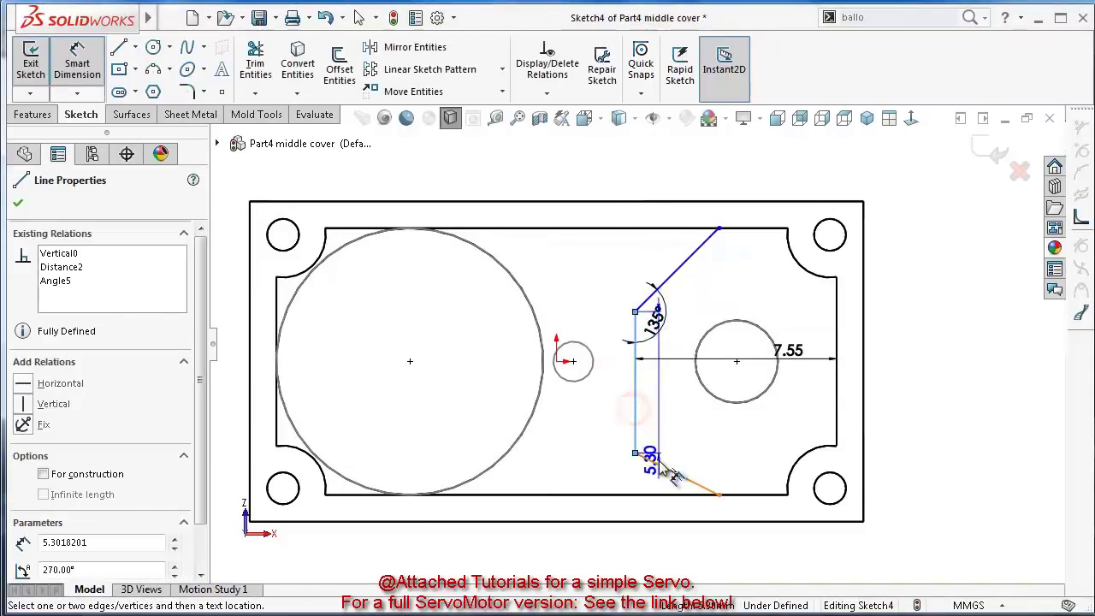
left_click(676, 477)
left_click(663, 449)
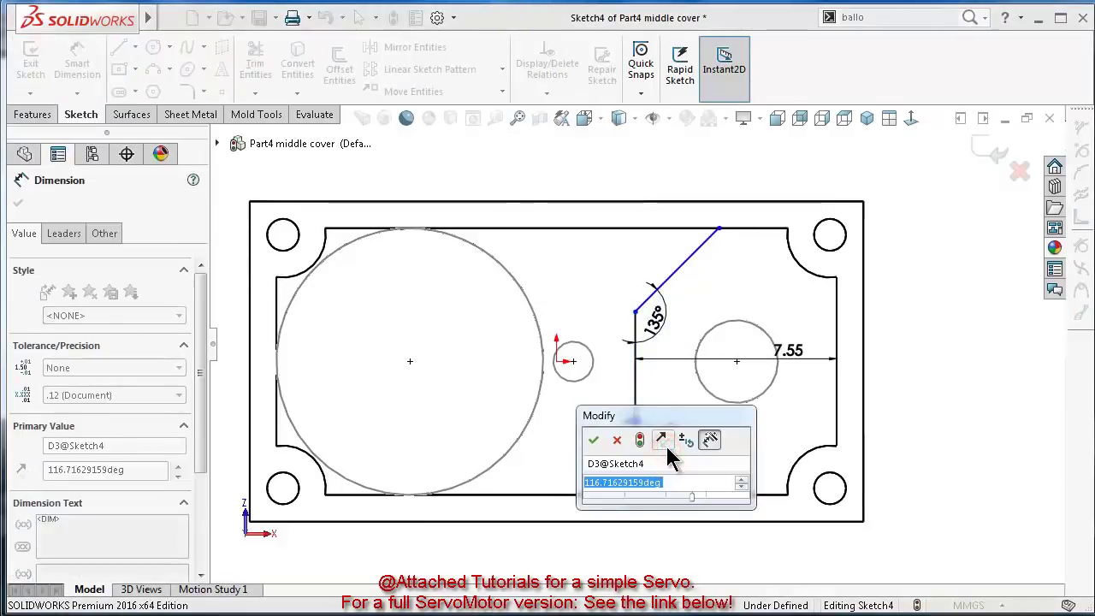
type("135")
key("Return")
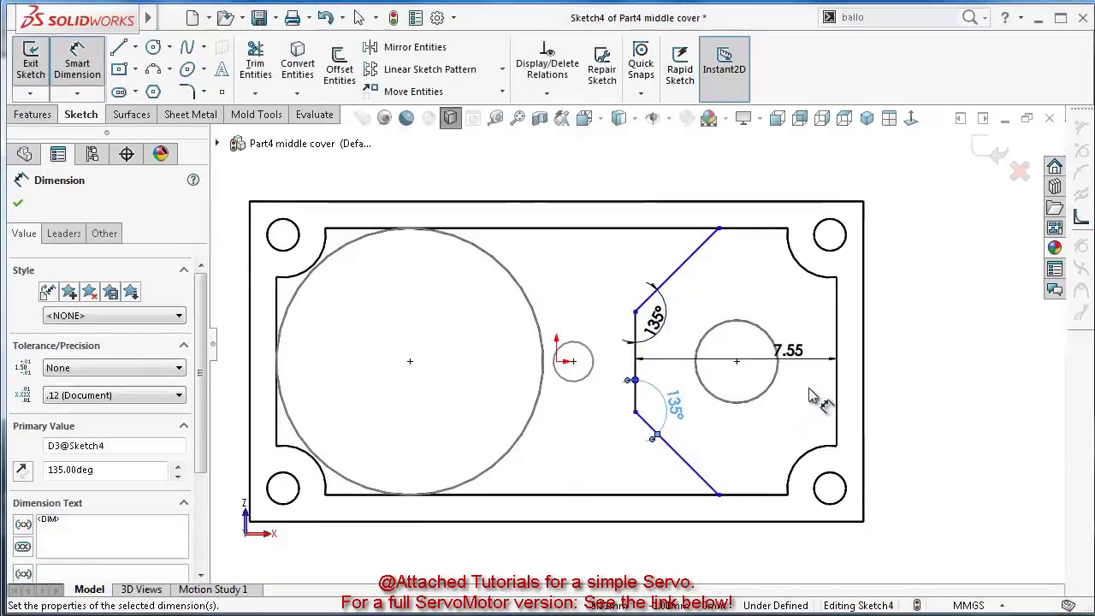
key("Escape")
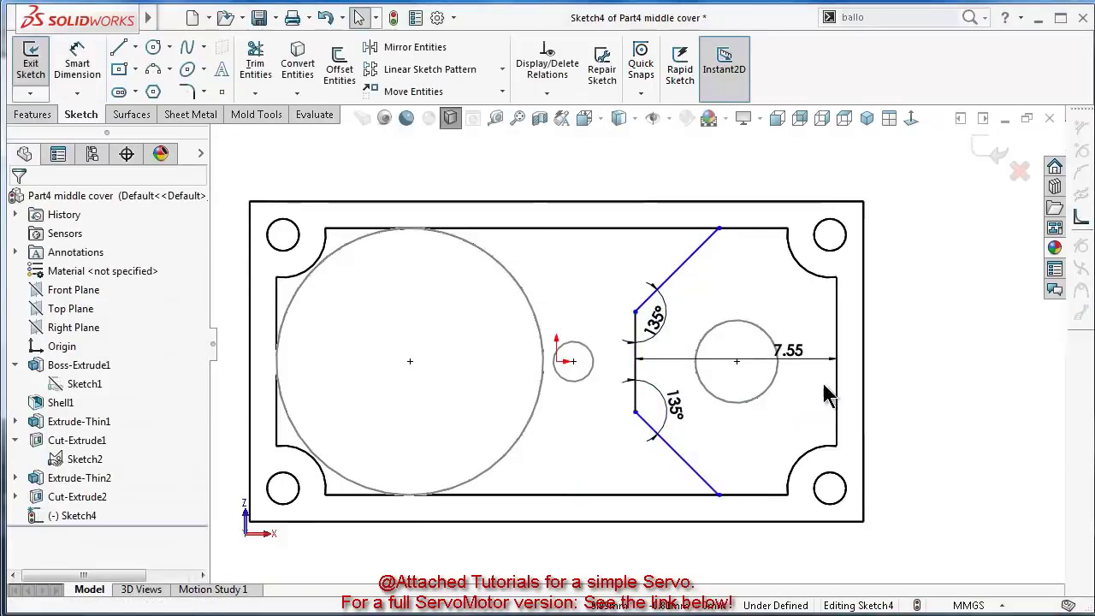
Dimension the profile's vertical line to a length of 6.75 mm
left_click(634, 355)
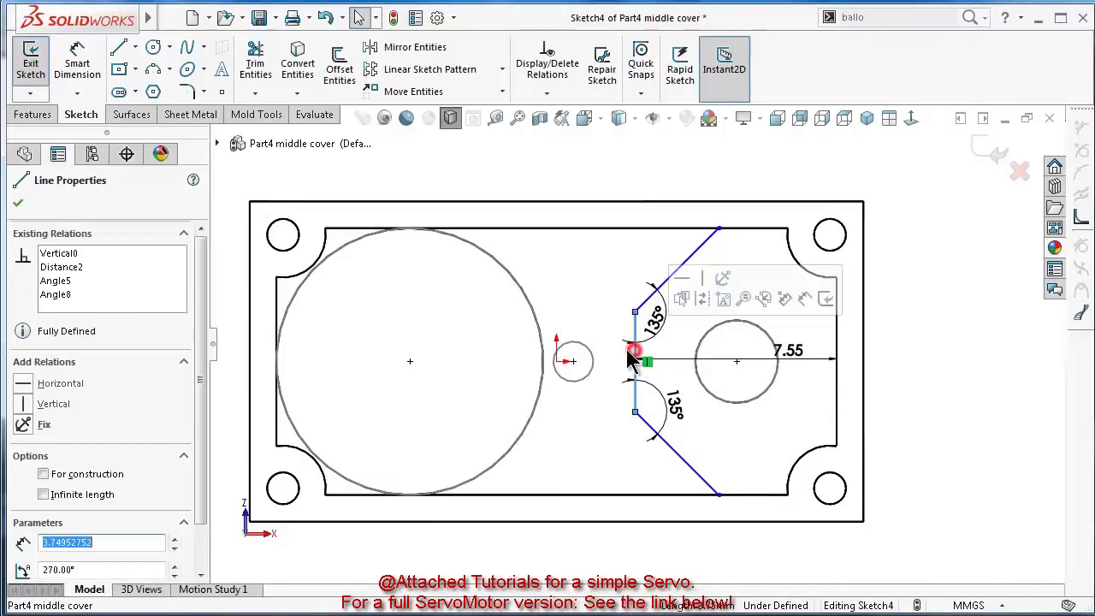
right_click_drag(932, 397, 934, 355)
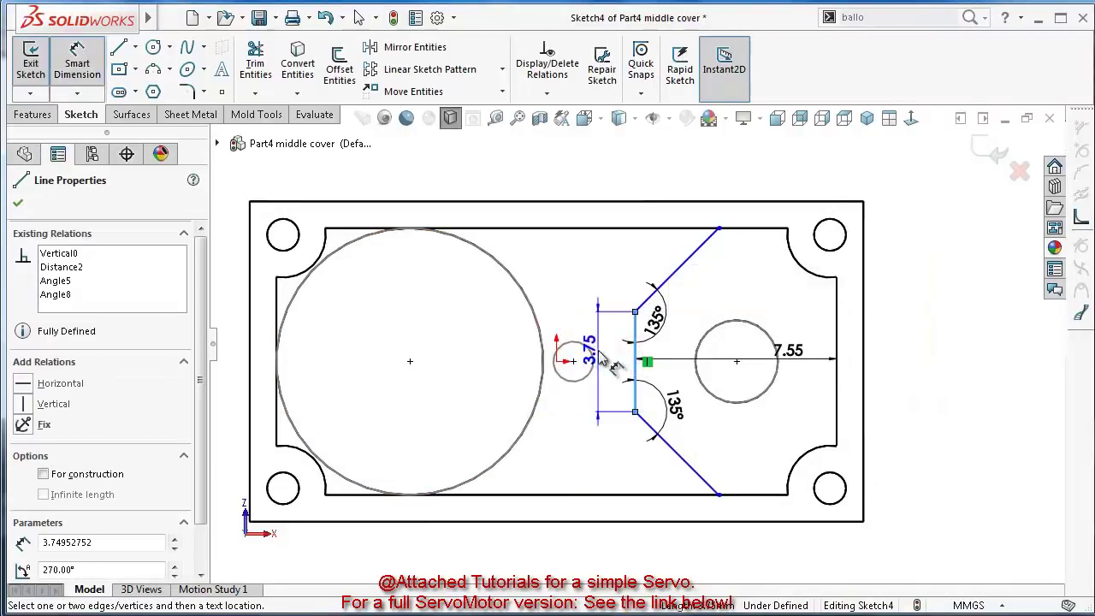
left_click(601, 323)
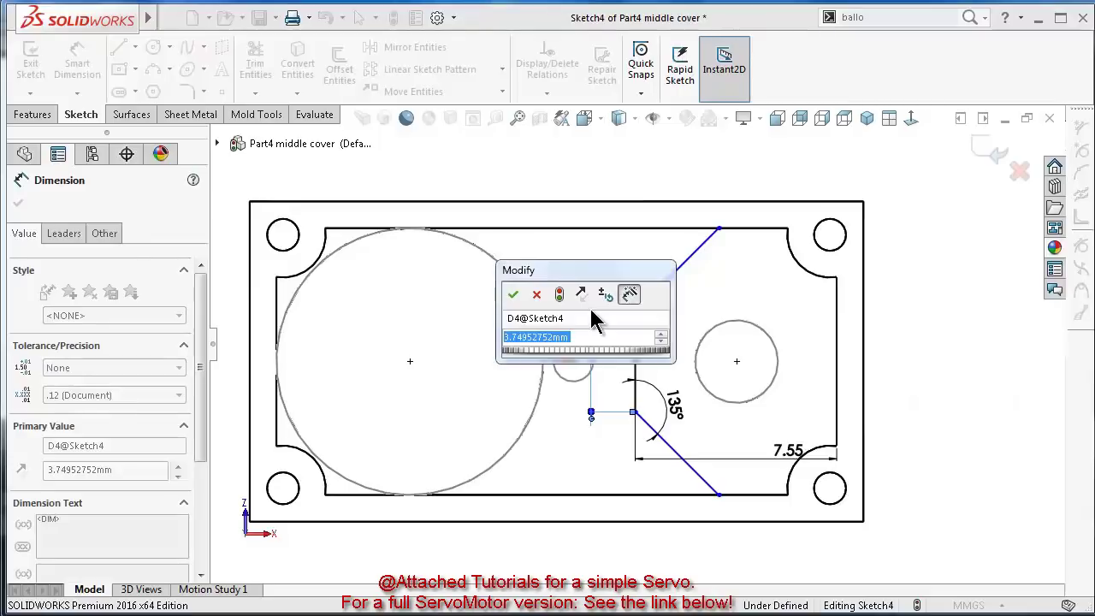
type("6.75")
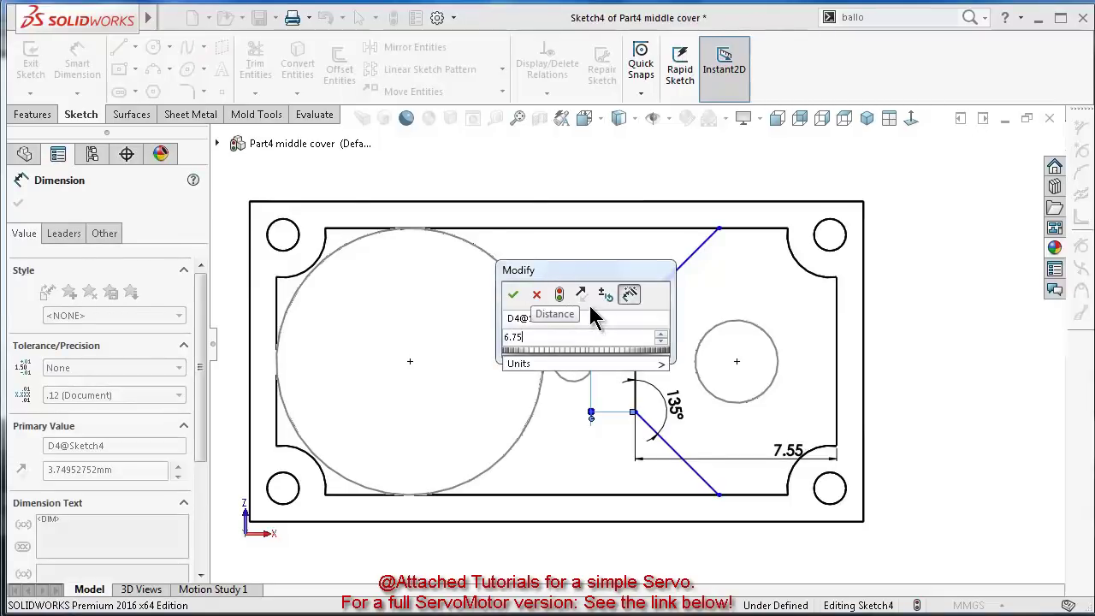
key("Return")
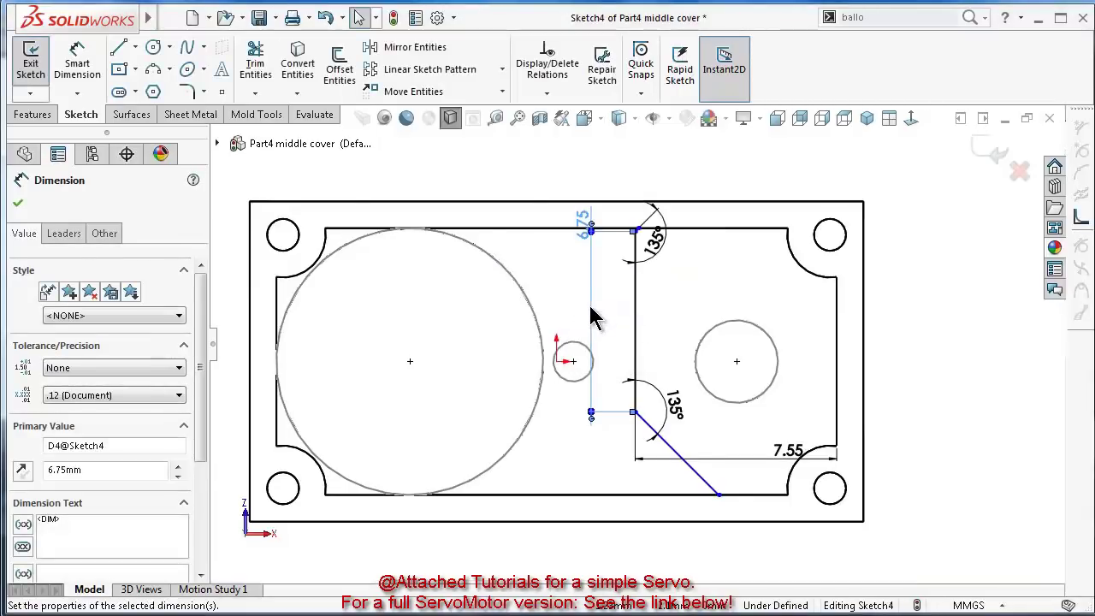
left_click(650, 273)
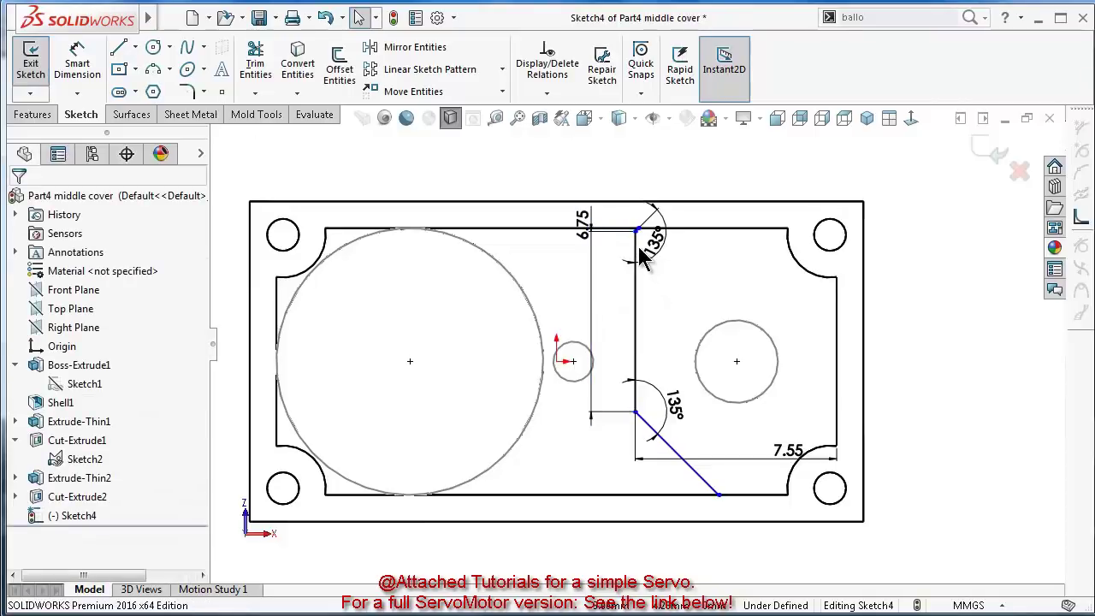
Shift the profile downward so it sits roughly centred between the two long inner walls
left_click(635, 303)
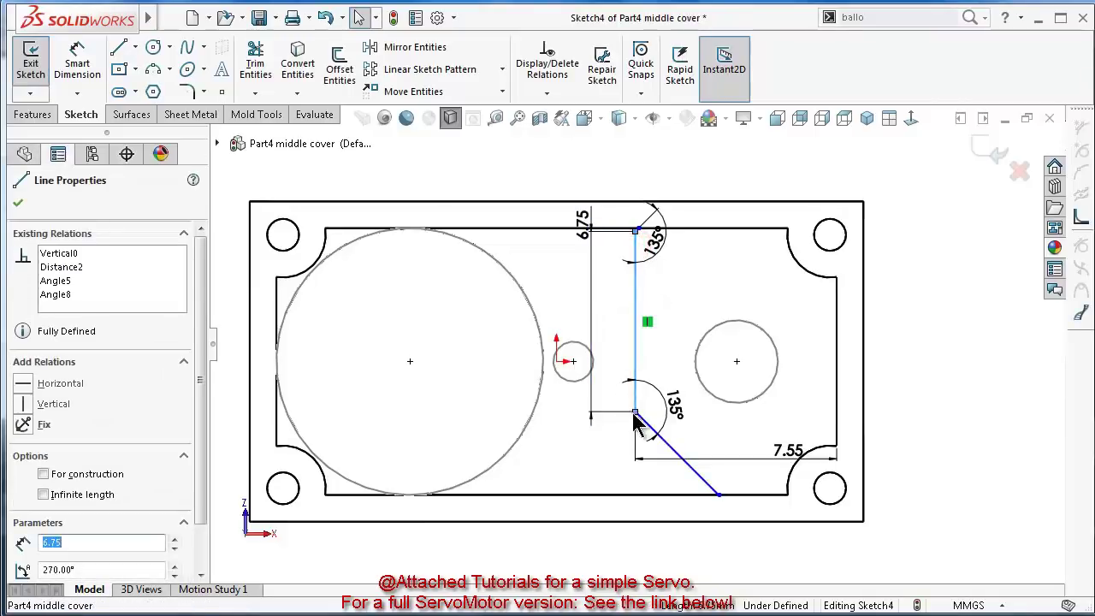
mouse_move(647, 434)
left_mouse_down()
mouse_move(653, 410)
mouse_move(655, 466)
mouse_move(678, 490)
left_mouse_up()
left_click(932, 407)
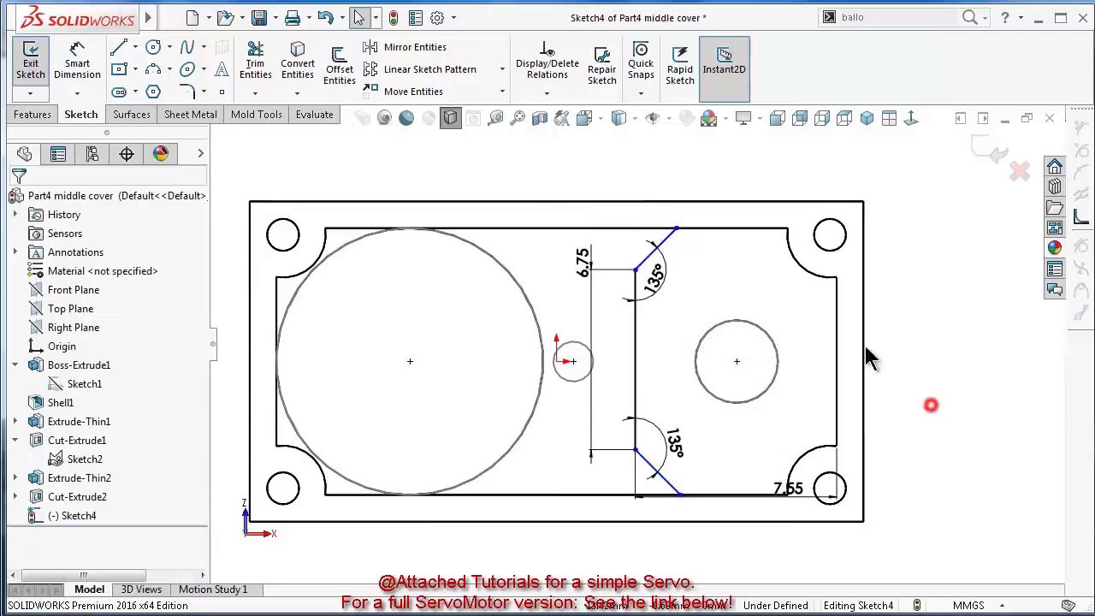
Add a vertical relation between the profile's two outer endpoints on the long inner walls
left_click(674, 229)
scroll(676, 229, "up", 2)
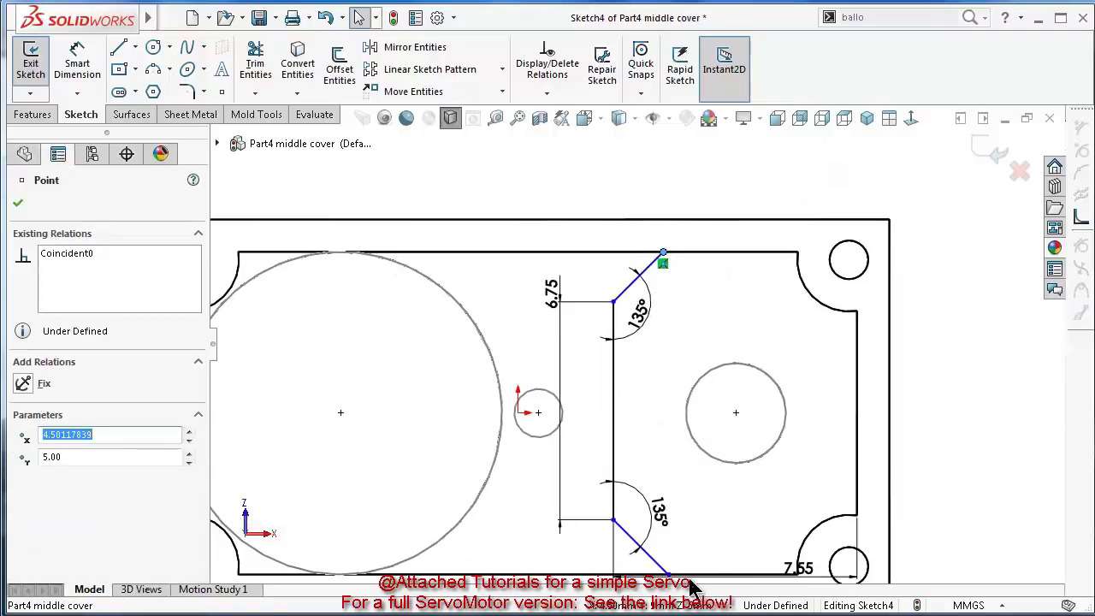
left_click(668, 576, "ctrl")
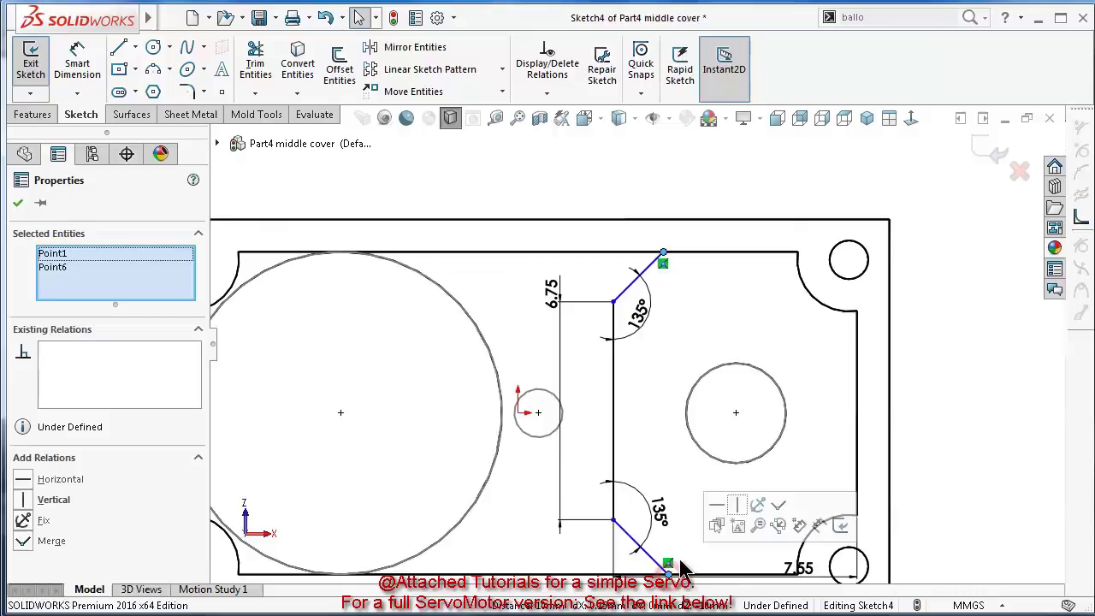
left_click(741, 504)
left_click(973, 391)
Start a blind boss extrusion of the angled wall profile as a thin feature with a 0.5 mm thickness
key("f")
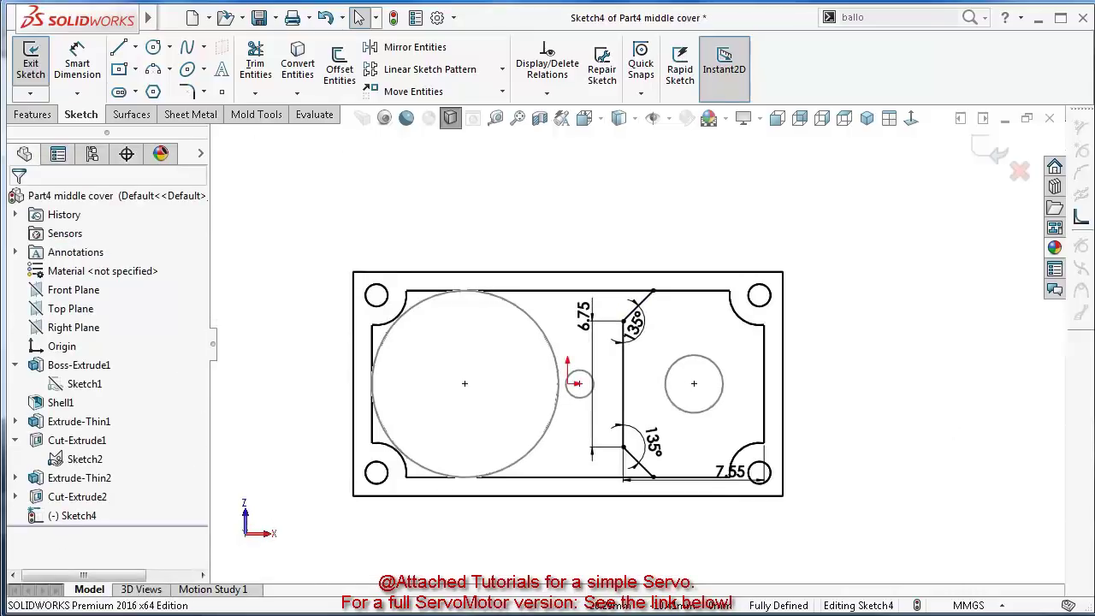
left_click(31, 115)
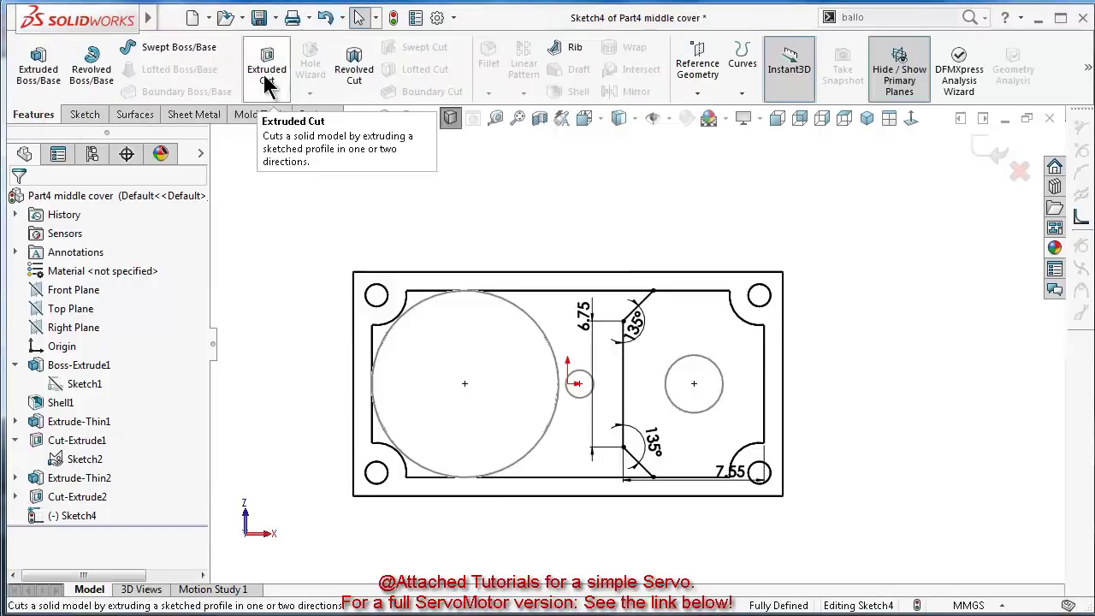
left_click(35, 70)
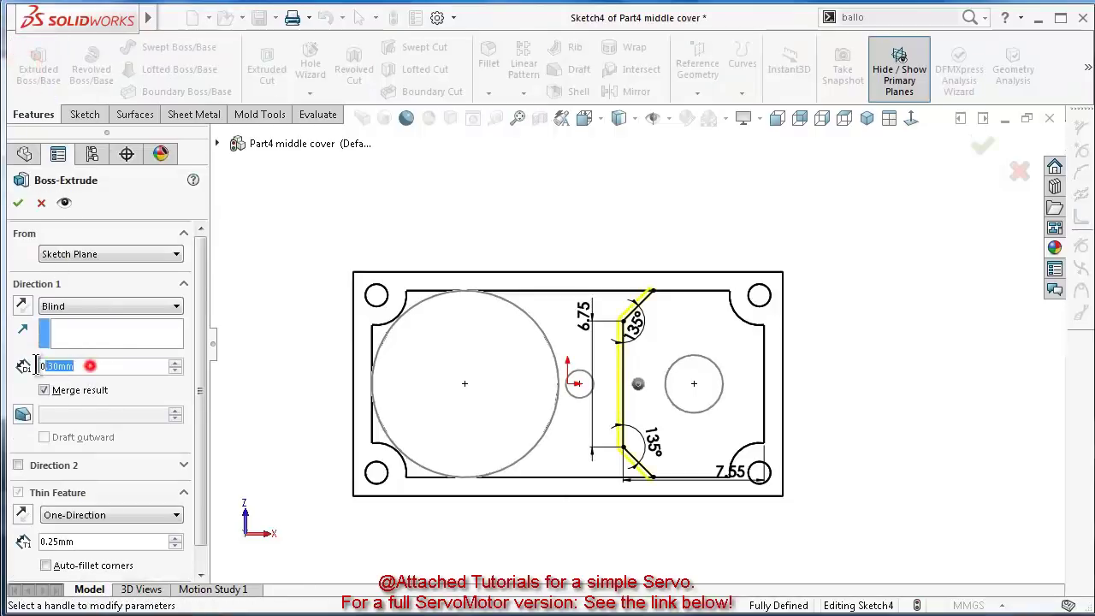
type("0.5")
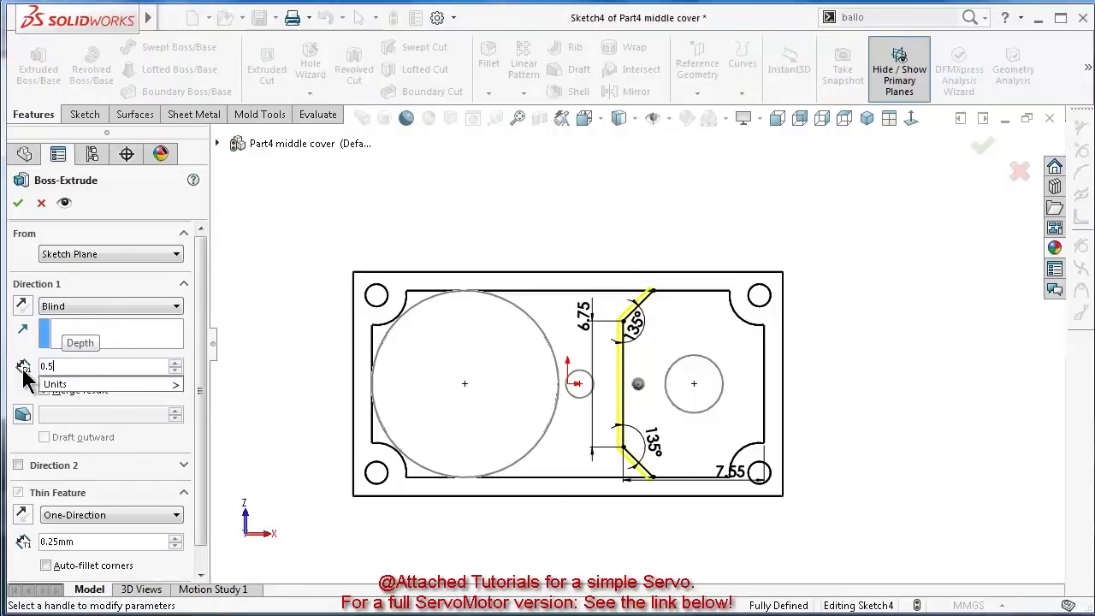
key("Return")
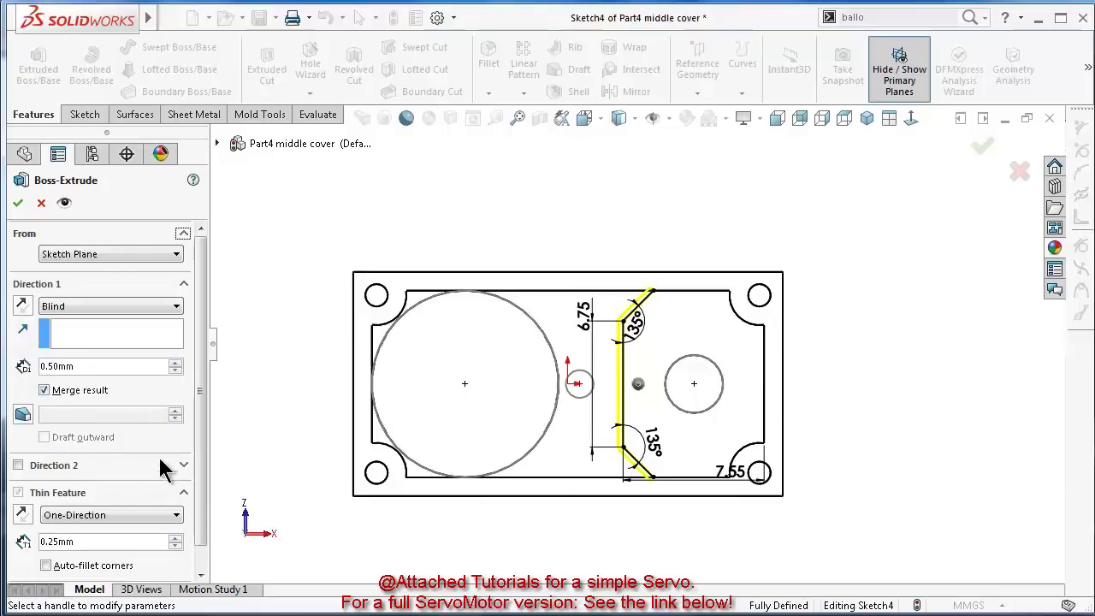
double_click(89, 542)
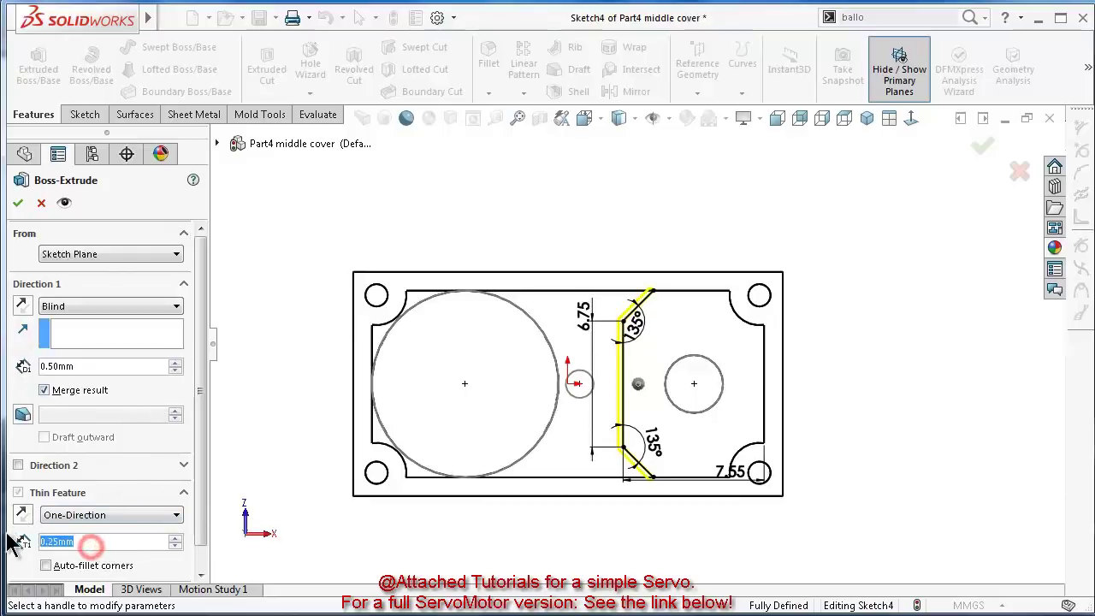
type("5")
left_click(274, 407)
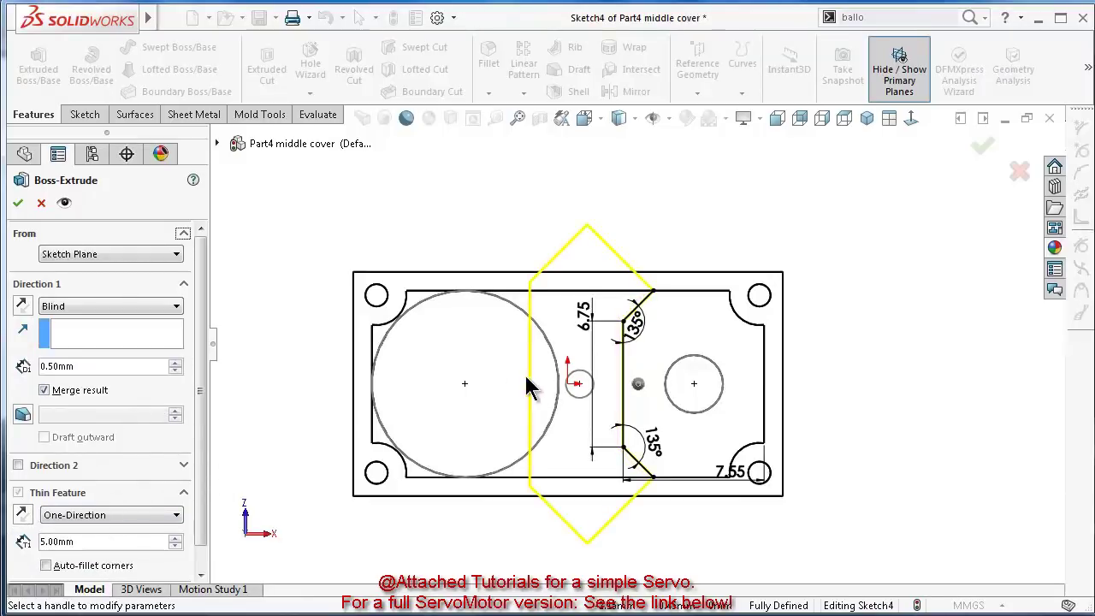
double_click(86, 542)
type("0.5")
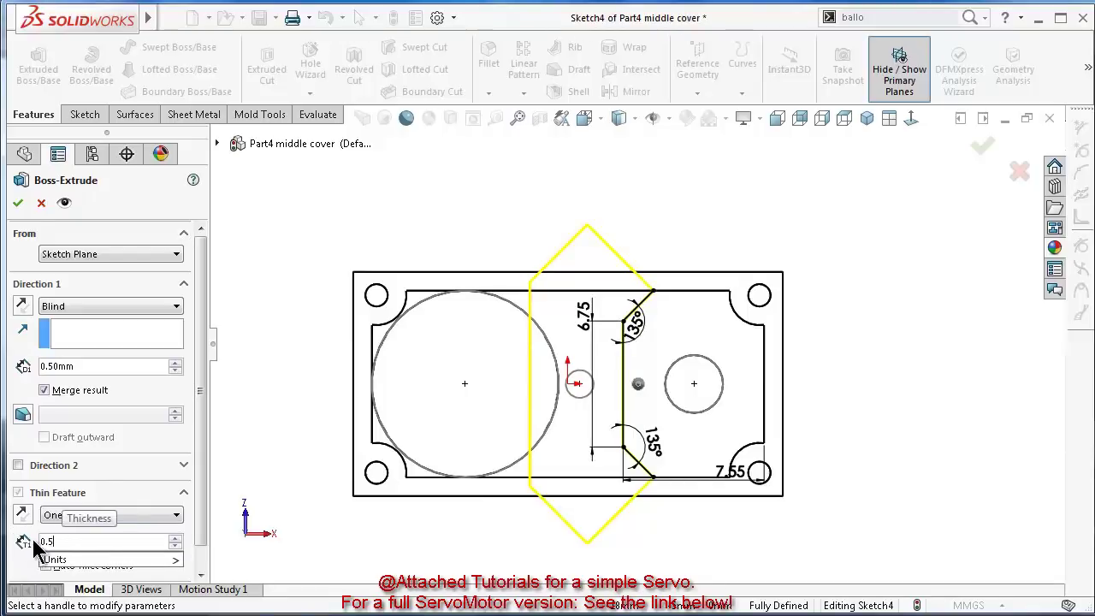
key("Return")
Set the angled wall's extrusion depth to 5 mm and complete the feature
double_click(51, 366)
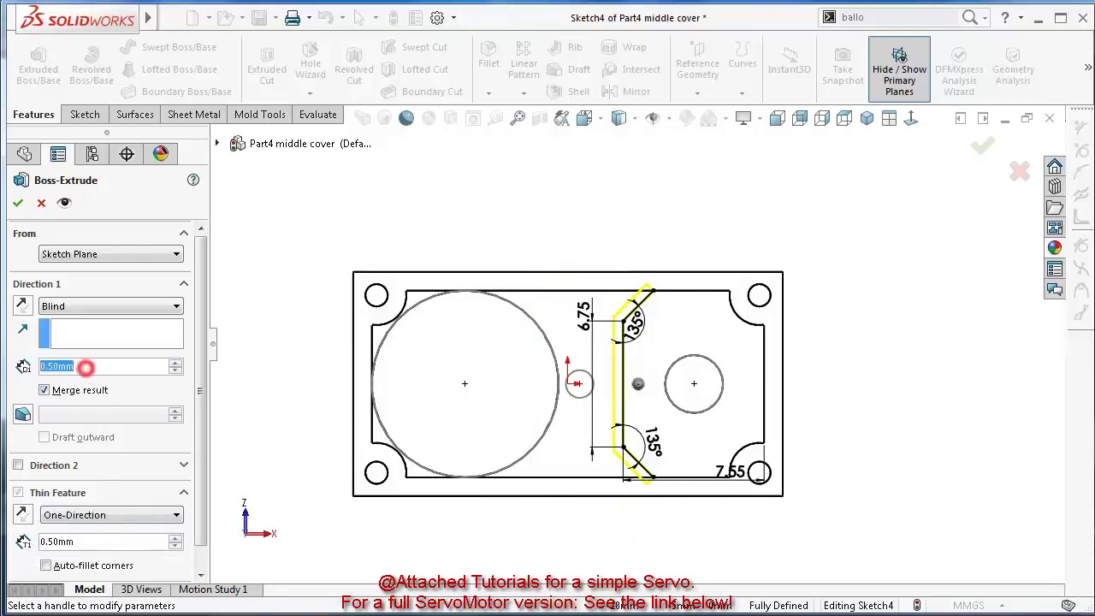
type("5")
left_click(291, 352)
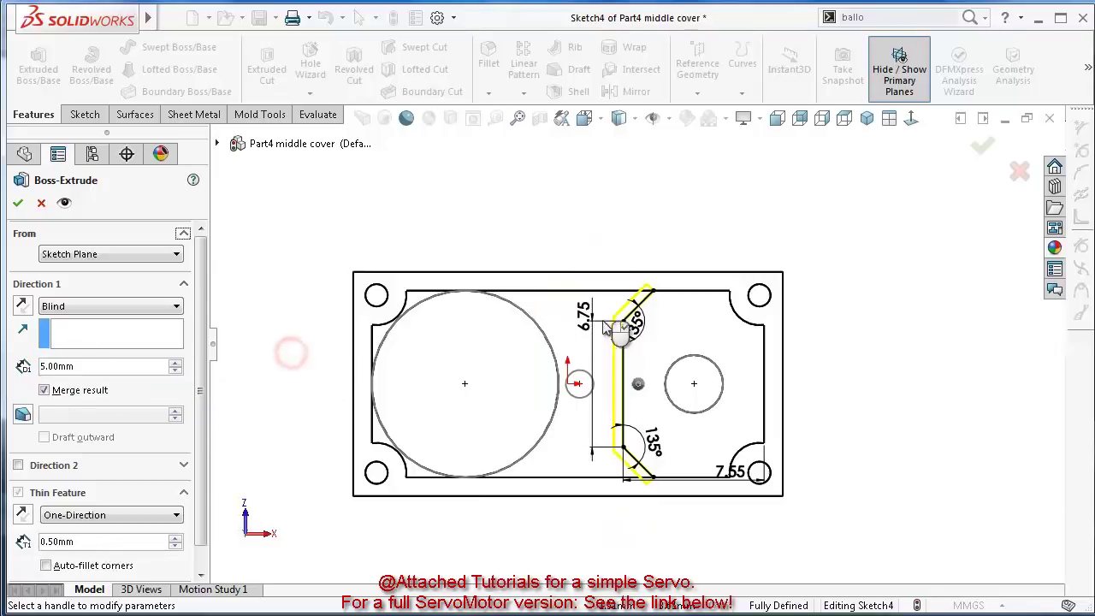
scroll(609, 325, "down", 5)
middle_click_drag(629, 339, 678, 371)
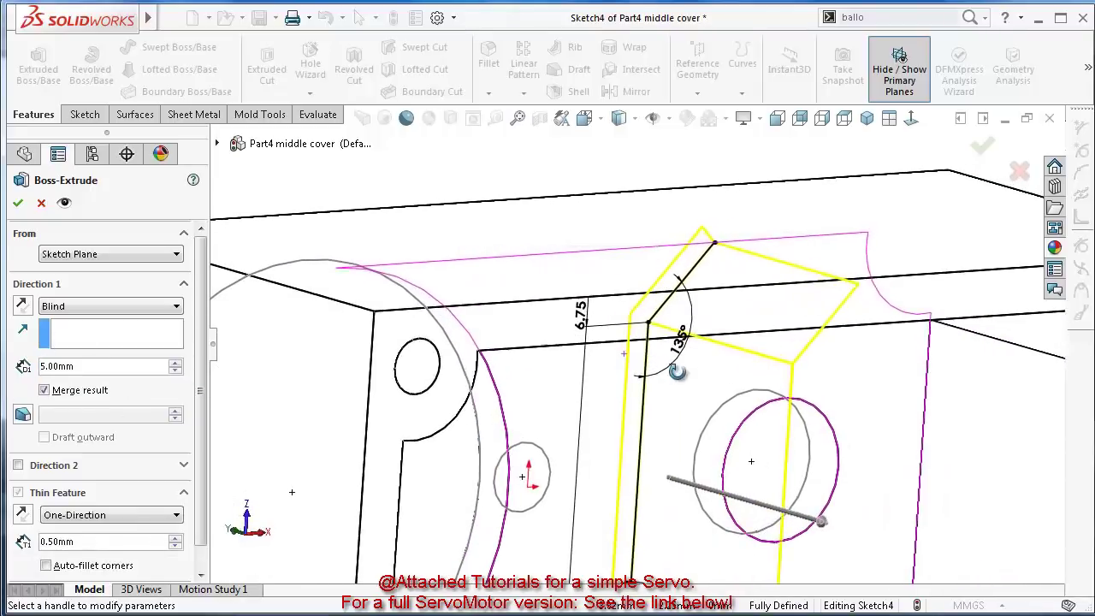
left_click(984, 149)
scroll(765, 394, "up", 5)
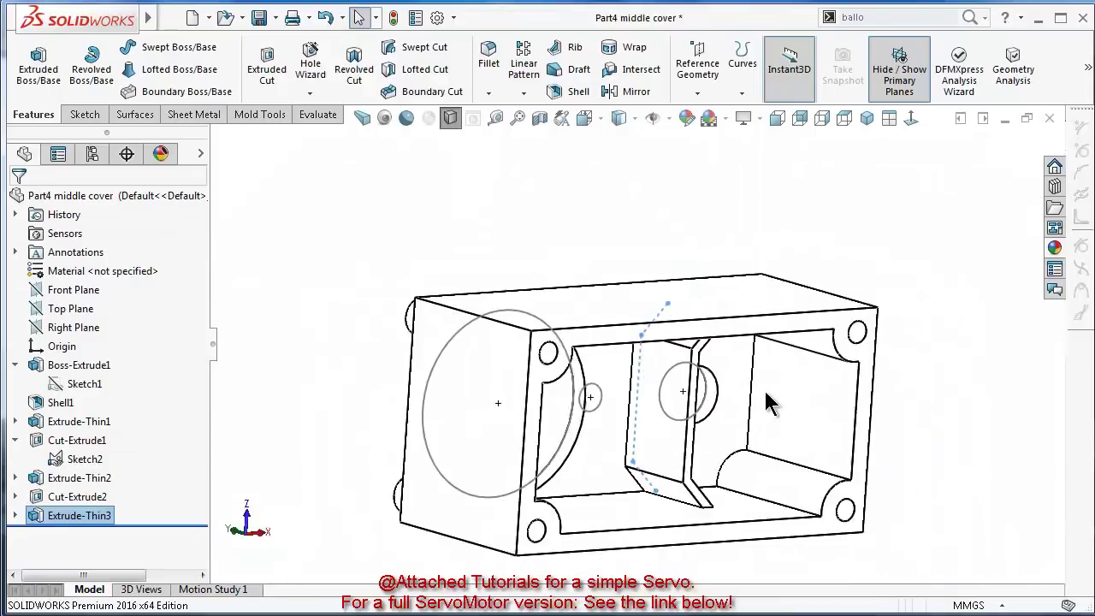
middle_click_drag(765, 394, 678, 370)
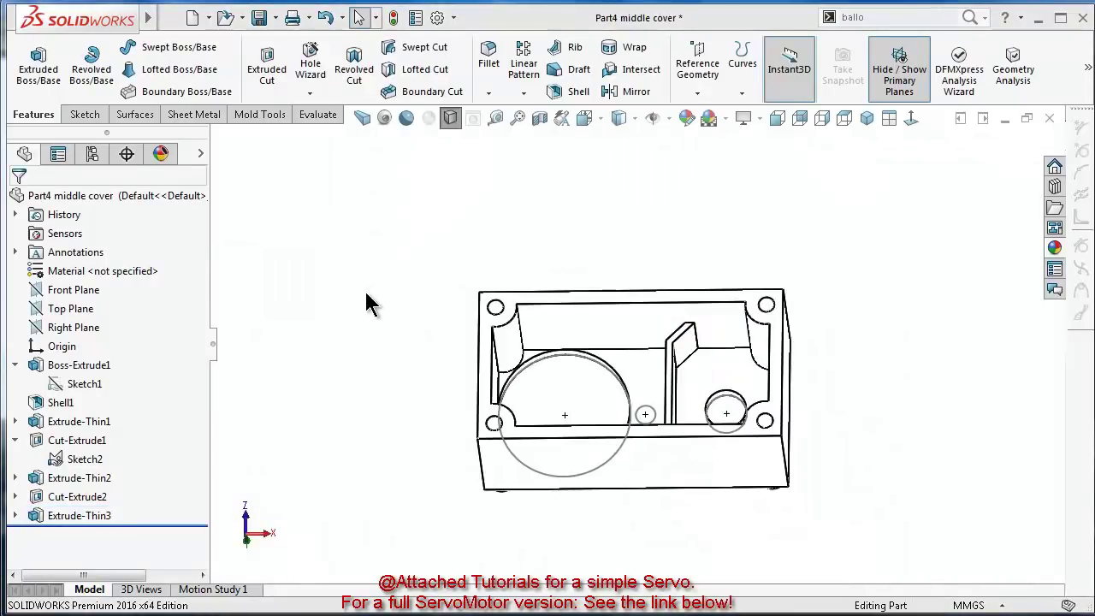
scroll(364, 293, "down", 5)
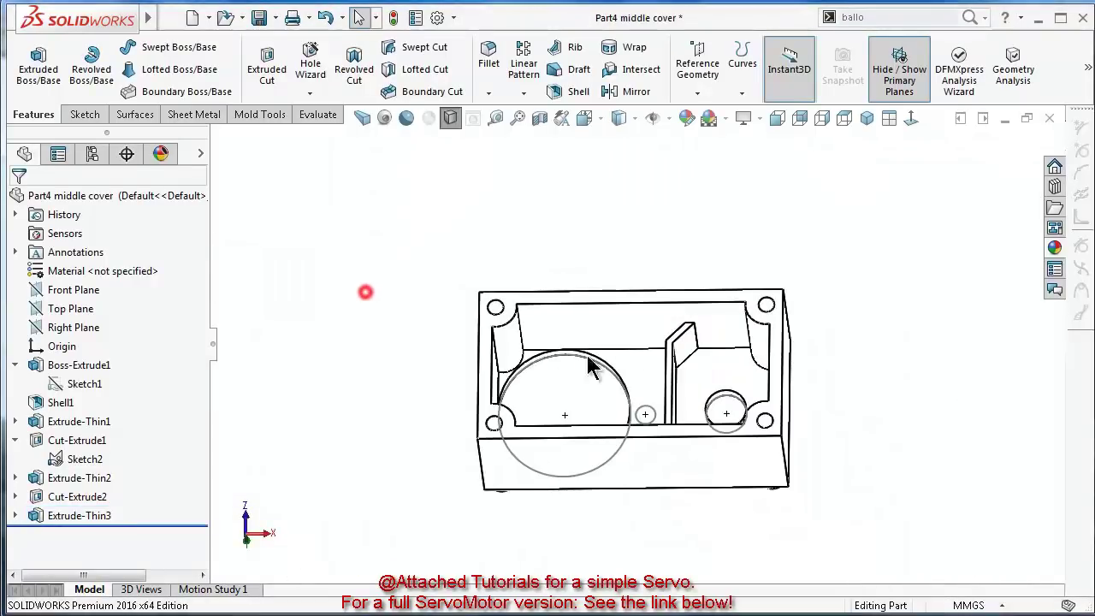
middle_click_drag(641, 384, 638, 360)
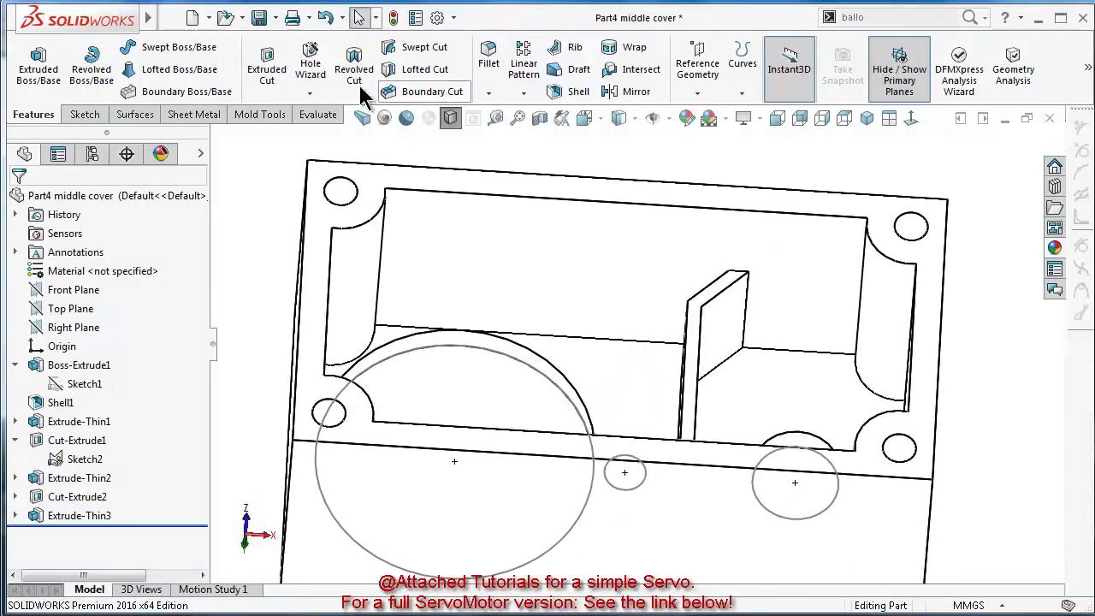
Start a boss extrusion from the existing sketch's large circle as a one-direction thin feature, 0.5 mm thick and outside the circle
left_click(39, 70)
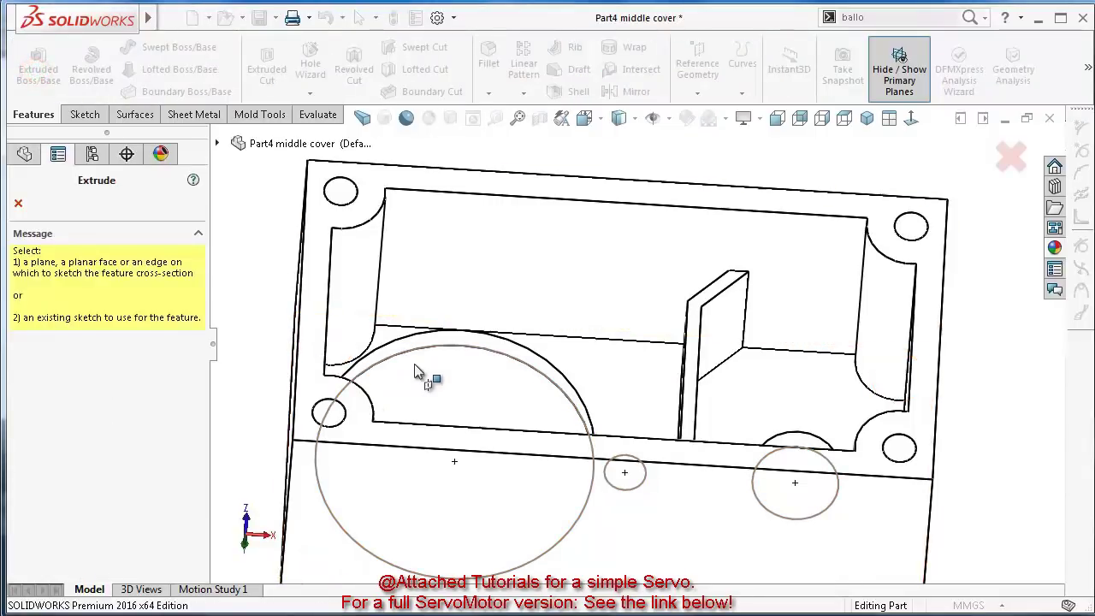
left_click(18, 203)
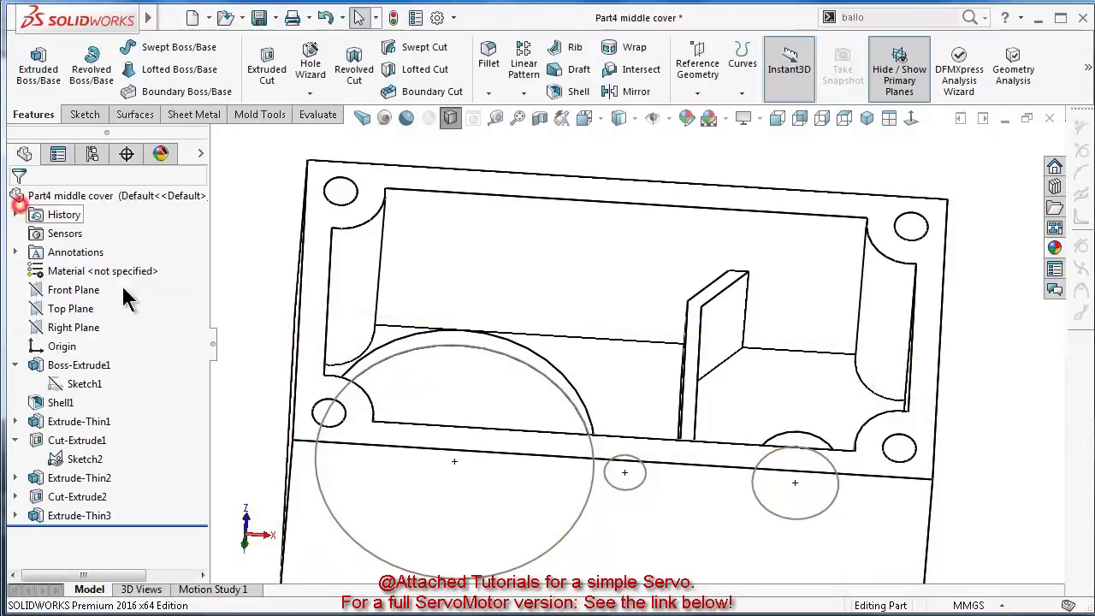
left_click(434, 347)
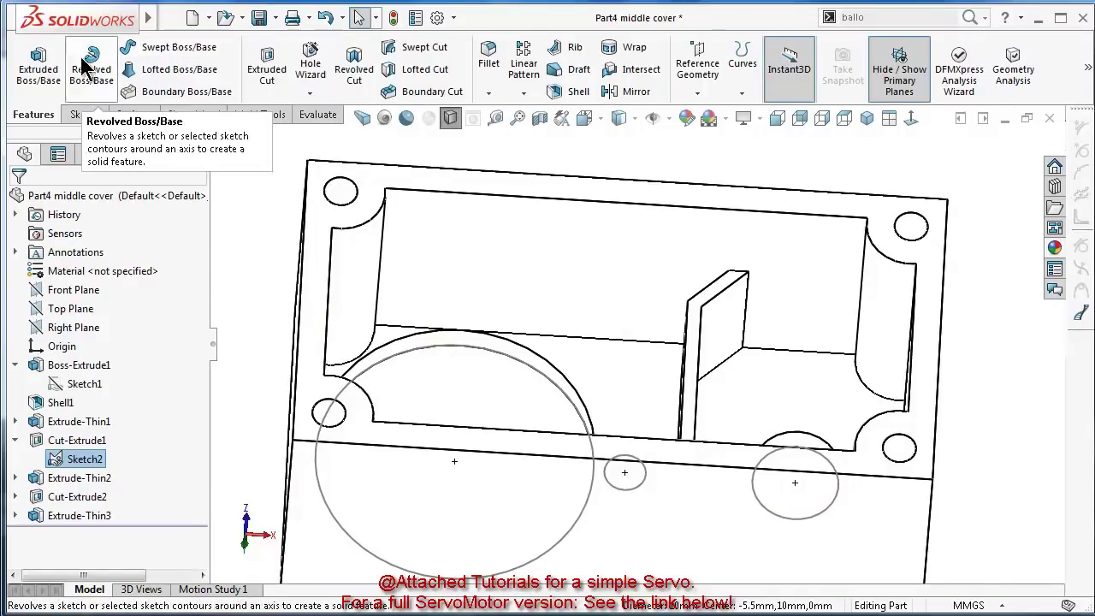
left_click(42, 68)
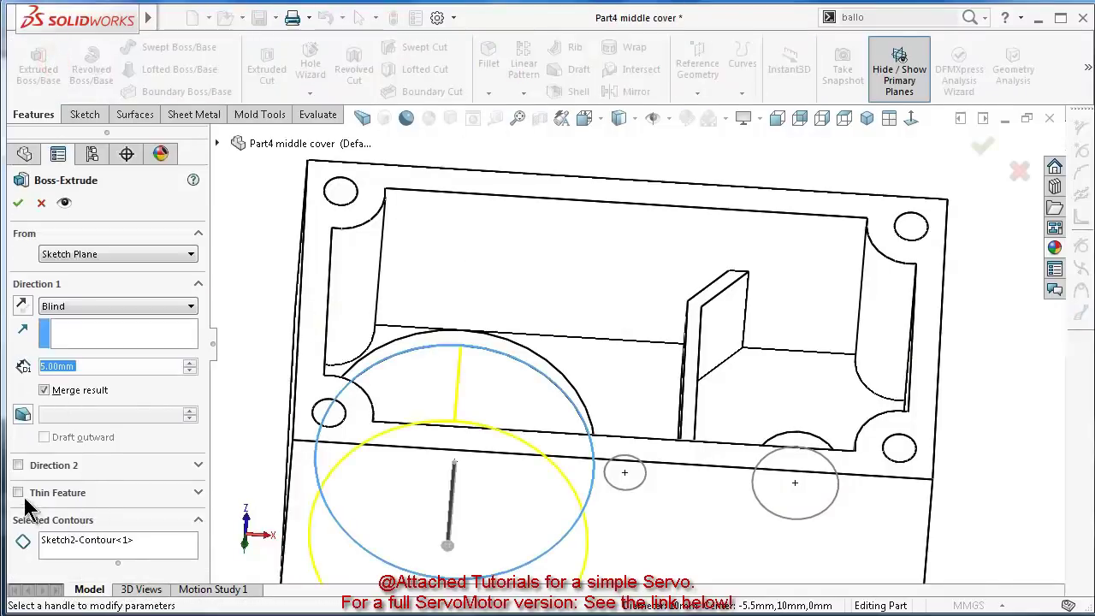
left_click(18, 493)
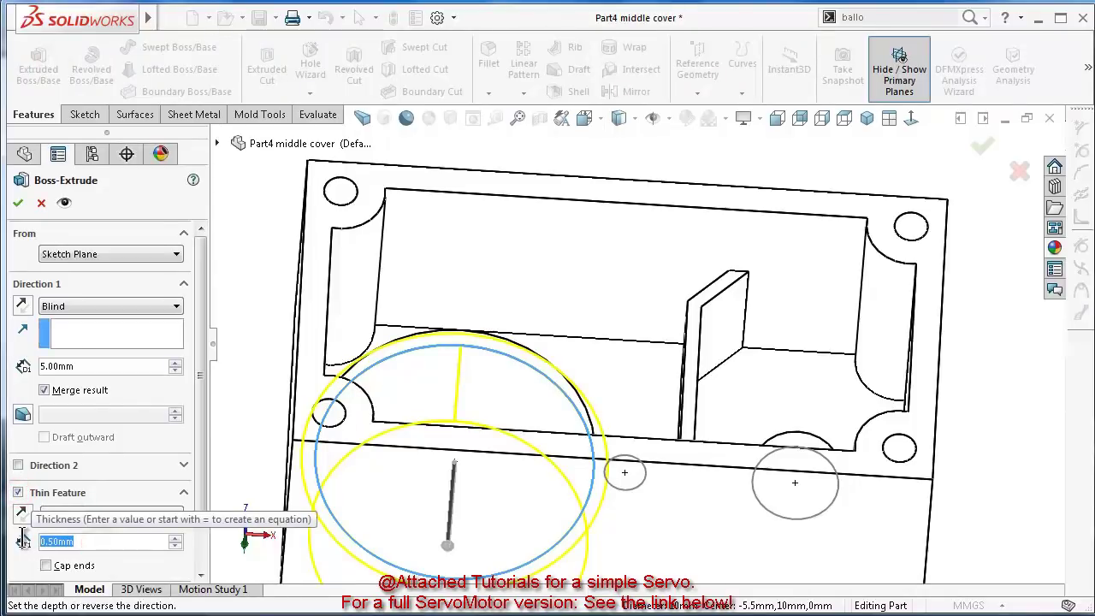
left_click(23, 514)
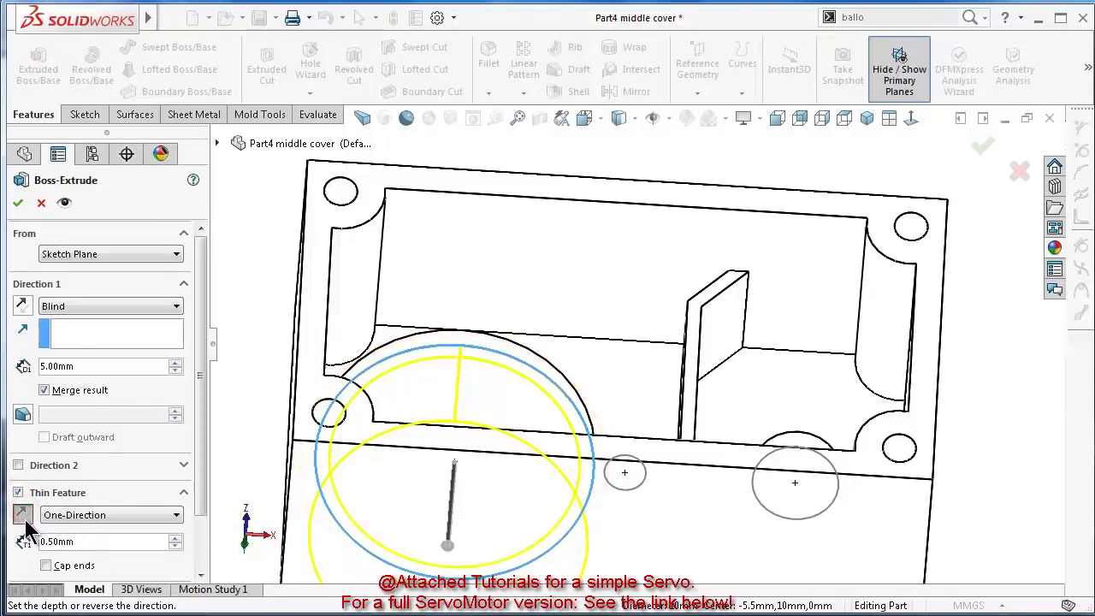
left_click(23, 514)
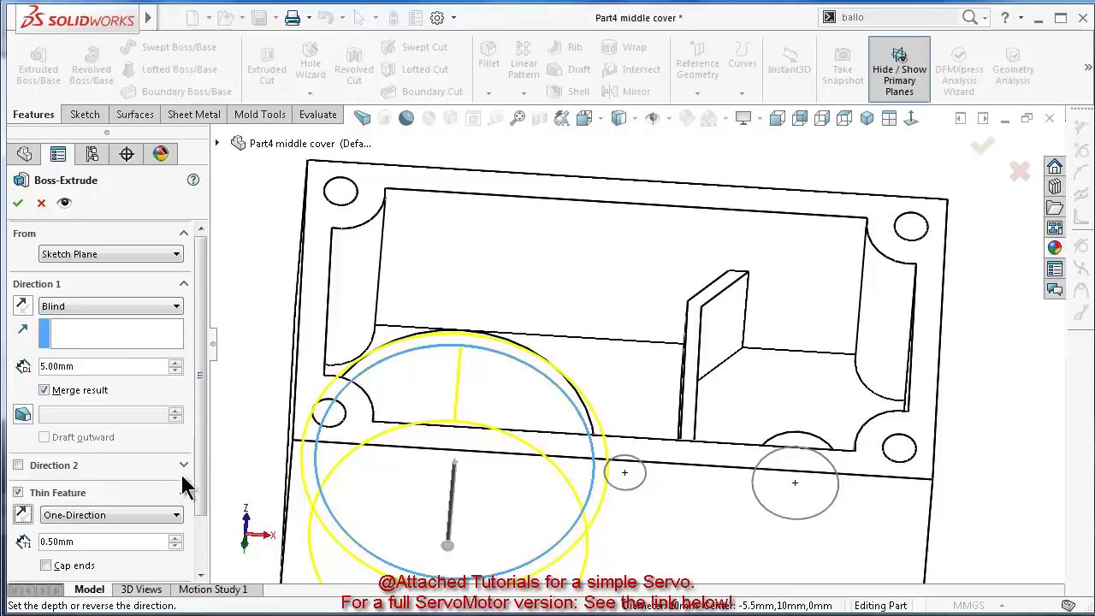
Reverse the ring's extrusion direction into the cover, set its depth to 2.5 mm and complete the feature
left_click(23, 306)
middle_click_drag(341, 359, 318, 310)
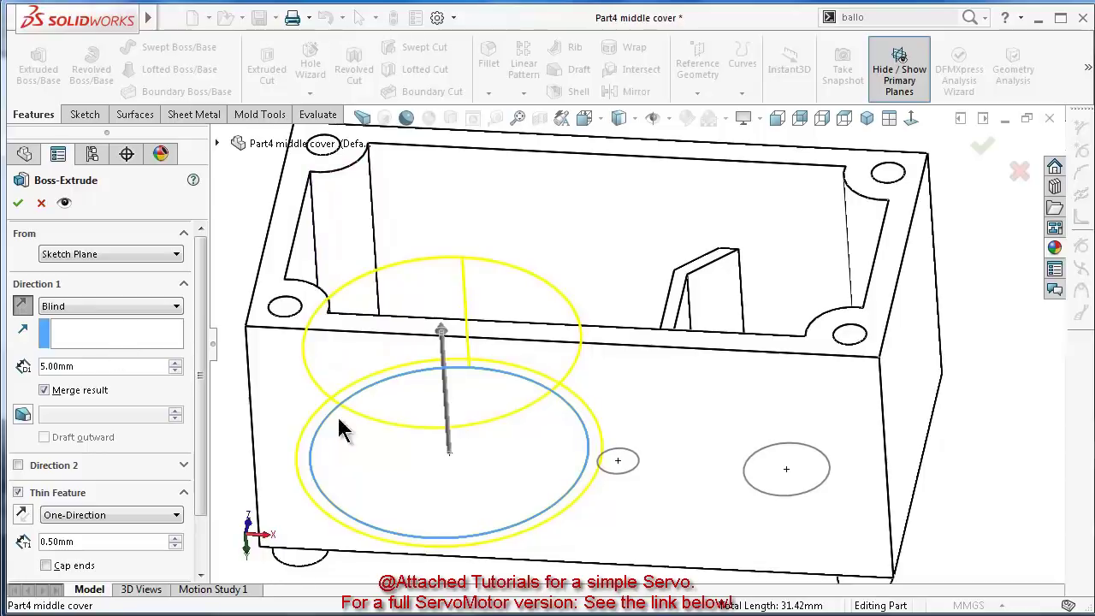
middle_click_drag(466, 492, 319, 467)
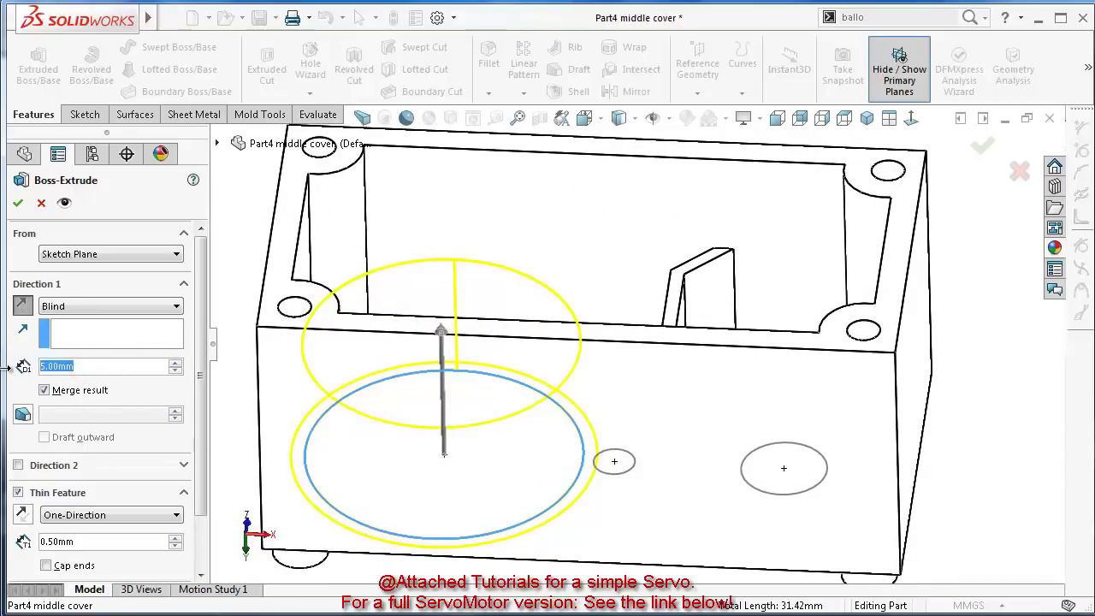
type("2.")
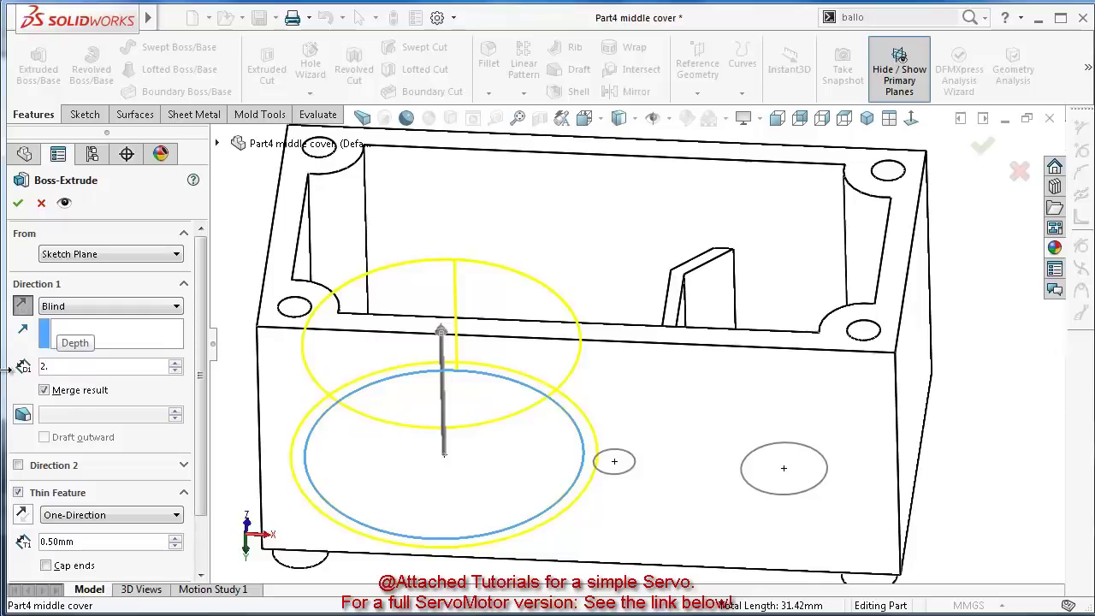
type("5")
left_click(25, 394)
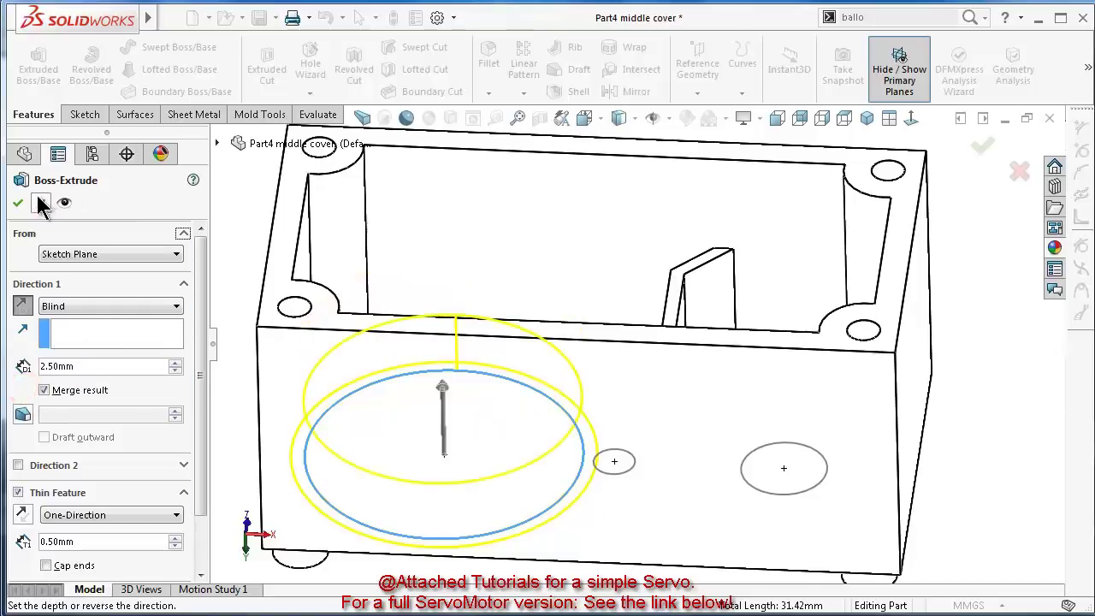
middle_click_drag(526, 304, 304, 299)
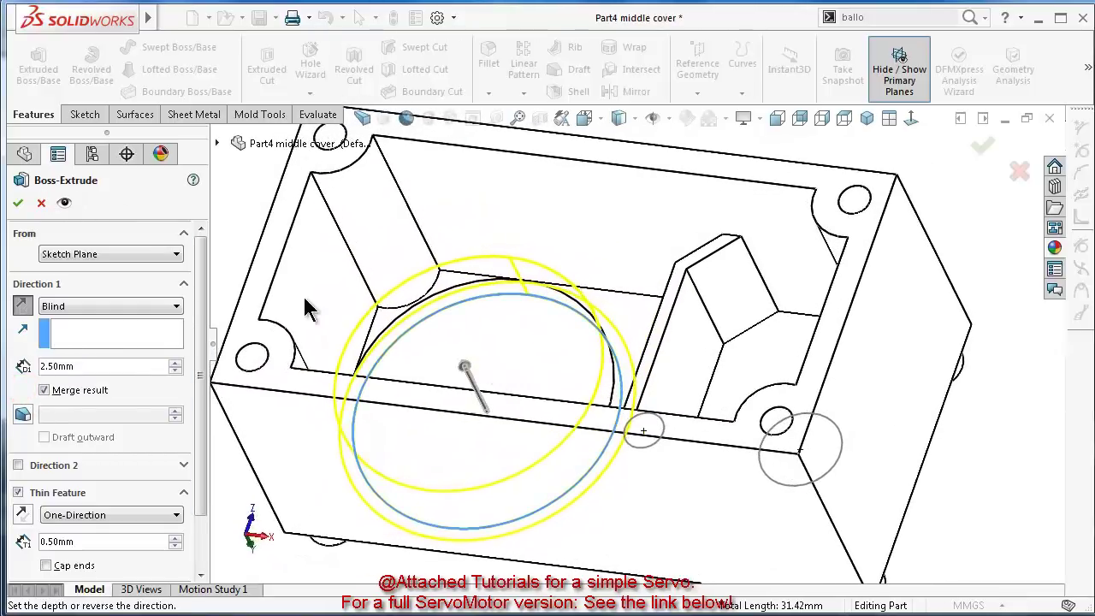
left_click(24, 207)
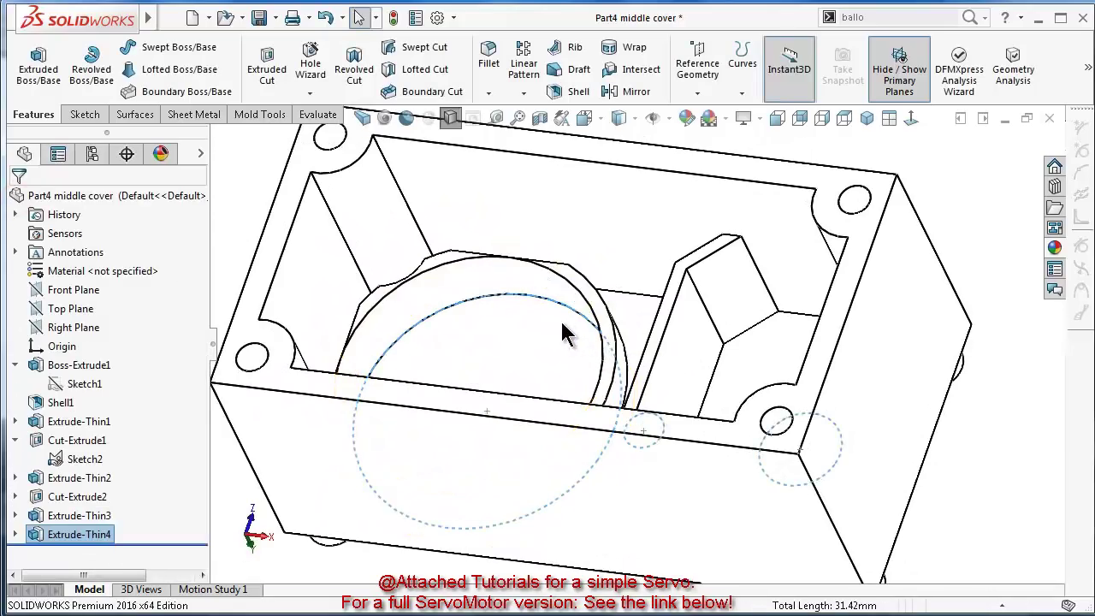
Switch the cover's display style to Shaded With Edges
middle_click_drag(565, 333, 584, 361)
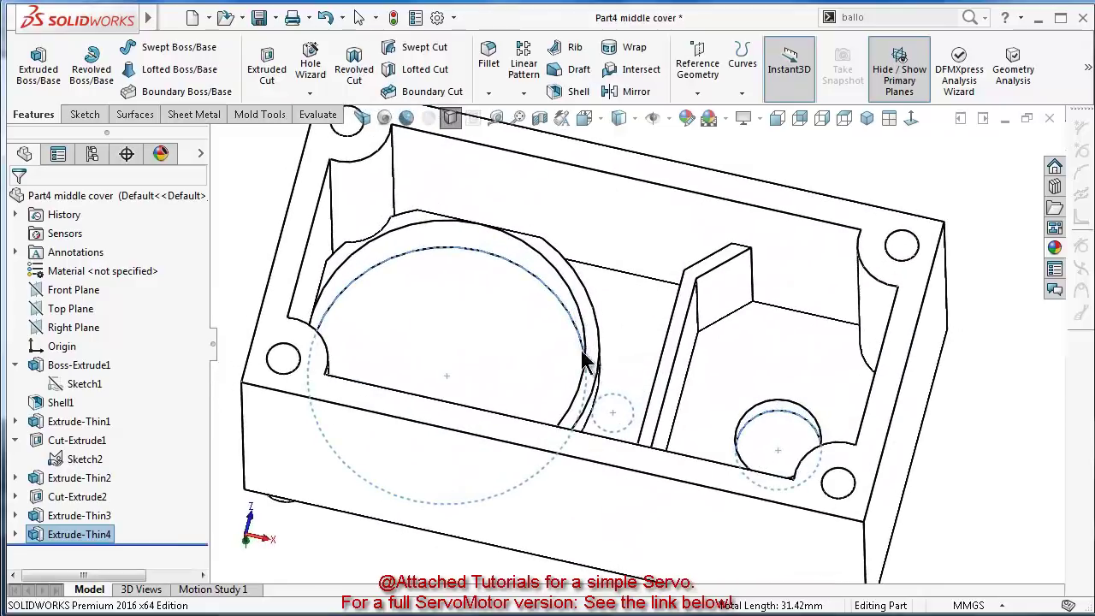
left_click(634, 117)
left_click(624, 145)
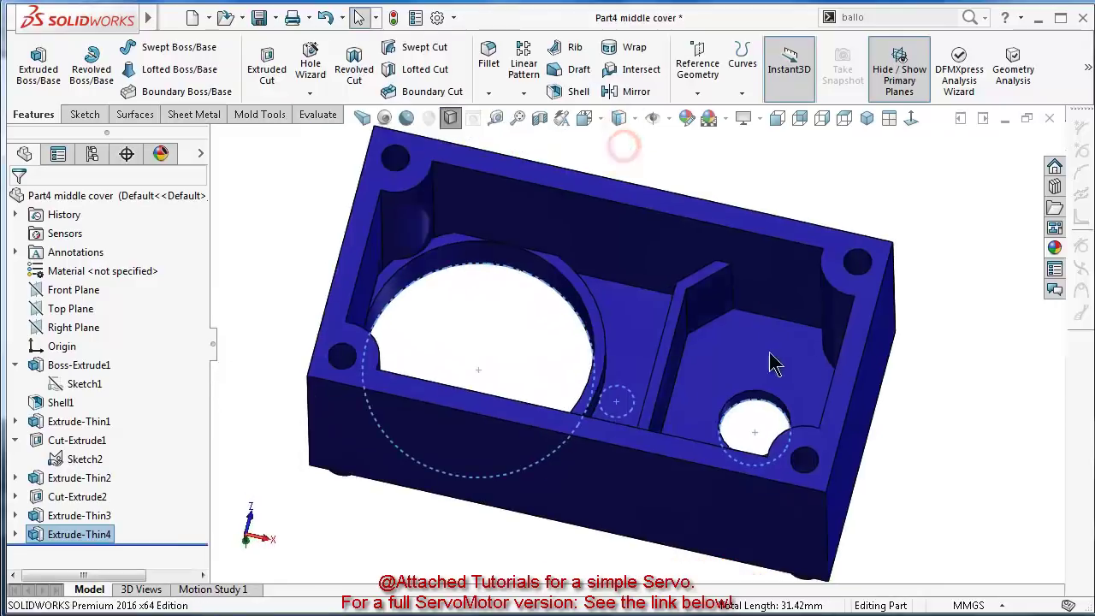
Start a sketch on the cover's flat outer face around the large opening, face it squarely and display it with Hidden Lines Visible
mouse_move(770, 362)
middle_mouse_down()
mouse_move(727, 413)
mouse_move(725, 447)
mouse_move(667, 386)
mouse_move(659, 518)
mouse_move(661, 407)
mouse_move(692, 362)
mouse_move(601, 508)
middle_mouse_up()
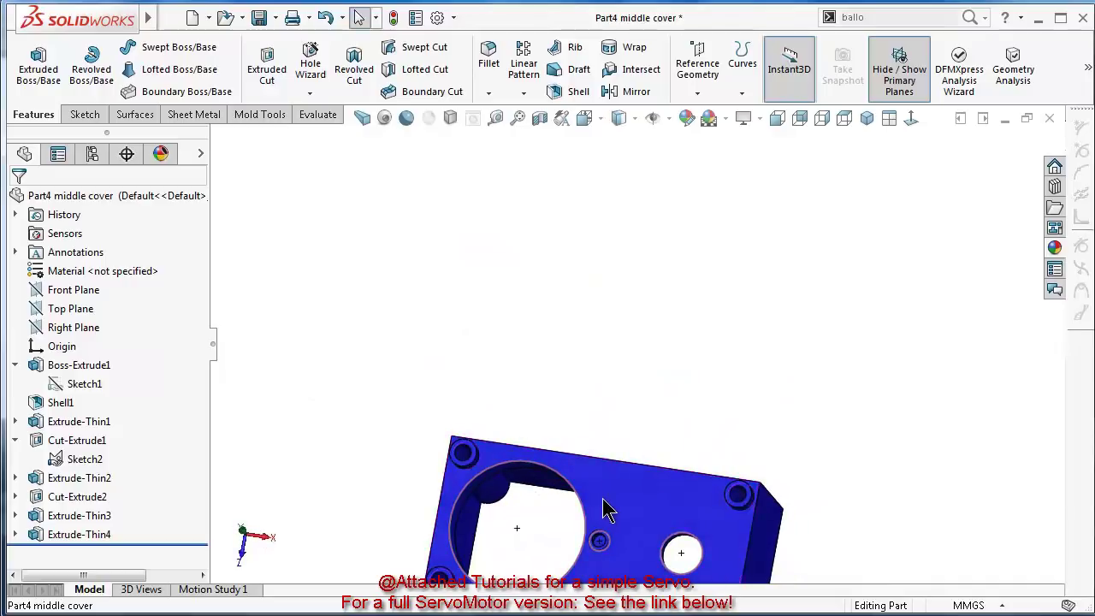
left_click(603, 509)
left_click(664, 443)
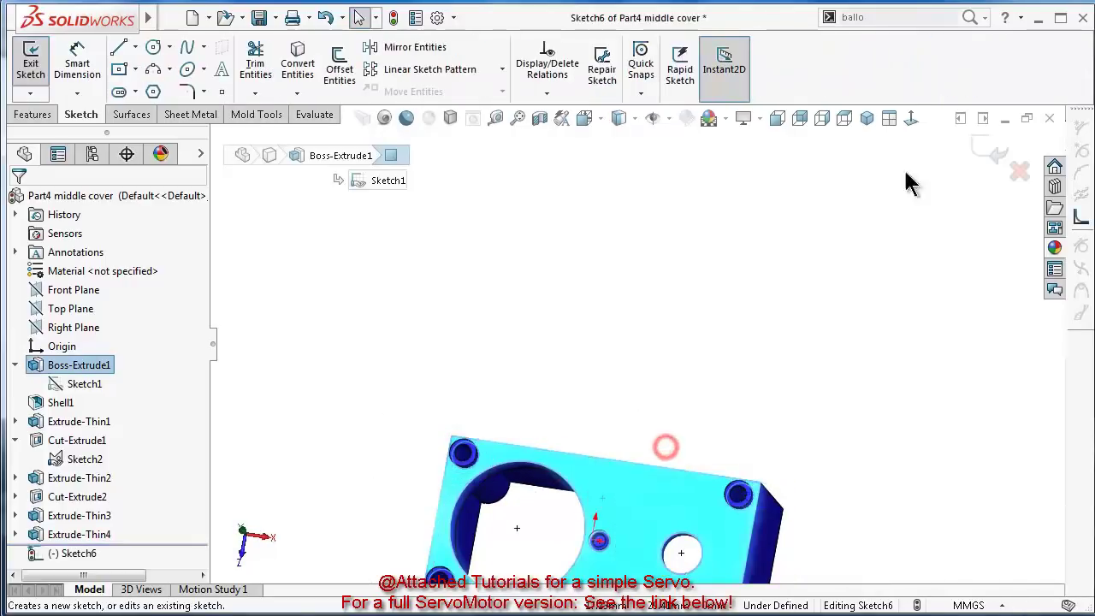
scroll(504, 255, "down", 5)
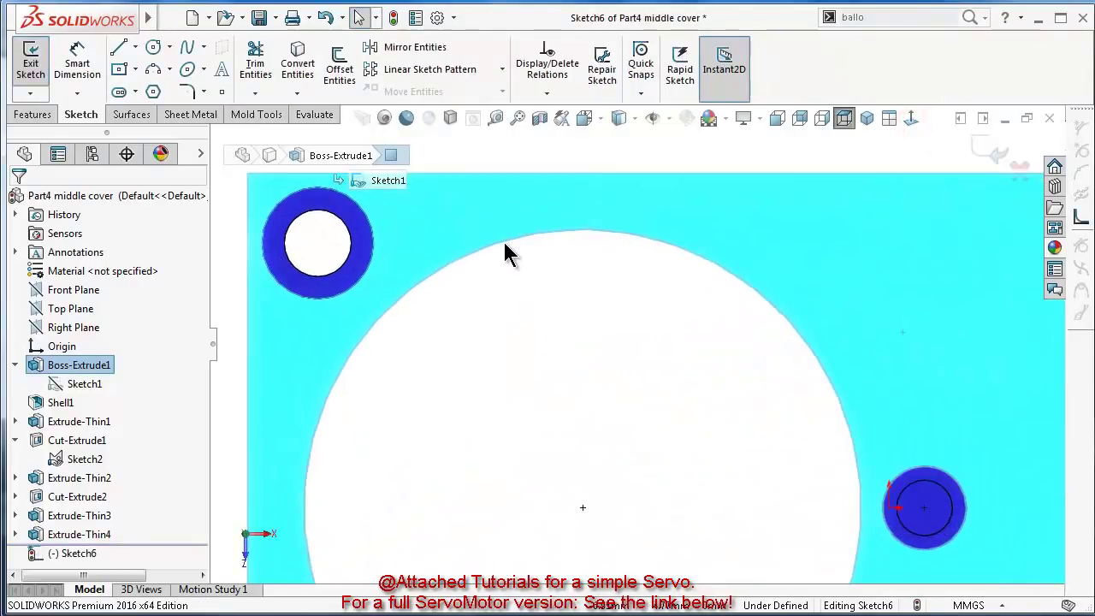
left_click(620, 118)
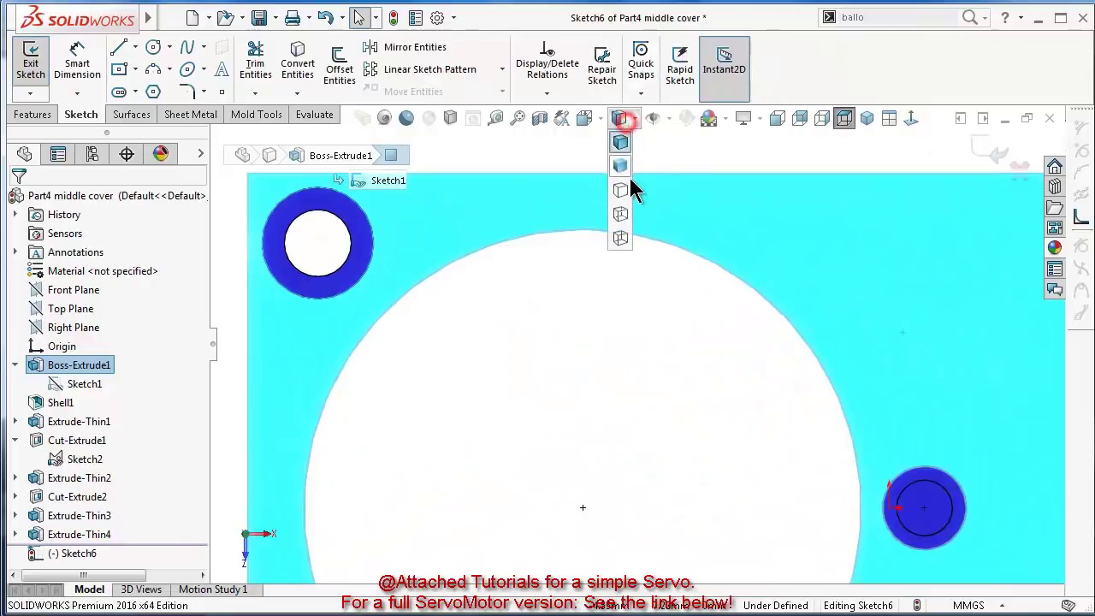
left_click(622, 214)
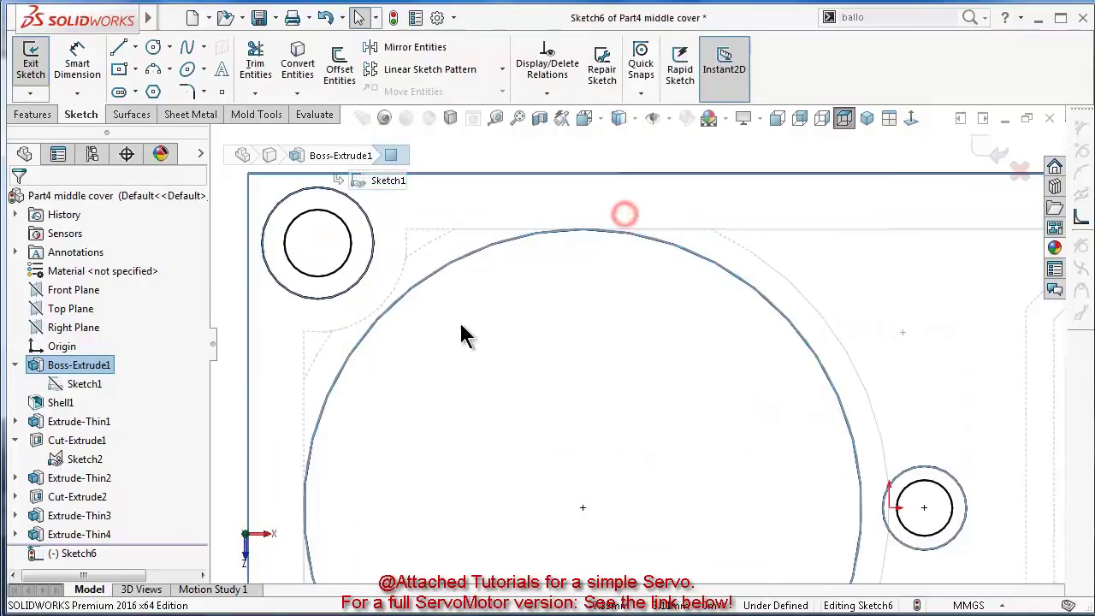
Sketch a corner rectangle about 3.2 mm wide and 2.1 mm high, reaching down from the large opening's upper edge
left_click(134, 69)
left_click(171, 91)
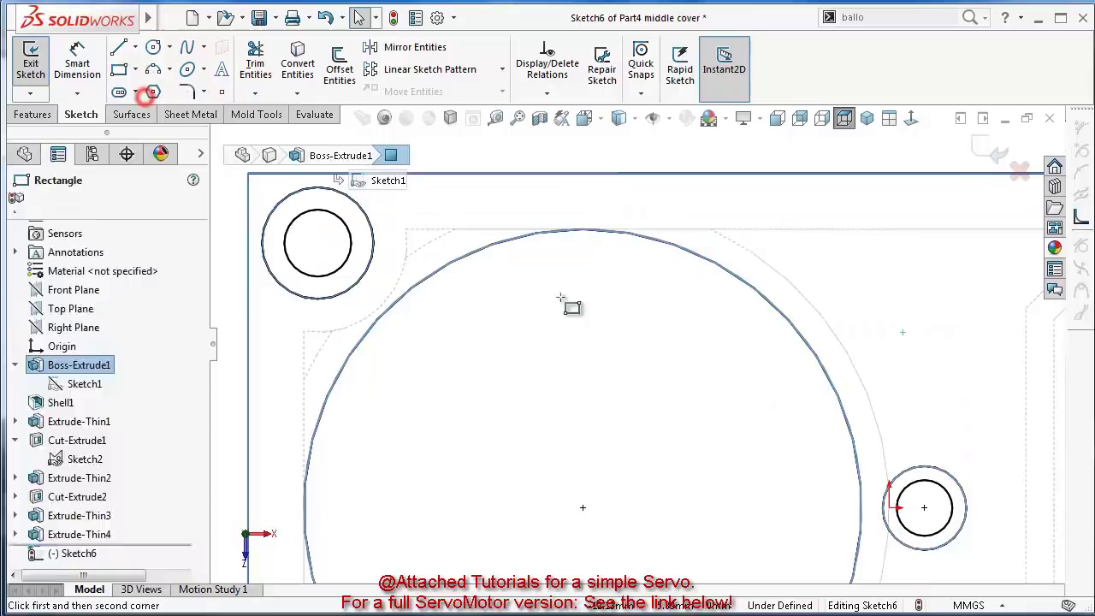
left_click(489, 229)
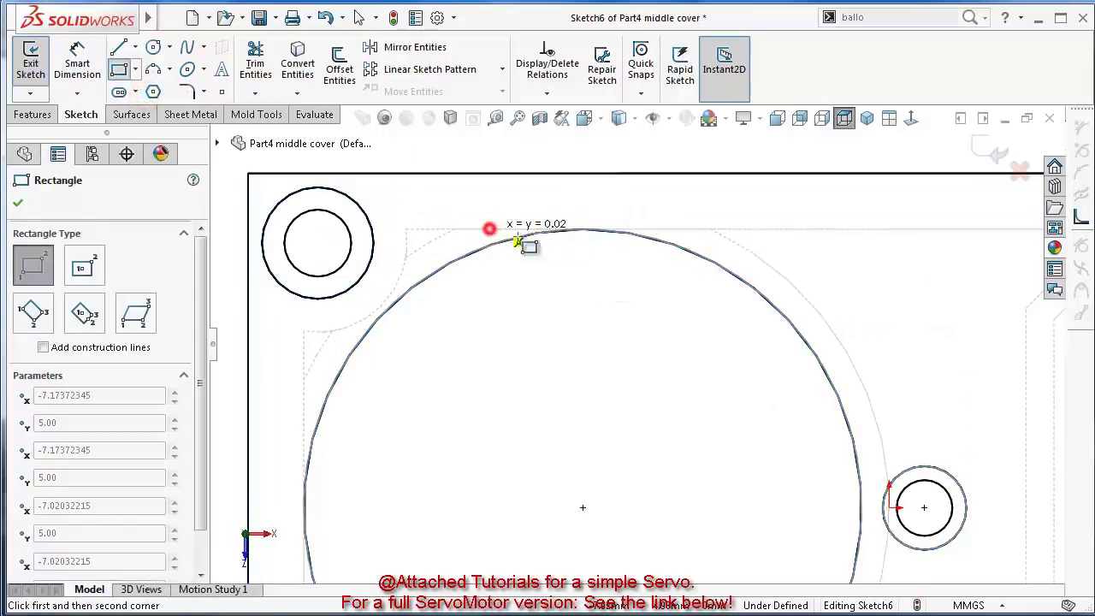
left_click(666, 347)
Dimension the rectangle's lower side to a width of 2.5 mm
right_click_drag(591, 462, 599, 366)
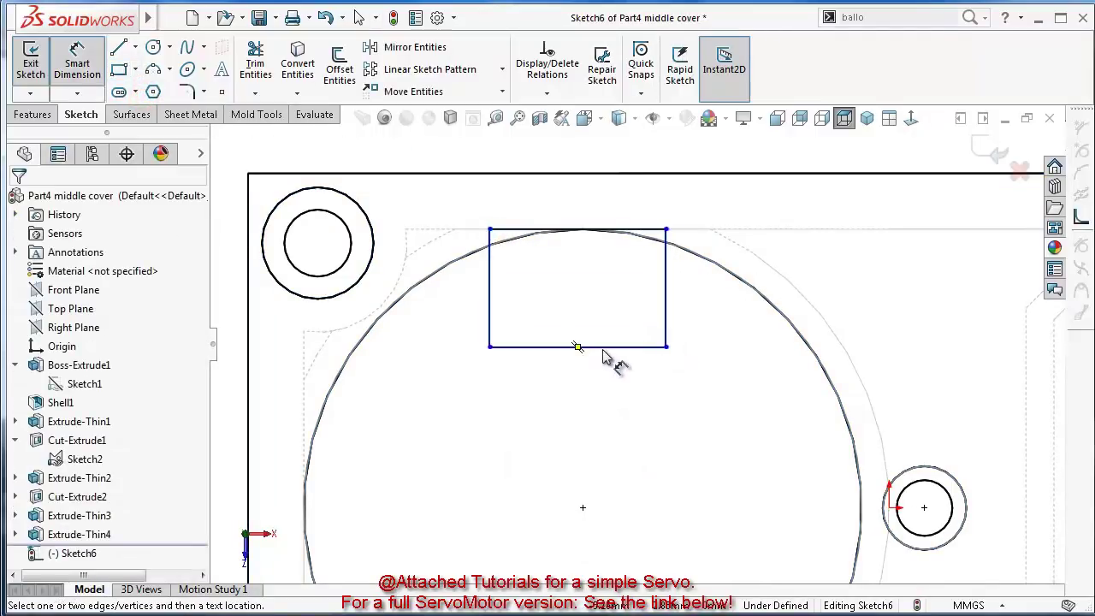
left_click(602, 347)
left_click(600, 391)
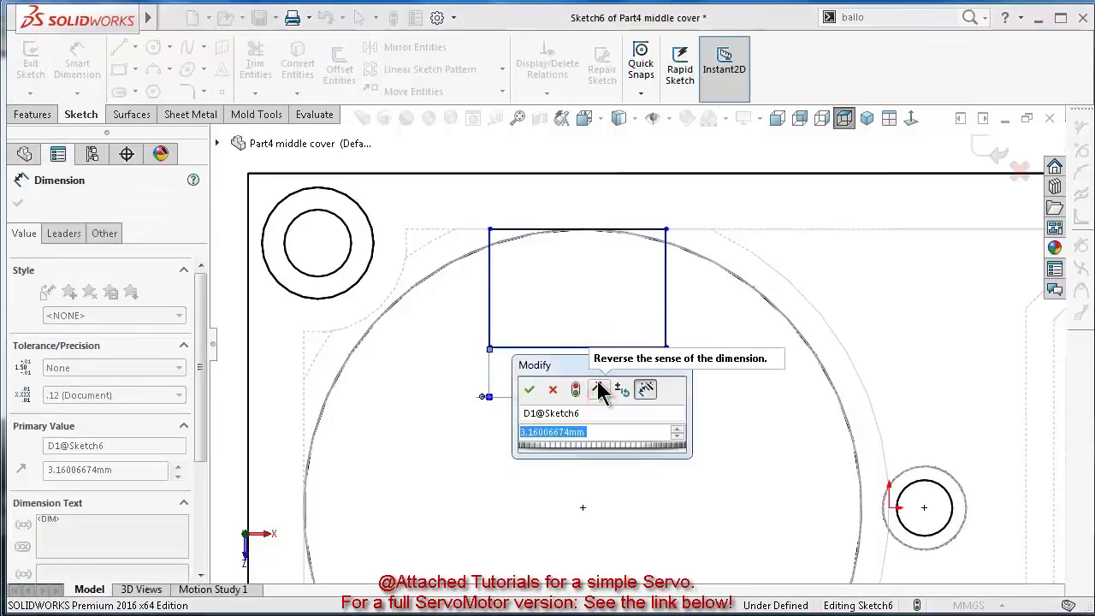
type("2.5")
key("Return")
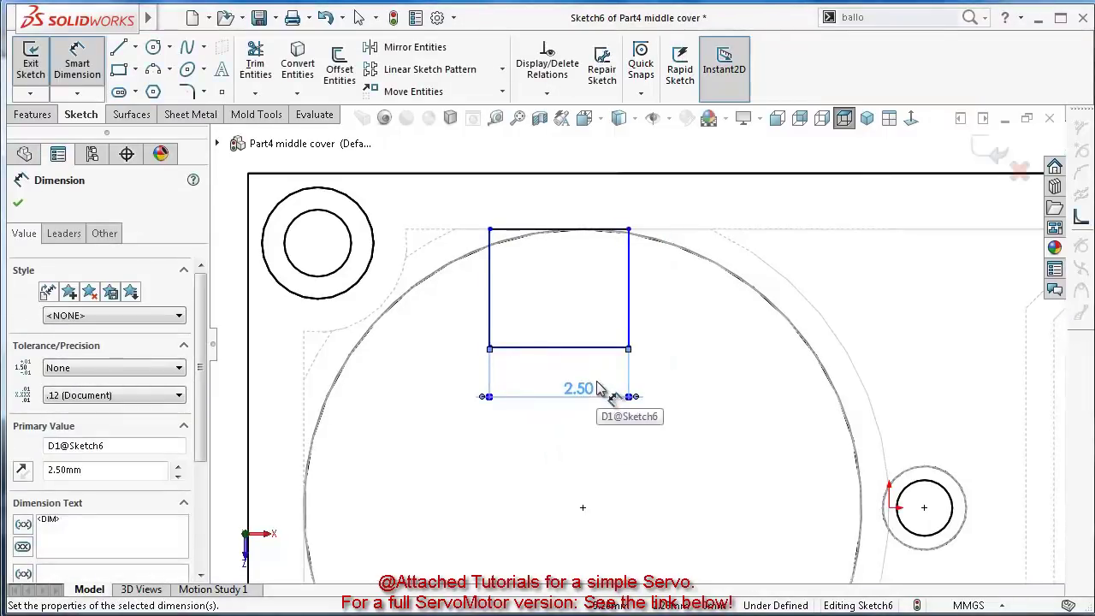
key("Escape")
Make the rectangle's right and lower sides equal in length
left_click(629, 316)
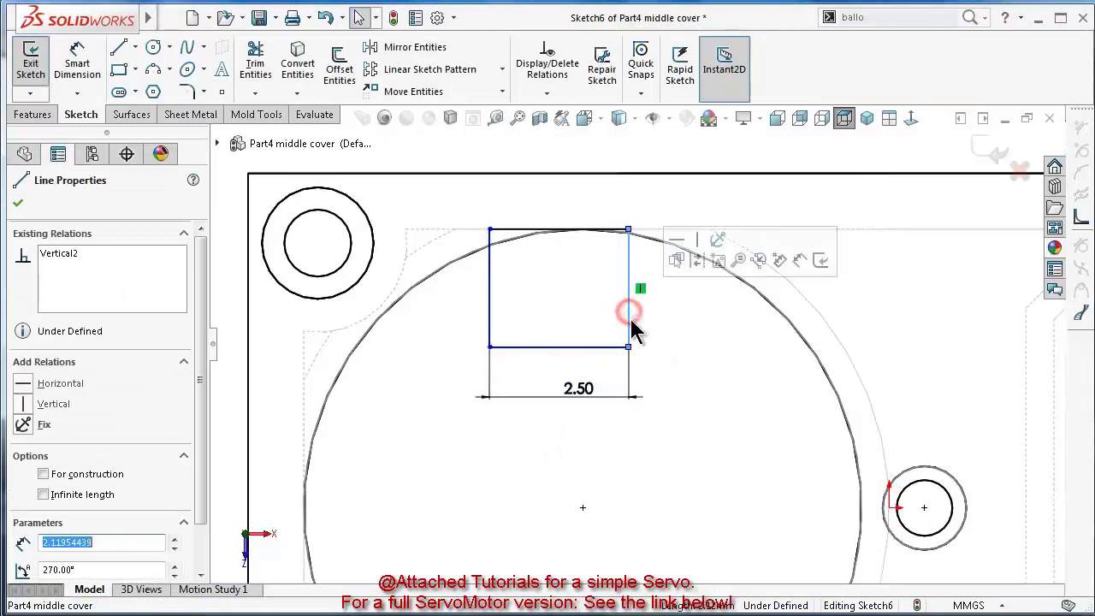
left_click(620, 347, "ctrl")
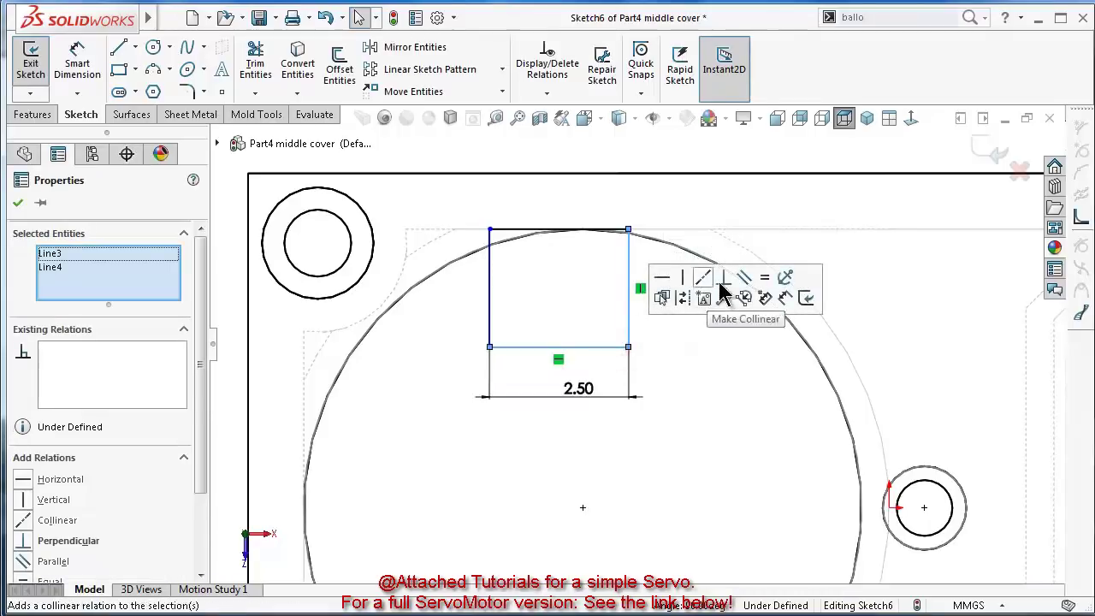
left_click(764, 278)
left_click(696, 435)
Align the midpoint of the square's lower side vertically with the centre of the large opening
right_click(599, 368)
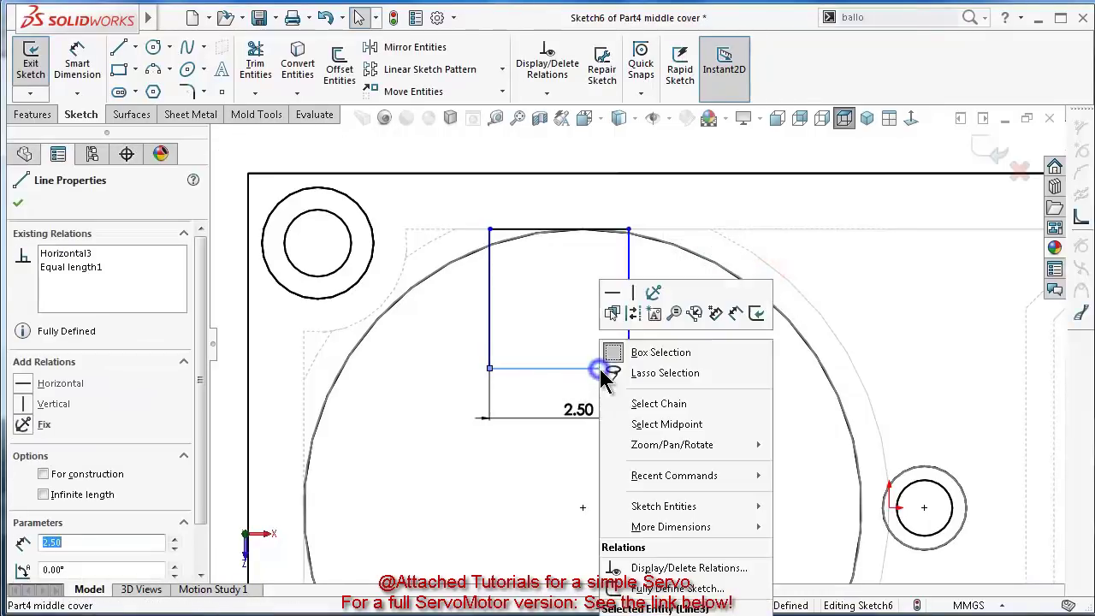
left_click(631, 425)
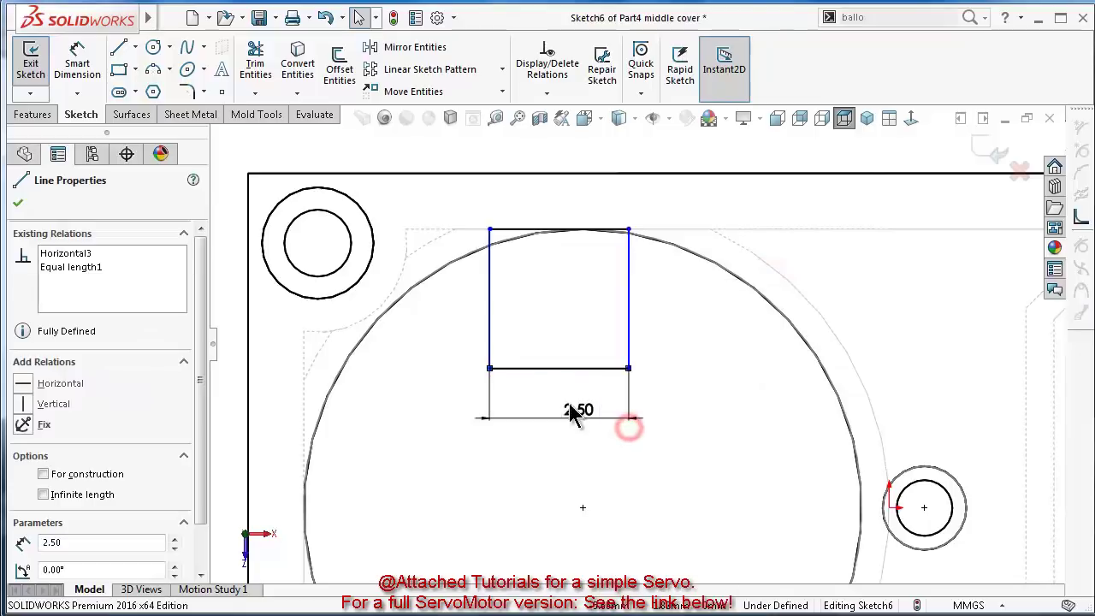
scroll(530, 408, "up", 2)
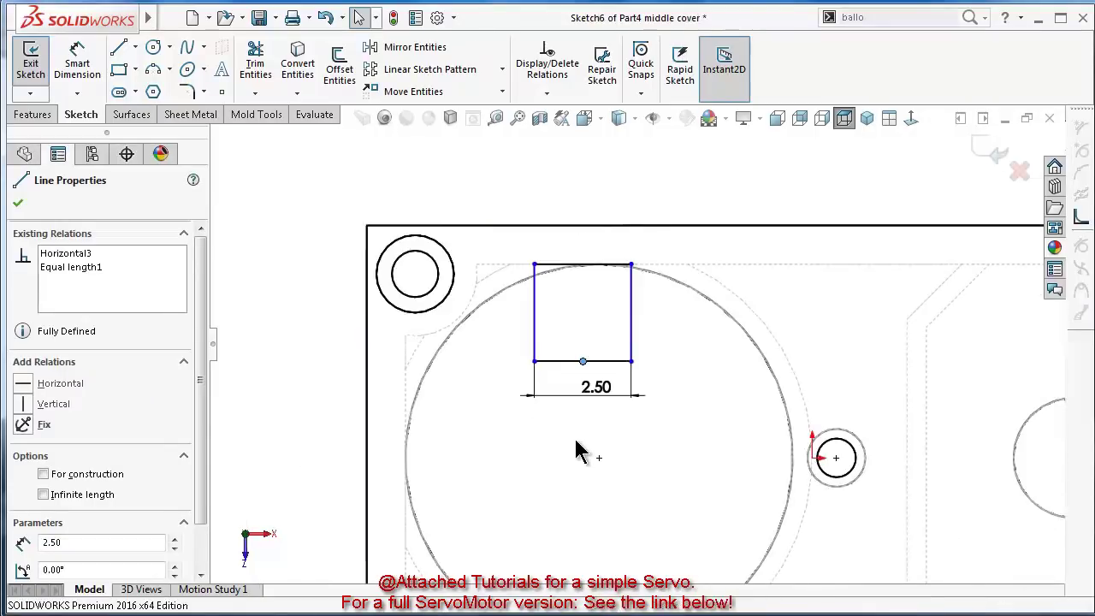
left_click(599, 458, "ctrl")
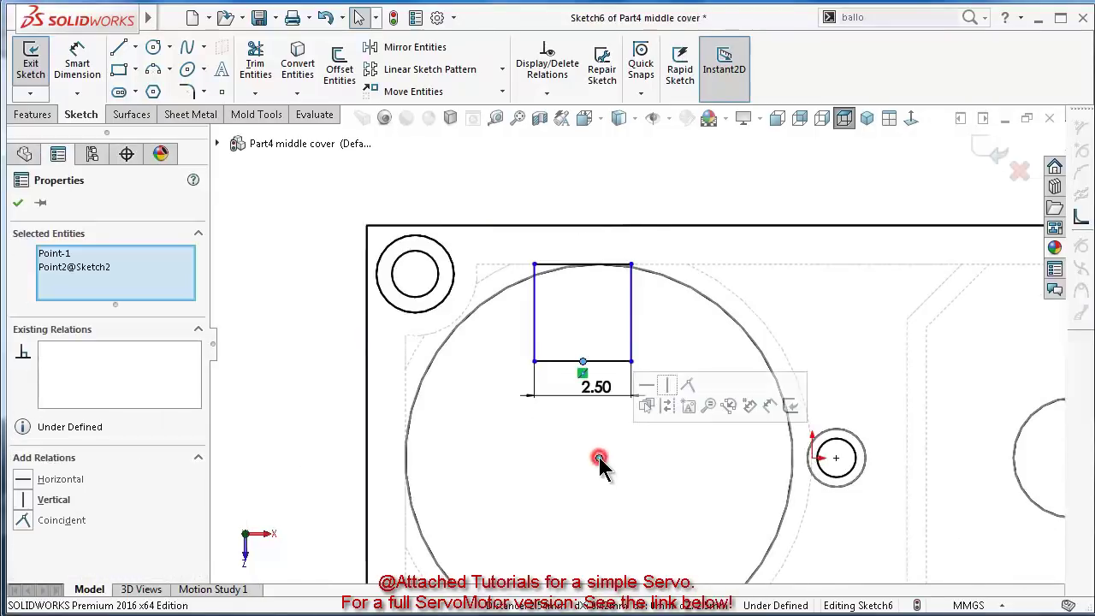
left_click(670, 387)
left_click(538, 439)
Draw a short horizontal construction line leftward from the centre of the large opening
scroll(578, 447, "up", 2)
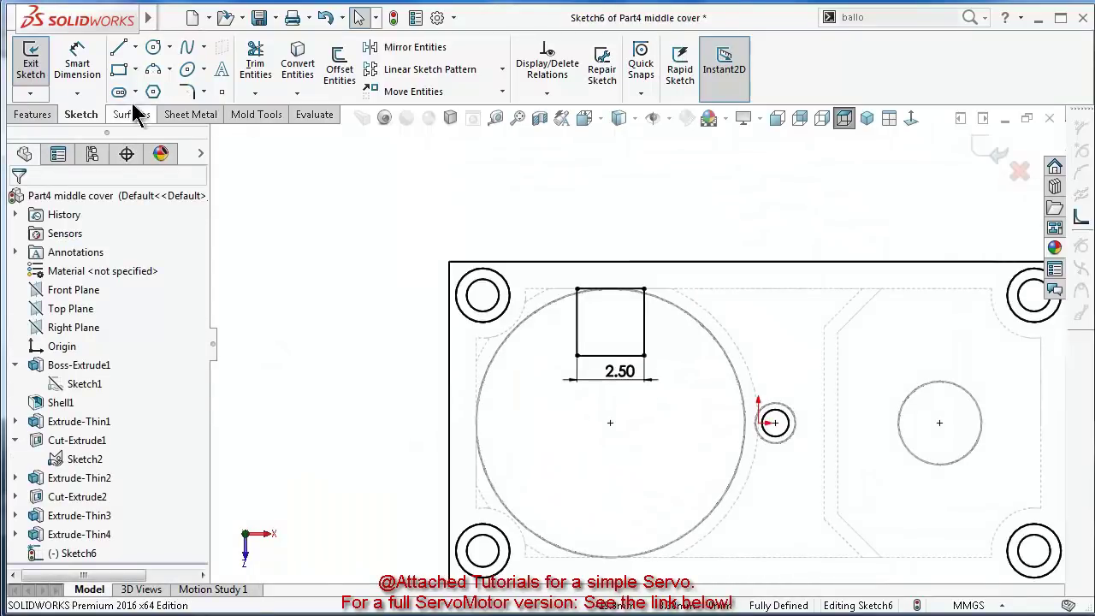
left_click(154, 47)
key("l")
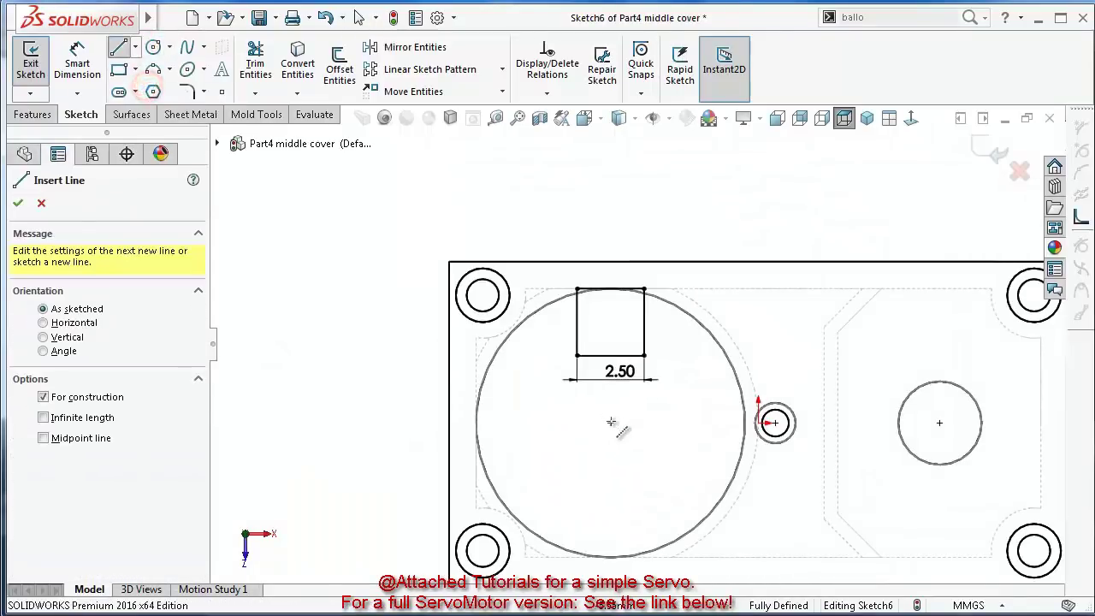
left_click(610, 422)
left_click(549, 422)
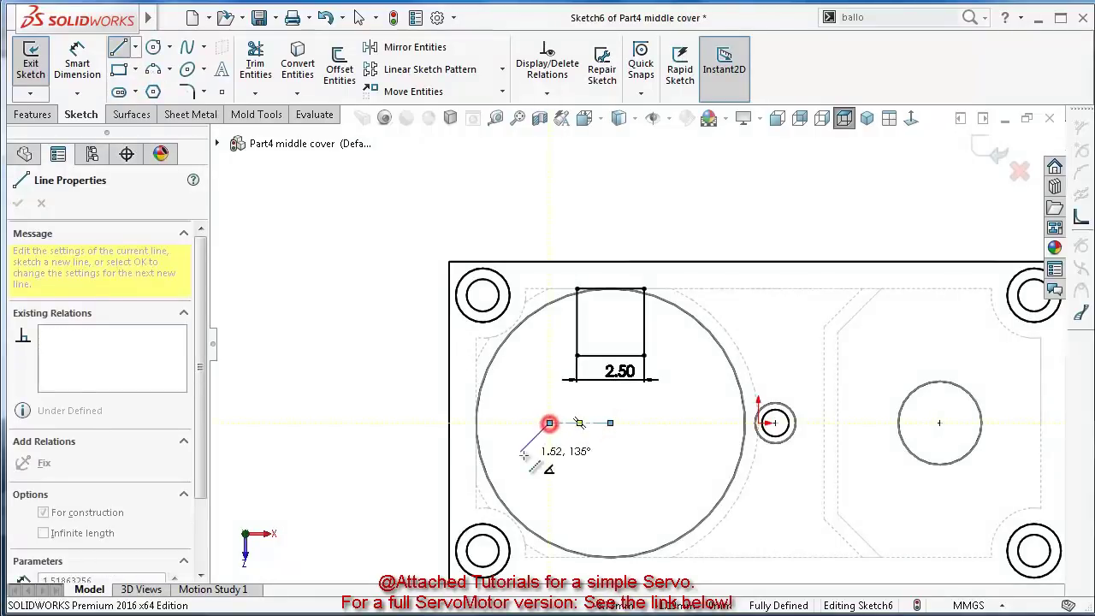
double_click(523, 457)
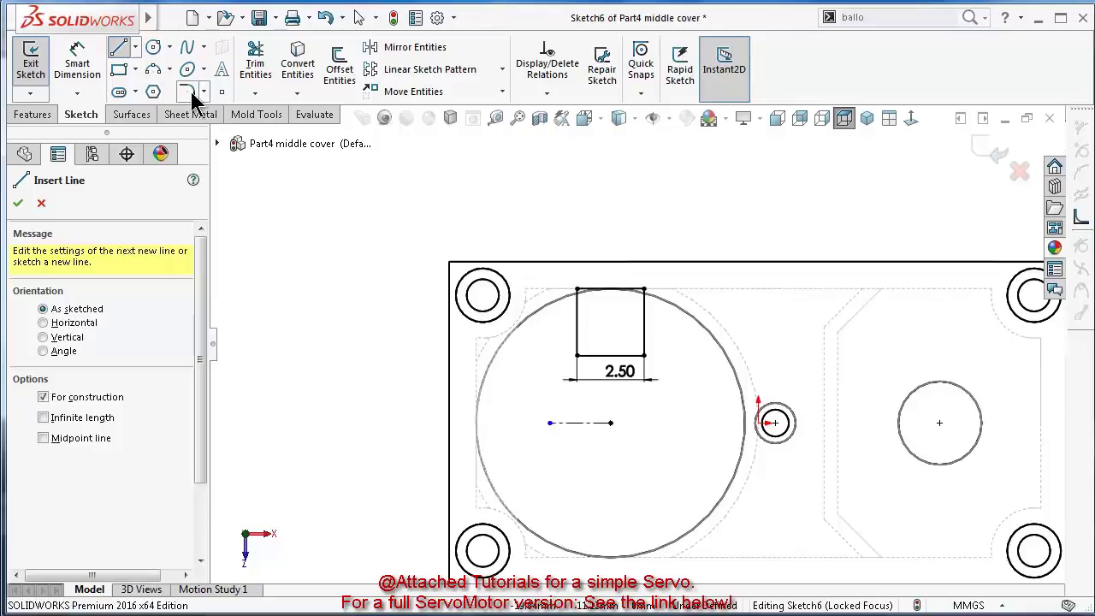
Mirror the square's four sides about the horizontal construction line
left_click(402, 53)
left_click_drag(681, 379, 541, 271)
right_click(539, 272)
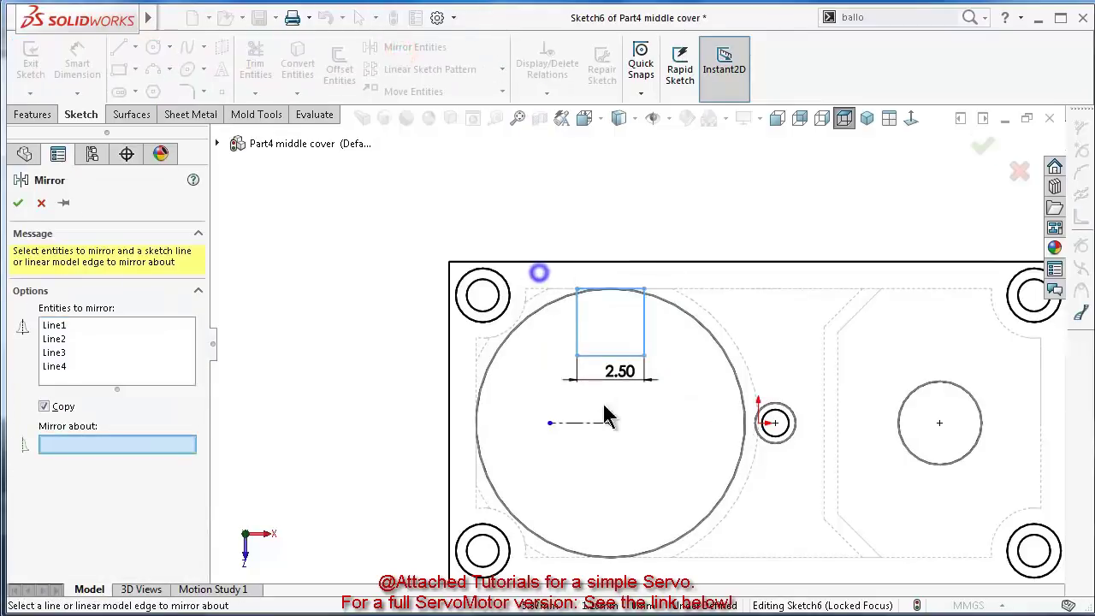
left_click(598, 422)
right_click(596, 423)
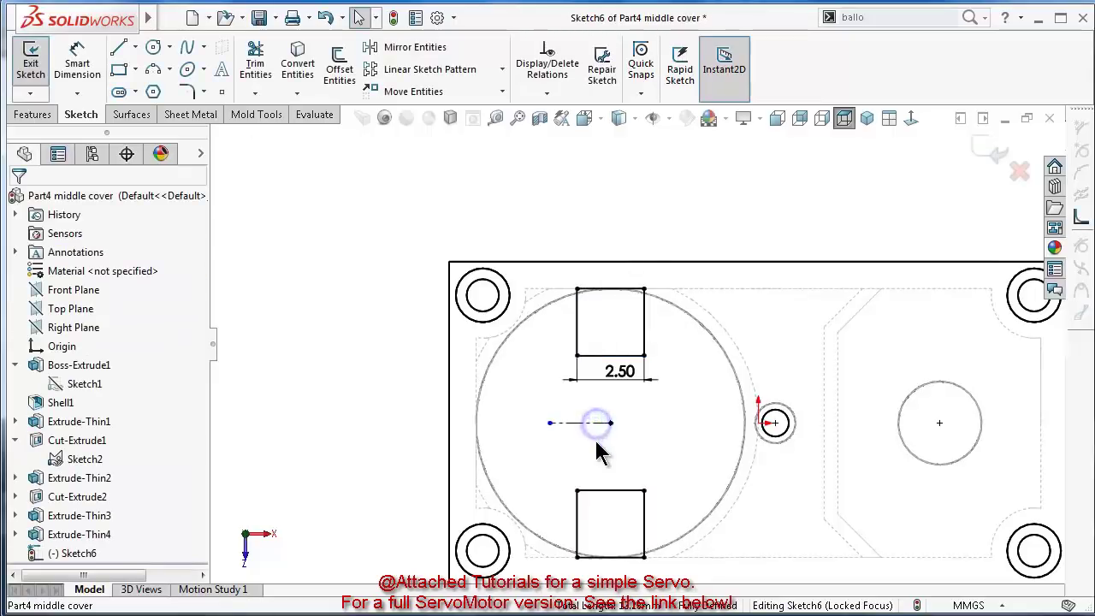
Start a blind boss extrusion of both squares, 0.5 mm deep and reversed into the cover
middle_click_drag(599, 448, 596, 267)
scroll(596, 267, "down", 1)
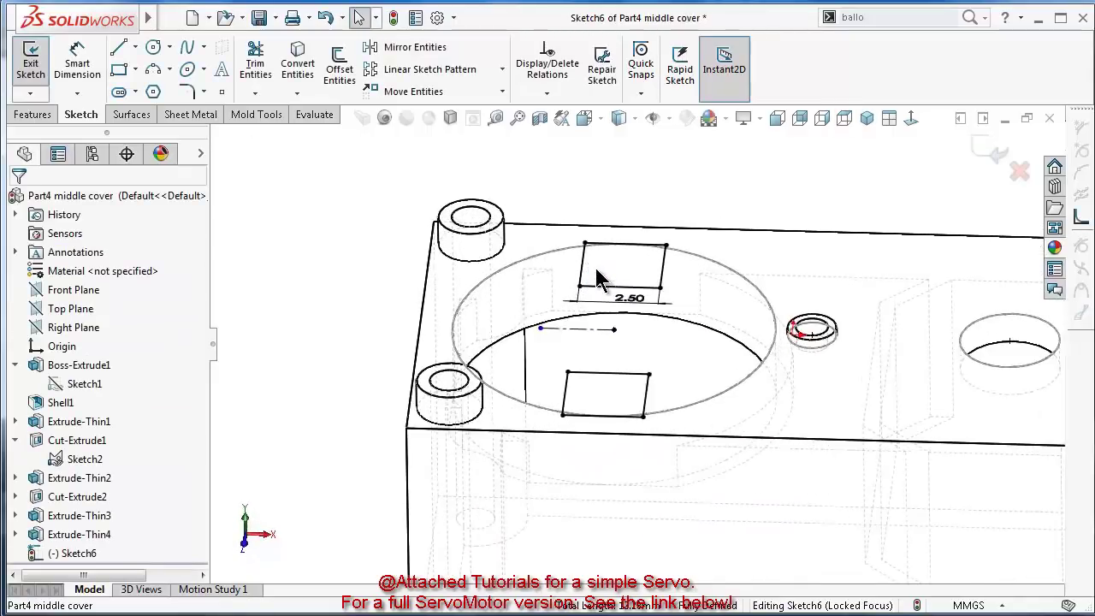
left_click(36, 116)
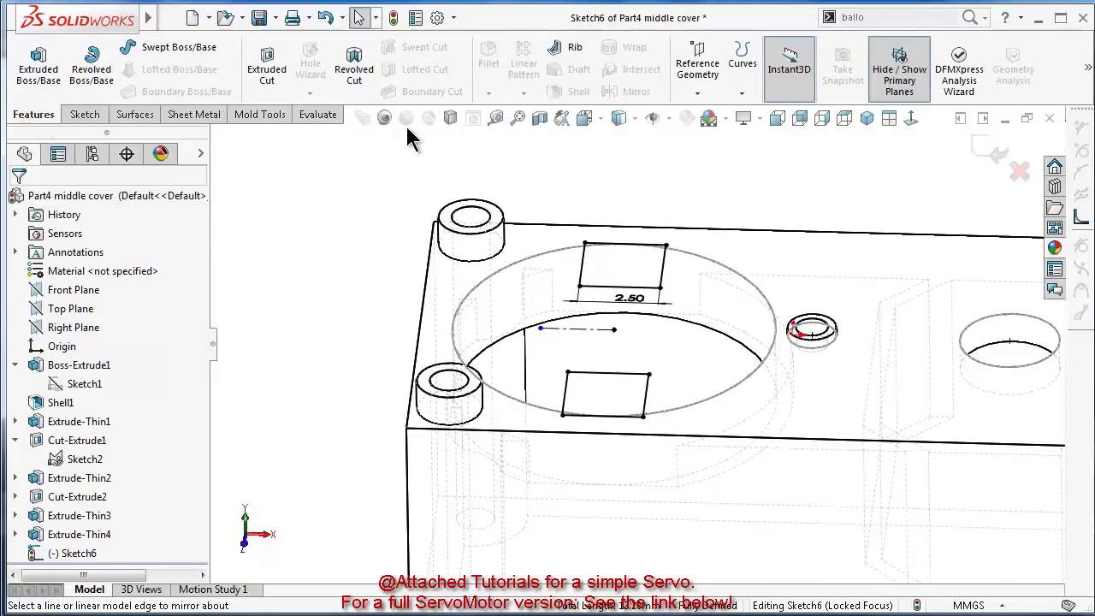
left_click(38, 68)
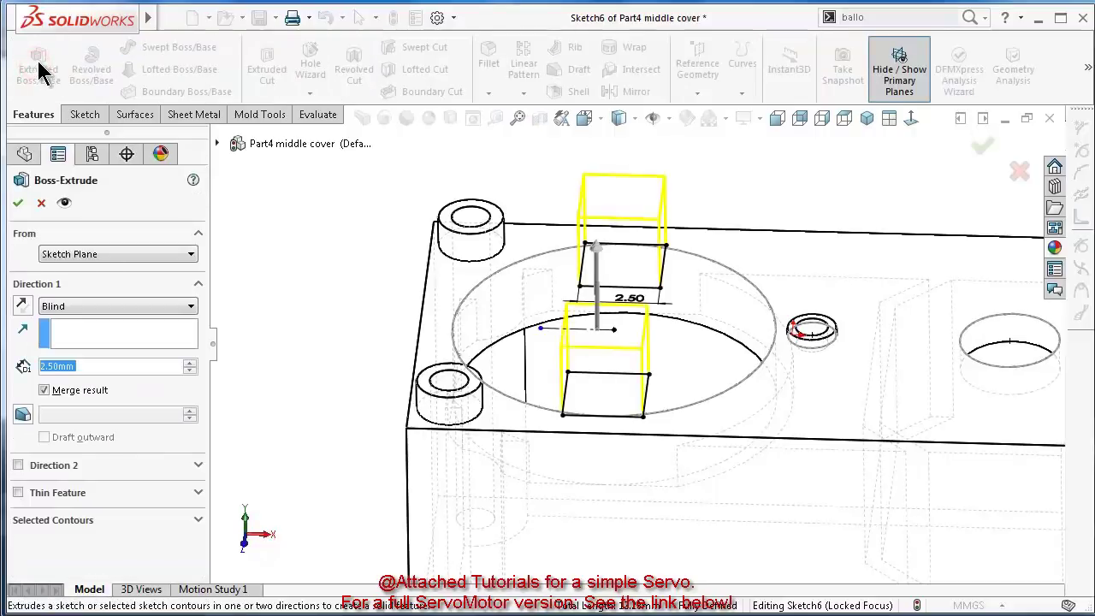
type("0.5")
key("Return")
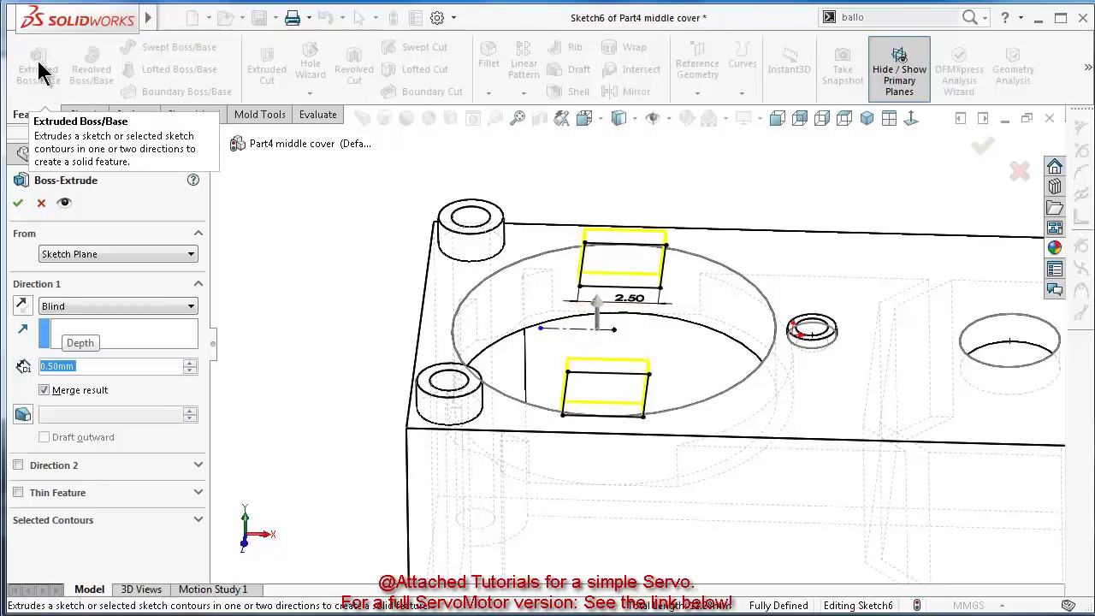
middle_click_drag(648, 289, 631, 232)
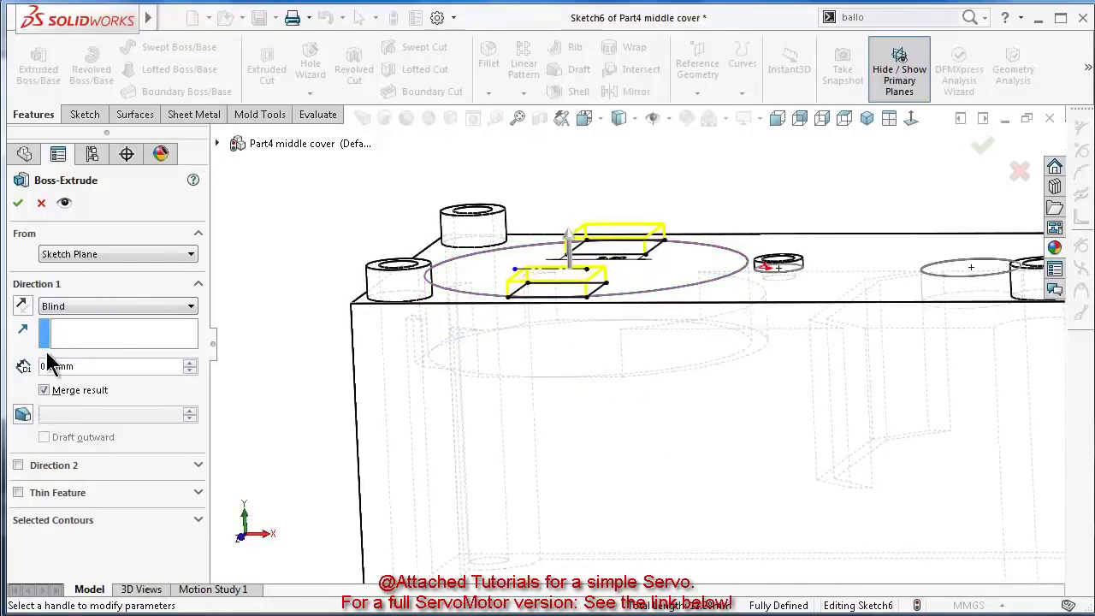
left_click(23, 307)
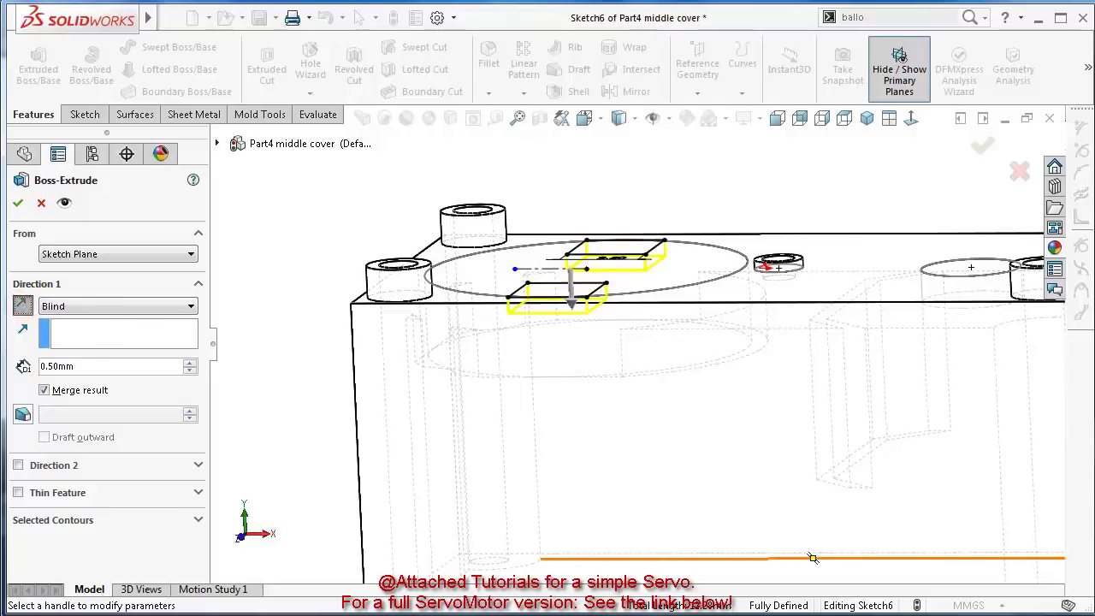
Start the extrusion at a 3 mm offset from the sketch plane, reversed into the cover, and complete the feature
left_click(72, 308)
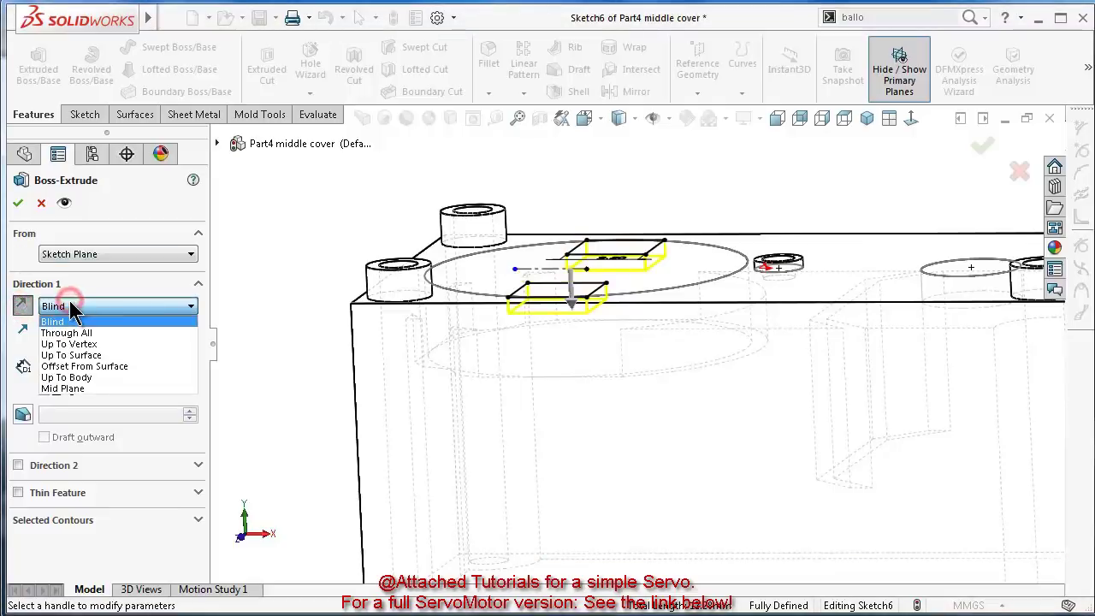
left_click(72, 306)
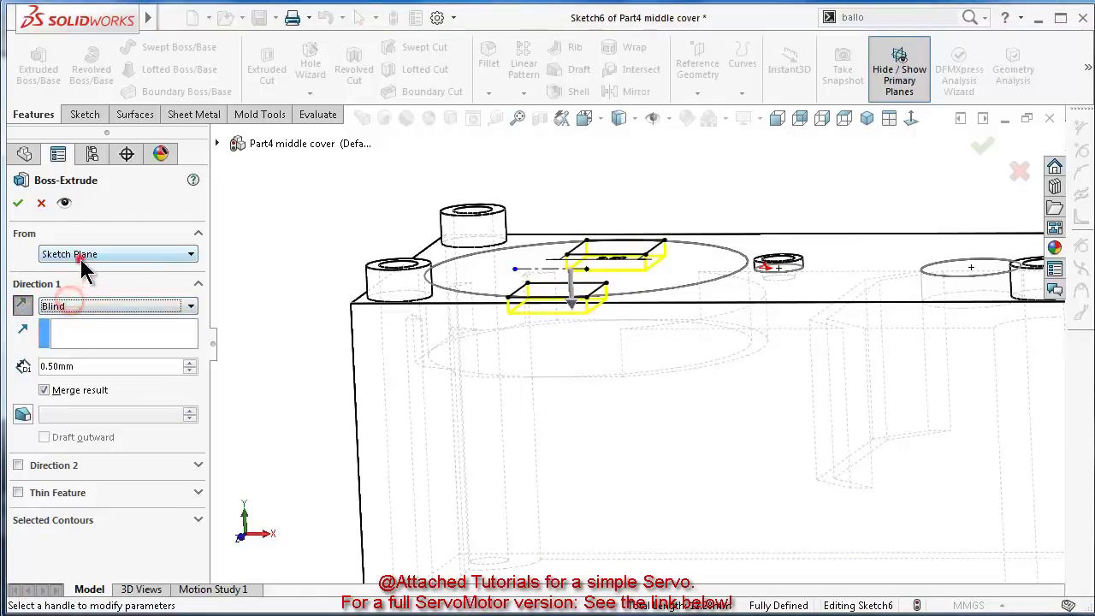
left_click(82, 260)
left_click(76, 307)
left_click(88, 280)
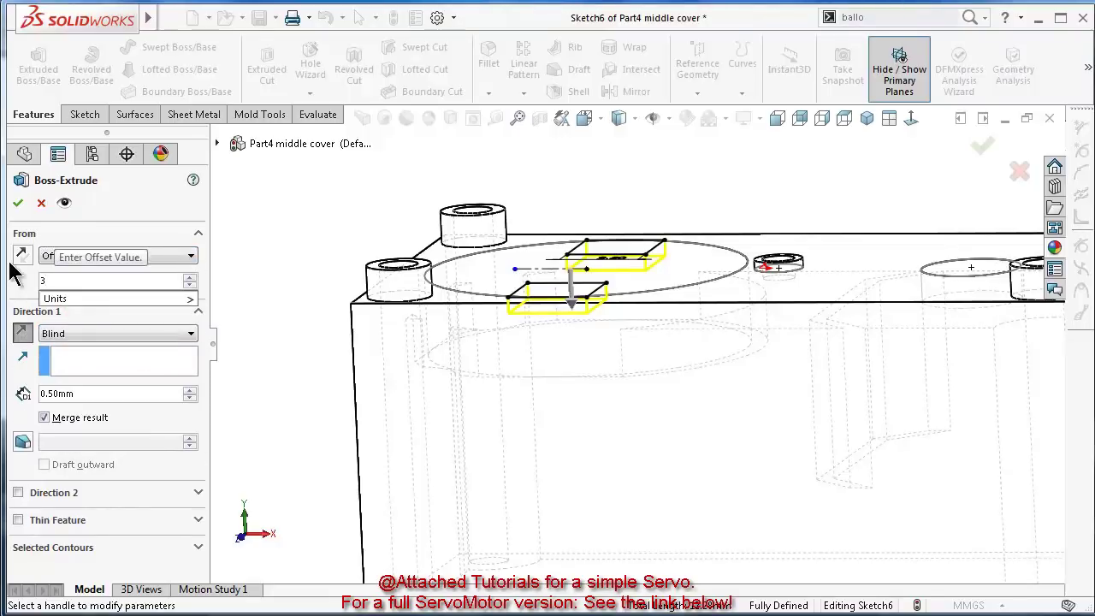
key("Return")
left_click(23, 257)
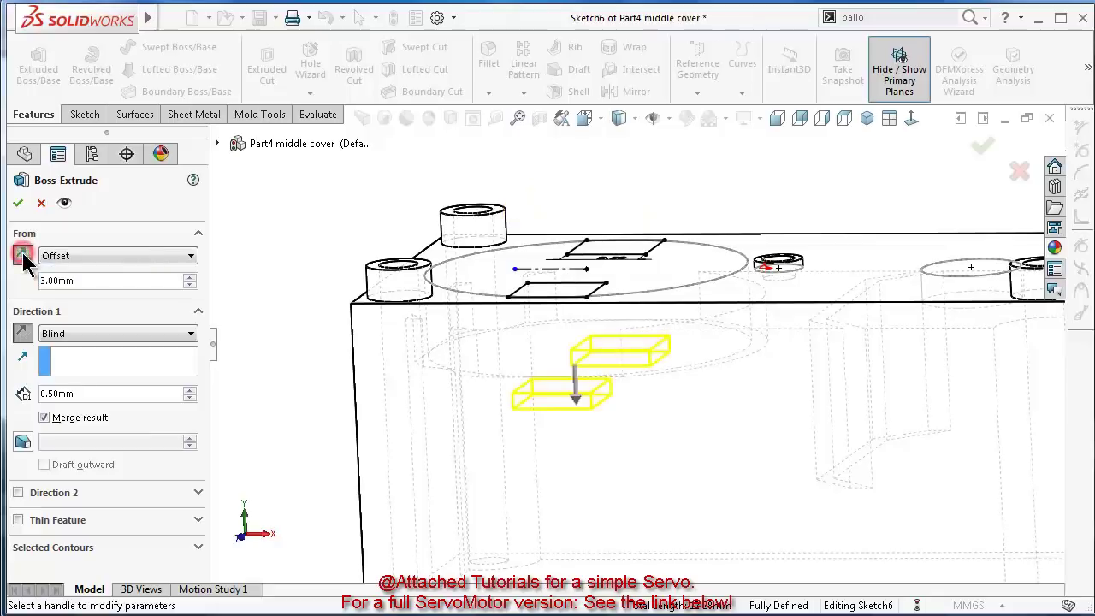
left_click(19, 203)
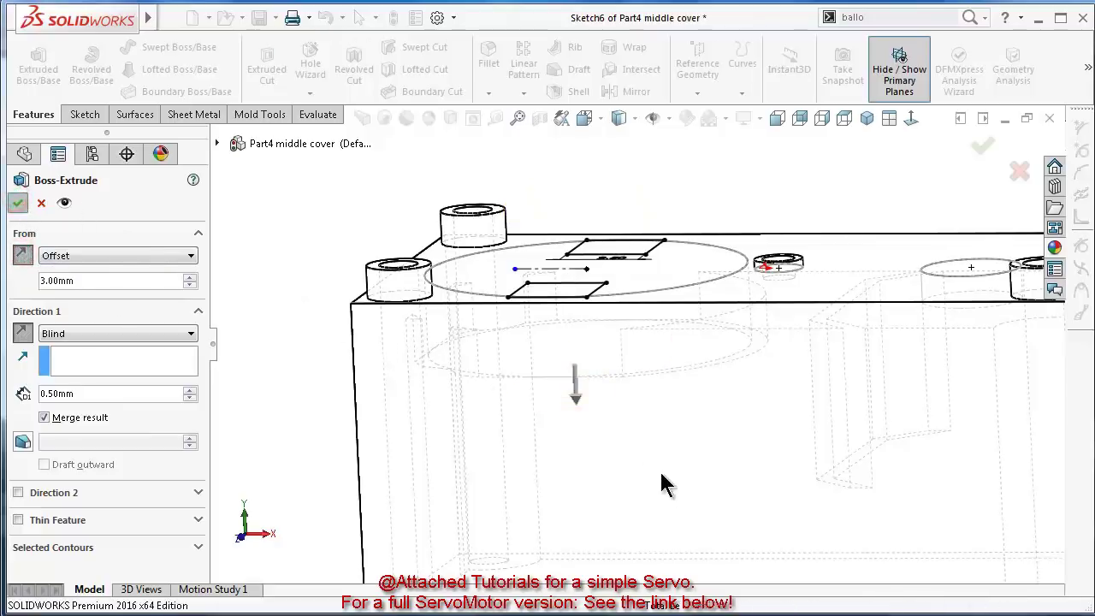
Turn the cover to show its open inner side and switch the display style to Shaded With Edges
left_click(301, 323)
scroll(580, 357, "up", 2)
mouse_move(579, 359)
middle_mouse_down()
mouse_move(586, 142)
mouse_move(596, 137)
middle_mouse_up()
left_click(624, 120)
left_click(625, 154)
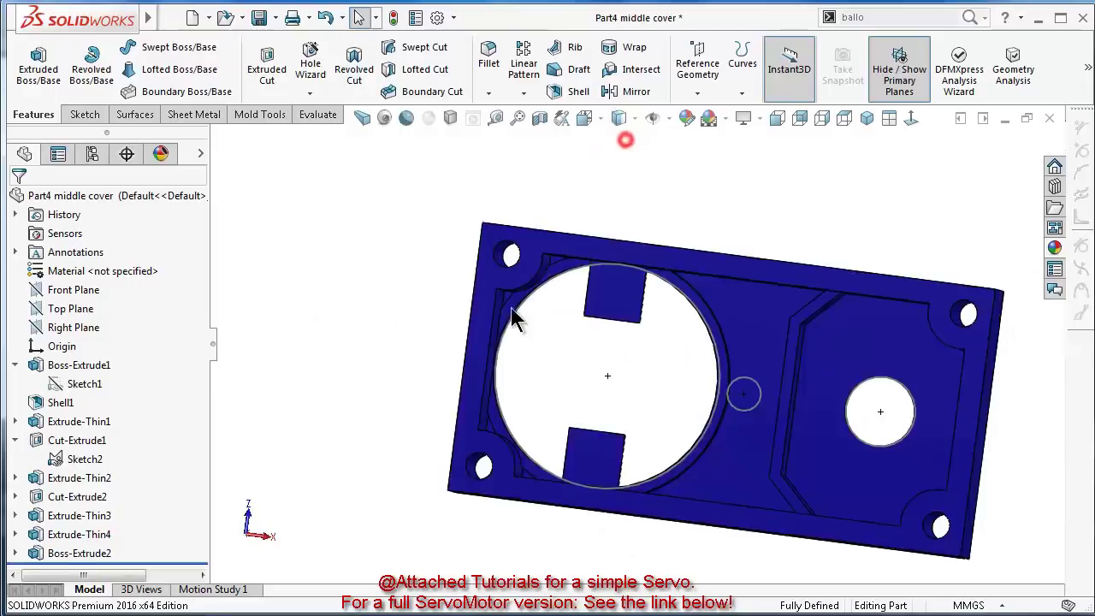
Edit the extrusion of the two square tabs and set its start offset to 3.6 mm
mouse_move(511, 307)
middle_mouse_down()
mouse_move(562, 274)
mouse_move(625, 261)
mouse_move(548, 342)
mouse_move(557, 389)
mouse_move(574, 418)
mouse_move(587, 417)
mouse_move(659, 361)
mouse_move(666, 296)
middle_mouse_up()
scroll(741, 257, "down", 5)
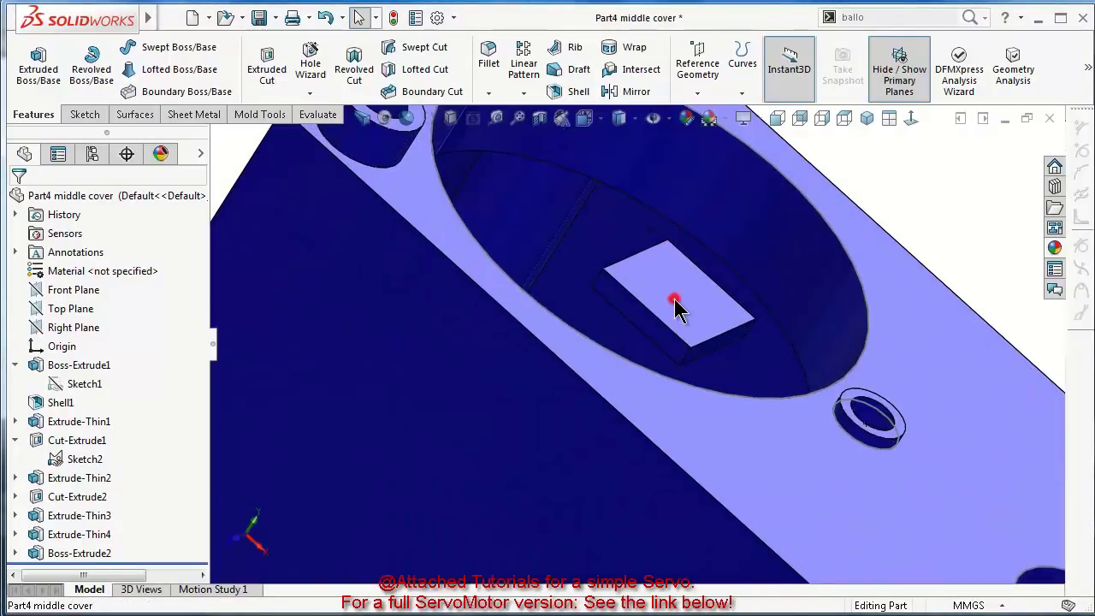
left_click(675, 308)
left_click(81, 552)
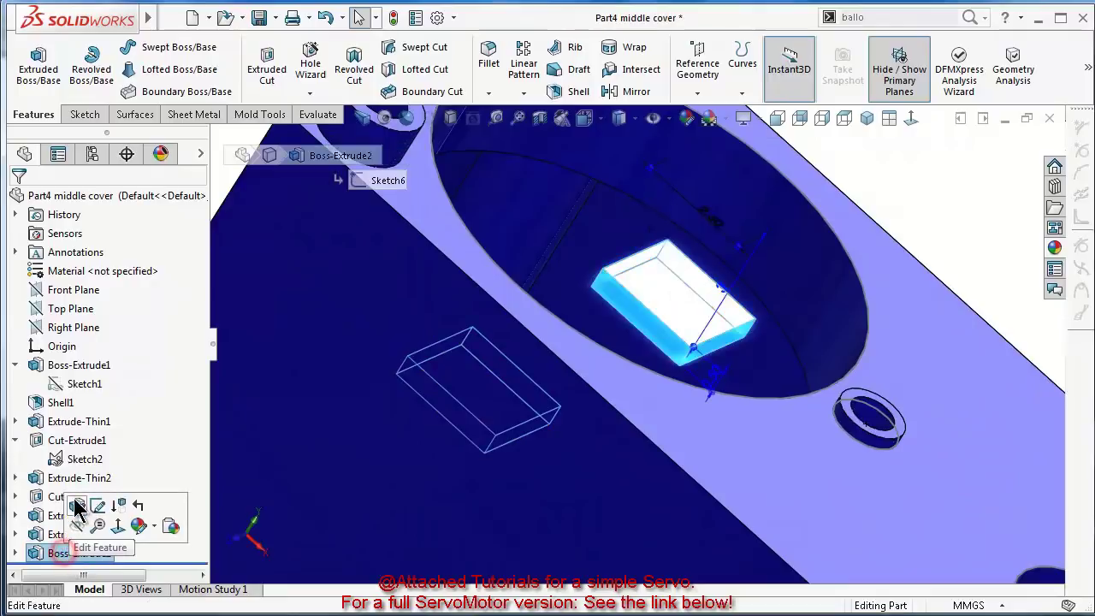
left_click(75, 506)
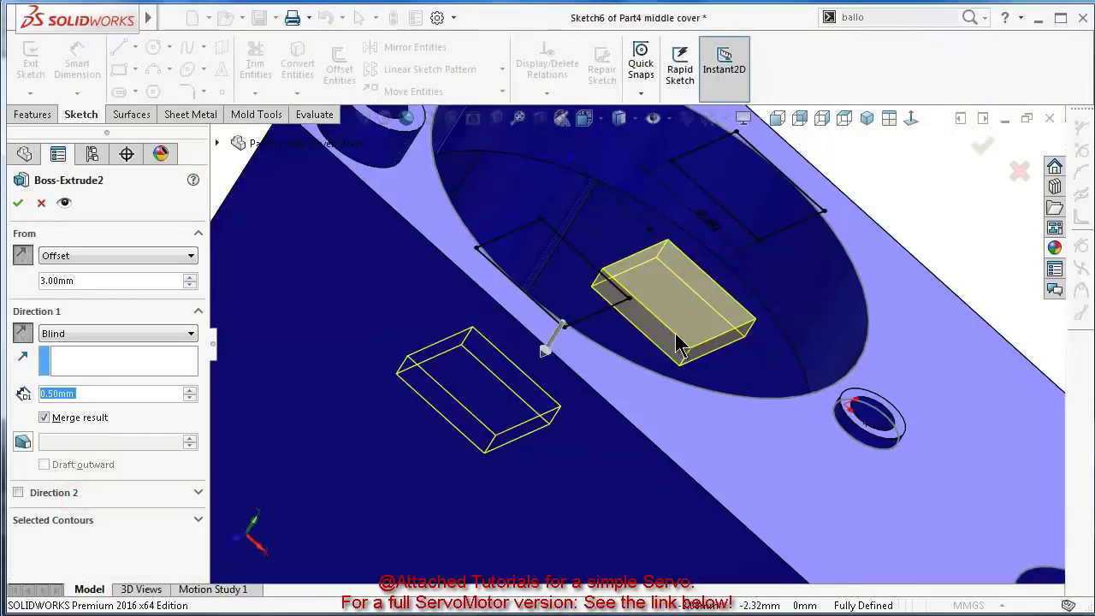
middle_click_drag(676, 342, 687, 312)
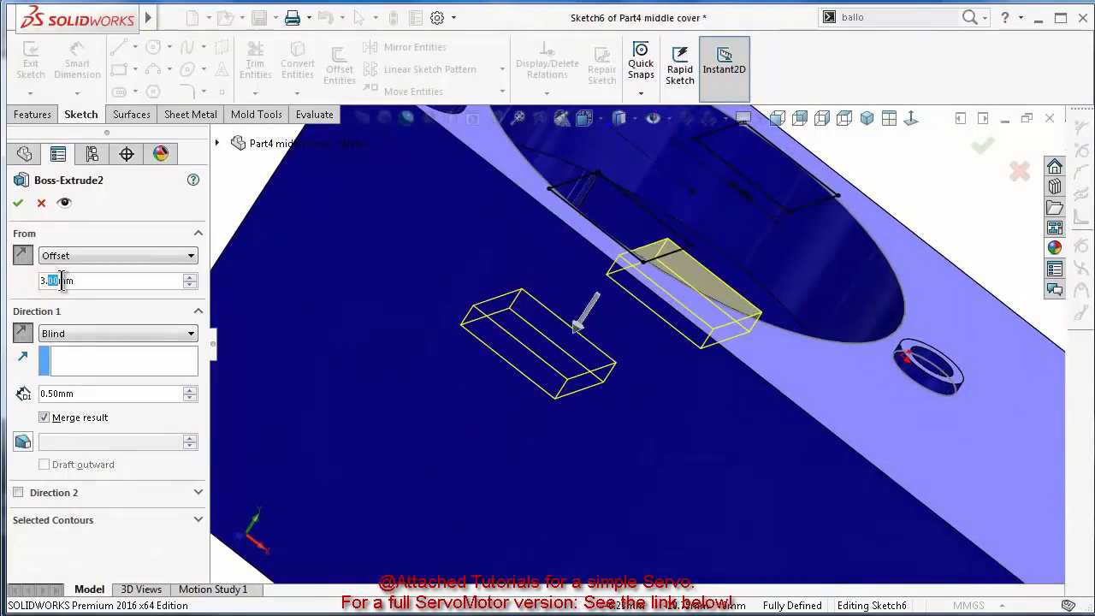
type("6")
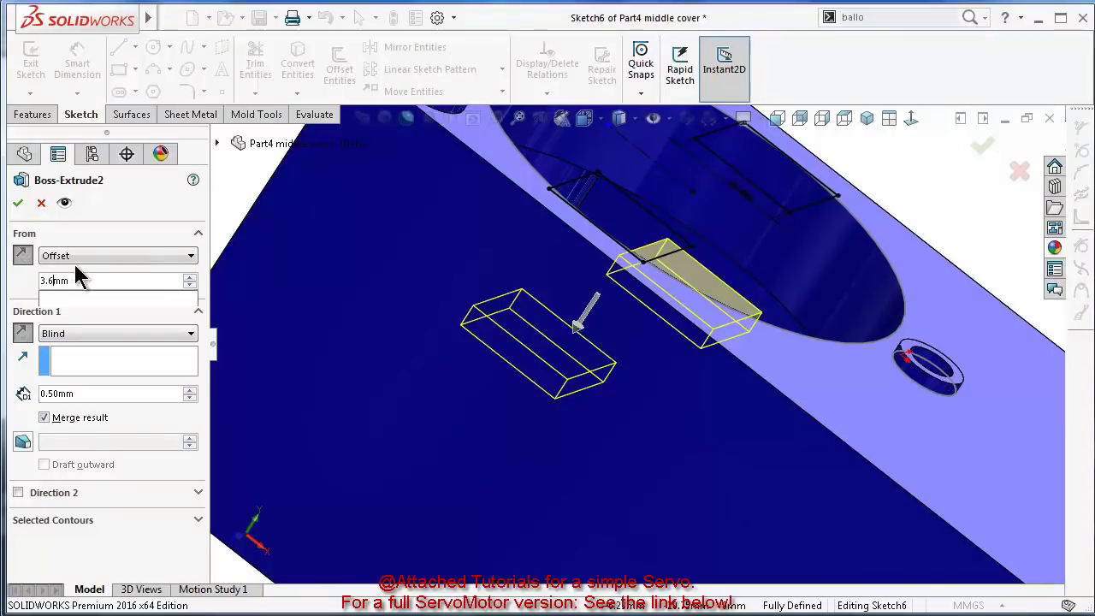
key("Return")
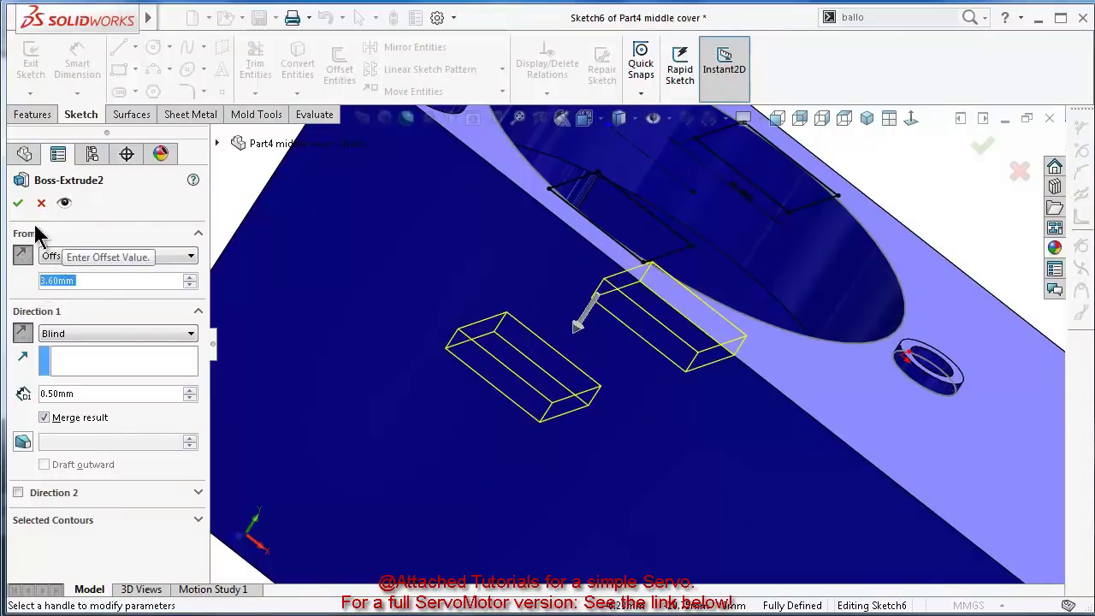
left_click(15, 204)
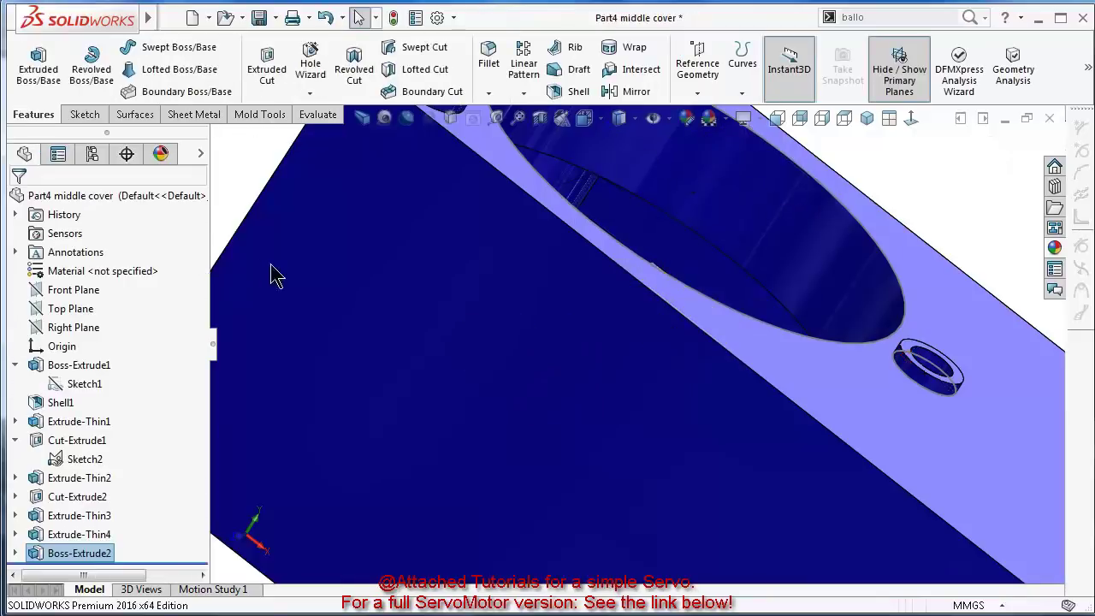
Start a 0.25 mm symmetric fillet on the two outer corner edges at the large-opening end of the cover
middle_click_drag(528, 349, 539, 417)
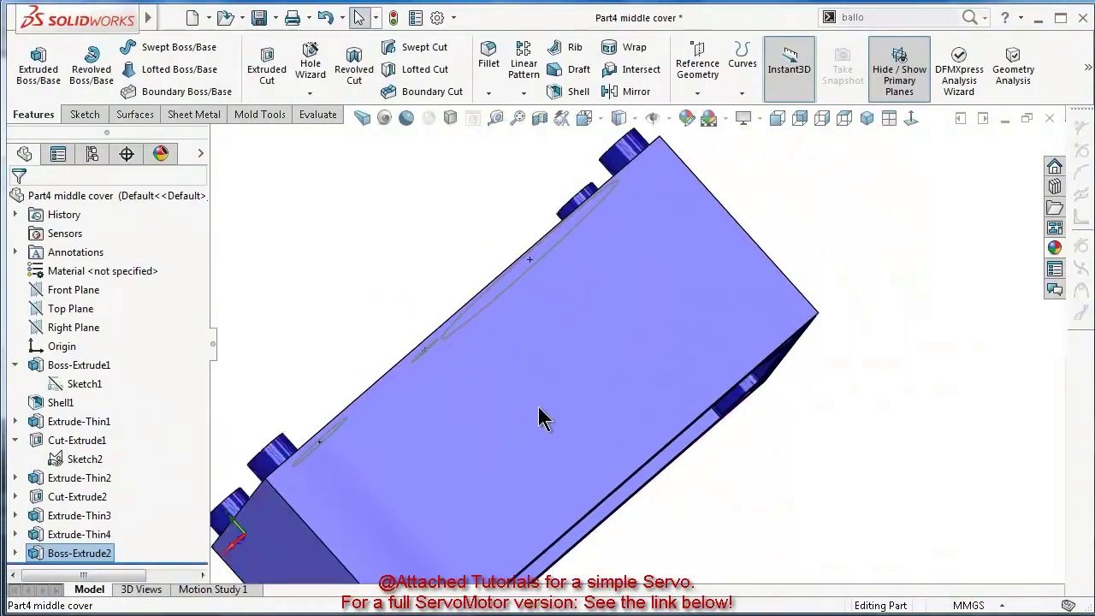
middle_click_drag(581, 457, 614, 459)
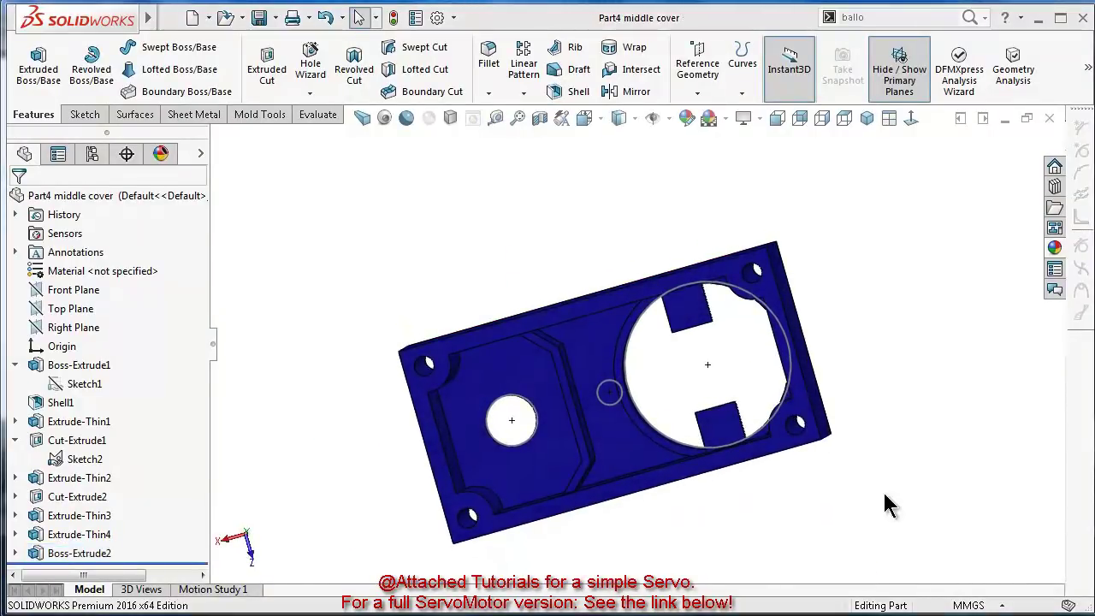
middle_click_drag(884, 505, 693, 452)
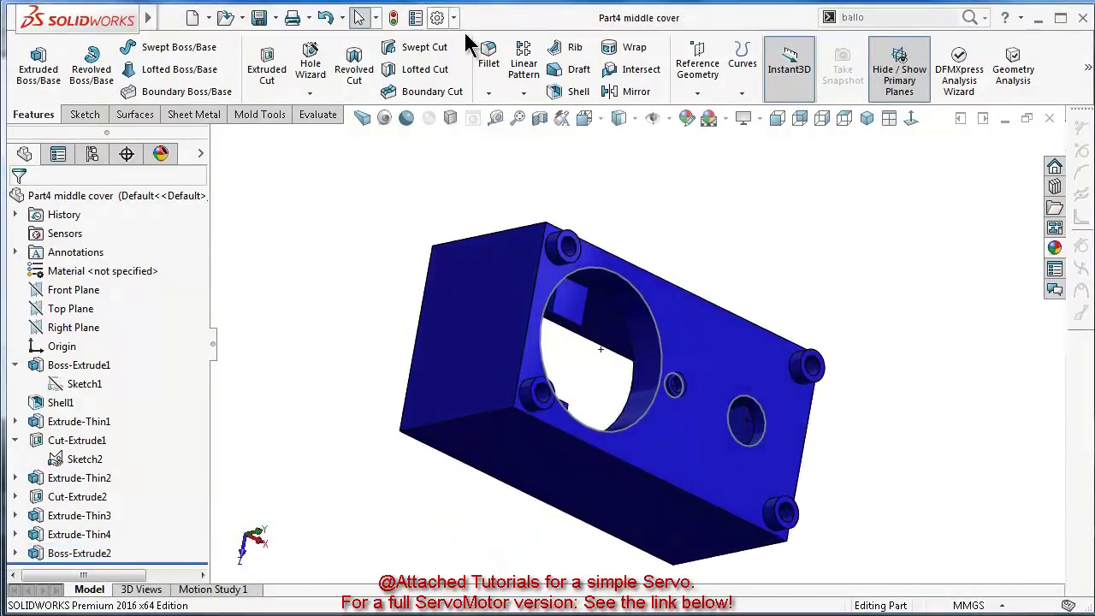
left_click(488, 58)
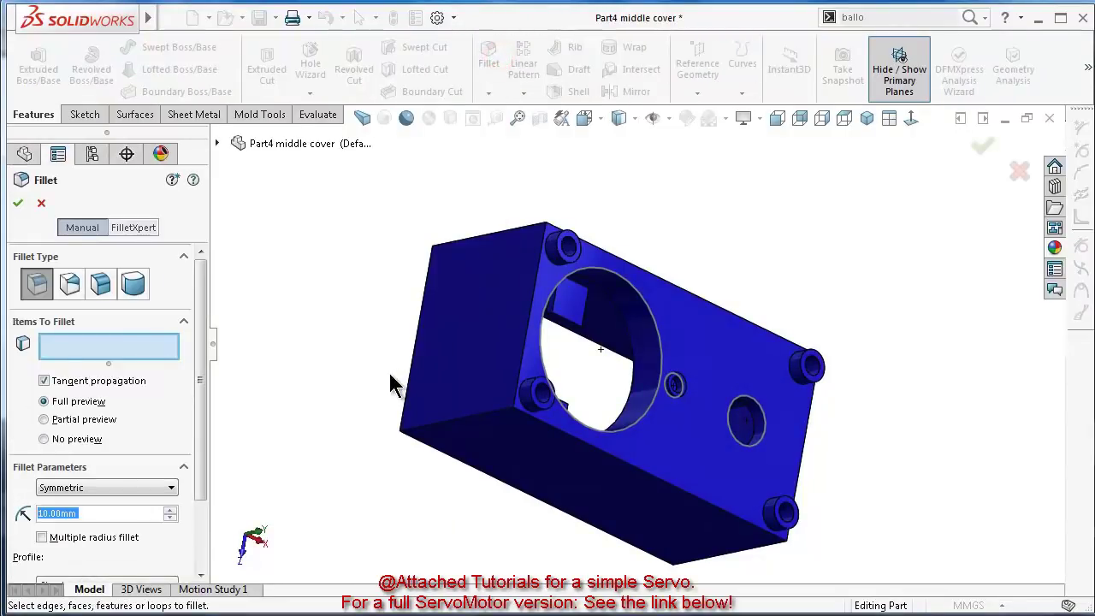
type("0.25")
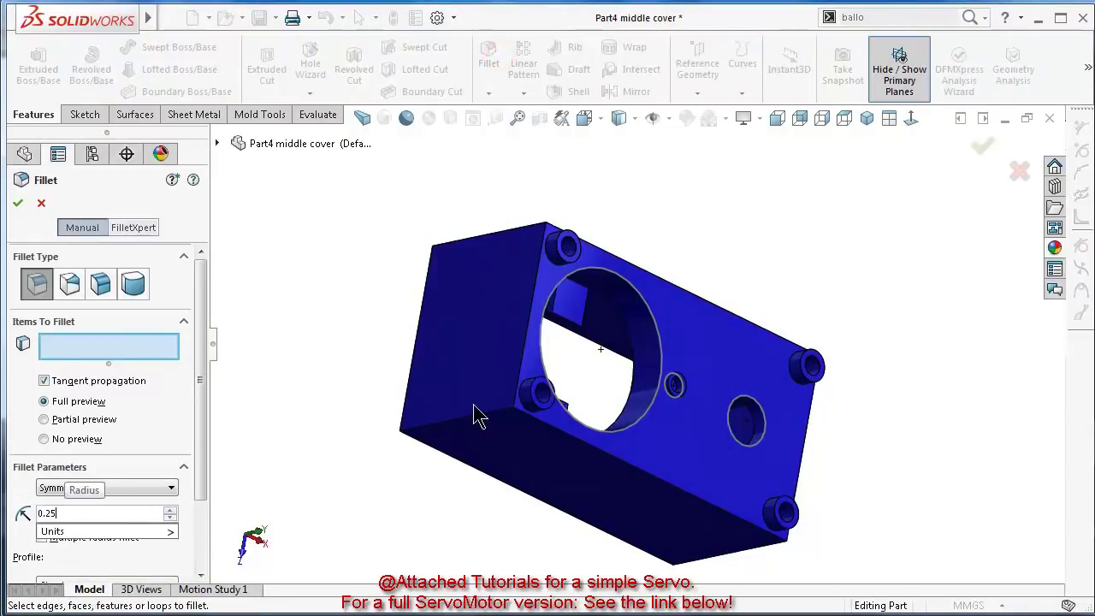
left_click(487, 426)
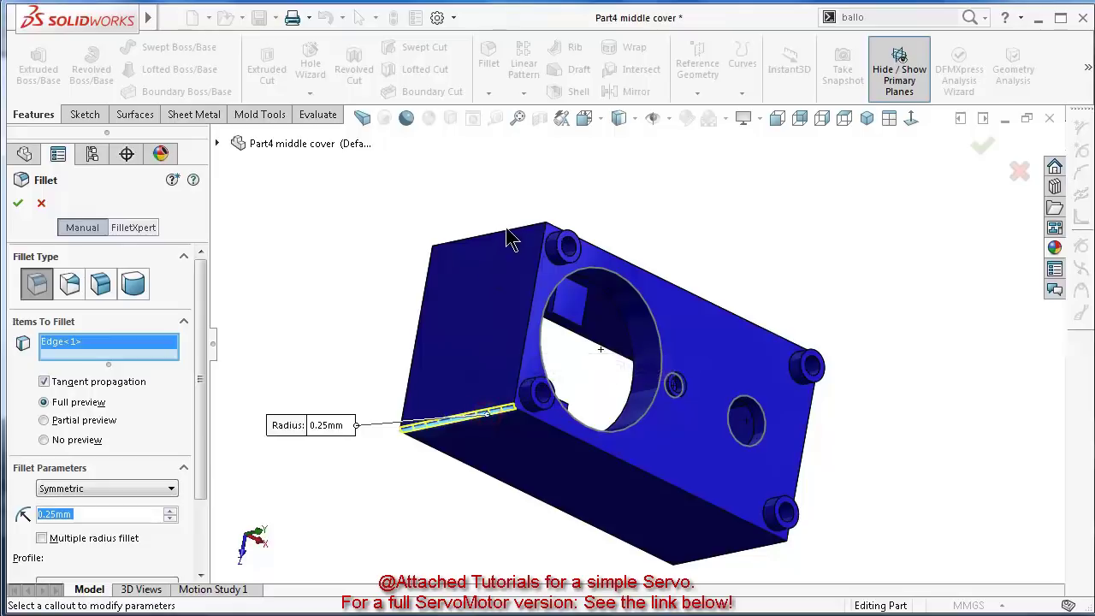
left_click(514, 229)
Add the two outer corner edges at the cover's opposite end to the fillet and complete it
middle_click_drag(772, 379, 789, 398)
left_click(790, 391)
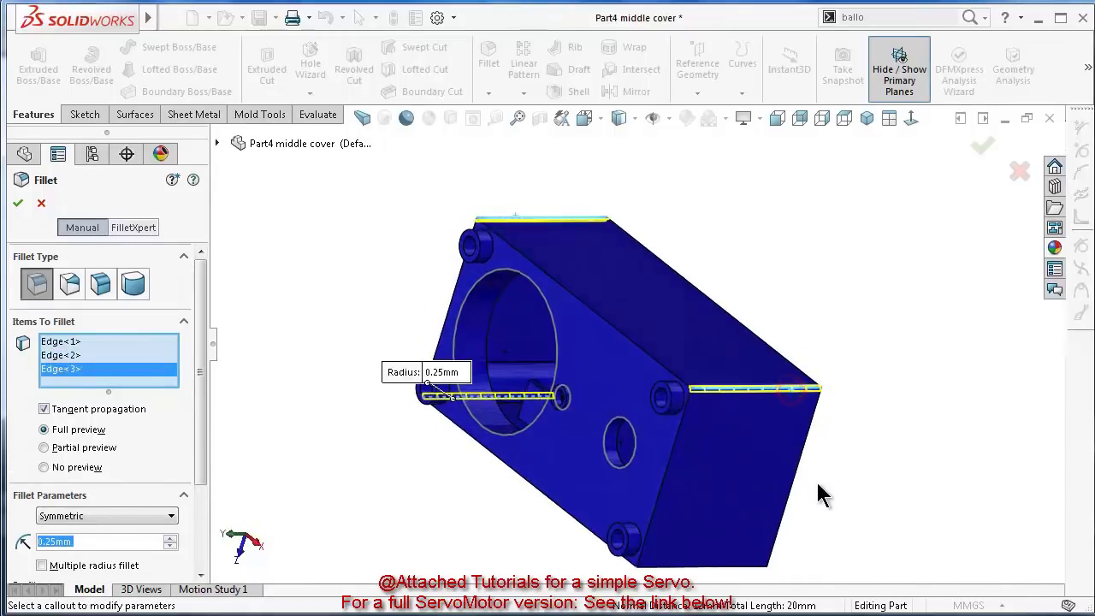
middle_click_drag(815, 479, 872, 302)
scroll(765, 440, "down", 3)
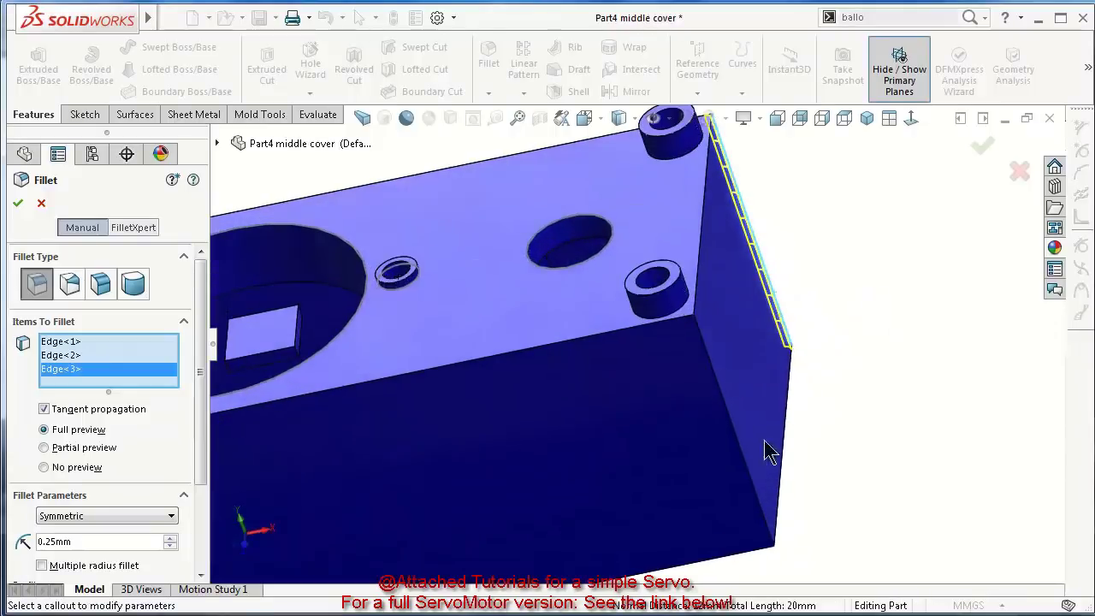
left_click(751, 482)
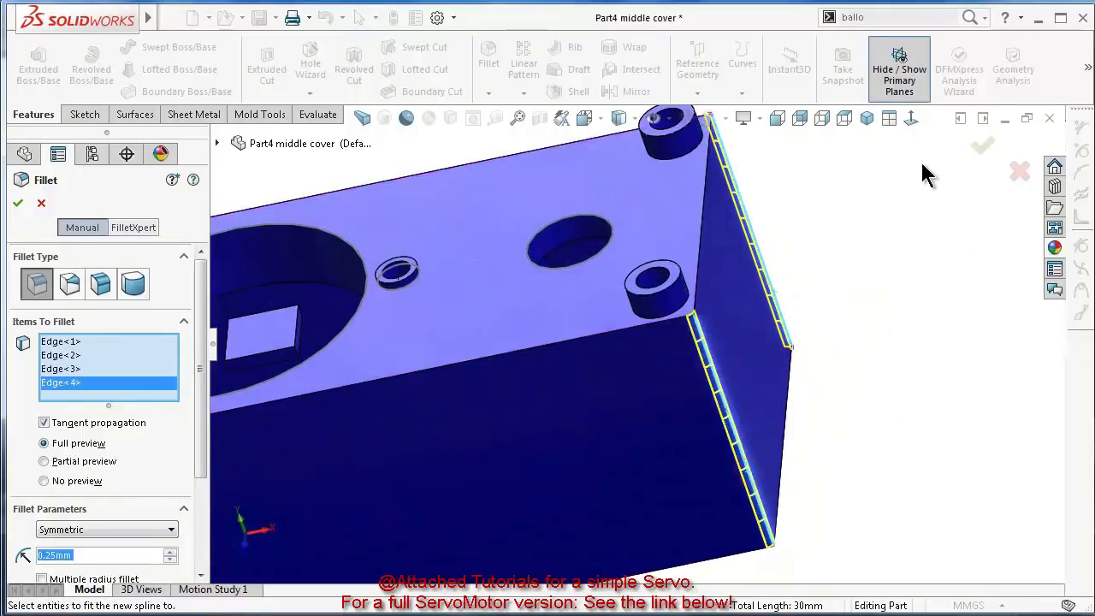
left_click(980, 146)
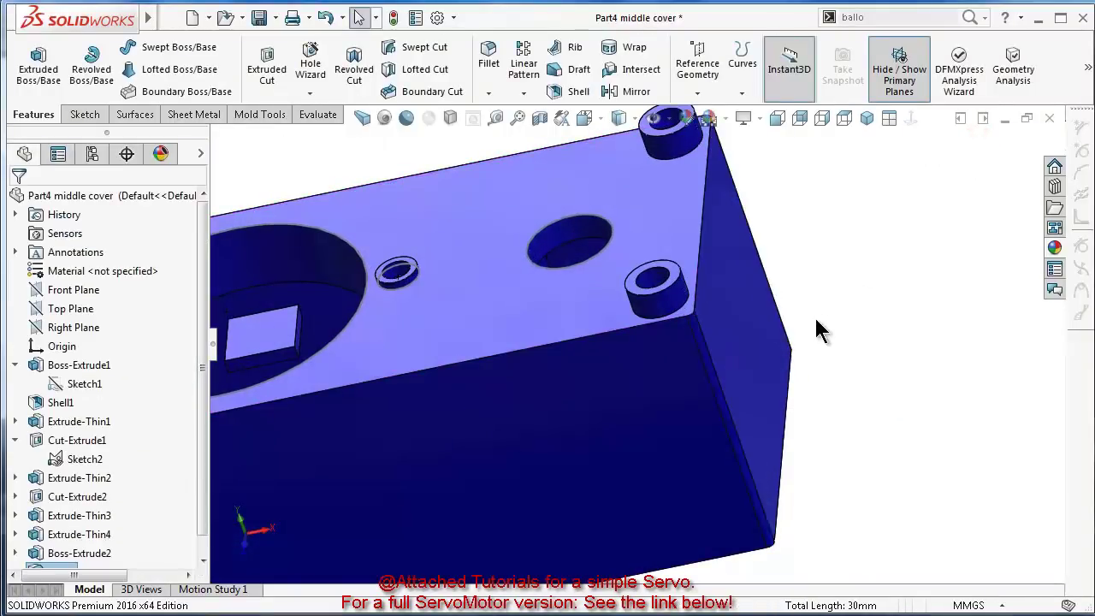
Hide the circle sketch of the cover's openings
scroll(575, 368, "up", 5)
middle_click_drag(575, 360, 611, 365)
scroll(612, 368, "down", 5)
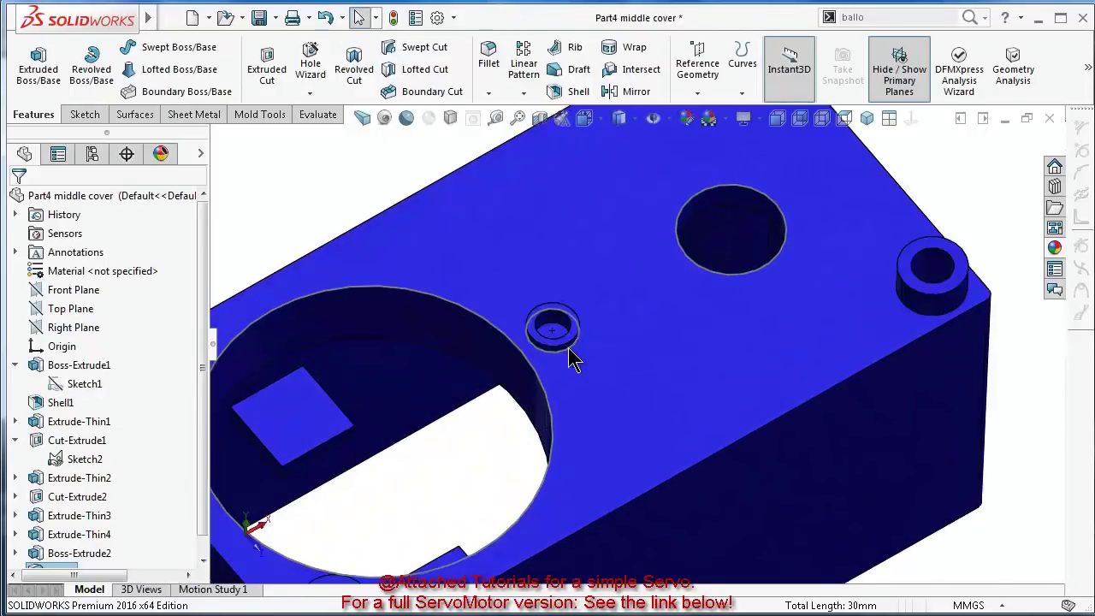
left_click(570, 353)
left_click(638, 298)
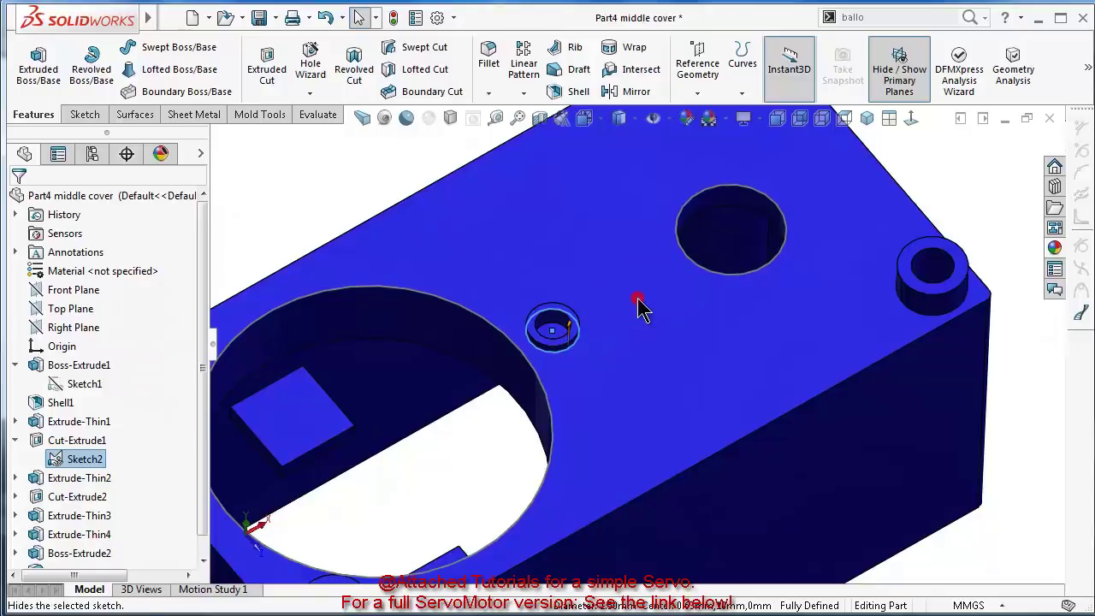
scroll(580, 490, "up", 3)
middle_click_drag(583, 481, 590, 366)
scroll(623, 454, "up", 3)
scroll(631, 462, "down", 1)
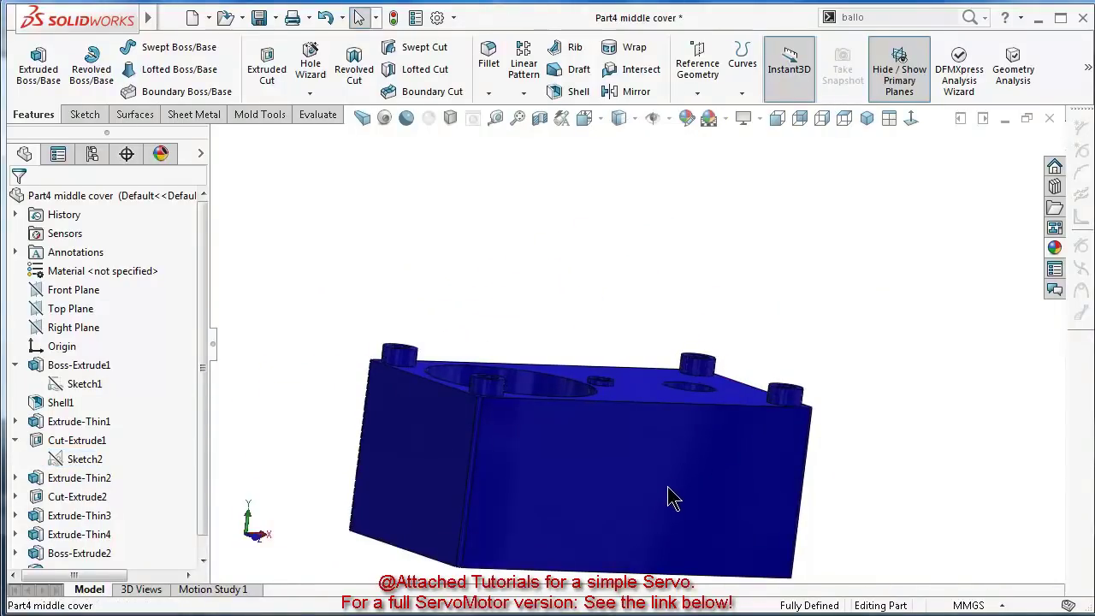
middle_click_drag(671, 500, 645, 485)
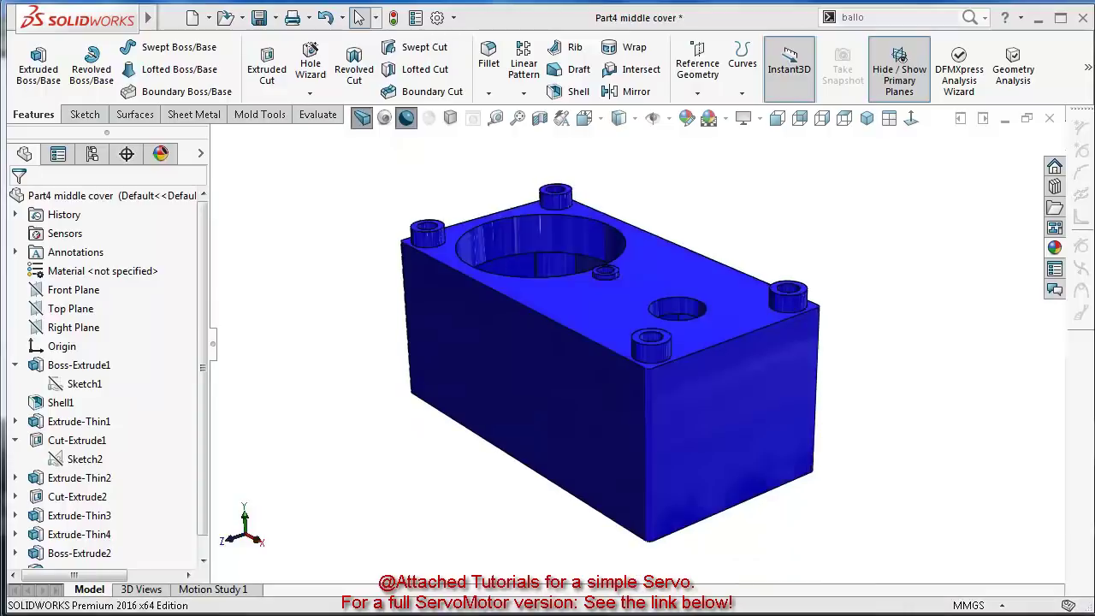
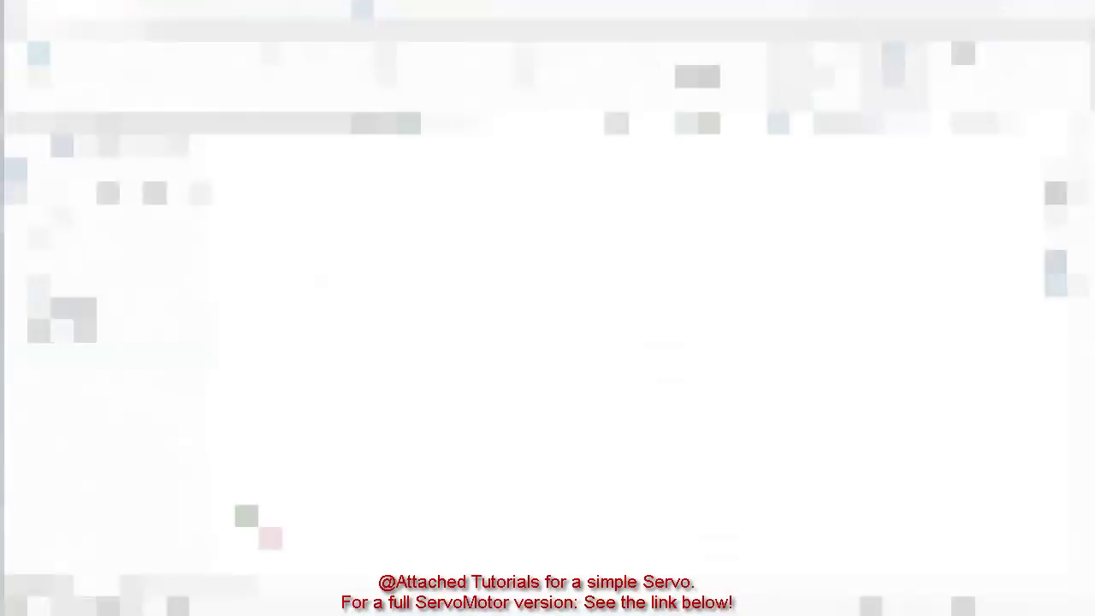
Start a sketch on the Top Plane and draw a center rectangle about 213 mm wide, centred on the origin
left_click(74, 280)
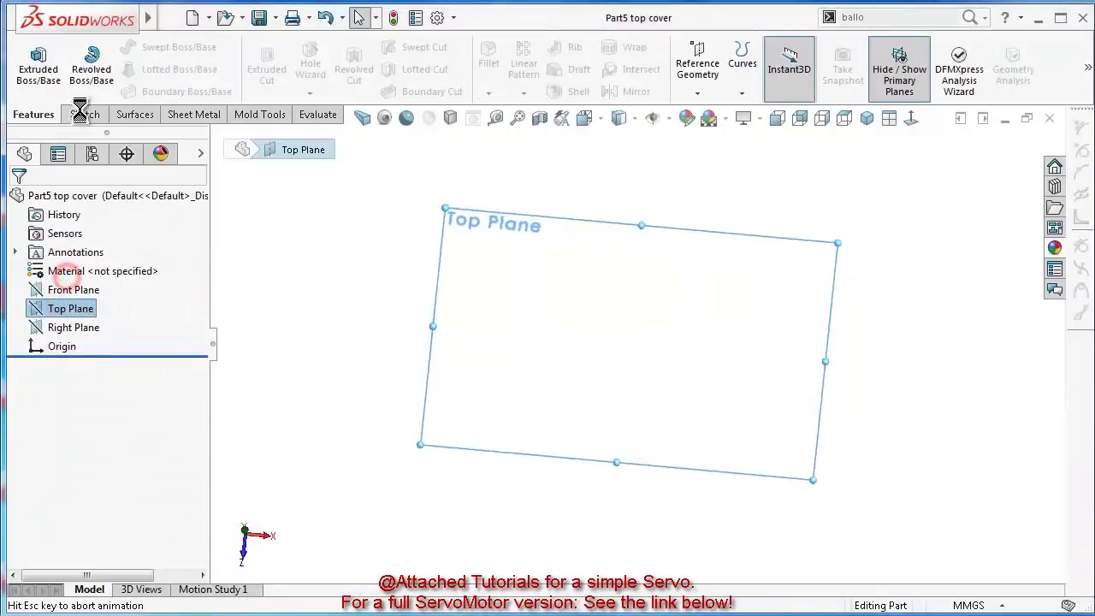
left_click(135, 68)
left_click(171, 112)
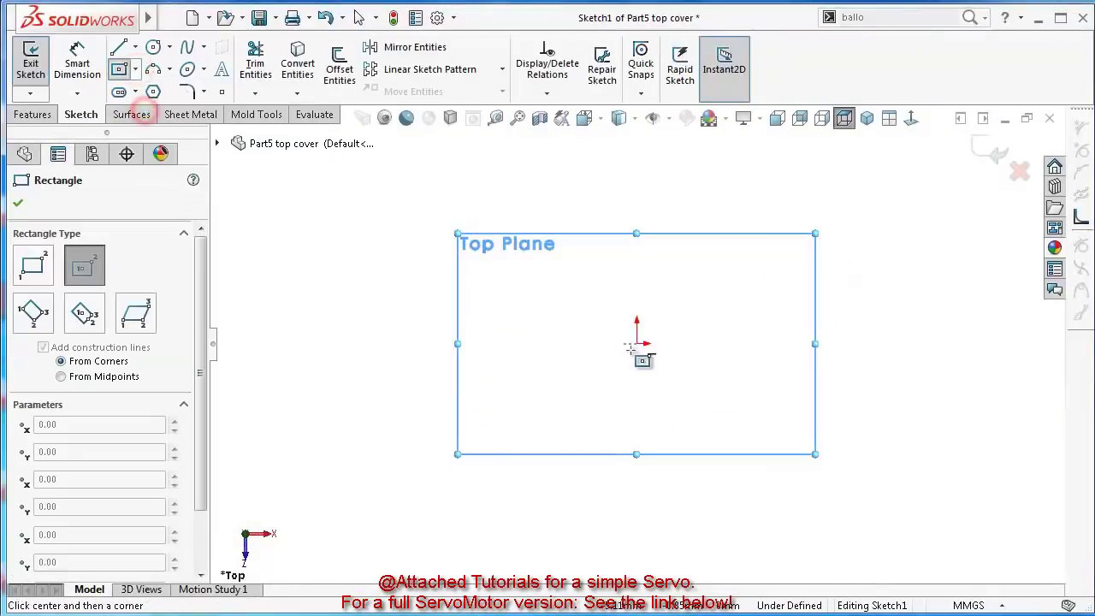
left_click(637, 344)
left_click(423, 240)
Dimension the rectangle to 23 mm wide and 12 mm high
right_click_drag(331, 318, 329, 228)
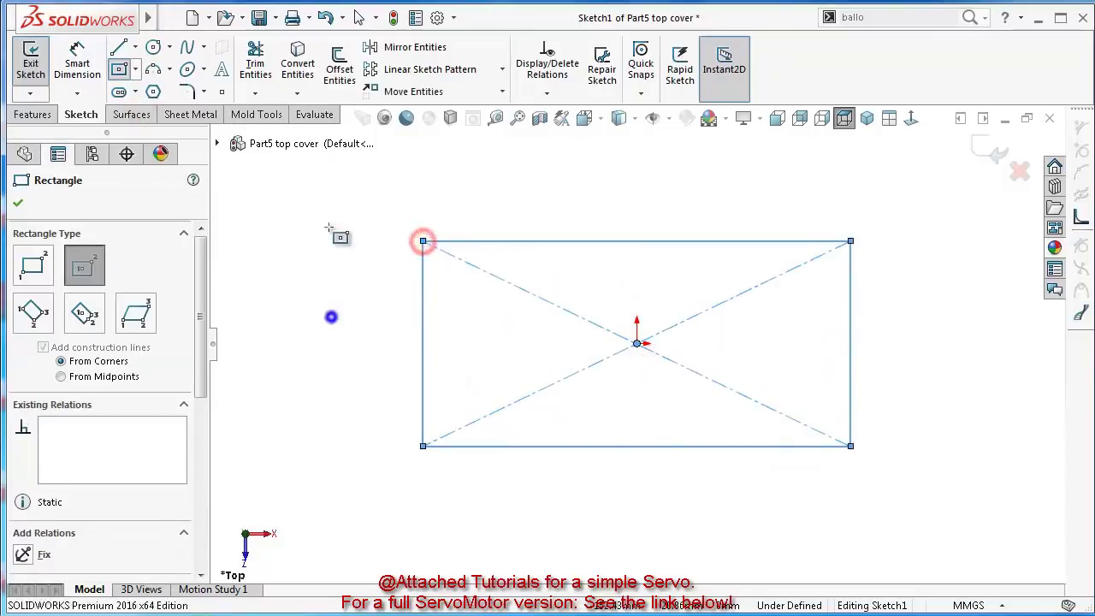
left_click(539, 242)
left_click(526, 209)
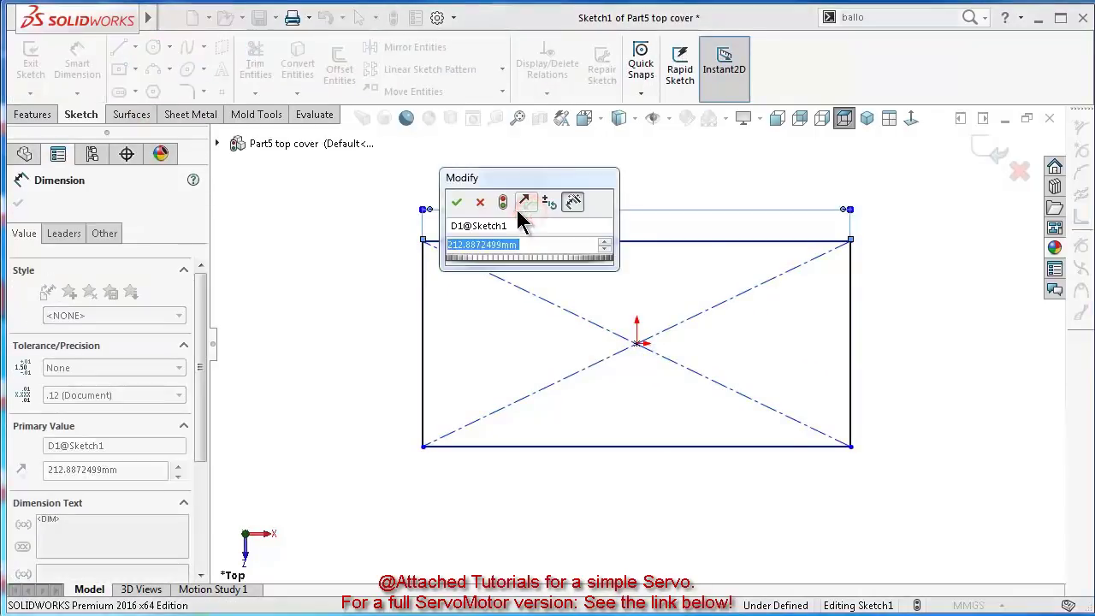
type("1")
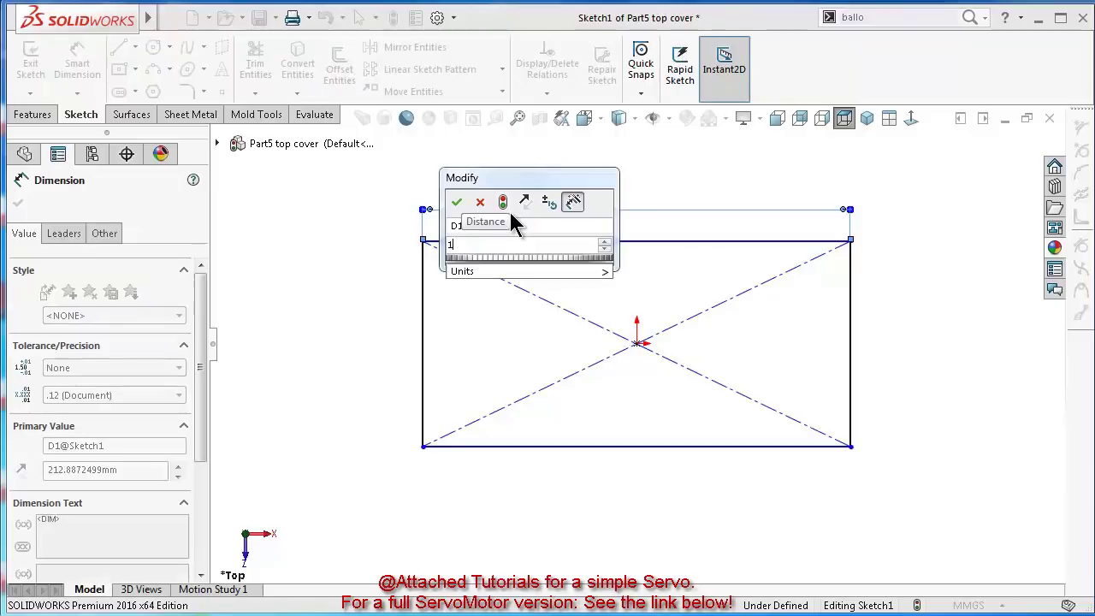
key("BackSpace")
type("23")
left_click(459, 204)
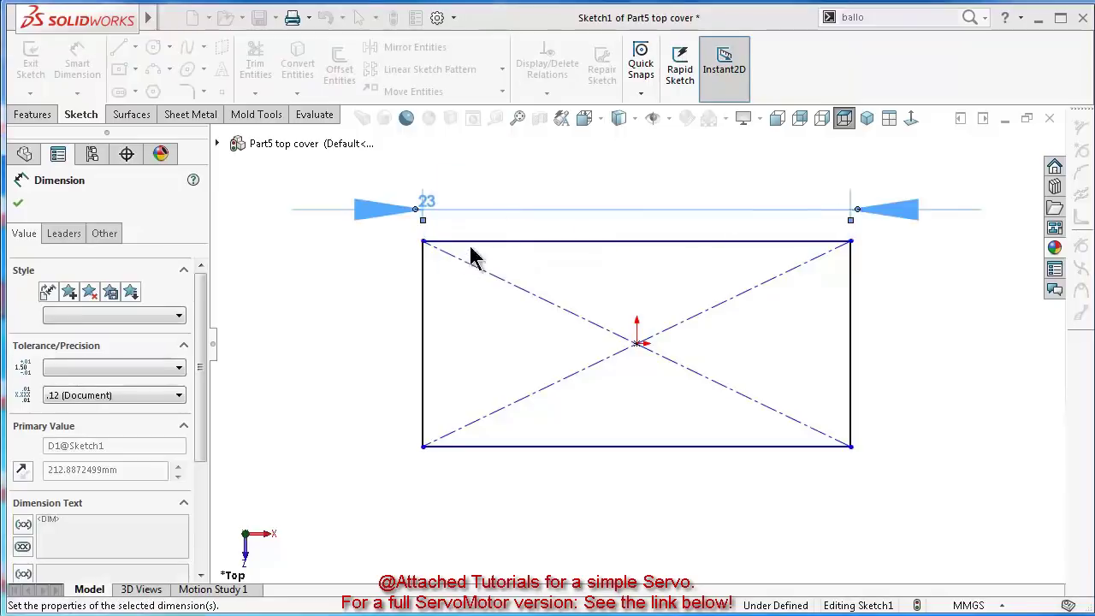
left_click(422, 277)
left_click(377, 287)
type("12")
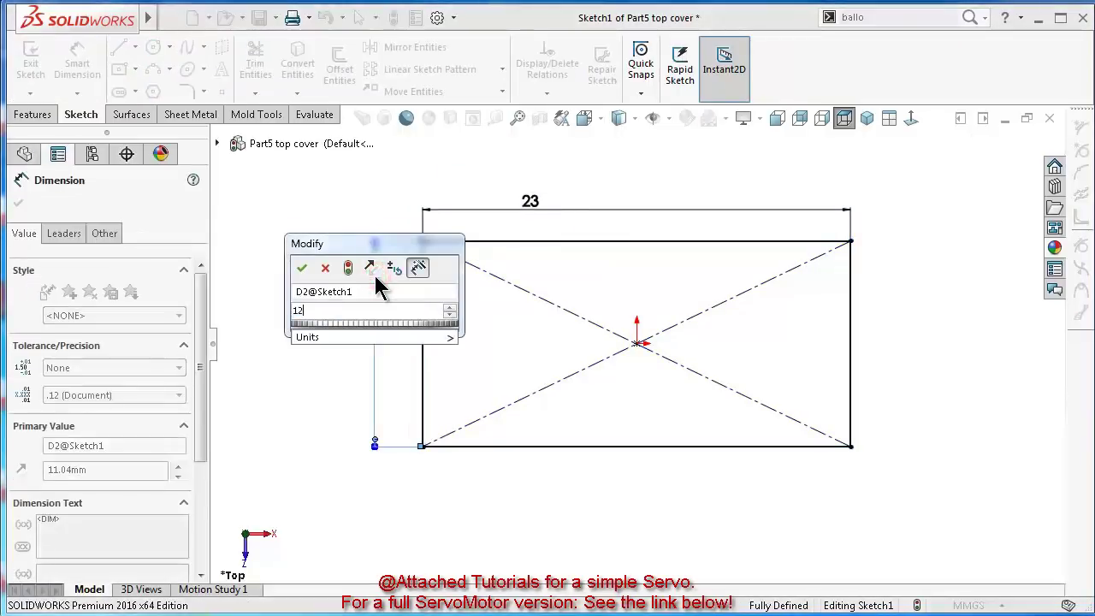
key("Return")
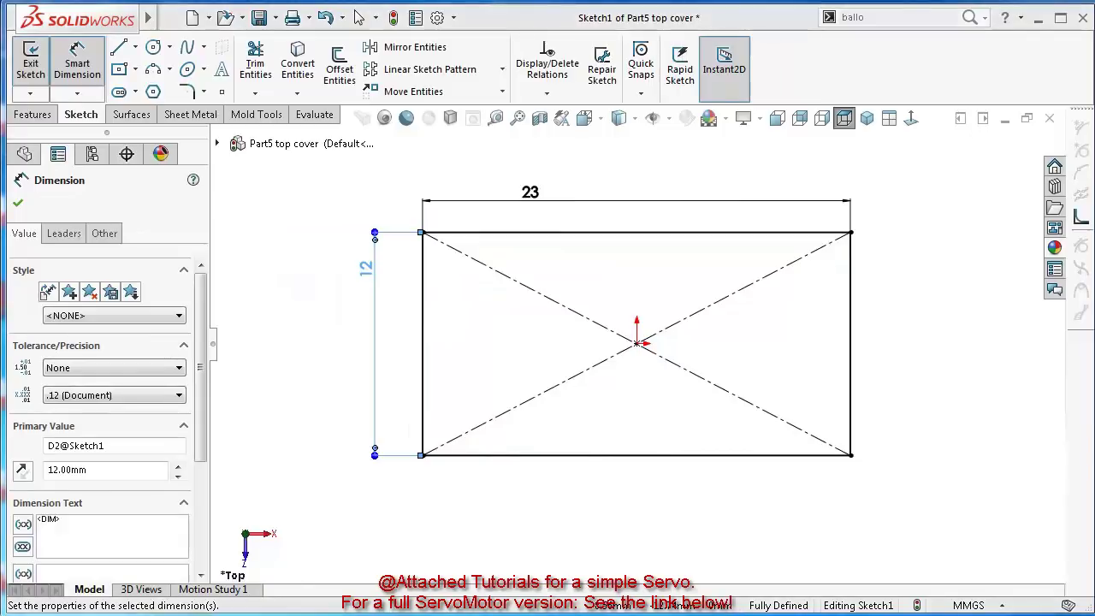
Sketch two small circles, the first about 0.57 mm in radius, inside the rectangle's upper-left and lower-left corners
left_click(153, 47)
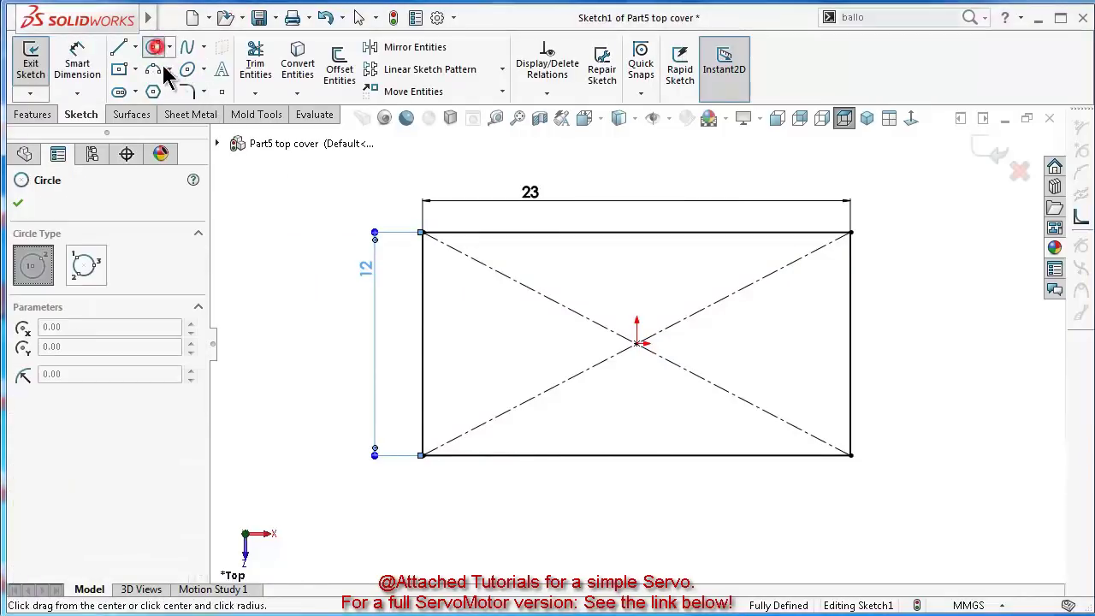
scroll(435, 249, "down", 3)
left_click(479, 272)
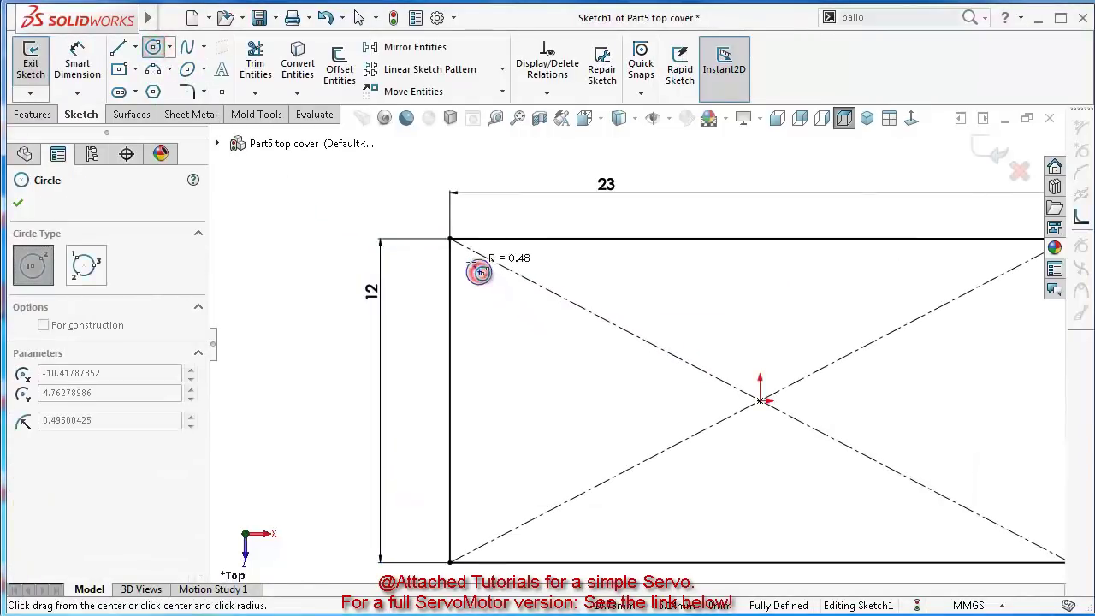
left_click(495, 272)
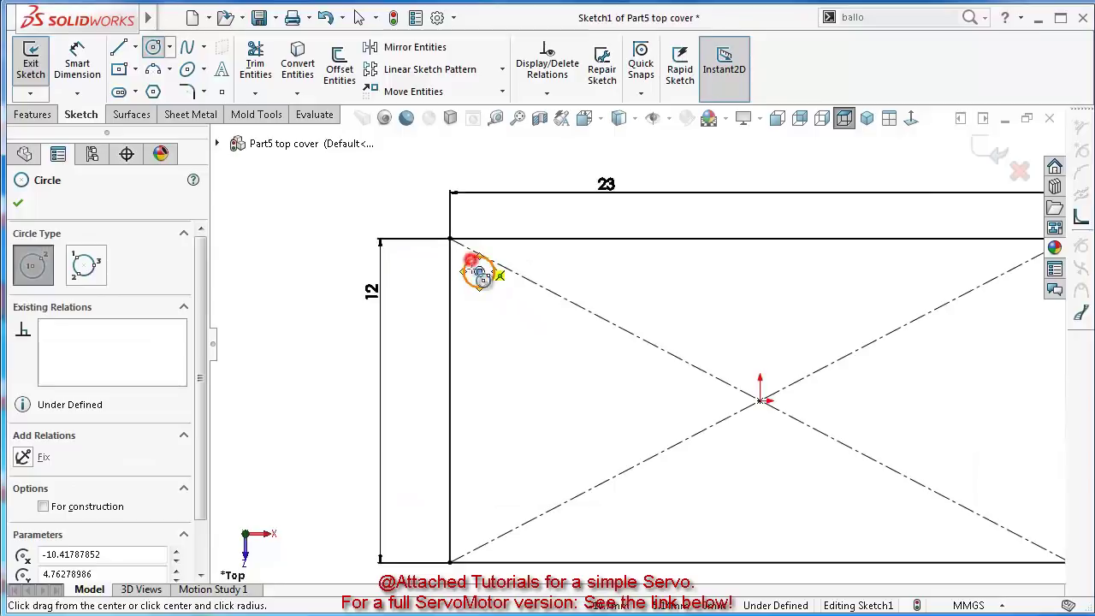
left_click(479, 514)
left_click(495, 513)
key("Escape")
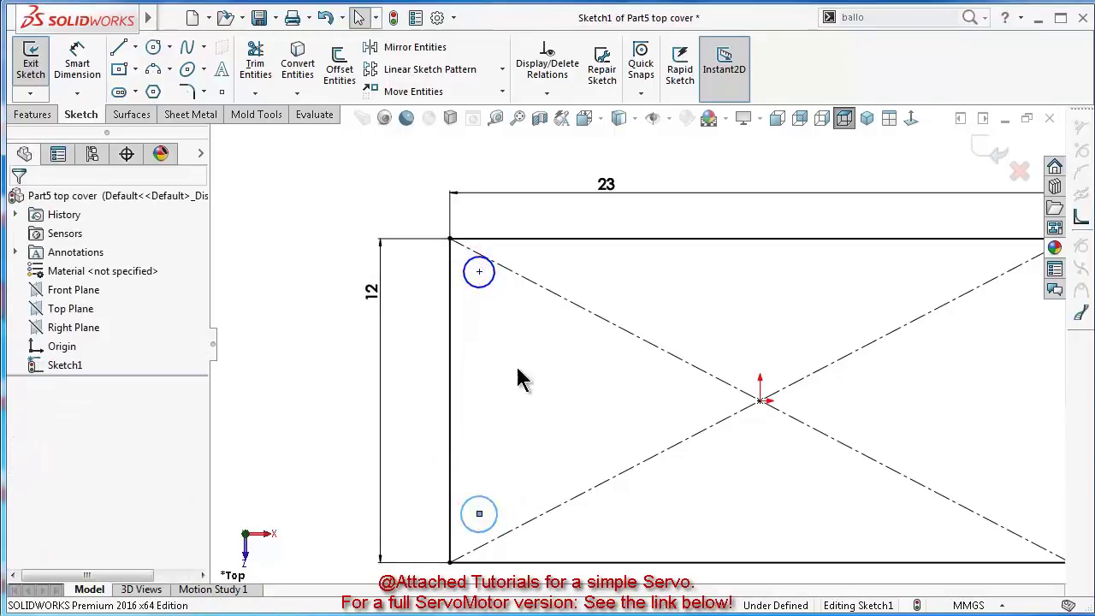
Make the two corner circles equal and set the upper circle's diameter to 2 mm
left_click(493, 279)
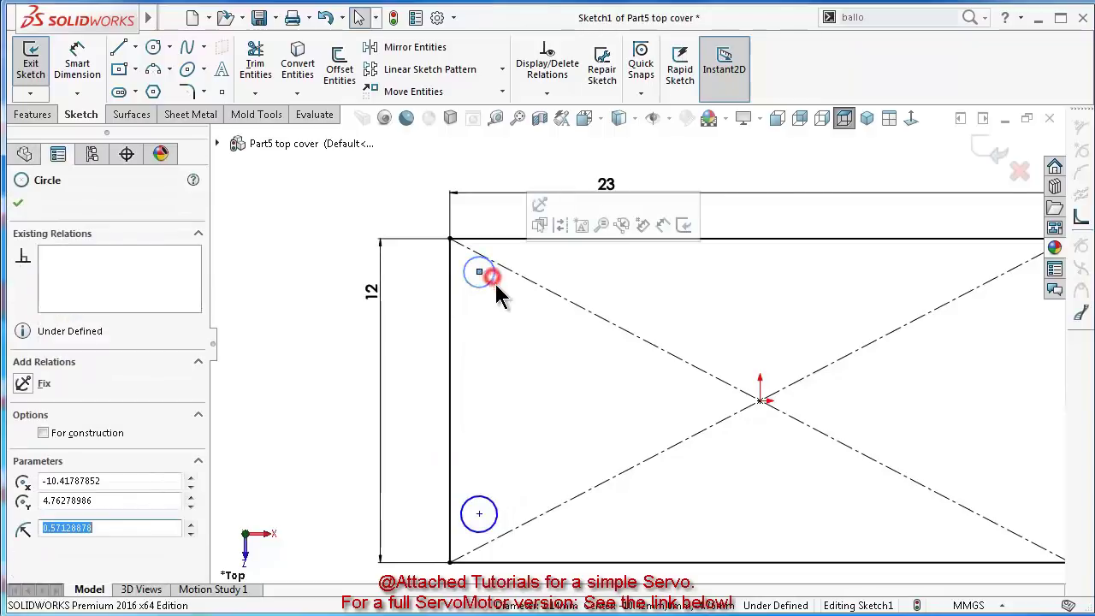
left_click(496, 507, "ctrl")
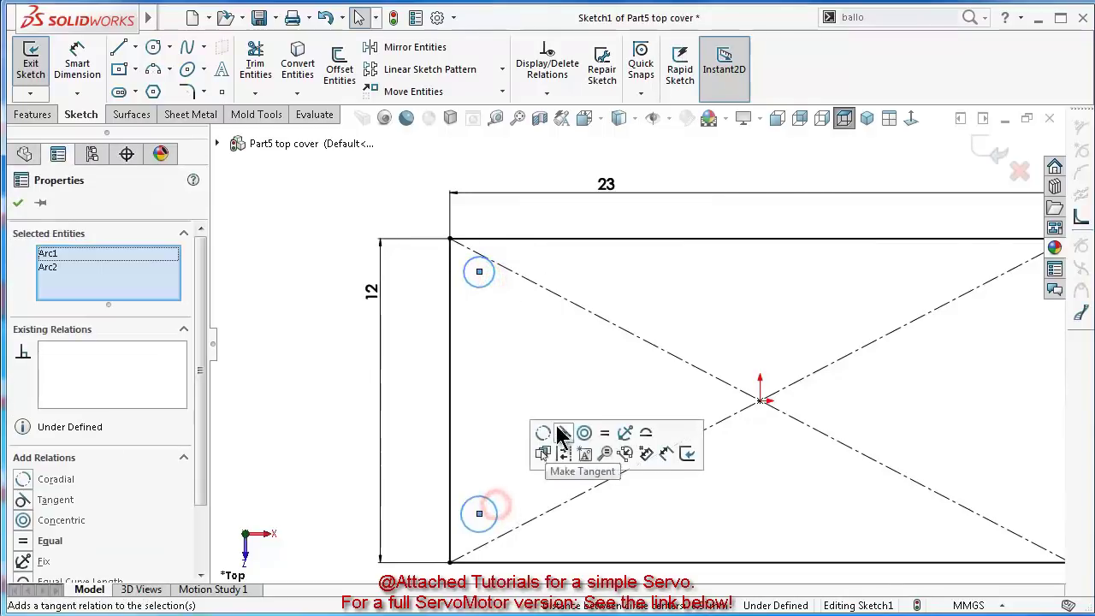
left_click(567, 417)
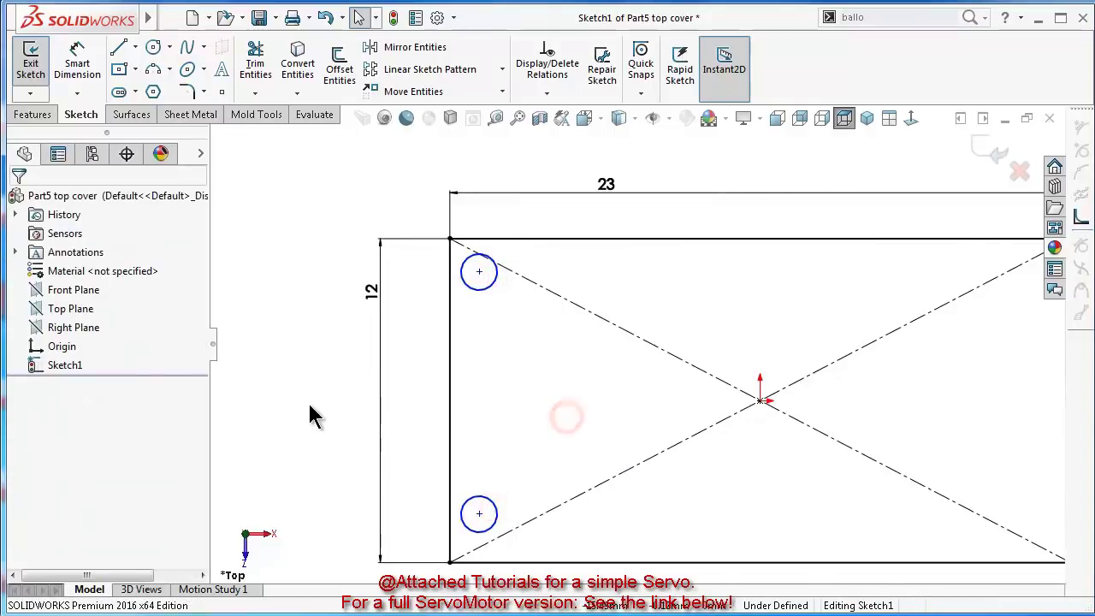
right_click_drag(295, 401, 296, 363)
left_click(468, 289)
left_click(305, 332)
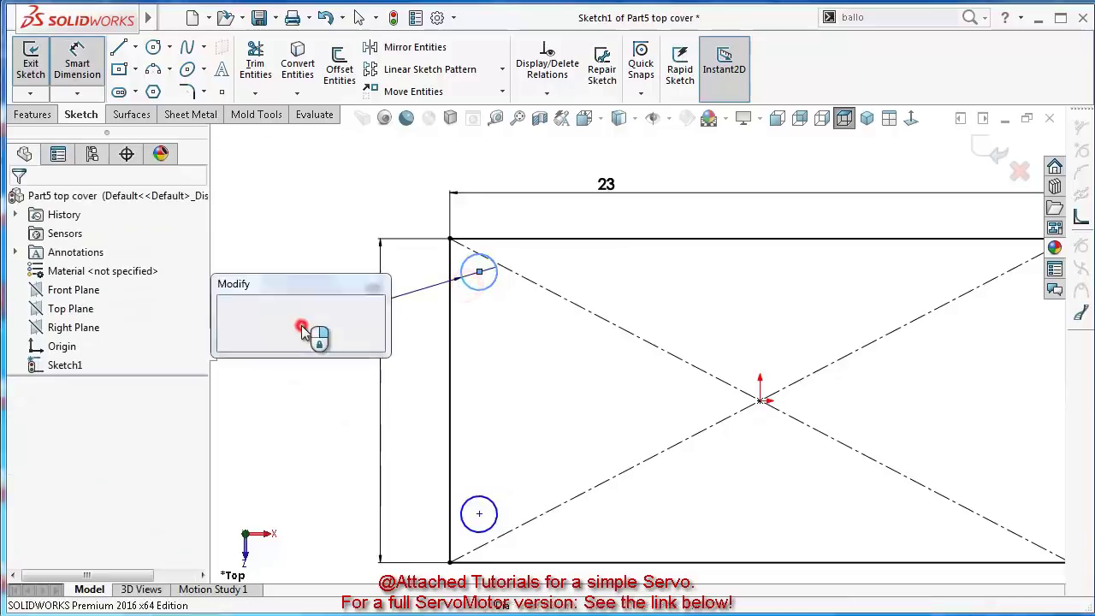
key("Return")
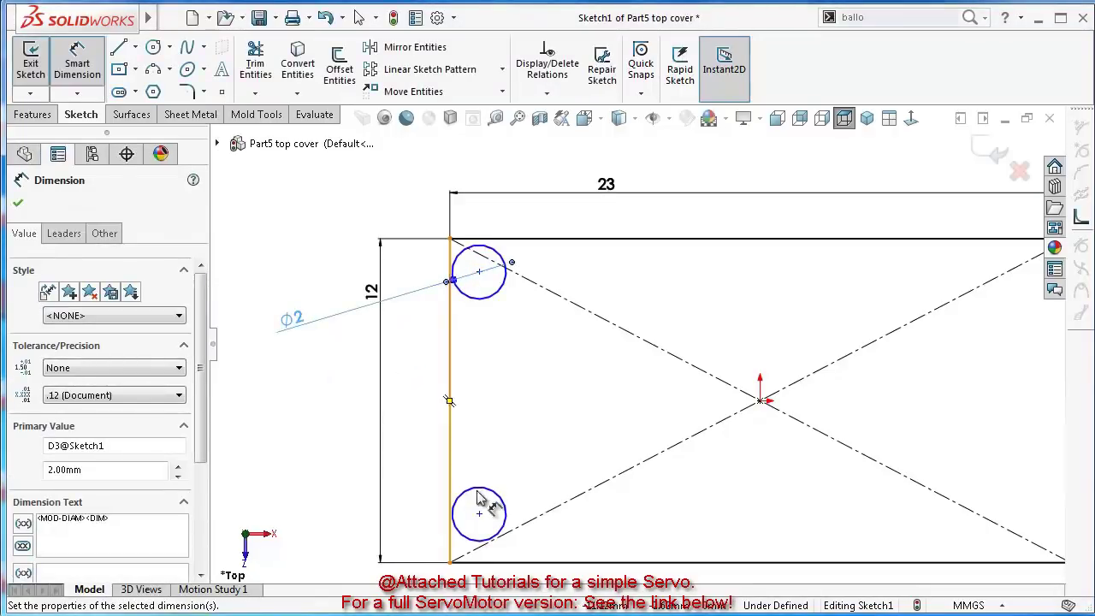
Dimension the upper circle's center 1.25 mm from the rectangle's left edge and 1.25 mm from its top edge
left_click(479, 272)
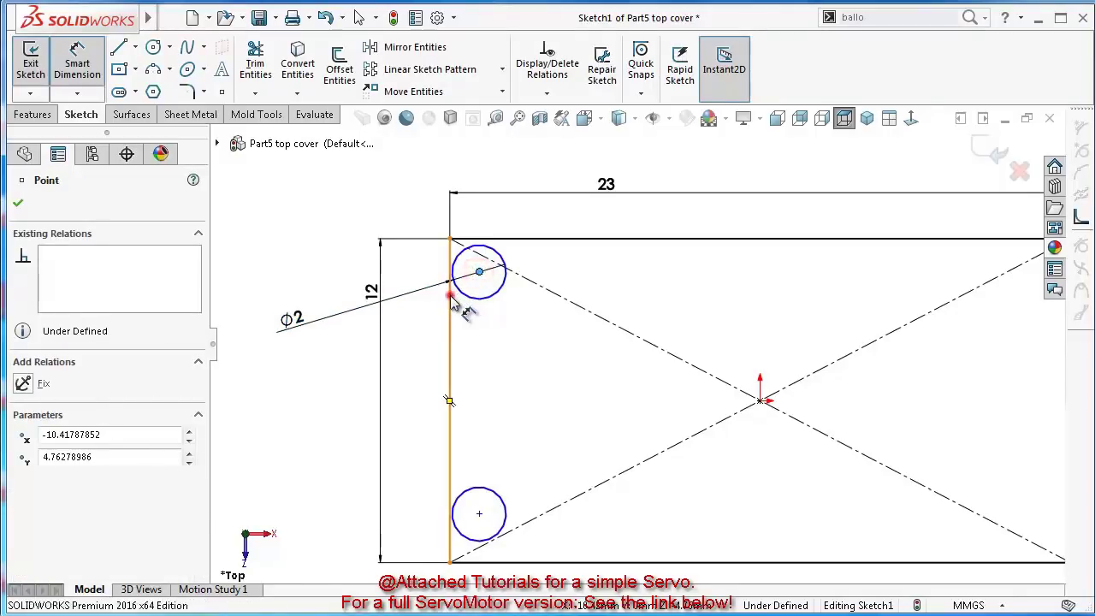
left_click(450, 295)
left_click(324, 197)
type("1")
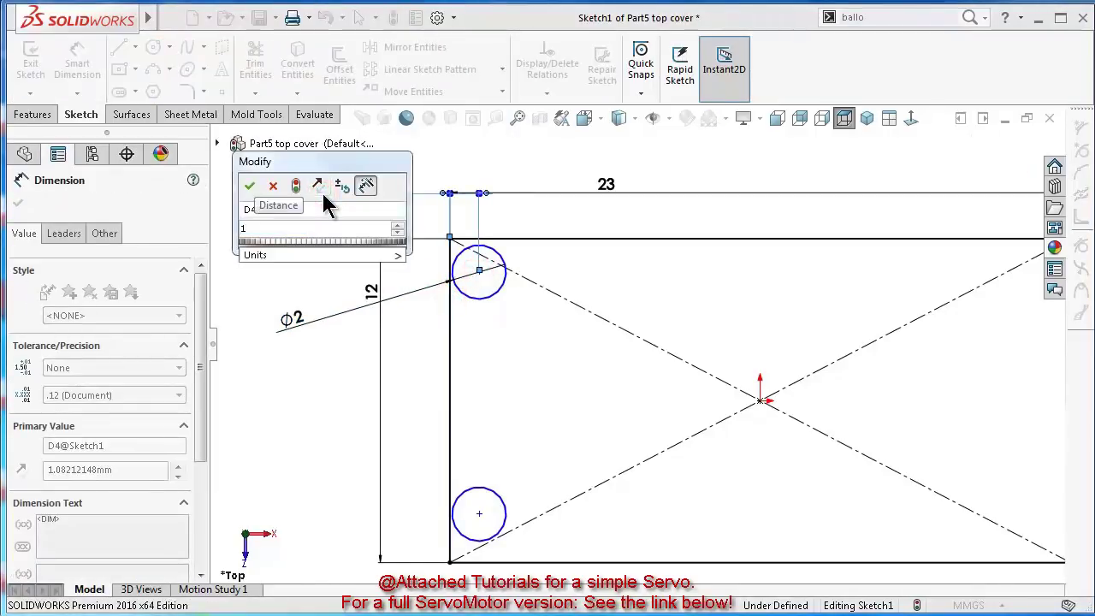
type(".25")
key("Return")
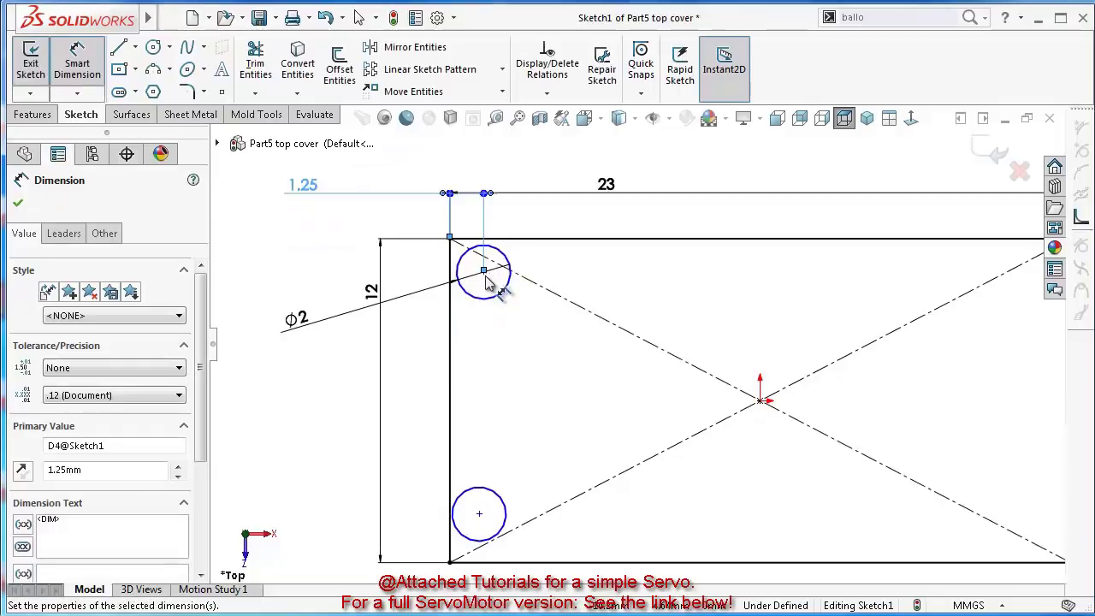
left_click(503, 291)
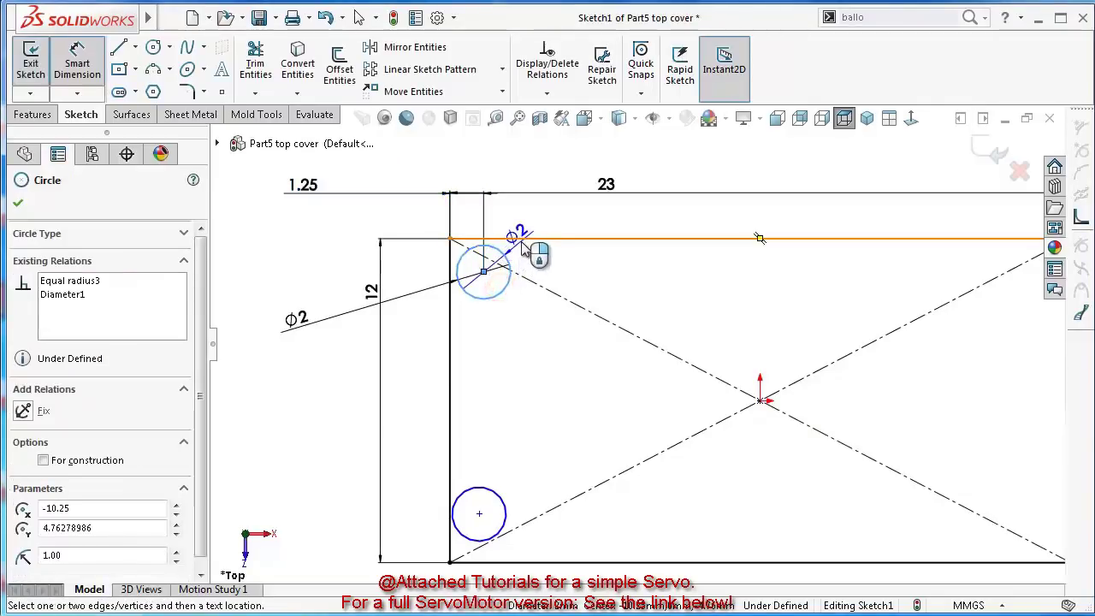
left_click(521, 239)
left_click(310, 253)
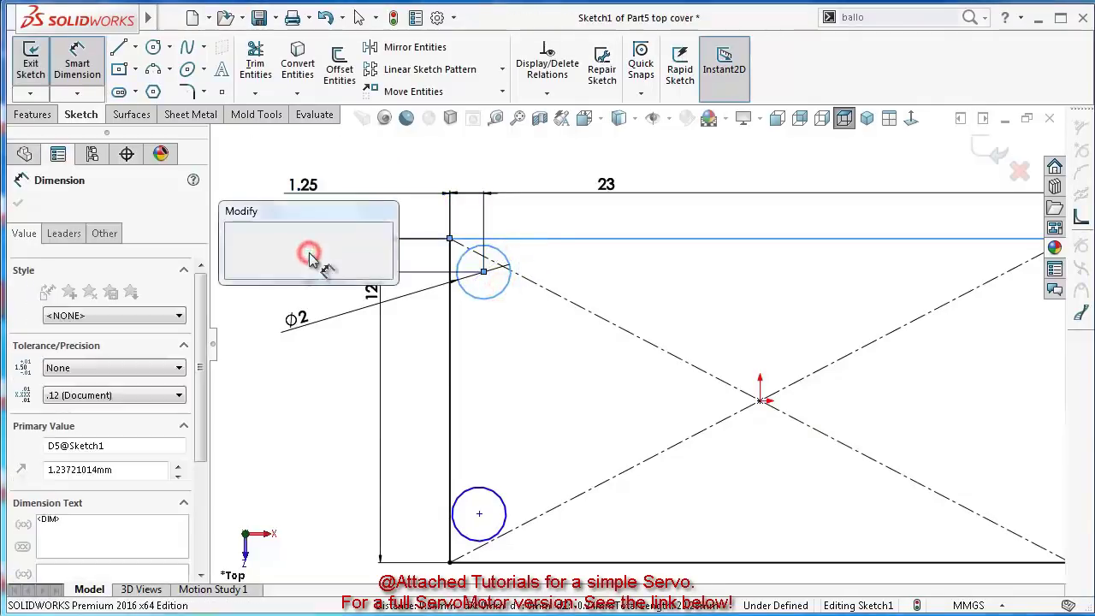
type("1.25")
key("Return")
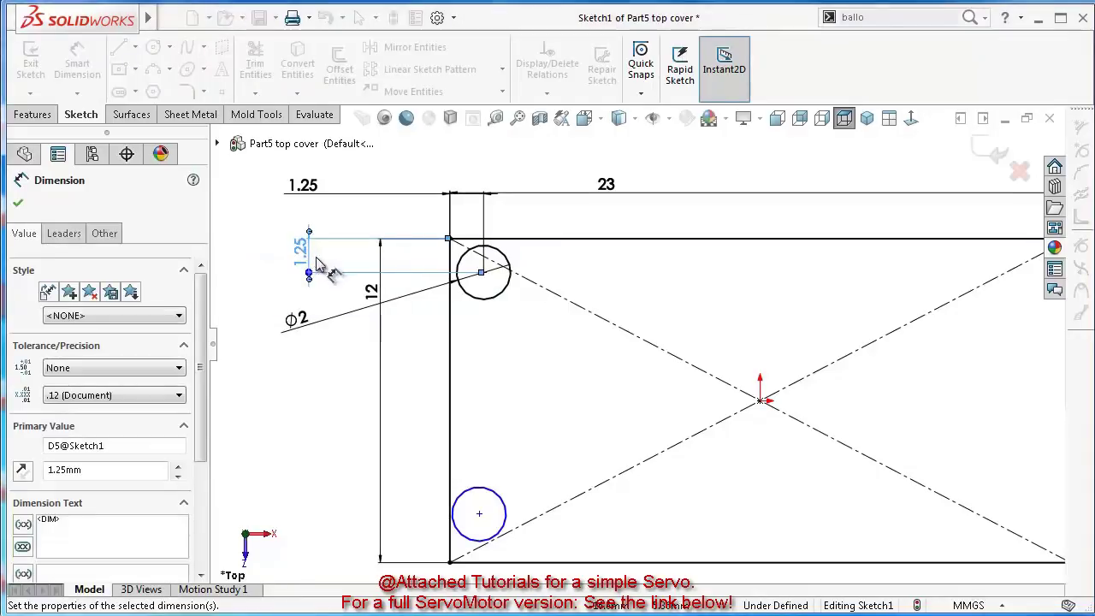
Dimension the lower circle's center 1.25 mm above the rectangle's bottom edge
left_click(479, 513)
left_click(492, 562)
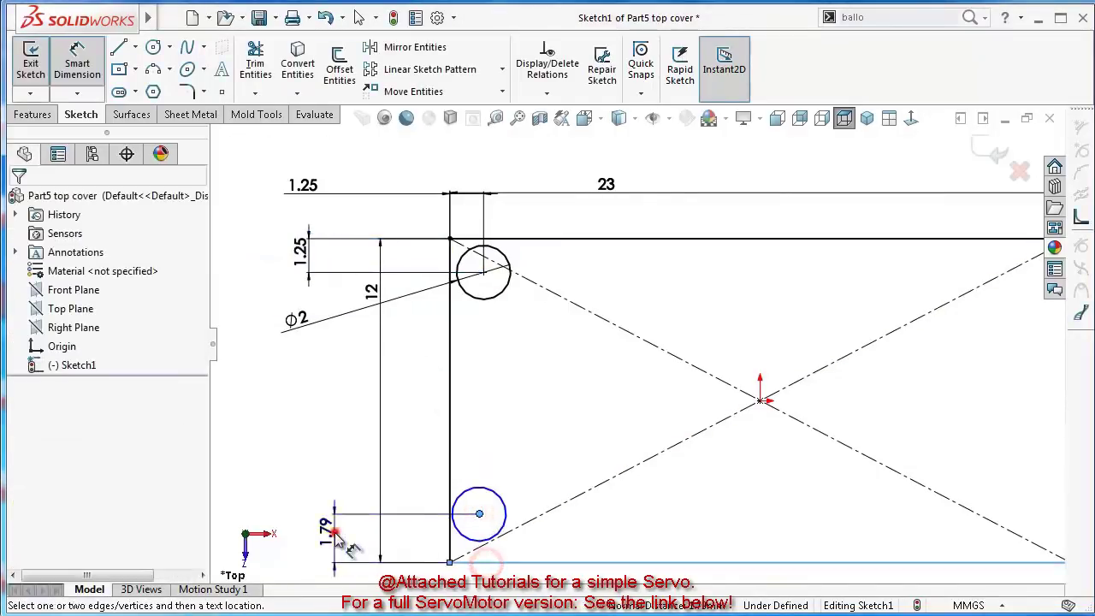
left_click(338, 537)
type("1.25")
key("Return")
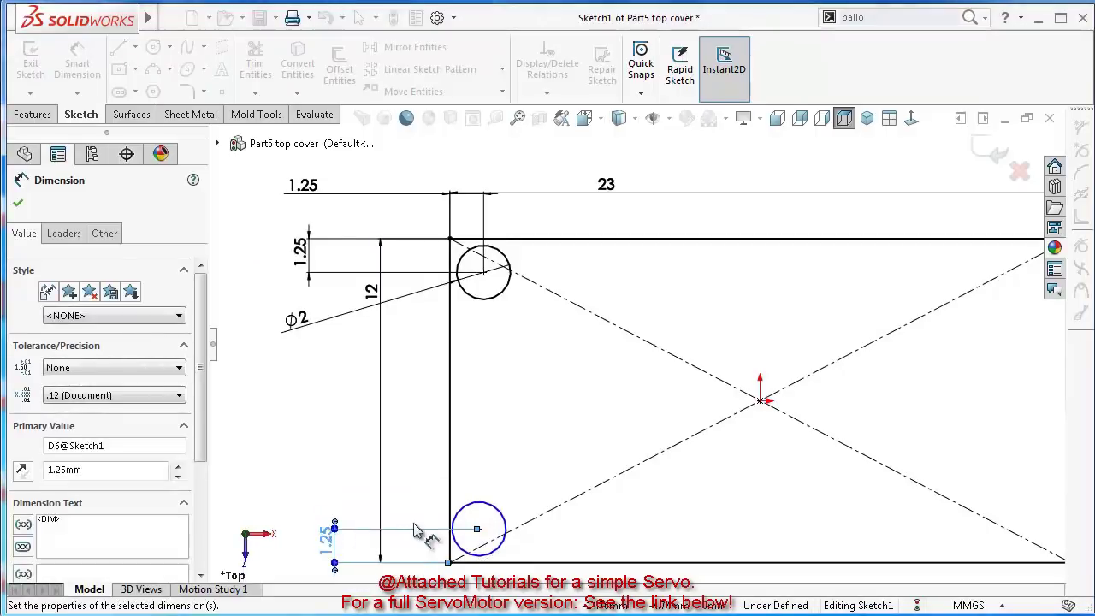
Align the centers of the two corner circles with a vertical relation
key("Escape")
left_click(478, 528)
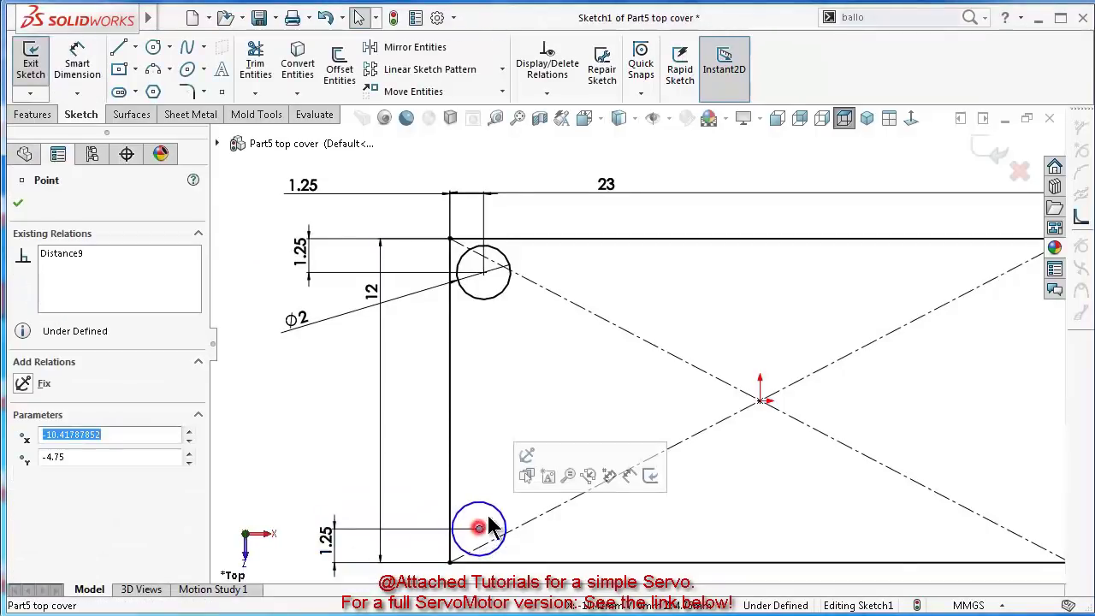
left_click(485, 272, "ctrl")
left_click(547, 197)
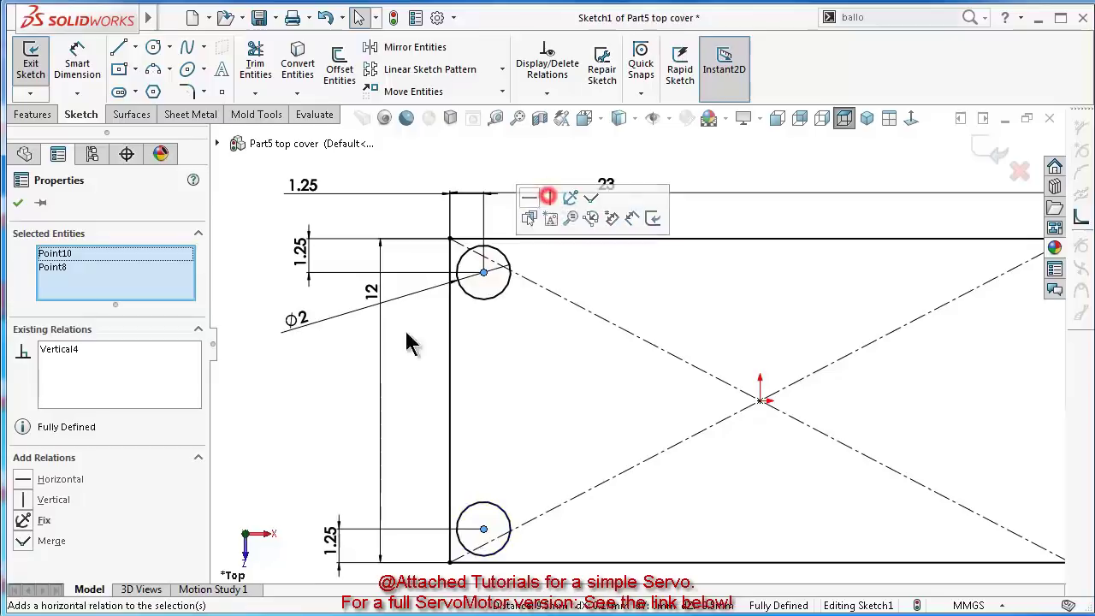
left_click(318, 479)
Draw a vertical centerline from the origin to the midpoint of the rectangle's top edge
key("f")
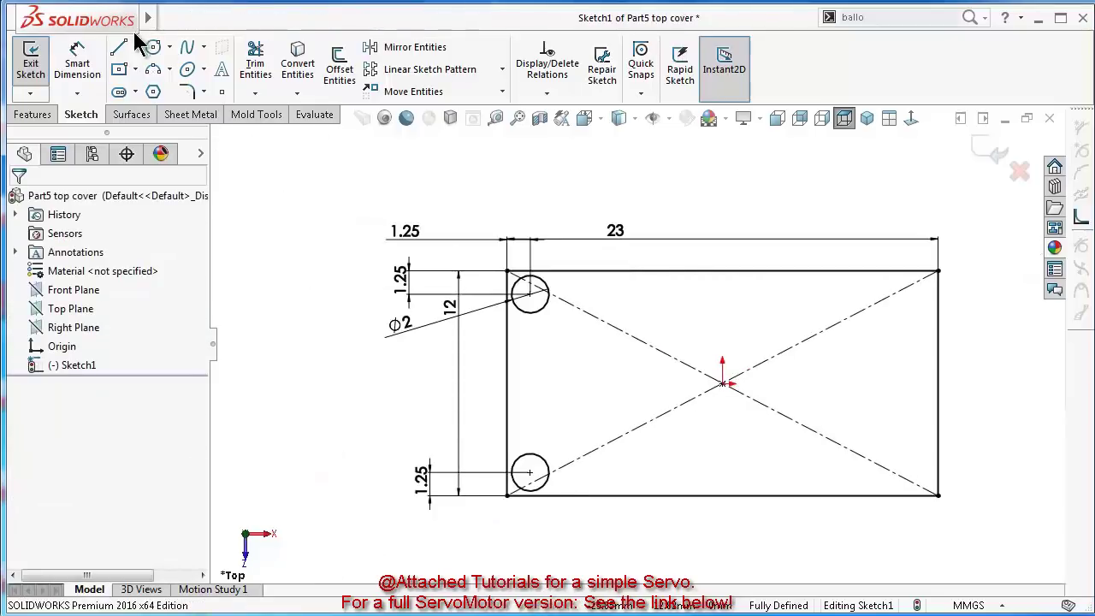
left_click(135, 47)
left_click(163, 88)
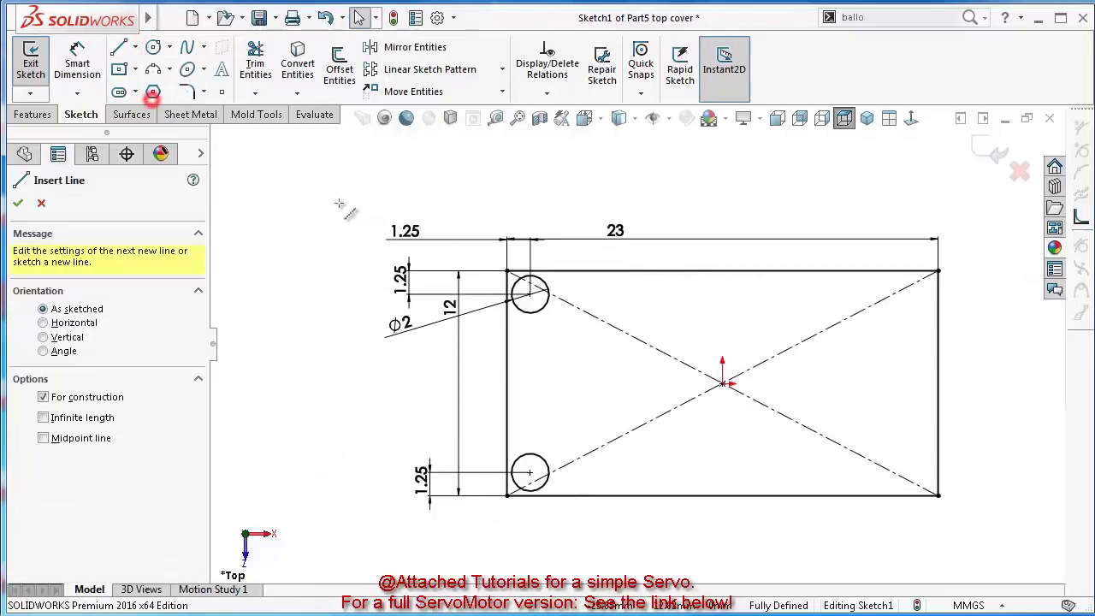
left_click(722, 383)
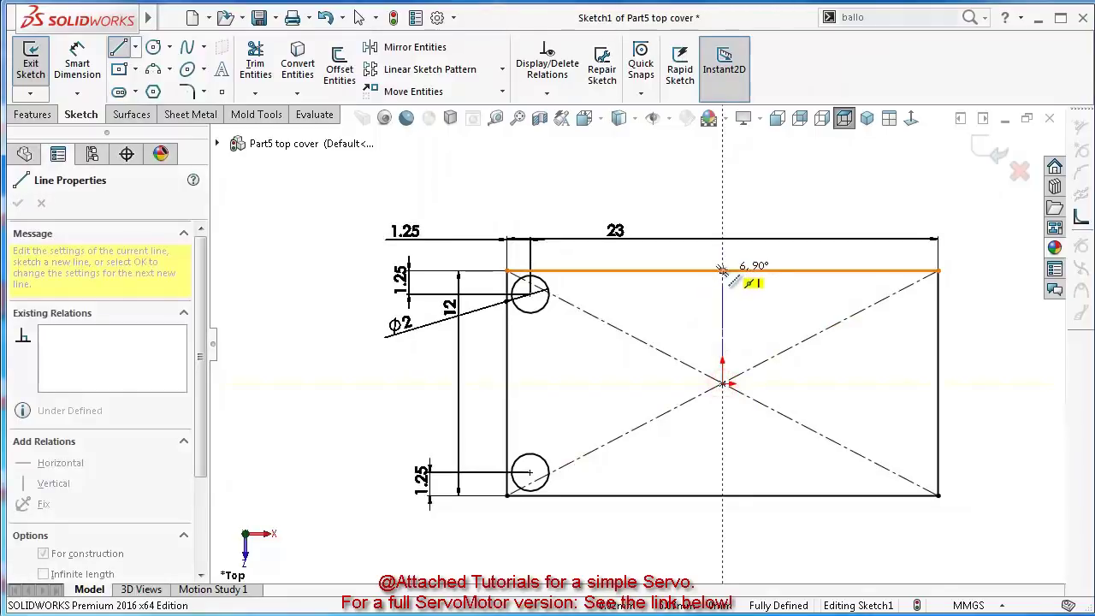
left_click(722, 271)
double_click(715, 195)
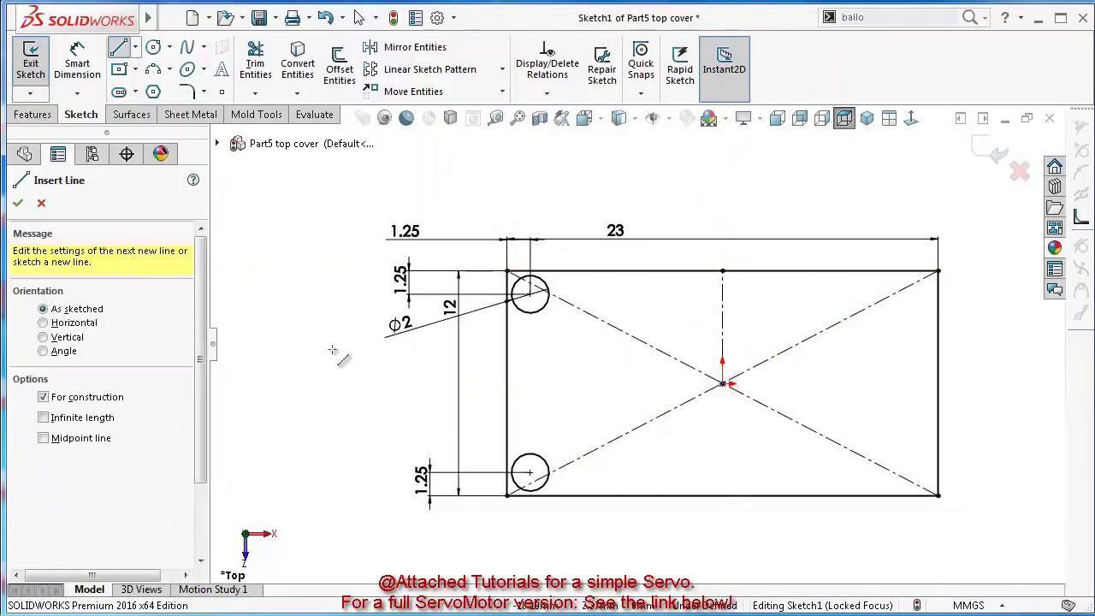
Mirror the two left corner circles about the vertical centerline to the rectangle's right side
left_click(406, 54)
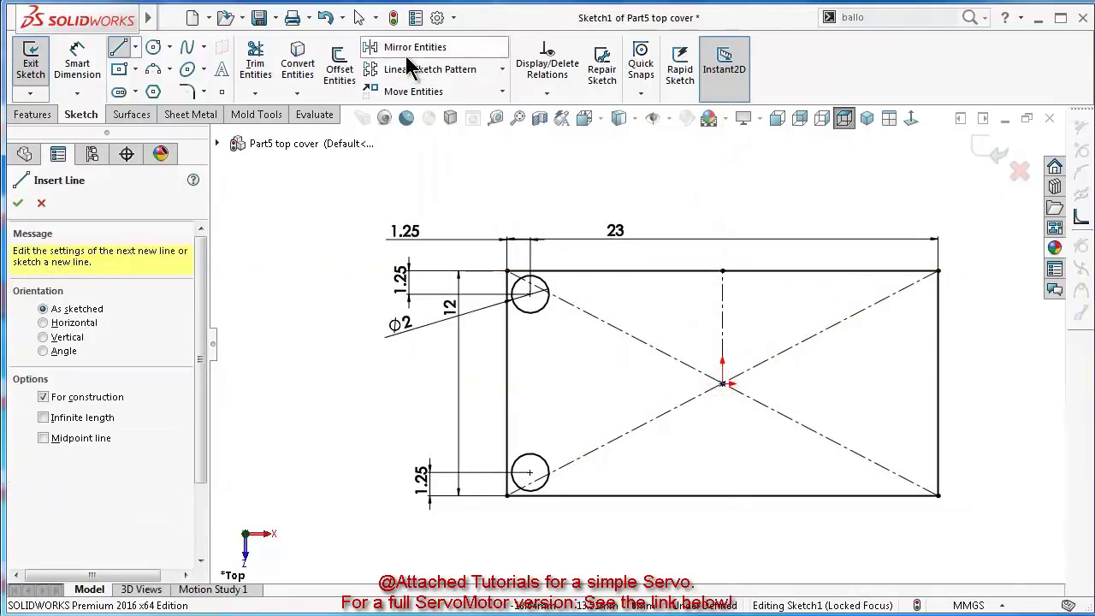
left_click(543, 309)
left_click(541, 458)
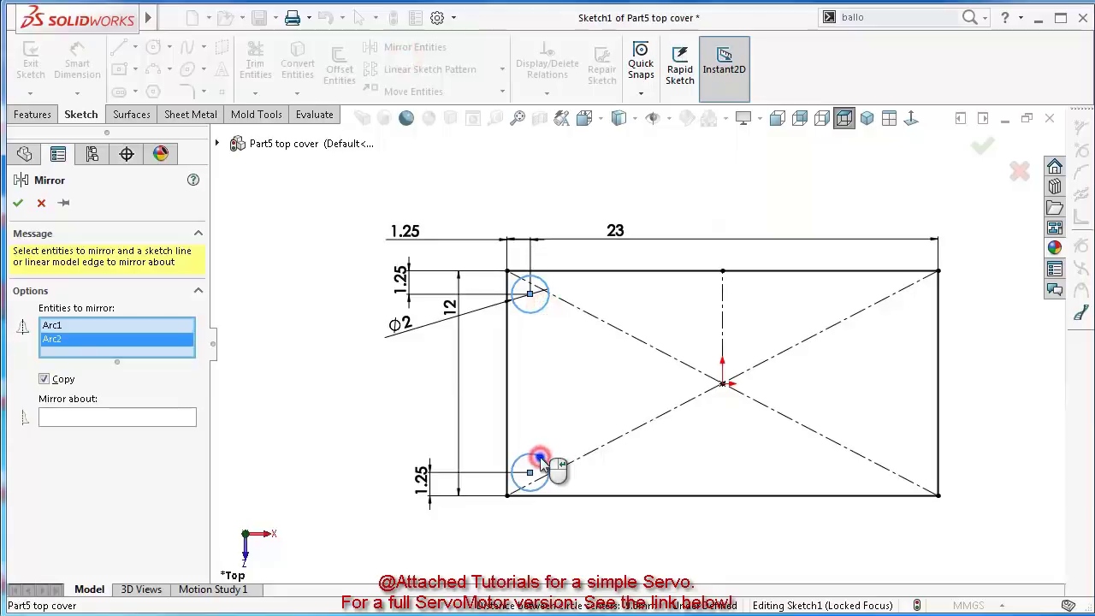
left_click(723, 312)
right_click(722, 312)
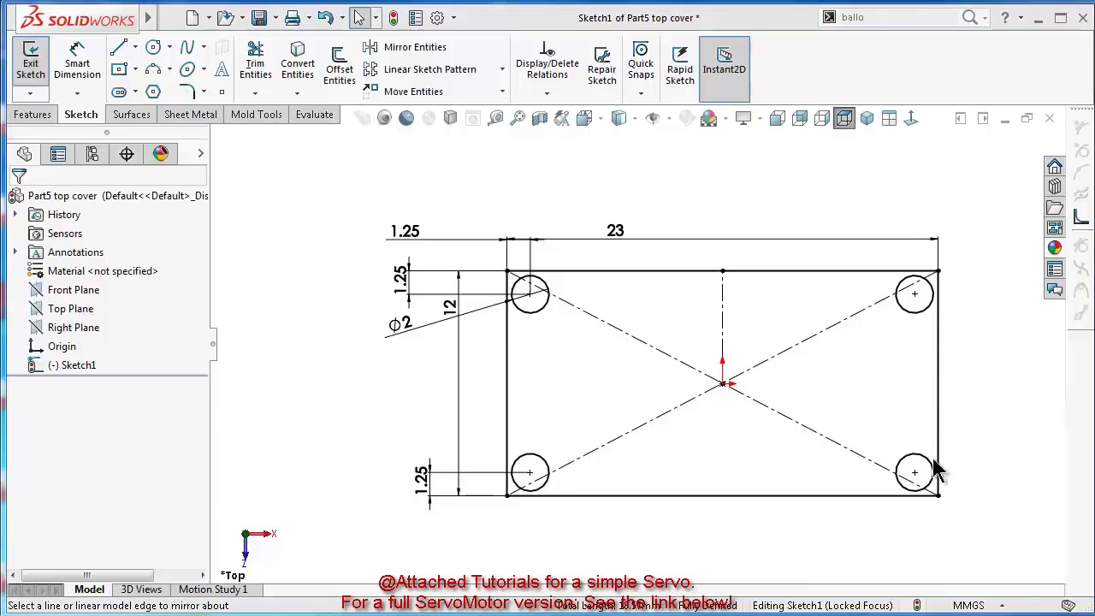
left_click(867, 118)
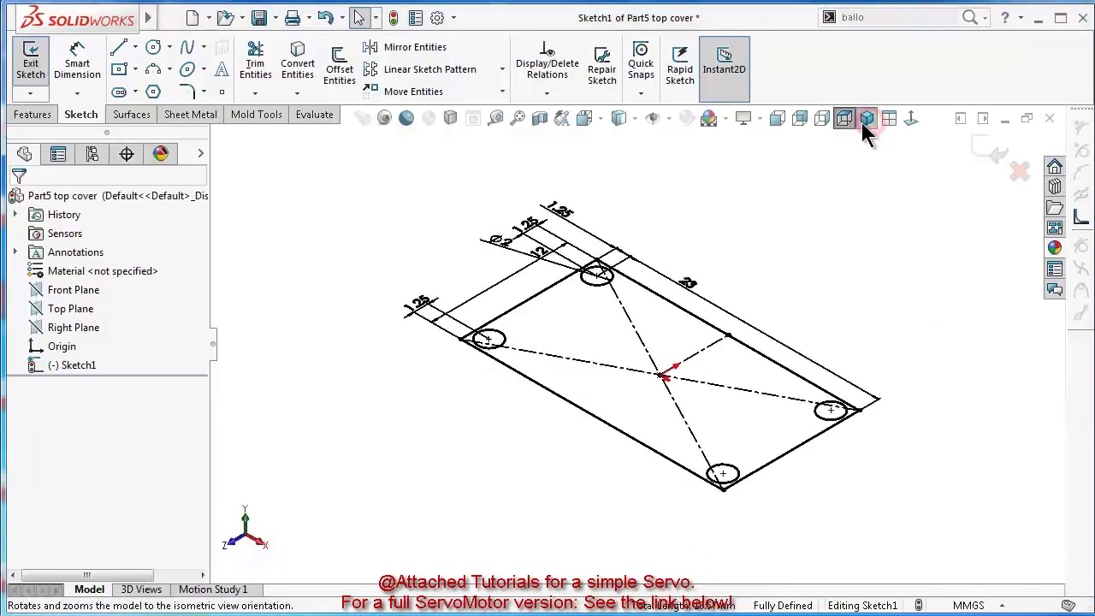
Extrude only the rectangle contour of the base sketch 6.5 mm downward in the reversed direction, leaving out the corner circles
left_click(32, 114)
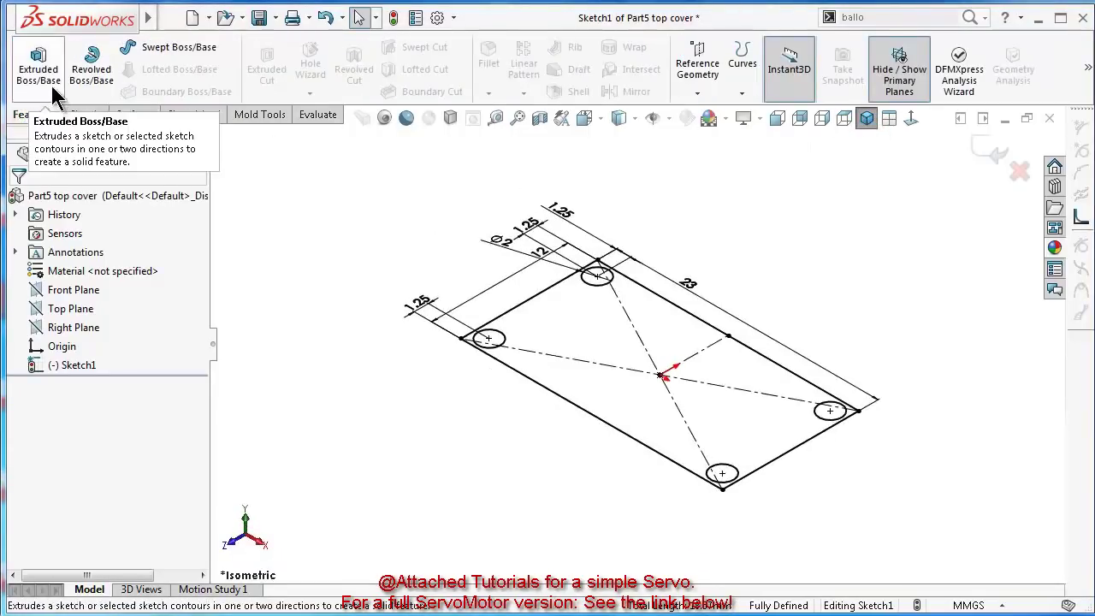
left_click(41, 75)
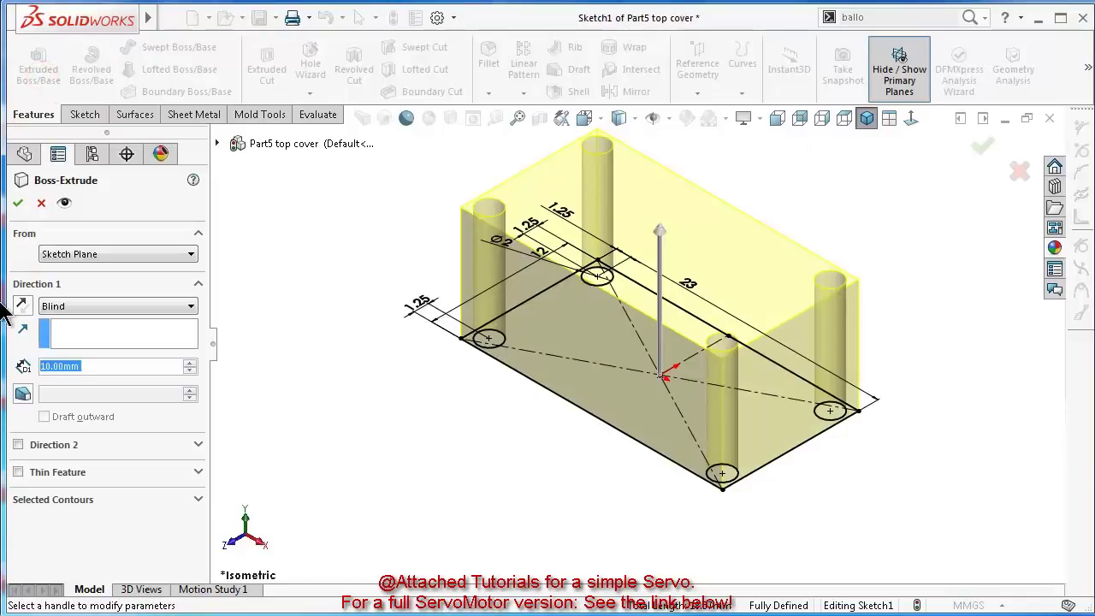
left_click(22, 305)
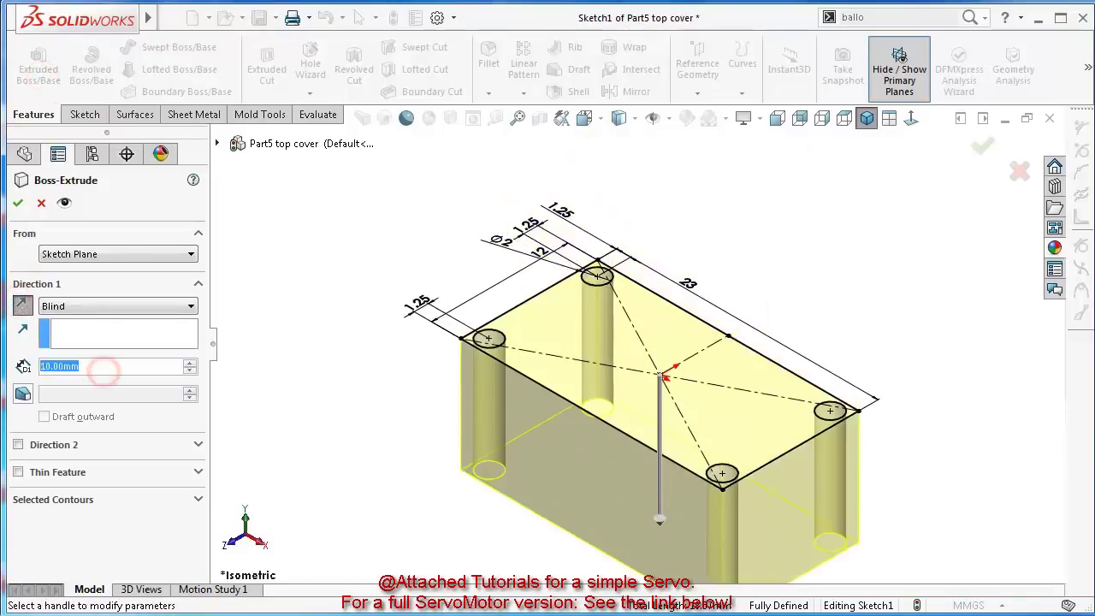
type("6.5")
key("Return")
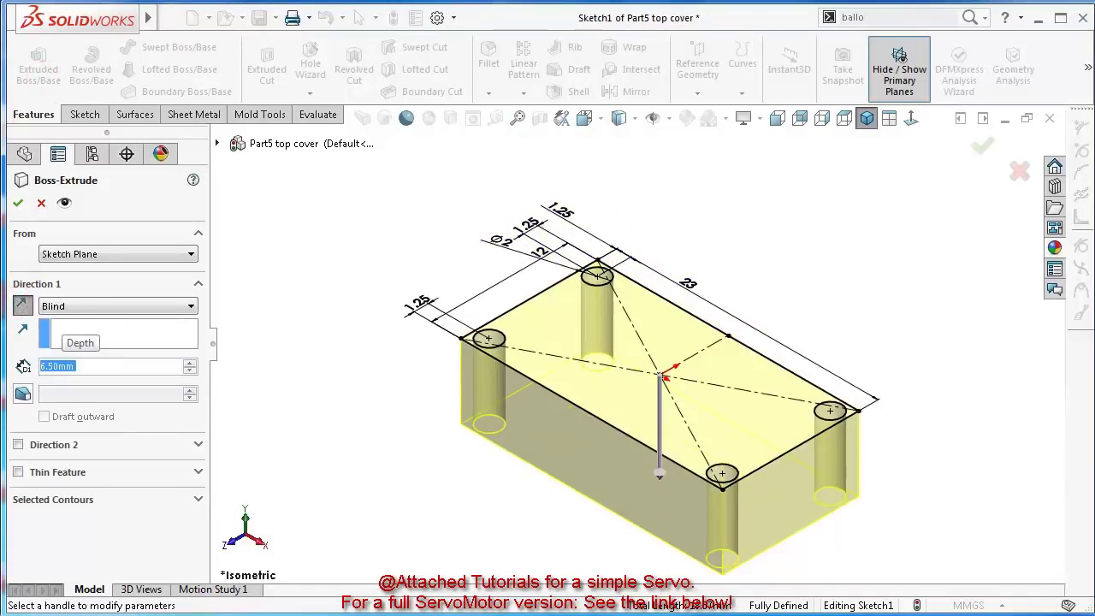
left_click(49, 500)
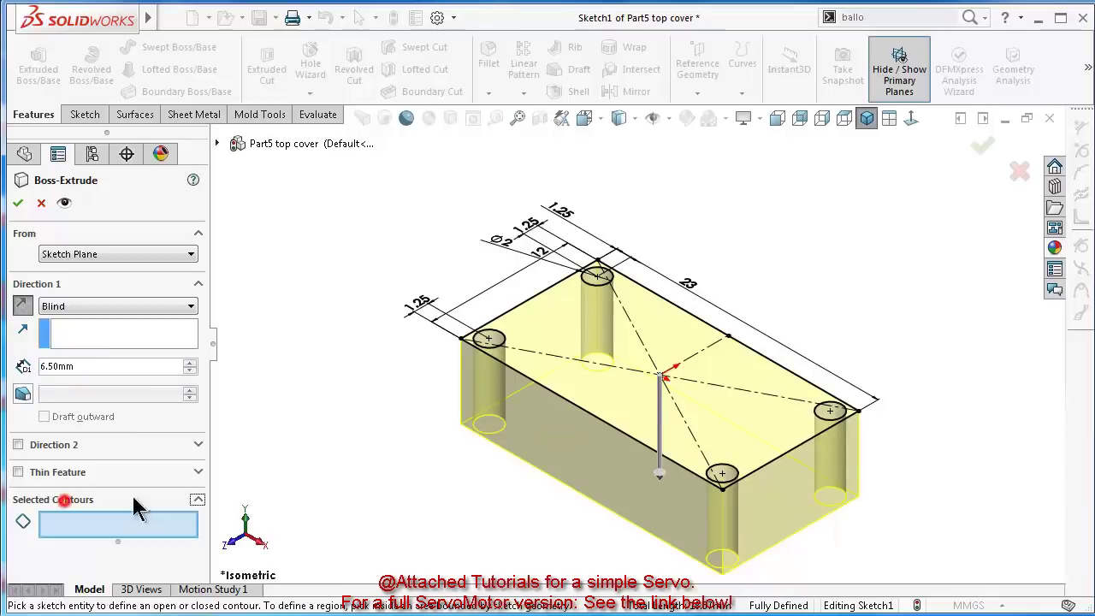
left_click(564, 401)
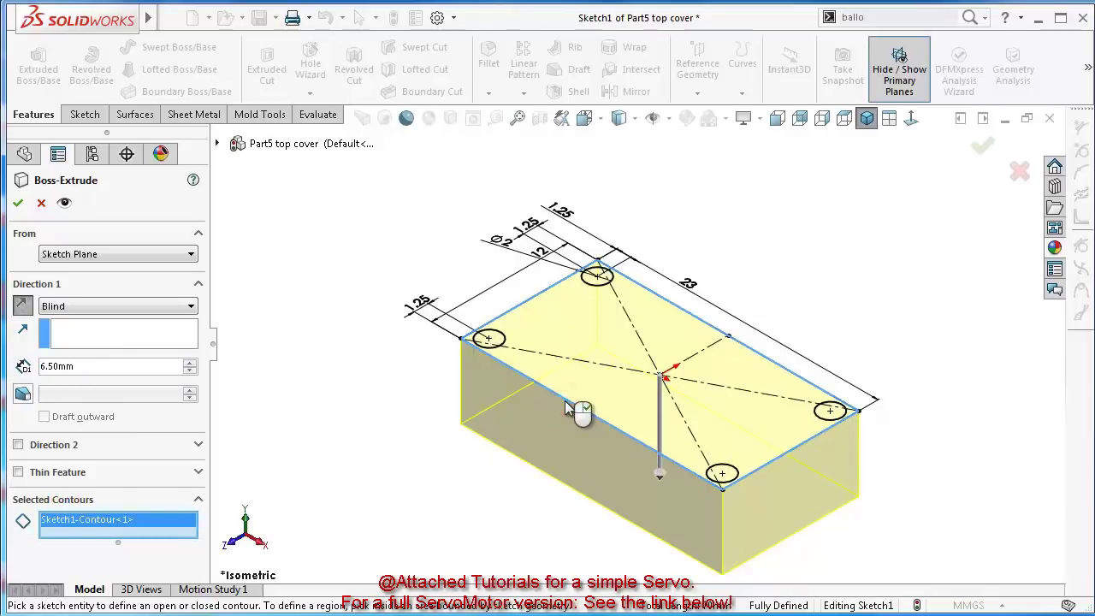
right_click(564, 407)
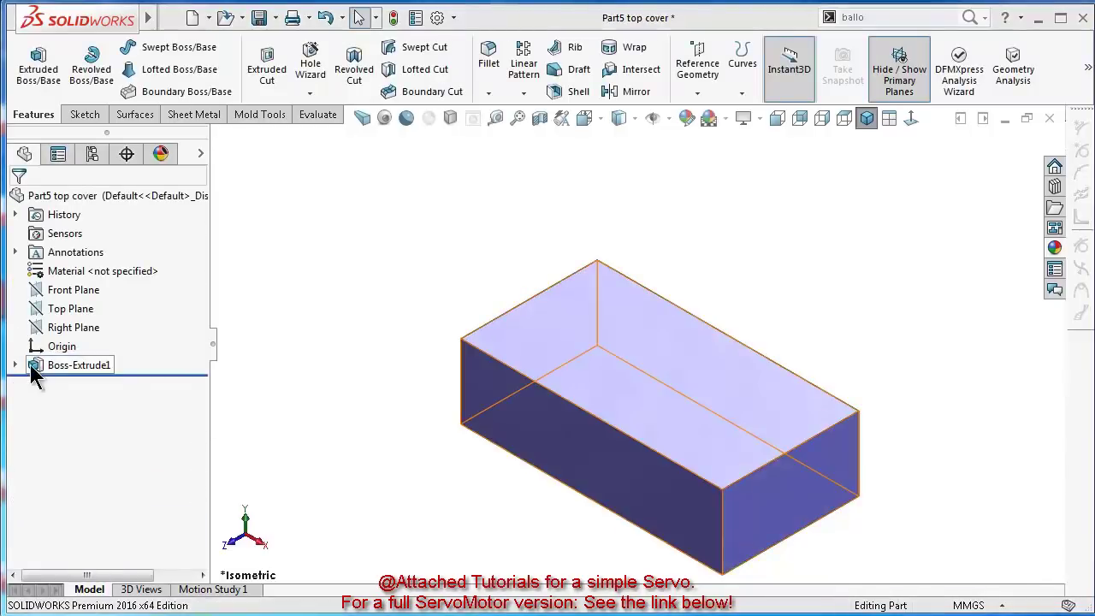
Show the sketch under the base extrusion
left_click(14, 364)
left_click(85, 384)
left_click(103, 354)
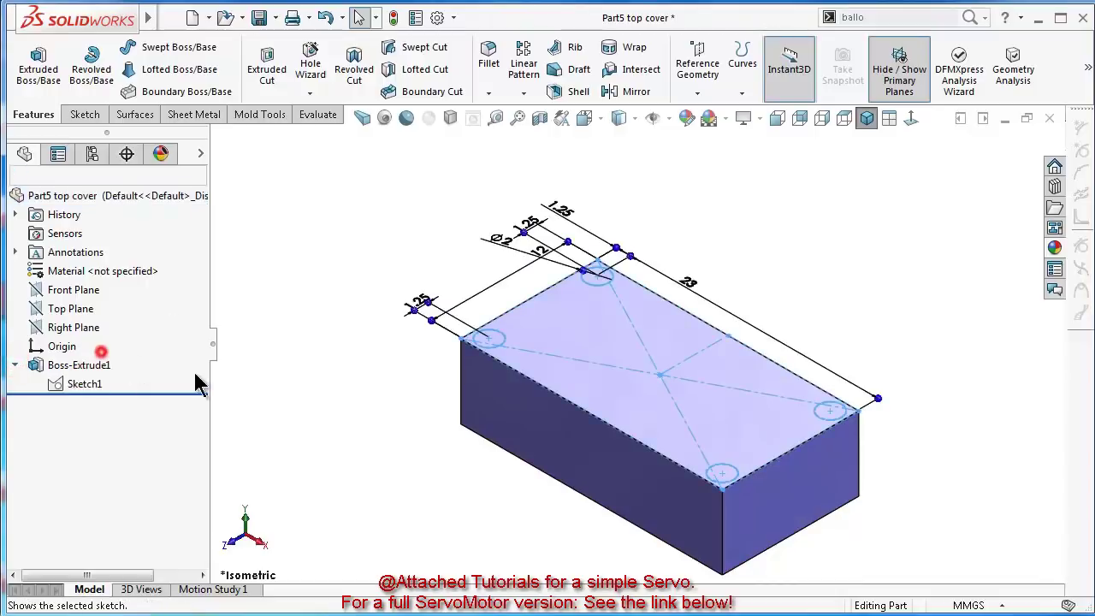
left_click(418, 462)
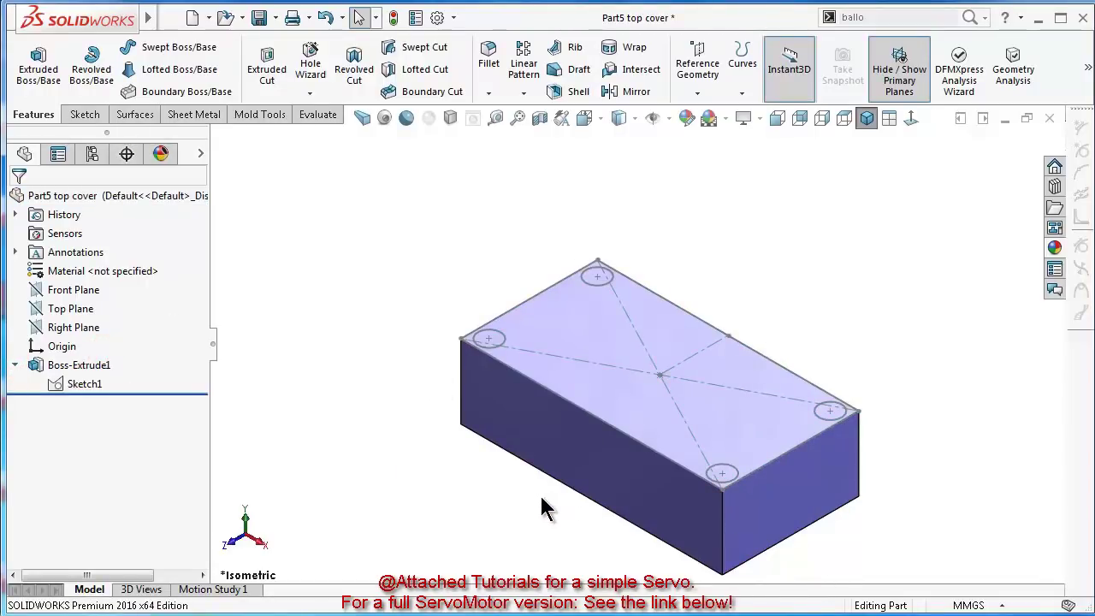
middle_click_drag(451, 478, 486, 359)
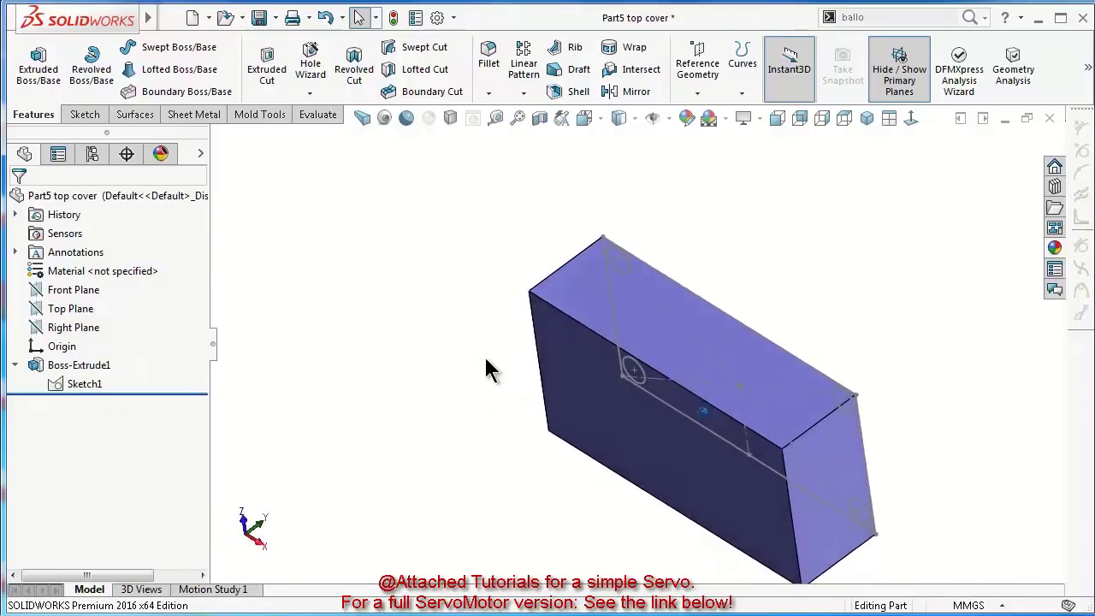
left_click(560, 90)
left_click(568, 92)
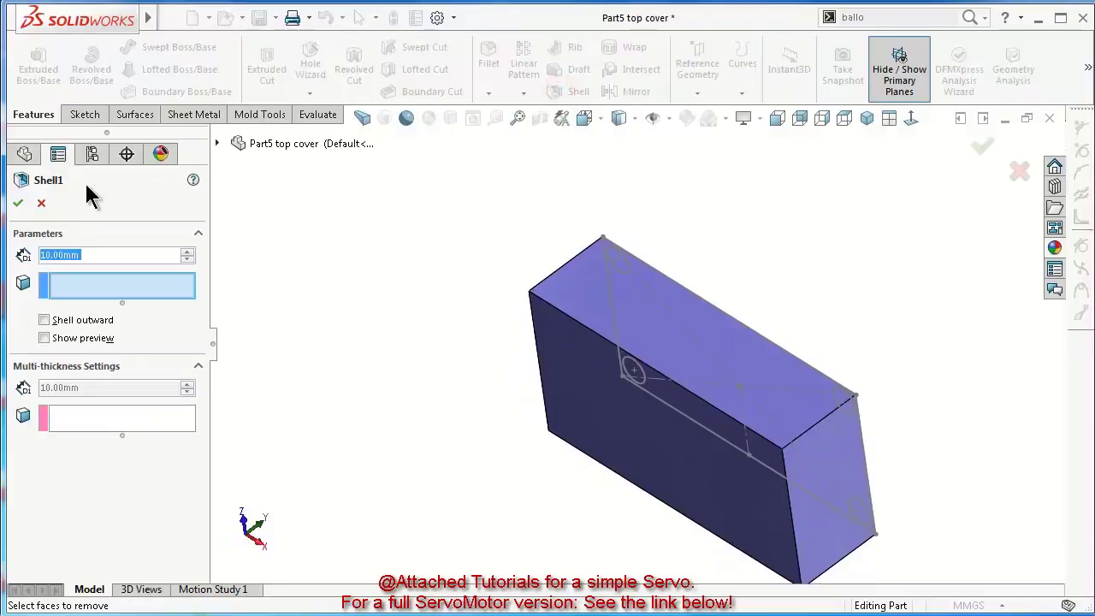
left_click(46, 203)
middle_click_drag(300, 232, 871, 517)
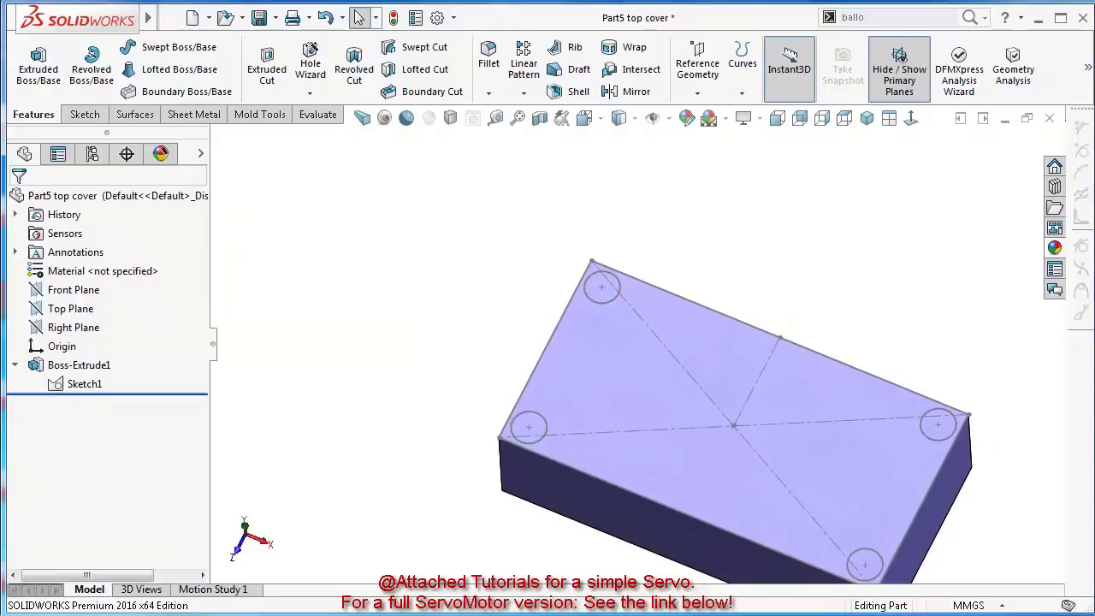
left_click(866, 118)
left_click(911, 121)
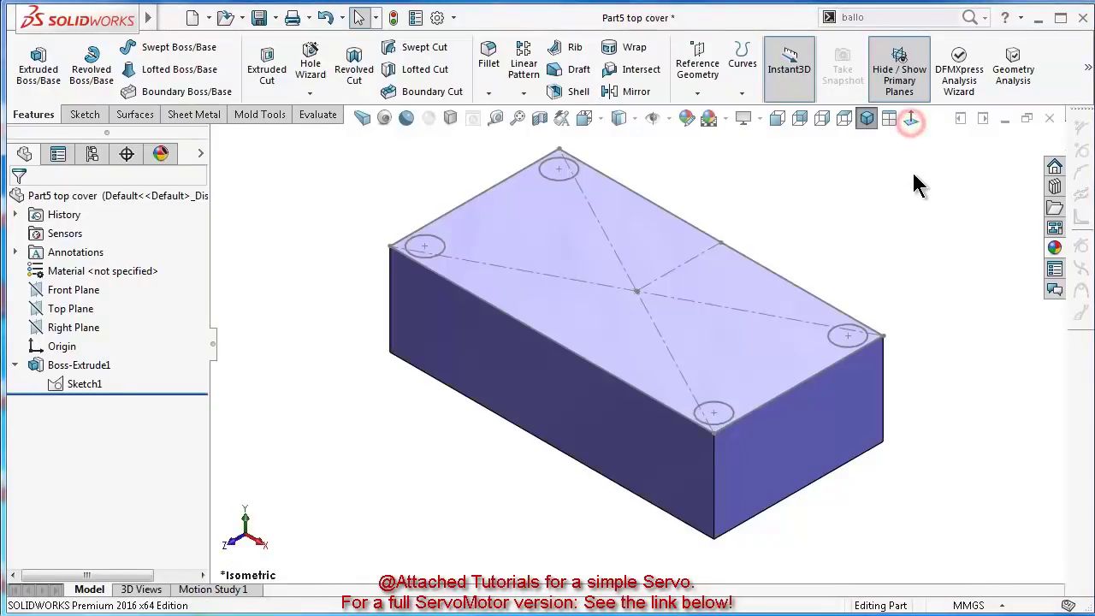
left_click(863, 115)
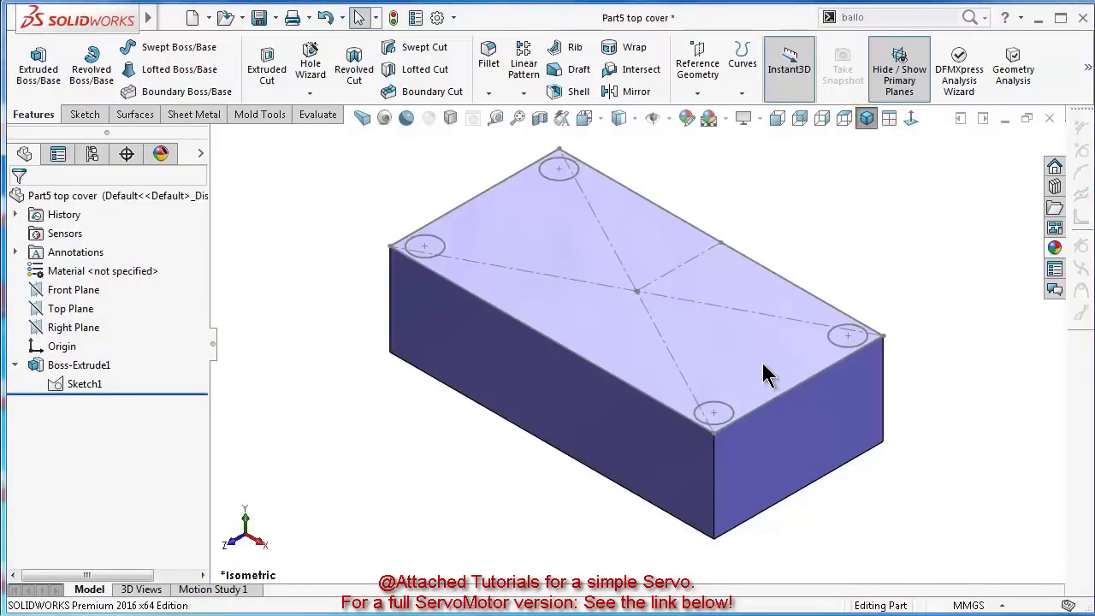
Hide the sketch under the base extrusion
left_click(96, 392)
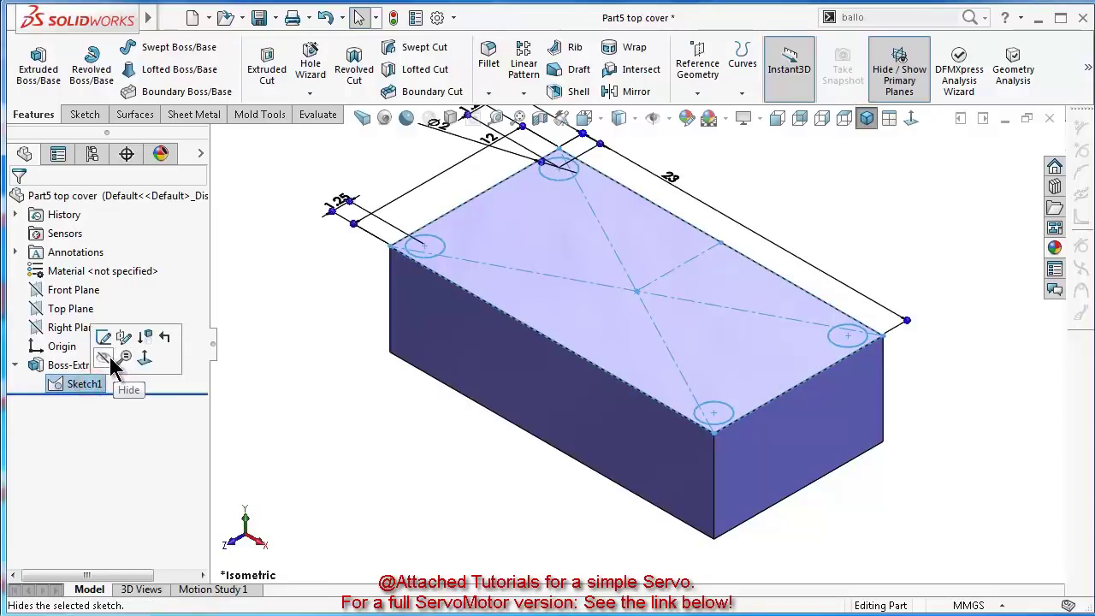
left_click(108, 354)
left_click(402, 417)
Sketch two circles on the block's top face, centered level with the origin, with radii of about 6.9 mm and 2 mm
left_click(701, 342)
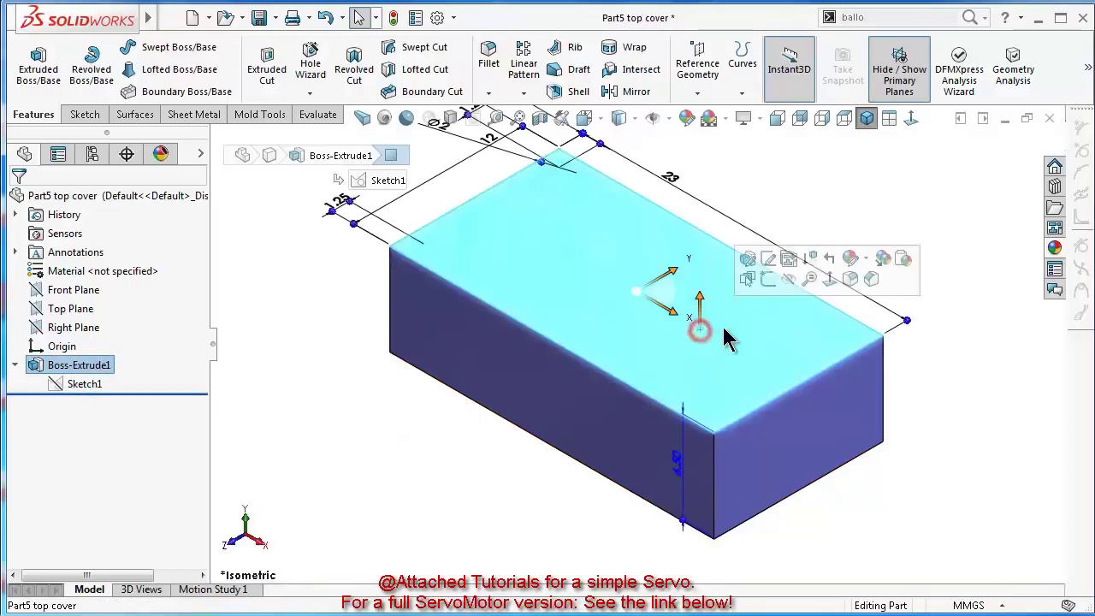
left_click(769, 282)
left_click(910, 118)
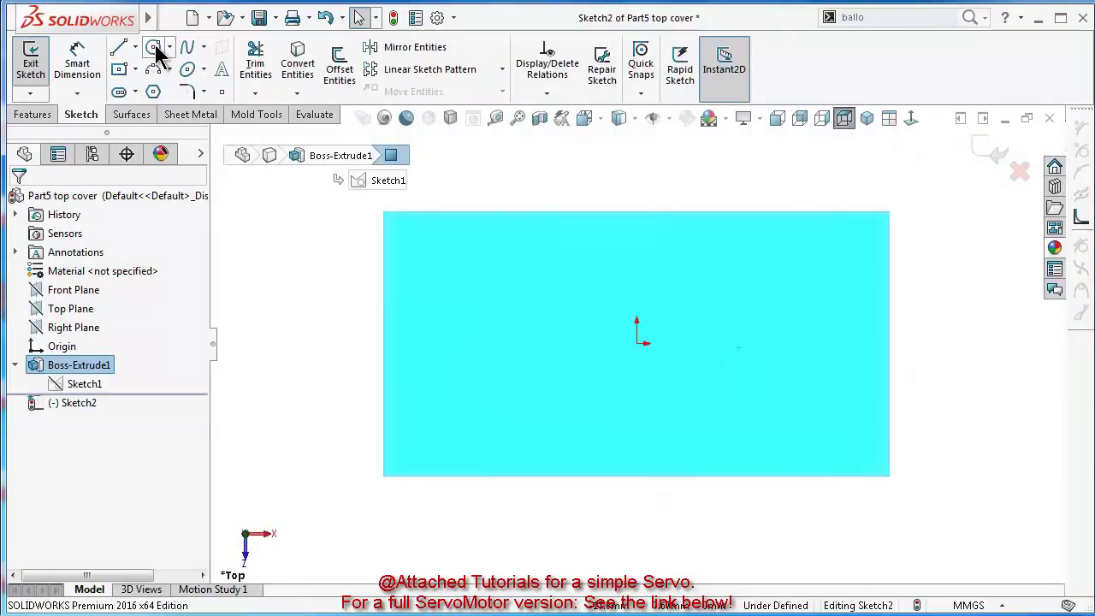
left_click(154, 48)
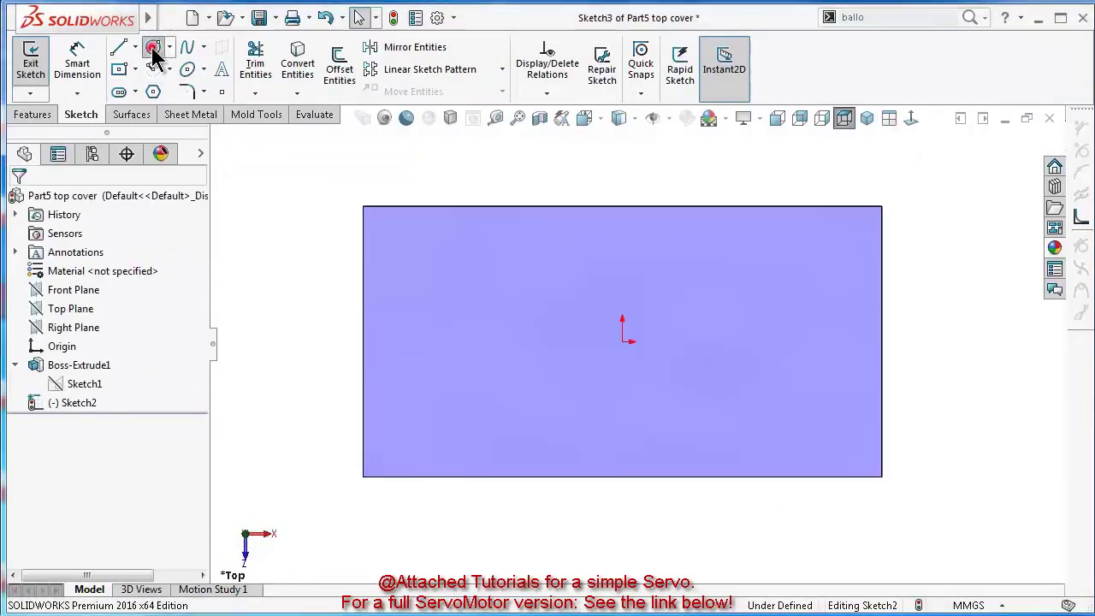
left_click(153, 47)
left_click(548, 342)
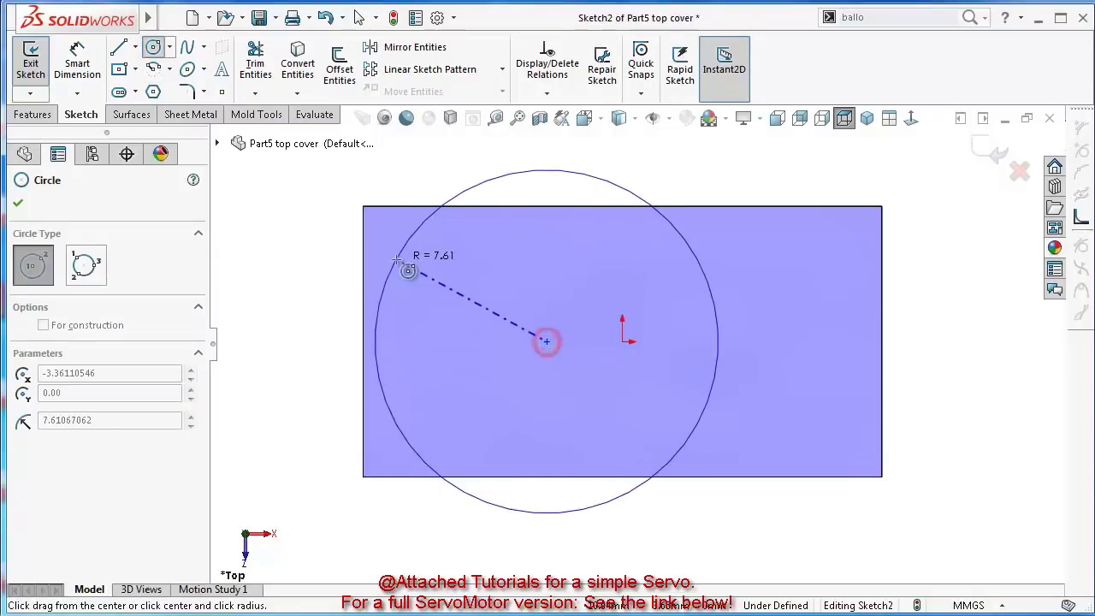
left_click(401, 285)
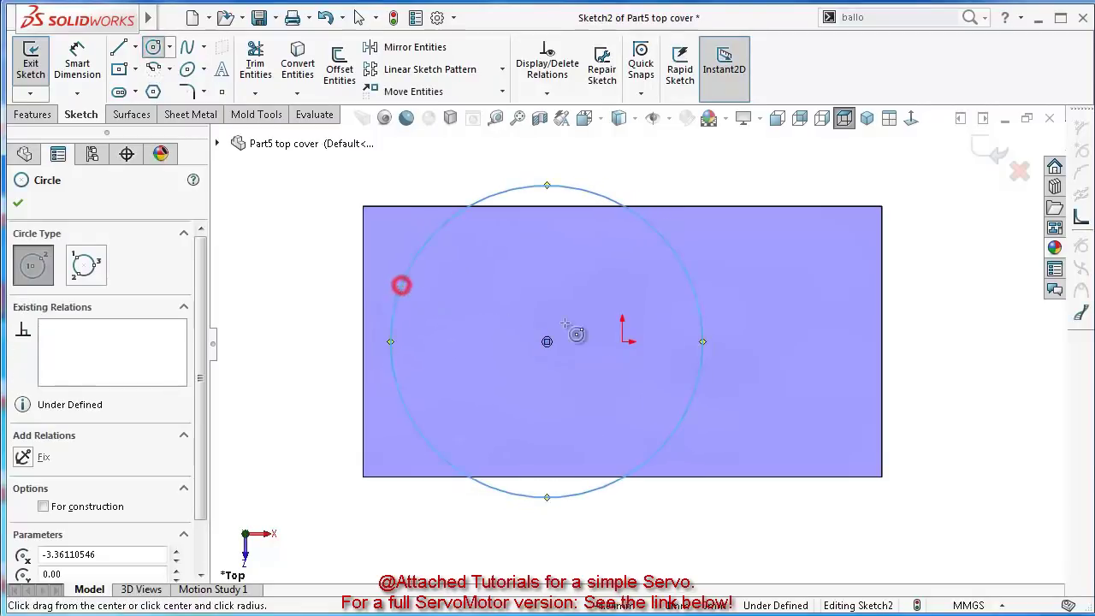
left_click(645, 341)
left_click(630, 299)
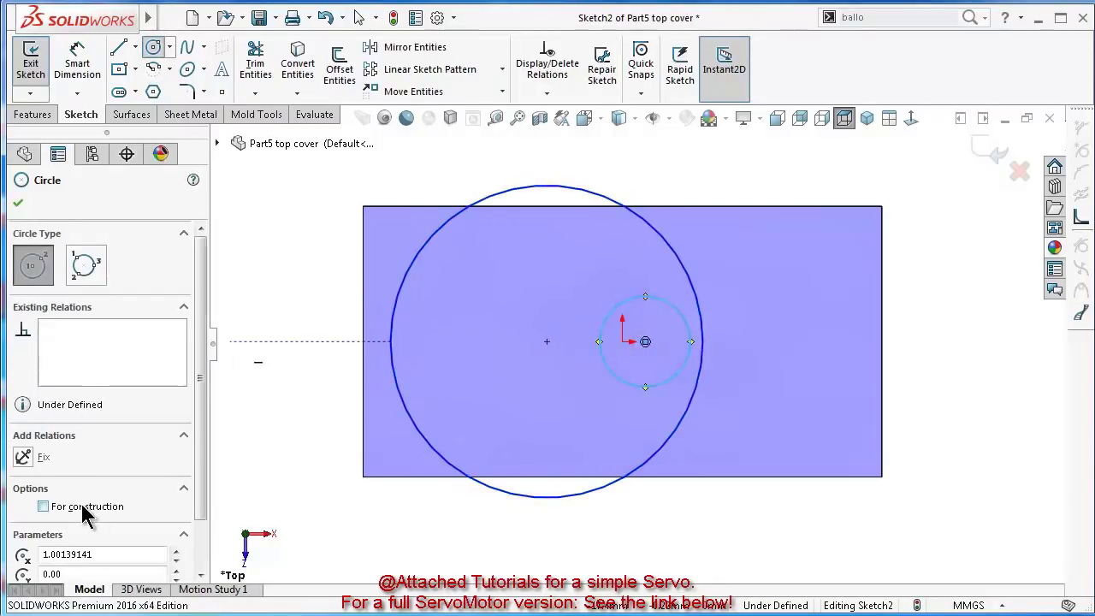
Convert both sketched circles to construction geometry
left_click(18, 203)
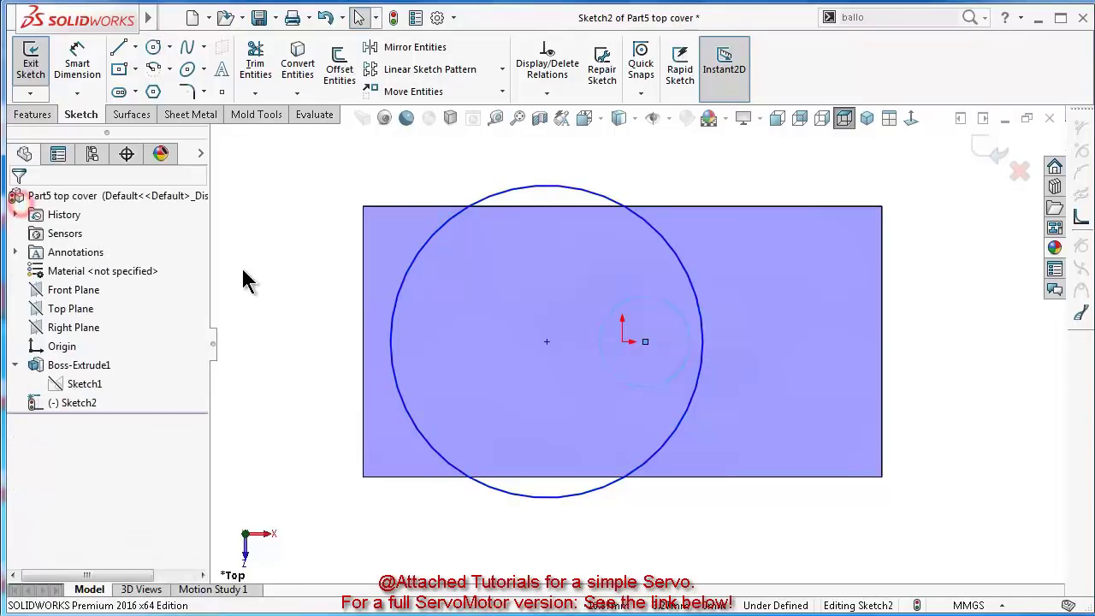
left_click(400, 294)
left_click(472, 235)
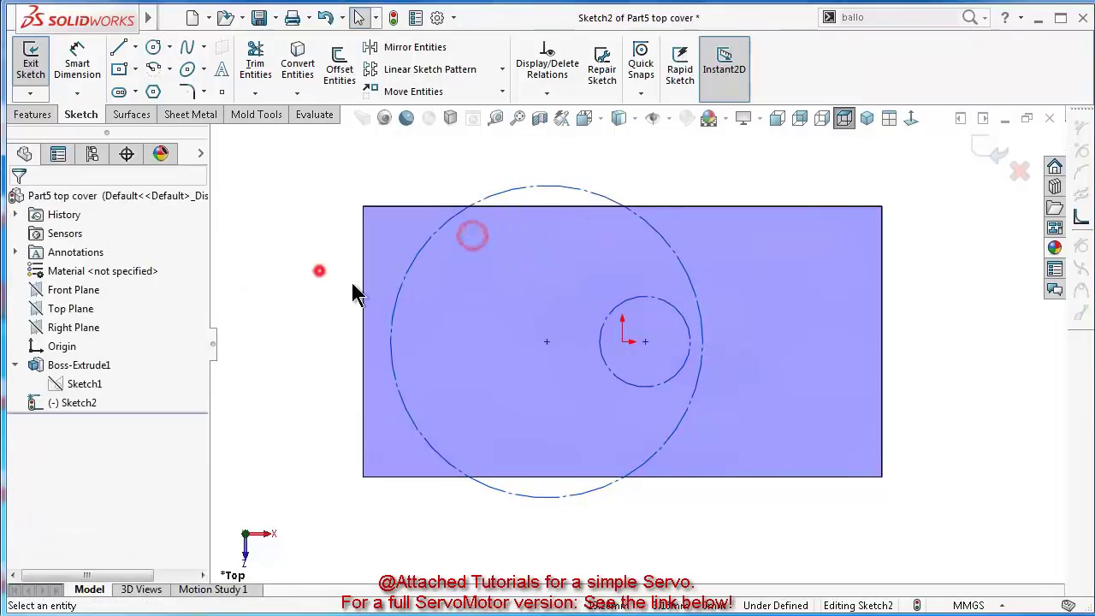
Make the large construction circle tangent to the left, top and bottom edges of the block's top face
left_click(396, 301)
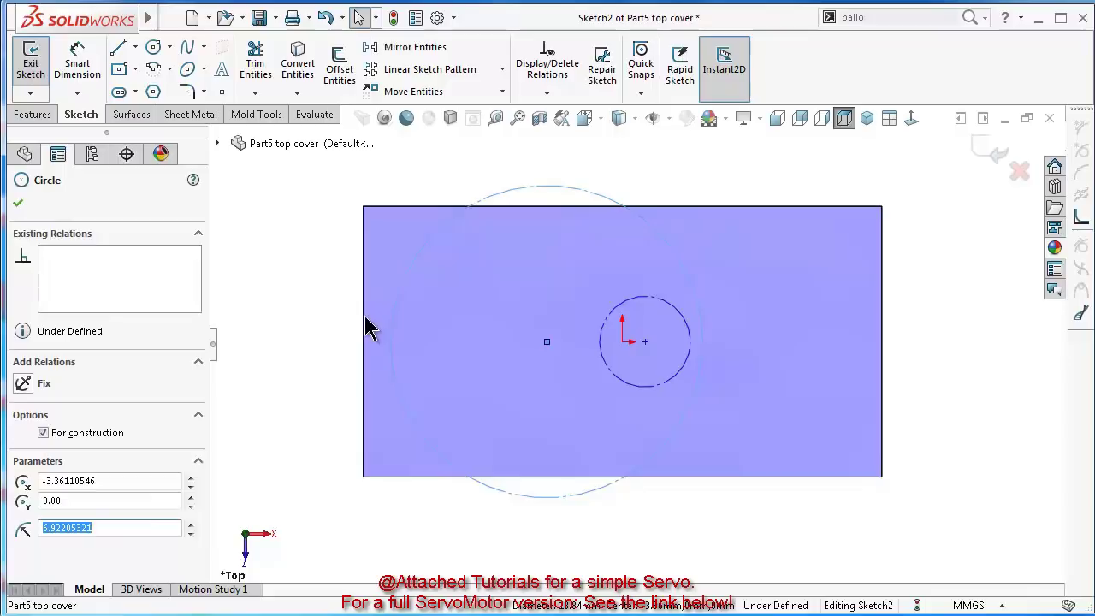
left_click(364, 322, "ctrl")
left_click(410, 245)
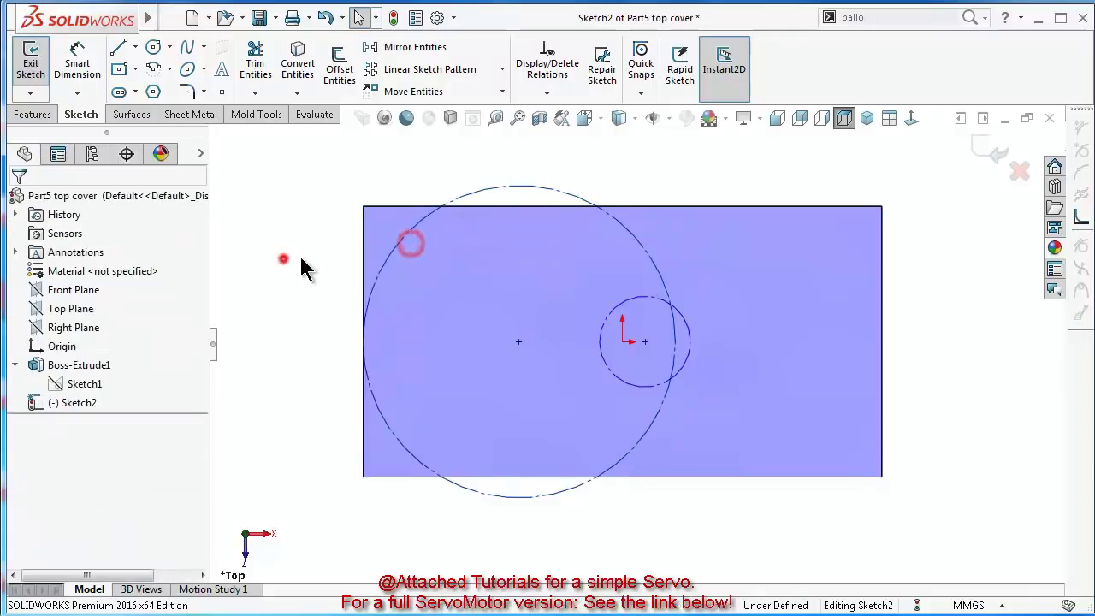
left_click(409, 233)
left_click(401, 207, "ctrl")
left_click(446, 139)
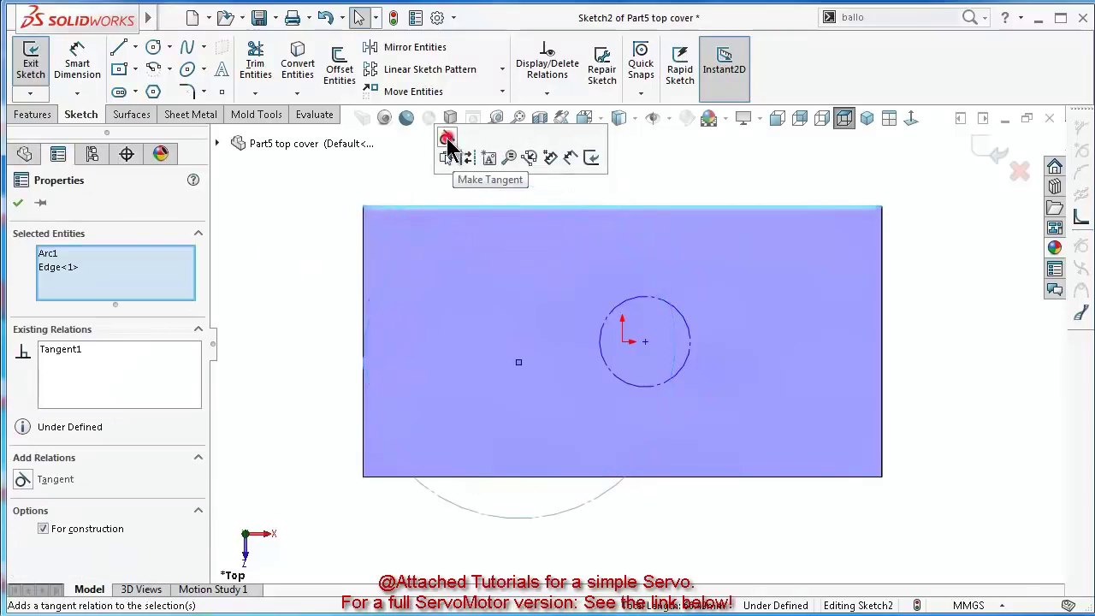
left_click(264, 450)
left_click(440, 499)
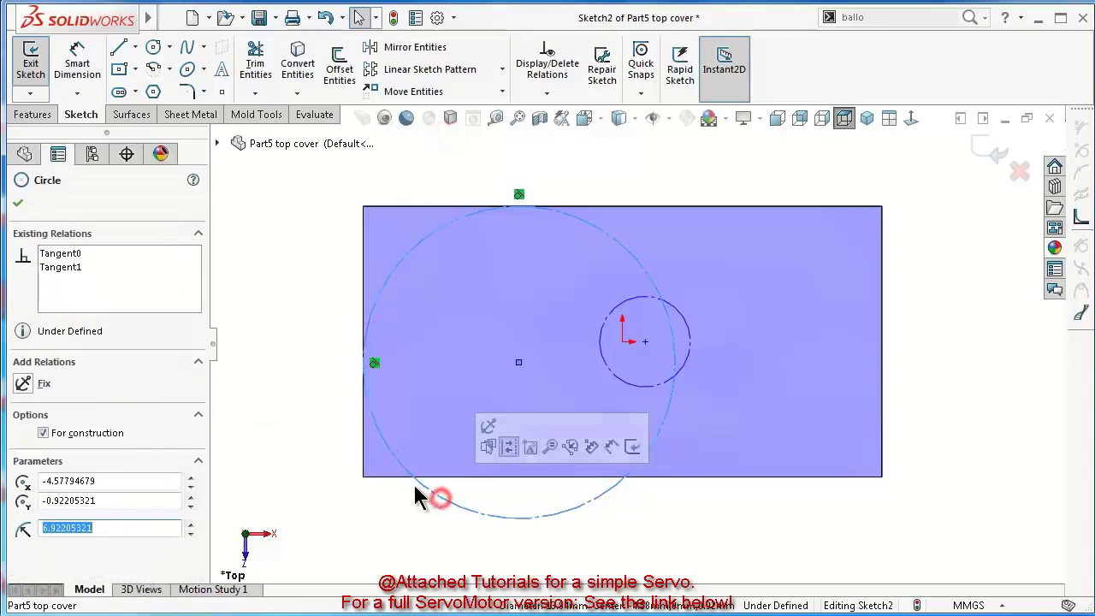
left_click(392, 476, "ctrl")
left_click(436, 408)
left_click(269, 418)
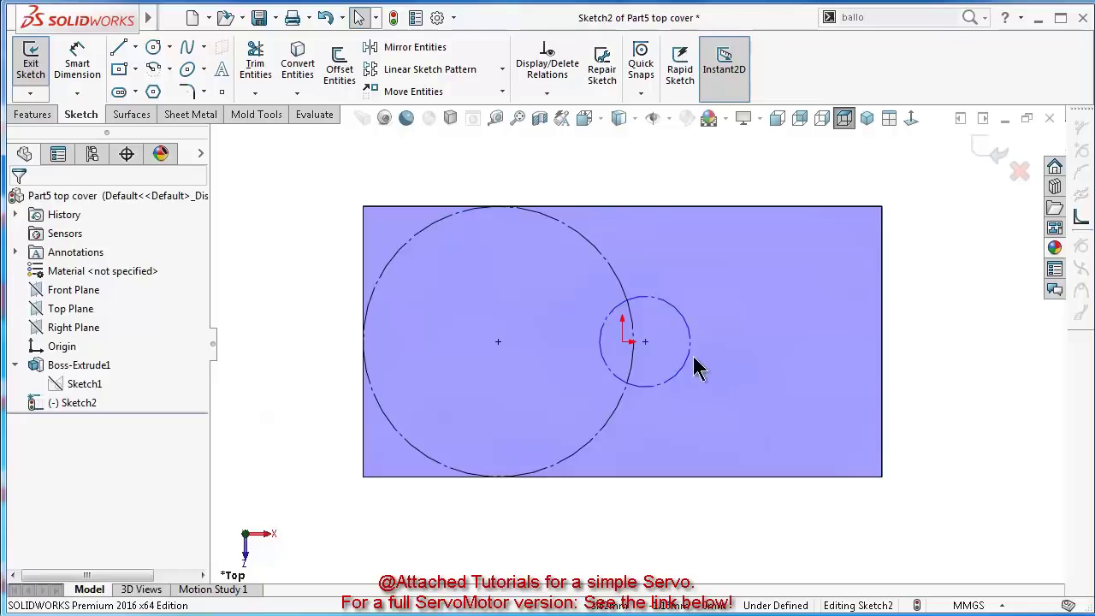
Dimension the small circle's center 0.5 mm horizontally from the origin
right_click_drag(950, 445, 861, 306)
left_click(645, 341)
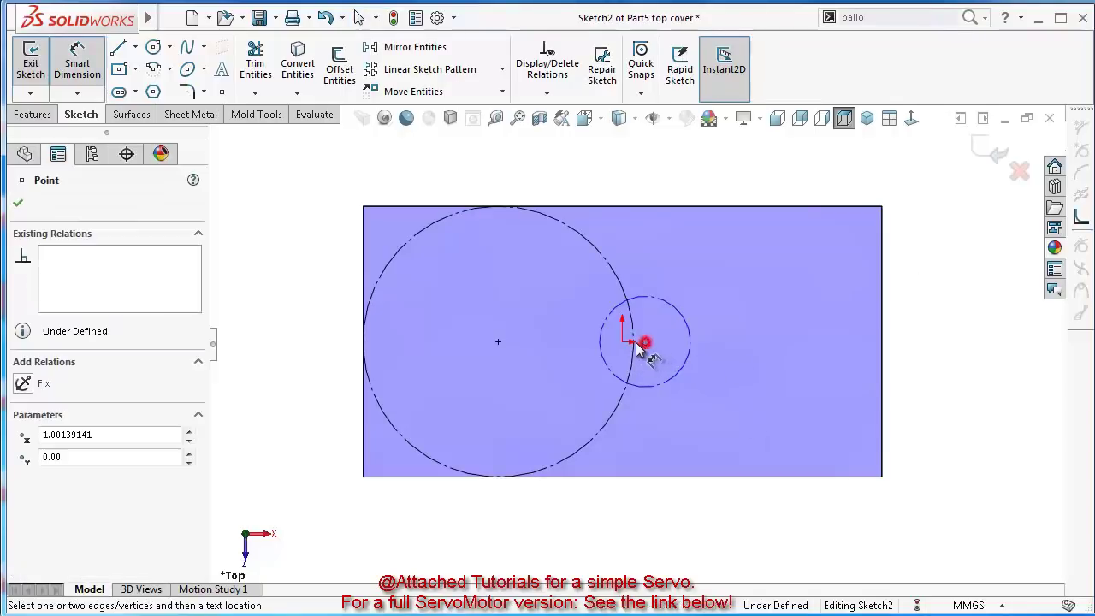
left_click(622, 343)
left_click(546, 298)
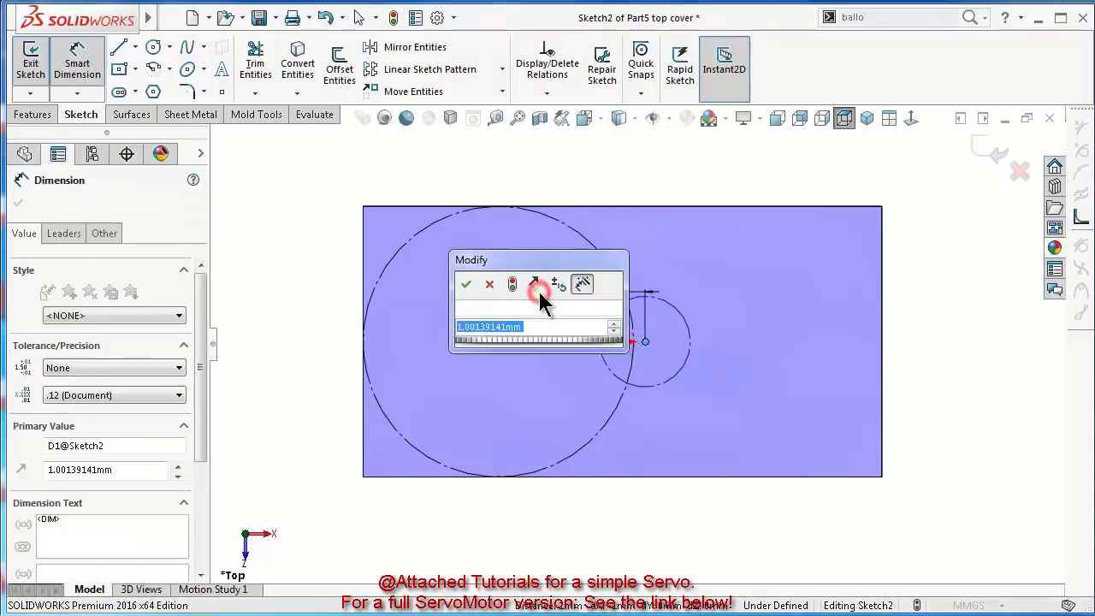
type("0.5")
key("Return")
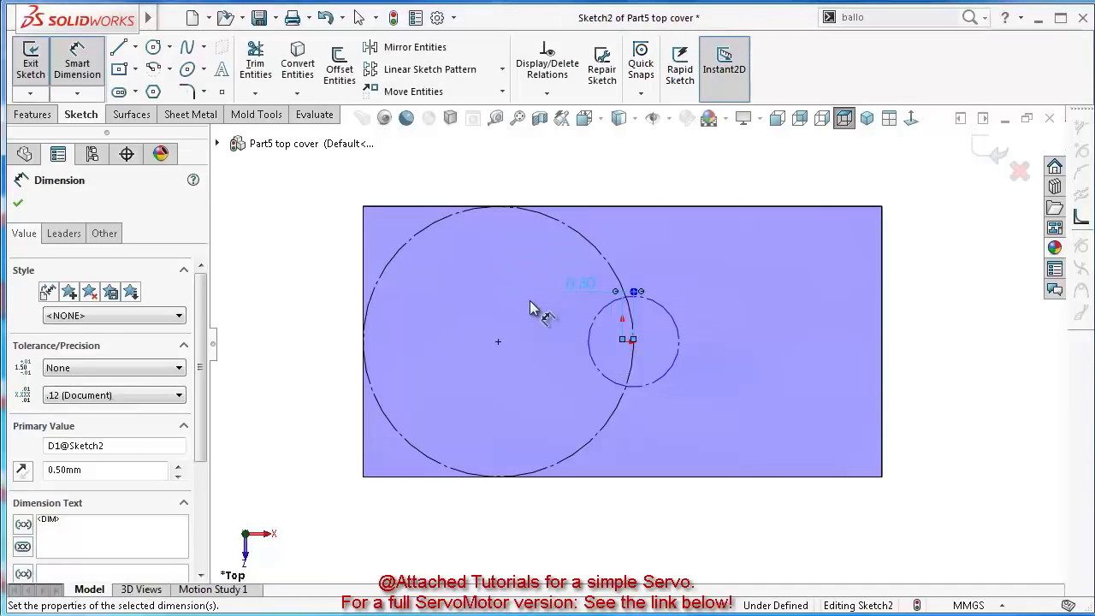
Dimension the small construction circle's diameter as 5 mm
left_click(680, 342)
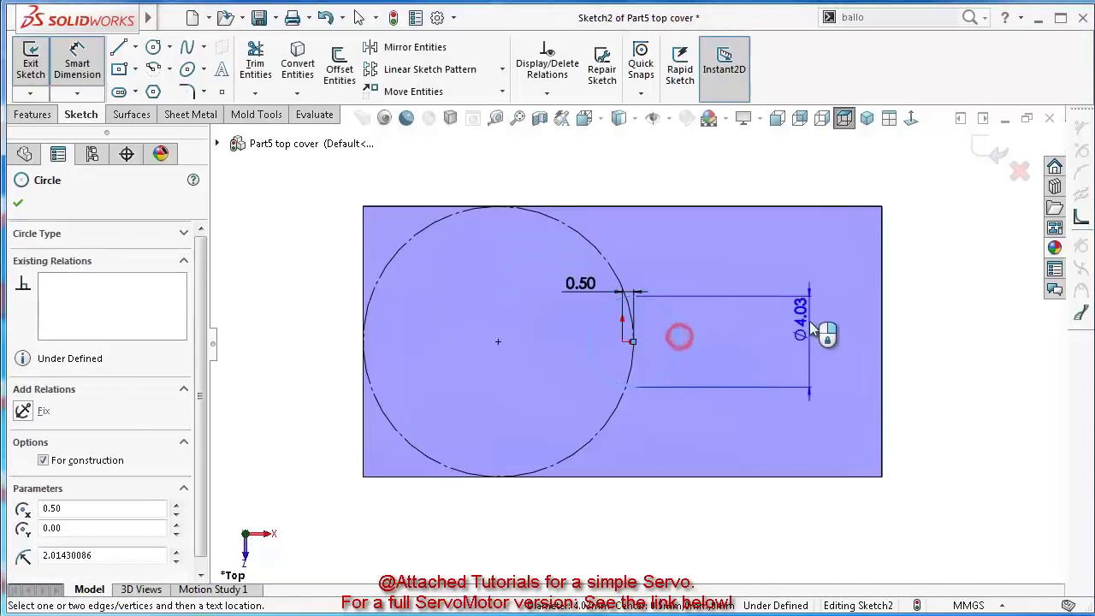
left_click(809, 325)
key("Return")
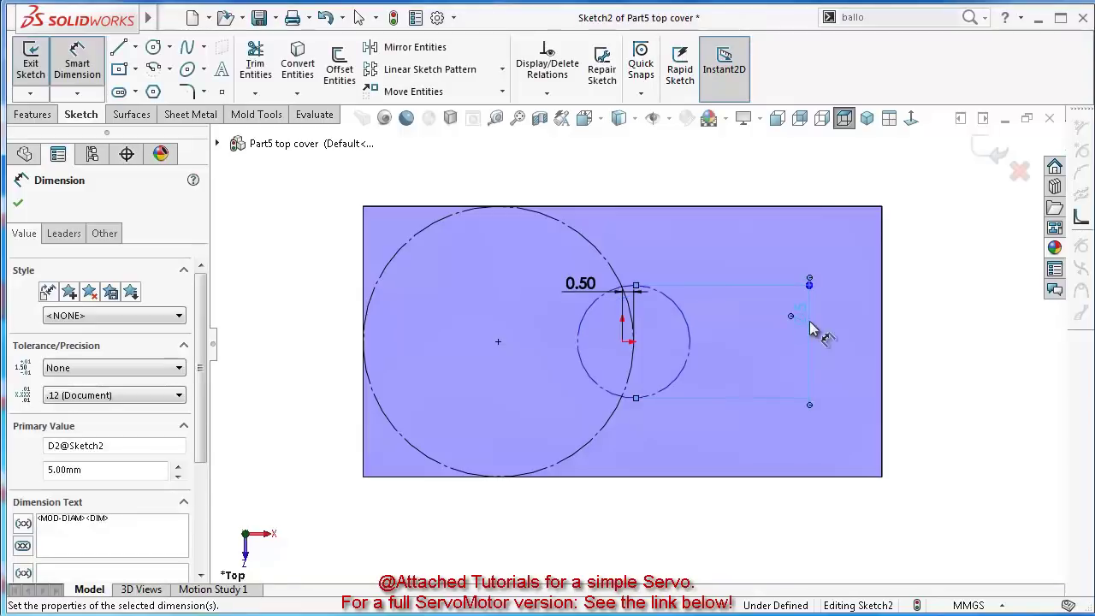
key("Escape")
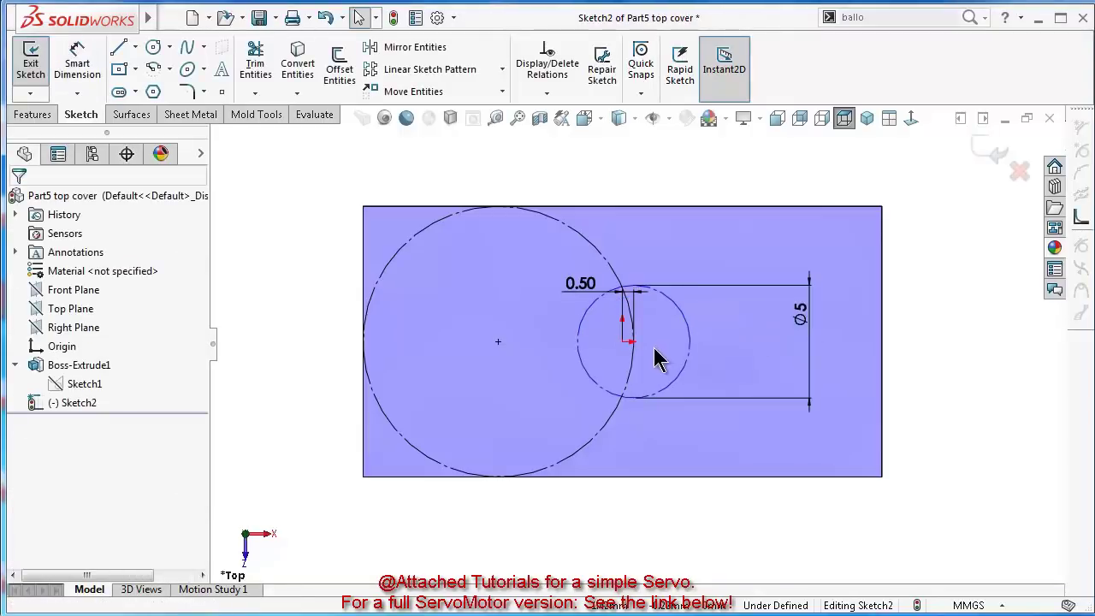
Try to align the two construction circles' centers with a horizontal relation
scroll(668, 364, "down", 2)
left_click(420, 336)
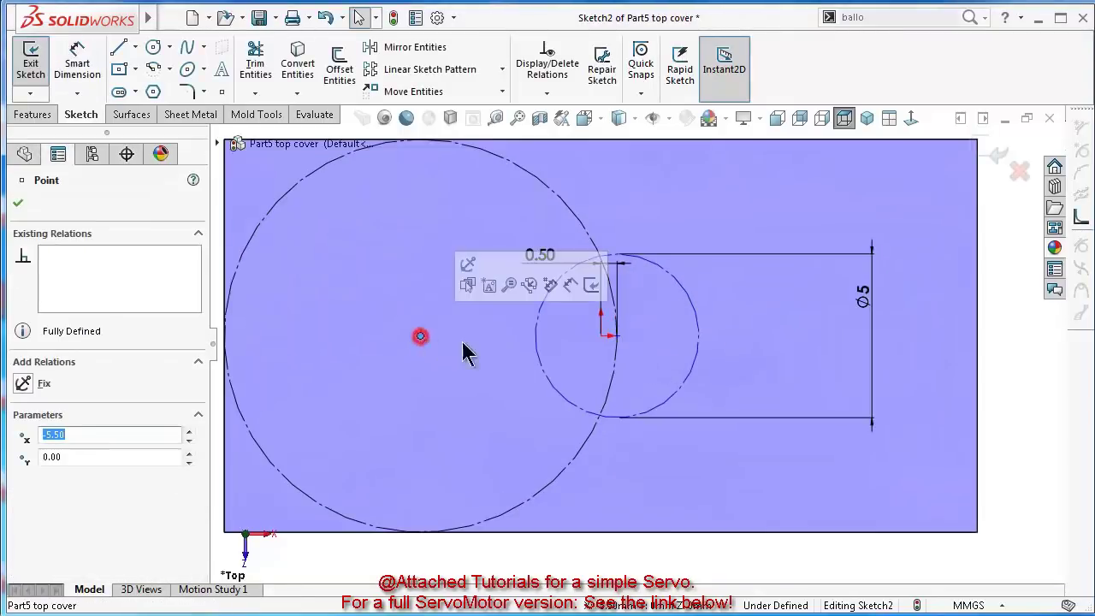
left_click(617, 336, "ctrl")
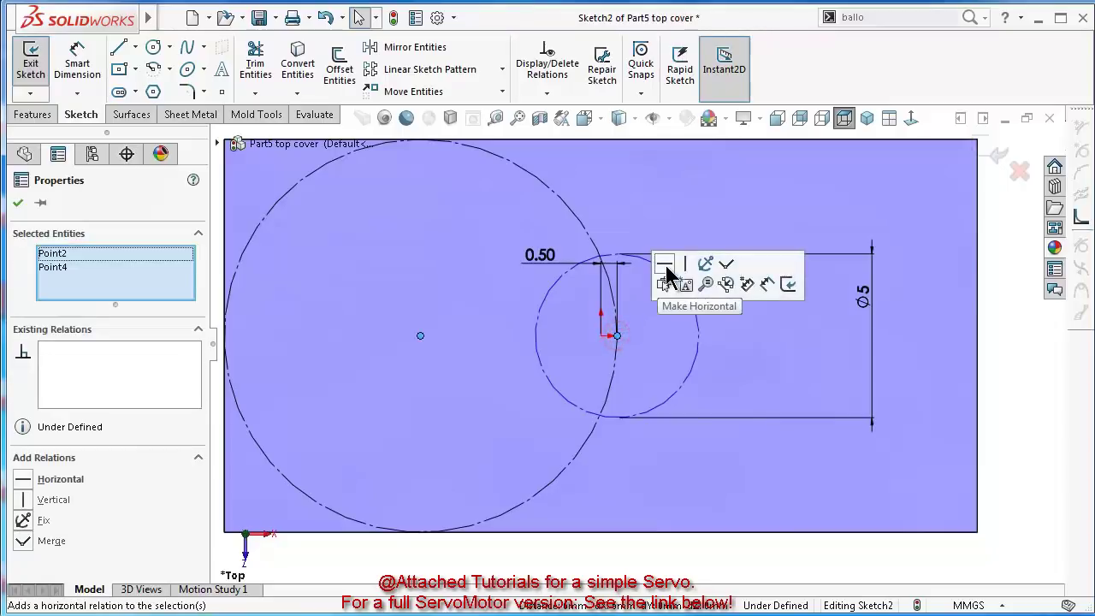
left_click(667, 272)
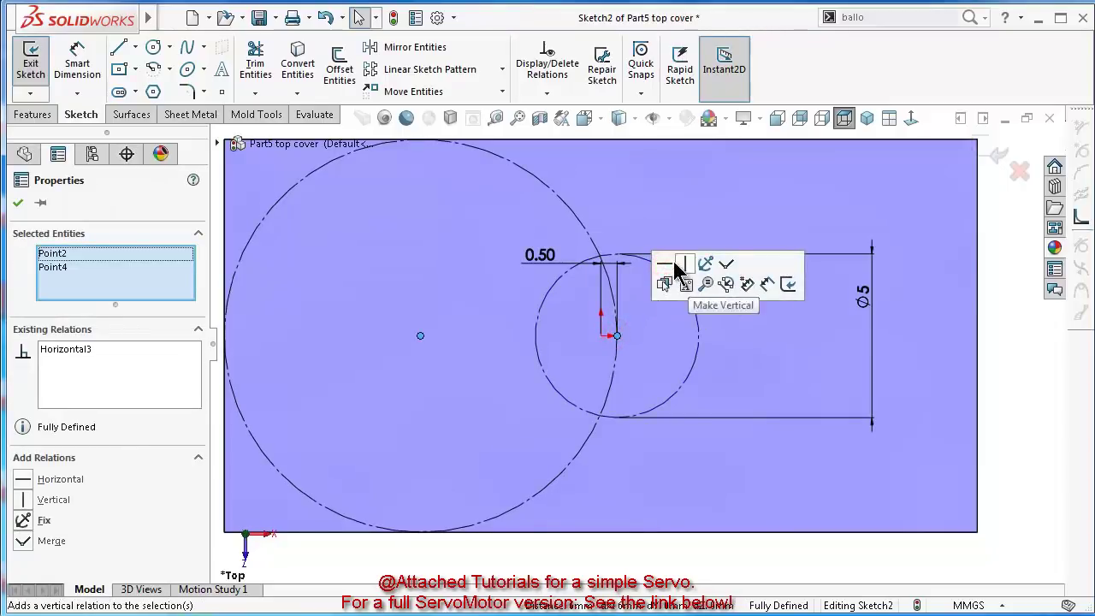
left_click(817, 390)
scroll(660, 334, "down", 3)
scroll(659, 334, "down", 1)
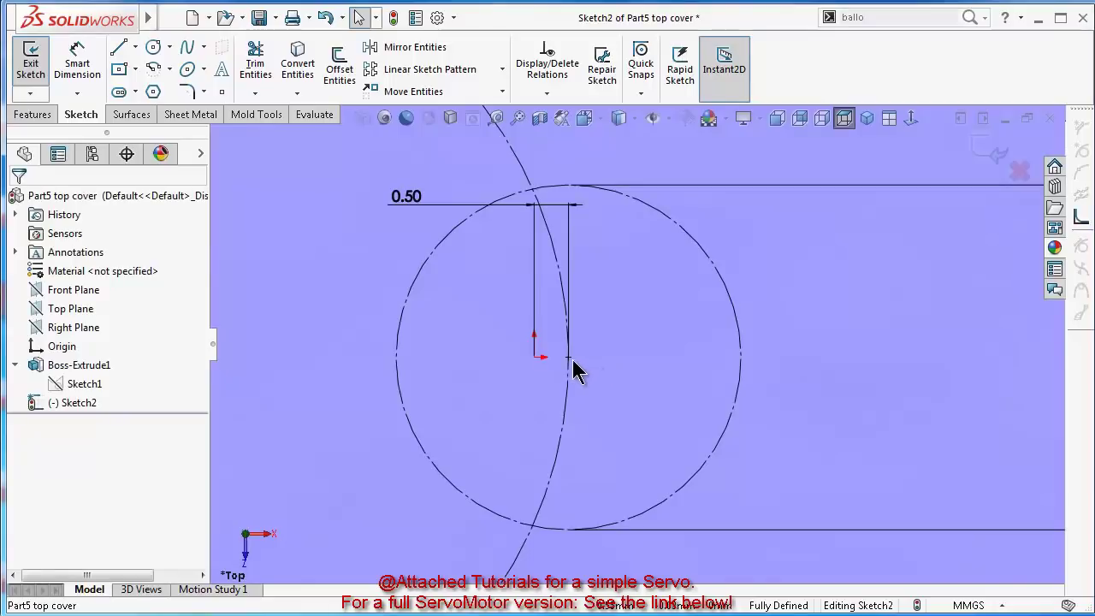
left_click(569, 358)
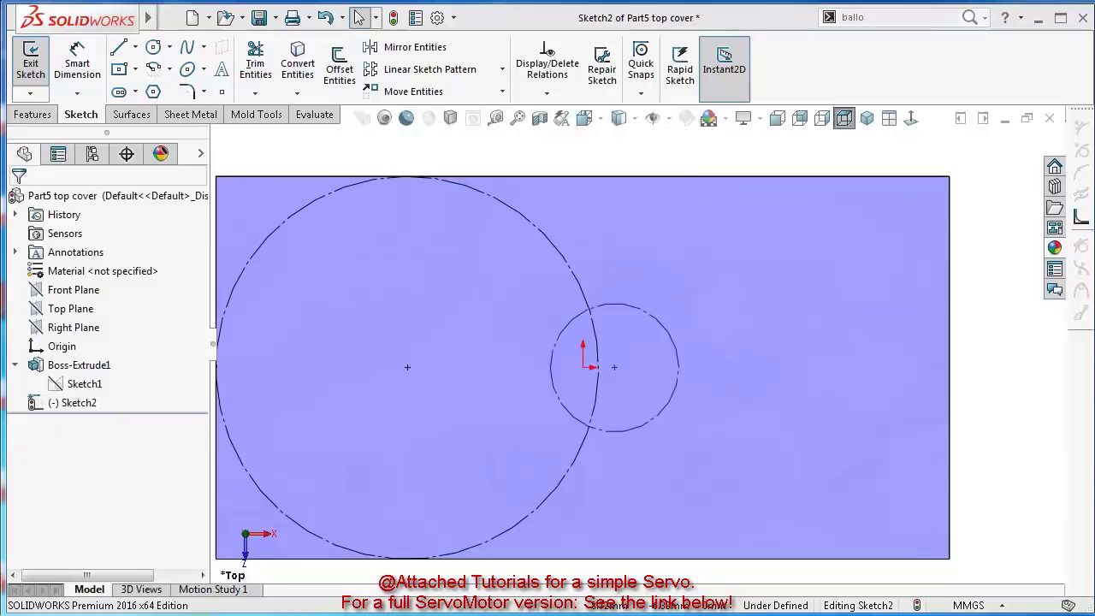
Dimension the small construction circle's diameter again as 5 mm
right_click_drag(966, 482, 966, 394)
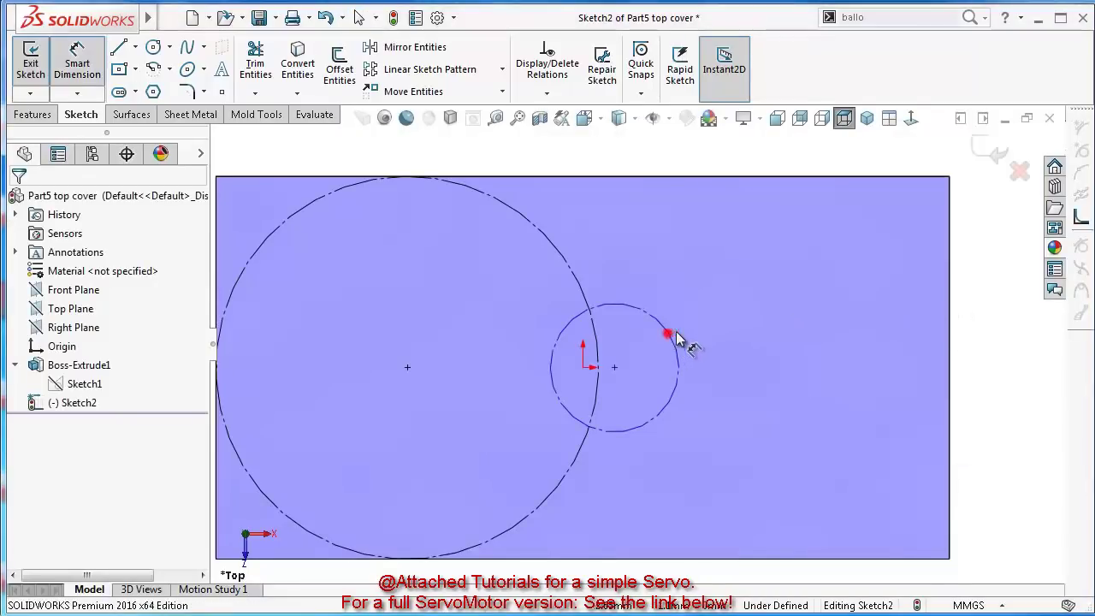
left_click(674, 335)
left_click(752, 311)
type("5")
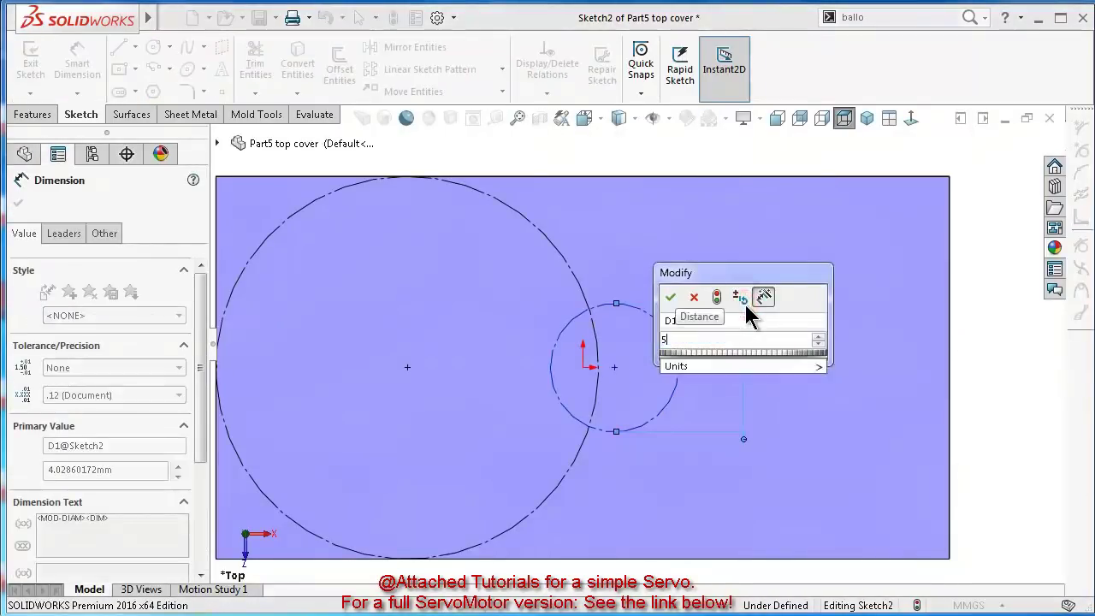
key("Return")
key("Escape")
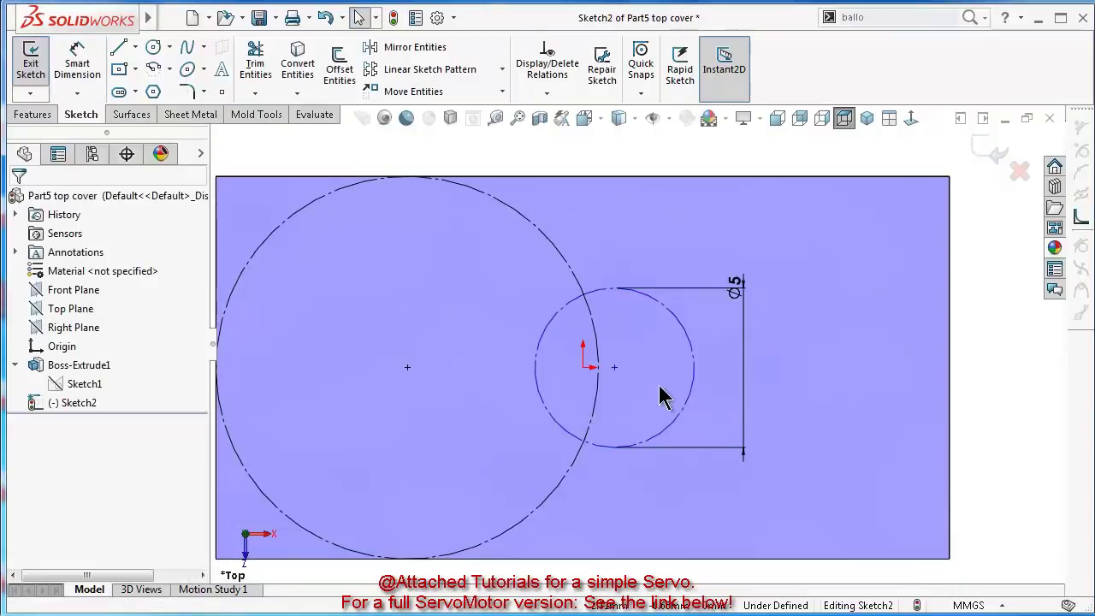
Make the small circle's center coincident with the large construction circle and horizontally aligned with the large circle's center
left_click(613, 367)
left_click(593, 371, "ctrl")
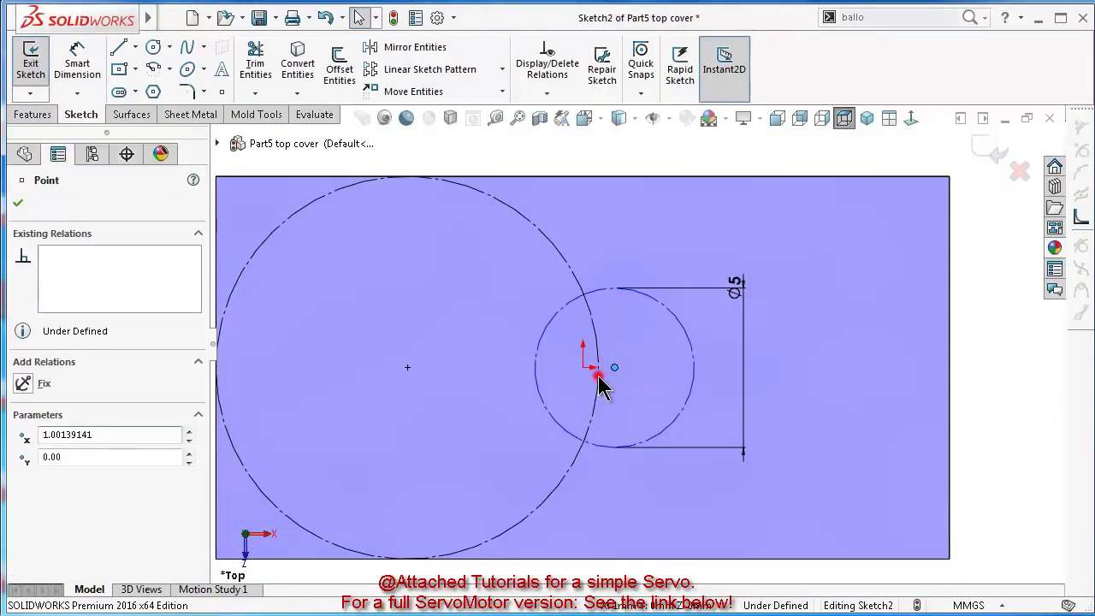
left_click(669, 302)
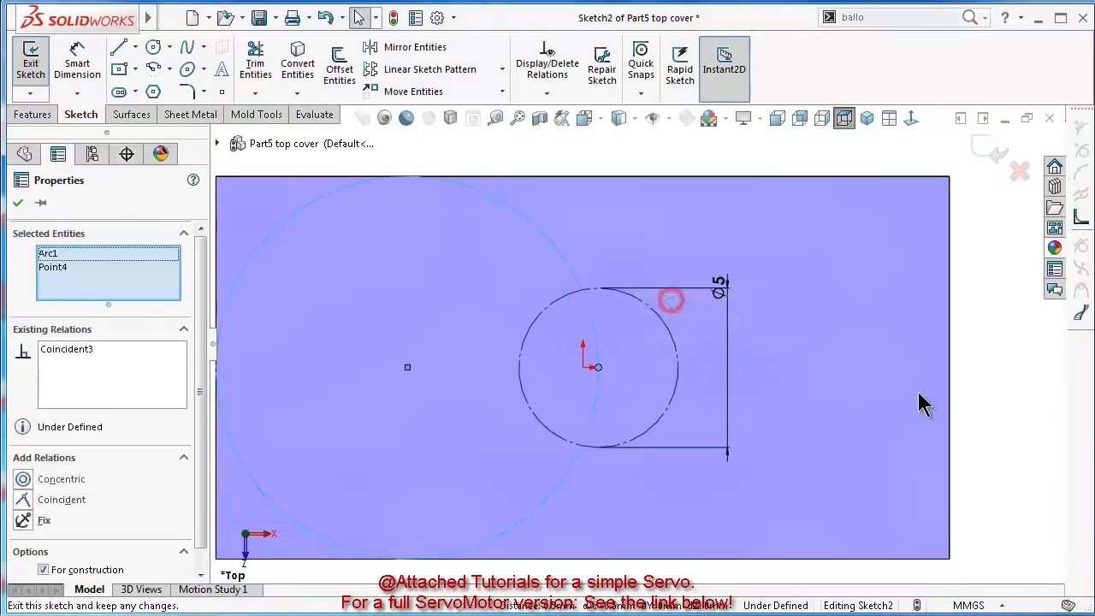
left_click(1007, 417)
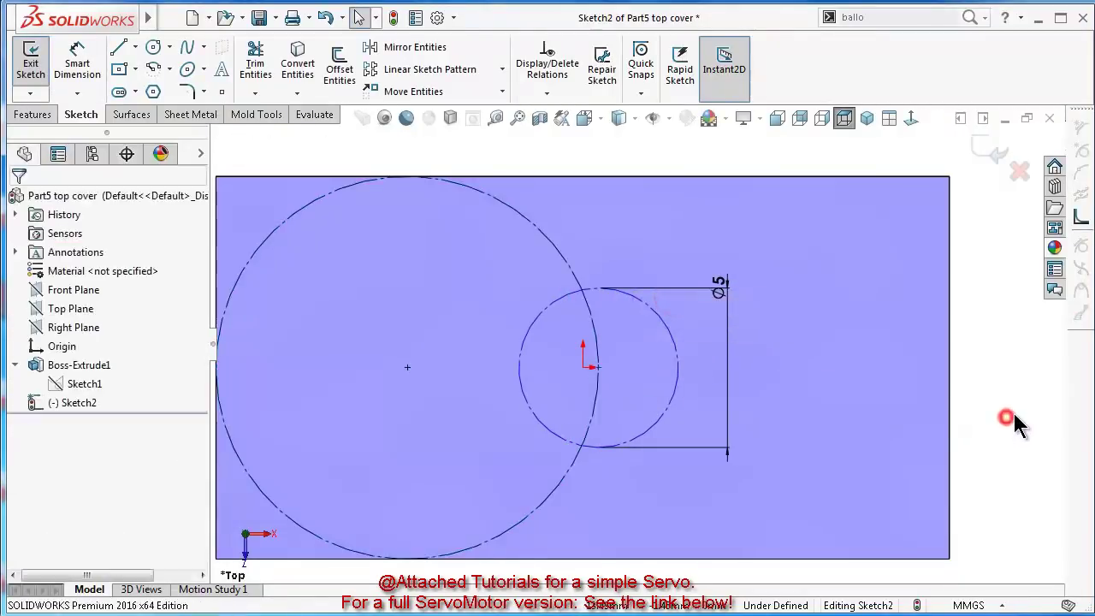
left_click(598, 368)
left_click(408, 368, "ctrl")
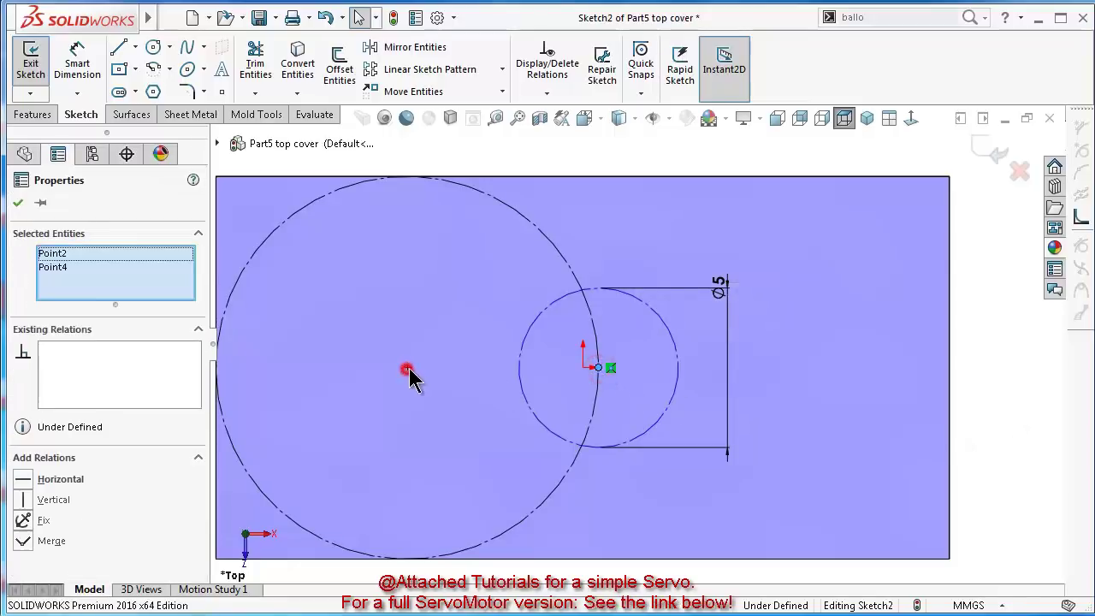
left_click(455, 307)
left_click(1011, 420)
Try to dimension the small circle's center horizontally to the large construction circle
right_click_drag(990, 459, 982, 368)
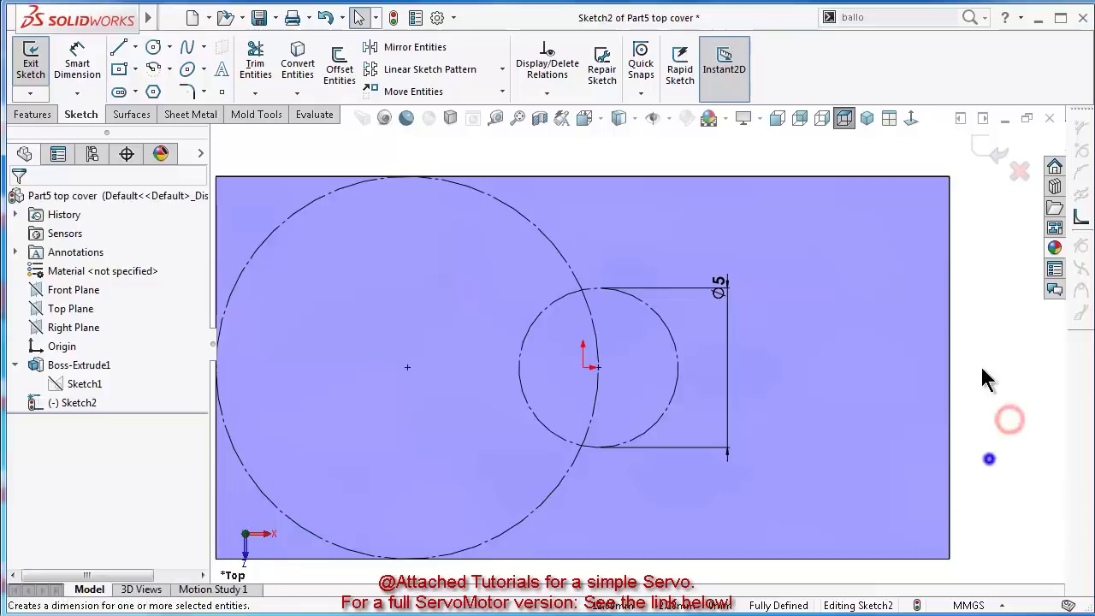
left_click(599, 368)
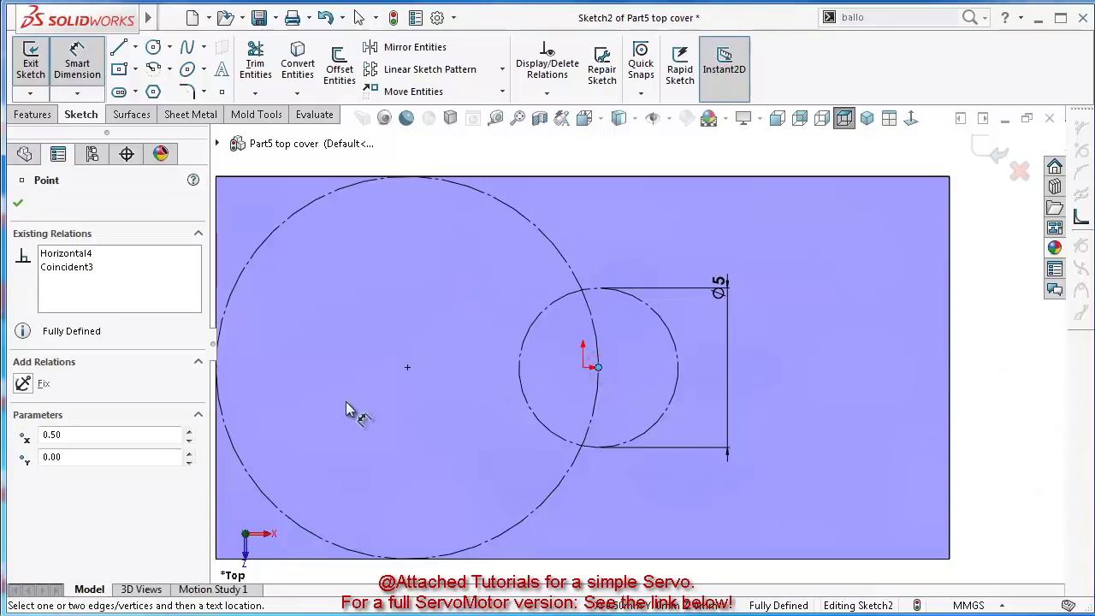
scroll(339, 399, "up", 1)
left_click(289, 397)
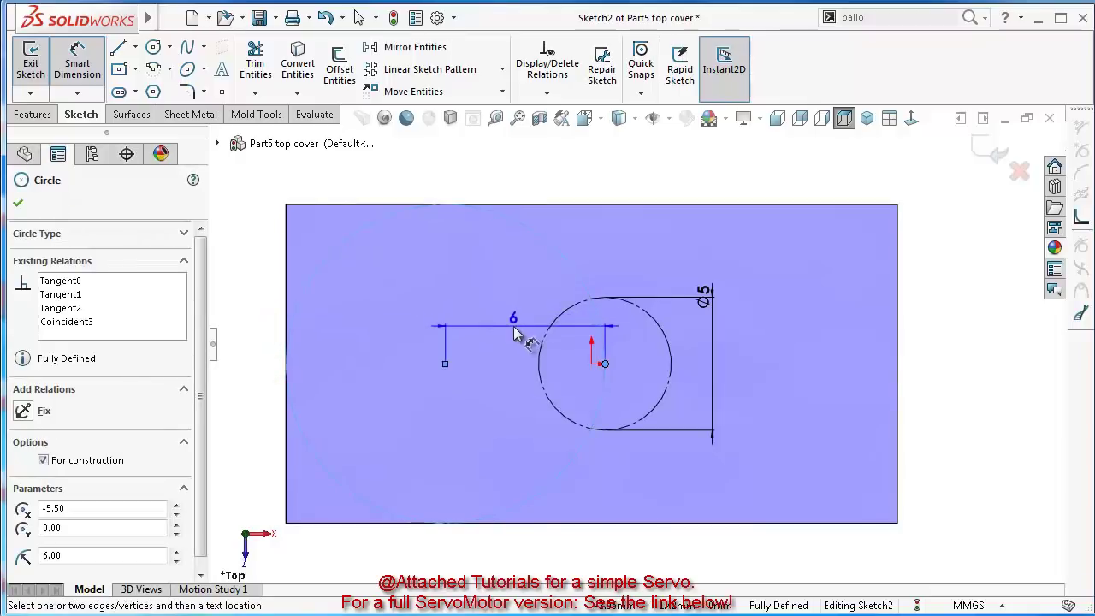
left_click(284, 301)
left_click(462, 352)
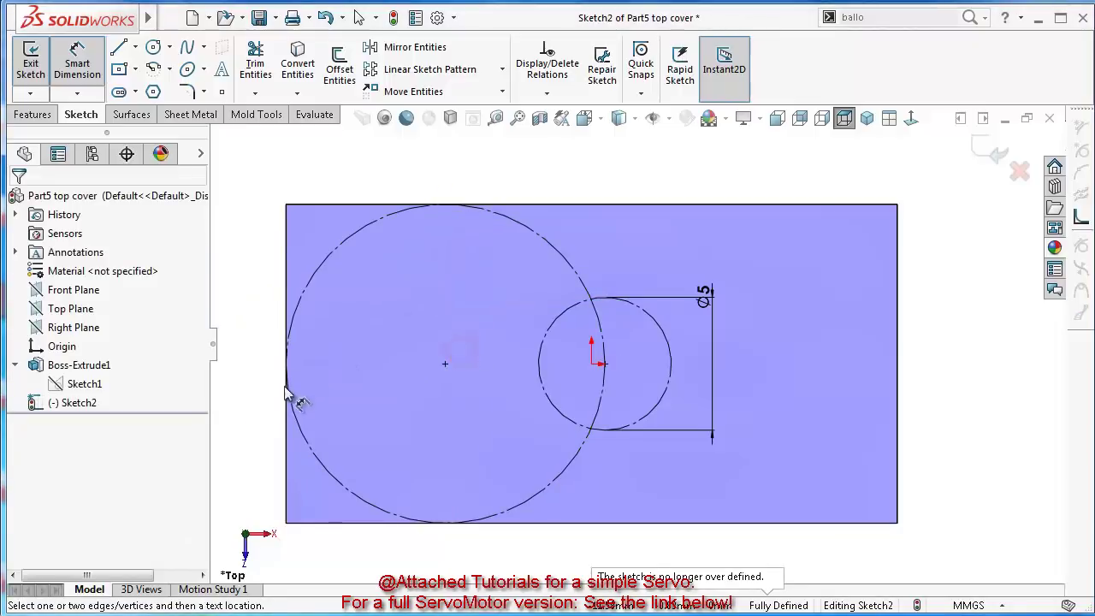
left_click(249, 391)
Add a driven horizontal dimension between the origin and the small circle's center
scroll(515, 379, "down", 1)
scroll(546, 384, "down", 2)
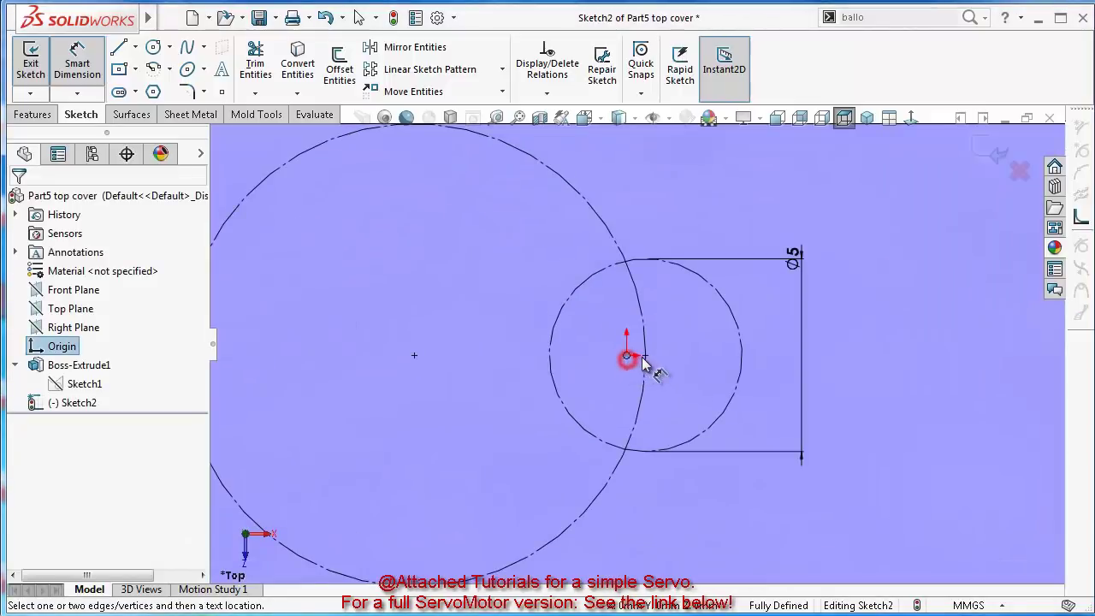
left_click(644, 356)
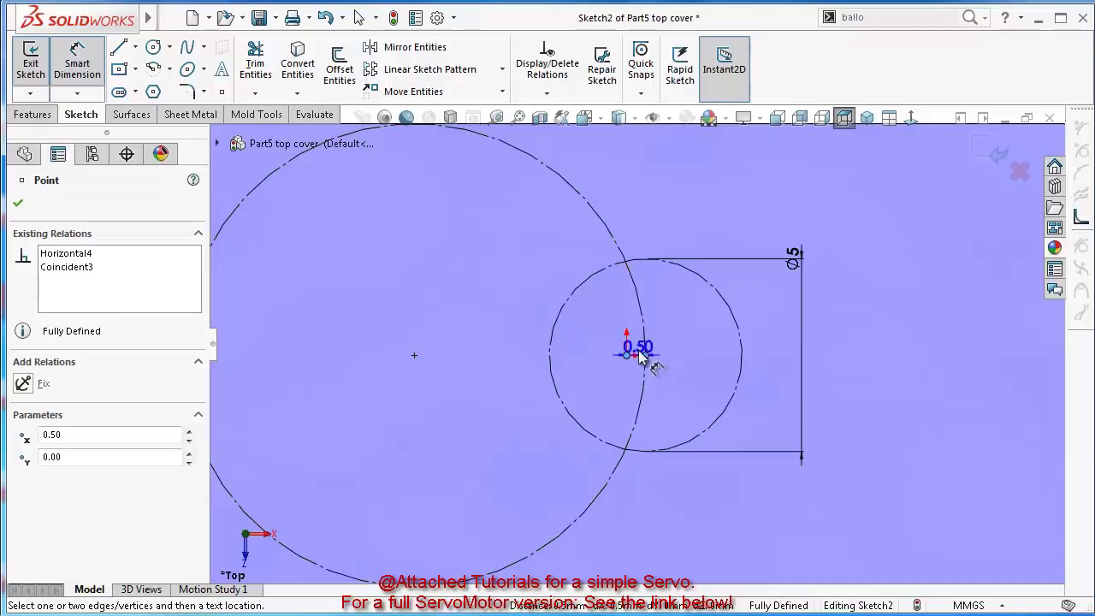
left_click(599, 337)
left_click(469, 322)
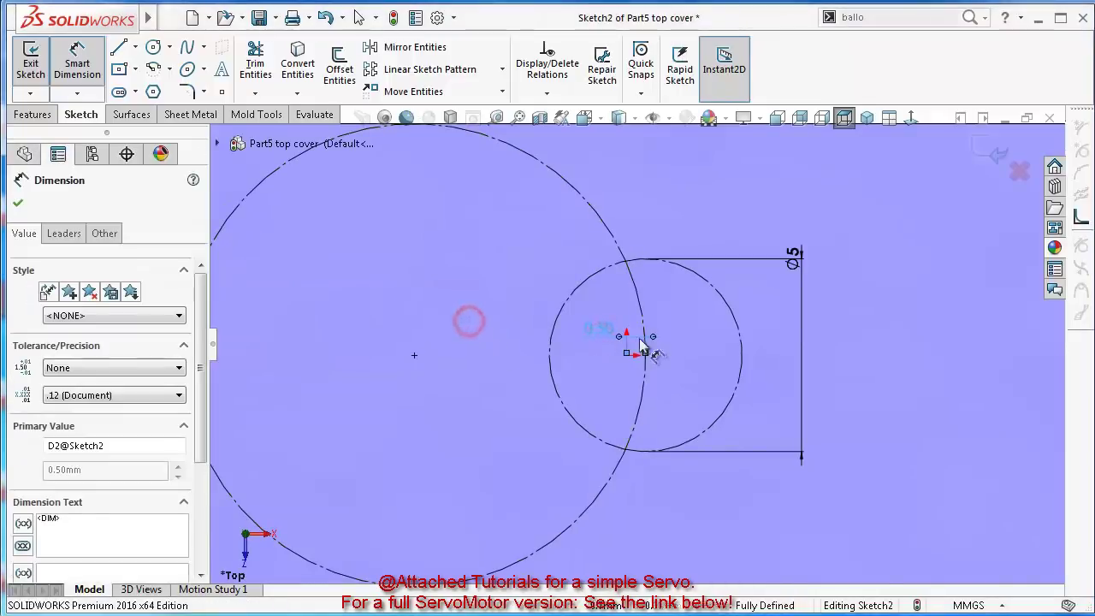
scroll(806, 353, "up", 2)
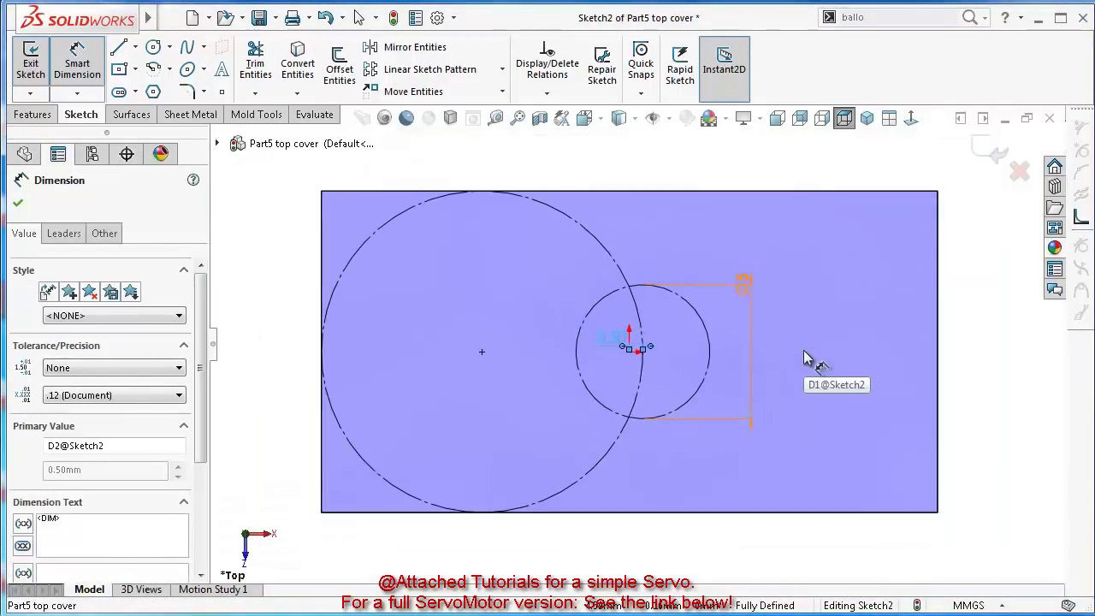
left_click(992, 450)
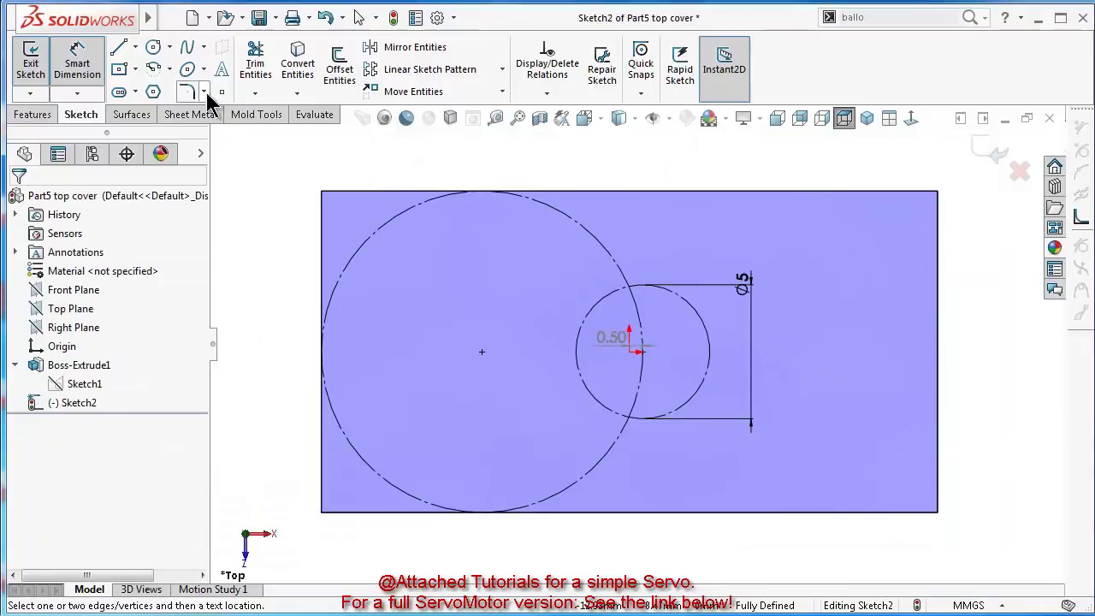
Draw a centerpoint arc over the large construction circle's outer portion, between its two intersections with the small circle
left_click(170, 70)
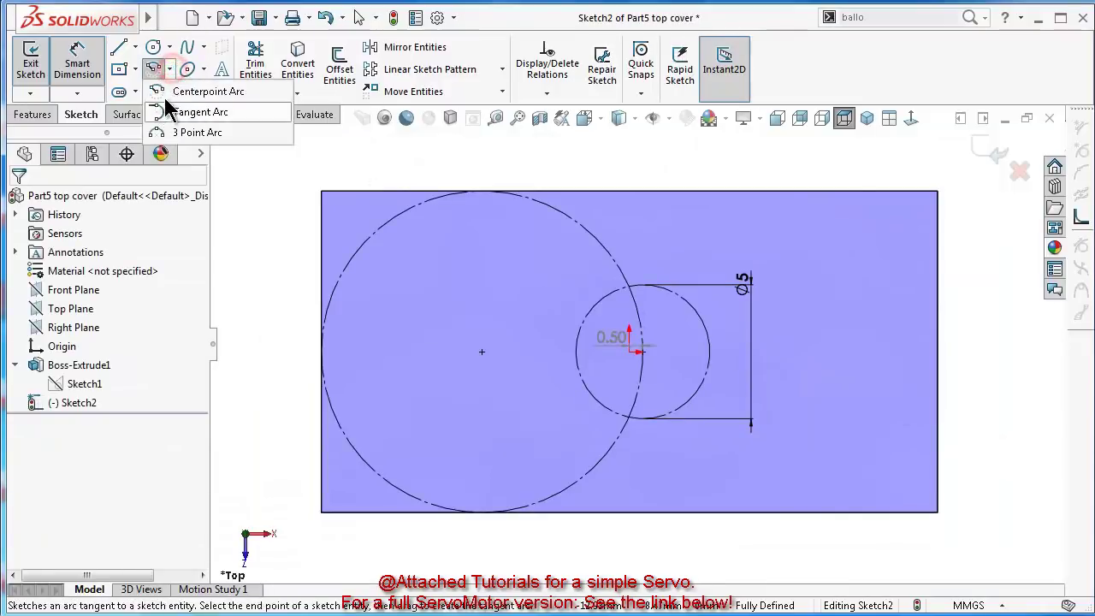
left_click(172, 89)
left_click(482, 351)
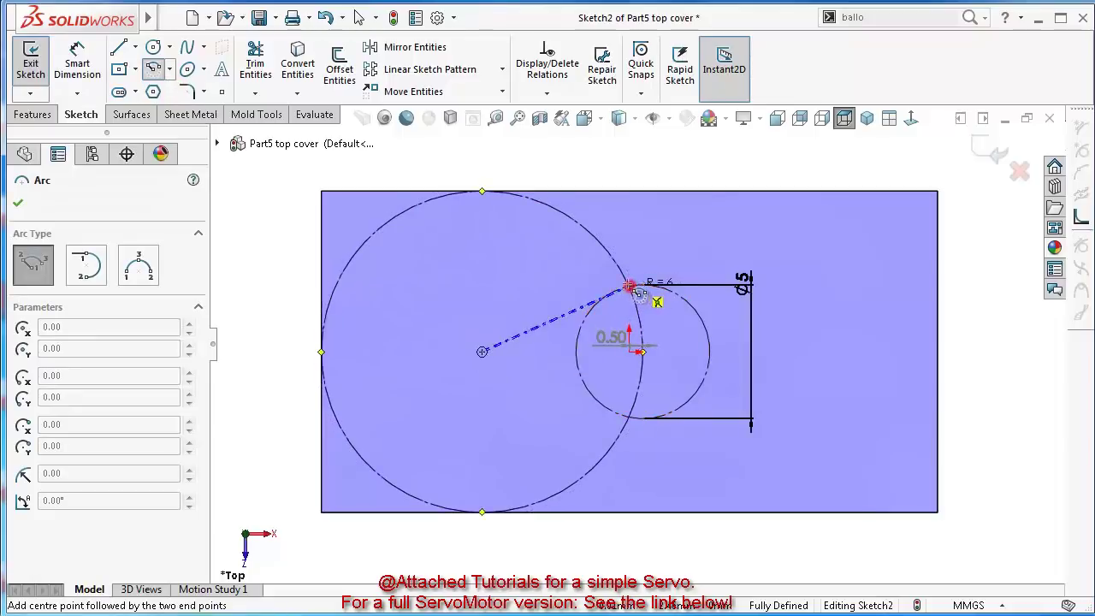
left_click(630, 287)
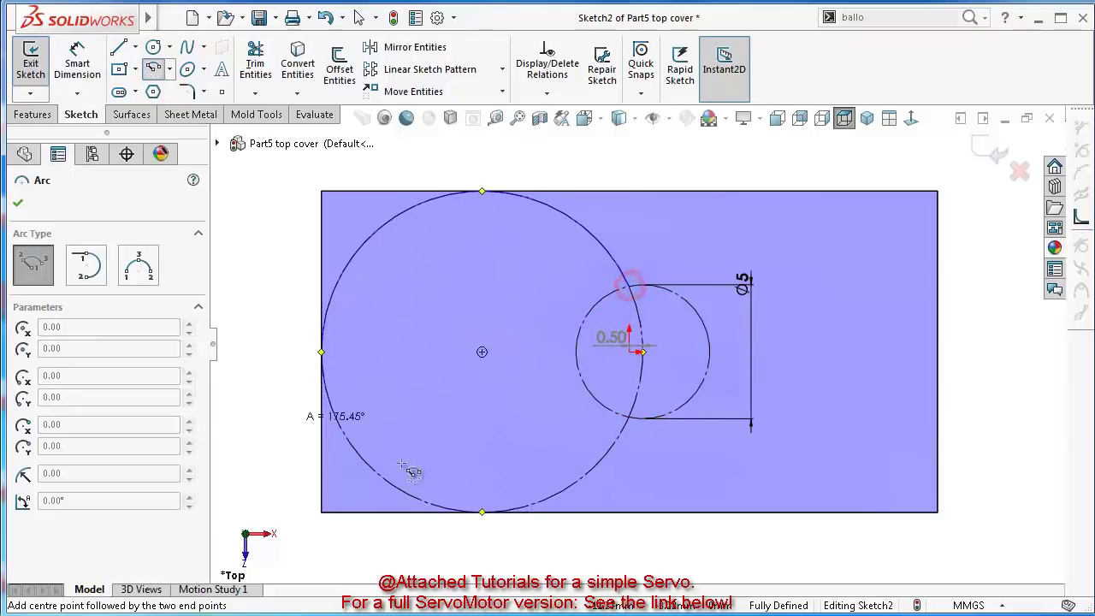
left_click(629, 417)
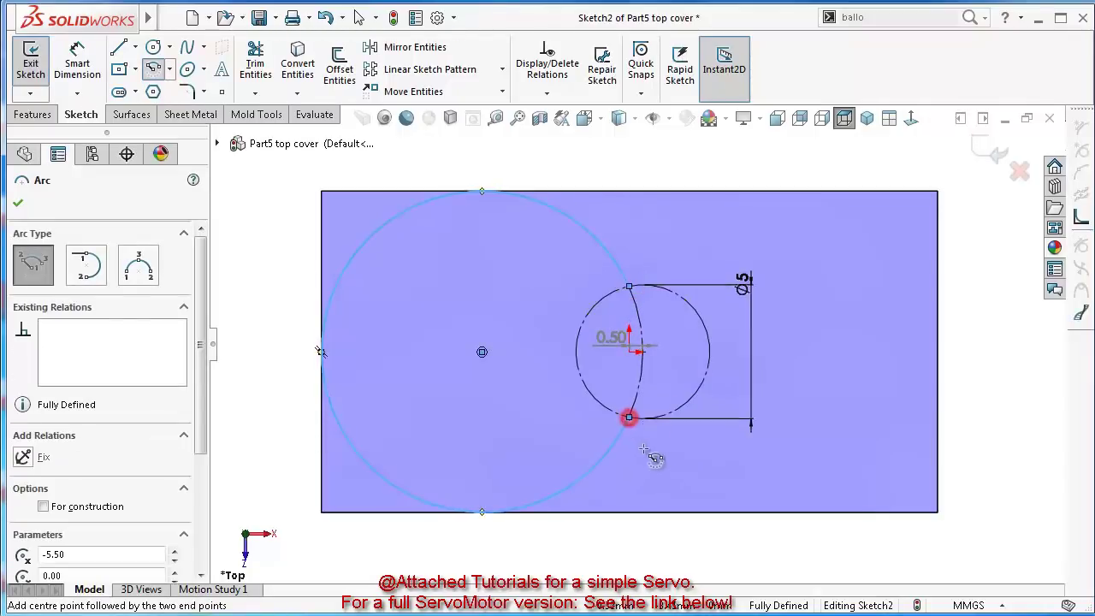
Draw a centerpoint arc over the small construction circle's outer portion, joining the two ends of the large arc
left_click(641, 352)
left_click(630, 285)
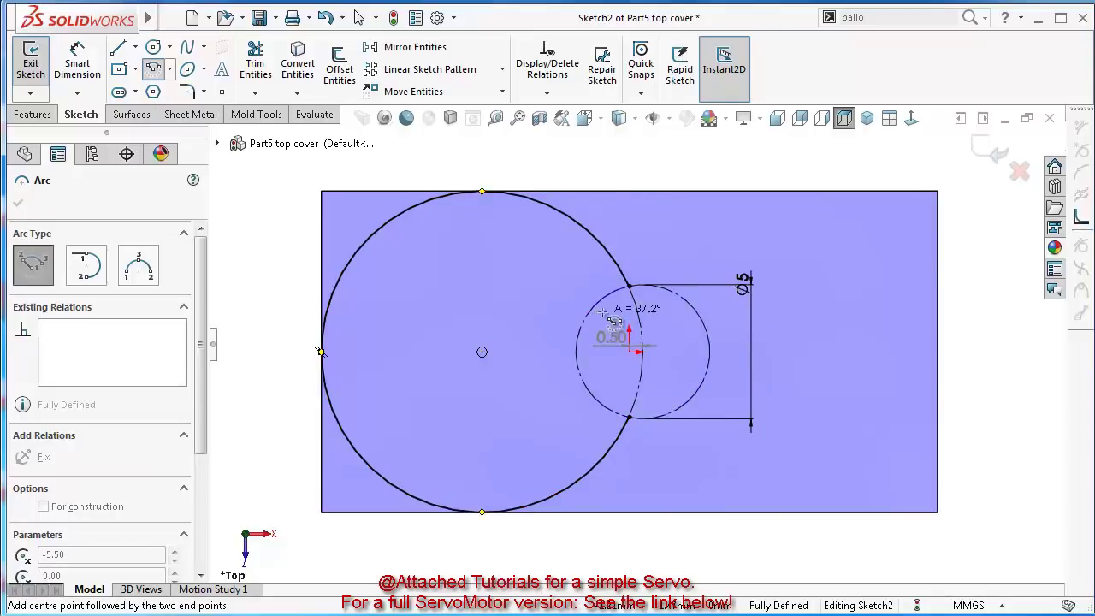
left_click(641, 418)
key("Escape")
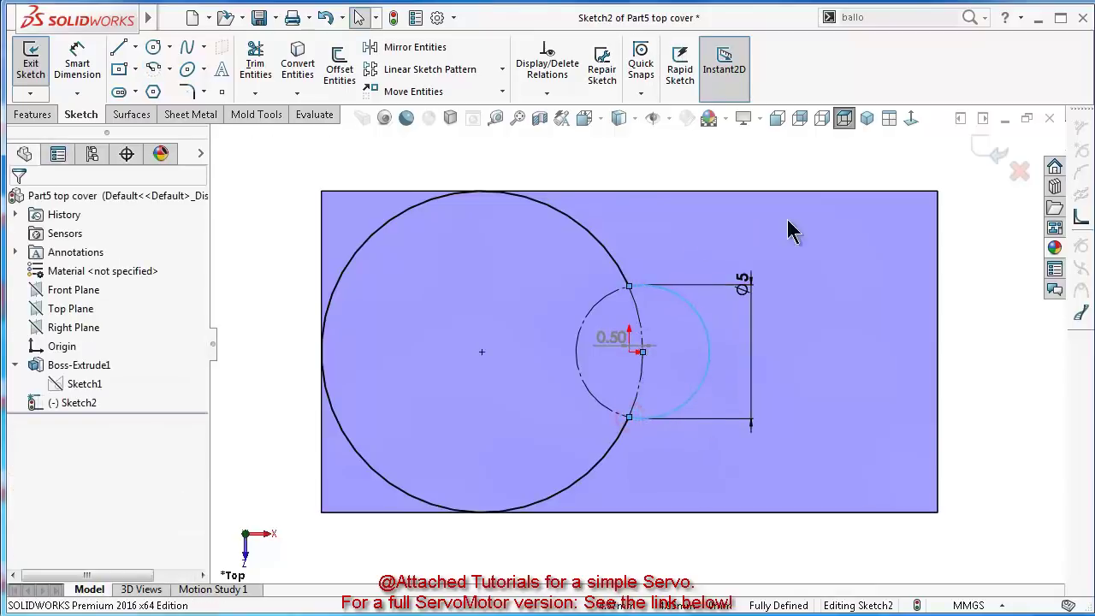
Fillet both corners where the large and small arcs meet with a 0.5 mm radius
scroll(680, 276, "down", 3)
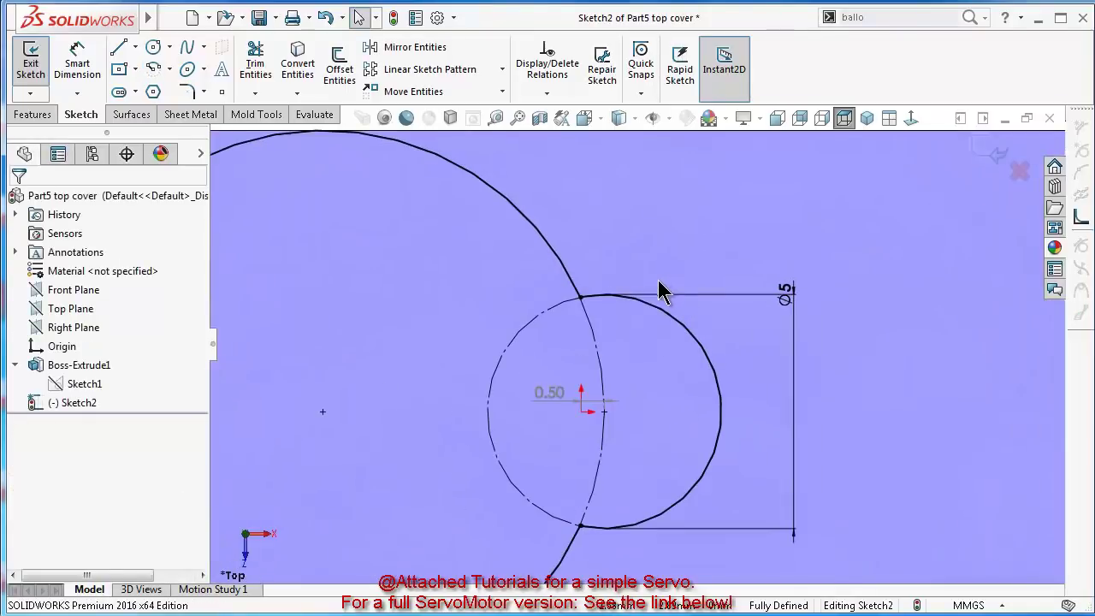
scroll(658, 279, "down", 1)
left_click(190, 91)
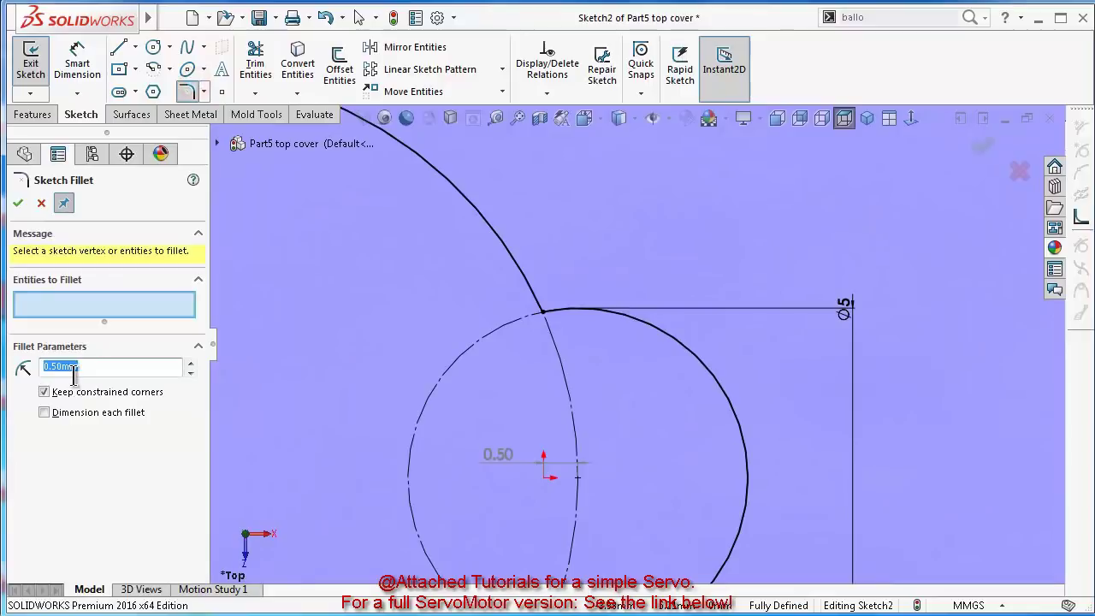
left_click(543, 312)
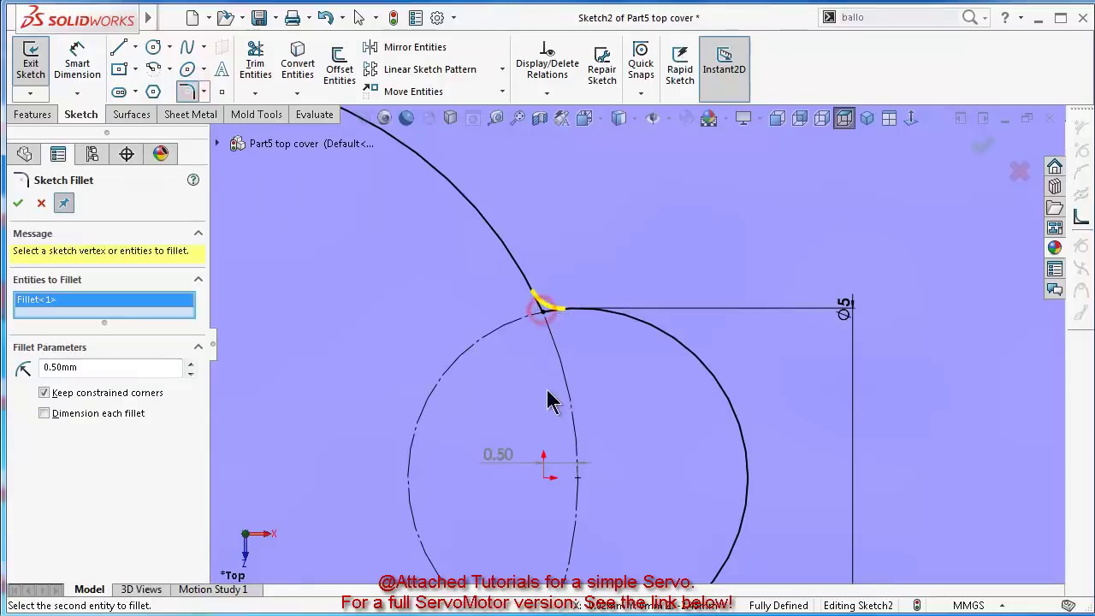
scroll(637, 326, "up", 2)
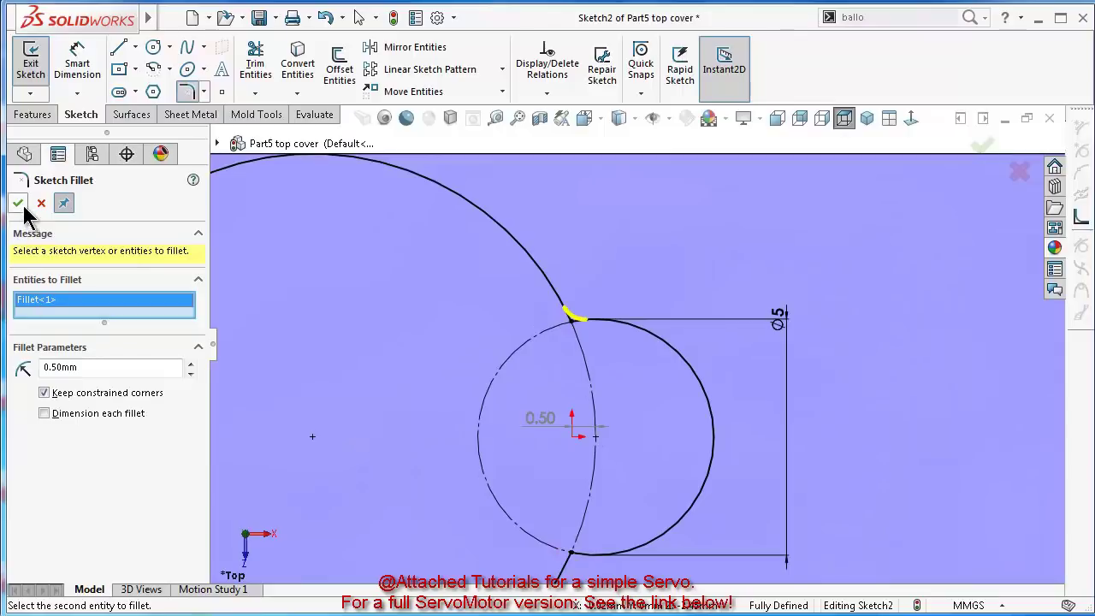
left_click(18, 204)
left_click(572, 555)
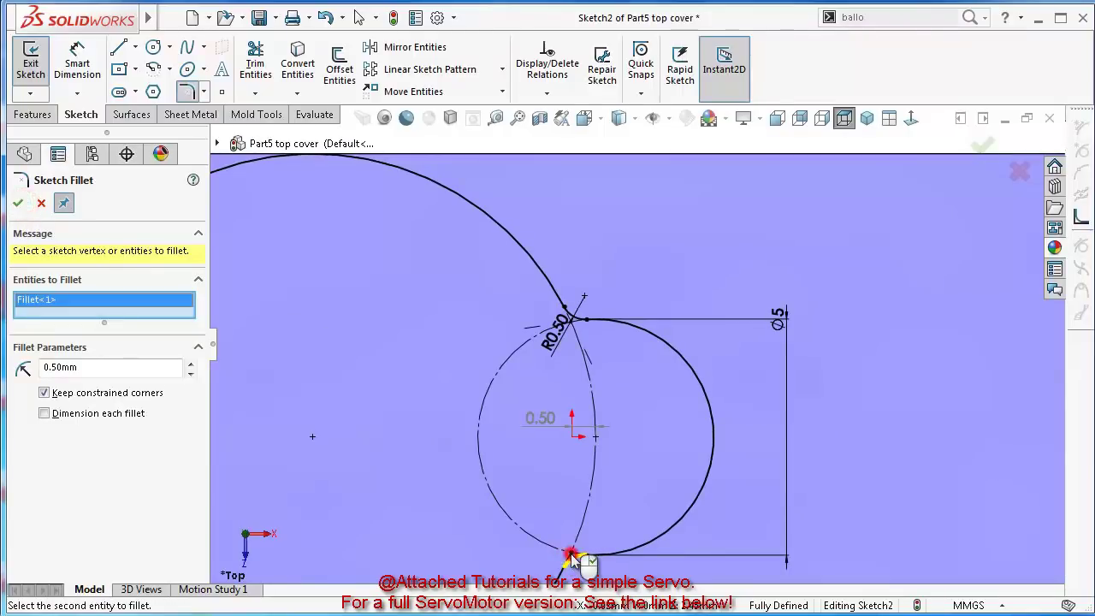
right_click(600, 519)
scroll(601, 496, "up", 6)
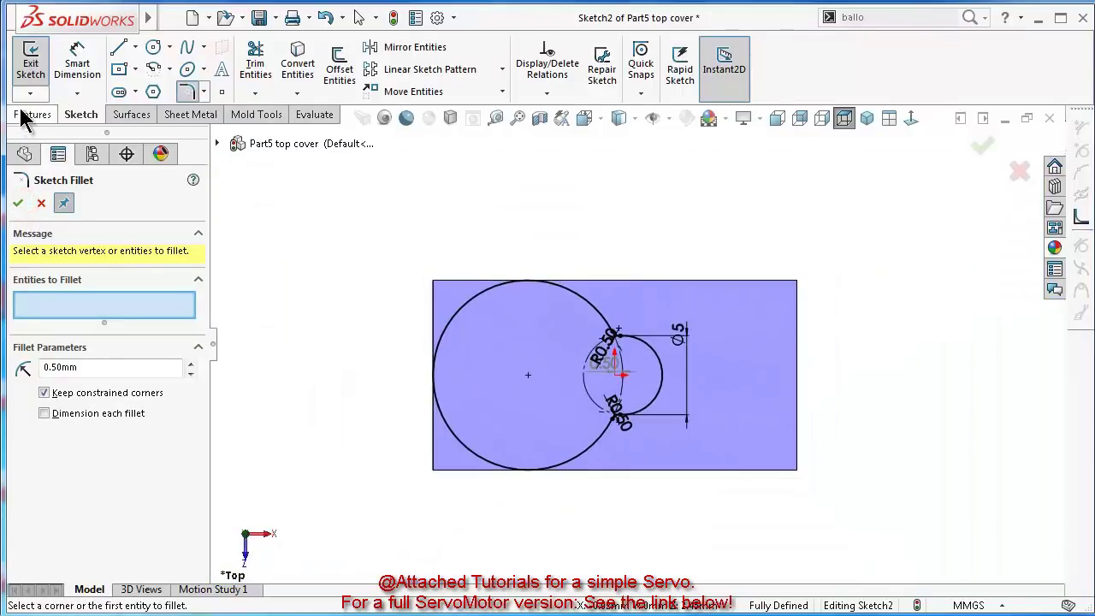
Finish the fillets and extrude the filleted two-arc profile 4.5 mm upward, merged with the base block
left_click(31, 114)
left_click(980, 143)
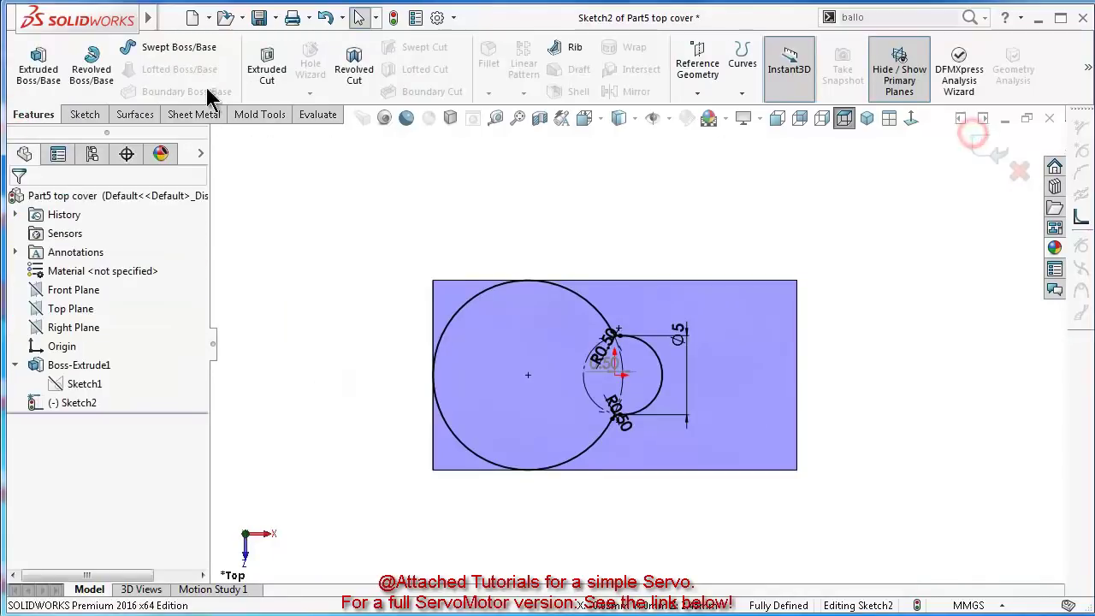
left_click(38, 65)
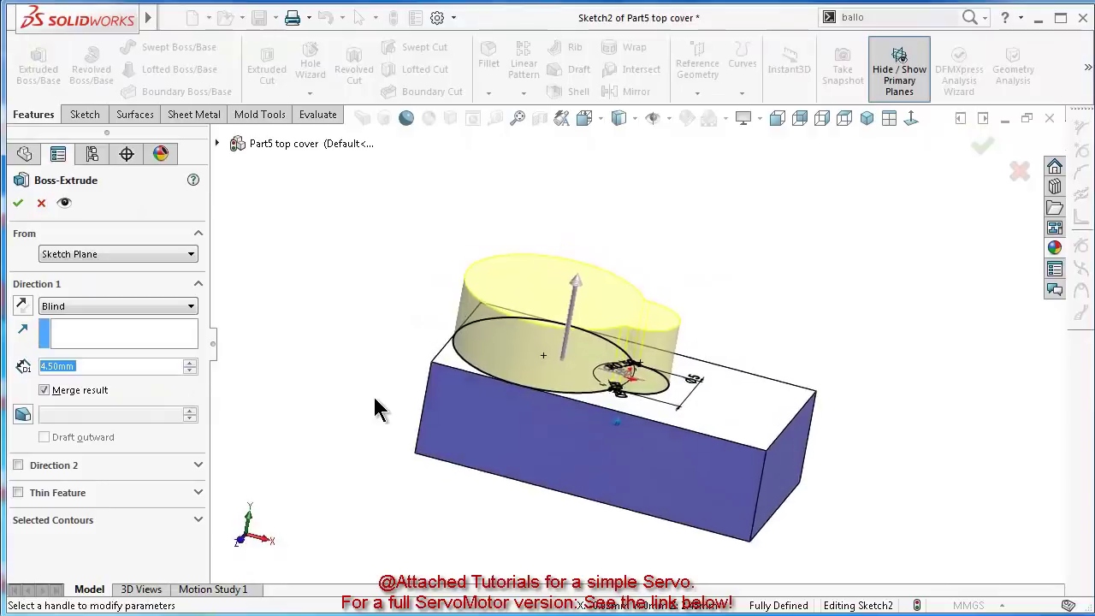
left_click(20, 203)
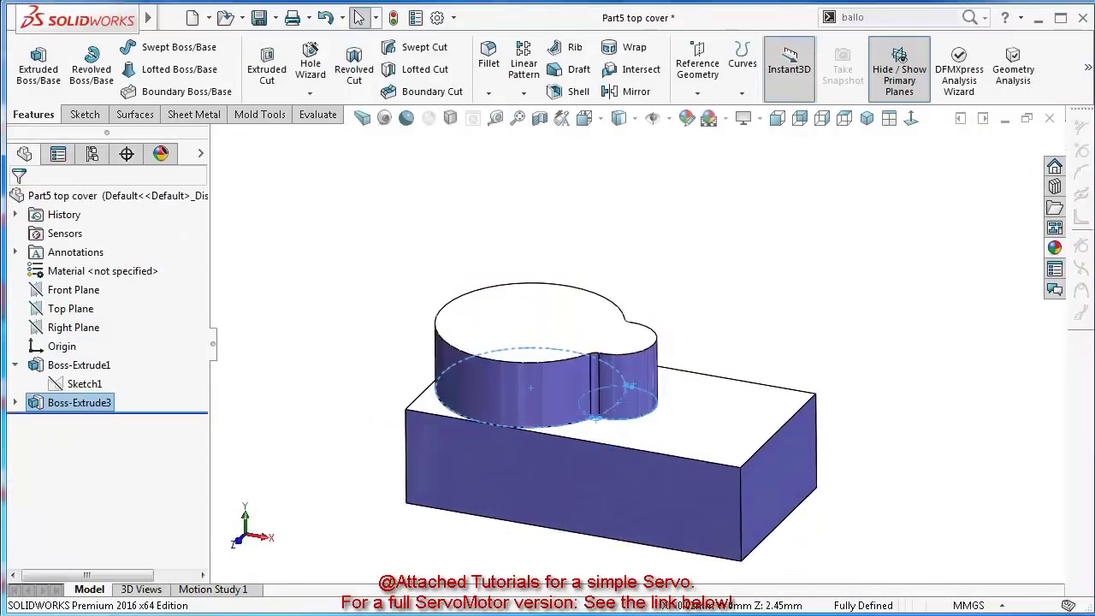
left_click(875, 308)
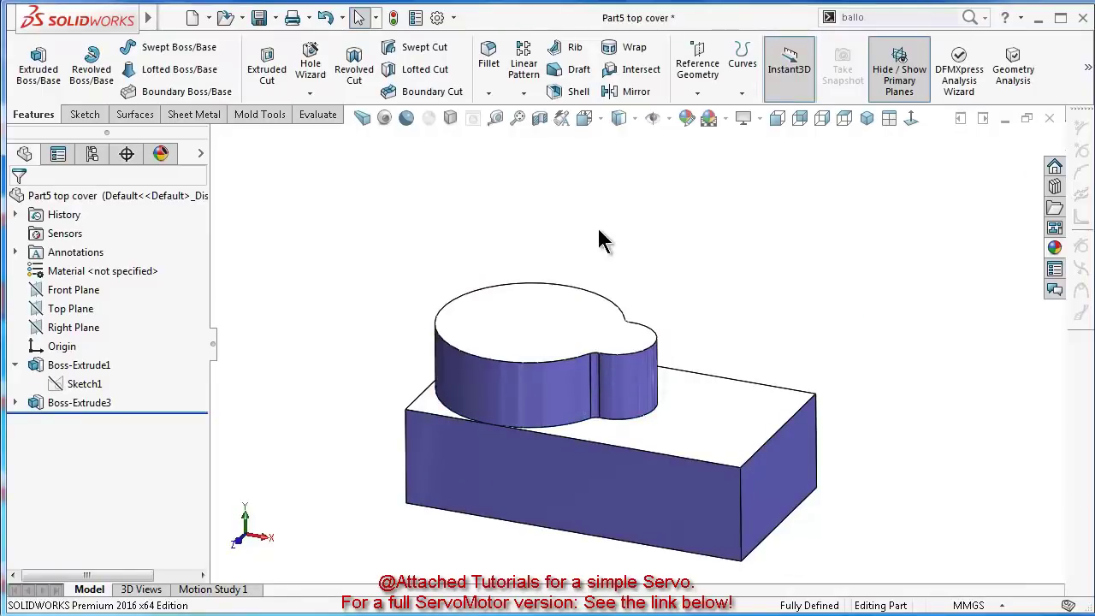
Shell the part to a 1 mm wall thickness, removing the base block's bottom face
left_click(571, 94)
middle_click_drag(750, 320, 719, 338)
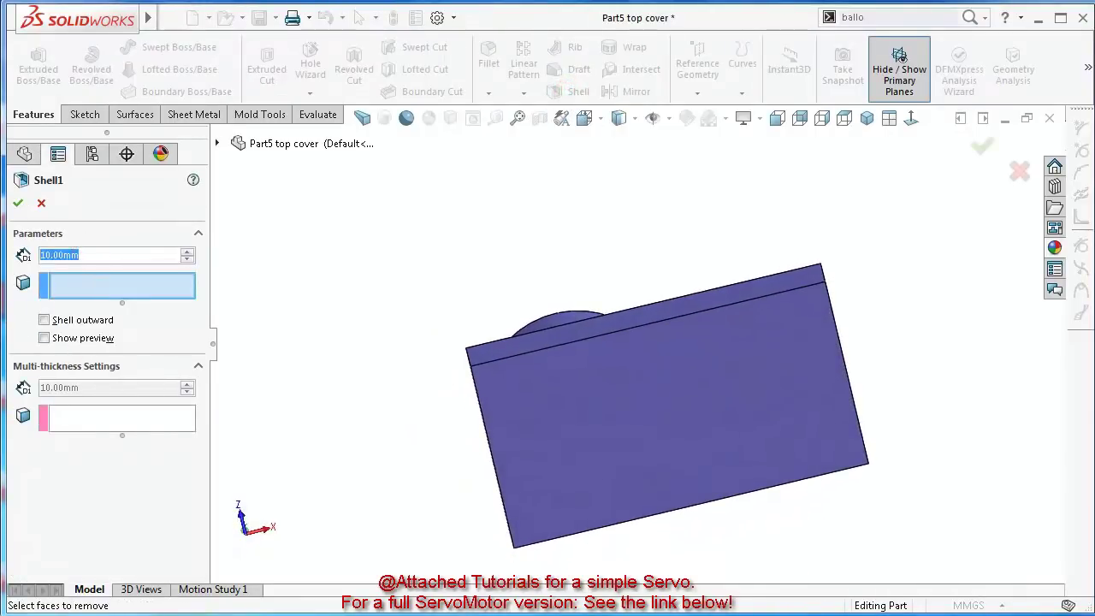
type("1")
left_click(700, 426)
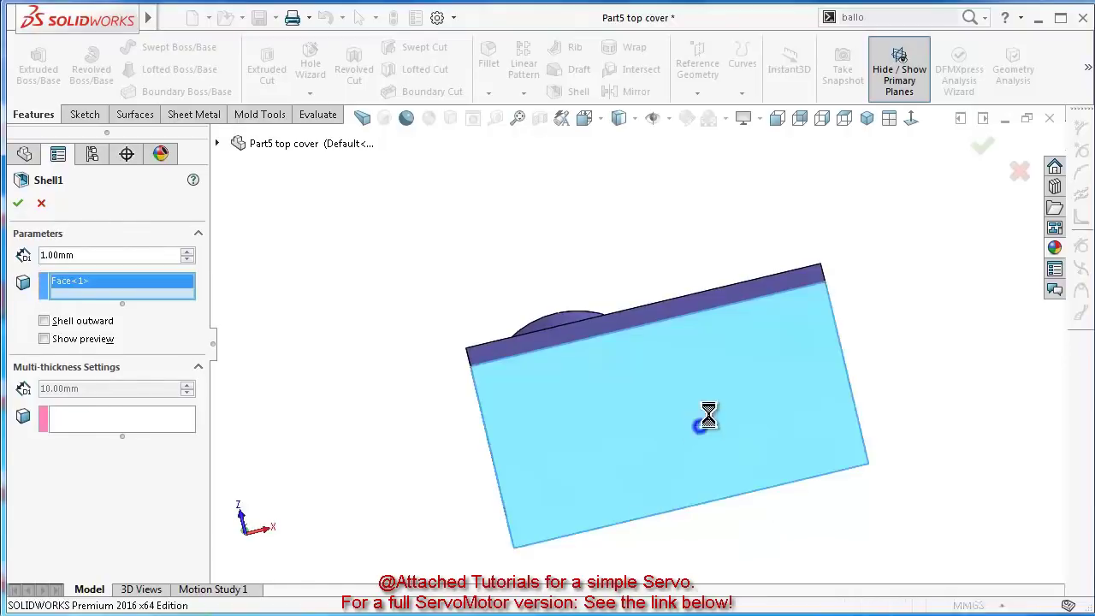
key("Return")
Start a sketch on the boss's top face and draw a circle centered on the large arc's center
middle_click_drag(772, 389, 756, 398)
key("Left")
key("Left")
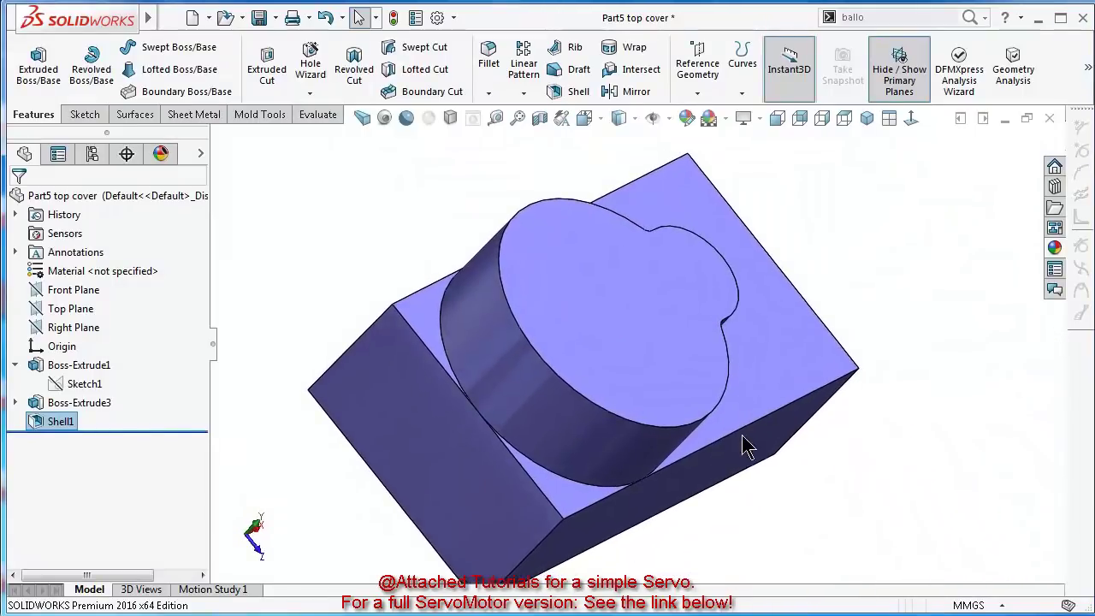
left_click(695, 369)
left_click(748, 312)
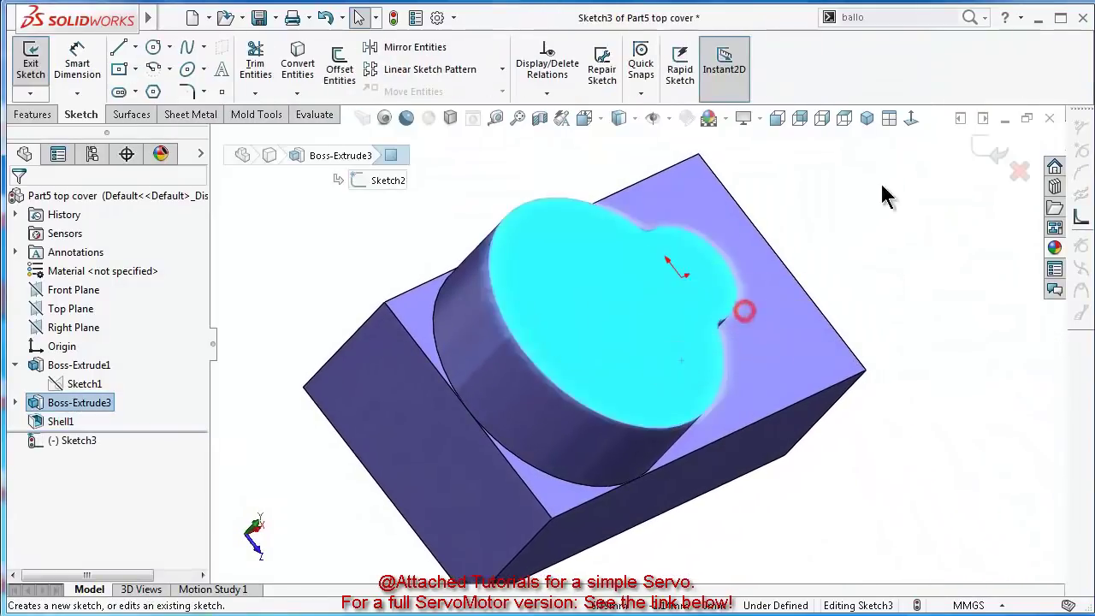
left_click(911, 119)
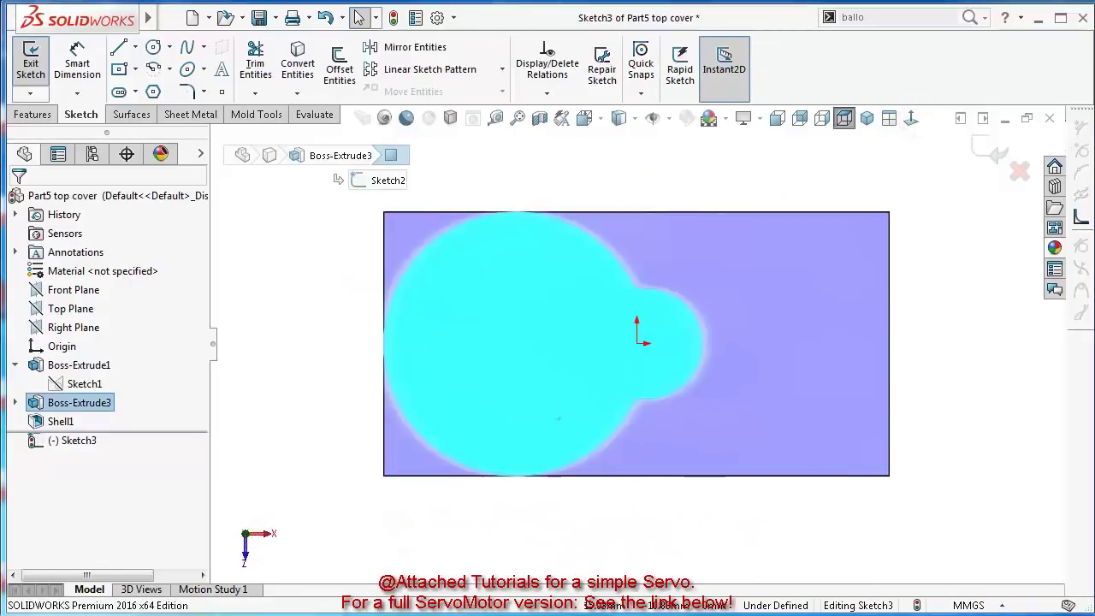
left_click(154, 48)
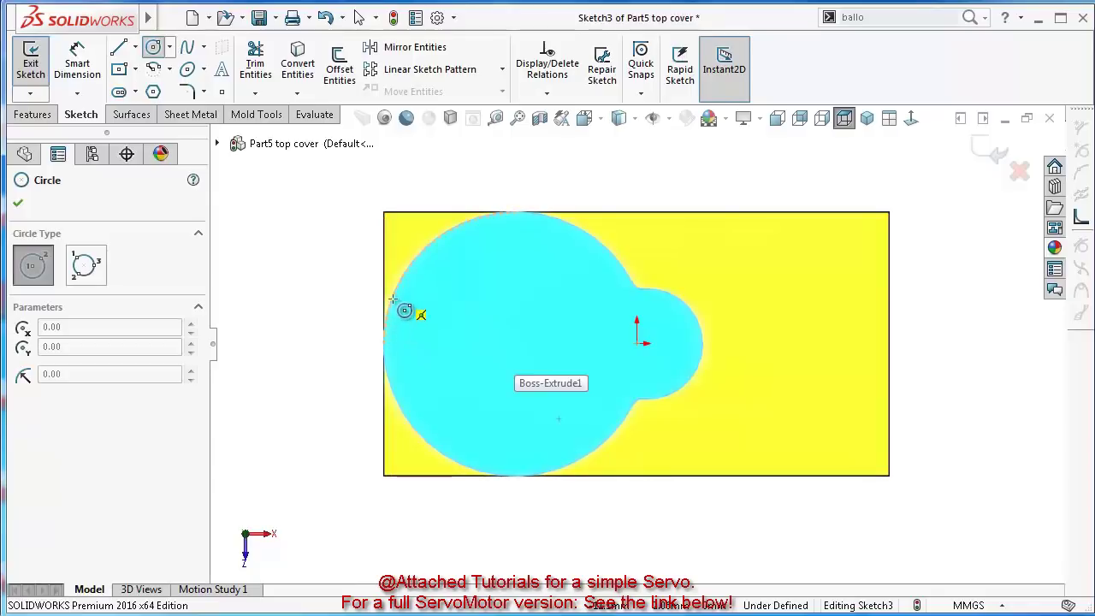
left_click(515, 343)
left_click(469, 297)
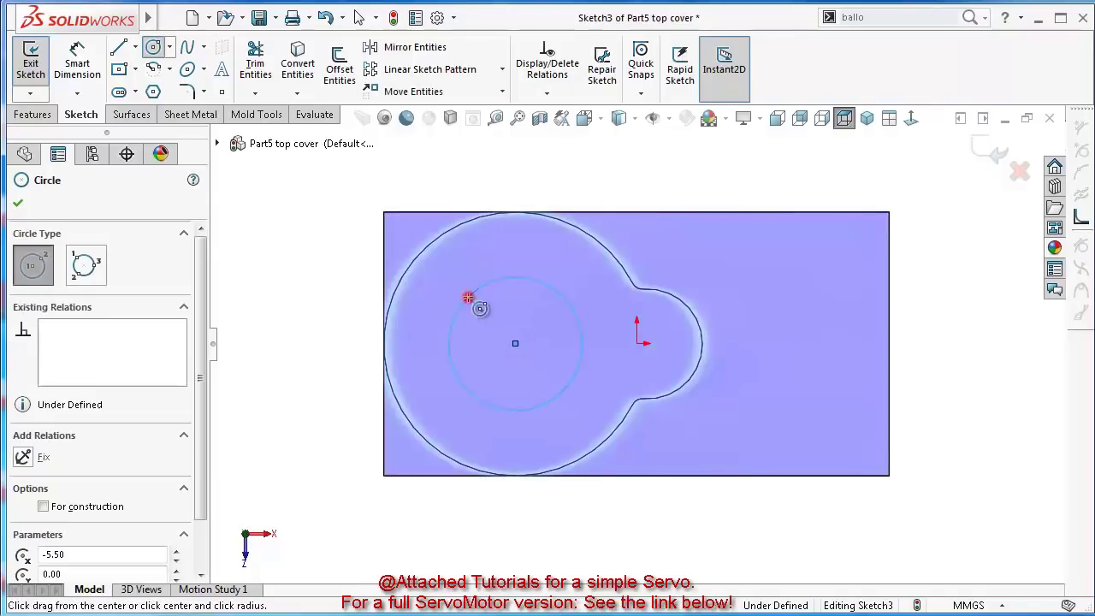
Dimension the circle's diameter as 5 mm
right_click_drag(274, 381, 275, 291)
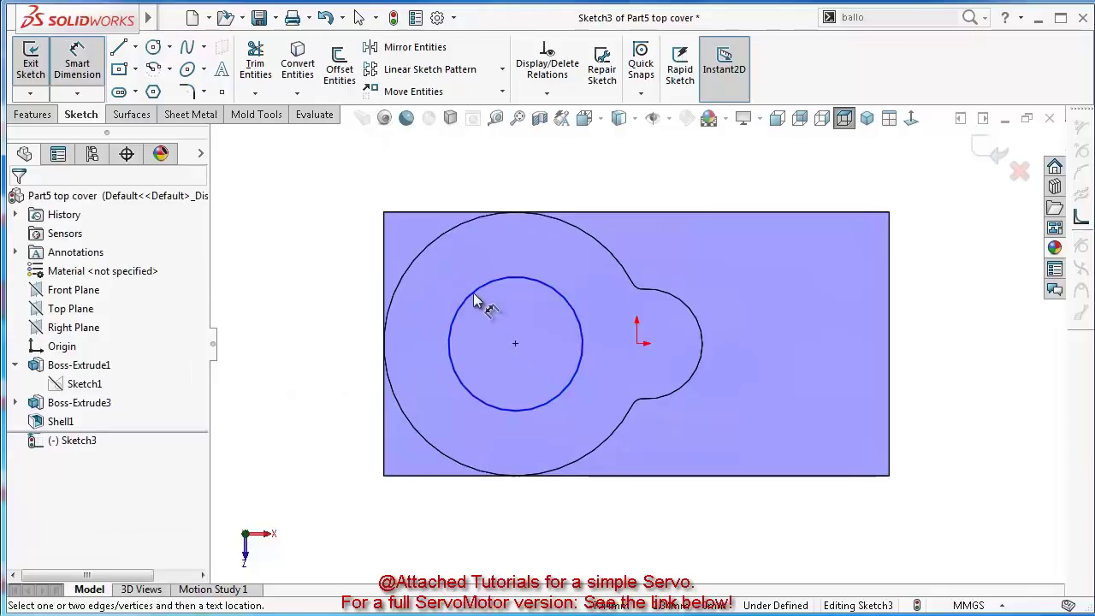
left_click(476, 300)
left_click(276, 286)
type("5")
key("Return")
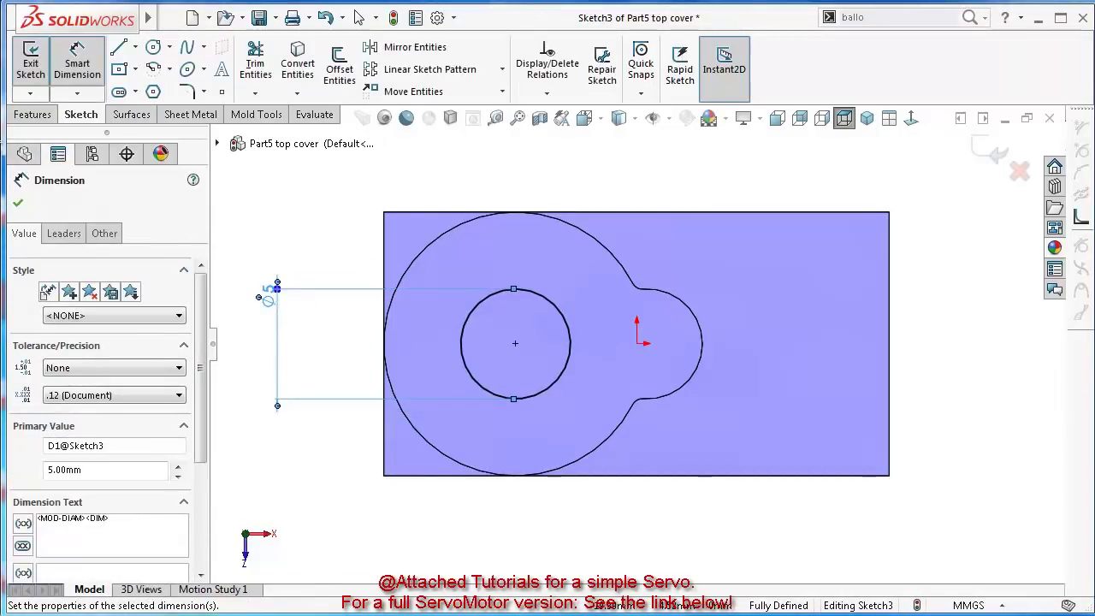
Cut the circle through the boss's top wall using an Extruded Cut with the Up To Next end condition
left_click(32, 113)
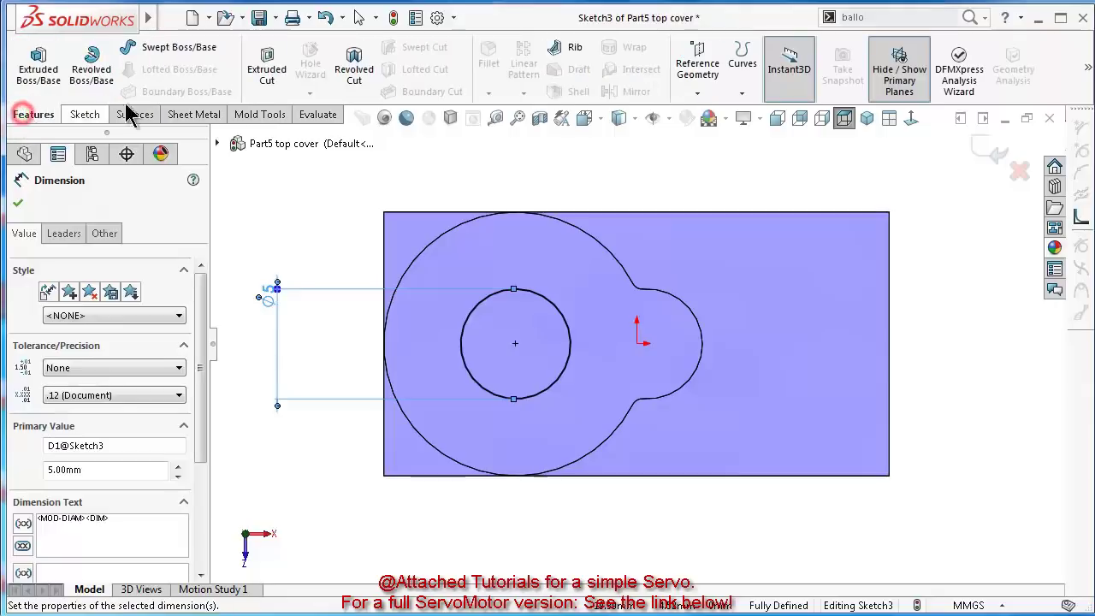
left_click(271, 70)
left_click(70, 305)
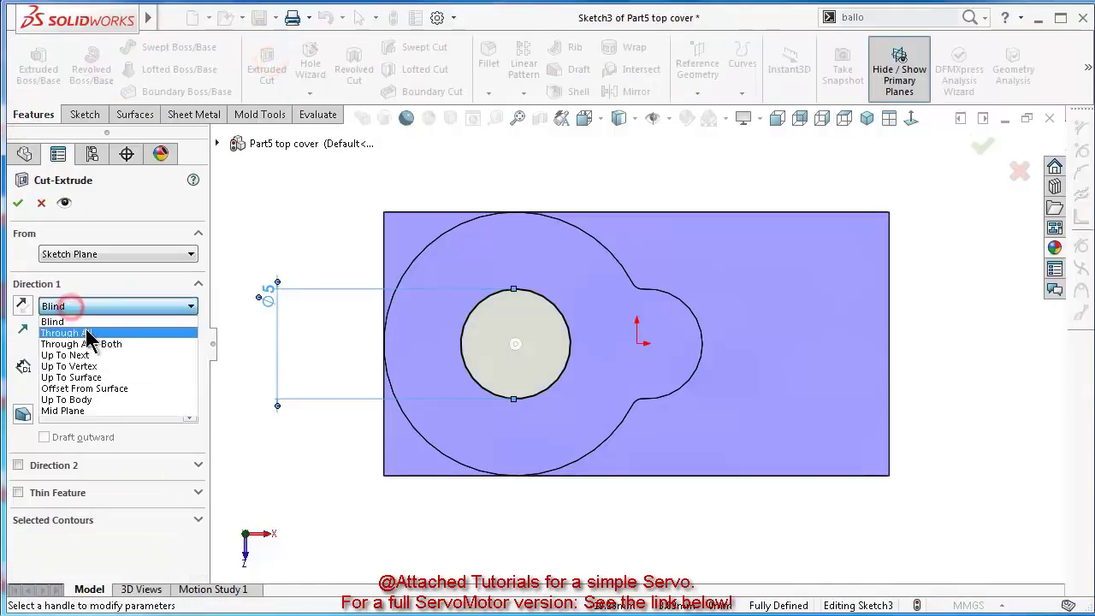
left_click(86, 333)
left_click(120, 305)
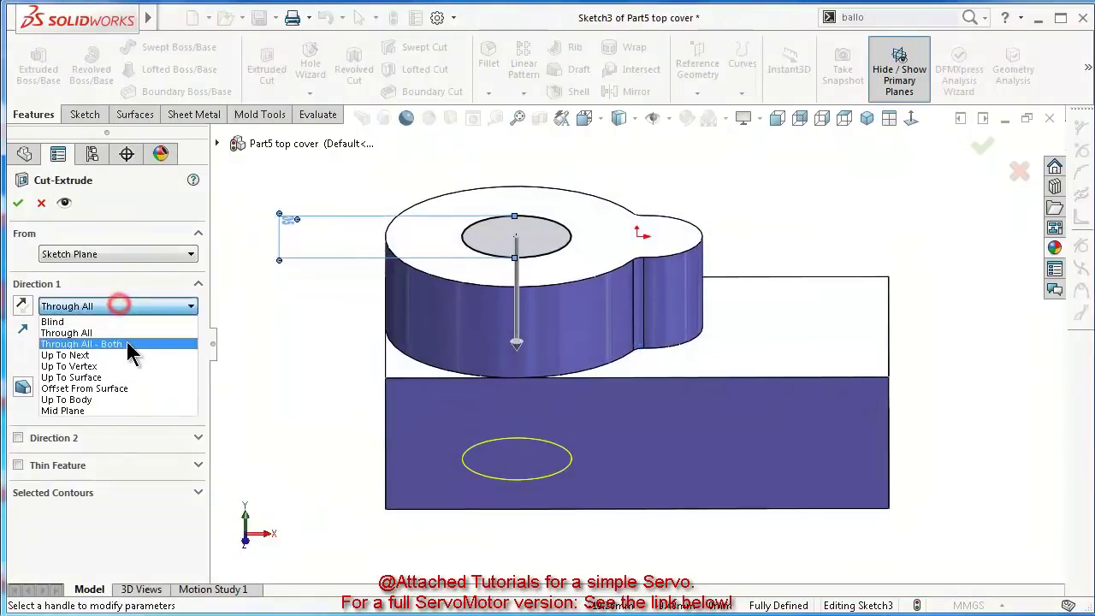
left_click(124, 354)
left_click(19, 203)
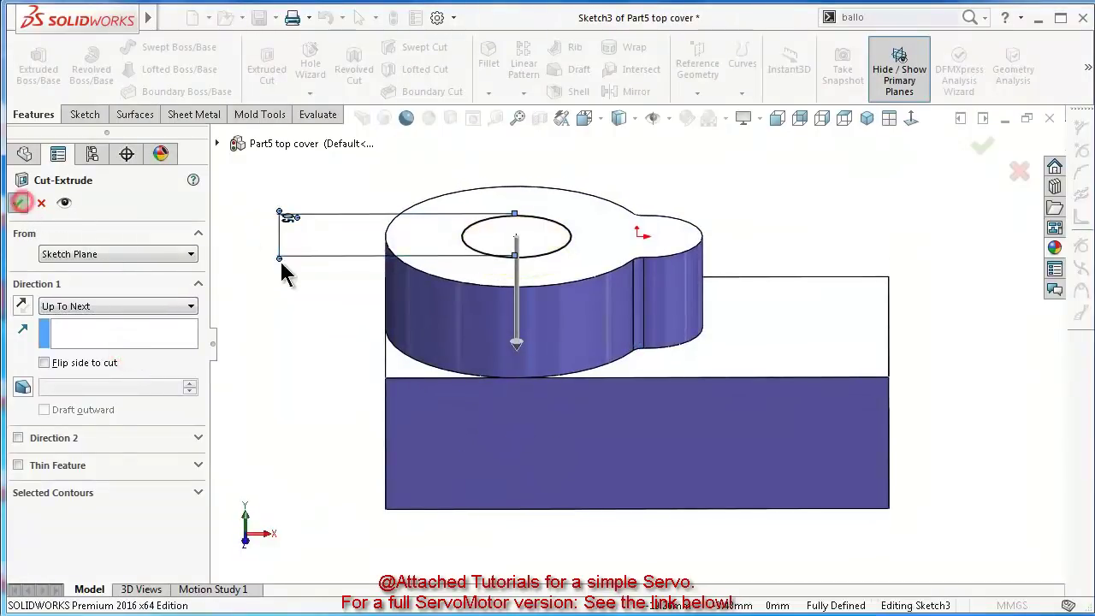
left_click(284, 354)
Show the circle sketch belonging to the hole's cut feature
left_click(14, 439)
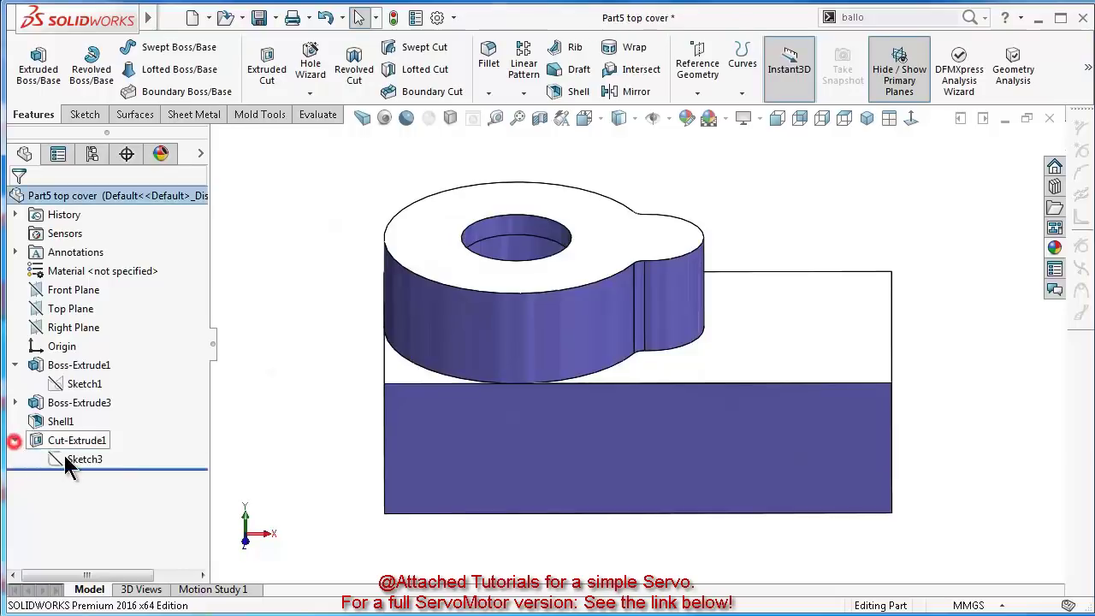
left_click(84, 459)
left_click(83, 430)
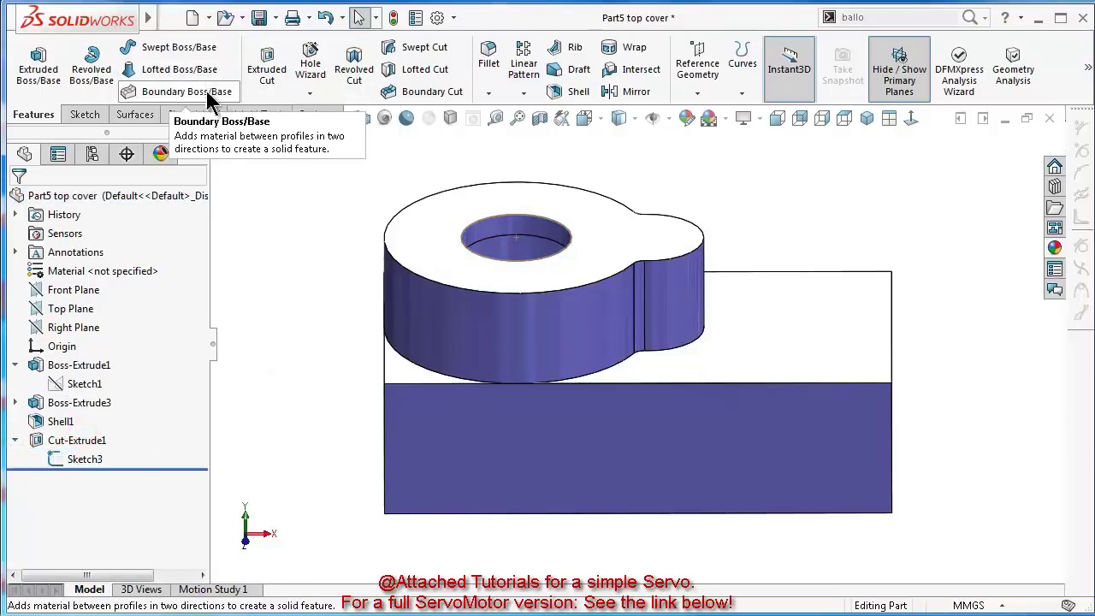
Start a boss extrusion from the hole's existing circle sketch as a one-direction thin feature with 1 mm thickness
left_click(42, 76)
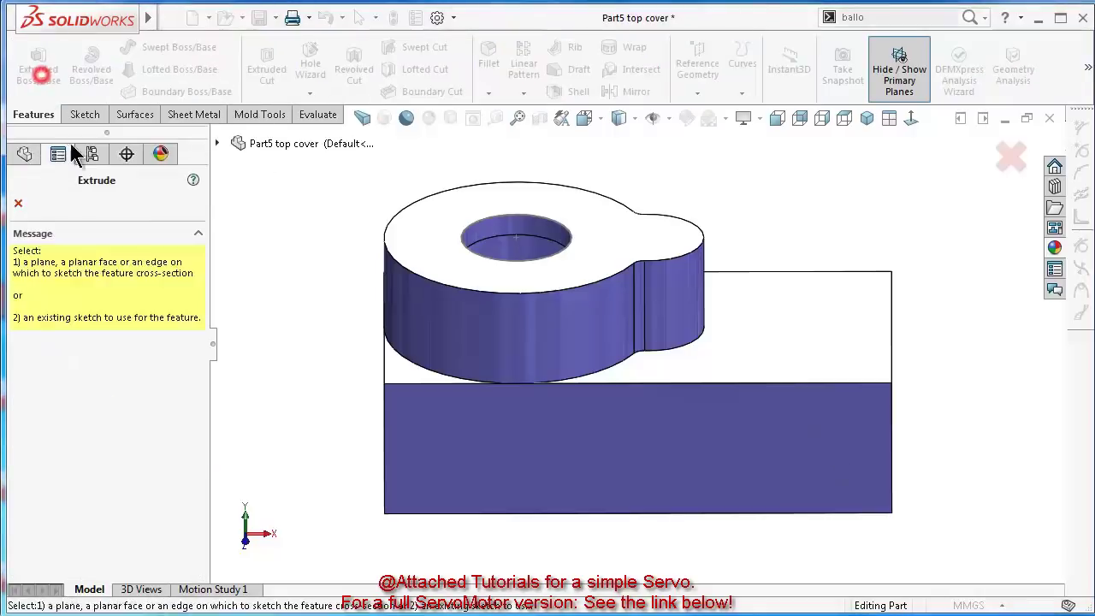
left_click(216, 144)
left_click(236, 369)
left_click(306, 388)
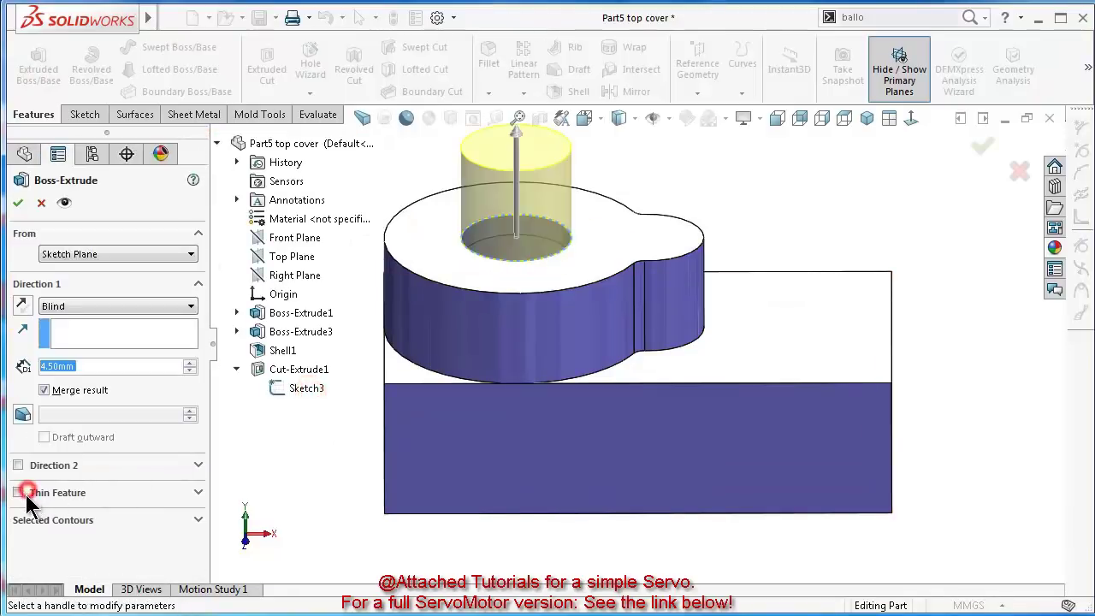
left_click(18, 494)
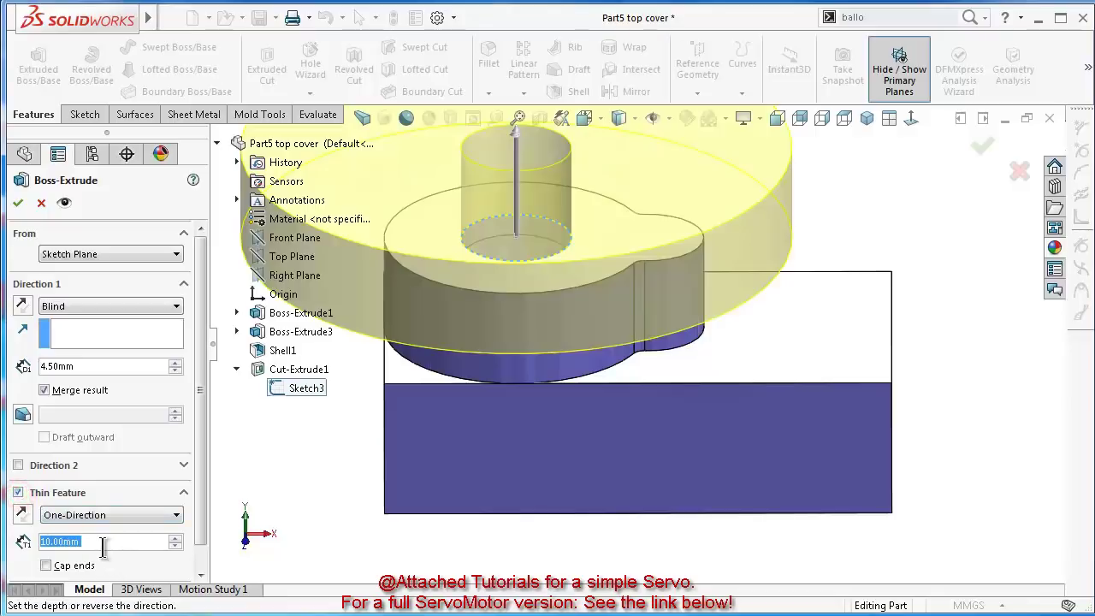
type("1")
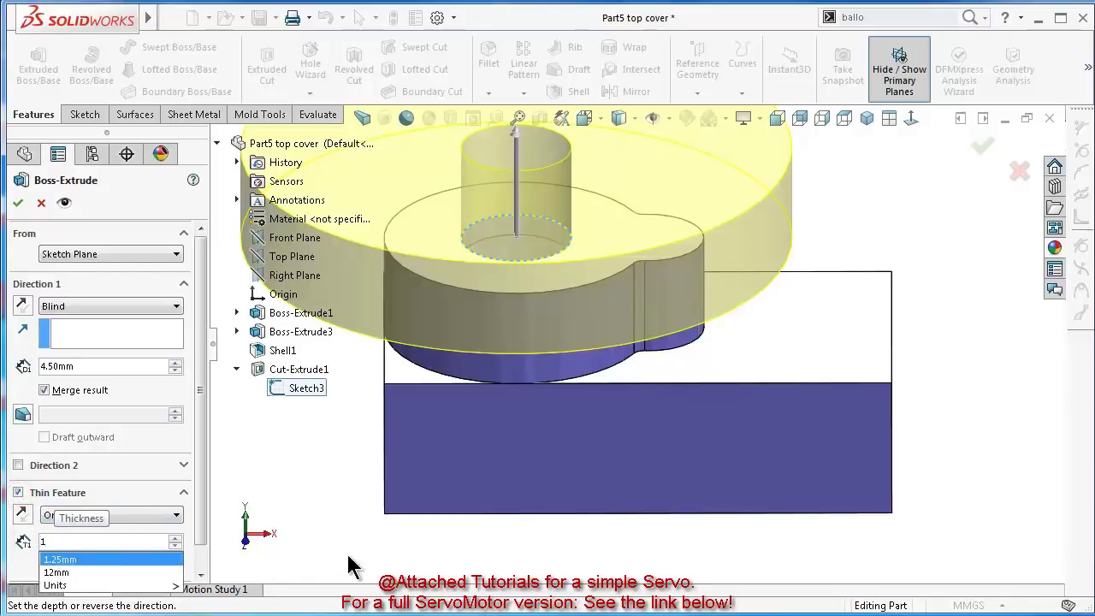
left_click(303, 550)
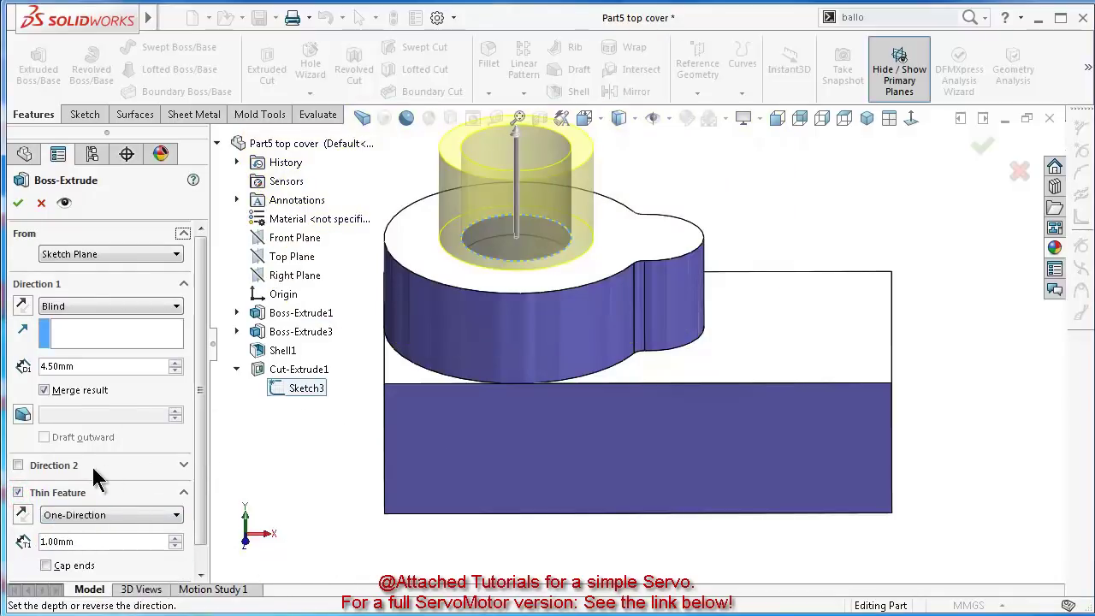
Set the thin extrusion's depth to 2 mm, reverse it into the cover, and create the collar
type("2")
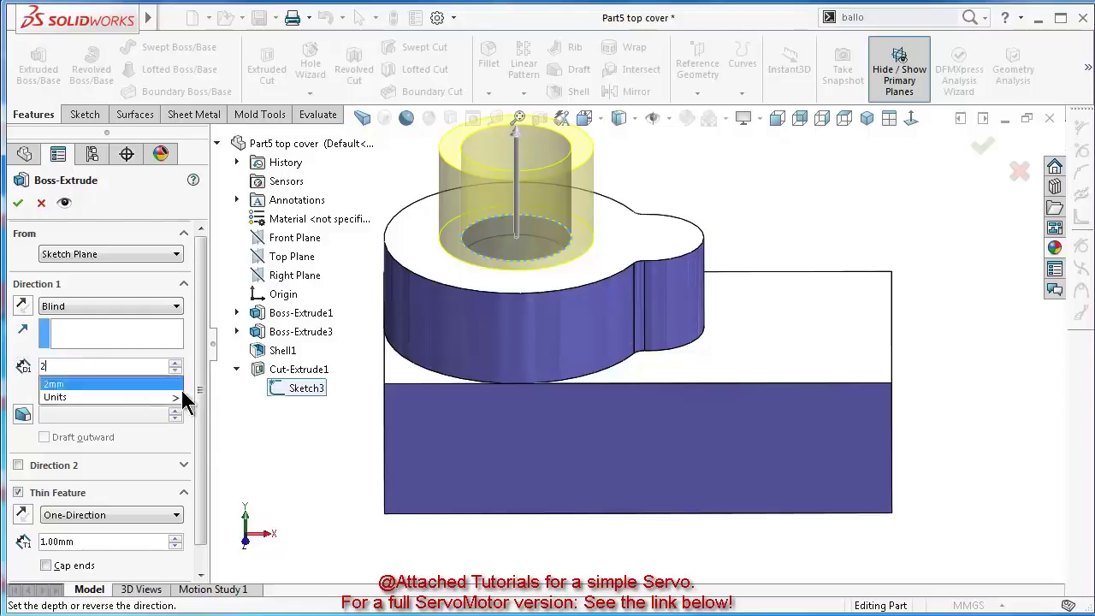
left_click(304, 524)
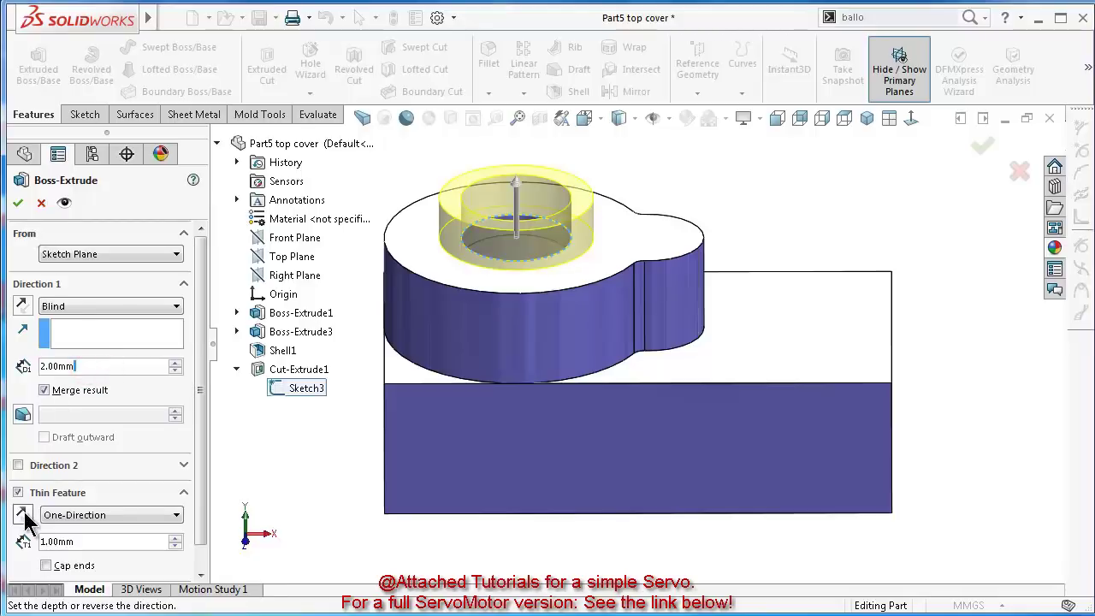
left_click(23, 306)
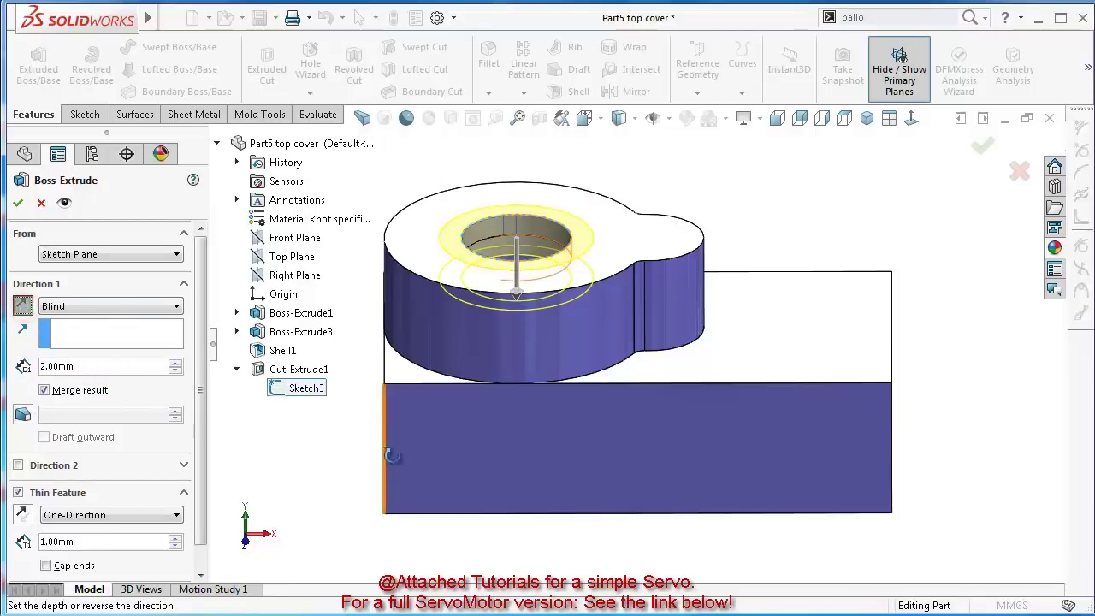
middle_click_drag(391, 455, 418, 160)
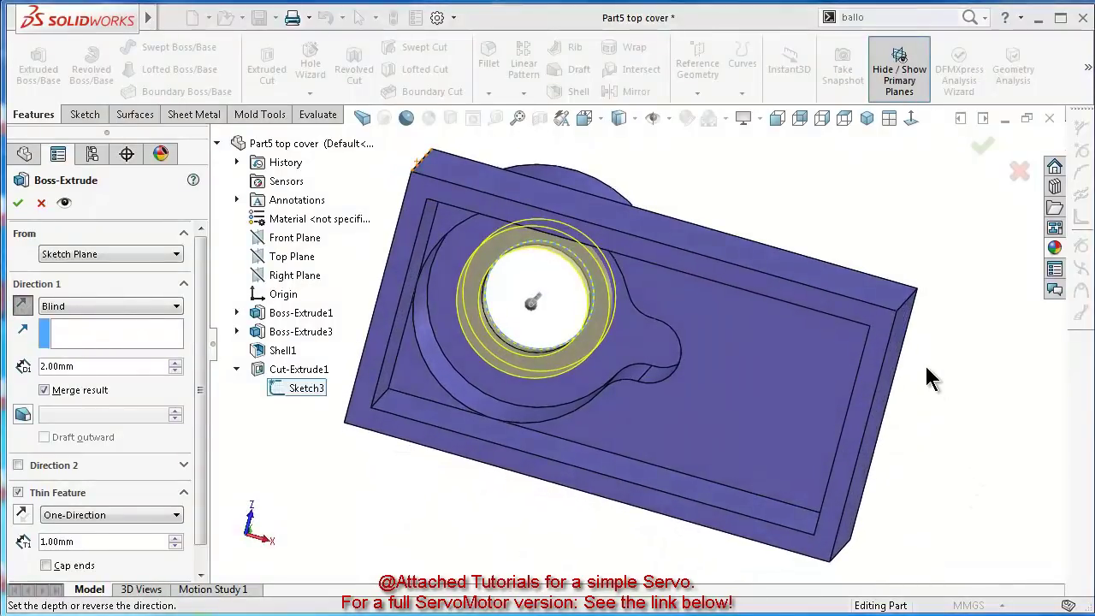
left_click(980, 147)
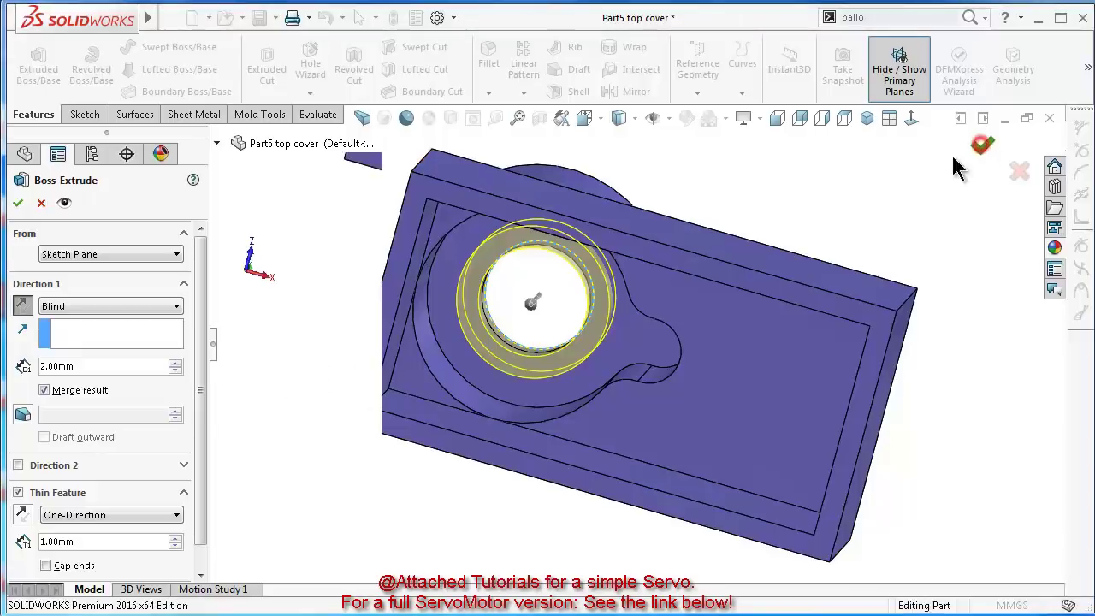
Start a new sketch on the shelled cover's bottom rim face
mouse_move(877, 182)
middle_mouse_down()
mouse_move(883, 195)
mouse_move(874, 187)
middle_mouse_up()
key("Up")
key("Up")
key("Up")
key("Up")
key("Up")
key("Up")
key("Up")
key("Up")
key("Up")
key("Up")
key("Up")
key("Up")
key("Up")
key("Up")
key("Up")
key("Up")
key("Up")
key("Up")
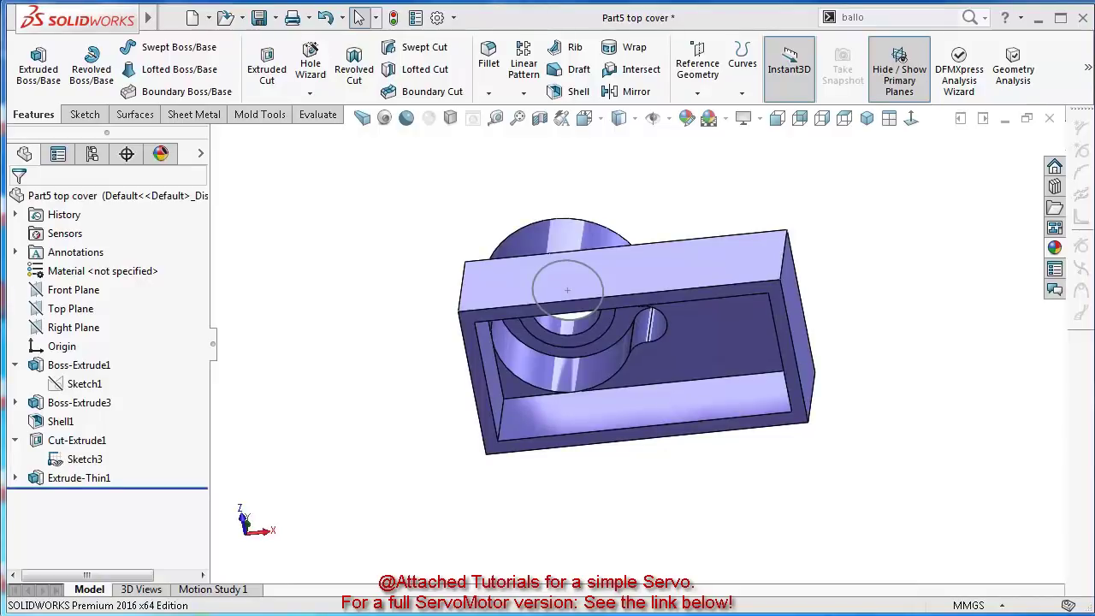
left_click(892, 505)
middle_click_drag(863, 445, 837, 409)
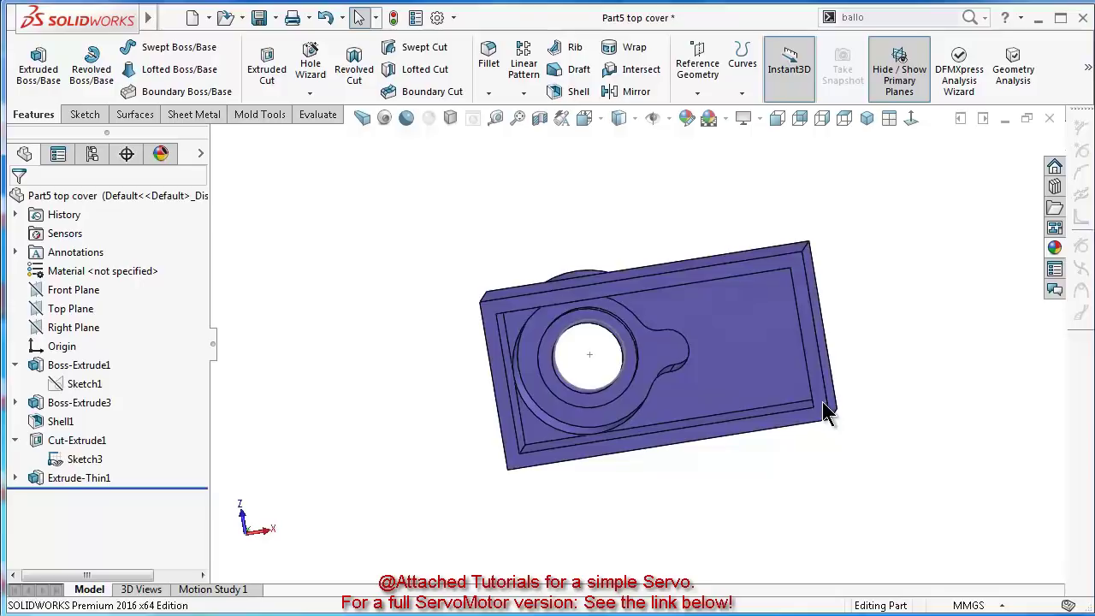
left_click(828, 413)
left_click(877, 346)
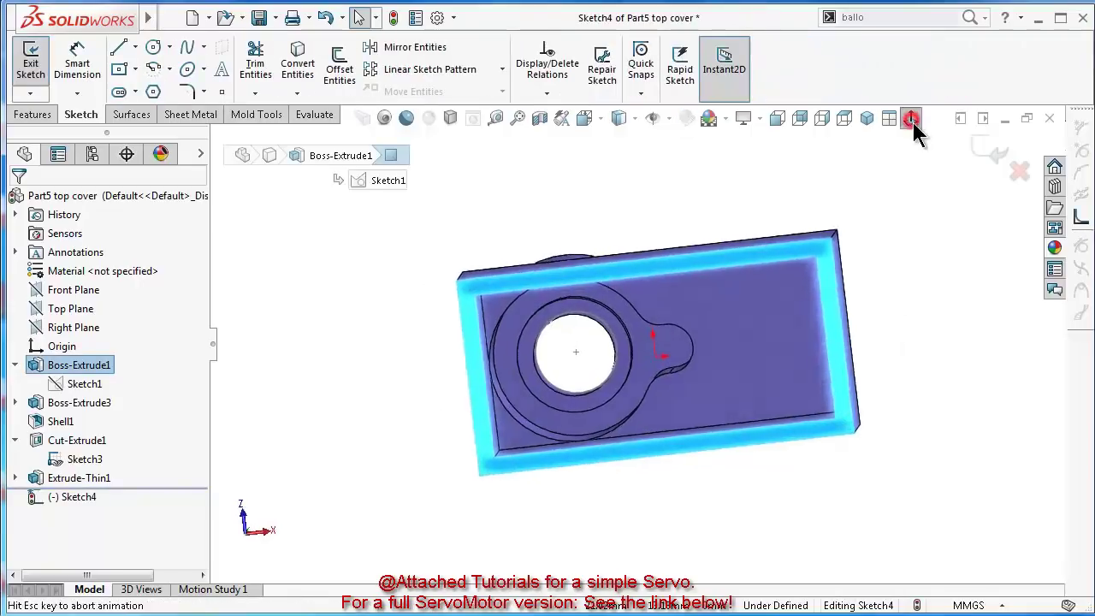
Sketch a corner rectangle about 4.15 by 12.14 mm extending outward from the cover's short edge on the shaft-hole side
left_click(134, 68)
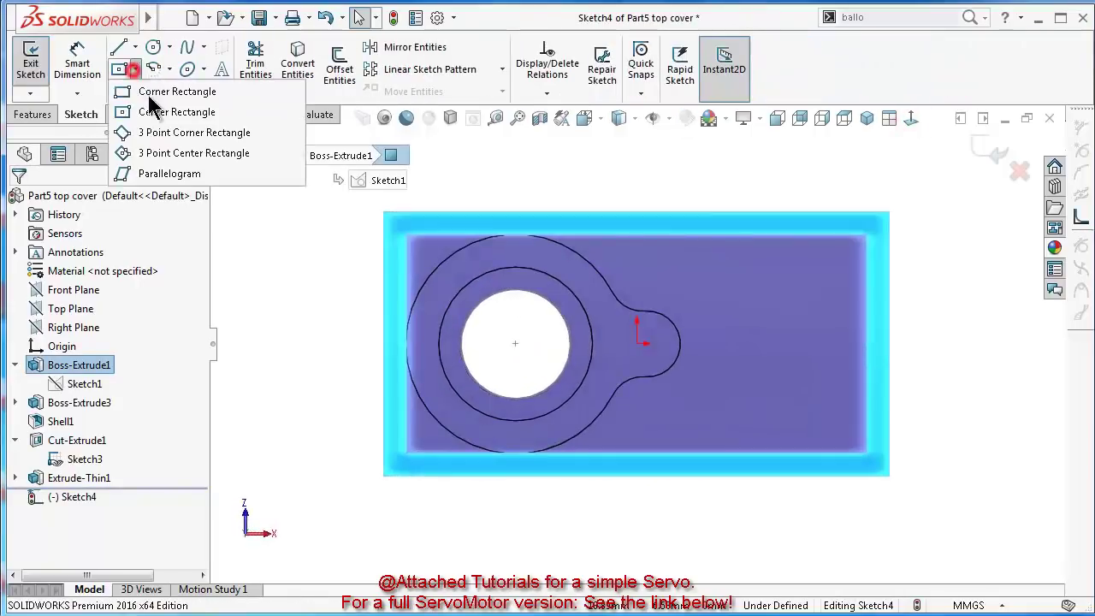
left_click(155, 91)
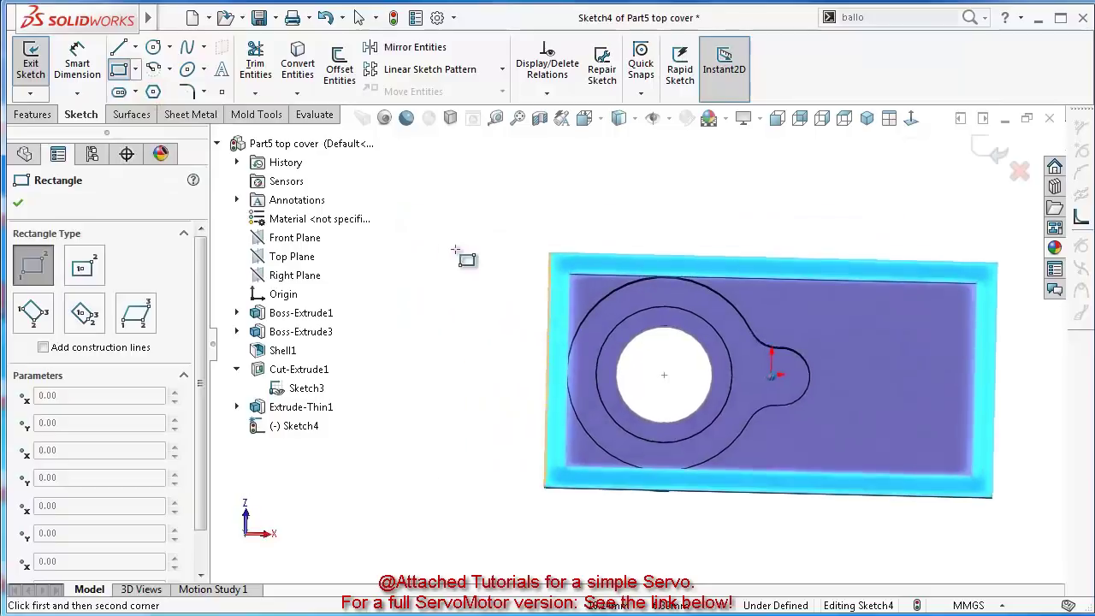
left_click(569, 257)
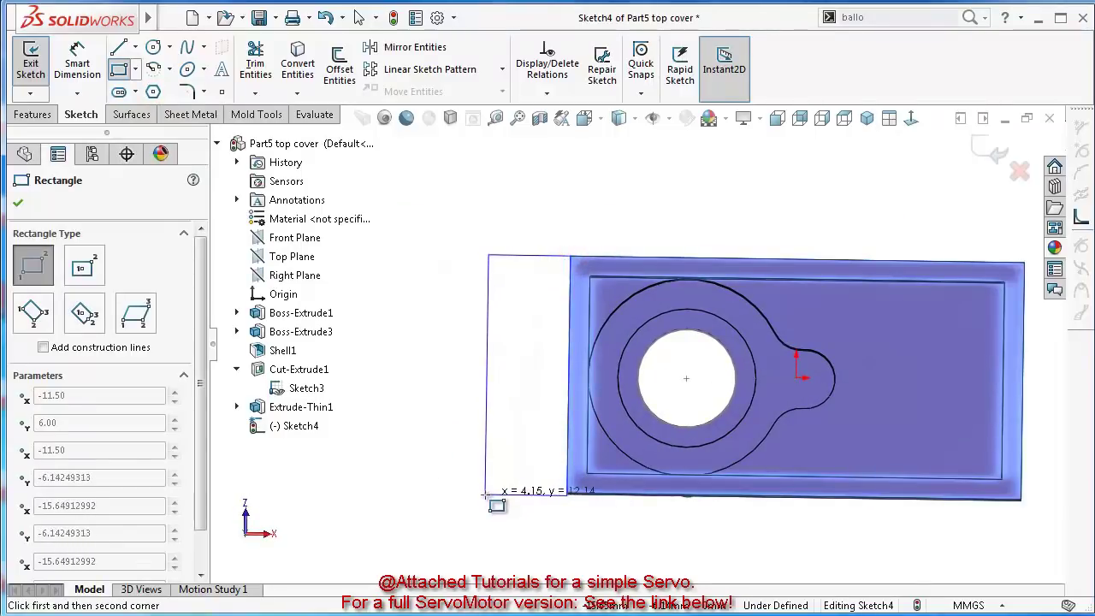
left_click(486, 498)
left_click(912, 119)
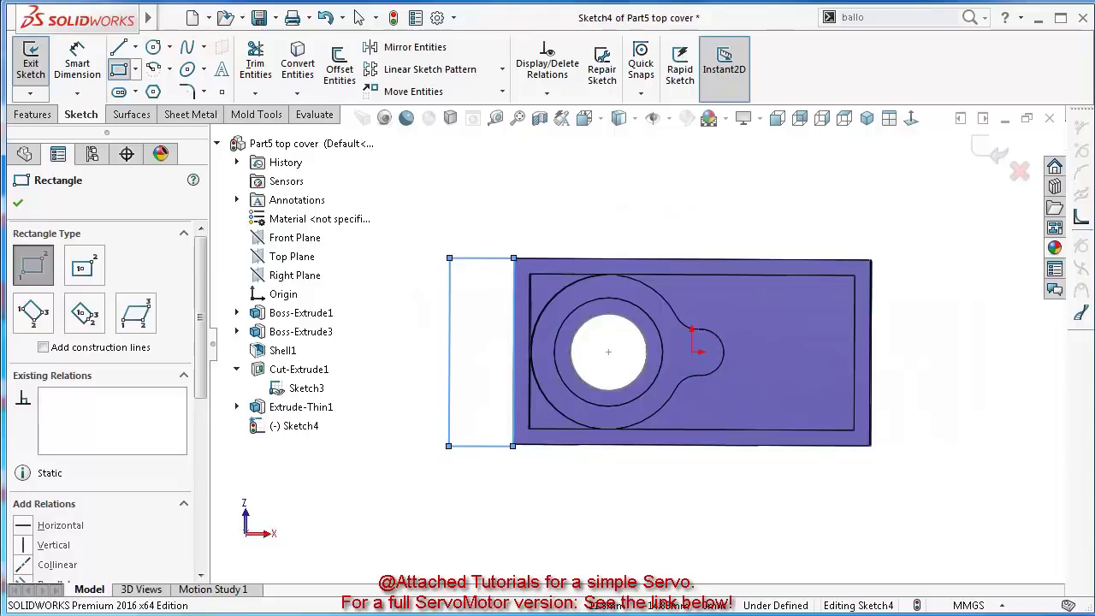
left_click(217, 144)
Dimension the tab rectangle's width to 4.5 mm
right_click_drag(372, 373, 378, 308)
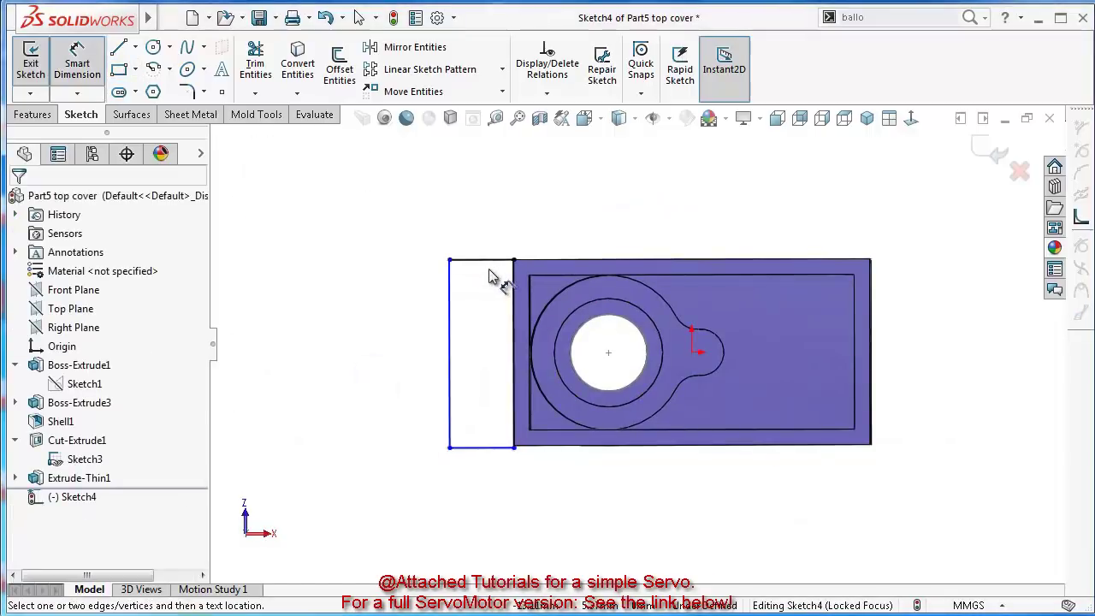
left_click(479, 263)
left_click(477, 229)
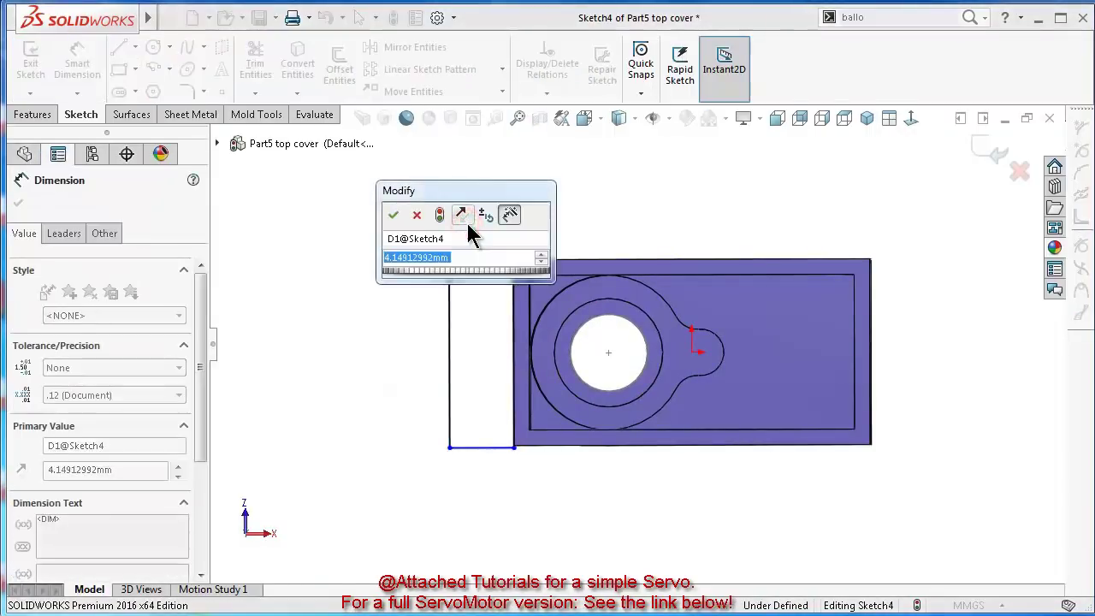
type("4.5")
key("Return")
scroll(481, 397, "down", 3)
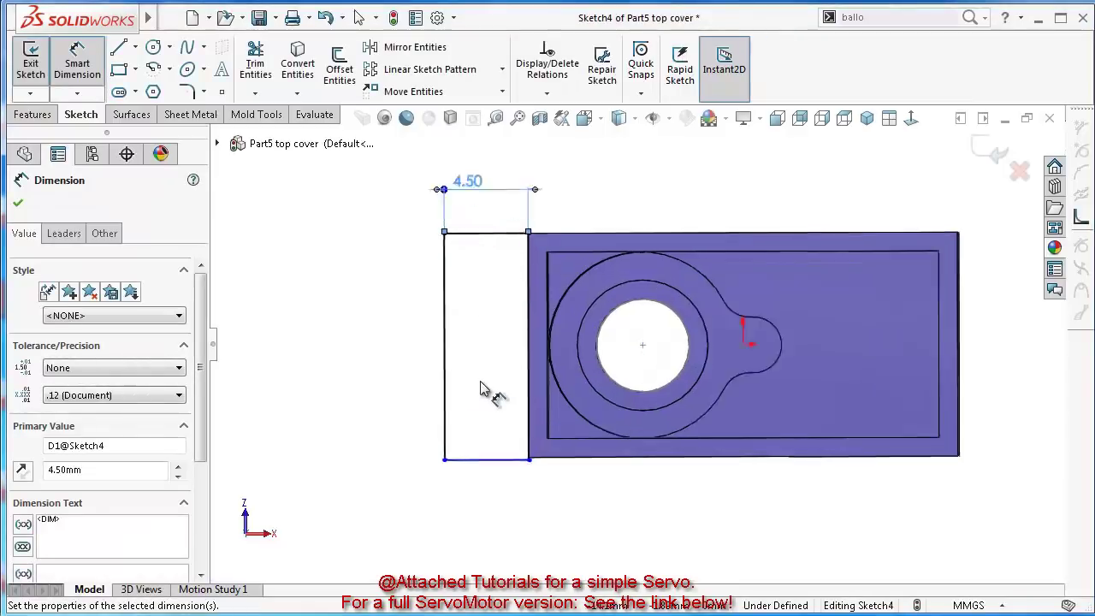
key("Escape")
key("Escape")
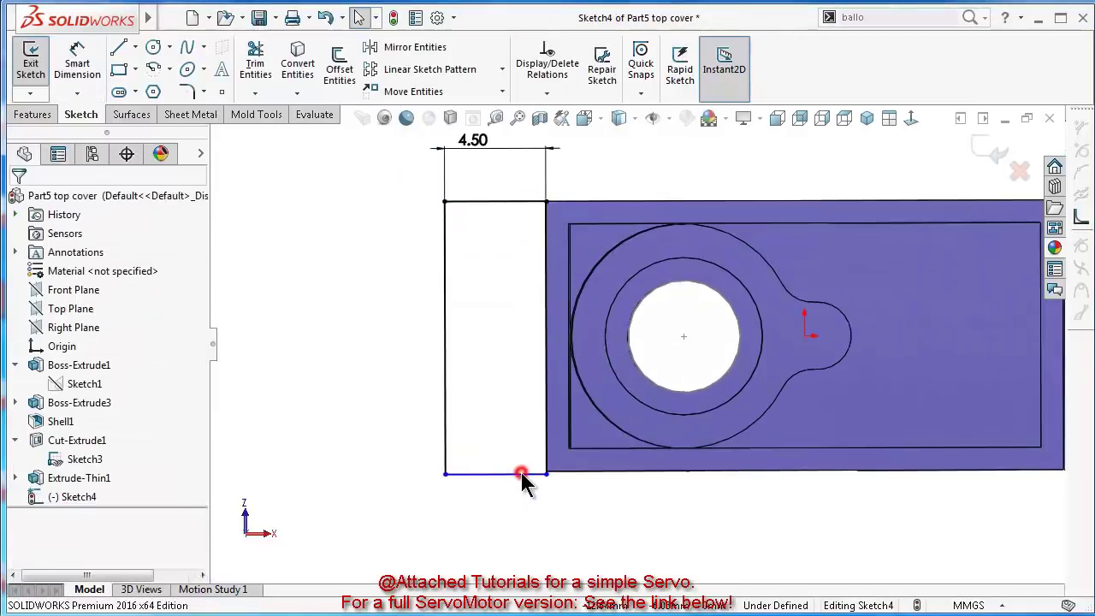
Make the tab rectangle's lower edge collinear with the cover's lower long edge
left_click(519, 472)
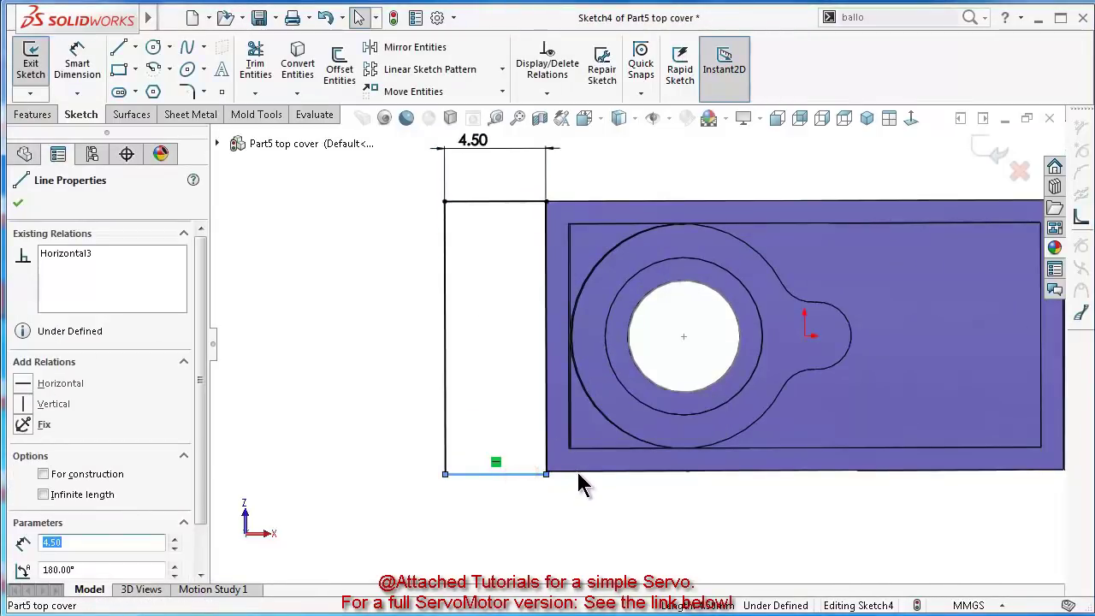
left_click(579, 471, "ctrl")
left_click(623, 399)
left_click(339, 439)
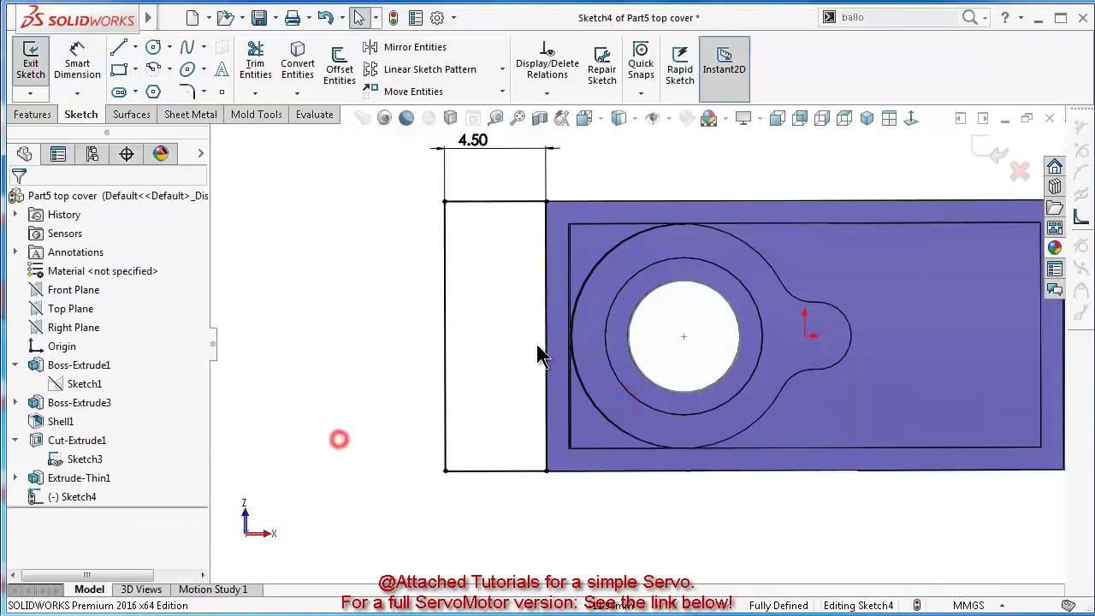
Sketch a circle about 1.31 mm in diameter inside the tab, level with the shaft hole's centre
middle_click_drag(519, 355, 521, 365)
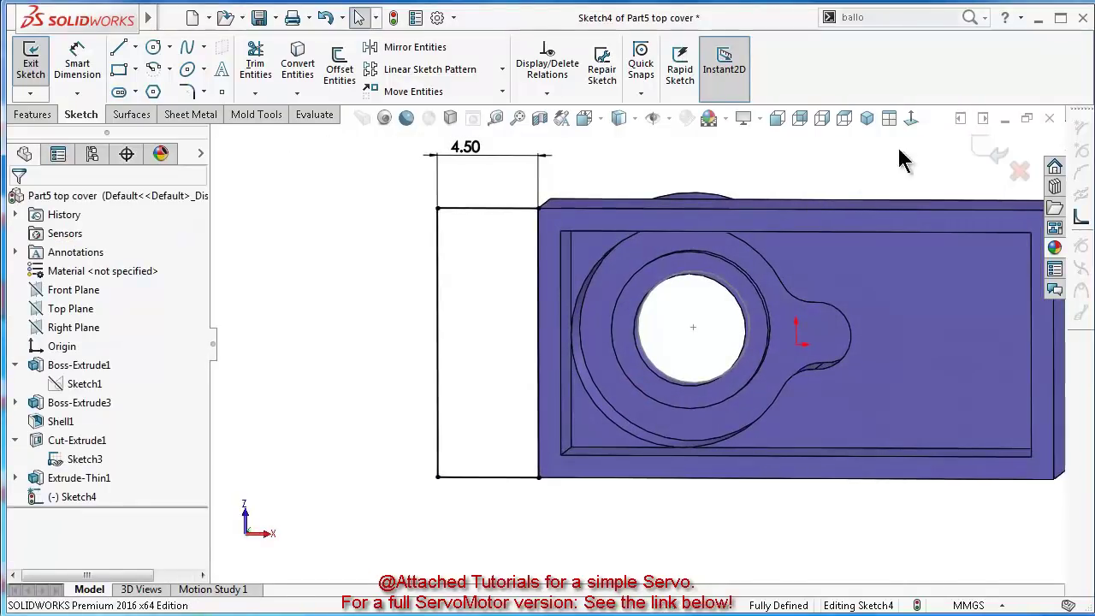
left_click(912, 119)
scroll(436, 368, "down", 3)
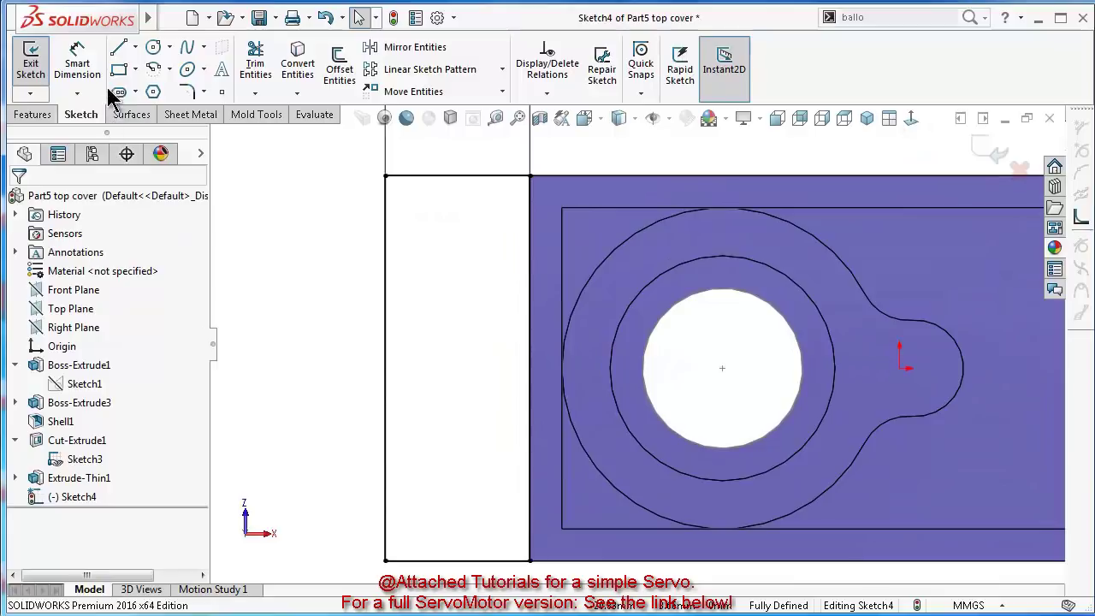
left_click(154, 49)
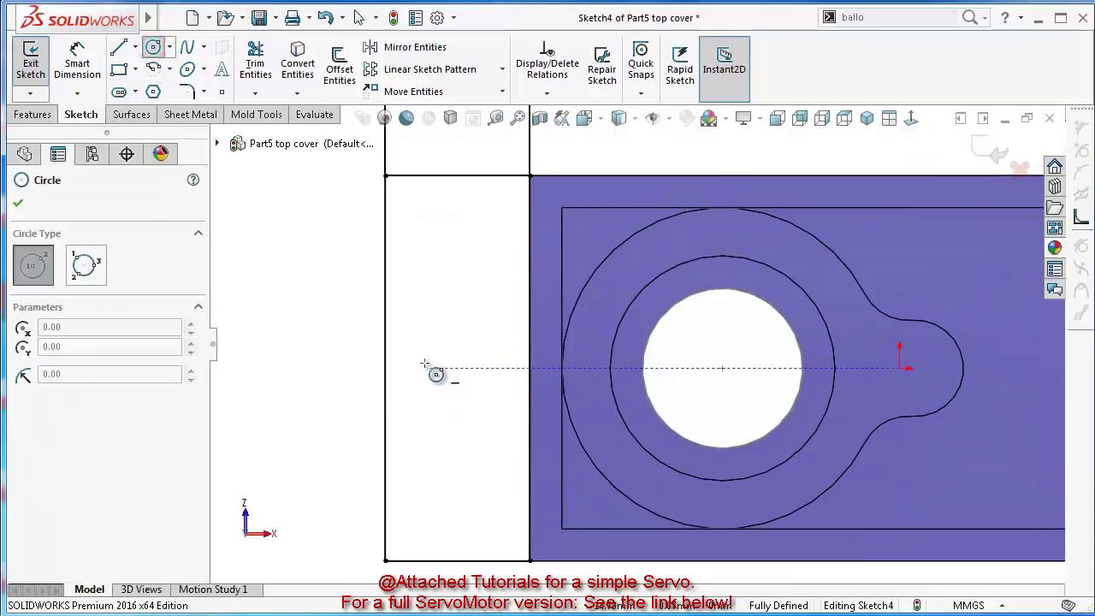
left_click_drag(425, 366, 406, 349)
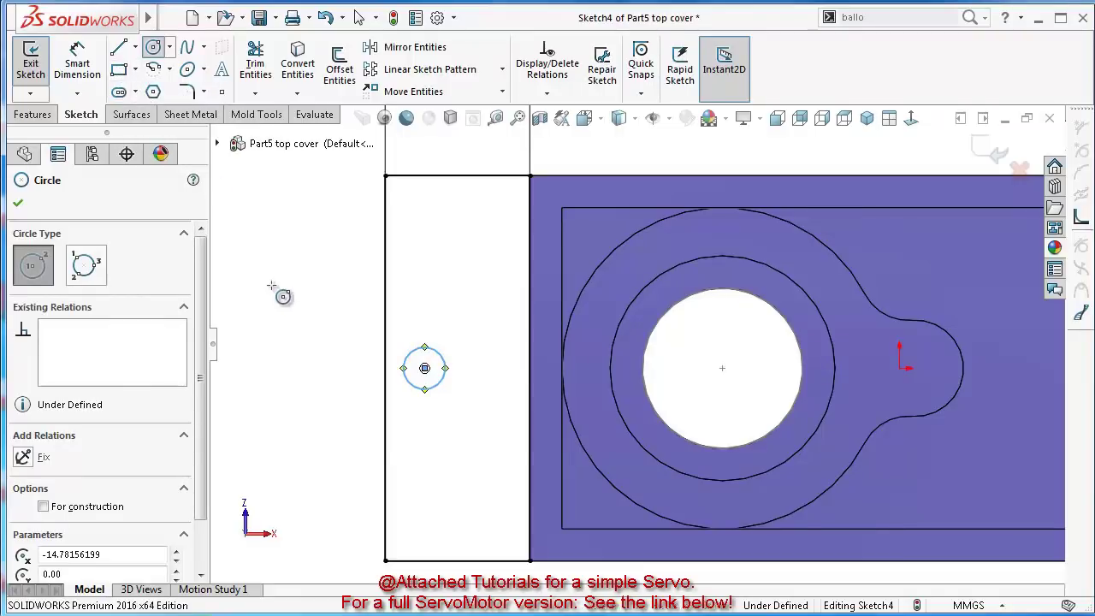
Dimension the tab circle's diameter to 2 mm
right_click_drag(295, 352, 294, 323)
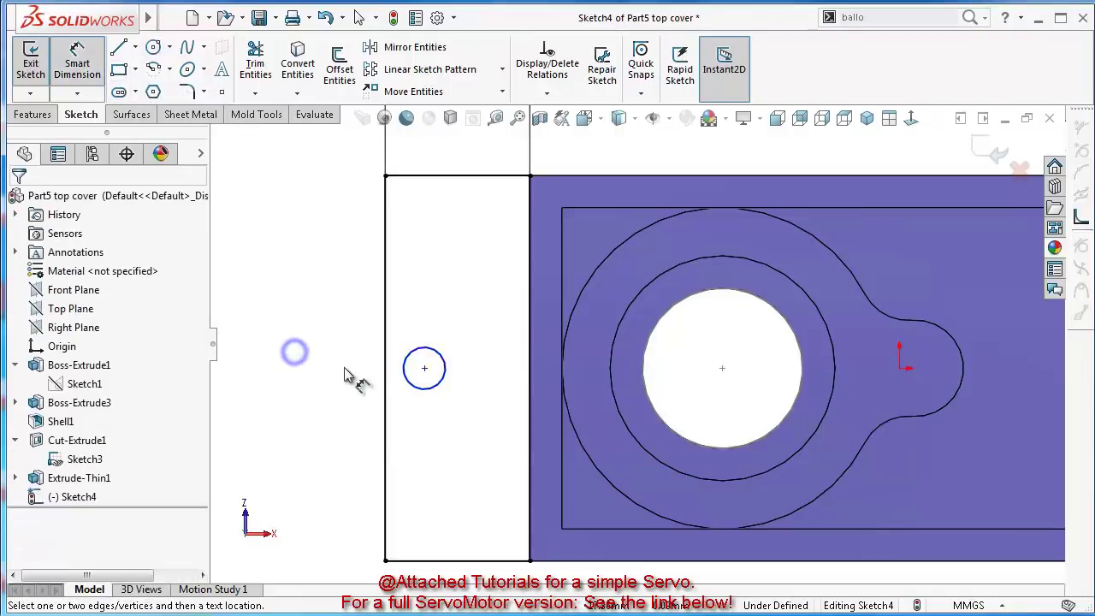
left_click(418, 364)
left_click(306, 307)
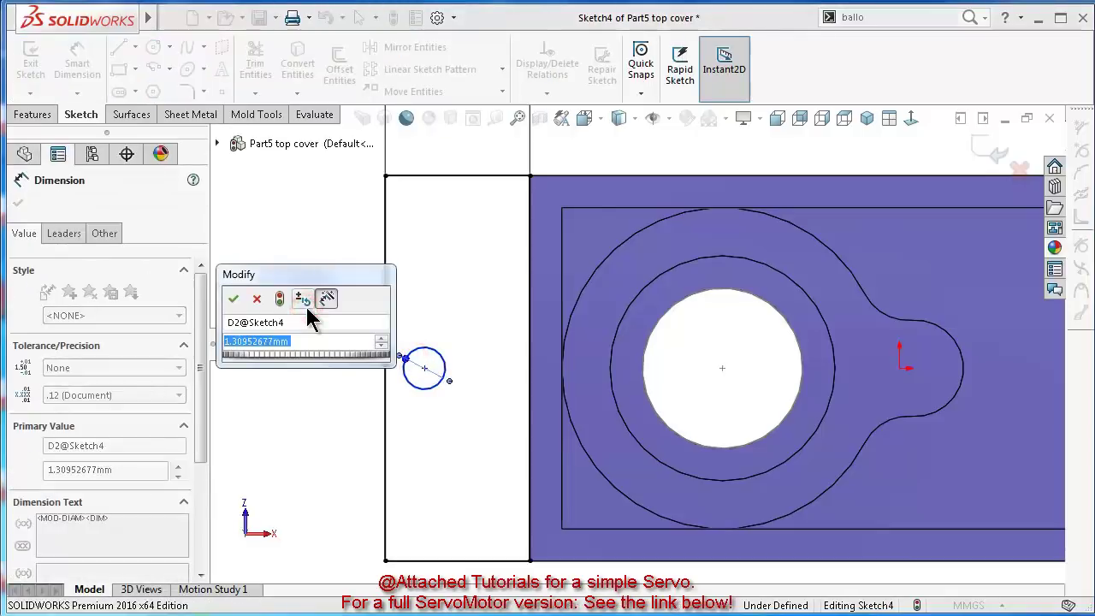
key("Return")
left_click(297, 411)
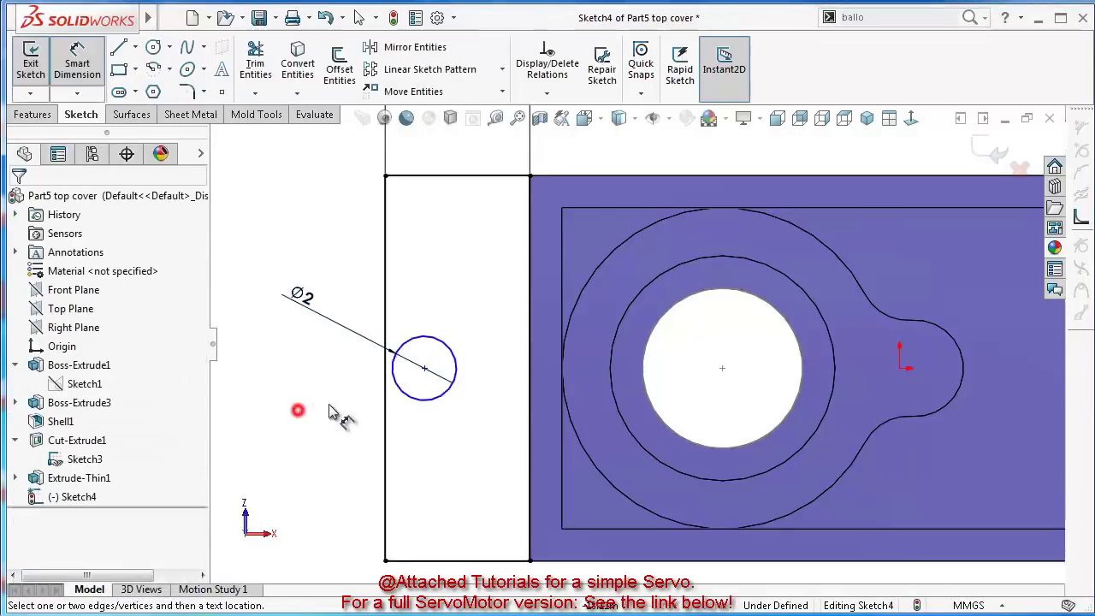
Dimension the distance from the tab circle's centre to the tab's outer edge to 2 mm
left_click(424, 368)
left_click(385, 376)
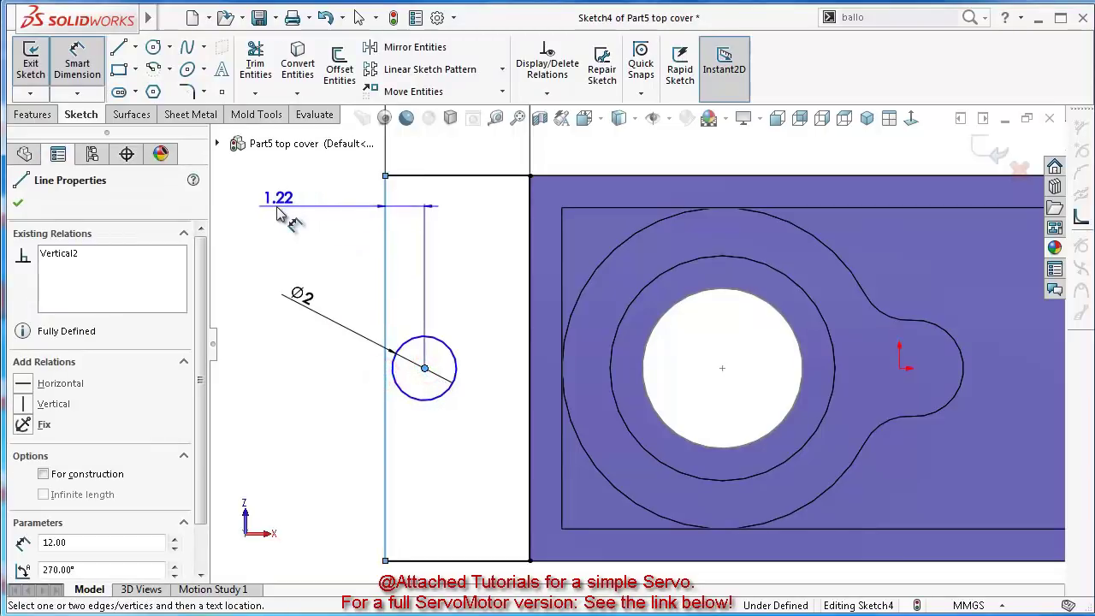
left_click(272, 212)
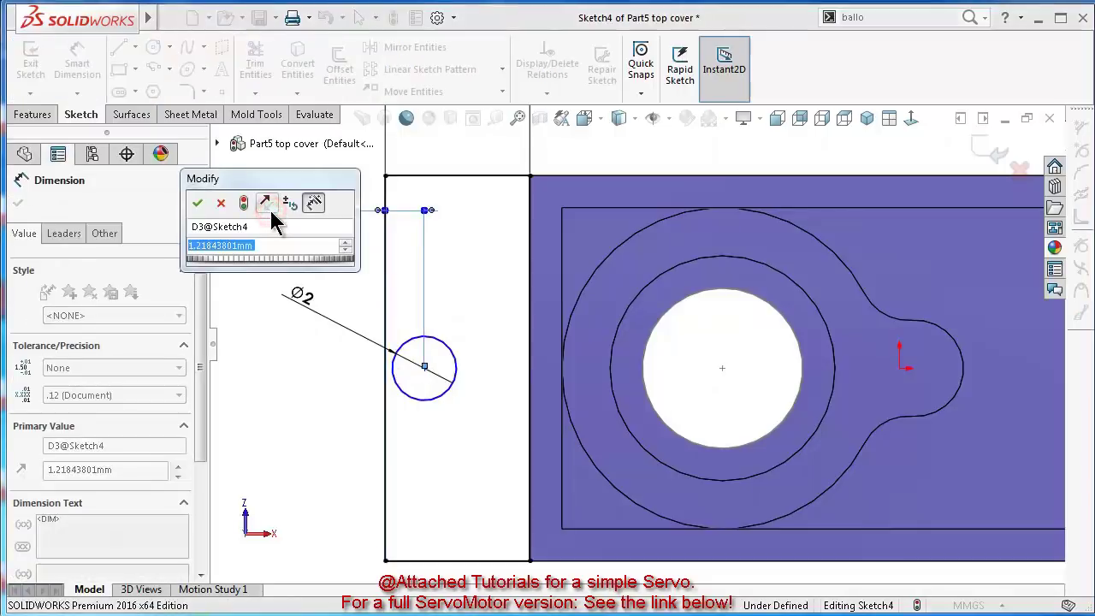
type("2")
key("Return")
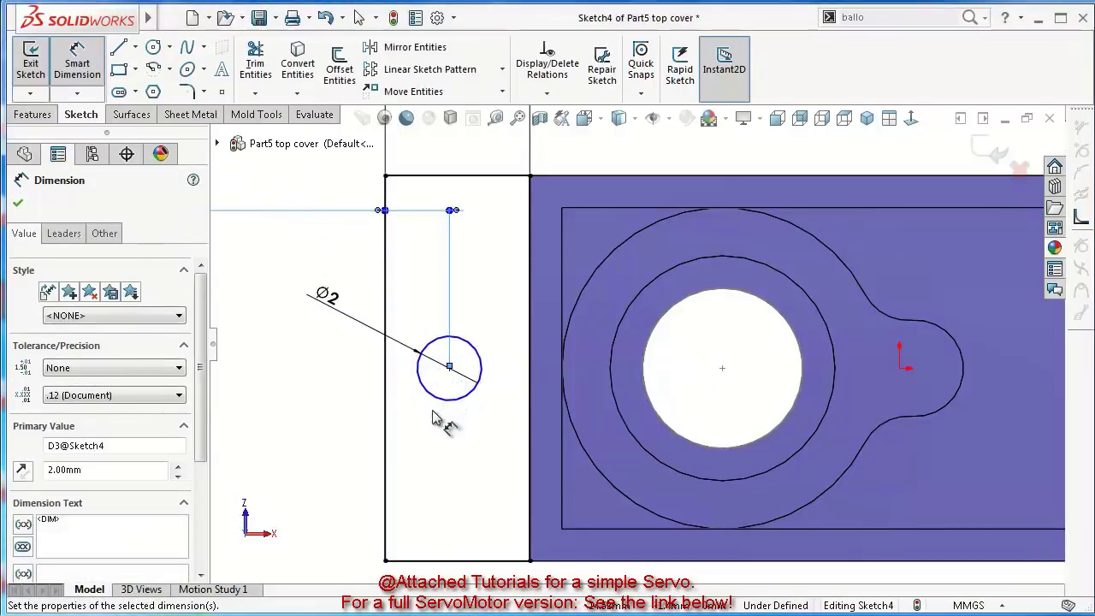
key("Escape")
Add a horizontal relation between the tab circle's centre and the shaft hole's centre
left_click(449, 368)
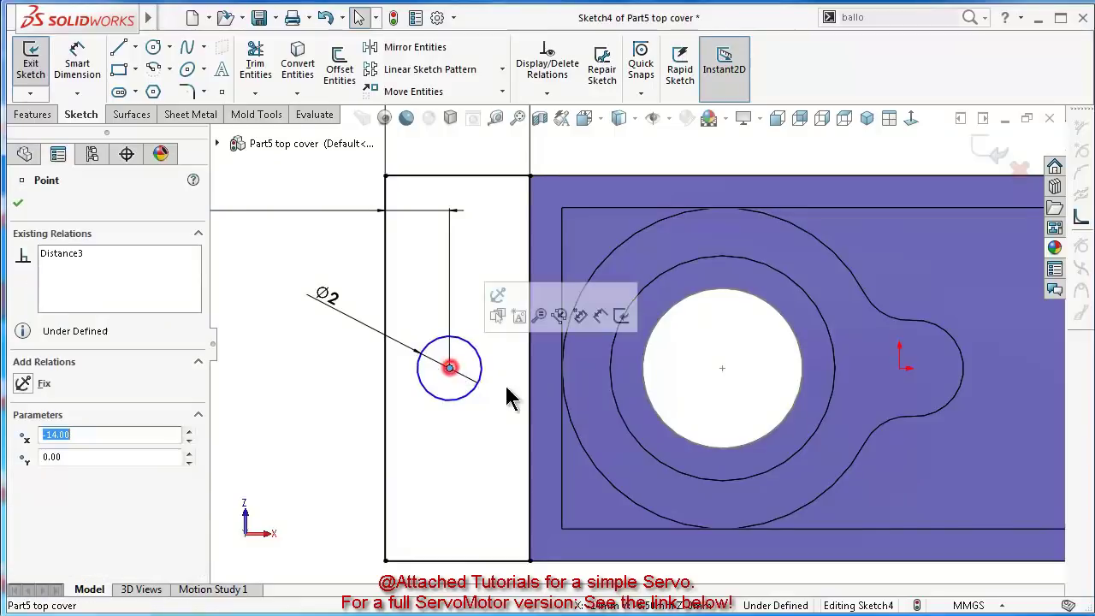
left_click(722, 368, "ctrl")
left_click(769, 297)
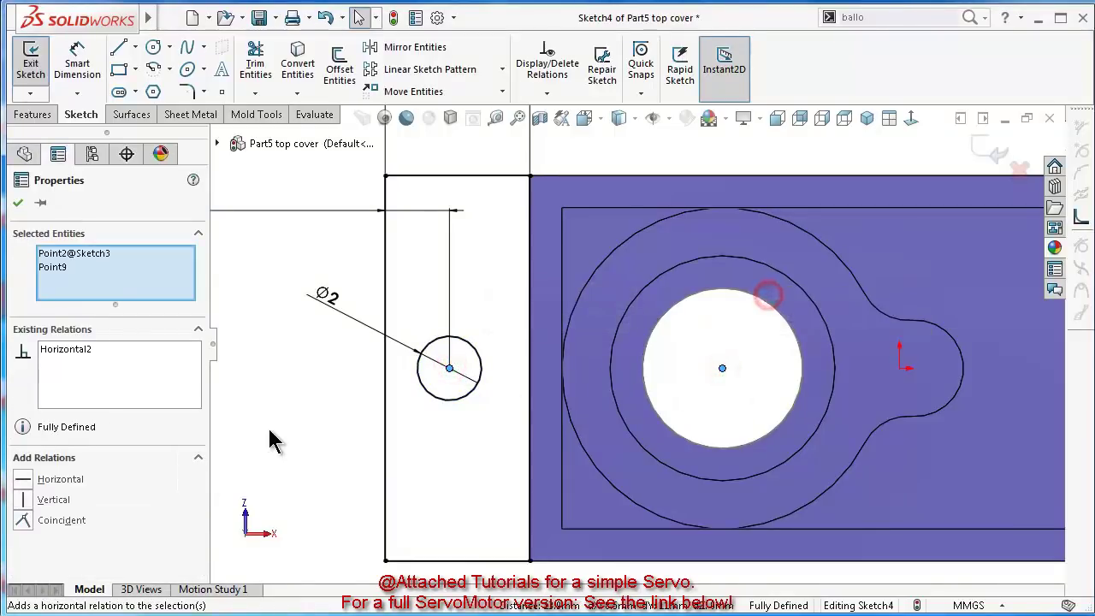
left_click(274, 426)
Sketch a small corner rectangle from the tab's outer edge to the 2 mm circle as a slot opening
left_click(119, 69)
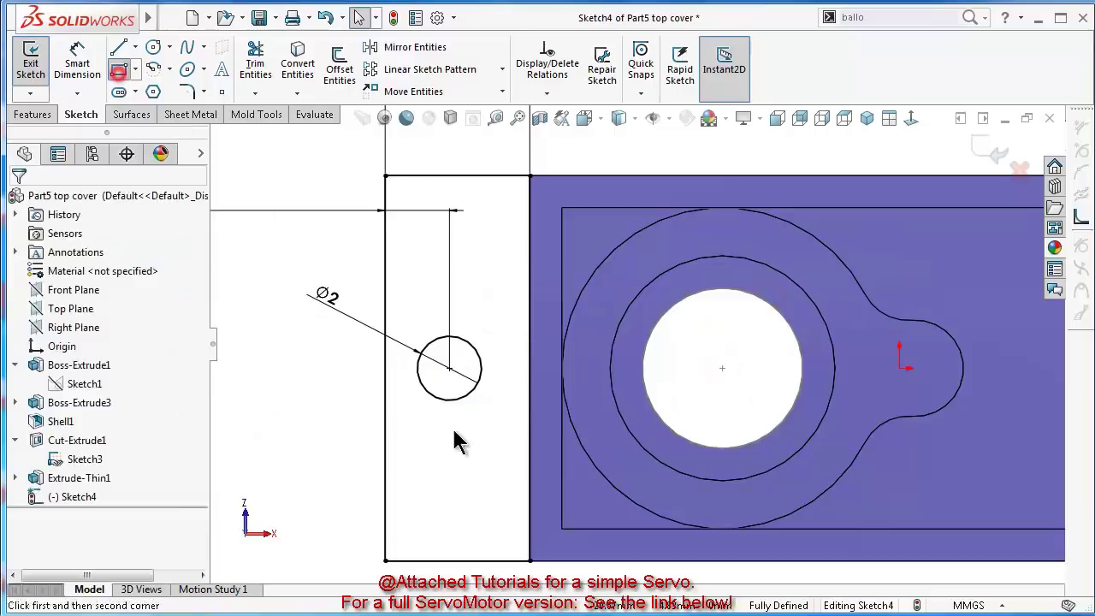
left_click(386, 344)
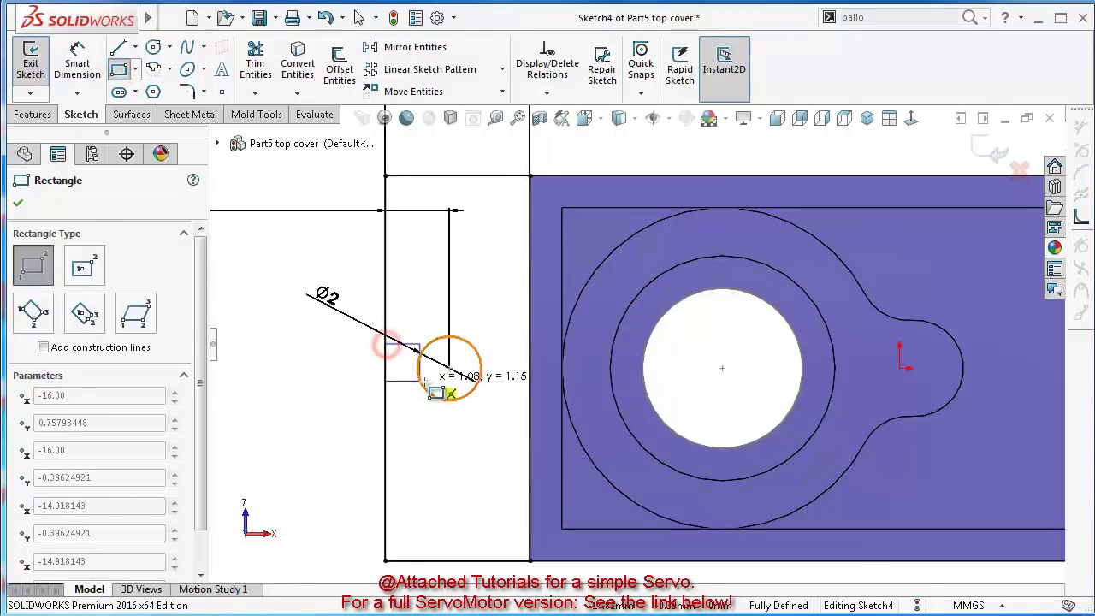
left_click(423, 387)
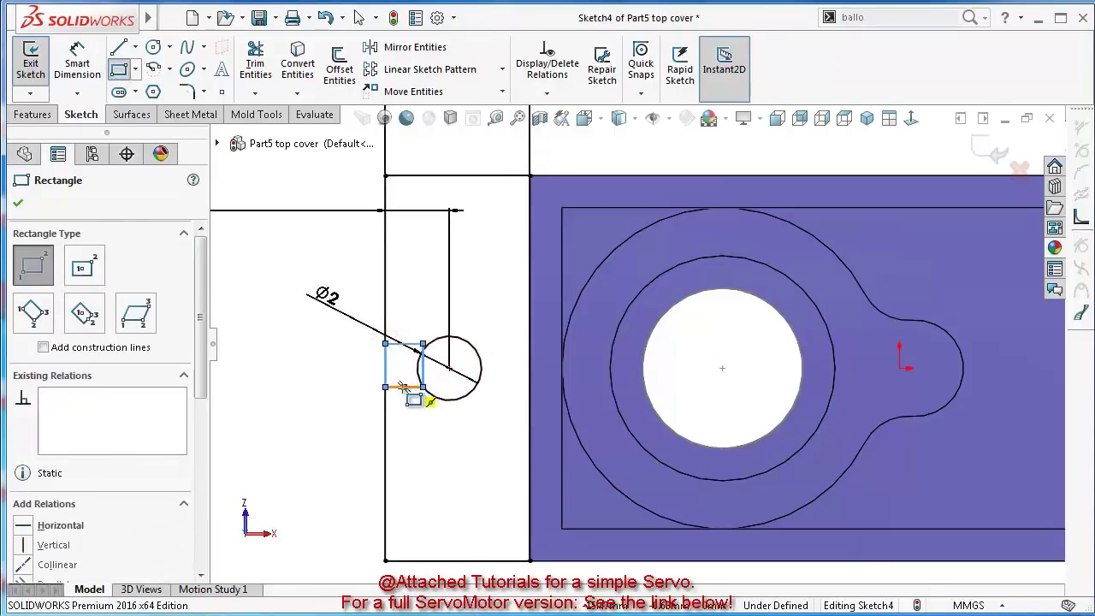
scroll(390, 382, "down", 3)
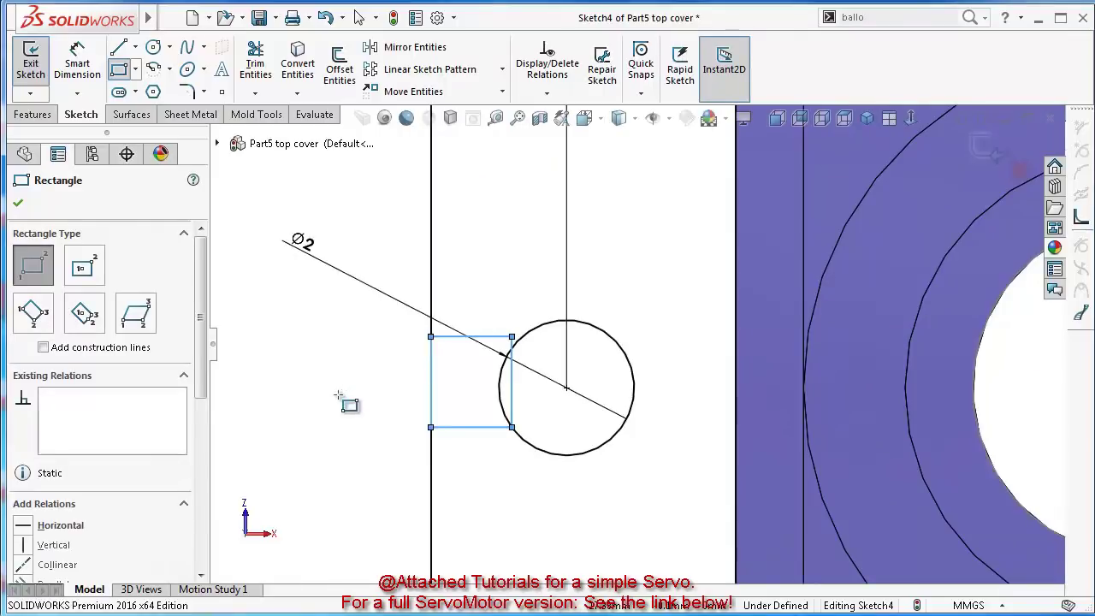
key("Escape")
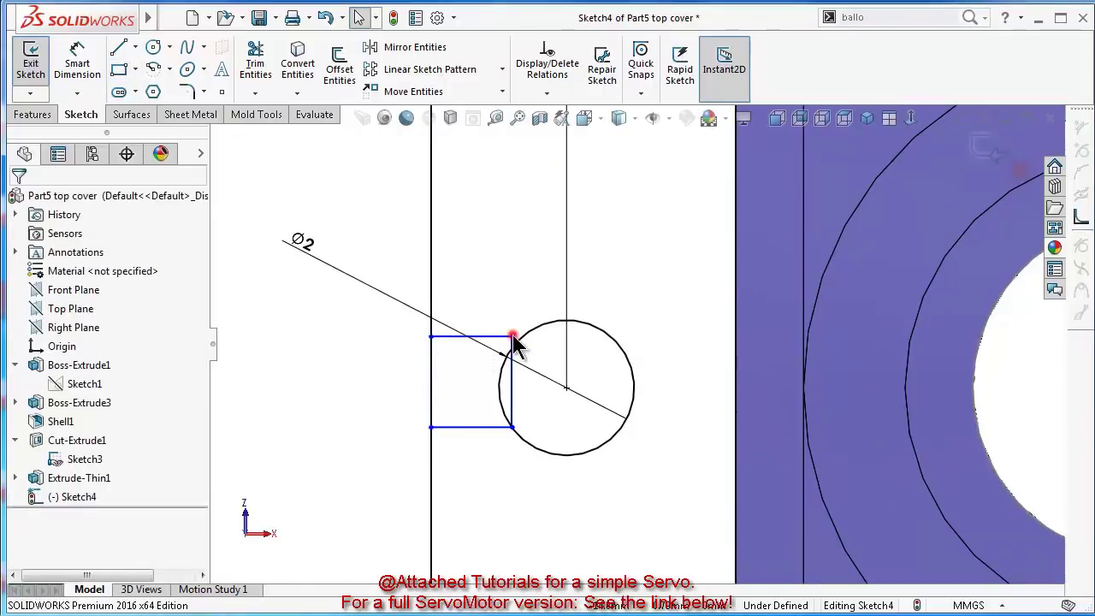
Make the slot rectangle's upper inner corner coincident with the 2 mm circle
left_click(513, 337)
left_click(520, 342, "ctrl")
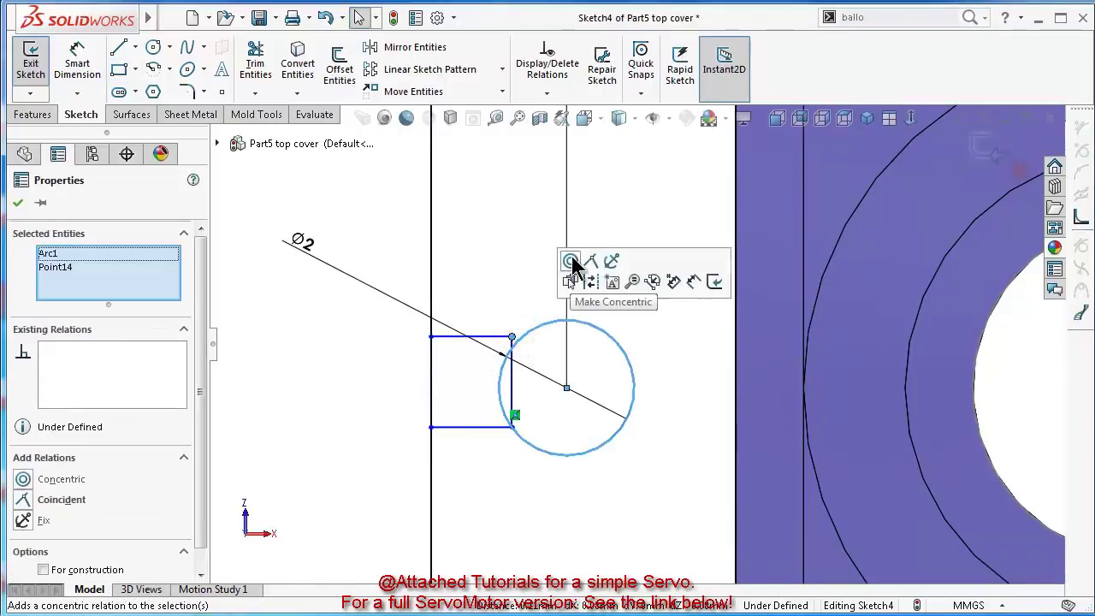
left_click(589, 260)
left_click(305, 407)
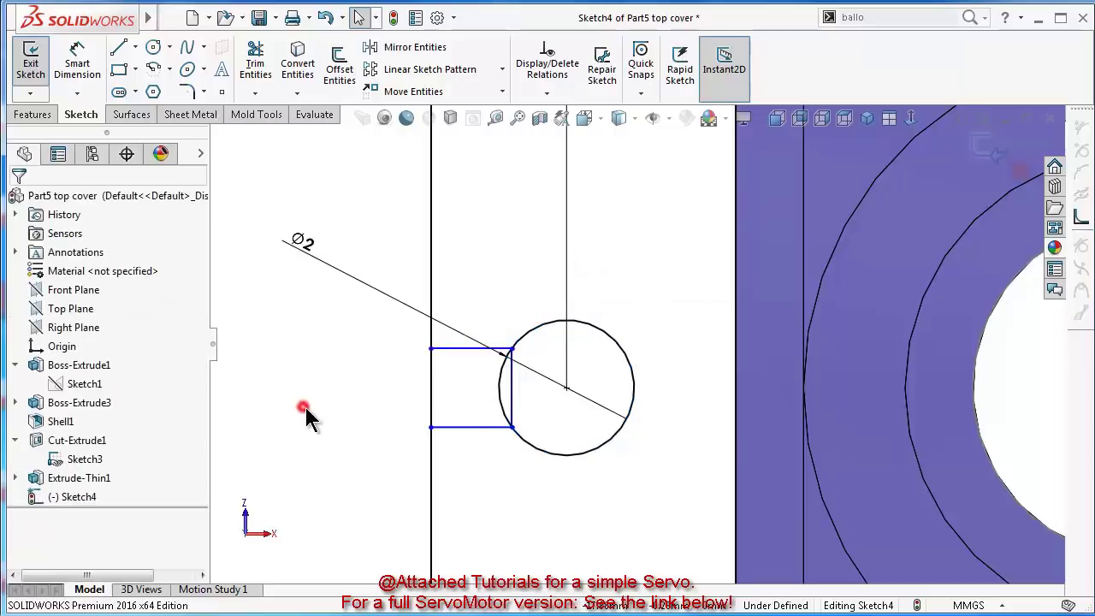
Add a horizontal relation between the midpoint of the slot rectangle's inner side and the 2 mm circle's centre
right_click(514, 396)
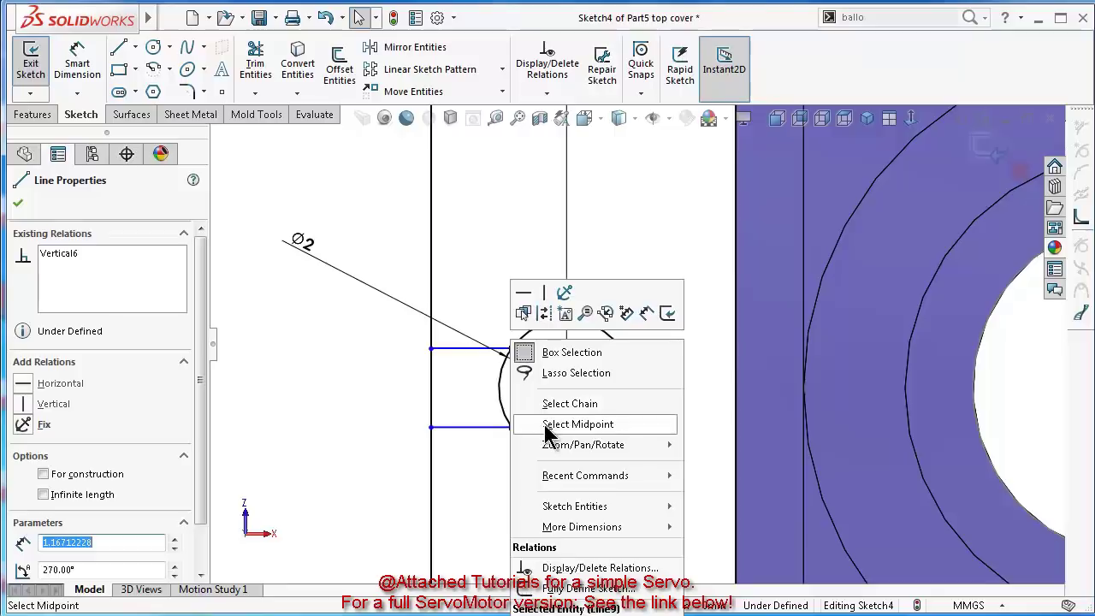
left_click(545, 424)
left_click(567, 387, "ctrl")
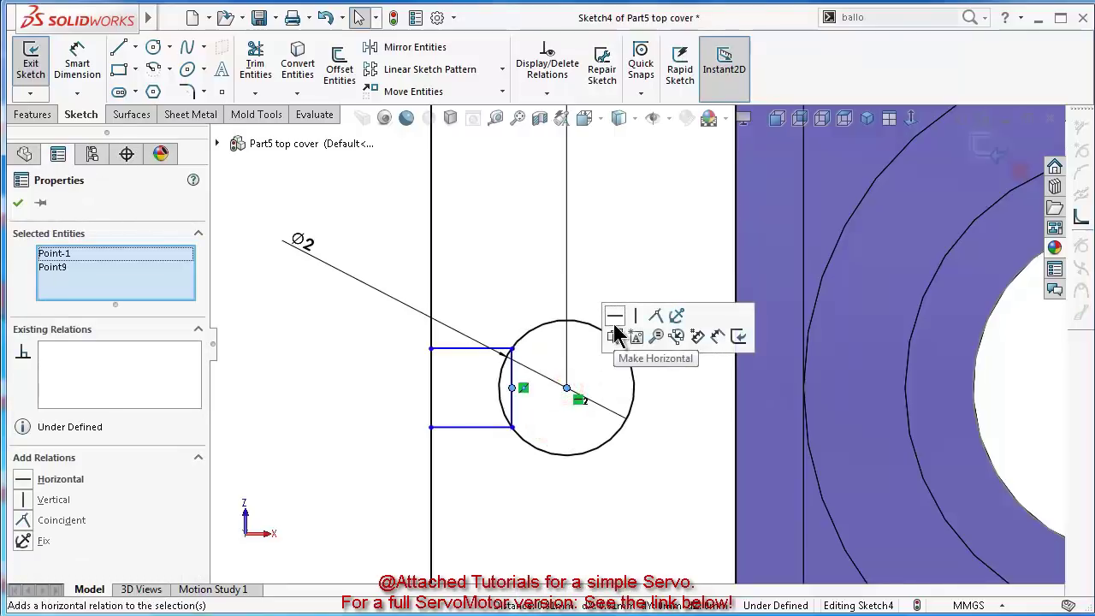
left_click(613, 317)
left_click(309, 408)
Dimension the slot rectangle's height to 1 mm
right_click_drag(317, 450, 313, 376)
left_click(512, 404)
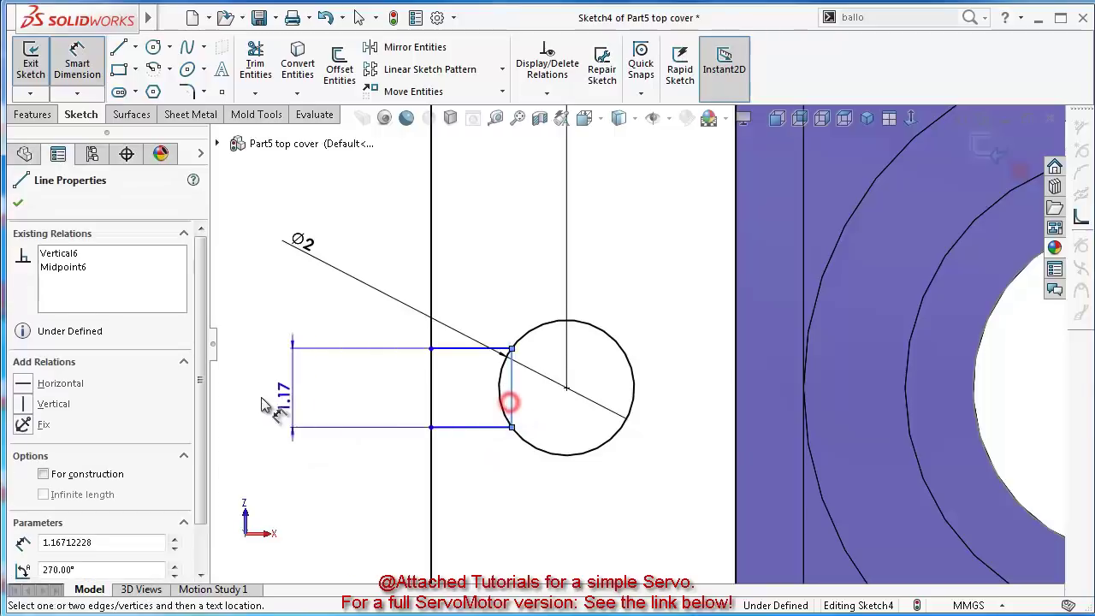
left_click(252, 400)
type("1.")
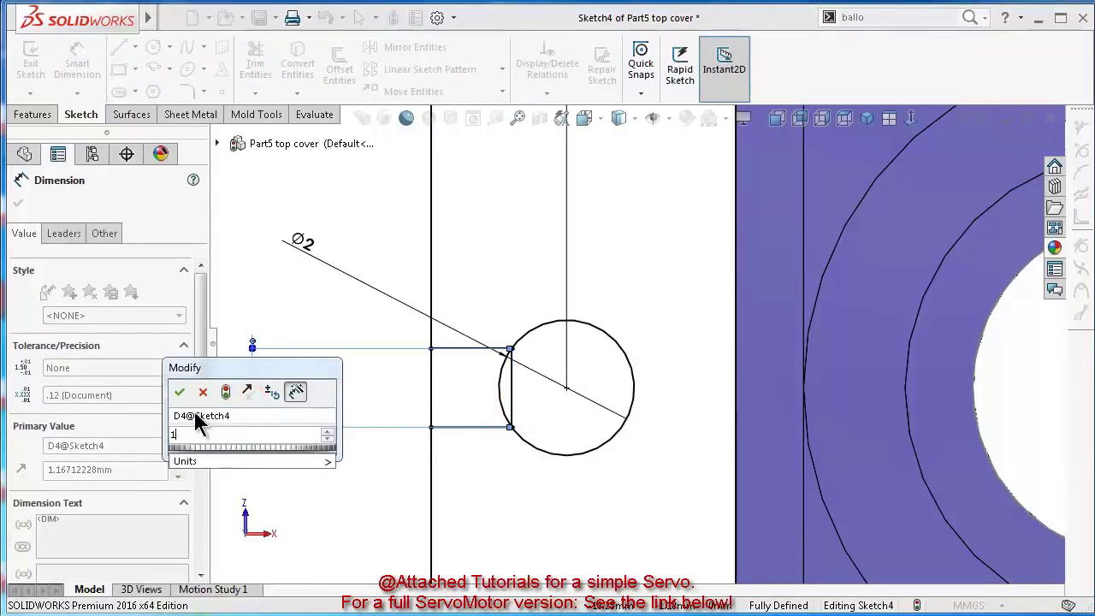
left_click(179, 392)
left_click(353, 480)
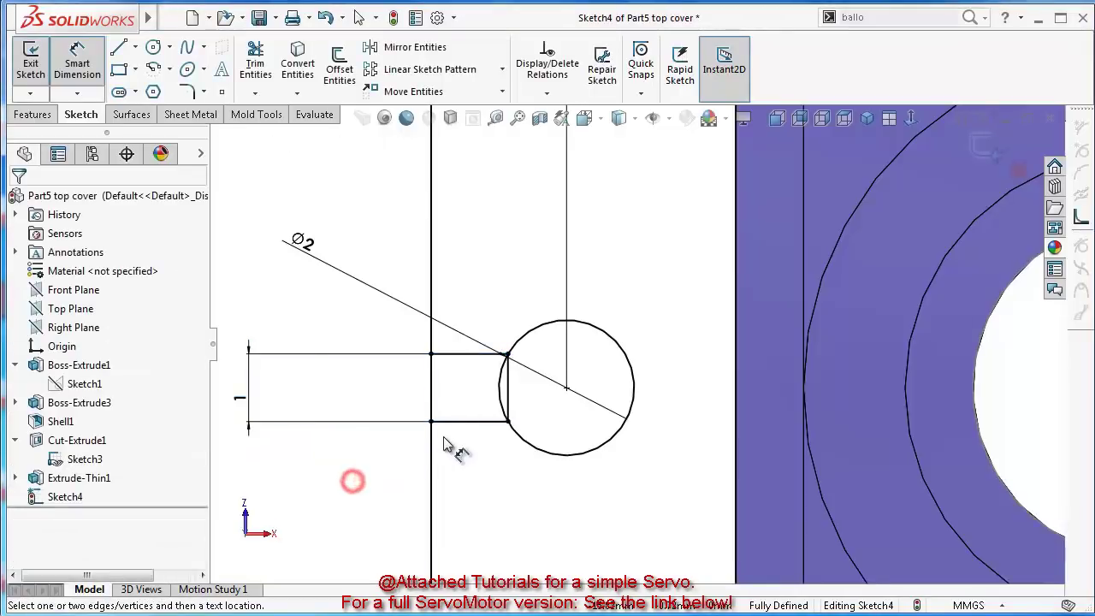
scroll(453, 439, "up", 5)
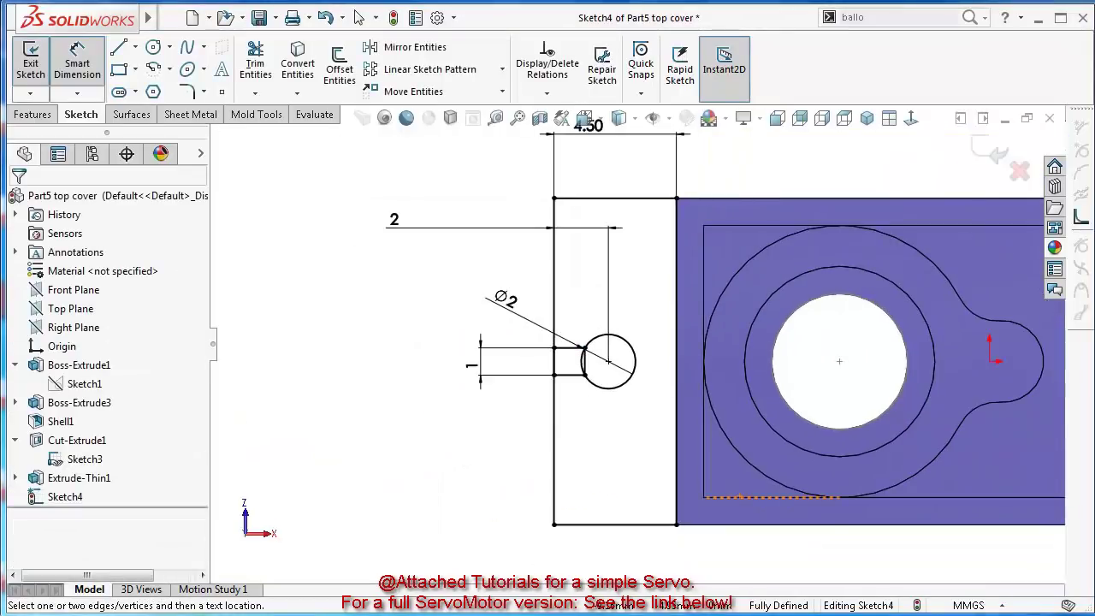
Convert the slot rectangle's inner side within the 2 mm circle to construction geometry
left_click(475, 447)
scroll(660, 336, "down", 4)
scroll(660, 336, "down", 1)
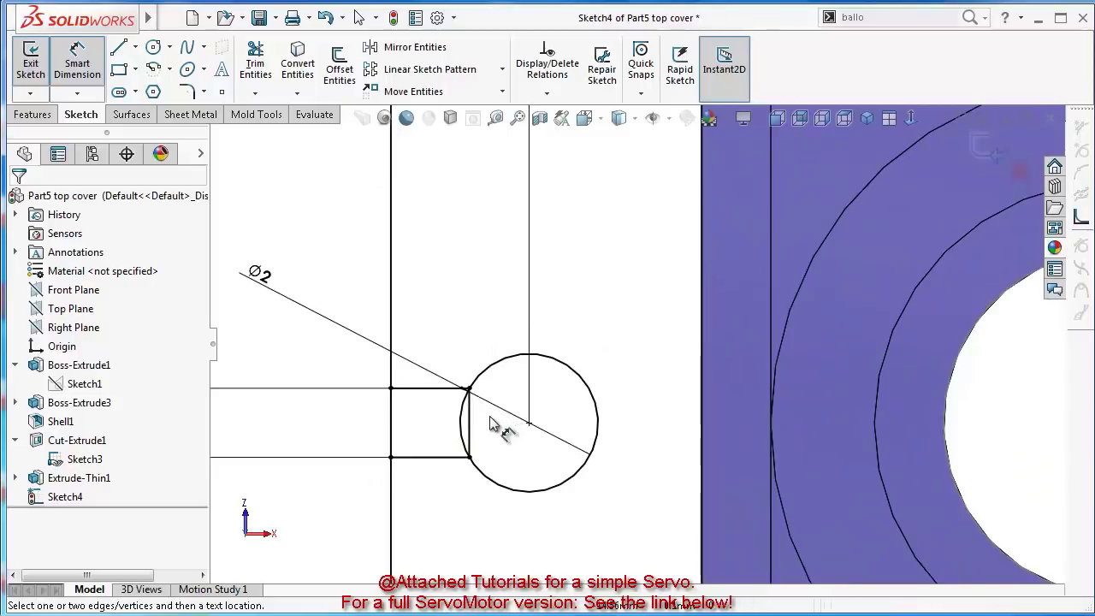
key("Escape")
left_click(471, 432)
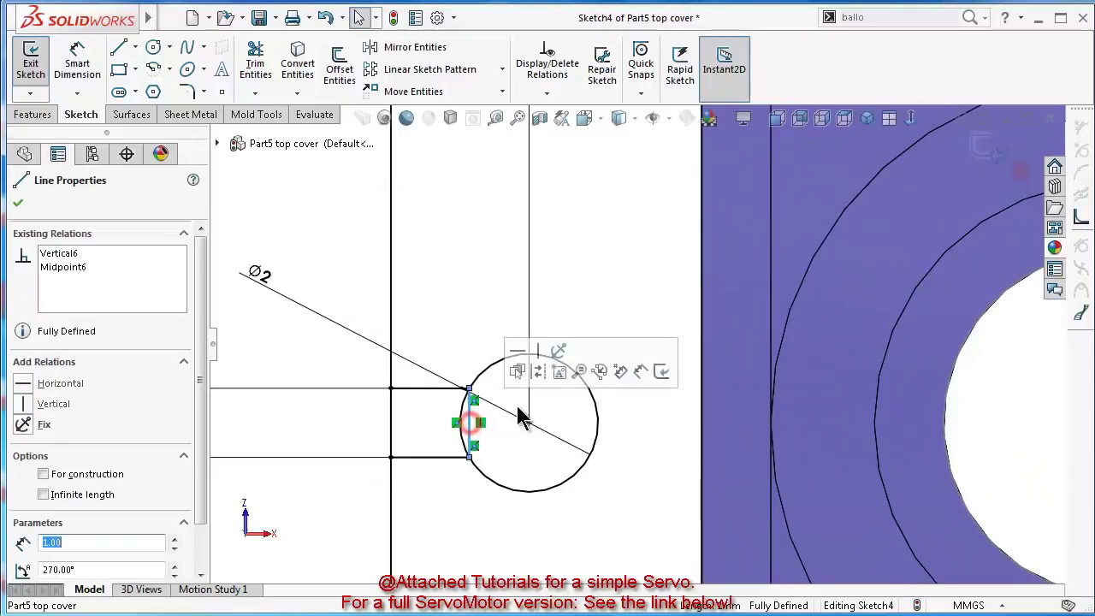
left_click(542, 374)
scroll(539, 385, "up", 1)
scroll(530, 395, "up", 2)
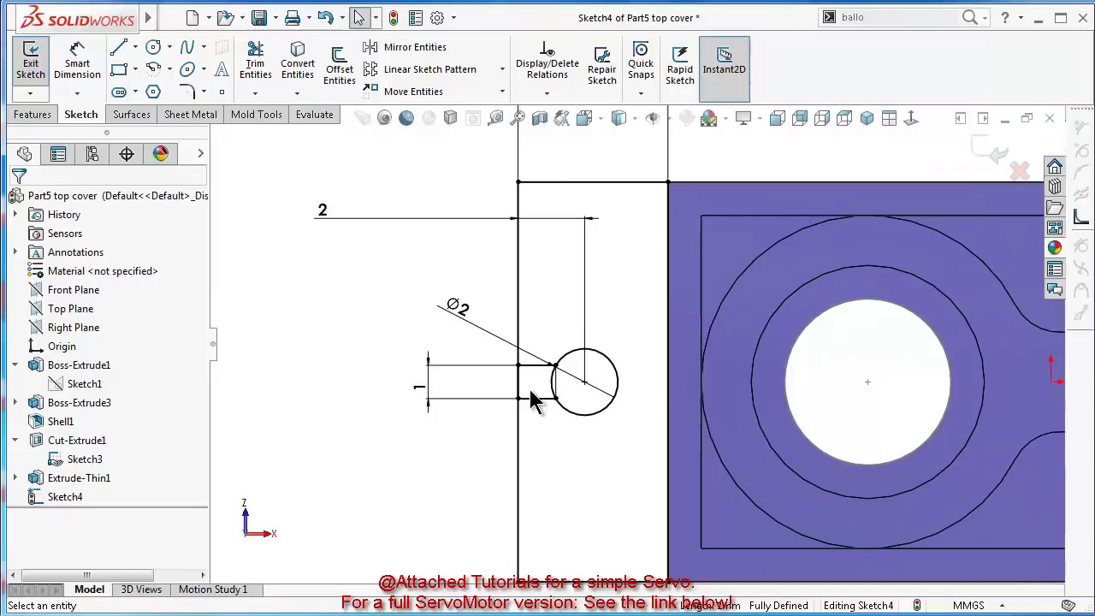
Extrude the tab region around the hole and slot 2.5 mm as a merged boss, with the direction reversed
left_click(23, 114)
left_click(34, 68)
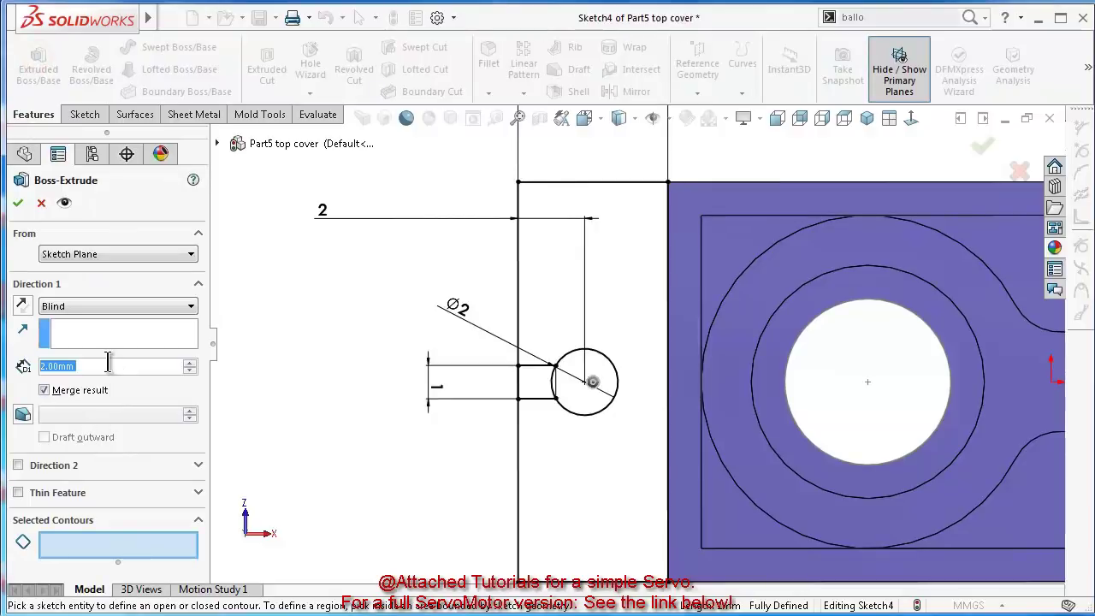
type("2.5")
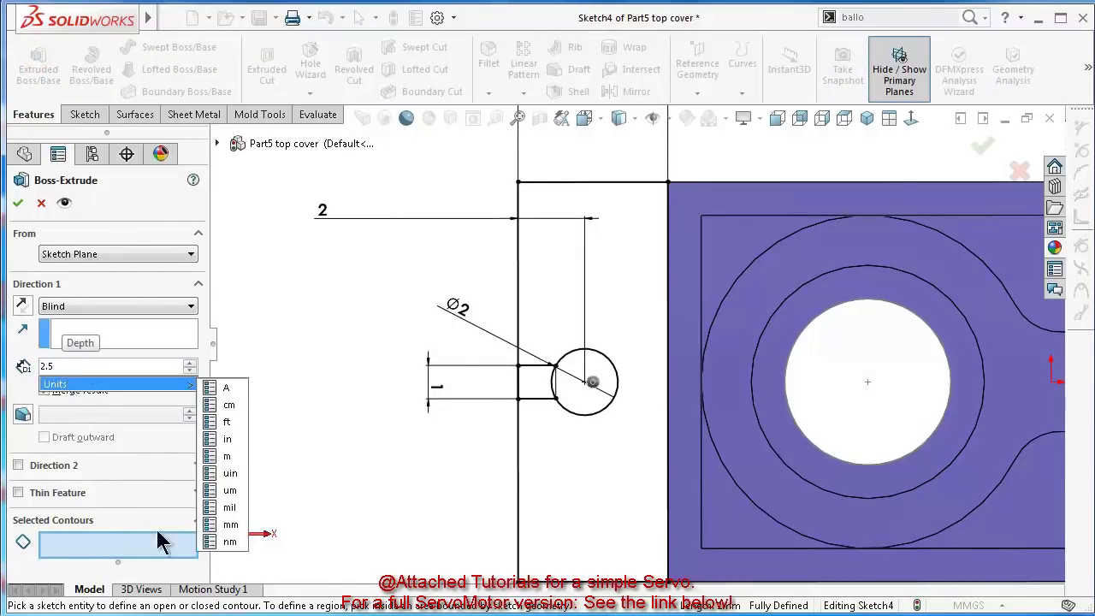
left_click(121, 548)
left_click(599, 516)
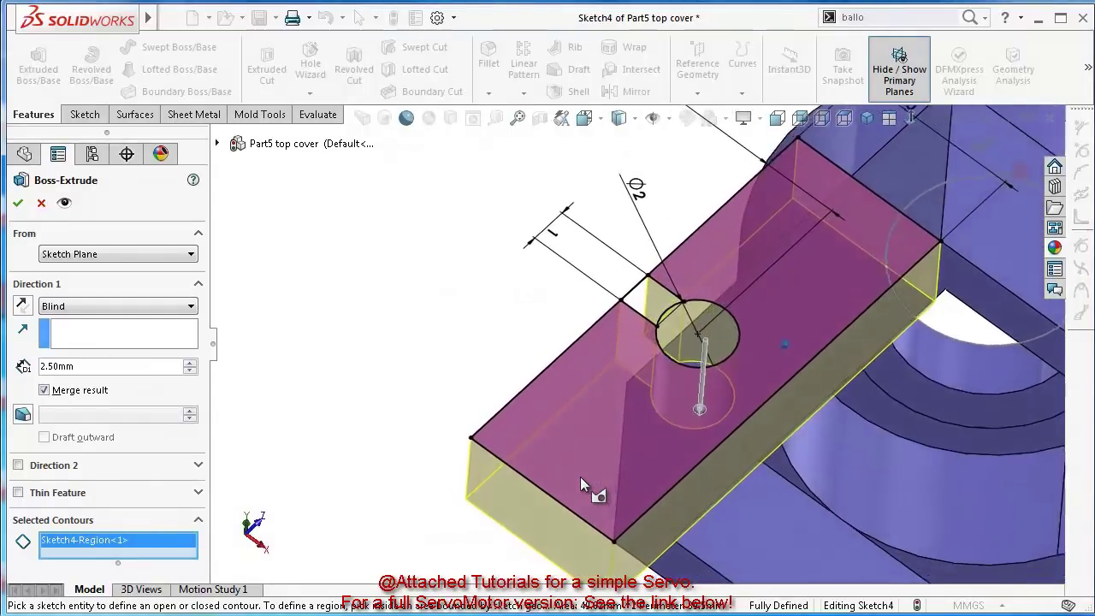
left_click(20, 305)
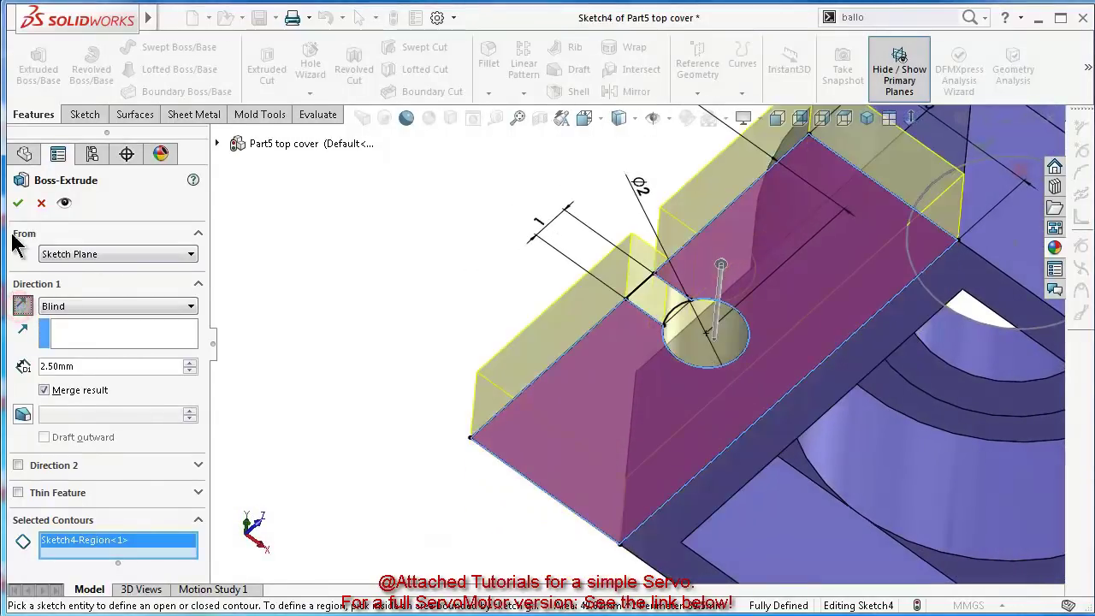
left_click(17, 203)
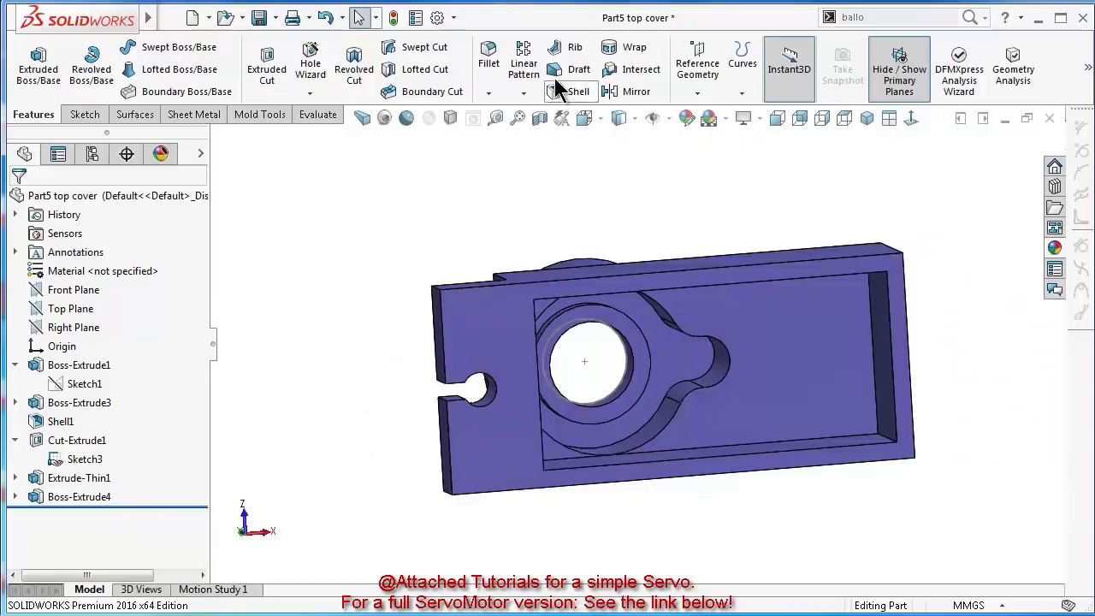
Mirror only the slotted tab feature, Boss-Extrude4, about the Right Plane
left_click(626, 94)
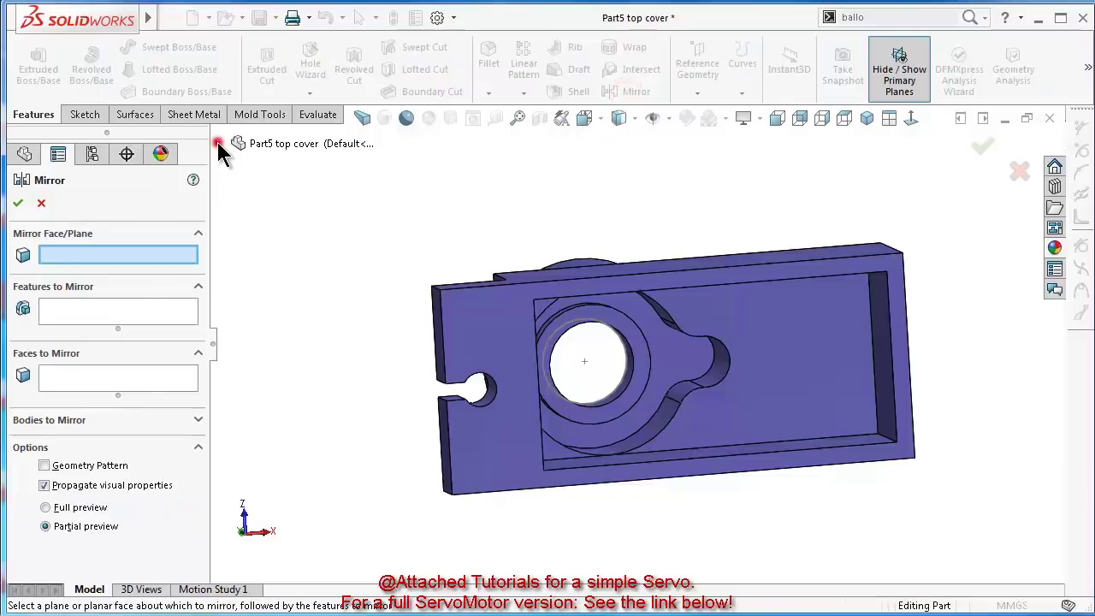
left_click(217, 143)
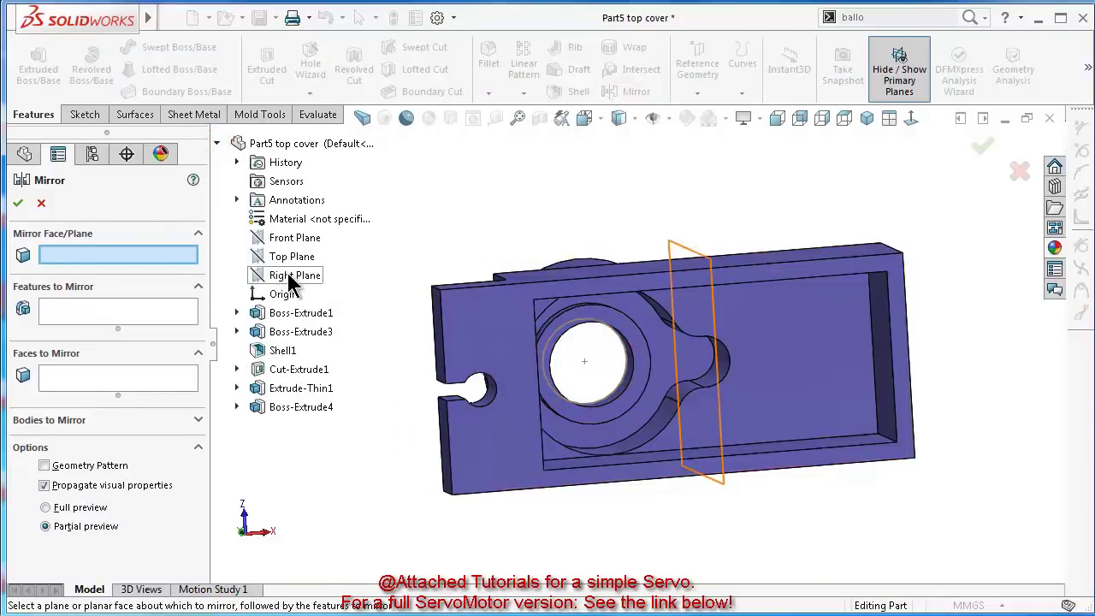
left_click(291, 275)
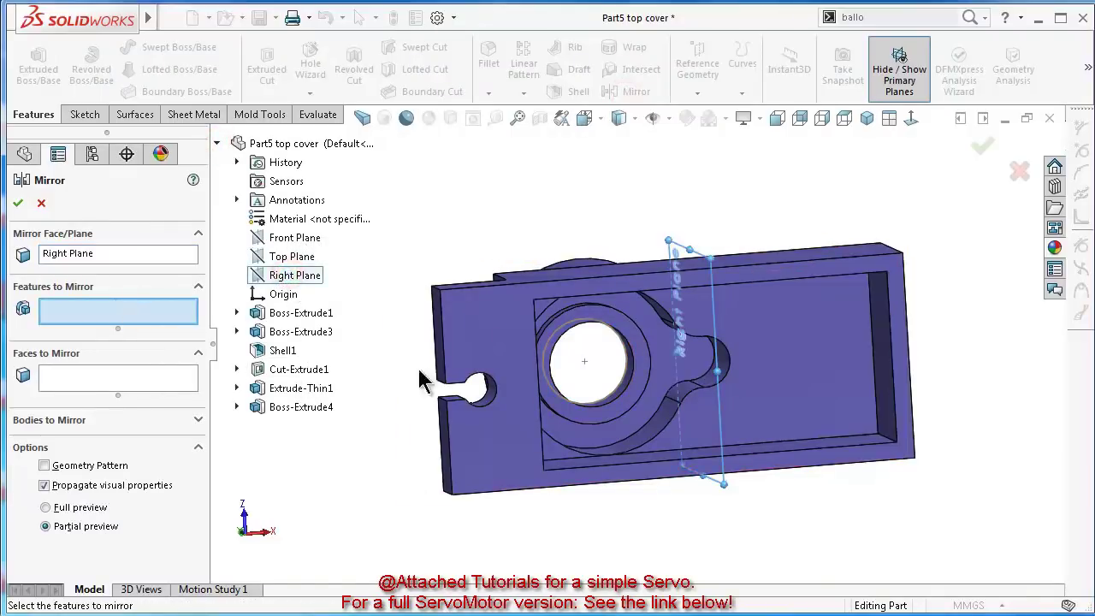
left_click(468, 352)
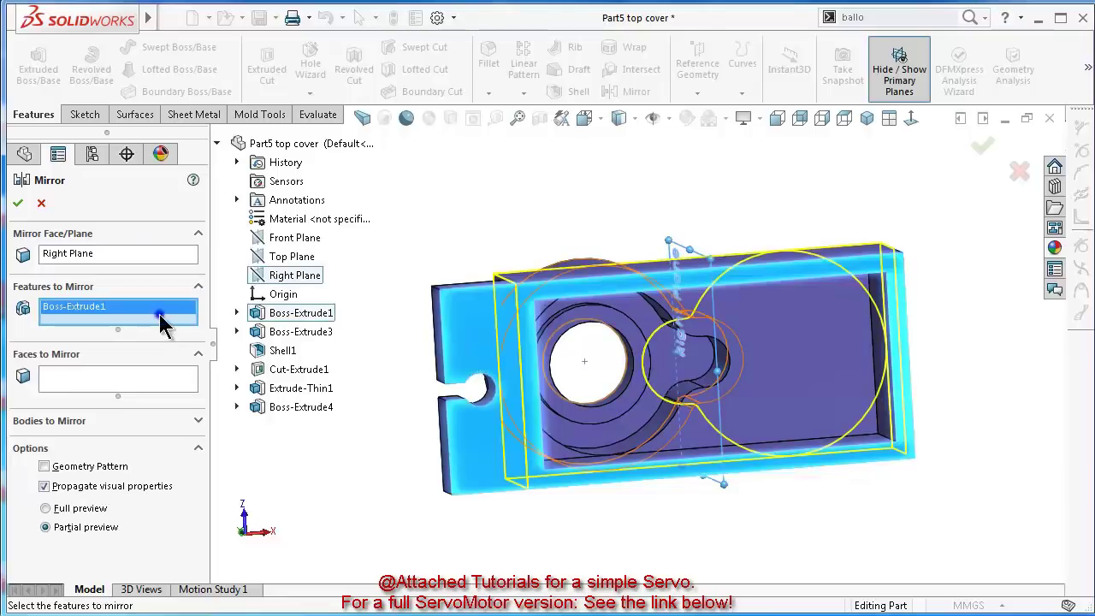
right_click(195, 327)
left_click(214, 337)
left_click(300, 408)
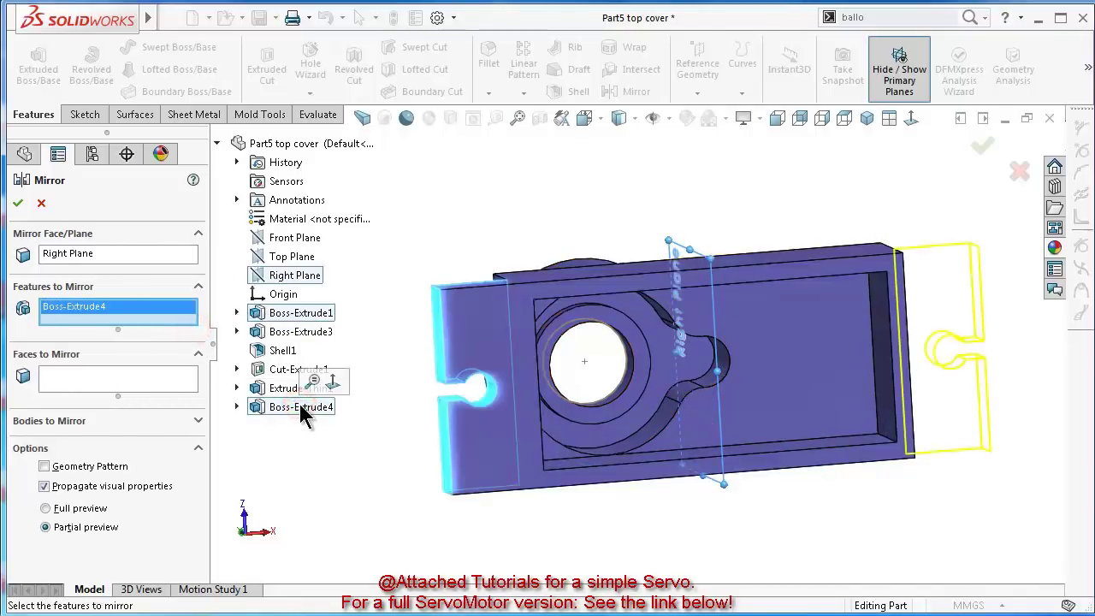
left_click(18, 203)
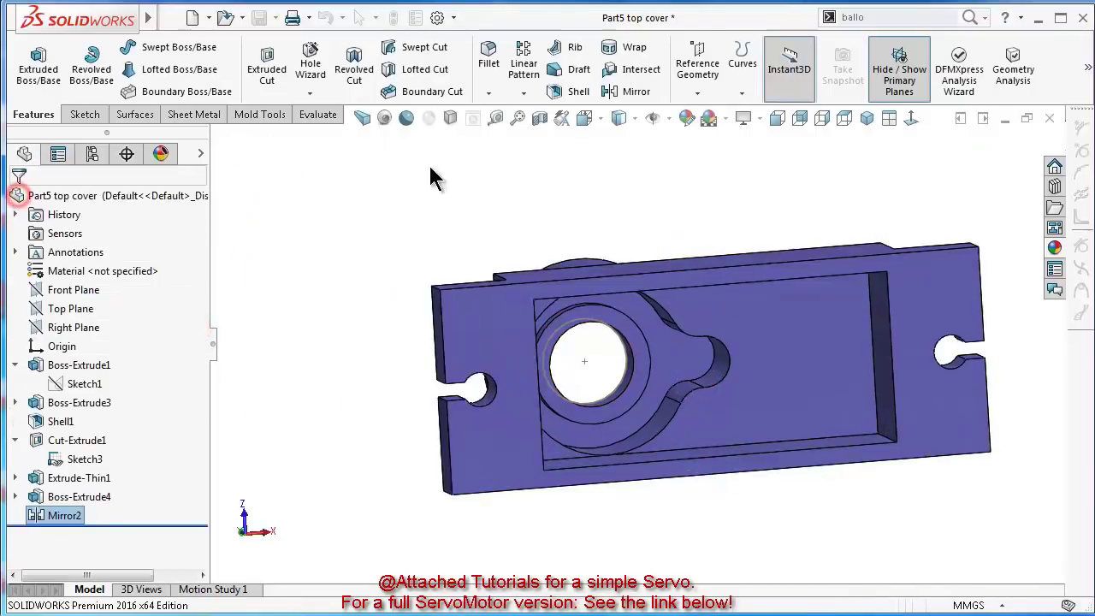
Shell the tabs with a 1 mm wall, removing the flat face around the cover's open side
left_click(558, 92)
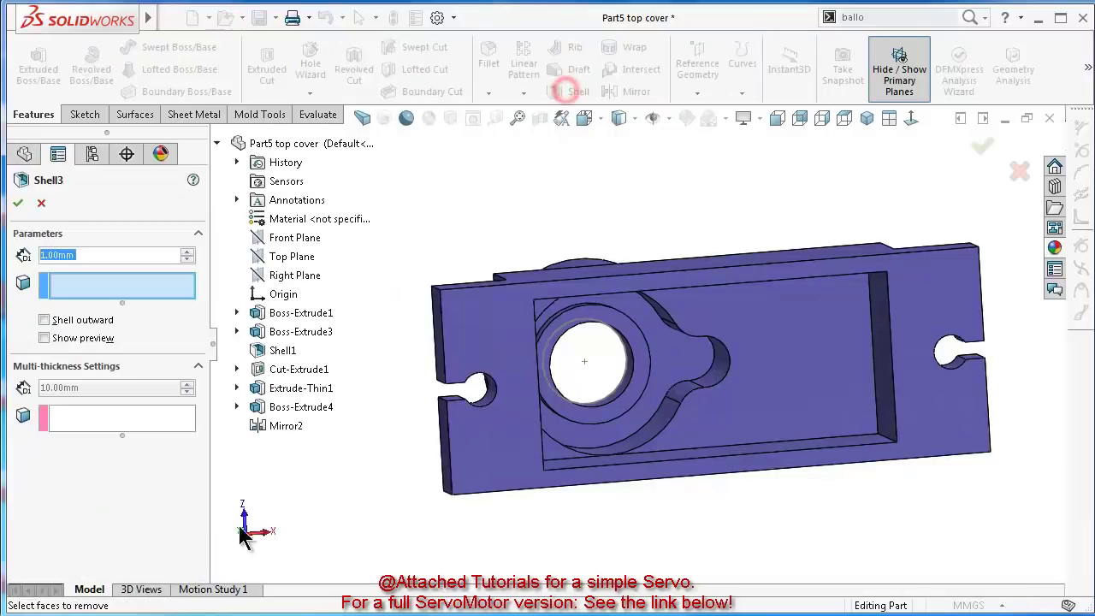
left_click(496, 325)
key("Return")
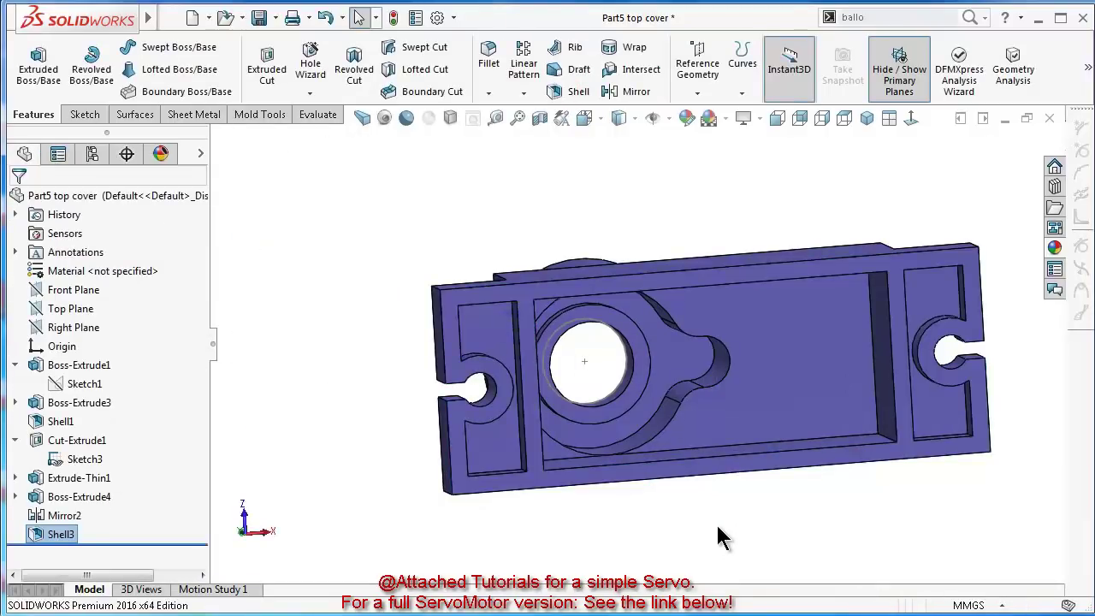
Show Sketch1 of Boss-Extrude1 over the model
middle_click_drag(708, 517, 701, 480)
scroll(701, 480, "up", 1)
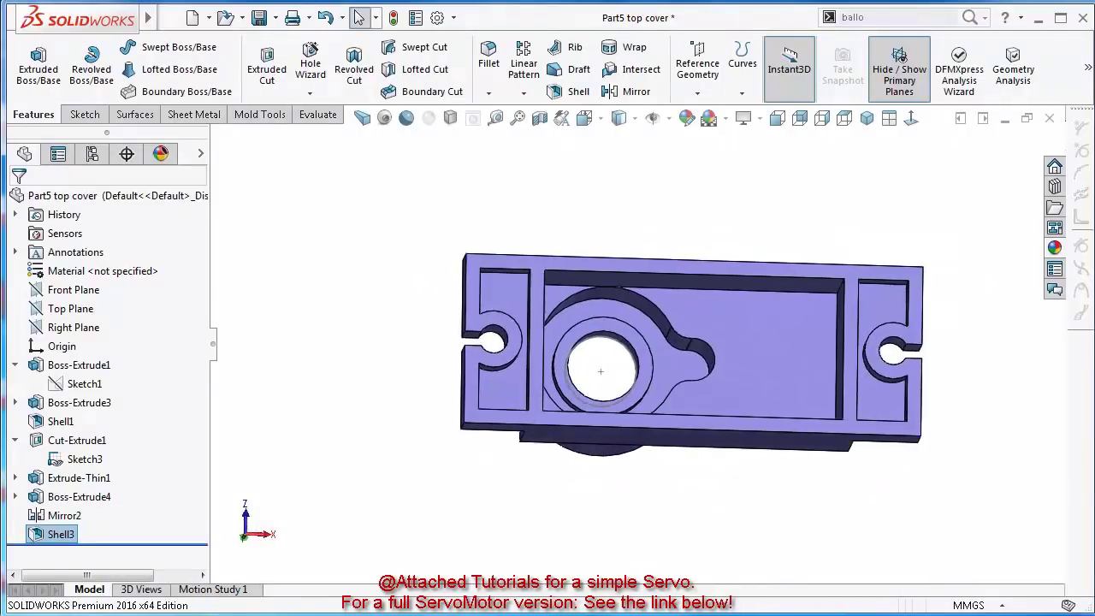
left_click(81, 385)
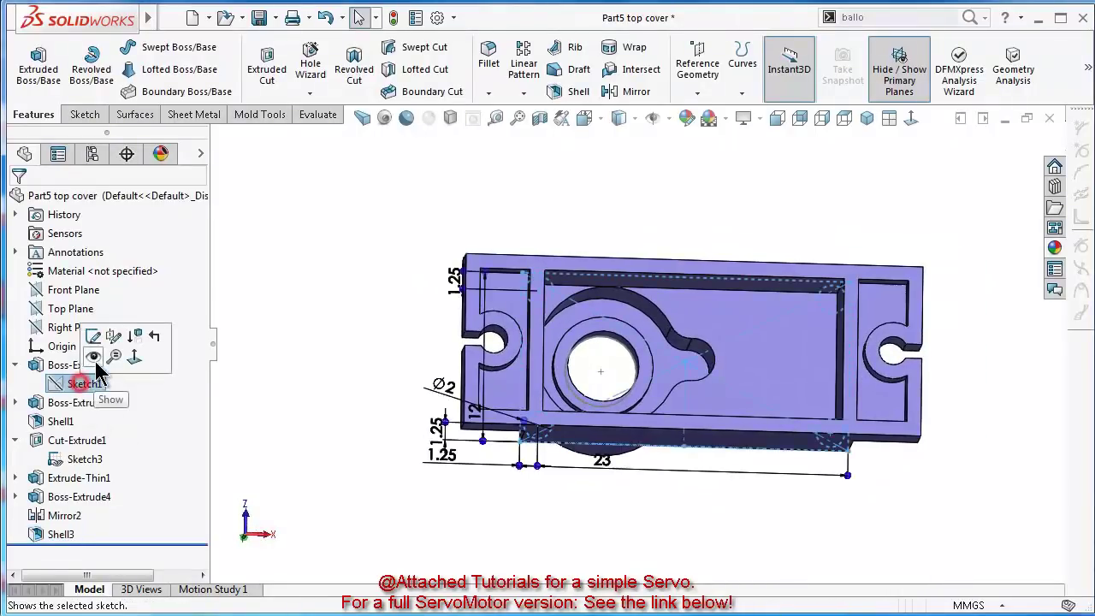
scroll(734, 341, "down", 3)
middle_click_drag(734, 341, 706, 344)
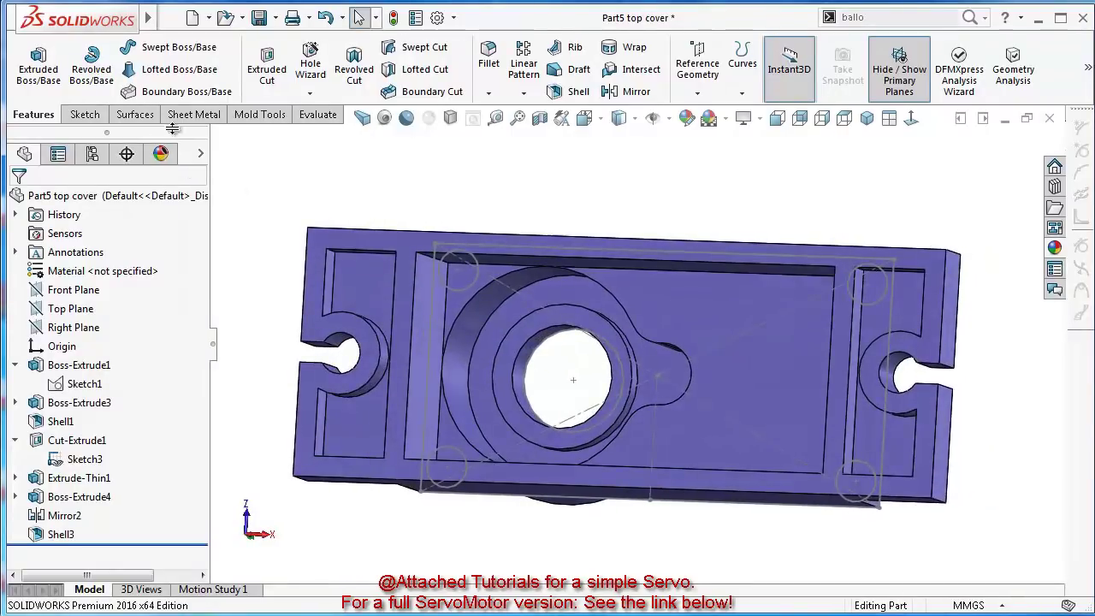
Start an extruded cut from Sketch1 and clear its selected contours
left_click(277, 75)
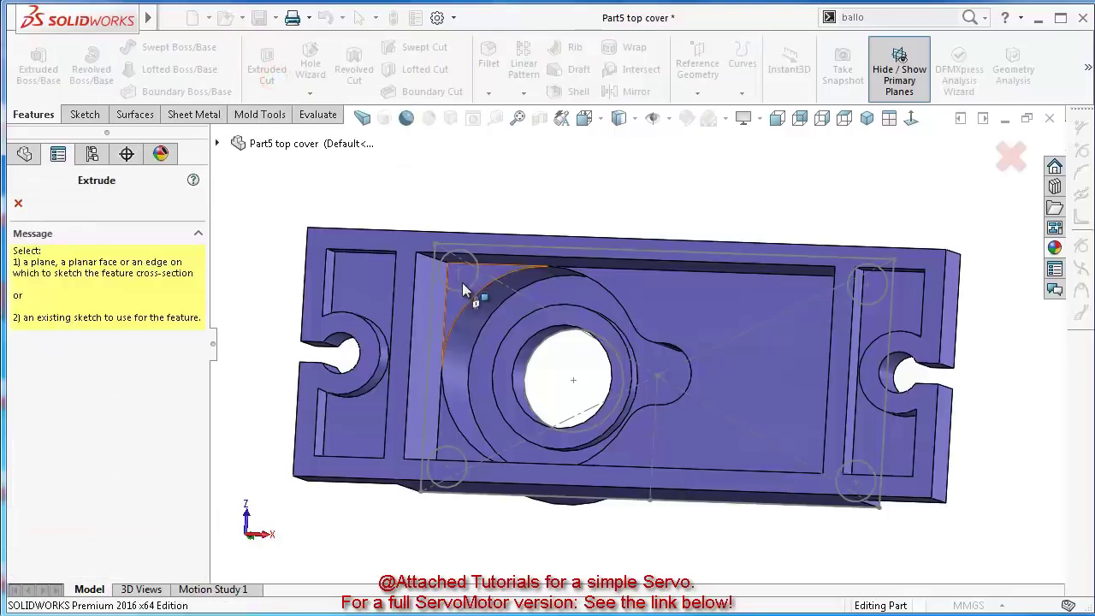
scroll(436, 274, "down", 3)
scroll(325, 205, "up", 1)
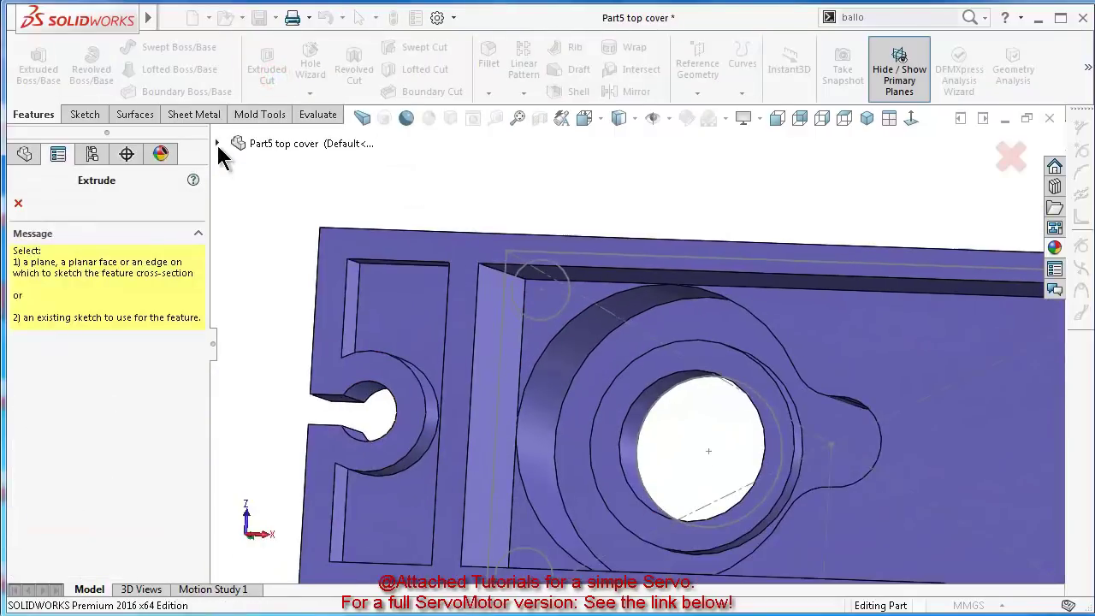
left_click(216, 143)
left_click(237, 312)
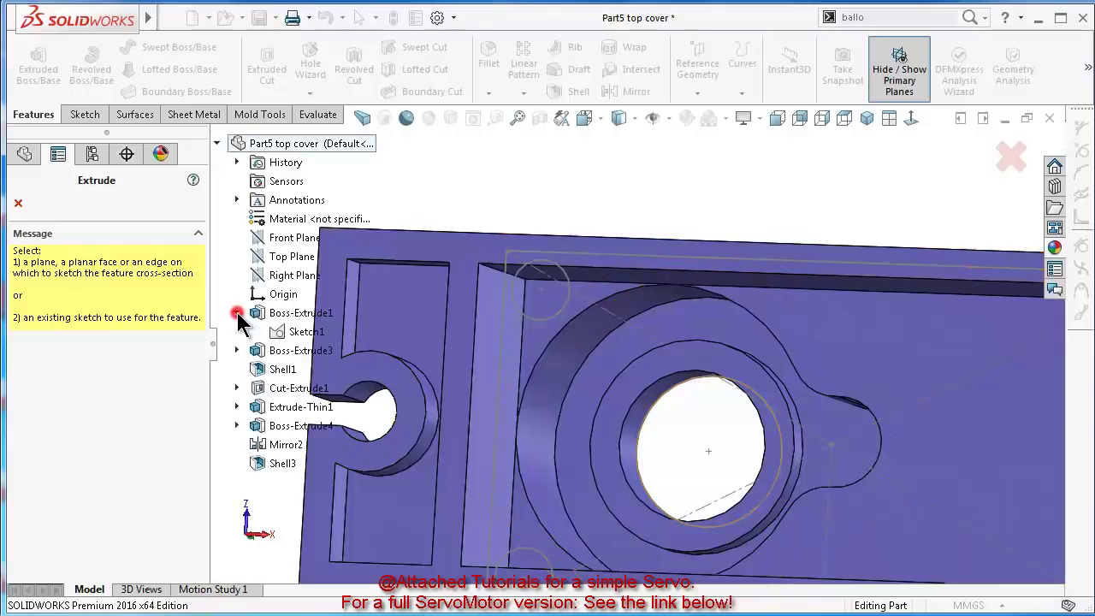
left_click(300, 332)
scroll(438, 370, "up", 4)
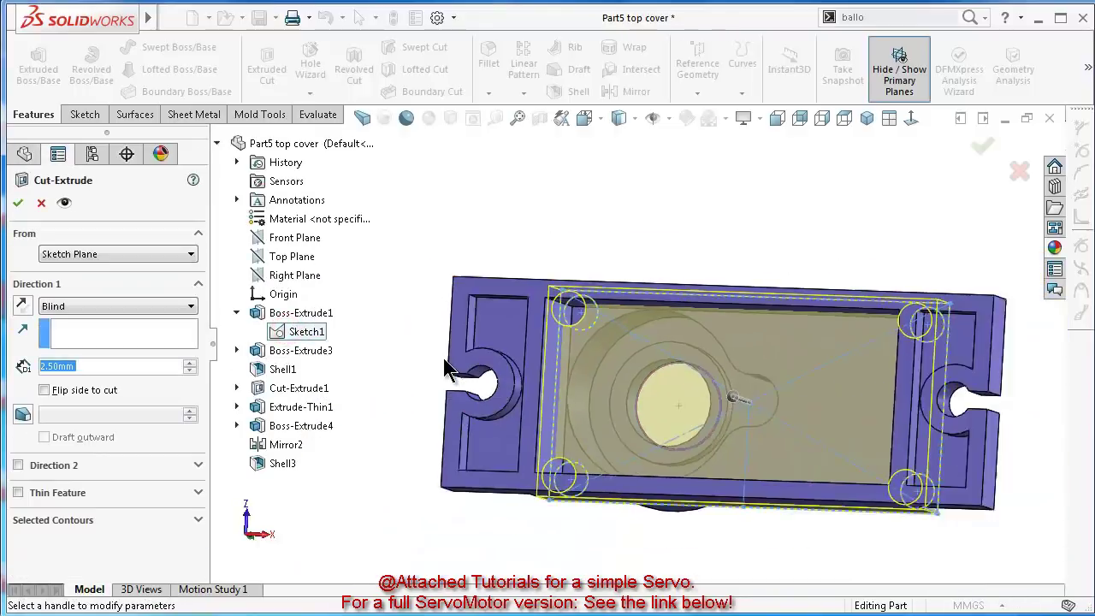
left_click(197, 520)
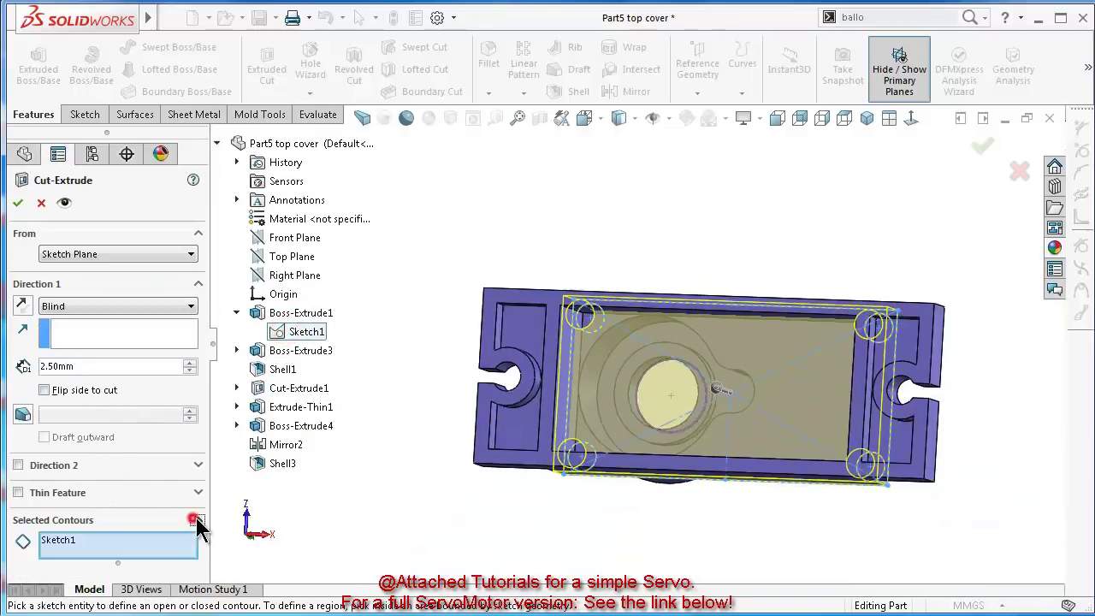
right_click(165, 545)
left_click(195, 554)
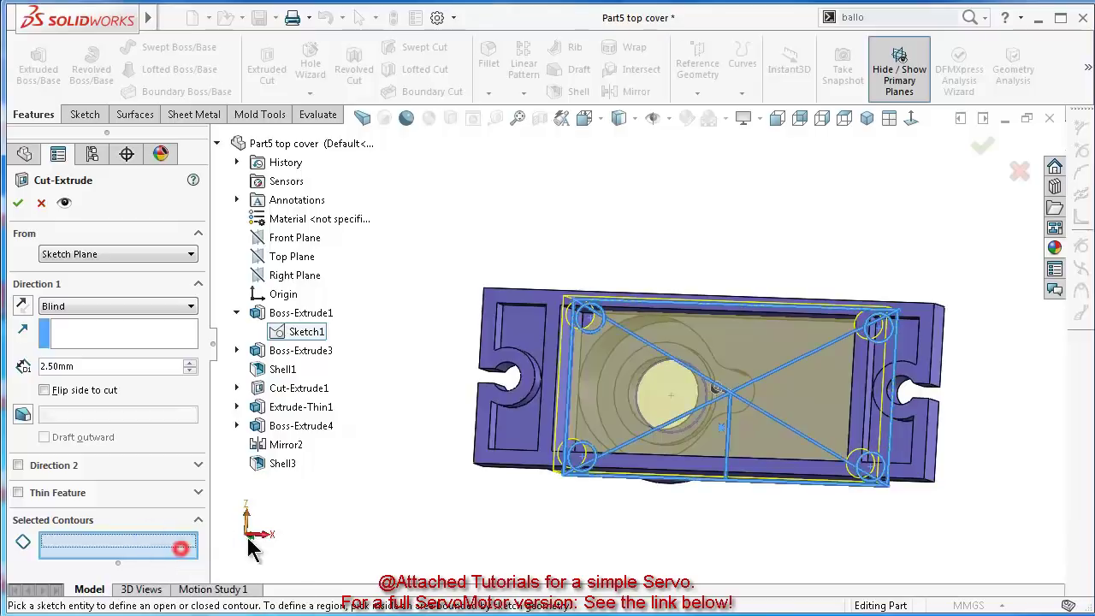
Select the four corner circles of Sketch1 as the contours for the cut
scroll(596, 329, "down", 3)
left_click(596, 329)
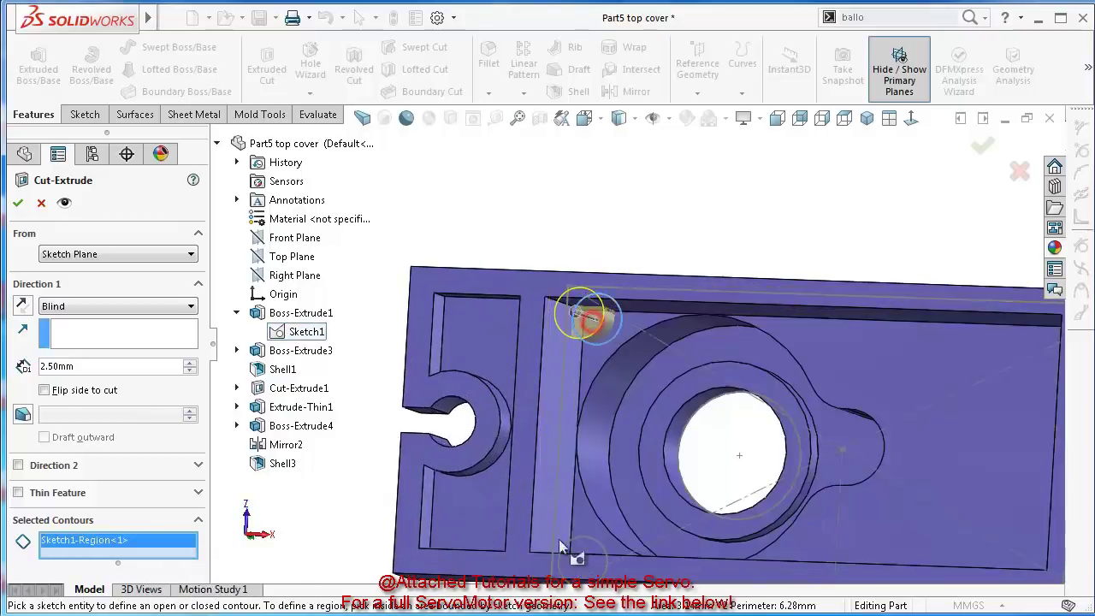
left_click(586, 552)
mouse_move(735, 541)
middle_mouse_down()
mouse_move(915, 507)
mouse_move(903, 485)
middle_mouse_up()
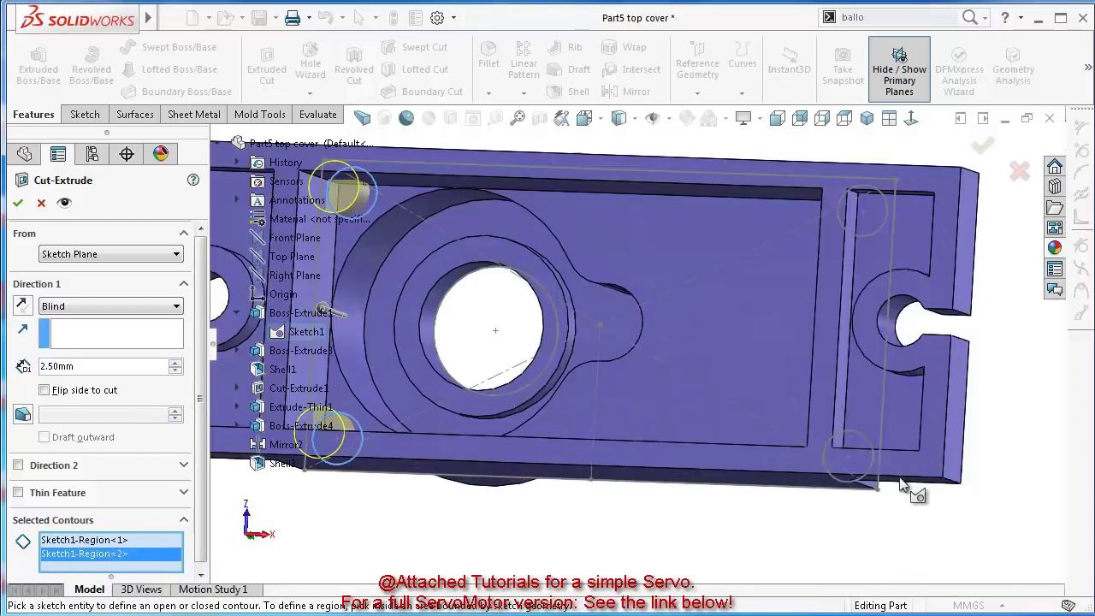
left_click(863, 450)
left_click(869, 220)
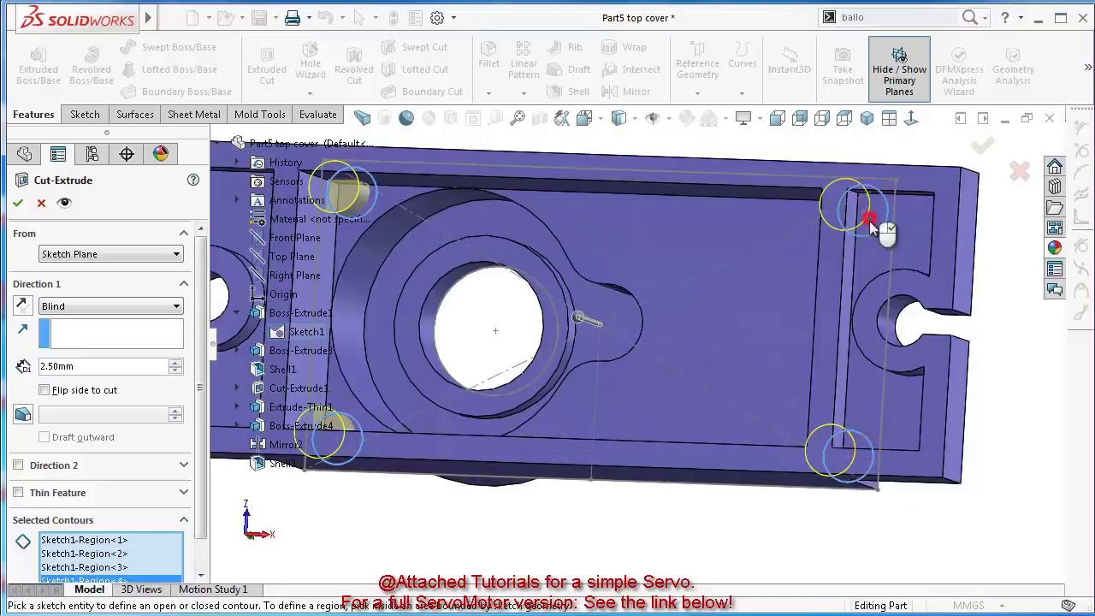
Set the corner-hole cut's end condition to Through All and accept the cut
left_click(79, 306)
left_click(103, 331)
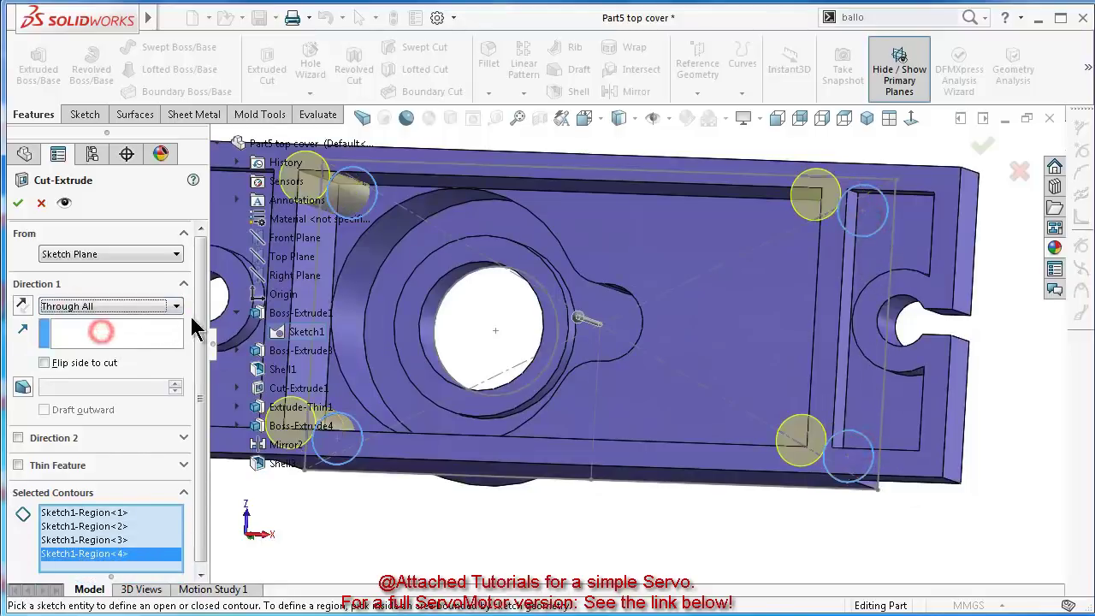
scroll(306, 299, "up", 2)
left_click(98, 305)
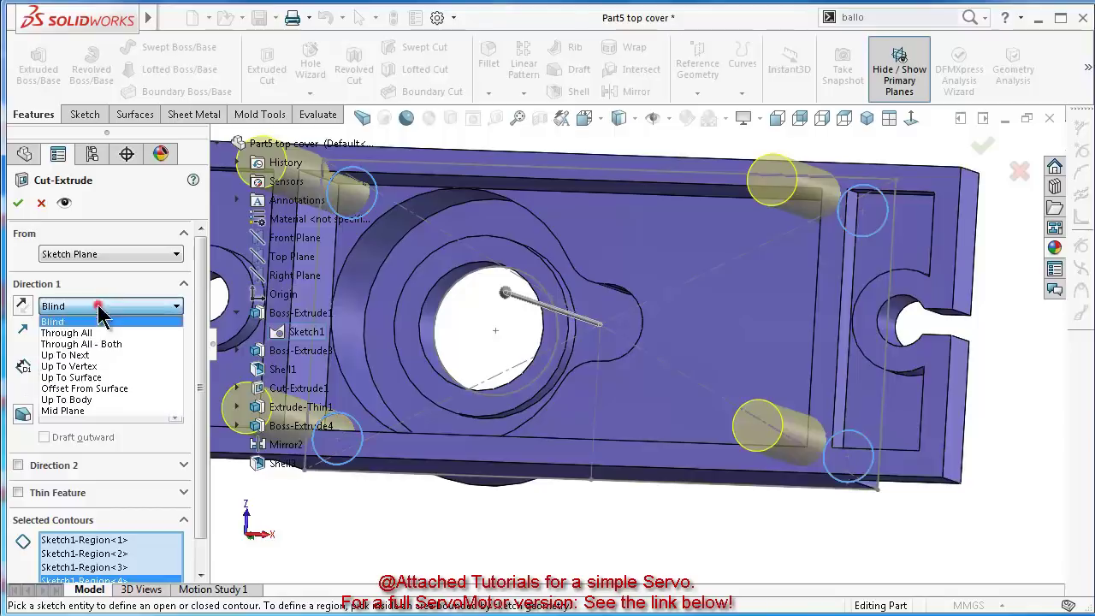
left_click(106, 330)
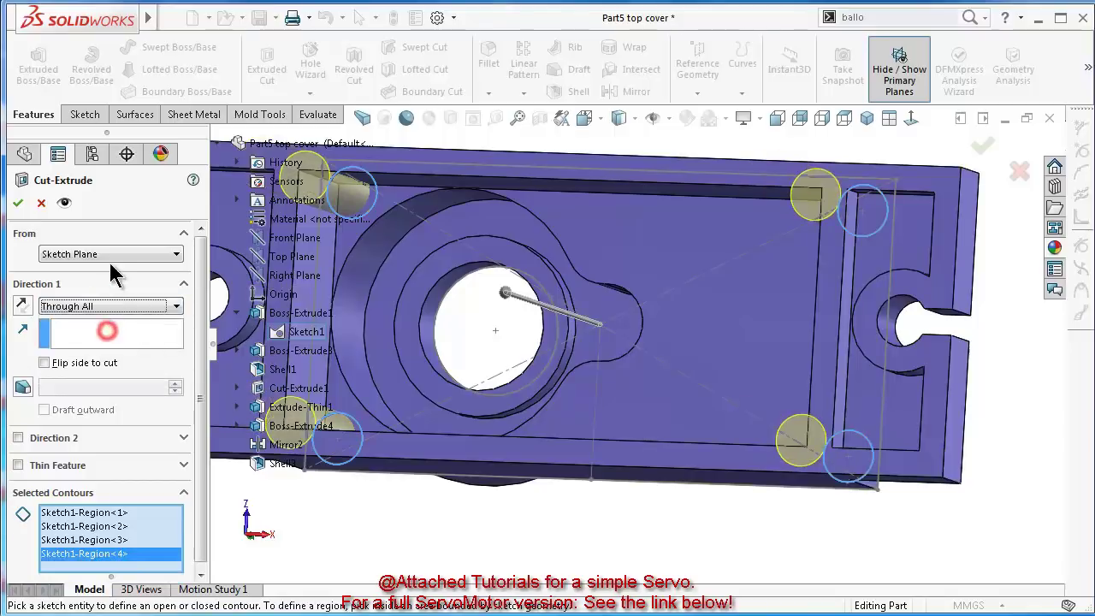
left_click(18, 206)
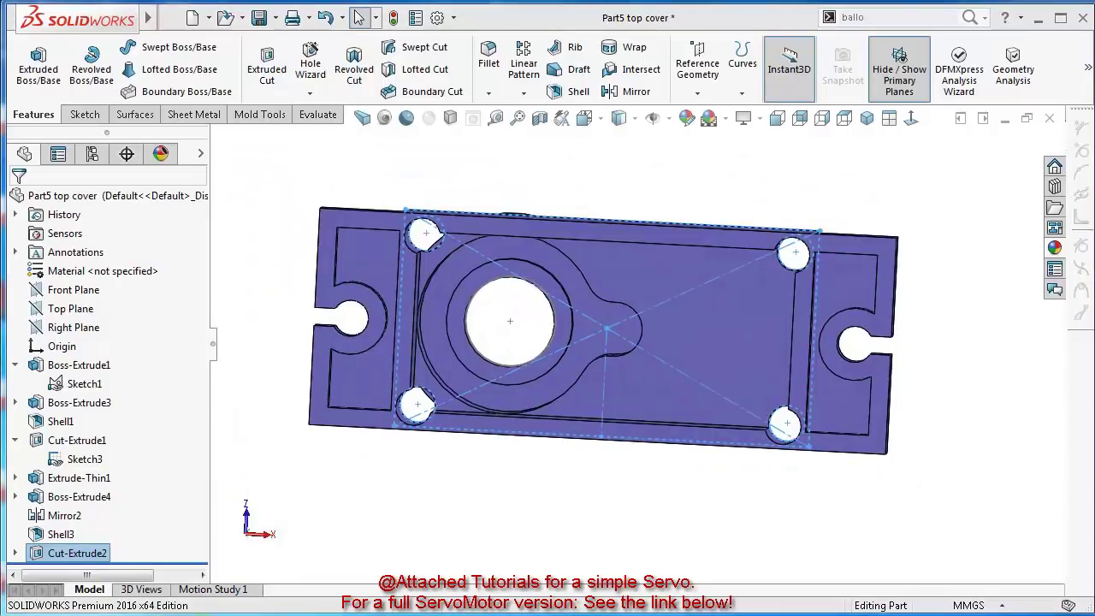
Edit the corner-hole cut to start from a 1 mm offset in the reversed direction and accept it
left_click(26, 552)
left_click(39, 512)
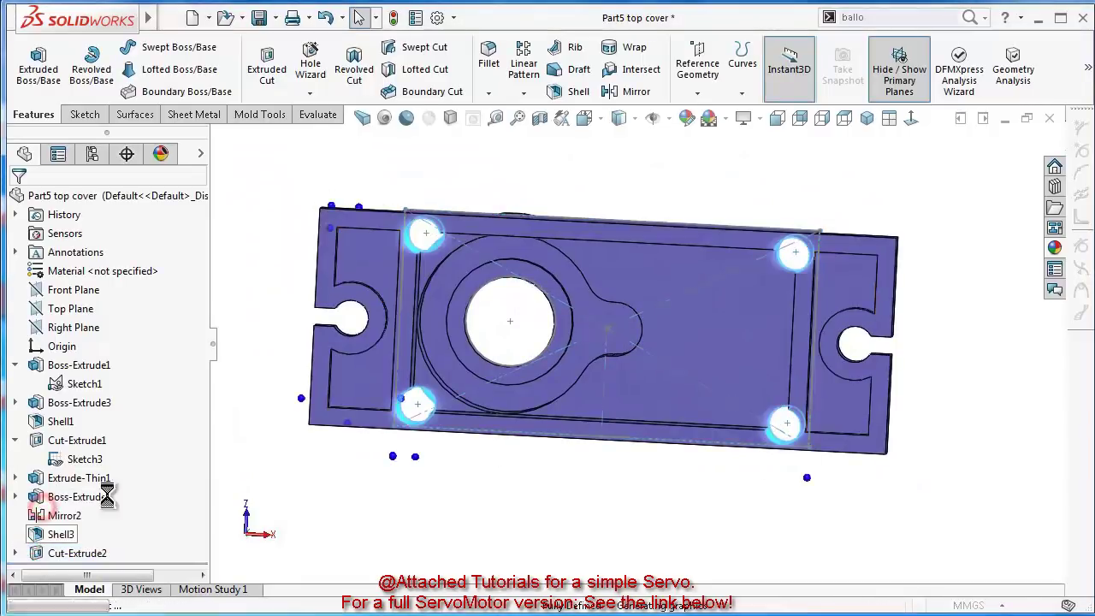
left_click(95, 259)
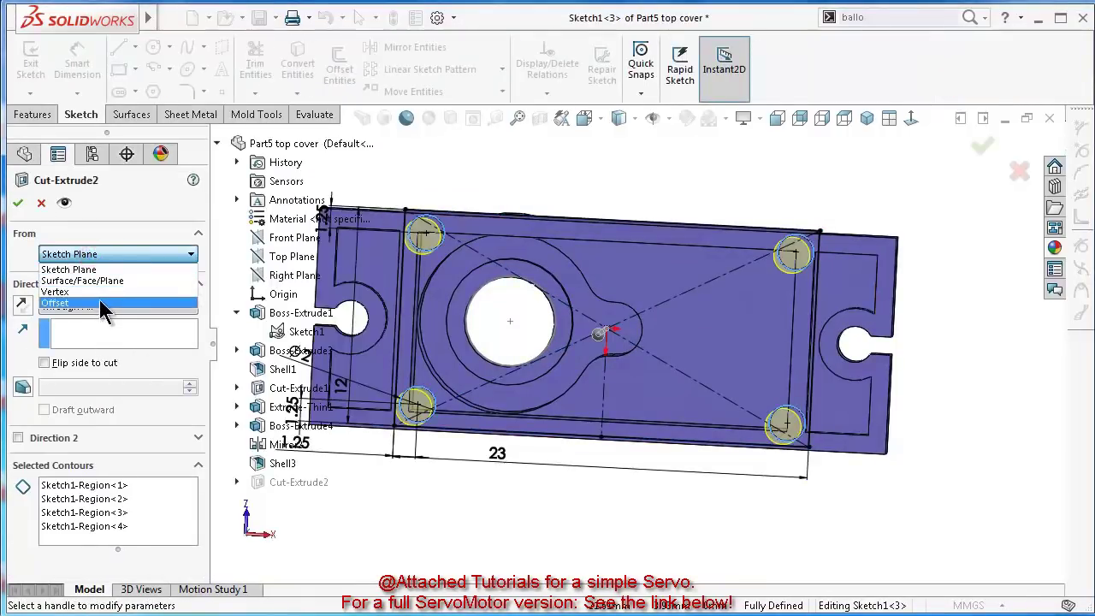
left_click(99, 299)
double_click(72, 281)
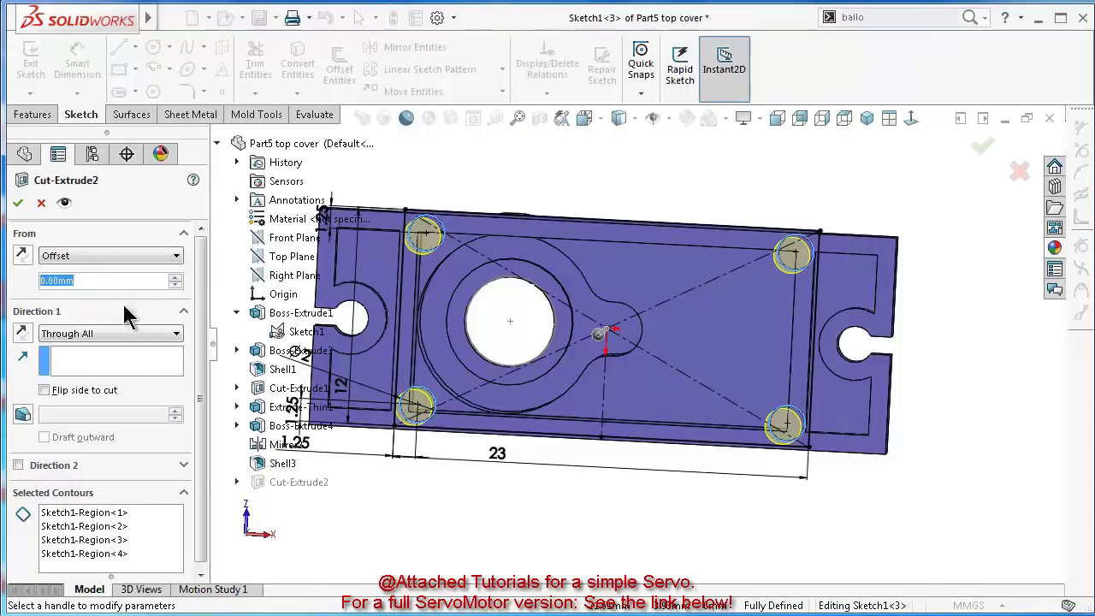
type("1")
key("Return")
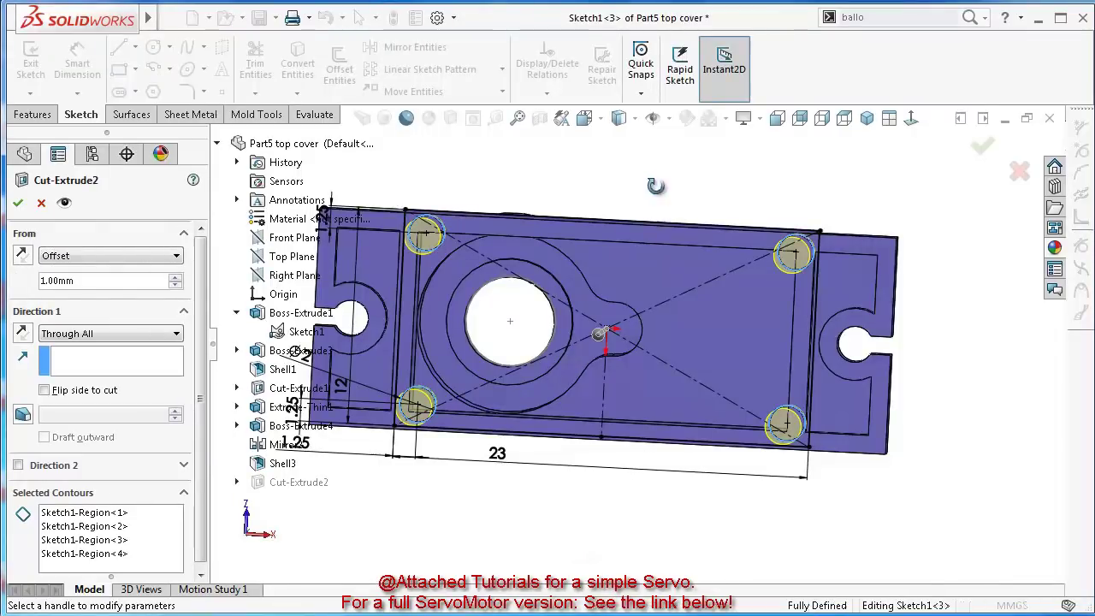
middle_click_drag(656, 186, 4, 260)
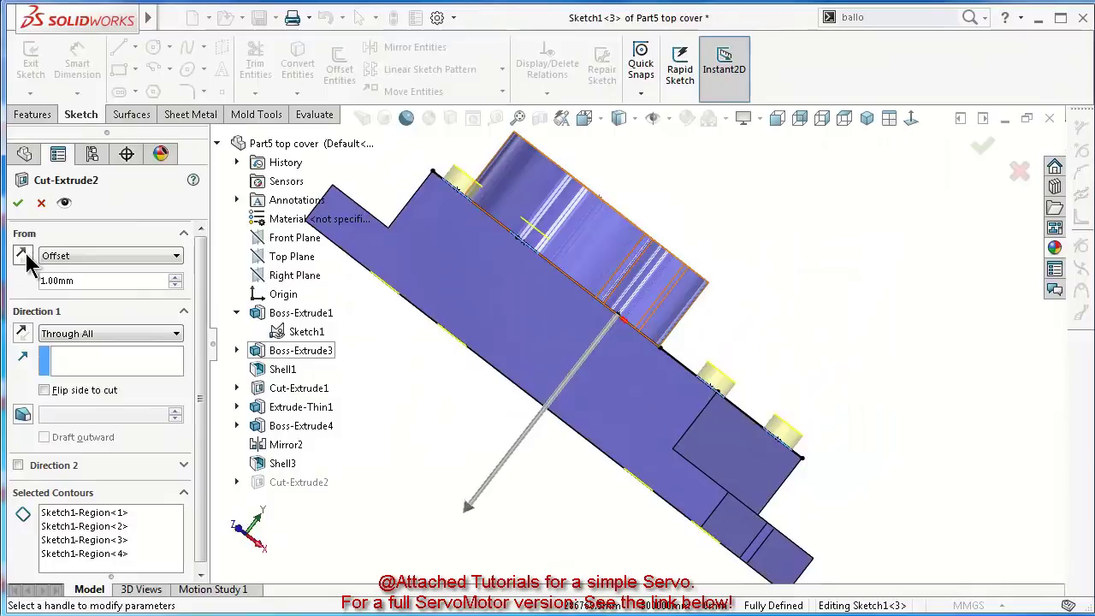
left_click(23, 255)
left_click(18, 202)
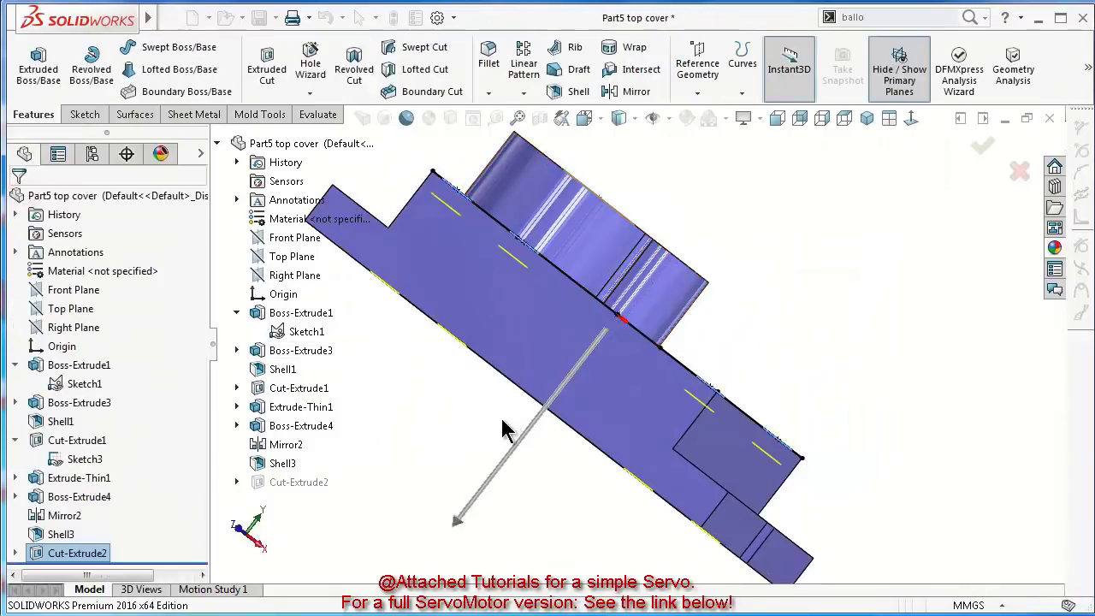
middle_click_drag(471, 442, 523, 263)
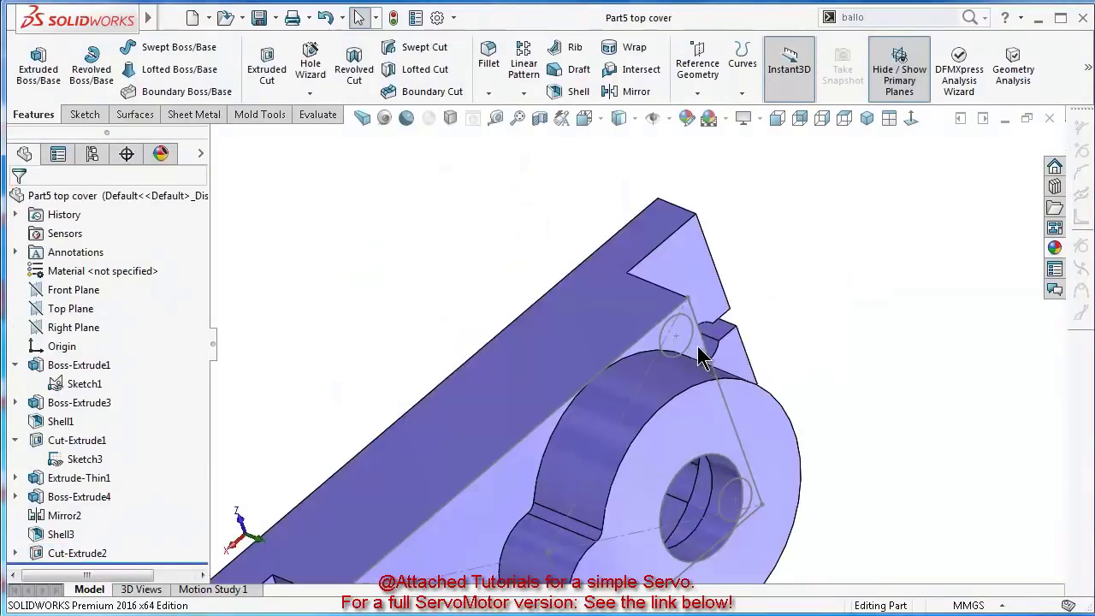
left_click(695, 342)
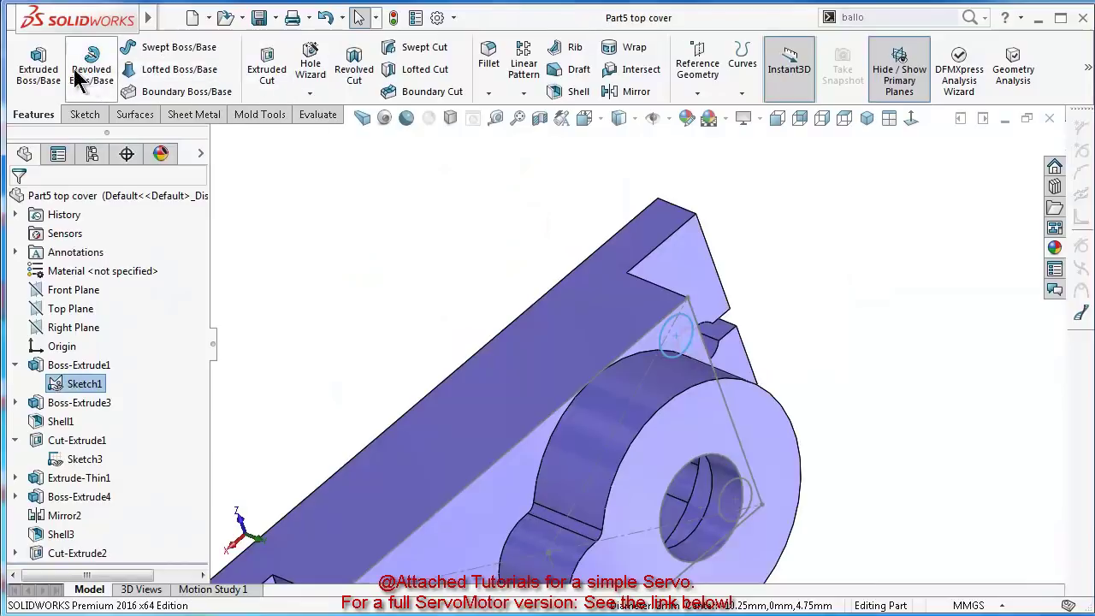
left_click(38, 73)
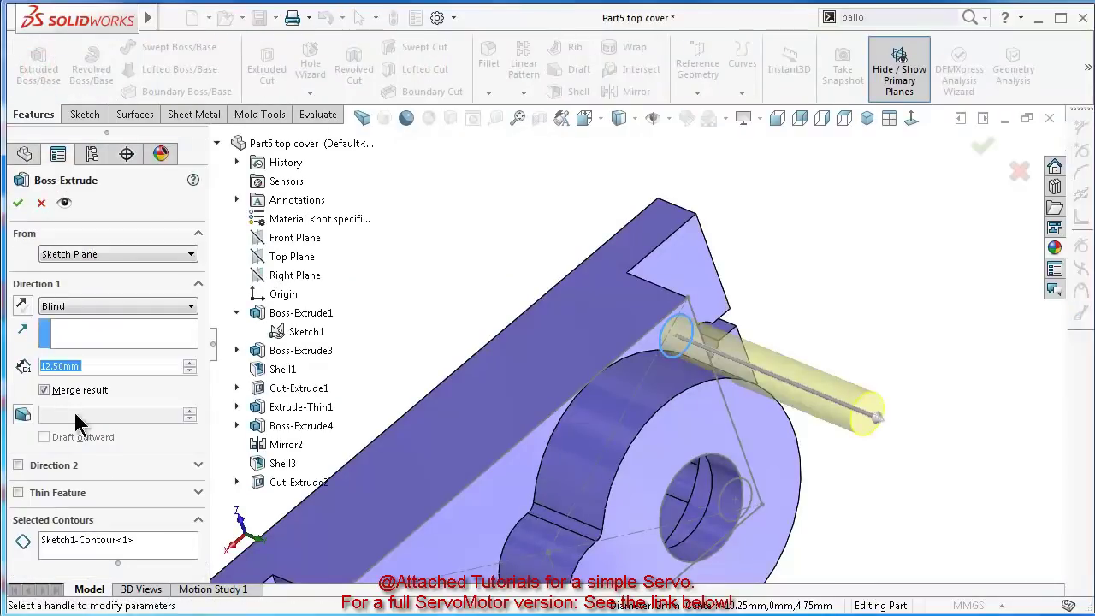
left_click(17, 493)
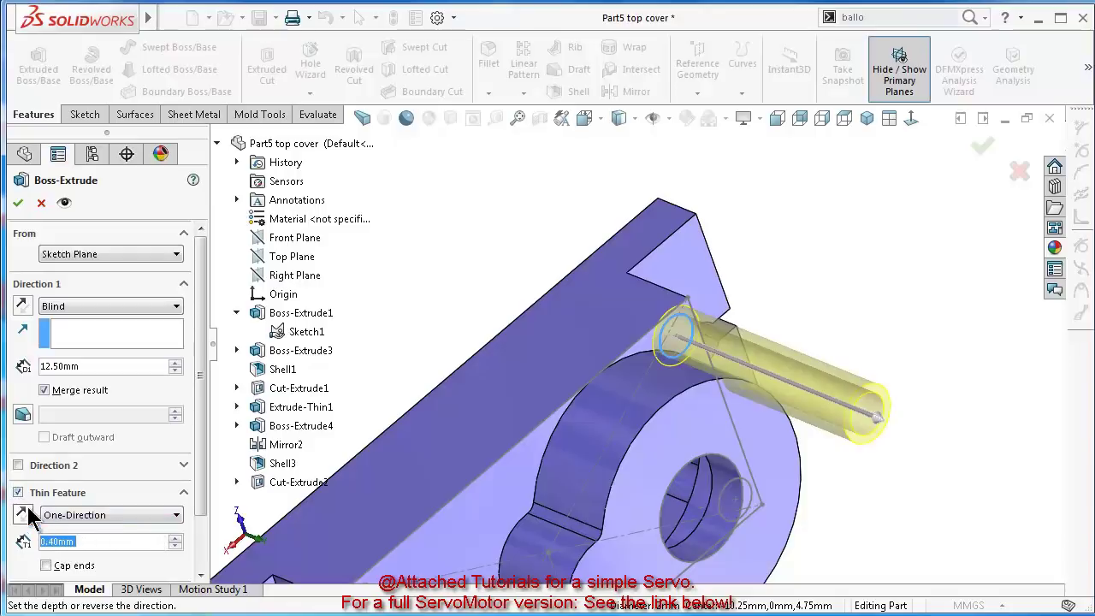
left_click(24, 514)
middle_click_drag(508, 434, 530, 435)
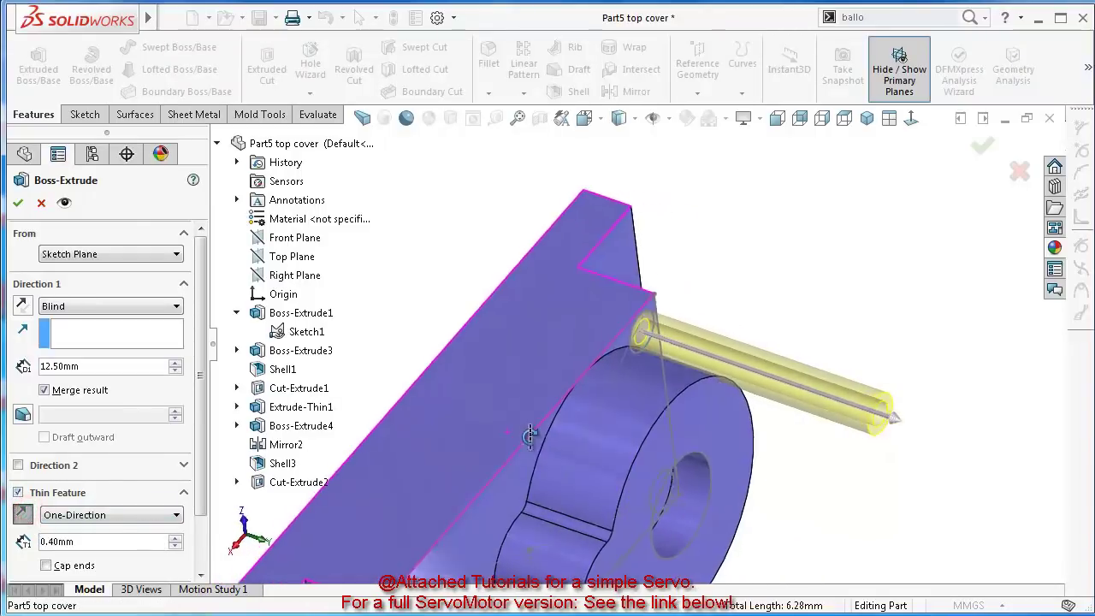
double_click(99, 366)
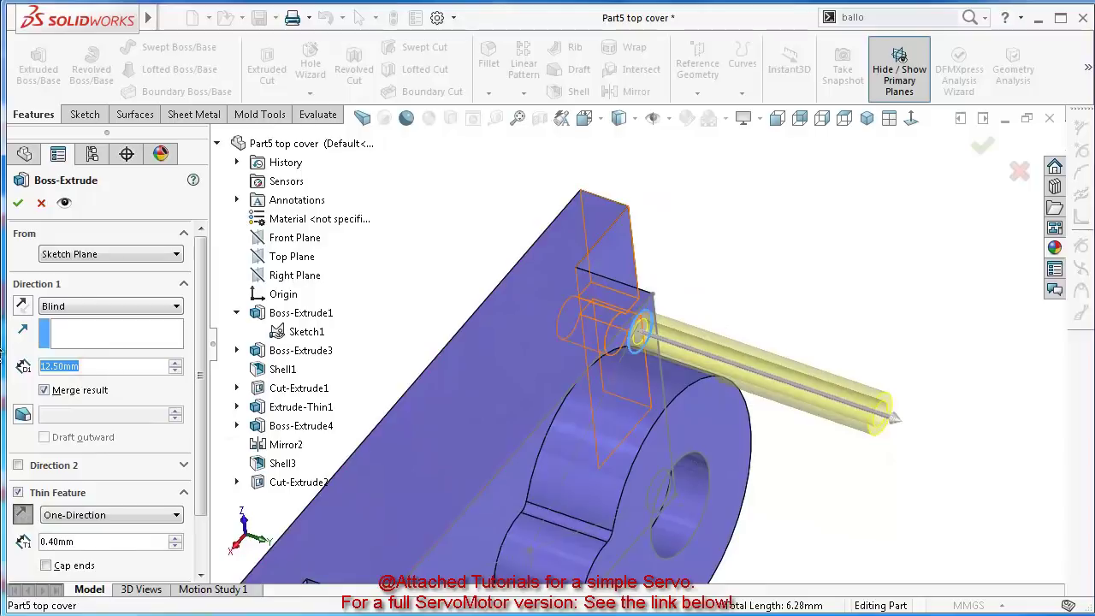
type("4.5")
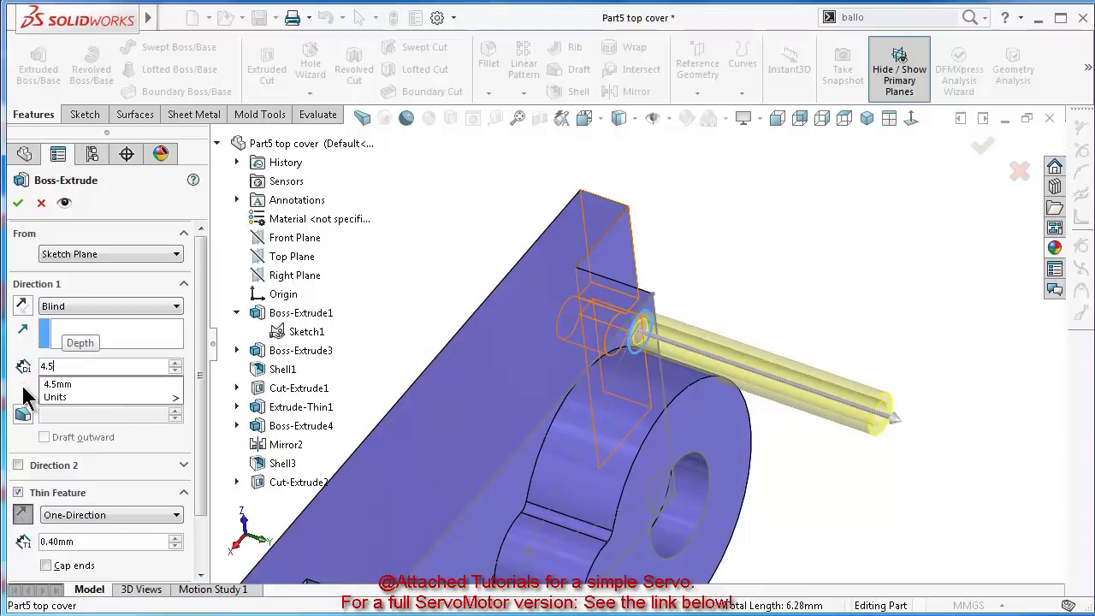
key("Return")
left_click(24, 306)
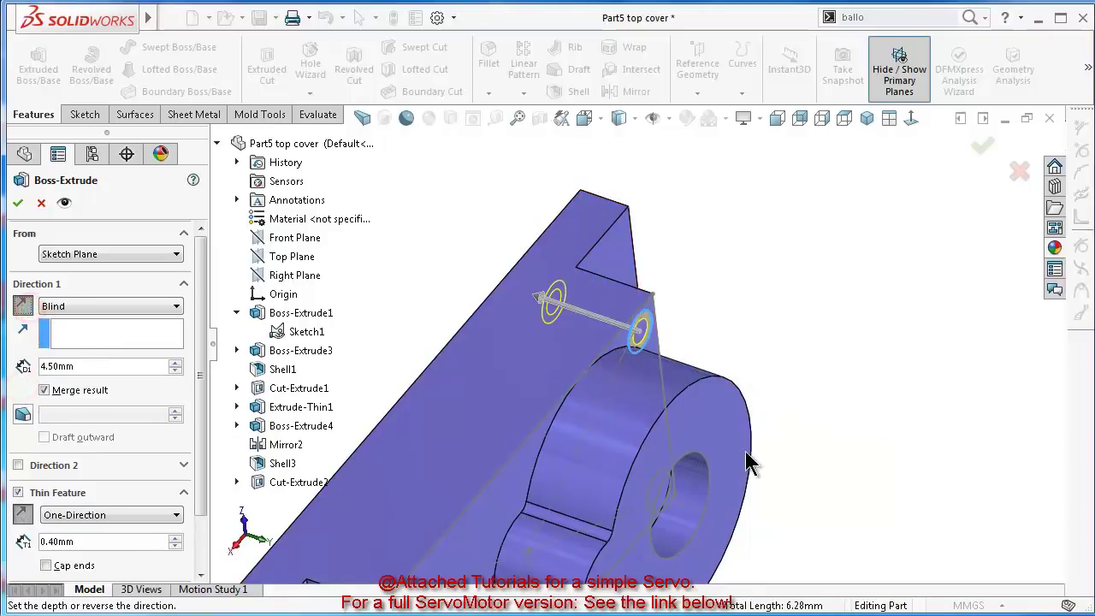
scroll(746, 454, "up", 1)
middle_click_drag(710, 433, 665, 373)
scroll(664, 373, "up", 1)
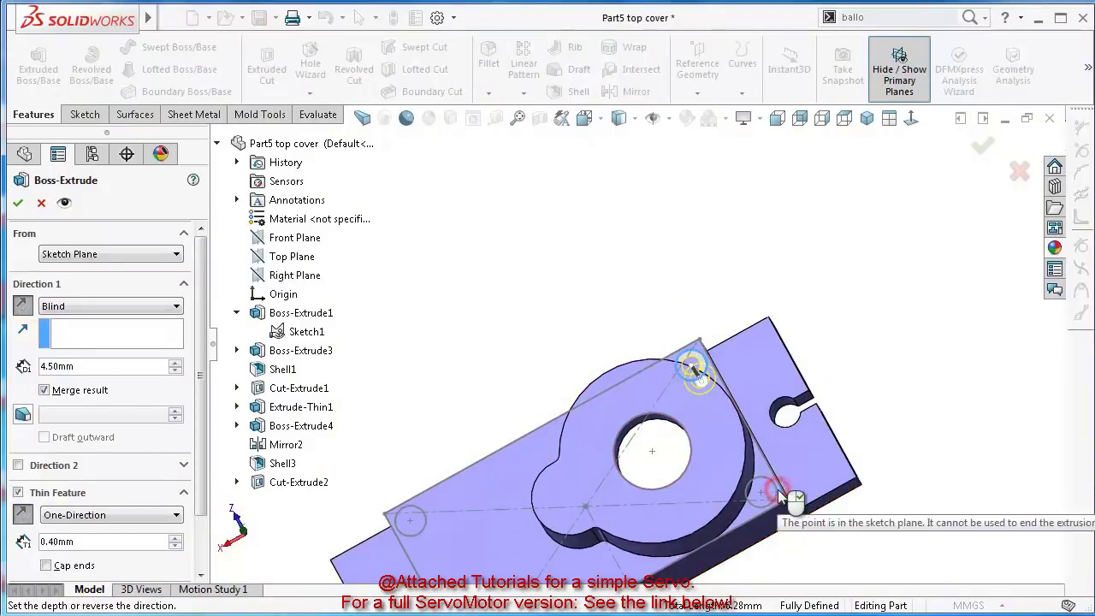
scroll(778, 490, "down", 5)
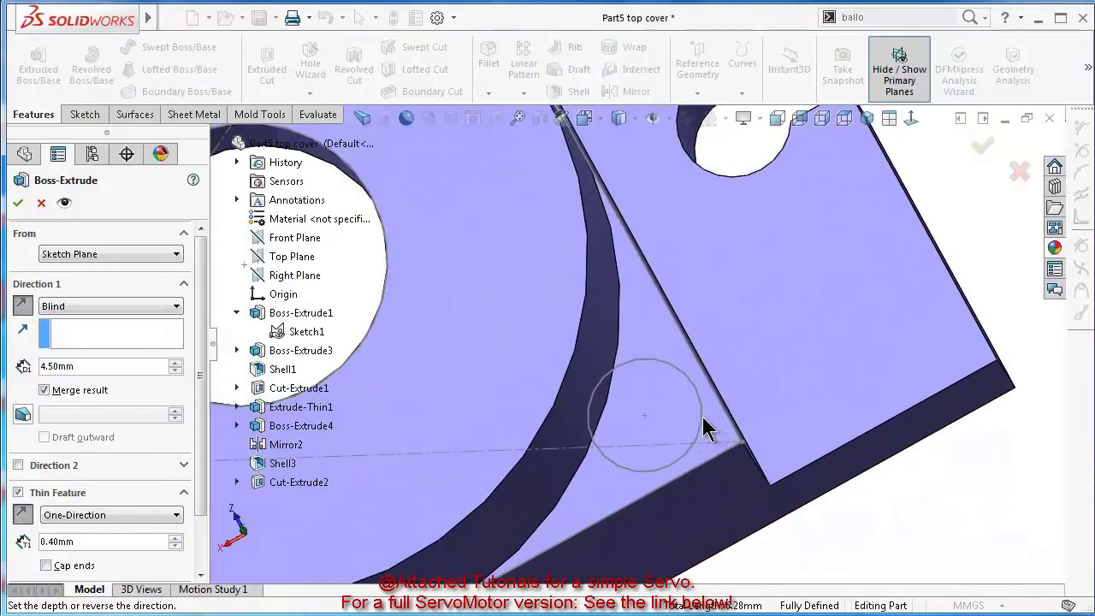
scroll(703, 437, "up", 2)
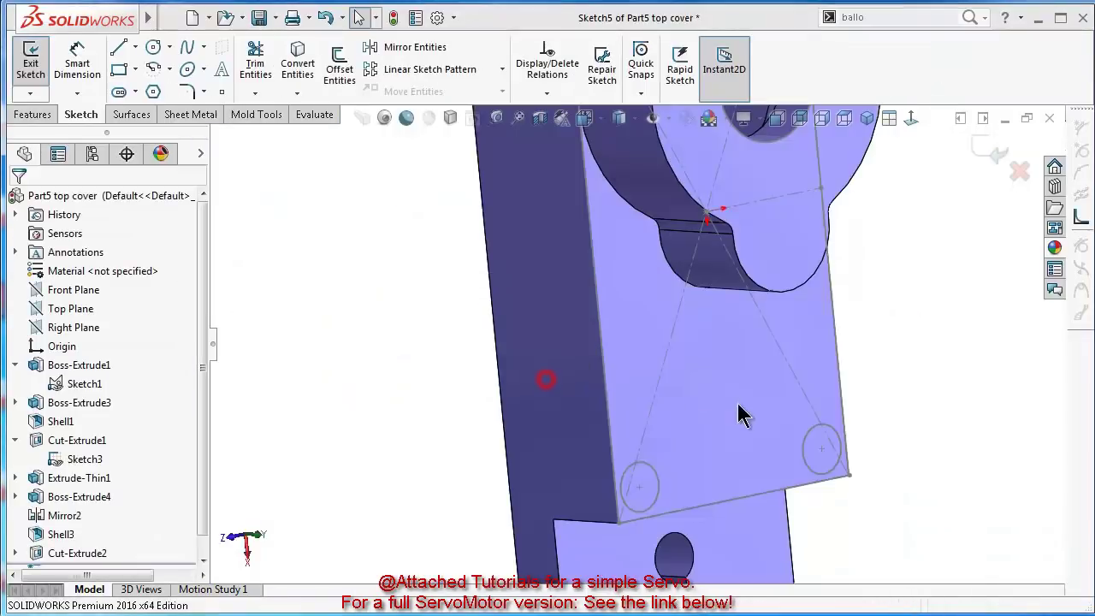
Start a sketch on the cover's flat outer face and convert the four corner circles of Sketch1 into it
left_click(723, 402)
left_click(755, 360)
left_click(386, 399)
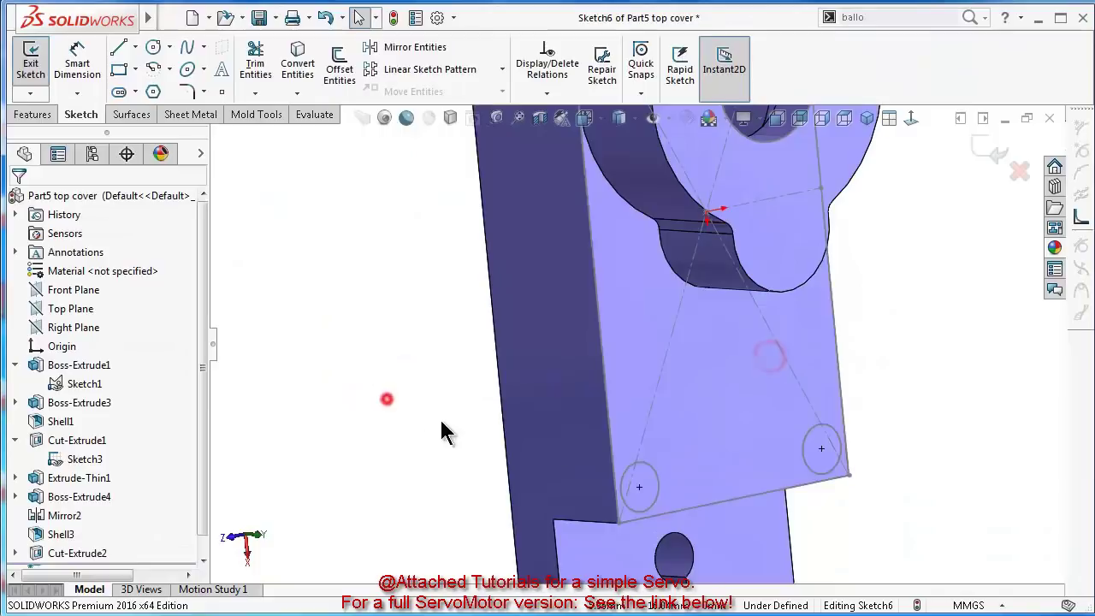
left_click(634, 469)
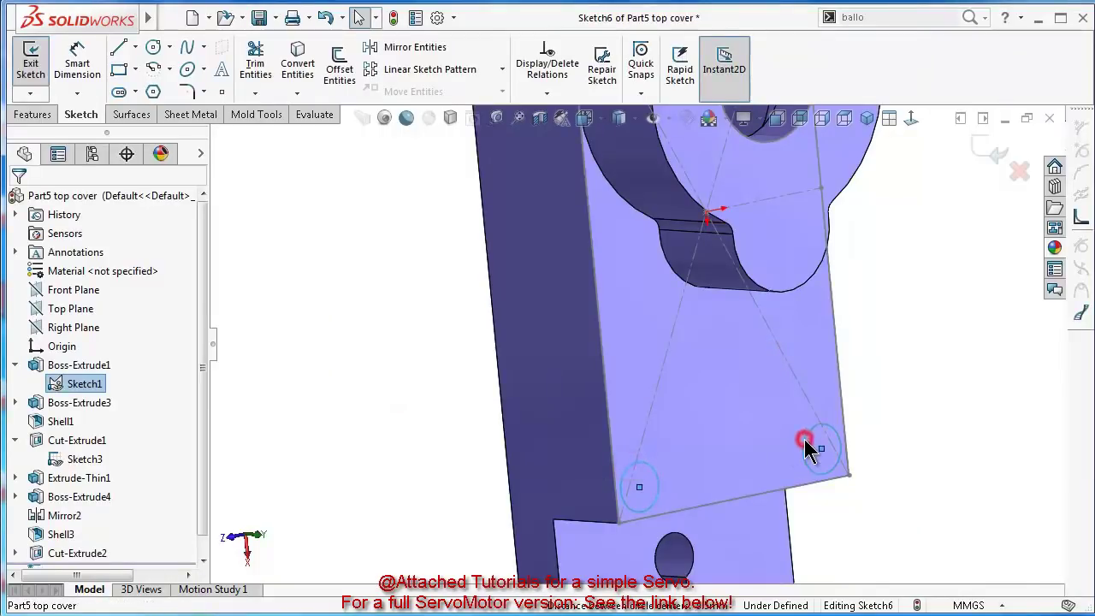
mouse_move(806, 444)
middle_mouse_down()
mouse_move(659, 220)
mouse_move(620, 296)
middle_mouse_up()
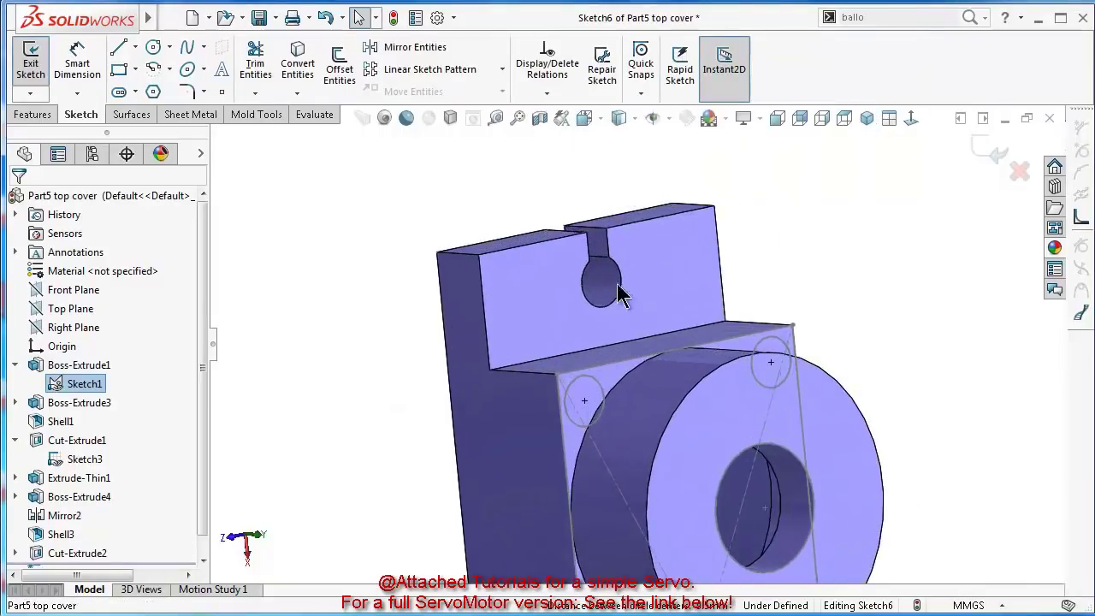
left_click(597, 392)
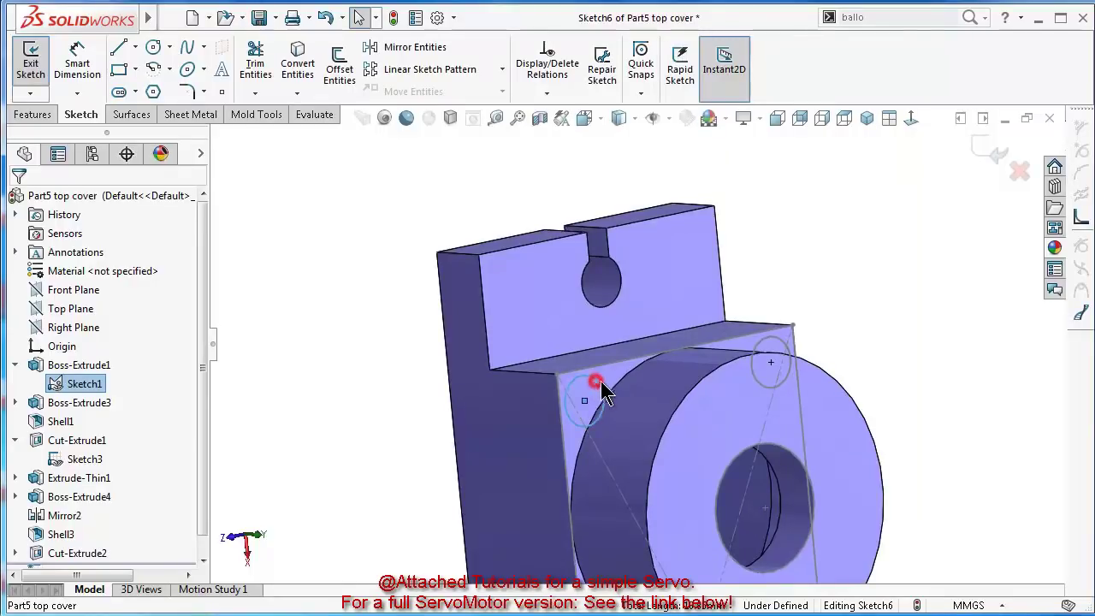
left_click(761, 346, "ctrl")
left_click(296, 63)
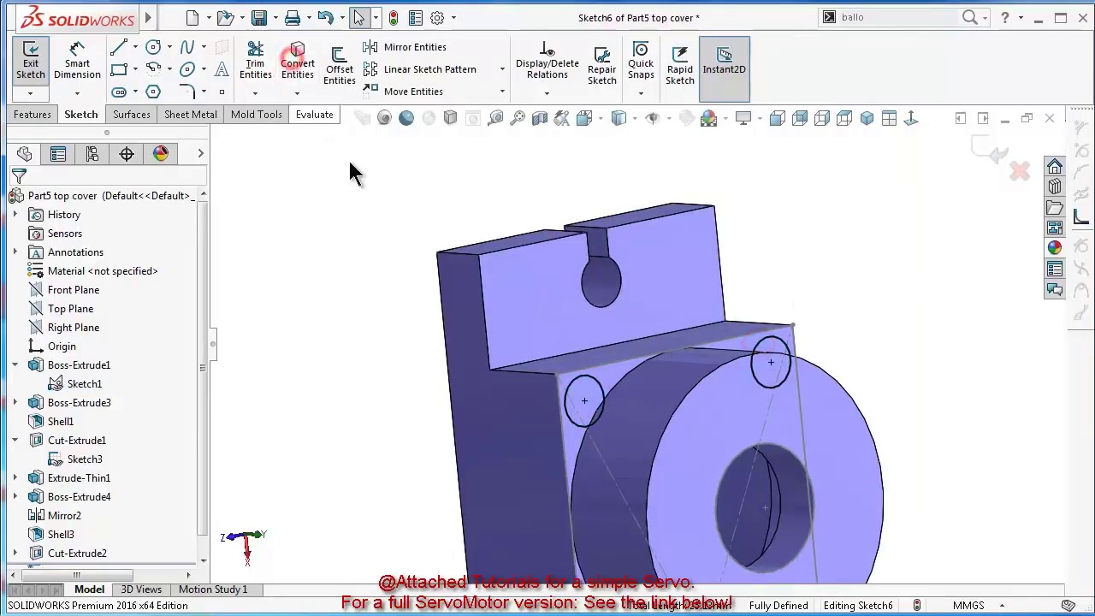
Extrude the four converted circles 4.5 mm into the cover as a thin feature with 0.40 mm walls on the inward side, reversing the extrusion direction
left_click_drag(209, 344, 207, 341)
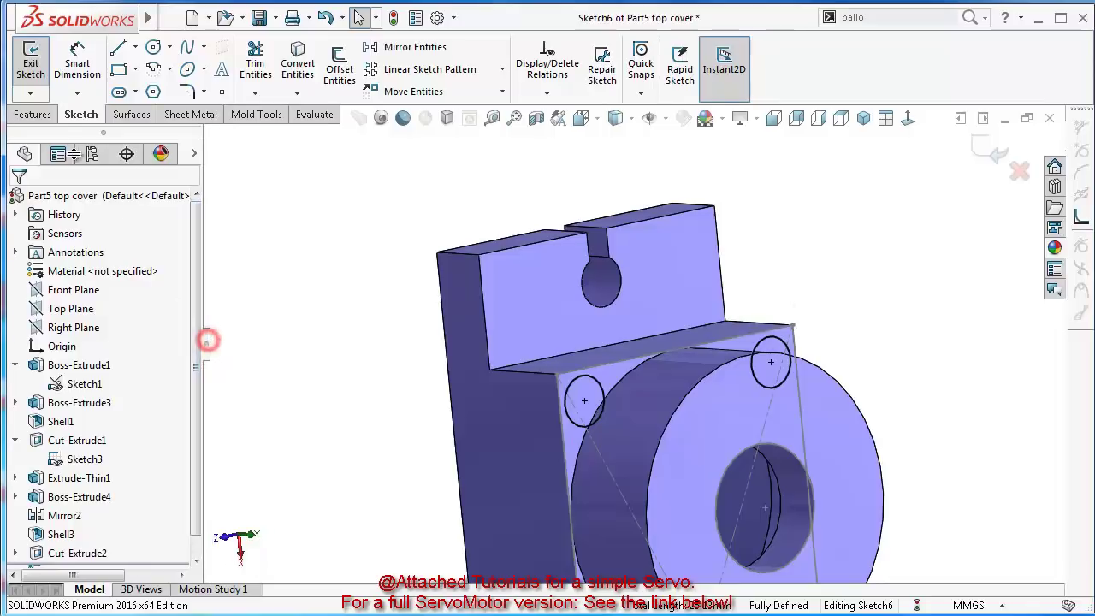
left_click(32, 115)
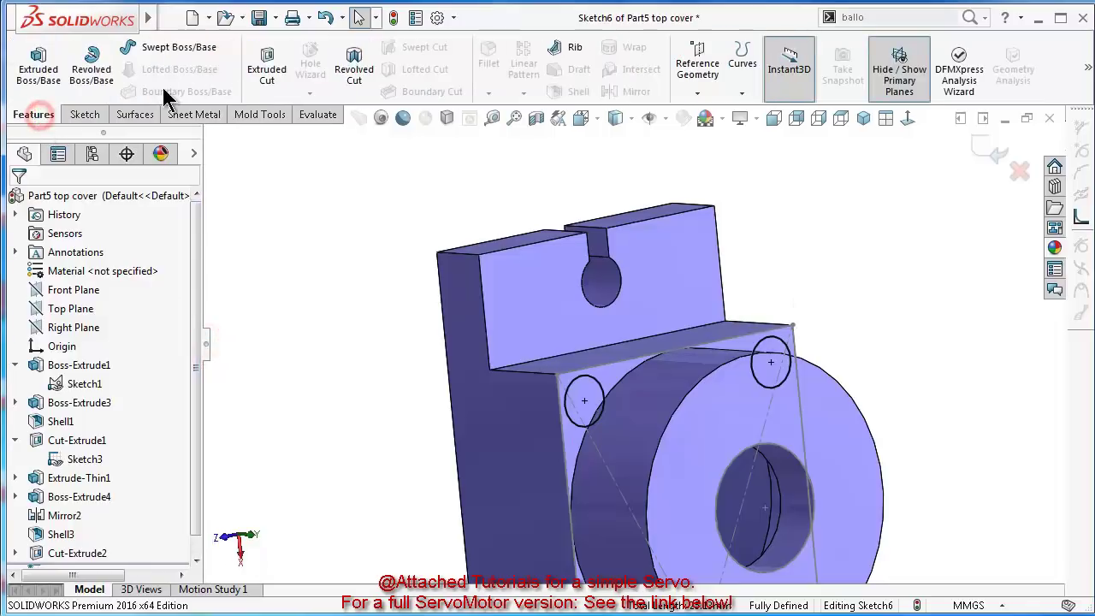
left_click(36, 77)
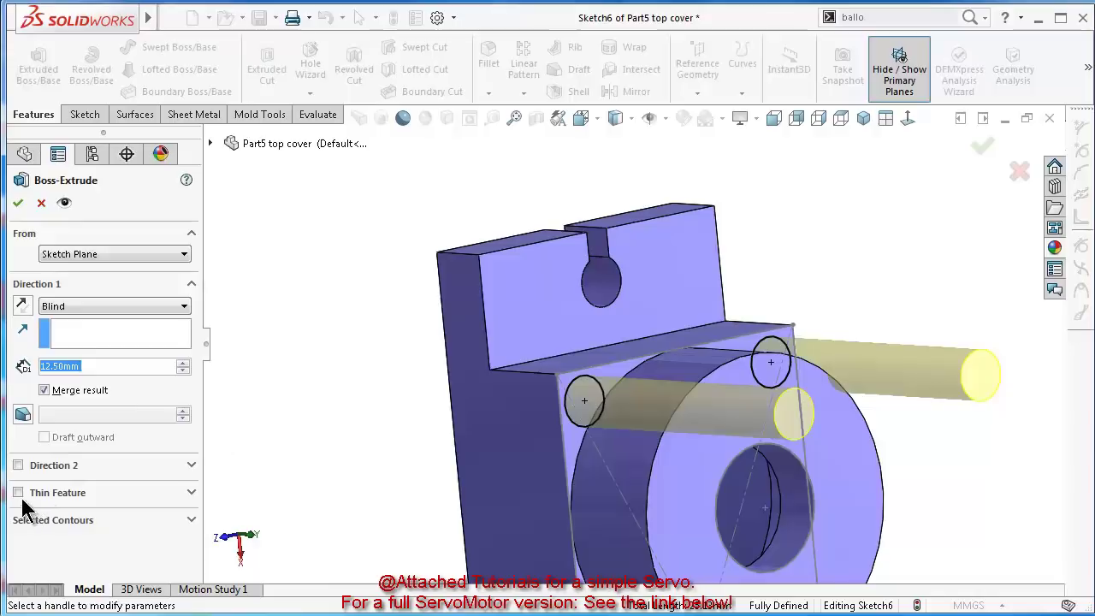
left_click(18, 493)
type("4.5")
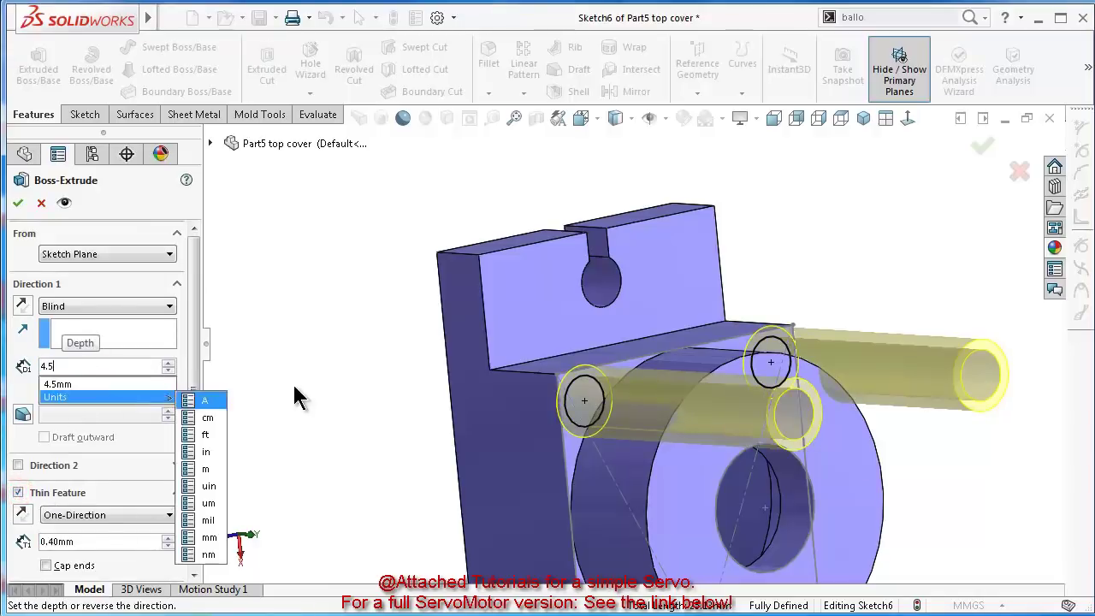
left_click(379, 390)
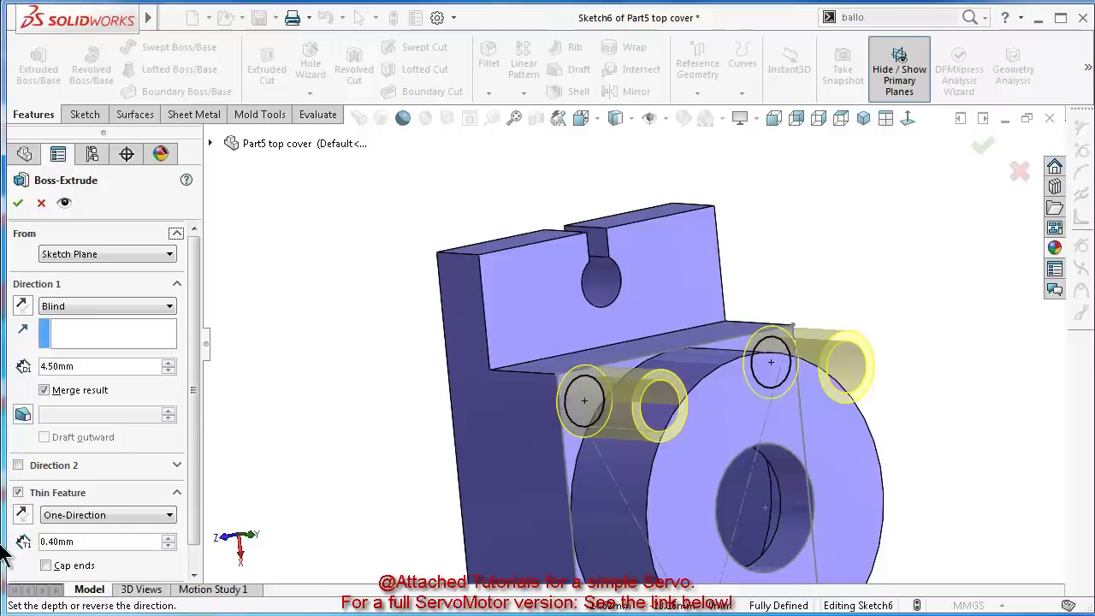
left_click(23, 515)
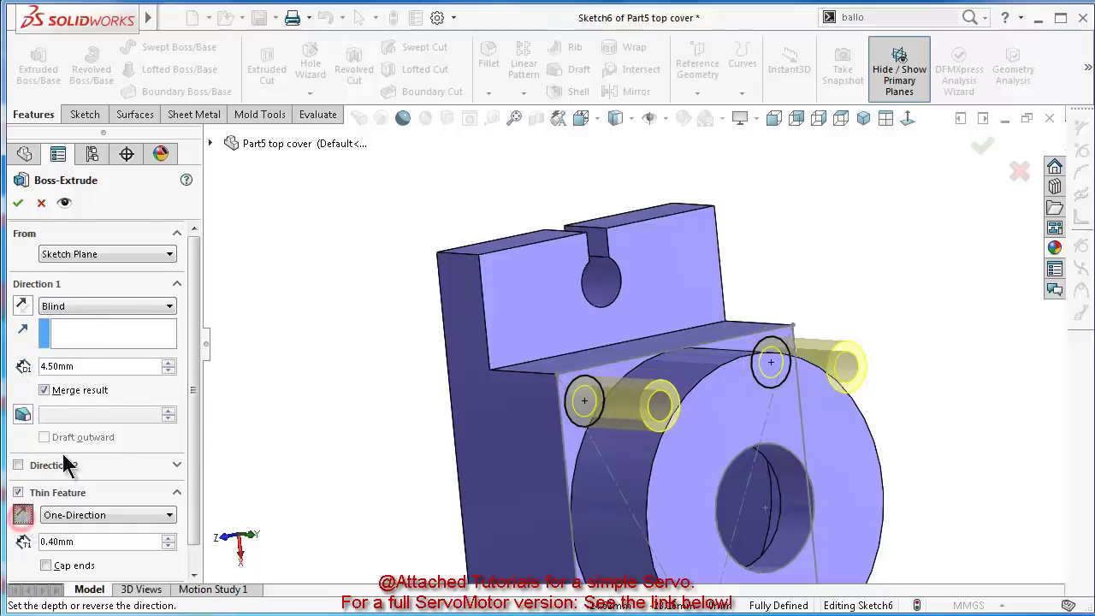
left_click(23, 306)
middle_click_drag(706, 449, 867, 433)
left_click(983, 148)
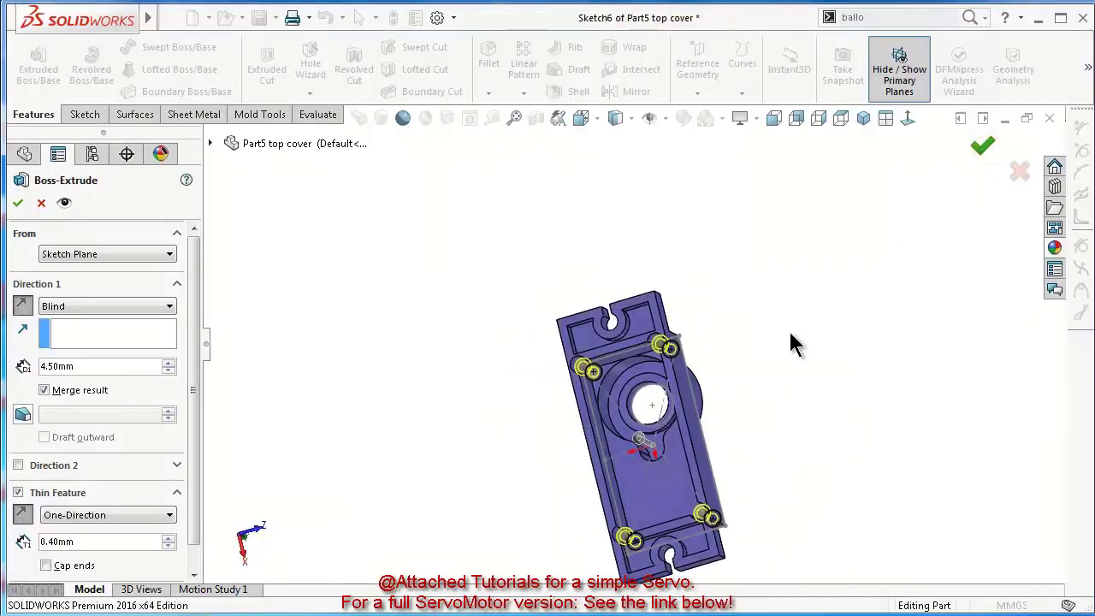
Inspect the corner screw sleeves inside the cover and hide Sketch1
scroll(642, 355, "down", 3)
scroll(553, 351, "down", 5)
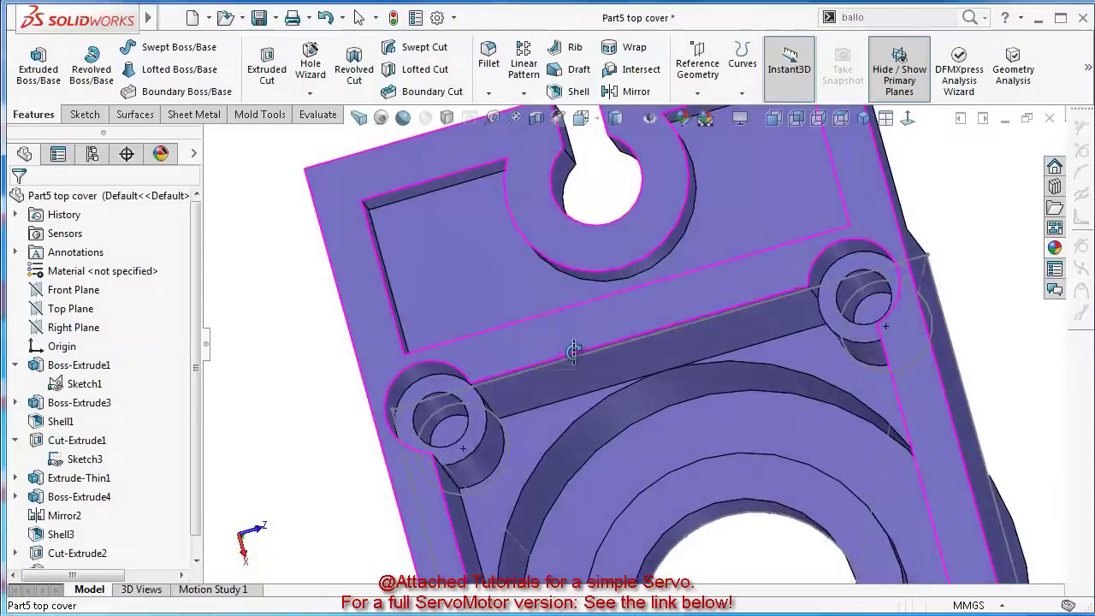
scroll(580, 368, "up", 5)
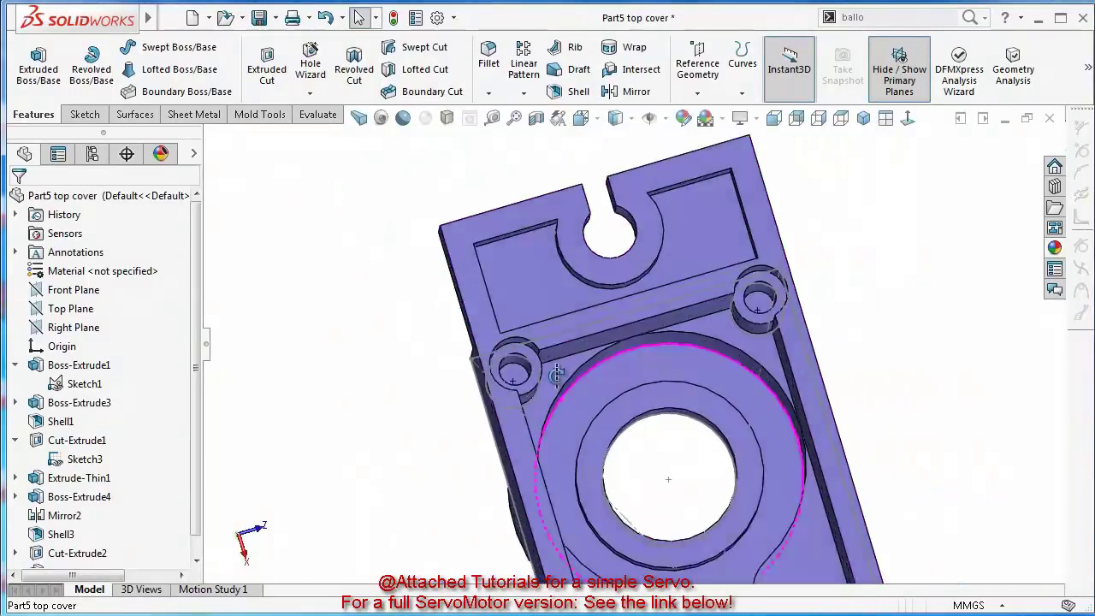
left_click(526, 418)
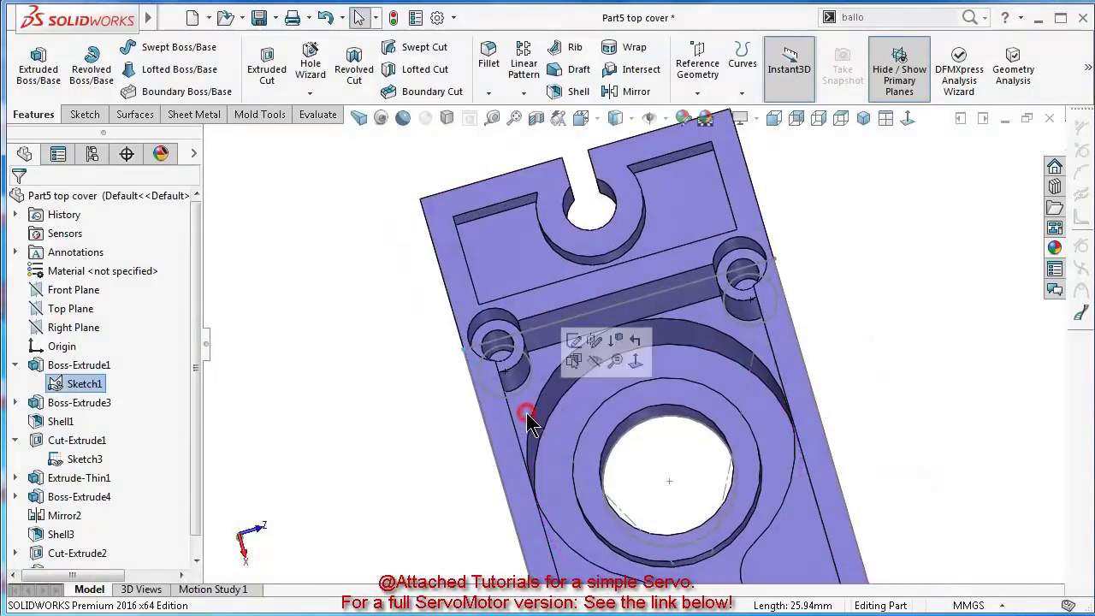
left_click(594, 360)
left_click(361, 369)
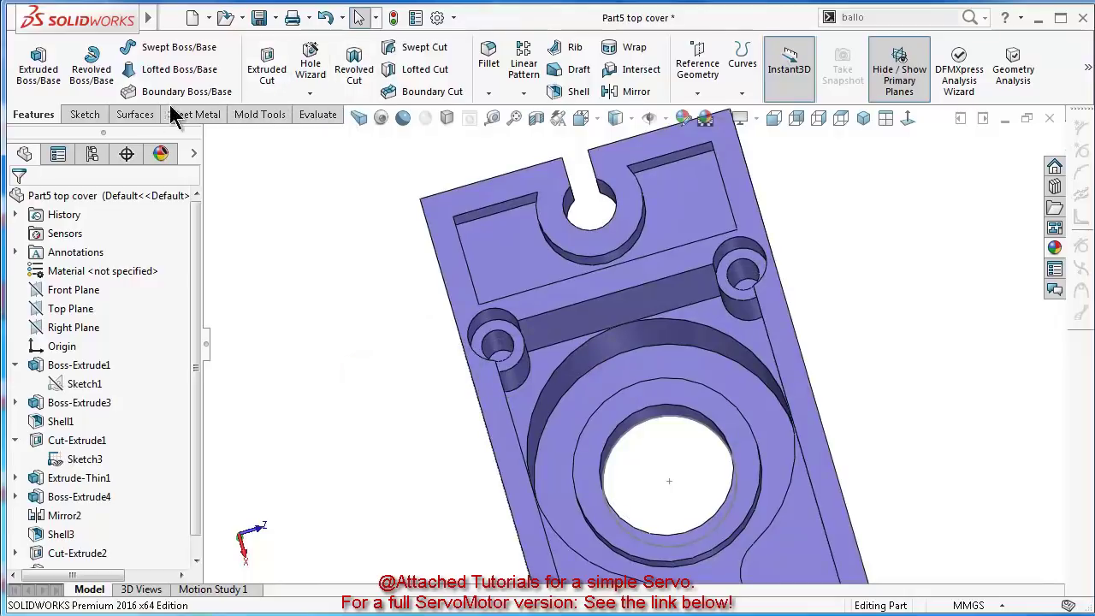
Open the choice between the Fillet and Chamfer commands
left_click(488, 94)
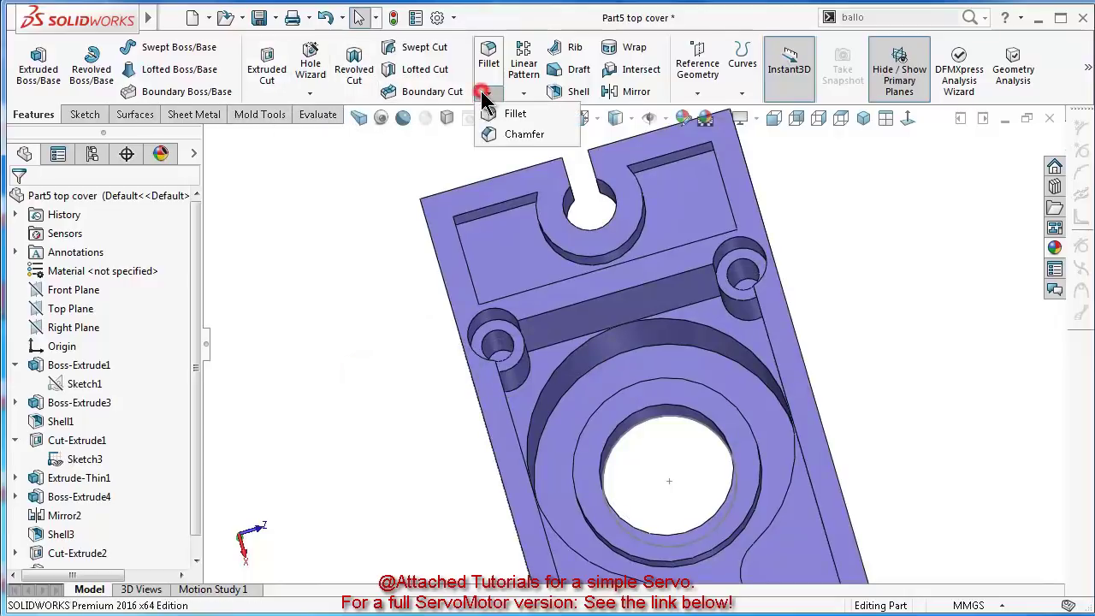
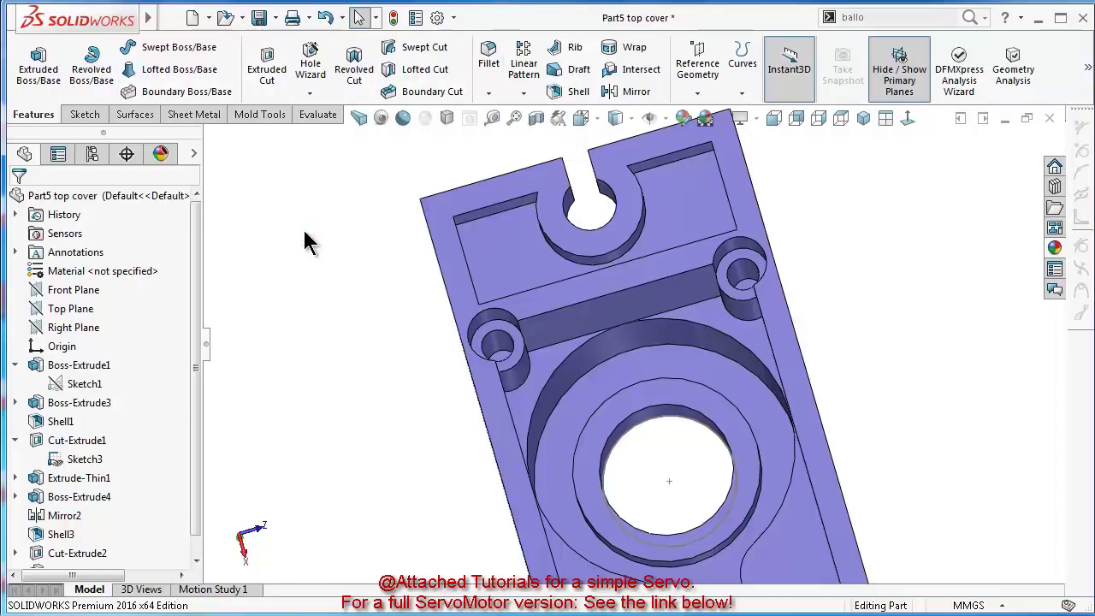
Start a thread from the inner bottom edge of one boss hole near the slotted end, running up to the boss's ring face
left_click(310, 94)
left_click(326, 134)
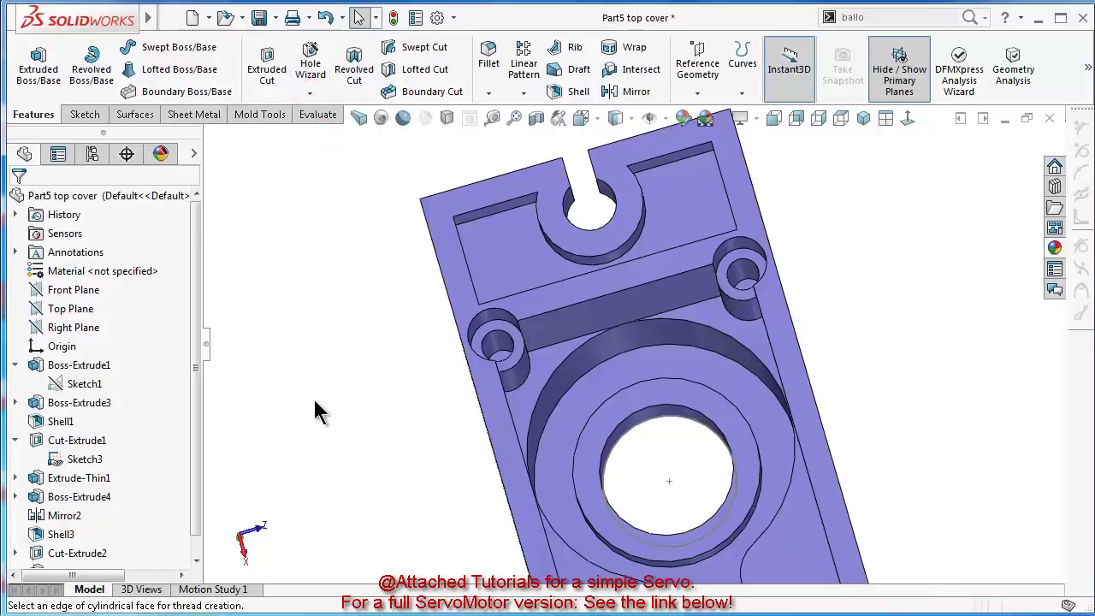
scroll(511, 366, "down", 3)
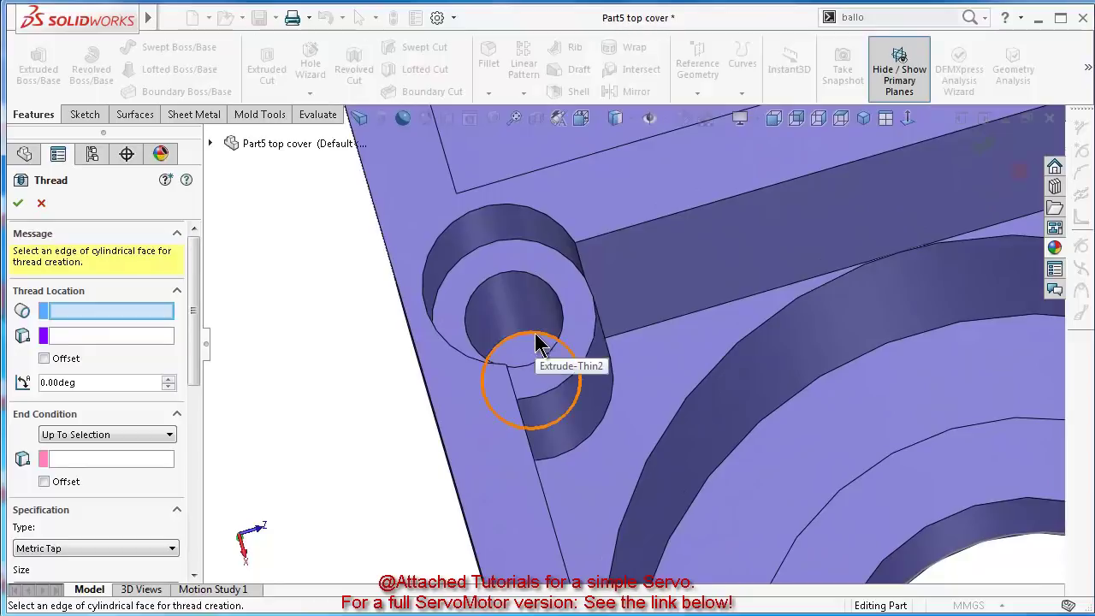
left_click(537, 342)
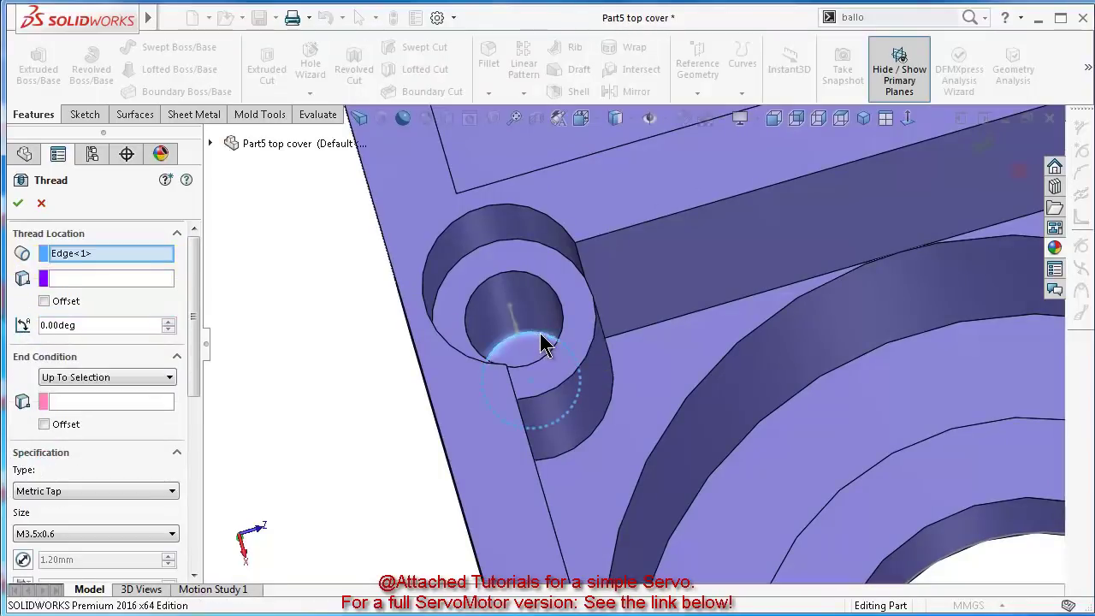
left_click(90, 379)
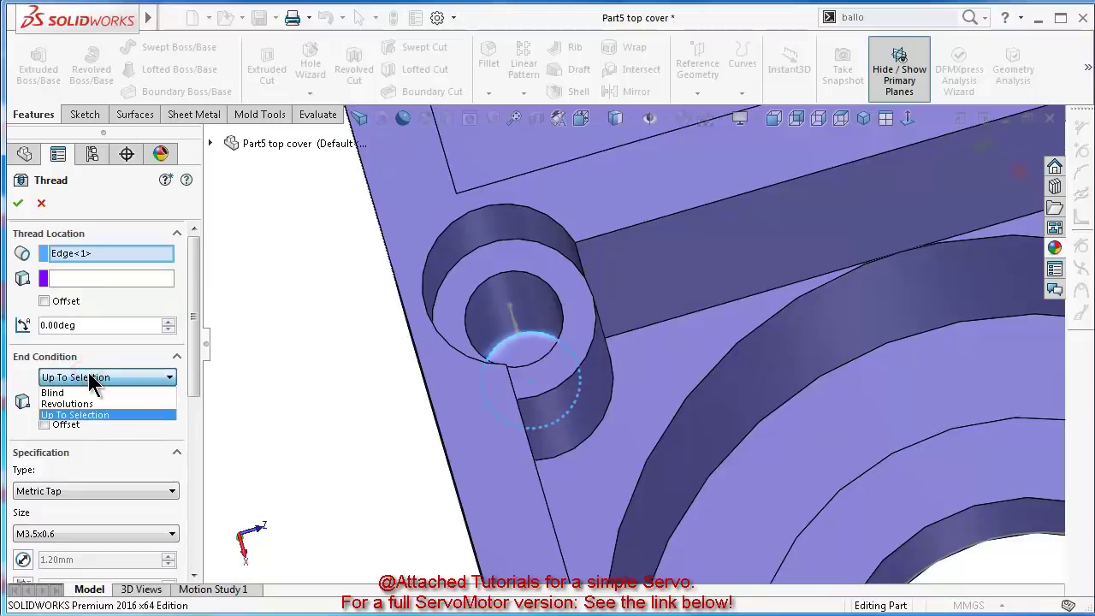
left_click(89, 377)
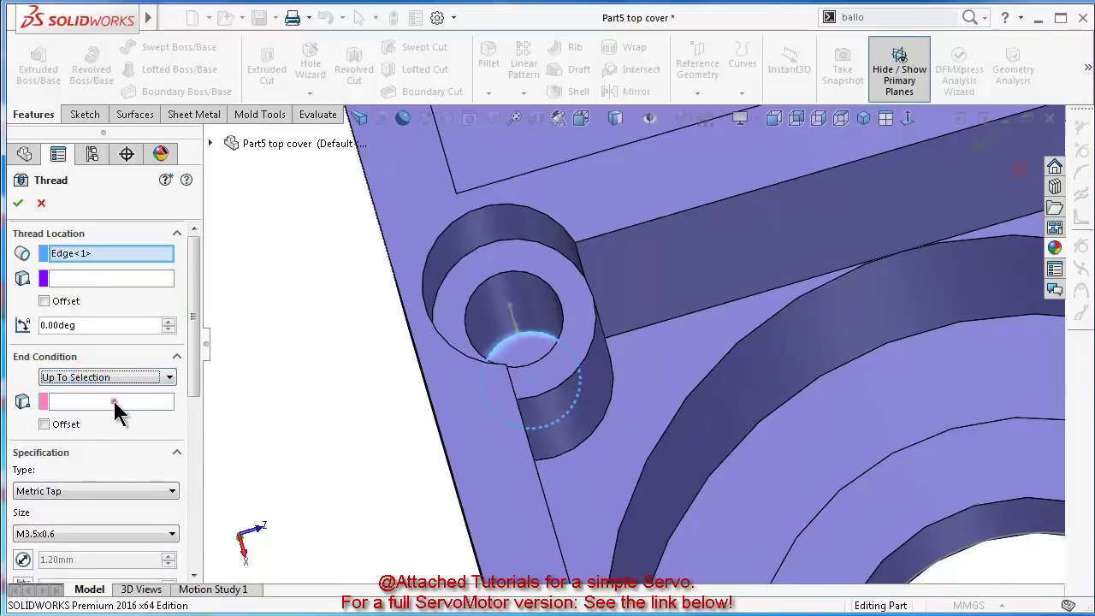
left_click(111, 401)
left_click(462, 285)
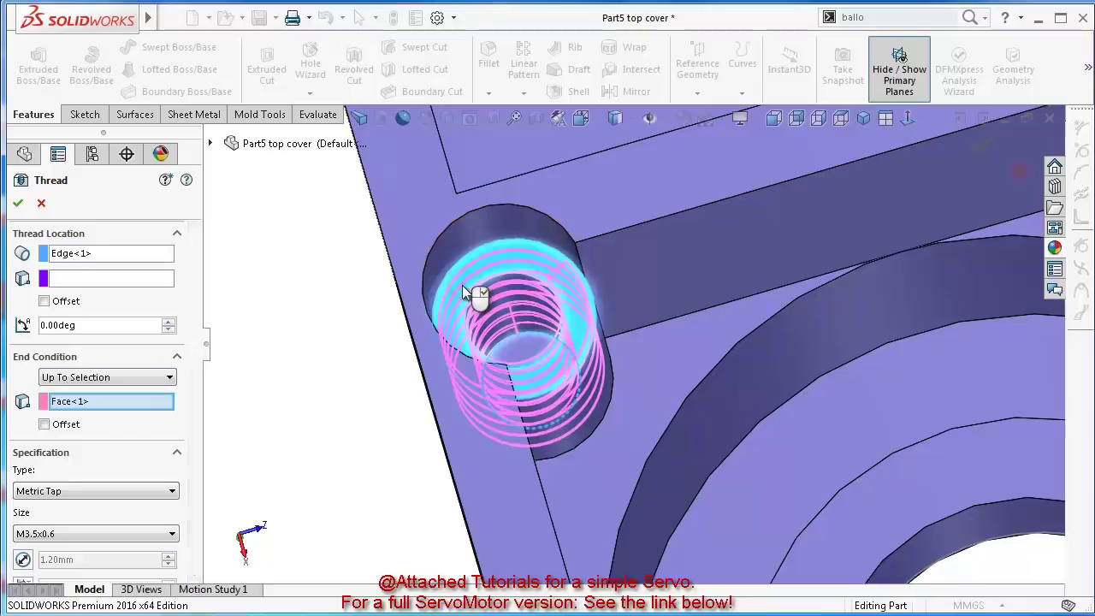
mouse_move(433, 403)
middle_mouse_down()
mouse_move(439, 372)
mouse_move(420, 376)
mouse_move(432, 396)
middle_mouse_up()
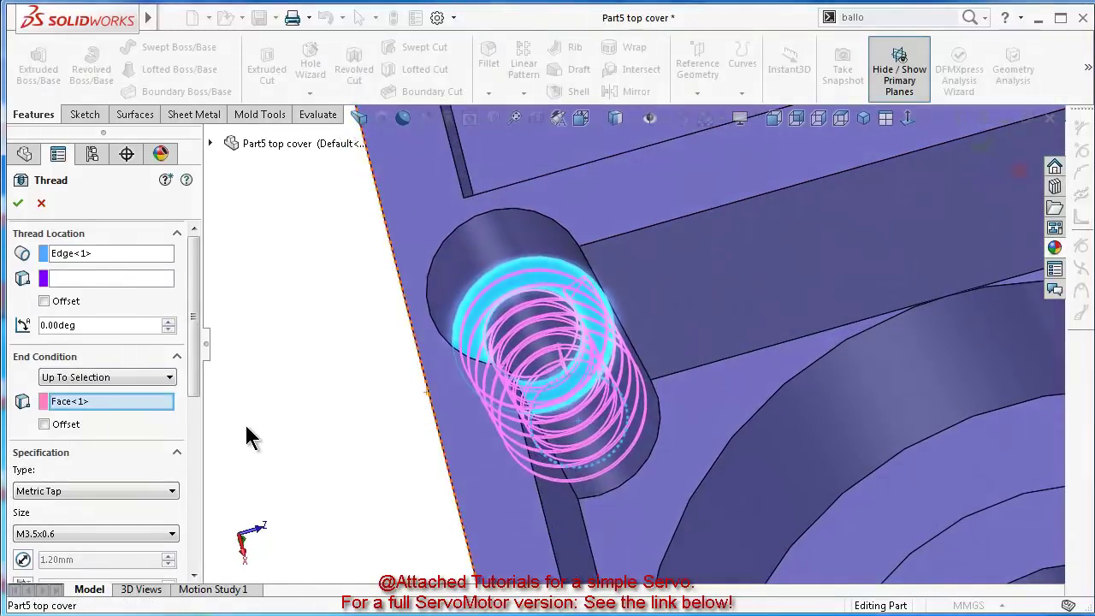
Set the Metric Tap size to M1.6x0.35 and create the cut thread in the boss hole
left_click_drag(194, 378, 197, 427)
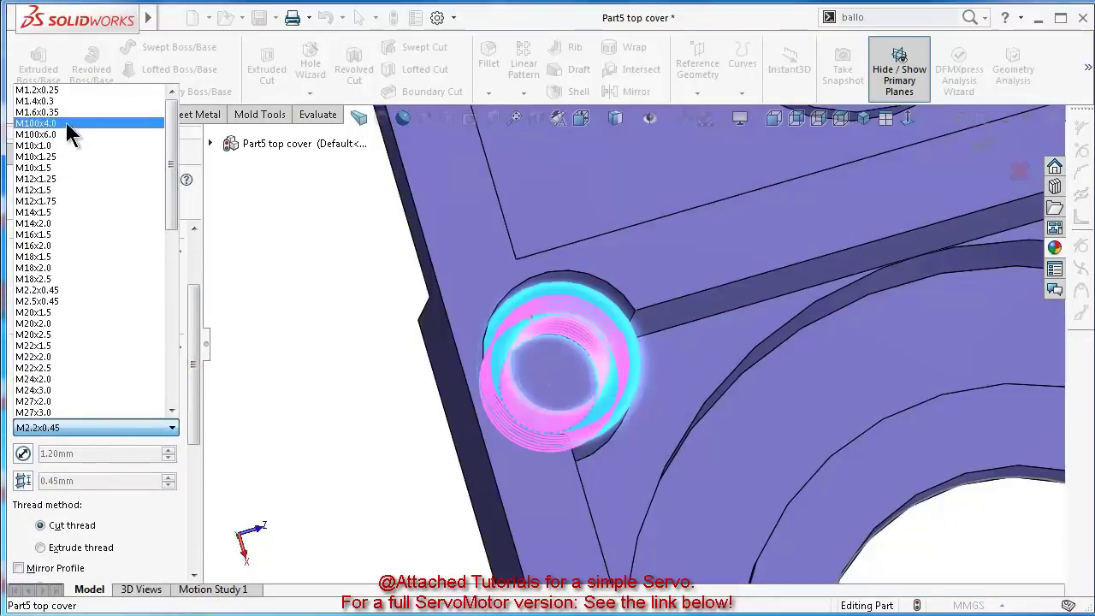
left_click(63, 112)
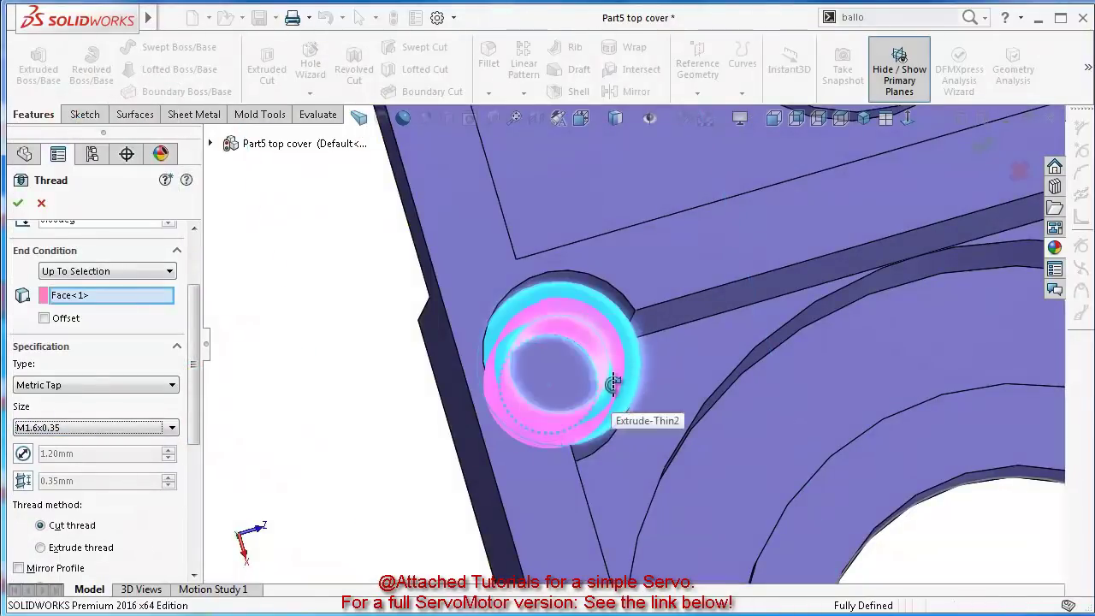
middle_click_drag(610, 381, 592, 290)
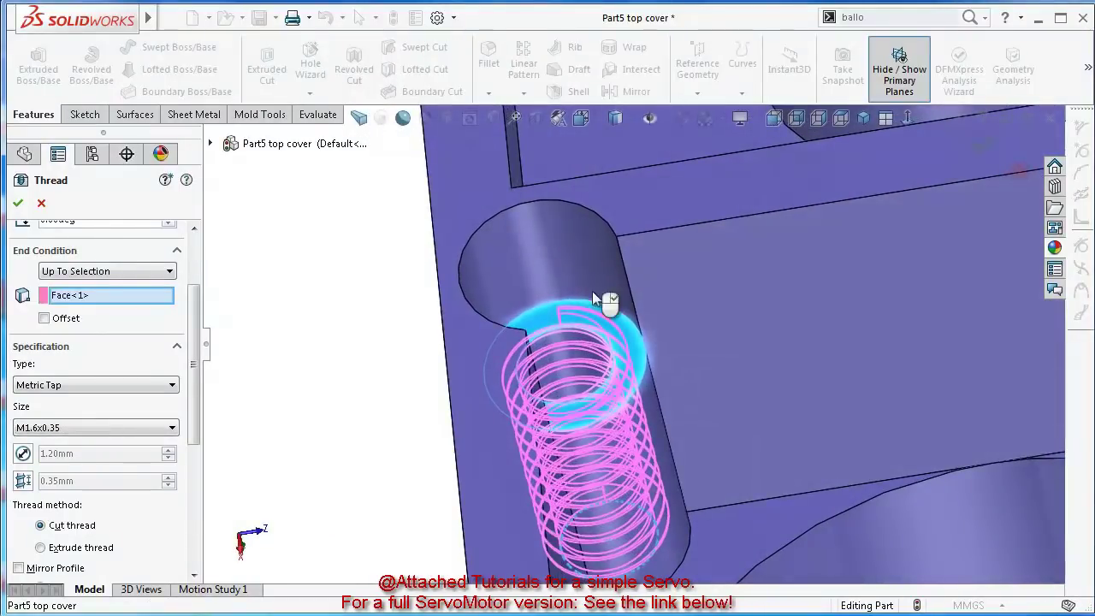
scroll(718, 441, "up", 6)
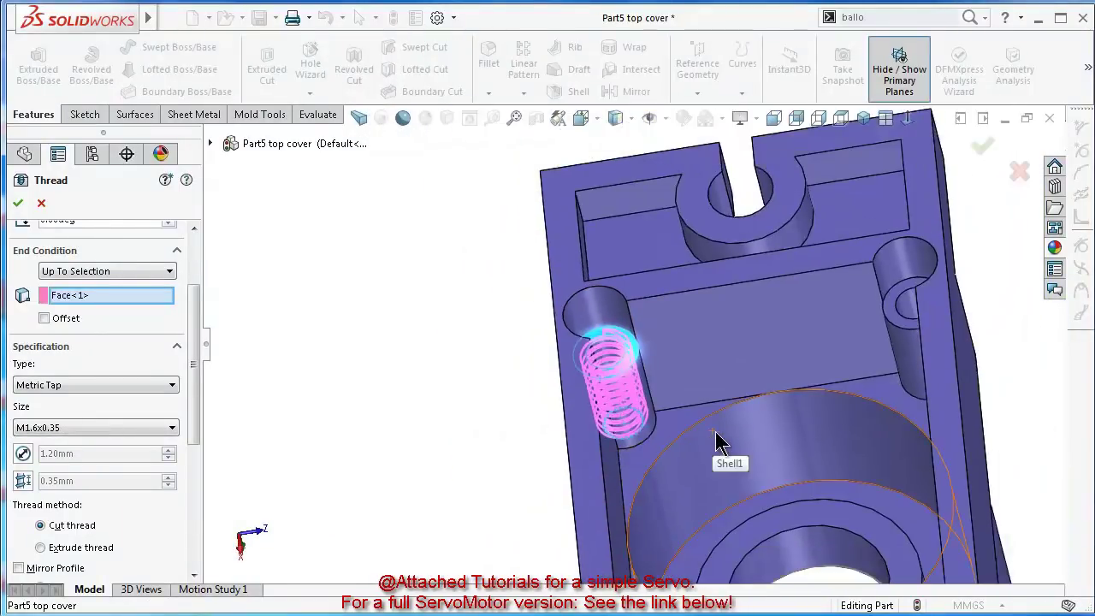
left_click(853, 354)
scroll(853, 354, "down", 6)
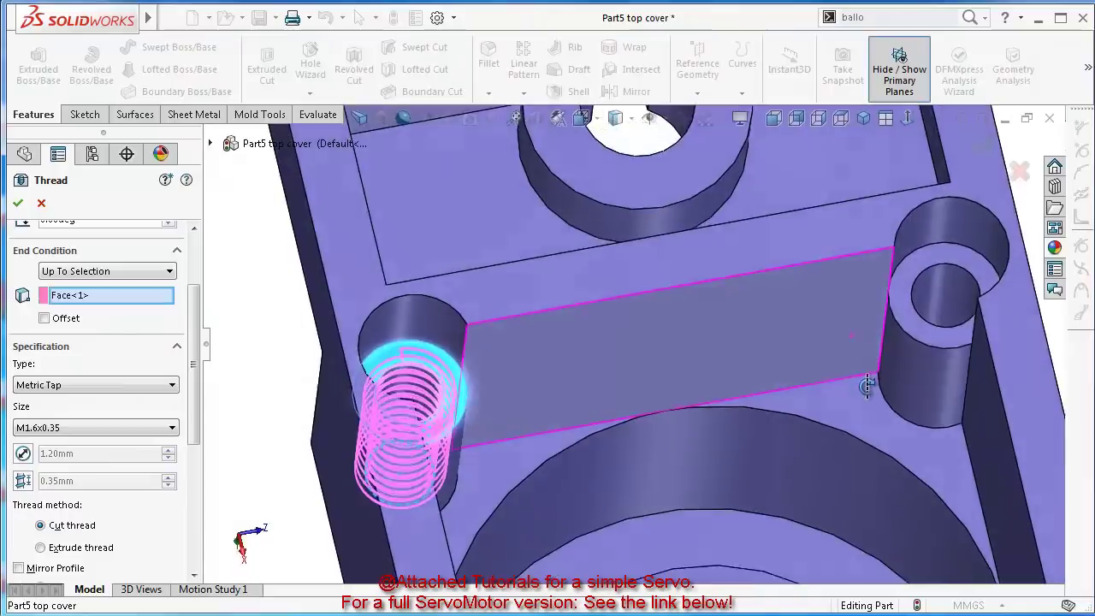
middle_click_drag(867, 385, 908, 349)
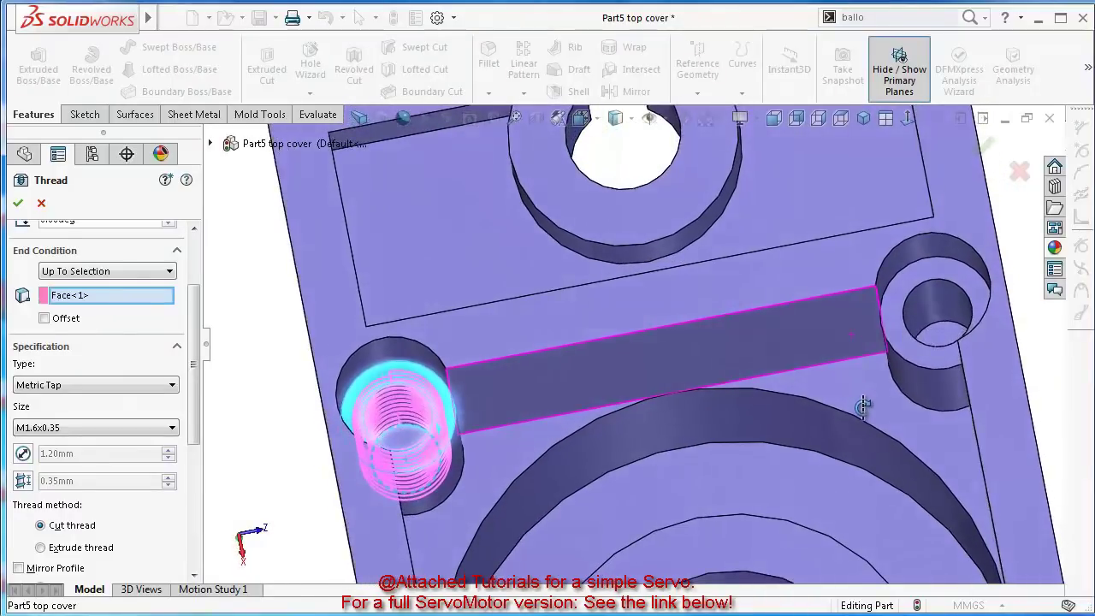
left_click(935, 335)
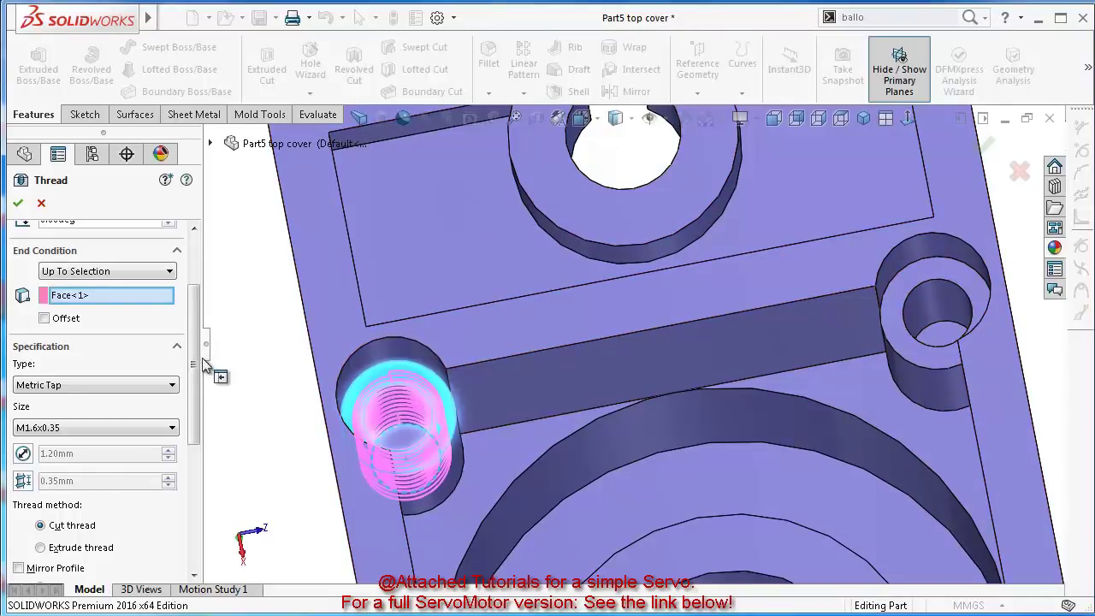
left_click_drag(196, 364, 195, 432)
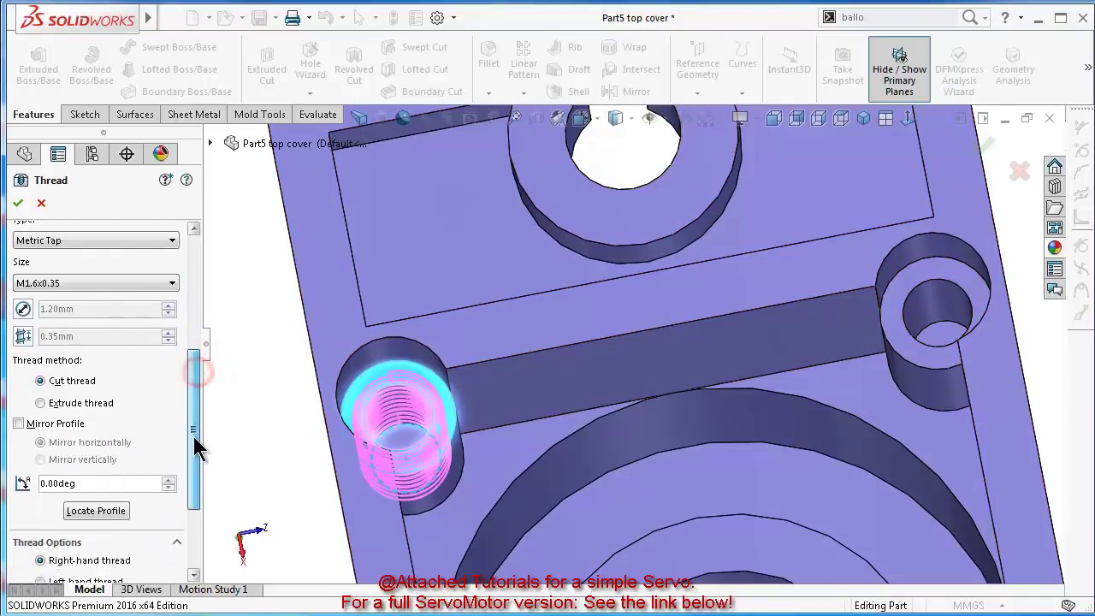
left_click(20, 204)
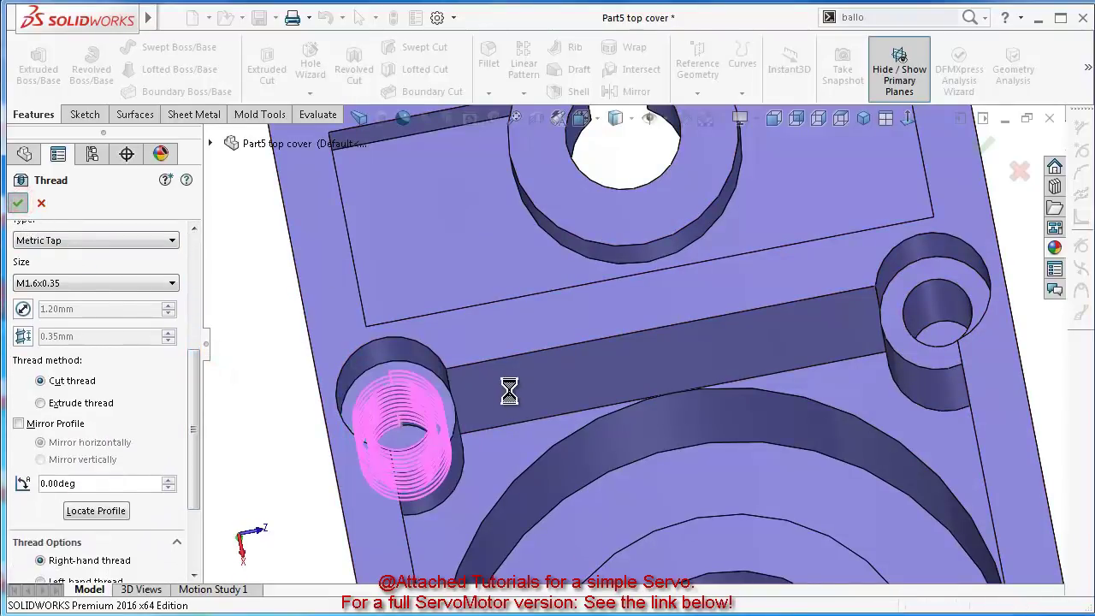
Thread the other boss hole near the slotted end with M1.6x0.35, from its inner bottom edge up to the boss's ring face
mouse_move(451, 428)
middle_mouse_down()
mouse_move(457, 316)
mouse_move(440, 318)
mouse_move(447, 421)
middle_mouse_up()
scroll(448, 420, "up", 2)
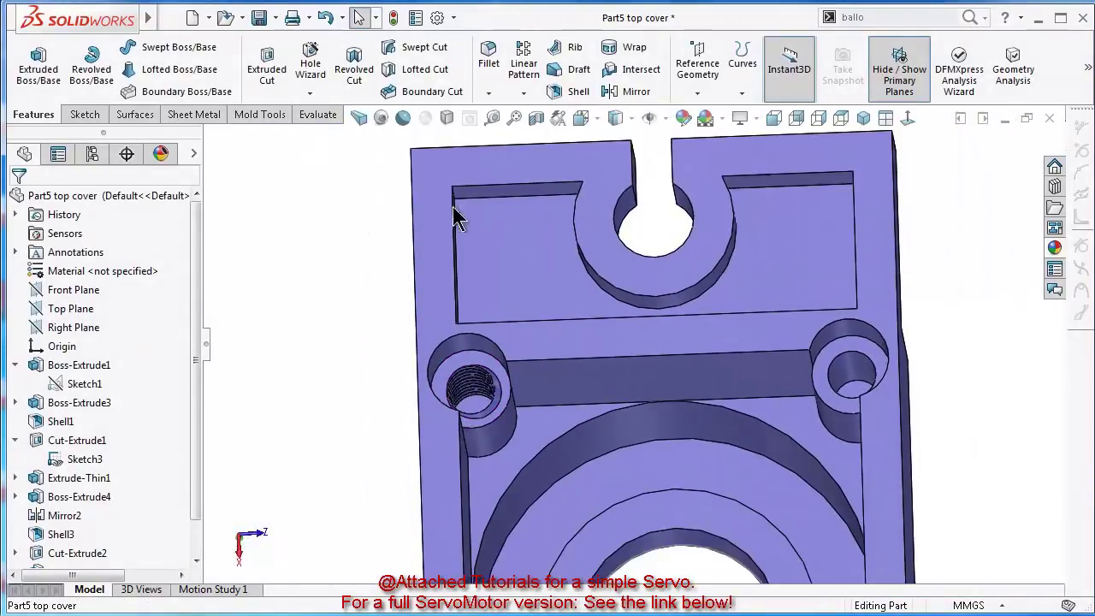
left_click(308, 94)
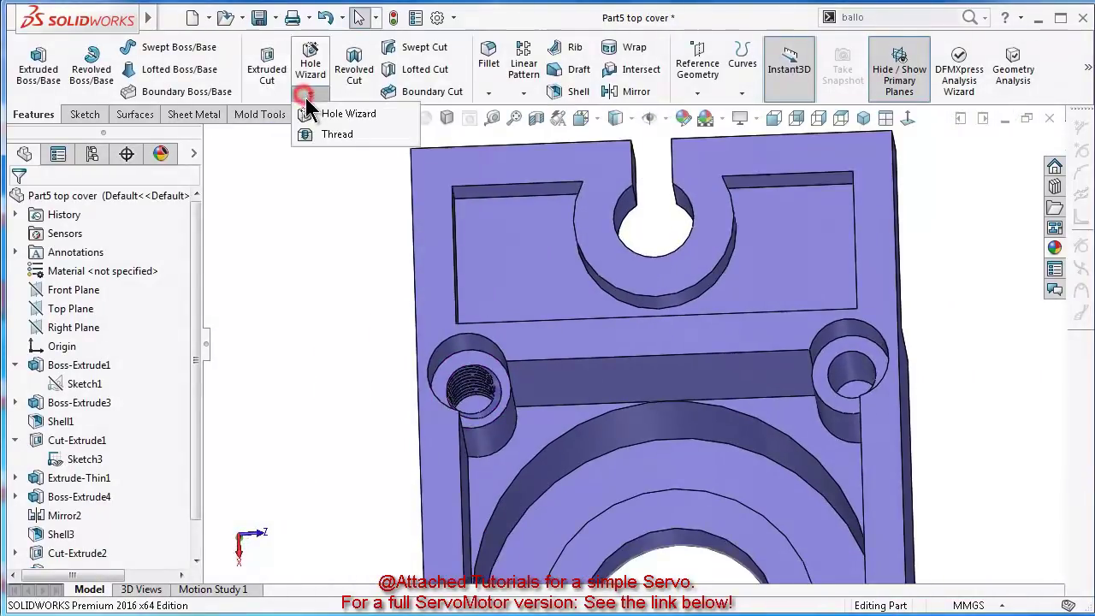
left_click(328, 136)
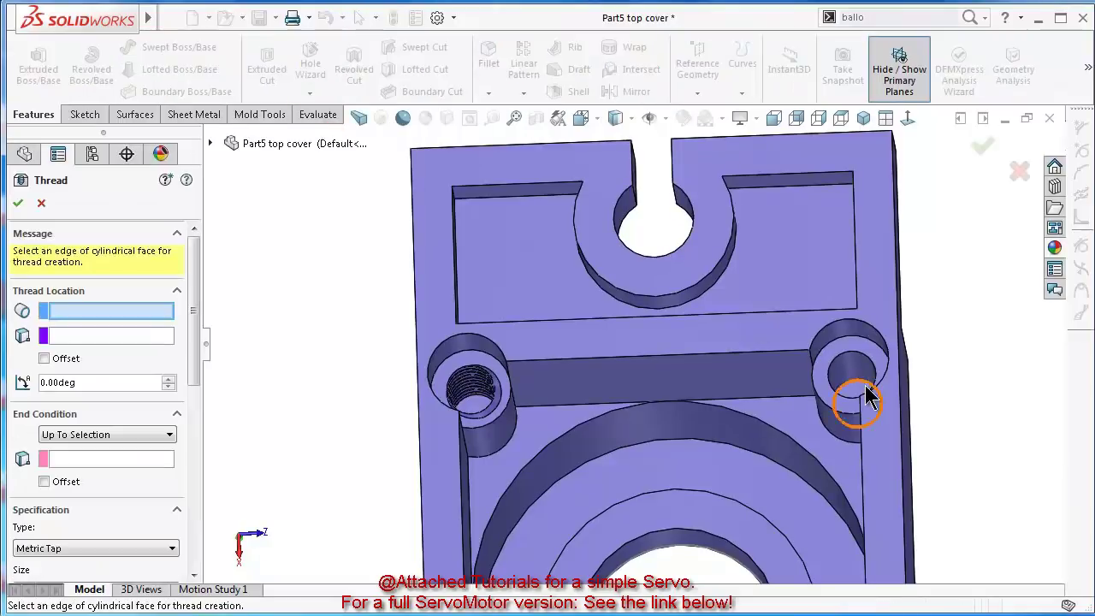
scroll(860, 396, "down", 5)
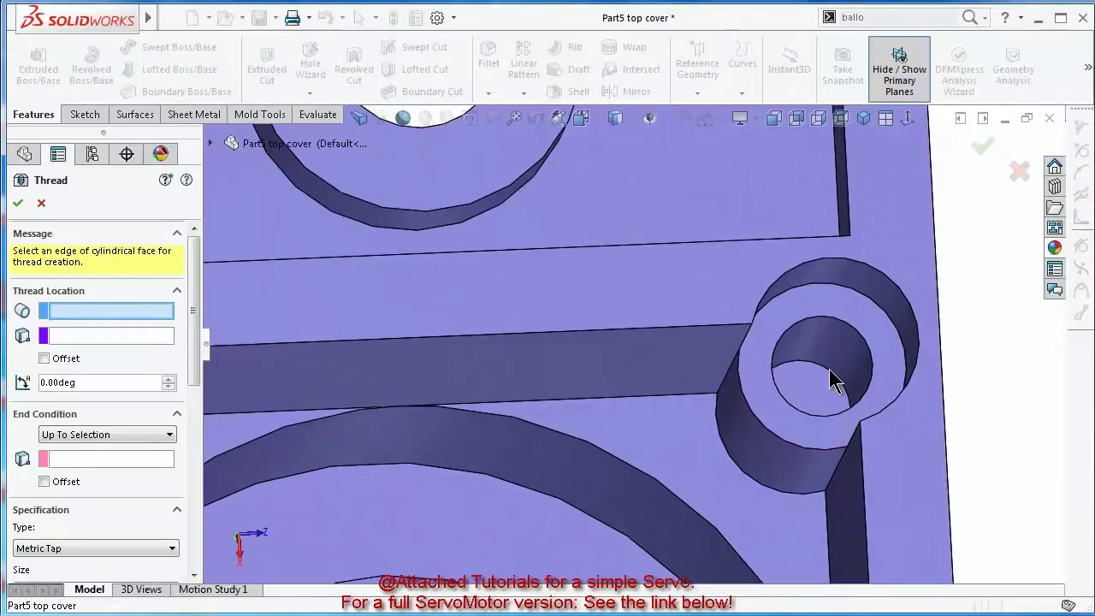
left_click(830, 373)
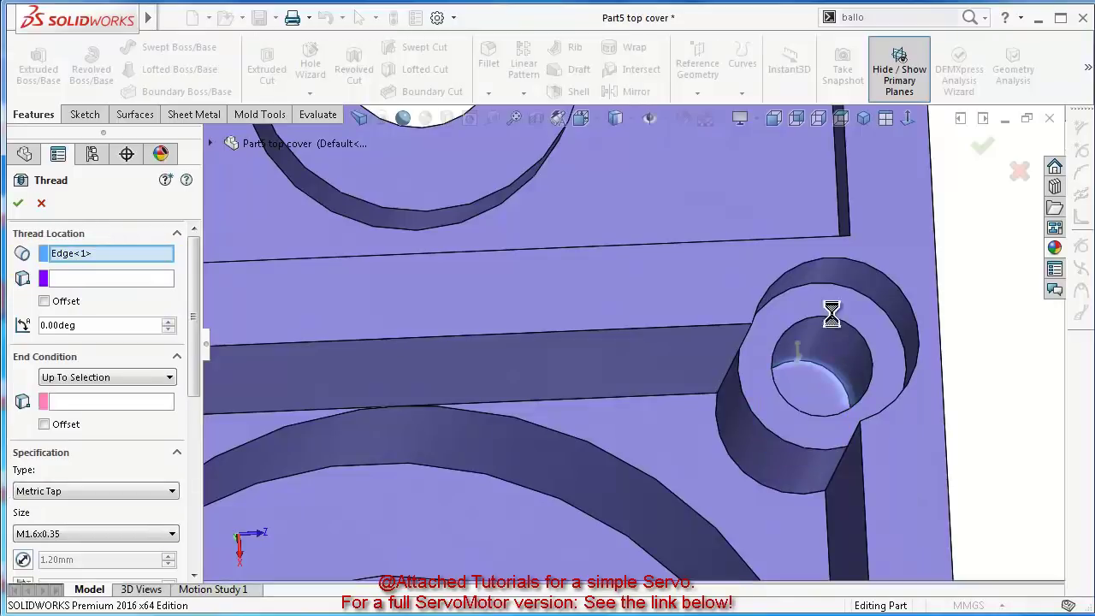
left_click(90, 402)
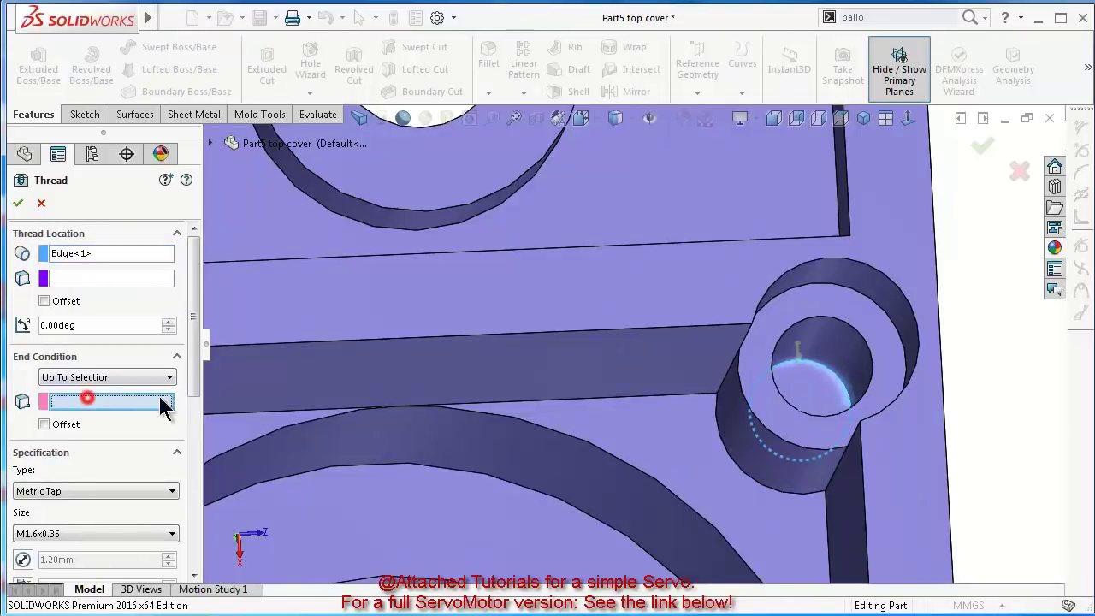
left_click(791, 313)
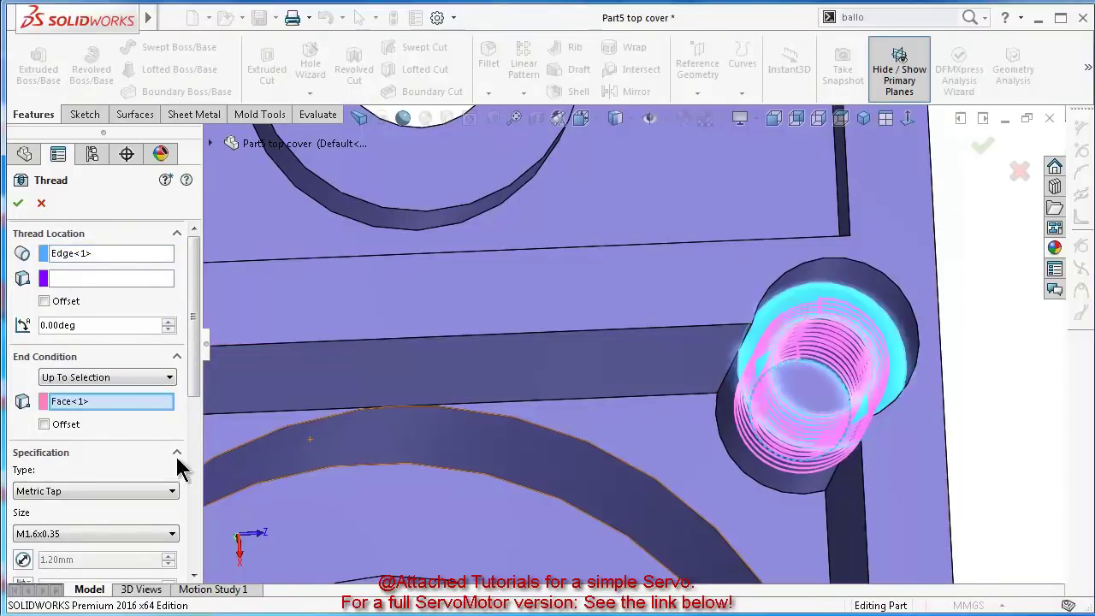
left_click(19, 204)
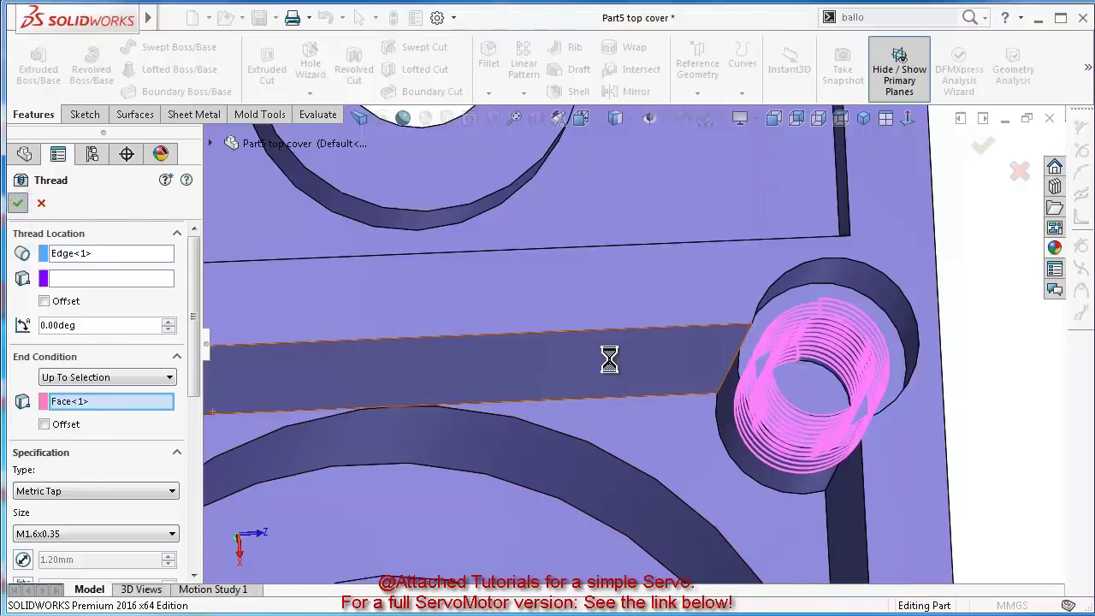
Add an M1.6x0.35 thread to the first boss hole at the cover's opposite end, from its inner bottom edge up to the ring face
scroll(513, 235, "up", 10)
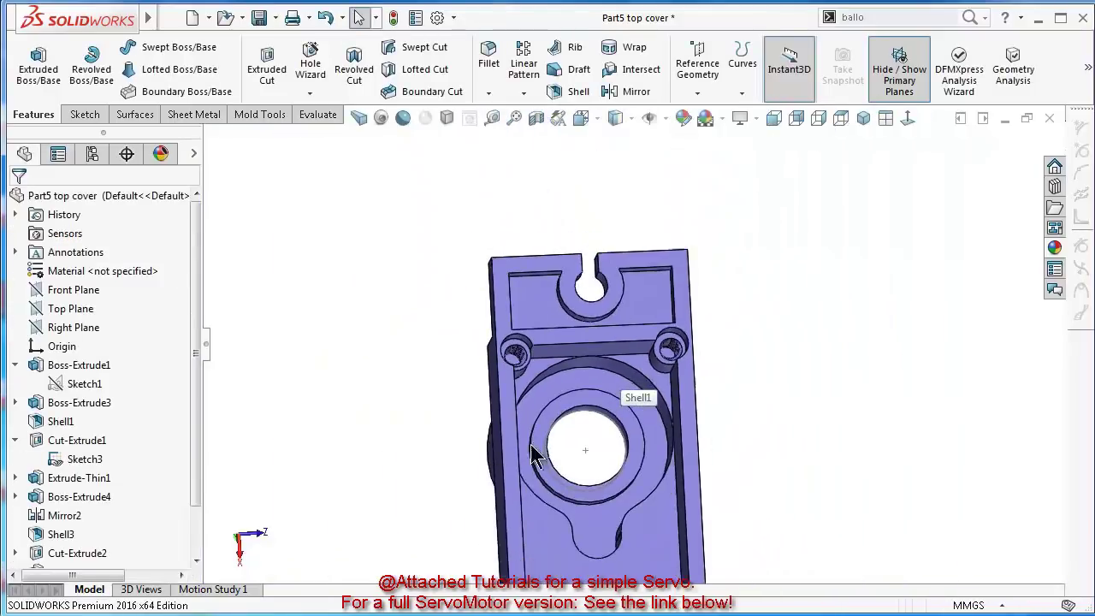
scroll(577, 496, "down", 2)
middle_click_drag(577, 496, 533, 487)
scroll(518, 542, "down", 4)
scroll(523, 518, "down", 5)
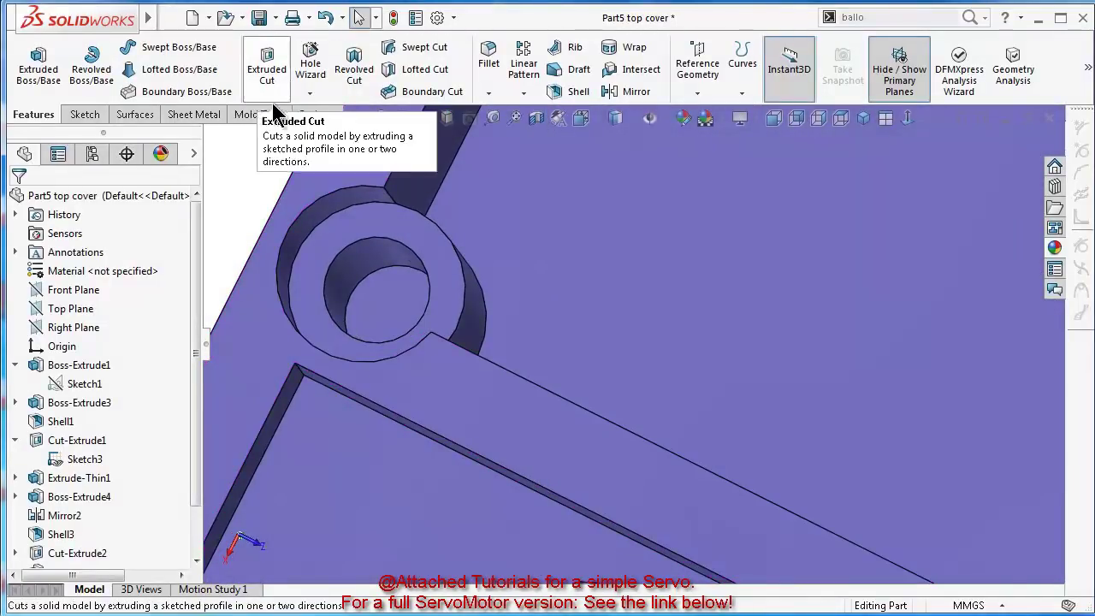
left_click(309, 92)
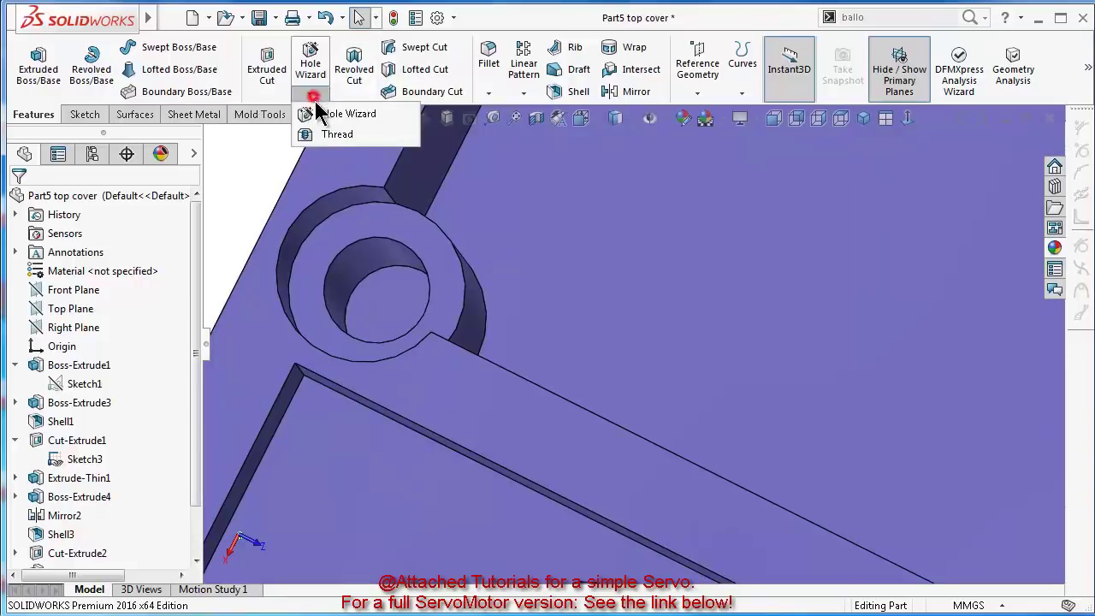
left_click(323, 136)
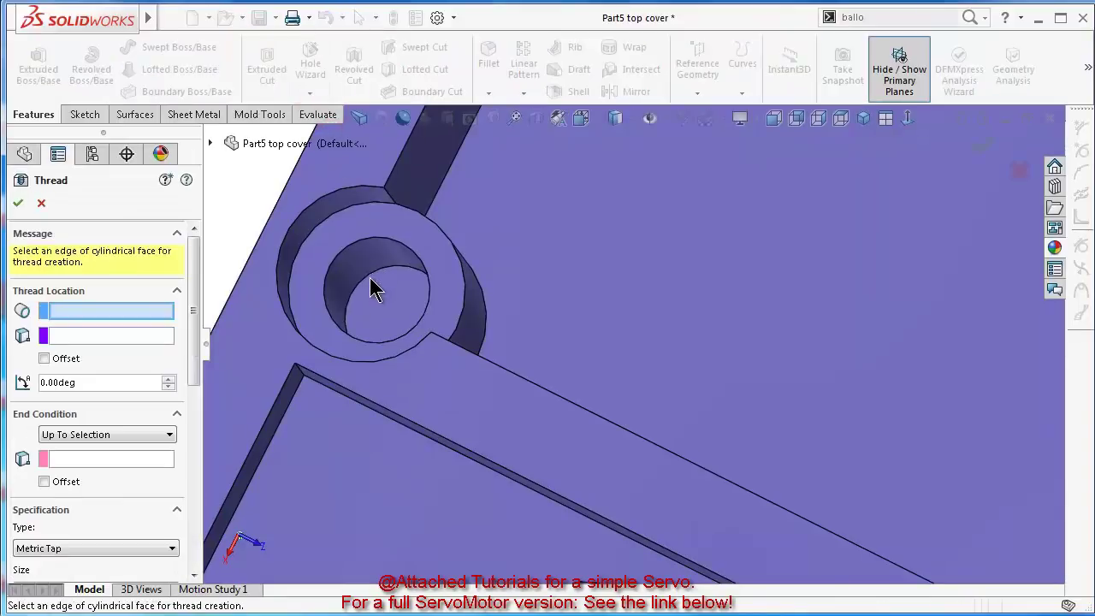
left_click(371, 280)
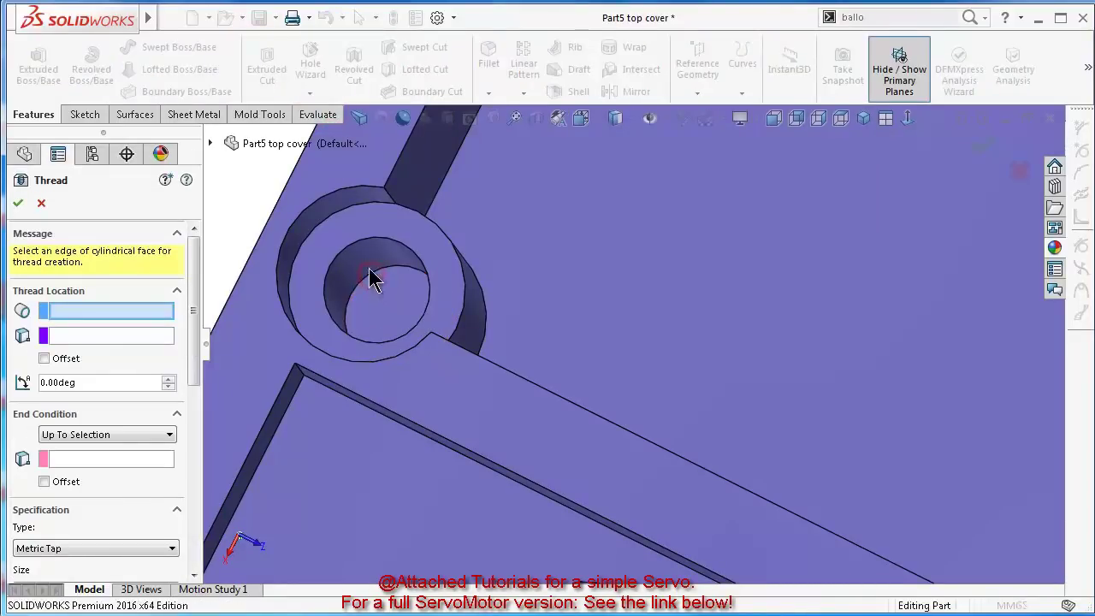
left_click(102, 402)
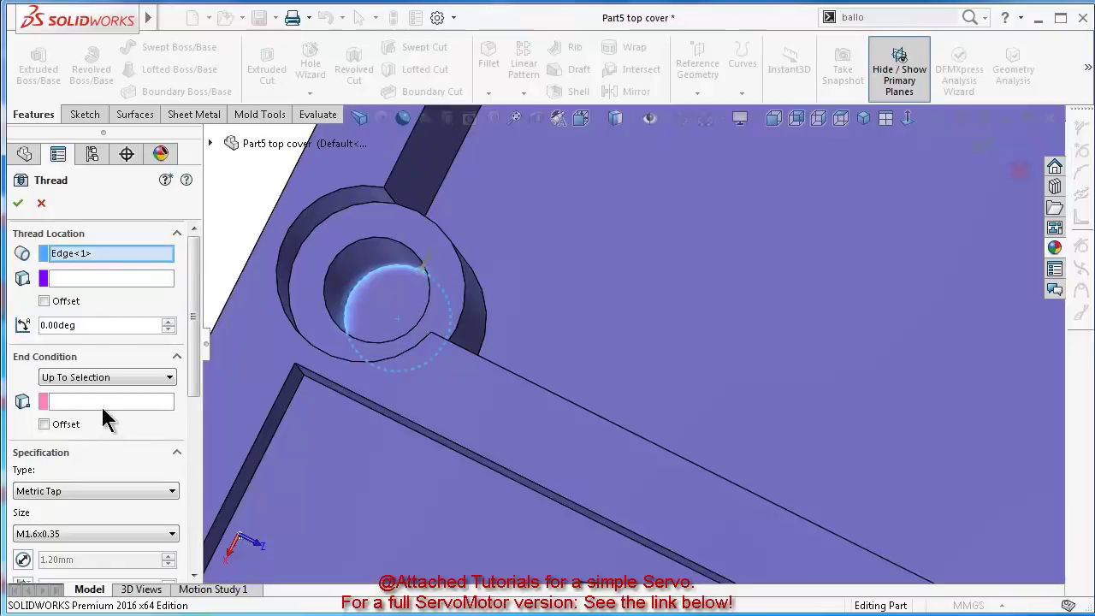
left_click(314, 252)
right_click(446, 252)
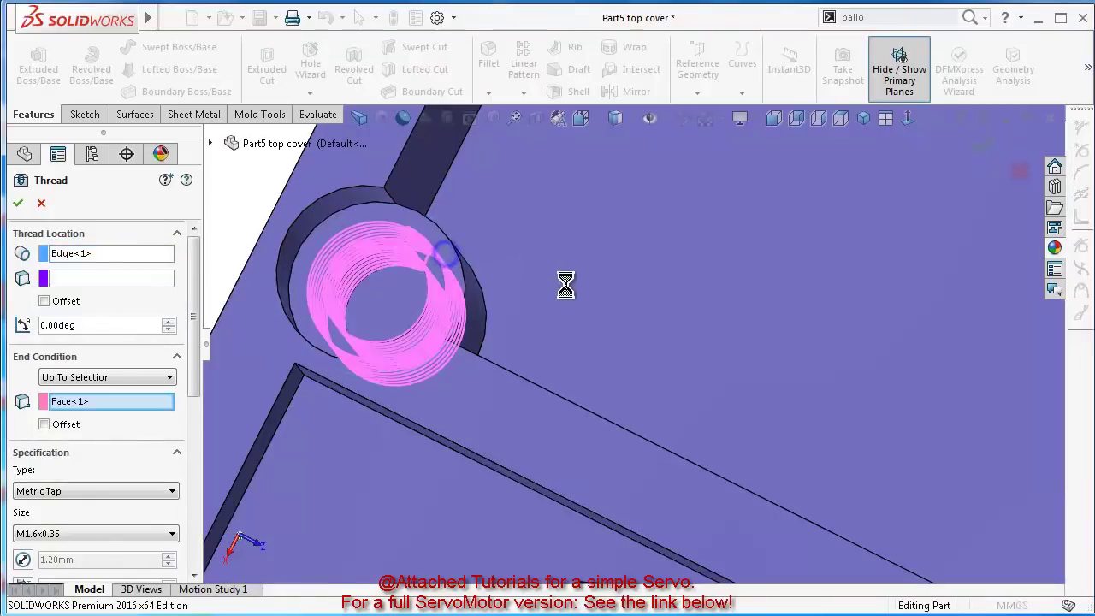
Cut an M1.6x0.35 Metric Tap thread in the last unthreaded boss hole, from its inner bottom edge up to the ring face
left_click(309, 93)
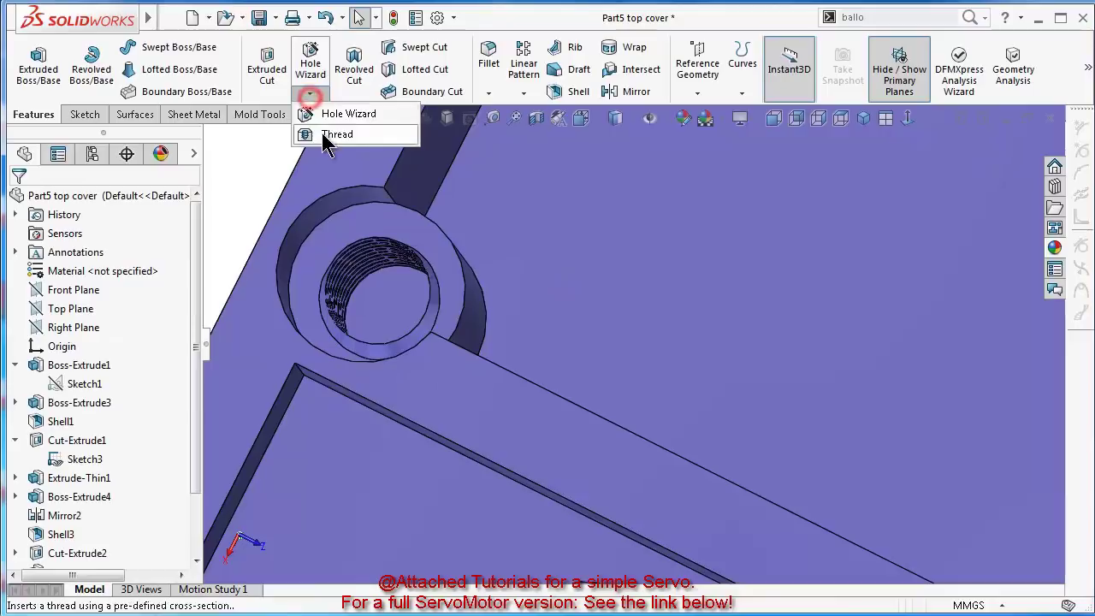
left_click(325, 66)
scroll(761, 413, "up", 2)
scroll(853, 484, "down", 2)
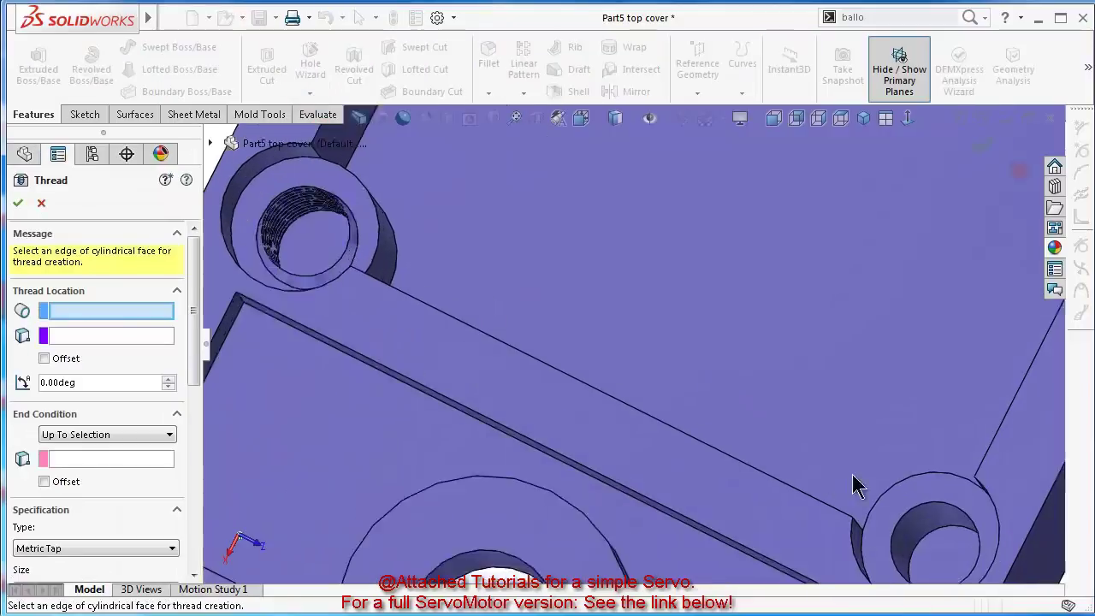
left_click(939, 552)
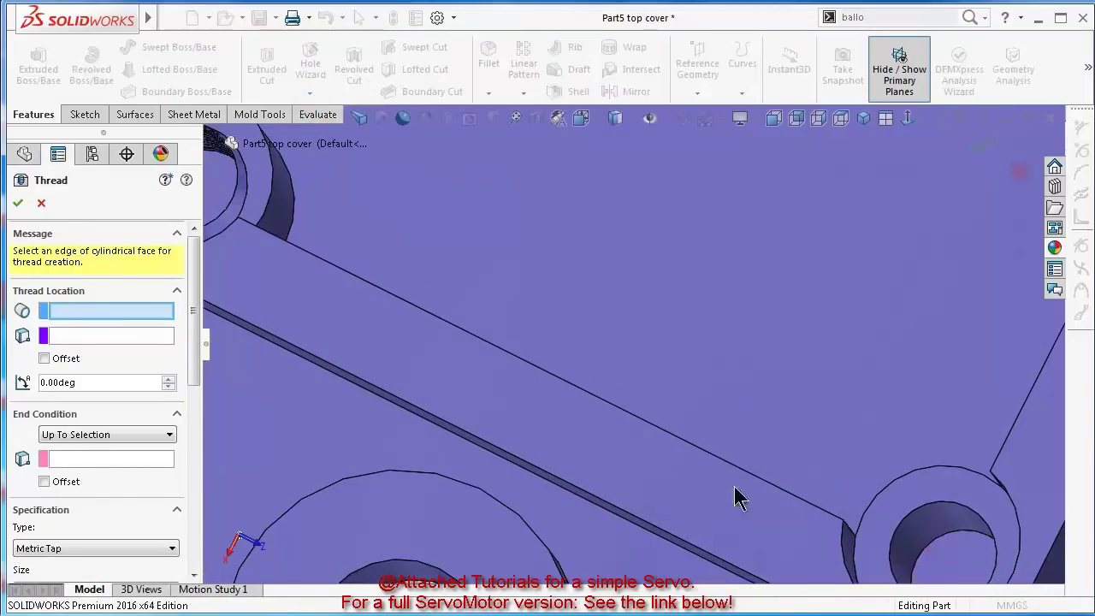
left_click(101, 401)
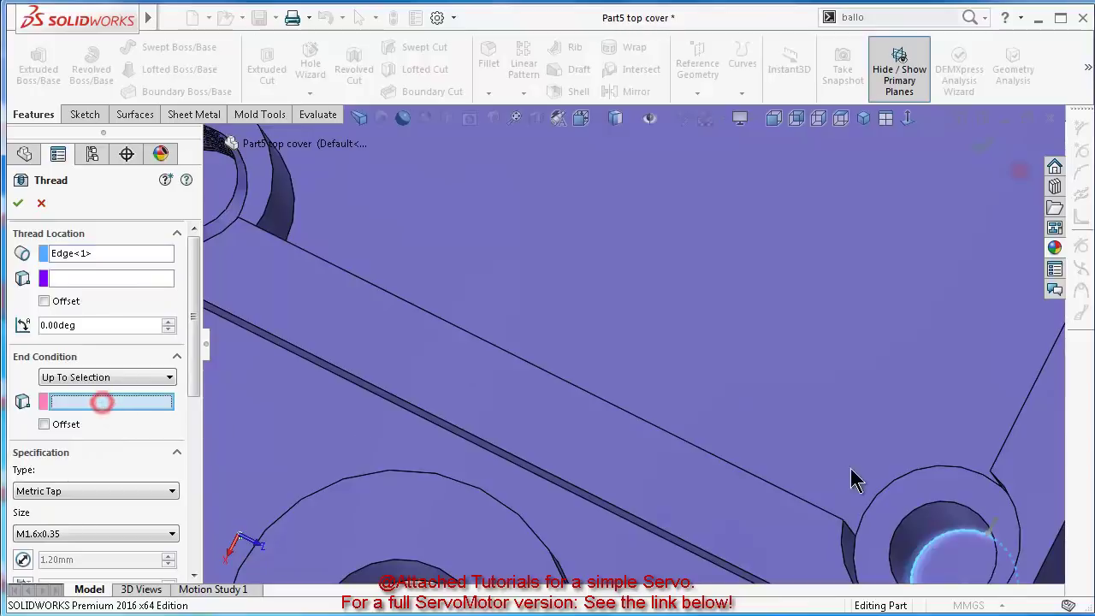
left_click(912, 492)
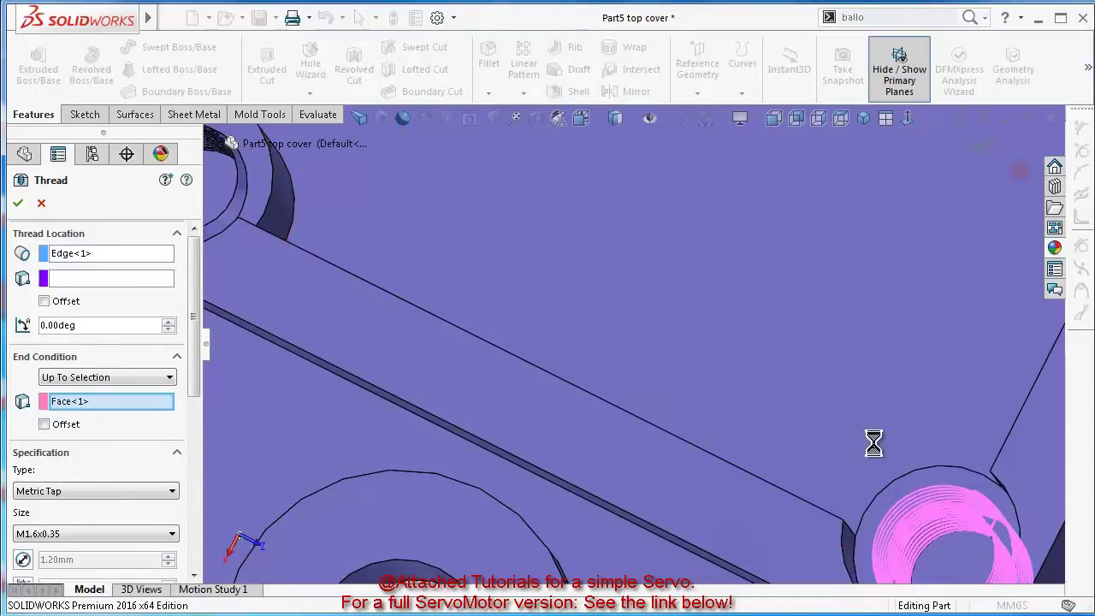
scroll(862, 440, "up", 5)
Open a sketch on the floor of the keyhole-shaped recess on the cover's underside and view it straight on
middle_click_drag(838, 430, 988, 421)
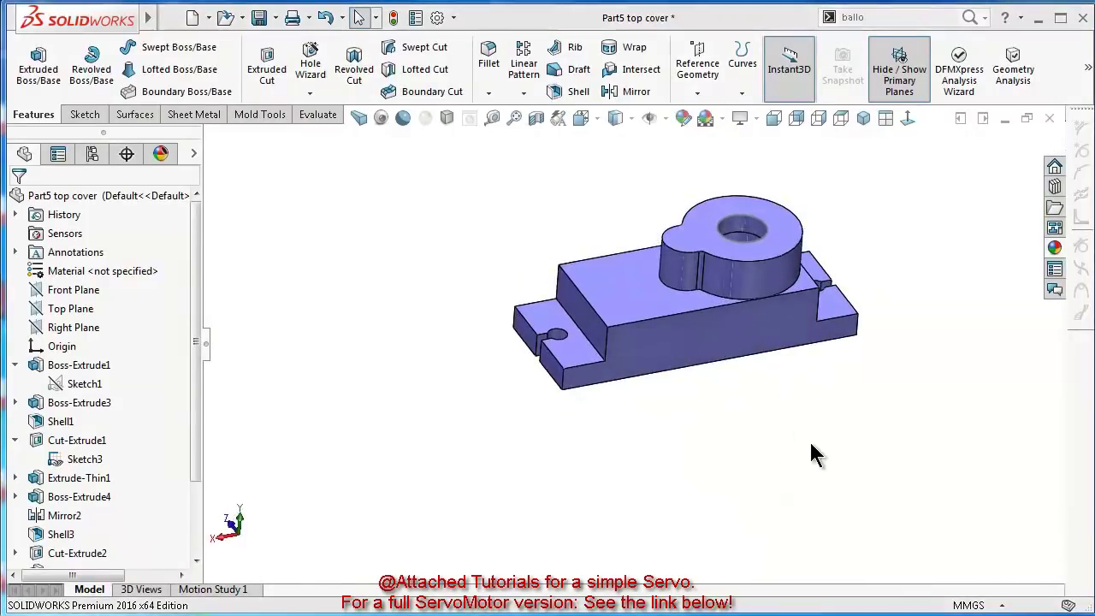
middle_click_drag(749, 361, 701, 223)
scroll(701, 222, "down", 2)
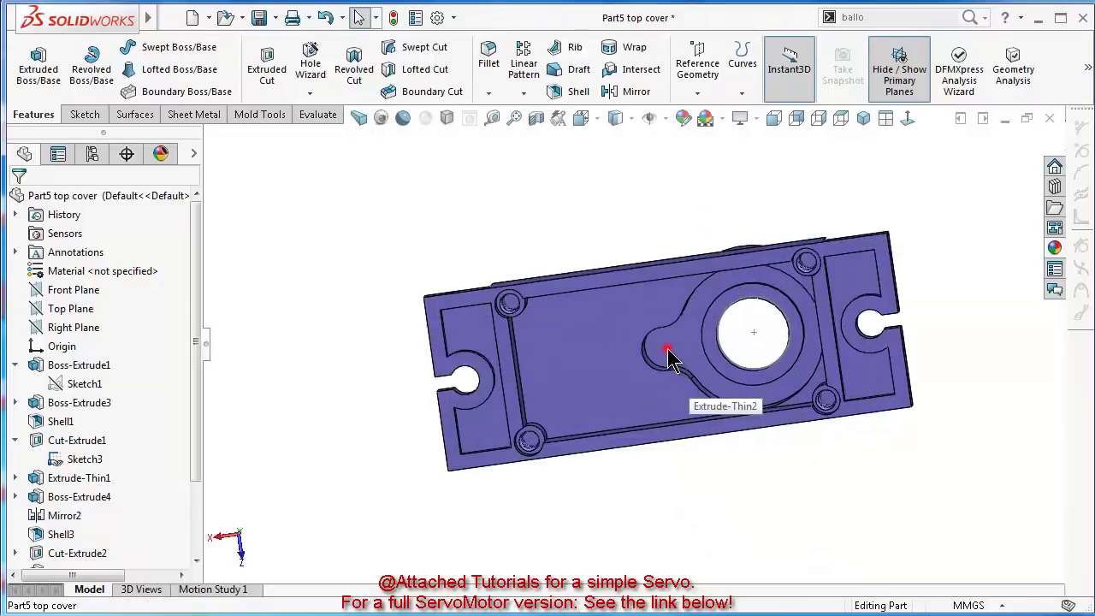
left_click(667, 349)
left_click(735, 296)
left_click(907, 118)
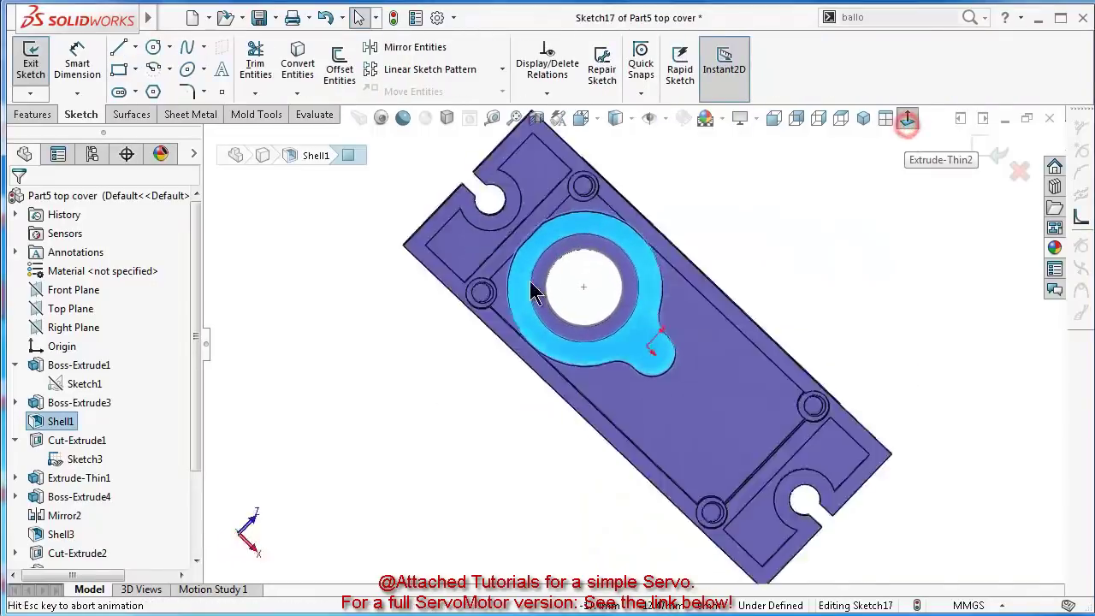
Sketch a circle about 0.8 mm in diameter, centred on the recess's small rounded lobe
right_click_drag(859, 525, 953, 515)
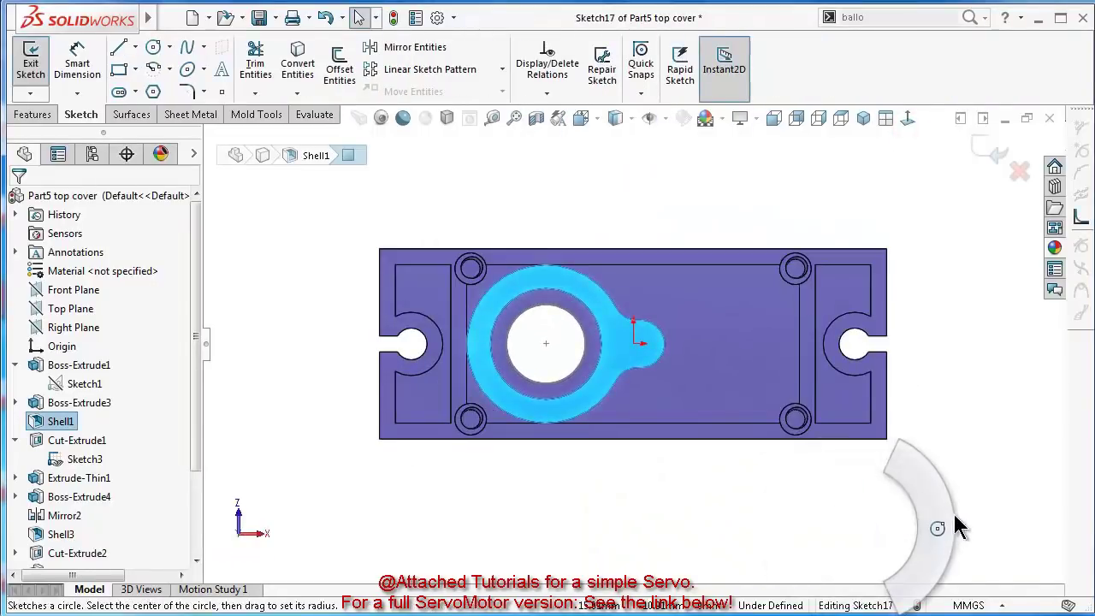
scroll(833, 384, "down", 5)
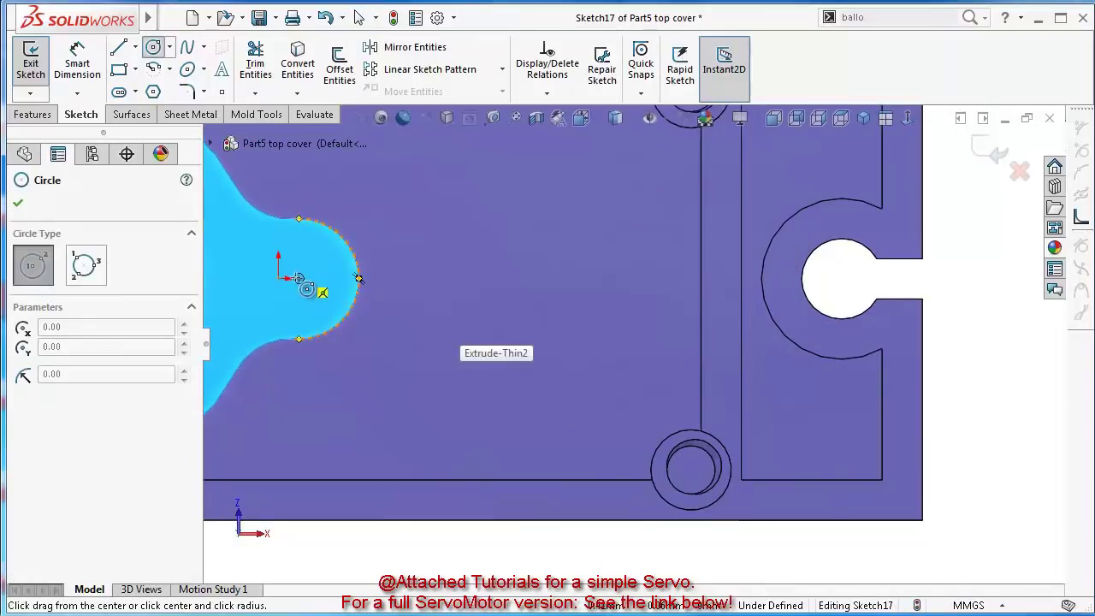
left_click(298, 278)
left_click(312, 268)
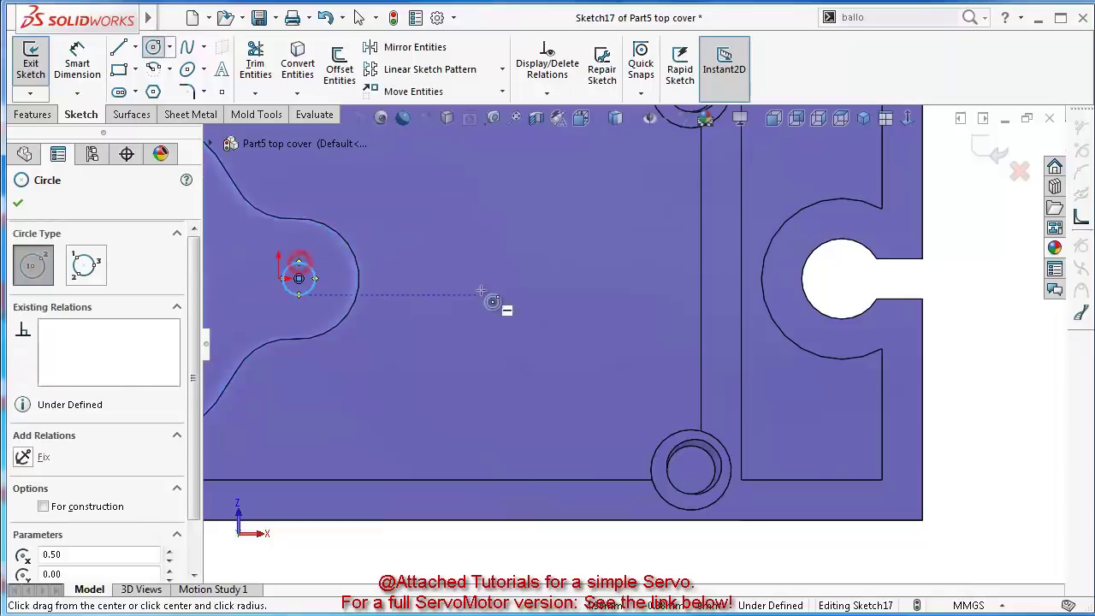
Dimension the small circle's diameter and set it to 0.75 mm
right_click_drag(481, 289, 477, 220)
left_click(313, 277)
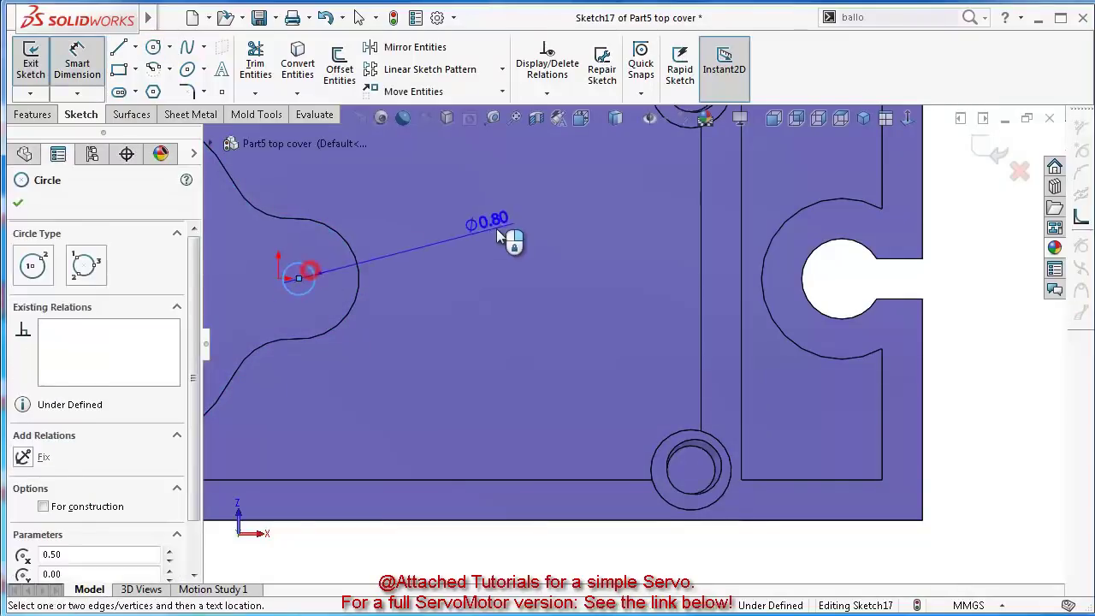
left_click(498, 226)
type("0.75")
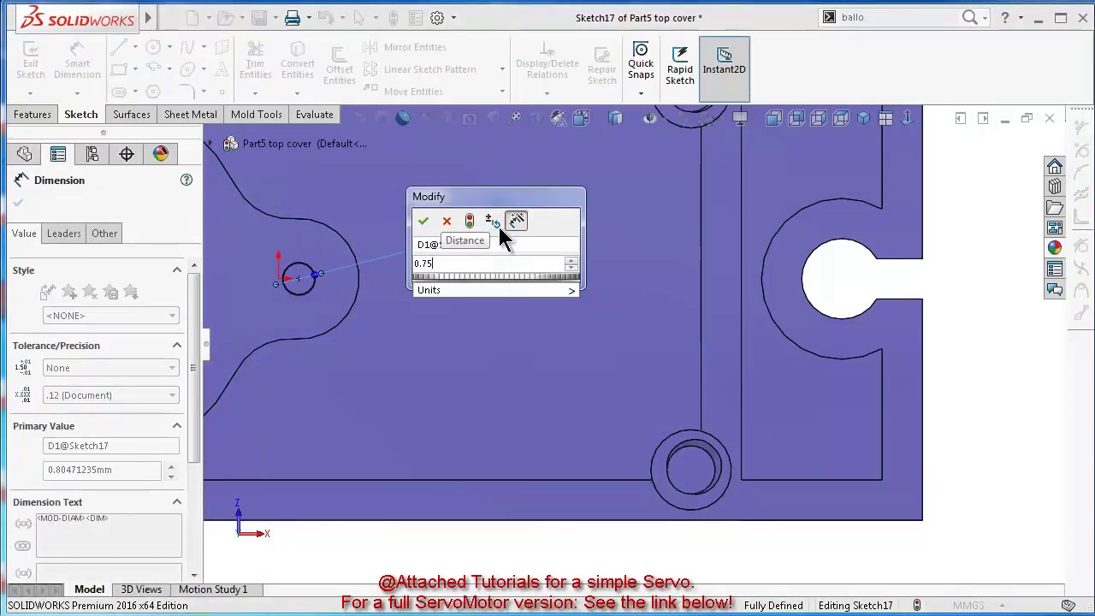
key("Return")
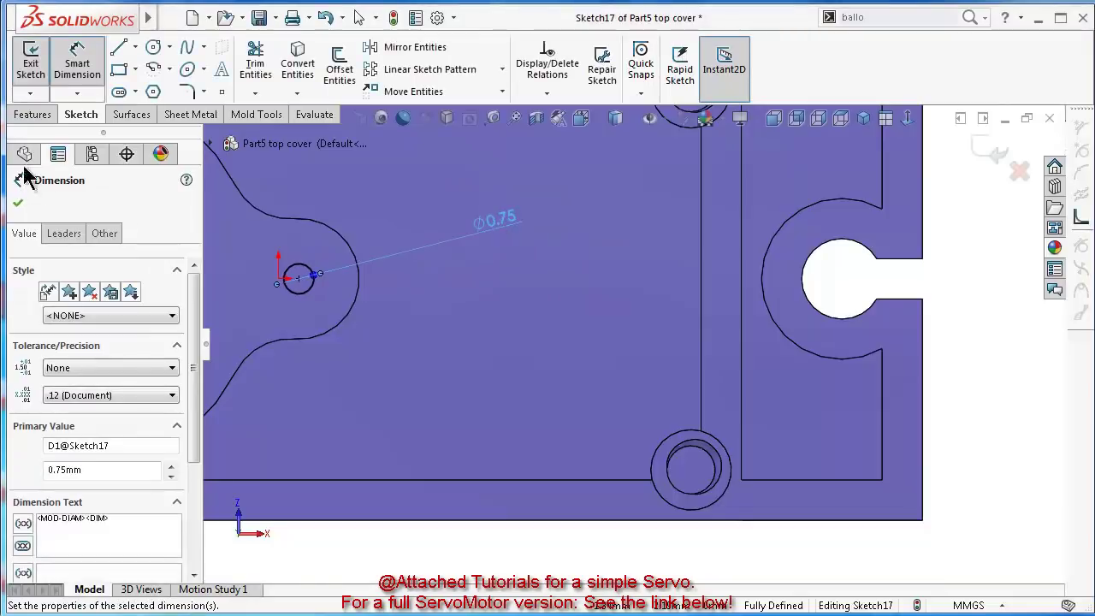
Cut-extrude the small circle with a Blind depth of 0.5 mm into the recess floor
left_click(34, 115)
left_click(267, 69)
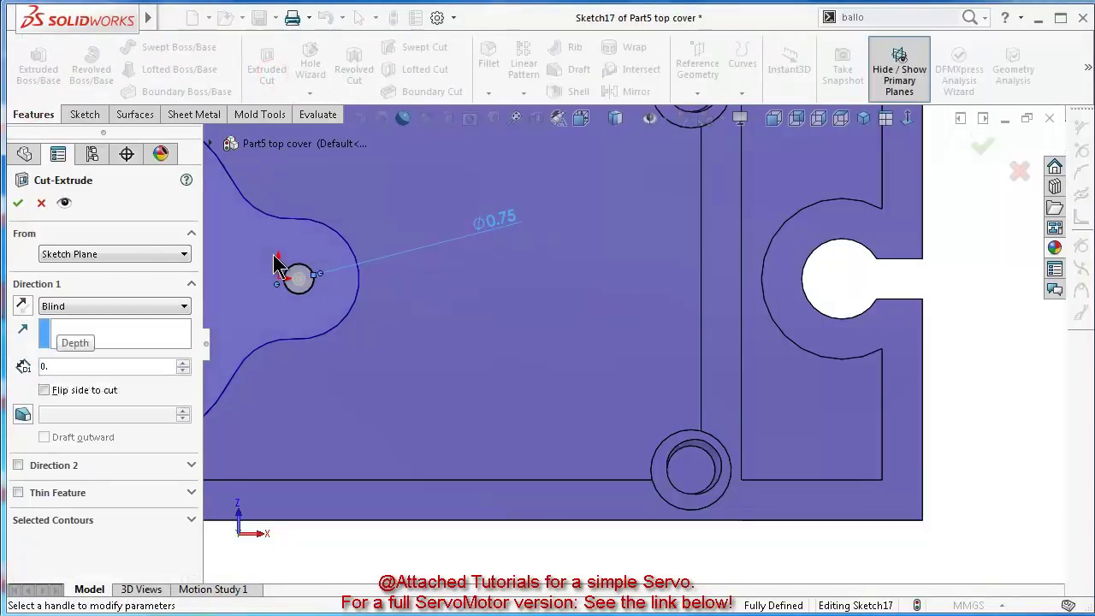
type("0.5")
key("Return")
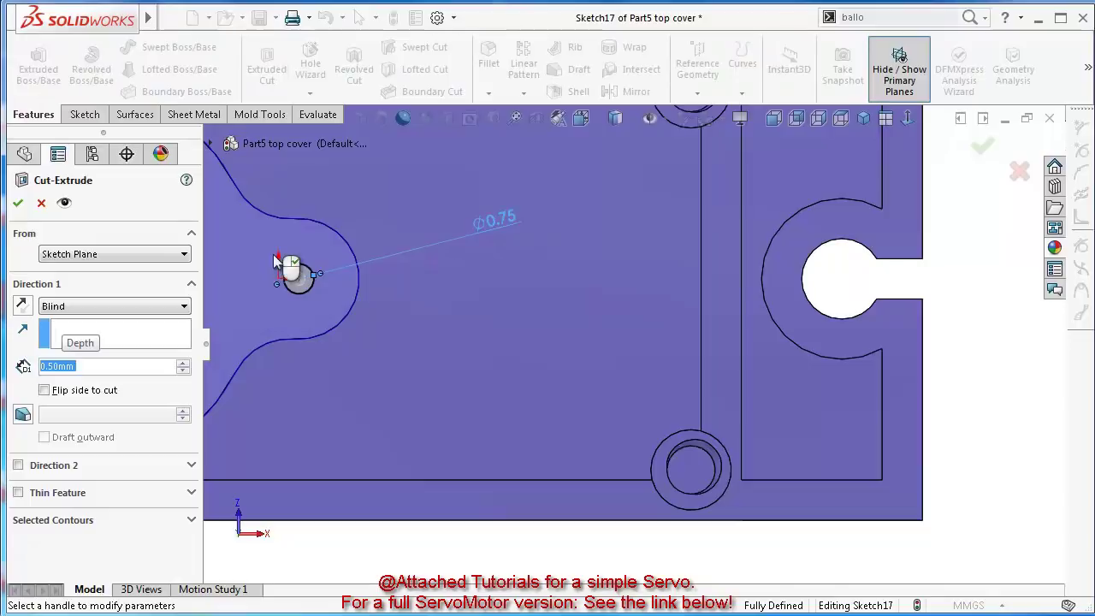
left_click(19, 204)
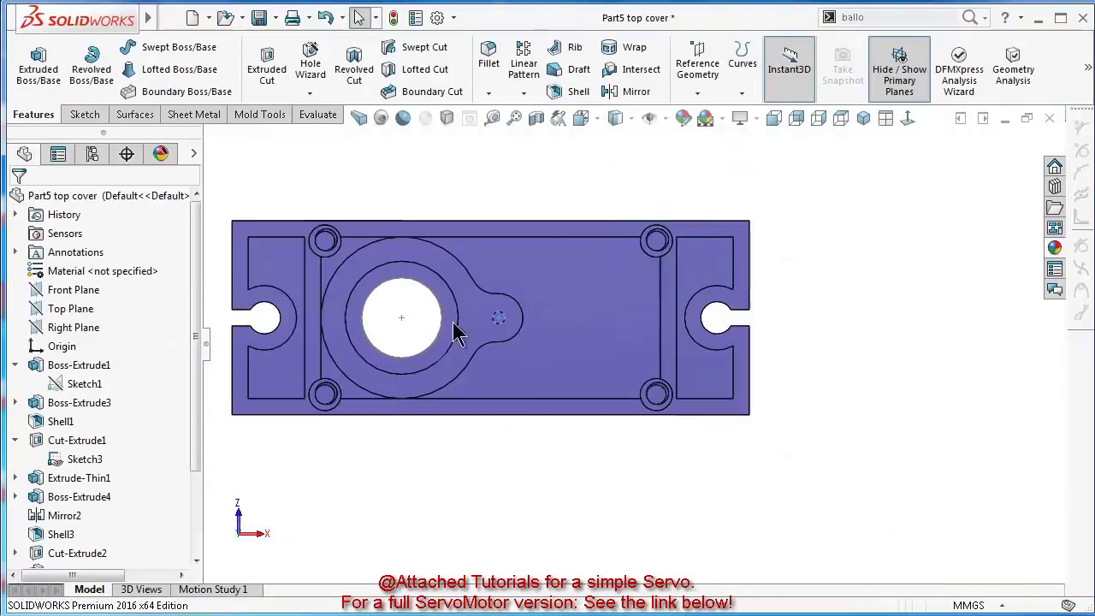
left_click(525, 498)
Start a symmetric 0.25 mm fillet on the round boss's outer top edge and one long top edge of the raised block
middle_click_drag(544, 471, 911, 571)
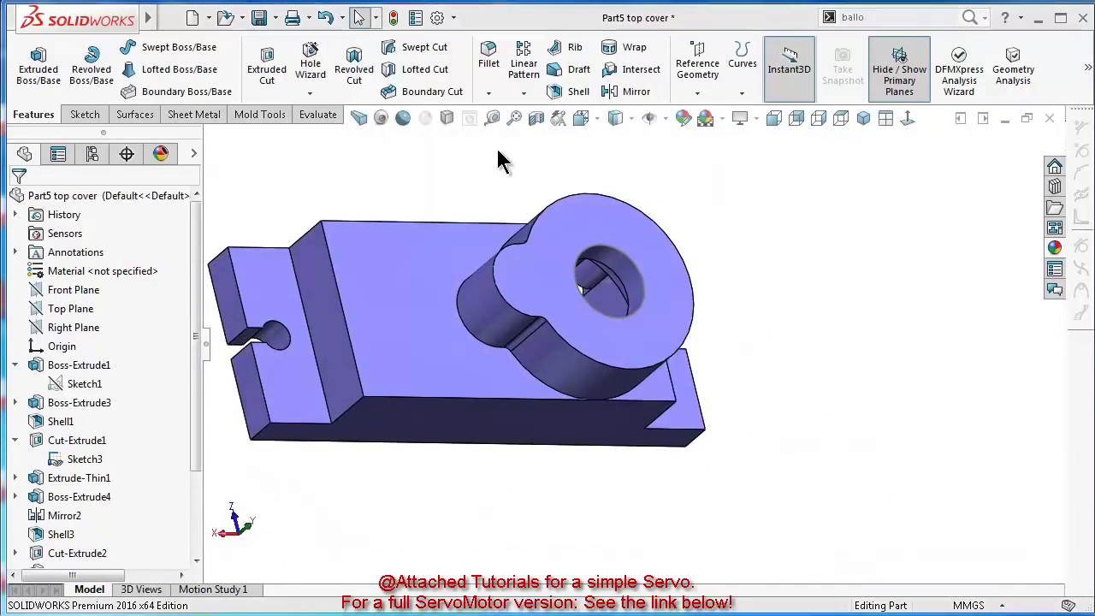
left_click(489, 91)
left_click(493, 111)
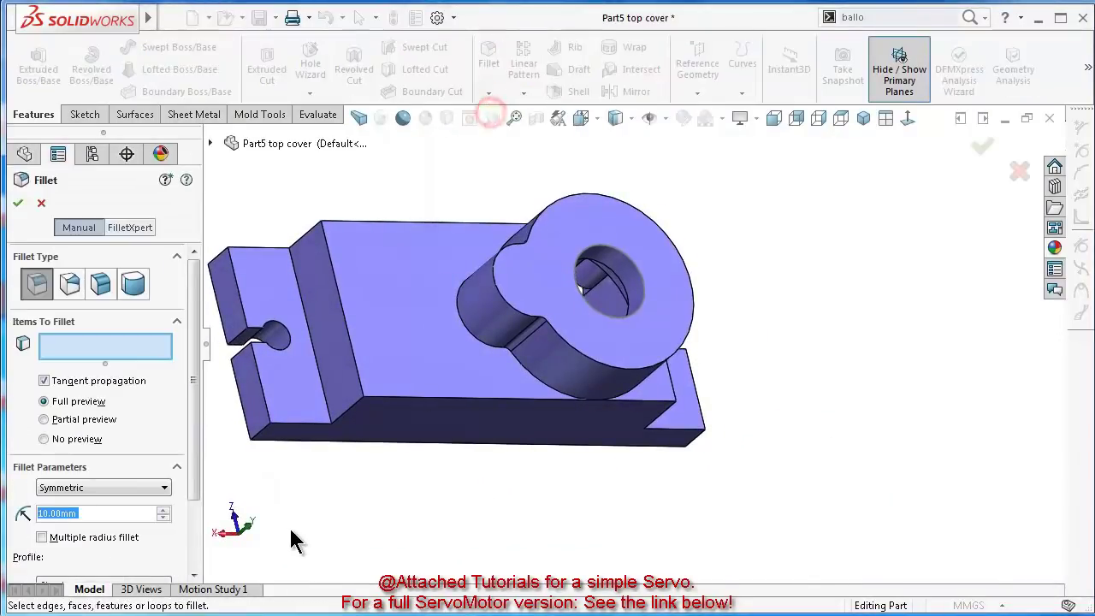
type("0.25")
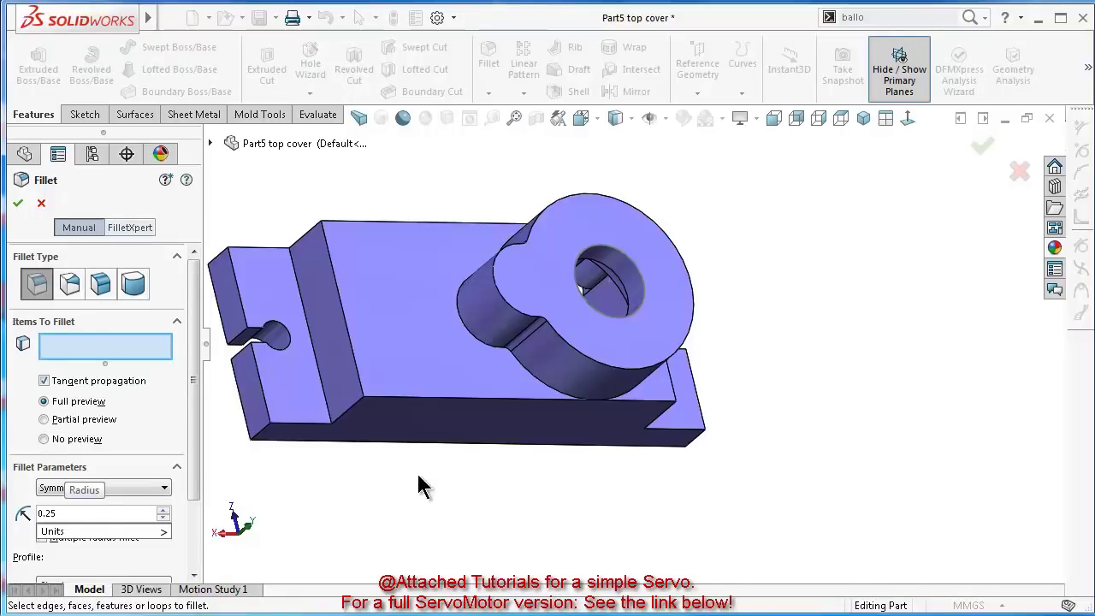
left_click(566, 349)
left_click(503, 399)
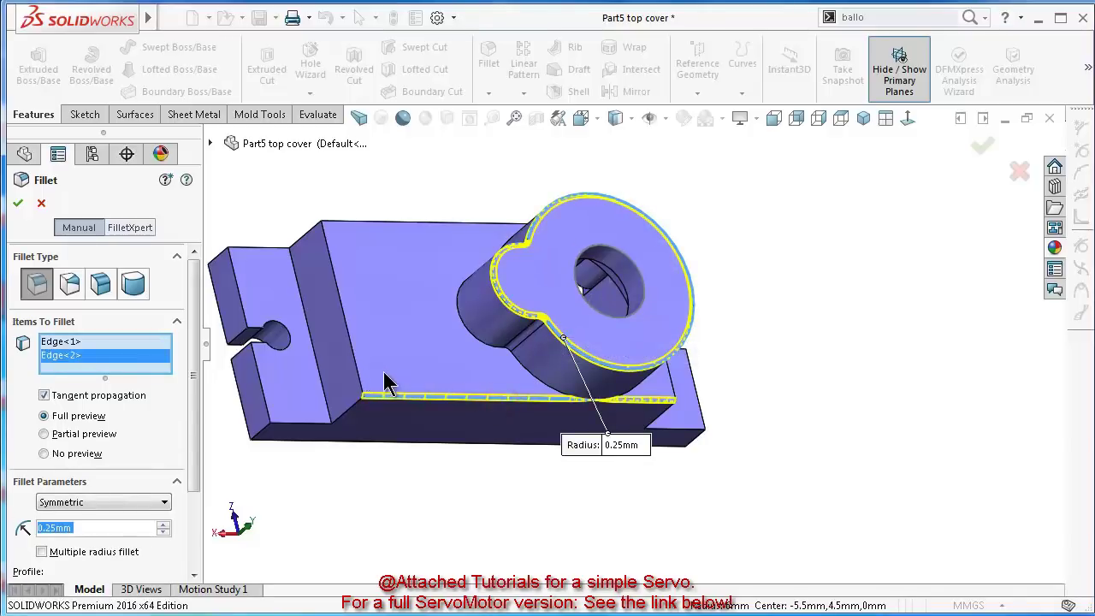
Add the round boss's base outline and the raised block's remaining three top edges to the fillet
middle_click_drag(383, 380, 505, 363)
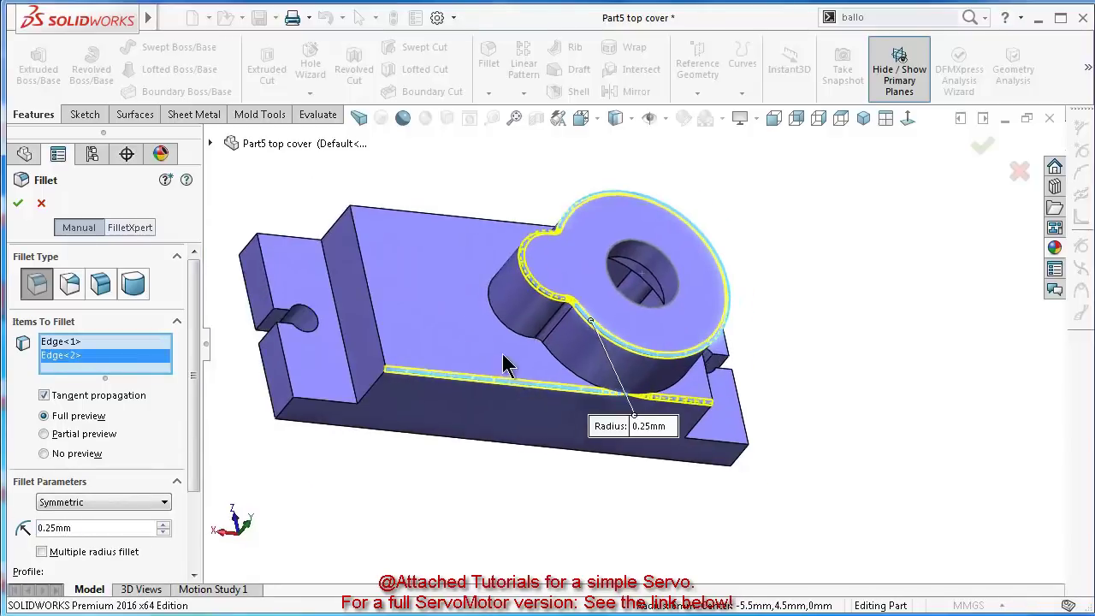
left_click(552, 358)
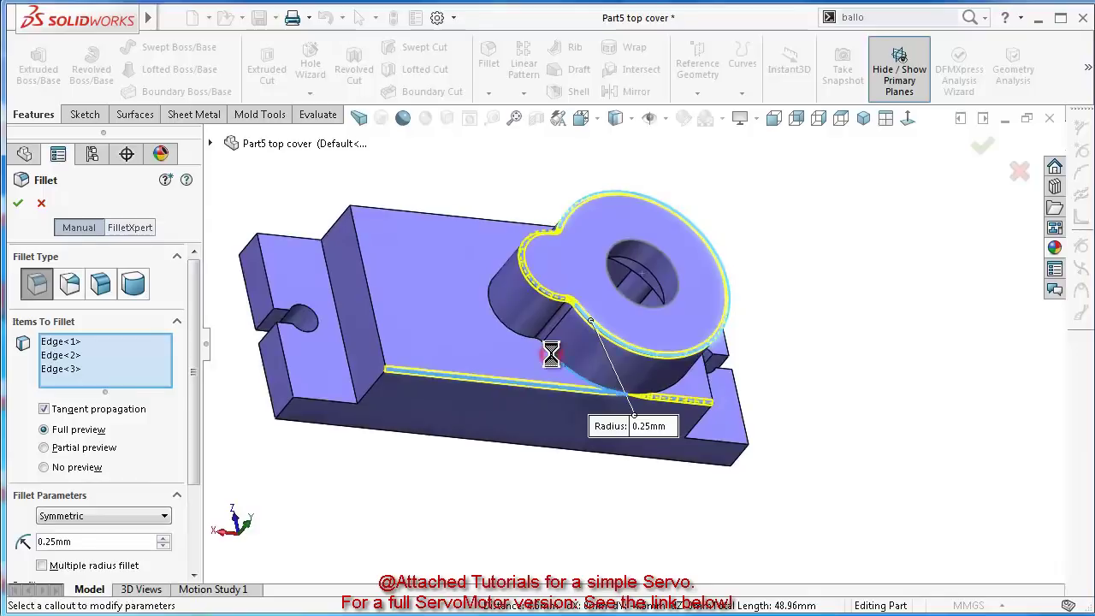
left_click(387, 359)
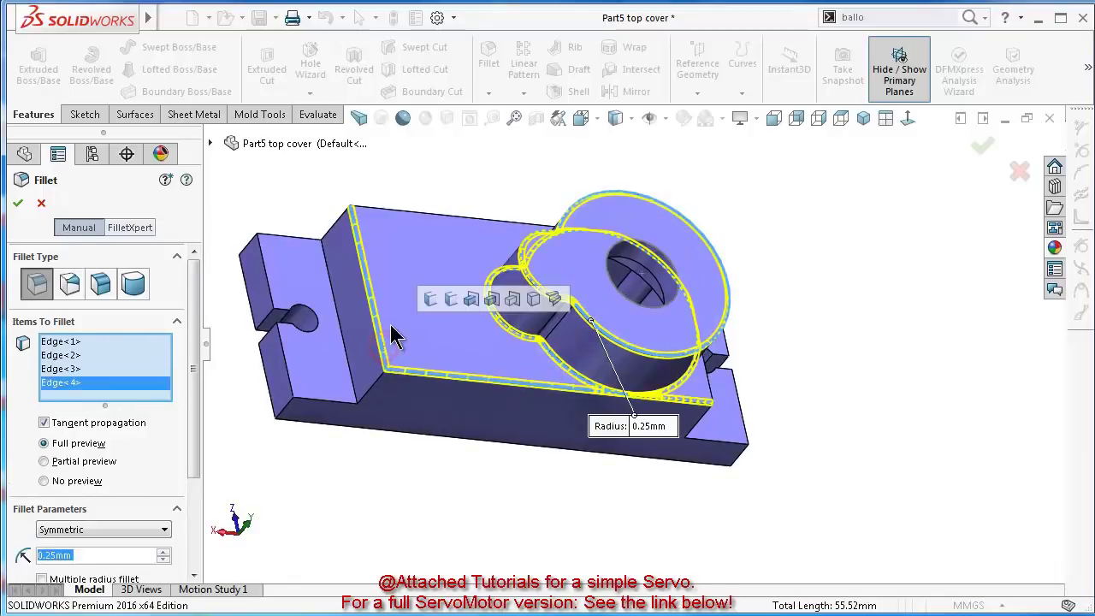
middle_click_drag(525, 365, 643, 289)
left_click(538, 455)
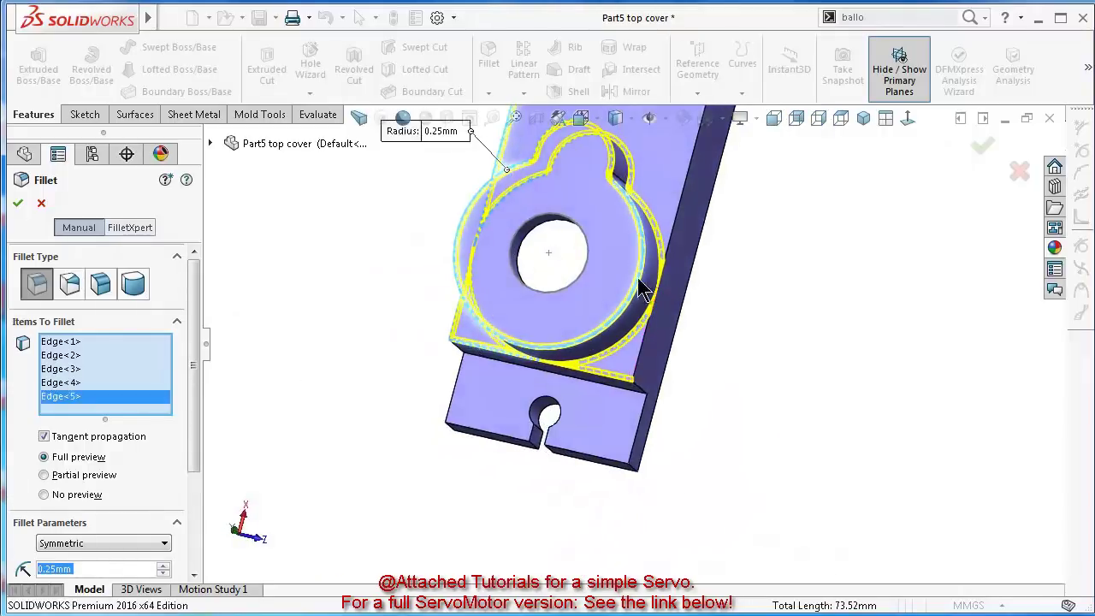
left_click(676, 227)
Add the raised block's two vertical end faces above the slotted flanges to the fillet selection
middle_click_drag(705, 256, 521, 334)
scroll(521, 335, "down", 5)
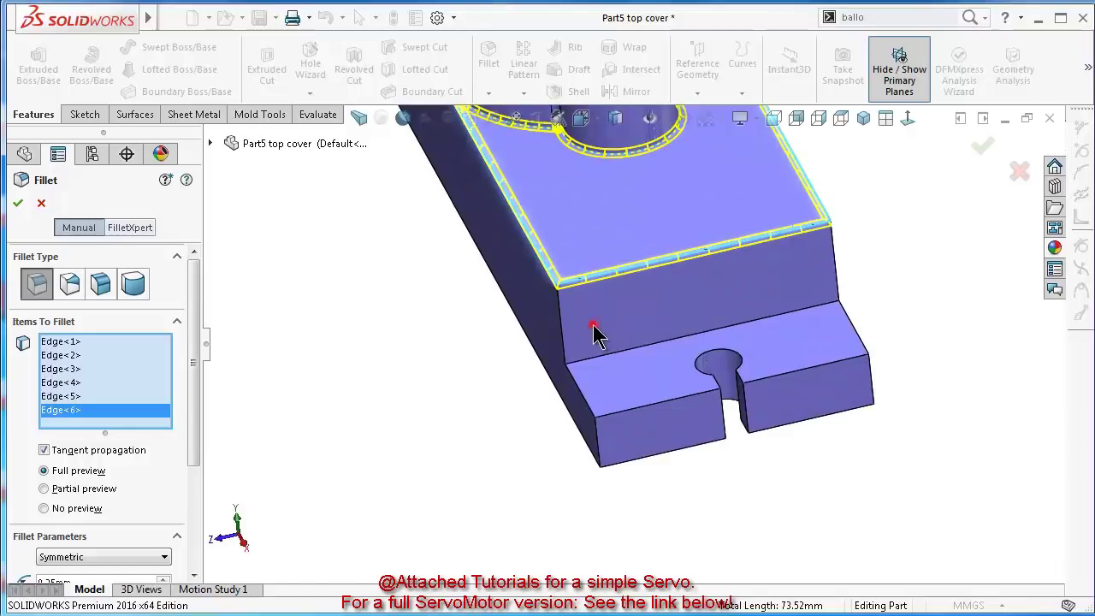
left_click(599, 338)
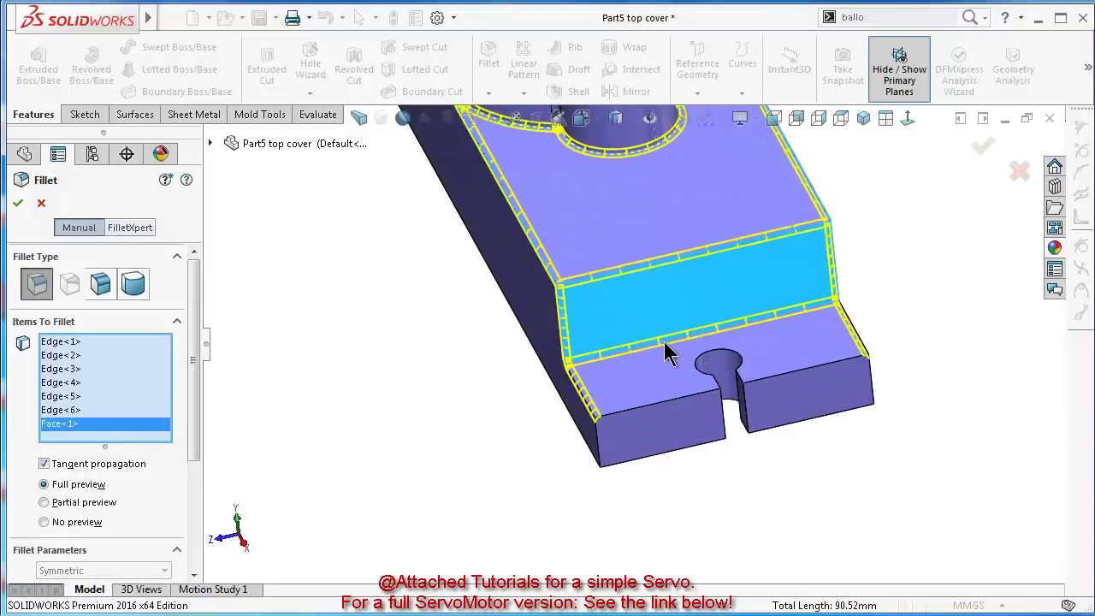
middle_click_drag(667, 353, 727, 363)
left_click(467, 392)
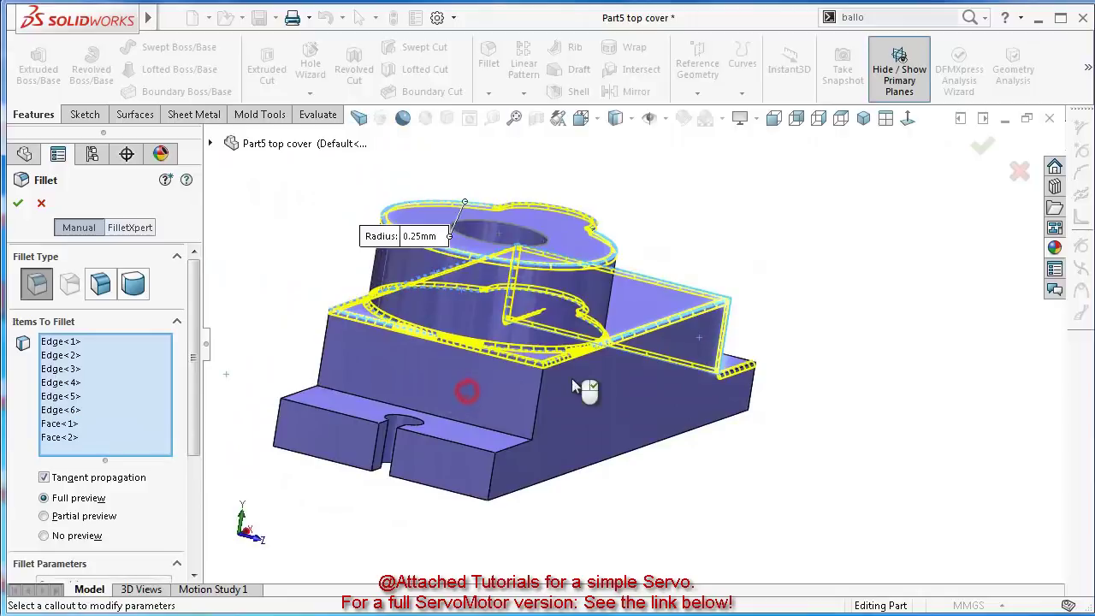
Add the four vertical outer corner edges of the two slotted flanges to the fillet
left_click(492, 484)
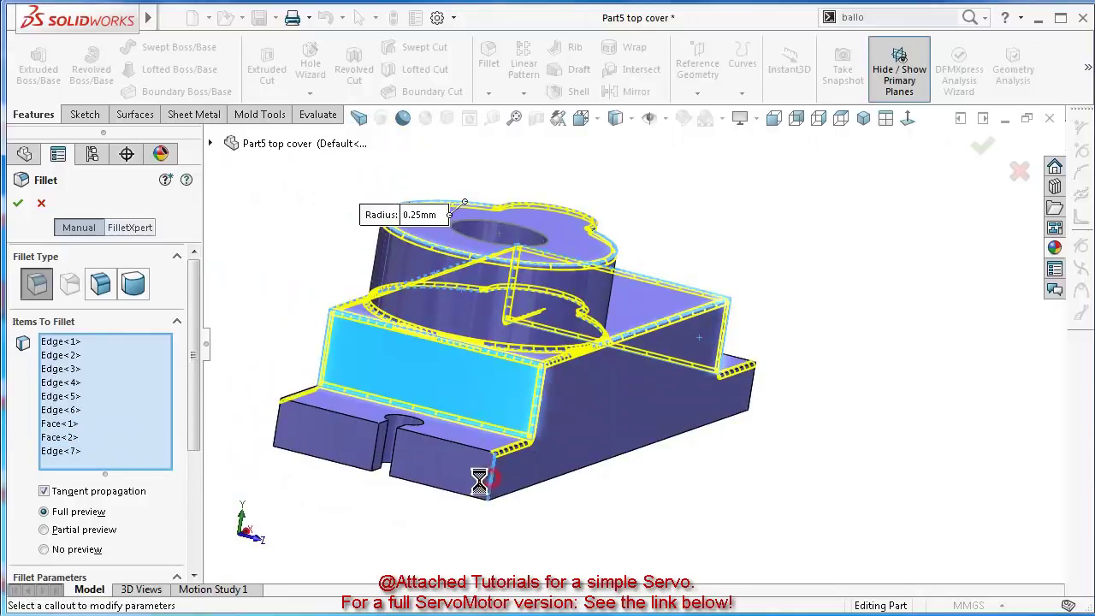
left_click(275, 438)
middle_click_drag(618, 471, 450, 487)
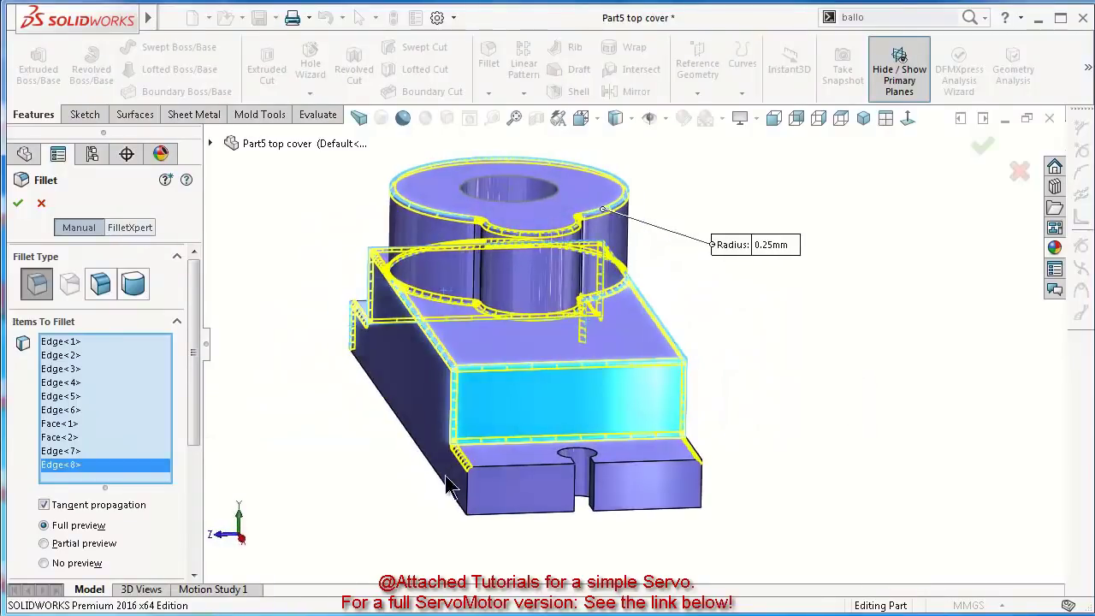
left_click(473, 501)
middle_click_drag(655, 502, 552, 509)
left_click(477, 505)
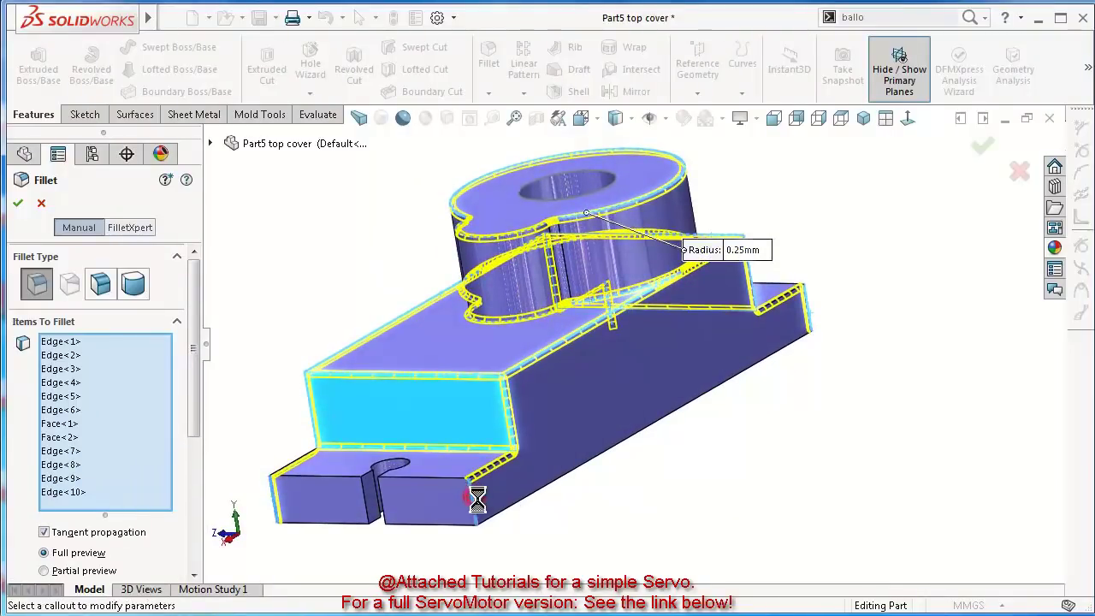
Add the outer top end edges on both sides of the slot of each flange to the fillet
middle_click_drag(568, 525, 479, 529)
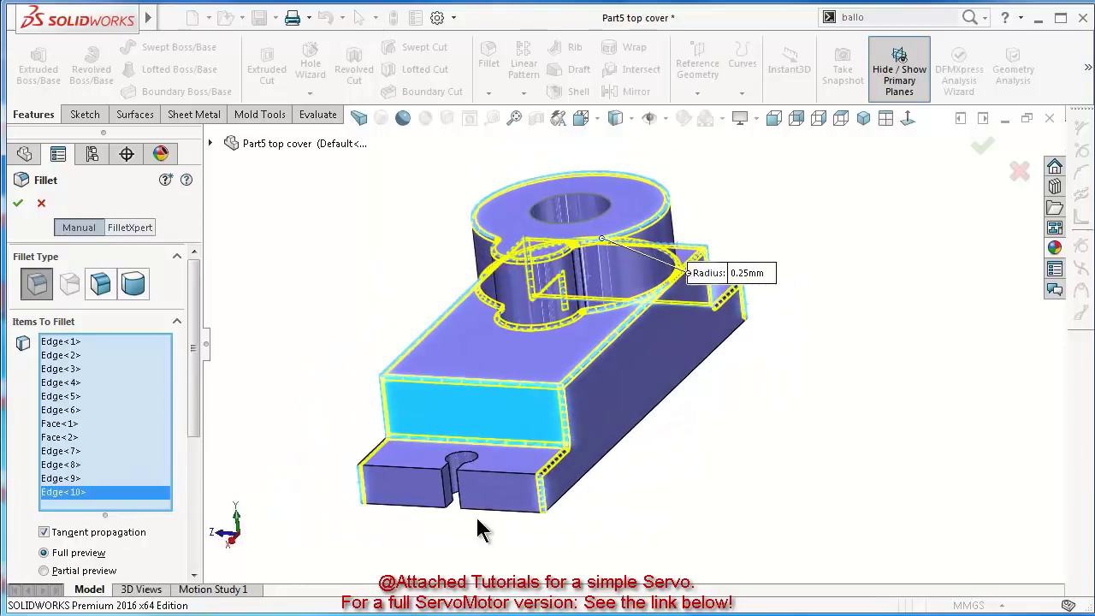
left_click(514, 476)
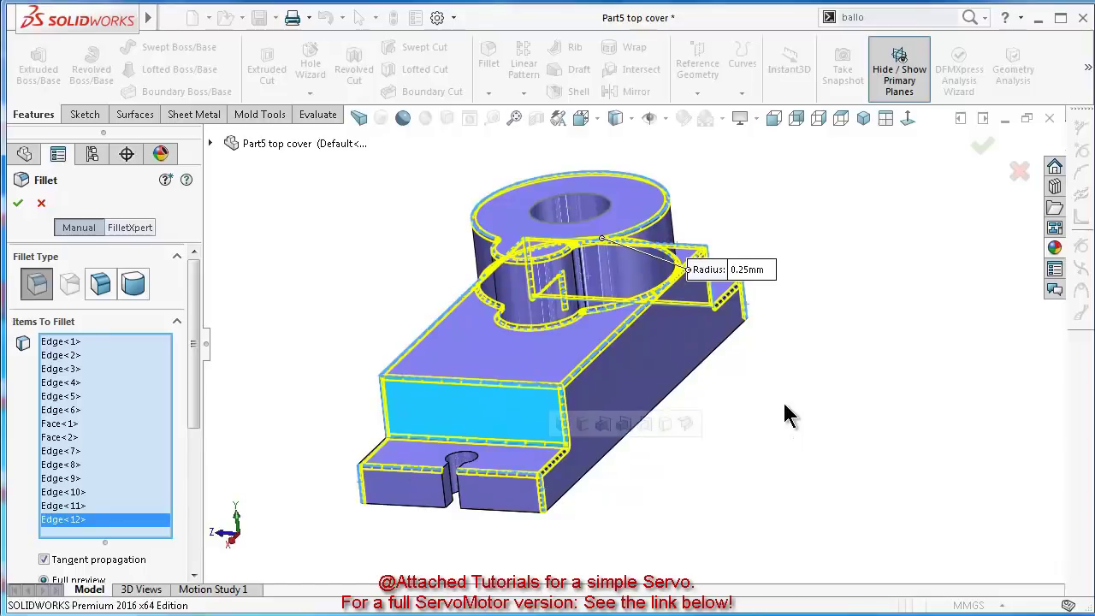
middle_click_drag(787, 416, 659, 514)
scroll(659, 504, "down", 3)
left_click(657, 443)
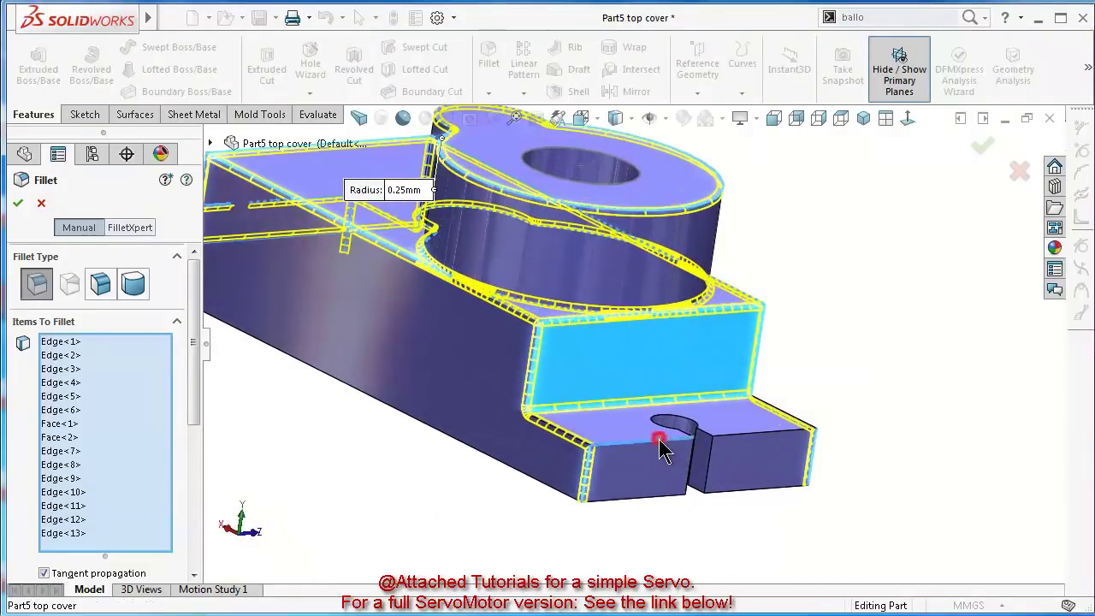
left_click(747, 436)
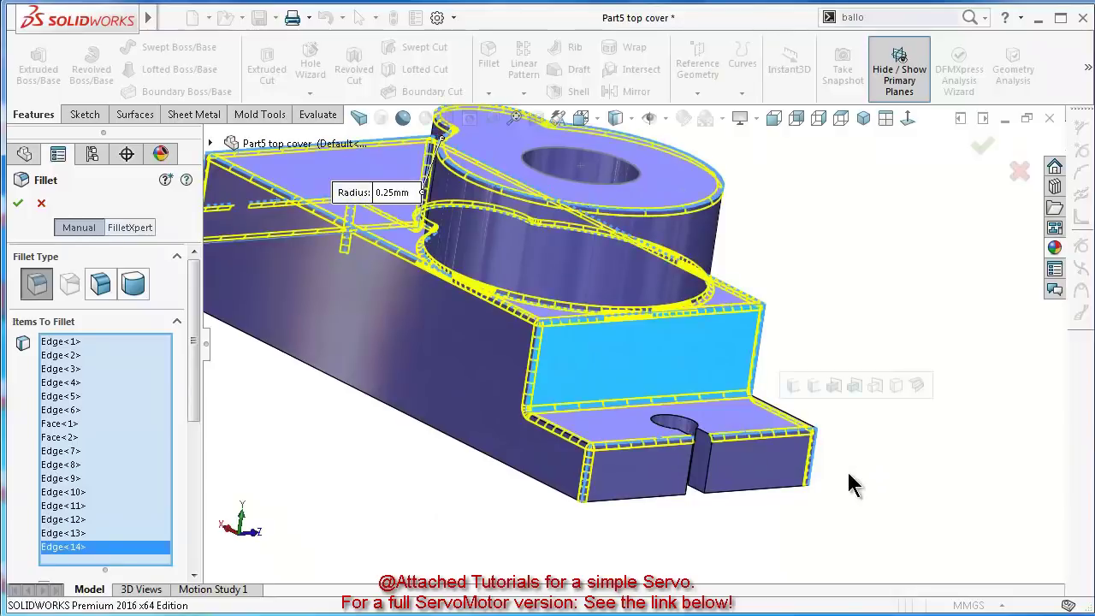
Apply the 0.25 mm fillet to the selected edges and faces of the top cover
middle_click_drag(850, 481, 525, 523)
scroll(612, 296, "up", 2)
scroll(616, 286, "down", 2)
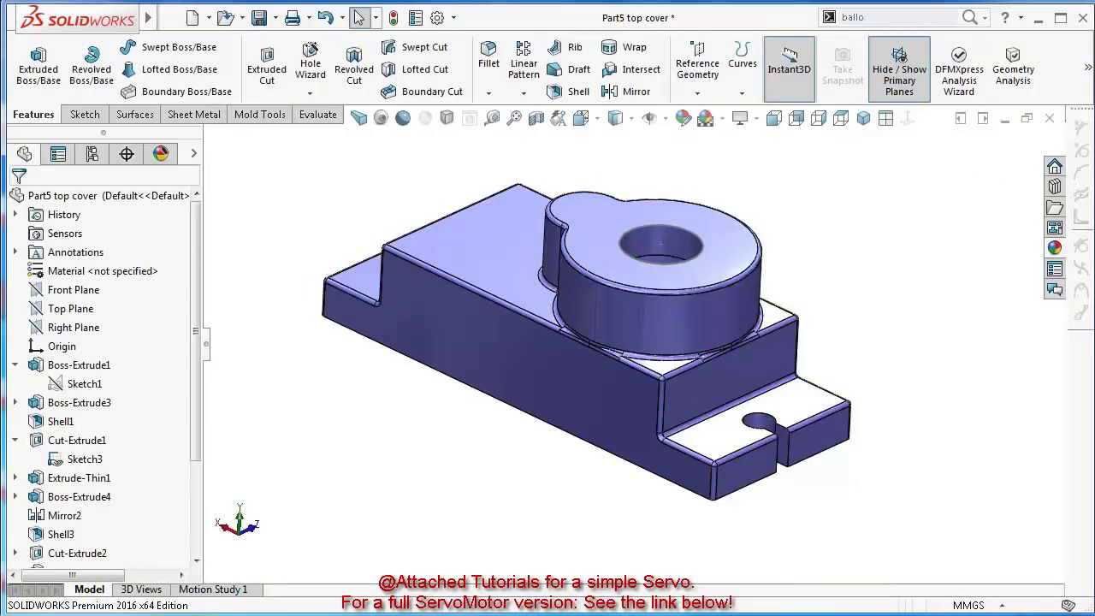
Inspect the filleted top cover in isometric orientation with extra shading effects and shadows turned on
middle_click_drag(638, 476, 650, 291)
left_click(862, 118)
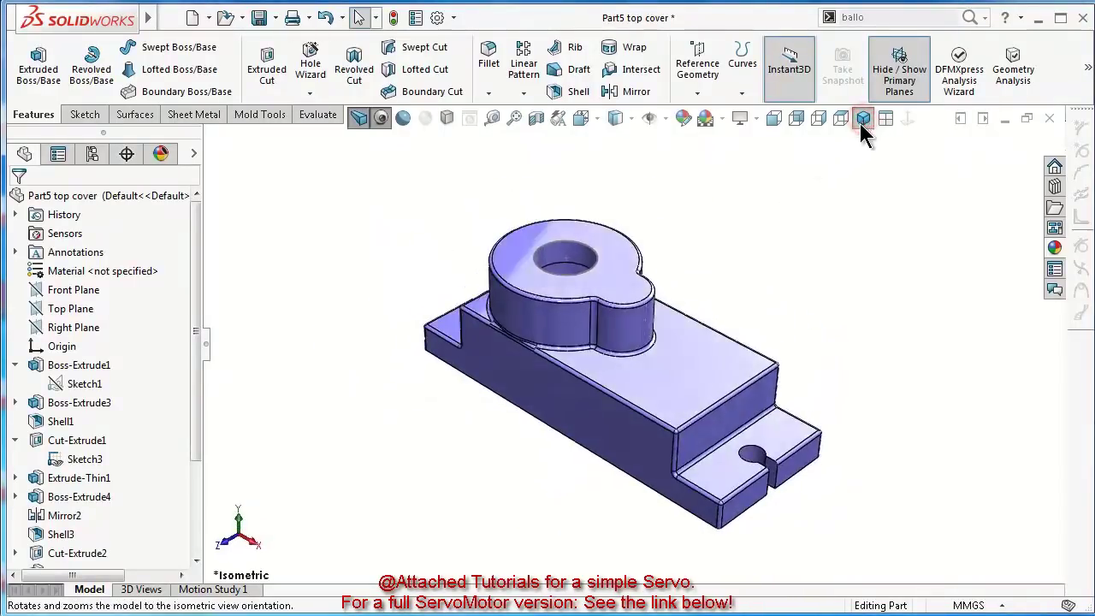
left_click(403, 118)
left_click(446, 118)
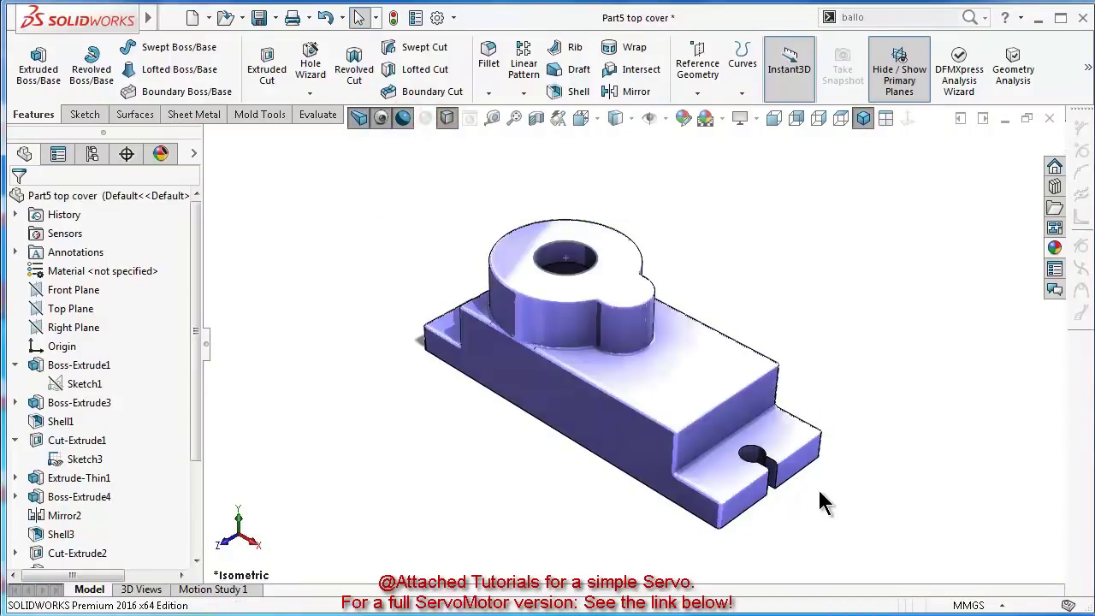
scroll(817, 492, "down", 2)
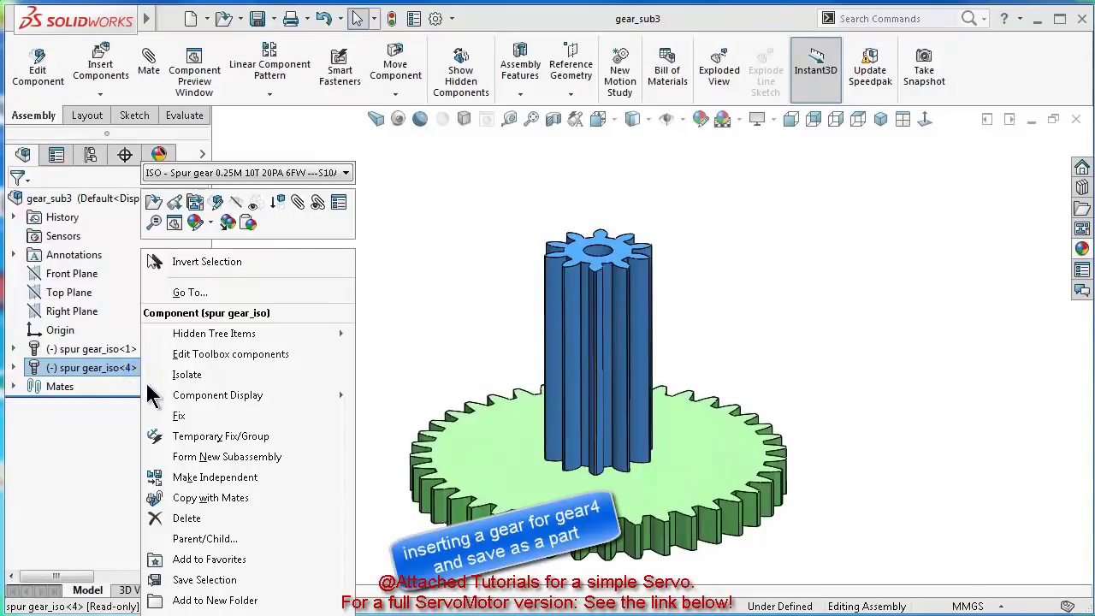
Delete the tall 10-tooth pinion from the gear_sub3 assembly
left_click(188, 519)
left_click(770, 352)
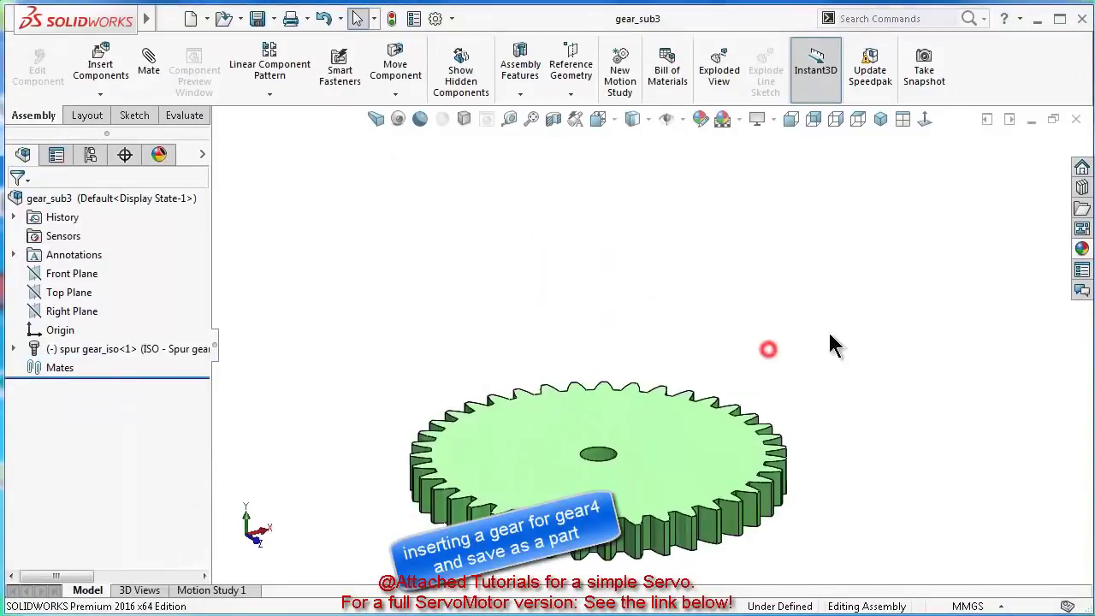
left_click(1081, 187)
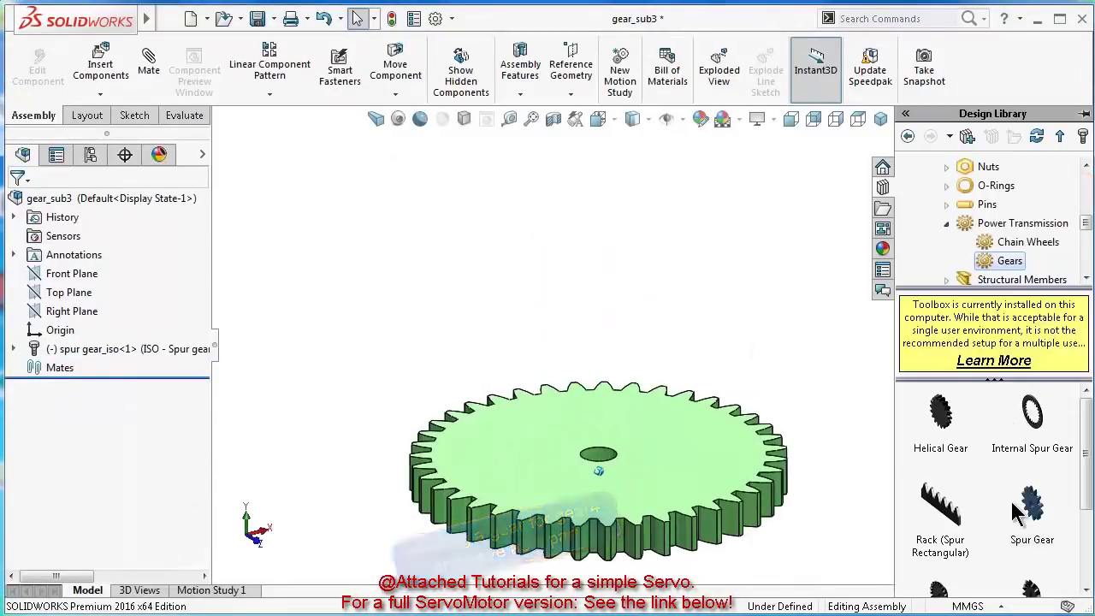
left_click_drag(1034, 505, 596, 463)
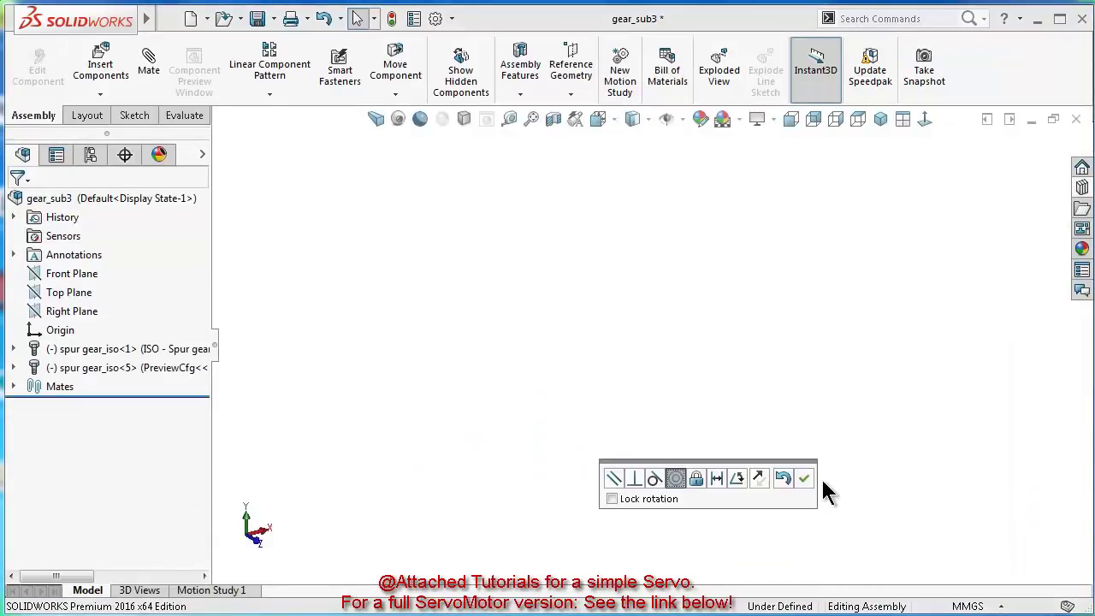
left_click(804, 479)
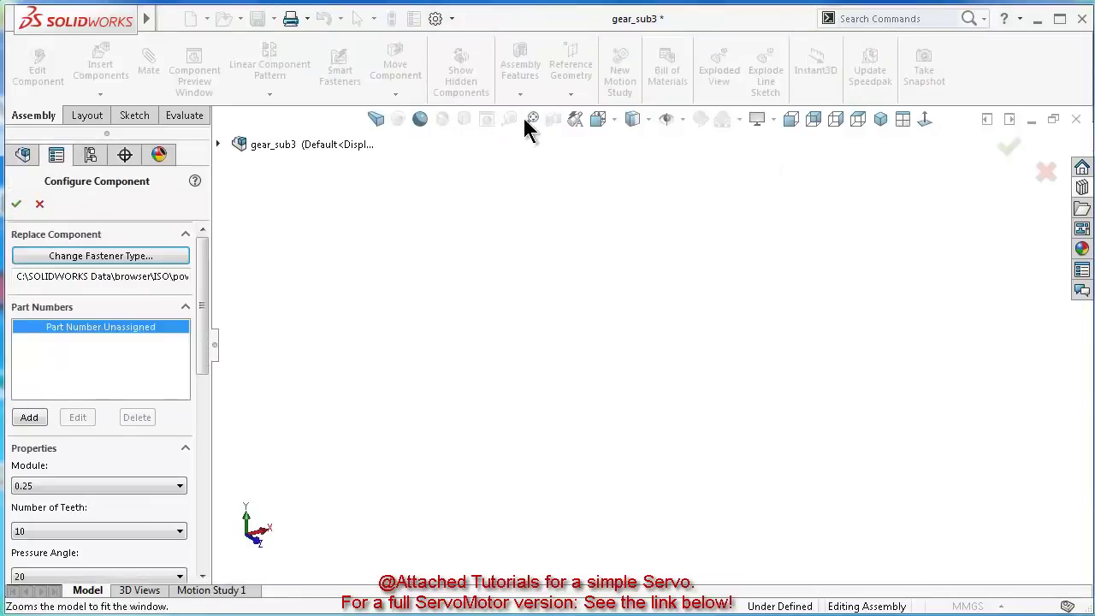
left_click(531, 120)
middle_click_drag(764, 357, 495, 384)
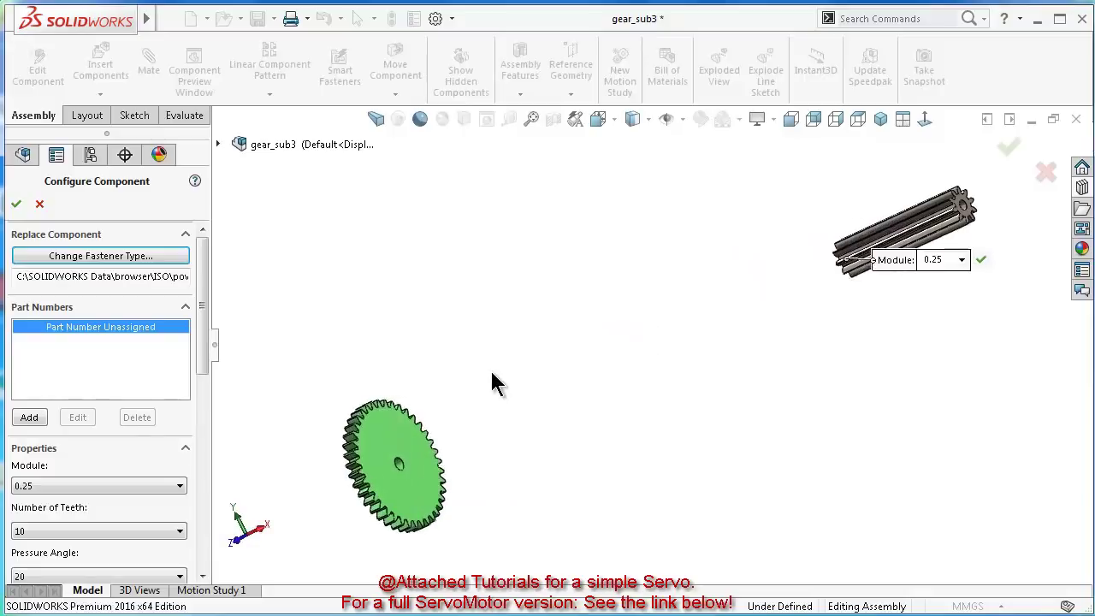
left_click(1046, 171)
Insert a Toolbox spur gear concentric with the centre hole of the existing green gear
scroll(530, 419, "down", 4)
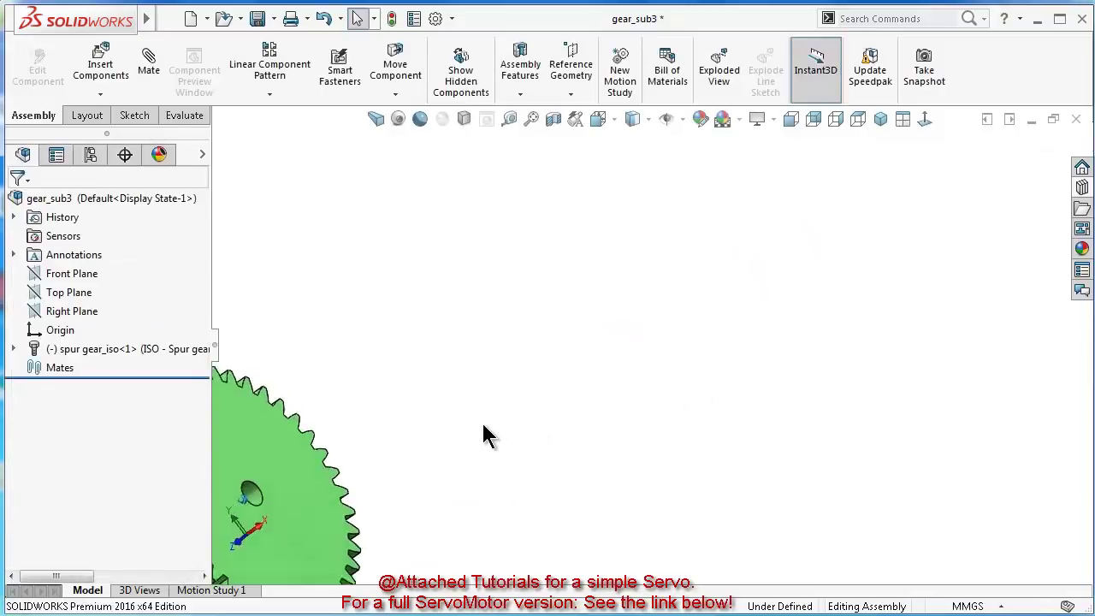
middle_click_drag(483, 424, 437, 450)
key("f")
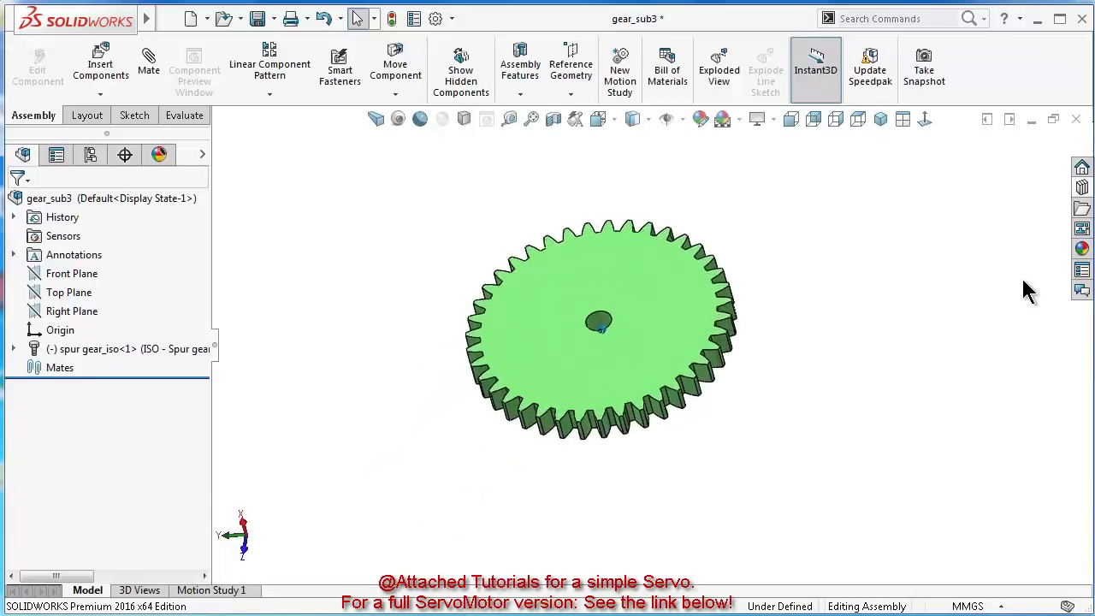
left_click(1082, 208)
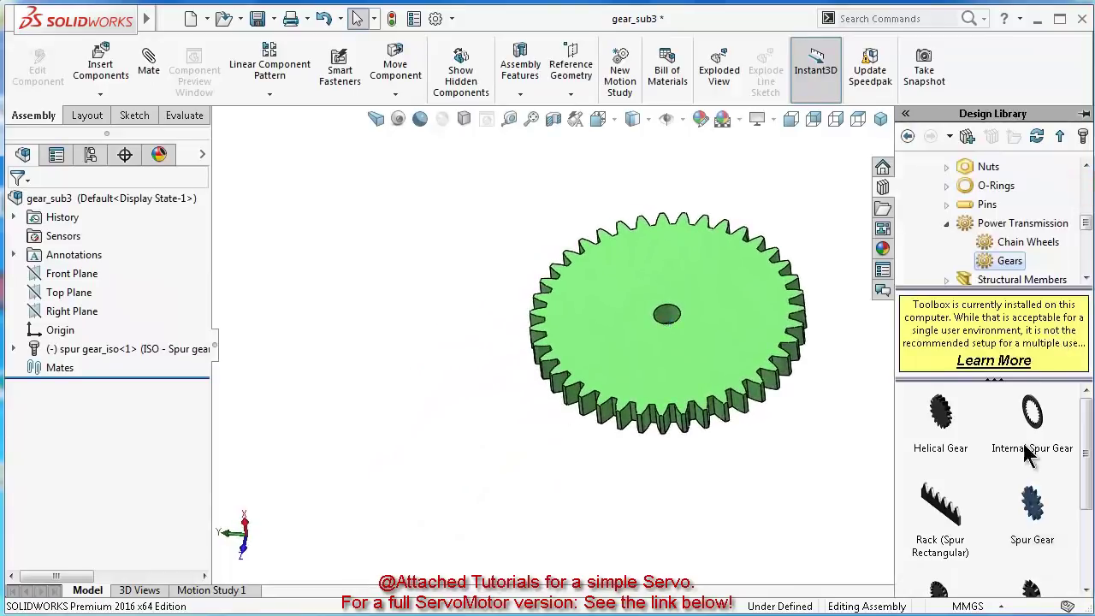
left_click_drag(1009, 508, 669, 329)
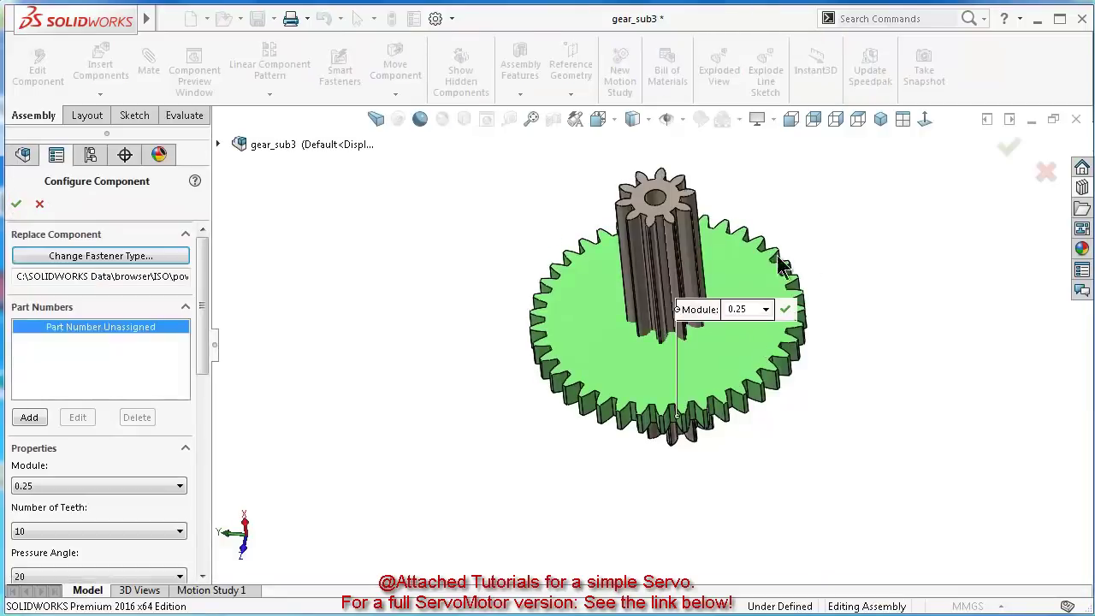
Configure the new spur gear with module 0.25 and 39 teeth
scroll(174, 374, "down", 3)
left_click(100, 367)
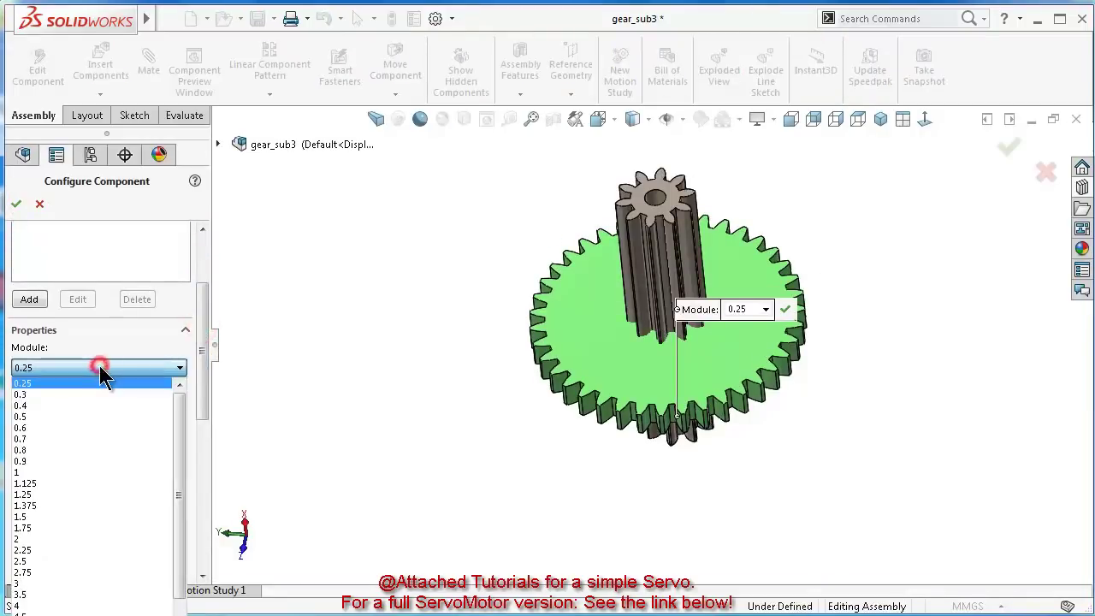
left_click(101, 367)
left_click(176, 415)
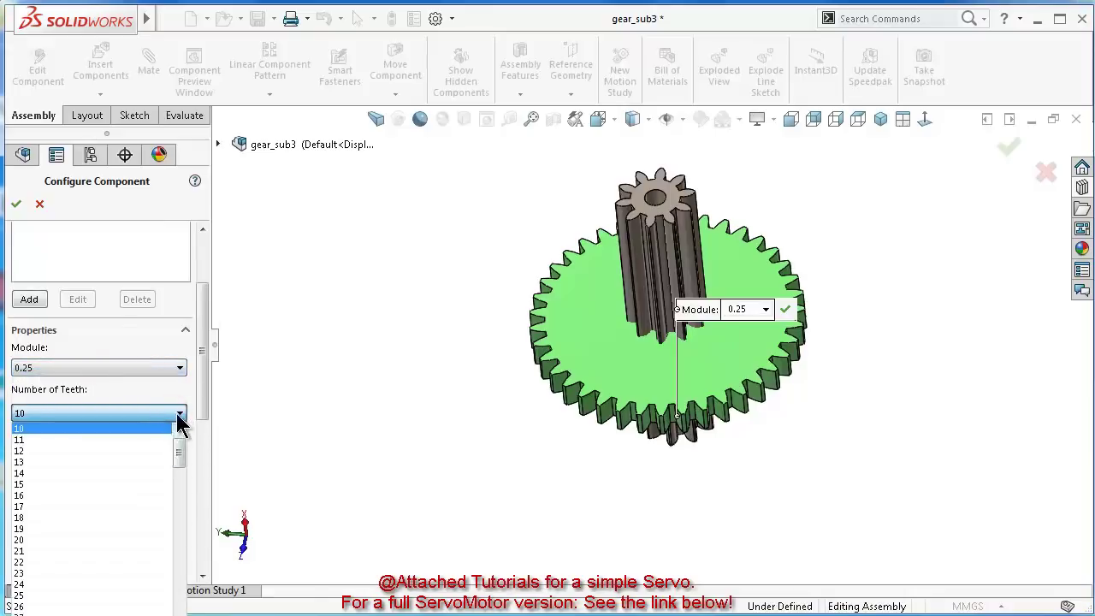
left_click_drag(181, 463, 187, 498)
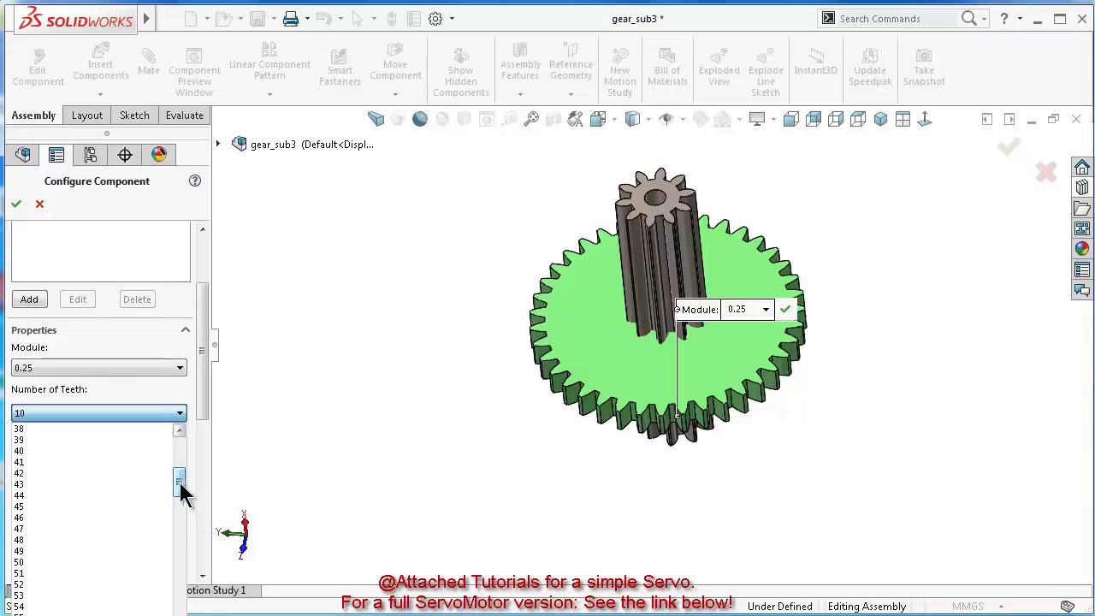
left_click(65, 440)
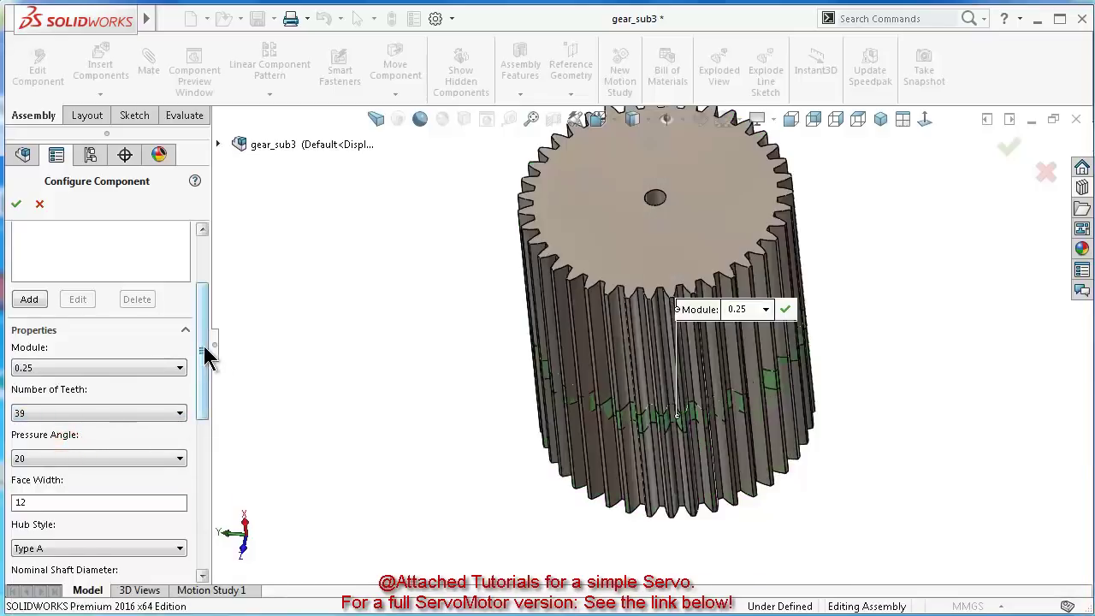
Set the new gear's nominal shaft diameter to 1 and face width to 3, and finish inserting it without further copies
left_click_drag(205, 359, 205, 415)
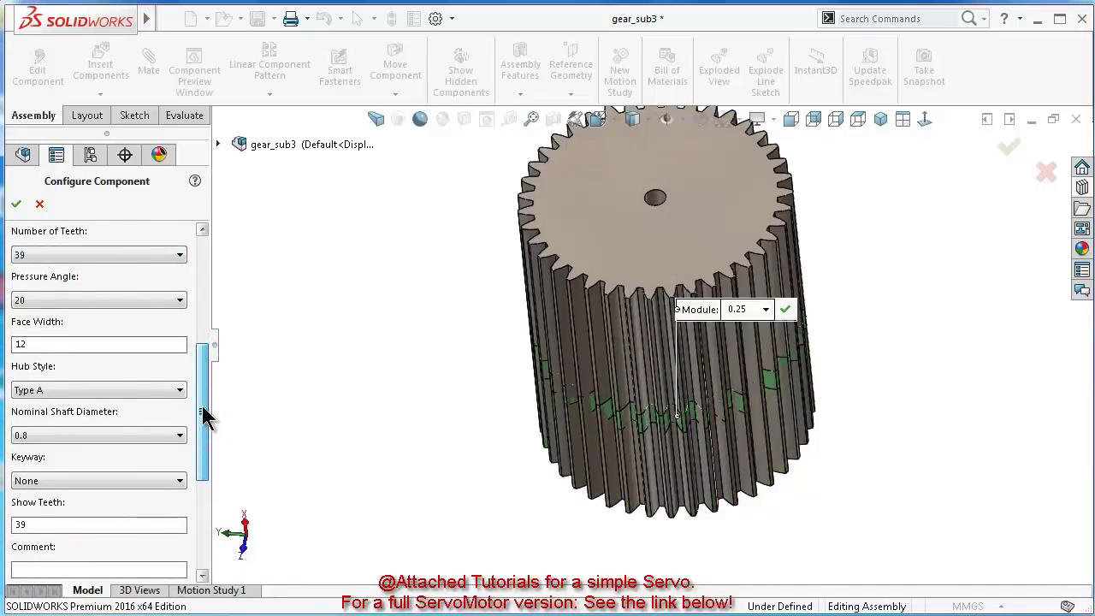
mouse_move(205, 415)
left_mouse_down()
mouse_move(199, 526)
mouse_move(202, 392)
mouse_move(202, 470)
mouse_move(204, 412)
left_mouse_up()
left_click(163, 417)
left_click(29, 104)
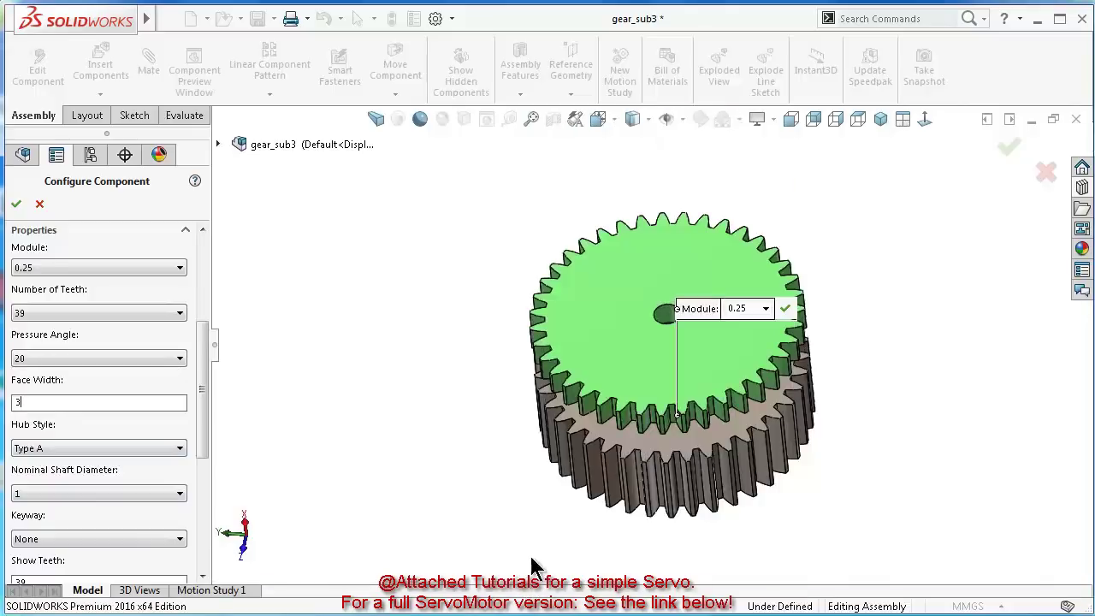
middle_click_drag(530, 512, 537, 473)
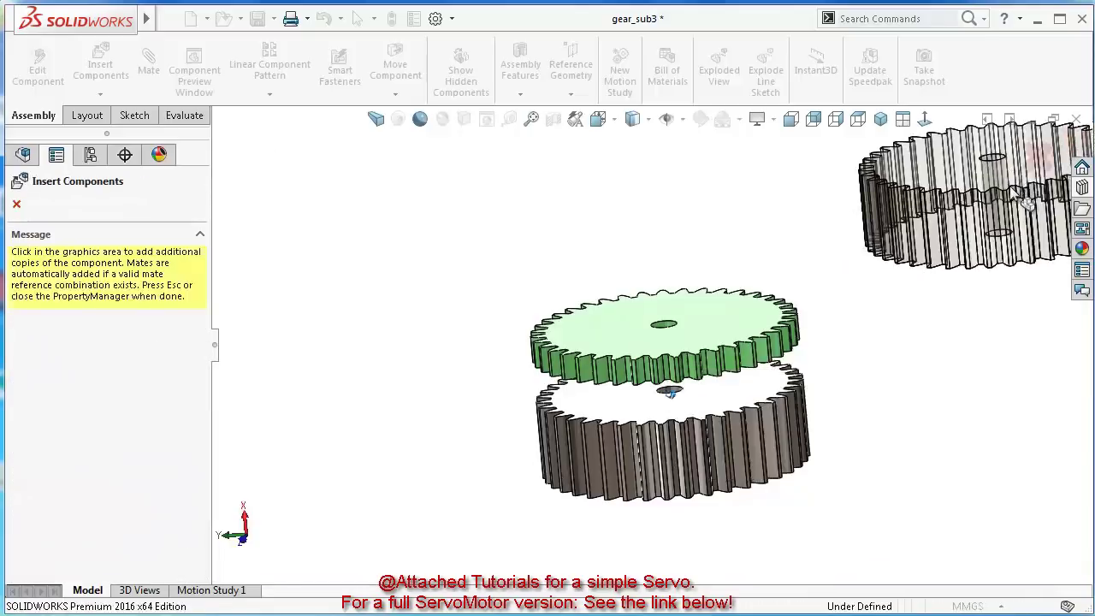
left_click(1036, 158)
middle_click_drag(299, 324, 765, 608)
Delete the original thin 39-tooth gear from the assembly along with its dependent concentric mate
right_click(176, 353)
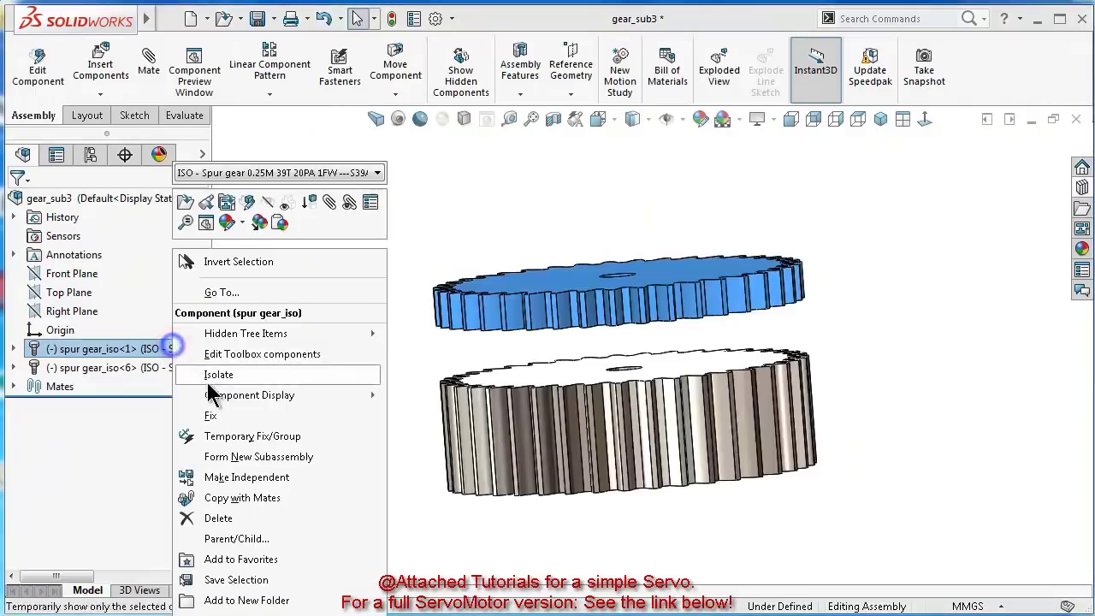
left_click(256, 517)
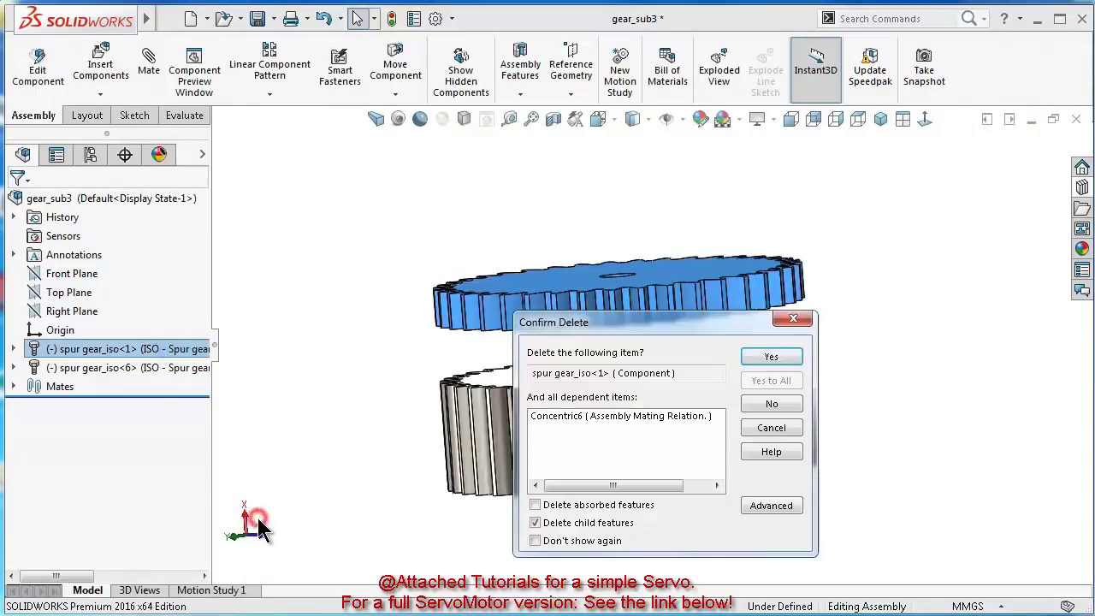
left_click(775, 355)
key("ctrl+7")
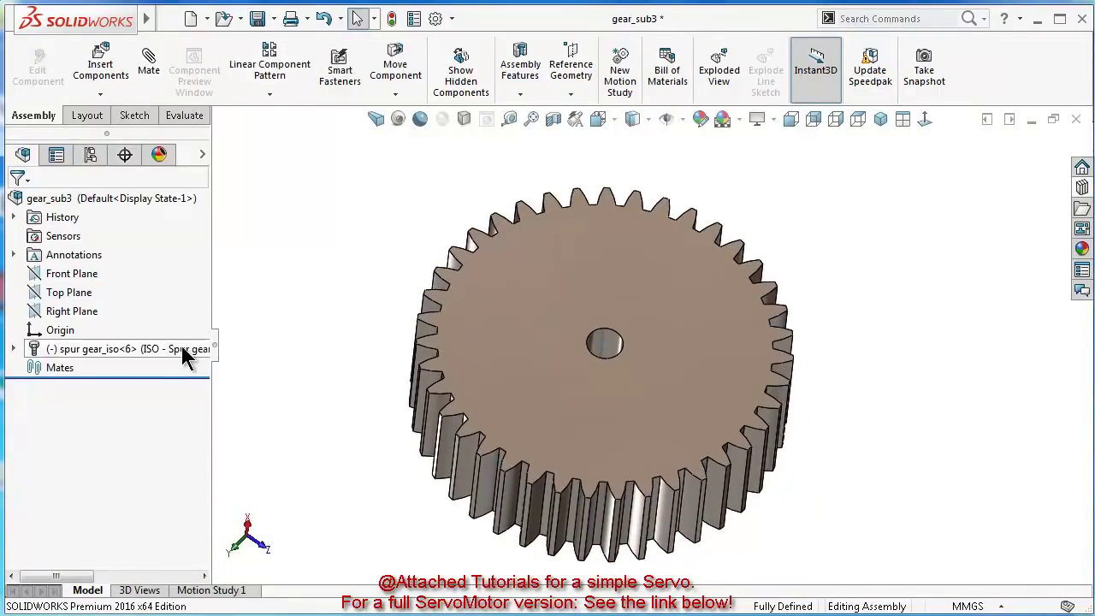
Save the assembly as a part file named gear4 in the servo folder
left_click(240, 18)
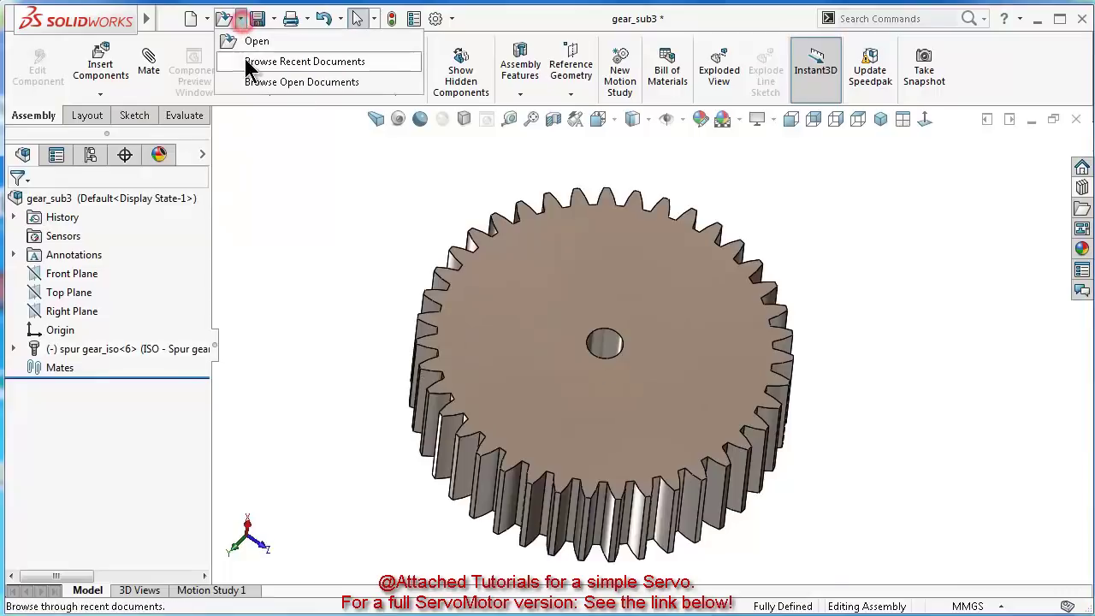
left_click(273, 18)
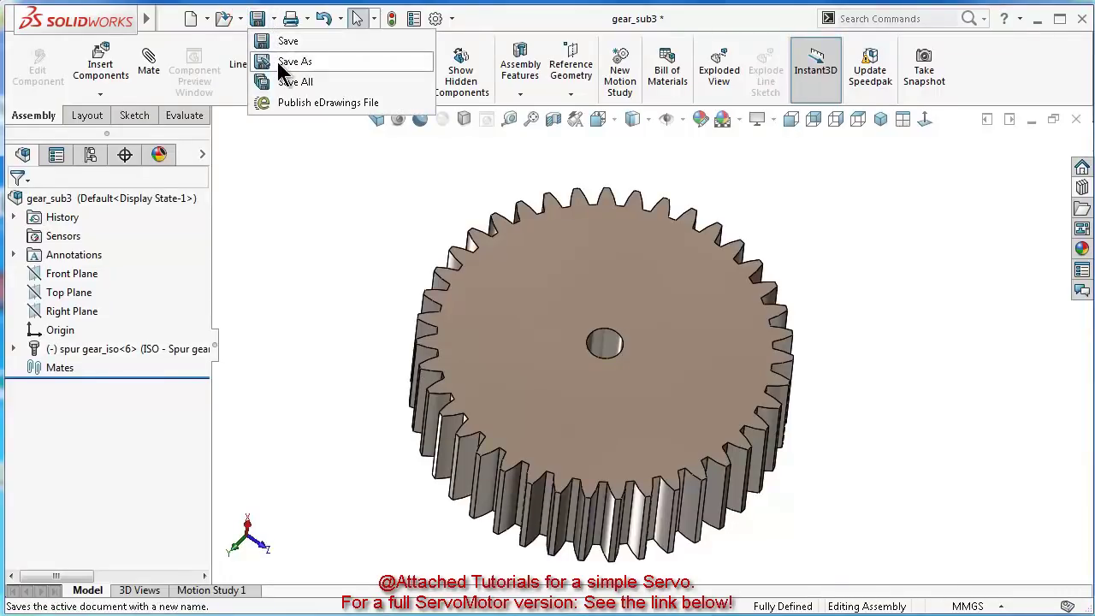
left_click(291, 61)
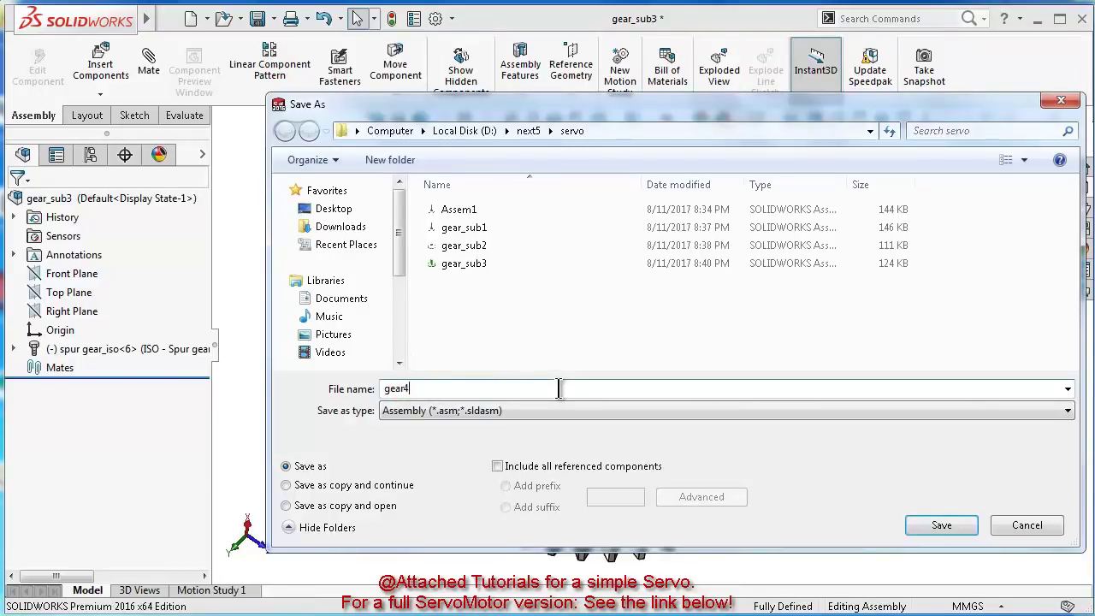
left_click(550, 411)
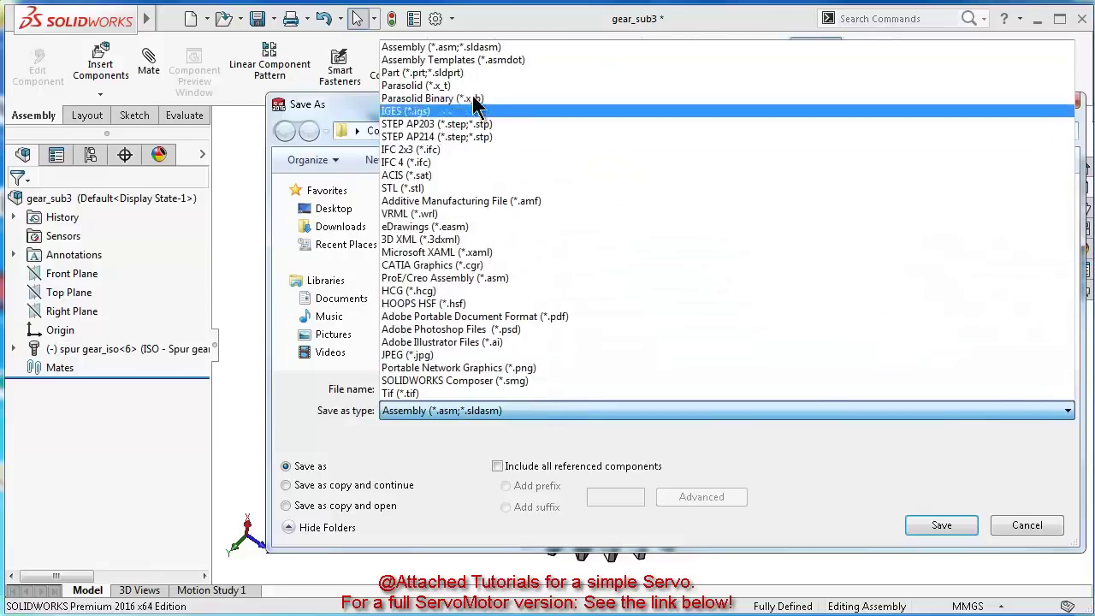
left_click(477, 72)
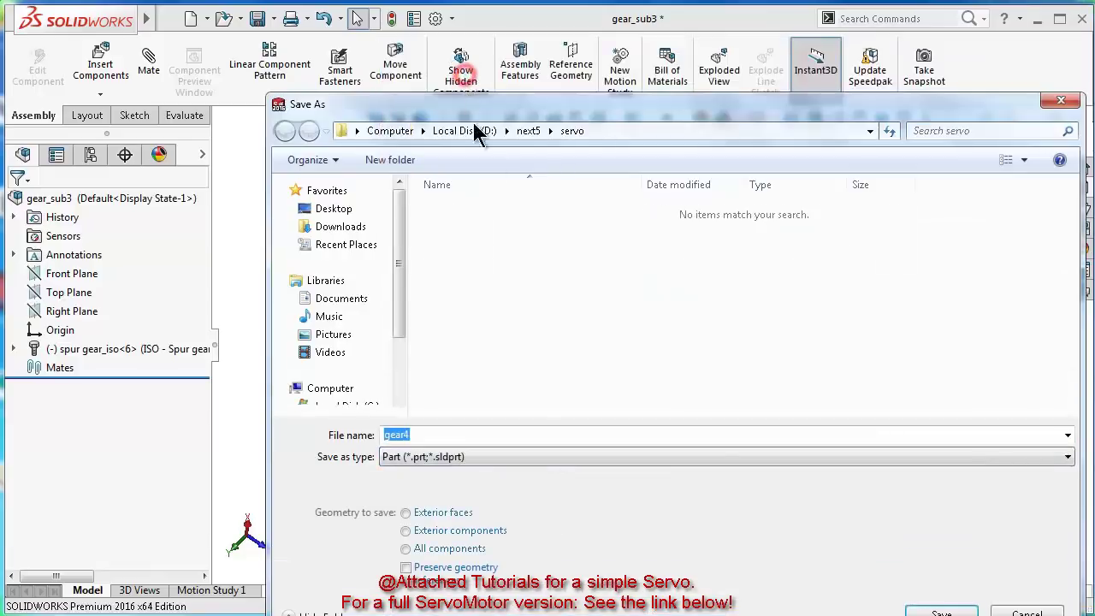
left_click(924, 611)
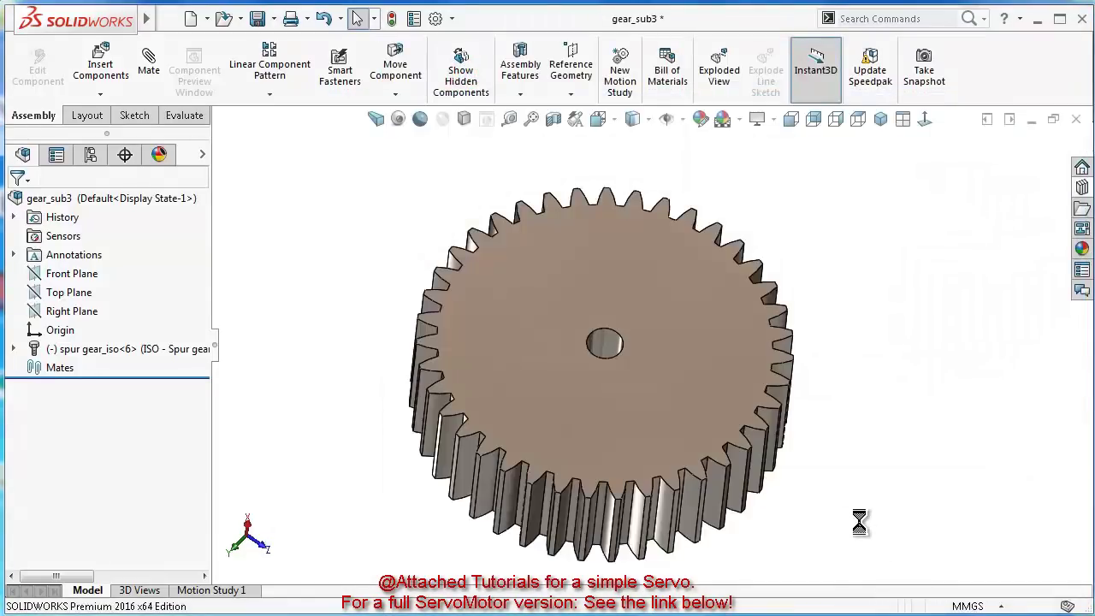
Close the gear_sub3 assembly and open the gear4 part, declining feature recognition
left_click(1076, 119)
left_click(553, 325)
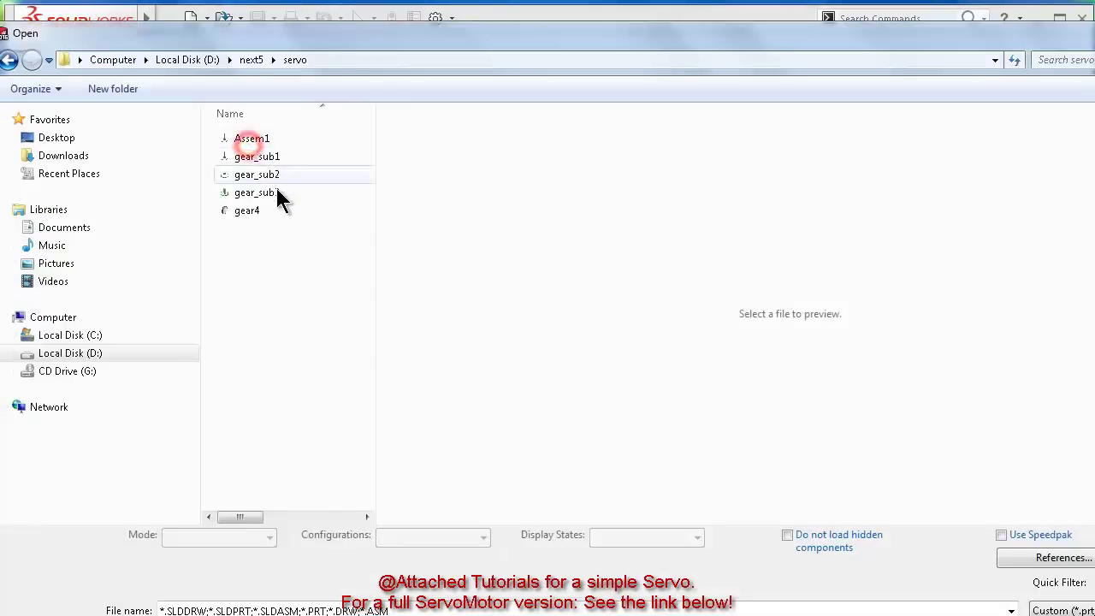
left_click(271, 210)
left_click(1059, 613)
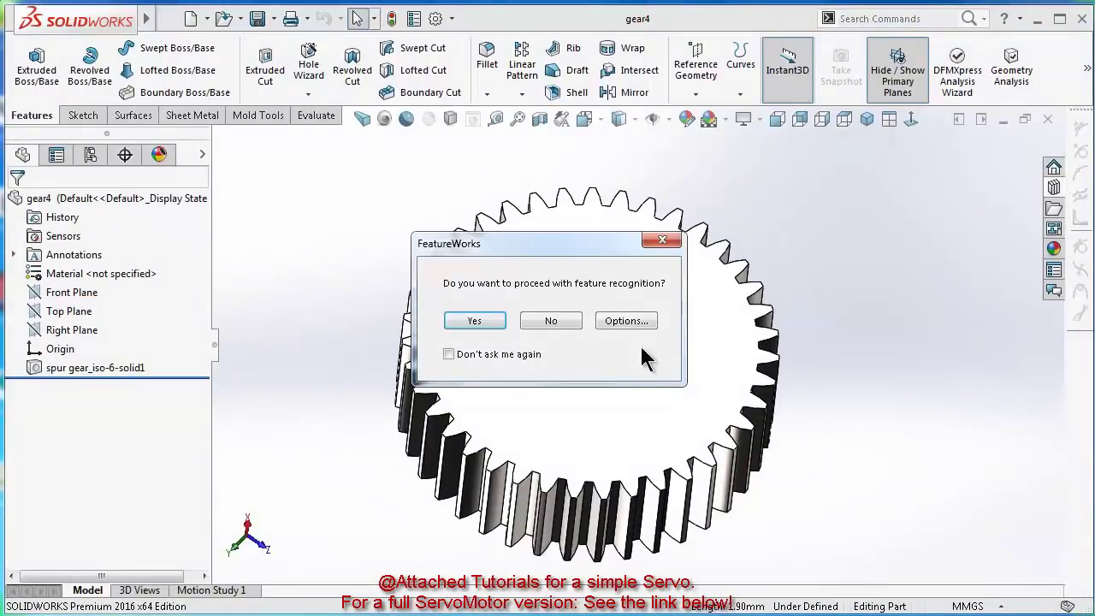
left_click(551, 322)
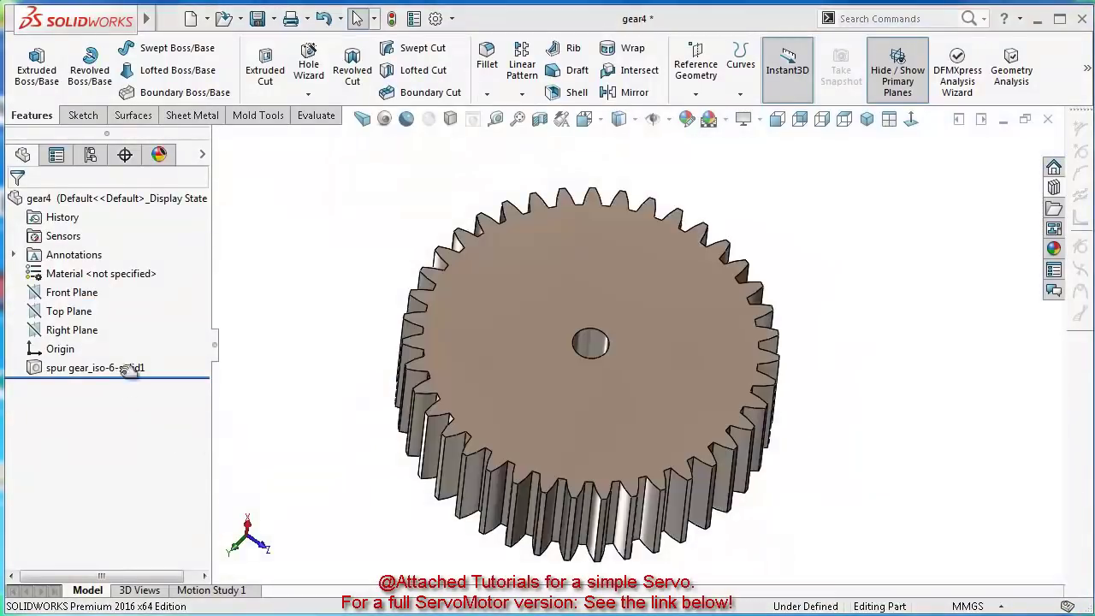
Apply a golden-brown appearance to the imported gear body
left_click(128, 368)
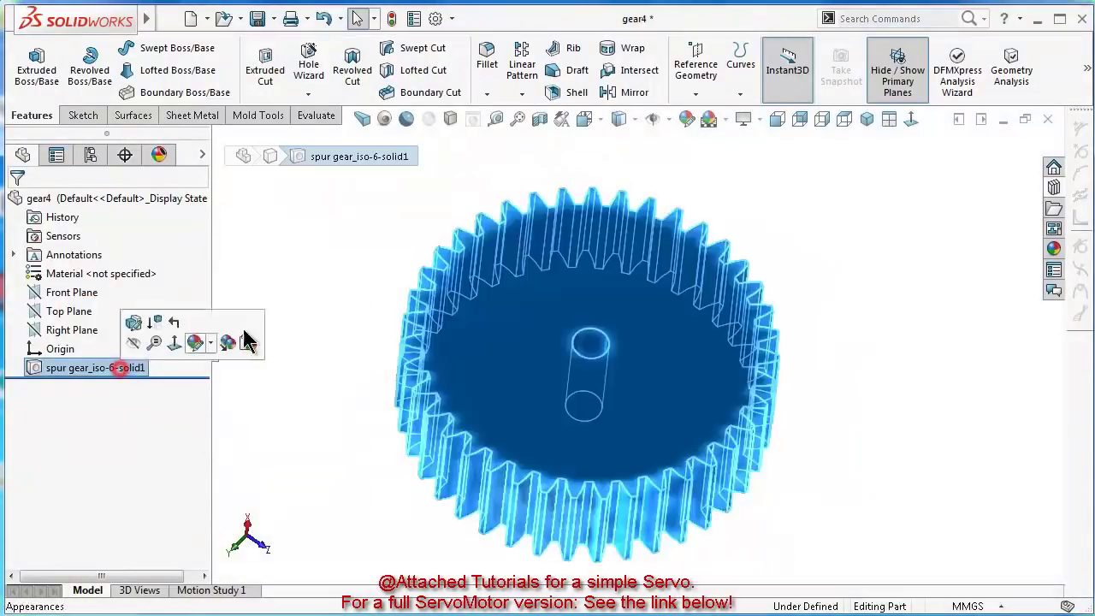
left_click(686, 118)
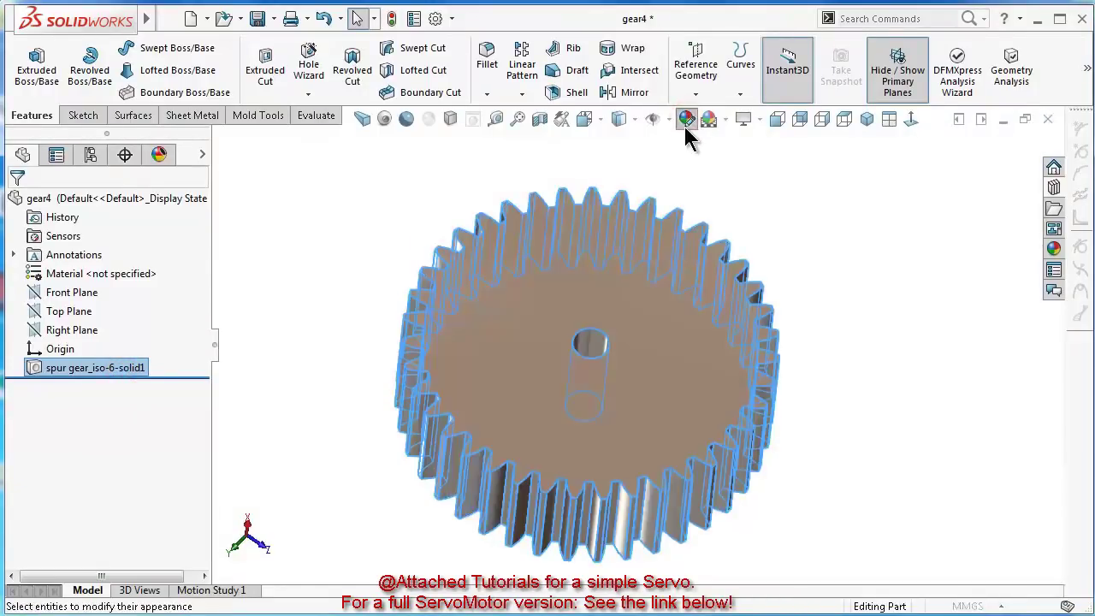
left_click(16, 204)
left_click(855, 382)
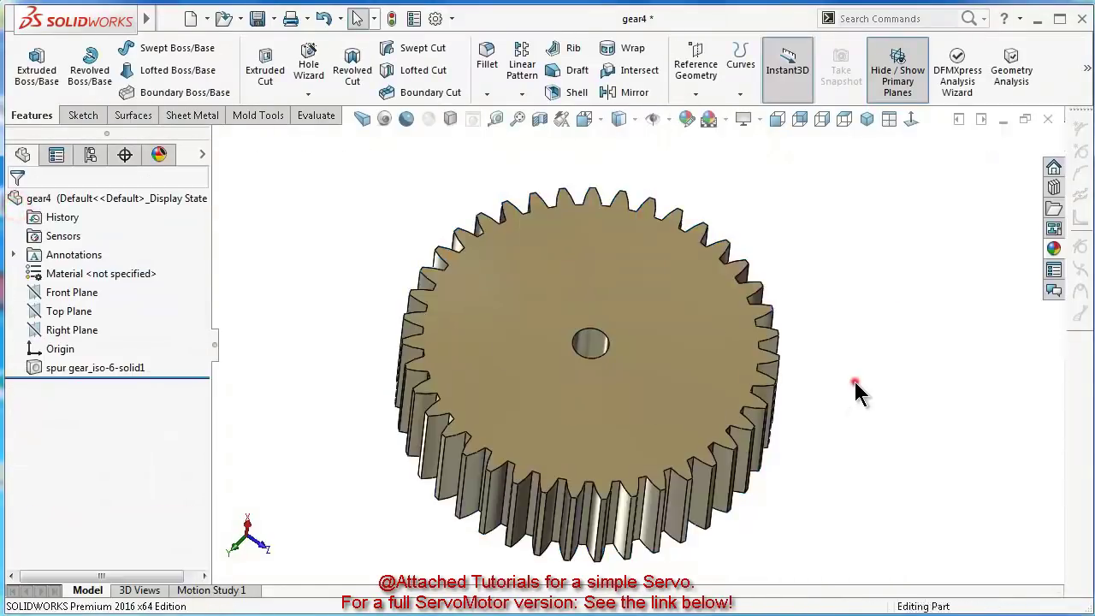
Sketch two circles concentric with the bore on the gear's flat face, with radii of about 1.6 mm and 3.2 mm
middle_click_drag(853, 382, 692, 355)
left_click(693, 355)
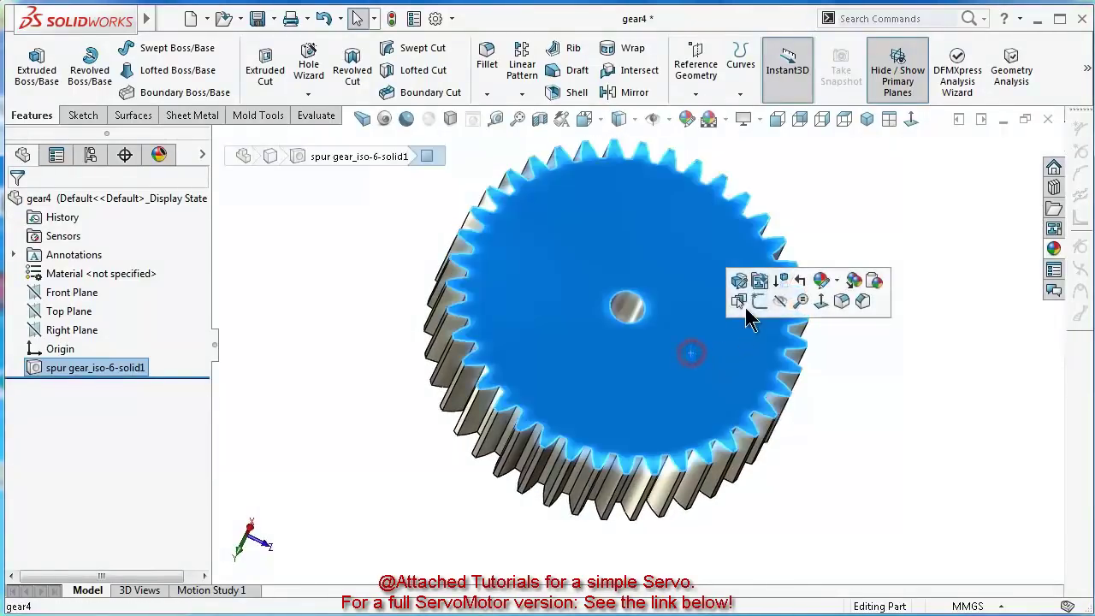
left_click(757, 303)
left_click(910, 119)
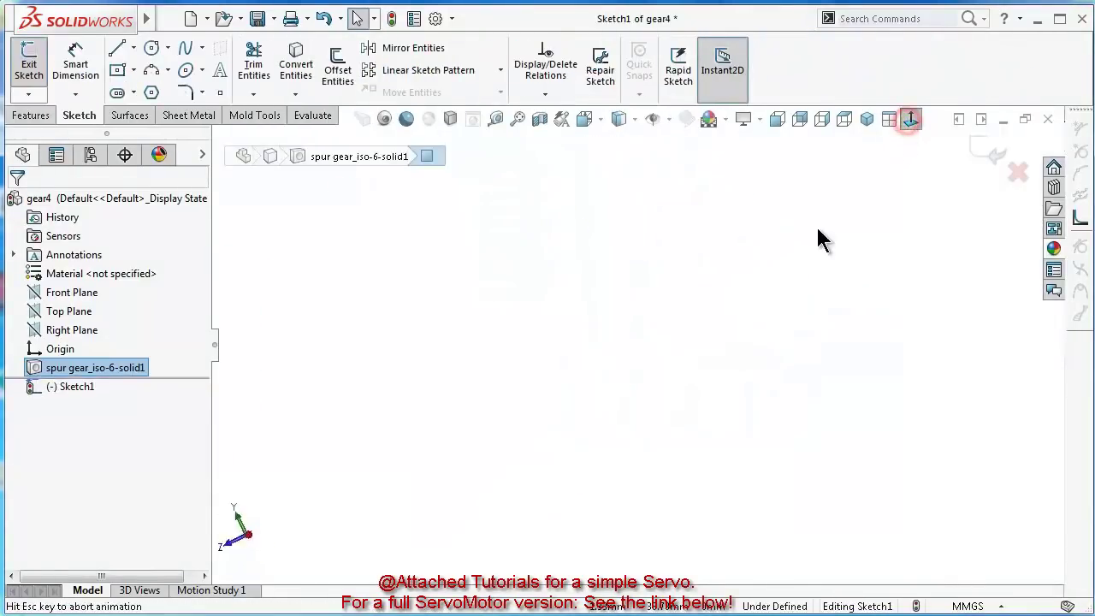
left_click(153, 48)
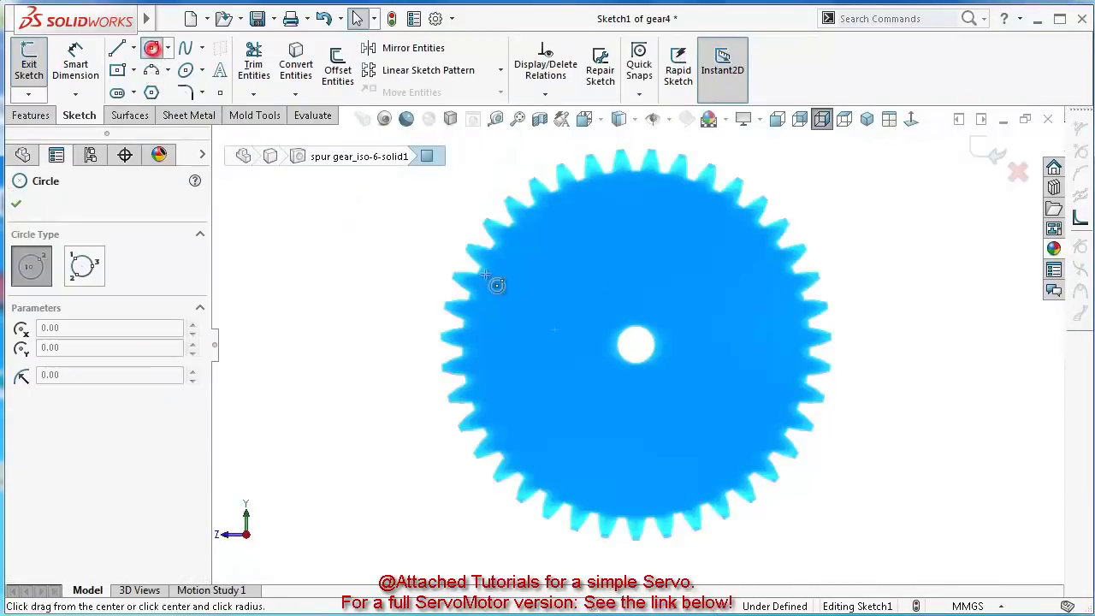
left_click(622, 337)
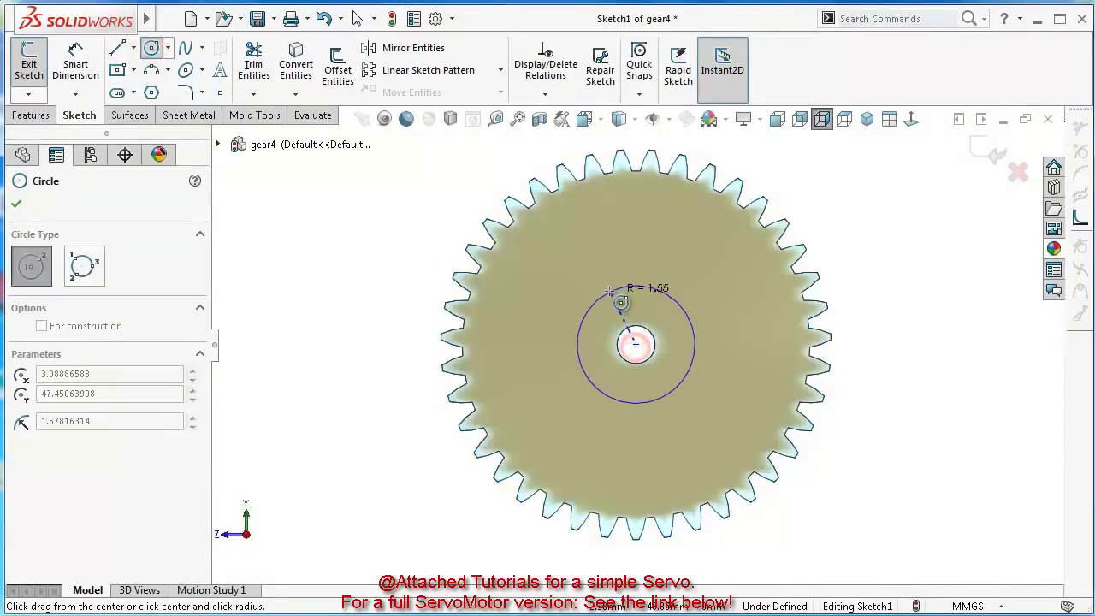
left_click(608, 290)
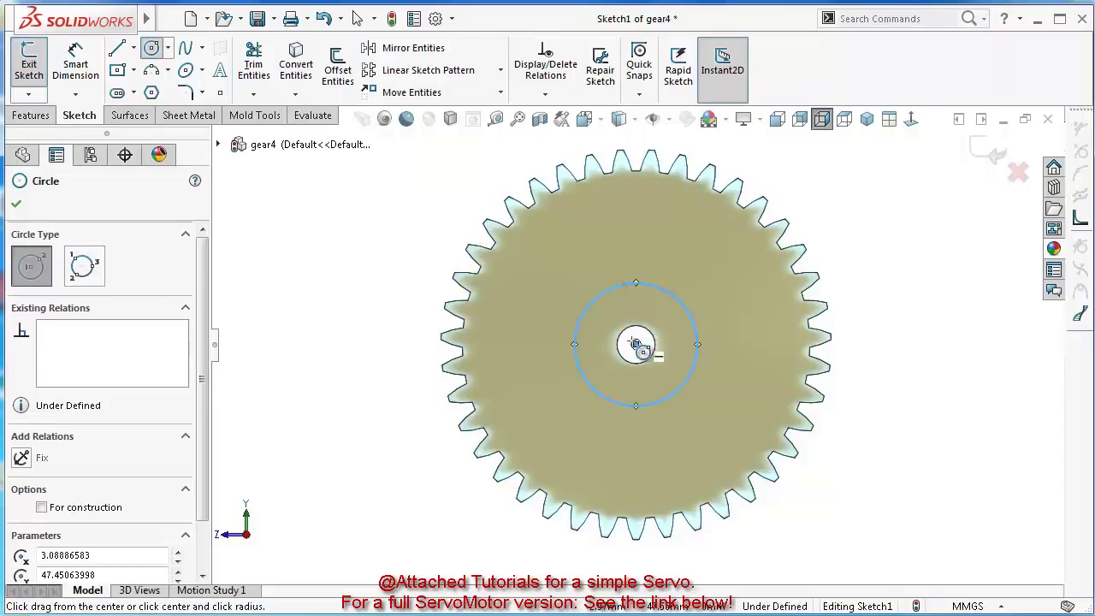
left_click(636, 344)
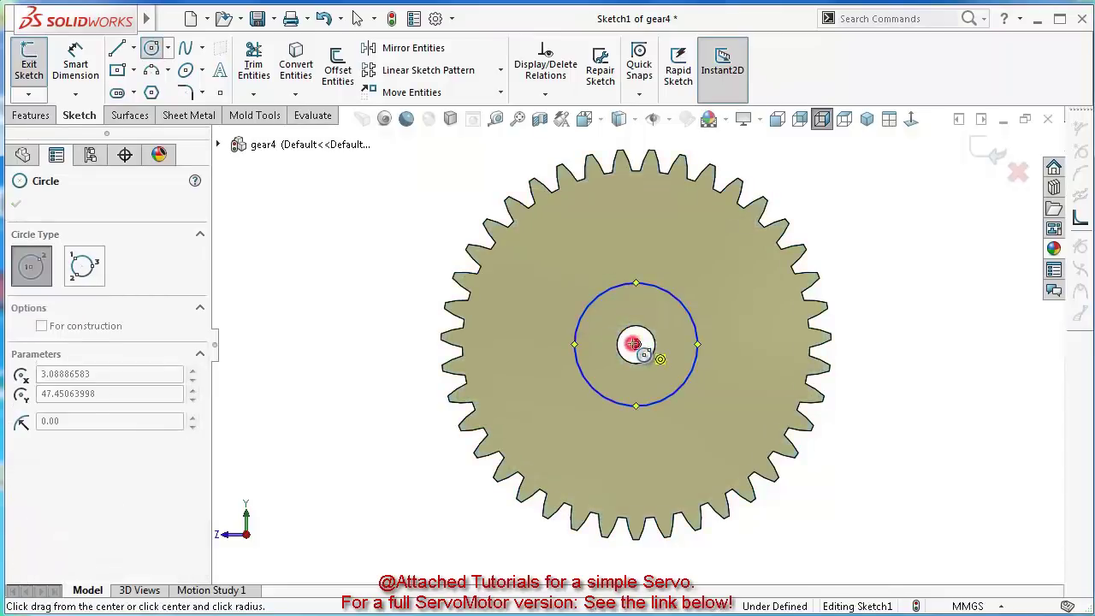
left_click(572, 244)
Dimension the outer circle to 6.5 mm diameter and the inner circle to 5 mm diameter
right_click_drag(367, 386, 393, 278)
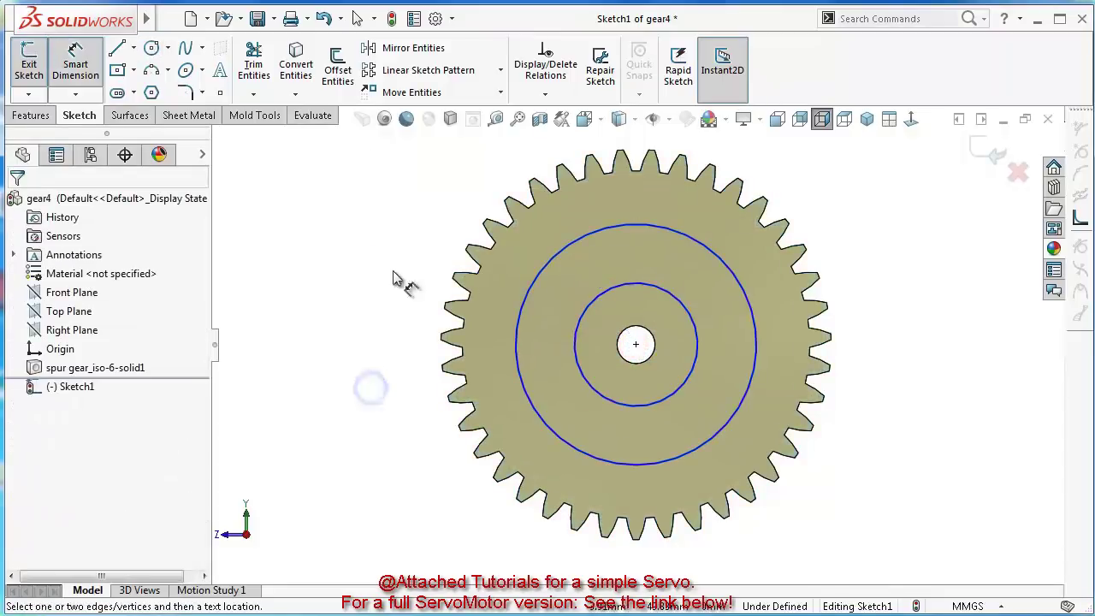
left_click(528, 313)
left_click(389, 311)
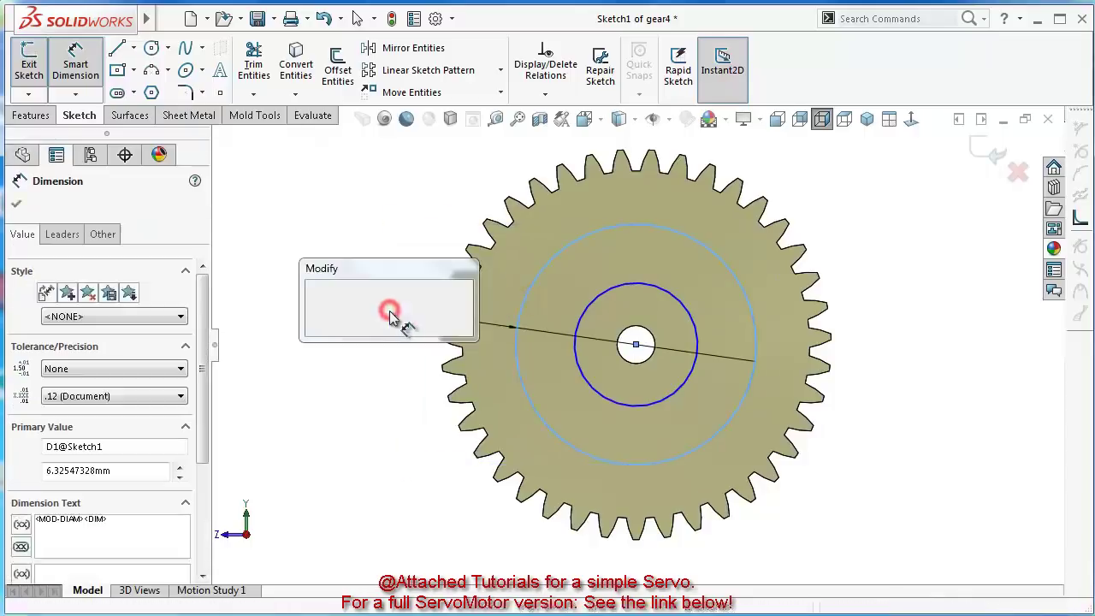
type("6.5")
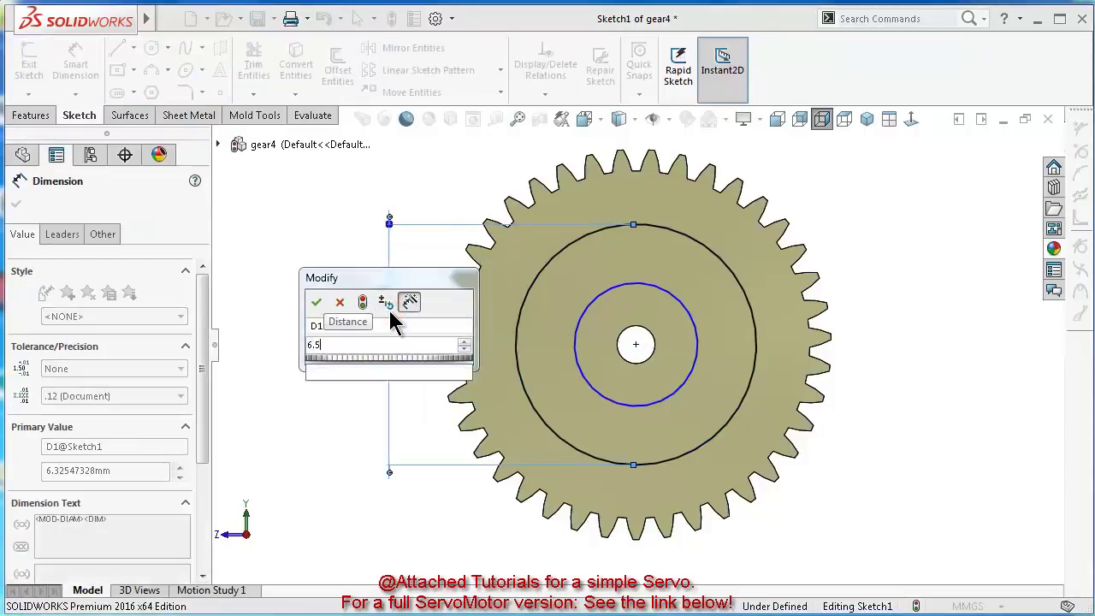
key("Return")
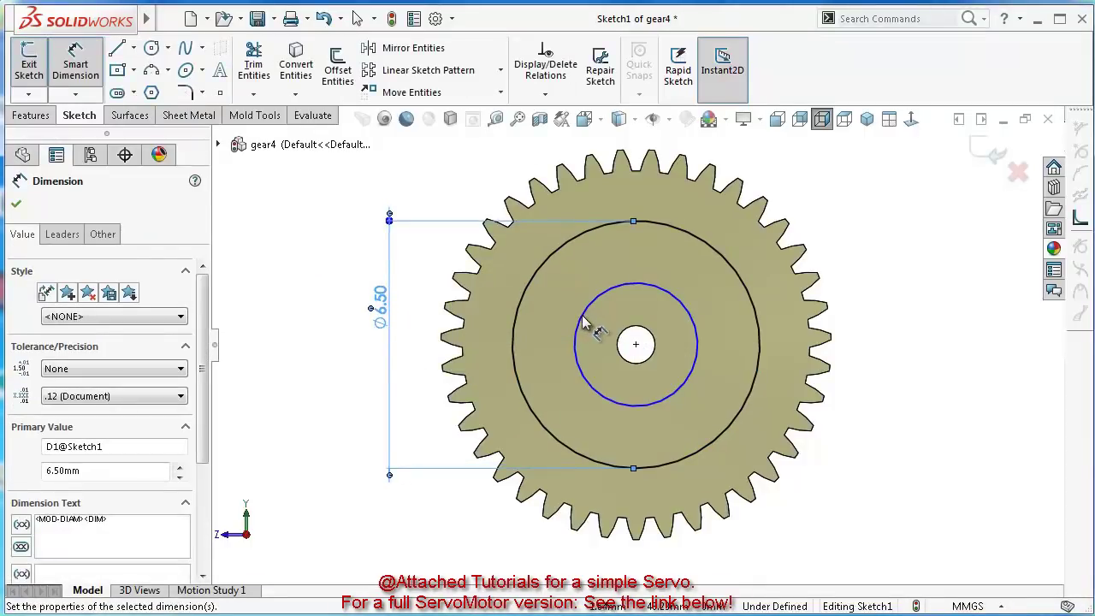
left_click(582, 322)
left_click(429, 337)
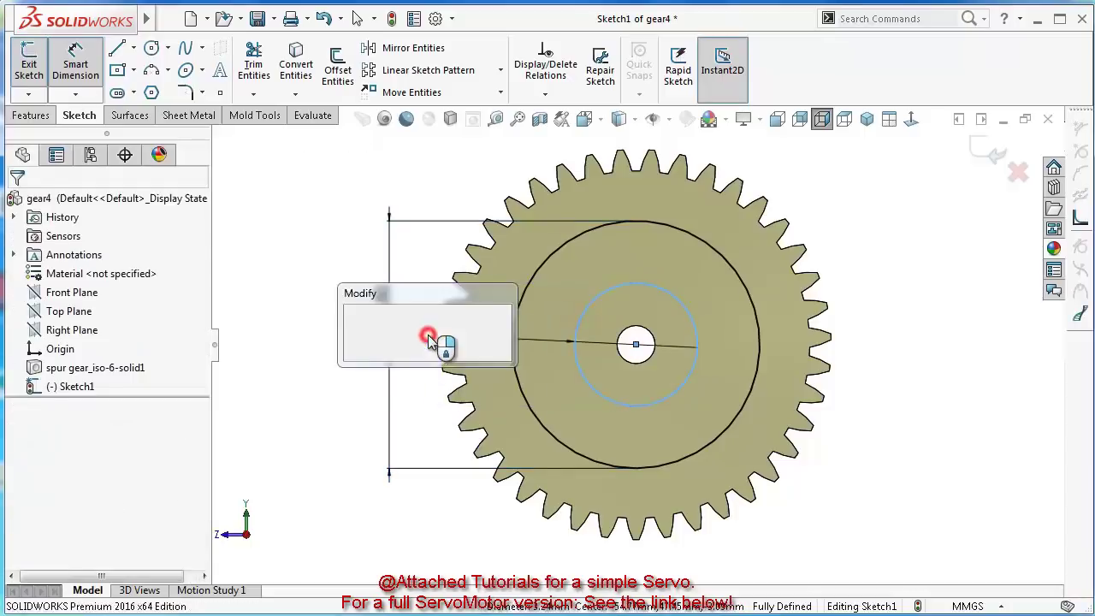
type("5")
key("Return")
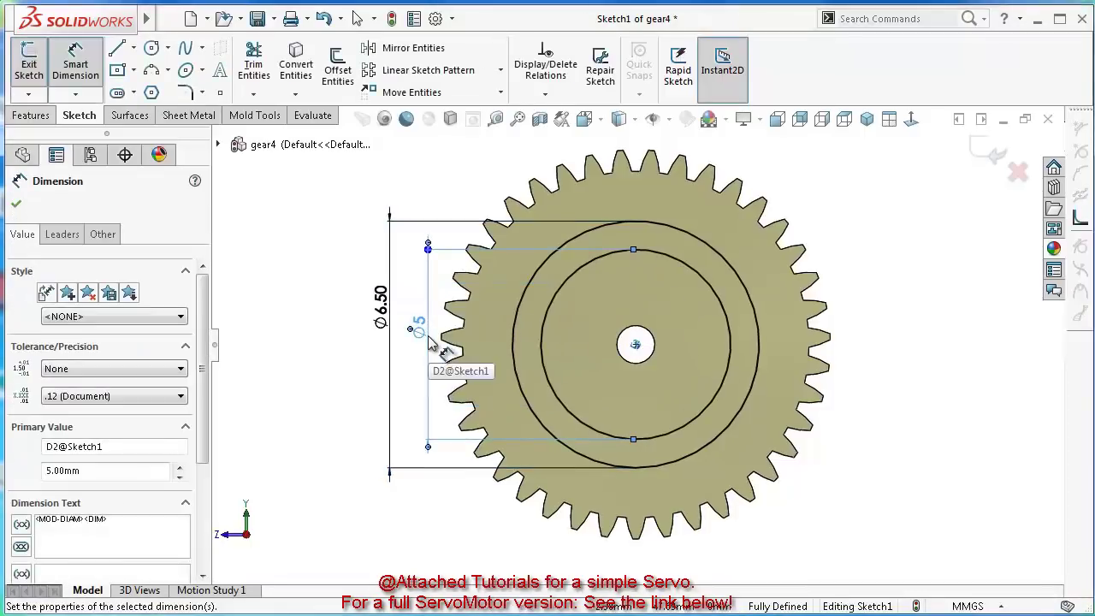
Start an extruded cut from the sketch with the area inside the 5 mm circle as contours and a blind depth of 1 mm
middle_click_drag(429, 337, 428, 334)
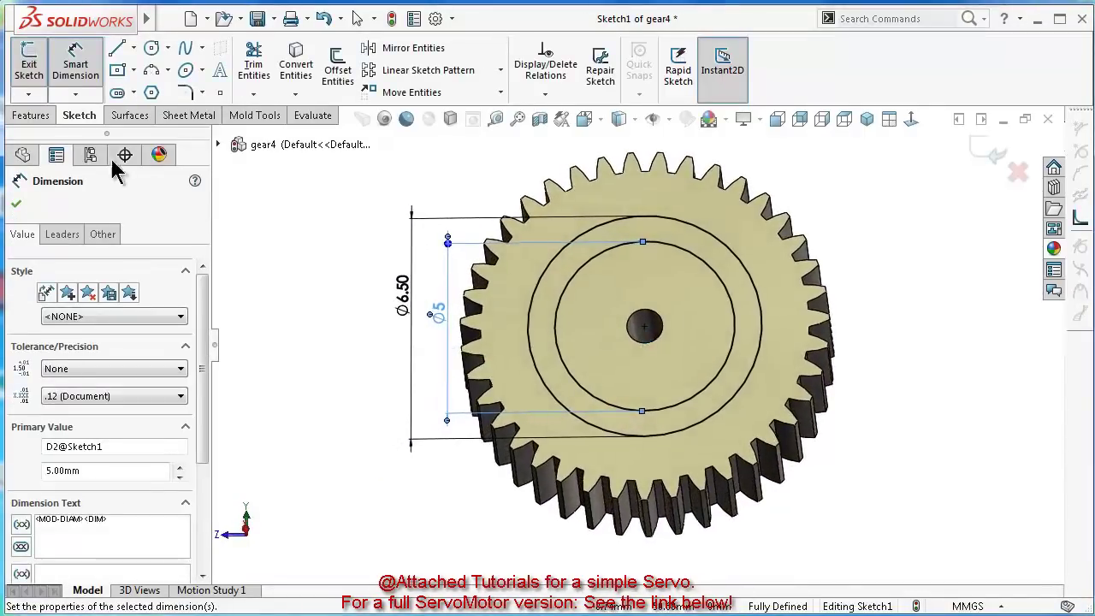
left_click(33, 116)
left_click(279, 77)
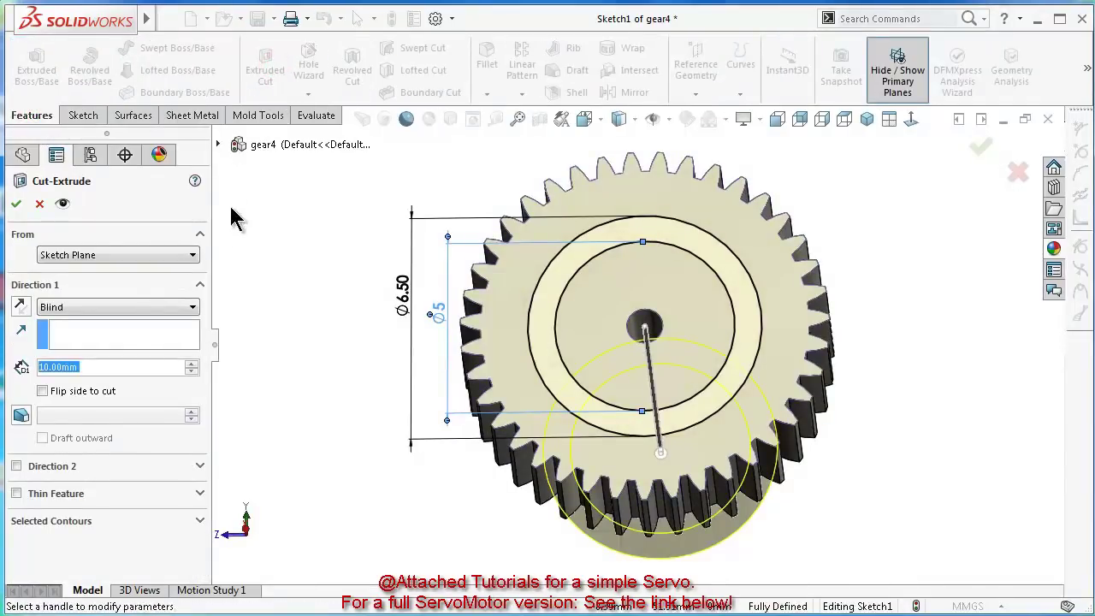
left_click(68, 522)
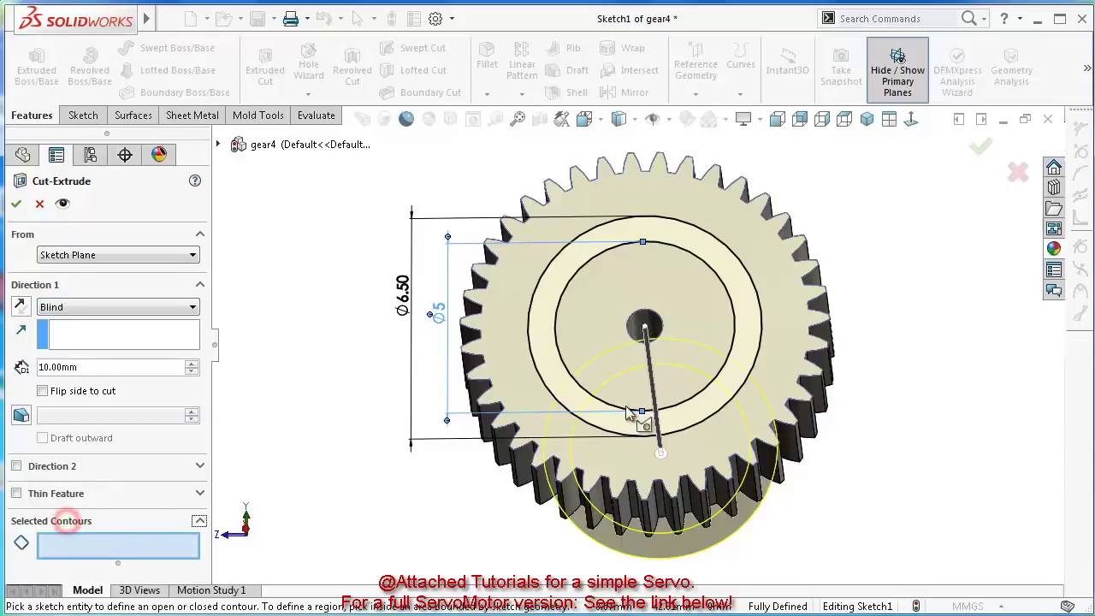
left_click(689, 329)
middle_click_drag(689, 329, 733, 308)
left_click(725, 313)
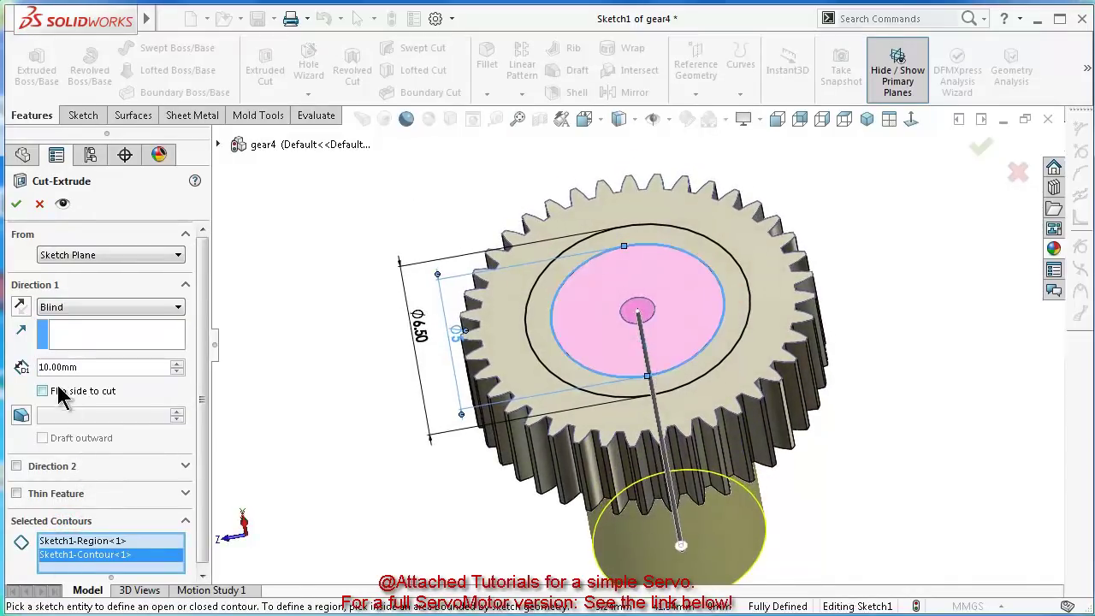
type("1")
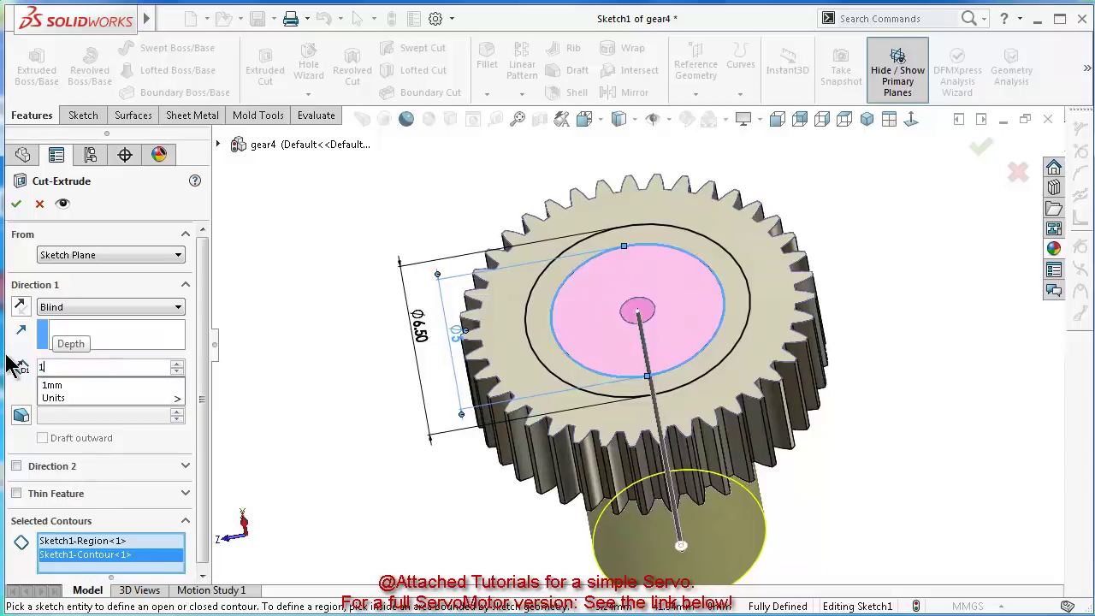
key("Return")
Replace the cut's selected contours with the full 6.5 mm circle and complete the cut
left_click(140, 555)
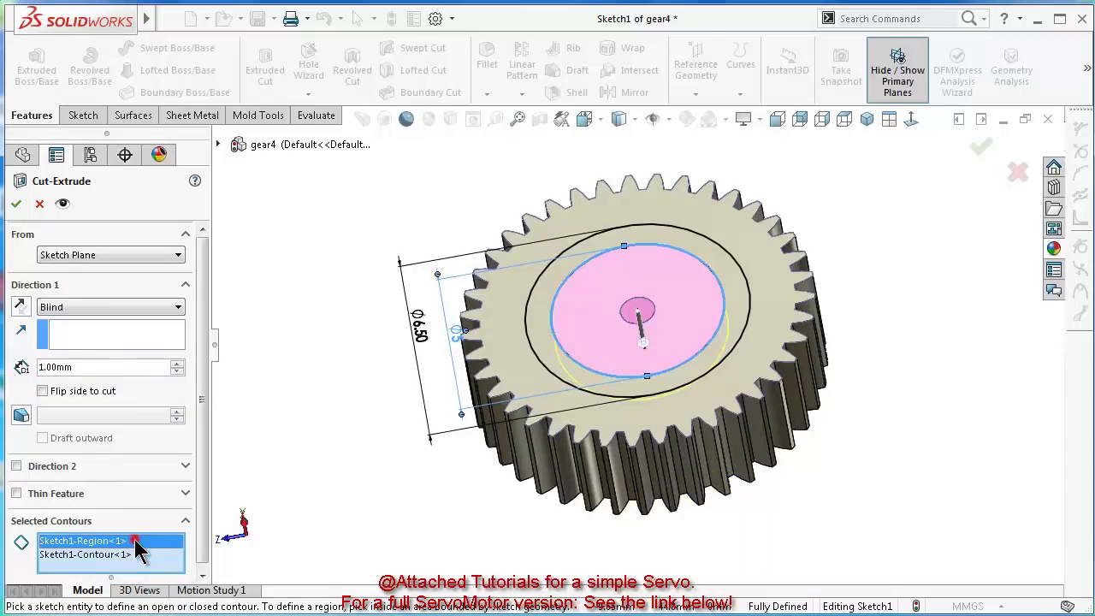
right_click(139, 562)
left_click(201, 575)
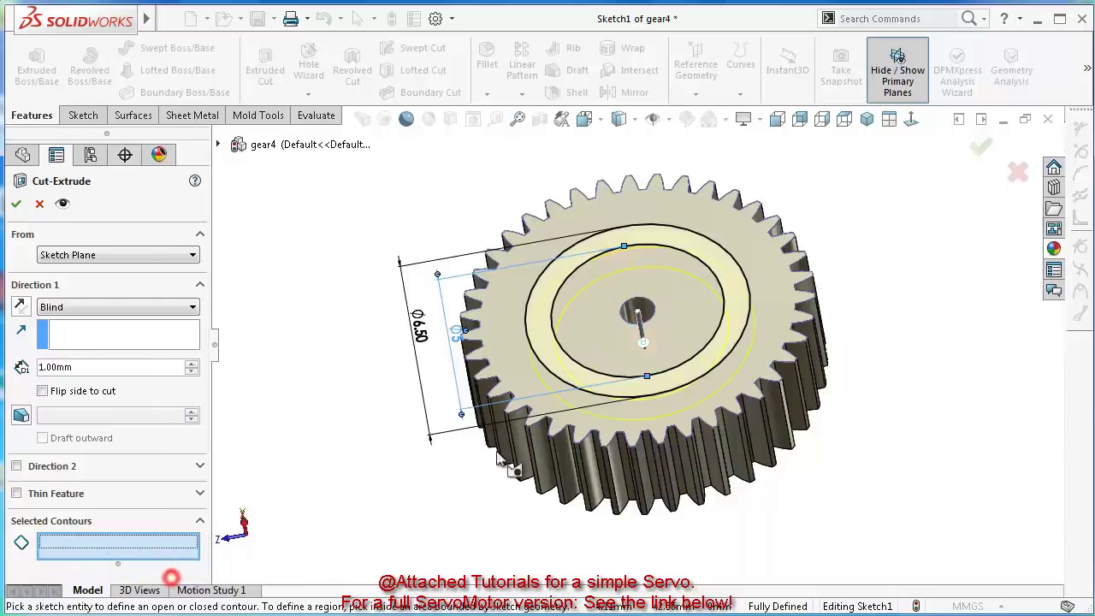
scroll(565, 394, "down", 3)
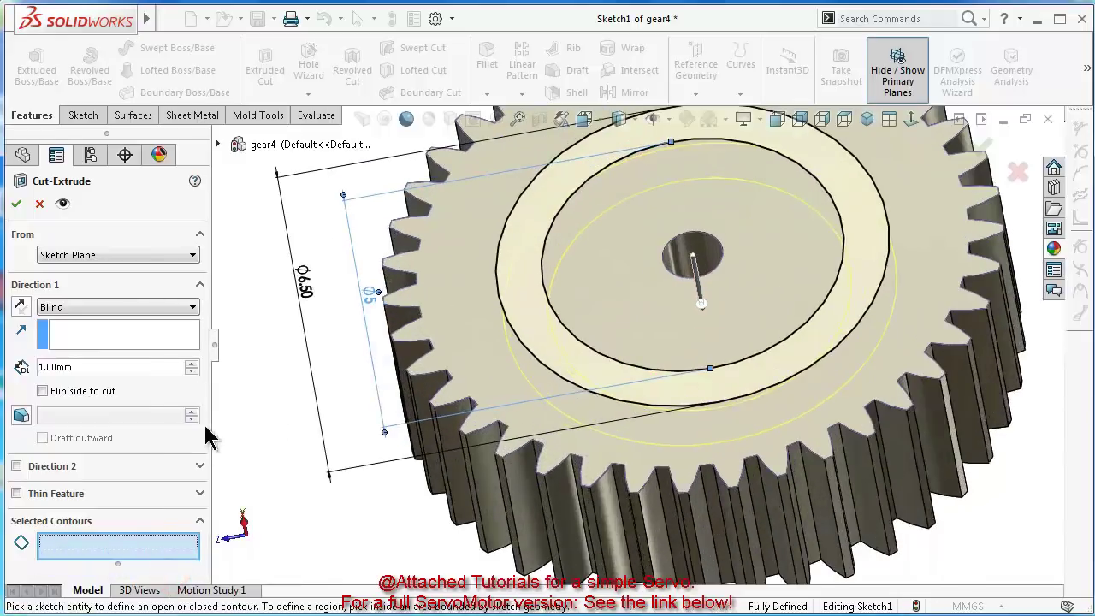
left_click(576, 385)
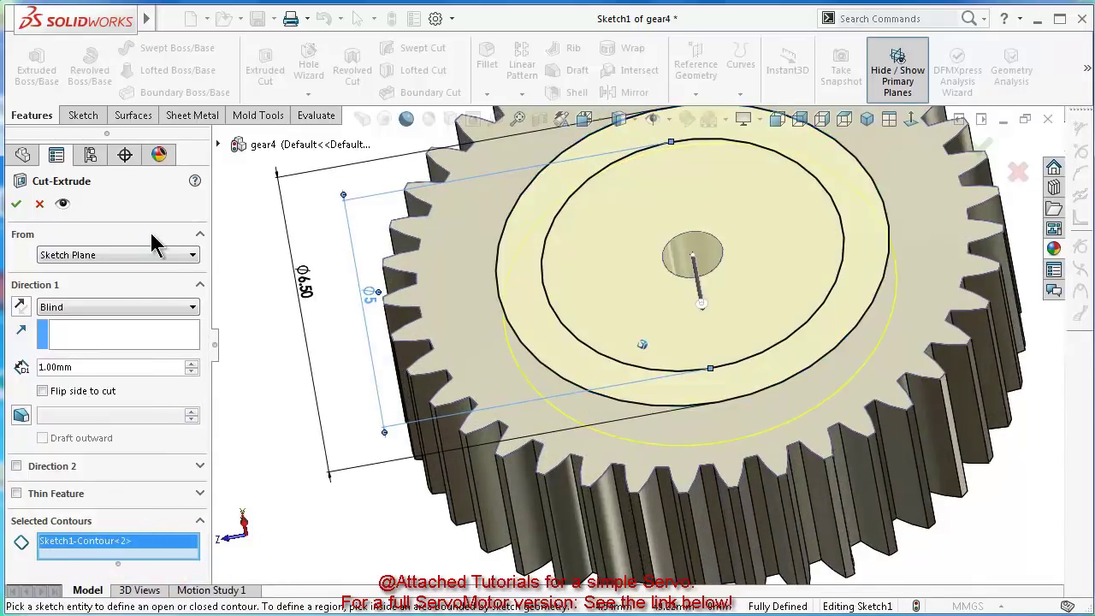
left_click(20, 205)
left_click(326, 489)
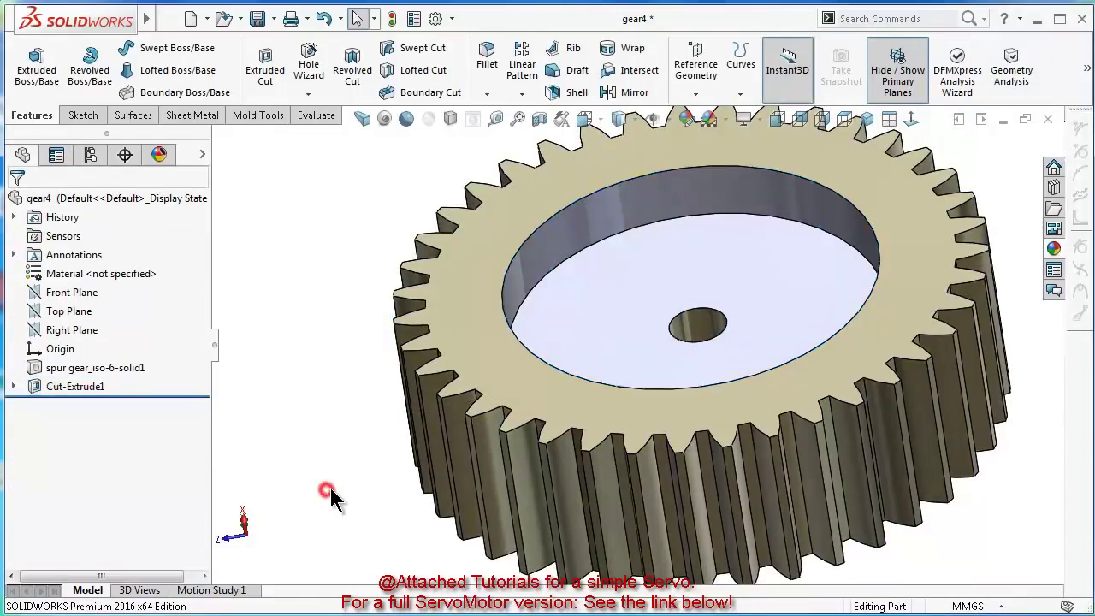
Show the circular cut's sketch in the model
left_click(13, 386)
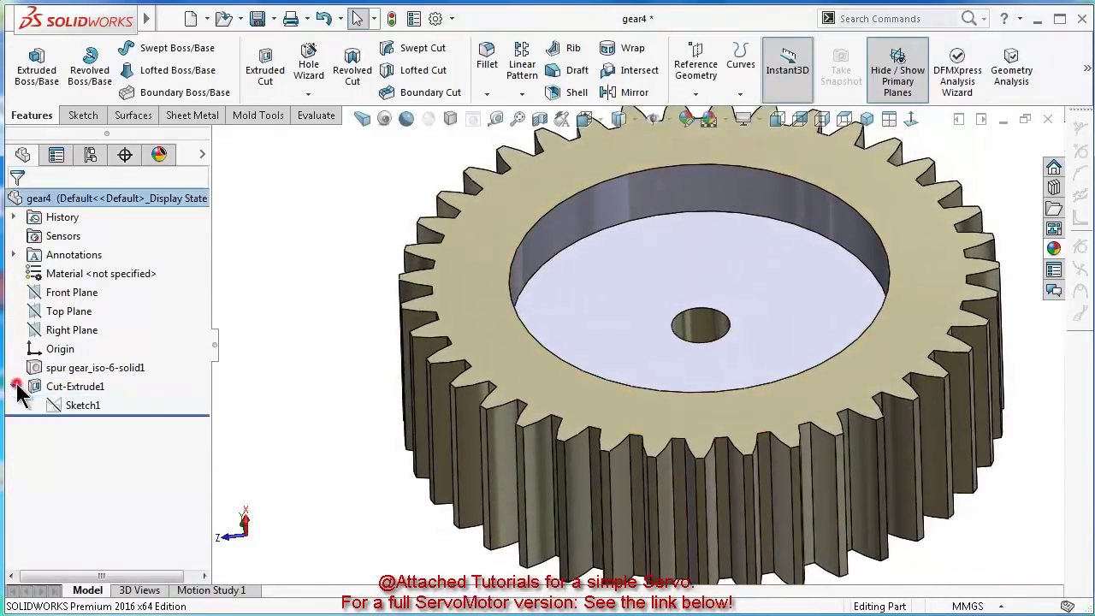
left_click(81, 404)
left_click(86, 376)
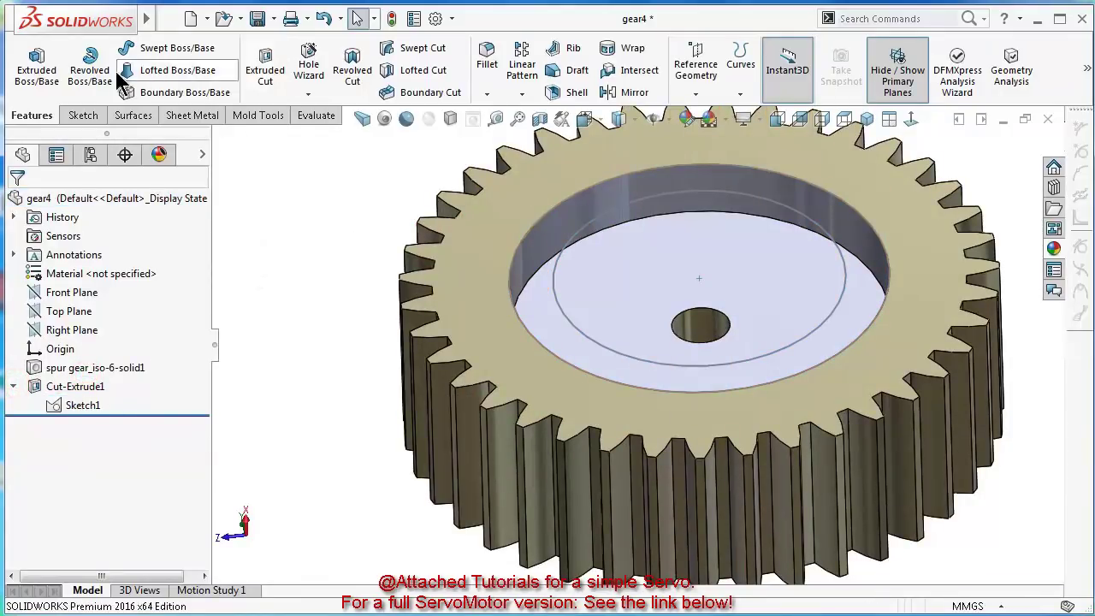
Start a boss extrusion from the 5 mm circle with a blind depth of 4.5 mm
left_click(50, 86)
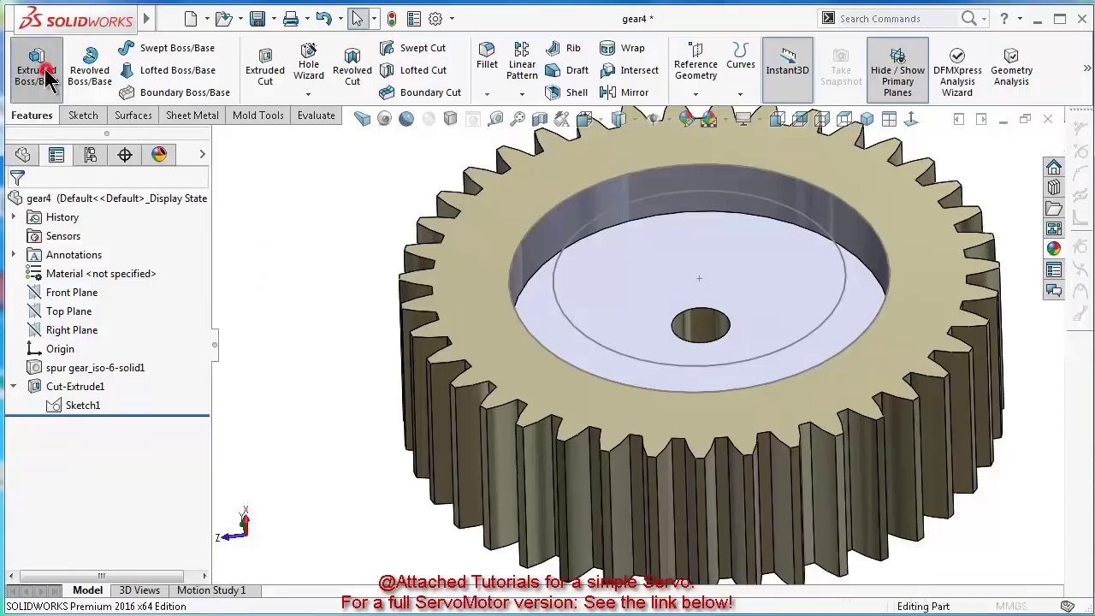
left_click(564, 313)
left_click(125, 306)
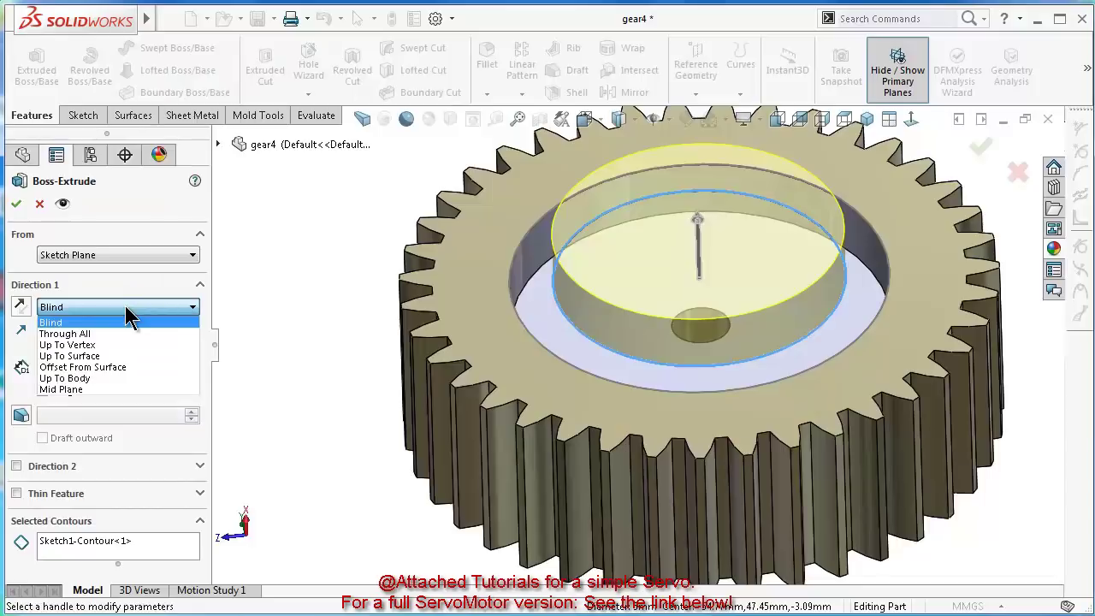
left_click(124, 307)
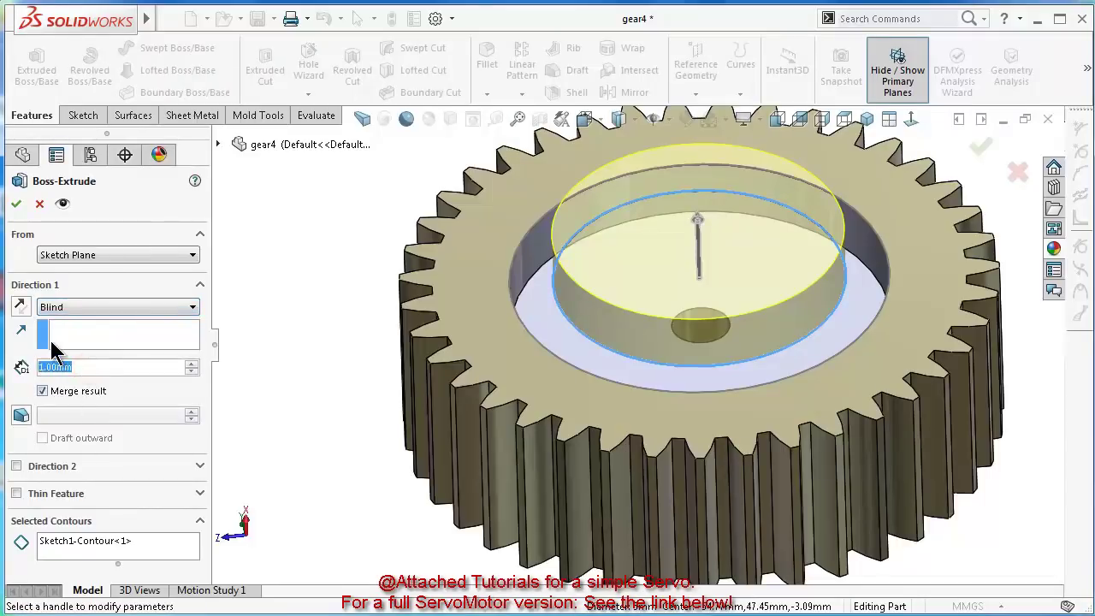
type("4.5")
key("Return")
Extend the boss in the second direction up to the pocket's floor face and complete the extrusion
scroll(396, 274, "up", 5)
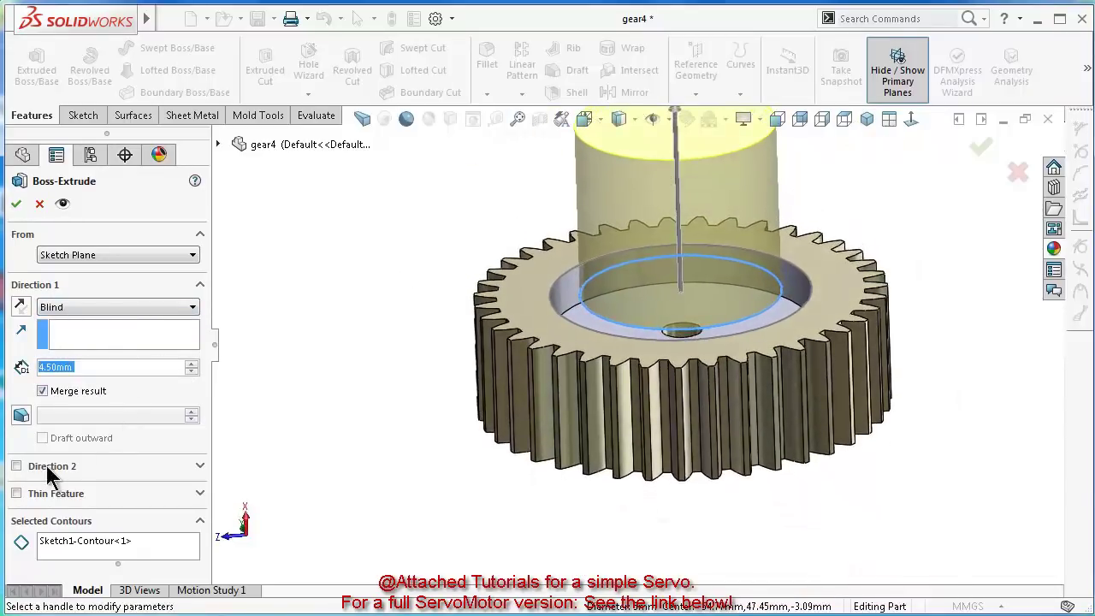
left_click(17, 466)
left_click(126, 486)
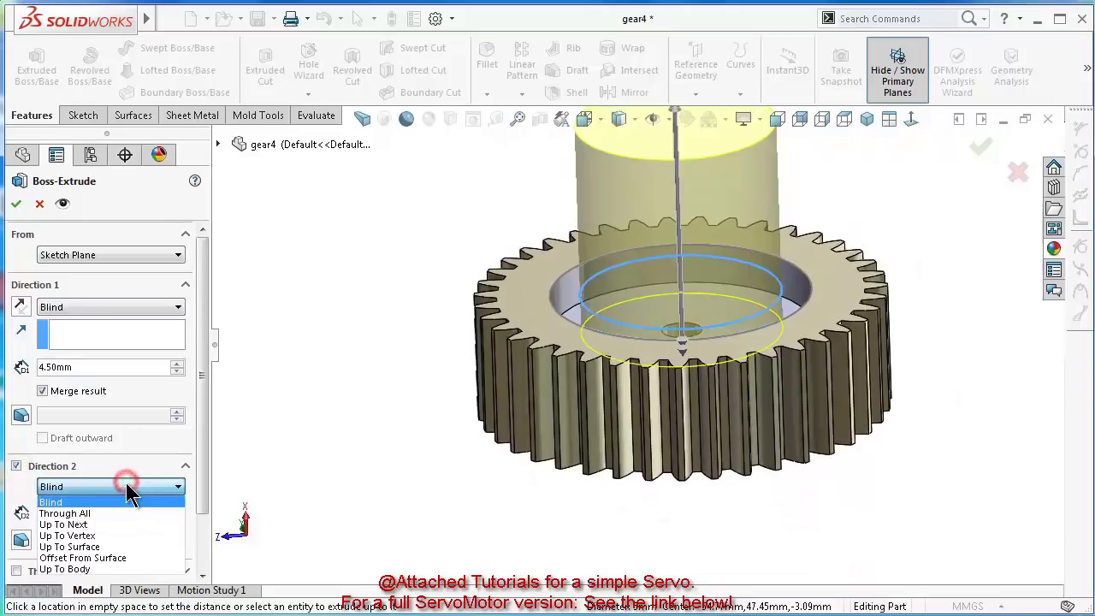
left_click(108, 519)
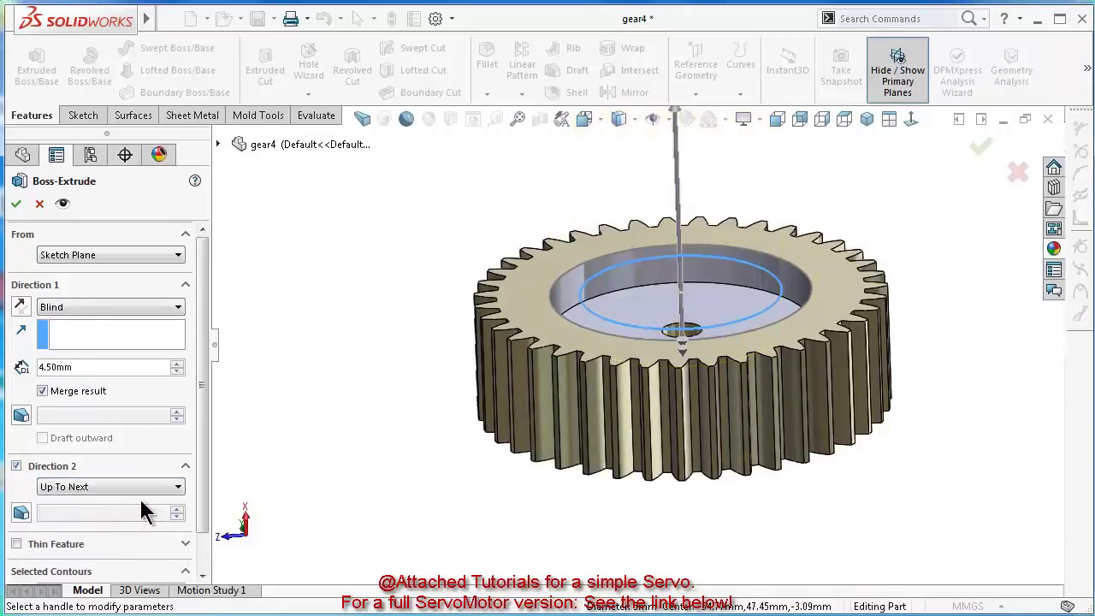
left_click(96, 485)
left_click(96, 534)
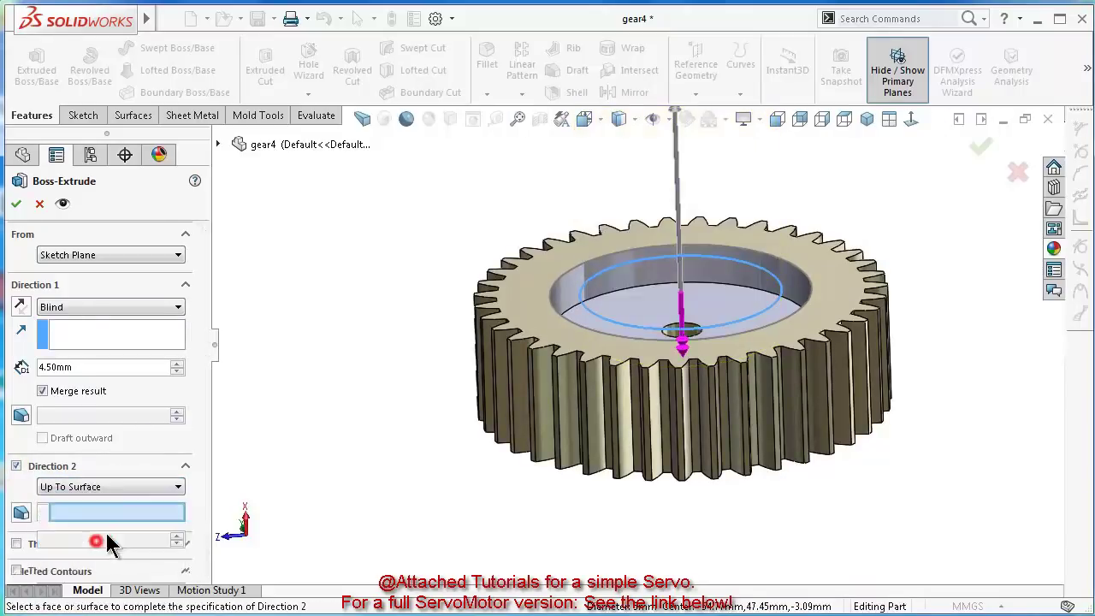
left_click(587, 325)
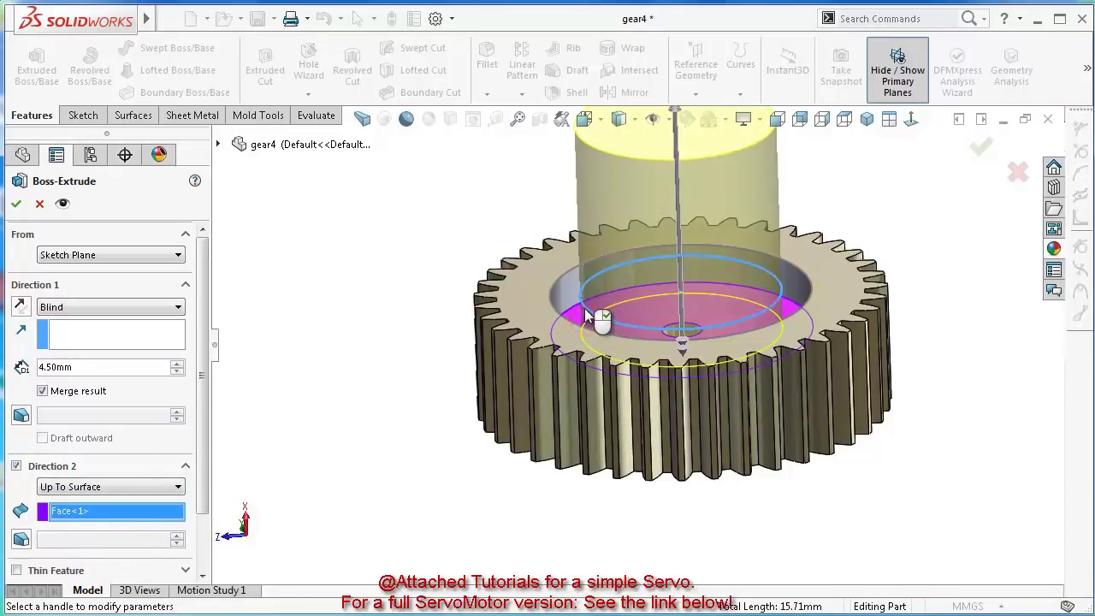
middle_click_drag(585, 309, 578, 290)
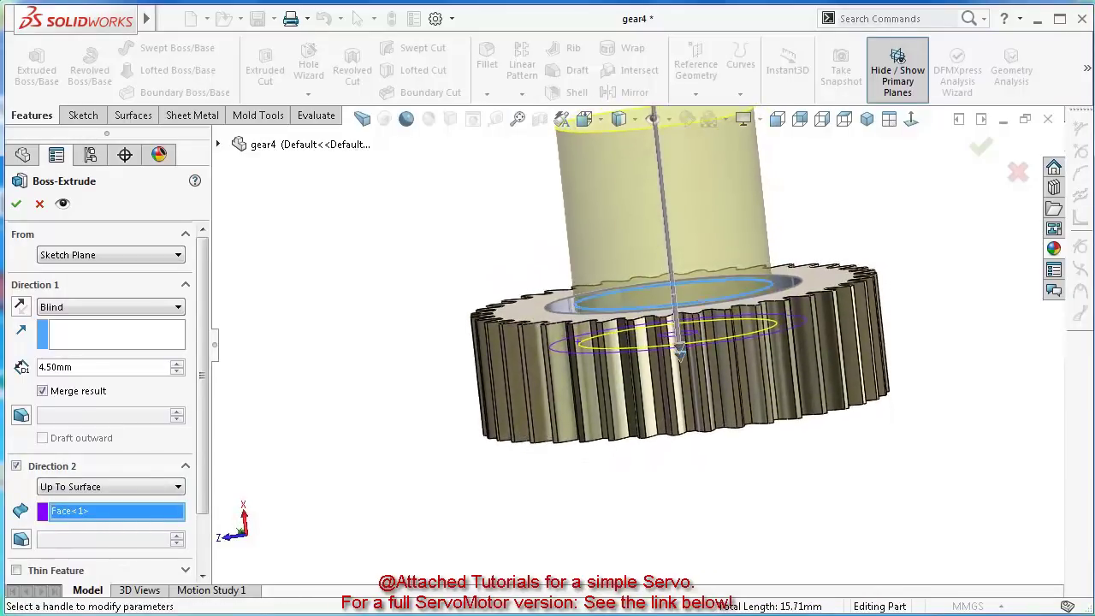
left_click(982, 152)
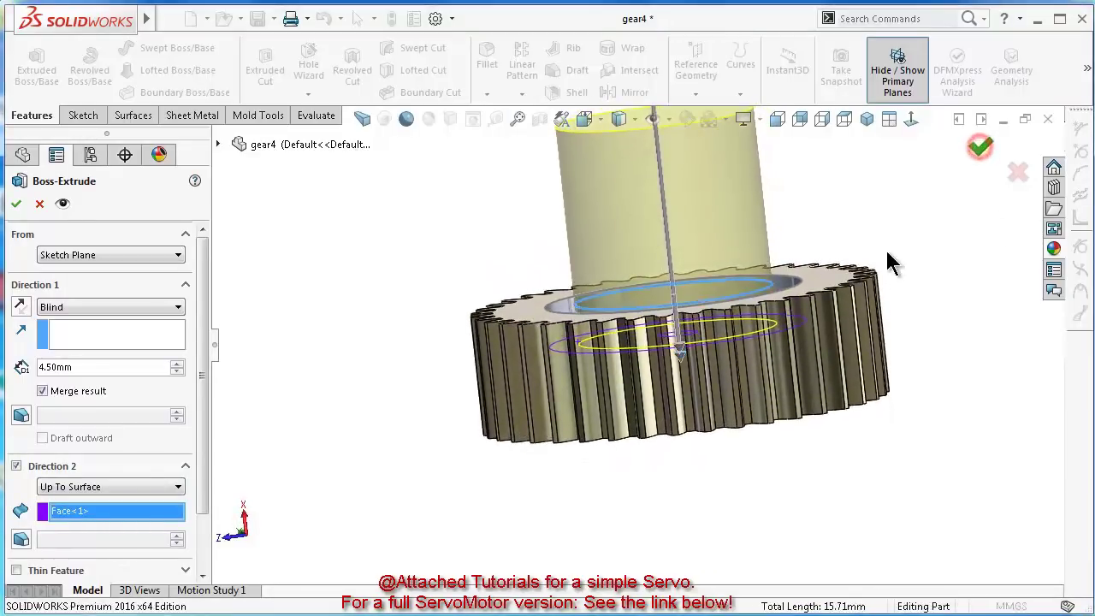
middle_click_drag(892, 235, 883, 278)
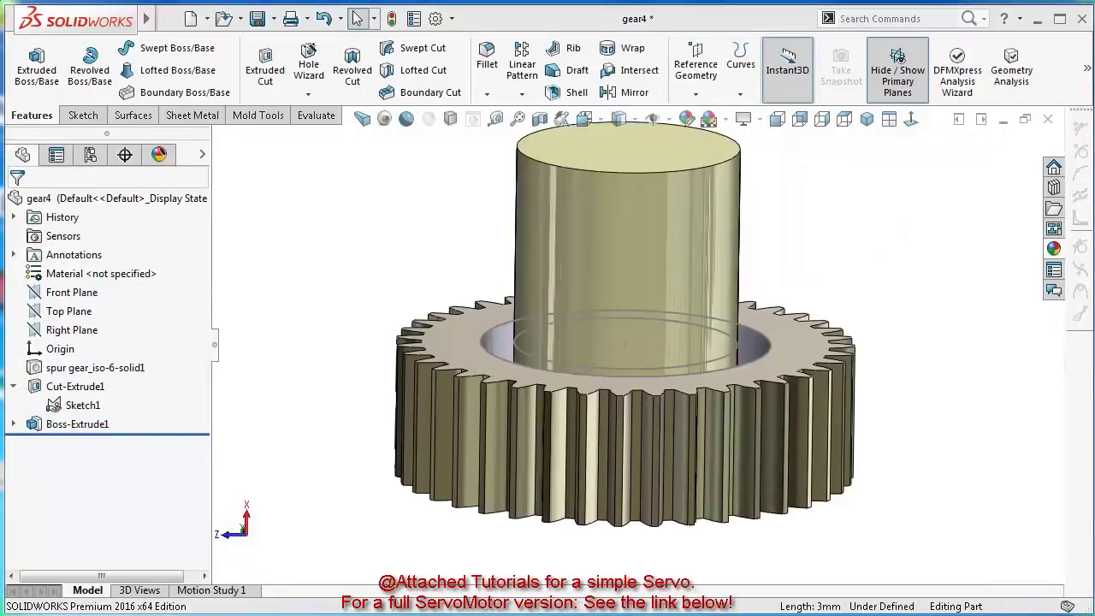
Set the boss extrusion's blind depth to 3.5 mm and rebuild the part
left_click(57, 424)
double_click(57, 424)
scroll(867, 305, "up", 3)
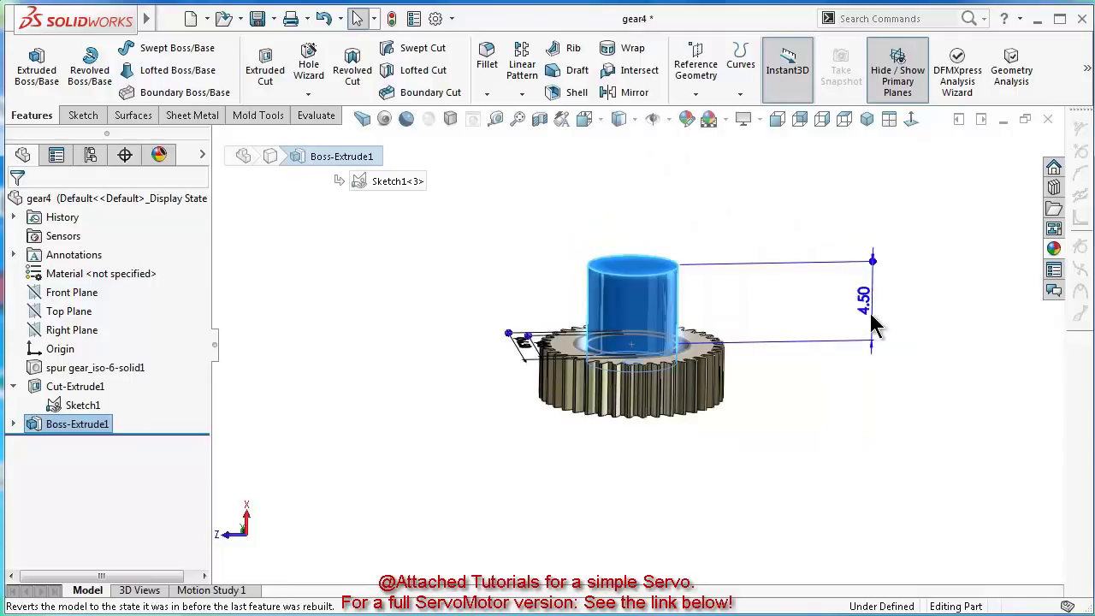
double_click(868, 305)
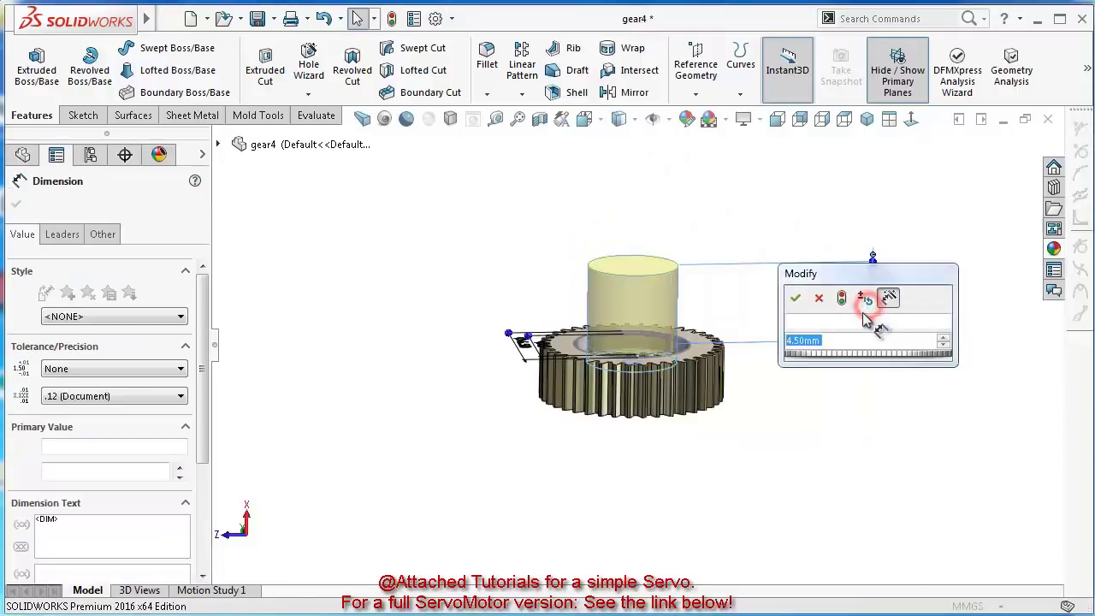
left_click(786, 339)
left_click(787, 339)
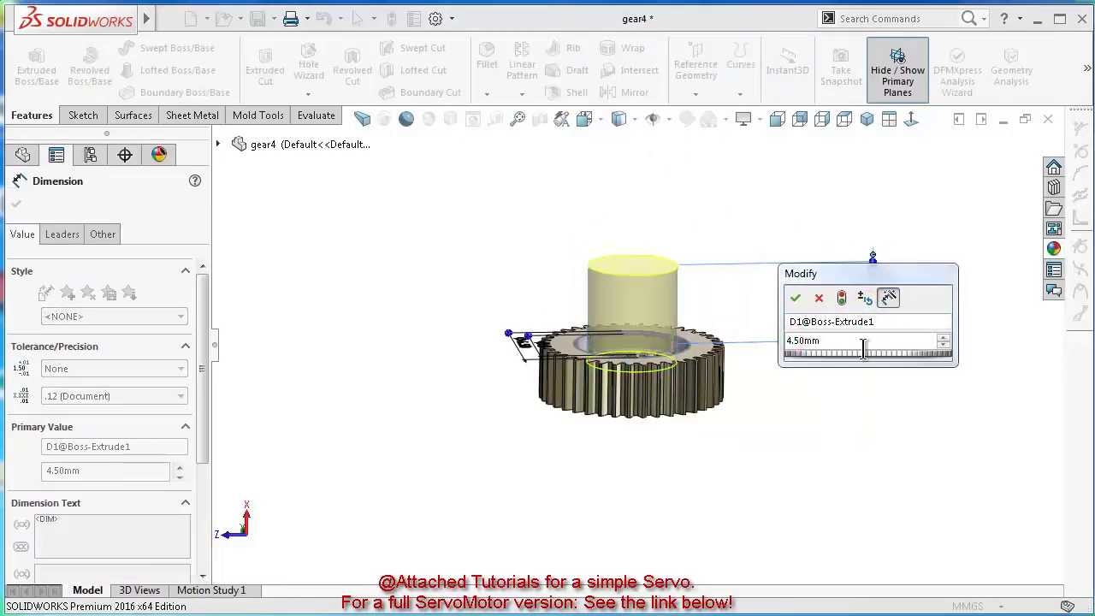
left_click(788, 340)
left_click_drag(786, 340, 793, 340)
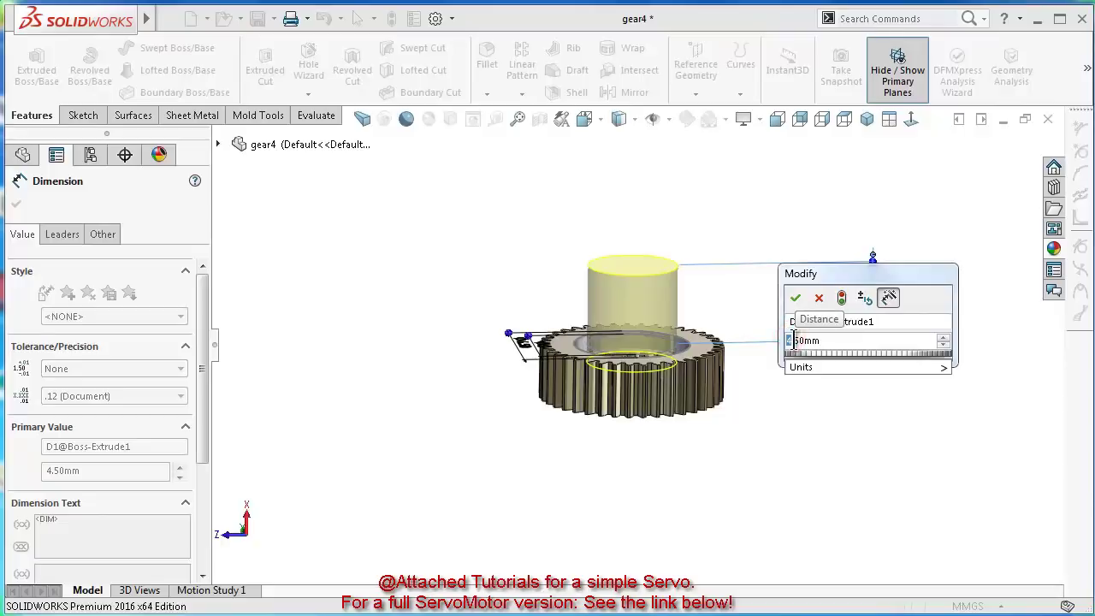
key("Return")
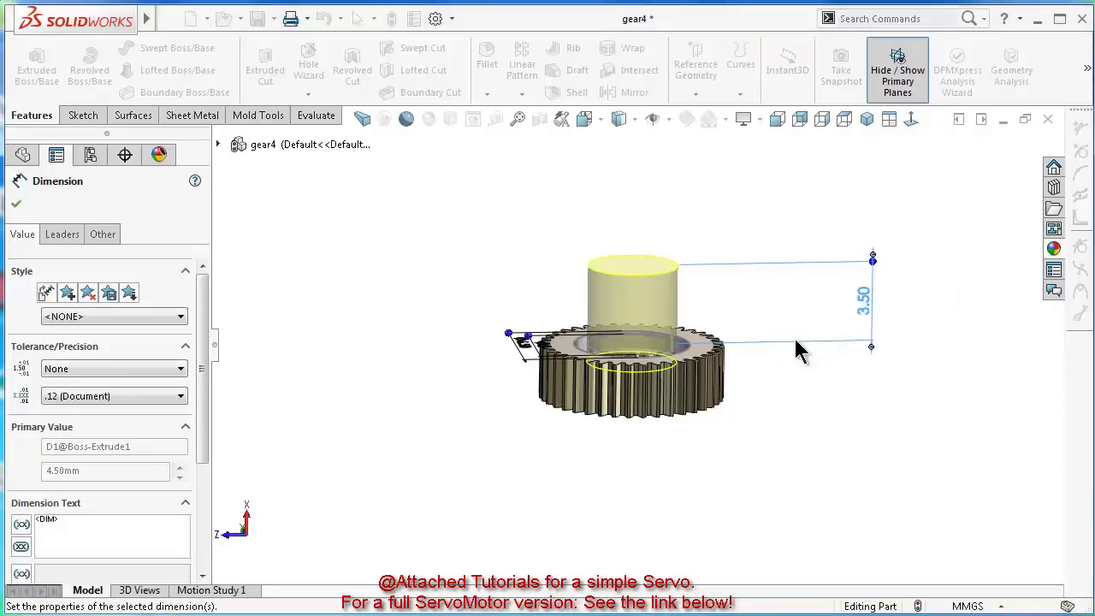
left_click(441, 189)
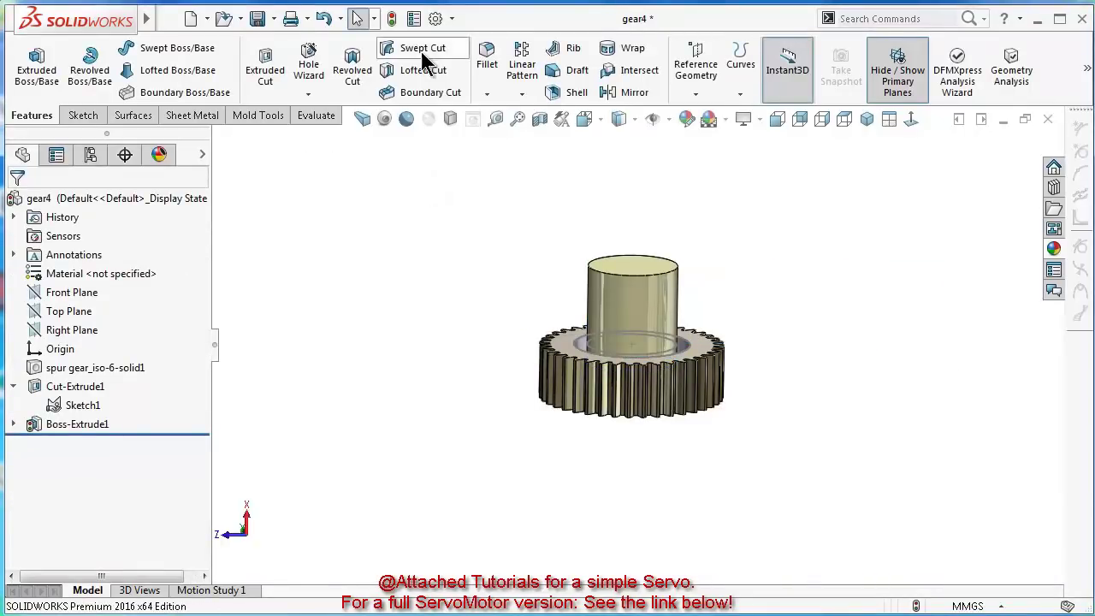
left_click(392, 19)
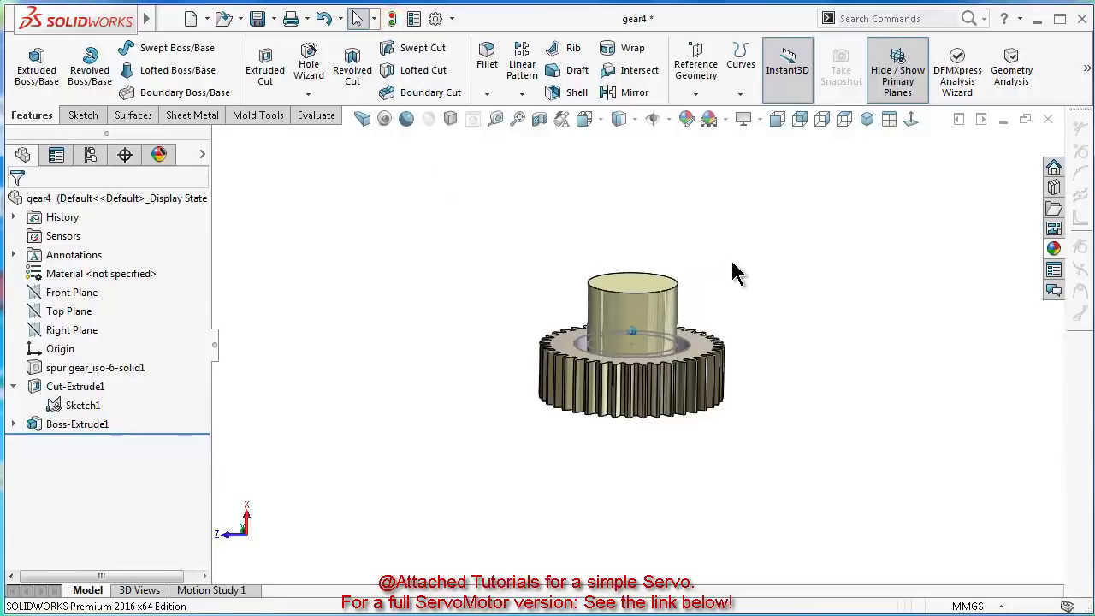
Hide the circular cut's sketch in the model
key("ctrl+4")
left_click(82, 409)
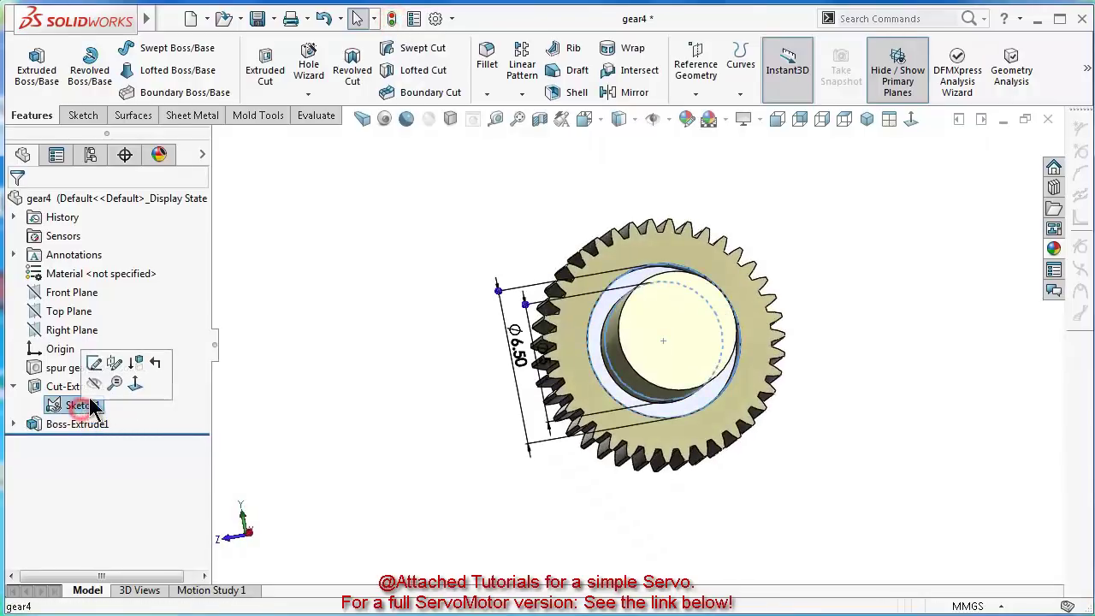
left_click(106, 396)
left_click(350, 279)
Start a new sketch on the boss's flat end face, viewed normal to it
left_click(666, 334)
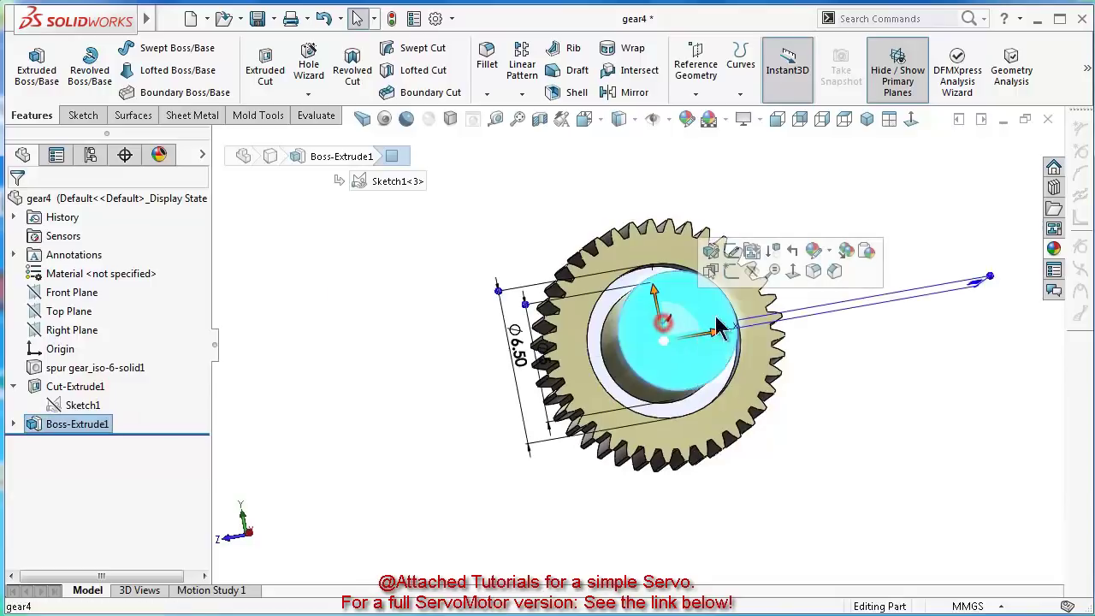
left_click(734, 270)
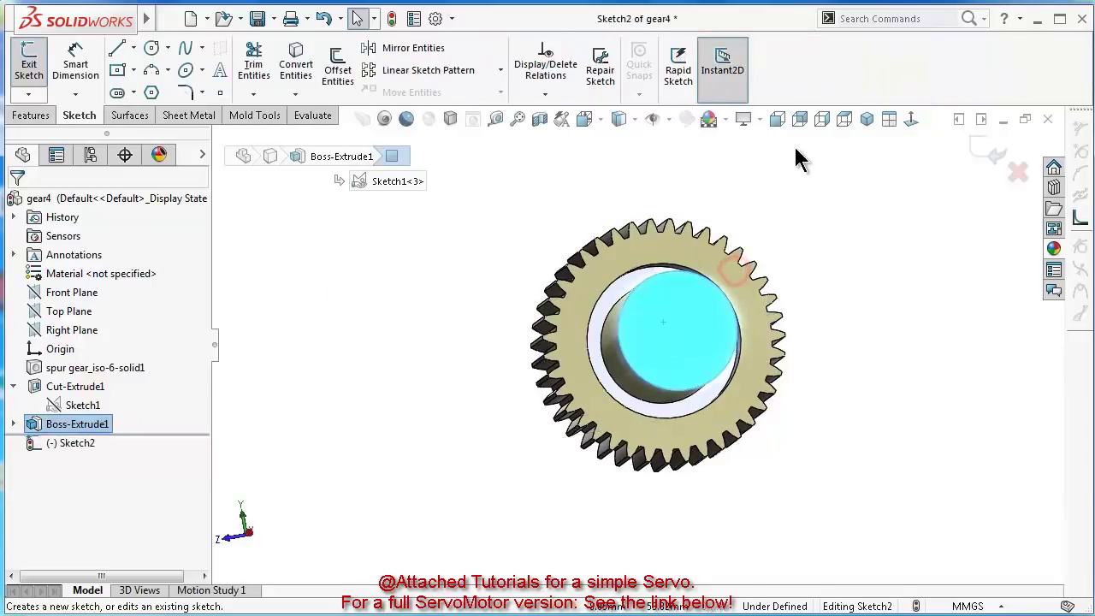
left_click(912, 119)
Draw a vertical centerline from the boss's centre up to its circular edge
left_click(133, 48)
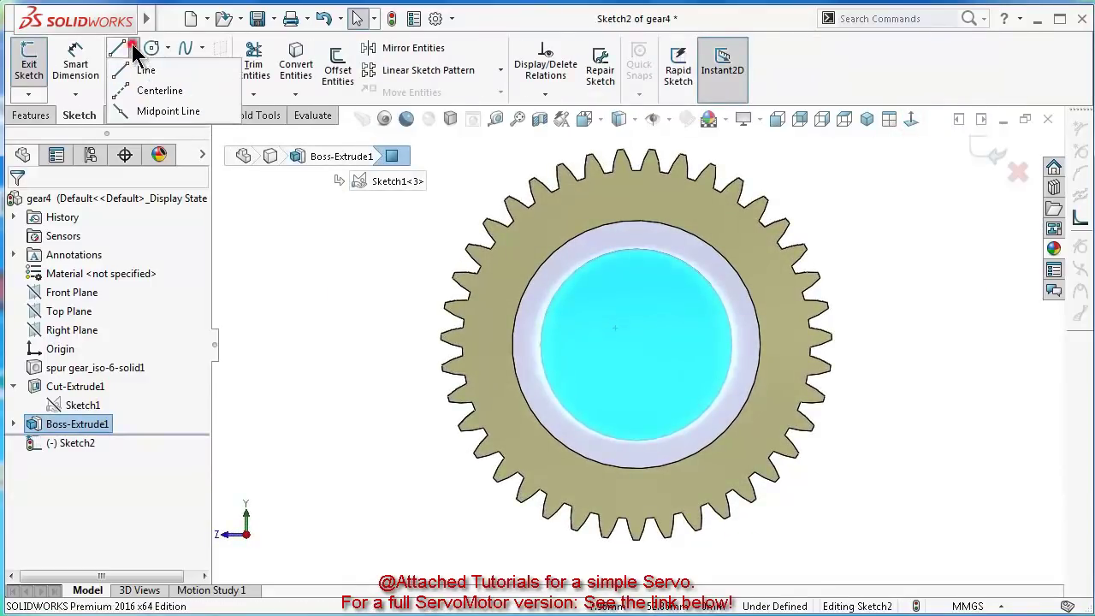
left_click(151, 91)
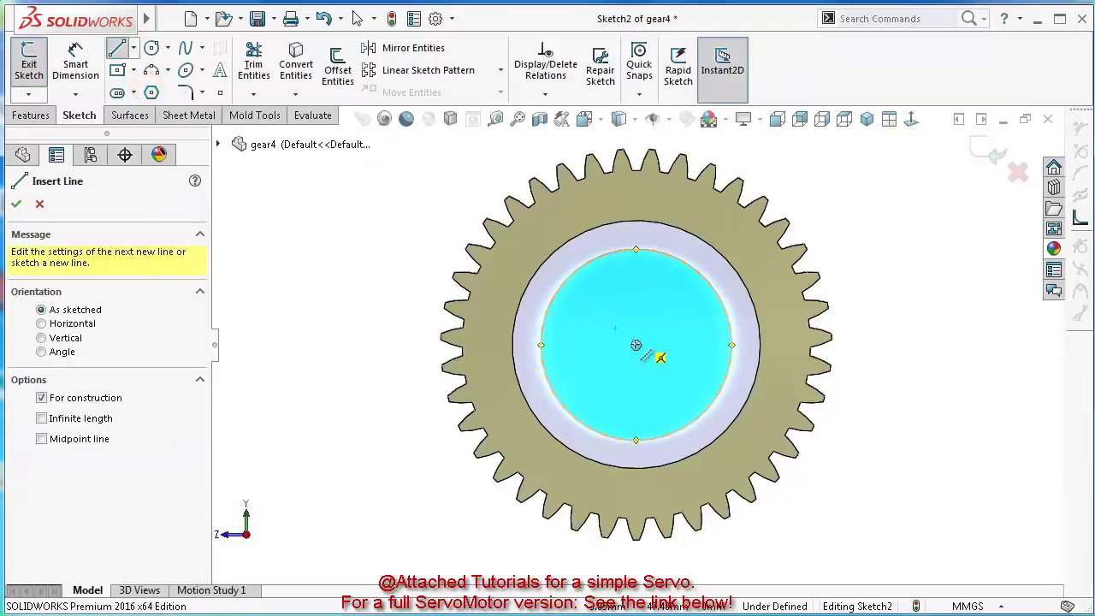
left_click(635, 345)
scroll(637, 291, "down", 3)
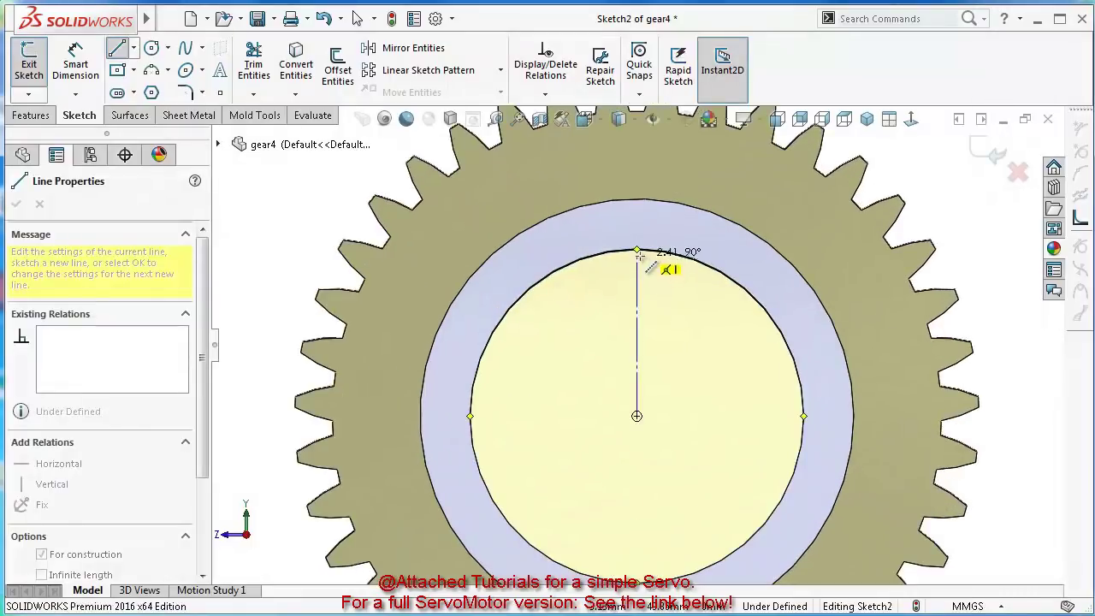
left_click(639, 250)
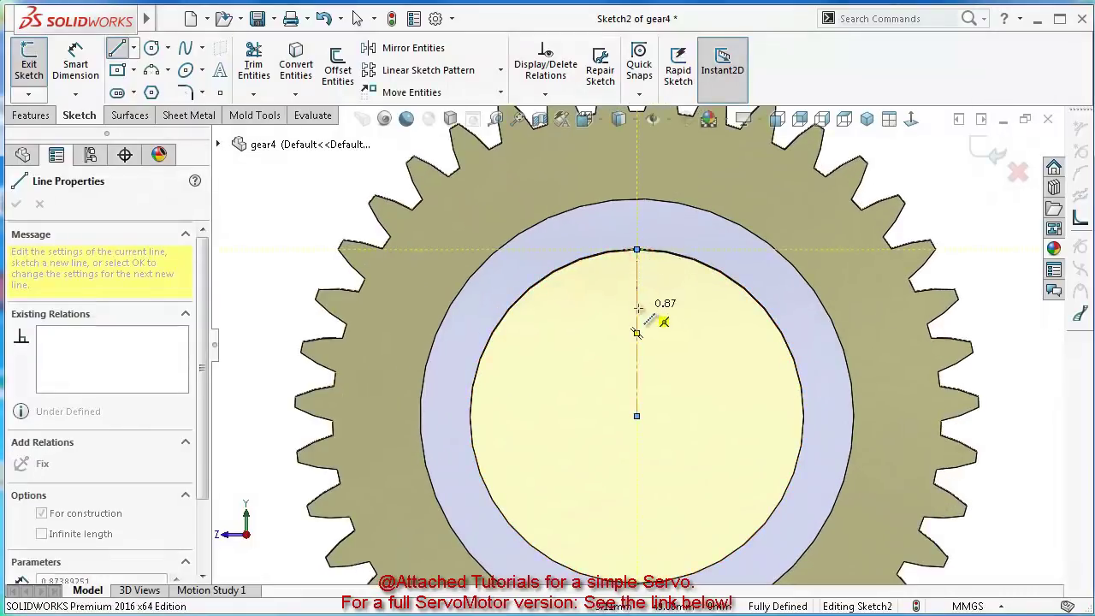
key("Escape")
Sketch a V-notch with two perpendicular lines about 0.46 mm long, running from the boss's edge to a vertex on the centerline
scroll(637, 317, "down", 1)
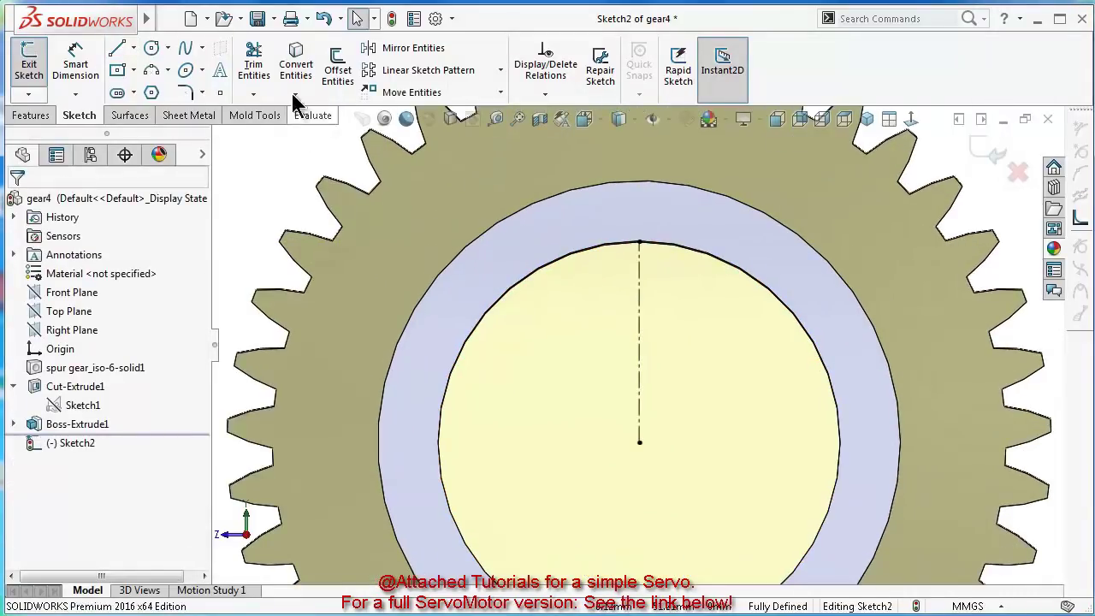
left_click(117, 47)
scroll(656, 255, "down", 3)
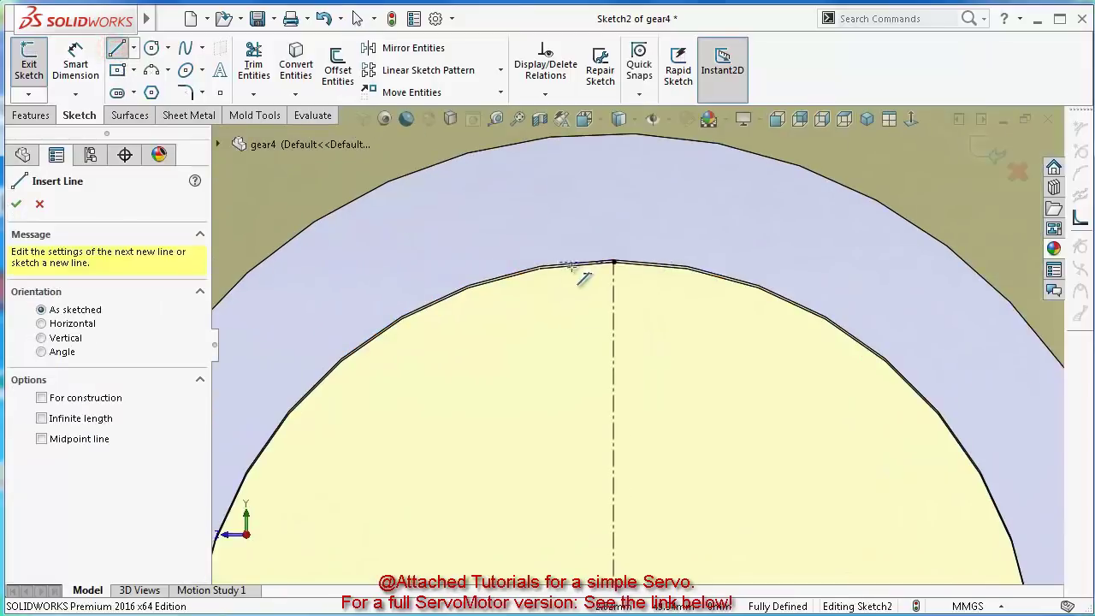
scroll(575, 268, "down", 2)
middle_click_drag(616, 272, 609, 305)
left_click(909, 120)
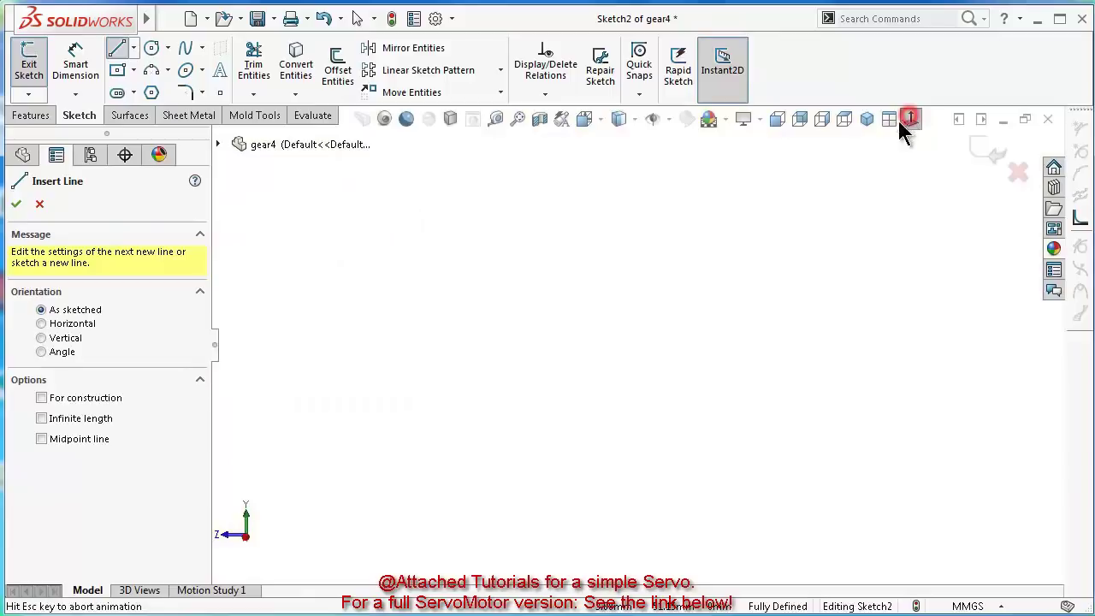
scroll(719, 212, "down", 3)
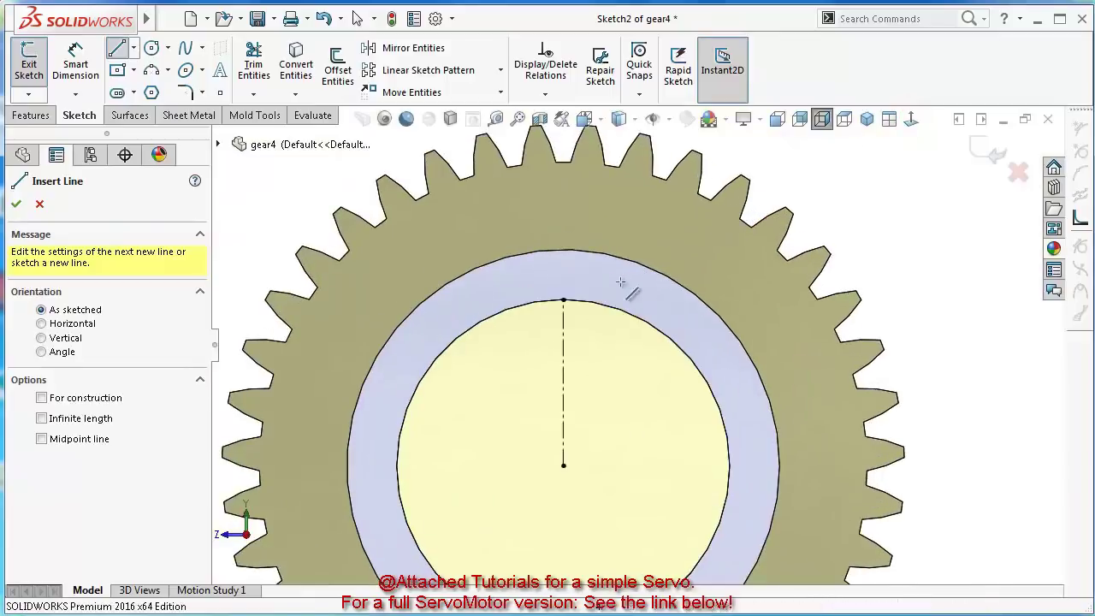
left_click(542, 302)
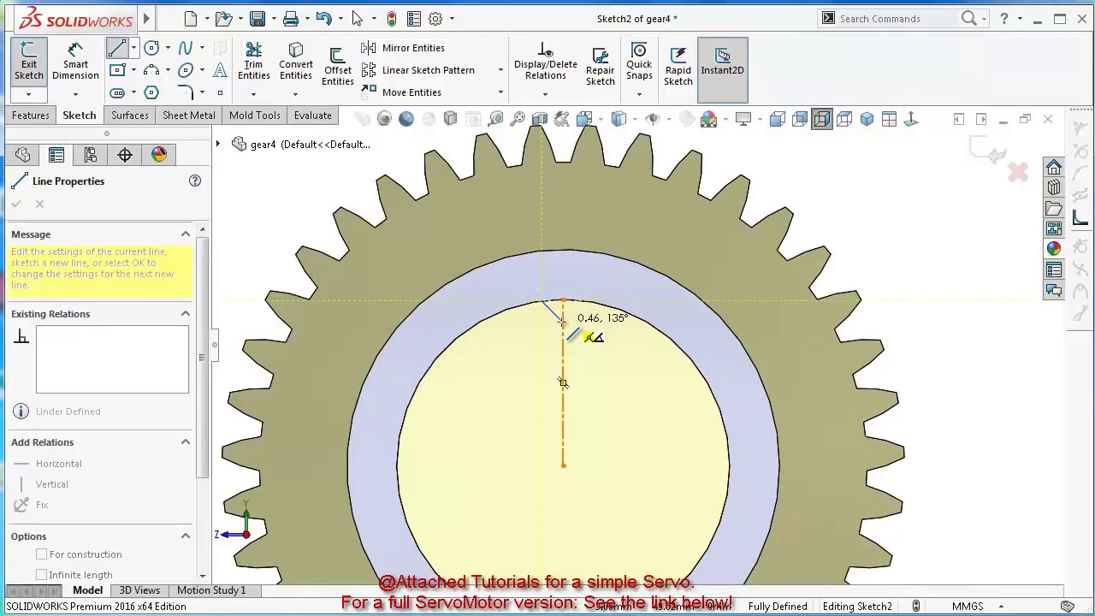
left_click(563, 321)
left_click(584, 301)
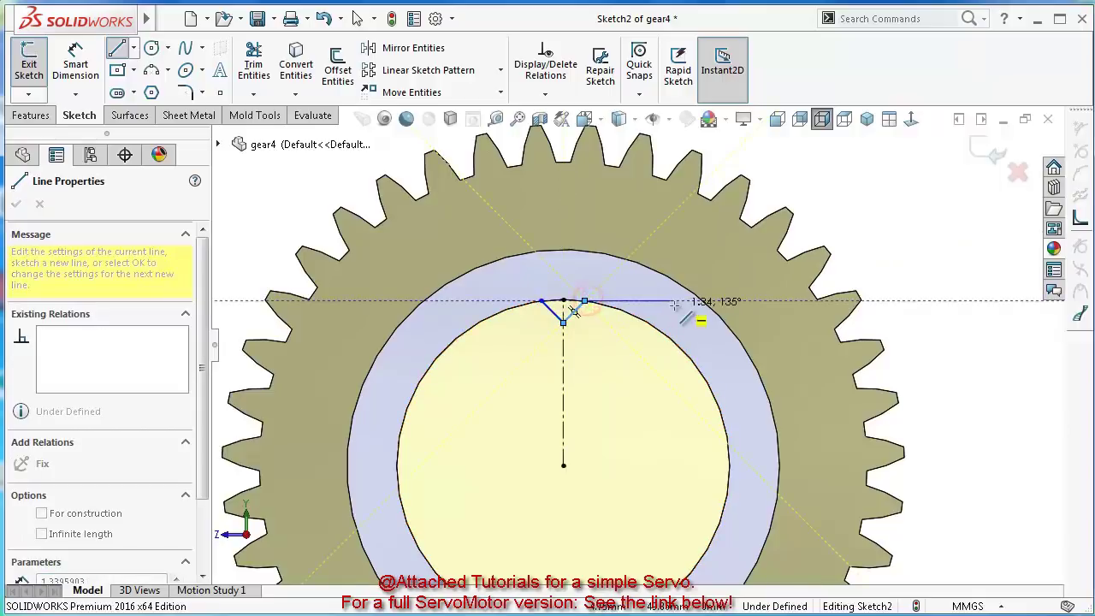
key("Escape")
scroll(566, 321, "down", 5)
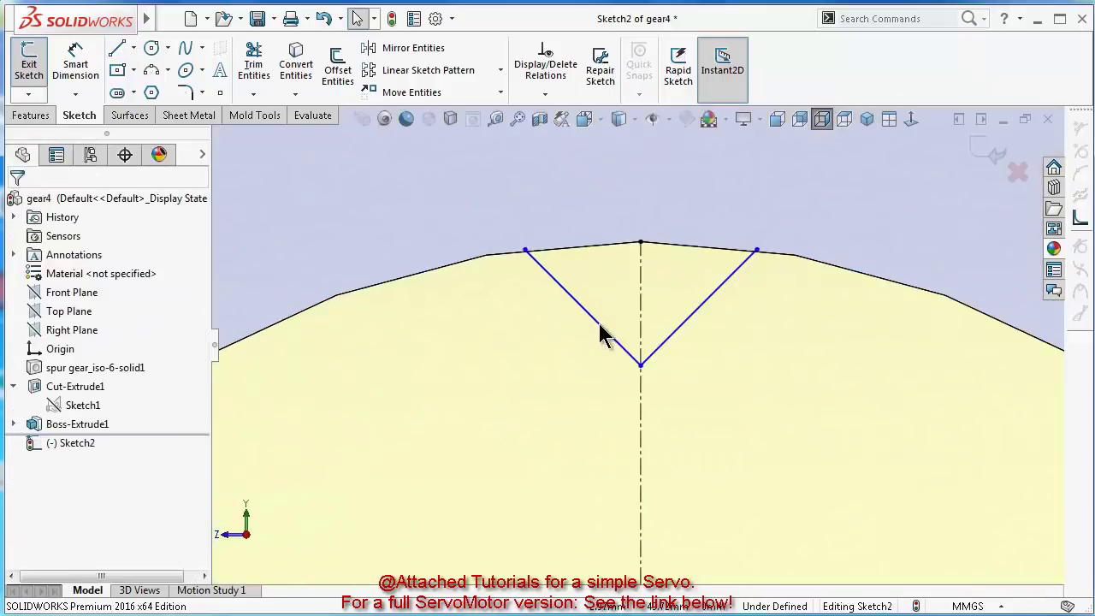
left_click(604, 336)
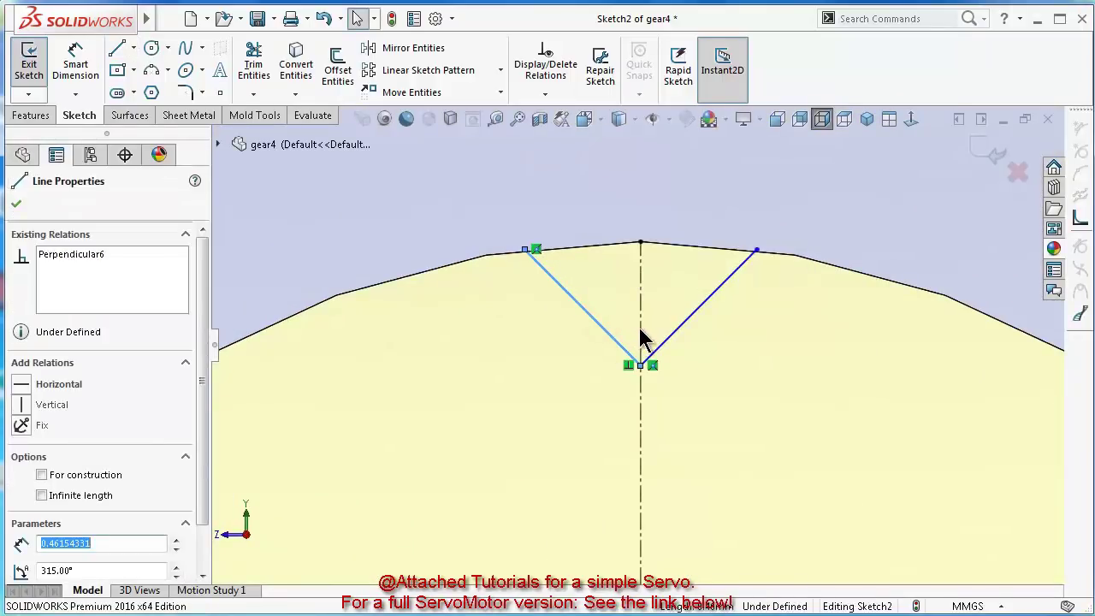
left_click(640, 329, "ctrl")
left_click(681, 319, "ctrl")
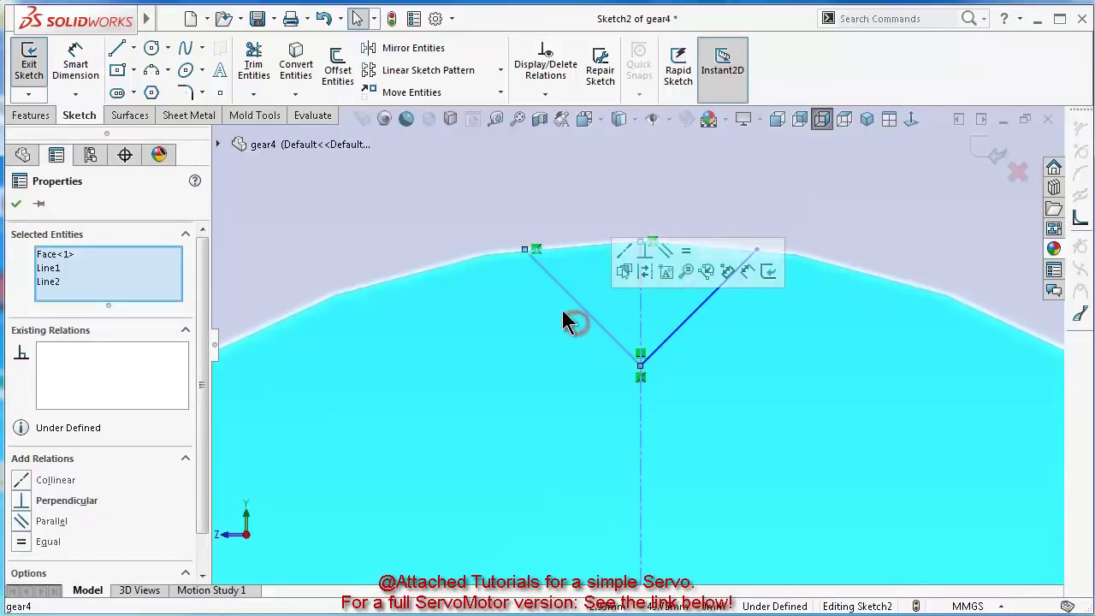
key("Escape")
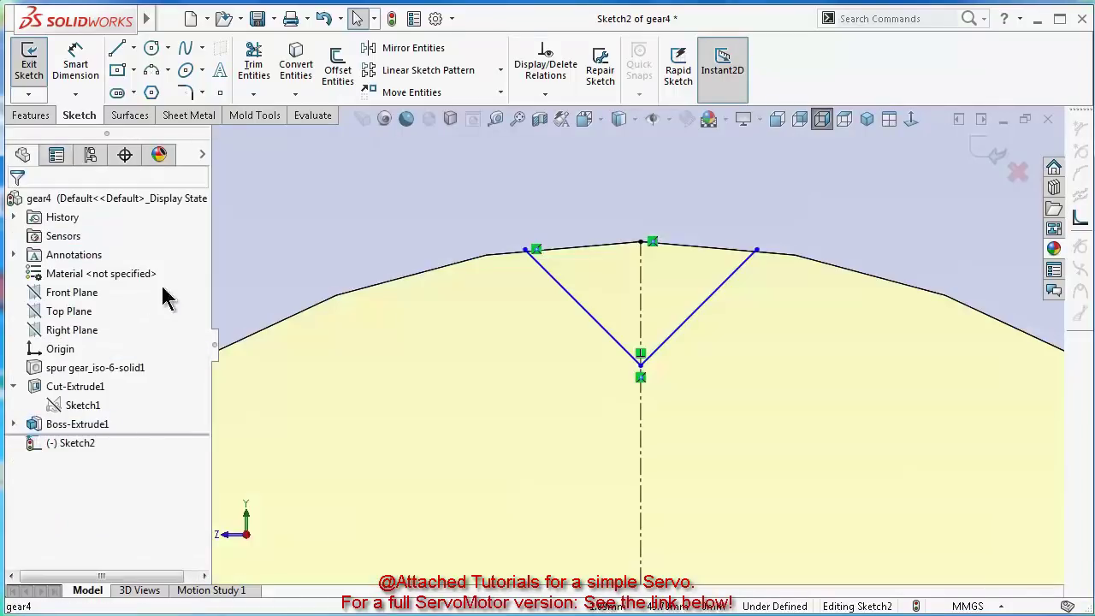
Make the two V-notch lines symmetric about the vertical centerline
left_click(590, 316)
left_click(641, 320, "ctrl")
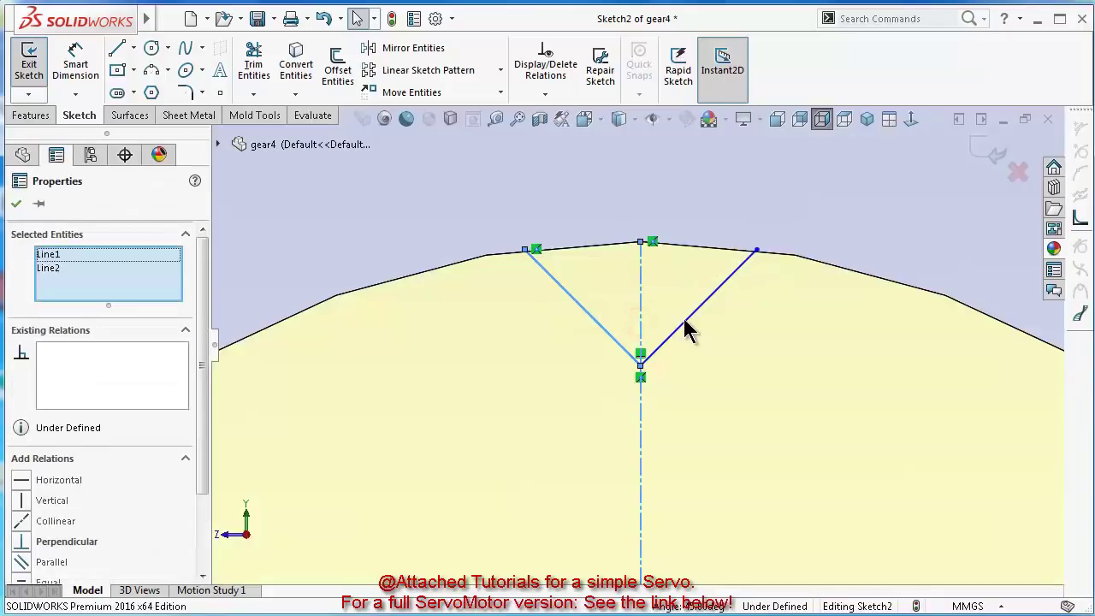
left_click(686, 319, "ctrl")
left_click(834, 247)
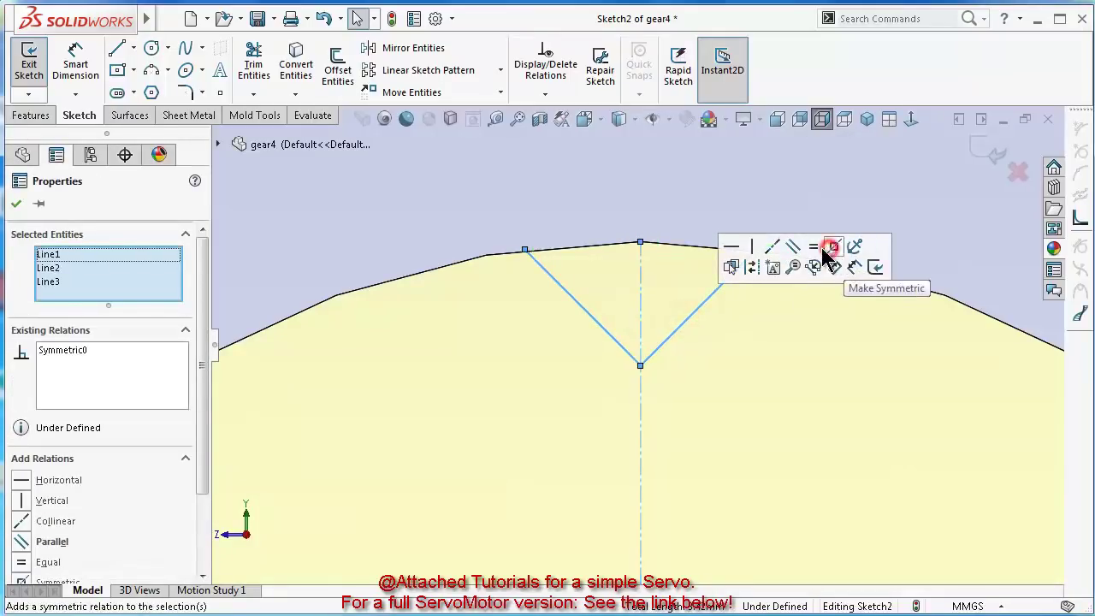
left_click(540, 394)
Dimension one slanted line of the V-notch and set its length to 0.2 mm
right_click_drag(508, 446, 509, 387)
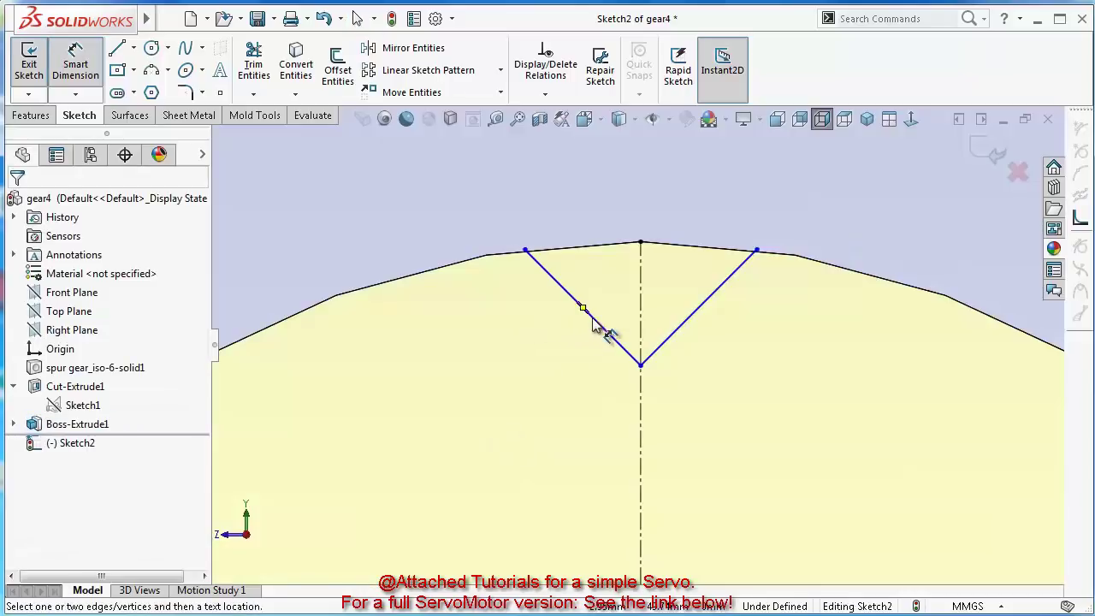
left_click(591, 317)
left_click(579, 342)
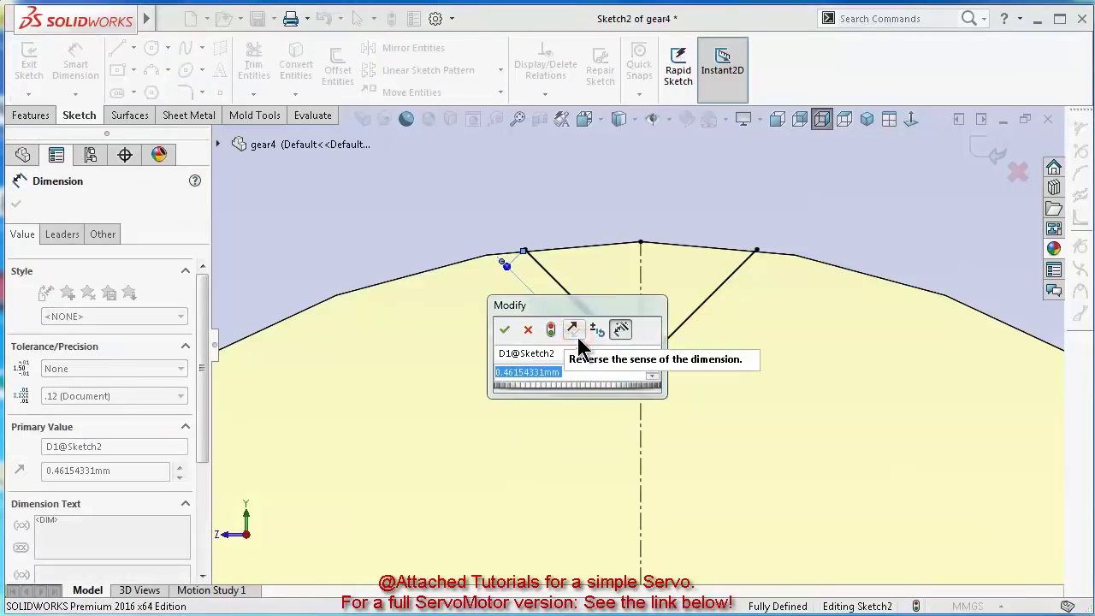
type("0.")
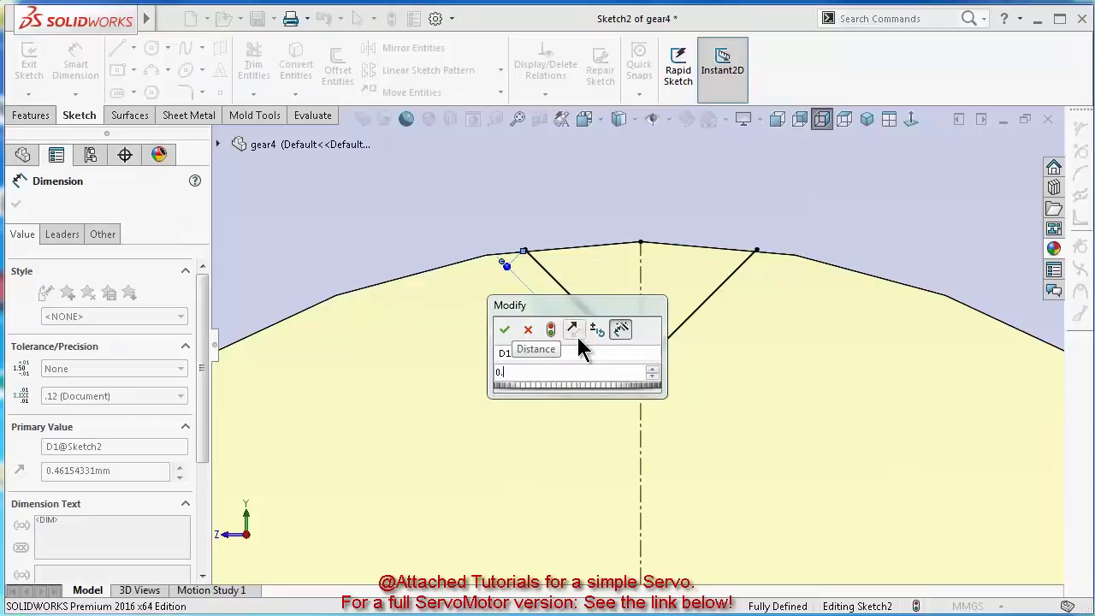
type("2")
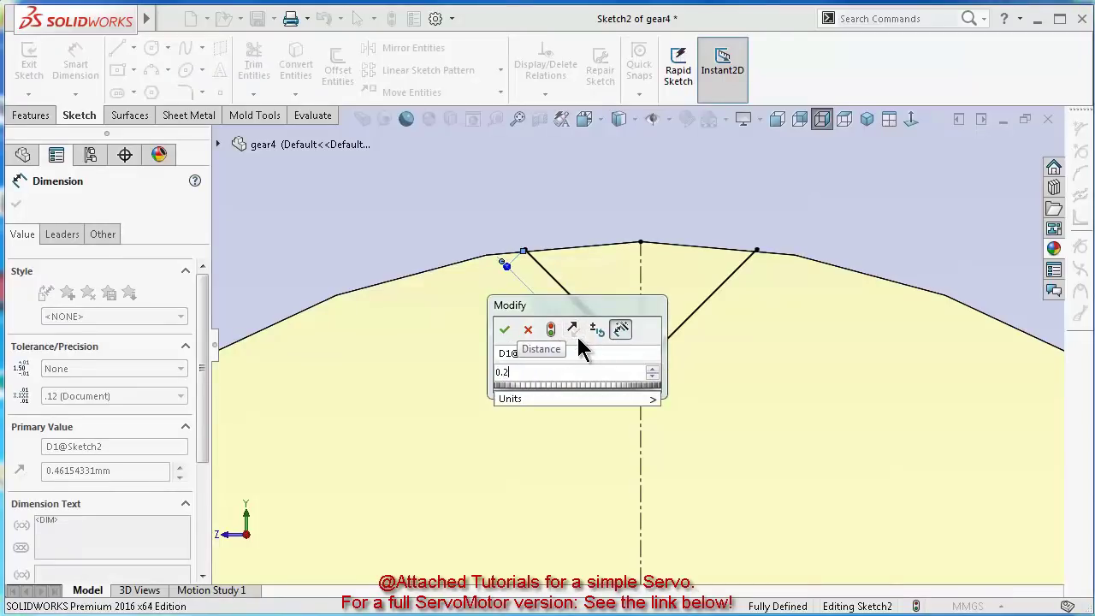
key("Return")
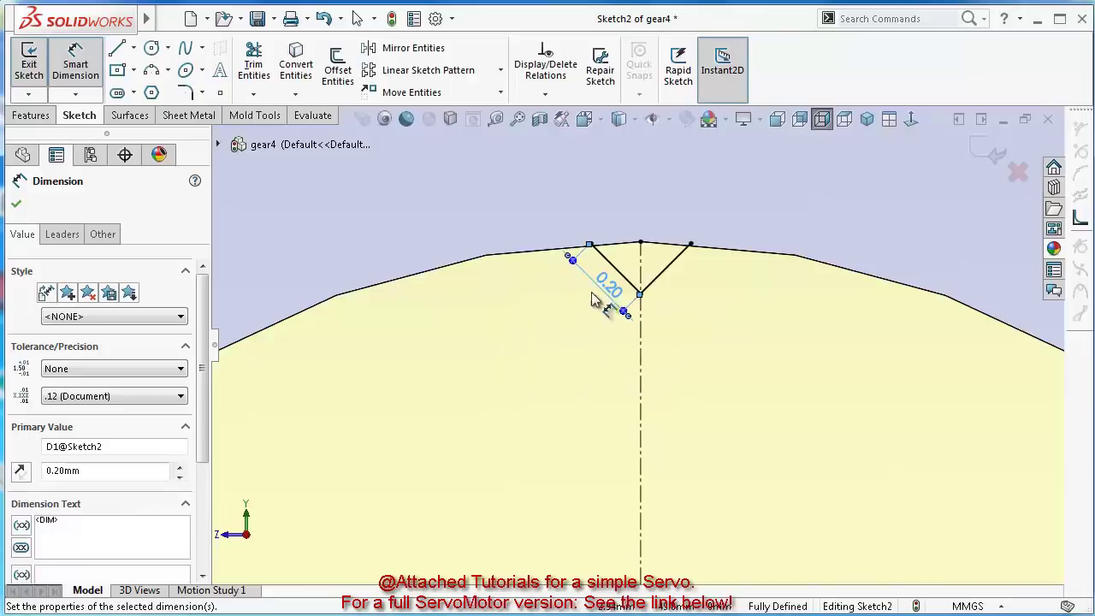
scroll(659, 273, "down", 2)
scroll(659, 273, "down", 1)
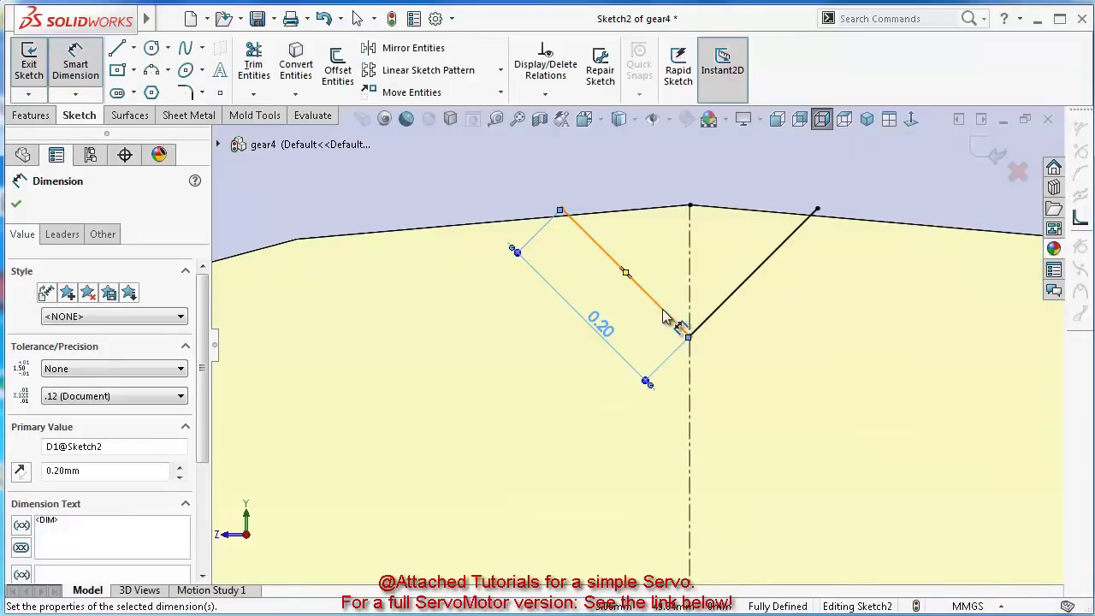
scroll(661, 314, "up", 2)
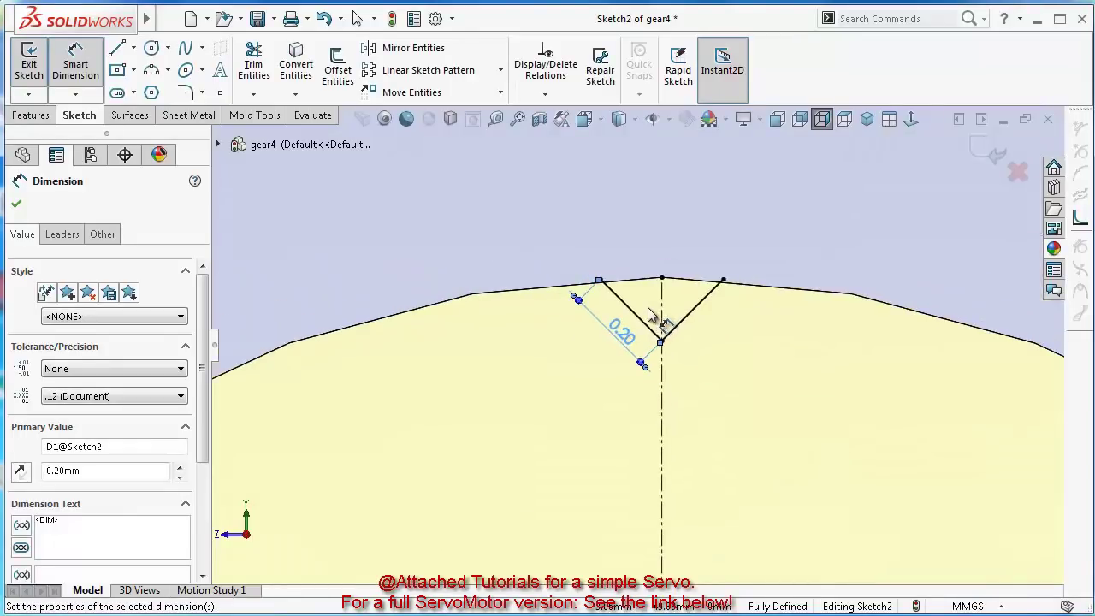
key("Escape")
left_click(656, 333)
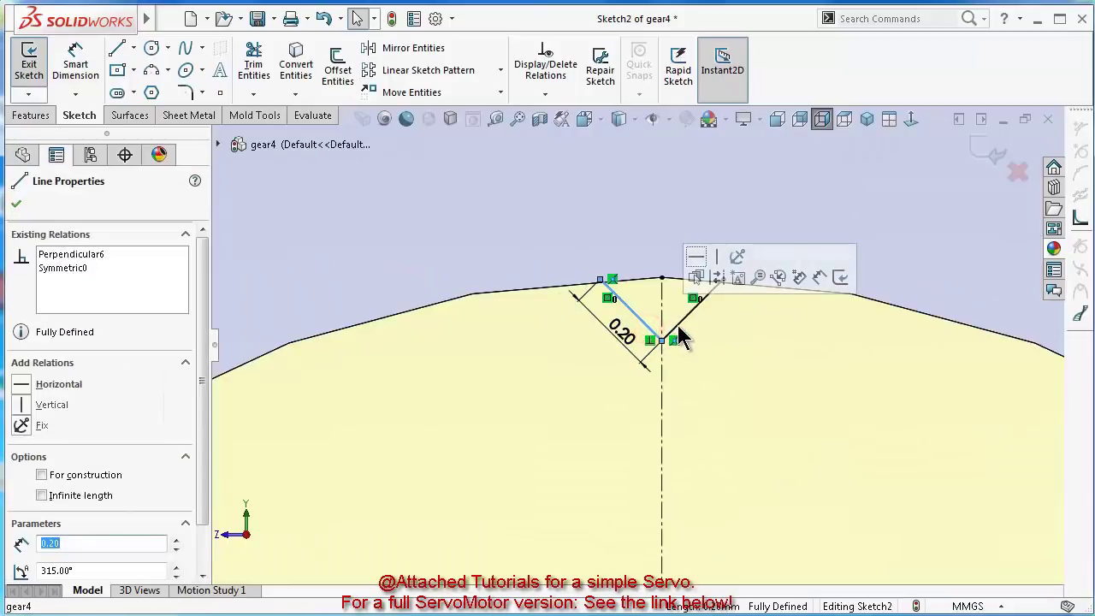
key("Escape")
scroll(558, 271, "up", 3)
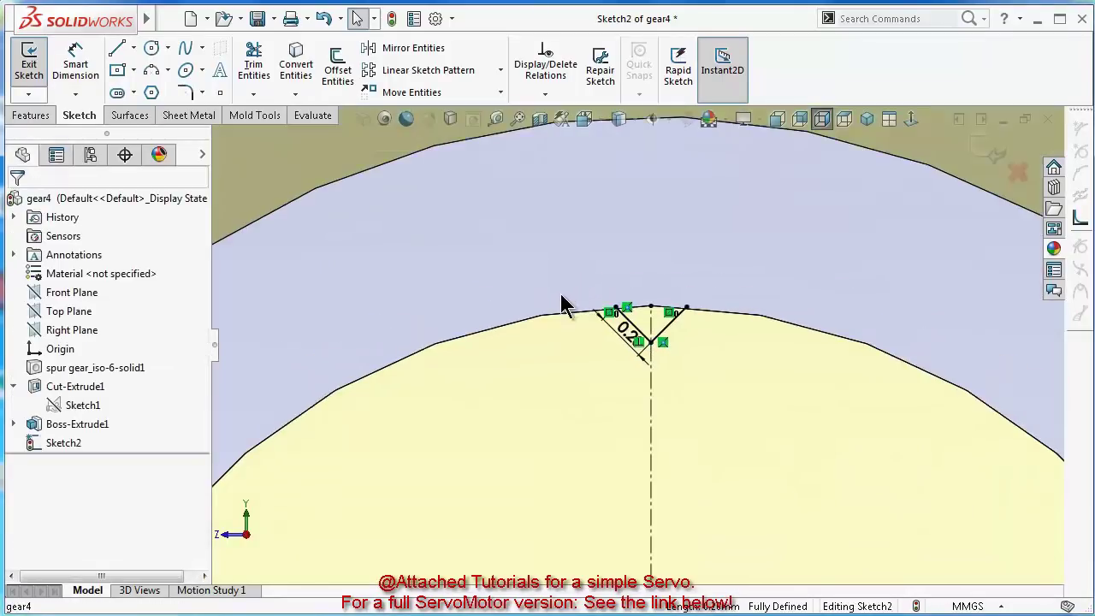
Cut the V-notch sketch 2 mm blind along the central boss with Extruded Cut and save the part
middle_click_drag(560, 294, 570, 317)
scroll(723, 435, "up", 3)
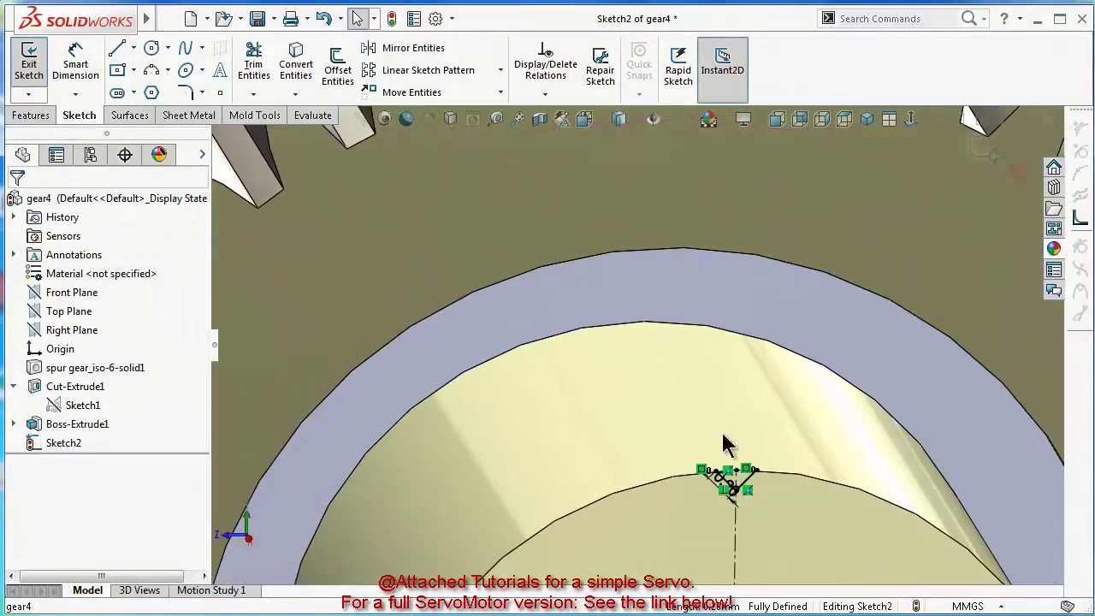
left_click(32, 117)
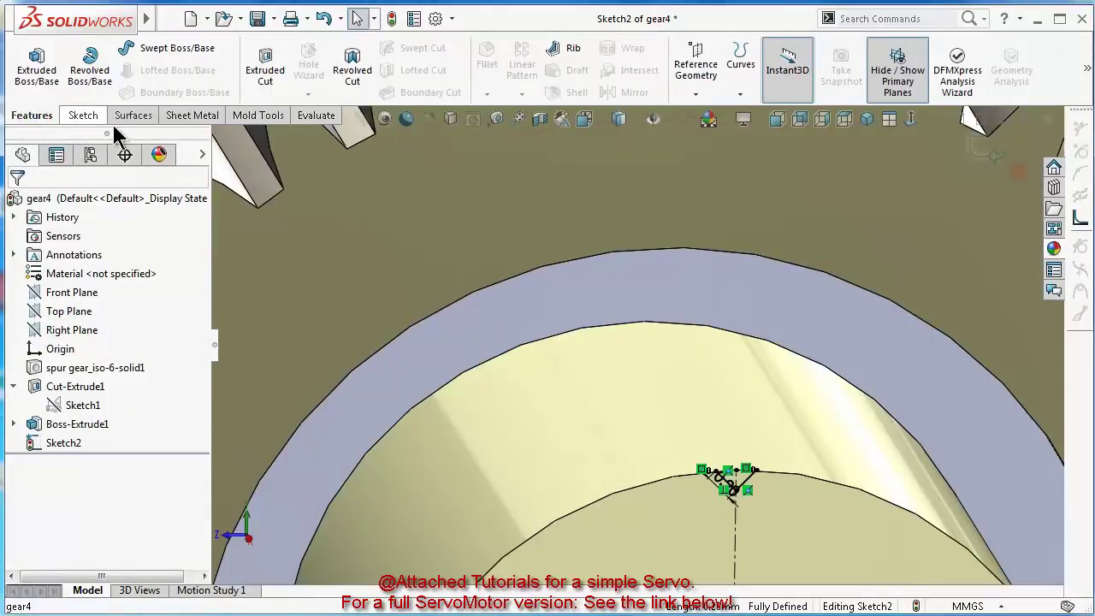
left_click(270, 71)
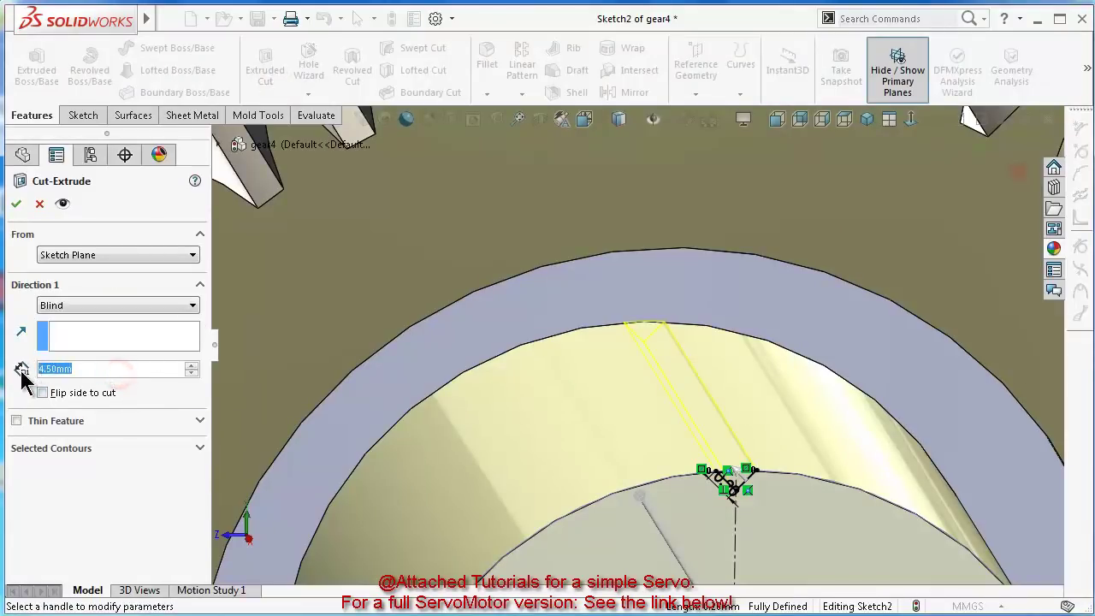
type("2")
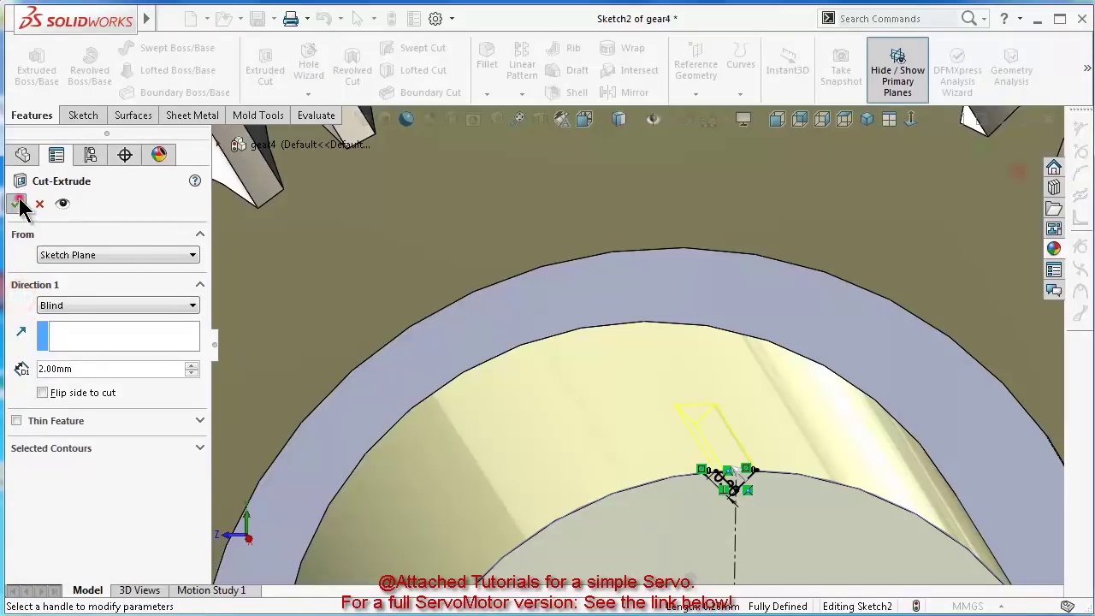
left_click(16, 203)
scroll(775, 504, "up", 1)
mouse_move(775, 505)
middle_mouse_down()
mouse_move(761, 476)
mouse_move(757, 503)
middle_mouse_up()
key("ctrl+s")
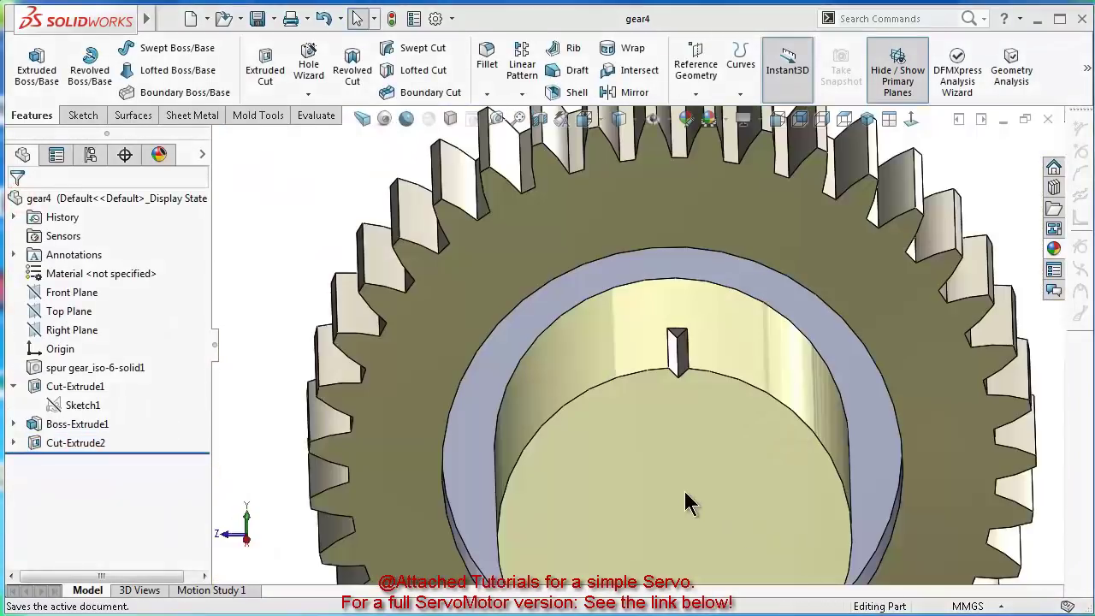
Set up a 360° circular pattern of the V-notch cut with equal spacing, using the pocket's cylindrical wall as the rotation reference
middle_click_drag(688, 503, 693, 282)
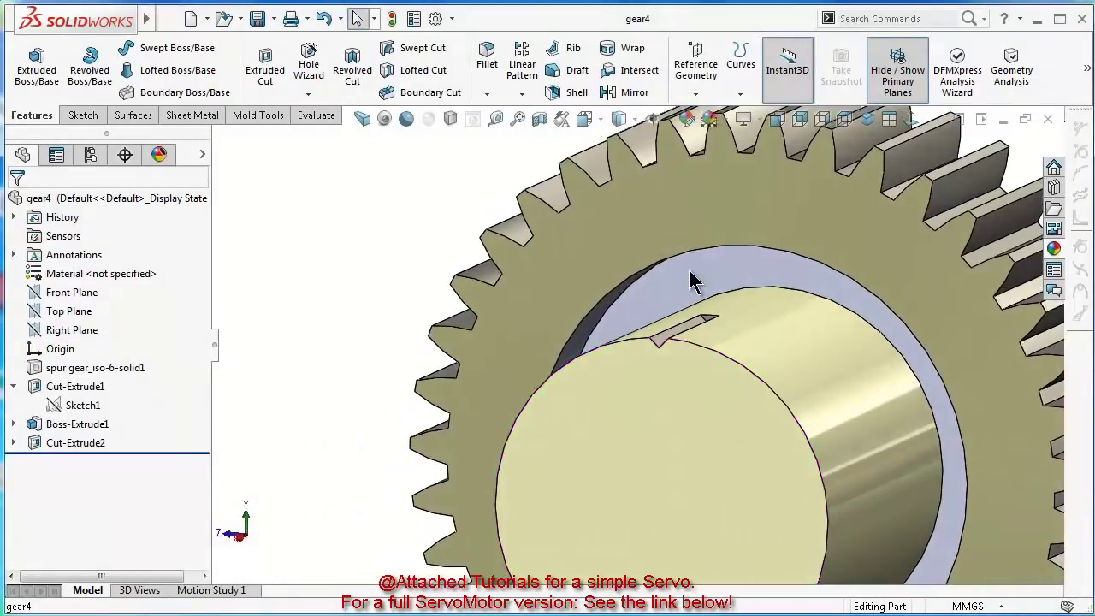
left_click(522, 93)
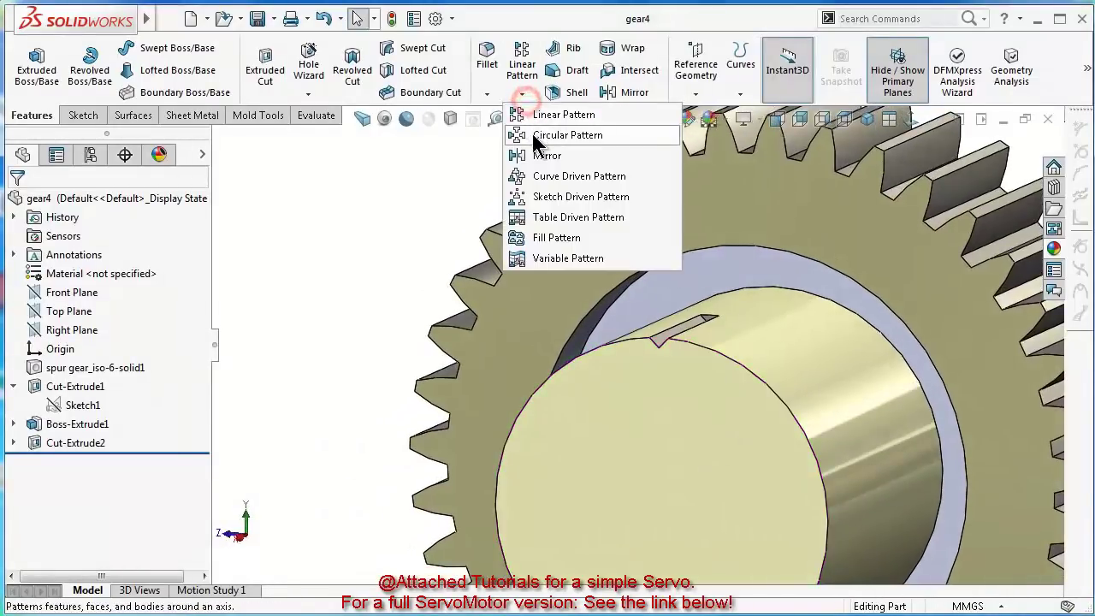
left_click(532, 134)
scroll(142, 379, "down", 2)
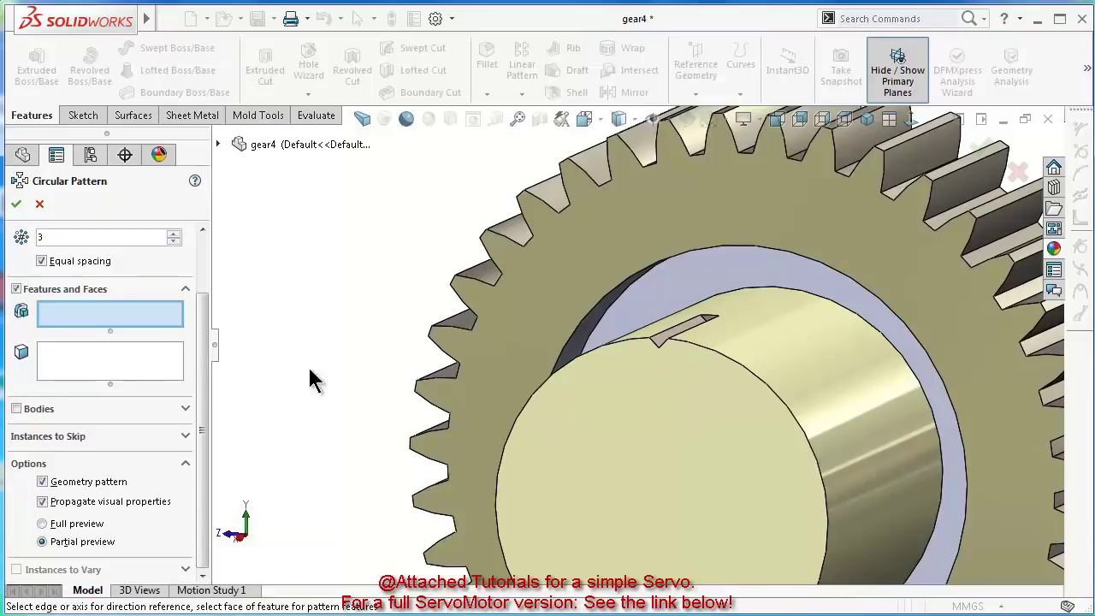
scroll(675, 343, "down", 5)
left_click(656, 315)
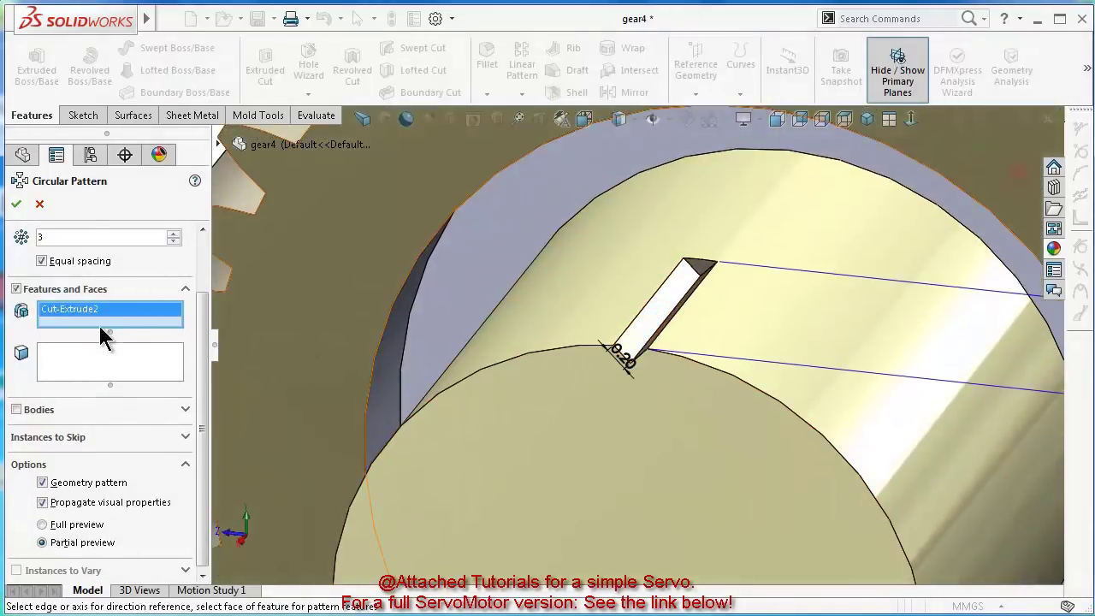
left_click_drag(197, 313, 200, 249)
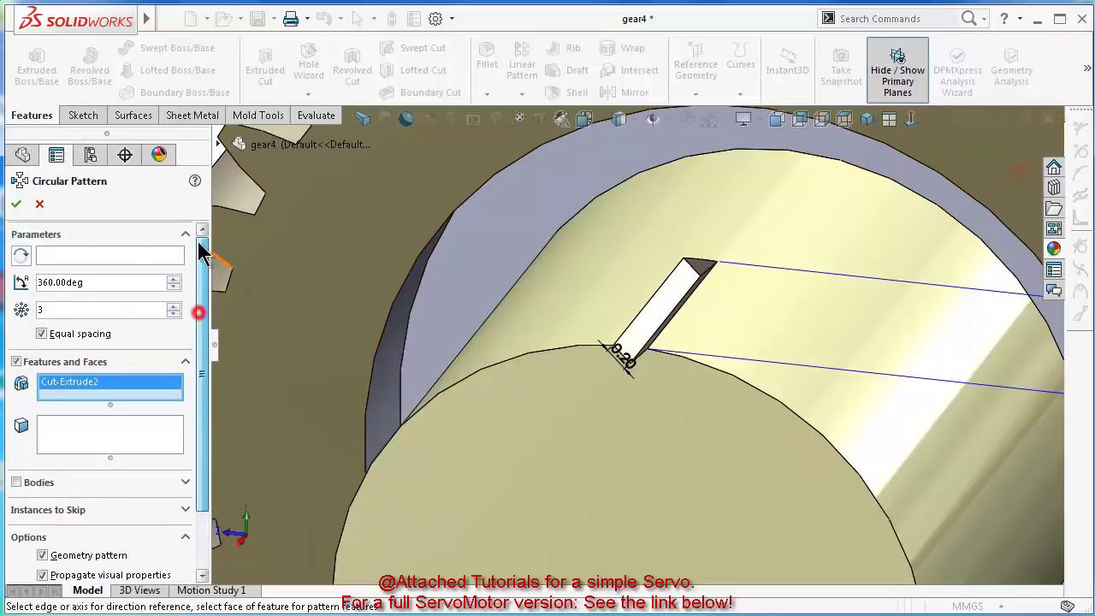
left_click(139, 258)
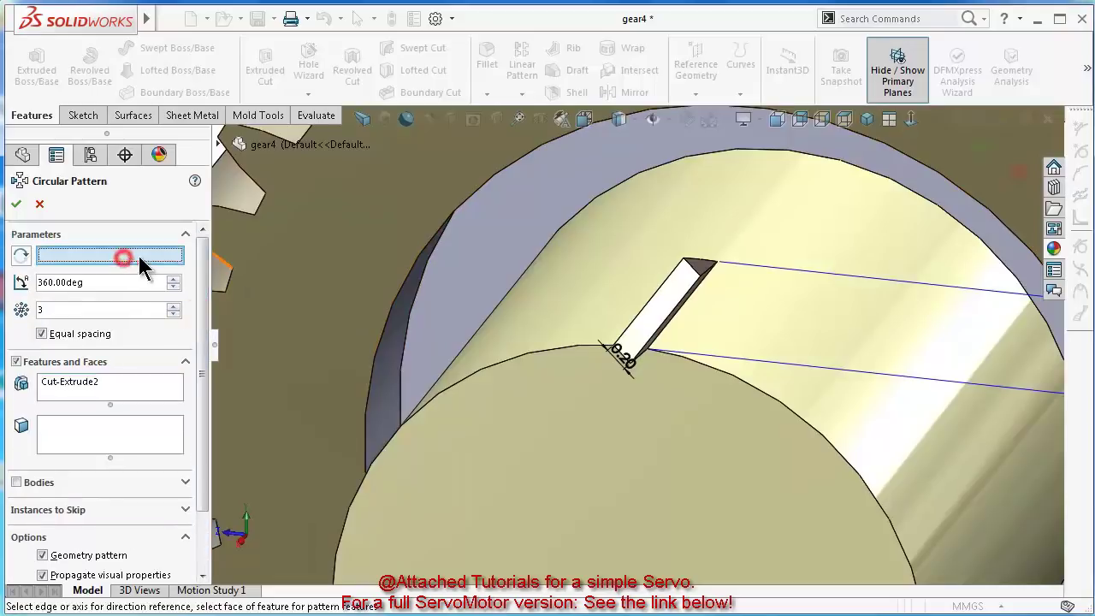
left_click(442, 240)
left_click(417, 260)
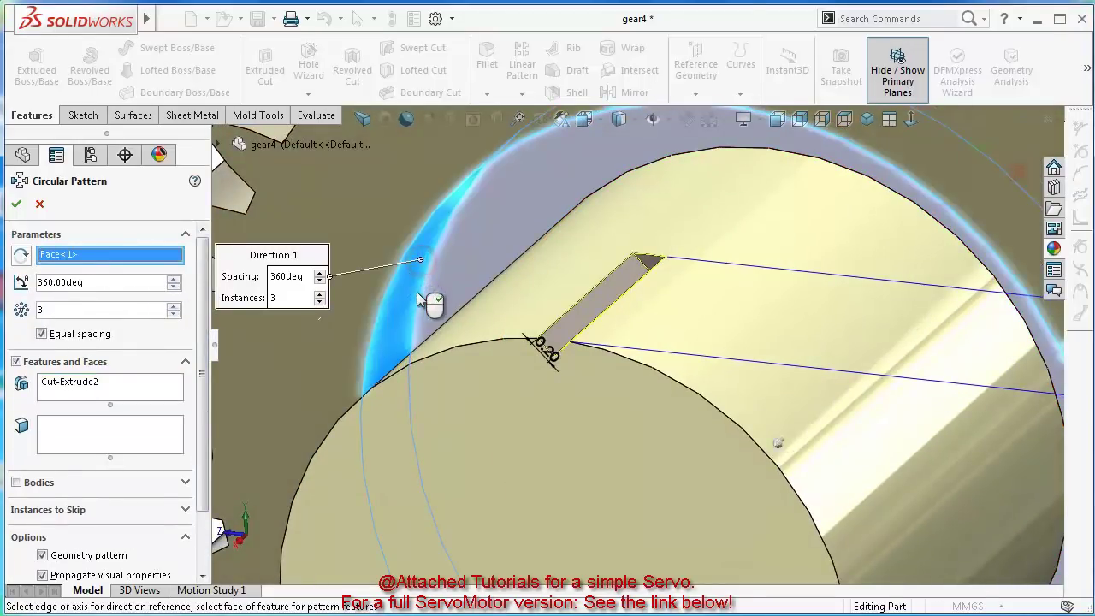
scroll(467, 325, "up", 3)
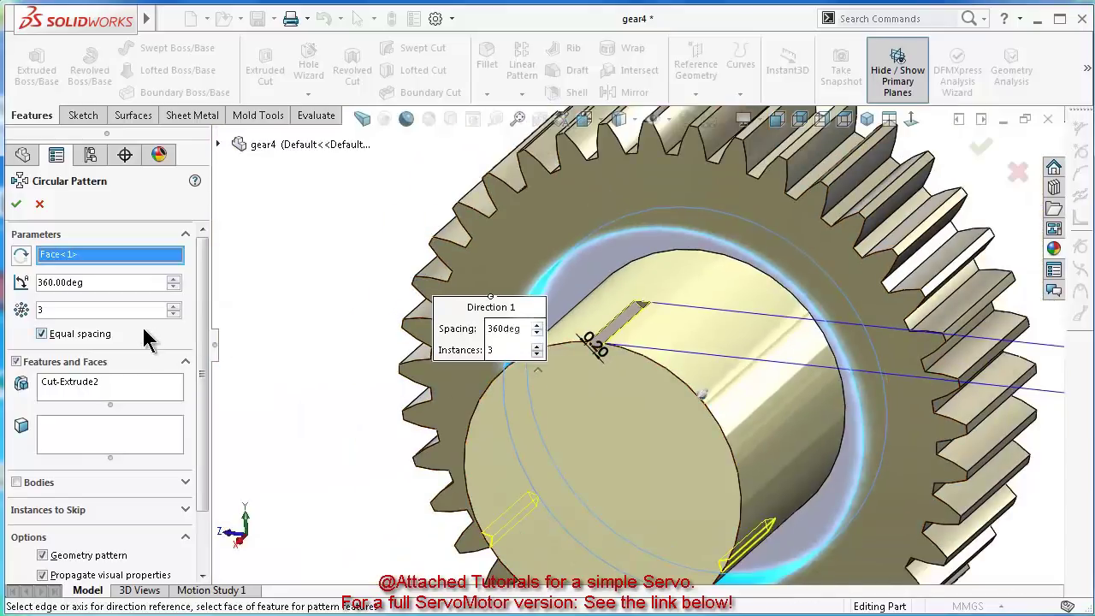
Set the circular pattern's number of instances to 40
left_click_drag(126, 309, 72, 301)
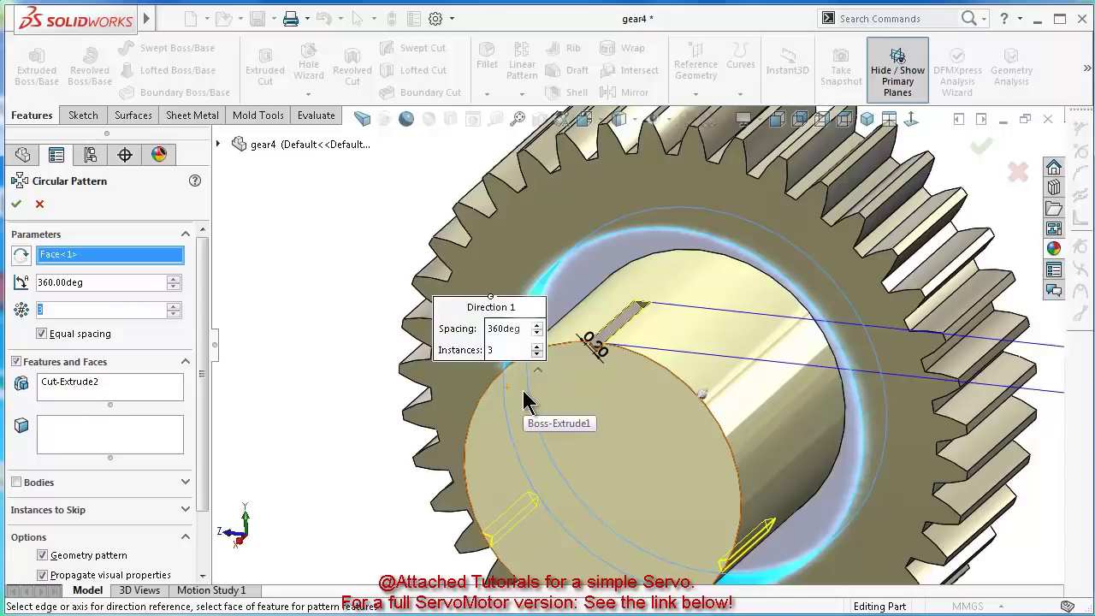
type("40")
key("Return")
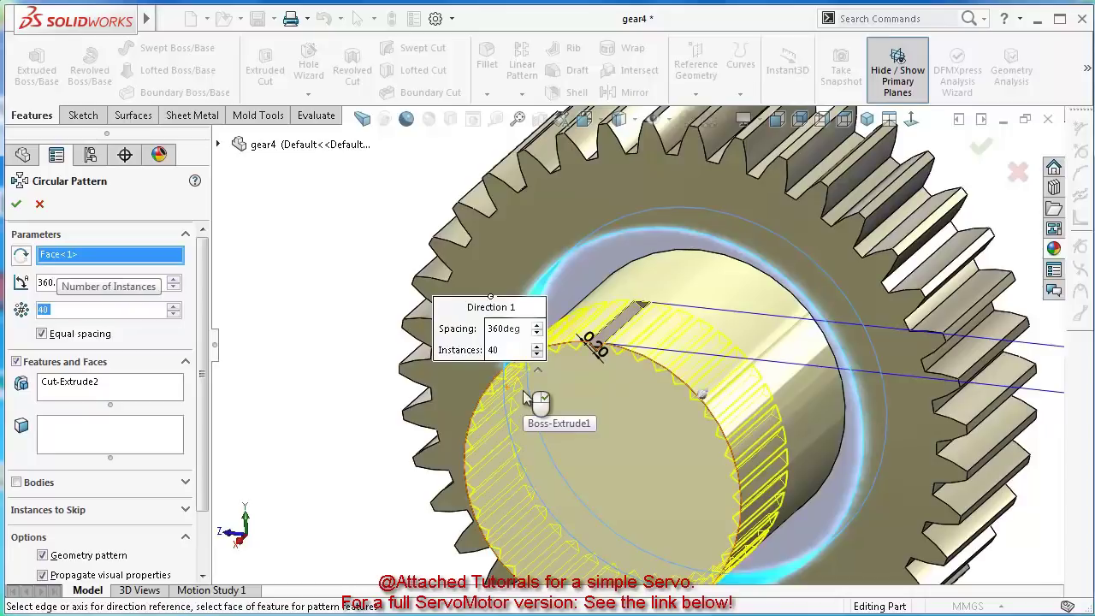
Raise the instance count to 56 so neighbouring notches meet edge to edge around the boss, and create the pattern
middle_click_drag(669, 419, 697, 370)
scroll(574, 313, "down", 5)
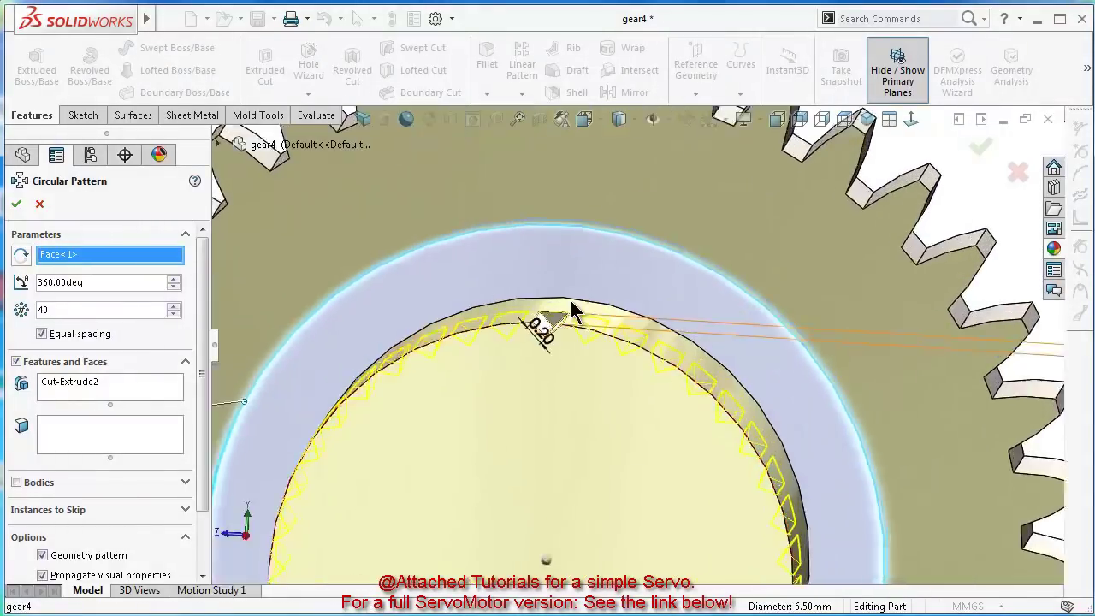
left_click(174, 307)
left_click(174, 307)
left_click(174, 306)
left_click(175, 306)
left_click(174, 306)
left_click(174, 306)
left_click(174, 307)
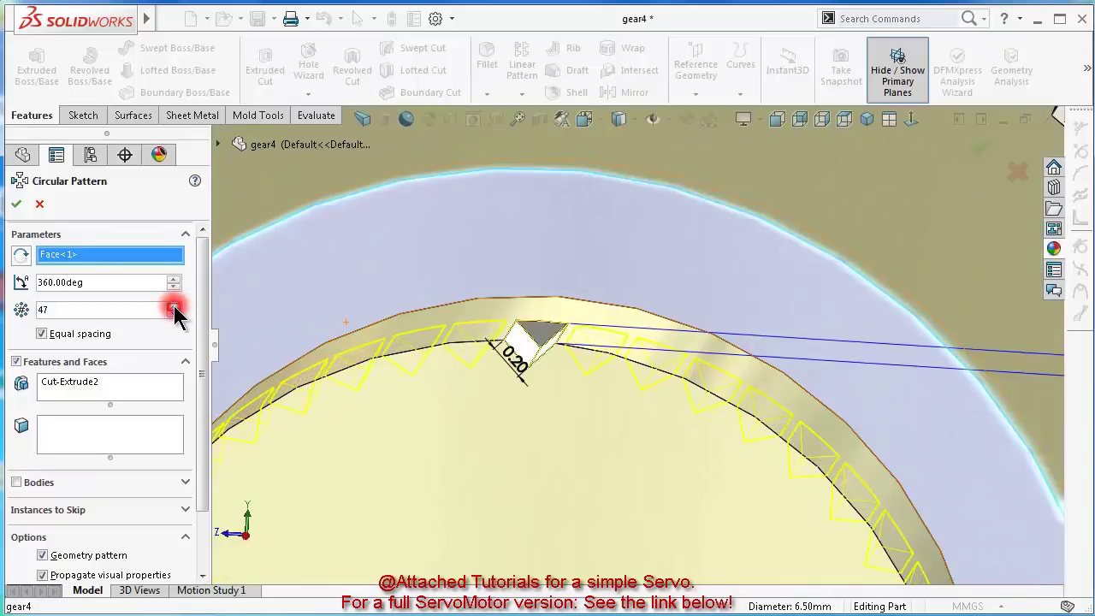
left_click(174, 306)
left_click(175, 306)
left_click(175, 306)
left_click(174, 306)
left_click(175, 307)
left_click(175, 306)
left_click(174, 306)
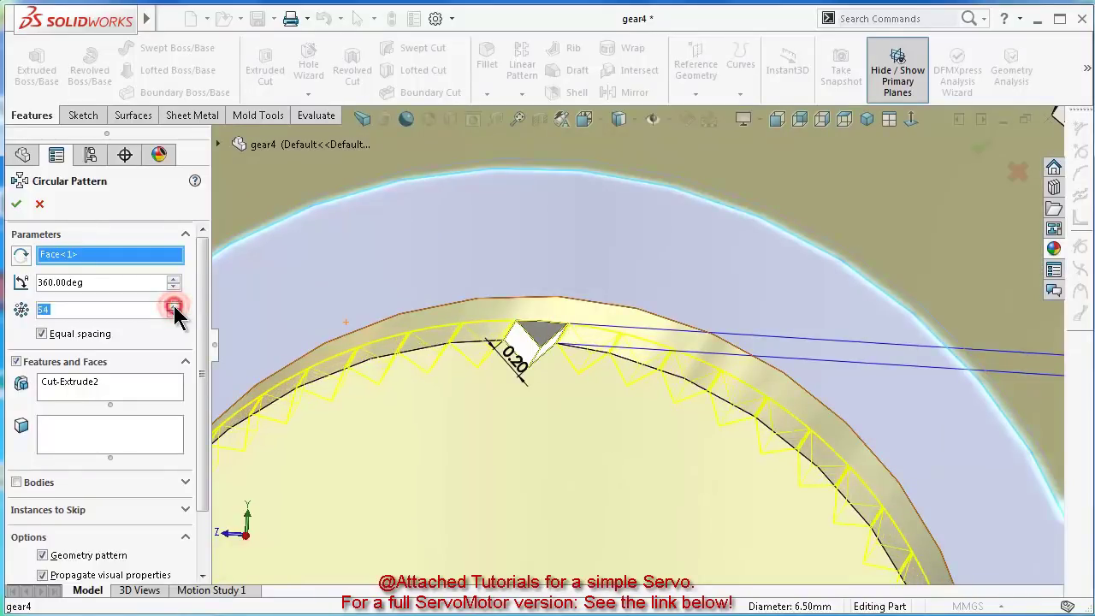
scroll(398, 334, "down", 6)
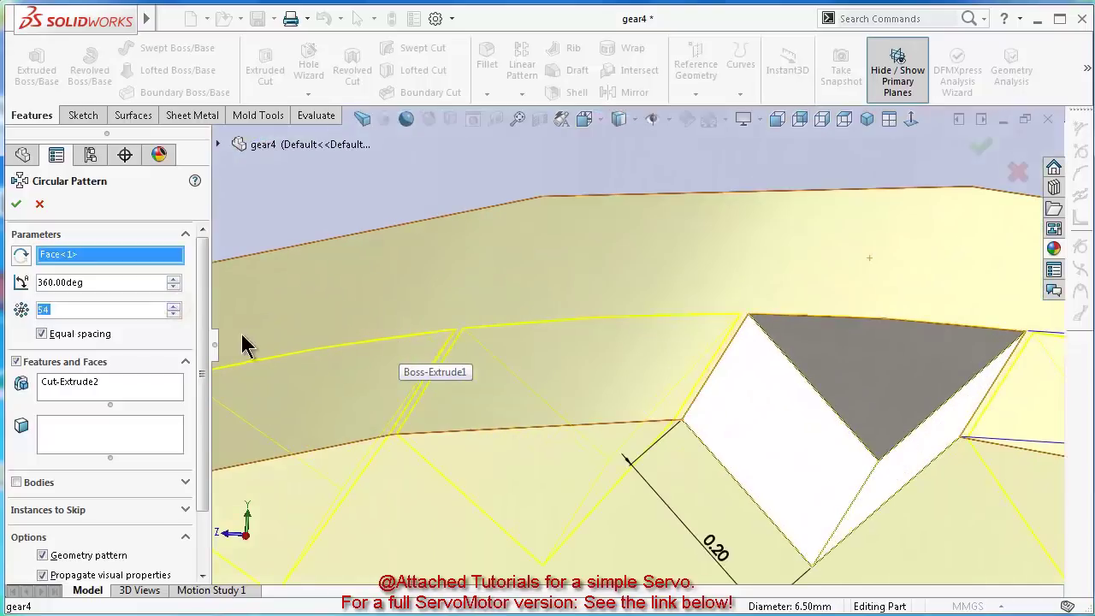
left_click(175, 306)
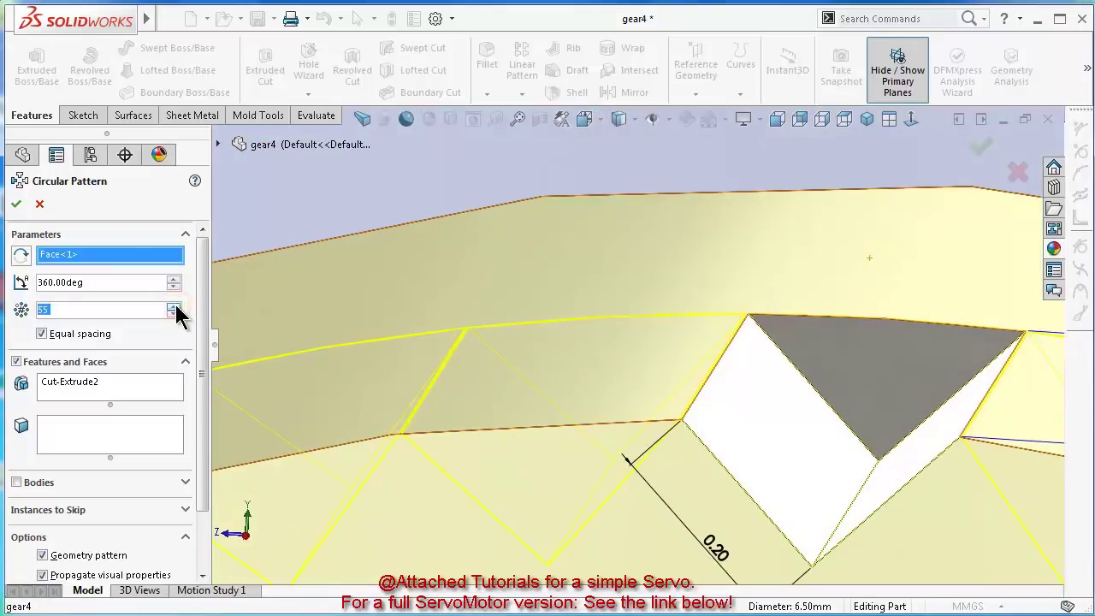
left_click(174, 306)
left_click(174, 306)
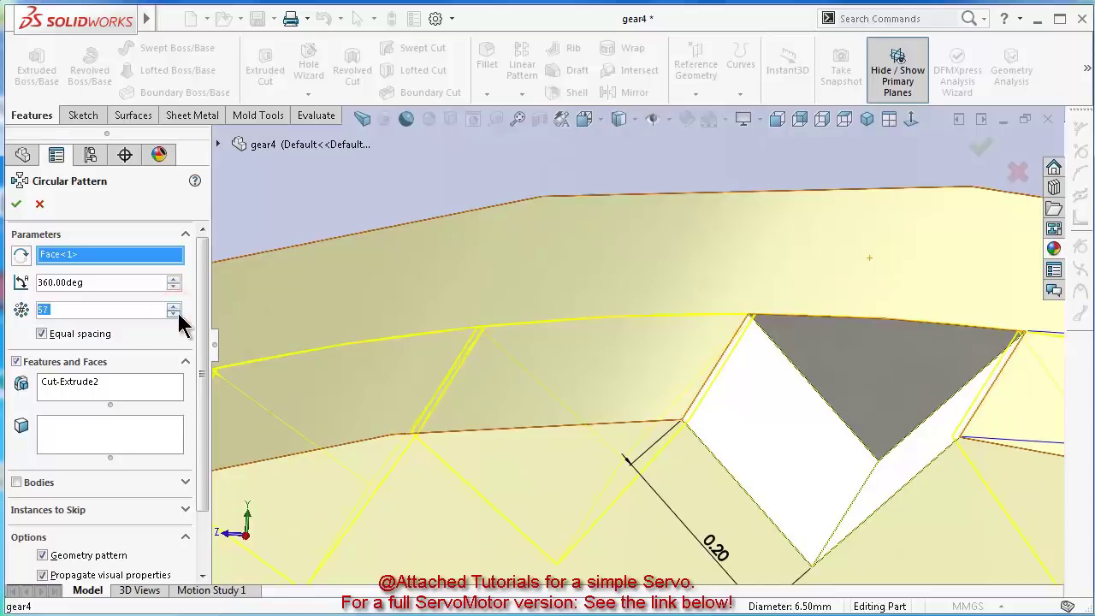
left_click(175, 314)
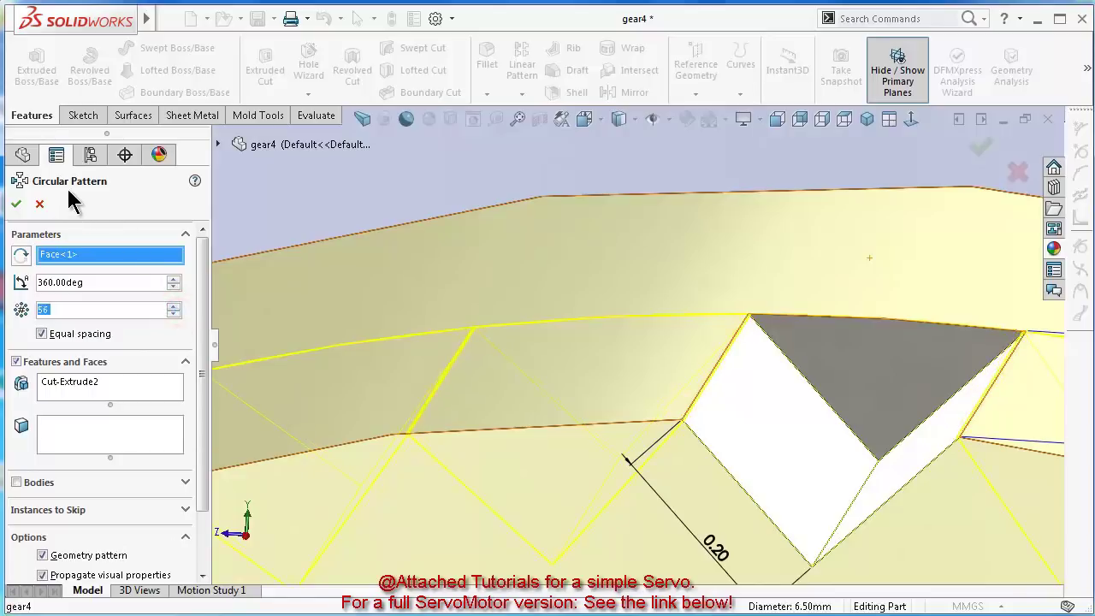
left_click(14, 203)
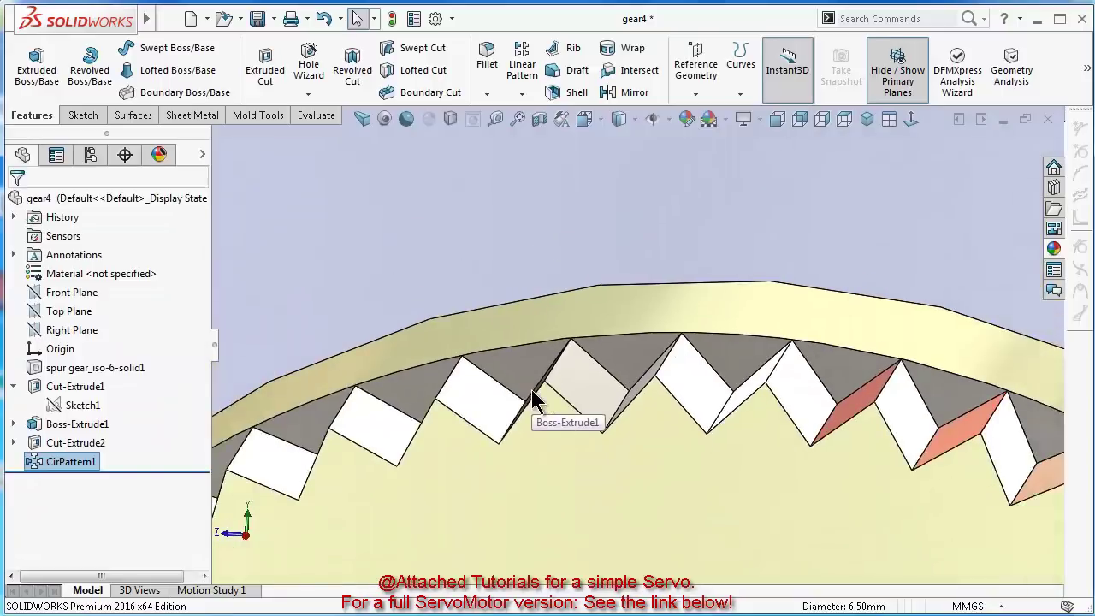
scroll(550, 411, "up", 10)
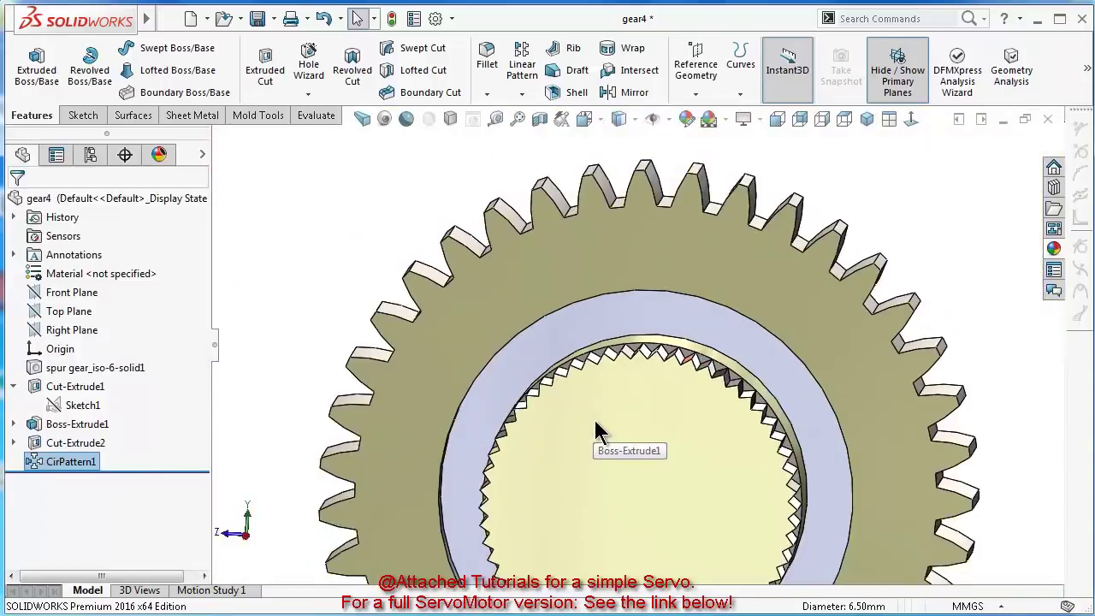
Set up an angle-distance chamfer of 0.1 mm at 45° on the notched end face of the boss
middle_click_drag(595, 422, 594, 420)
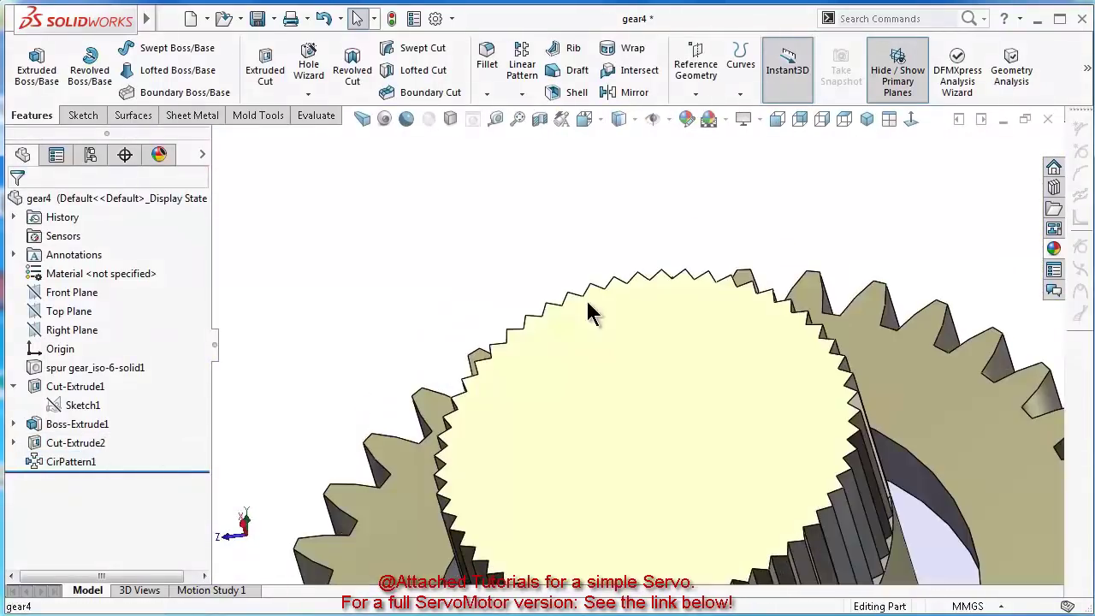
left_click(487, 92)
left_click(506, 134)
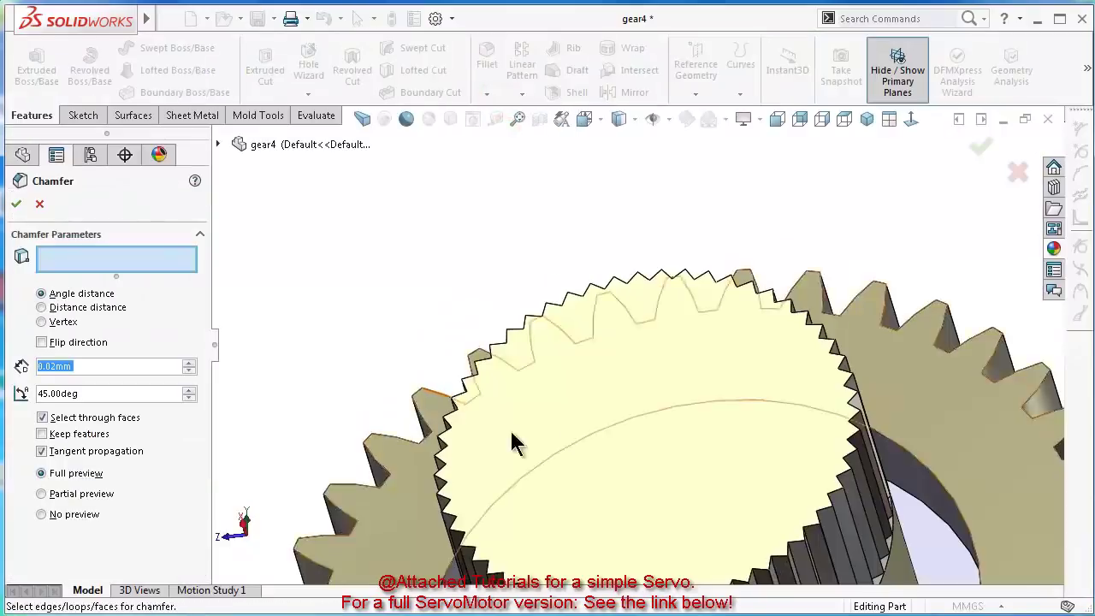
left_click(584, 430)
middle_click_drag(673, 430, 535, 381)
scroll(462, 387, "down", 2)
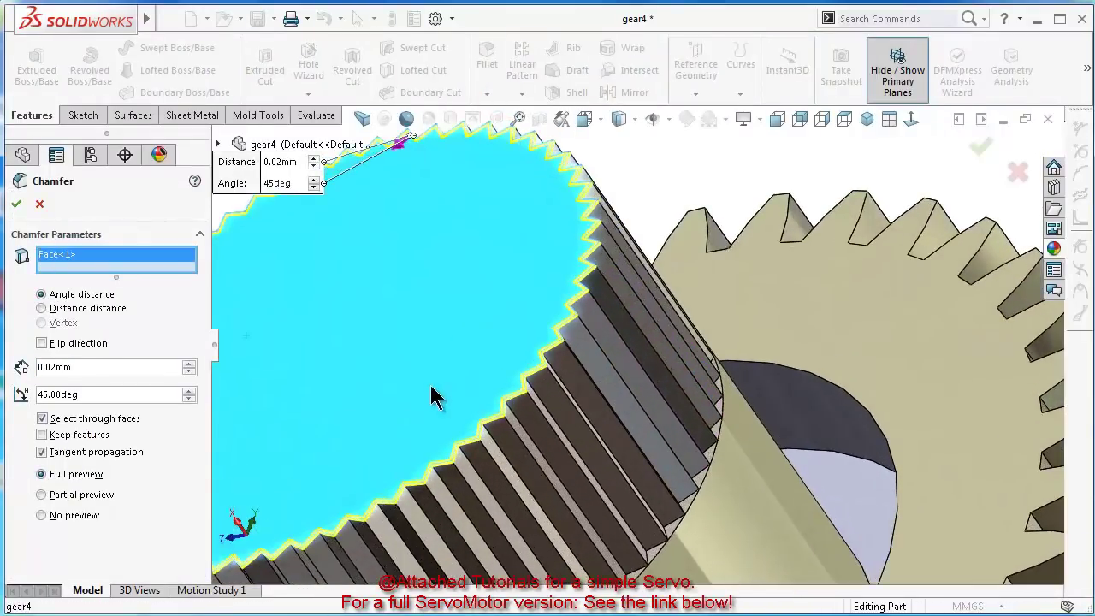
double_click(86, 366)
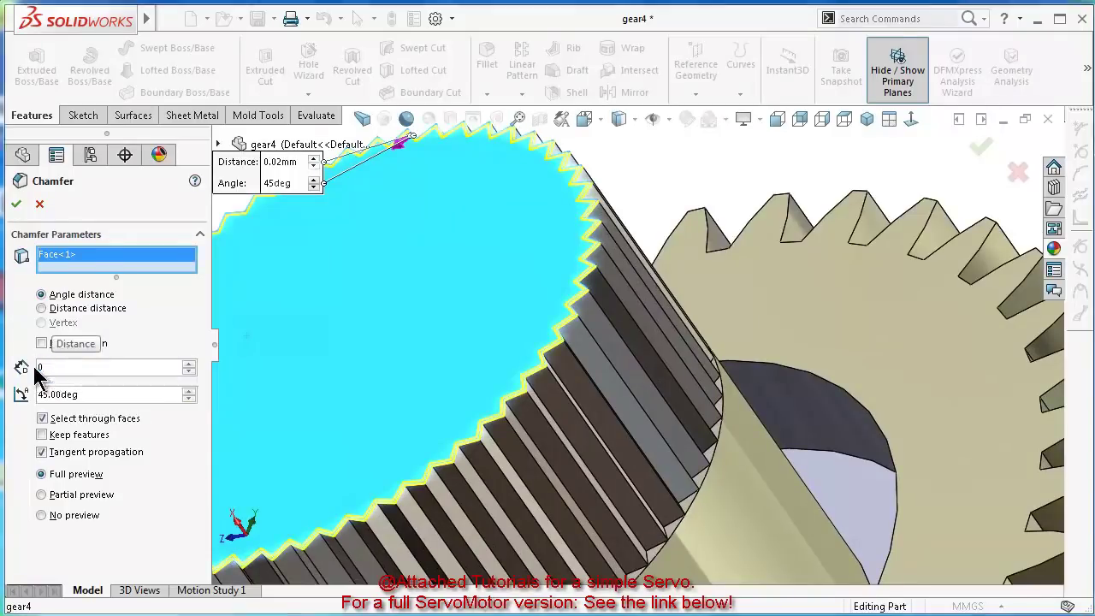
type("0.1")
key("Return")
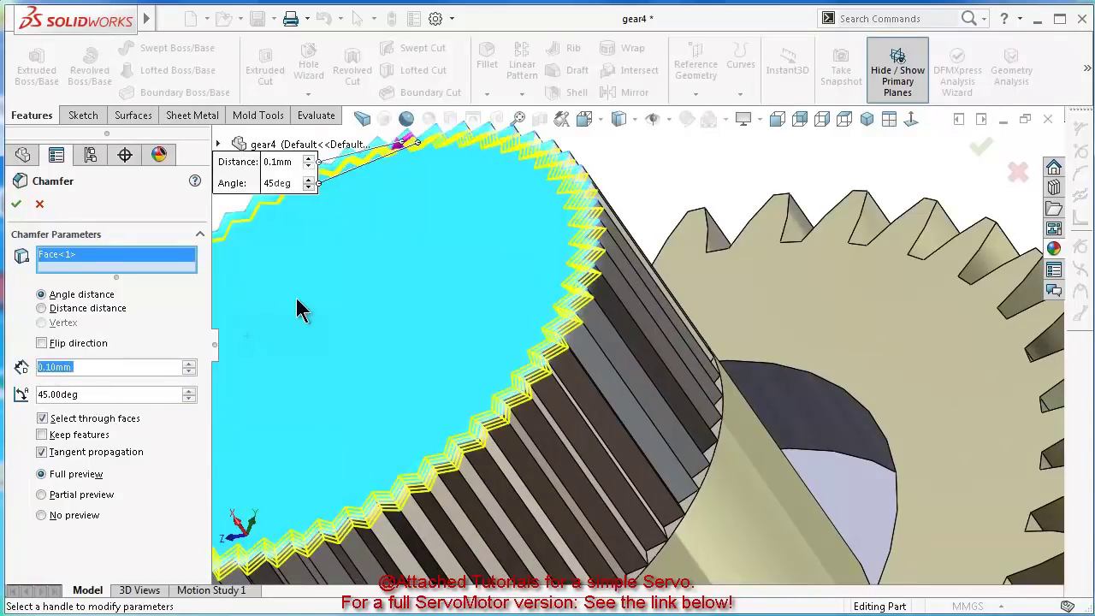
Set the chamfer distance to 0.05 mm, apply the chamfer and save the part
middle_click_drag(297, 302, 276, 346)
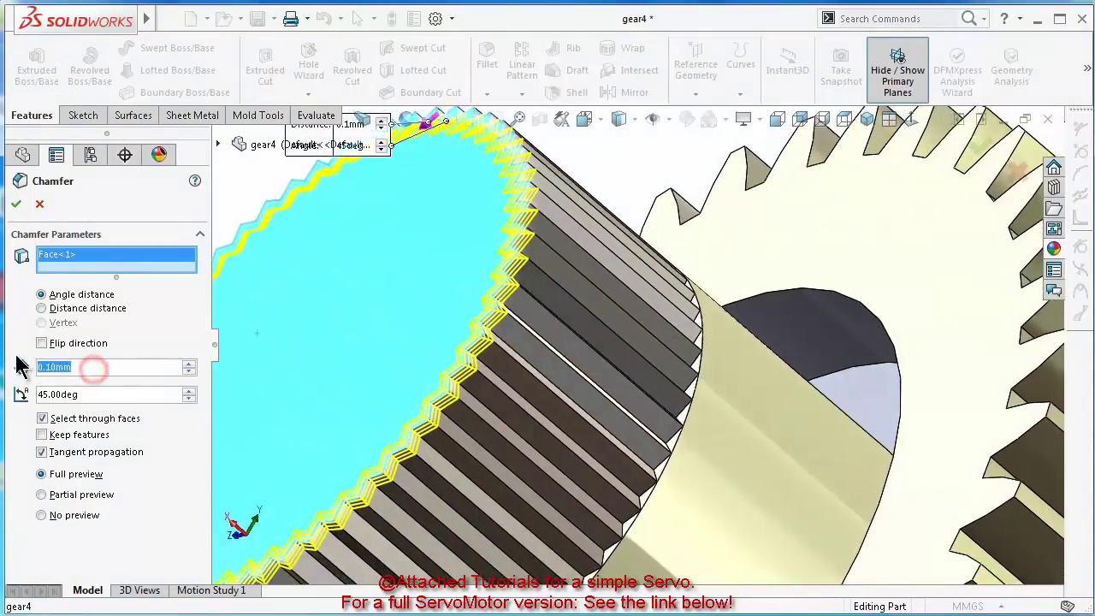
type("5")
key("Return")
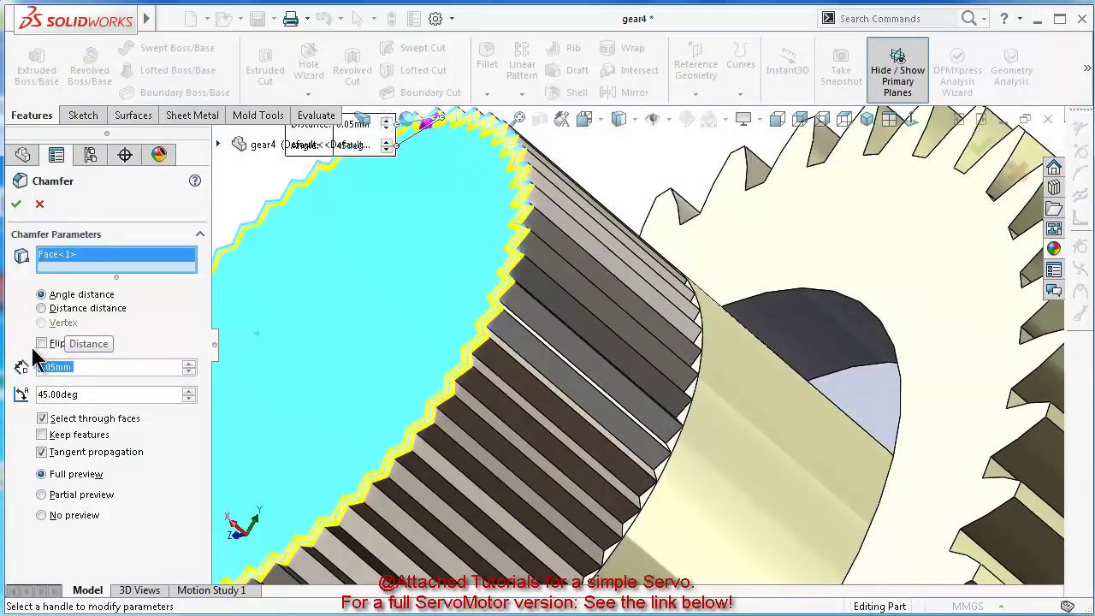
left_click(15, 207)
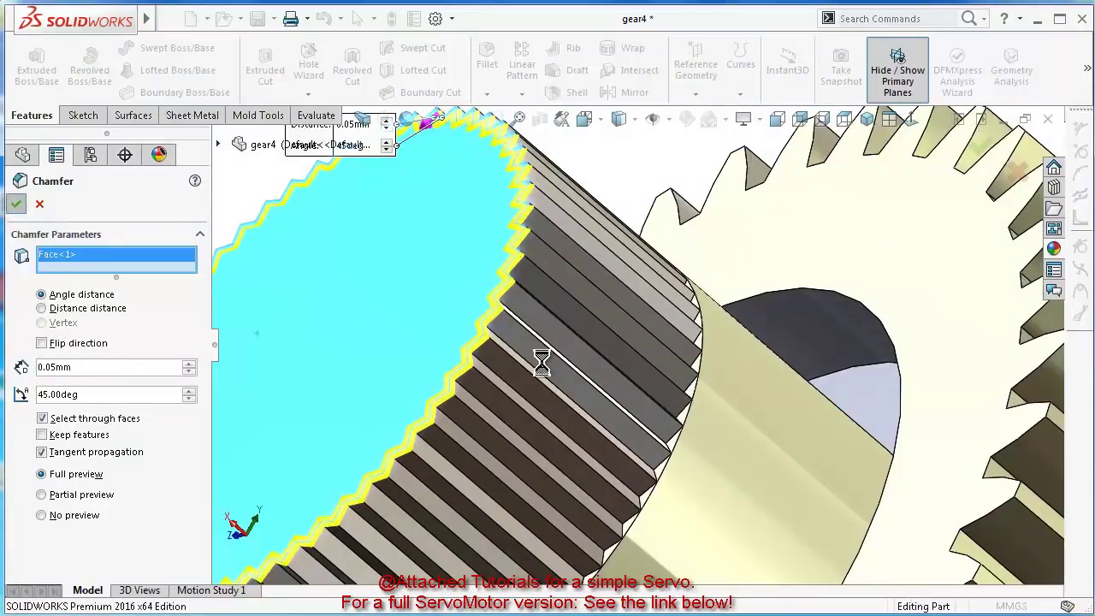
middle_click_drag(505, 349, 550, 410)
scroll(550, 411, "up", 3)
middle_click_drag(463, 346, 376, 437)
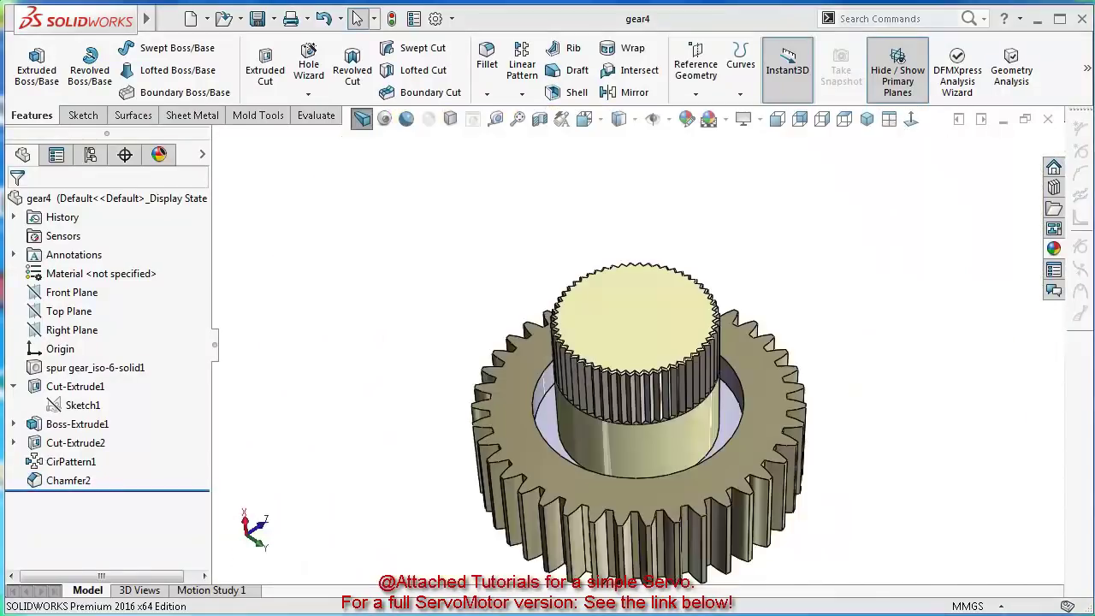
Start a sketch on the boss's end face seen through the gear's bore and convert that face's circular edge
middle_click_drag(853, 441, 614, 211)
scroll(613, 164, "down", 3)
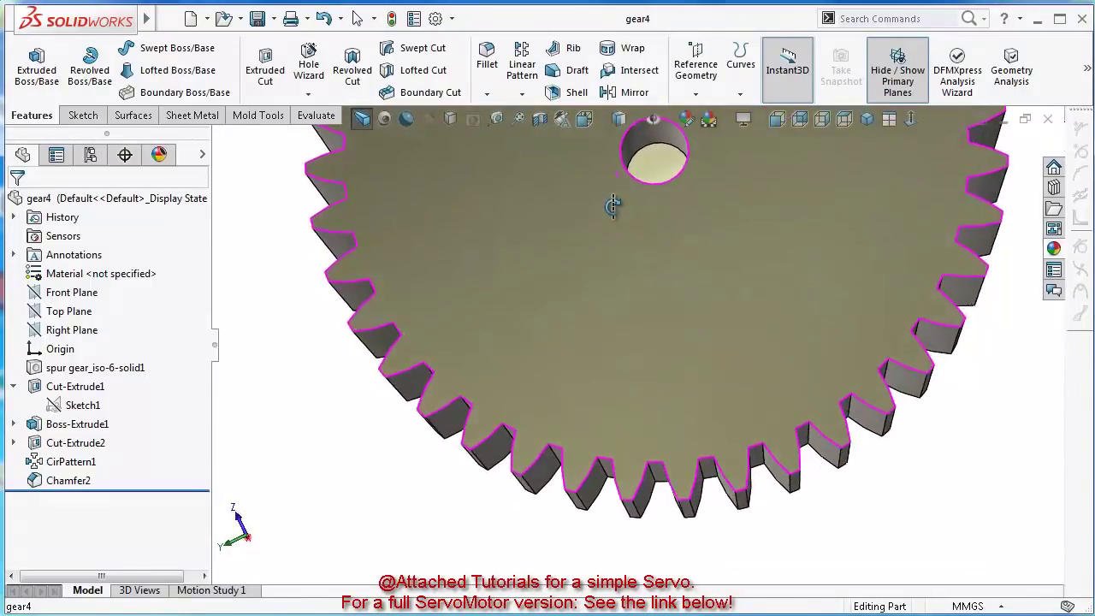
scroll(655, 208, "down", 1)
left_click(660, 282)
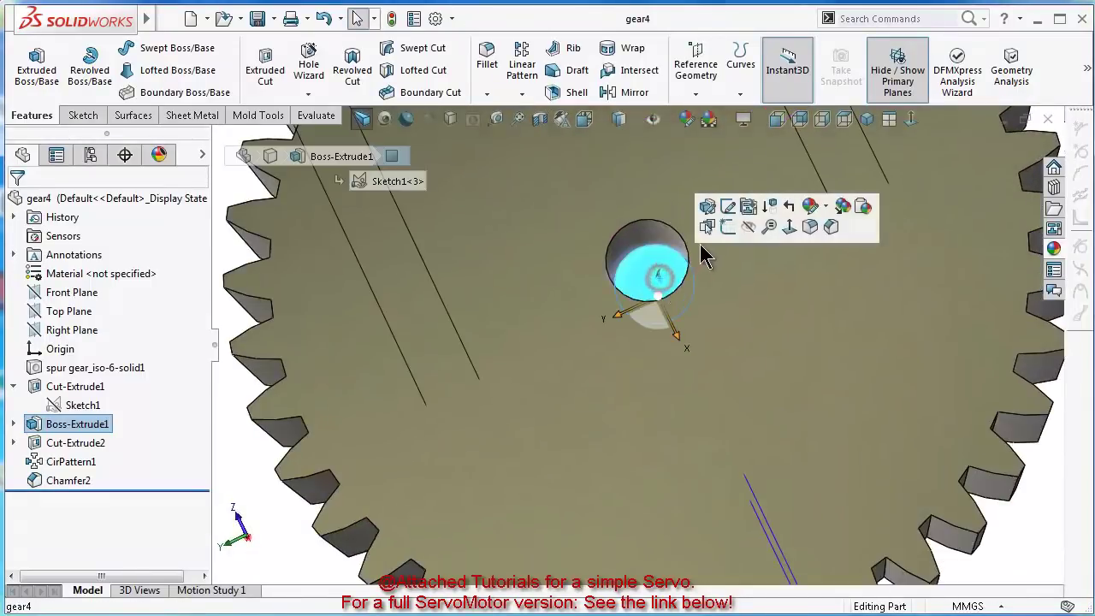
left_click(726, 227)
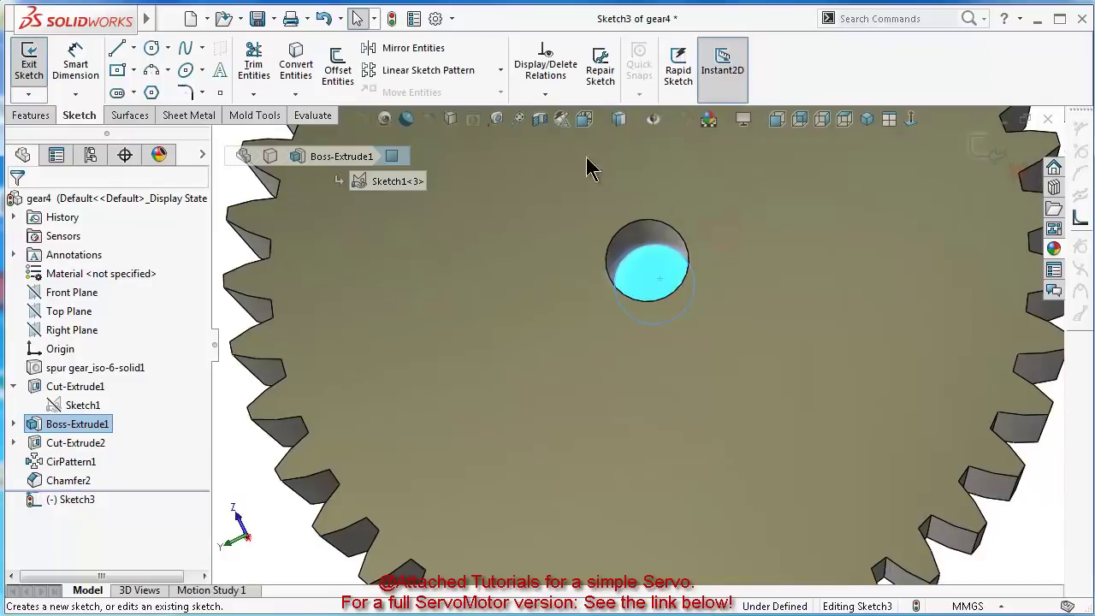
left_click(282, 86)
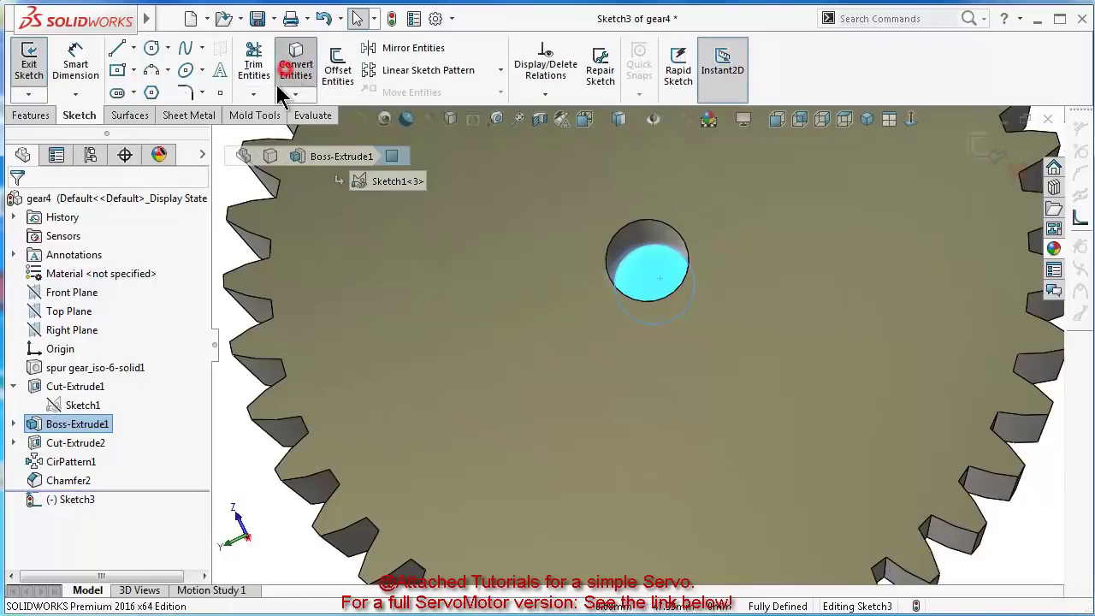
Extrude-cut the converted circle with the Through All end condition so the bore continues through the boss
left_click(31, 115)
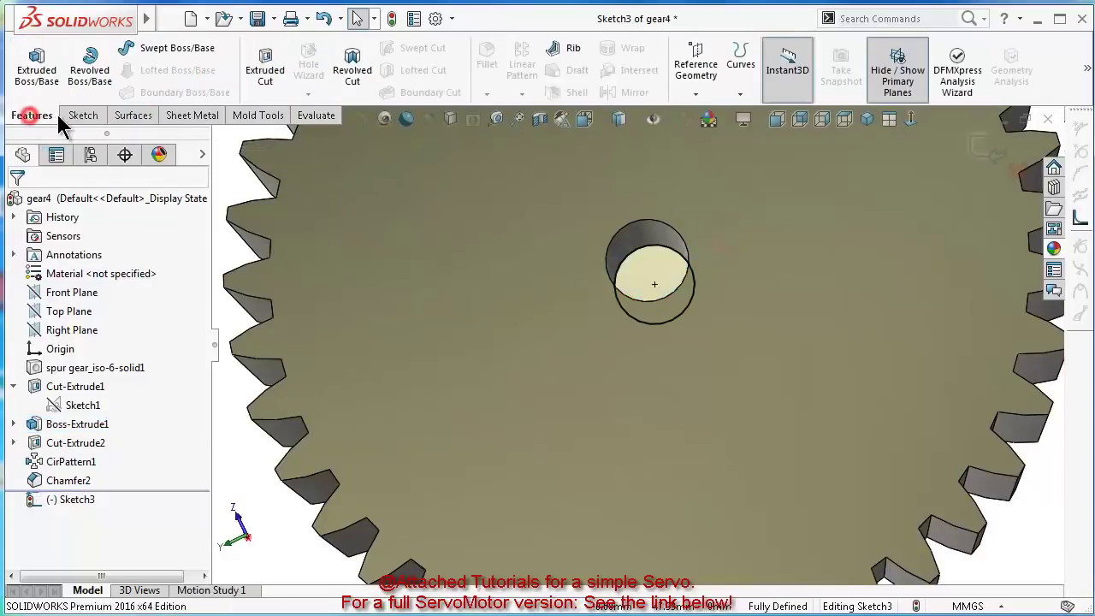
left_click(280, 81)
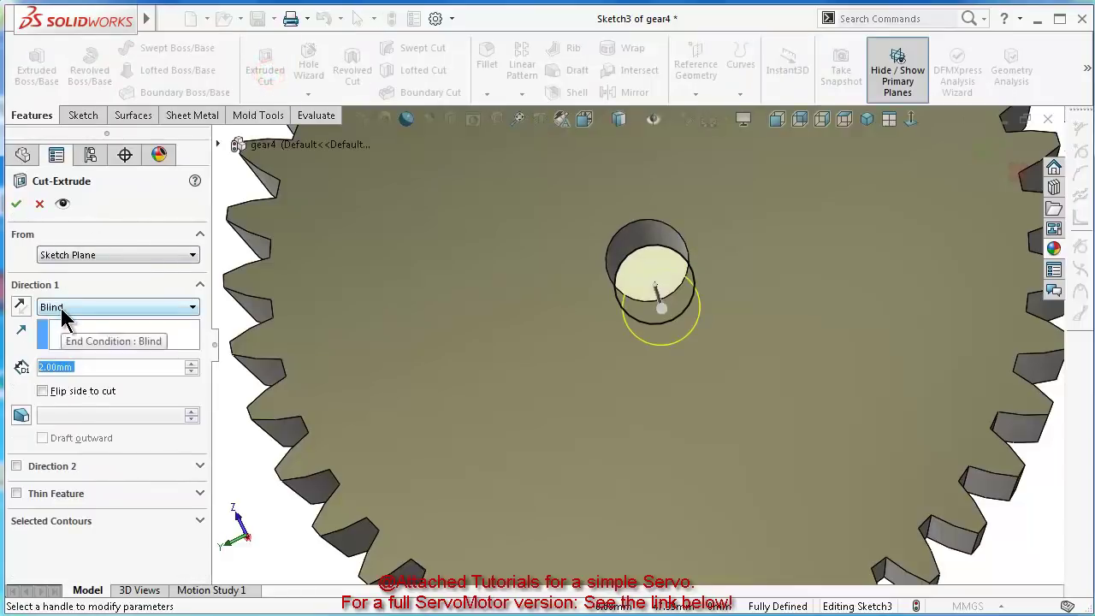
left_click(60, 307)
left_click(67, 333)
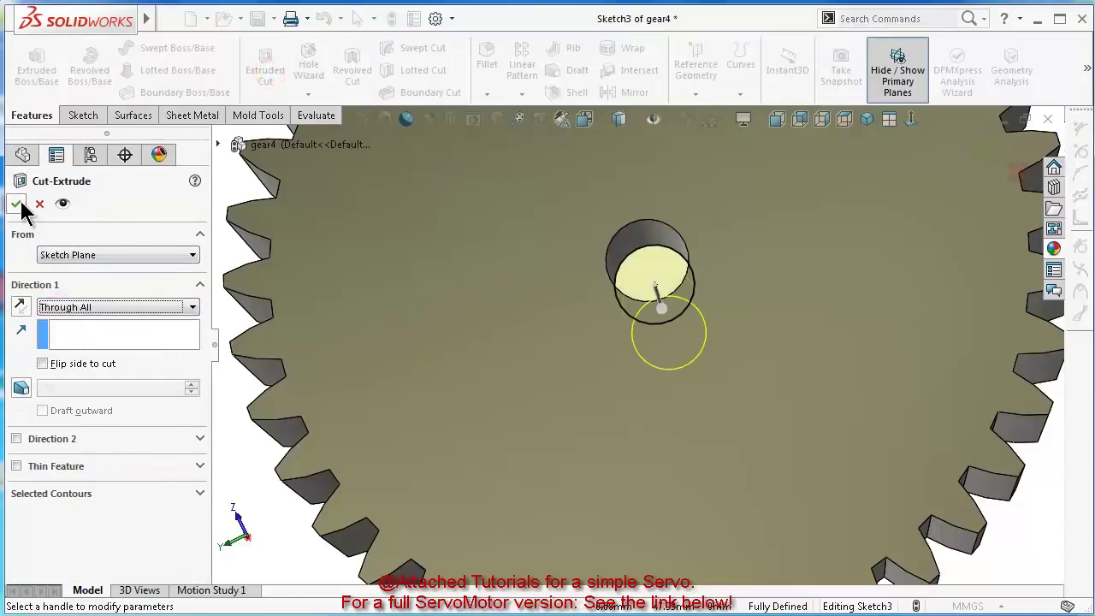
left_click(17, 205)
key("f")
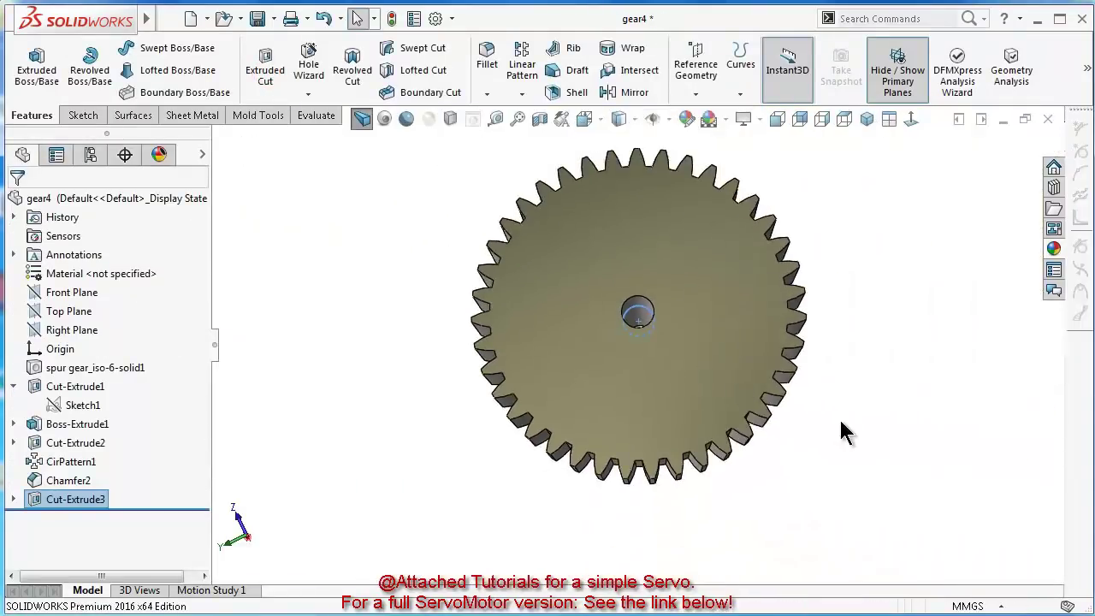
left_click(840, 426)
middle_click_drag(838, 422, 635, 270)
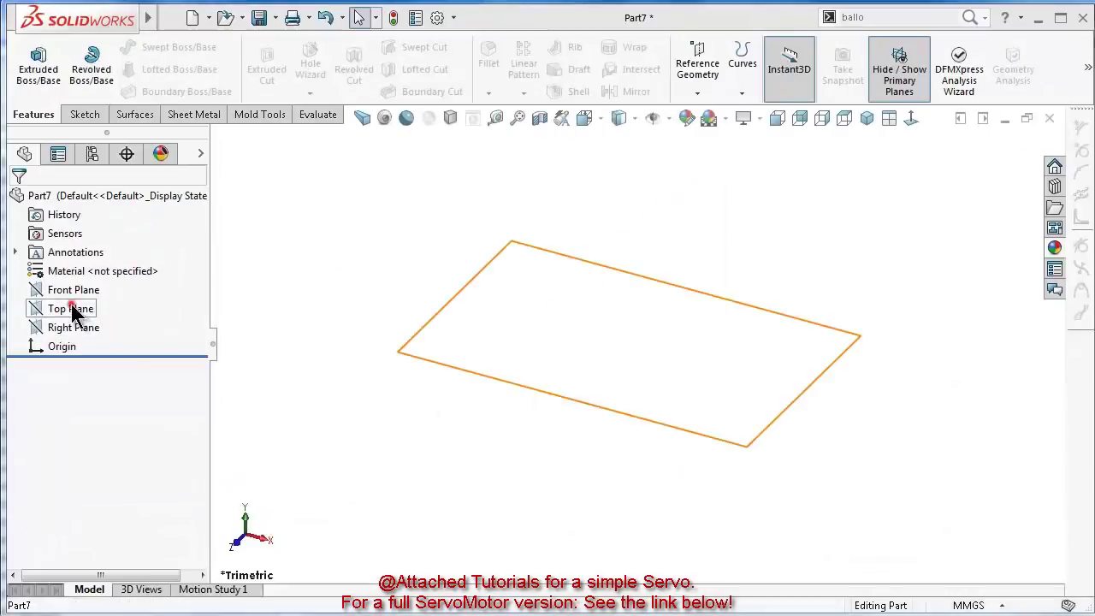
Sketch a vertical centerpoint slot on the Top Plane centred on the origin, about 96 mm wide and 178 mm between arc centres
left_click(68, 308)
left_click(84, 282)
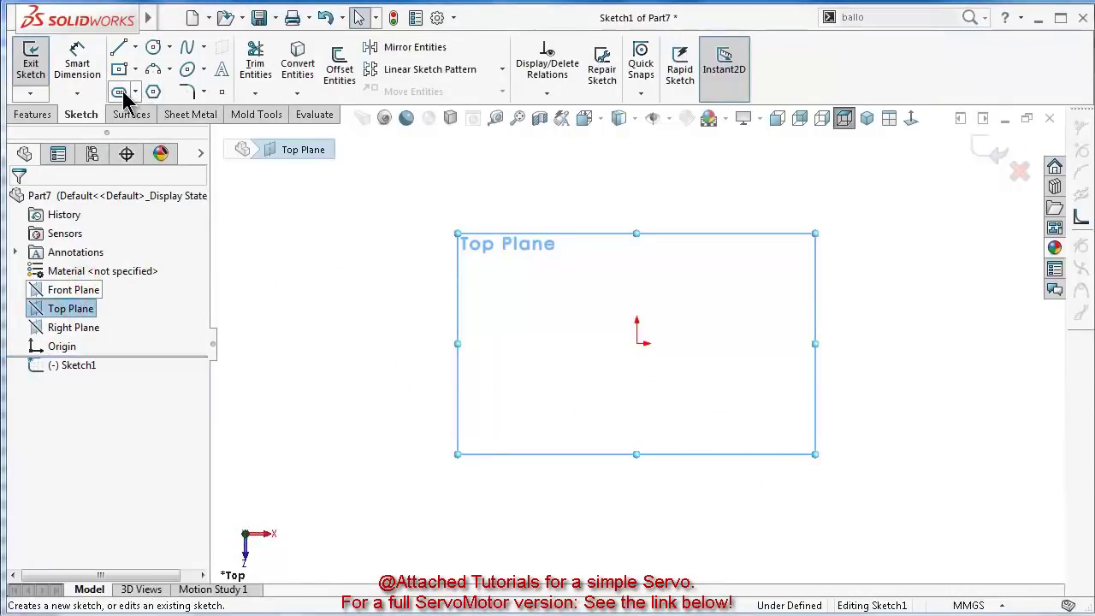
left_click(120, 91)
left_click(637, 343)
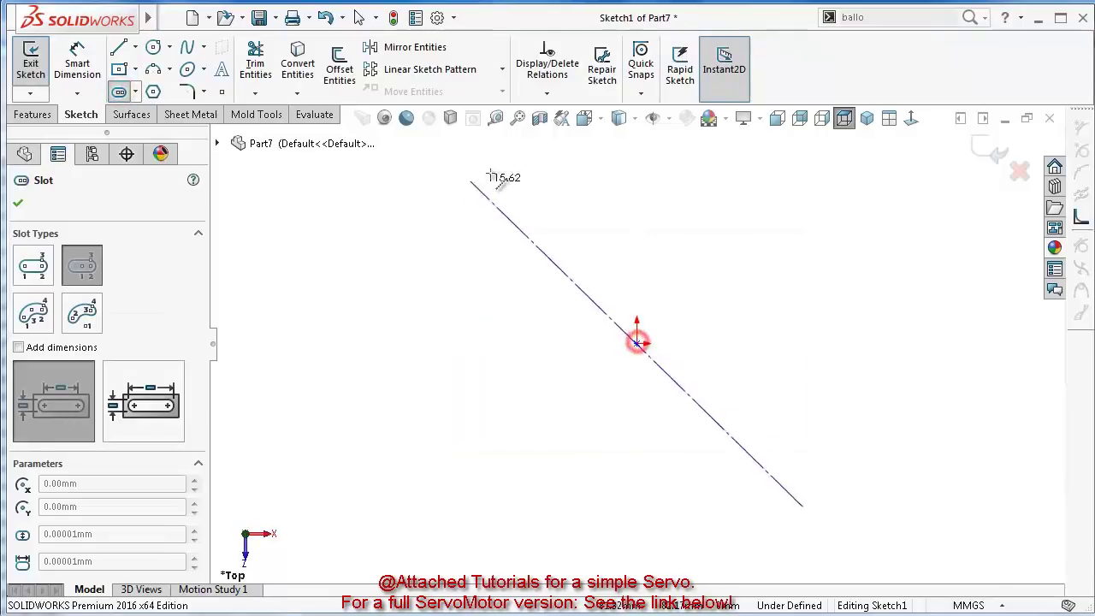
left_click(636, 164)
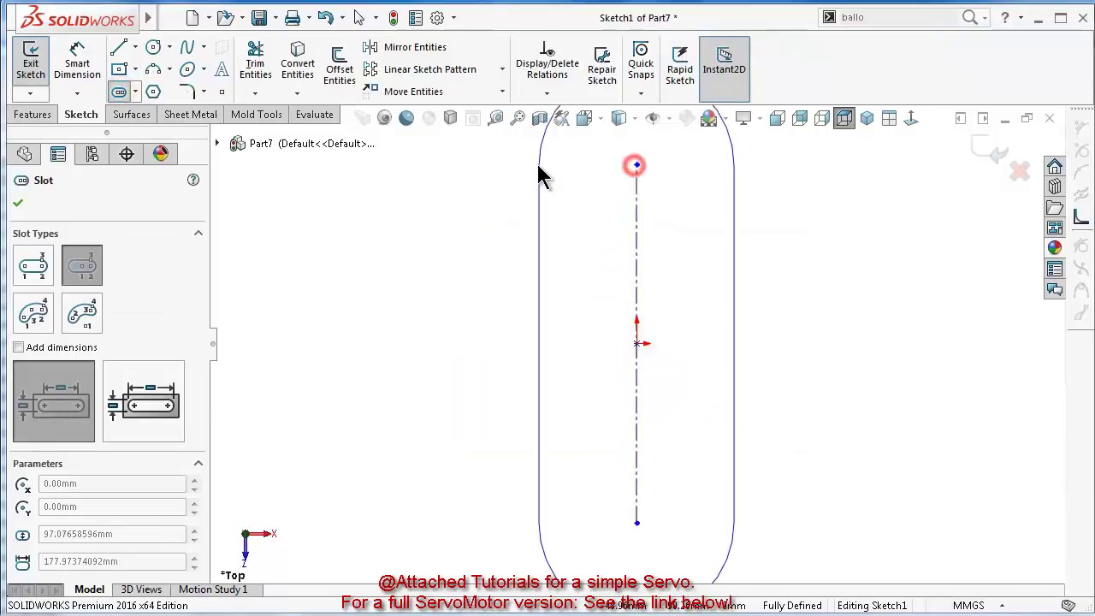
left_click(537, 166)
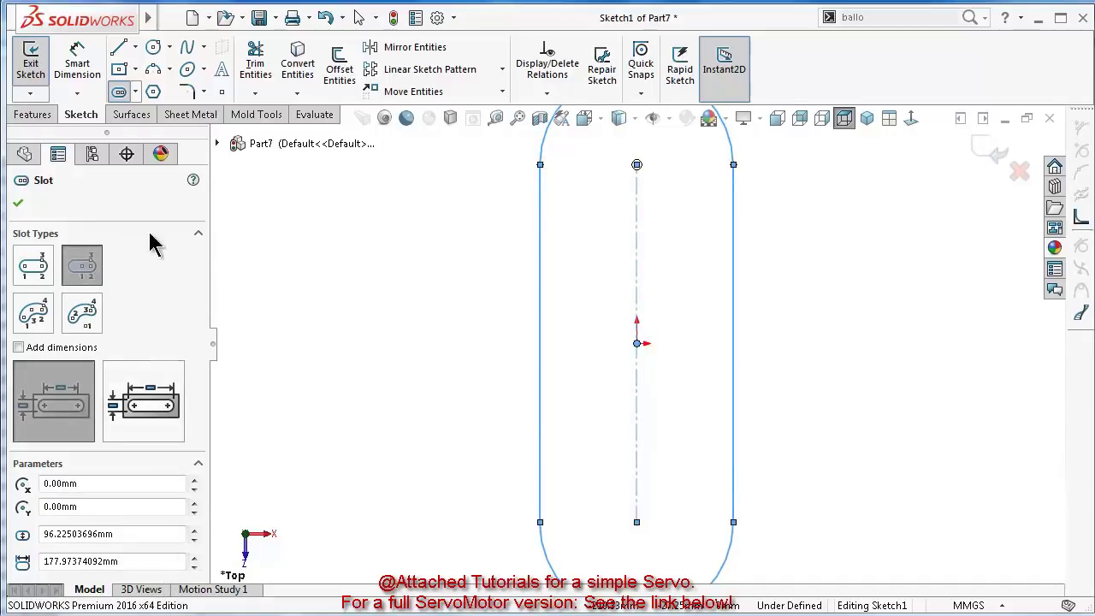
left_click(18, 203)
key("f")
Dimension the slot's end arc with a radius of 2.5 mm
right_click_drag(508, 373, 501, 288)
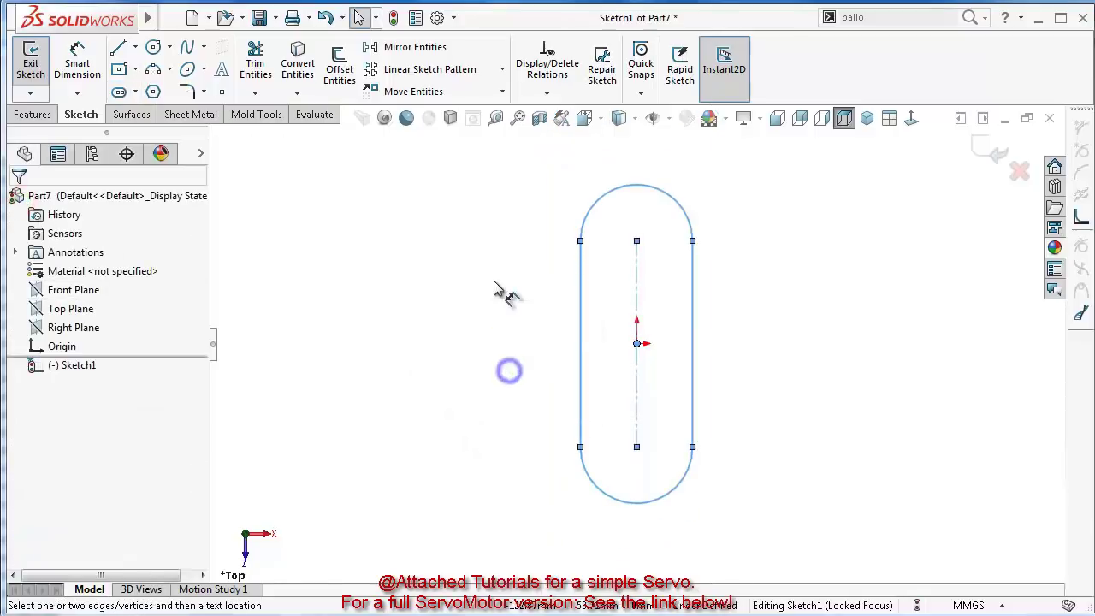
left_click(585, 221)
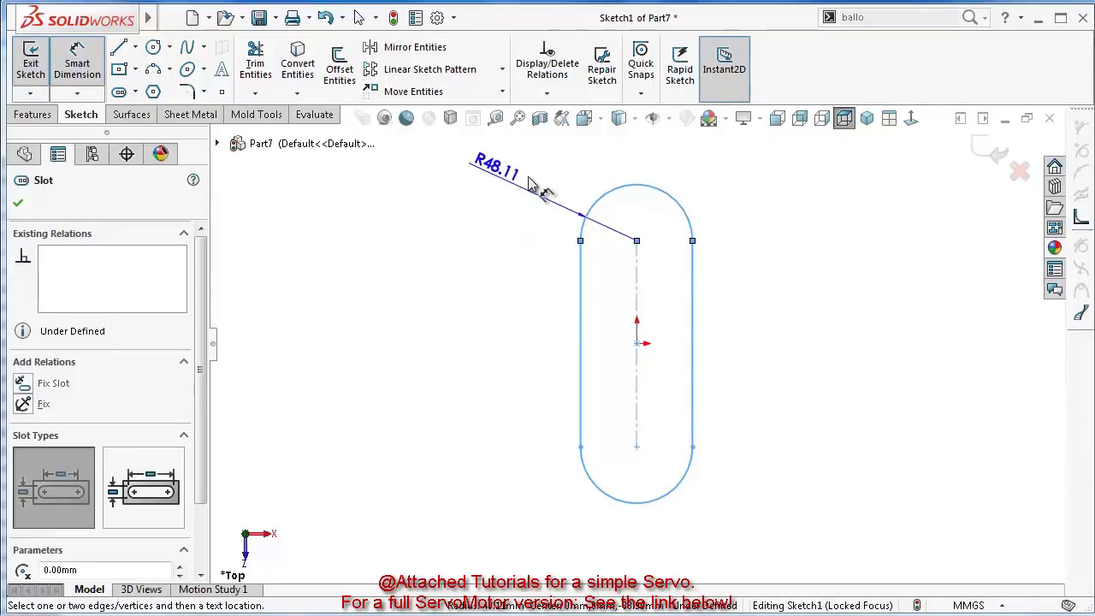
left_click(529, 182)
type("2.")
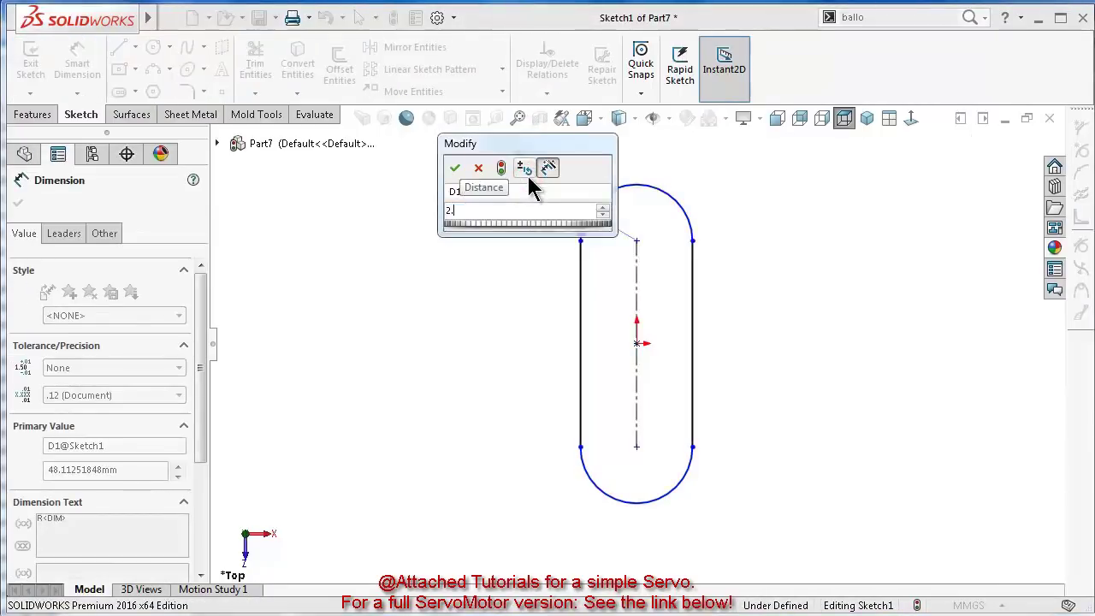
type("5")
key("Return")
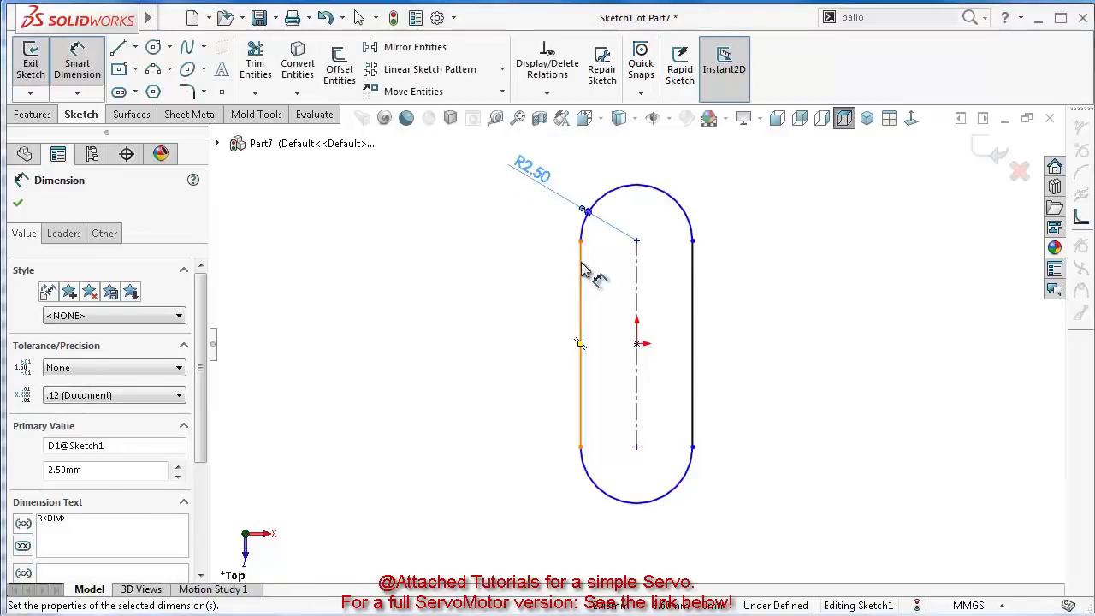
Dimension the slot's straight side with a length of 29.5 mm
left_click(582, 269)
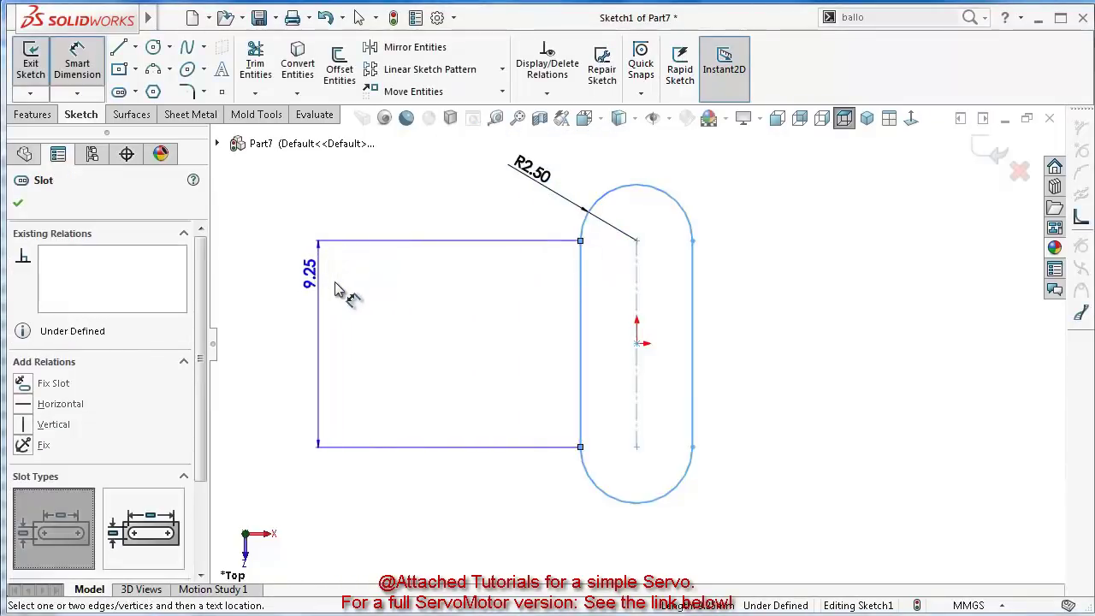
left_click(335, 281)
type("29")
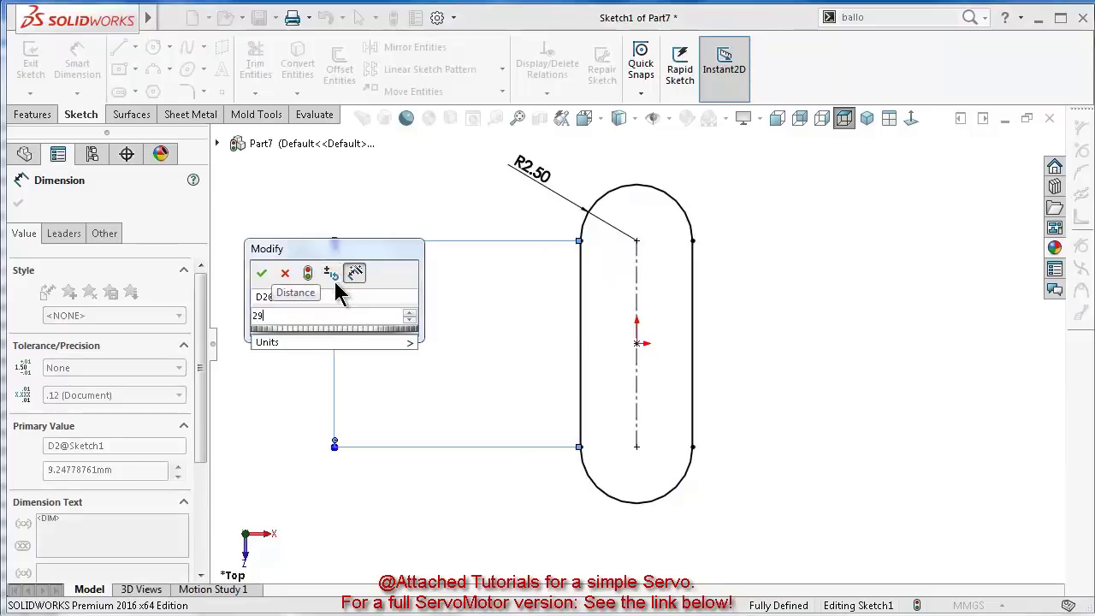
key("Return")
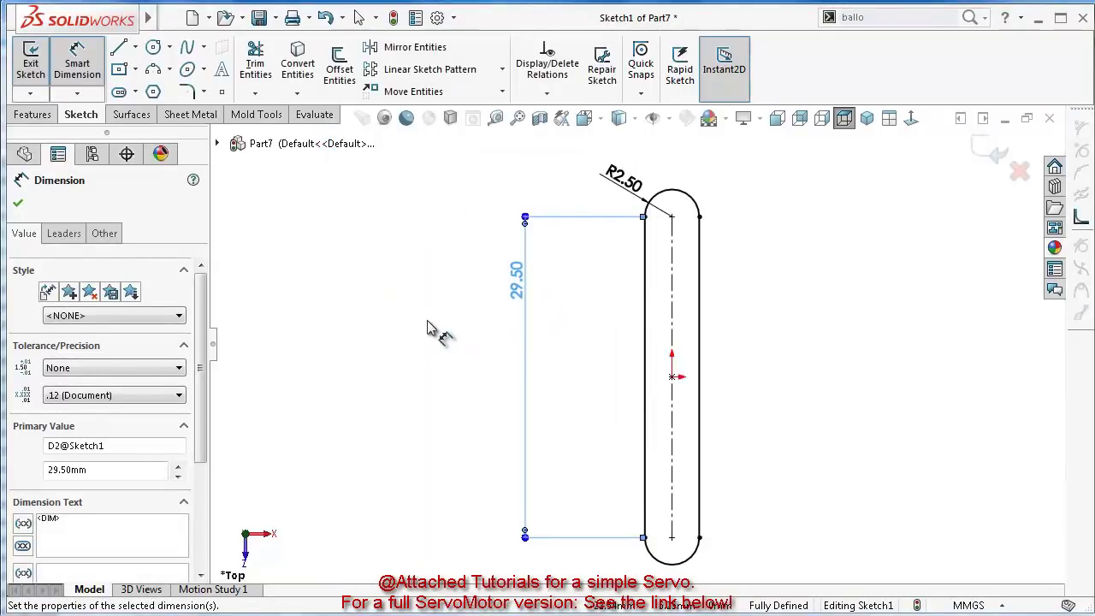
key("Escape")
key("Escape")
Convert the slot outline to construction geometry
left_click(648, 278)
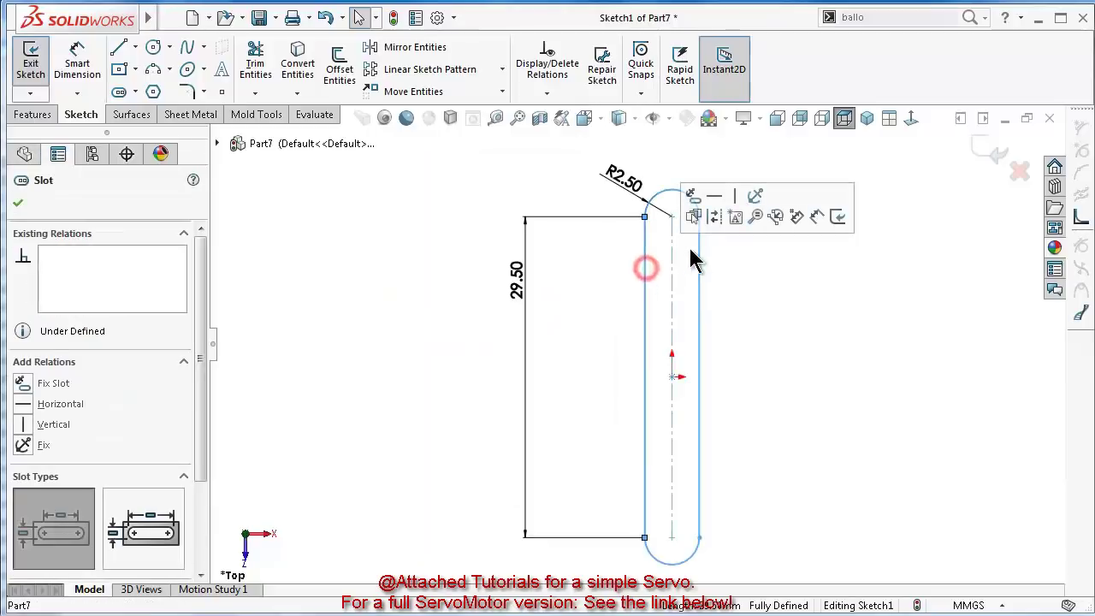
left_click(716, 215)
left_click(859, 302)
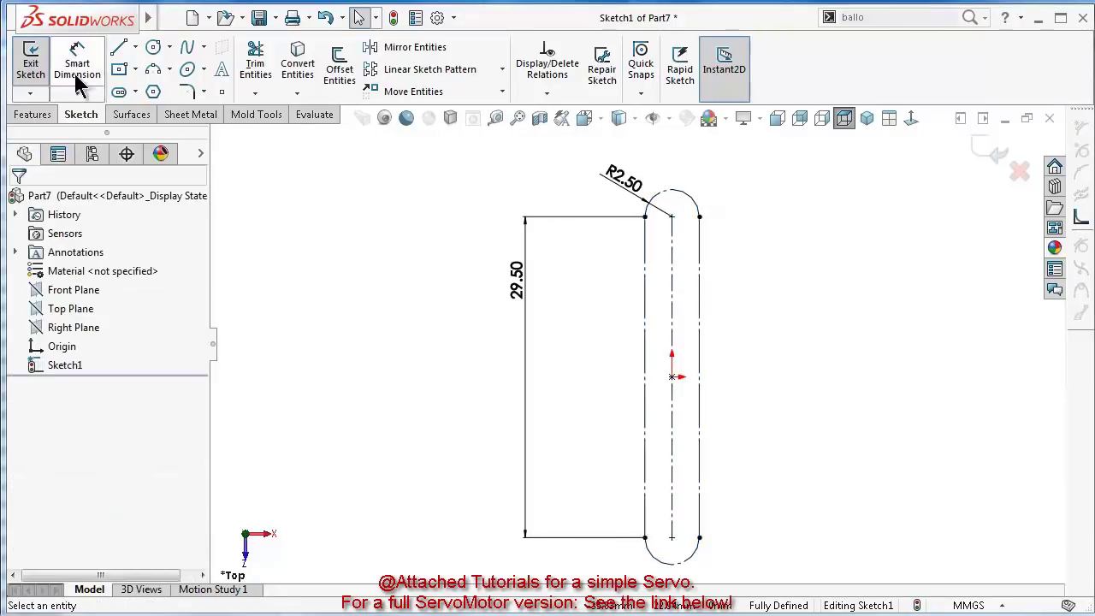
Draw two connected sloping lines from the slot's upper arc out to a point level with the origin and back to the lower arc
left_click(121, 49)
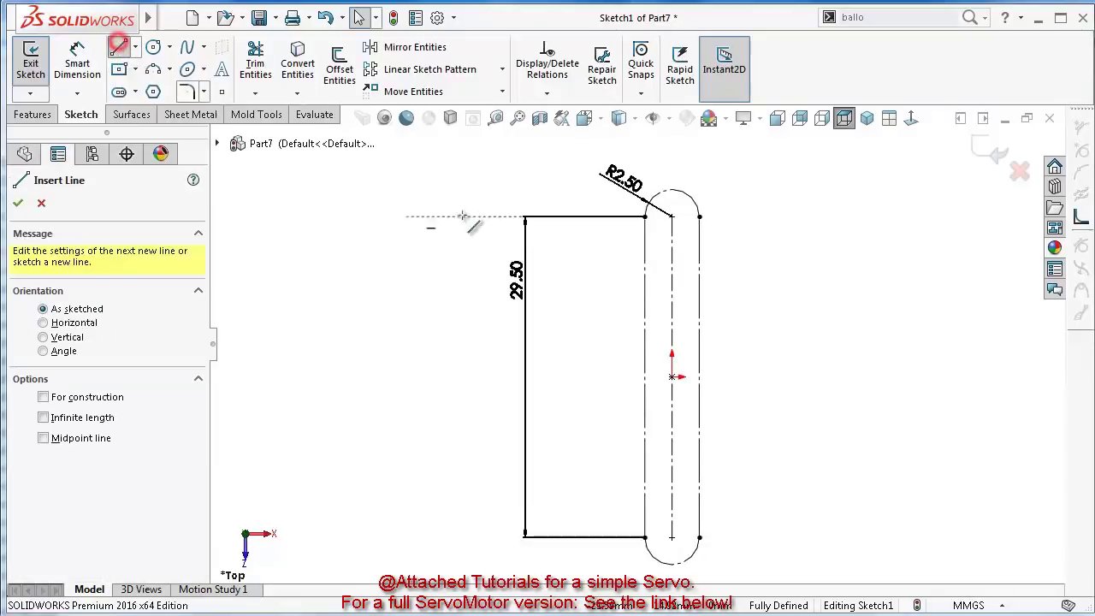
left_click(646, 211)
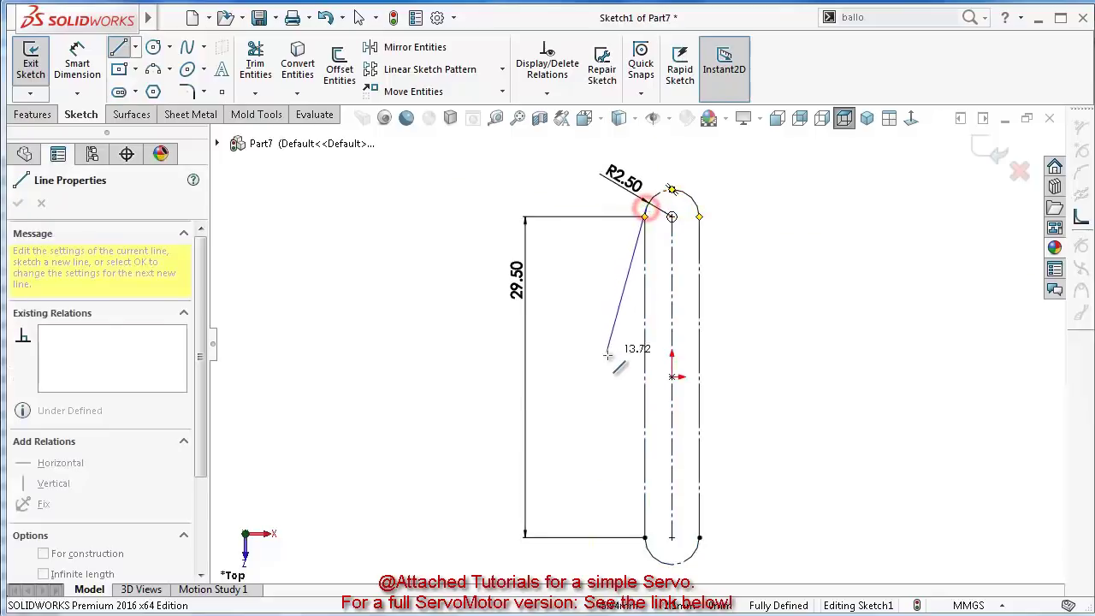
left_click(623, 376)
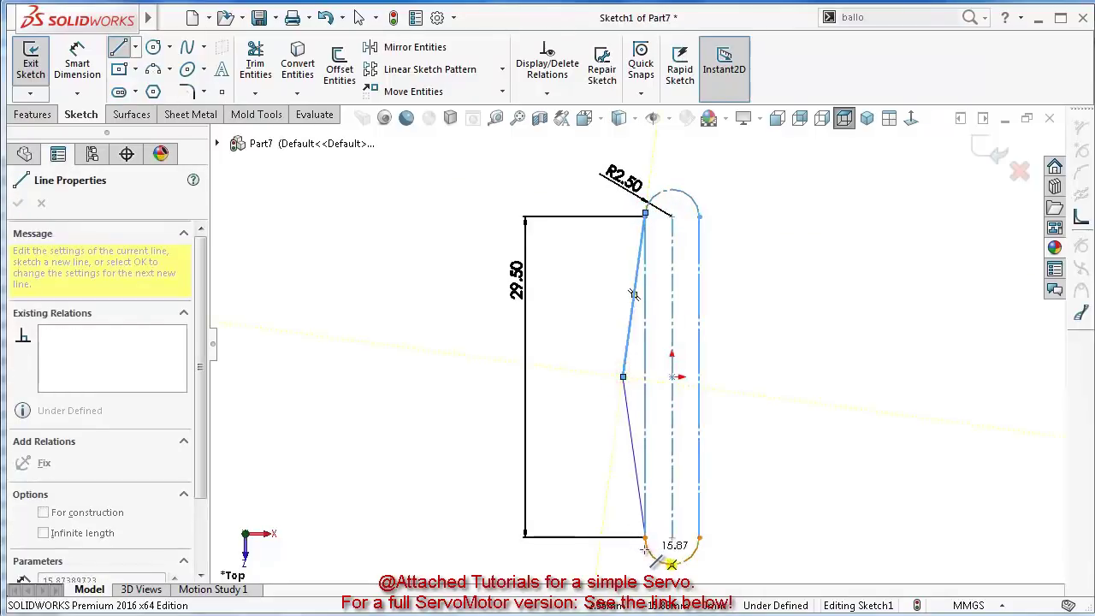
left_click(646, 538)
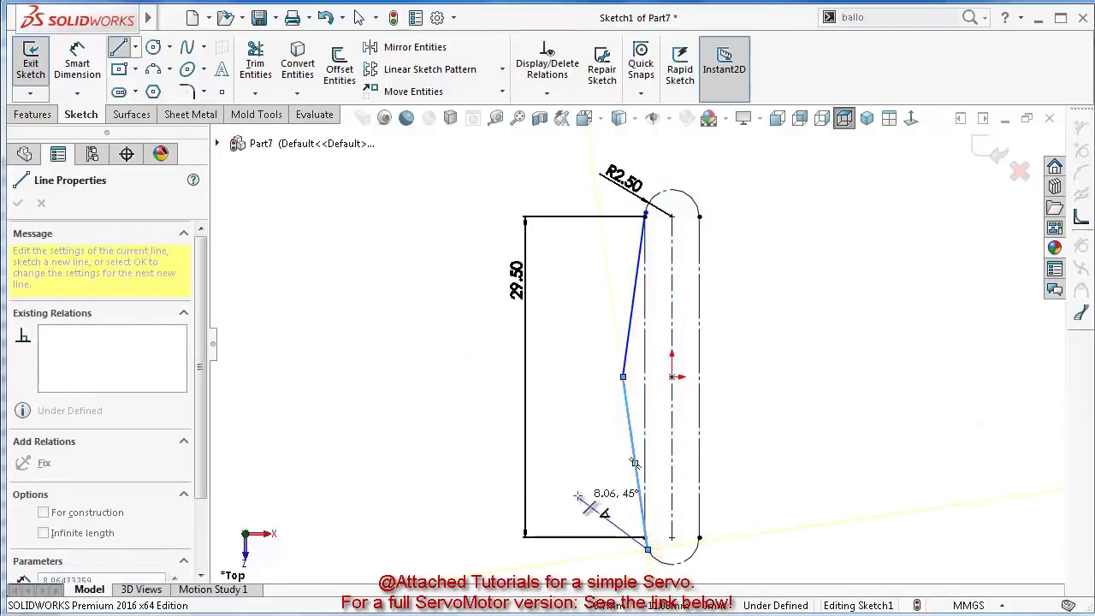
key("Escape")
Make the upper sloping line tangent to the slot's upper end arc
scroll(648, 300, "down", 3)
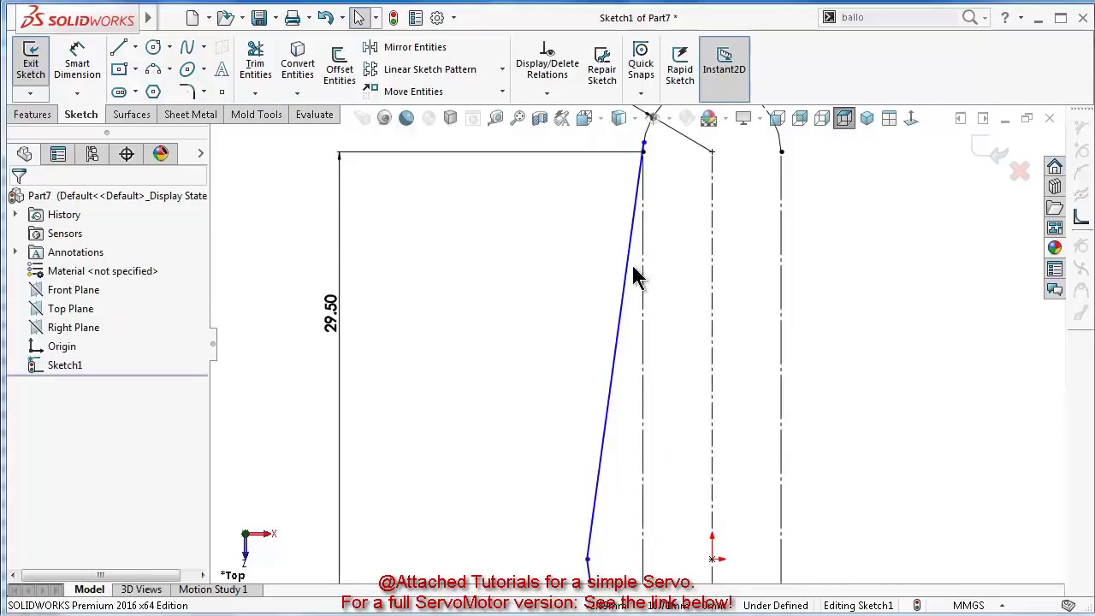
scroll(638, 277, "up", 3)
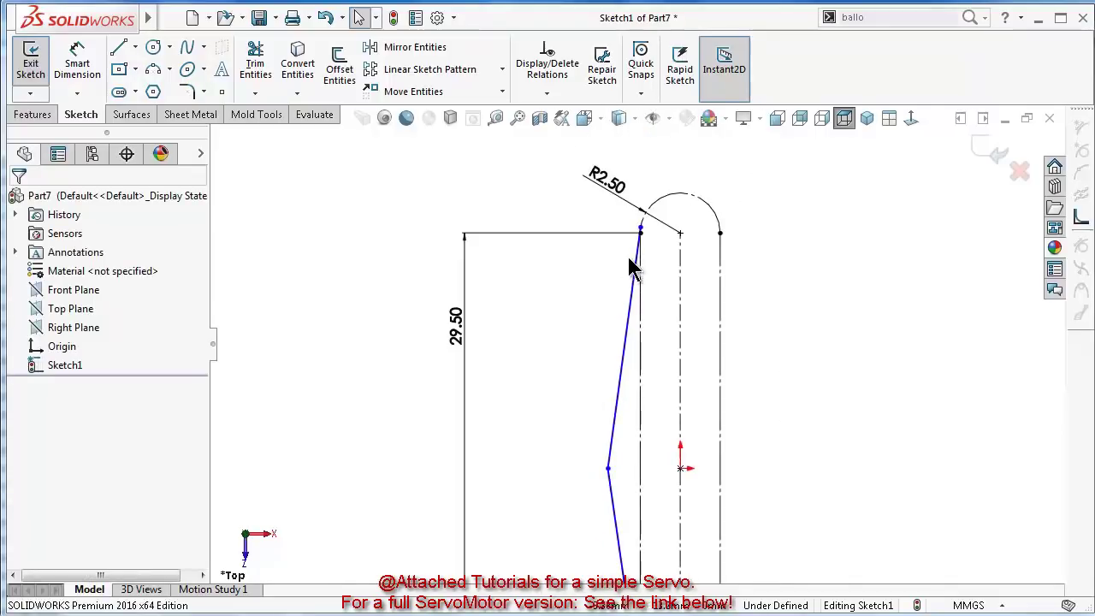
left_click(638, 274)
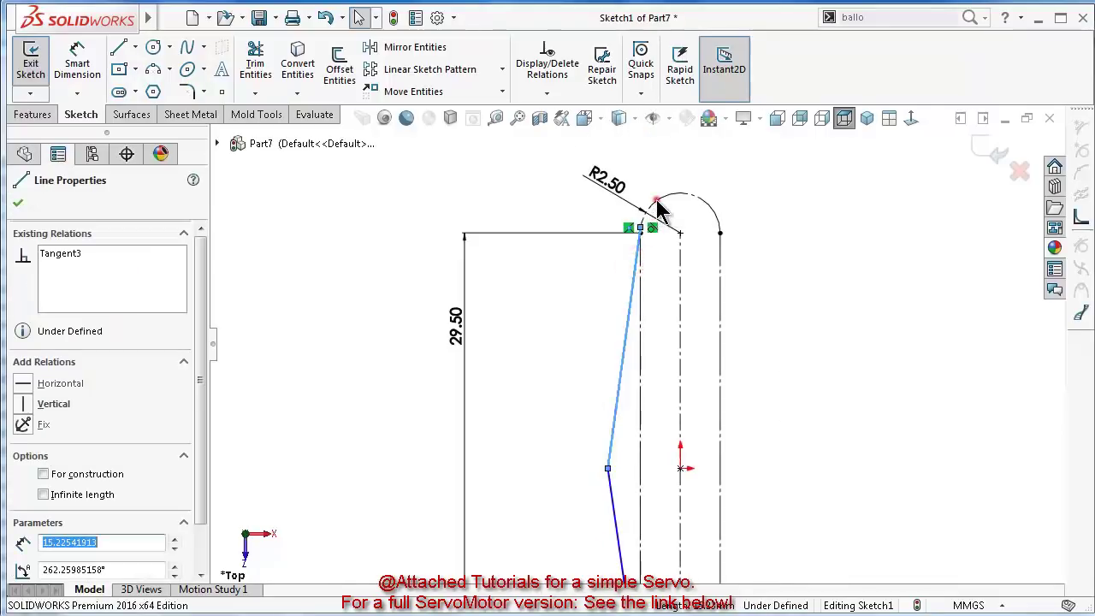
left_click(660, 205, "ctrl")
left_click(794, 251)
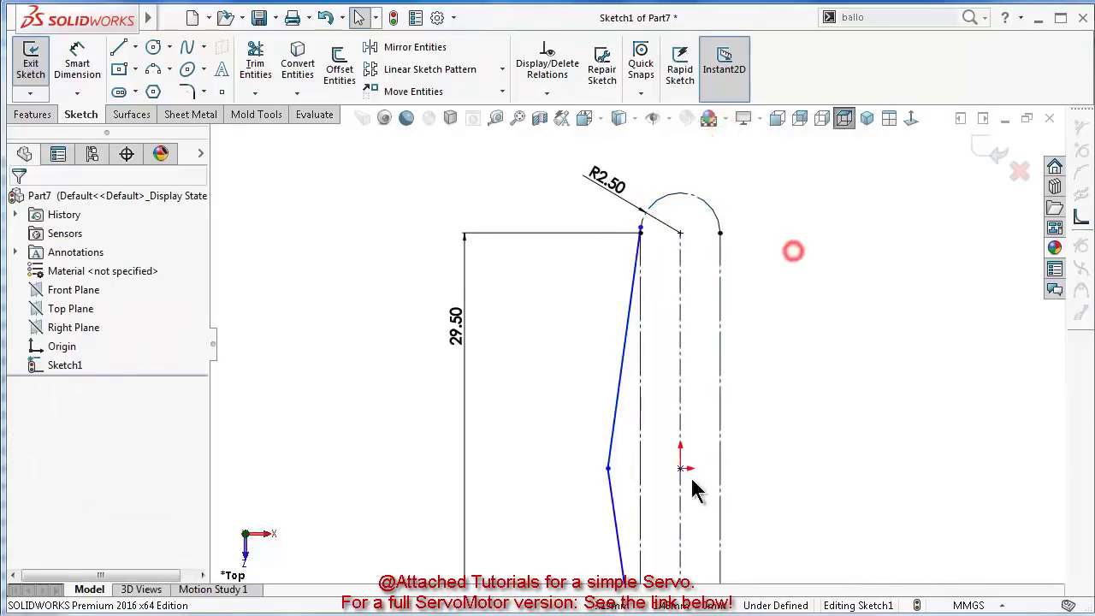
Make the lower sloping line tangent to the slot's lower end arc
scroll(667, 505, "down", 2)
left_click(611, 496)
scroll(665, 567, "up", 2)
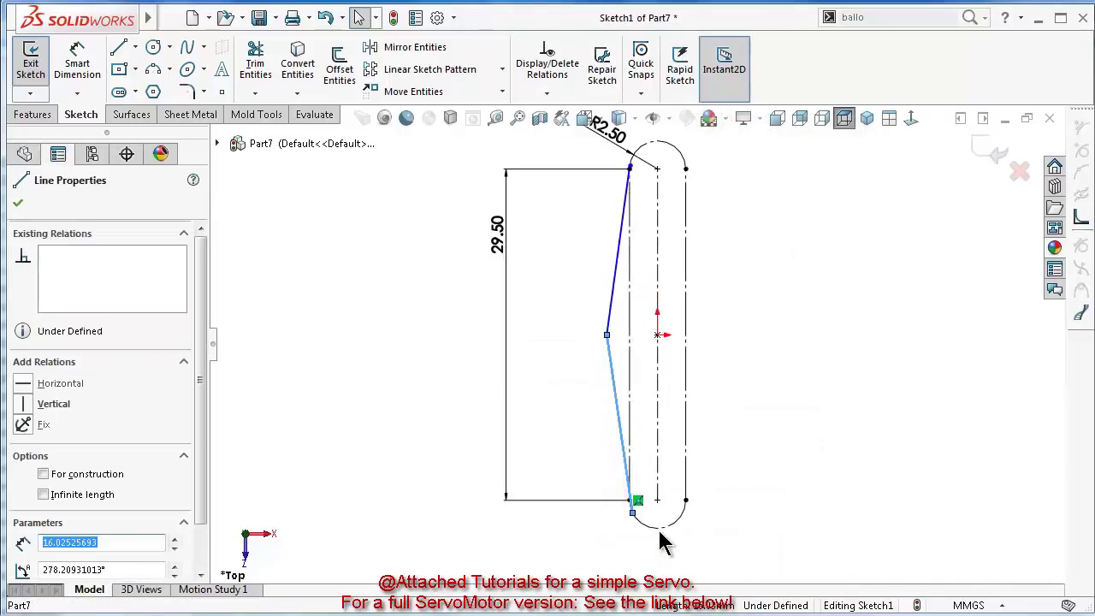
left_click(659, 526, "ctrl")
left_click(732, 445)
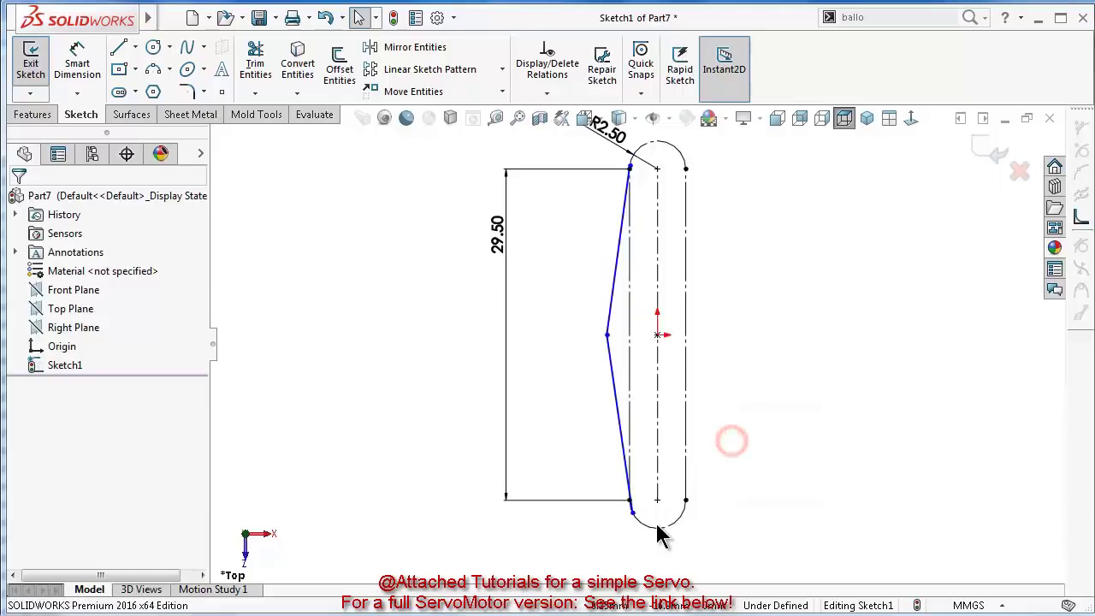
left_click(581, 439)
left_click(616, 420)
left_click(669, 525, "ctrl")
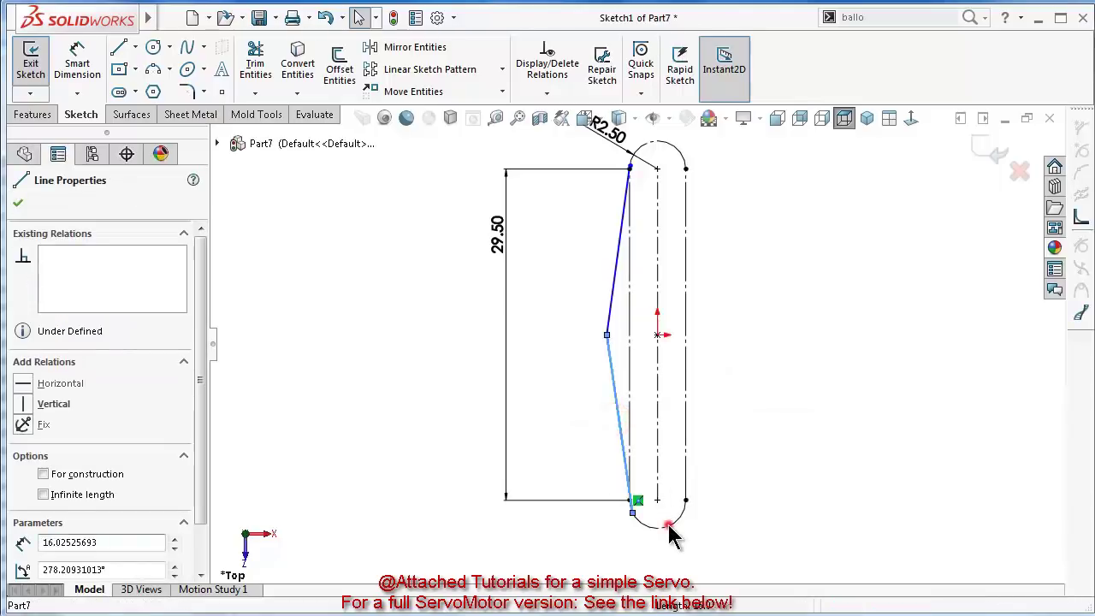
left_click(731, 456)
left_click(778, 302)
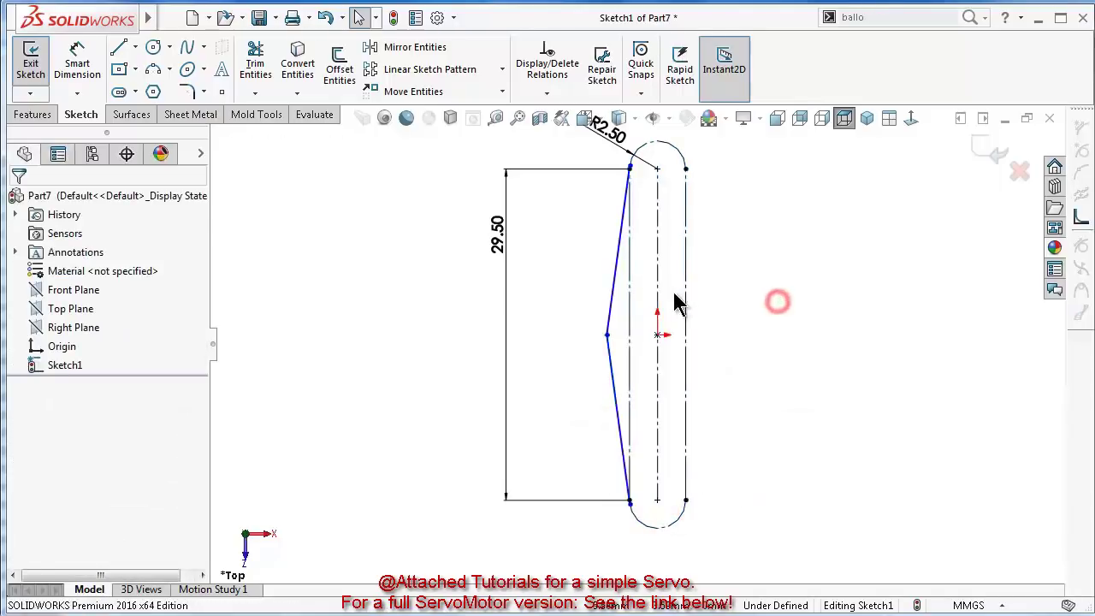
Dimension the horizontal distance between the origin and the sloping lines' shared vertex as 7.5/2 (3.75 mm)
scroll(676, 304, "down", 1)
right_click_drag(794, 445, 797, 377)
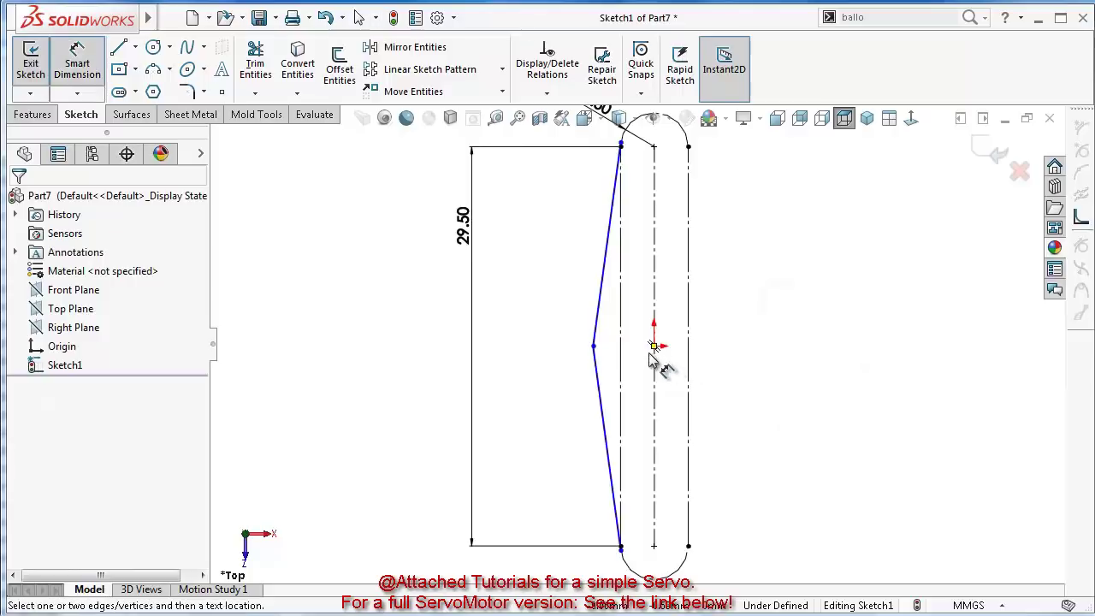
left_click(654, 346)
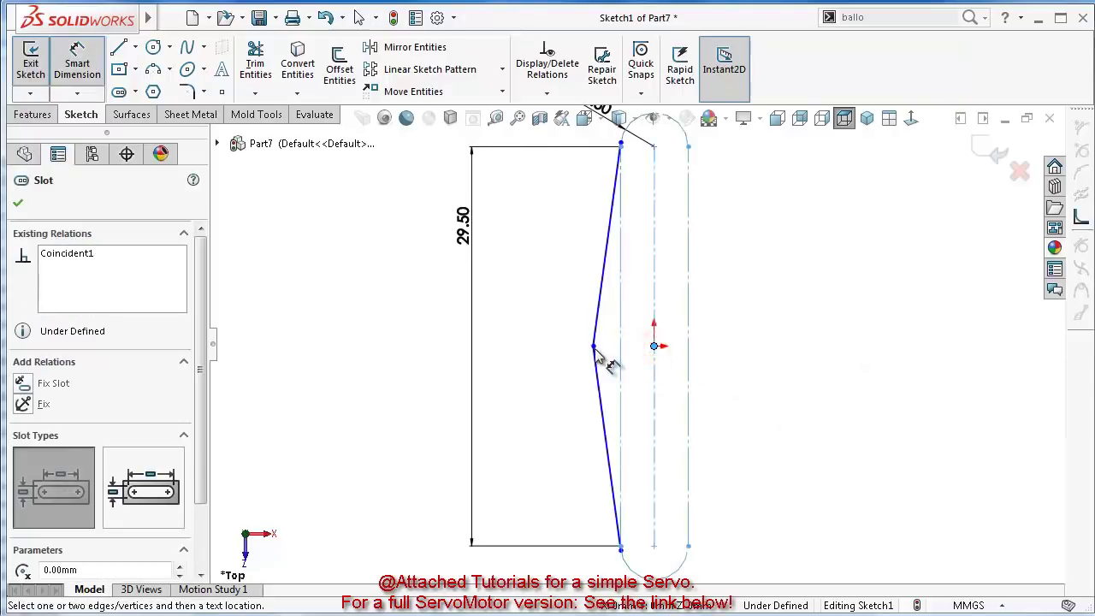
left_click(595, 348)
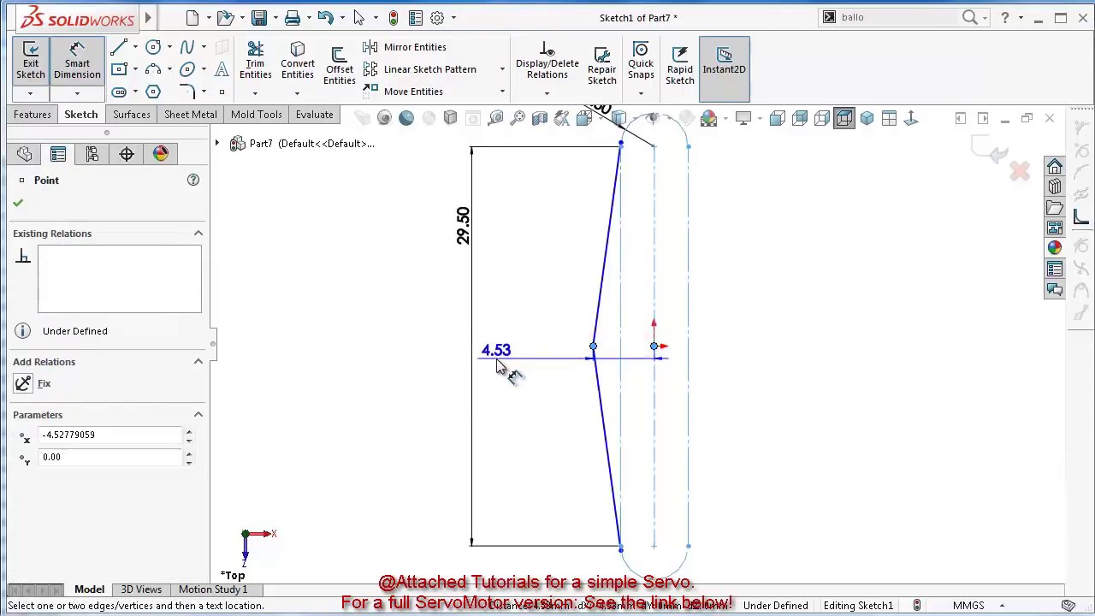
left_click(498, 364)
type("7")
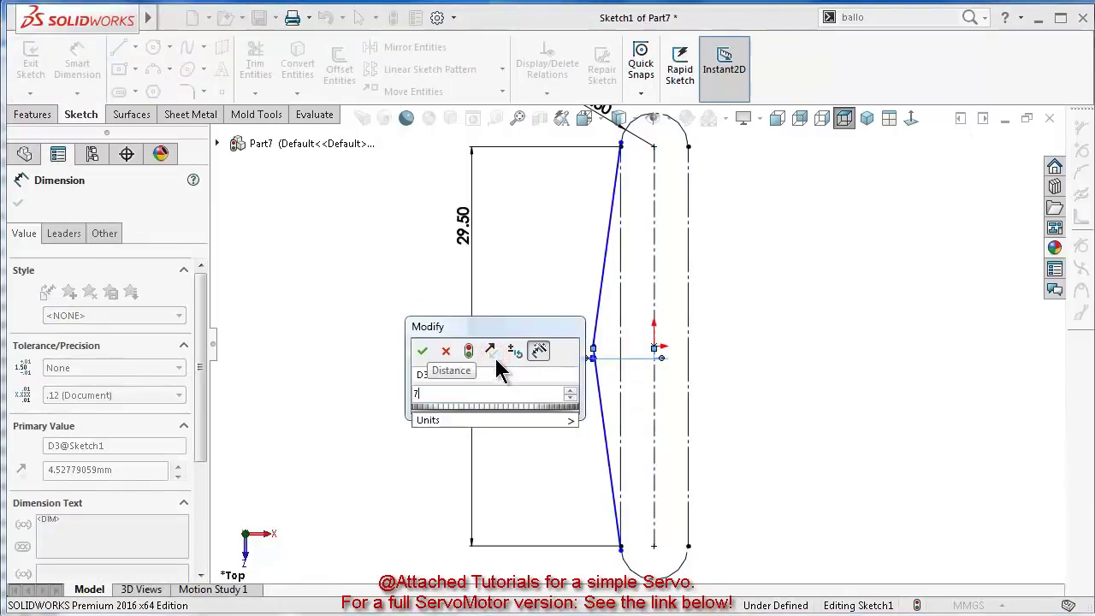
type(".5/")
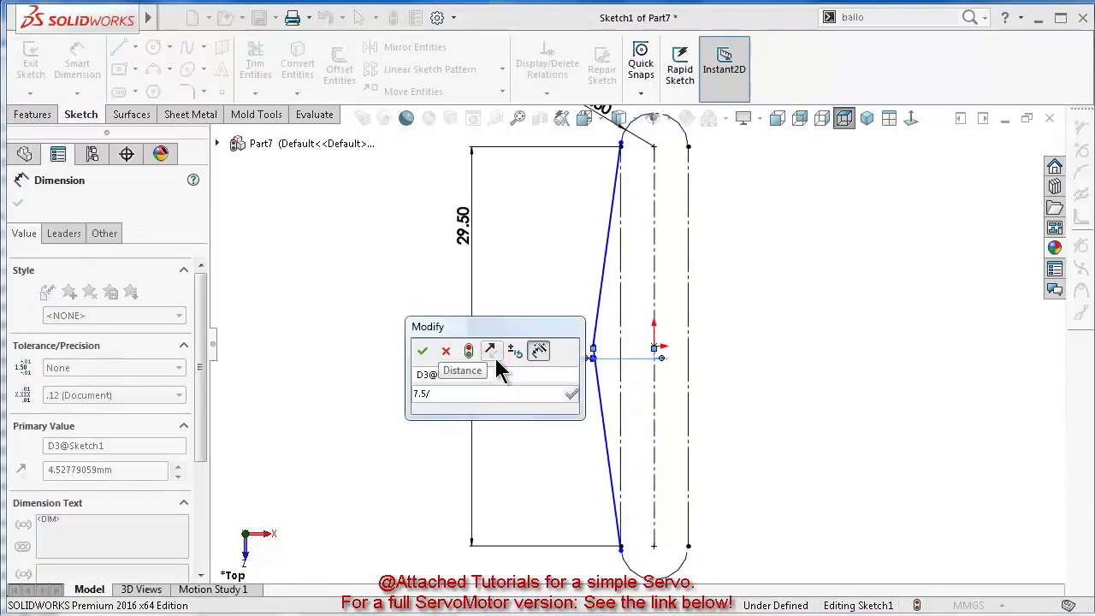
type("2")
key("Return")
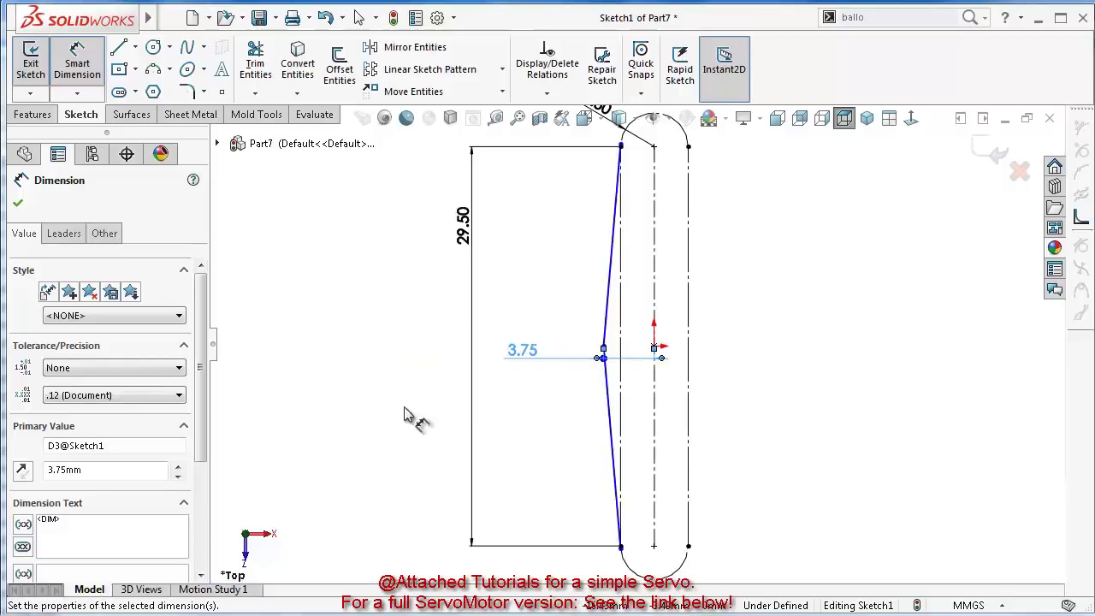
left_click(362, 420)
scroll(541, 377, "down", 5)
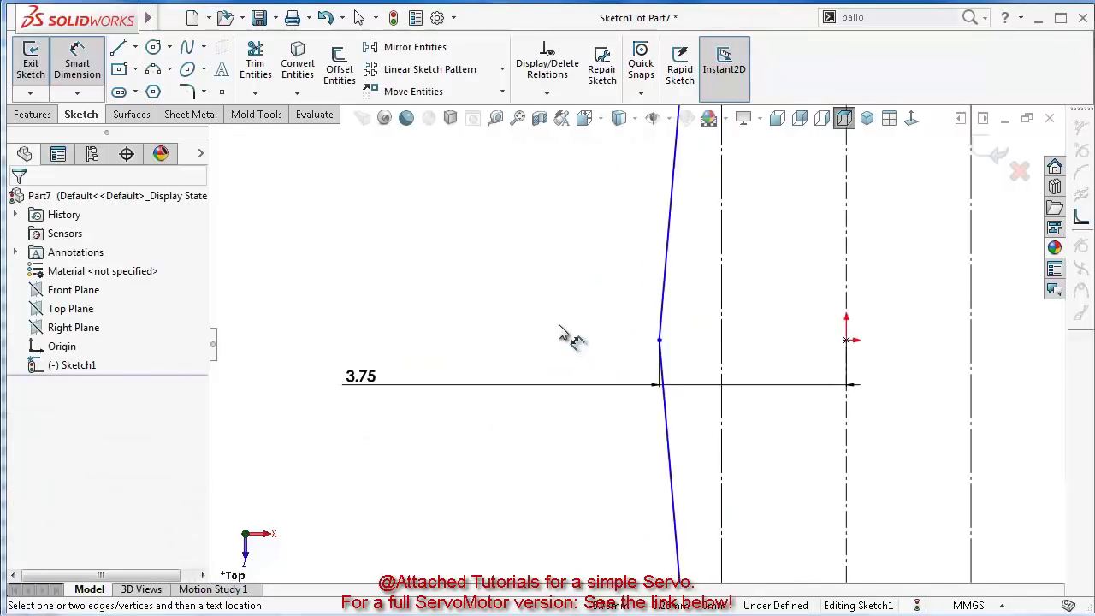
key("Escape")
Add a horizontal relation between the sloping lines' shared vertex and the slot's center point at the origin
left_click(659, 340)
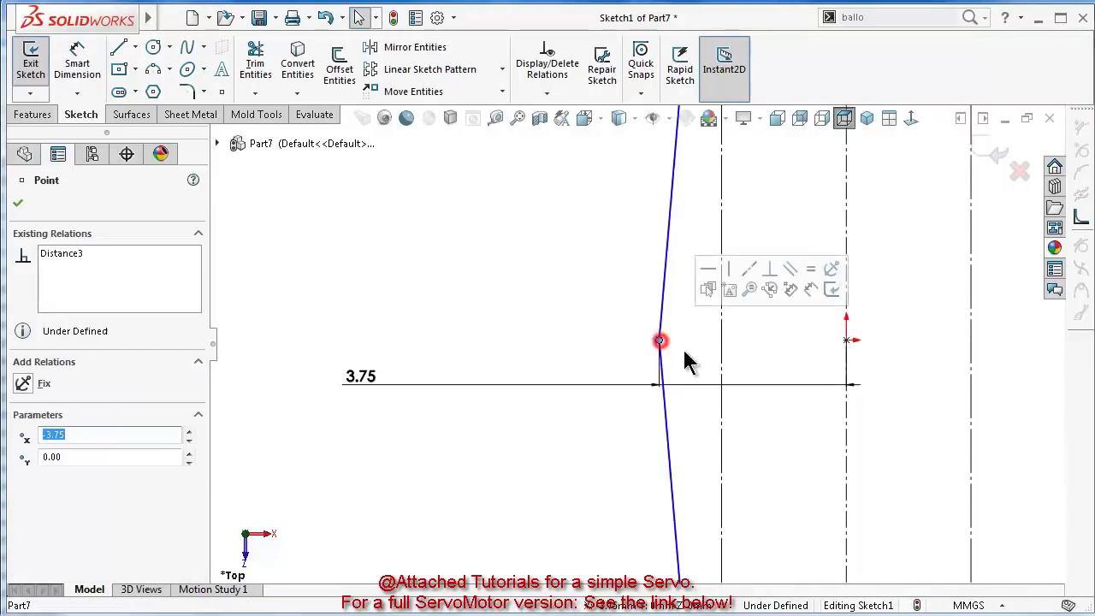
left_click(847, 341, "ctrl")
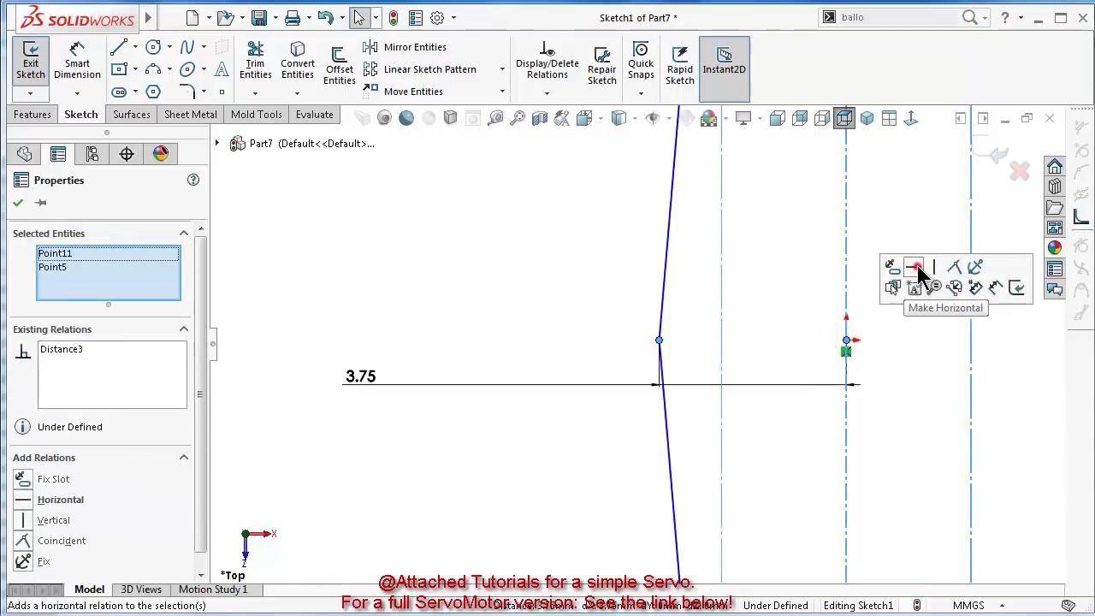
left_click(914, 268)
left_click(492, 340)
Mirror the upper and lower sloping lines with Mirror Entities
scroll(587, 350, "up", 4)
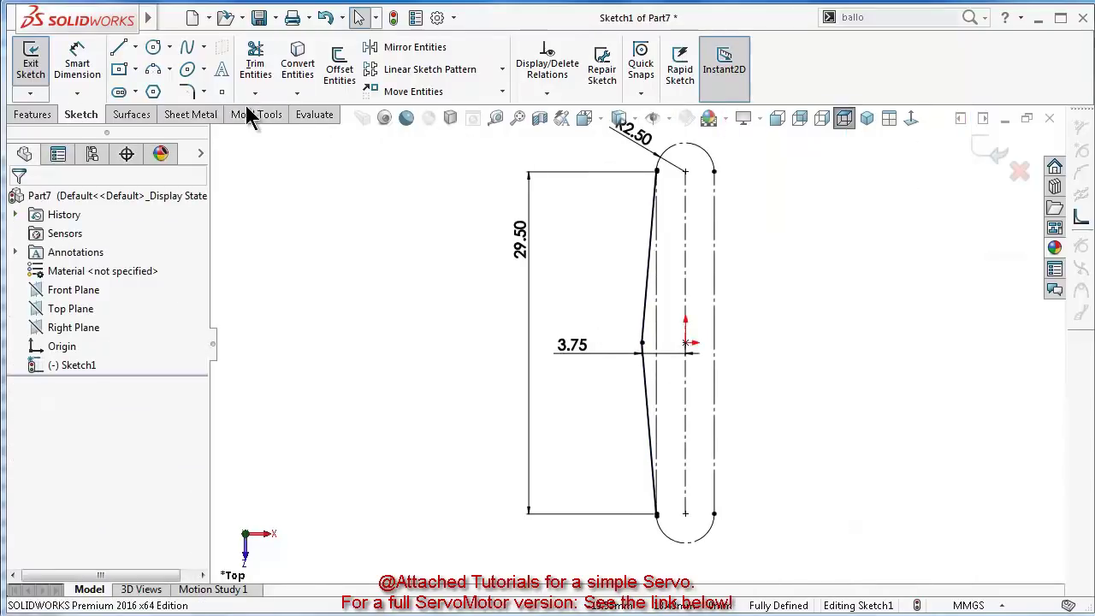
left_click(415, 47)
left_click(649, 256)
left_click(644, 372)
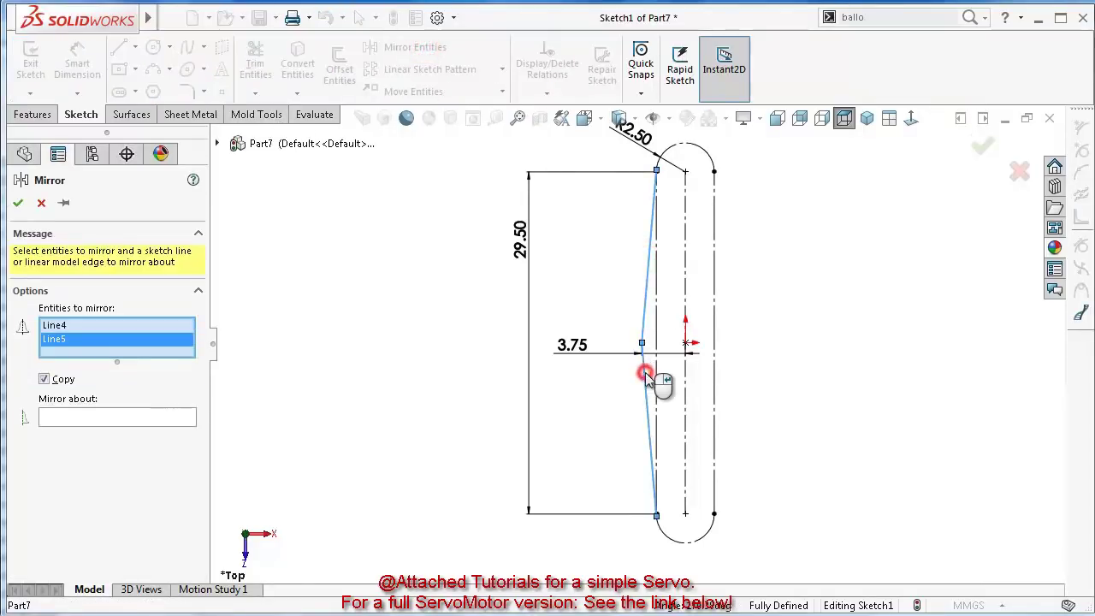
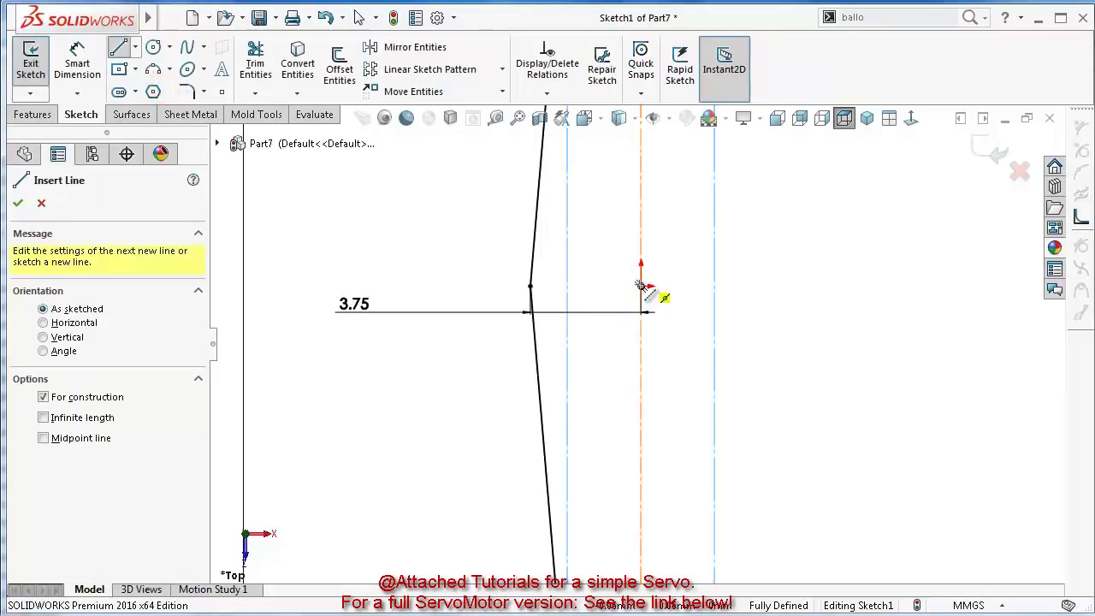
Draw a short vertical construction line downward from the origin along the slot's axis
left_click(641, 286)
left_click(641, 360)
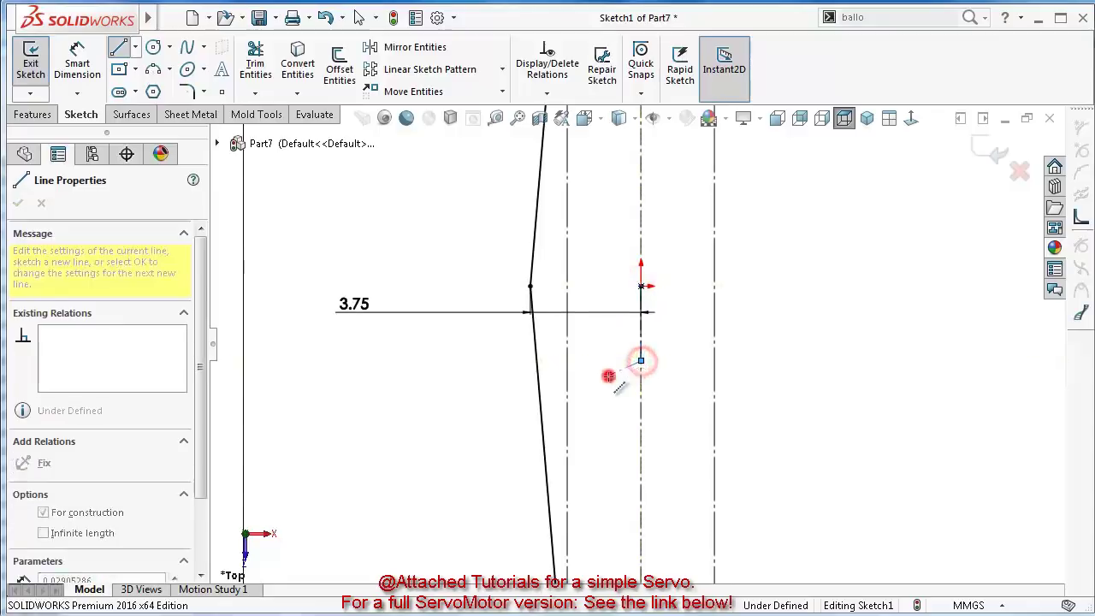
double_click(608, 377)
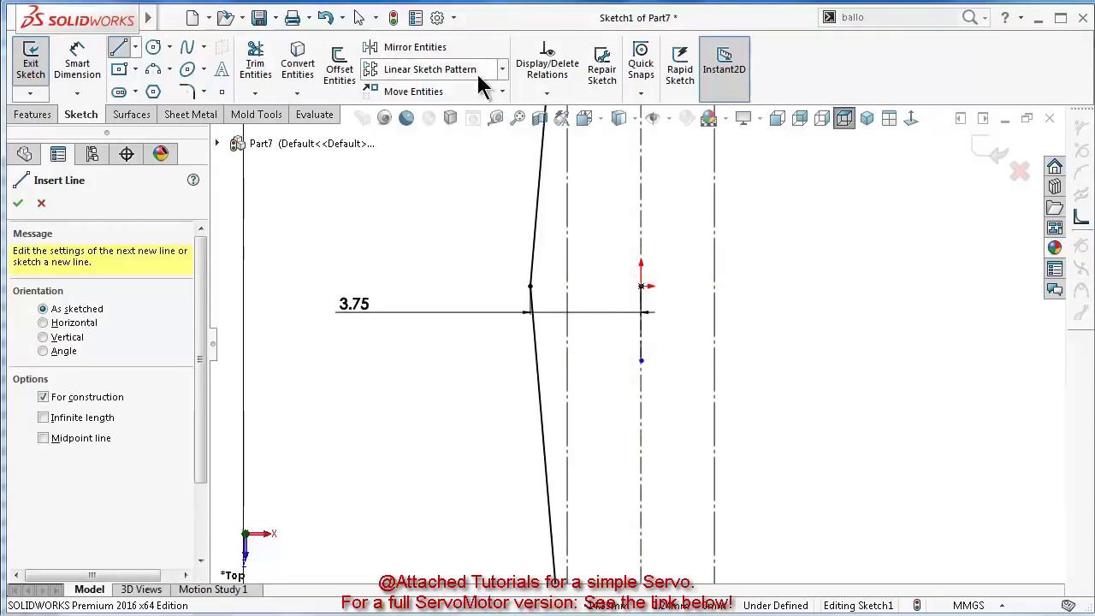
left_click(444, 47)
left_click(531, 248)
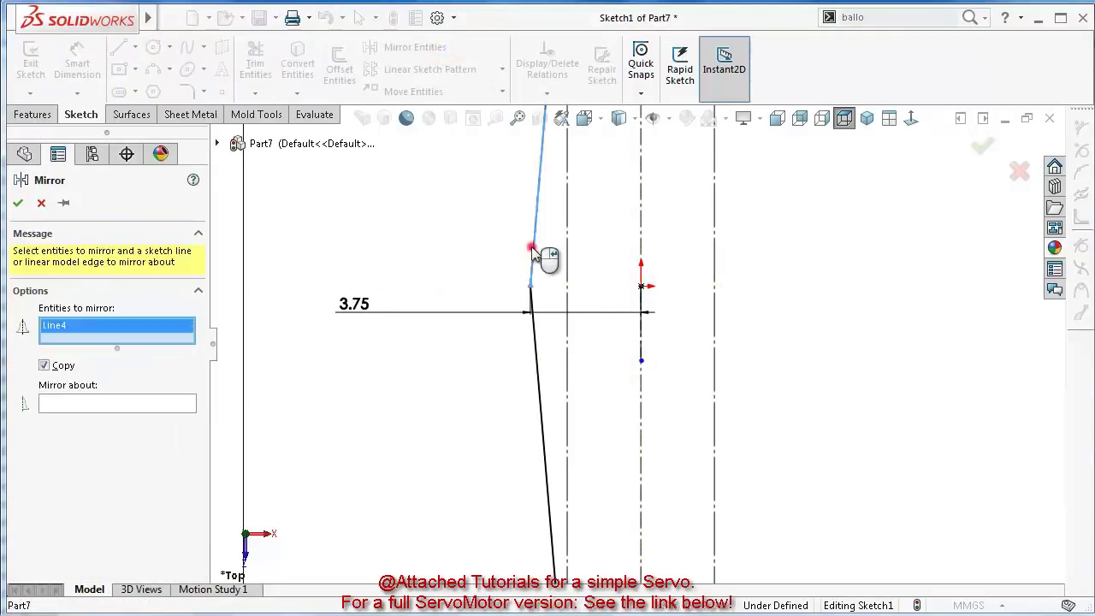
left_click(531, 326)
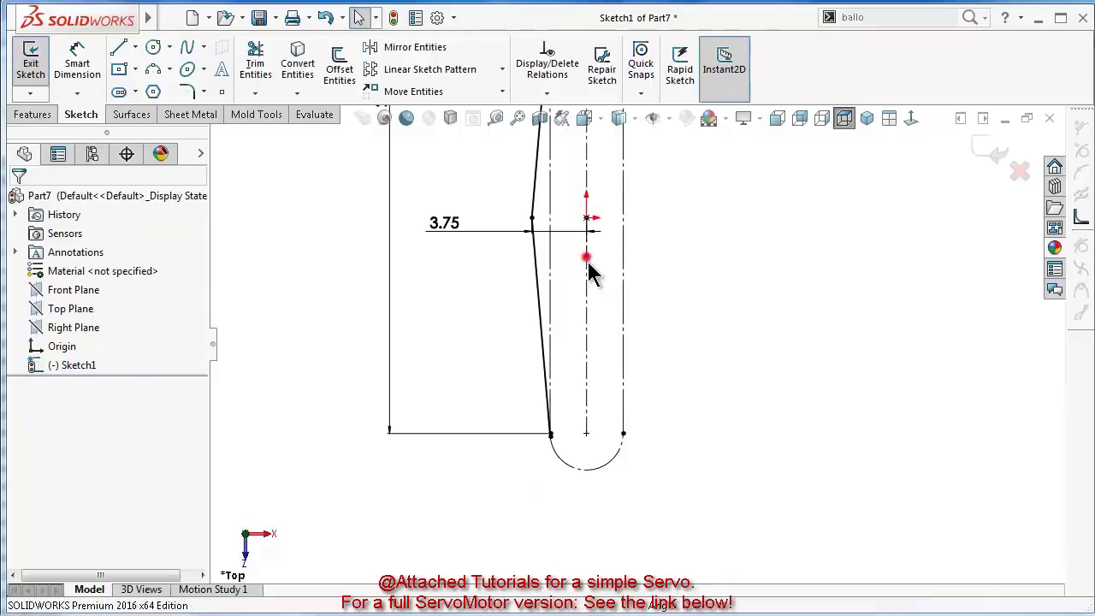
Extend the vertical construction line so its lower endpoint lies beyond the slot's lower end arc
mouse_move(586, 255)
left_mouse_down()
mouse_move(601, 524)
mouse_move(589, 524)
left_mouse_up()
left_click(875, 451)
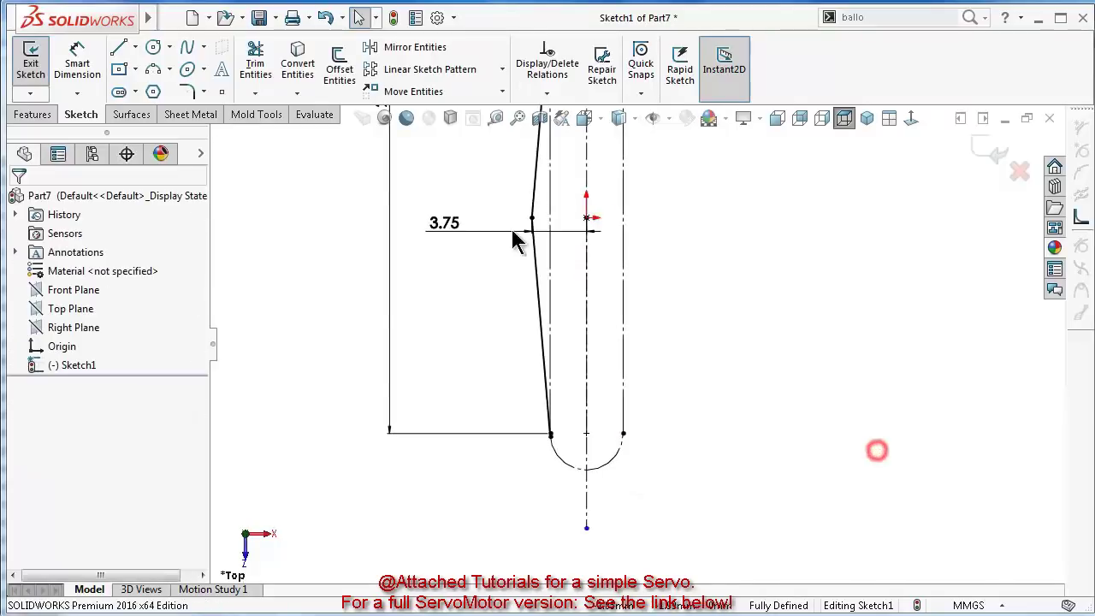
left_click(396, 49)
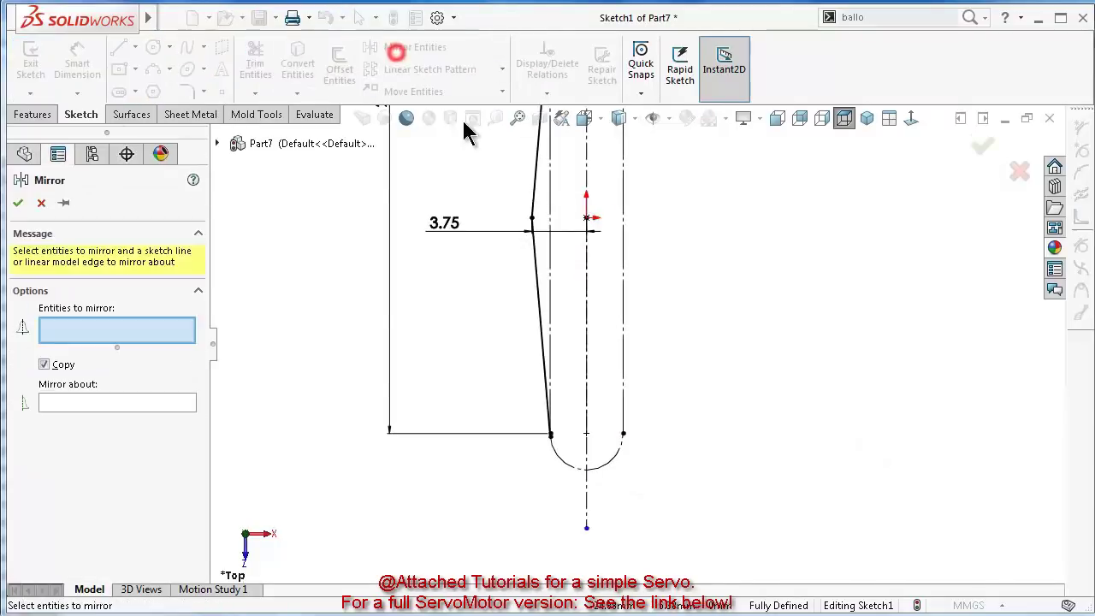
left_click(536, 181)
right_click(535, 183)
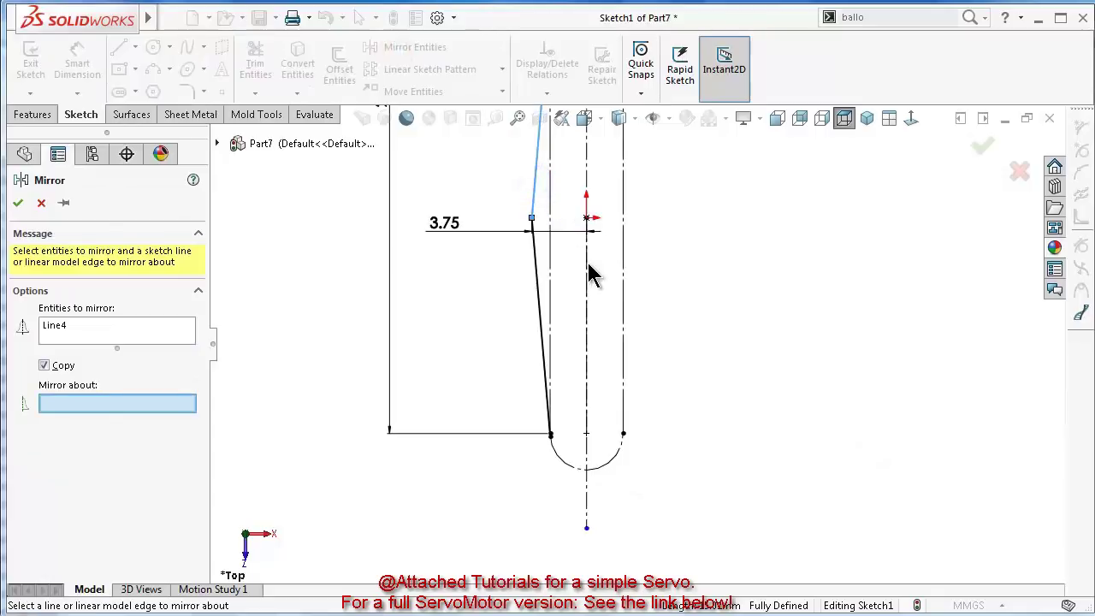
left_click(47, 204)
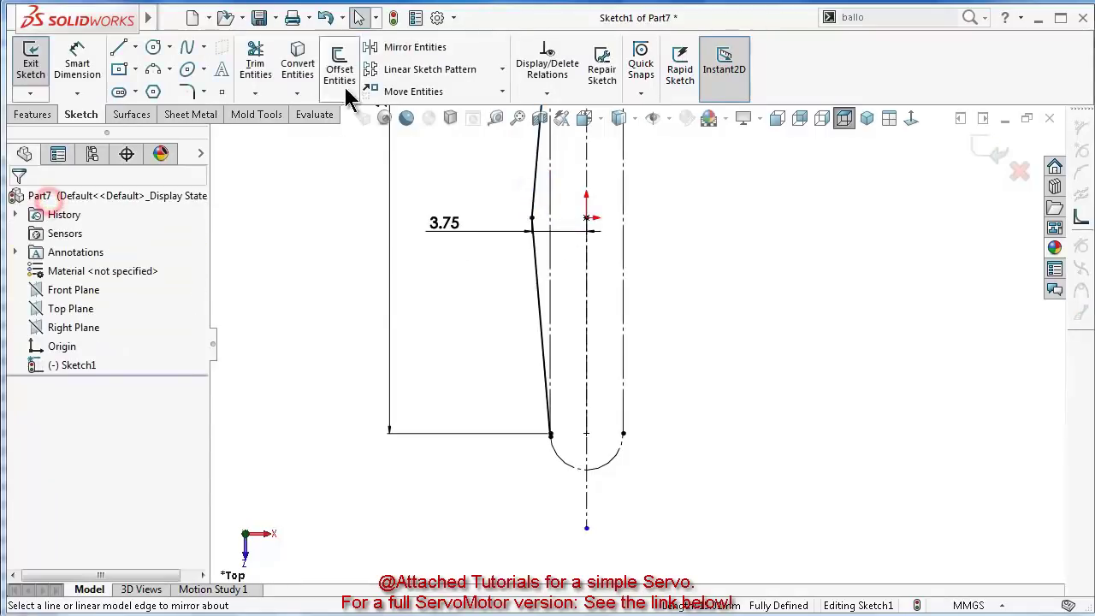
Mirror both sloping lines about the vertical construction line with Mirror Entities
left_click(402, 49)
left_click(533, 180)
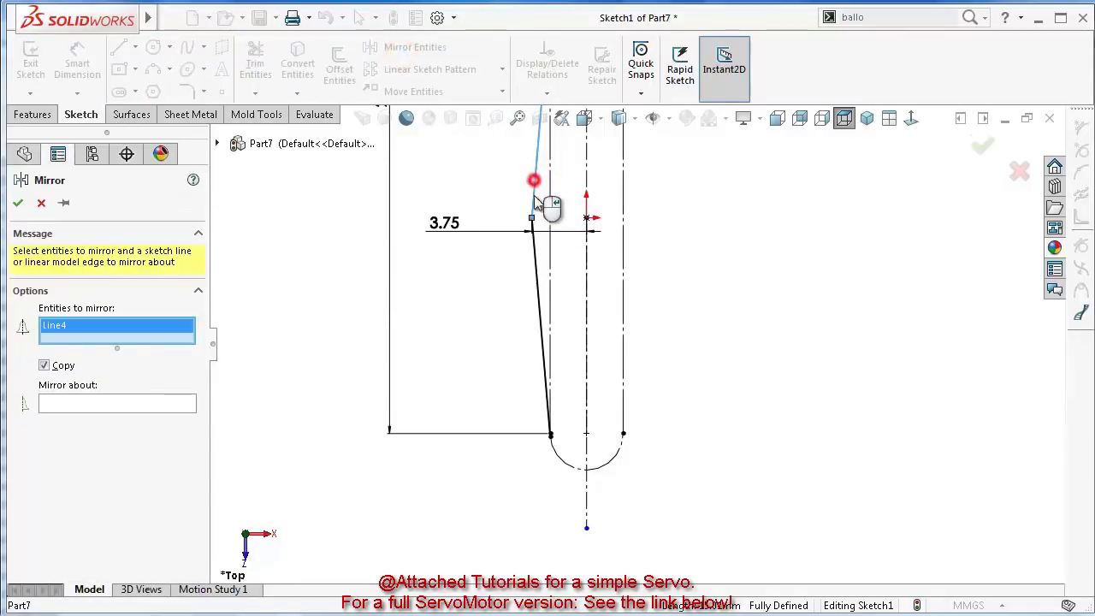
left_click(537, 272)
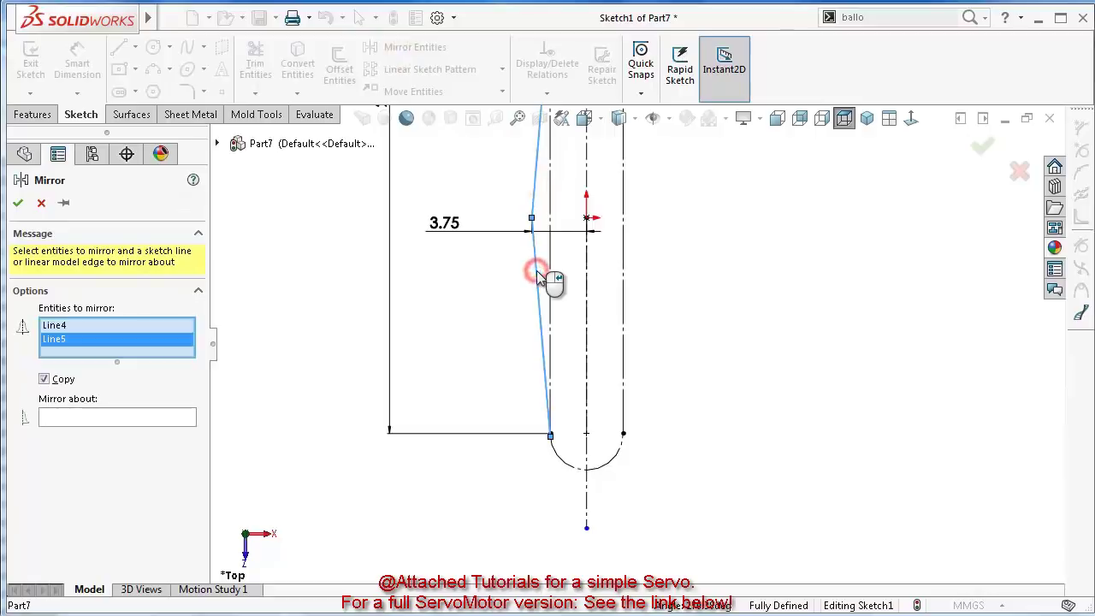
left_click(587, 499)
right_click(587, 496)
scroll(653, 337, "up", 4)
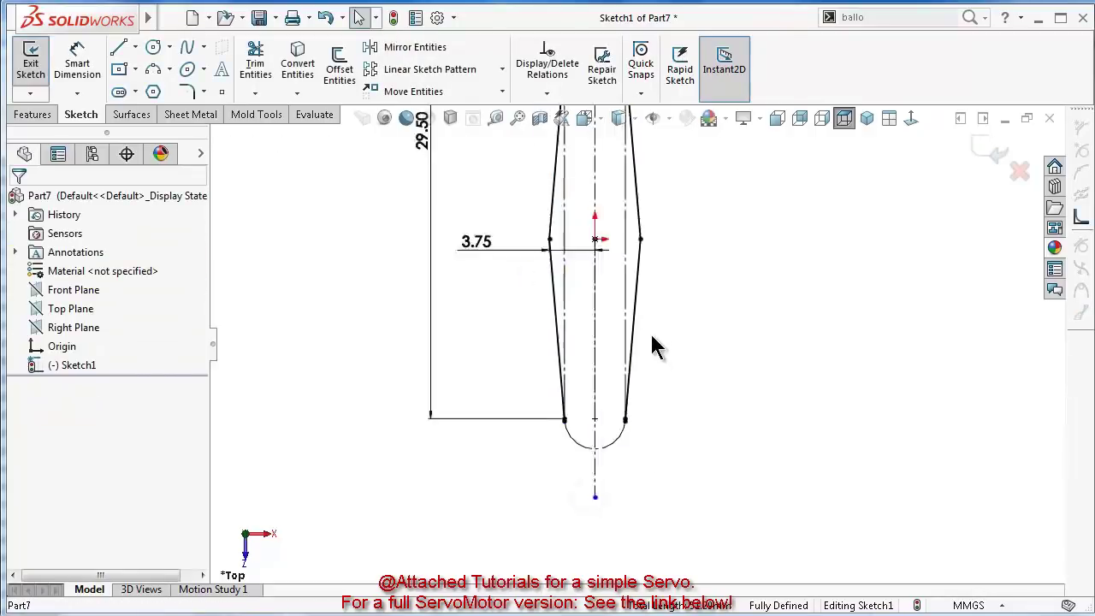
Try to trace the slot's upper end arc with a three-point arc joining the upper ends of the sloping lines
scroll(624, 190, "down", 5)
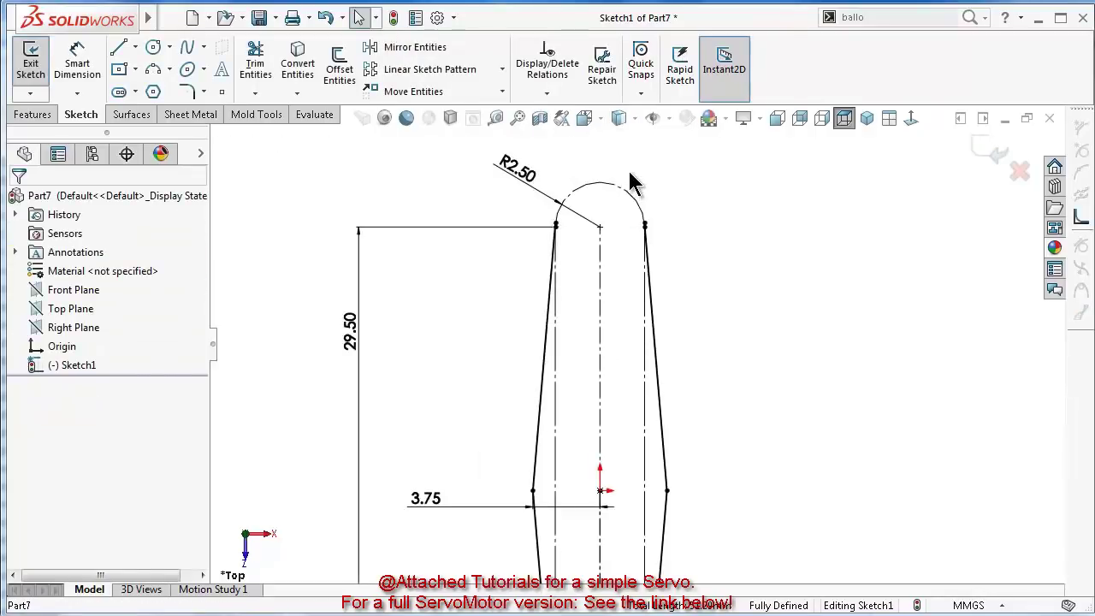
left_click(154, 71)
scroll(607, 276, "up", 2)
left_click(567, 275)
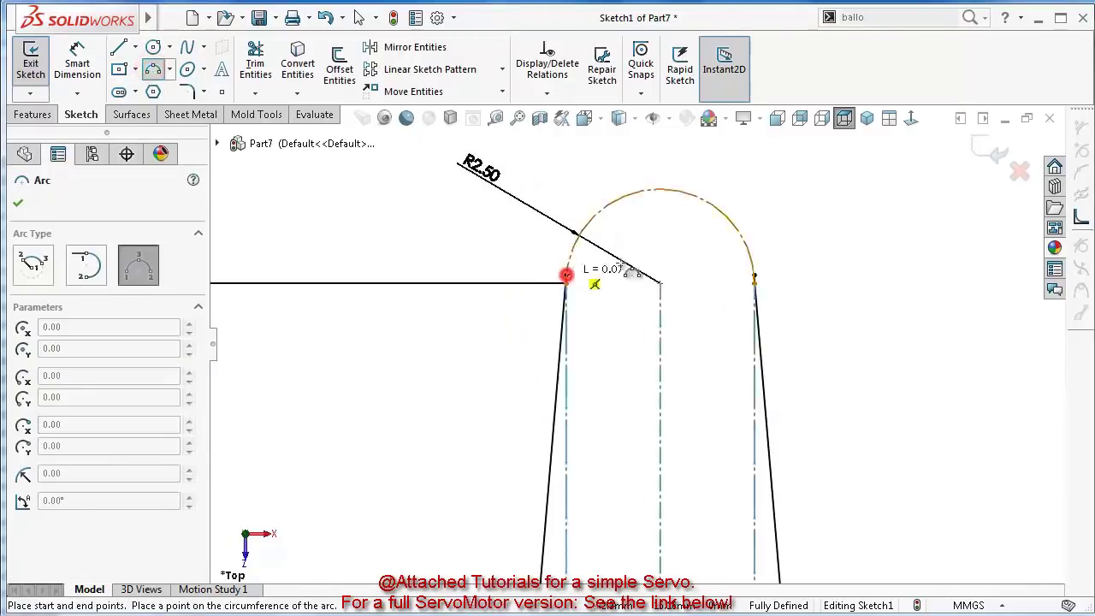
left_click(754, 278)
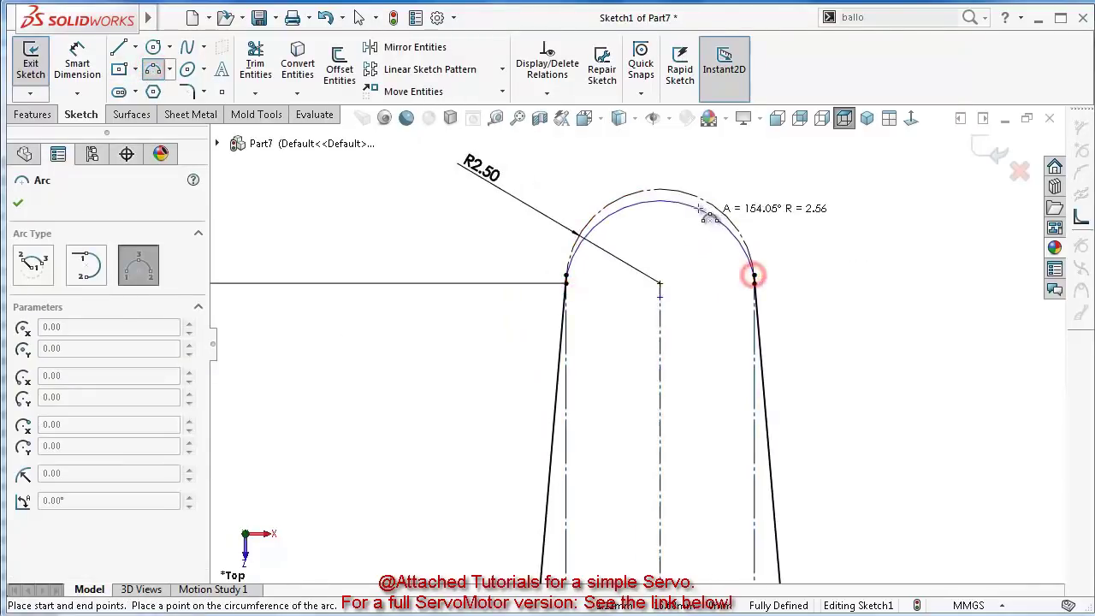
left_click(698, 199)
scroll(716, 325, "down", 3)
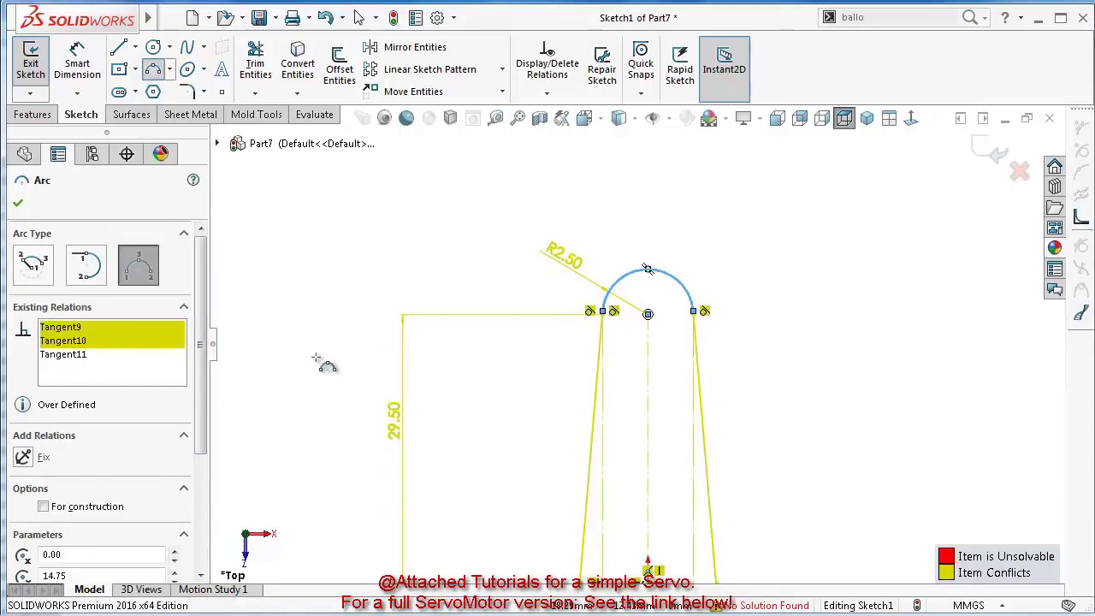
key("Escape")
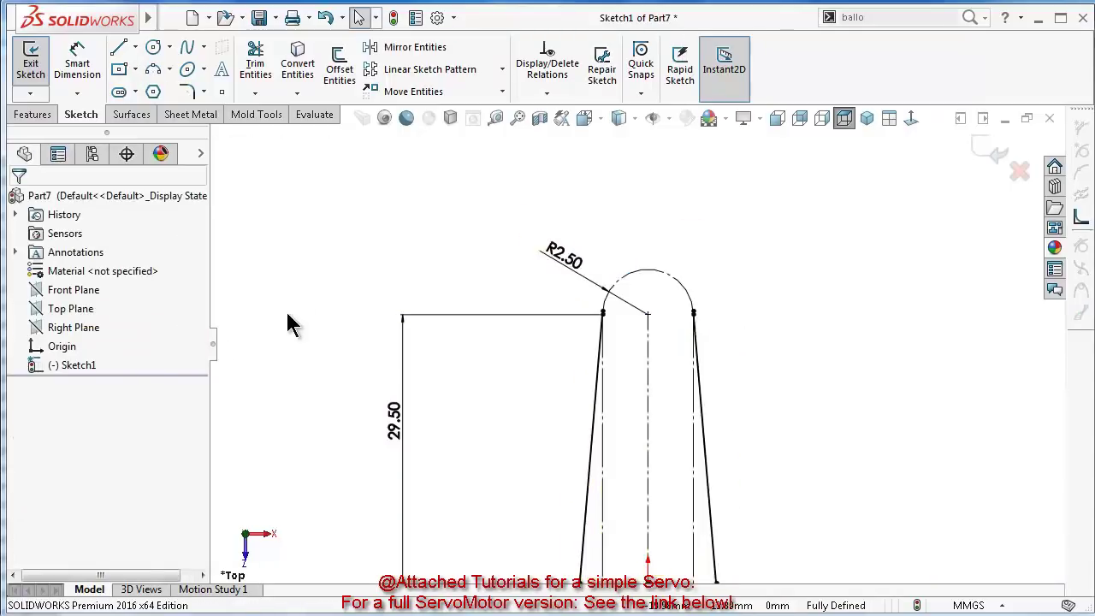
Draw a three-point arc of about 2.5 mm radius joining the sloping lines' upper ends, bulging slightly above the construction arc
left_click(153, 72)
scroll(599, 304, "up", 5)
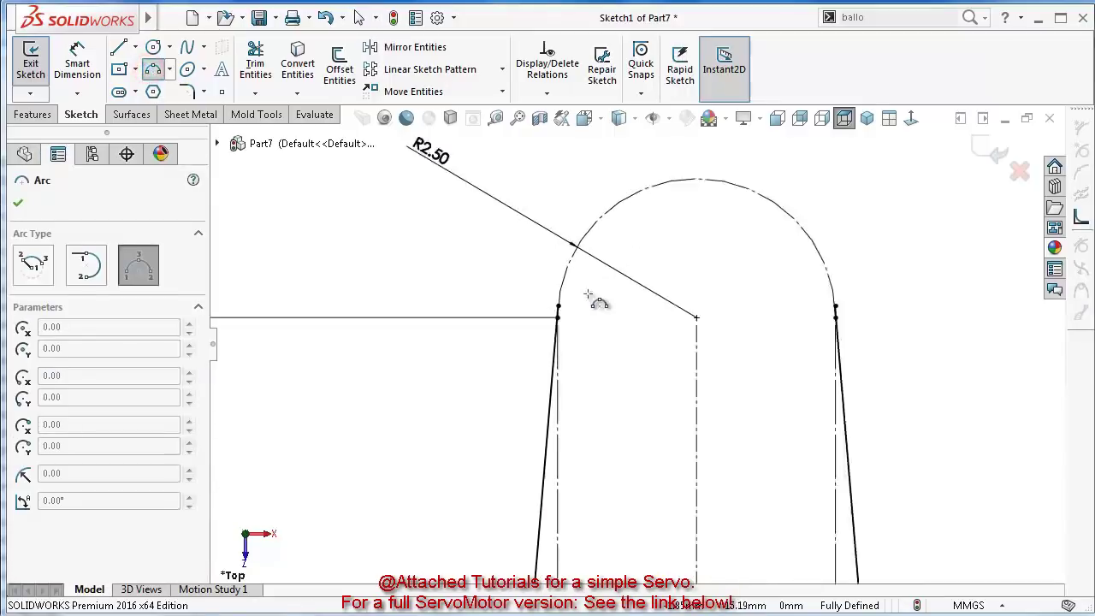
left_click(545, 318)
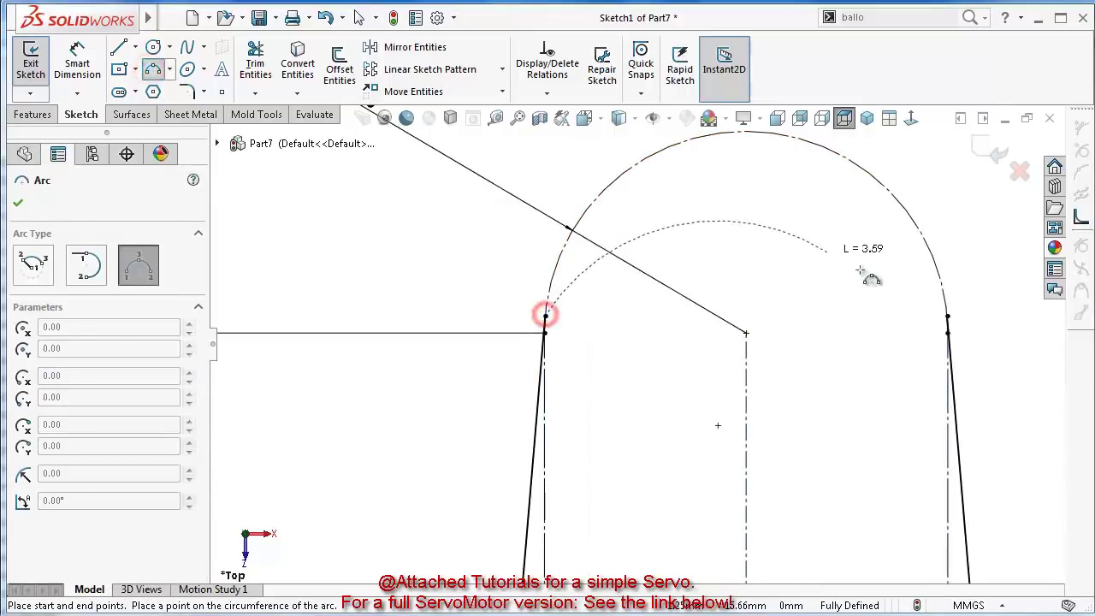
left_click(947, 317)
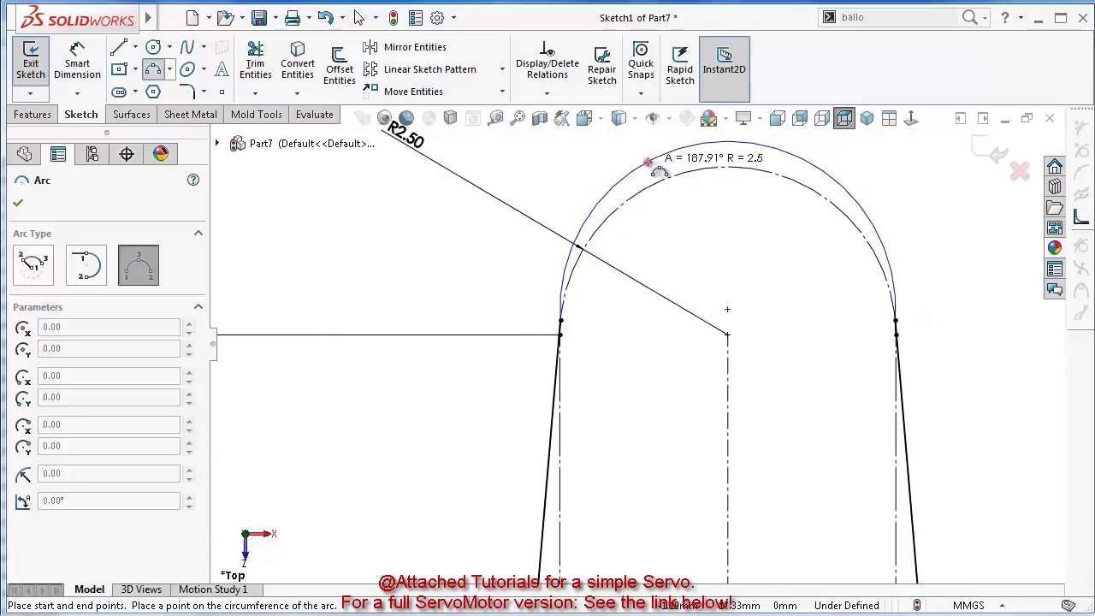
left_click(650, 154)
key("Escape")
Make the new upper arc coradial with the slot's upper construction arc
left_click(645, 168)
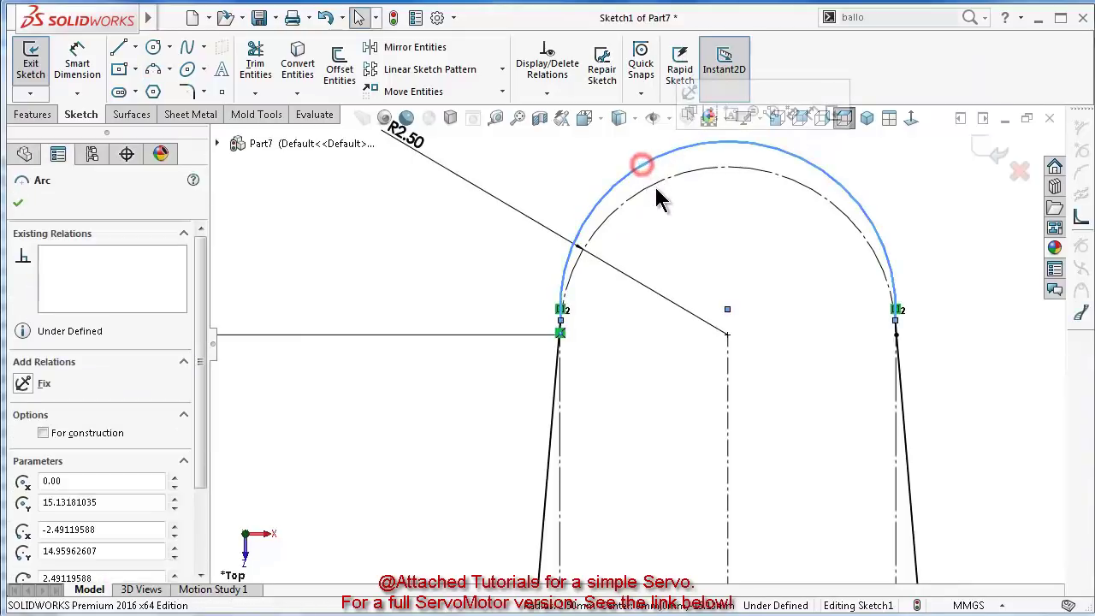
left_click(653, 180, "ctrl")
left_click(722, 113)
scroll(703, 347, "up", 12)
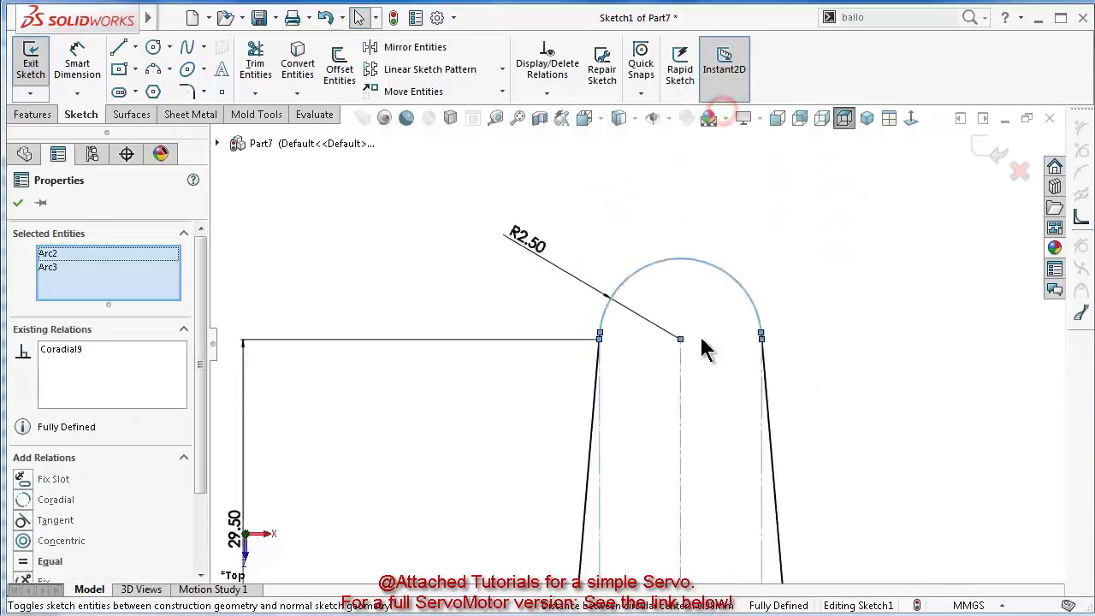
scroll(700, 530, "down", 3)
left_click(473, 539)
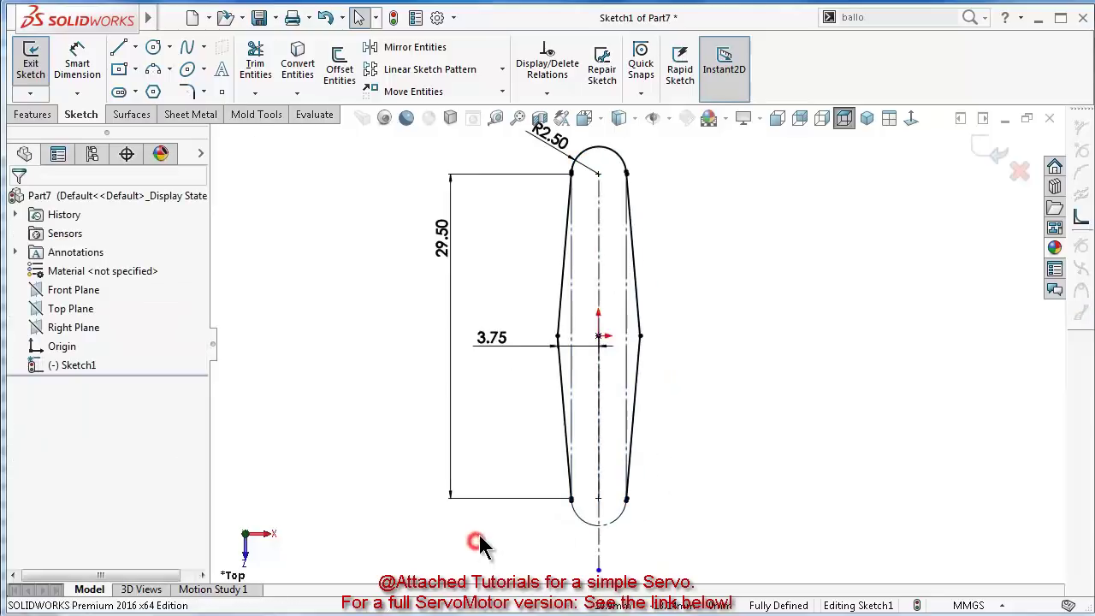
Draw a three-point arc of about 2.6 mm radius joining the sloping lines' lower ends, bulging below the construction arc
left_click(154, 70)
scroll(624, 502, "down", 5)
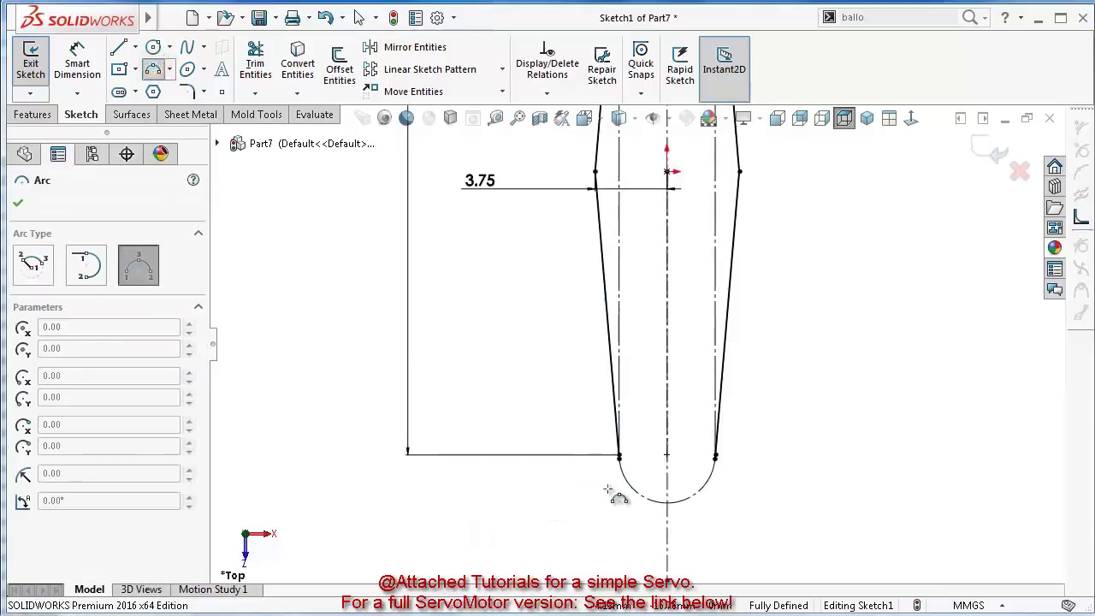
left_click(633, 407)
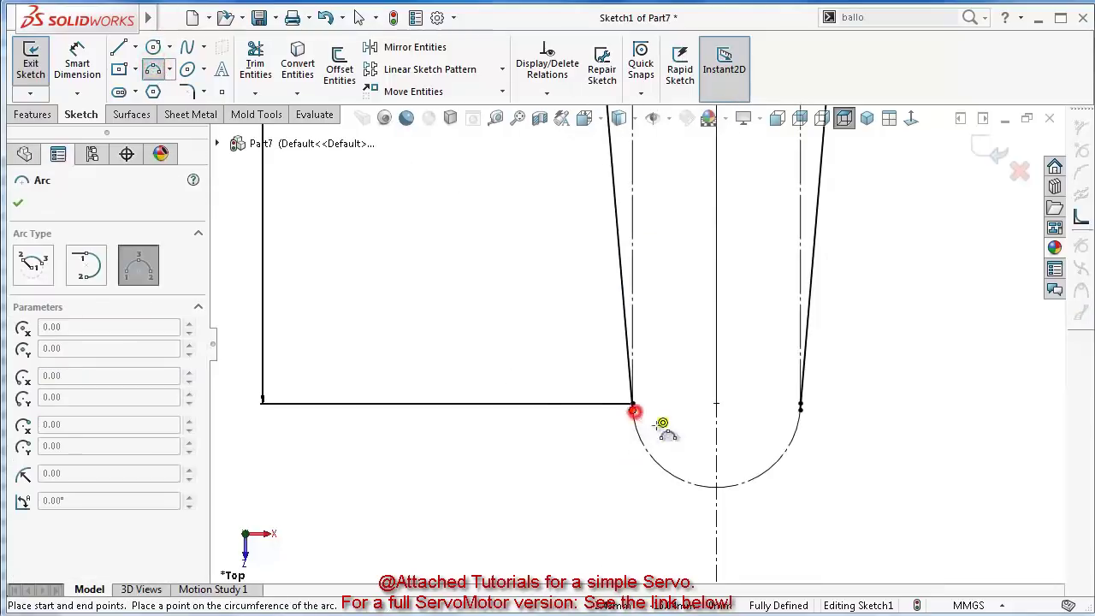
left_click(801, 409)
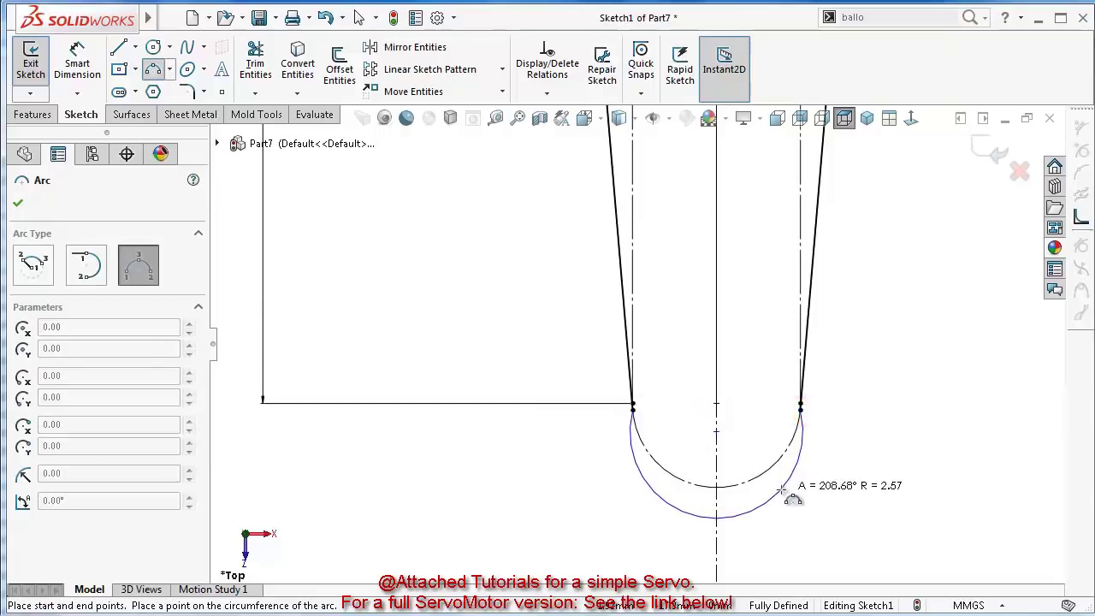
left_click(791, 499)
key("Escape")
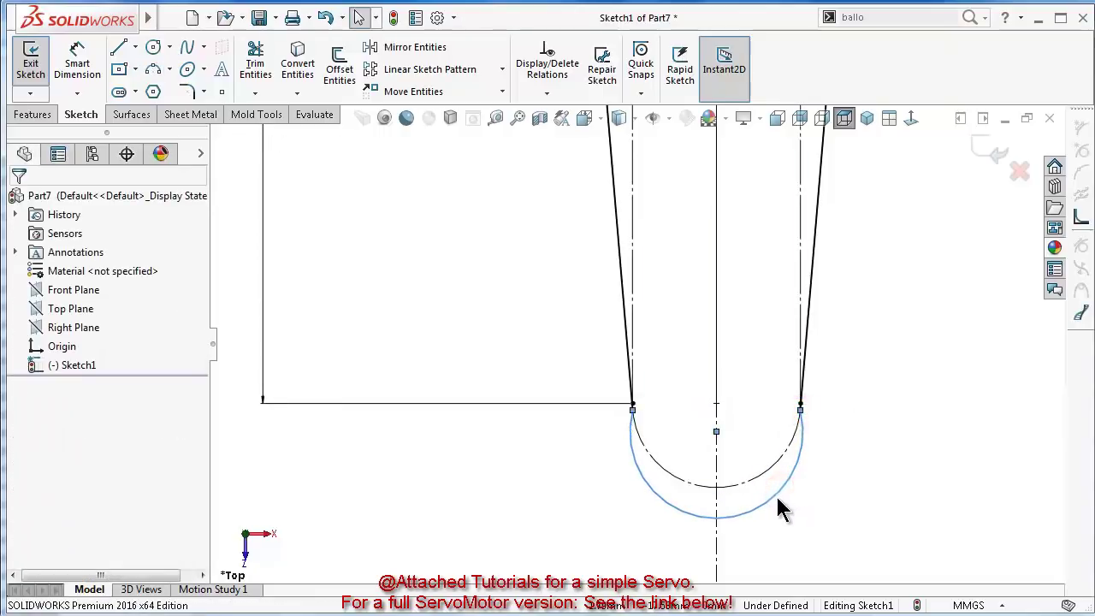
Make the new lower arc coradial with the slot's lower construction arc
left_click(776, 497)
left_click(767, 471, "ctrl")
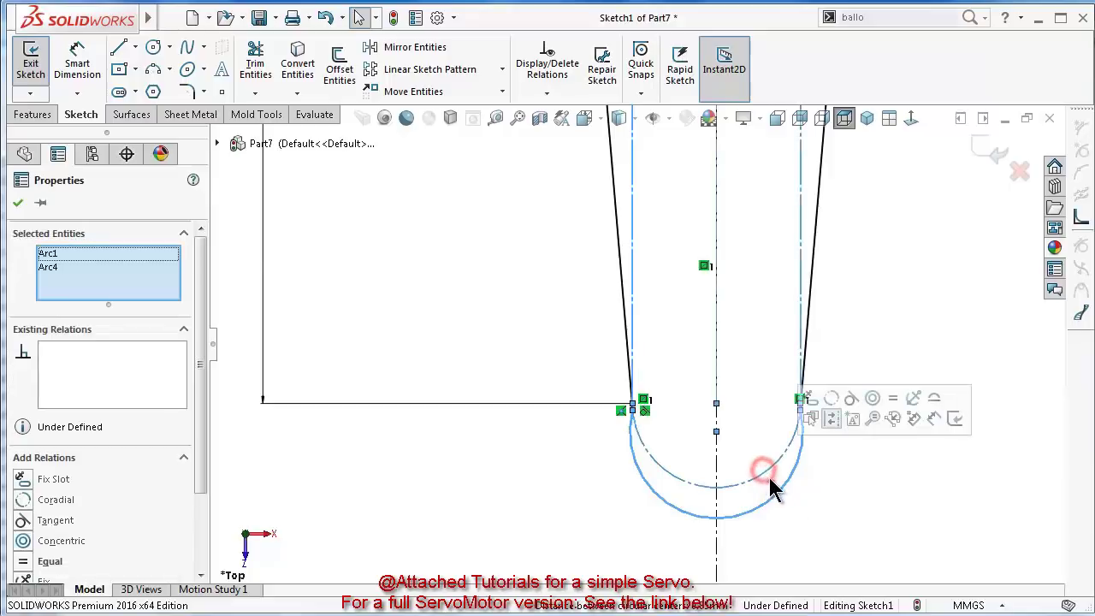
left_click(831, 397)
left_click(887, 304)
scroll(846, 280, "up", 8)
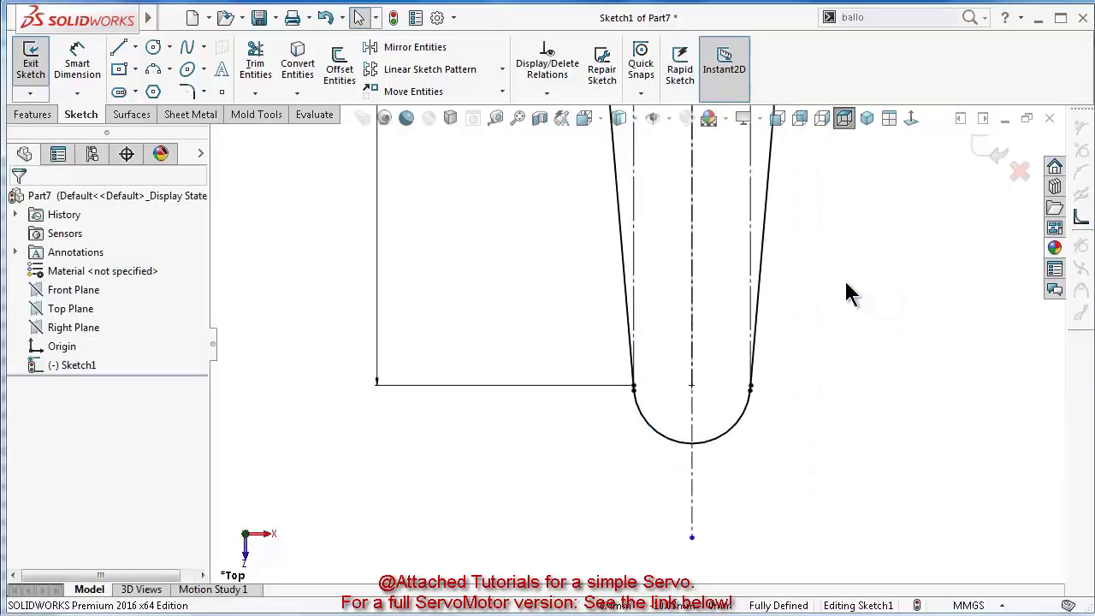
Draw a circle about 2 mm in diameter centered on the upper end arc's center point
scroll(723, 162, "down", 4)
scroll(699, 185, "up", 4)
scroll(648, 157, "down", 2)
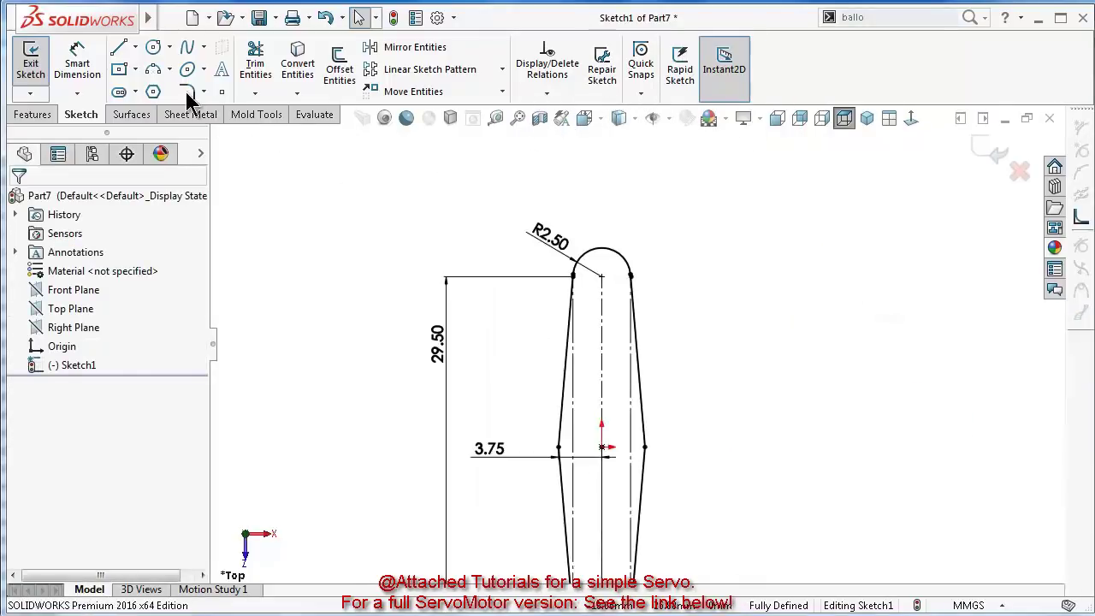
right_click_drag(394, 215, 484, 200)
scroll(649, 278, "down", 2)
left_click(577, 284)
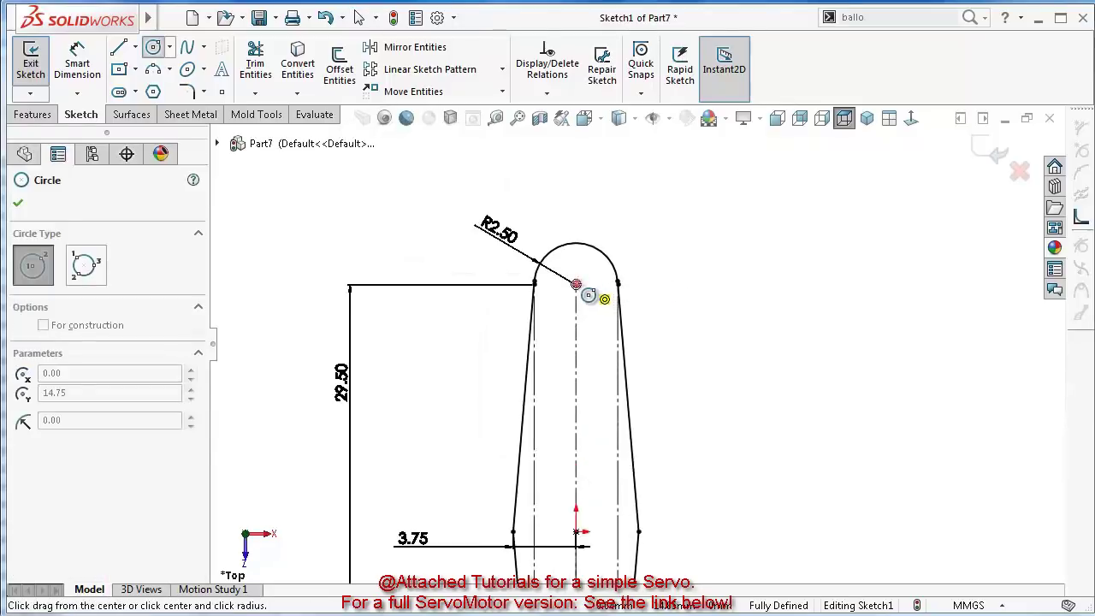
left_click(566, 272)
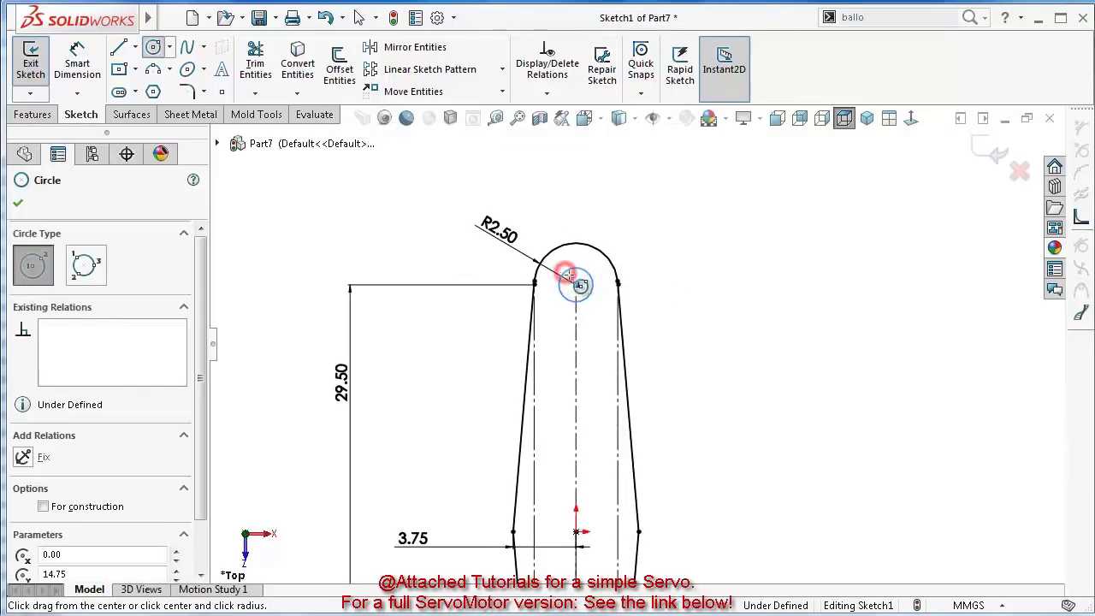
Dimension the circle at the upper end with a diameter of 1.5 mm
right_click_drag(751, 340, 747, 318)
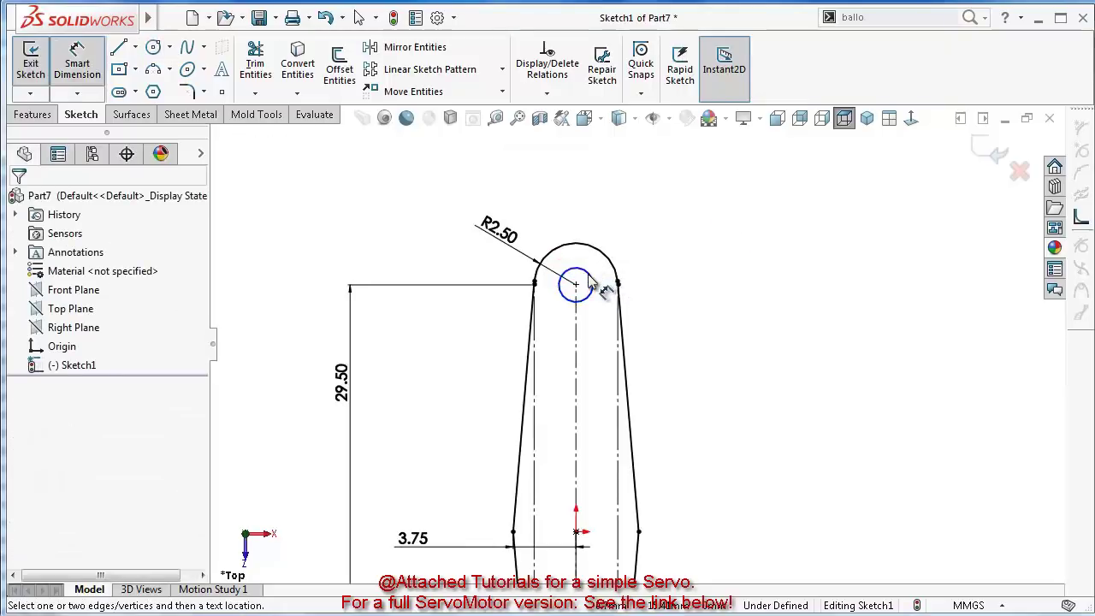
left_click(589, 273)
left_click(704, 274)
left_click(703, 284)
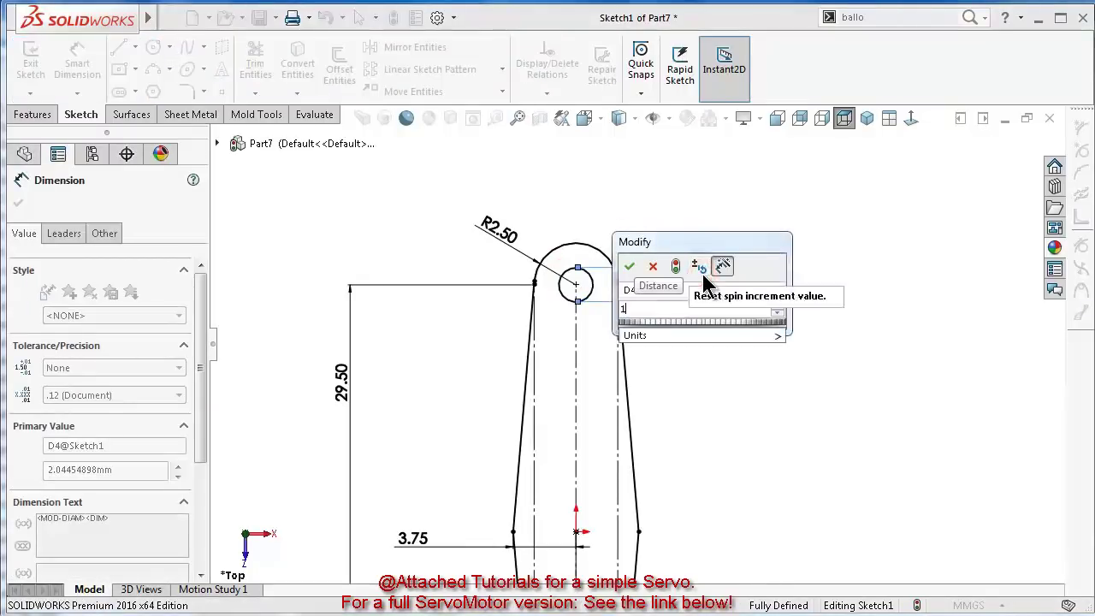
type("1.")
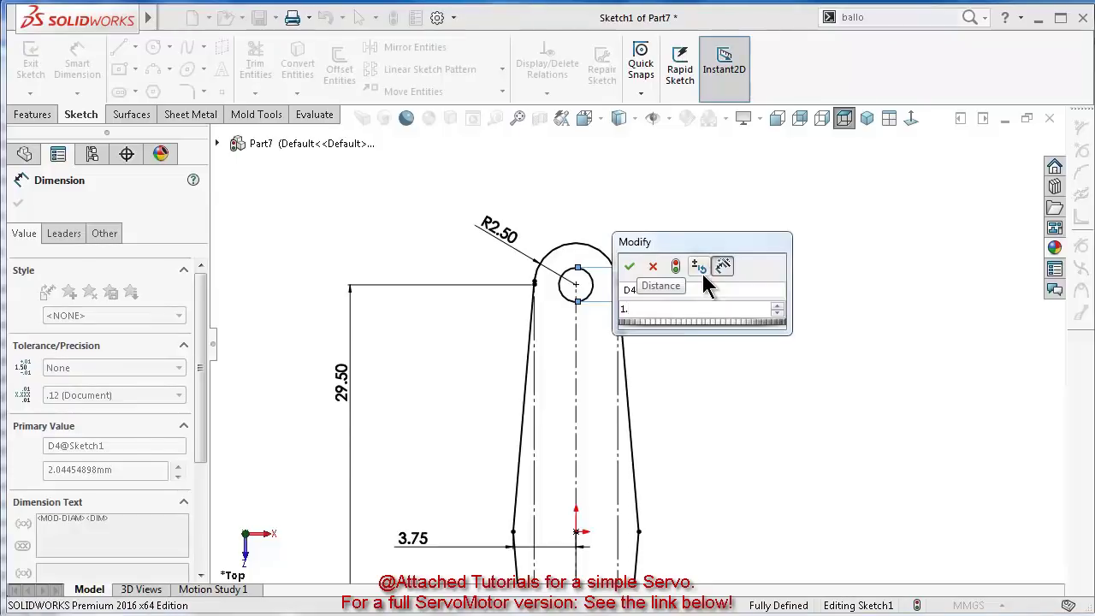
type("5")
key("Return")
key("Escape")
scroll(709, 219, "up", 3)
left_click(819, 353)
scroll(665, 306, "down", 3)
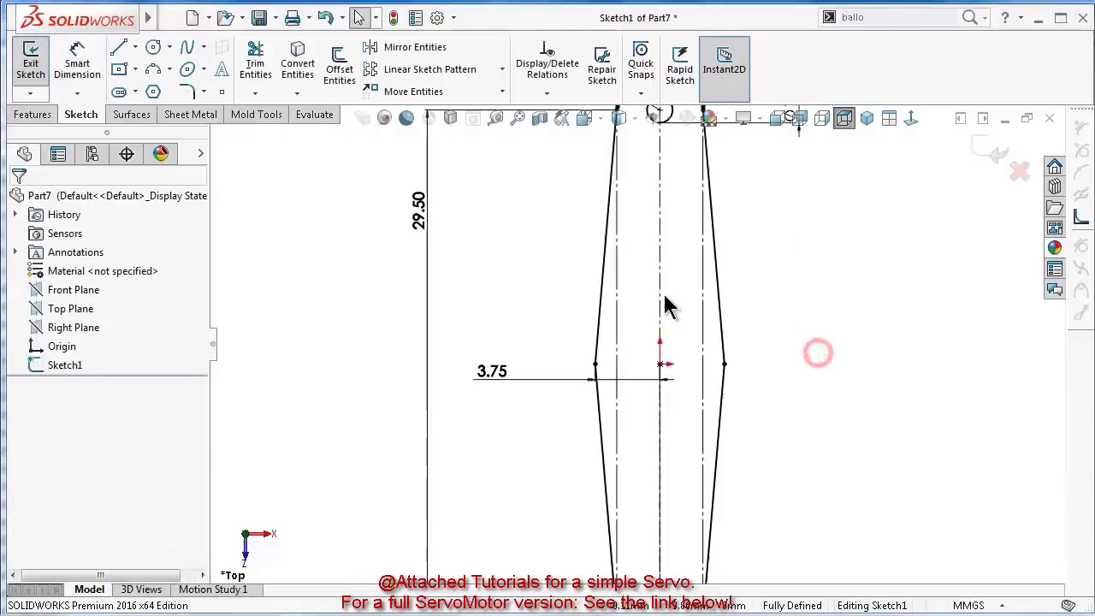
Fillet the outline's two corners at mid-height, one on each side, with a 20 mm radius
left_click(184, 92)
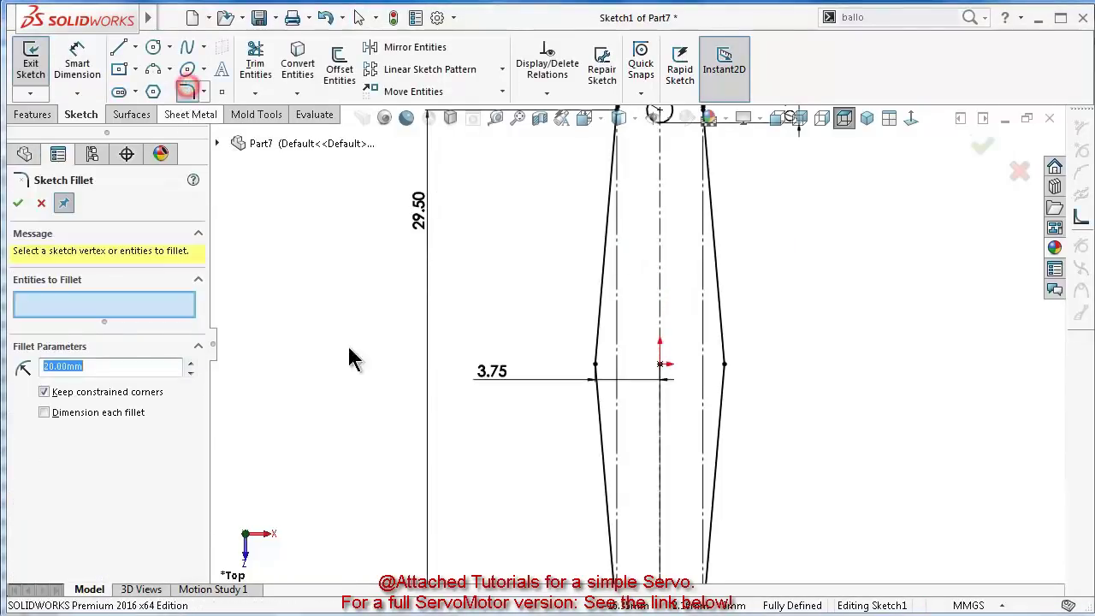
left_click(596, 374)
left_click(725, 364)
right_click(784, 394)
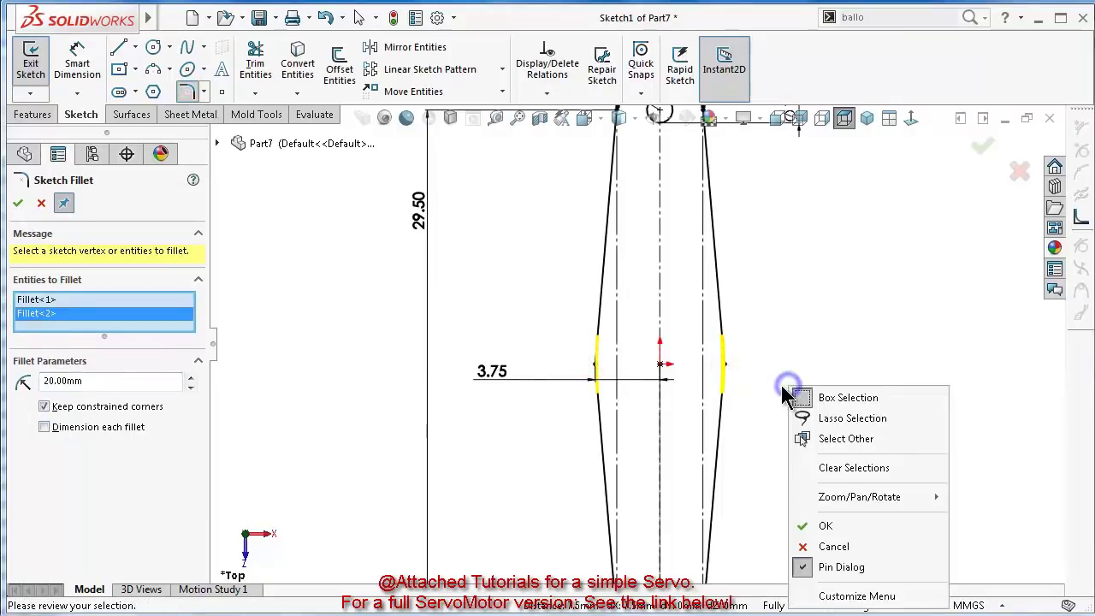
left_click(817, 526)
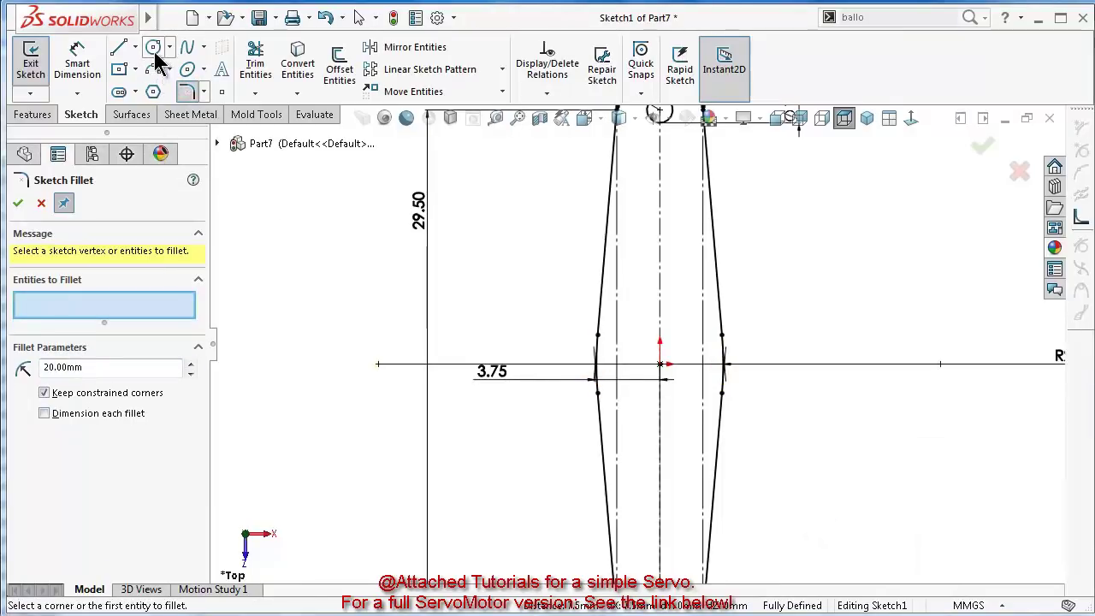
Draw a construction circle of about 3.7 mm radius centered on the origin and tangent to the side fillet arc
left_click(153, 47)
left_click(659, 364)
scroll(628, 358, "down", 3)
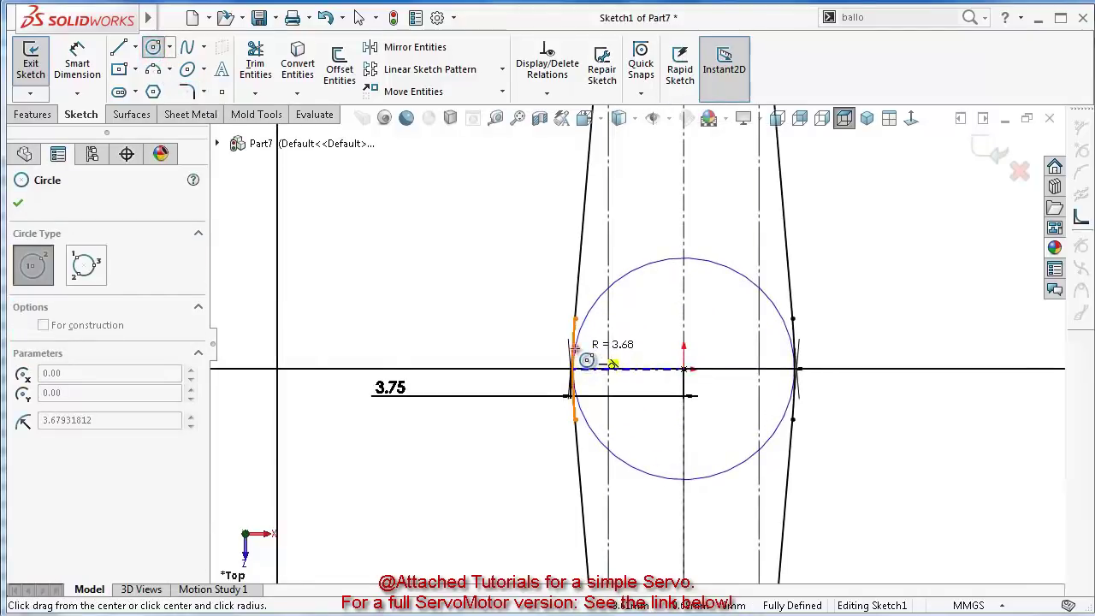
left_click(575, 368)
left_click(89, 506)
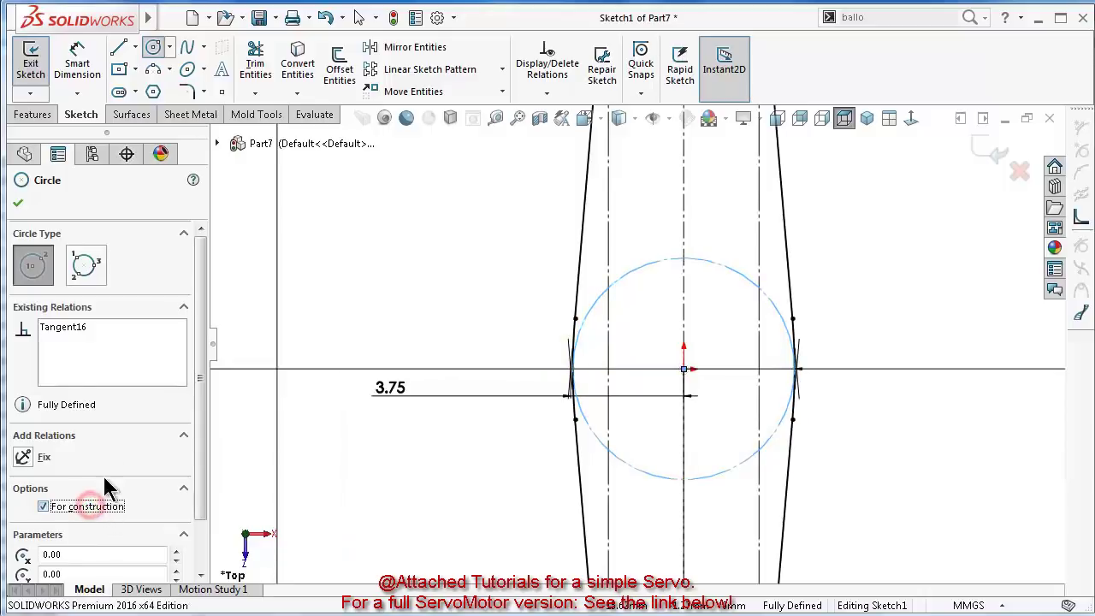
left_click(18, 202)
scroll(755, 253, "up", 4)
left_click(772, 240)
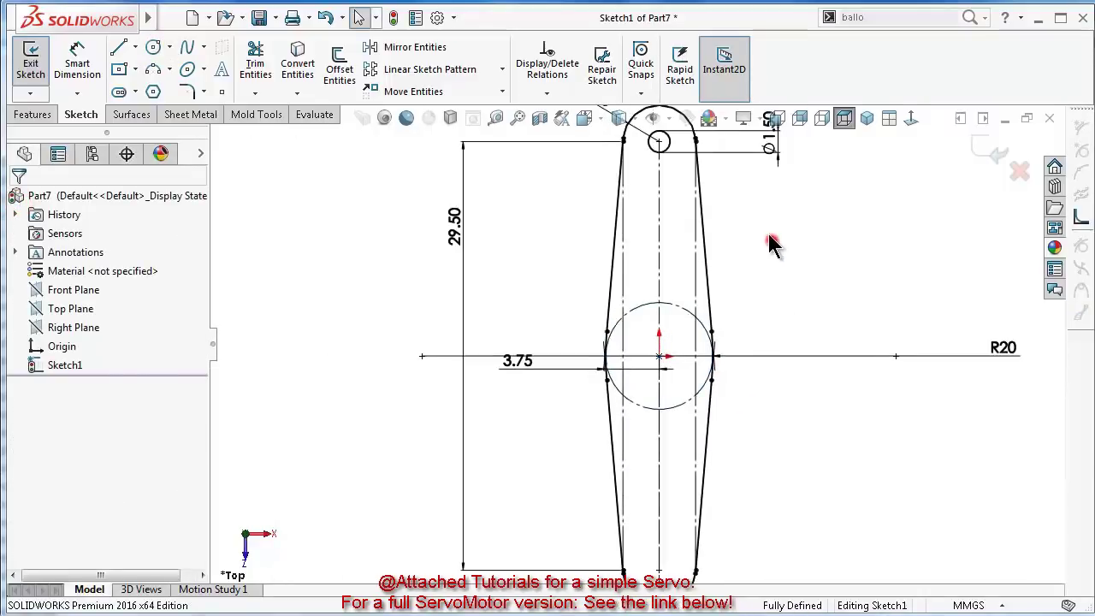
Set up a linear sketch pattern with one instance along X and five instances along Y
scroll(753, 238, "down", 2)
scroll(676, 183, "up", 1)
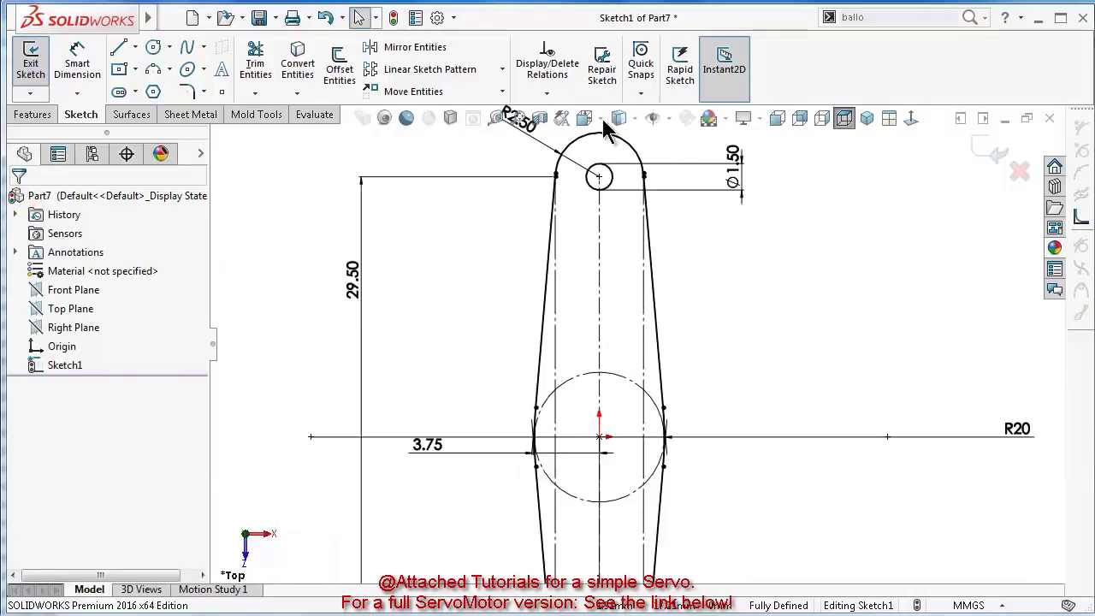
left_click(420, 72)
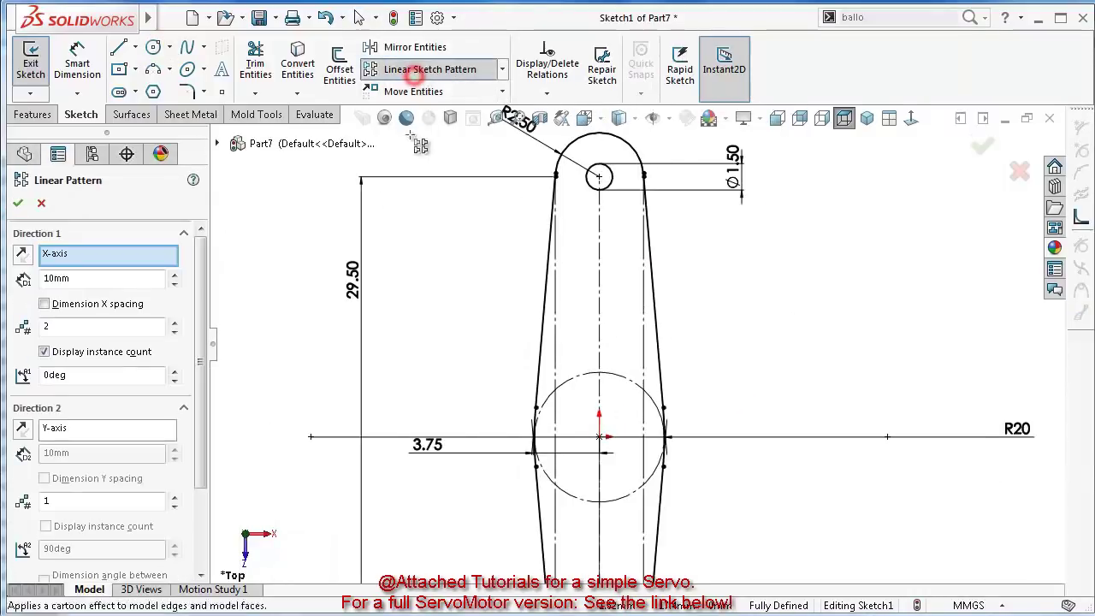
left_click(173, 331)
left_click(174, 497)
left_click(174, 497)
left_click(174, 497)
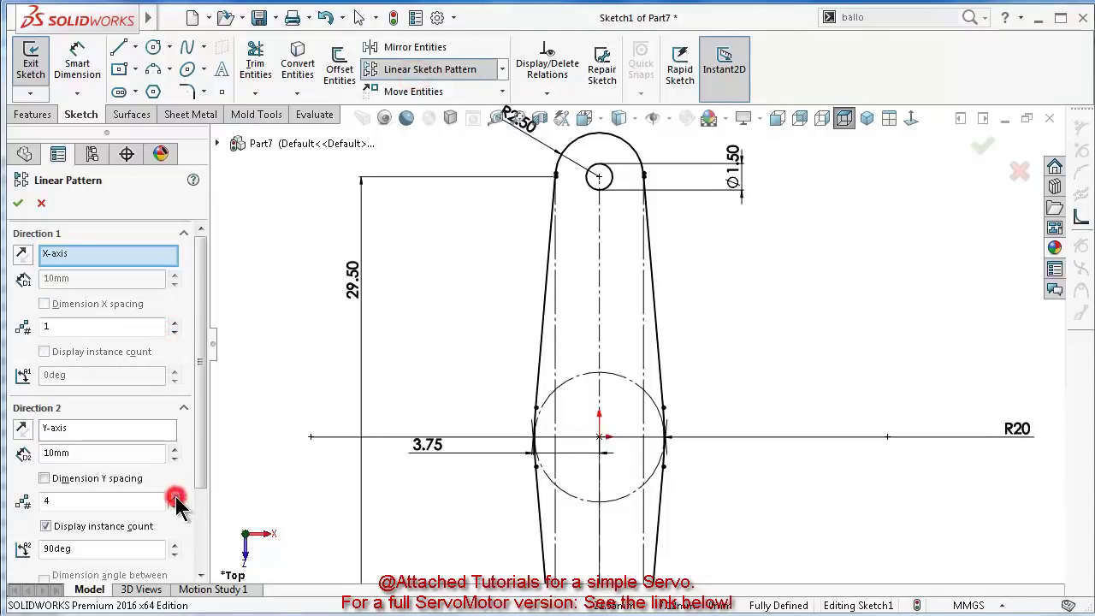
left_click(175, 497)
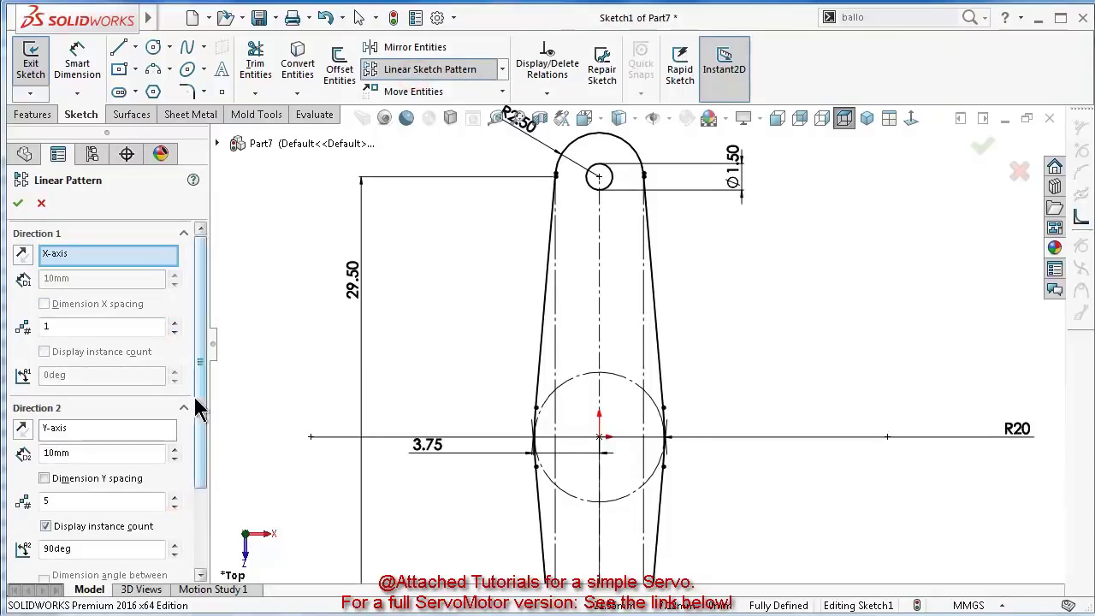
left_click_drag(202, 398, 220, 462)
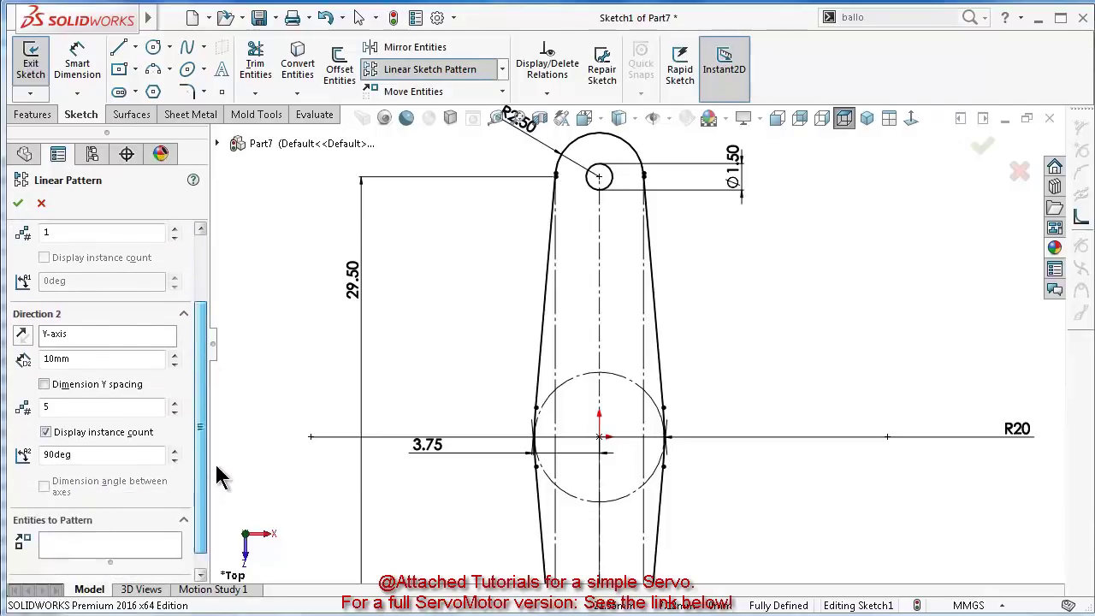
Pattern the 1.5 mm hole circle downward toward the origin, with 2 mm spacing and 6 instances
left_click(139, 527)
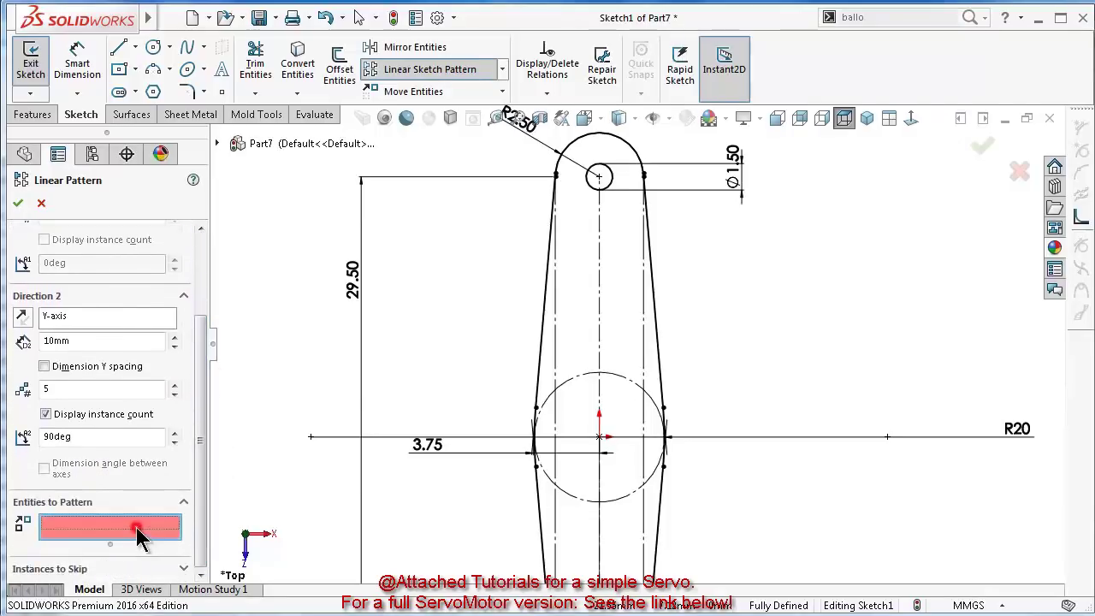
left_click(611, 183)
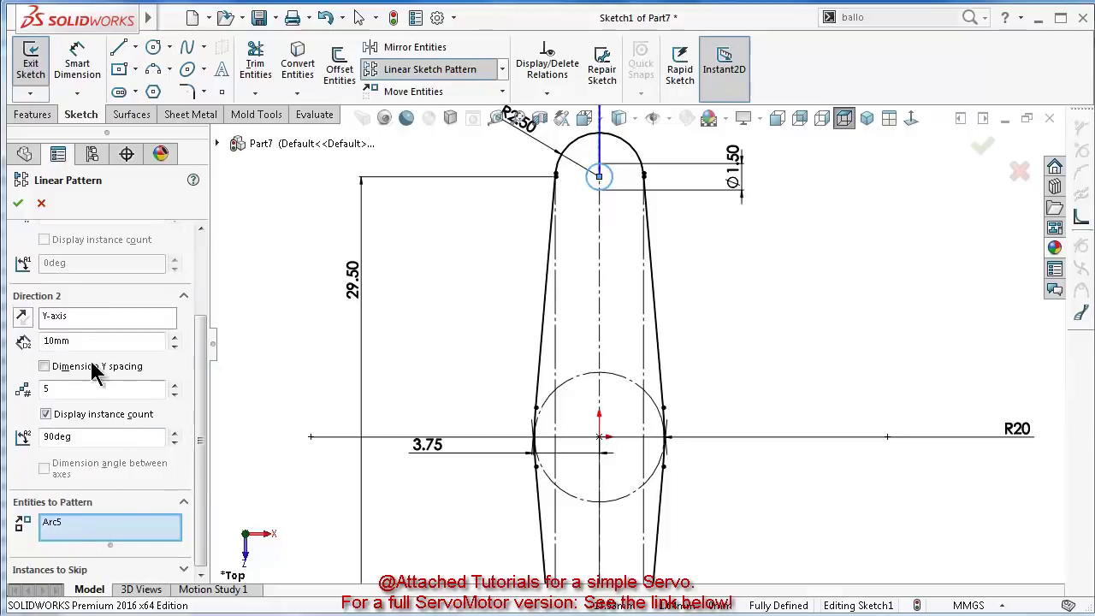
key("Return")
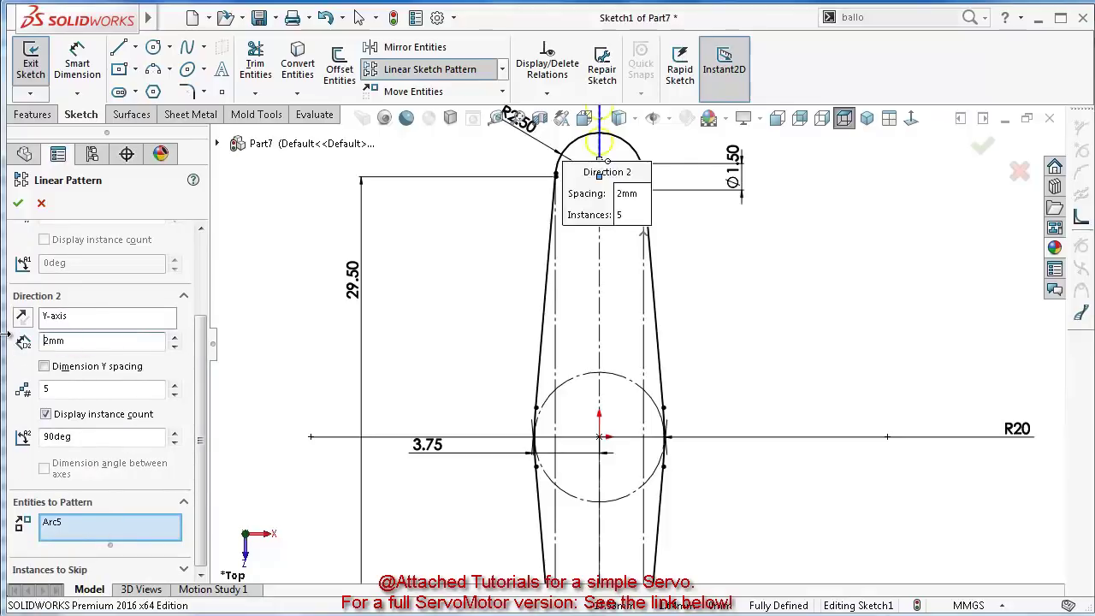
left_click(22, 318)
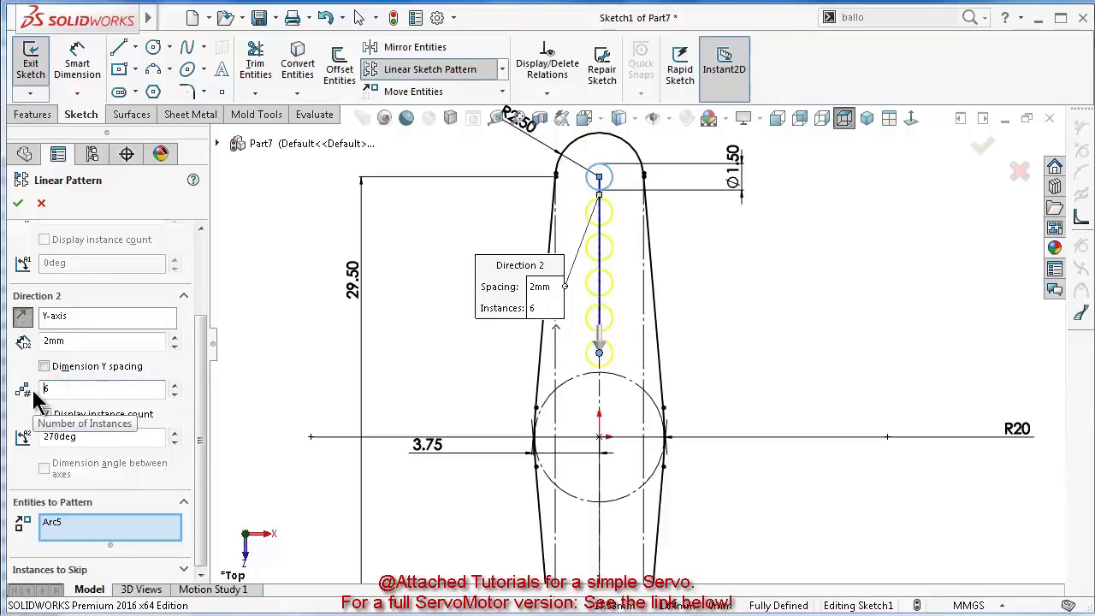
left_click(283, 351)
left_click(18, 204)
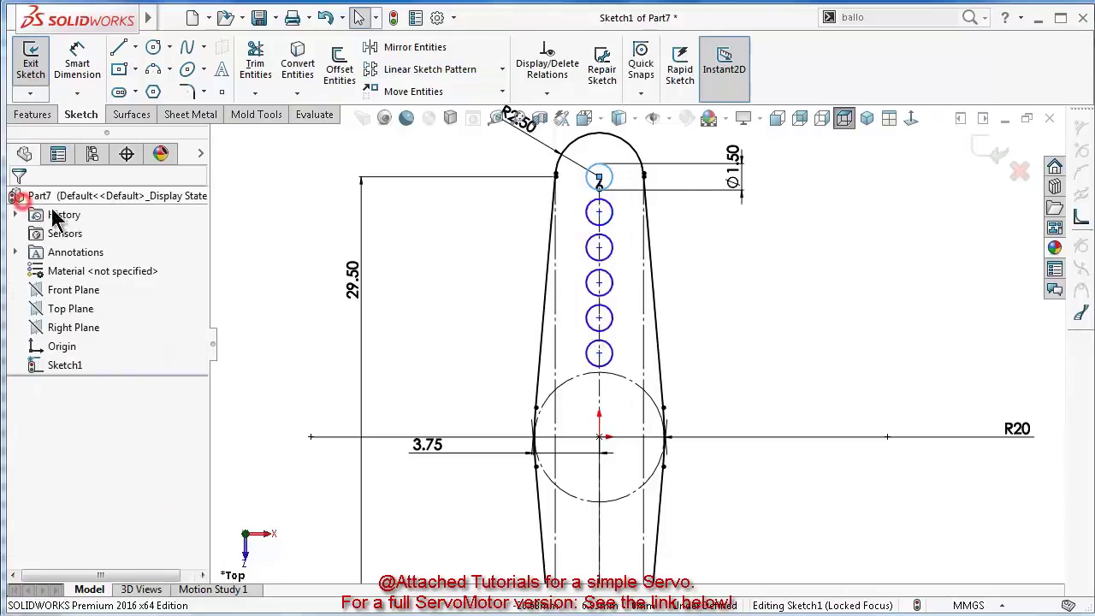
left_click(689, 248)
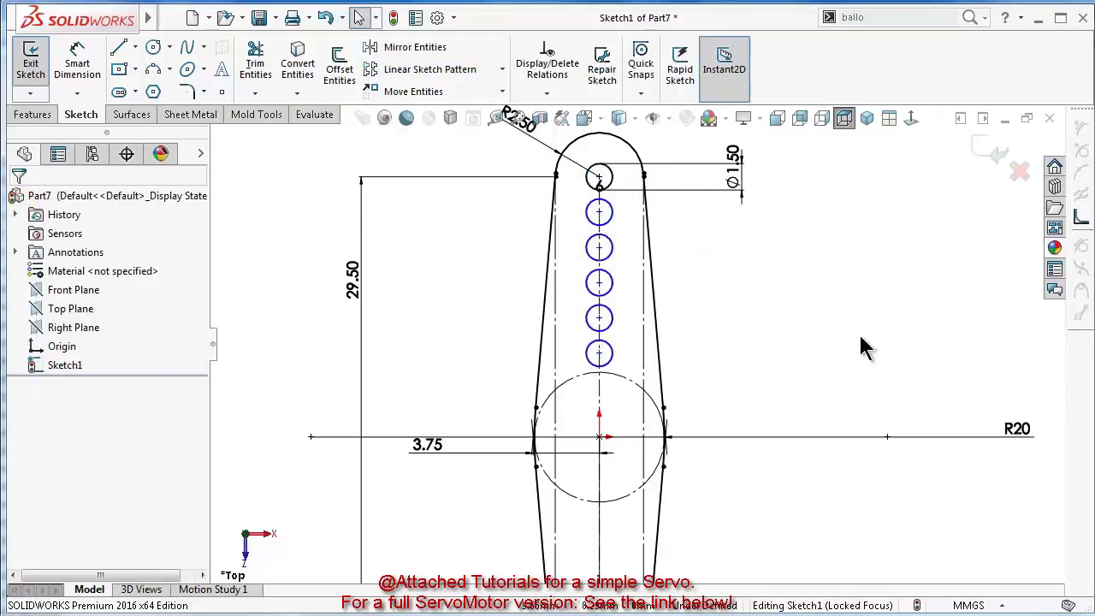
right_click_drag(864, 347, 885, 272)
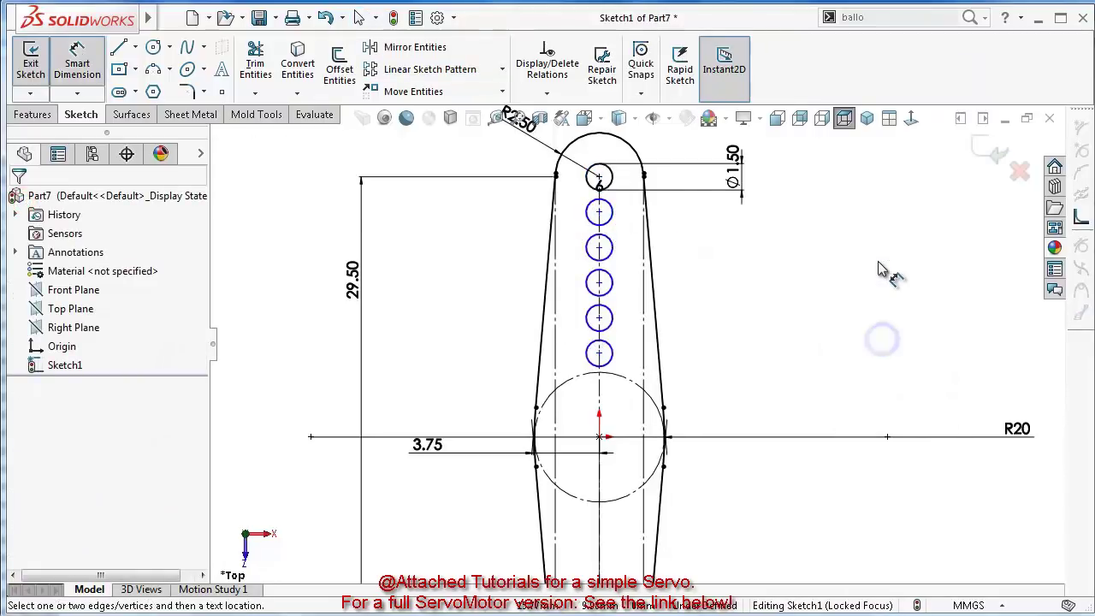
key("Escape")
left_click(599, 212)
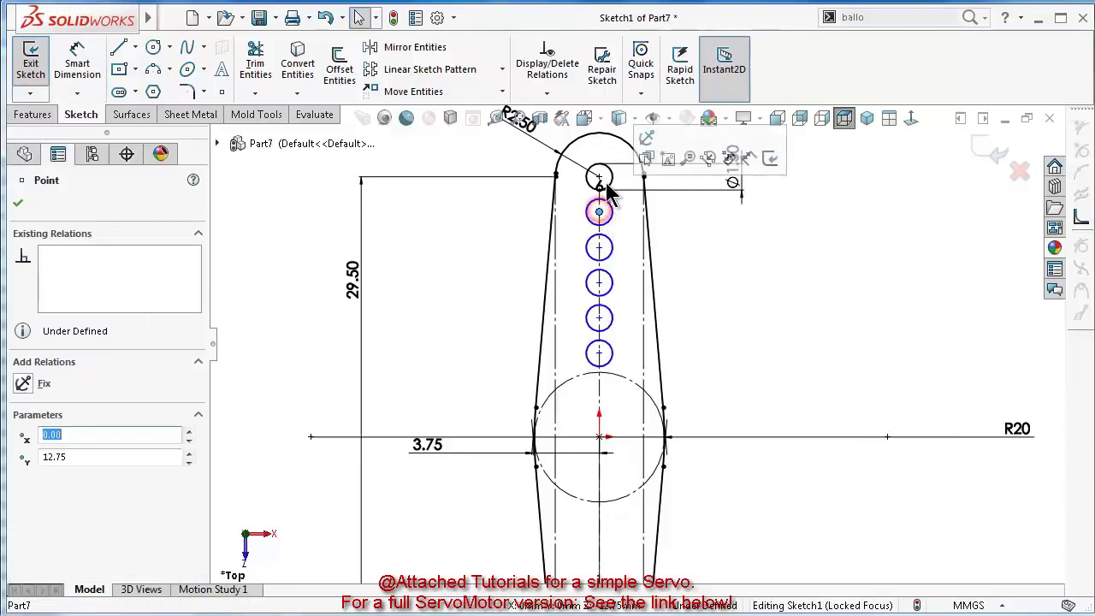
double_click(601, 184)
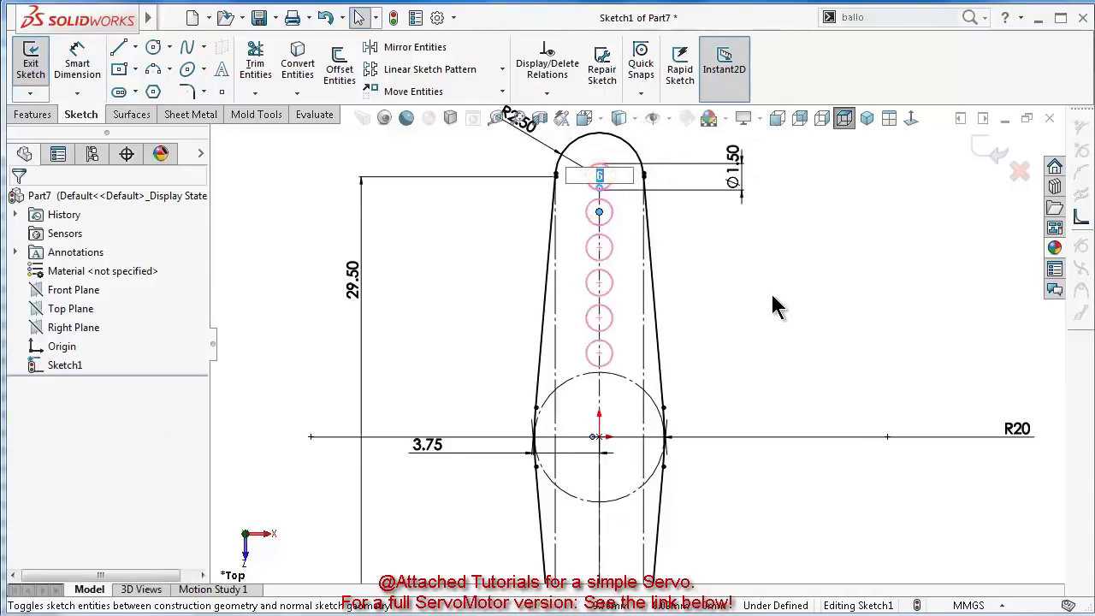
key("Return")
left_click(774, 296)
left_click(599, 212)
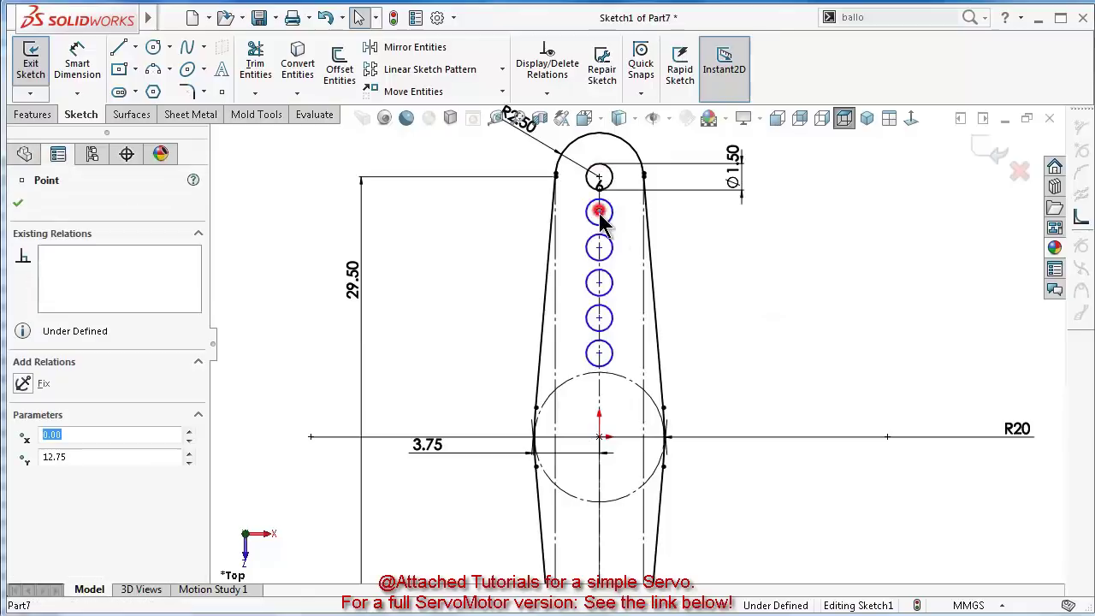
double_click(600, 177)
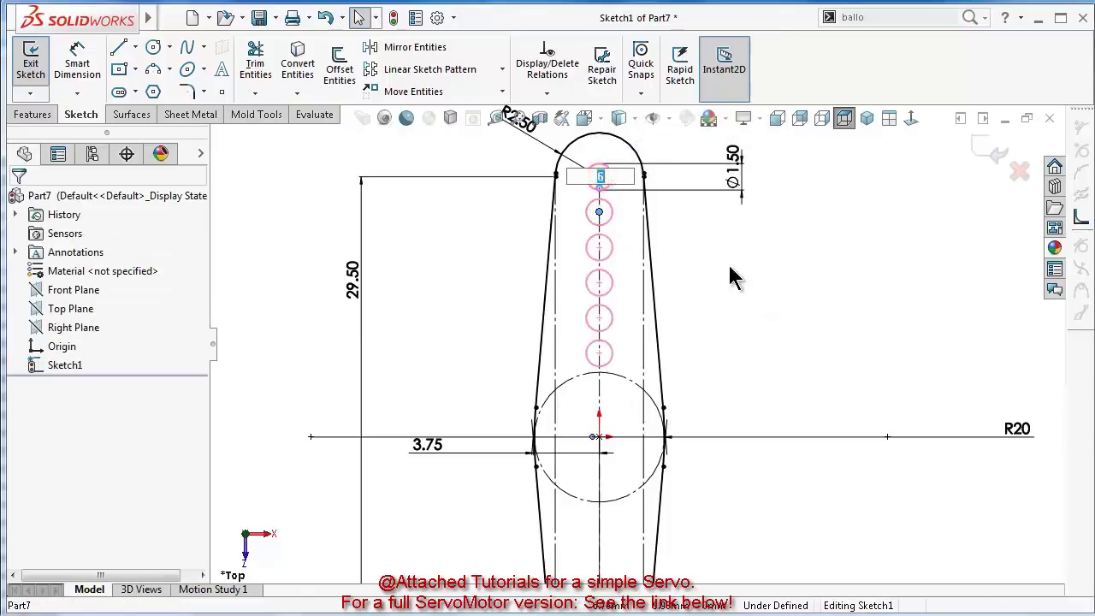
key("Return")
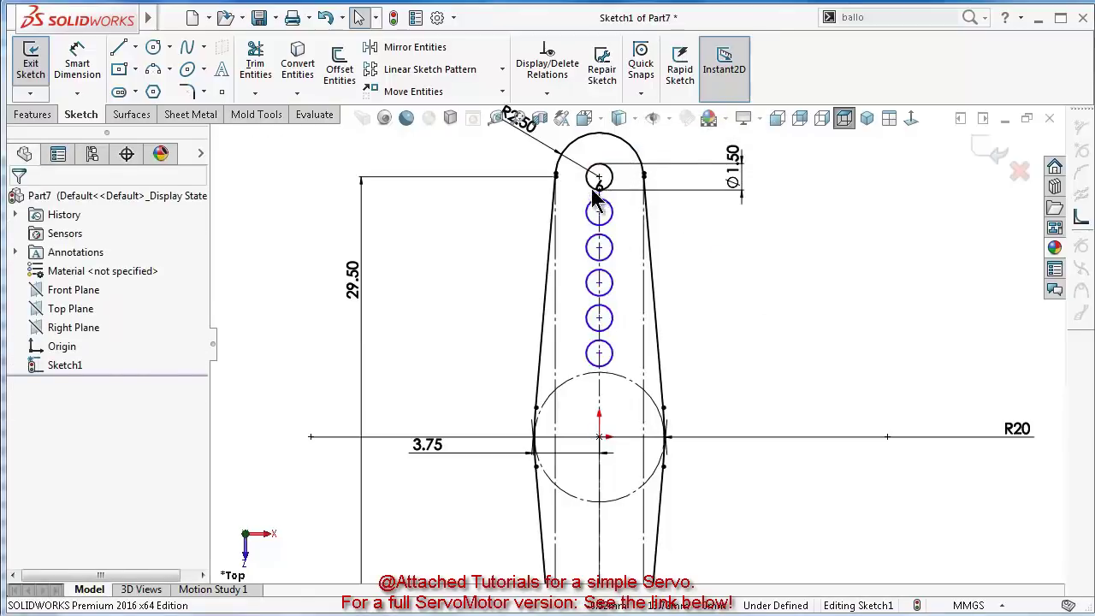
Add a vertical relation between the center points of the uppermost hole and the first patterned hole below it
scroll(742, 275, "down", 5)
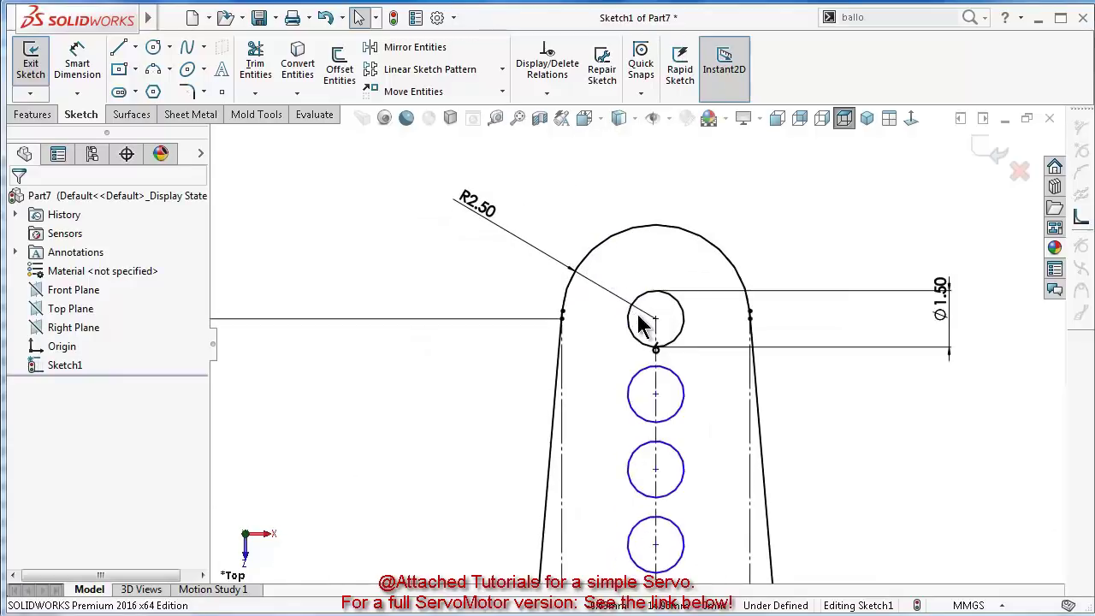
left_click(656, 320)
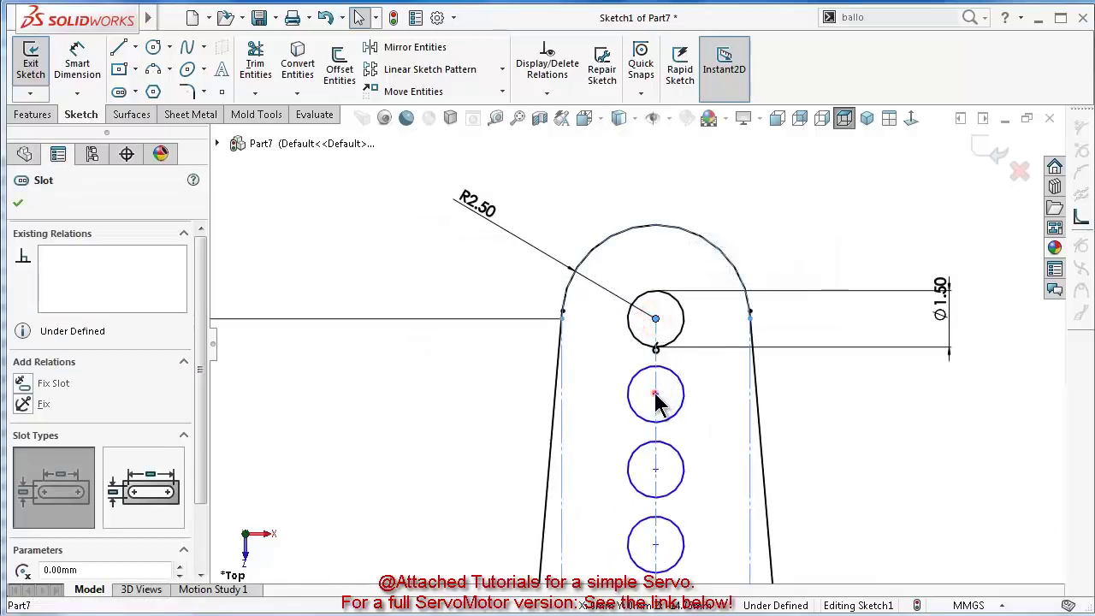
left_click(656, 394, "ctrl")
left_click(712, 321)
left_click(858, 417)
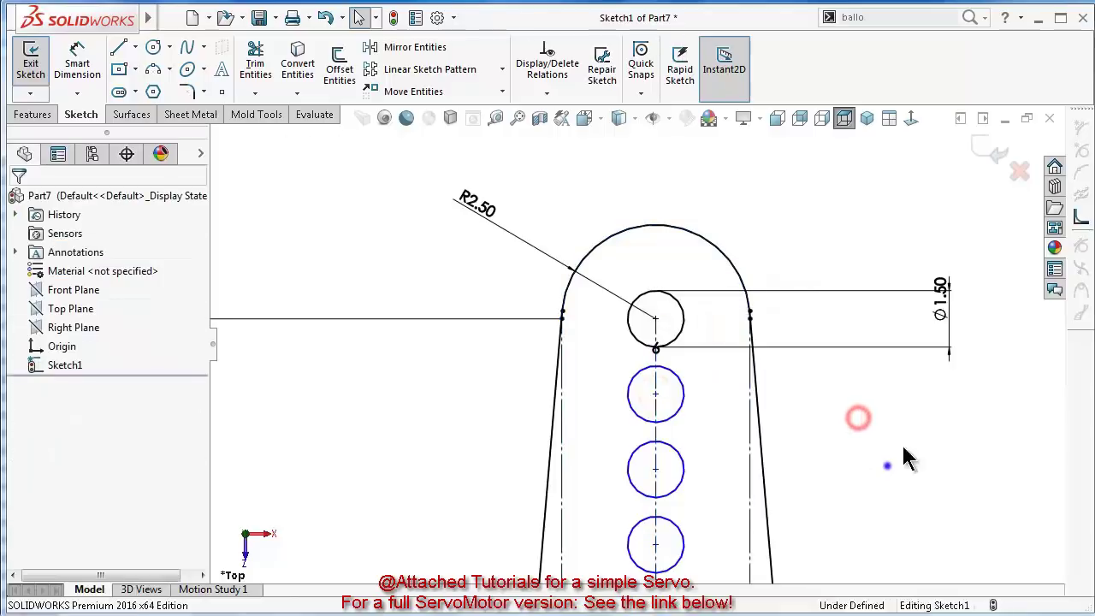
Dimension the distance between the centers of the two uppermost holes as 2 mm
right_click_drag(887, 465, 881, 377)
left_click(655, 395)
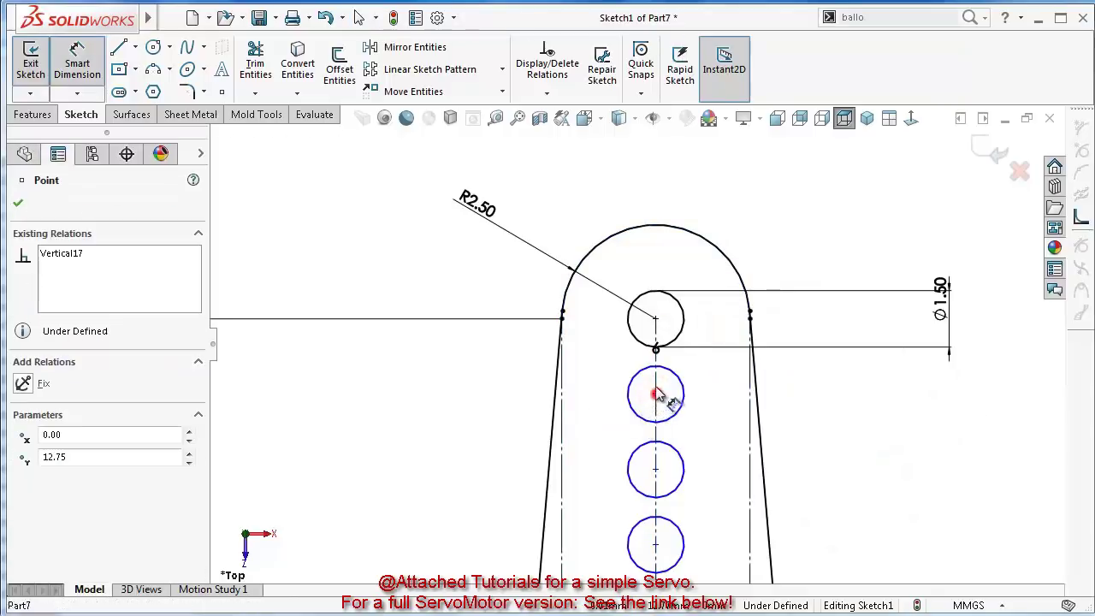
left_click(655, 320)
left_click(606, 361)
type("2.00mm")
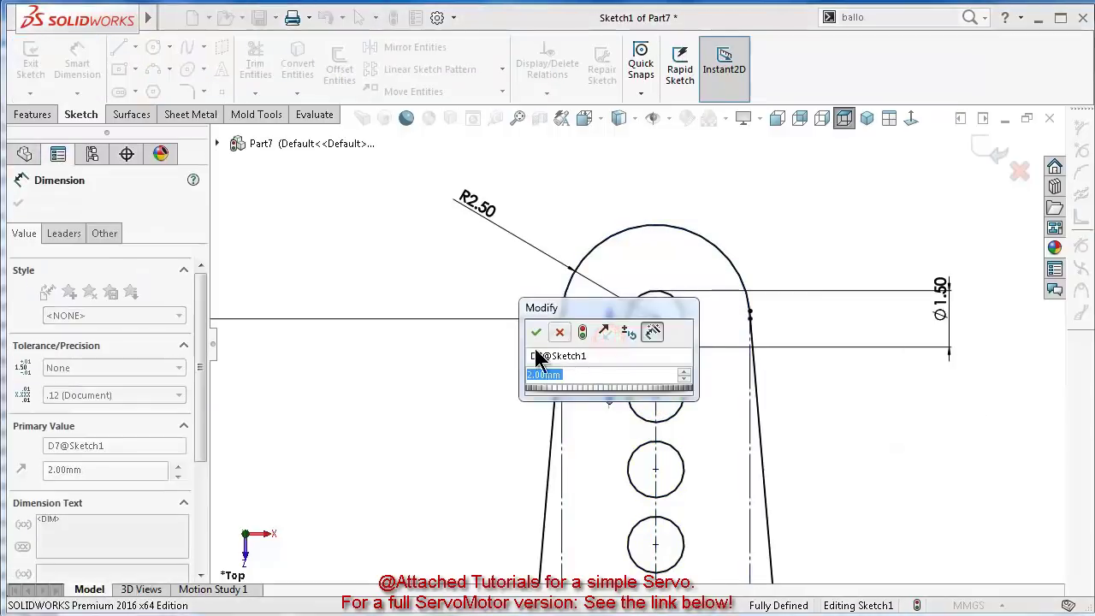
left_click(533, 332)
left_click(384, 451)
Draw a horizontal centerline about 10.7 mm long from the origin, extending to the right beyond the outline
scroll(420, 448, "up", 3)
scroll(513, 466, "up", 2)
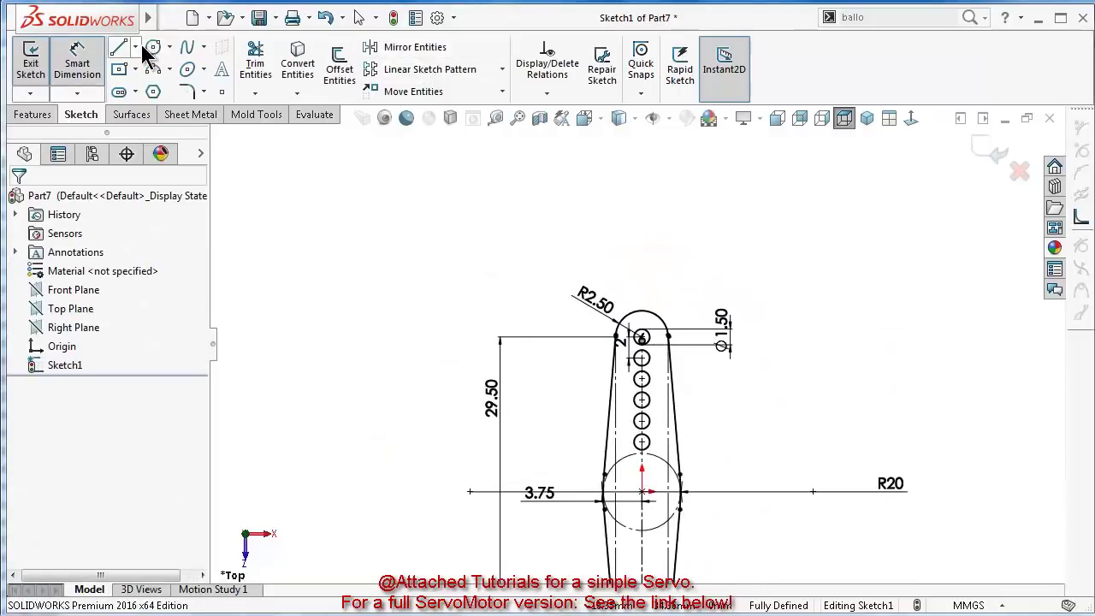
left_click(135, 47)
left_click(146, 88)
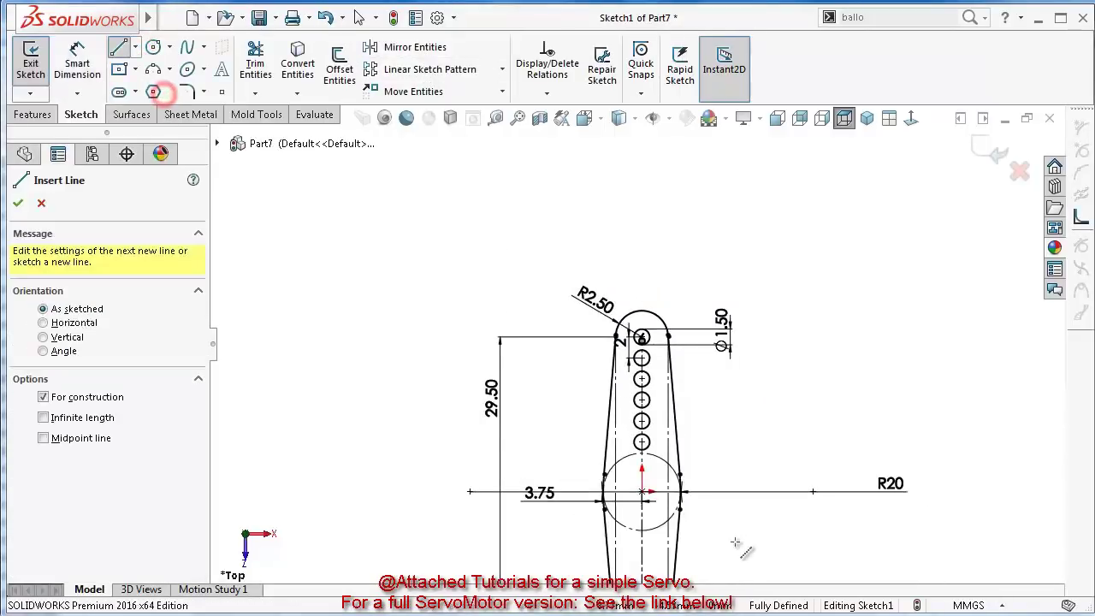
left_click(641, 494)
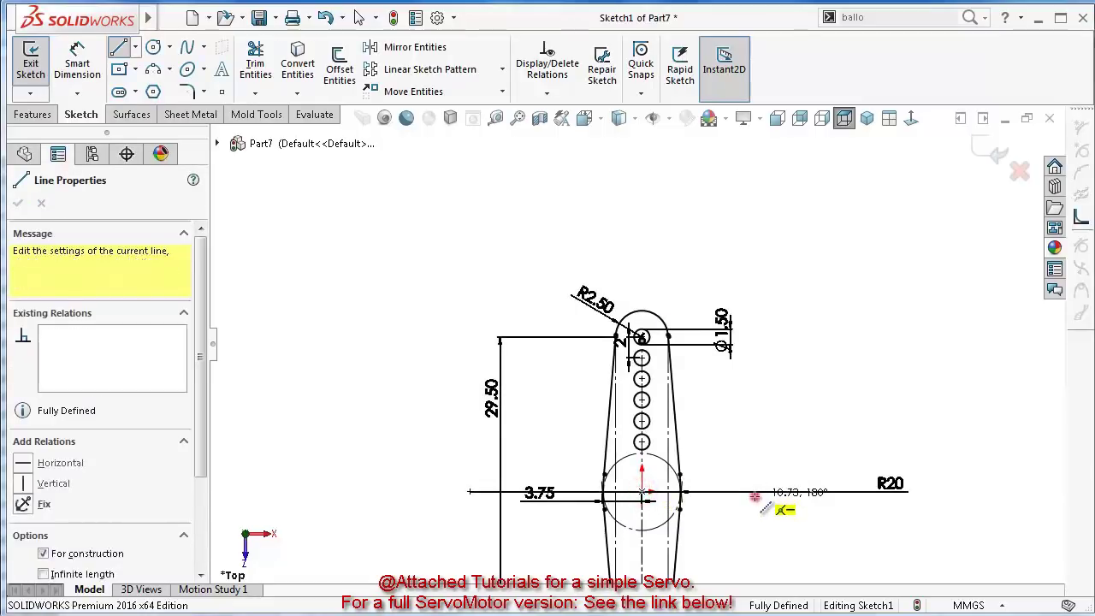
double_click(756, 496)
scroll(753, 525, "down", 5)
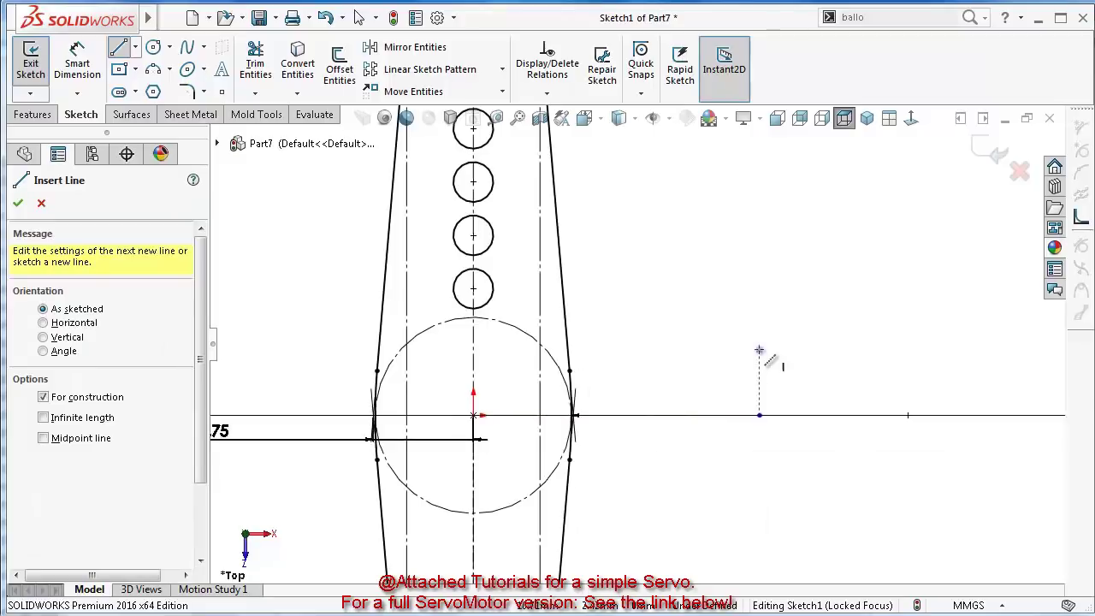
Draw a circle of about 0.85 mm radius centered on the origin and select it
right_click_drag(760, 351, 842, 326)
left_click(473, 415)
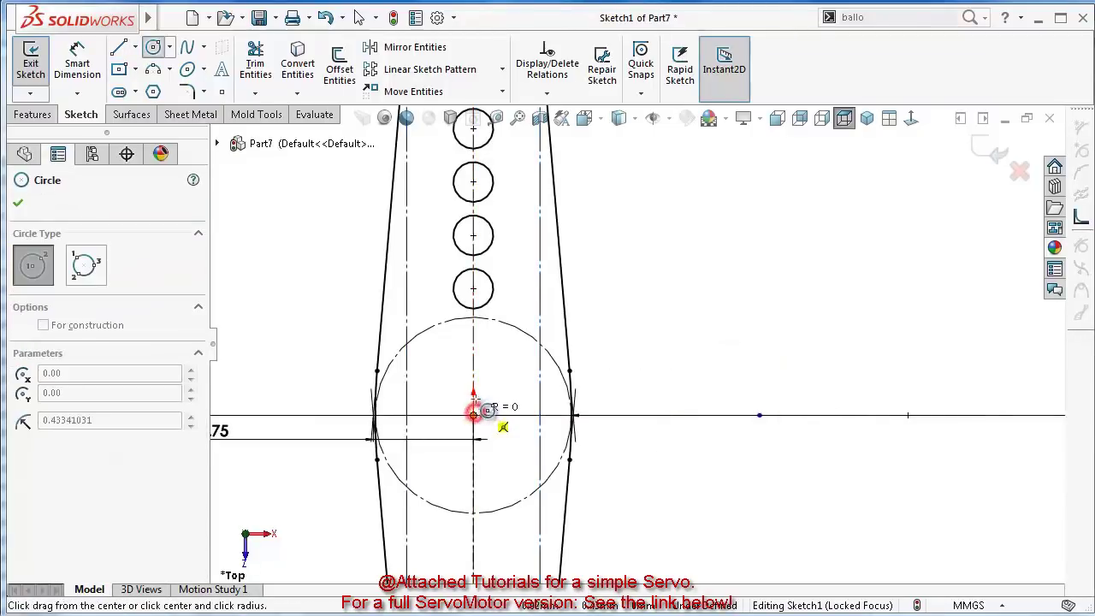
left_click(484, 394)
key("Escape")
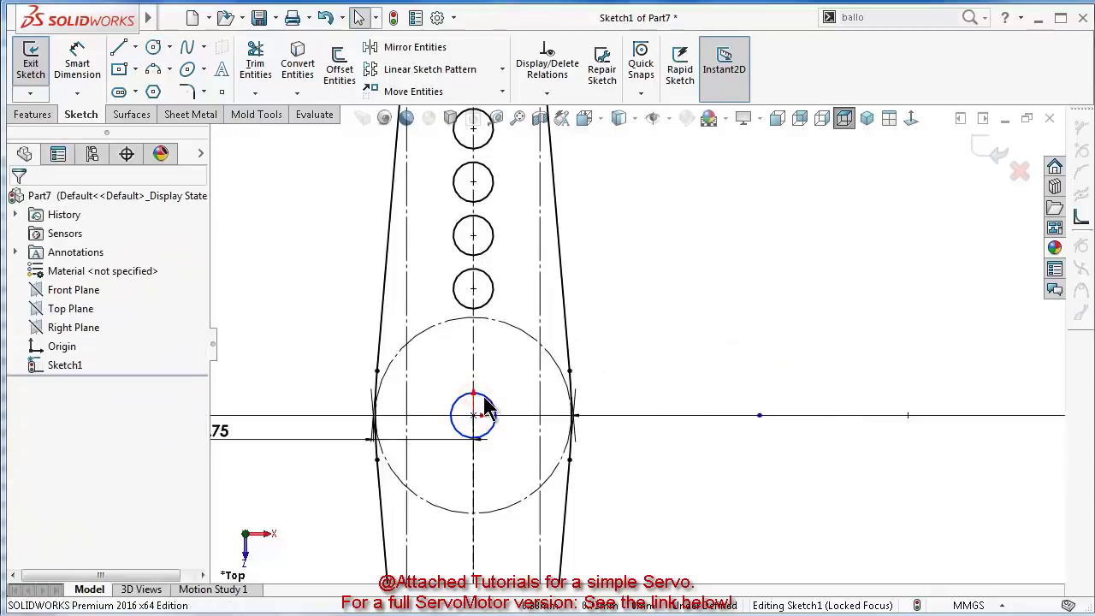
left_click(485, 396)
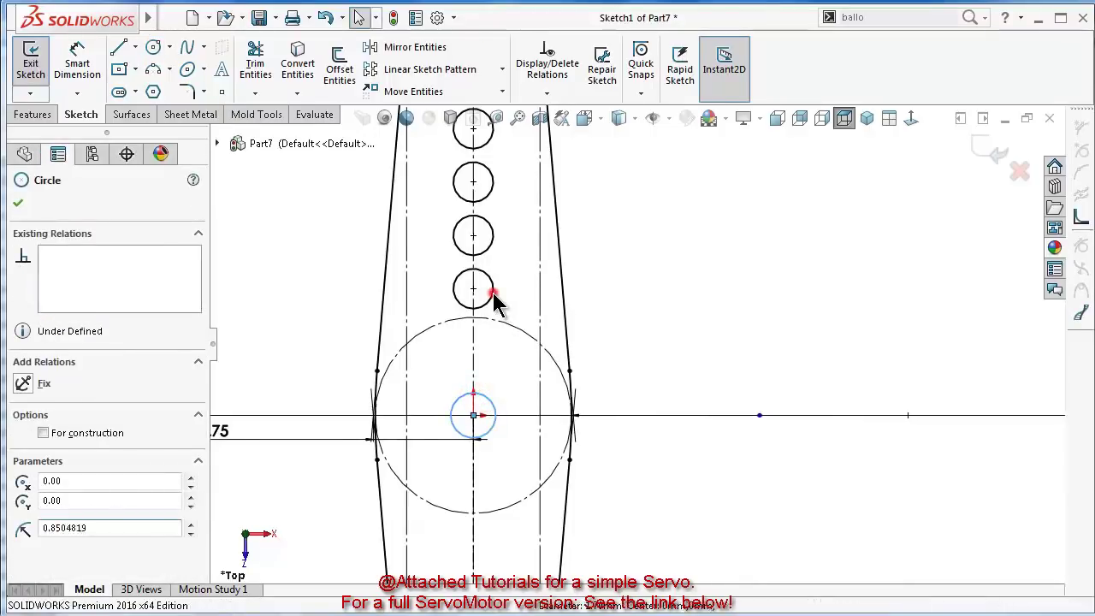
Make the center circle at the origin equal in size to the lowest hole in the row above it
left_click(493, 295, "ctrl")
left_click(600, 216)
left_click(857, 269)
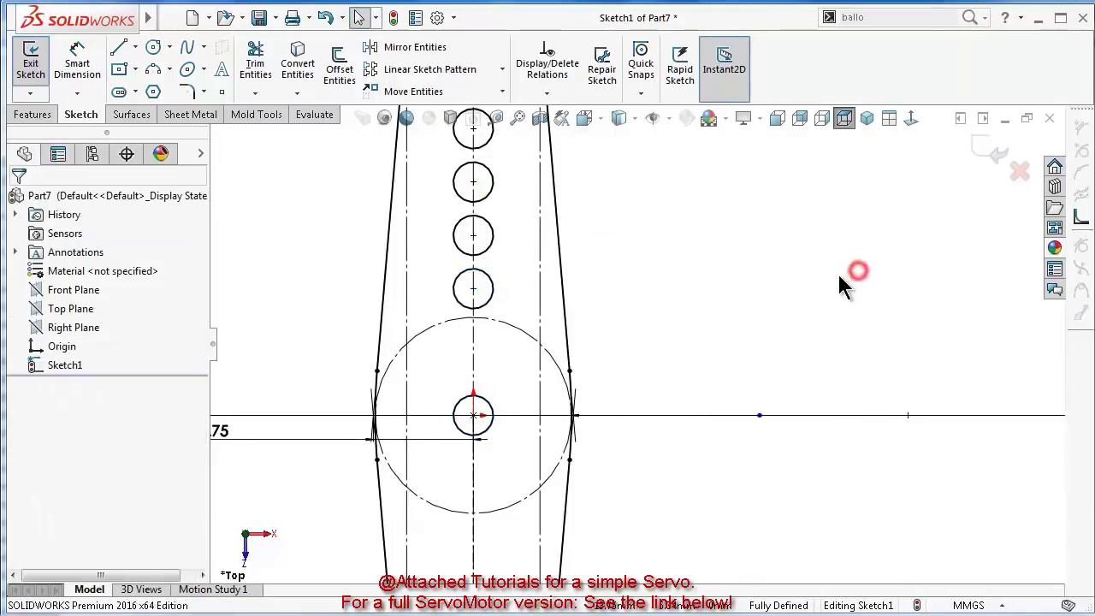
Mirror the six holes of the upper row about the horizontal centerline onto the lower half of the arm
scroll(745, 325, "up", 2)
scroll(734, 321, "up", 1)
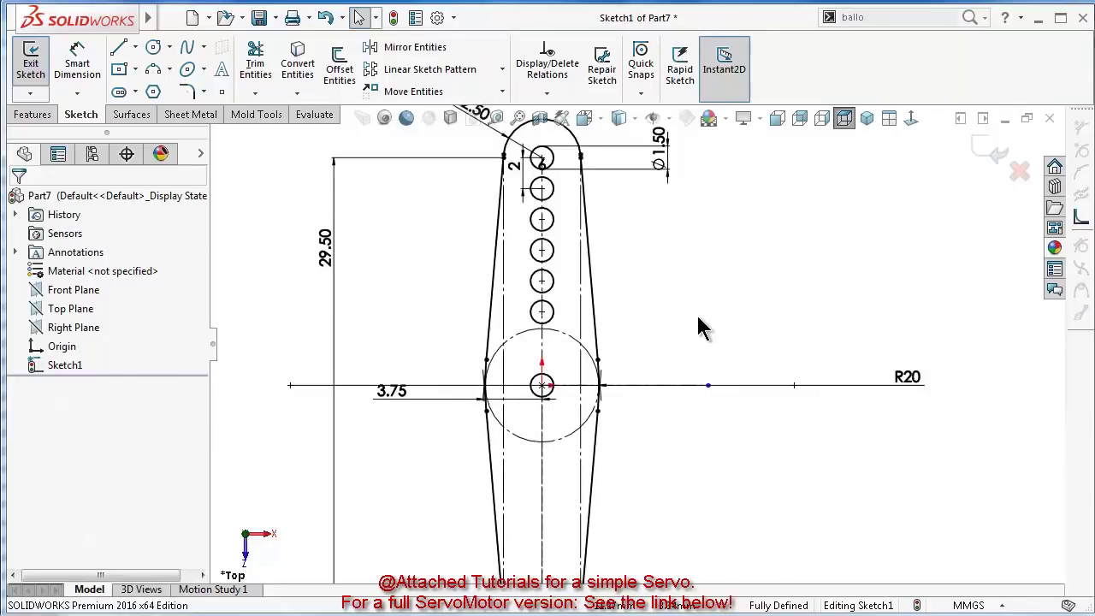
left_click(398, 47)
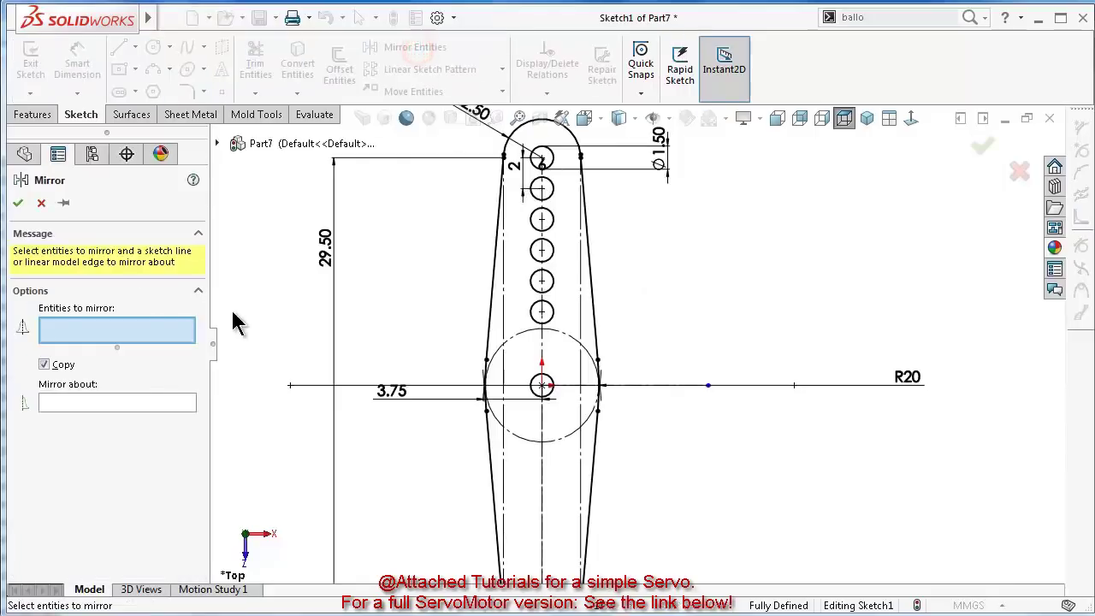
left_click(548, 159)
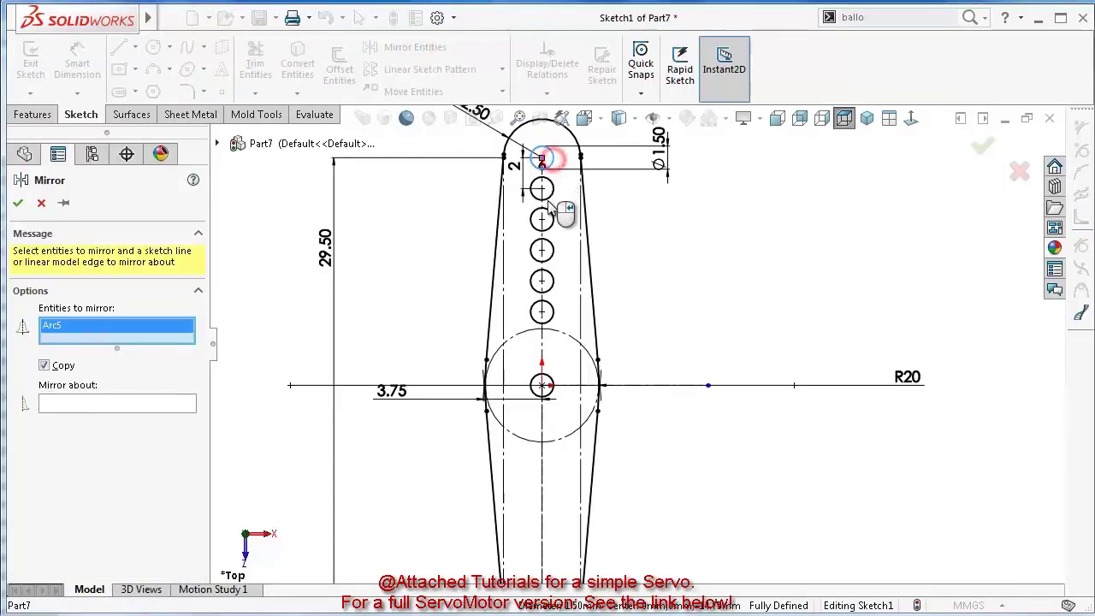
left_click(551, 195)
left_click(552, 225)
left_click(553, 255)
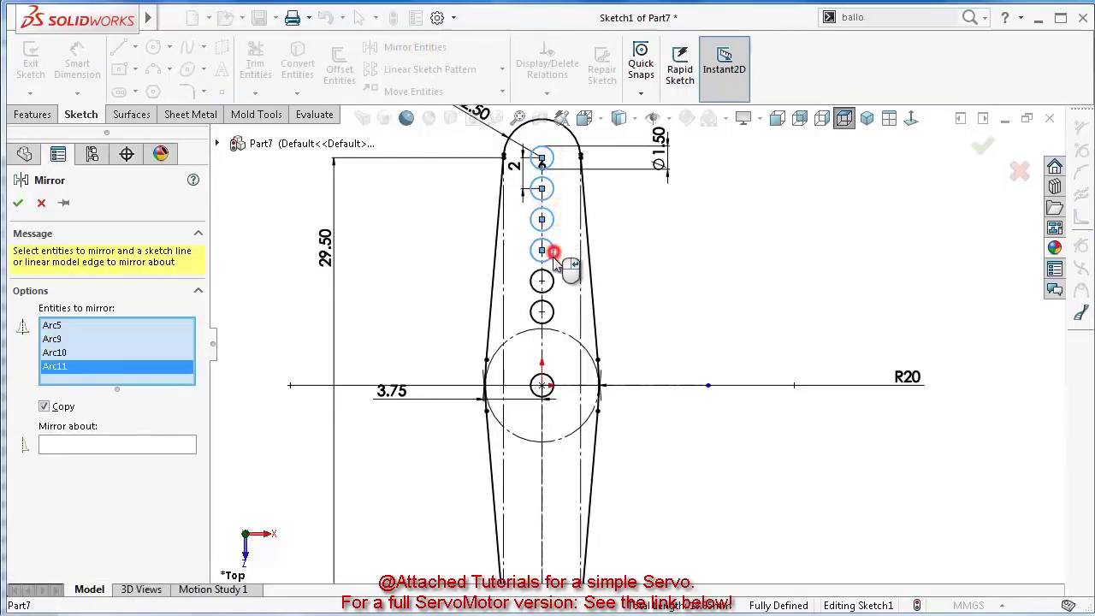
left_click(554, 282)
left_click(554, 312)
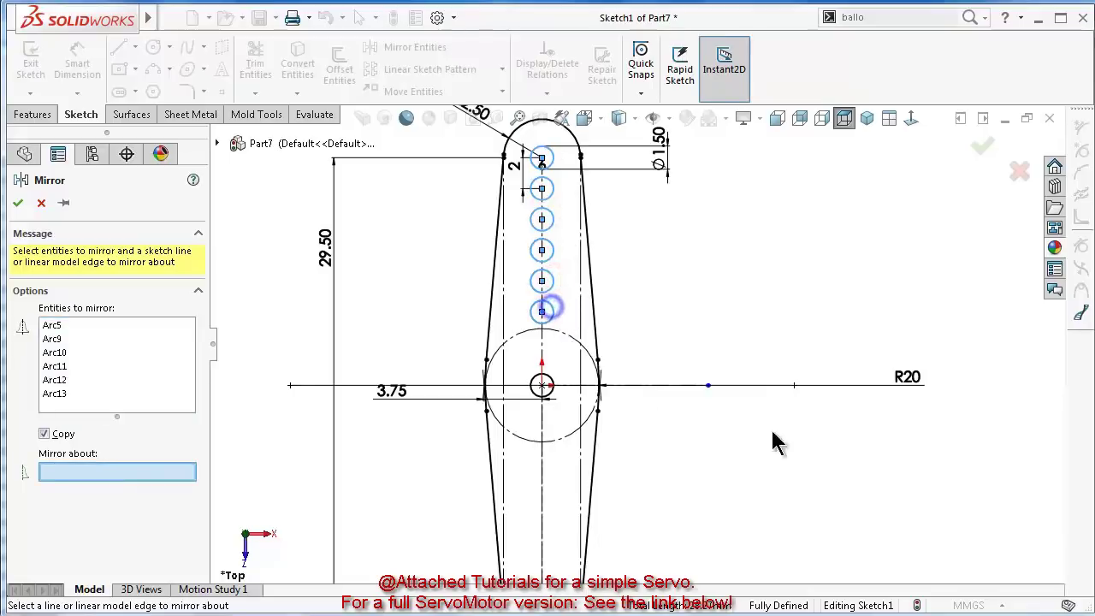
left_click(696, 386)
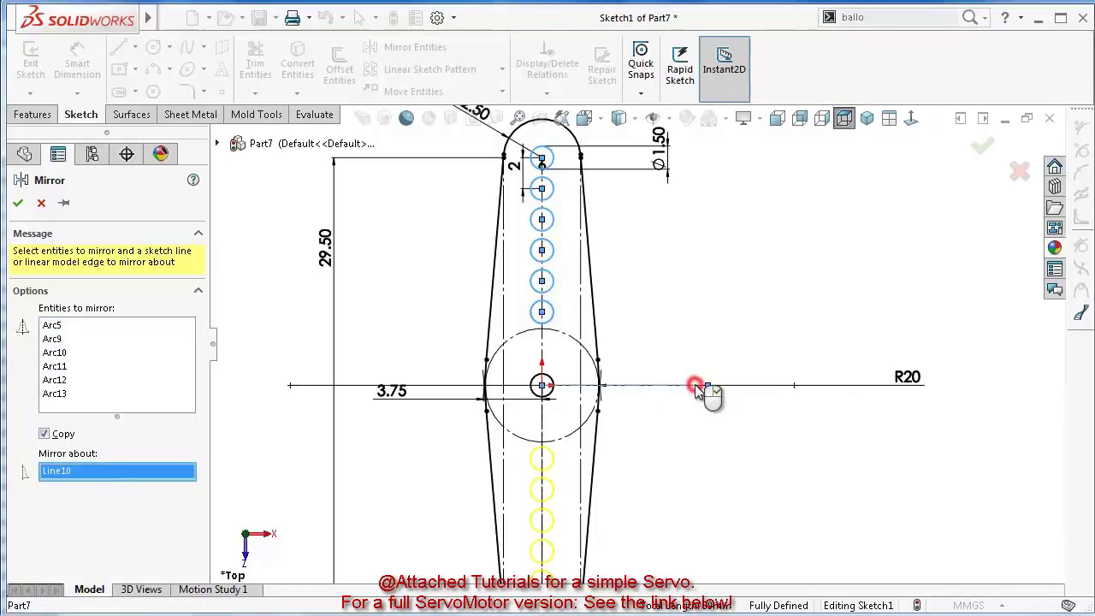
right_click(695, 394)
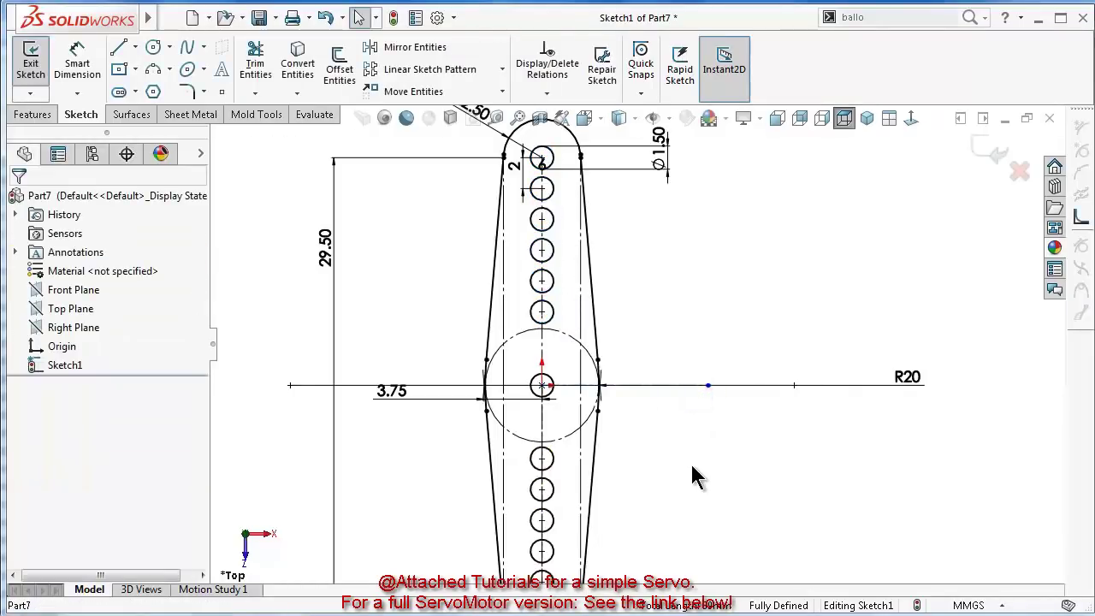
Extrude the servo arm sketch as a blind boss 1 mm thick
key("ctrl+7")
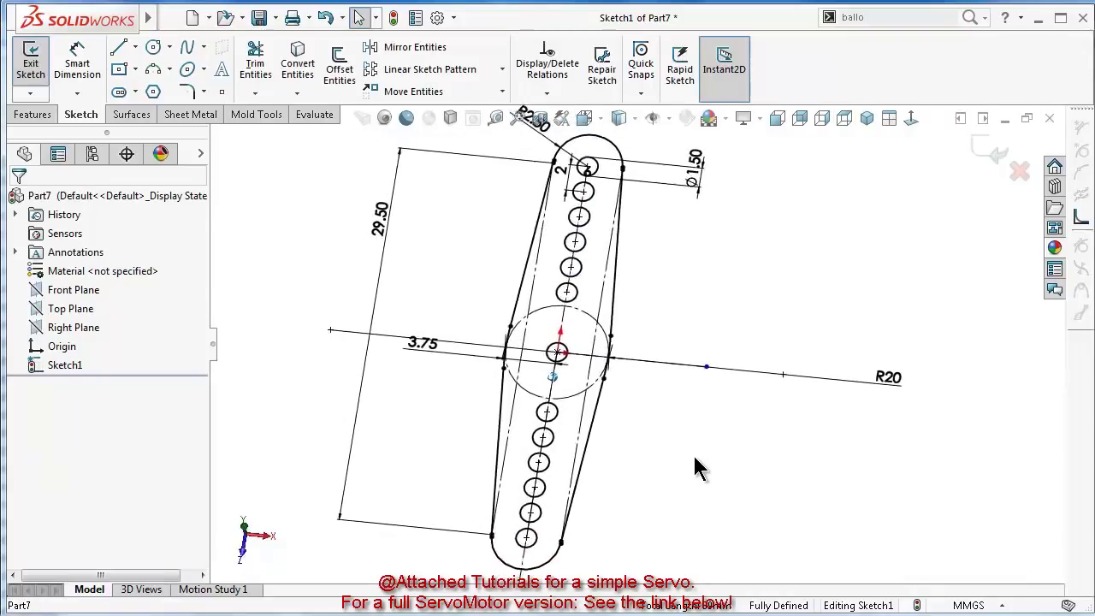
key("f")
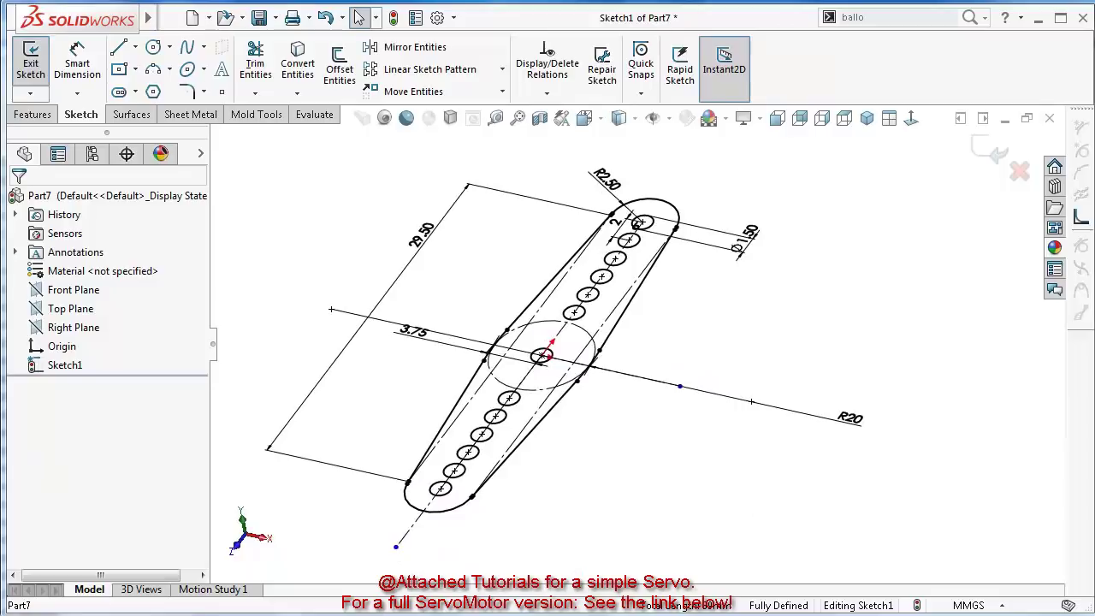
left_click(32, 114)
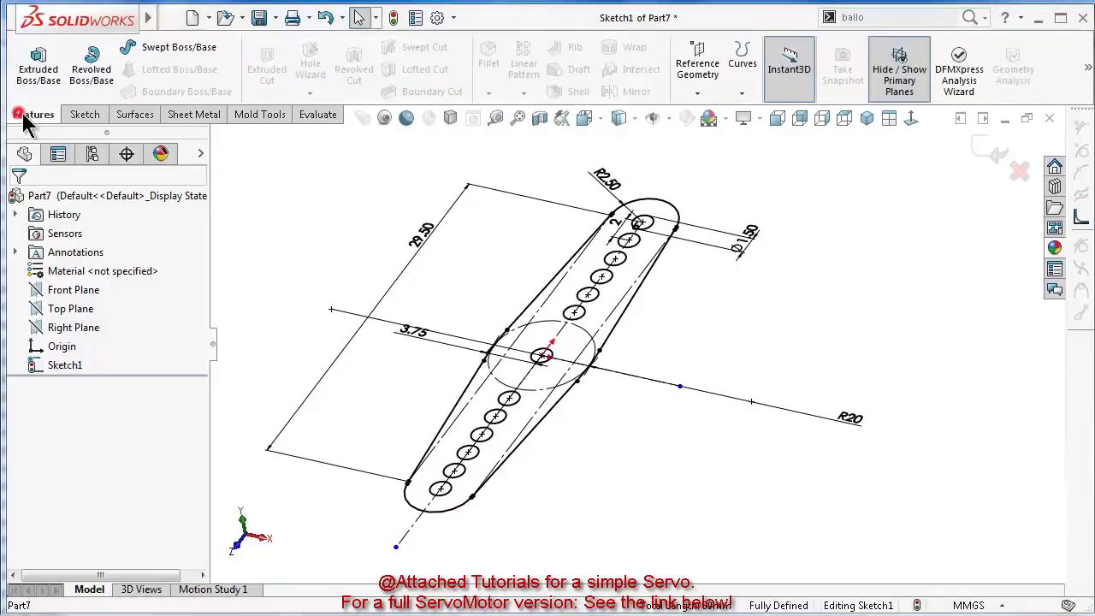
left_click(53, 67)
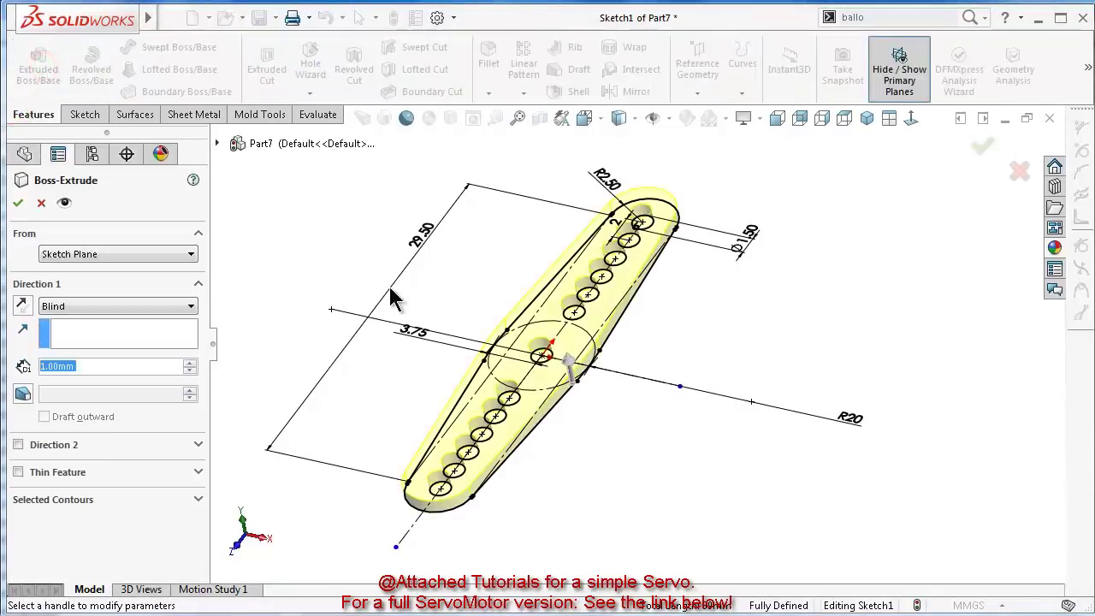
left_click(19, 203)
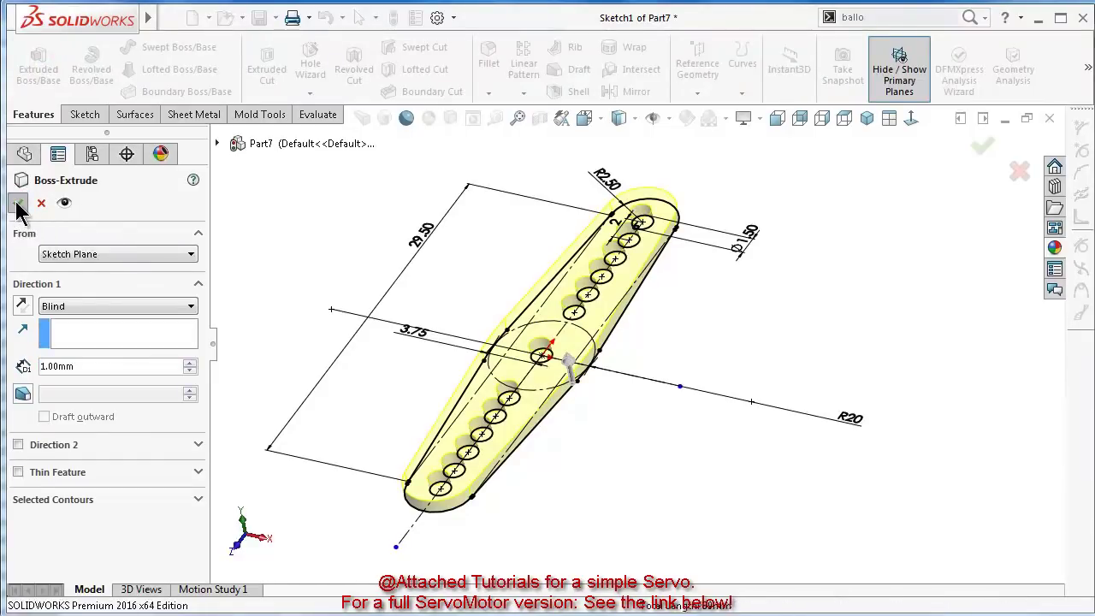
Show the sketch absorbed in the arm's extrusion so that its construction geometry can be reused
middle_click_drag(605, 452, 574, 424)
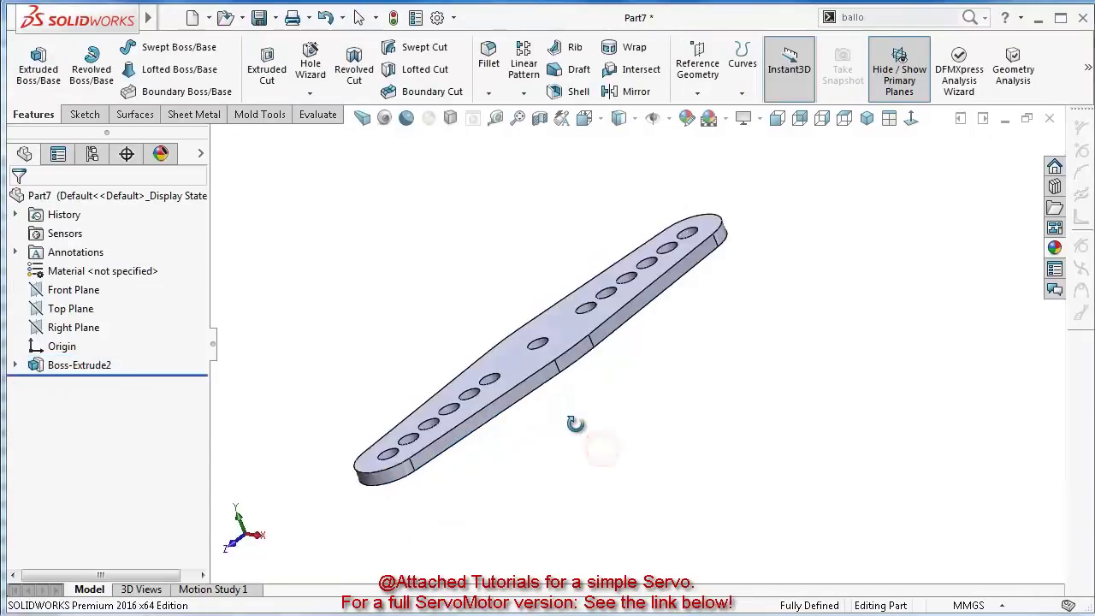
left_click(15, 365)
left_click(81, 383)
left_click(91, 353)
left_click(525, 486)
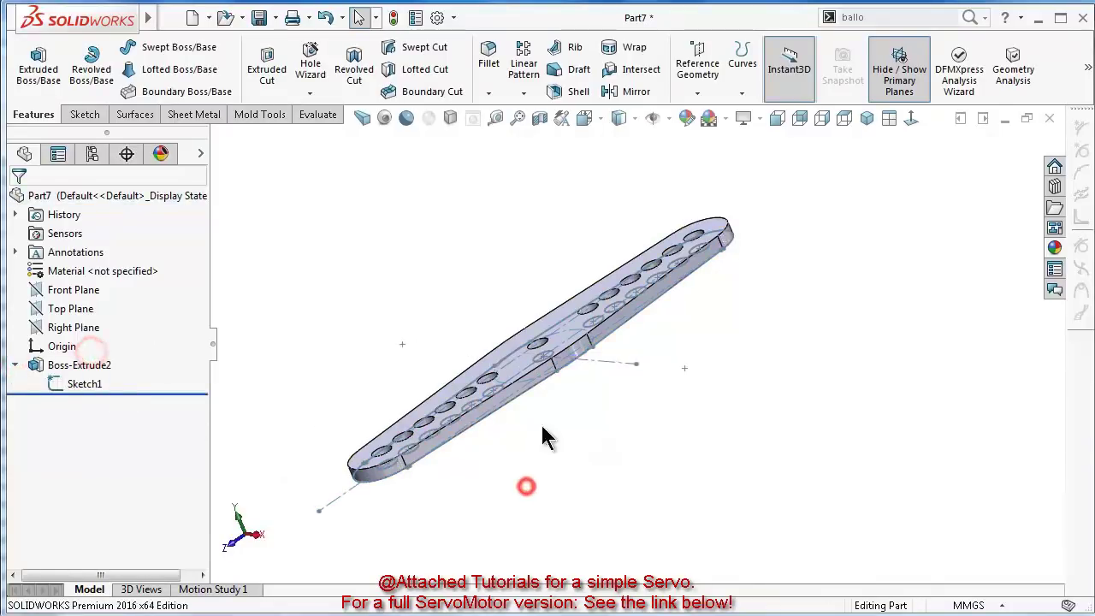
Start a new sketch on the arm's bottom face and view it face-on
middle_click_drag(542, 425, 498, 265)
scroll(498, 265, "down", 3)
left_click(552, 498)
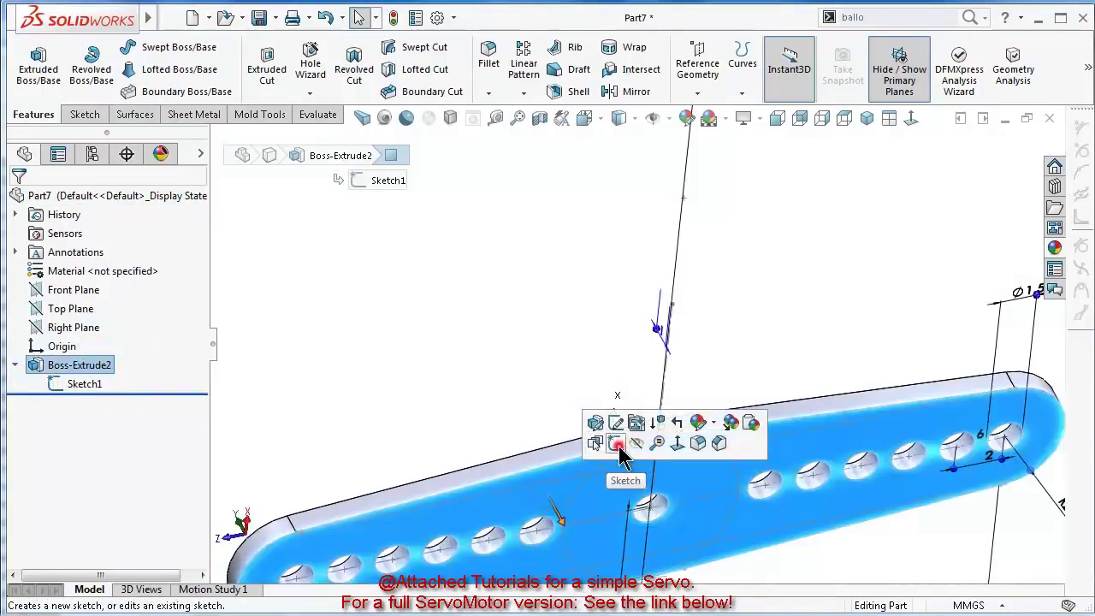
left_click(618, 441)
left_click(913, 122)
left_click(747, 277)
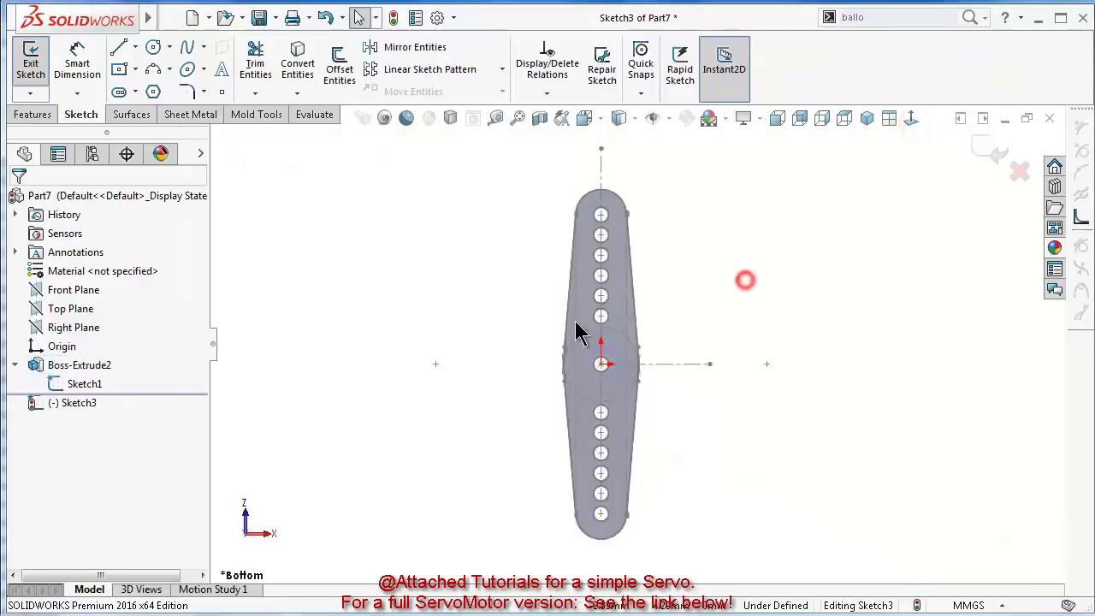
Convert the large construction circle around the center hole into an entity of the new sketch
scroll(587, 330, "up", 3)
left_click(667, 349)
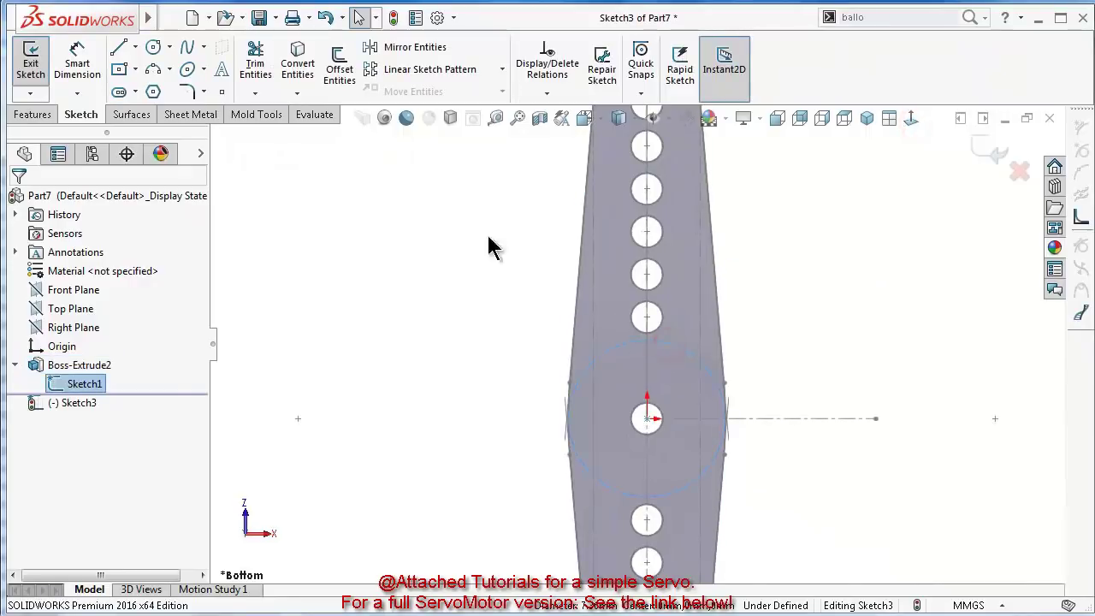
left_click(310, 68)
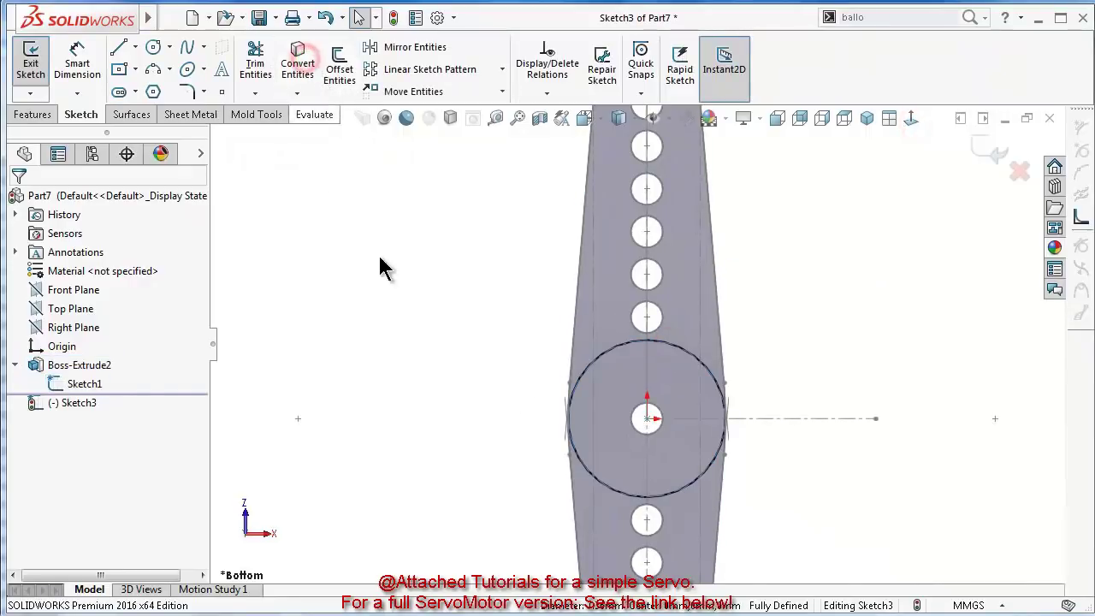
Draw a circle of about 1.95 mm radius centered on the origin inside the converted circle
mouse_move(733, 455)
middle_mouse_down()
mouse_move(634, 477)
mouse_move(659, 485)
middle_mouse_up()
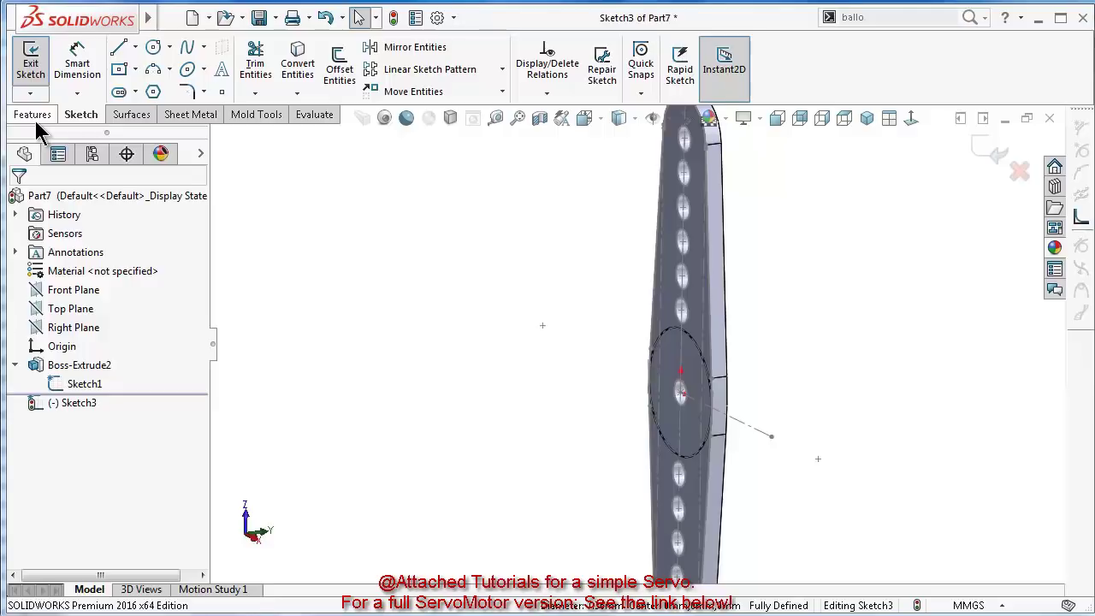
left_click(911, 118)
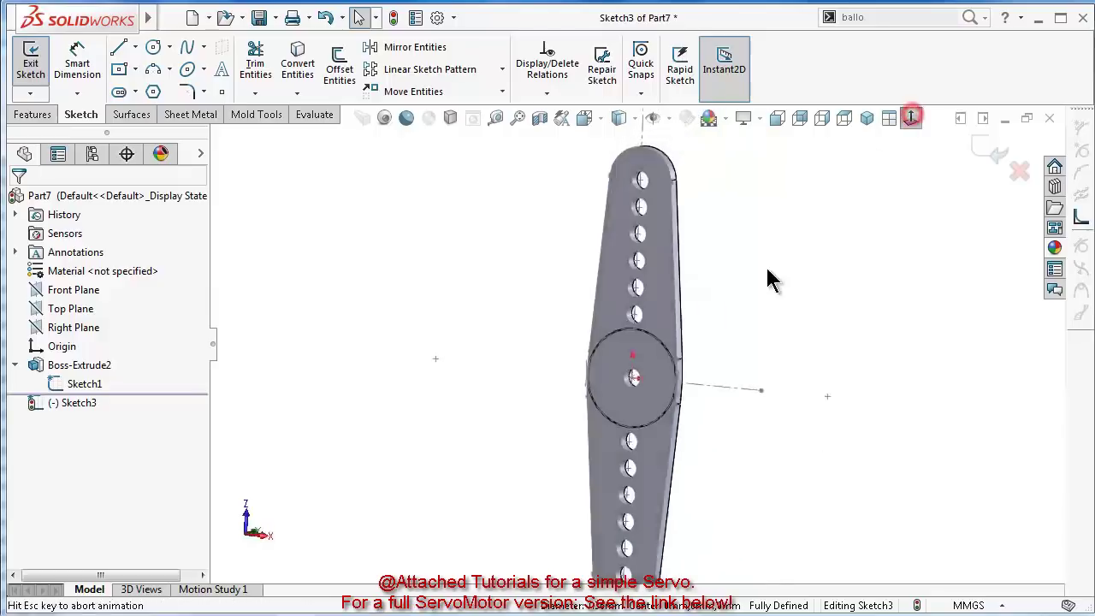
scroll(696, 366, "down", 3)
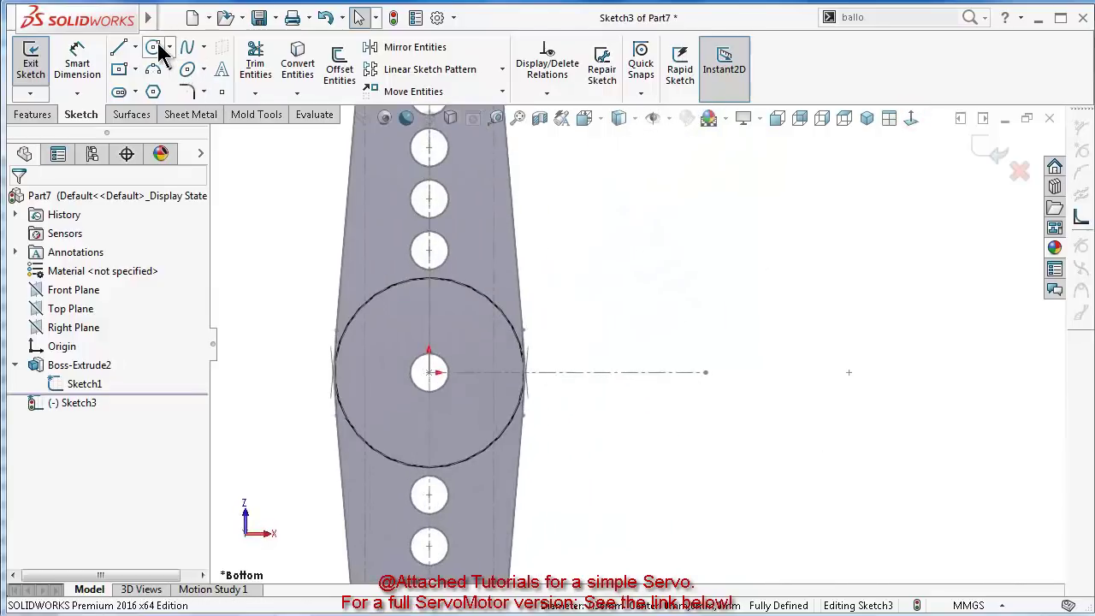
left_click(154, 48)
left_click(428, 372)
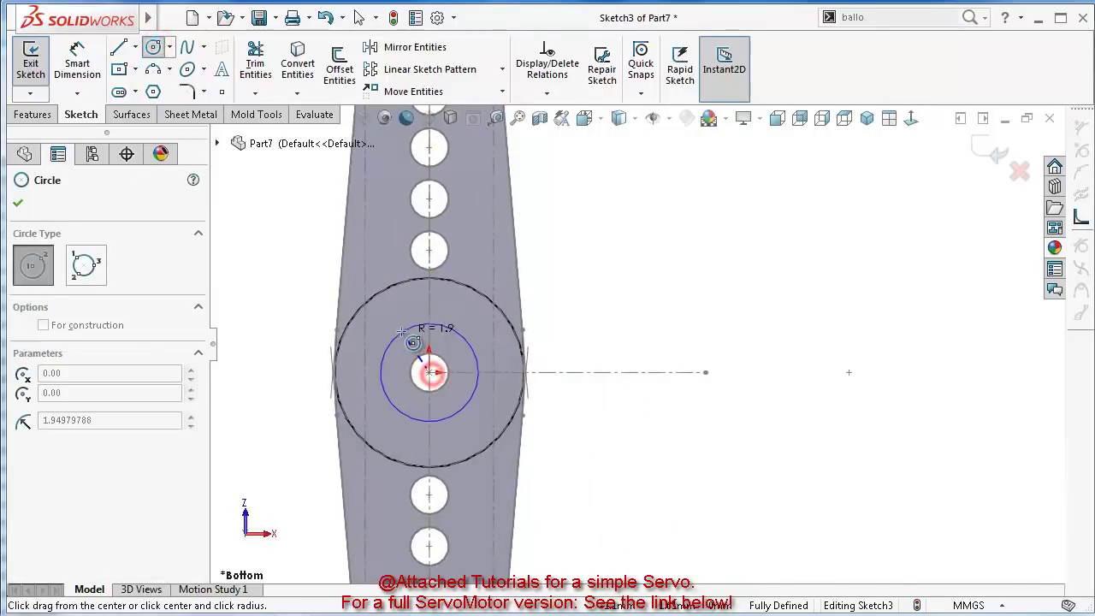
left_click(402, 331)
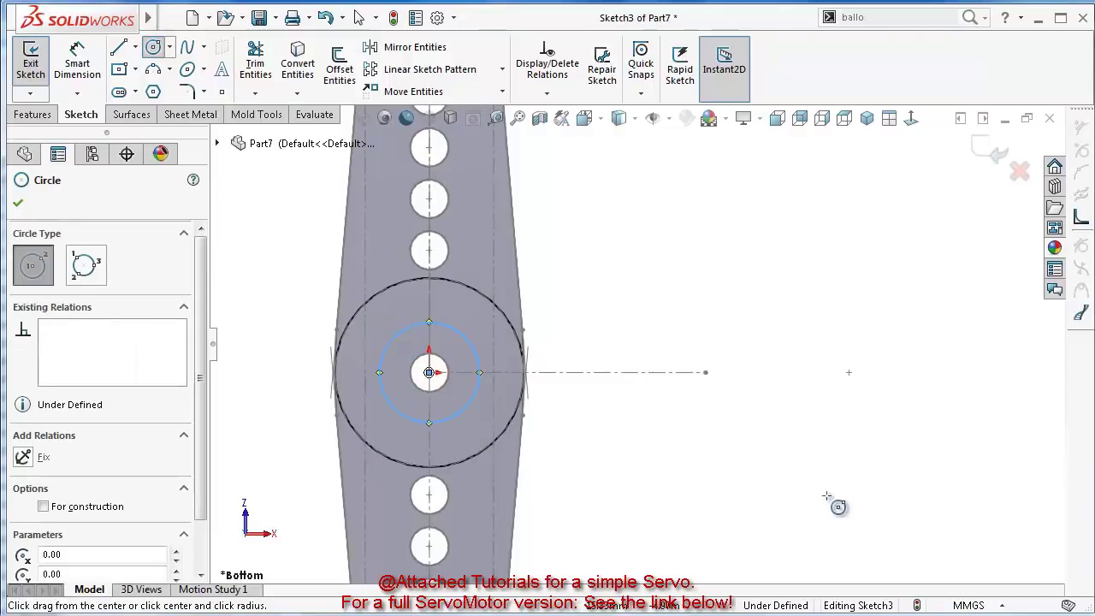
right_click_drag(826, 484, 814, 349)
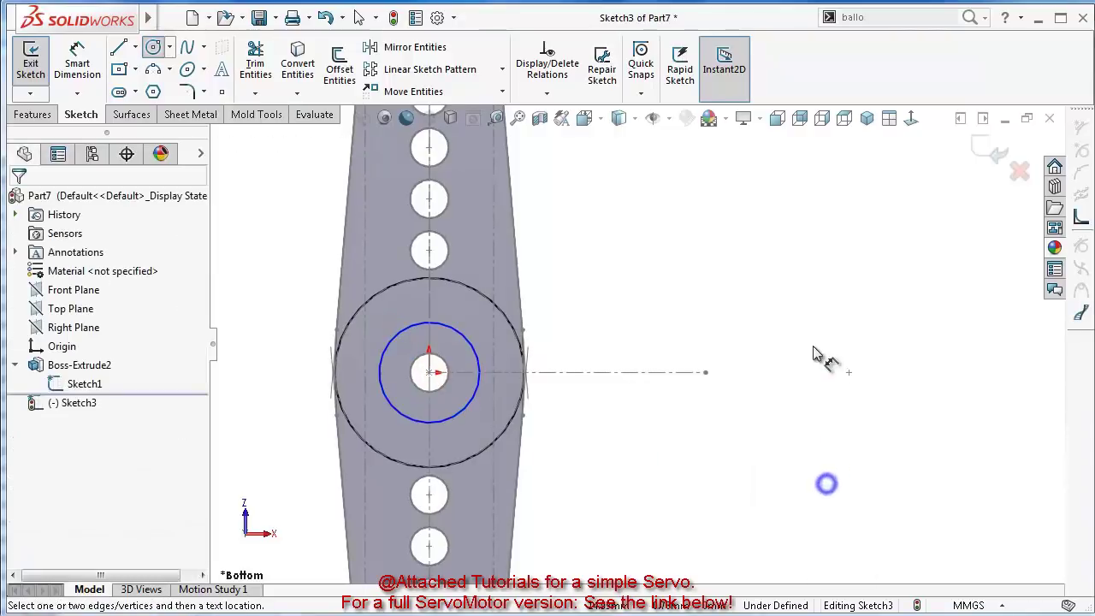
left_click(469, 345)
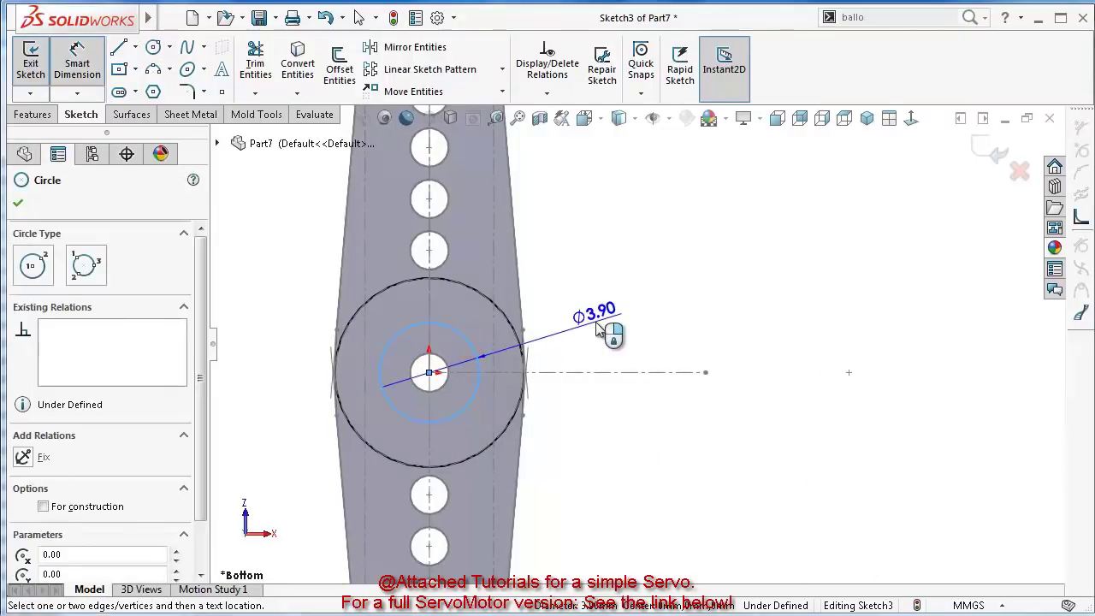
key("Escape")
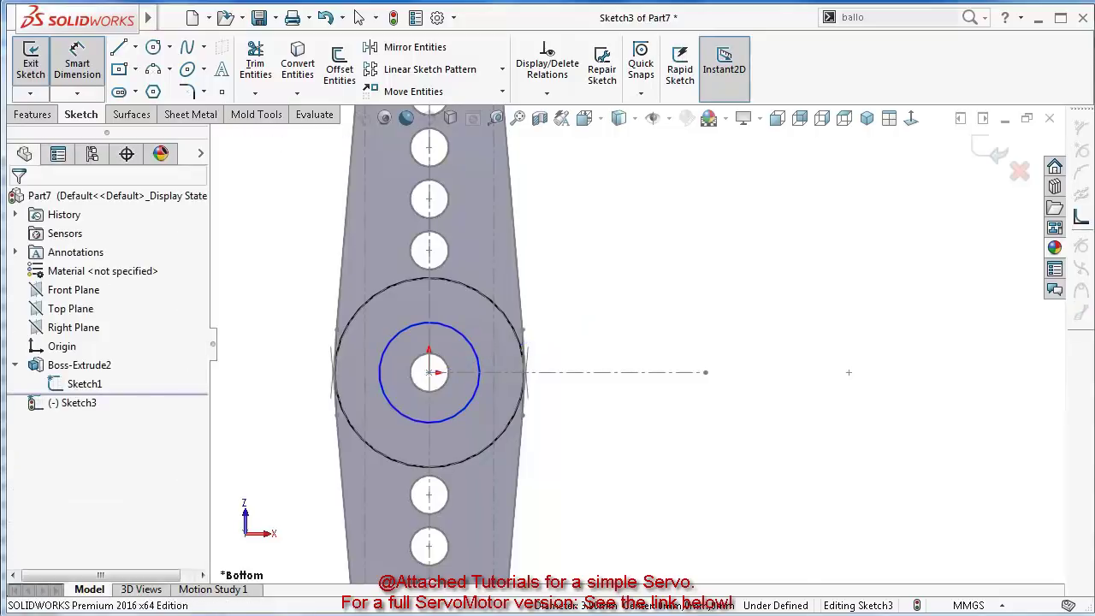
key("Escape")
left_click(868, 497)
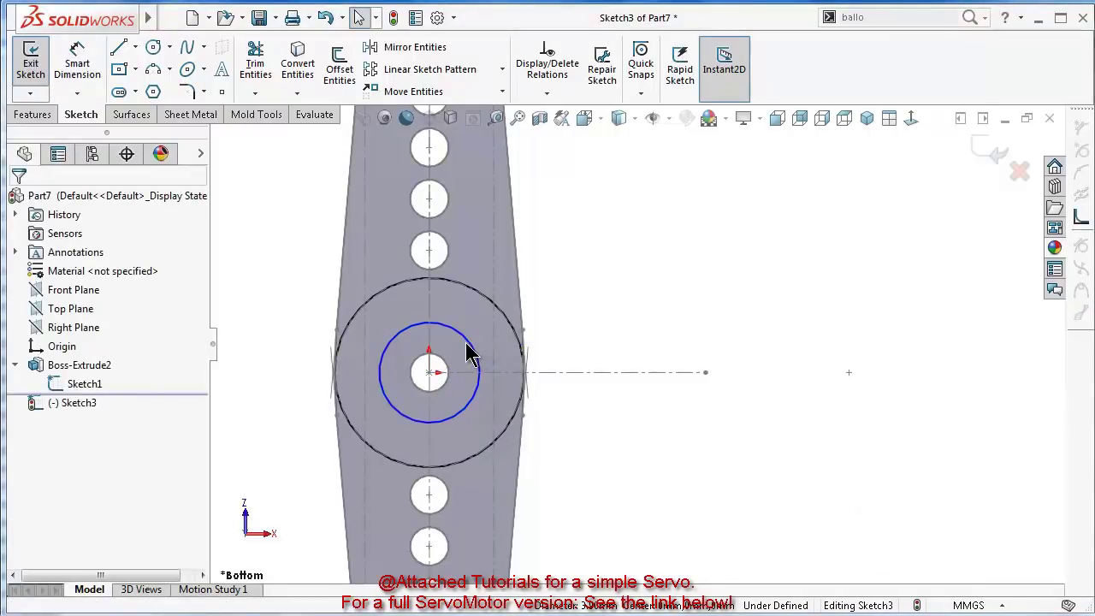
Dimension the inner circle's diameter as 3 mm
left_click(470, 344)
right_click_drag(865, 411, 861, 288)
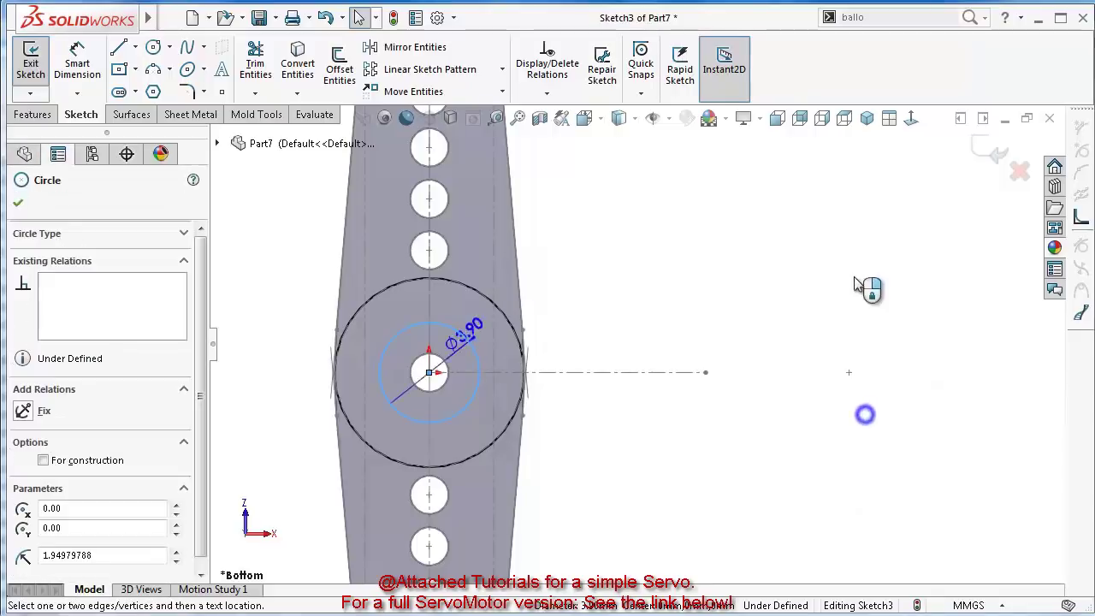
left_click(617, 321)
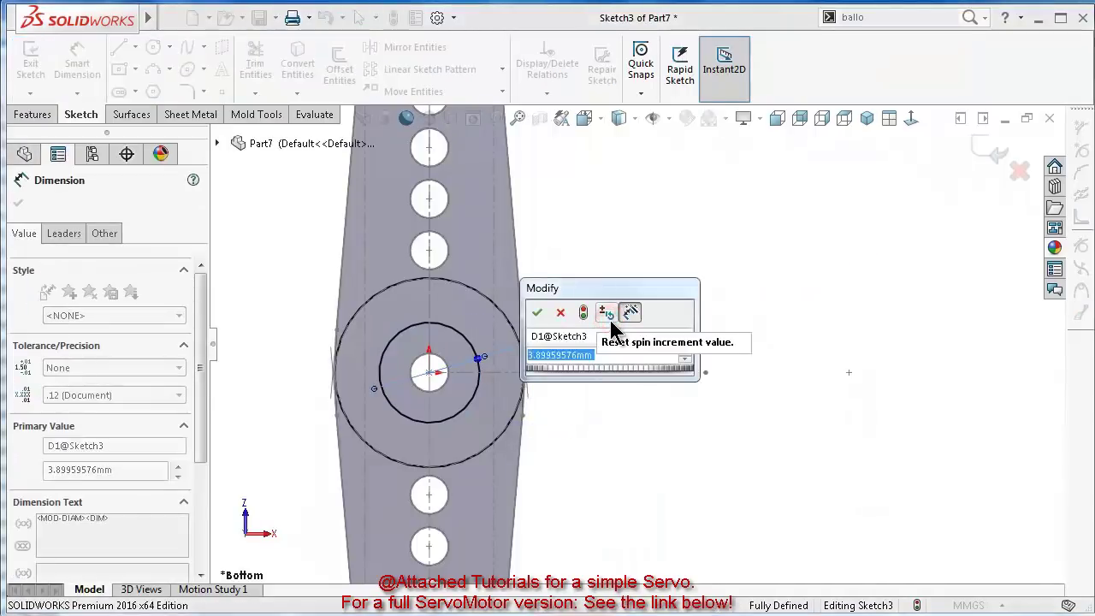
type("3")
key("Return")
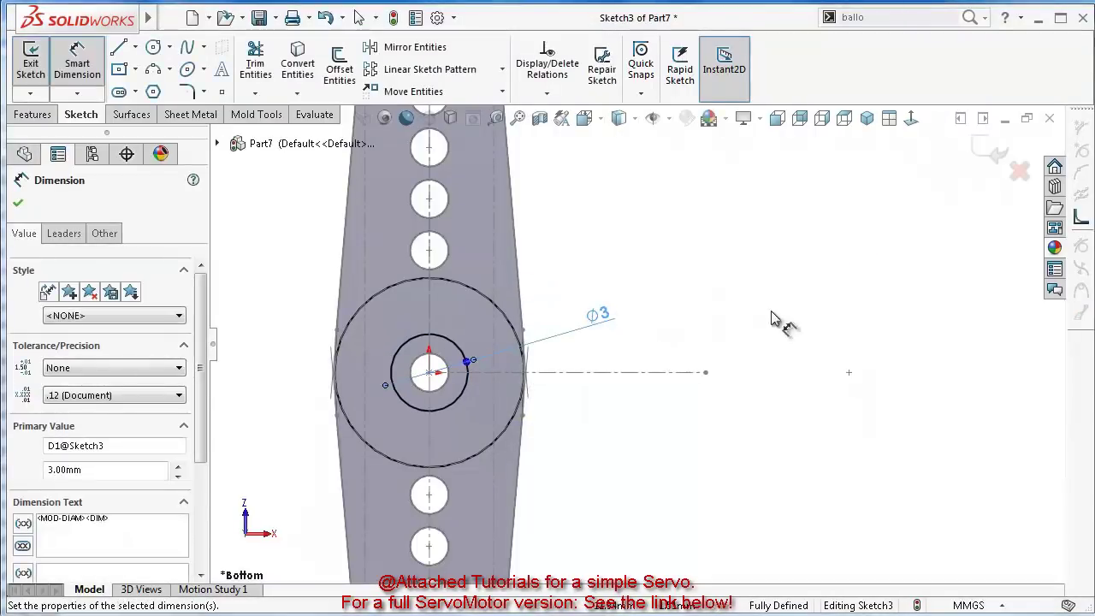
left_click(816, 305)
Extrude the ring between the two circles 5 mm deep in the reversed direction, through the arm, to form the hub
middle_click_drag(587, 362, 540, 261)
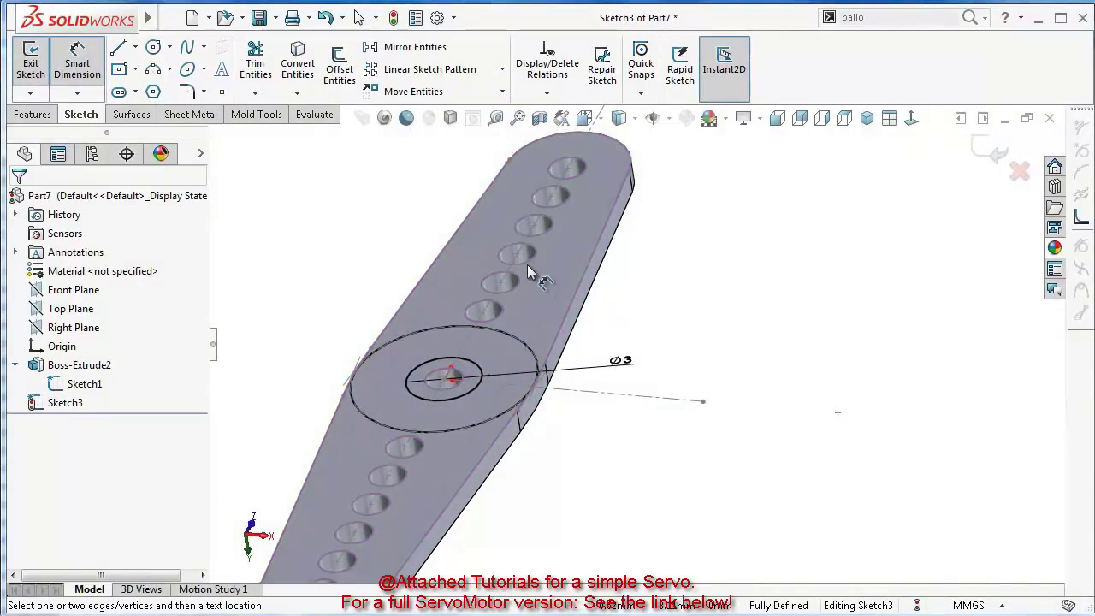
left_click(34, 115)
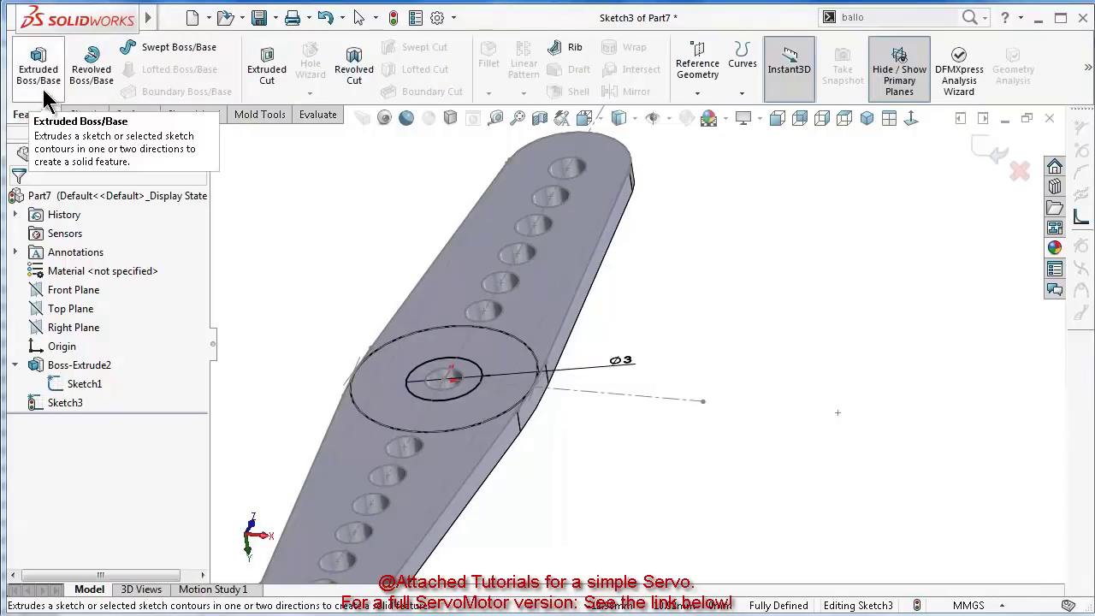
left_click(42, 84)
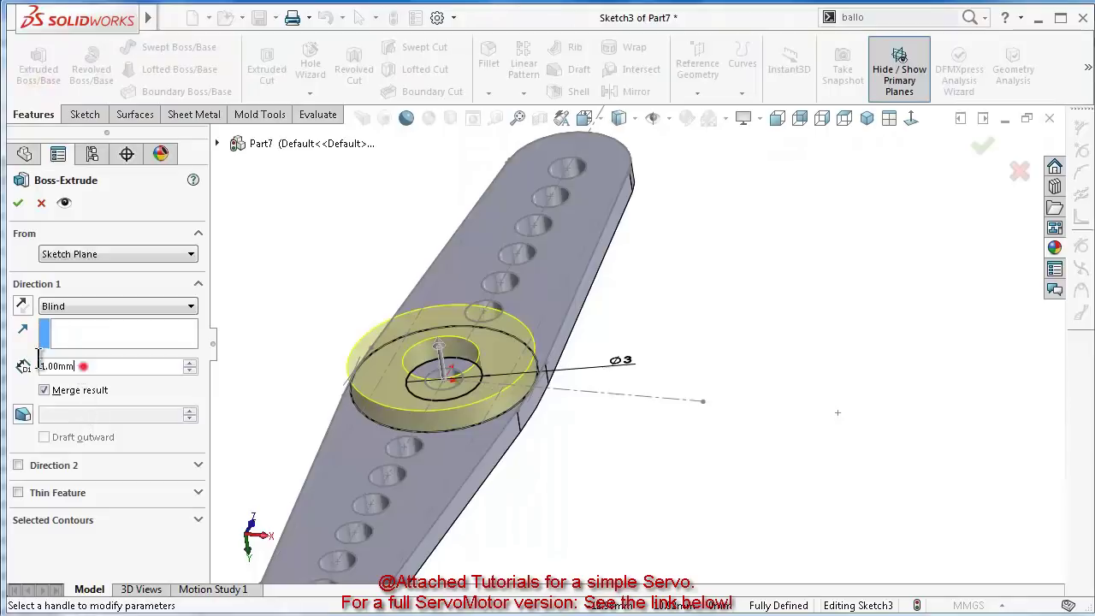
type("5")
key("Return")
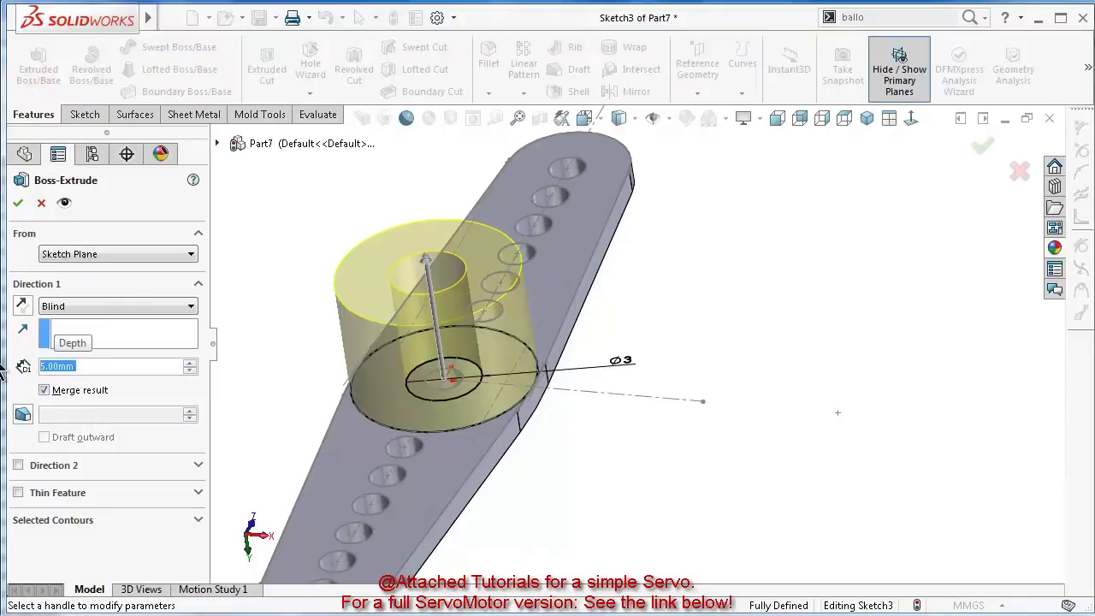
left_click(22, 306)
middle_click_drag(590, 453, 563, 462)
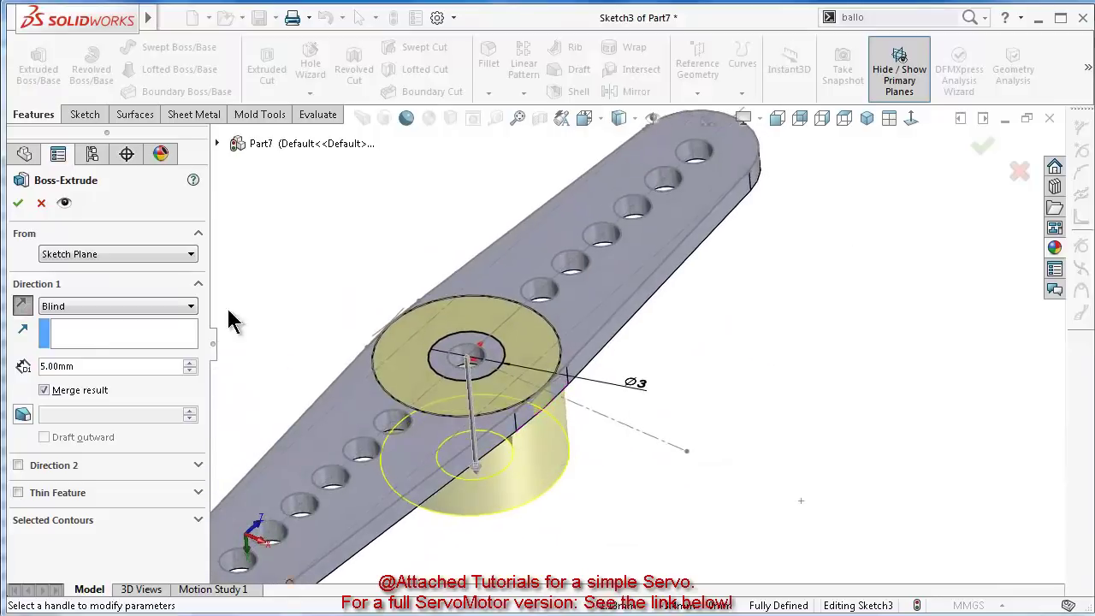
left_click(19, 204)
left_click(818, 411)
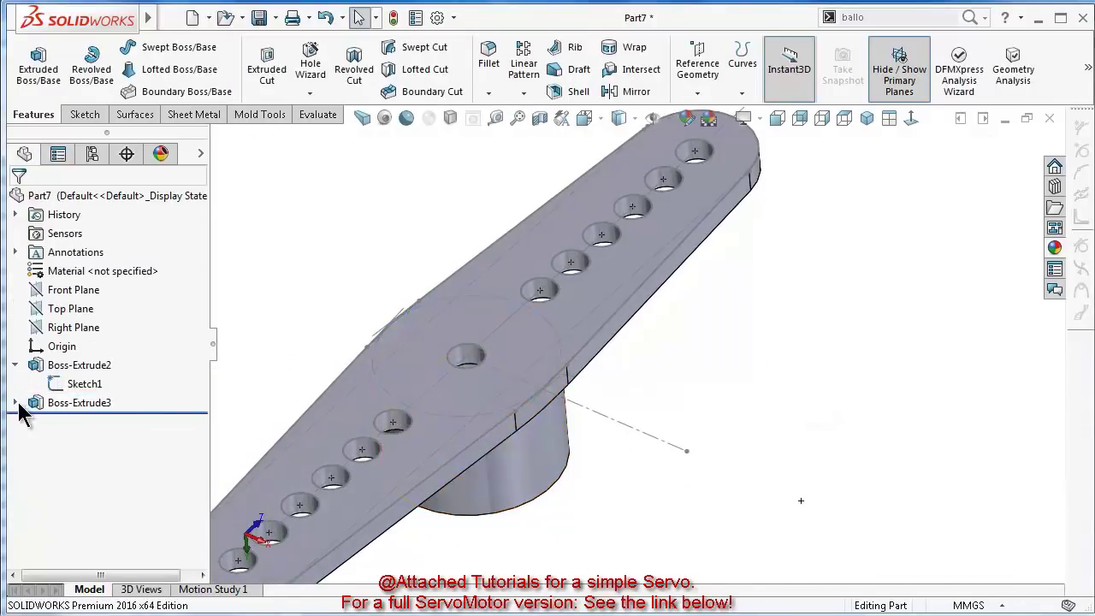
Show the sketch used by the hub extrusion in the model
left_click(14, 402)
left_click(89, 418)
left_click(98, 391)
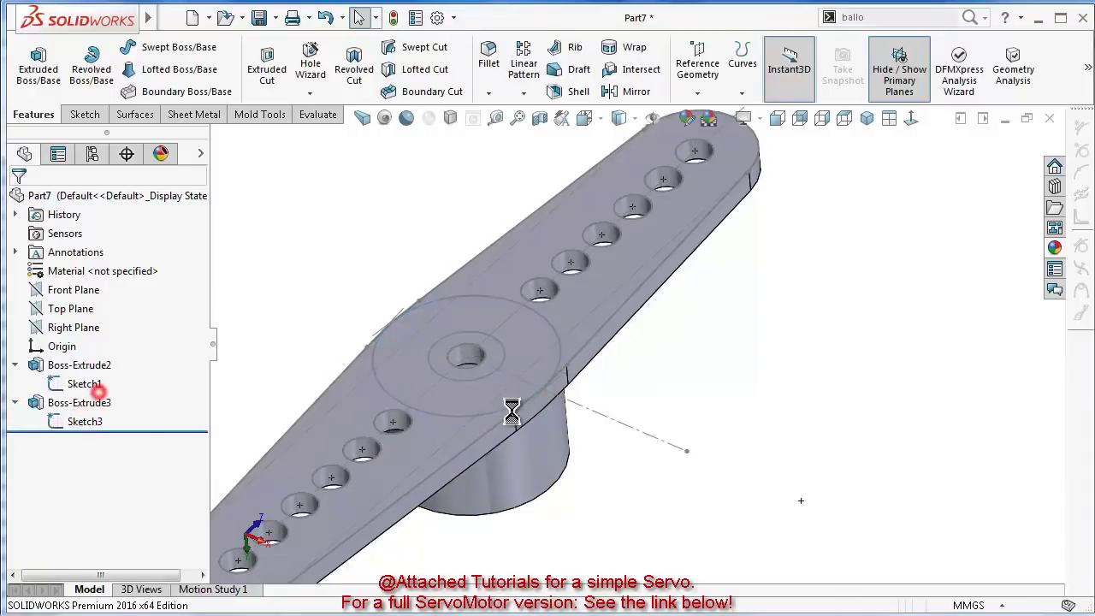
middle_click_drag(572, 497, 590, 452)
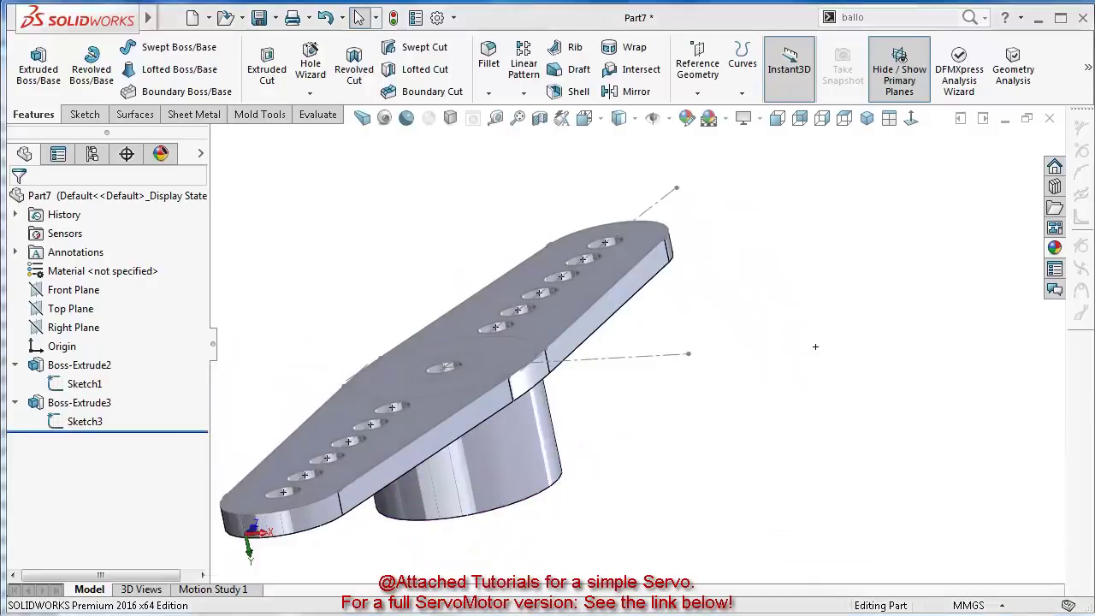
Edit the hub extrusion to use the entire outer circle as its selected contour, so the hub is solid
left_click(78, 402)
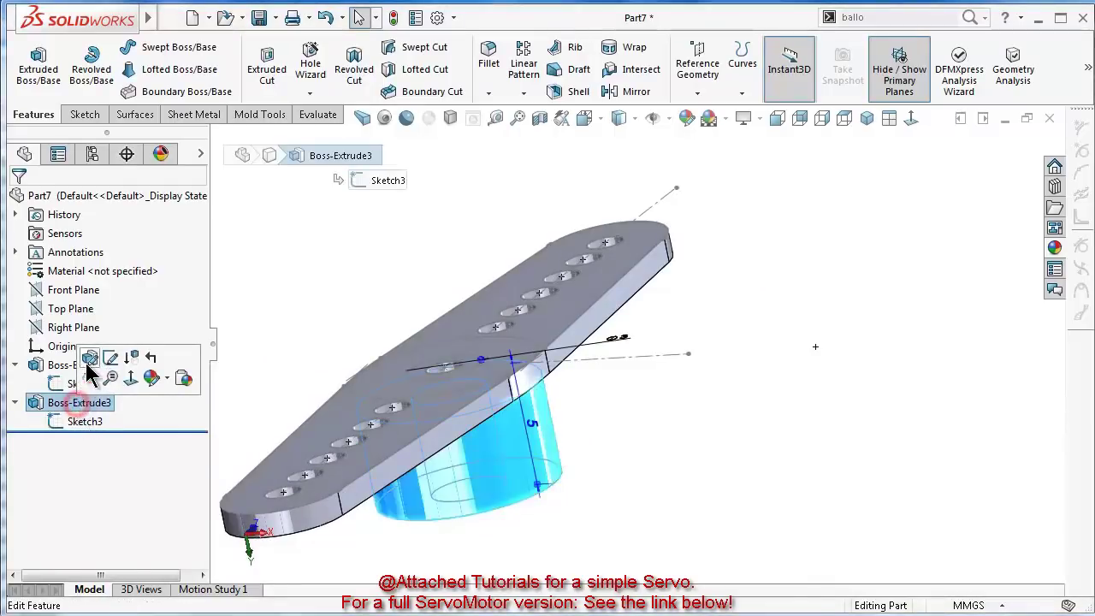
left_click(90, 361)
left_click(99, 492)
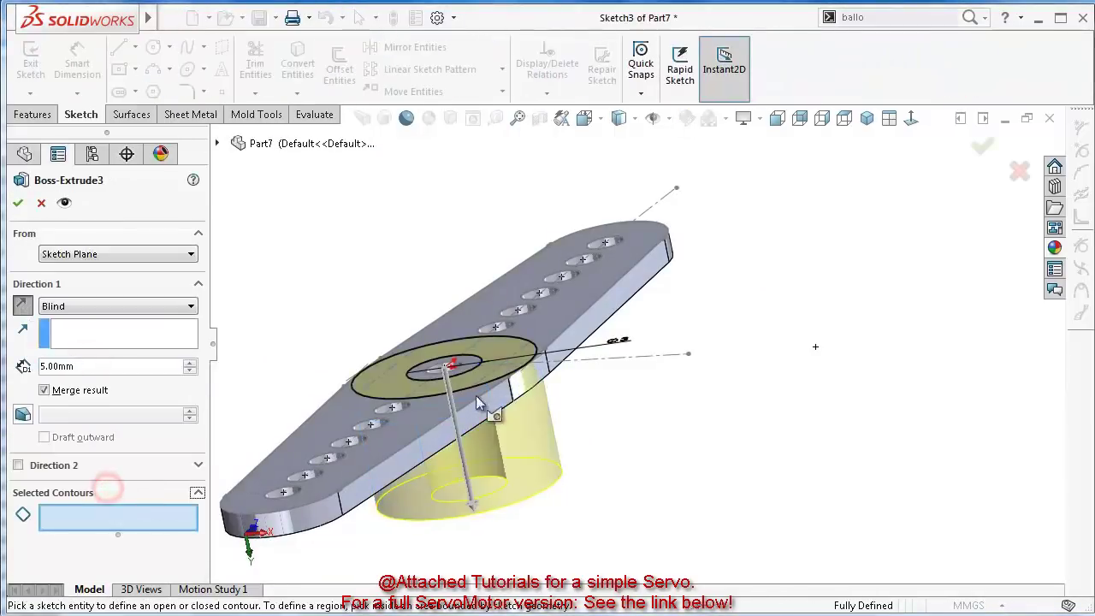
left_click(503, 382)
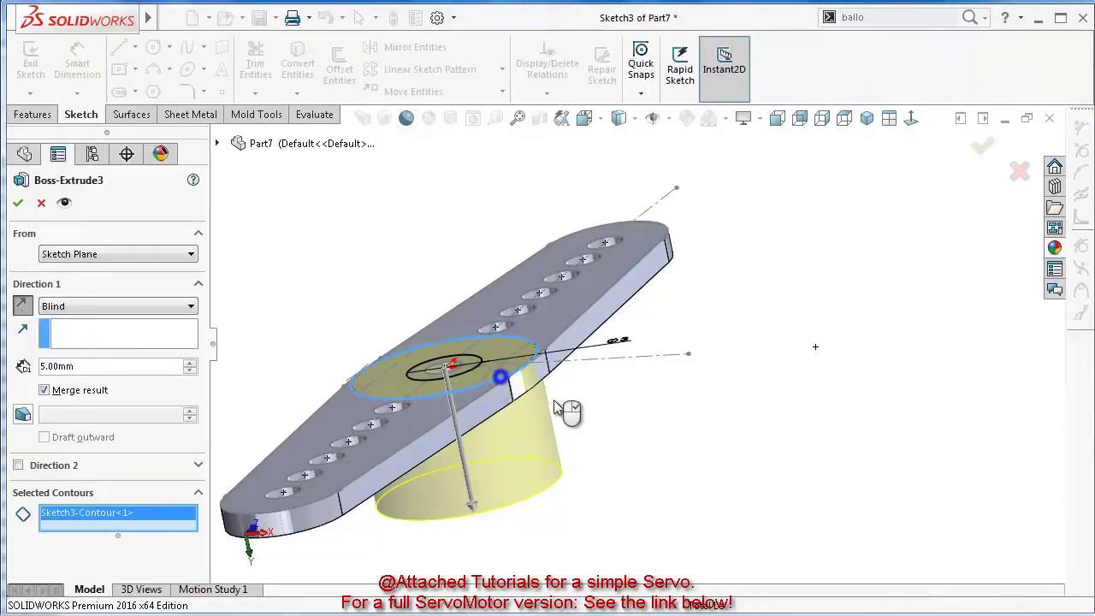
key("Return")
middle_click_drag(660, 448, 659, 475)
Cut the hub sketch's 3 mm circle 0.5 mm deep into the arm face opposite the hub
left_click(85, 421)
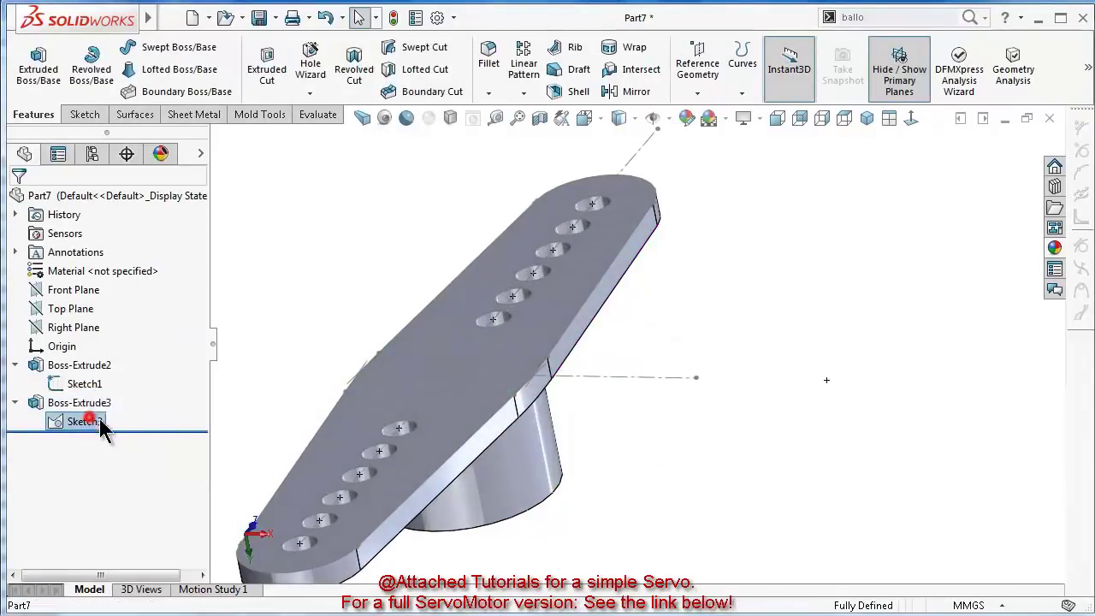
scroll(479, 364, "down", 4)
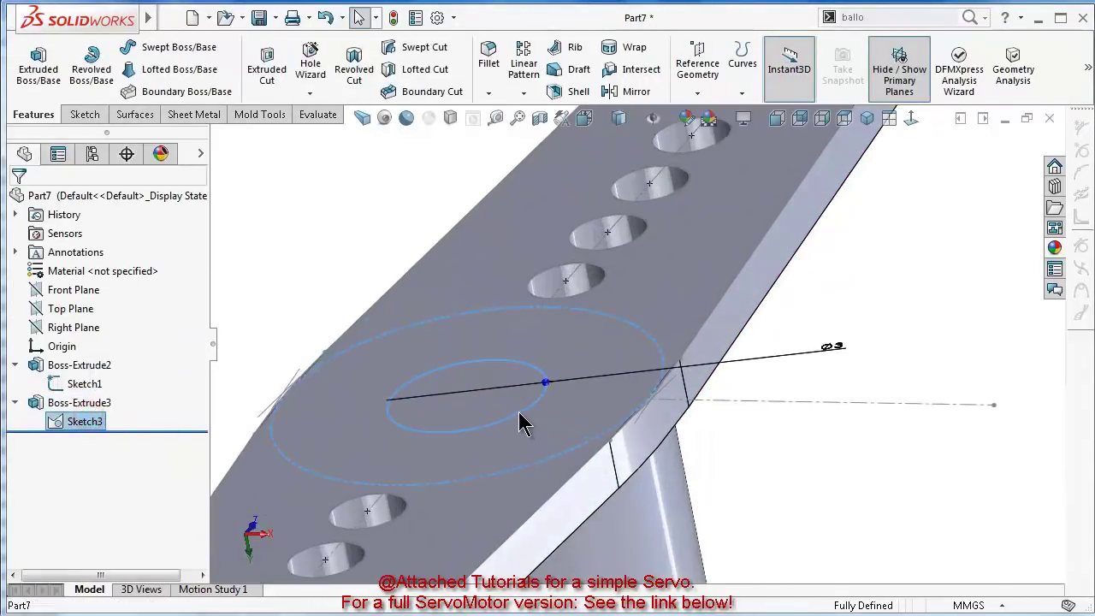
left_click(519, 414)
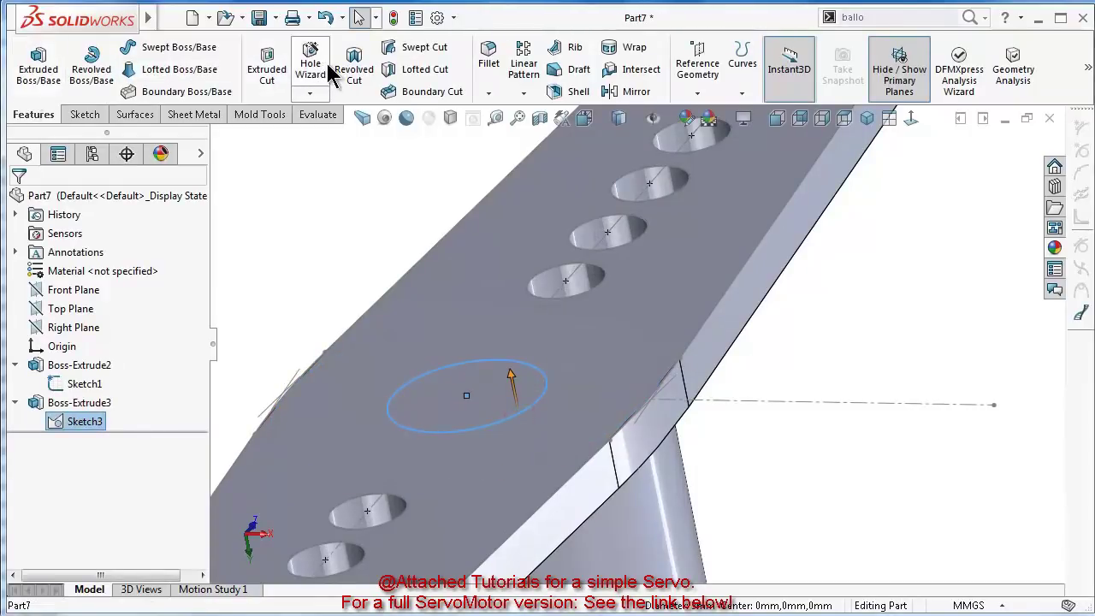
left_click(267, 69)
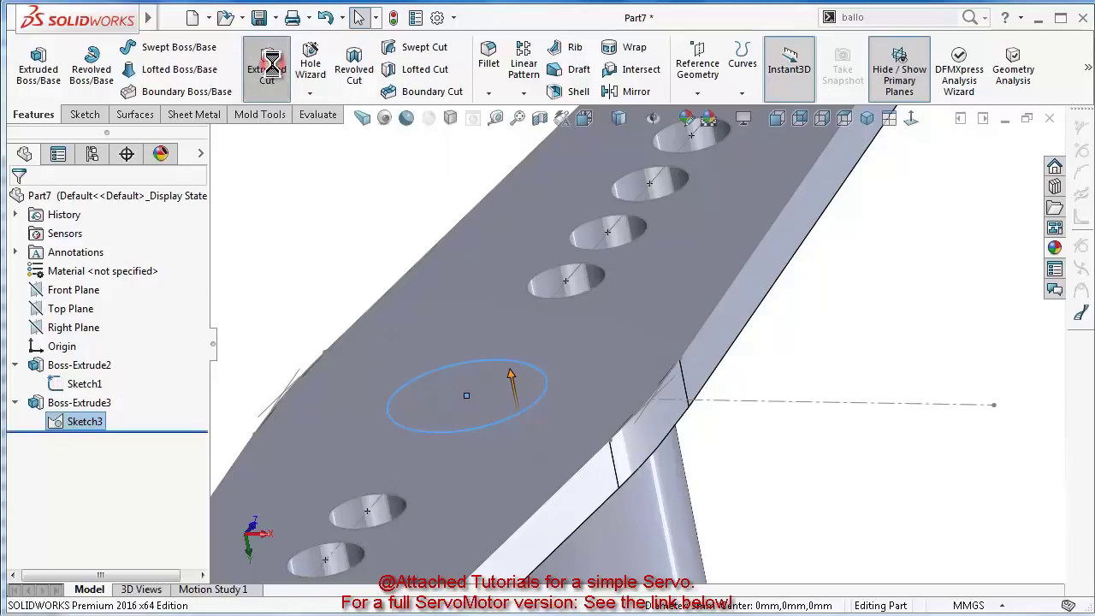
left_click_drag(45, 365, 29, 372)
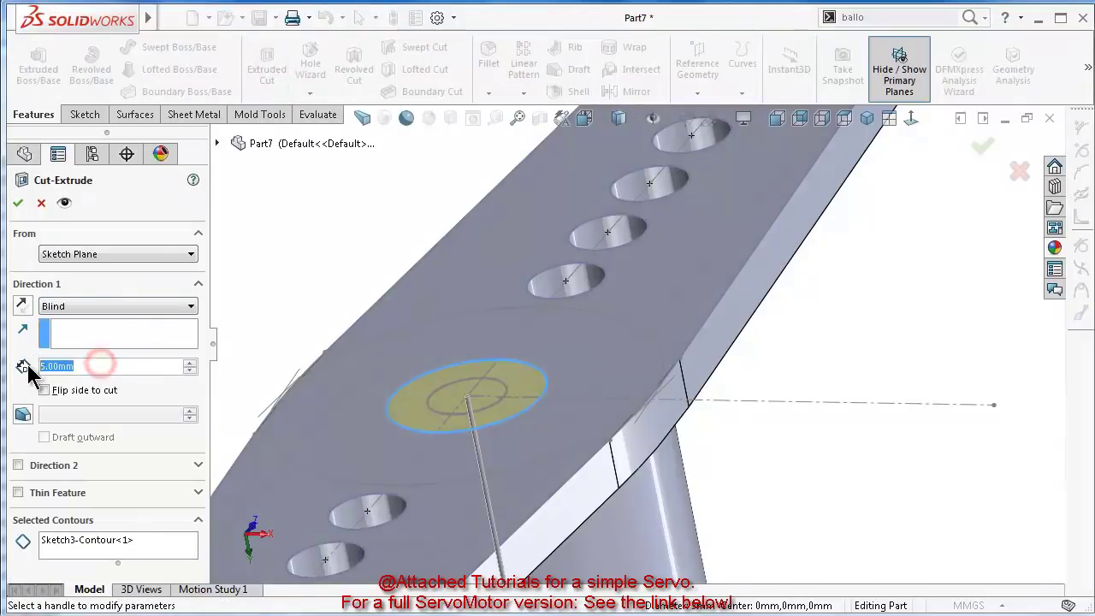
type("0.5")
key("Return")
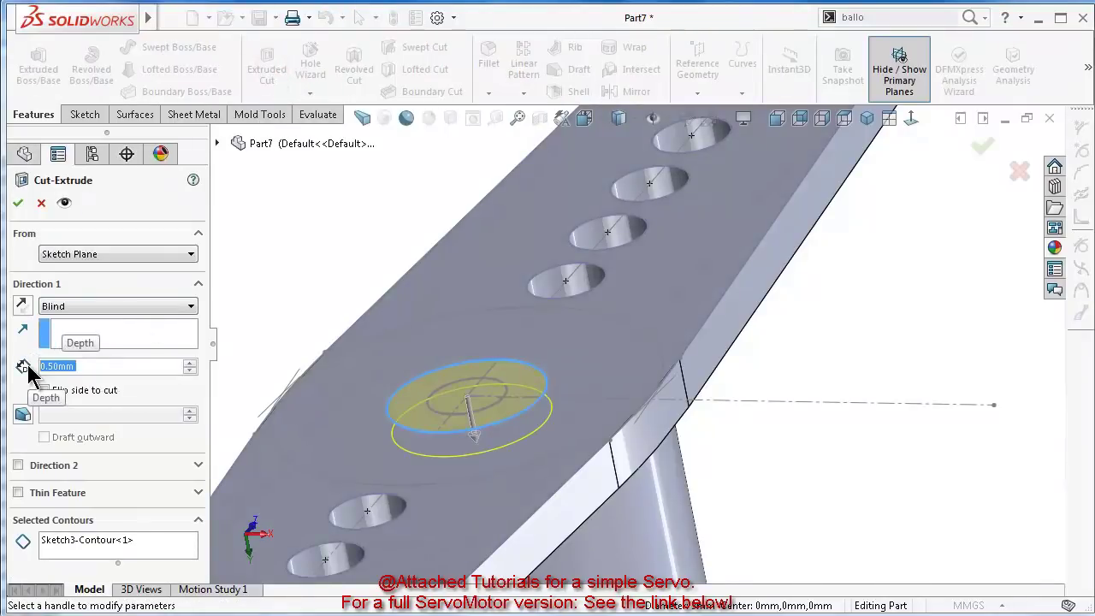
left_click(17, 203)
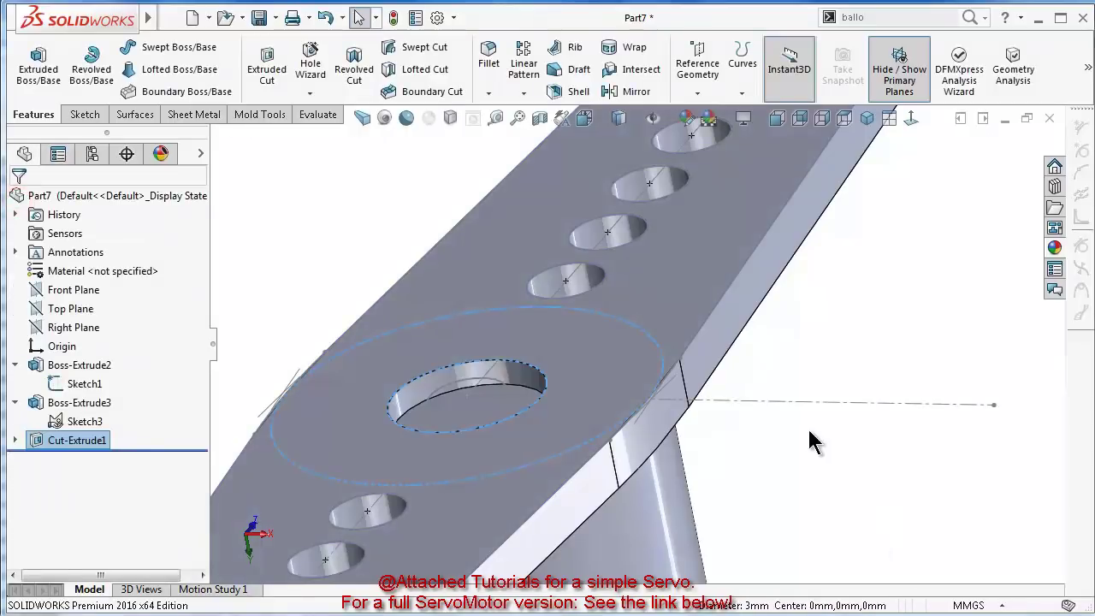
left_click(834, 488)
Switch the display to an unshaded line style to expose the center-hole circle inside the recess
left_click(506, 402)
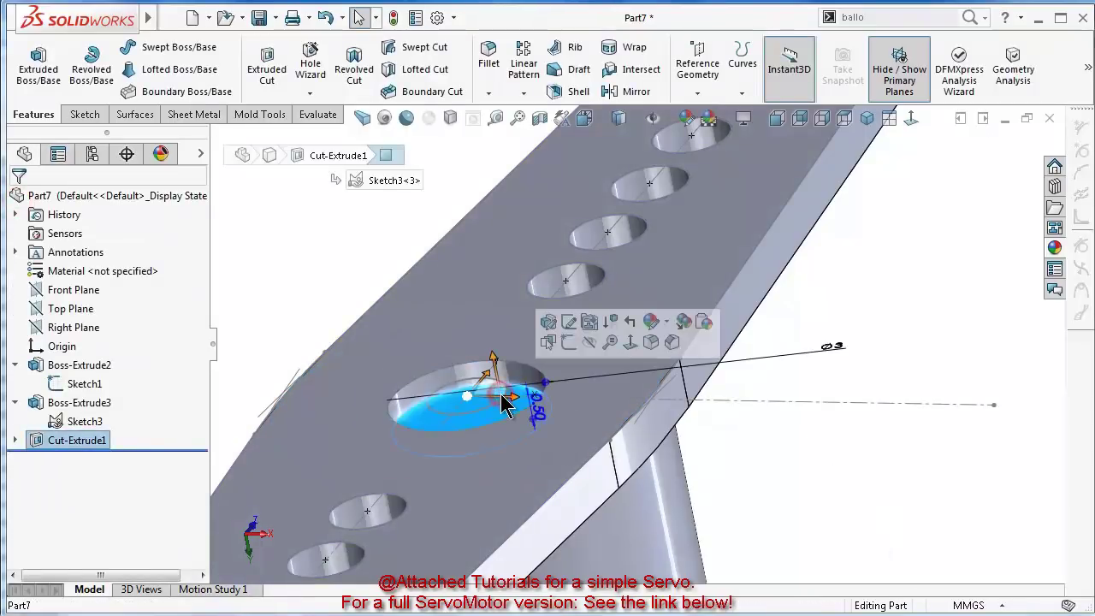
left_click(815, 435)
scroll(569, 398, "down", 3)
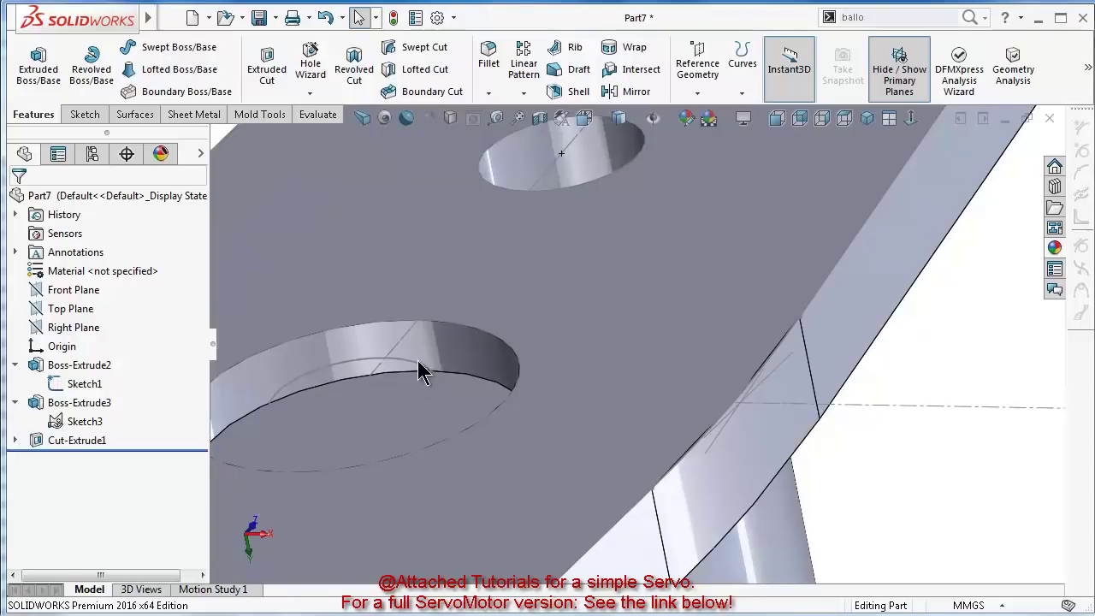
scroll(488, 376, "up", 3)
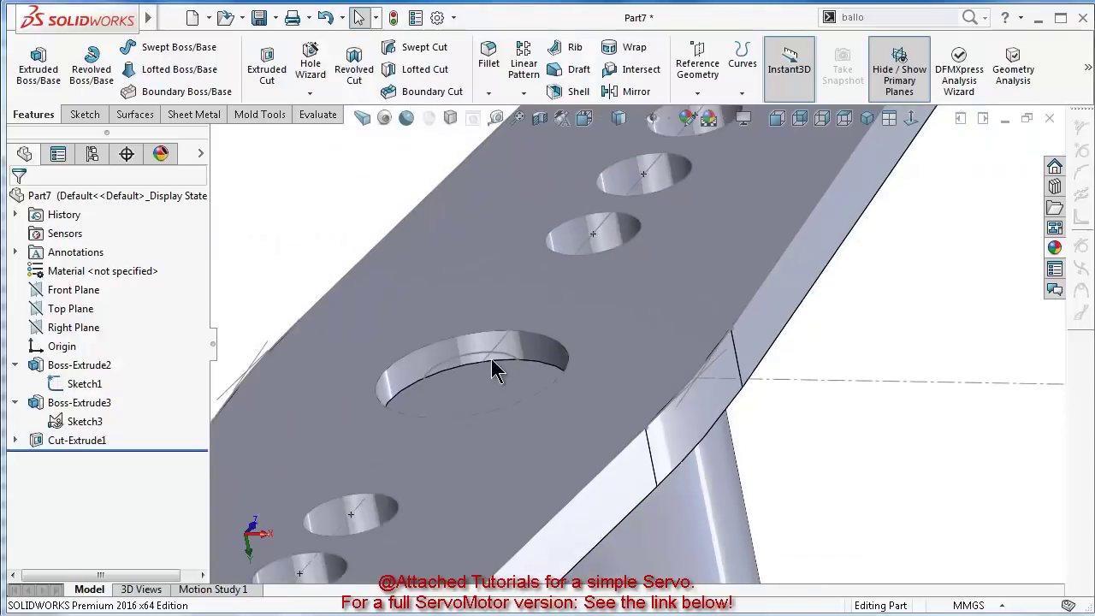
left_click(617, 117)
left_click(620, 211)
scroll(520, 432, "down", 3)
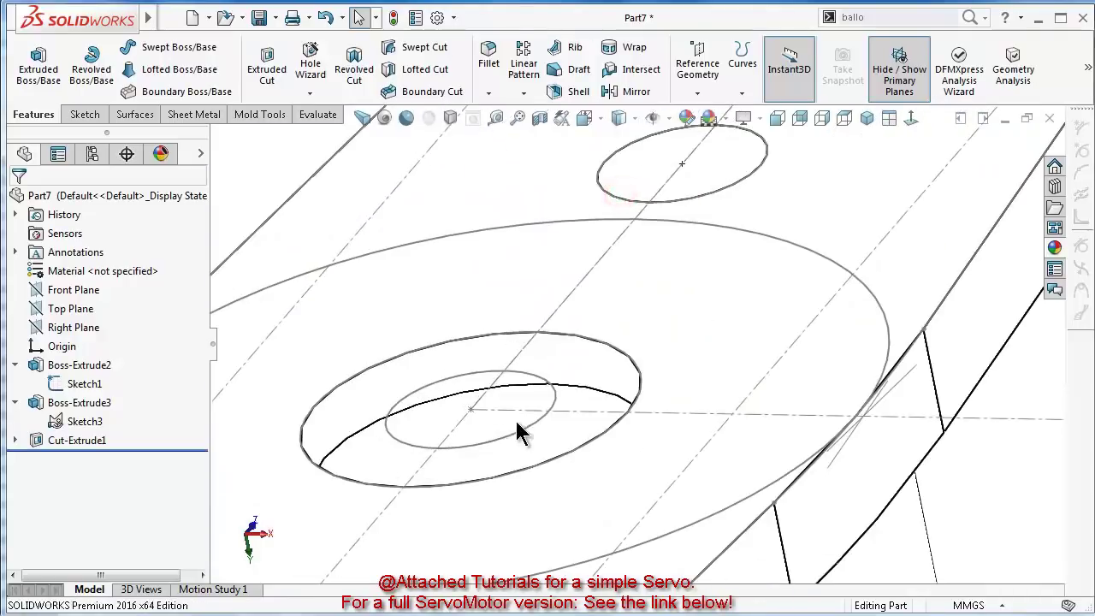
Cut the arm sketch's small center-hole circle Through All in the reversed direction, through the hub
left_click(522, 432)
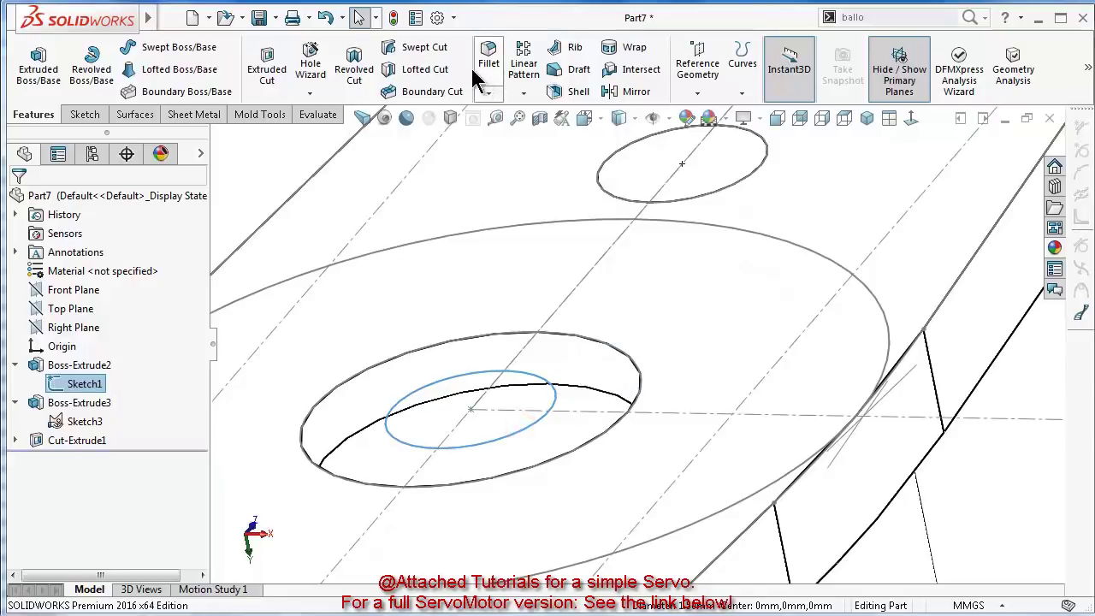
left_click(265, 72)
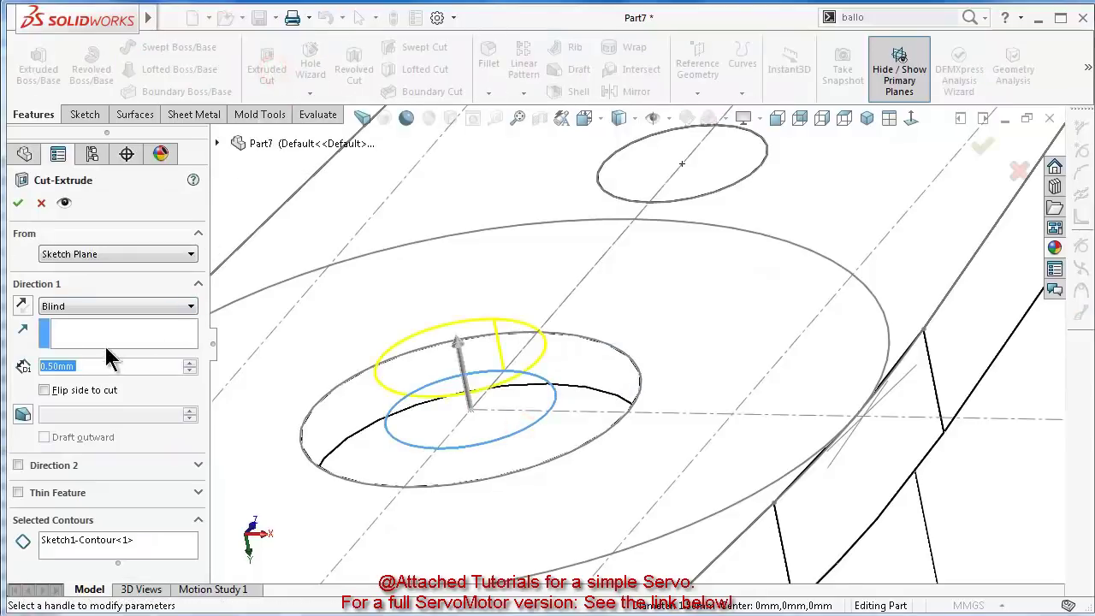
left_click(94, 305)
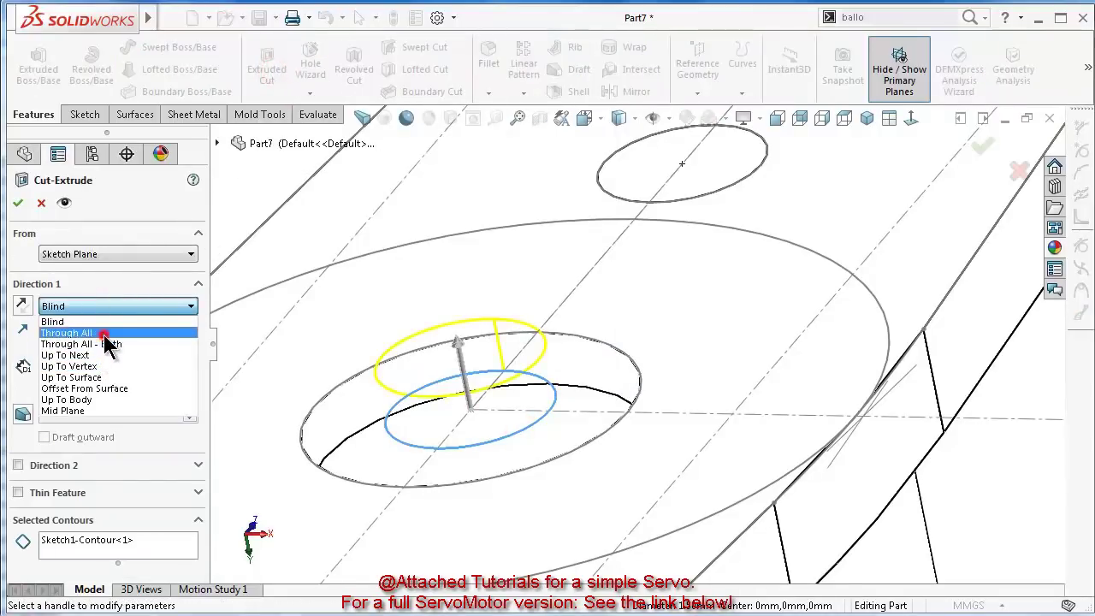
left_click(103, 334)
left_click(24, 305)
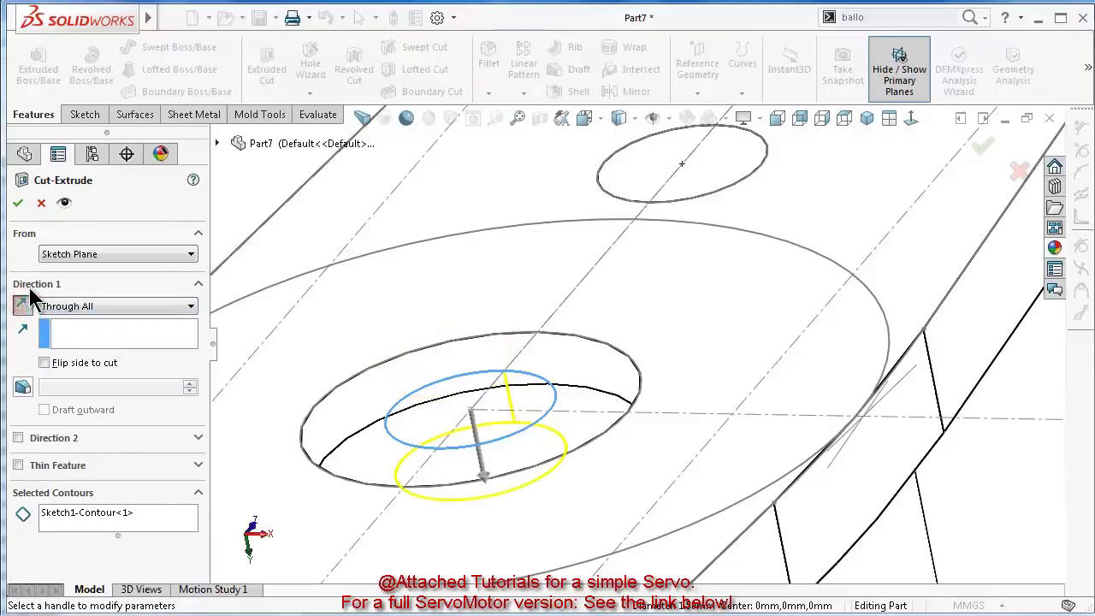
left_click(17, 204)
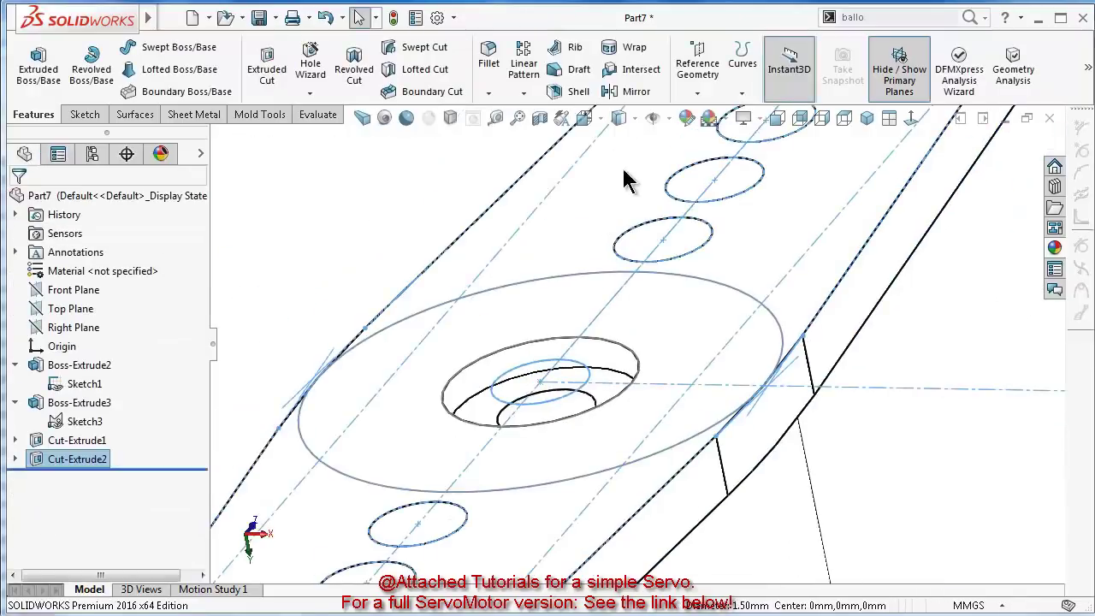
Restore the shaded display with edges and fit the part in view
left_click(633, 120)
left_click(623, 142)
key("f")
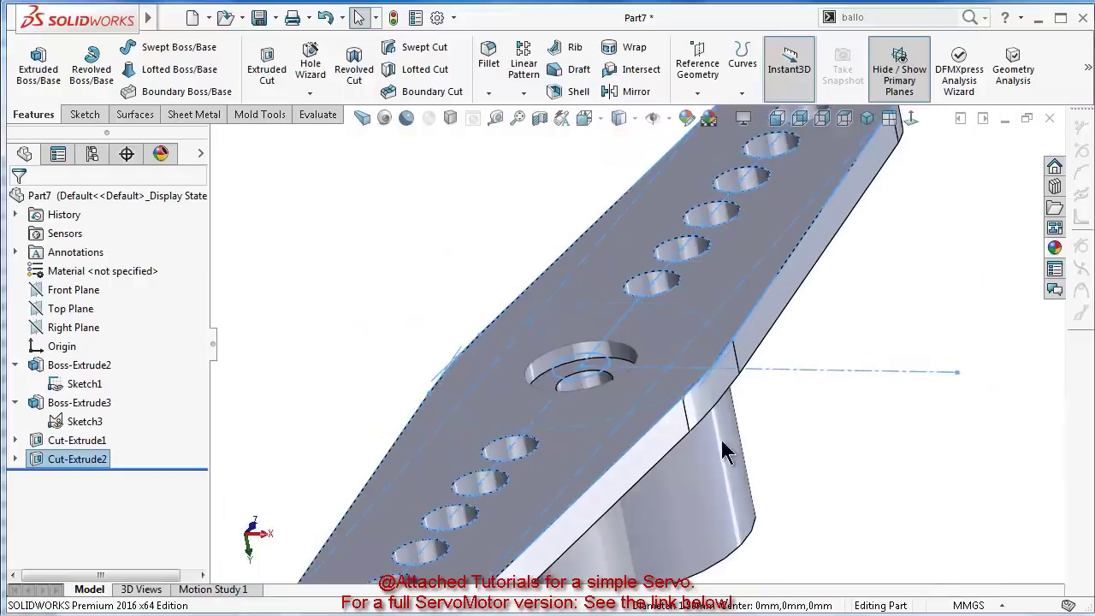
Start a new sketch on the hub's flat end face and view it face-on
middle_click_drag(803, 484, 839, 421)
left_click(651, 404)
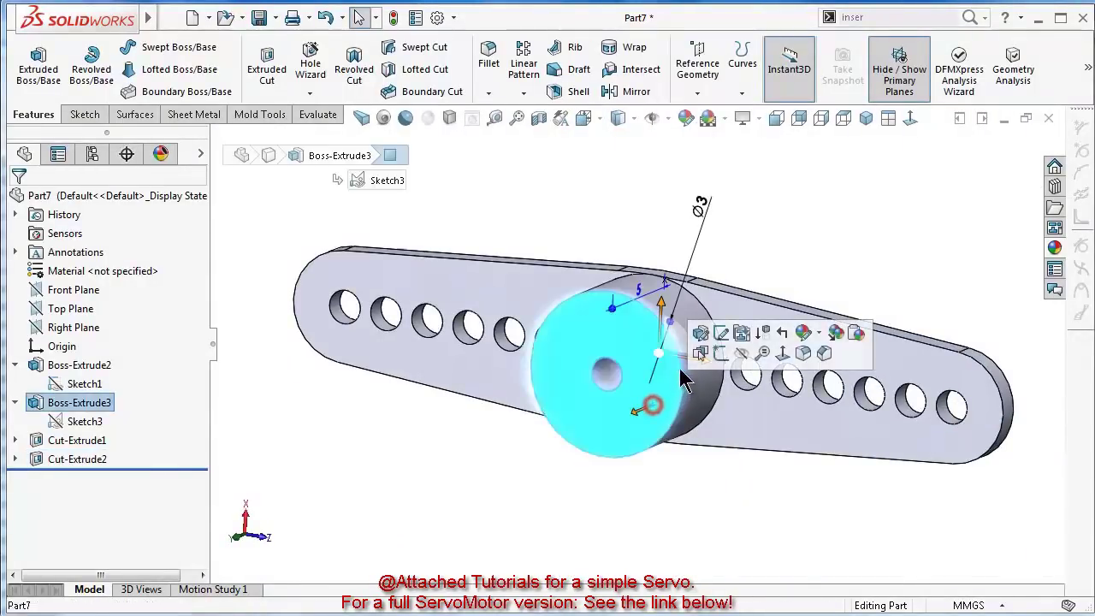
left_click(715, 355)
left_click(911, 120)
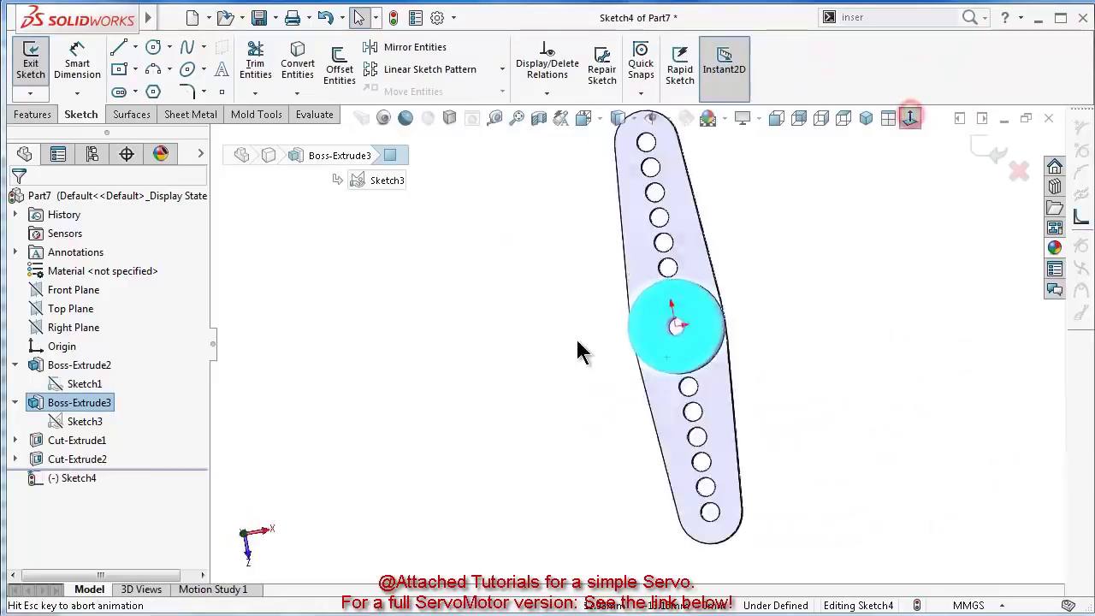
Draw a circle about 5.2 mm in diameter centered on the origin, inside the hub's outer edge
right_click_drag(390, 305, 552, 303)
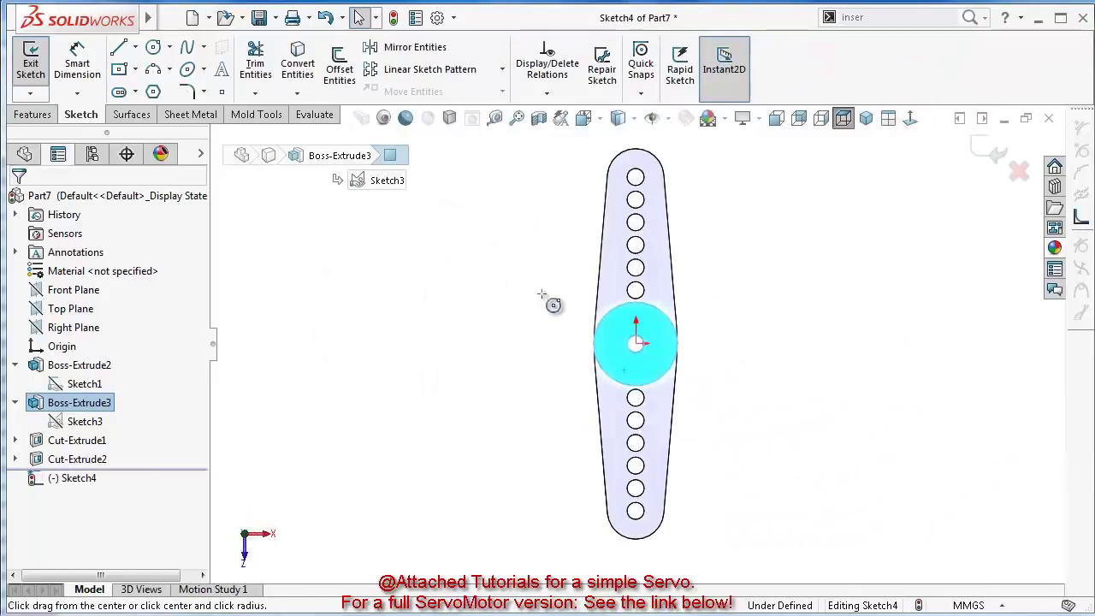
scroll(648, 367, "down", 5)
left_click(601, 373)
left_click(552, 316)
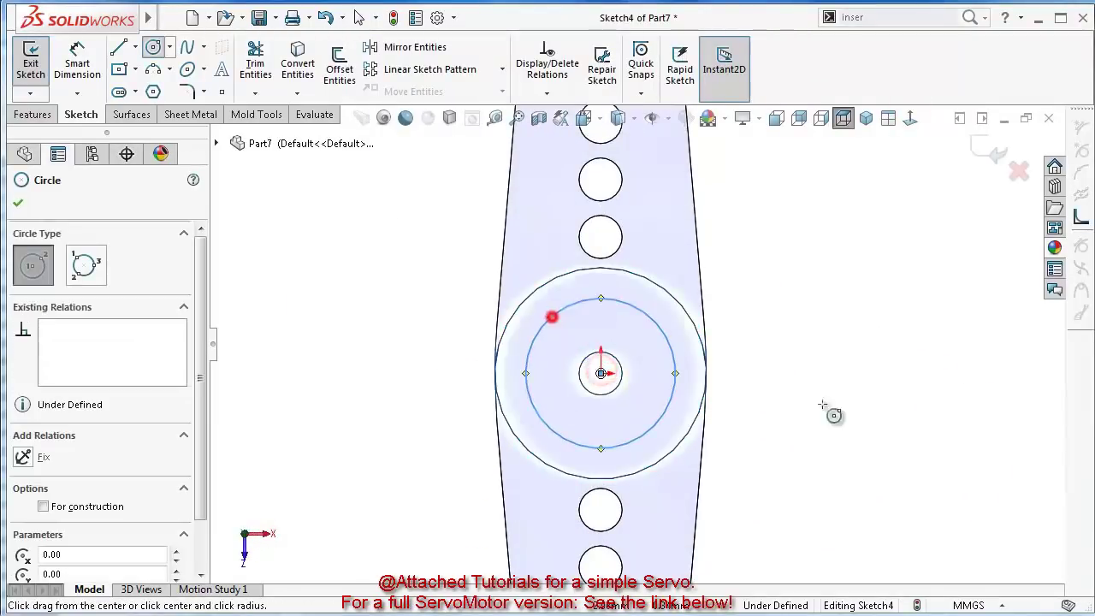
Dimension the new circle's diameter as 4.71 mm
right_click_drag(898, 416, 868, 299)
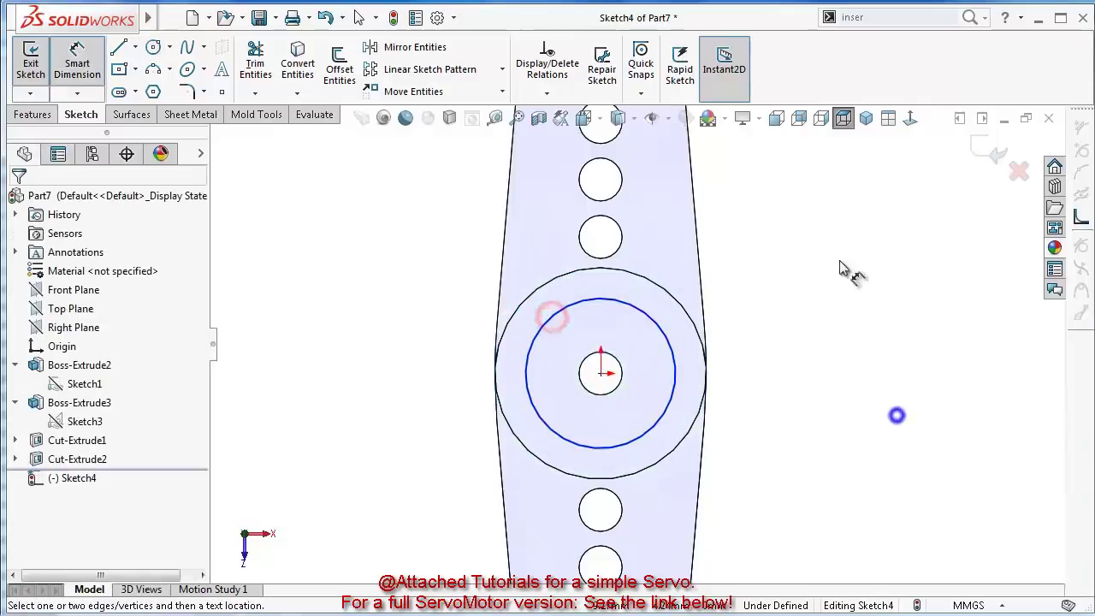
left_click(665, 342)
left_click(826, 339)
type("4")
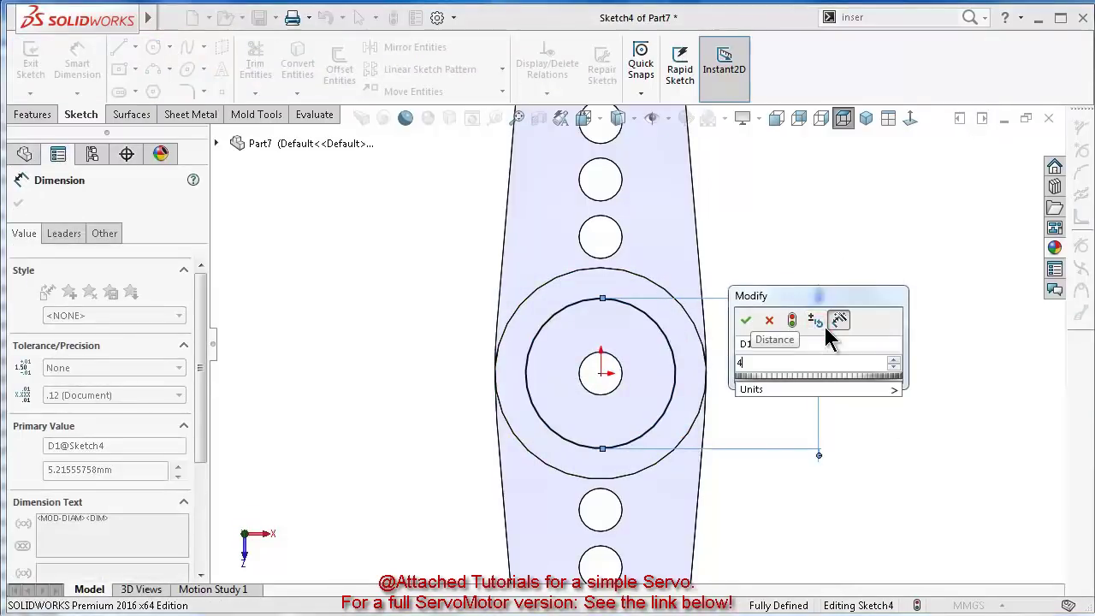
type(".71")
key("Return")
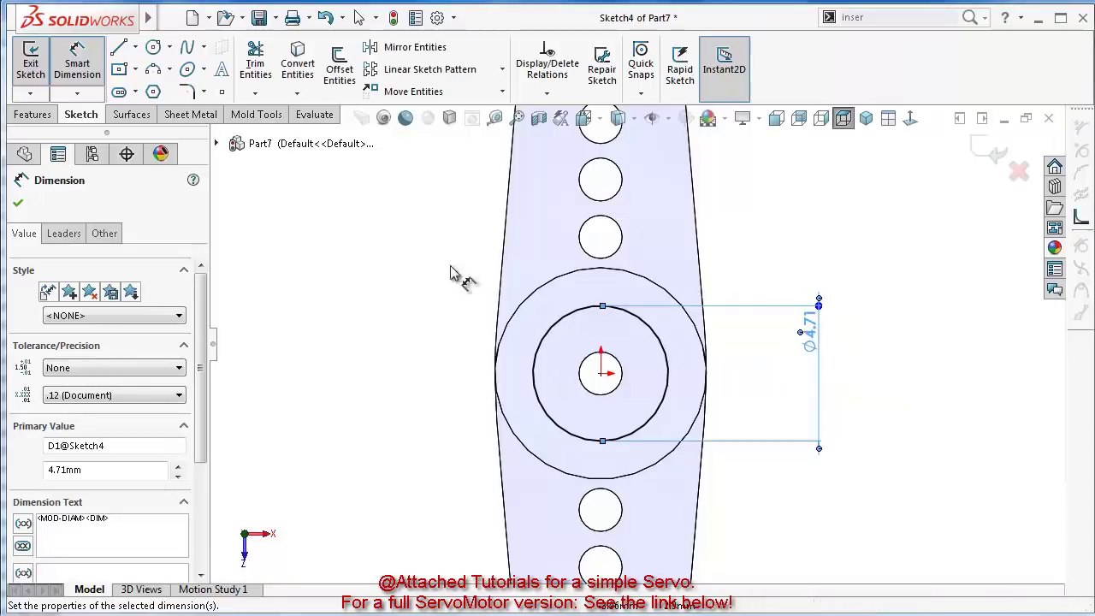
Cut the 4.71 mm circle 2 mm deep into the hub as a blind extruded cut
left_click(19, 115)
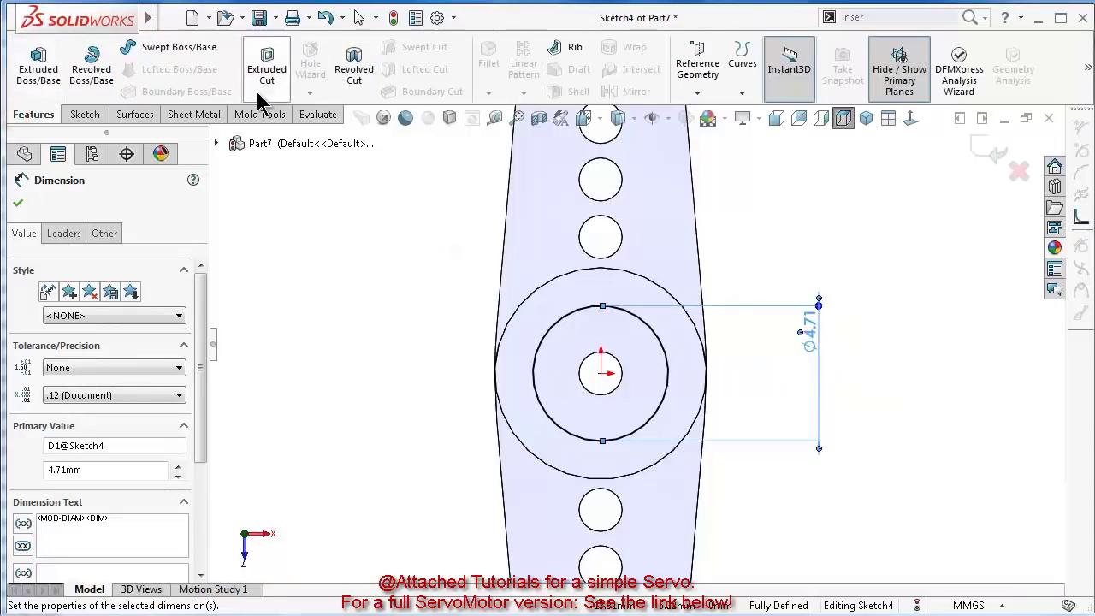
left_click(288, 78)
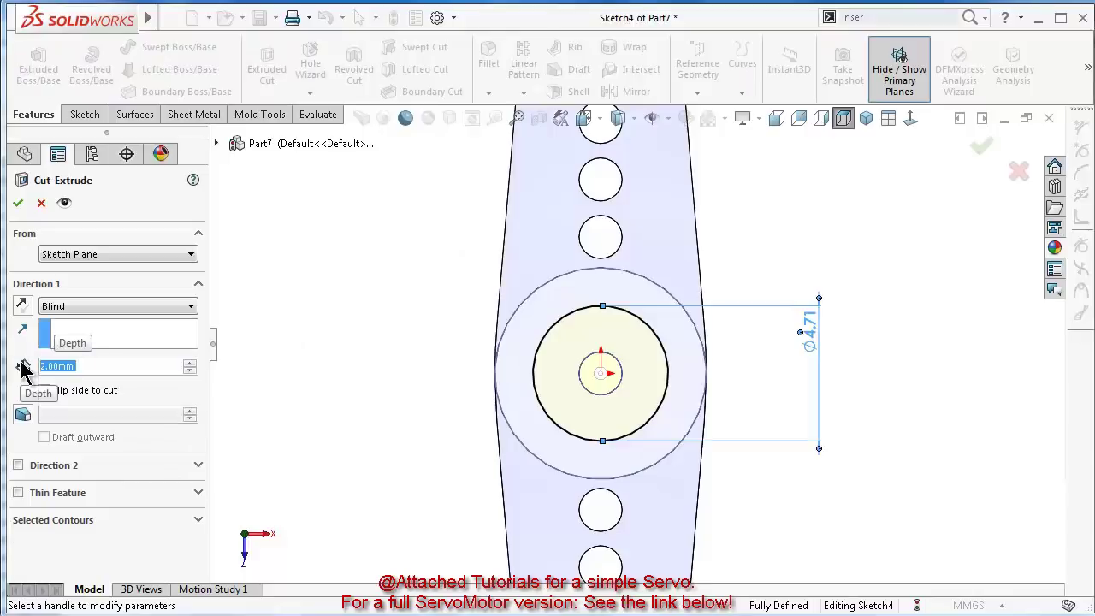
type("2")
key("Return")
mouse_move(622, 408)
middle_mouse_down()
mouse_move(640, 384)
mouse_move(599, 367)
mouse_move(599, 411)
middle_mouse_up()
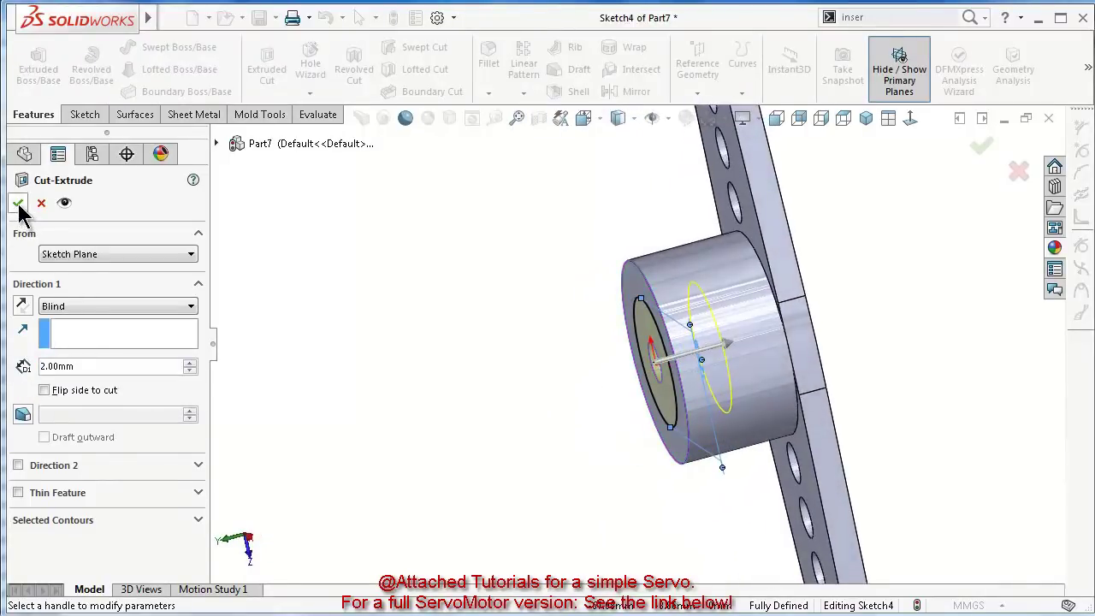
left_click(543, 410)
Start a new sketch on the hub's ring-shaped end face and view it face-on
middle_click_drag(596, 338, 673, 283)
scroll(683, 290, "down", 5)
left_click(765, 272)
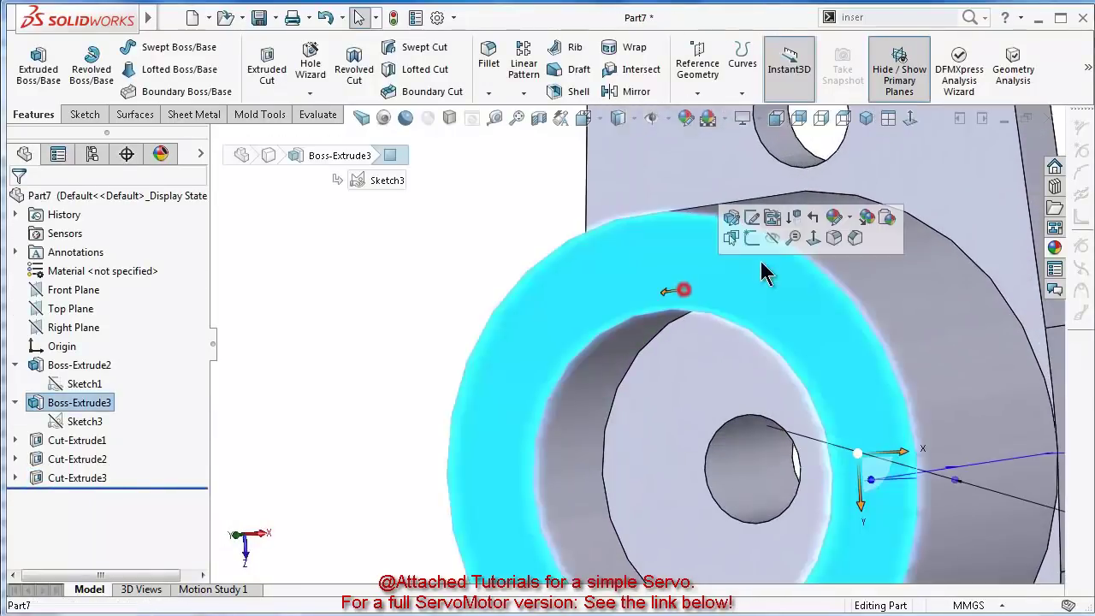
left_click(752, 240)
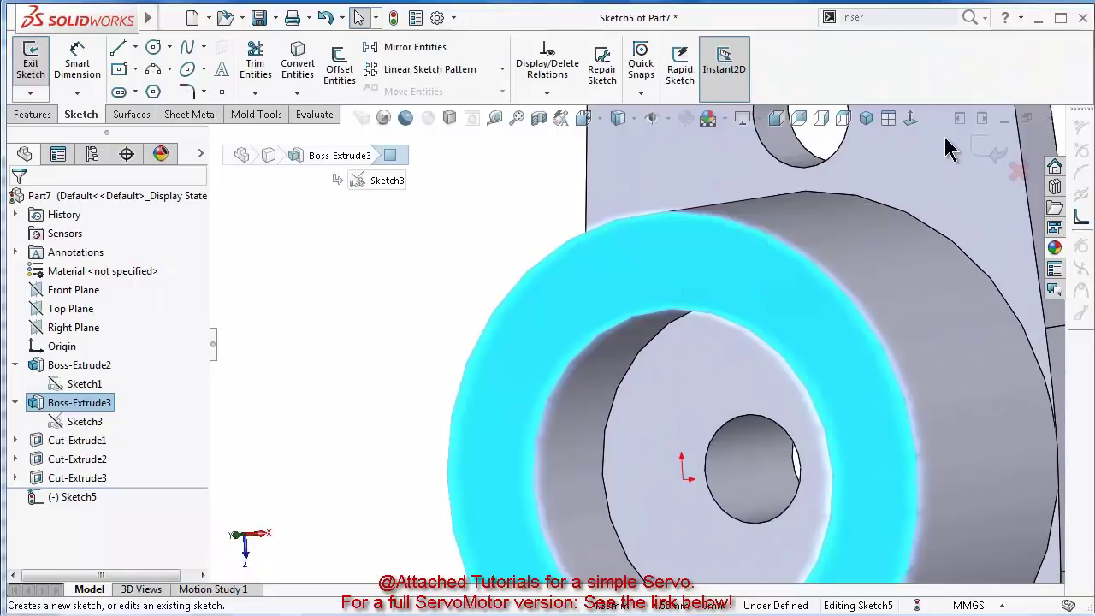
left_click(912, 122)
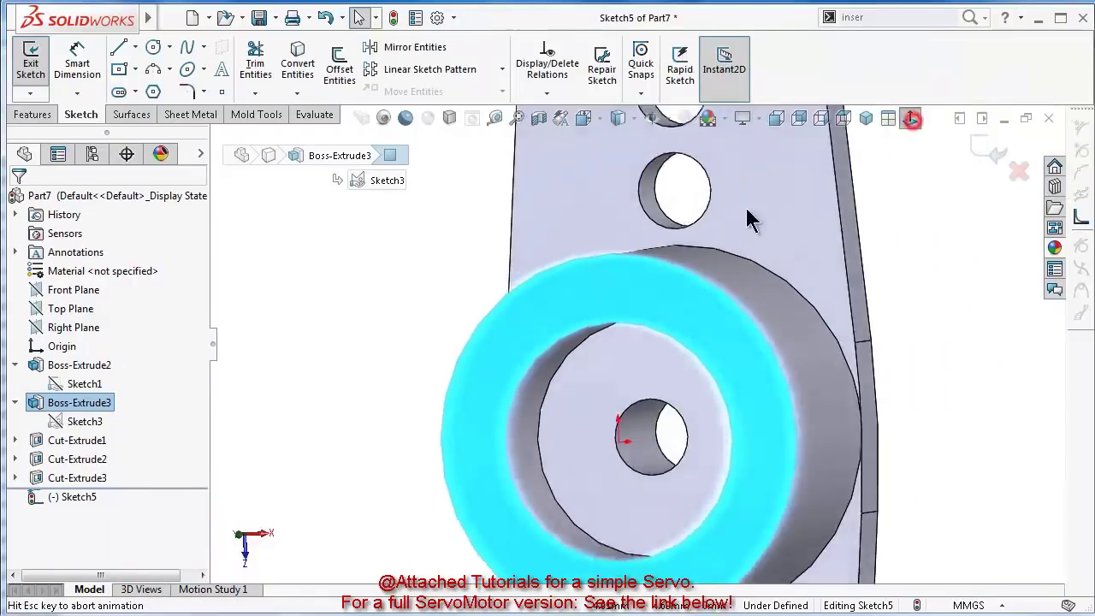
scroll(650, 372, "down", 2)
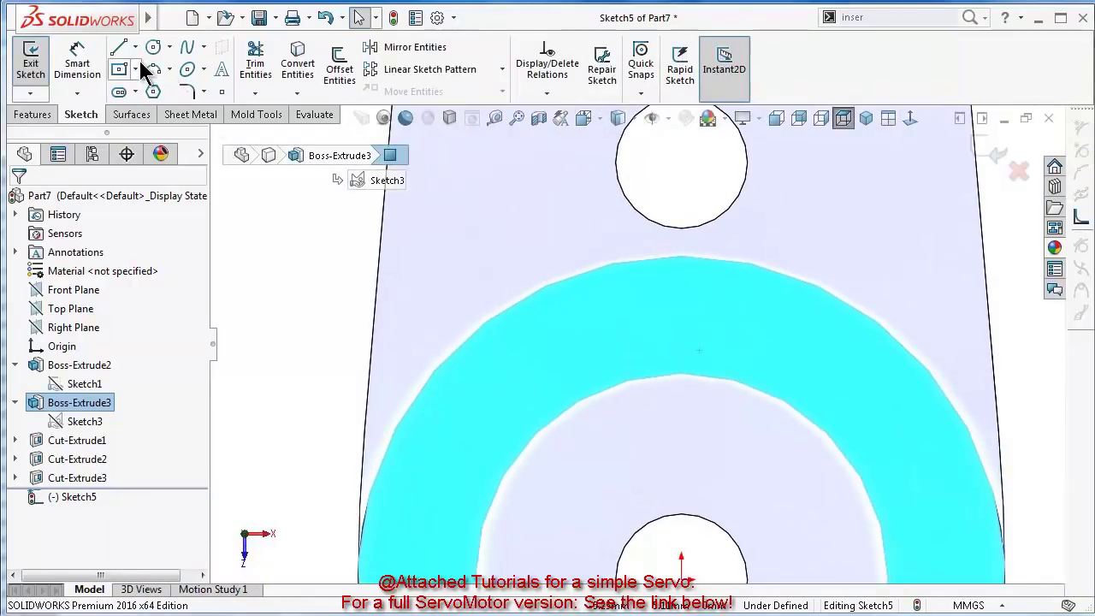
Draw a vertical centerline about 2.7 mm long from the origin up past the socket's edge
left_click(134, 47)
left_click(174, 96)
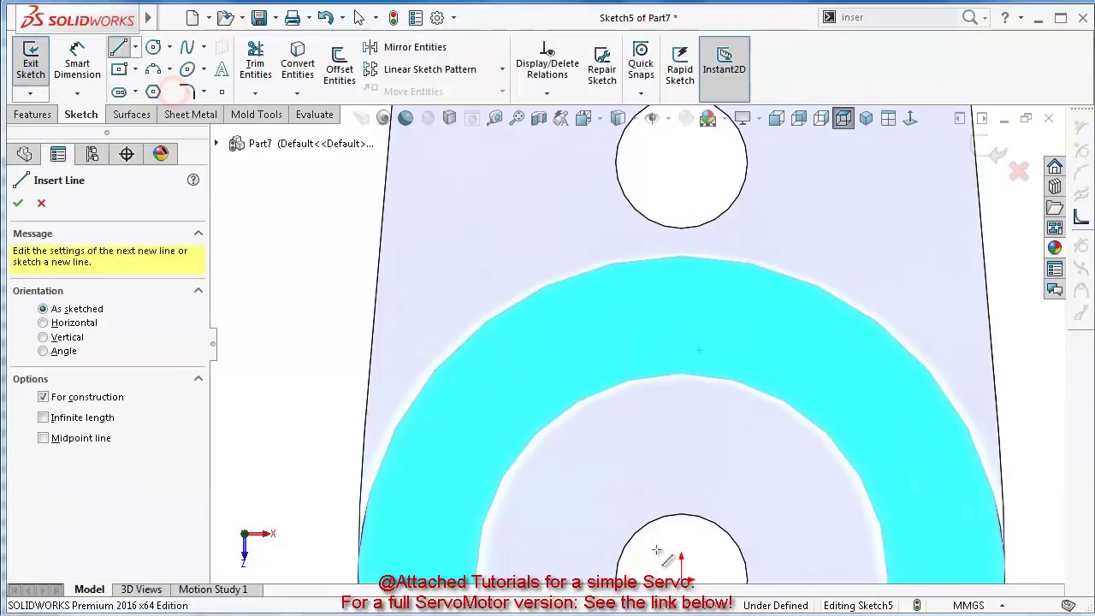
left_click(682, 578)
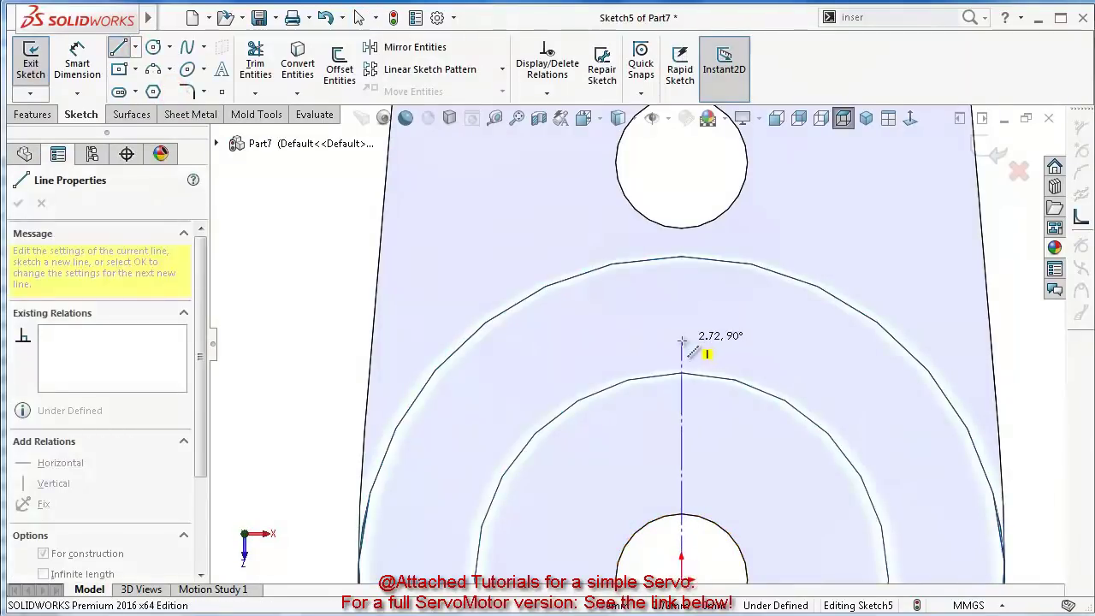
left_click(681, 341)
double_click(627, 436)
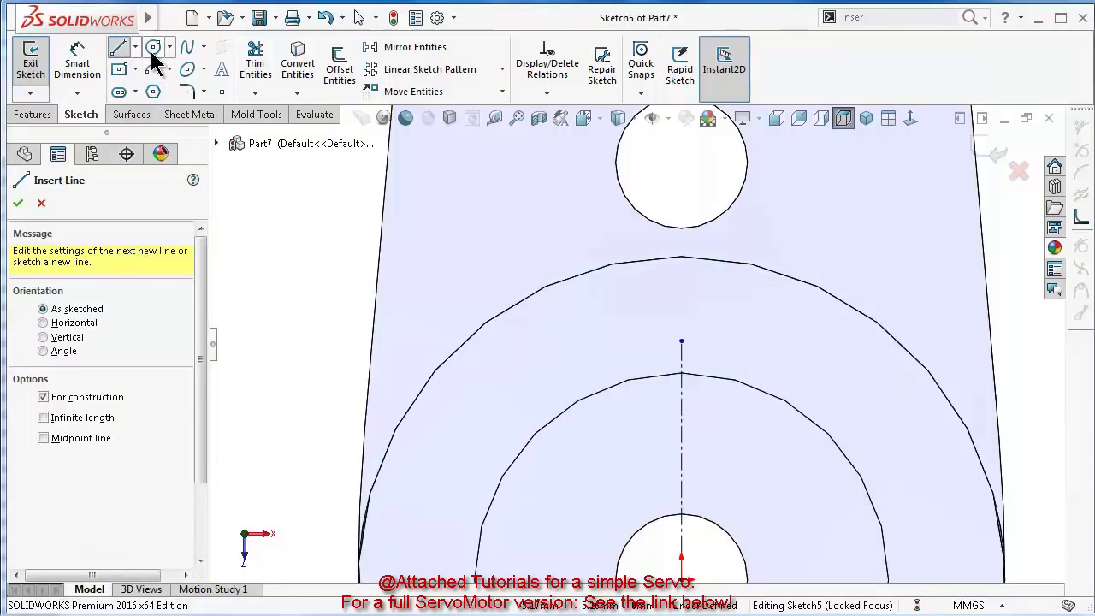
Draw a slanted line about 0.57 mm long from the centerline's upper end down and left to the socket's edge
left_click(119, 51)
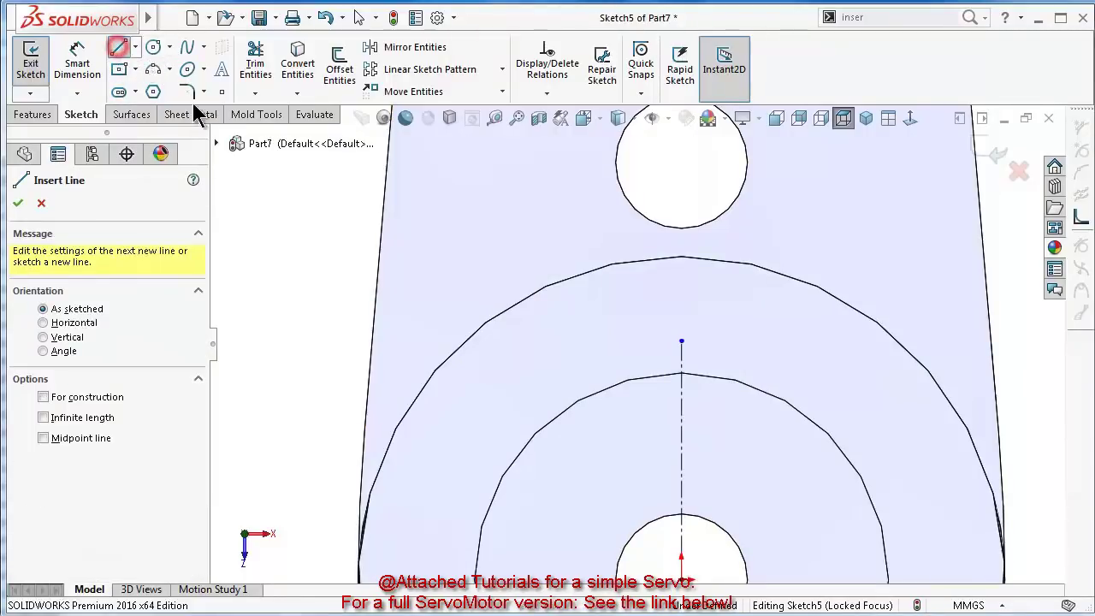
left_click(681, 340)
left_click(647, 376)
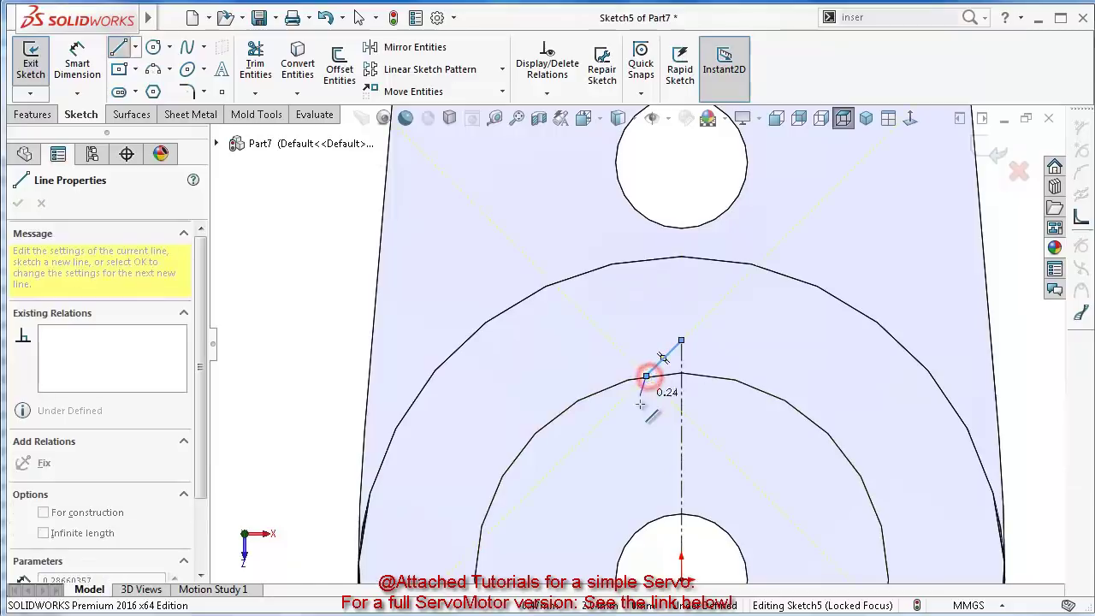
key("Escape")
scroll(676, 363, "down", 4)
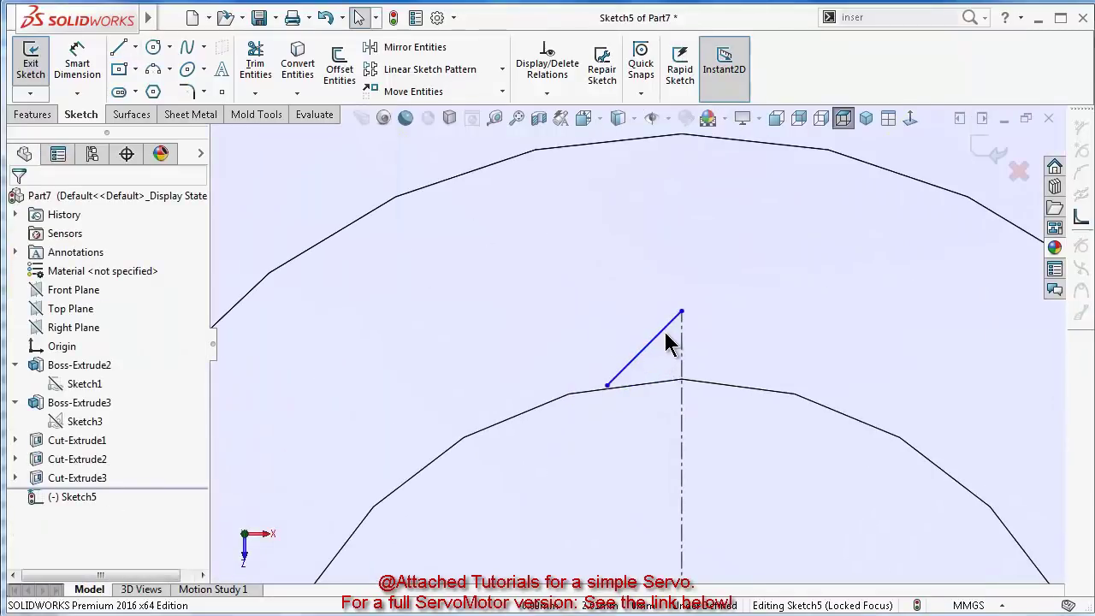
Dimension the slanted line's length as 0.20 mm
left_click(665, 330)
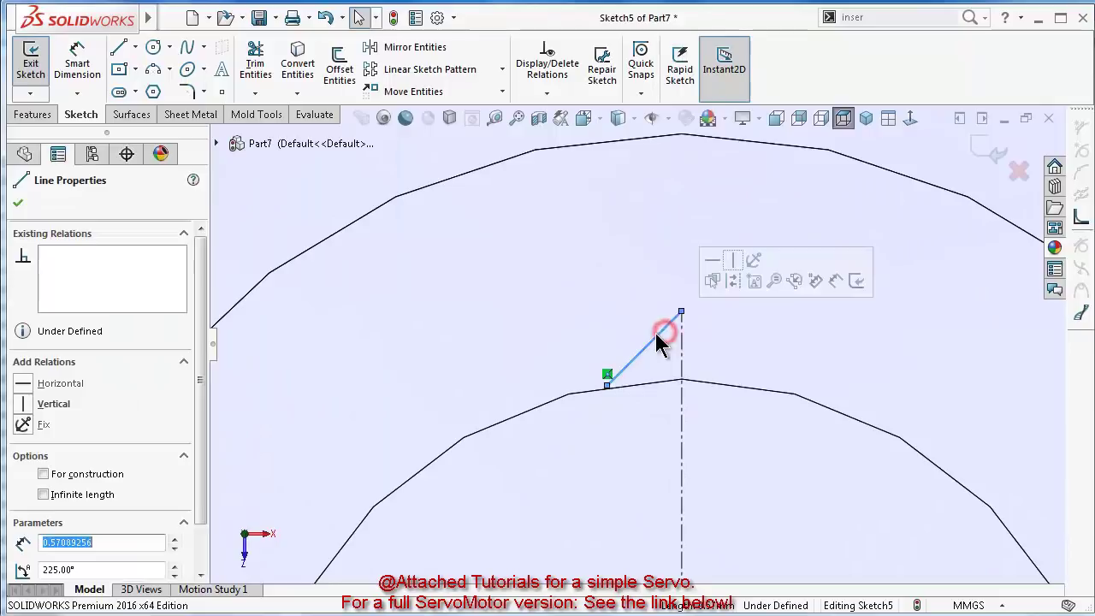
left_click(836, 289)
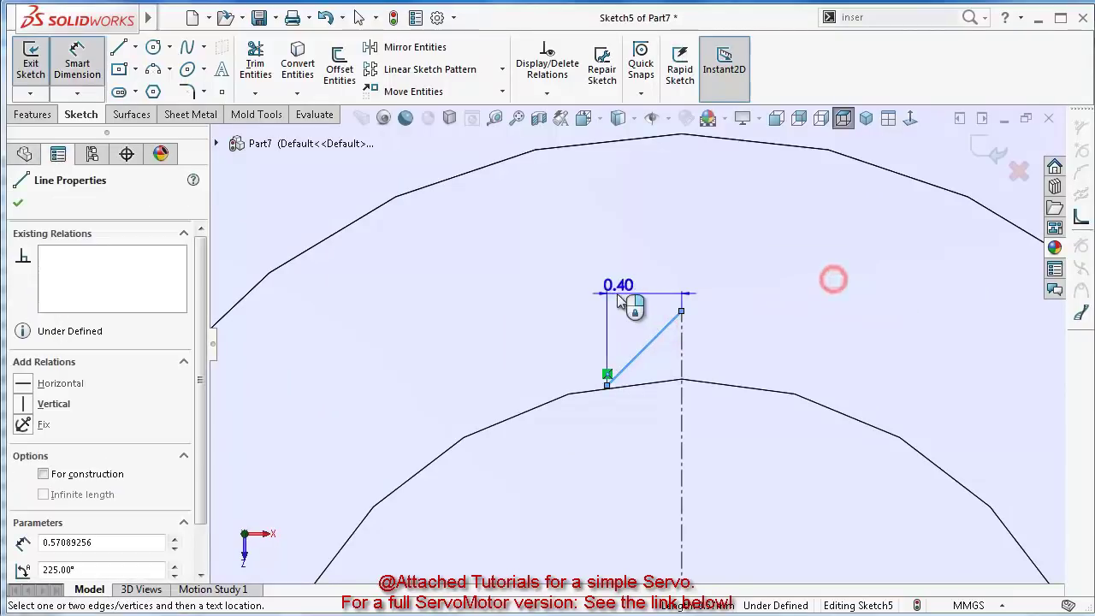
left_click(505, 267)
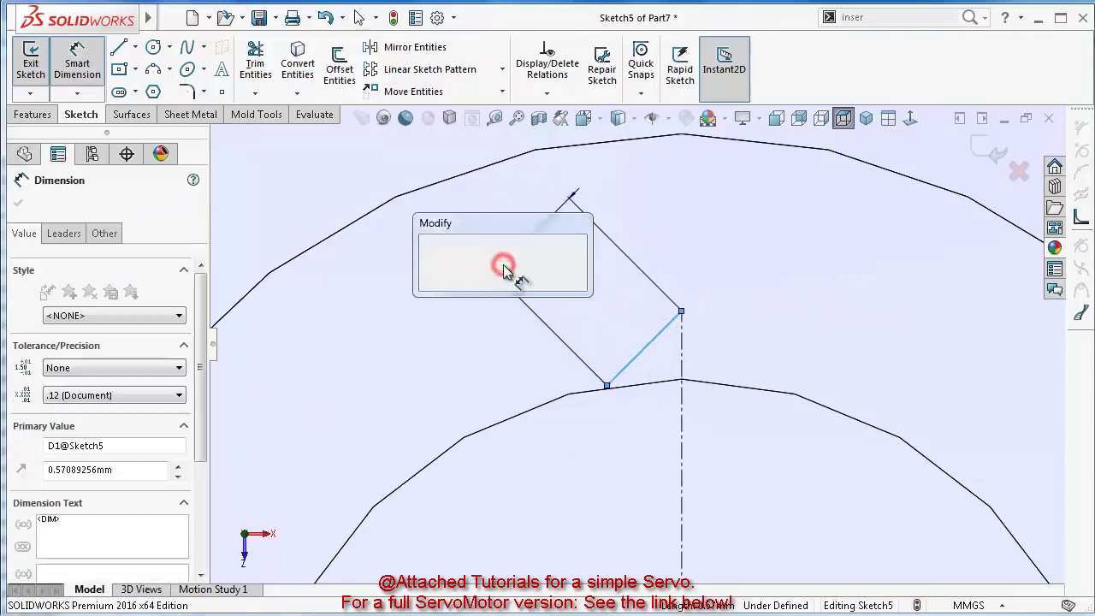
key("Return")
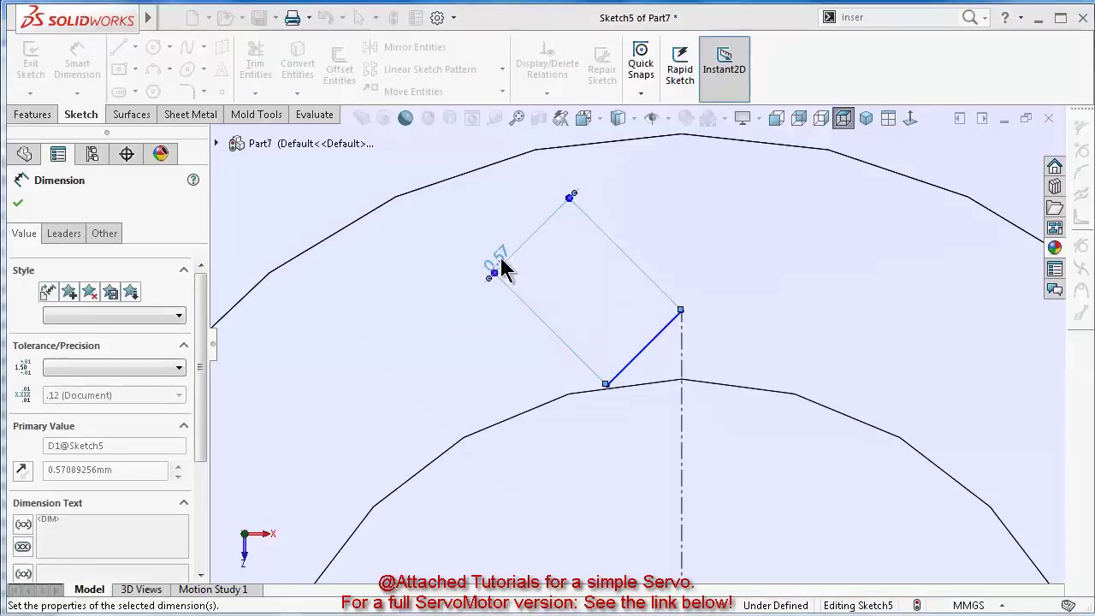
key("Escape")
scroll(686, 354, "down", 5)
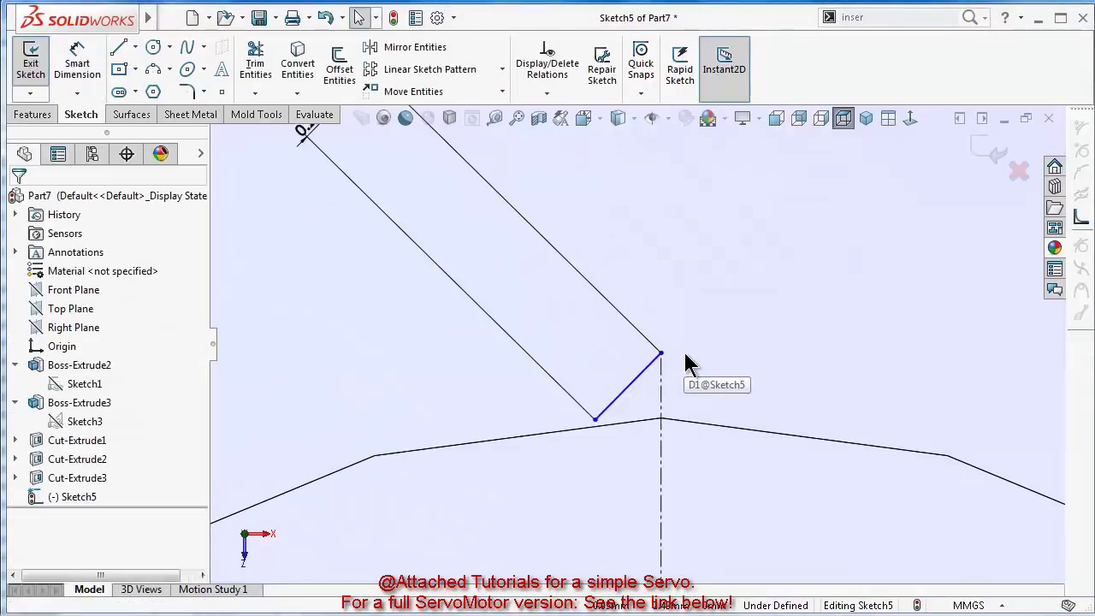
scroll(659, 383, "up", 1)
Try to relate the slanted line's lower endpoint directly to the socket's faces
left_click(603, 409)
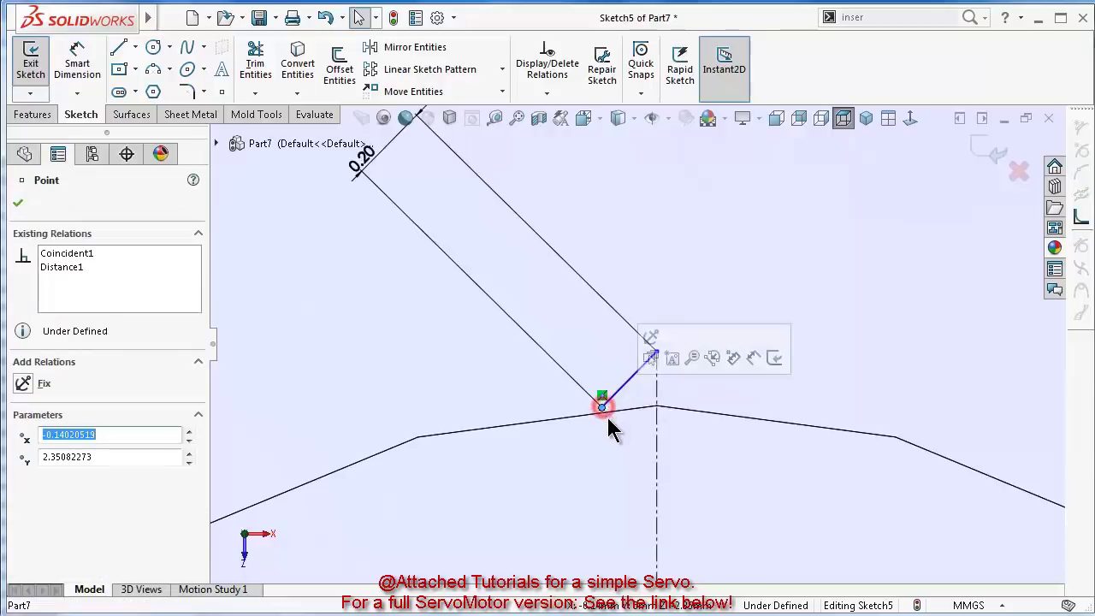
left_click(611, 419, "ctrl")
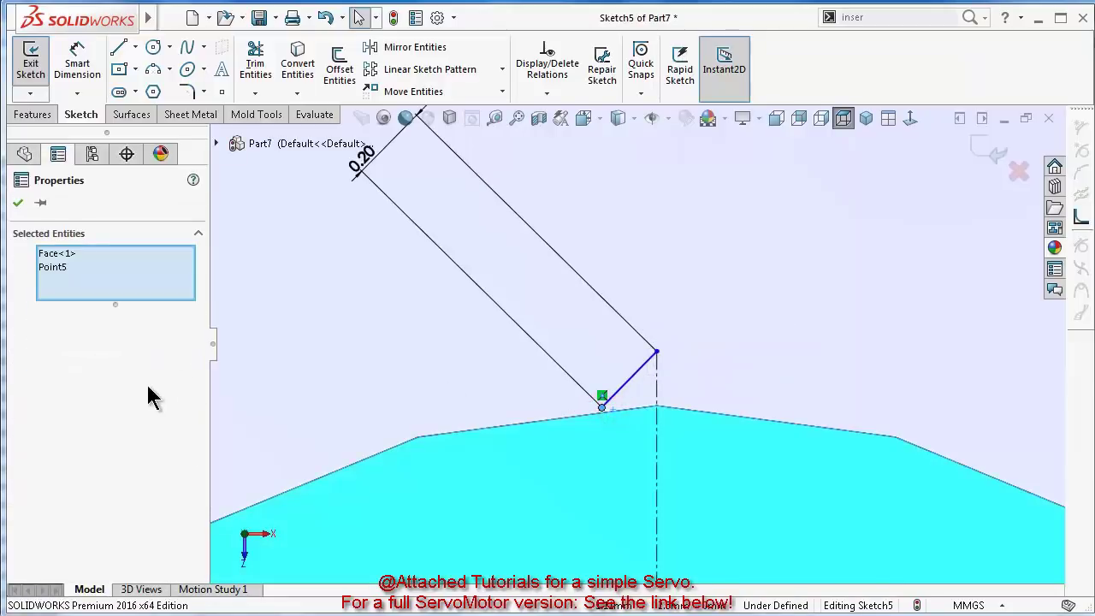
left_click(17, 203)
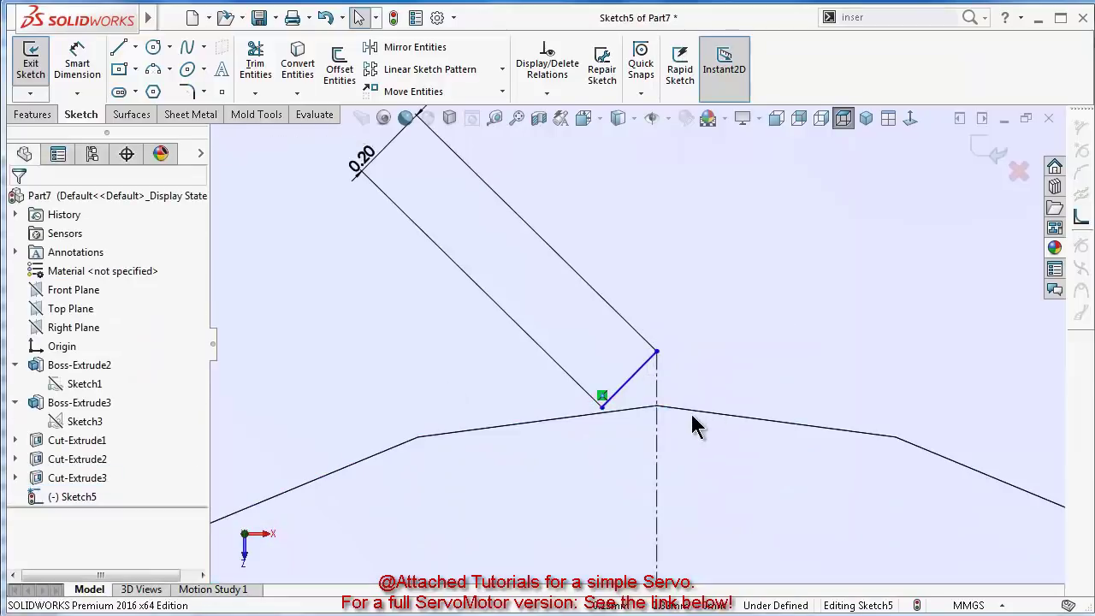
middle_click_drag(693, 420, 673, 401)
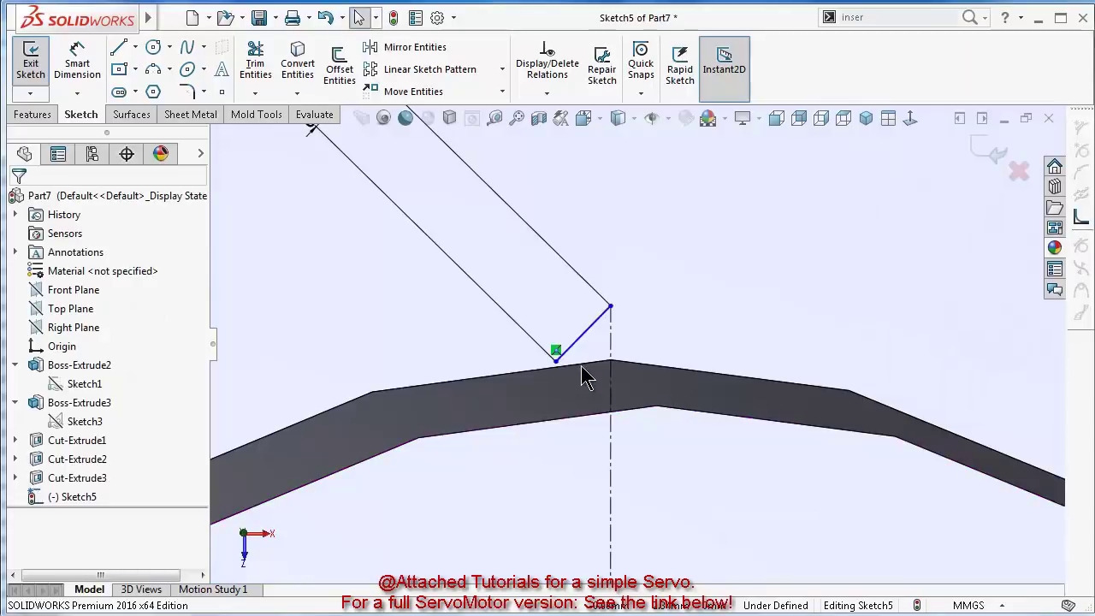
left_click(582, 369)
left_click(577, 366)
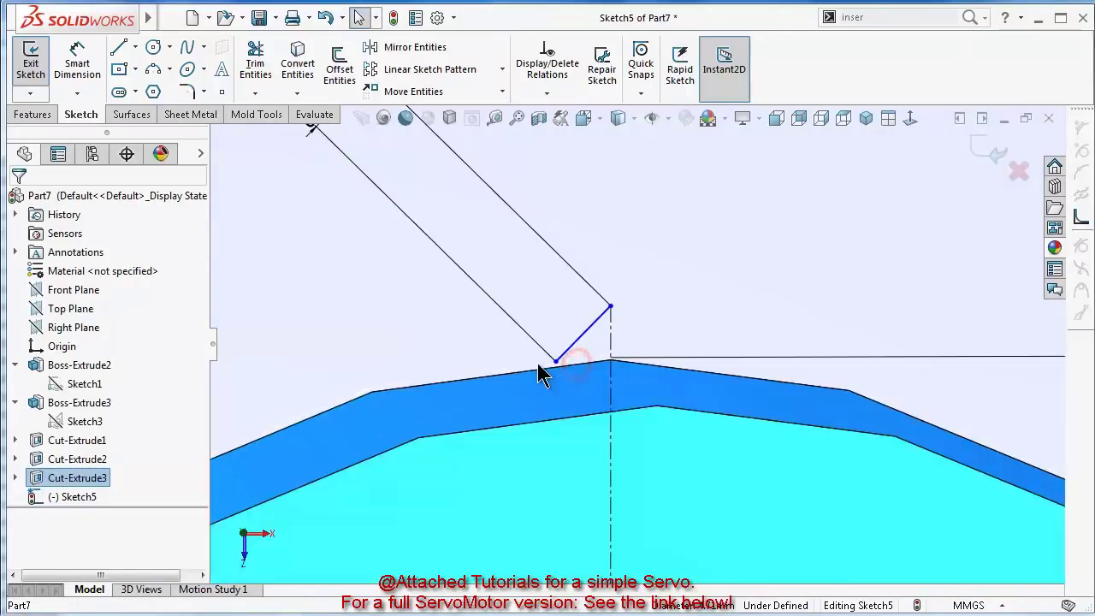
left_click(556, 362)
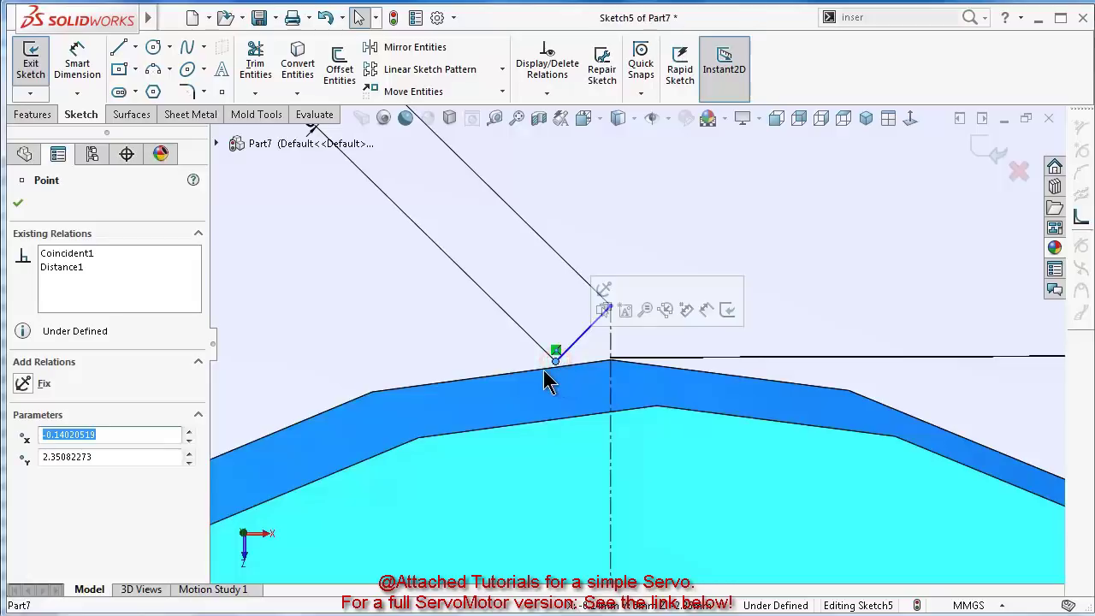
left_click(539, 369, "ctrl")
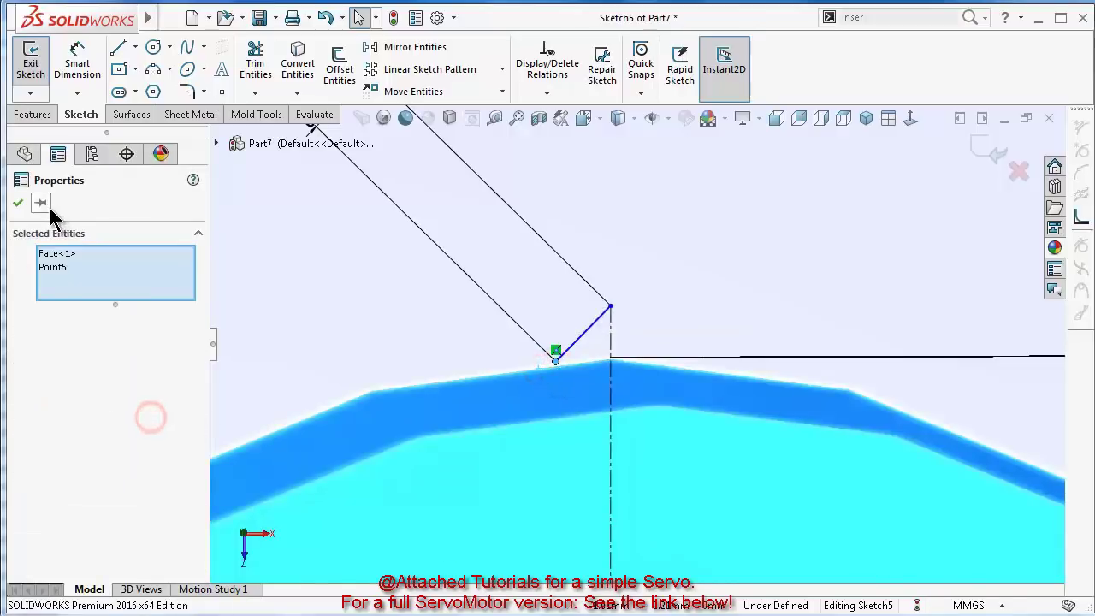
left_click(17, 203)
scroll(648, 344, "up", 2)
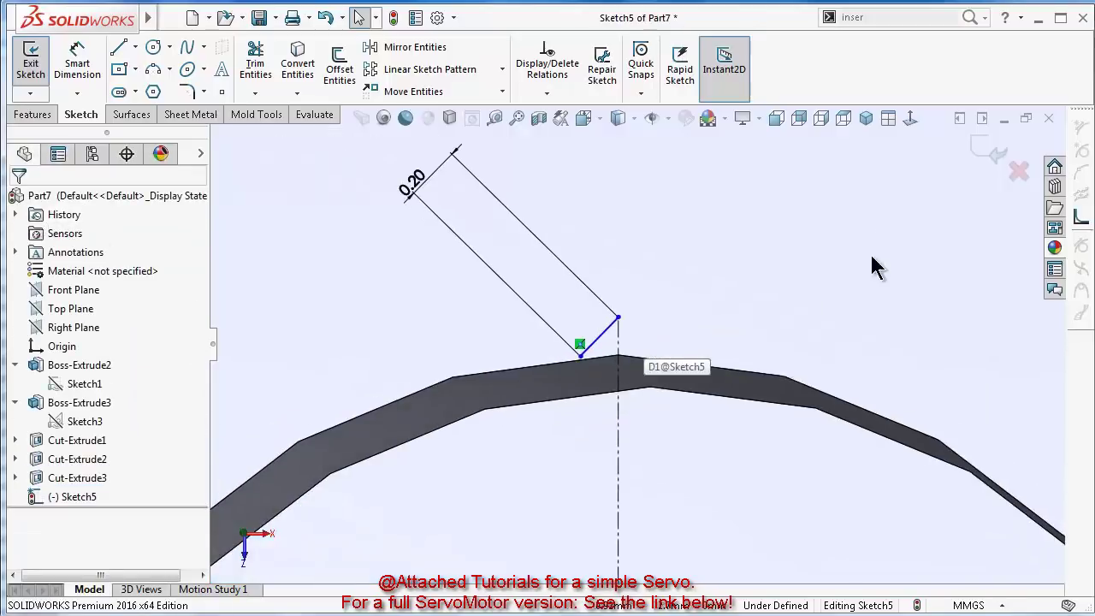
View the sketch face-on, convert the socket's circular edge into a sketch circle and make it construction geometry
left_click(907, 122)
scroll(594, 289, "down", 4)
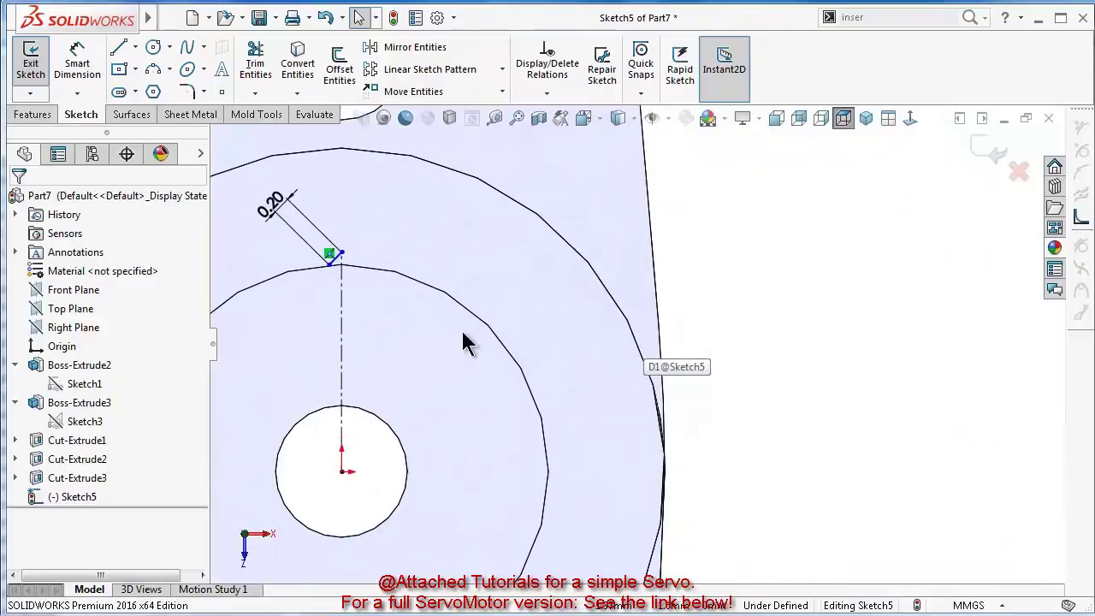
scroll(463, 342, "down", 1)
left_click(521, 306)
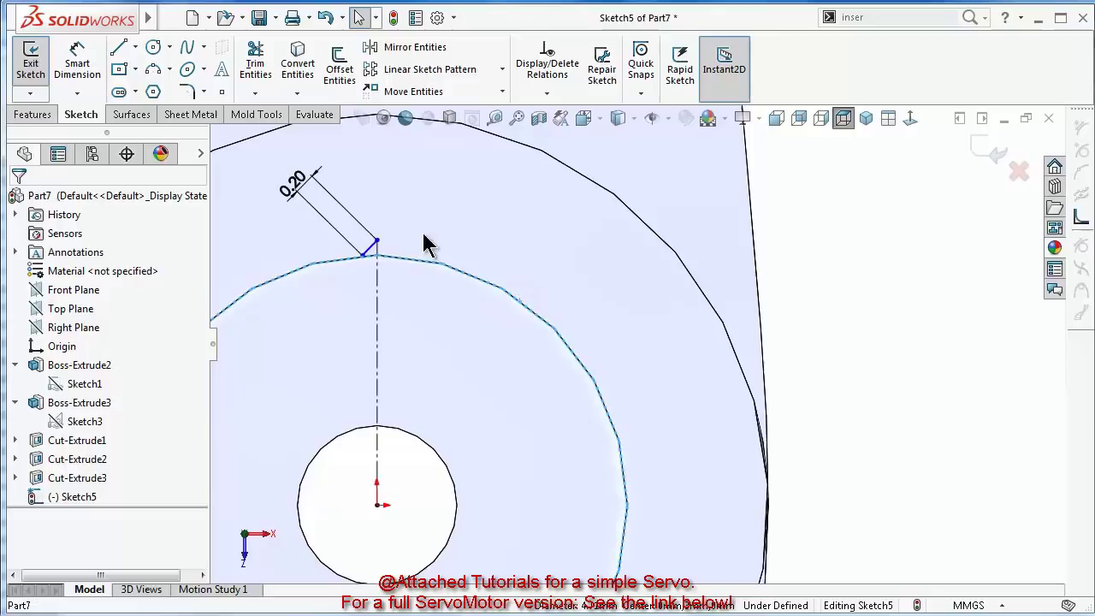
left_click(296, 60)
left_click(537, 323)
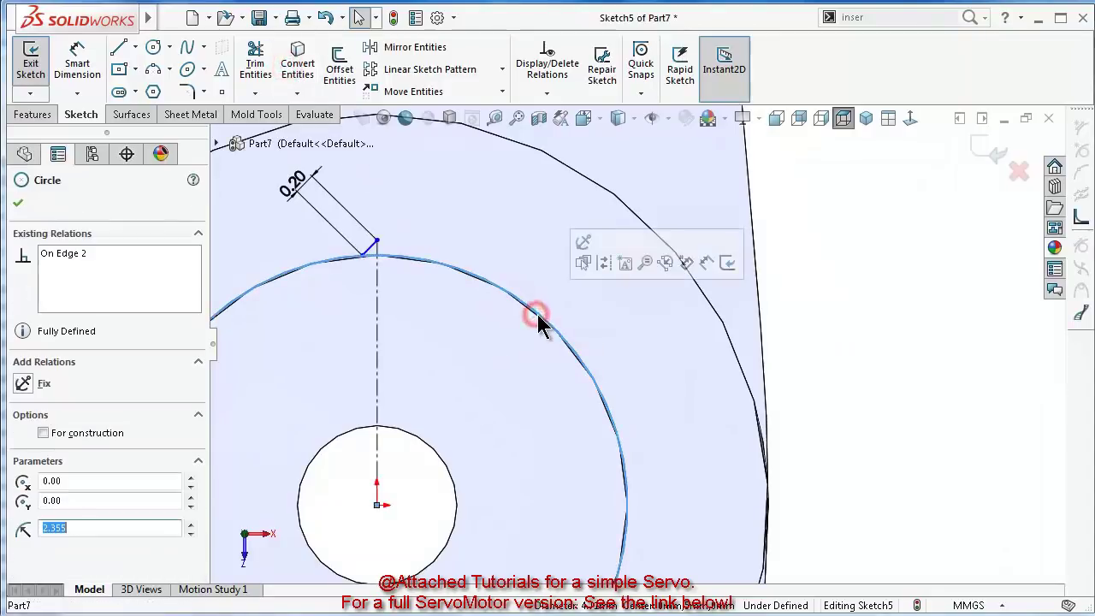
left_click(602, 263)
left_click(895, 377)
scroll(409, 281, "down", 8)
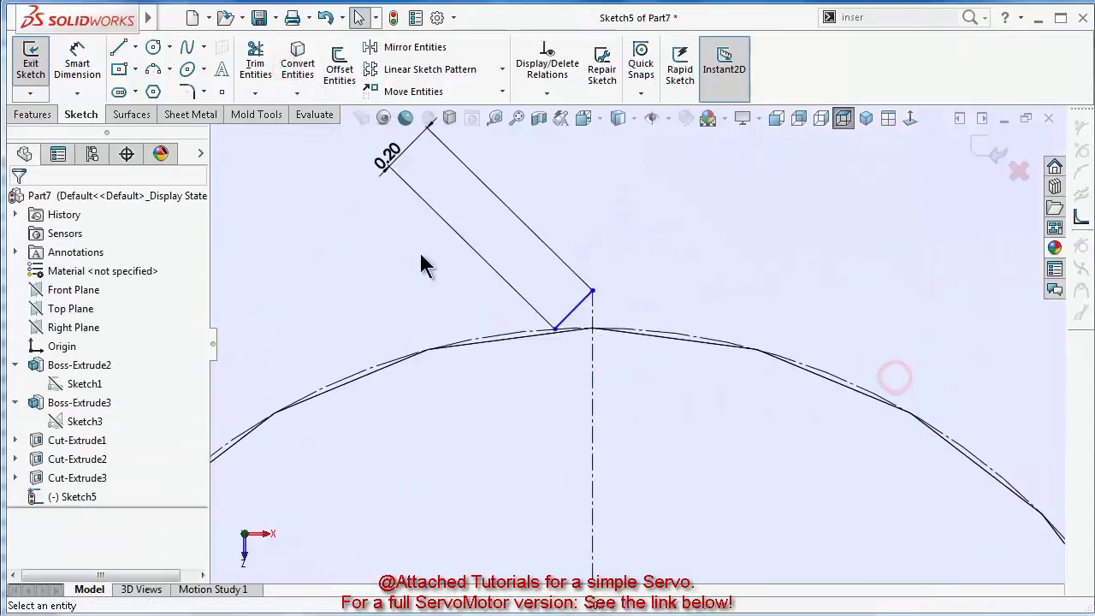
Make the slanted line's lower endpoint coincident with the construction circle
left_click(706, 424)
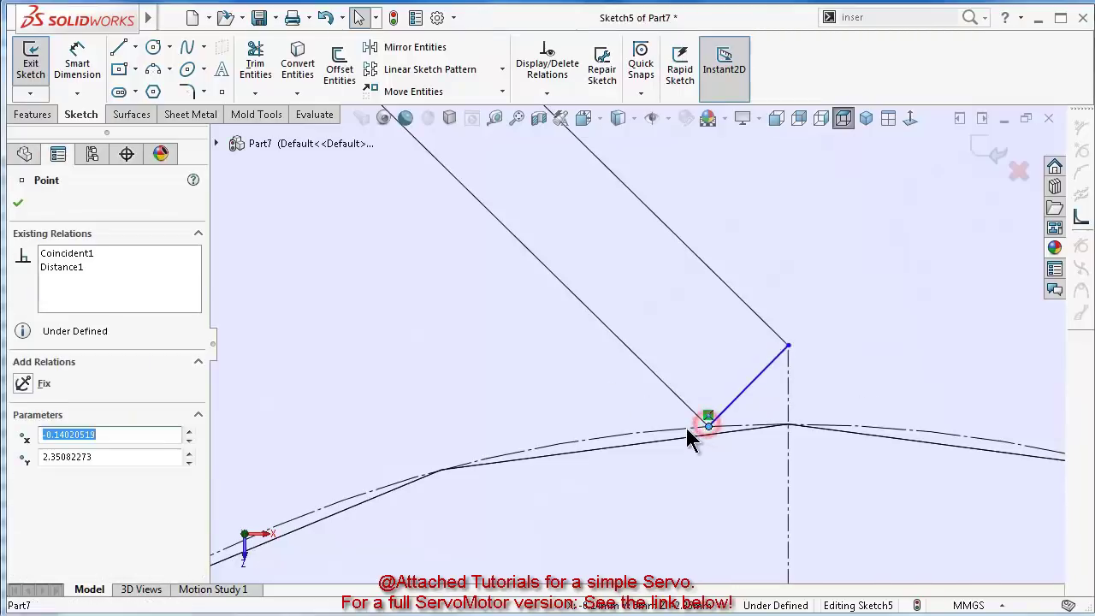
left_click(684, 429)
left_click(706, 425, "ctrl")
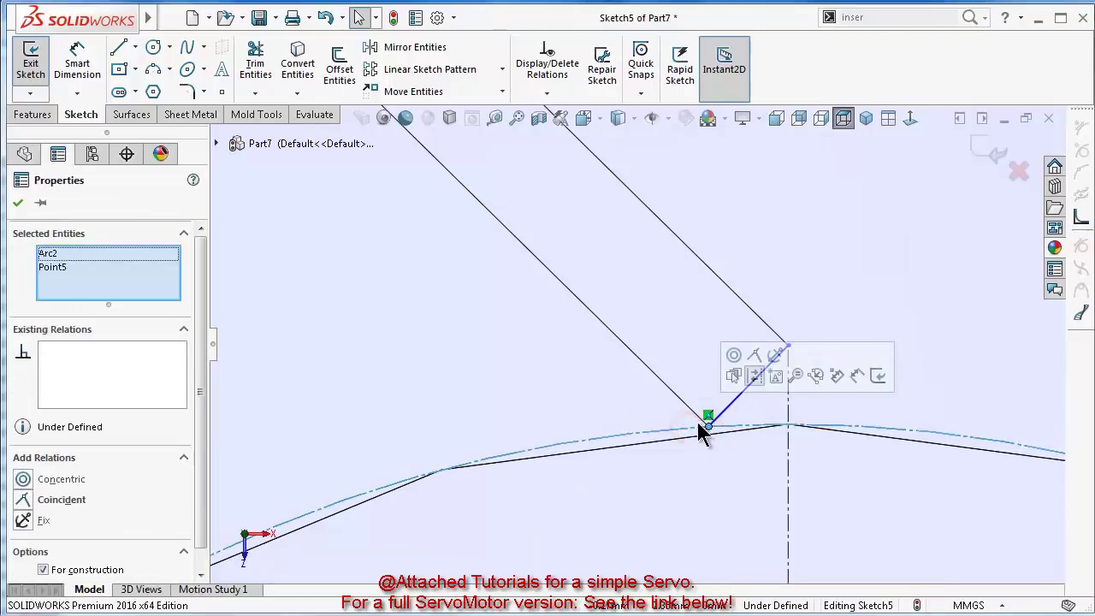
left_click(753, 354)
left_click(587, 403)
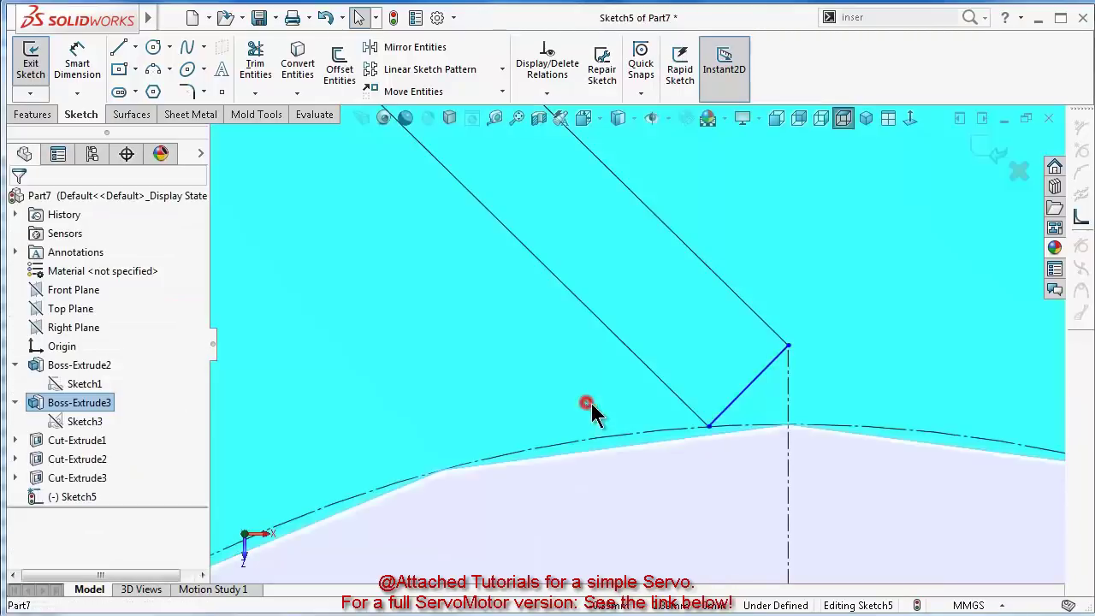
Add a vertical relation between the slanted line's upper endpoint and the origin
left_click(788, 345)
scroll(770, 496, "up", 8)
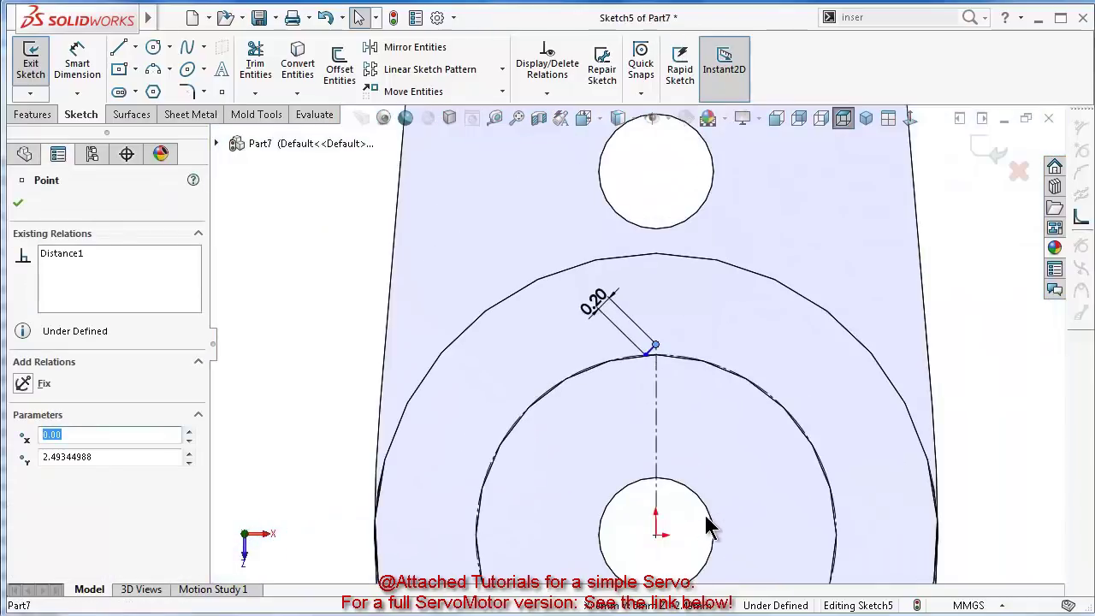
left_click(656, 534, "ctrl")
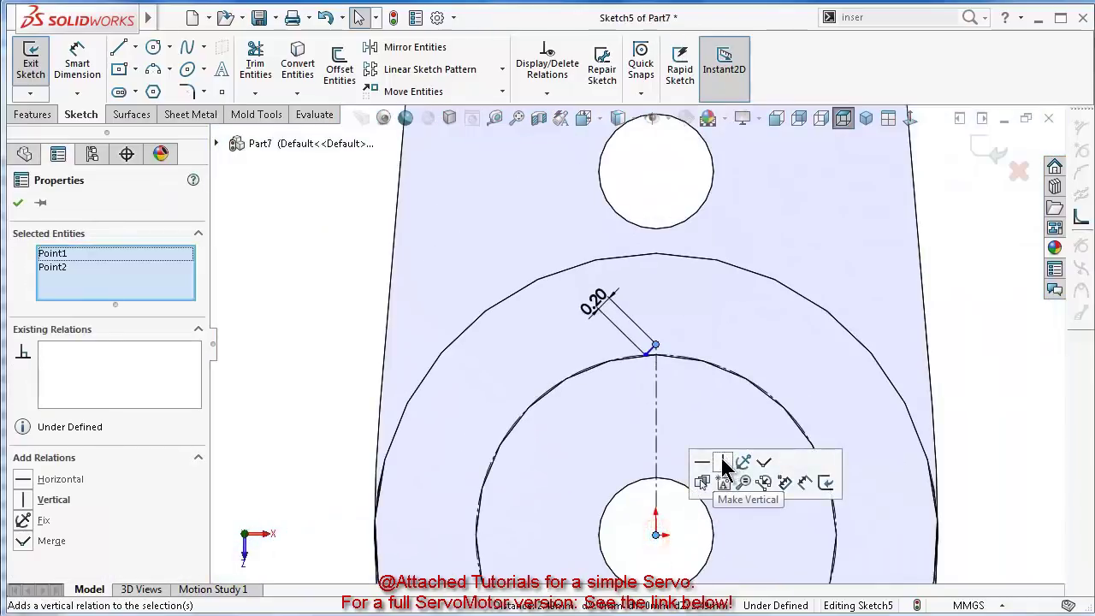
left_click(723, 462)
scroll(680, 371, "up", 8)
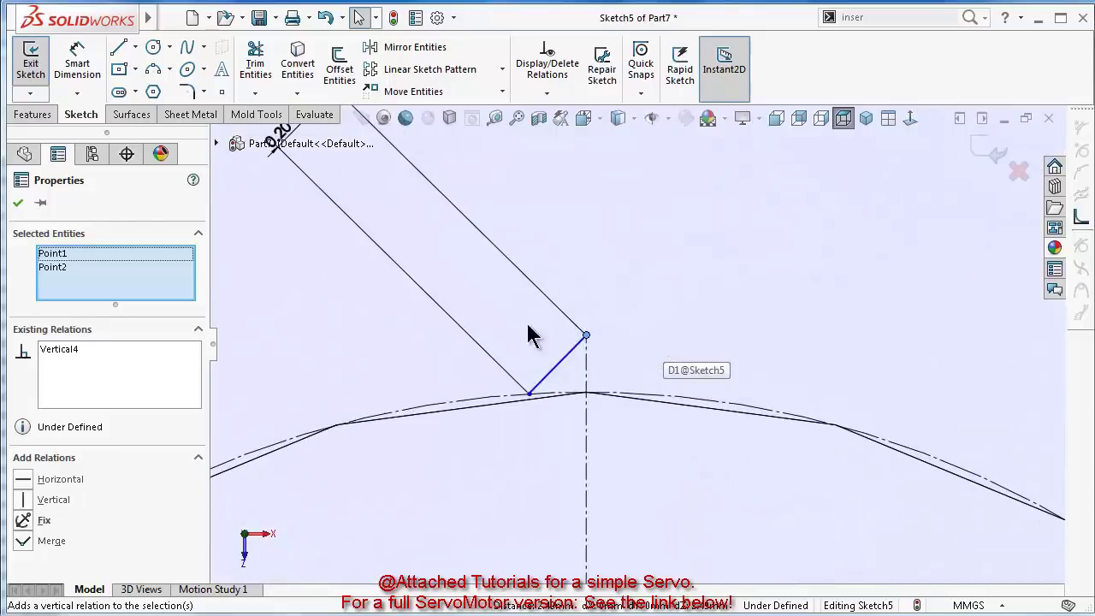
left_click(21, 203)
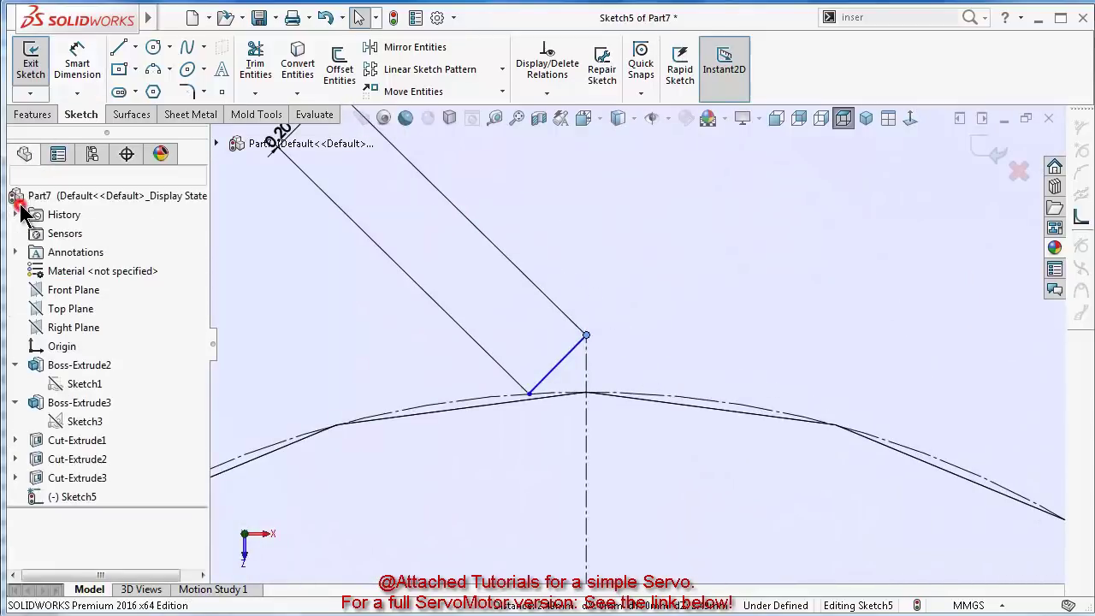
Mirror the slanted line about the vertical centerline to form a triangular tooth peak
left_click(413, 49)
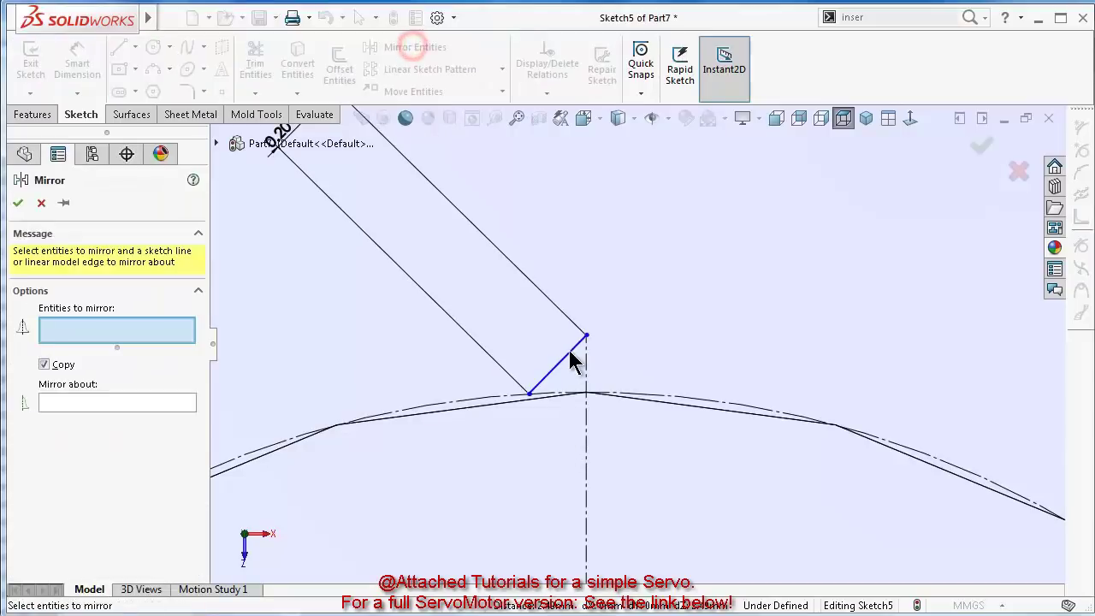
left_click(569, 351)
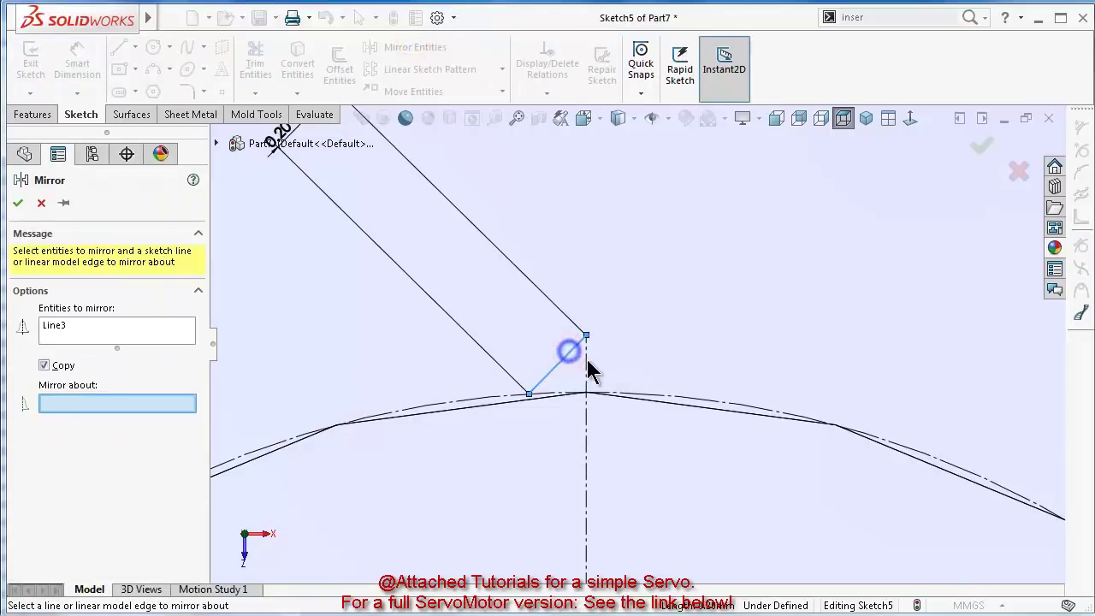
left_click(587, 366)
key("Return")
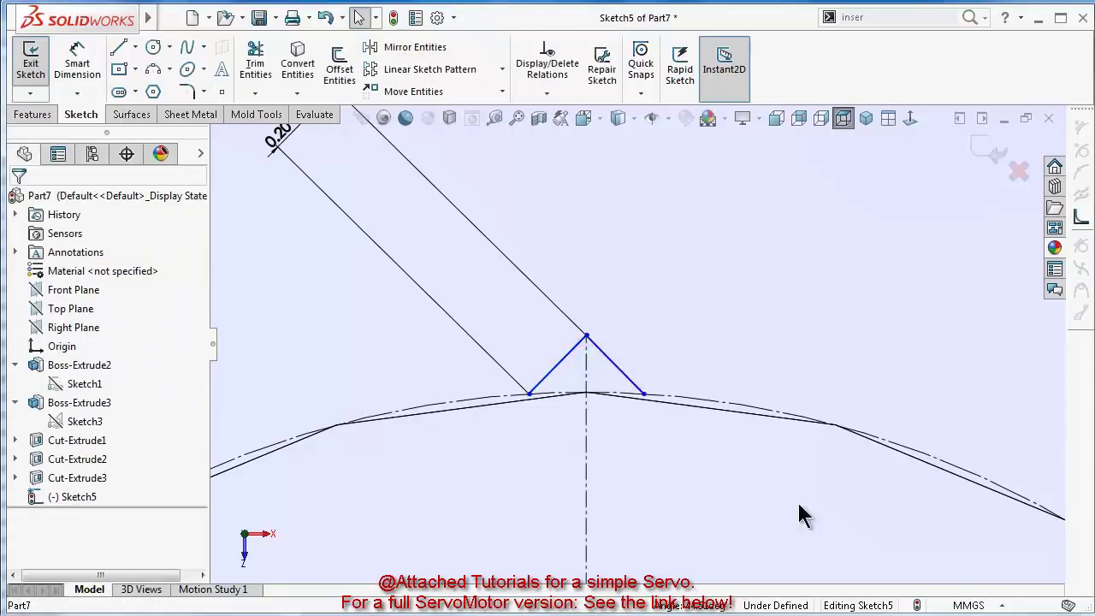
Dimension the angle between the two slanted tooth lines as 90 degrees
left_click(32, 114)
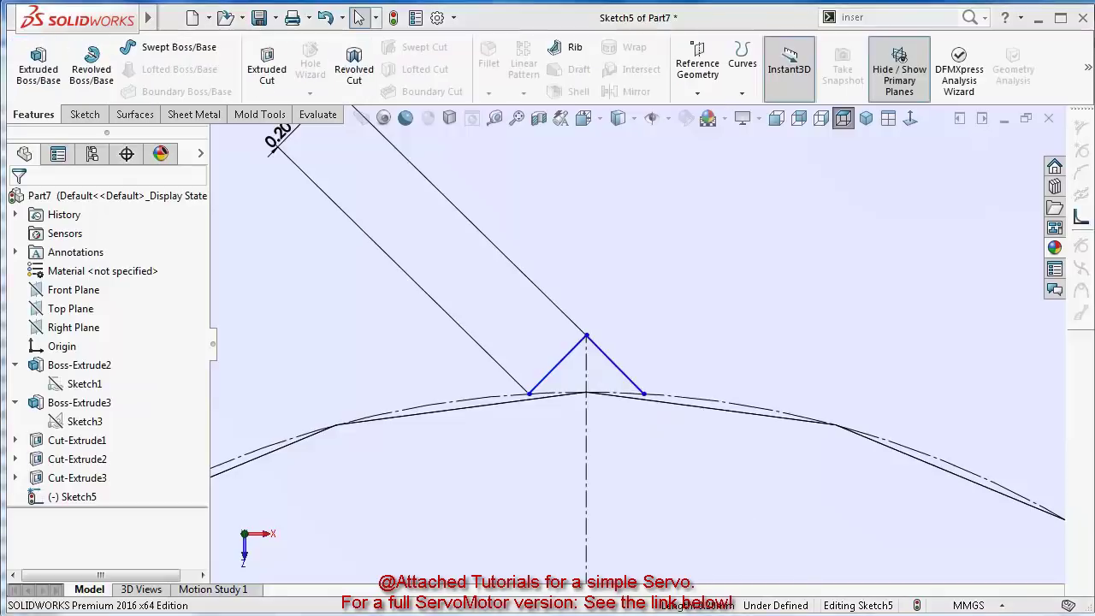
right_click_drag(698, 353, 703, 251)
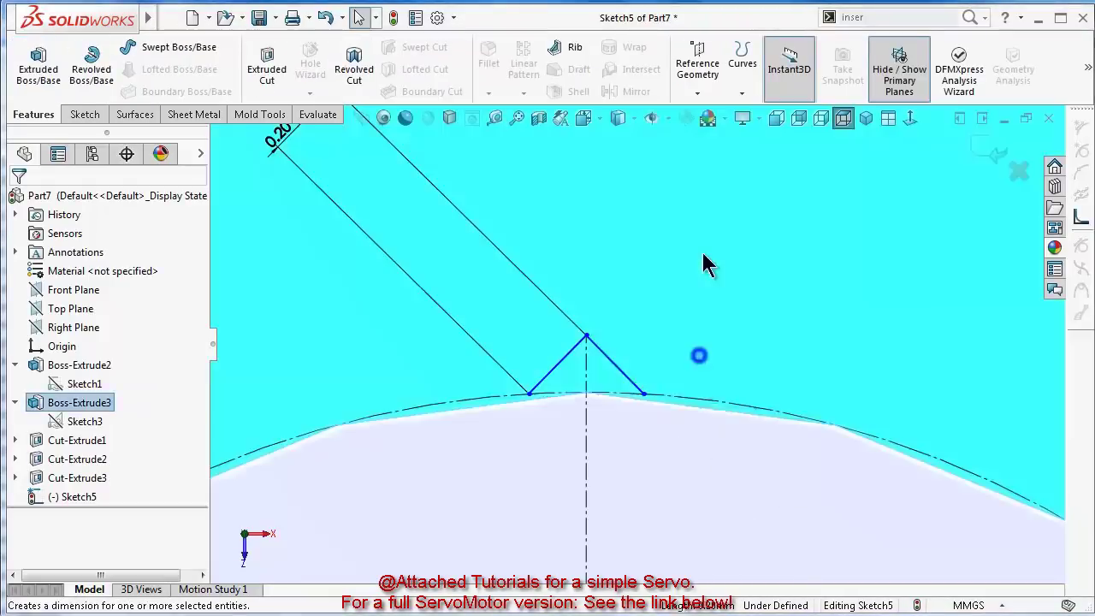
left_click(572, 351)
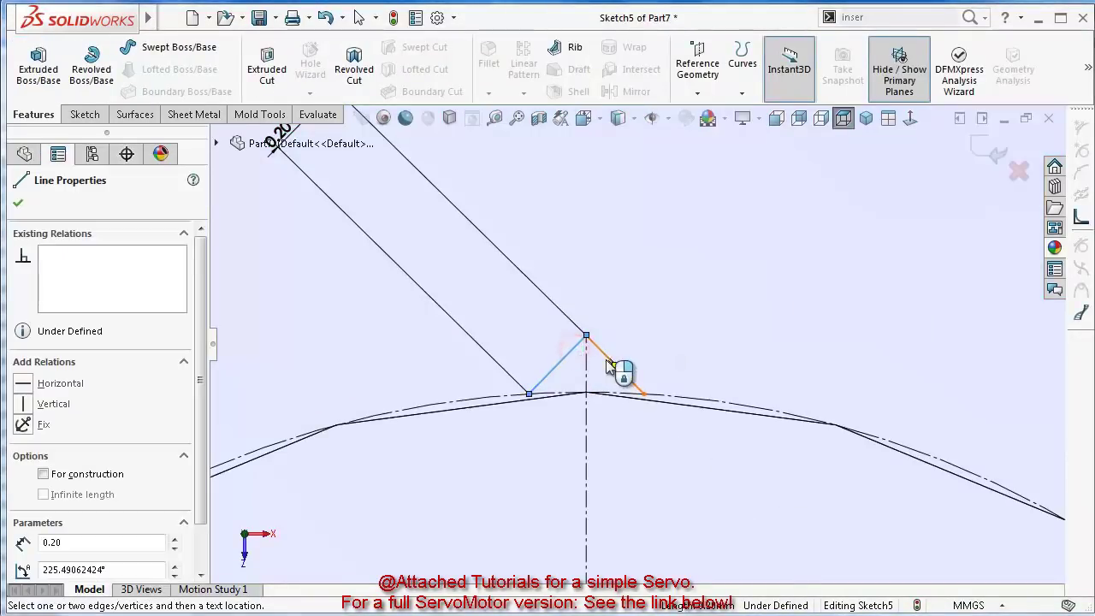
left_click(621, 370)
left_click(598, 368)
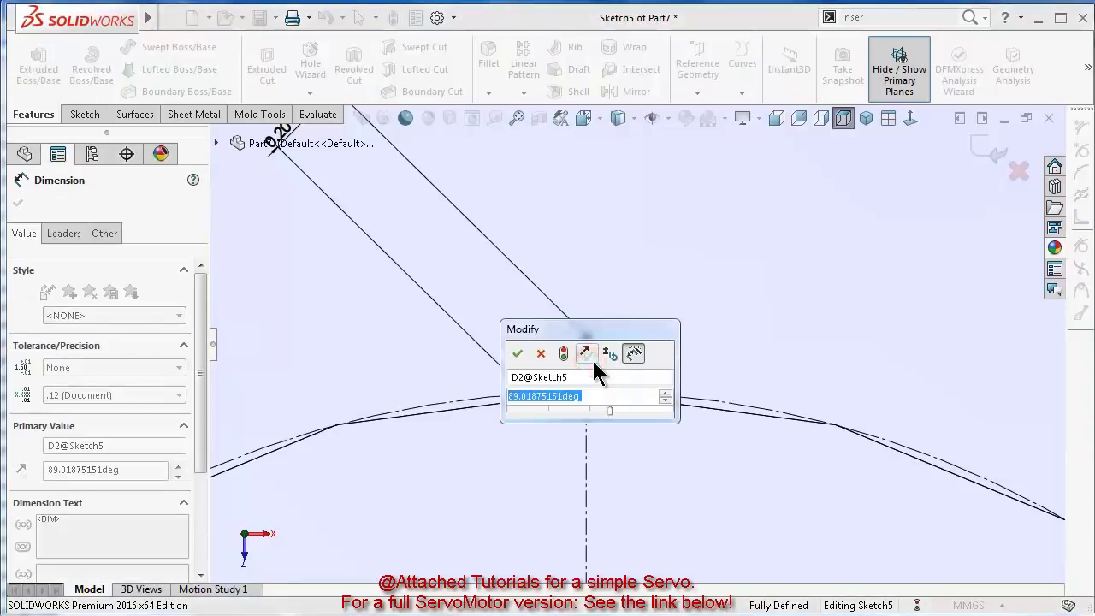
type("90")
key("Return")
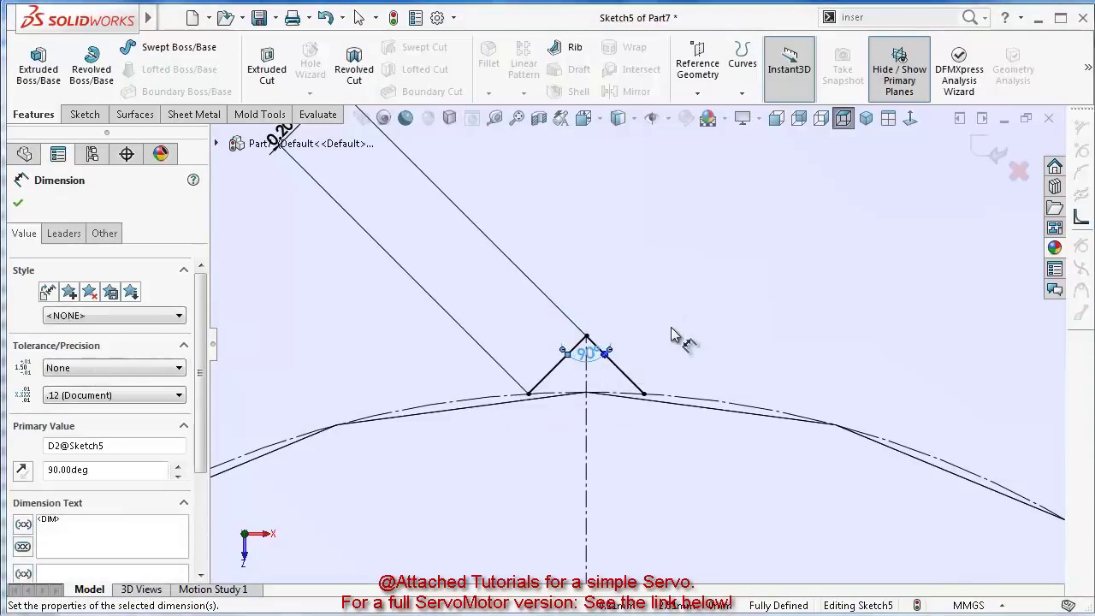
key("Escape")
Close the tooth profile with a three-point arc joining the lines' lower endpoints along the construction circle
scroll(646, 363, "up", 2)
scroll(646, 361, "up", 2)
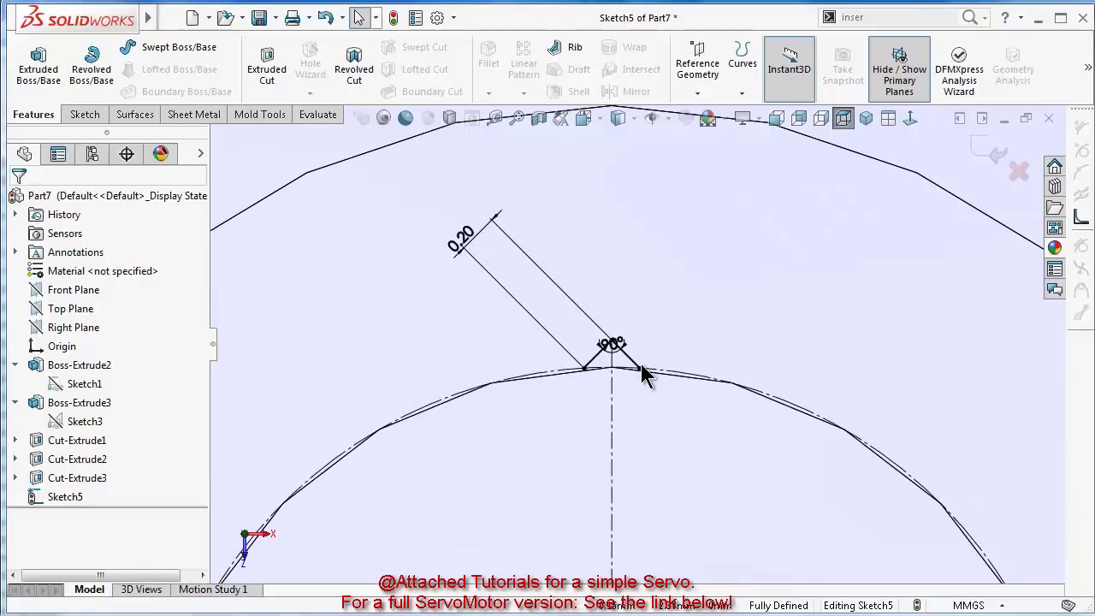
scroll(646, 377, "down", 3)
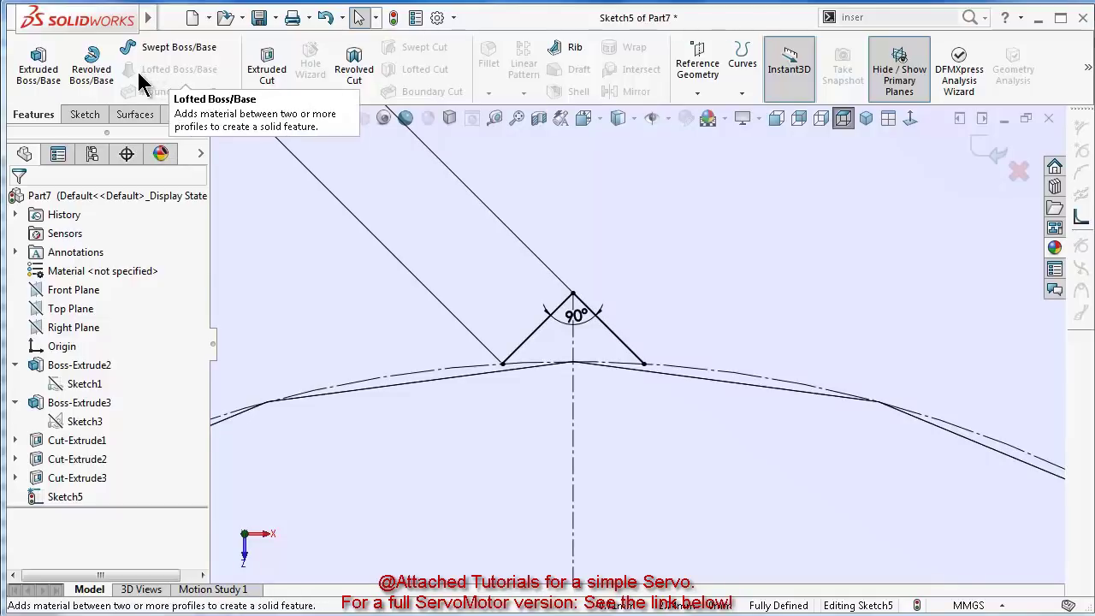
left_click(85, 114)
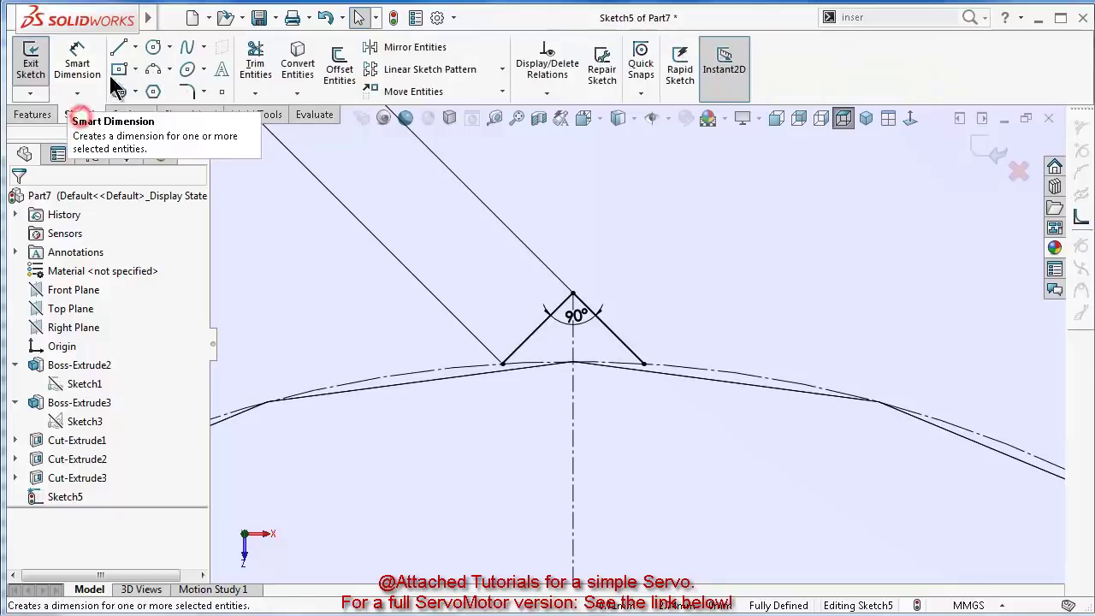
left_click(154, 68)
left_click(503, 364)
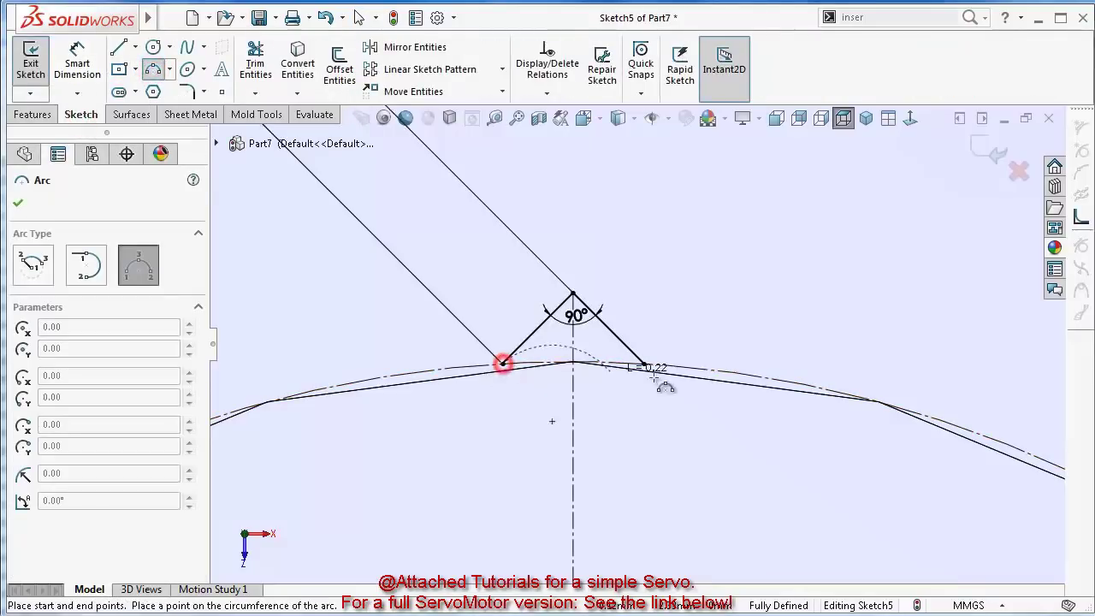
left_click(645, 365)
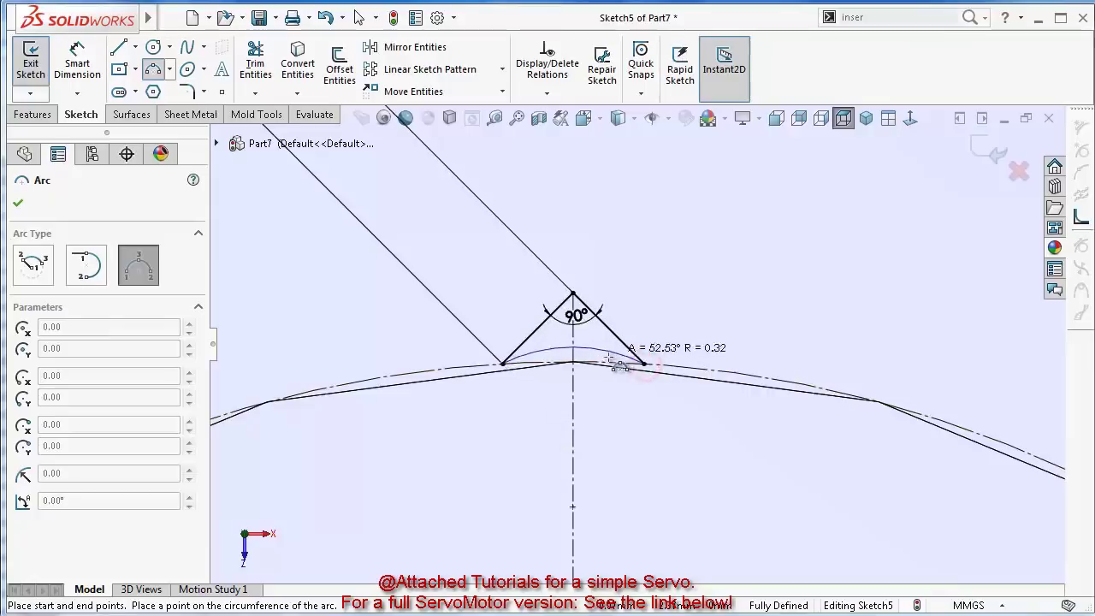
left_click(604, 362)
scroll(633, 342, "up", 3)
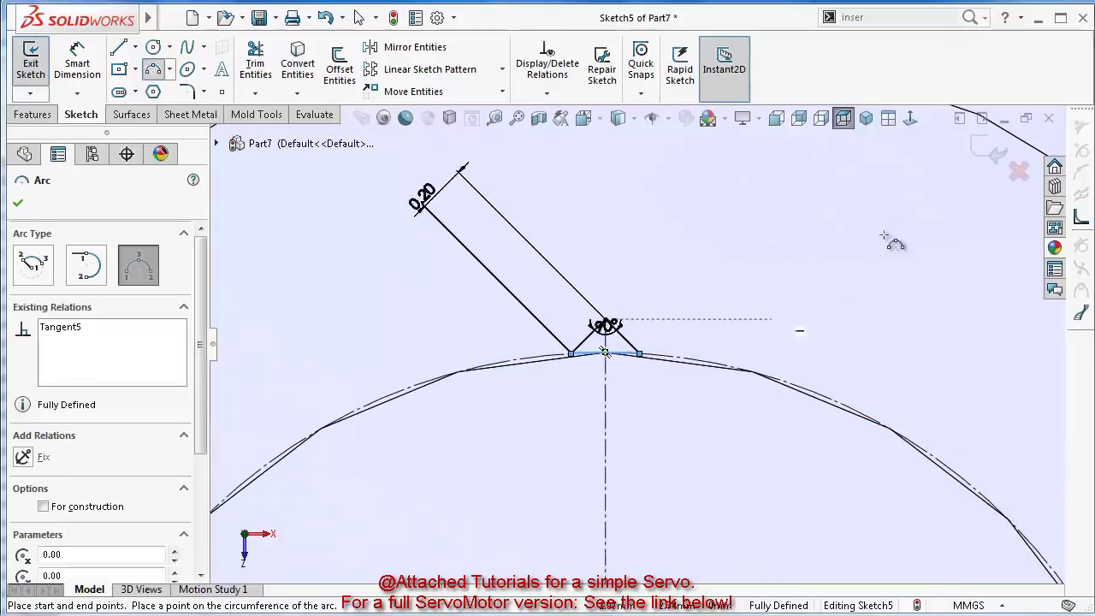
key("Escape")
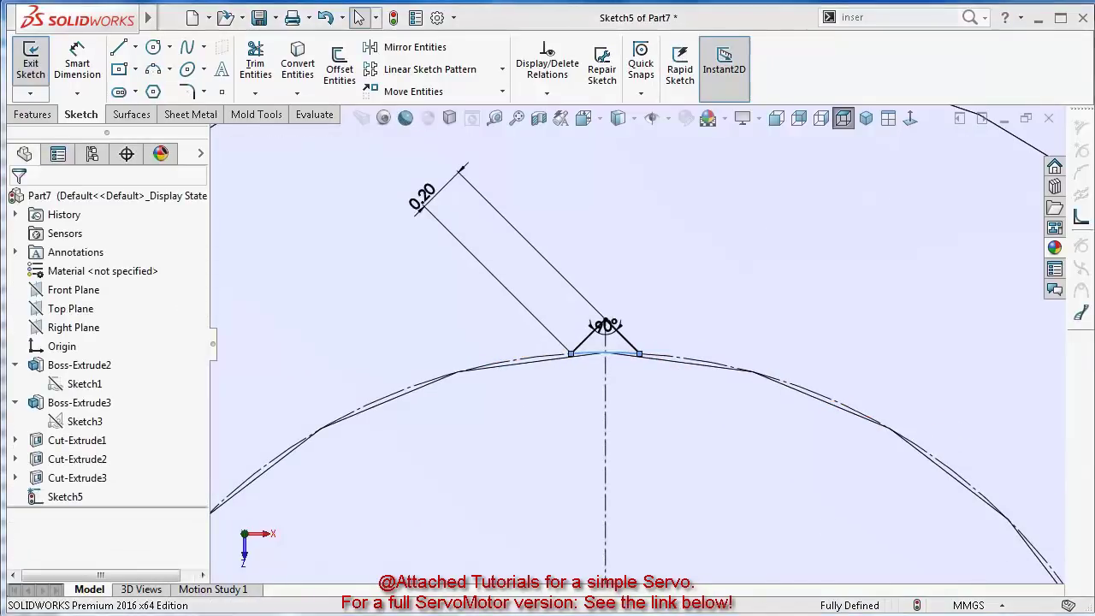
Cut-extrude the tooth profile into the socket wall with the Up To Surface end condition, ending at the socket's floor face
middle_click_drag(733, 419, 733, 359)
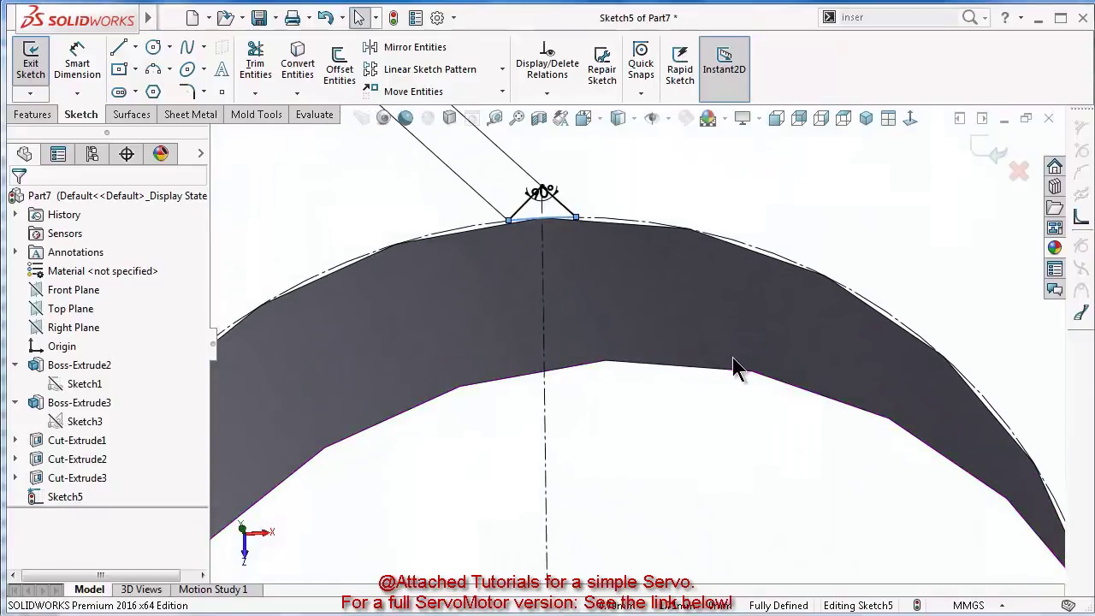
left_click(22, 116)
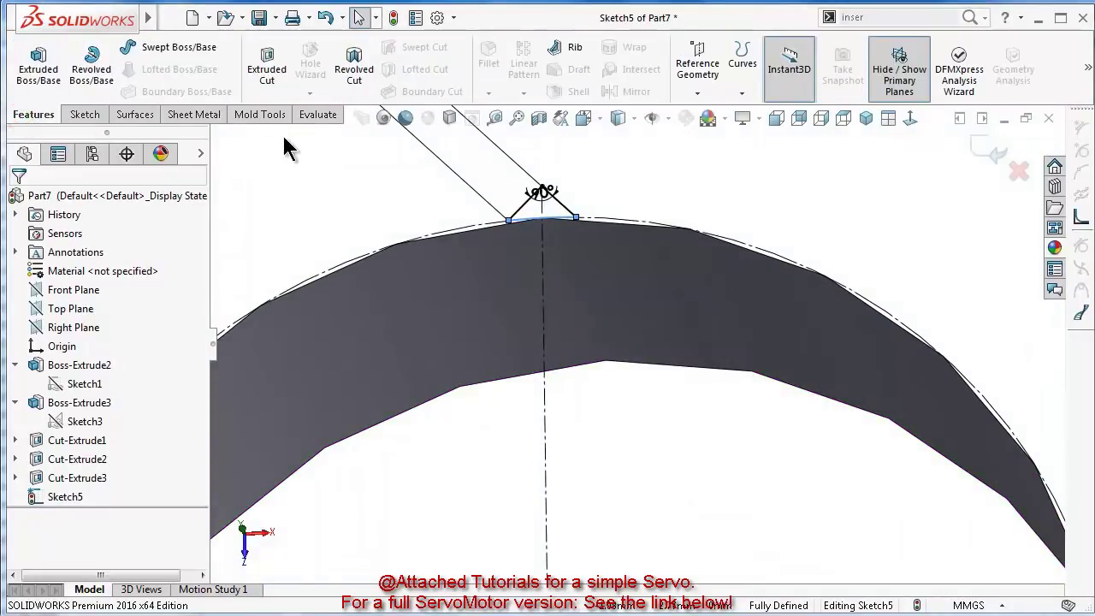
left_click(264, 69)
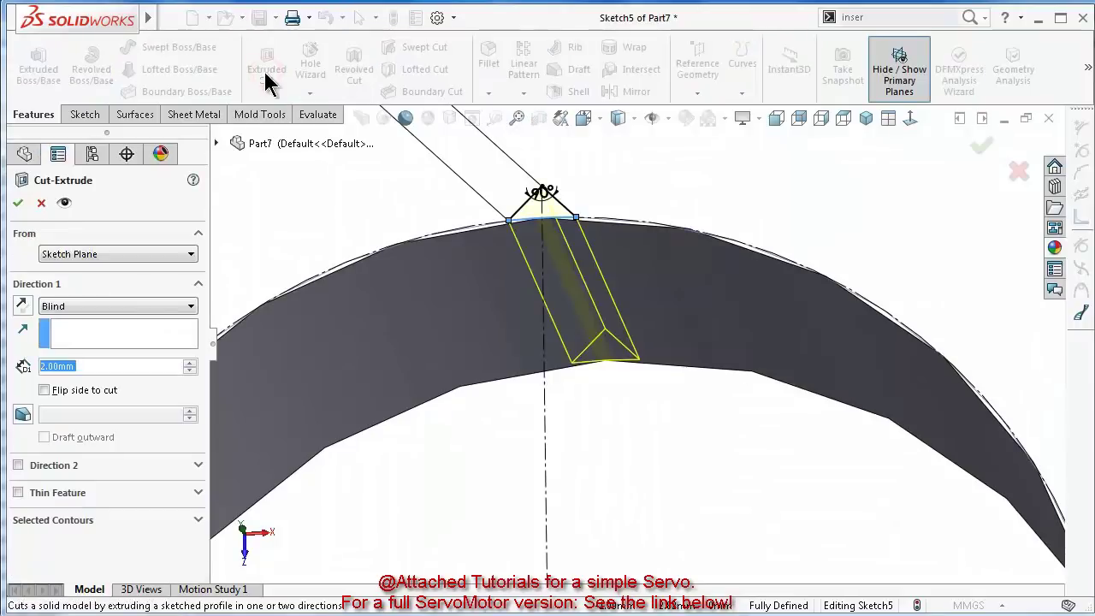
left_click(90, 309)
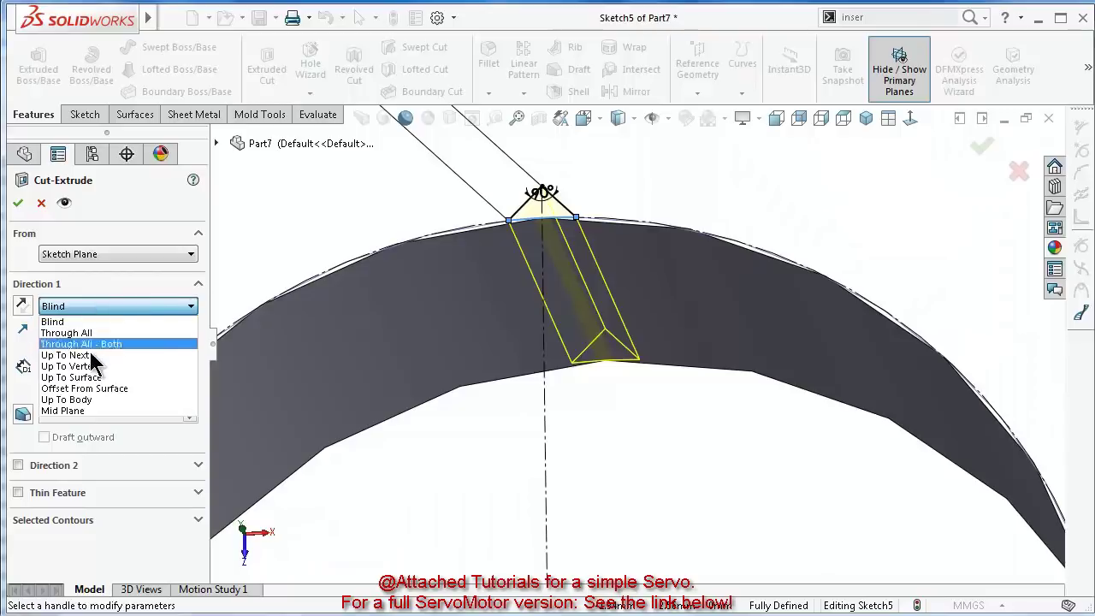
left_click(90, 353)
left_click(77, 306)
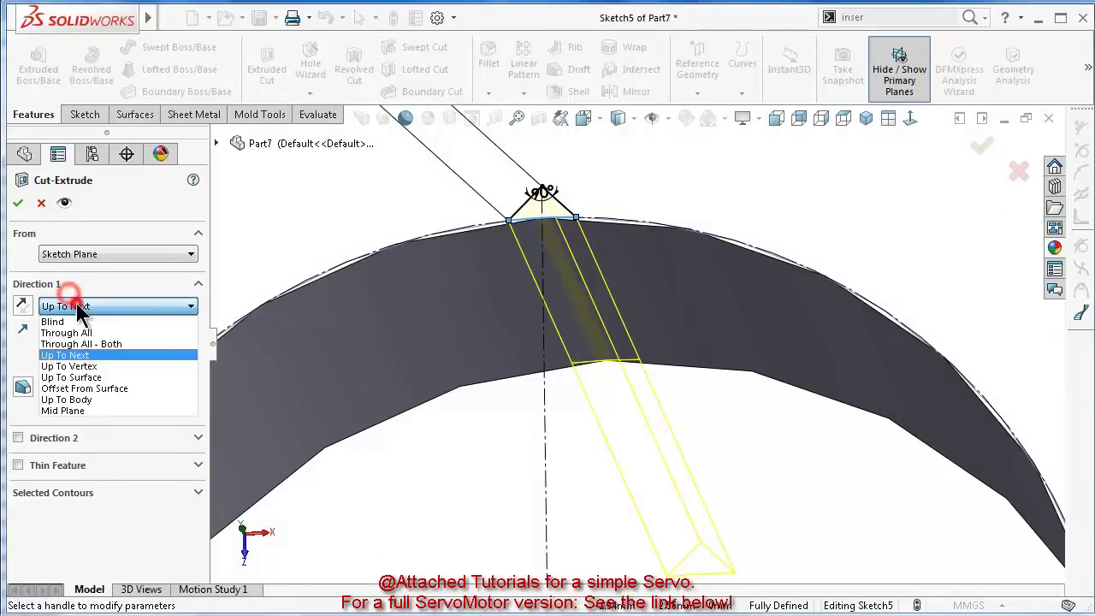
left_click(86, 376)
left_click(416, 454)
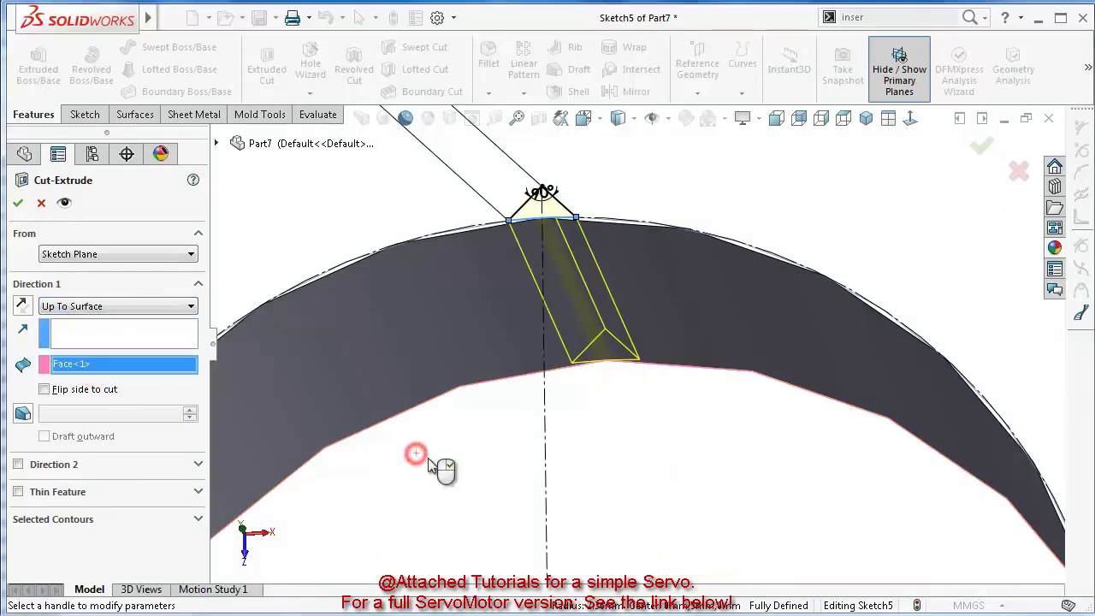
right_click(430, 462)
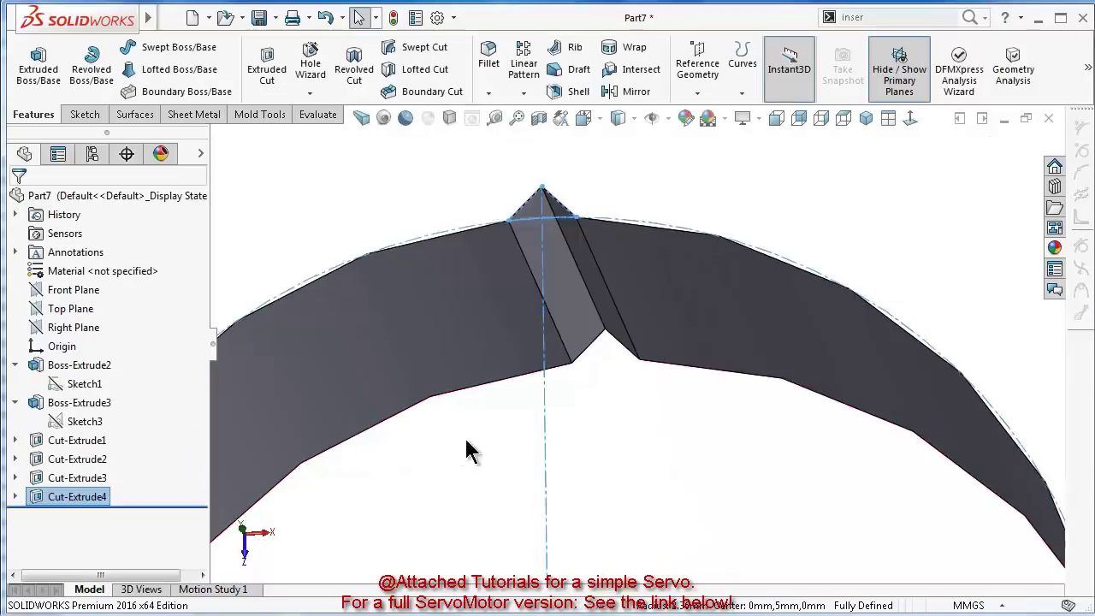
Circular-pattern the tooth cut about the socket's inner cylindrical face, with 56 equally spaced instances over 360 degrees
middle_click_drag(596, 295, 613, 340)
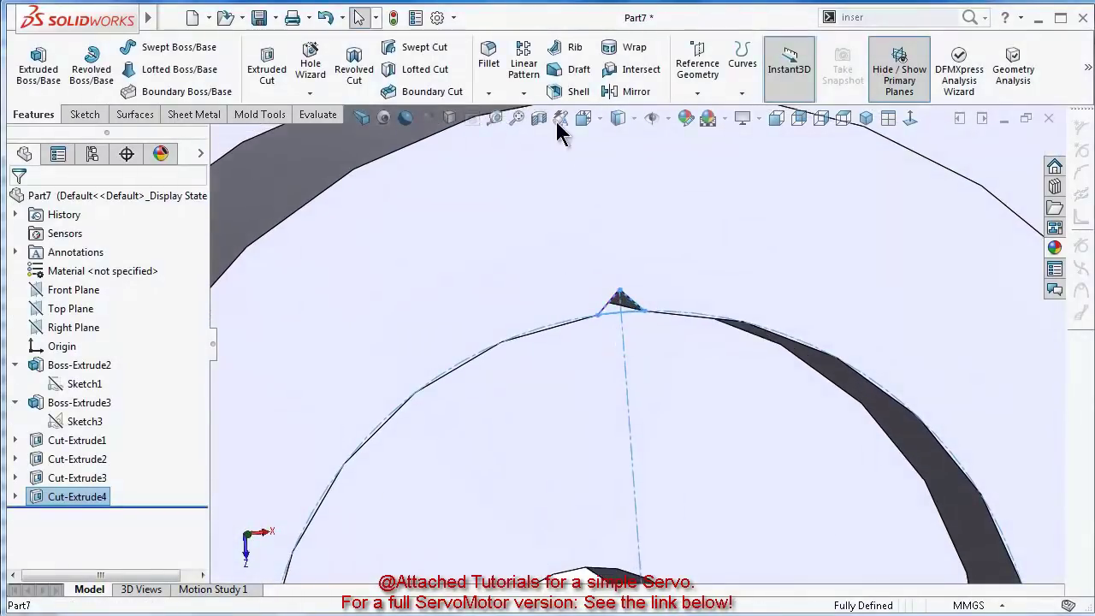
left_click(524, 92)
left_click(544, 137)
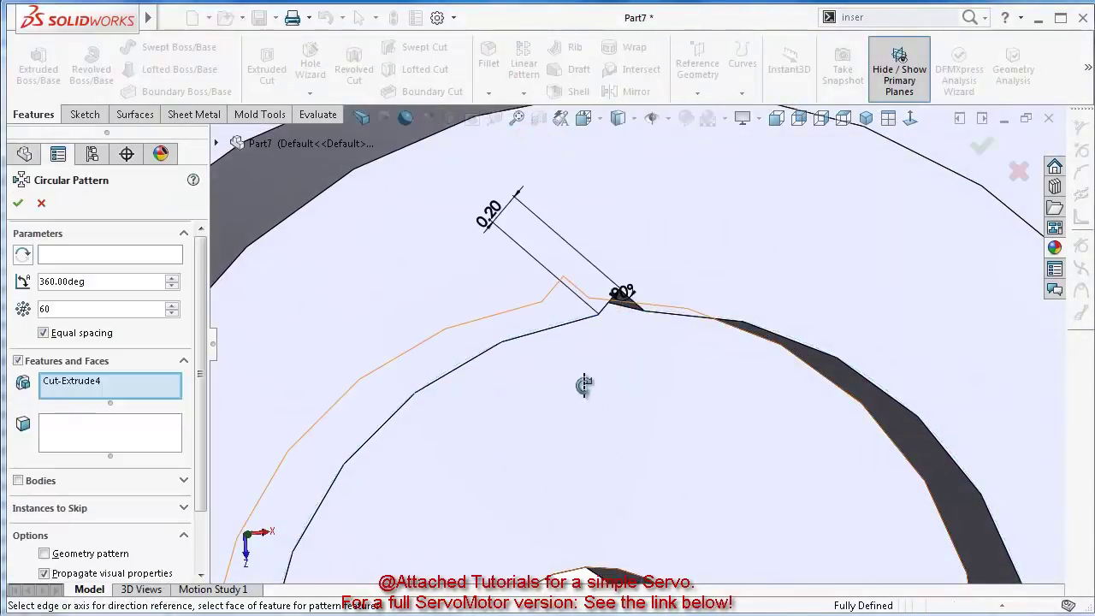
middle_click_drag(583, 385, 570, 339)
left_click(99, 253)
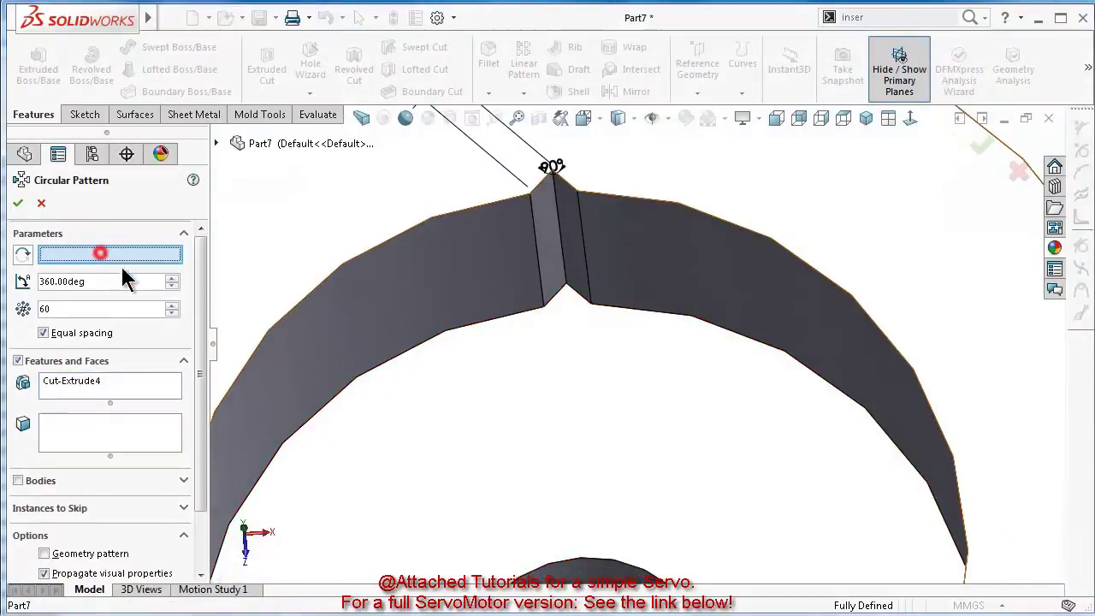
left_click(302, 348)
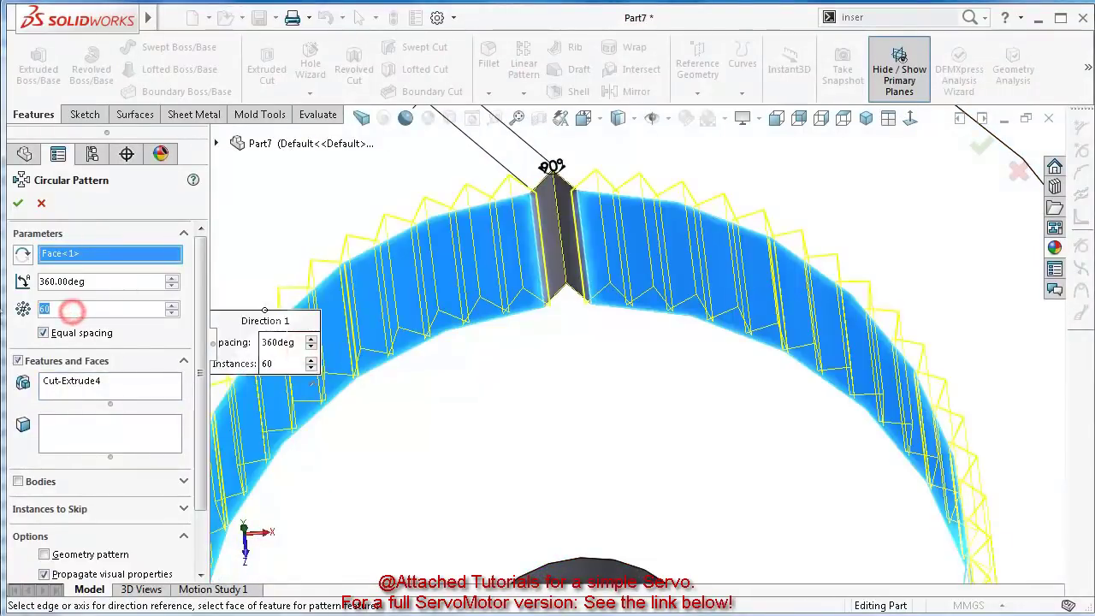
key("Return")
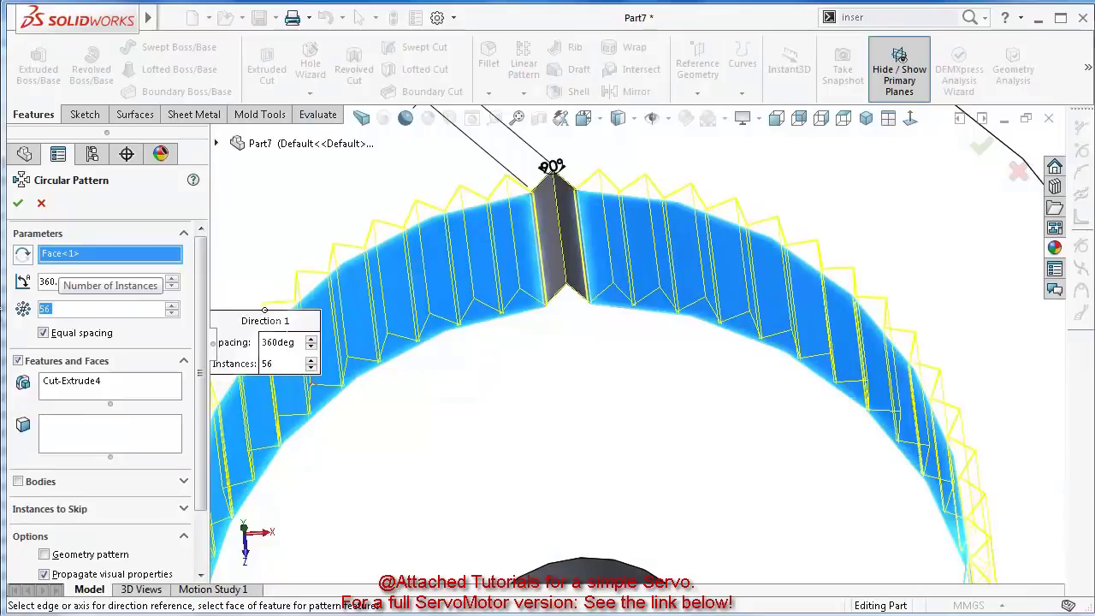
left_click(17, 203)
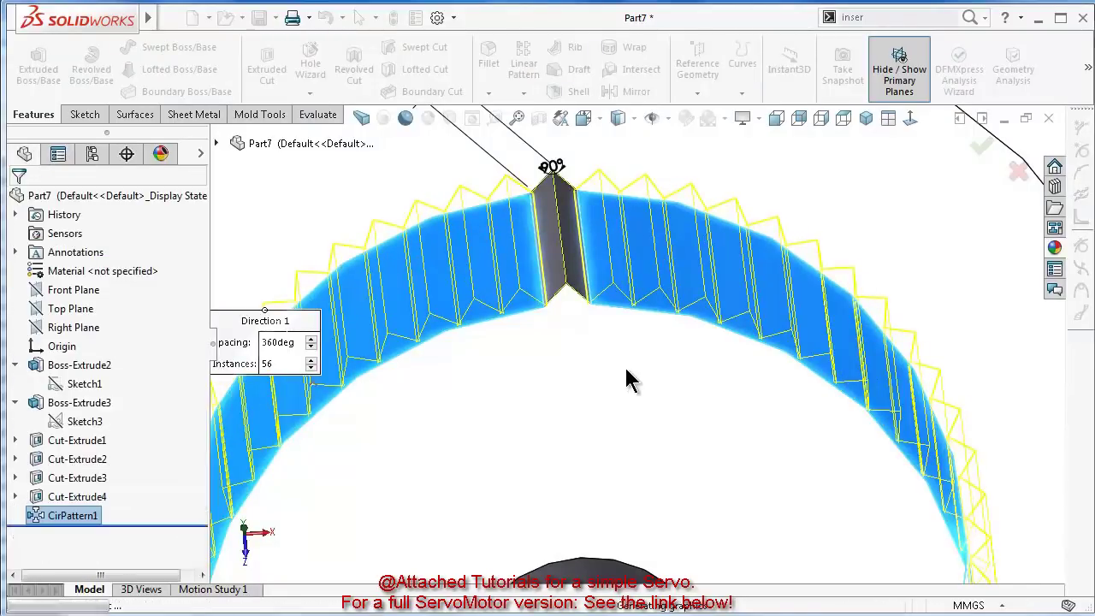
Chamfer the edges of the toothed hub's annular end face with a 0.05 mm distance at 45 degrees
scroll(625, 379, "up", 8)
middle_click_drag(638, 432, 637, 467)
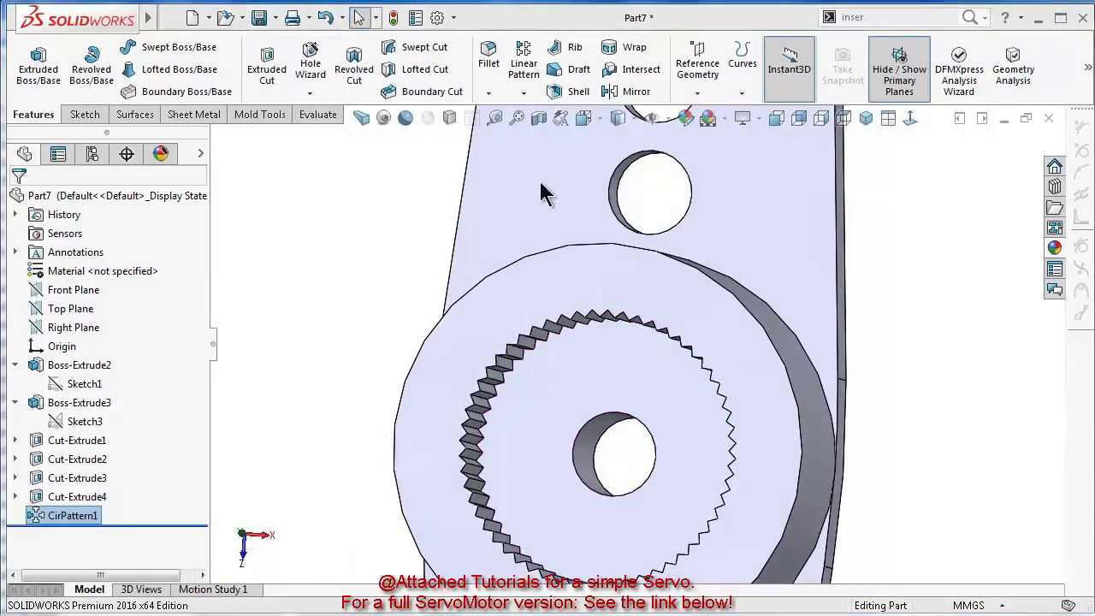
left_click(489, 92)
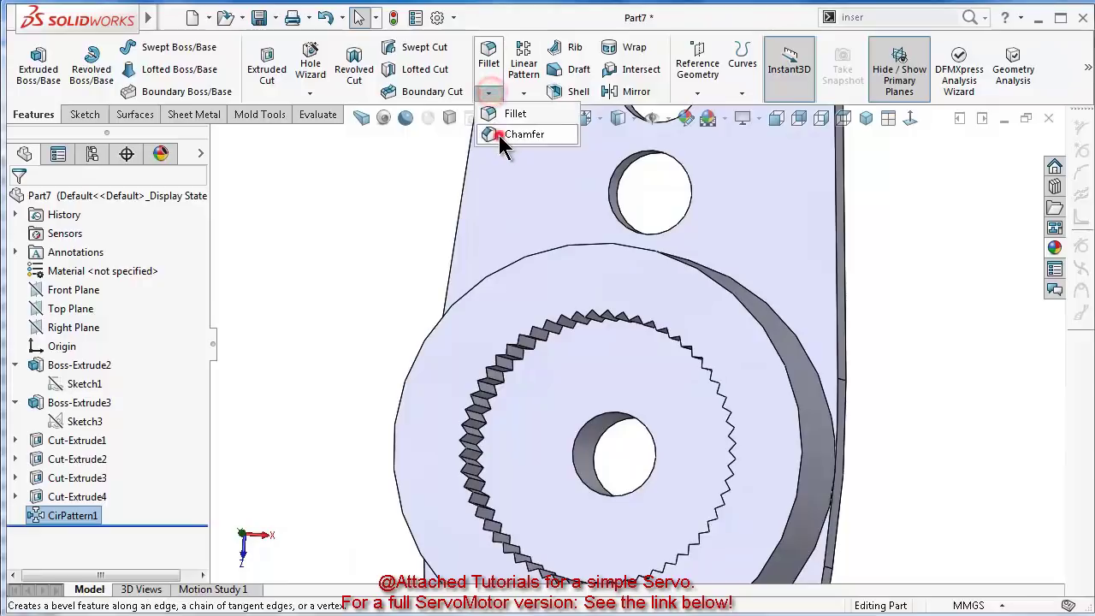
left_click(517, 135)
type("0.05")
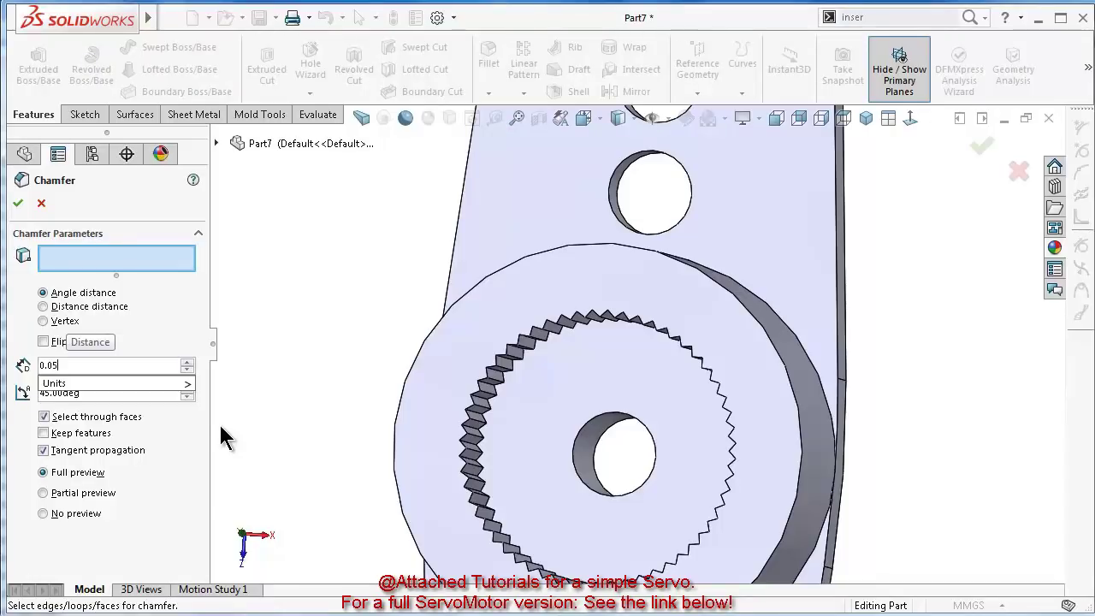
left_click(470, 349)
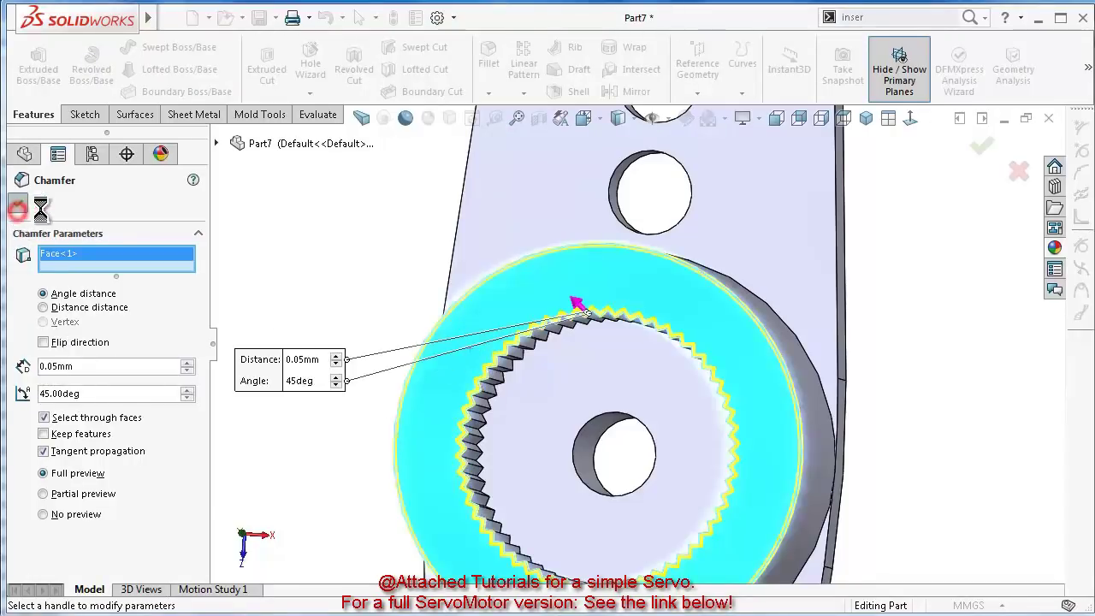
Try the cream medium gloss plastic appearance on the whole arm, and replace it with white medium gloss plastic
scroll(872, 432, "up", 2)
middle_click_drag(840, 405, 598, 265)
left_click(1054, 248)
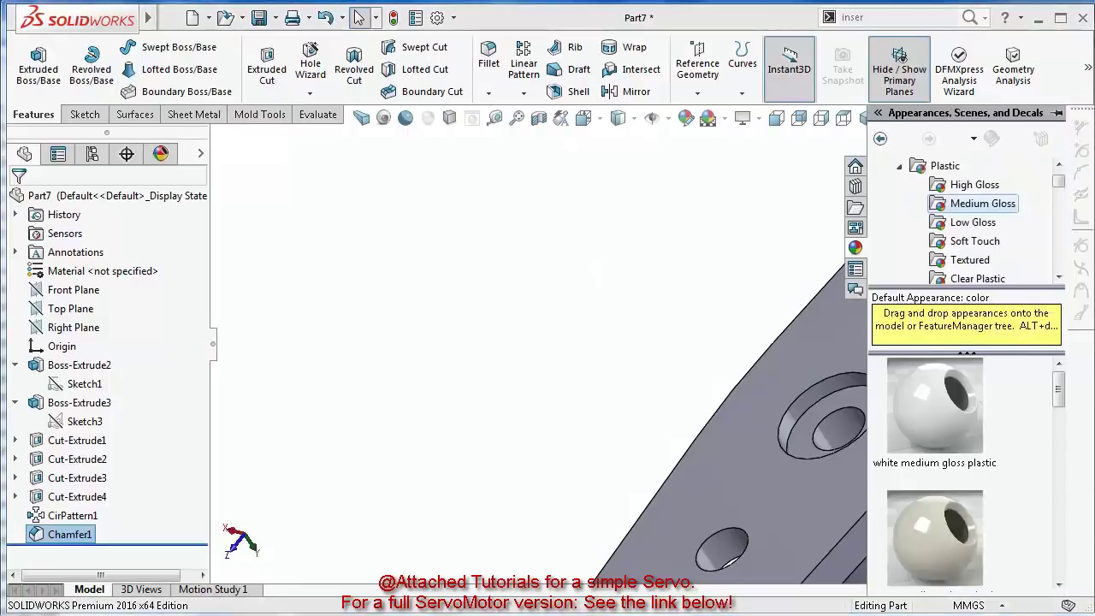
left_click_drag(955, 428, 898, 436)
mouse_move(842, 466)
middle_mouse_down()
mouse_move(792, 440)
mouse_move(843, 462)
middle_mouse_up()
scroll(877, 471, "down", 1)
double_click(952, 434)
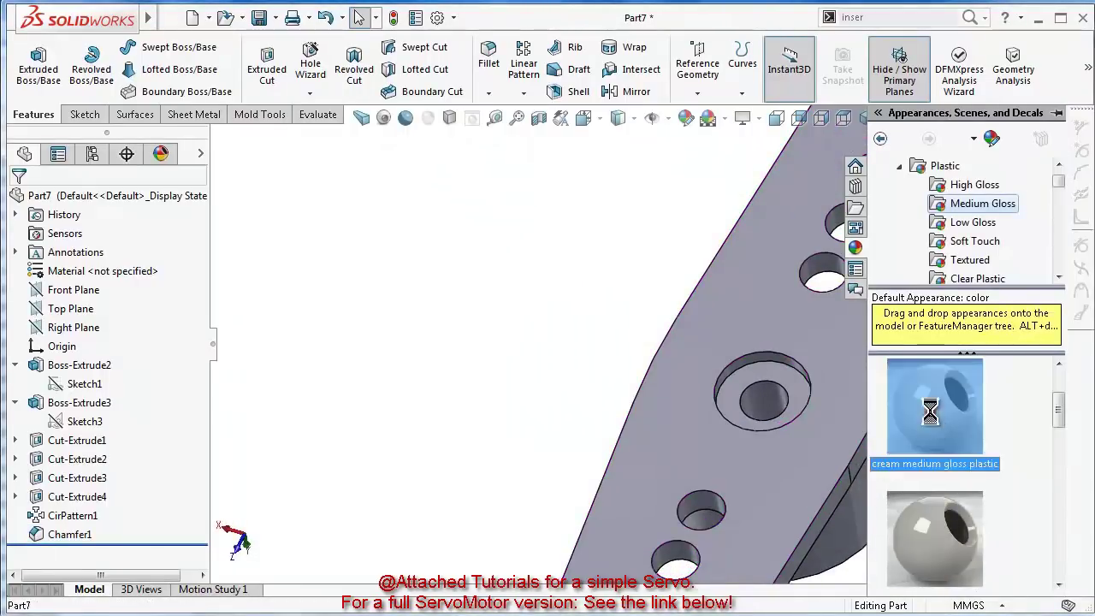
left_click_drag(1067, 420, 1067, 392)
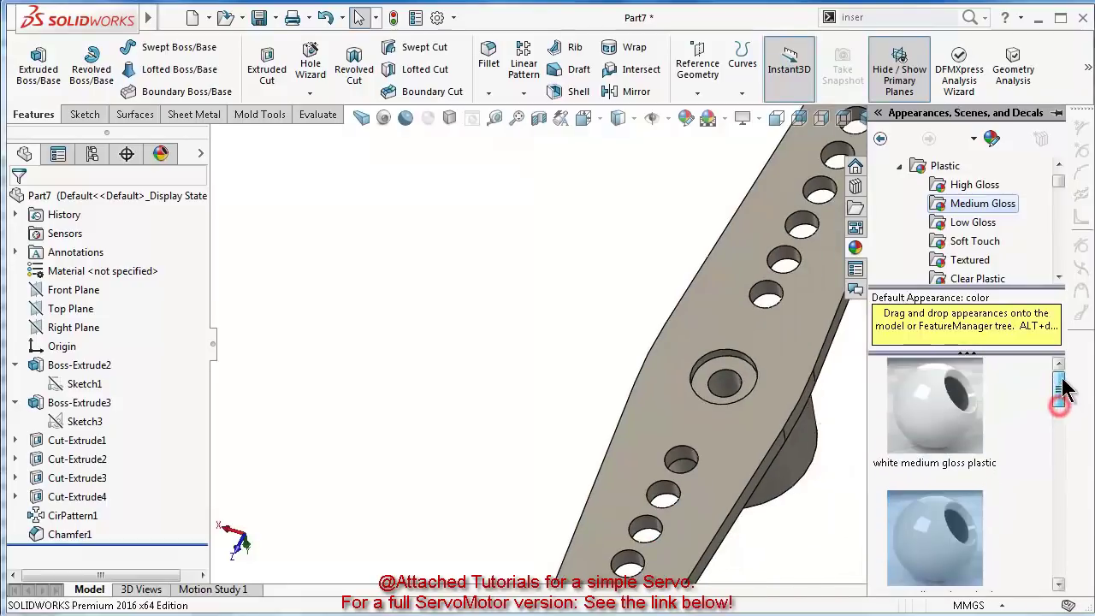
double_click(952, 406)
middle_click_drag(767, 416, 728, 325)
left_click(596, 329)
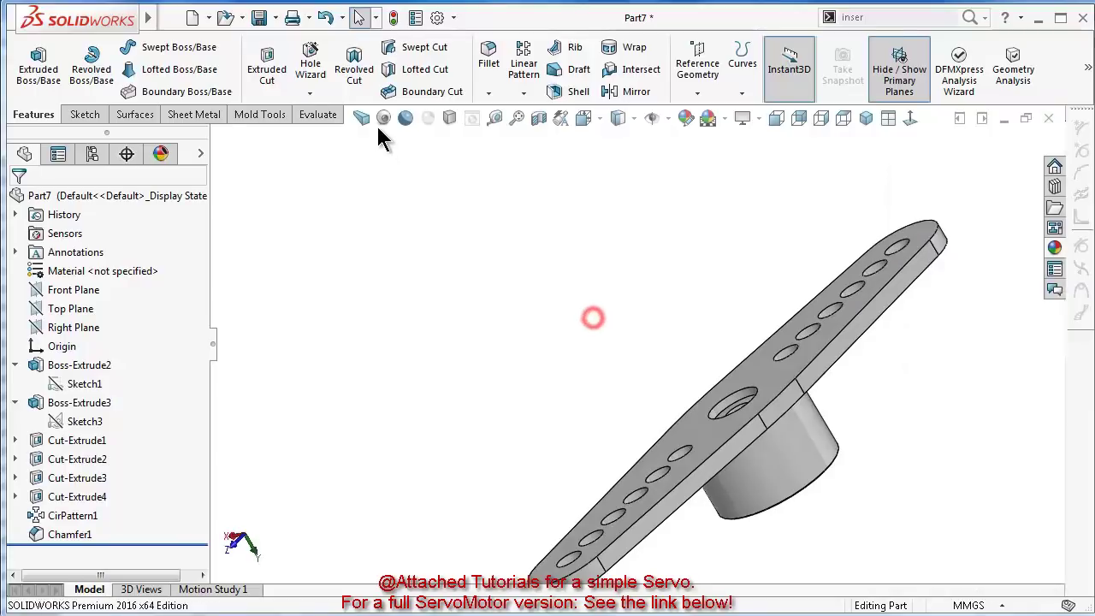
Show the servo arm in isometric view with realistic shading and shadows turned on, and save the part
left_click(363, 117)
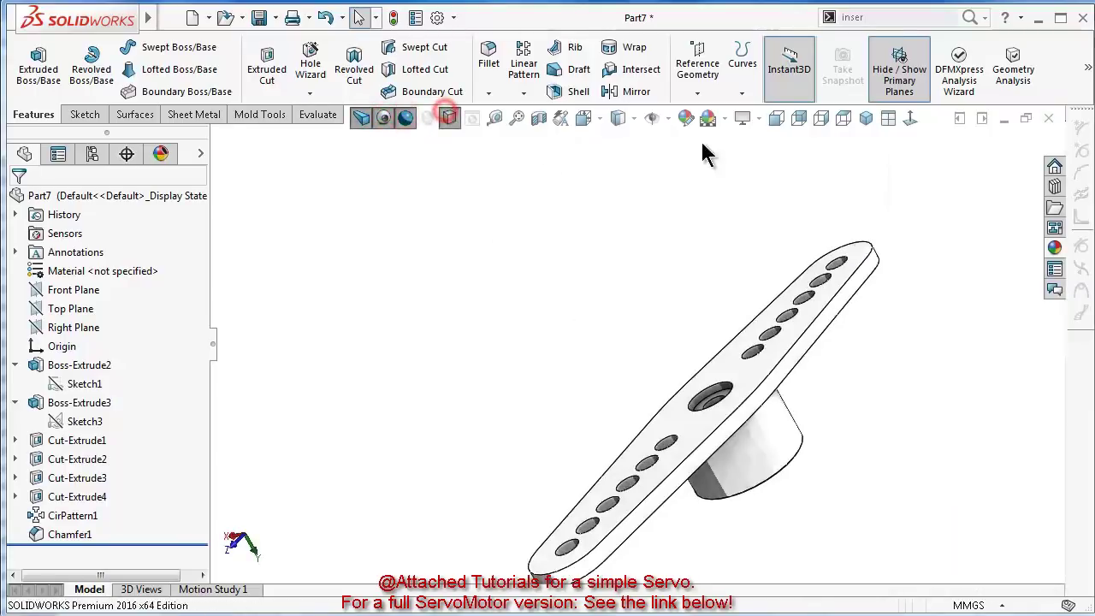
left_click(868, 118)
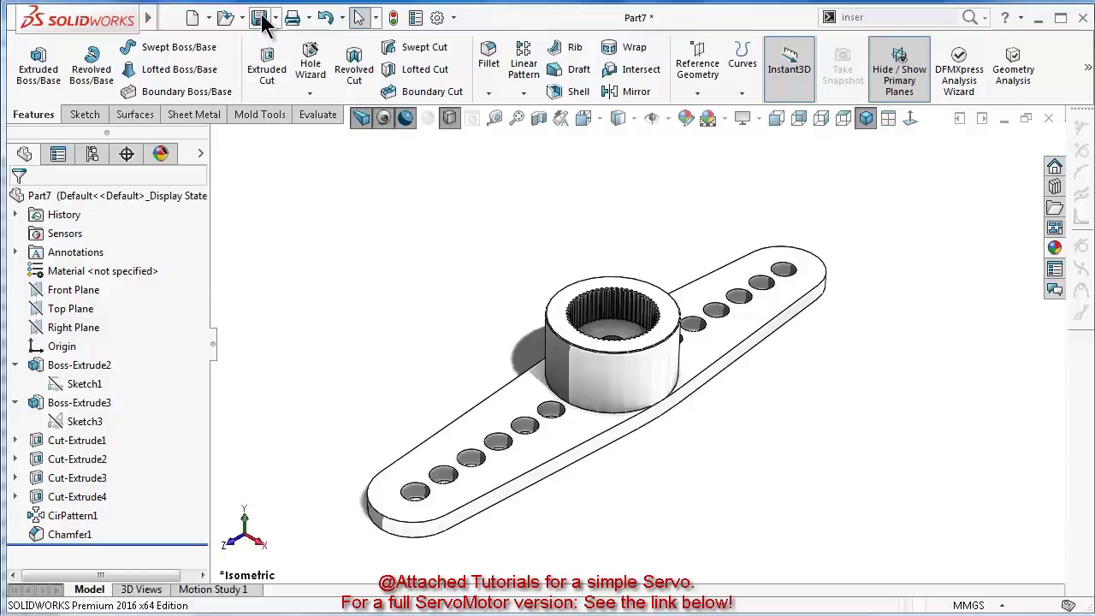
scroll(457, 508, "down", 2)
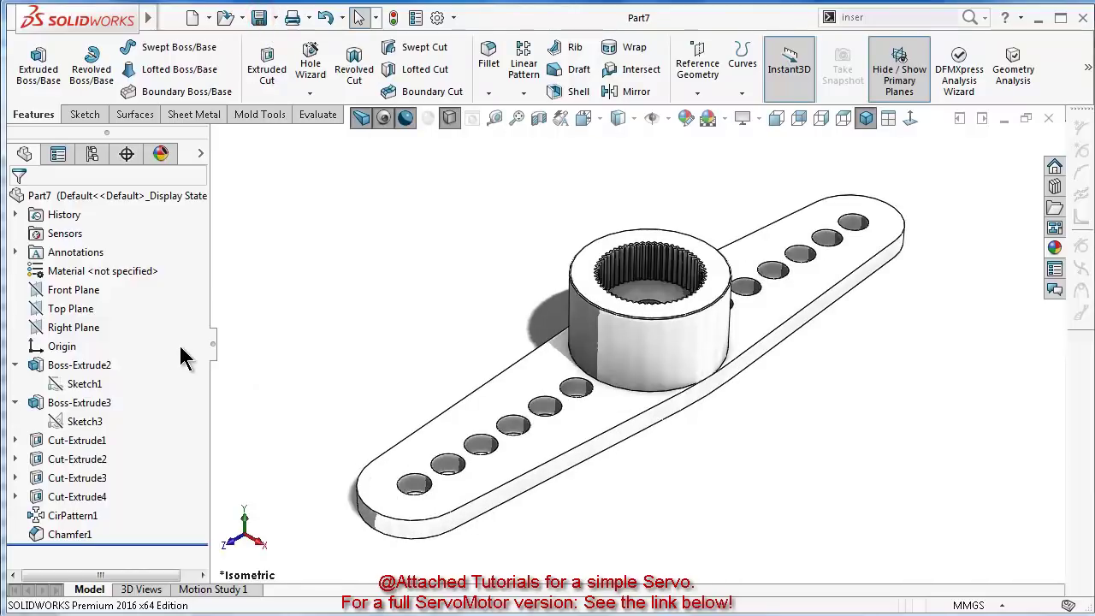
left_click(15, 365)
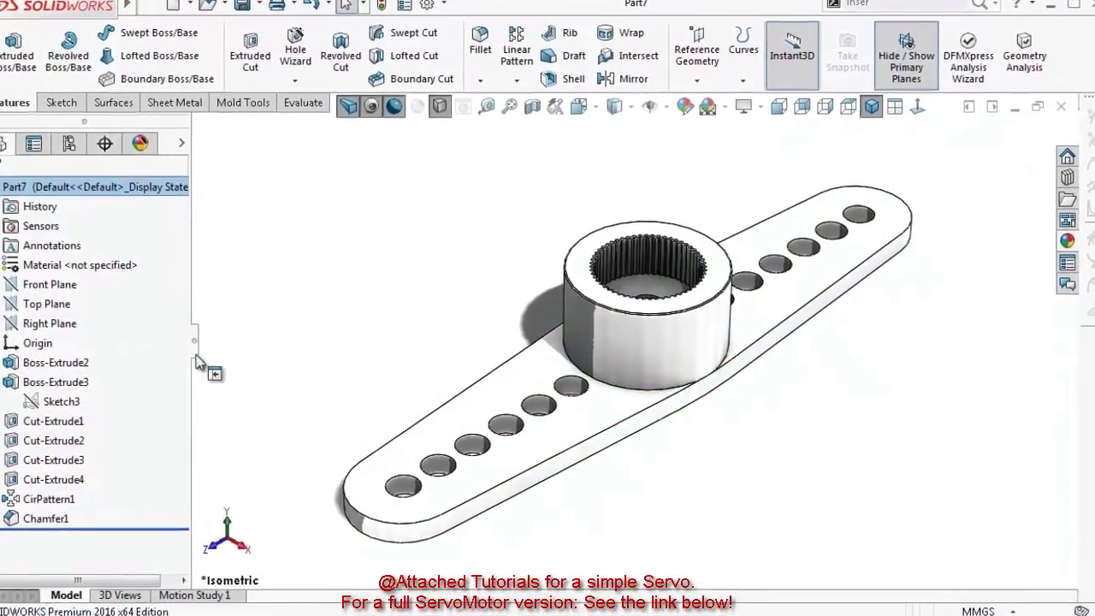
Bring the open part windows forward in turn and rearrange the gear4 and Part7 windows to clear space for another document
left_click(194, 340)
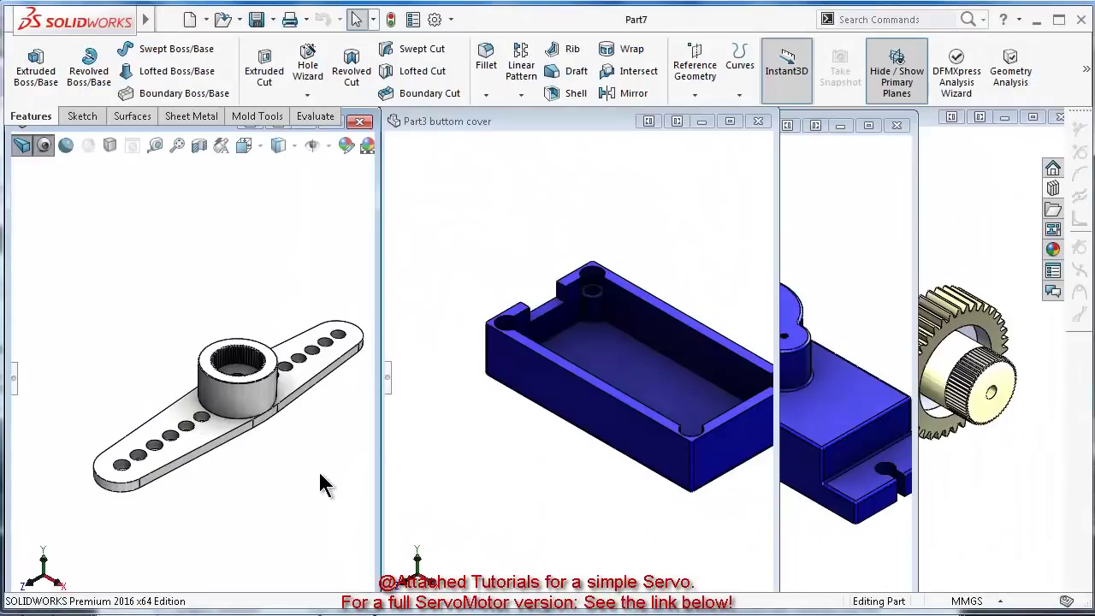
left_click(800, 263)
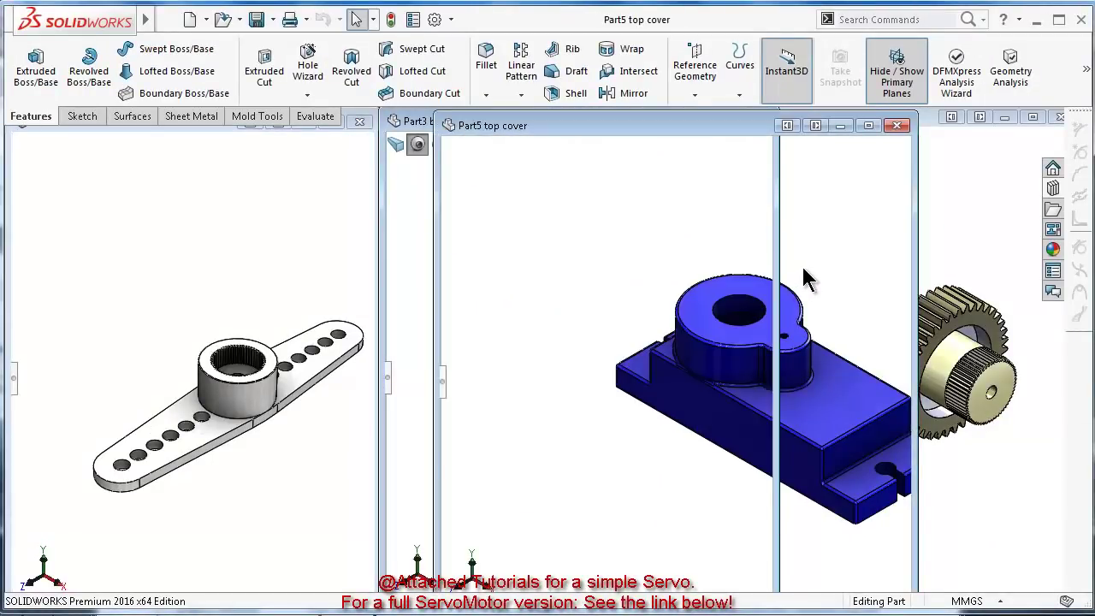
left_click(944, 220)
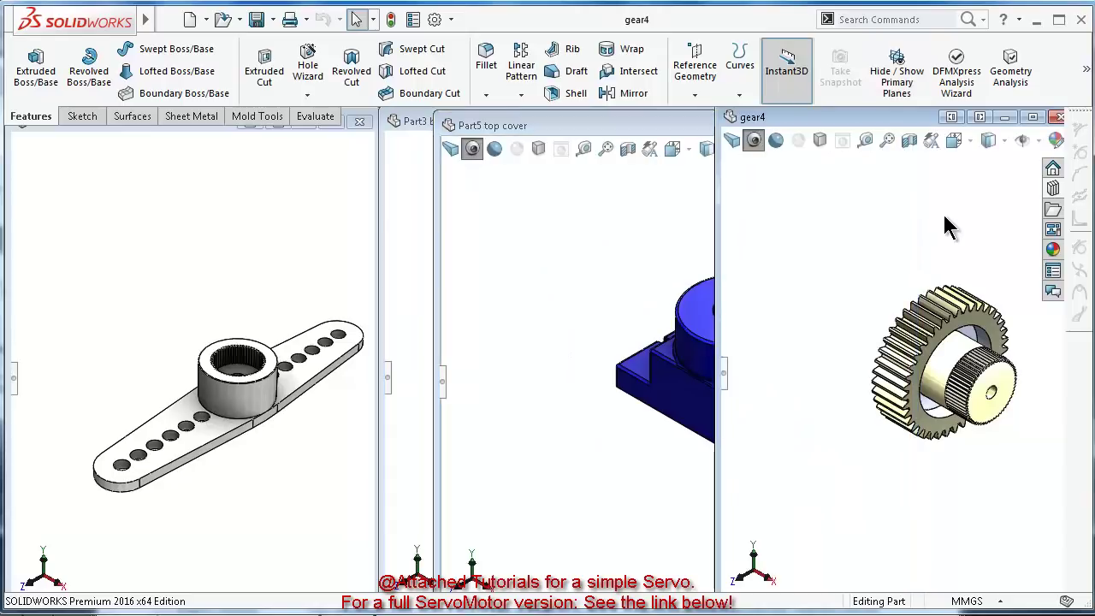
left_click_drag(864, 120, 805, 122)
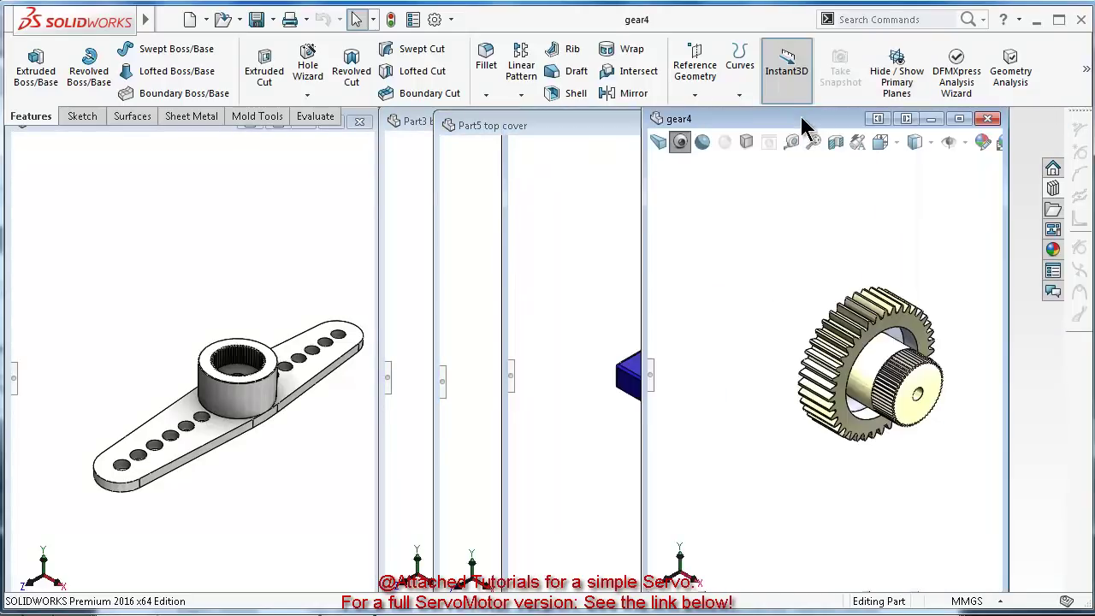
left_click(402, 163)
left_click(117, 171)
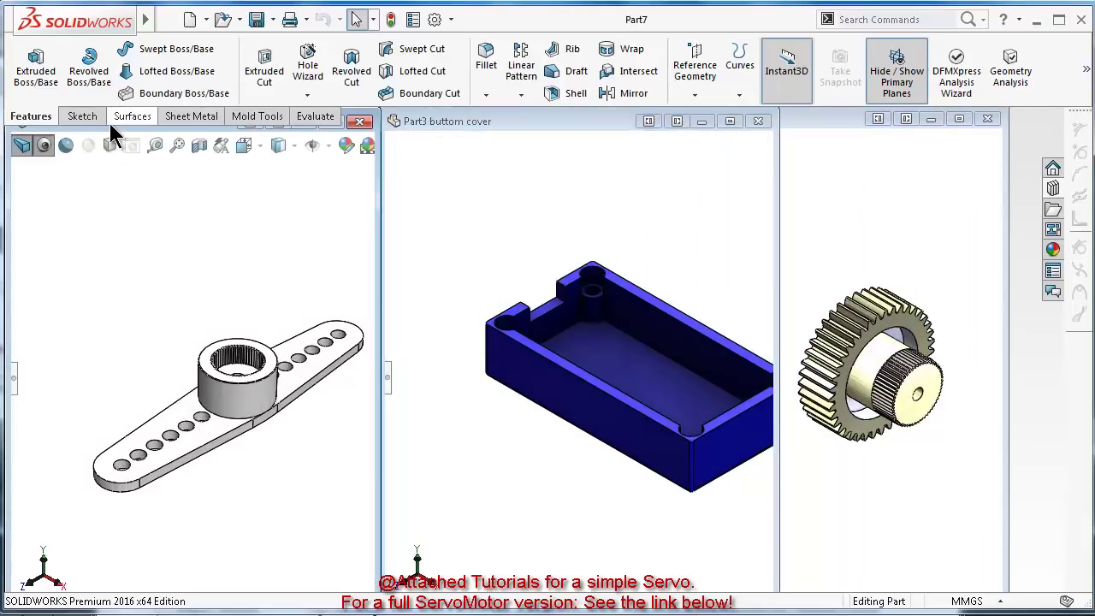
left_click_drag(117, 141, 477, 163)
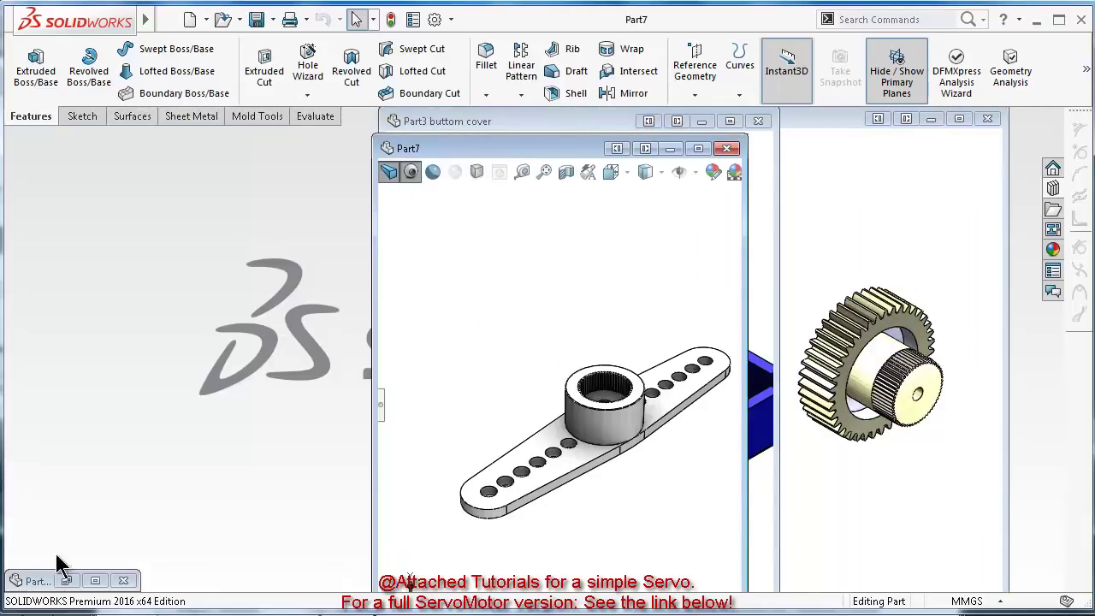
Reopen the minimized middle cover document without its feature tree, and place it as a narrowed floating window among the other parts
left_click(95, 581)
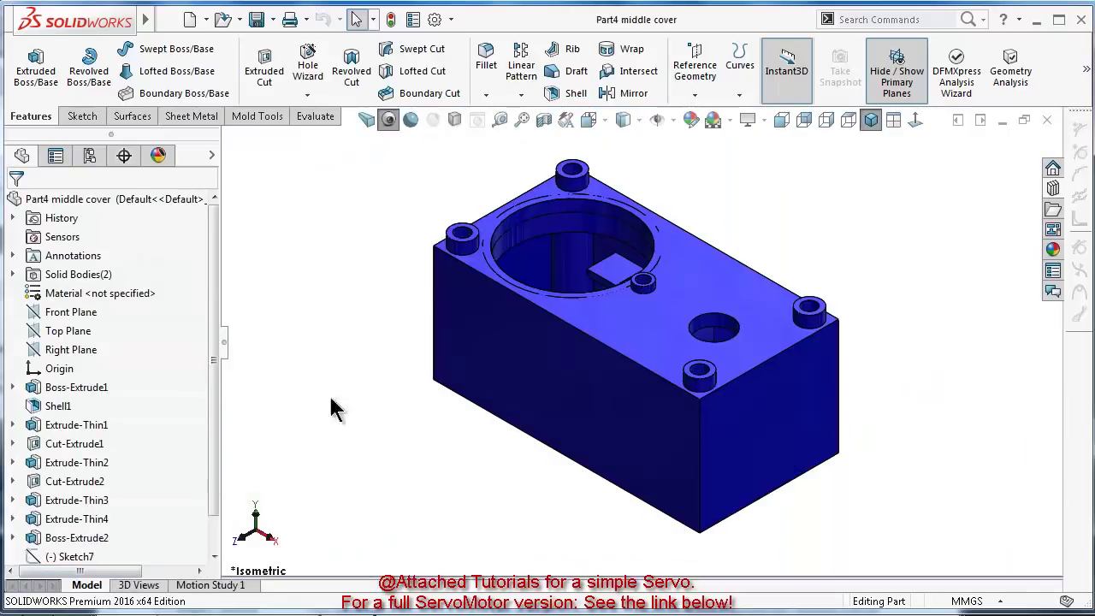
left_click(223, 342)
left_click(1024, 120)
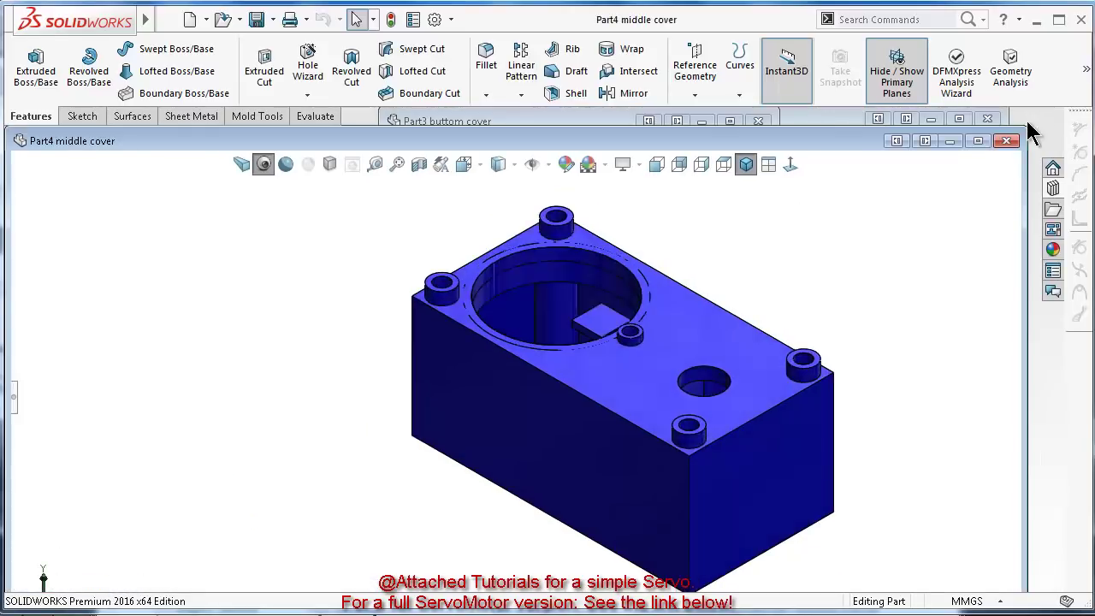
left_click_drag(1026, 210, 544, 210)
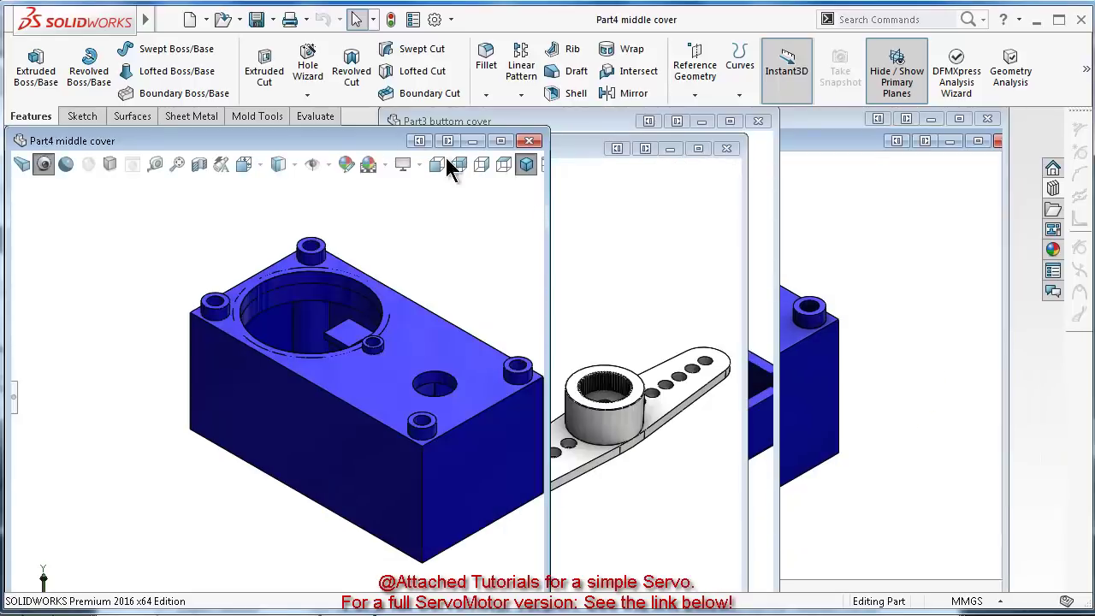
left_click_drag(768, 150, 767, 148)
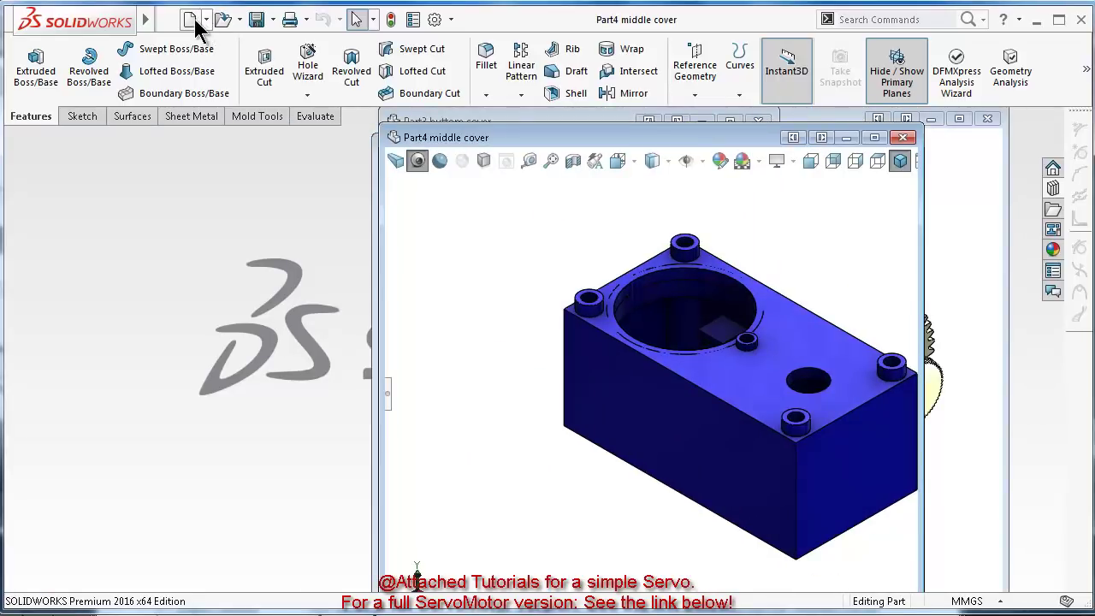
Create a new assembly document
left_click(190, 20)
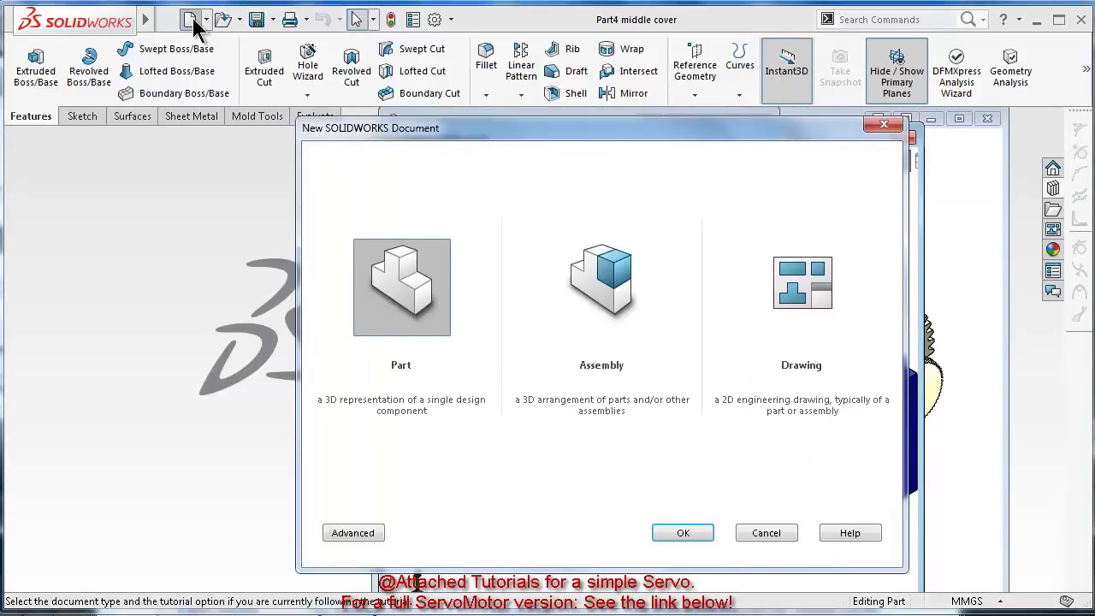
left_click(572, 299)
left_click(682, 533)
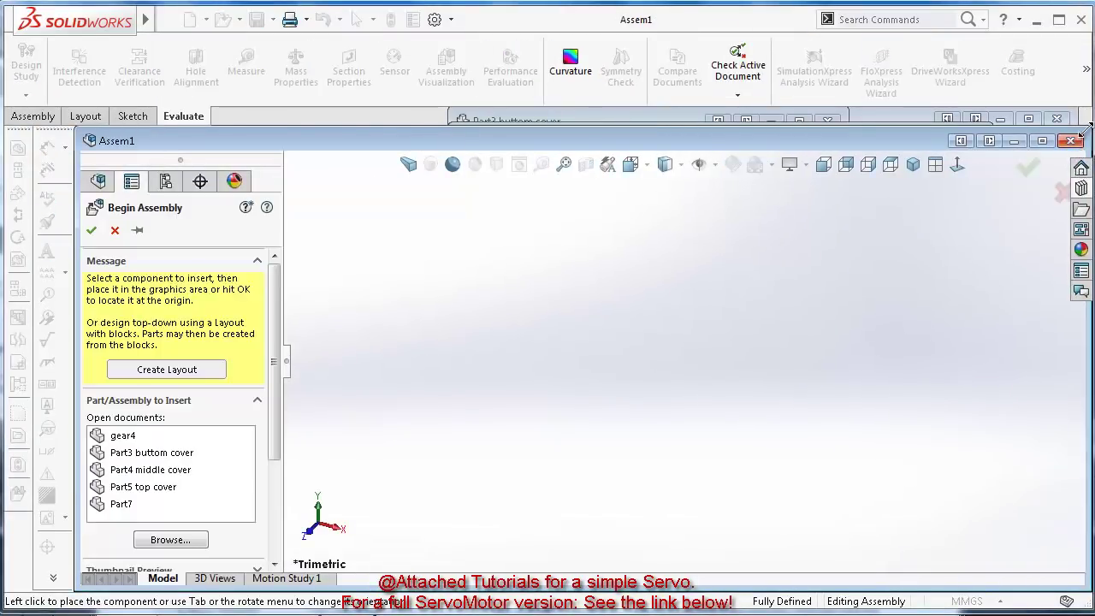
Shrink the new assembly's window so the part windows stay reachable, and open its options for showing and hiding item types
left_click_drag(1085, 128, 817, 171)
left_click_drag(582, 189, 564, 154)
left_click(559, 172)
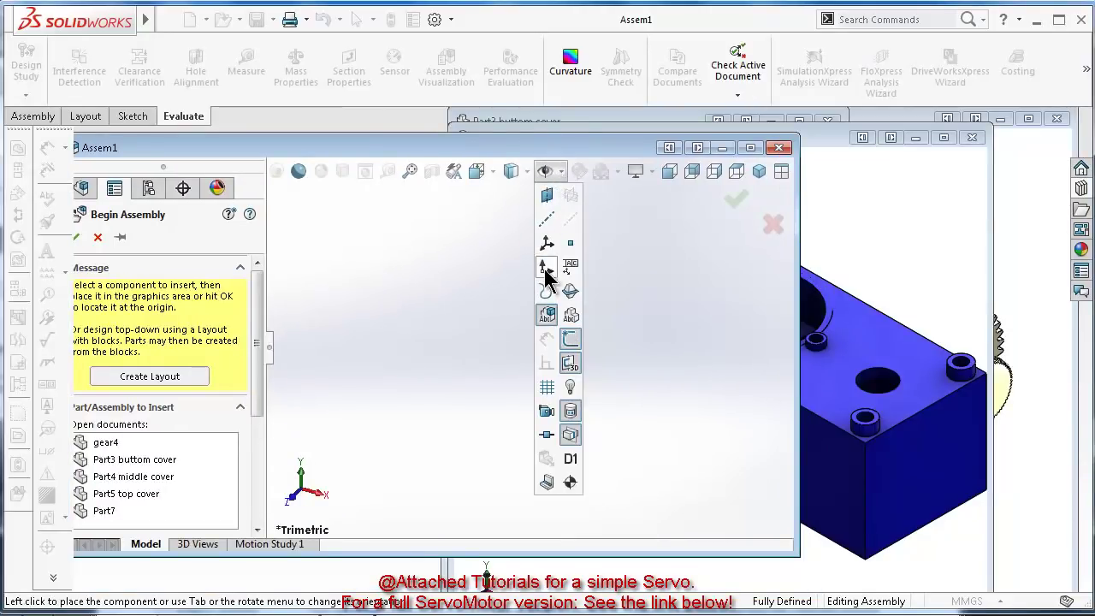
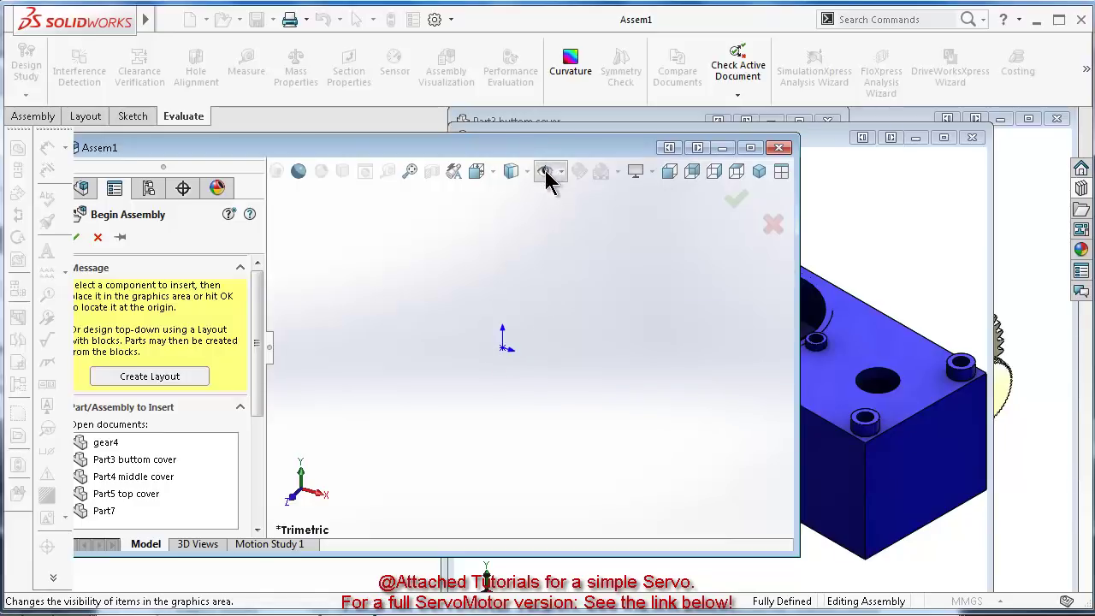
Bring the open middle cover part into the assembly as its first component, and show the maximized assembly with floor reflections
left_click(737, 202)
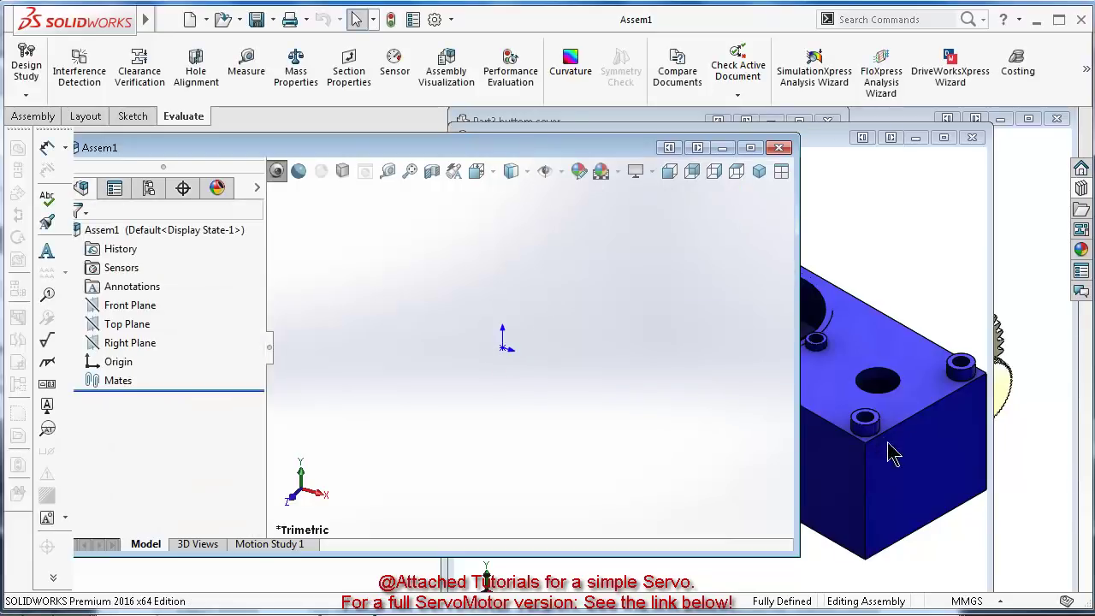
left_click_drag(889, 447, 423, 381)
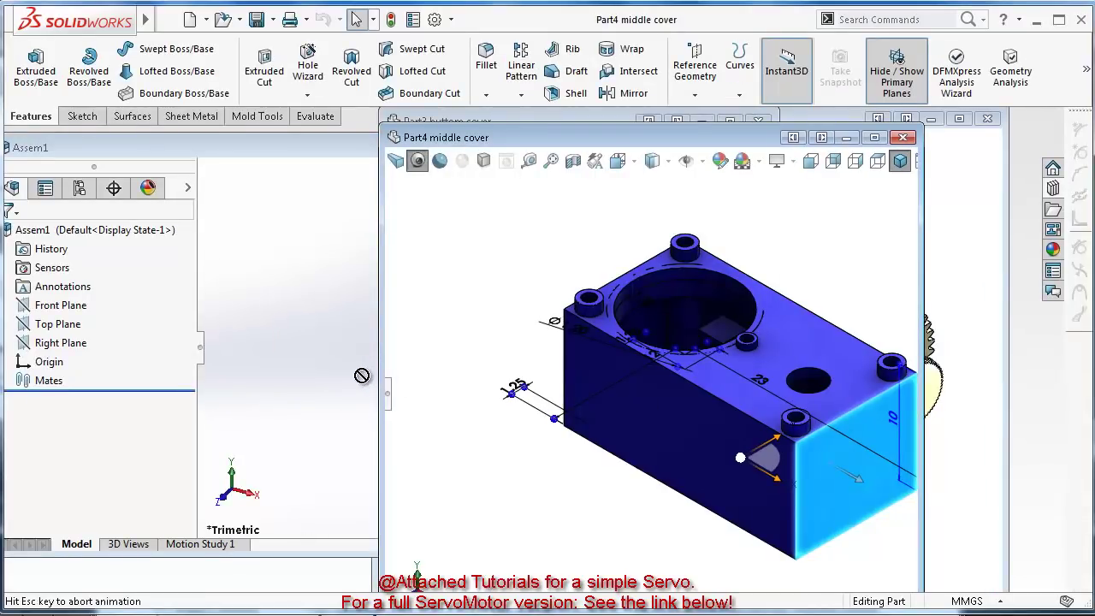
mouse_move(352, 374)
left_mouse_down()
mouse_move(354, 362)
mouse_move(363, 374)
left_mouse_up()
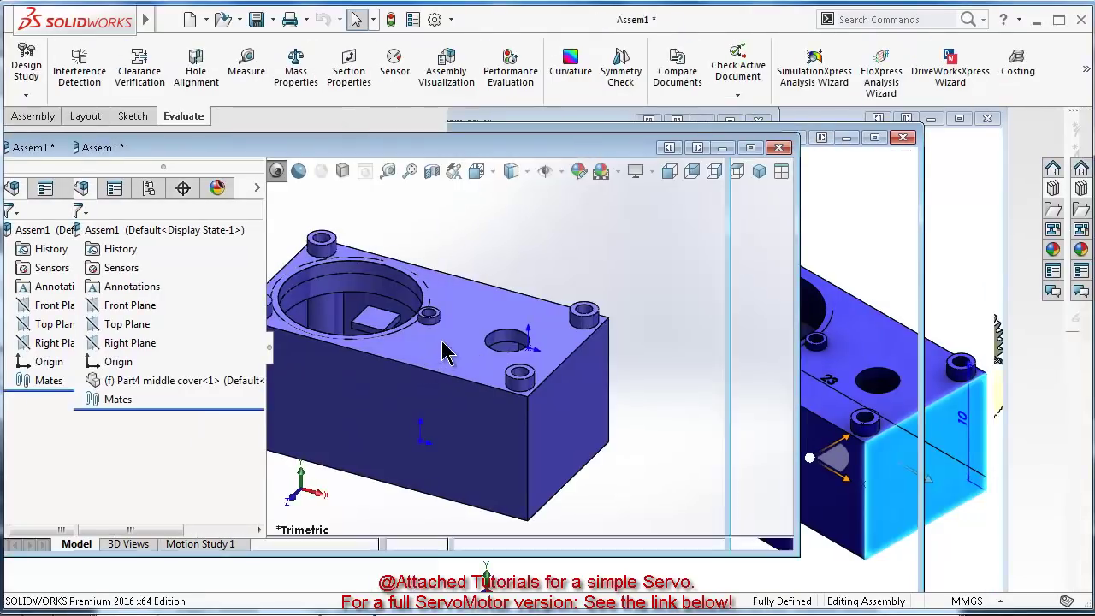
left_click(750, 150)
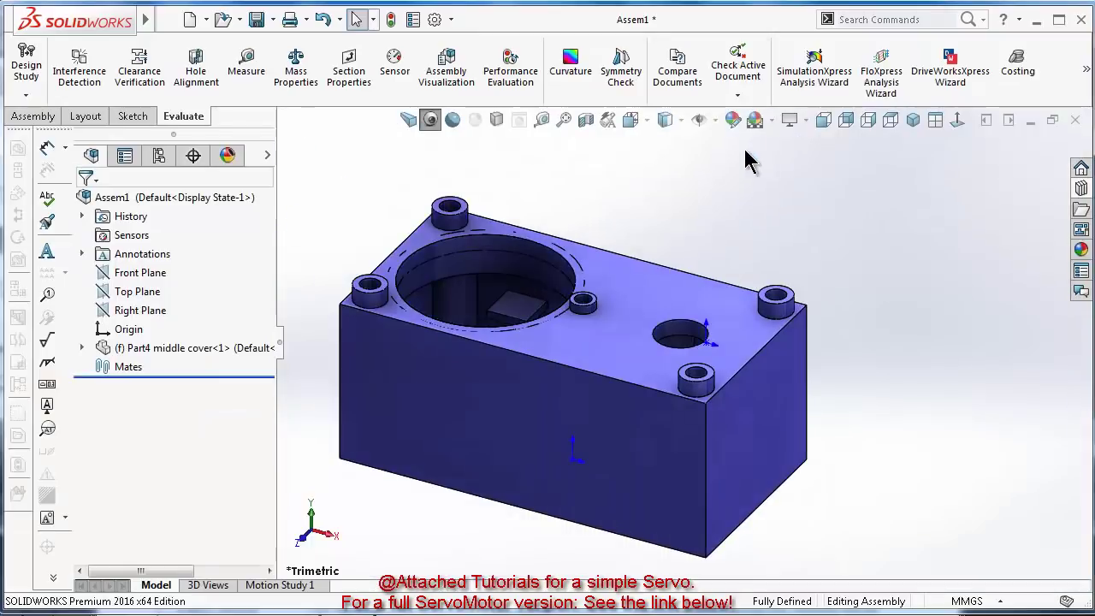
left_click(452, 119)
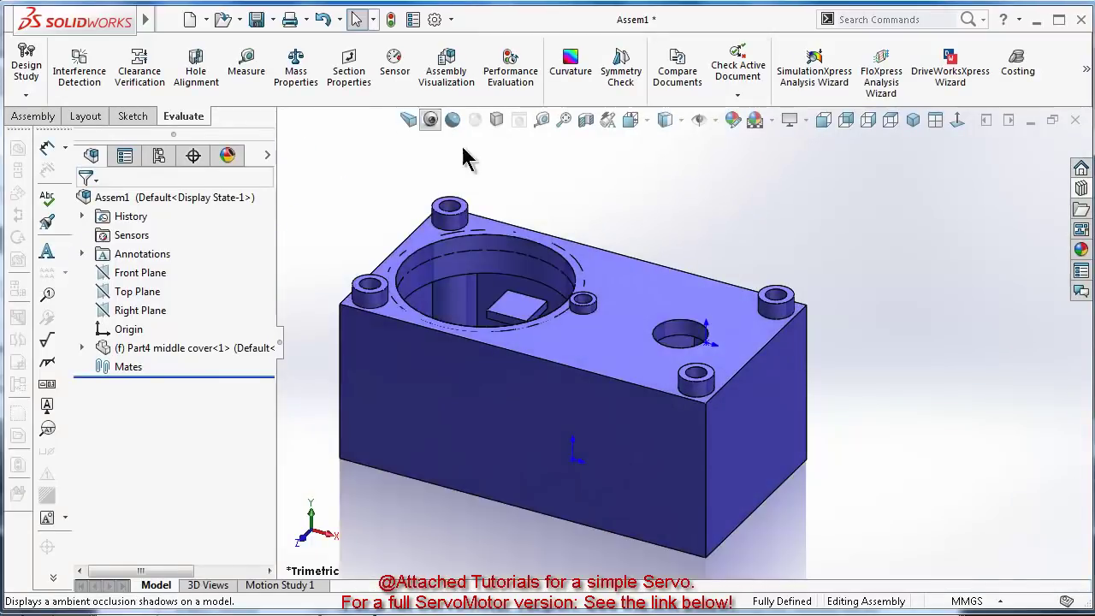
Add a coincident mate between the middle cover's origin and the assembly origin, and try to force it
left_click(575, 474)
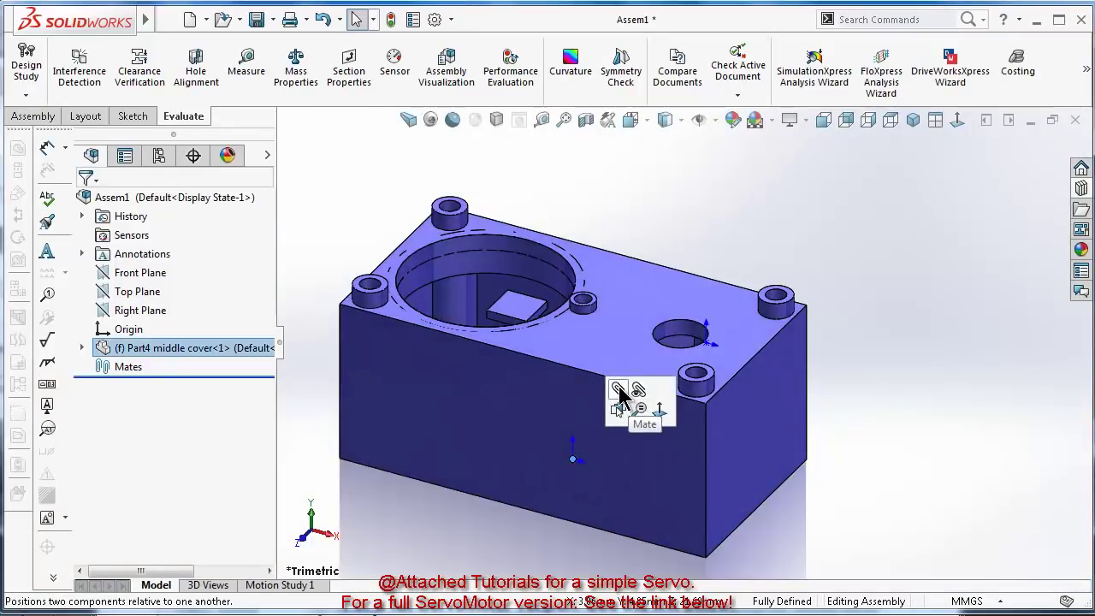
left_click(709, 342)
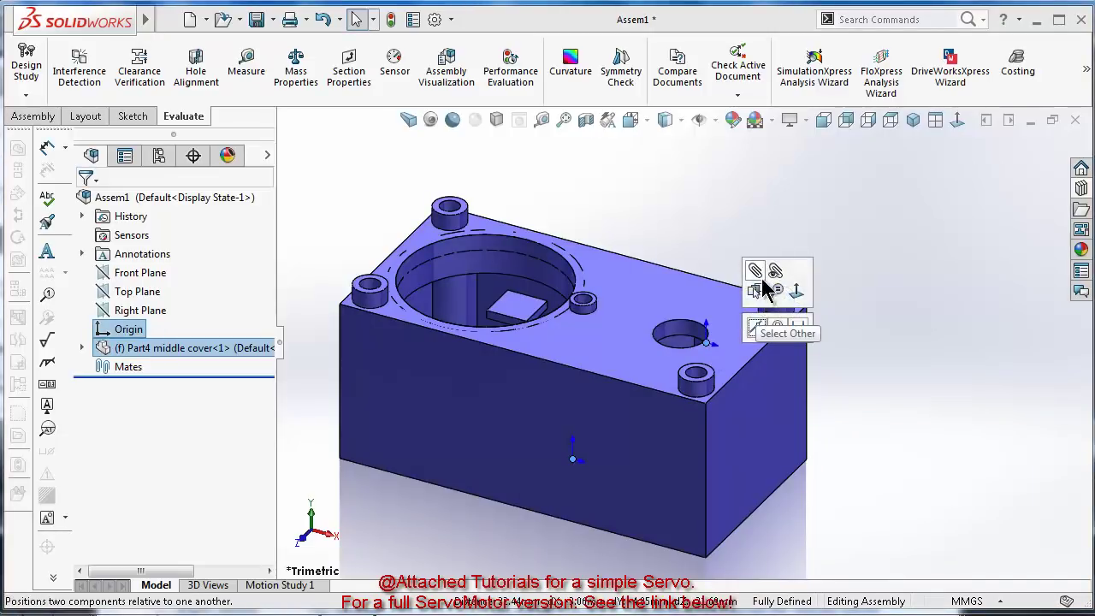
left_click(756, 330)
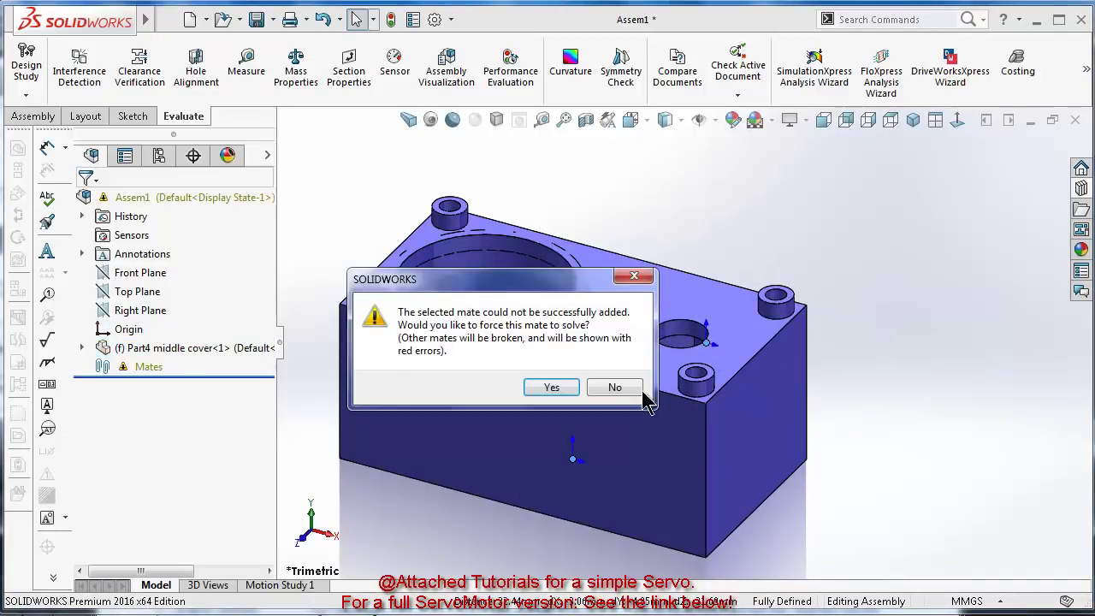
left_click(529, 387)
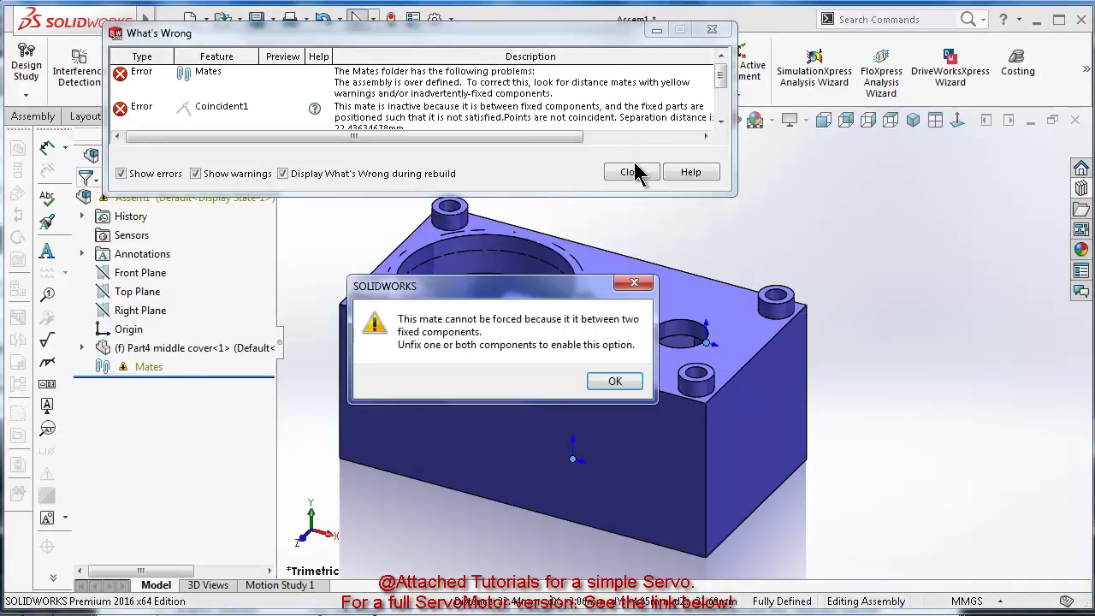
left_click(631, 172)
left_click(614, 381)
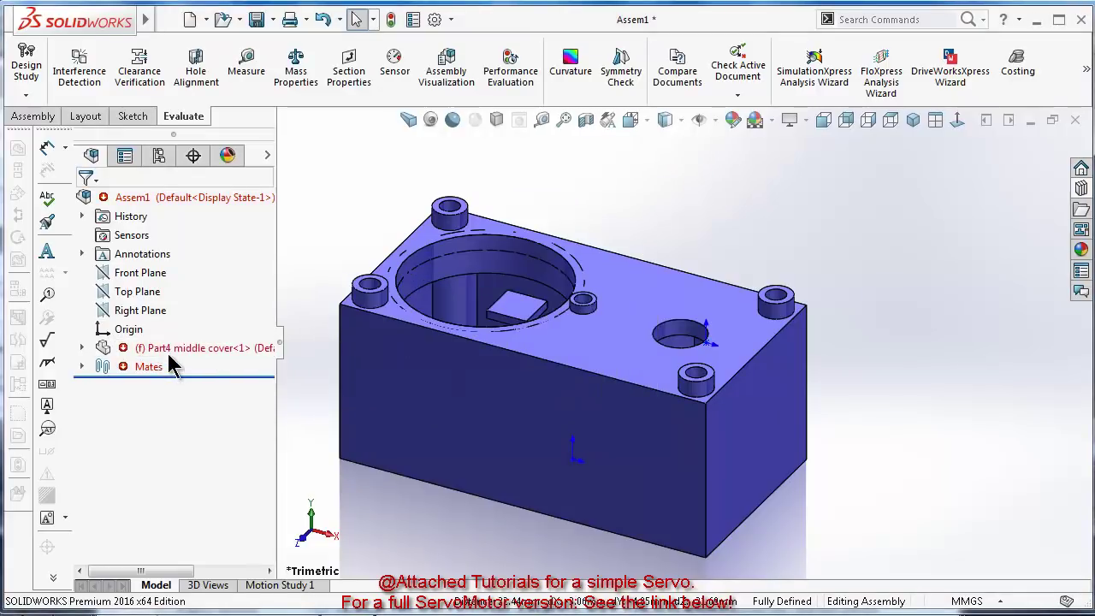
Float the middle cover so its origin mate can solve, and fix the component again
right_click(170, 349)
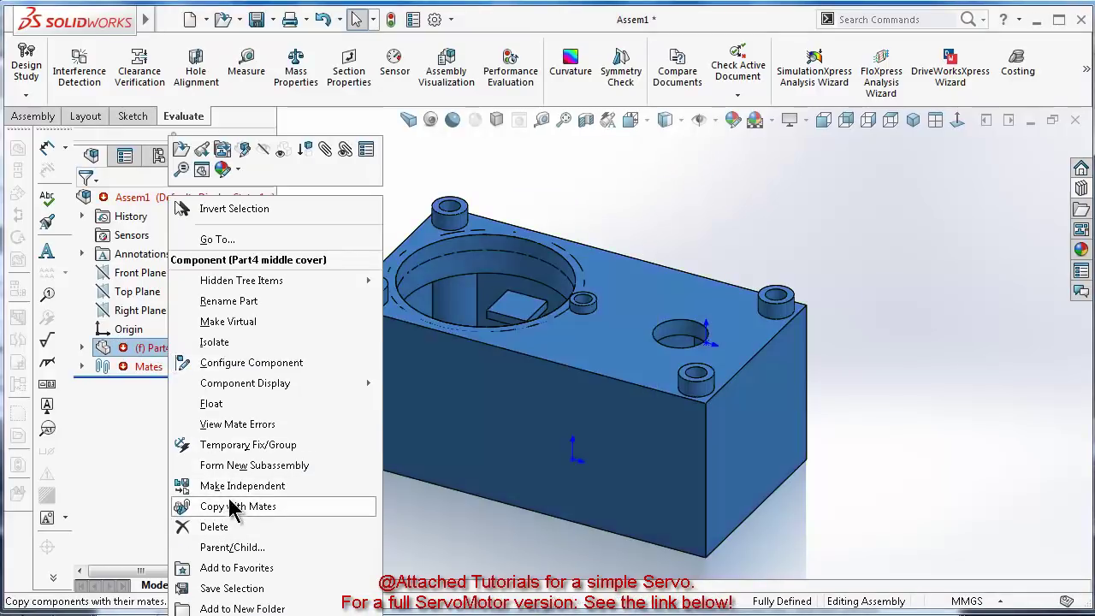
left_click(214, 404)
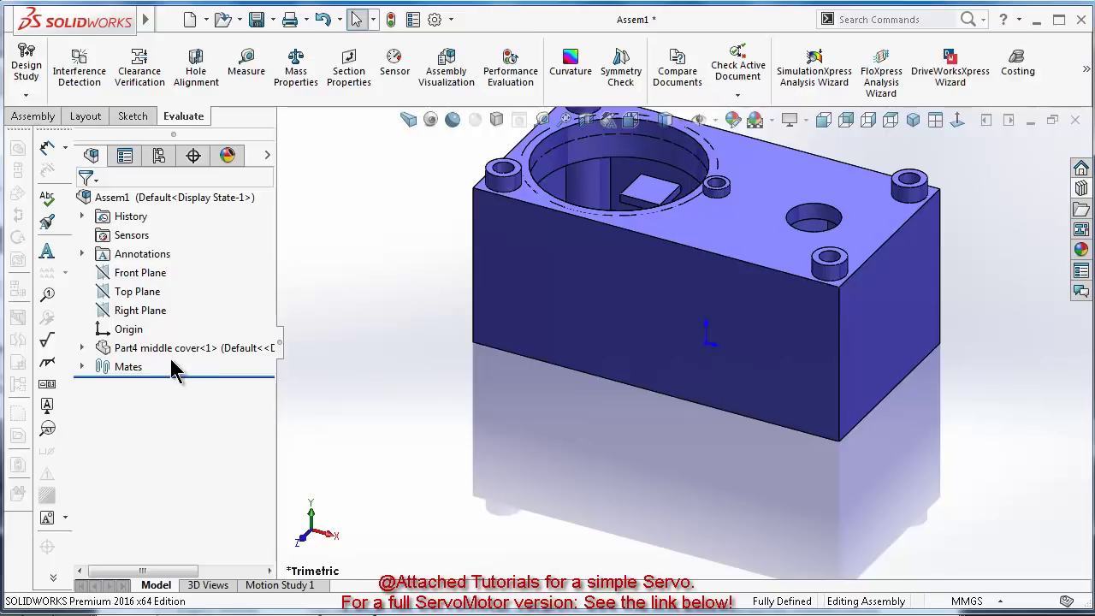
left_click(154, 350)
right_click(154, 350)
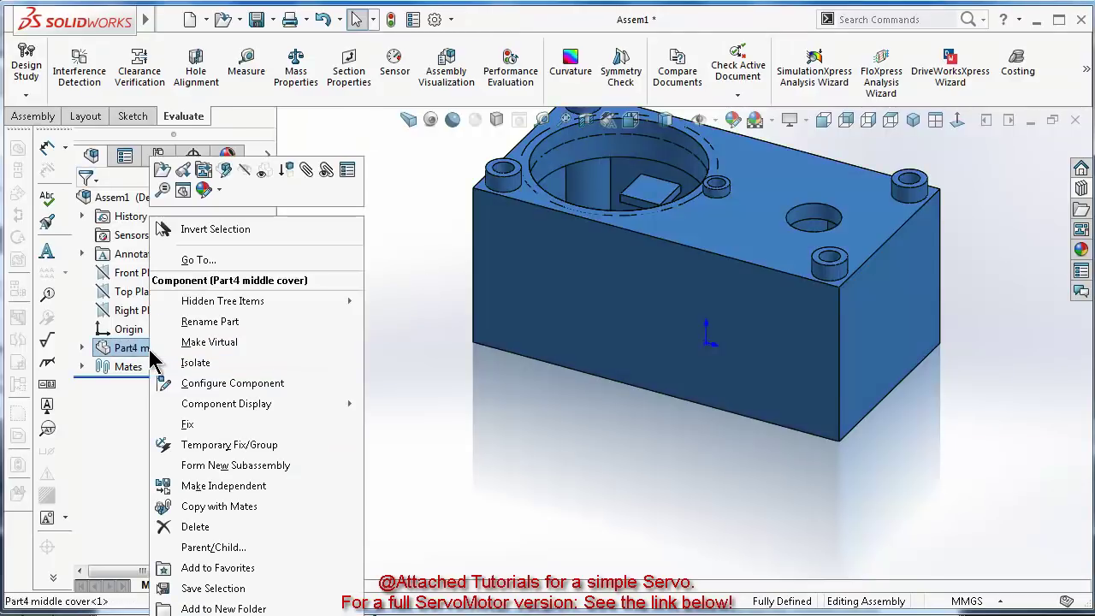
left_click(186, 424)
Hide the origins in the assembly view
scroll(690, 249, "up", 3)
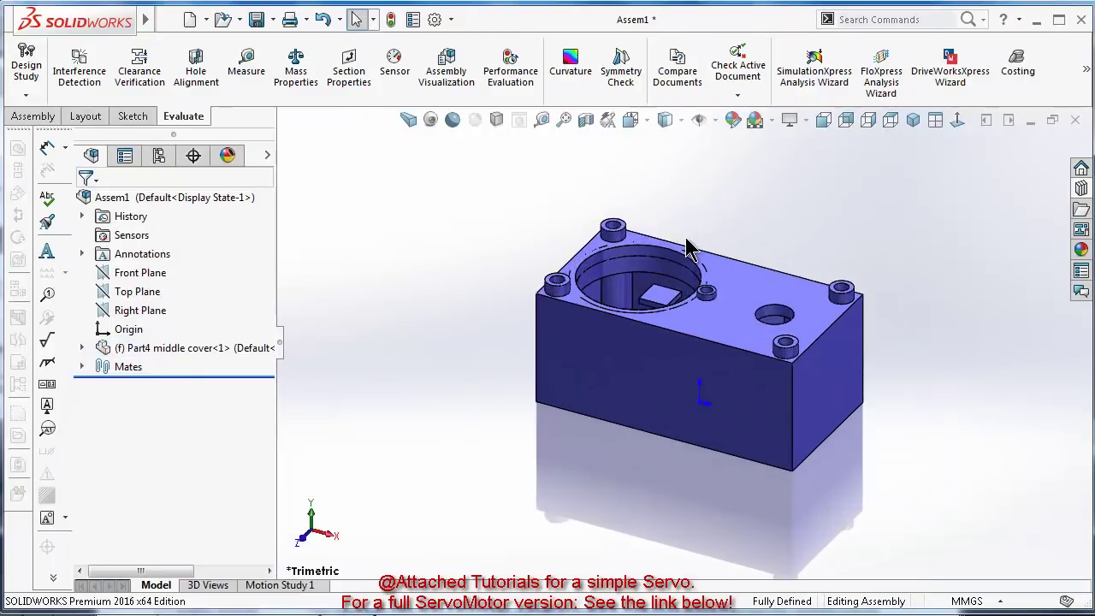
left_click(700, 119)
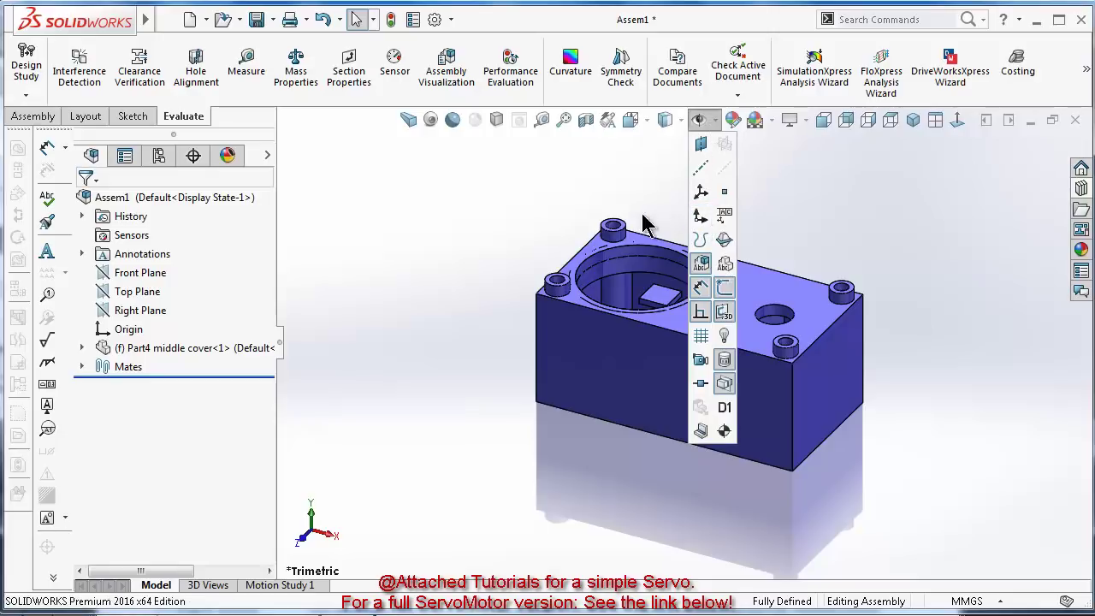
left_click(529, 217)
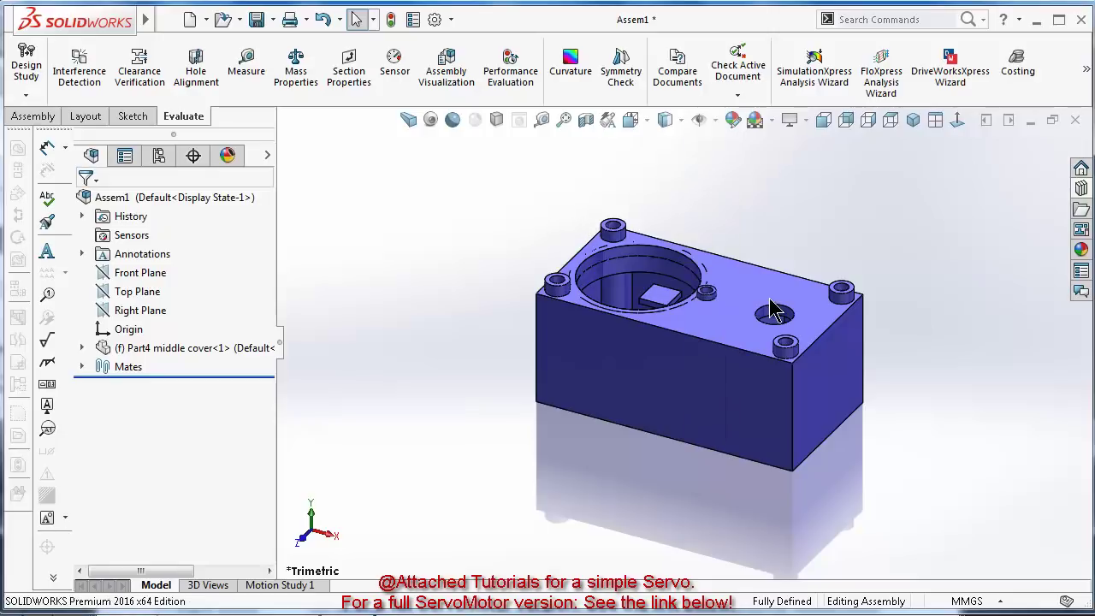
Insert the bottom cover in front of the middle cover and the top cover above and behind it
middle_click_drag(771, 296, 308, 180)
left_click(33, 115)
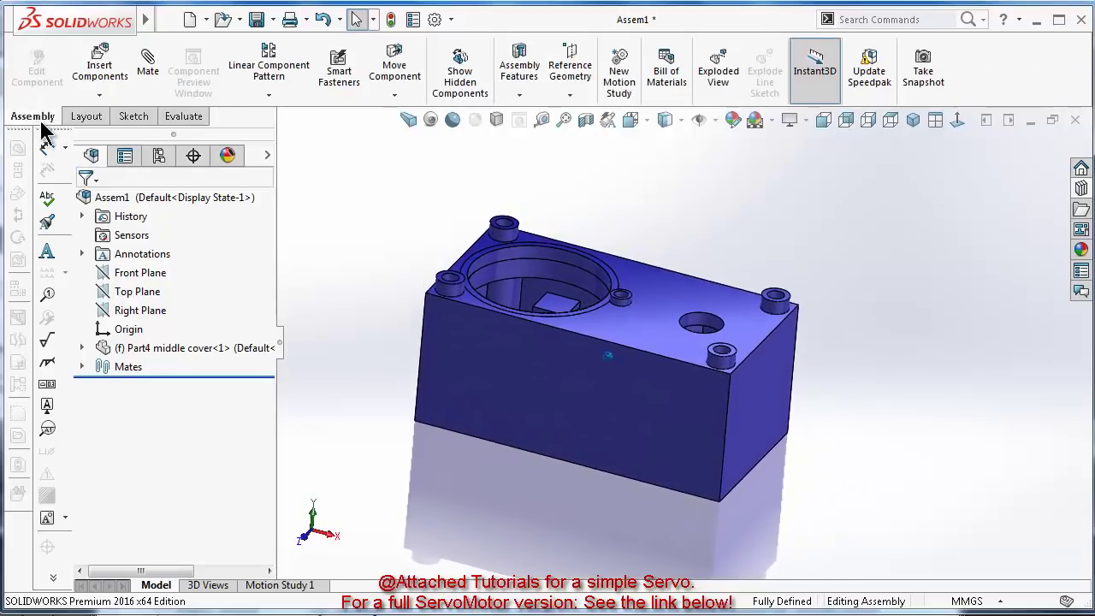
left_click(97, 79)
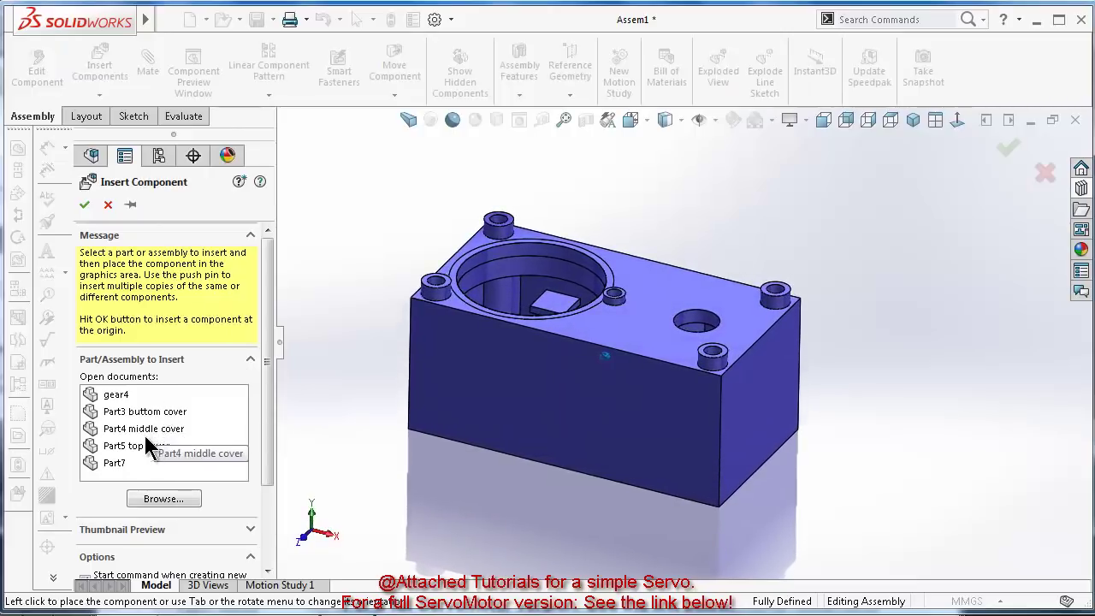
left_click(163, 413)
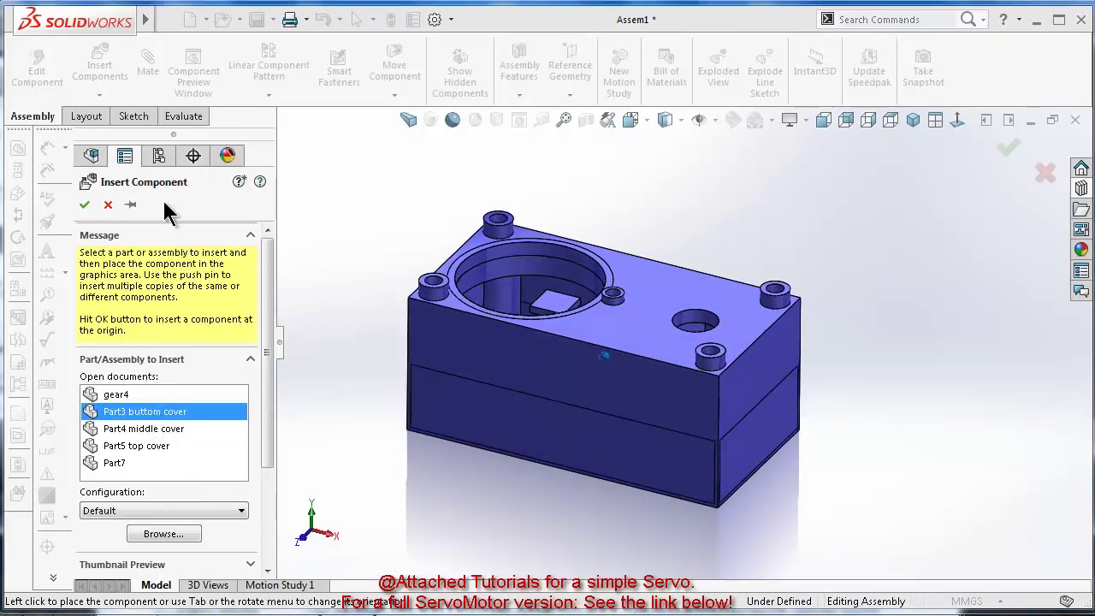
left_click(436, 541)
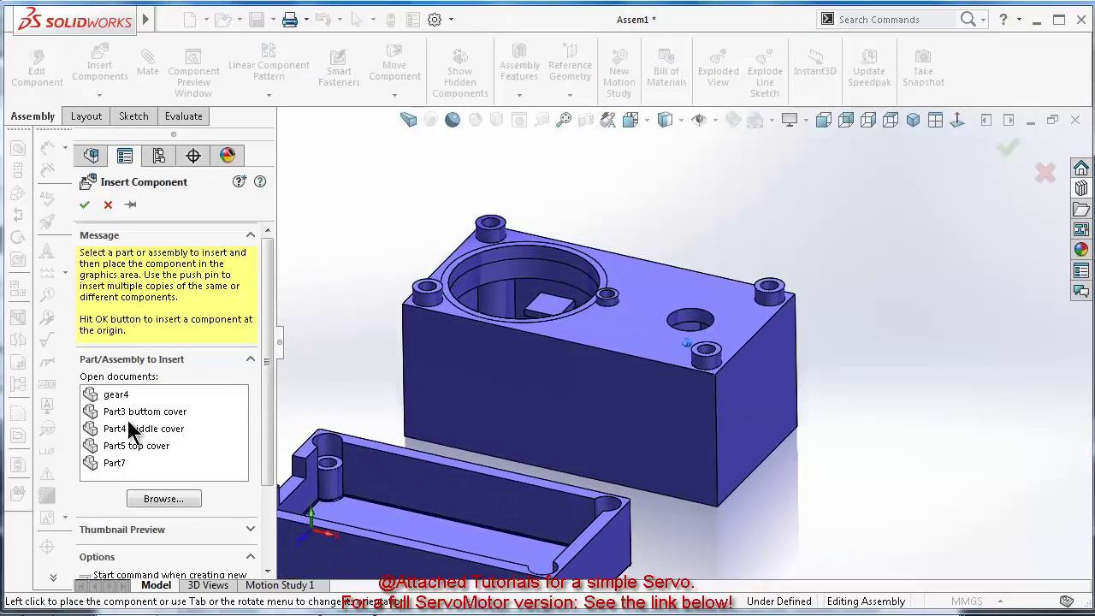
left_click(132, 448)
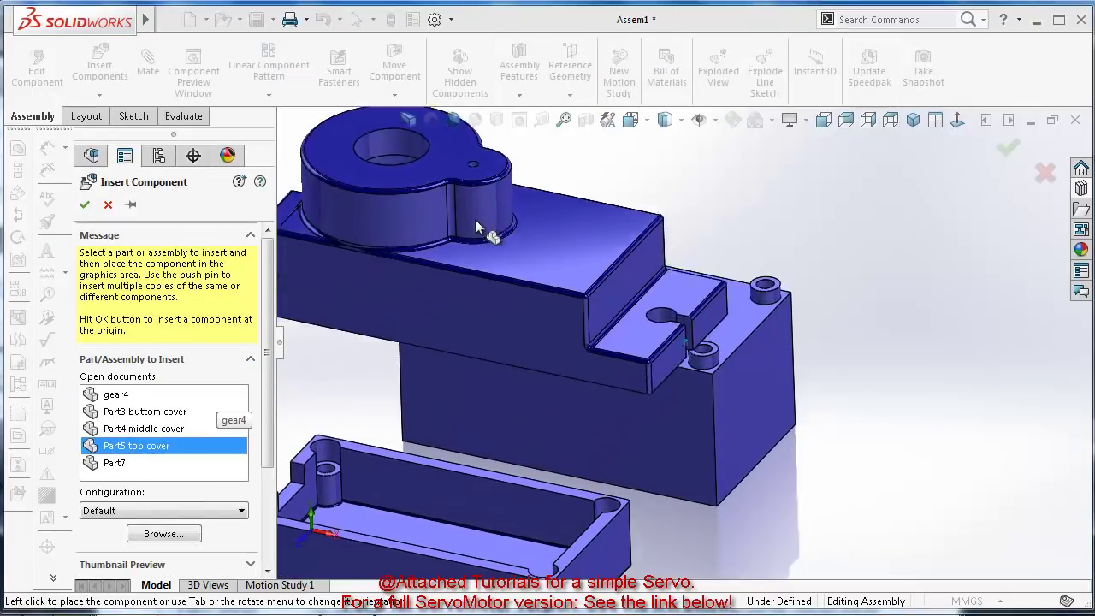
left_click(480, 214)
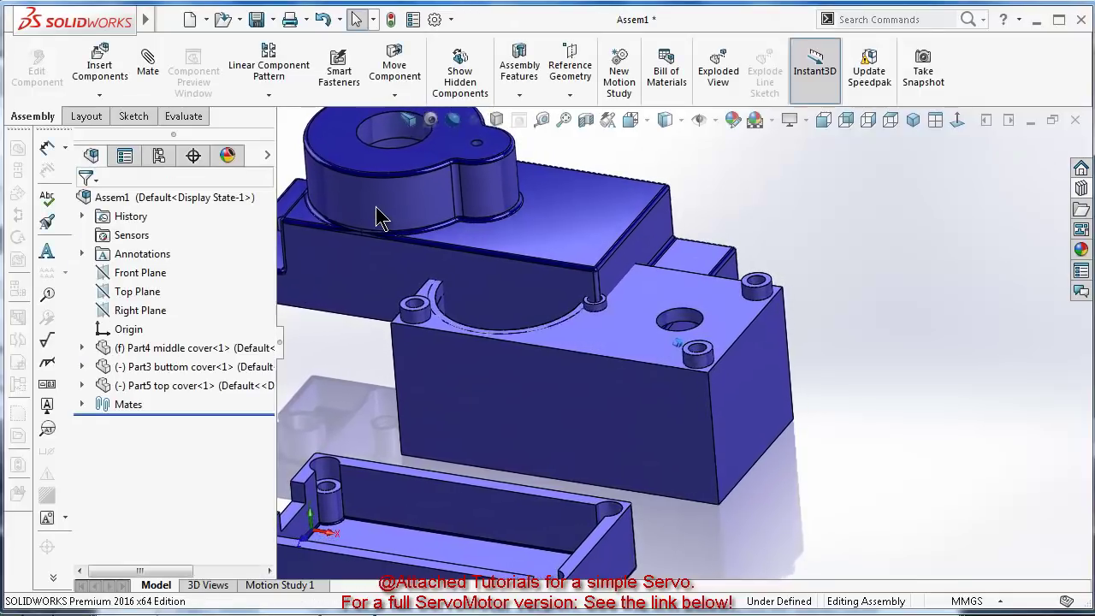
Mate the bottom cover's long side face and short end face coincident with the matching faces of the middle cover
scroll(373, 211, "up", 3)
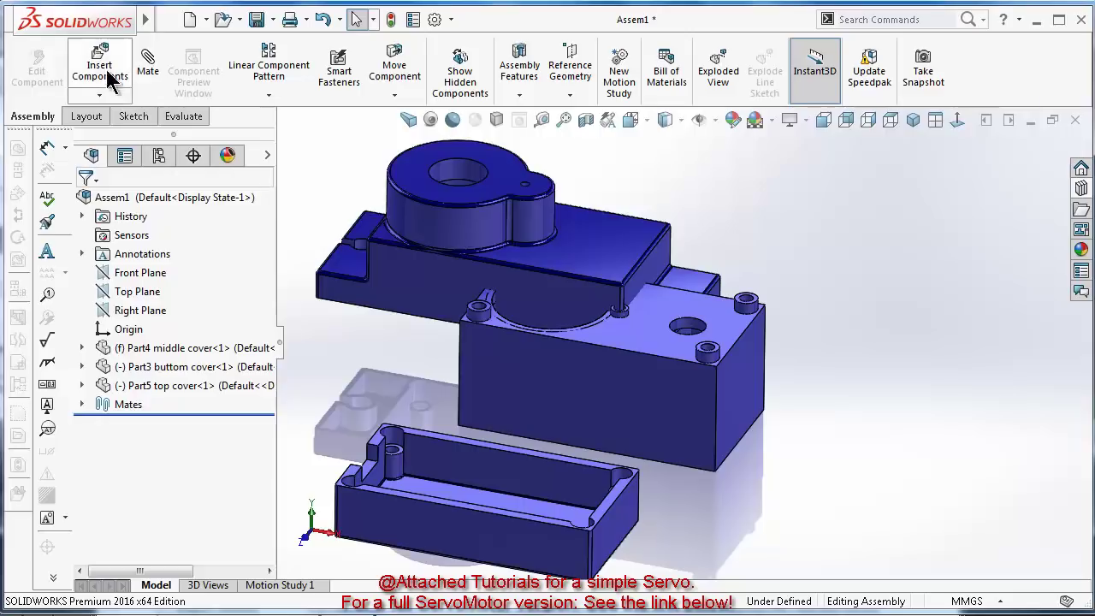
left_click(518, 375)
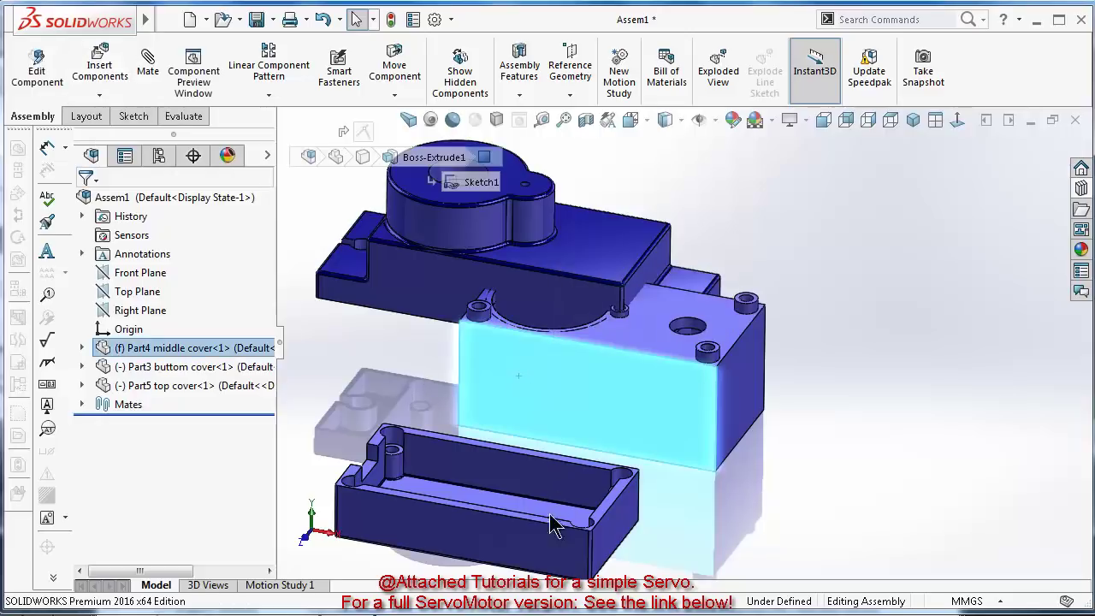
left_click(540, 568, "ctrl")
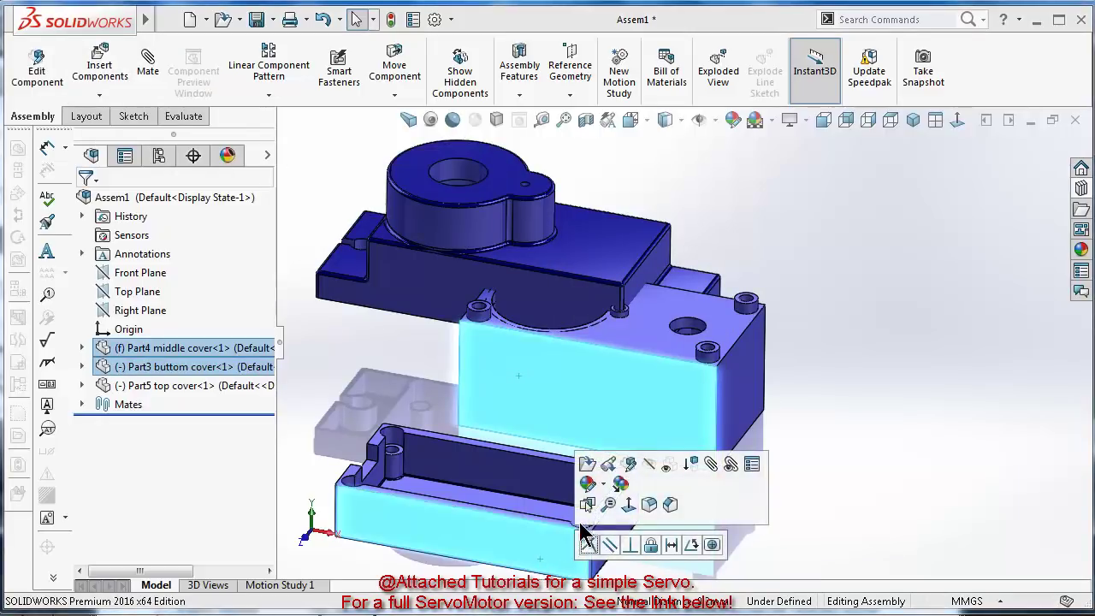
left_click(588, 546)
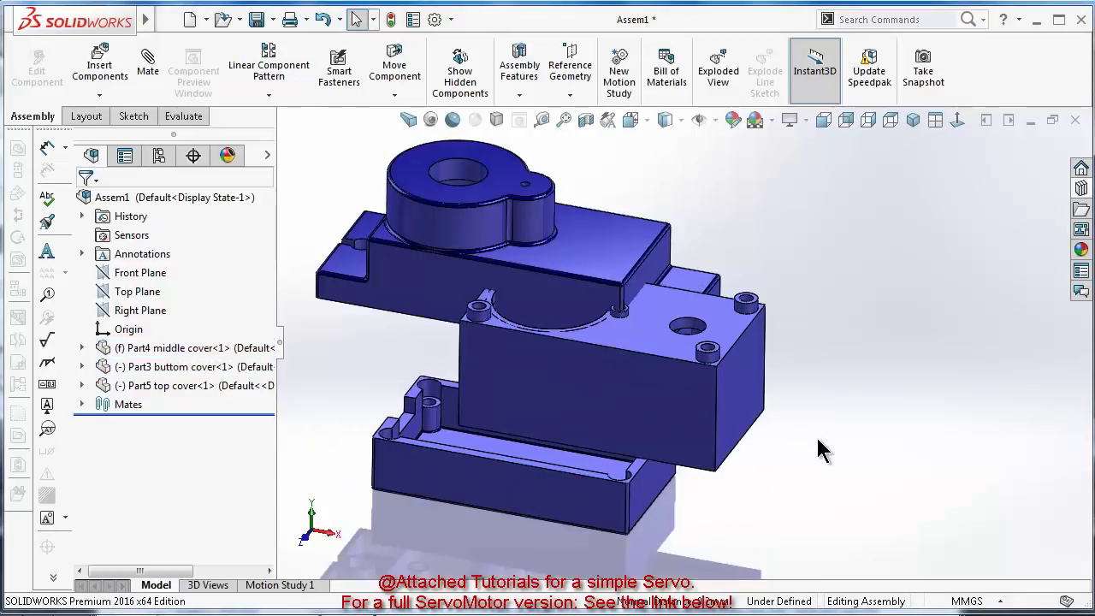
left_click(655, 482)
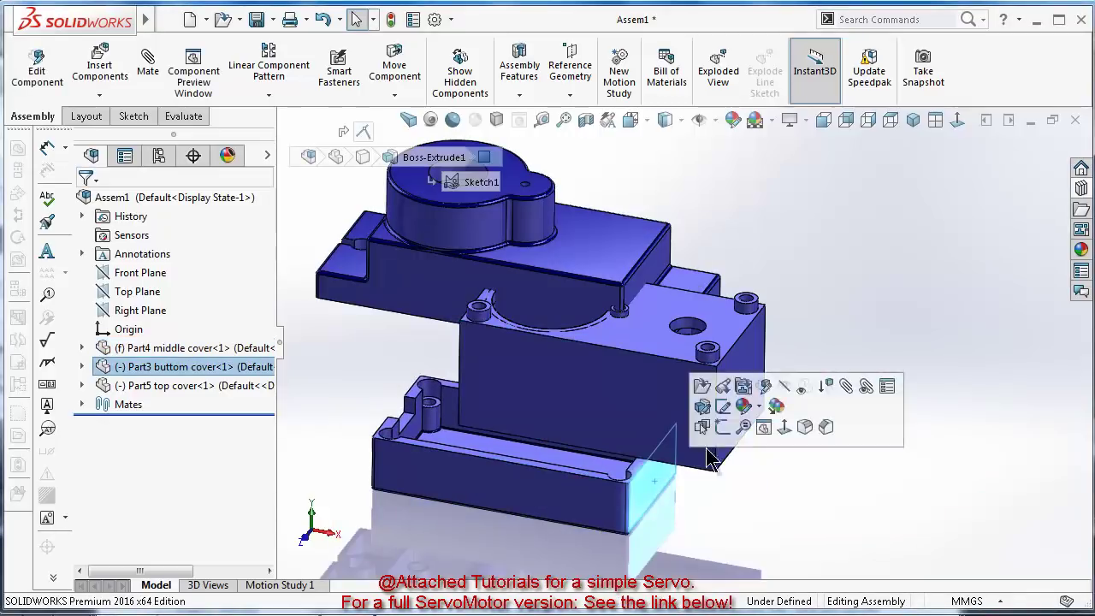
left_click(734, 359, "ctrl")
left_click(784, 346)
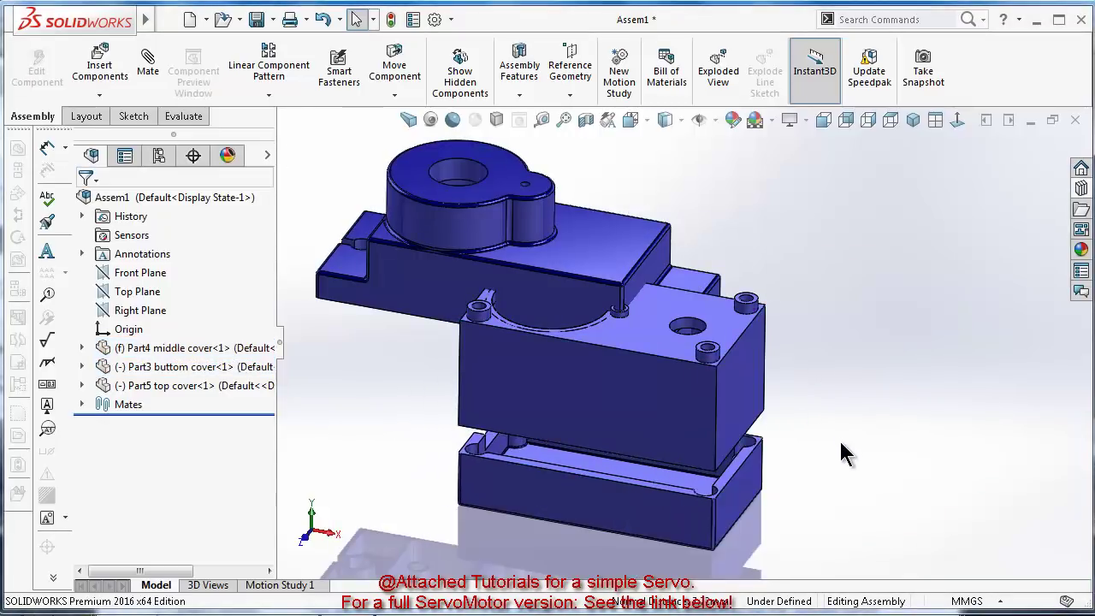
Mate the bottom cover's upper rim face coincident with the underside of the middle cover
mouse_move(819, 443)
middle_mouse_down()
mouse_move(785, 437)
mouse_move(842, 480)
mouse_move(839, 501)
mouse_move(881, 509)
mouse_move(870, 253)
mouse_move(938, 532)
middle_mouse_up()
scroll(842, 481, "down", 3)
left_click(891, 534)
left_click(865, 493, "ctrl")
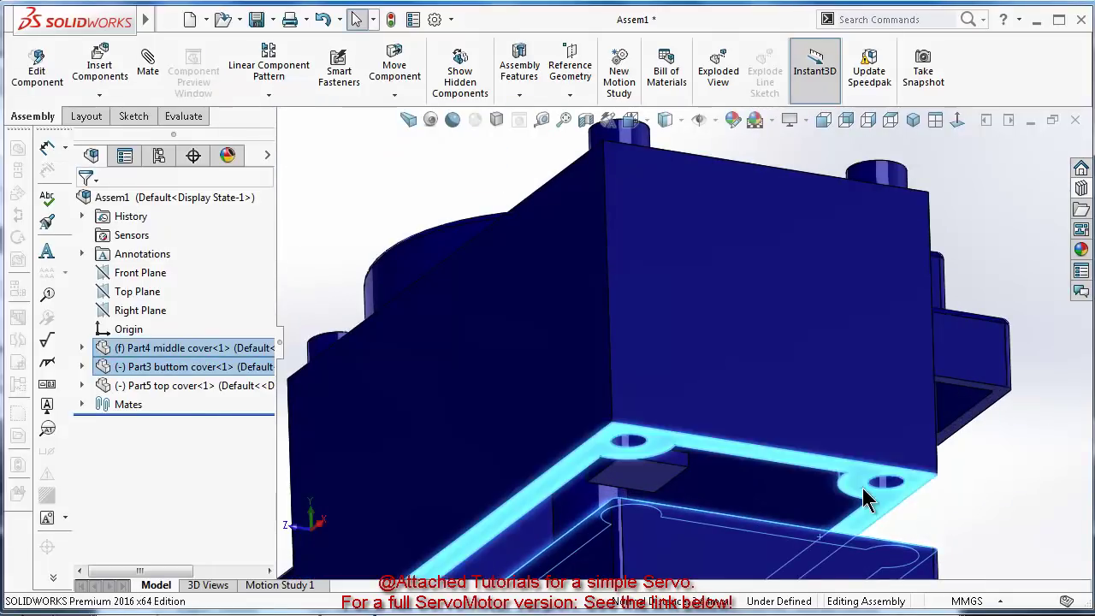
left_click(911, 473)
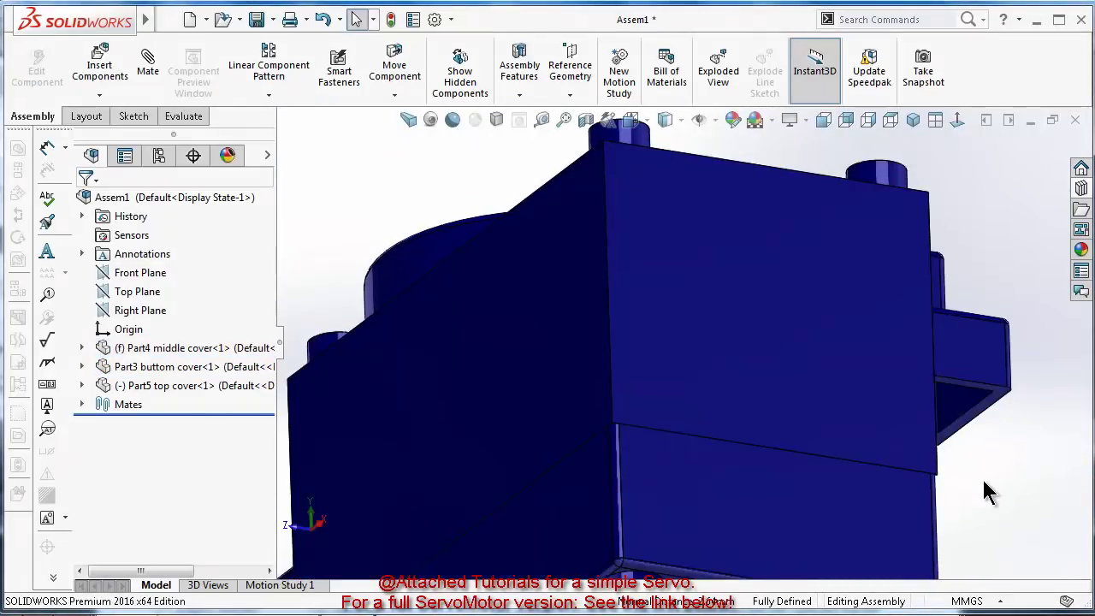
Open the middle cover for editing within the assembly, saving the assembly to continue
scroll(830, 436, "down", 3)
middle_click_drag(827, 425, 737, 389)
left_click(705, 390)
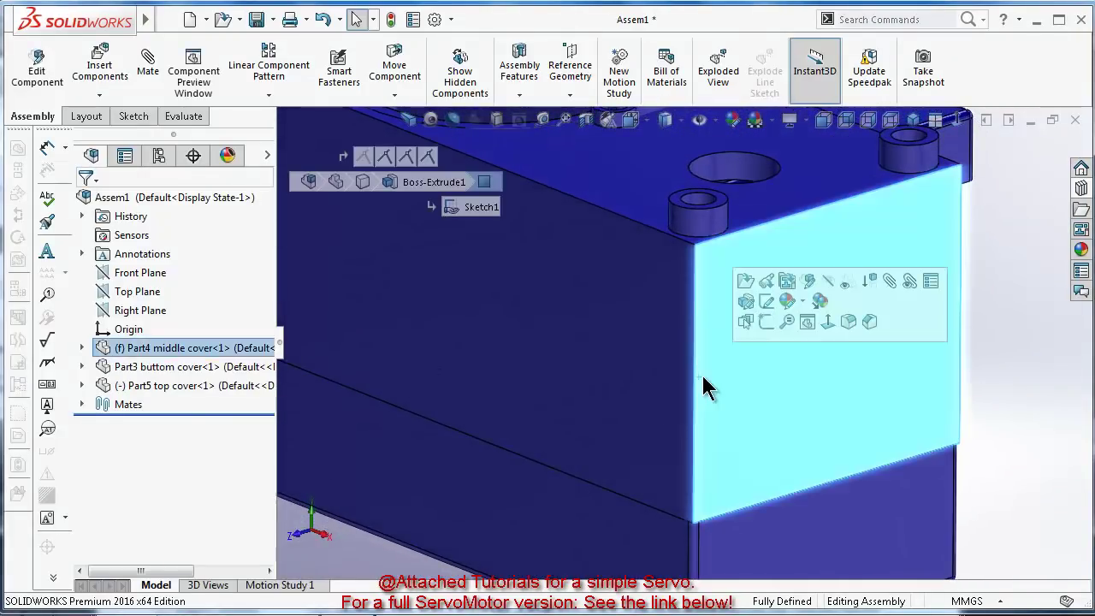
left_click(799, 279)
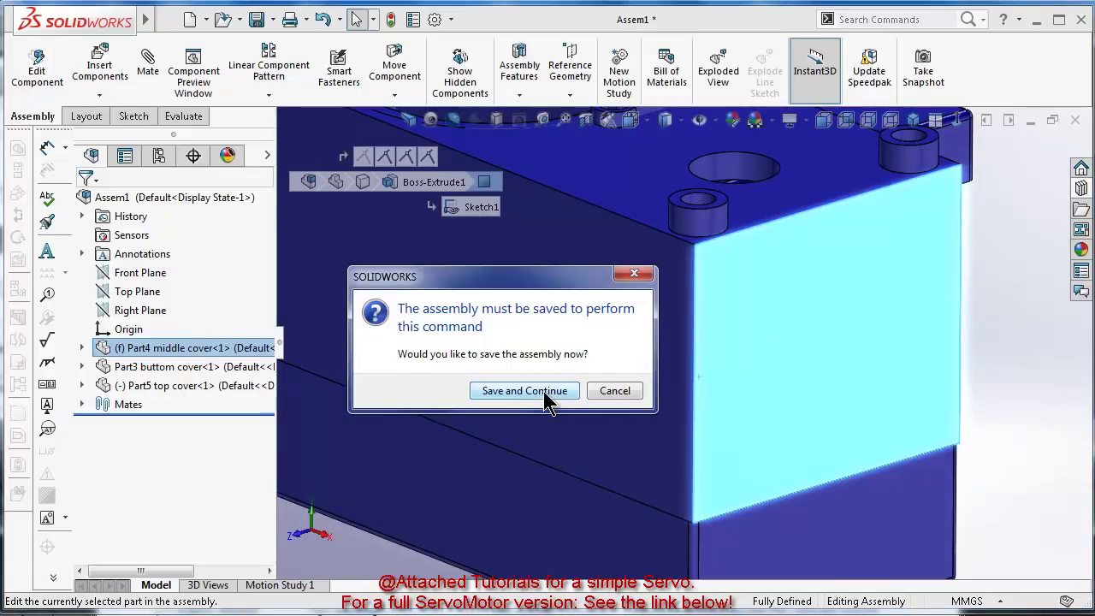
key("Return")
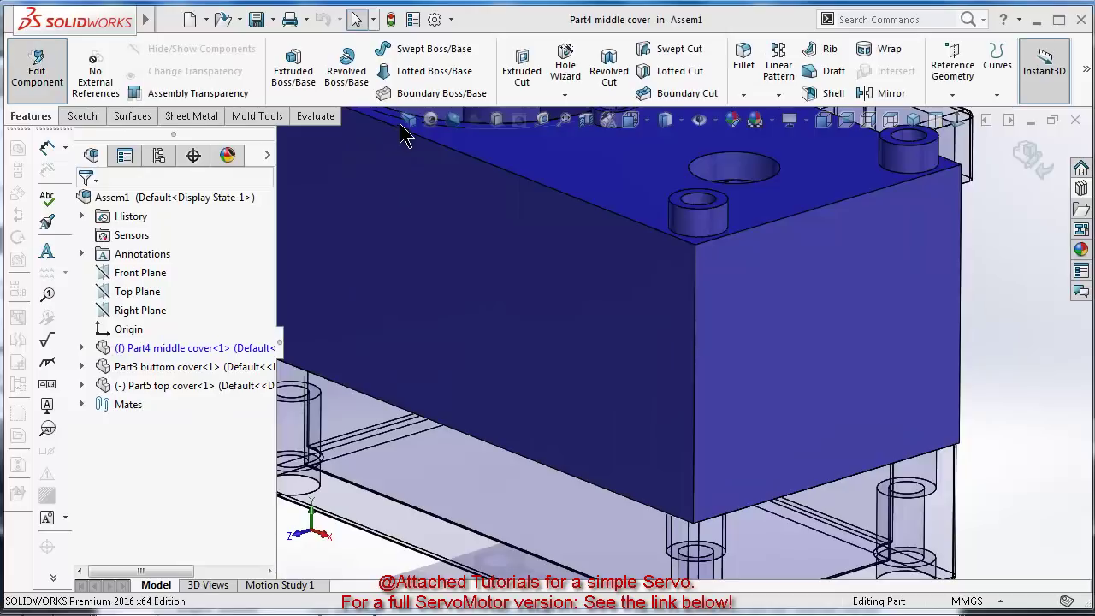
Fillet the four vertical corner edges of the middle cover with a 0.25 mm radius and return to editing the assembly
left_click(750, 86)
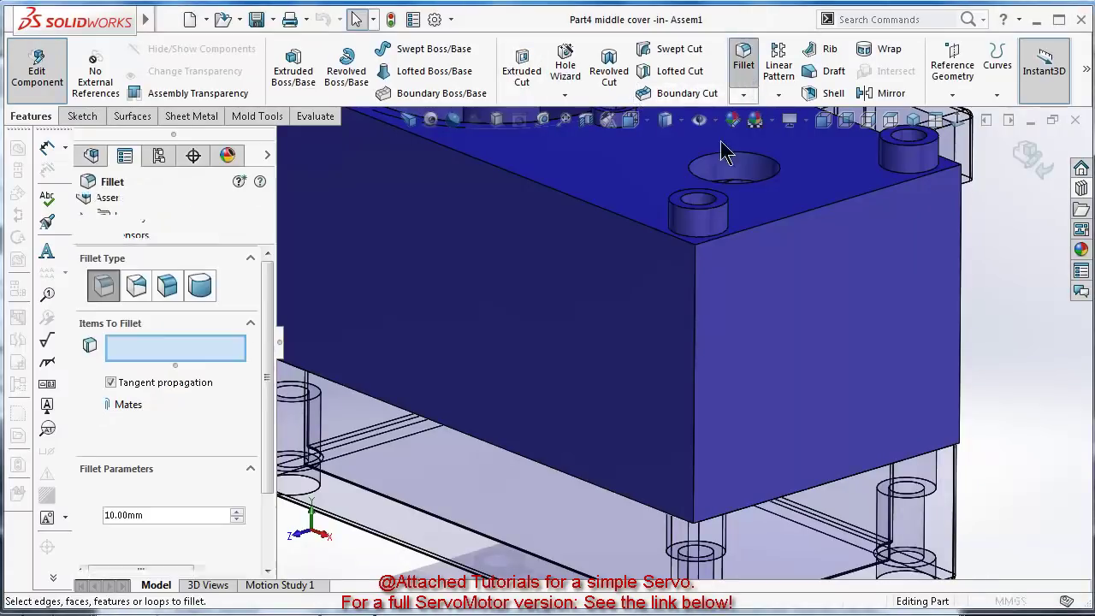
type("0.25")
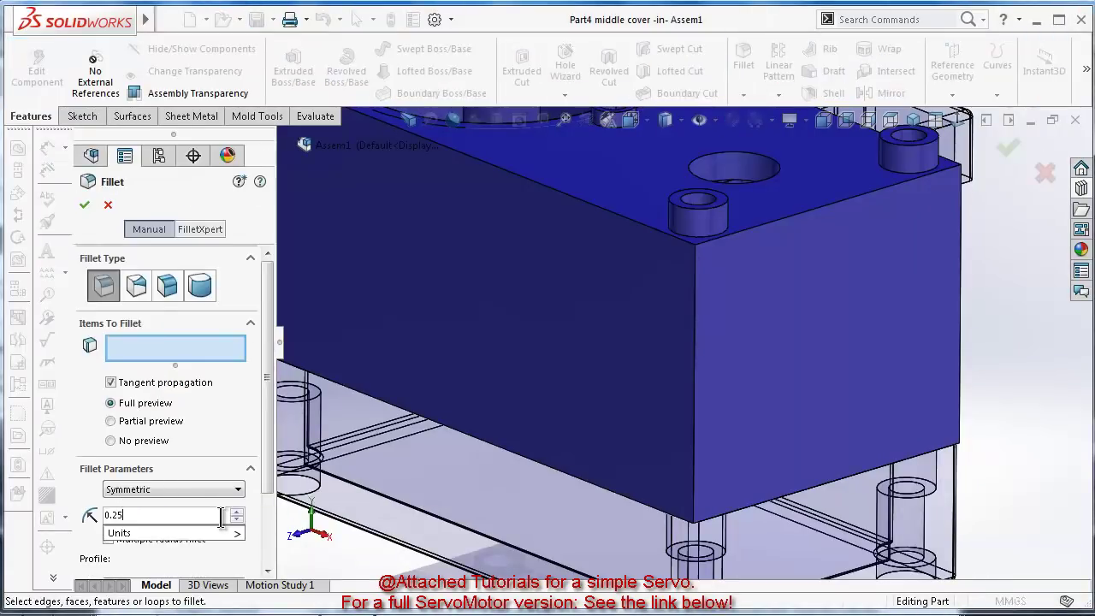
left_click(695, 377)
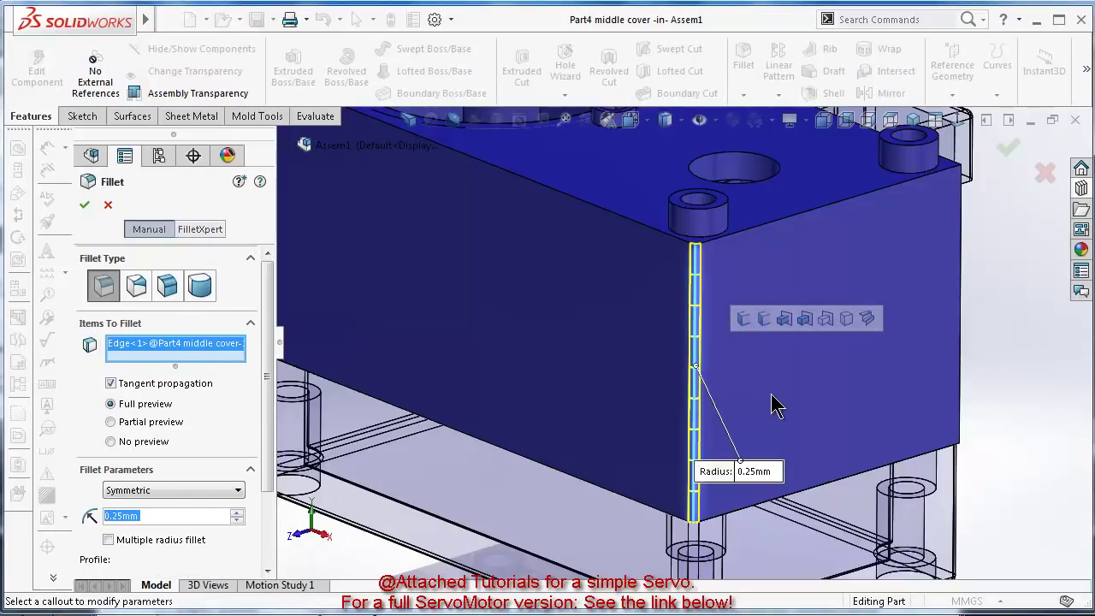
middle_click_drag(771, 393, 998, 453)
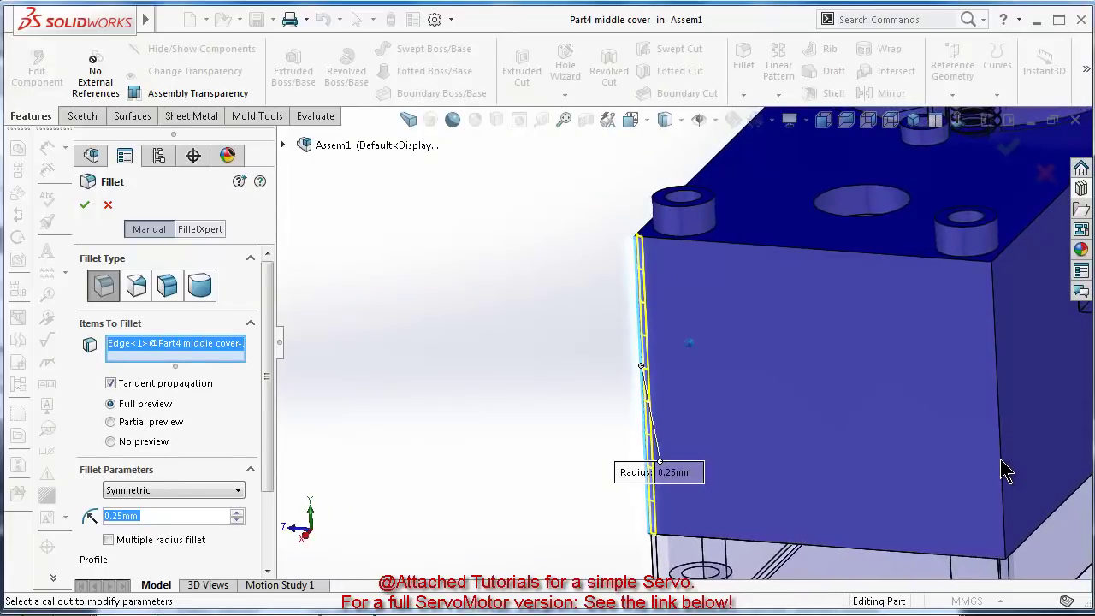
left_click(1008, 476)
middle_click_drag(1003, 461, 707, 513)
scroll(979, 464, "up", 2)
left_click(723, 456)
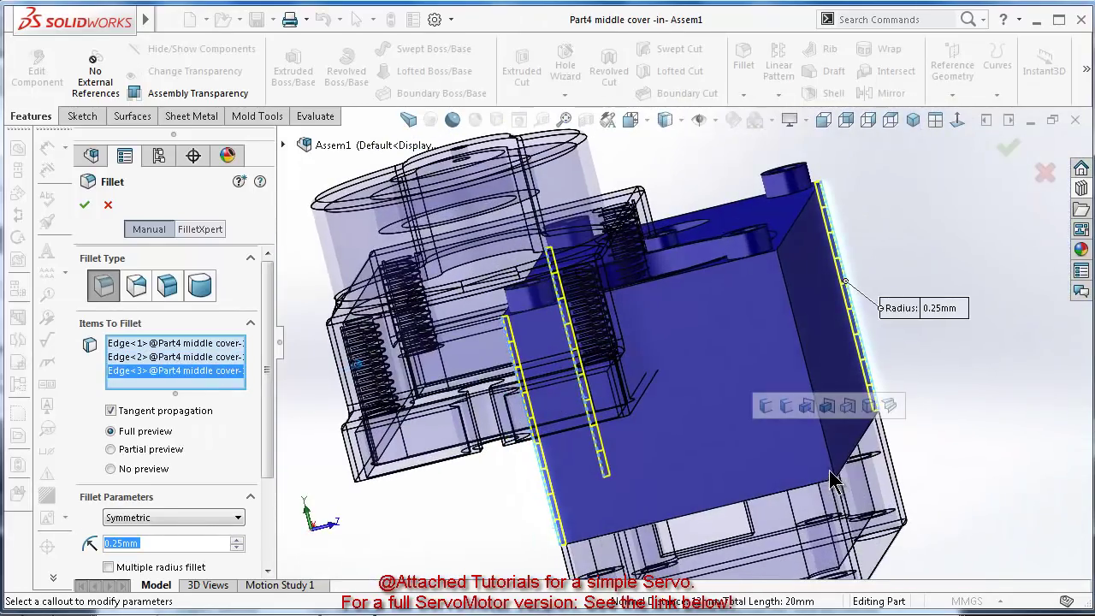
left_click(831, 464)
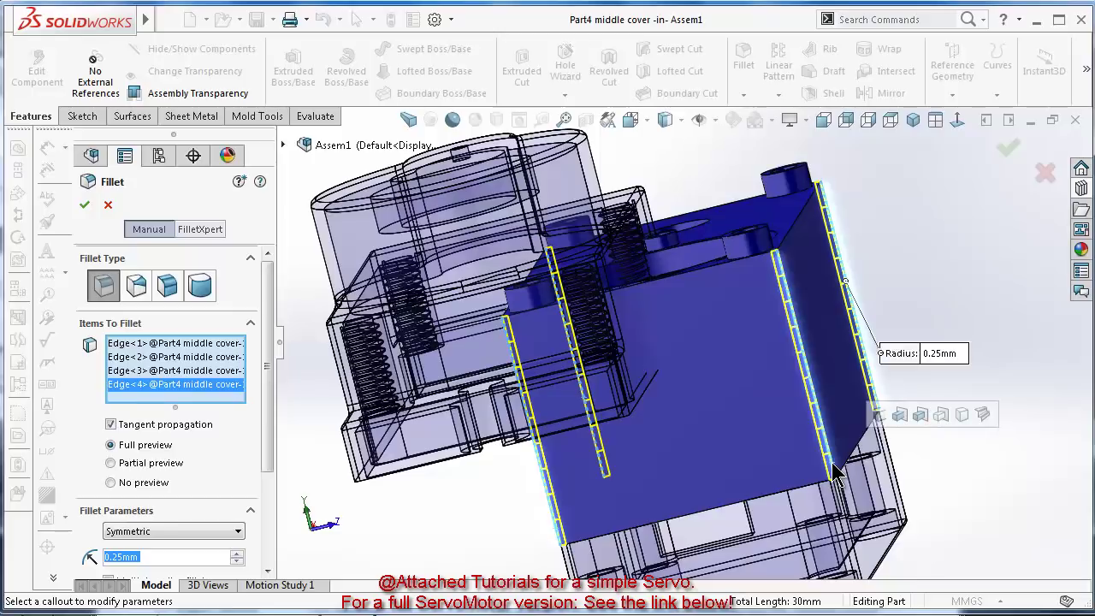
left_click(1006, 152)
left_click(1045, 171)
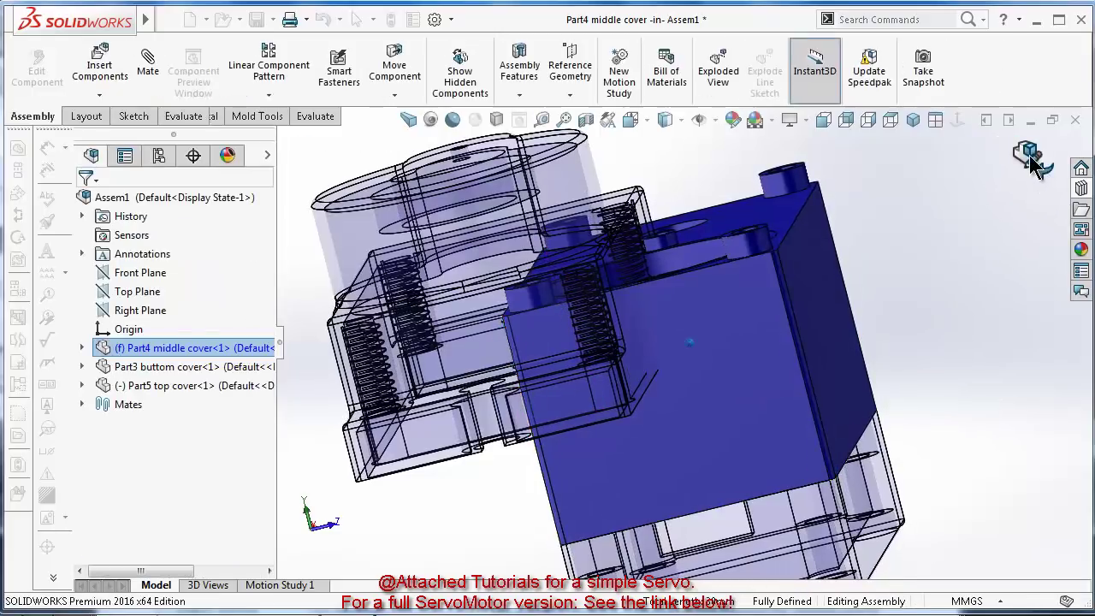
Move the top cover to a free position just above the middle cover
middle_click_drag(1006, 175, 942, 547)
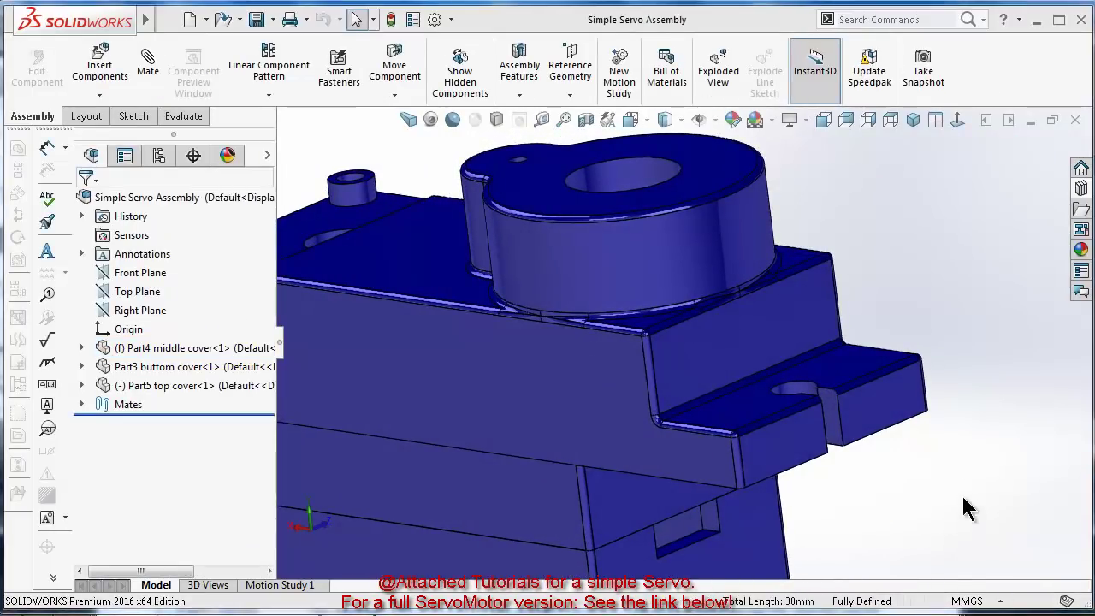
mouse_move(944, 462)
middle_mouse_down()
mouse_move(914, 352)
mouse_move(795, 281)
middle_mouse_up()
left_click(795, 282)
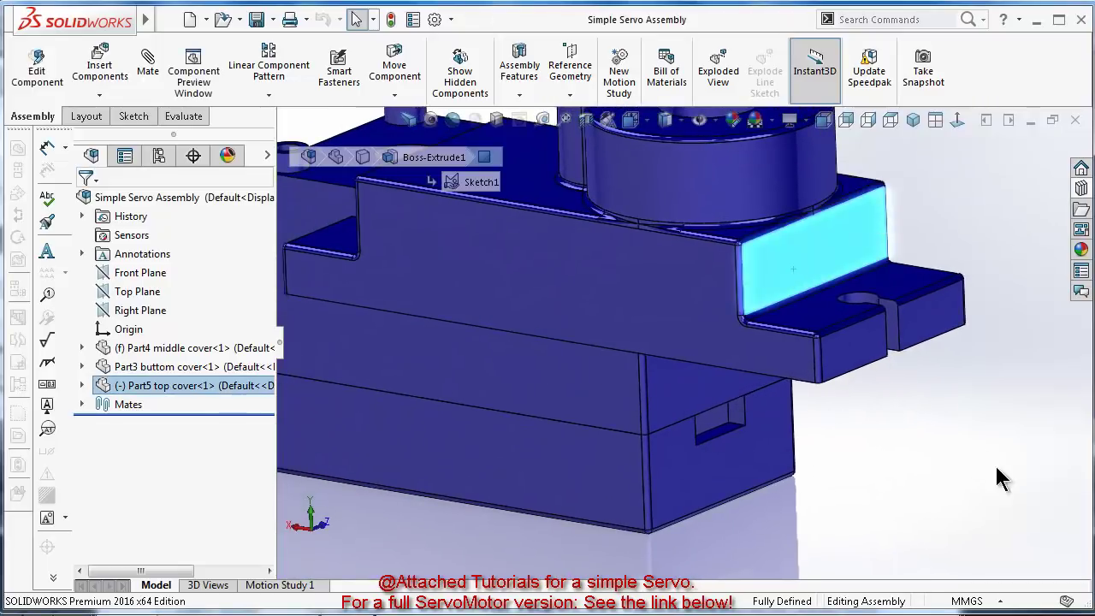
scroll(997, 466, "up", 3)
left_click(899, 316)
left_click_drag(709, 313, 750, 178)
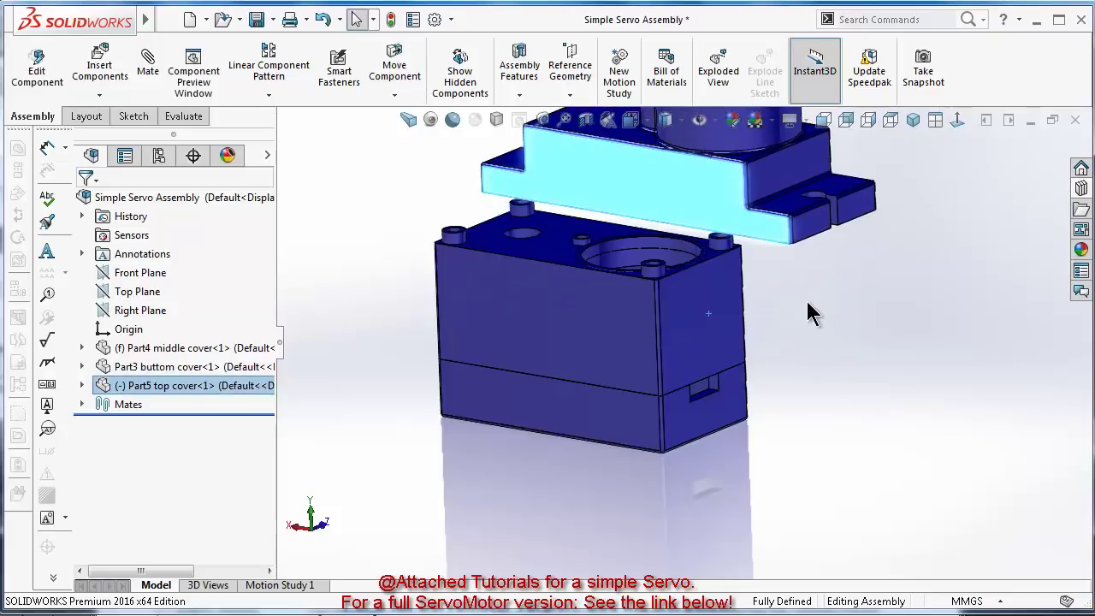
left_click(807, 302)
Mate the top cover's long side face and raised end face coincident with the matching side faces of the middle cover
left_click(691, 228)
left_click(626, 314, "ctrl")
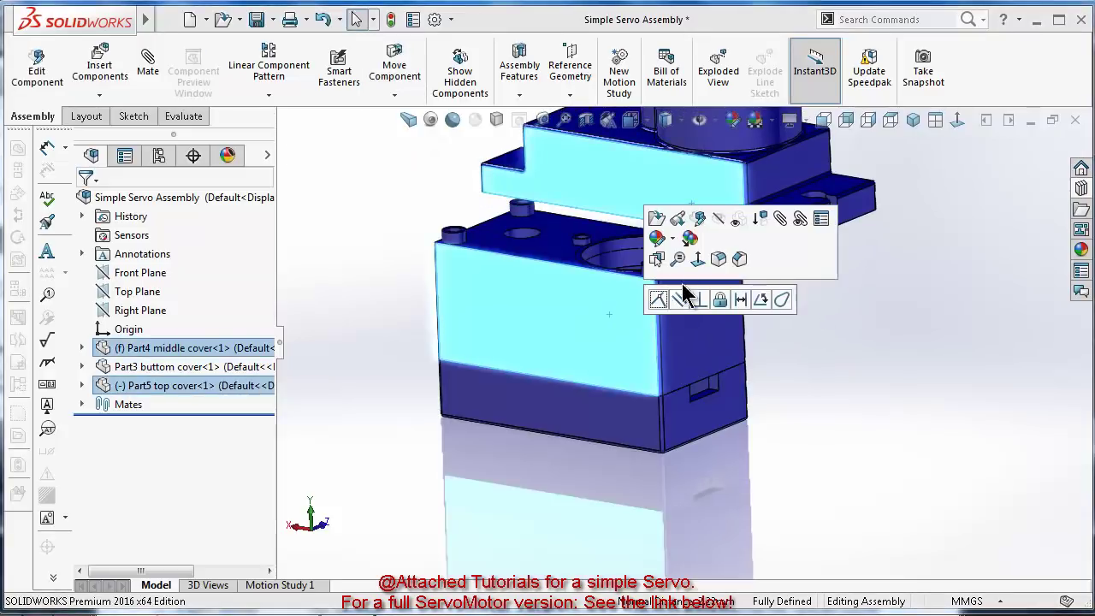
left_click(855, 367)
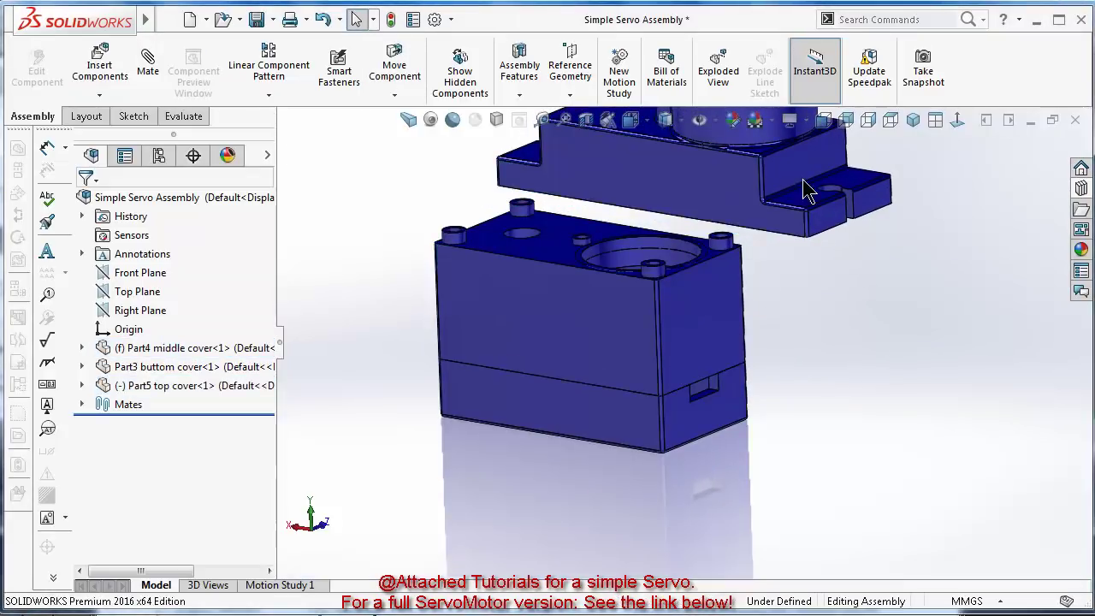
left_click(795, 178)
left_click(716, 320, "ctrl")
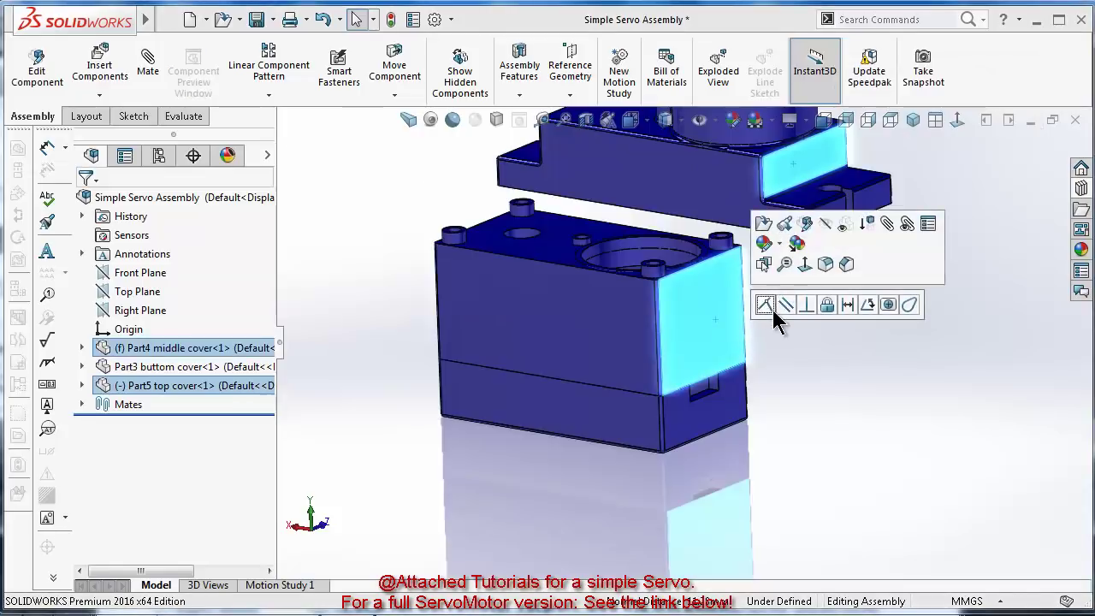
left_click(771, 309)
Mate the underside of the top cover coincident with the upper face of the middle cover
middle_click_drag(829, 353, 803, 426)
scroll(804, 405, "down", 3)
left_click(804, 428)
scroll(809, 429, "up", 4)
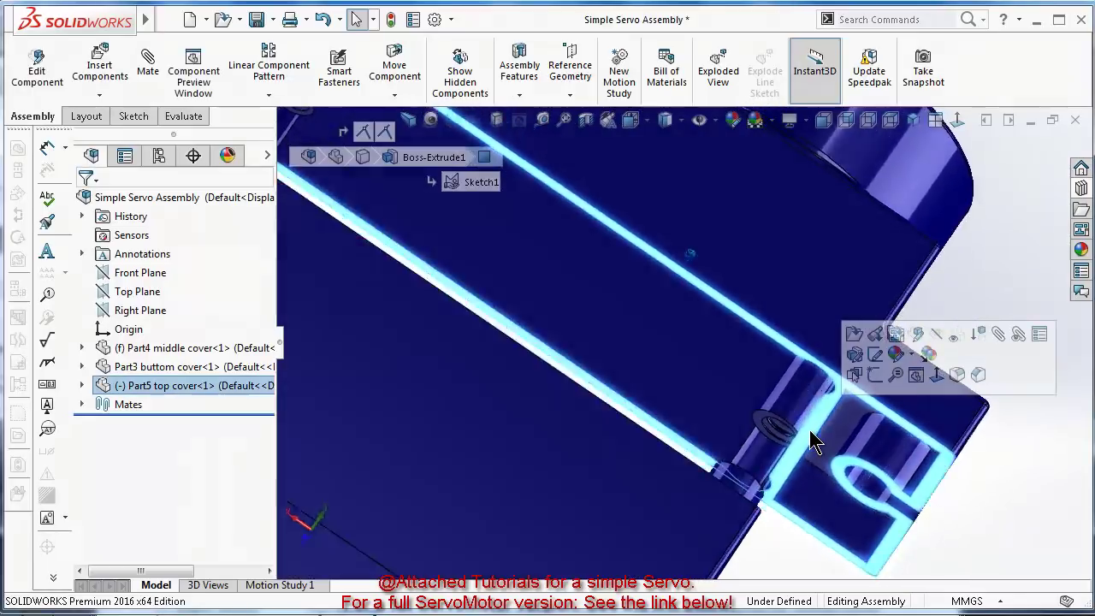
scroll(803, 432, "up", 3)
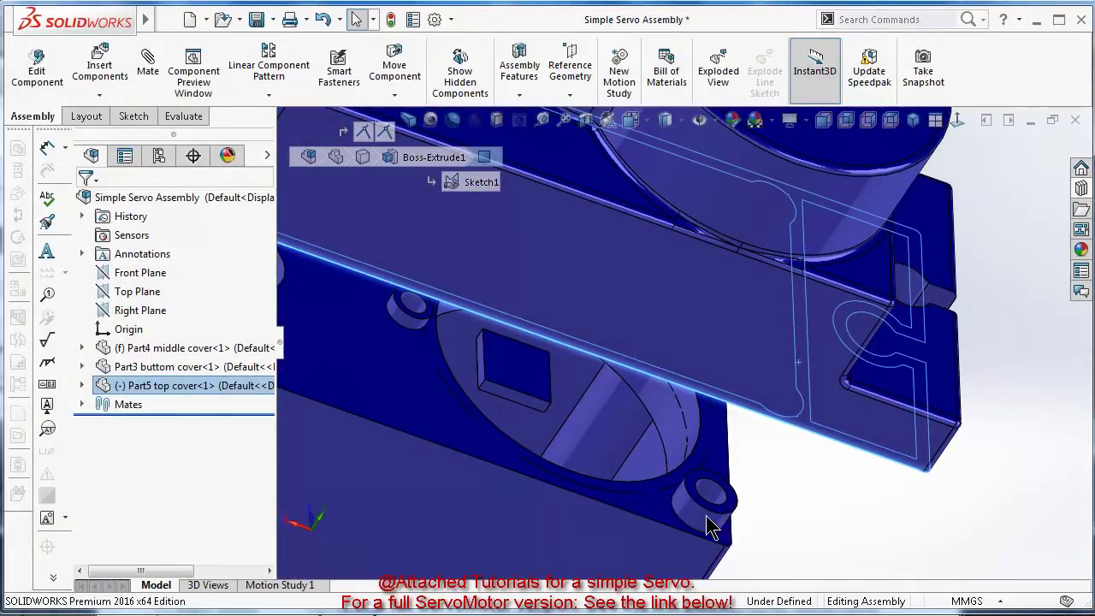
left_click(668, 523, "ctrl")
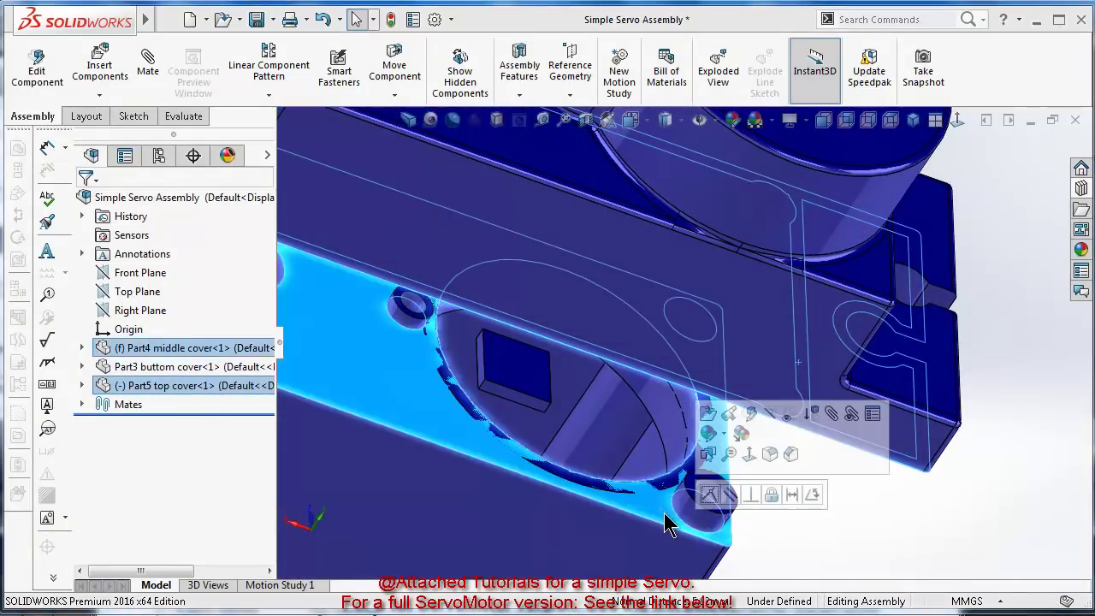
left_click(709, 494)
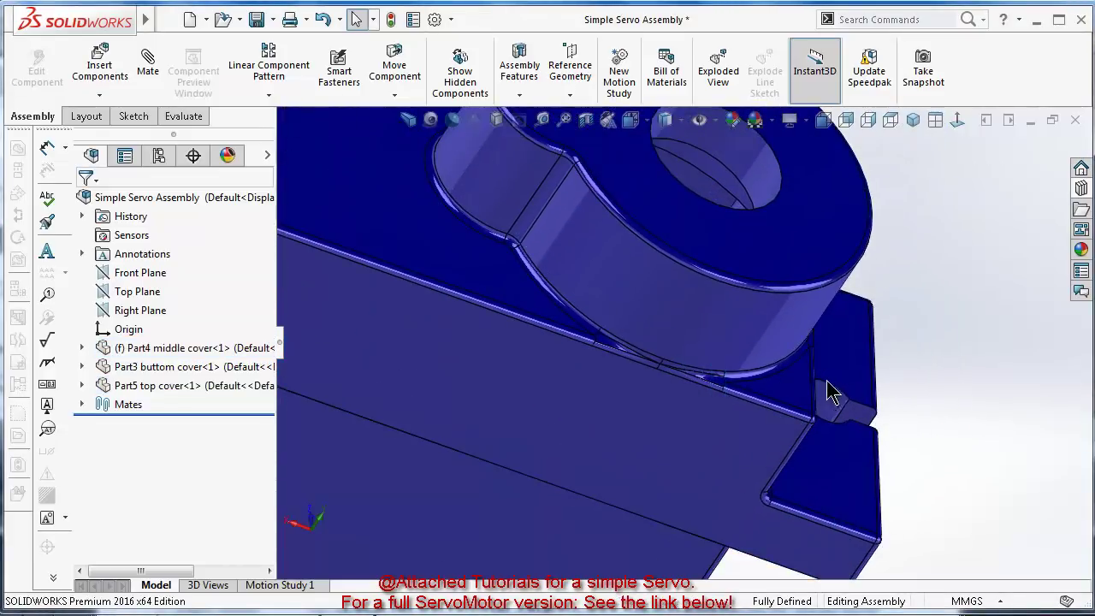
Insert the gear4 part into the assembly beside the top cover's mounting ear
scroll(813, 378, "up", 6)
middle_click_drag(777, 369, 770, 367)
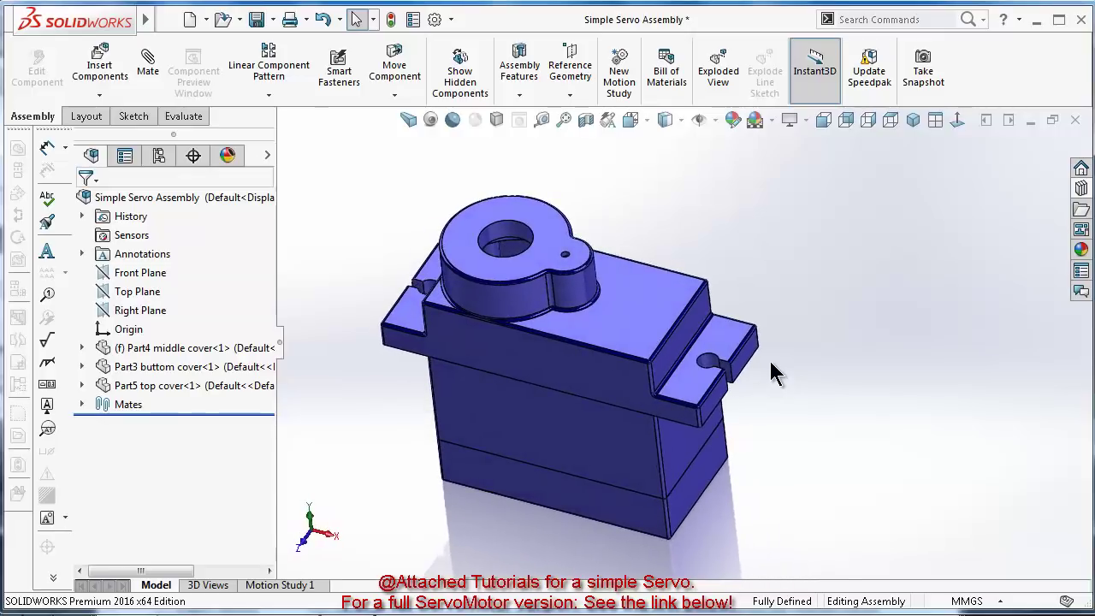
left_click(99, 72)
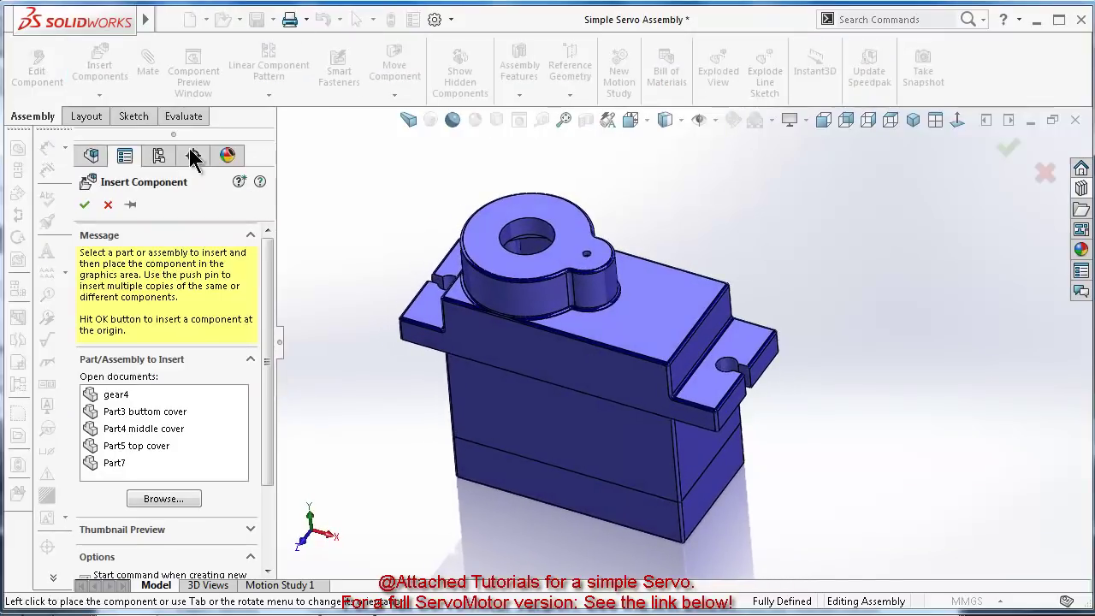
left_click(126, 398)
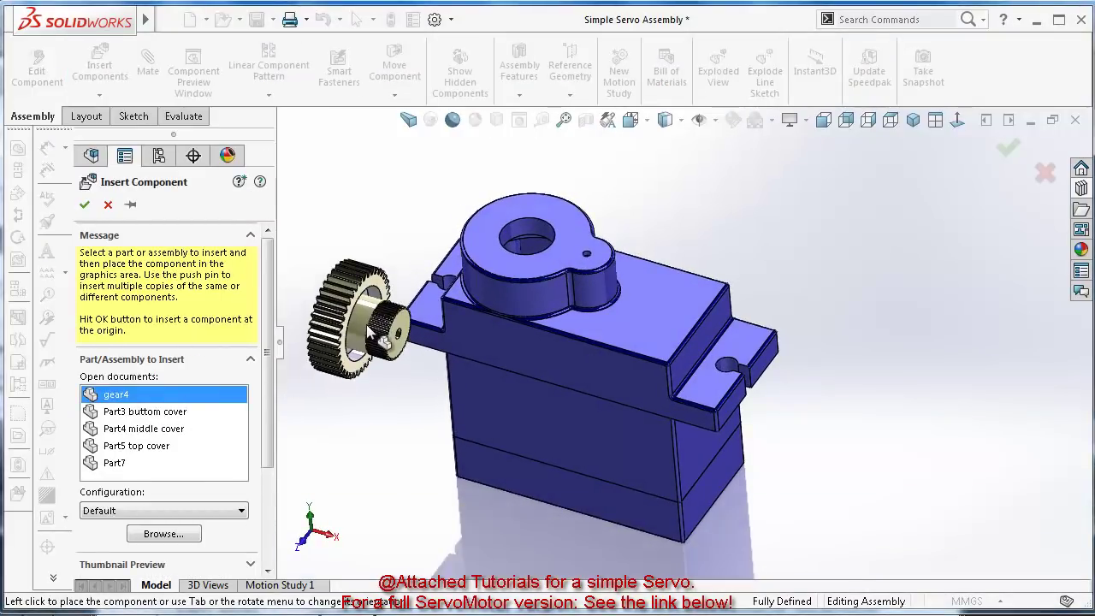
left_click(368, 327)
Try to mate the gear's cylindrical hub concentric with the large round hole in the top cover
left_click(360, 326)
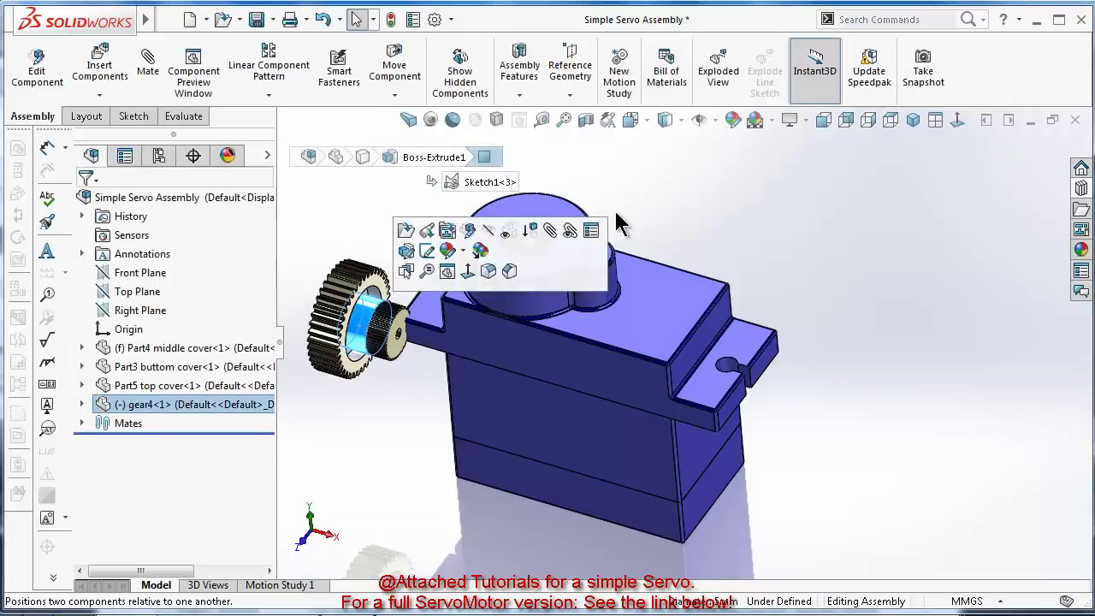
scroll(613, 215, "down", 1)
left_click(507, 249, "ctrl")
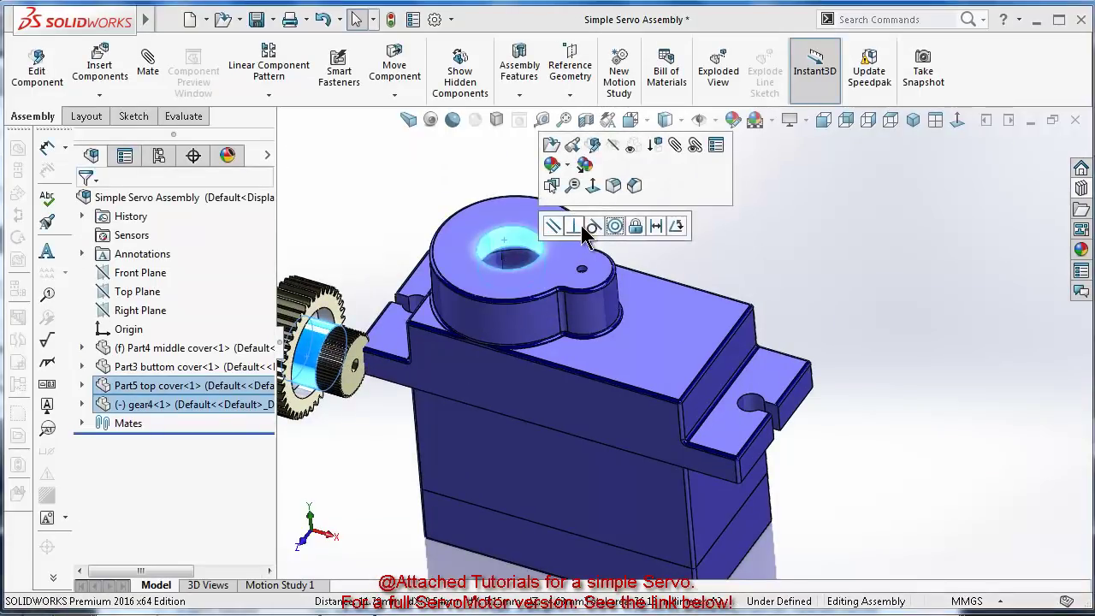
left_click(616, 225)
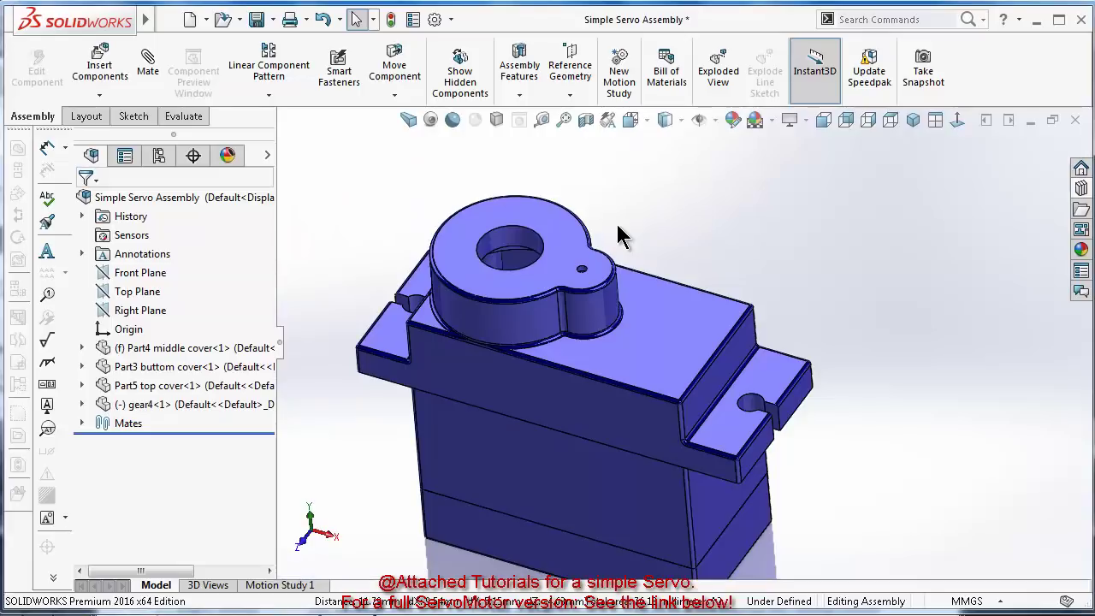
scroll(650, 283, "up", 3)
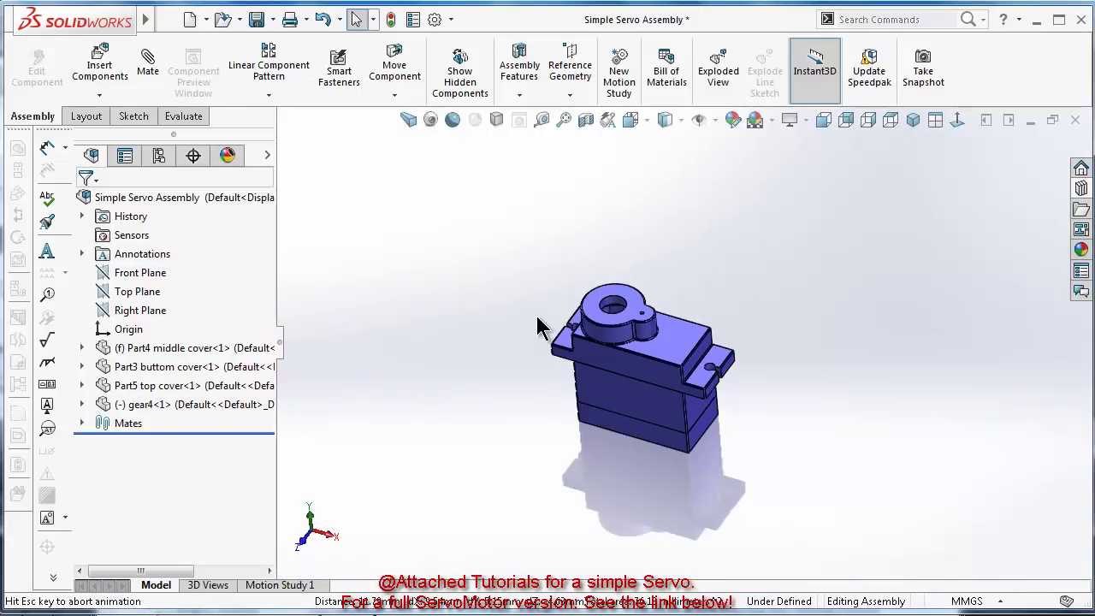
scroll(538, 316, "down", 5)
key("ctrl+z")
scroll(462, 314, "up", 2)
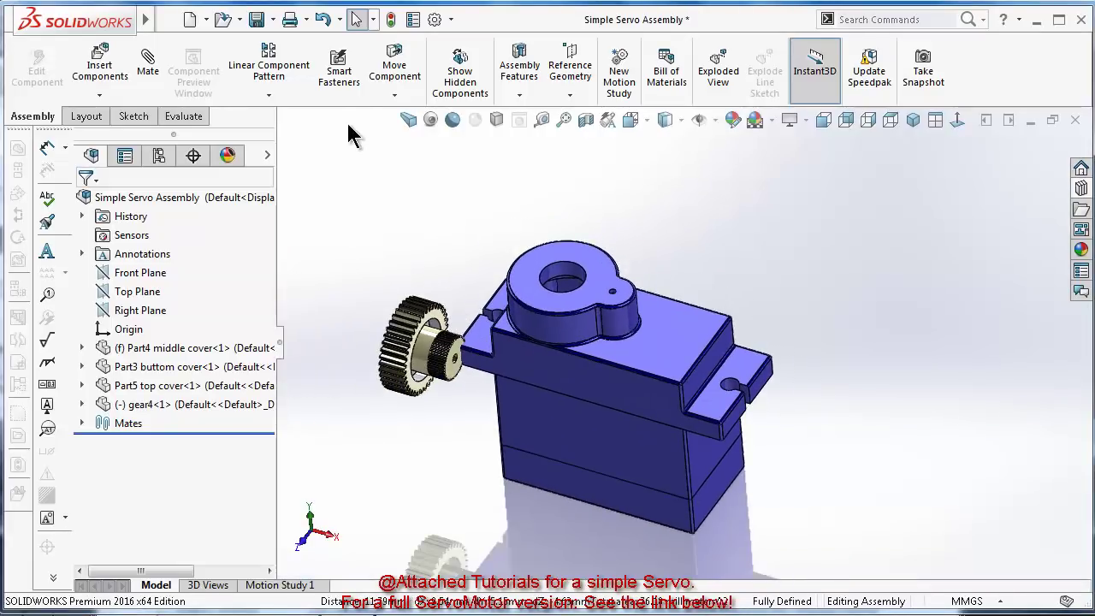
Rotate the gear freely so that its small toothed end points upward
left_click(279, 94)
left_click(394, 95)
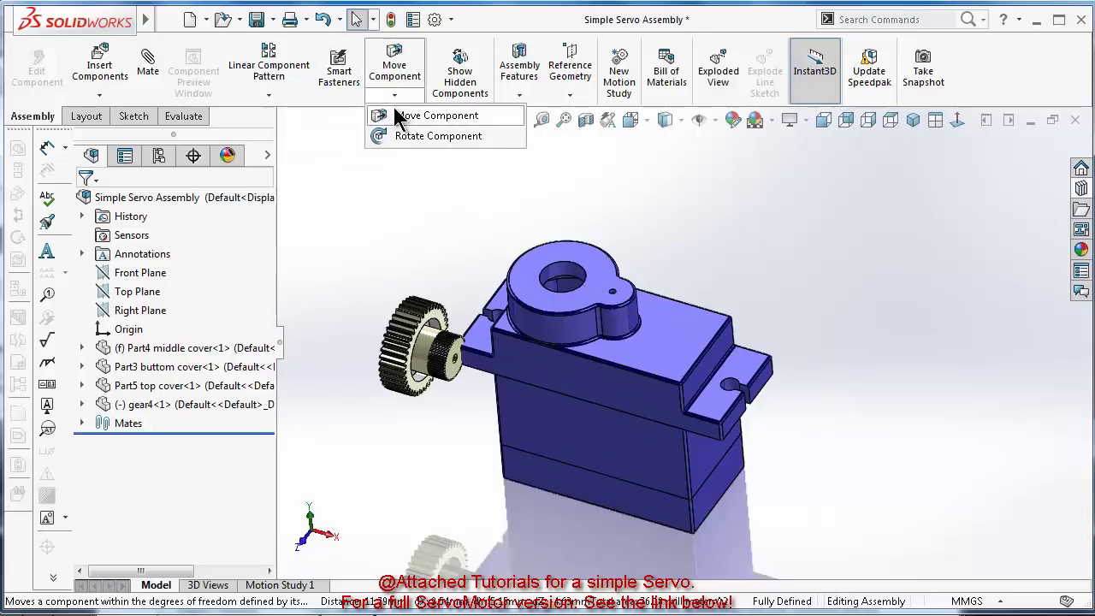
left_click(404, 139)
left_click_drag(417, 329, 402, 310)
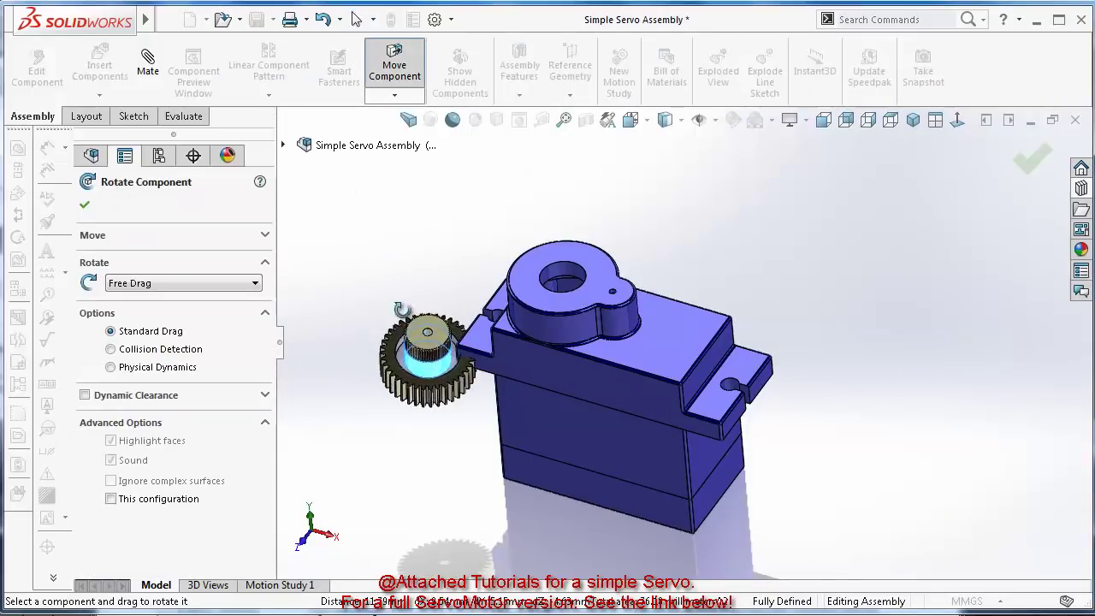
scroll(453, 442, "down", 1)
left_click(1032, 166)
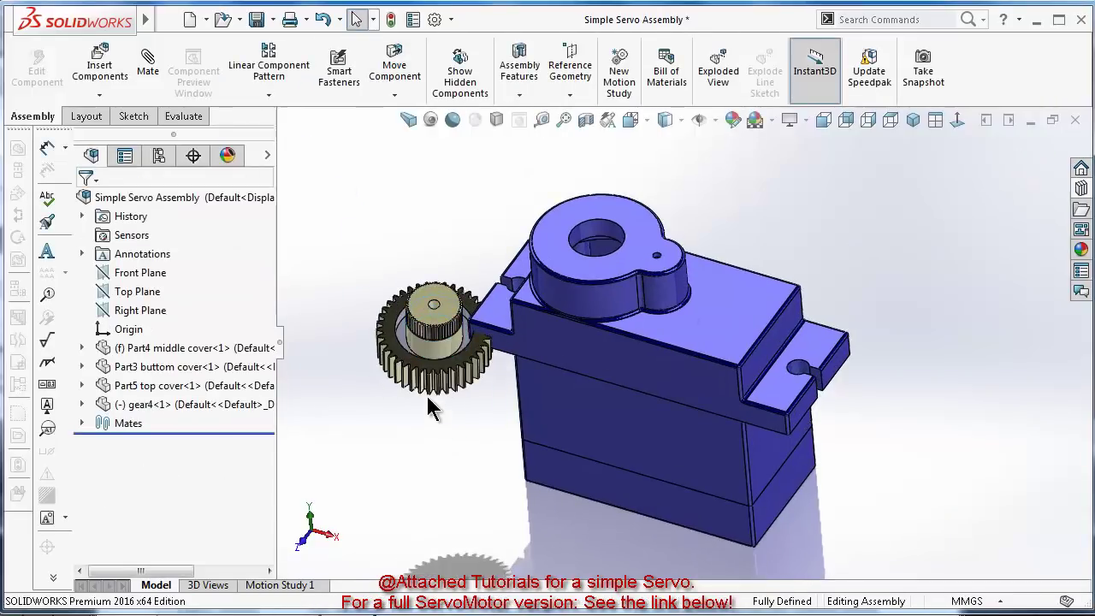
Mate the upright gear's hub concentric with the top cover's large hole and slide the gear along its axis
left_click(437, 345)
left_click(592, 241, "ctrl")
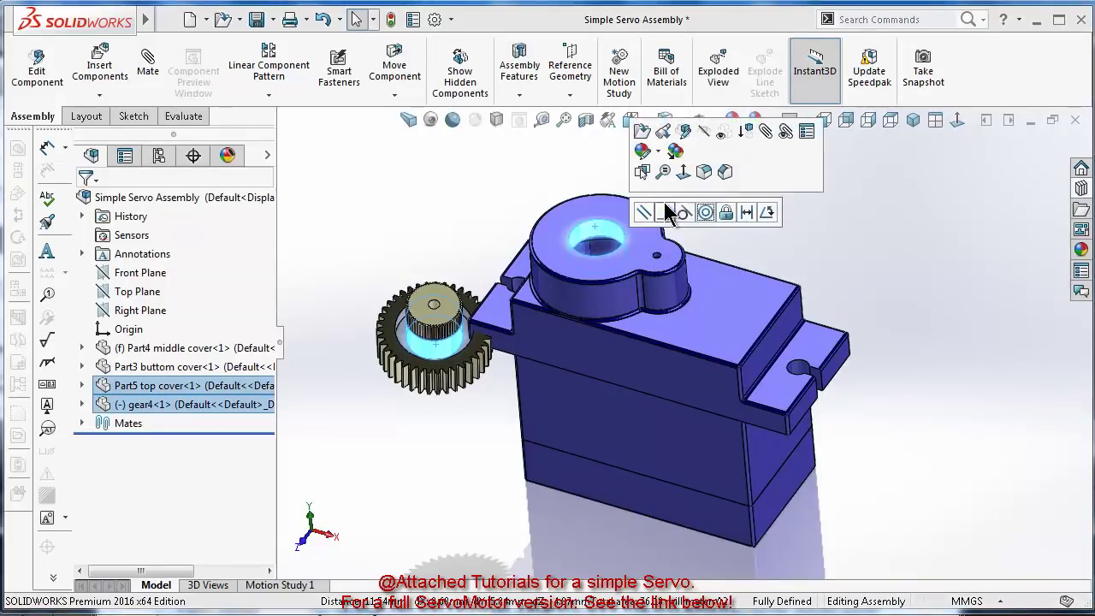
left_click(706, 213)
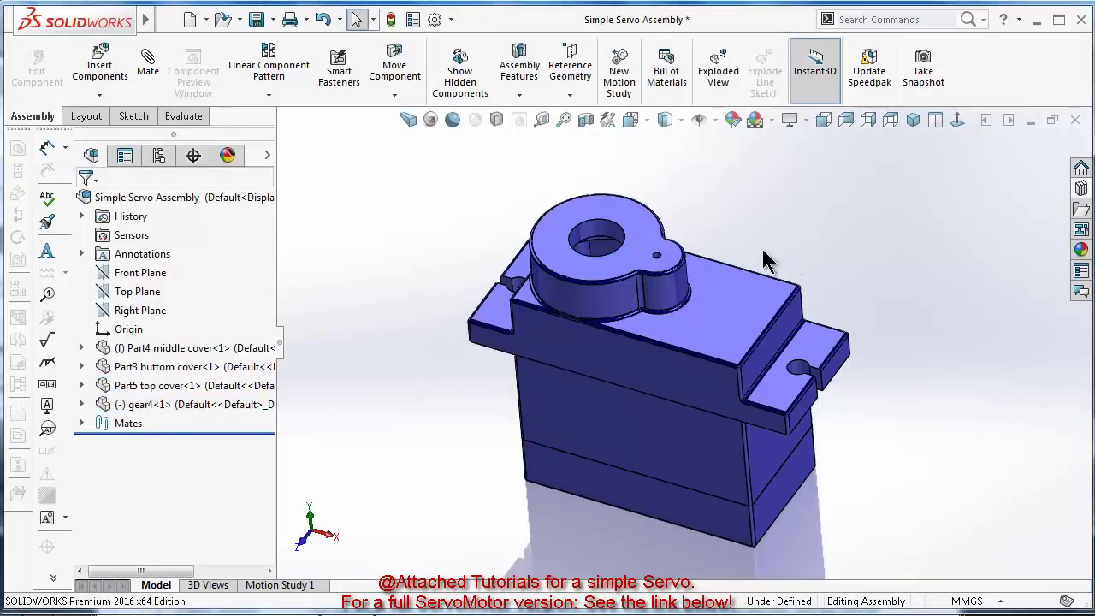
middle_click_drag(787, 251, 716, 350)
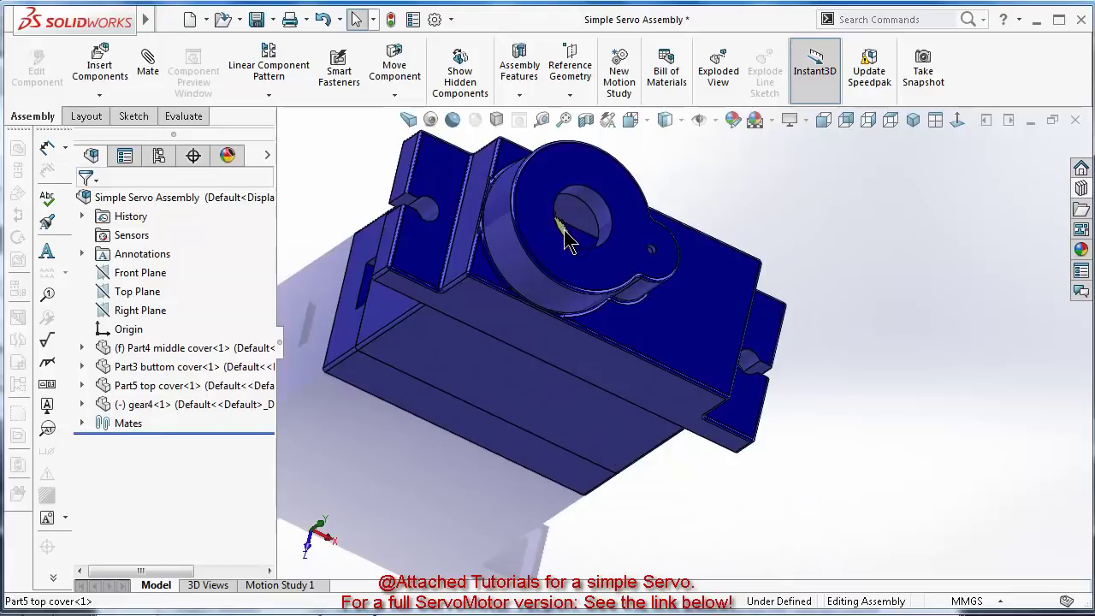
left_click_drag(565, 241, 712, 221)
middle_click_drag(734, 228, 688, 145)
Section the assembly along the Front Plane and adjust the gear's height inside the top cover's hole
left_click(599, 122)
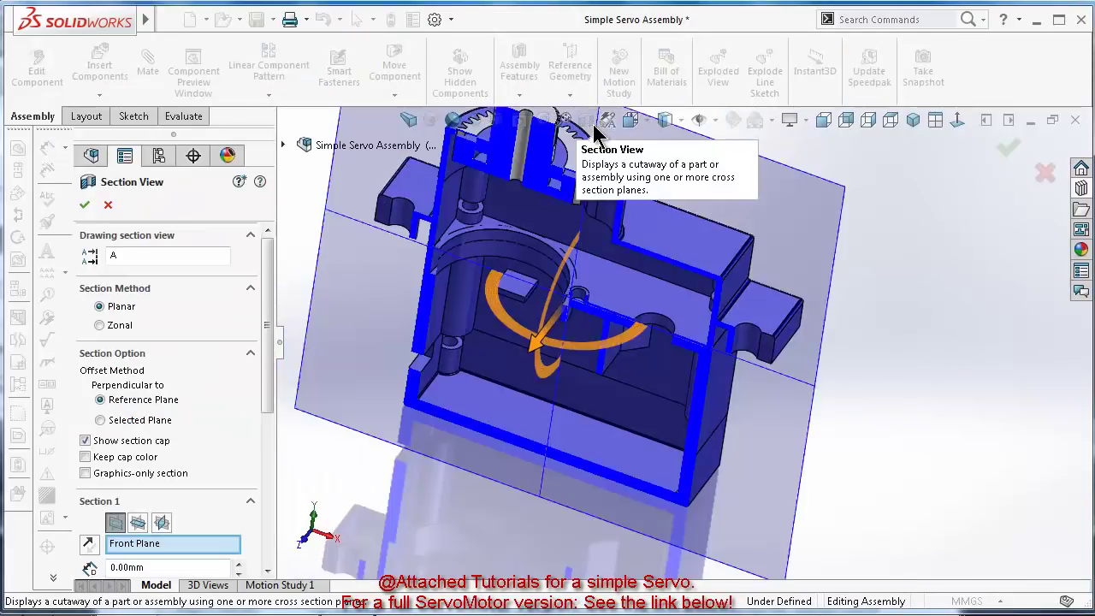
left_click(1012, 149)
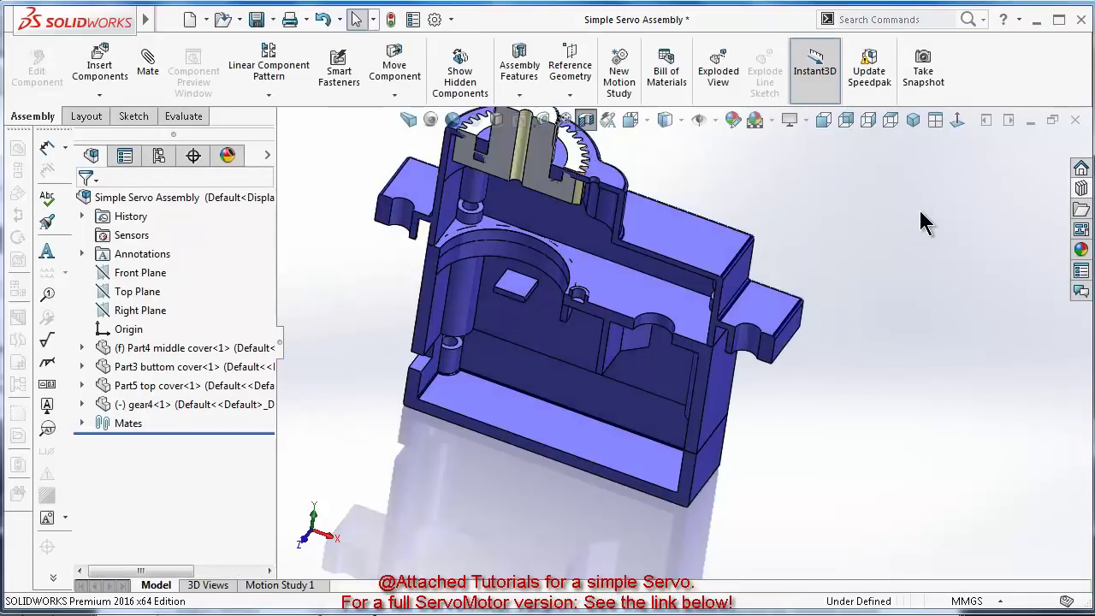
scroll(855, 239, "up", 3)
scroll(611, 242, "down", 2)
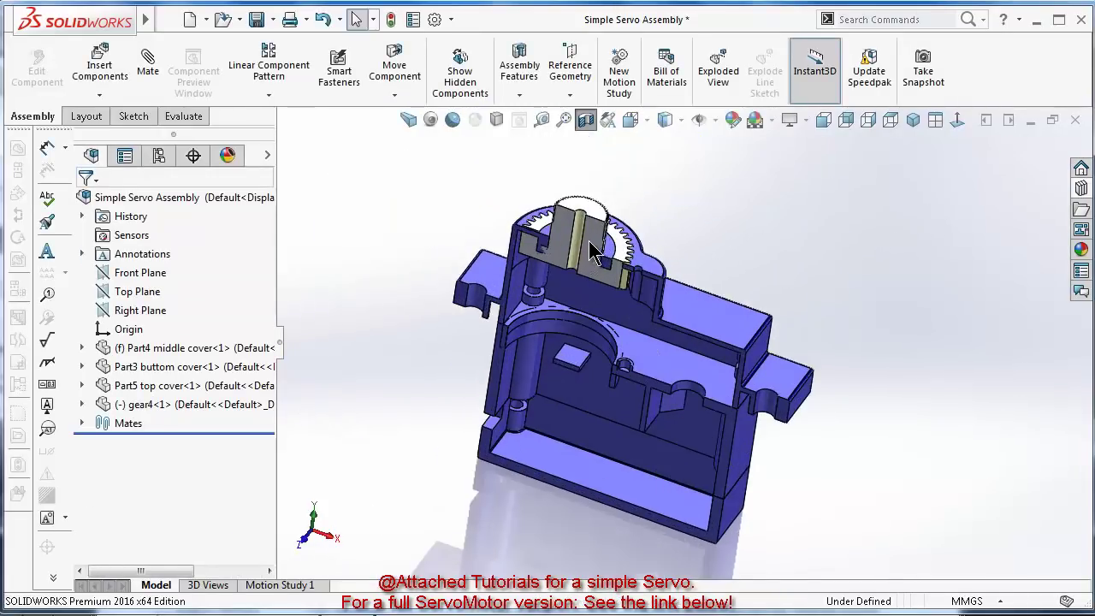
left_click_drag(585, 251, 581, 264)
left_click(721, 211)
Mate the floor of the gear's ring groove coincident with the end face of the top cover's inner collar
scroll(685, 214, "down", 1)
middle_click_drag(683, 217, 689, 176)
scroll(631, 248, "down", 4)
scroll(520, 407, "down", 3)
left_click(497, 494)
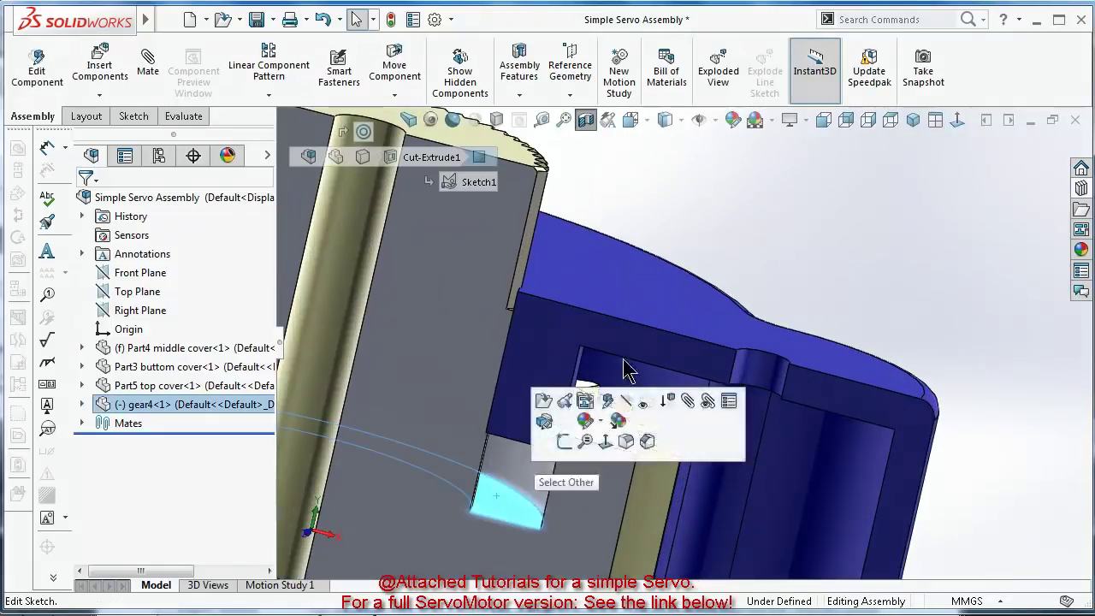
middle_click_drag(728, 235, 755, 117)
scroll(523, 396, "down", 2)
left_click(516, 375, "ctrl")
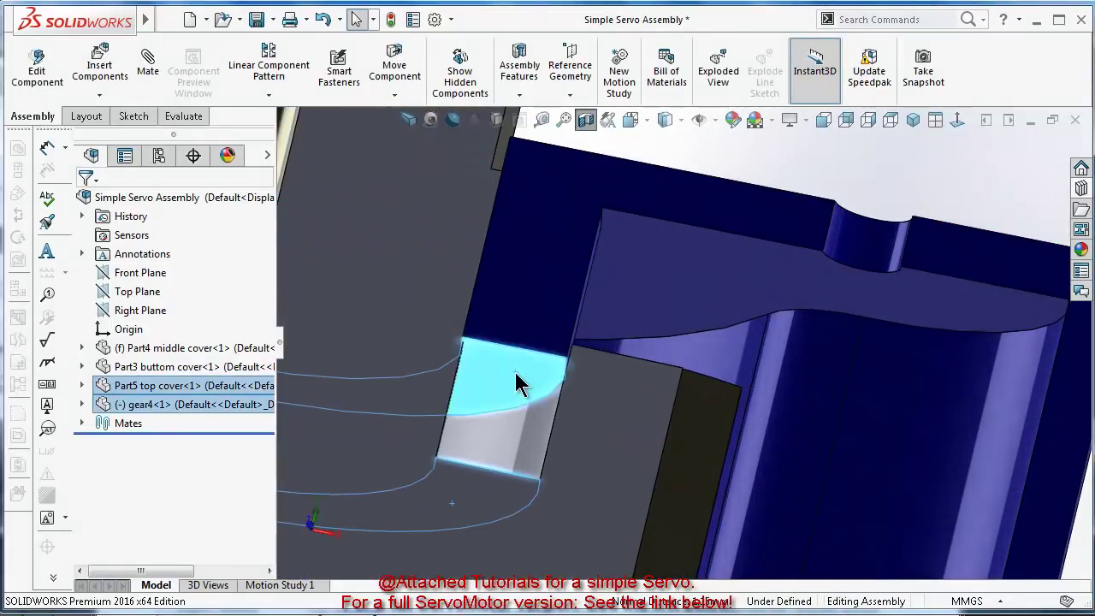
left_click(565, 357)
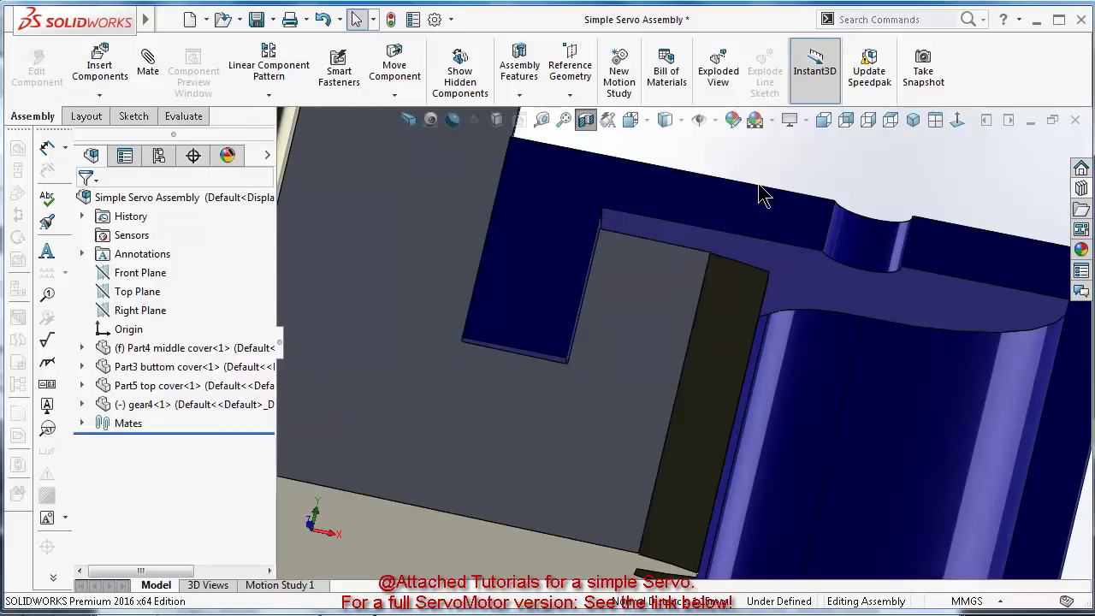
Turn the seated gear about its axis to check its rotation inside the top cover
scroll(762, 187, "up", 4)
middle_click_drag(761, 187, 709, 285)
scroll(708, 286, "up", 3)
scroll(714, 286, "up", 2)
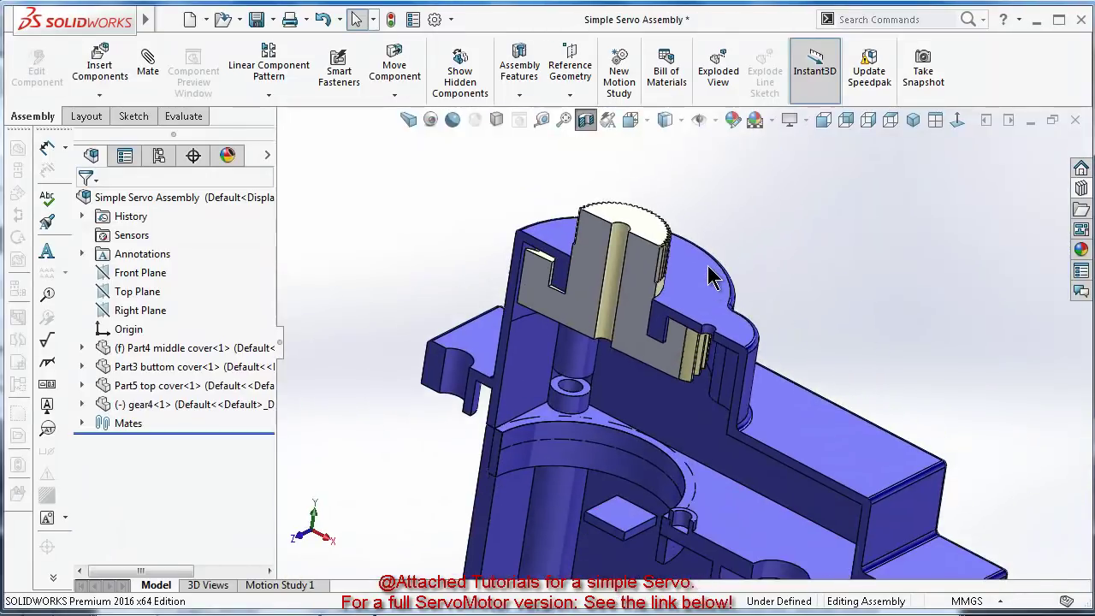
left_click_drag(647, 270, 589, 291)
left_click_drag(697, 242, 698, 242)
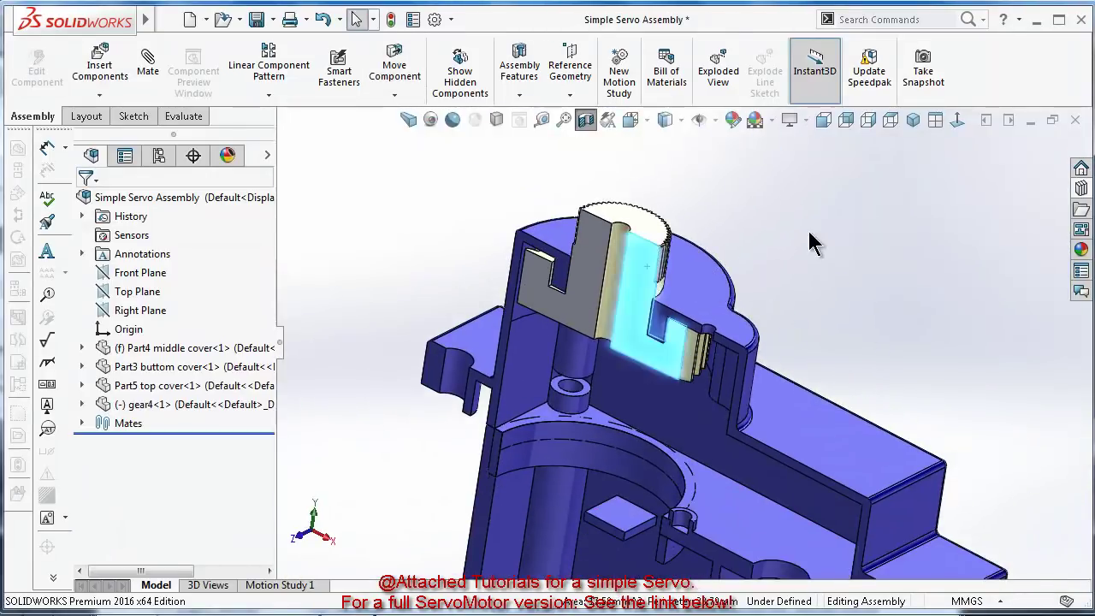
left_click(808, 233)
left_click_drag(668, 360, 489, 344)
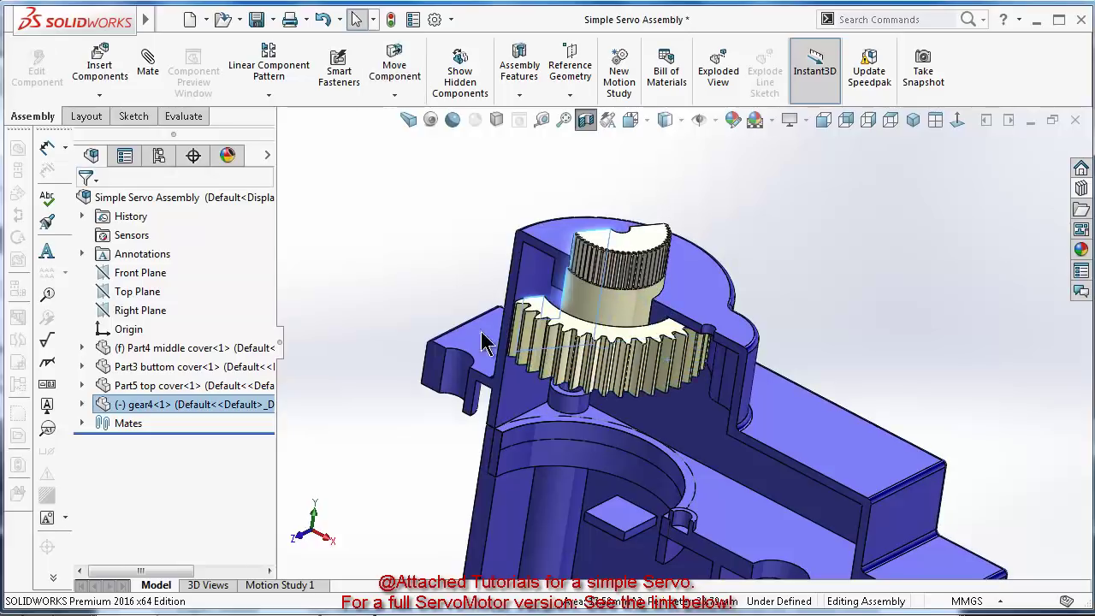
left_click(368, 290)
Insert the toothed arm, Part7, into the assembly beside the gear
left_click(100, 73)
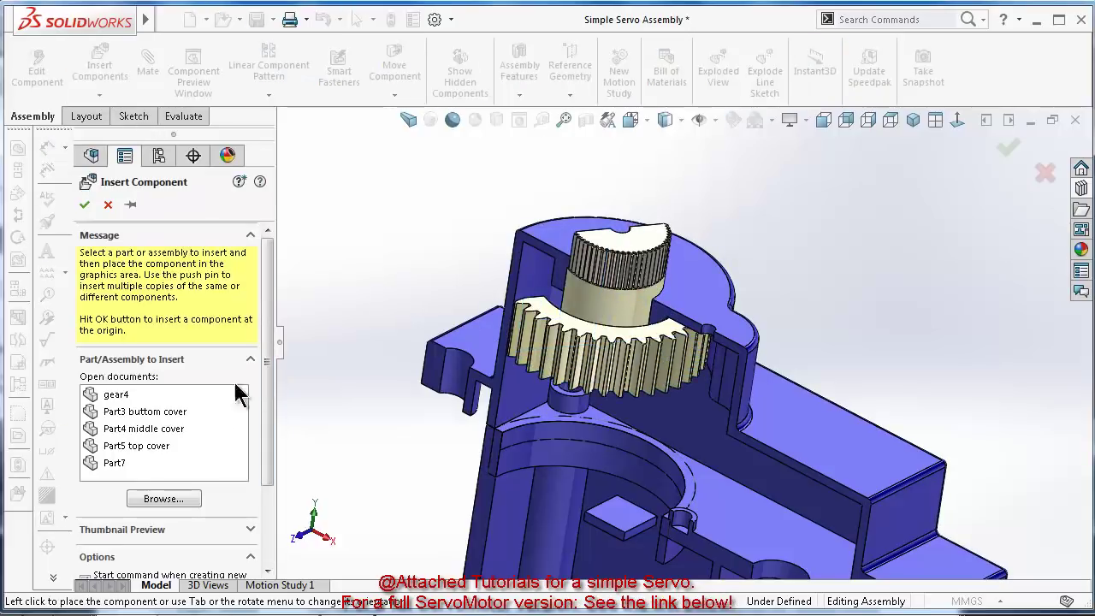
left_click(111, 465)
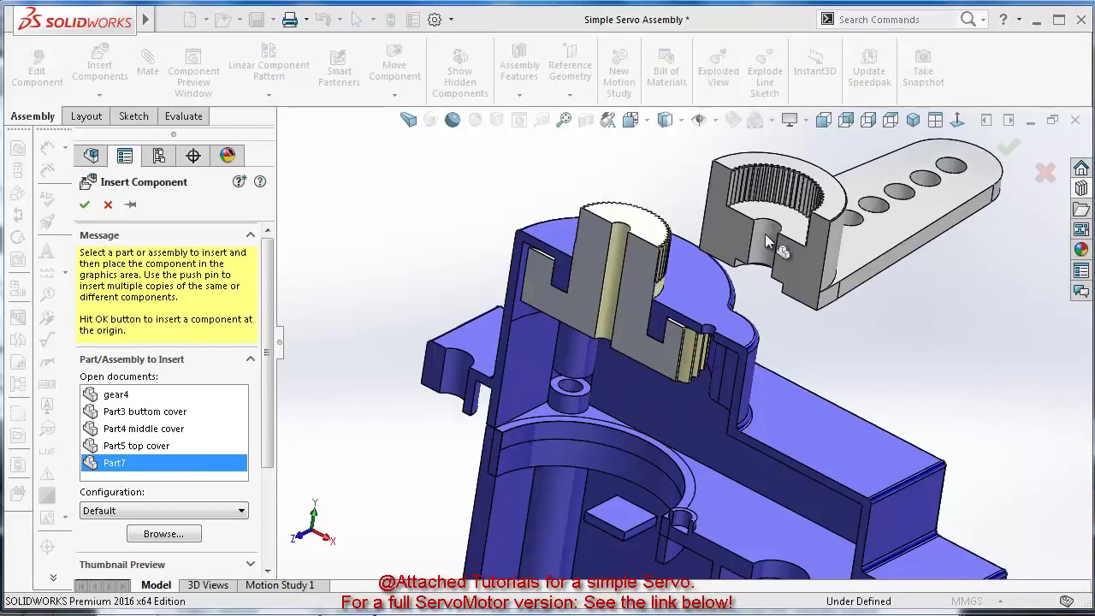
left_click(749, 220)
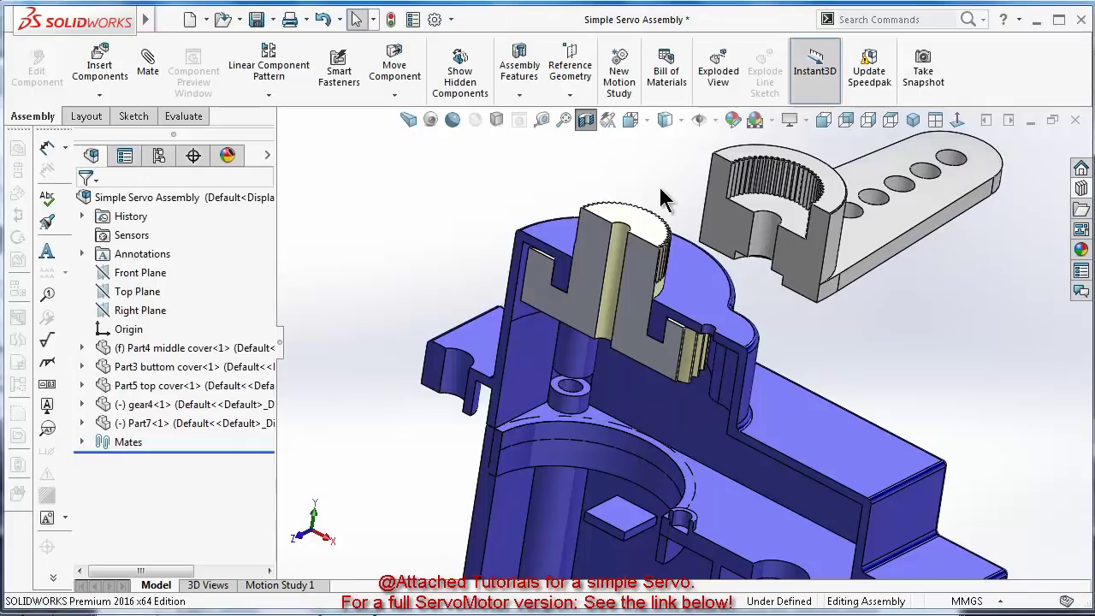
Rotate the arm freely so that its toothed socket faces down toward the gear
left_click(394, 95)
left_click(408, 134)
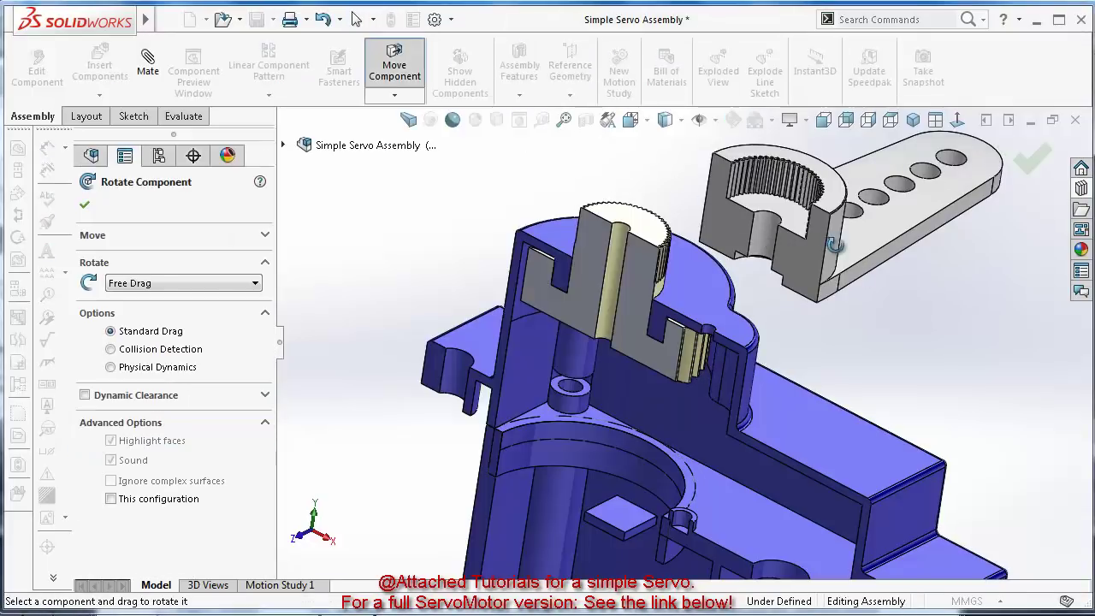
left_click_drag(843, 257, 959, 147)
left_click(1035, 158)
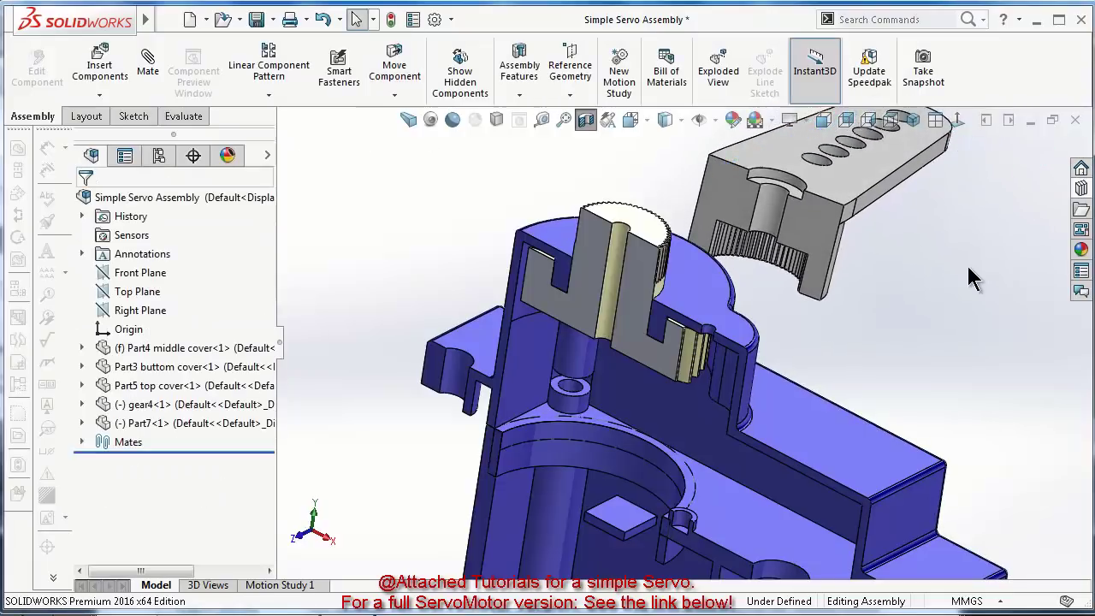
Mate the arm's cylindrical boss concentric with the gear's smooth hub and slide the arm up above the gear
middle_click_drag(860, 252, 833, 261)
left_click(863, 259)
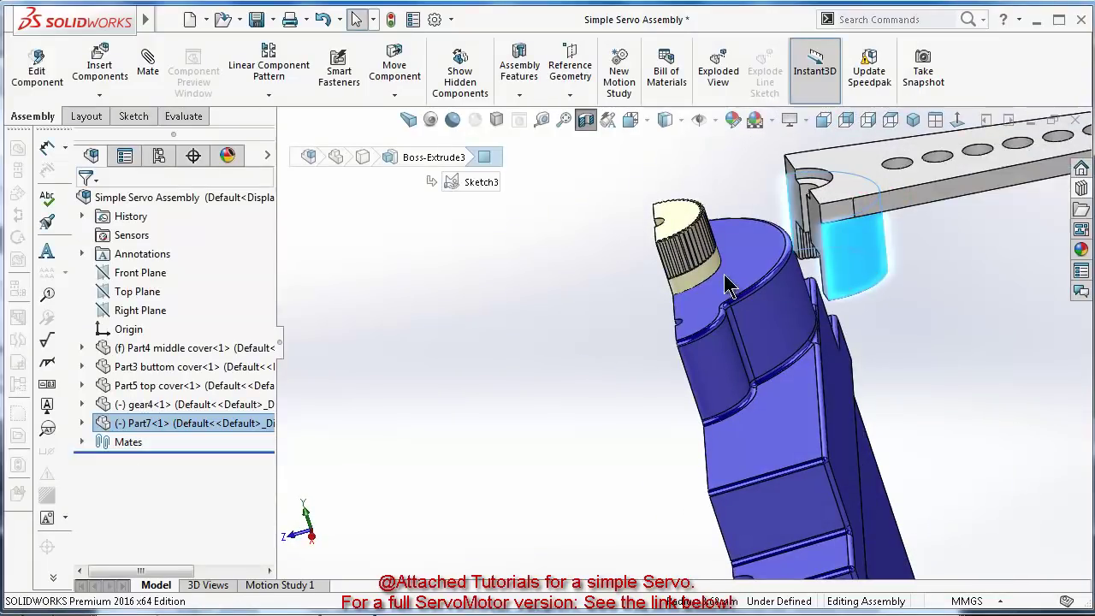
left_click(700, 286, "ctrl")
left_click(812, 255)
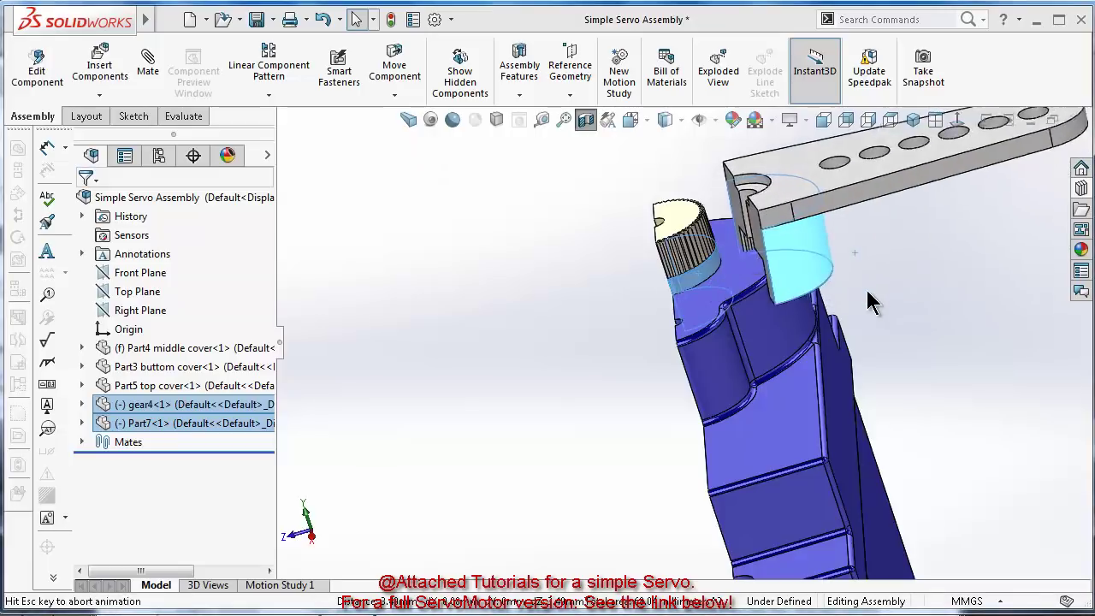
scroll(805, 260, "up", 2)
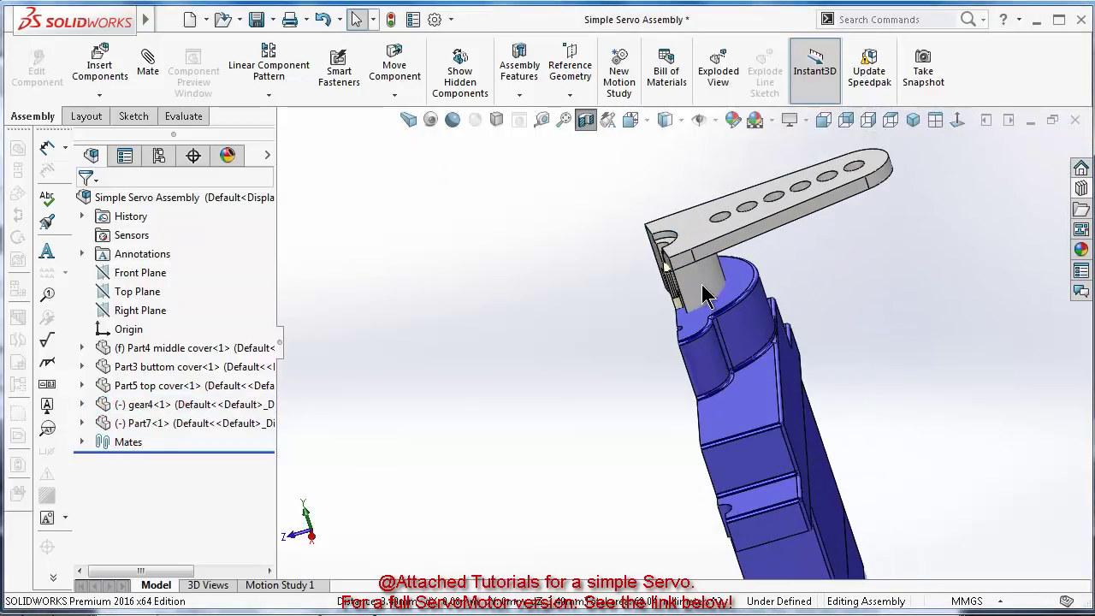
left_click_drag(702, 286, 656, 175)
left_click(589, 289)
Mate the arm boss's lower end face coincident with the small ledge beneath the gear's upper teeth
scroll(629, 267, "down", 2)
middle_click_drag(654, 243, 735, 258)
scroll(738, 262, "down", 6)
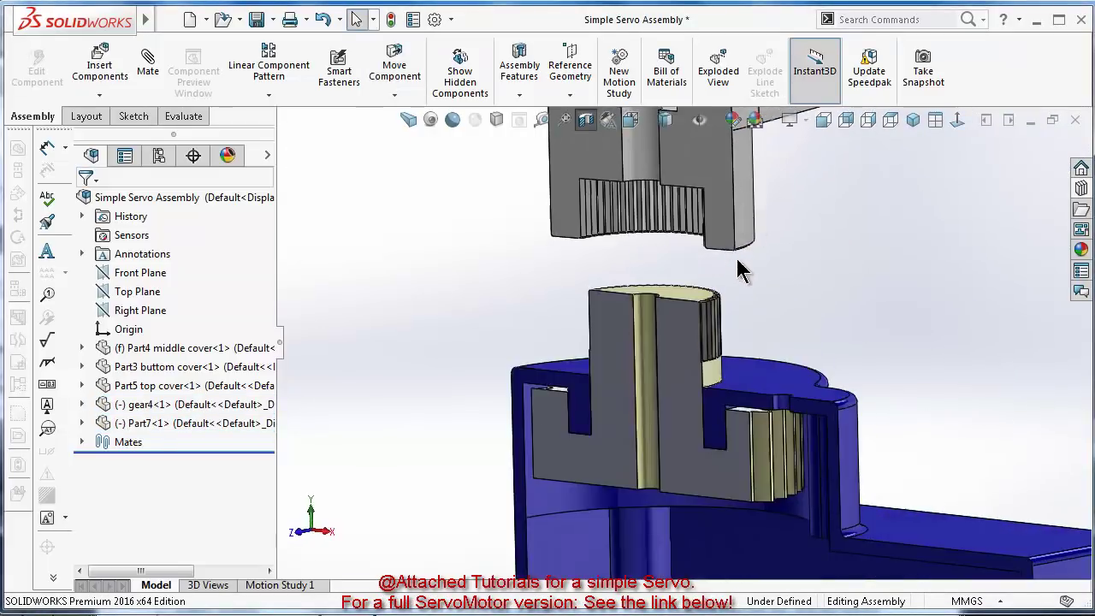
middle_click_drag(783, 304, 782, 240)
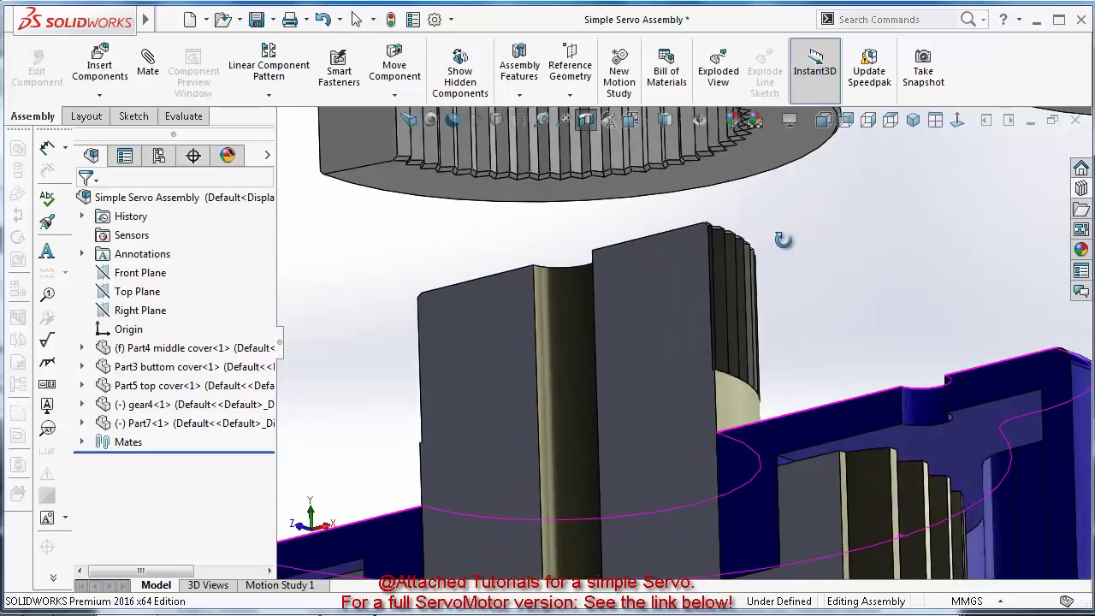
left_click(778, 189)
middle_click_drag(778, 189, 790, 358)
scroll(726, 386, "down", 5)
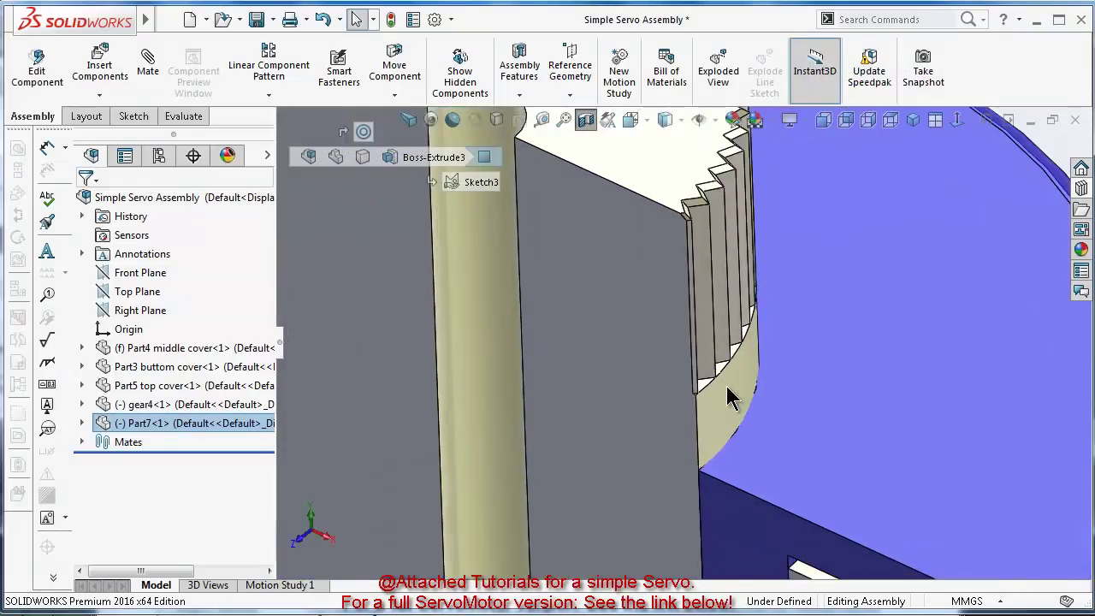
left_click(672, 376, "ctrl")
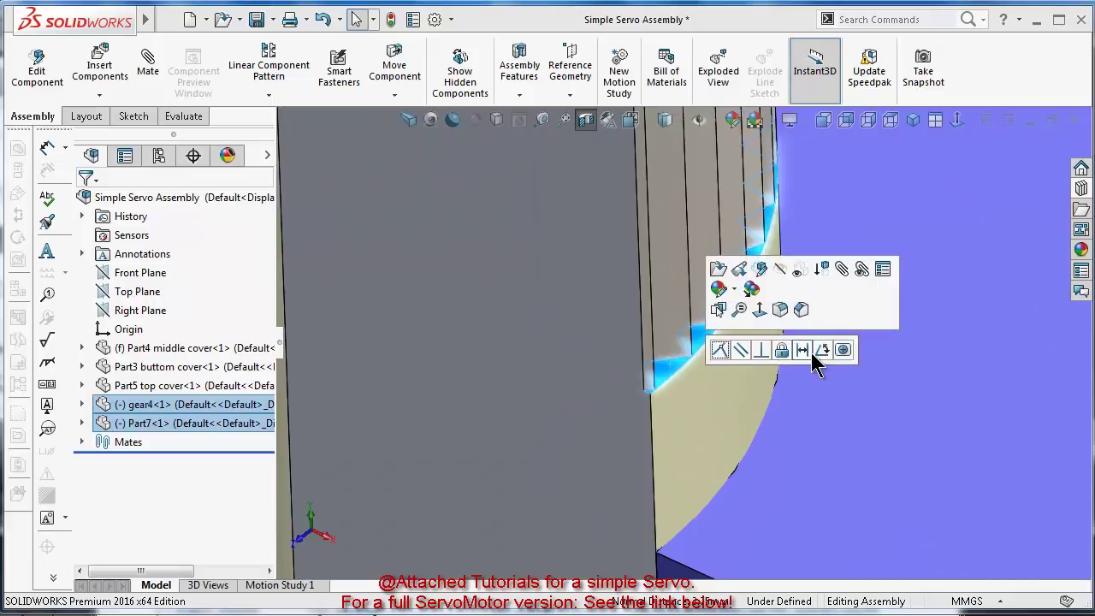
left_click(717, 353)
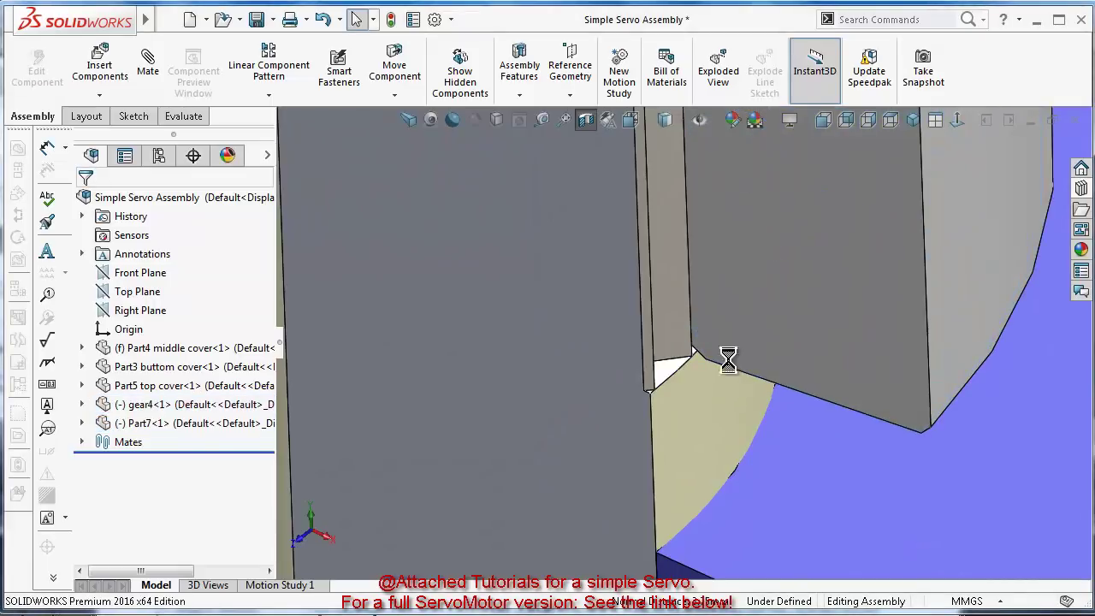
Replace the Front Plane section view with one along the Top Plane at a 23 mm offset, through the arm's toothed socket
scroll(822, 391, "up", 5)
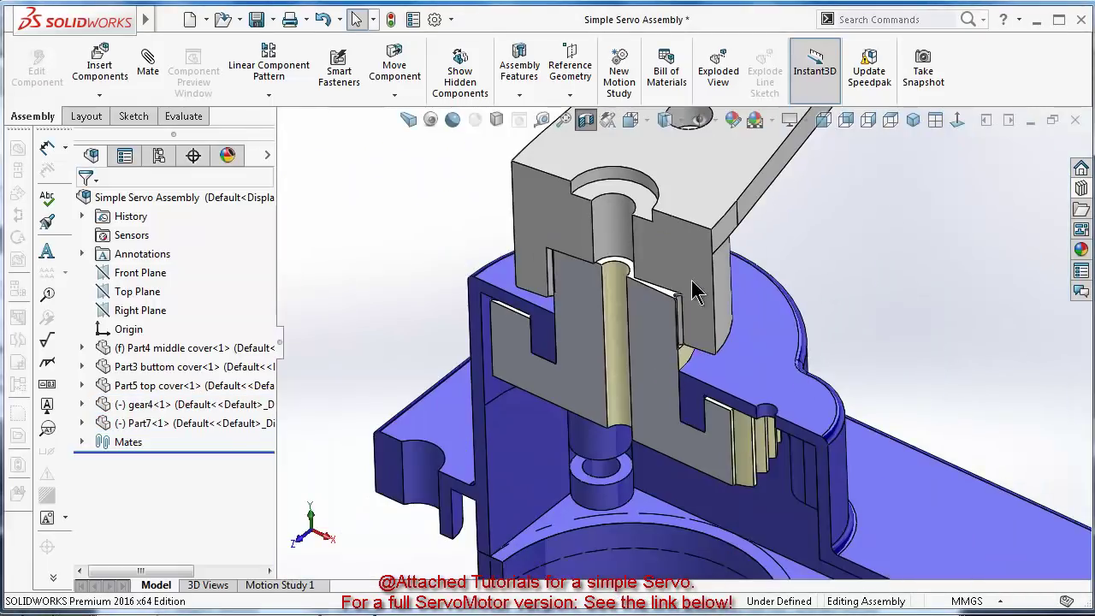
scroll(695, 285, "up", 3)
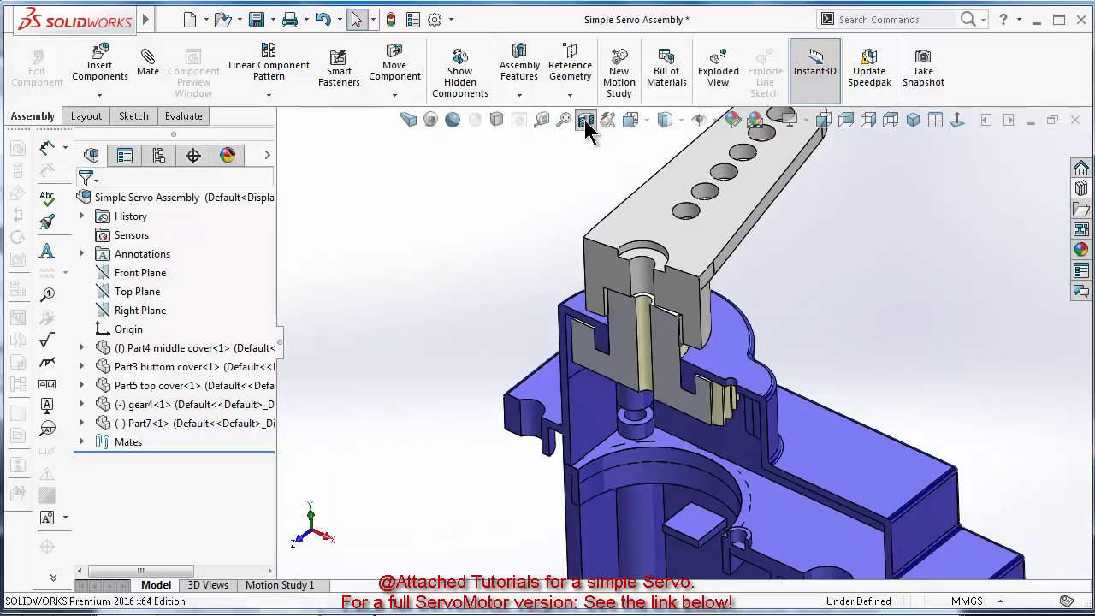
left_click(586, 123)
left_click(586, 122)
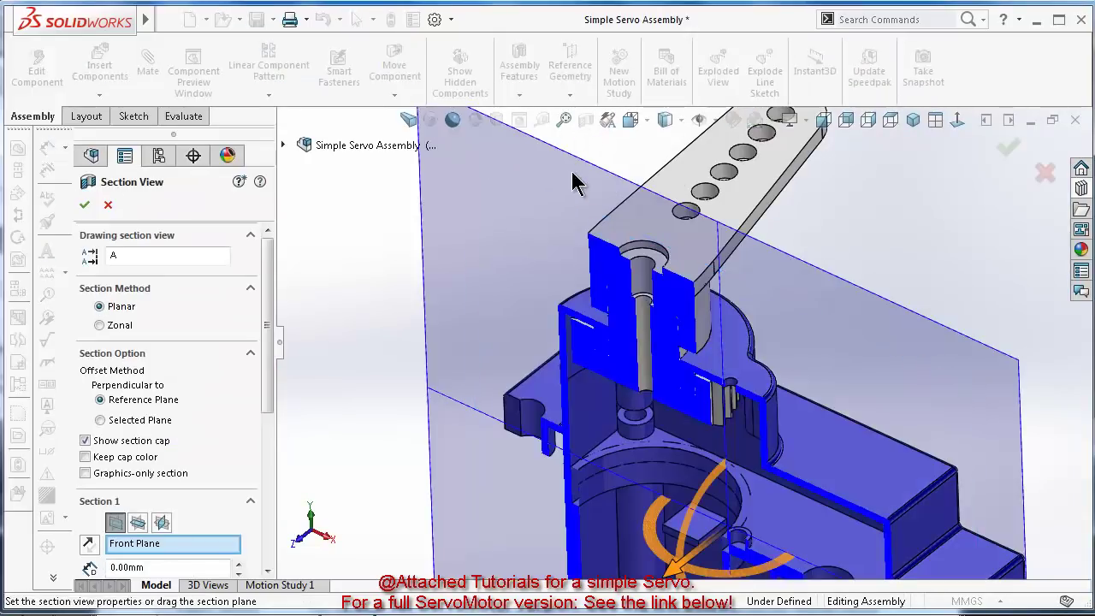
left_click(138, 523)
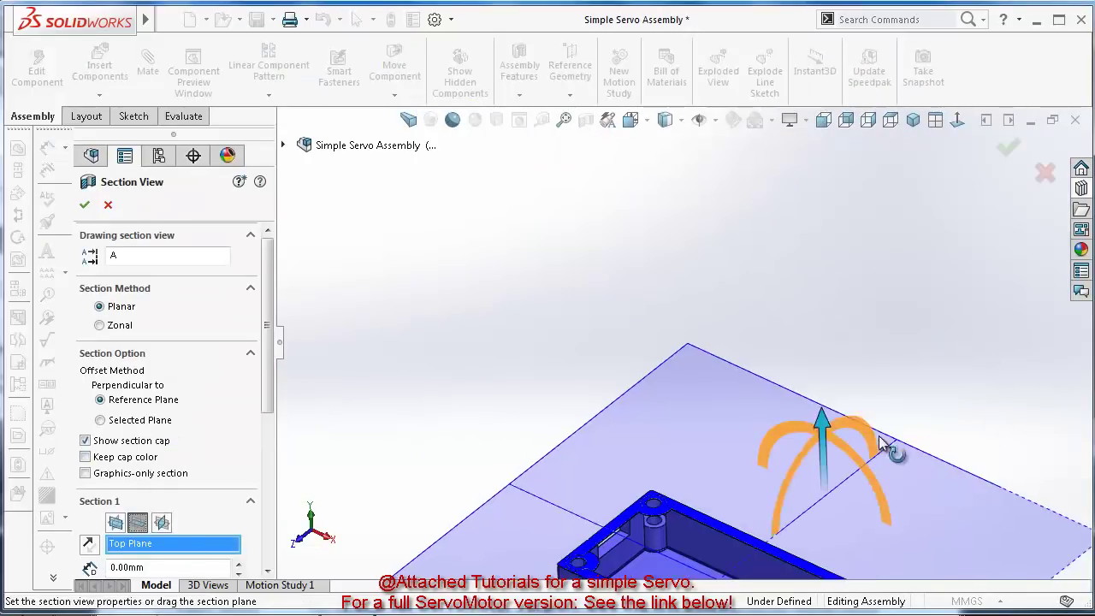
left_click_drag(834, 441, 780, 209)
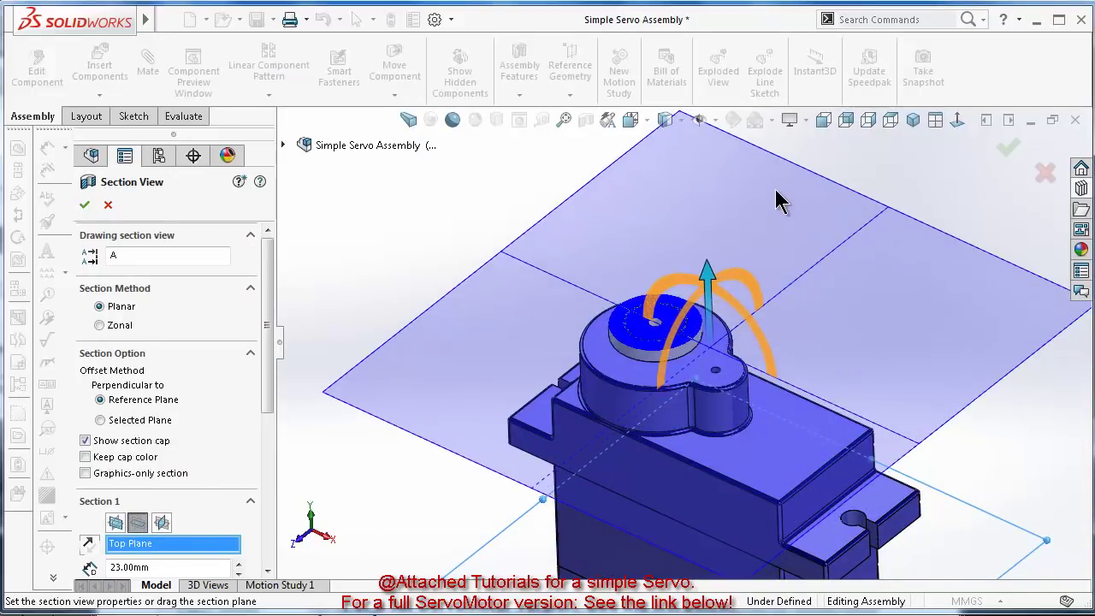
left_click(1011, 149)
Turn the gear slightly to compare the position of its small teeth with the arm's internal teeth
scroll(623, 340, "down", 6)
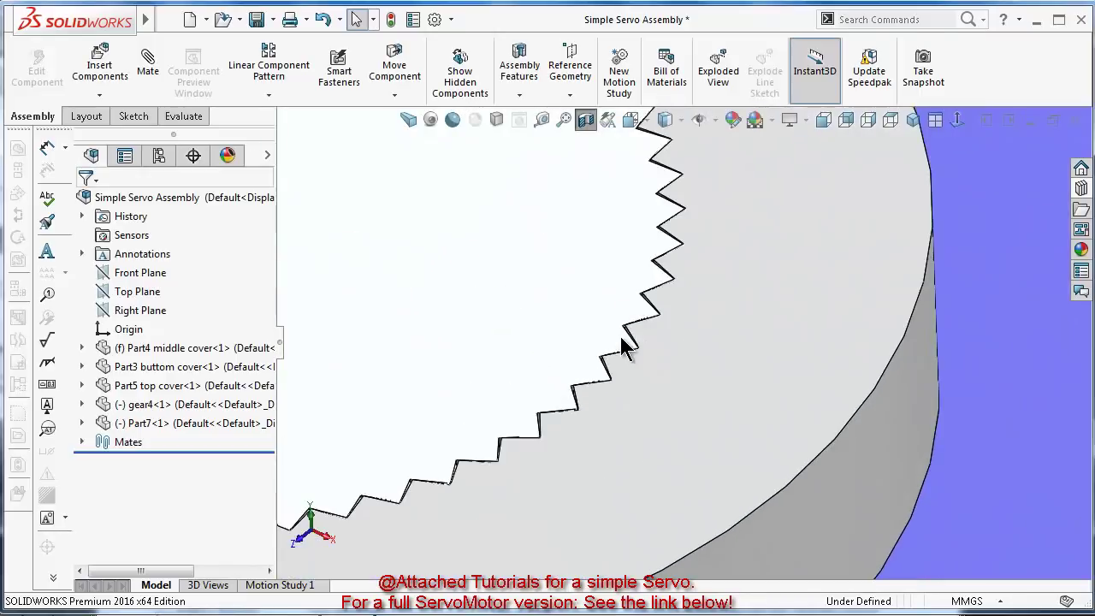
scroll(622, 343, "down", 5)
middle_click_drag(624, 361, 626, 429)
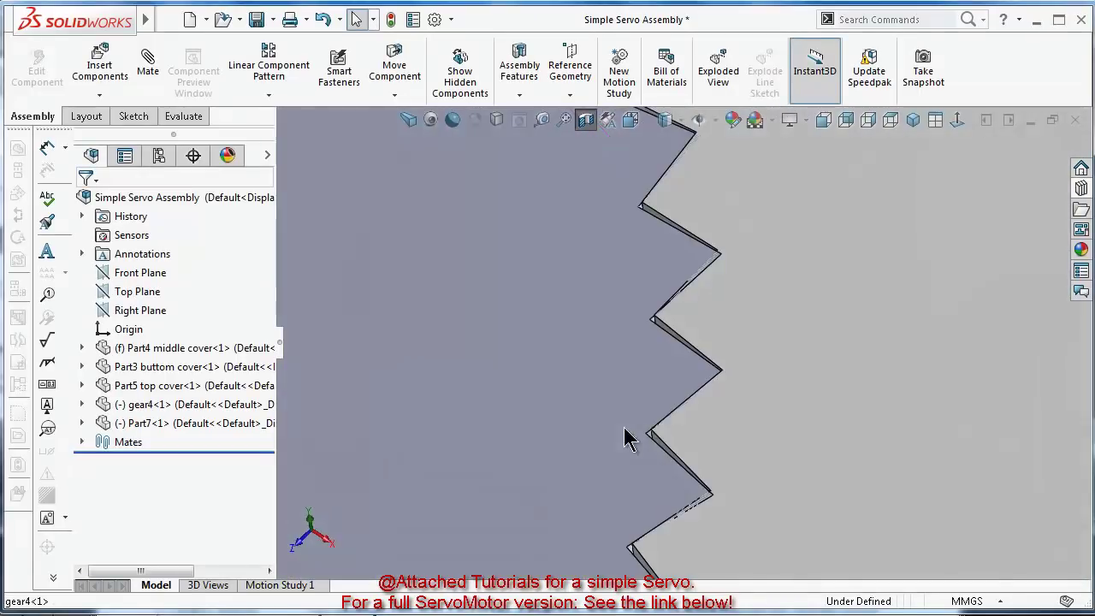
scroll(649, 430, "up", 4)
left_click_drag(643, 434, 645, 392)
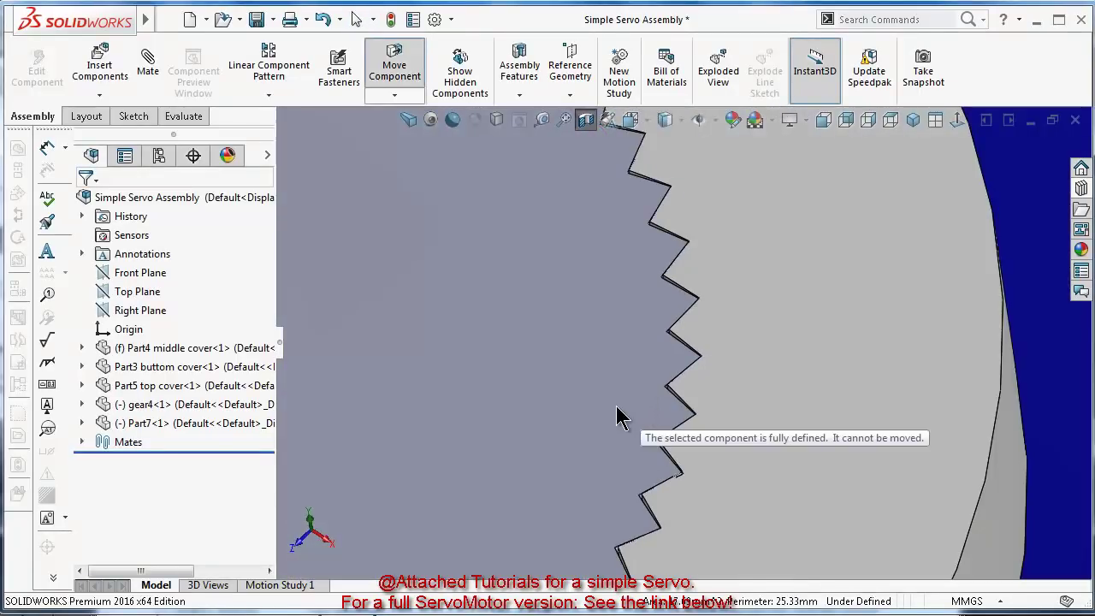
left_click_drag(758, 496, 721, 463)
left_click_drag(562, 371, 560, 414)
scroll(672, 383, "down", 5)
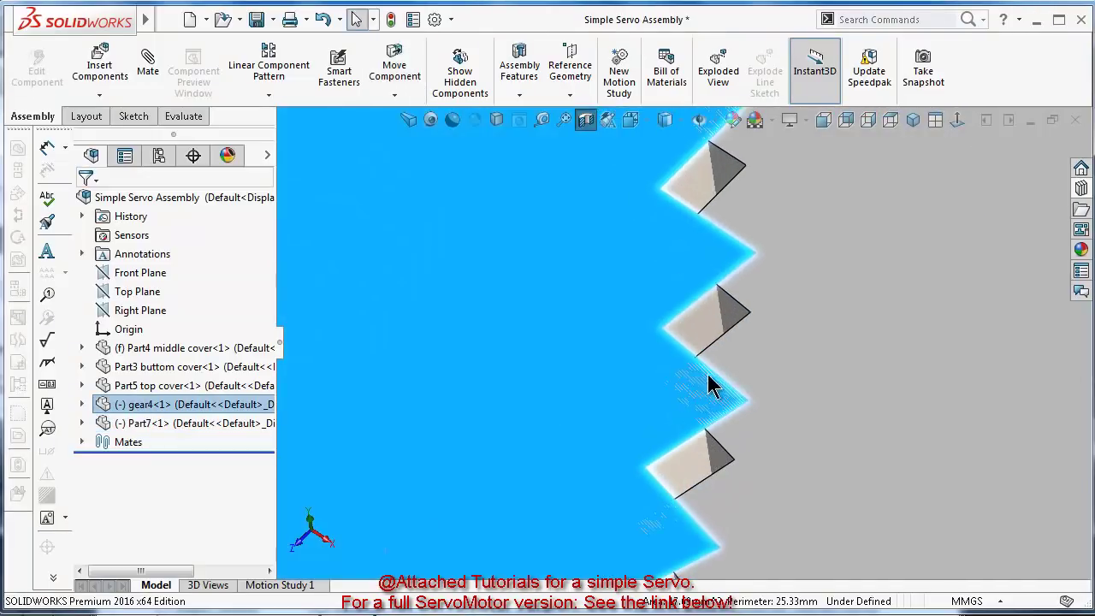
mouse_move(744, 401)
middle_mouse_down()
mouse_move(726, 438)
mouse_move(741, 414)
middle_mouse_up()
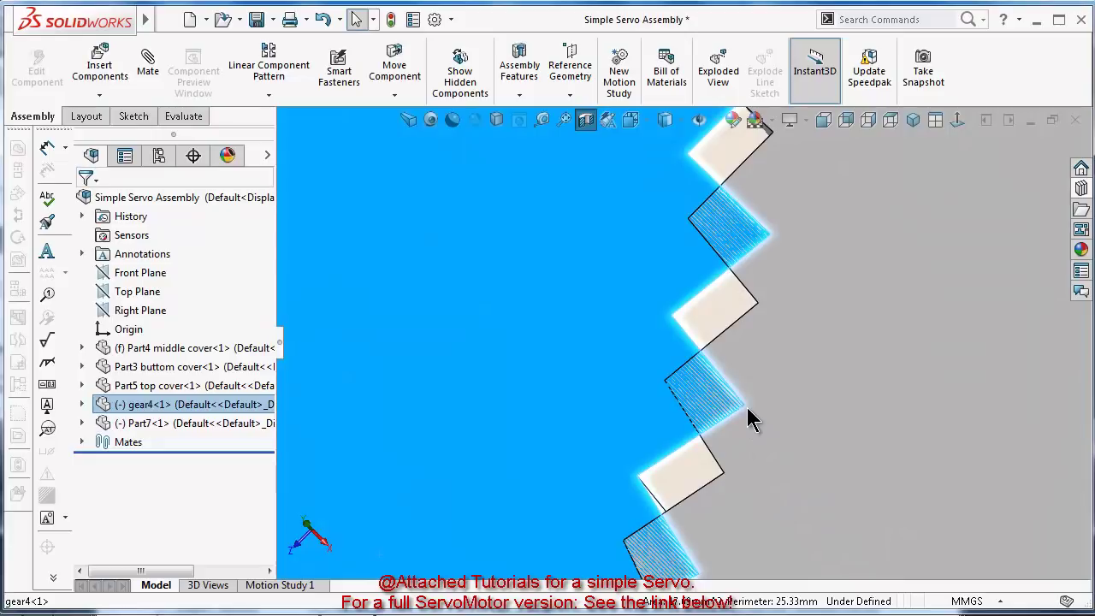
left_click(747, 407)
left_click(539, 509)
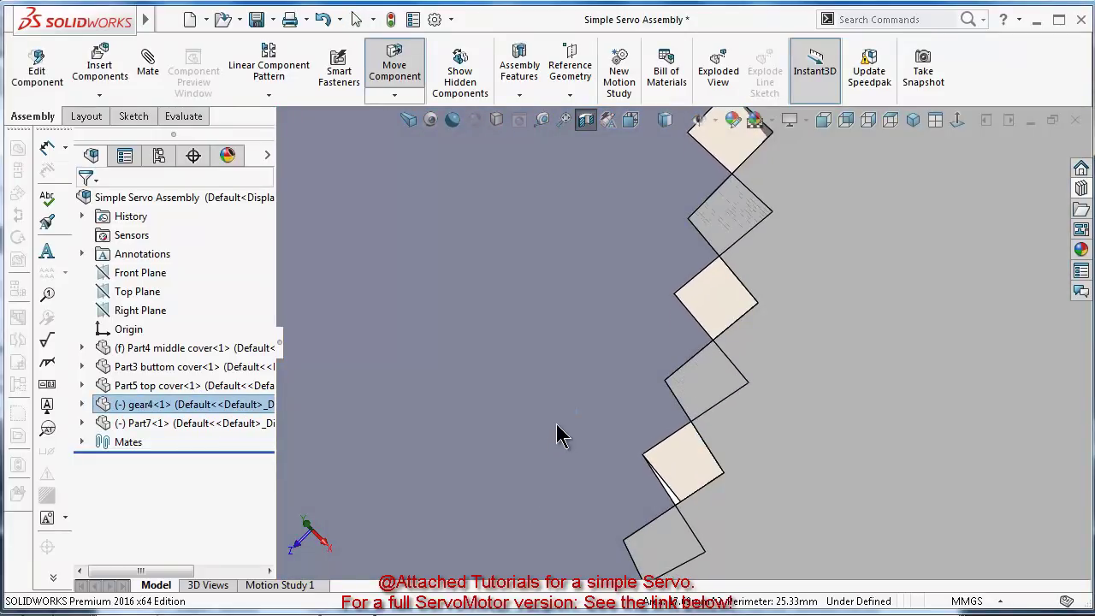
left_click(653, 475)
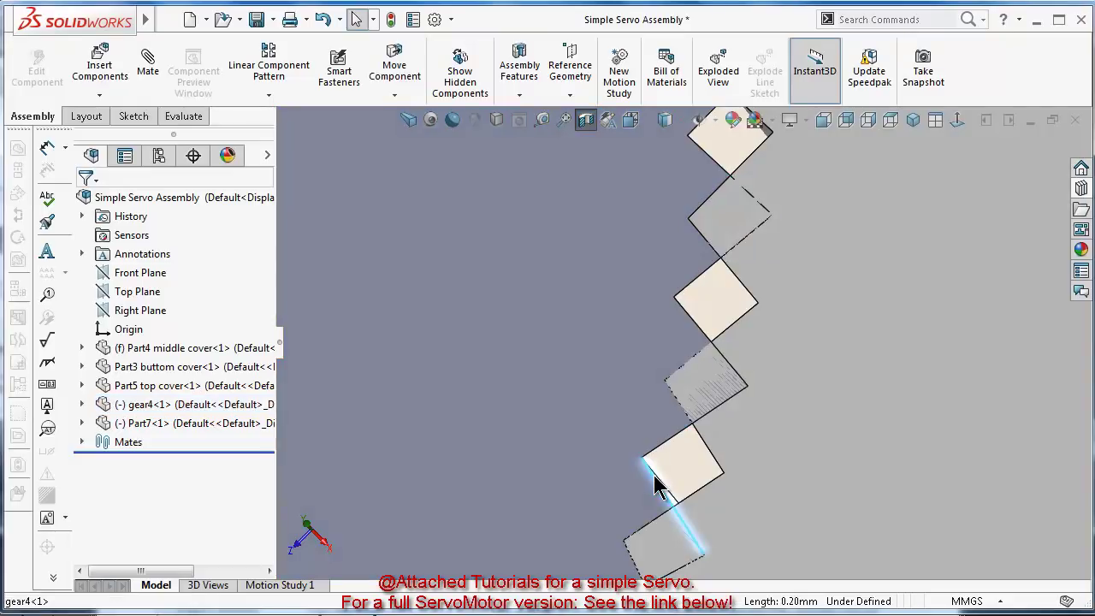
middle_click_drag(687, 486, 668, 534)
left_click_drag(670, 545, 684, 499)
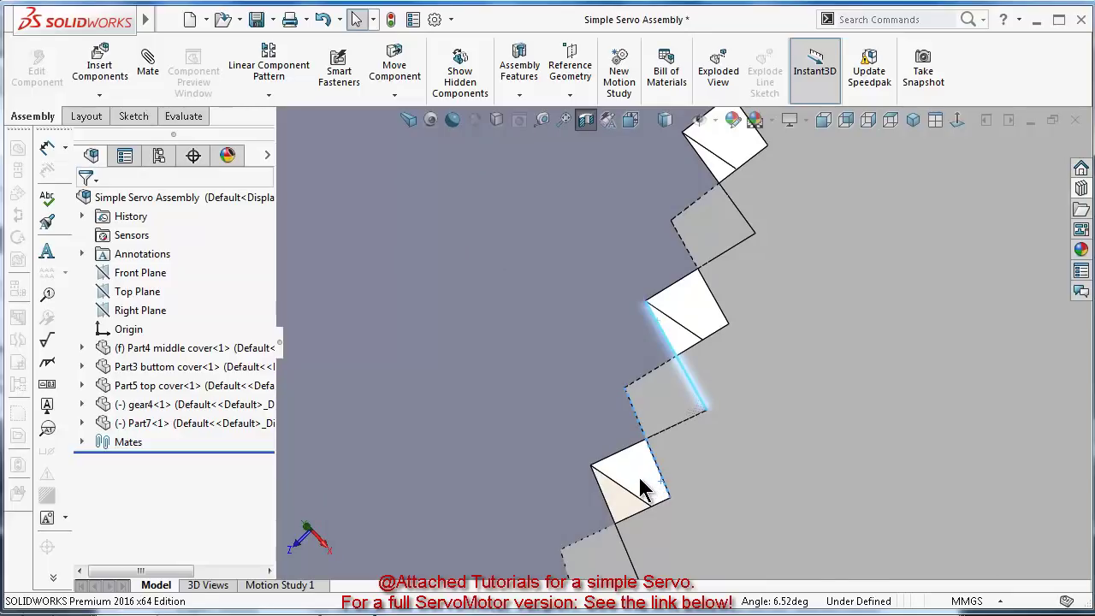
left_click(640, 479)
left_click(661, 476)
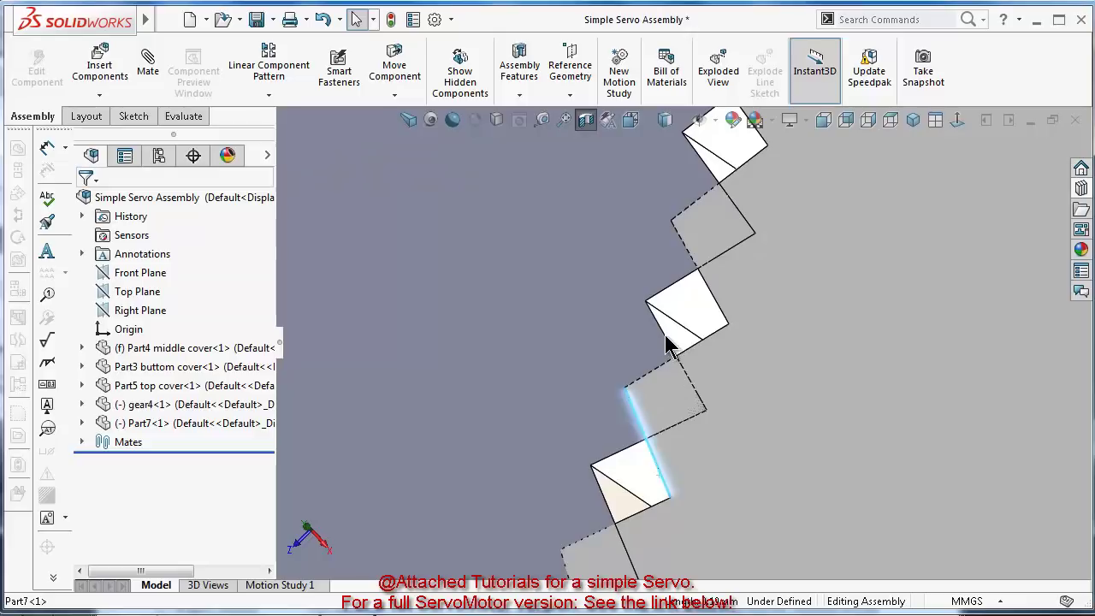
left_click(147, 59)
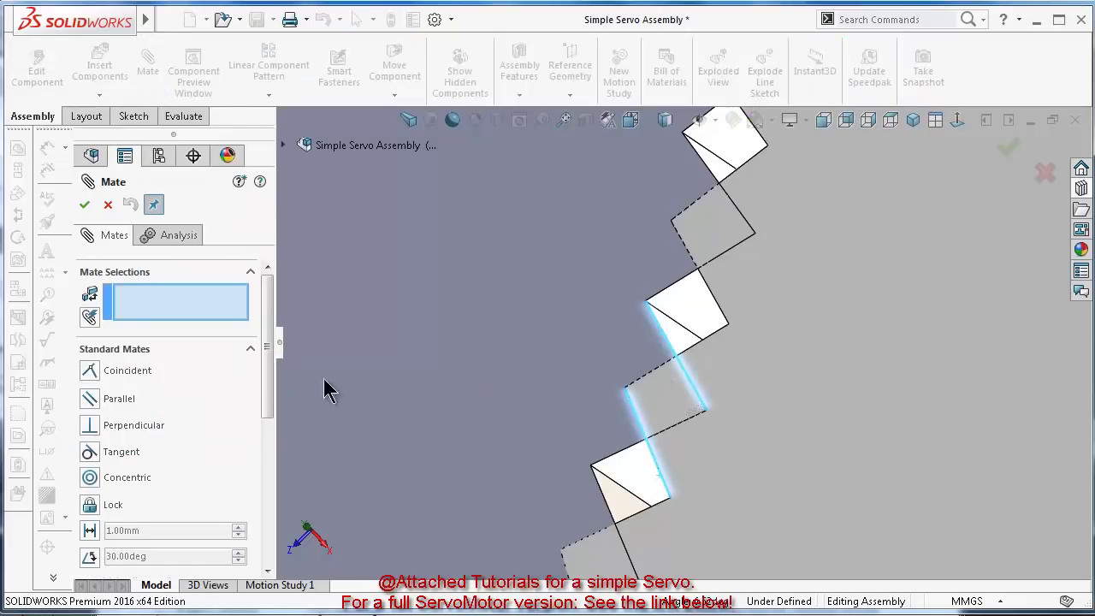
left_click(91, 371)
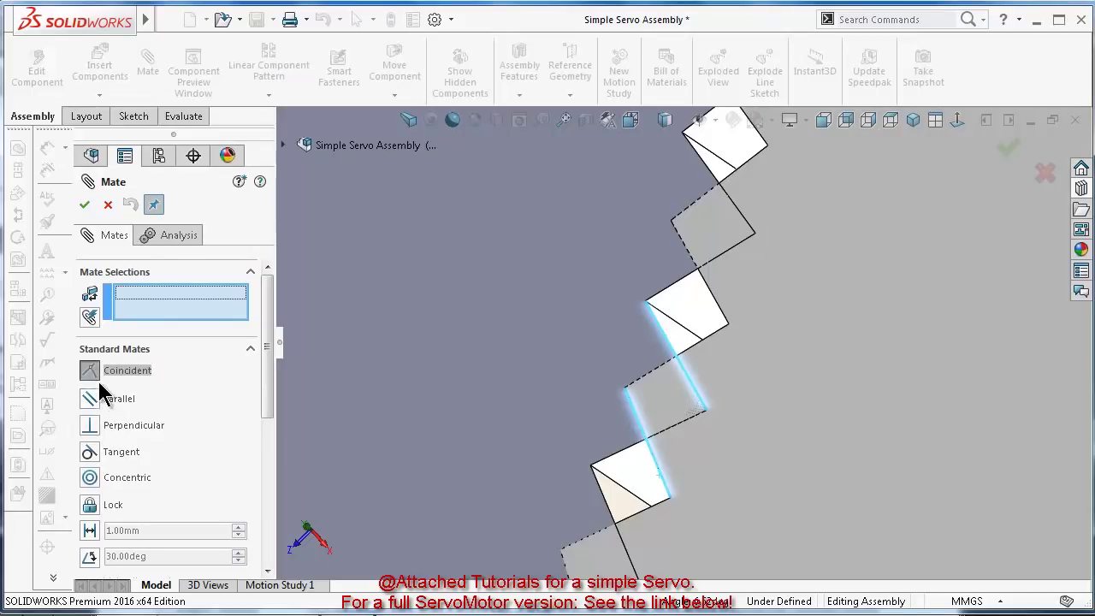
left_click(90, 398)
left_click(105, 206)
Rotate the arm until its internal teeth line up with the gear's small teeth
scroll(642, 376, "up", 2)
middle_click_drag(645, 383, 775, 419)
scroll(722, 420, "up", 2)
left_click_drag(788, 421, 802, 369)
scroll(804, 383, "up", 1)
middle_click_drag(820, 396, 832, 411)
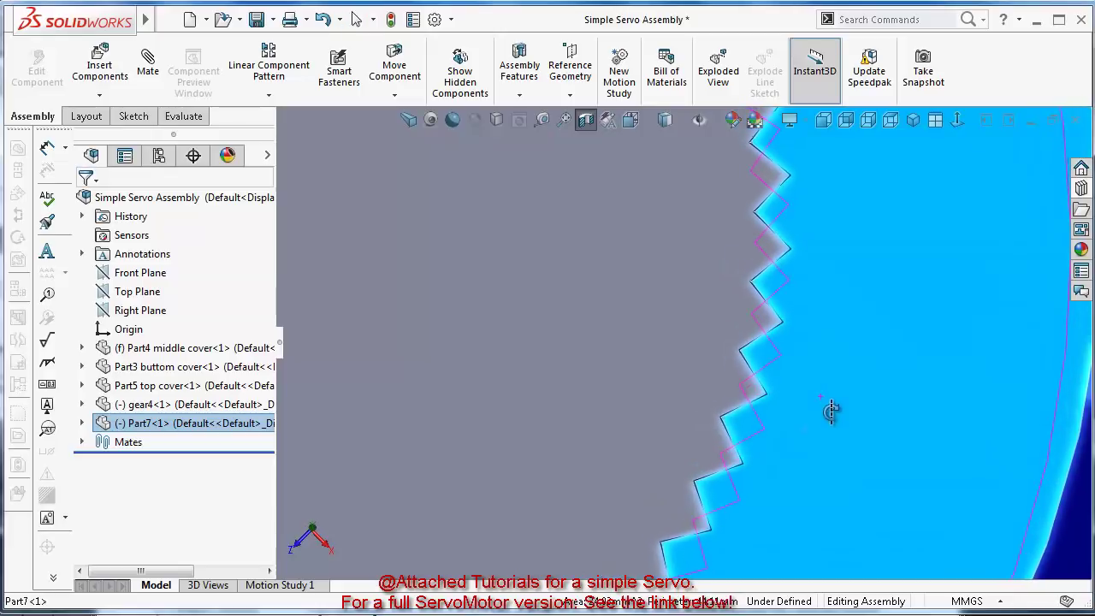
scroll(831, 415, "up", 4)
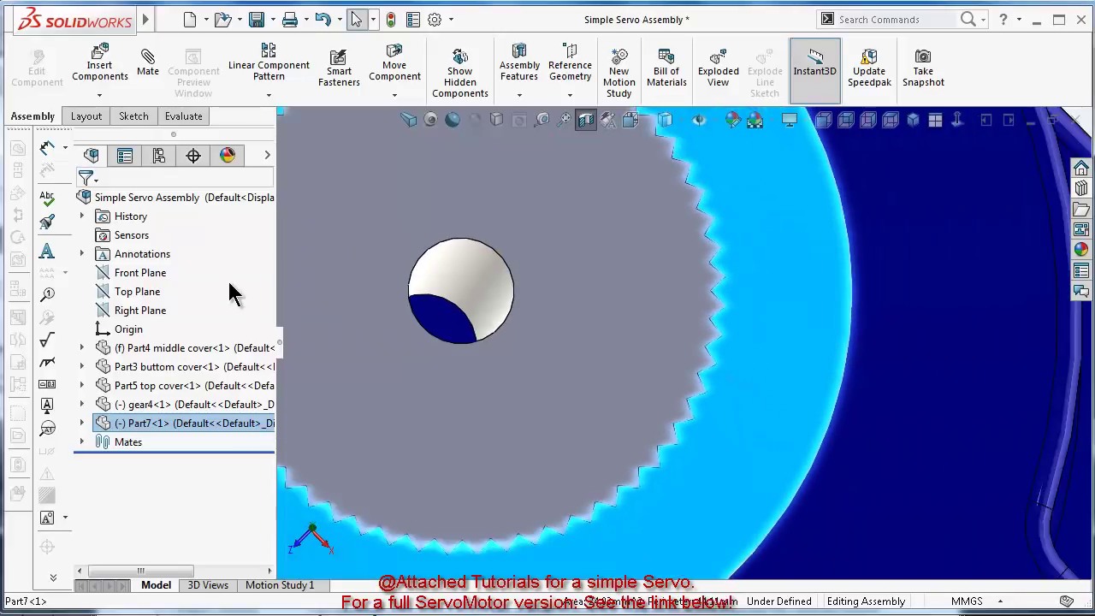
left_click(147, 58)
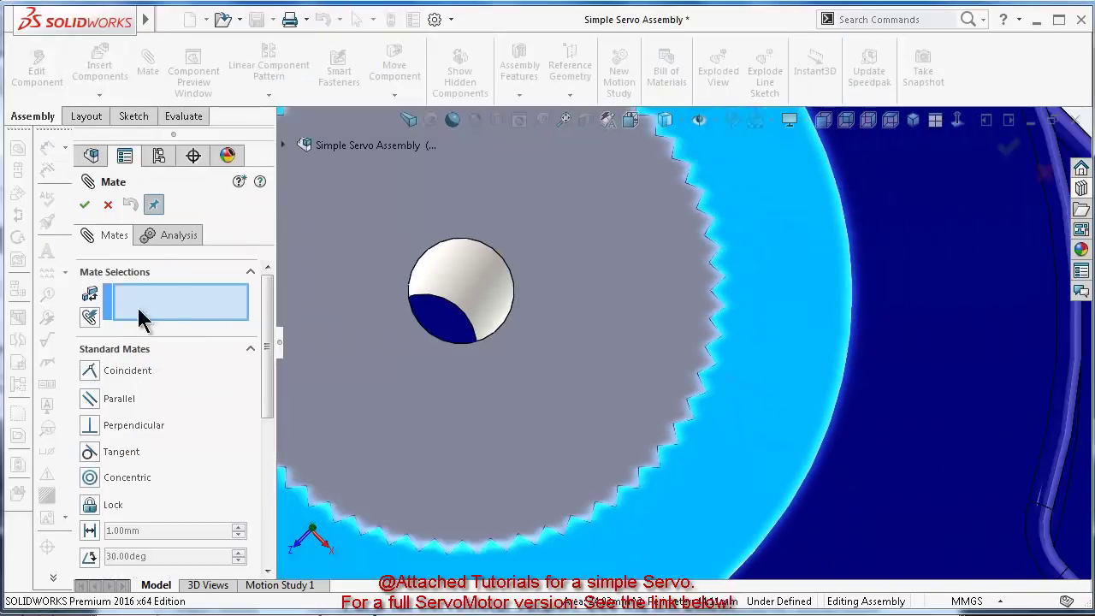
left_click(108, 505)
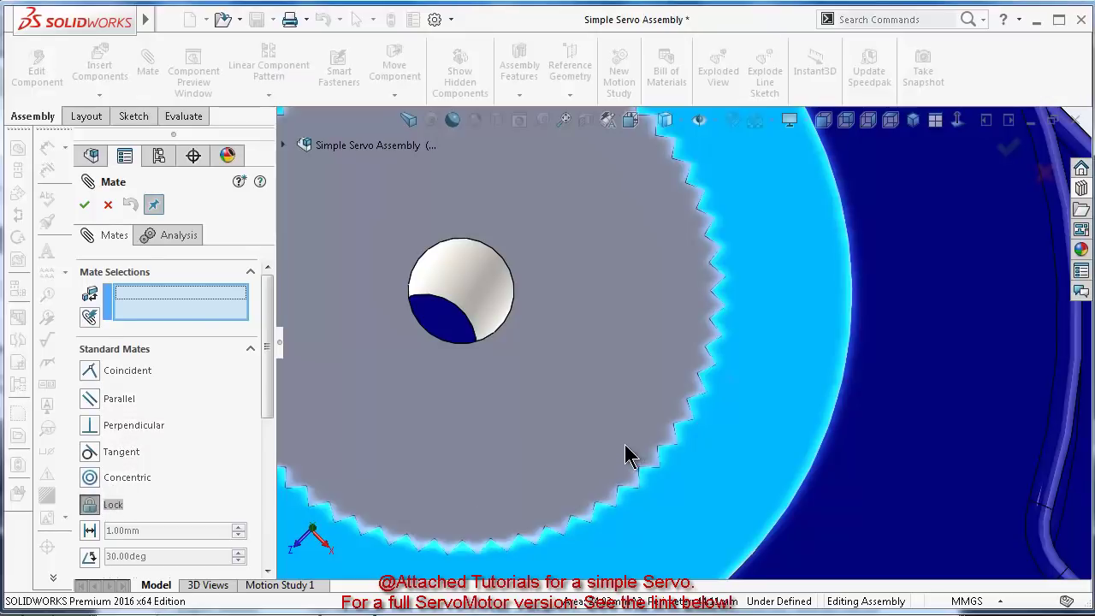
left_click(605, 465)
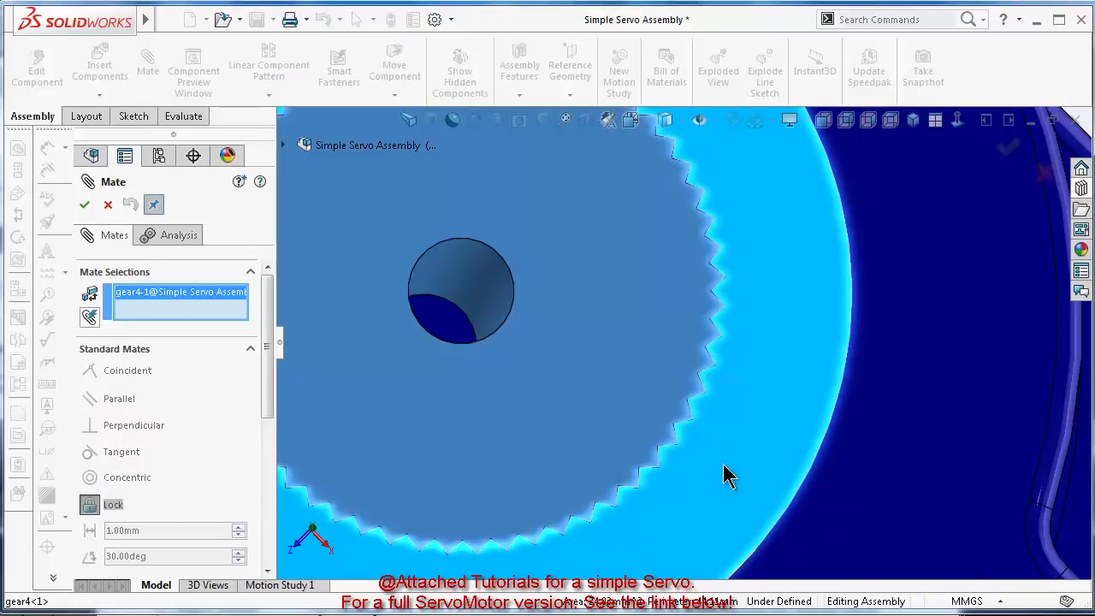
left_click(723, 466)
left_click(188, 308)
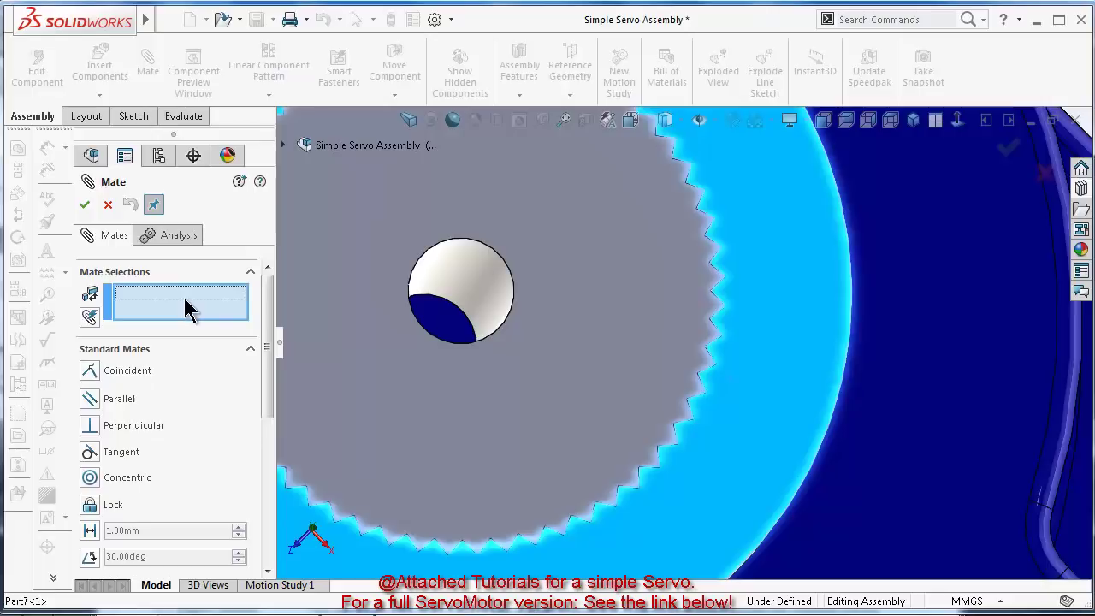
left_click(513, 384)
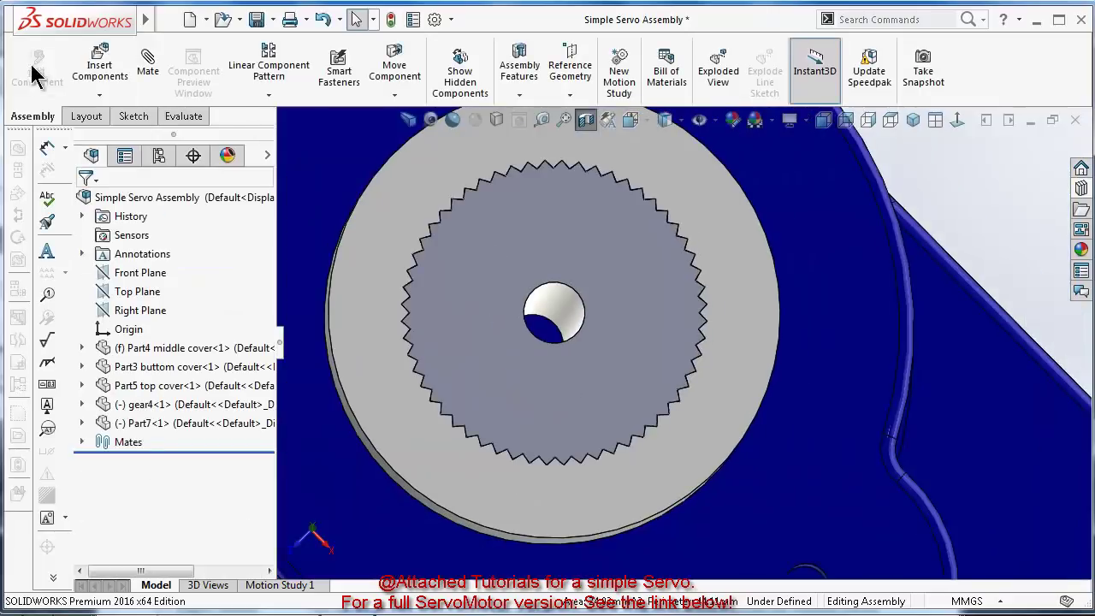
Add a Lock mate between the gear and the arm
left_click(147, 60)
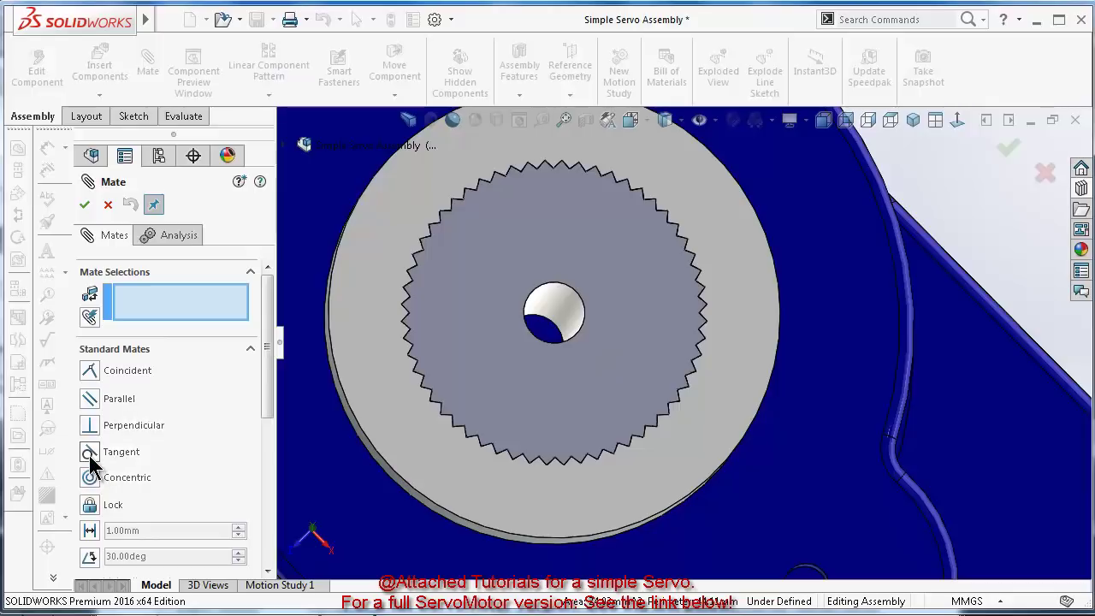
left_click(89, 454)
left_click(90, 507)
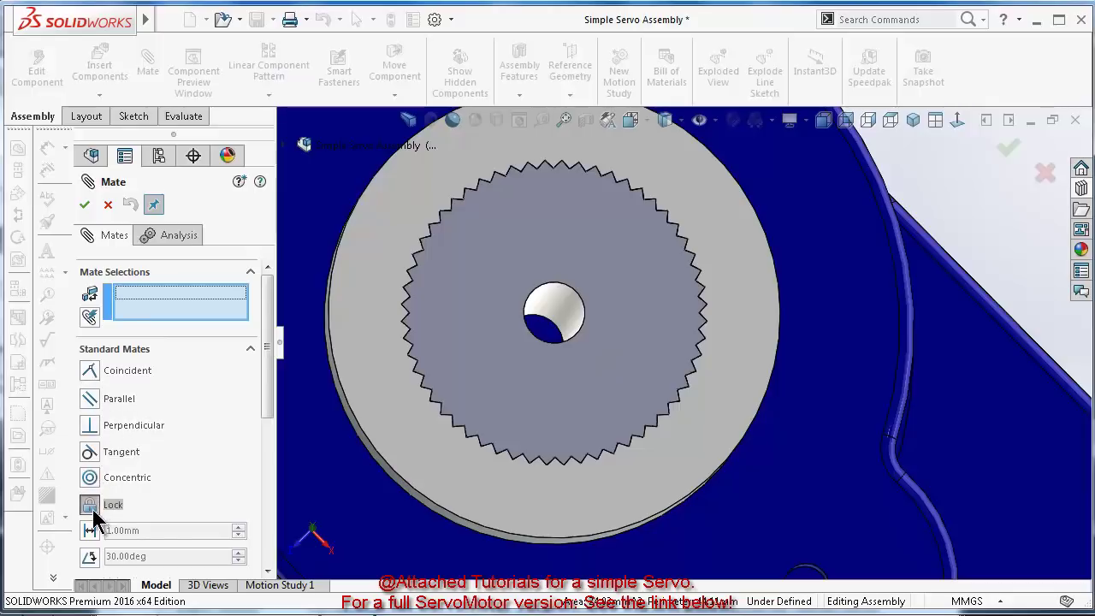
left_click(548, 444)
left_click(685, 481)
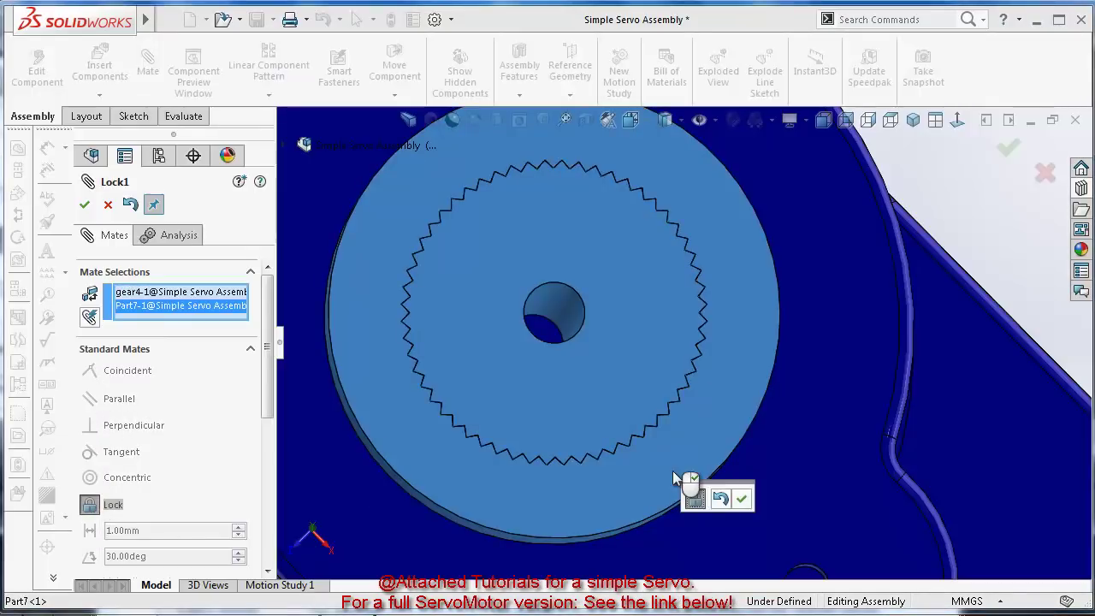
left_click(743, 499)
left_click(1009, 147)
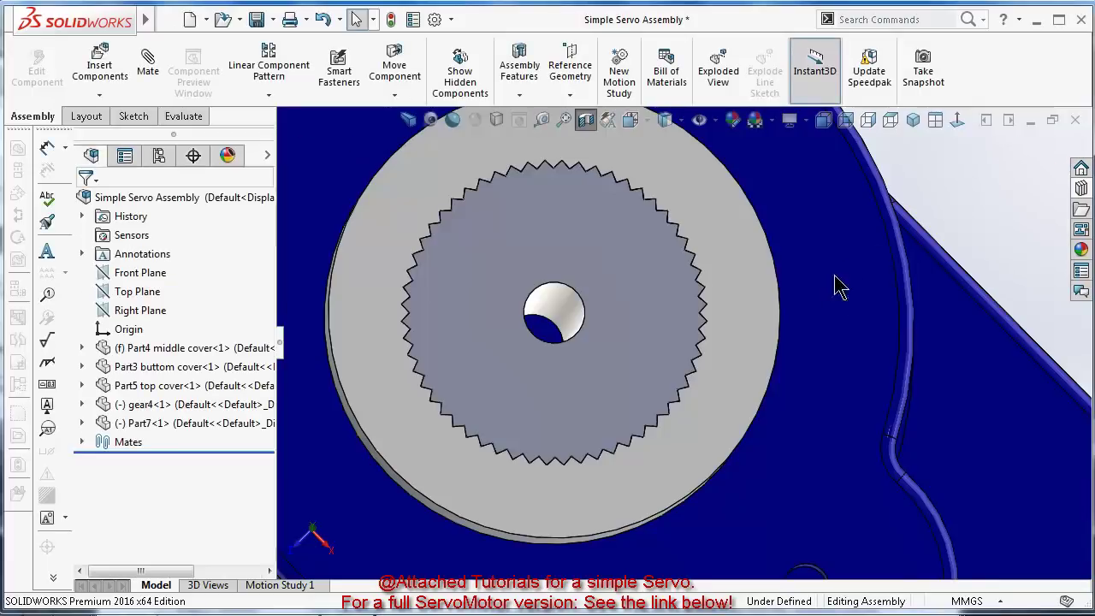
Turn off the section view and show the whole servo assembly in the isometric view
left_click(755, 308)
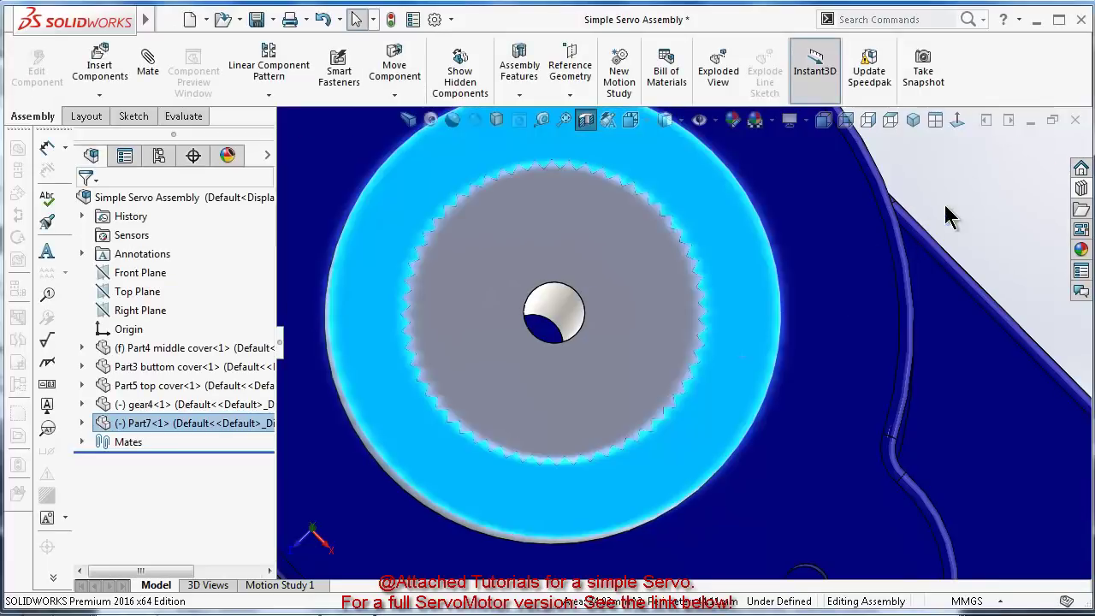
left_click(564, 120)
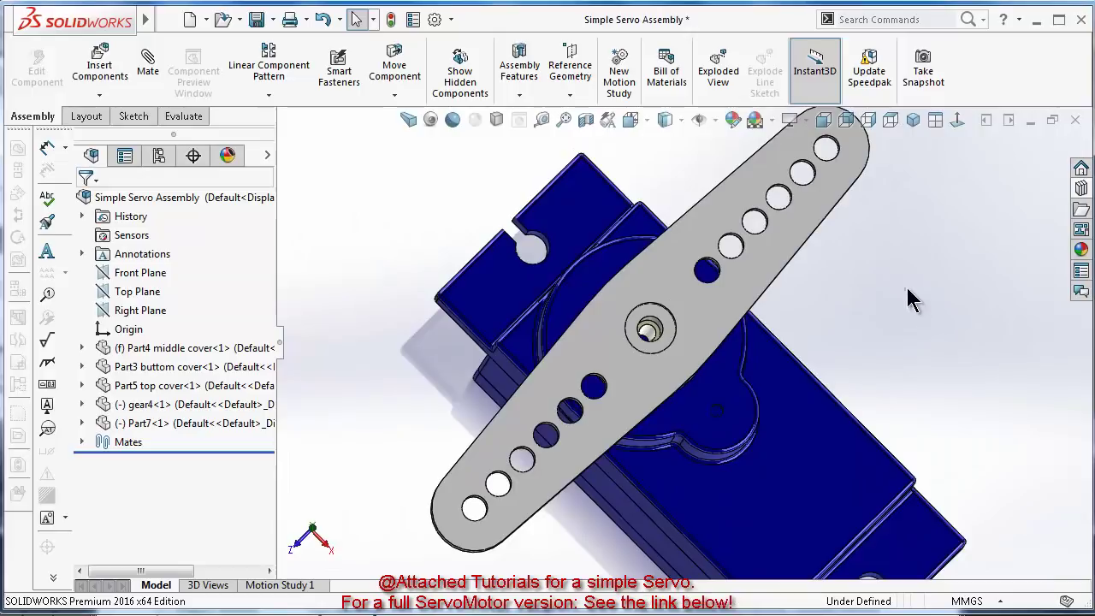
middle_click_drag(676, 332, 659, 220)
left_click_drag(659, 227, 851, 275)
scroll(851, 276, "up", 3)
middle_click_drag(835, 291, 839, 261)
left_click(912, 122)
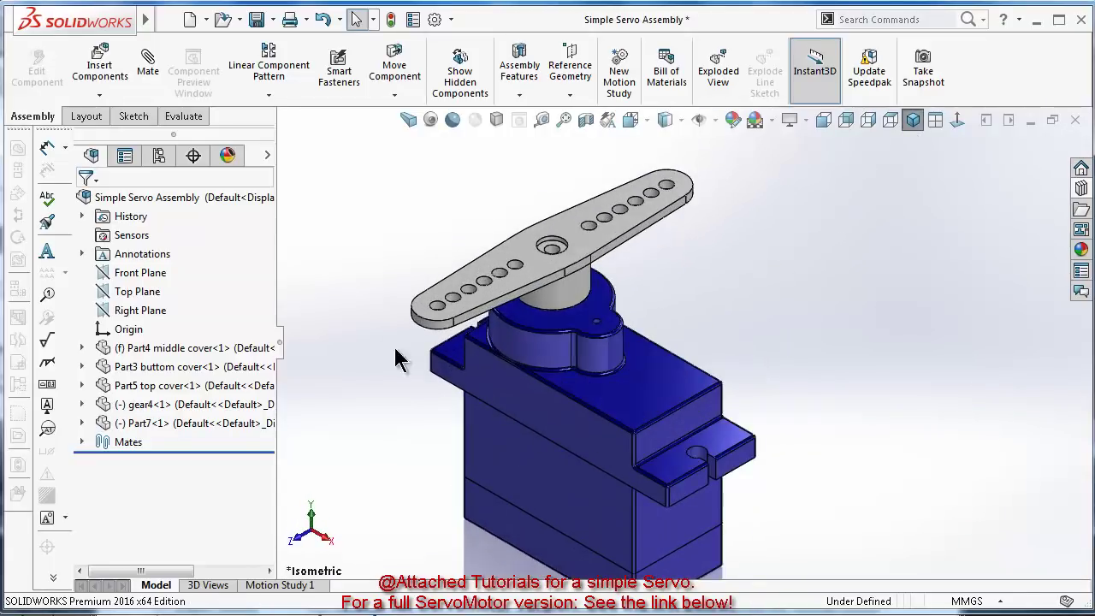
Hide the feature tree and display the servo with perspective, ambient occlusion and RealView graphics
left_click(279, 342)
left_click(308, 119)
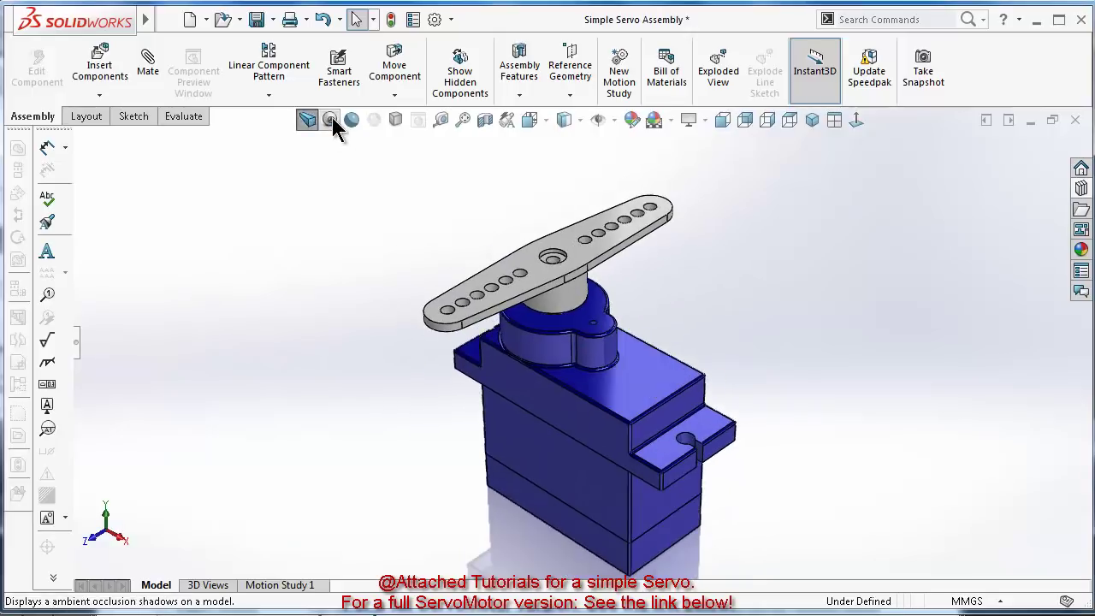
left_click(331, 119)
left_click(350, 119)
middle_click_drag(500, 230, 497, 230)
Save the servo assembly without rebuilding it
left_click(257, 19)
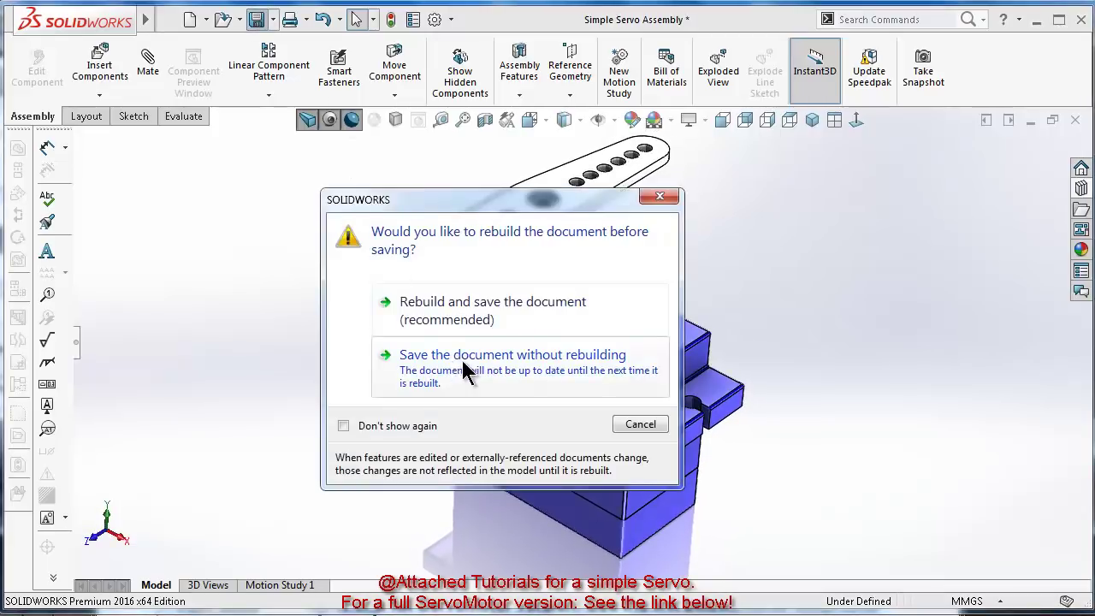
left_click(445, 365)
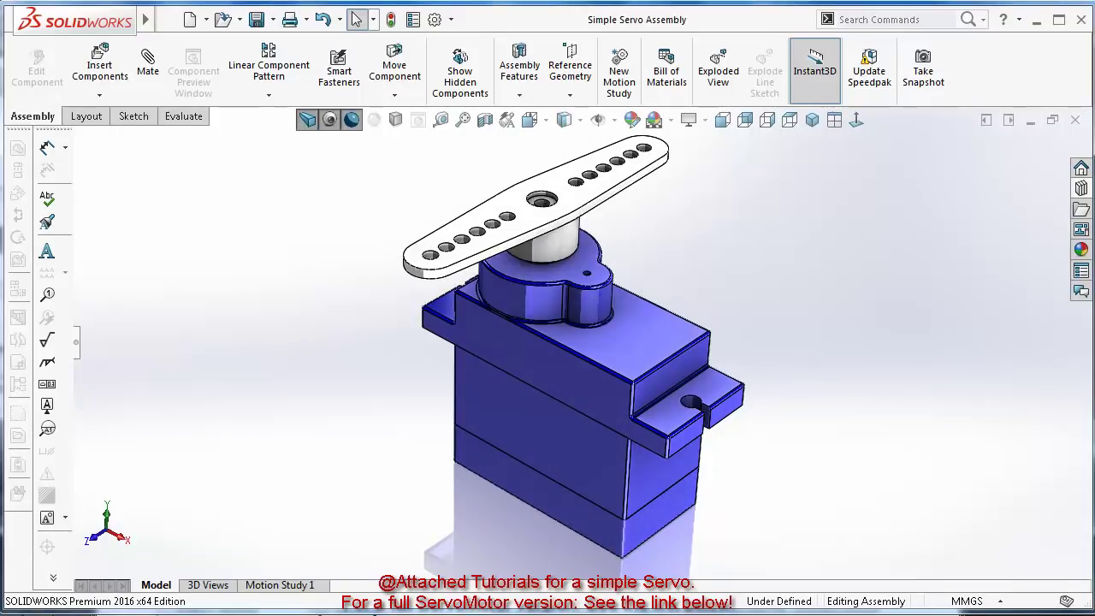
left_click(396, 119)
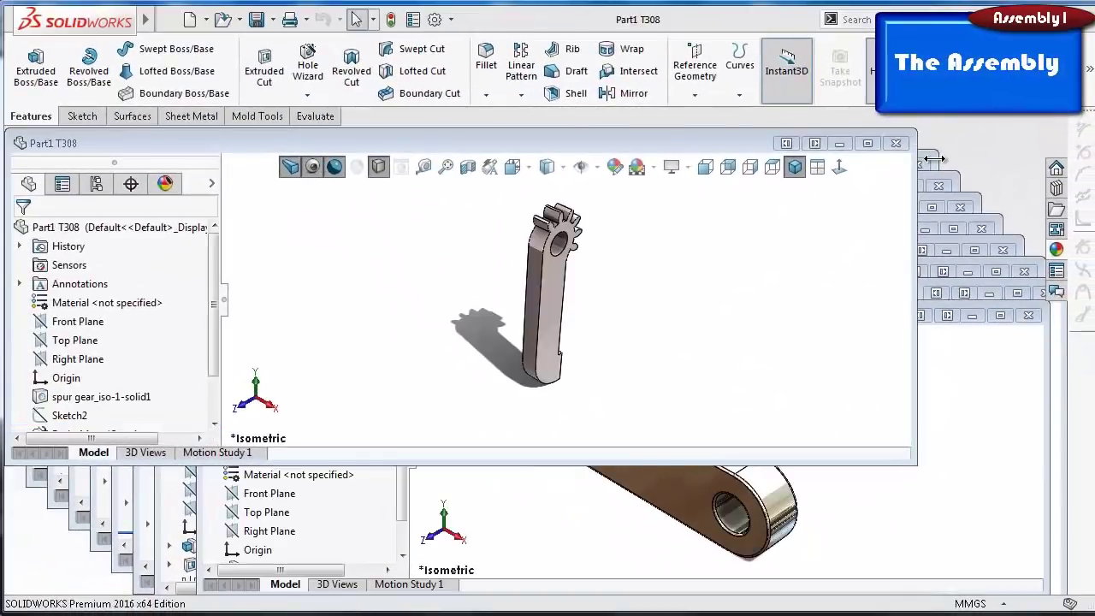
Look through the open gripper part windows, narrowing Part8 T308, minimizing Part7 T308 and bringing Part9 T308 forward
left_click(934, 158)
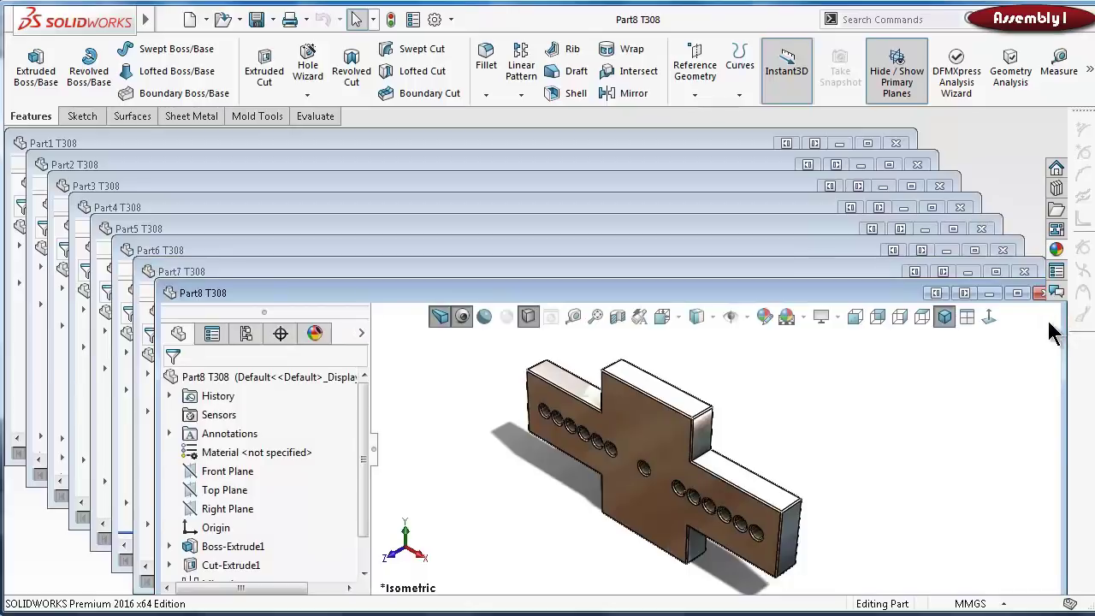
left_click(988, 293)
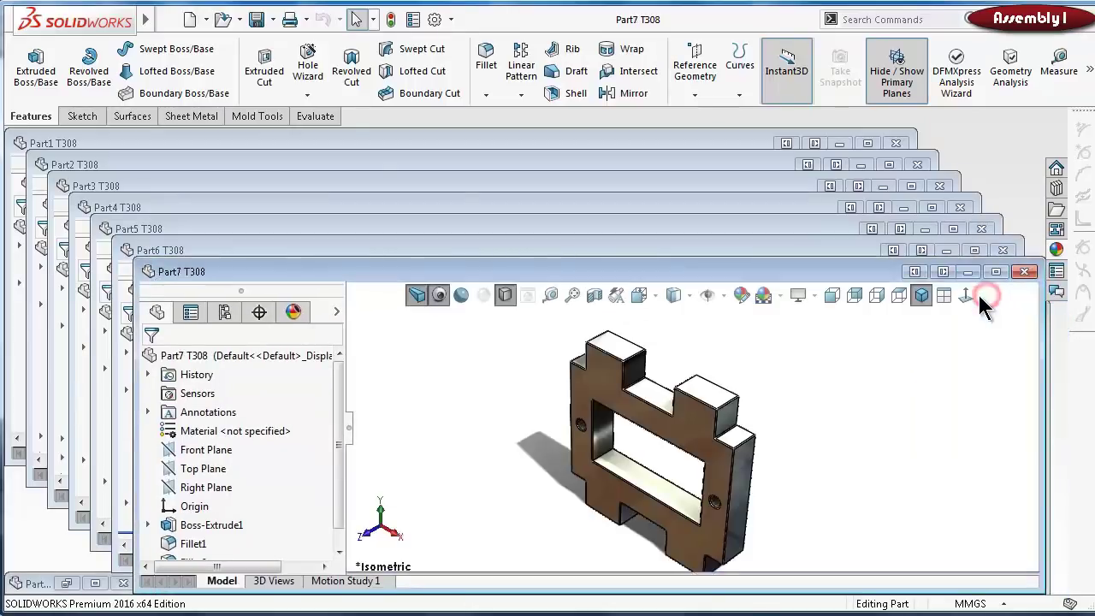
double_click(34, 583)
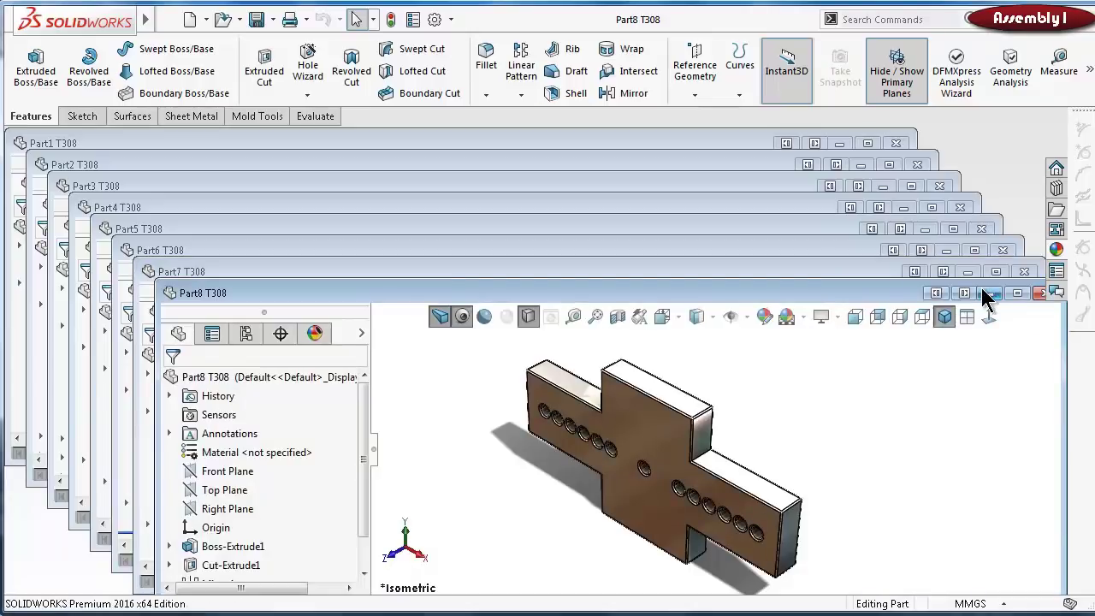
left_click_drag(1068, 344, 855, 351)
left_click(911, 345)
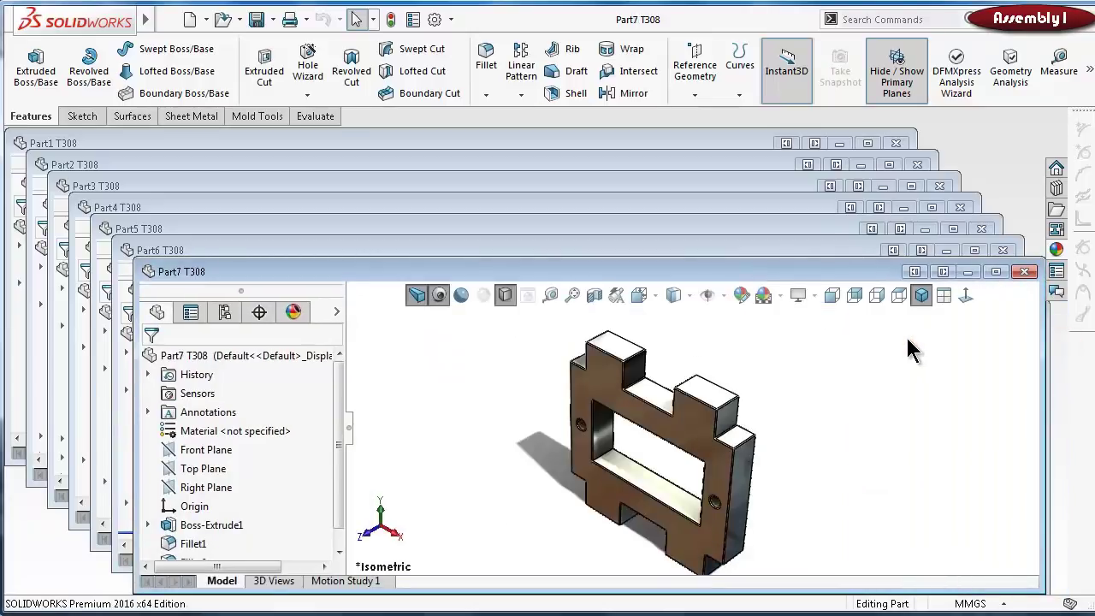
left_click(967, 272)
left_click(1043, 404)
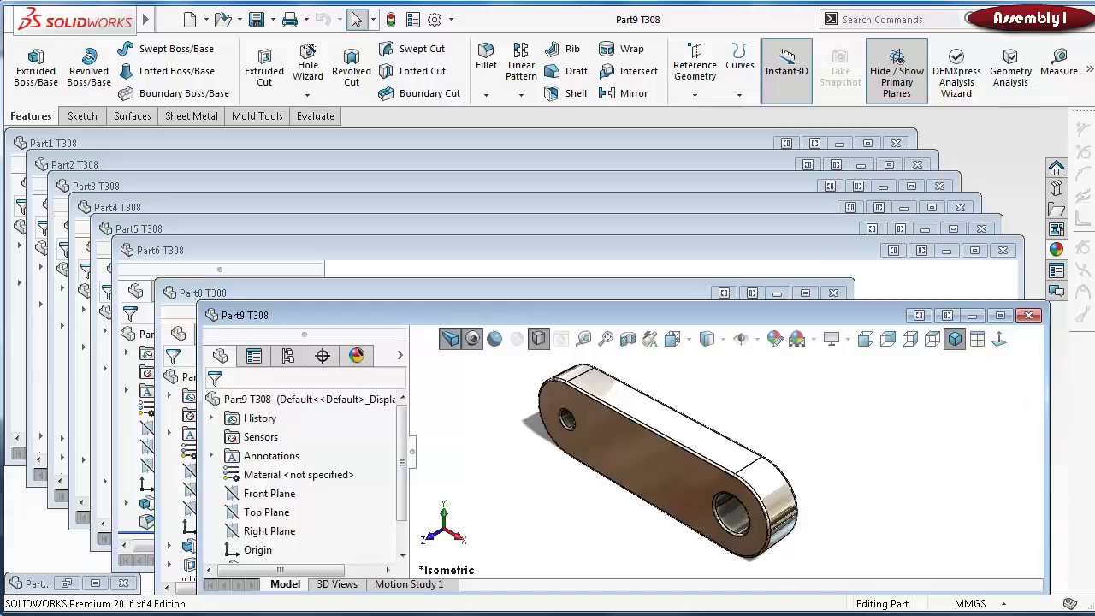
Create a new assembly document named Gripper2 Assembly T308 and display its origin
left_click(189, 19)
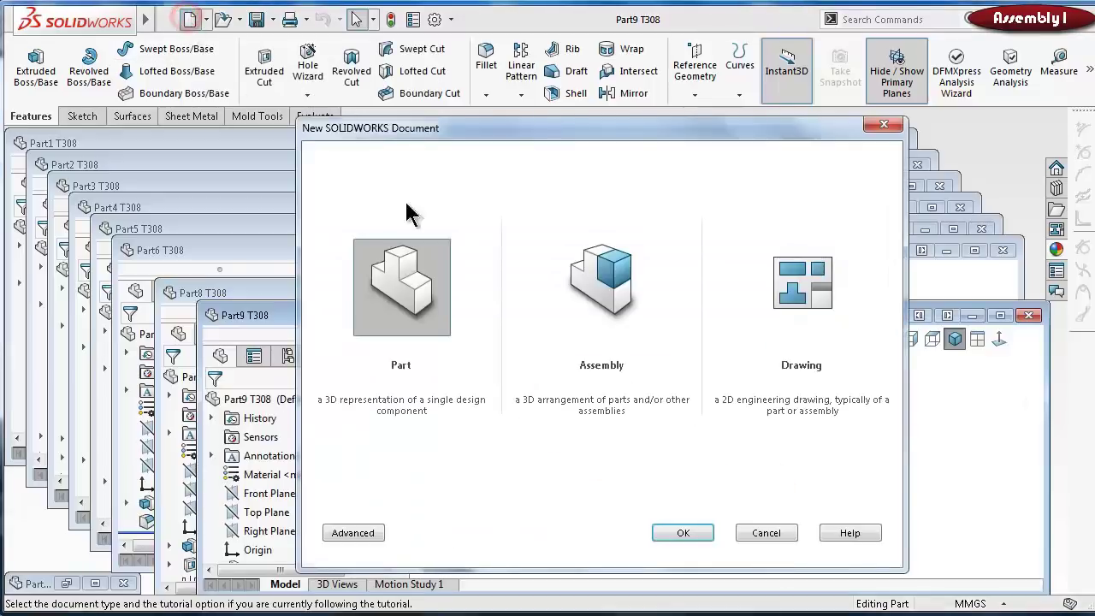
left_click(599, 278)
left_click(679, 534)
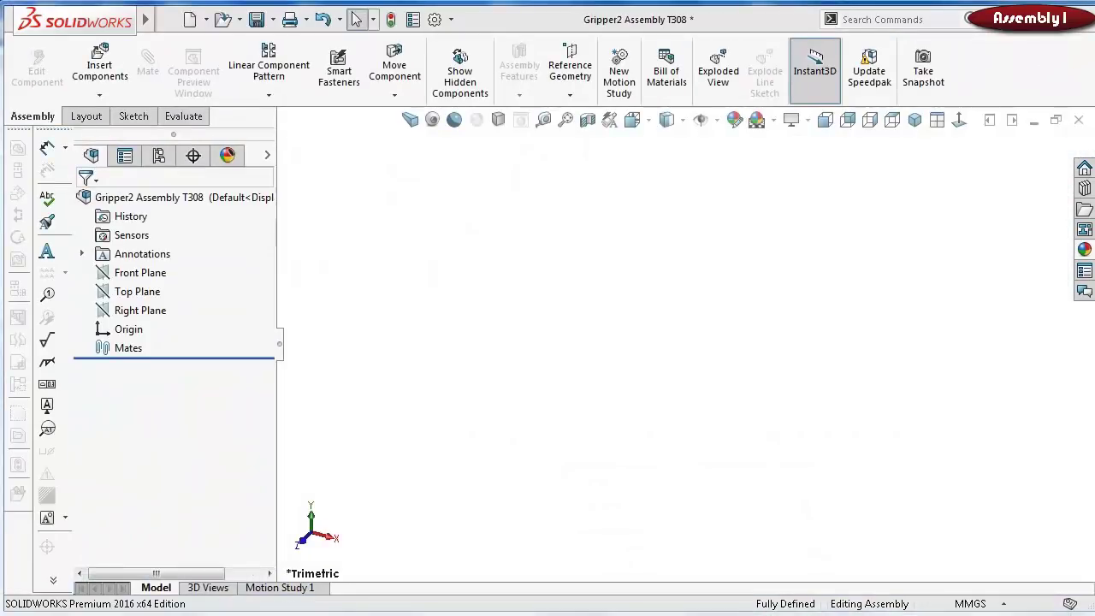
left_click(717, 122)
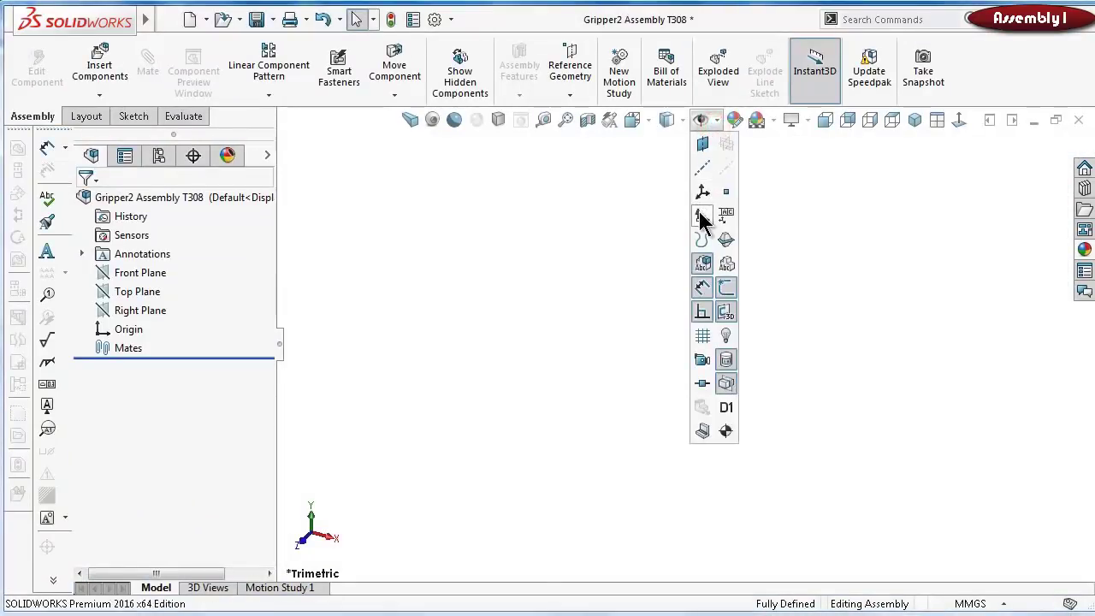
left_click(701, 214)
left_click(572, 222)
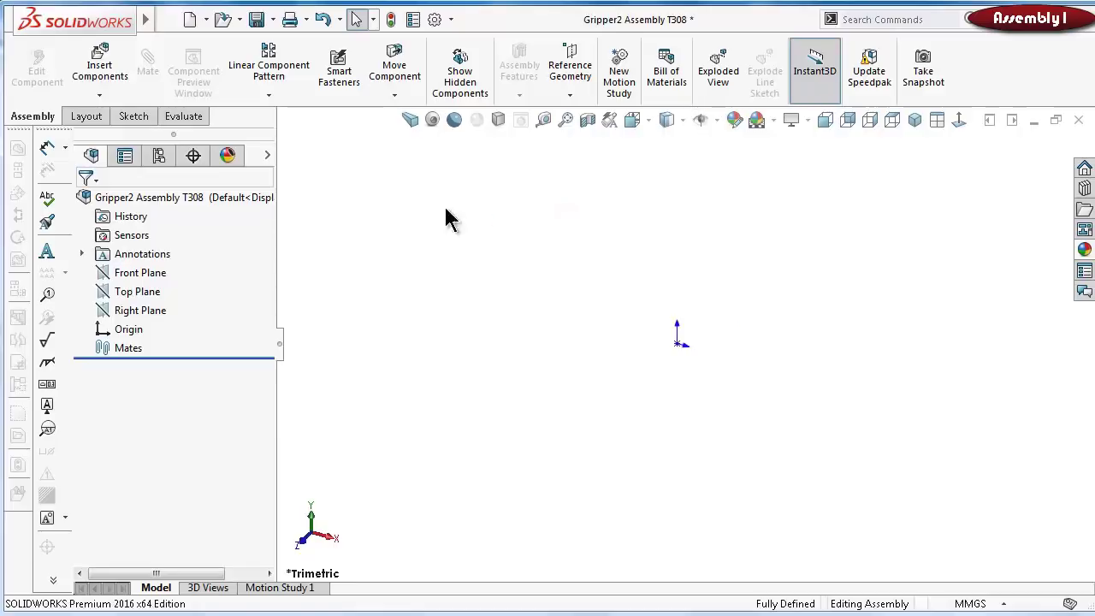
Insert Part7 T308 as a fixed component at the assembly origin and hide the origin display
left_click(107, 77)
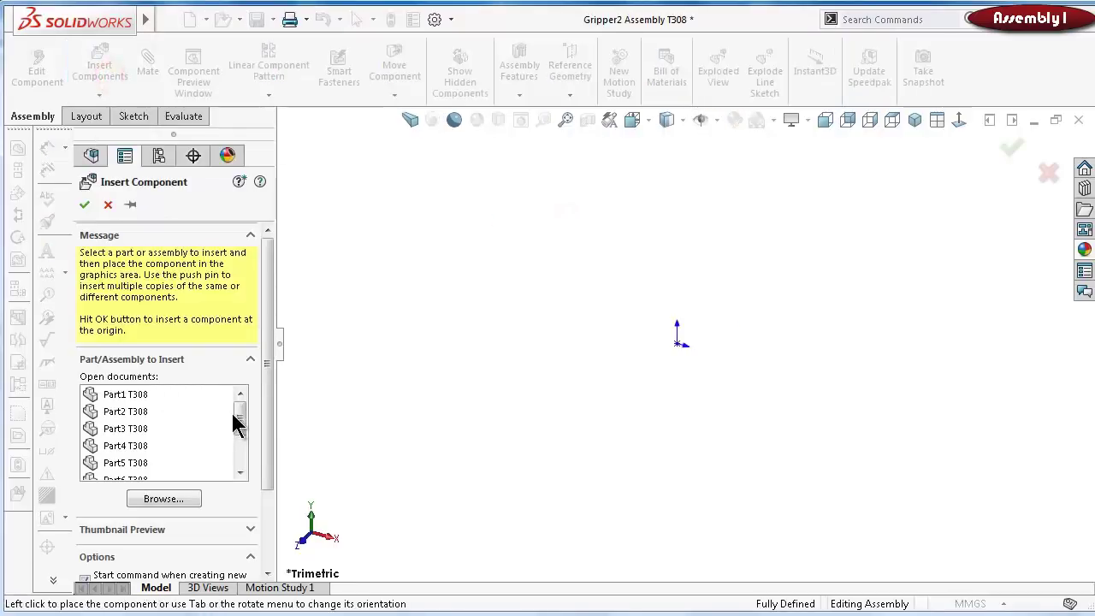
left_click_drag(242, 432, 240, 435)
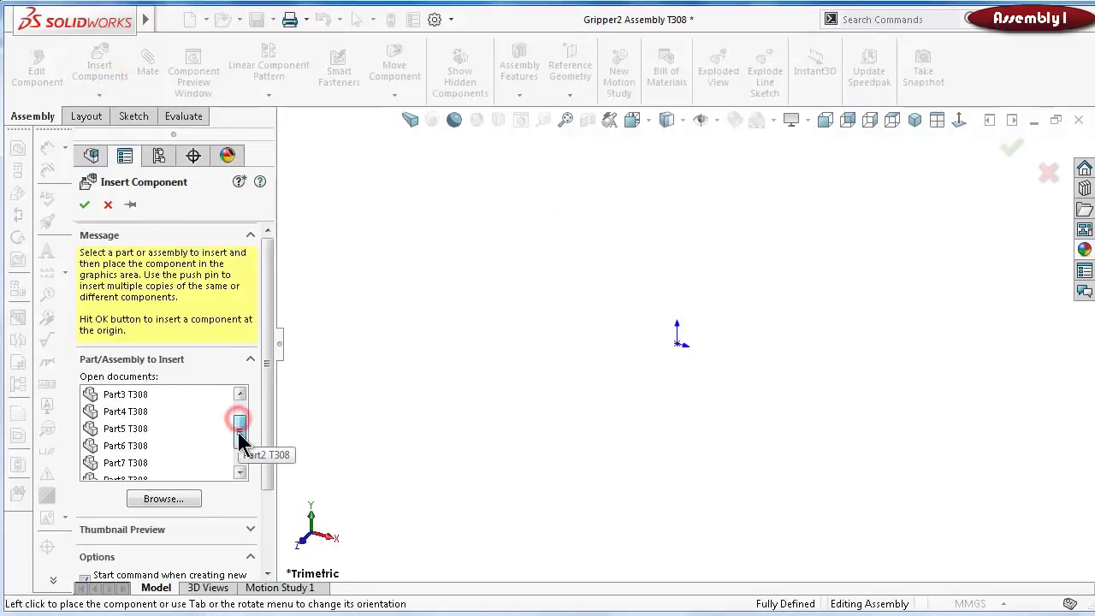
left_click(131, 466)
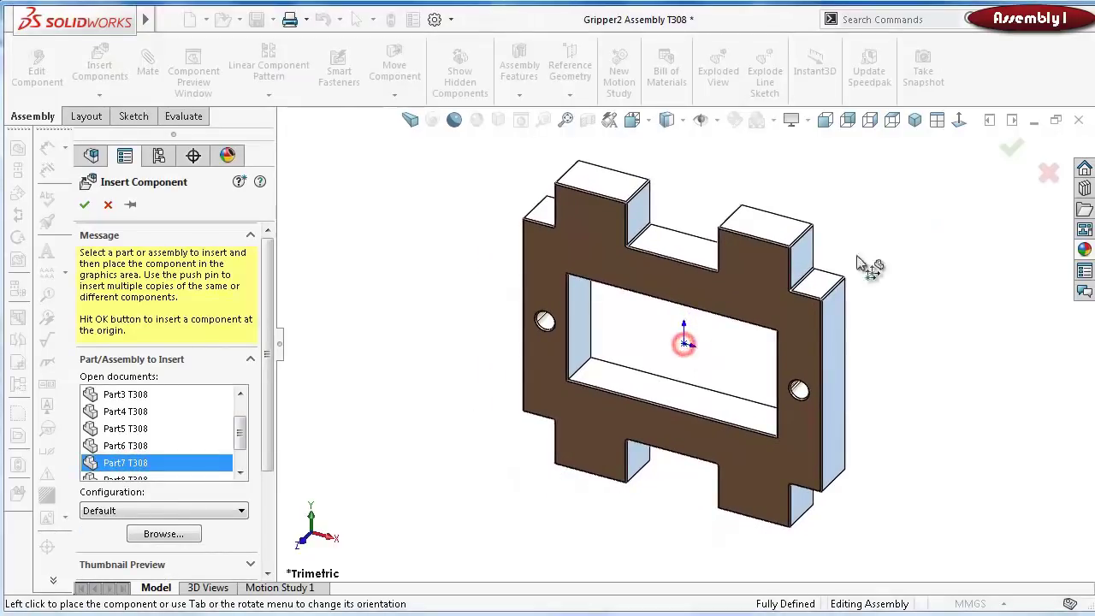
left_click(685, 343)
left_click(717, 121)
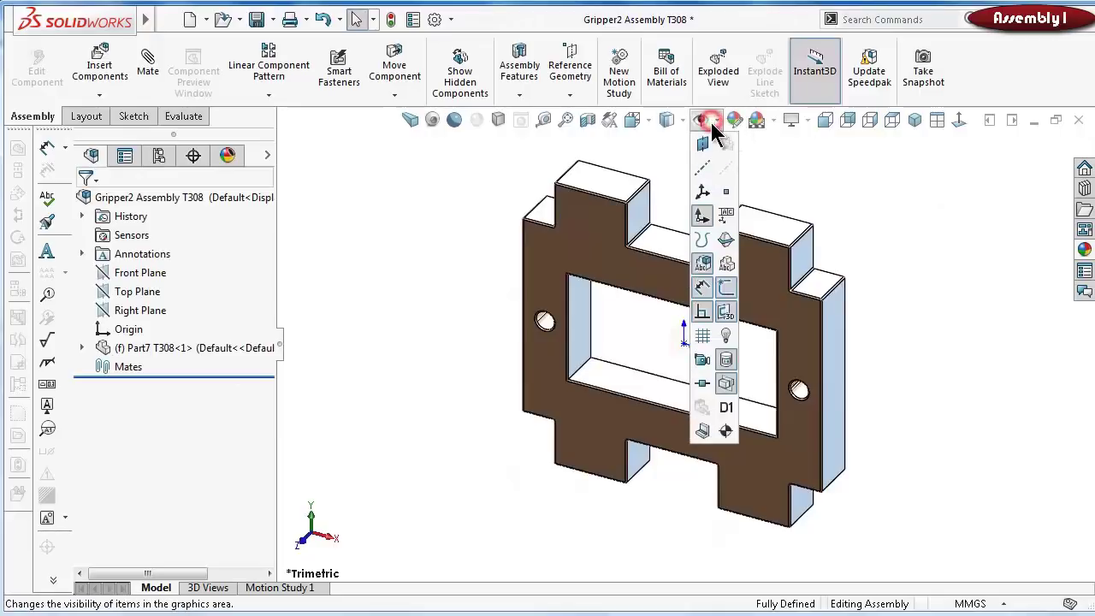
left_click(704, 214)
left_click(444, 333)
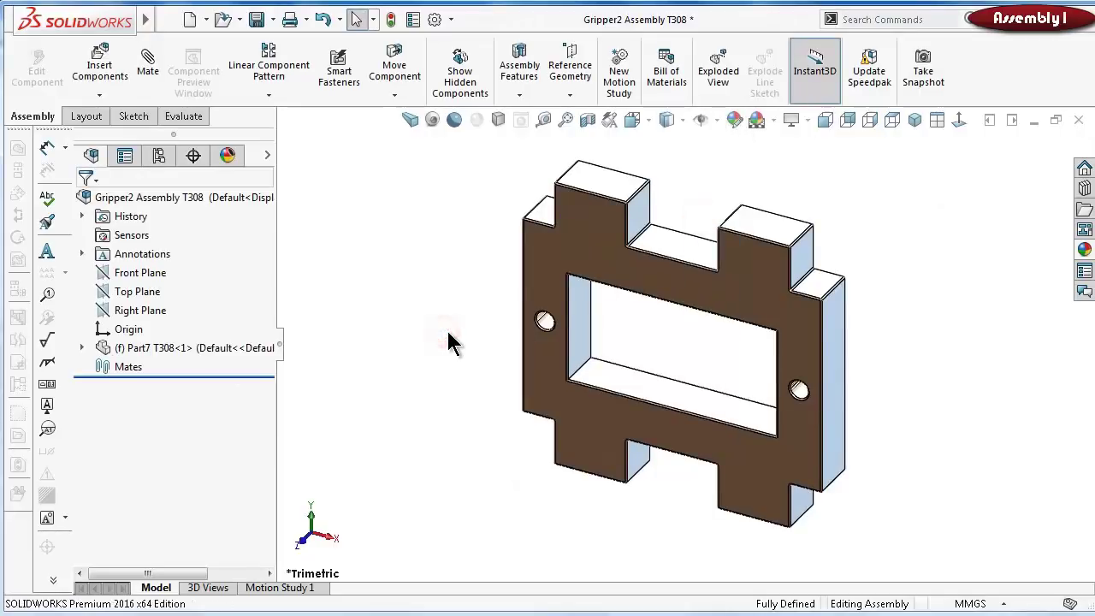
Insert Part6 T308 into the assembly beside Part7, with the view oriented so the X axis is upright
middle_click_drag(486, 356, 485, 357)
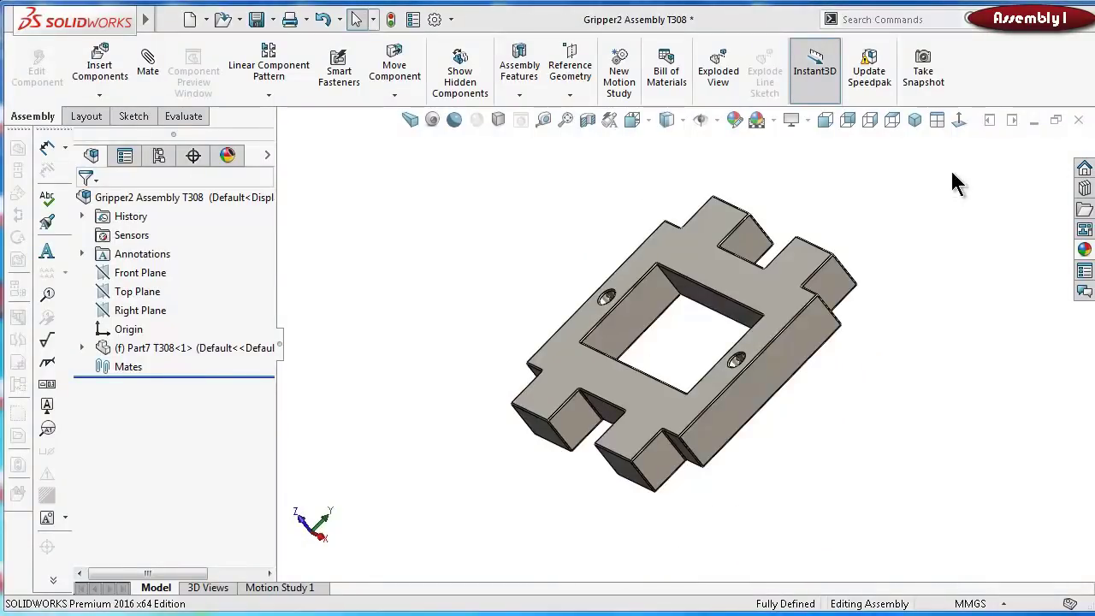
left_click(914, 120)
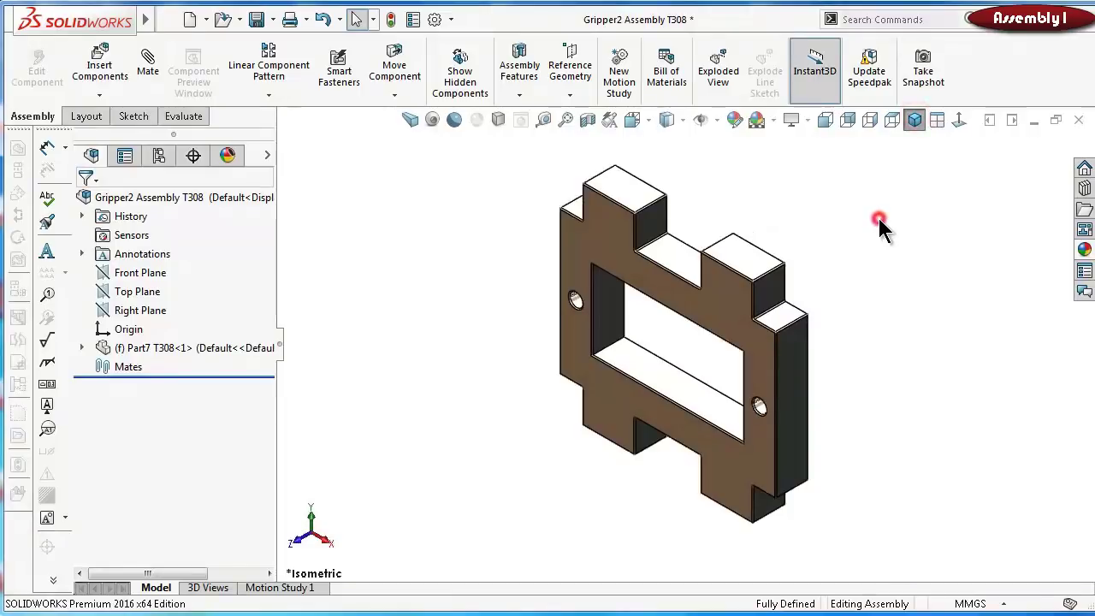
middle_click_drag(870, 254, 870, 254)
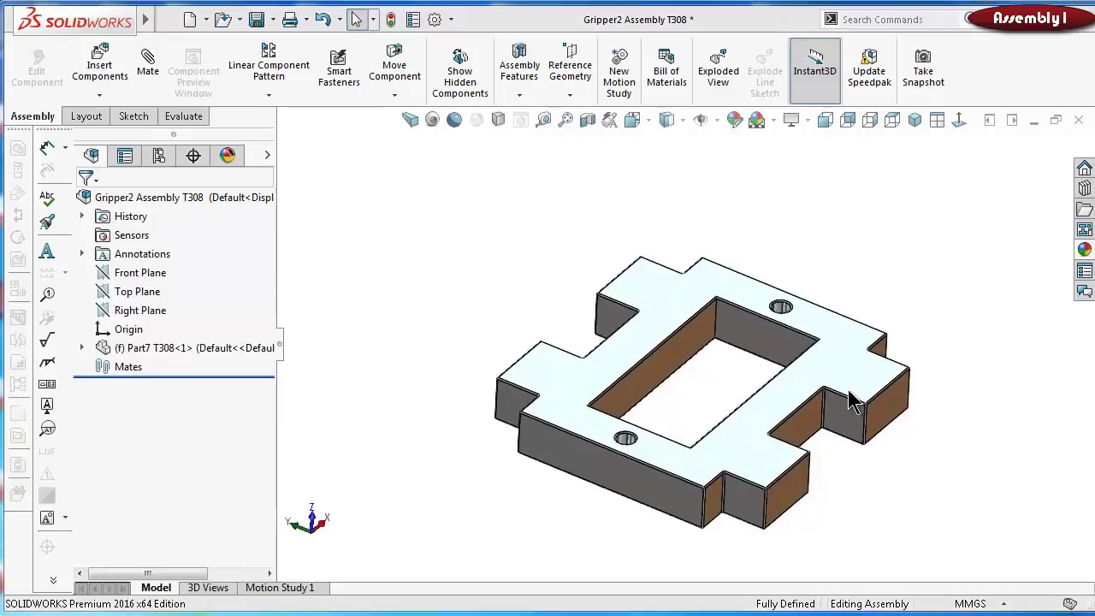
middle_click_drag(779, 271, 775, 271)
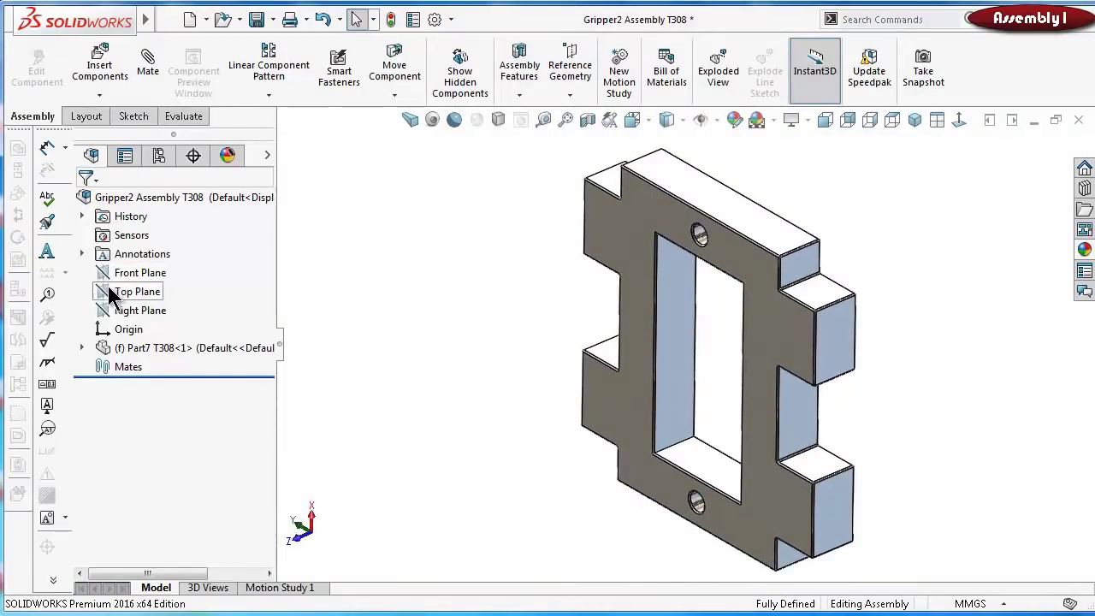
scroll(597, 325, "up", 2)
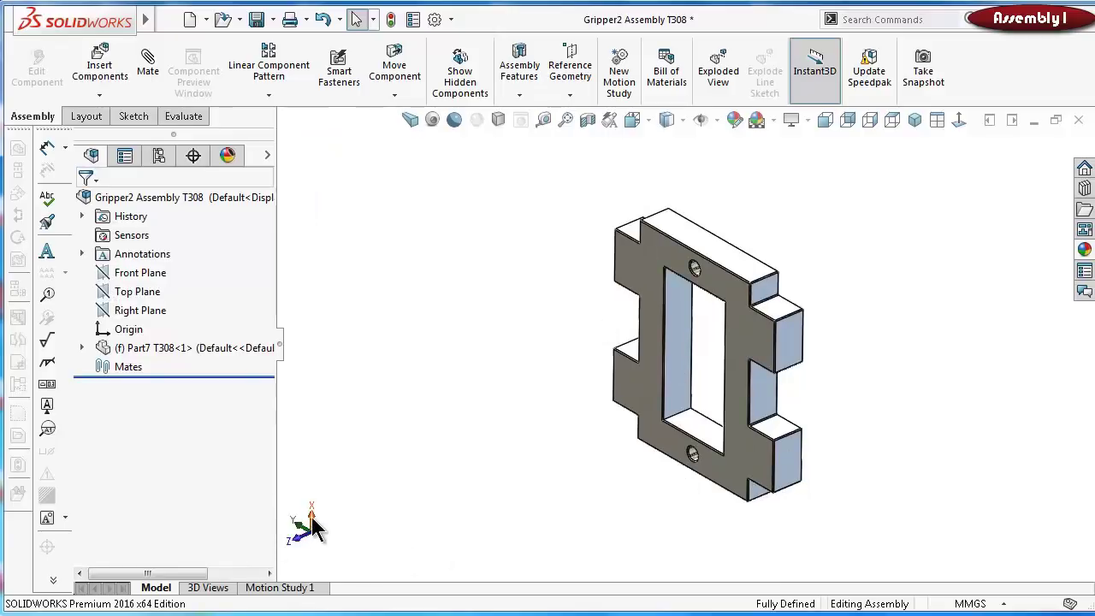
key("ctrl+7")
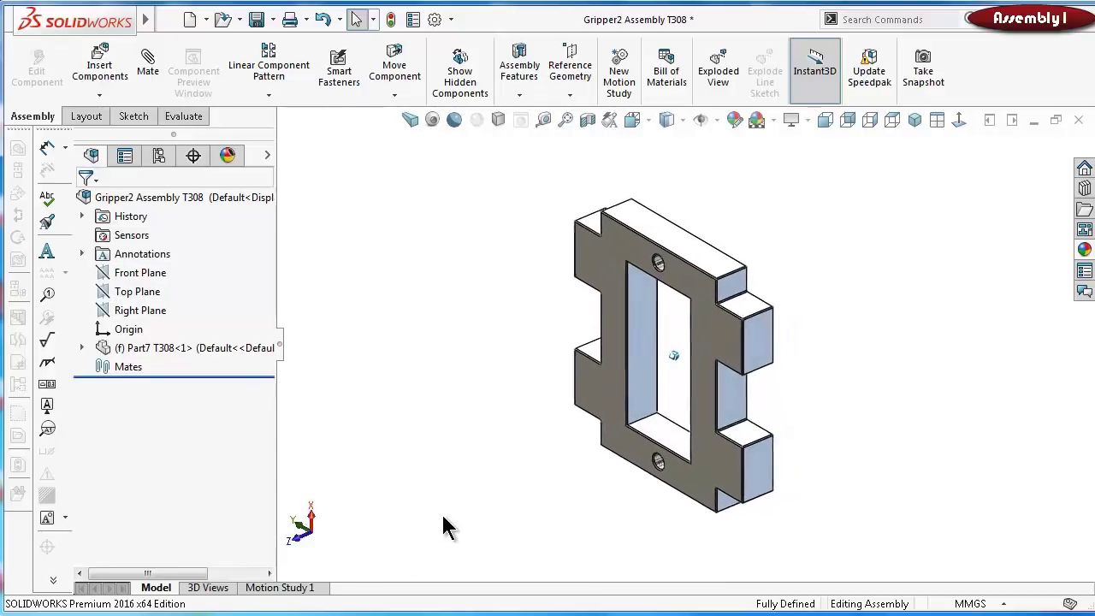
left_click(112, 78)
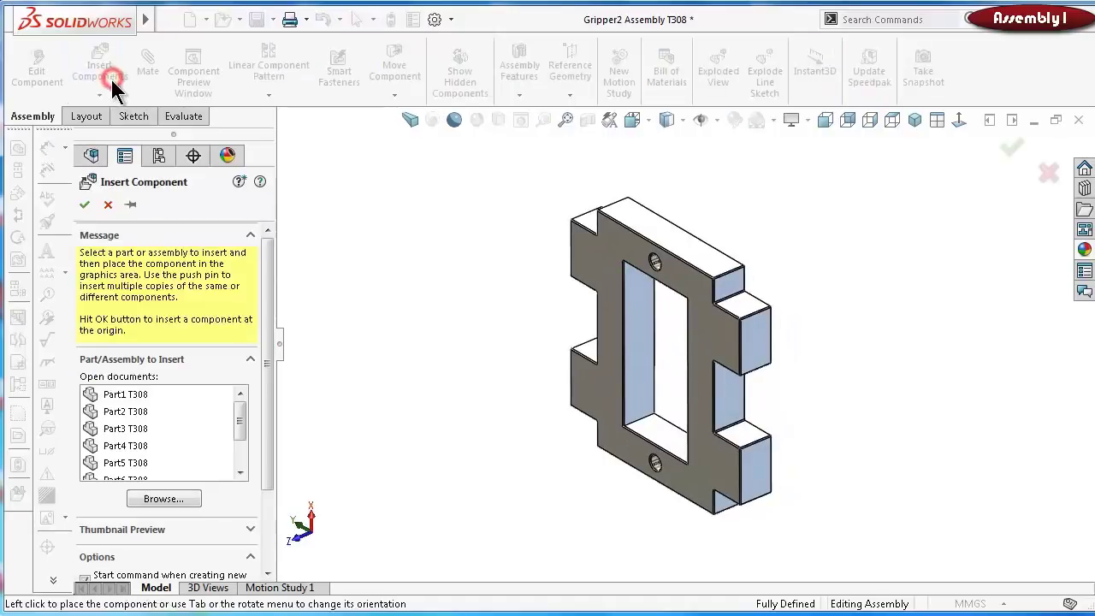
left_click(241, 472)
left_click(242, 473)
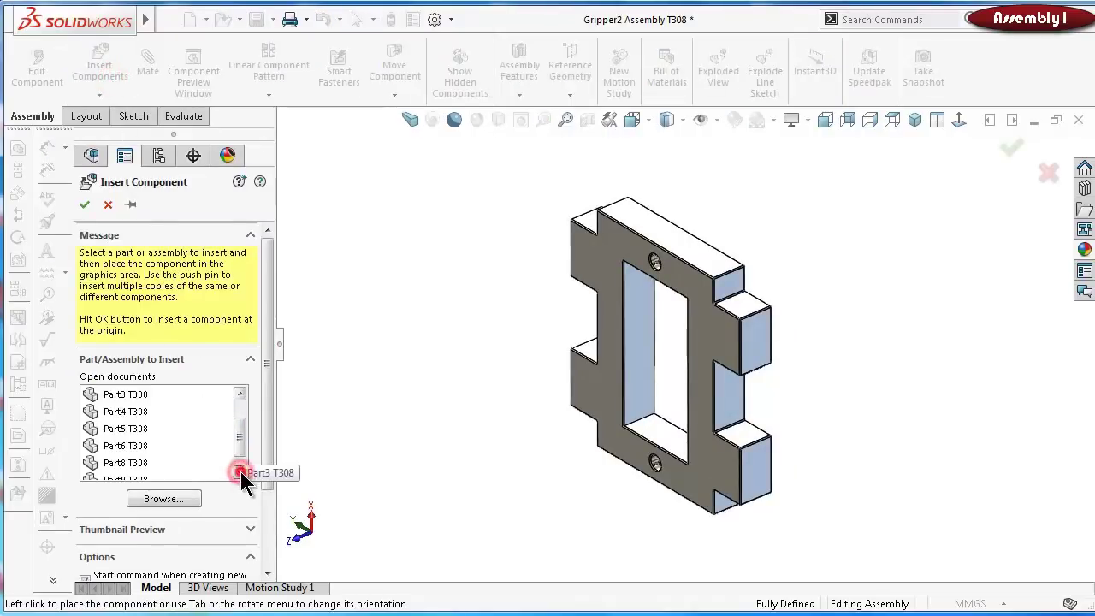
left_click(137, 446)
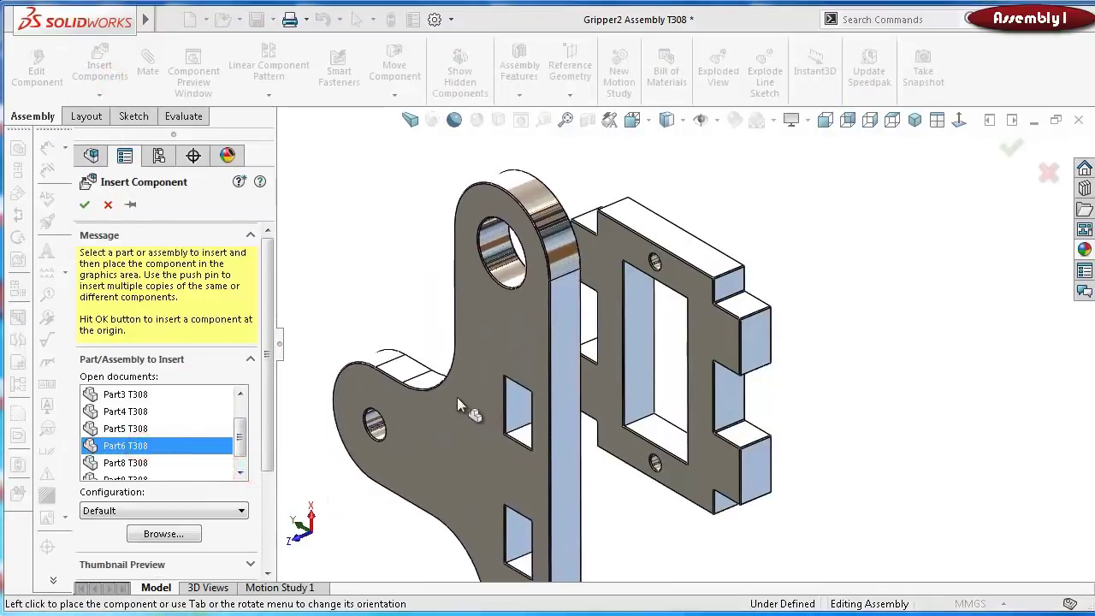
left_click(457, 389)
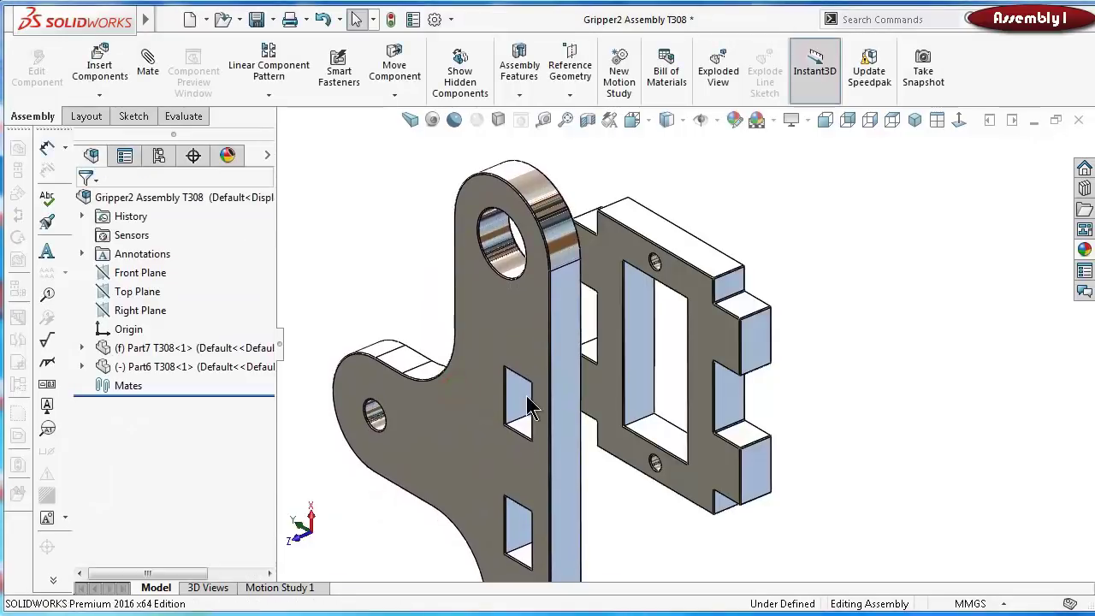
Rotate Part6 freely until its large hole is at the lower end and its side lug extends toward Part7
scroll(527, 409, "up", 3)
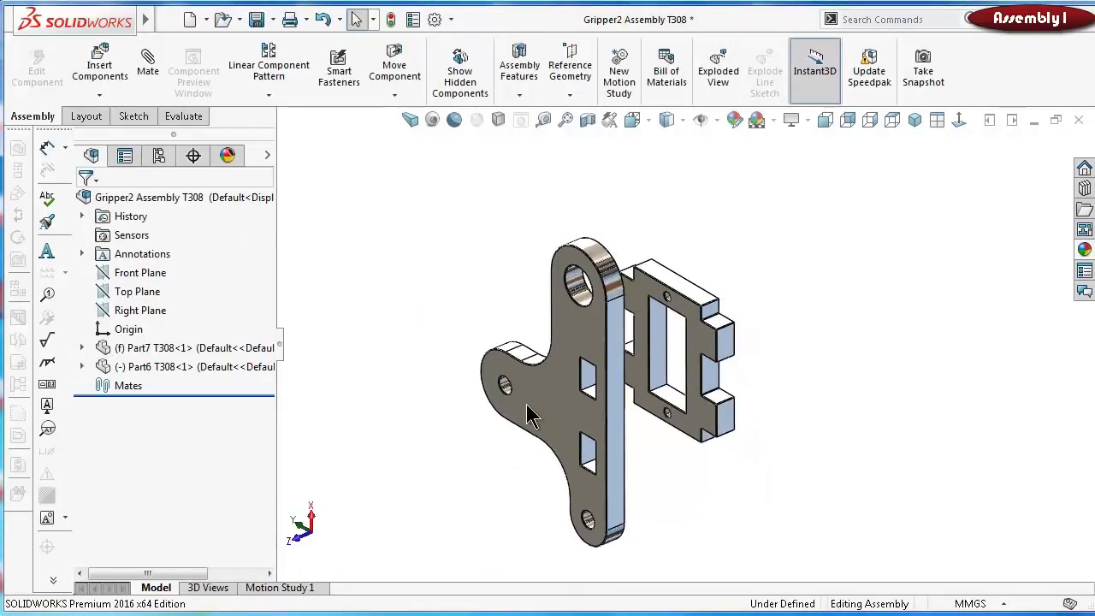
middle_click_drag(528, 414, 532, 357)
middle_click_drag(512, 382, 517, 367)
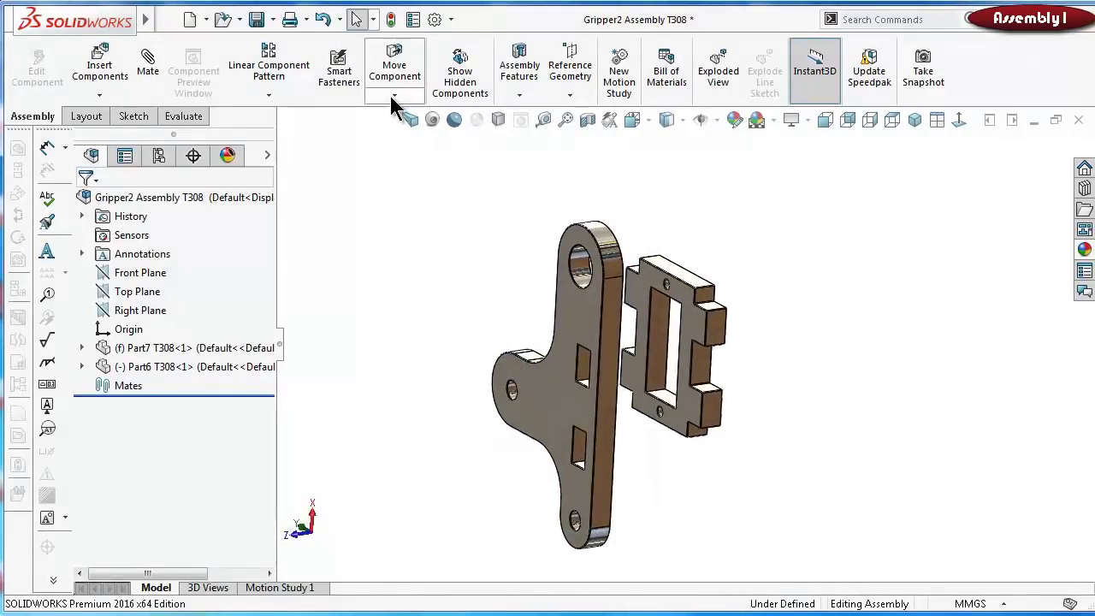
left_click(409, 136)
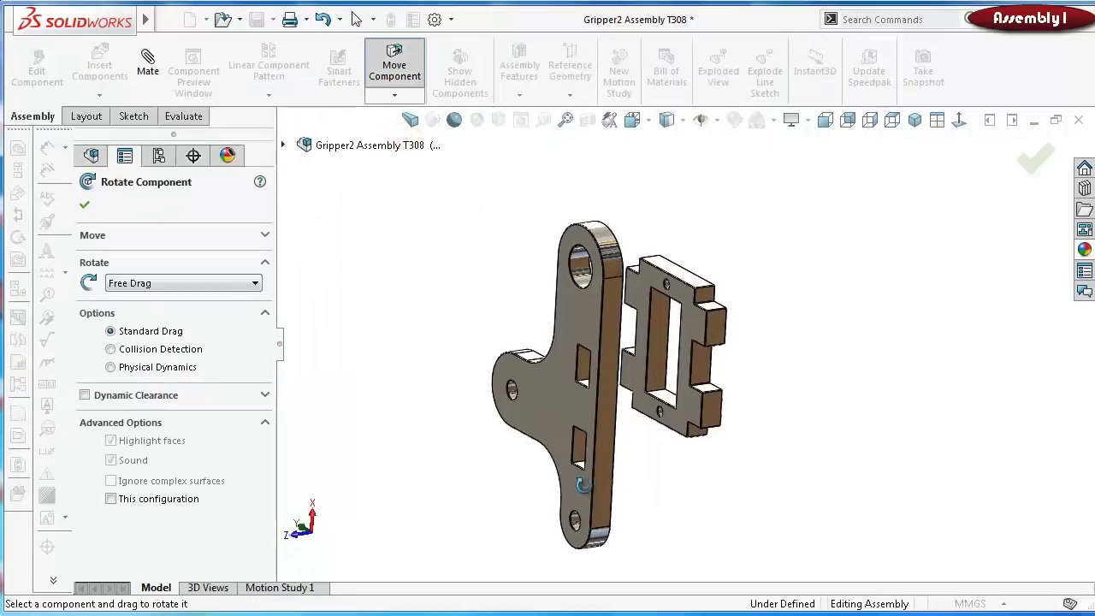
left_click_drag(588, 490, 613, 226)
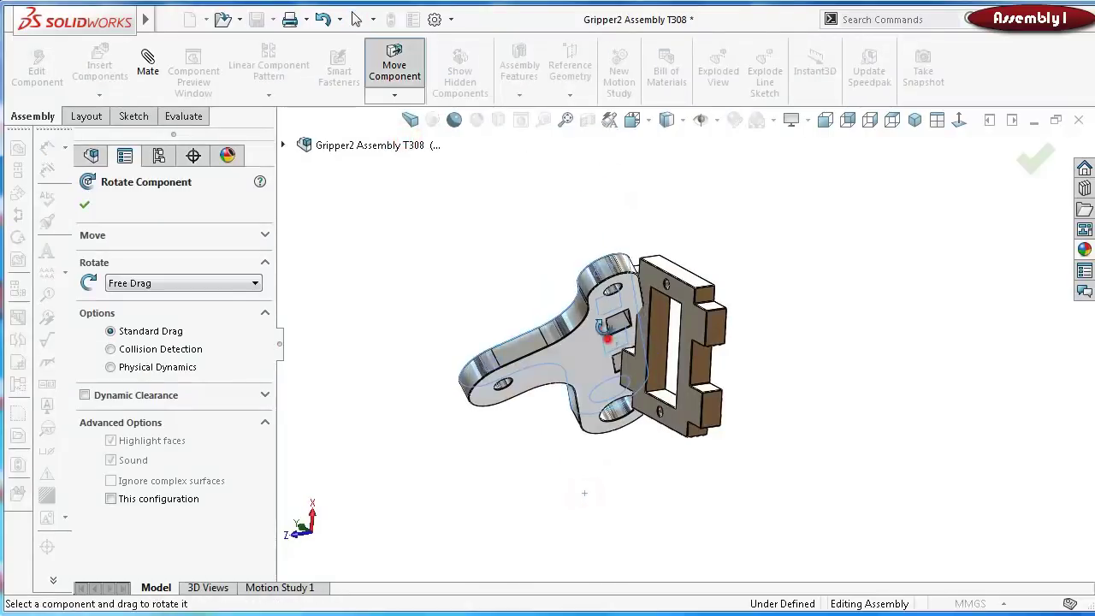
left_click_drag(602, 326, 841, 195)
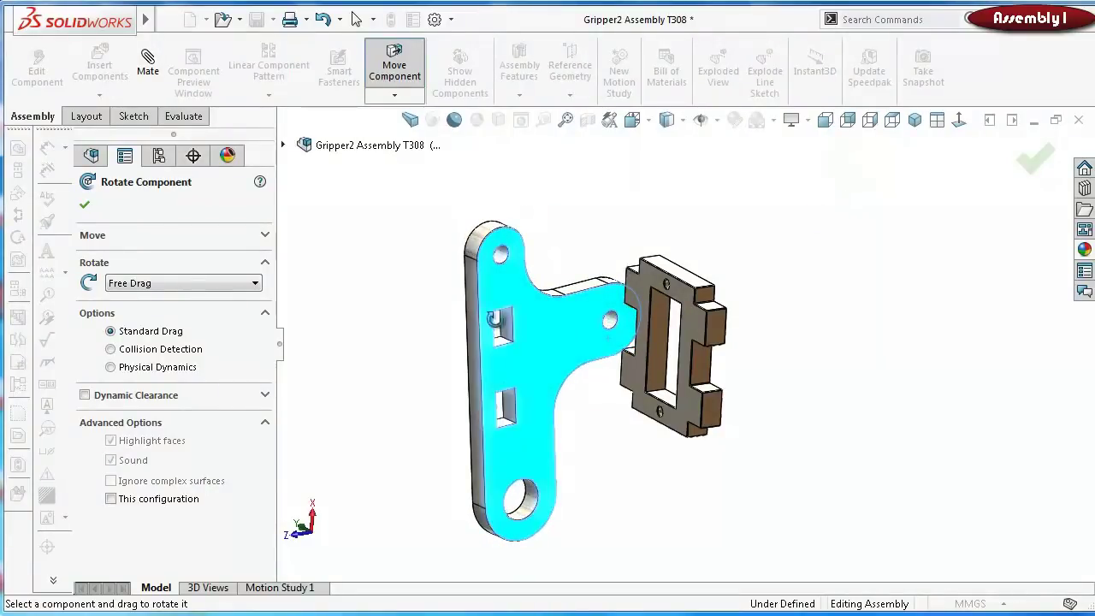
left_click(1033, 164)
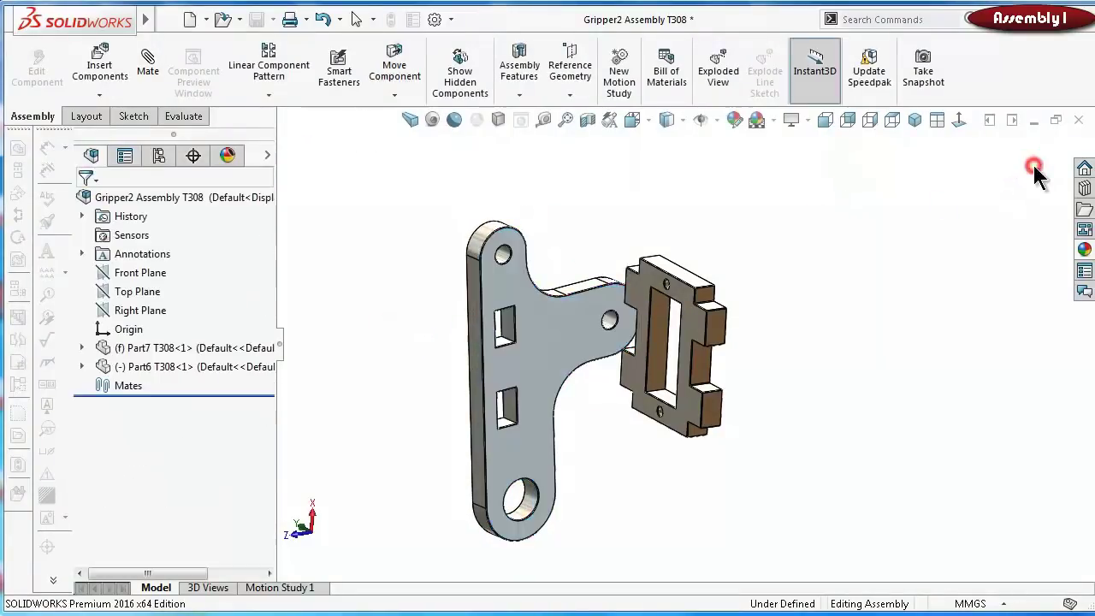
scroll(612, 345, "down", 3)
mouse_move(570, 330)
middle_mouse_down()
mouse_move(533, 314)
mouse_move(581, 314)
middle_mouse_up()
left_click(562, 340)
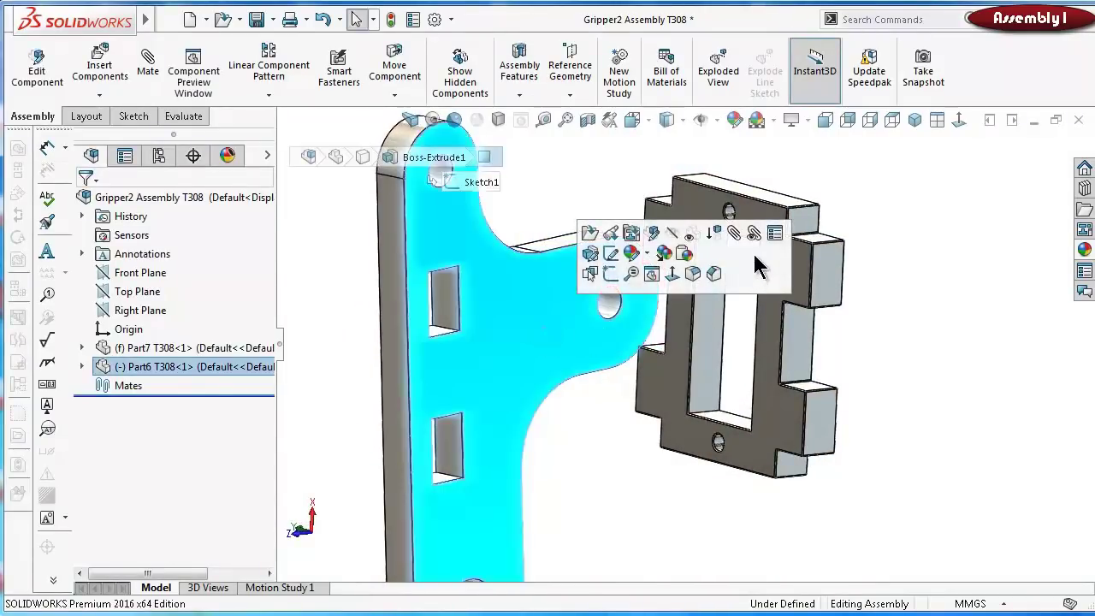
left_click(734, 235)
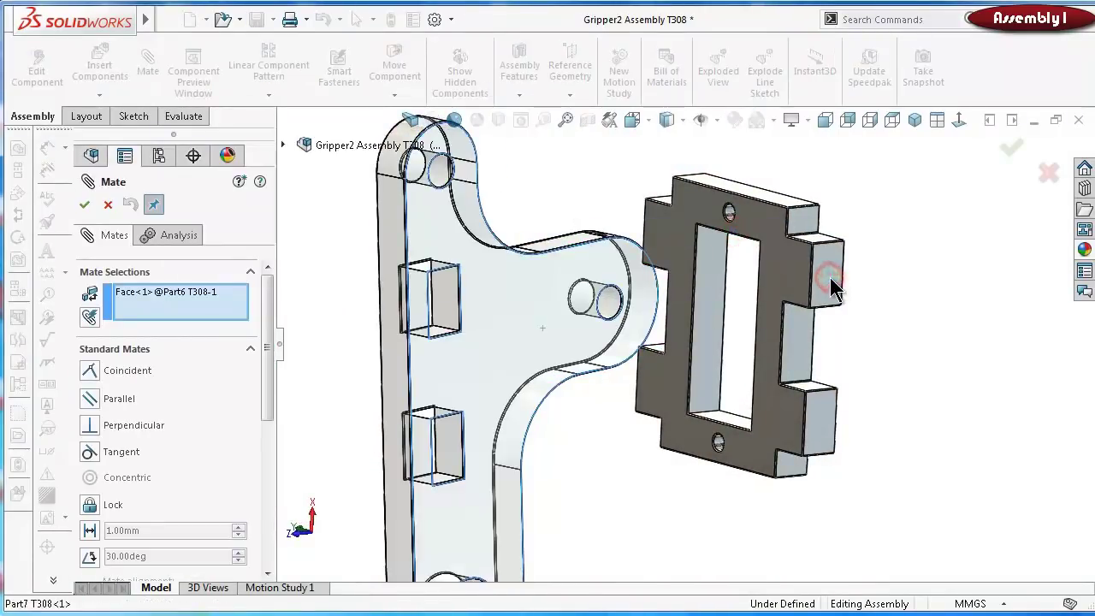
left_click_drag(830, 277, 867, 319)
left_click(1047, 171)
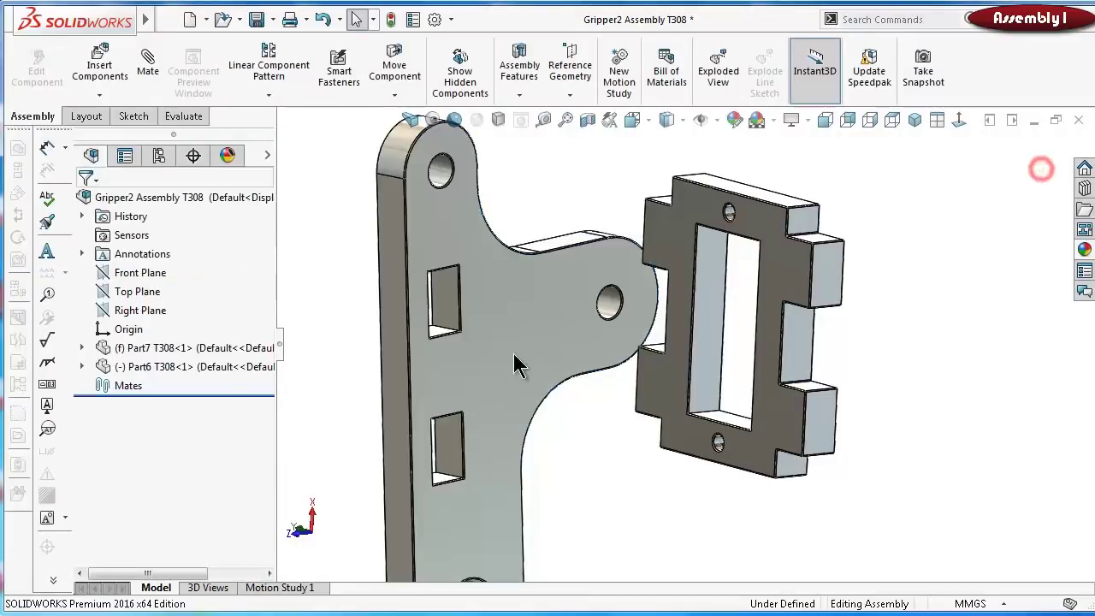
Add a coincident mate between Part6's opposite broad face and Part7's recessed side face between two tabs
middle_click_drag(517, 363, 501, 367)
left_click(484, 355)
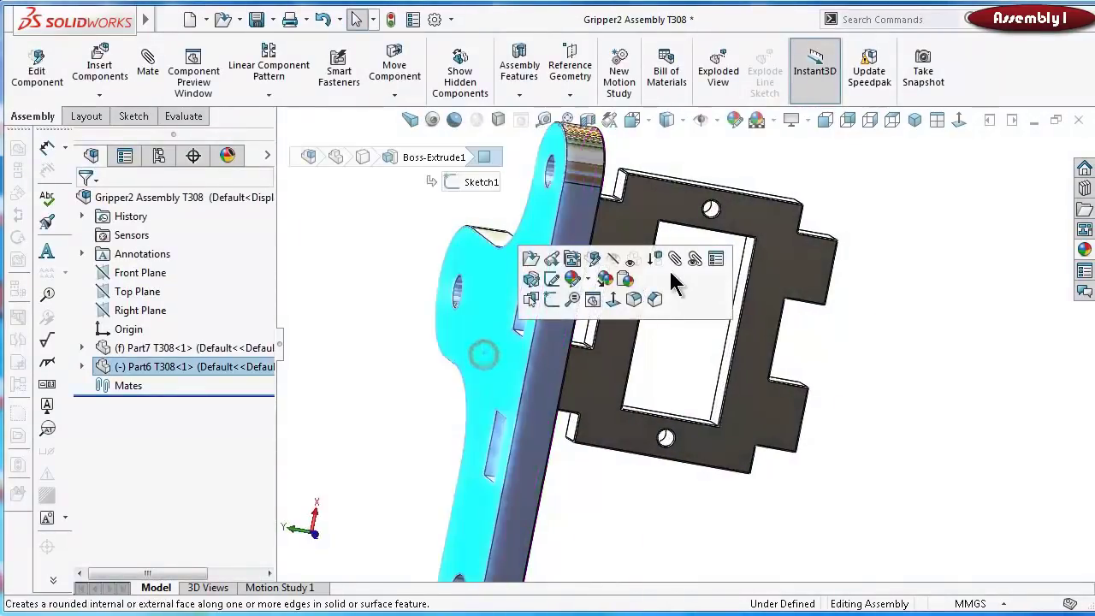
left_click(677, 258)
middle_click_drag(886, 291, 780, 273)
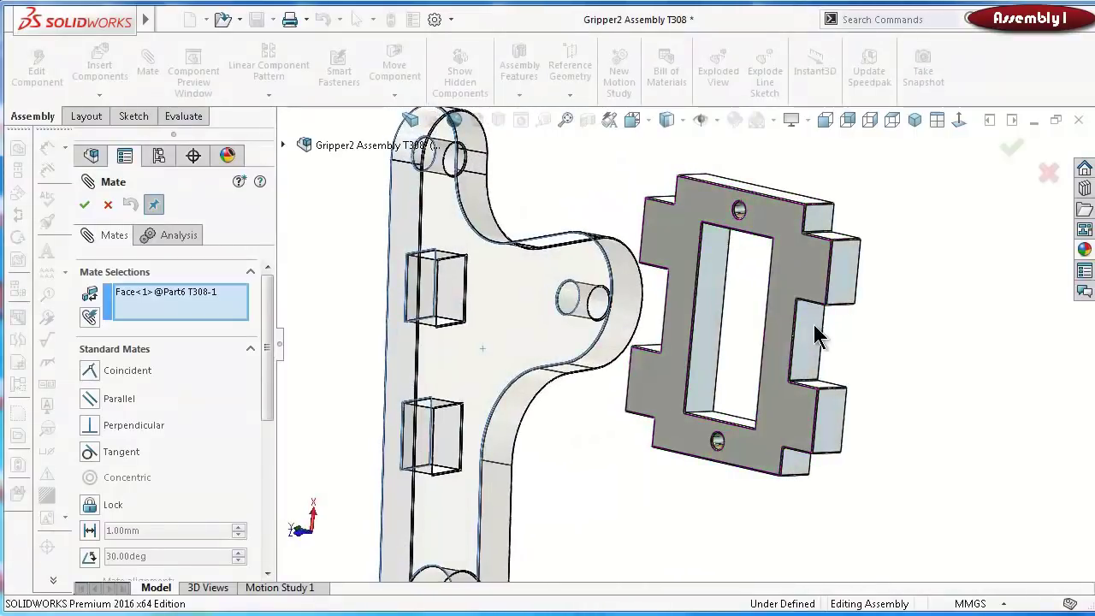
left_click(813, 326)
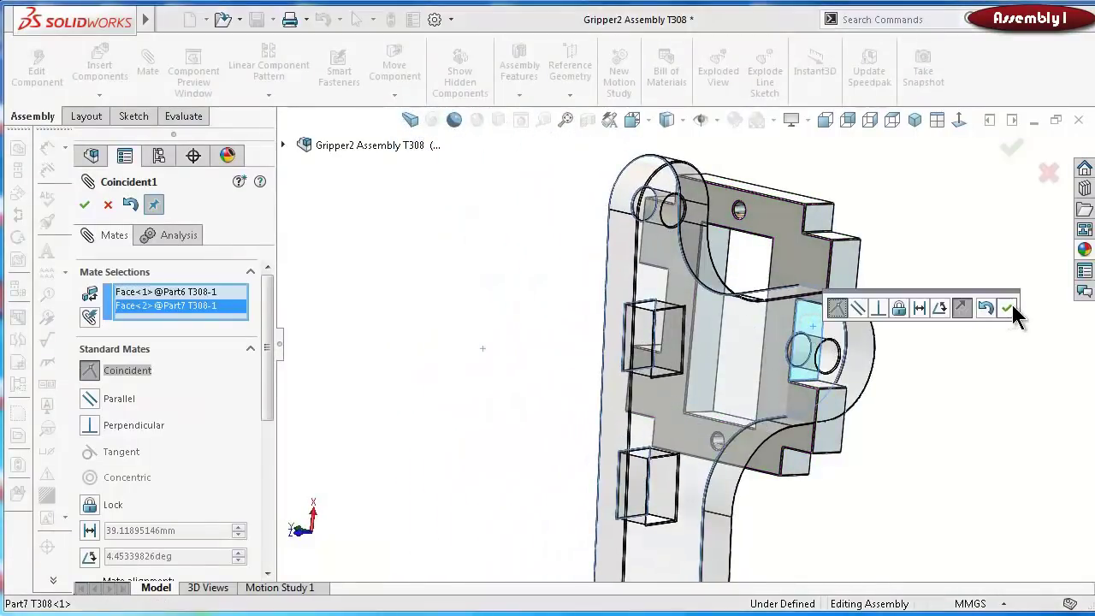
left_click(1011, 308)
Add a coincident mate between a side wall of Part6's upper rectangular slot and Part7's broad face
mouse_move(804, 371)
middle_mouse_down()
mouse_move(885, 367)
mouse_move(815, 364)
middle_mouse_up()
scroll(809, 342, "down", 2)
left_click(775, 310)
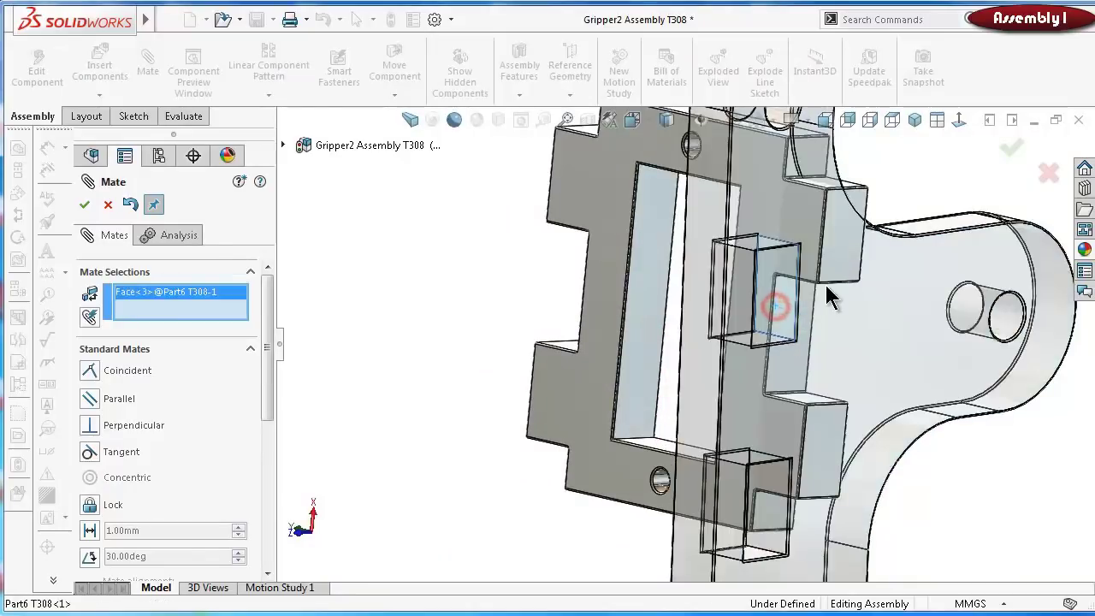
middle_click_drag(761, 291, 816, 289)
left_click(866, 201)
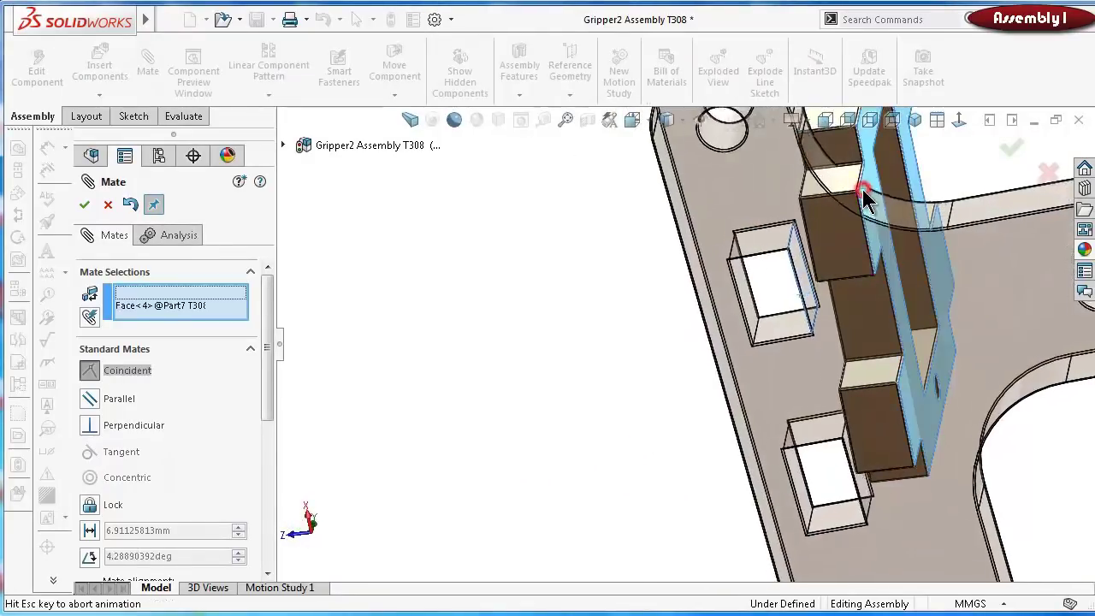
left_click(1057, 170)
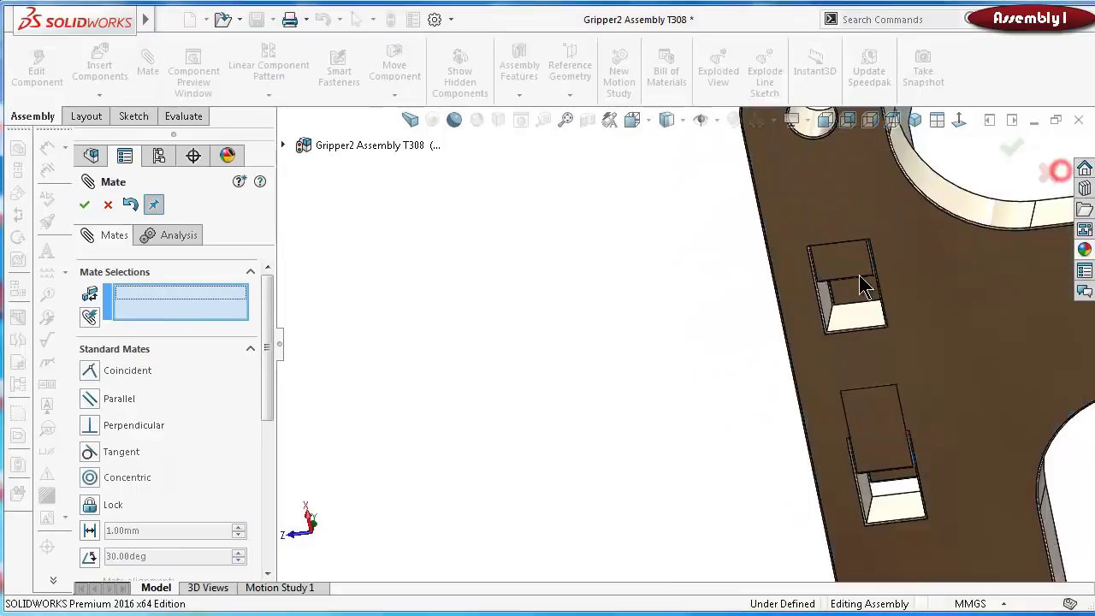
Add a coincident mate between the lower wall of Part6's upper slot and the underside of Part7's upper tab
left_click(853, 321)
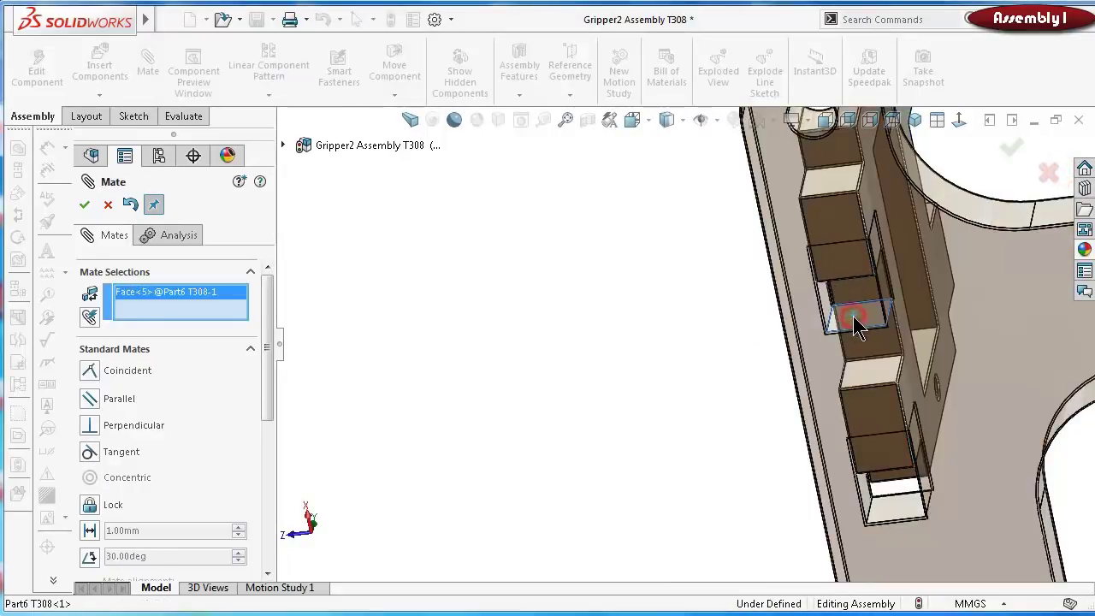
left_click(852, 282)
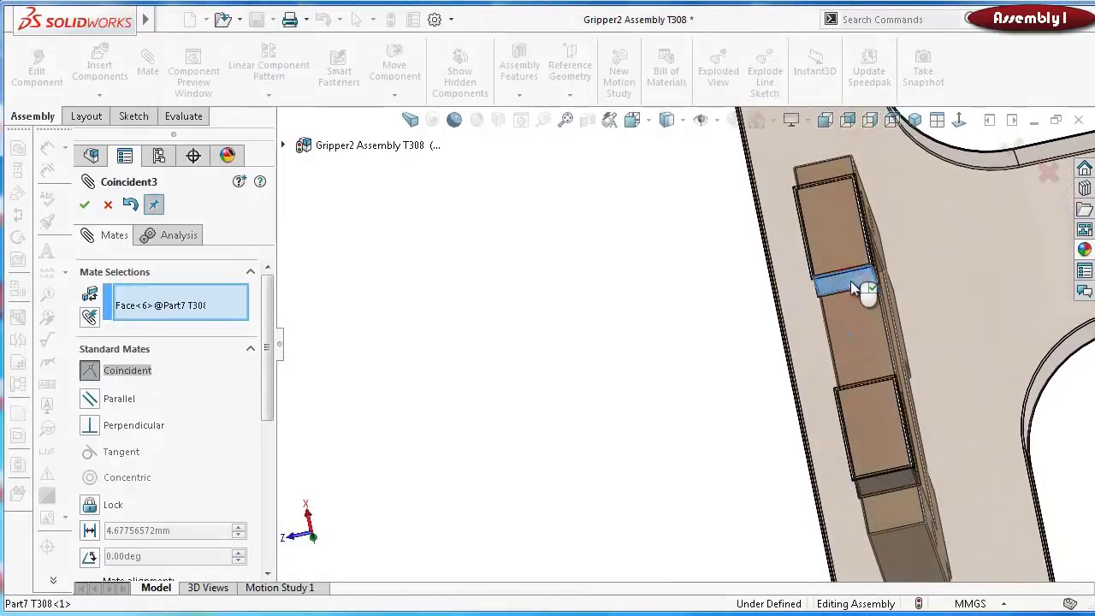
left_click(1049, 260)
left_click(655, 279)
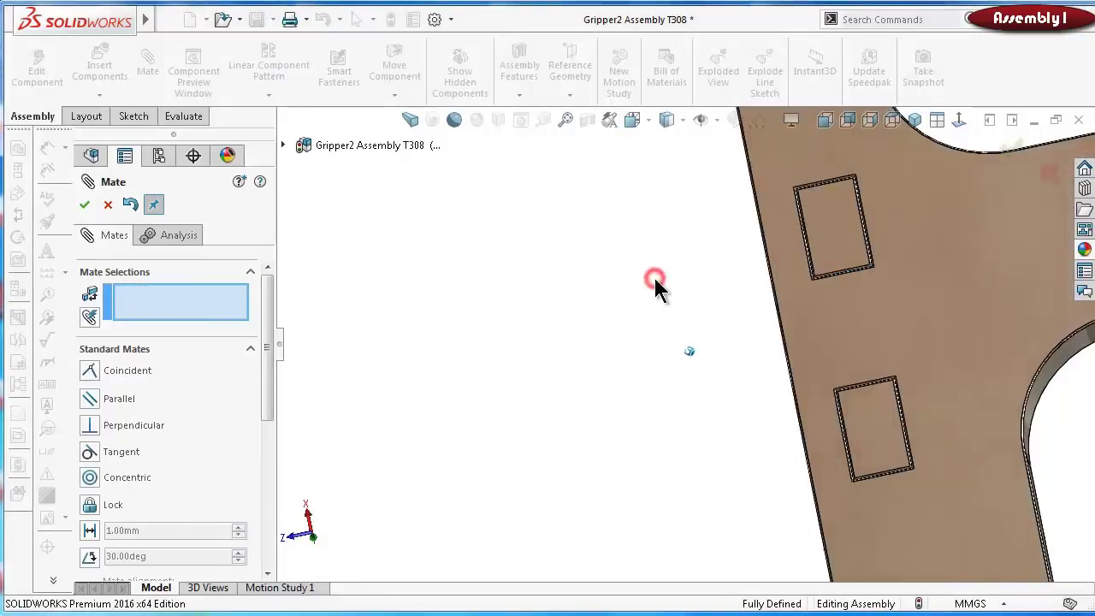
key("Right")
key("Right")
key("Right")
key("Right")
key("Right")
key("Right")
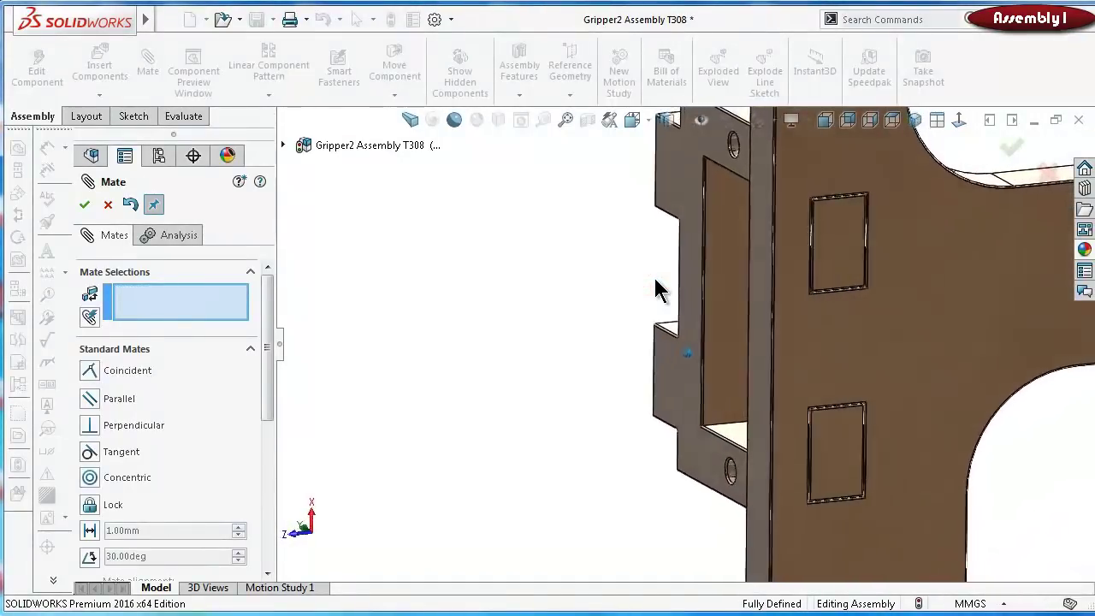
middle_click_drag(654, 284, 655, 285)
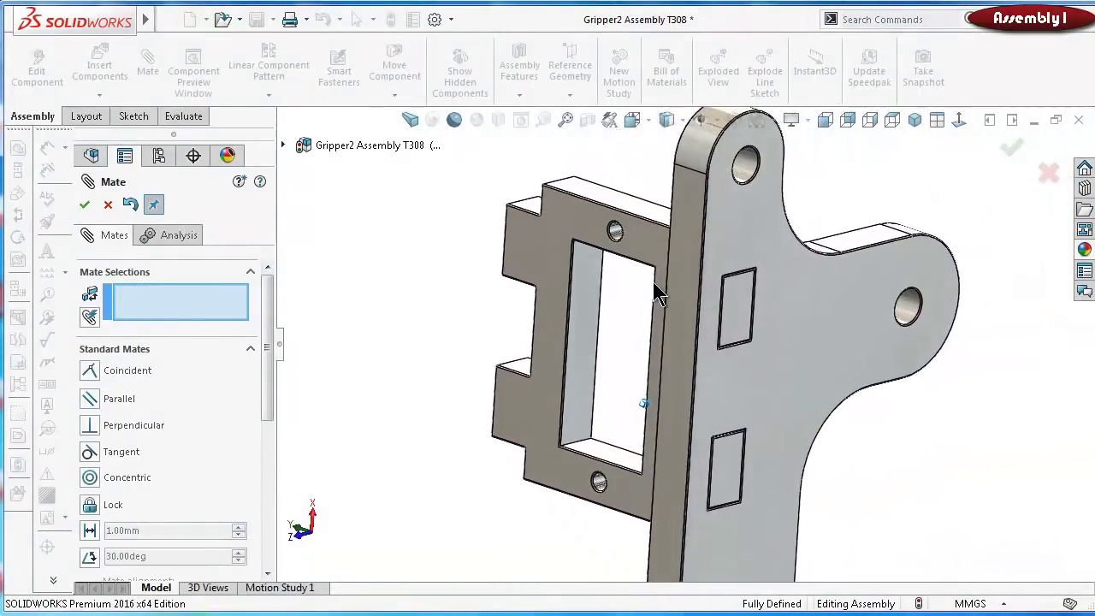
Mirror Part6 about the assembly's Top Plane to create the matching side plate on the other side of Part7
left_click(83, 205)
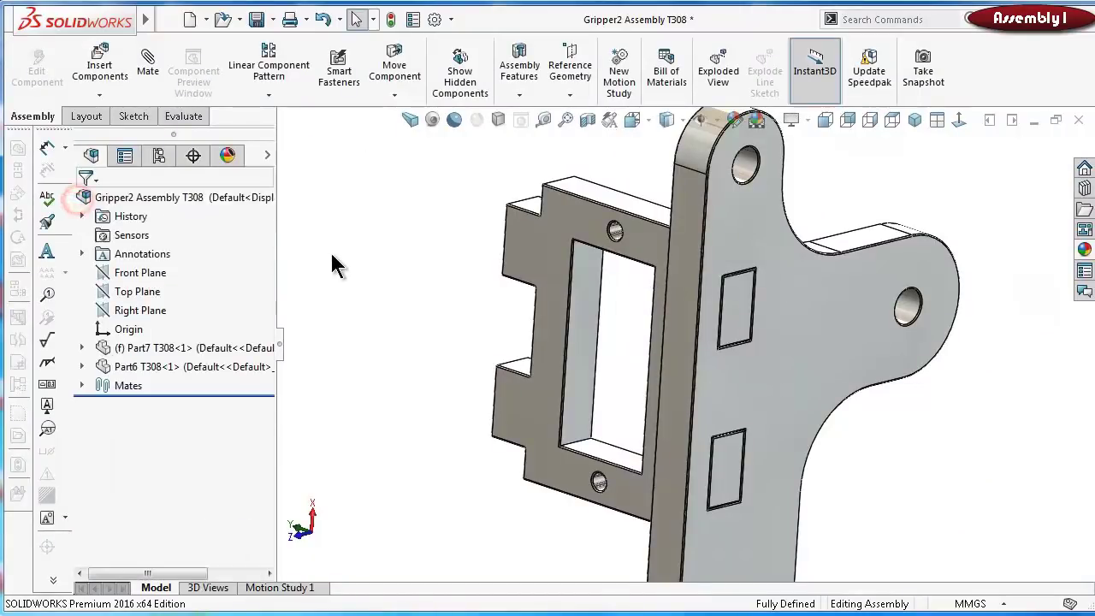
left_click(134, 284)
middle_click_drag(422, 317, 423, 317)
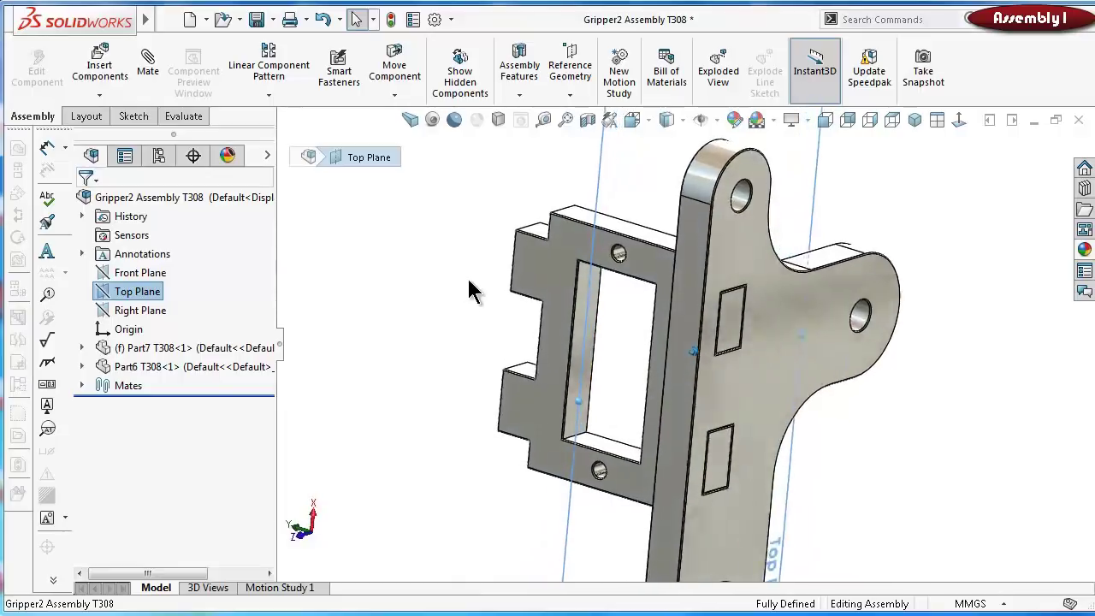
left_click(269, 97)
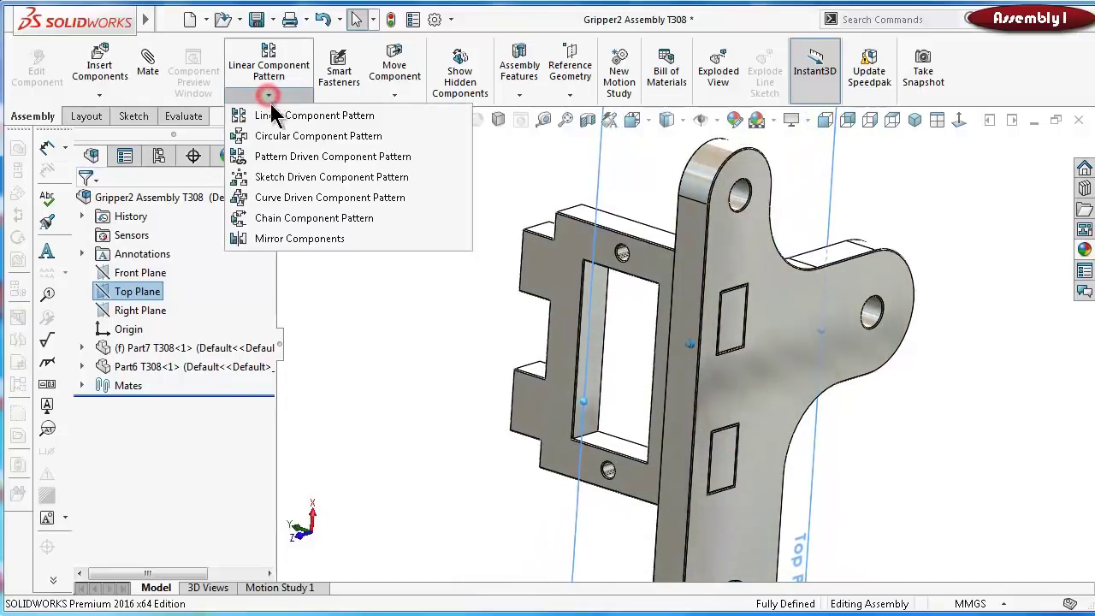
left_click(291, 239)
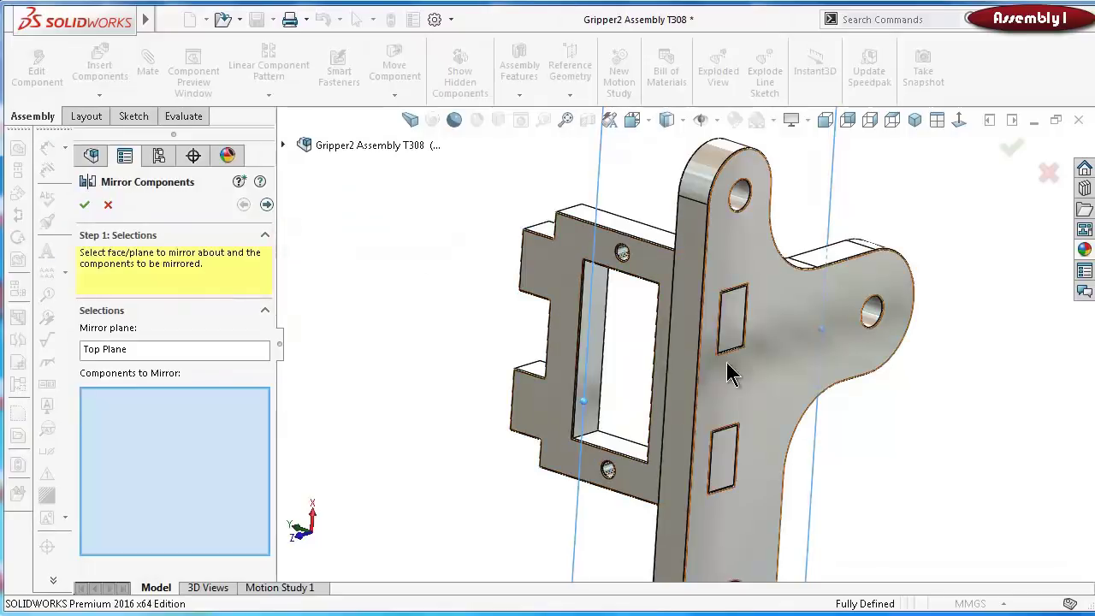
left_click(797, 392)
right_click(797, 386)
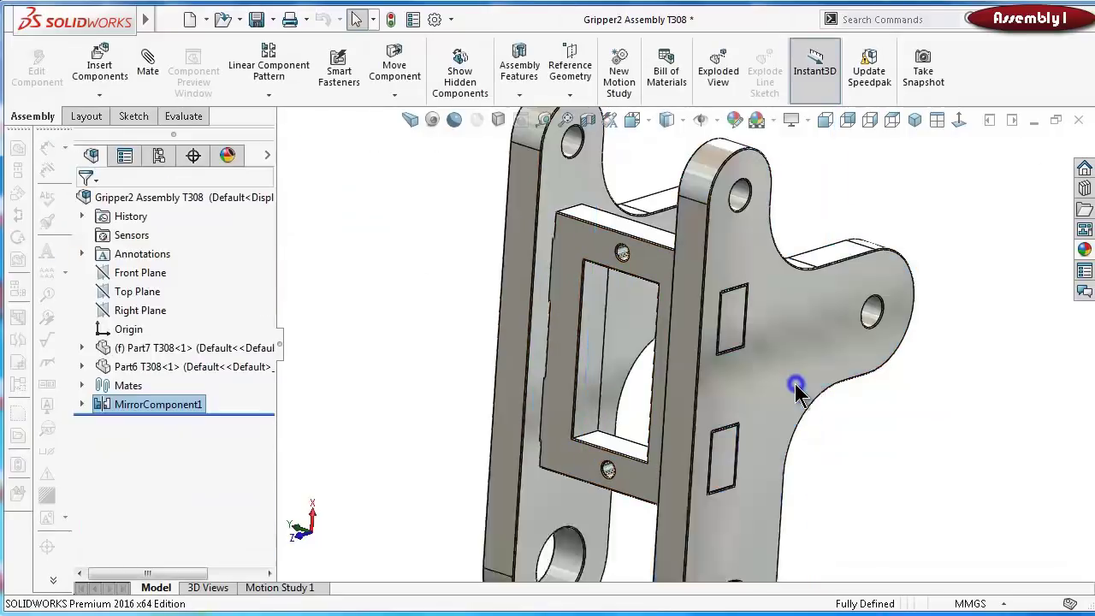
left_click(933, 460)
middle_click_drag(932, 461, 924, 462)
In the T308Servo assembly, swing the white servo horn until it lies roughly in line with the two mounting ears
key("Left")
key("Left")
key("Left")
key("Left")
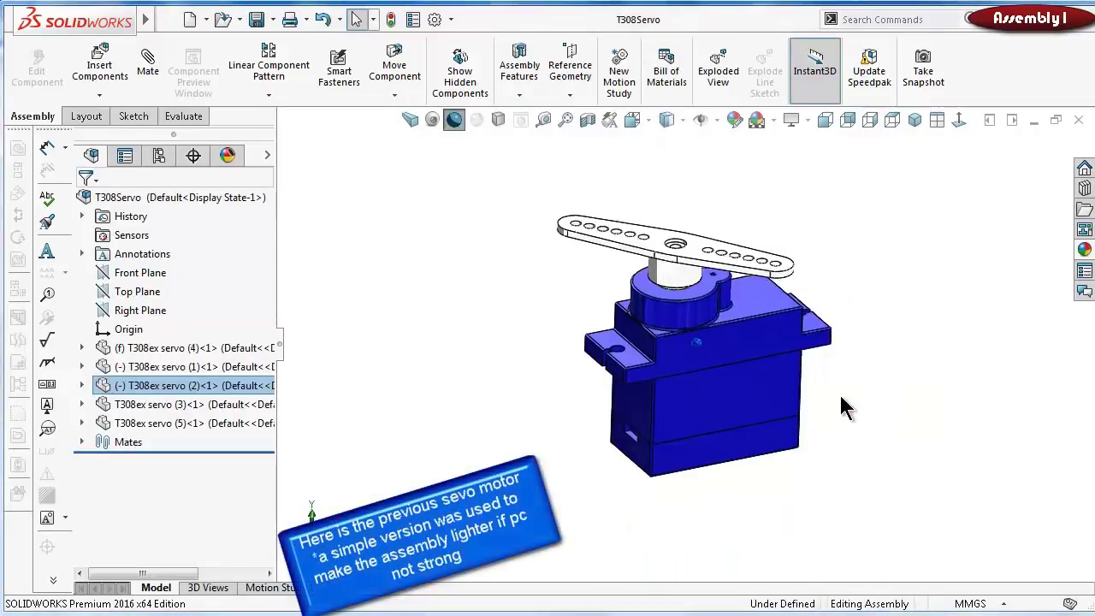
key("Up")
key("Up")
key("Down")
key("Down")
key("Down")
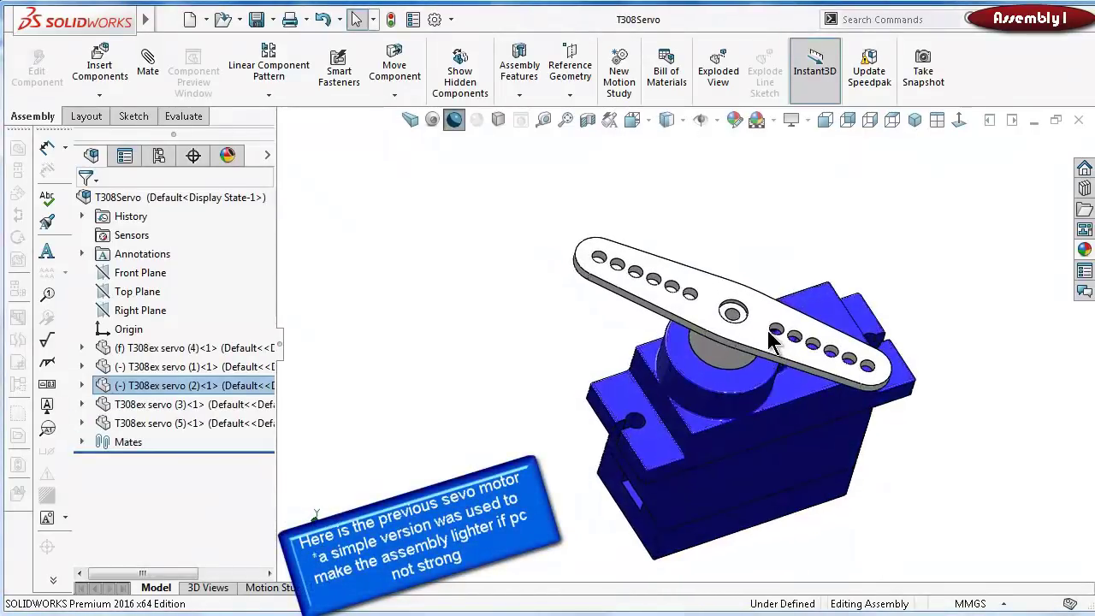
left_click_drag(767, 330, 574, 315)
left_click(395, 393)
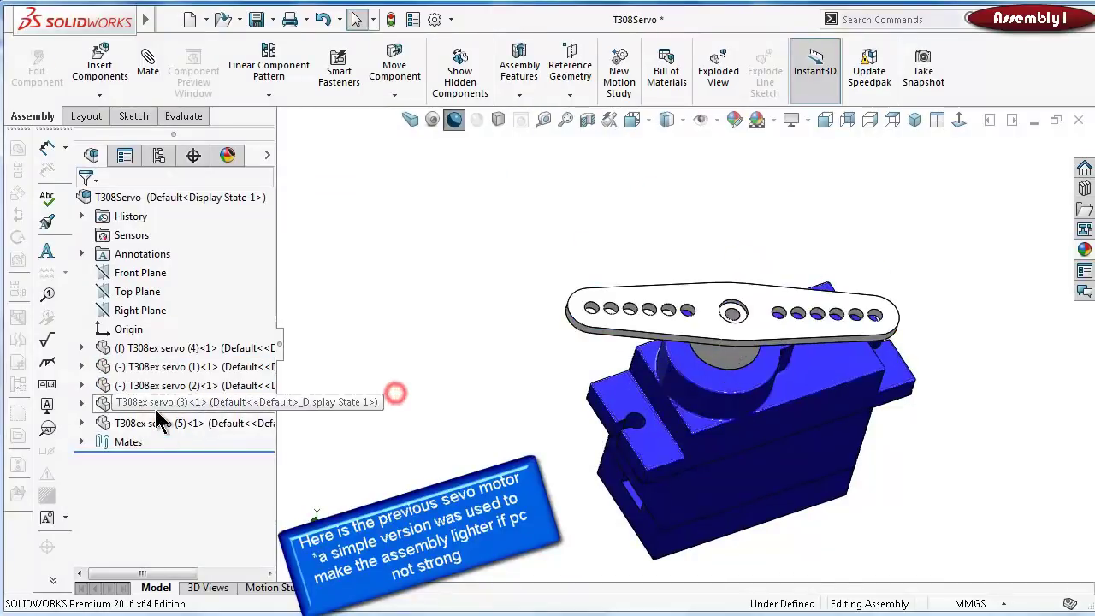
middle_click_drag(590, 426, 773, 305)
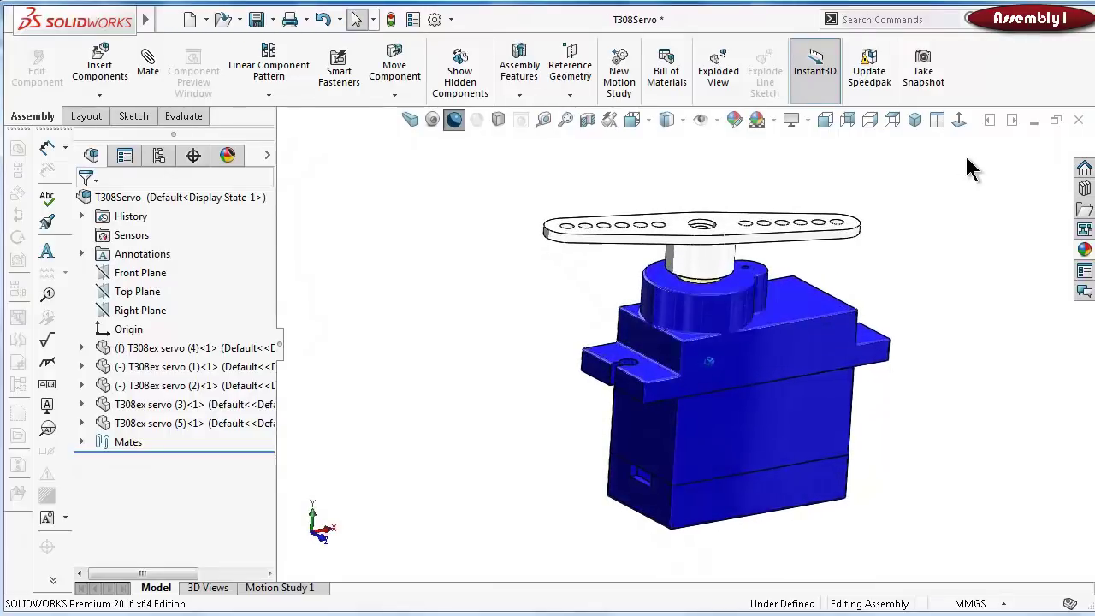
Highlight the upper housing and horn components of T308Servo to identify them, and minimize the servo document
left_click(184, 423)
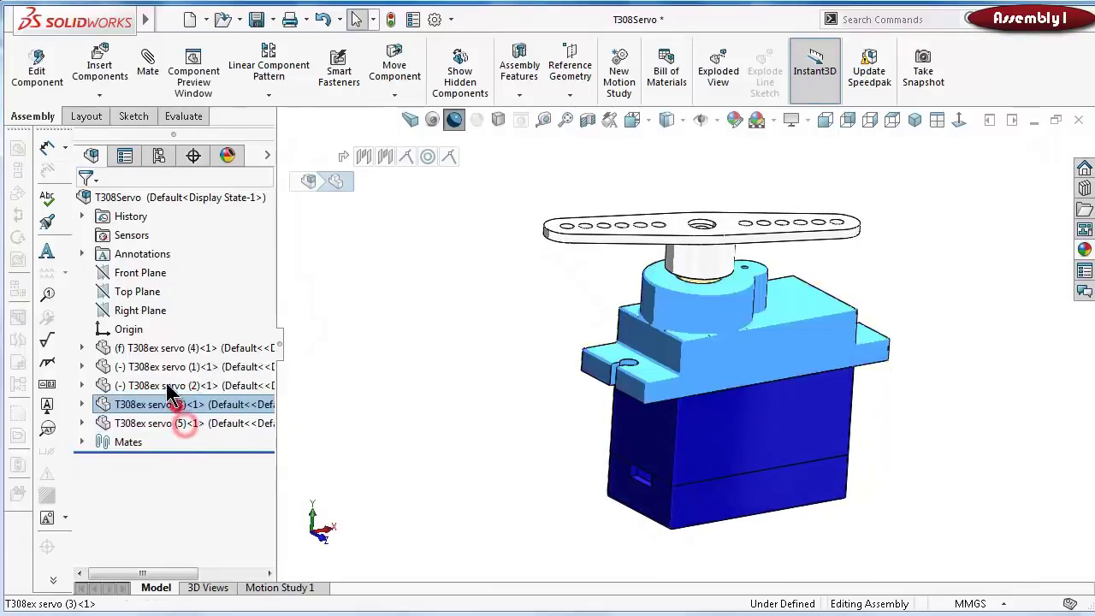
left_click(158, 366)
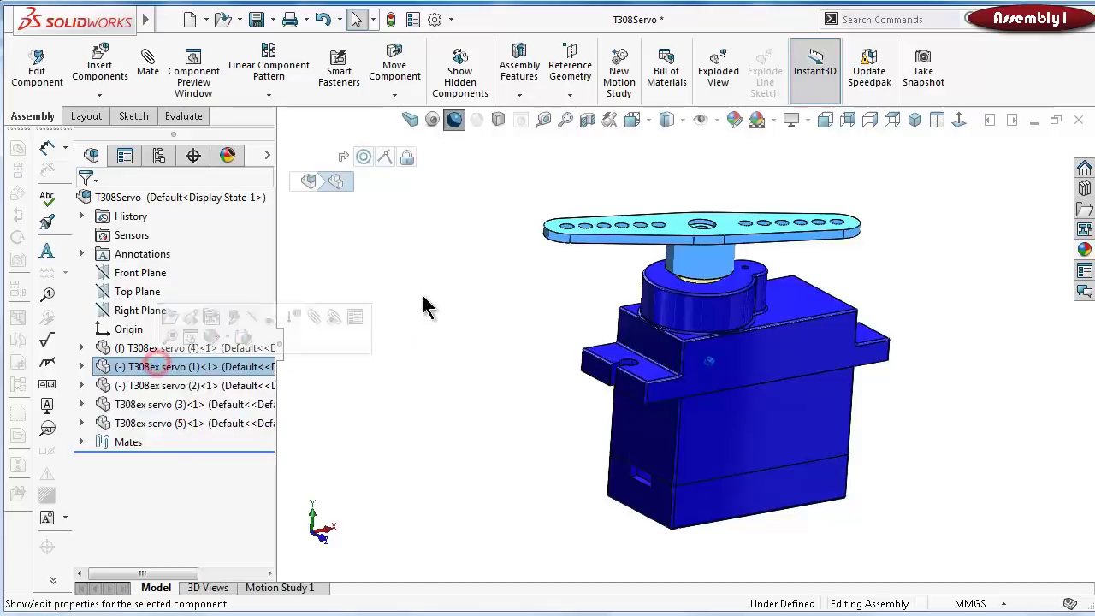
left_click(1031, 120)
left_click(369, 583)
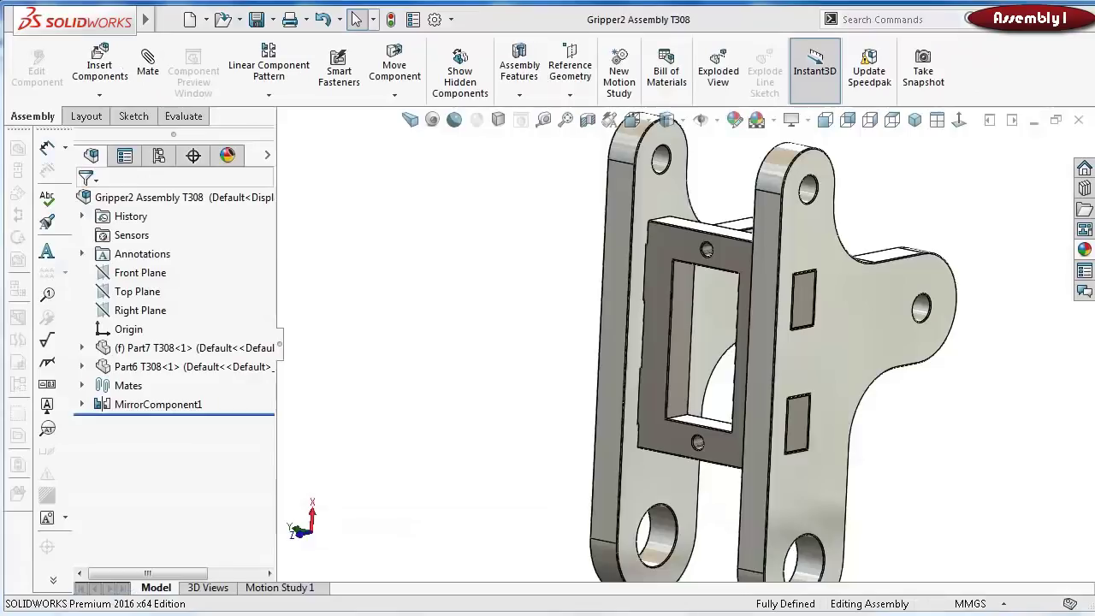
Insert the T308Servo assembly into Gripper2 Assembly T308, placing it freely beside the side plates
left_click(107, 83)
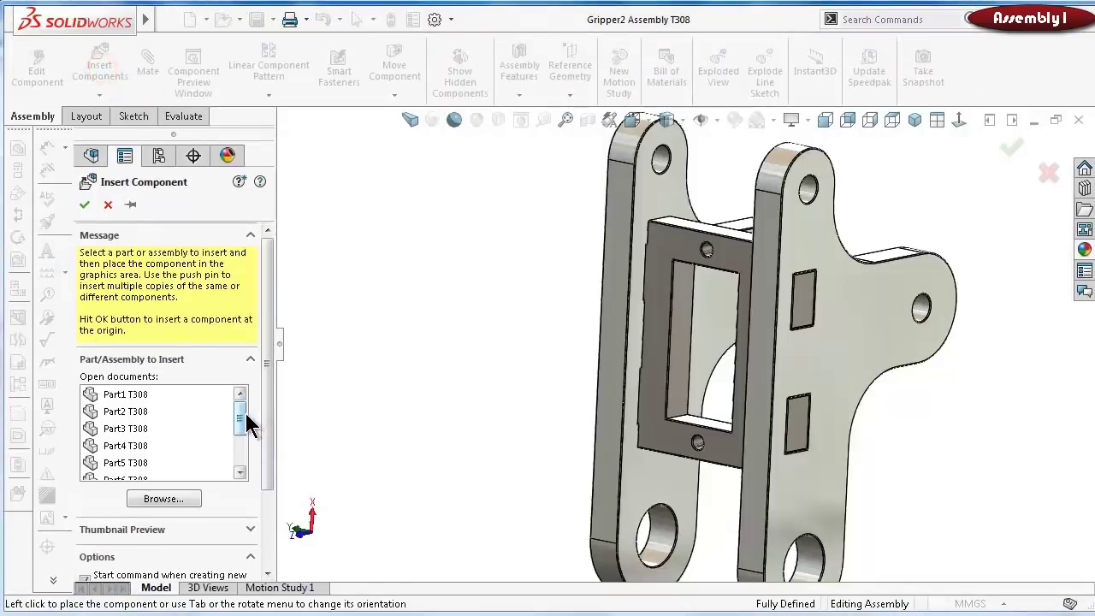
left_click(136, 464)
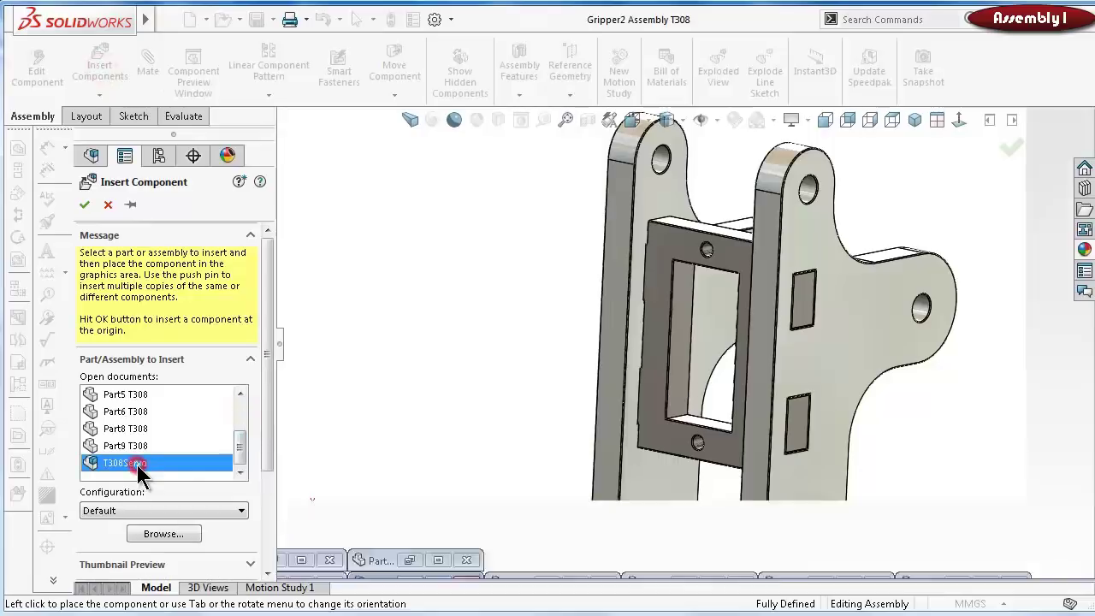
left_click(471, 383)
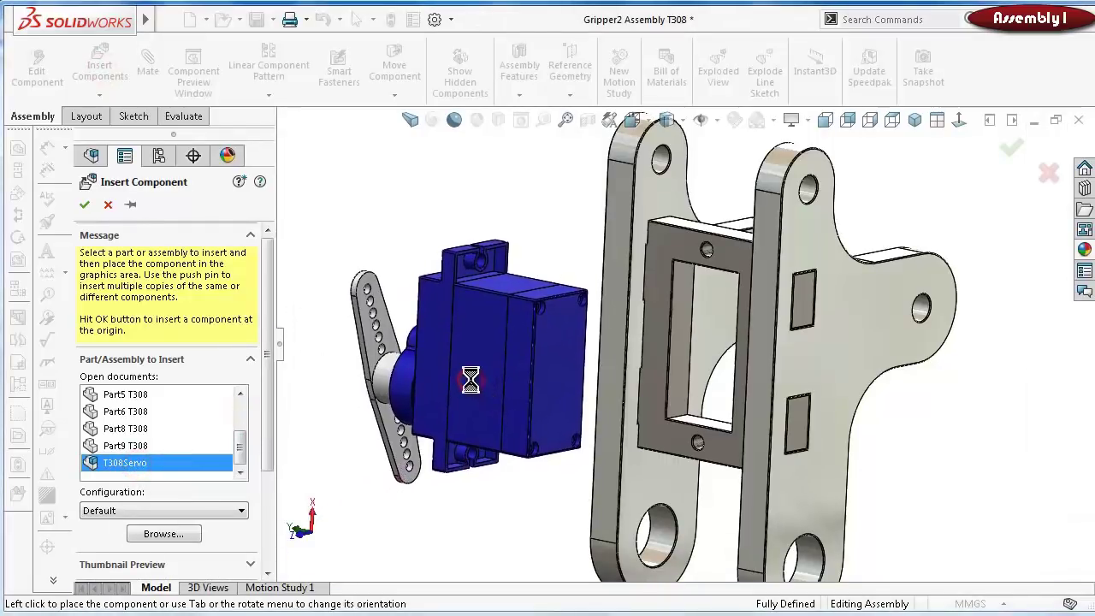
middle_click_drag(490, 381, 503, 377)
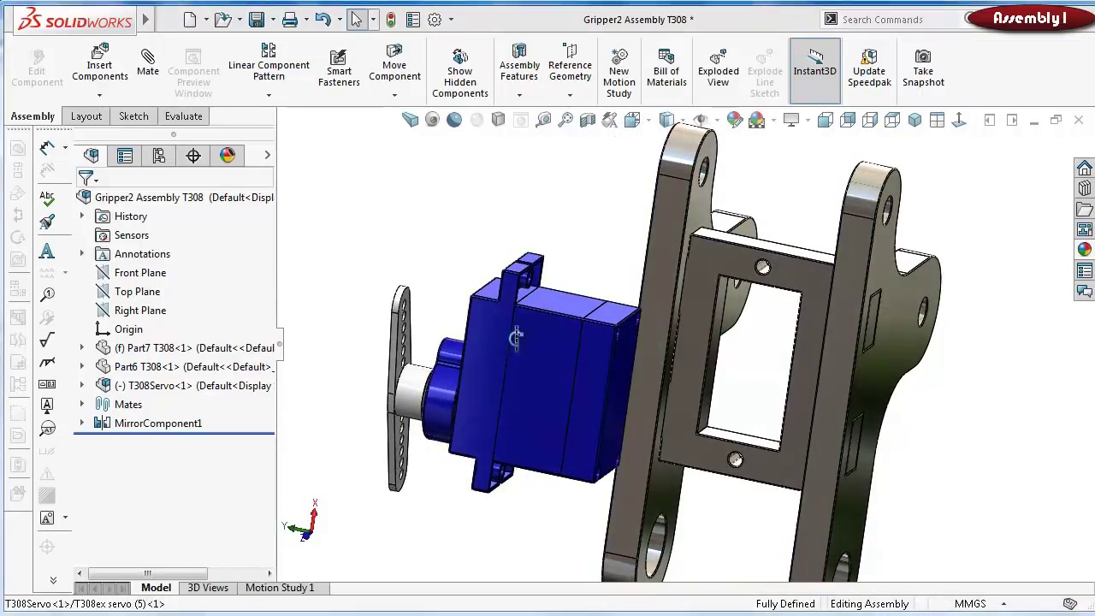
Add a coincident mate between the horn-side face of the servo's upper mounting ear and Part7's rear broad face
middle_click_drag(510, 344, 501, 317)
left_click(507, 279)
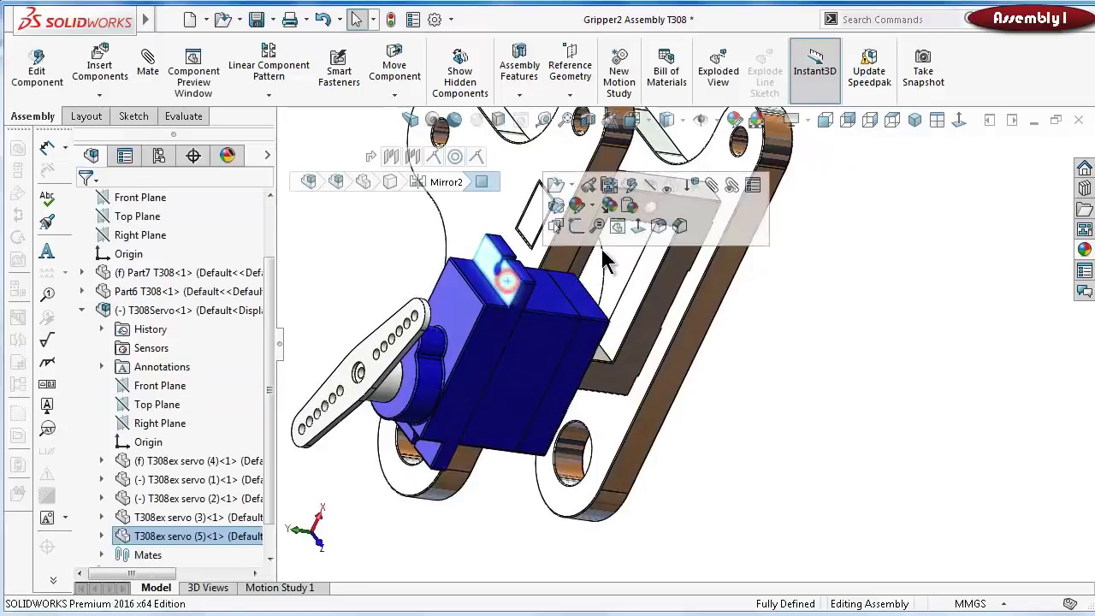
left_click(713, 190)
scroll(768, 263, "down", 3)
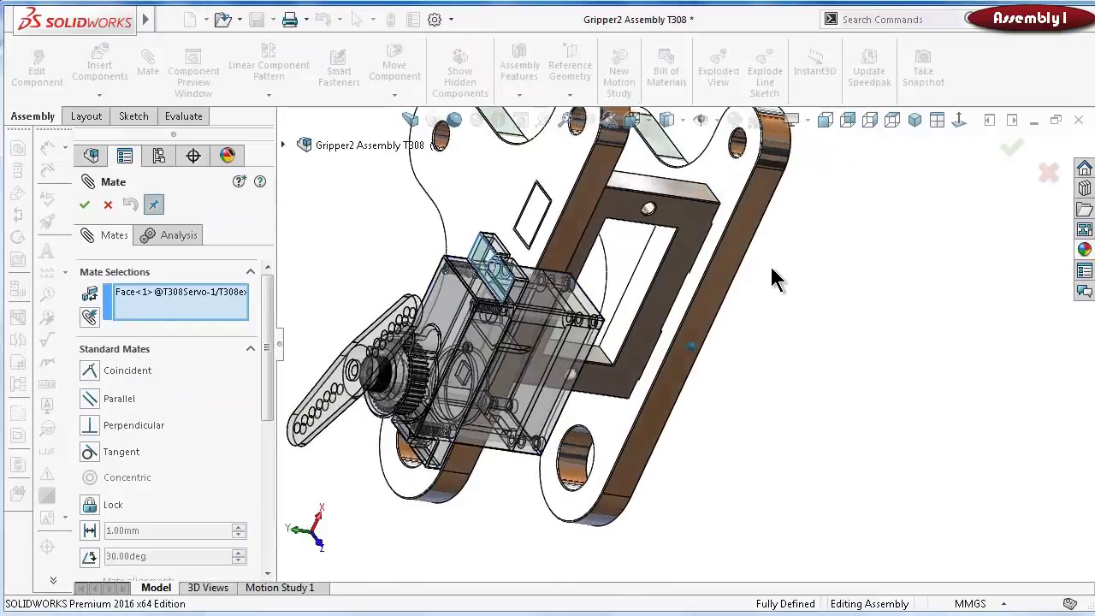
middle_click_drag(769, 289, 702, 301)
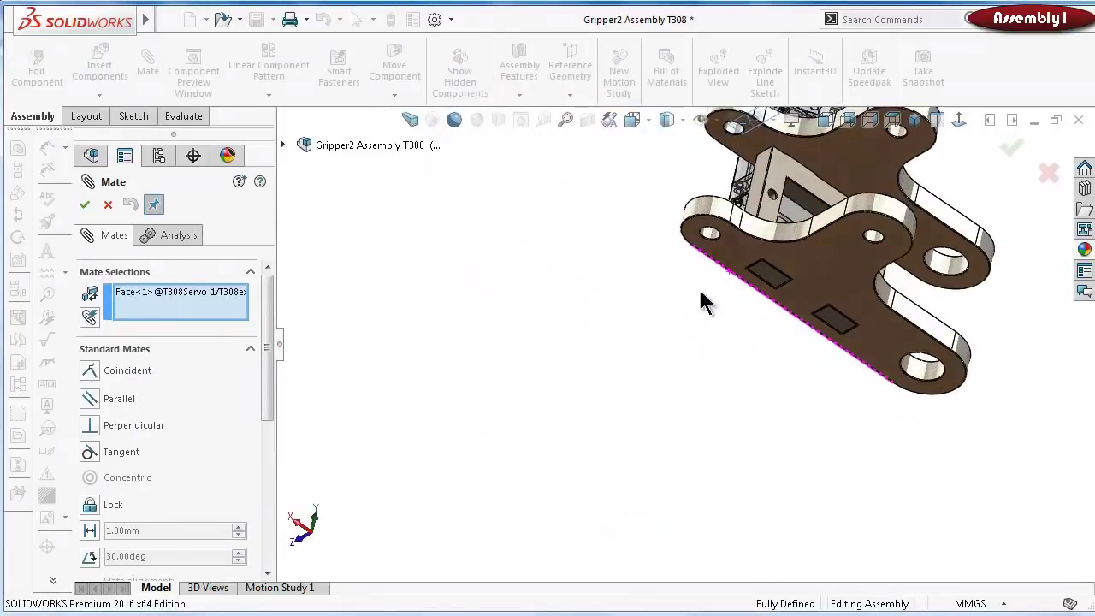
left_click(780, 190)
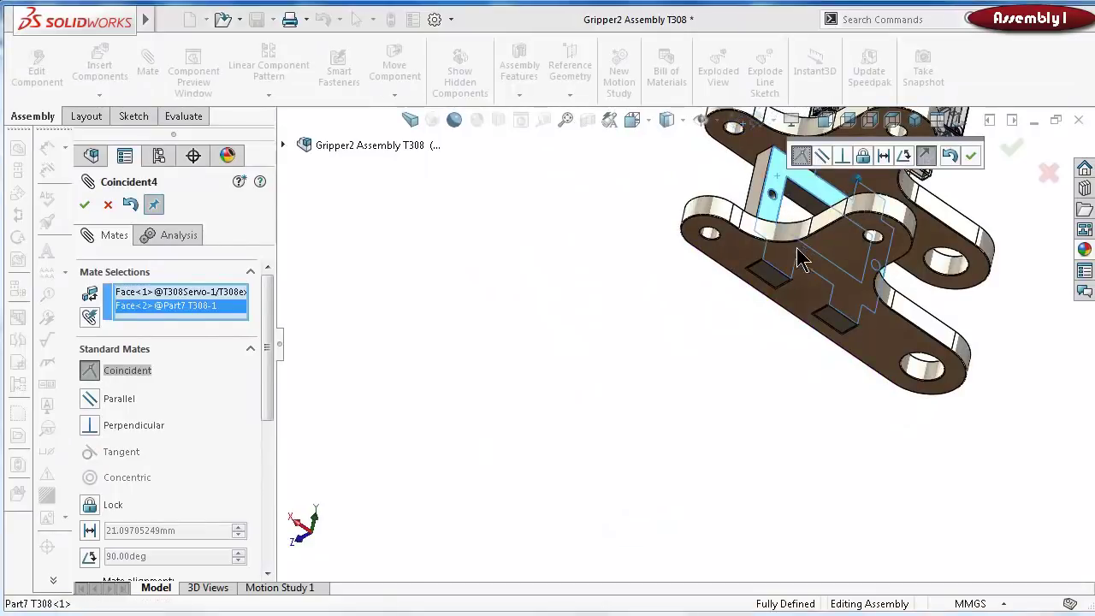
left_click(972, 154)
Add a concentric mate between the hole in the servo's upper mounting ear and Part7's upper screw hole
middle_click_drag(791, 220, 834, 216)
scroll(830, 218, "down", 3)
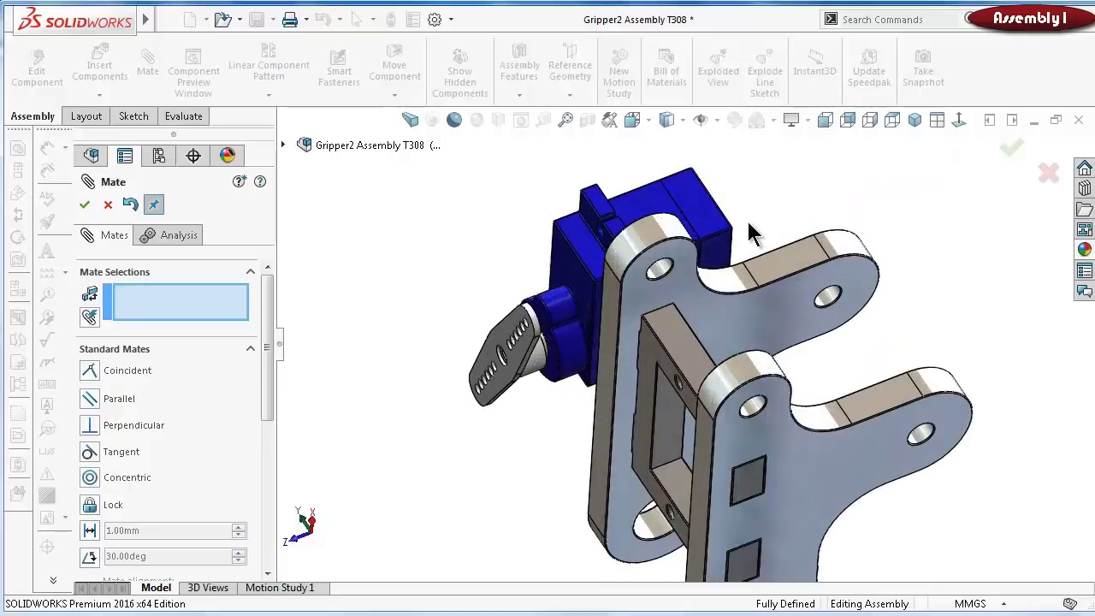
left_click_drag(269, 349, 256, 434)
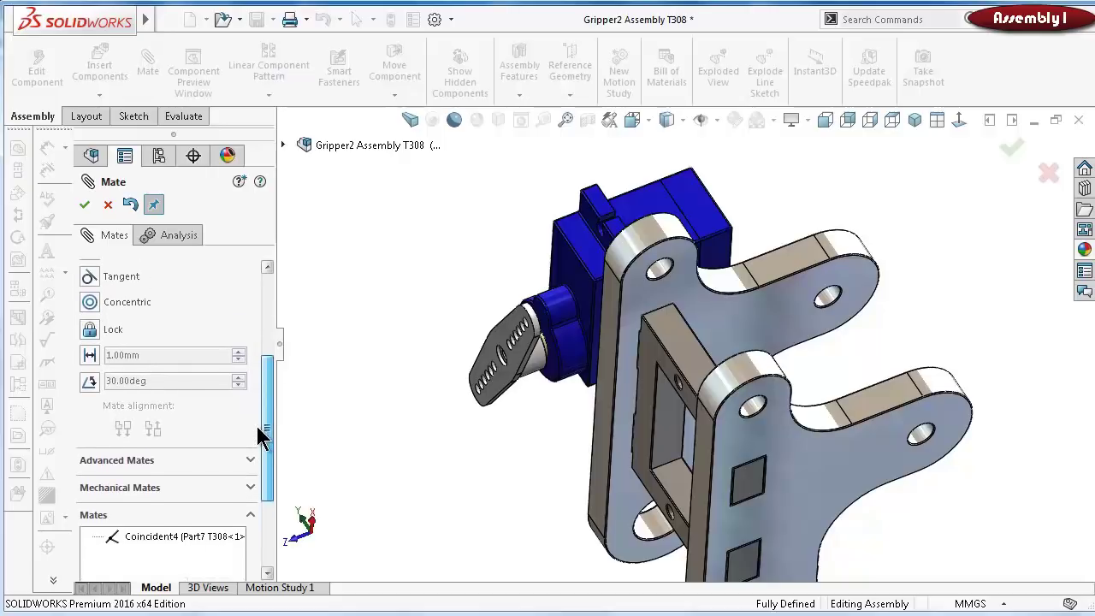
scroll(553, 235, "down", 5)
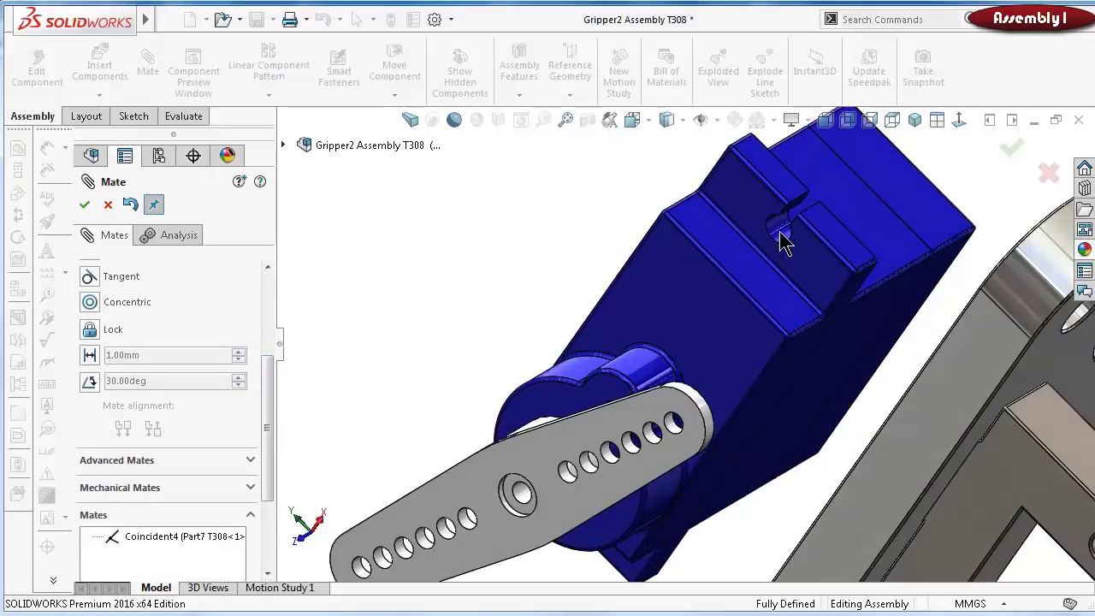
left_click(782, 234)
scroll(907, 380, "up", 3)
scroll(987, 513, "down", 4)
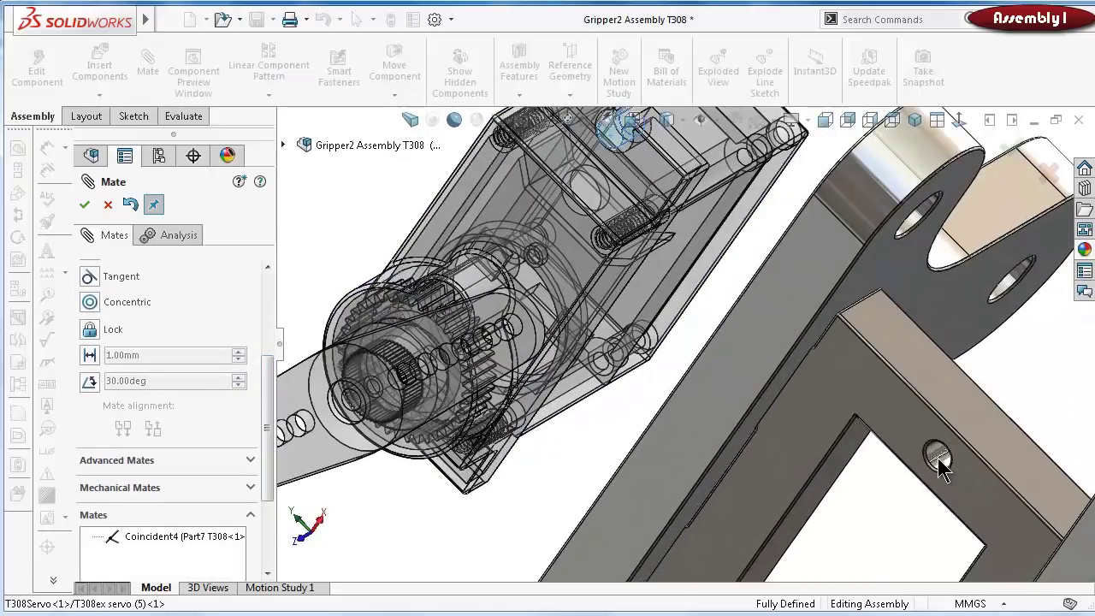
left_click(936, 455)
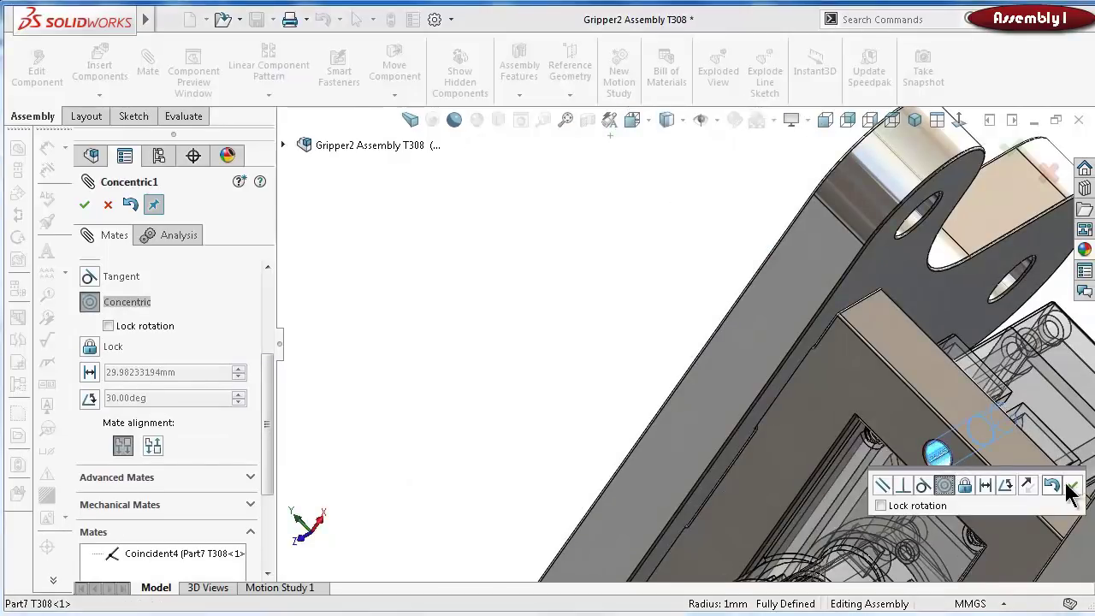
left_click(1073, 486)
Add a concentric mate between the hole in the servo's other mounting ear and Part7's lower screw hole
scroll(1036, 514, "up", 5)
middle_click_drag(809, 534, 789, 440)
scroll(695, 568, "down", 4)
scroll(676, 531, "down", 6)
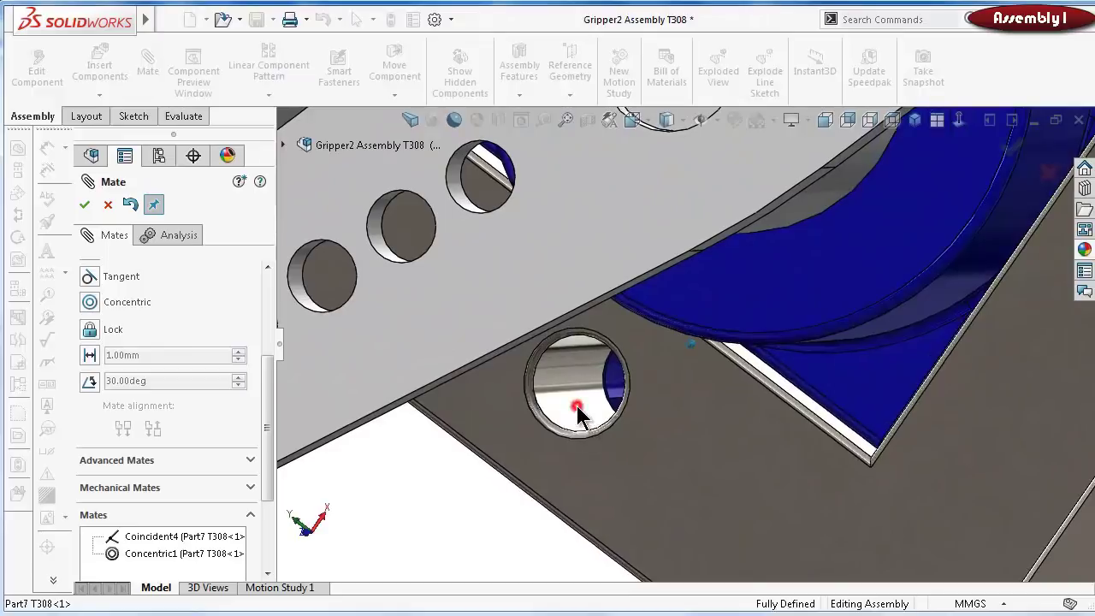
scroll(577, 417, "down", 2)
middle_click_drag(579, 417, 596, 402)
left_click(591, 396)
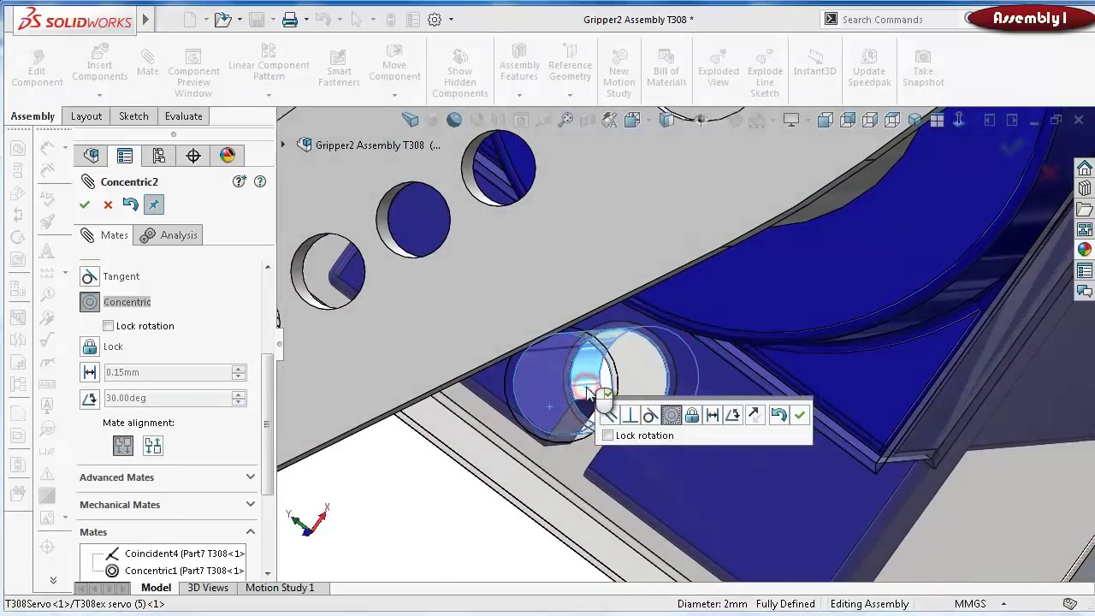
left_click(799, 415)
scroll(792, 414, "up", 6)
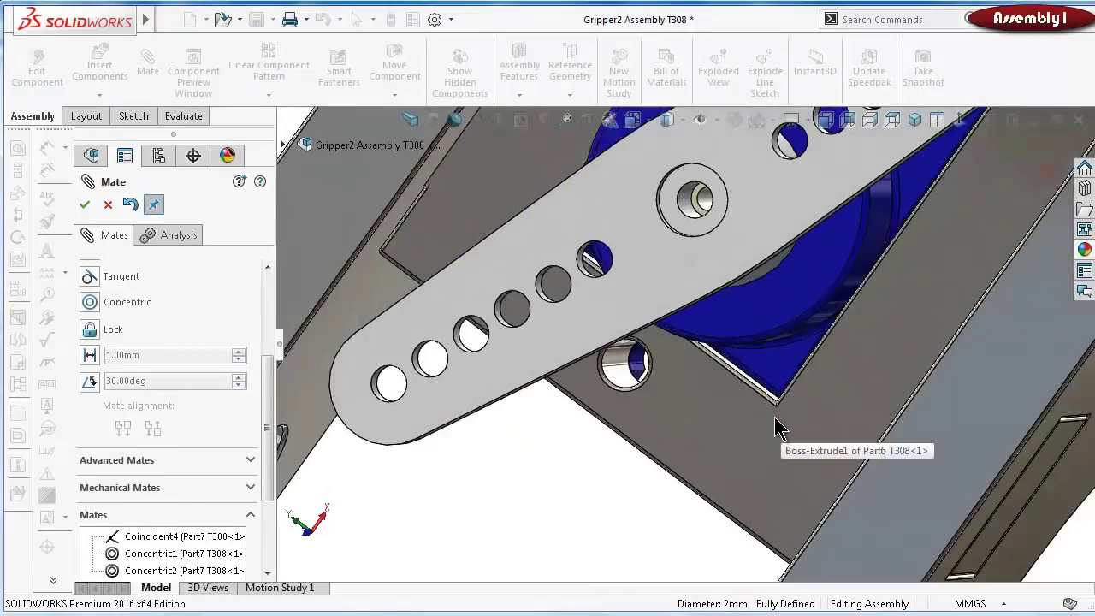
left_click(85, 204)
Examine from several sides how the servo sits in Part7's opening, and check whether its body can move
scroll(650, 291, "up", 5)
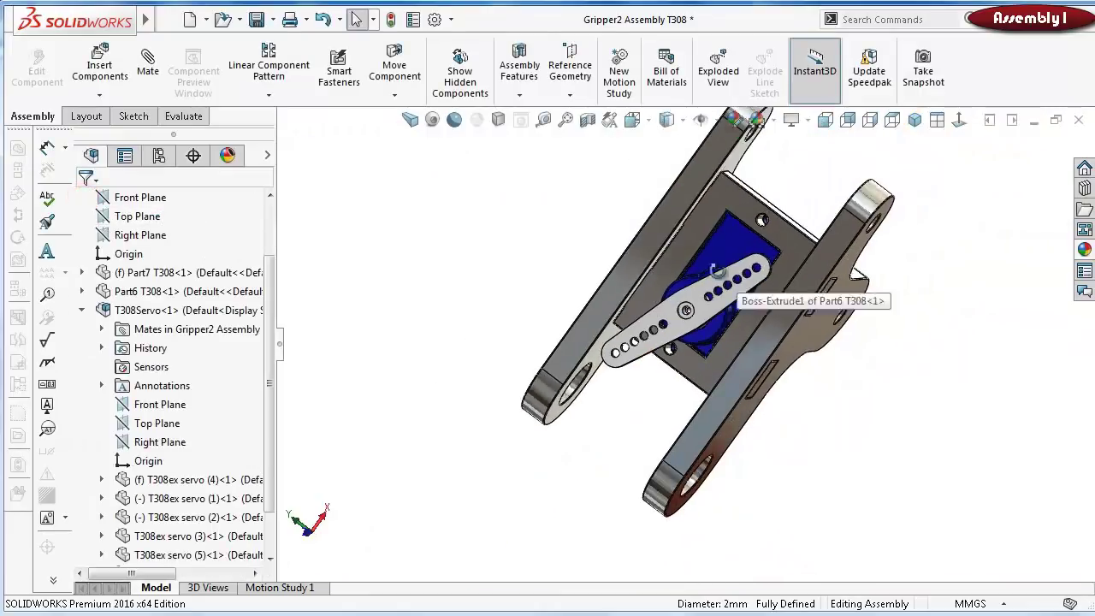
middle_click_drag(616, 286, 702, 355)
scroll(722, 267, "down", 8)
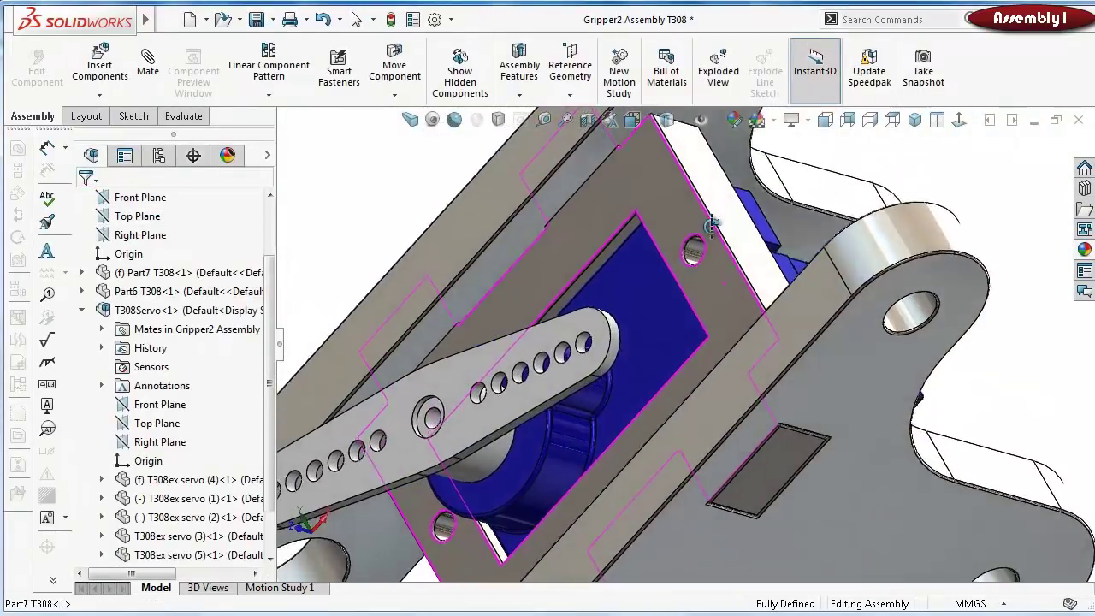
middle_click_drag(711, 225, 828, 274)
left_click(884, 275)
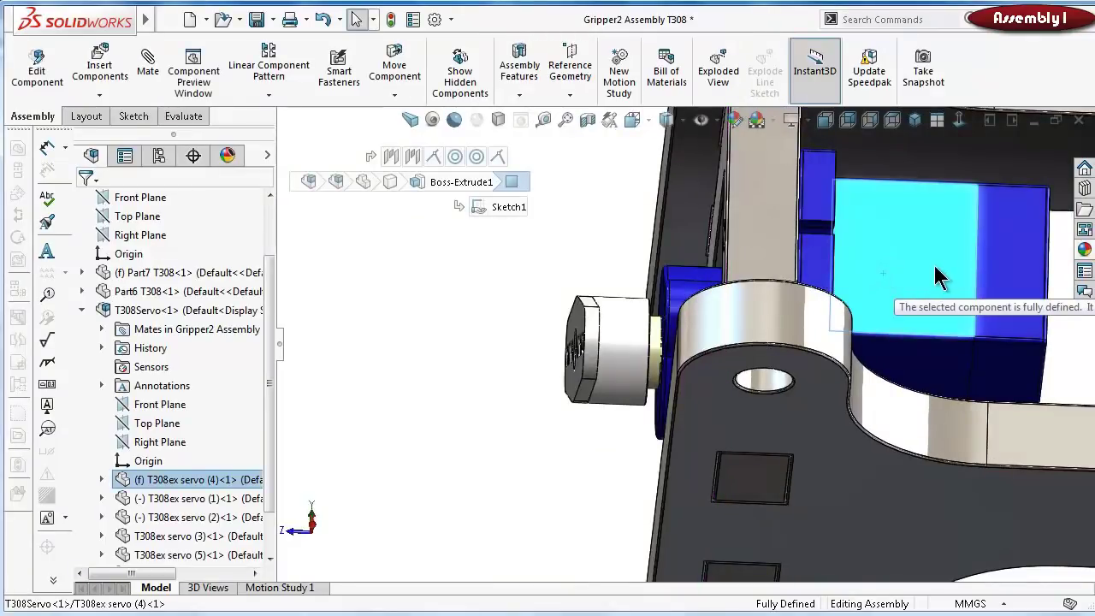
left_click(506, 257)
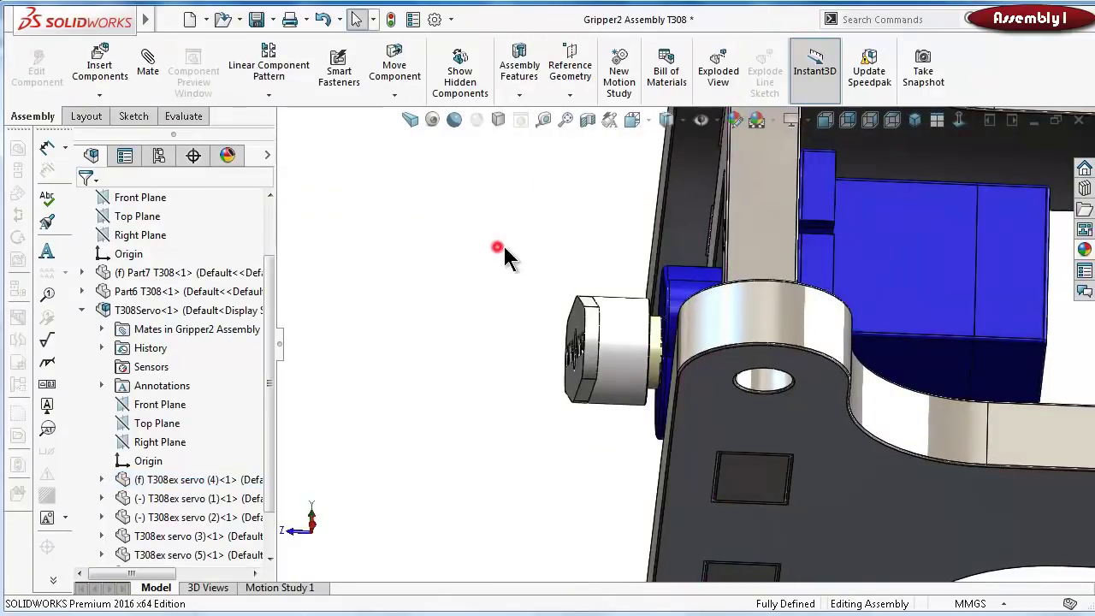
middle_click_drag(505, 257, 636, 330)
Set the T308Servo subassembly to be solved as Flexible in its component properties
left_click(640, 324)
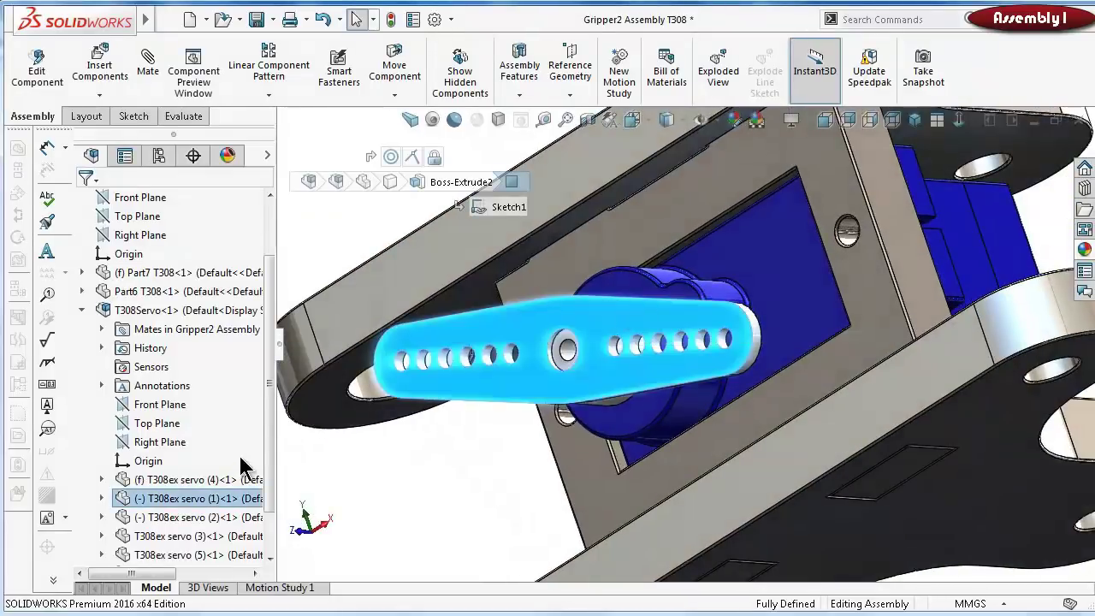
left_click_drag(268, 451, 267, 496)
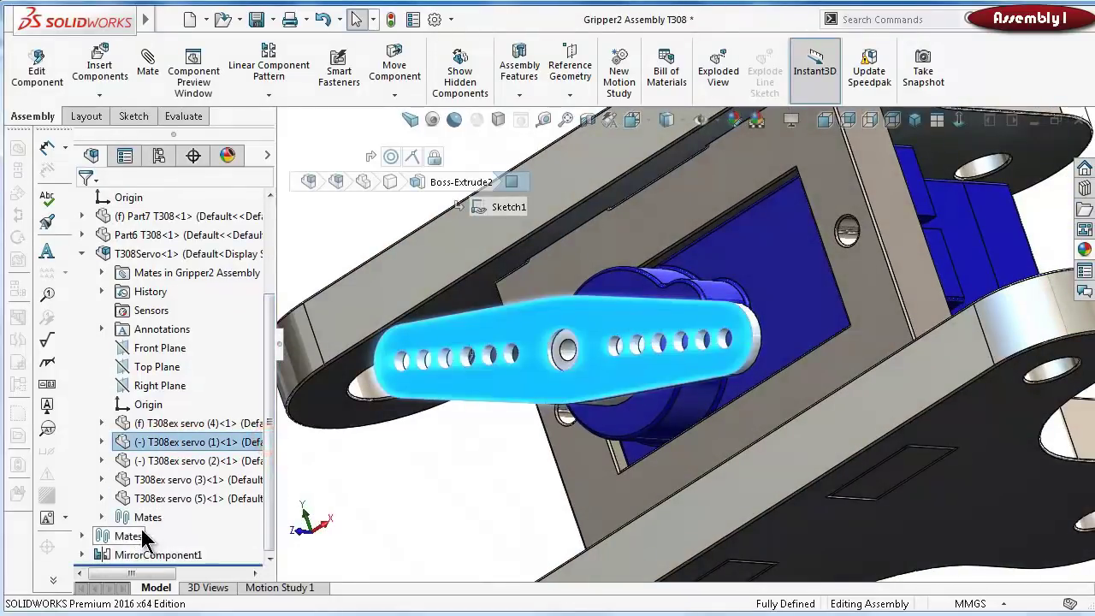
left_click(142, 253)
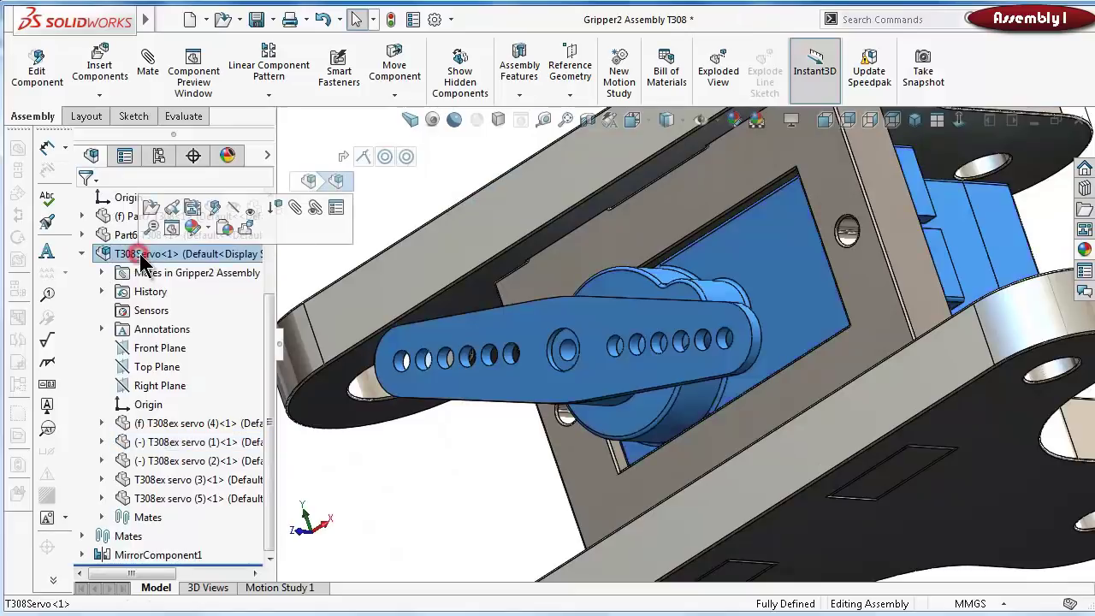
left_click(334, 208)
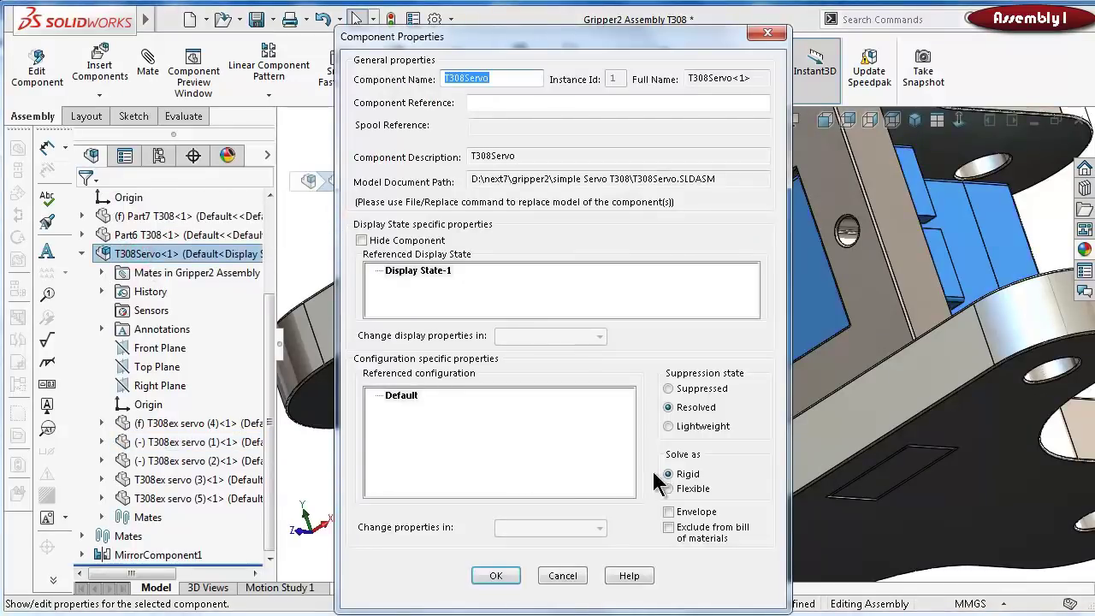
left_click(495, 576)
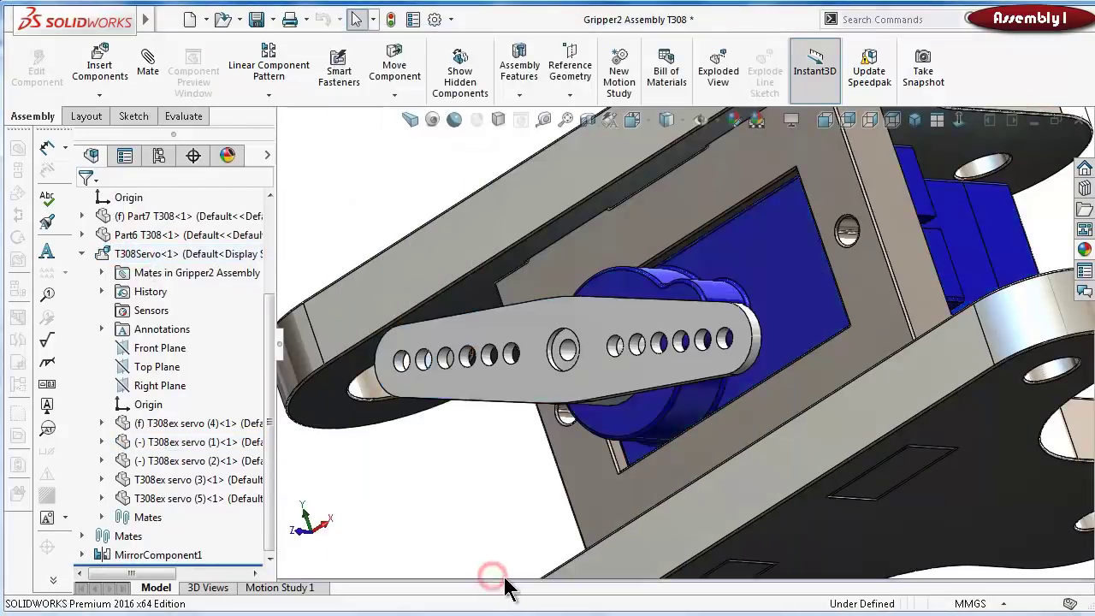
Turn the servo horn by hand to check its rotation, and save the assembly
left_click_drag(598, 364, 535, 377)
left_click(461, 497)
scroll(586, 510, "up", 3)
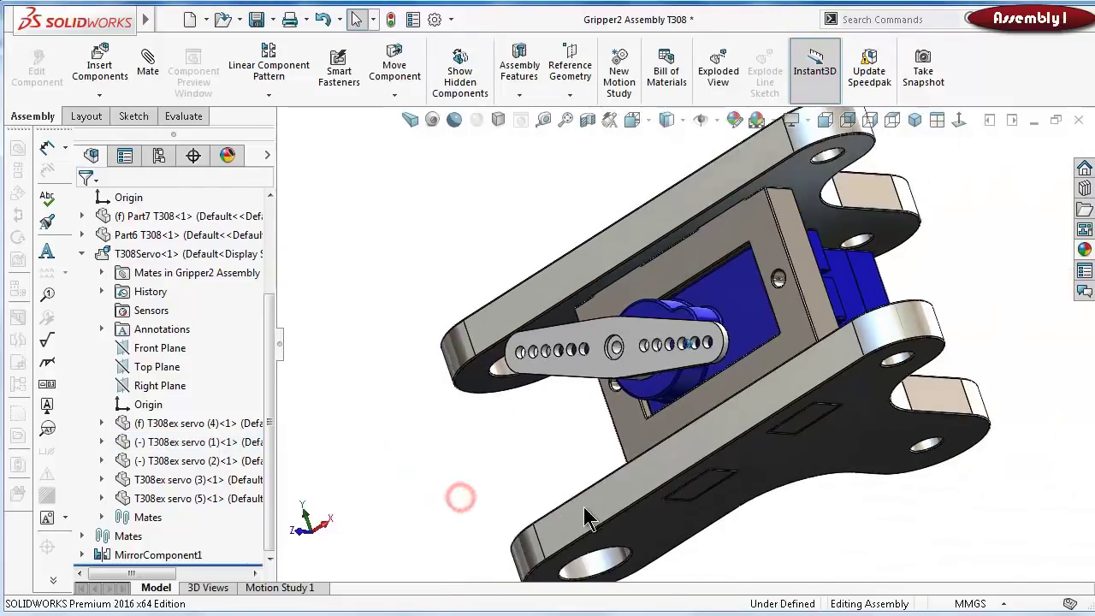
middle_click_drag(608, 493, 618, 494)
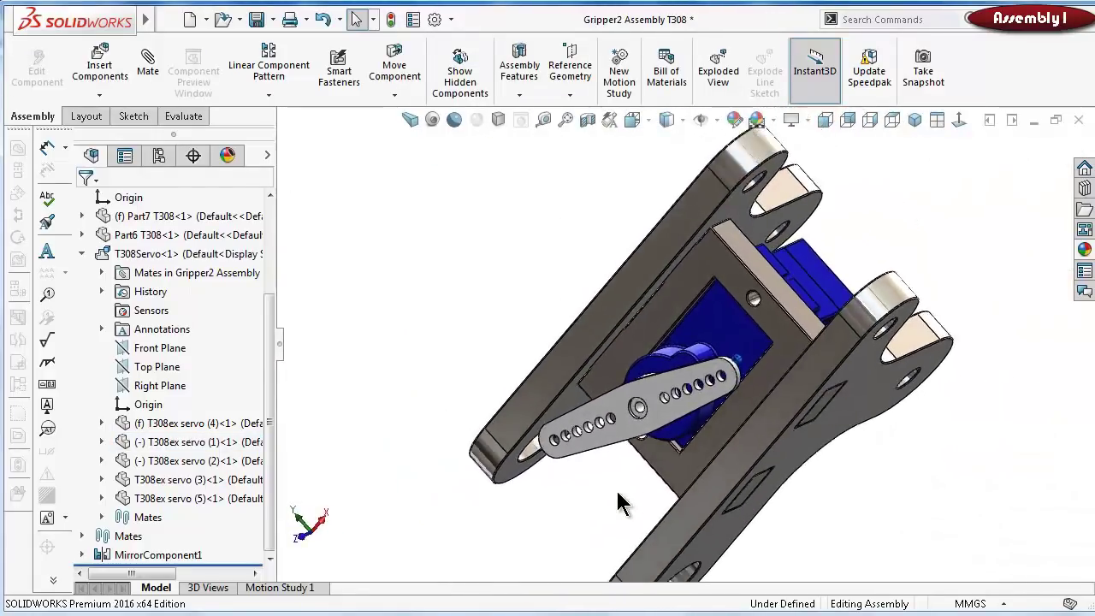
scroll(685, 468, "up", 3)
middle_click_drag(684, 468, 714, 427)
scroll(682, 475, "down", 4)
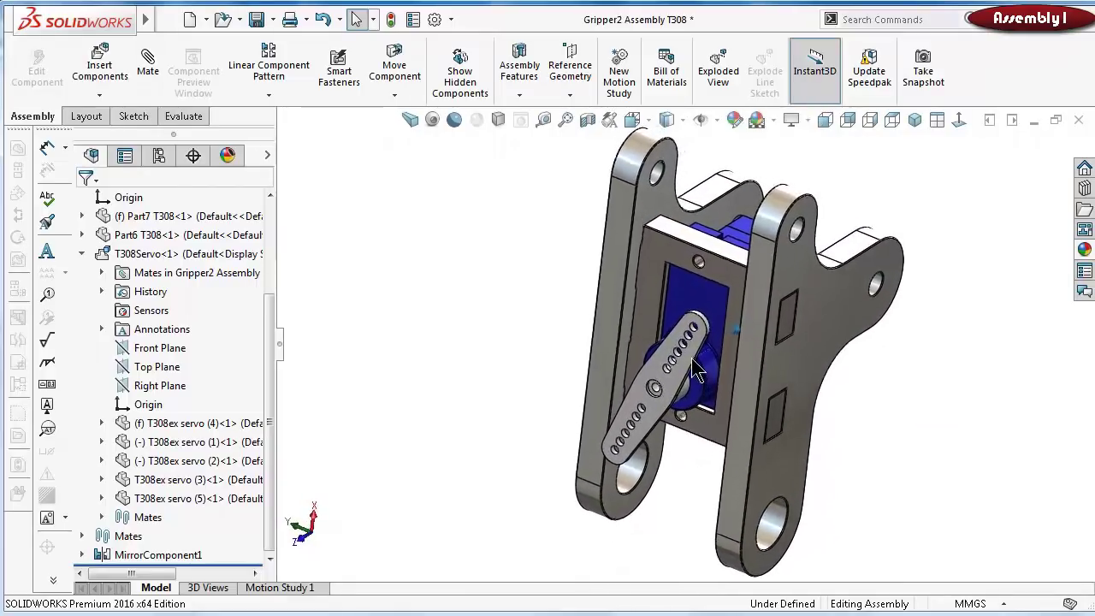
left_click_drag(677, 341, 588, 413)
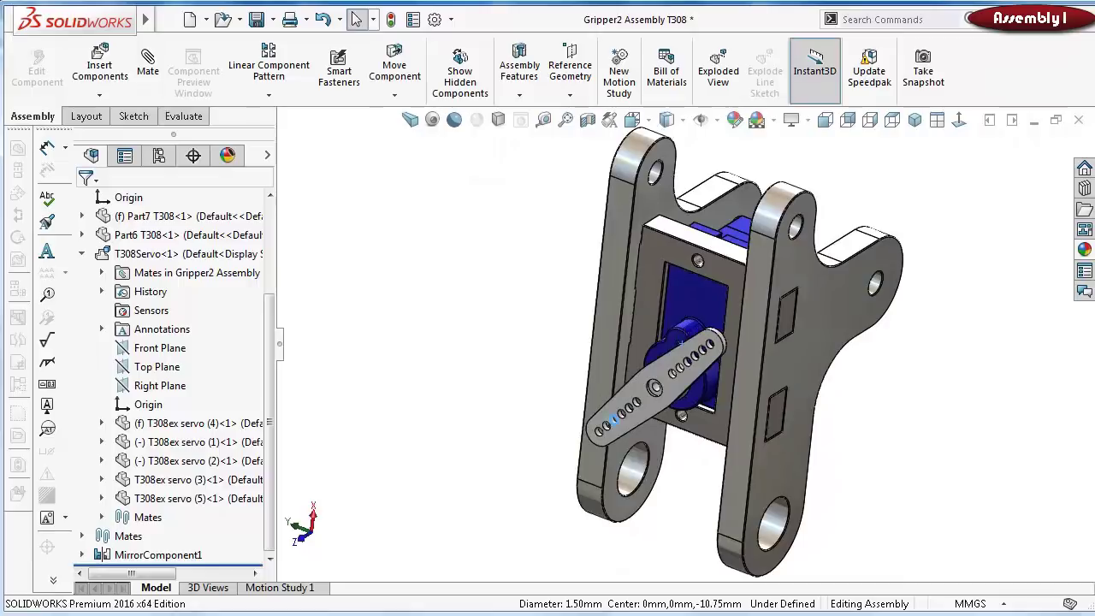
key("ctrl+s")
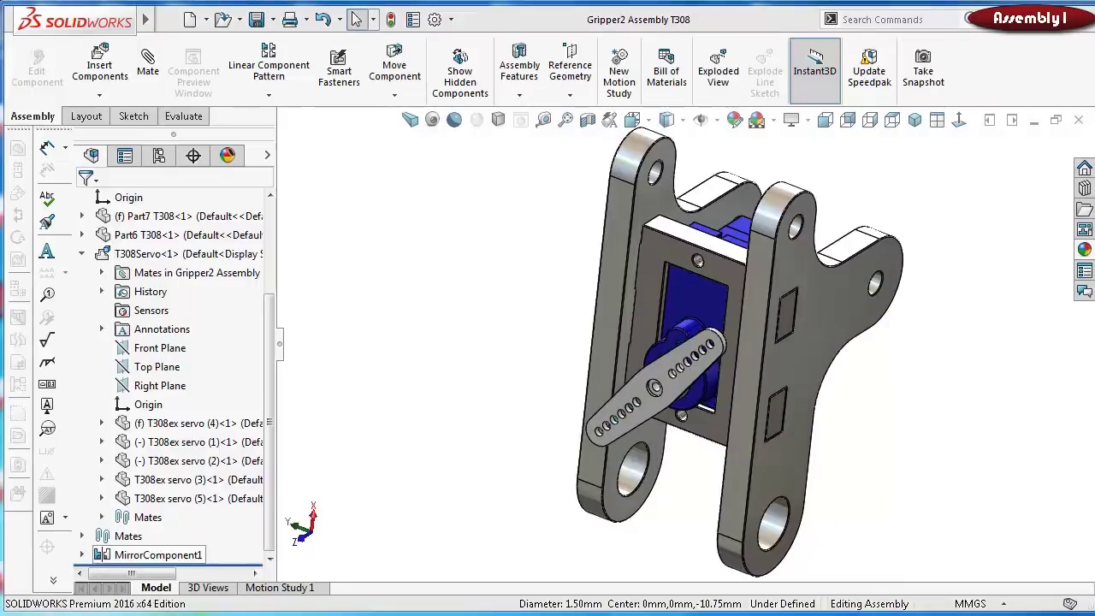
Insert Part8 T308 into the assembly and place it in front of the frame, beside the servo horn
left_click(100, 70)
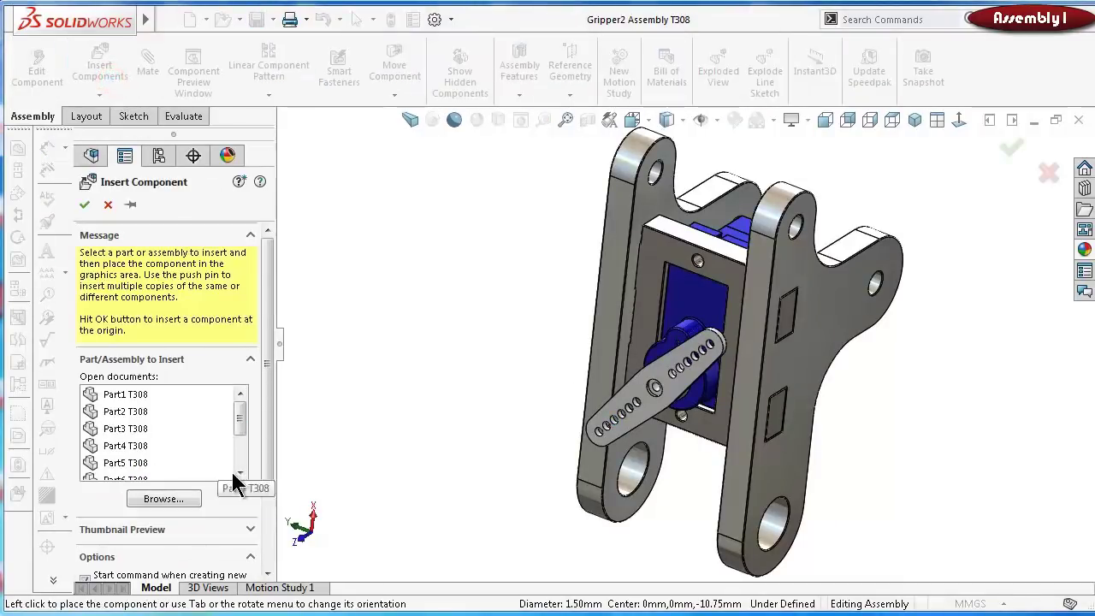
left_click(167, 462)
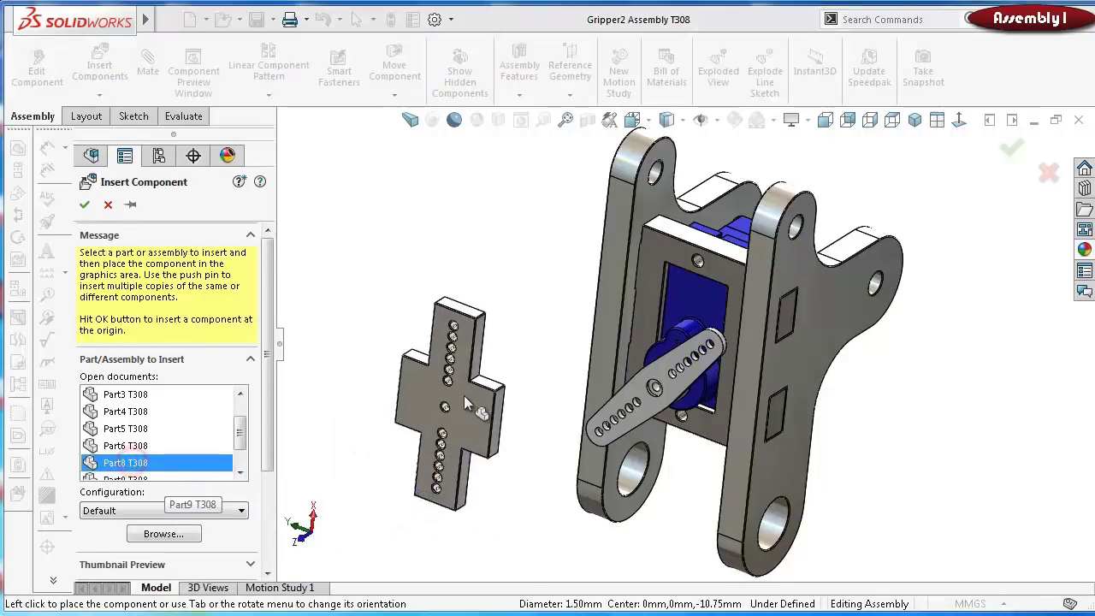
left_click(492, 386)
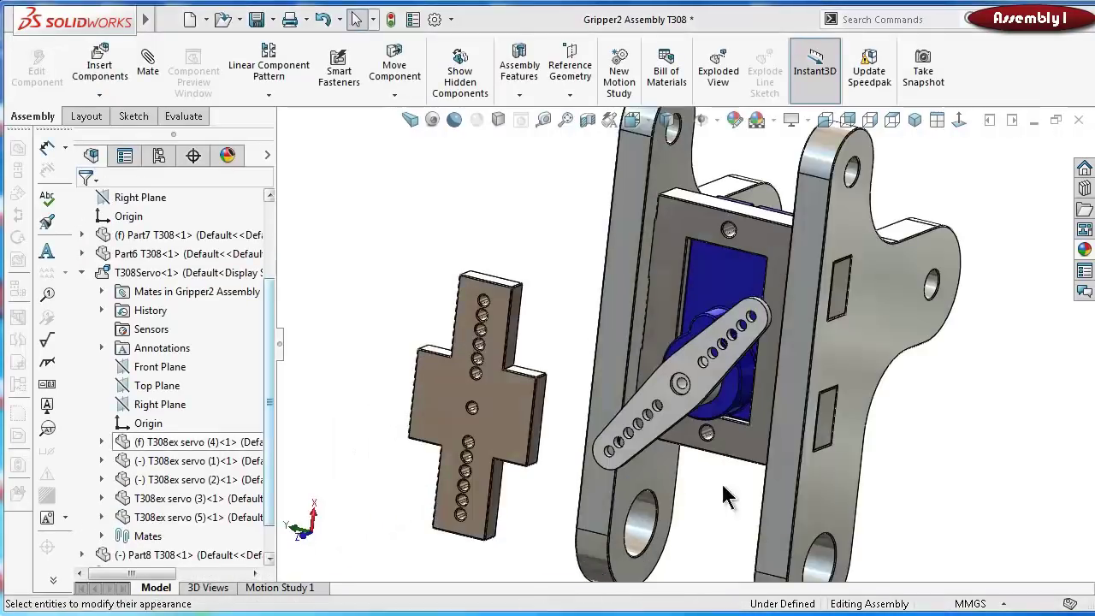
left_click(540, 222)
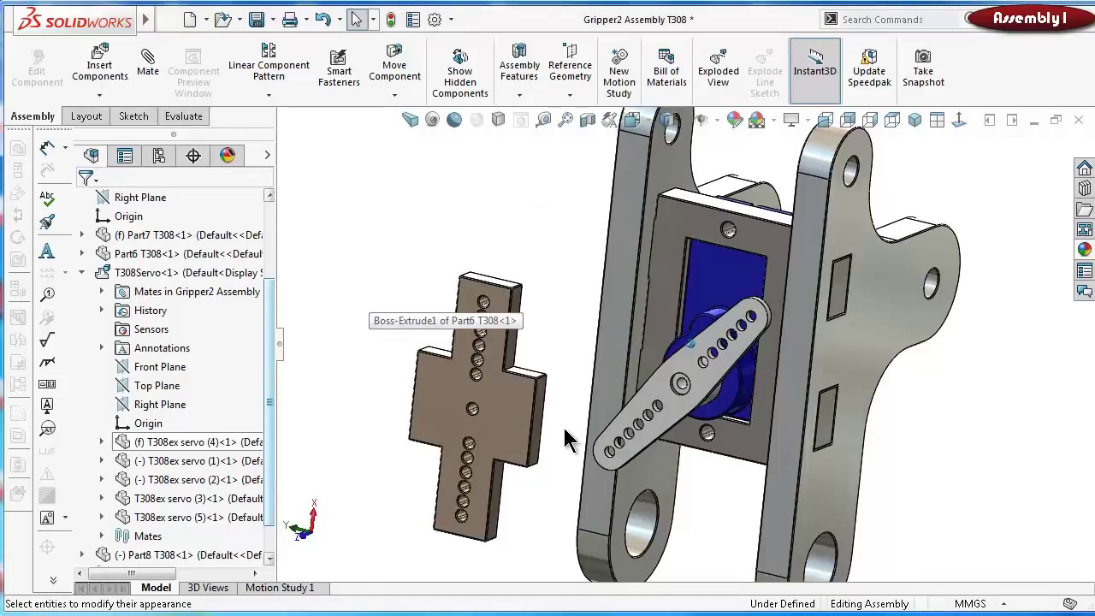
Add a concentric mate between Part8's central hole and the centre hole of the servo horn
scroll(521, 448, "down", 5)
left_click(463, 346)
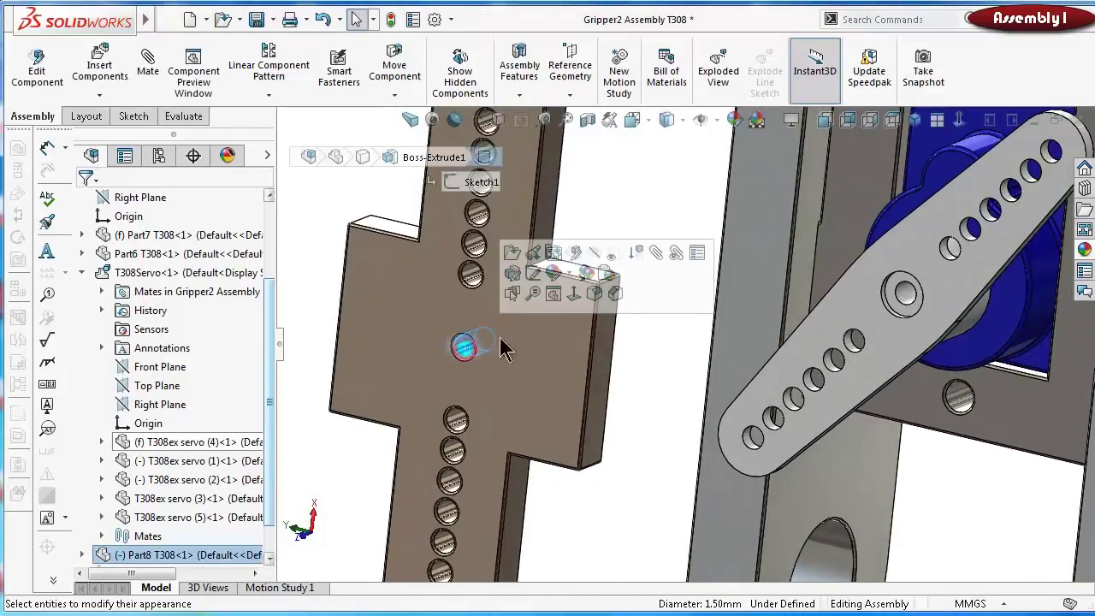
left_click(654, 251)
left_click(906, 304)
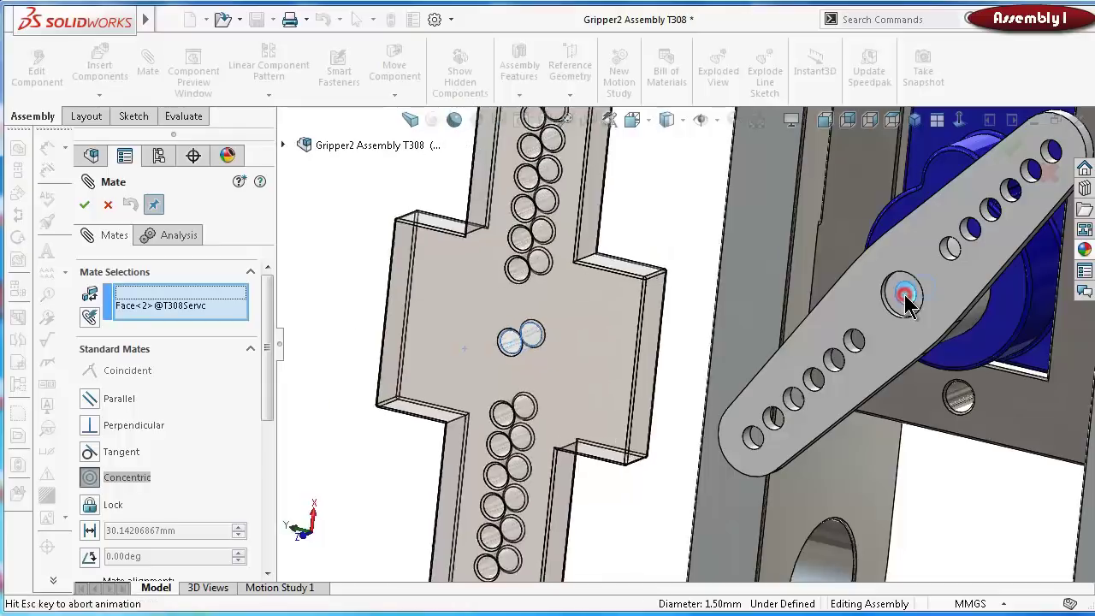
left_click(1075, 257)
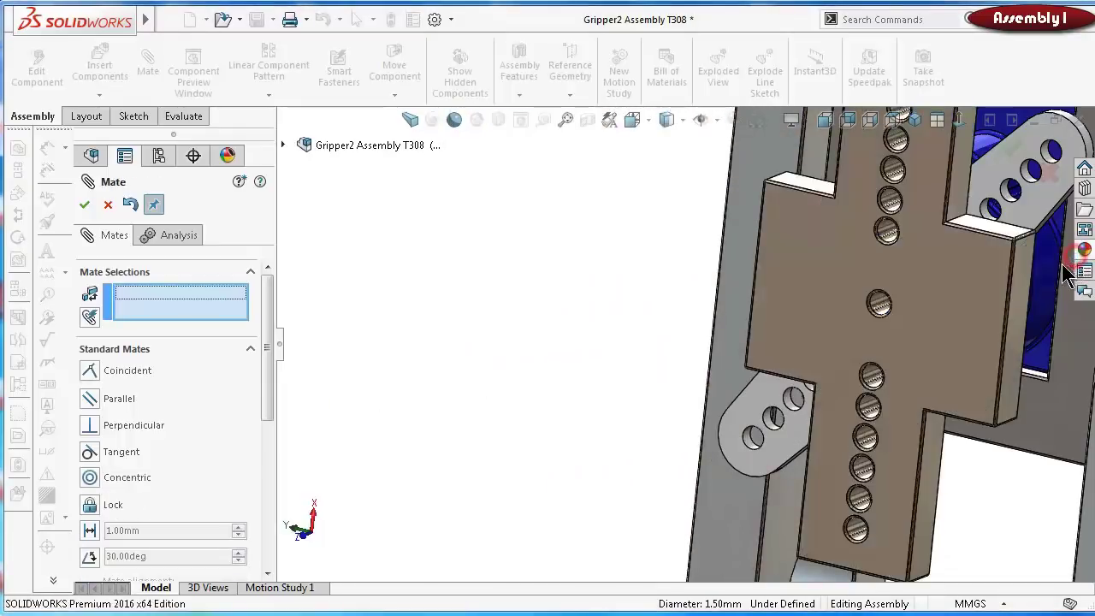
Add a coincident mate between Part8's broad face and the outer flat face of the servo horn
middle_click_drag(1066, 264, 924, 309)
middle_click_drag(650, 466, 465, 525)
left_click(818, 415)
left_click(425, 537)
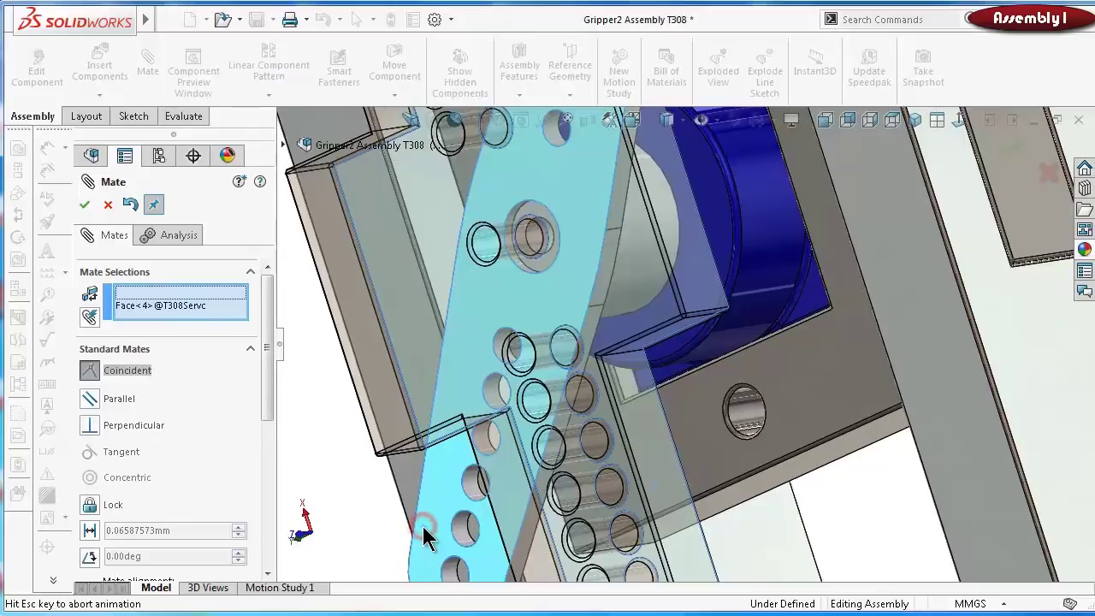
left_click(401, 545)
Add a concentric mate between Part8's lowest hole and the outermost hole in the horn's lower arm
middle_click_drag(403, 542, 643, 433)
left_click(655, 386)
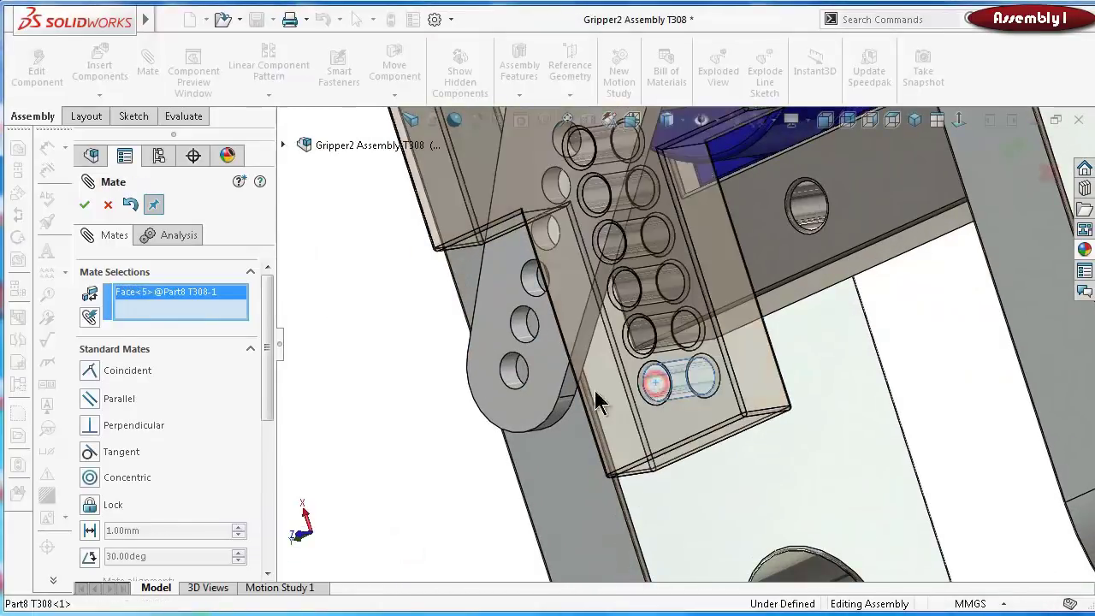
left_click(508, 378)
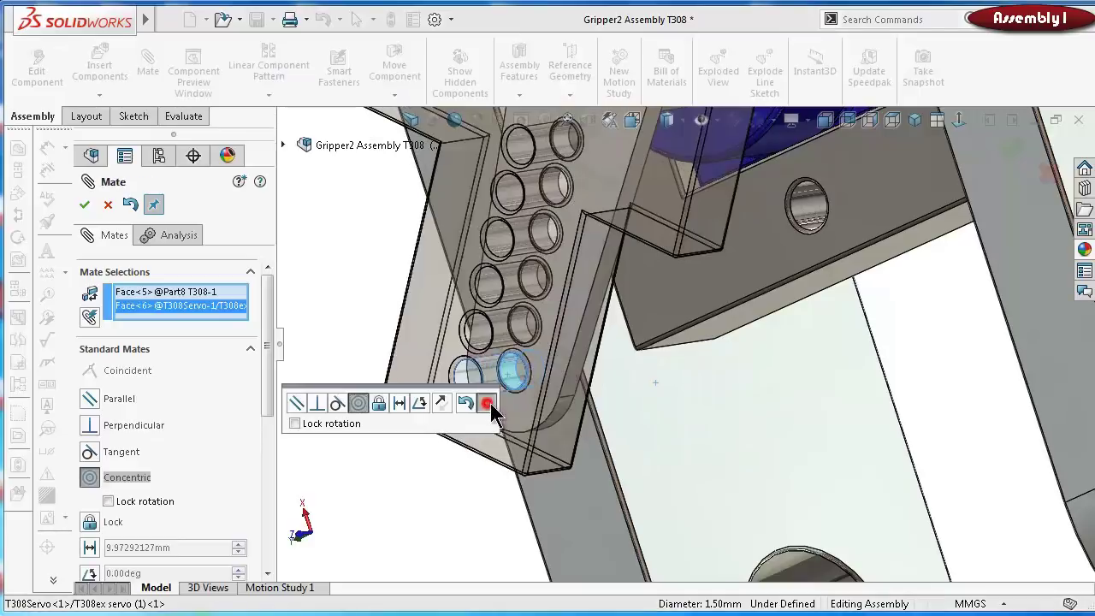
left_click(487, 402)
Add a concentric mate between Part8's uppermost hole and the outermost hole in the horn's upper arm, and finish mating
scroll(528, 376, "up", 8)
scroll(656, 212, "down", 3)
left_click_drag(702, 264, 670, 252)
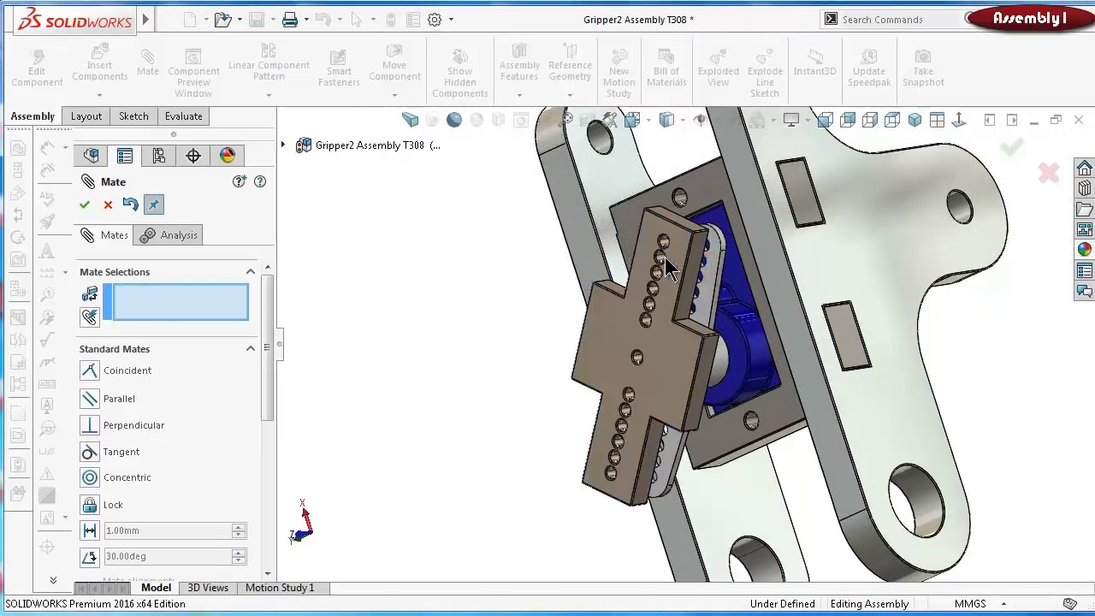
scroll(671, 267, "down", 3)
left_click(670, 255)
scroll(737, 266, "down", 4)
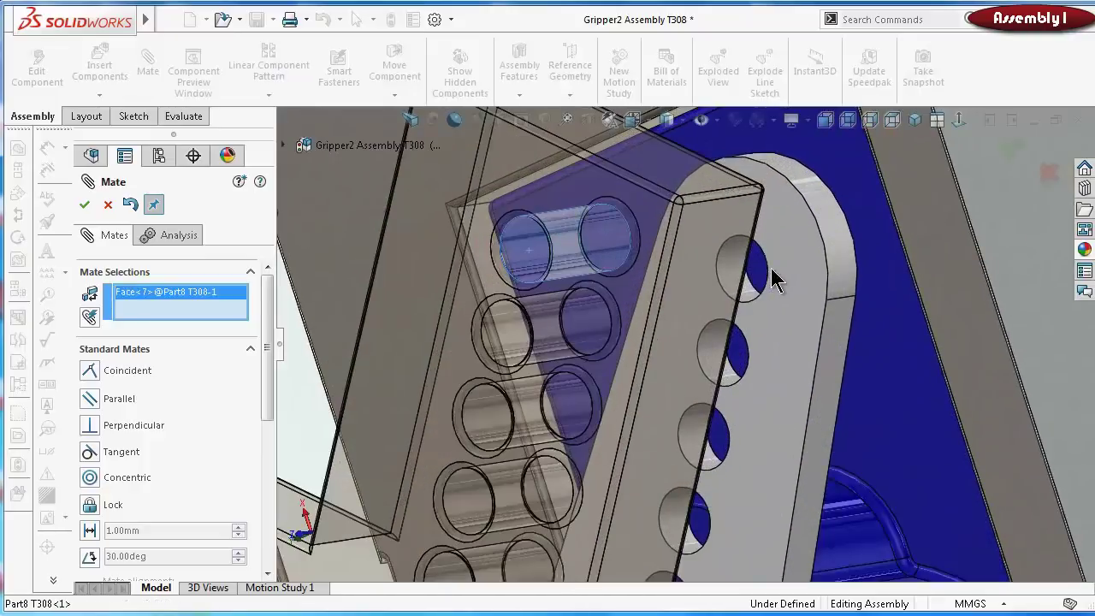
left_click(747, 286)
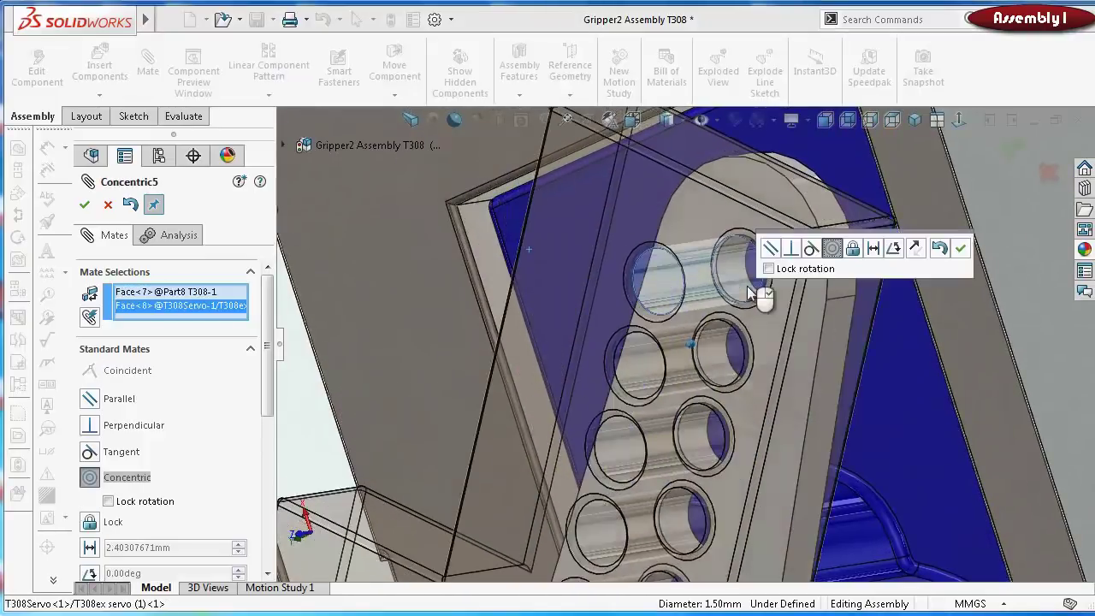
left_click(963, 249)
left_click(1012, 150)
Swing Part8 back and forth by hand to check how it turns with the servo horn between the side plates
scroll(760, 321, "up", 5)
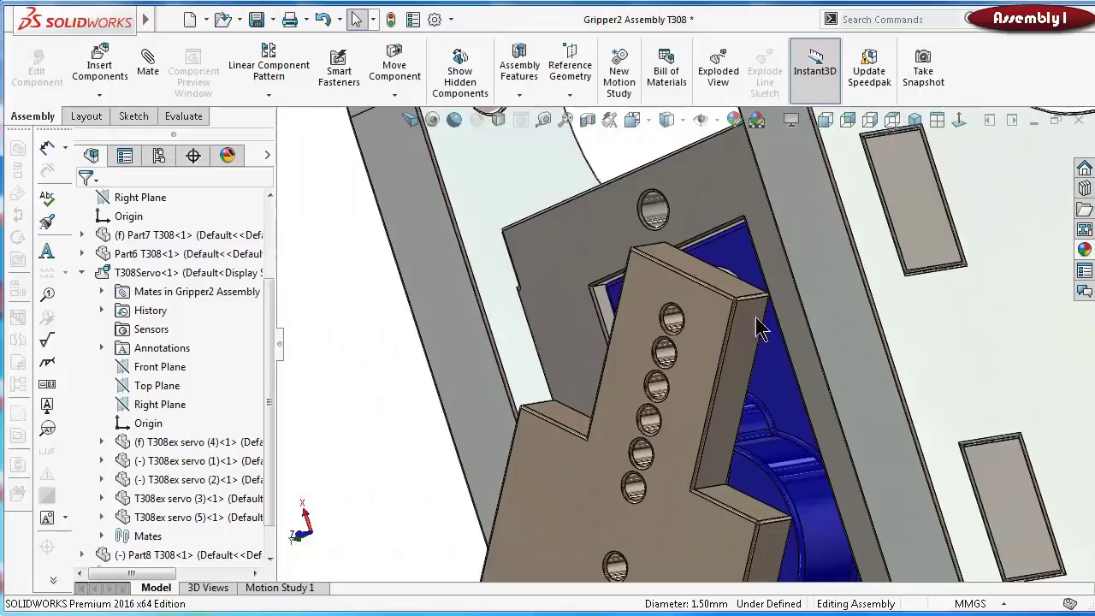
left_click_drag(699, 345, 614, 455)
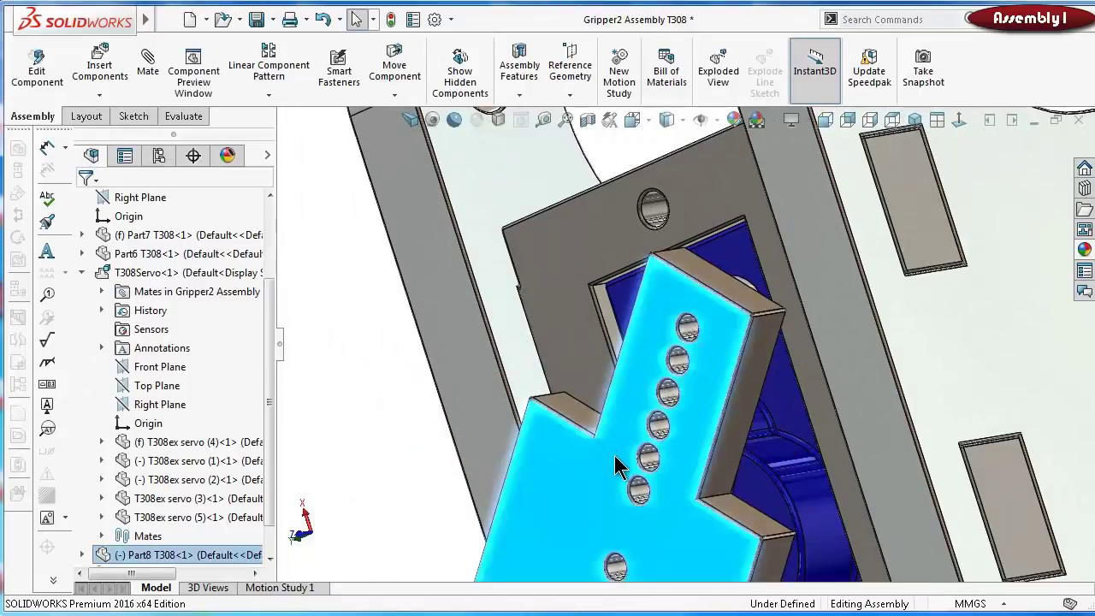
scroll(614, 455, "up", 3)
left_click(490, 423)
middle_click_drag(490, 423, 752, 390)
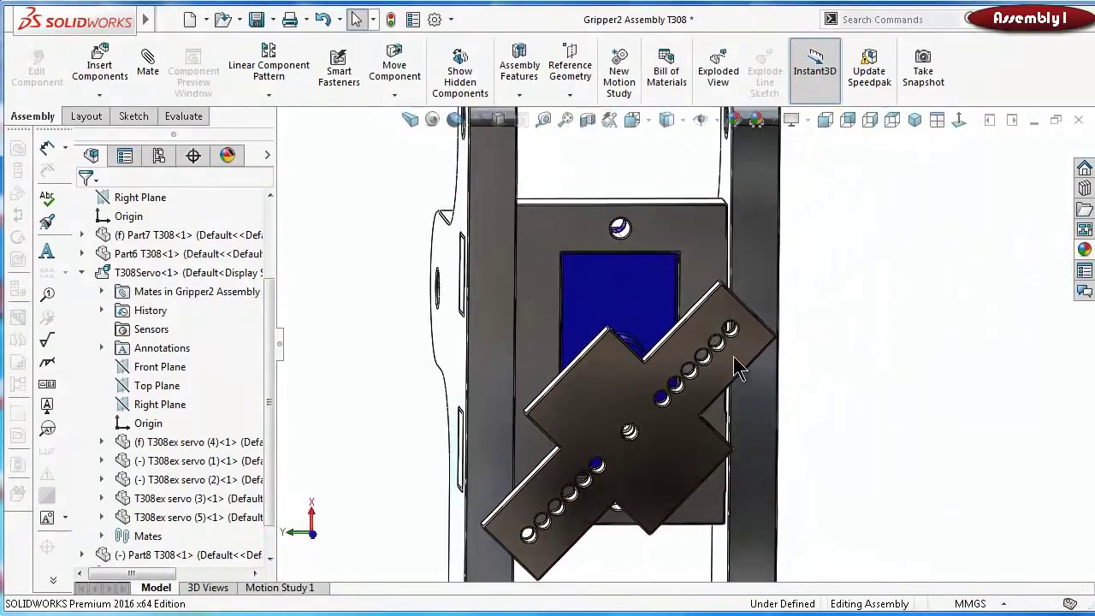
left_click_drag(731, 353, 604, 395)
left_click(923, 398)
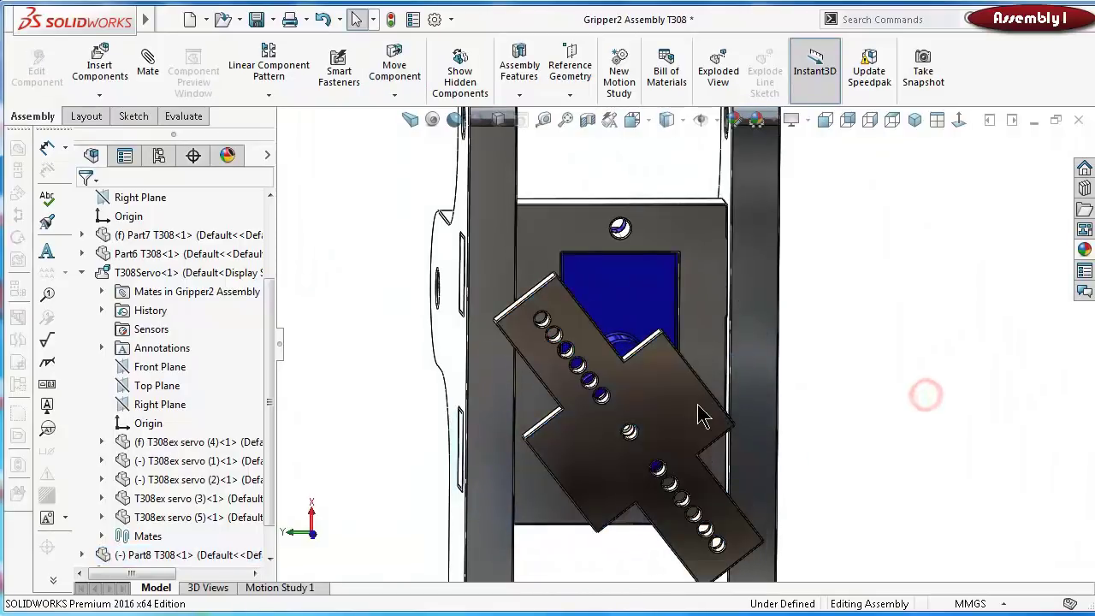
key("ctrl+7")
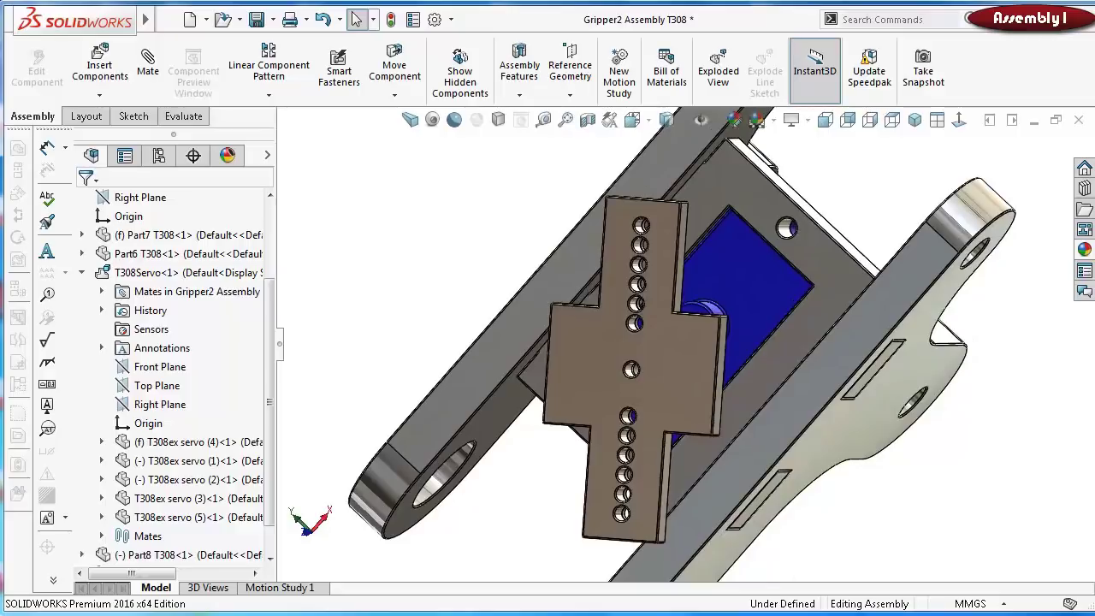
Edit Part8 in the assembly context and open Sketch1 of its Boss-Extrude1 in a view normal to the sketch
left_click(672, 385)
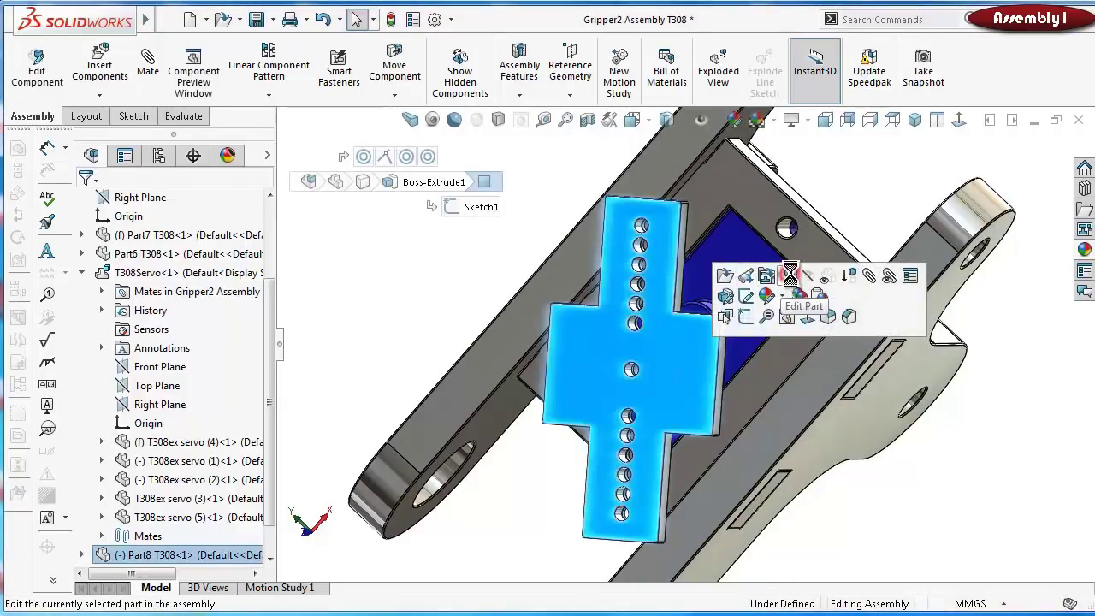
left_click(791, 273)
left_click(960, 120)
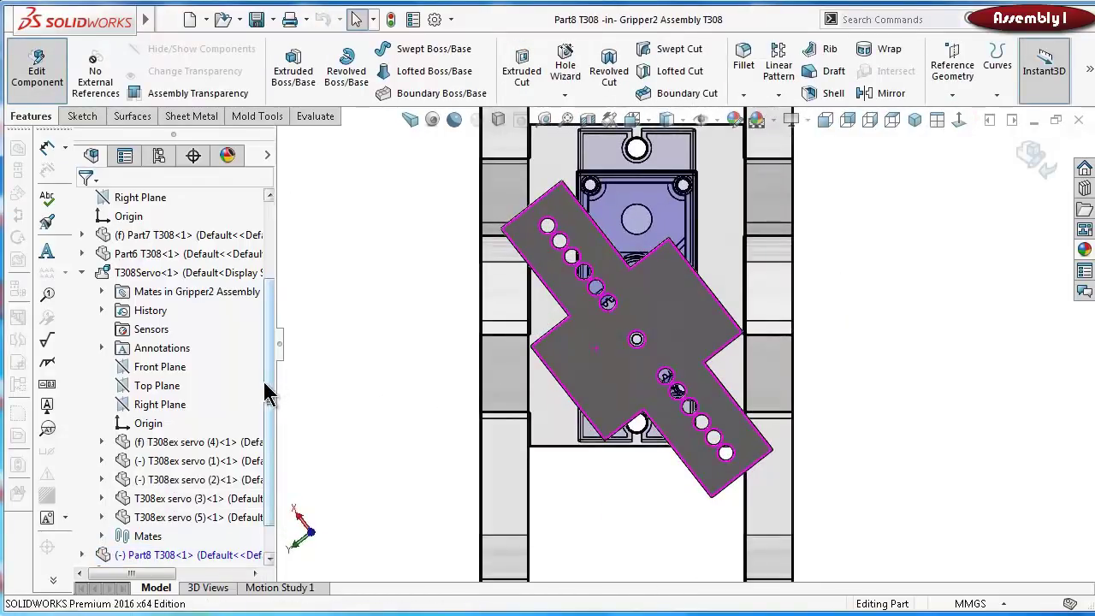
left_click_drag(266, 386, 272, 428)
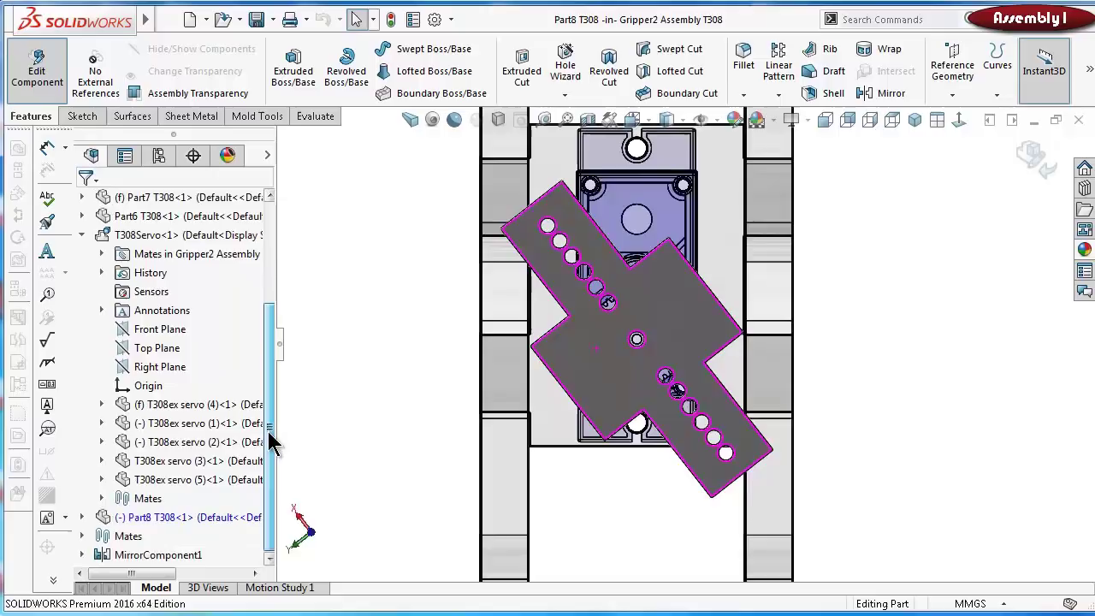
left_click(81, 517)
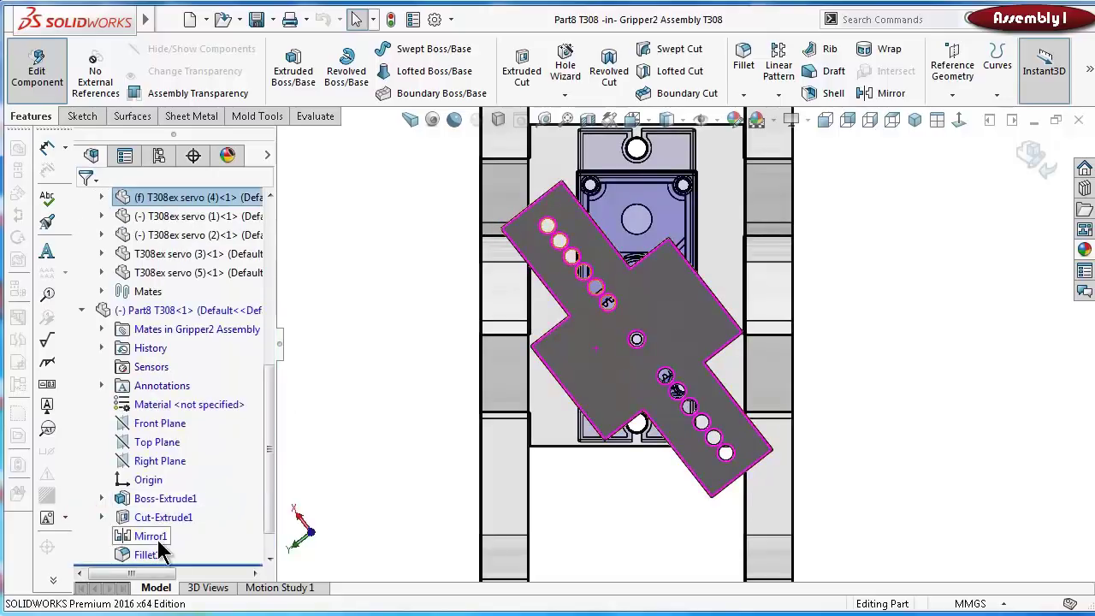
left_click(101, 499)
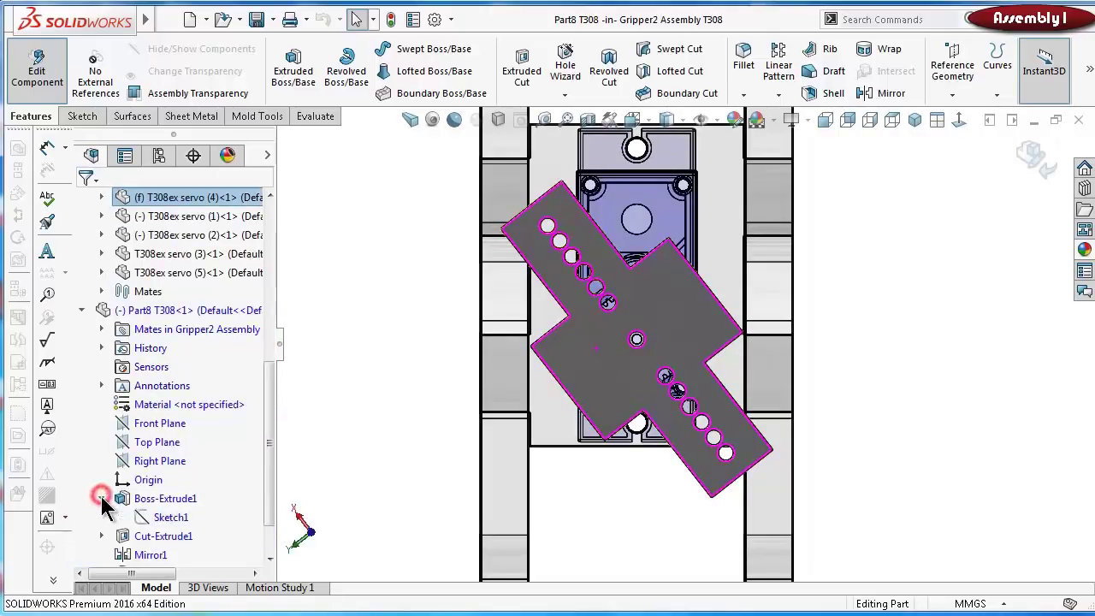
left_click(171, 518)
left_click(199, 474)
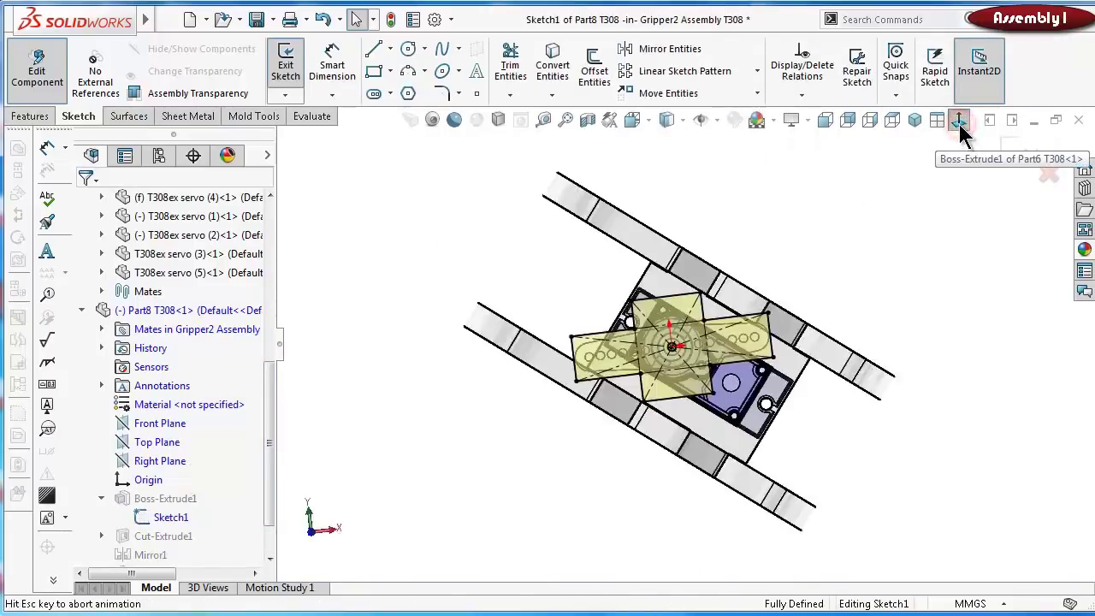
Start a sketch fillet for the corners of Part8's cross-shaped outline
scroll(671, 337, "down", 5)
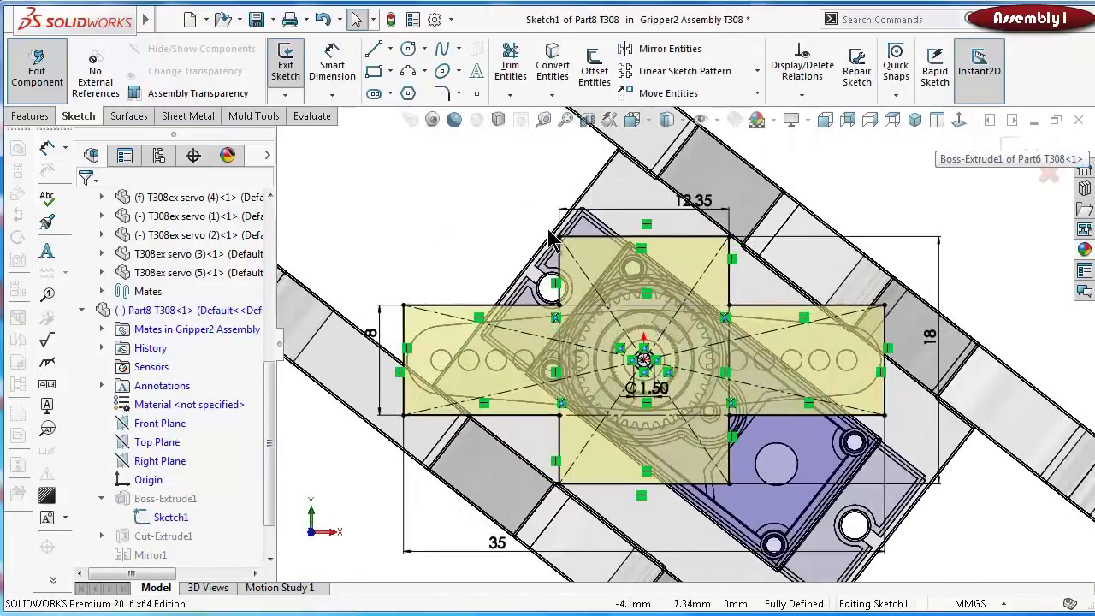
left_click(445, 94)
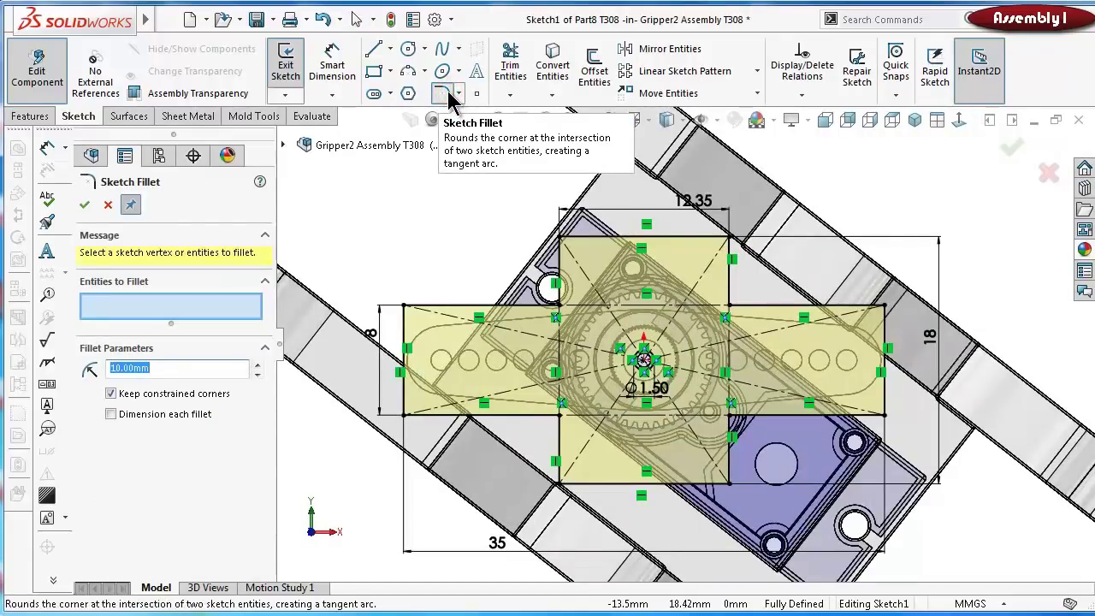
Round the four outer corners of the cross-shaped outline's long arms with 3.50 mm sketch fillets and exit Sketch1
left_click(406, 308)
left_click(404, 416)
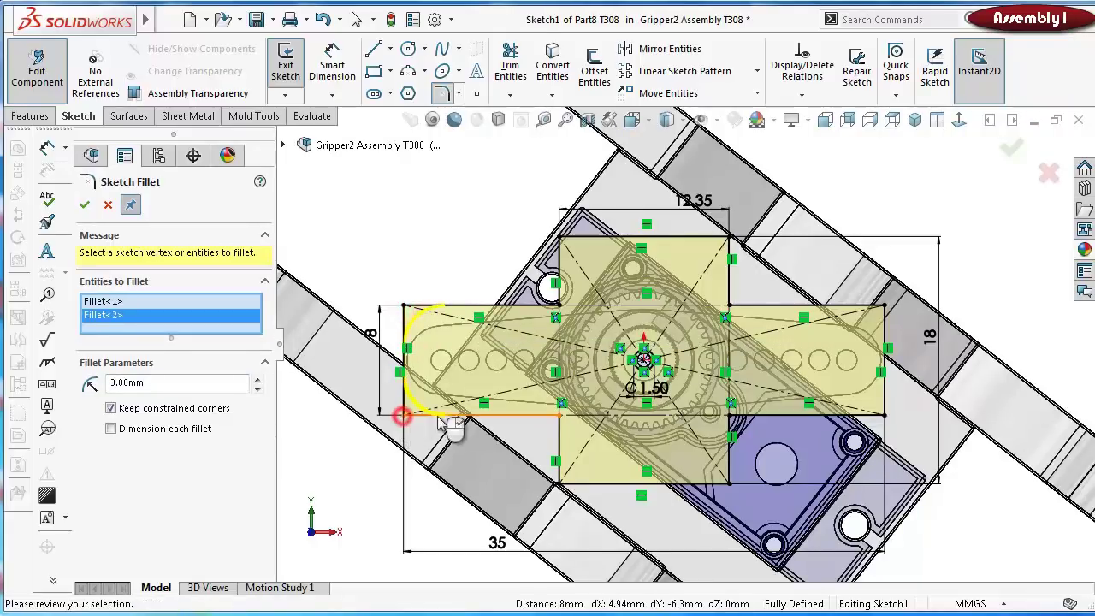
left_click(886, 310)
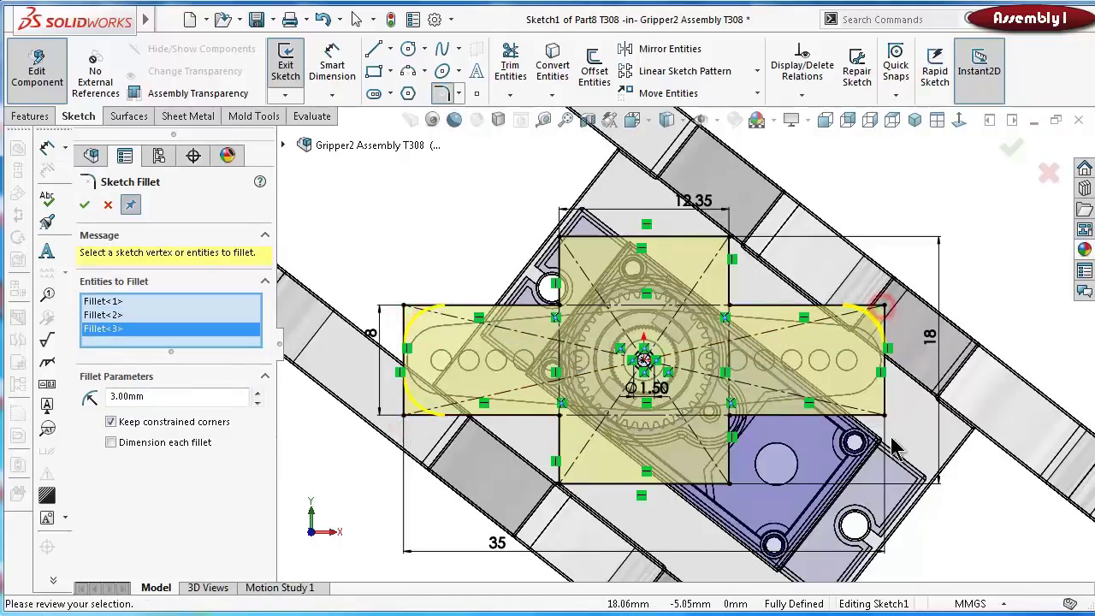
left_click(883, 417)
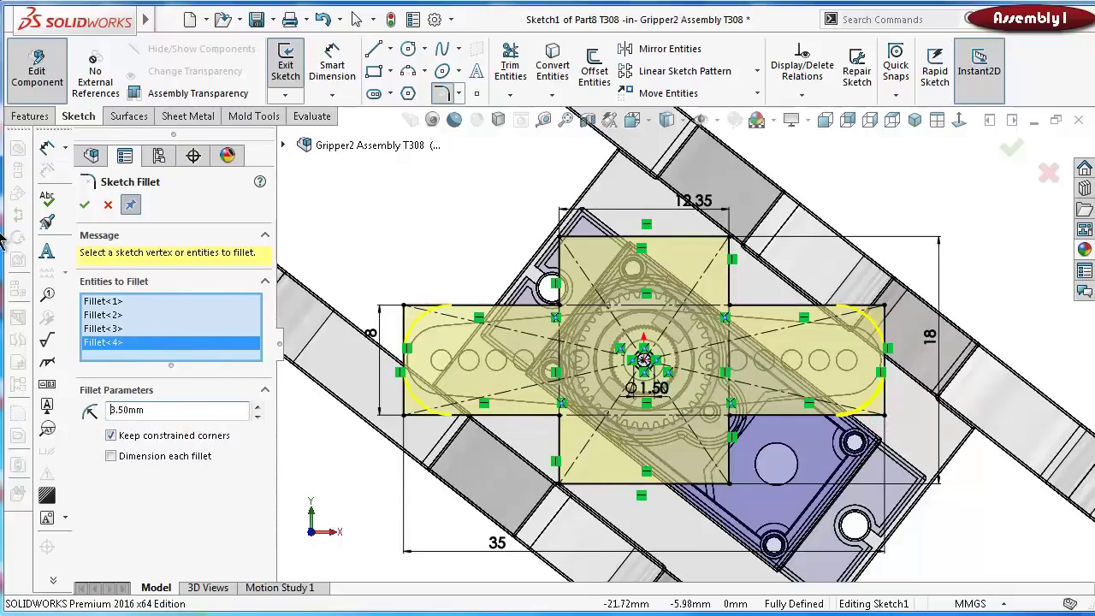
left_click(86, 203)
left_click(1007, 160)
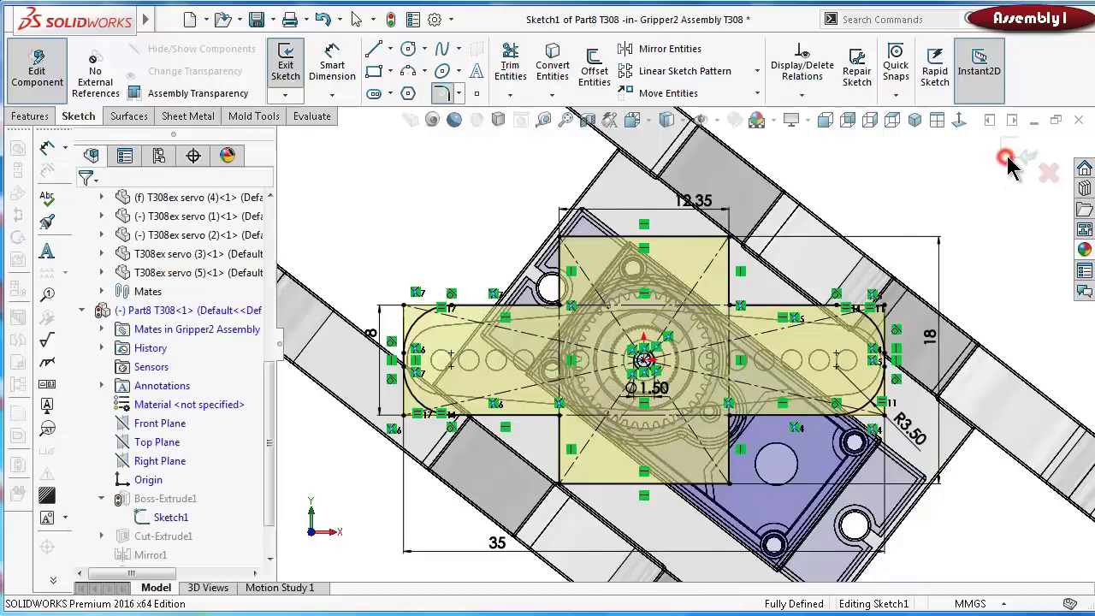
left_click(1026, 159)
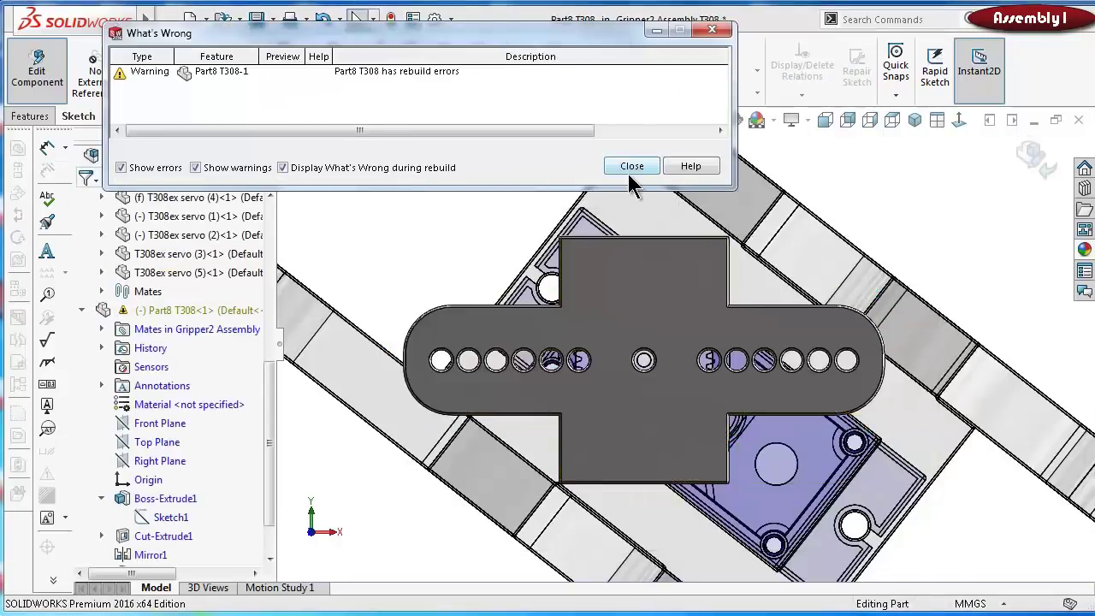
left_click(632, 167)
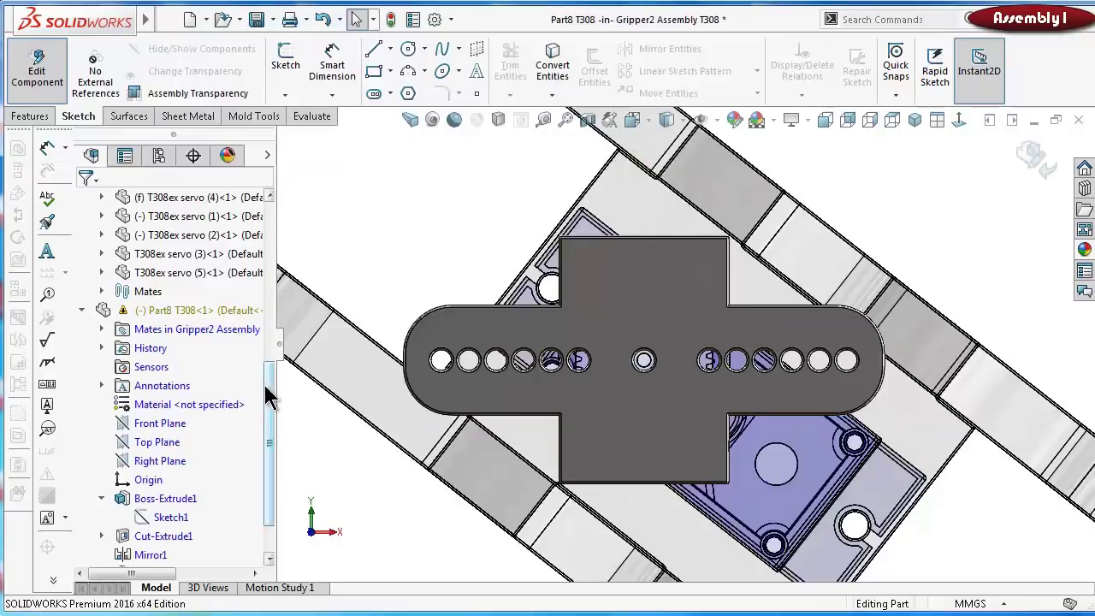
Edit Part8's Fillet1 and remove the four missing edges from its items to fillet
left_click_drag(267, 395, 265, 425)
left_click(163, 517)
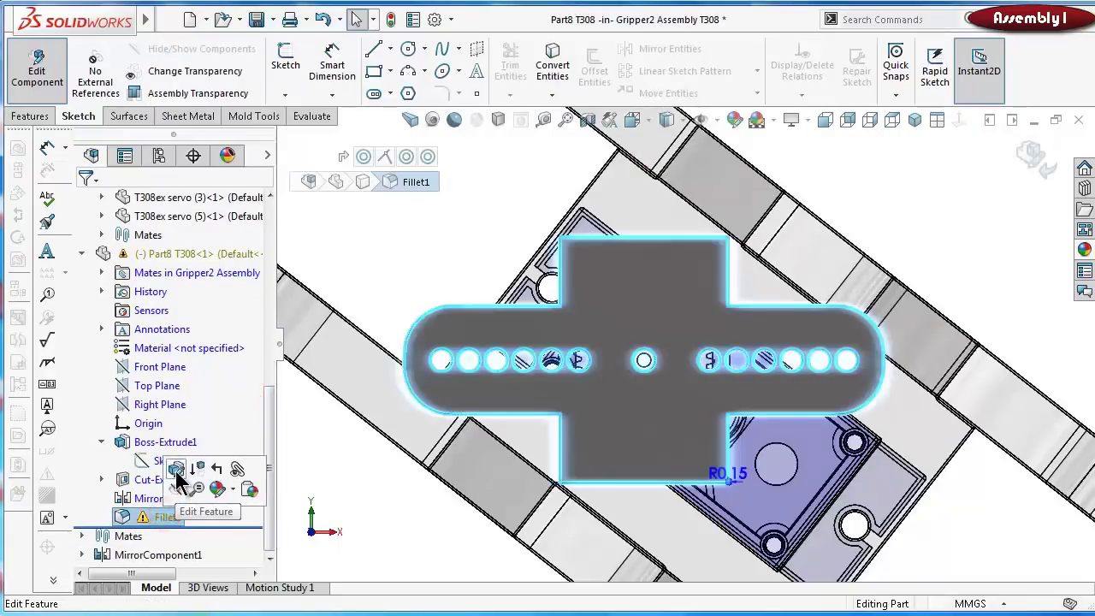
left_click(176, 471)
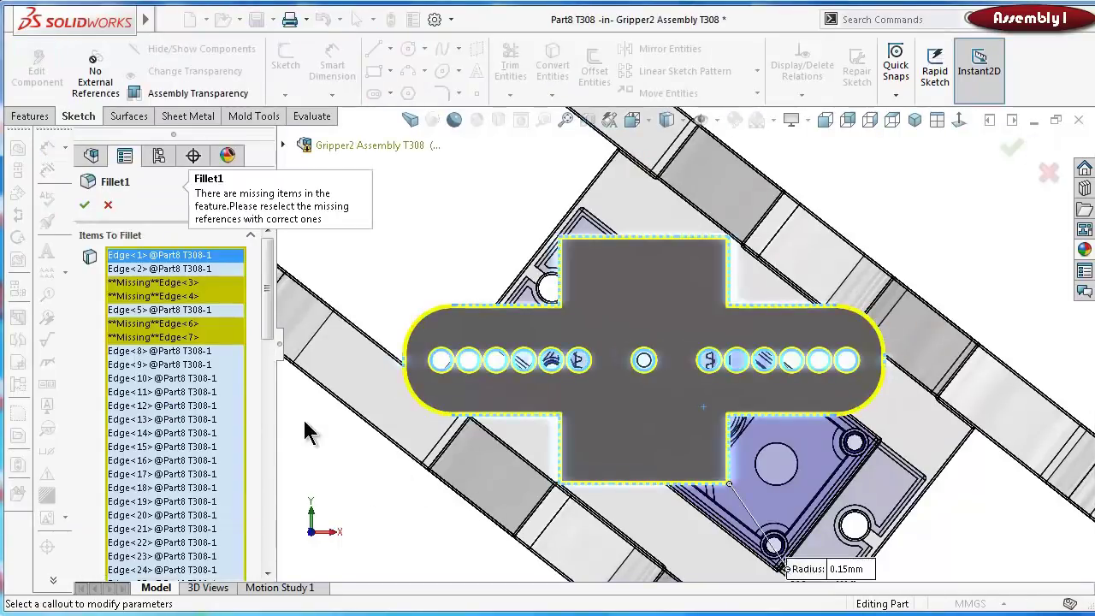
left_click(188, 338)
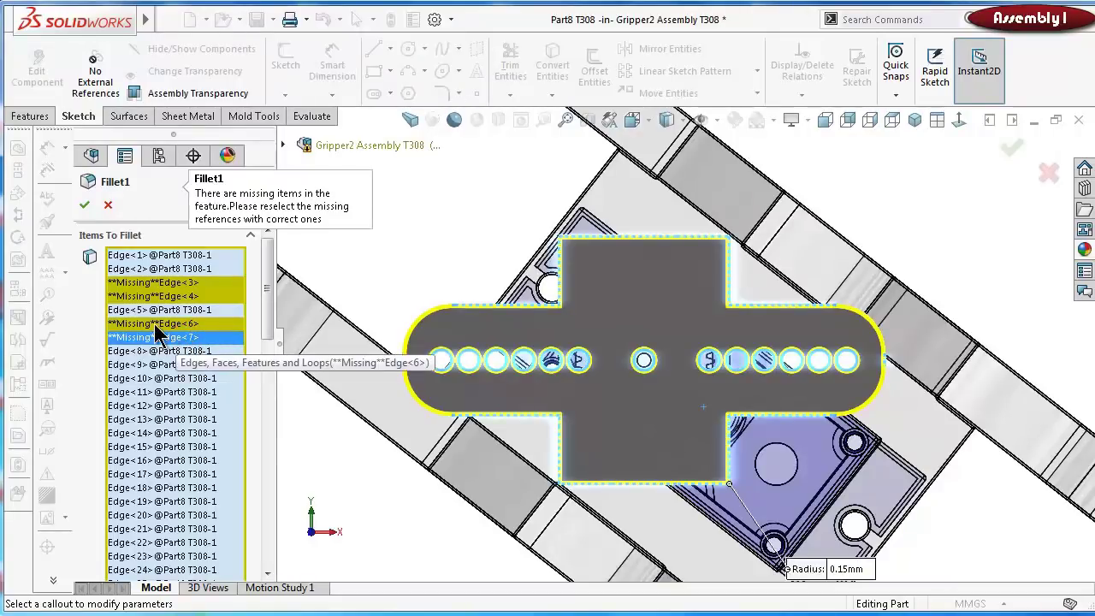
right_click(158, 340)
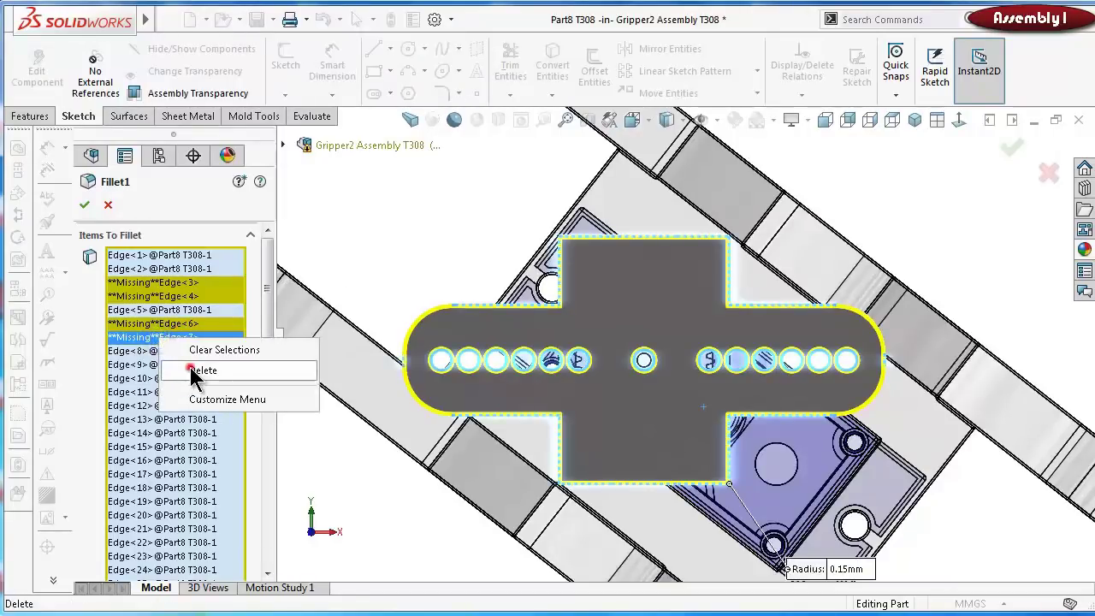
left_click(190, 367)
right_click(166, 324)
left_click(188, 362)
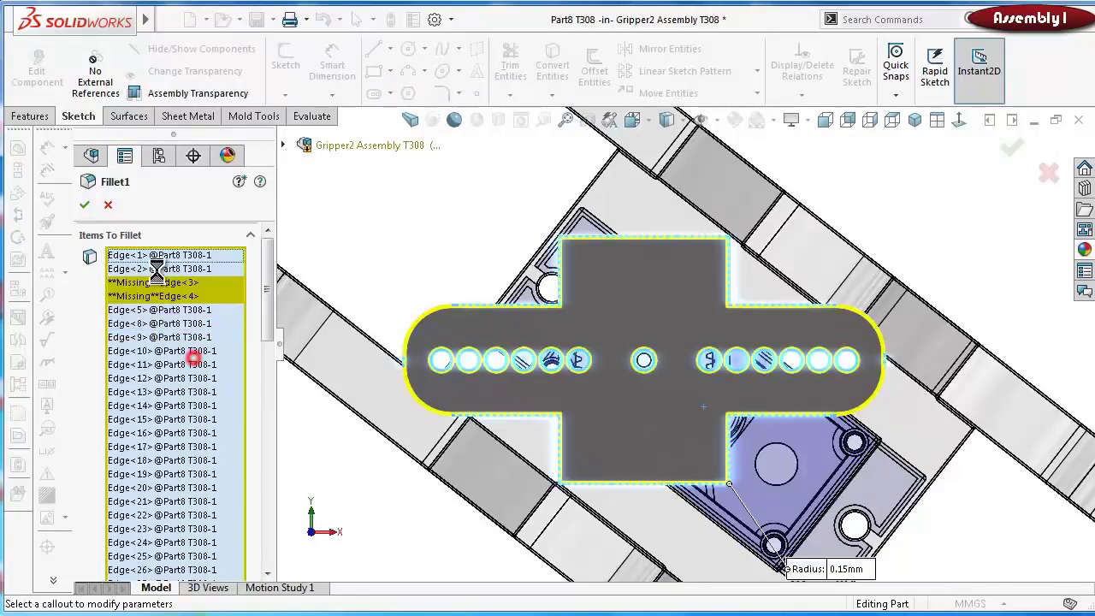
right_click(168, 302)
left_click(190, 333)
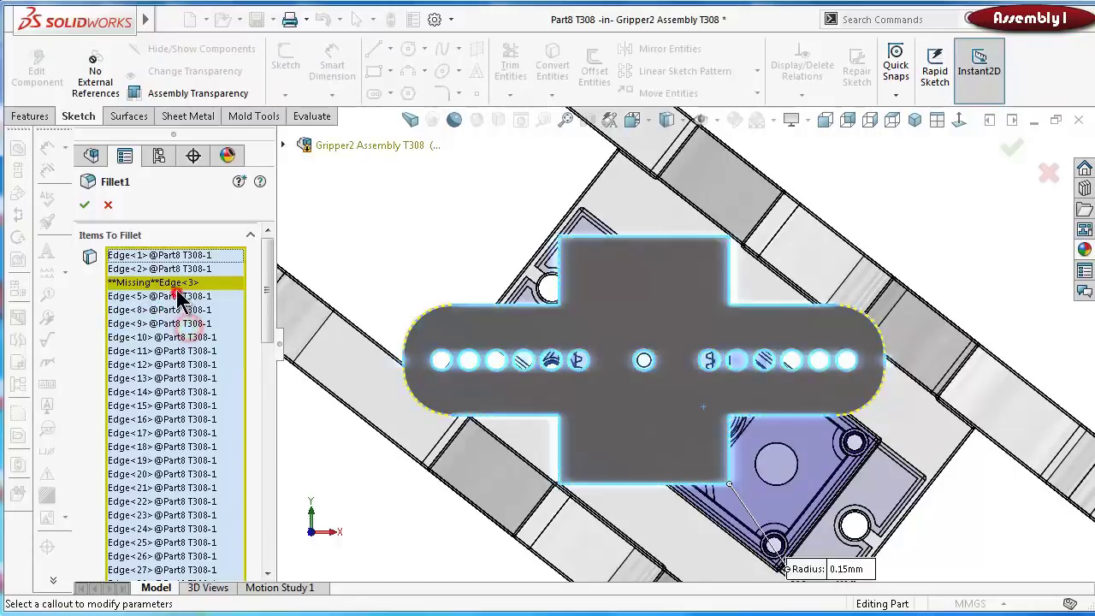
left_click(177, 286)
key("Delete")
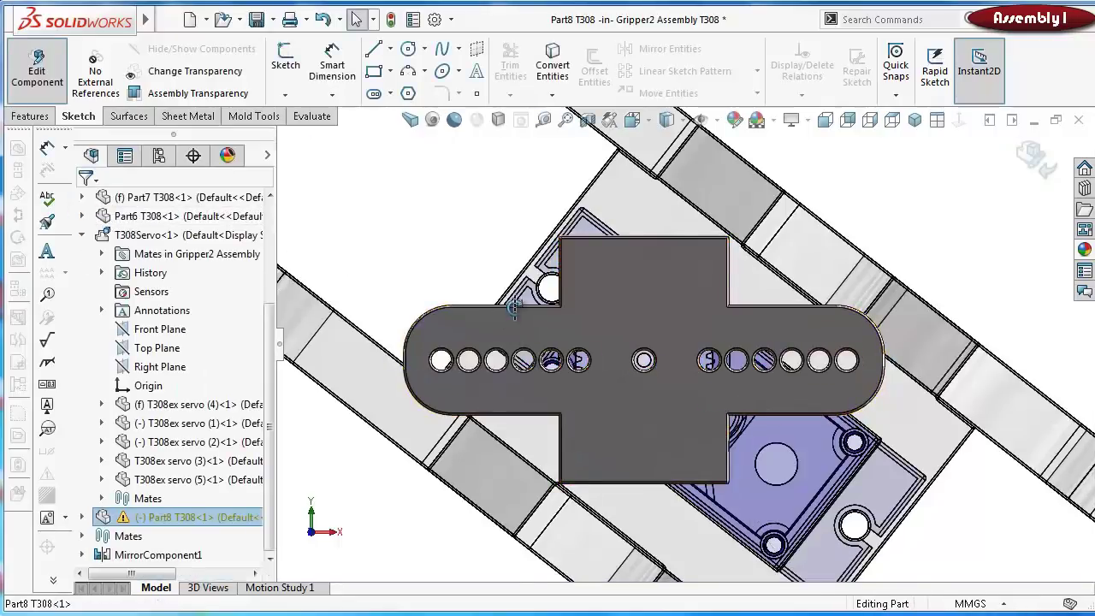
Finish editing Part8 in context, then save and rebuild the Gripper2 assembly
middle_click_drag(514, 308, 513, 249)
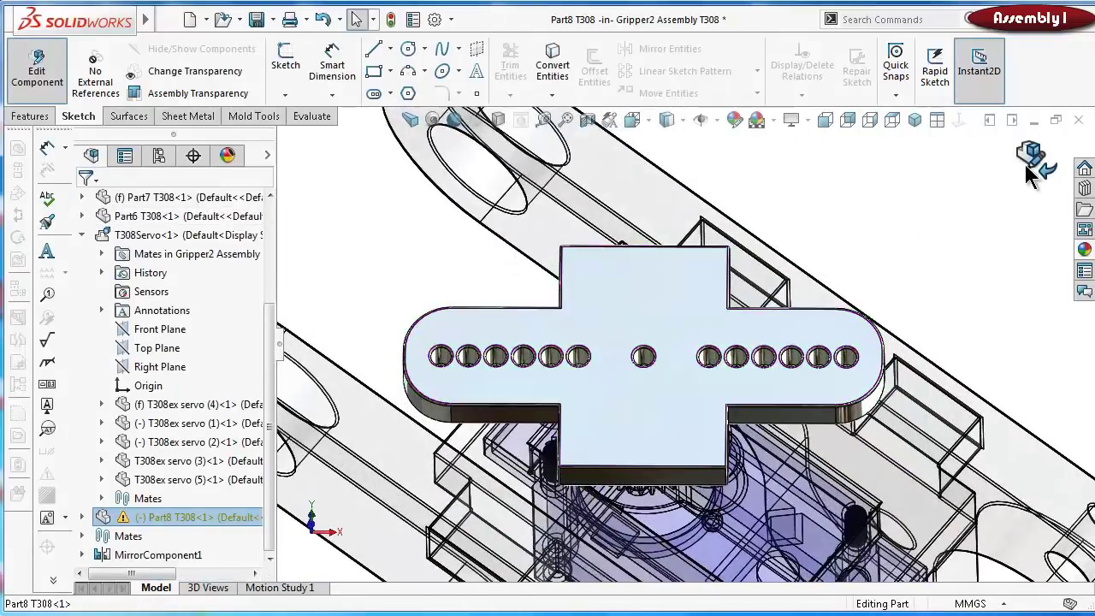
left_click(1029, 164)
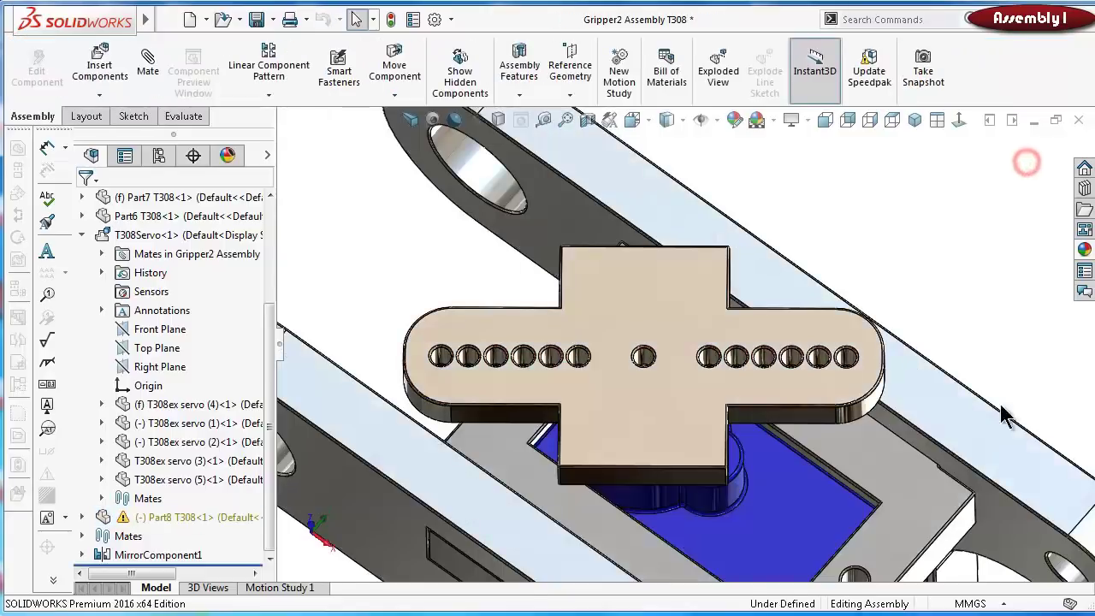
key("ctrl+s")
left_click(391, 20)
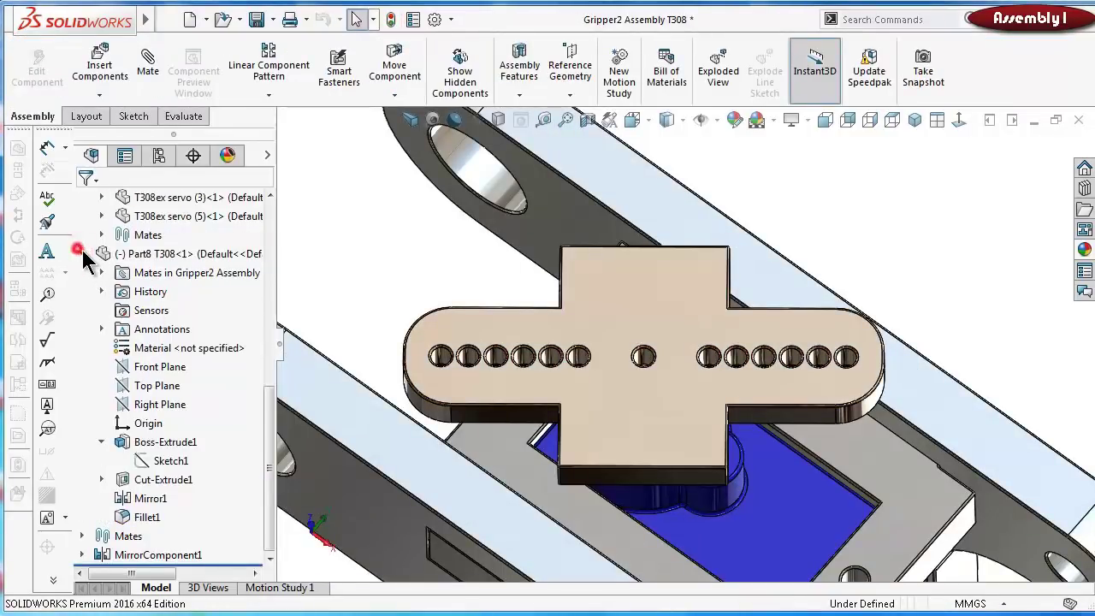
left_click(82, 254)
left_click(81, 235)
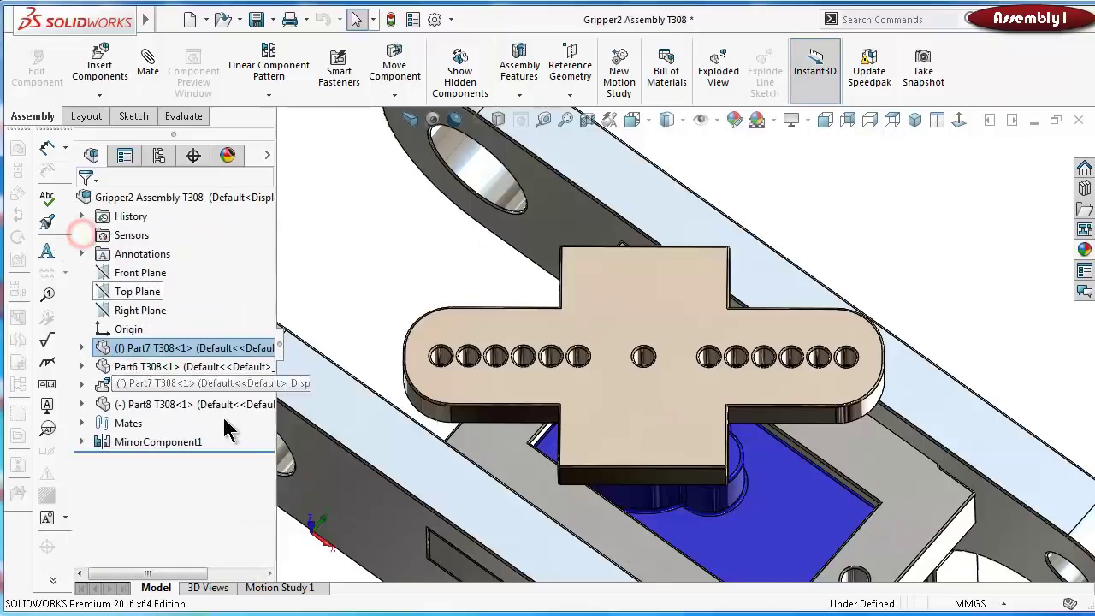
Turn Part8 by hand and view it from several sides to check its motion between the side plates
left_click(933, 225)
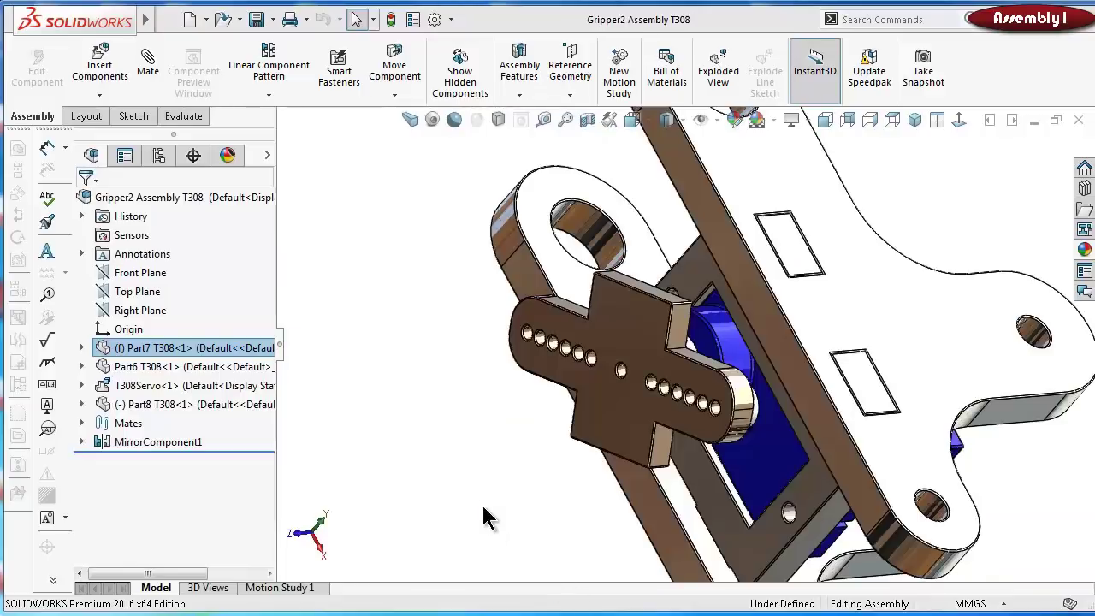
left_click(482, 507)
middle_click_drag(508, 505, 505, 505)
key("ctrl+7")
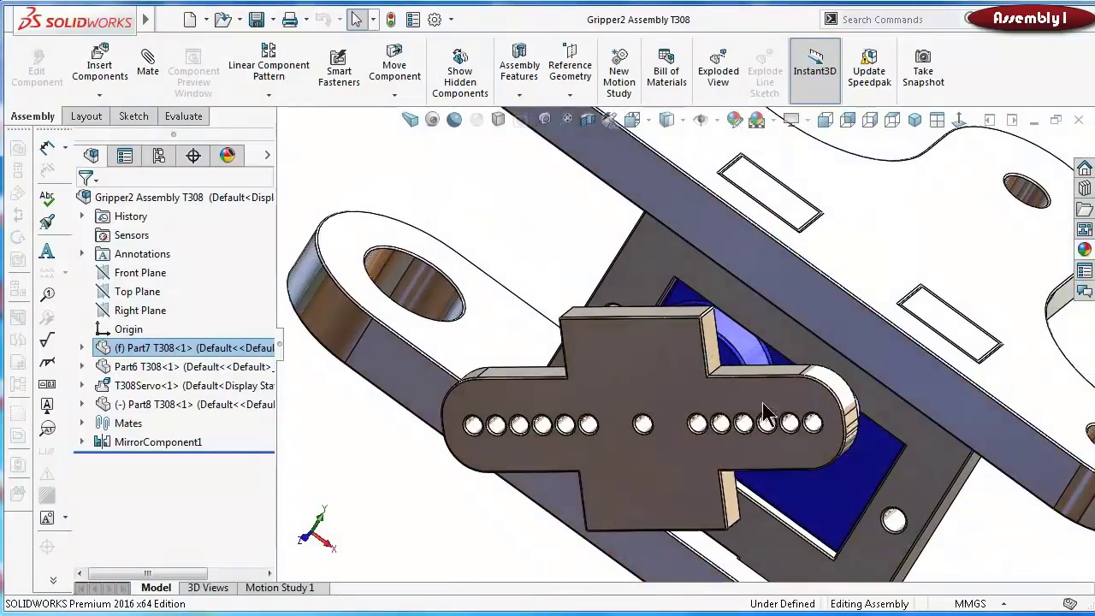
left_click_drag(764, 413, 550, 385)
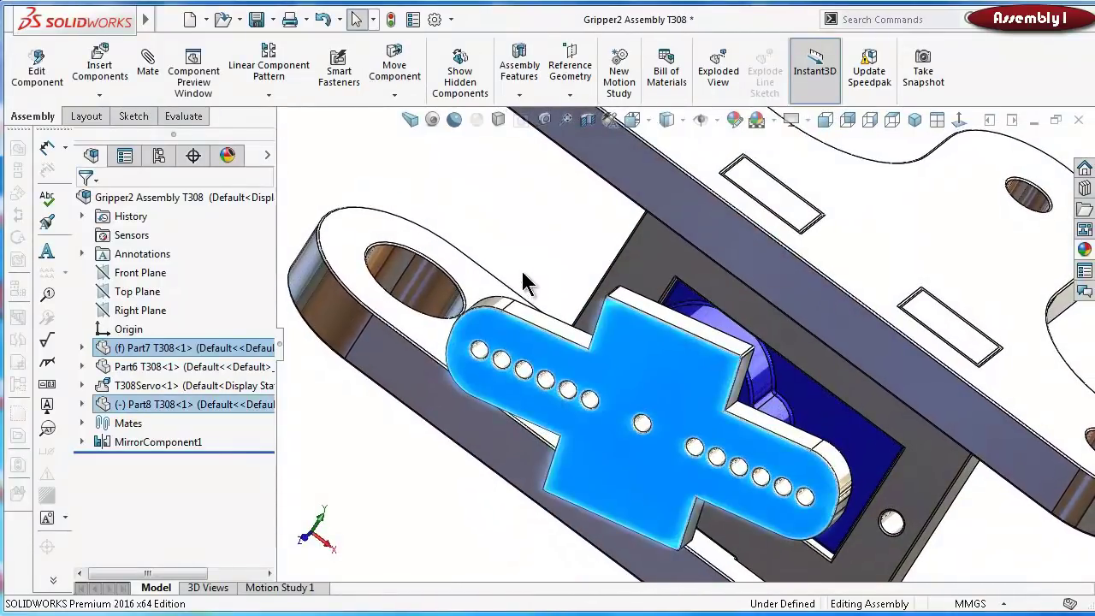
middle_click_drag(522, 271, 523, 269)
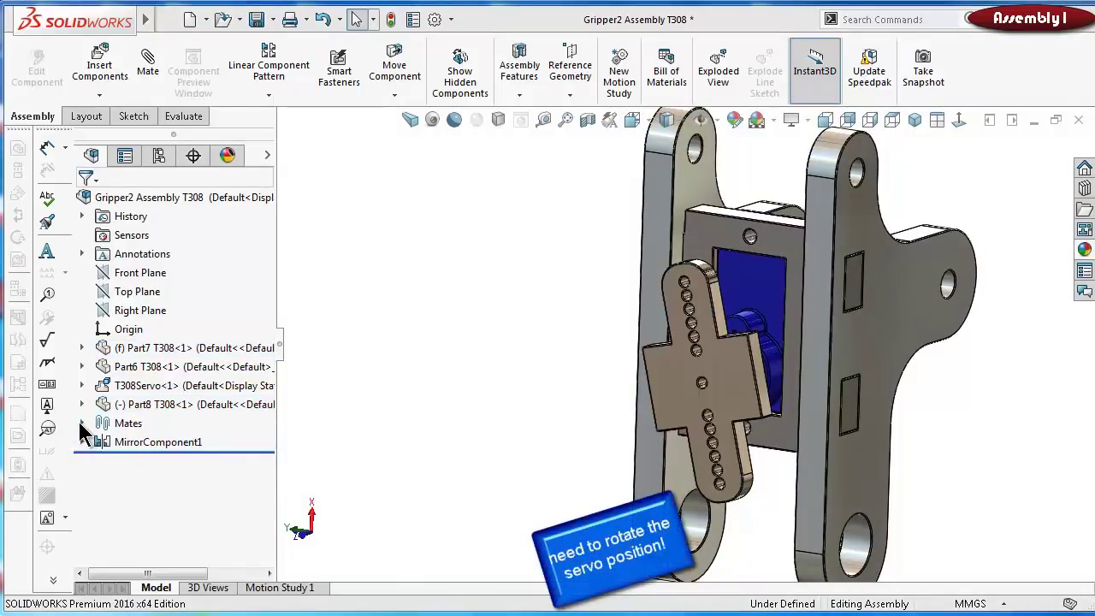
Delete the Concentric1 and Concentric2 mates that hold the servo to the frame's screw holes
left_click(81, 423)
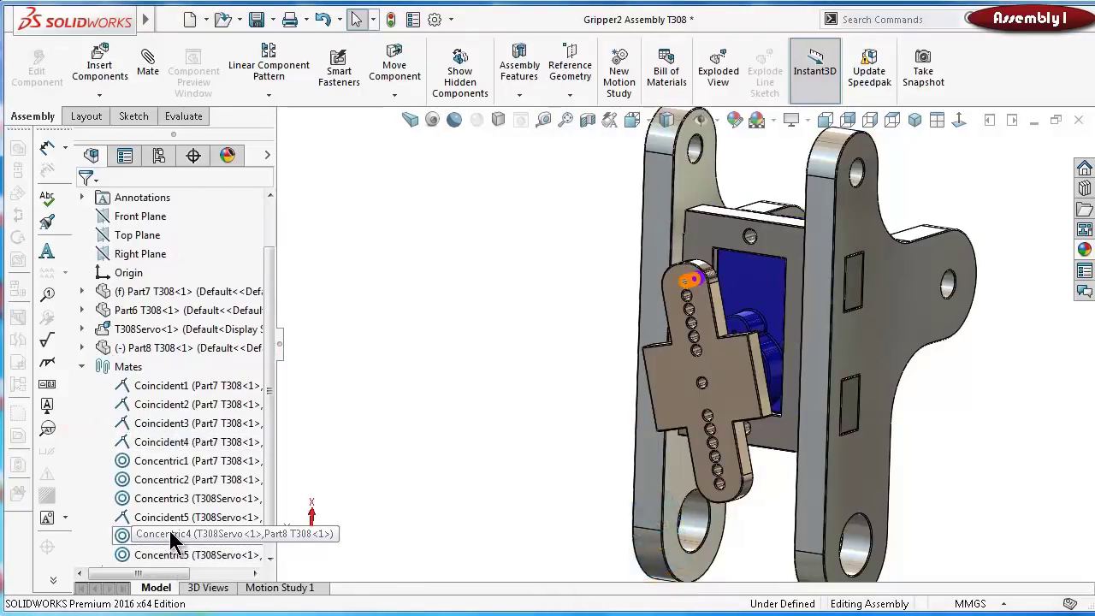
left_click(154, 481)
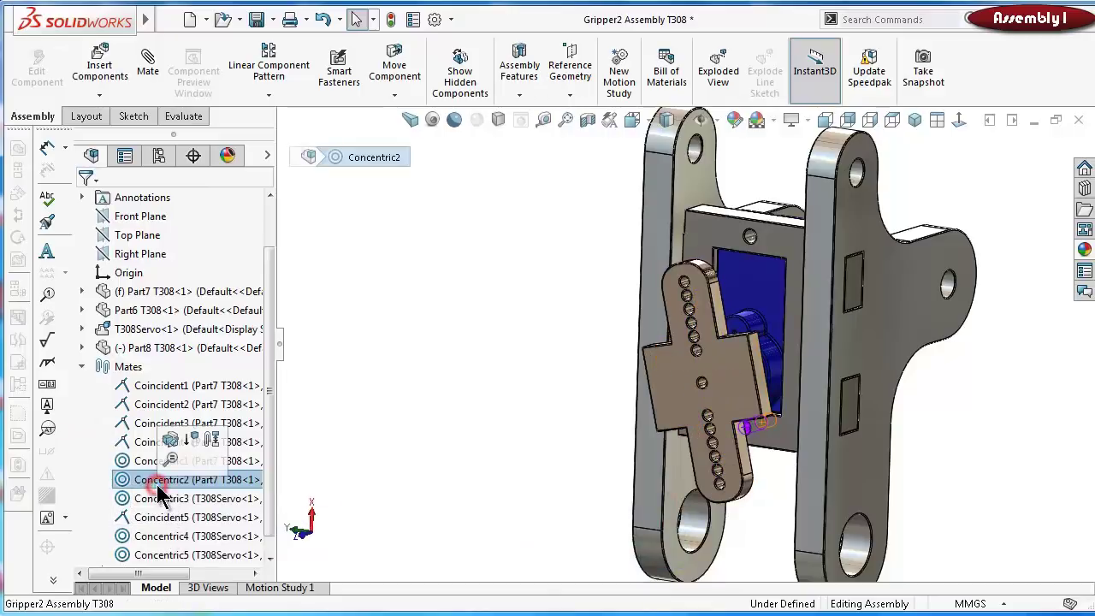
left_click(143, 461)
right_click(143, 461)
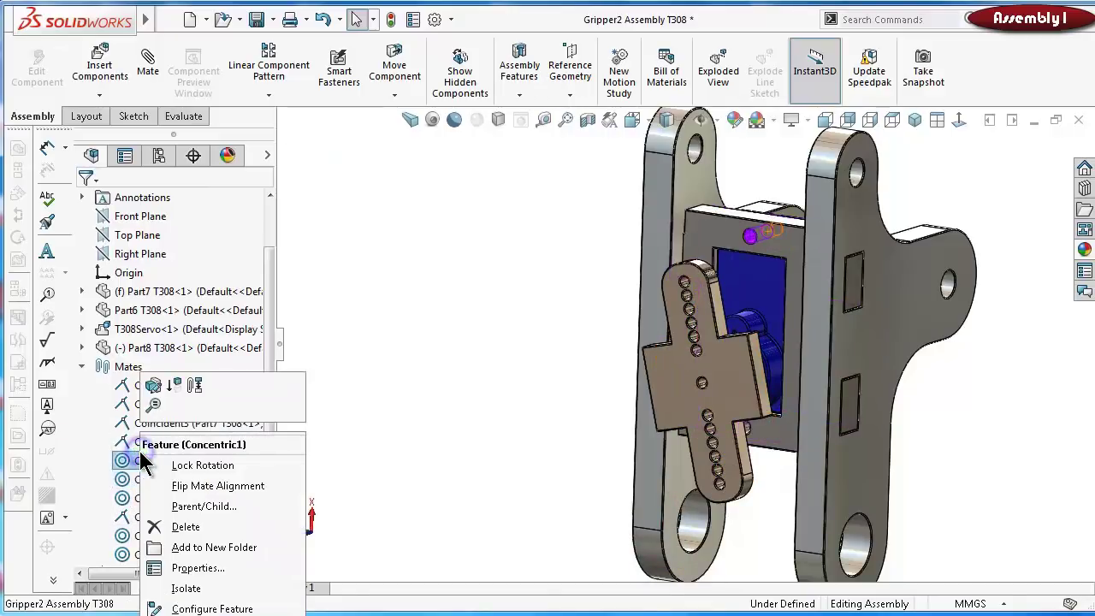
left_click(179, 527)
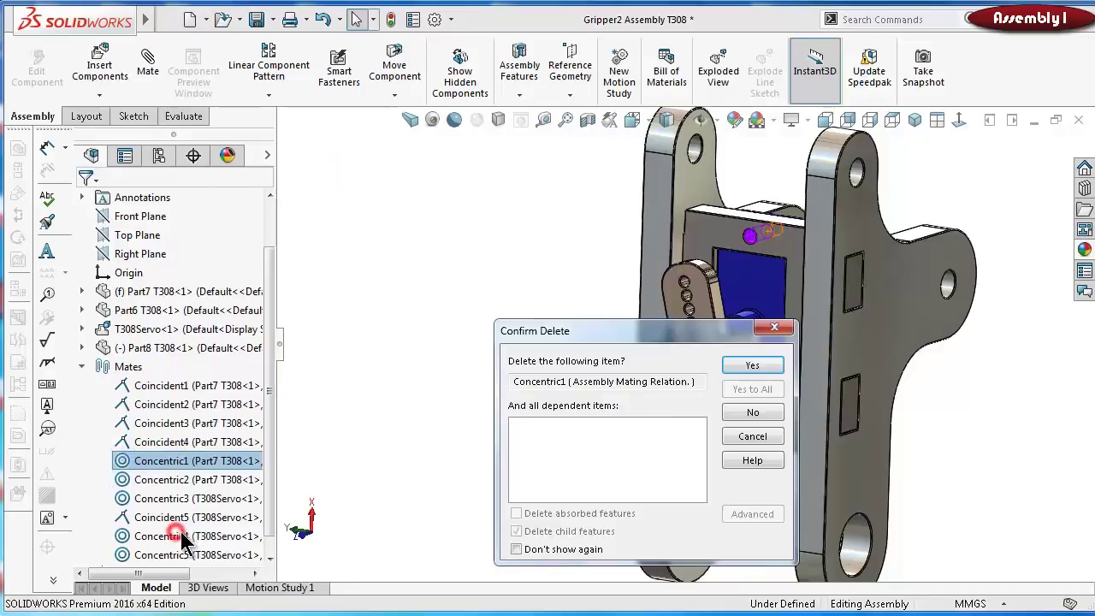
left_click(746, 366)
left_click(175, 461)
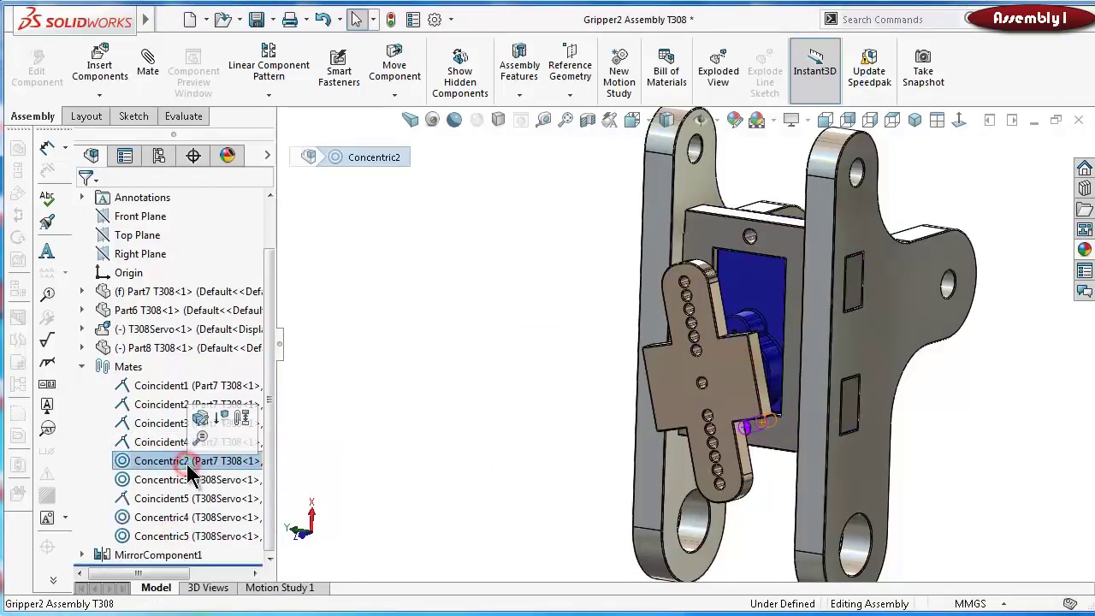
right_click(189, 469)
left_click(233, 527)
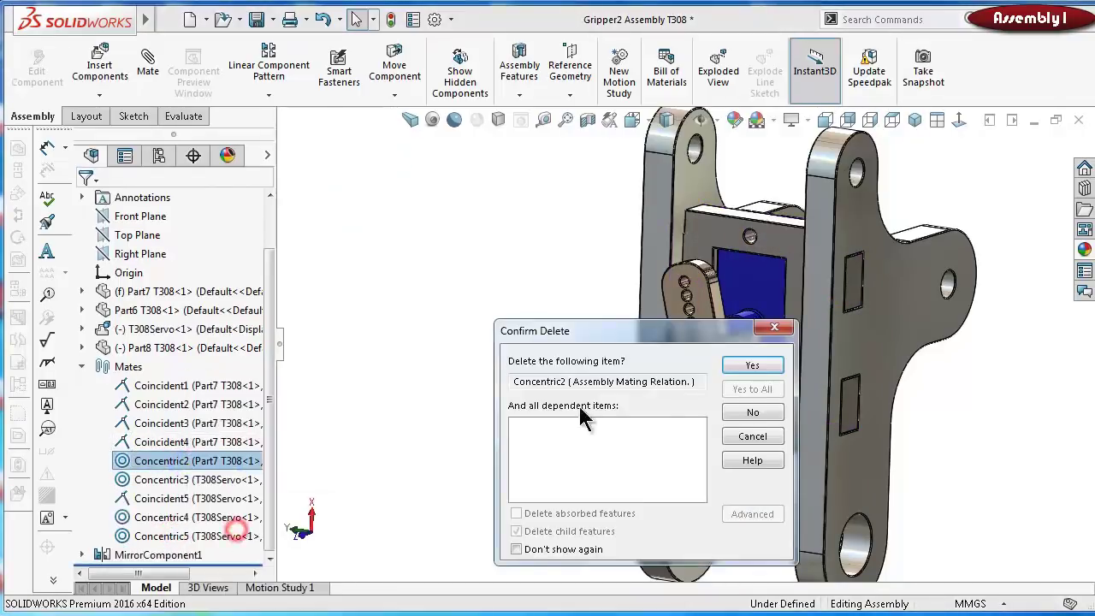
left_click(752, 366)
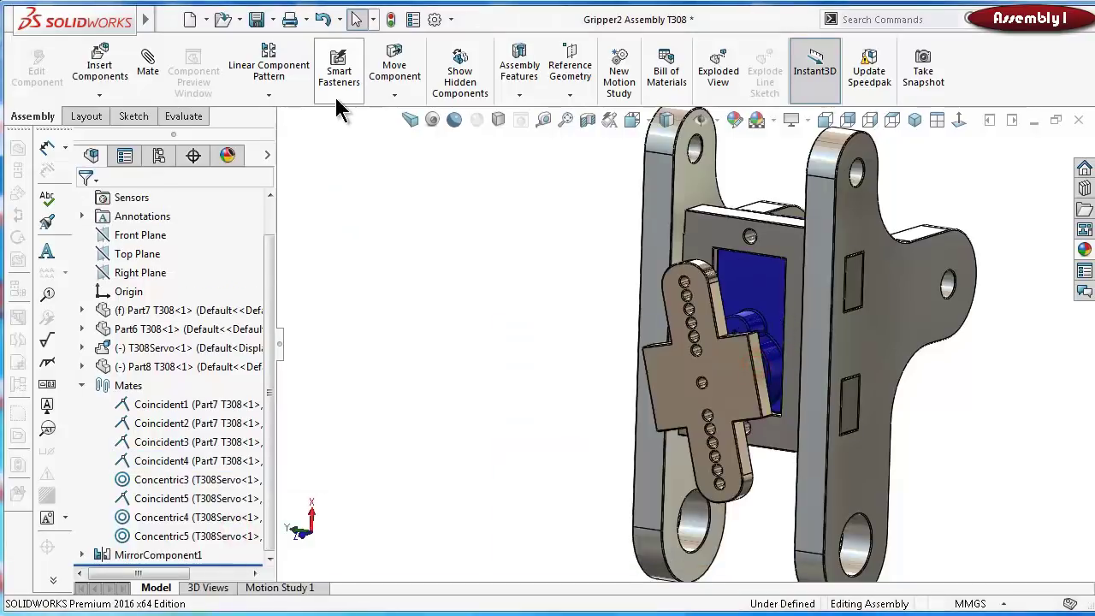
Pull the servo out of the frame and rotate it freely so its output end points the other way
left_click_drag(733, 274, 732, 248)
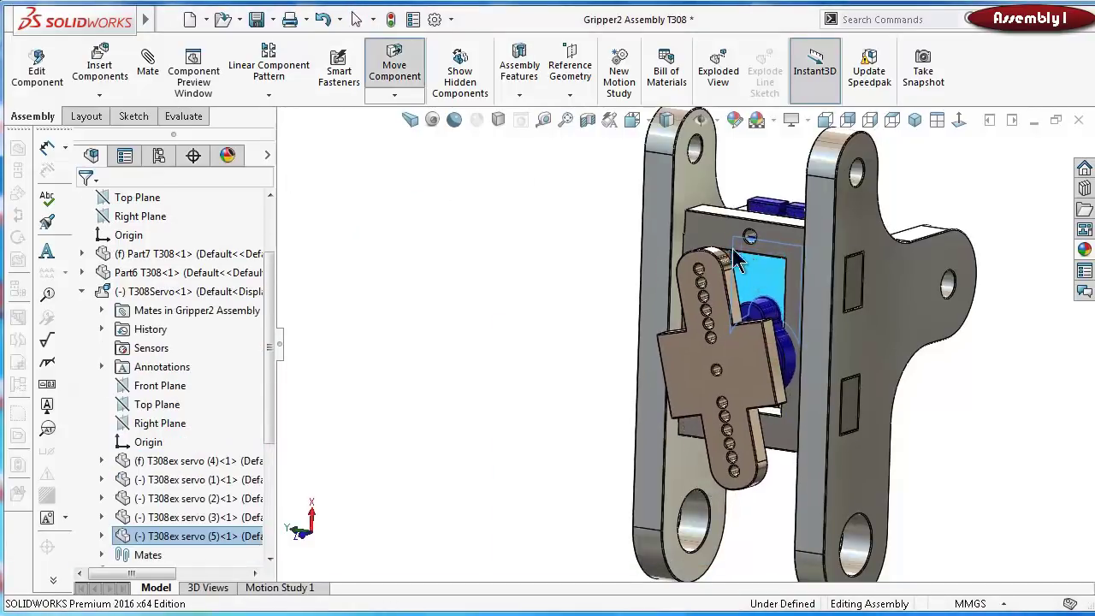
left_click(269, 94)
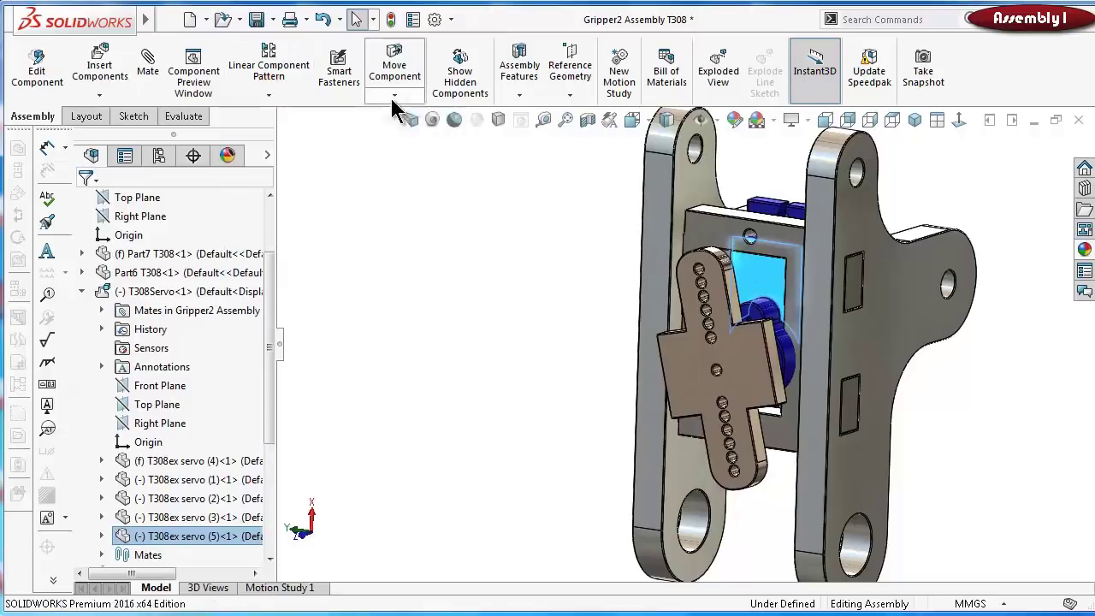
left_click(395, 94)
left_click(402, 134)
left_click_drag(759, 271, 753, 271)
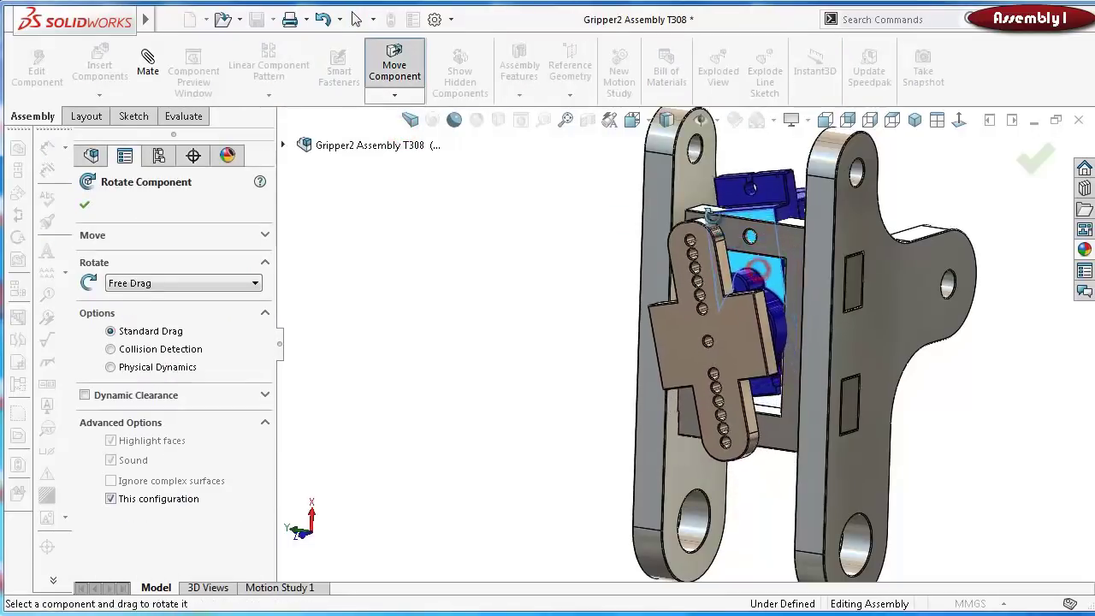
left_click_drag(711, 215, 528, 204)
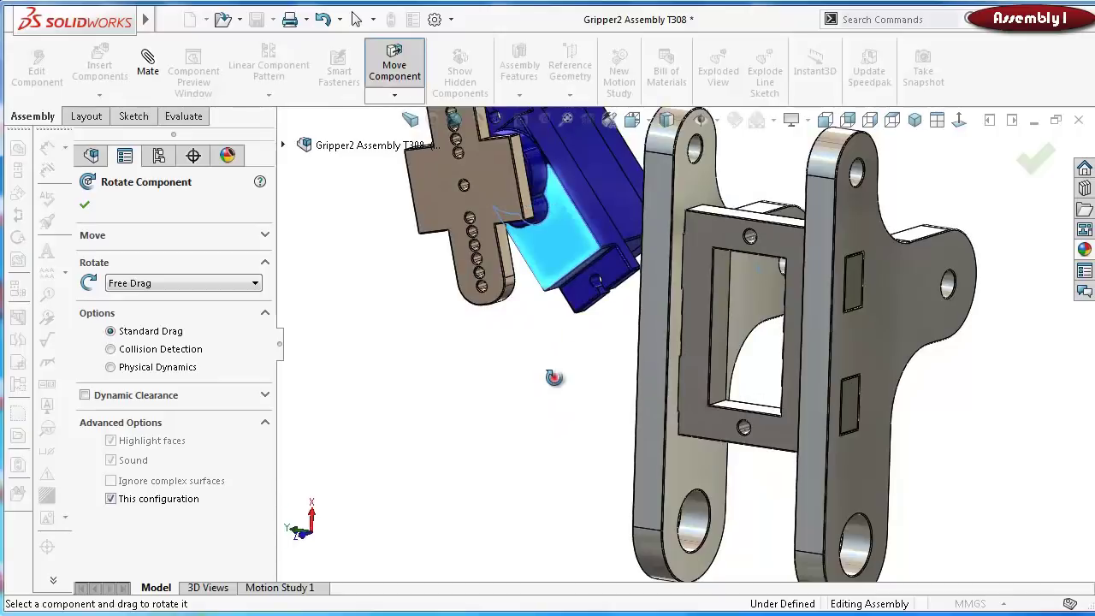
scroll(575, 287, "down", 1)
left_click(1037, 162)
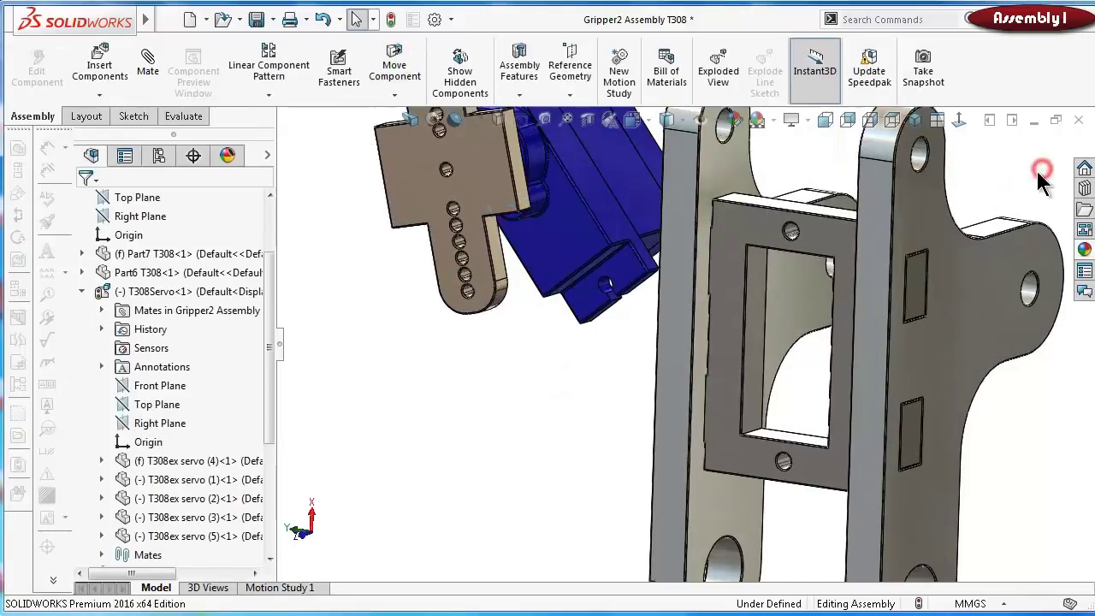
Add a concentric mate between the servo's mounting-ear hole and the lower screw hole of Part7's frame
left_click(146, 60)
scroll(603, 282, "down", 4)
left_click(571, 289)
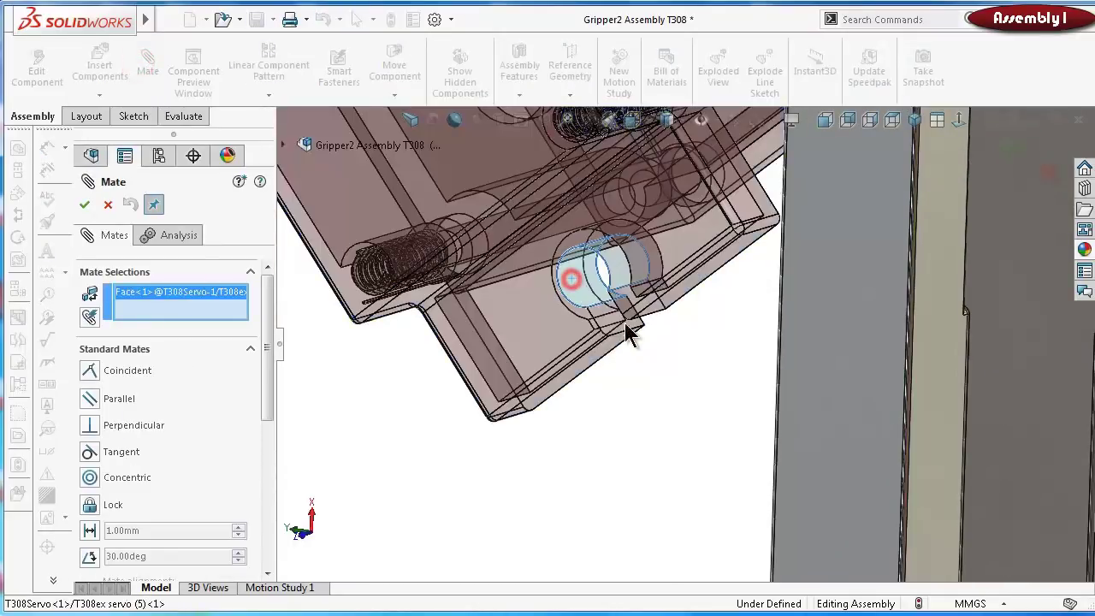
scroll(814, 420, "up", 3)
scroll(828, 487, "down", 3)
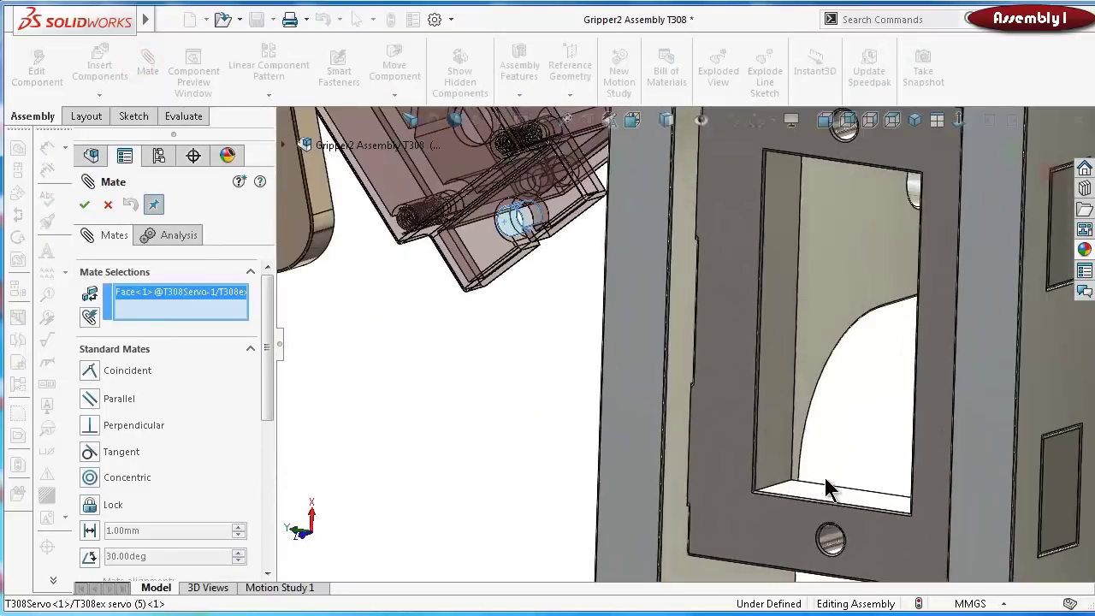
left_click(827, 544)
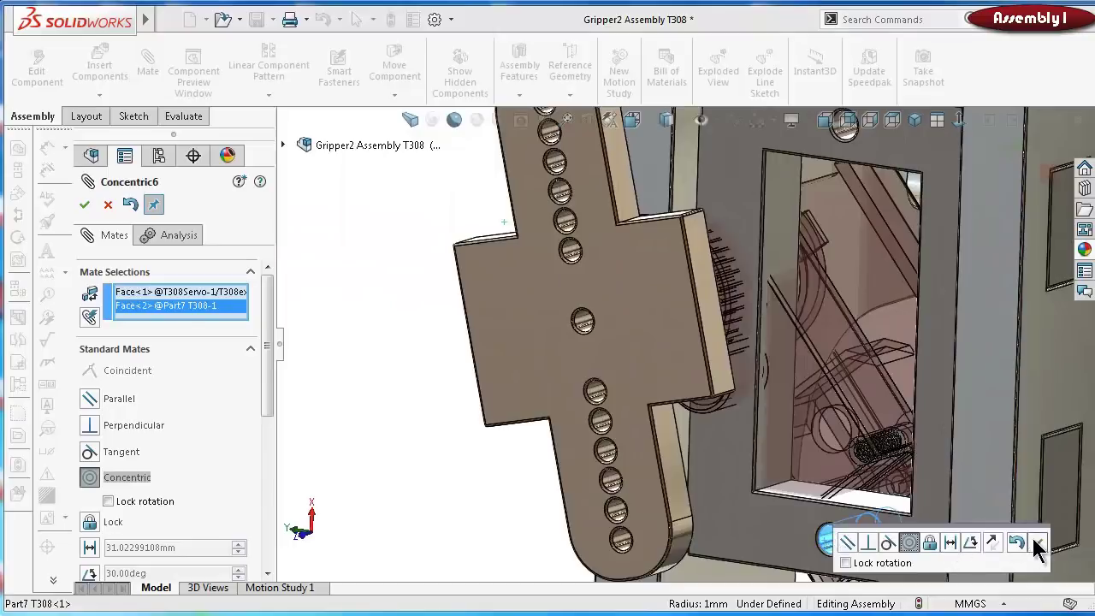
left_click(1038, 546)
Mate the servo's other mounting hole concentric with the upper screw hole of Part7 and finish mating
scroll(922, 454, "up", 4)
scroll(731, 291, "down", 4)
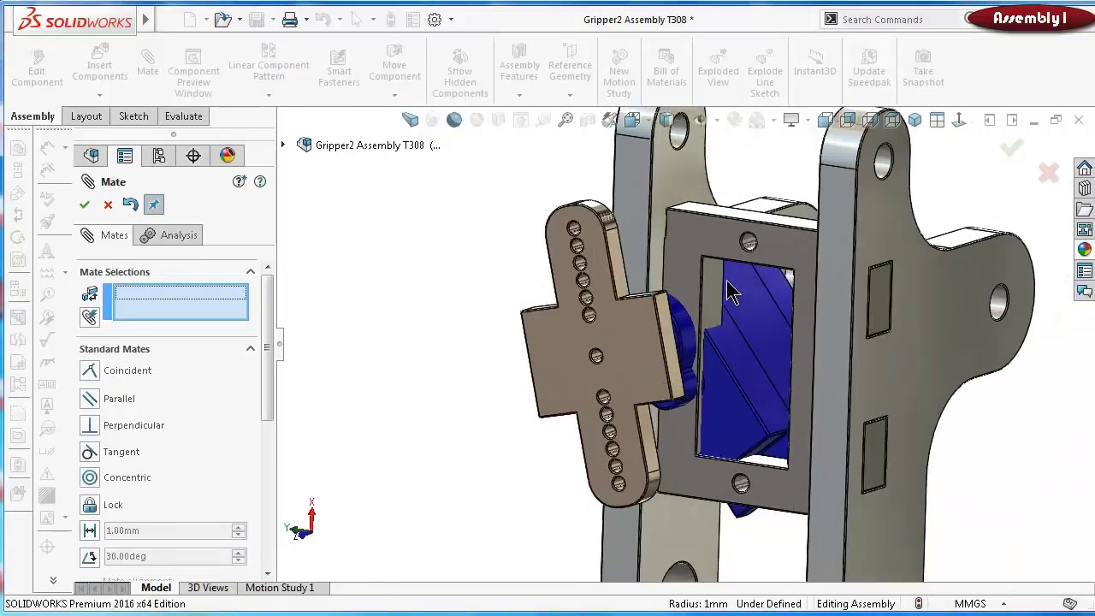
middle_click_drag(731, 291, 891, 252)
left_click(880, 264)
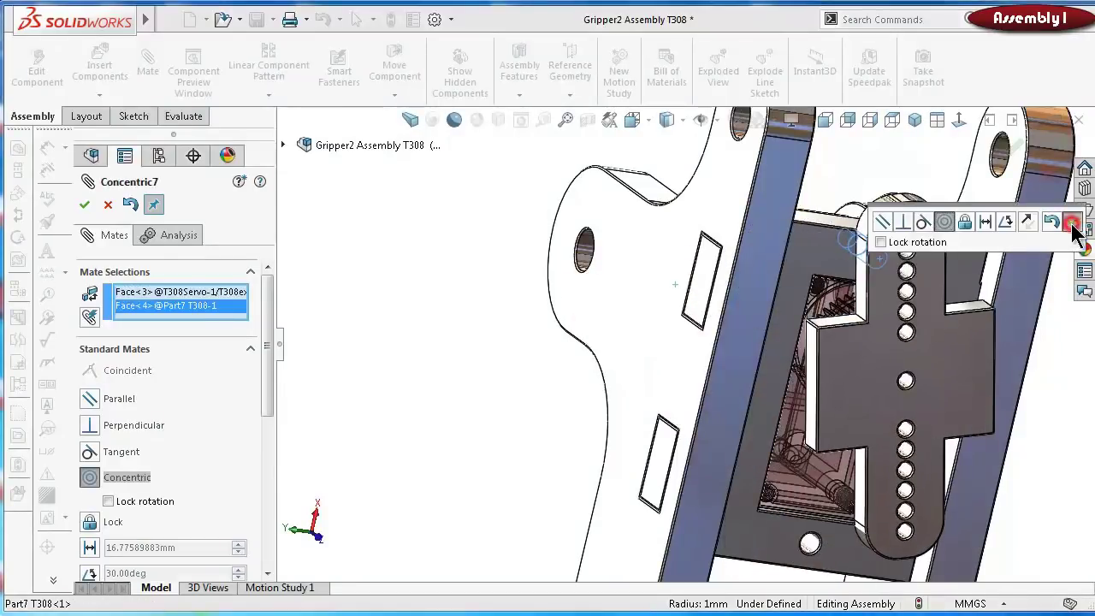
left_click(1072, 225)
scroll(905, 305, "up", 4)
middle_click_drag(882, 296, 774, 286)
left_click(1011, 152)
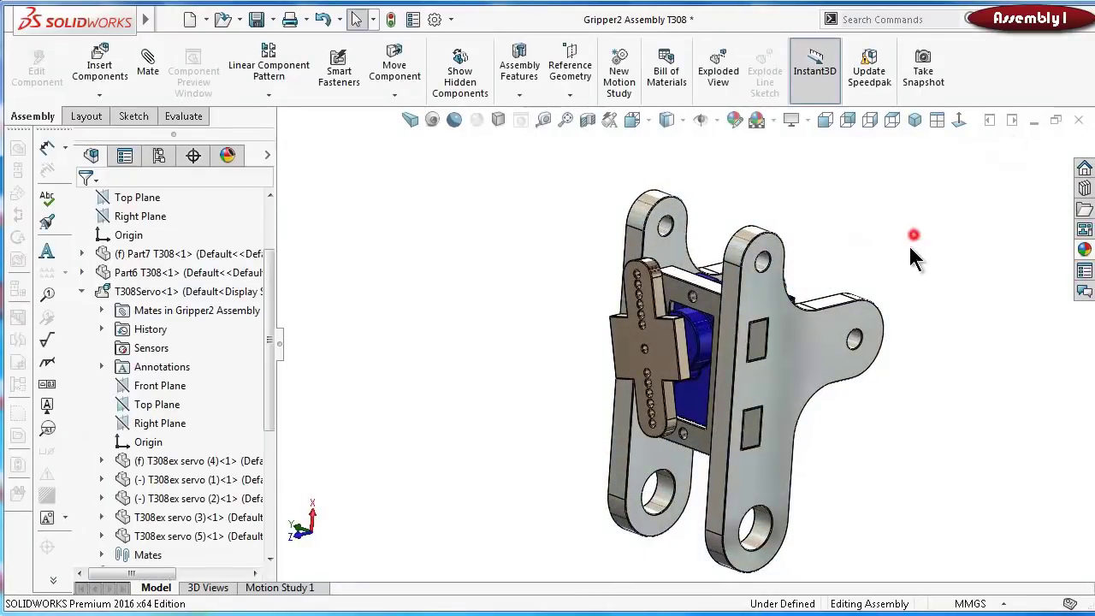
Turn Part8 by hand and view the assembly in isometric, from the side and normal to Part6's outer face
scroll(914, 259, "down", 4)
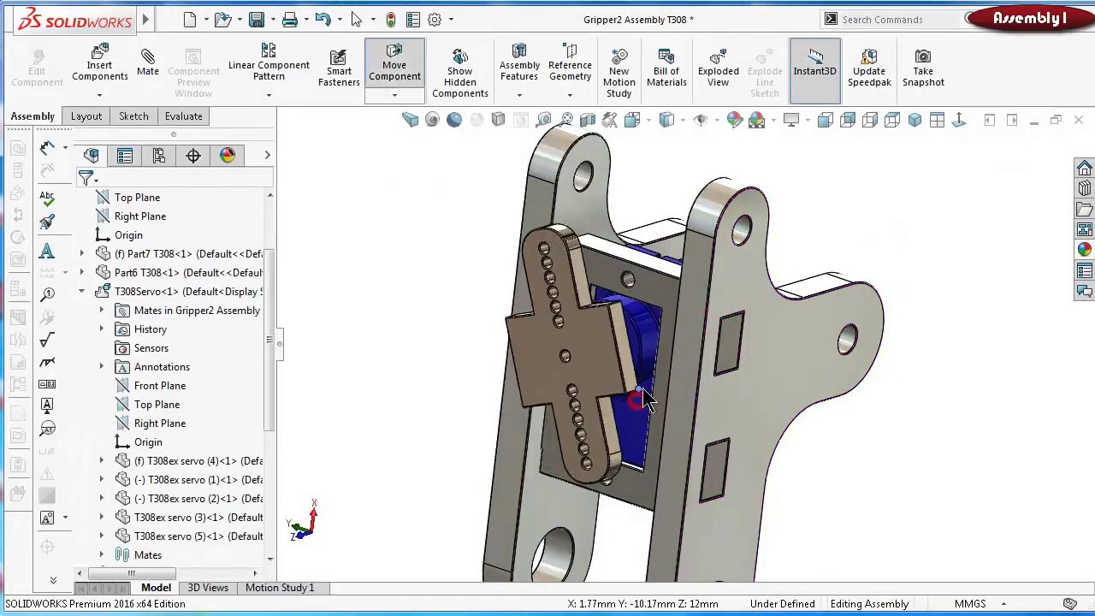
left_click_drag(642, 389, 607, 337)
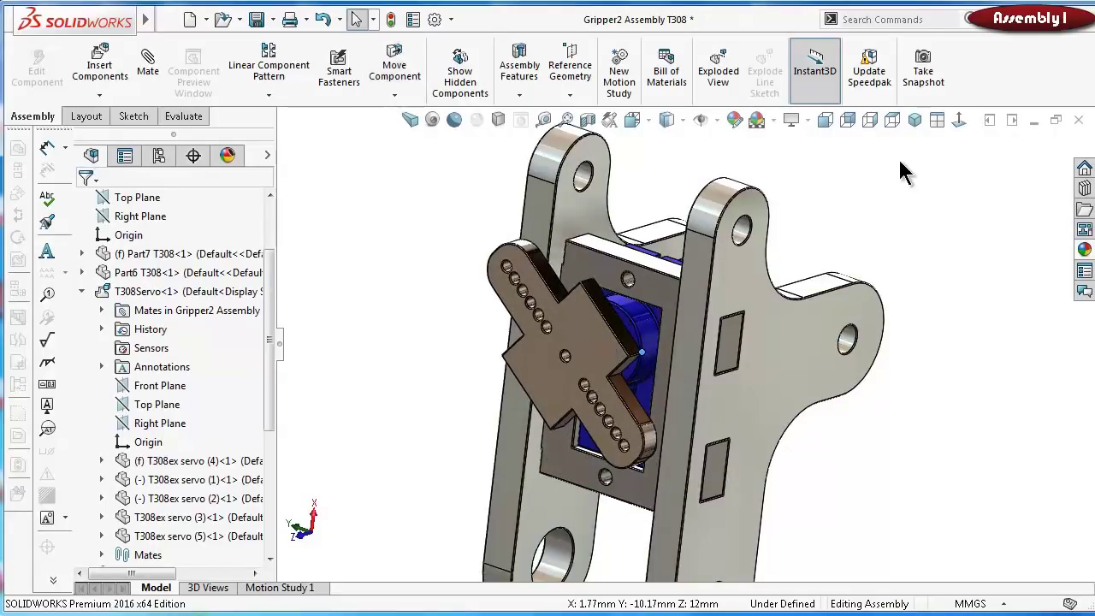
left_click(913, 121)
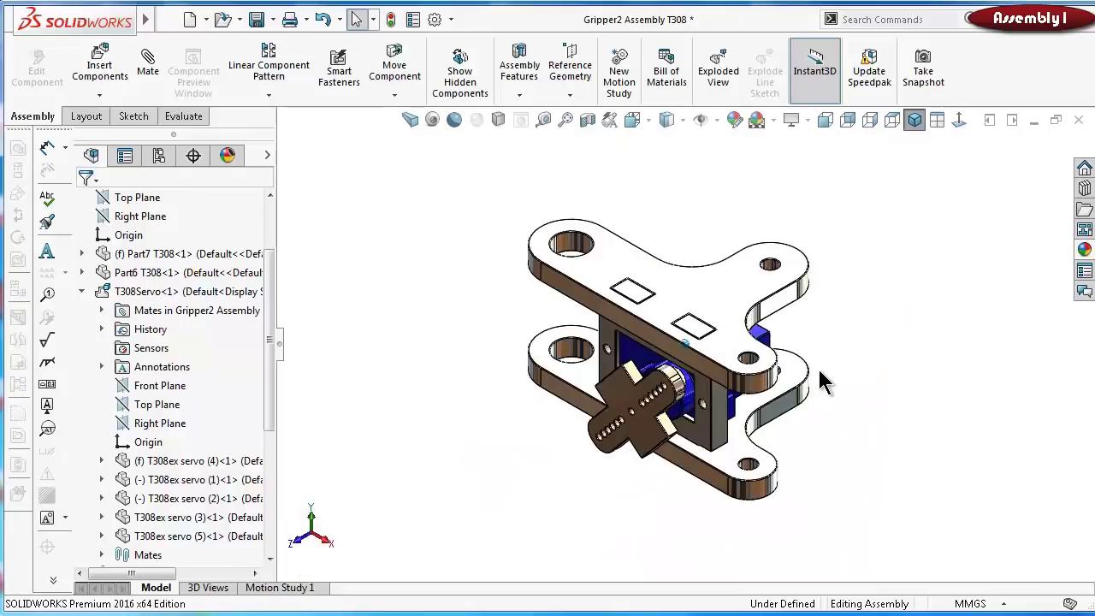
middle_click_drag(819, 369, 892, 336)
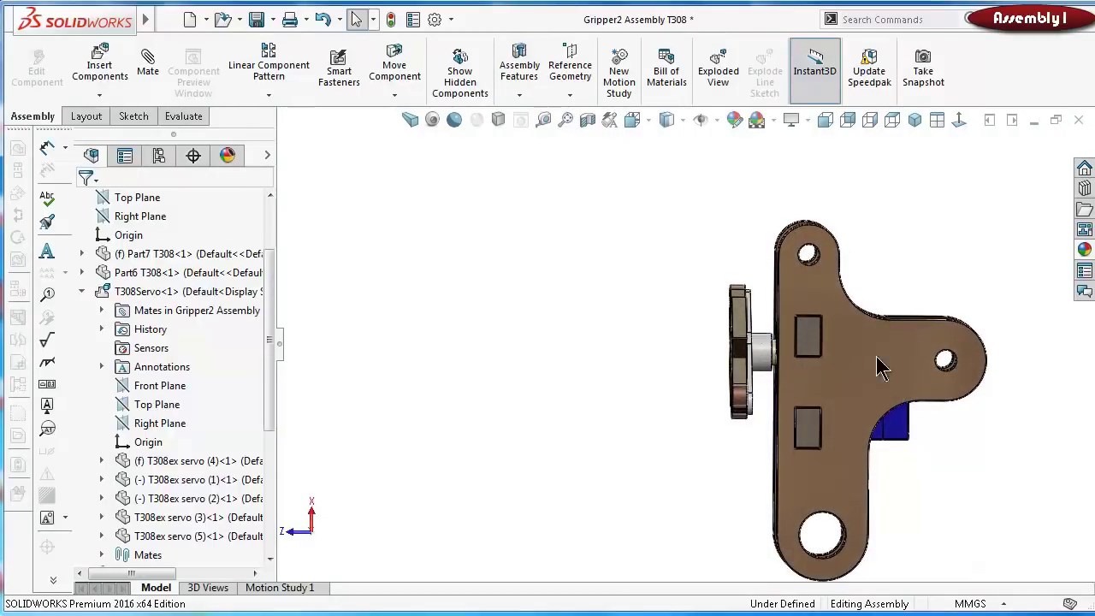
middle_click_drag(947, 360, 966, 377)
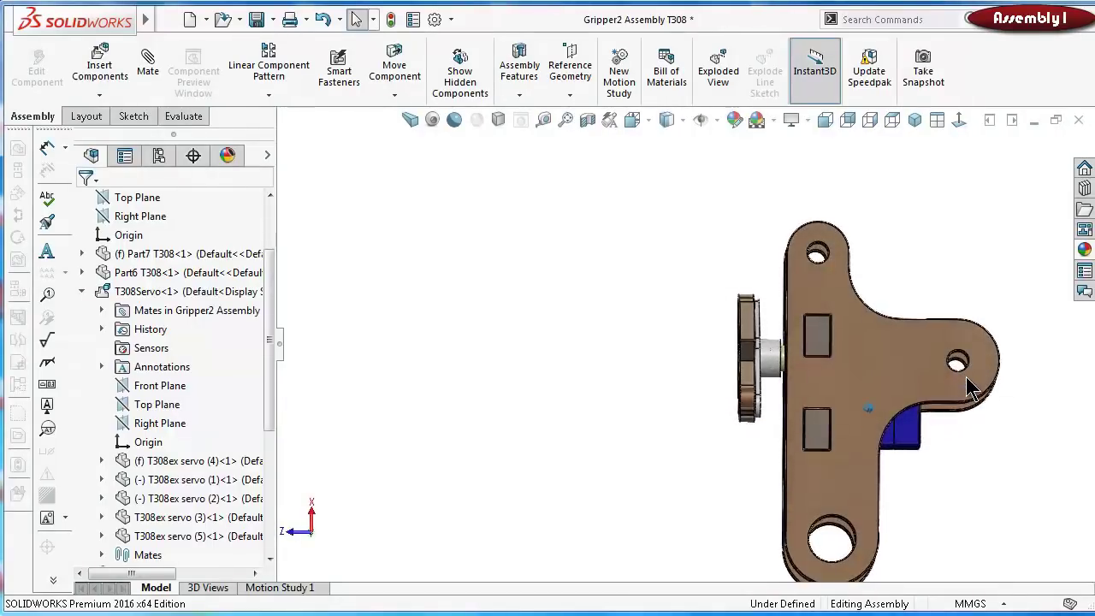
left_click(931, 366)
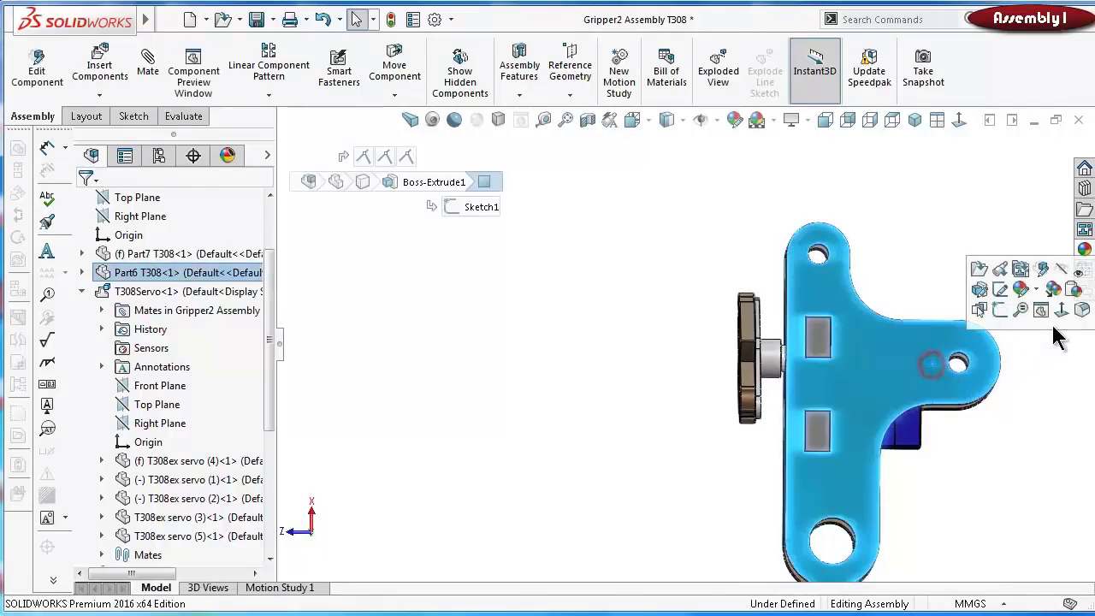
left_click(1061, 312)
left_click(984, 334)
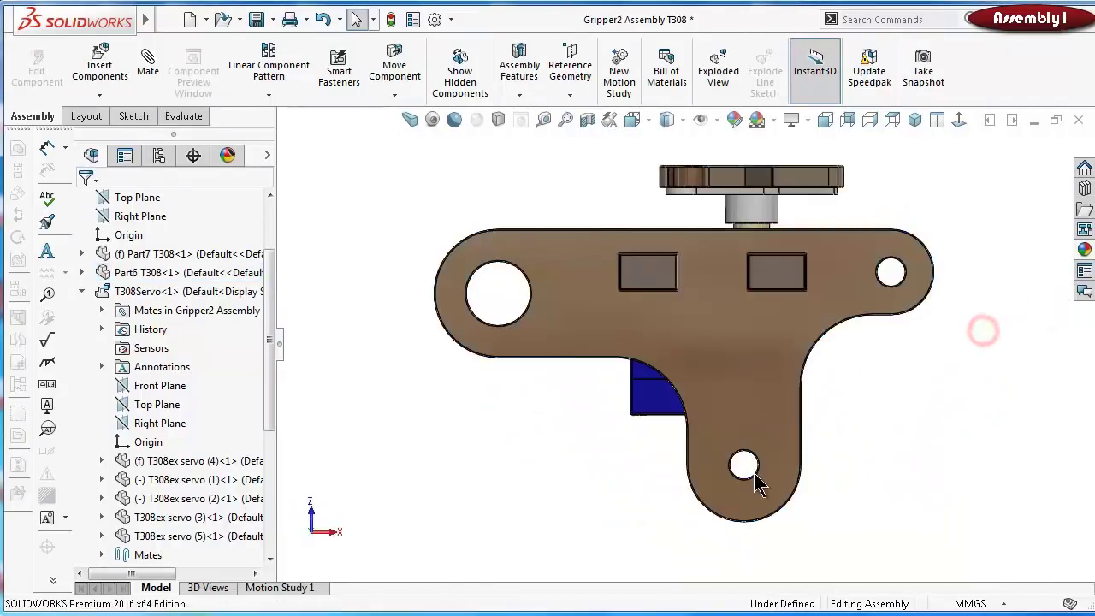
middle_click_drag(868, 336, 860, 337)
key("Left")
key("Left")
key("Left")
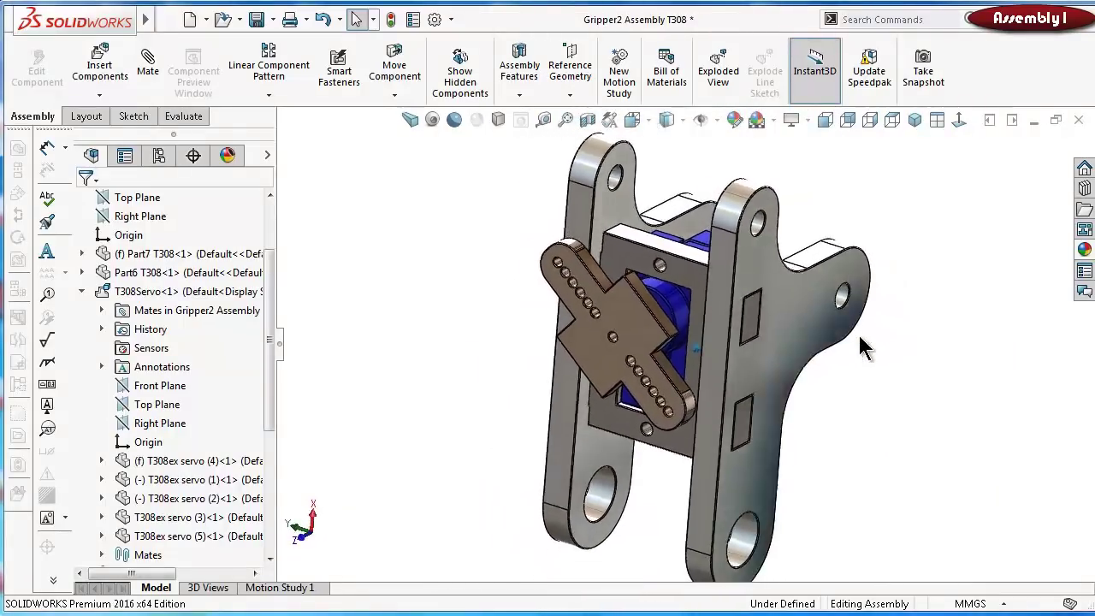
Rotate Part8 by hand until its perforated arms lie crosswise between the two side plates
left_click(609, 317)
left_click_drag(609, 308, 658, 348)
middle_click_drag(658, 349, 658, 348)
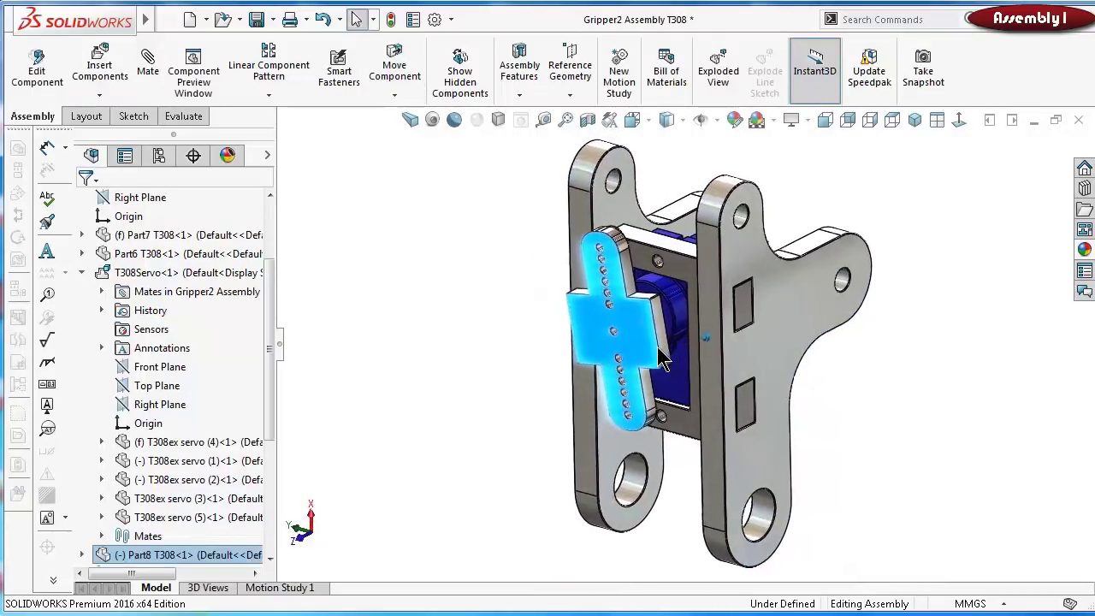
left_click(490, 368)
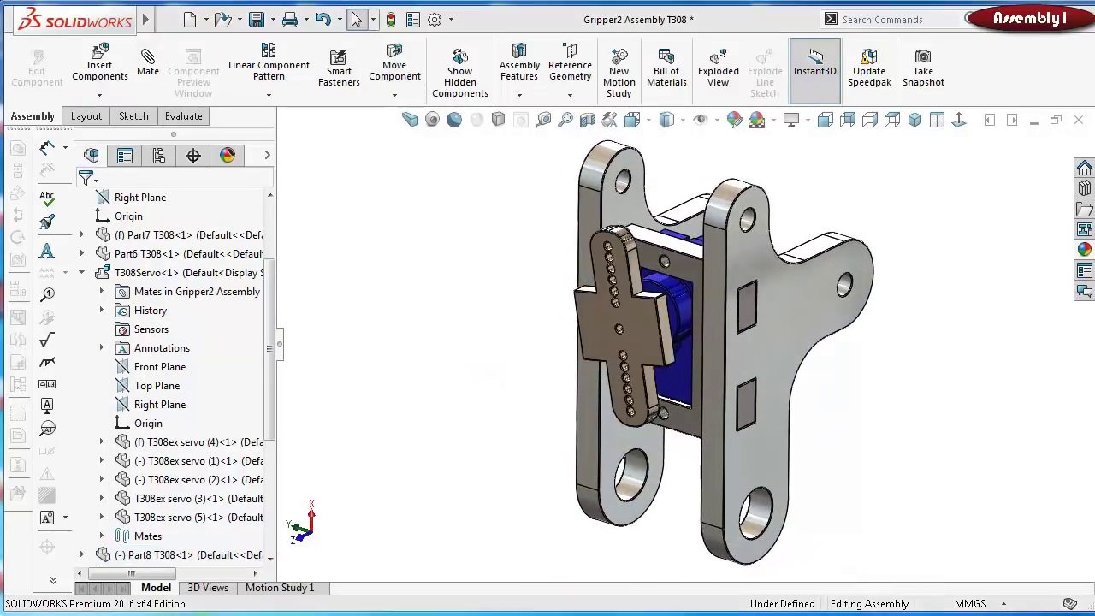
left_click_drag(673, 385, 672, 346)
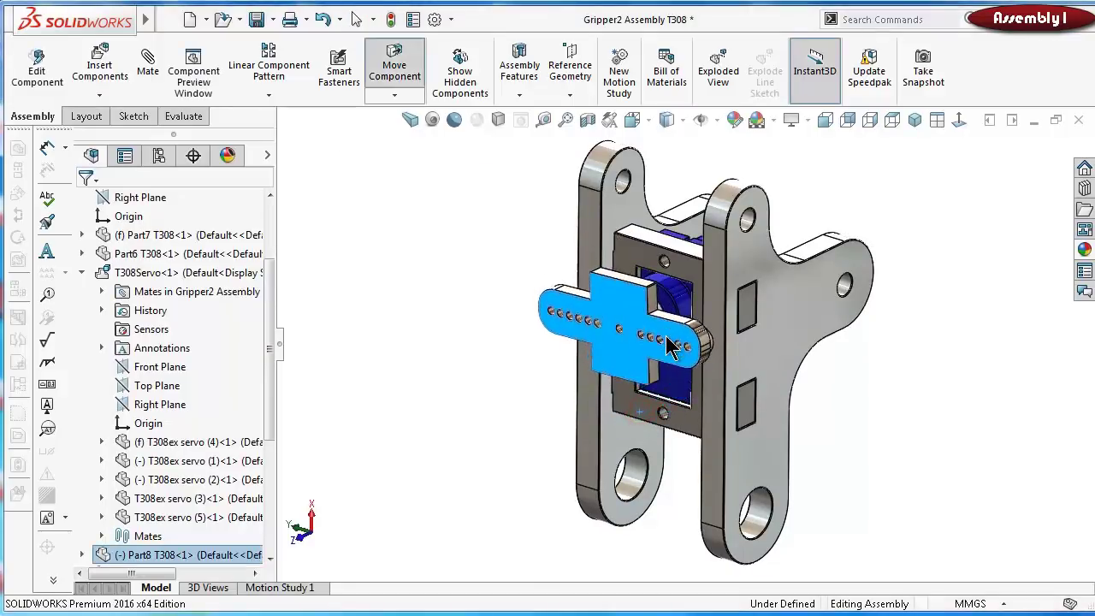
left_click(530, 379)
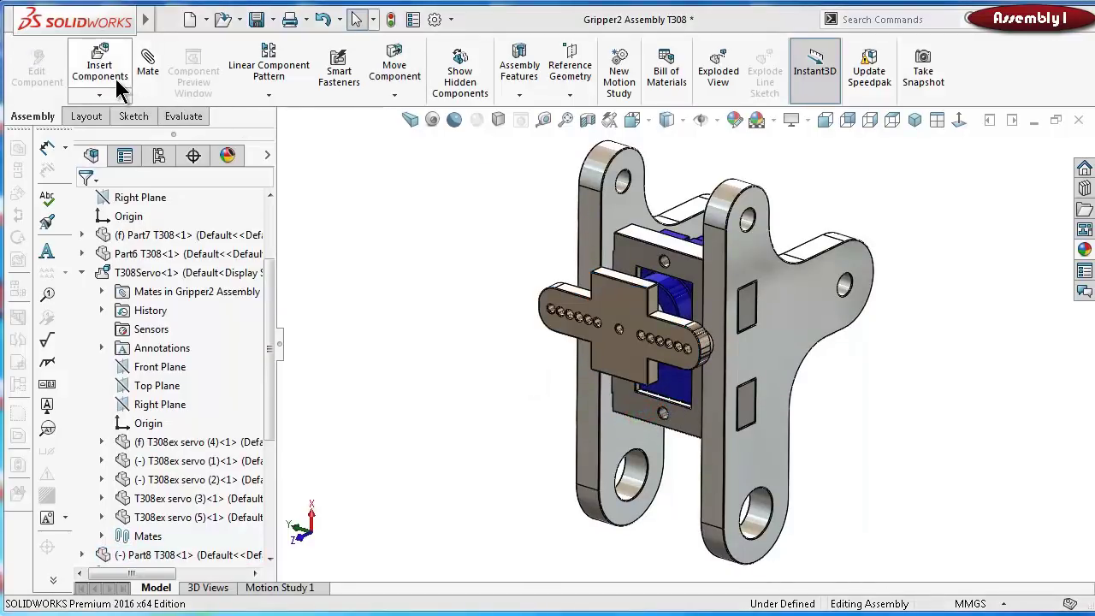
Insert Part4 T308 and Part5 T308 into the assembly, placing them in free space beside the frame
left_click(115, 79)
left_click(128, 445)
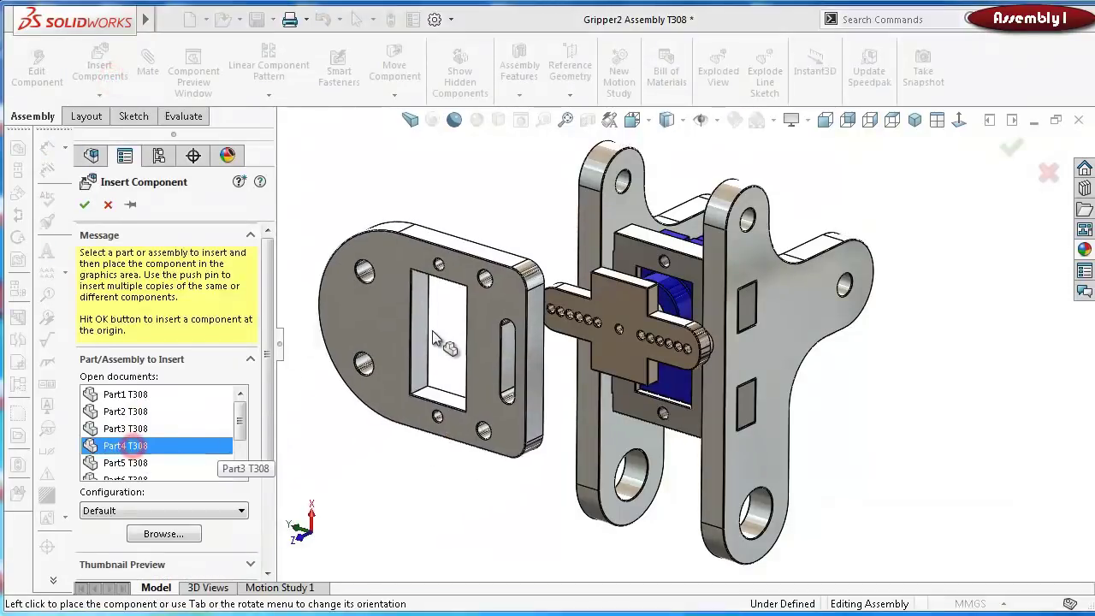
left_click(436, 327)
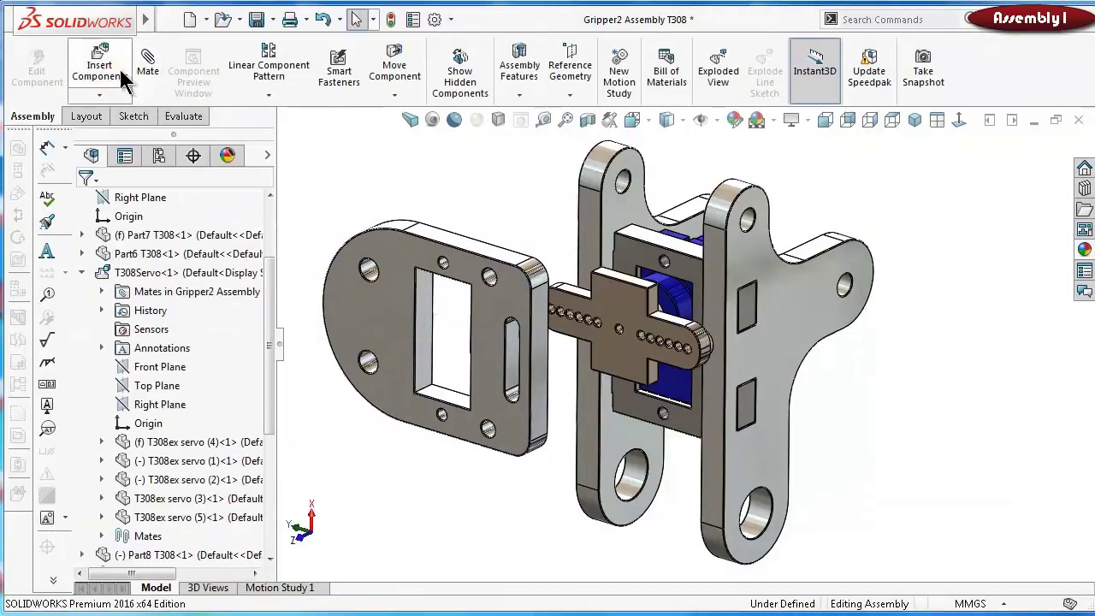
left_click(116, 75)
left_click(164, 463)
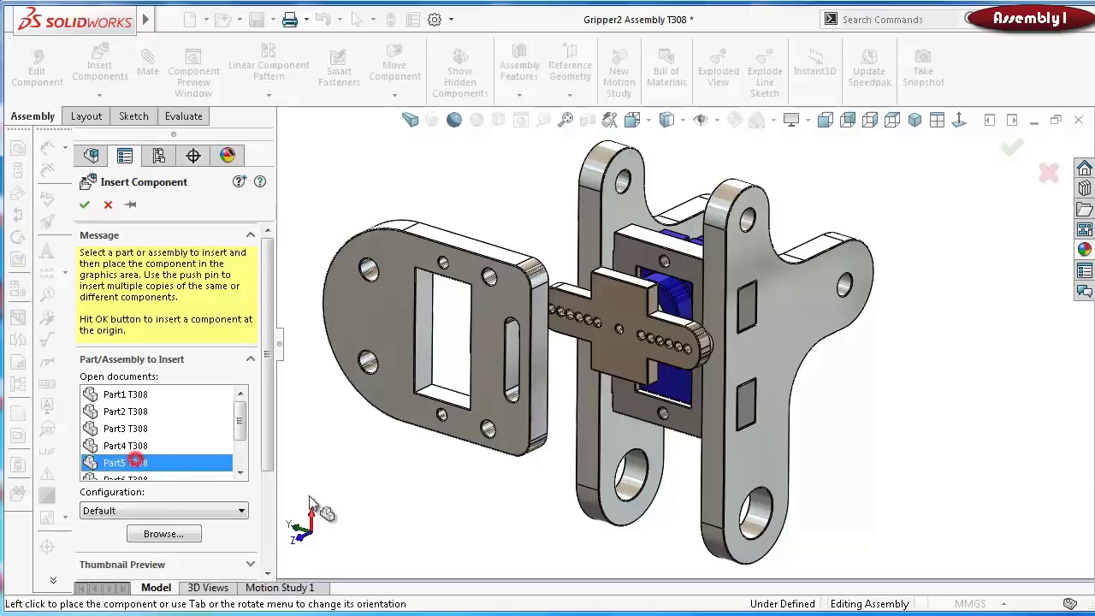
left_click(390, 507)
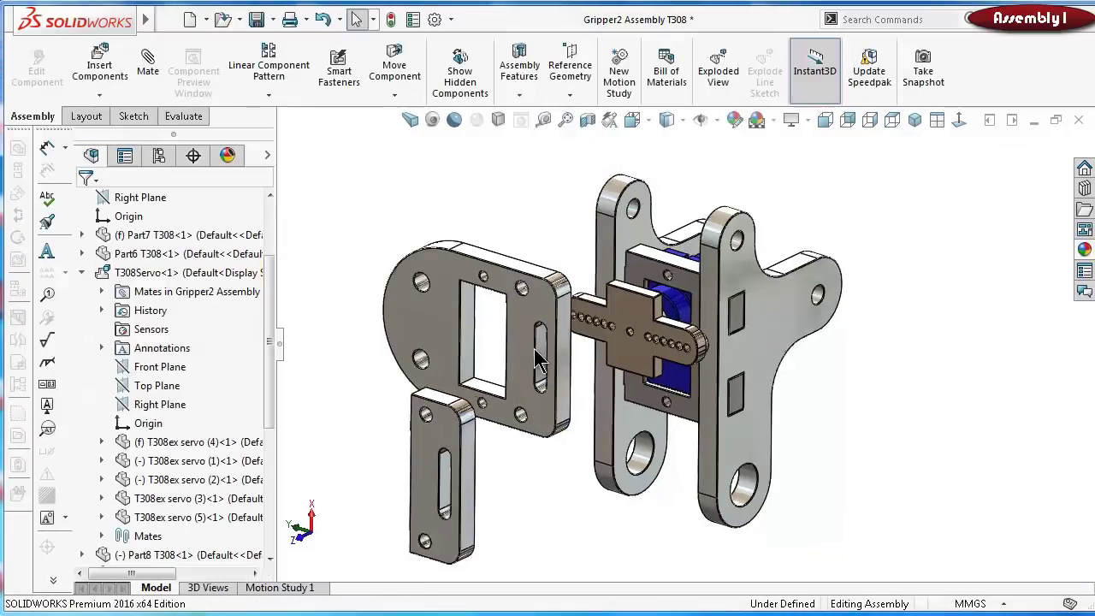
Mate Part4's broad face coincident with the upper edge face of Part8's central block, with the alignment flipped
scroll(539, 355, "down", 5)
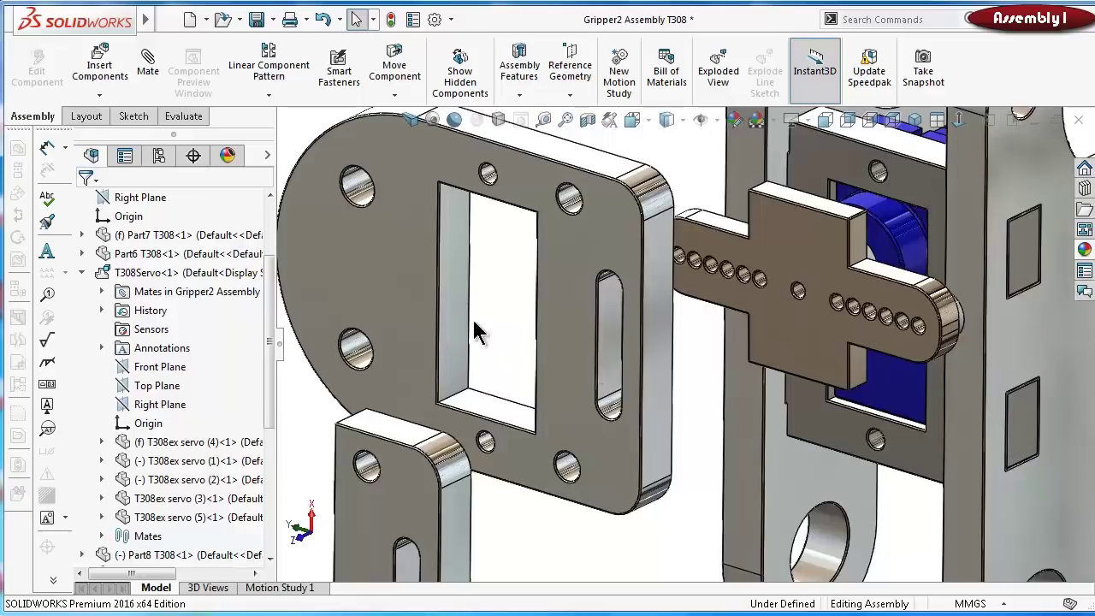
middle_click_drag(622, 376, 628, 355)
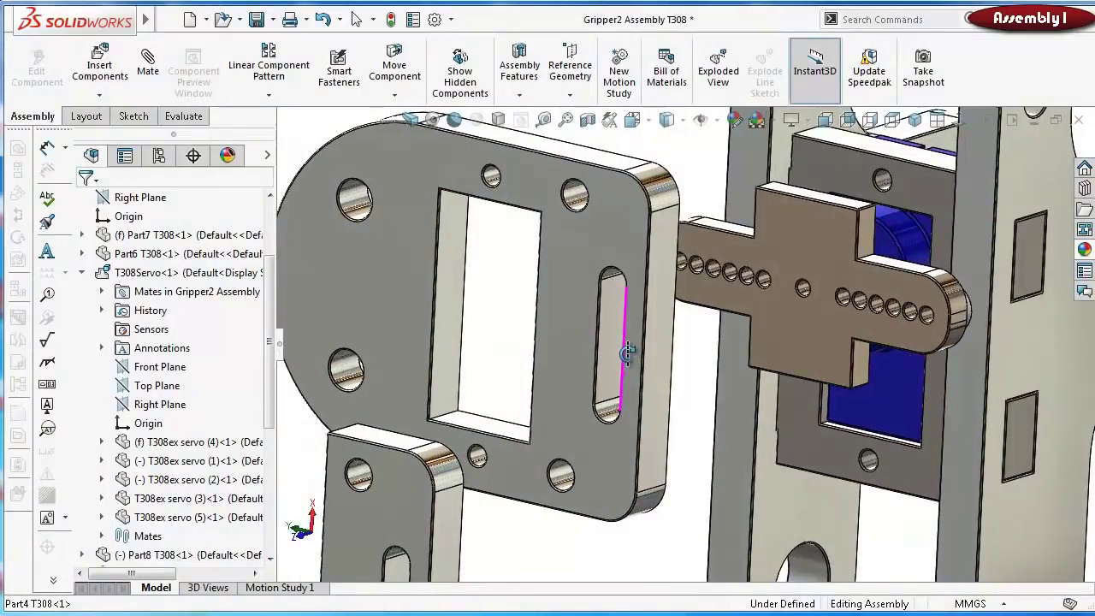
left_click(597, 364)
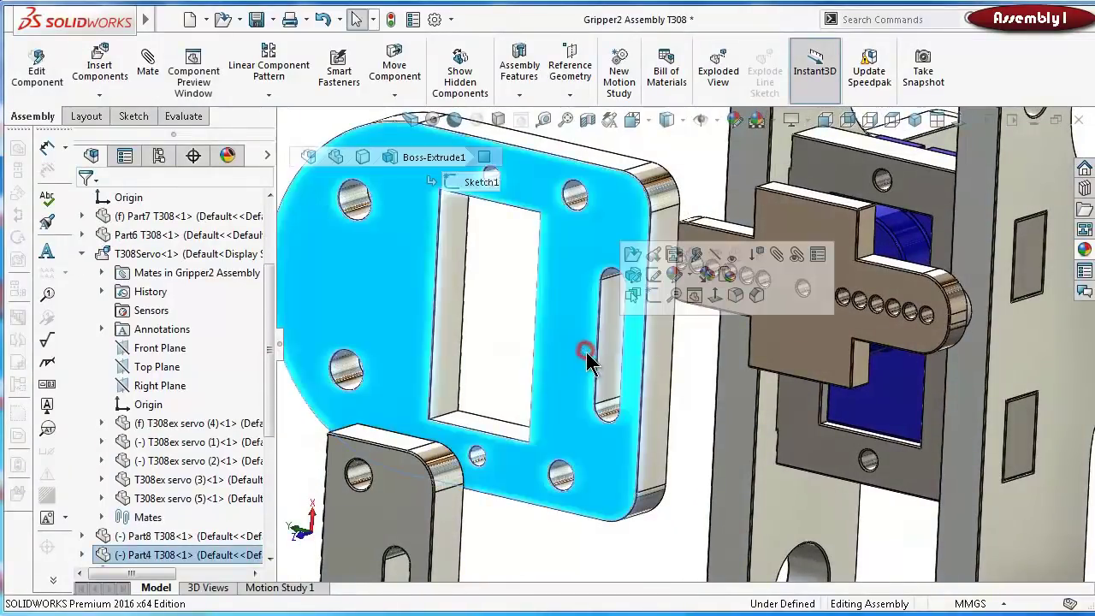
left_click(775, 256)
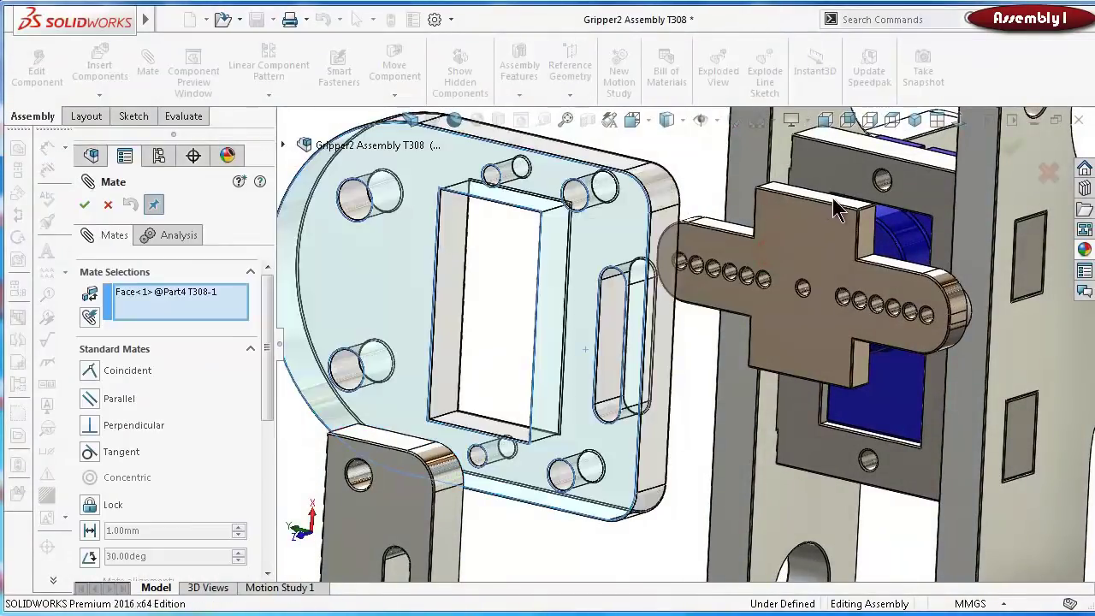
scroll(836, 208, "down", 2)
left_click(846, 229)
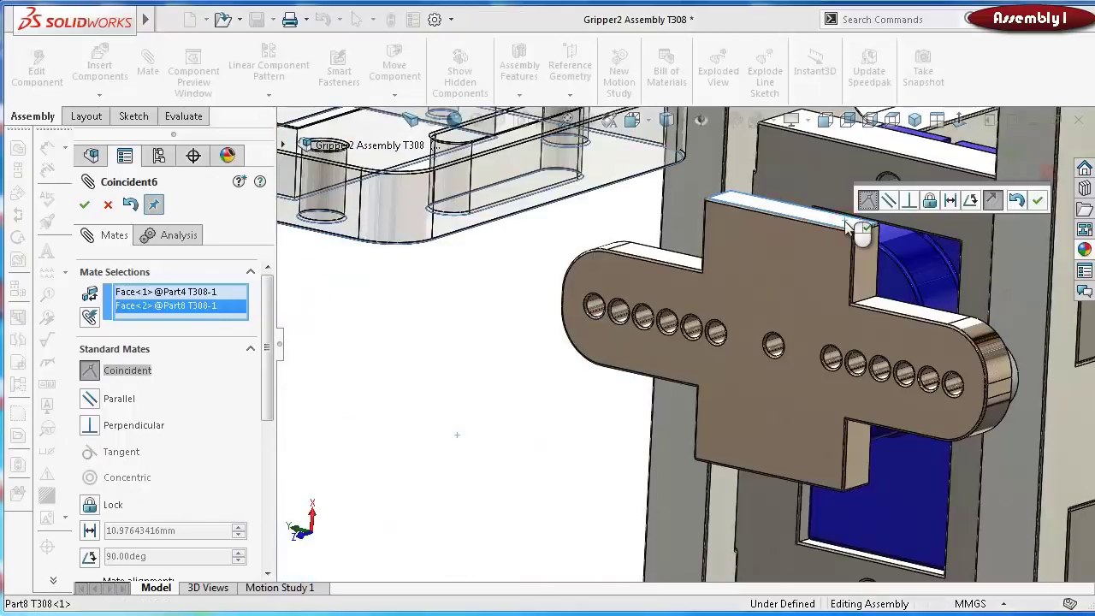
scroll(758, 265, "up", 3)
middle_click_drag(643, 274, 645, 223)
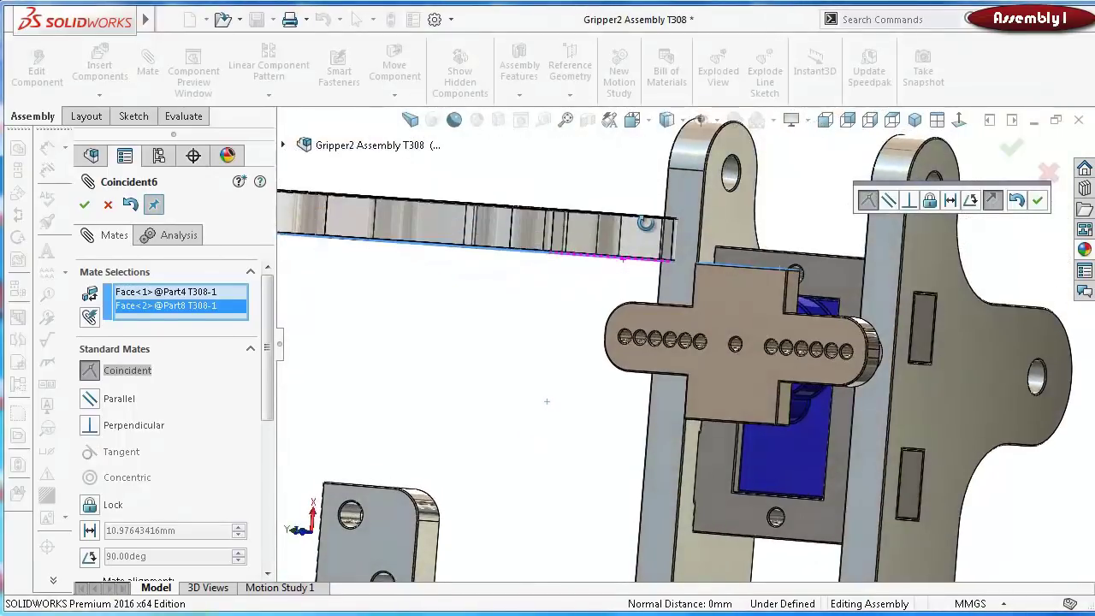
left_click(992, 198)
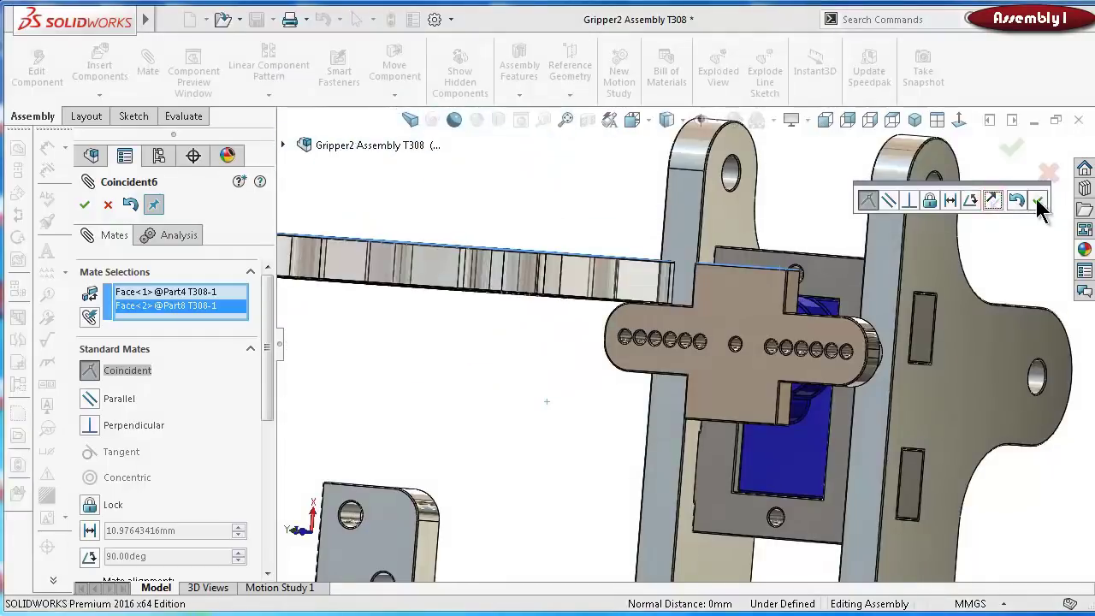
left_click(1038, 200)
Mate the long side face of Part4's slot coincident with Part8's front face
middle_click_drag(727, 272, 726, 346)
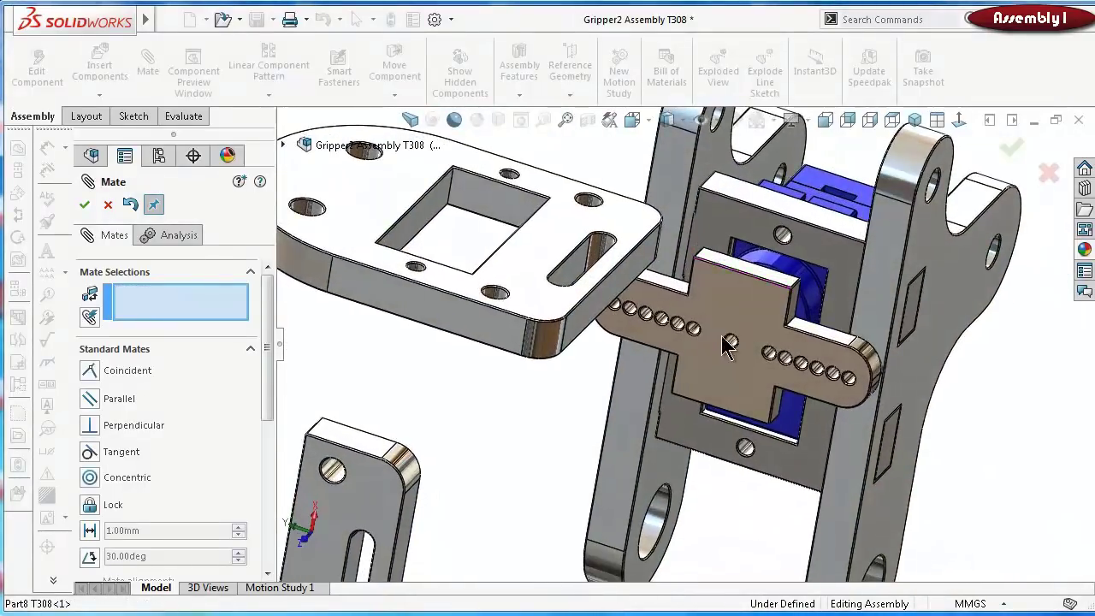
scroll(607, 282, "down", 2)
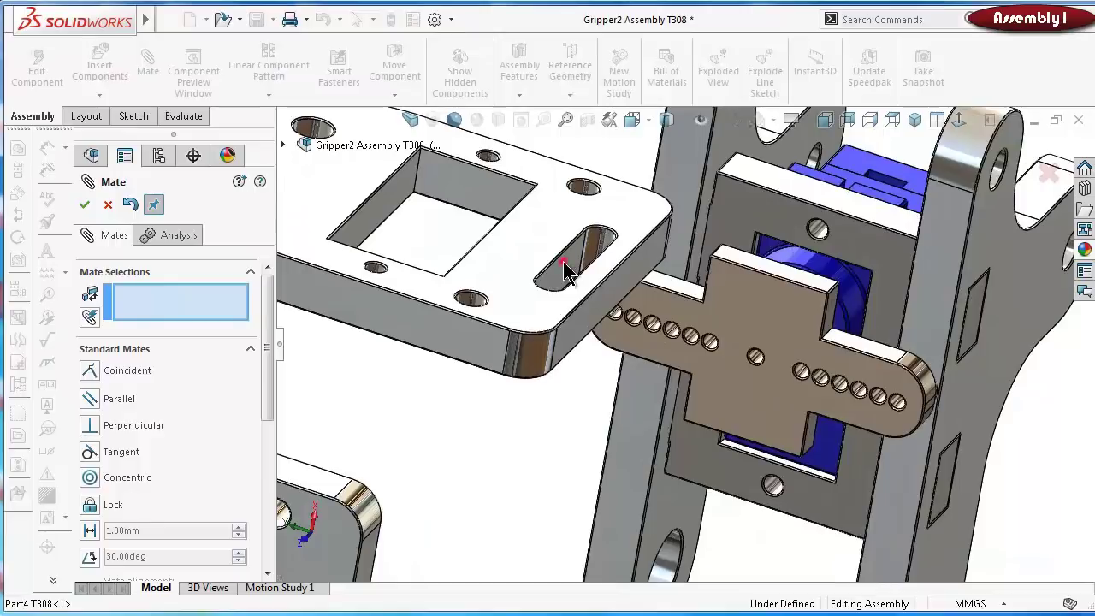
left_click(565, 271)
left_click(753, 299)
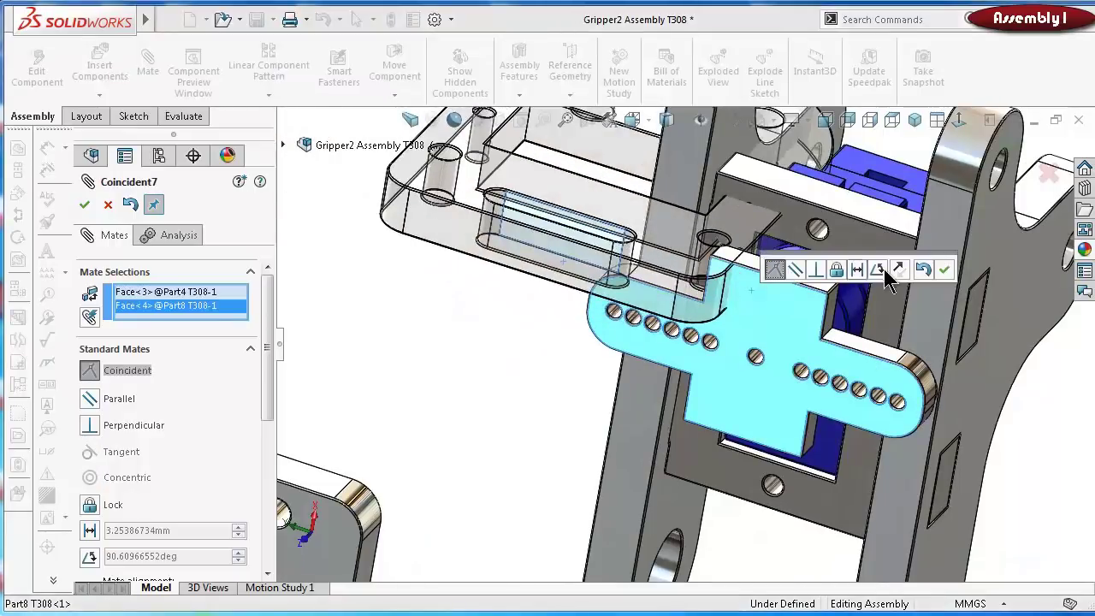
left_click(944, 270)
Add a centered Width mate between the end faces of Part4's rectangular window and the side faces of Part8's upper block
middle_click_drag(945, 267, 711, 243)
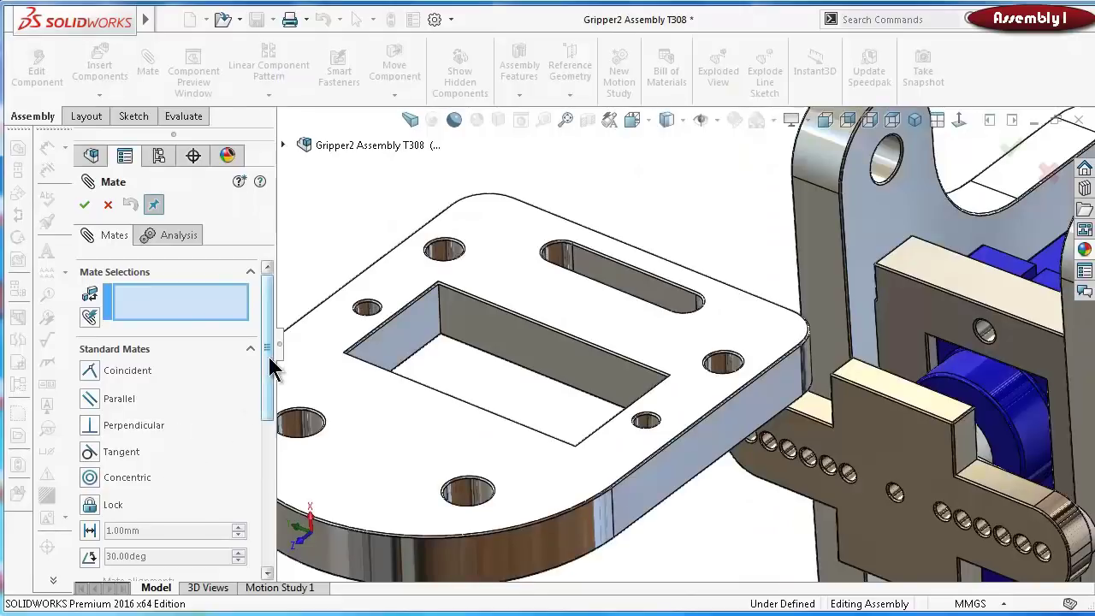
left_click_drag(270, 366, 257, 434)
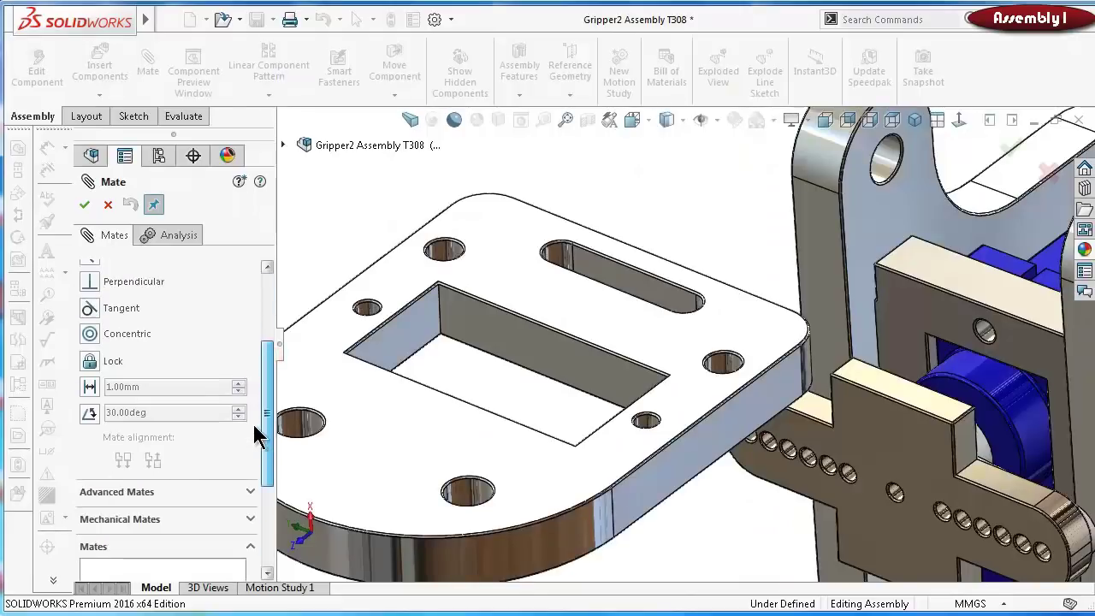
left_click(251, 498)
left_click_drag(268, 493, 237, 395)
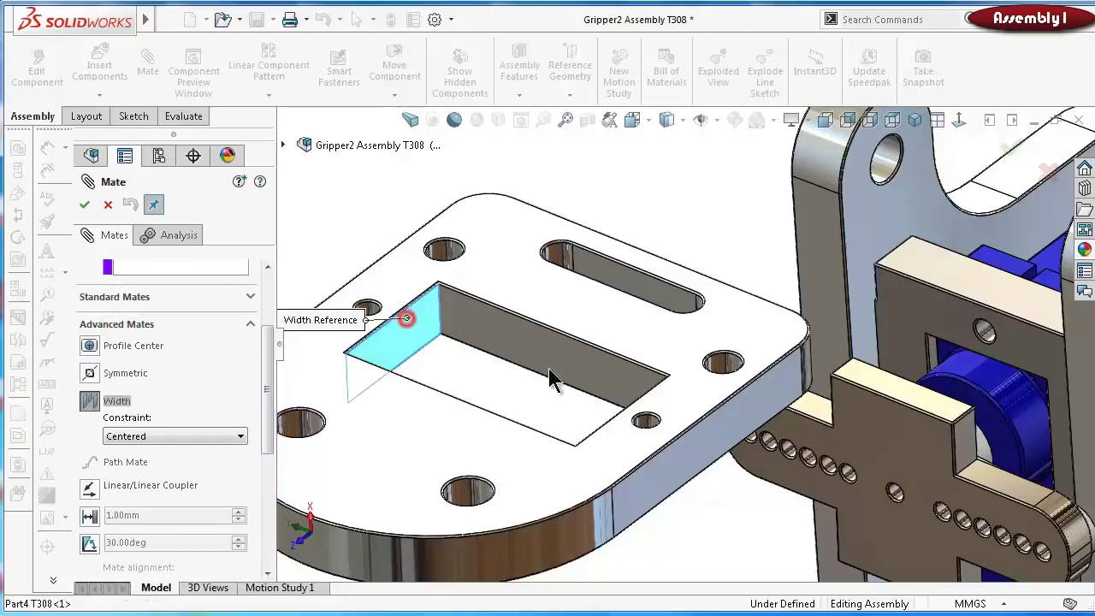
middle_click_drag(552, 379, 697, 431)
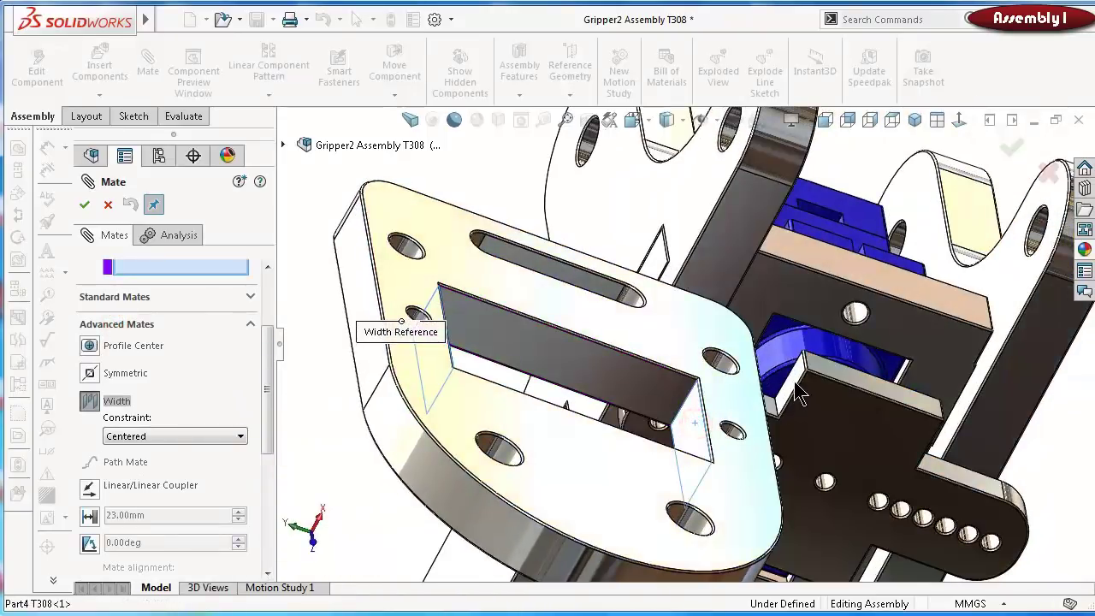
middle_click_drag(886, 419, 924, 447)
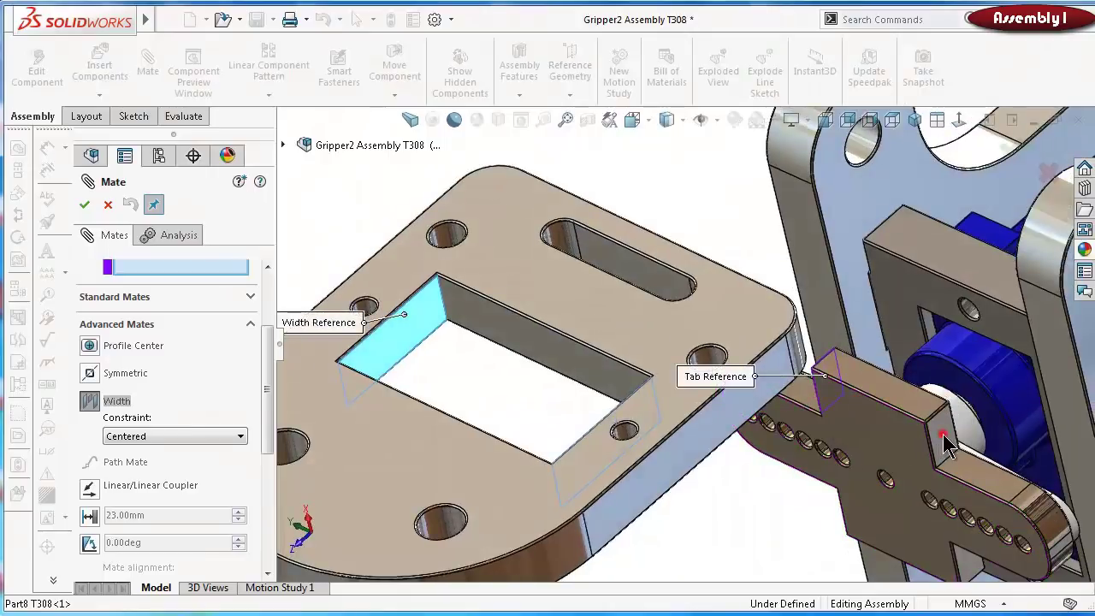
left_click(945, 440)
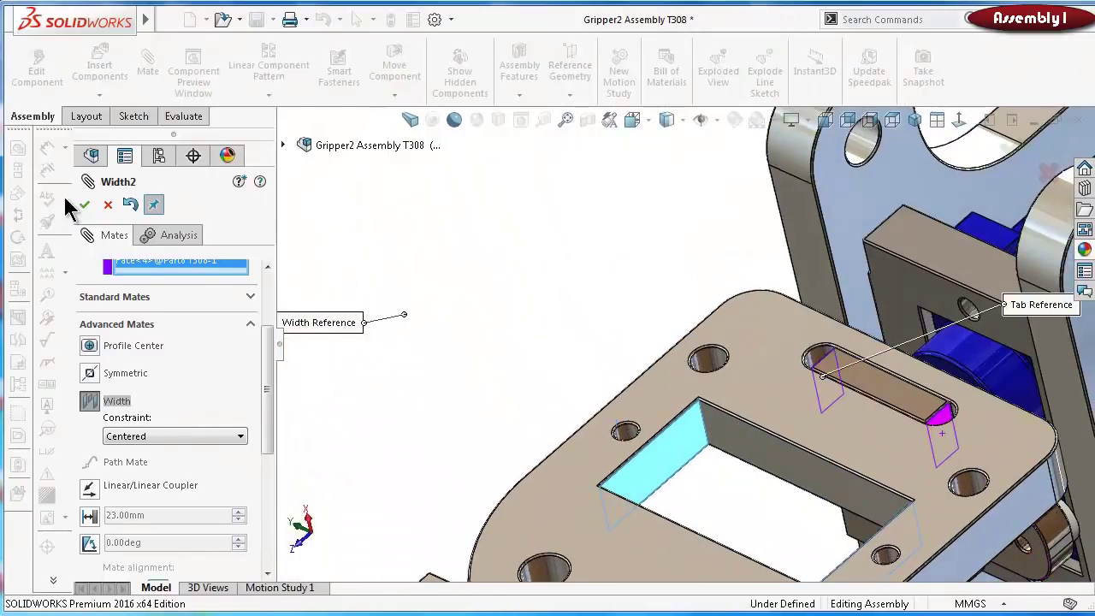
left_click(84, 205)
middle_click_drag(752, 462, 725, 281)
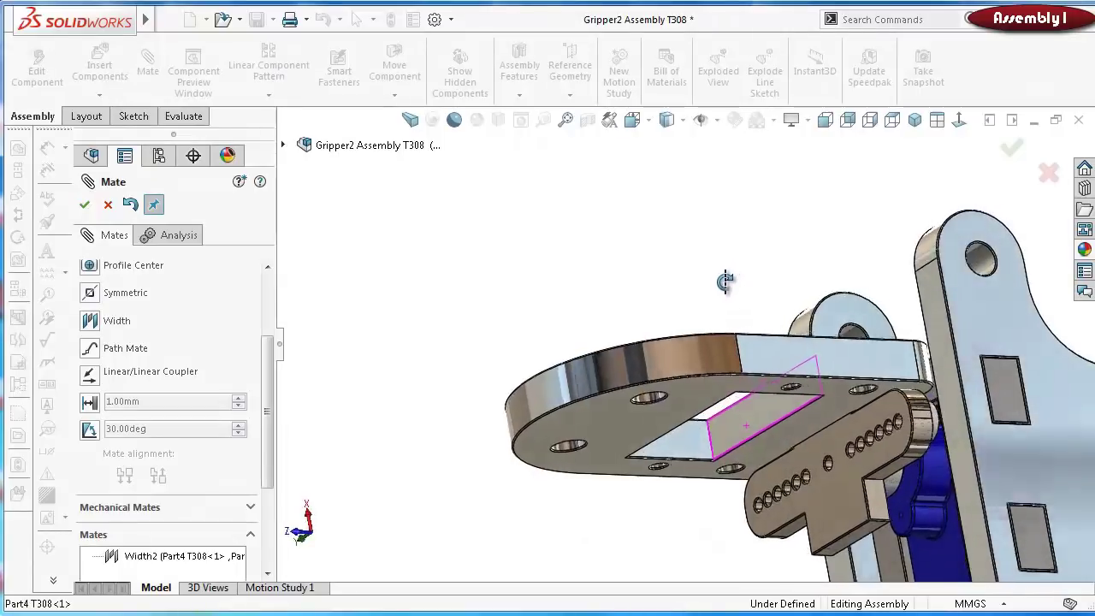
scroll(776, 374, "down", 10)
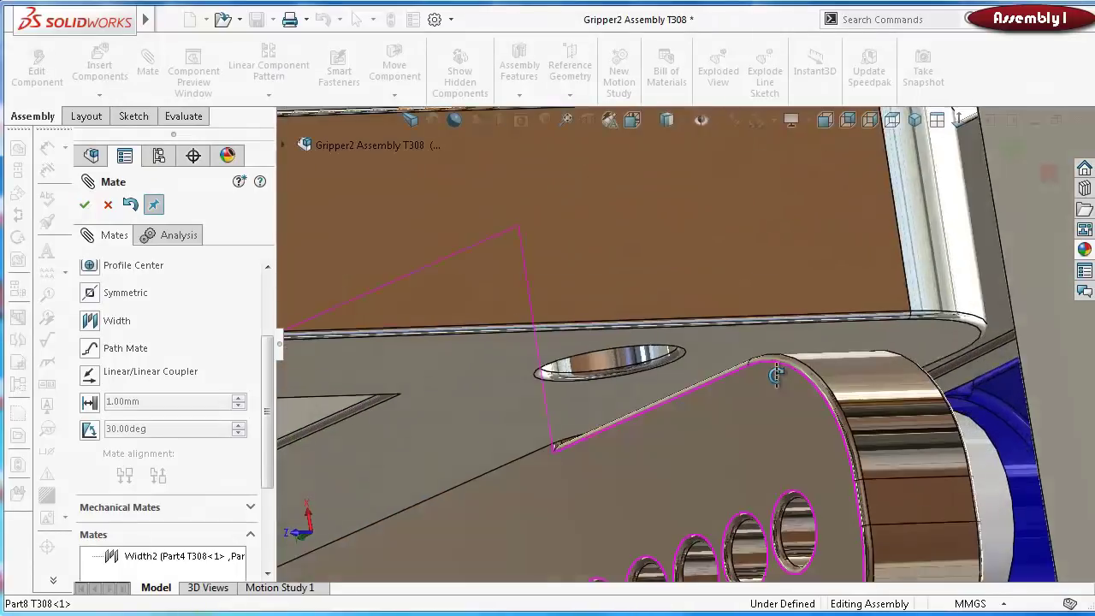
middle_click_drag(776, 374, 829, 445)
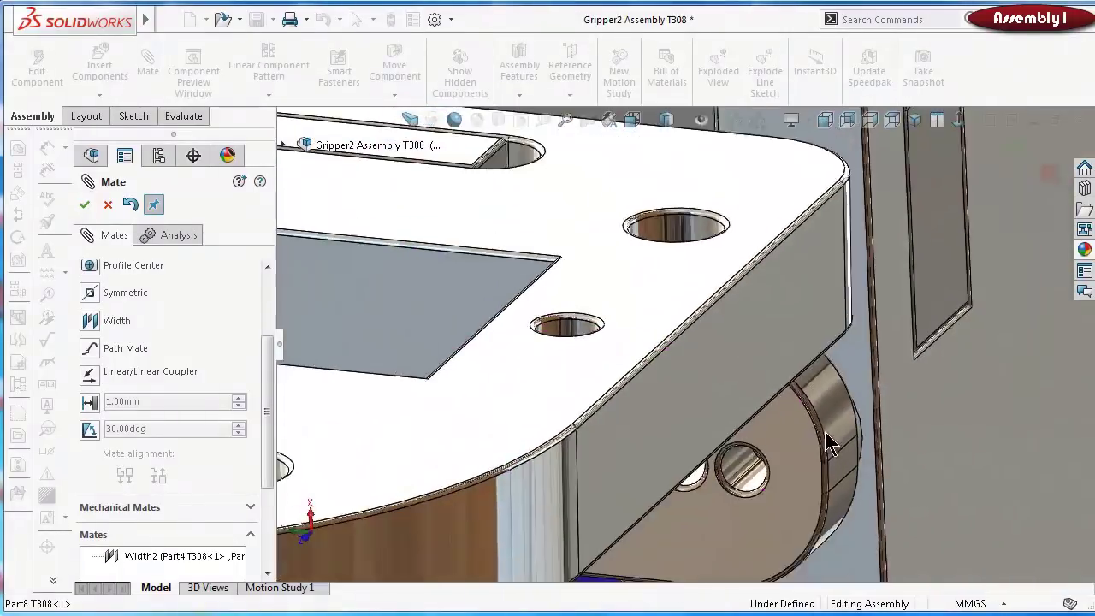
scroll(830, 445, "up", 6)
left_click(1015, 150)
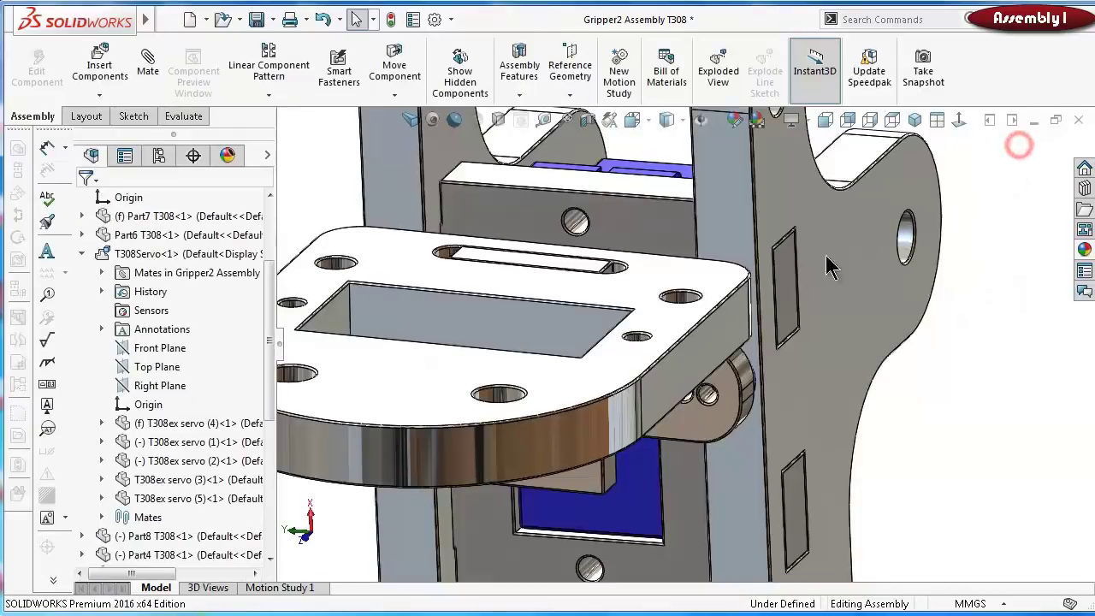
Mate Part5's broad slotted face coincident with the lower edge face of Part8's perforated arm
scroll(667, 364, "up", 2)
middle_click_drag(698, 378, 670, 321)
scroll(635, 410, "up", 1)
scroll(479, 524, "up", 1)
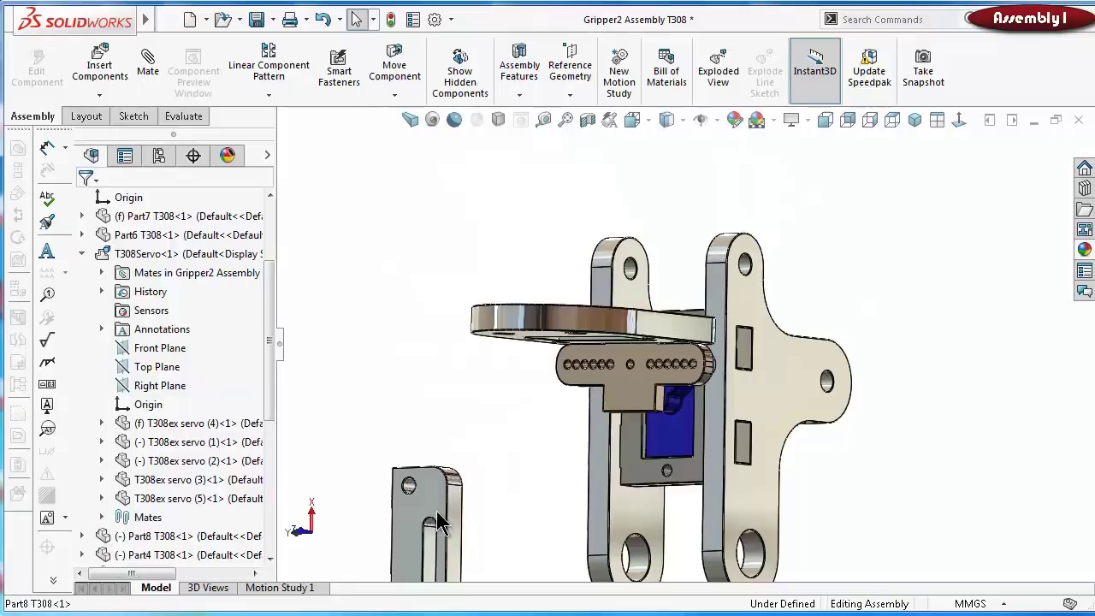
left_click(436, 513)
left_click(627, 409)
scroll(676, 385, "down", 8)
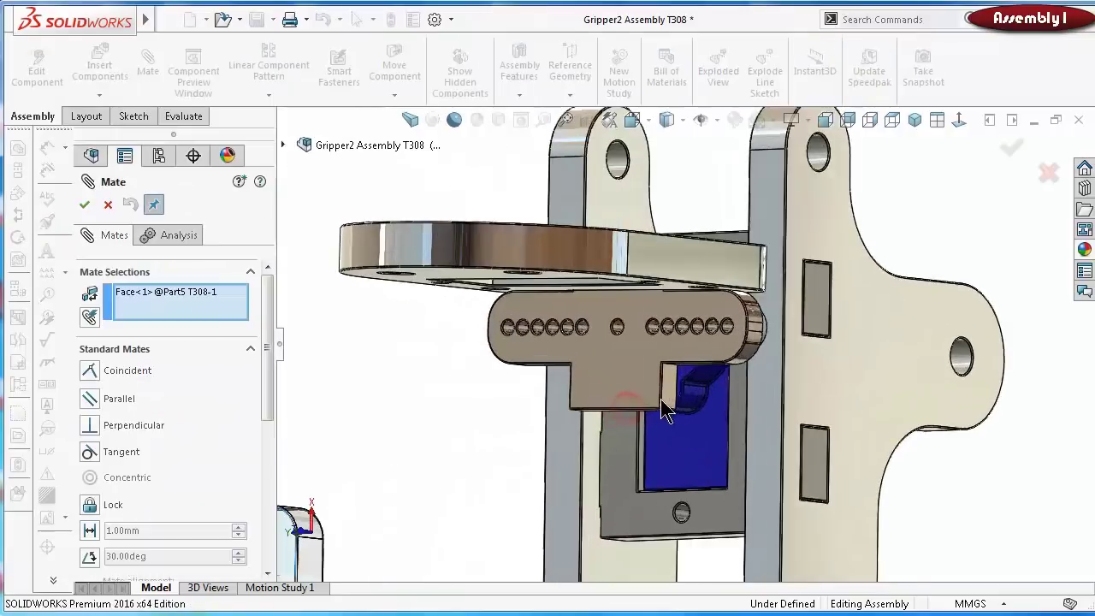
scroll(709, 370, "down", 2)
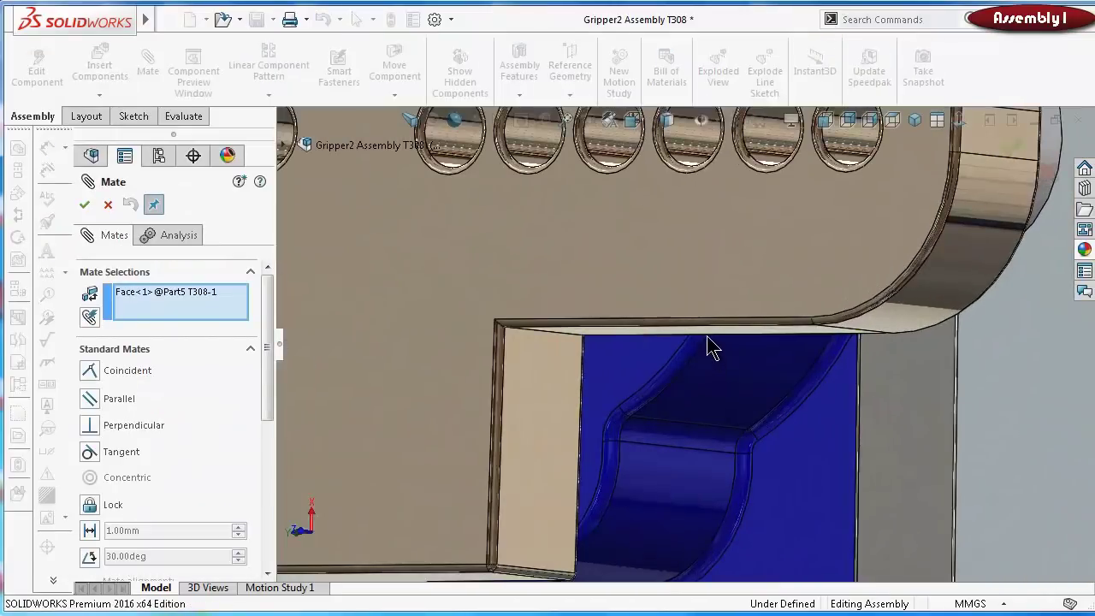
left_click(709, 340)
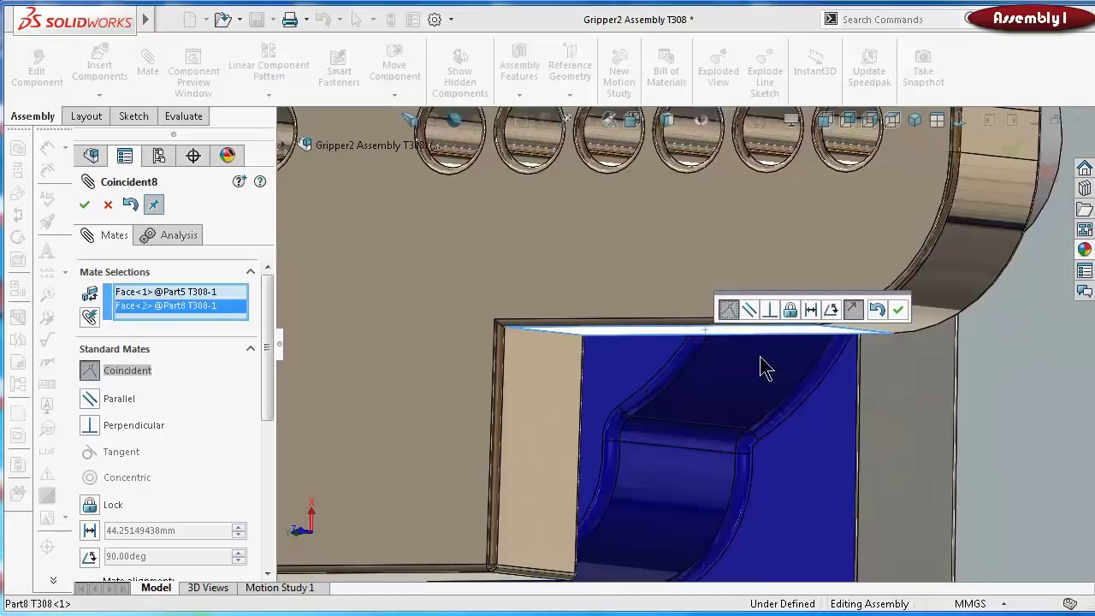
scroll(826, 367, "up", 8)
middle_click_drag(627, 425, 547, 402)
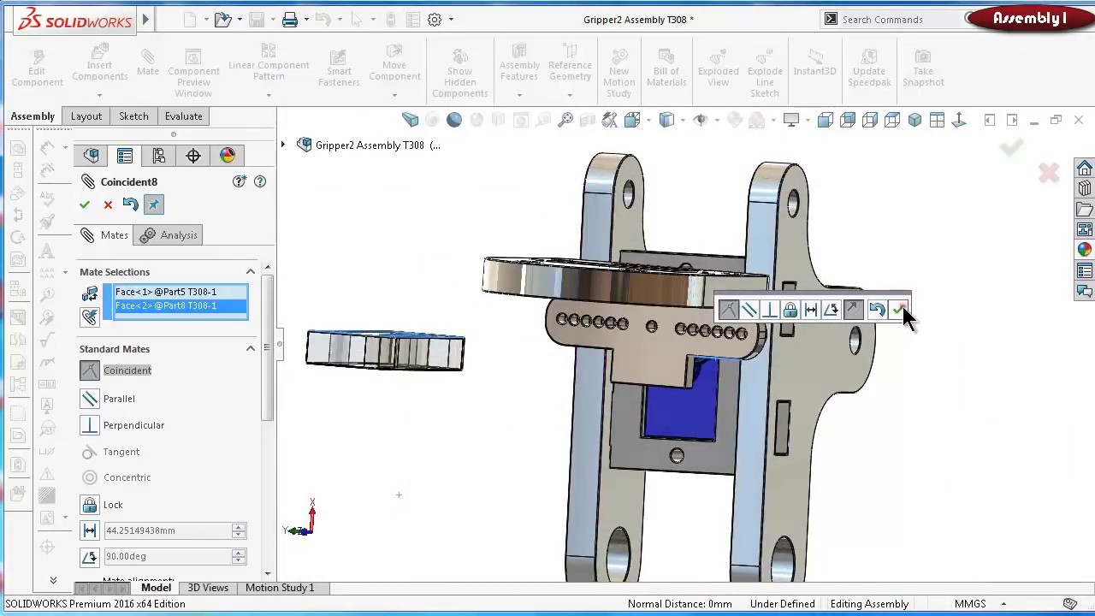
left_click(903, 312)
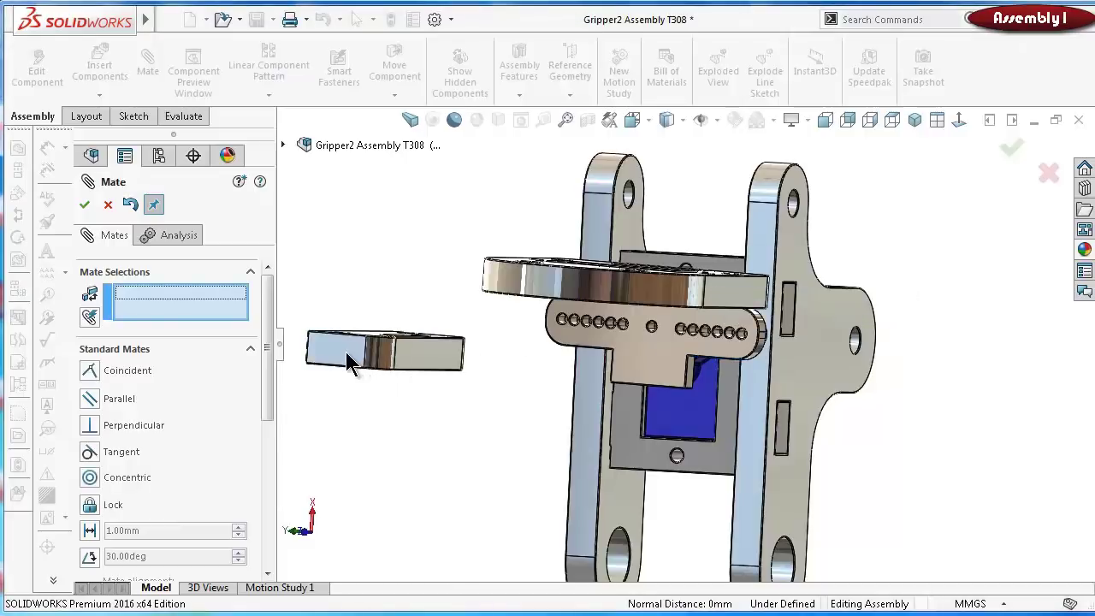
Mate Part5's short end face coincident with Part4's straight side face
left_click(734, 300)
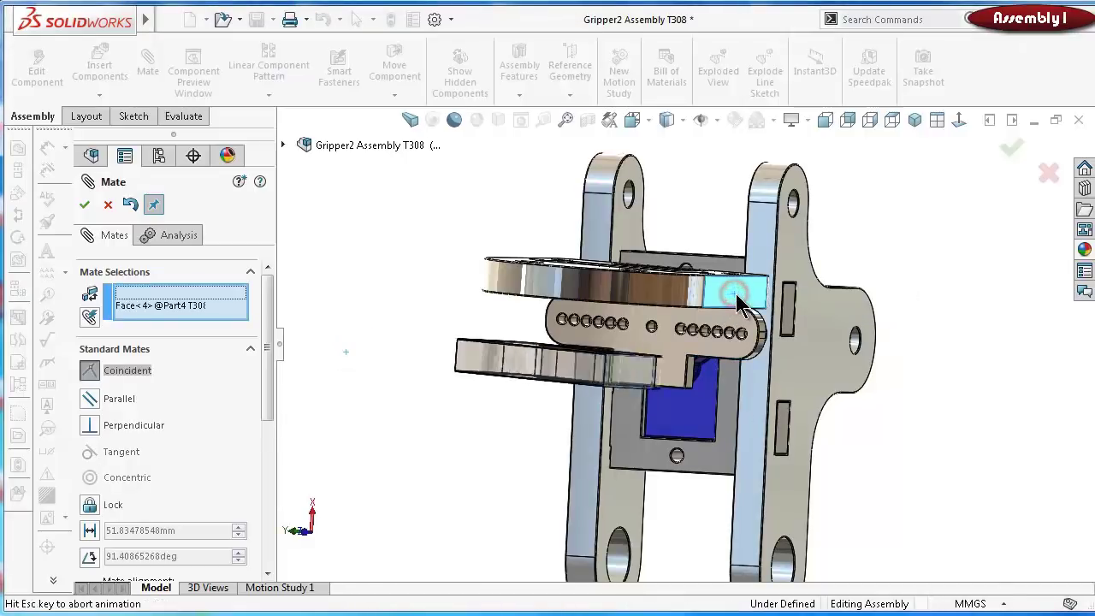
middle_click_drag(734, 299, 637, 413)
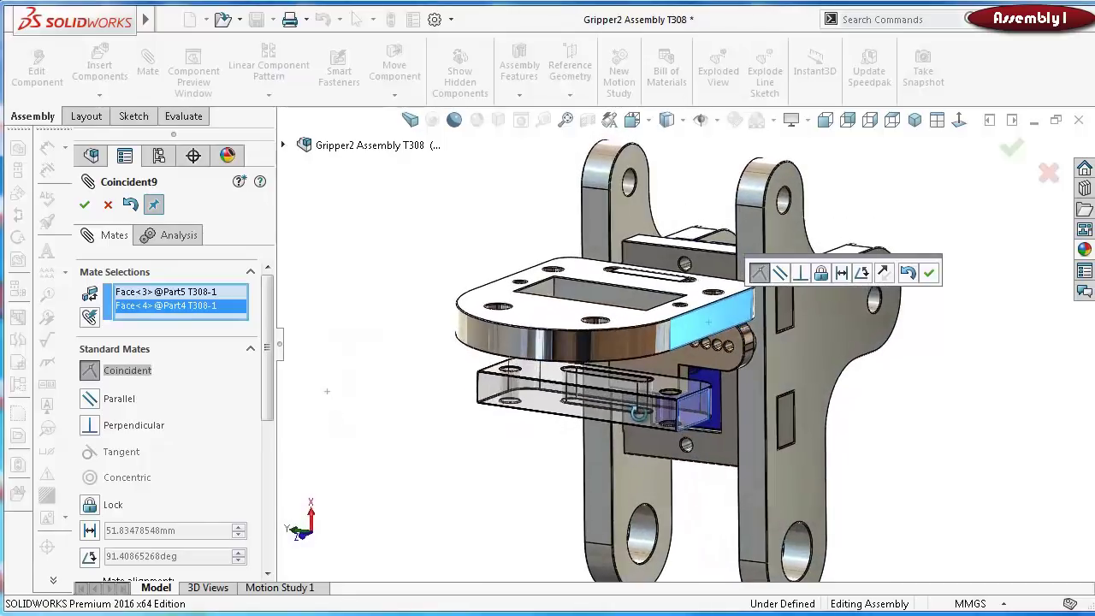
left_click(929, 273)
Mate the long side face of Part5's slot nearest the frame coincident with Part8's servo-side face
middle_click_drag(727, 376, 693, 380)
scroll(589, 363, "down", 4)
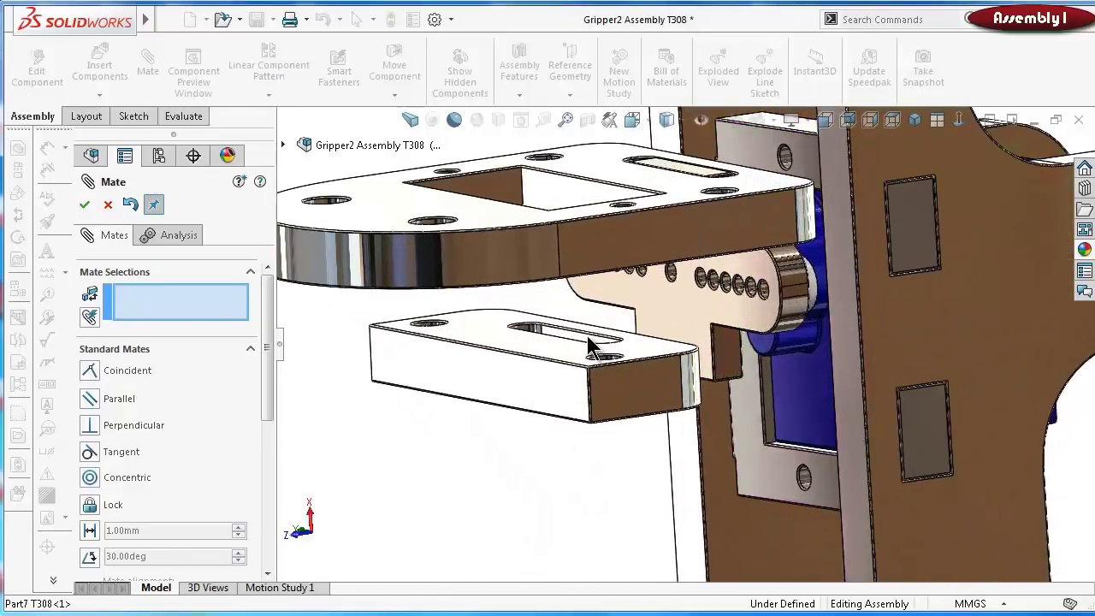
left_click(588, 335)
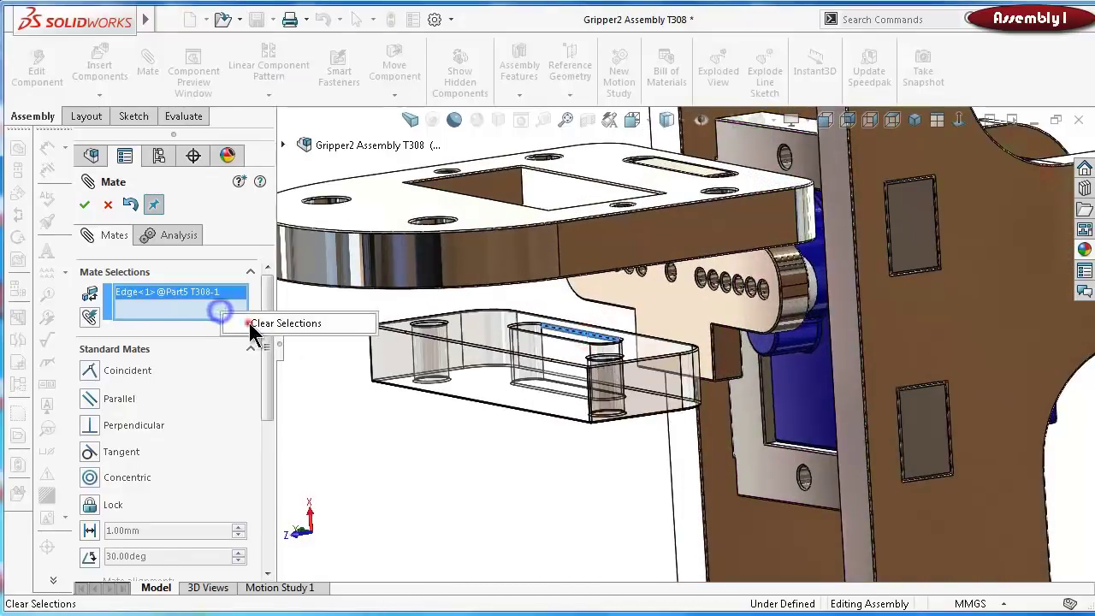
left_click(253, 330)
scroll(638, 338, "down", 5)
left_click(638, 331)
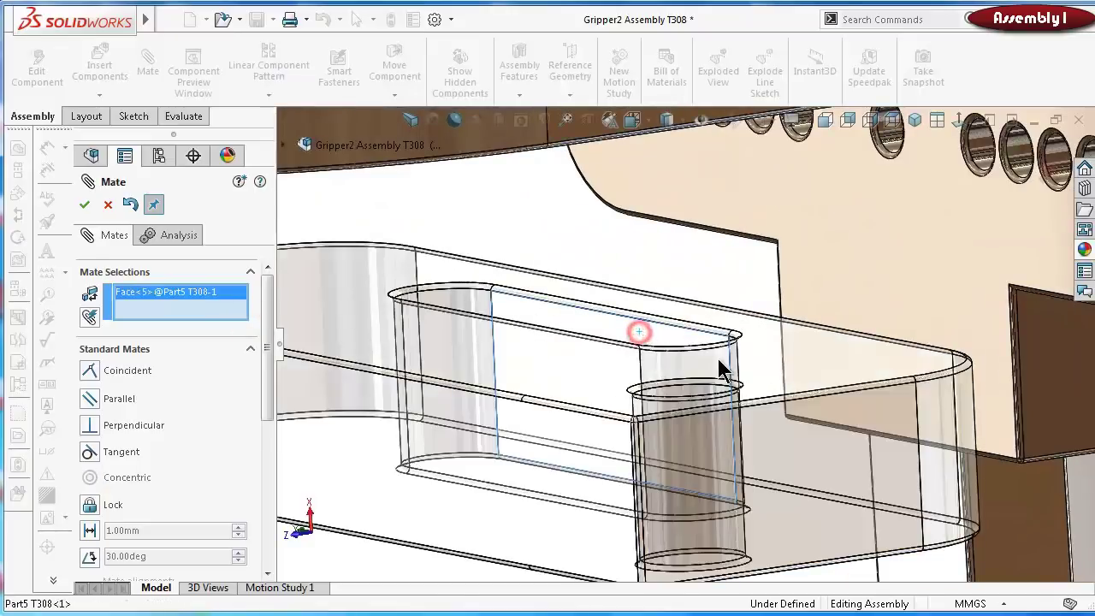
middle_click_drag(838, 368, 945, 421)
left_click(974, 423)
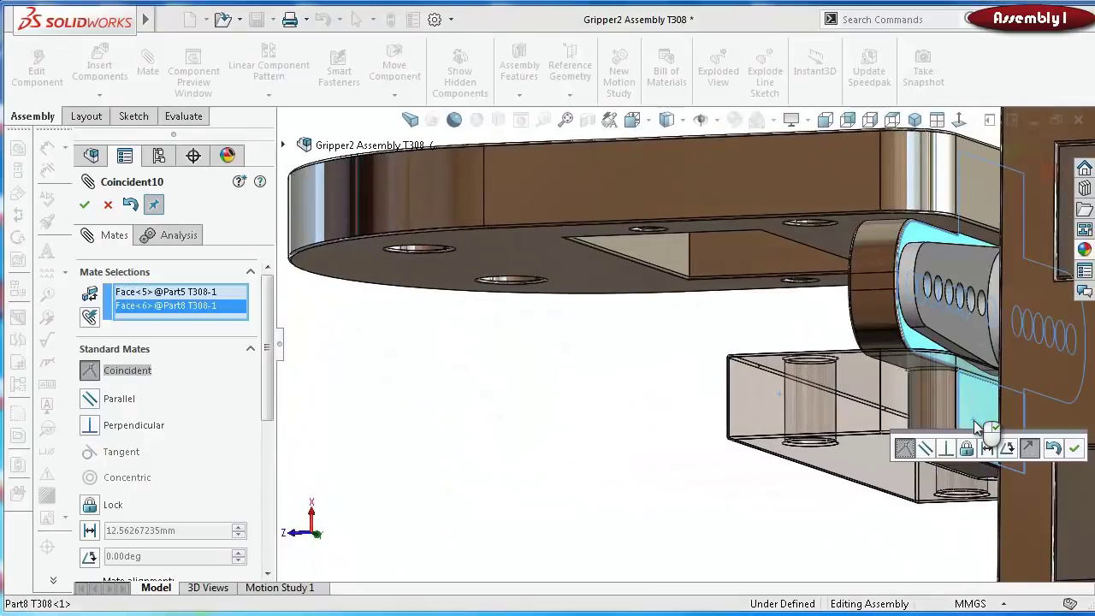
left_click(1075, 450)
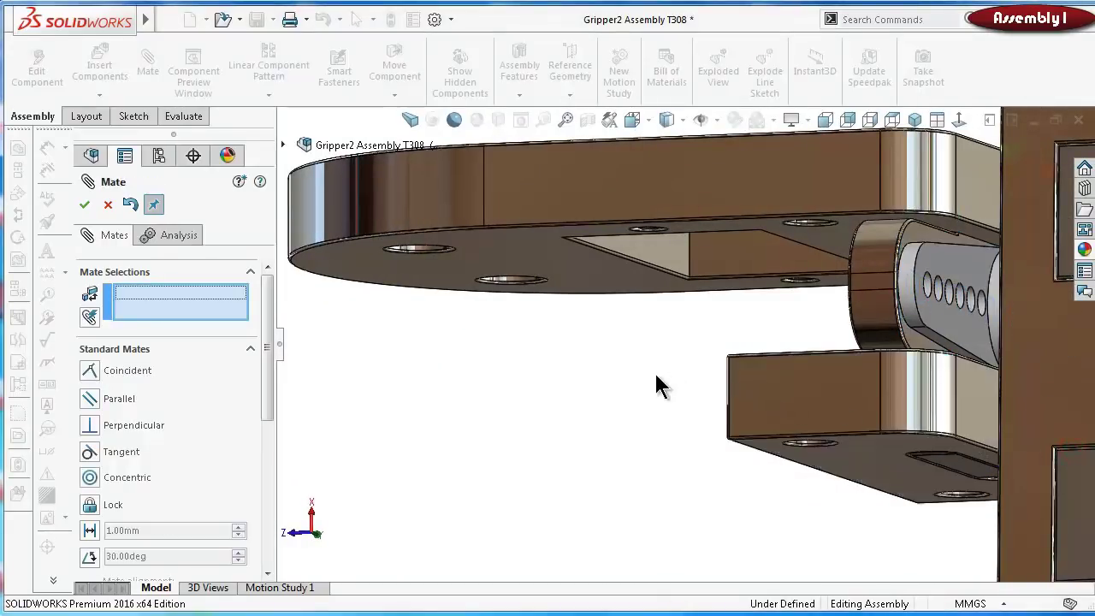
mouse_move(650, 374)
middle_mouse_down()
mouse_move(834, 495)
mouse_move(764, 516)
mouse_move(710, 428)
mouse_move(699, 458)
mouse_move(747, 432)
middle_mouse_up()
left_click(1007, 147)
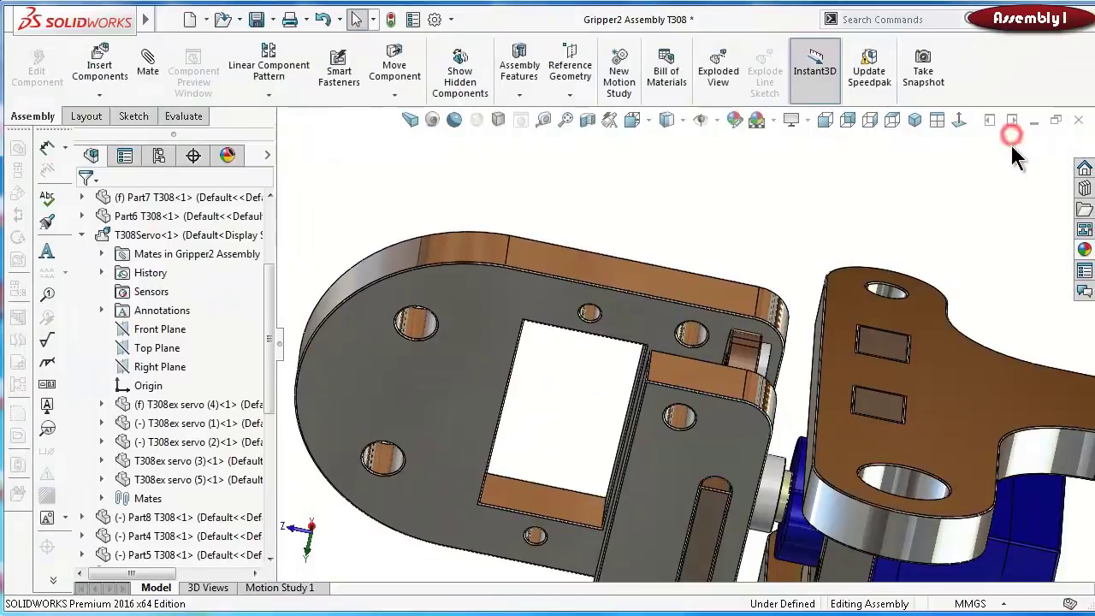
Turn Part4, Part5 and Part8 together by hand about the servo axis to a roughly level position, and save the assembly
mouse_move(965, 224)
middle_mouse_down()
mouse_move(907, 252)
mouse_move(870, 296)
mouse_move(834, 308)
mouse_move(831, 298)
middle_mouse_up()
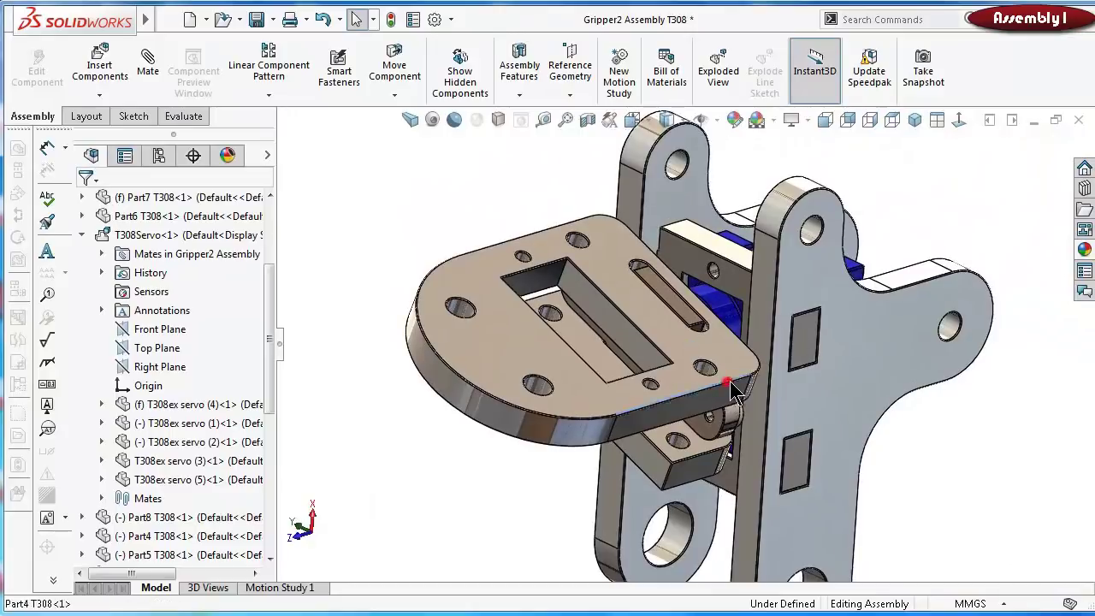
left_click_drag(731, 389, 732, 325)
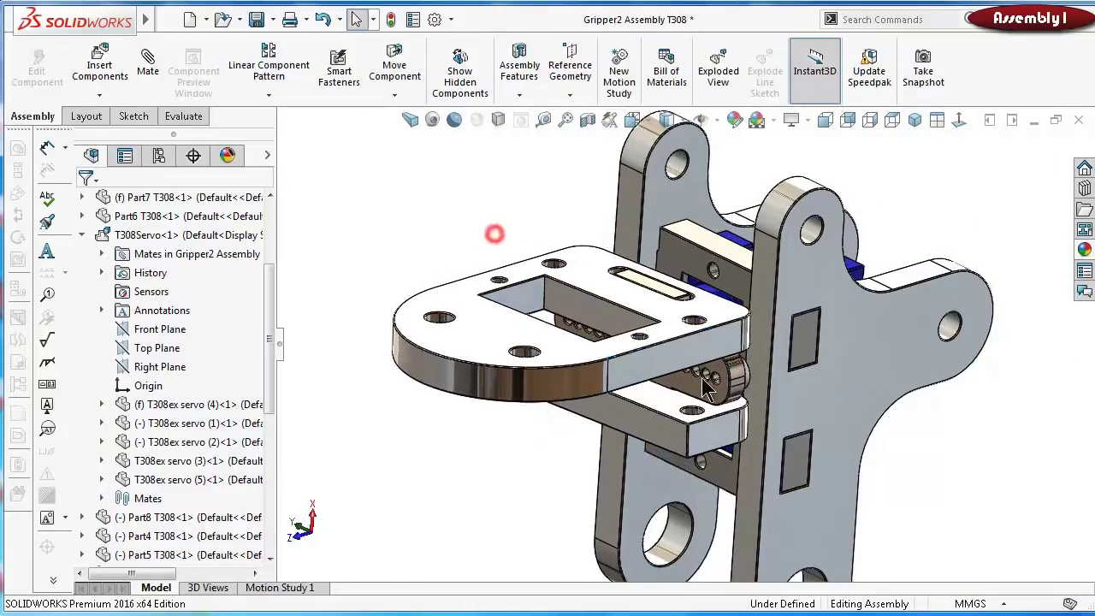
left_click_drag(717, 419, 700, 368)
mouse_move(689, 344)
middle_mouse_down()
mouse_move(694, 355)
mouse_move(703, 346)
middle_mouse_up()
key("ctrl+s")
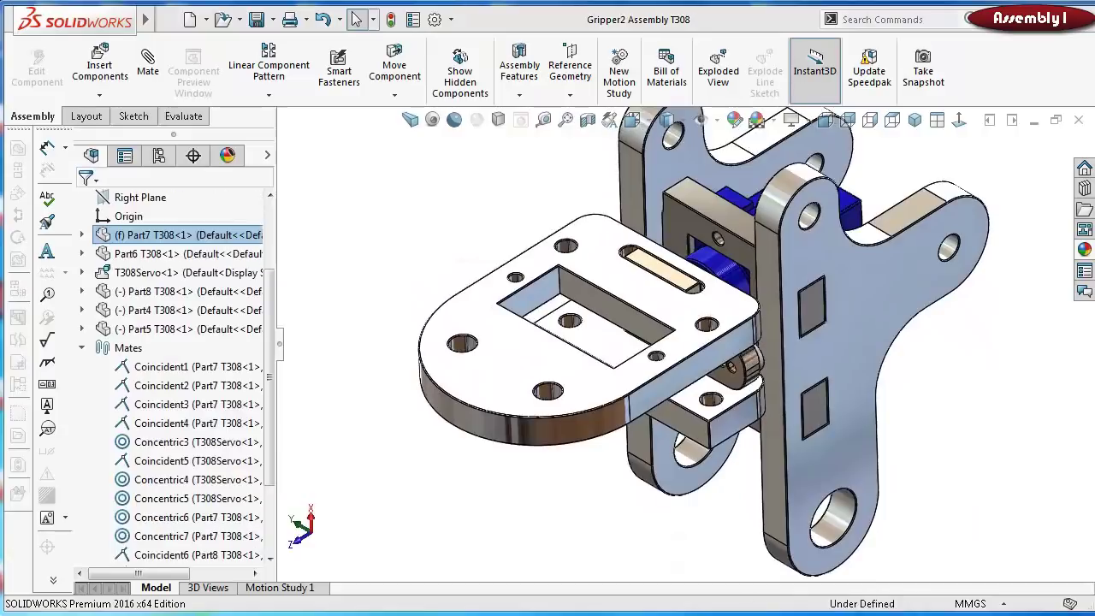
Insert a second T308Servo subassembly in front of Part4
middle_click_drag(852, 470, 747, 402)
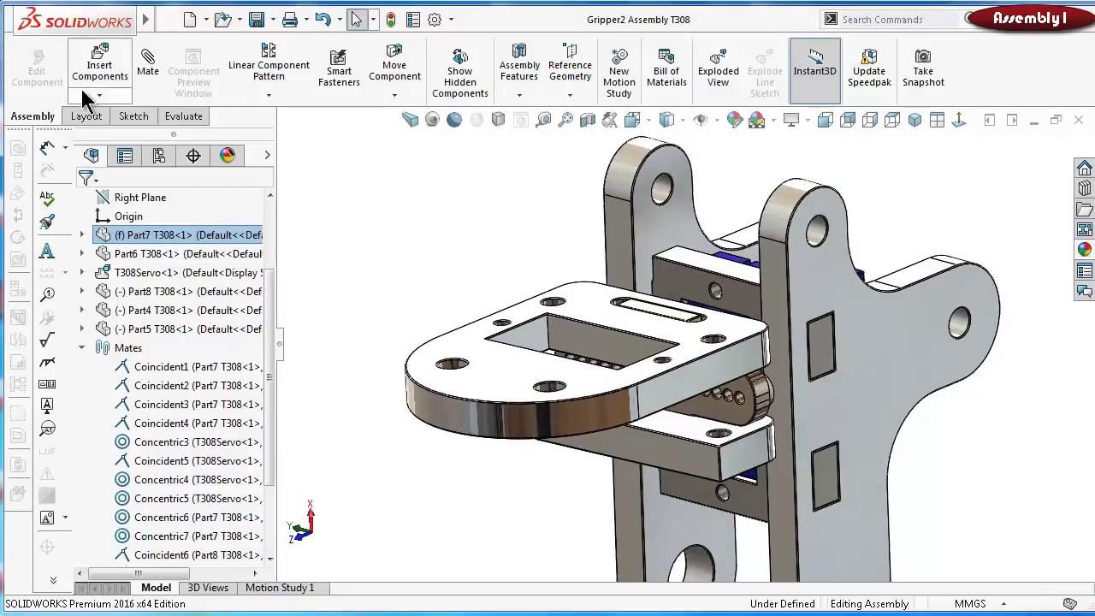
left_click(101, 73)
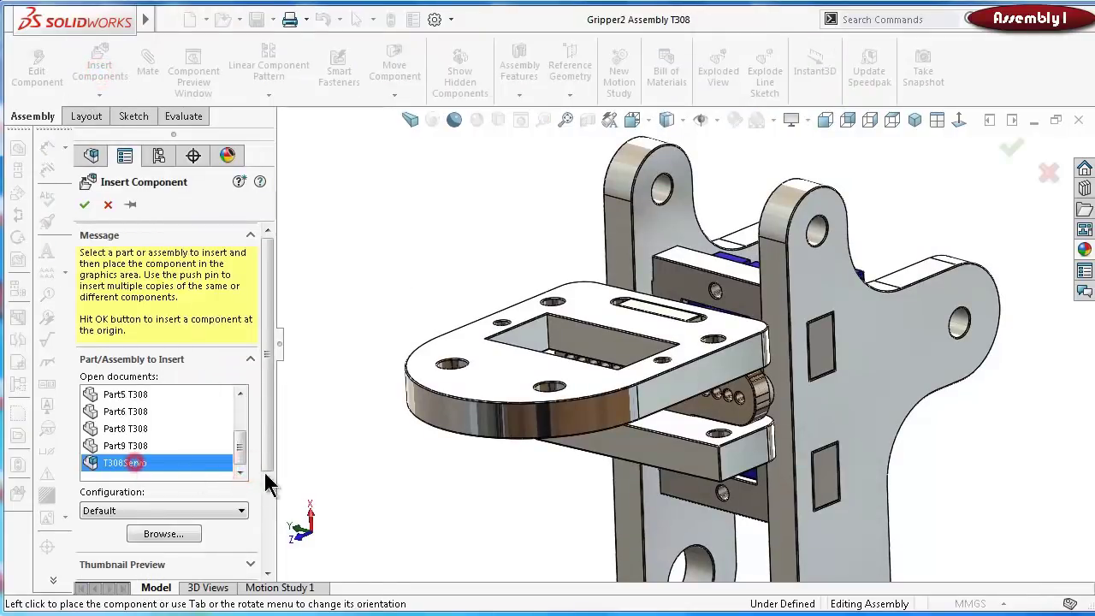
left_click(456, 480)
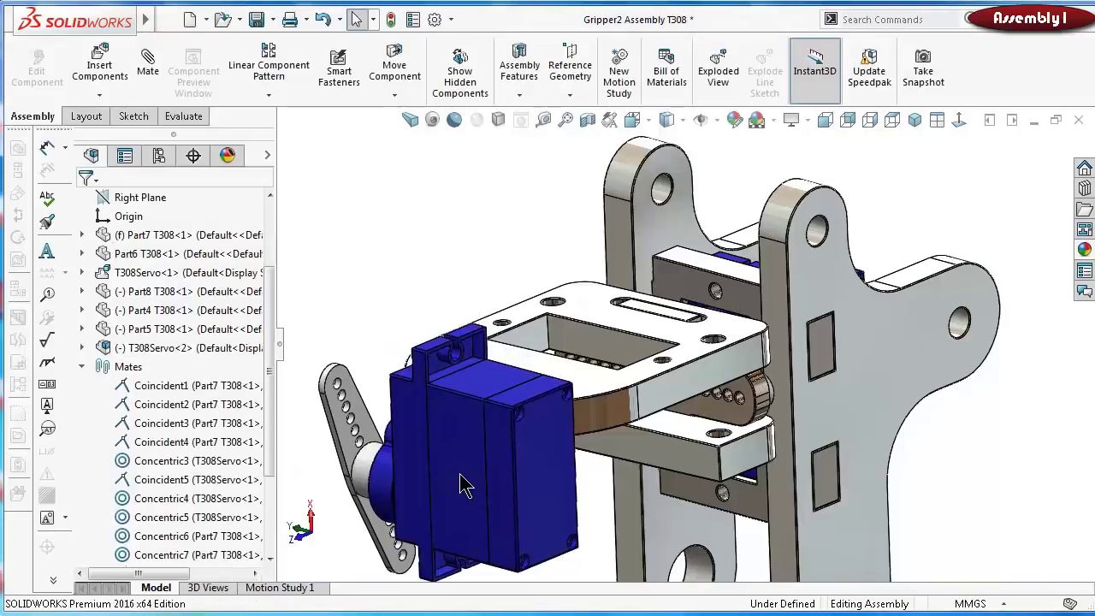
Mate the second servo's mounting-flange face coincident with Part4's broad underside face
middle_click_drag(482, 481, 517, 440)
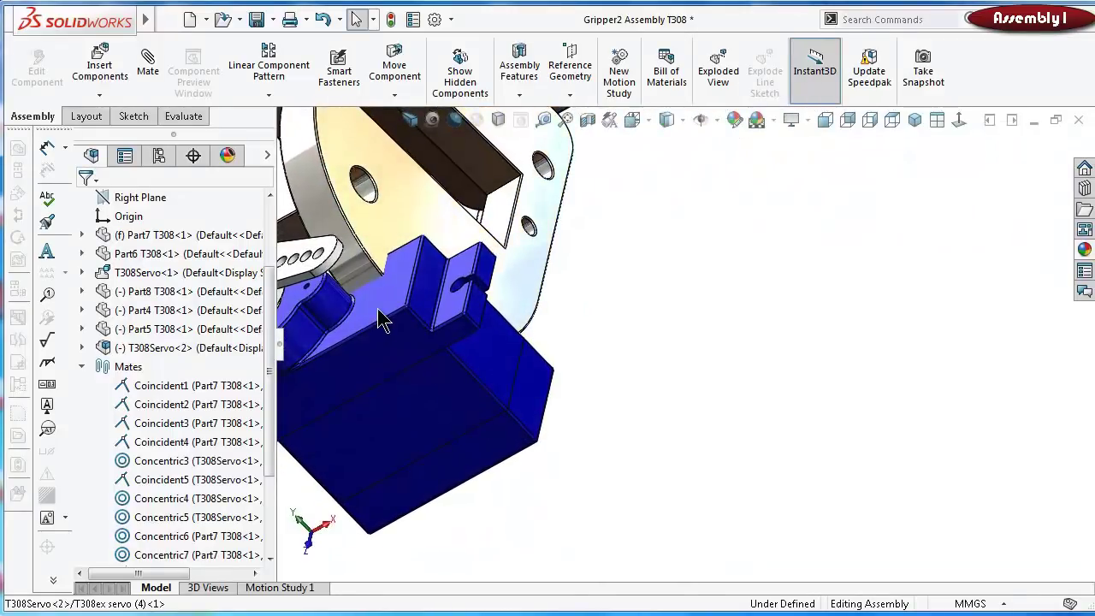
left_click(451, 309)
middle_click_drag(548, 354, 566, 353)
left_click(652, 211)
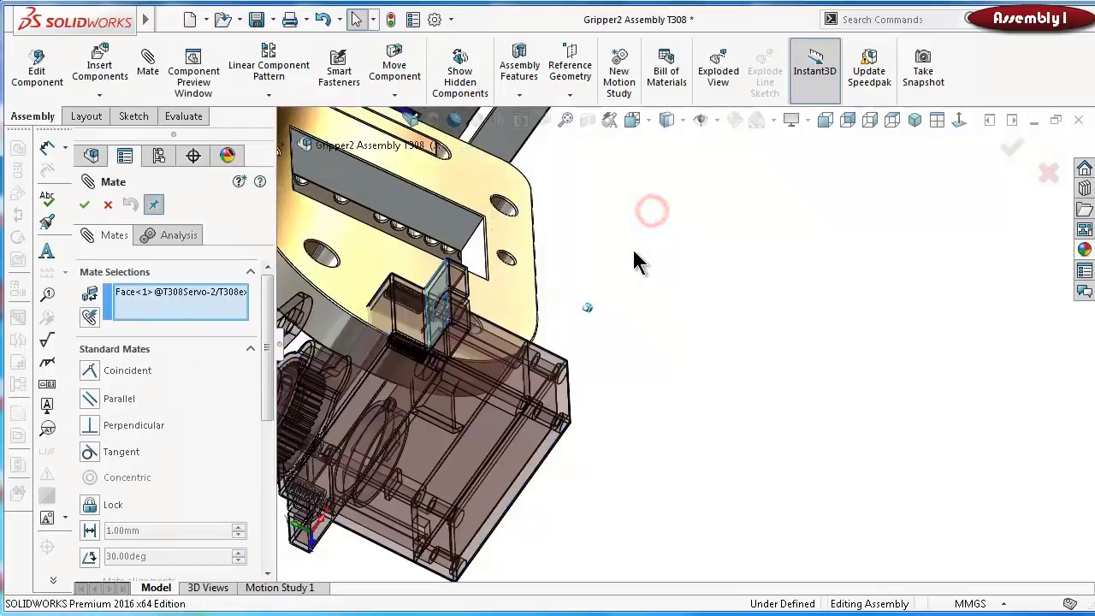
middle_click_drag(633, 250, 643, 387)
left_click(650, 387)
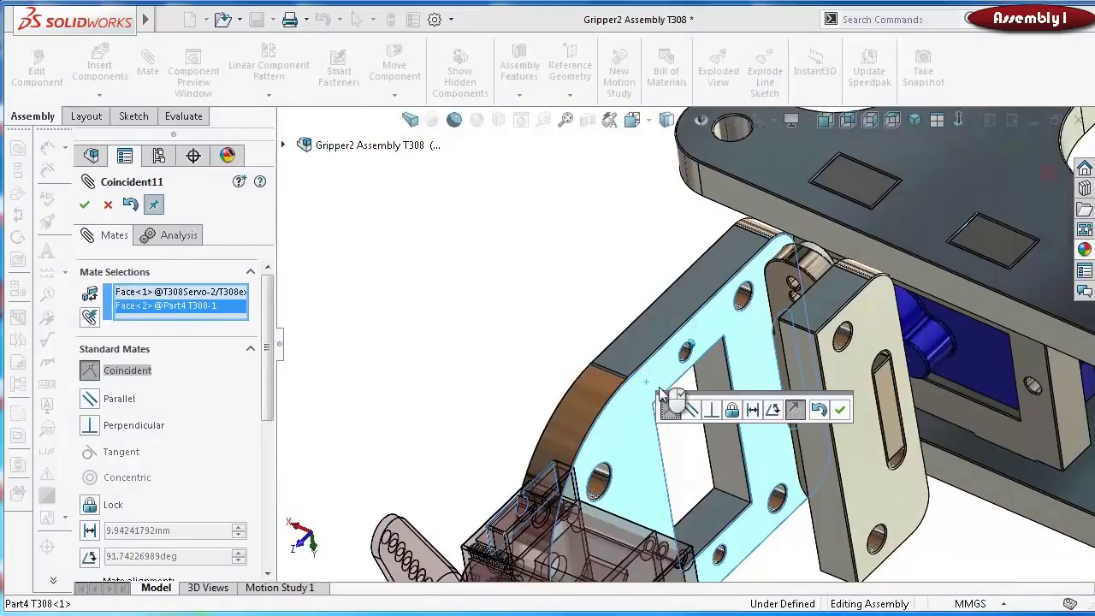
left_click(839, 409)
Mate one mounting-flange hole of the second servo concentric with Part4's small hole beside the rectangular cutout
middle_click_drag(835, 413, 527, 489)
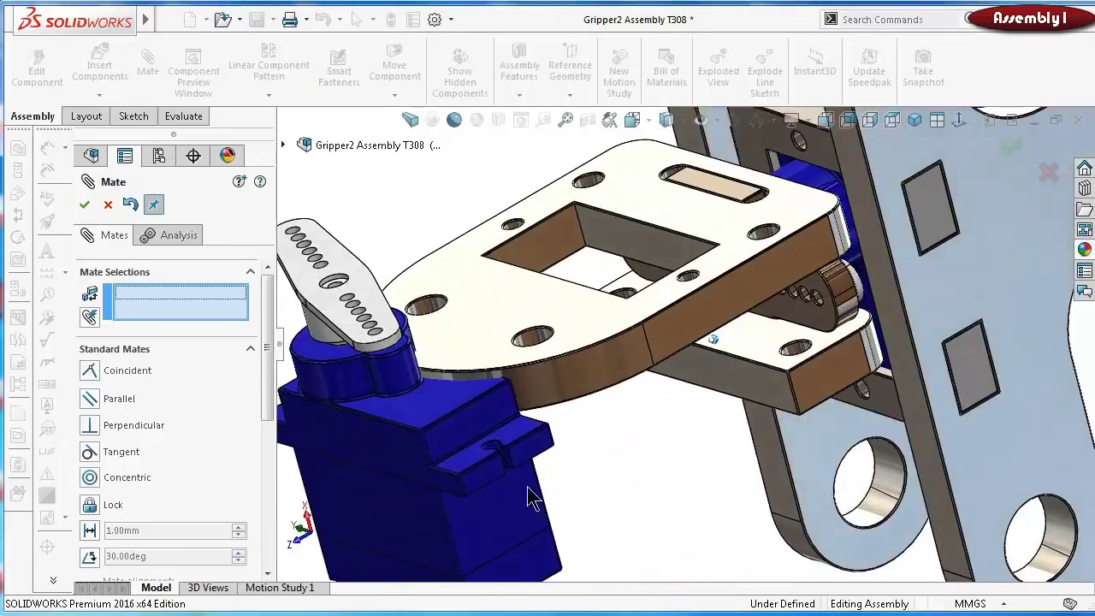
scroll(531, 447, "down", 5)
left_click(623, 461)
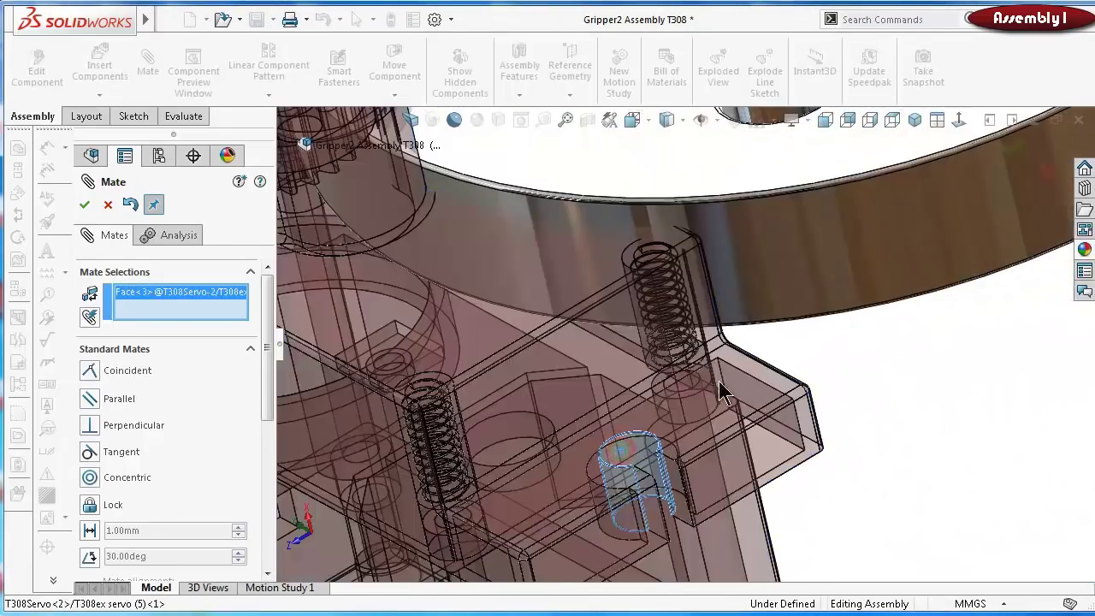
scroll(770, 325, "up", 3)
scroll(826, 248, "down", 4)
scroll(827, 248, "down", 2)
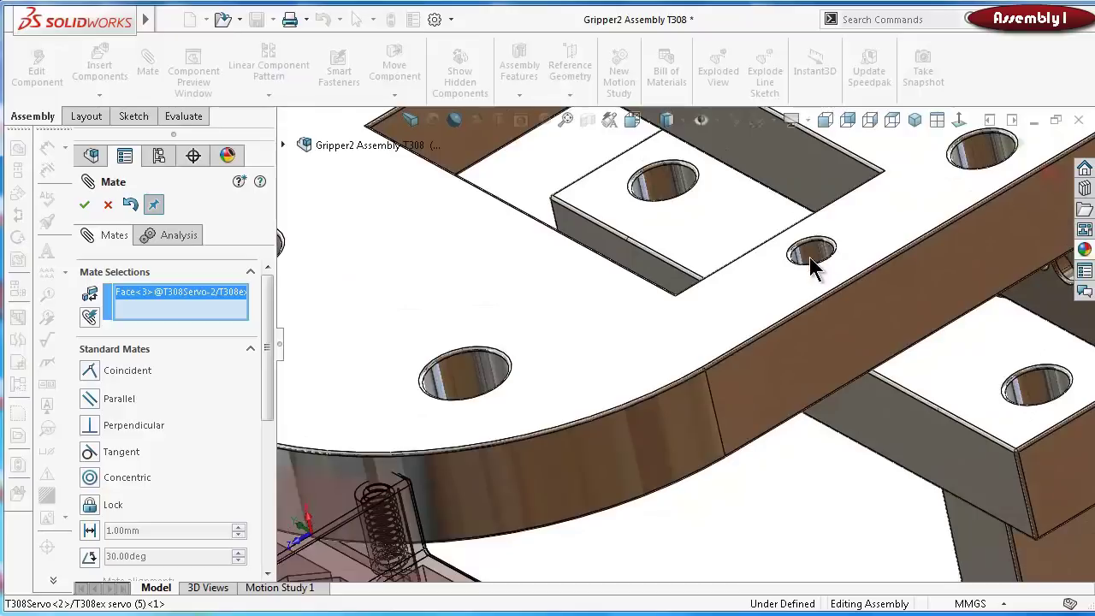
left_click(806, 253)
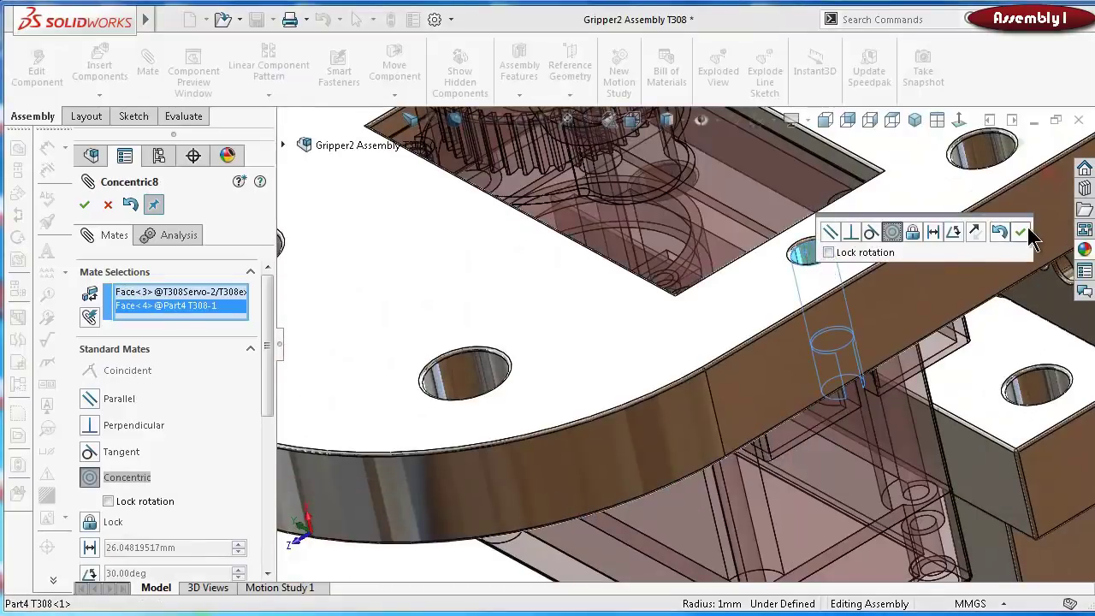
left_click(1021, 232)
Mate the second servo's opposite flange hole concentric with Part4's small hole at the other end of the cutout, and save the assembly
middle_click_drag(1021, 237, 608, 215)
scroll(611, 214, "down", 2)
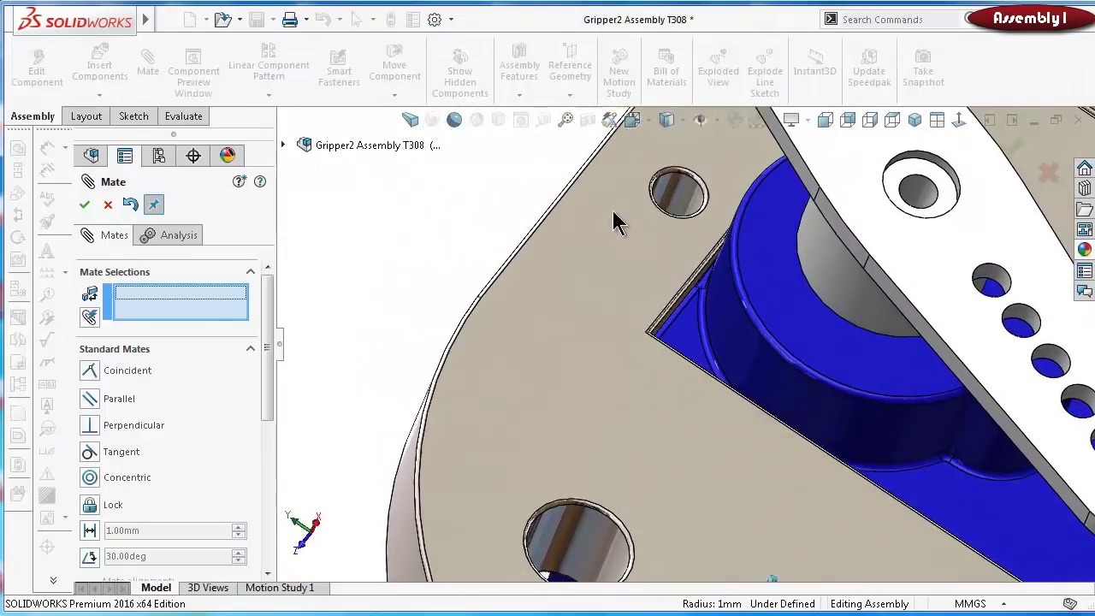
left_click(687, 225)
middle_click_drag(687, 225, 540, 469)
left_click(544, 466)
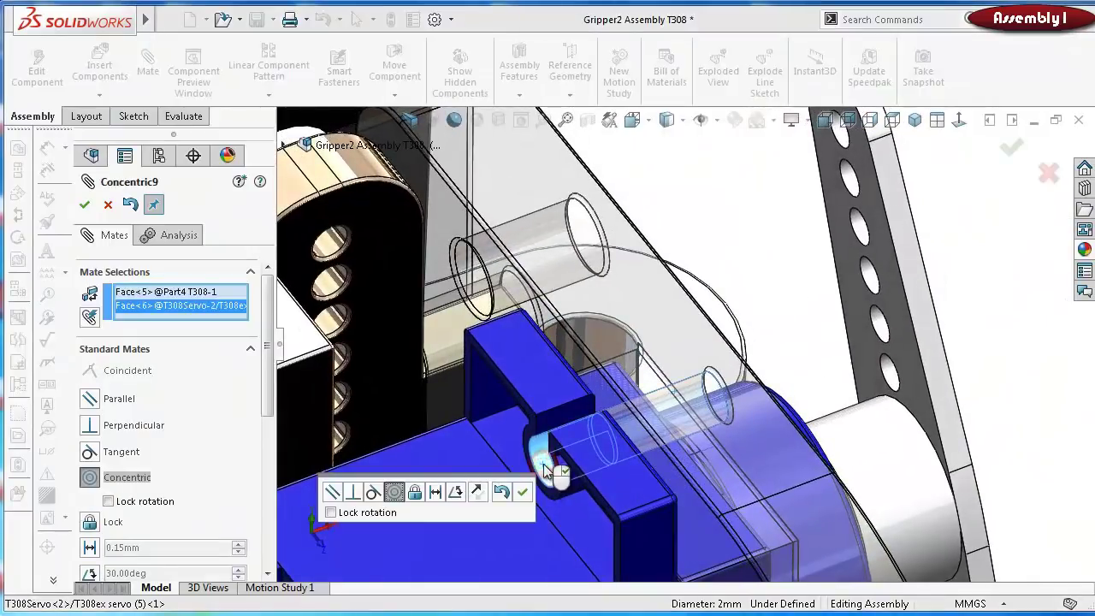
left_click(526, 488)
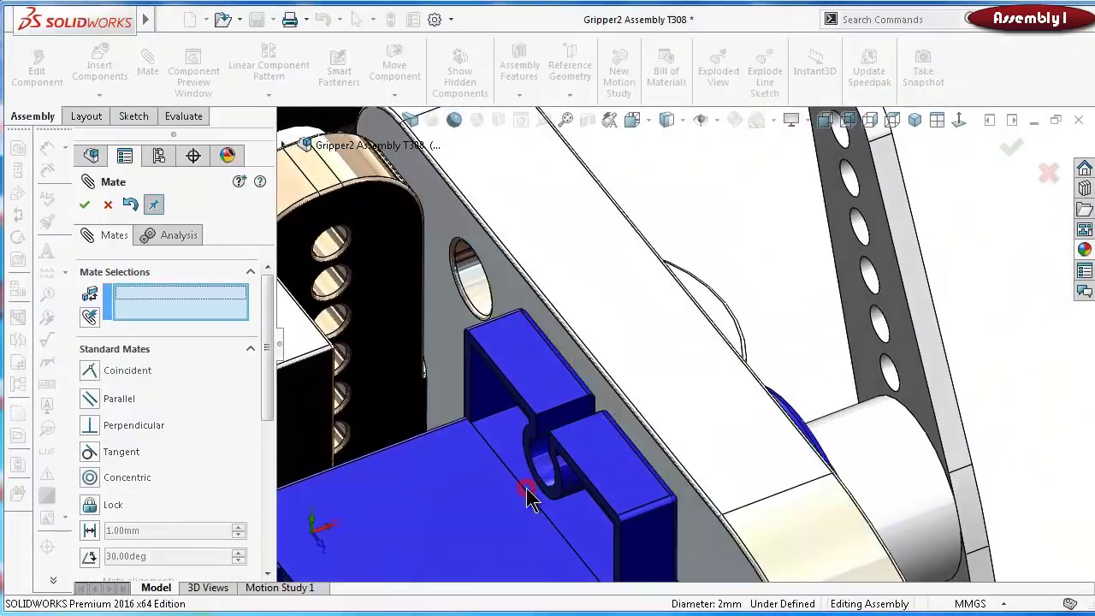
left_click(1015, 150)
scroll(973, 191, "down", 5)
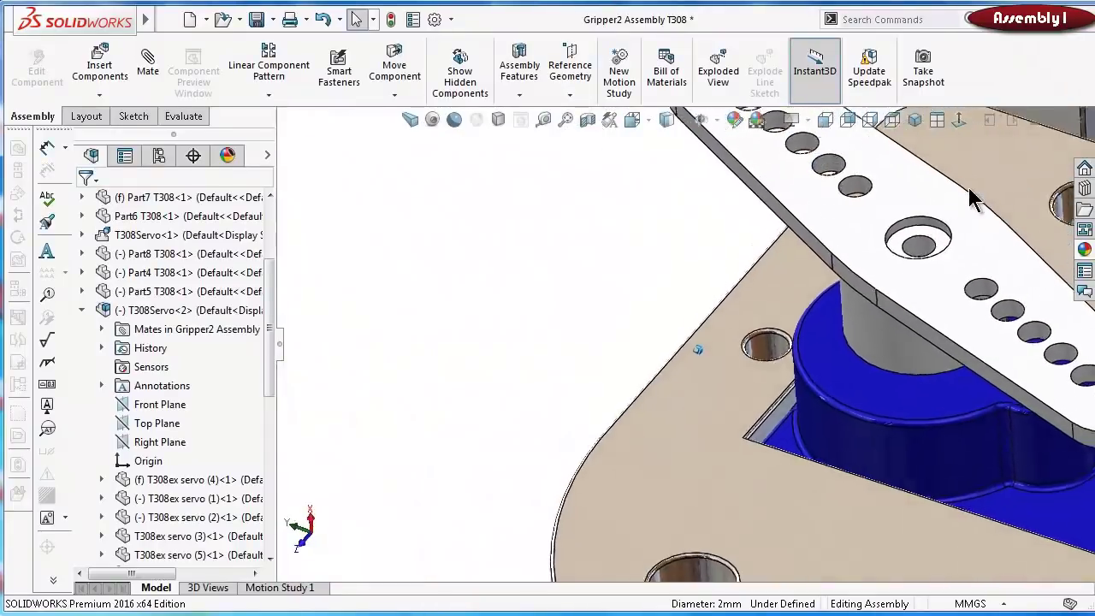
scroll(969, 188, "up", 5)
middle_click_drag(966, 188, 943, 191)
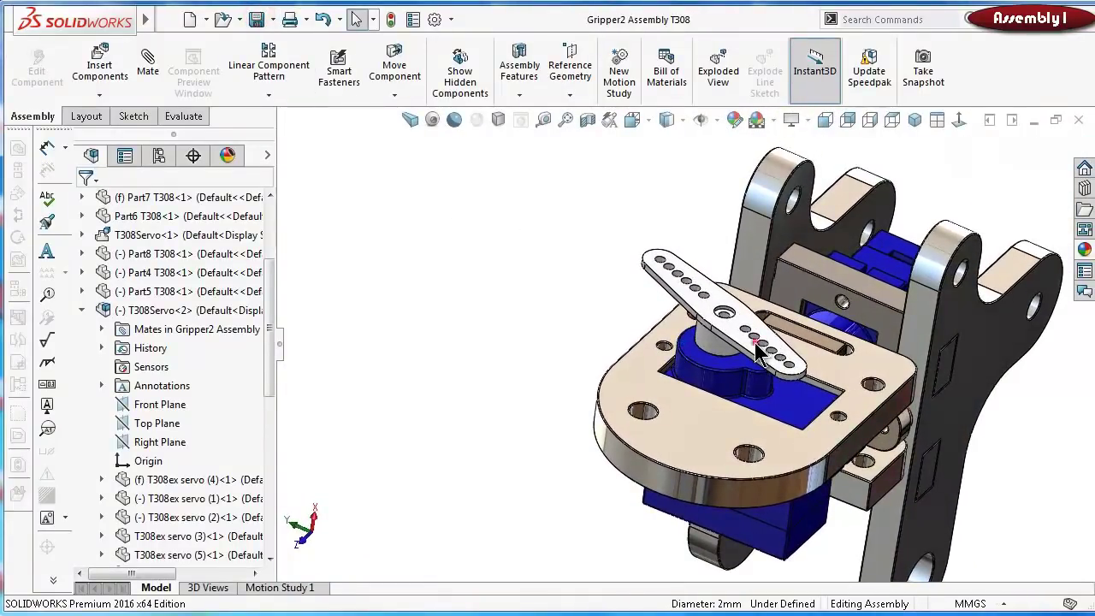
Set the second T308Servo subassembly to be solved as Flexible
mouse_move(756, 355)
left_mouse_down()
mouse_move(738, 351)
mouse_move(748, 346)
mouse_move(746, 359)
left_mouse_up()
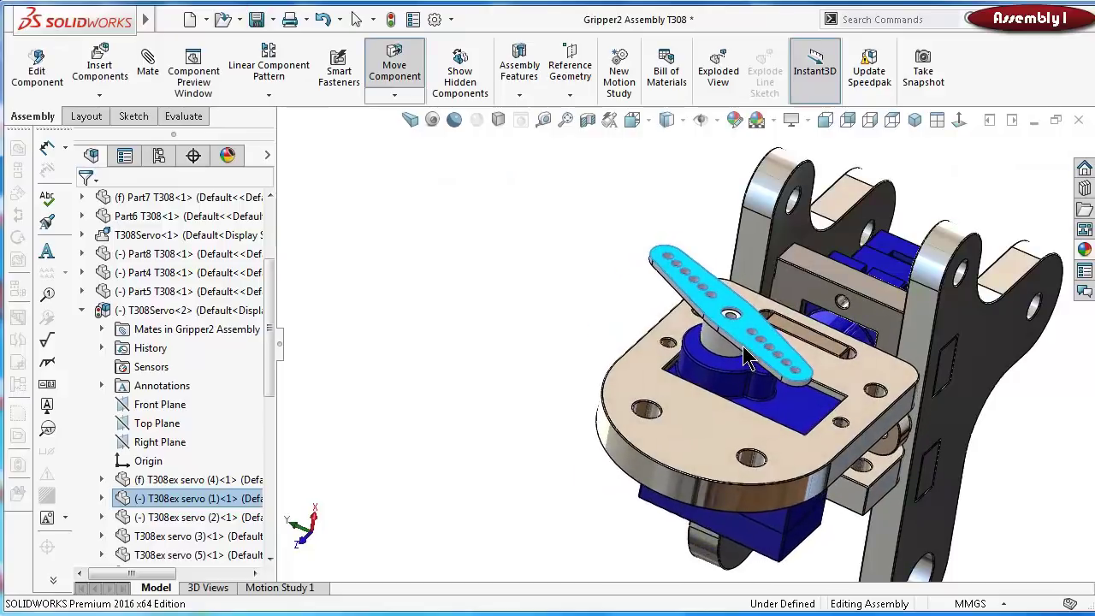
left_click(717, 376)
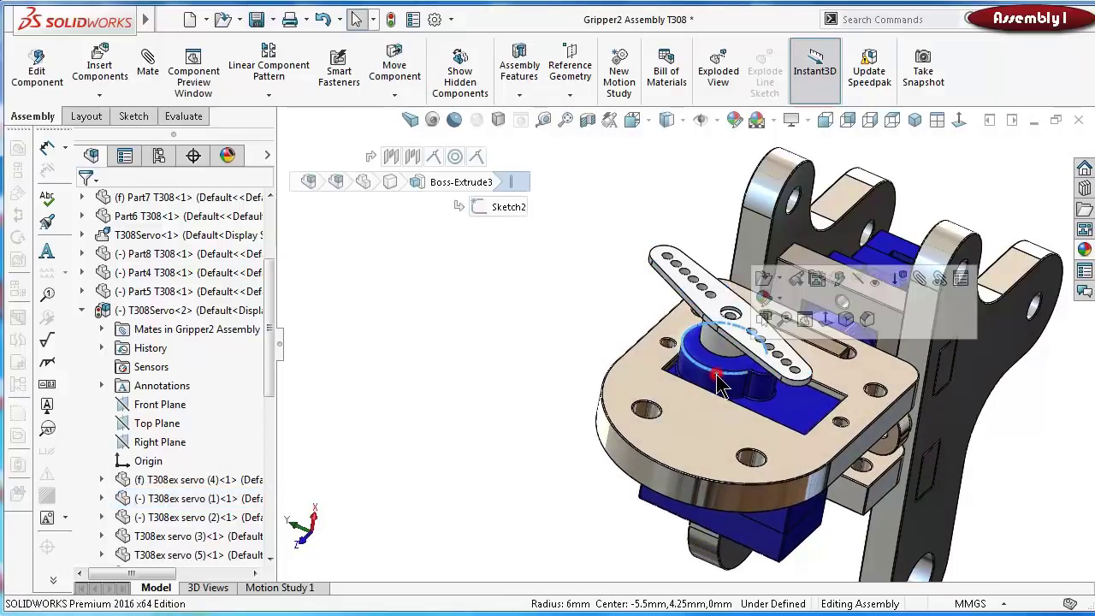
right_click(167, 314)
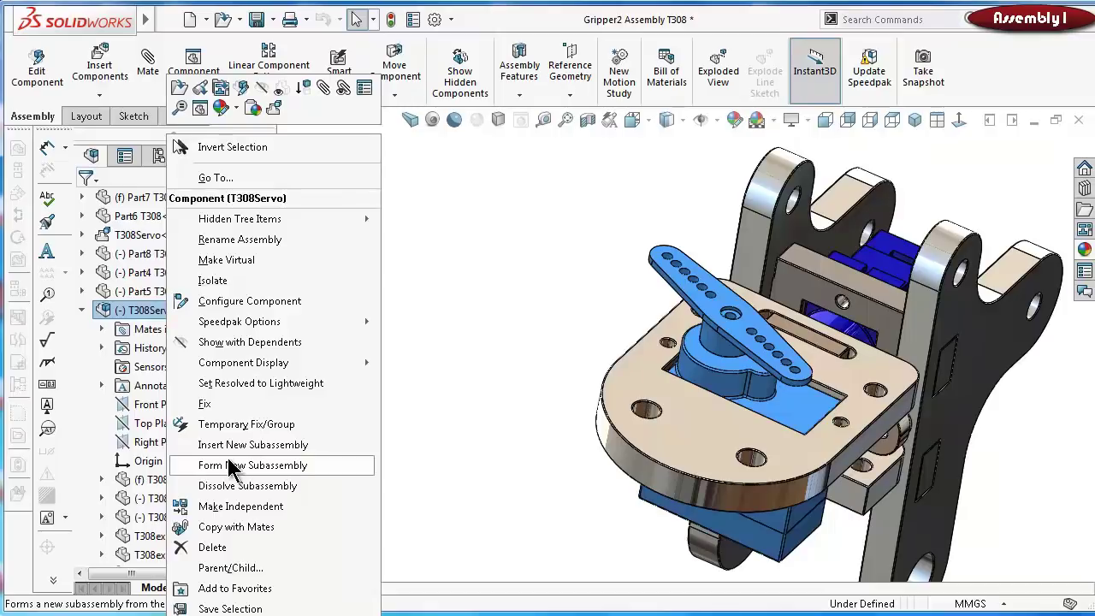
left_click(496, 361)
left_click(220, 315)
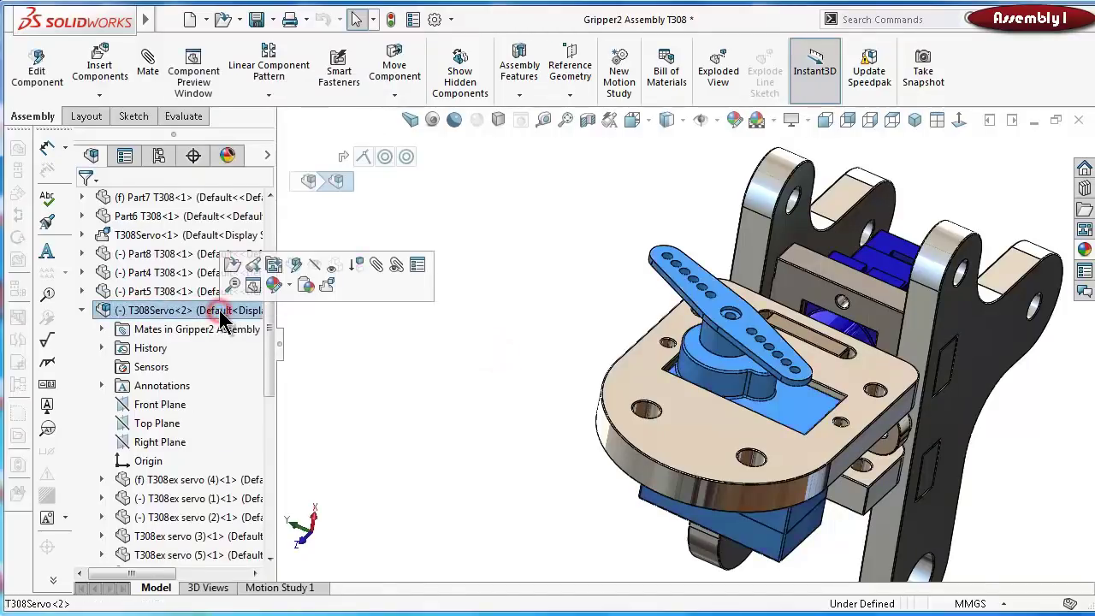
left_click(418, 266)
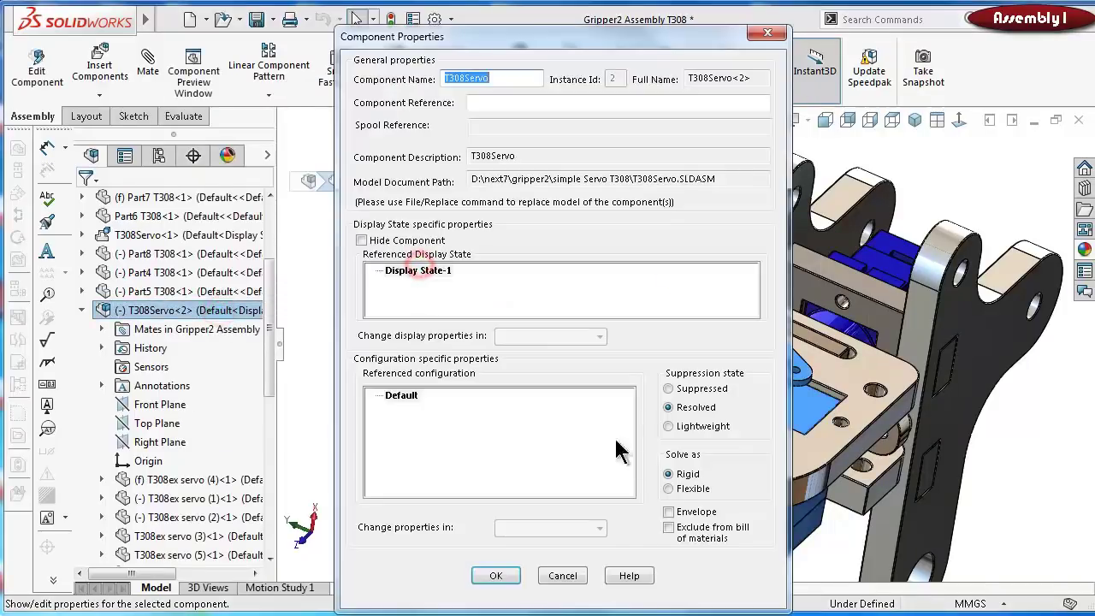
left_click(669, 489)
left_click(496, 575)
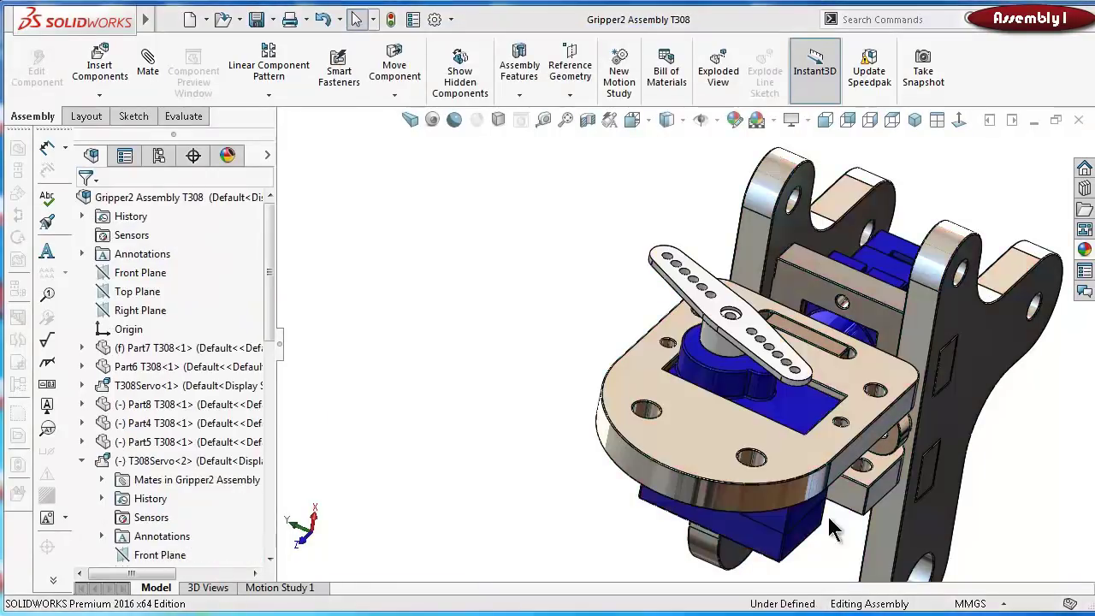
Turn the second servo's horn by hand about its shaft until it points obliquely across Part4
left_click_drag(774, 358, 847, 407)
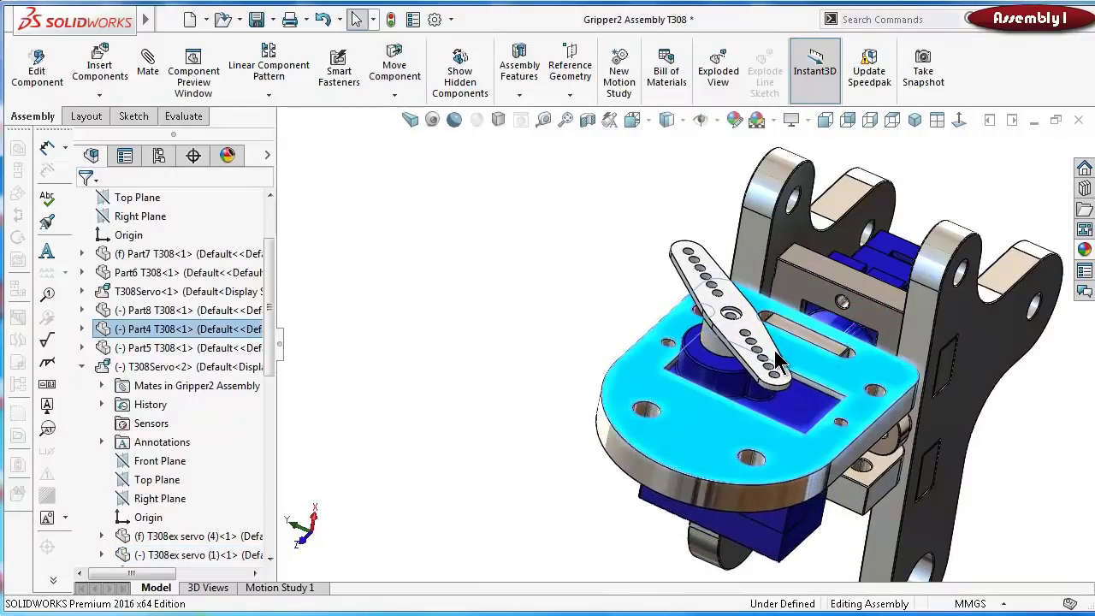
left_click(582, 276)
scroll(741, 323, "down", 4)
left_click_drag(774, 359, 484, 274)
left_click(479, 268)
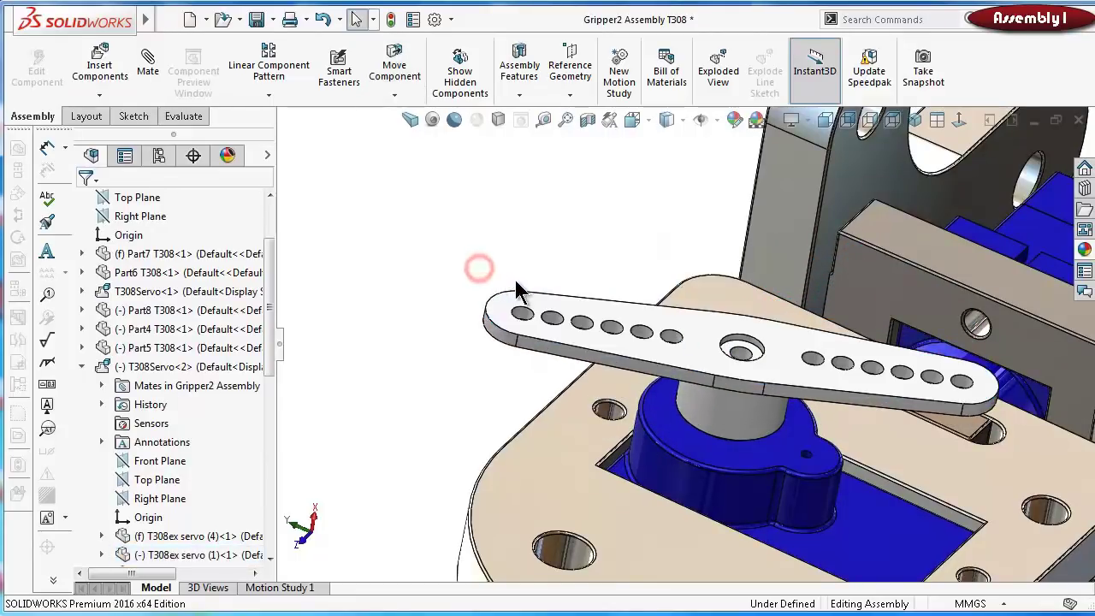
scroll(515, 283, "up", 4)
middle_click_drag(516, 282, 852, 426)
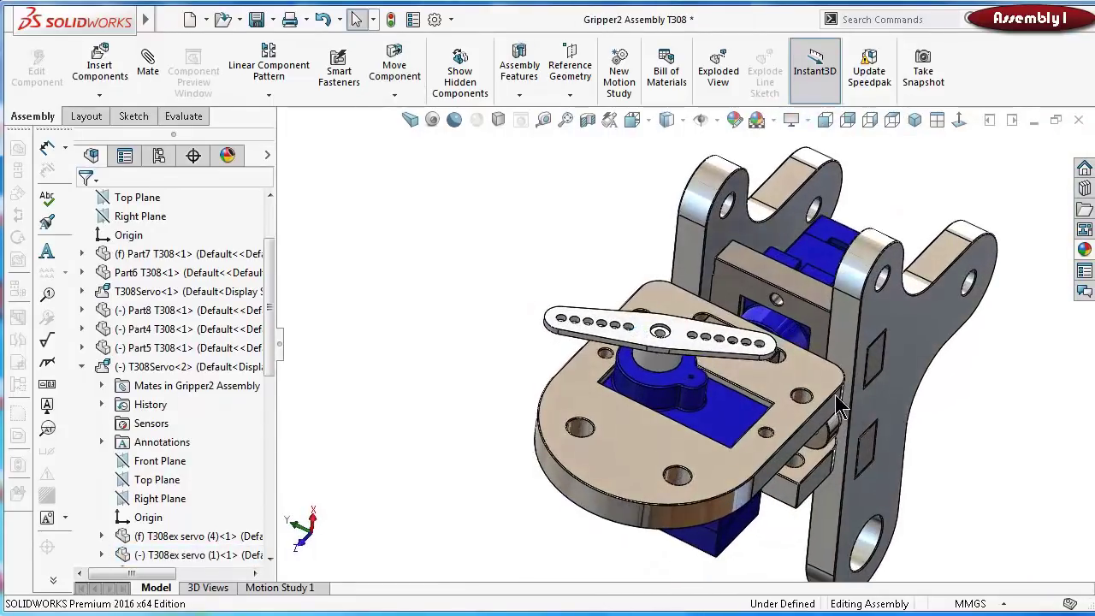
Swing Part4 with its servo by hand about the frame servo's axis, and turn the second servo's horn again
left_click_drag(836, 415, 779, 413)
middle_click_drag(777, 410, 710, 398)
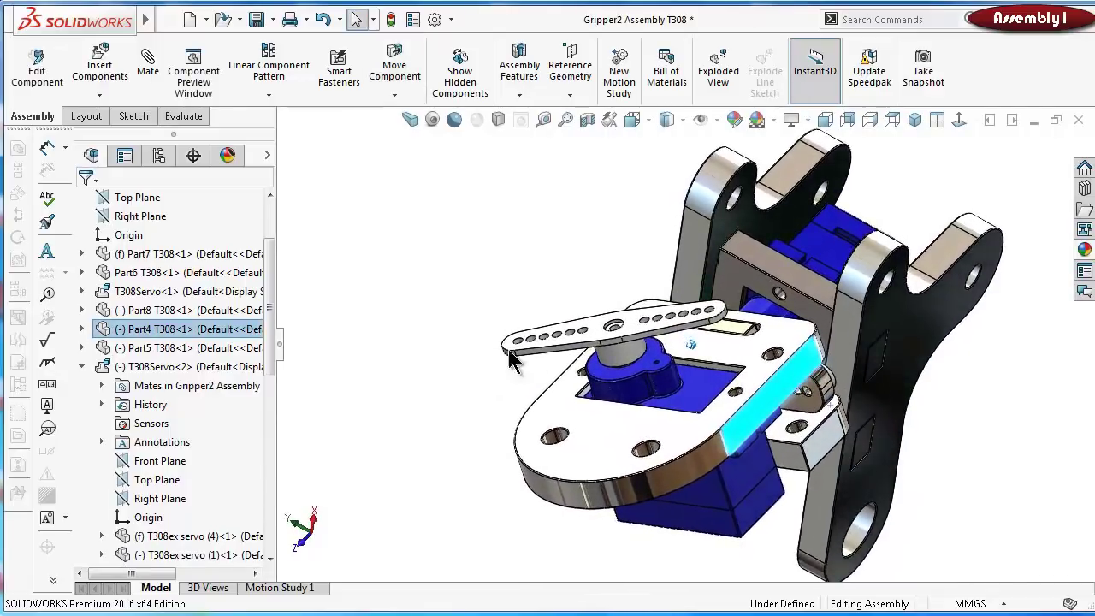
left_click(451, 342)
middle_click_drag(520, 357, 539, 381)
left_click_drag(735, 441, 767, 498)
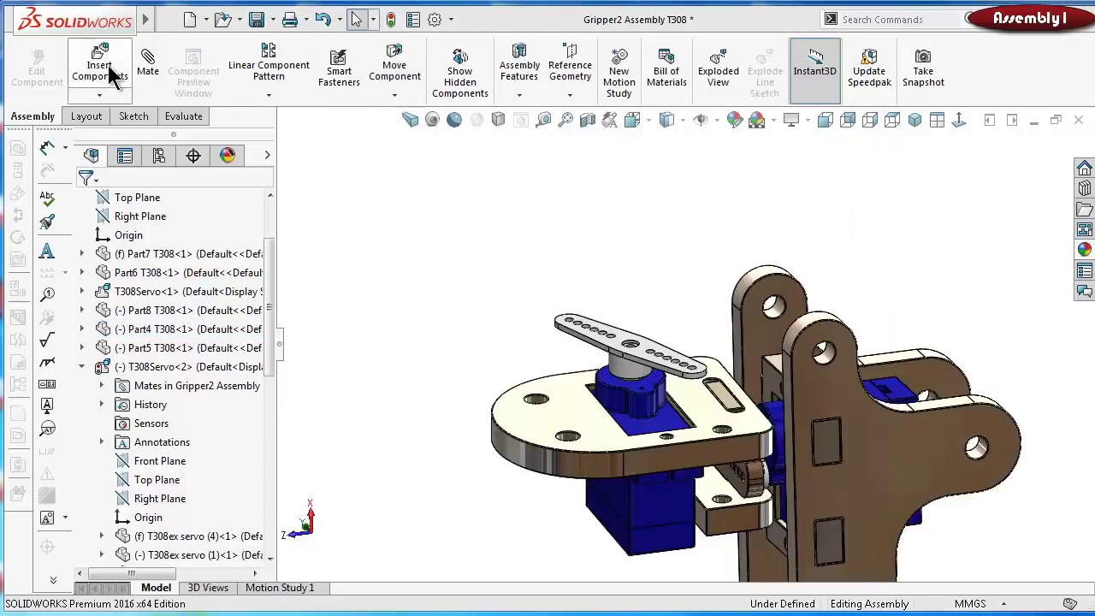
Insert Part9 T308 into the assembly in the free space beside the second servo's horn
left_click(100, 74)
left_click(242, 446)
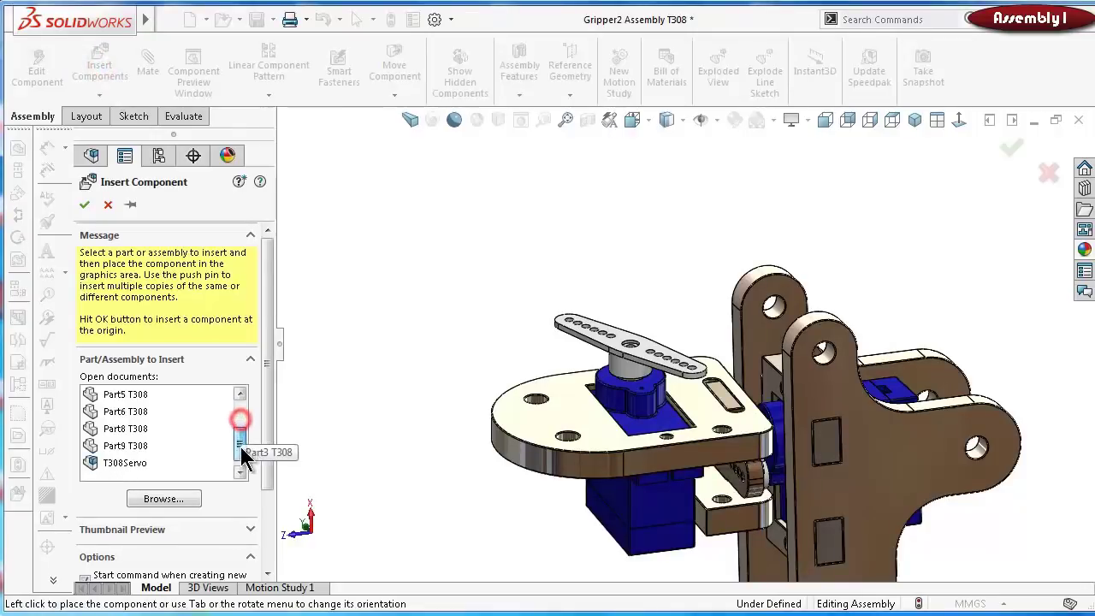
left_click(141, 446)
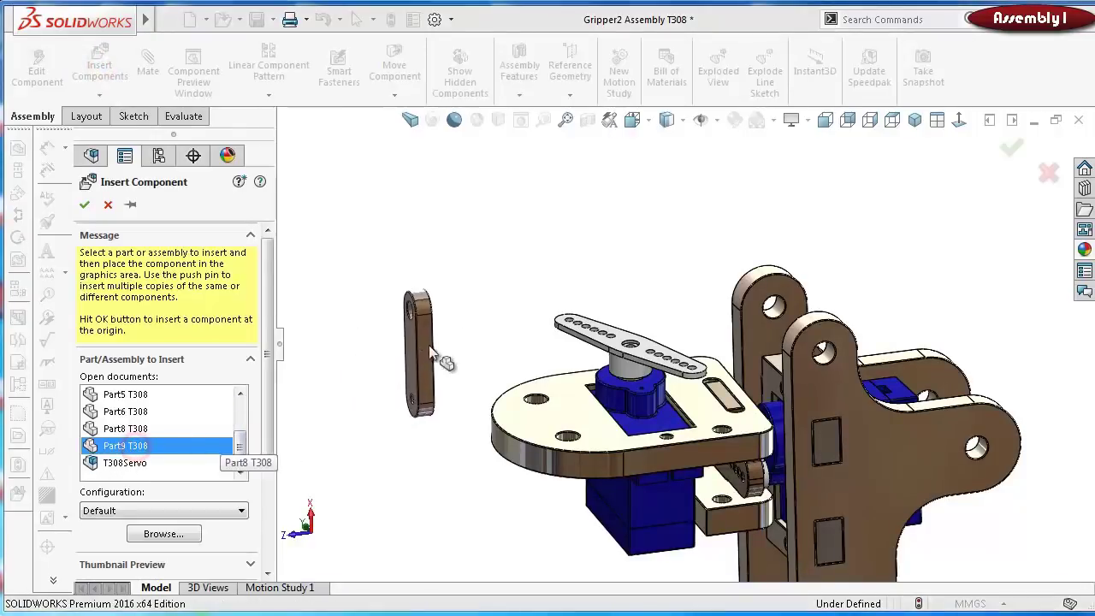
left_click(473, 320)
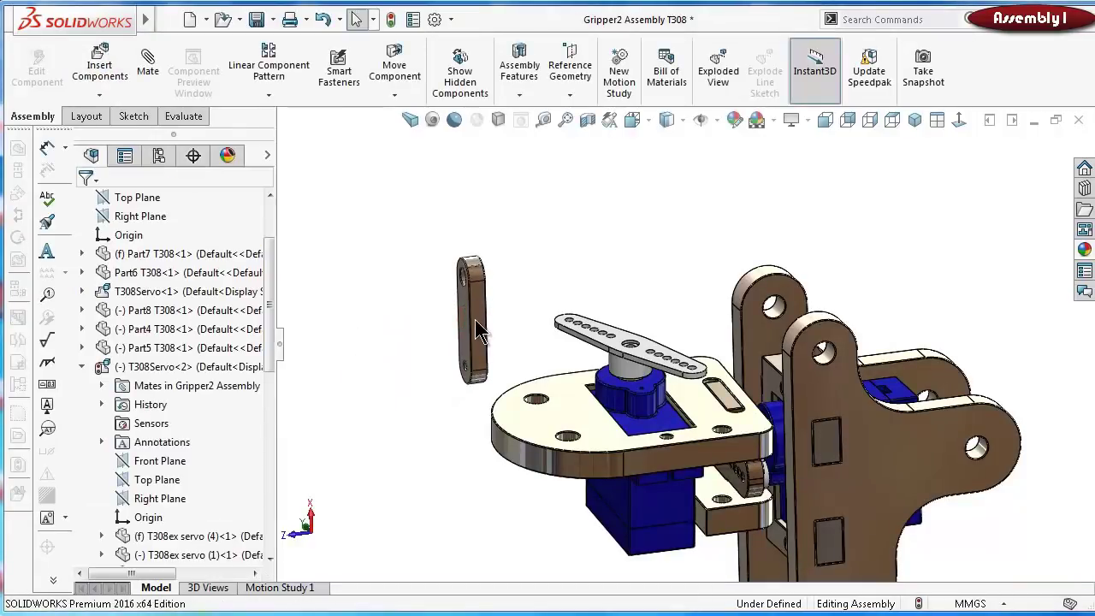
middle_click_drag(400, 272, 467, 281)
scroll(482, 376, "down", 6)
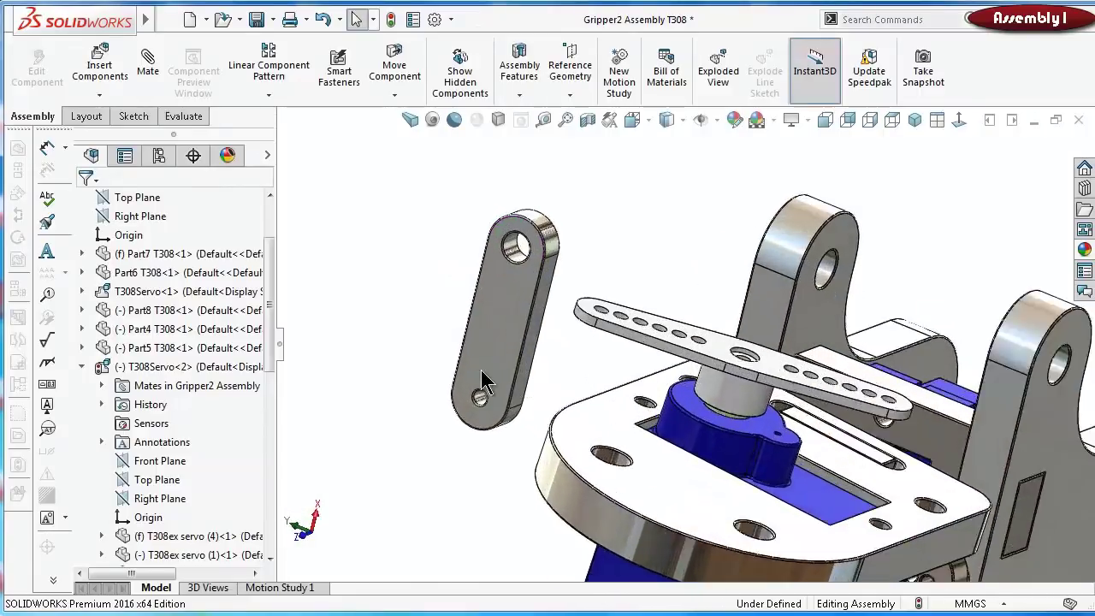
scroll(510, 400, "up", 2)
left_click(553, 386)
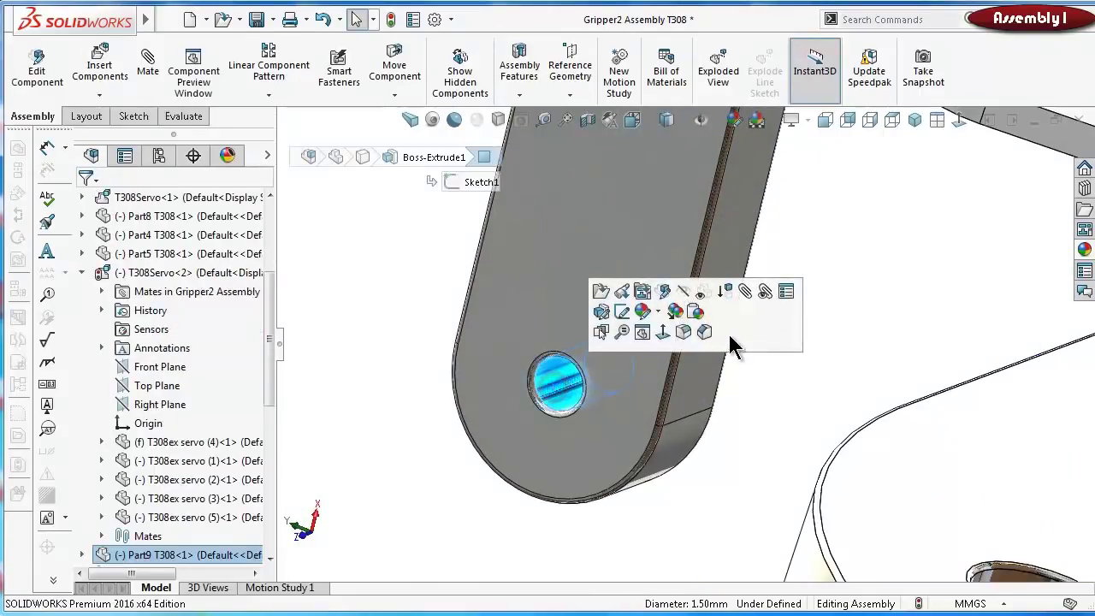
left_click(746, 294)
middle_click_drag(854, 262, 788, 291)
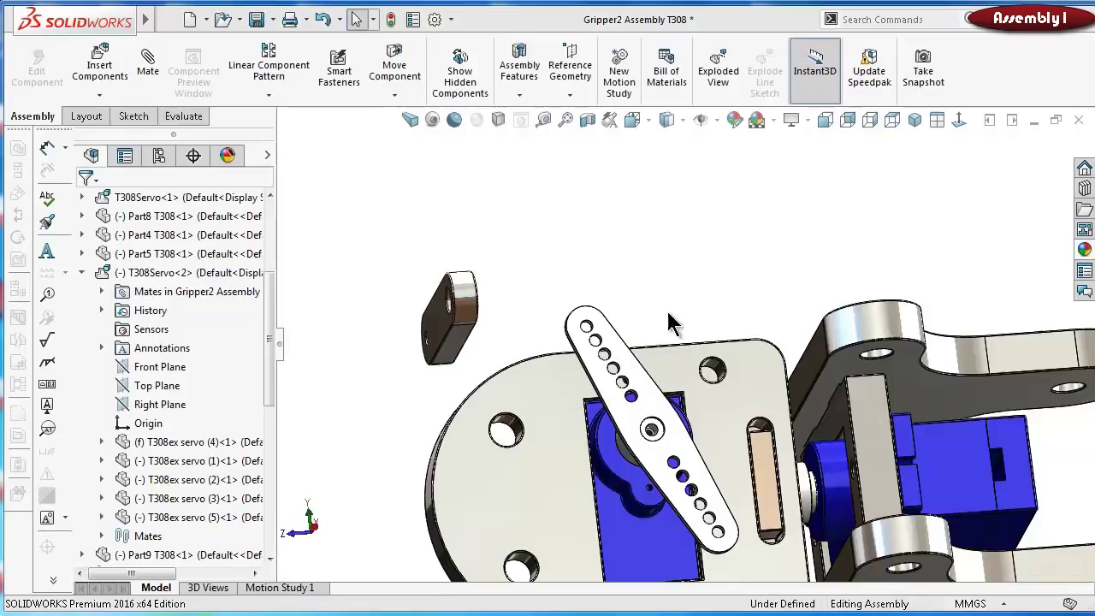
left_click_drag(665, 308, 535, 343)
Mate Part9's small hole concentric with the second hole from the end of the second servo's horn
scroll(534, 344, "down", 5)
left_click(423, 411)
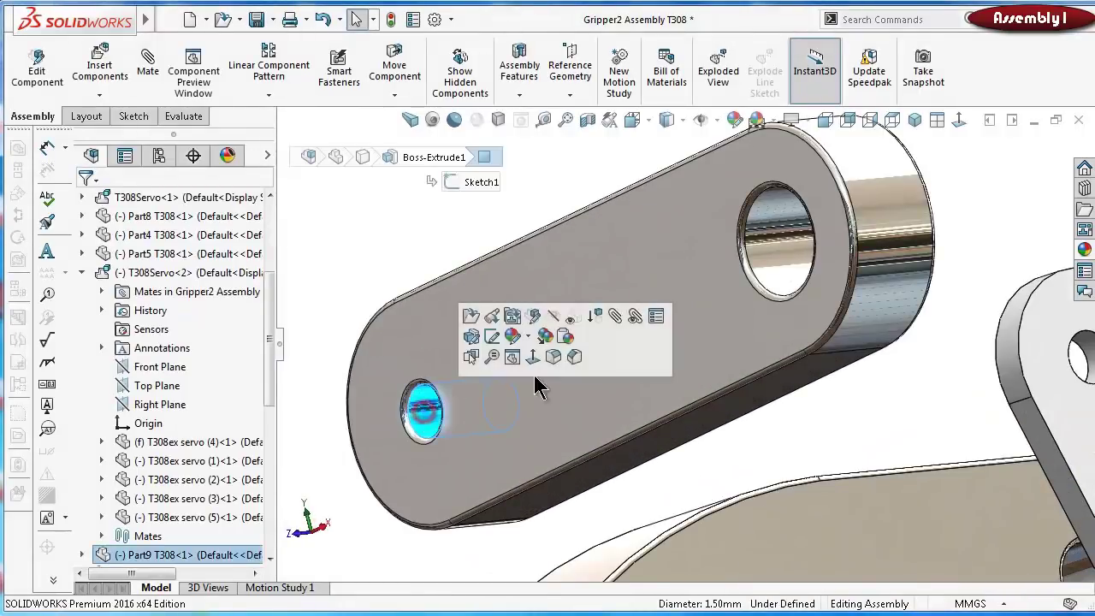
left_click(611, 313)
scroll(909, 366, "up", 3)
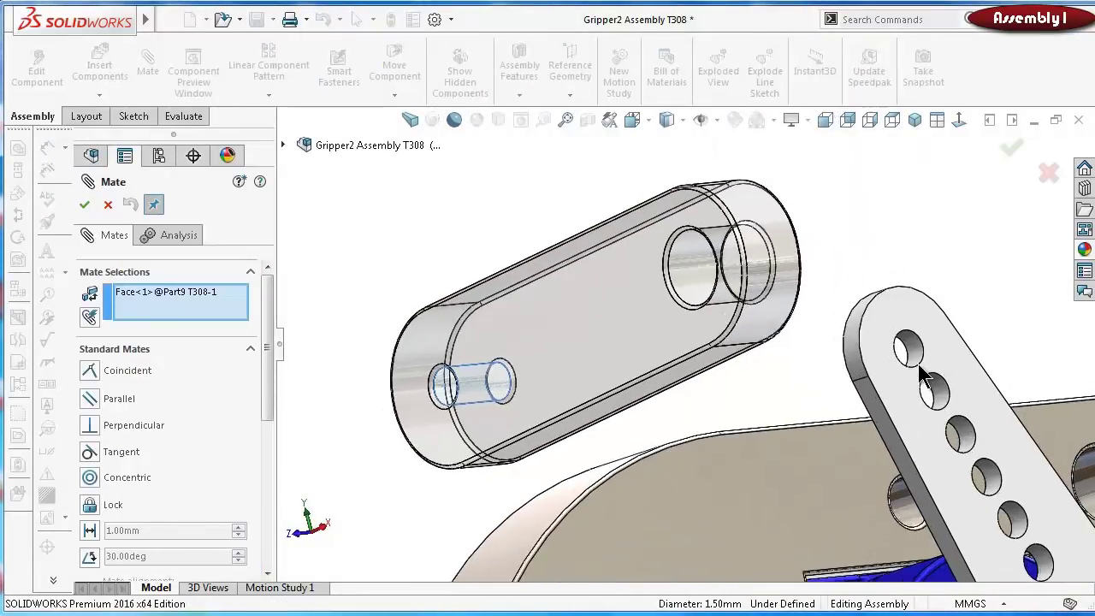
left_click(936, 391)
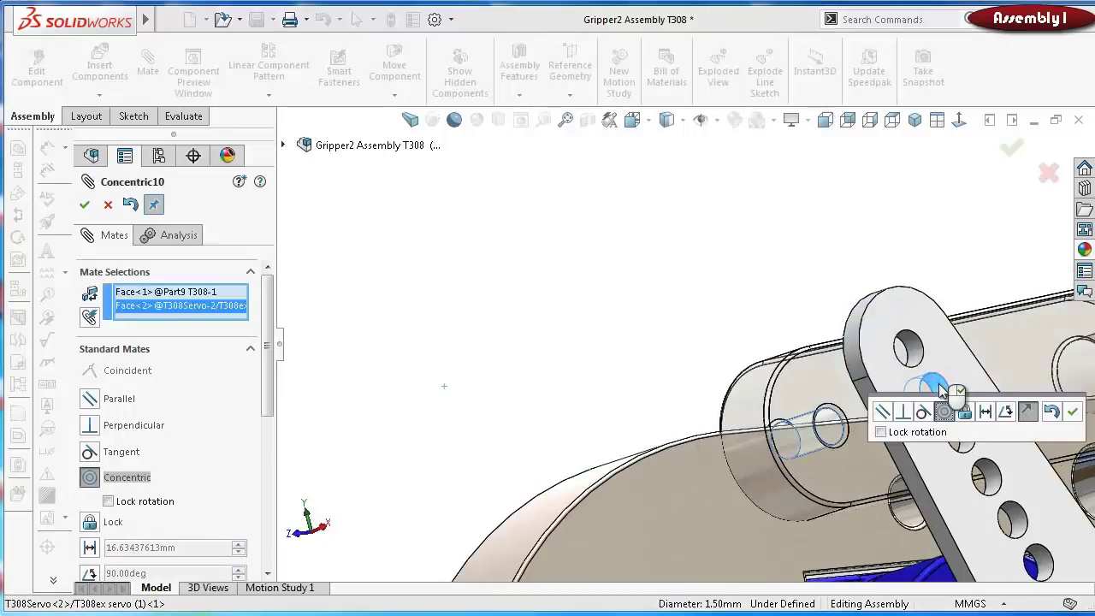
left_click(1073, 413)
Mate Part9's underside coincident with the horn's upper face, and swing Part9 by hand outward from Part4
middle_click_drag(1073, 418, 828, 368)
left_click(647, 378)
left_click(846, 377)
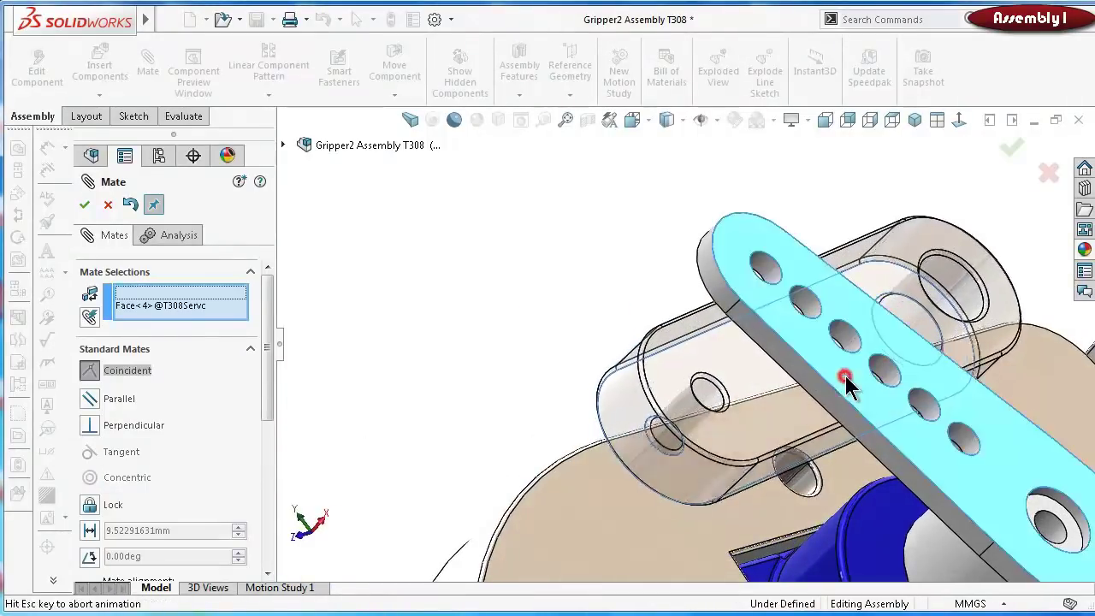
left_click(1048, 404)
middle_click_drag(1048, 404, 966, 274)
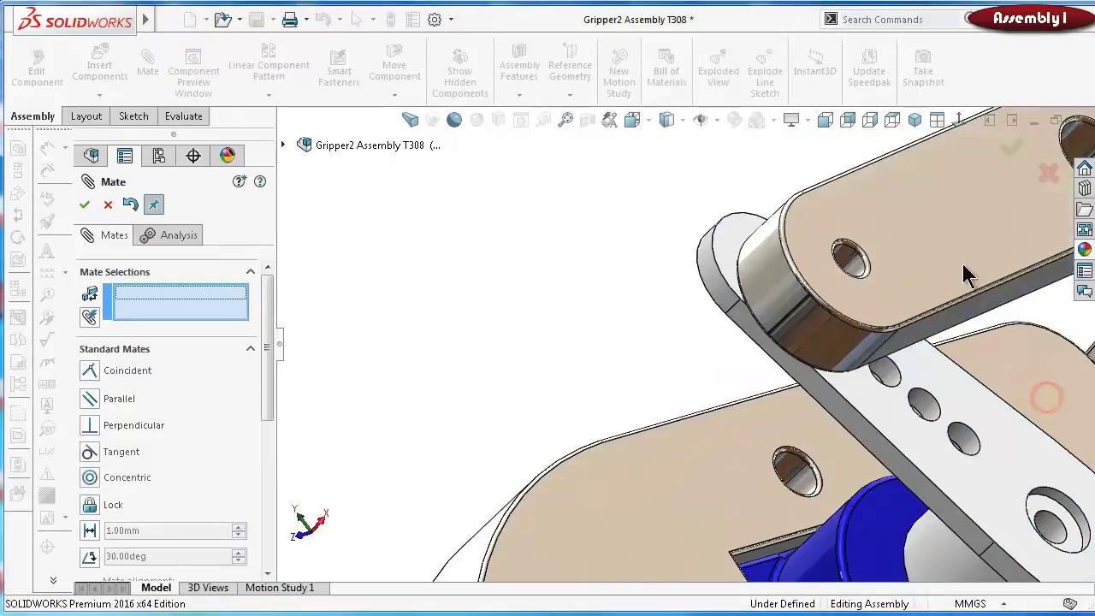
left_click_drag(883, 238, 679, 232)
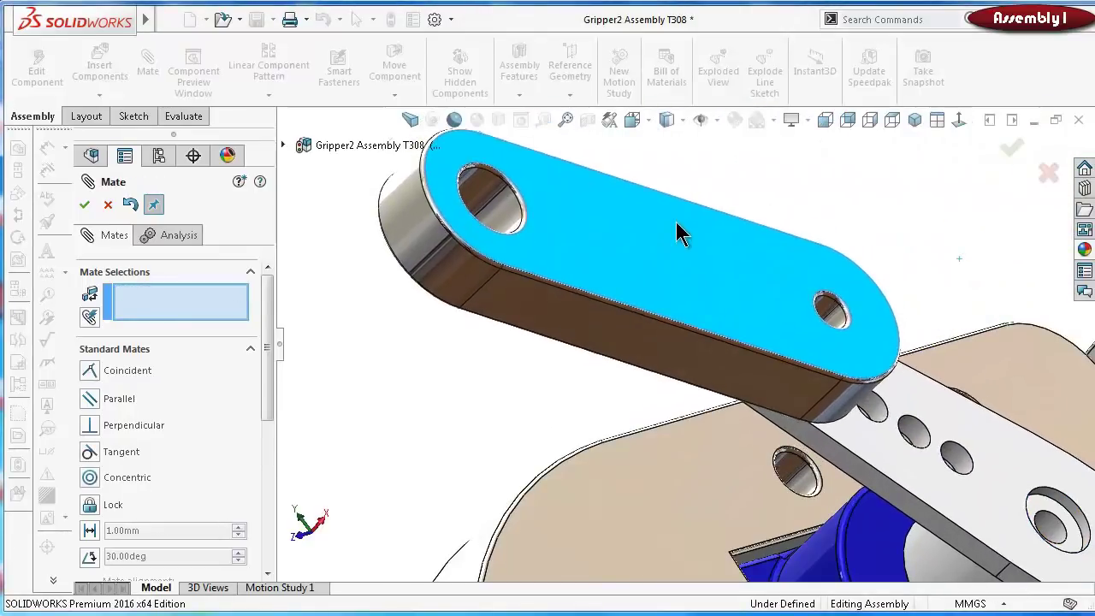
left_click(84, 204)
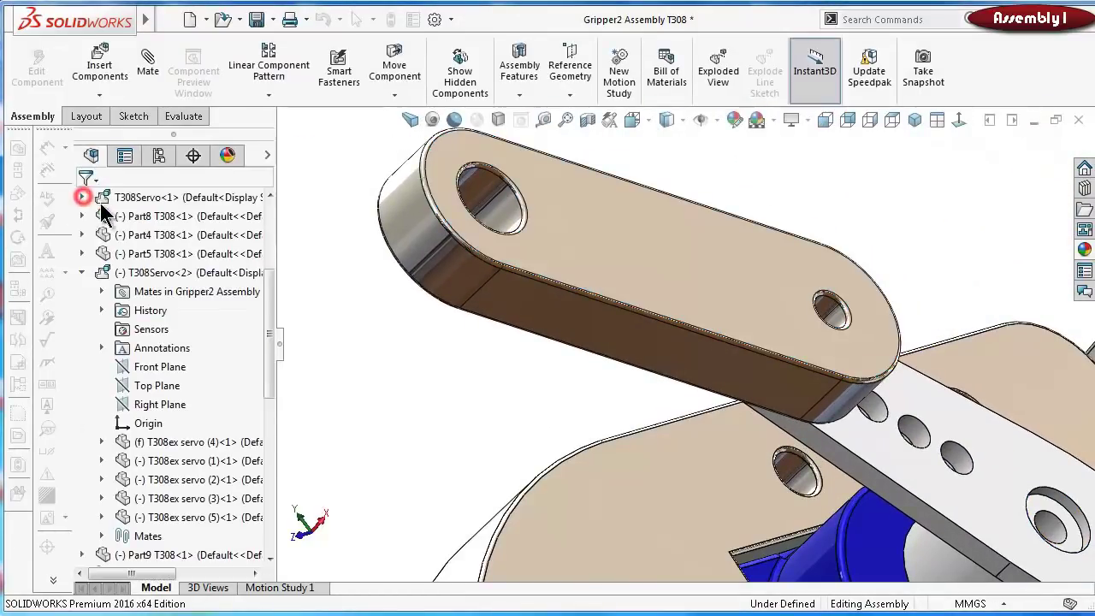
Sketch a construction line on the second servo horn's upper face, from the horn's centre to the centre of Part9's small hole
middle_click_drag(619, 347, 741, 394)
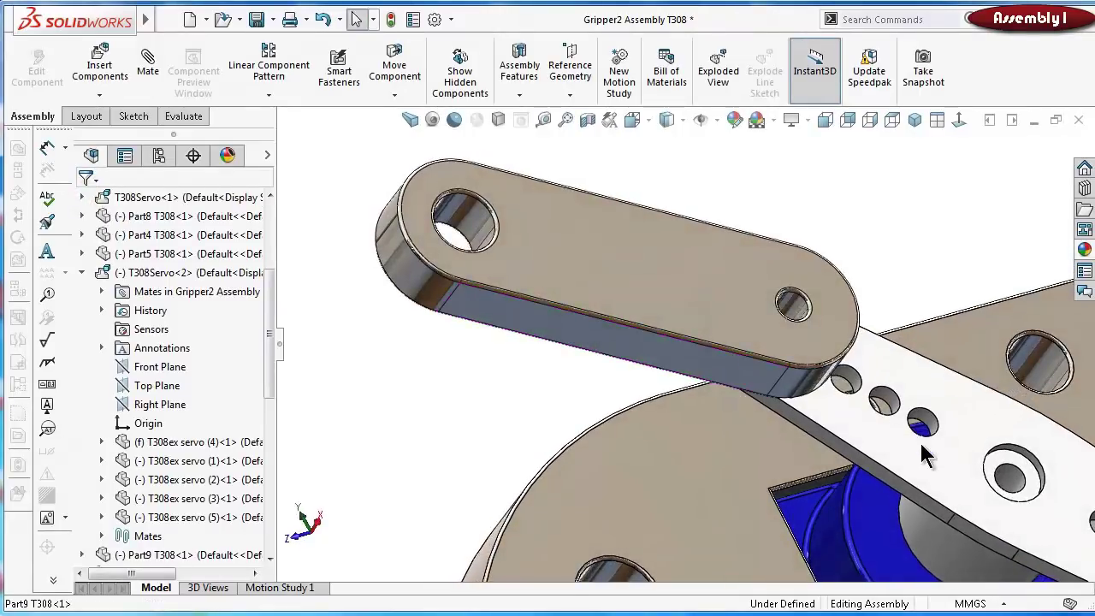
left_click(929, 455)
left_click(984, 404)
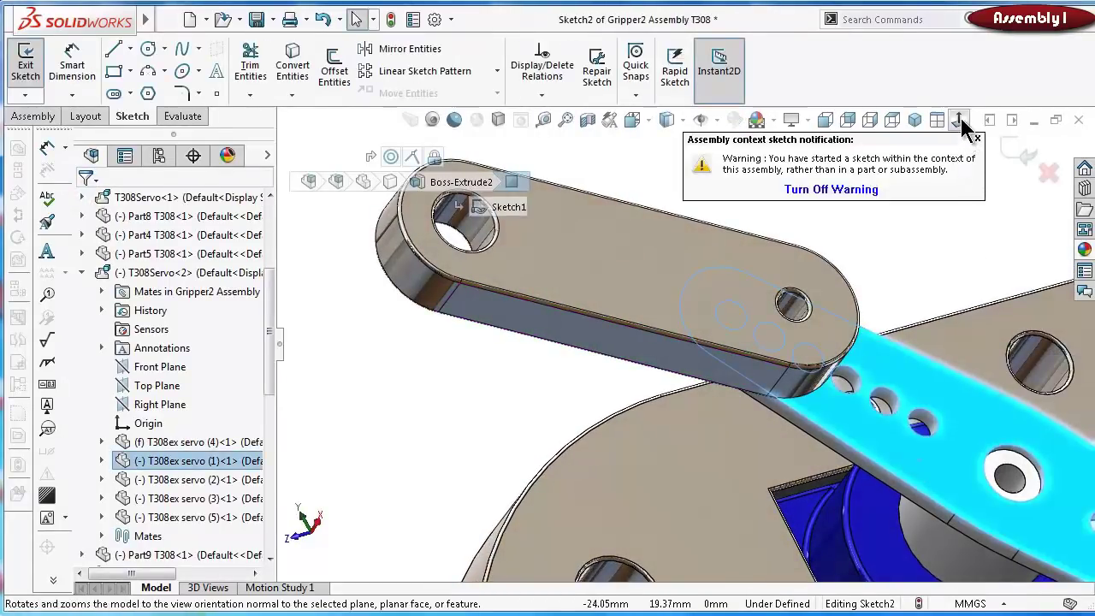
left_click(959, 120)
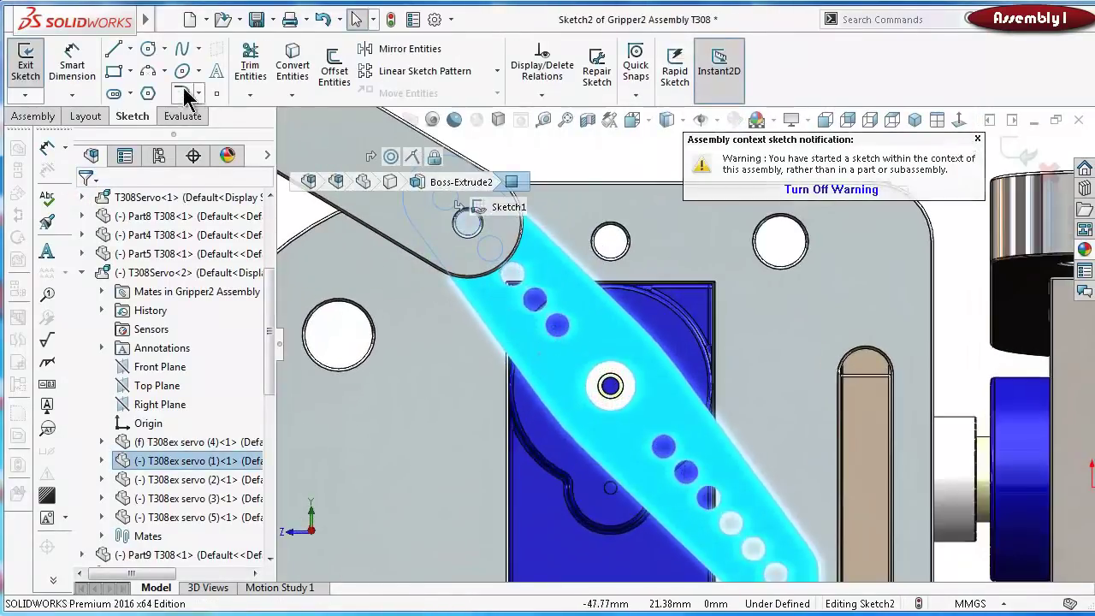
left_click(129, 48)
left_click(137, 90)
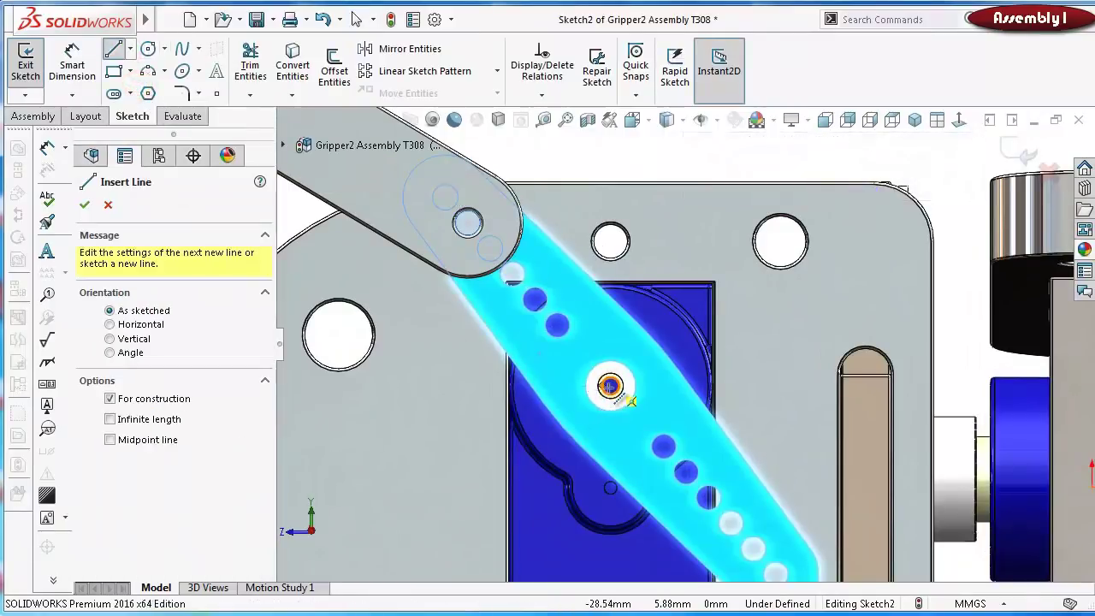
left_click_drag(610, 386, 467, 223)
double_click(610, 163)
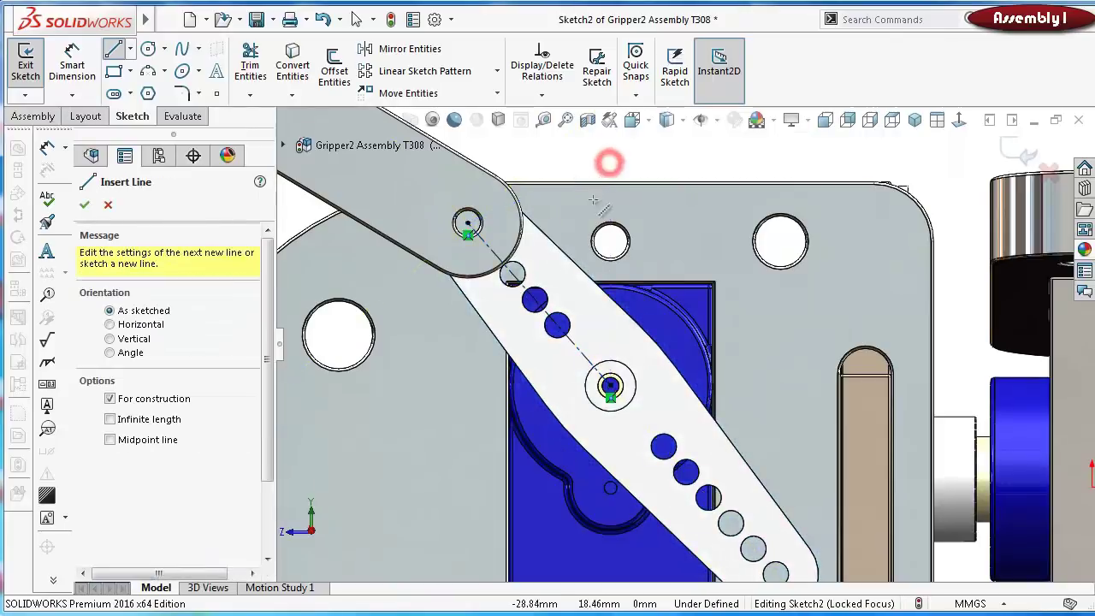
scroll(578, 266, "up", 2)
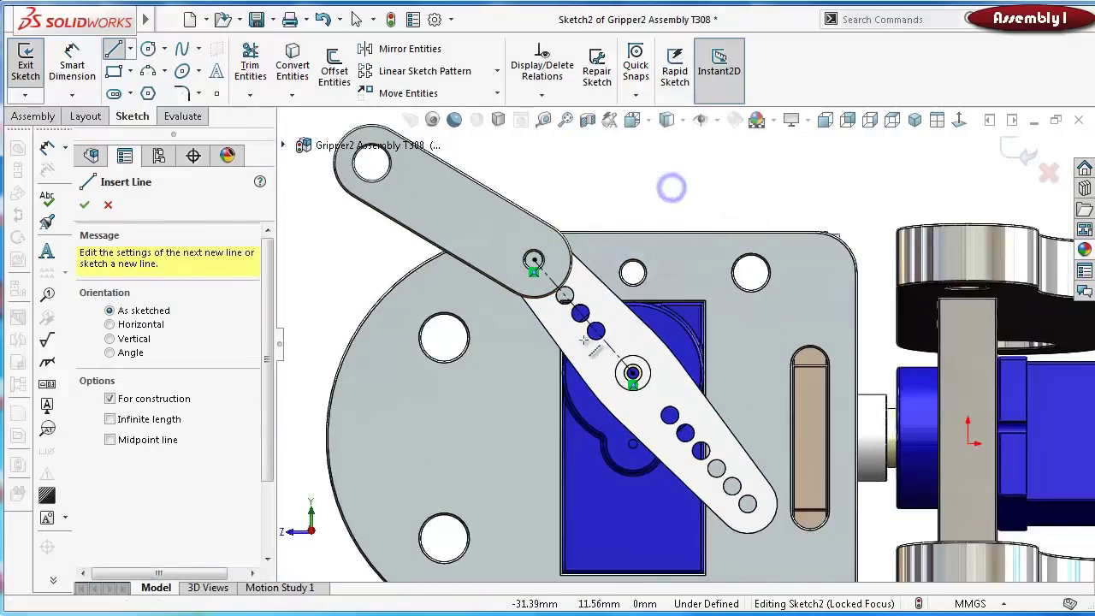
left_click(612, 346)
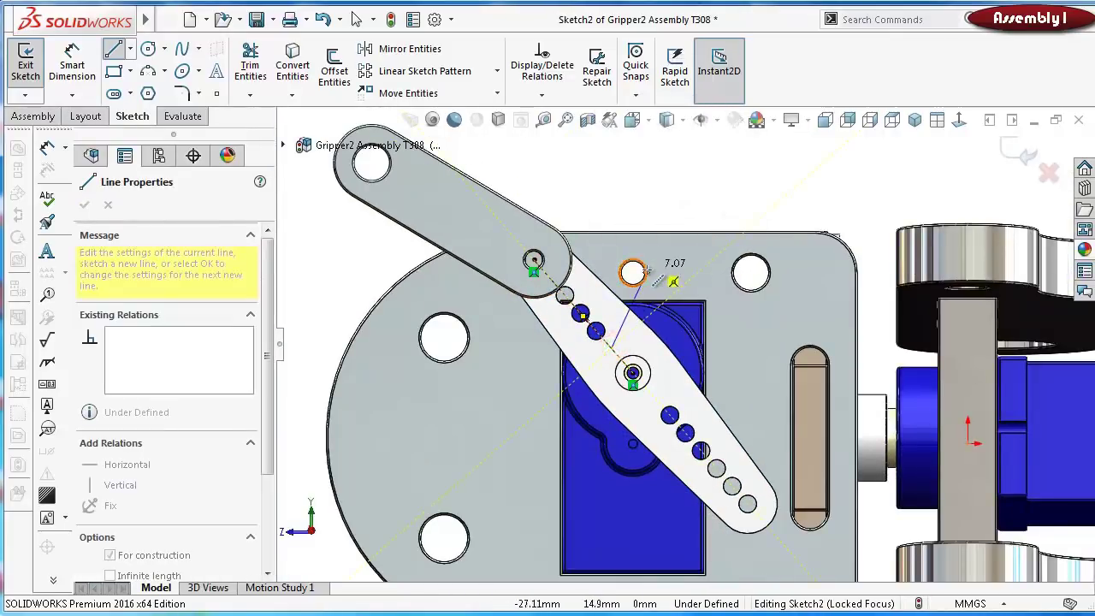
key("Escape")
Dimension the construction line's length and make the dimension driven
scroll(624, 275, "down", 4)
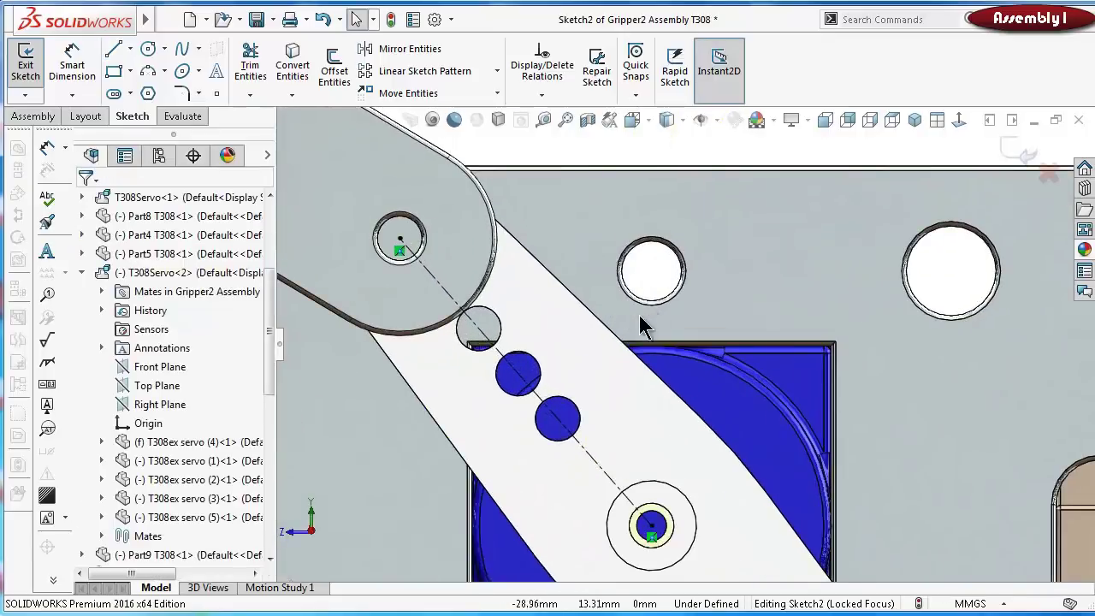
scroll(643, 325, "up", 3)
right_click_drag(642, 231, 639, 144)
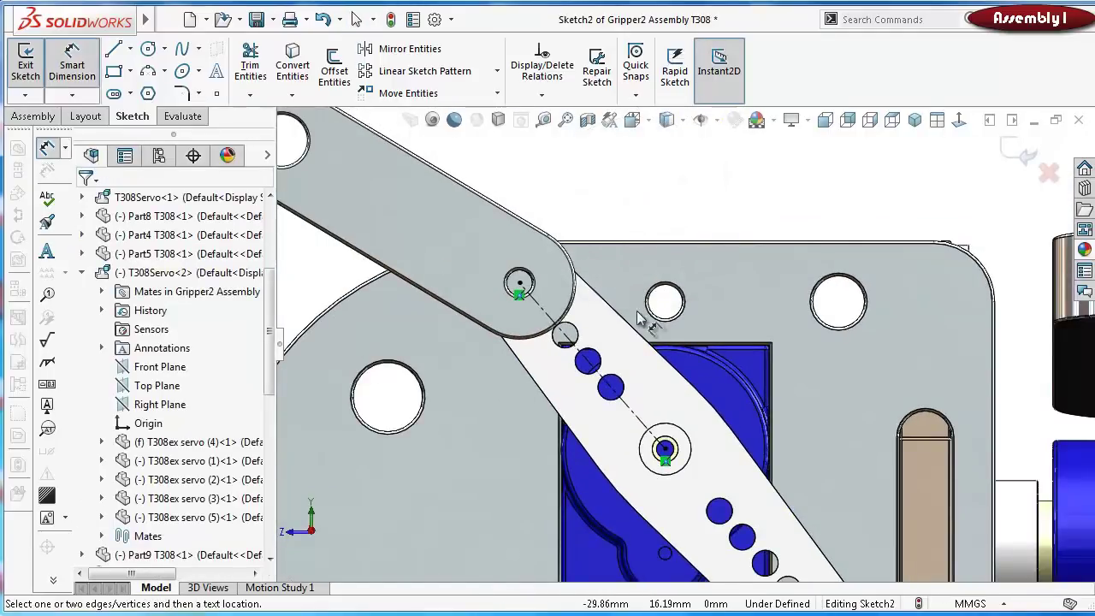
left_click(646, 429)
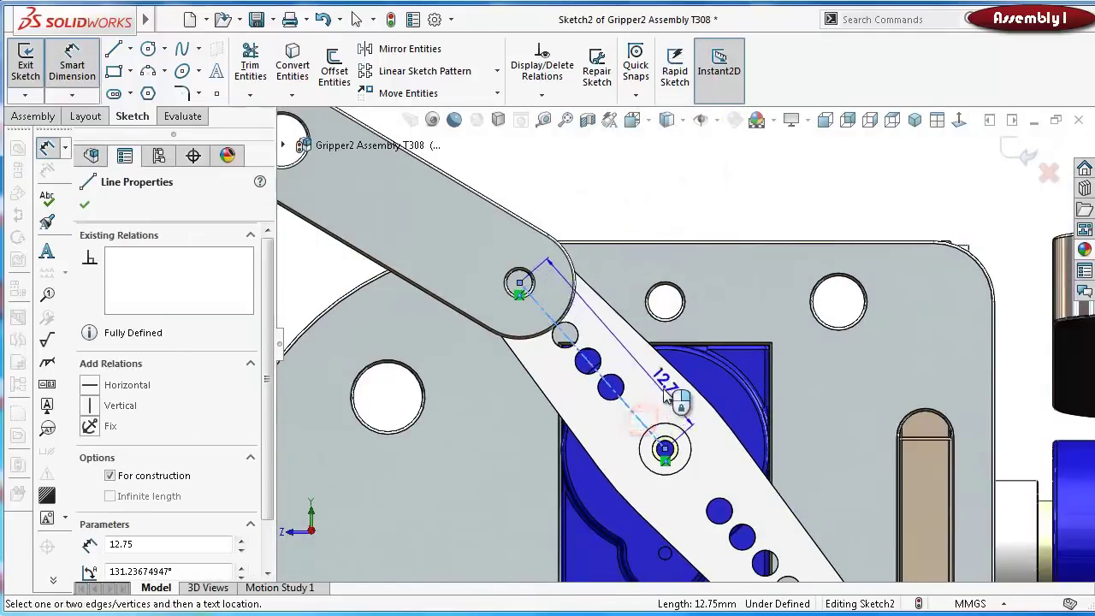
left_click(666, 385)
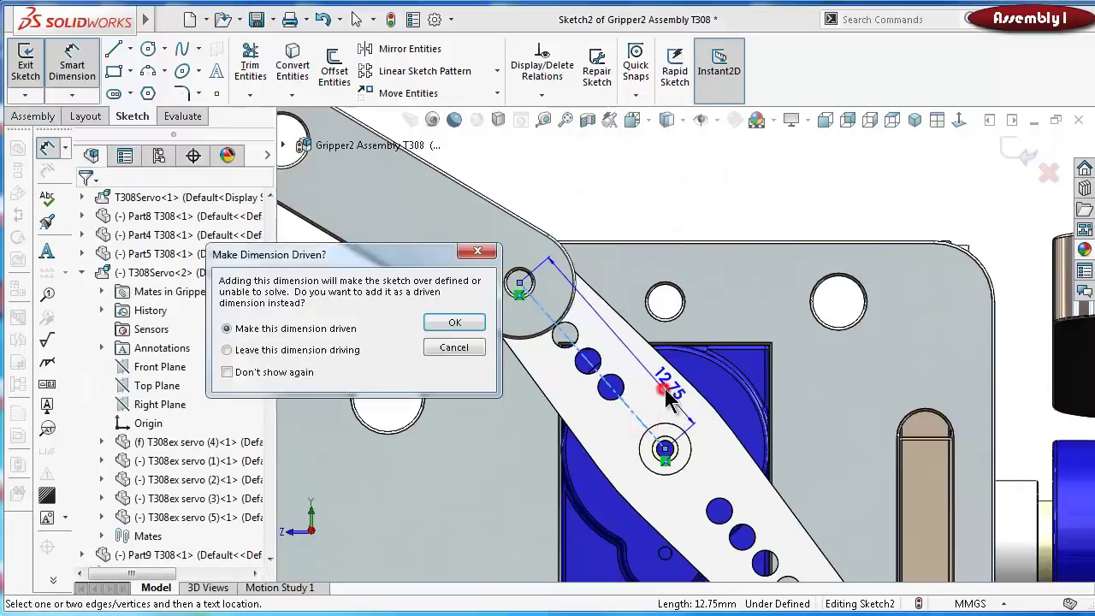
left_click(484, 322)
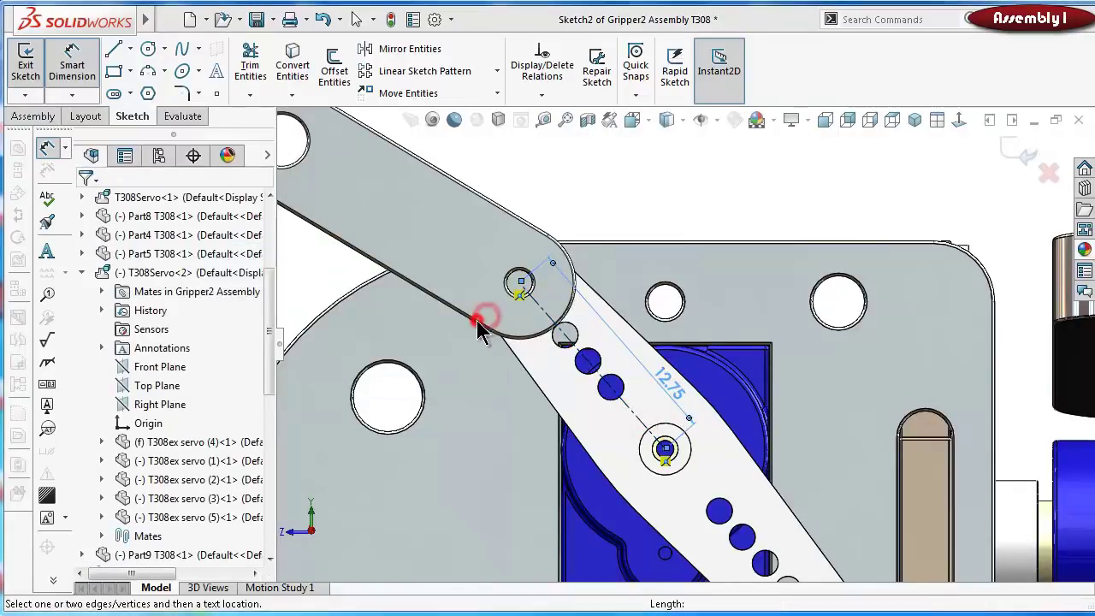
Exit the horn-face sketch and hide it in the assembly
left_click(1018, 153)
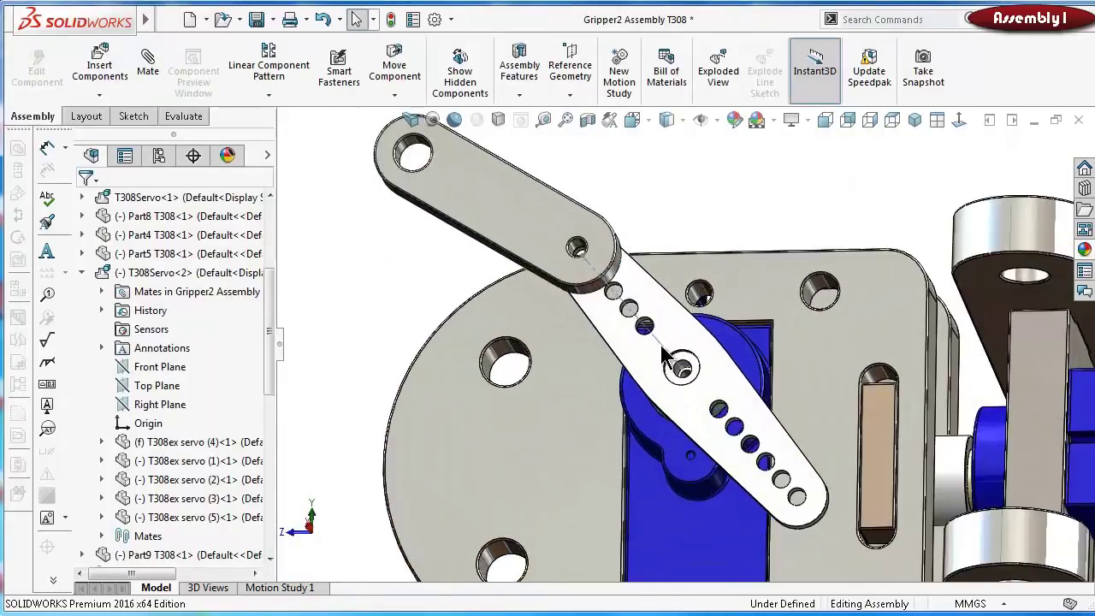
left_click(663, 355)
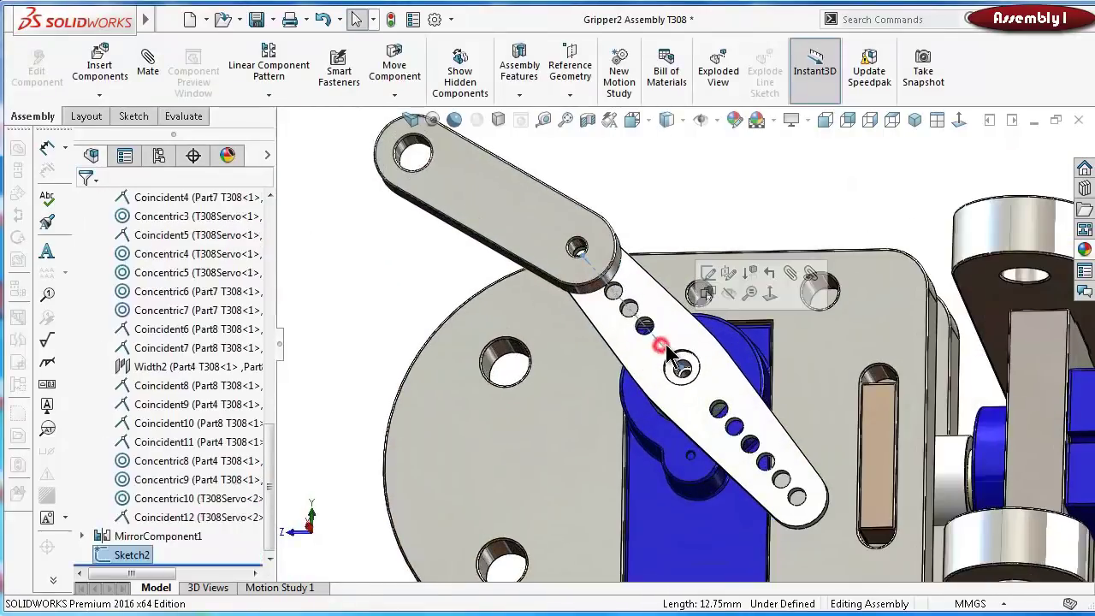
left_click(409, 307)
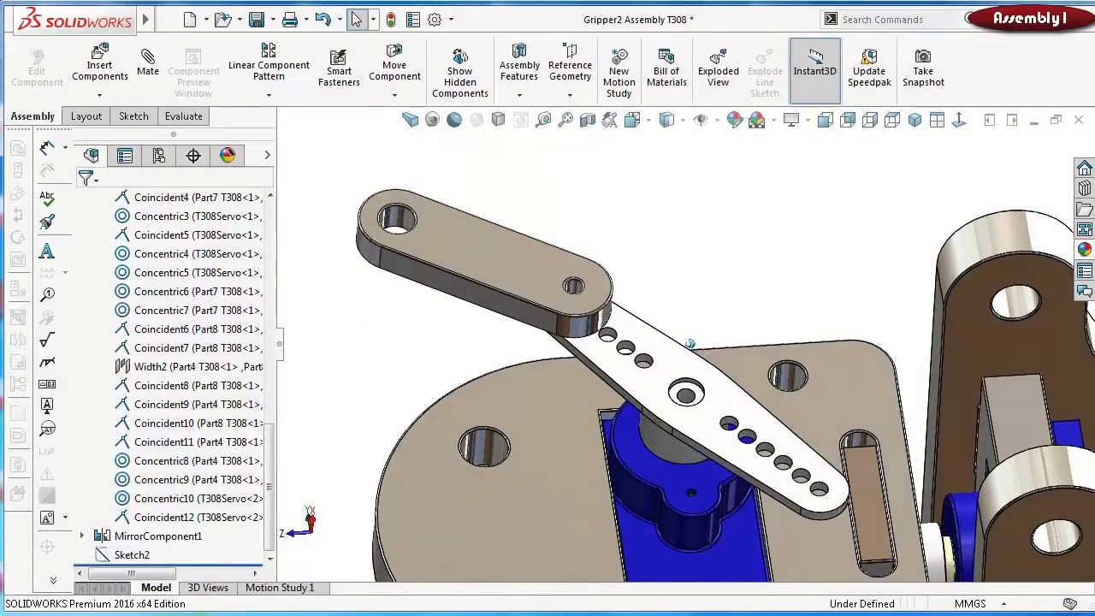
middle_click_drag(690, 344, 684, 344)
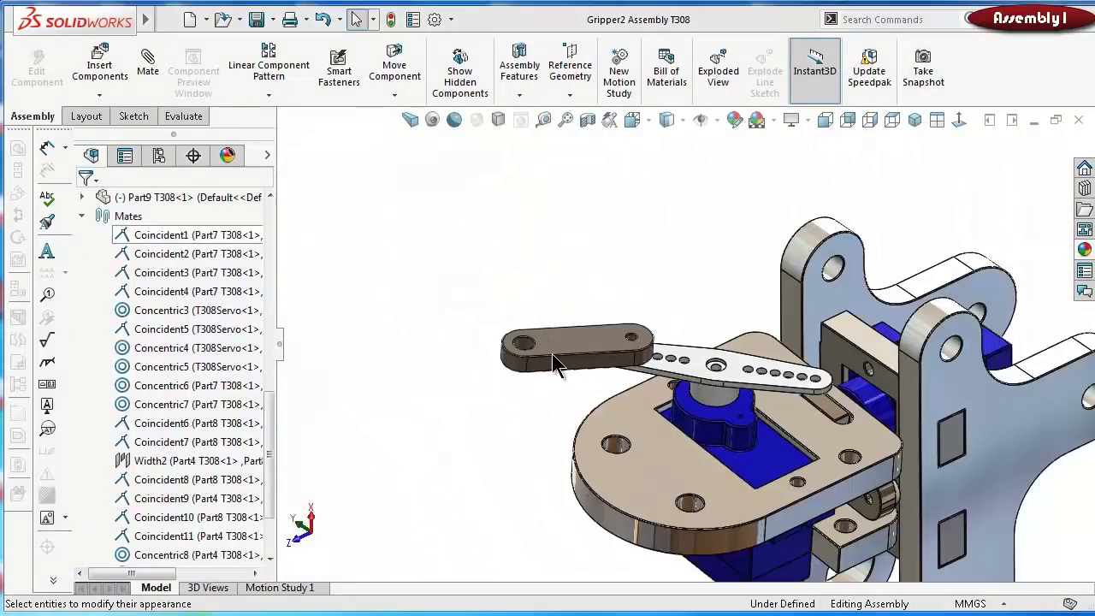
Edit Part9's Boss-Extrude1 within the assembly, setting its mid-plane depth to 1.5 mm, and return to the assembly
left_click(556, 359)
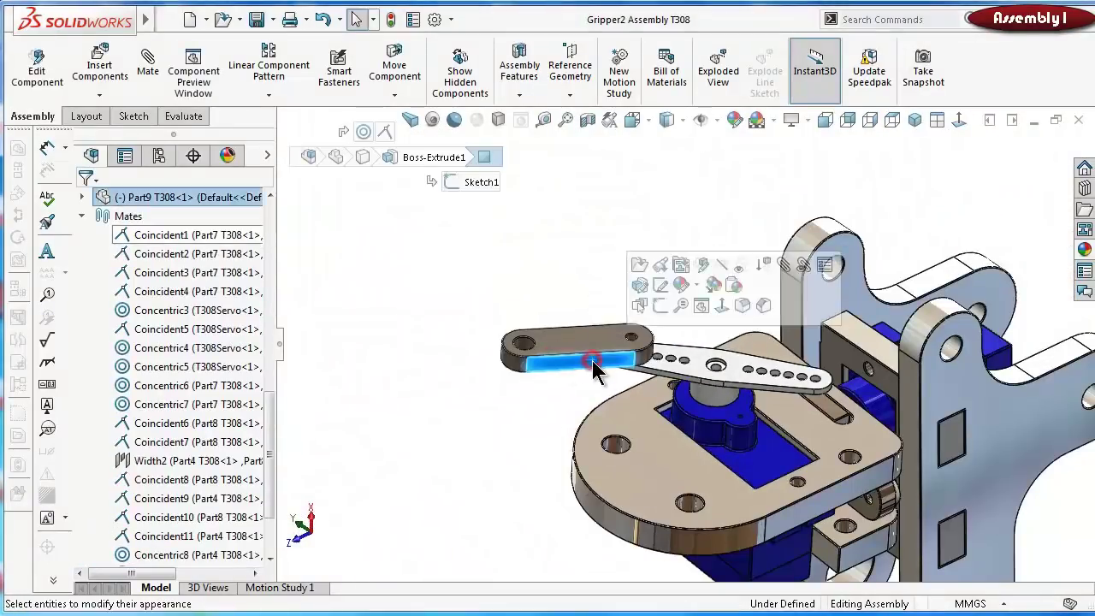
left_click(83, 198)
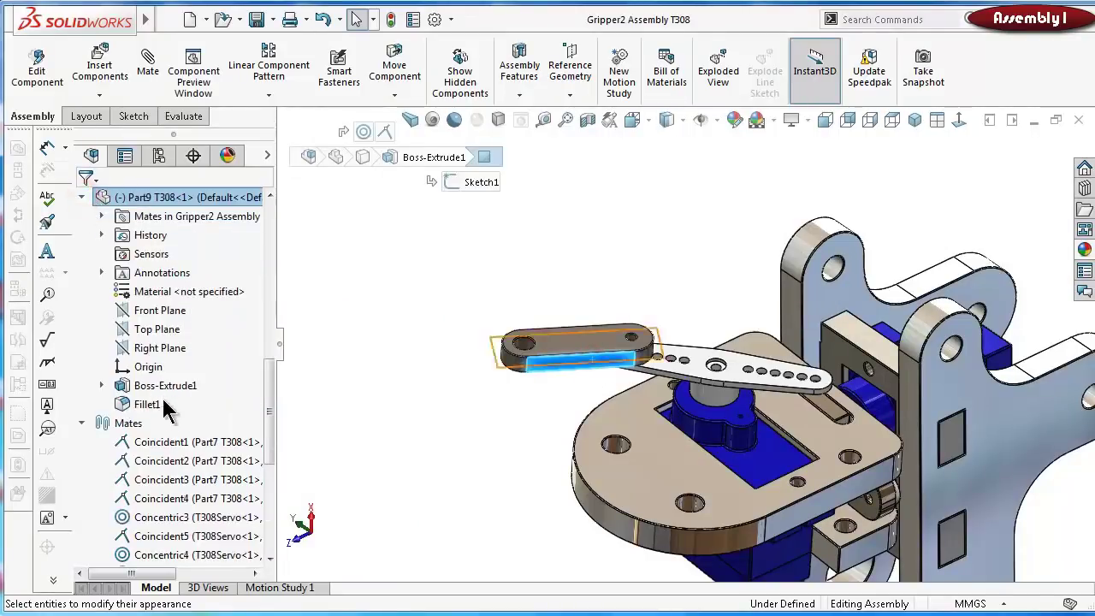
left_click(149, 386)
left_click(162, 345)
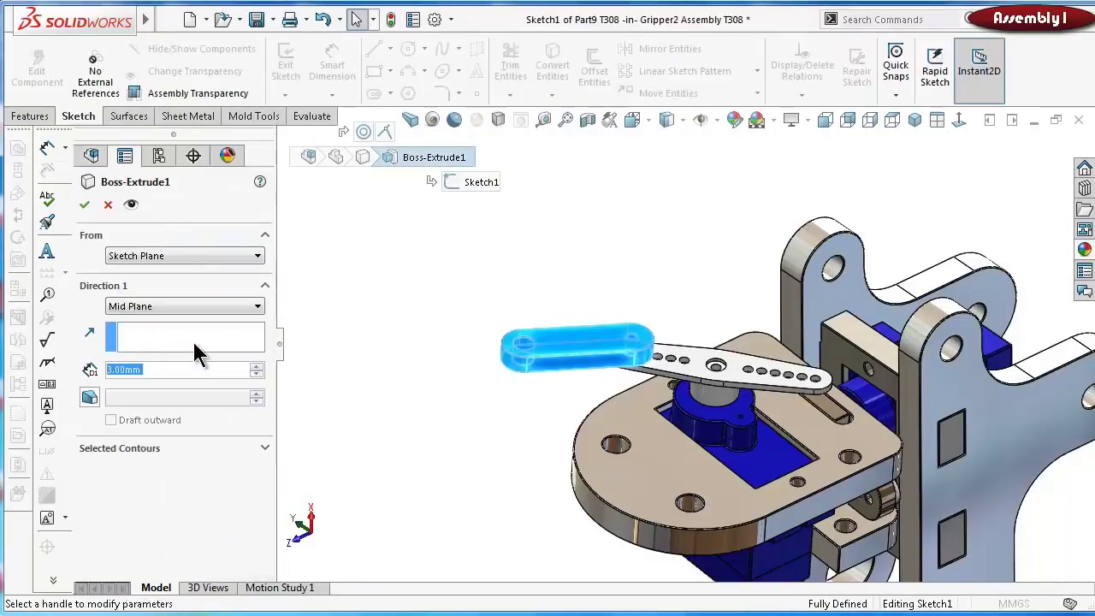
type("2")
key("Return")
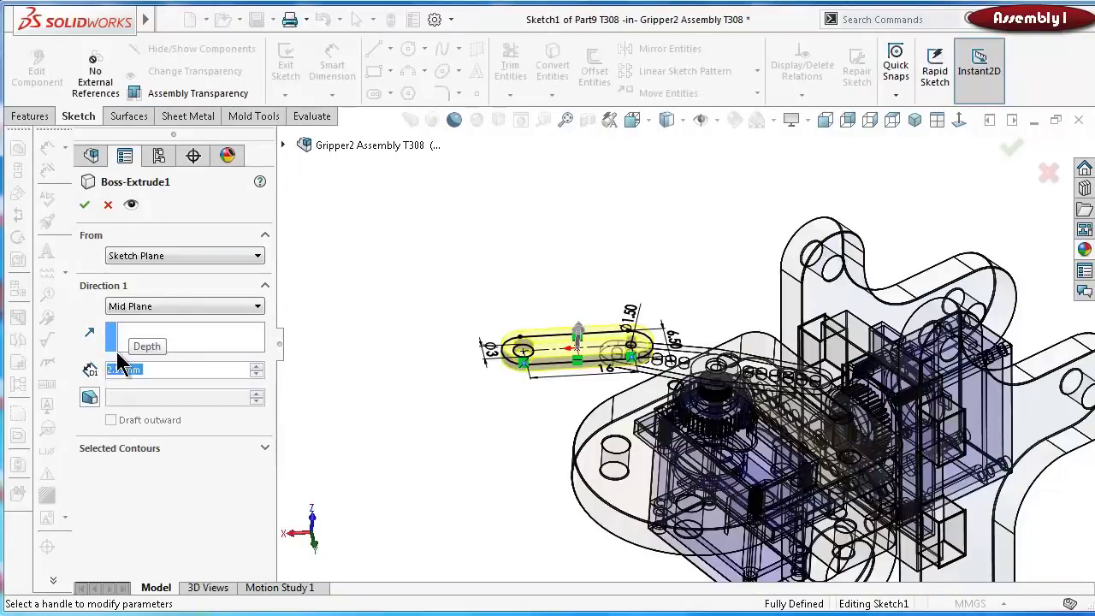
middle_click_drag(763, 361, 753, 351)
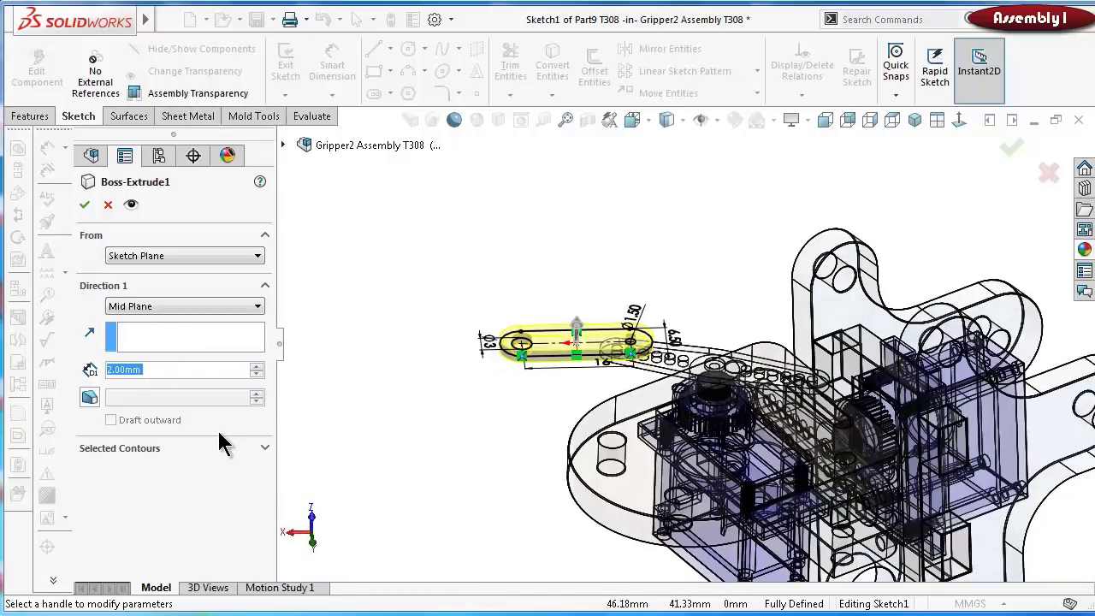
type("1.5")
left_click(348, 418)
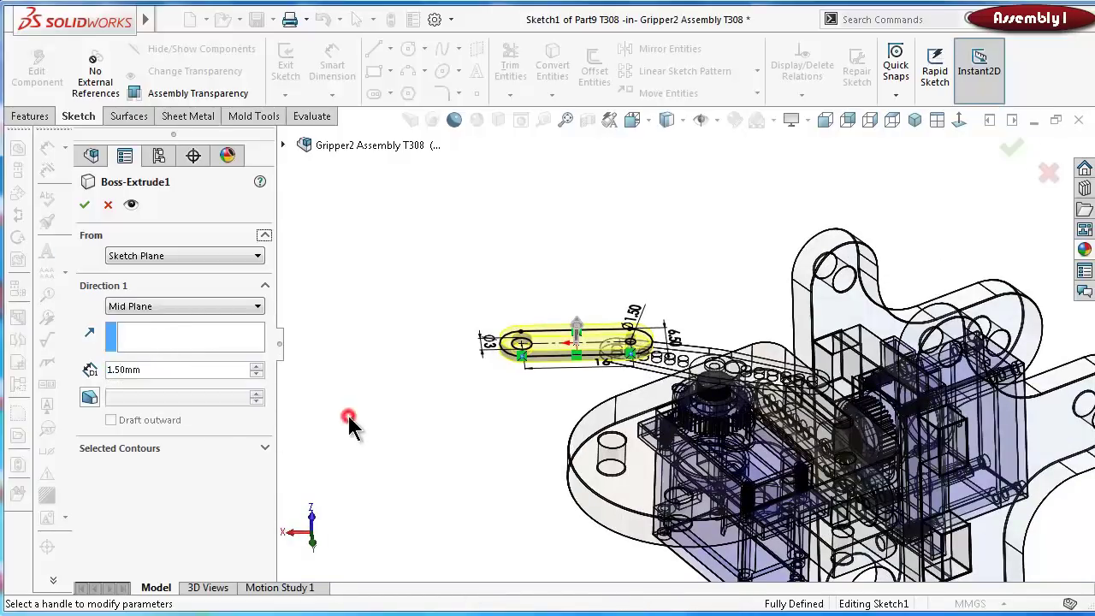
left_click(85, 204)
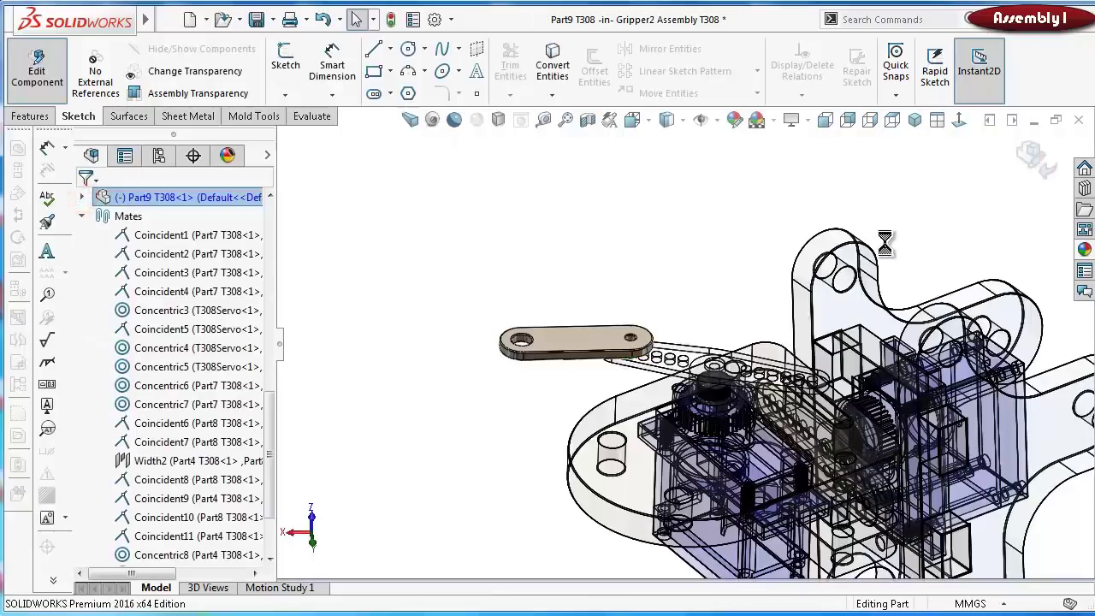
left_click(1023, 149)
left_click(646, 241)
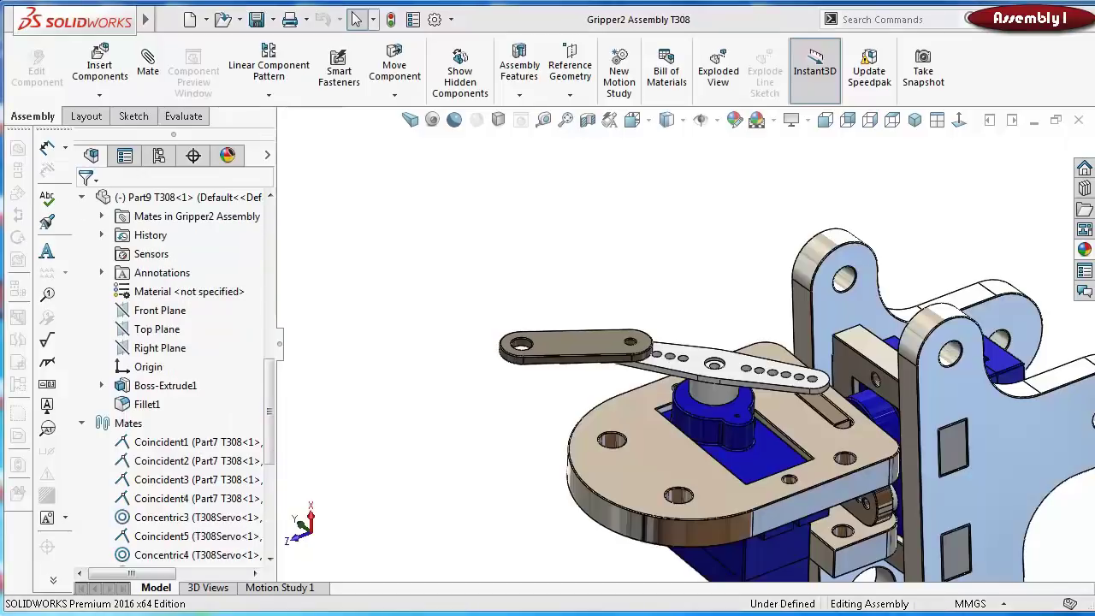
Turn the second servo's horn by hand about its axis and clear the selection
left_click(699, 281)
middle_click_drag(699, 280, 699, 342)
left_click_drag(700, 363, 681, 361)
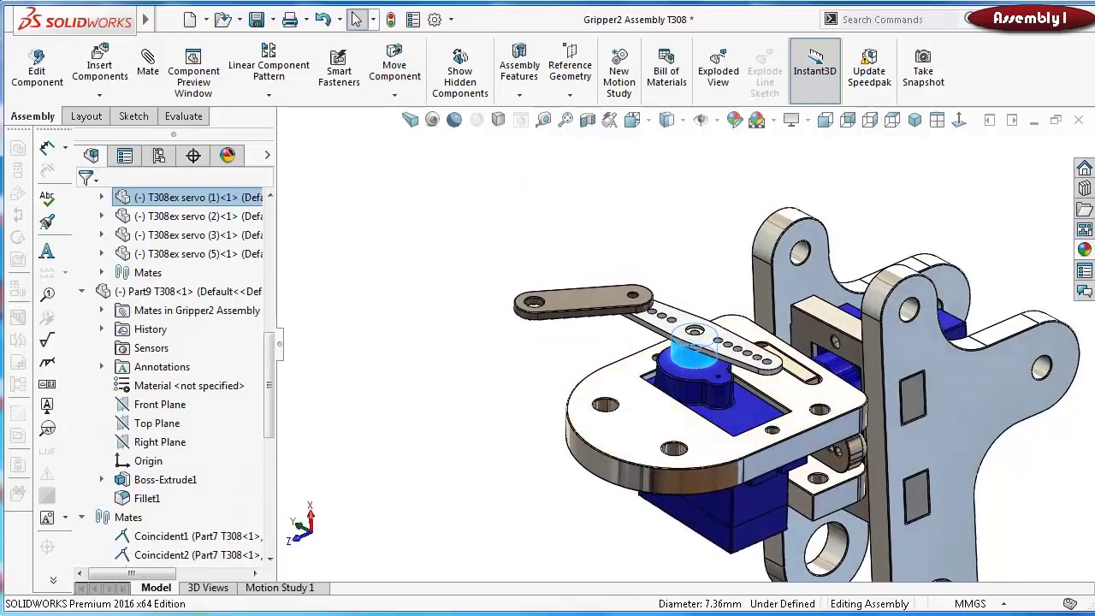
left_click(1006, 231)
Find the Pan Head Cross Recess ISO 7045 screw among the ISO cross-recessed head screws in the Toolbox library
left_click(1080, 187)
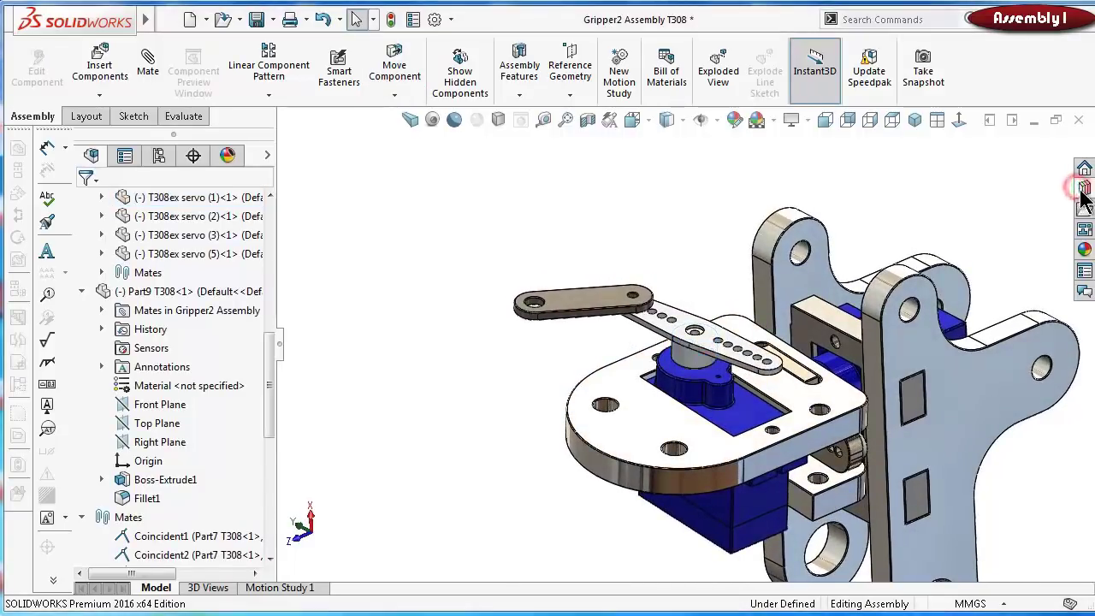
left_click(1083, 189)
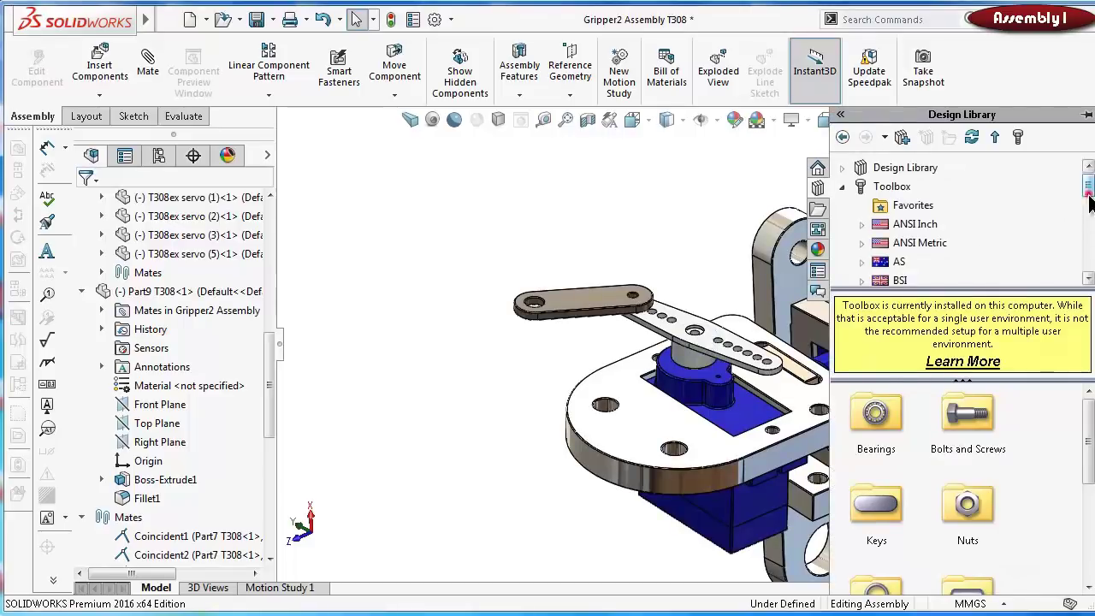
left_click_drag(1090, 198, 1088, 227)
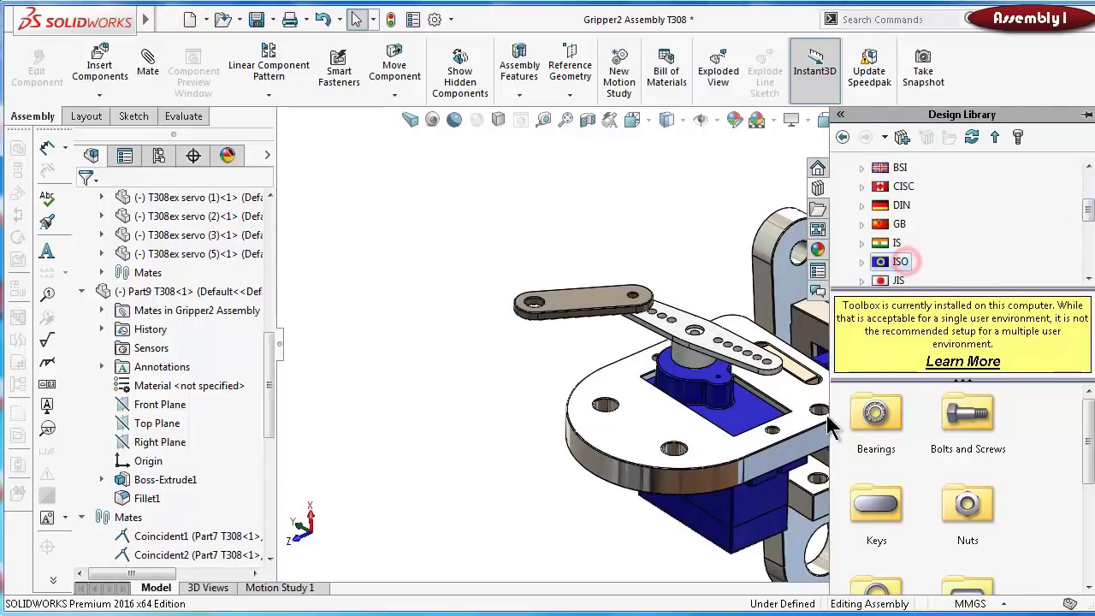
left_click(964, 426)
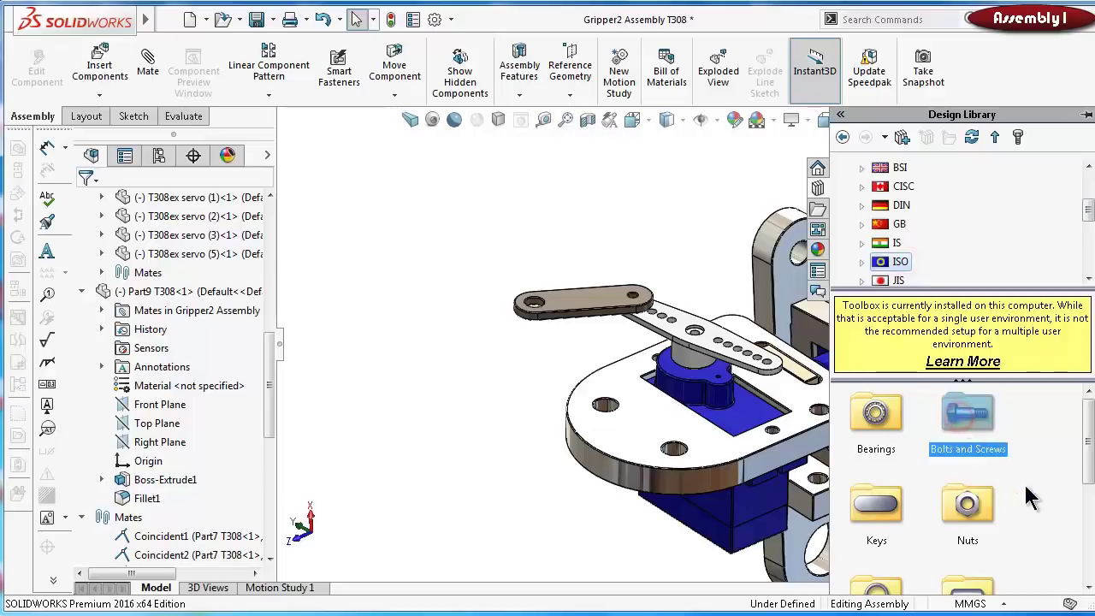
double_click(985, 423)
left_click_drag(1083, 453, 1090, 480)
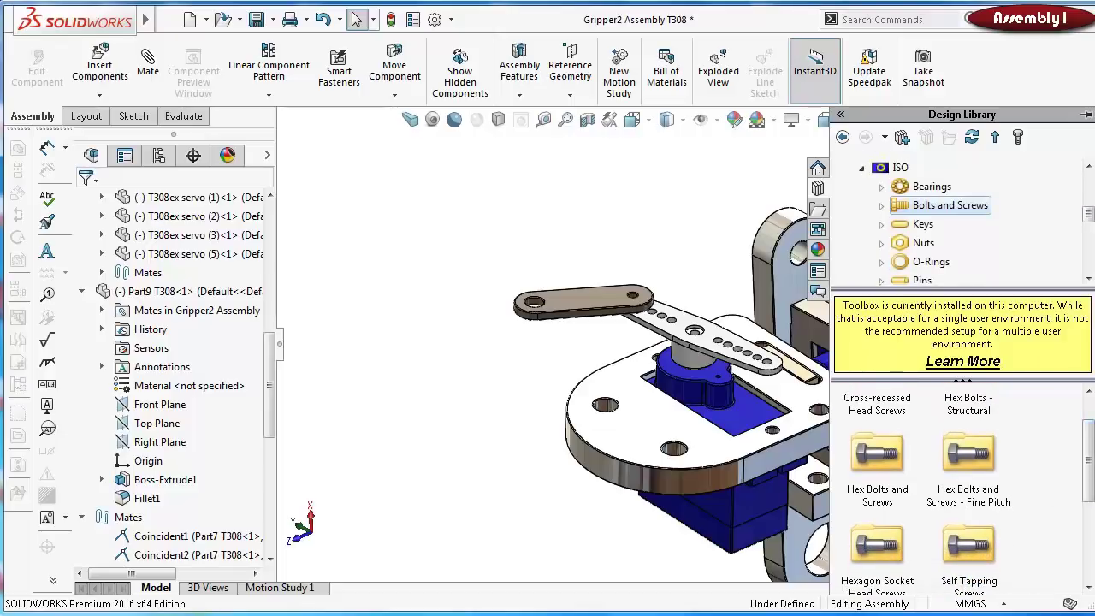
double_click(877, 420)
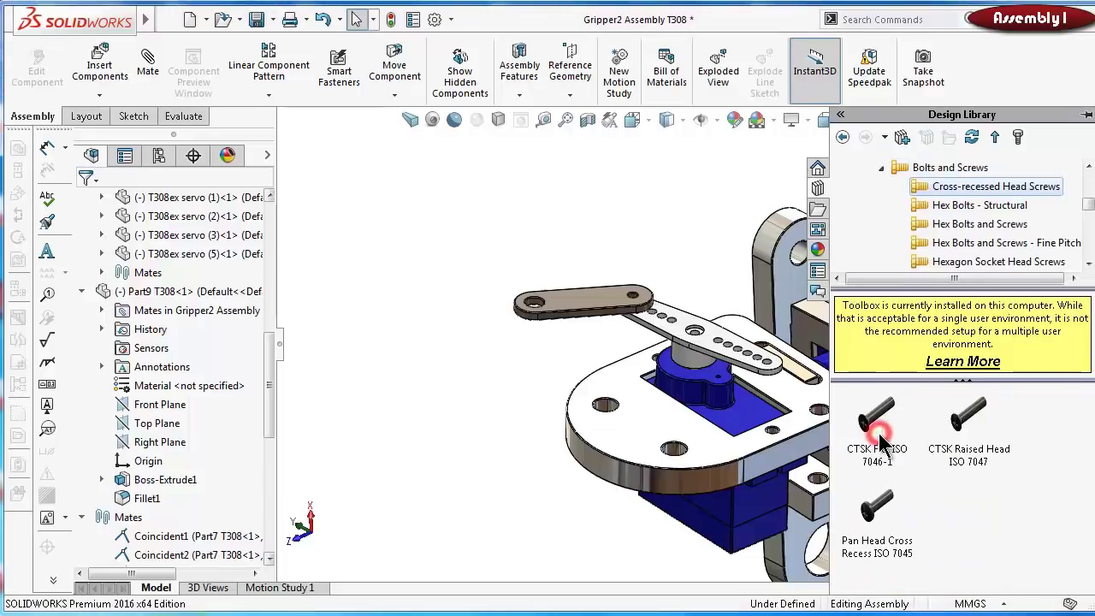
left_click(879, 538)
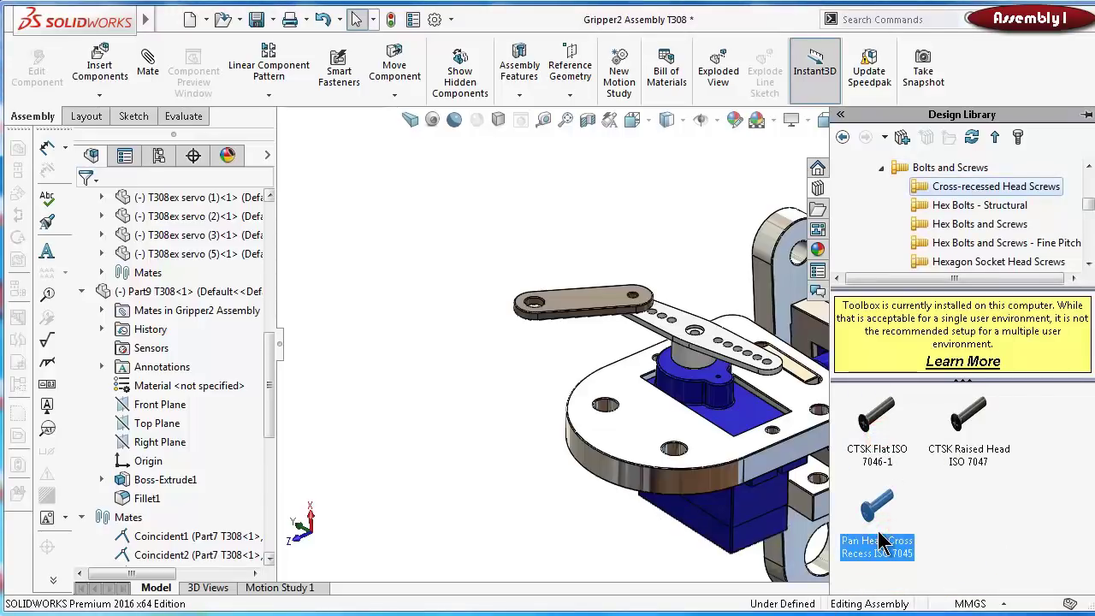
mouse_move(883, 520)
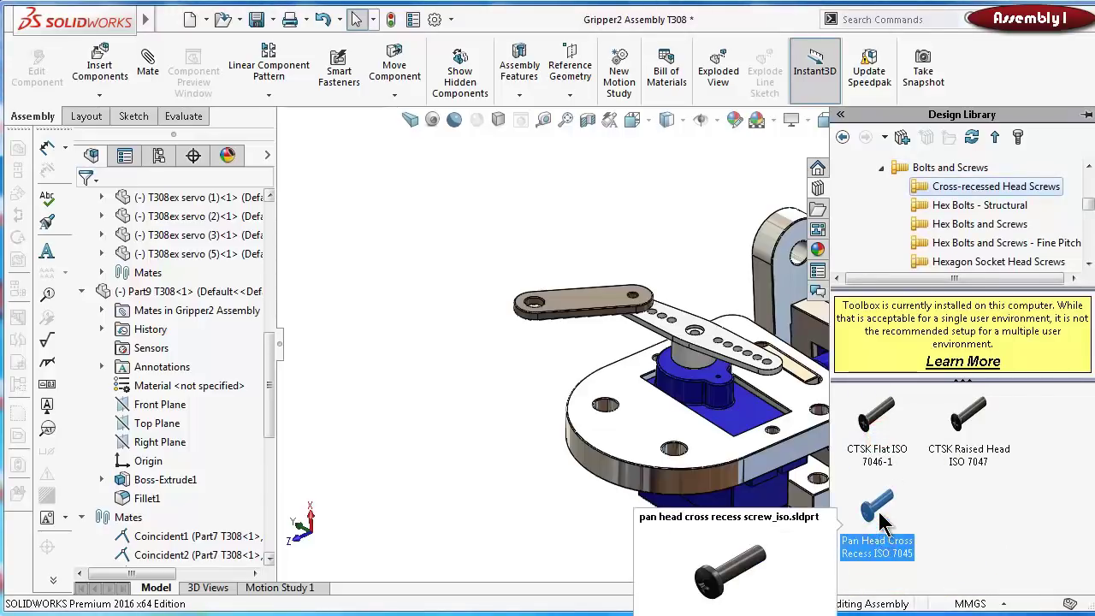
Insert the Pan Head Cross Recess ISO 7045 screw into Part9's larger hole with its head on the upper side
scroll(479, 397, "down", 3)
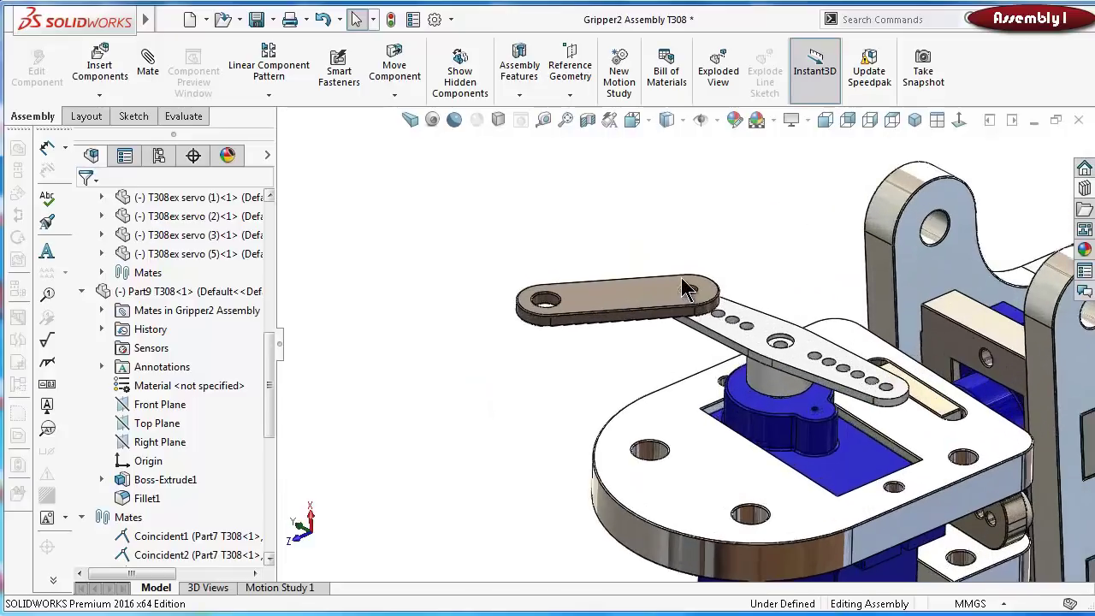
scroll(684, 289, "down", 3)
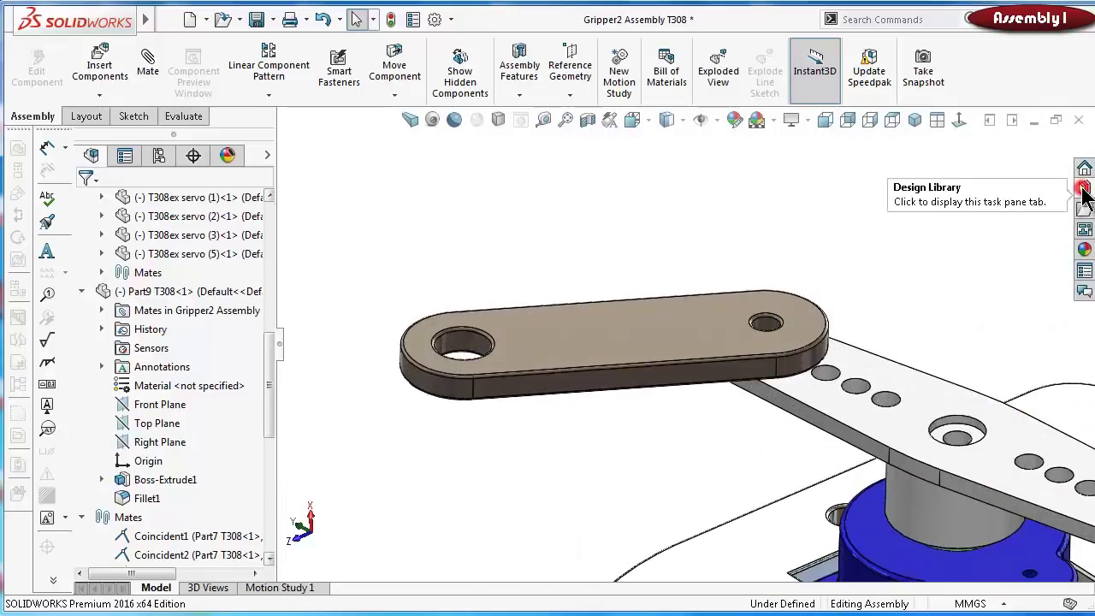
left_click(1083, 208)
left_click_drag(890, 511, 473, 344)
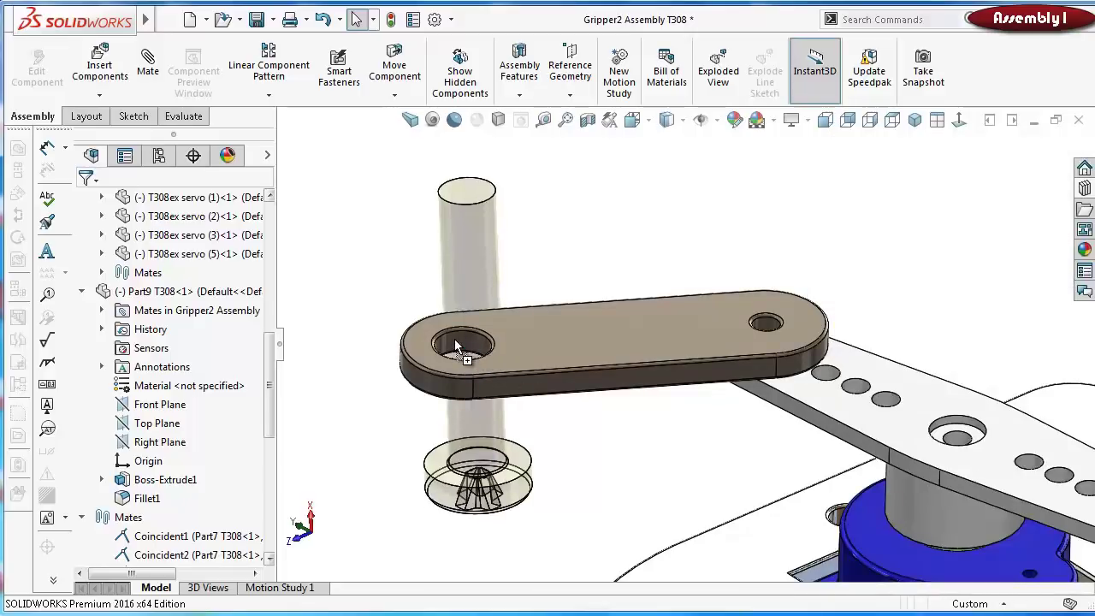
mouse_move(454, 339)
left_mouse_down()
mouse_move(462, 378)
mouse_move(473, 344)
left_mouse_up()
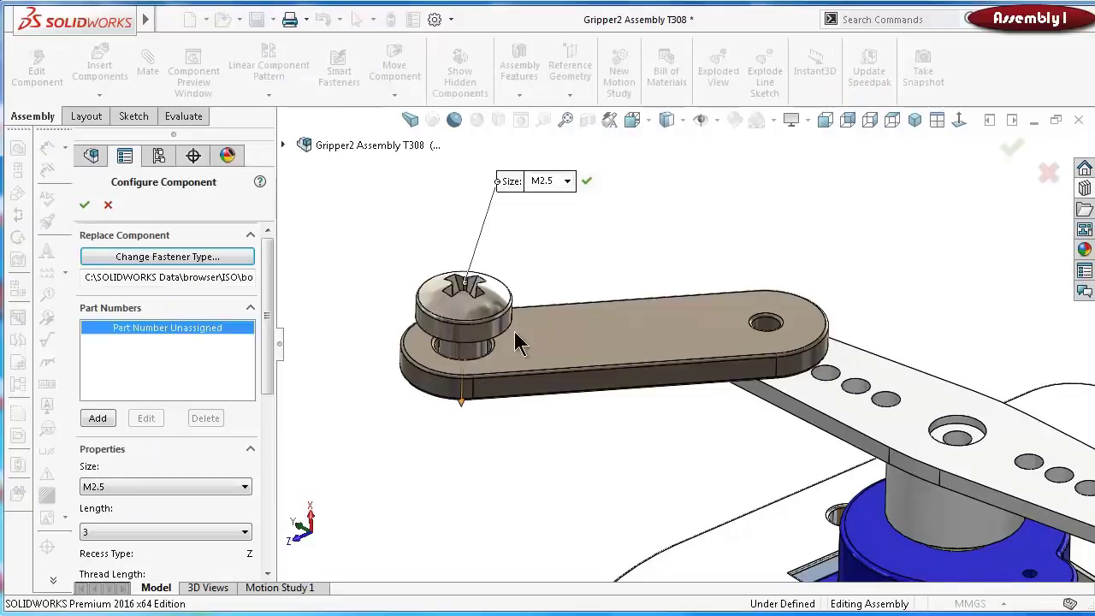
Configure the pan head screw with size M3, length 20 and Schematic thread display
left_click(566, 182)
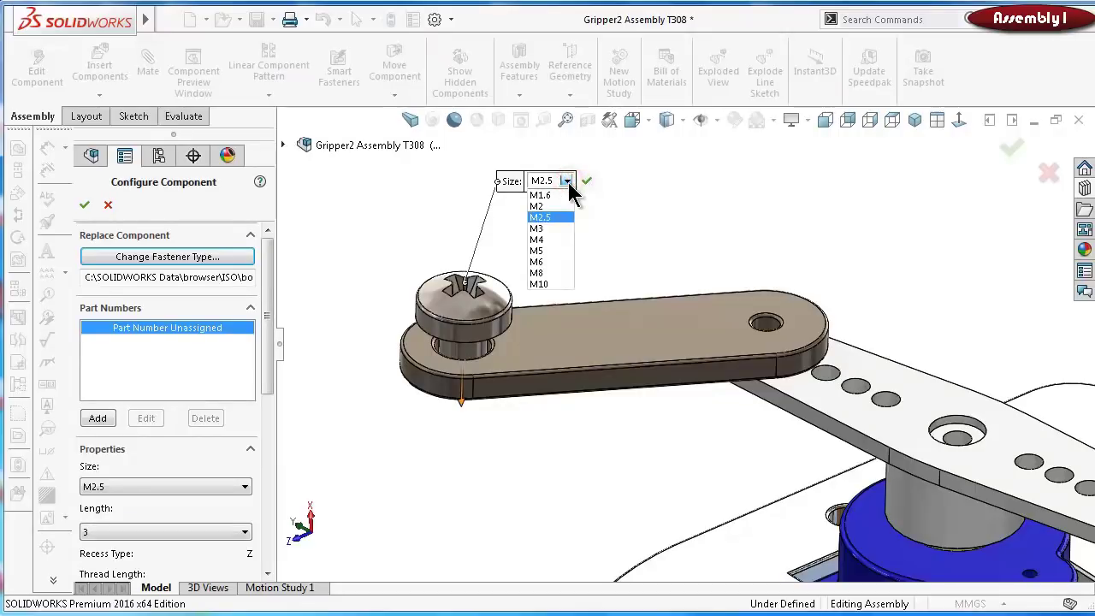
left_click(566, 182)
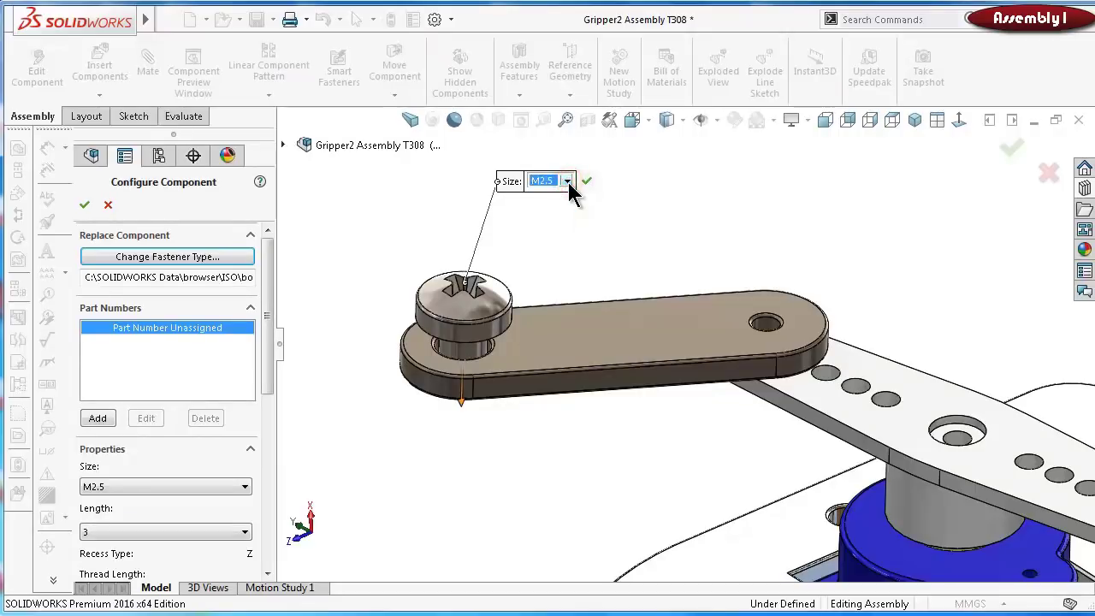
left_click_drag(268, 376, 268, 420)
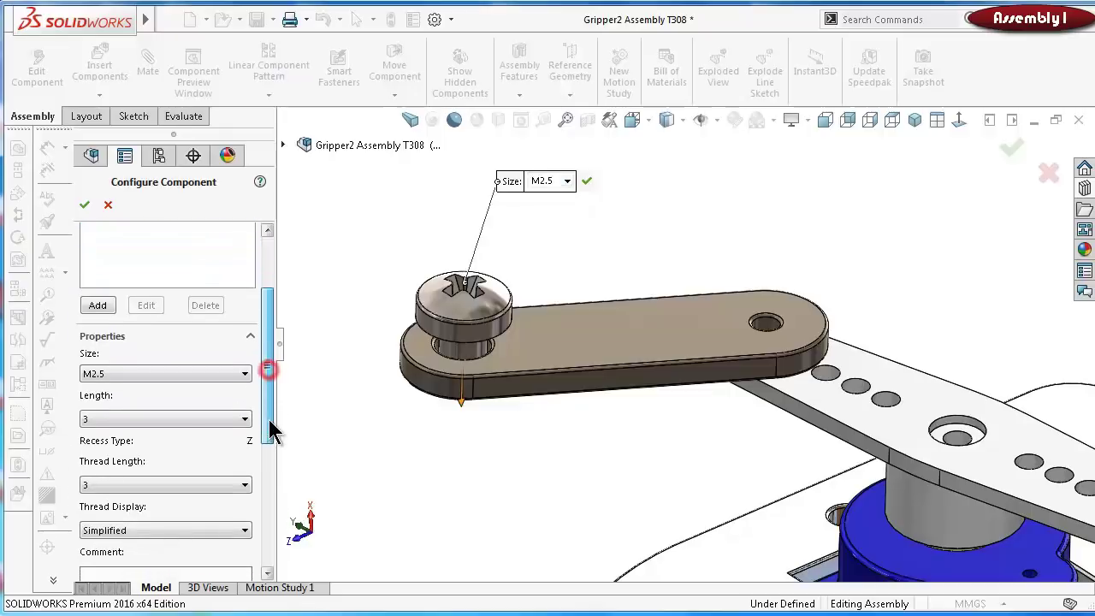
left_click(239, 417)
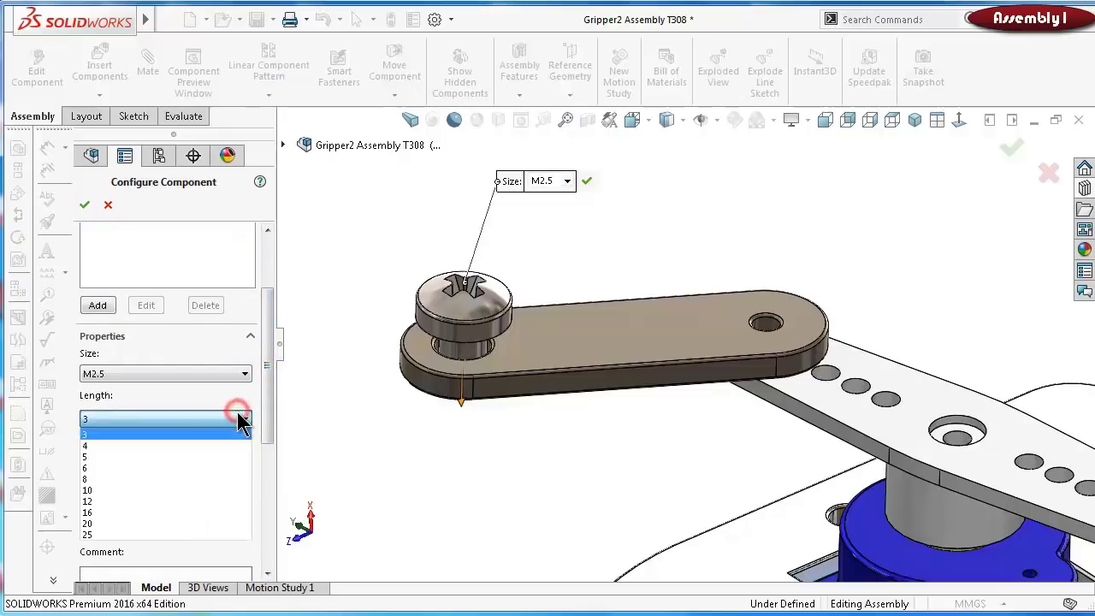
left_click(146, 524)
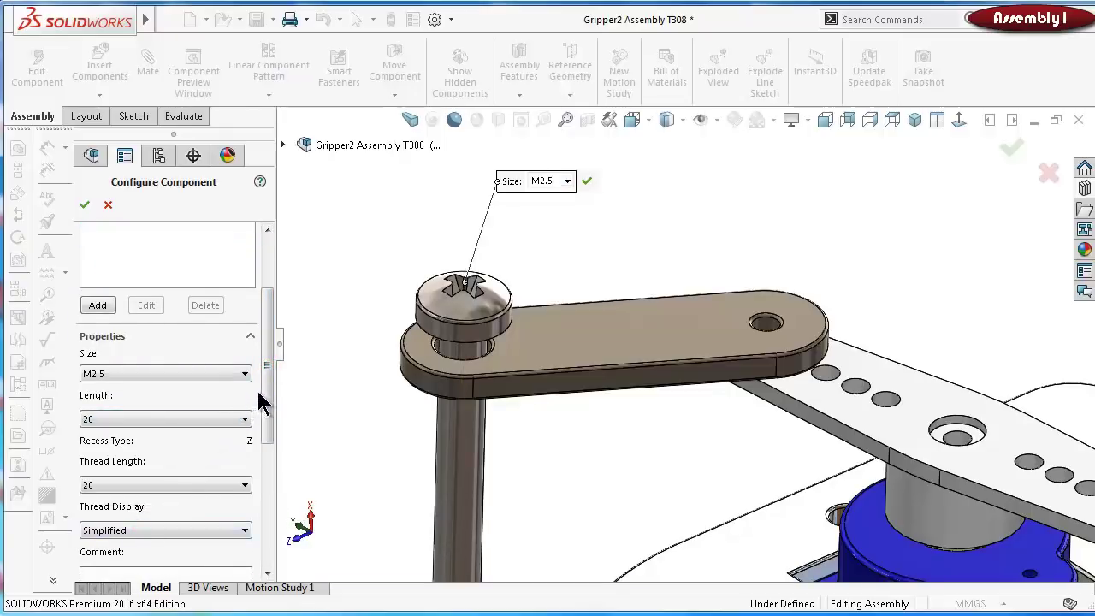
left_click_drag(268, 391, 265, 494)
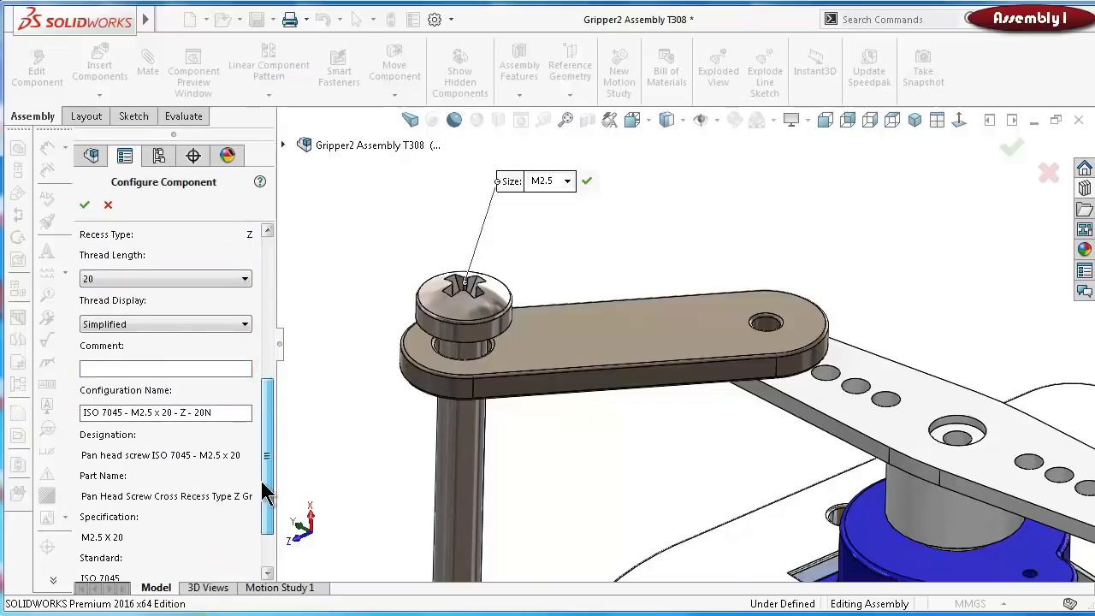
left_click(202, 326)
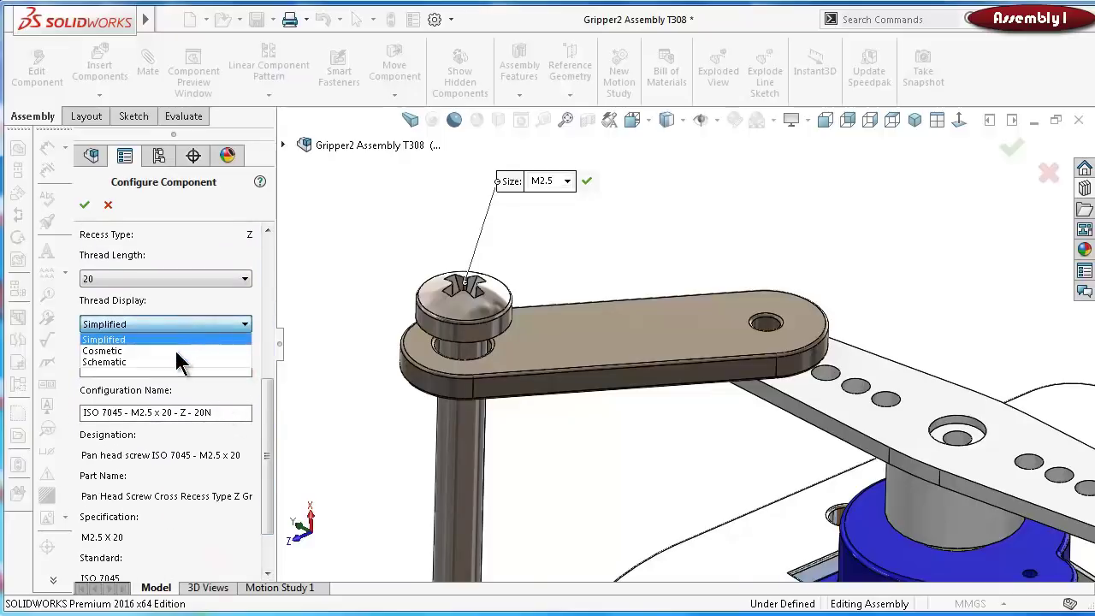
left_click(140, 361)
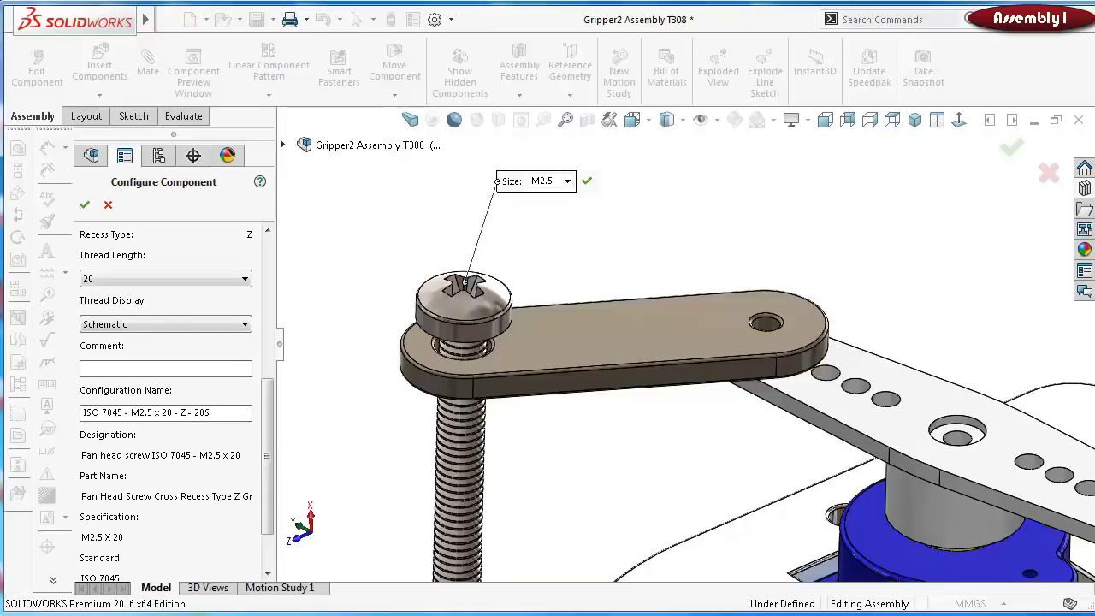
left_click(564, 181)
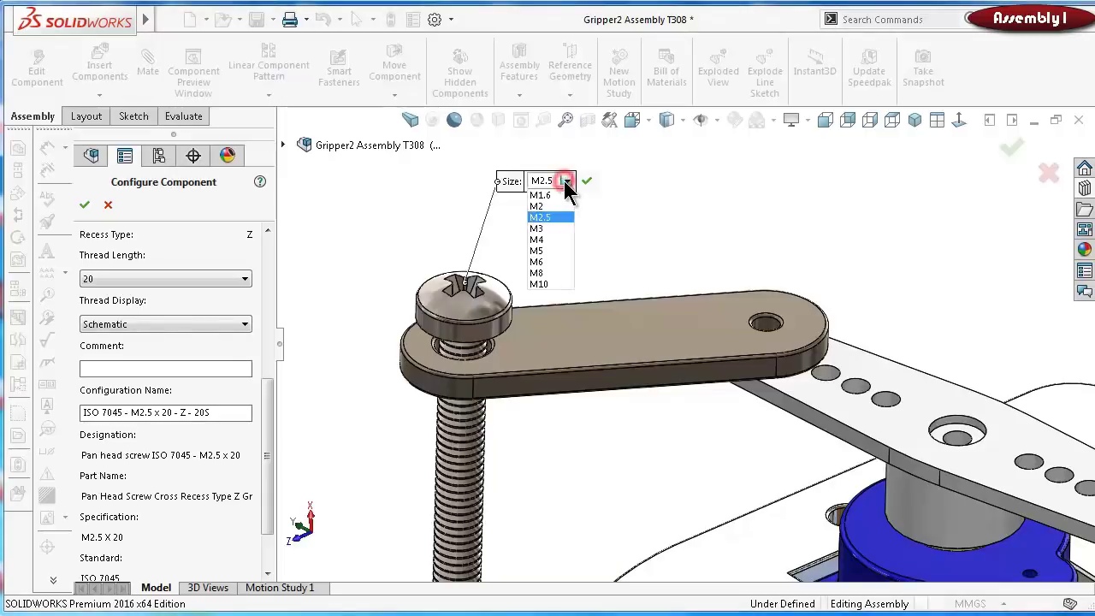
left_click(546, 227)
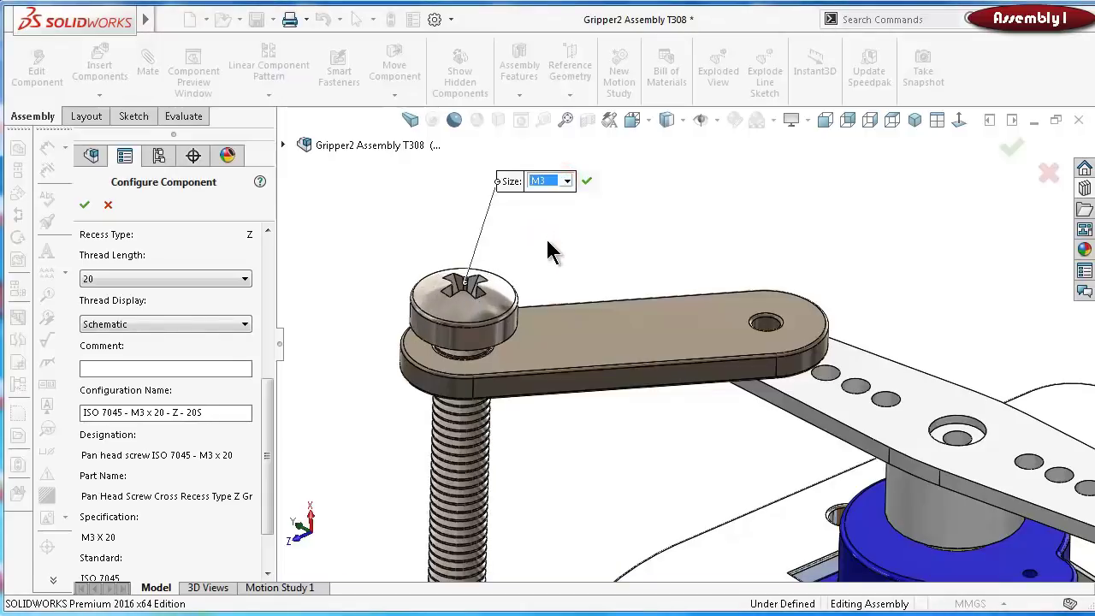
left_click(1012, 152)
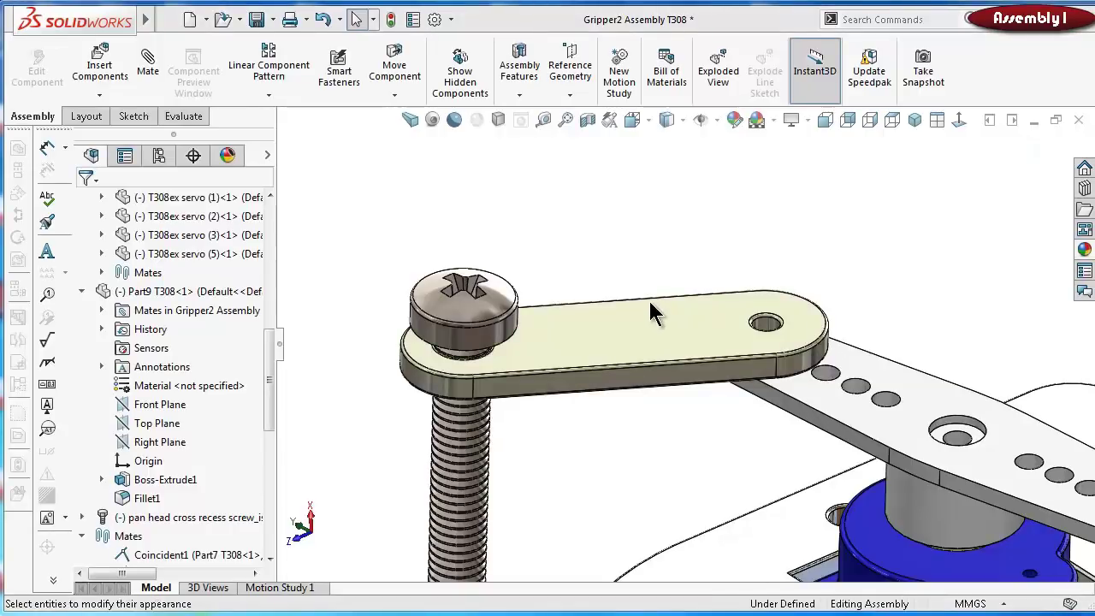
Mate the underside of the screw head coincident with Part9's top face
left_click(652, 251)
middle_click_drag(574, 275, 550, 270)
left_click(514, 302)
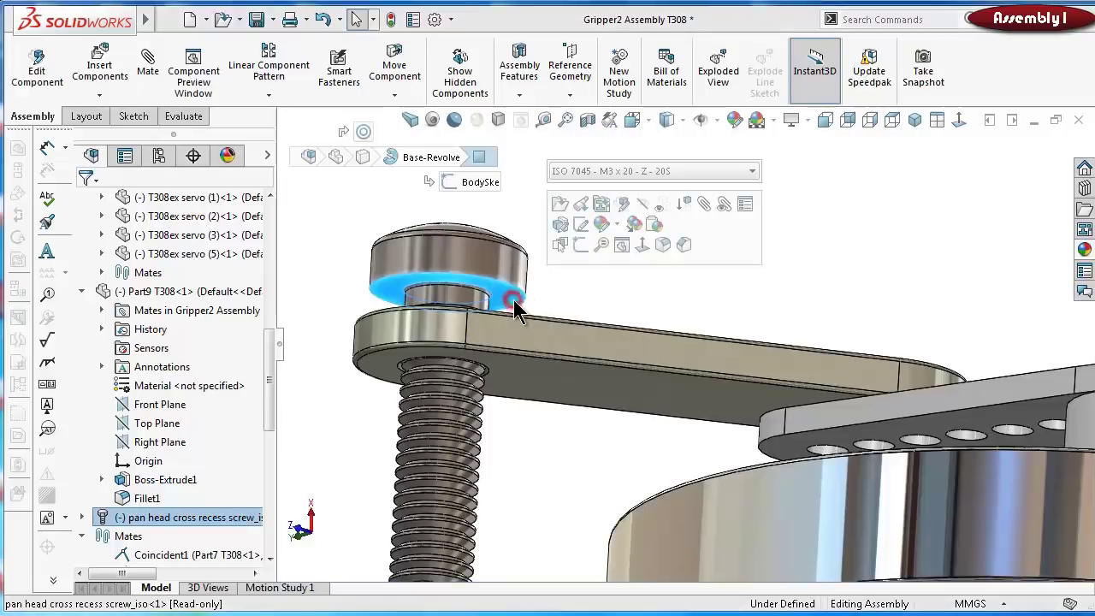
left_click(703, 203)
middle_click_drag(693, 220, 648, 323)
left_click(647, 324)
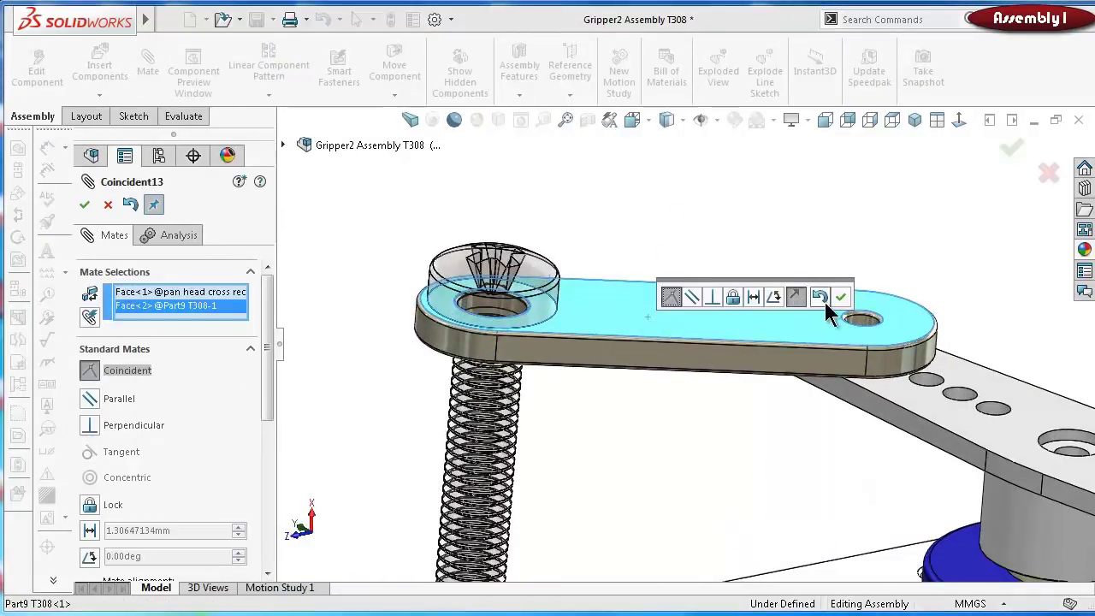
left_click(842, 296)
middle_click_drag(698, 352, 733, 385)
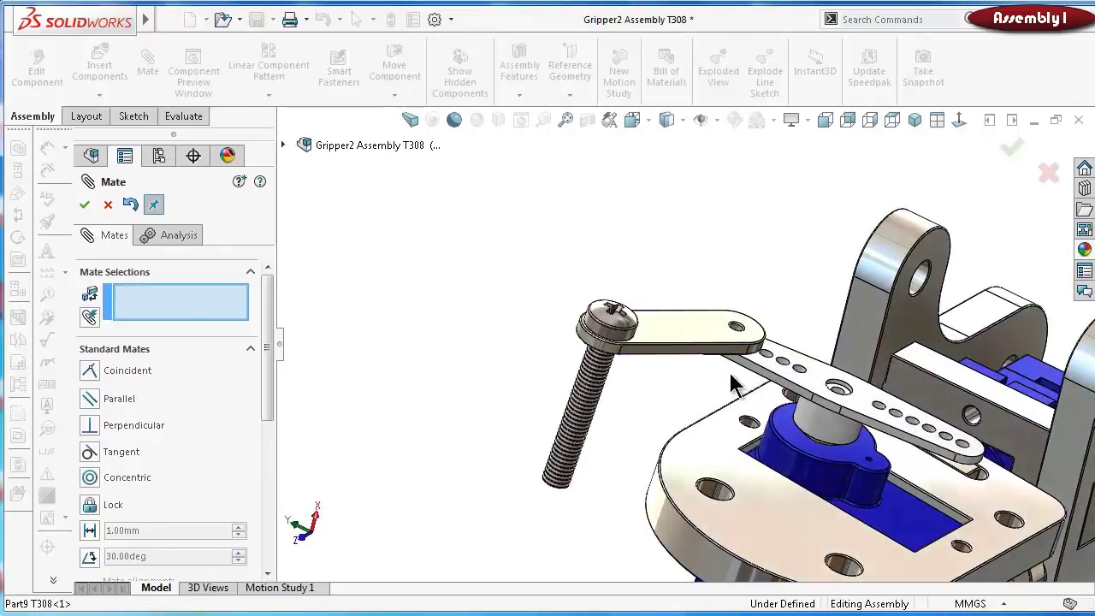
left_click(1010, 146)
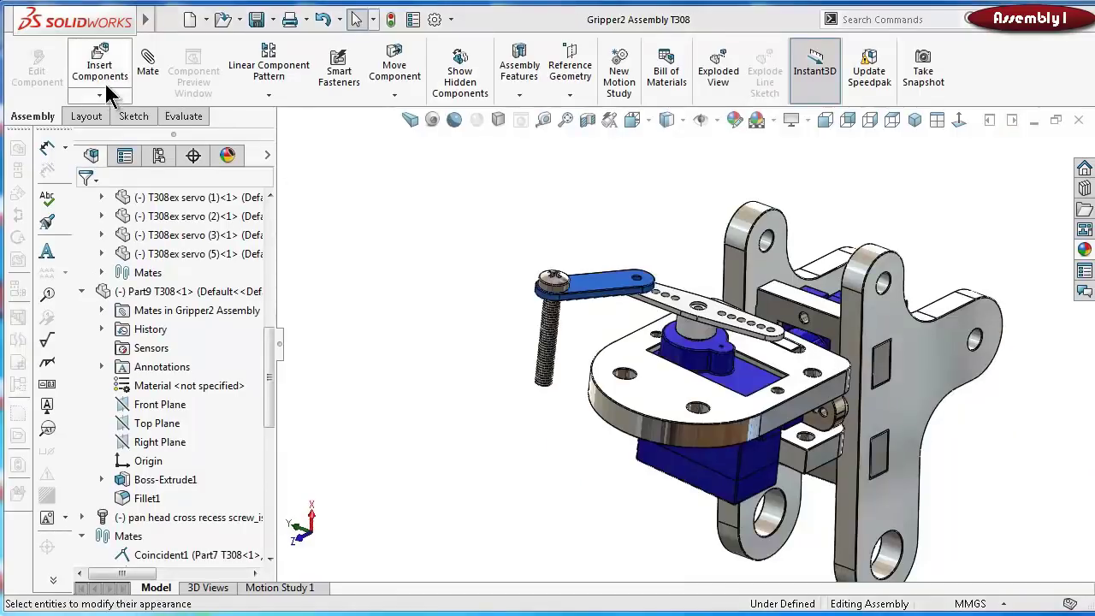
Insert Part2 T308 and Part1 T308 from the open documents, placing both beside the servo assembly
left_click(103, 73)
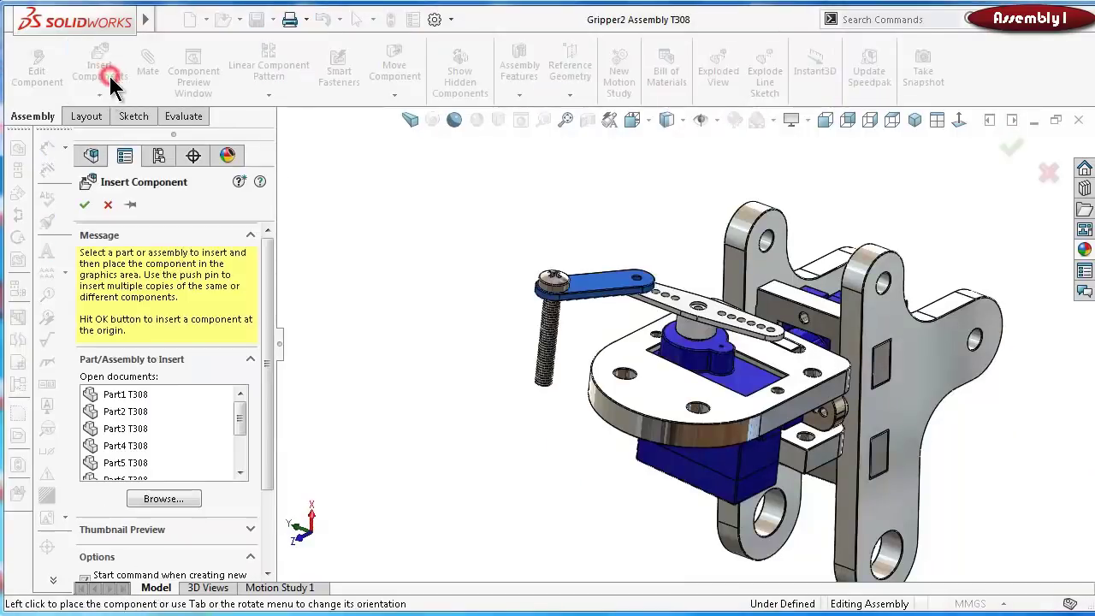
left_click(155, 416)
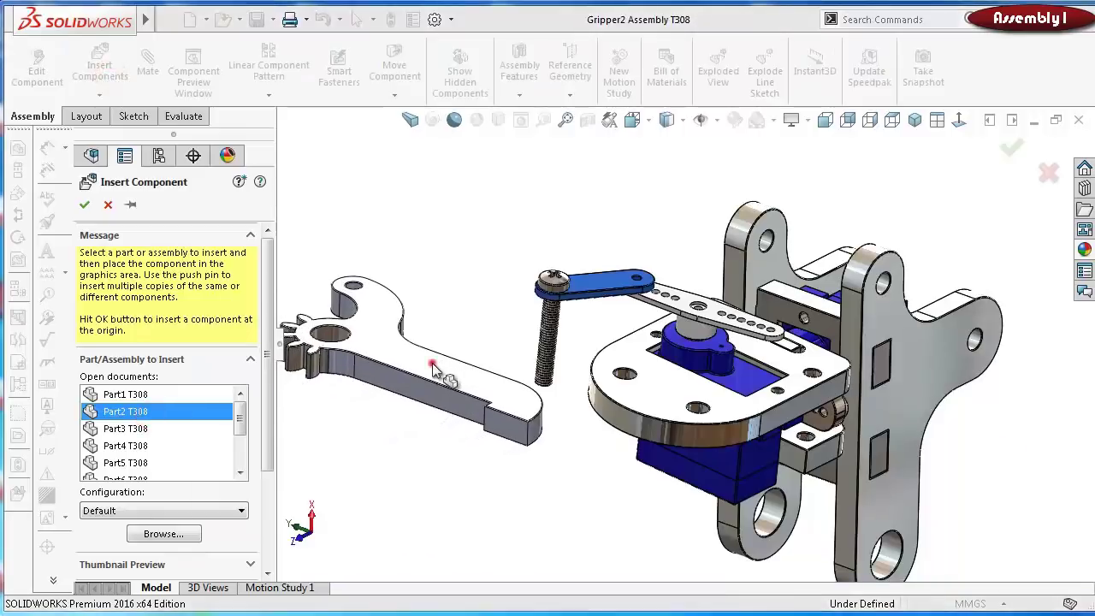
left_click(433, 362)
left_click(101, 67)
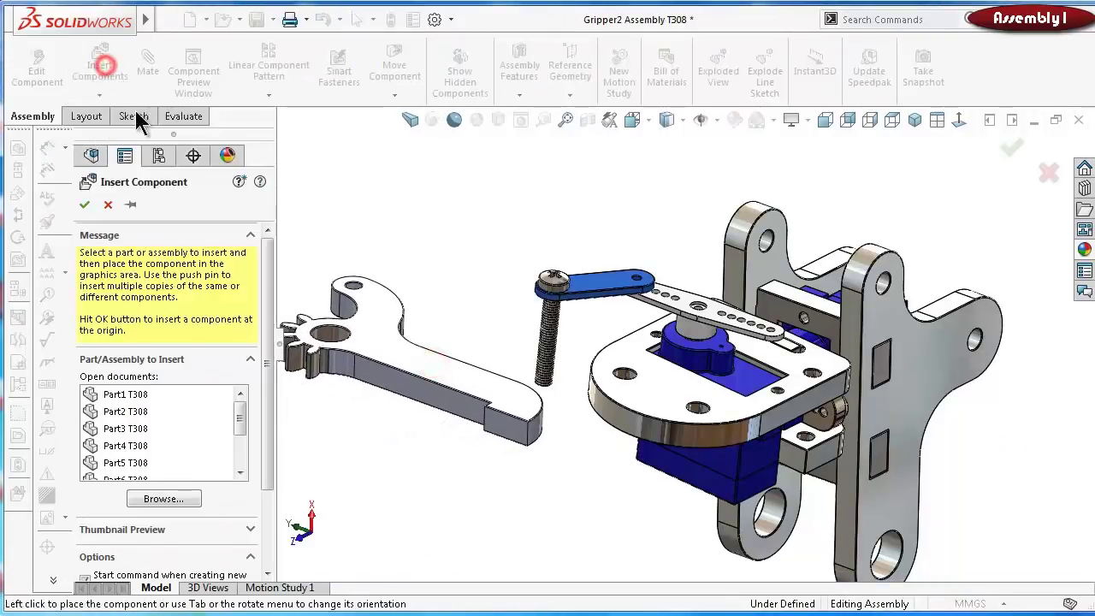
left_click(136, 395)
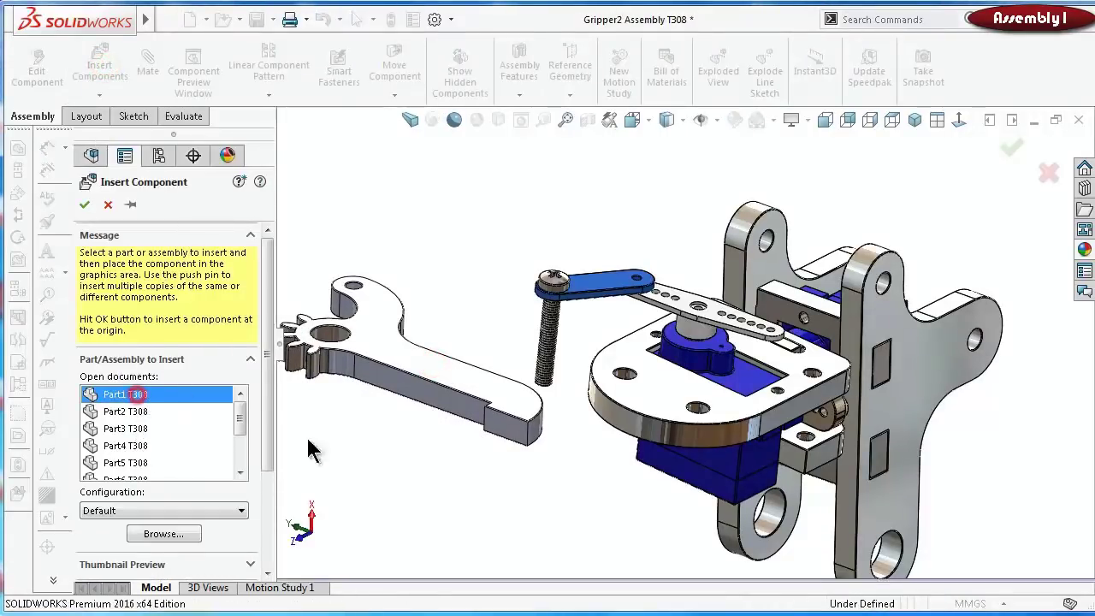
left_click(507, 506)
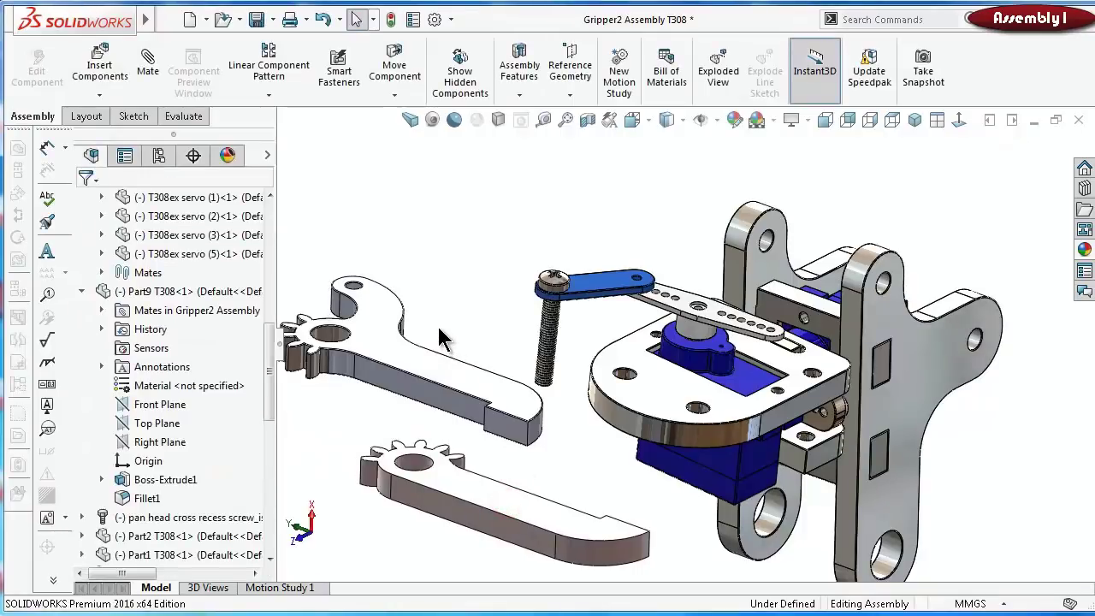
Rotate Part2 T308 with Rotate Component in Free Drag so its gear teeth point toward the servo plate
left_click(394, 95)
left_click(385, 135)
left_click_drag(369, 358, 395, 187)
scroll(527, 278, "down", 2)
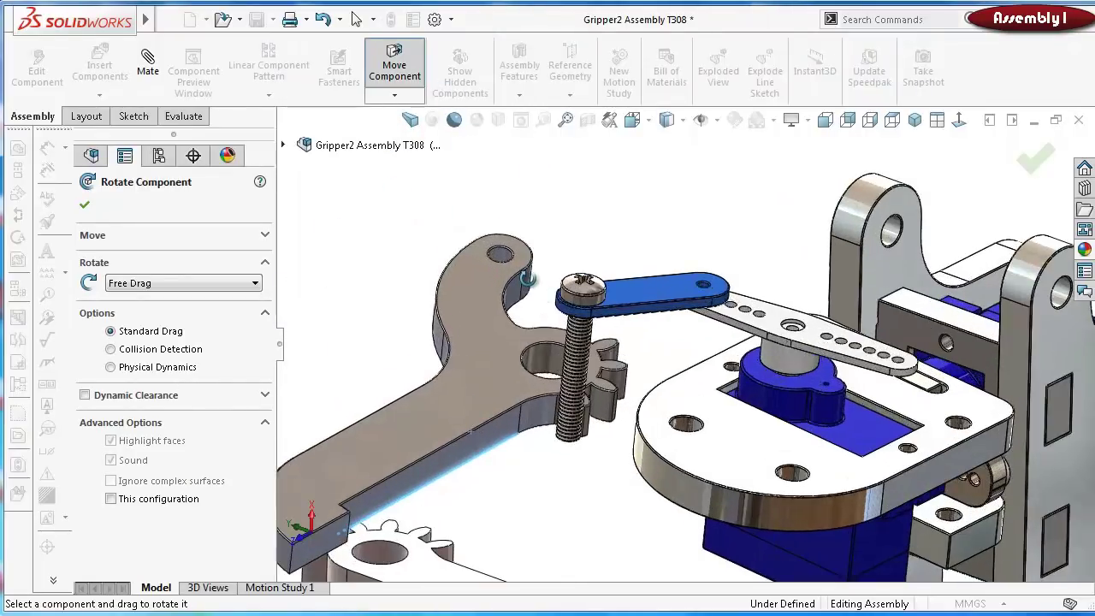
scroll(533, 282, "down", 5)
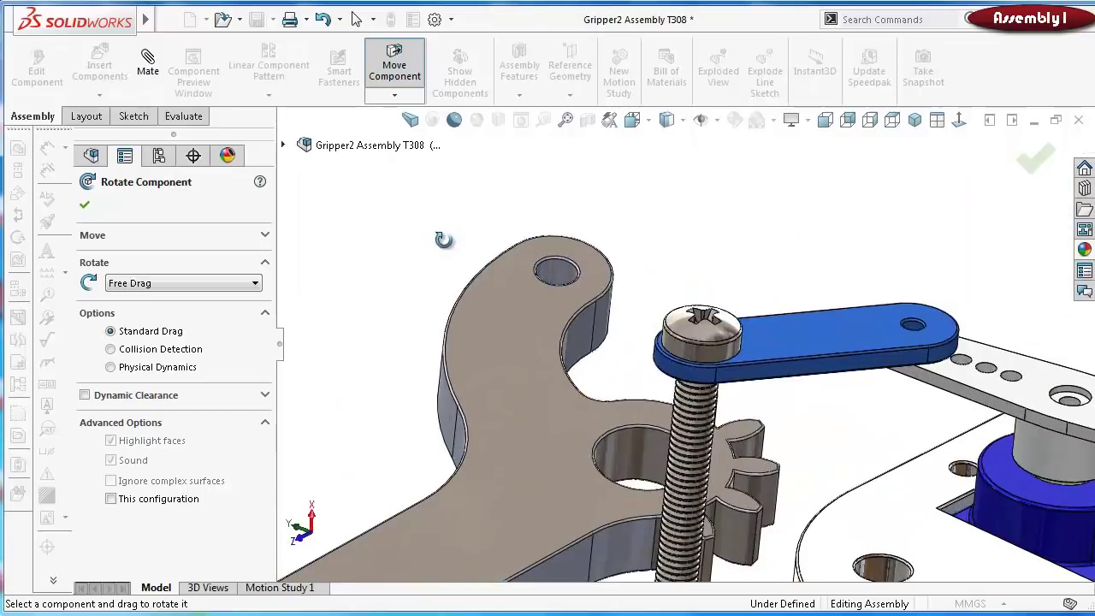
left_click(1036, 159)
Mate the 3 mm end hole of Part2 T308 concentric with the threaded shank of the pan head screw
left_click(568, 272)
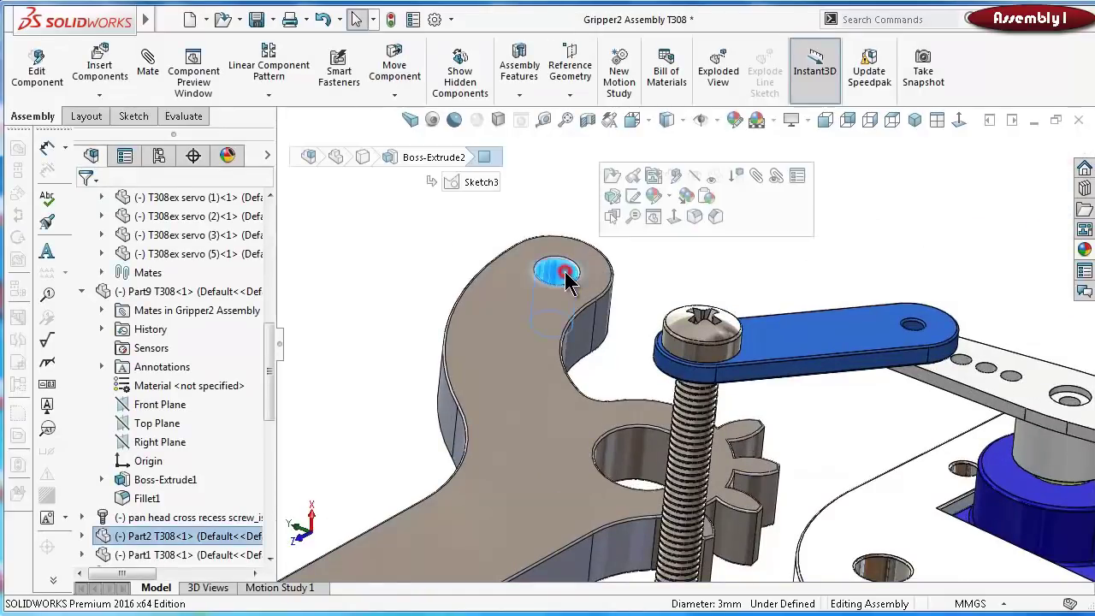
left_click(756, 176)
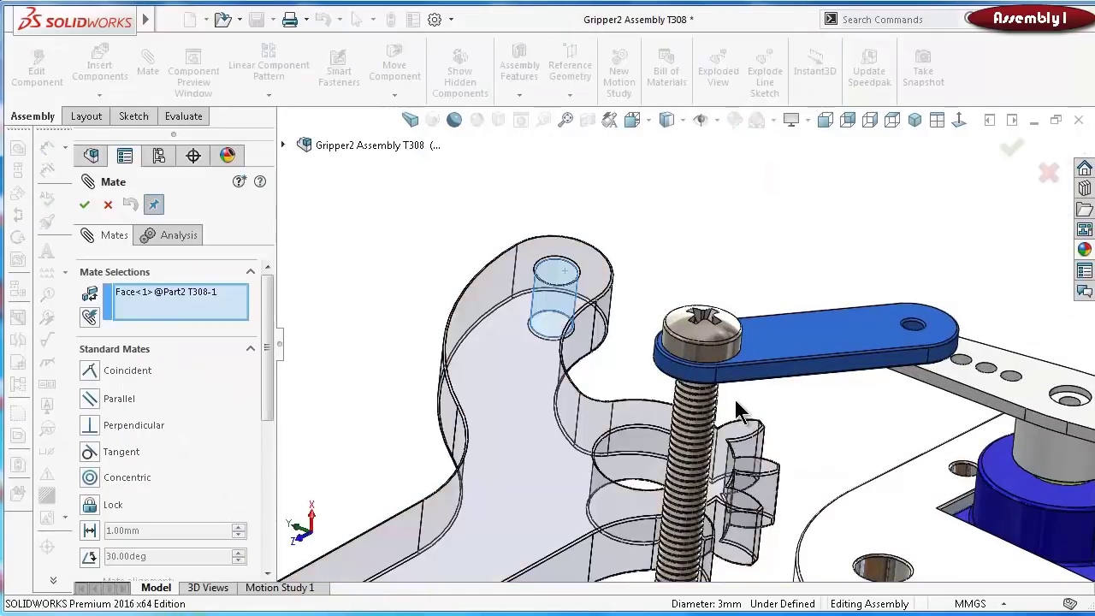
scroll(691, 475, "down", 2)
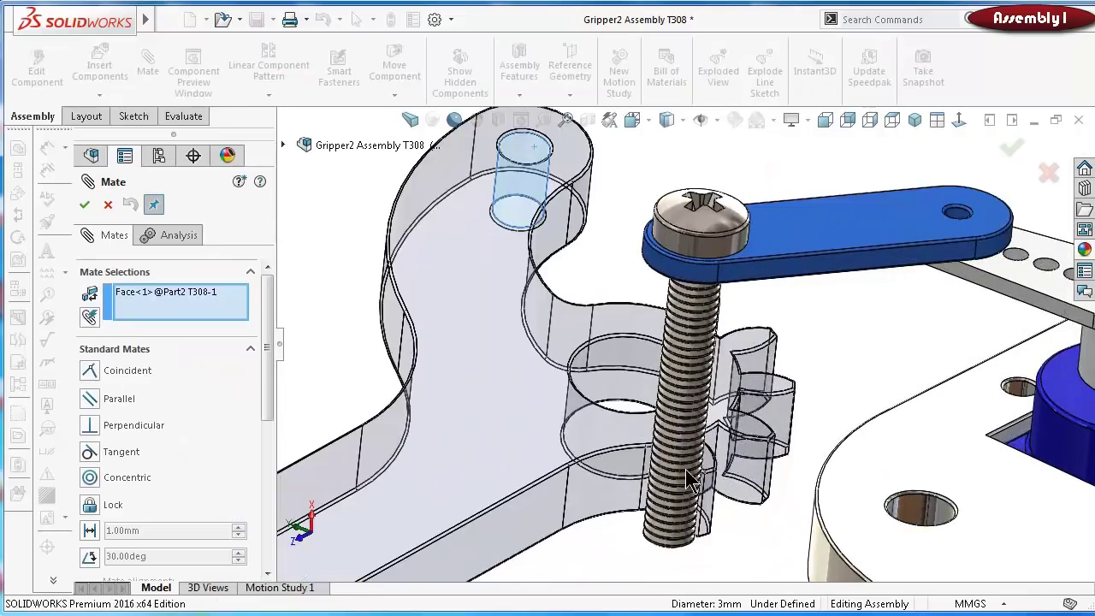
scroll(686, 469, "down", 5)
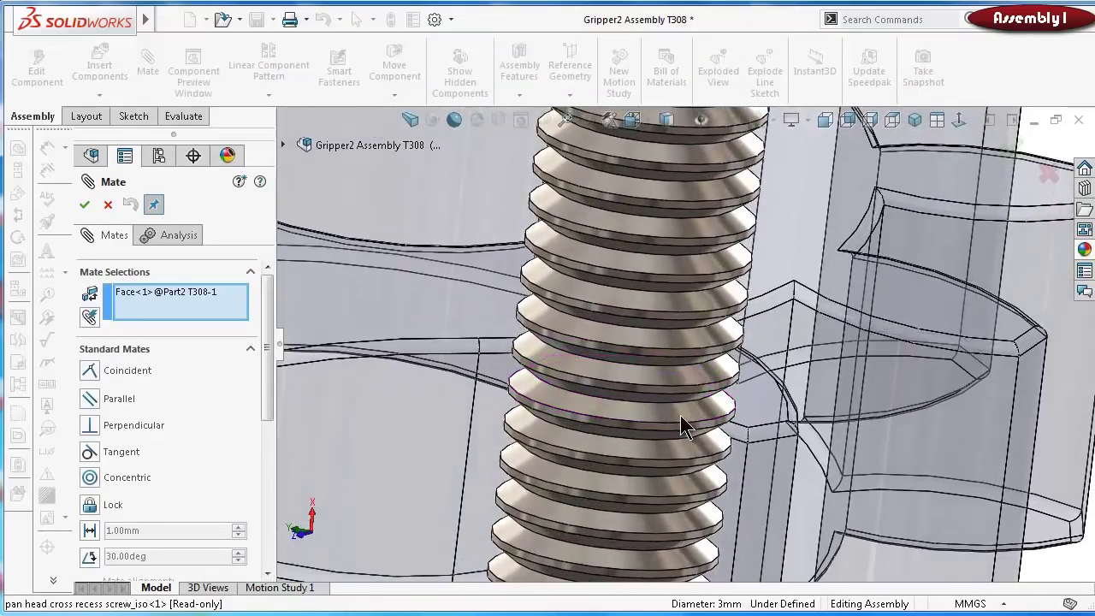
scroll(693, 376, "up", 3)
scroll(709, 300, "down", 5)
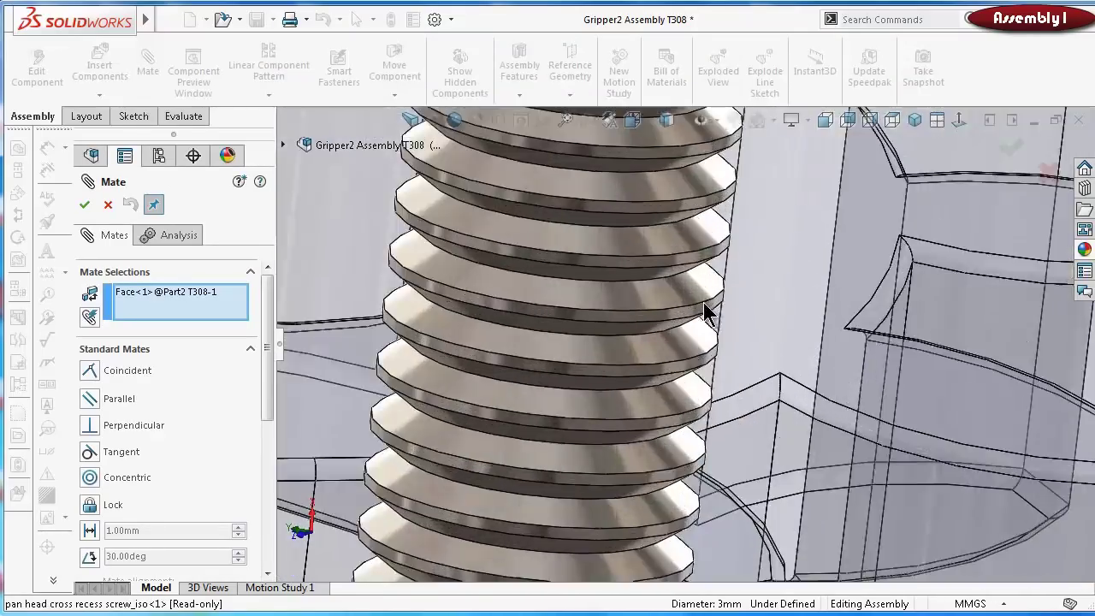
left_click(698, 312)
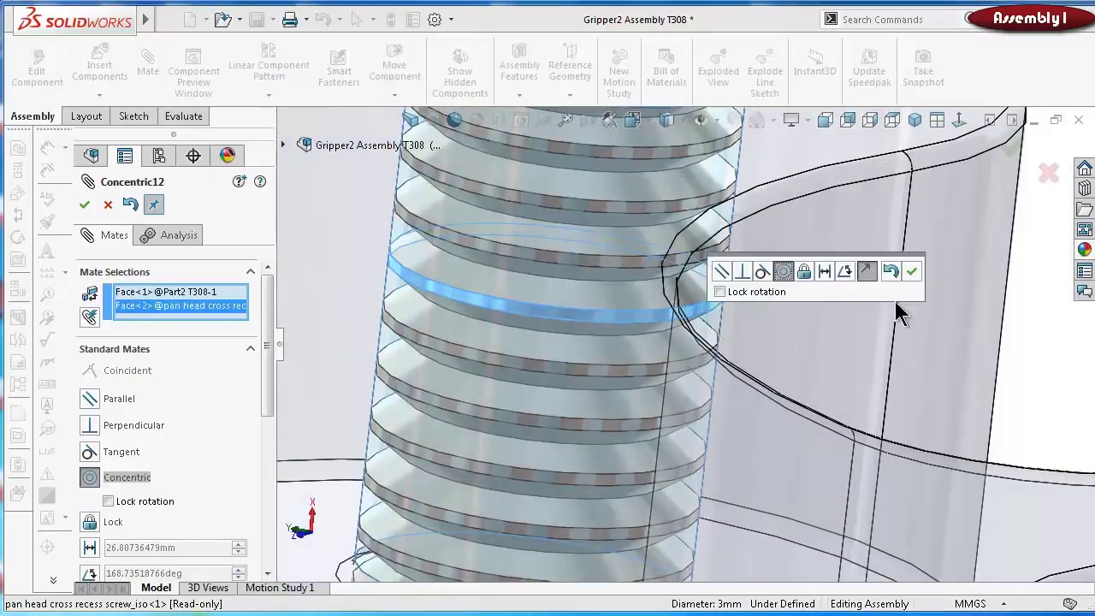
left_click(914, 272)
Mate the top face of Part2 T308 coincident with the underside of the Part4 servo plate
scroll(909, 288, "up", 10)
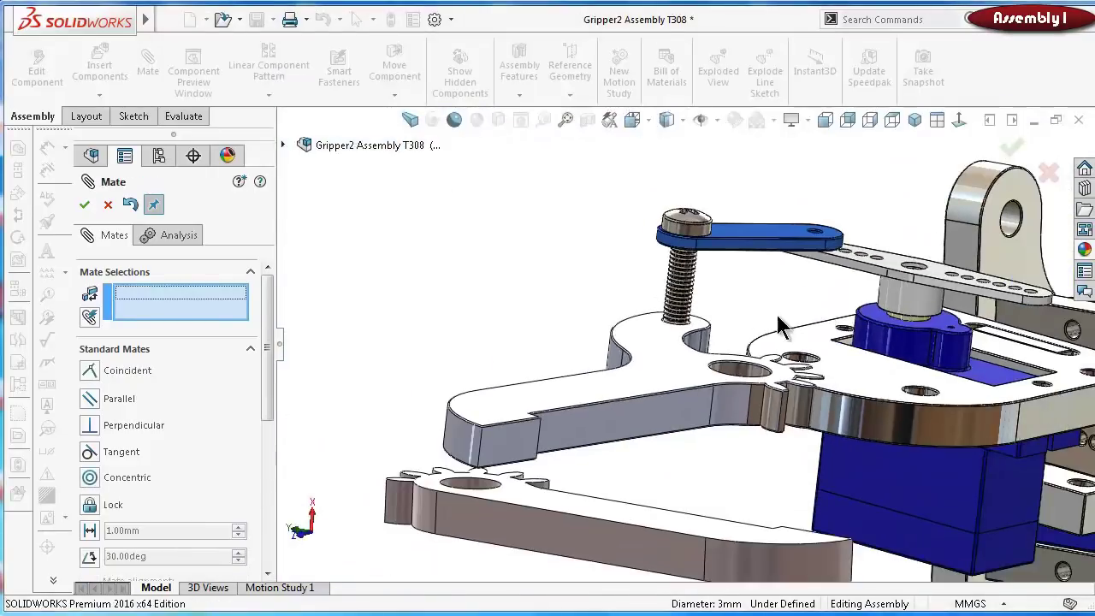
mouse_move(760, 349)
middle_mouse_down()
mouse_move(802, 314)
mouse_move(830, 241)
mouse_move(770, 332)
middle_mouse_up()
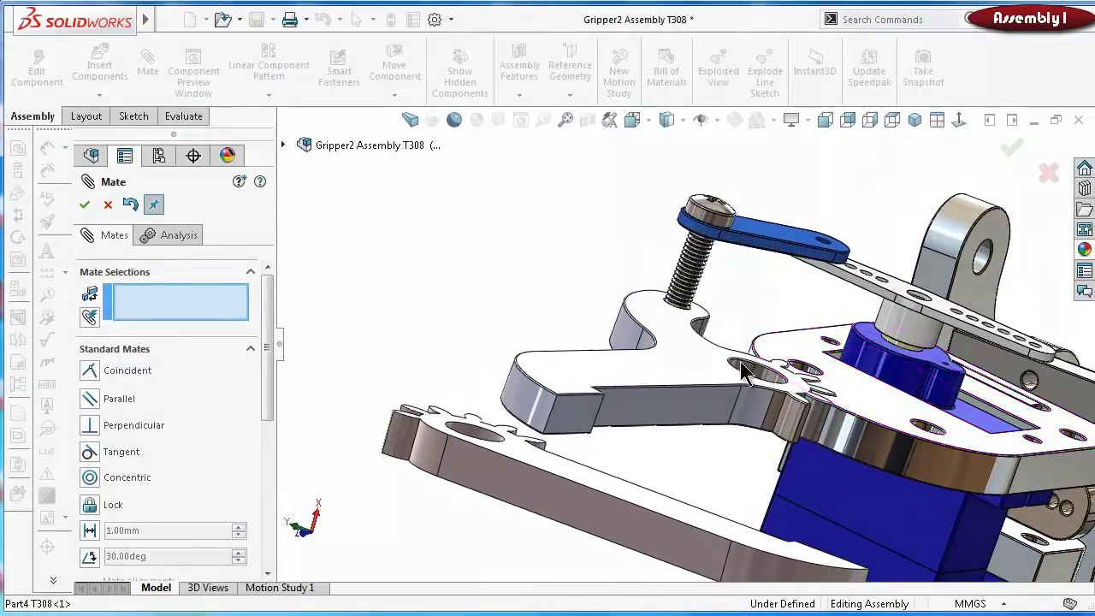
left_click(695, 373)
middle_click_drag(741, 409, 796, 466)
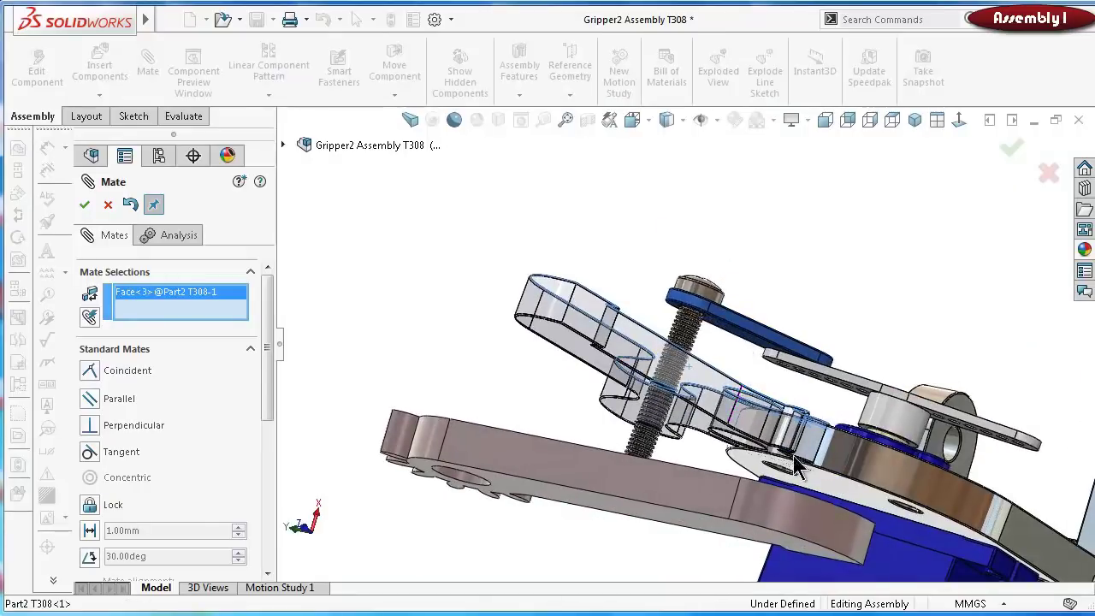
left_click(847, 496)
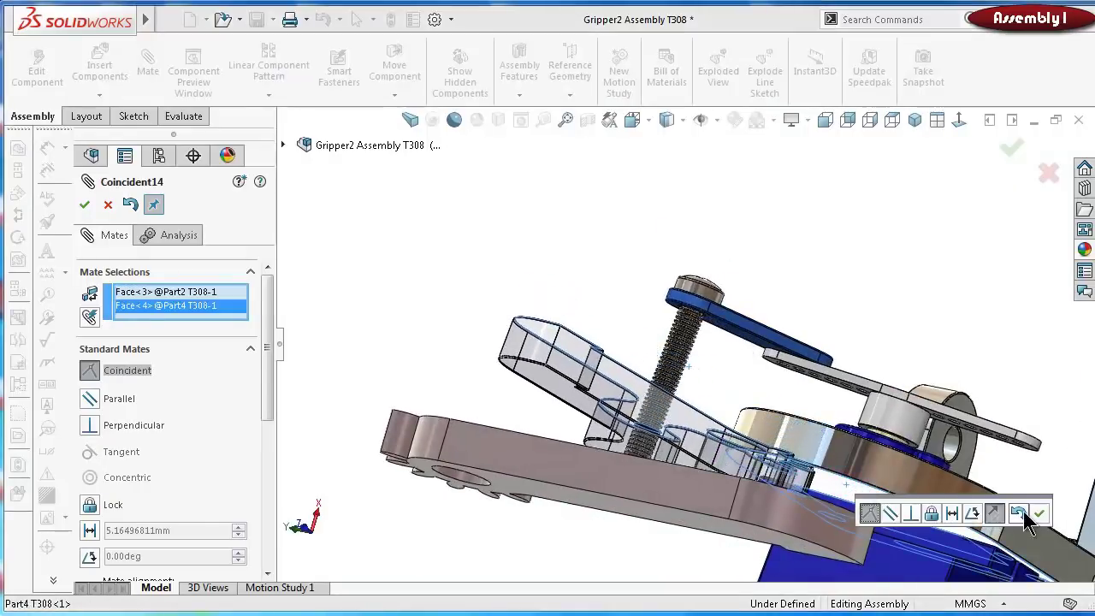
left_click(1041, 513)
Mate the gear-center hole of Part2 T308 concentric with the nearest 7 mm hole in the rounded end of Part4
middle_click_drag(811, 349, 760, 494)
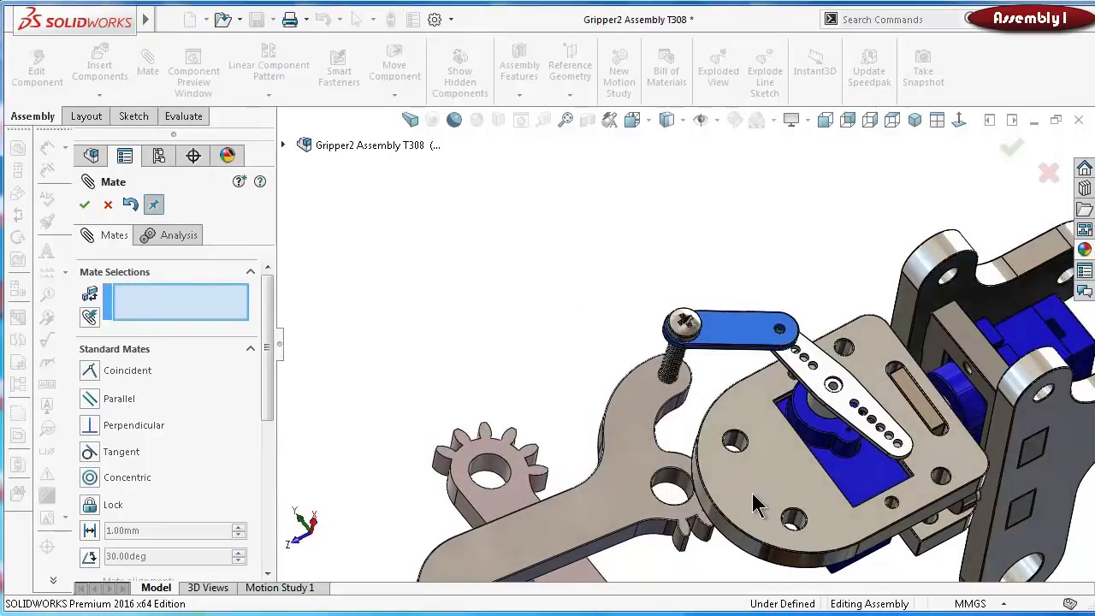
scroll(718, 496, "down", 3)
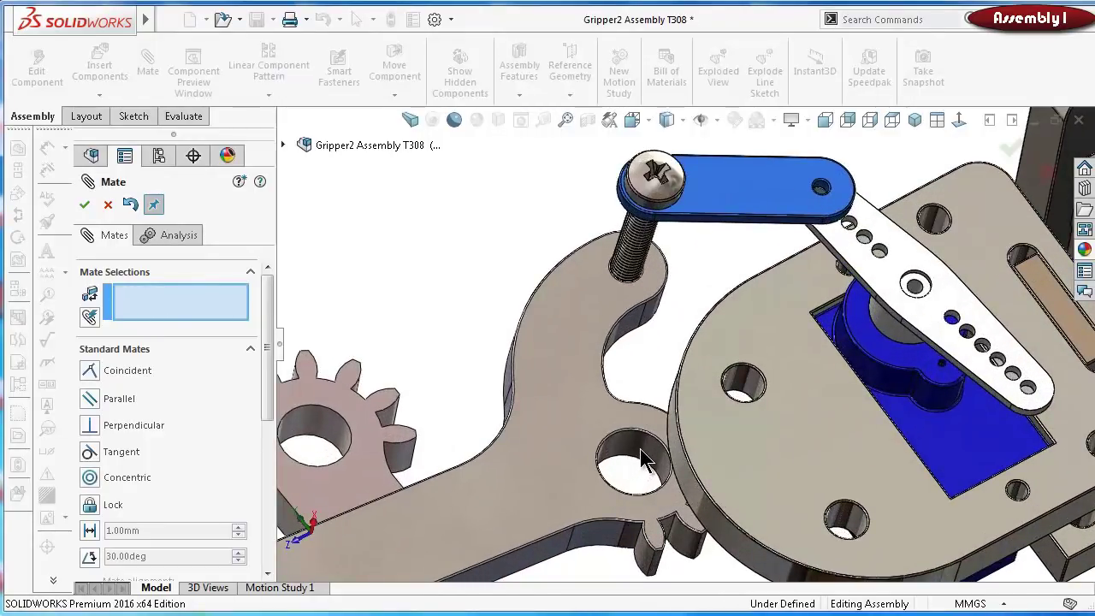
left_click(642, 450)
left_click(754, 397)
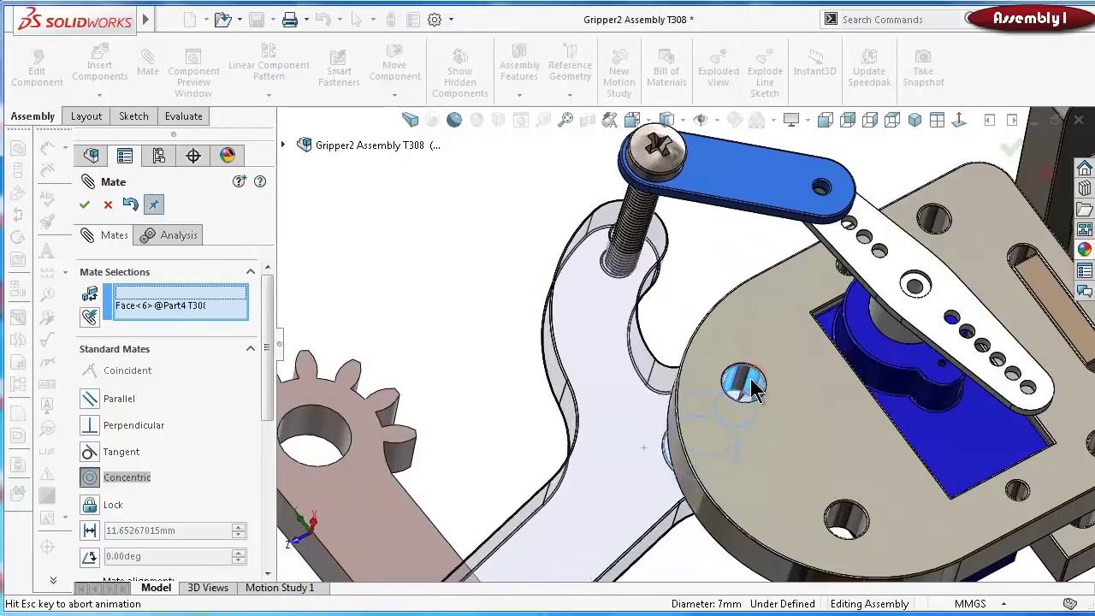
left_click(966, 407)
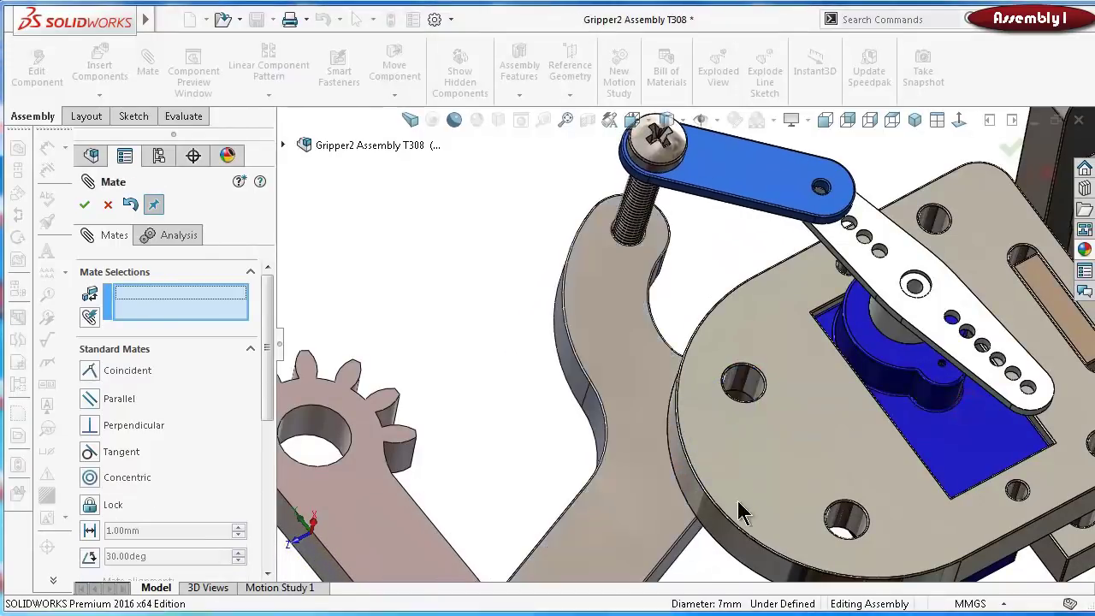
Swing Part2 T308 and the servo horn to check the linkage's motion, leaving the Mate command
left_click_drag(622, 516, 599, 423)
left_click_drag(910, 323, 937, 327)
scroll(680, 321, "up", 3)
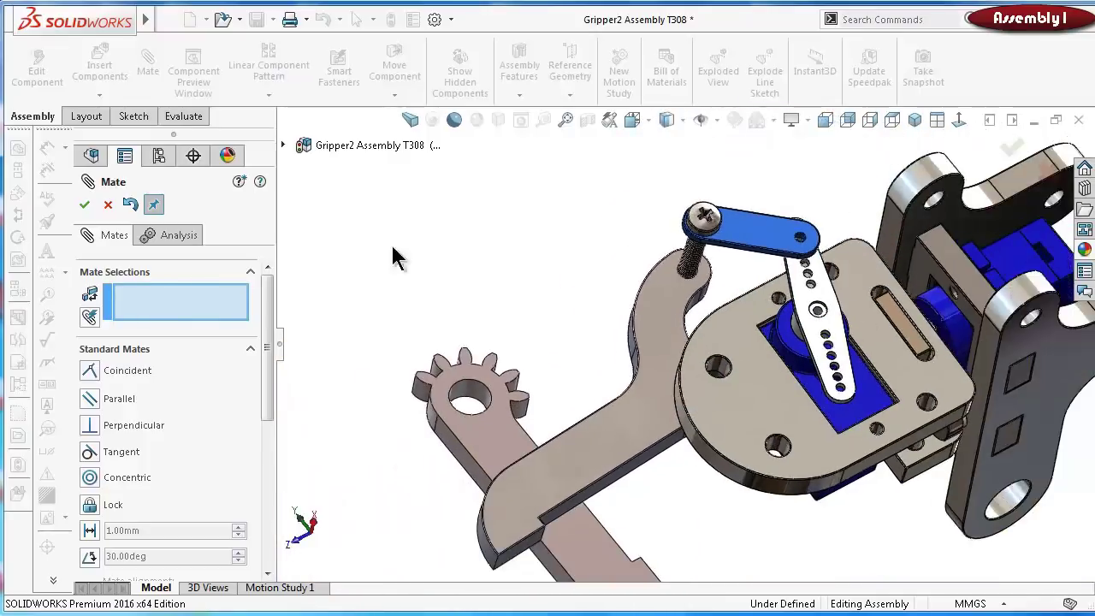
key("Escape")
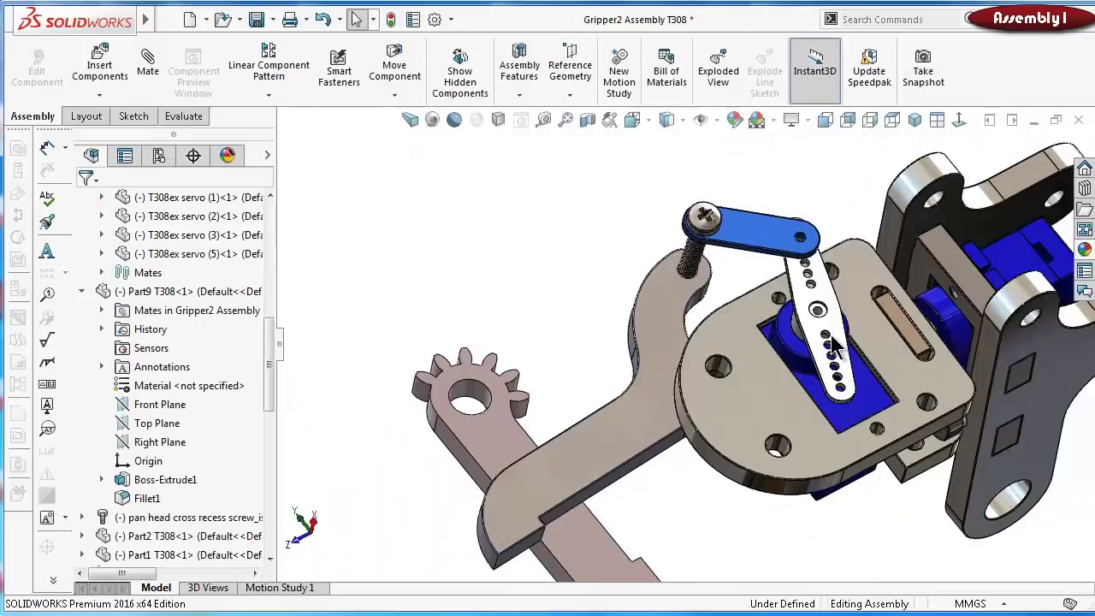
mouse_move(834, 347)
left_mouse_down()
mouse_move(823, 309)
mouse_move(814, 332)
mouse_move(821, 326)
mouse_move(835, 344)
left_mouse_up()
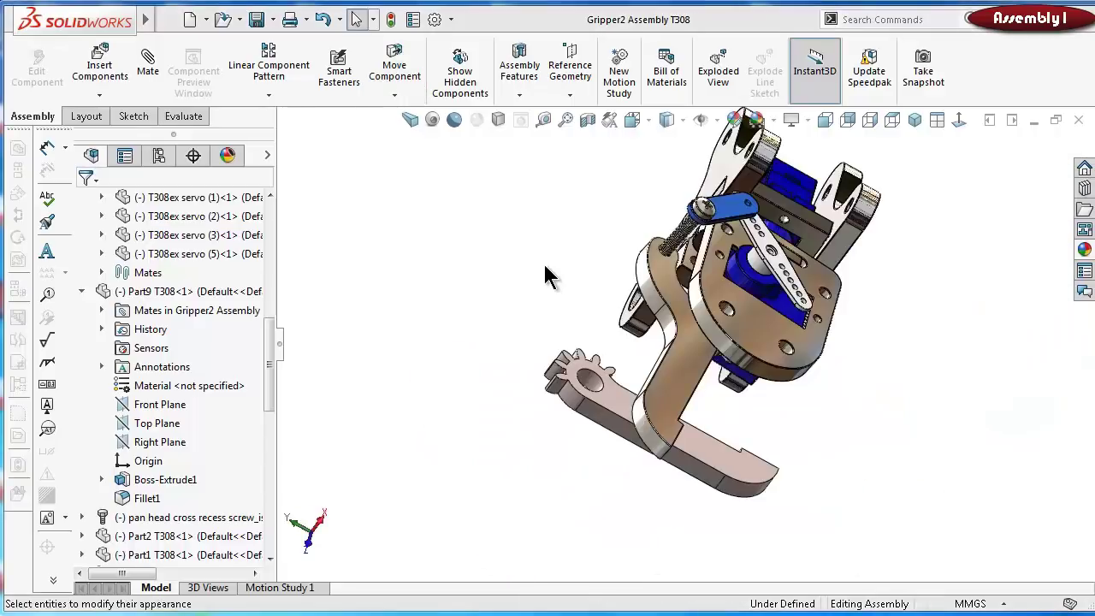
Switch the pan head screw to the configuration ISO 7045 - M3 x 25 - Z - 25S
middle_click_drag(542, 262, 684, 257)
scroll(684, 257, "down", 3)
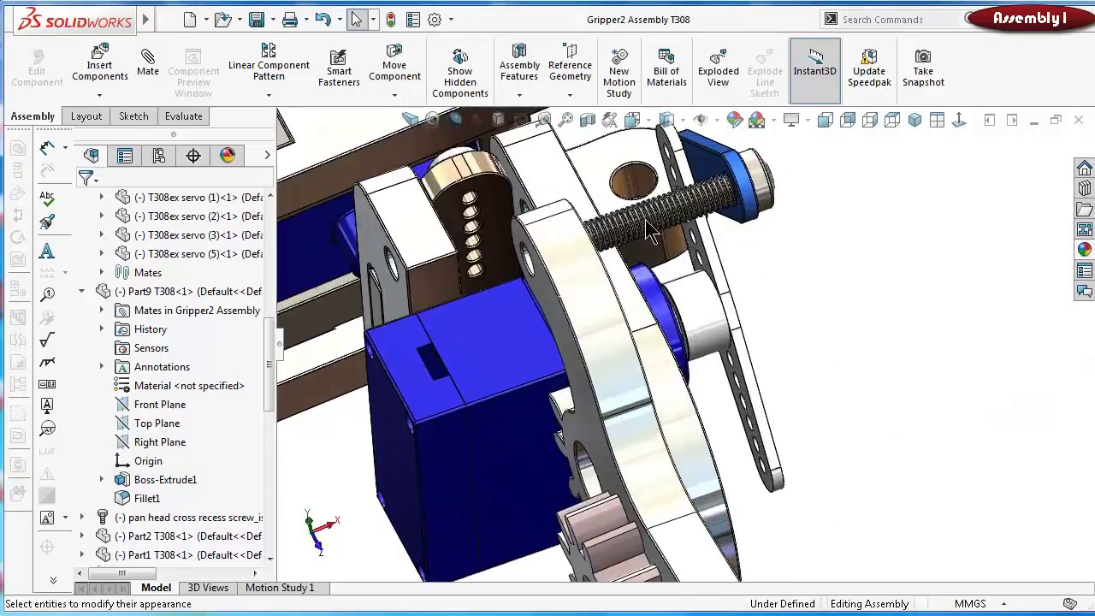
left_click(633, 219)
left_click(780, 90)
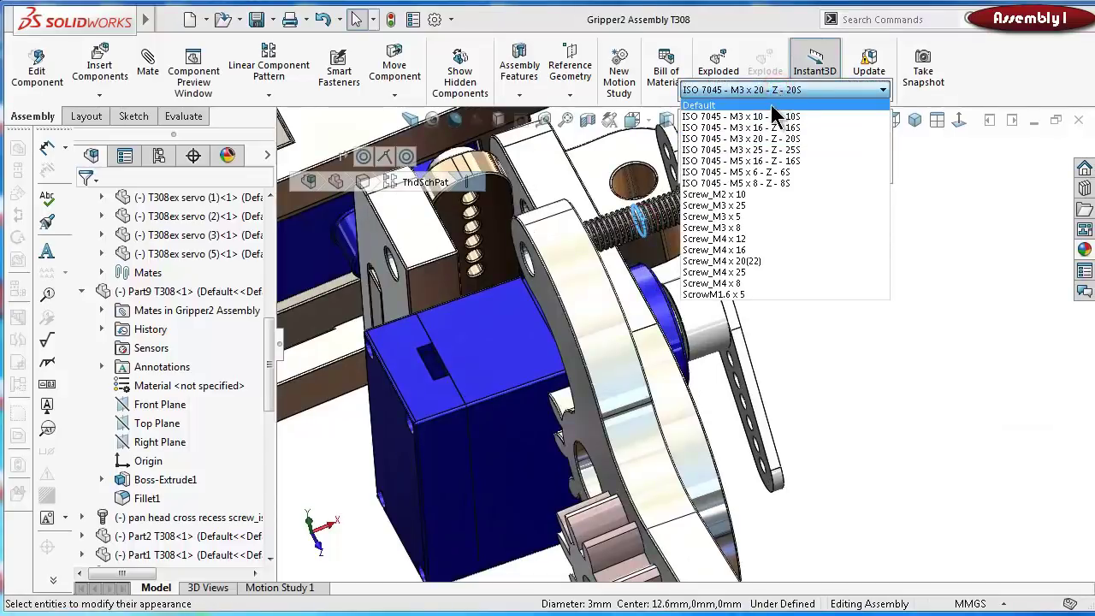
left_click(785, 151)
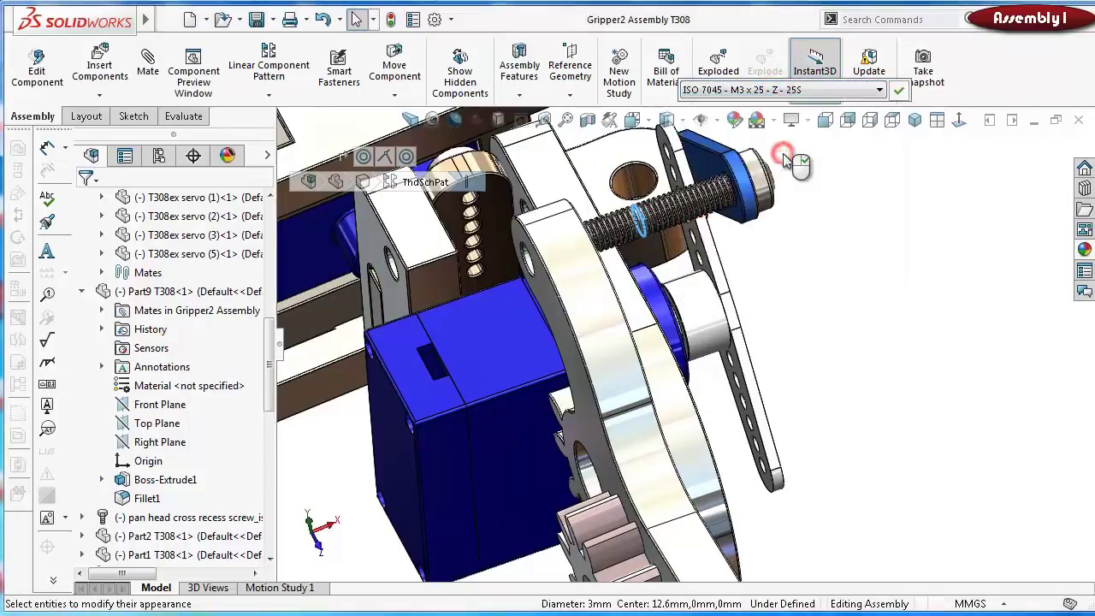
left_click(898, 90)
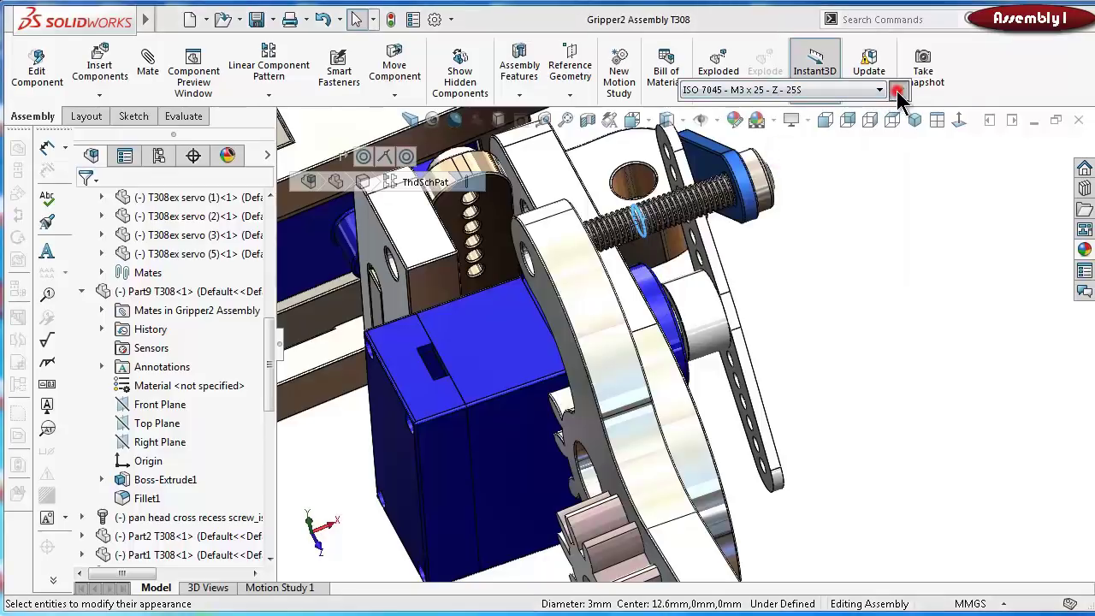
middle_click_drag(900, 333, 542, 269)
left_click(538, 261)
middle_click_drag(569, 355, 601, 377)
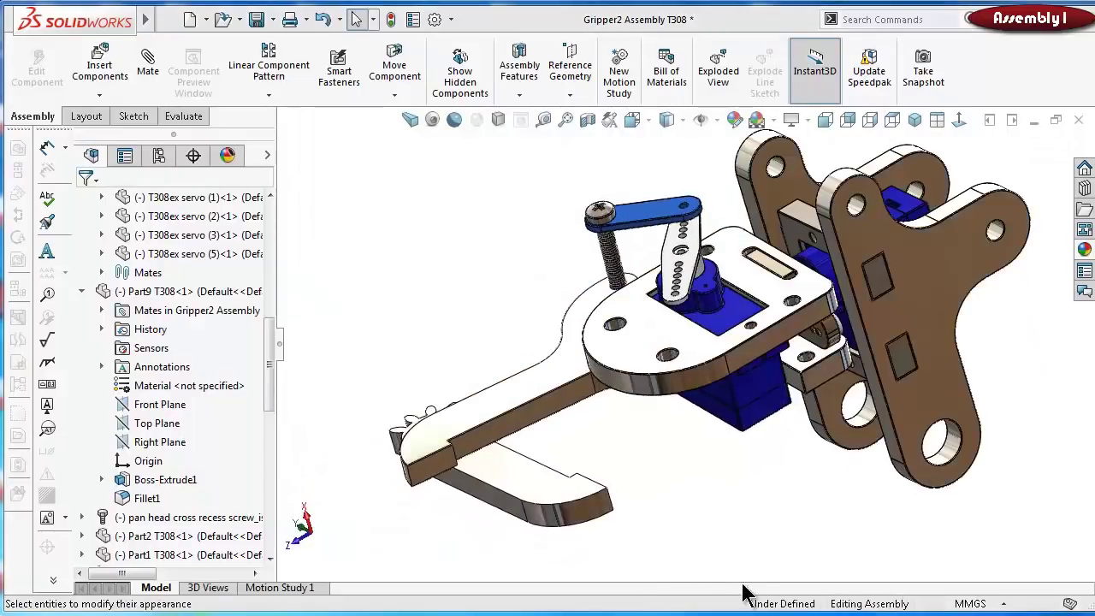
left_click(526, 503)
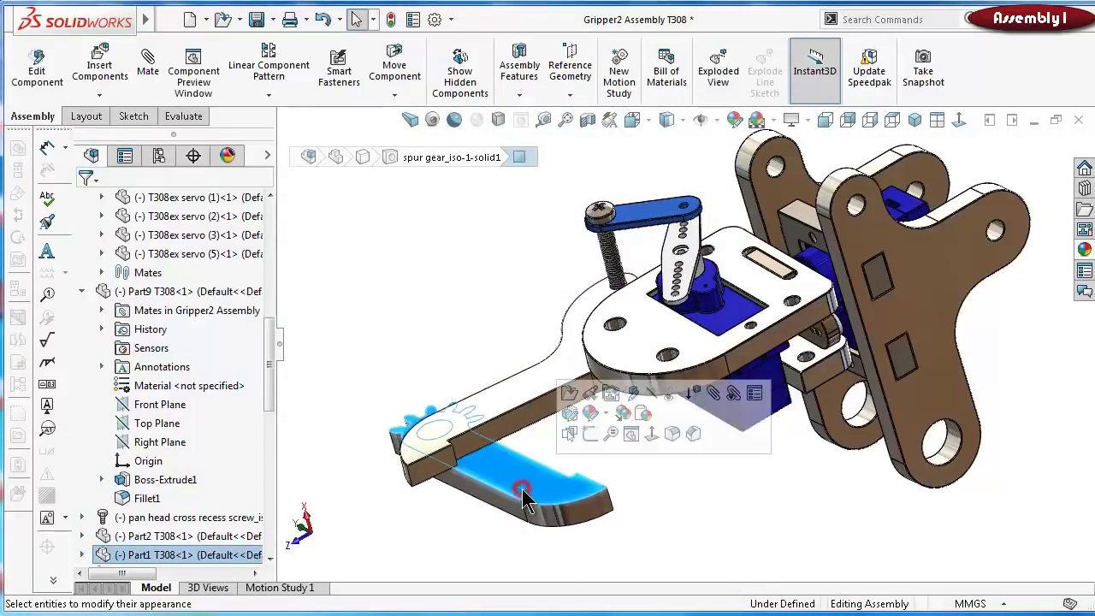
left_click(707, 395)
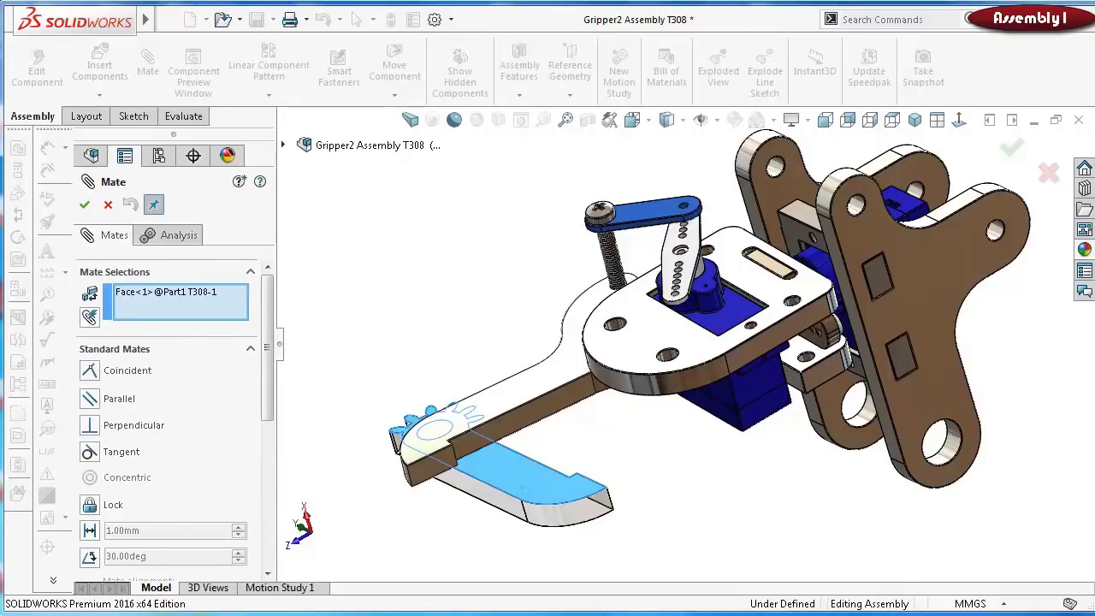
key("Escape")
left_click(772, 539)
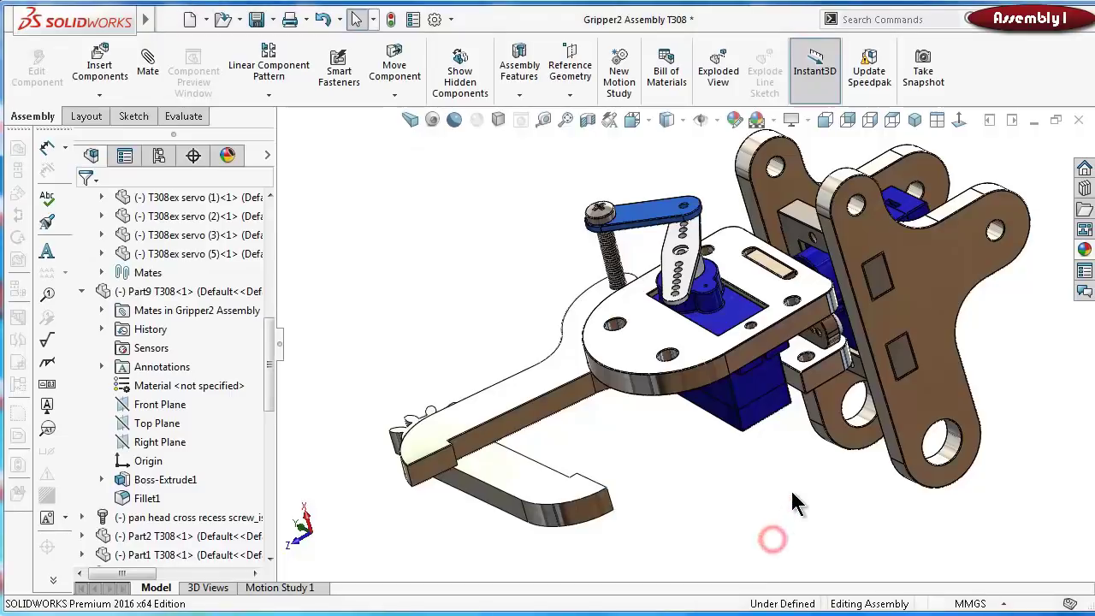
Rotate Part1 T308 with Rotate Component so its gear teeth point toward the servo plate, alongside Part2
mouse_move(754, 493)
middle_mouse_down()
mouse_move(704, 479)
mouse_move(682, 496)
middle_mouse_up()
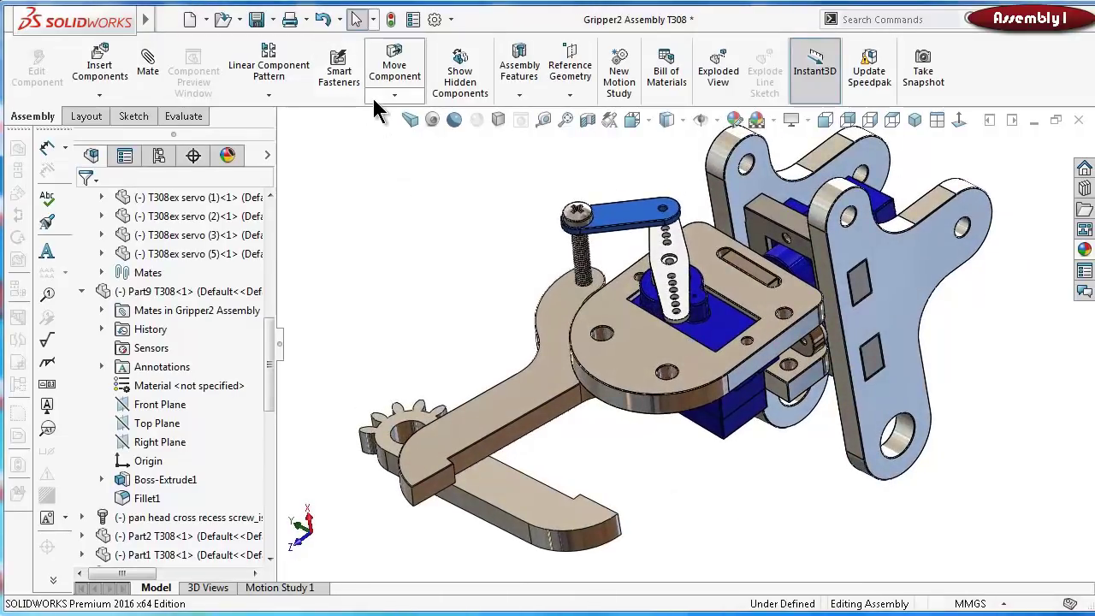
left_click(395, 96)
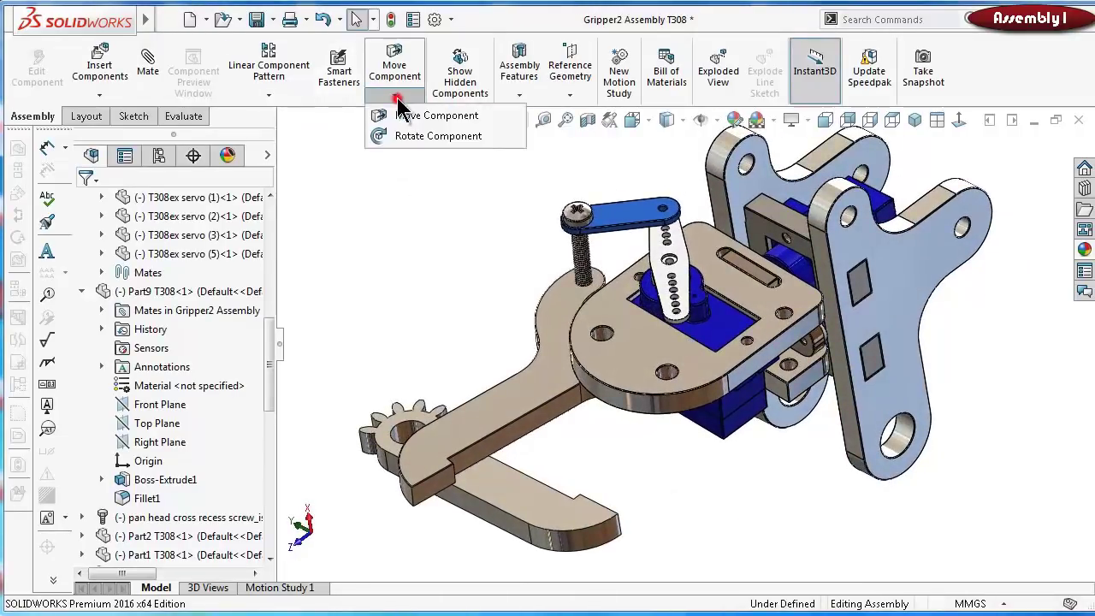
left_click(410, 135)
left_click_drag(566, 469, 438, 523)
left_click(84, 202)
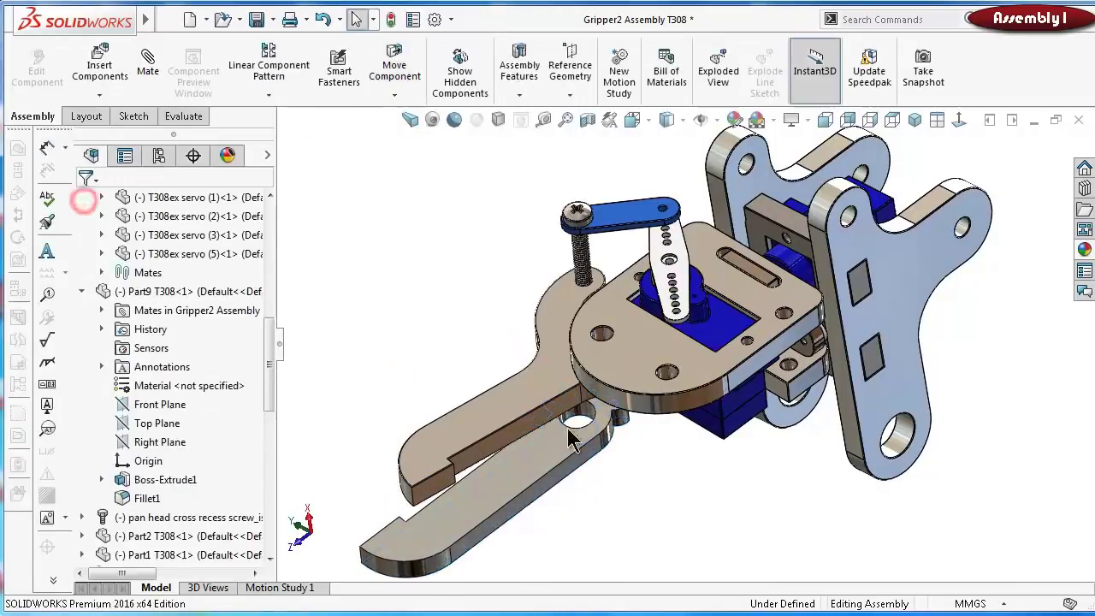
Mate the top face of Part1 T308 coincident with the underside of the Part4 servo plate
scroll(573, 419, "down", 4)
left_click(531, 462)
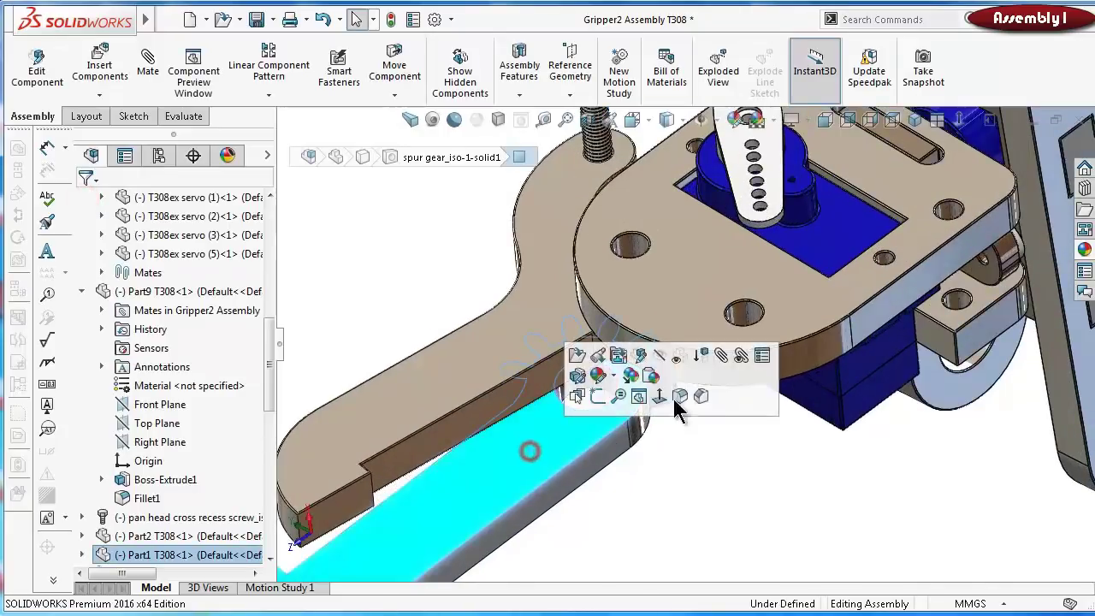
left_click(725, 355)
middle_click_drag(748, 398, 787, 386)
left_click(795, 379)
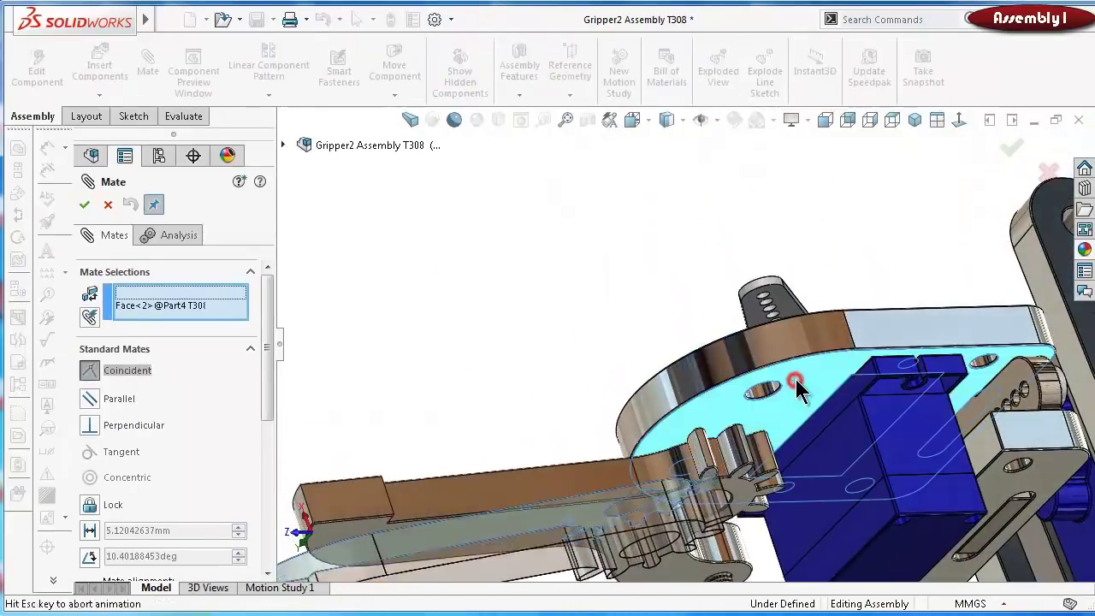
left_click(989, 407)
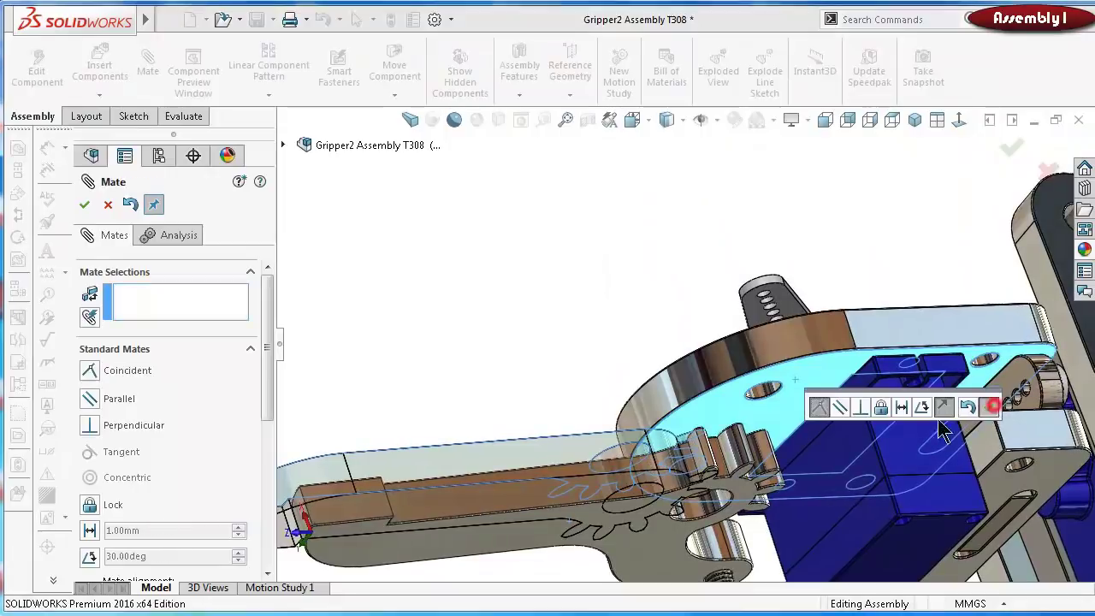
Mate the gear-center hole of Part1 T308 concentric with the free 7 mm hole in the rounded end of Part4
scroll(650, 496, "down", 3)
mouse_move(676, 458)
middle_mouse_down()
mouse_move(686, 455)
mouse_move(677, 448)
middle_mouse_up()
left_click(677, 448)
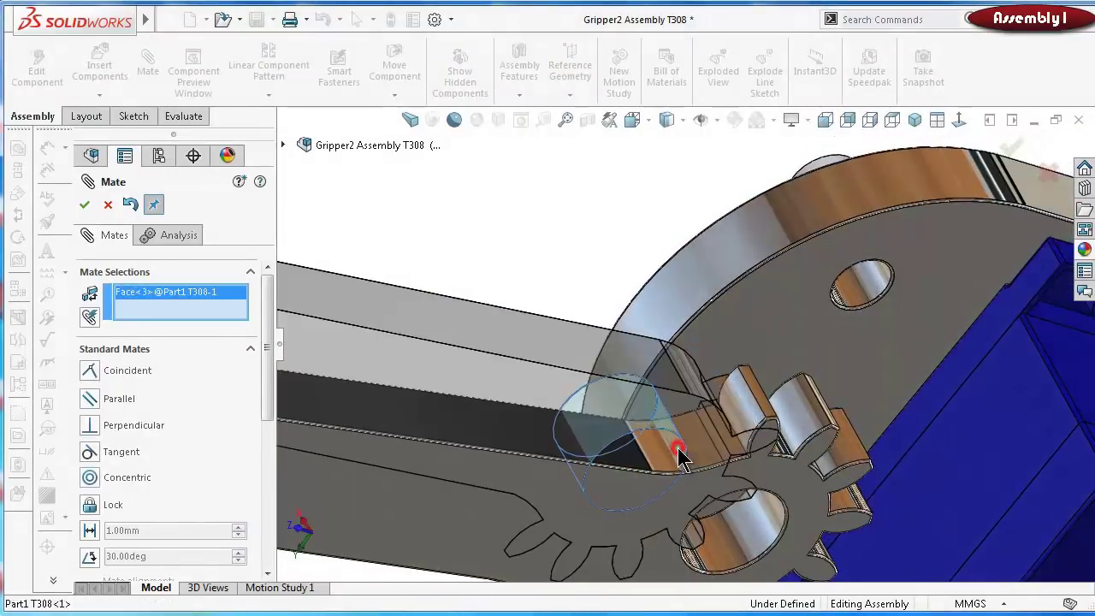
left_click(879, 284)
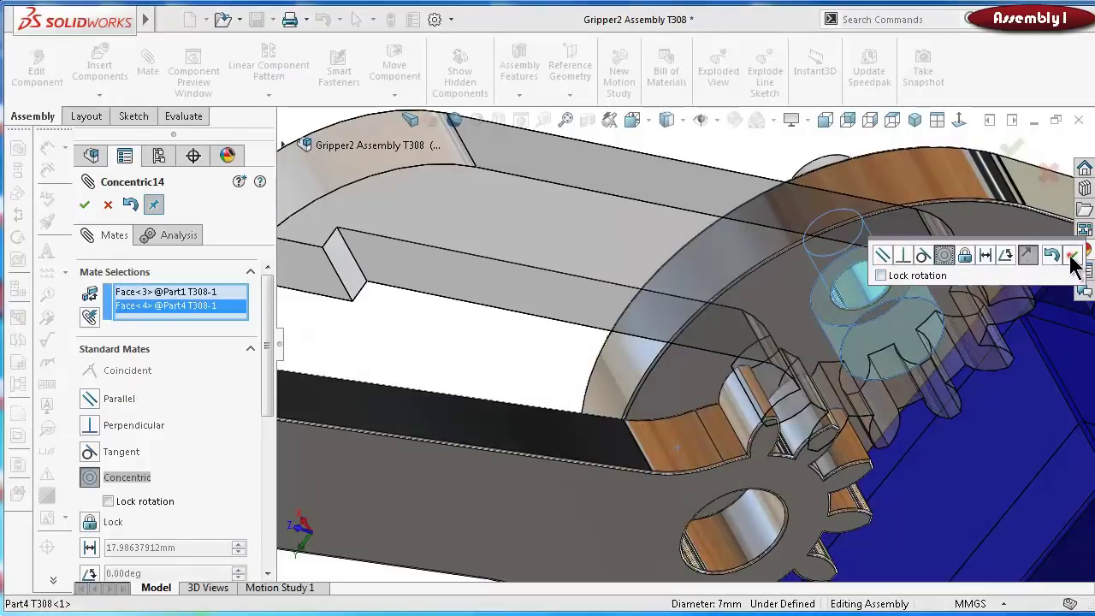
left_click(1073, 256)
Finish the mating of Part1 T308 and close the Mate command
scroll(992, 317, "down", 3)
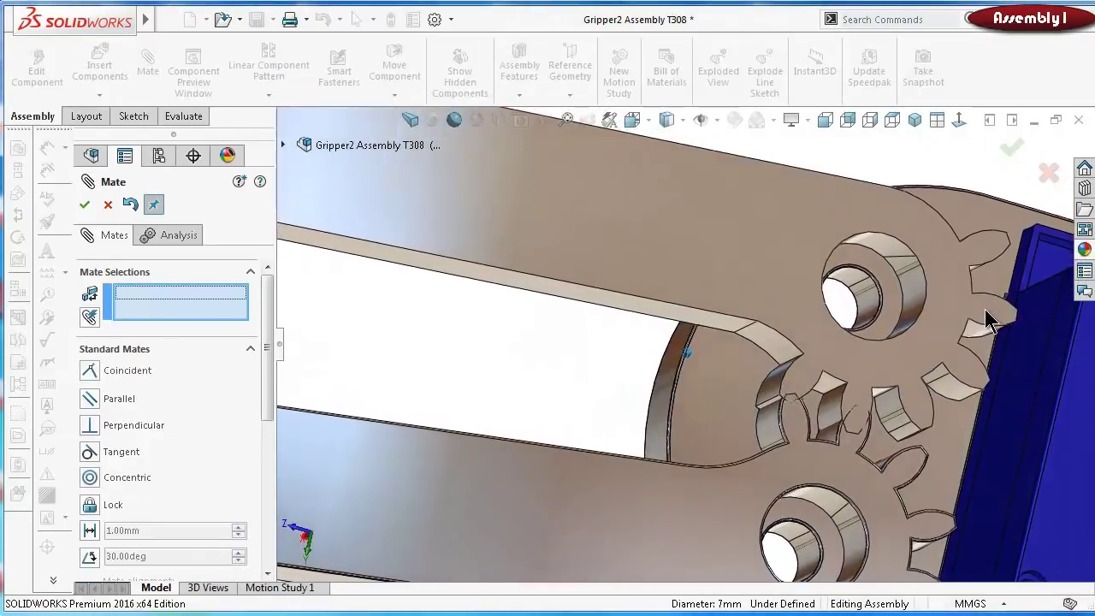
middle_click_drag(985, 311, 938, 259)
left_click(1007, 144)
View the gripper normal to Part1's gear face and swing Part1 and Part2 until the fingers are roughly parallel with their gear teeth meshing
middle_click_drag(990, 165, 824, 292)
scroll(941, 214, "up", 3)
left_click(825, 293)
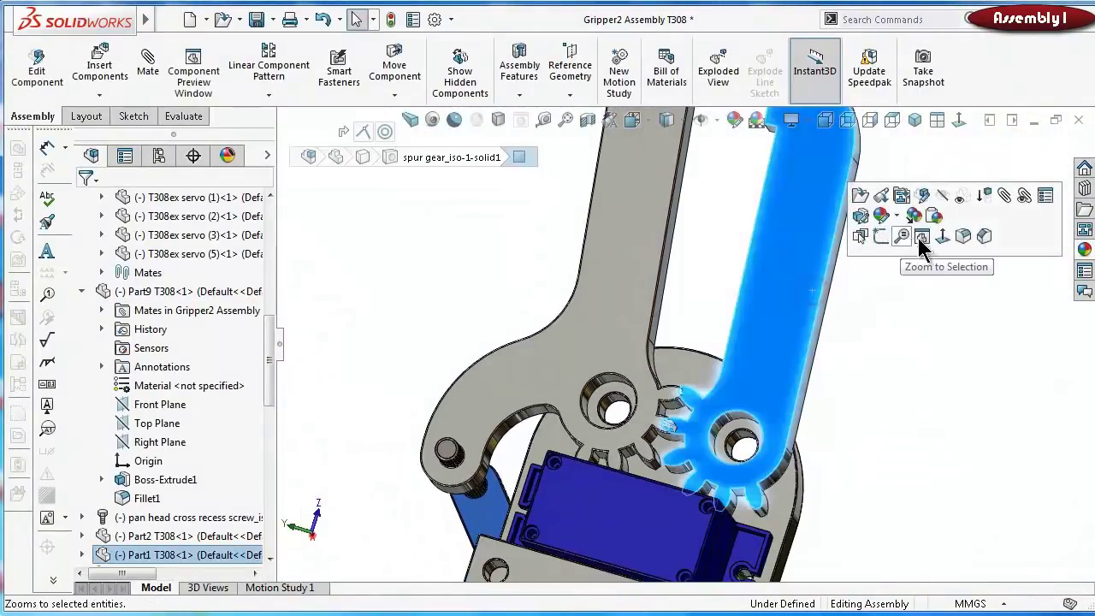
left_click(943, 239)
left_click(985, 392)
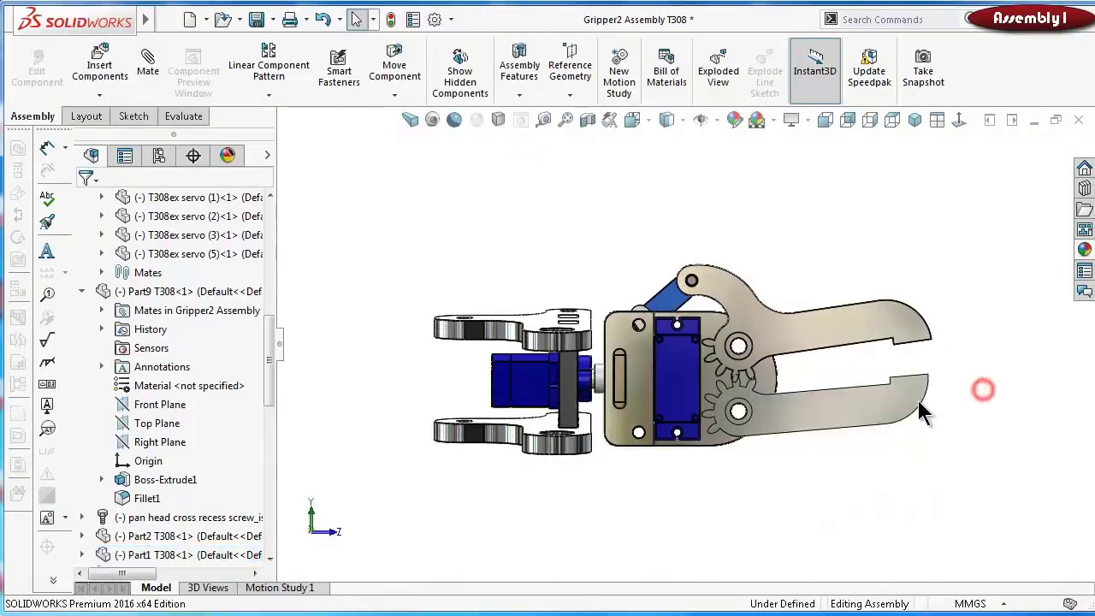
scroll(918, 402, "down", 2)
left_click(789, 399)
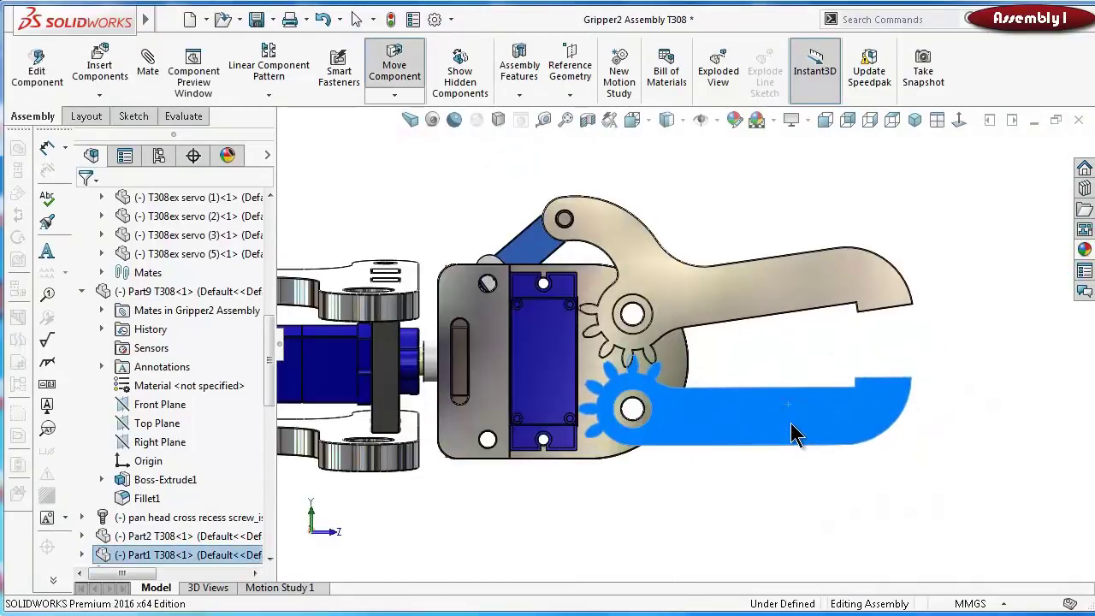
left_click_drag(792, 425, 839, 414)
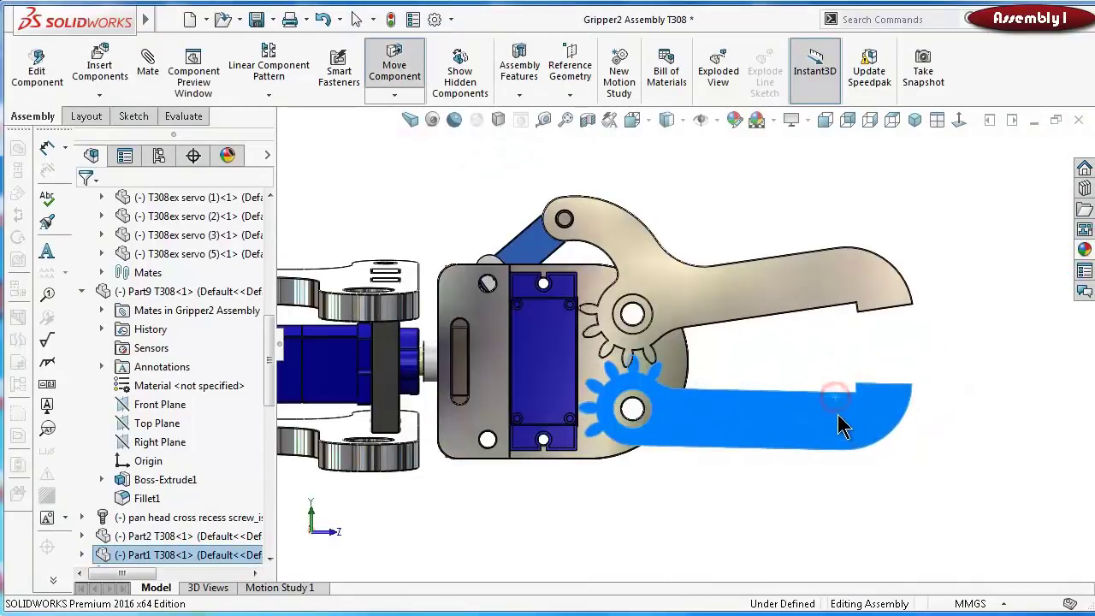
left_click_drag(837, 283, 842, 323)
left_click(873, 234)
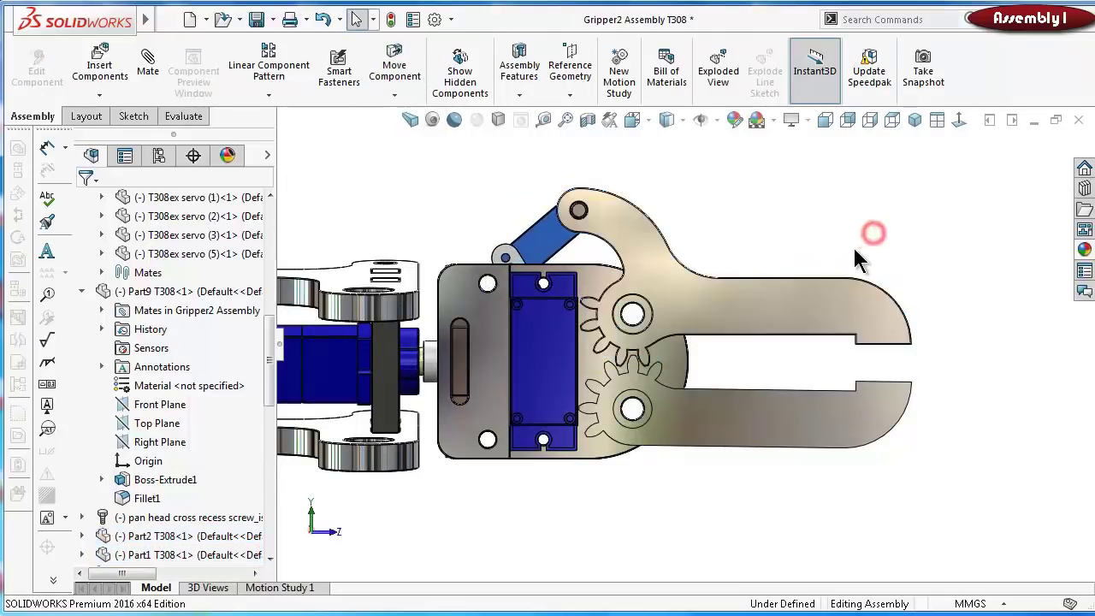
left_click(770, 484)
scroll(710, 411, "down", 5)
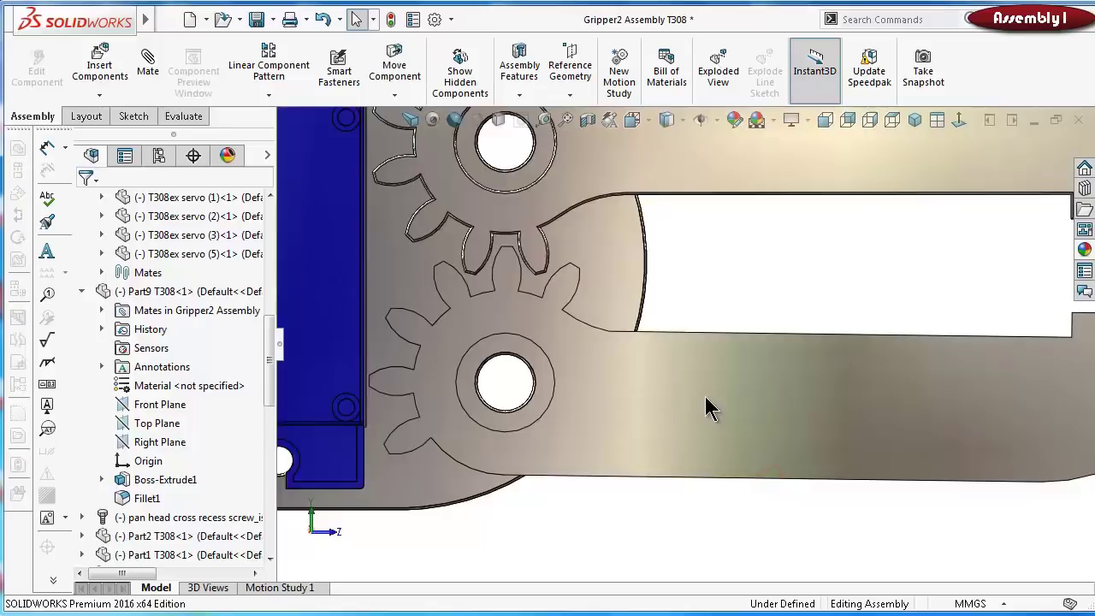
scroll(707, 398, "up", 3)
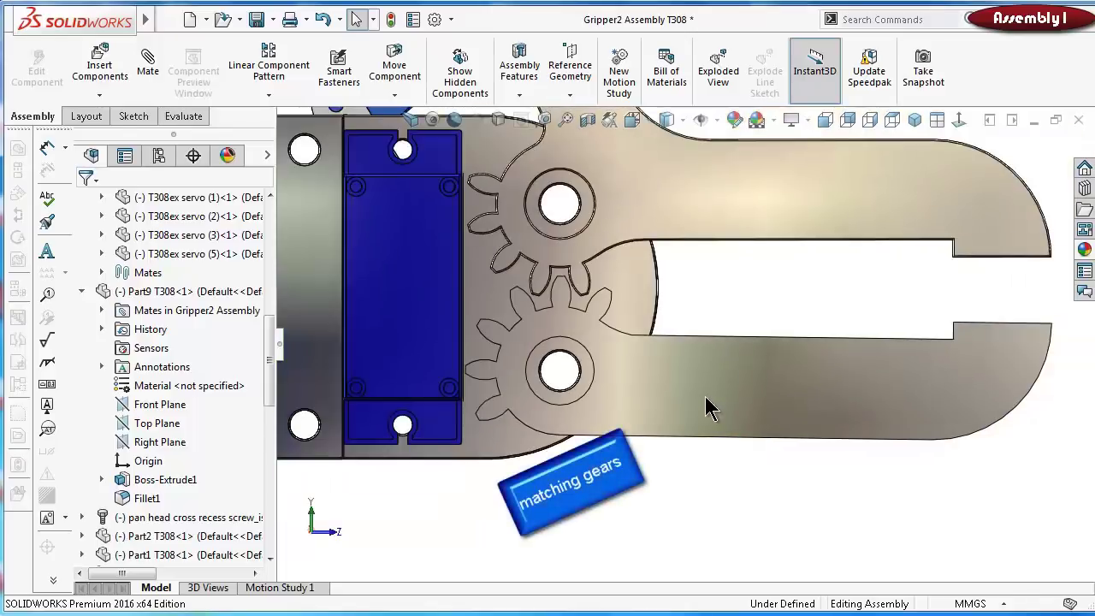
scroll(706, 409, "up", 1)
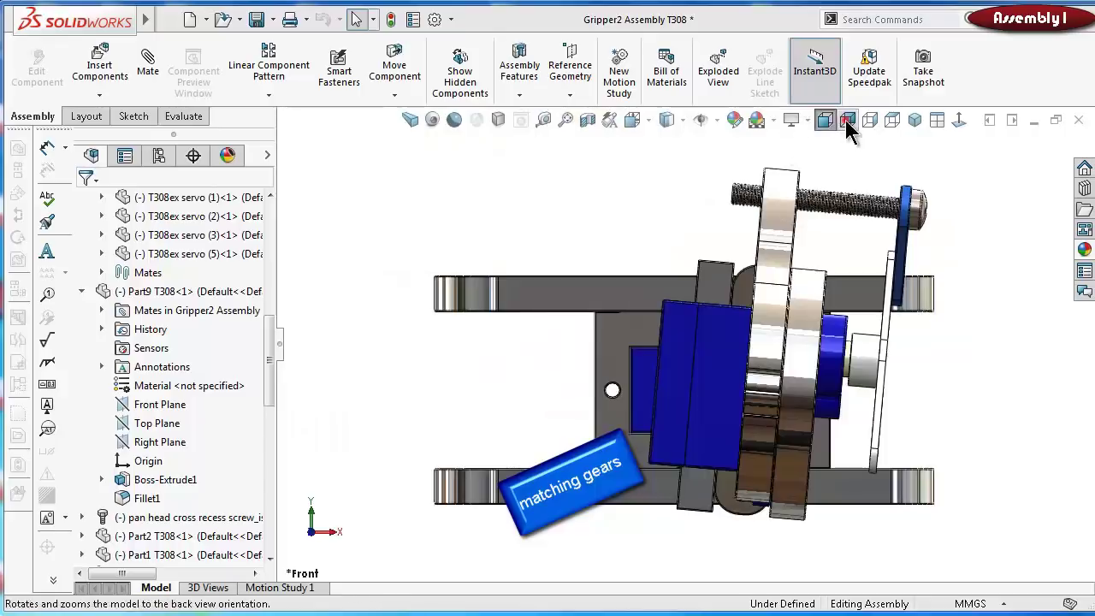
Examine the whole gripper assembly from several angles and preview it with the Cartoon display effect
left_click(846, 119)
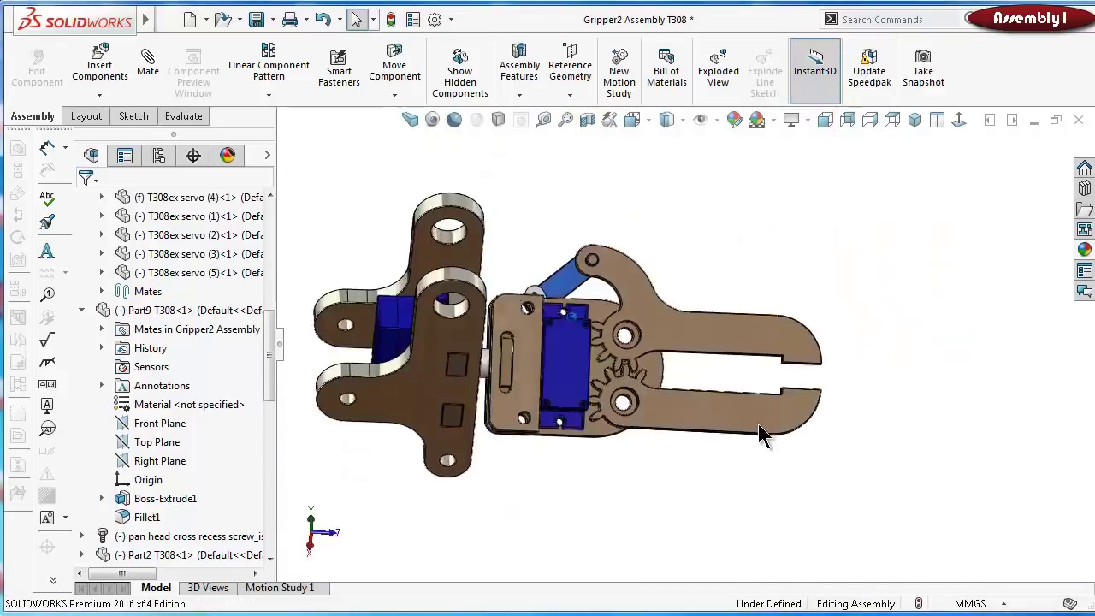
key("alt+Left")
key("alt+Left")
key("alt+Left")
key("alt+Left")
key("alt+Left")
key("alt+Left")
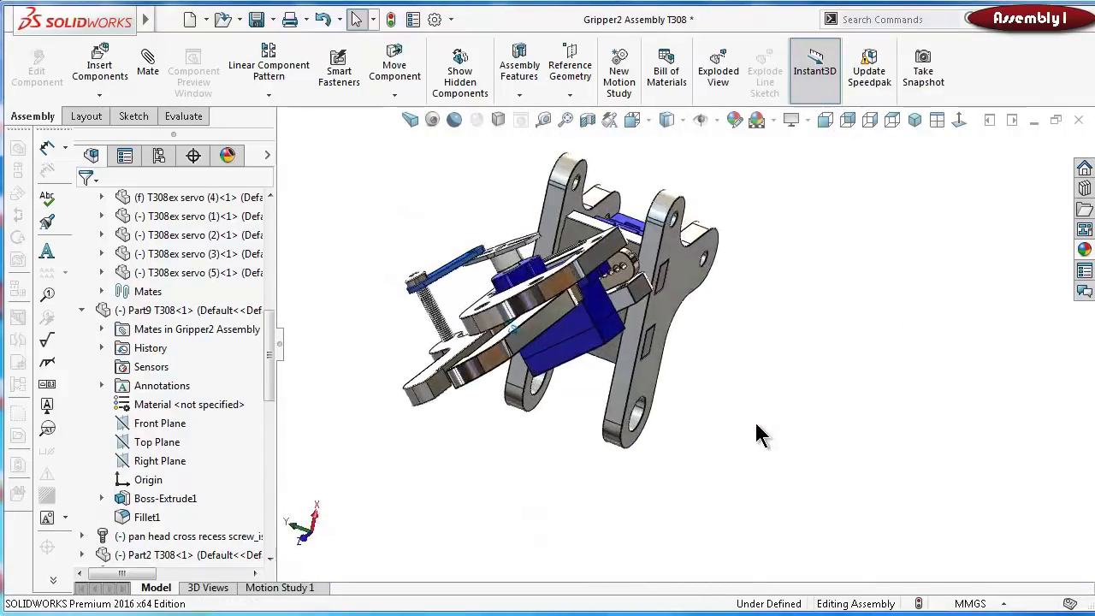
key("shift+z")
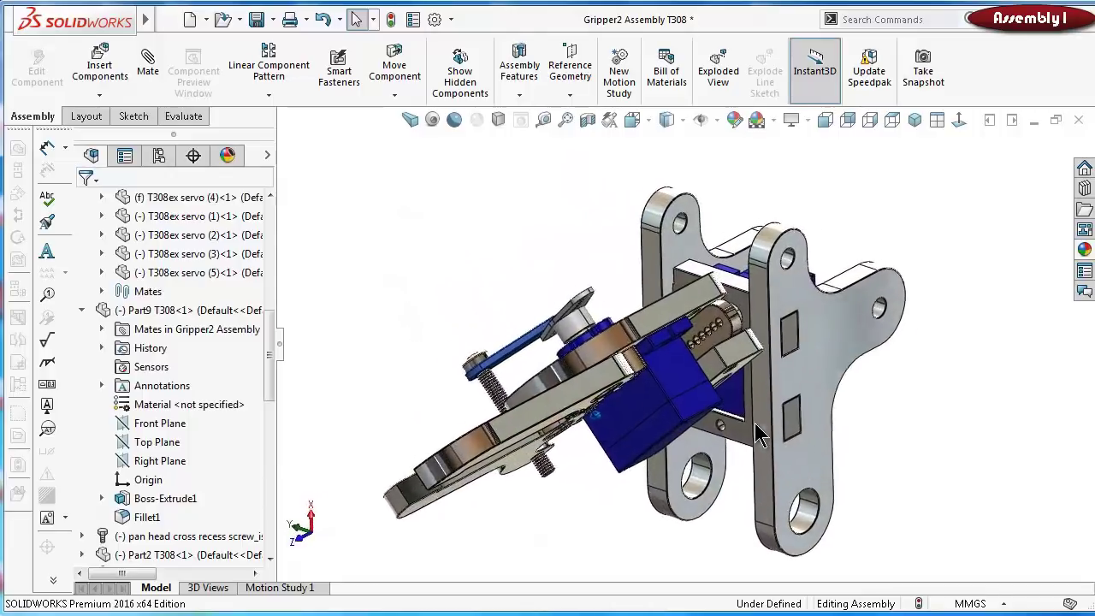
key("Left")
key("Left")
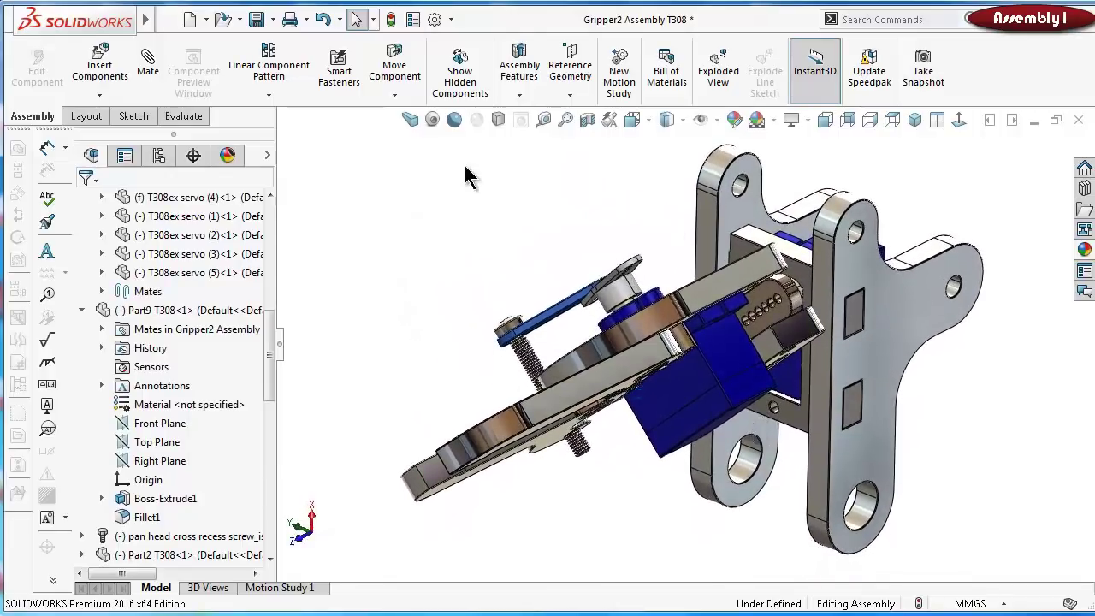
left_click(455, 120)
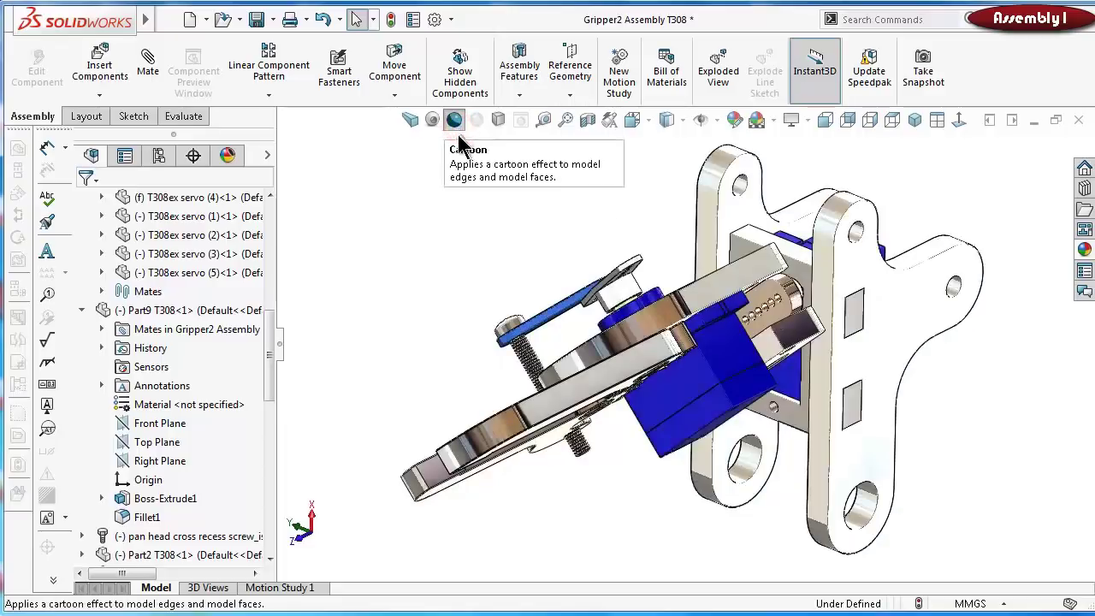
left_click(452, 120)
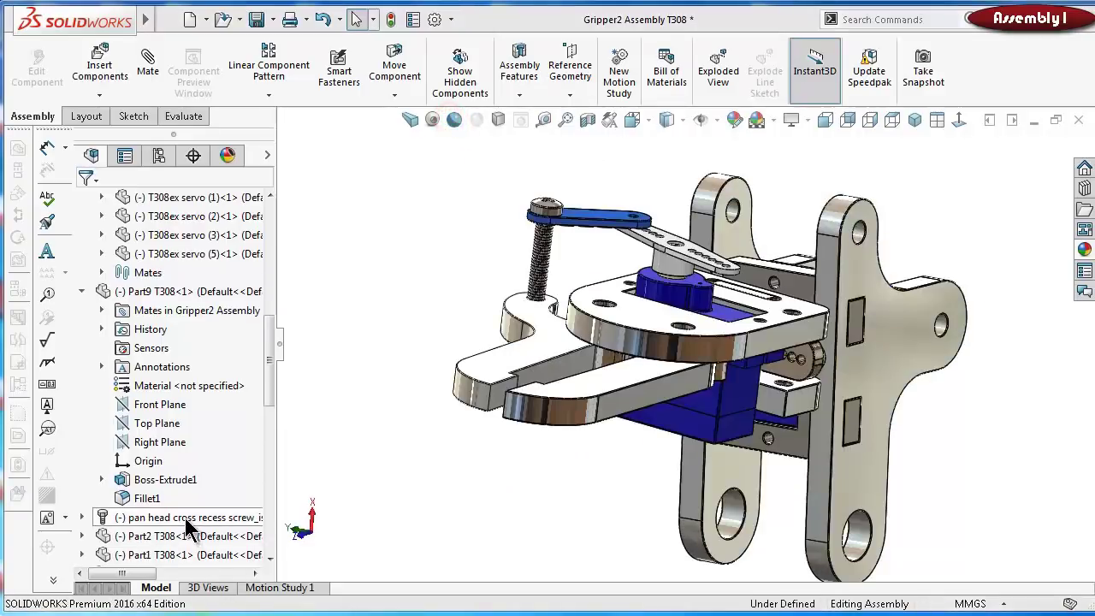
Put the pan head cross recess screw into a new feature-tree folder named Screws and nuts
left_click(185, 518)
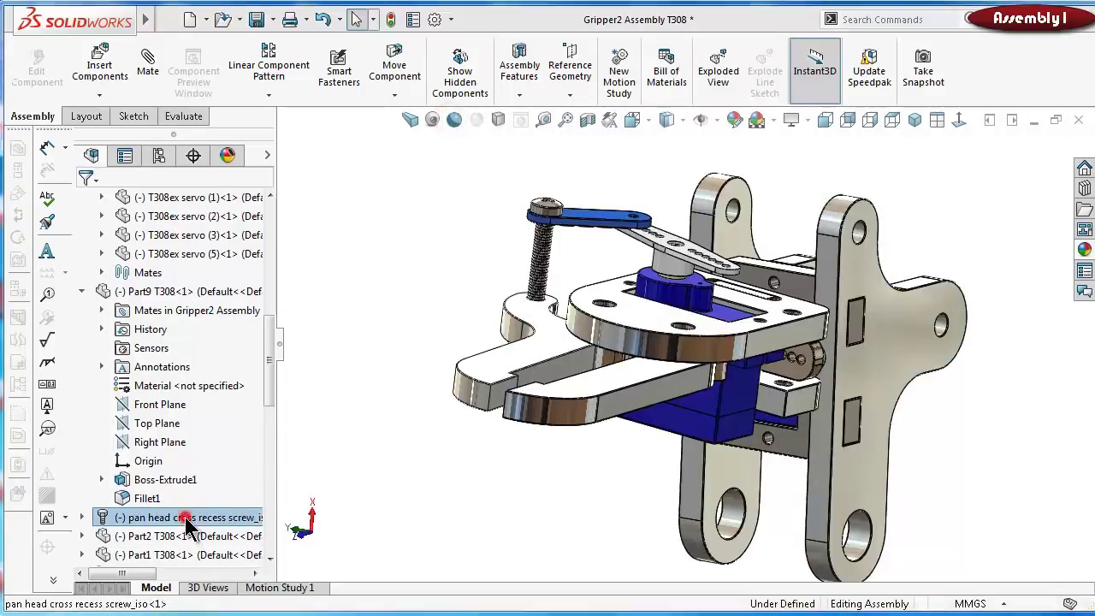
right_click(186, 518)
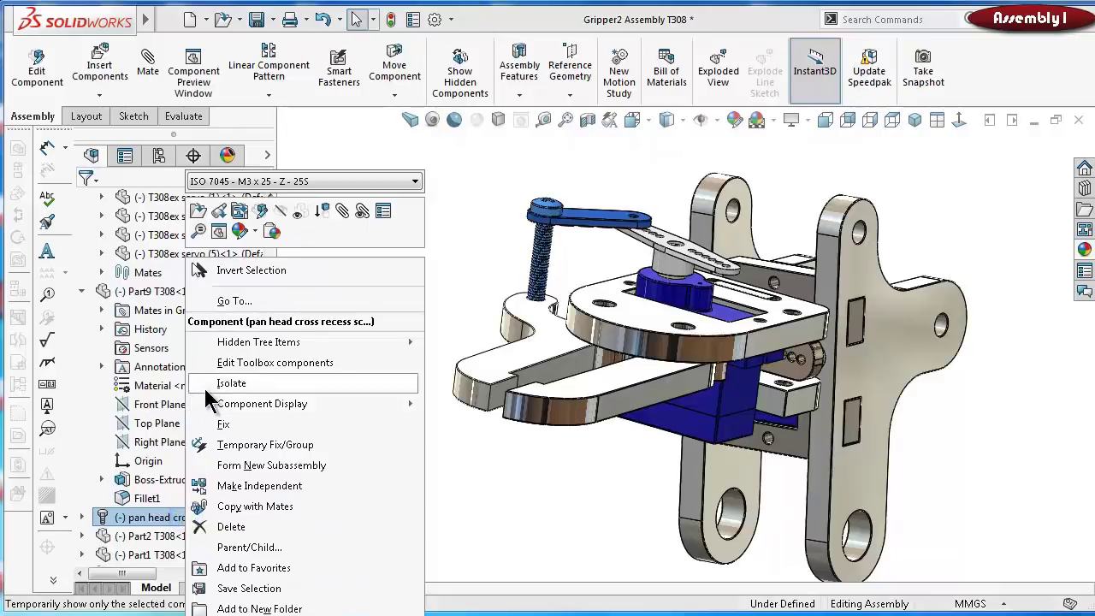
mouse_move(214, 405)
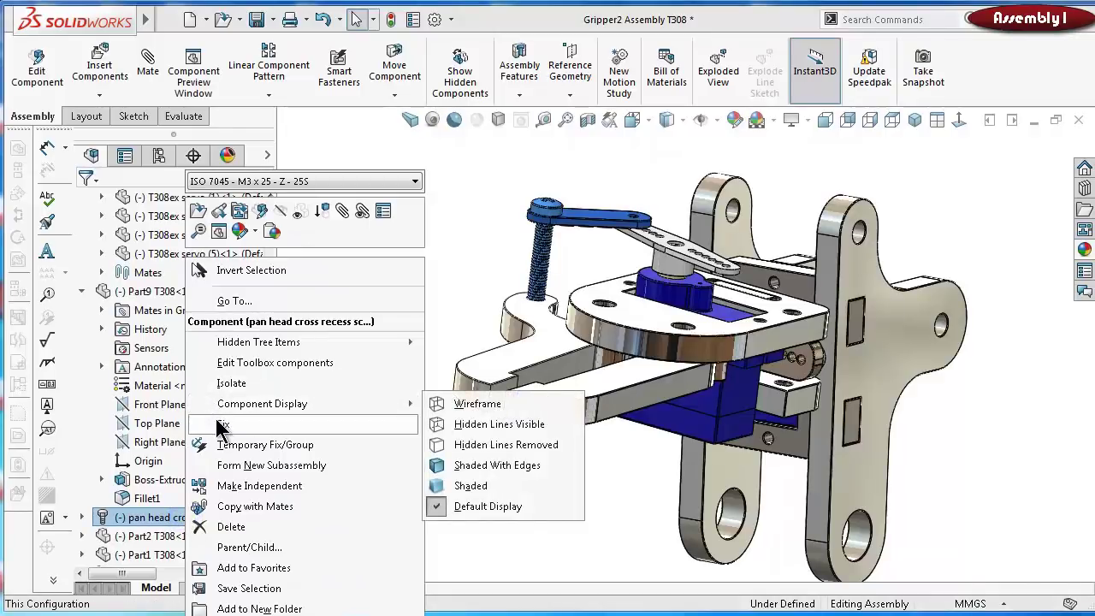
left_click(291, 608)
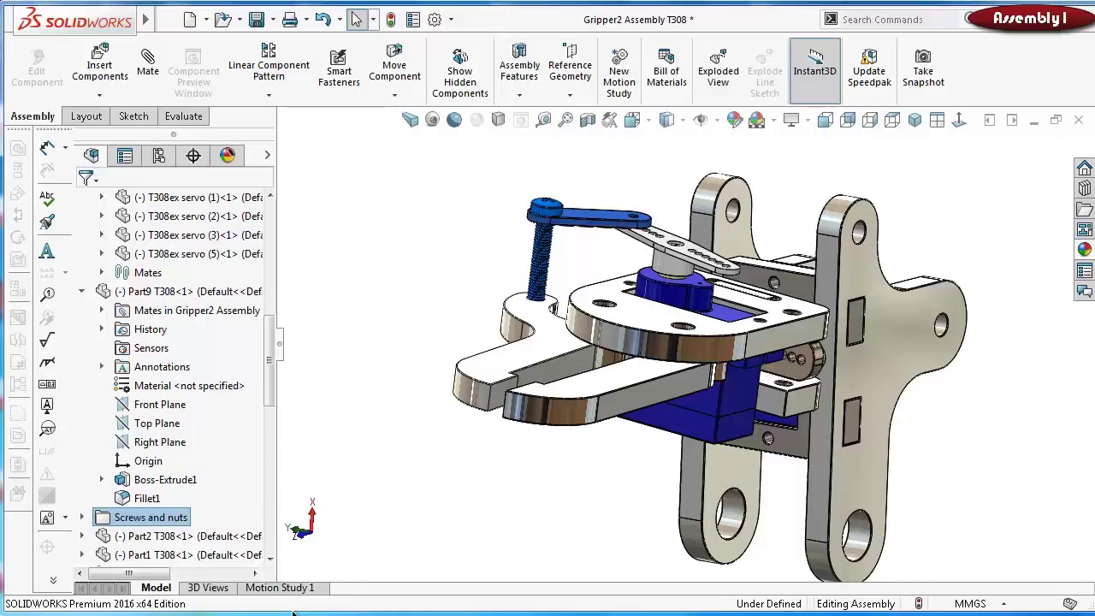
left_click(411, 480)
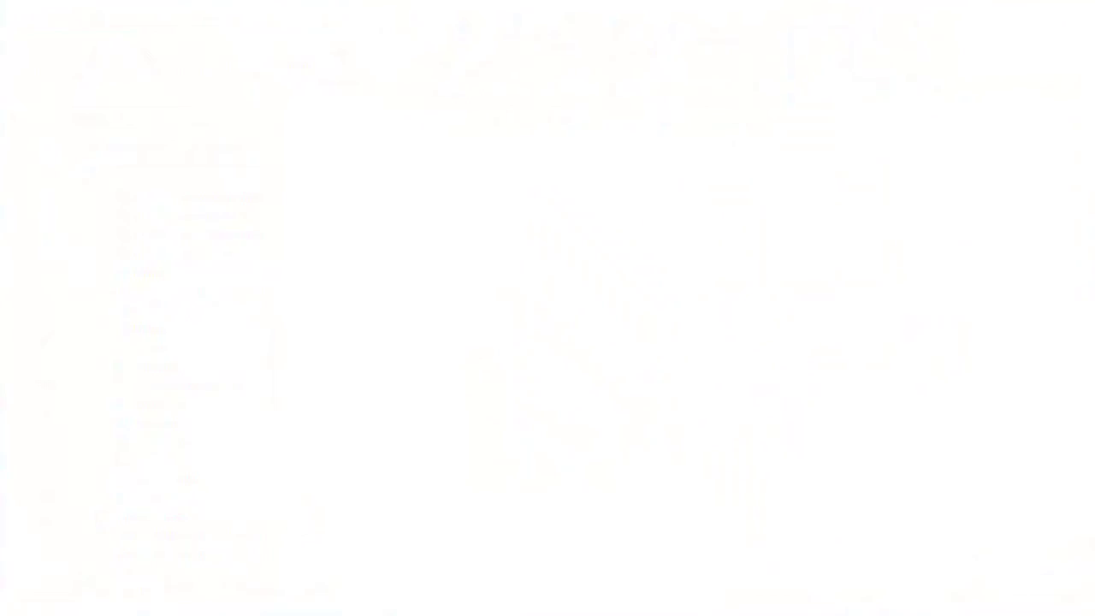
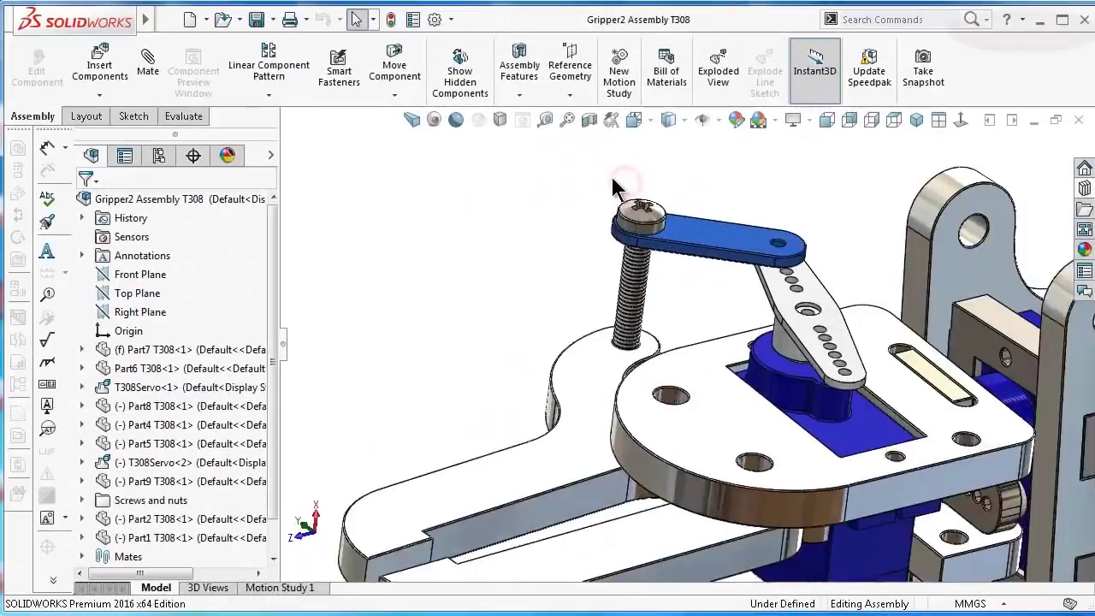
Delete the pan head screw in the blue link together with its dependent mates
scroll(676, 305, "down", 5)
left_click(679, 348)
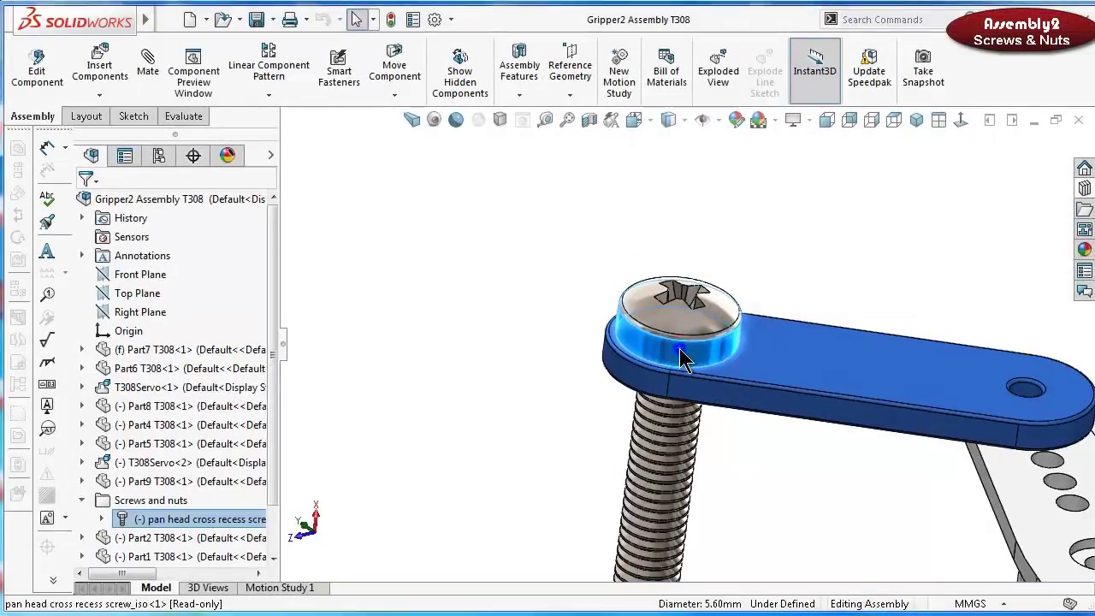
right_click(679, 349)
left_click(723, 486)
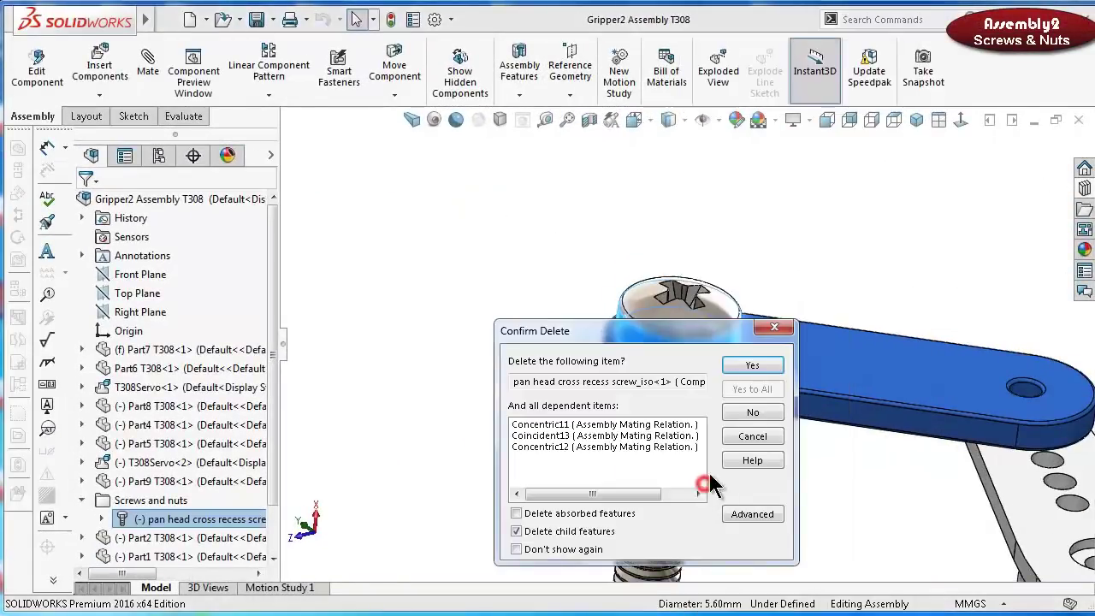
left_click(762, 359)
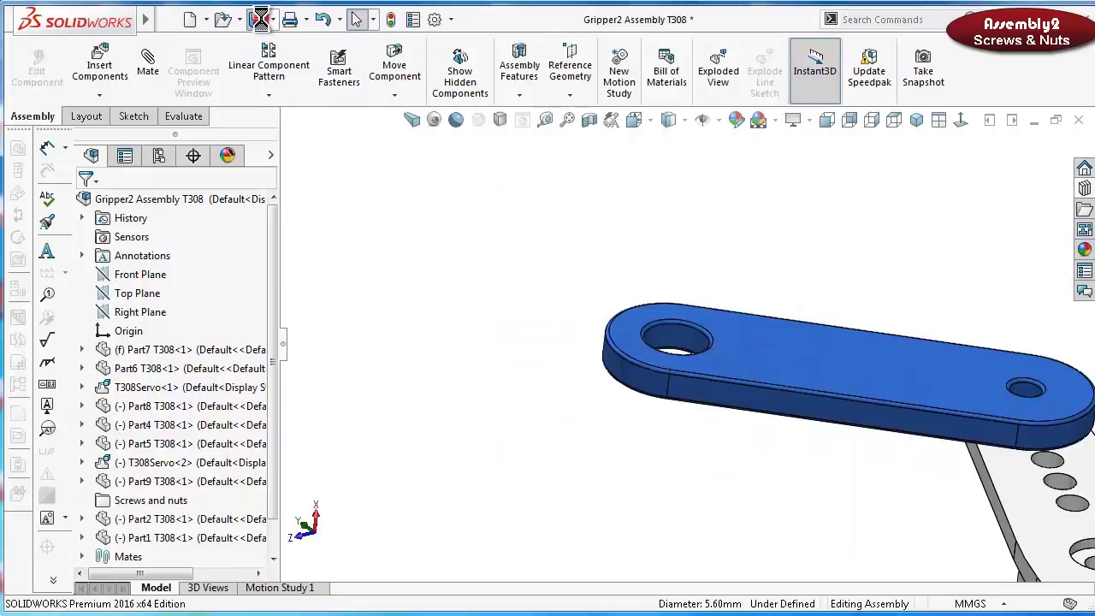
Open the ISO Cross-recessed Head Screws category of the Toolbox's Bolts and Screws in the Design Library
left_click(1083, 190)
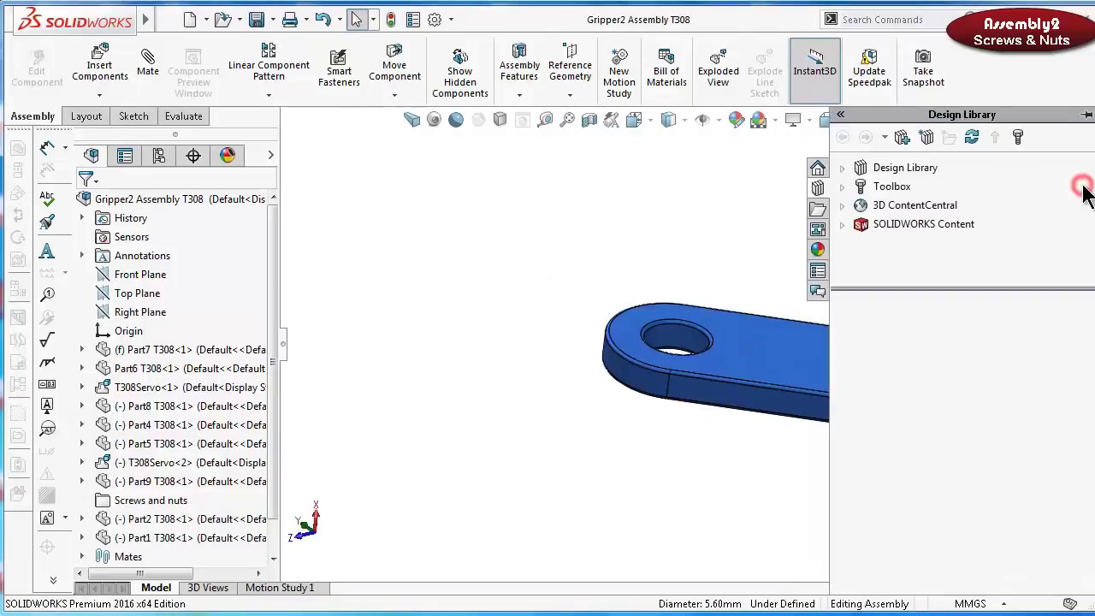
left_click(848, 187)
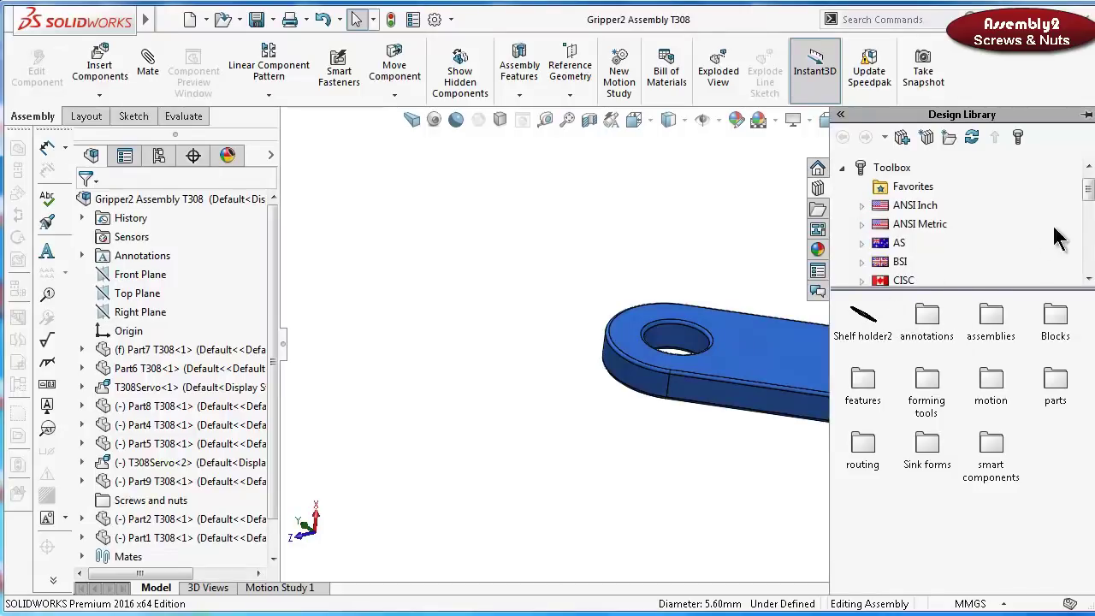
left_click_drag(1091, 195, 1091, 205)
left_click(863, 257)
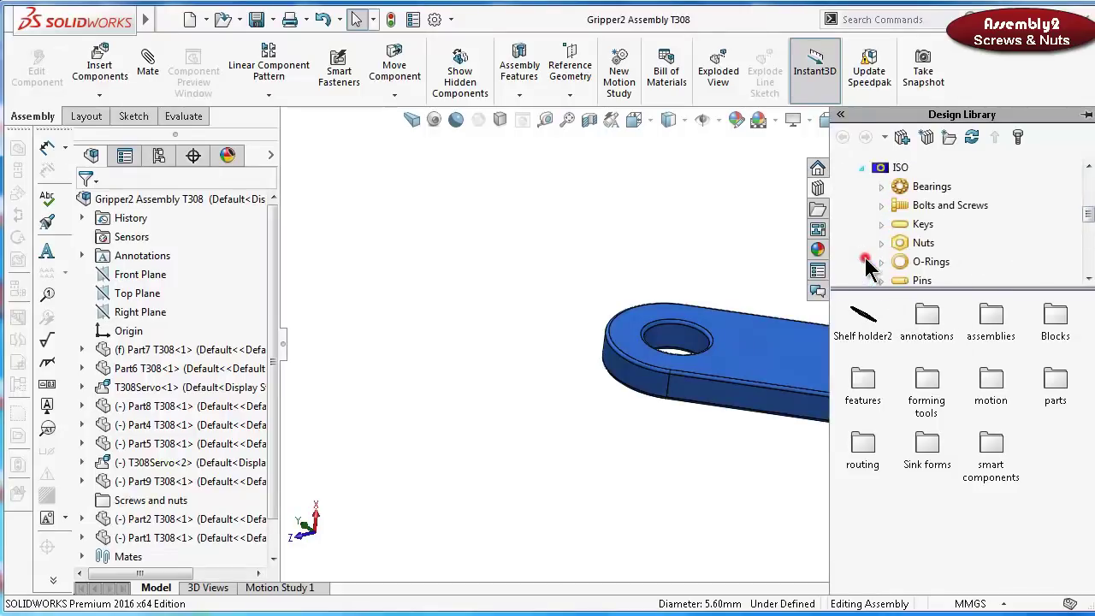
left_click(936, 207)
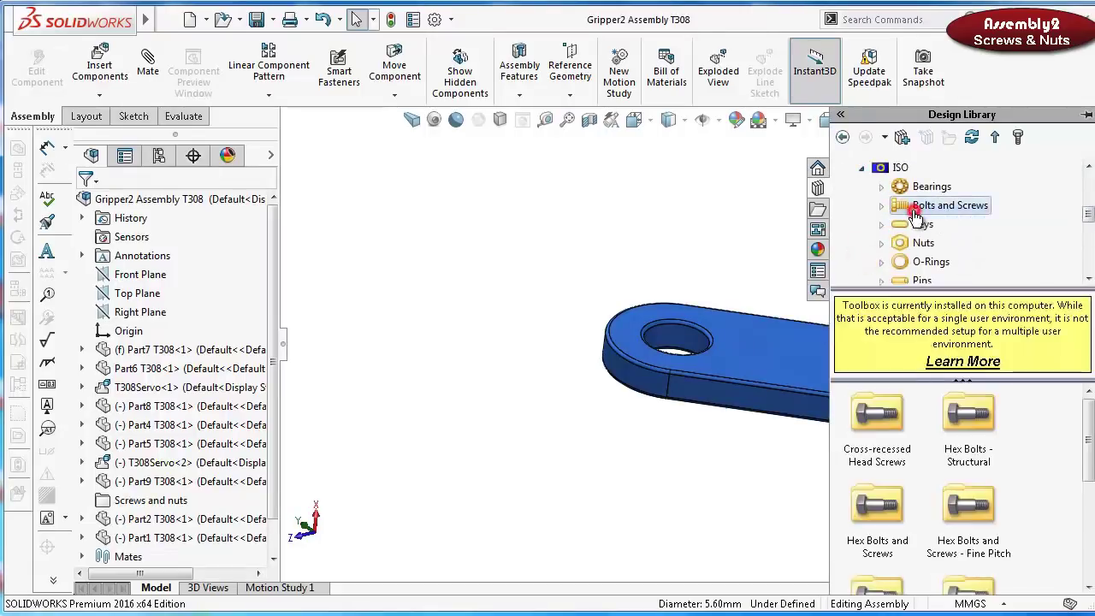
left_click(889, 453)
double_click(890, 453)
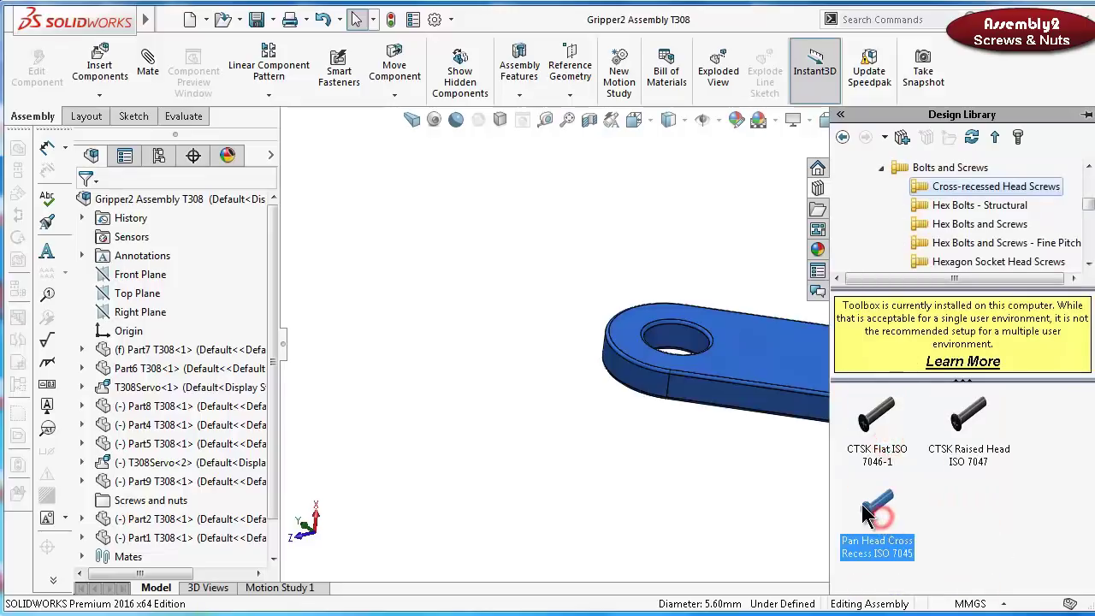
Insert a Pan Head Cross Recess ISO 7045 screw, size M3 and length 25, into the blue link's large hole
left_click_drag(873, 509, 674, 343)
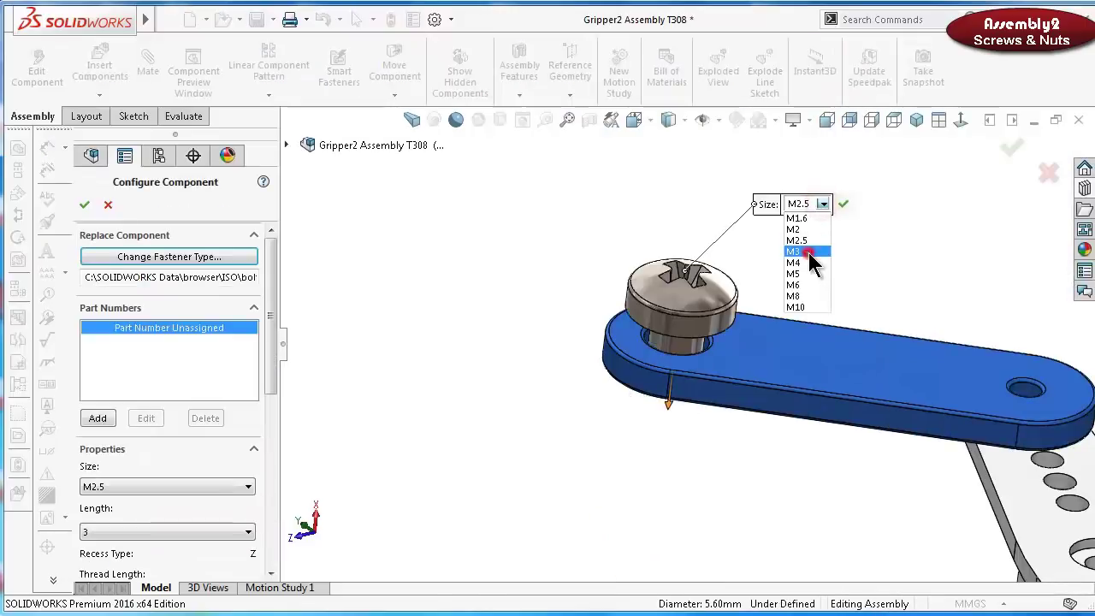
left_click(809, 252)
left_click_drag(267, 332, 254, 386)
left_click(188, 390)
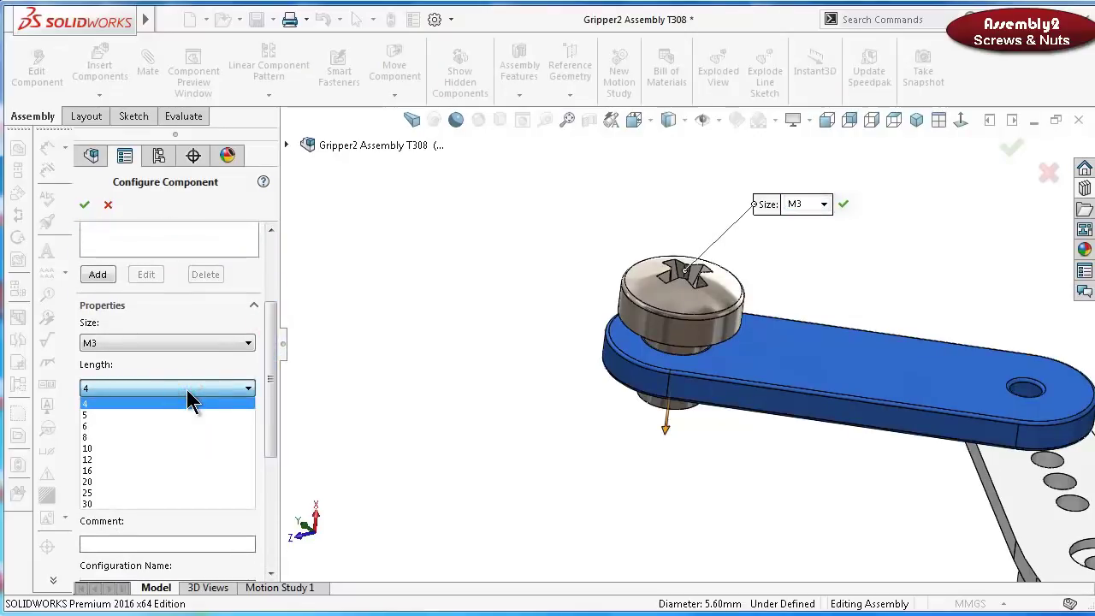
left_click(135, 492)
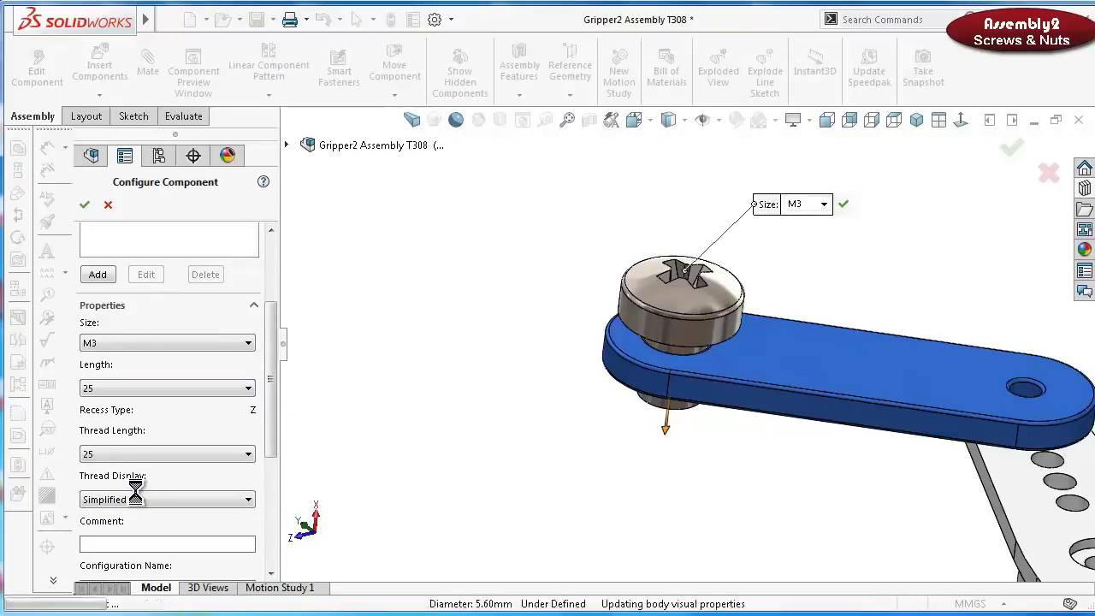
scroll(557, 330, "up", 4)
middle_click_drag(603, 400, 704, 372)
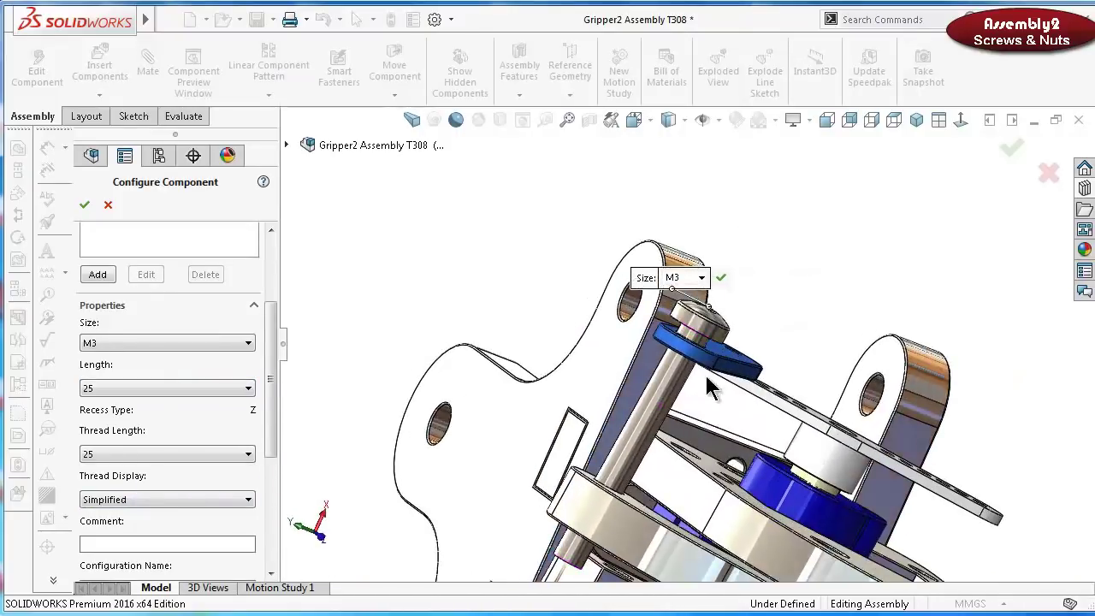
left_click(721, 278)
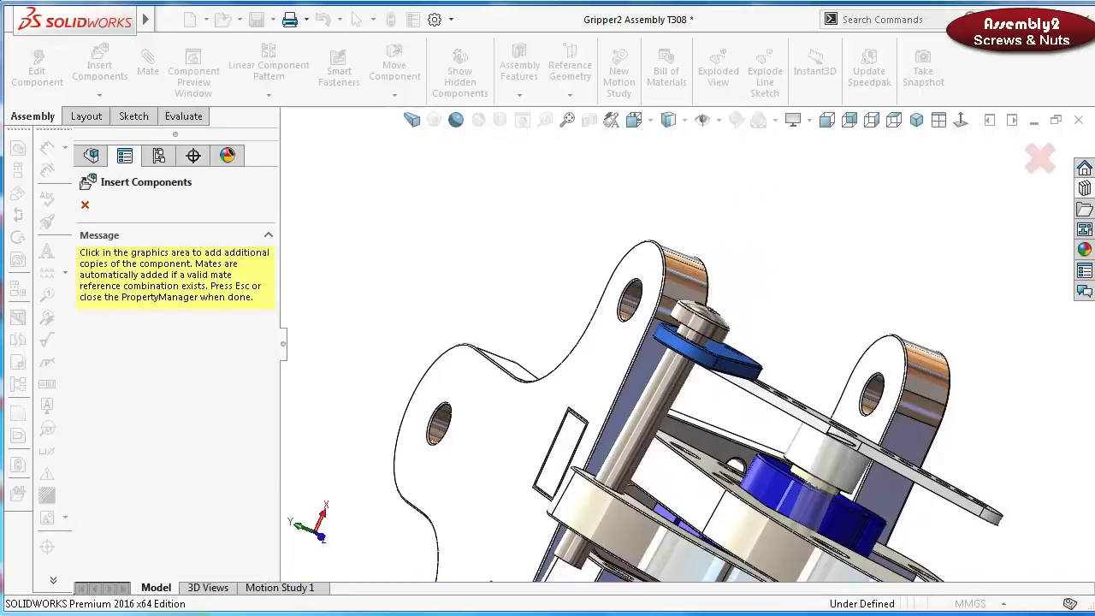
key("Escape")
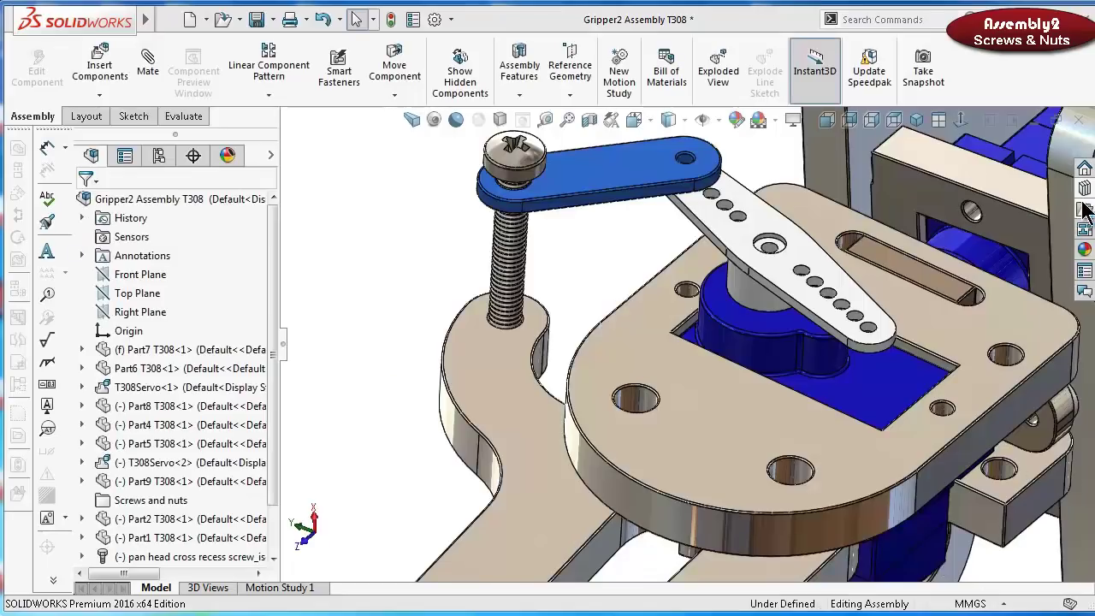
Place a Pan Head Cross Recess ISO 7045 screw in the plate hole nearest the threaded arm, with size M4 and length 12
left_click(1084, 208)
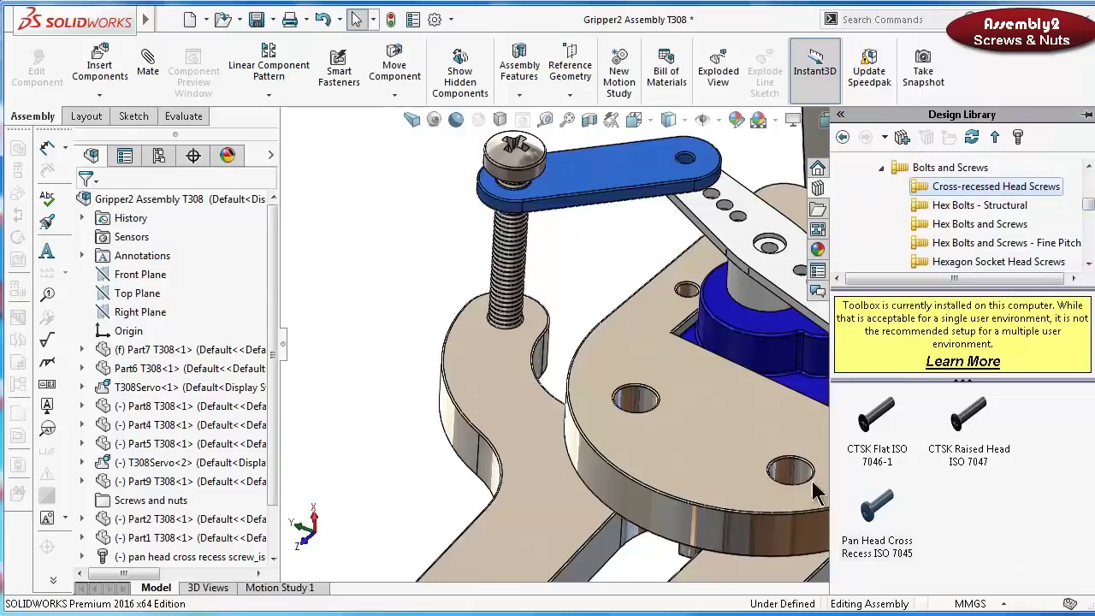
left_click_drag(840, 532, 639, 399)
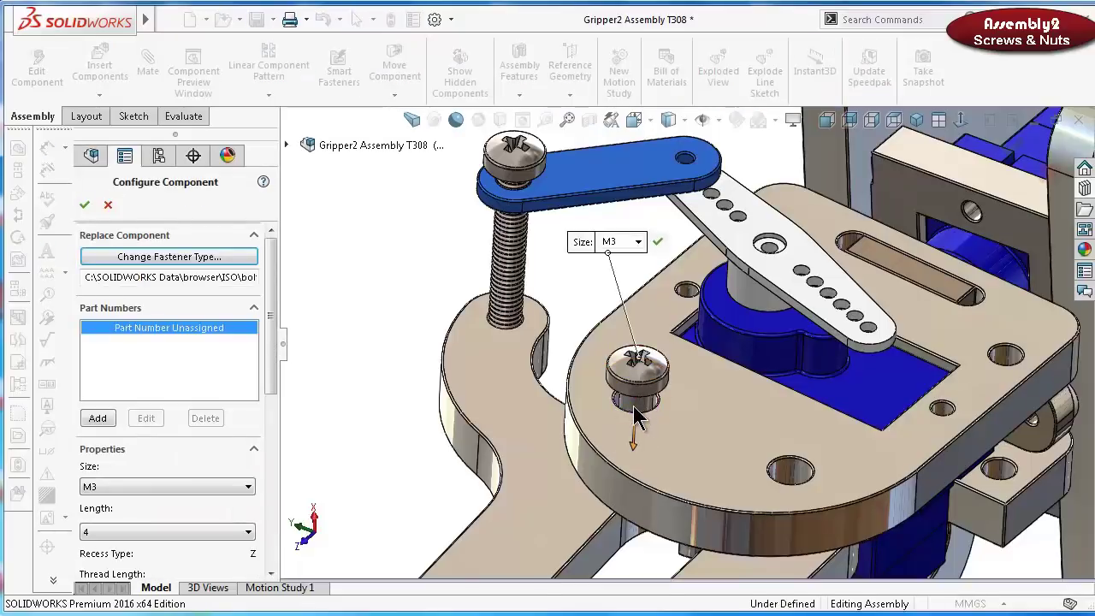
left_click(638, 242)
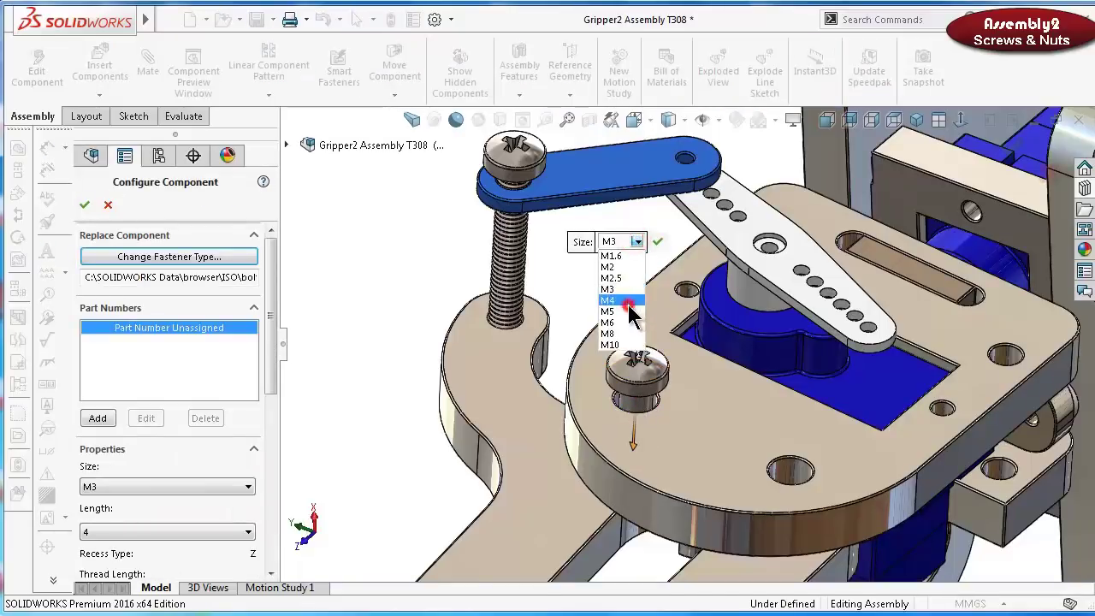
left_click(626, 302)
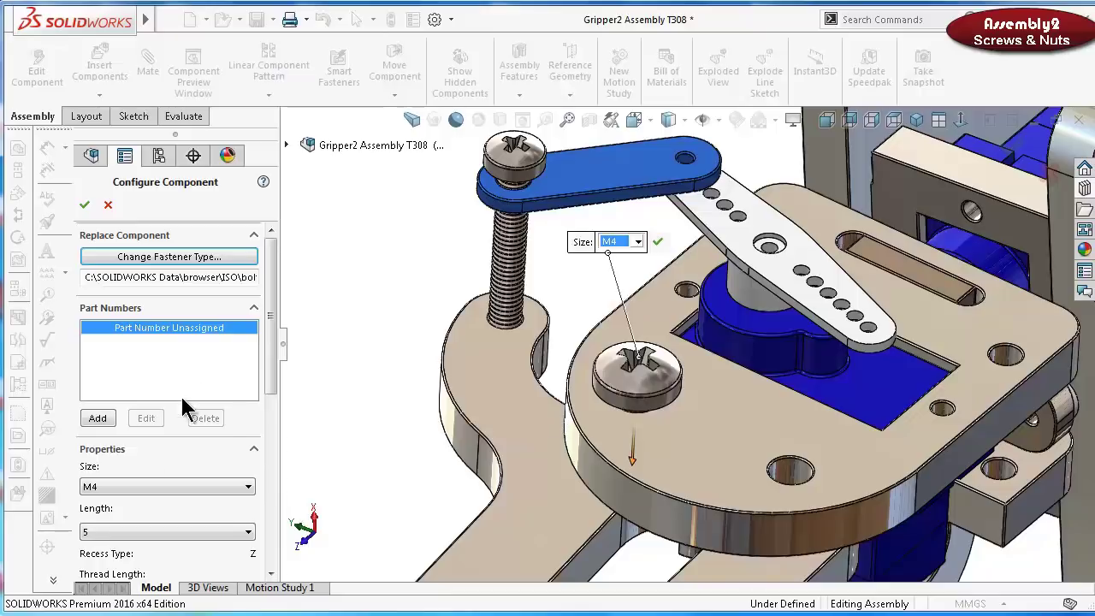
left_click(132, 537)
left_click(128, 591)
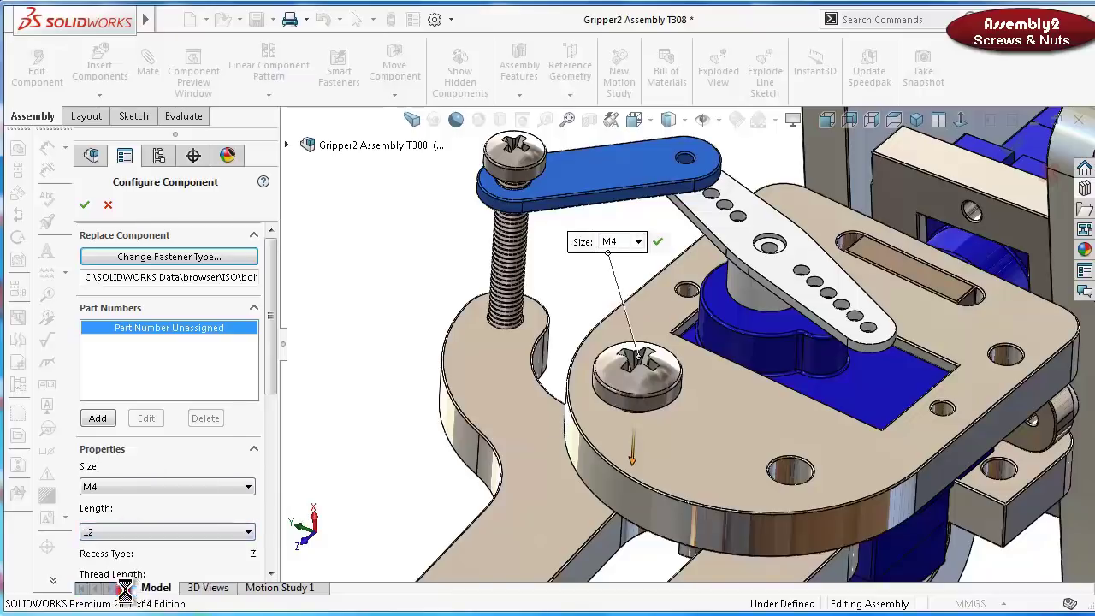
Set the M4 screw's thread display to Schematic and accept its configuration
mouse_move(381, 492)
middle_mouse_down()
mouse_move(487, 440)
mouse_move(477, 455)
mouse_move(376, 481)
middle_mouse_up()
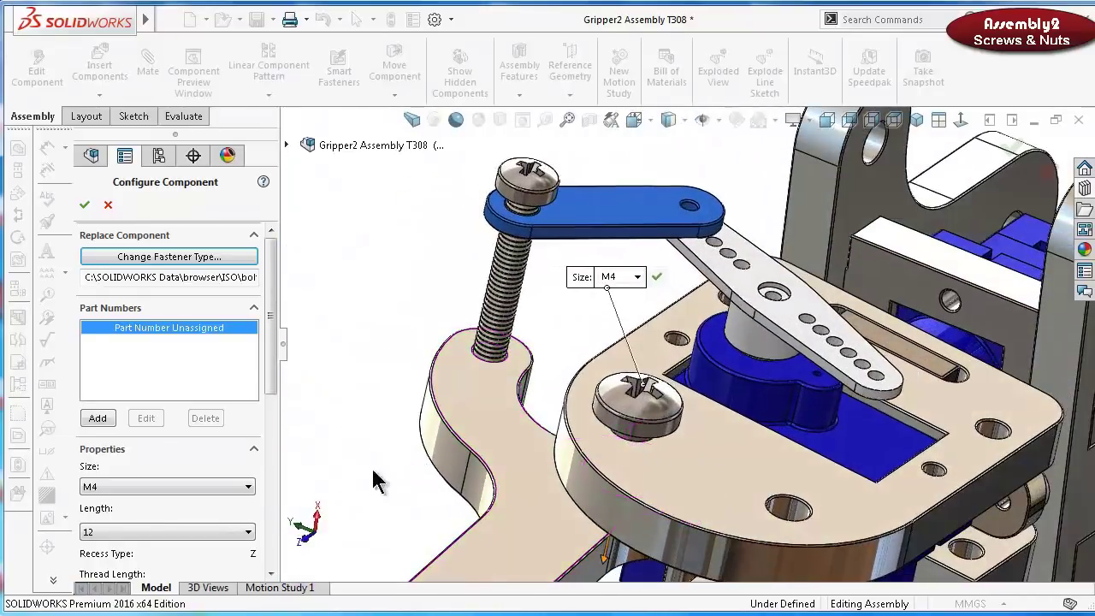
left_click_drag(270, 369, 269, 457)
left_click(226, 428)
left_click(183, 467)
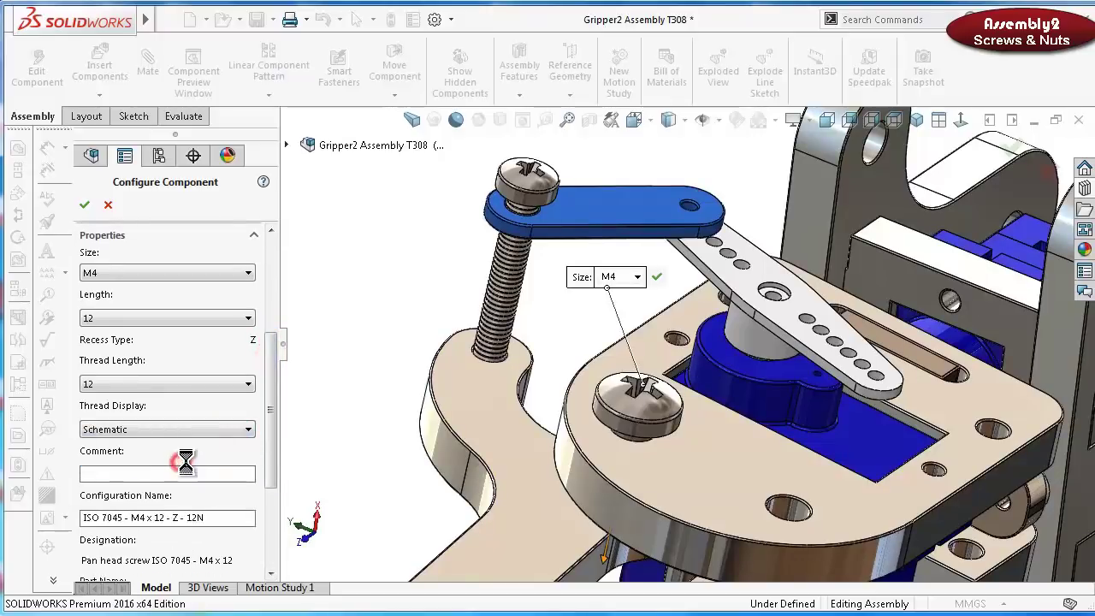
left_click(84, 206)
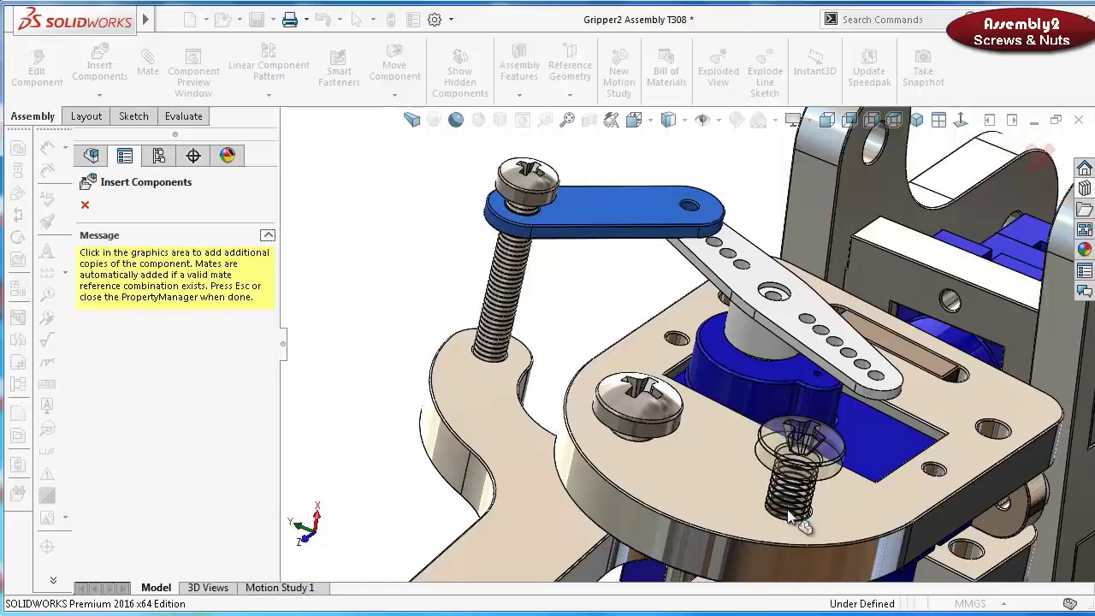
Place a second copy of the M4 screw in the neighbouring large hole of the plate and finish inserting copies
scroll(792, 516, "down", 10)
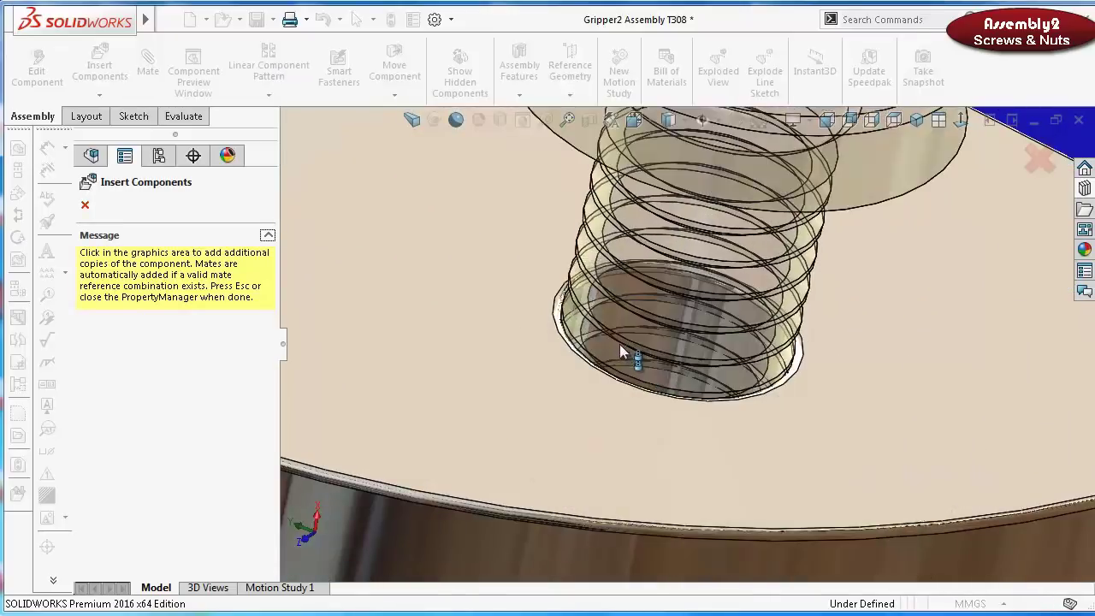
left_click(610, 339)
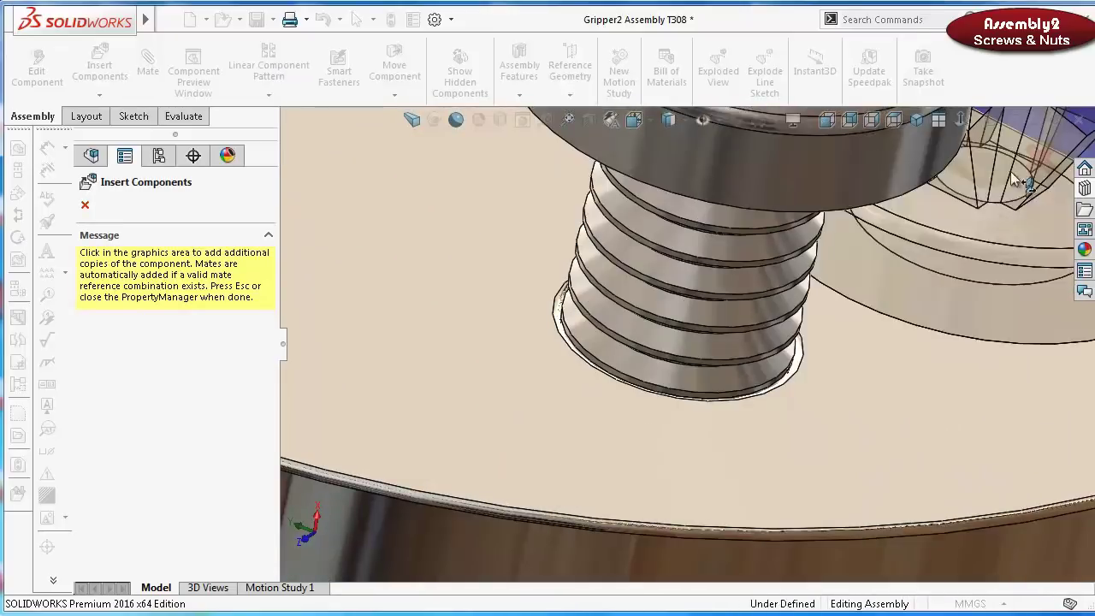
left_click(1038, 158)
scroll(765, 337, "up", 10)
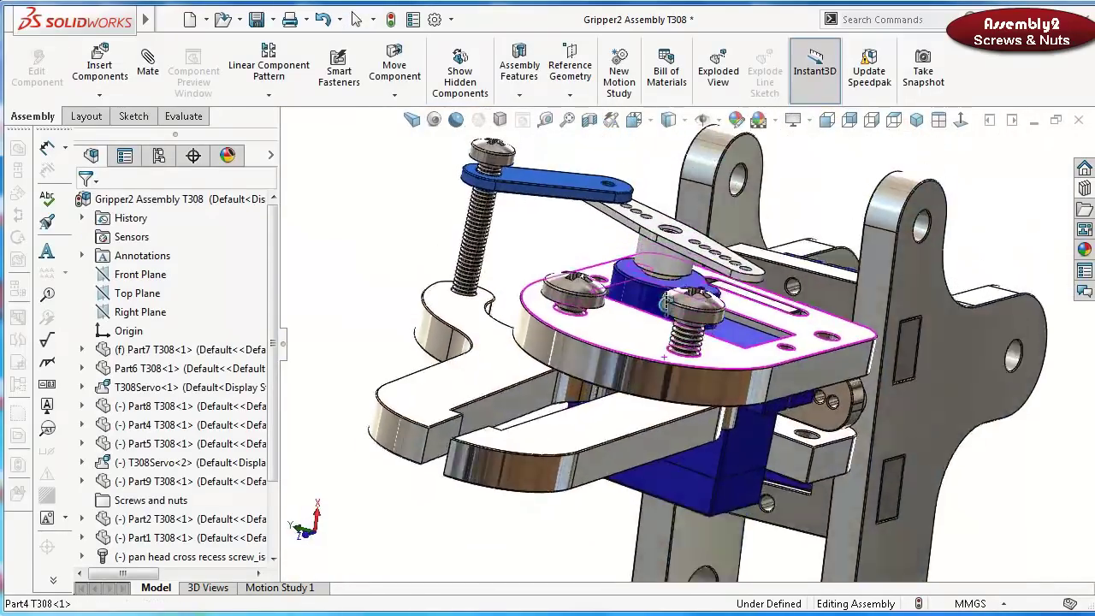
Place another Pan Head Cross Recess ISO 7045 screw in the small plate hole beside the servo cutout, with size M1.6
middle_click_drag(667, 304, 623, 320)
scroll(791, 339, "down", 4)
scroll(791, 342, "down", 3)
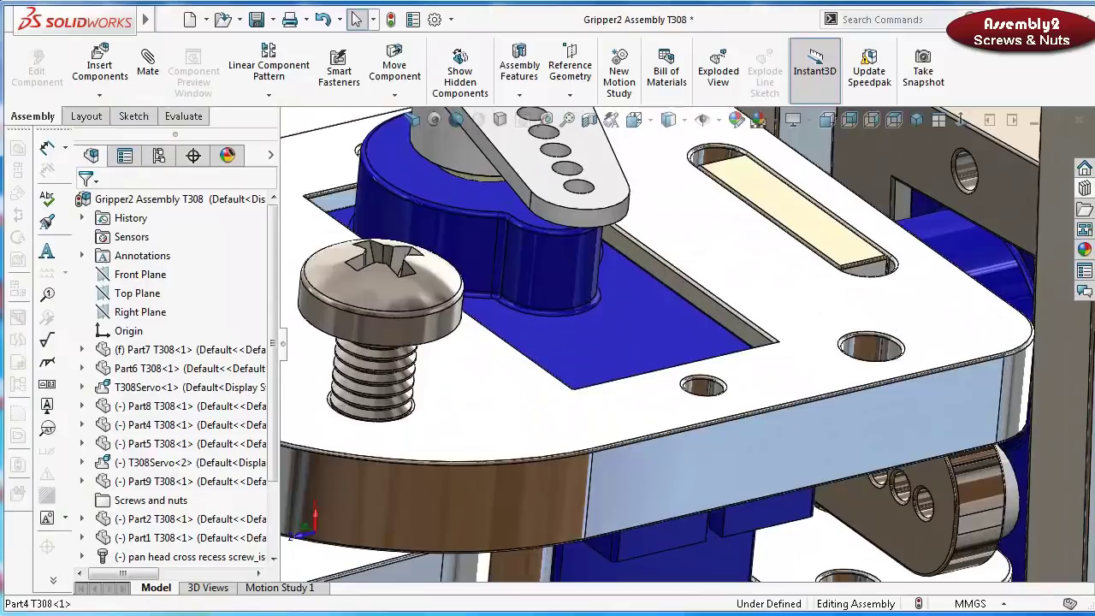
left_click(1084, 187)
left_click_drag(877, 504, 708, 385)
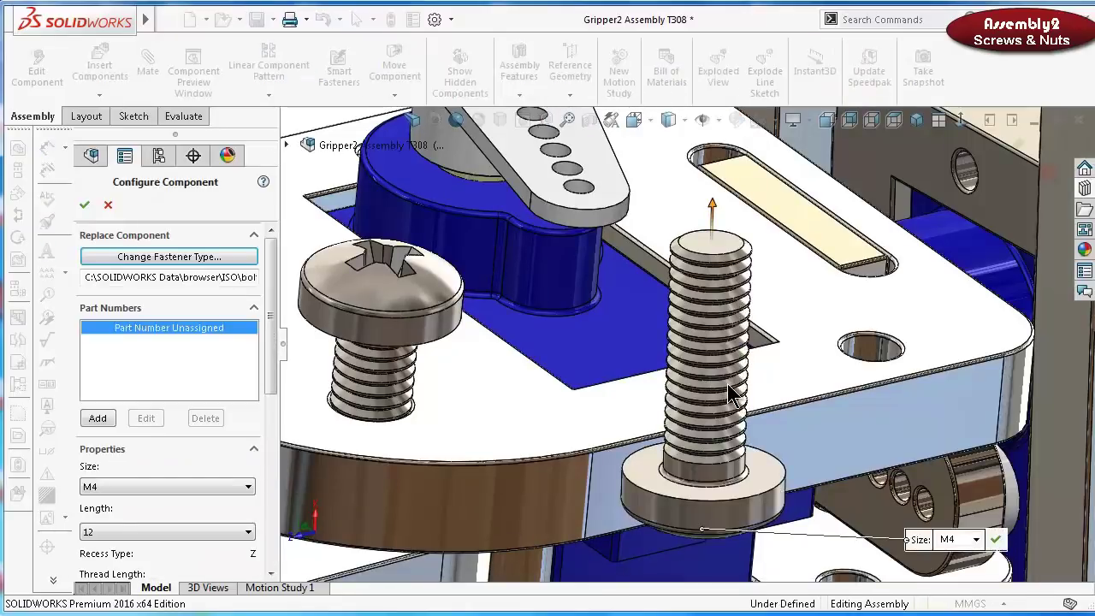
left_click(975, 540)
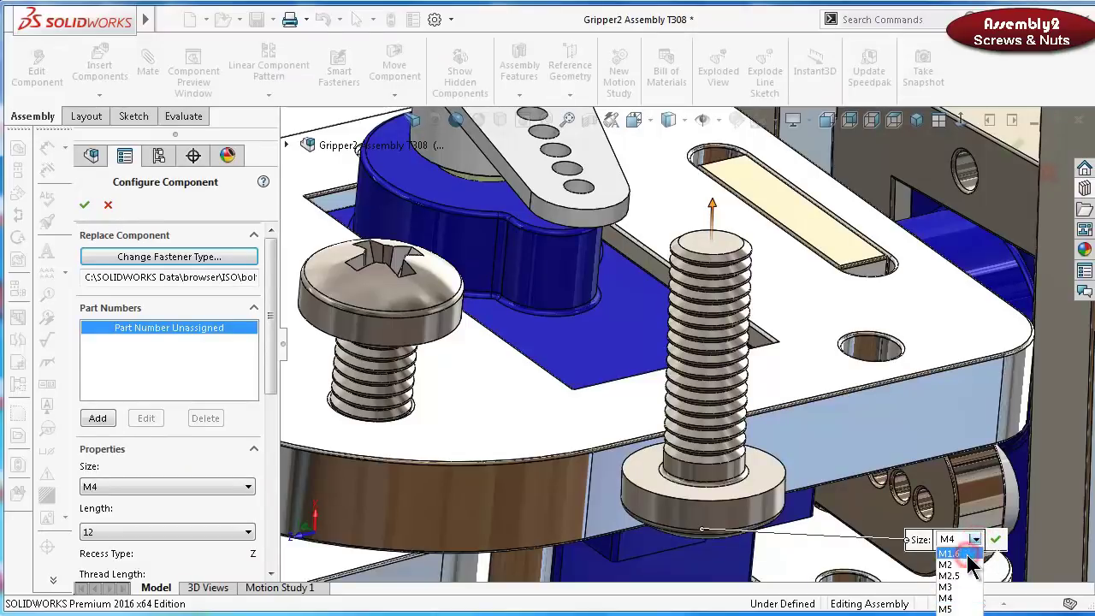
left_click(965, 555)
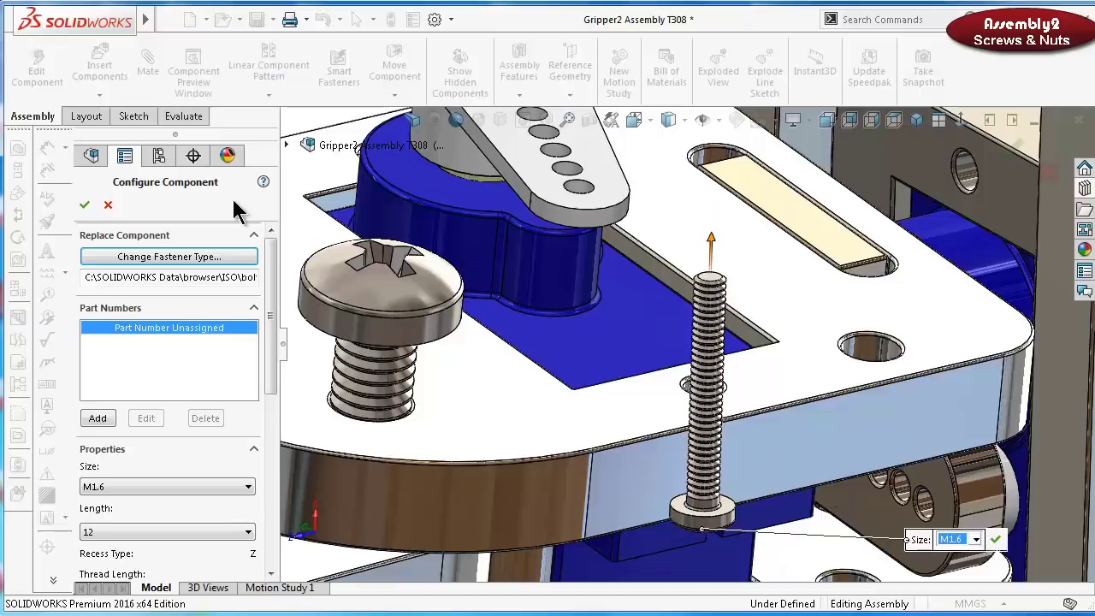
scroll(271, 364, "down", 3)
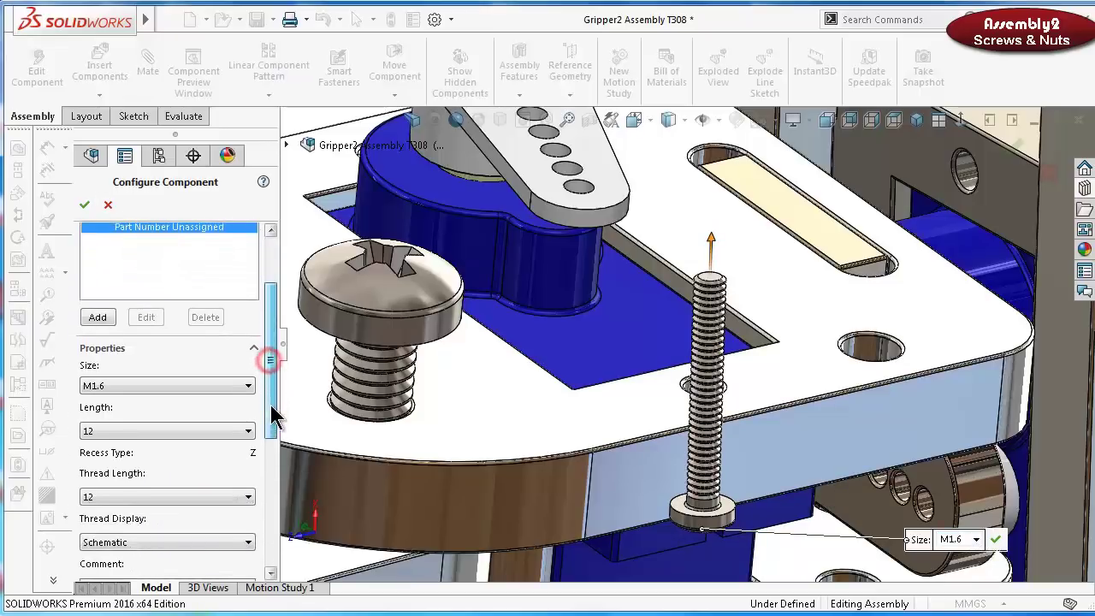
Set the M1.6 screw's length to 8, trying 10 first, and accept its configuration
middle_click_drag(834, 466, 783, 401)
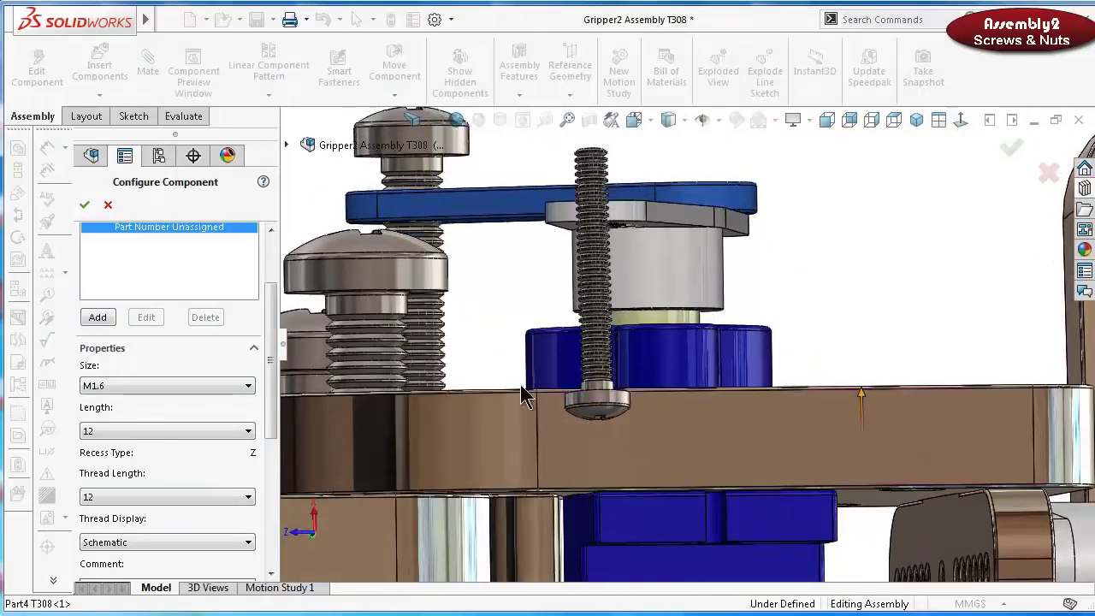
left_click(167, 436)
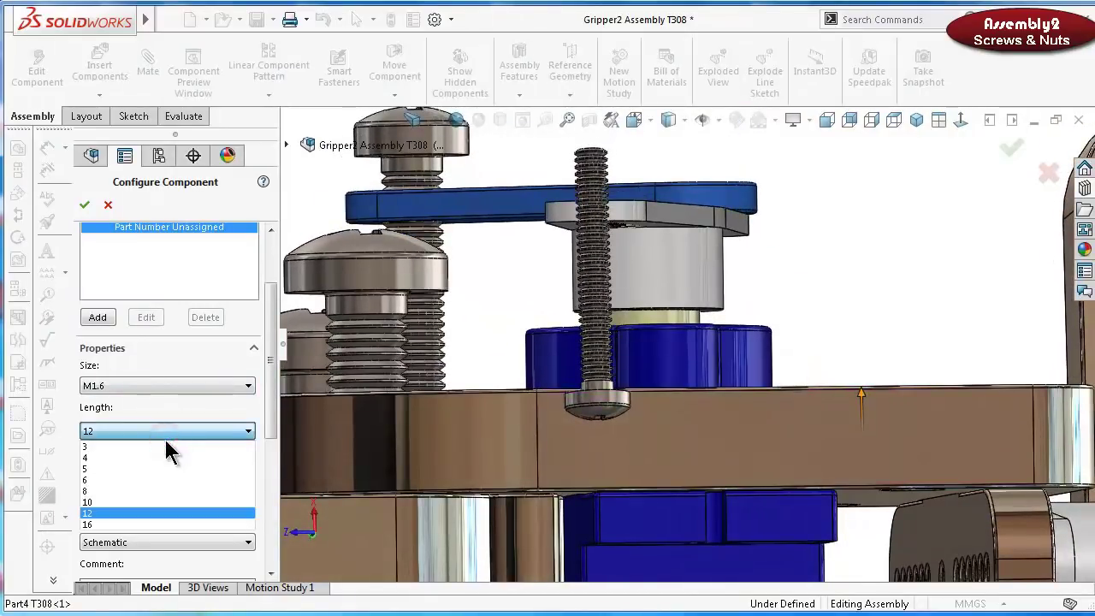
left_click(135, 501)
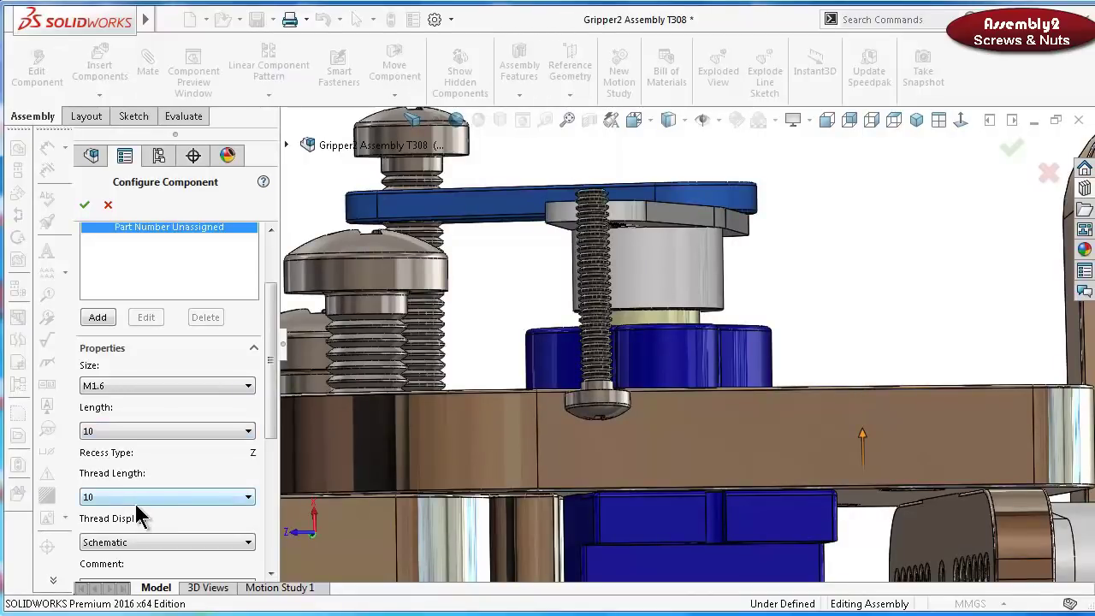
left_click(136, 503)
left_click(135, 503)
left_click(156, 430)
left_click(124, 489)
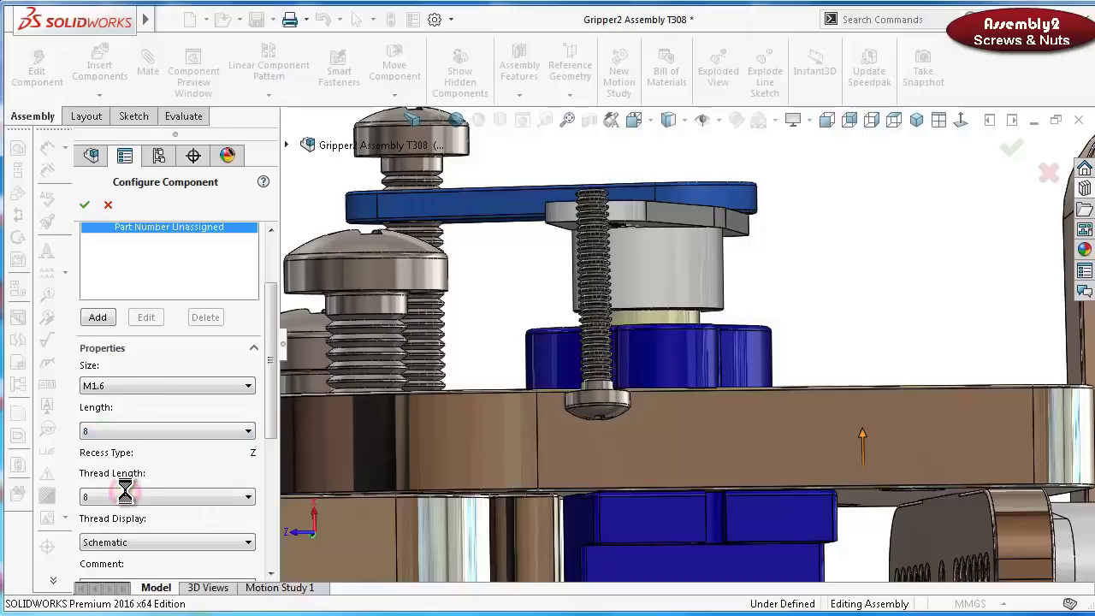
scroll(845, 459, "up", 3)
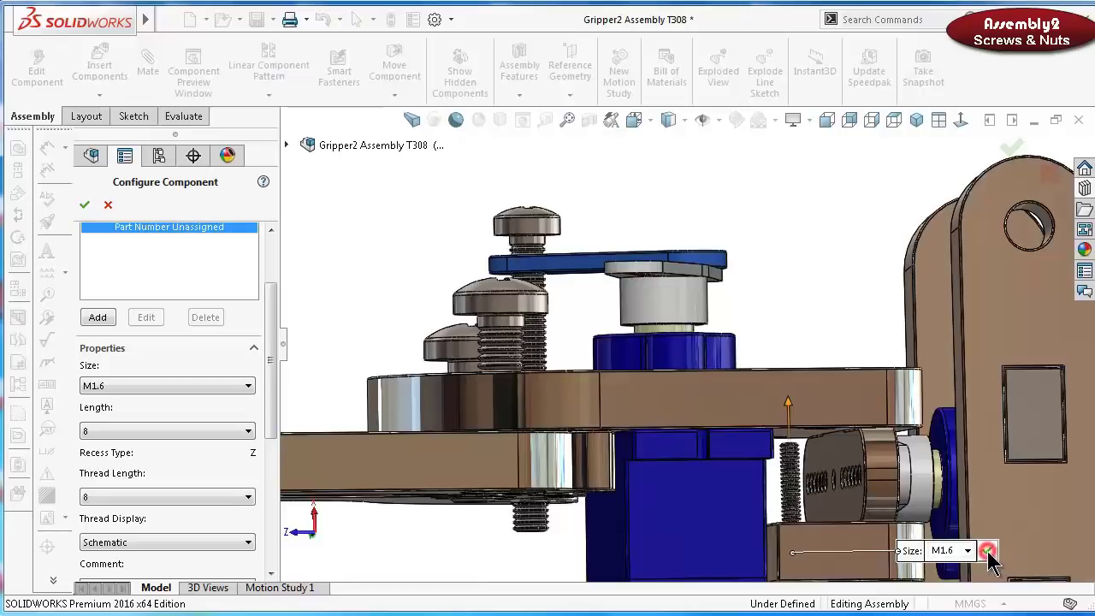
left_click(987, 551)
Place copies of the M1.6 screw in the two small plate holes on opposite sides of the servo cutout
middle_click_drag(754, 436, 813, 466)
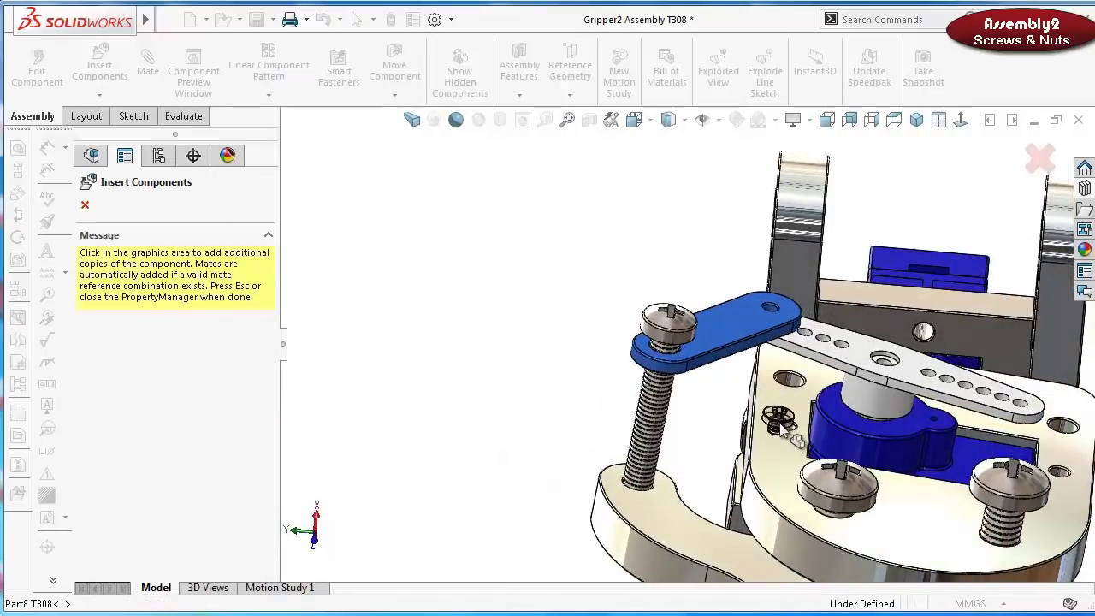
scroll(757, 415, "down", 5)
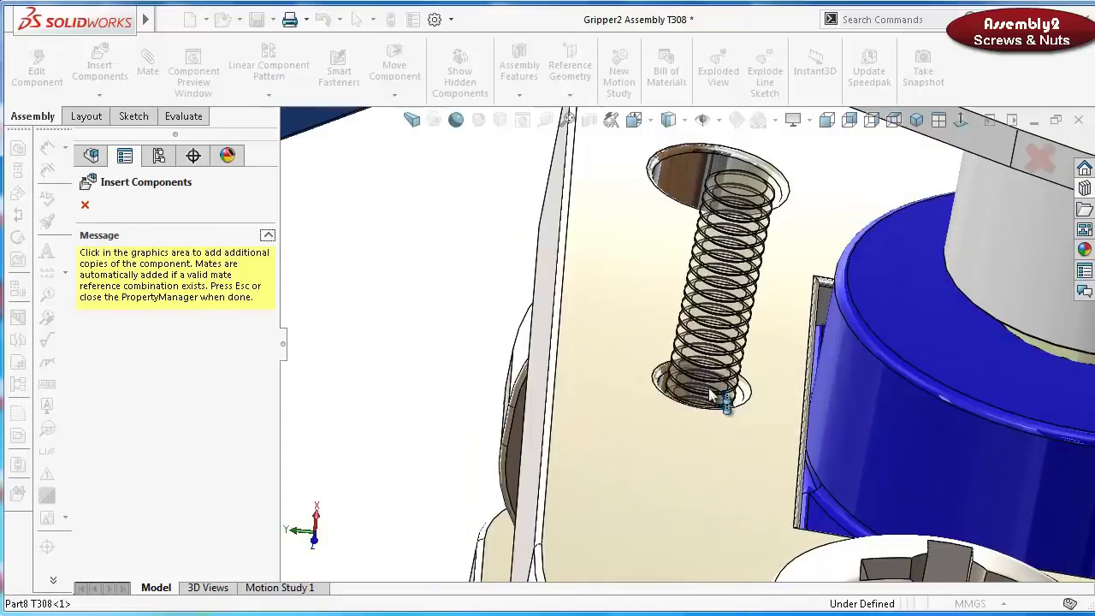
left_click(704, 402)
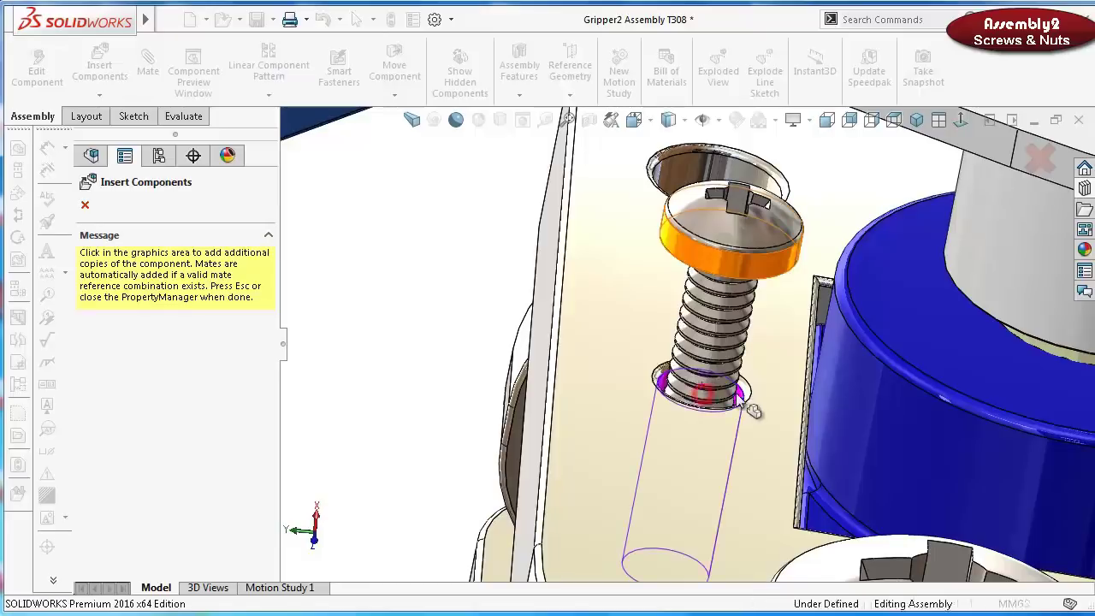
scroll(796, 385, "up", 5)
scroll(890, 395, "up", 3)
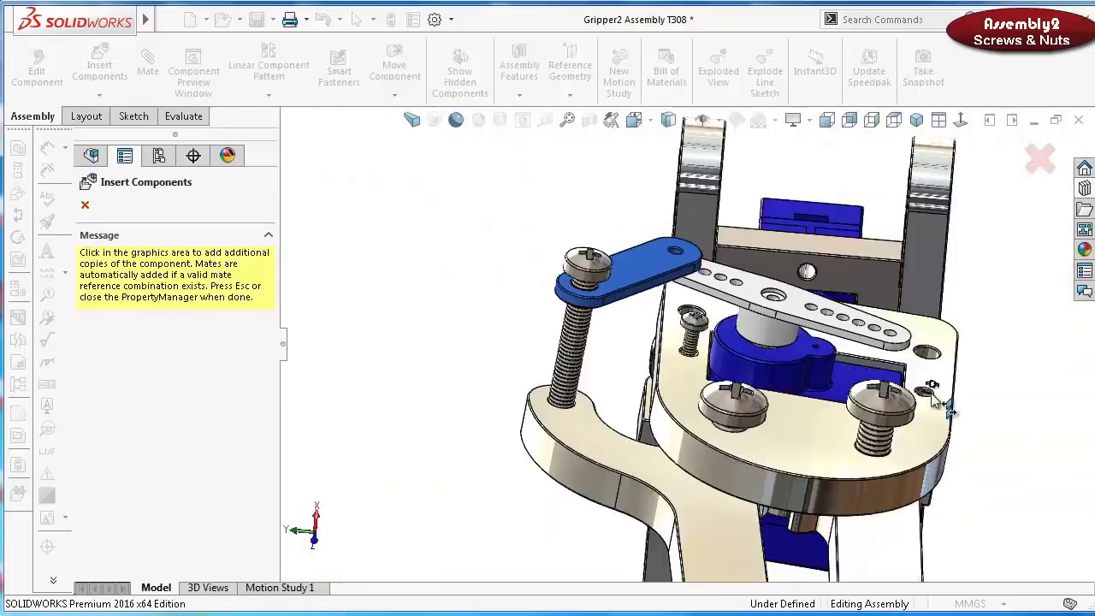
scroll(941, 407, "down", 4)
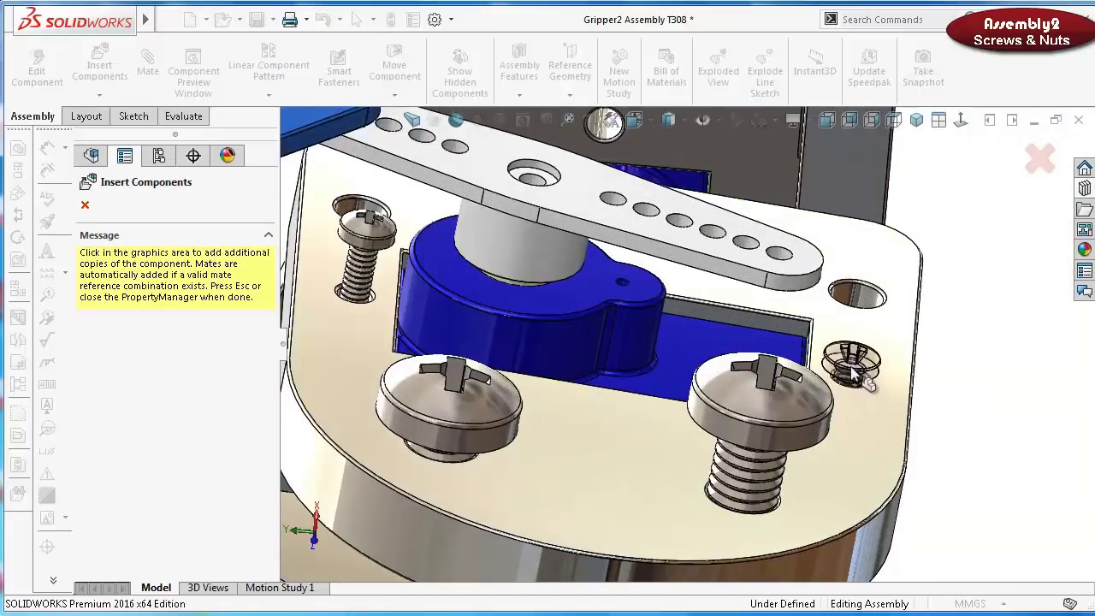
scroll(853, 379, "down", 5)
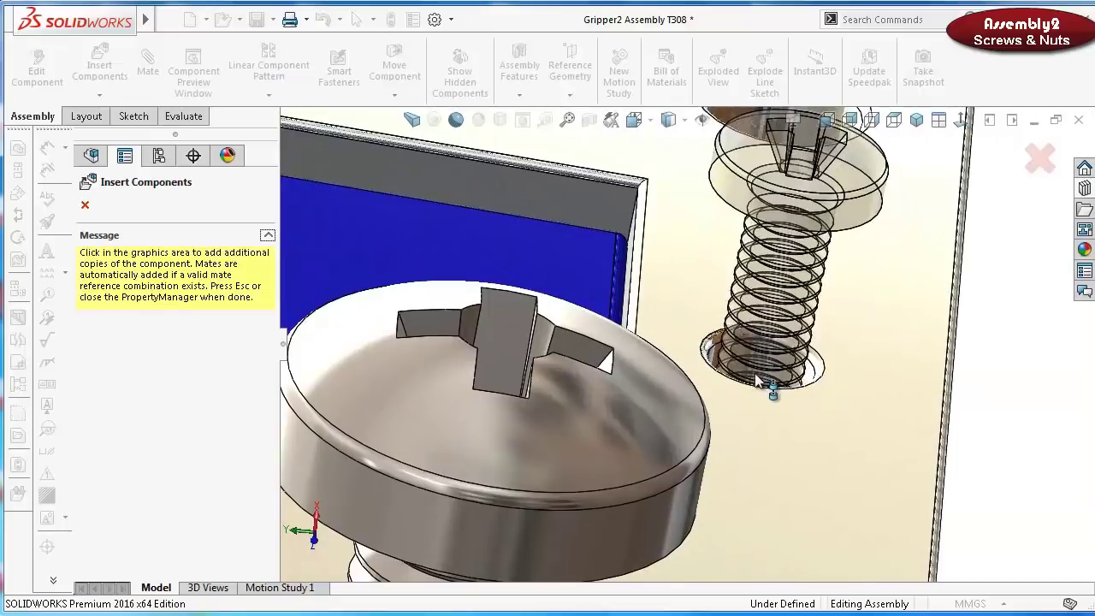
left_click(757, 380)
scroll(770, 342, "up", 6)
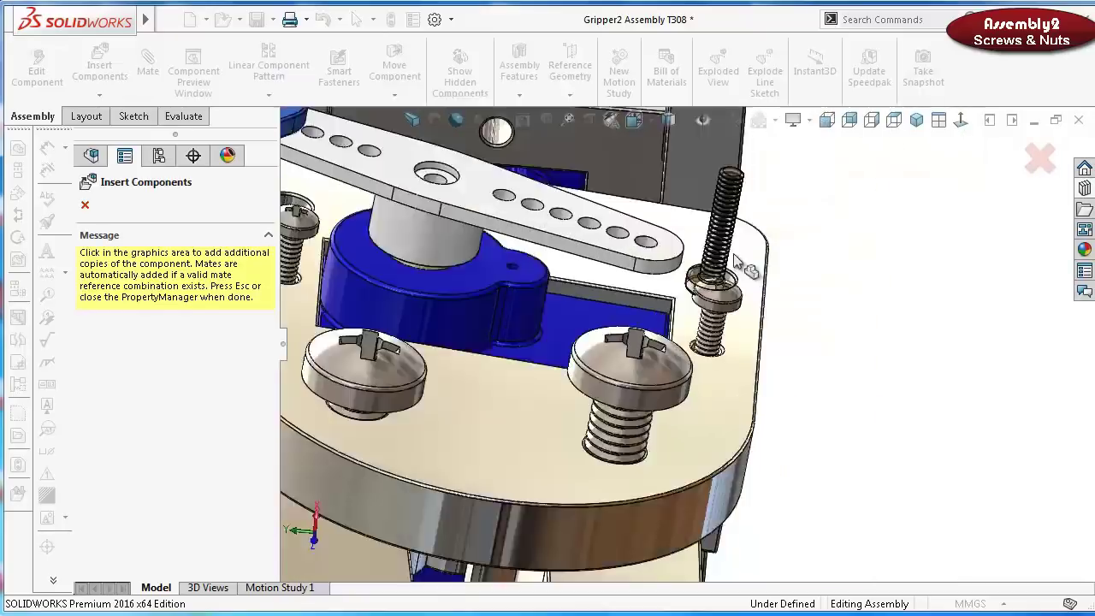
Place a flipped copy of the M1.6 screw in the small hole of the upright servo bracket, with its head facing outward
scroll(699, 270, "down", 2)
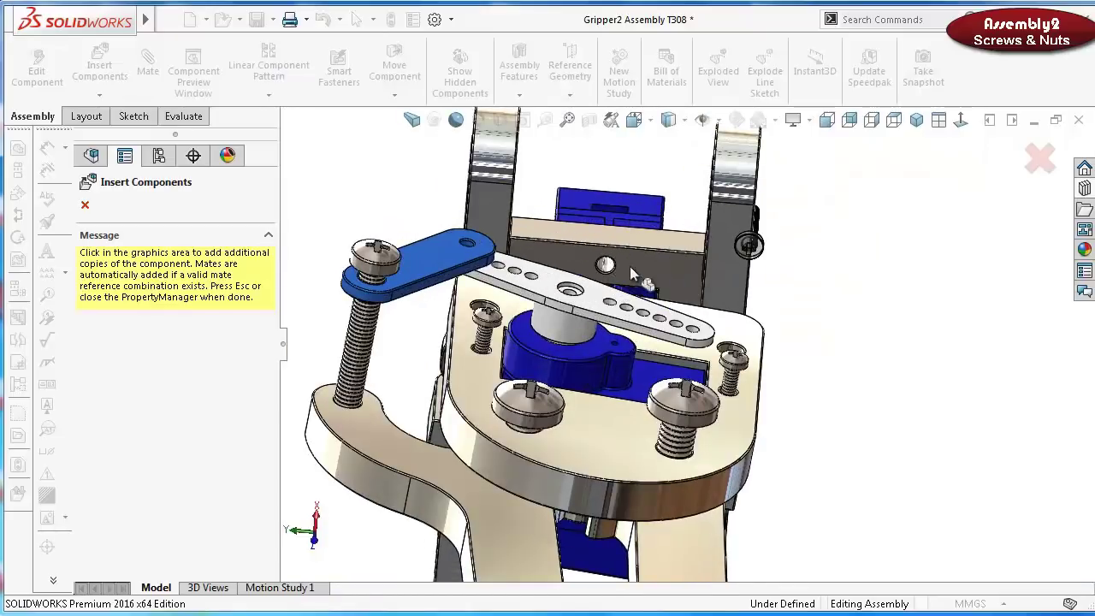
scroll(620, 274, "down", 4)
scroll(616, 270, "down", 5)
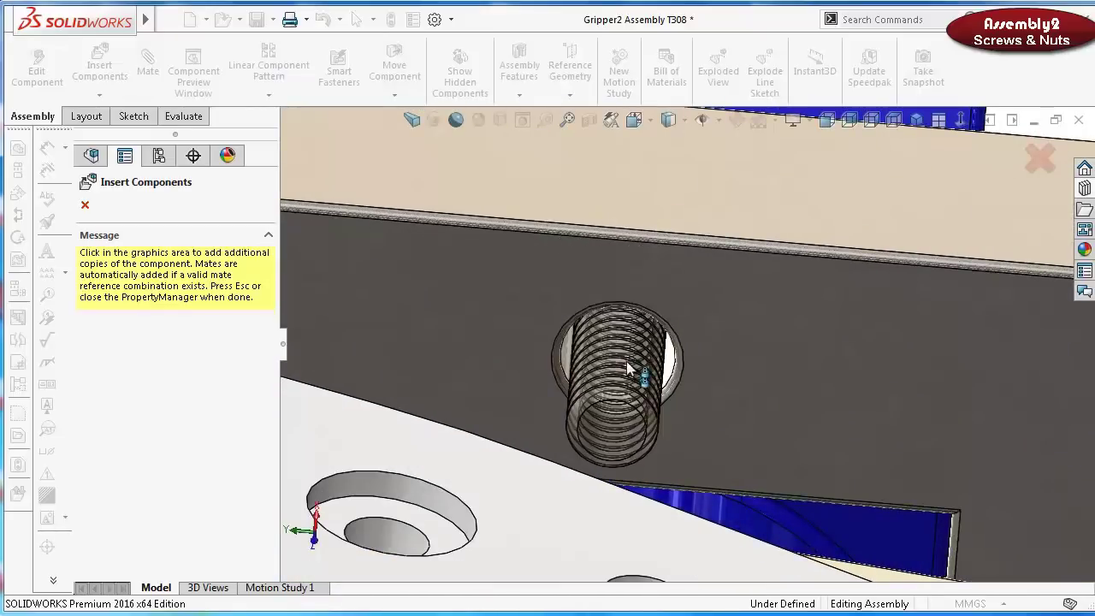
key("Tab")
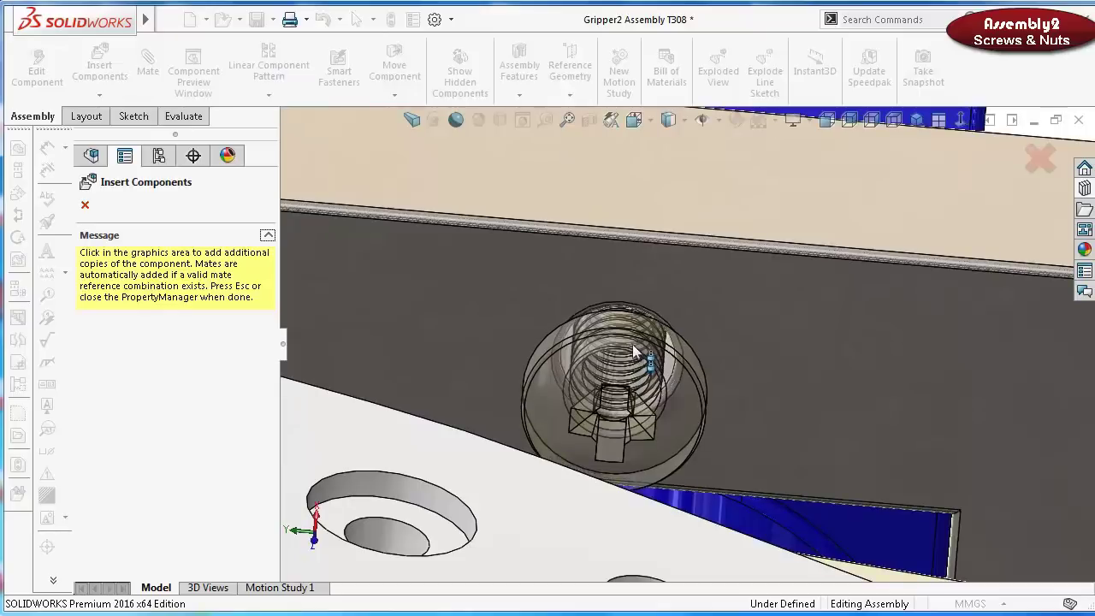
left_click(634, 341)
scroll(632, 342, "up", 8)
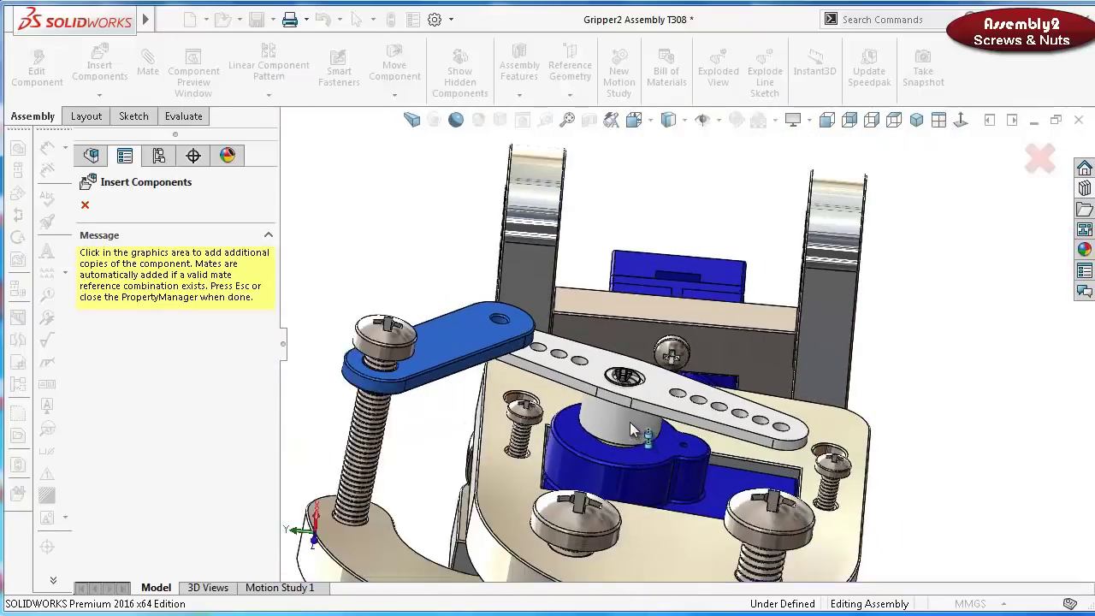
Place another M1.6 screw copy in the bracket hole at the other end of its servo cutout and finish inserting copies
middle_click_drag(631, 408, 748, 463)
scroll(770, 488, "down", 10)
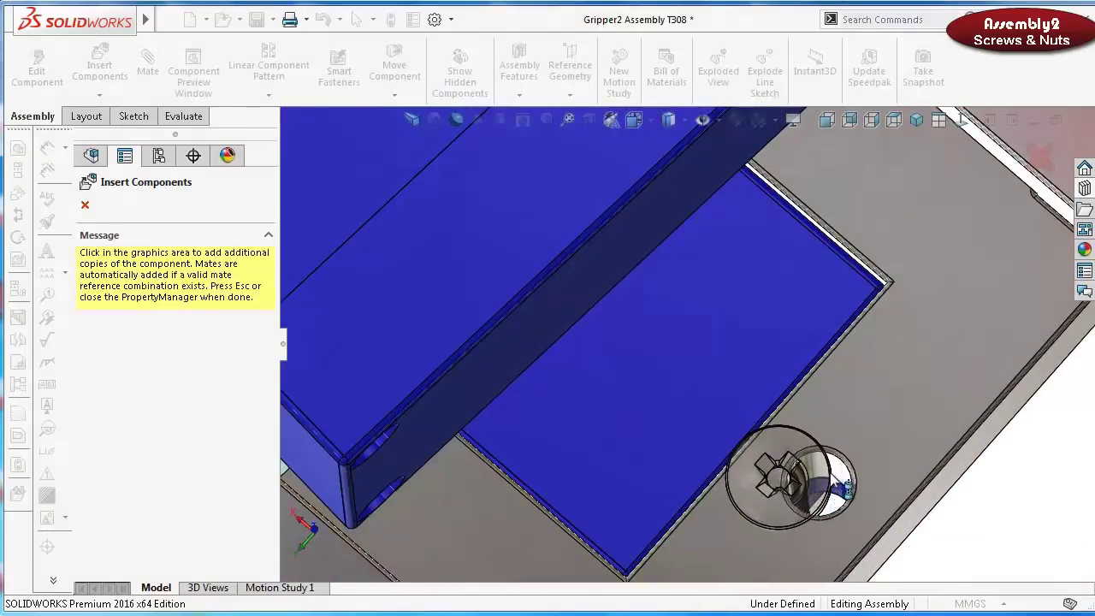
middle_click_drag(832, 474, 811, 450)
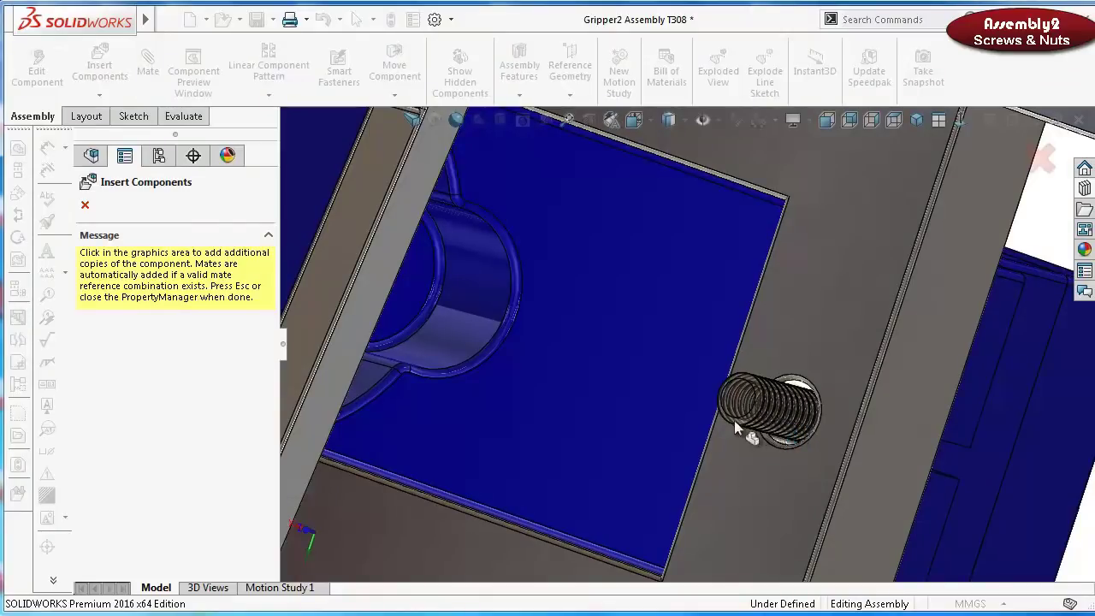
scroll(821, 402, "up", 4)
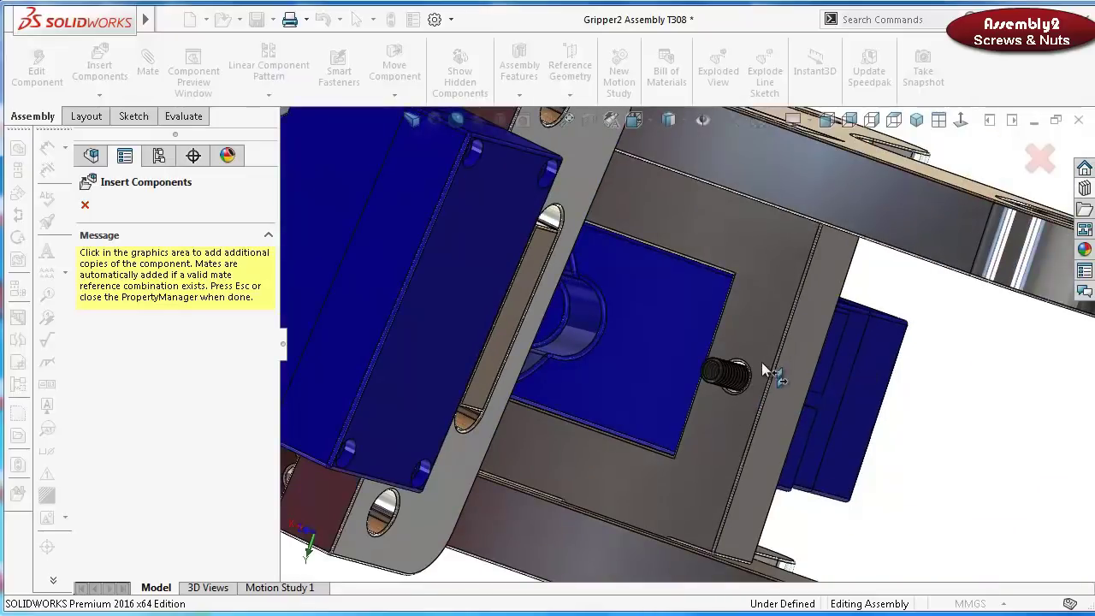
middle_click_drag(753, 371, 756, 371)
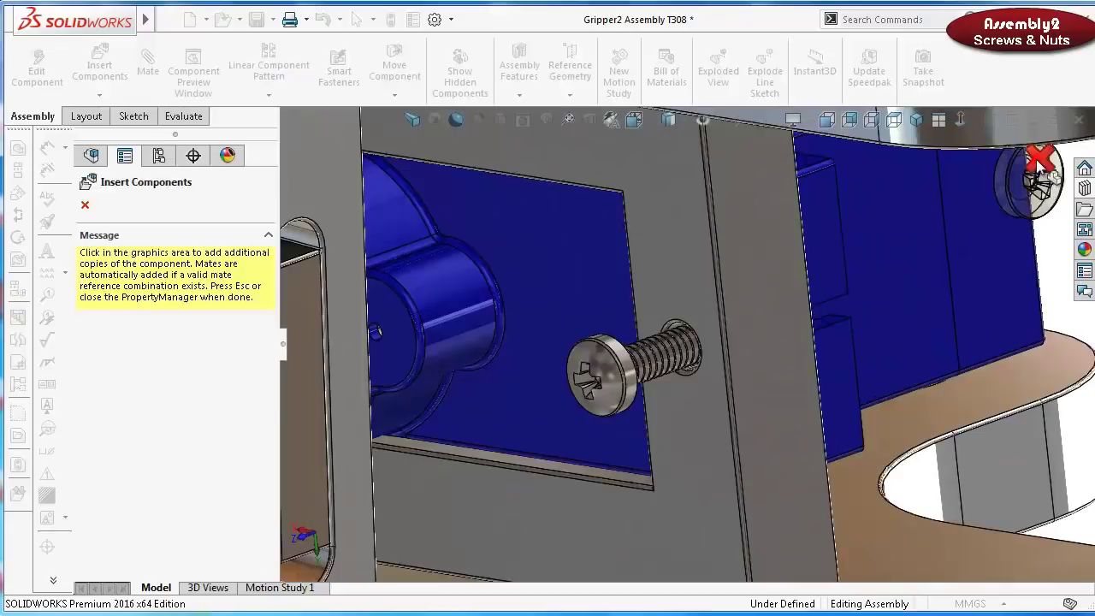
left_click(1038, 162)
scroll(684, 367, "up", 2)
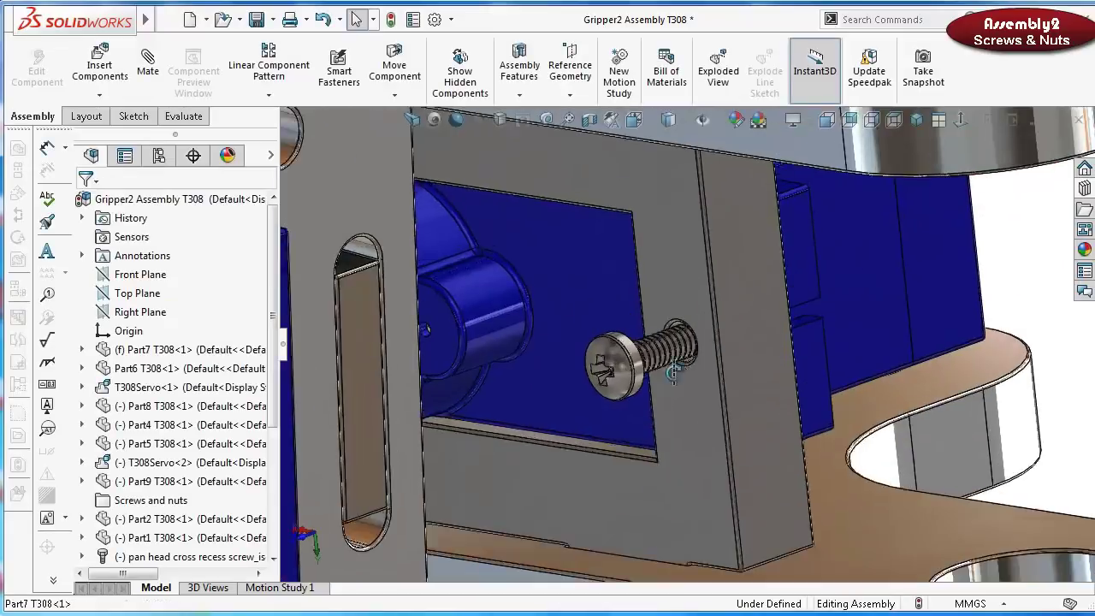
Add a coincident mate between the underside of the last placed M1.6 screw's head and the face of the Part7 servo bracket
middle_click_drag(676, 371, 593, 395)
scroll(611, 392, "down", 5)
left_click(641, 371)
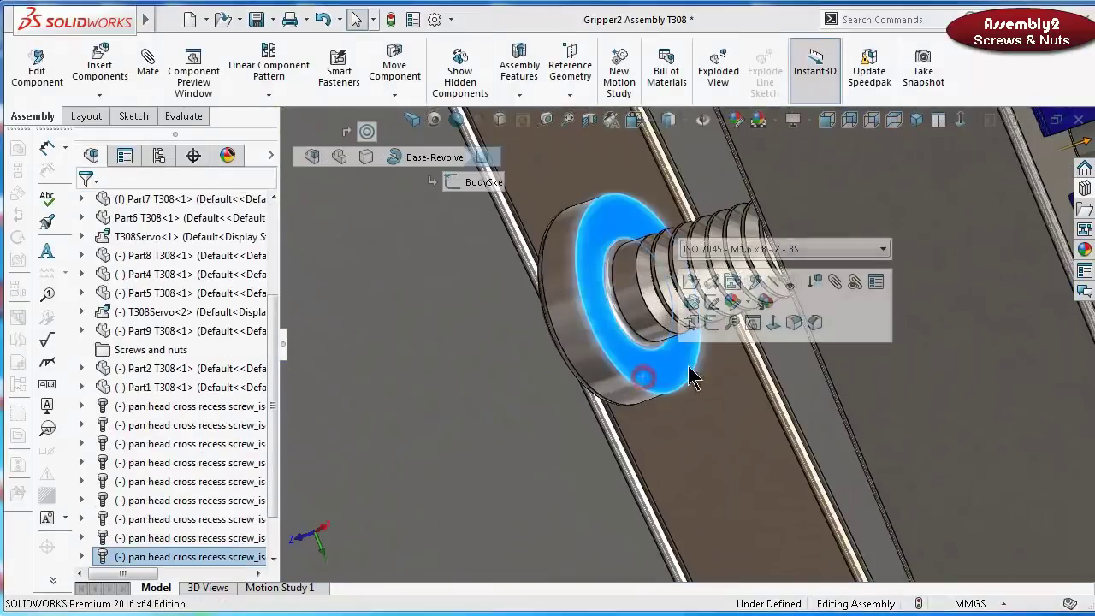
left_click(839, 282)
middle_click_drag(791, 375, 944, 342)
scroll(869, 366, "up", 4)
scroll(976, 338, "up", 3)
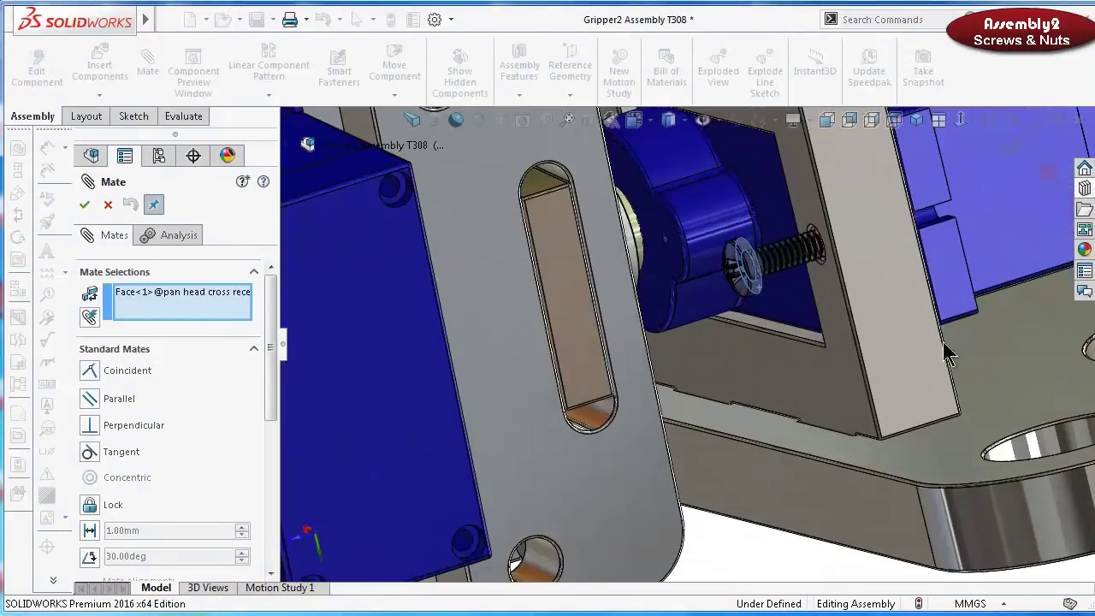
left_click(842, 352)
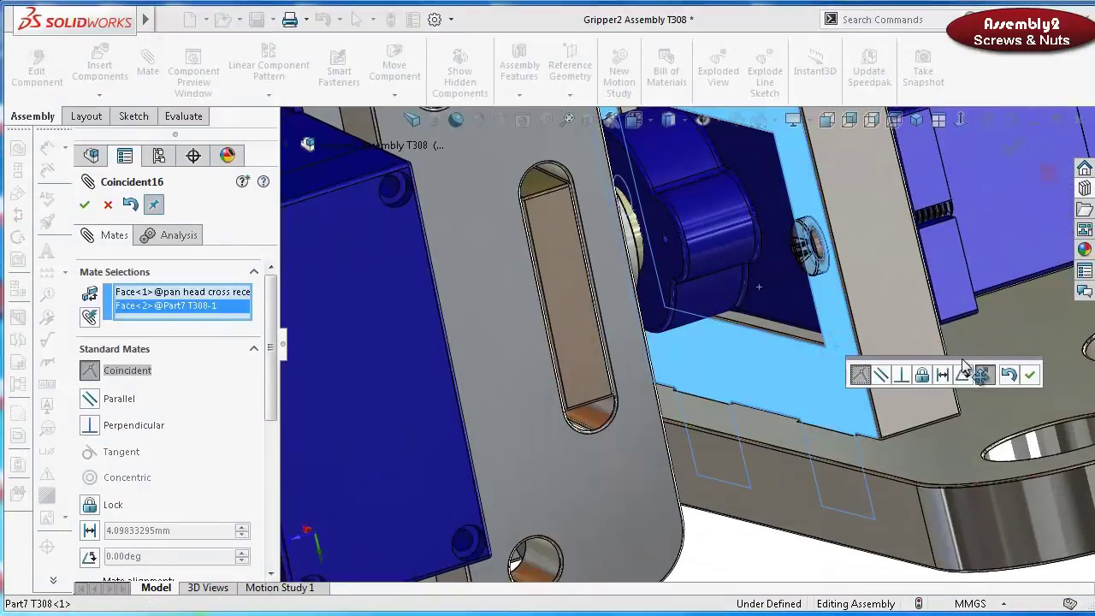
left_click(1030, 375)
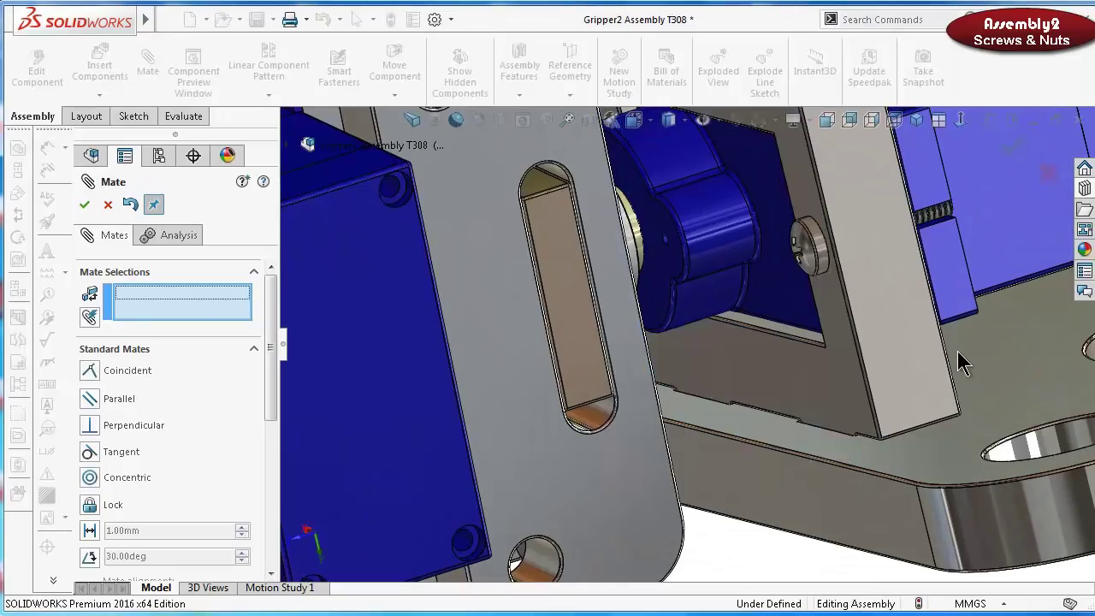
Mate the head underside of the plate's M1.6 screw farthest from the blue arm coincident with the Part4 plate face
middle_click_drag(957, 351, 473, 435)
scroll(633, 394, "up", 6)
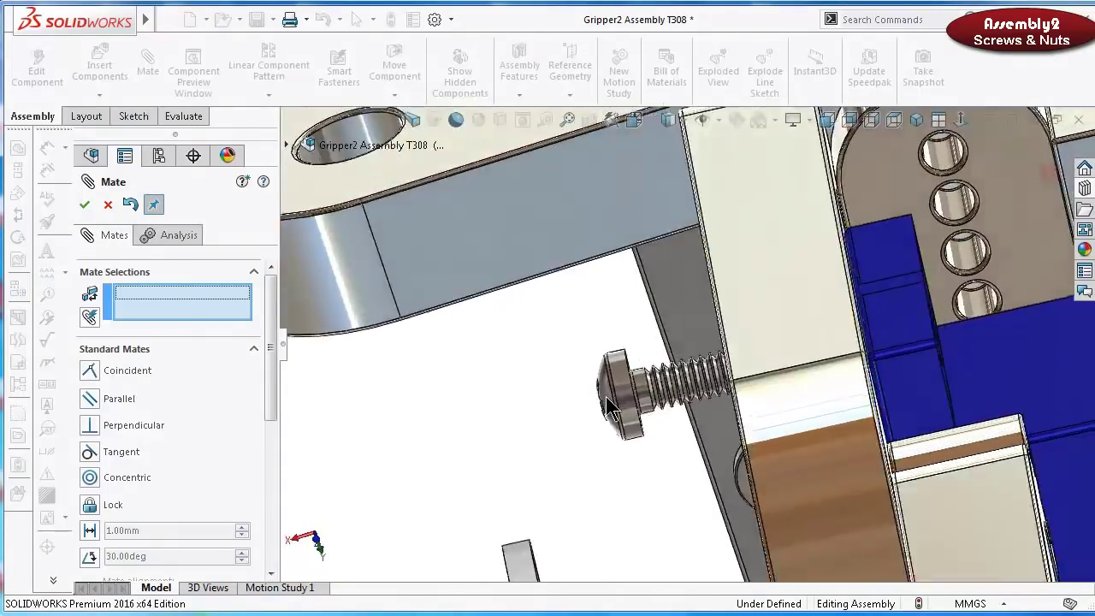
left_click(666, 347)
middle_click_drag(665, 343, 774, 351)
left_click(945, 339)
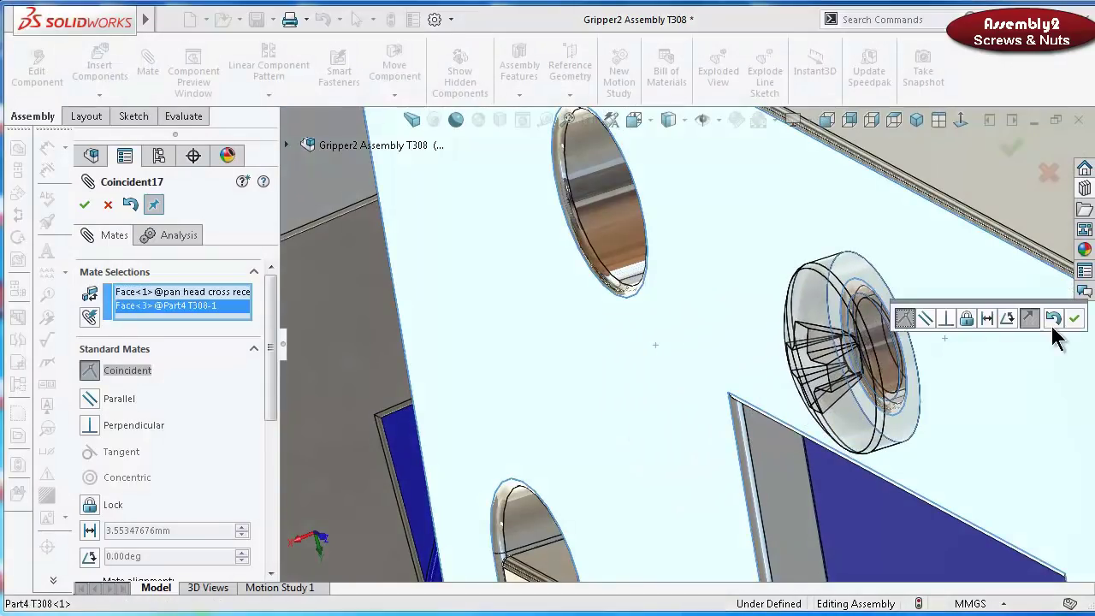
left_click(1073, 316)
Mate the head underside of the plate's M1.6 screw nearest the blue arm coincident with the Part4 plate face
scroll(865, 400, "down", 4)
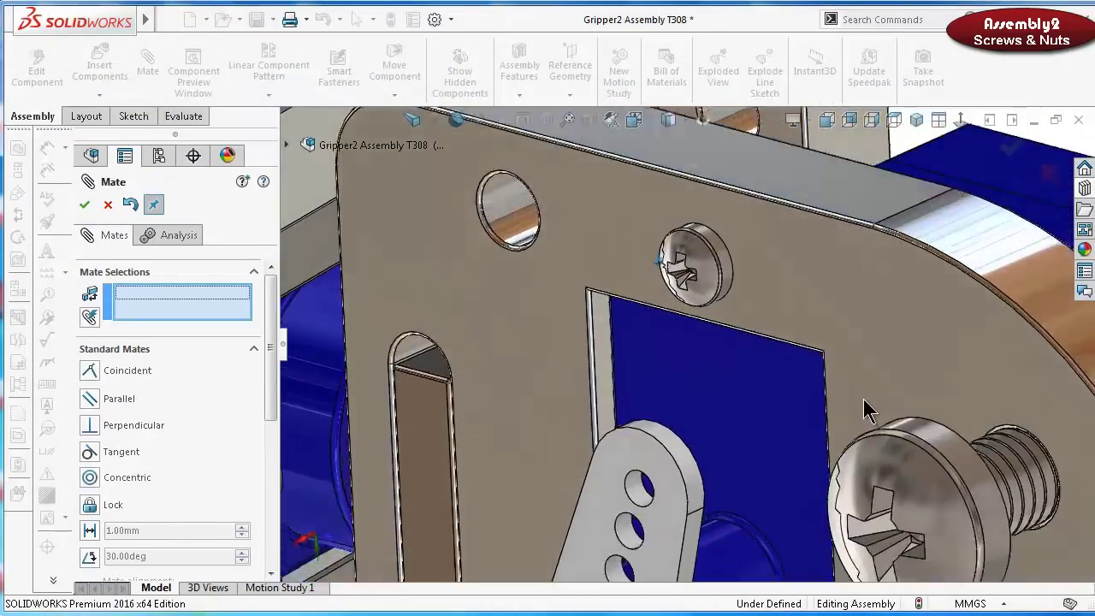
middle_click_drag(865, 399, 822, 391)
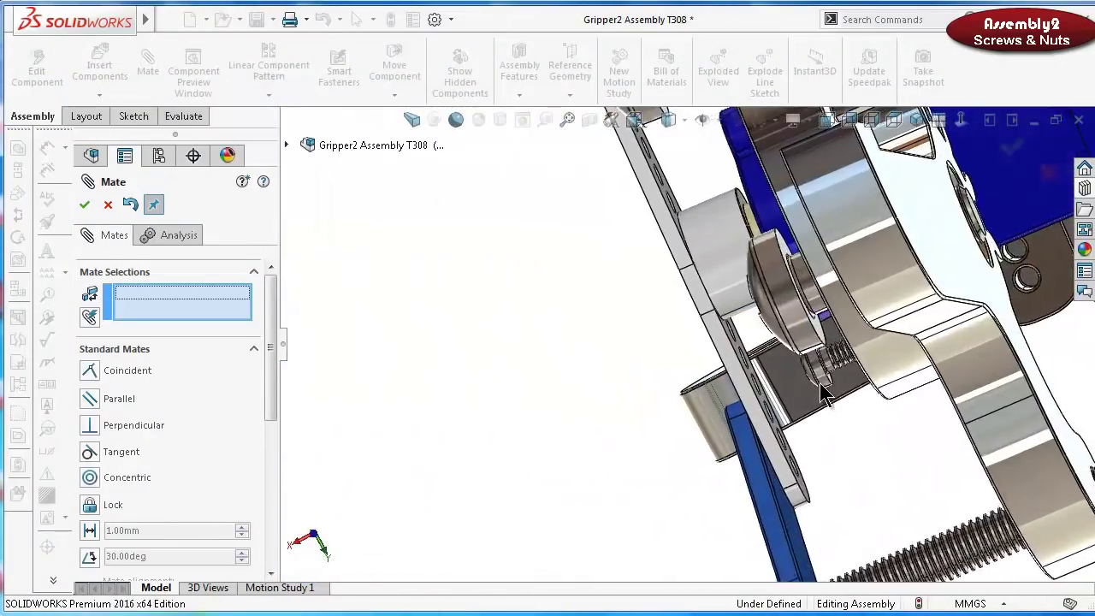
scroll(842, 383, "down", 5)
middle_click_drag(746, 370, 900, 379)
left_click(904, 367)
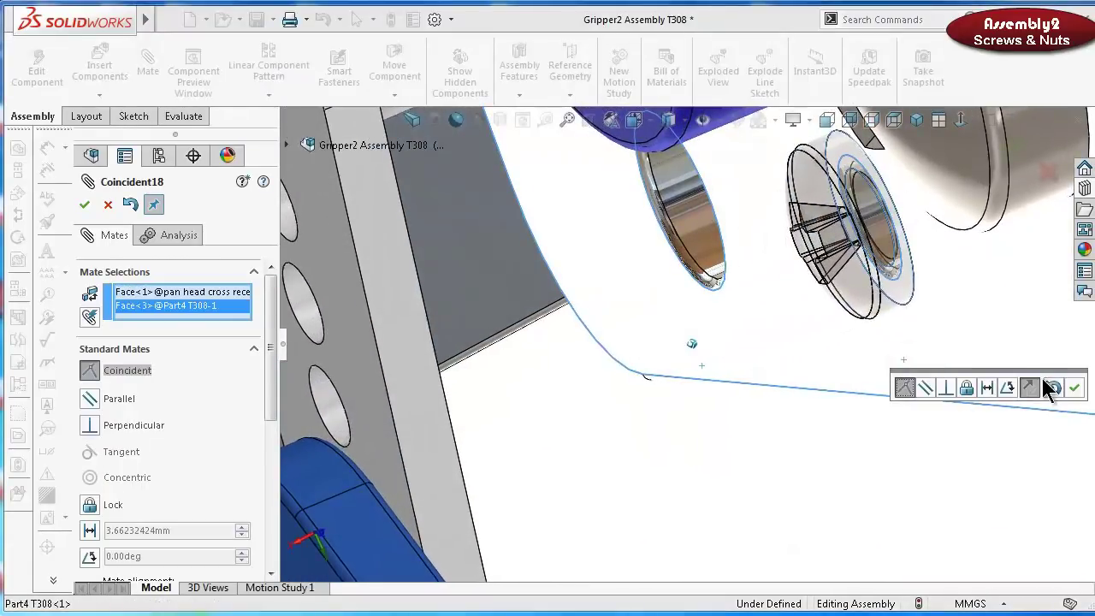
left_click(1079, 388)
Mate the remaining bracket screw's head underside coincident with the Part7 bracket face
scroll(1034, 394, "down", 3)
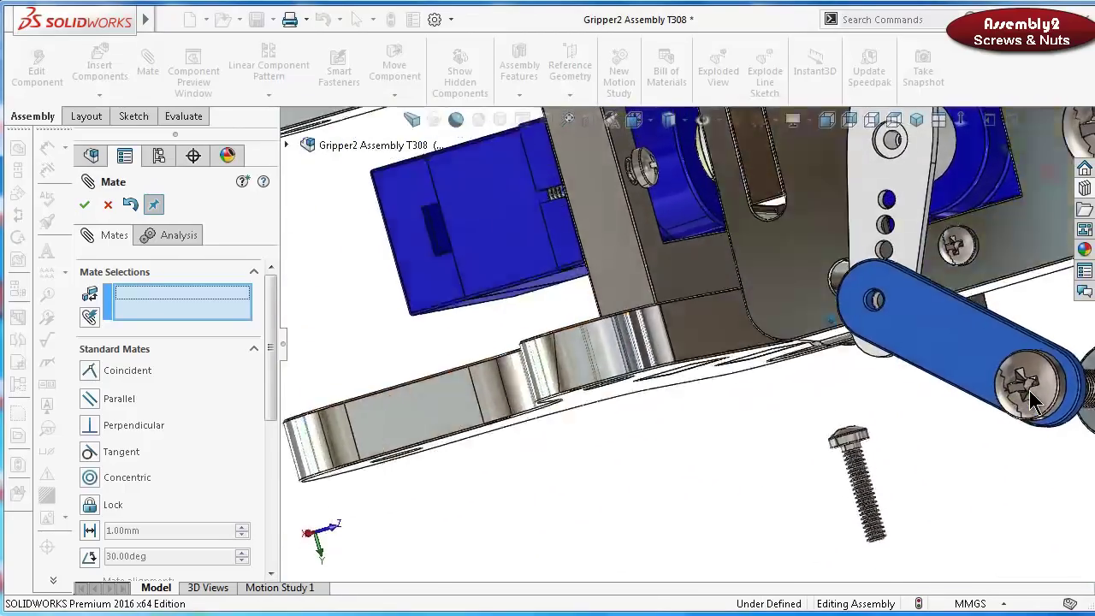
middle_click_drag(1029, 390, 931, 253)
scroll(936, 280, "down", 3)
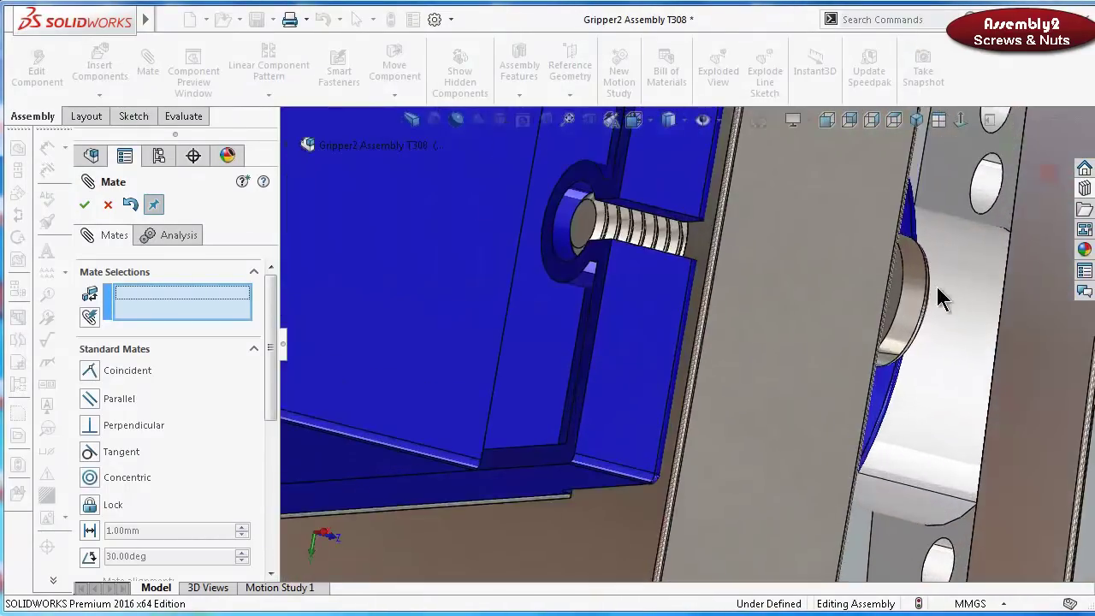
left_click(902, 295)
middle_click_drag(901, 294, 953, 312)
left_click(954, 312)
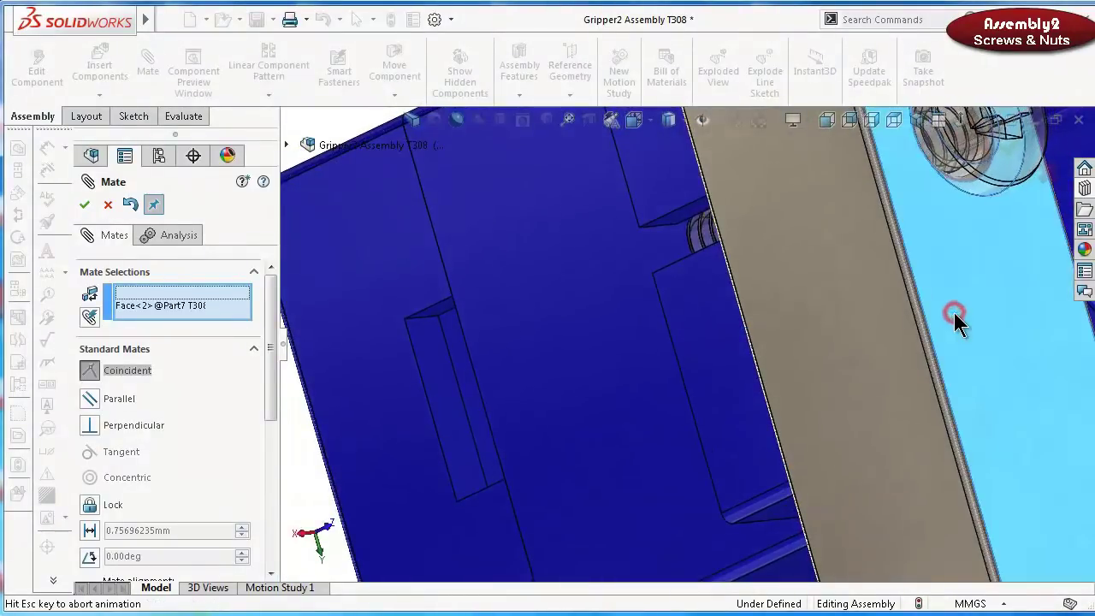
left_click(1075, 292)
scroll(1076, 291, "up", 5)
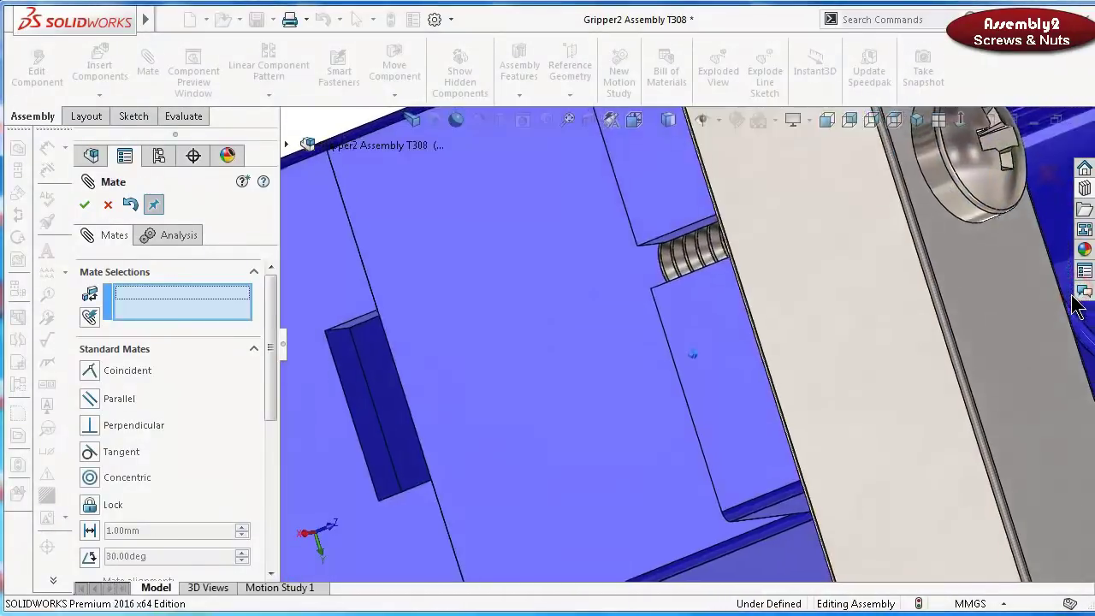
scroll(1070, 307, "down", 10)
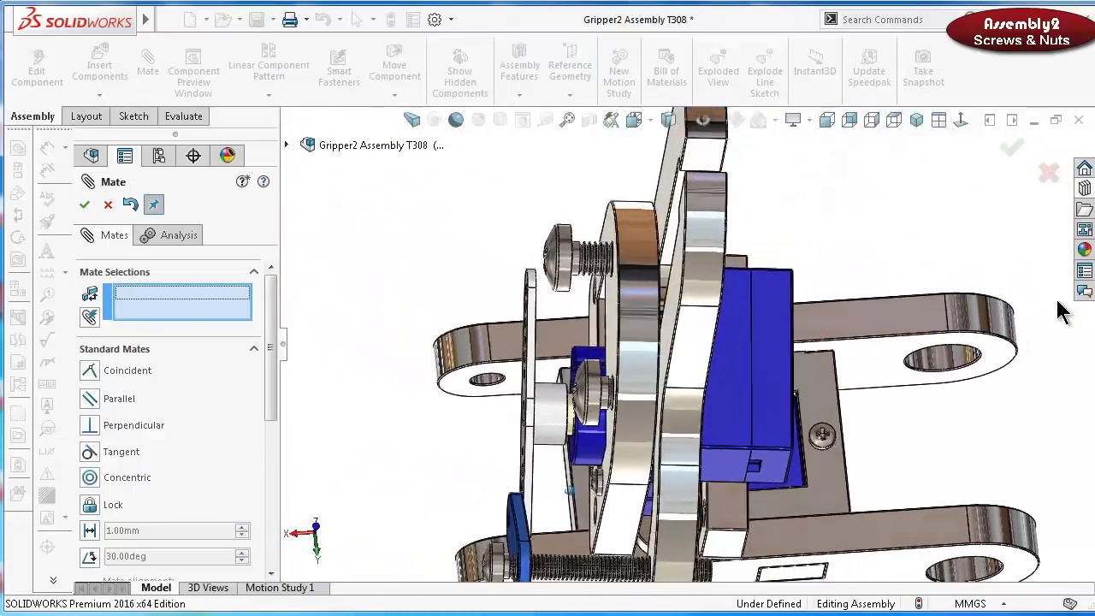
Mate the head underside of the long screw coincident with the outer face of the blue Part9 arm
middle_click_drag(1057, 301, 688, 438)
scroll(701, 355, "up", 3)
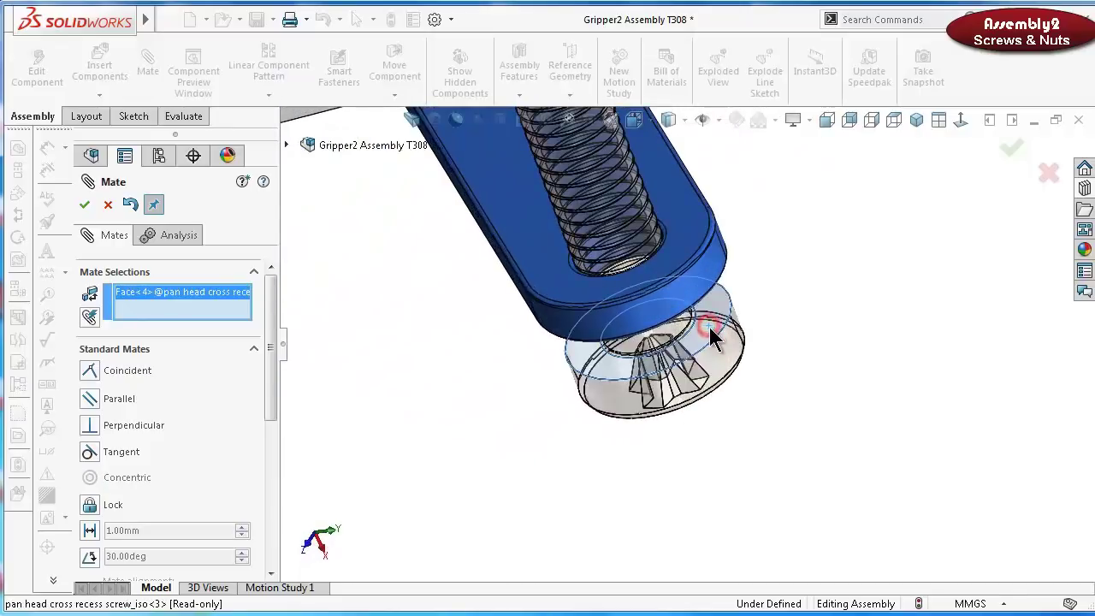
left_click(710, 328)
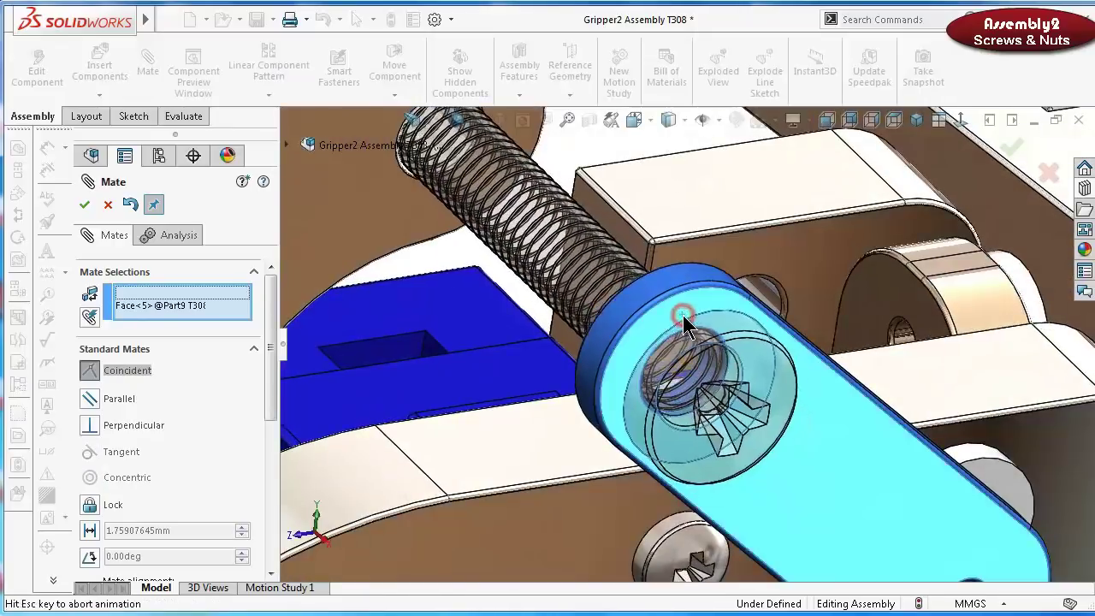
left_click(878, 297)
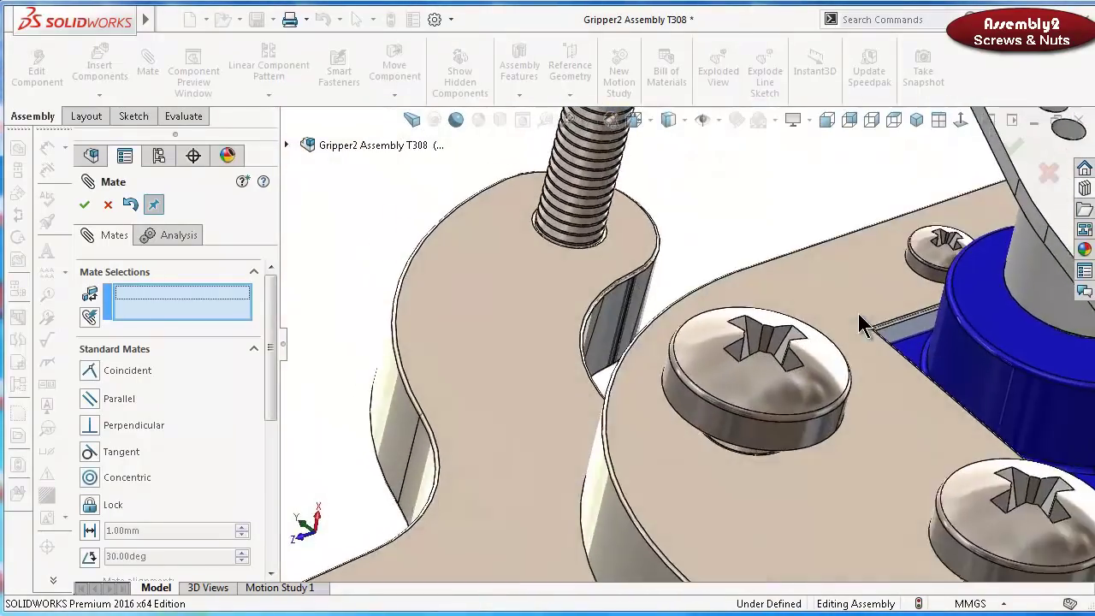
Mate the head underside of the large plate screw farther from the long arm screw coincident with the Part4 plate face
middle_click_drag(864, 325, 793, 298)
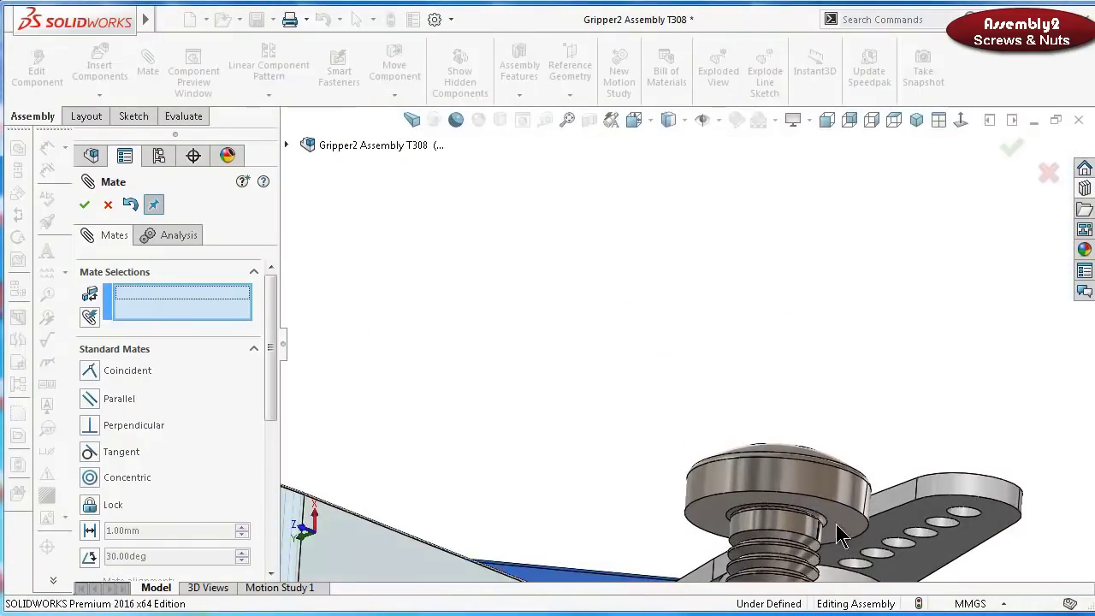
middle_click_drag(847, 531, 659, 267)
scroll(658, 255, "up", 7)
scroll(665, 230, "down", 3)
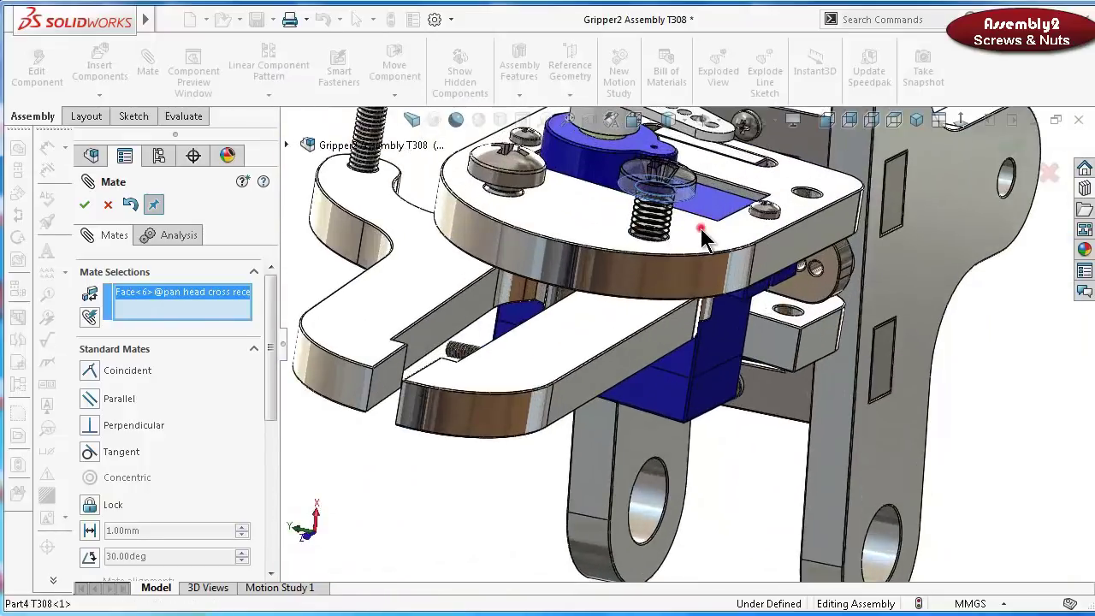
left_click(701, 230)
left_click(894, 210)
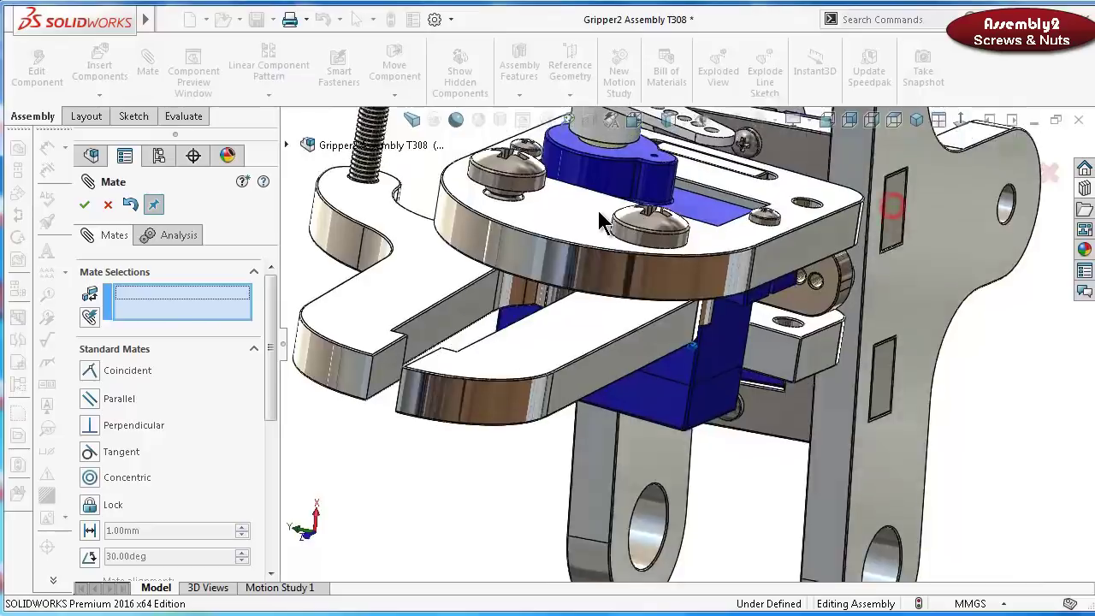
Mate the head underside of the remaining large screw, nearer the long arm screw, coincident with the Part4 plate face
middle_click_drag(601, 213, 584, 211)
scroll(544, 184, "down", 4)
middle_click_drag(487, 289, 519, 318)
left_click(521, 325)
scroll(522, 323, "down", 5)
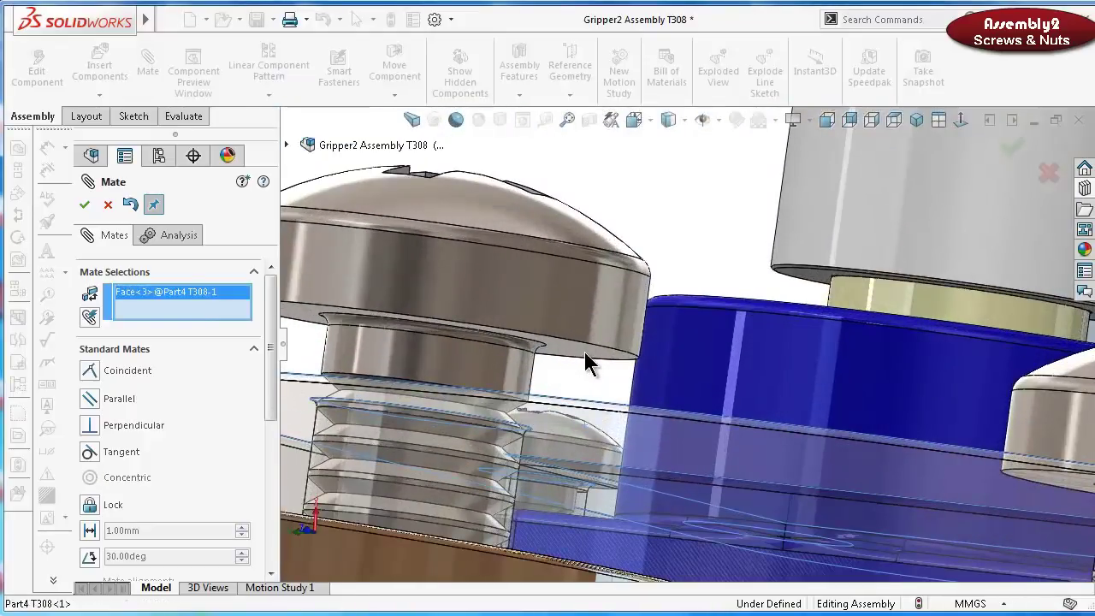
left_click(587, 363)
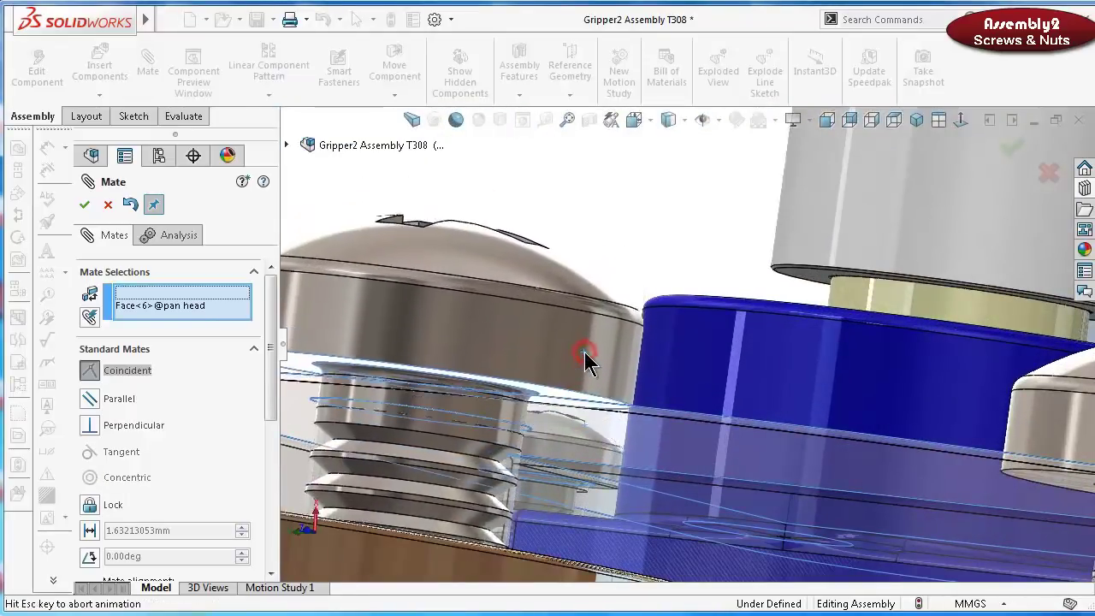
left_click(779, 383)
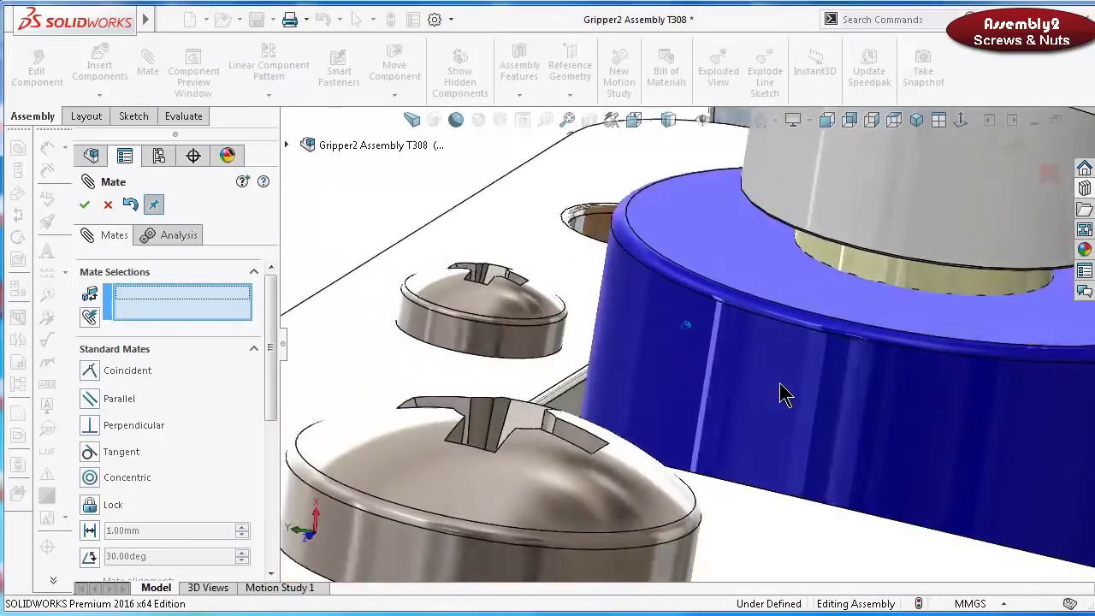
Leave the Mate command and delete the unused loose pan head screw together with its concentric mate
scroll(785, 395, "up", 8)
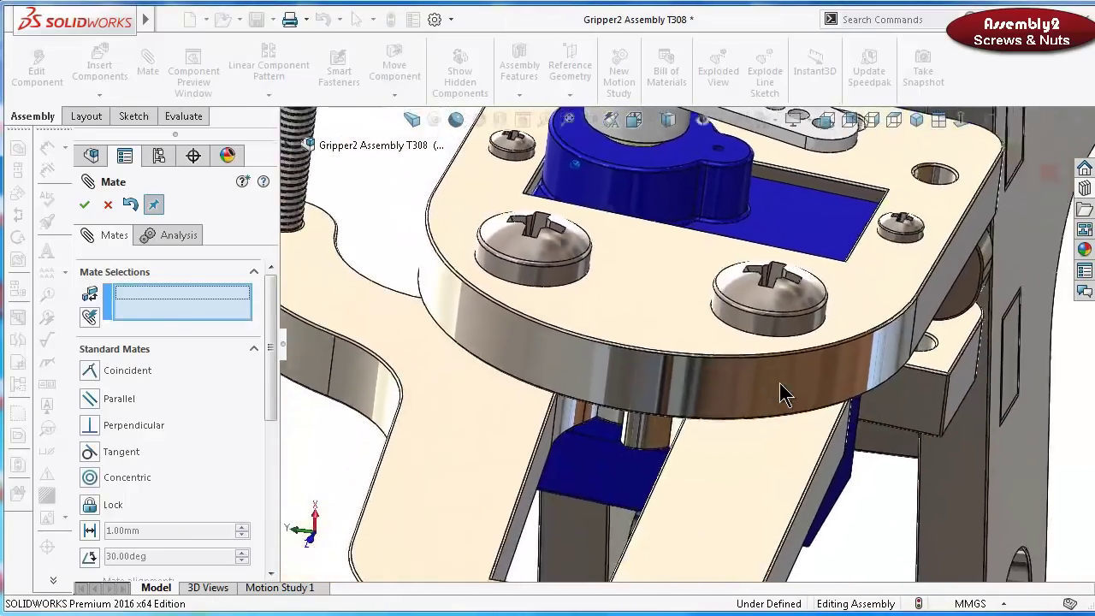
key("Left")
key("Left")
key("Left")
key("Left")
key("Left")
key("Left")
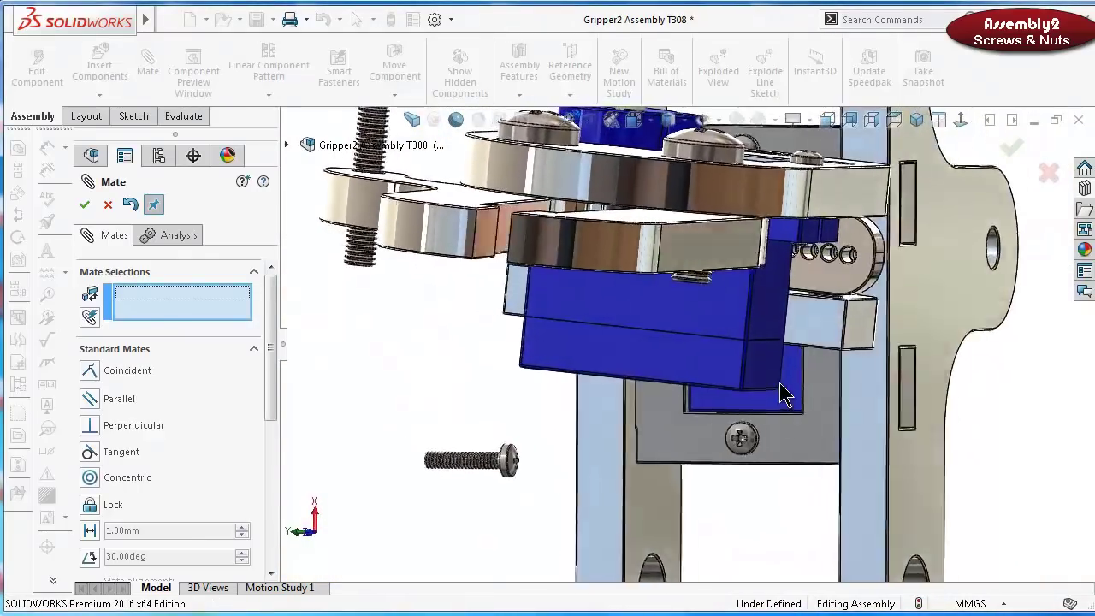
key("Up")
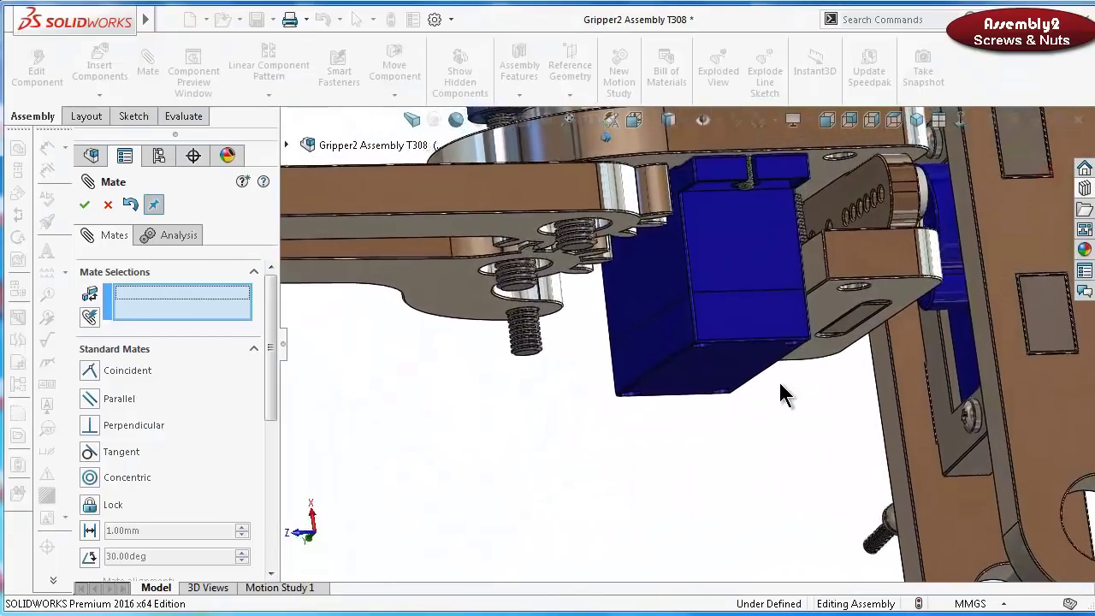
key("Down")
key("Down")
key("Down")
key("Down")
key("Down")
key("Down")
key("Down")
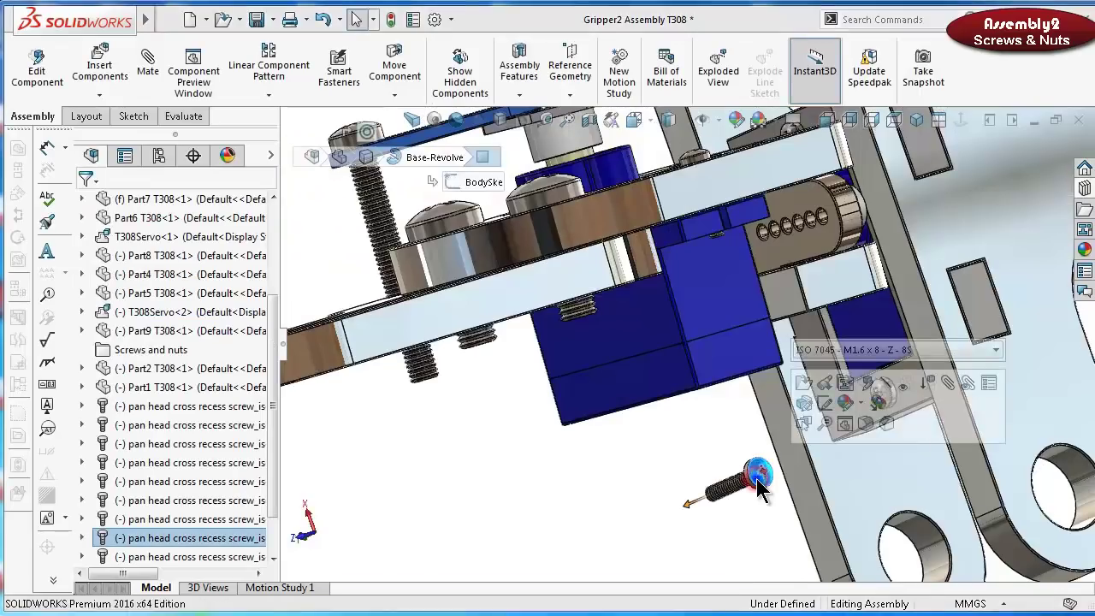
right_click(760, 484)
left_click(802, 503)
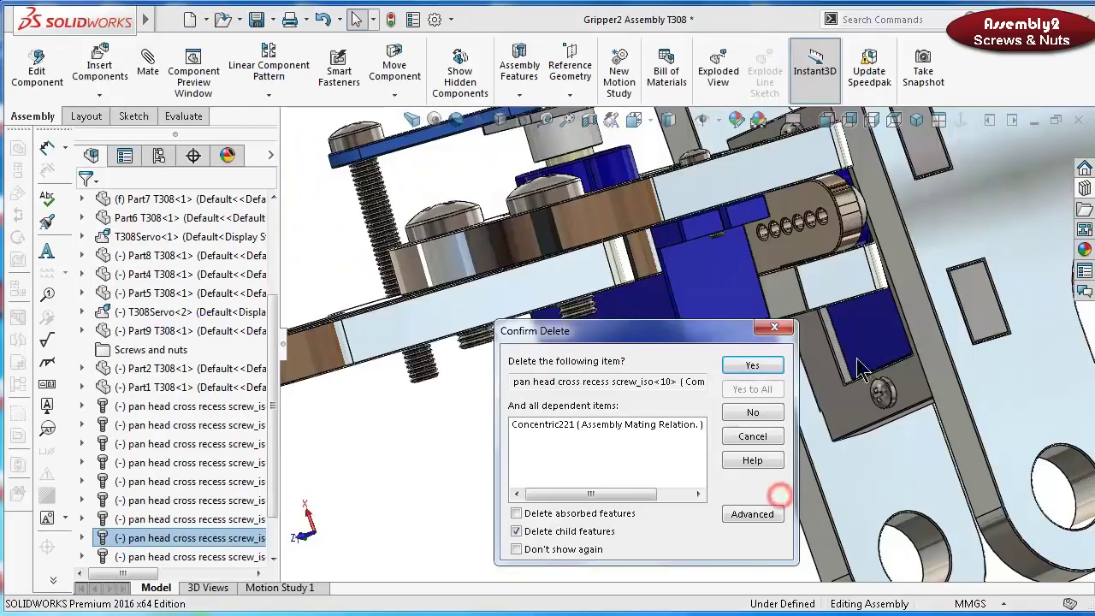
left_click(760, 366)
Insert a Toolbox Spring Pin (Slotted - HD) ISO - 8752 beside the long screw, between the blue arm and the finger
middle_click_drag(761, 370, 619, 346)
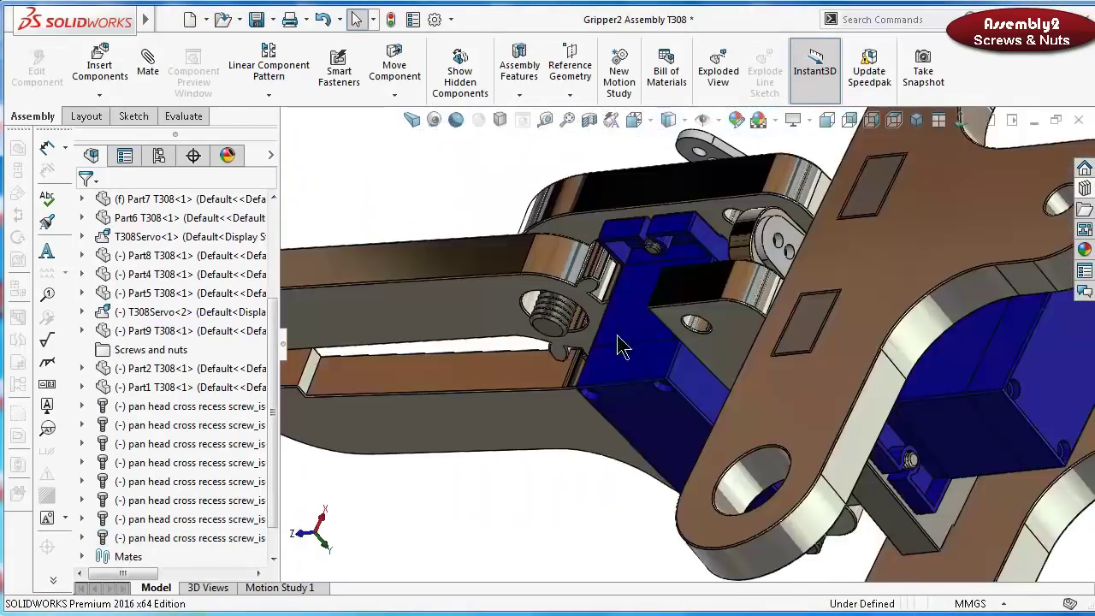
scroll(612, 329, "up", 3)
middle_click_drag(606, 299, 670, 509)
scroll(610, 306, "up", 3)
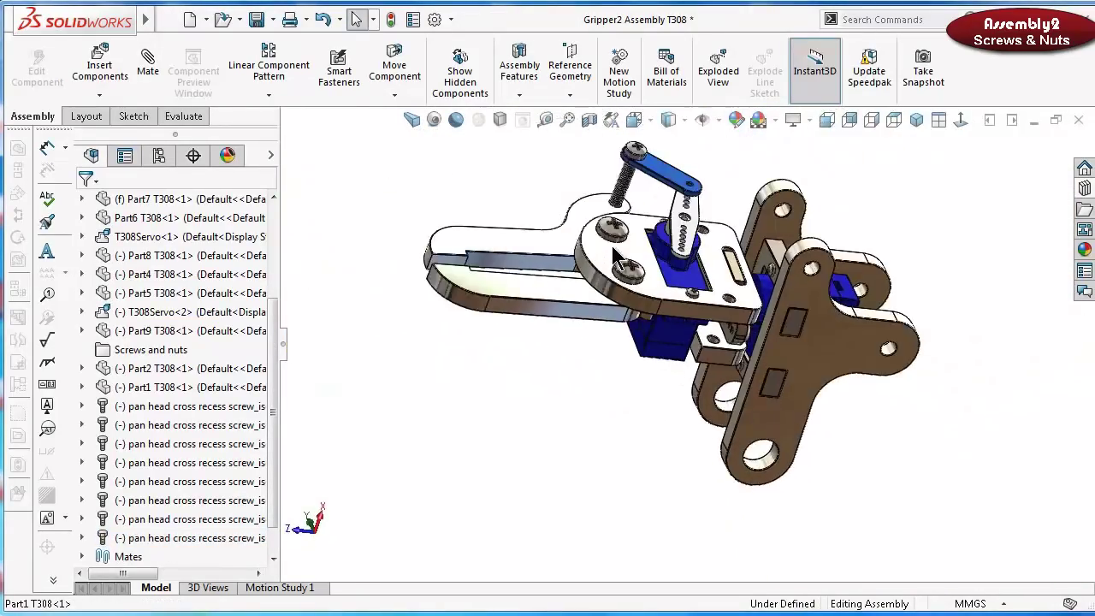
middle_click_drag(610, 306, 593, 231)
scroll(593, 231, "down", 6)
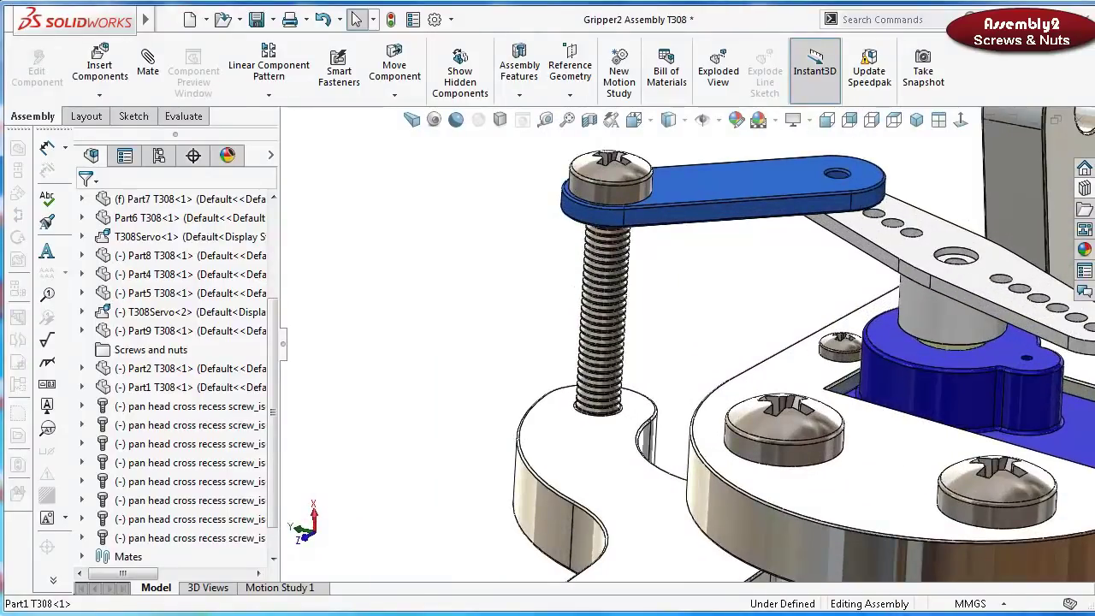
middle_click_drag(1021, 316, 1025, 296)
left_click(1085, 190)
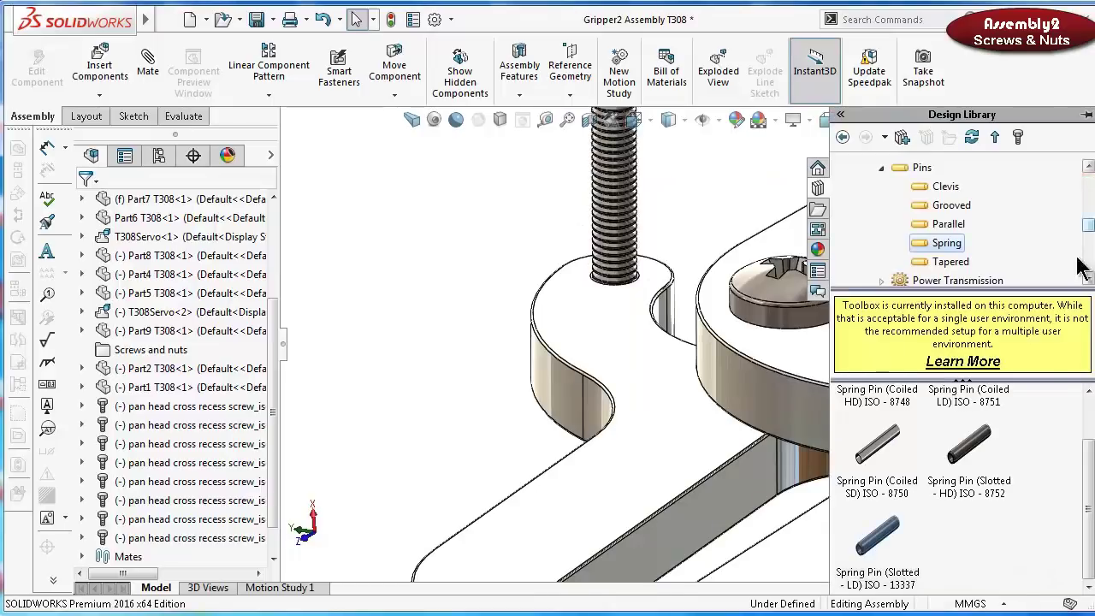
scroll(639, 210, "up", 3)
middle_click_drag(645, 210, 678, 205)
left_click_drag(809, 374, 584, 239)
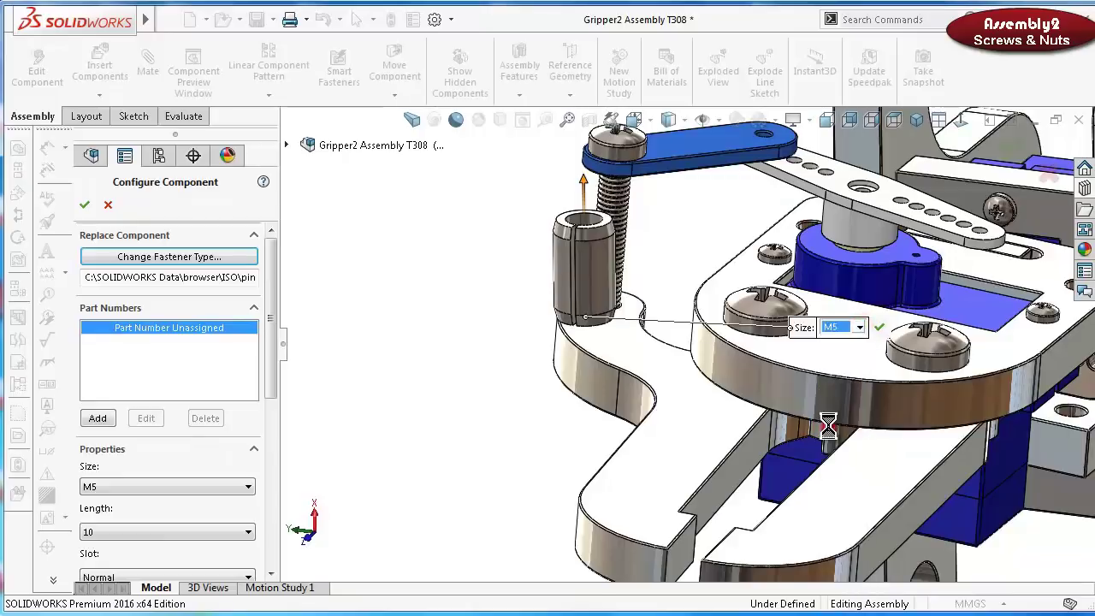
Set the M5 spring pin's length to 14, accept the configuration and end the placement of copies
middle_click_drag(651, 248, 648, 298)
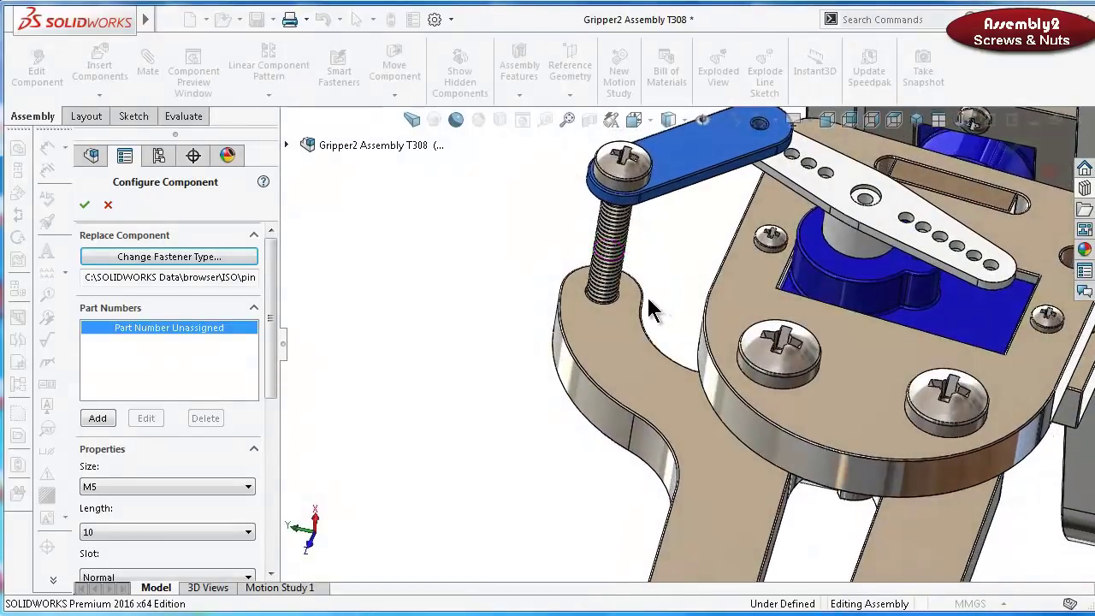
scroll(647, 297, "up", 2)
scroll(269, 390, "down", 3)
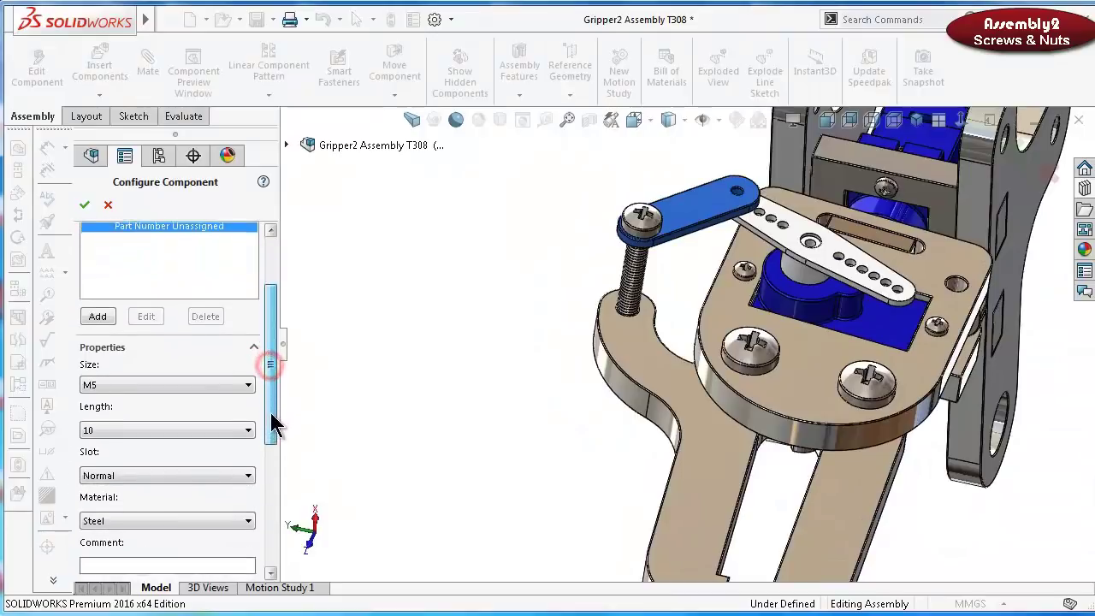
left_click(228, 427)
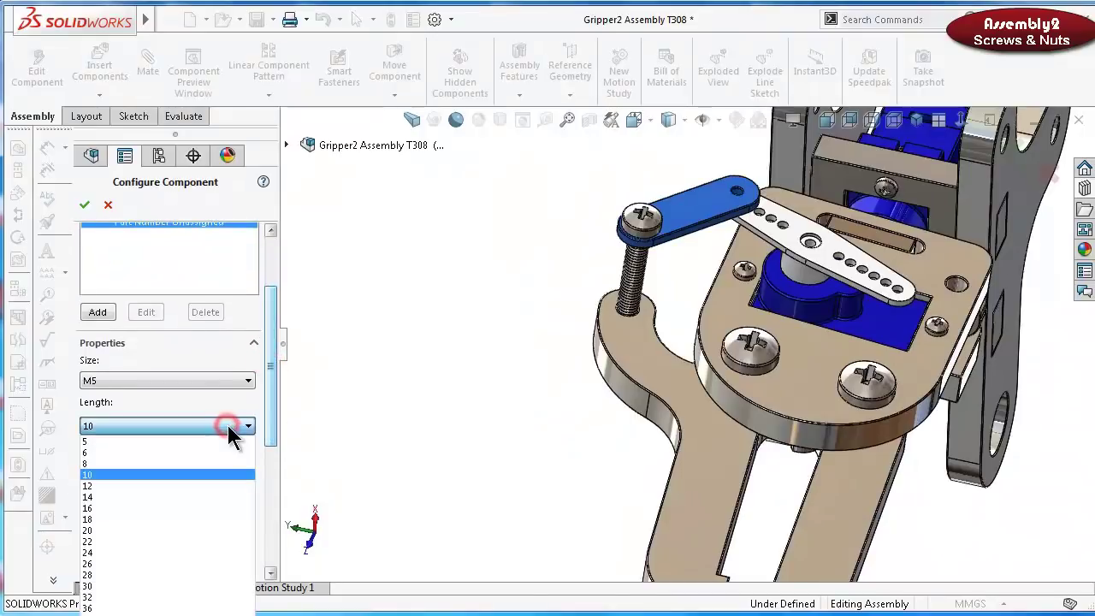
left_click(168, 497)
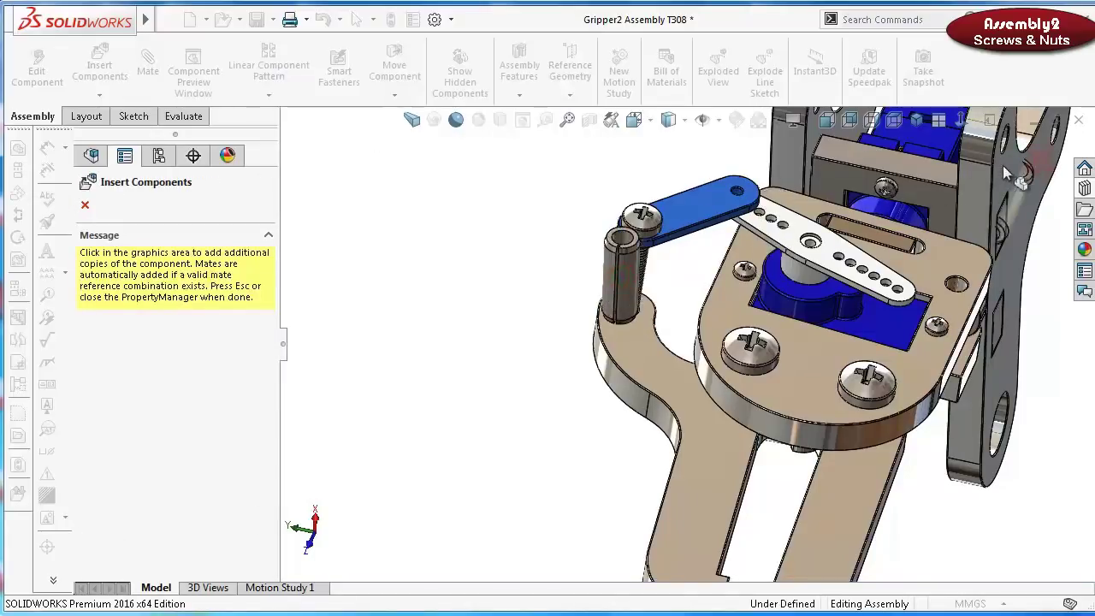
left_click(1031, 160)
Add a concentric mate between the spring pin's outer cylindrical face and the long pan head screw
scroll(657, 290, "down", 2)
middle_click_drag(635, 290, 665, 281)
scroll(668, 281, "up", 2)
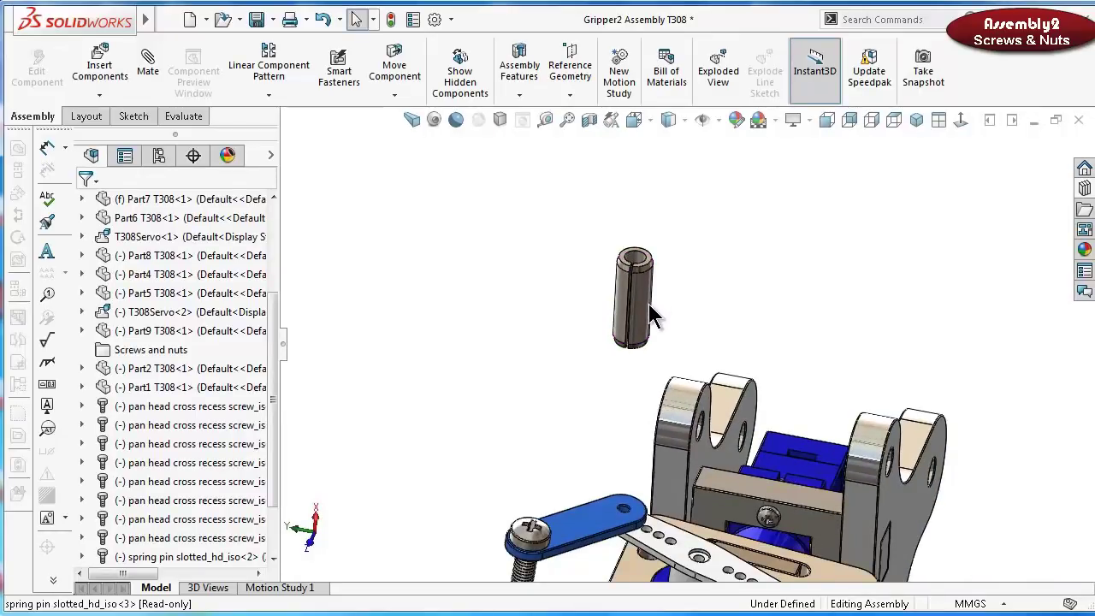
left_click(647, 313)
left_click(839, 210)
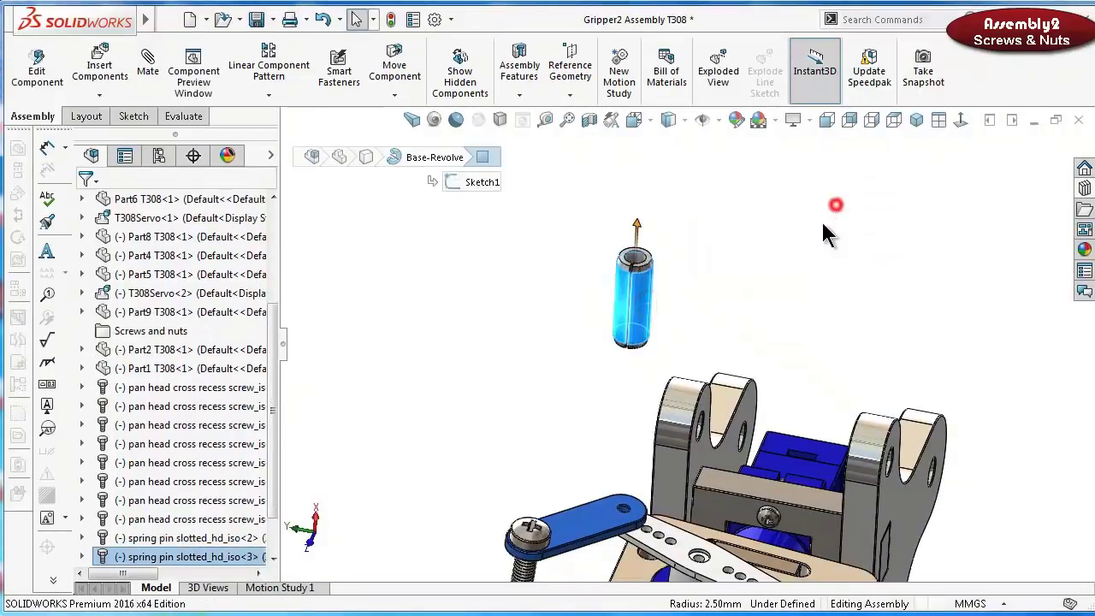
left_click(538, 547)
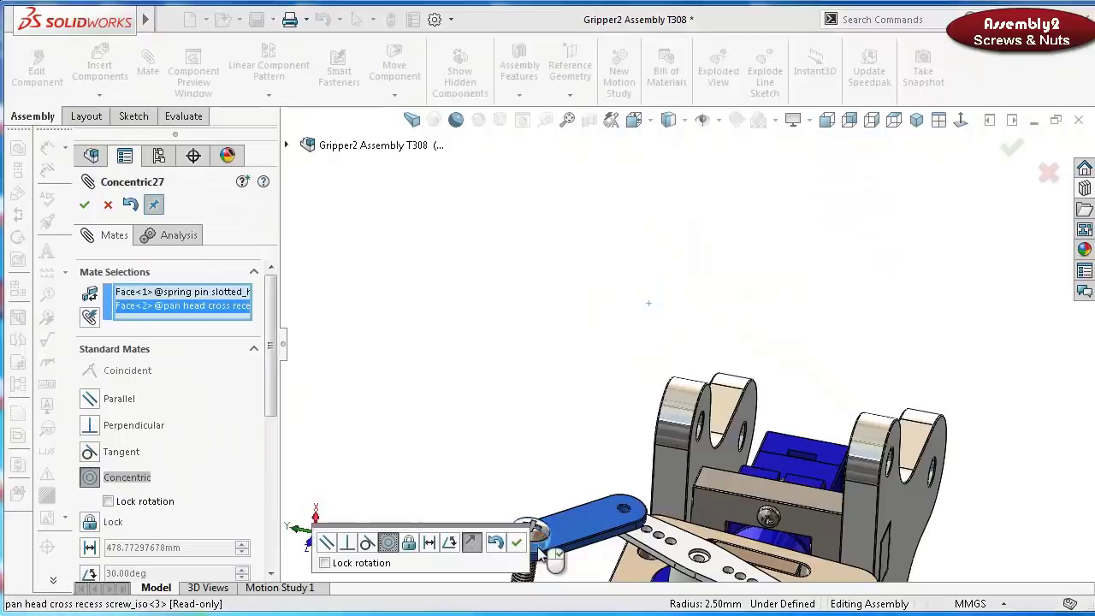
Centre the pin's two end faces between the Part2 finger's face and the Part9 arm's underside with a Width mate
left_click_drag(268, 433, 257, 407)
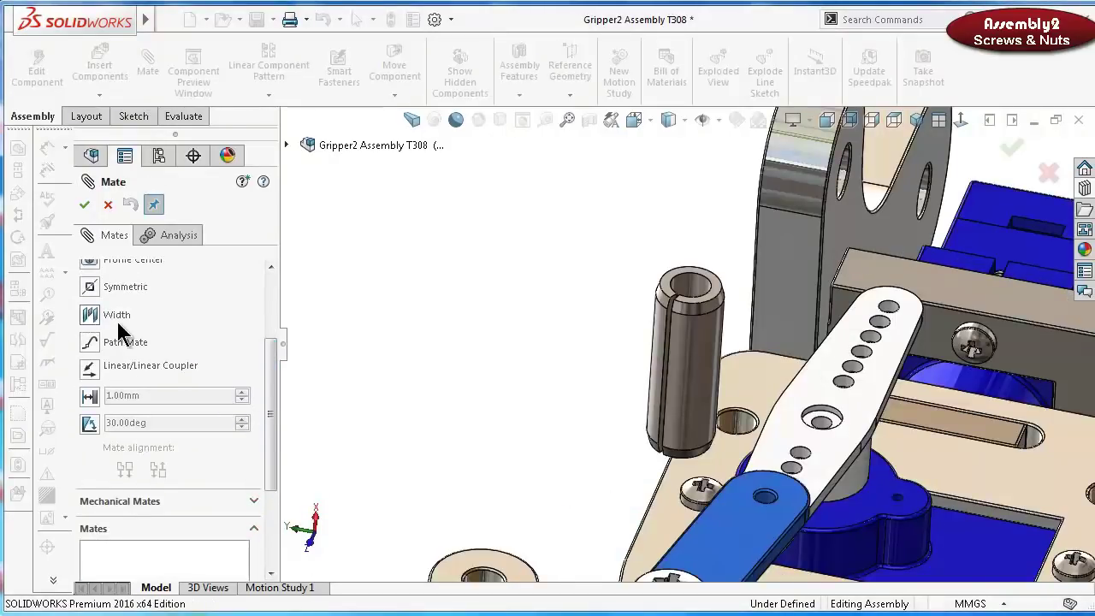
left_click(117, 317)
scroll(228, 349, "up", 2)
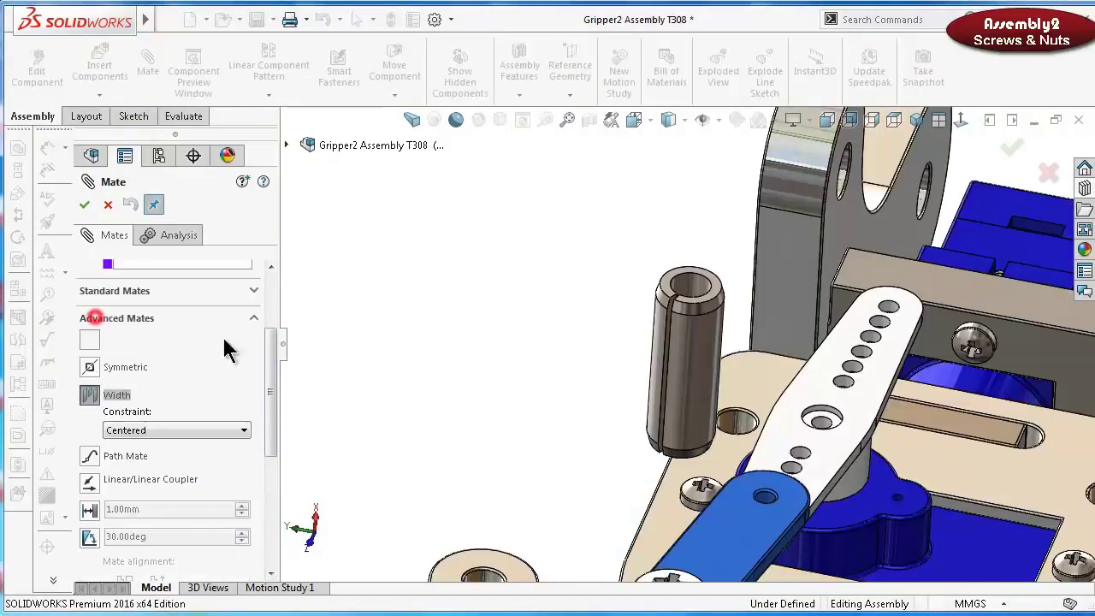
scroll(741, 306, "down", 3)
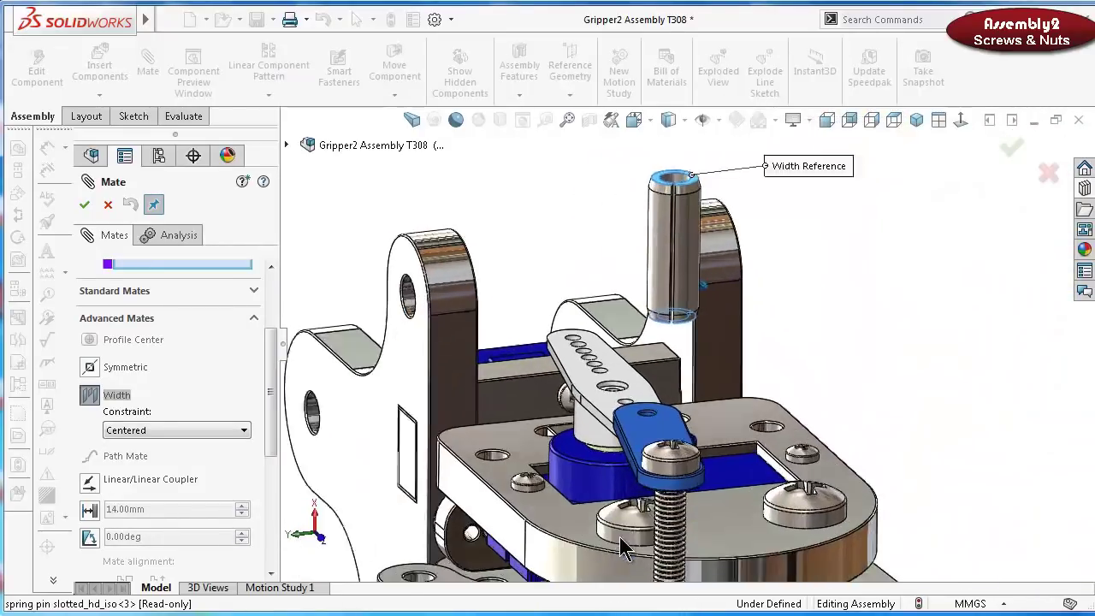
scroll(697, 539, "down", 2)
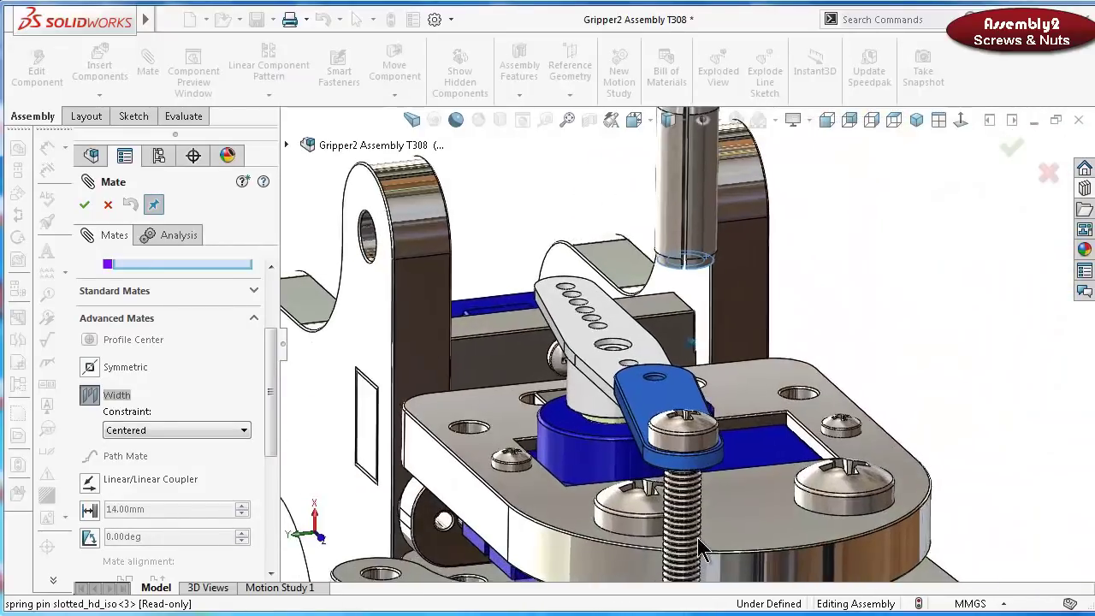
middle_click_drag(690, 534, 689, 534)
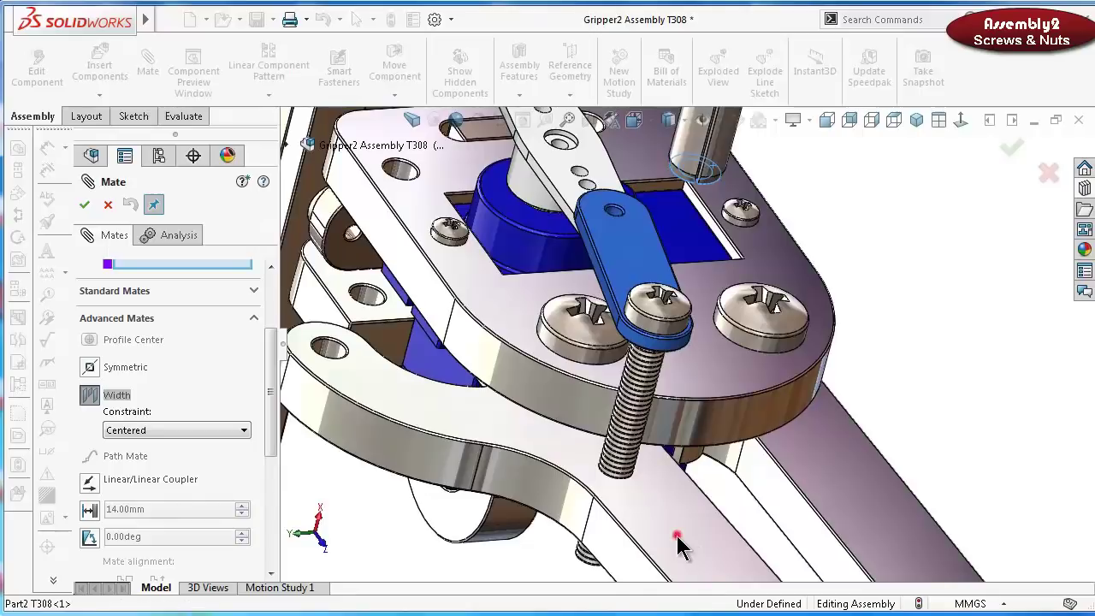
left_click(678, 544)
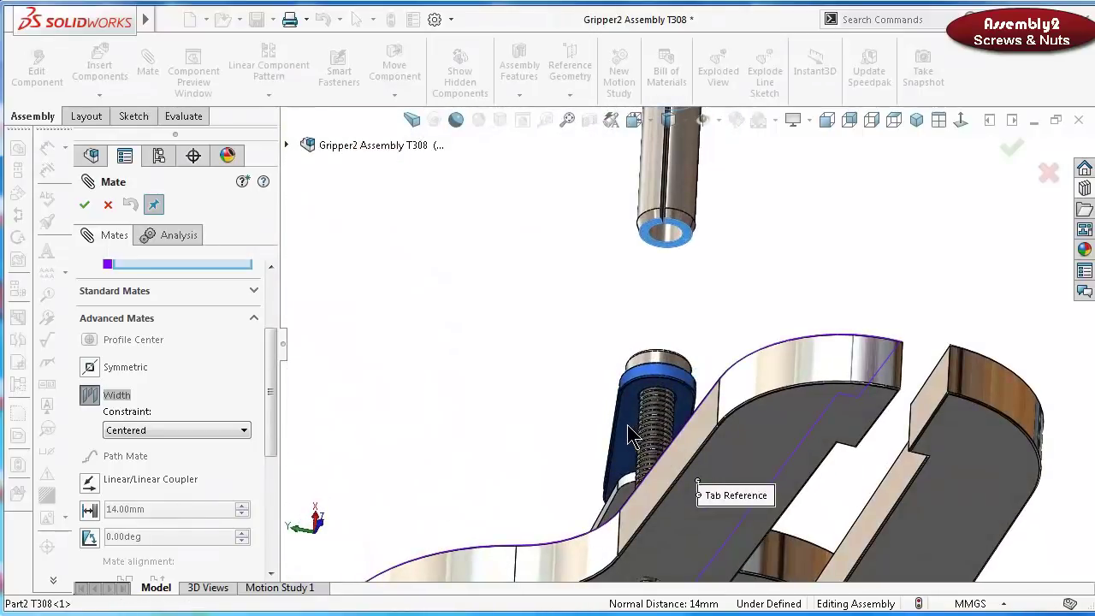
left_click(631, 434)
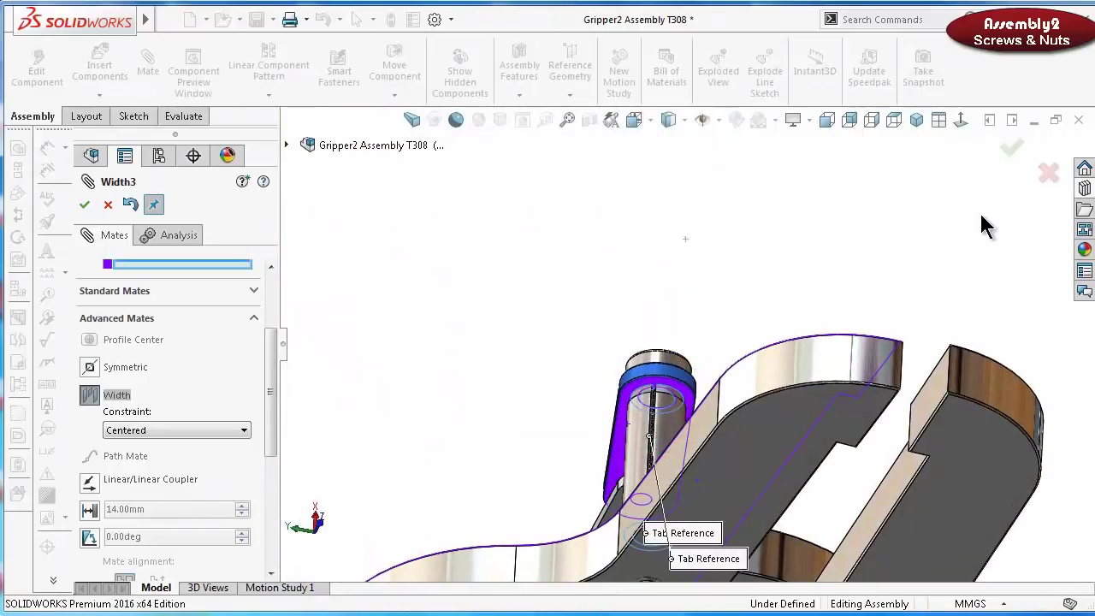
left_click(1013, 151)
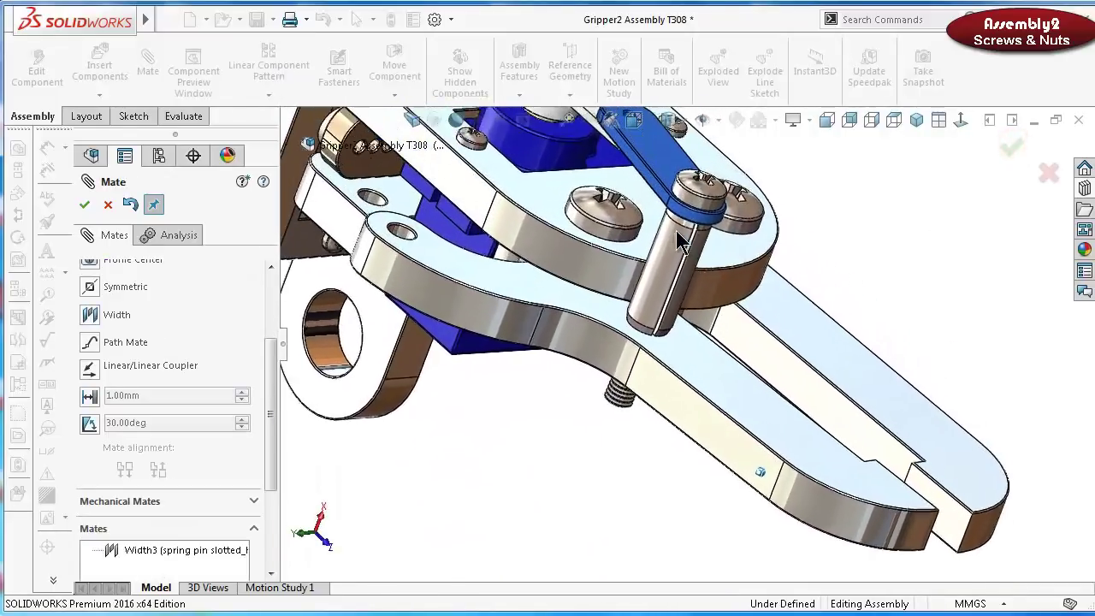
left_click(1012, 150)
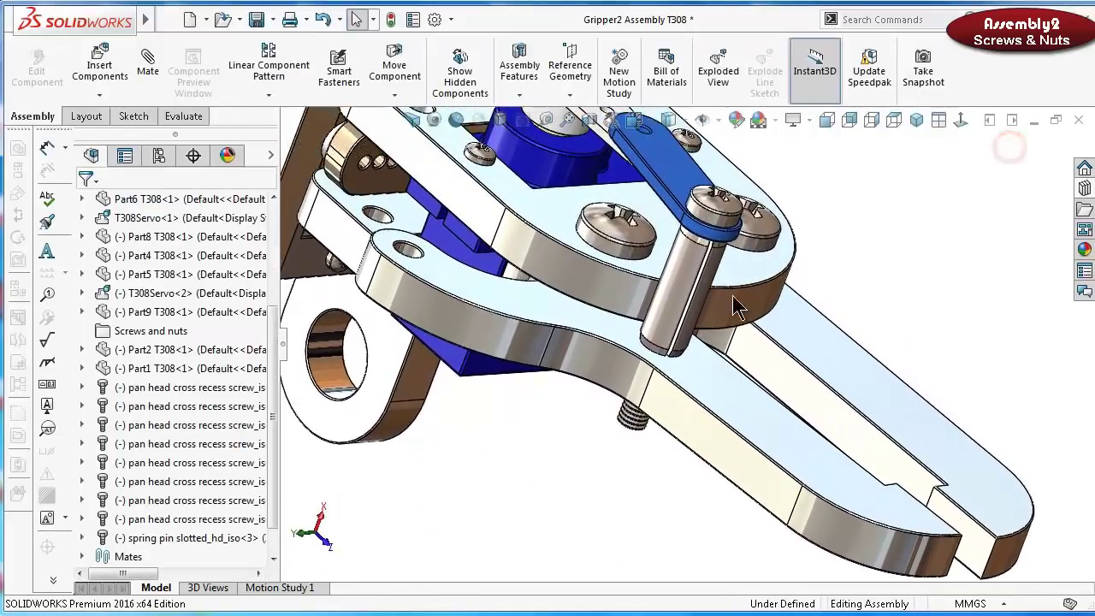
left_click(672, 317)
left_click(861, 214)
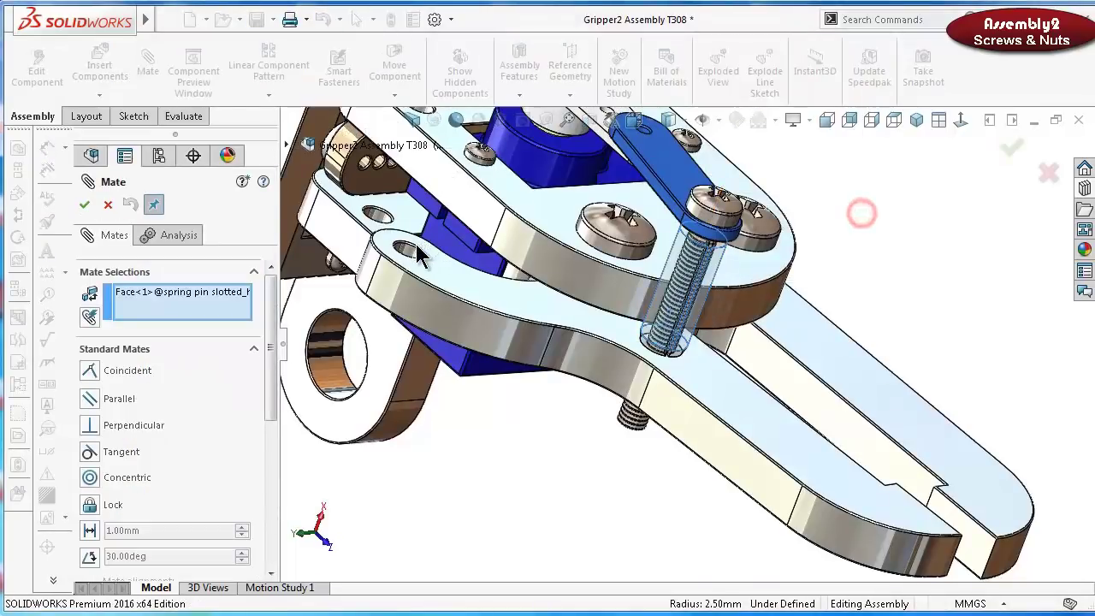
left_click(408, 247)
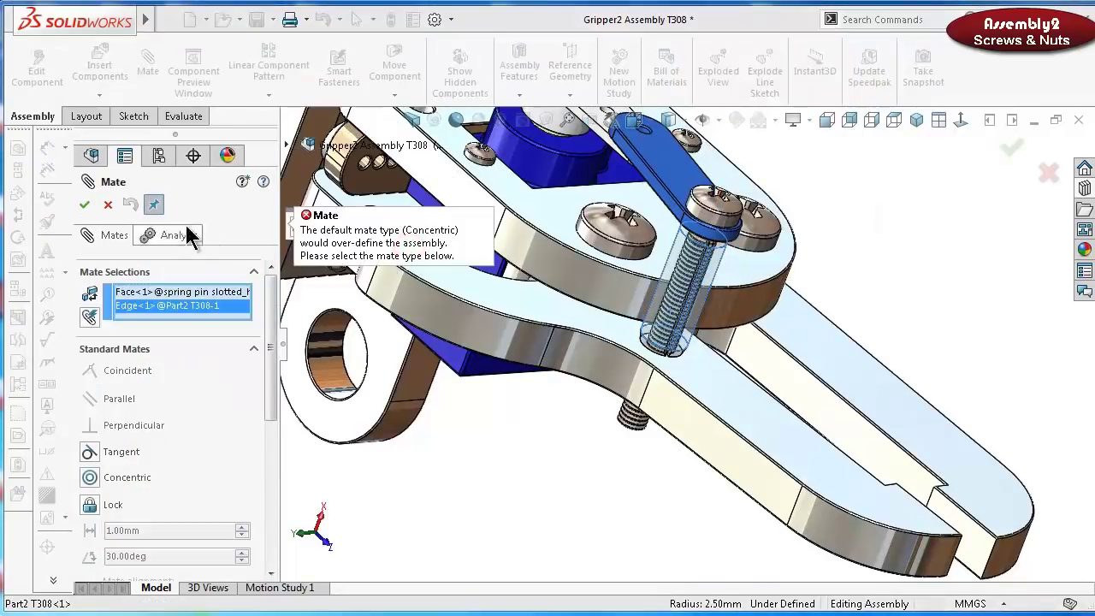
left_click(108, 204)
Bring the Part2 finger and blue arm close together and mate the long screw concentric with the hole in the finger's curved end
left_click_drag(574, 346, 714, 248)
left_click_drag(689, 196, 477, 182)
left_click(509, 175)
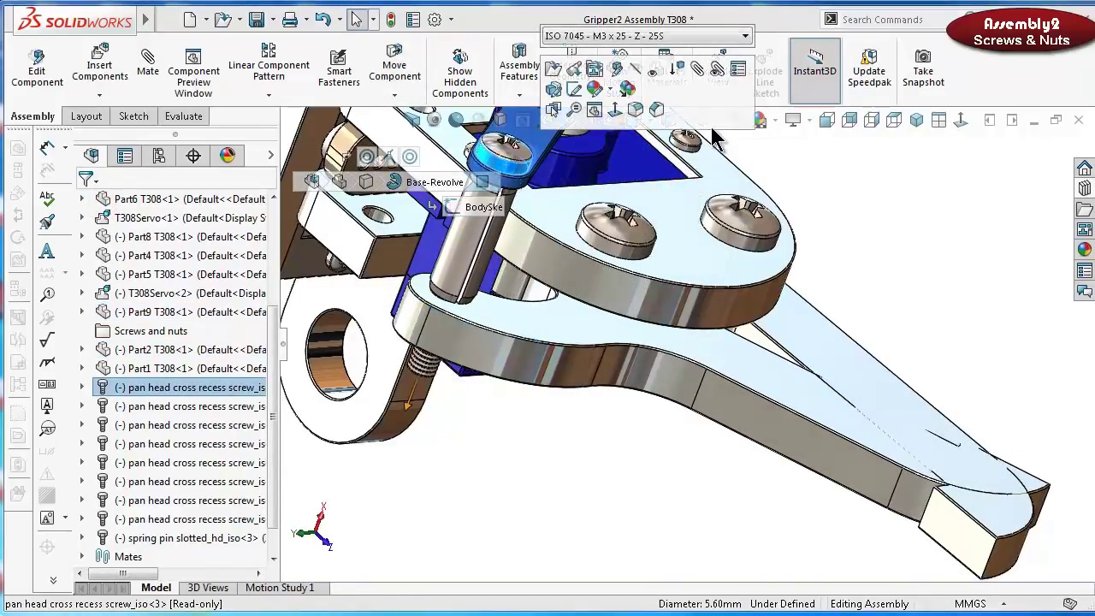
left_click(691, 66)
scroll(462, 355, "down", 3)
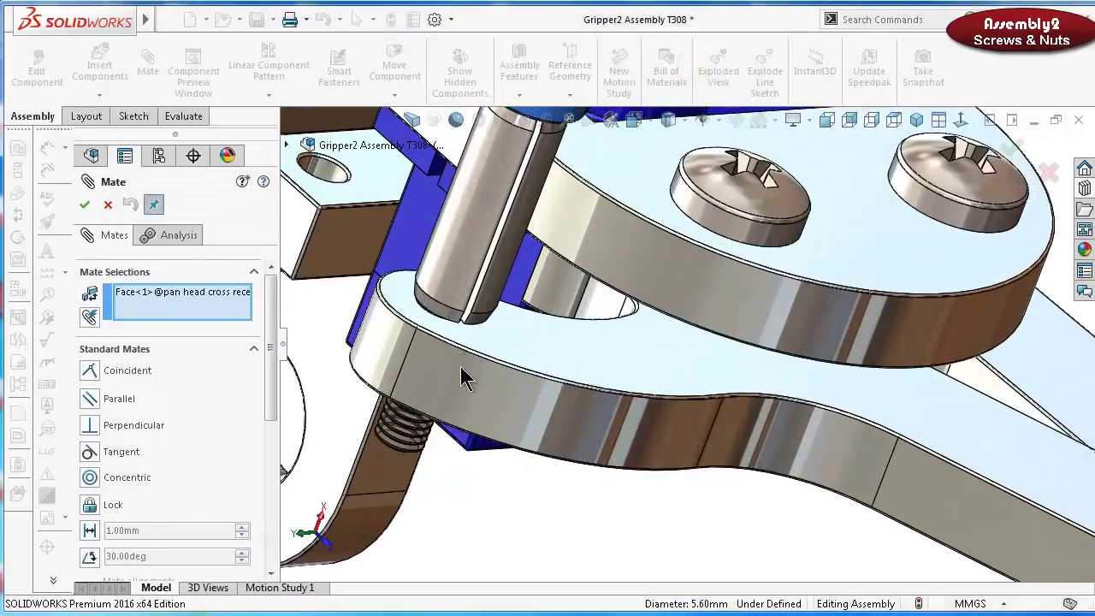
left_click(504, 347)
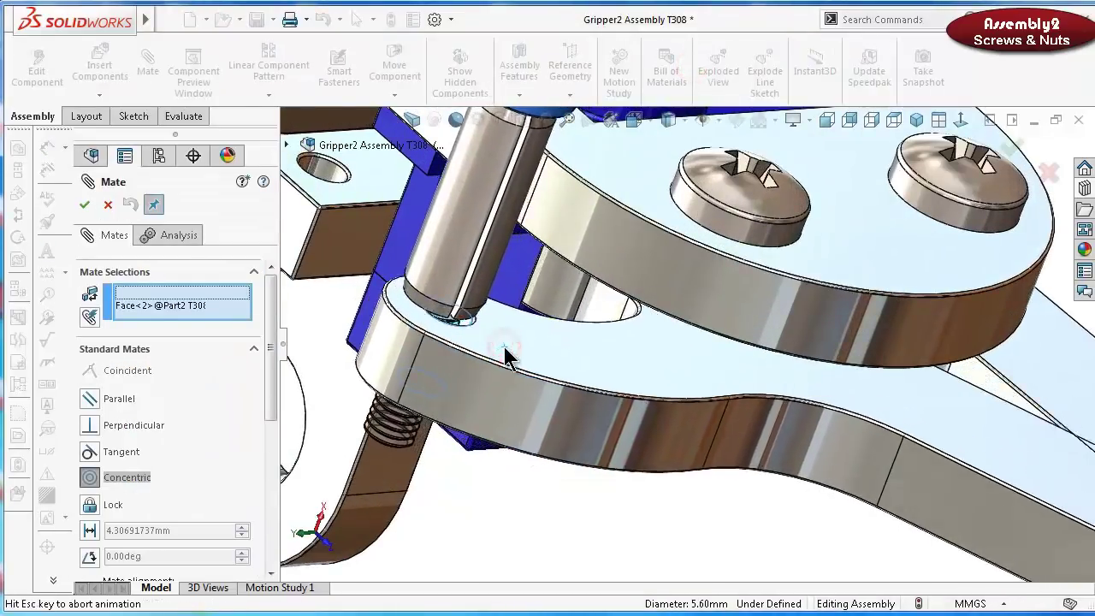
left_click(484, 373)
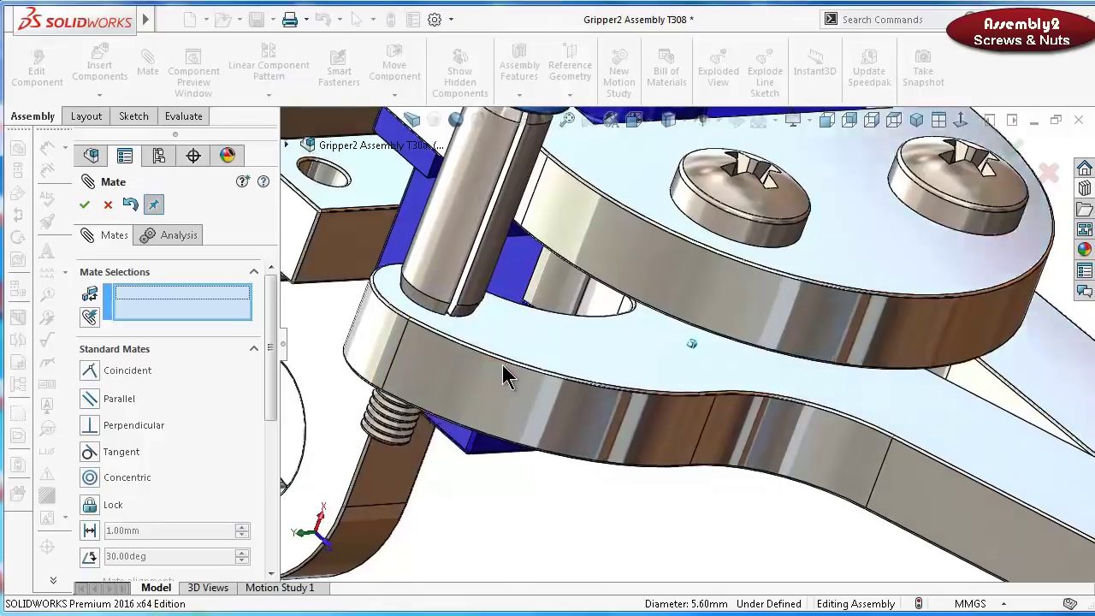
scroll(503, 365, "up", 2)
middle_click_drag(503, 365, 254, 305)
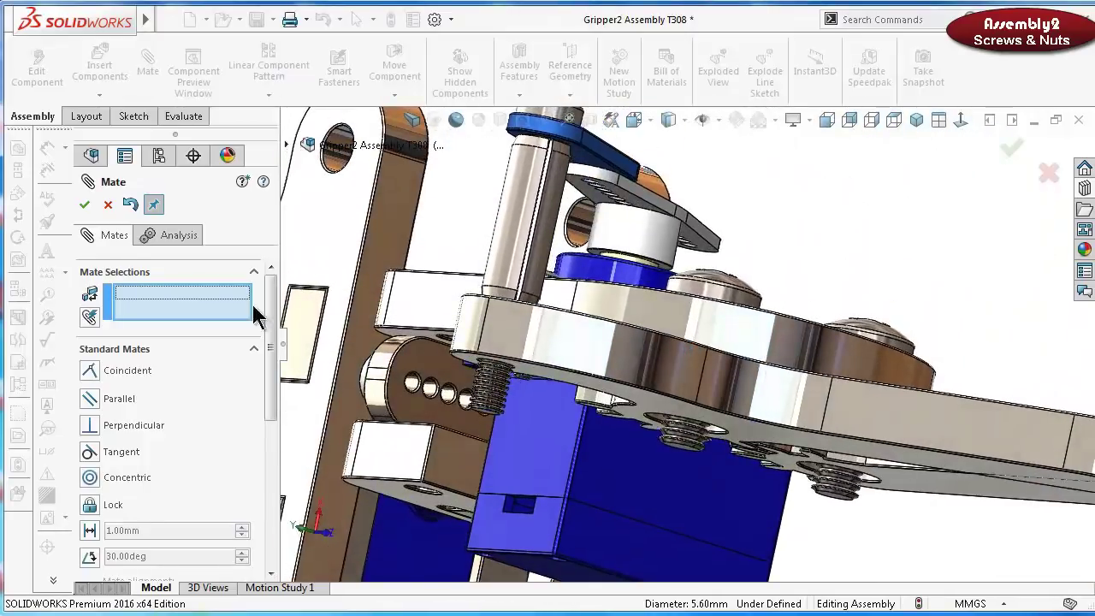
left_click(83, 204)
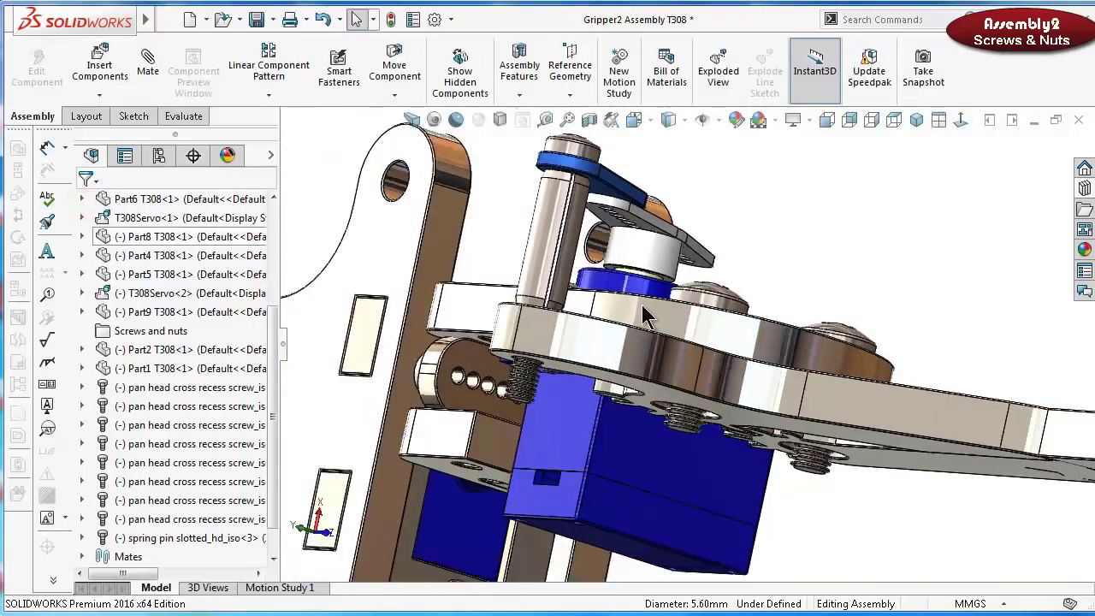
Move the Part2 finger and inspect the clearance between its pivot hole and screw from the underside
mouse_move(652, 307)
middle_mouse_down()
mouse_move(650, 292)
mouse_move(649, 322)
middle_mouse_up()
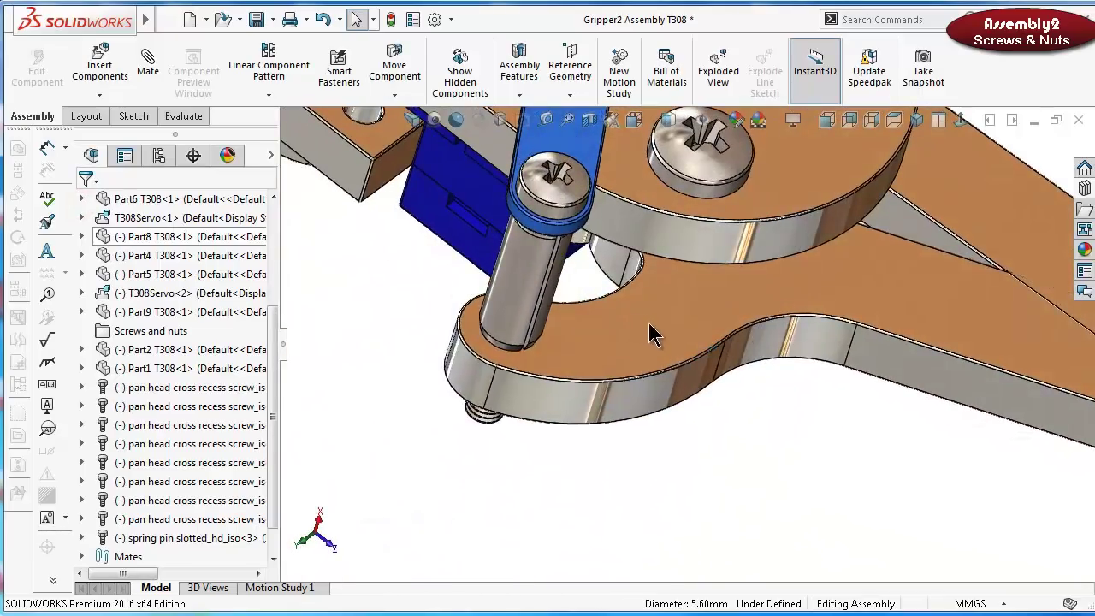
left_click(652, 323)
left_click(590, 343)
middle_click_drag(591, 342, 681, 385)
scroll(687, 476, "up", 1)
scroll(697, 466, "down", 1)
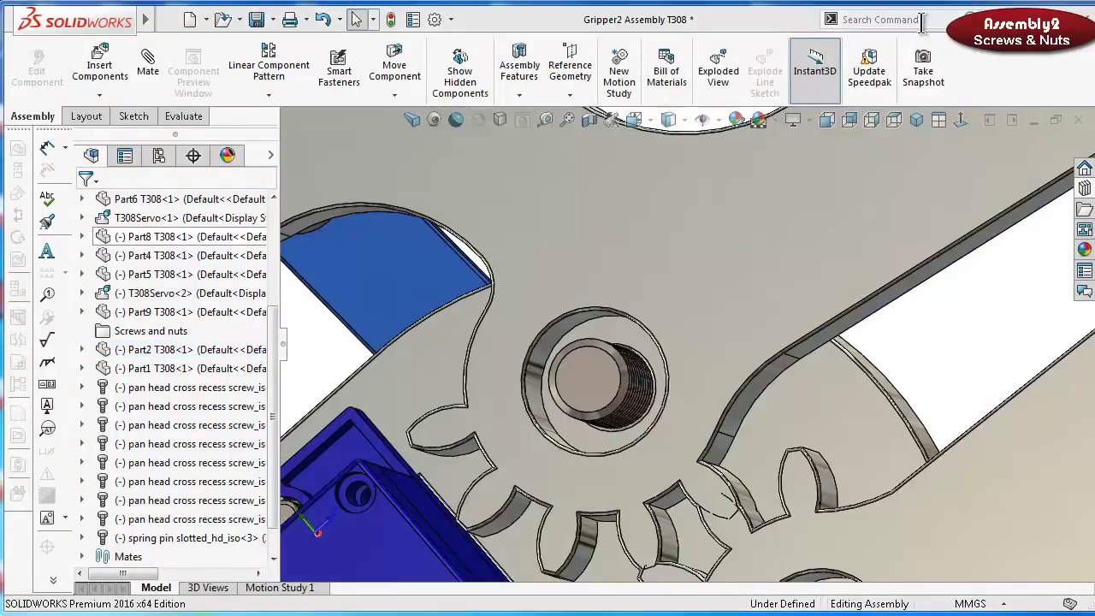
Create a new part and start a sketch on its Top Plane
left_click(921, 24)
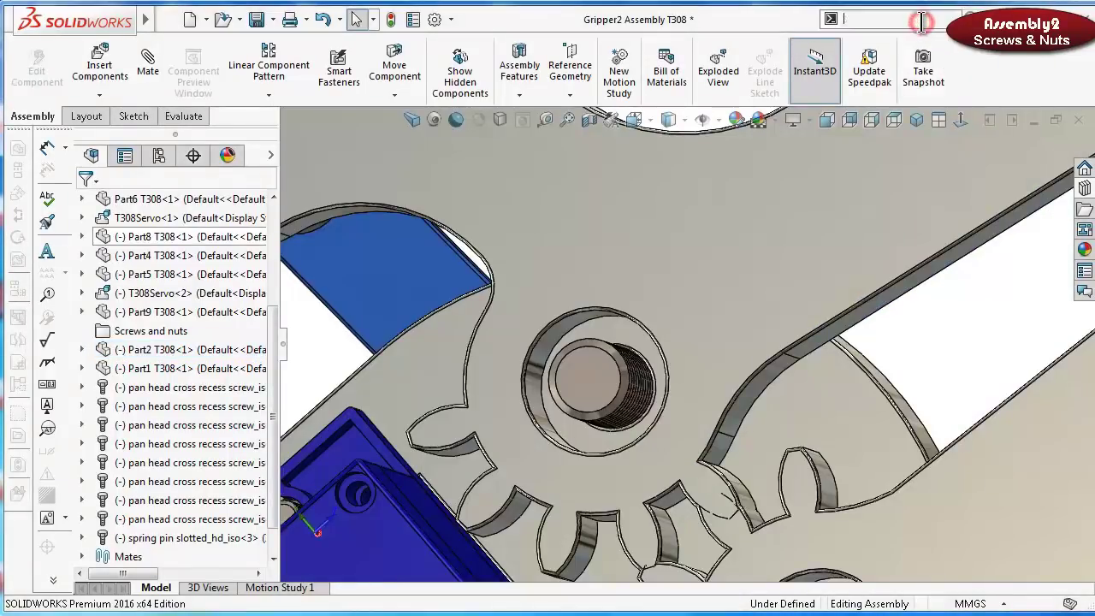
type("new")
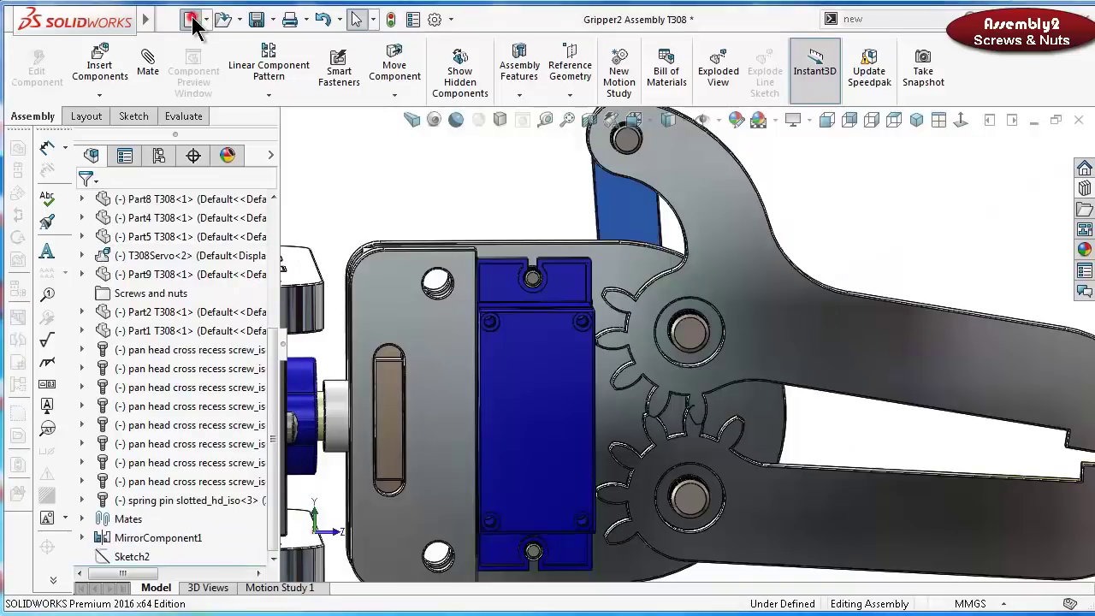
key("Return")
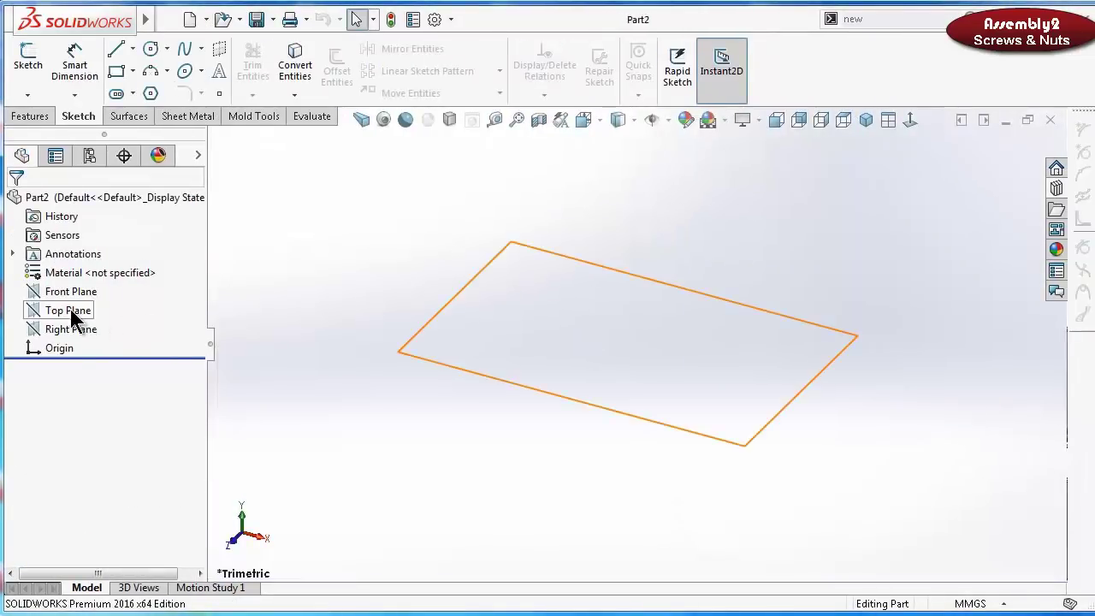
left_click(70, 309)
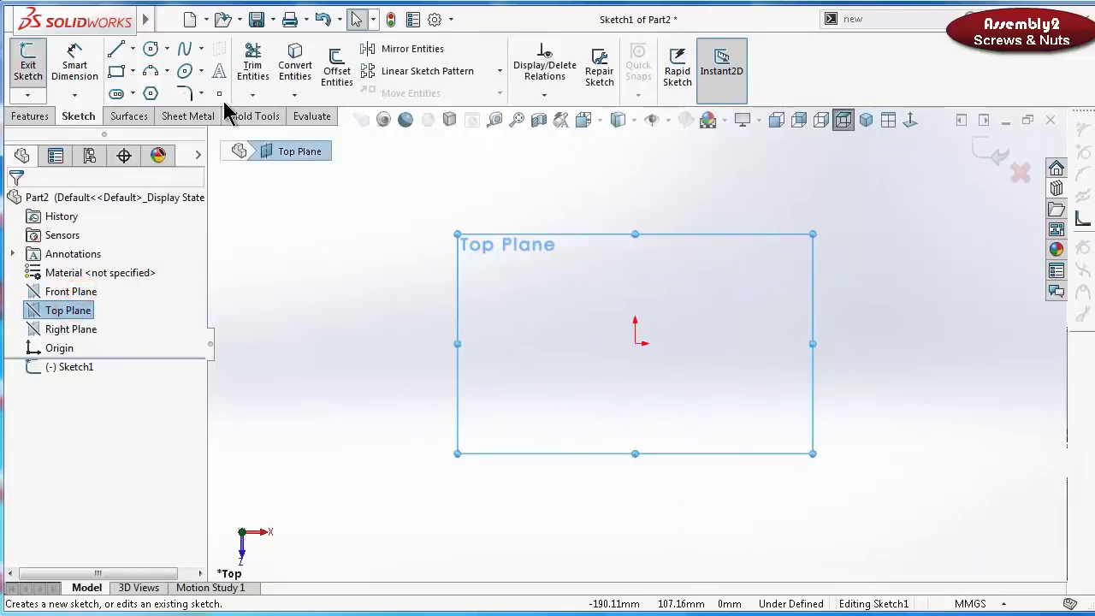
Draw two concentric circles centred on the origin, with radii of about 25 mm and 58 mm
left_click(150, 50)
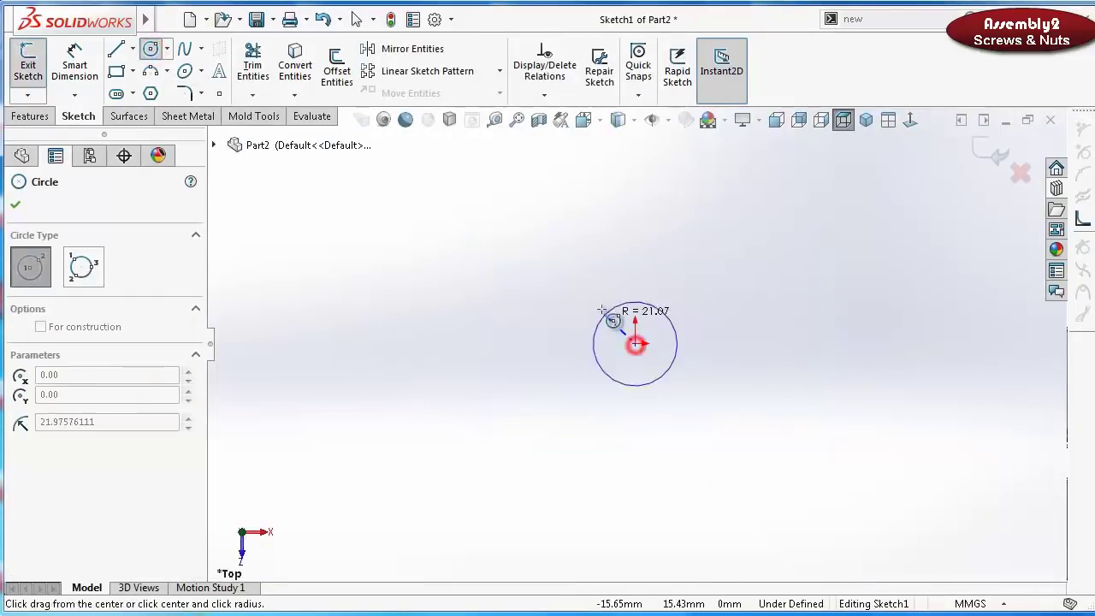
left_click(602, 305)
left_click(634, 344)
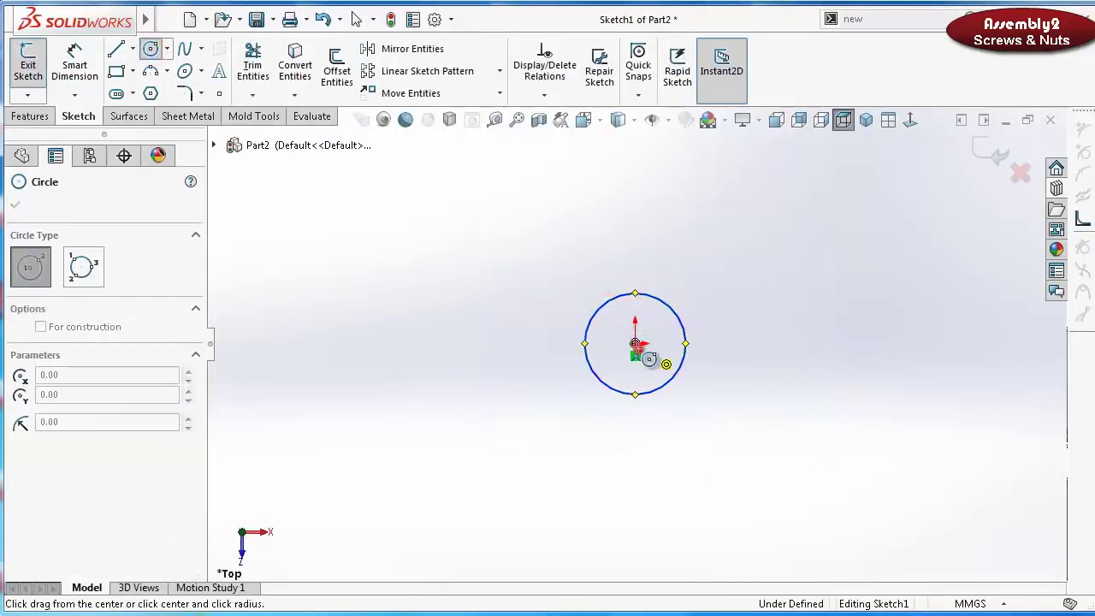
left_click(533, 285)
Dimension the inner circle to 4.25 mm and the outer circle to 7 mm in diameter, and extrude the ring profile
right_click_drag(405, 335, 383, 205)
left_click(603, 314)
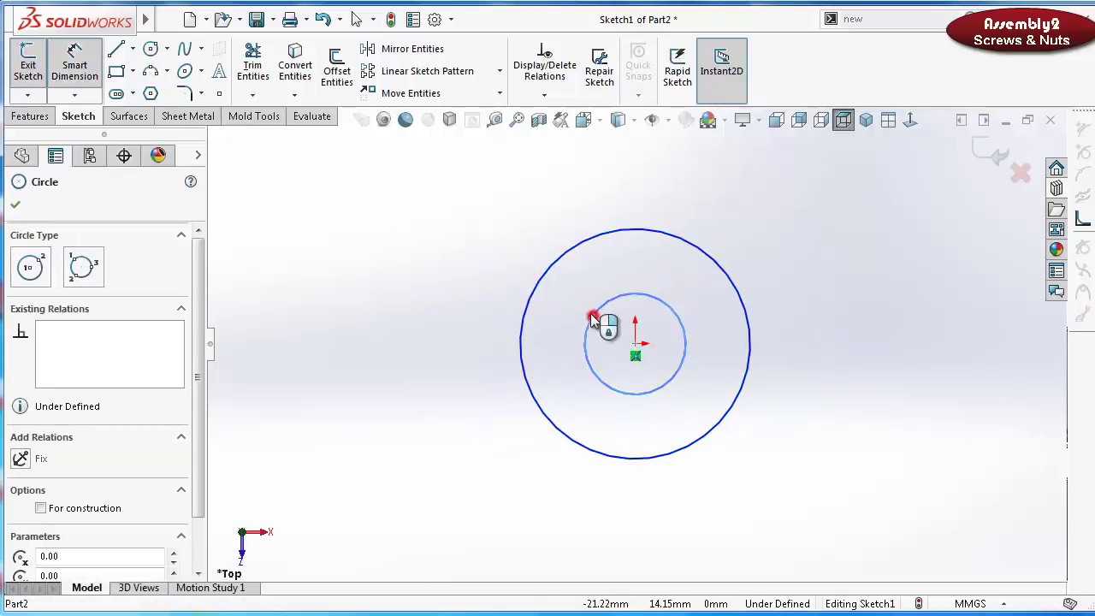
left_click(598, 312)
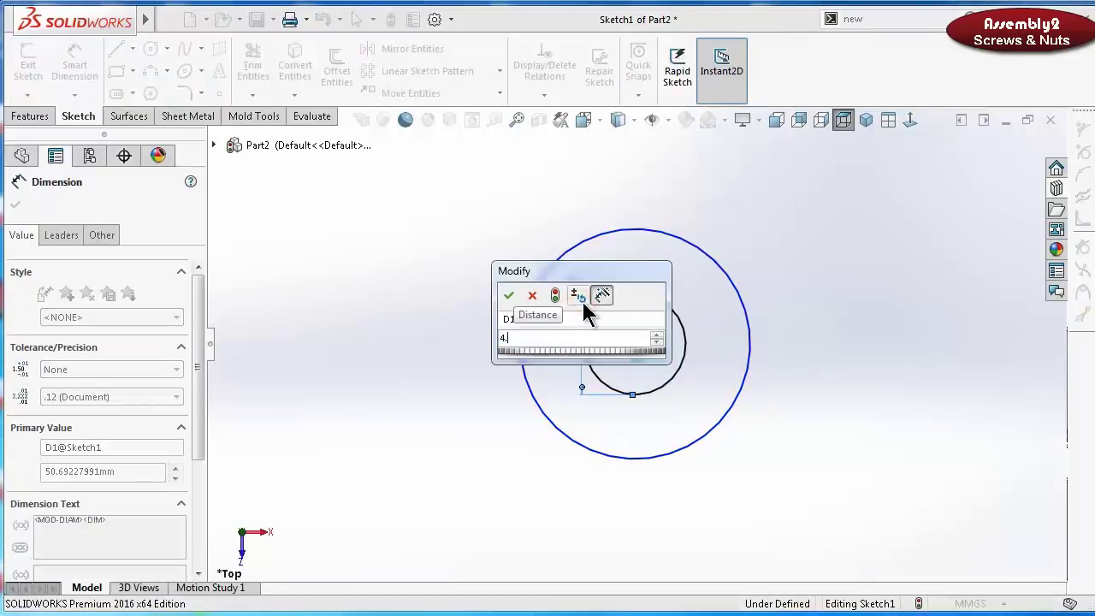
type("4.25")
key("Return")
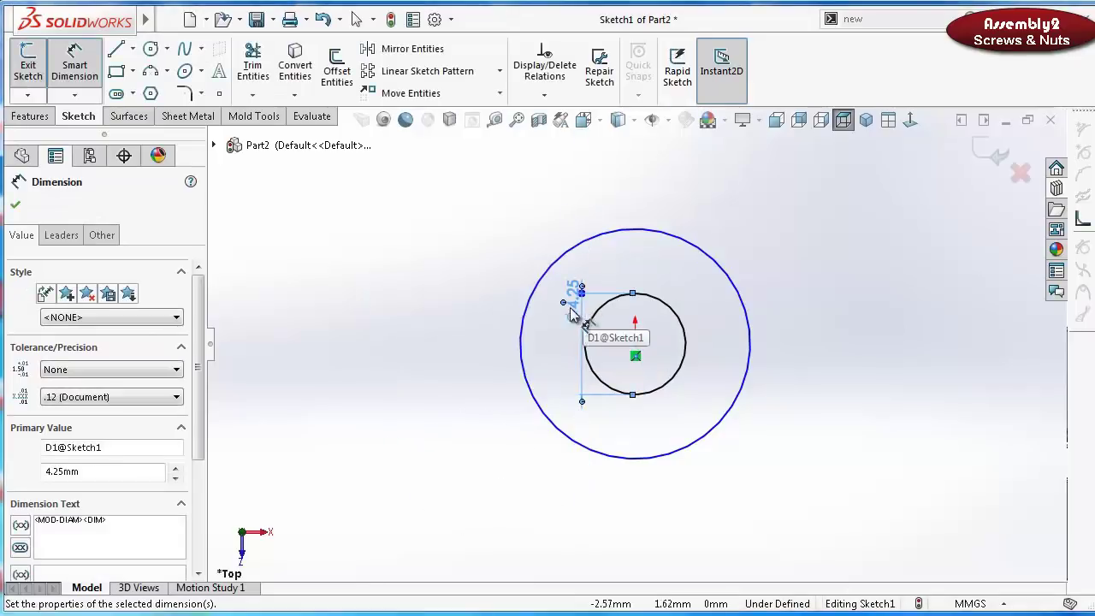
left_click(530, 310)
left_click(491, 301)
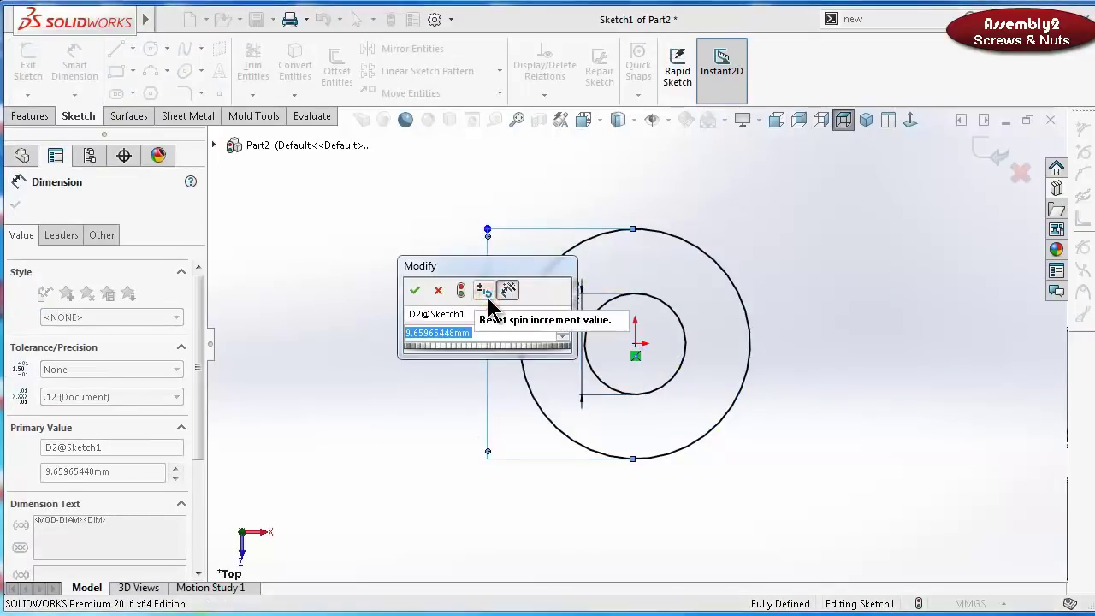
type("7")
key("Return")
left_click(27, 118)
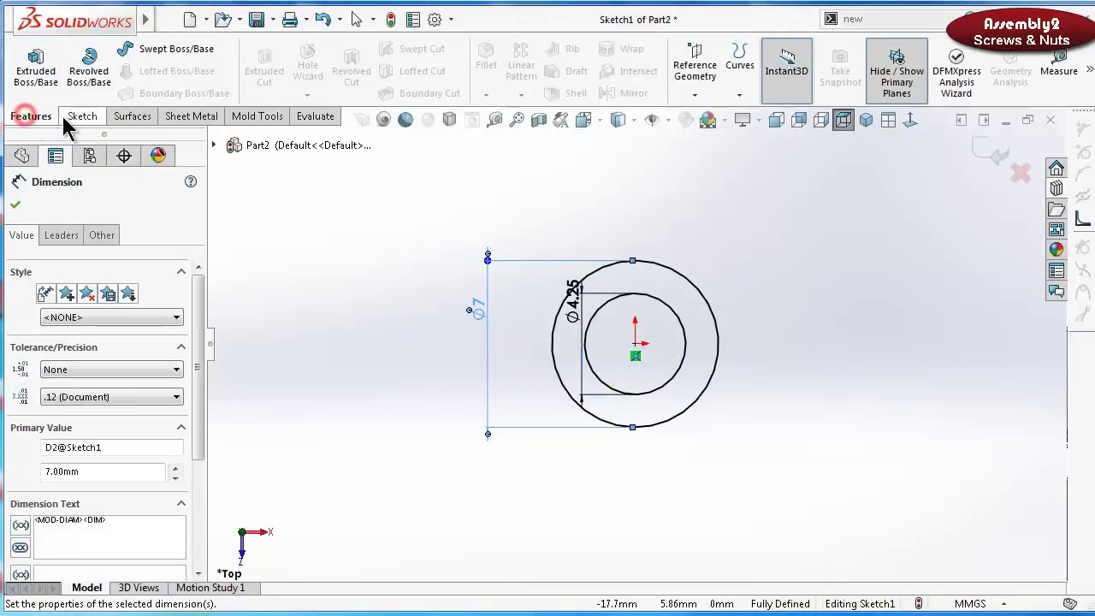
left_click(36, 72)
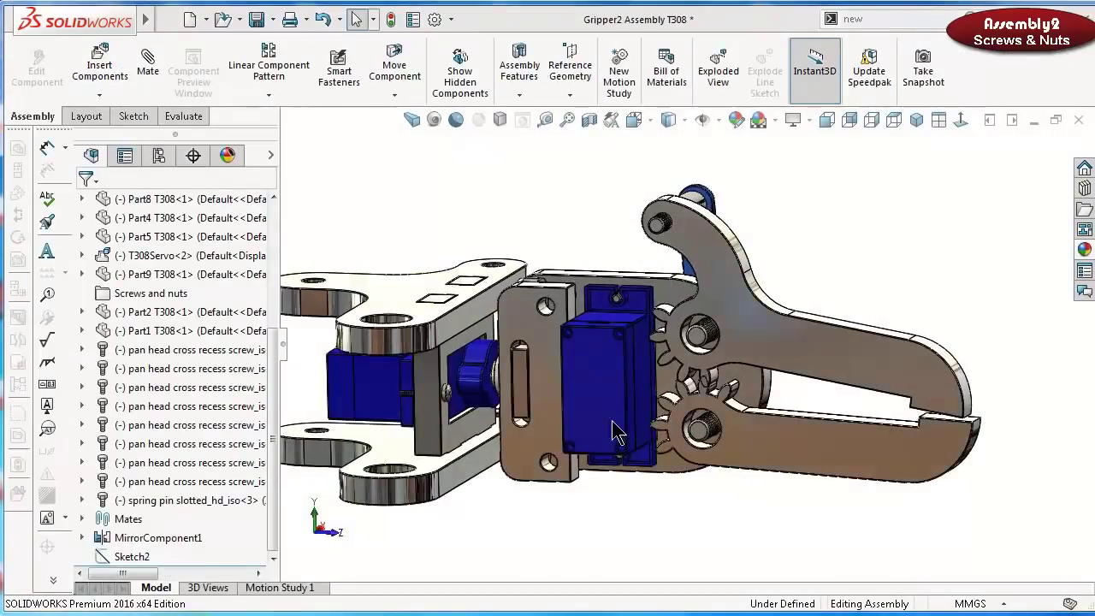
Insert the Part10 pin T308 into the Gripper2 assembly, placing it above the gripper servo
left_click(96, 62)
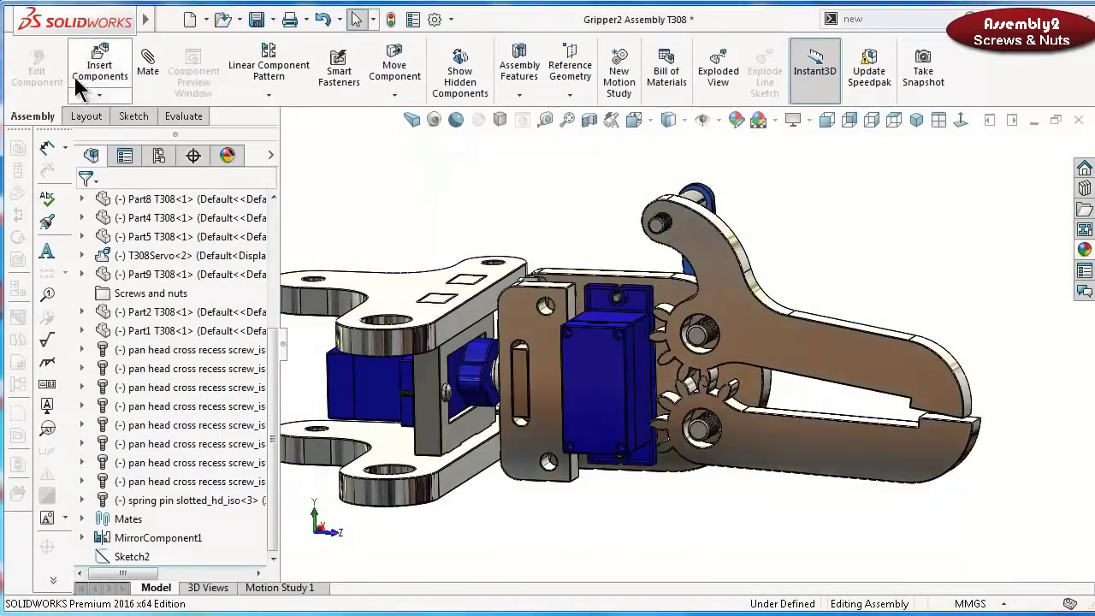
left_click(147, 395)
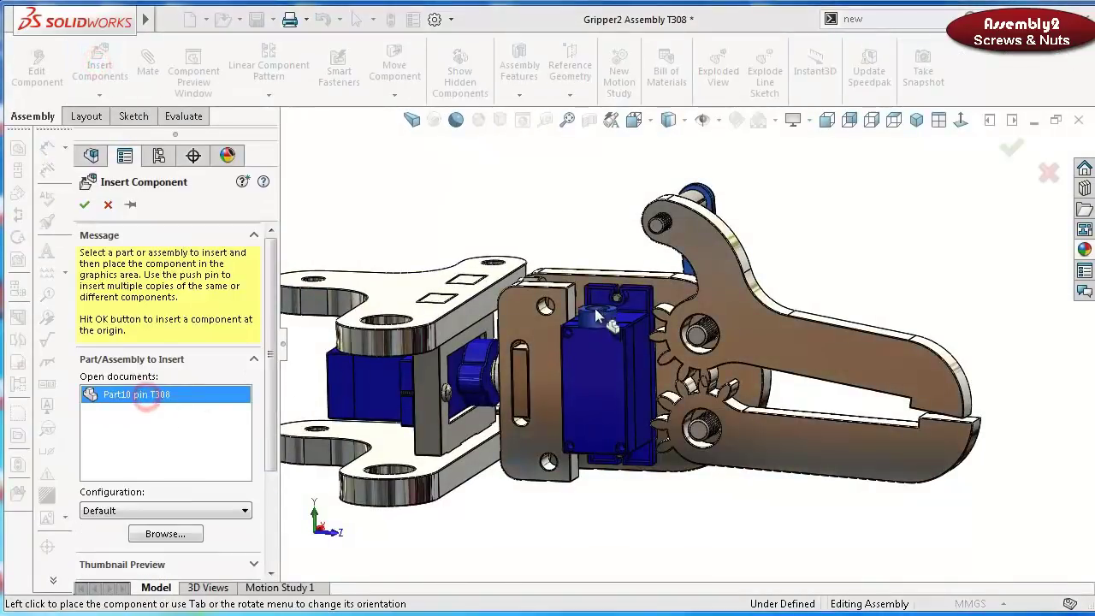
left_click(582, 266)
Add a concentric mate between the Part10 pin's outer cylindrical face and the Part2 finger's pivot hole
scroll(595, 261, "down", 5)
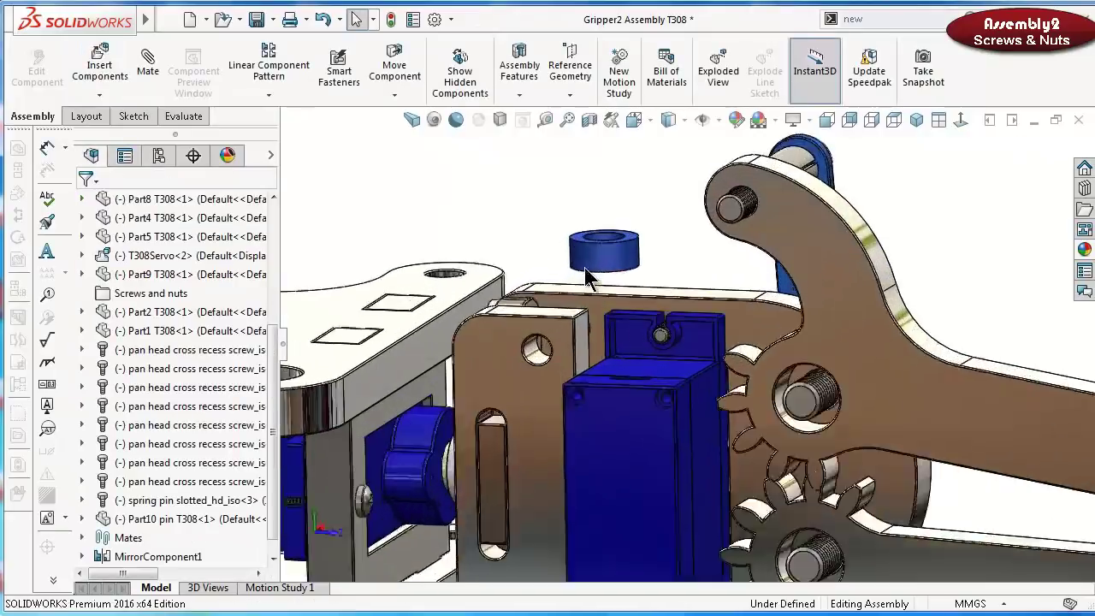
left_click(617, 267)
left_click(803, 166)
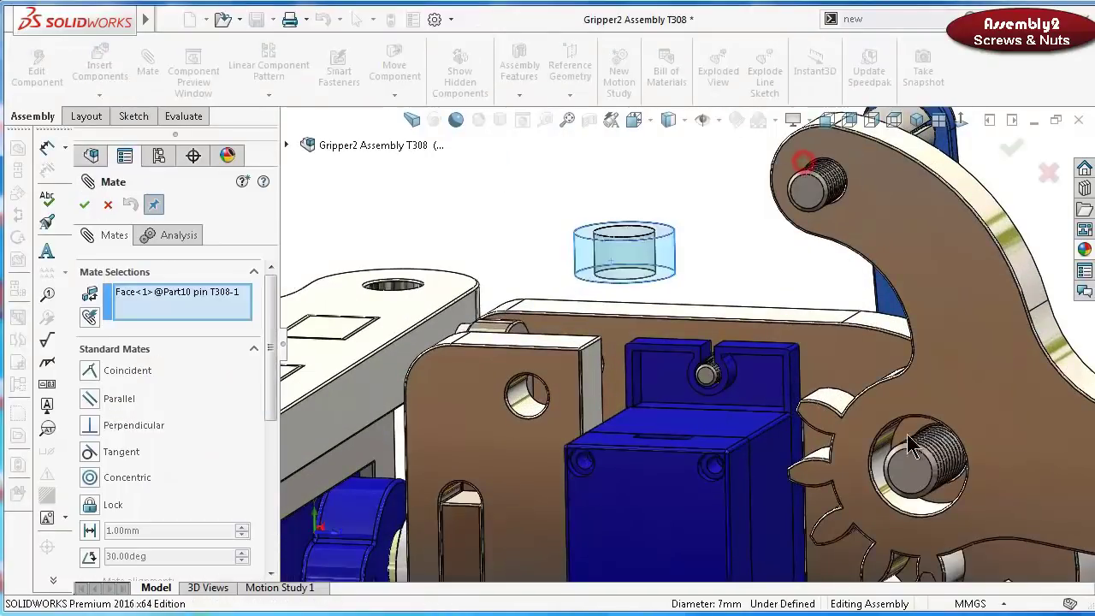
left_click(890, 452)
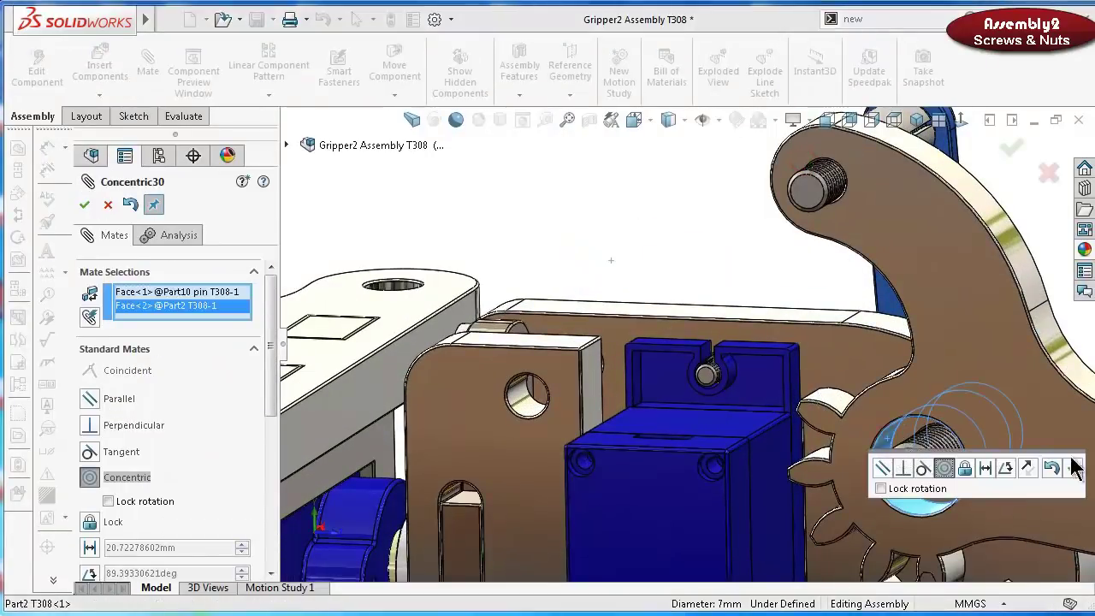
left_click(1074, 468)
Pull the Part10 pin clear of the hole and mate its end face coincident with the Part2 finger's flat face
middle_click_drag(956, 469, 975, 444)
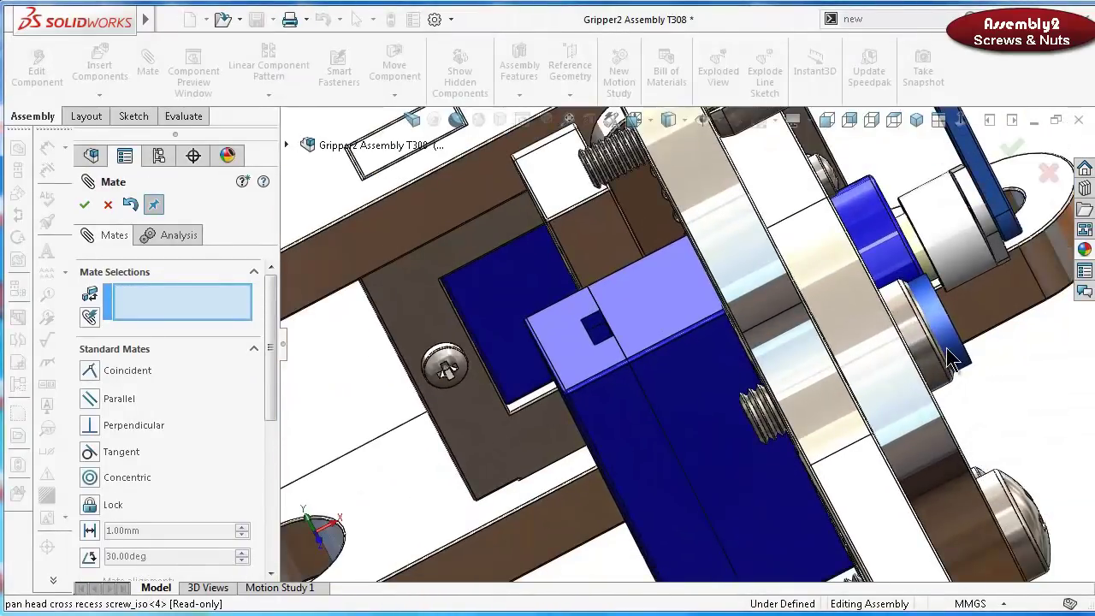
middle_click_drag(710, 464, 836, 425)
left_click(840, 421)
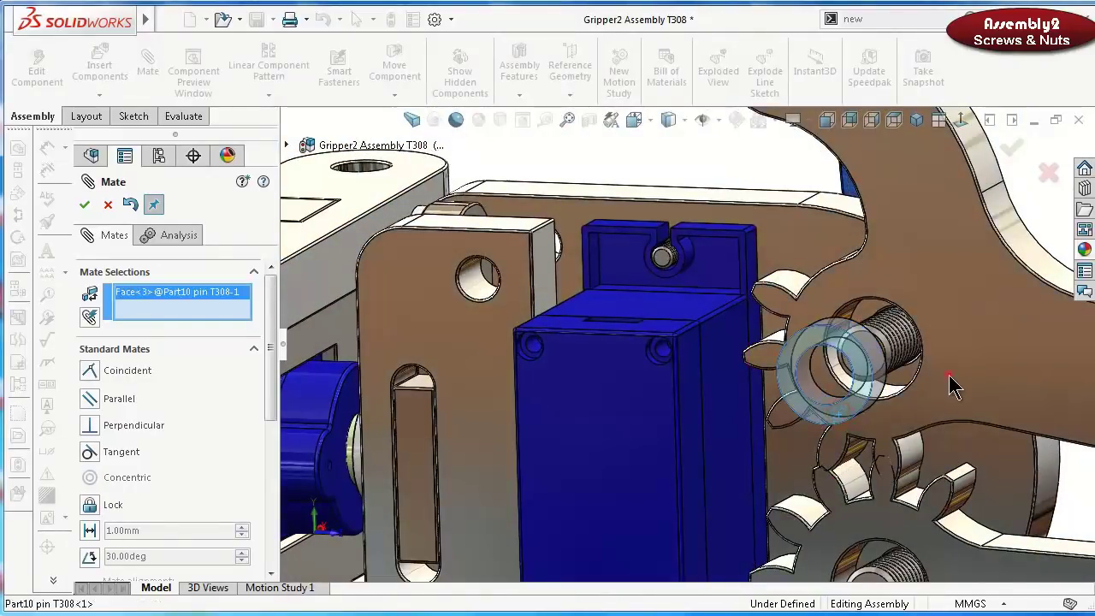
left_click(954, 386)
left_click(1075, 404)
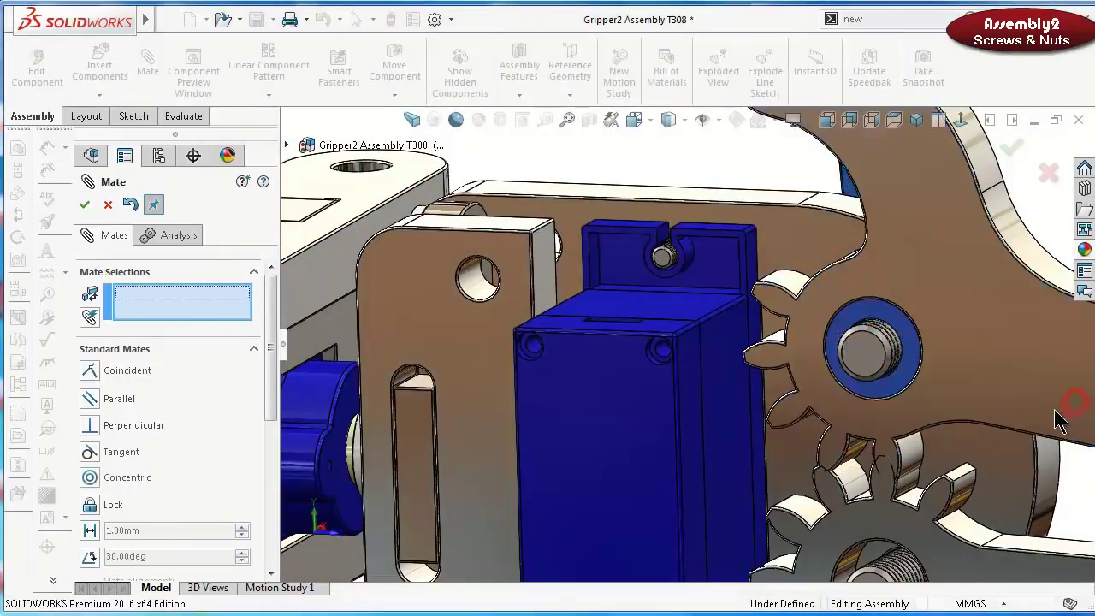
left_click(1011, 152)
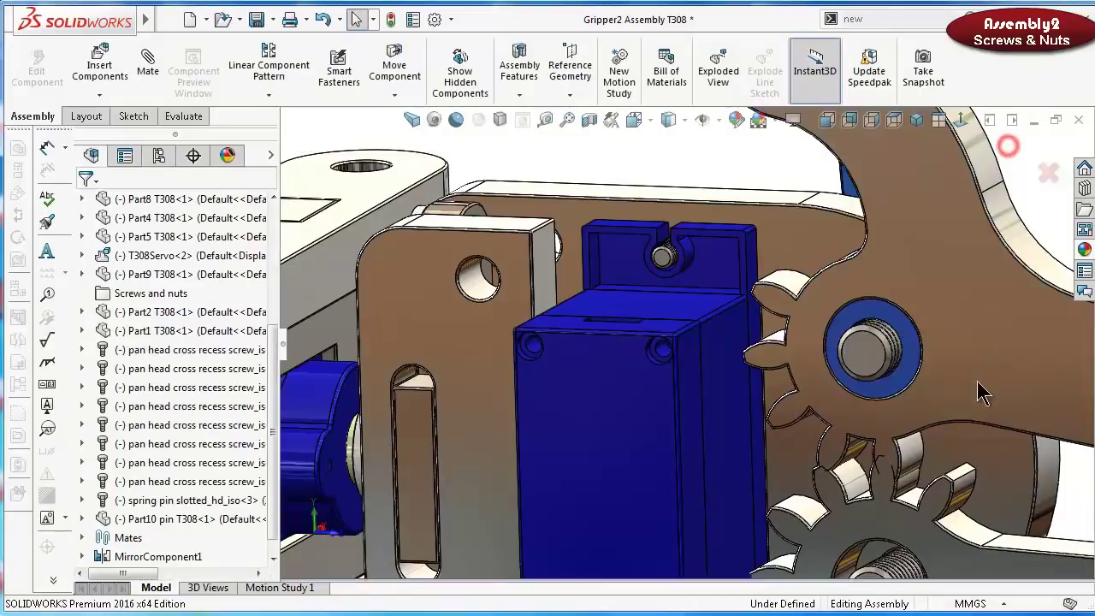
Copy the Part10 pin with its concentric and coincident mates to the Part1 finger's pivot hole and flat face
left_click(898, 385)
right_click(898, 390)
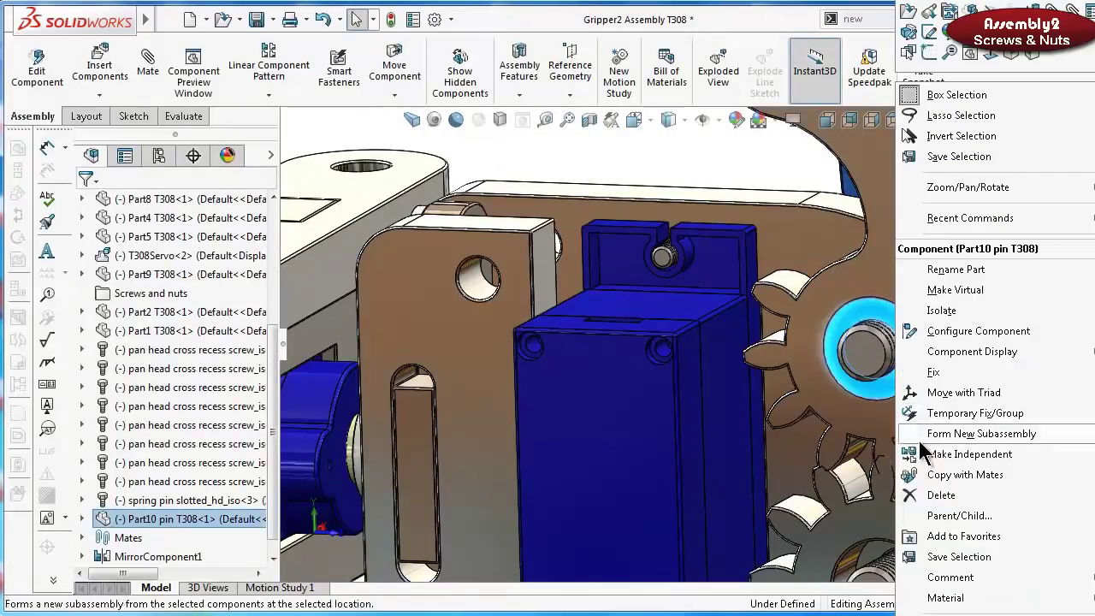
left_click(906, 472)
scroll(911, 501, "up", 5)
scroll(347, 314, "down", 4)
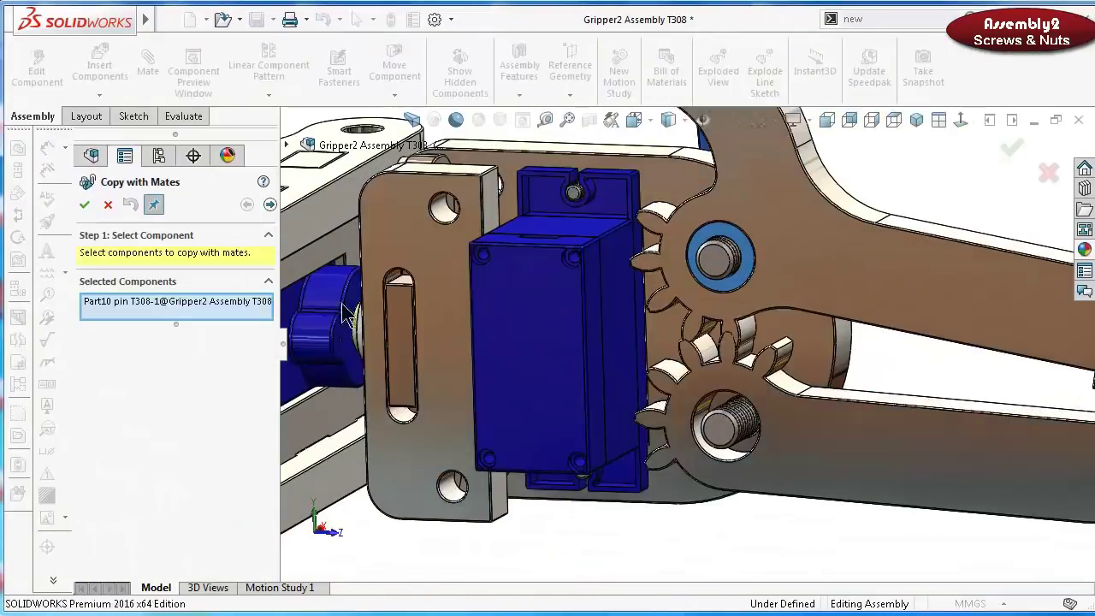
left_click(270, 204)
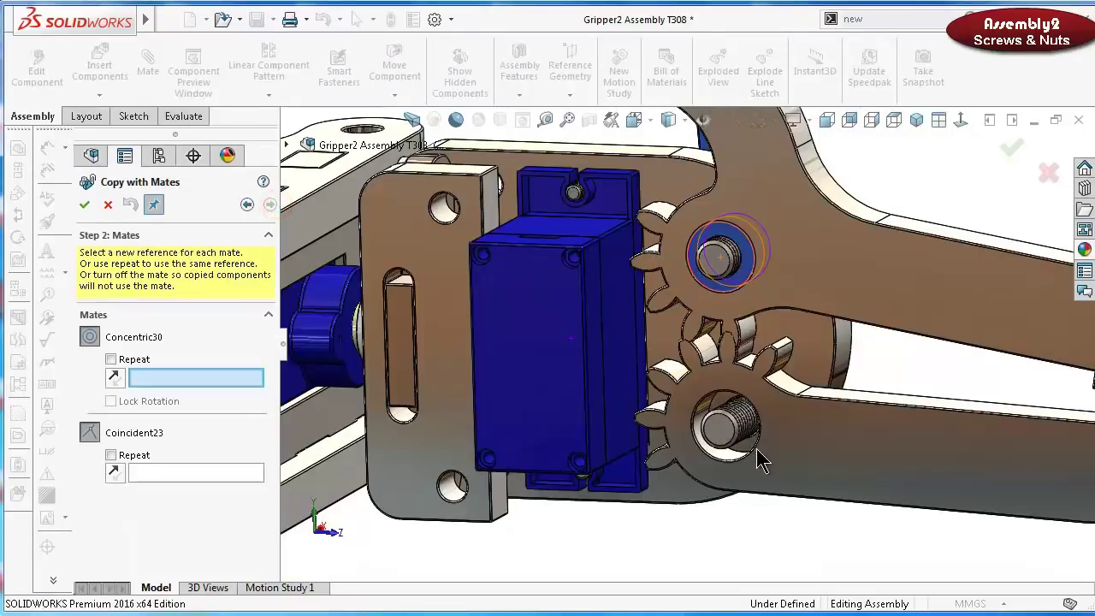
scroll(760, 459, "down", 2)
left_click(682, 438)
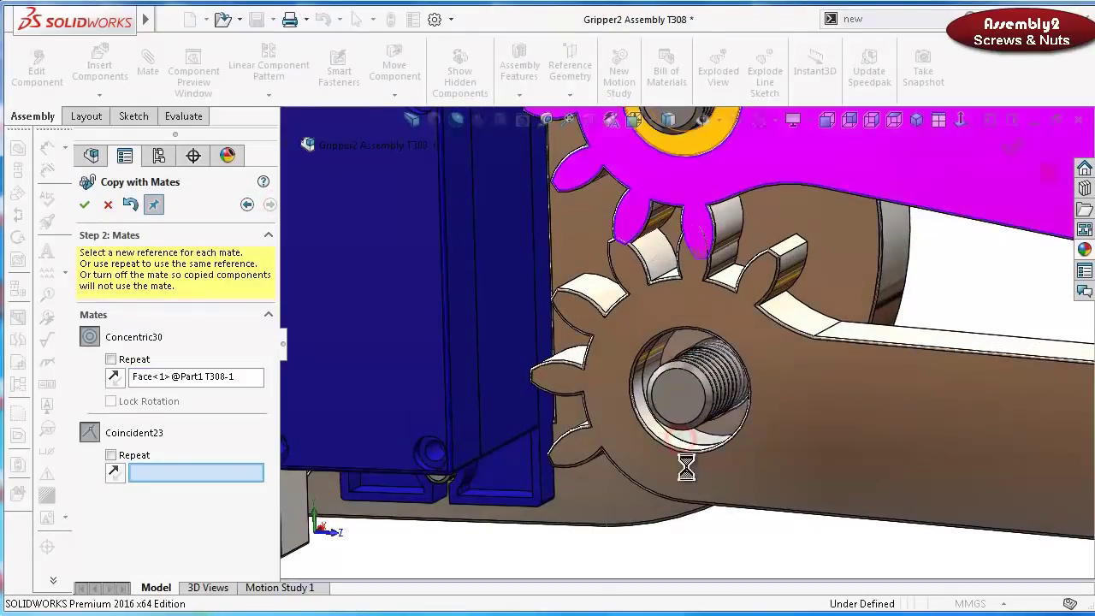
left_click(686, 479)
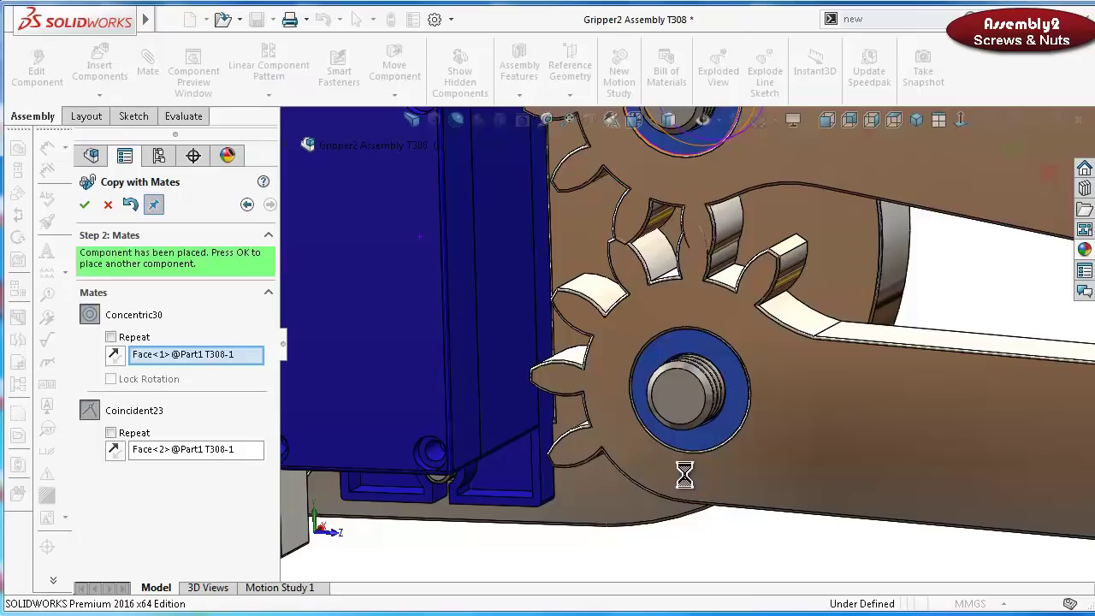
left_click(106, 205)
scroll(738, 376, "up", 4)
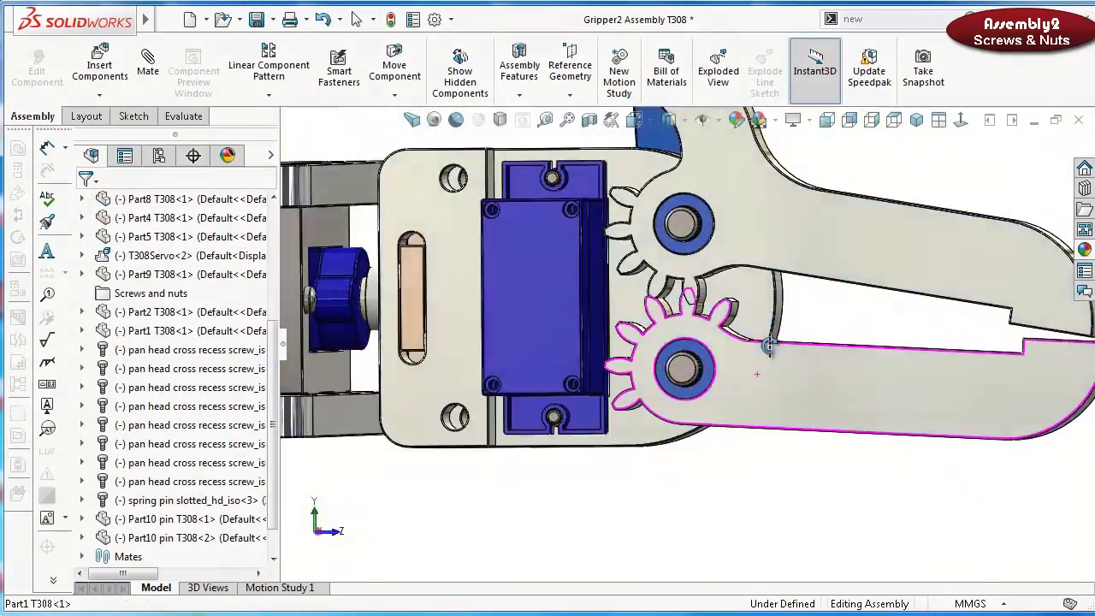
Open the Hex Nuts category under the ISO Toolbox nuts in the Design Library
middle_click_drag(769, 346, 931, 282)
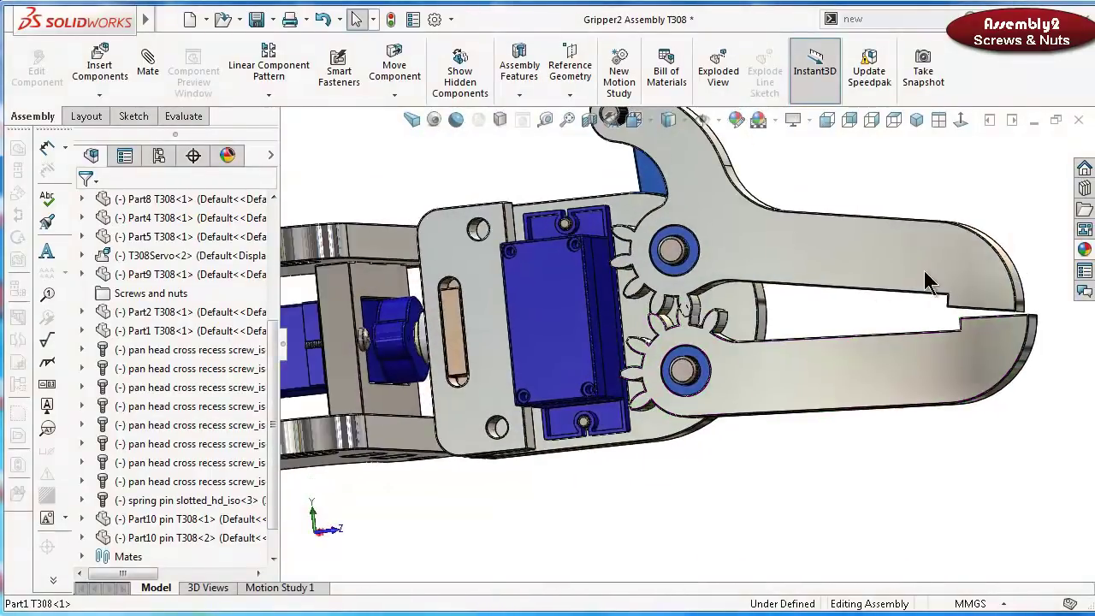
left_click(1084, 188)
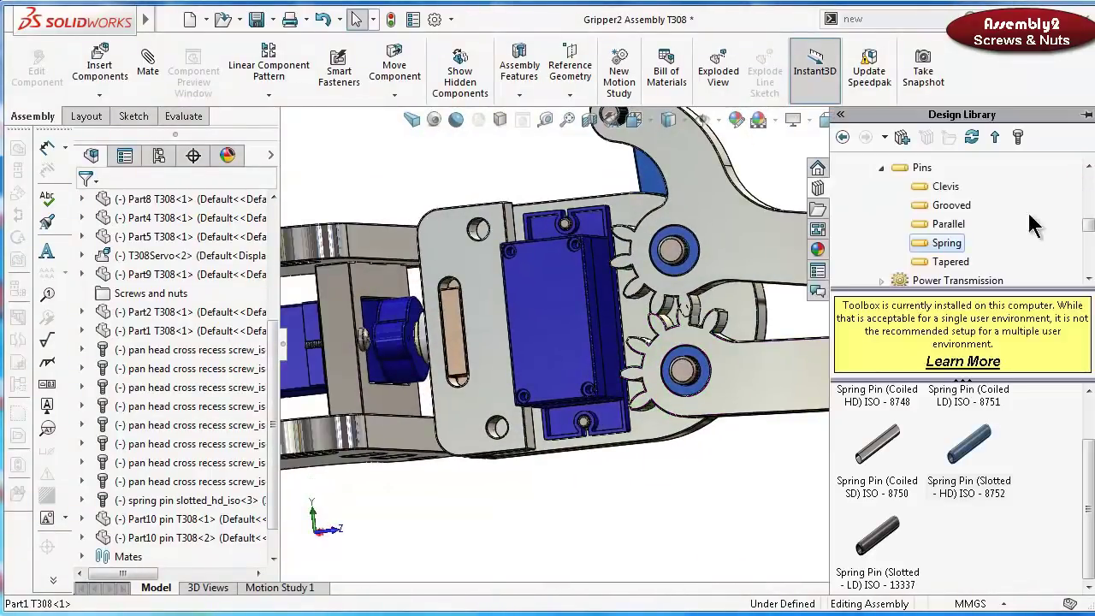
left_click(881, 167)
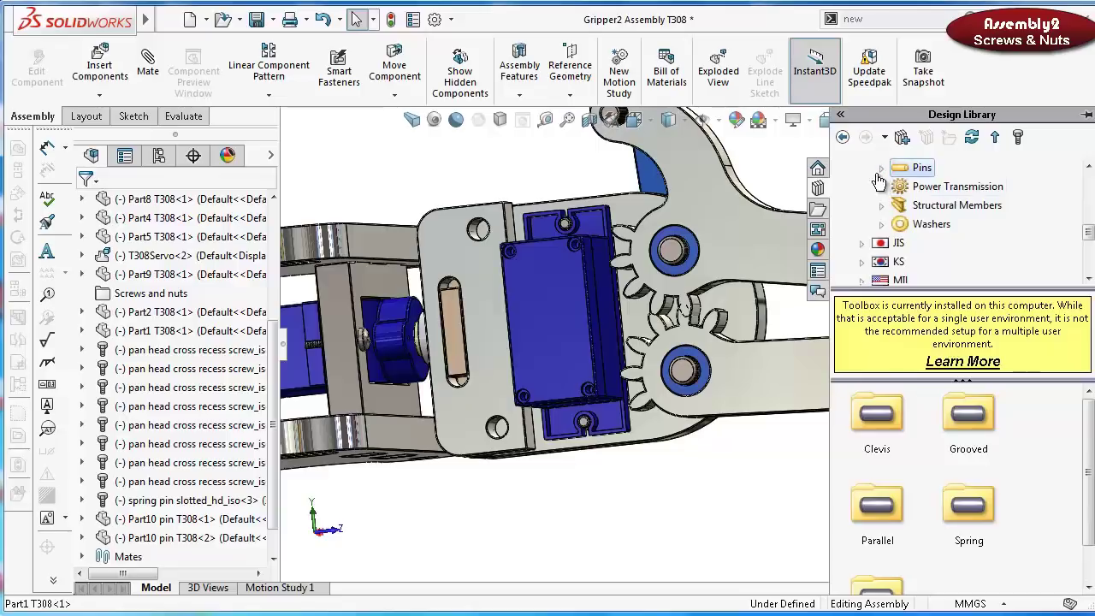
left_click_drag(1086, 233, 1088, 221)
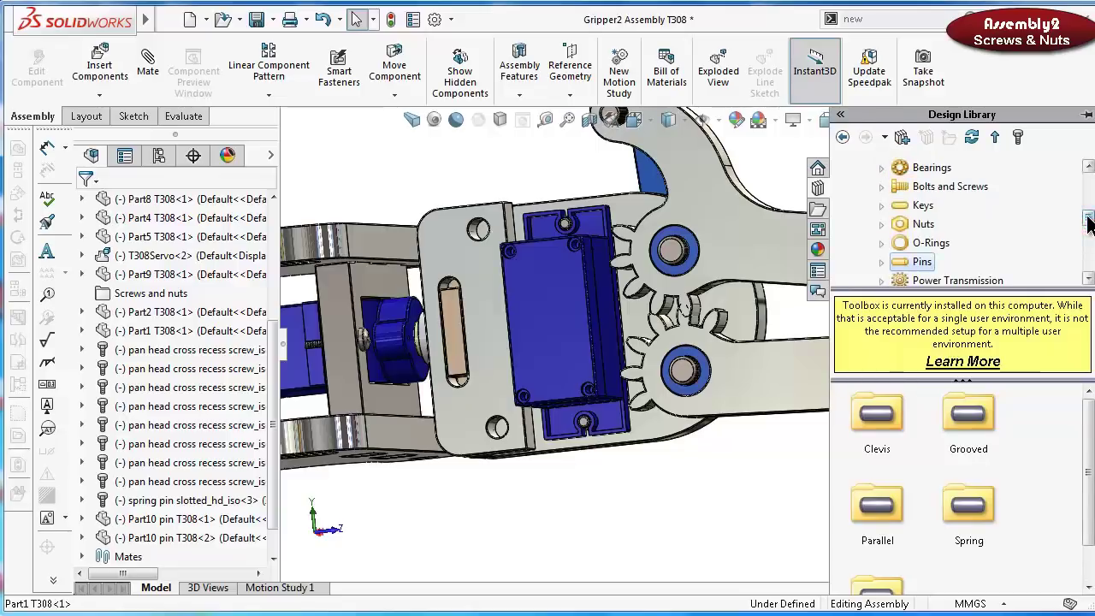
left_click(882, 225)
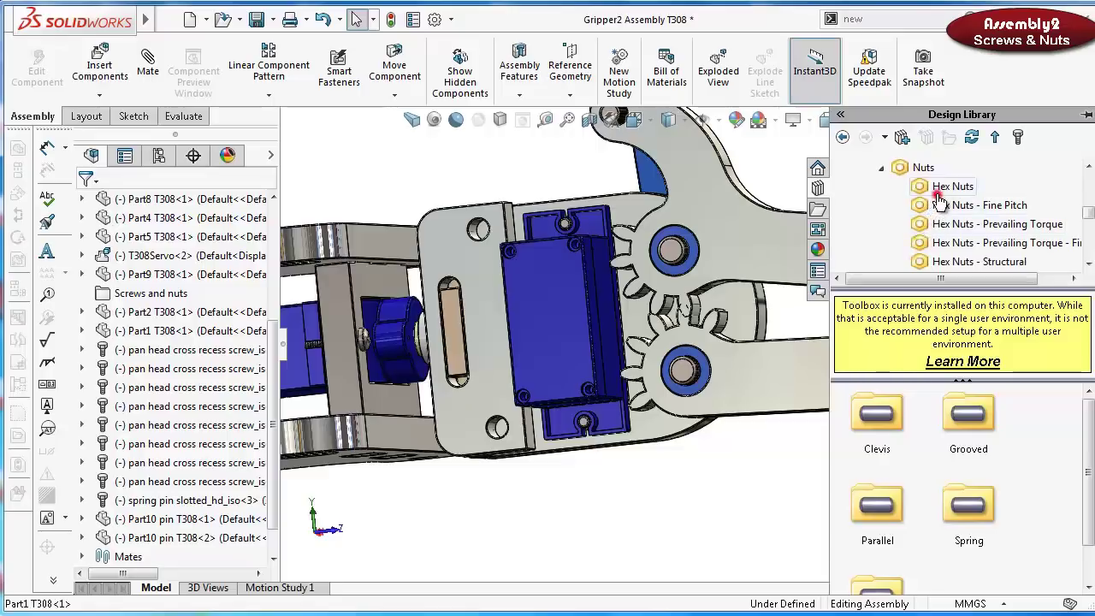
left_click(938, 194)
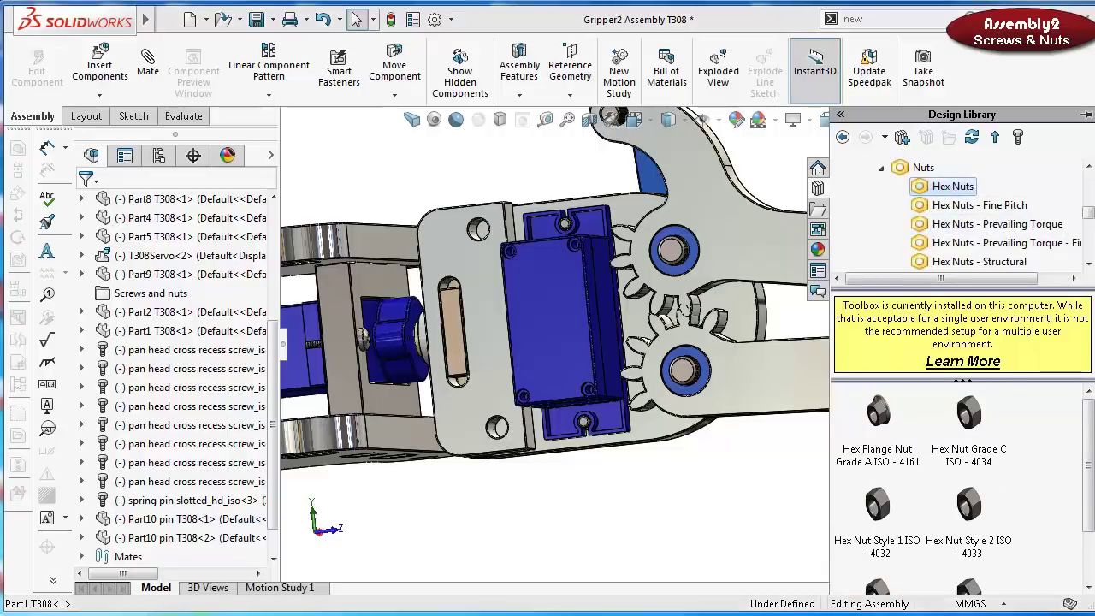
left_click(740, 544)
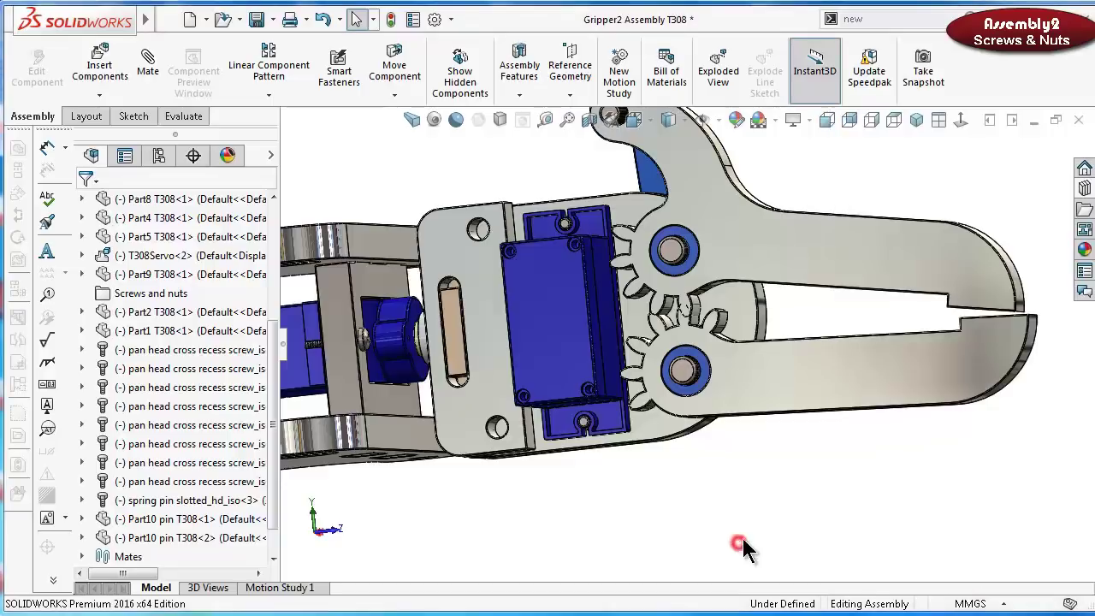
Insert an M4 Hex Thin Nut Grade AB near the Part1 finger's pivot and place a second copy on the Part2 finger's pivot screw
left_click(1078, 187)
scroll(734, 364, "down", 6)
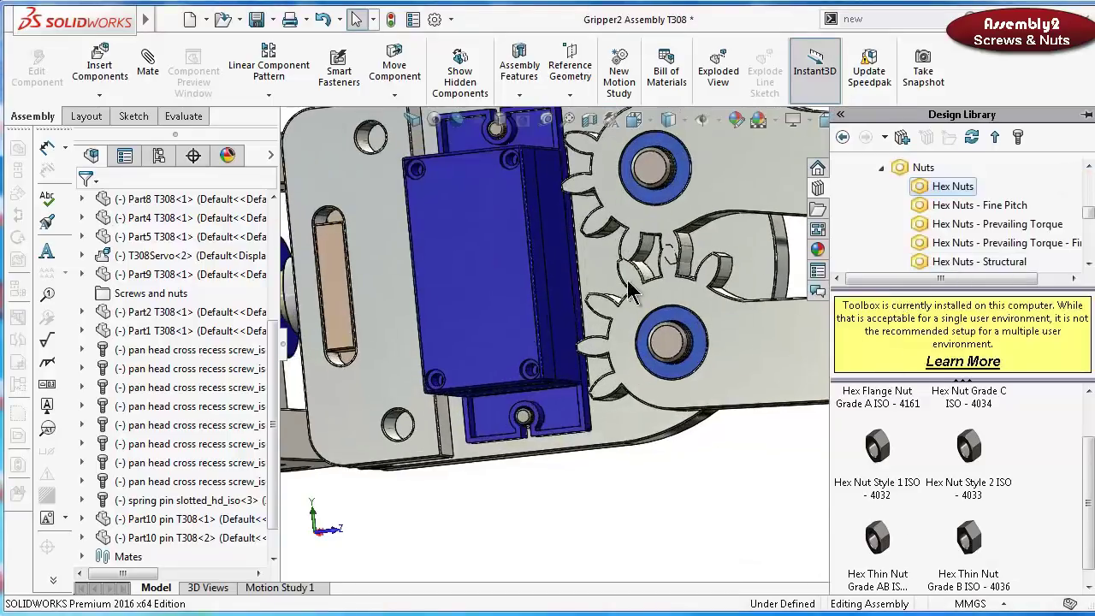
mouse_move(878, 535)
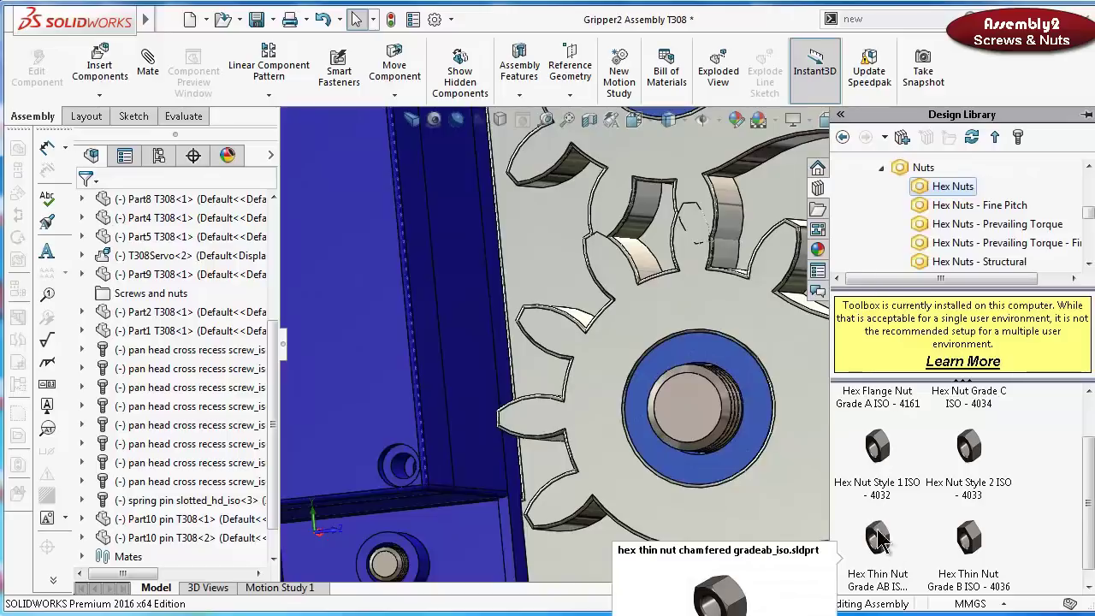
left_click_drag(881, 554, 717, 437)
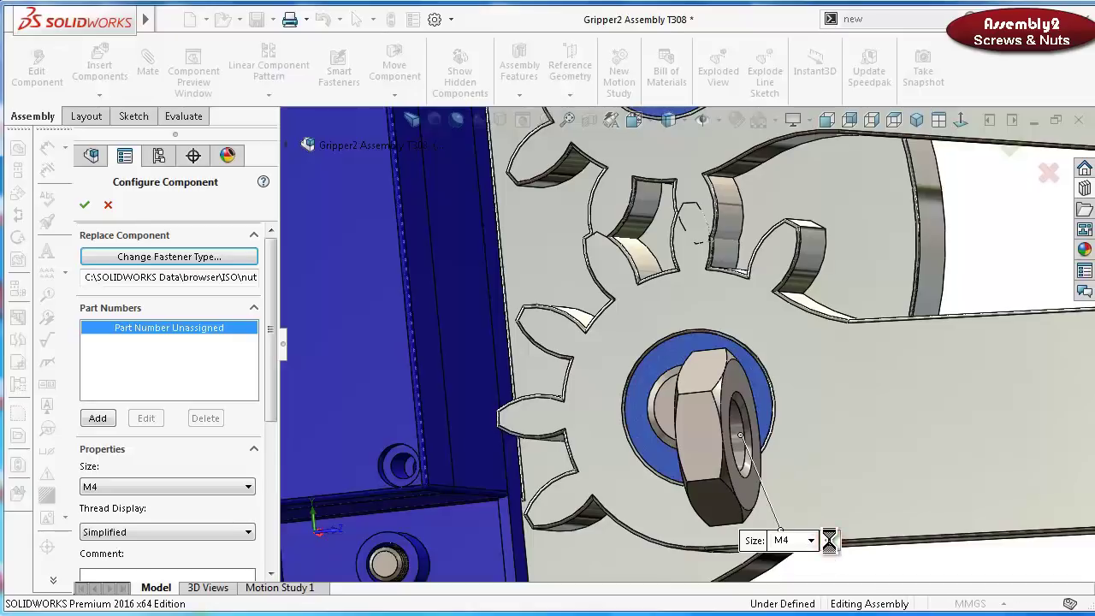
scroll(710, 337, "up", 3)
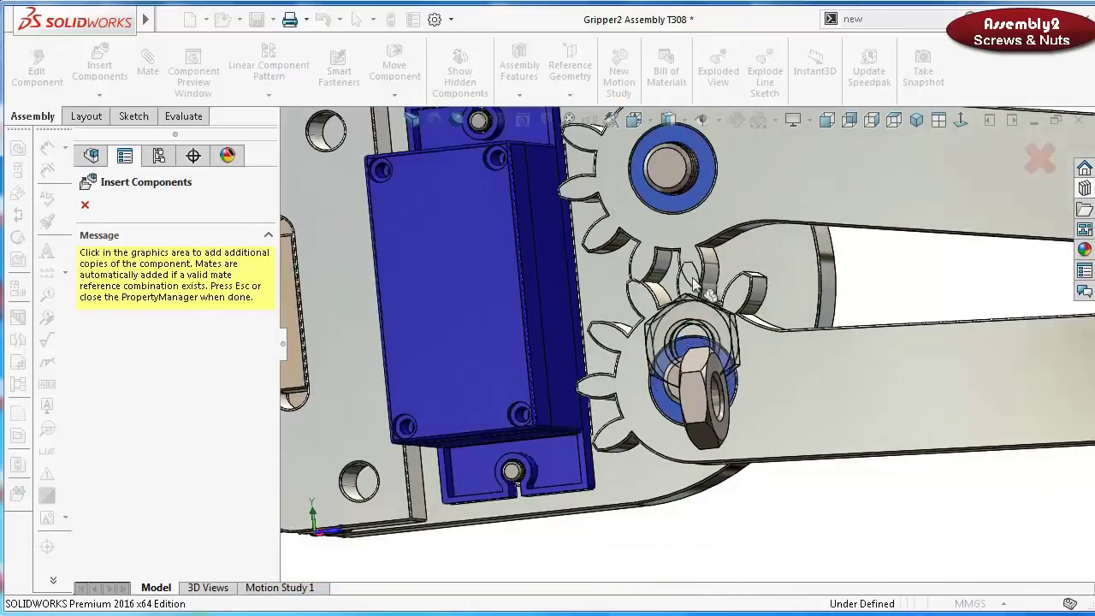
scroll(688, 201, "down", 3)
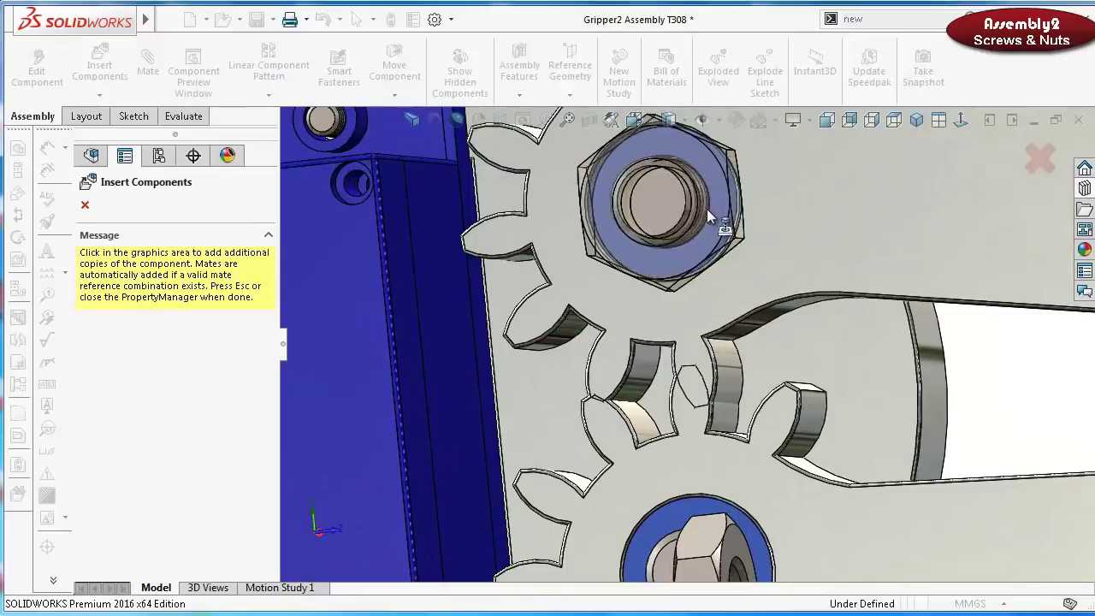
left_click(719, 206)
scroll(727, 368, "up", 2)
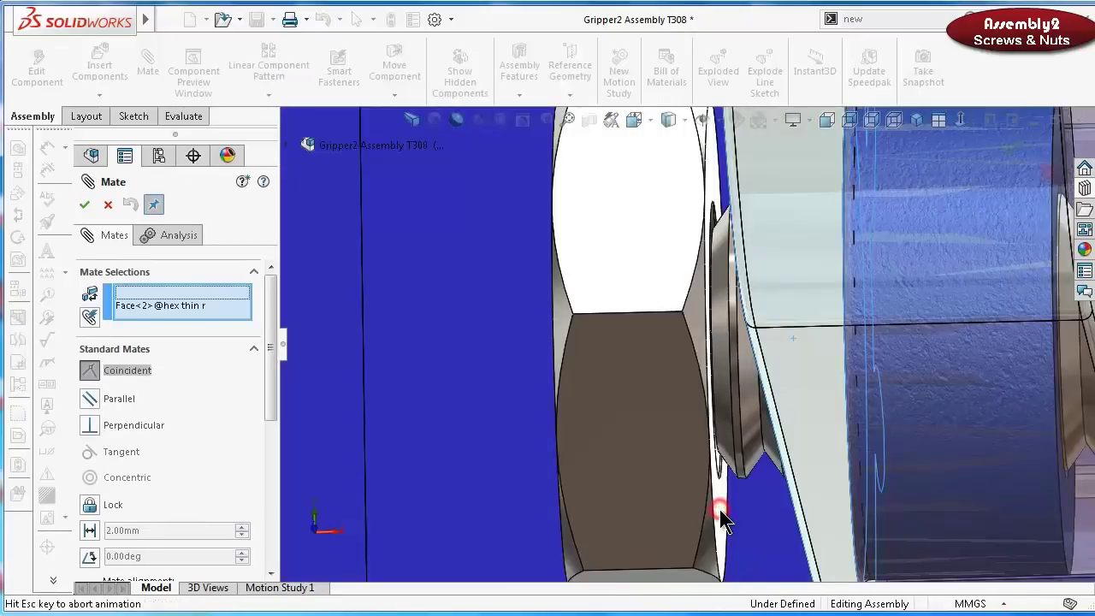
Mate the M4 hex thin nut's end face coincident with the Part1 finger's flat face
left_click(721, 509)
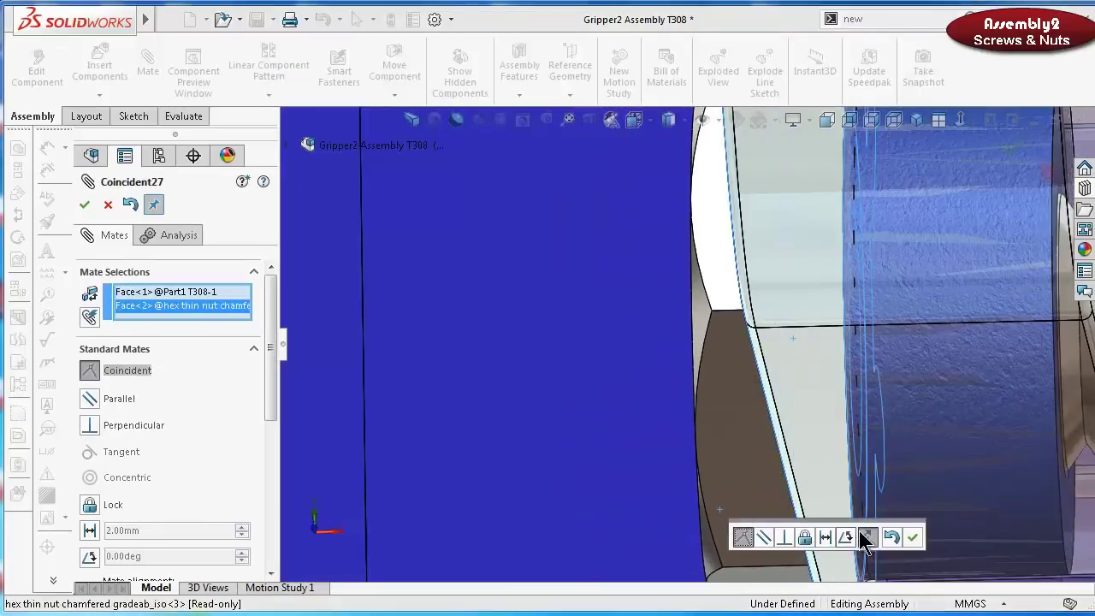
left_click(914, 538)
scroll(674, 407, "up", 5)
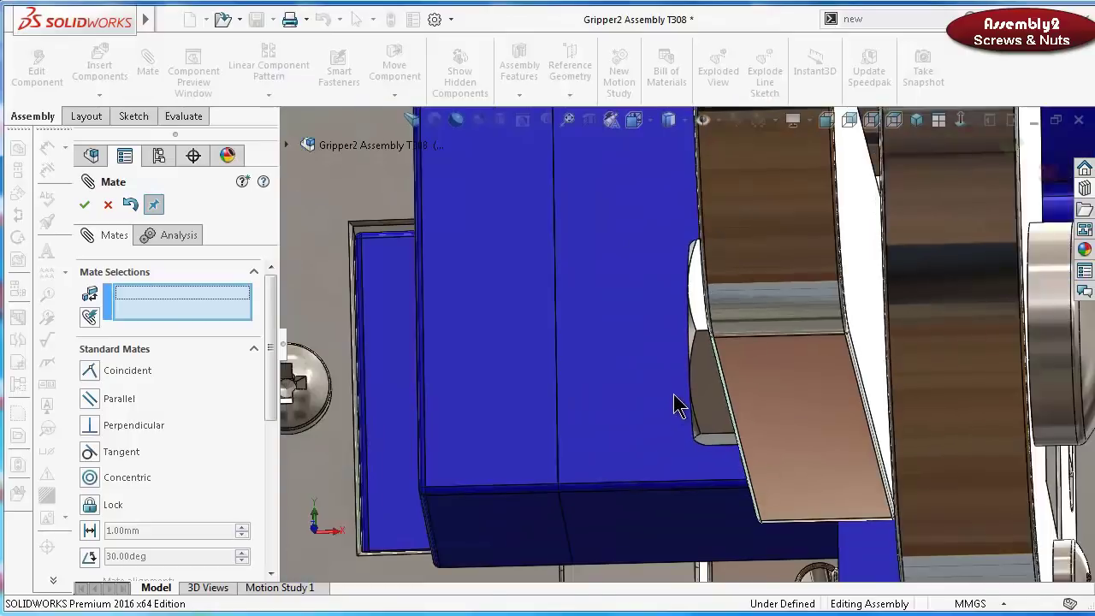
left_click(83, 205)
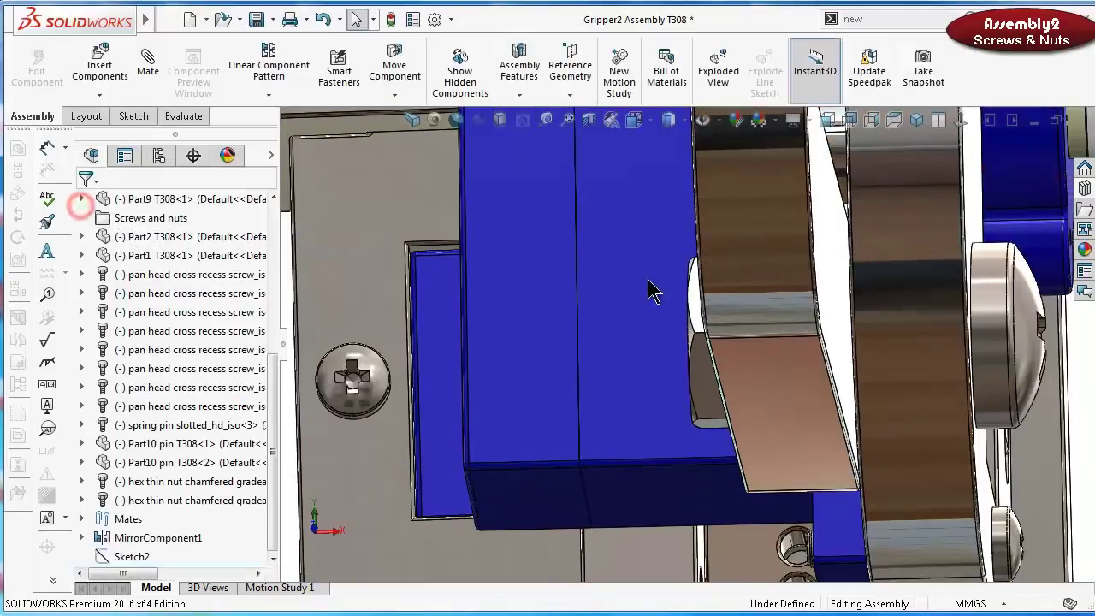
Insert a Hex Thin Nut Grade AB in size M3 by the screw end on the Part2 finger's upper arm
middle_click_drag(647, 288, 942, 257)
scroll(600, 309, "up", 3)
scroll(668, 222, "down", 3)
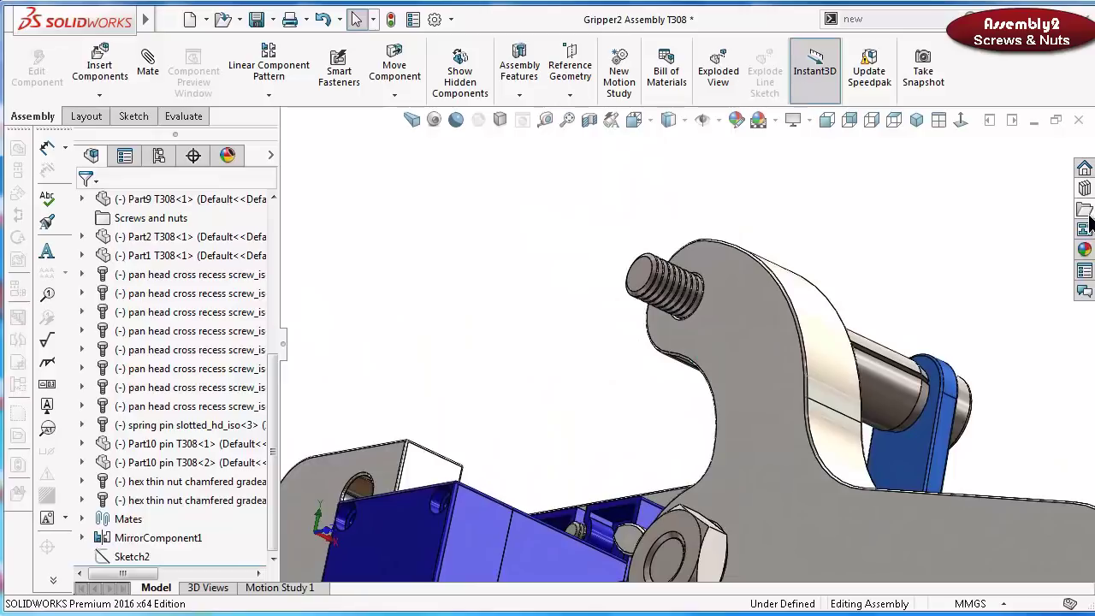
left_click(1084, 189)
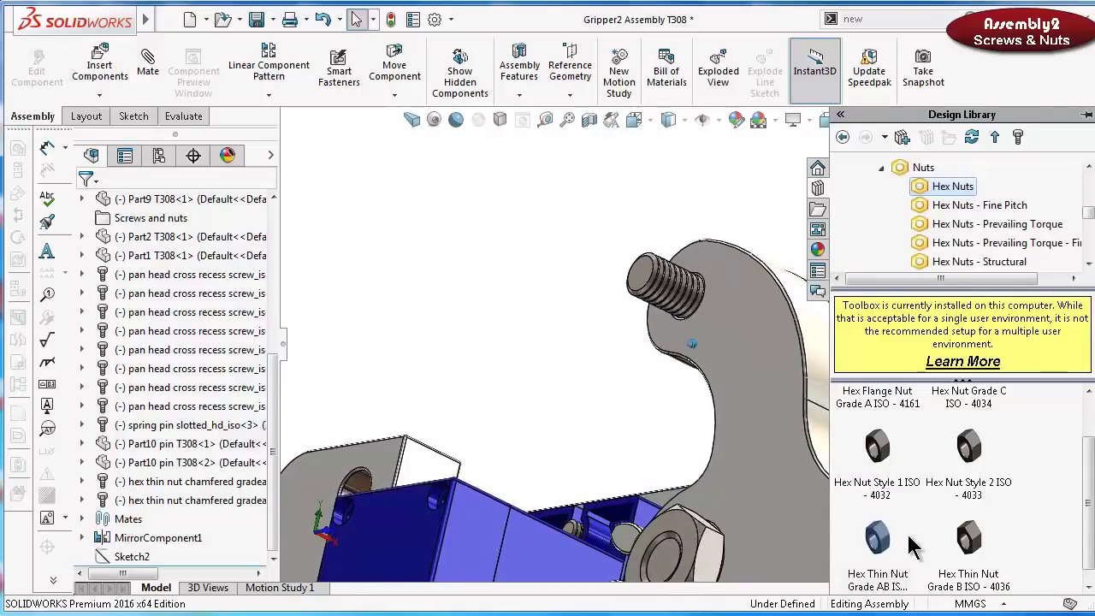
left_click_drag(890, 535, 678, 308)
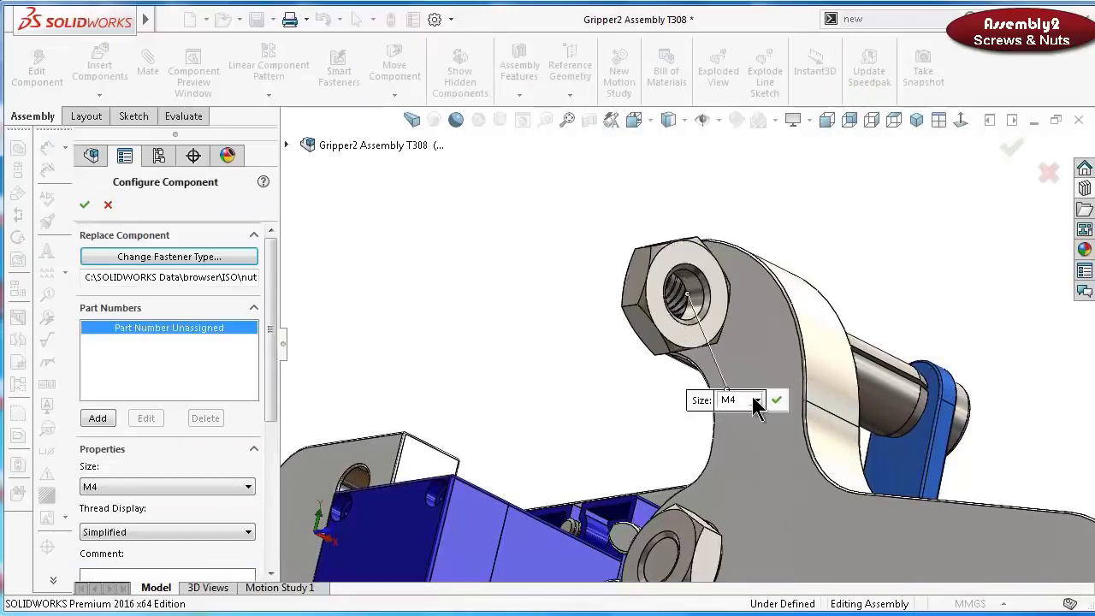
left_click(756, 400)
left_click(737, 447)
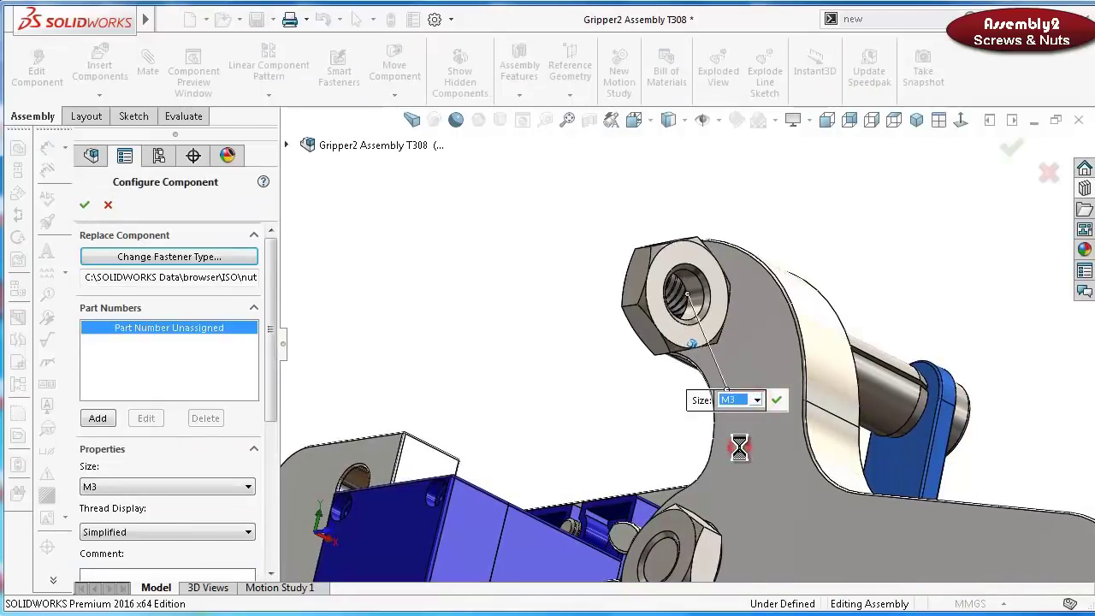
left_click(777, 399)
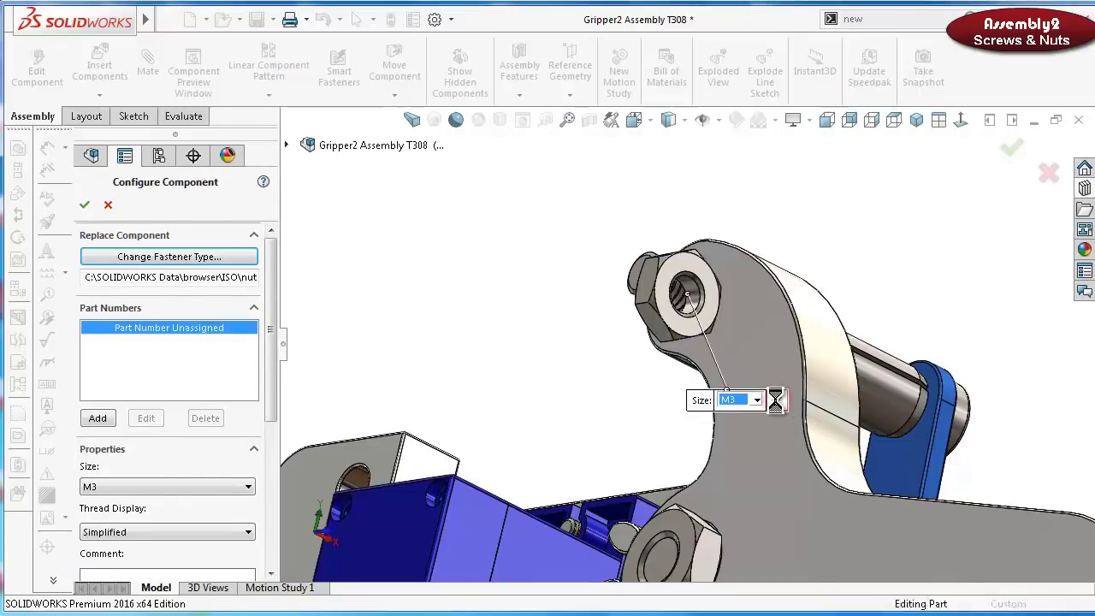
key("Escape")
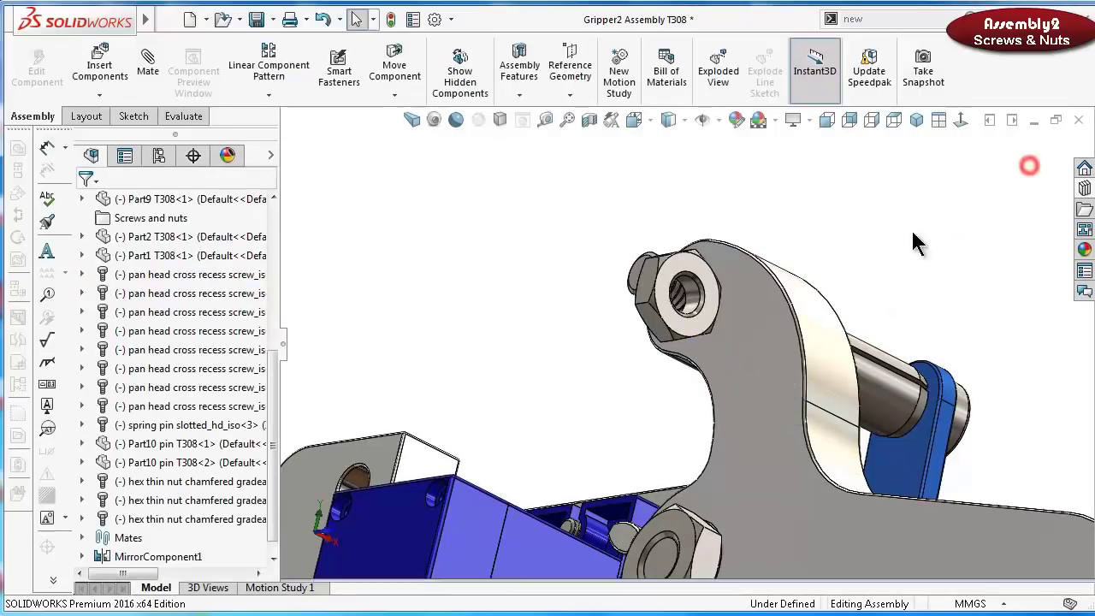
Mate the M3 hex thin nut's end face coincident with the Part2 finger's flat face
left_click(710, 306)
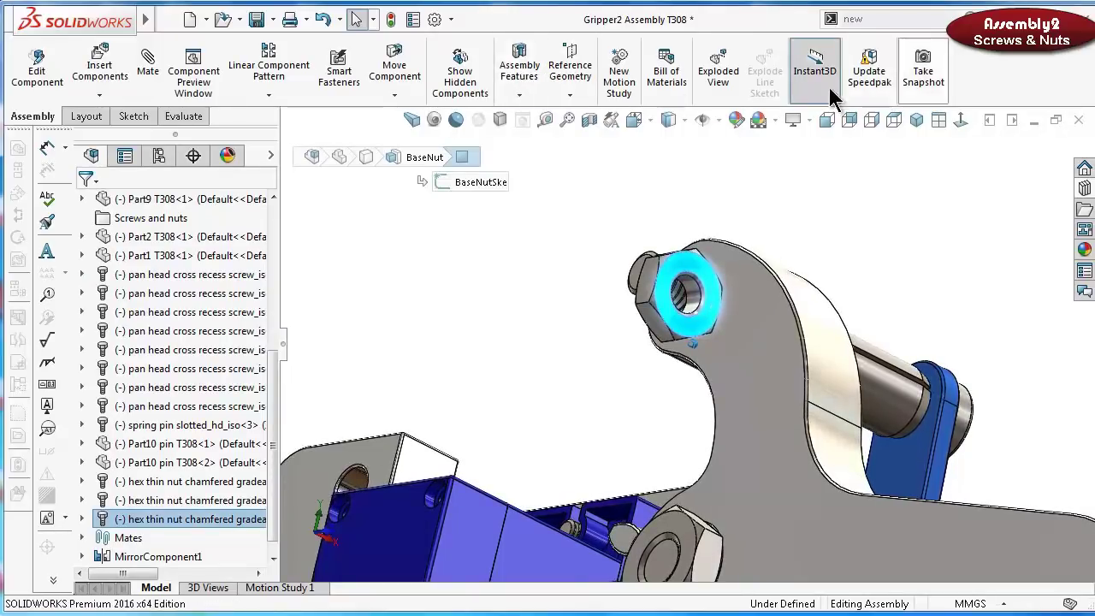
left_click(148, 66)
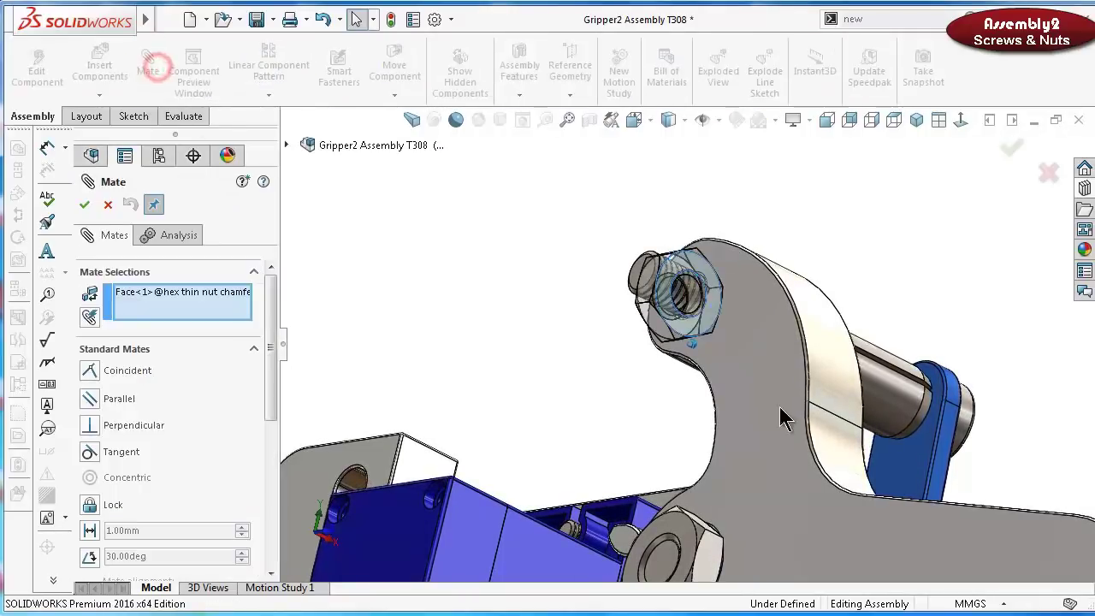
left_click(754, 356)
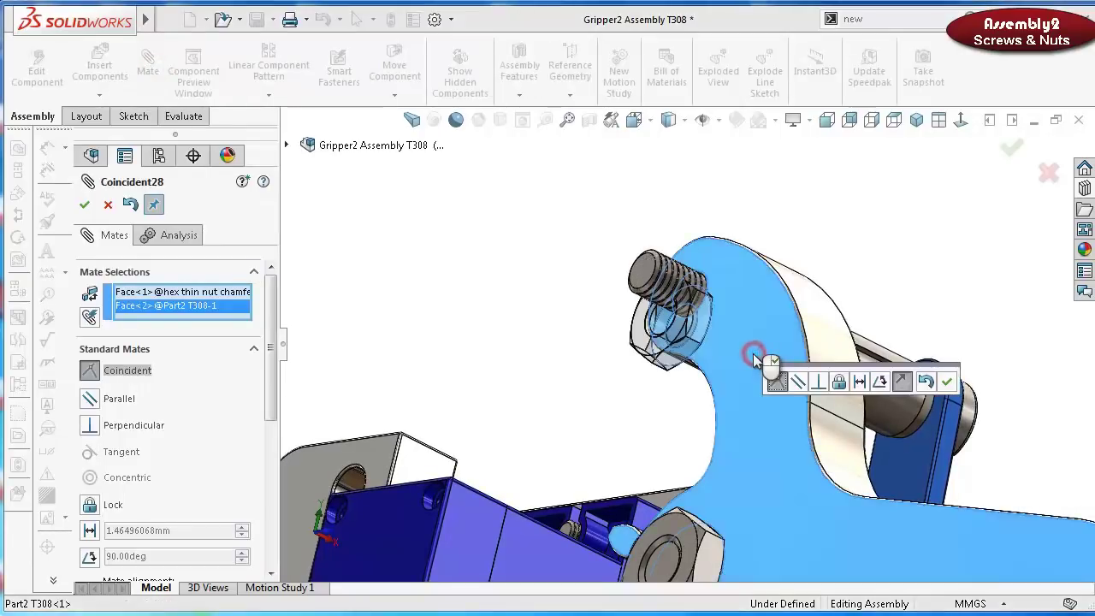
left_click(946, 383)
Add a concentric mate between the M3 nut's bore and the circular end edge of the Part2 arm's screw
scroll(723, 349, "down", 3)
left_click(589, 327)
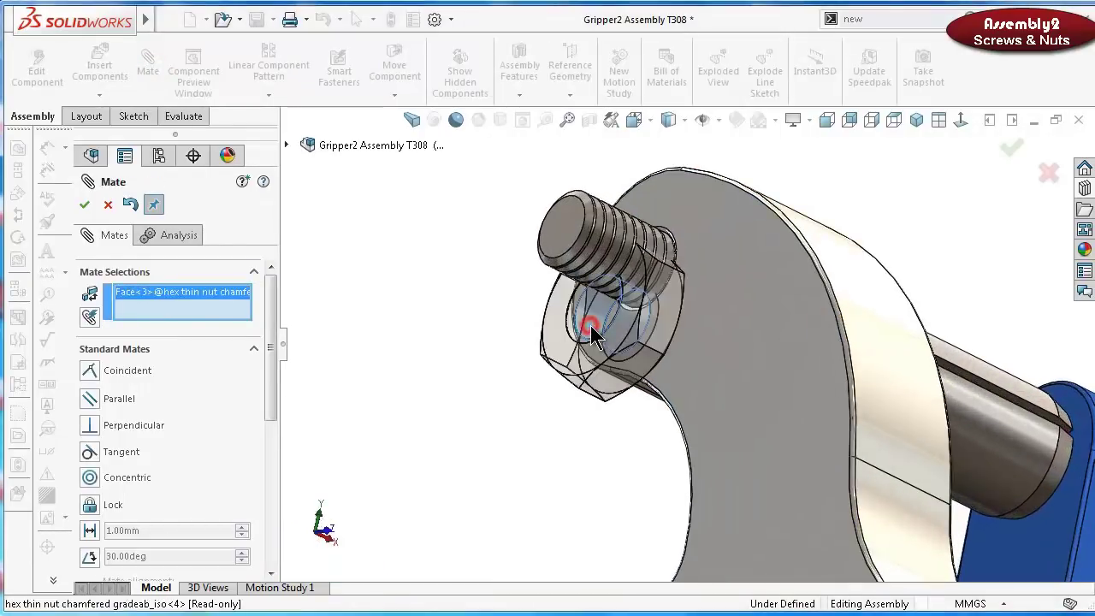
scroll(591, 325, "down", 3)
left_click(586, 229)
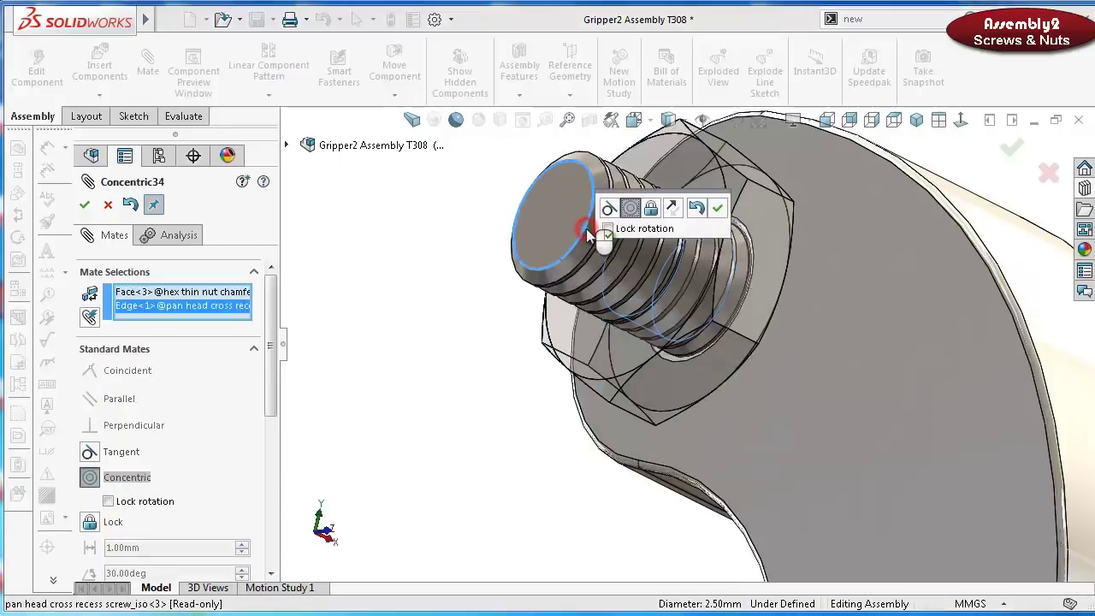
left_click(718, 209)
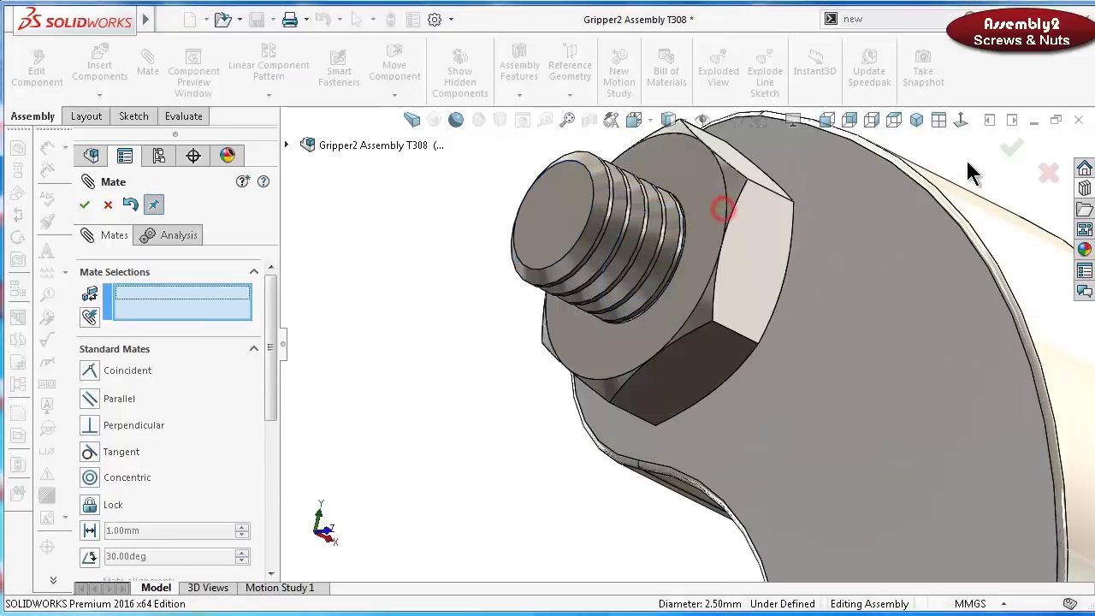
left_click(1013, 150)
scroll(909, 268, "up", 10)
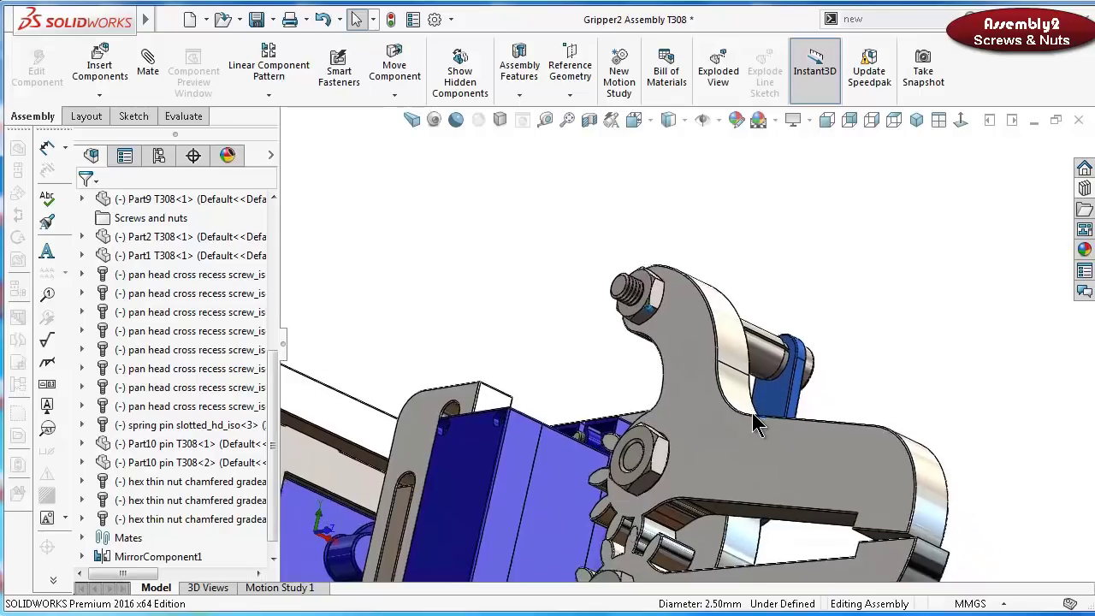
Save the gripper assembly with its newly mated screws and nuts
middle_click_drag(752, 414, 753, 413)
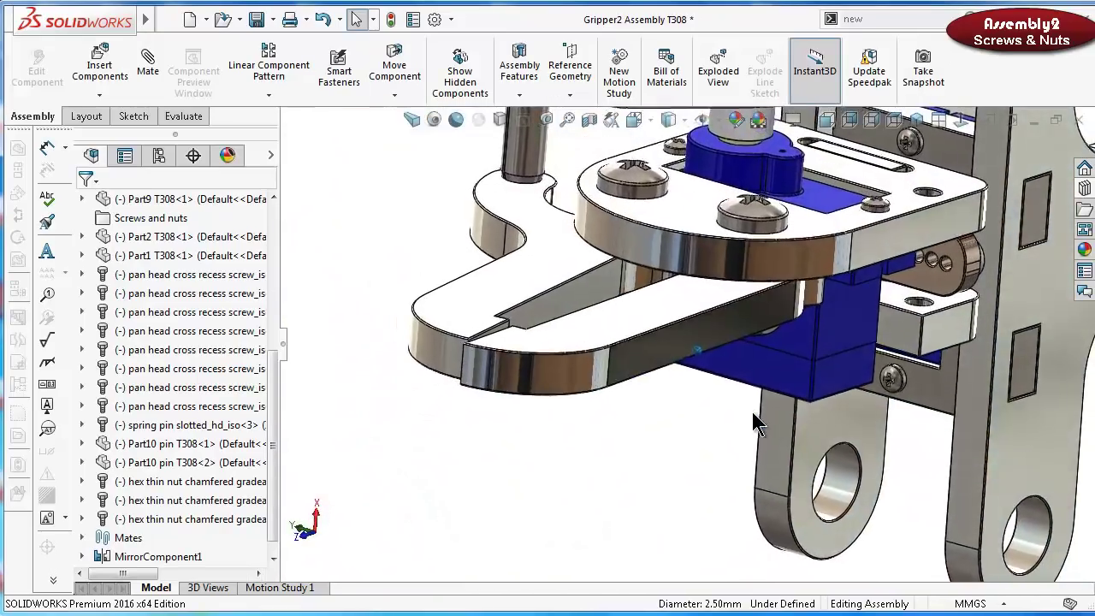
scroll(752, 412, "up", 3)
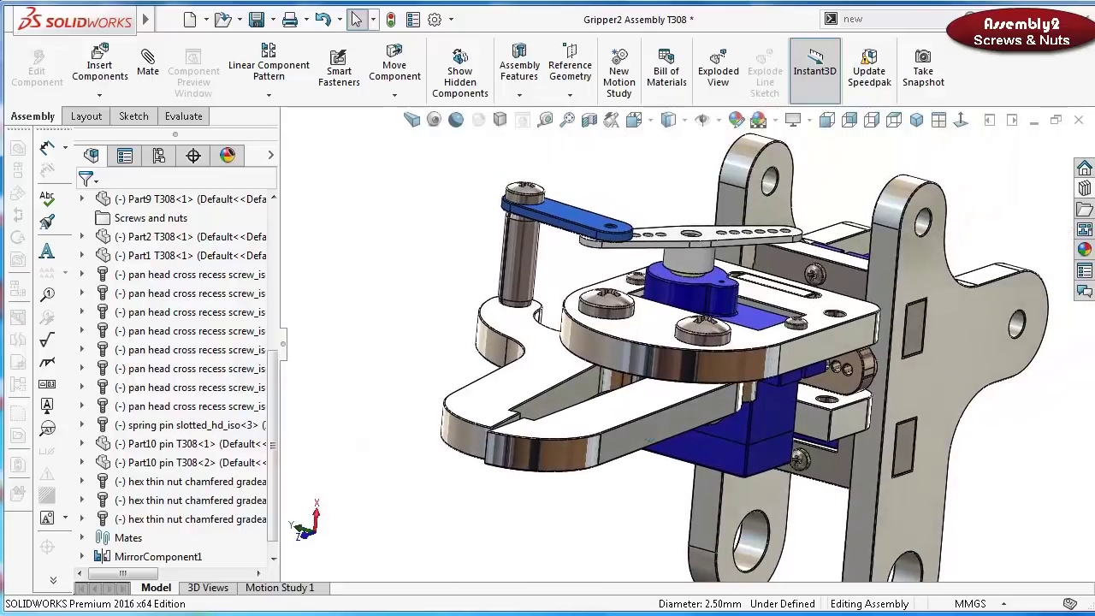
key("ctrl+s")
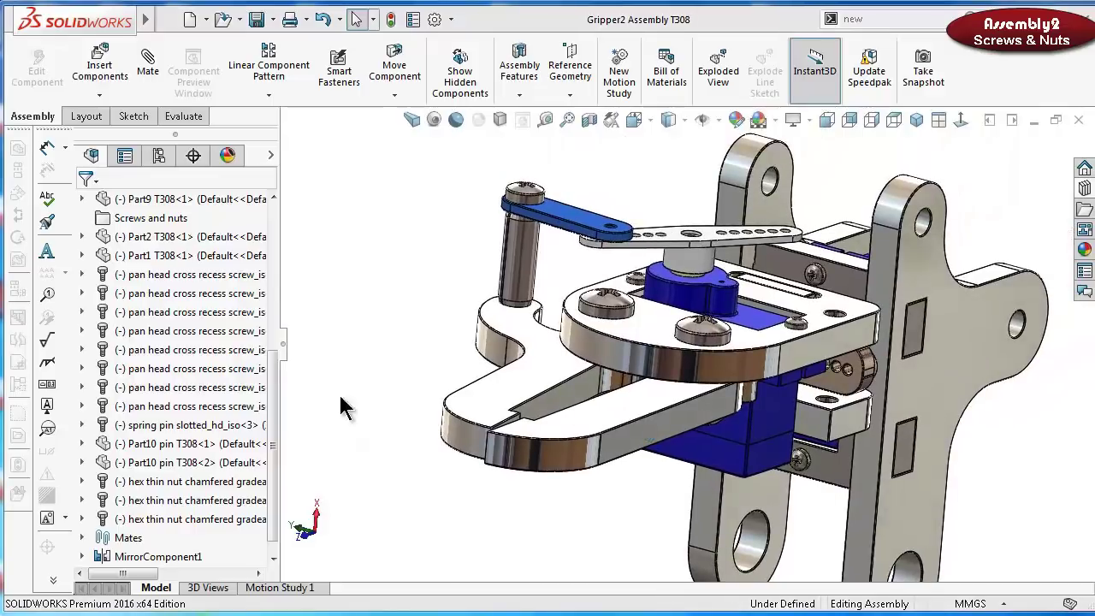
Move all the pan head cross recess screws, the slotted spring pin and the three hex thin nuts into the Screws and nuts folder
left_click(163, 275)
left_click(154, 294, "ctrl")
left_click(151, 312, "ctrl")
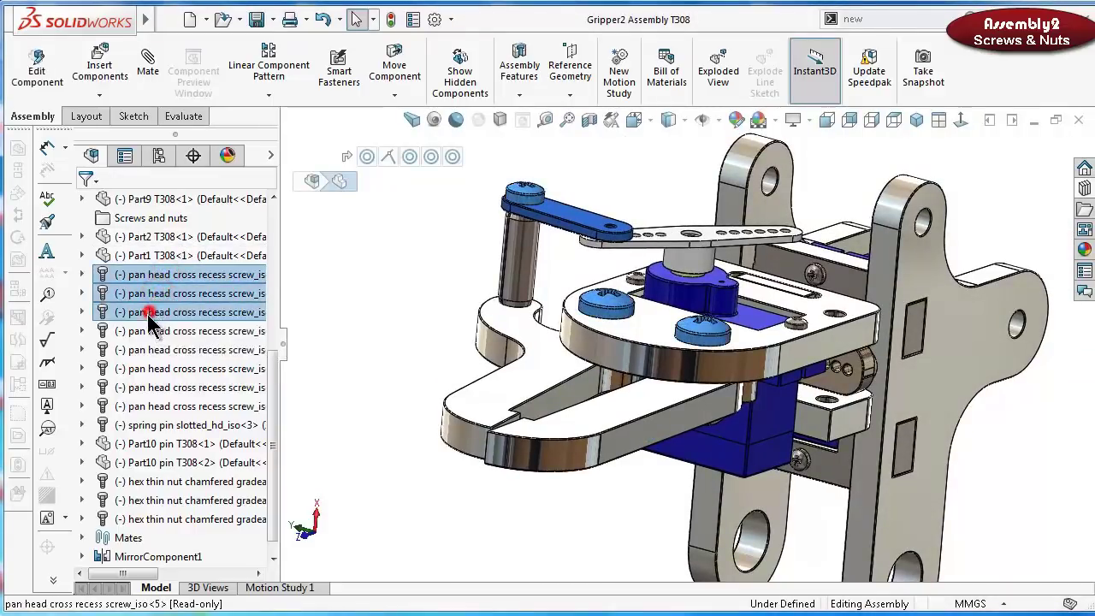
left_click(137, 334, "ctrl")
left_click(128, 349, "ctrl")
left_click(124, 369, "ctrl")
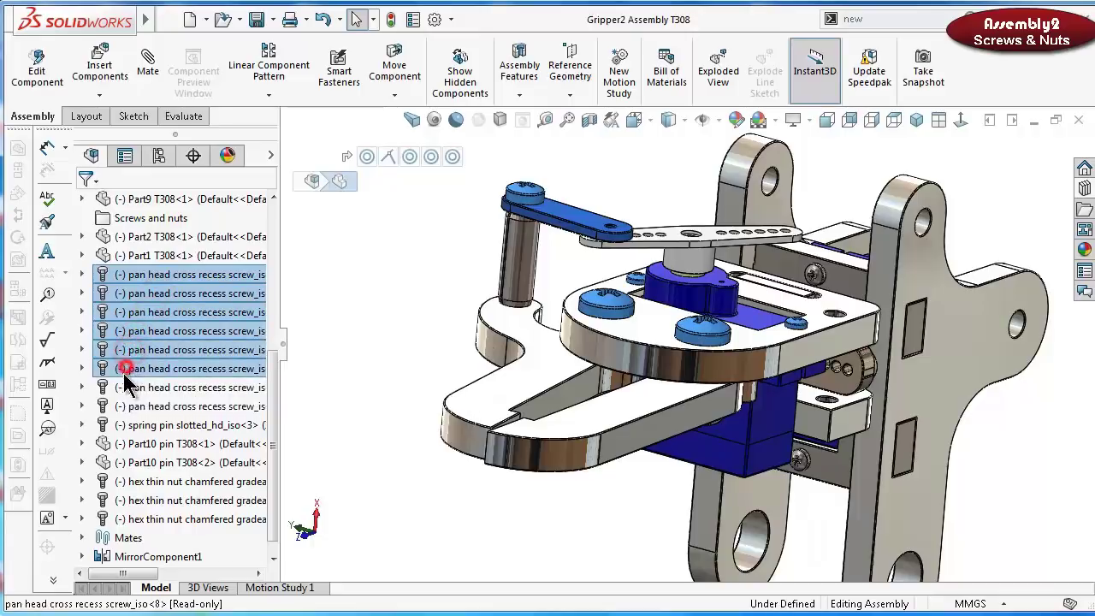
left_click(124, 387, "ctrl")
left_click(125, 406, "ctrl")
left_click(128, 425, "ctrl")
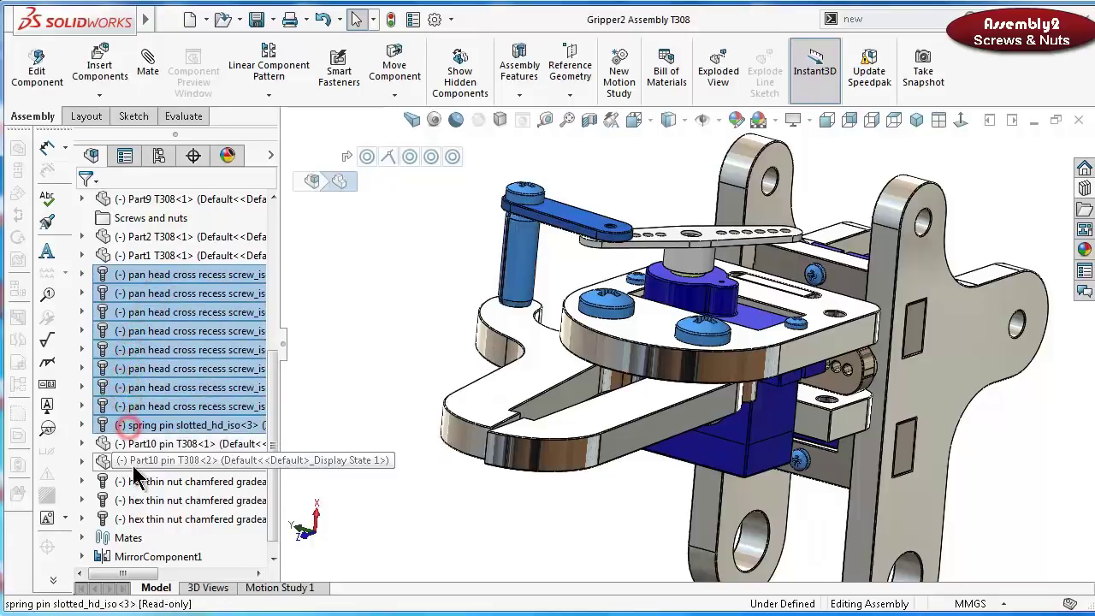
left_click(136, 483, "ctrl")
left_click(133, 501, "ctrl")
left_click(130, 519, "ctrl")
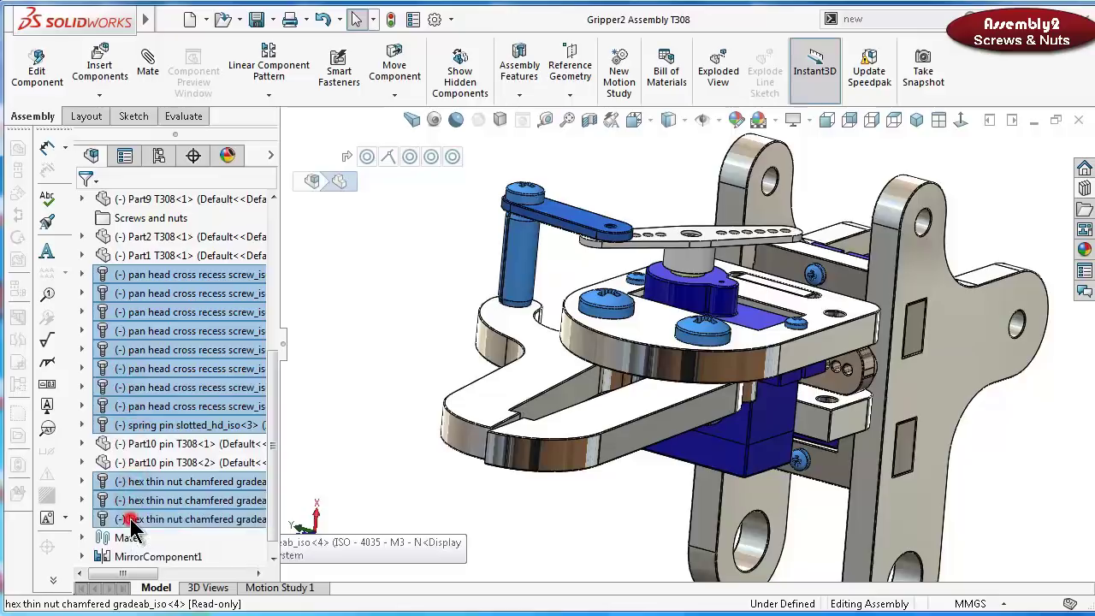
left_click_drag(123, 287, 156, 501)
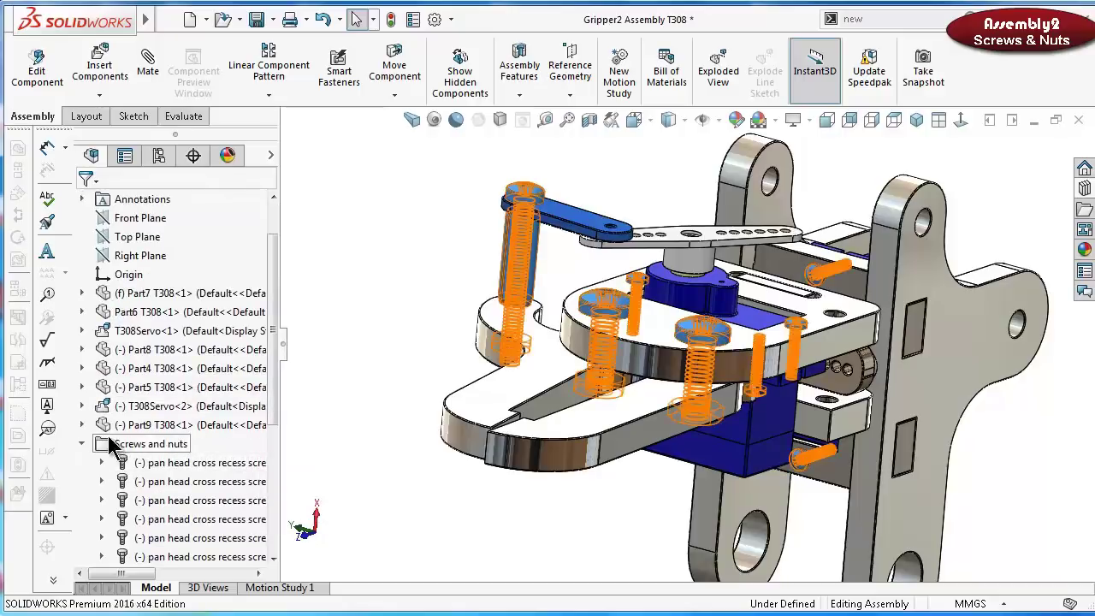
left_click(81, 443)
left_click(356, 441)
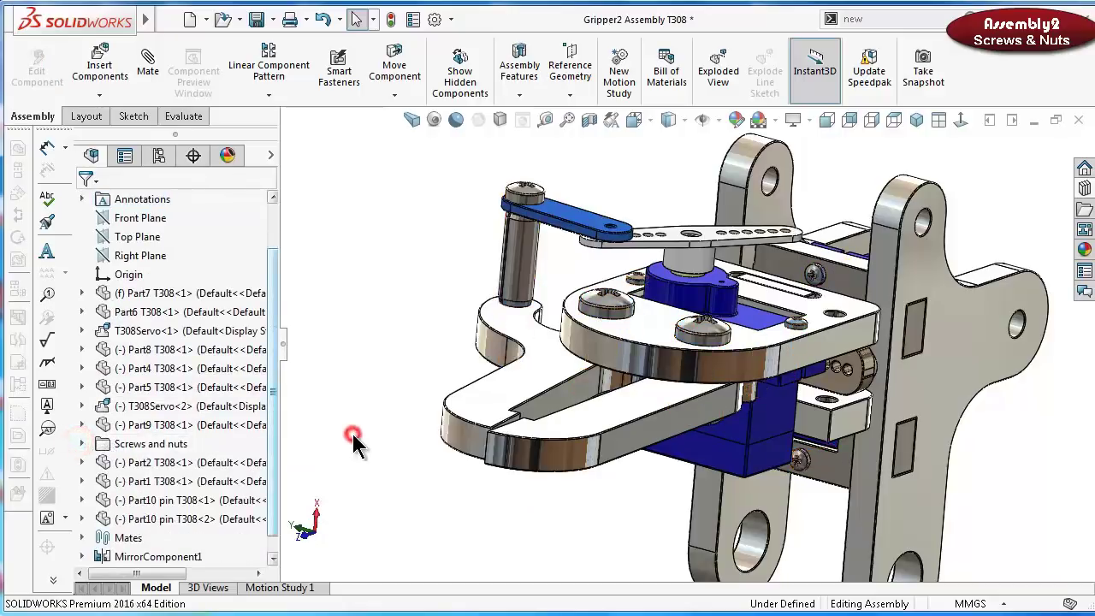
Hide all components in the Screws and nuts folder and show them again
left_click(149, 444)
right_click(151, 453)
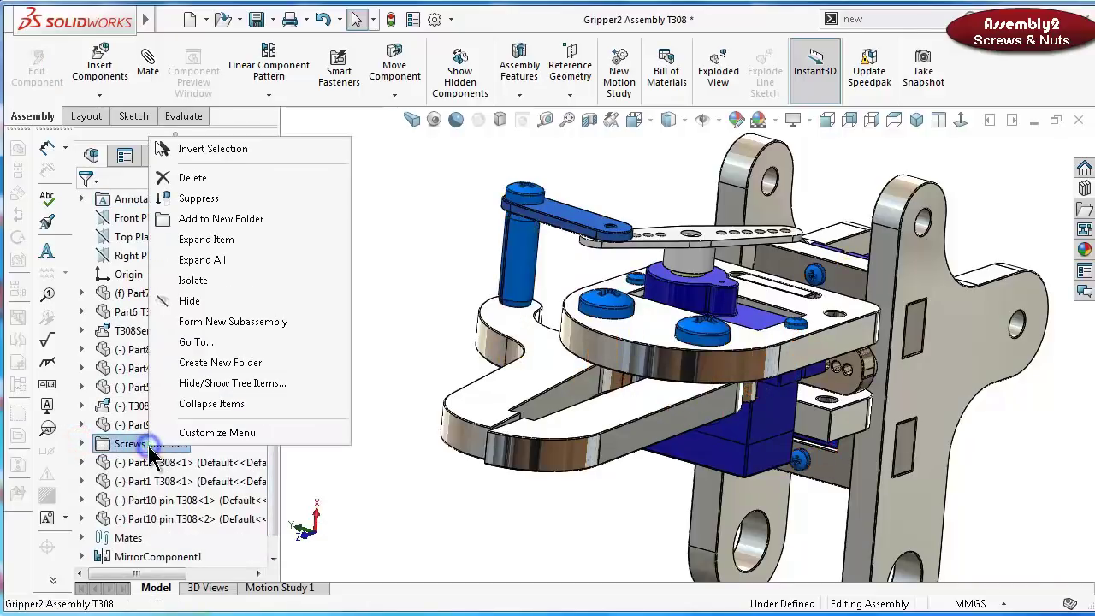
left_click(189, 301)
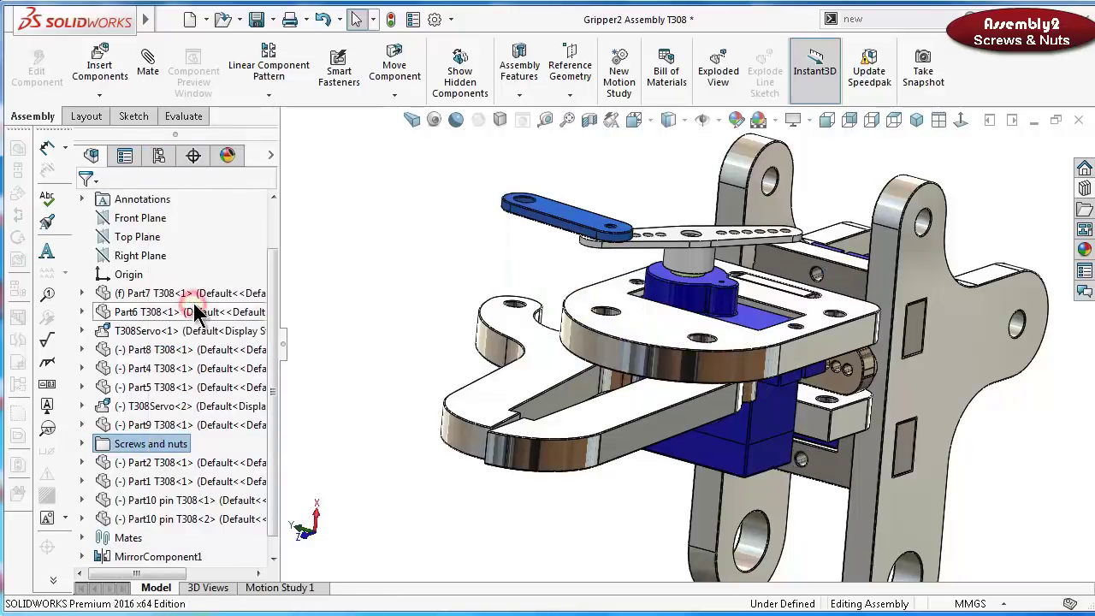
right_click(151, 446)
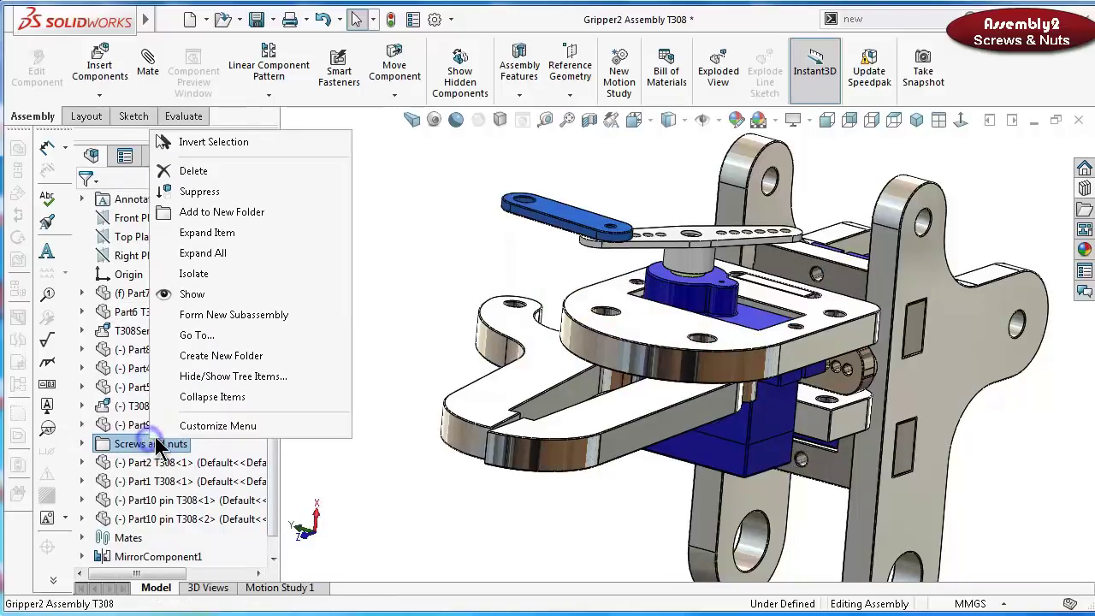
left_click(204, 294)
left_click(358, 397)
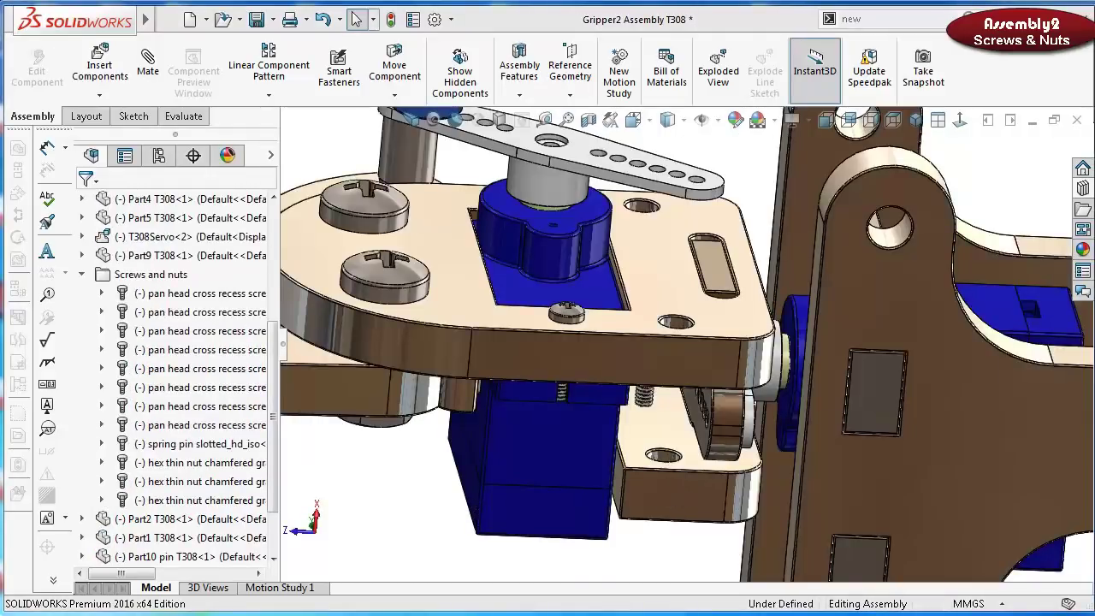
Insert a Spring Pin (Slotted - LD) ISO - 13337 in size M4 between the Part4 and Part5 plates
left_click(1083, 190)
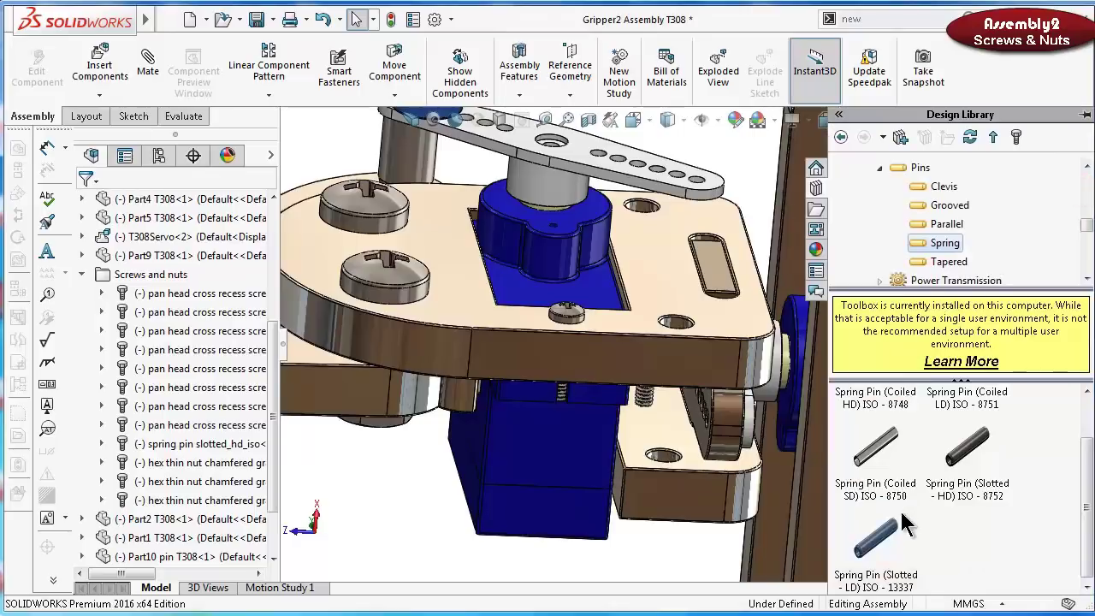
left_click_drag(876, 543, 710, 415)
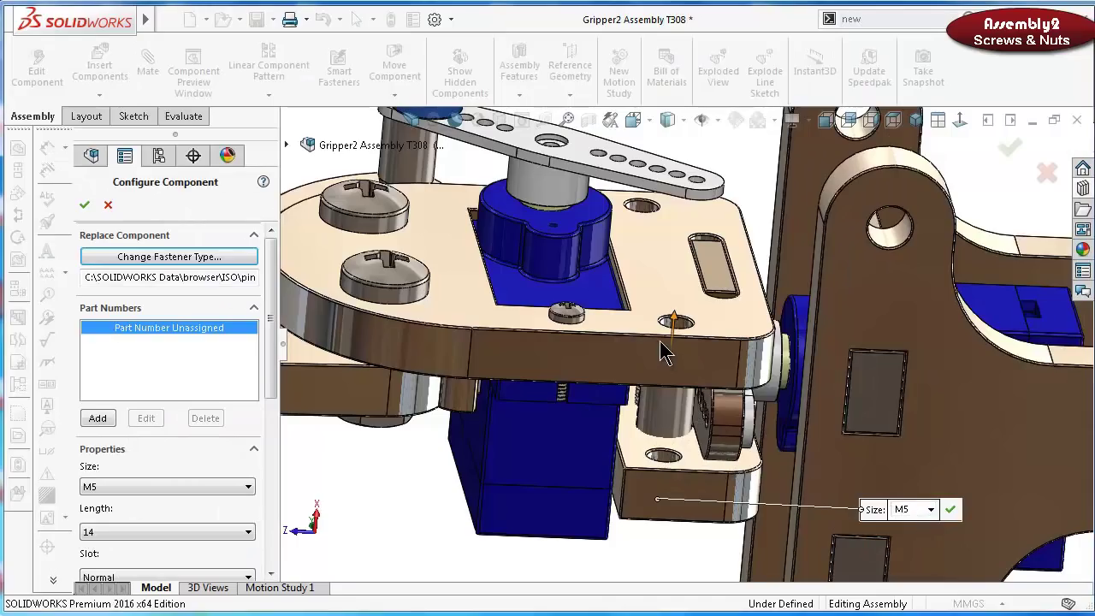
middle_click_drag(666, 350, 884, 510)
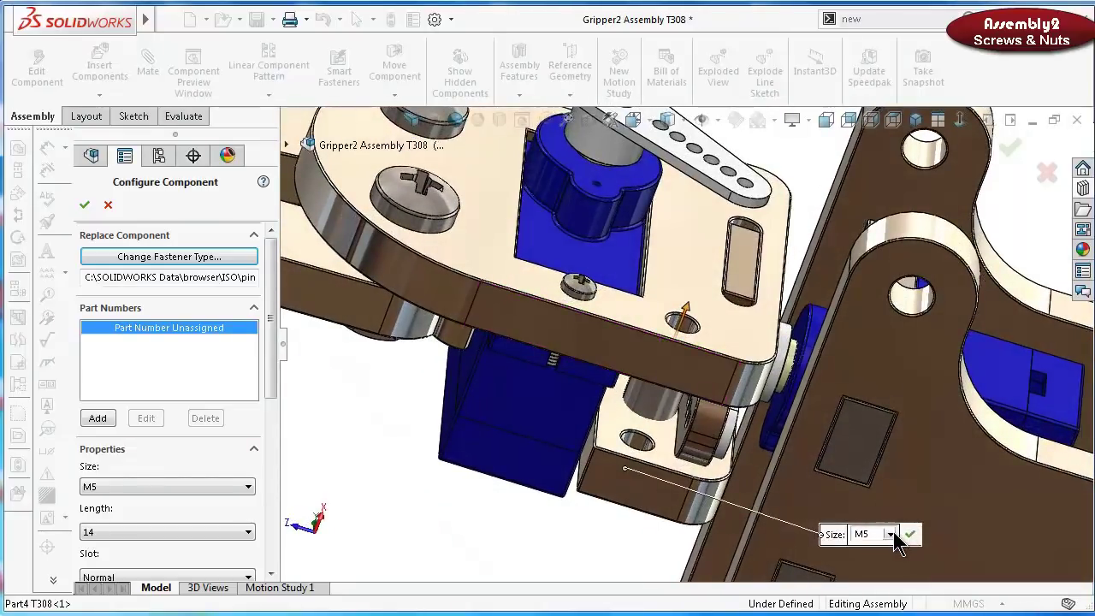
left_click(891, 534)
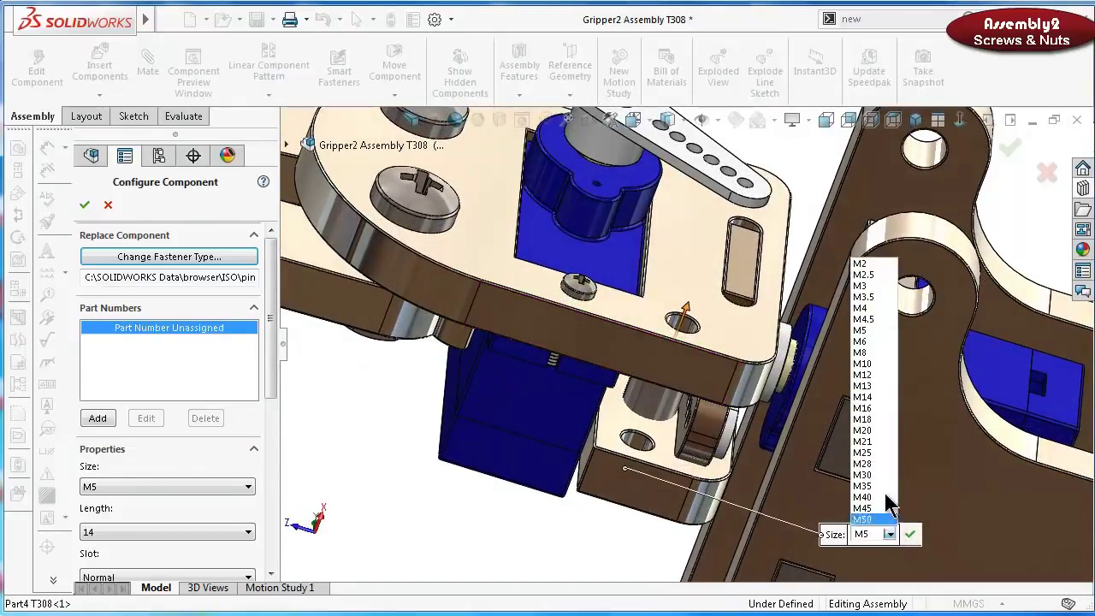
left_click(862, 309)
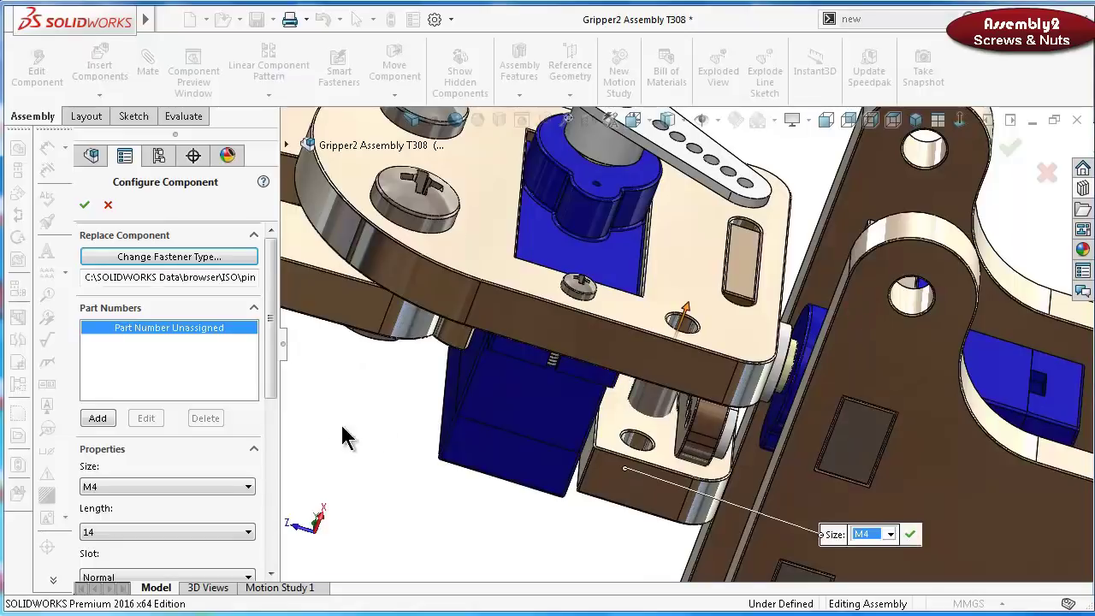
Set the slotted LD spring pin's length to 8 and place a second copy of it near the Part4 plate
left_click_drag(272, 386, 271, 426)
left_click(189, 442)
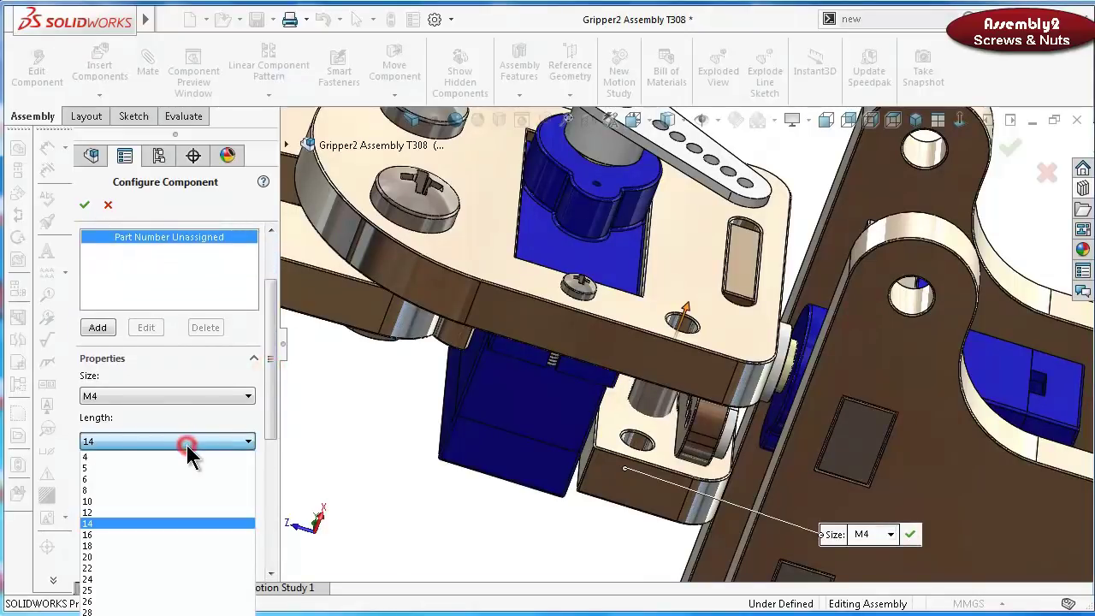
left_click(173, 490)
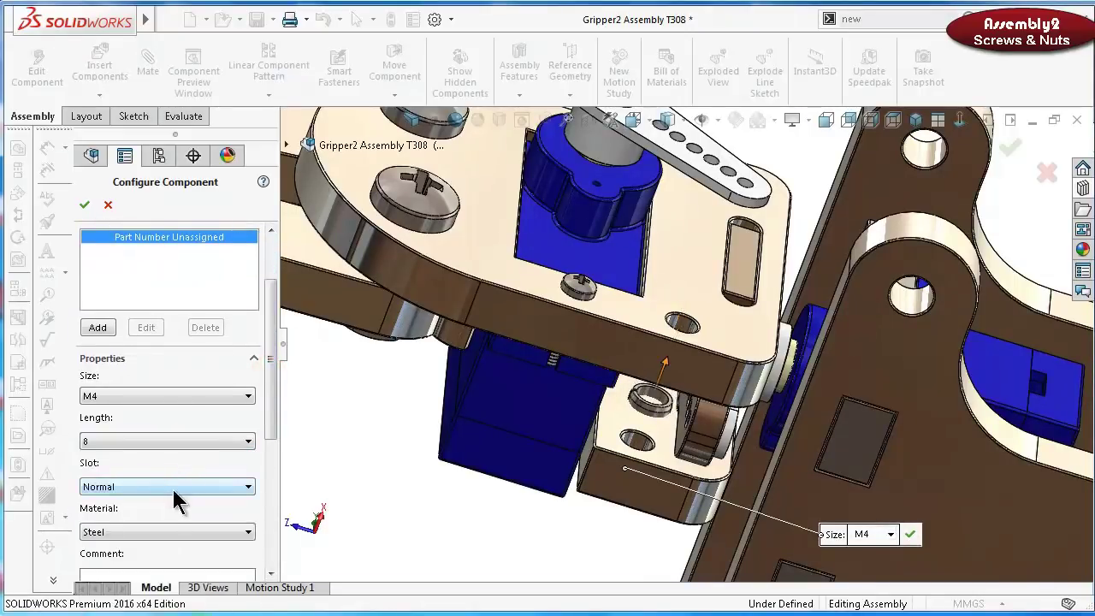
left_click(83, 206)
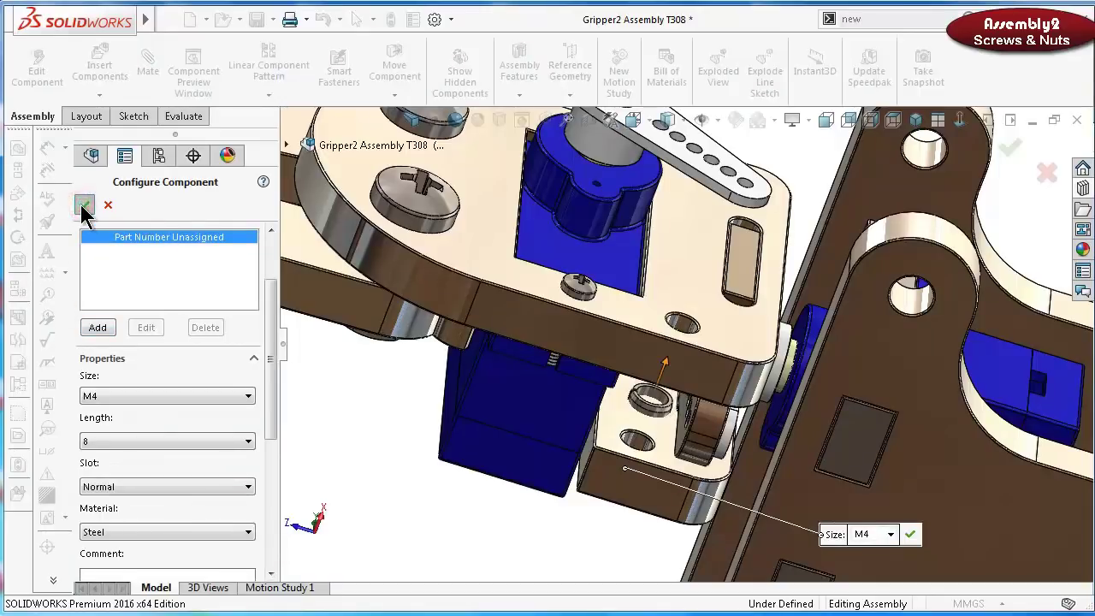
middle_click_drag(697, 323, 887, 280)
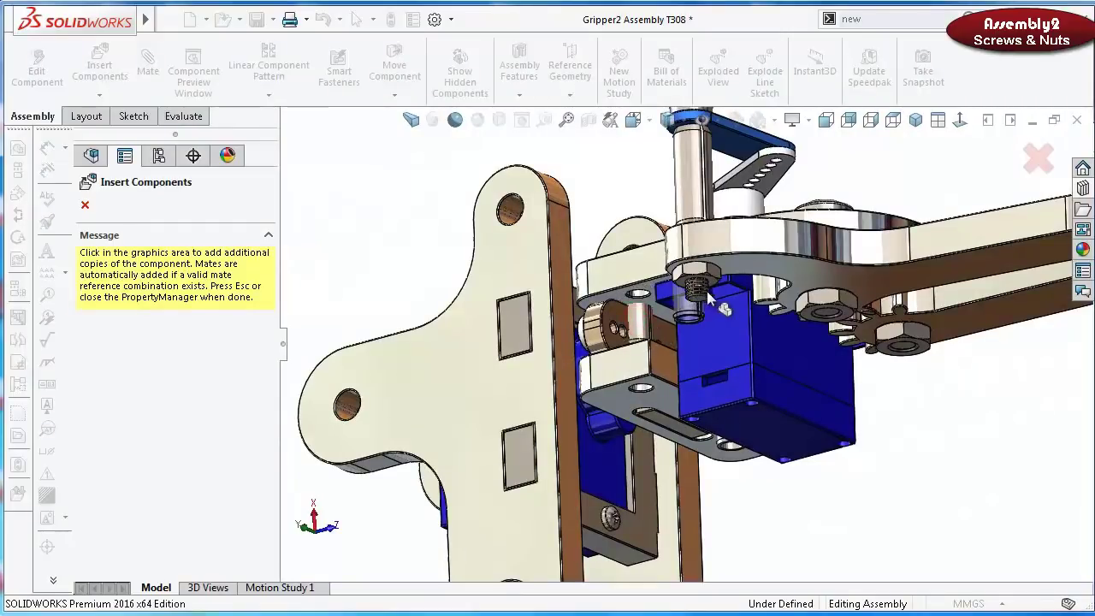
left_click(1036, 157)
Add a concentric mate between the second LD spring pin's outer face and the hole in Part4
scroll(638, 329, "down", 6)
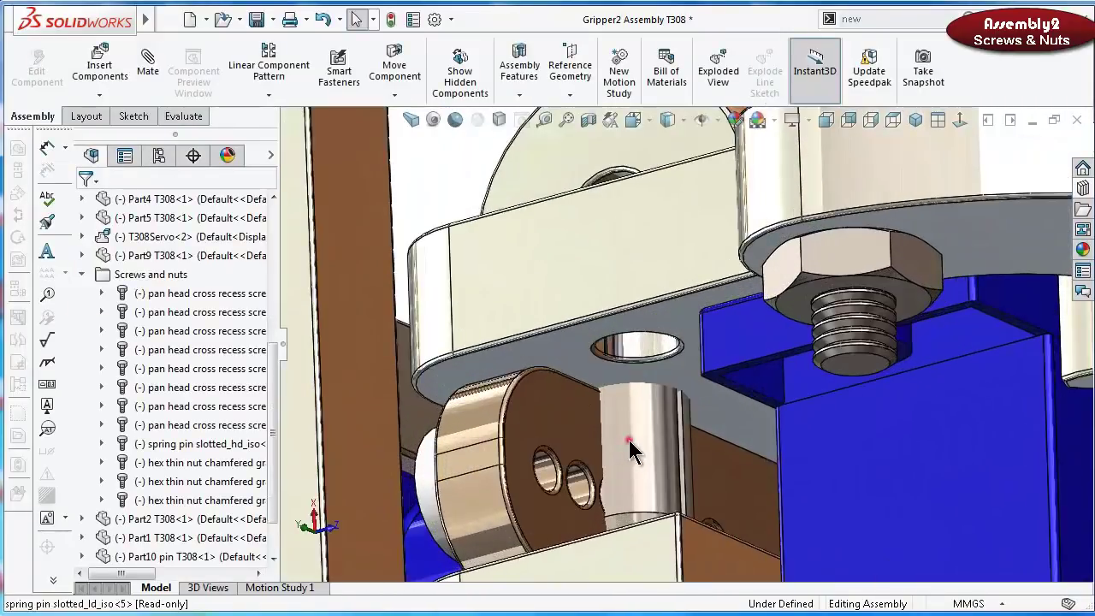
left_click(630, 447)
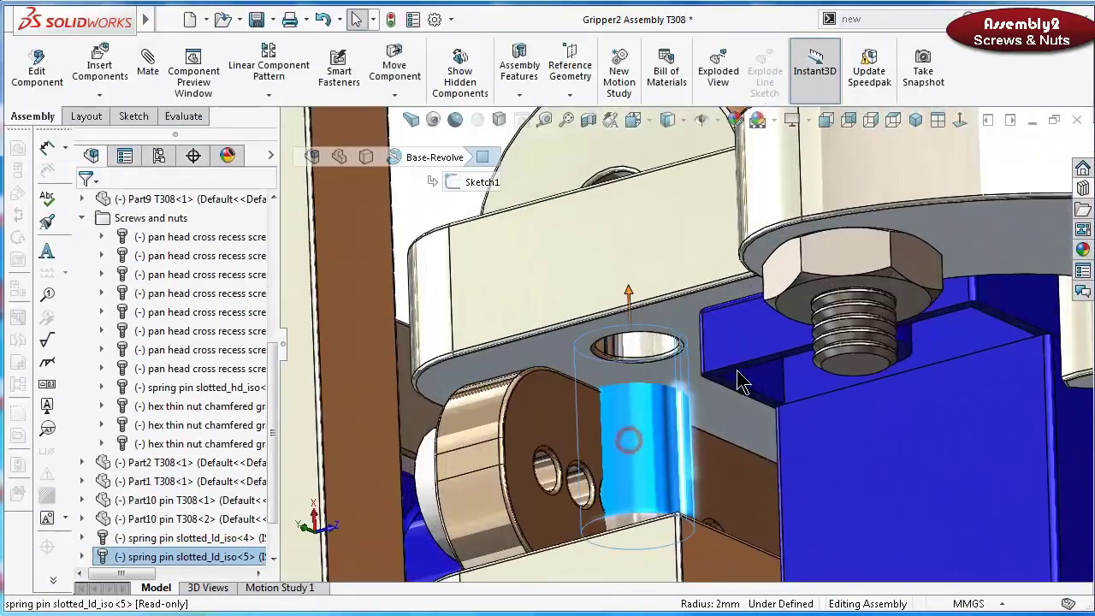
left_click(147, 60)
left_click(644, 346)
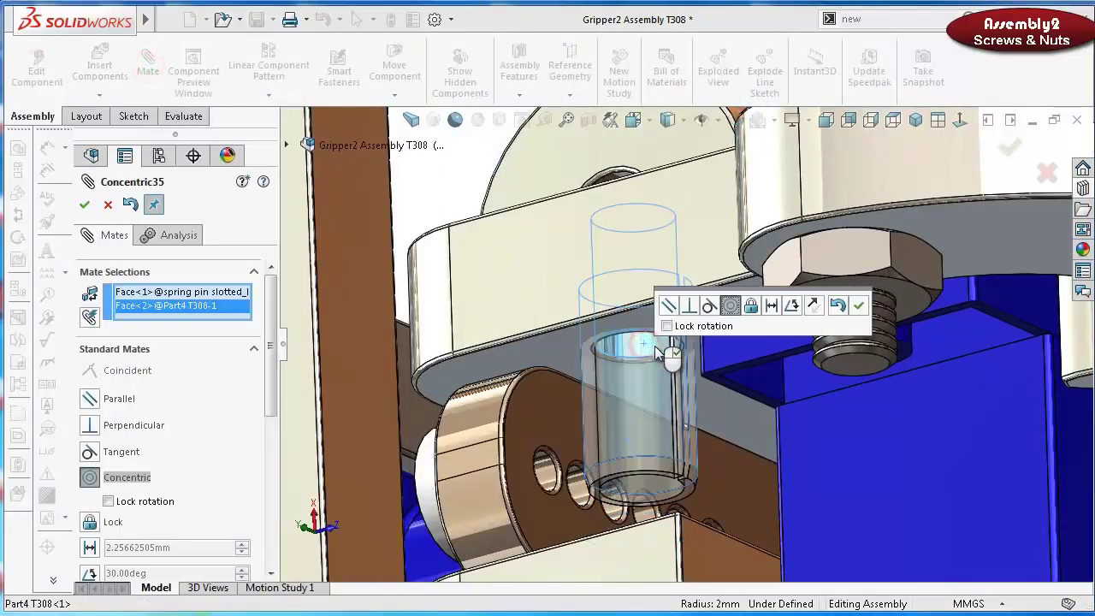
left_click(858, 305)
Mate the second LD spring pin's lower end face coincident with Part5's flat face
scroll(624, 467, "down", 3)
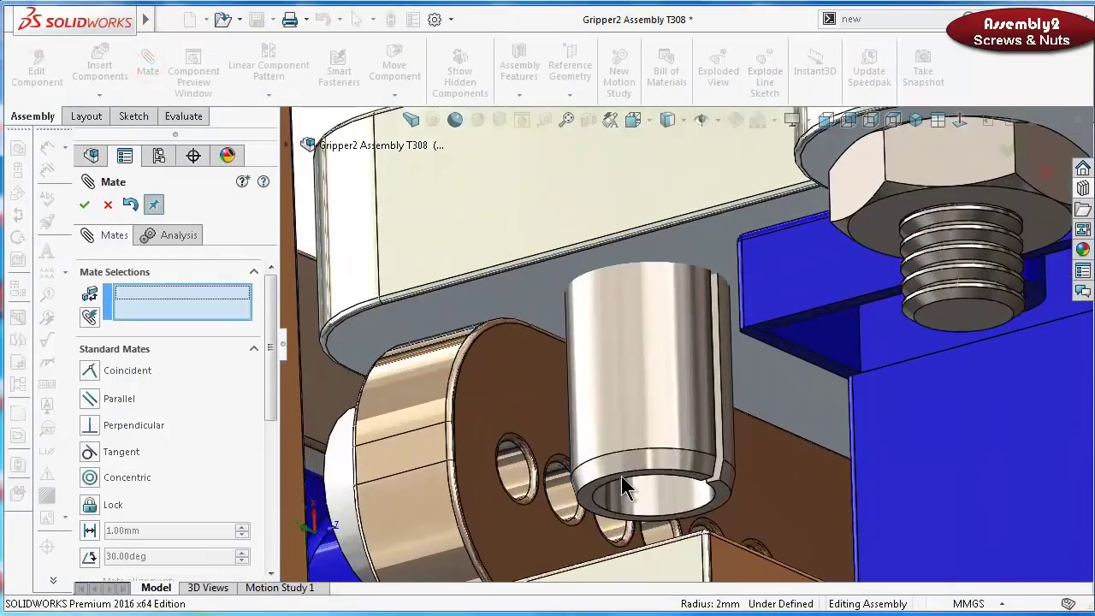
left_click(590, 499)
middle_click_drag(589, 501, 621, 525)
scroll(602, 606, "up", 3)
left_click(620, 525)
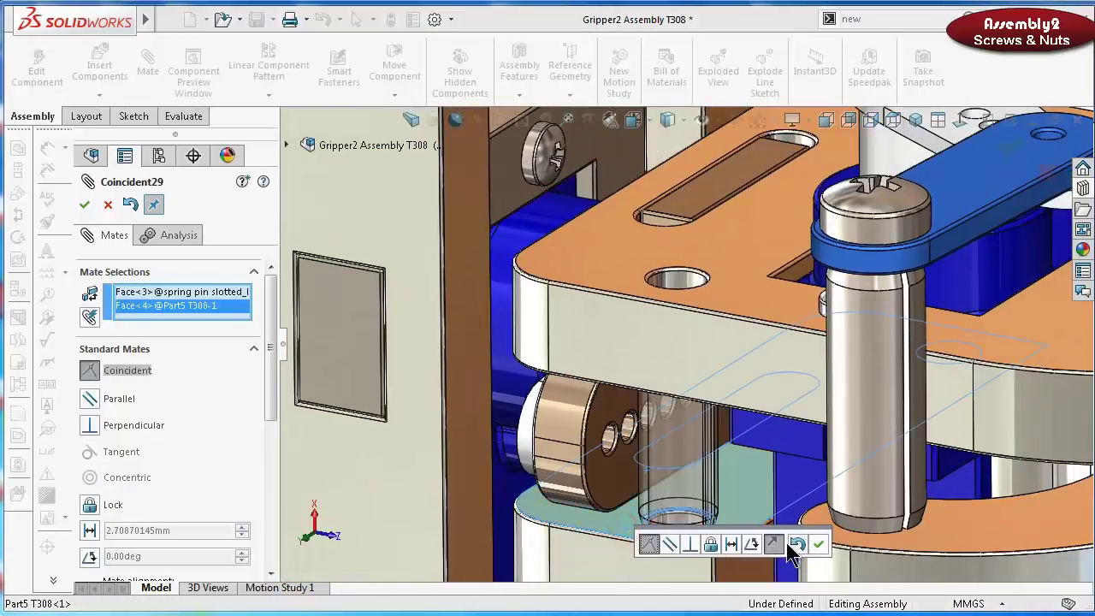
left_click(818, 545)
Add a concentric mate between the first LD spring pin's circular edge and the open hole in Part5
middle_click_drag(813, 542, 604, 414)
scroll(604, 414, "up", 3)
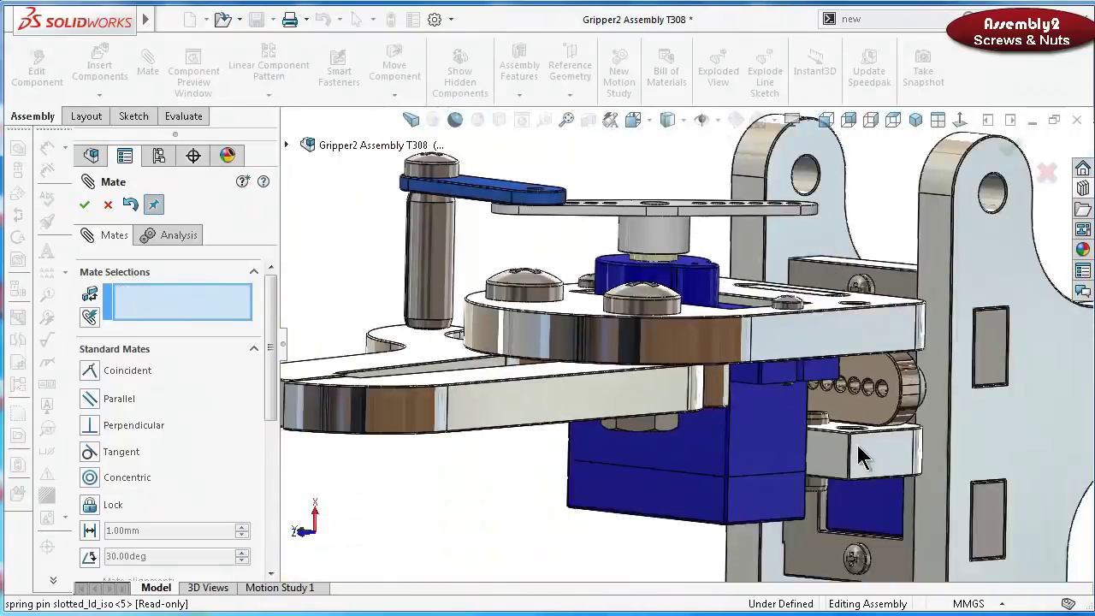
scroll(856, 445, "down", 5)
left_click(712, 347)
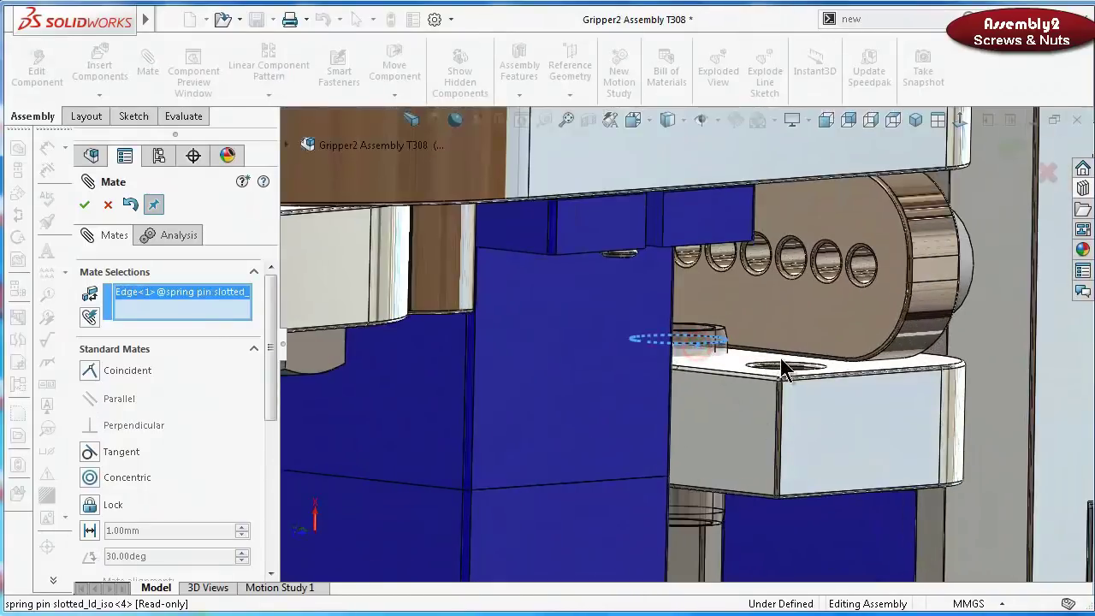
scroll(780, 358, "down", 3)
middle_click_drag(770, 382, 774, 369)
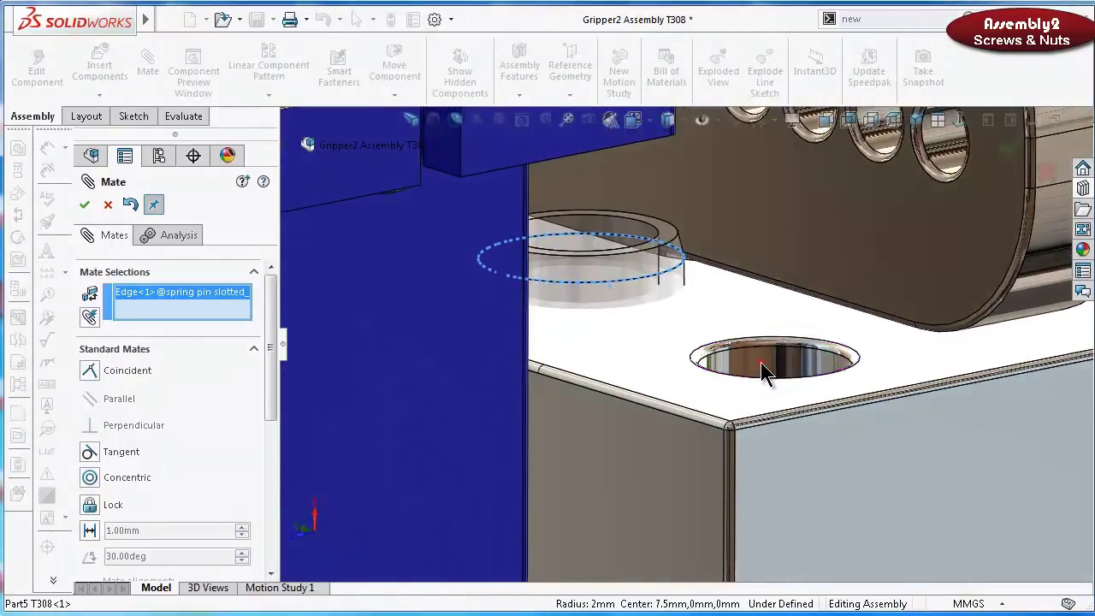
left_click(763, 366)
left_click(892, 396)
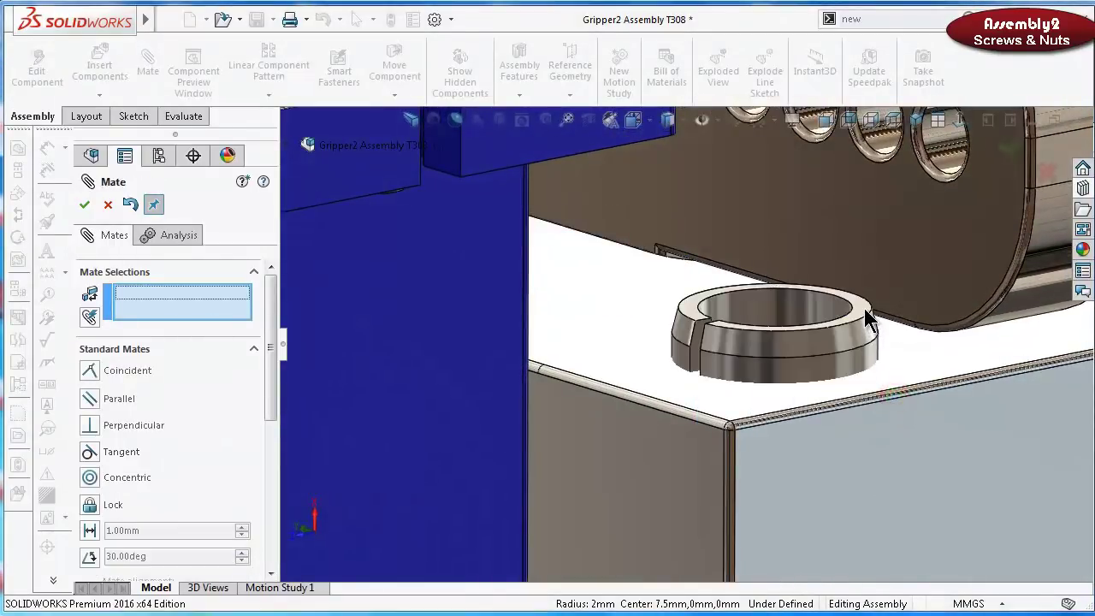
Mate the first LD spring pin's upper end face coincident with Part4's flat underside and finish mating
left_click(868, 318)
scroll(886, 317, "up", 2)
middle_click_drag(786, 255, 655, 374)
left_click(759, 163)
left_click(954, 137)
left_click(82, 203)
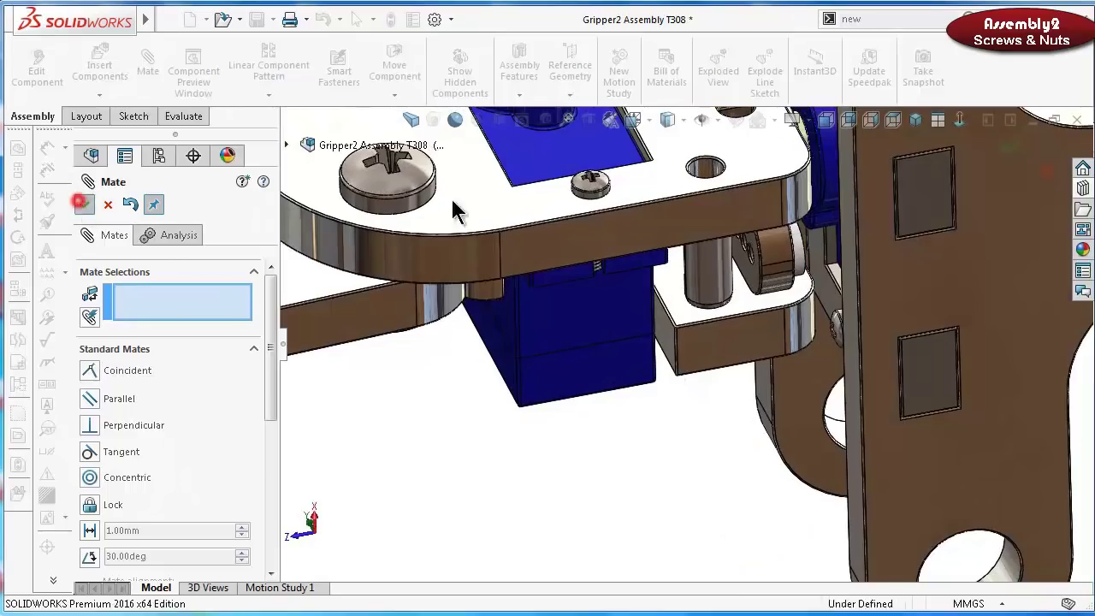
Find the Pan Head Cross Recess ISO 7045 screw among the ISO cross-recessed head screws in the Toolbox library
middle_click_drag(457, 208, 1005, 250)
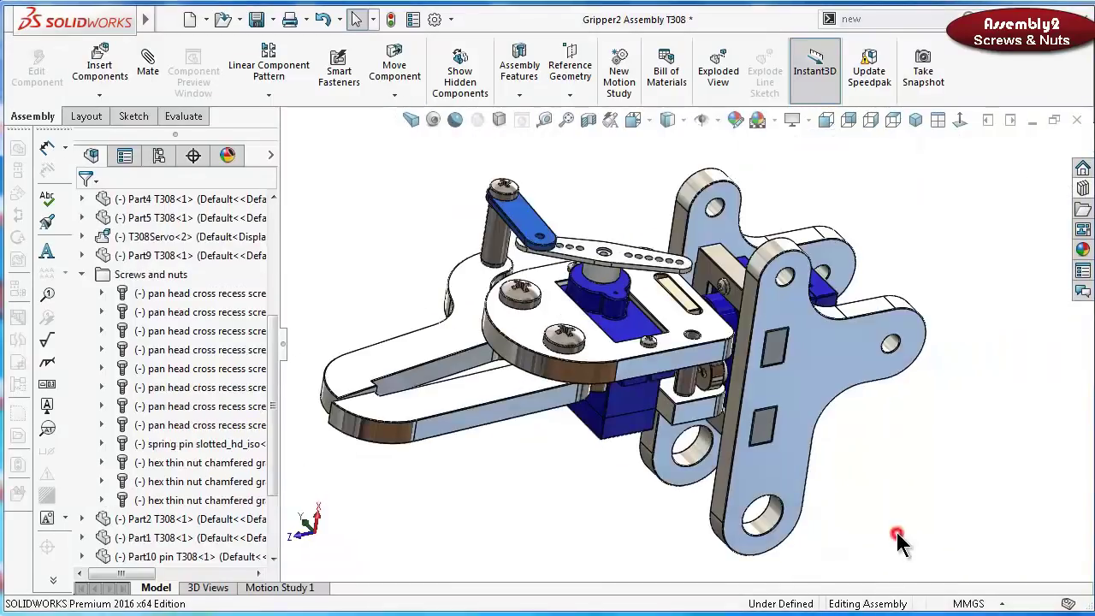
middle_click_drag(899, 536, 787, 453)
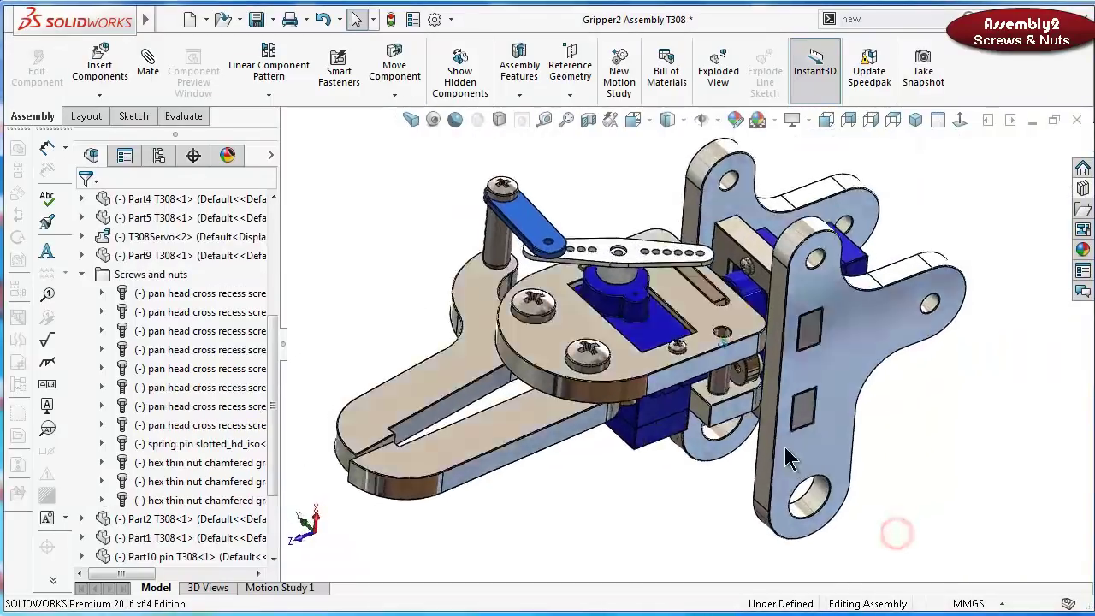
scroll(898, 383, "down", 5)
scroll(895, 377, "down", 1)
left_click(1083, 187)
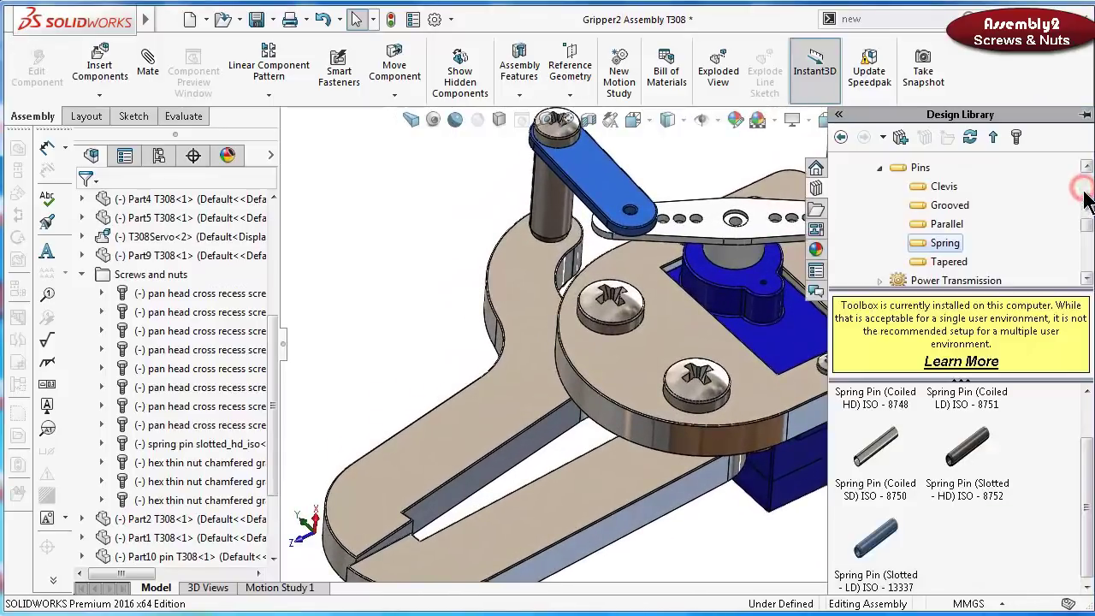
left_click(874, 170)
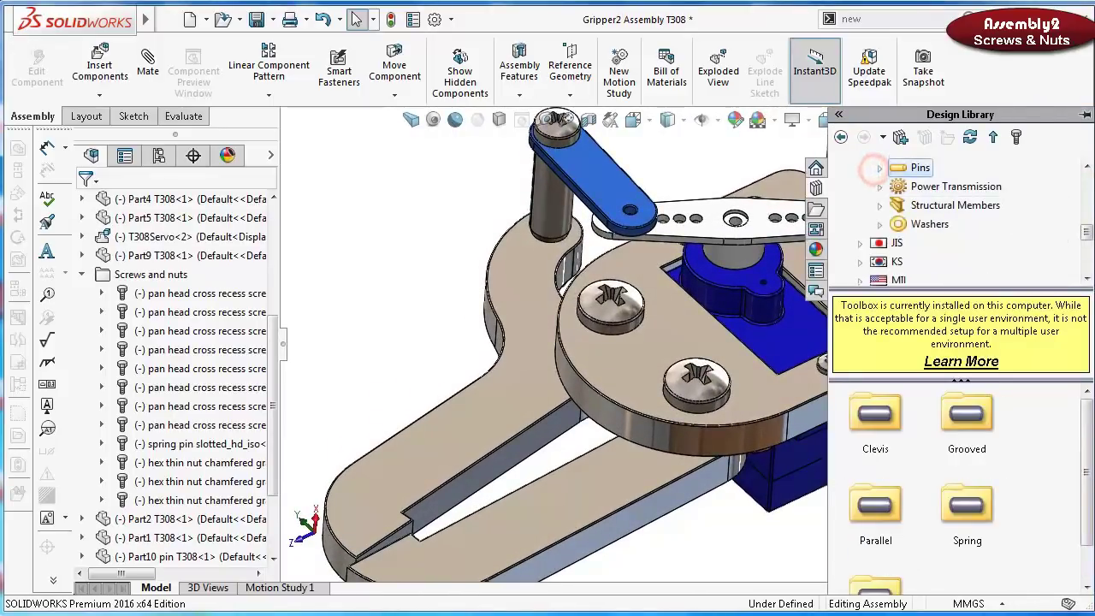
left_click(1087, 166)
left_click(1086, 166)
left_click(1086, 166)
left_click(1086, 166)
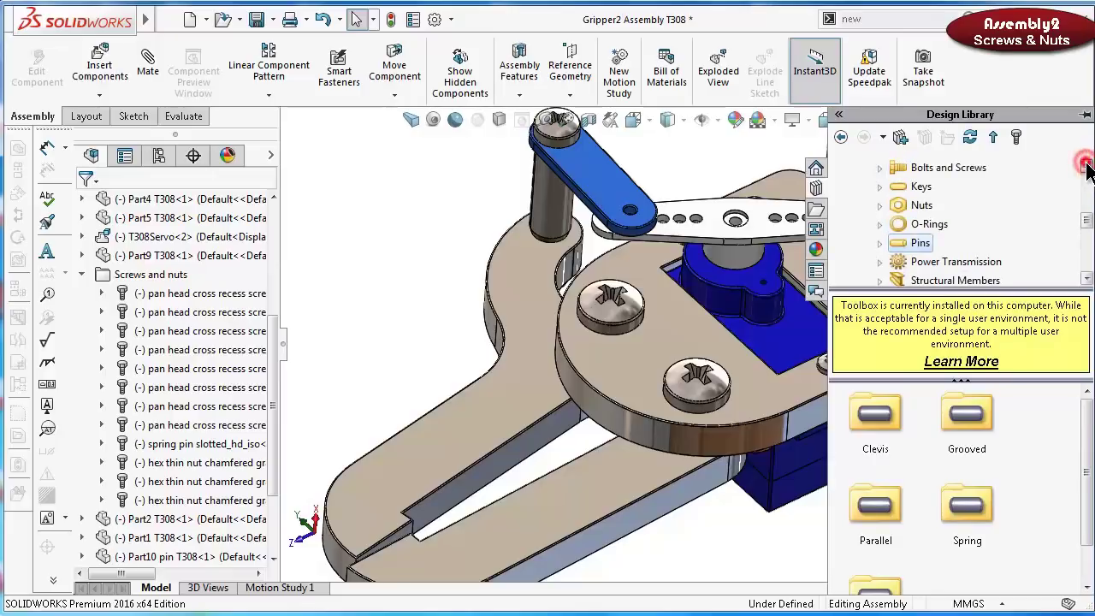
left_click(879, 168)
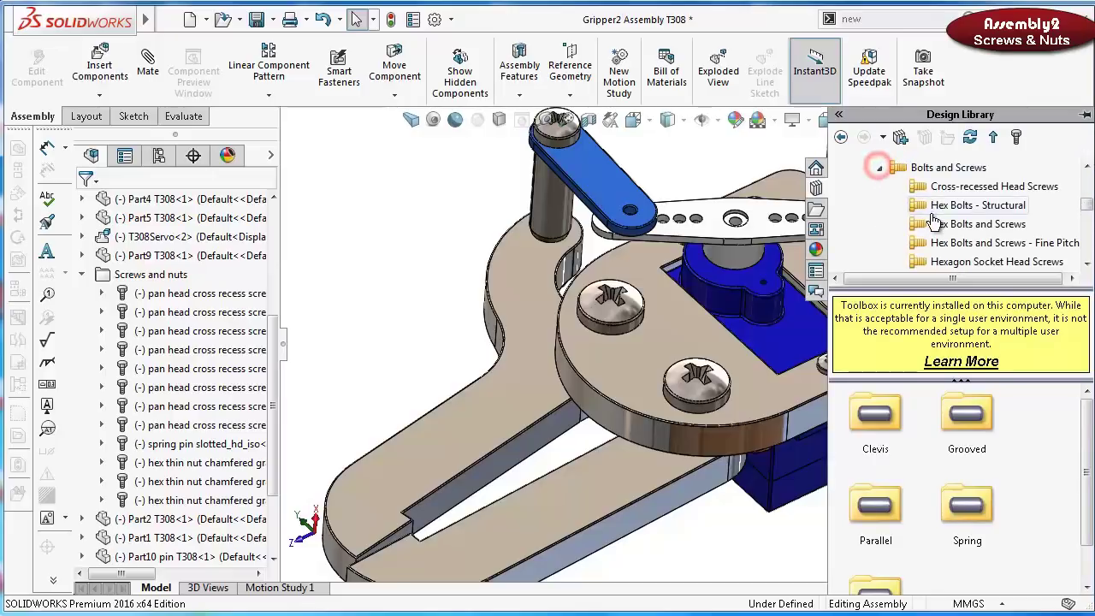
left_click(951, 187)
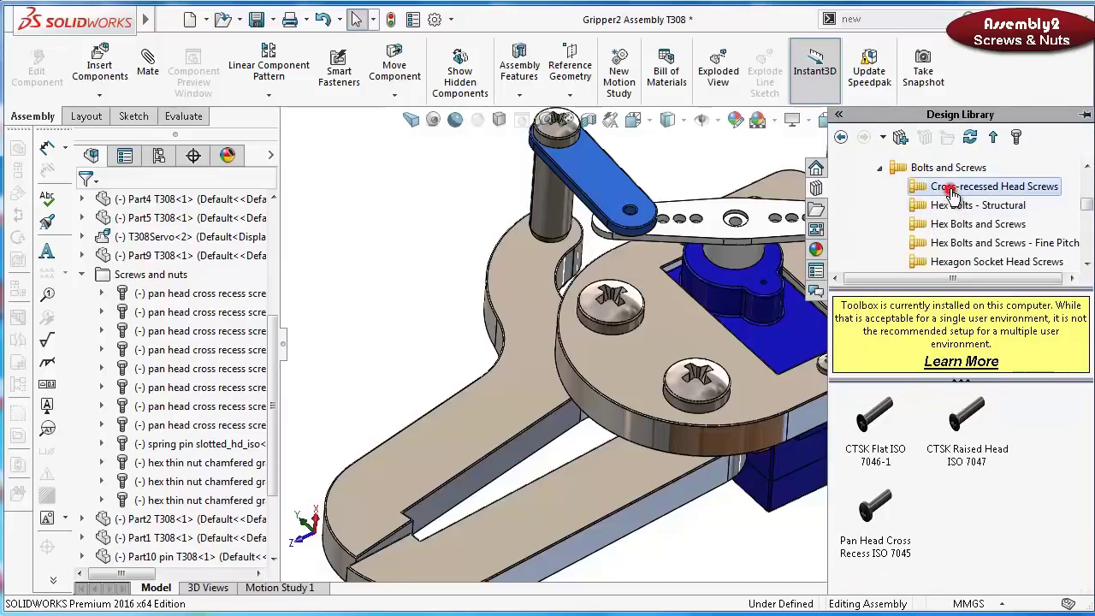
left_click(860, 527)
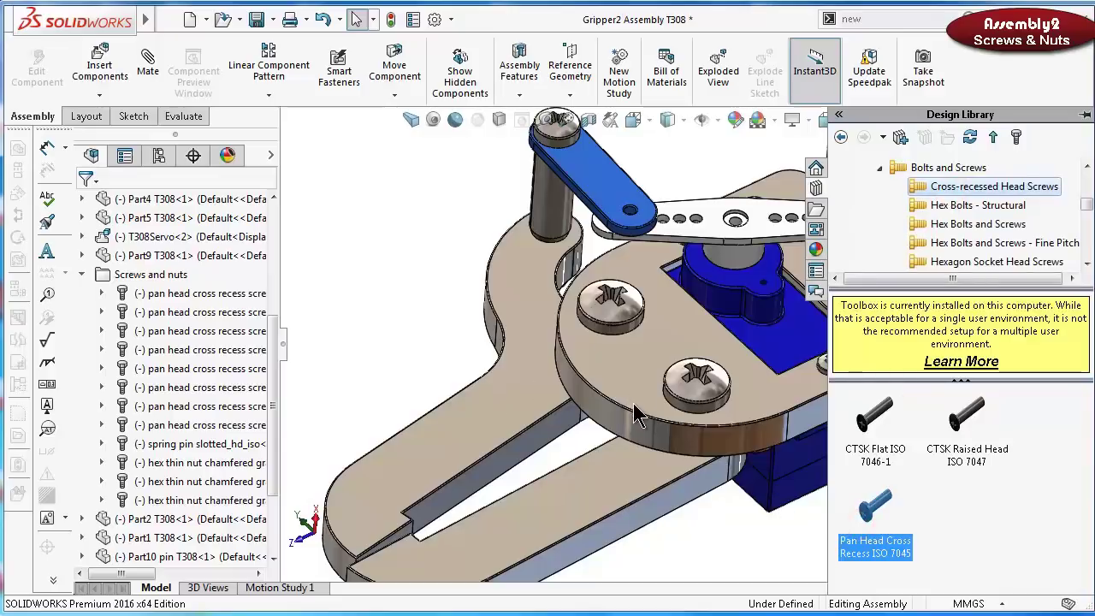
Insert a Pan Head Cross Recess ISO 7045 screw onto Part4's top face near the slot
key("ctrl+Left")
key("ctrl+Left")
key("ctrl+Left")
key("ctrl+Left")
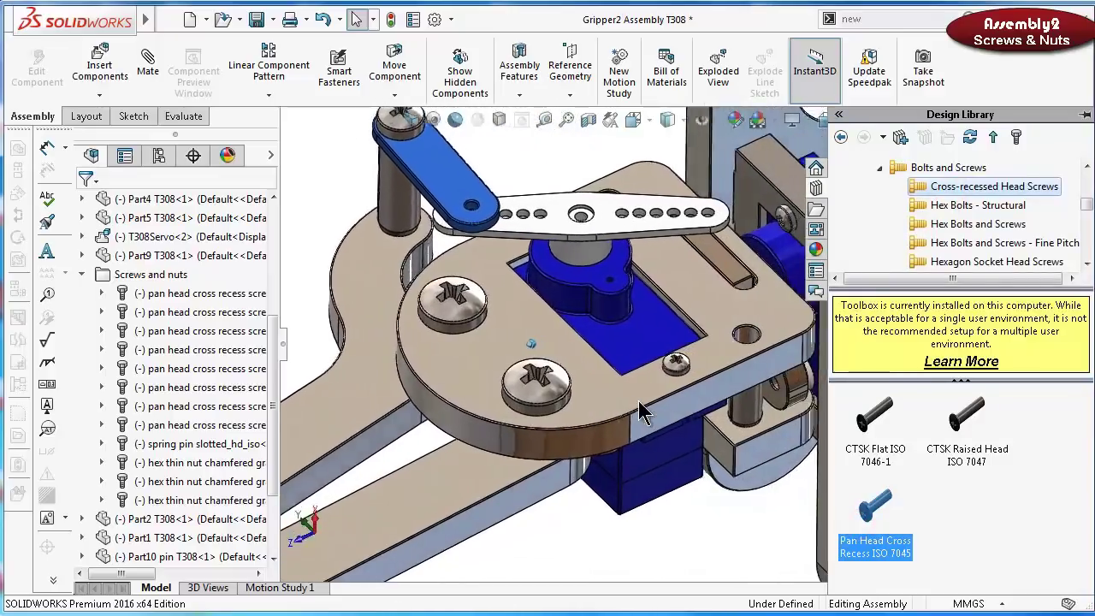
key("ctrl+Left")
key("ctrl+Left")
left_click_drag(877, 506, 654, 366)
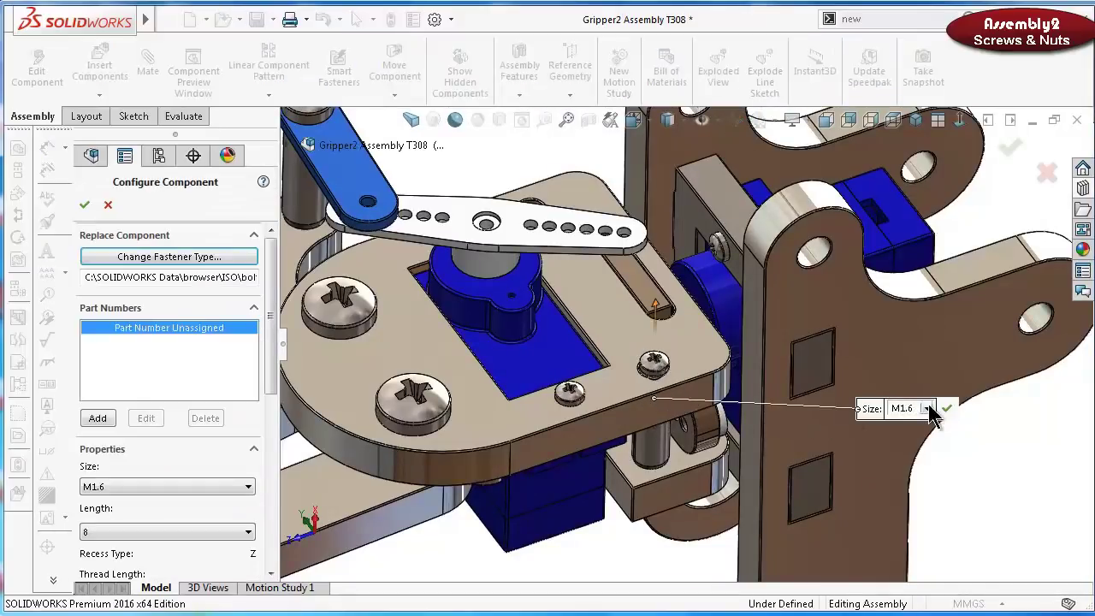
Configure the inserted pan head screw as size M2.5 with a length of 20 and accept it
left_click(928, 408)
left_click(924, 456)
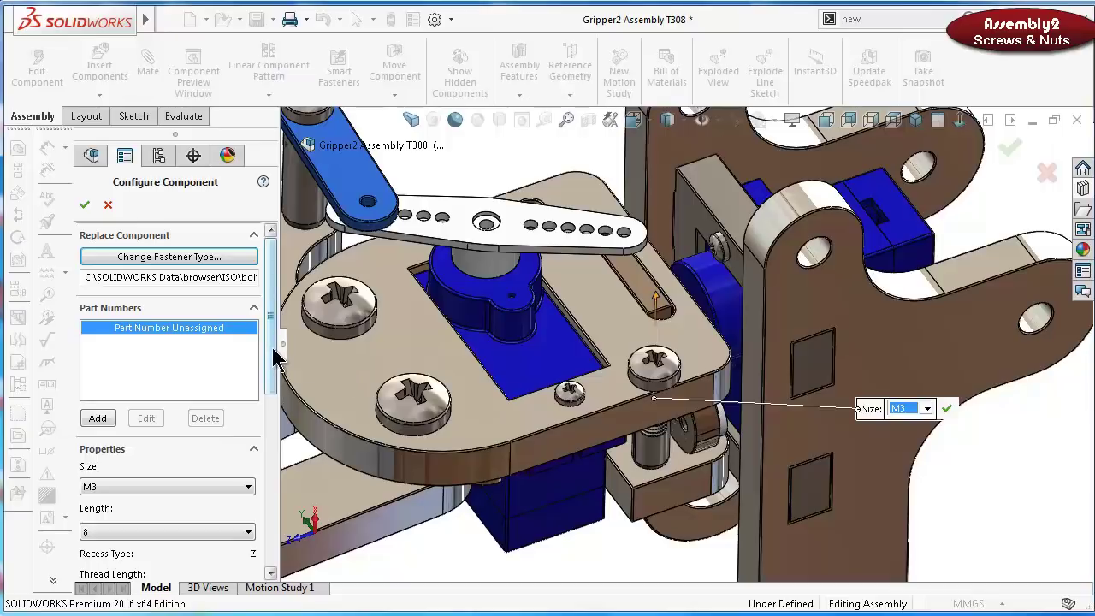
left_click(927, 409)
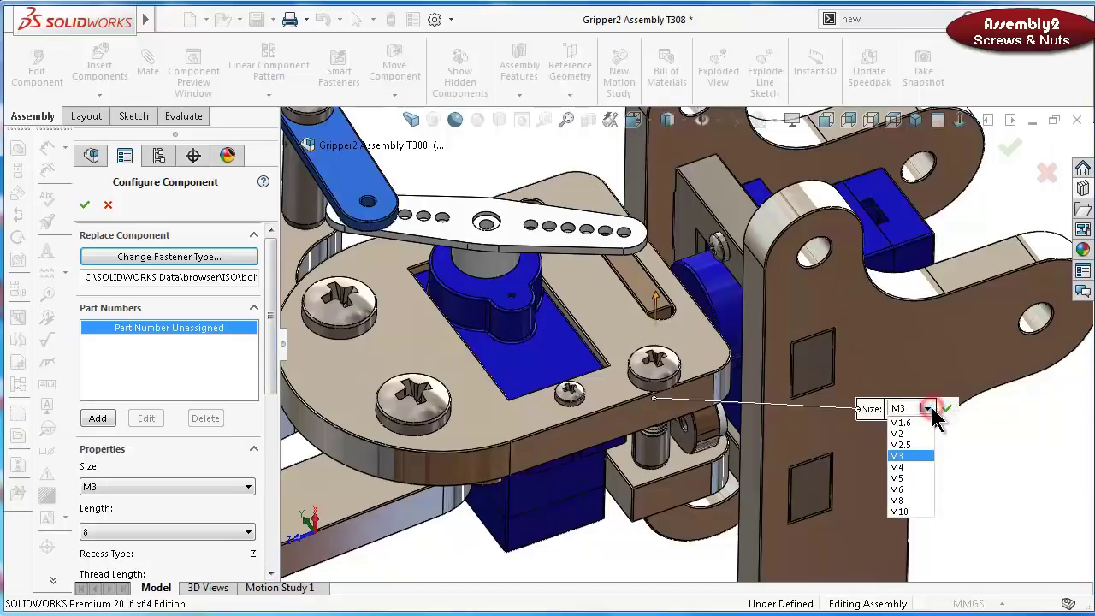
left_click(901, 444)
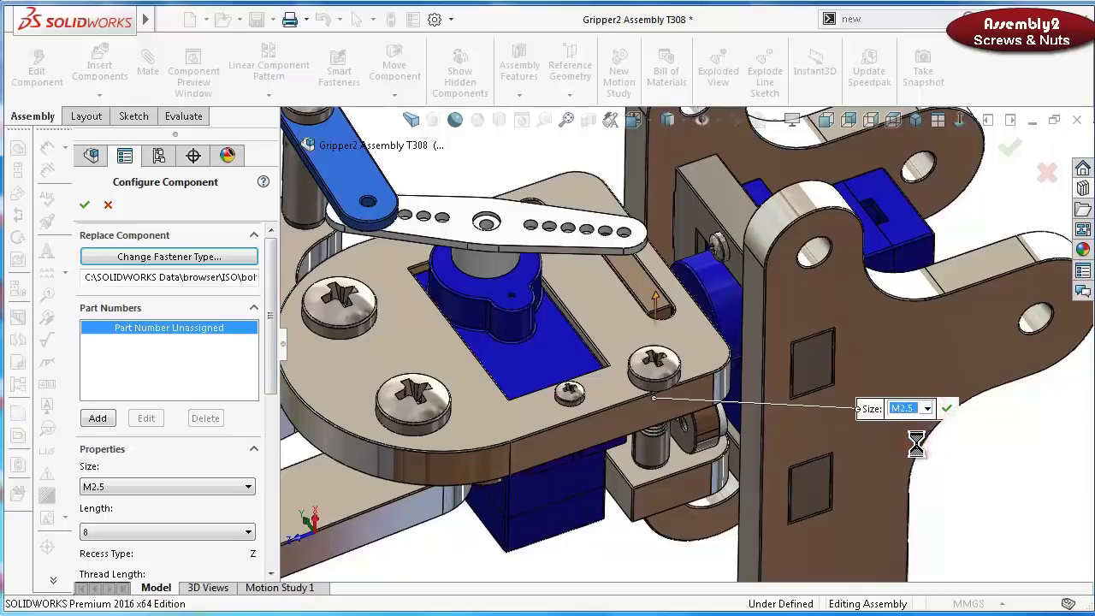
scroll(263, 368, "down", 3)
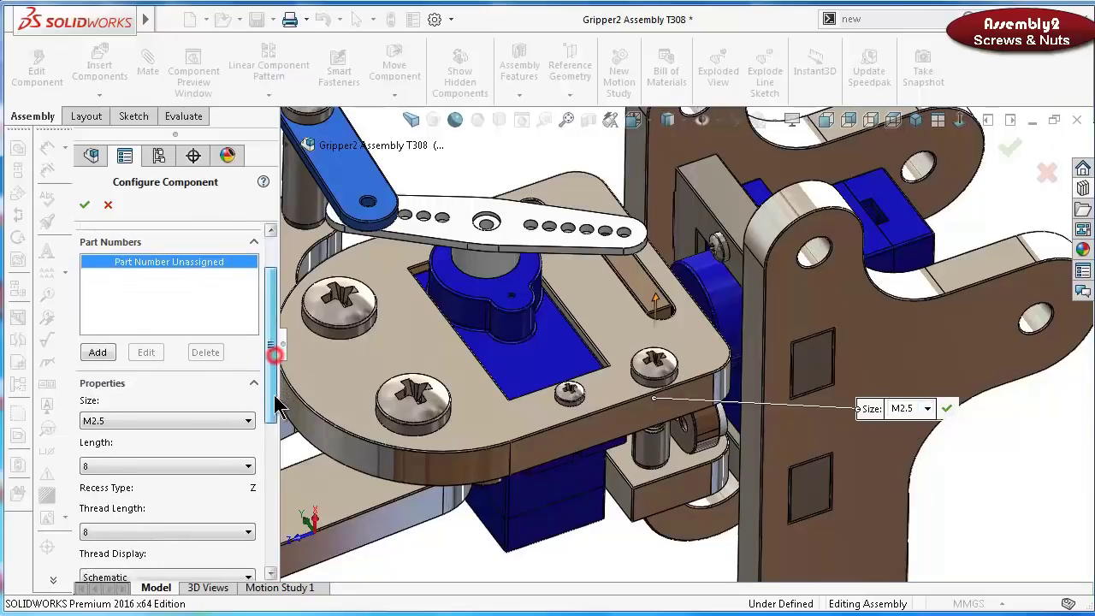
left_click(146, 419)
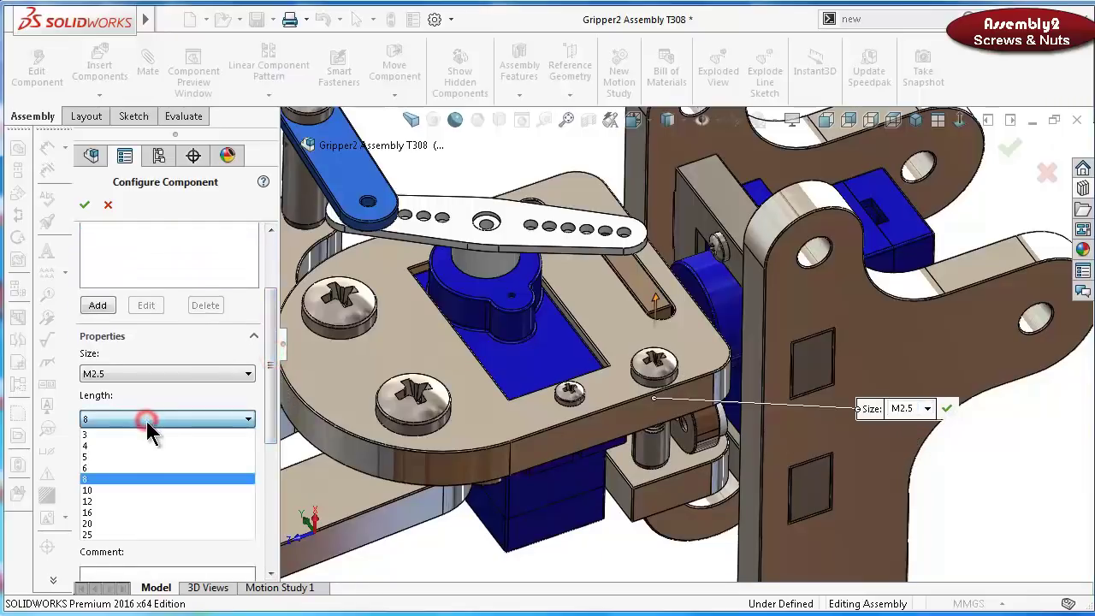
left_click(127, 523)
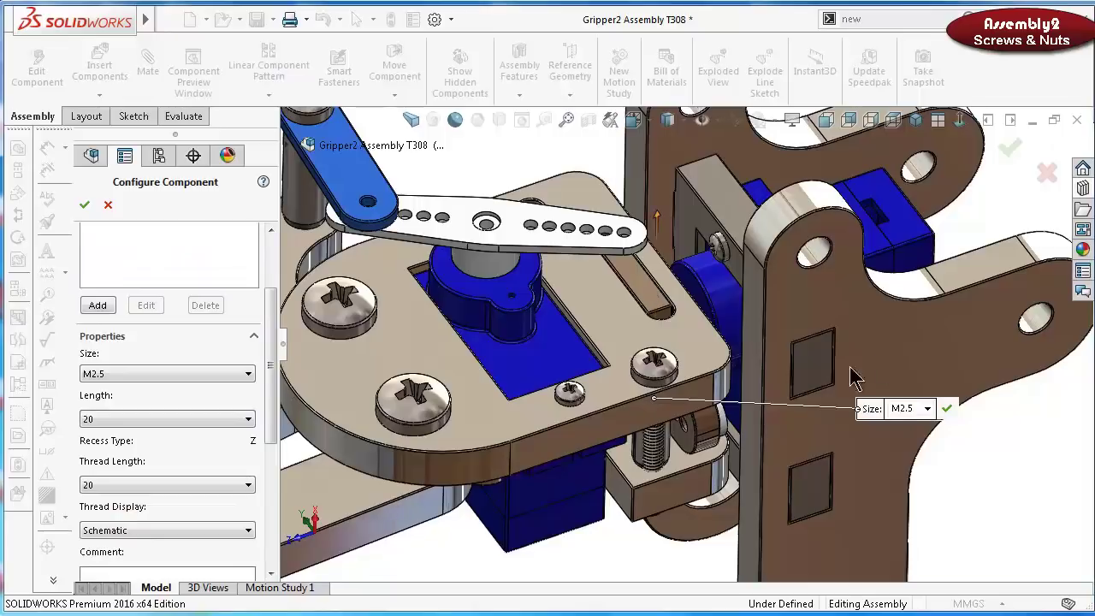
left_click(949, 408)
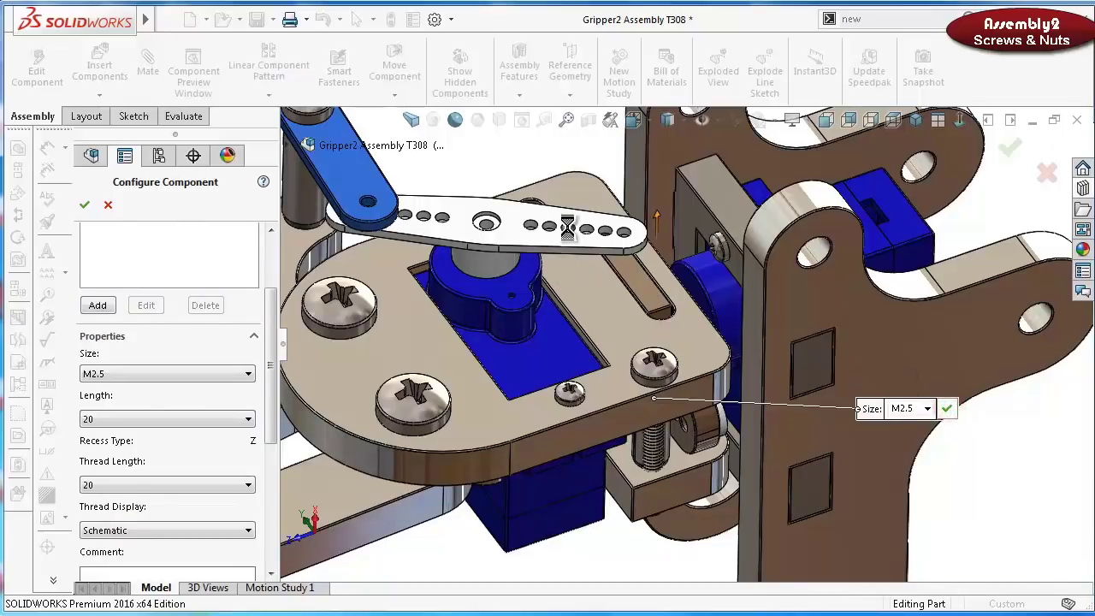
Place a copy of the M2.5 x 20 screw, head up, in the open corner hole of Part4 nearest the blue arm's side
scroll(565, 201, "down", 10)
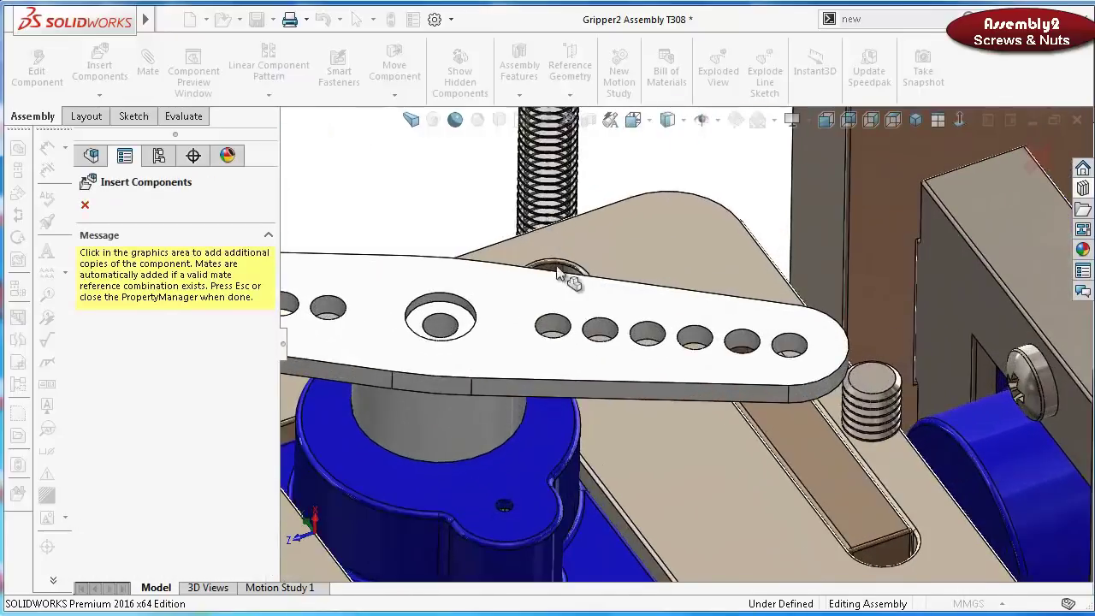
scroll(593, 285, "up", 5)
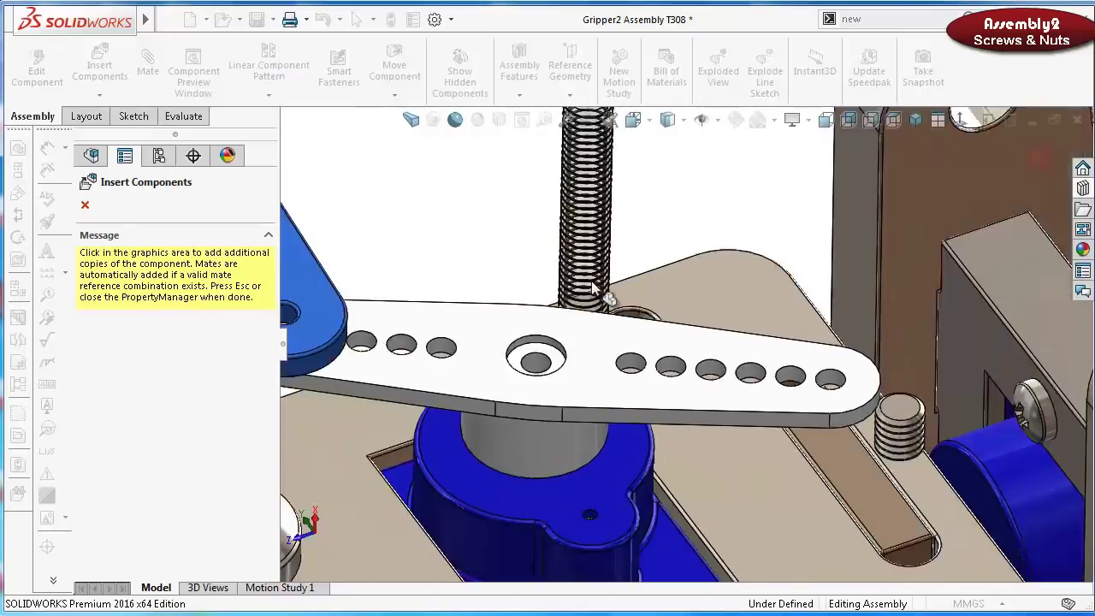
scroll(610, 318, "down", 3)
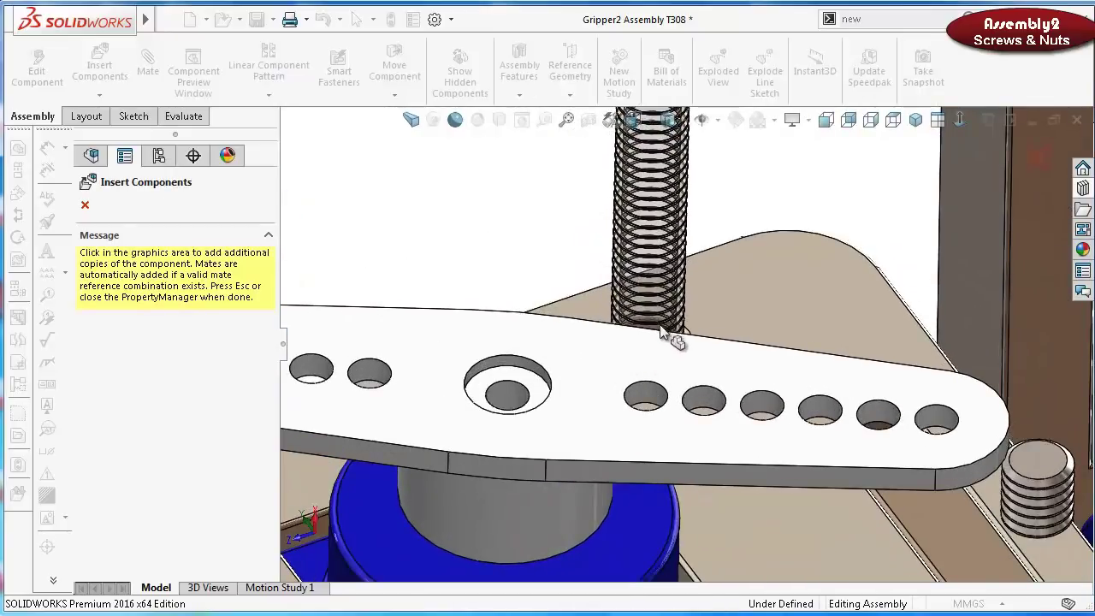
middle_click_drag(661, 322, 614, 409)
scroll(571, 475, "up", 5)
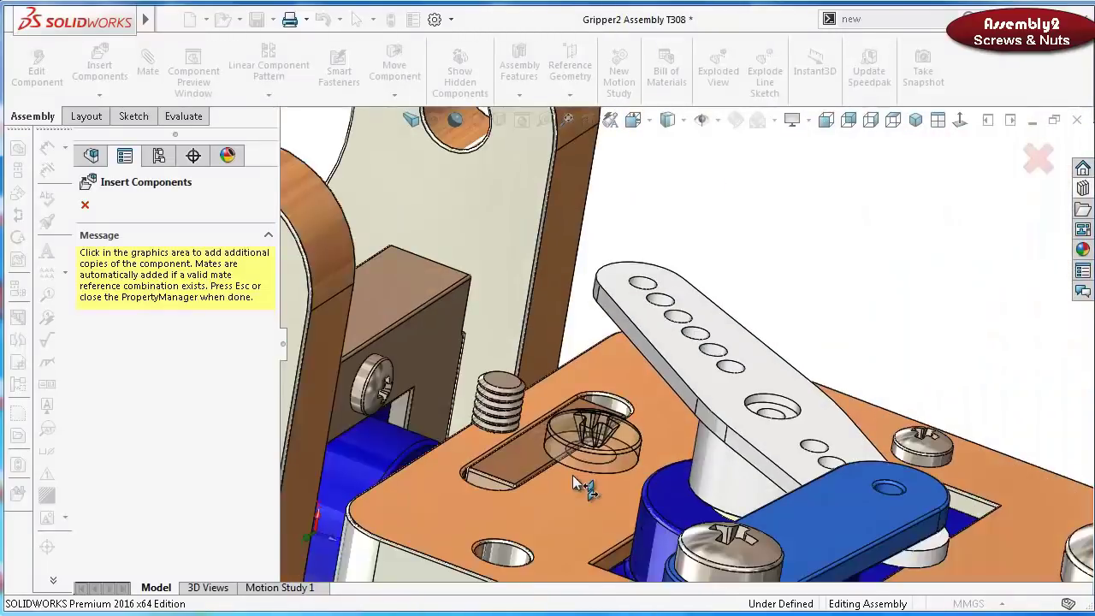
scroll(535, 544, "down", 4)
middle_click_drag(532, 546, 552, 532)
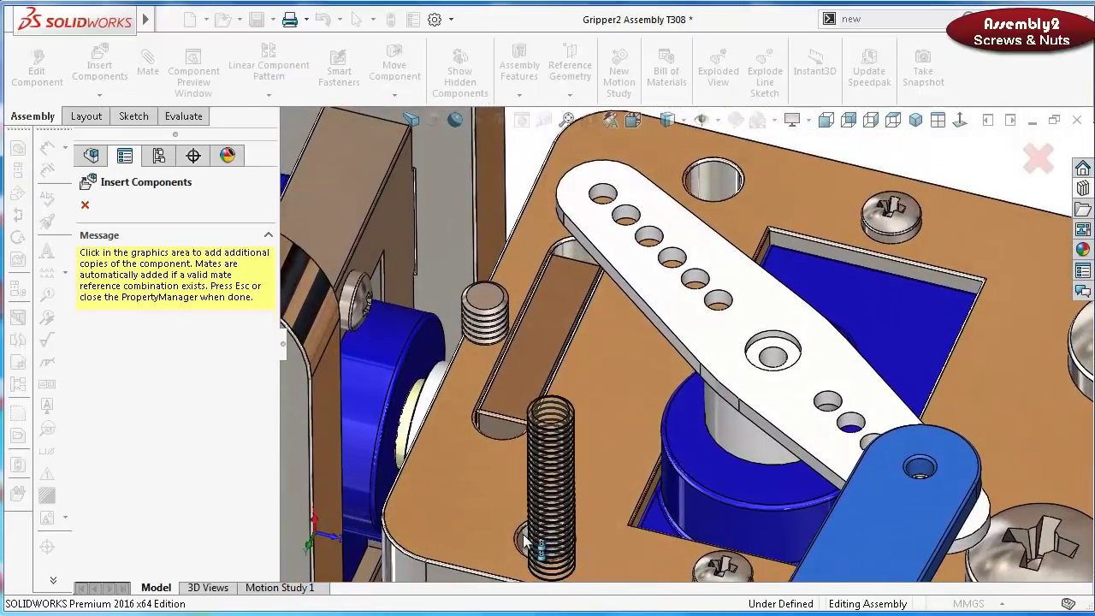
scroll(547, 530, "up", 3)
scroll(587, 508, "down", 2)
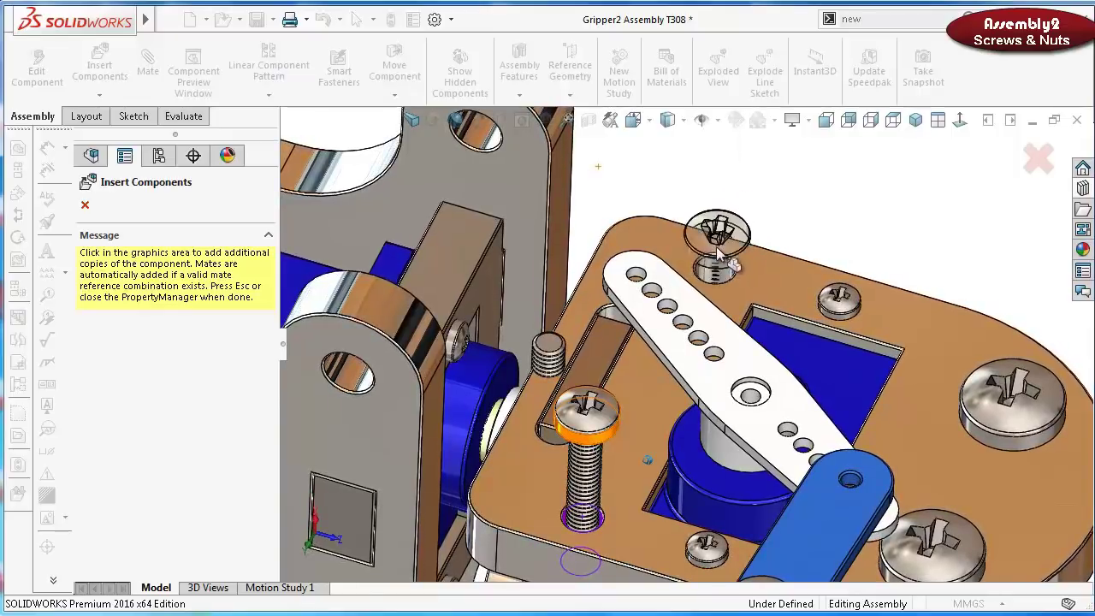
Place another M2.5 x 20 screw, flipped head up, in Part4's opposite open hole and finish inserting copies
key("Tab")
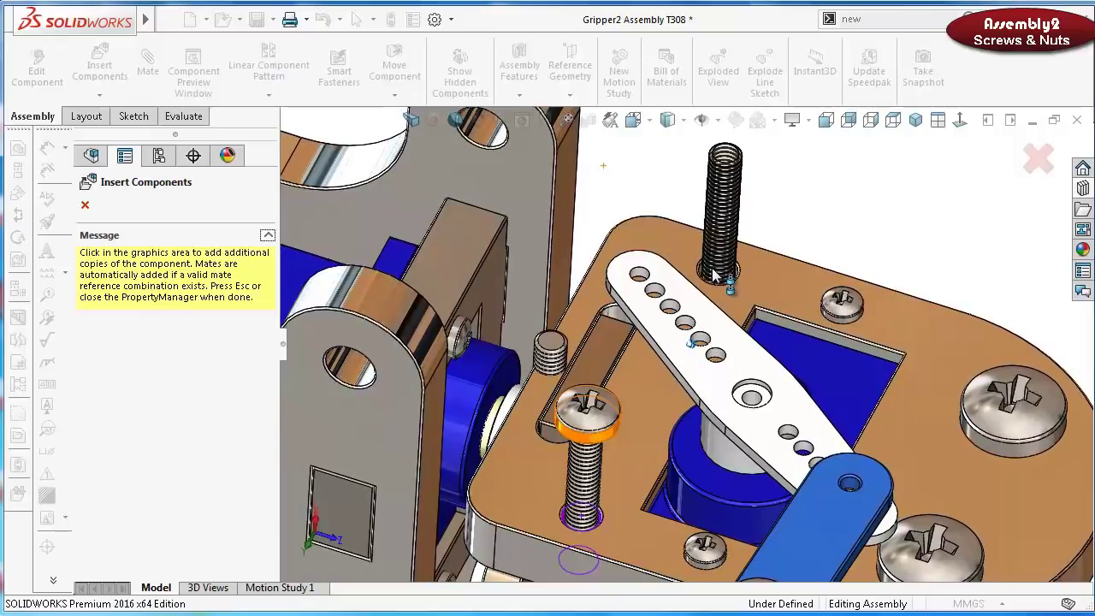
key("Tab")
scroll(717, 272, "down", 1)
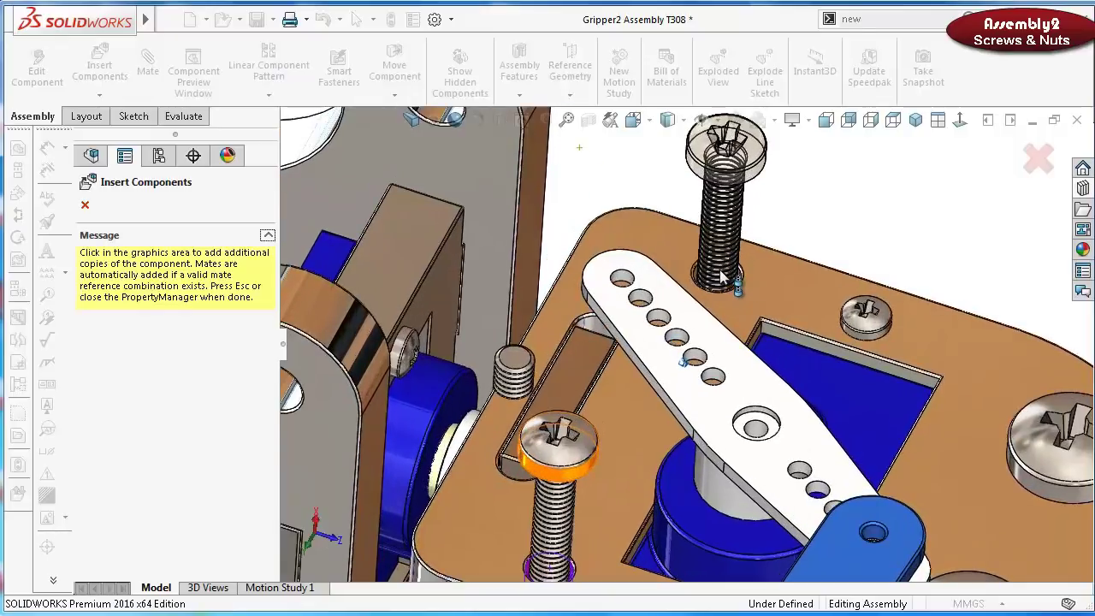
left_click(1037, 158)
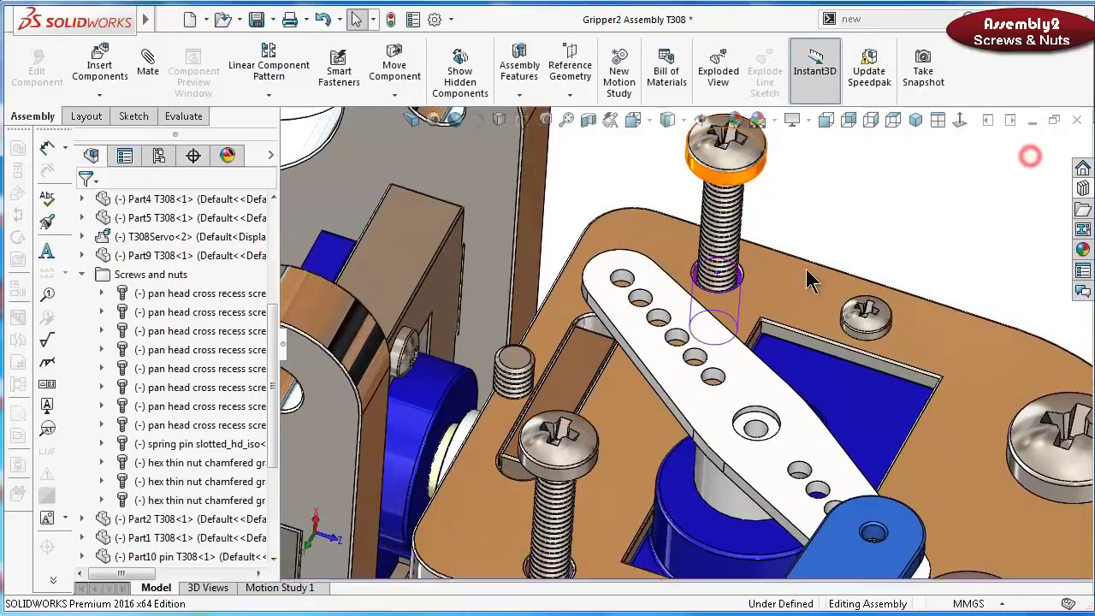
Delete the stray upside-down M2.5 screw standing beside the slot on Part4
left_click(532, 368)
right_click(532, 368)
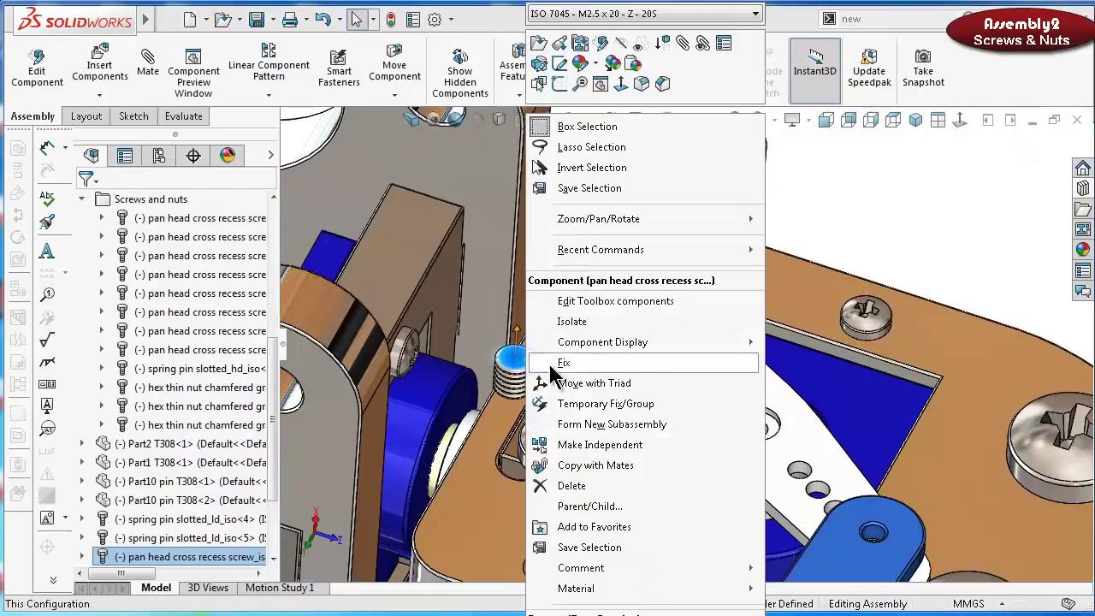
left_click(579, 486)
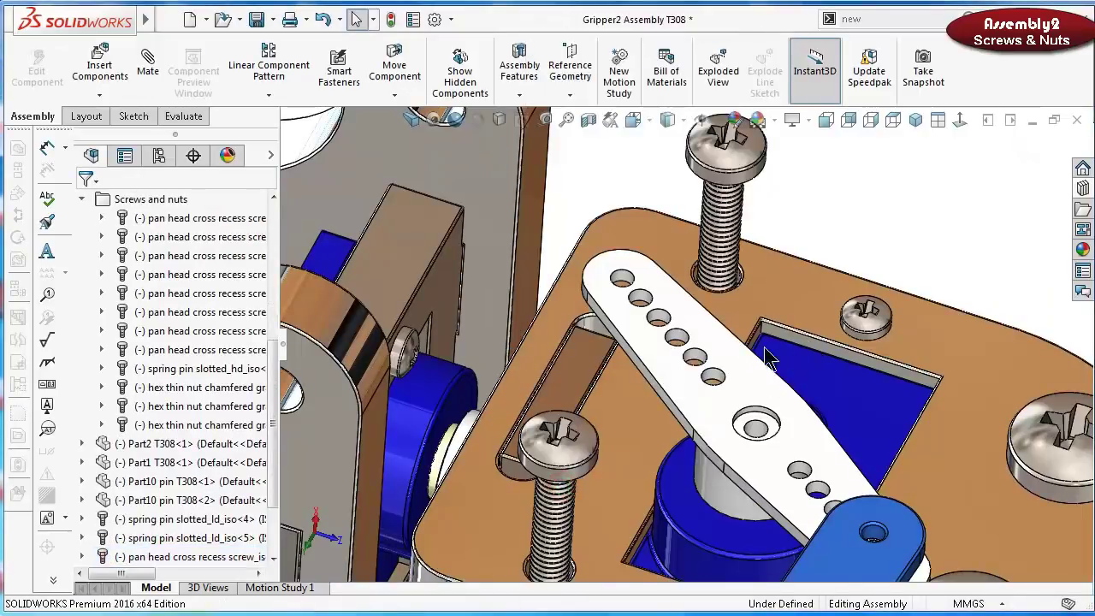
Mate the underside of one M2.5 screw's head coincident with Part4's top face
scroll(764, 347, "up", 2)
middle_click_drag(660, 428, 640, 349)
scroll(565, 335, "down", 3)
left_click(643, 349)
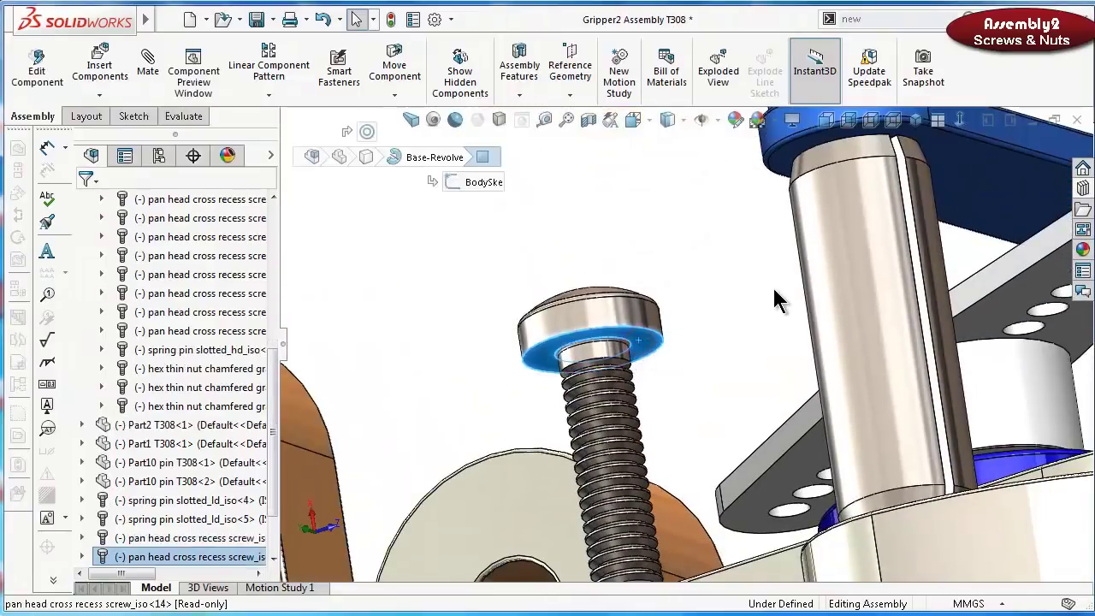
left_click(148, 64)
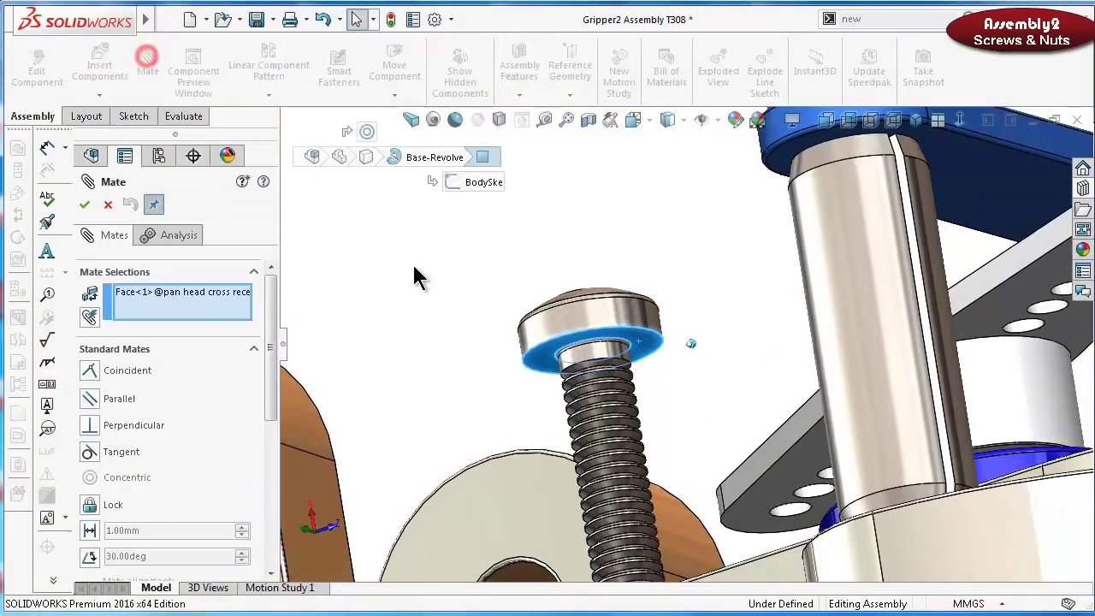
middle_click_drag(416, 276, 837, 511)
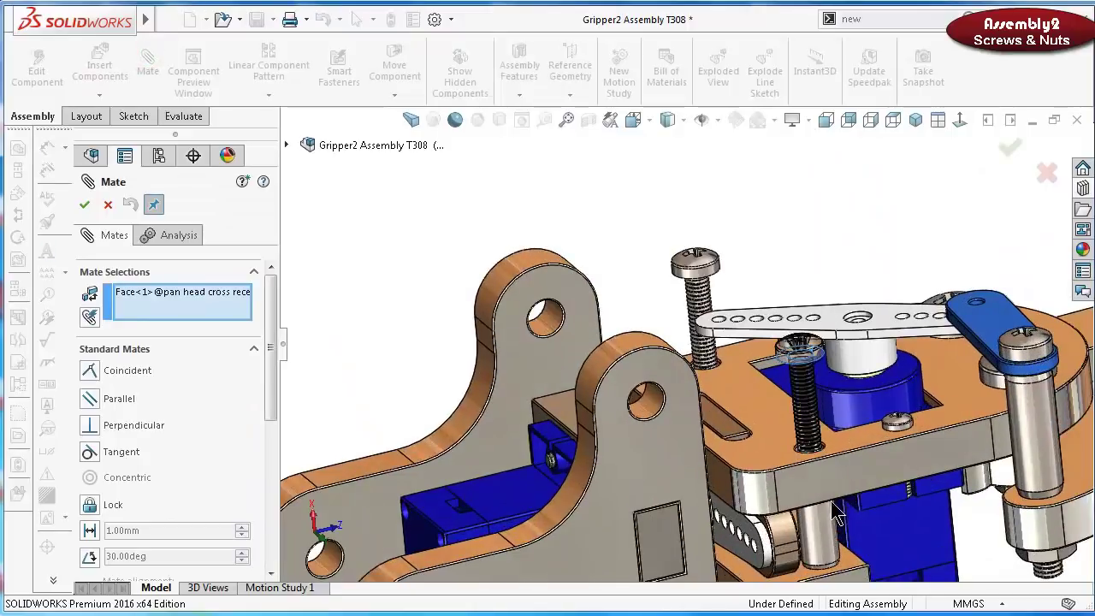
left_click(774, 456)
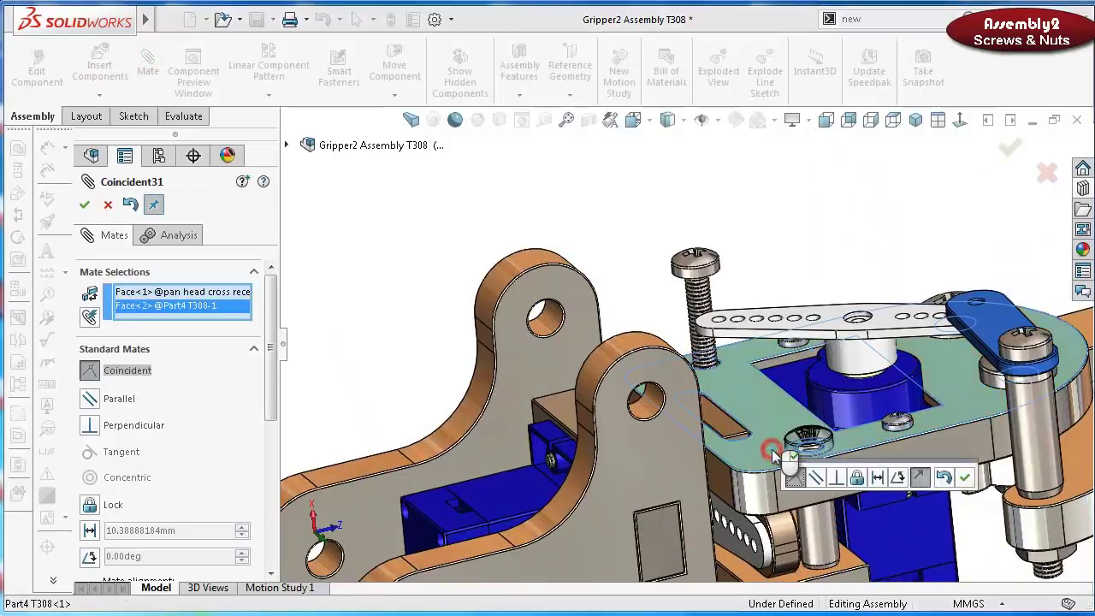
left_click(965, 477)
Mate the underside of the other M2.5 screw's head coincident with Part4's top face and finish mating
middle_click_drag(970, 490, 858, 236)
scroll(689, 295, "down", 4)
scroll(482, 357, "up", 3)
left_click(946, 201)
middle_click_drag(698, 341, 767, 299)
left_click(803, 319)
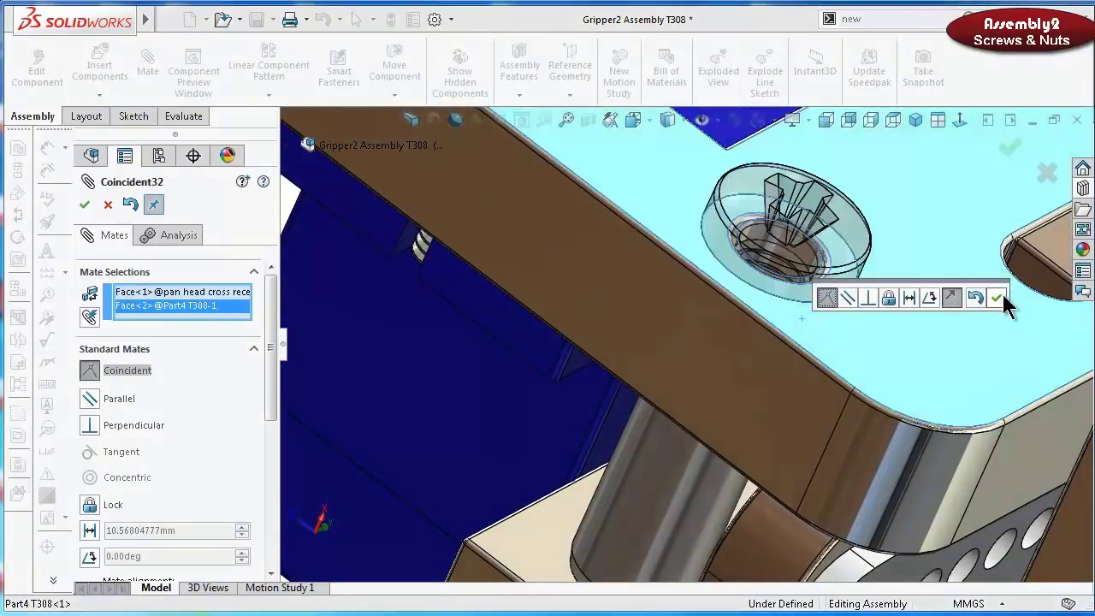
left_click(997, 295)
middle_click_drag(993, 303, 980, 206)
left_click(1010, 151)
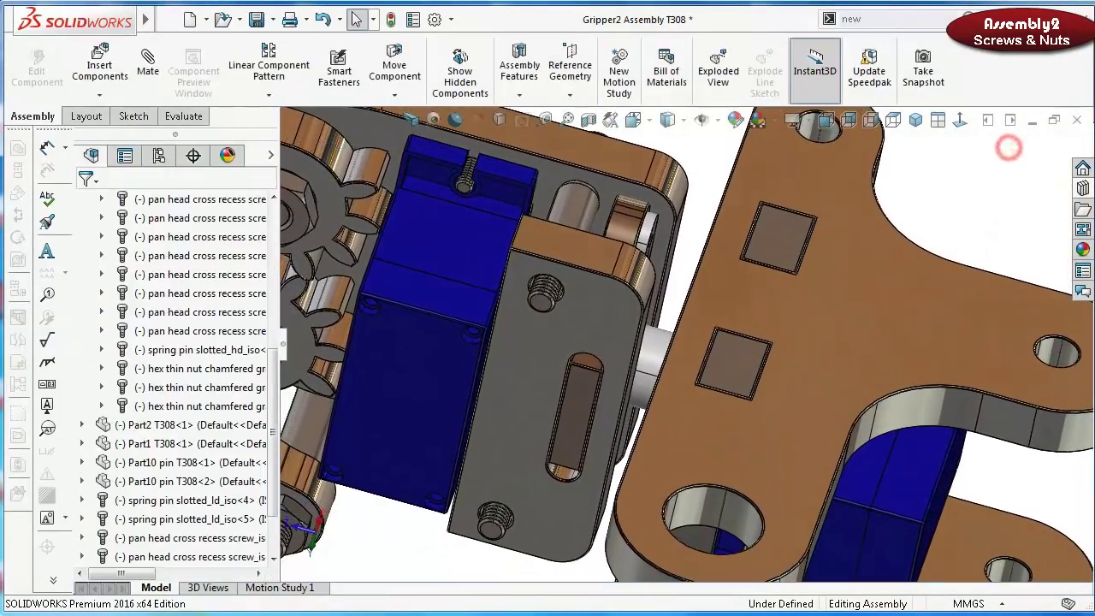
Bring a Hex Thin Nut Grade AB ISO - 4035 from the ISO hex nuts to a protruding screw end on Part5
left_click(1085, 189)
left_click(879, 167)
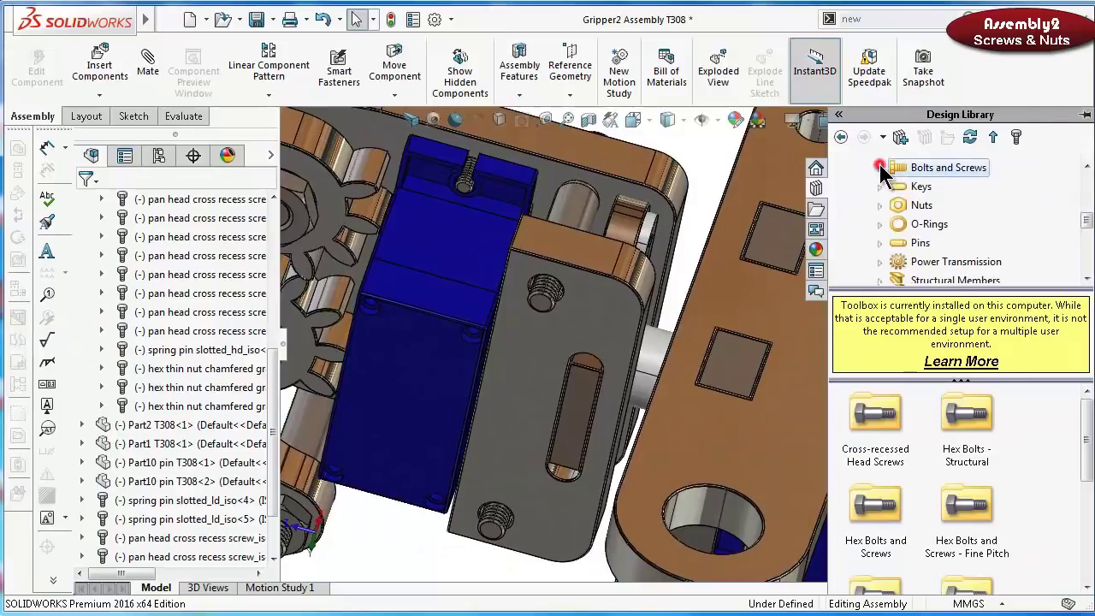
left_click(882, 205)
left_click(918, 187)
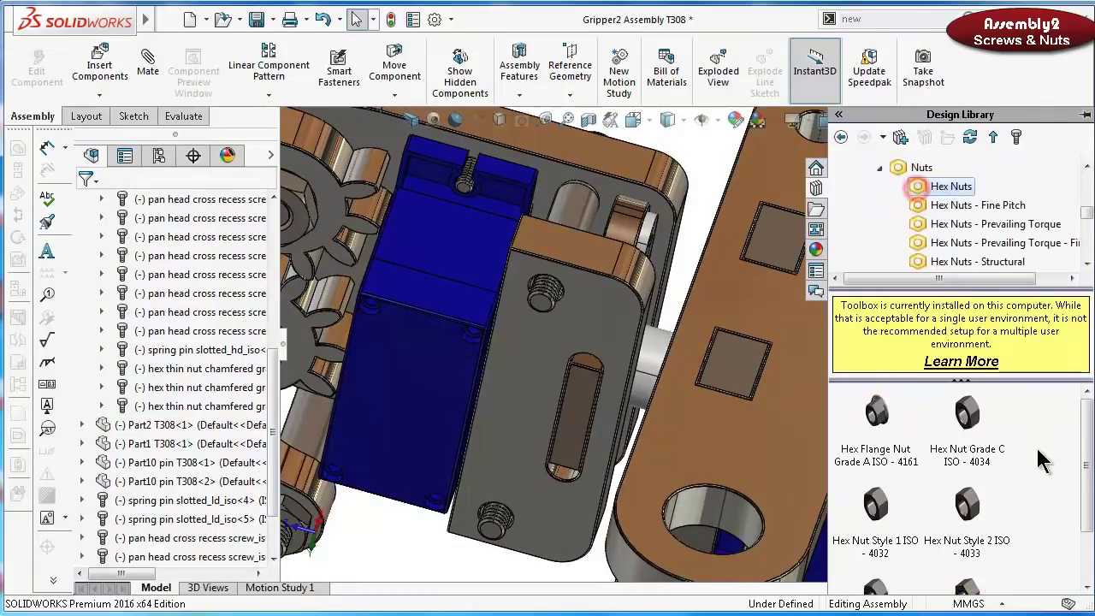
left_click(1082, 467)
left_click(879, 539)
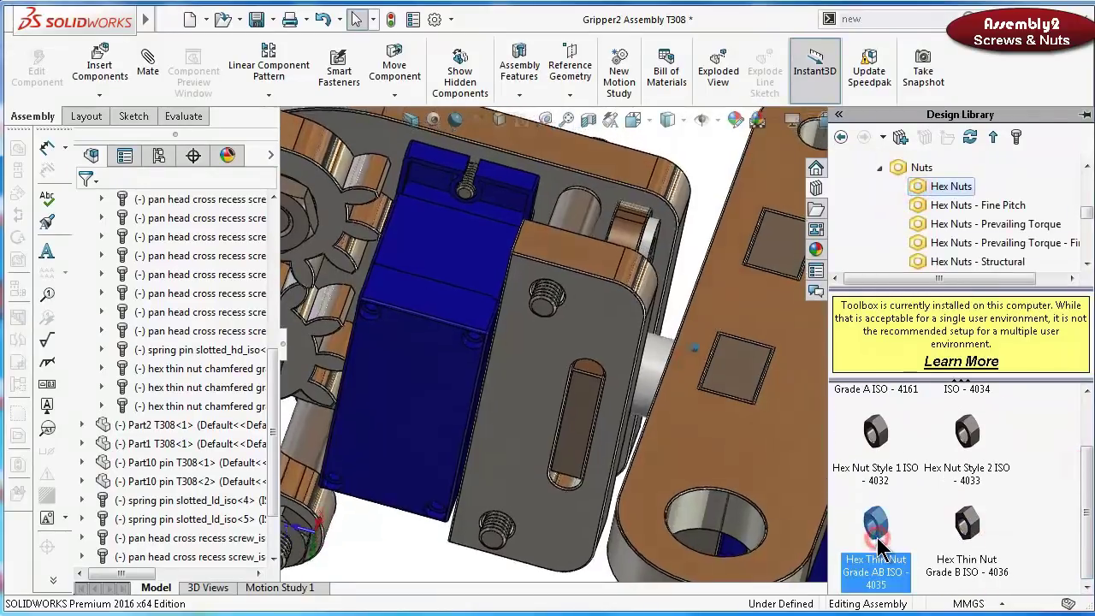
left_click_drag(886, 534, 811, 310)
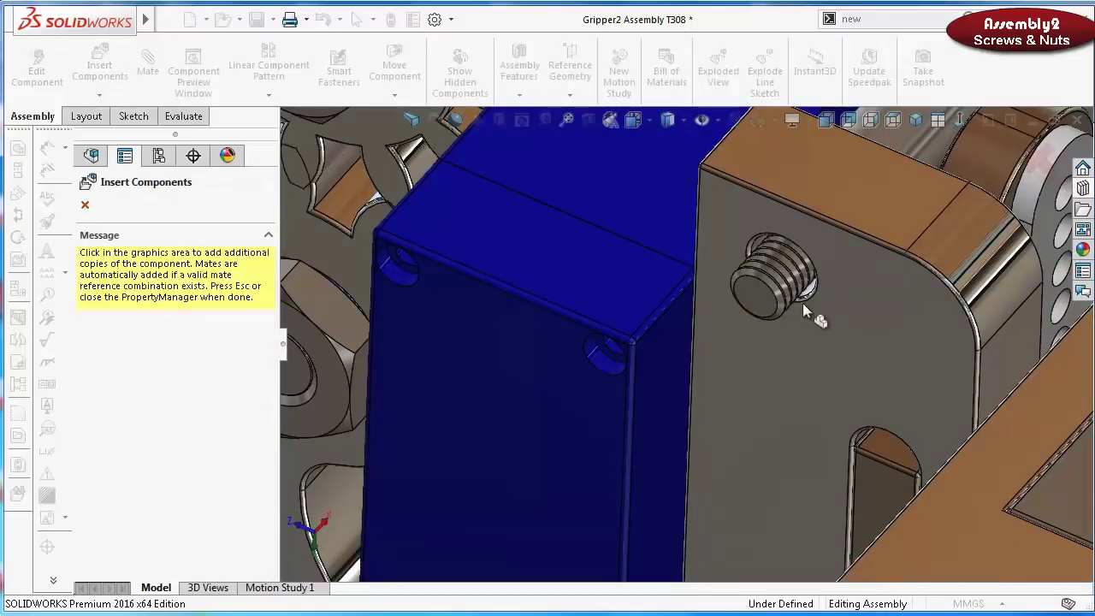
Place hex thin nuts loosely near the screw ends on Part5 and finish inserting copies
middle_click_drag(785, 308, 816, 308)
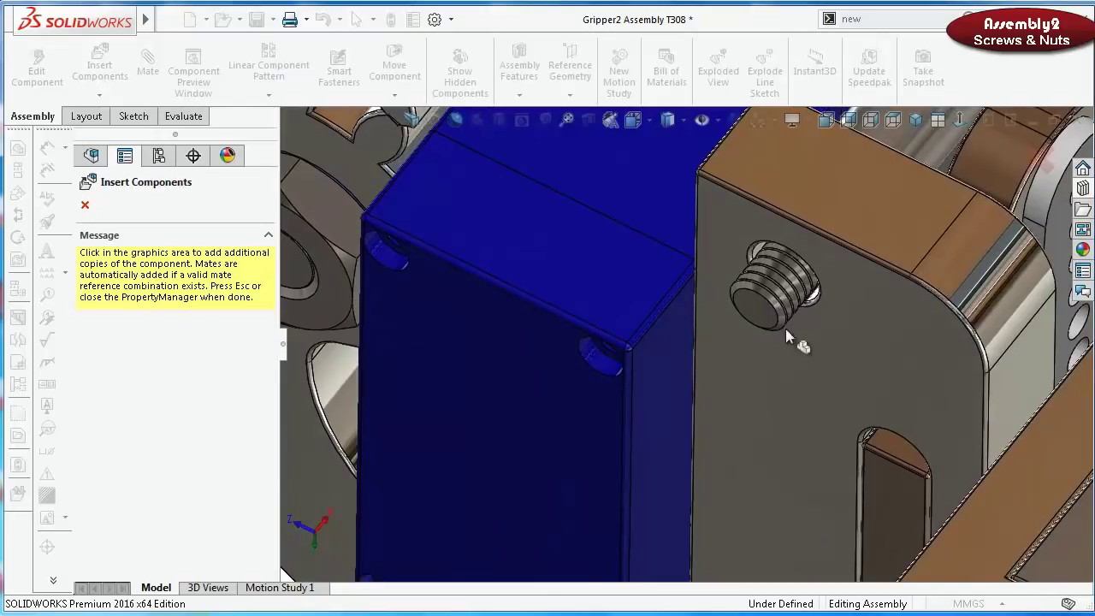
scroll(785, 328, "up", 5)
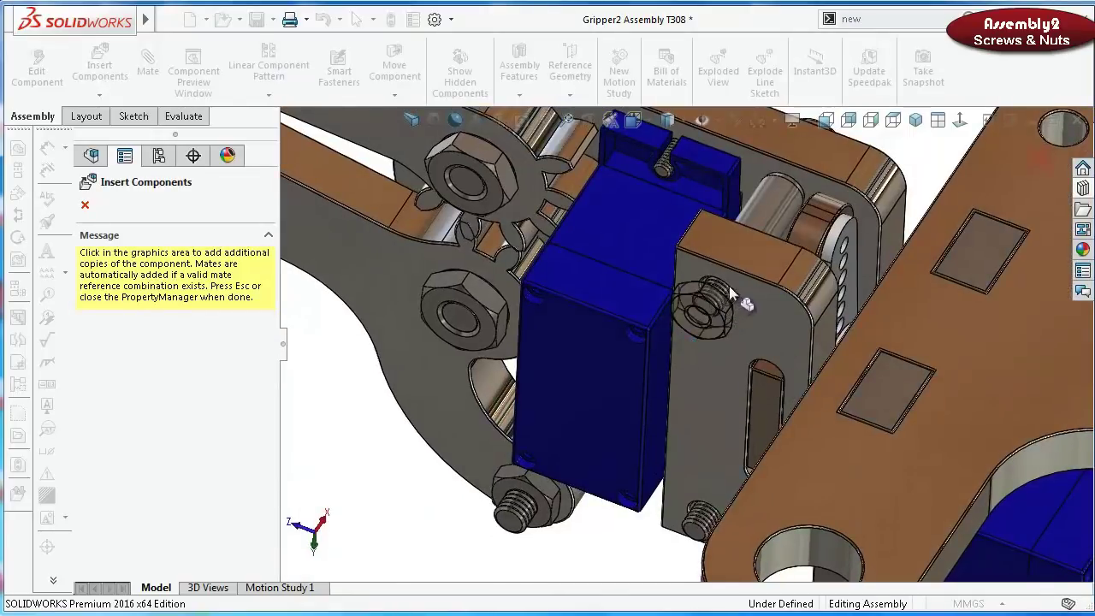
scroll(740, 295, "down", 5)
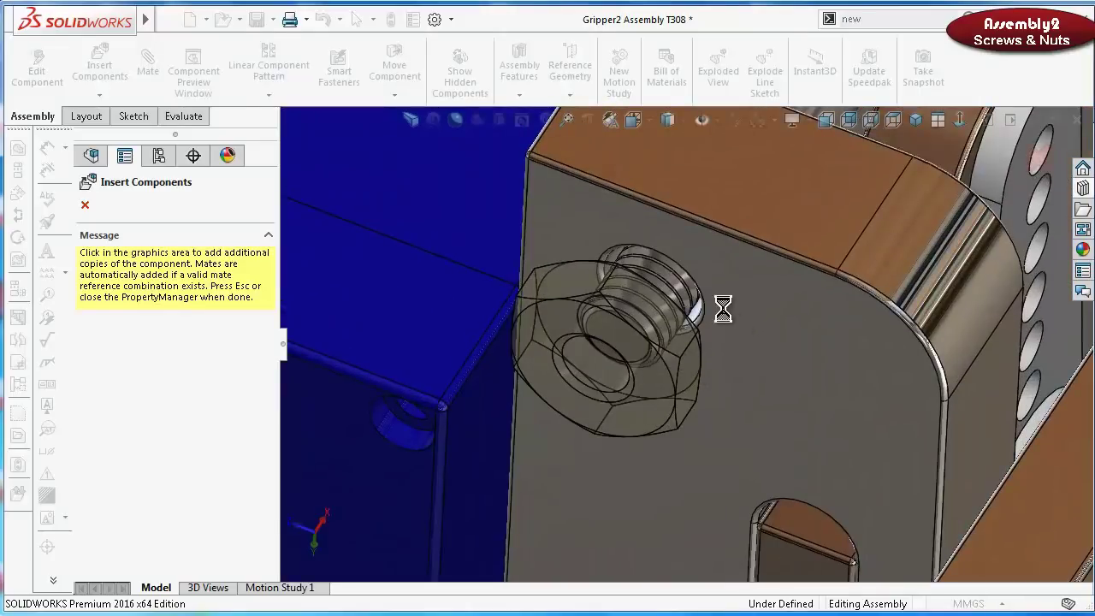
left_click(722, 309)
scroll(693, 387, "up", 2)
middle_click_drag(682, 384, 666, 337)
left_click(666, 338)
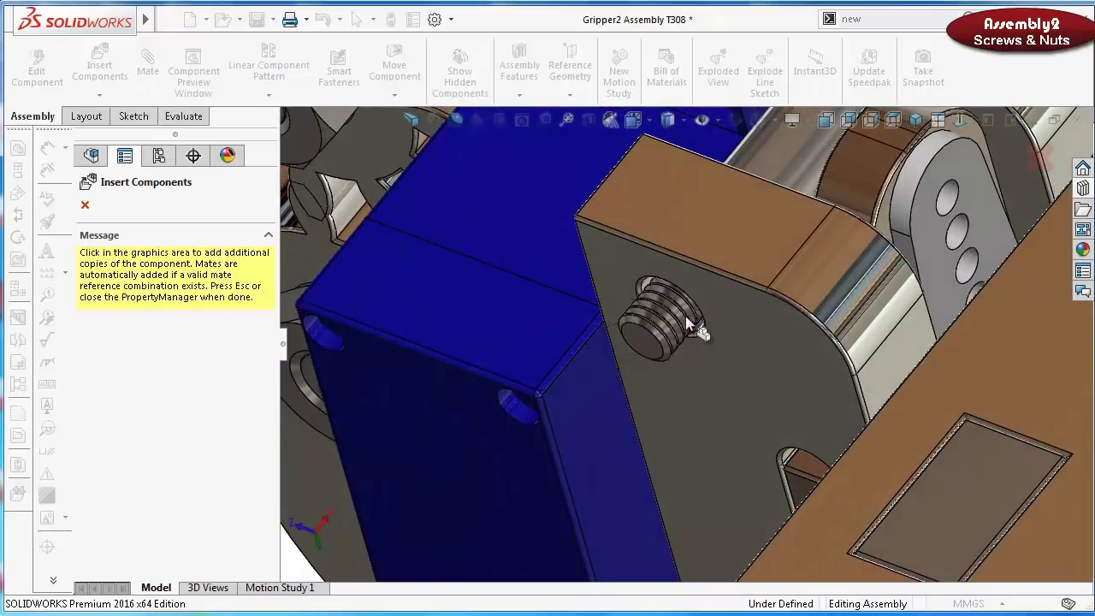
middle_click_drag(694, 332, 574, 501)
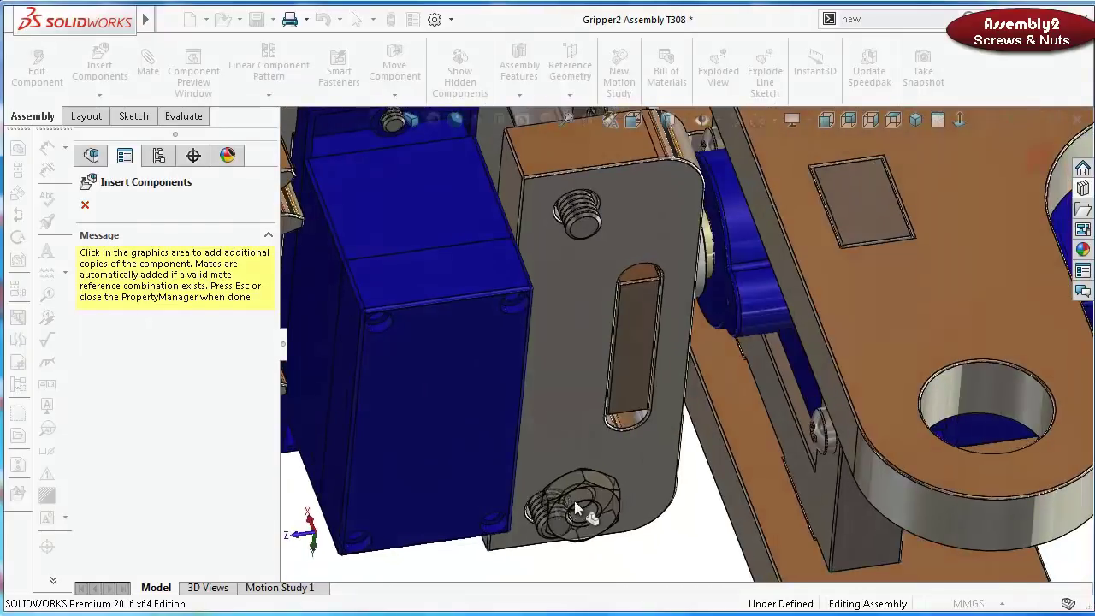
left_click(534, 527)
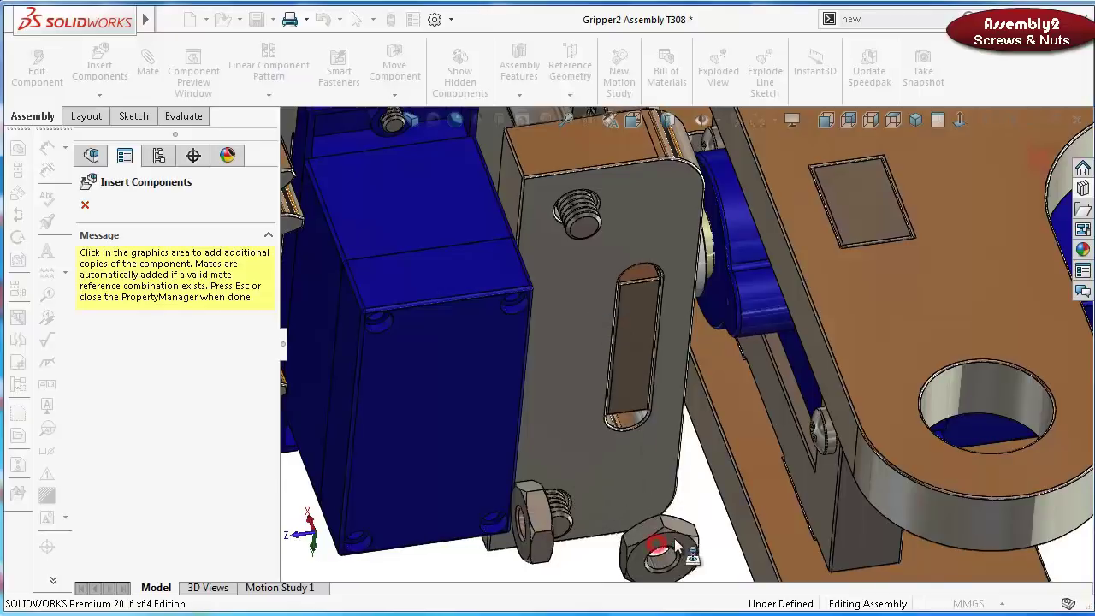
left_click(663, 542)
left_click(86, 203)
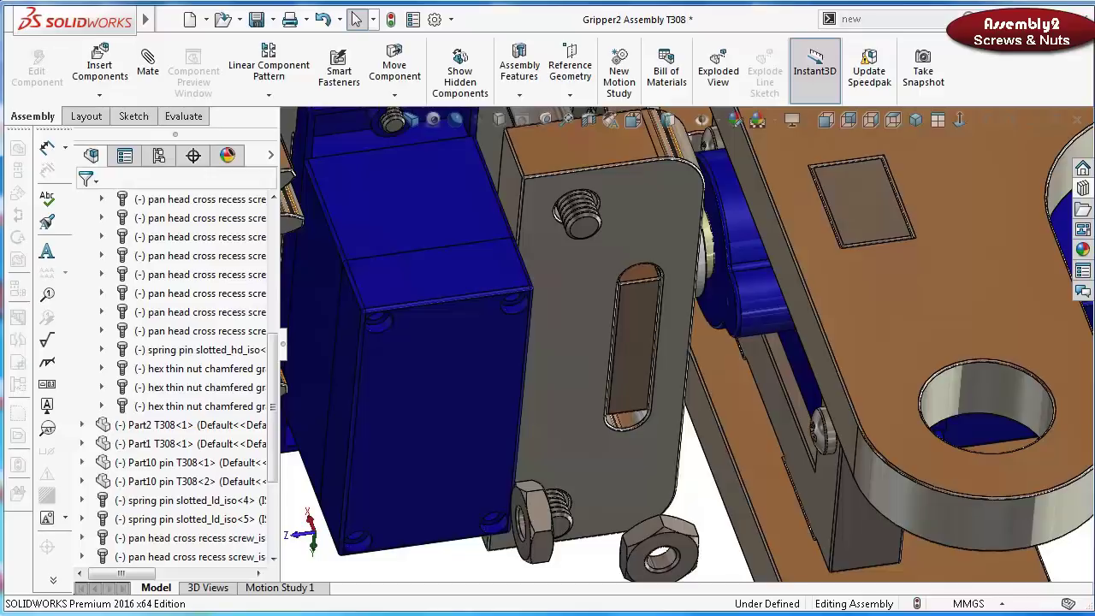
Mate the bore of one loose hex nut concentric with the nearby screw end on Part5
left_click(670, 572)
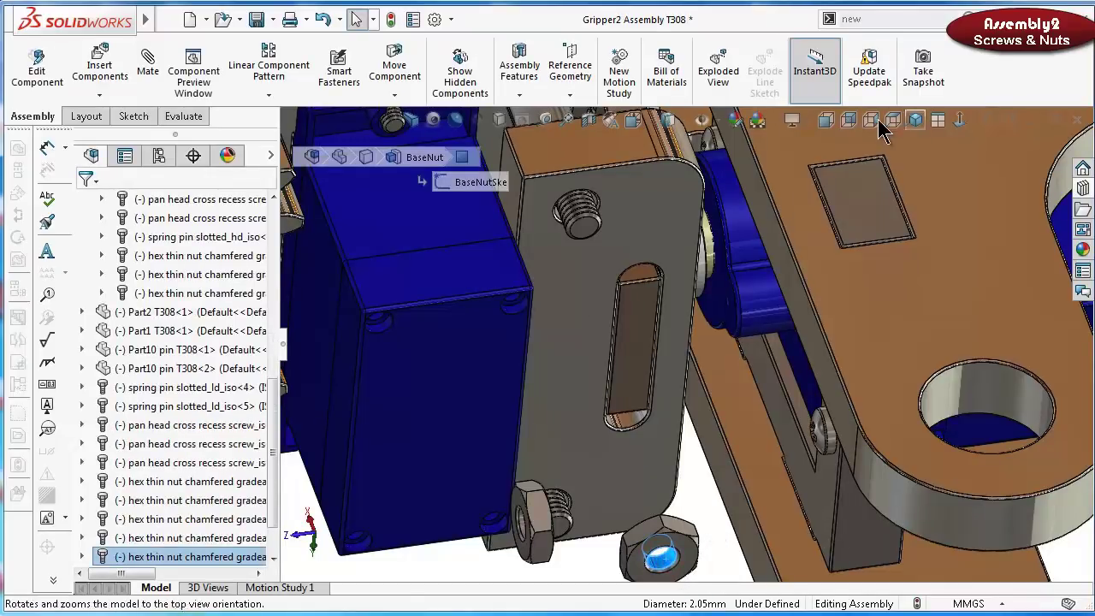
scroll(599, 492, "down", 5)
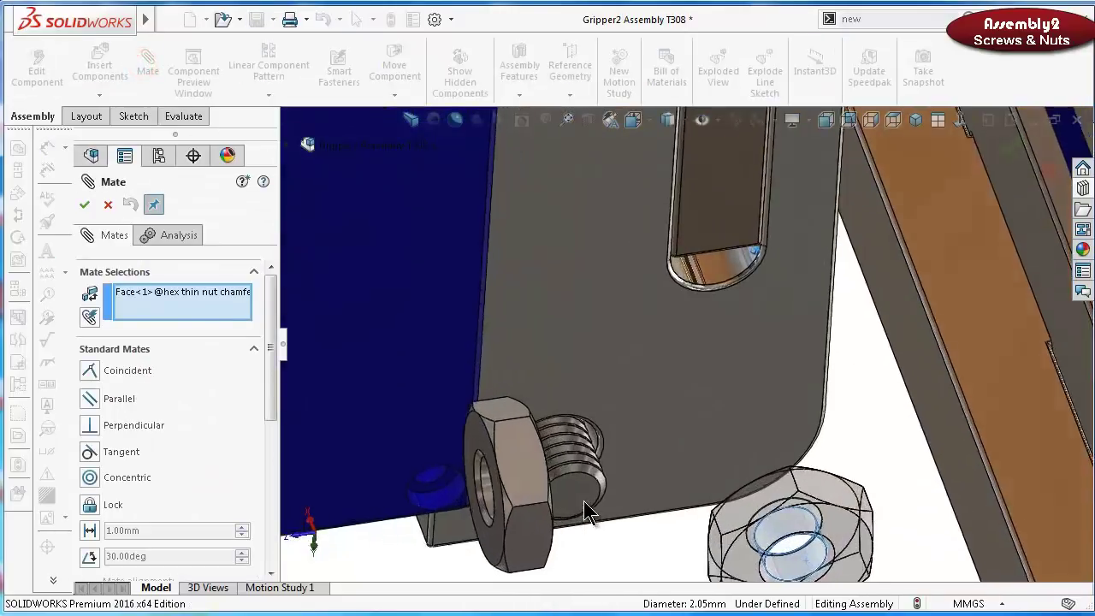
left_click(621, 484)
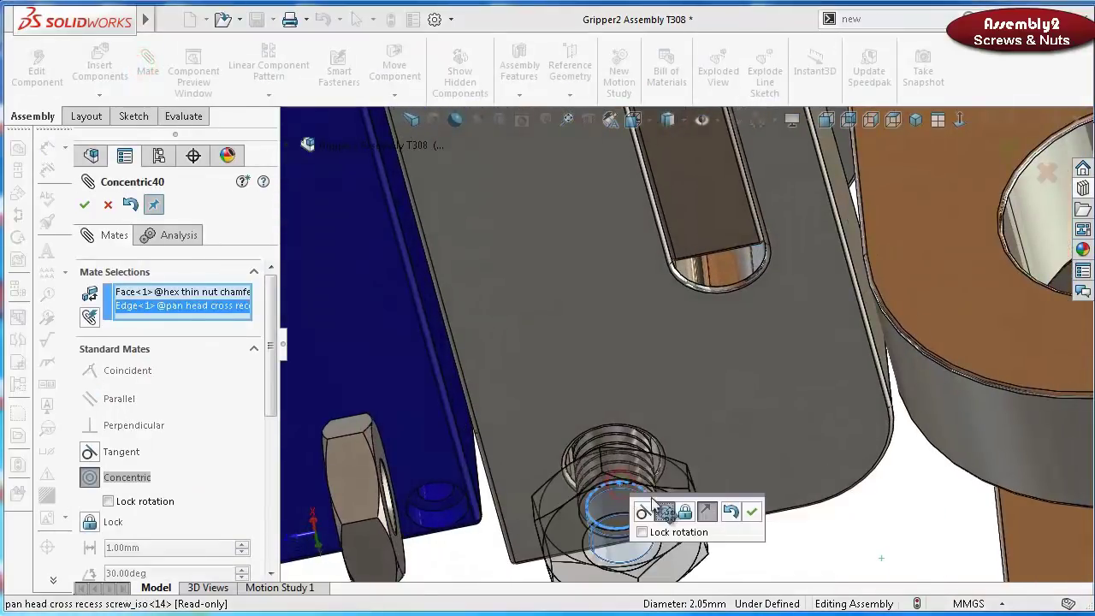
left_click(752, 512)
Mate that nut's inner face coincident with Part5's outer face so it seats on the plate
middle_click_drag(752, 512, 815, 479)
left_click(649, 432)
left_click(816, 477)
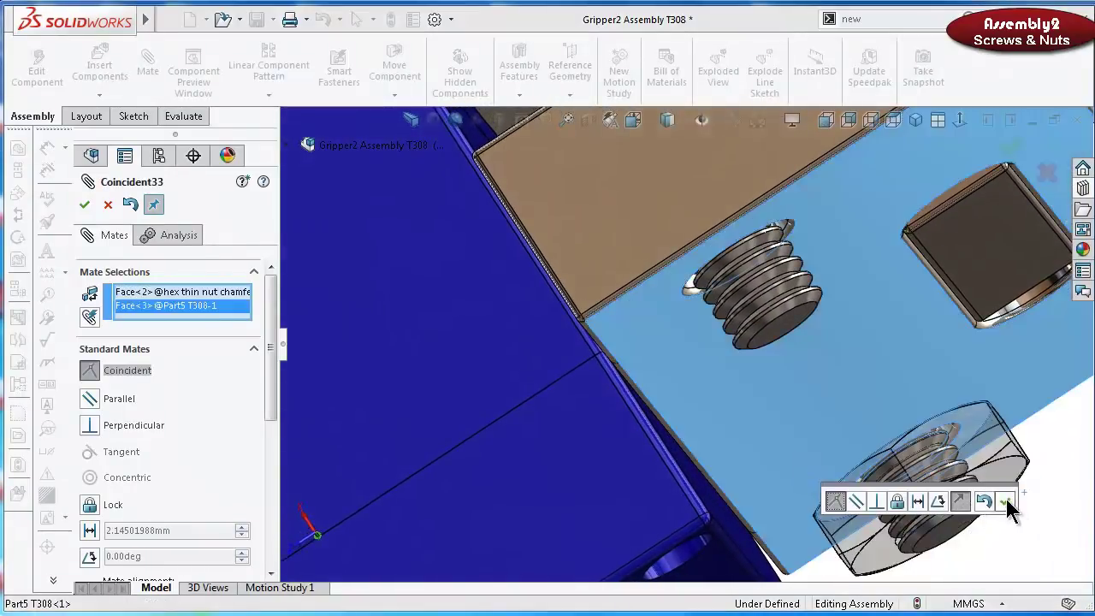
left_click(1006, 503)
Mate the other loose nut coincident with Part5's outer face and concentric with the remaining screw, finishing the mating
middle_click_drag(998, 505, 894, 484)
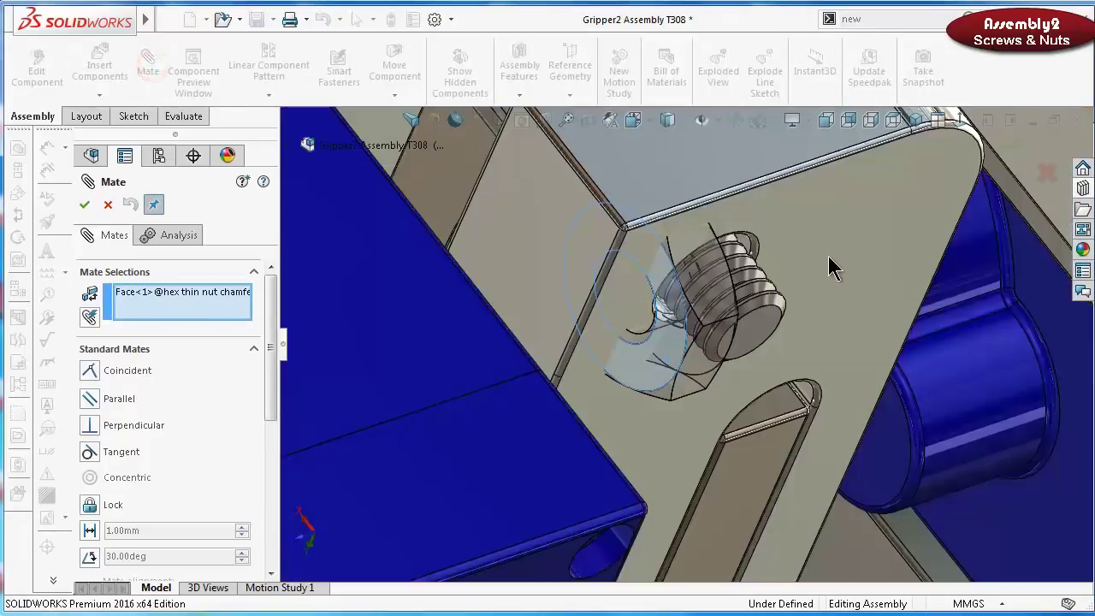
left_click(828, 259)
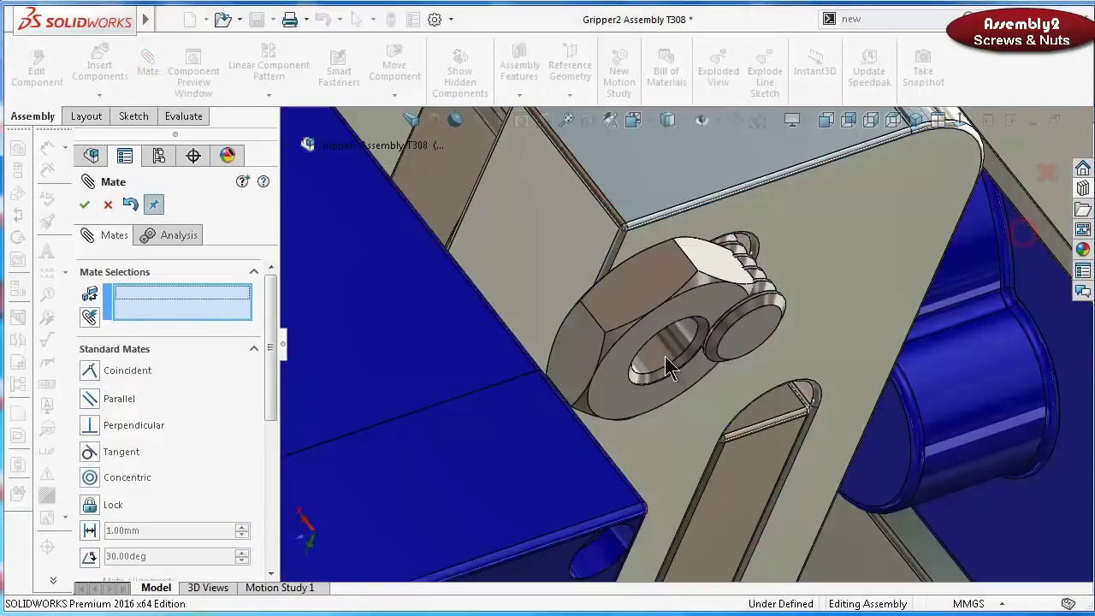
left_click(665, 356)
scroll(761, 347, "down", 5)
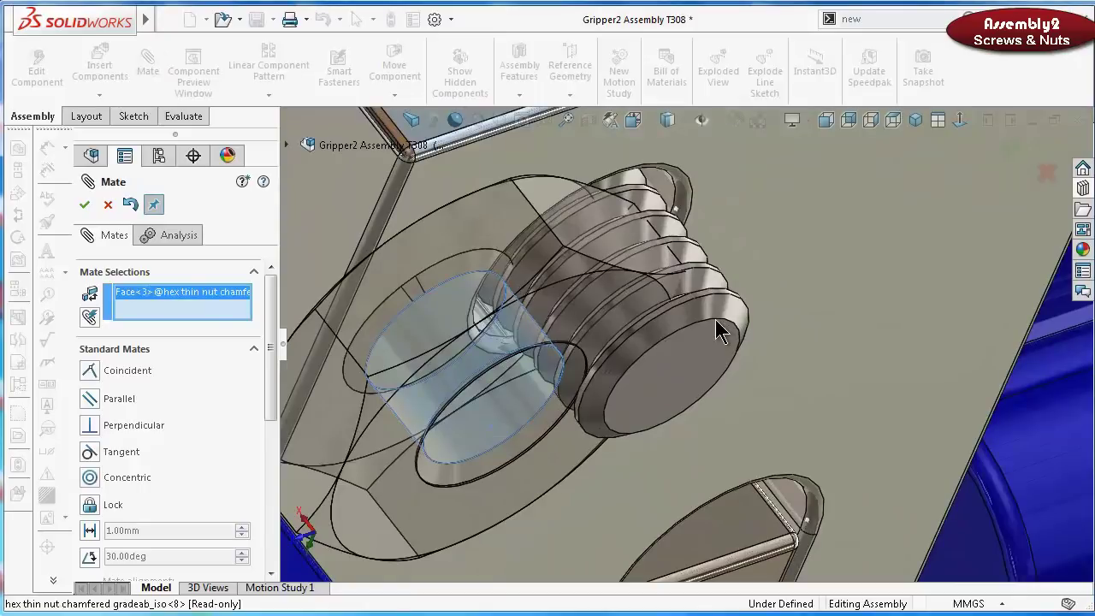
left_click(716, 321)
left_click(831, 306)
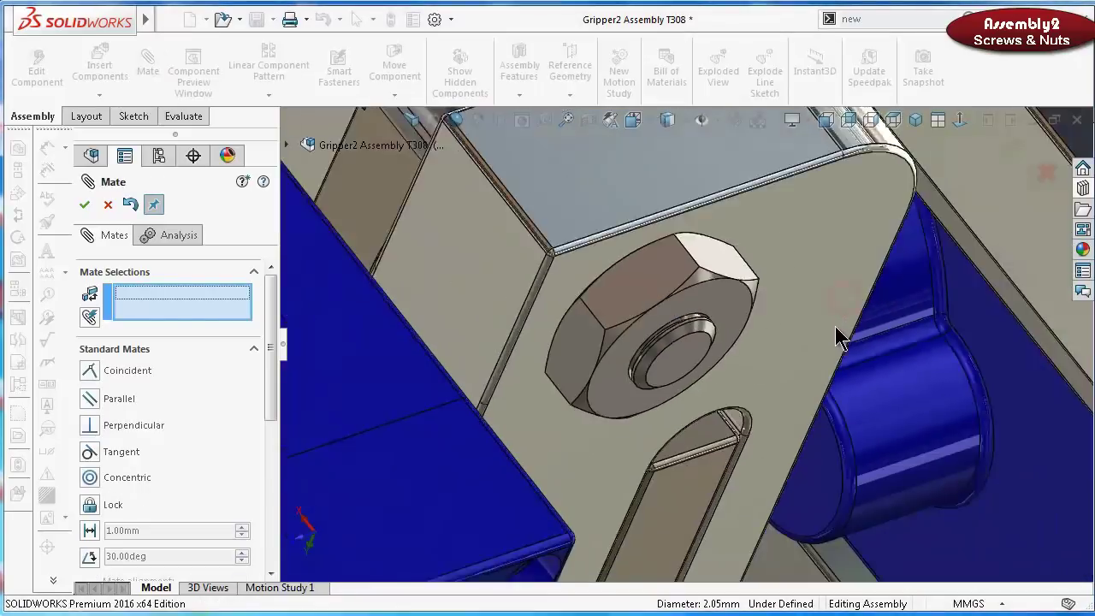
scroll(976, 265, "up", 5)
left_click(1009, 152)
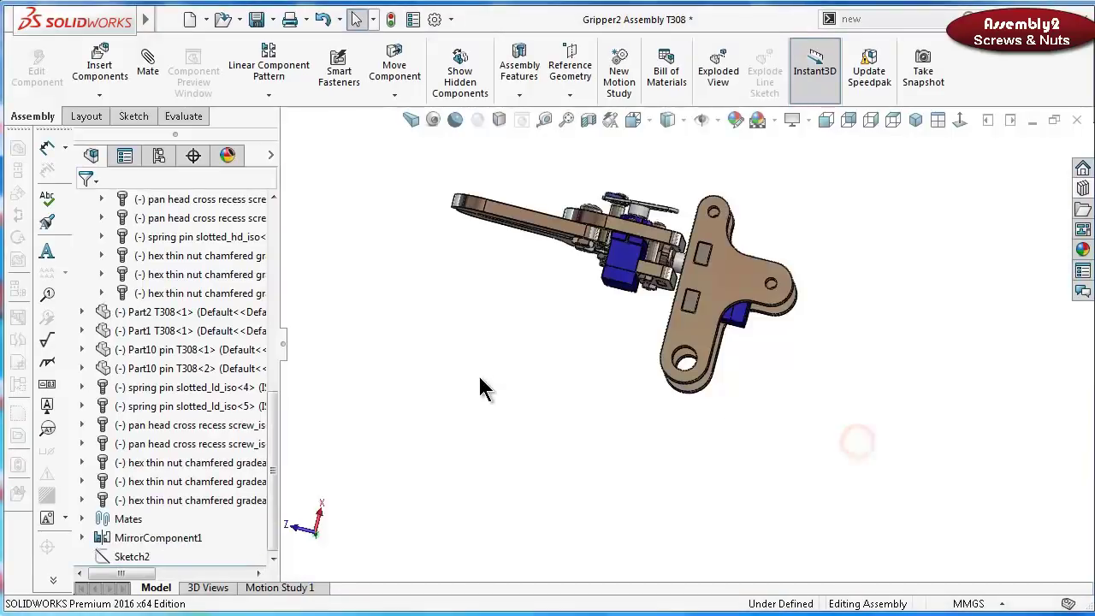
Inspect the fitted fasteners and the side plates' holes across the whole gripper assembly
scroll(529, 388, "down", 4)
middle_click_drag(483, 376, 603, 382)
middle_click_drag(682, 383, 674, 381)
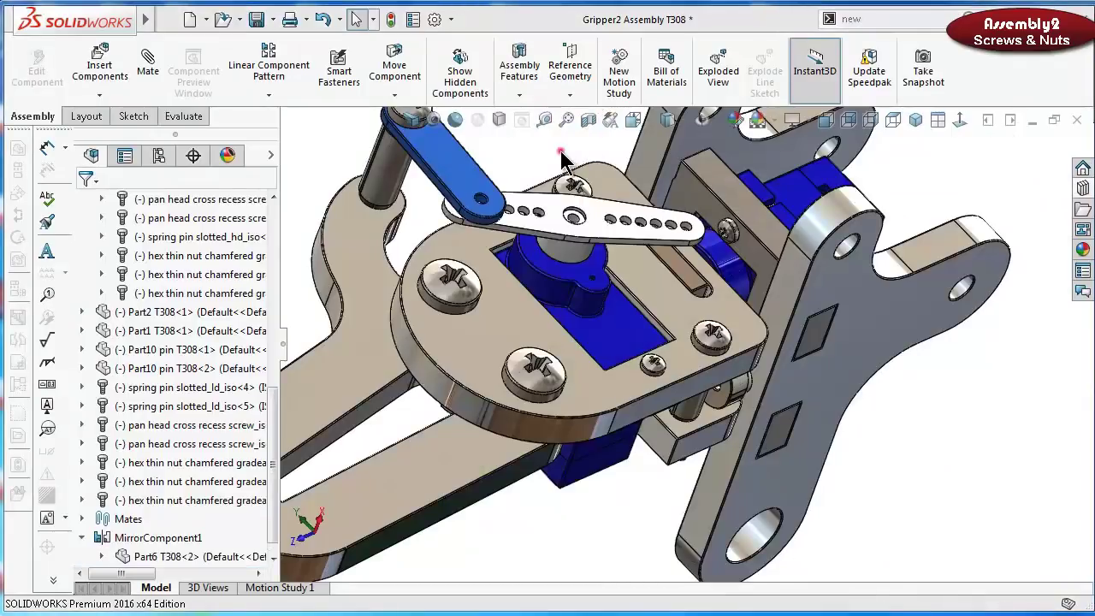
left_click(560, 149)
scroll(571, 161, "up", 3)
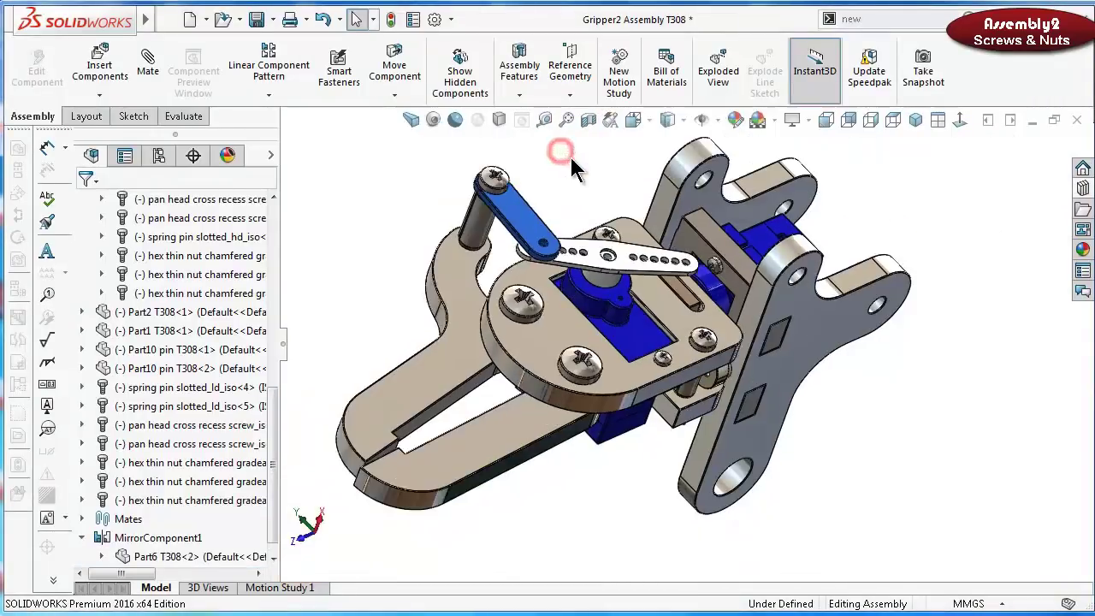
middle_click_drag(657, 185, 637, 180)
scroll(650, 180, "down", 3)
Insert a Spring Pin (Slotted - LD) ISO - 13337 from the ISO pins at the far side plate's upper hole
left_click(1084, 192)
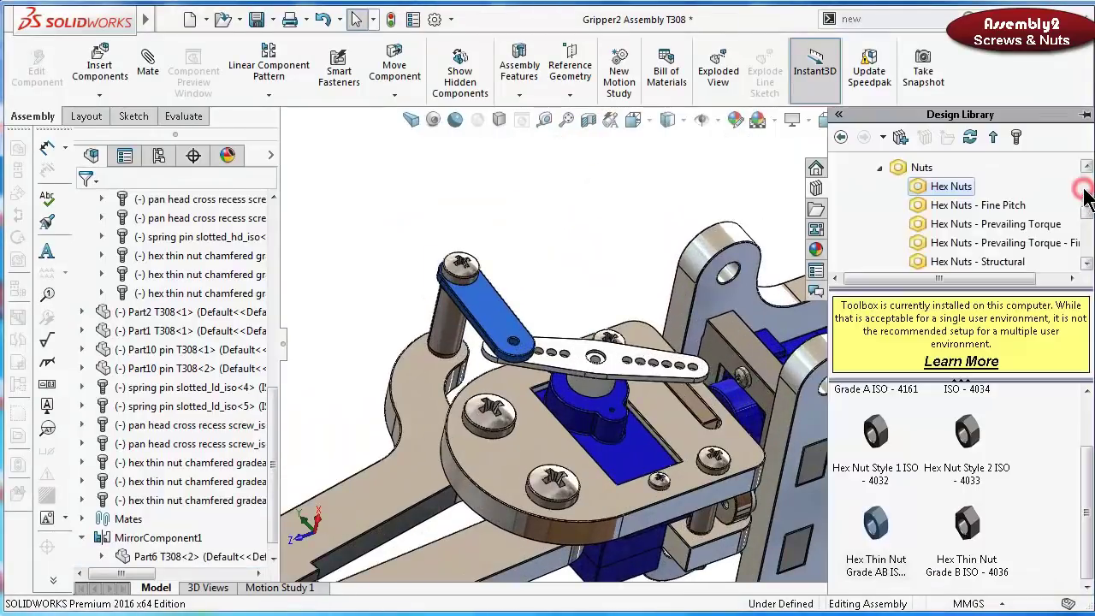
left_click(881, 168)
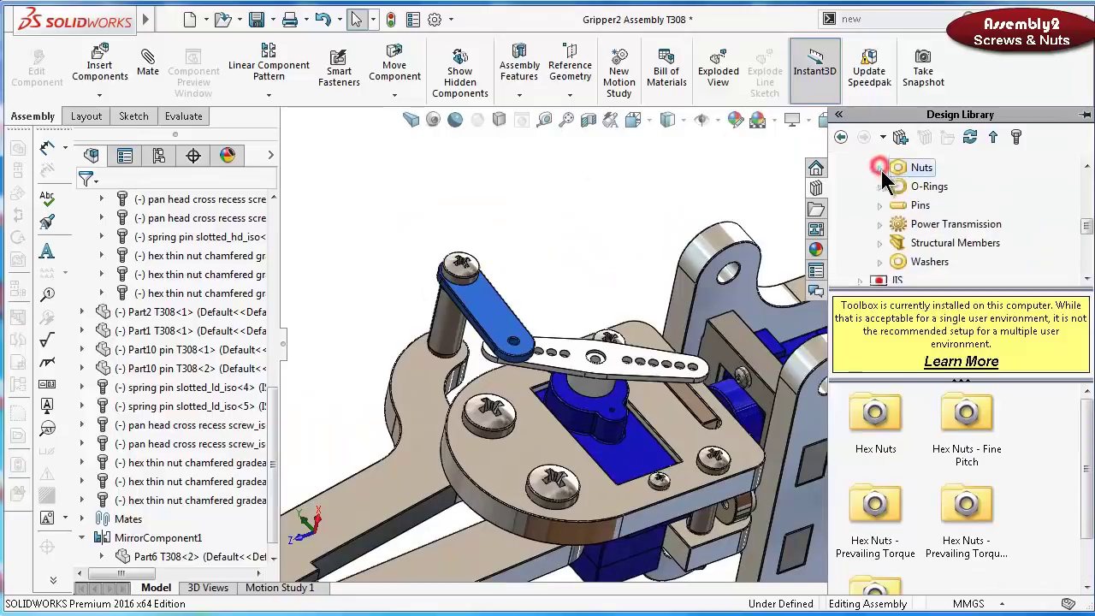
left_click(881, 205)
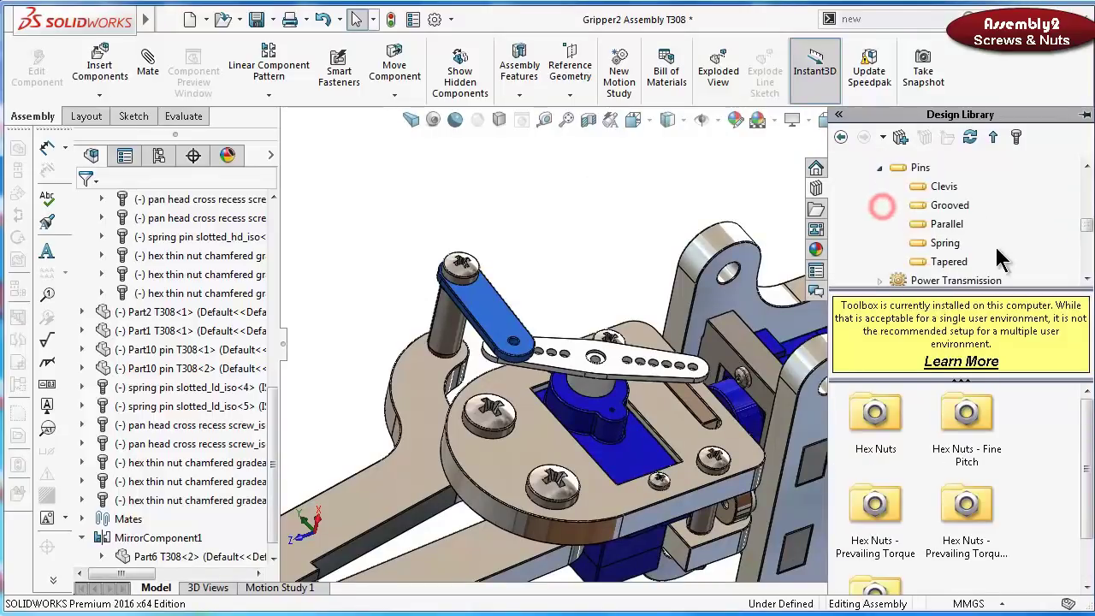
left_click(935, 244)
scroll(1085, 519, "down", 2)
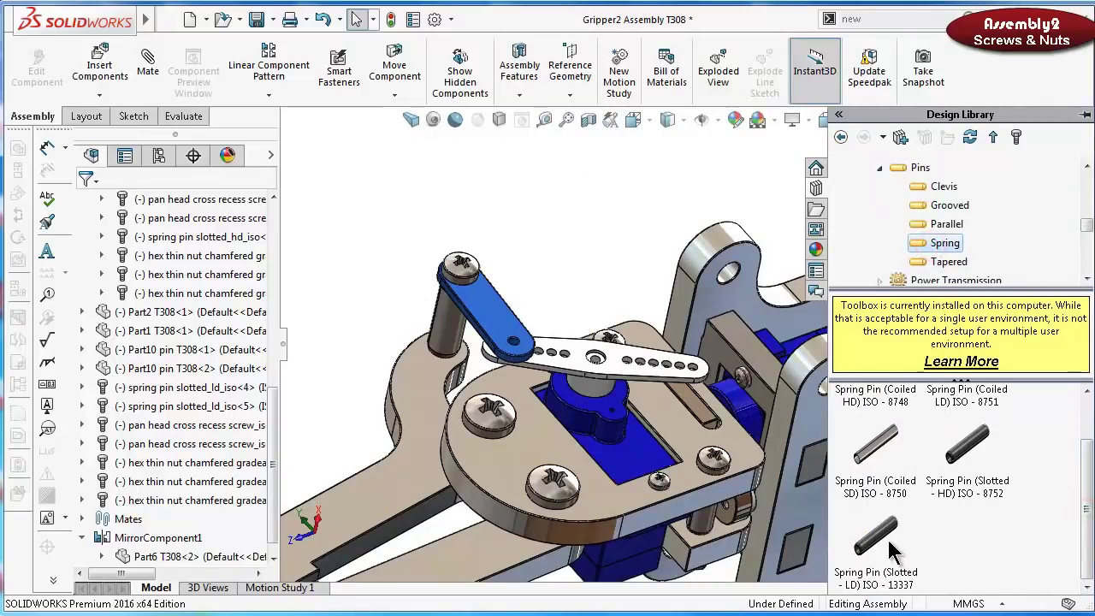
left_click_drag(876, 552, 732, 297)
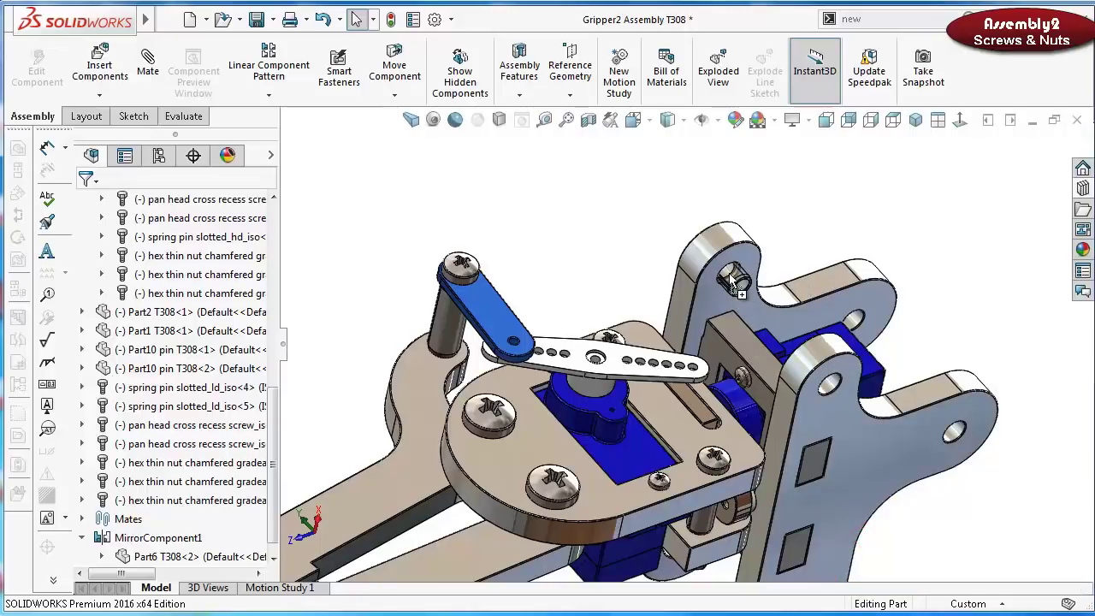
left_click_drag(739, 286, 740, 288)
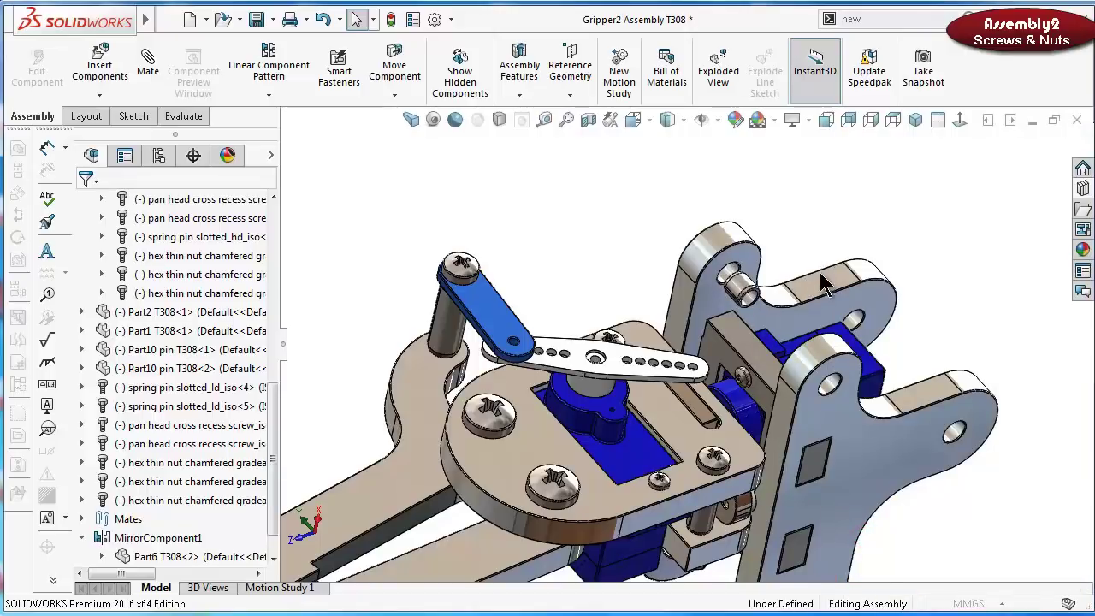
Configure the new slotted spring pin as size M6 with length 22 and accept it
left_click(1009, 303)
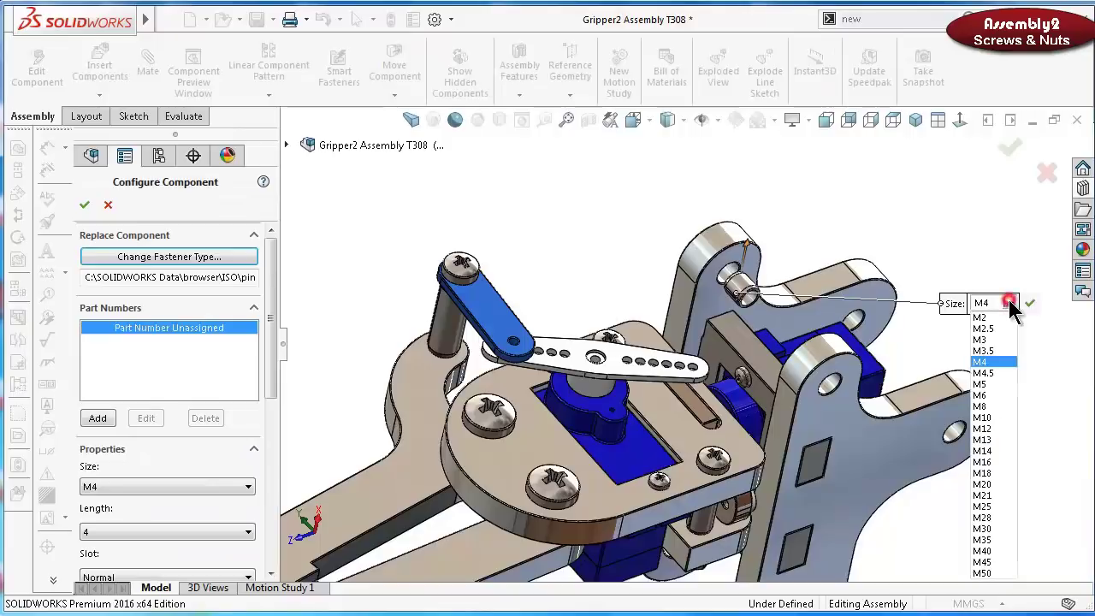
left_click(992, 395)
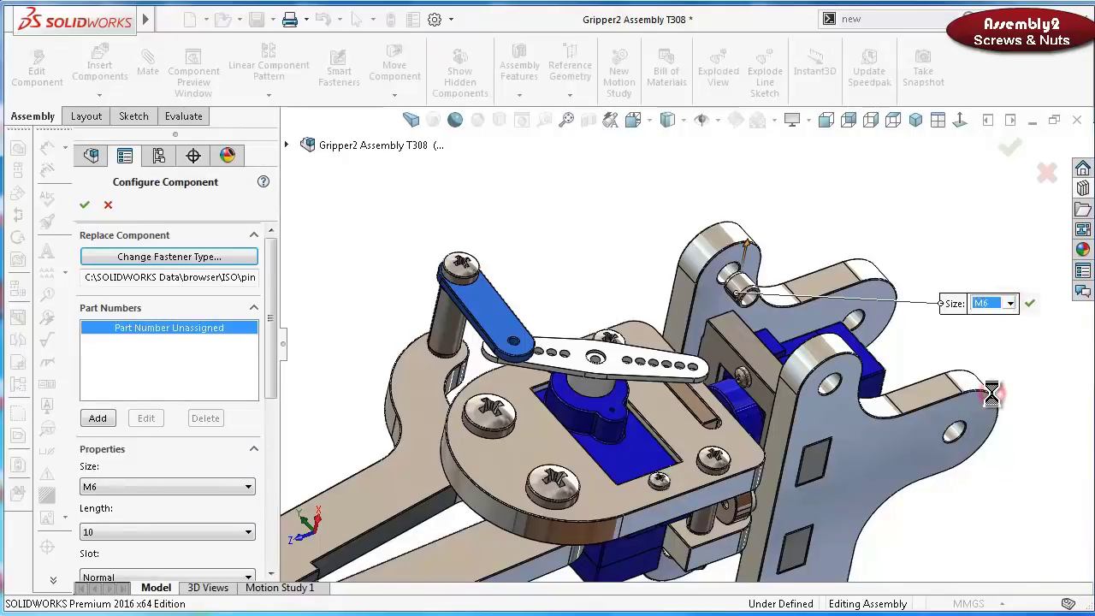
middle_click_drag(990, 386, 700, 218)
scroll(702, 222, "down", 5)
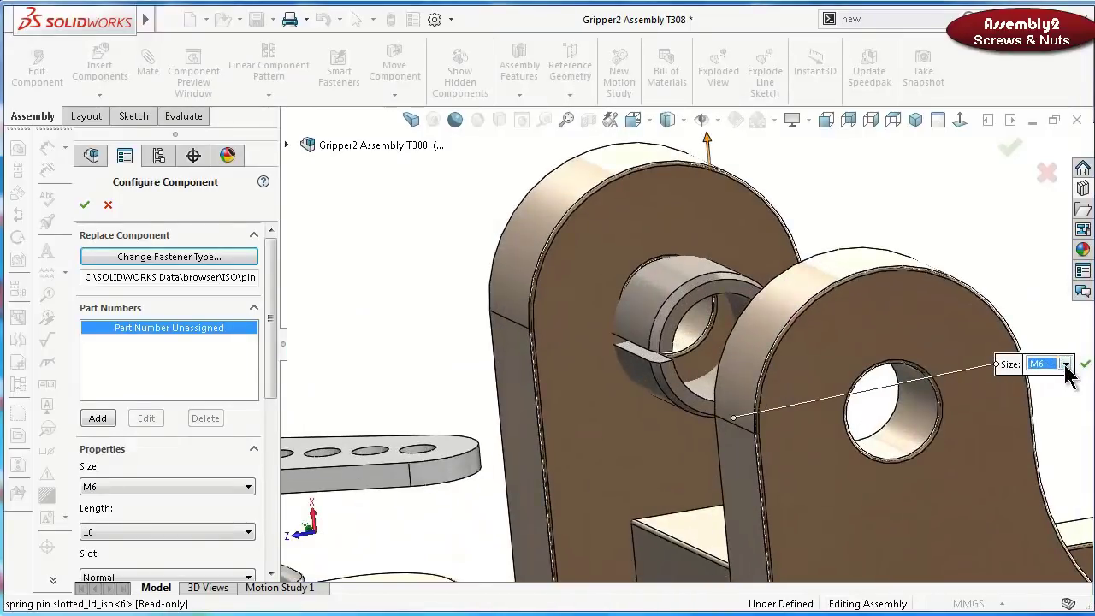
left_click(171, 537)
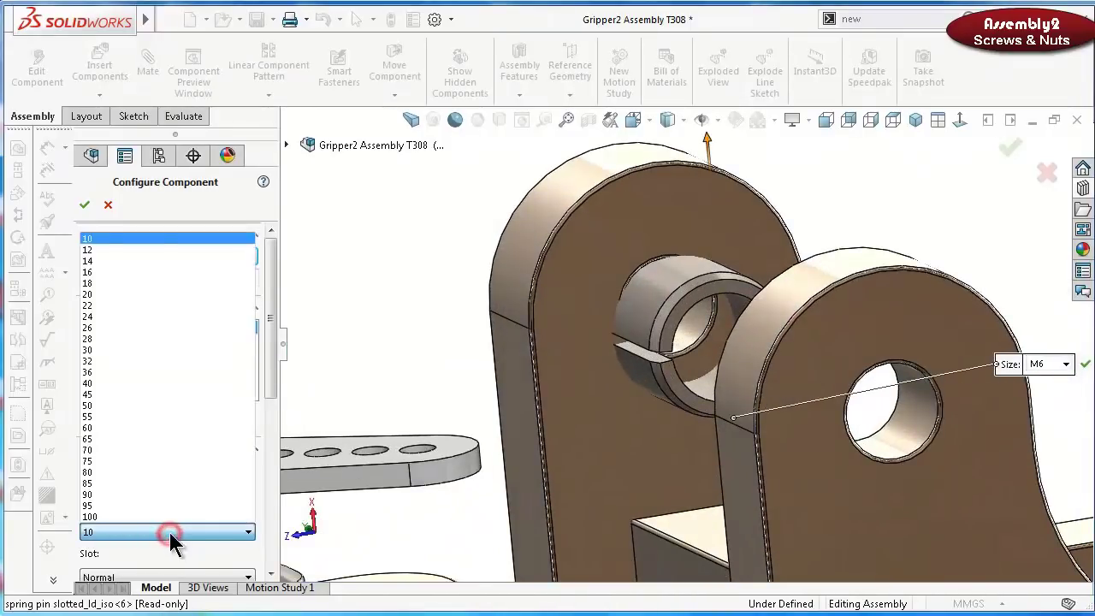
left_click(101, 306)
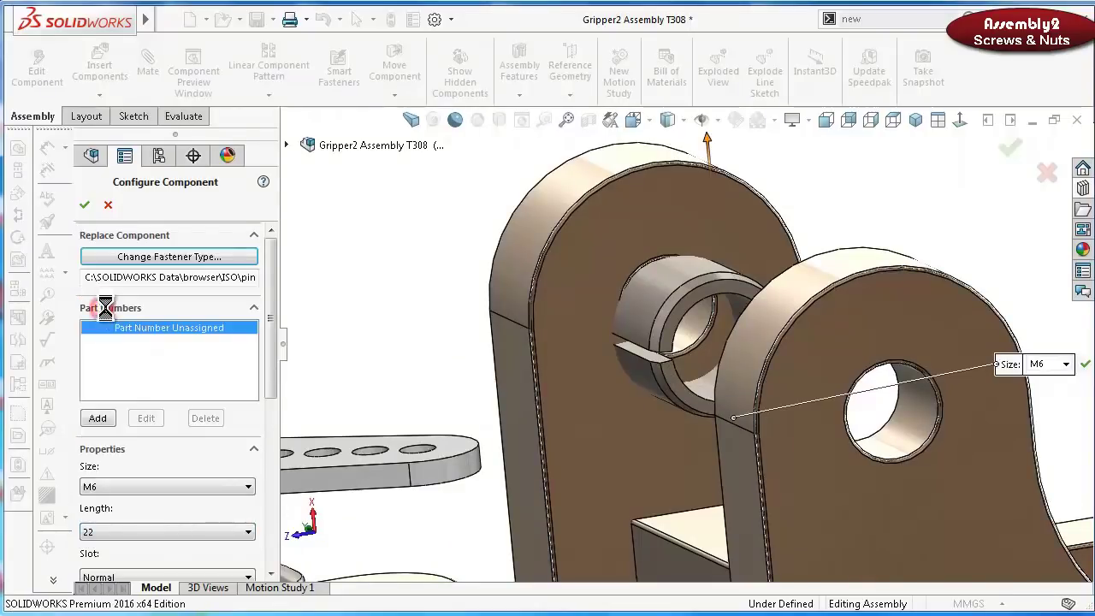
middle_click_drag(437, 293, 471, 277)
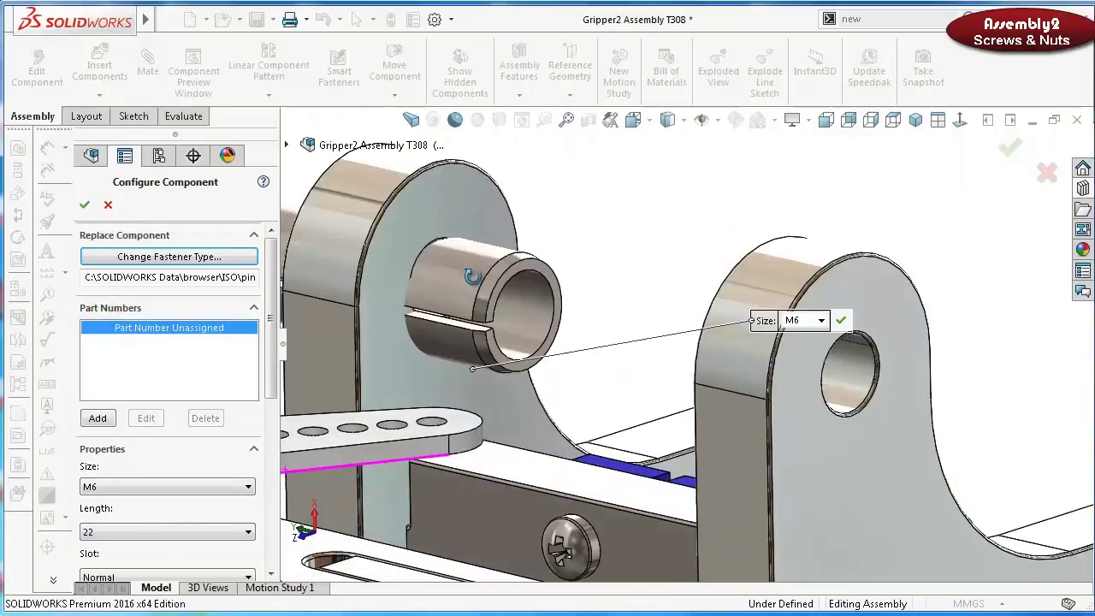
left_click(843, 321)
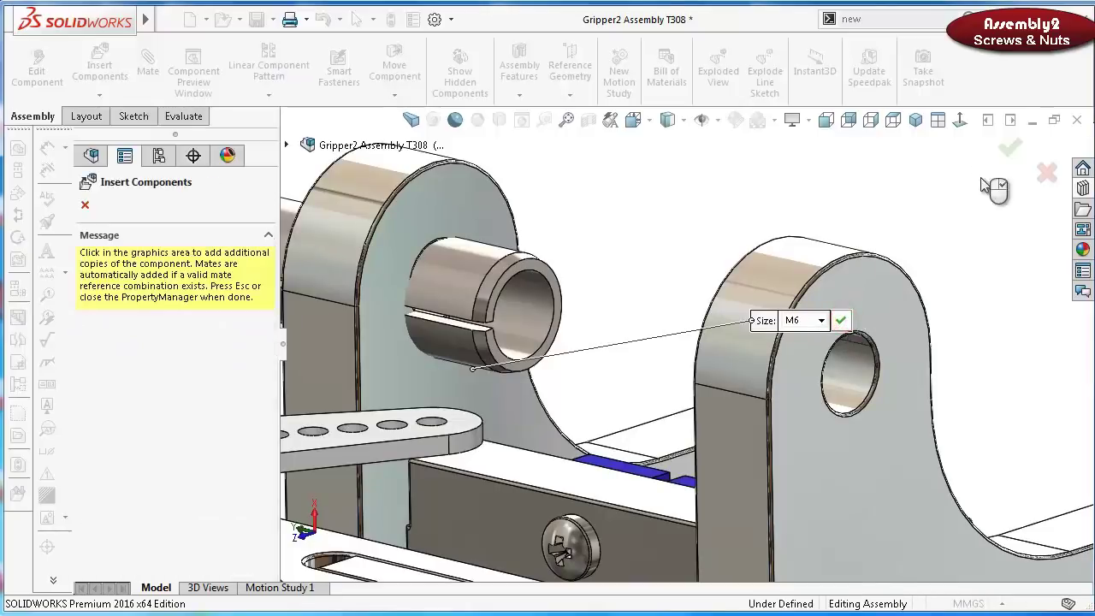
End the insertion and mate the new slotted spring pin concentric with the upper hole of the Part6 side plate
key("Escape")
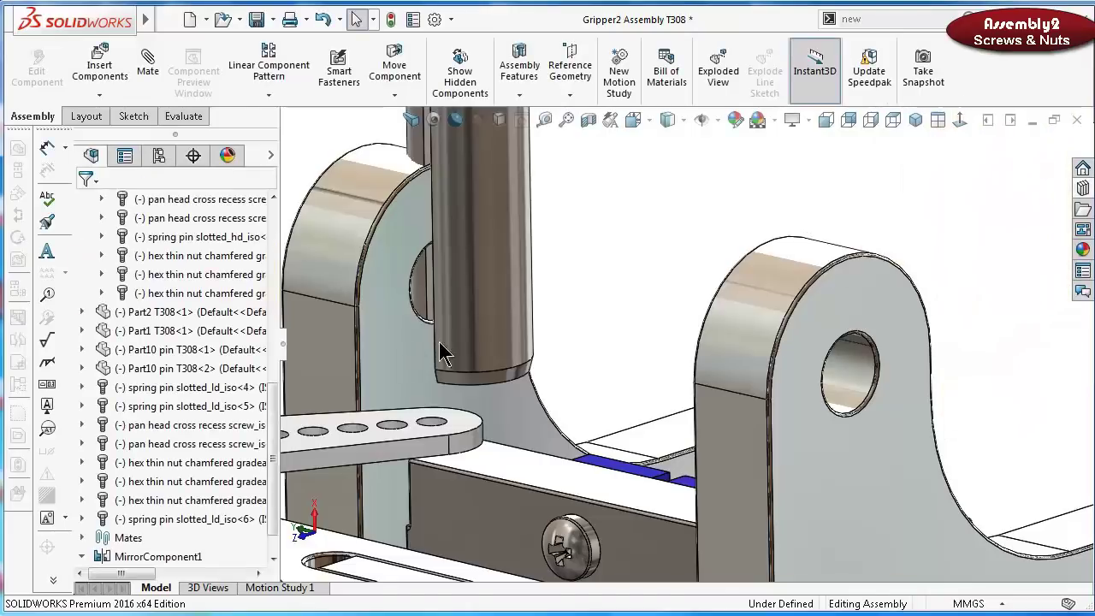
left_click(500, 336)
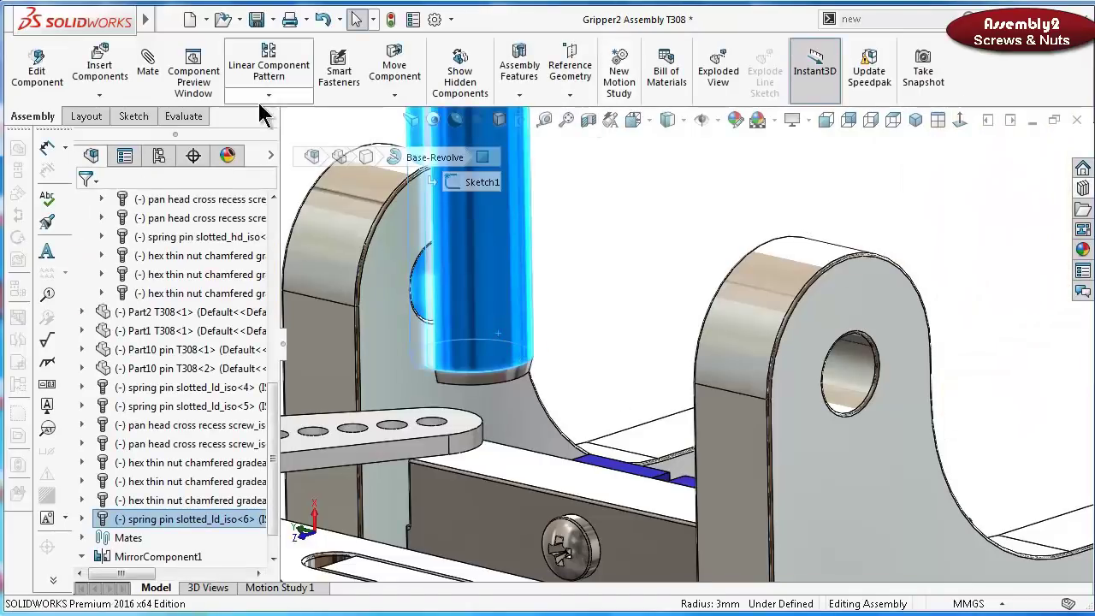
left_click(148, 65)
left_click(843, 376)
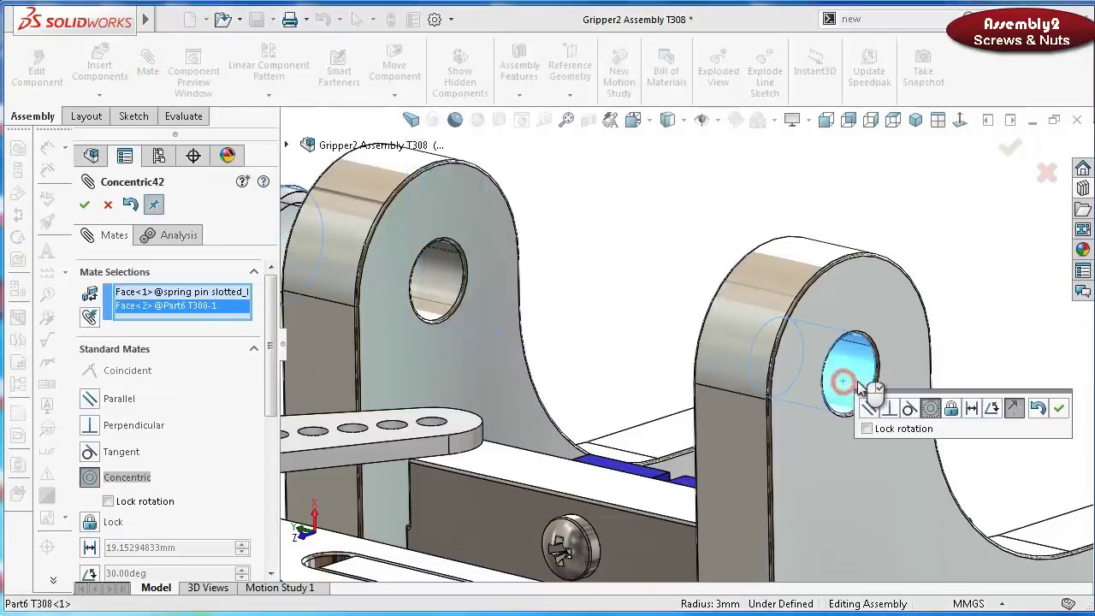
left_click(1059, 413)
Mate the spring pin's end face coincident with Part6's inner face so the pin sits between the two side plates
scroll(690, 406, "up", 4)
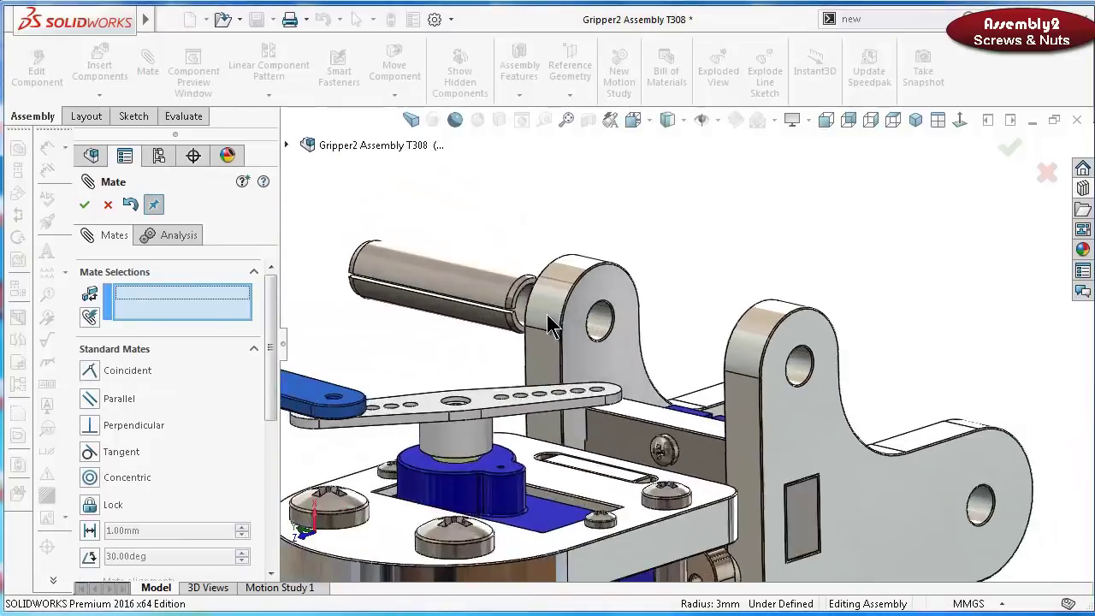
scroll(550, 320, "down", 5)
left_click(582, 293)
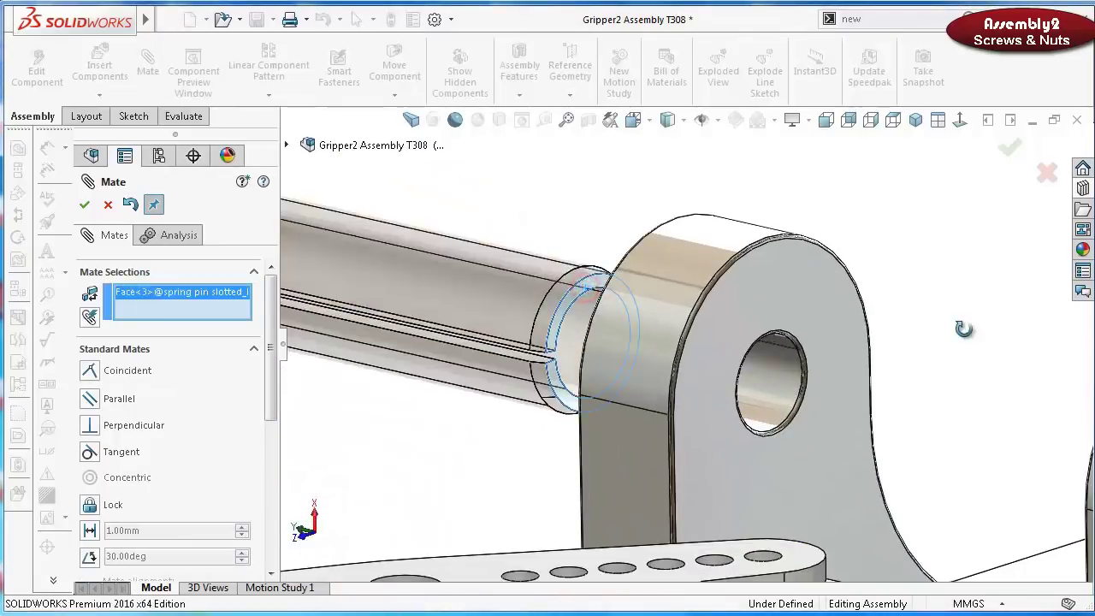
middle_click_drag(965, 325, 834, 389)
left_click(834, 389)
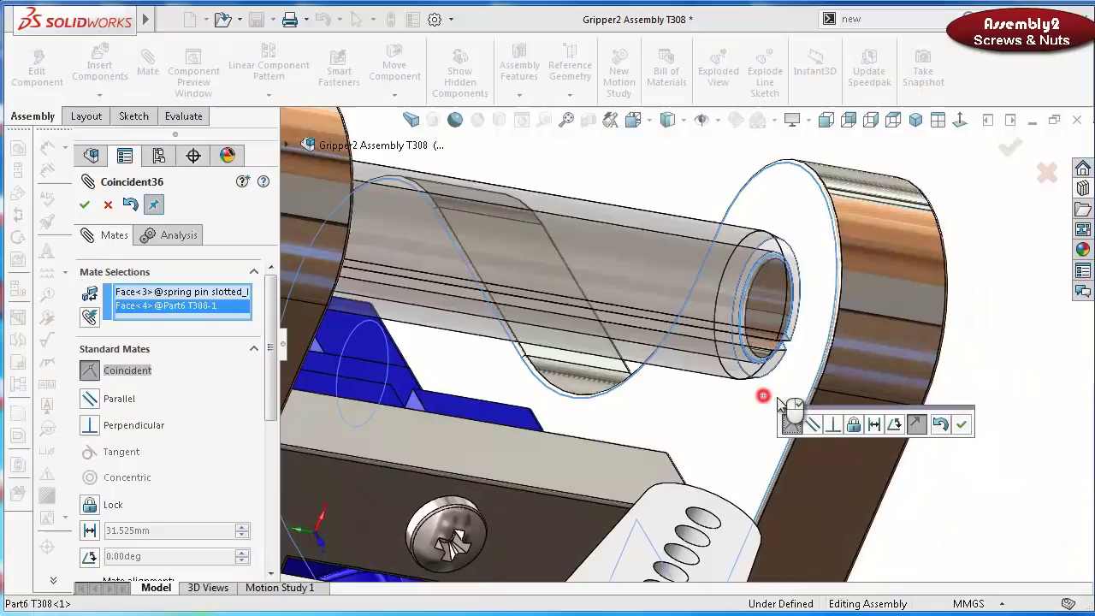
left_click(958, 426)
scroll(528, 342, "up", 2)
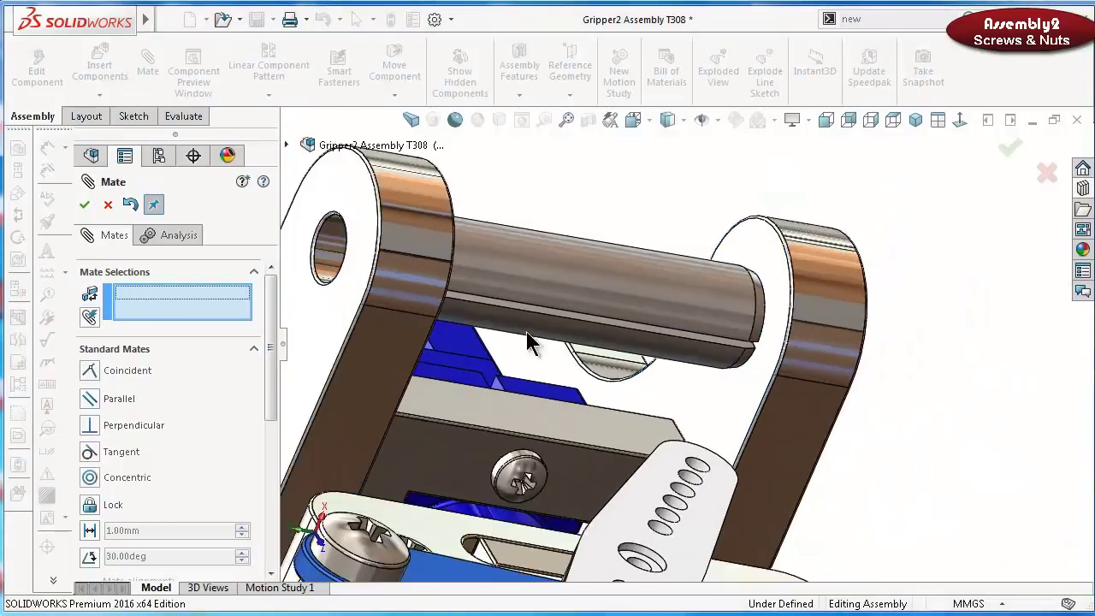
scroll(479, 307, "down", 1)
middle_click_drag(470, 298, 531, 320)
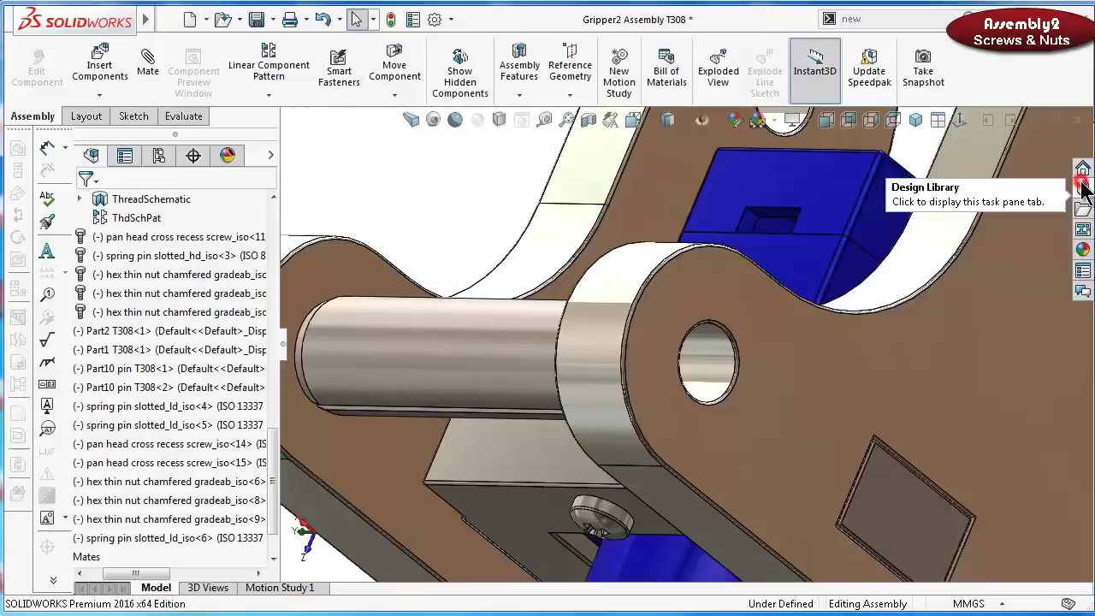
Insert a Pan Head Cross Recess ISO 7045 screw into Part6's hole in line with the spring pin, sized M4 with length 35
left_click(1082, 187)
left_click_drag(890, 528, 704, 379)
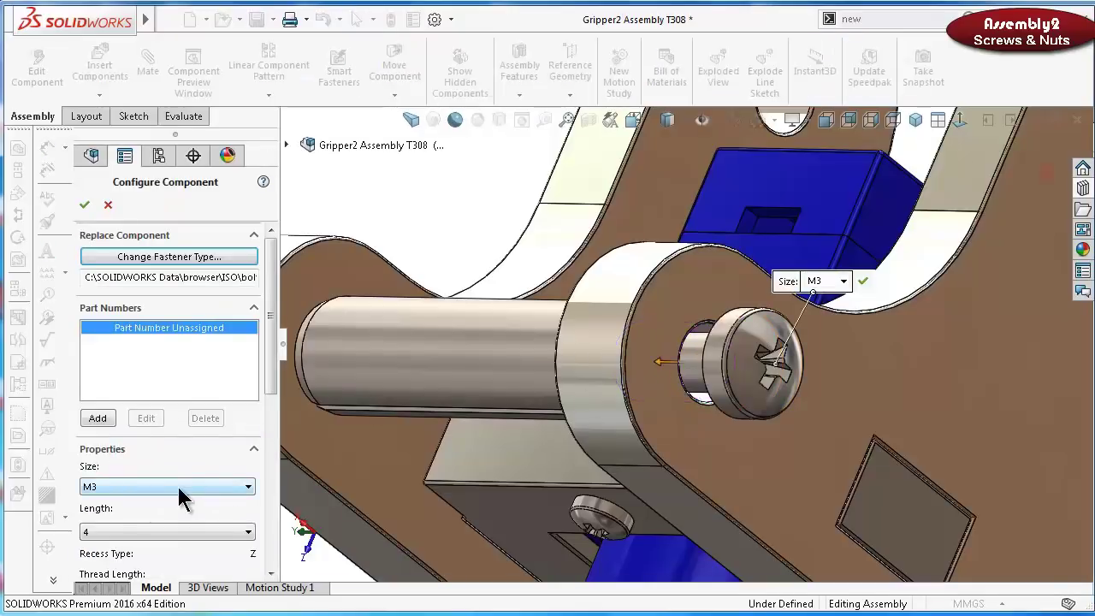
left_click(178, 489)
left_click(138, 548)
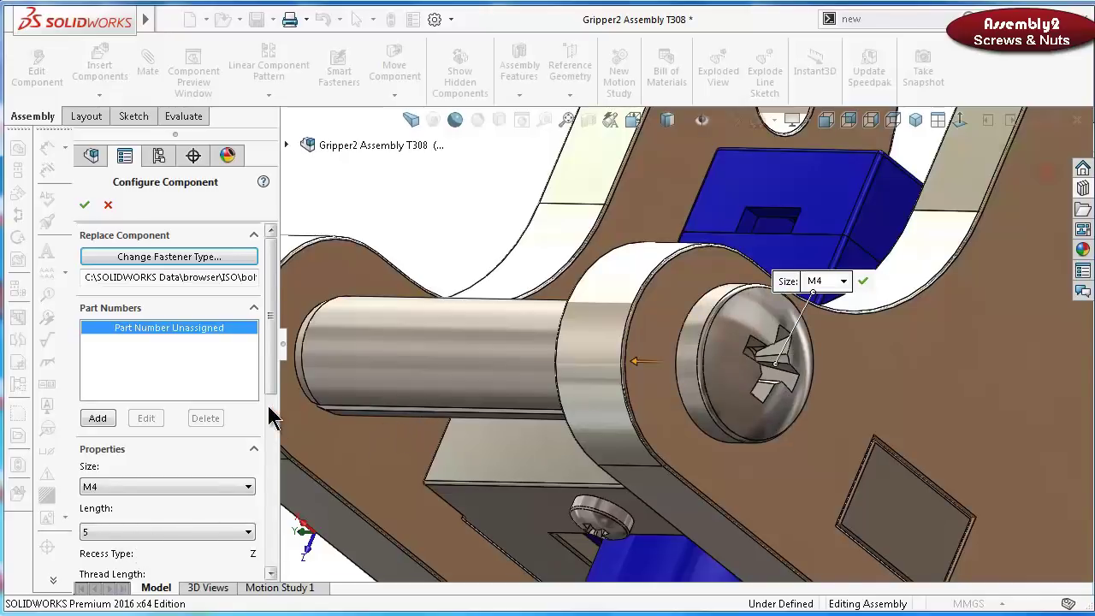
scroll(268, 364, "down", 3)
left_click(164, 390)
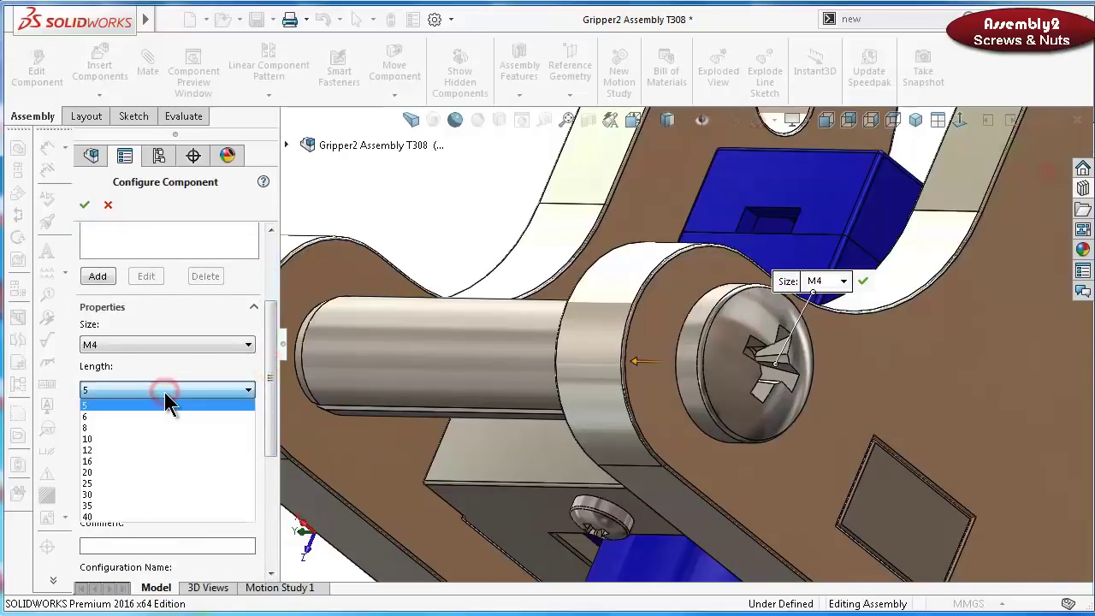
left_click(121, 508)
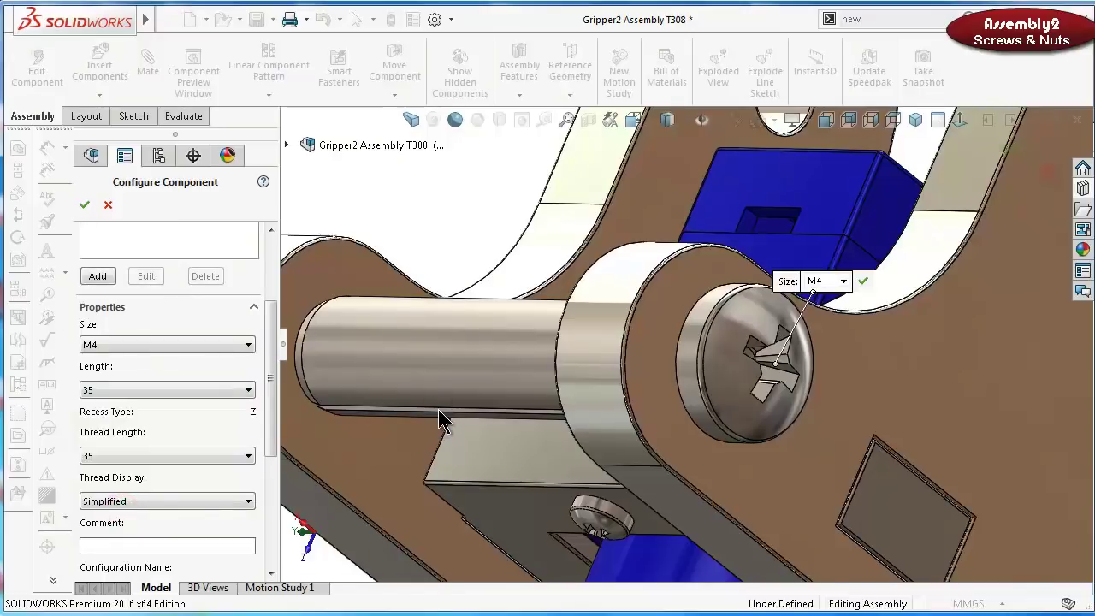
Set the screw's thread display to Schematic, accept the configuration and stop adding copies
scroll(439, 419, "up", 3)
middle_click_drag(387, 425, 443, 444)
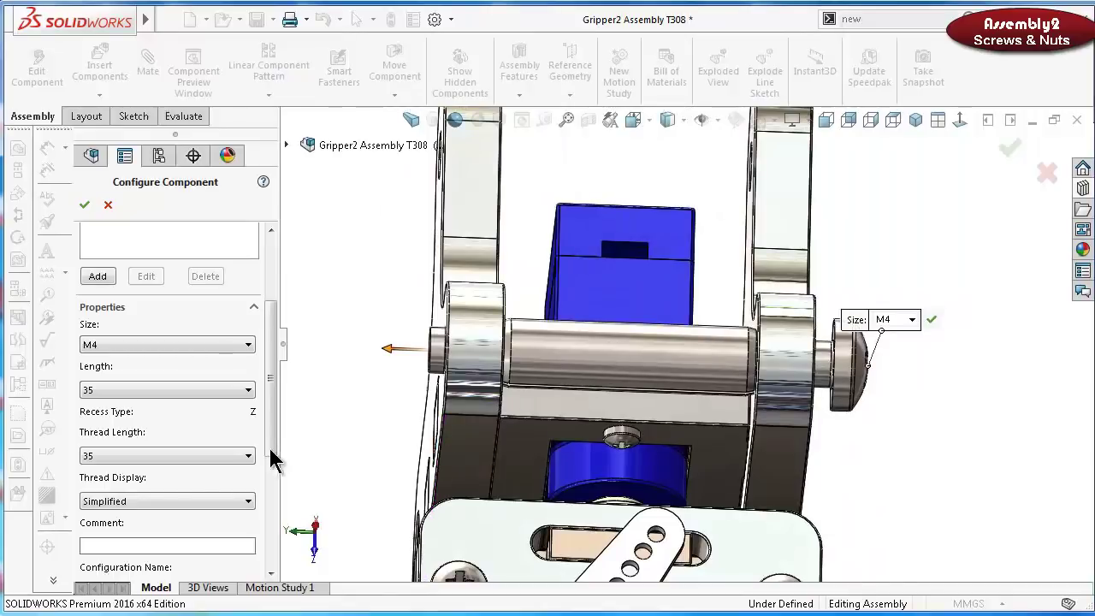
left_click(170, 504)
left_click(159, 535)
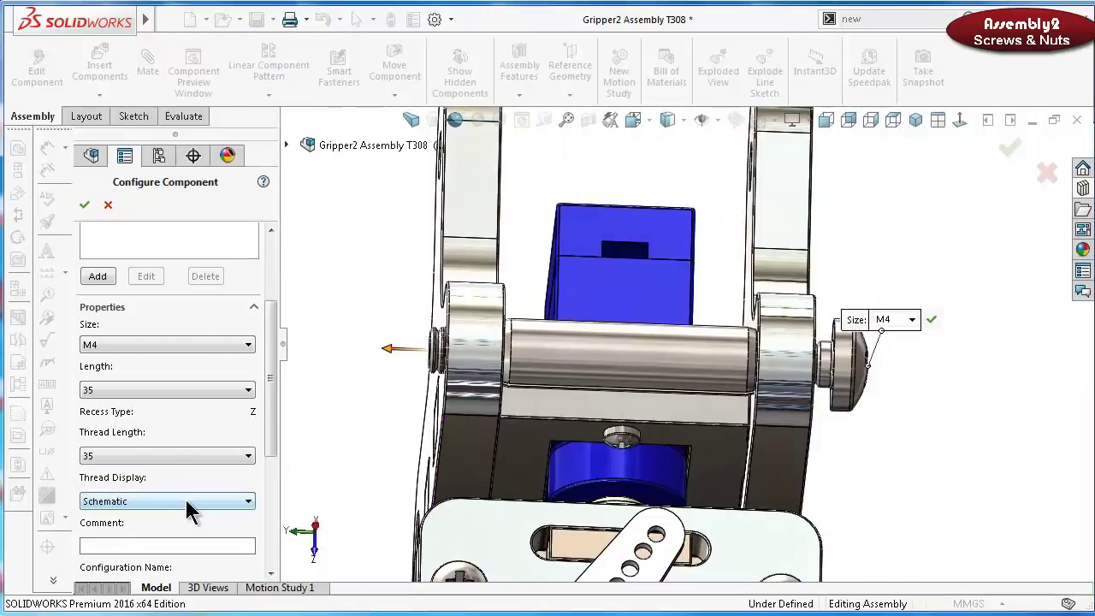
left_click(86, 206)
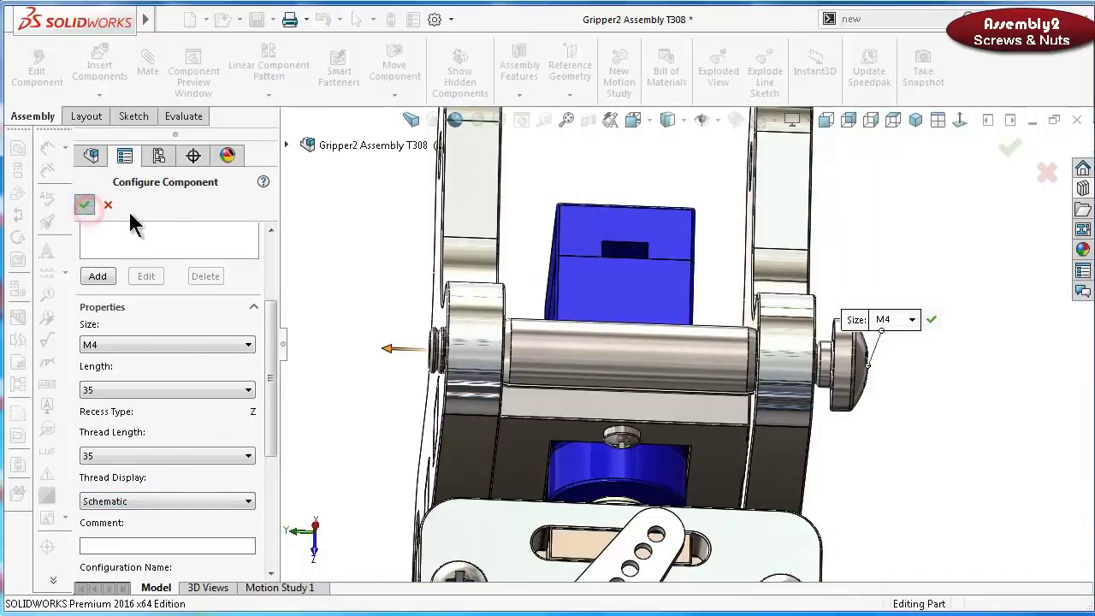
left_click(1038, 158)
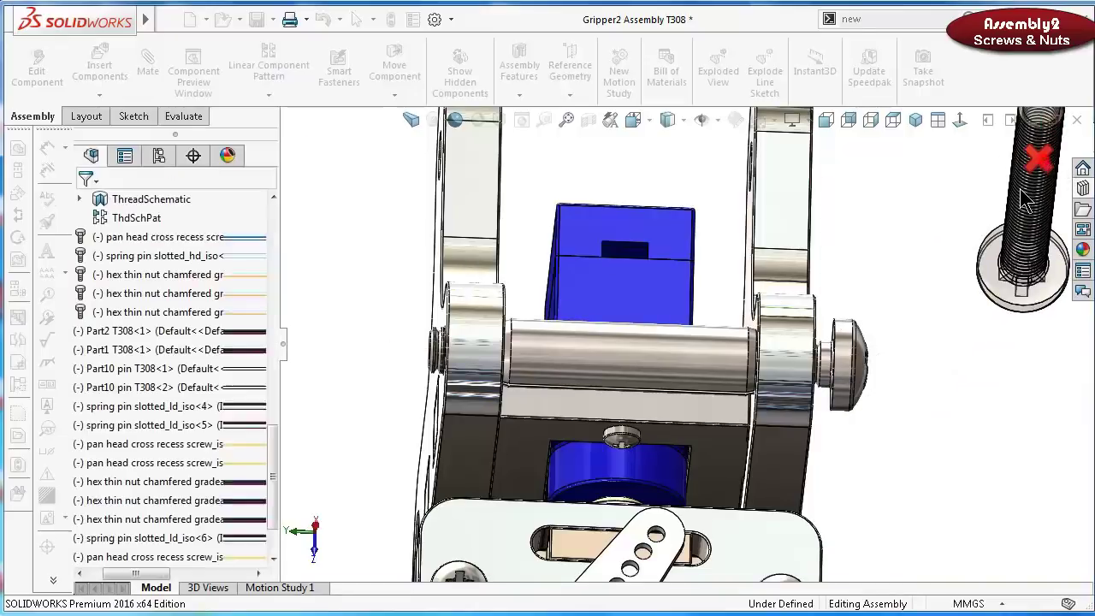
Mate the underside of the M4 screw's head coincident with Part6's outer face and finish the mating
scroll(819, 413, "down", 6)
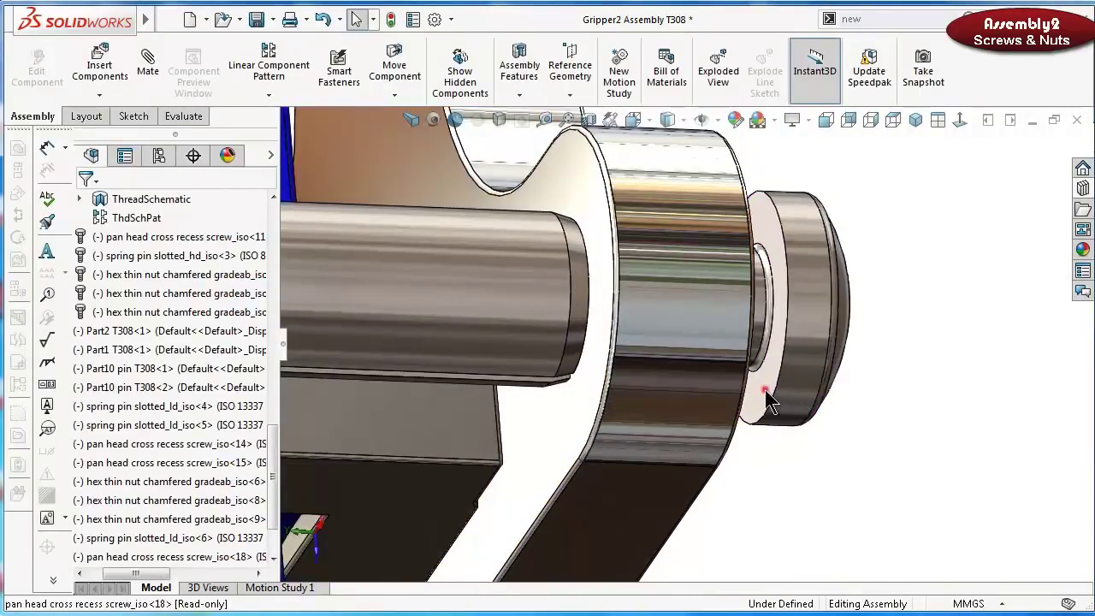
left_click(765, 390)
middle_click_drag(765, 421, 701, 434)
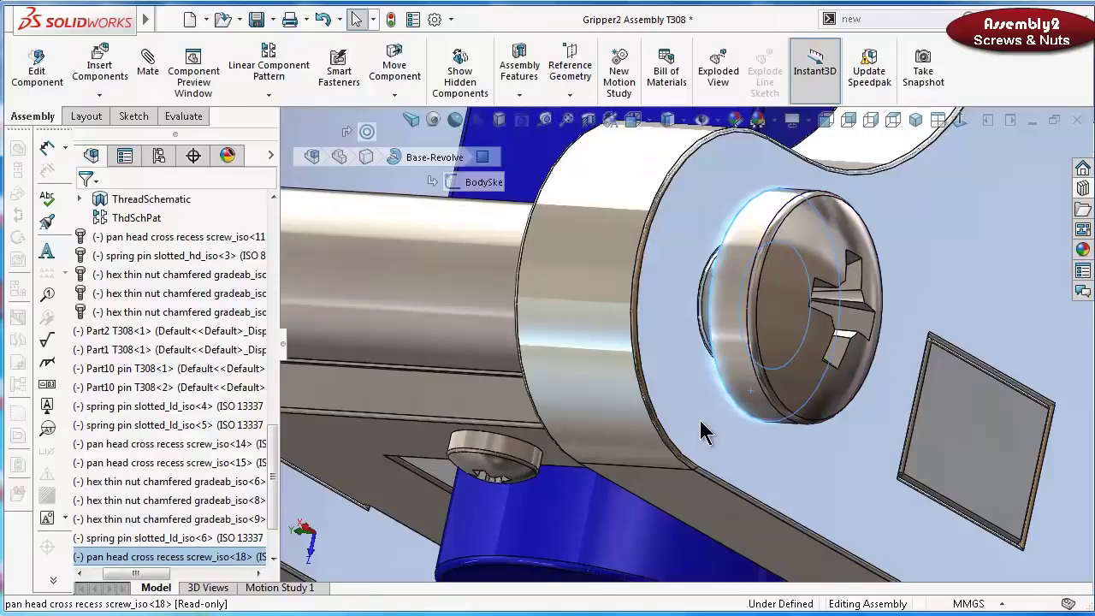
left_click(146, 58)
left_click(670, 380)
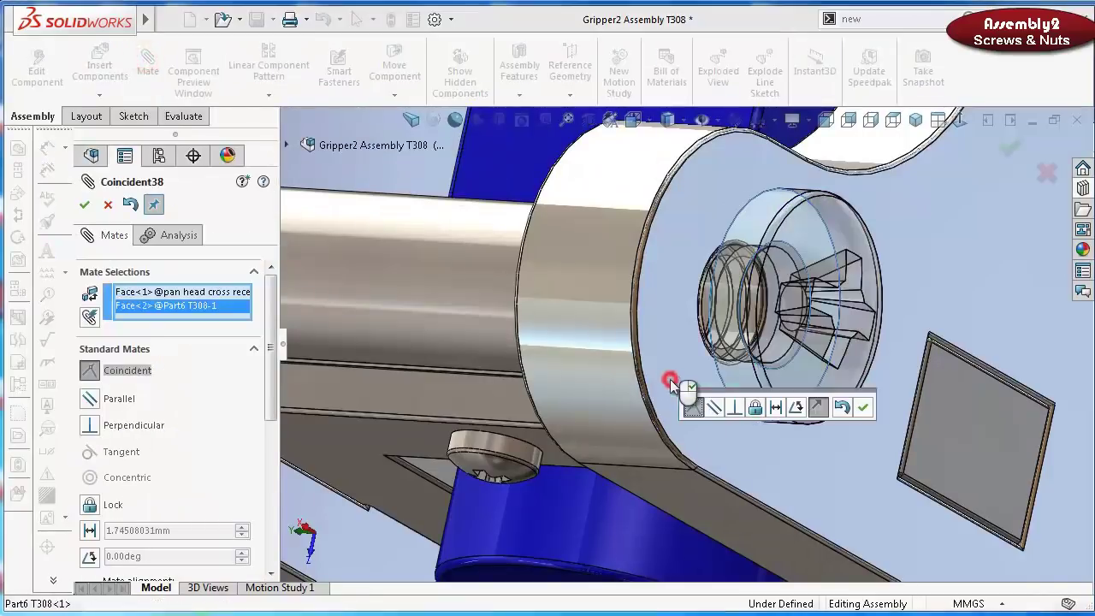
left_click(865, 403)
scroll(730, 361, "up", 5)
middle_click_drag(730, 361, 702, 351)
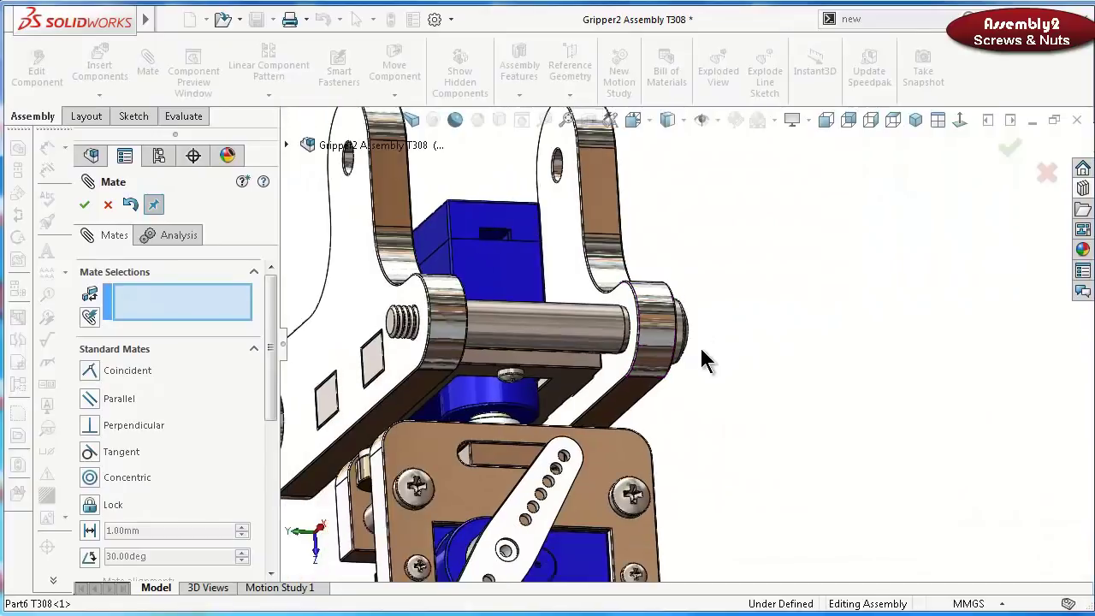
left_click(86, 206)
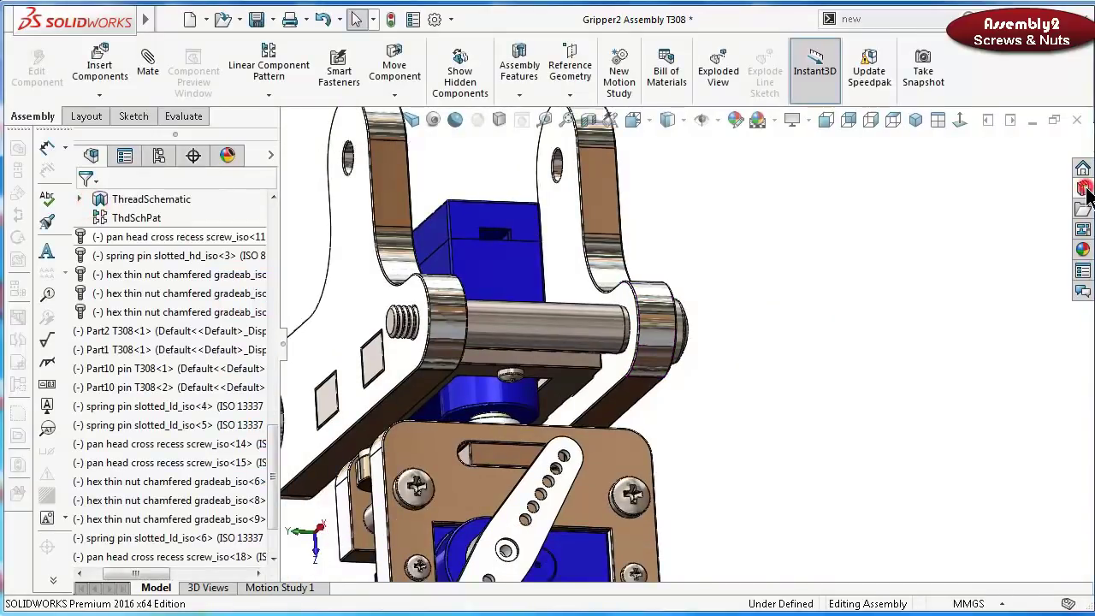
Insert a Hex Thin Nut Grade AB from the ISO hex nuts at the M4 screw's threaded end, with size M4
left_click(1083, 188)
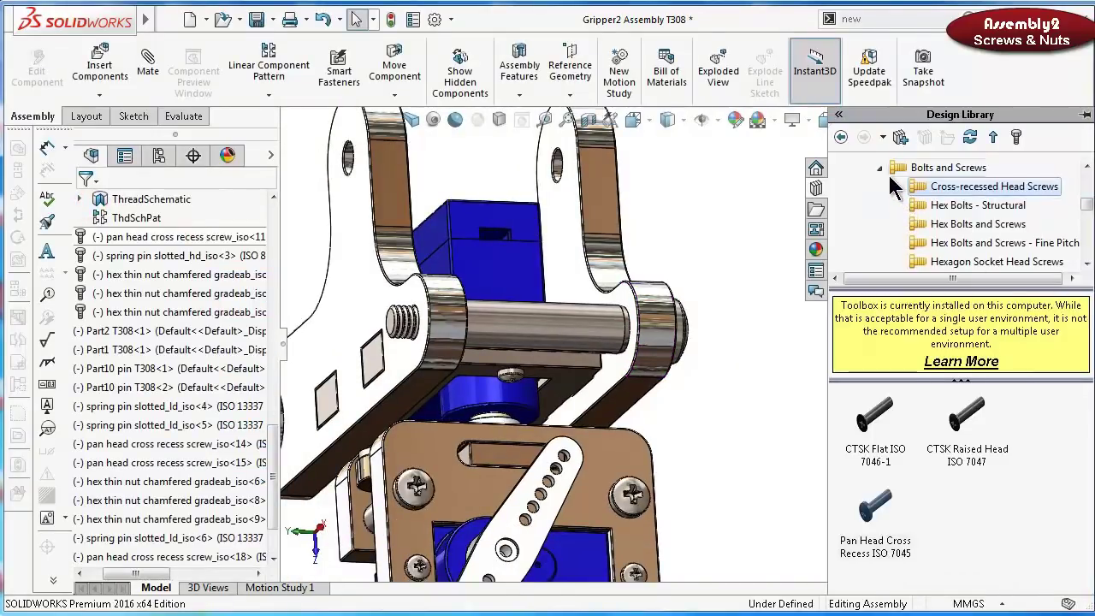
left_click(880, 168)
left_click(881, 205)
left_click(951, 186)
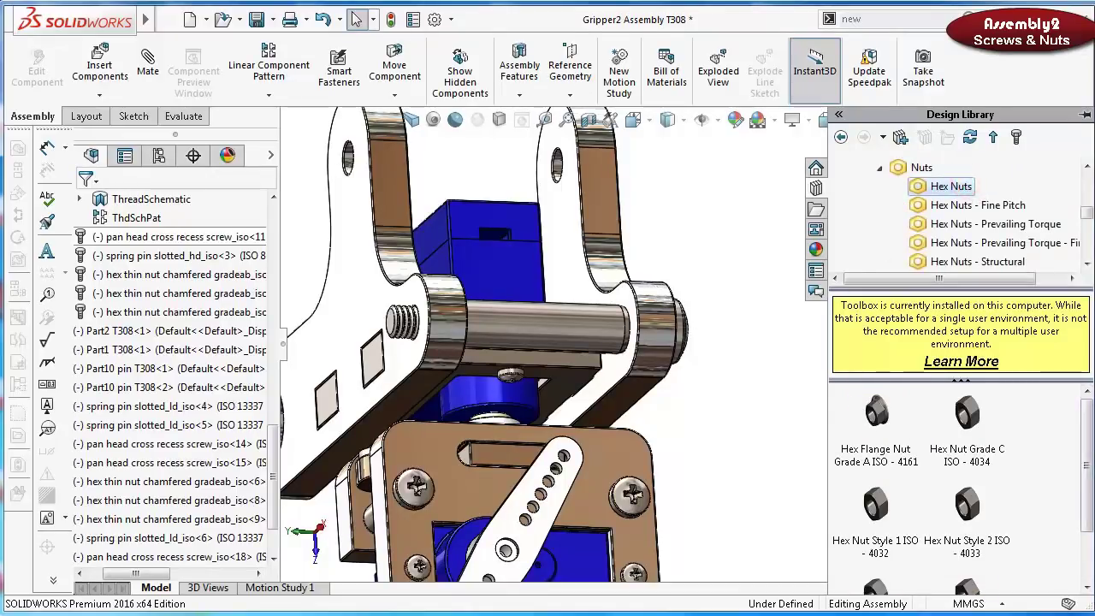
scroll(1088, 503, "down", 3)
middle_click_drag(557, 324, 444, 336)
scroll(445, 337, "down", 5)
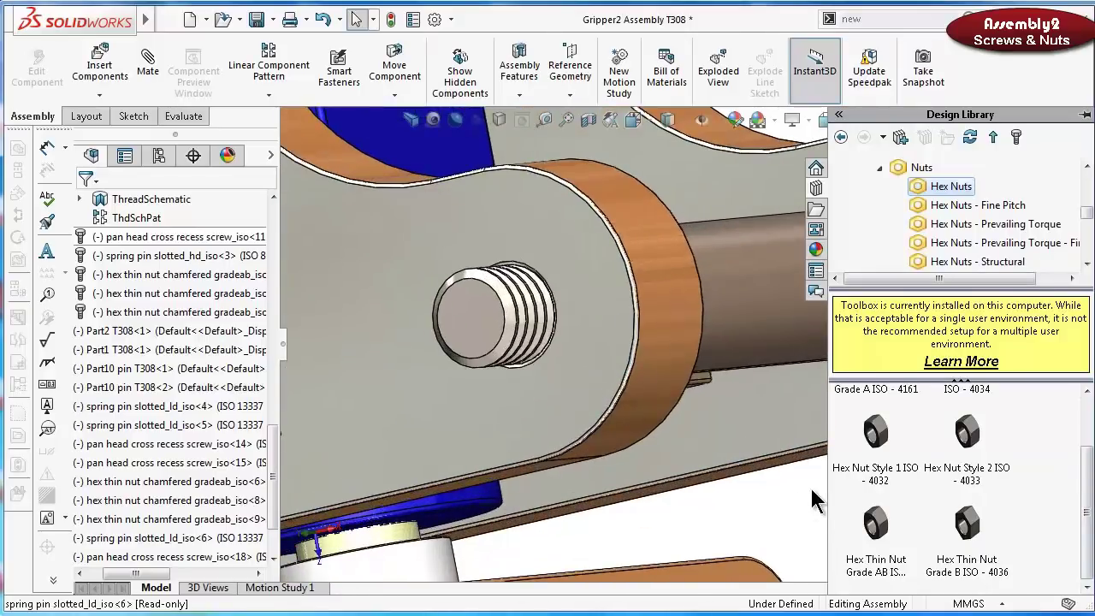
scroll(497, 311, "down", 3)
left_click_drag(875, 521, 528, 378)
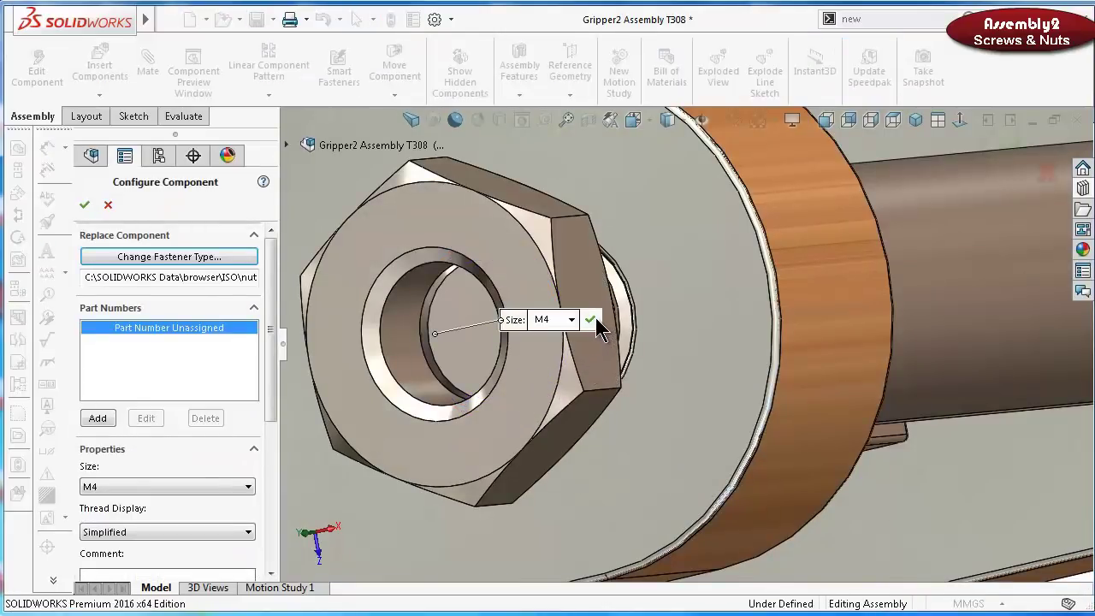
left_click(590, 320)
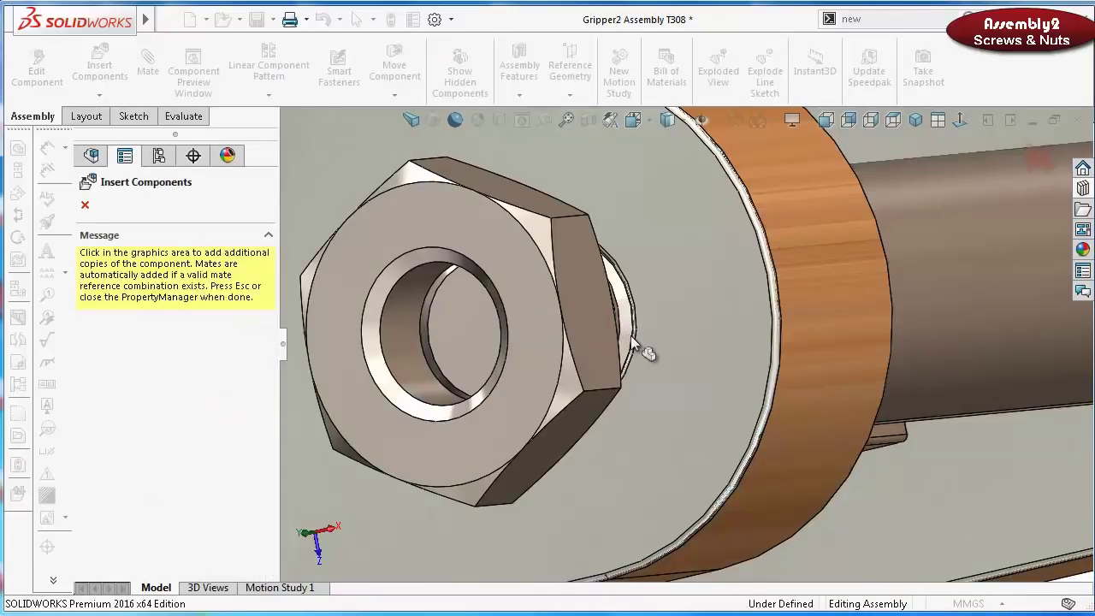
scroll(536, 315, "up", 1)
left_click(84, 205)
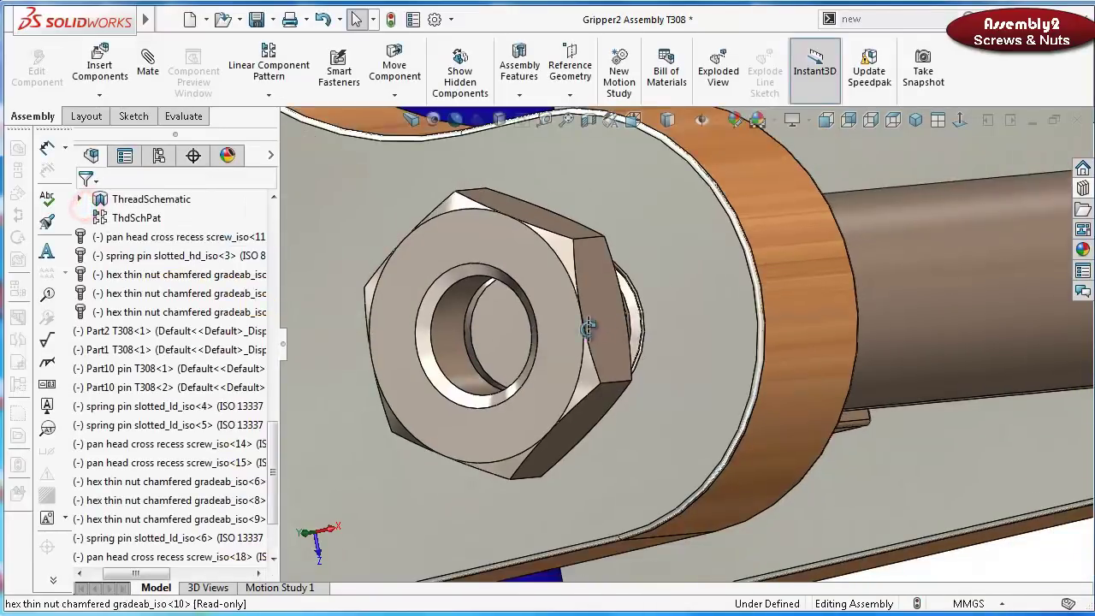
Mate the M4 nut's inner face coincident with the outer face of the second Part6 plate and finish the mating
scroll(587, 325, "down", 5)
left_click(648, 330)
middle_click_drag(654, 327, 772, 325)
left_click(149, 70)
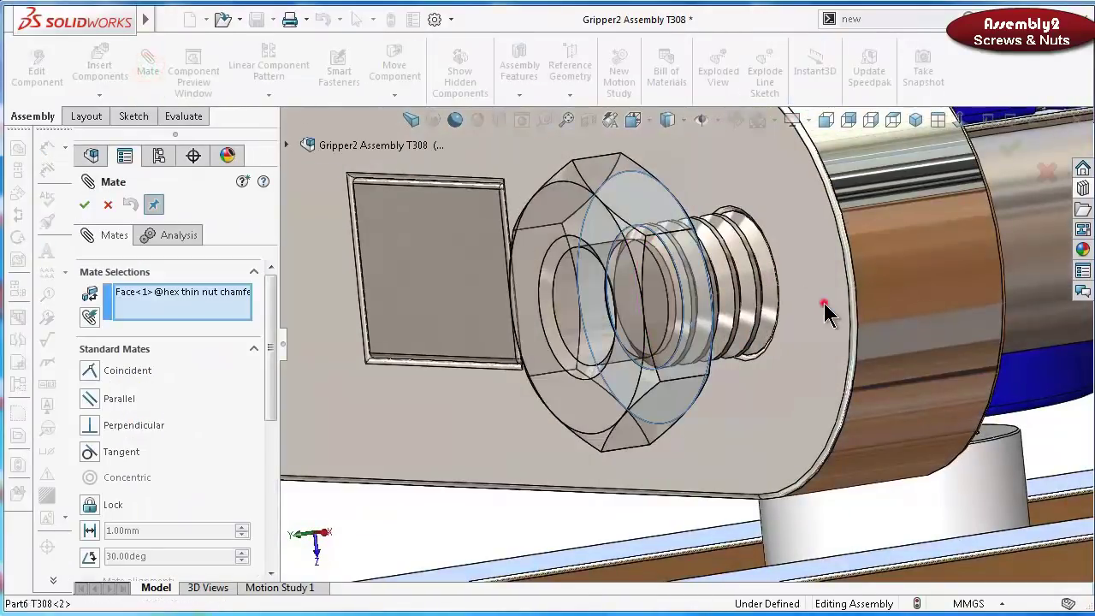
left_click(824, 303)
left_click(1017, 283)
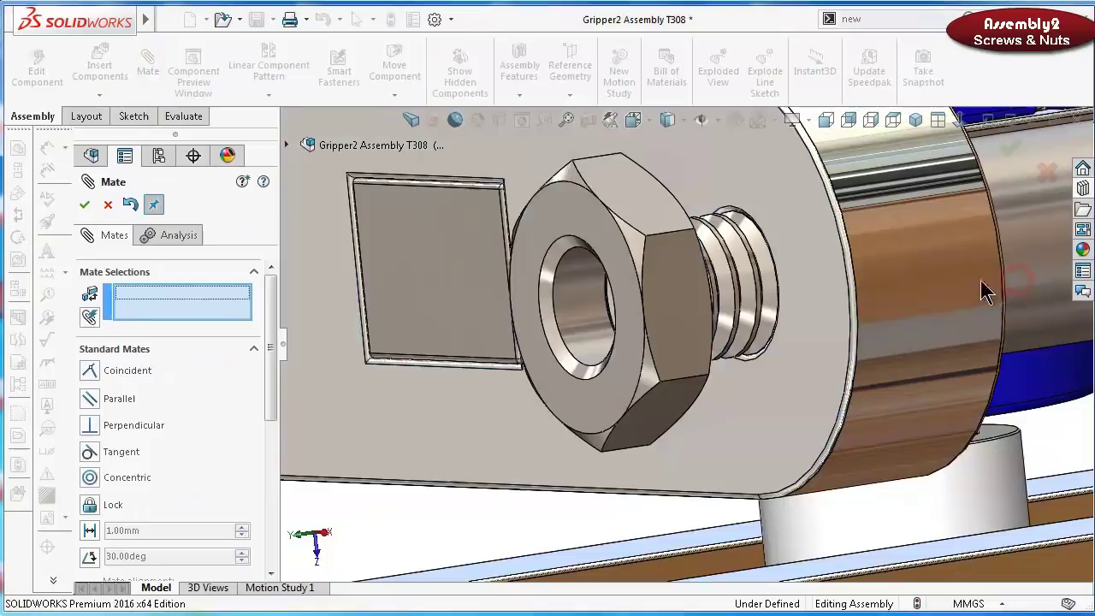
left_click(87, 205)
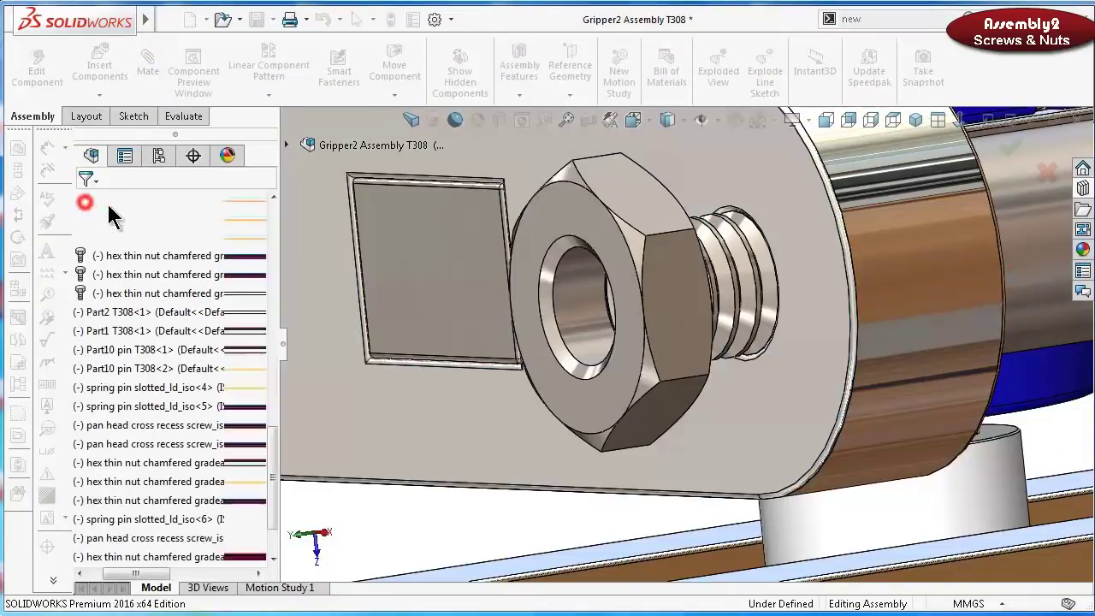
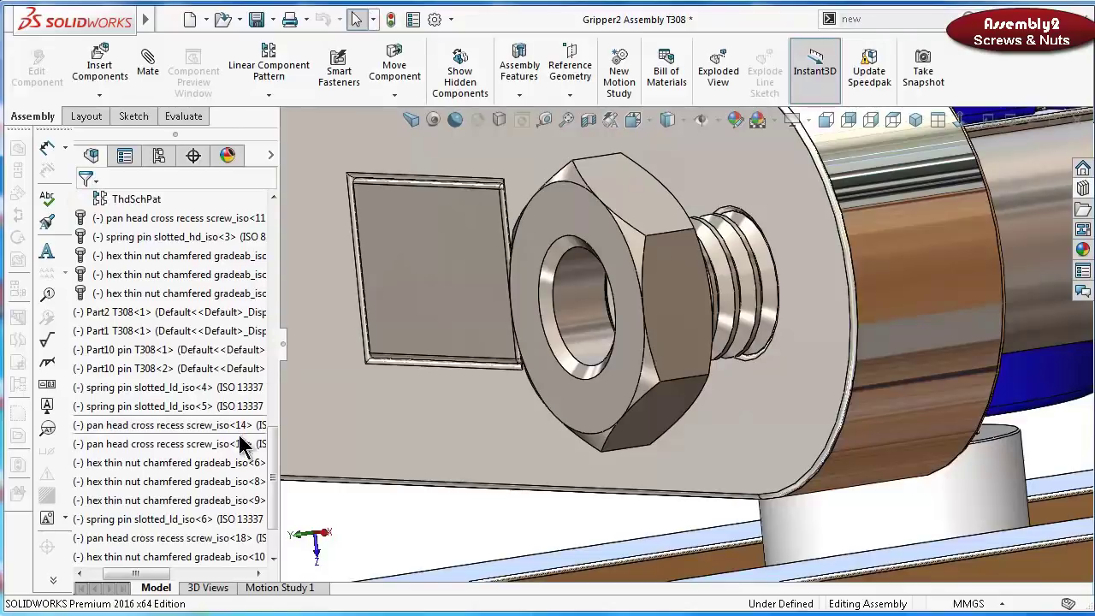
Delete the M4 nut's coincident mate with the screw and its parallel mate with the second Part6 plate
left_click_drag(272, 460, 270, 490)
left_click(579, 401)
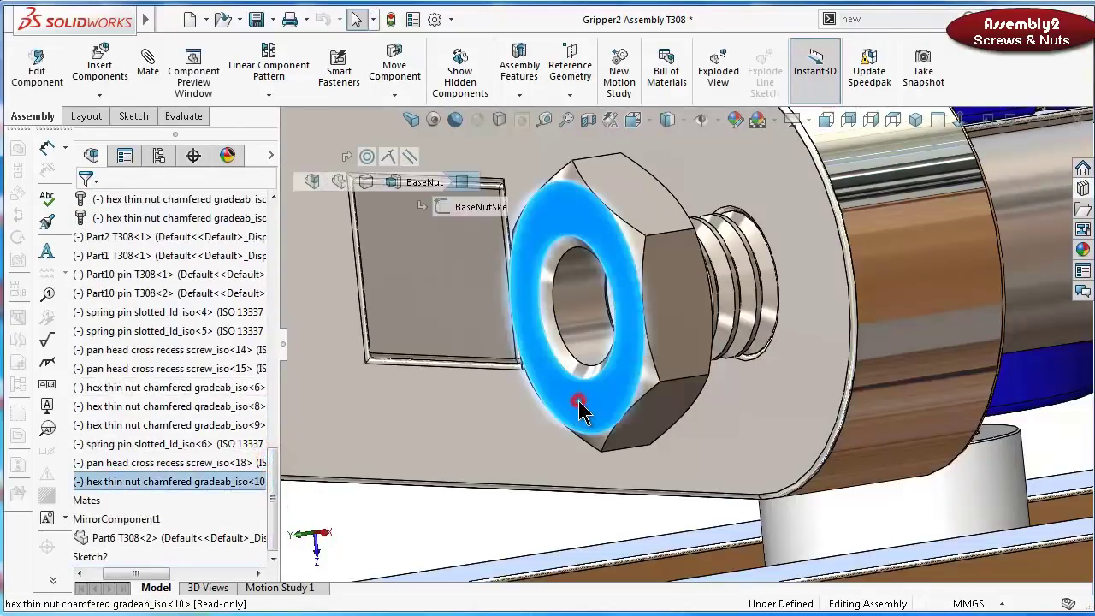
right_click(580, 409)
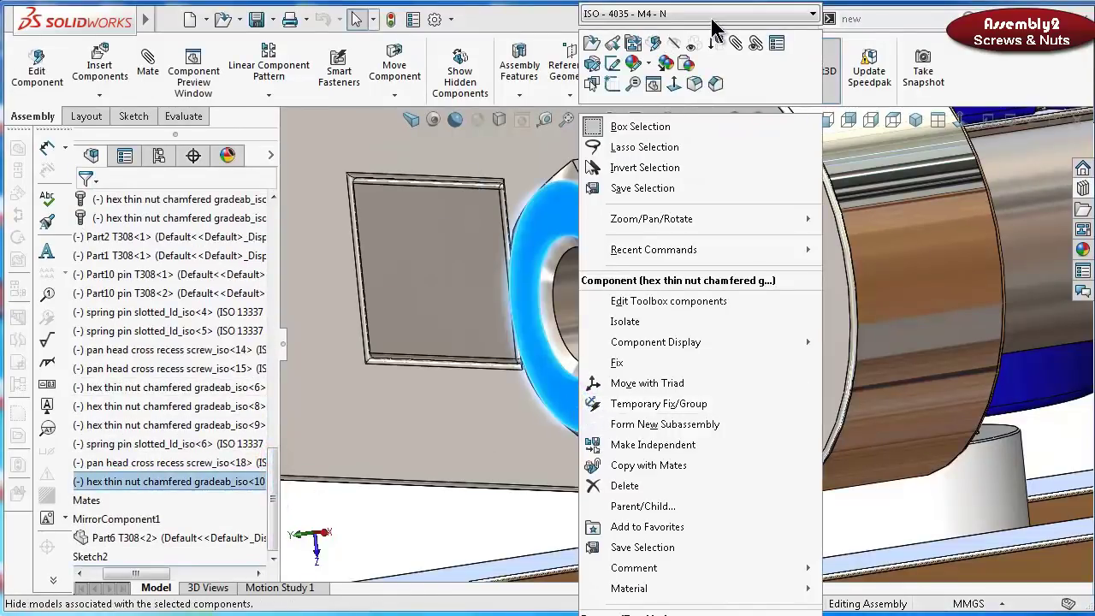
left_click(757, 42)
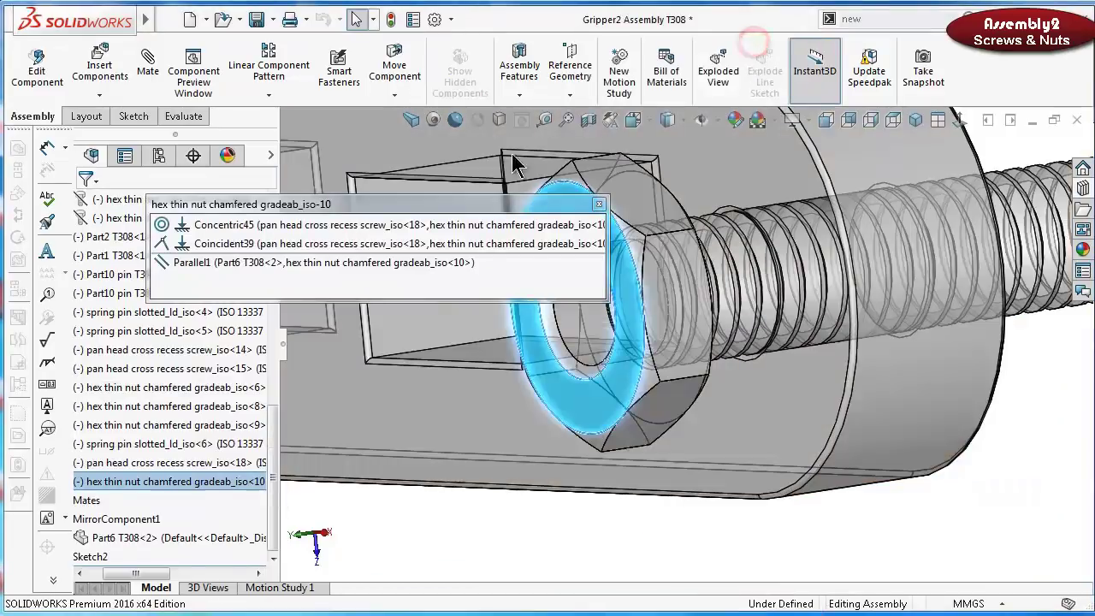
left_click(287, 264)
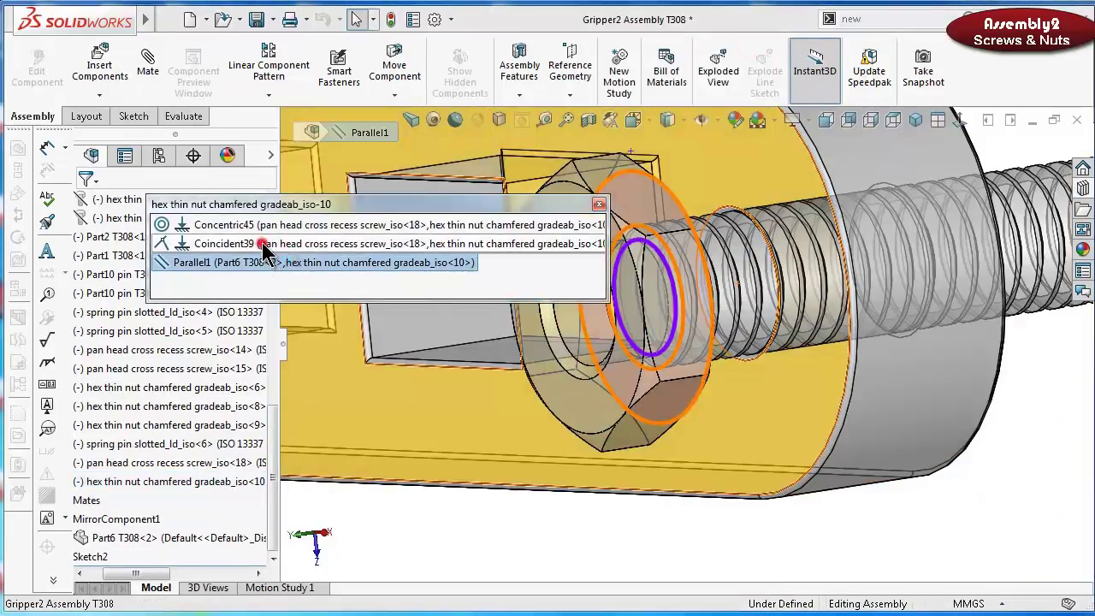
left_click(265, 245)
right_click(265, 247)
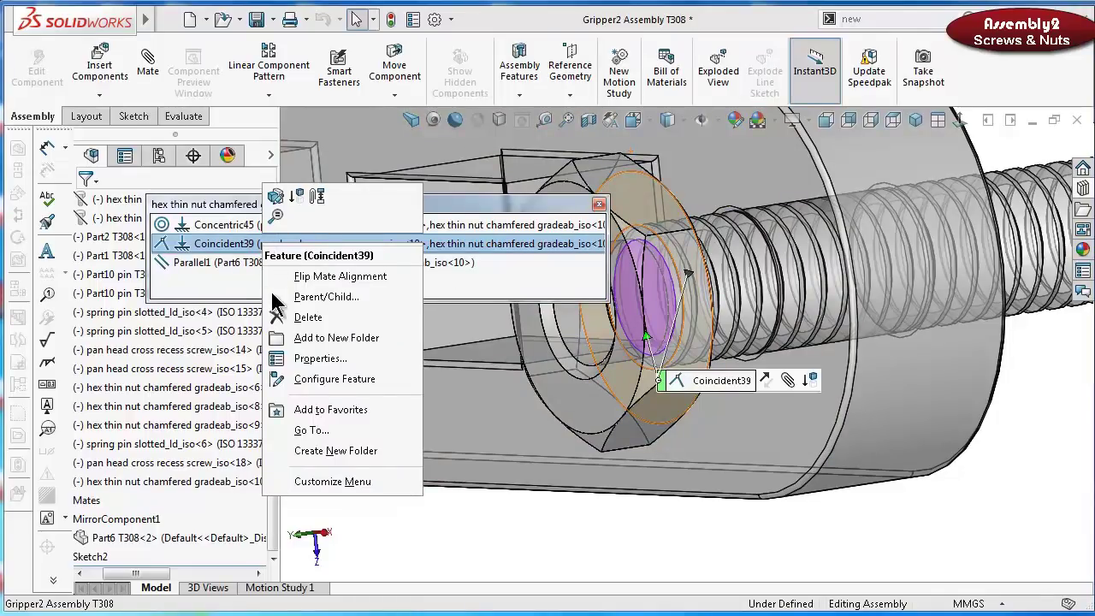
left_click(291, 317)
left_click(332, 244)
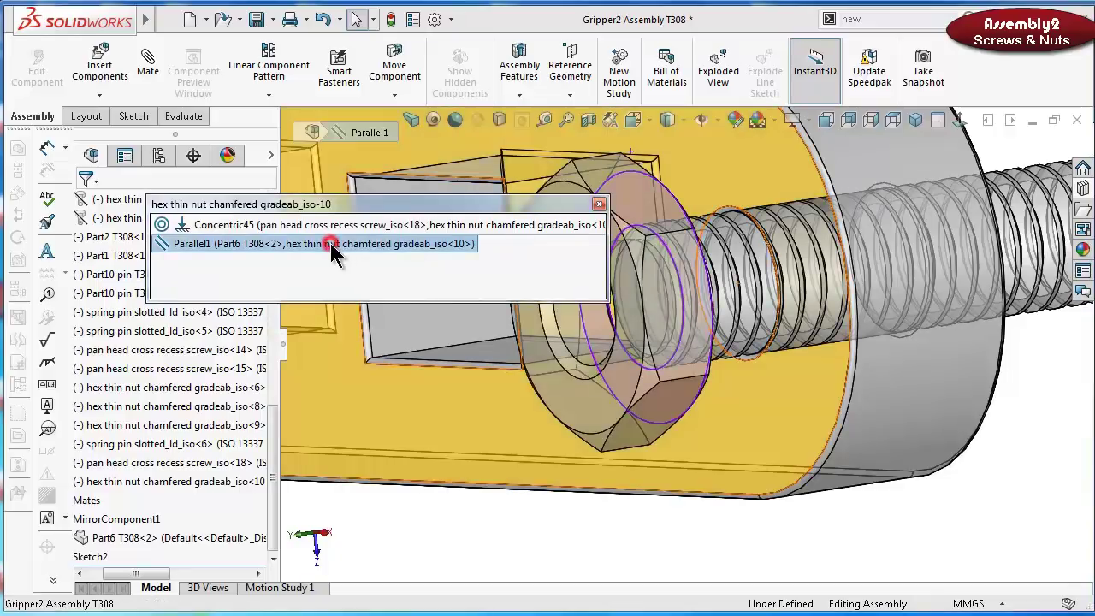
right_click(334, 245)
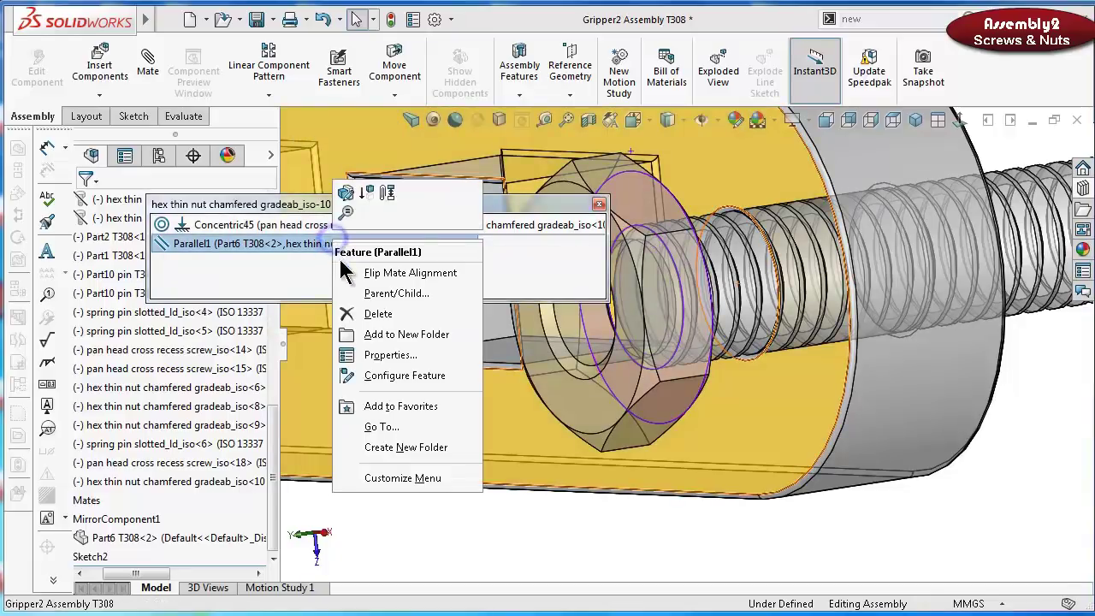
left_click(369, 311)
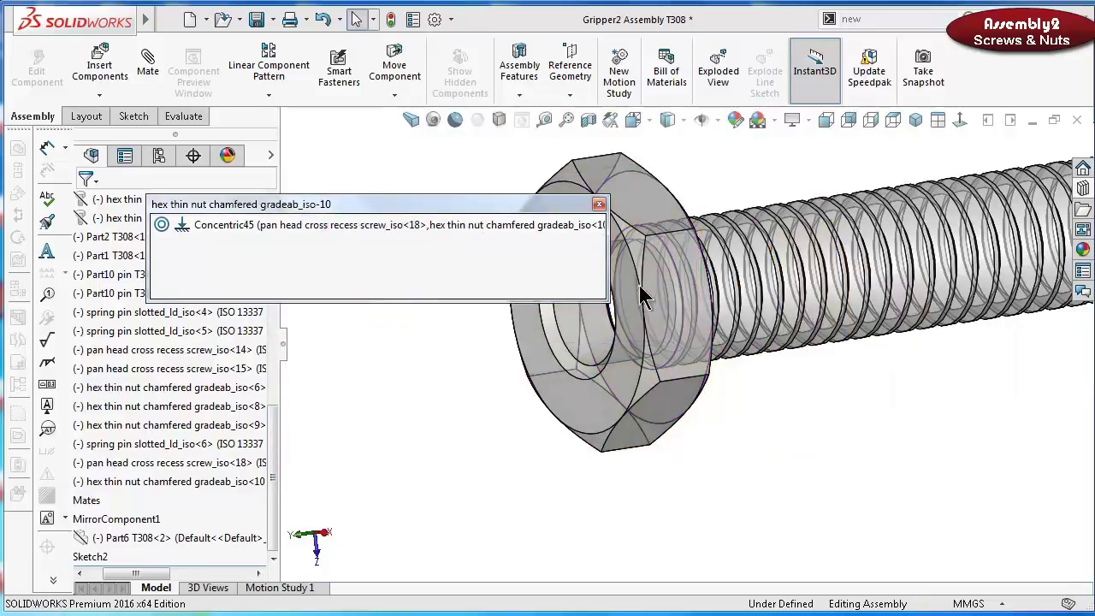
left_click(598, 204)
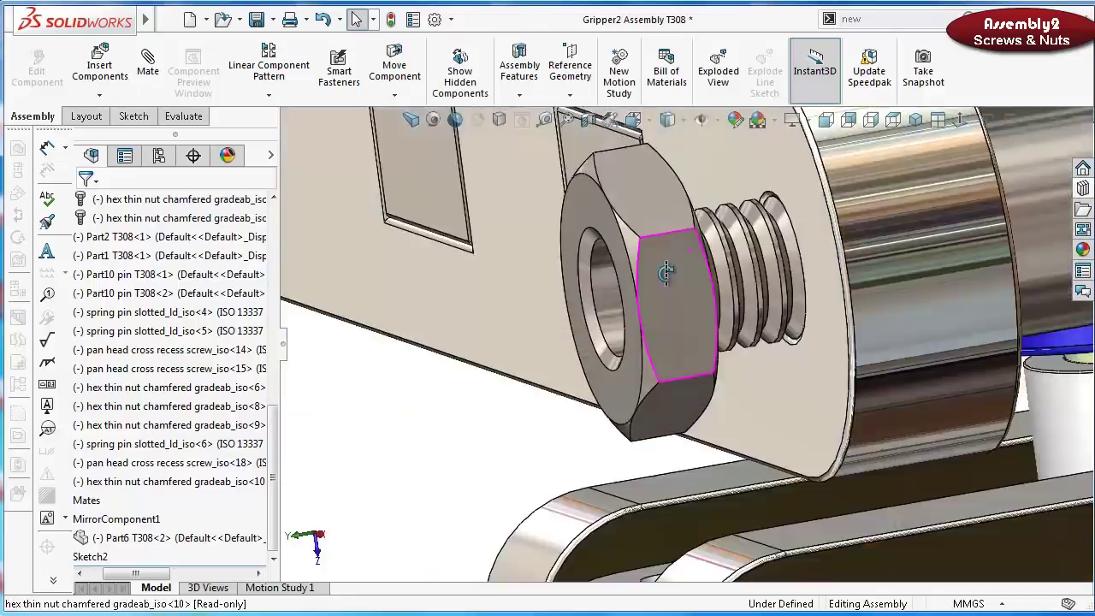
Mate the M4 nut's inner face coincident with the facing surface of the second Part6 plate and finish the mating
middle_click_drag(667, 273, 687, 281)
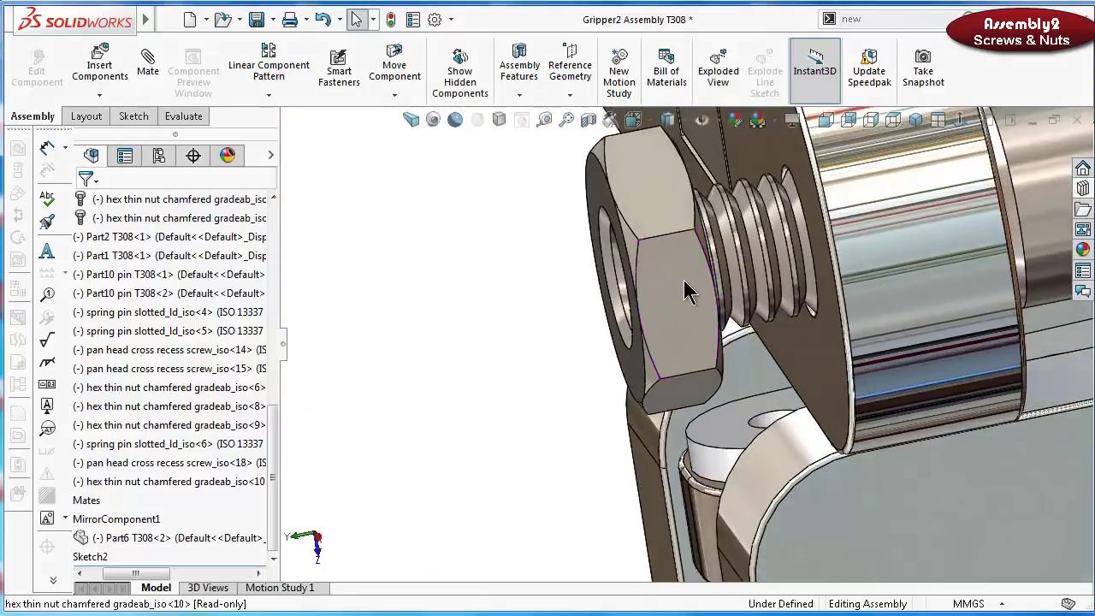
scroll(687, 281, "down", 2)
left_click(895, 436)
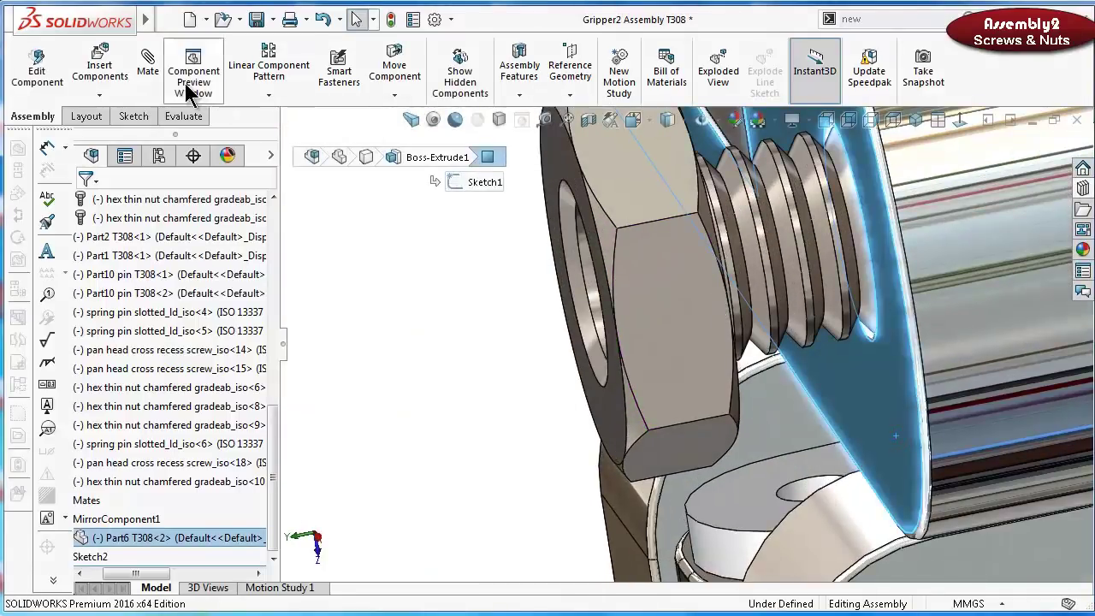
left_click(151, 69)
middle_click_drag(648, 329, 767, 380)
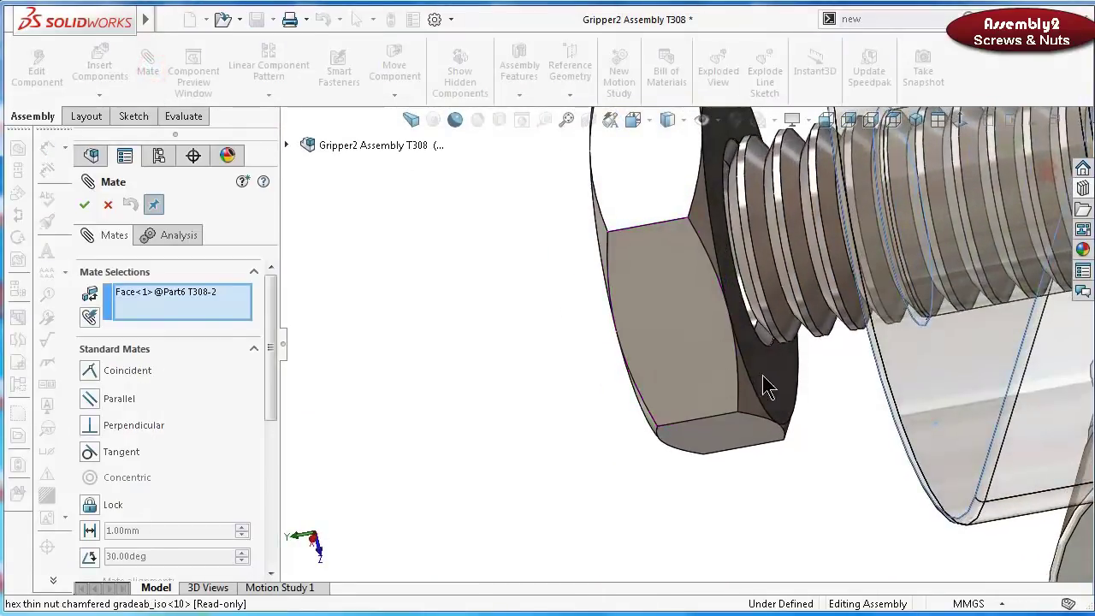
left_click(764, 380)
left_click(957, 402)
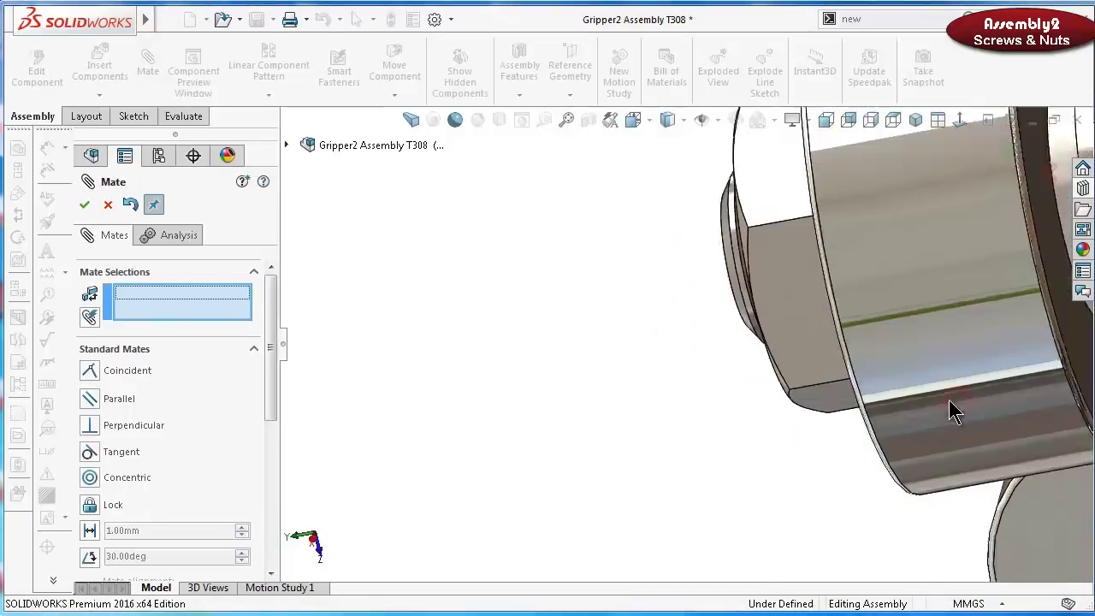
scroll(909, 379, "up", 3)
scroll(1018, 221, "up", 2)
left_click(1010, 151)
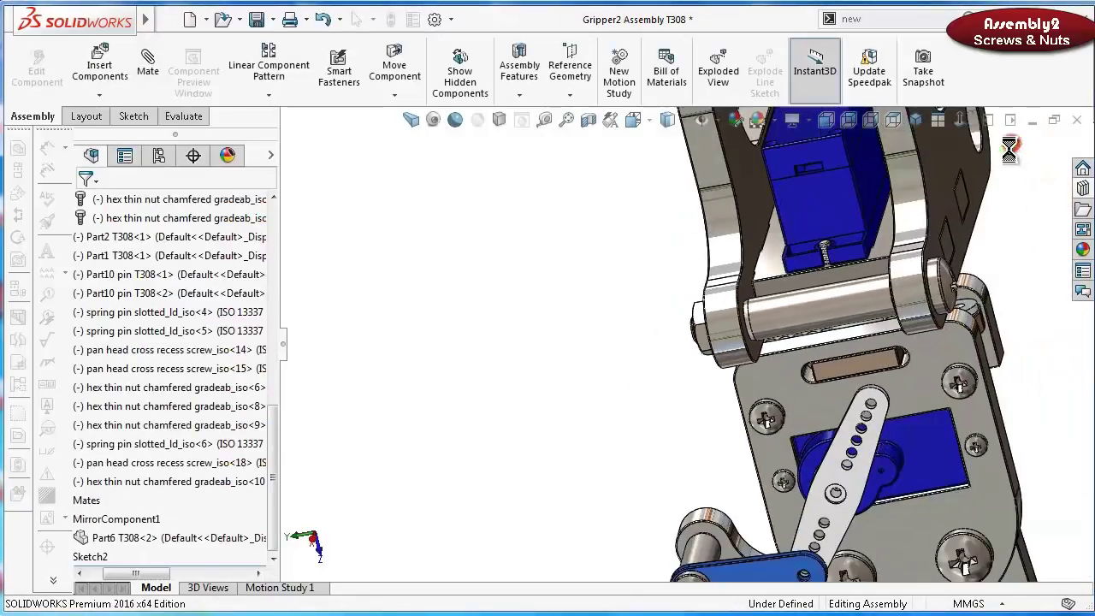
Bring the blue link's free end hole into view and open the ISO cross-recessed head screws in the Toolbox library
scroll(892, 325, "up", 3)
middle_click_drag(892, 325, 809, 420)
scroll(860, 512, "up", 1)
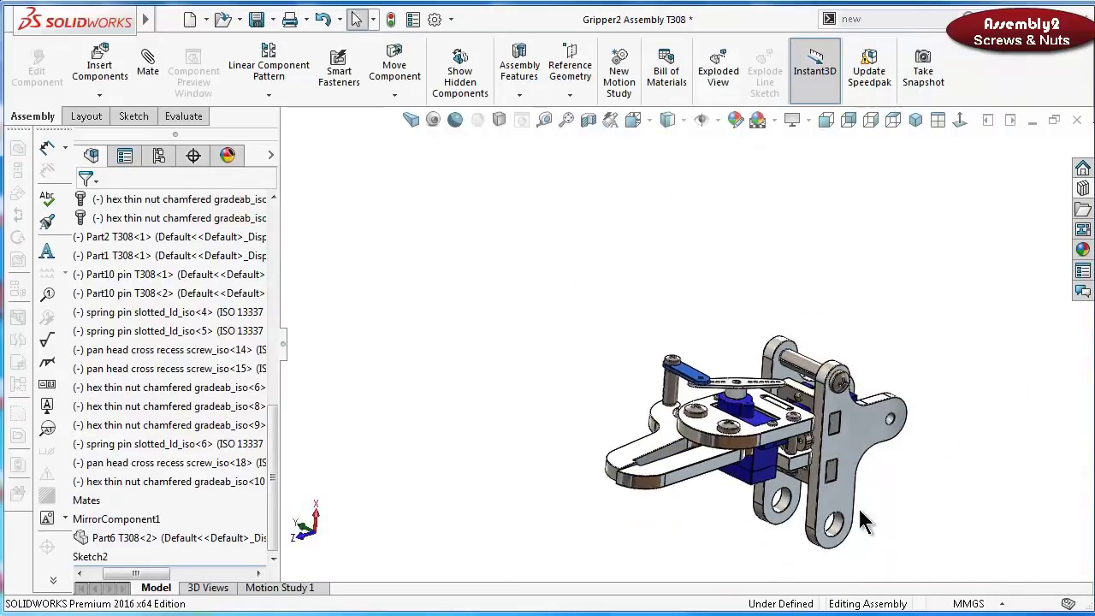
scroll(822, 512, "down", 2)
middle_click_drag(804, 495, 709, 509)
scroll(513, 402, "down", 6)
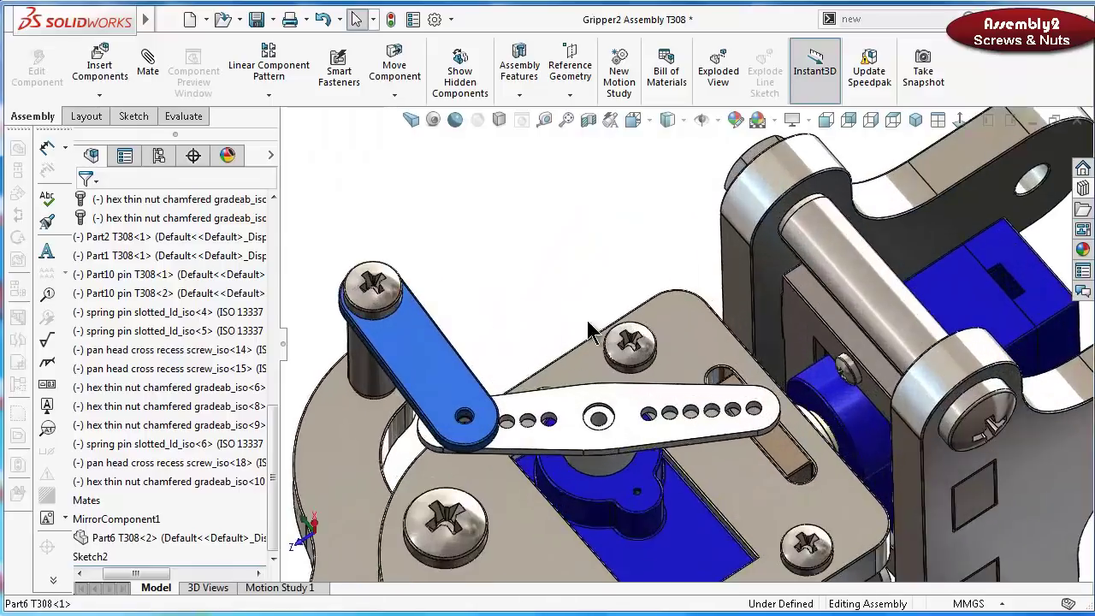
left_click(1083, 188)
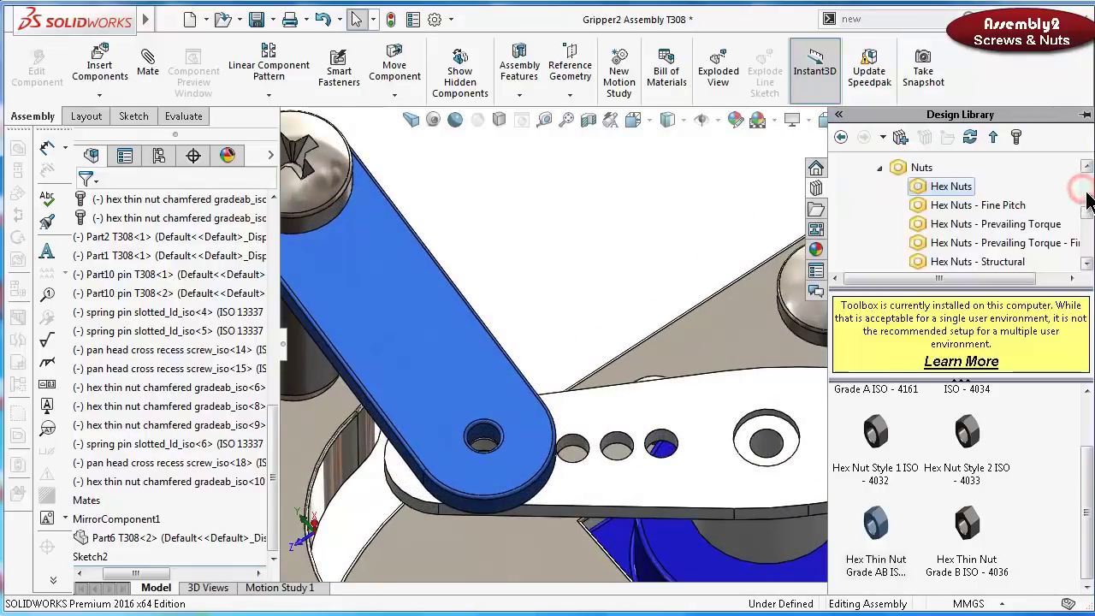
left_click(879, 168)
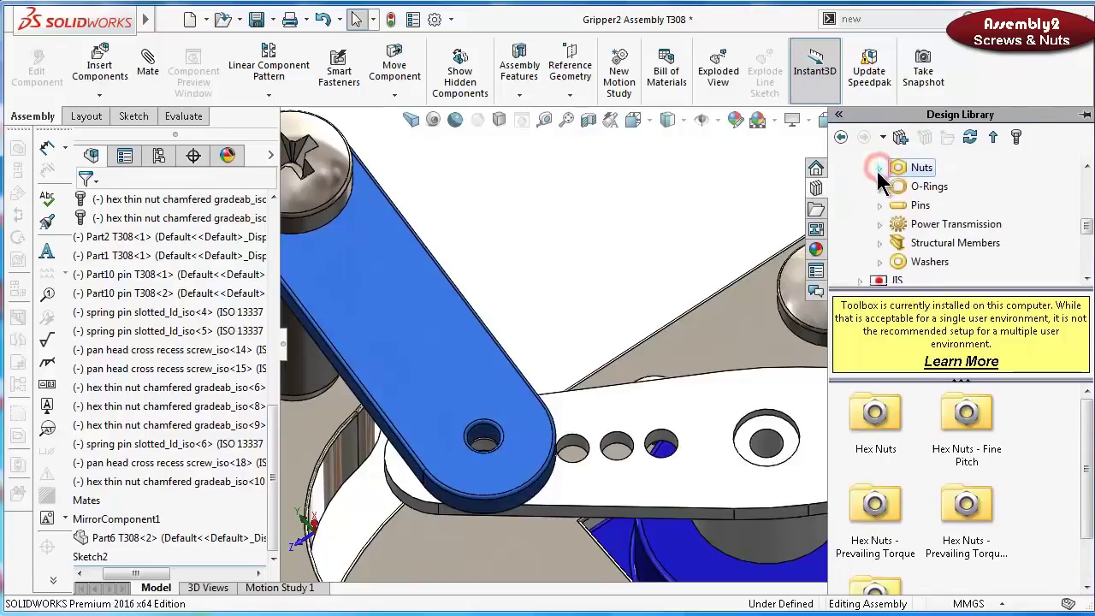
left_click_drag(1084, 225, 1085, 218)
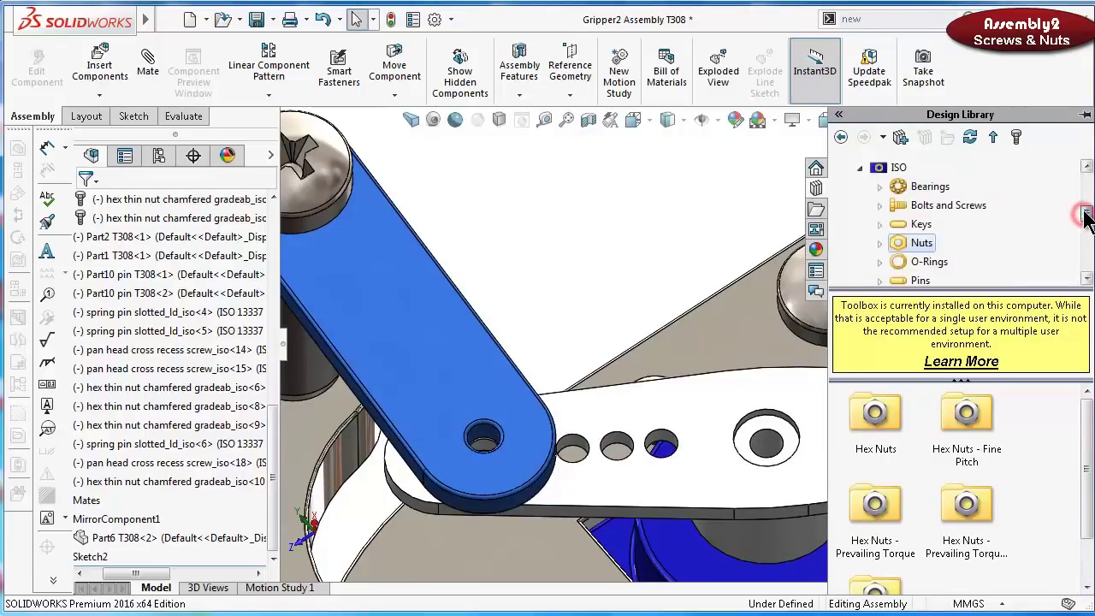
left_click(881, 206)
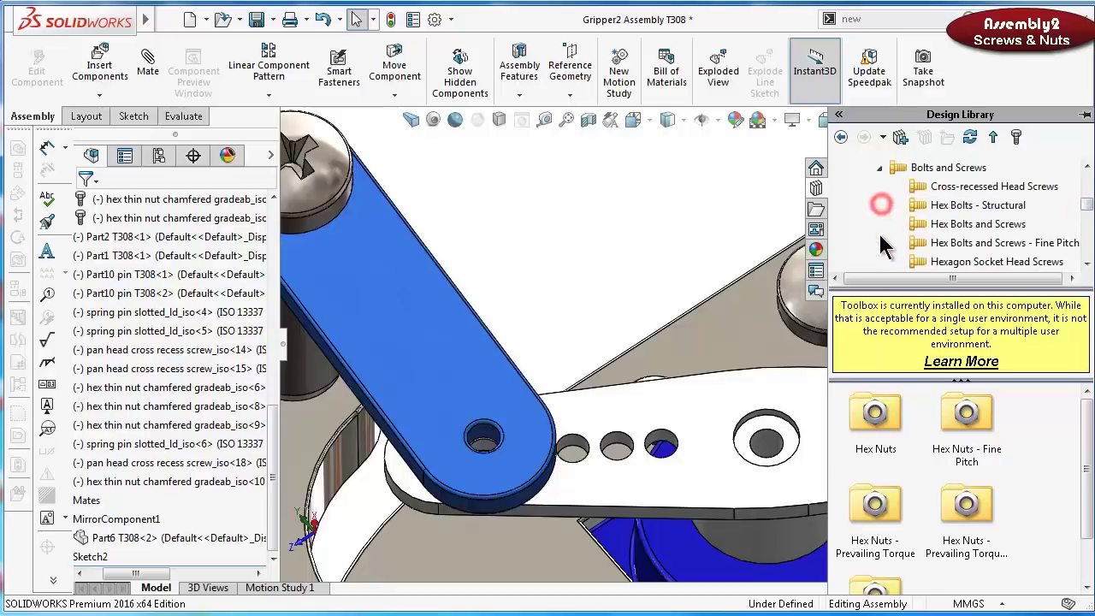
left_click(877, 440)
double_click(876, 441)
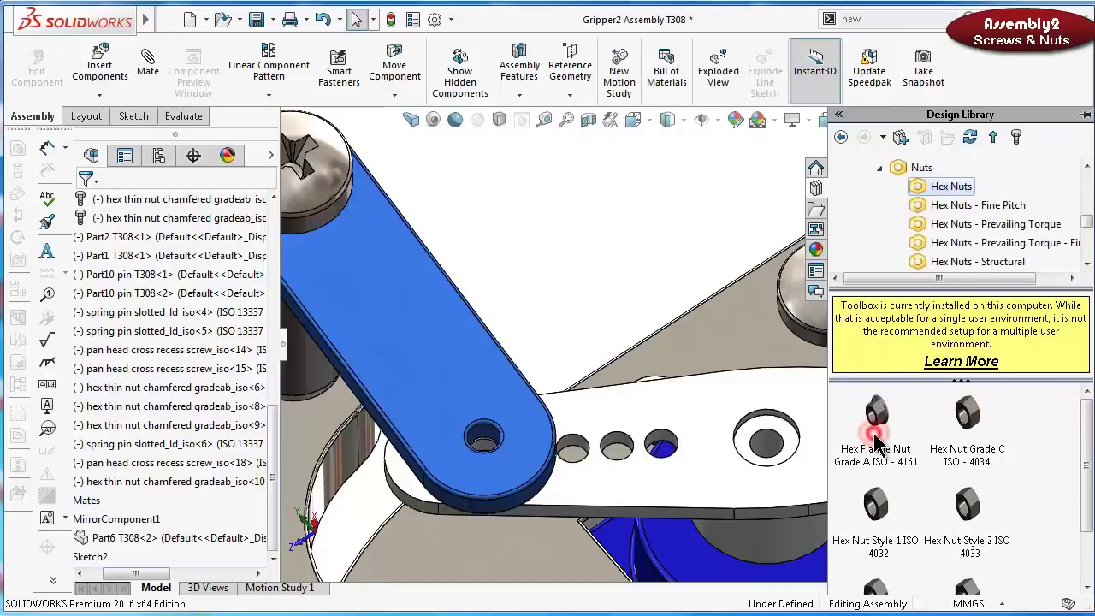
left_click(887, 175)
scroll(997, 220, "up", 6)
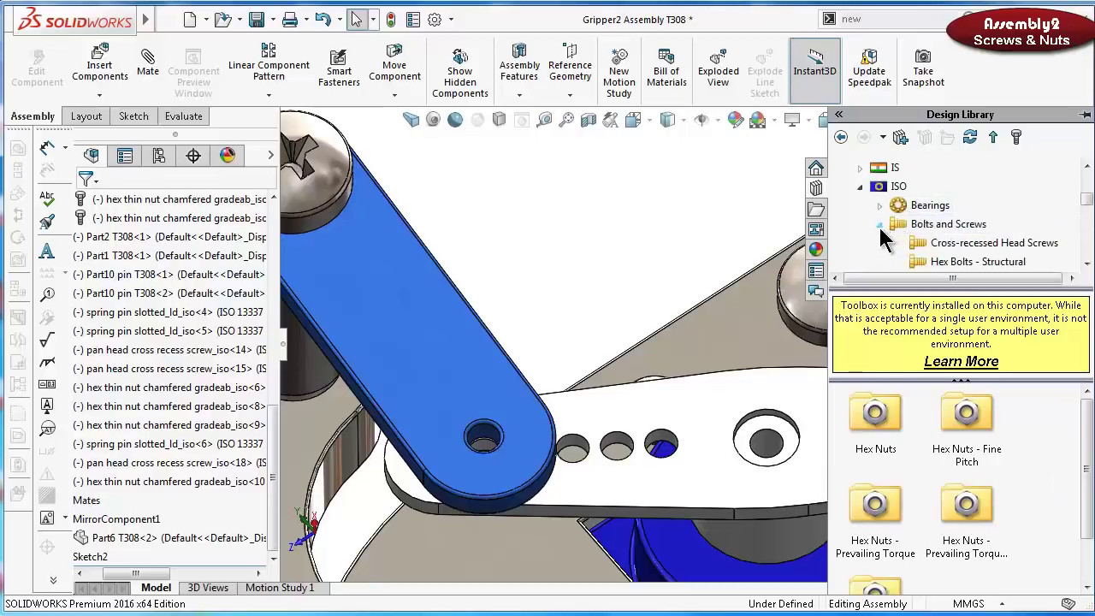
left_click(945, 244)
Insert a Pan Head Cross Recess ISO 7045 screw at the blue link's free end hole, with size M1.6
left_click(879, 510)
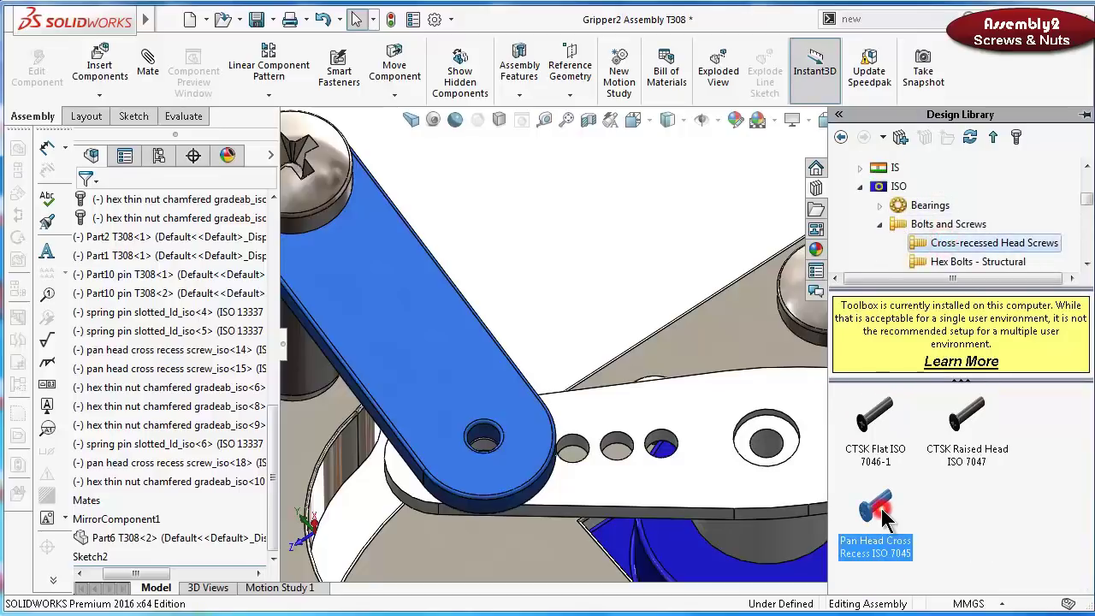
scroll(582, 480, "down", 3)
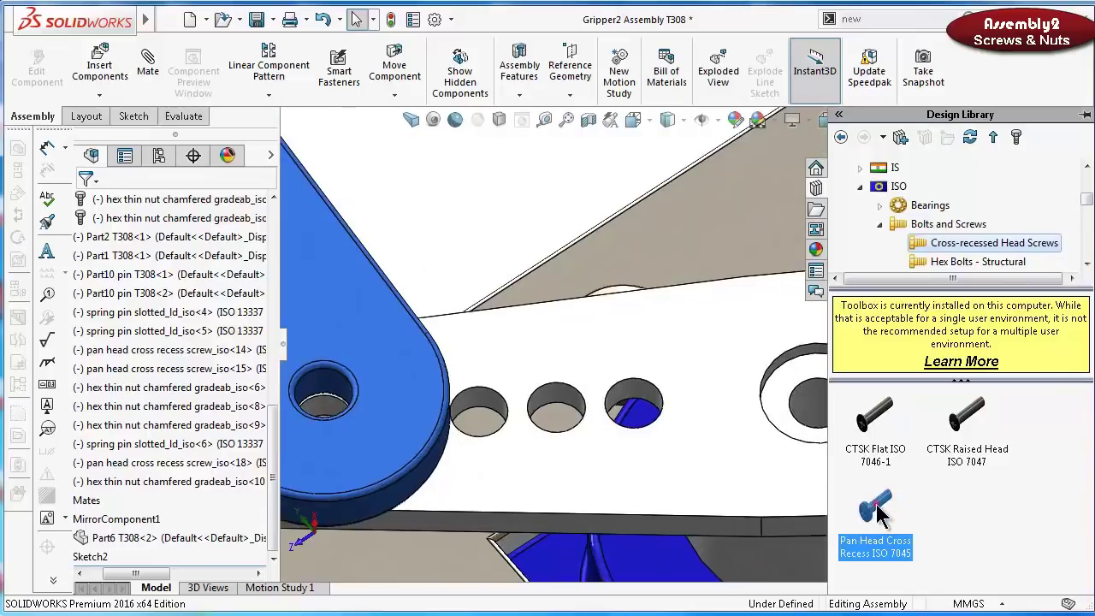
left_click_drag(876, 507, 332, 394)
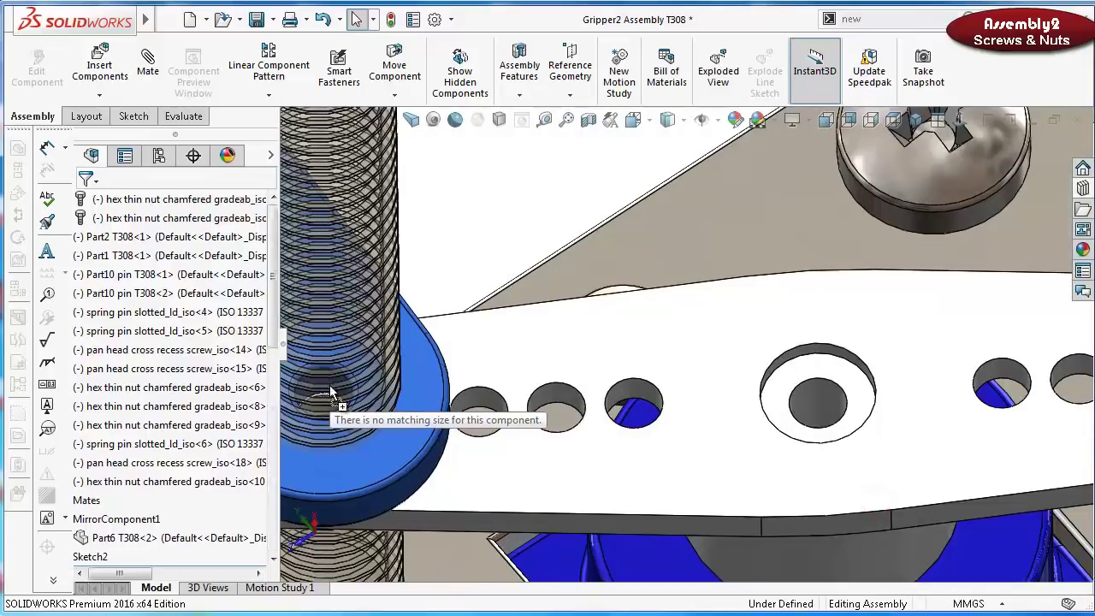
left_click_drag(331, 392, 334, 389)
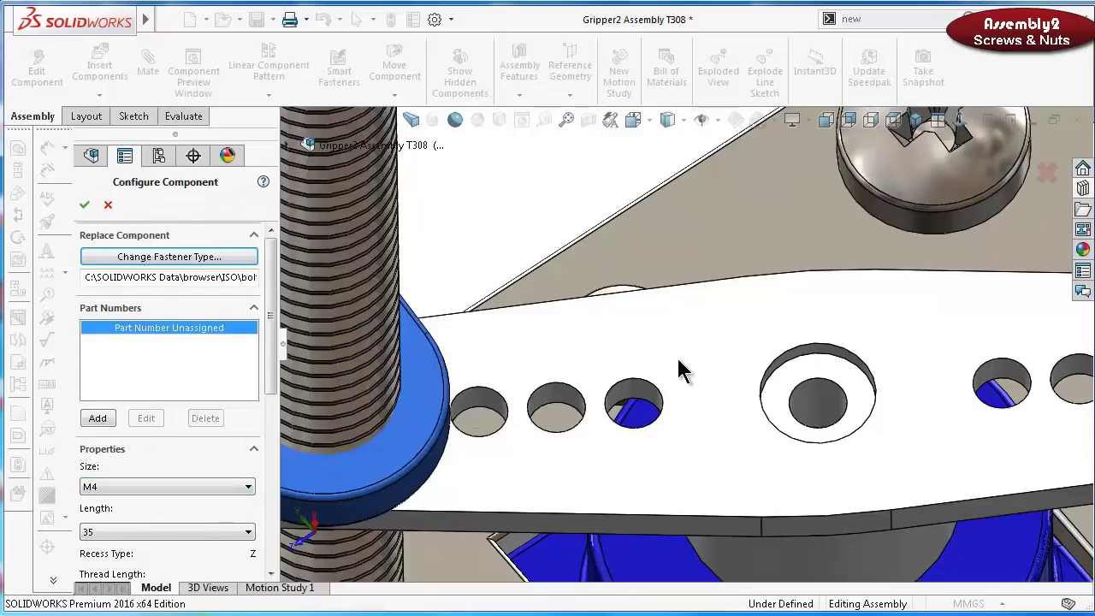
left_click(189, 491)
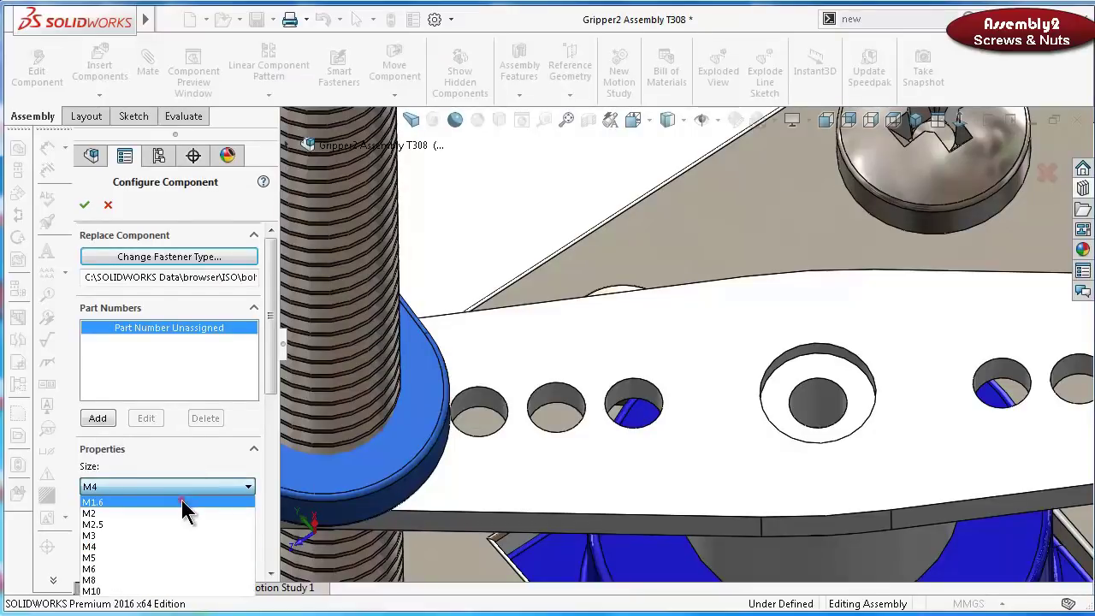
left_click(182, 500)
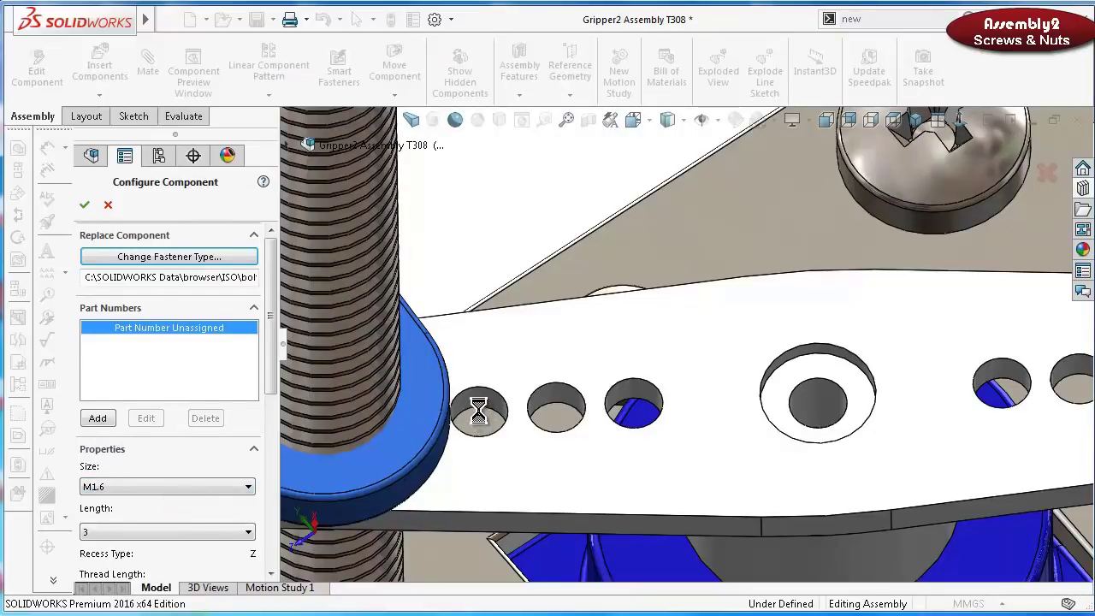
Accept the screw's configuration and confirm its concentric mate with the blue link's free end hole
scroll(480, 420, "up", 5)
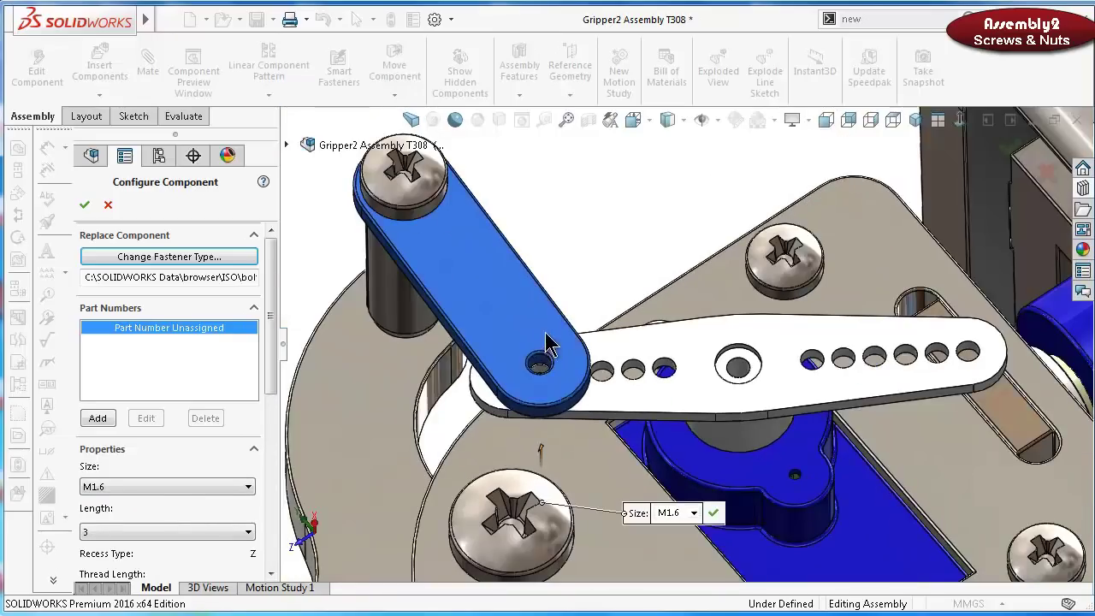
scroll(550, 346, "up", 1)
middle_click_drag(523, 391, 517, 471)
middle_click_drag(588, 369, 591, 402)
left_click(420, 508)
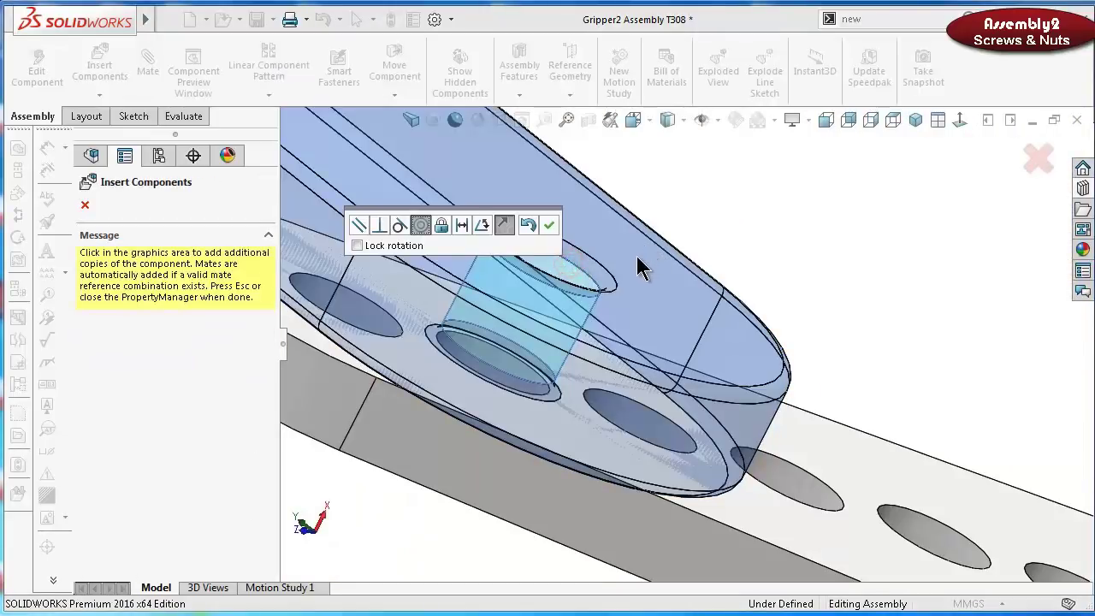
left_click(551, 224)
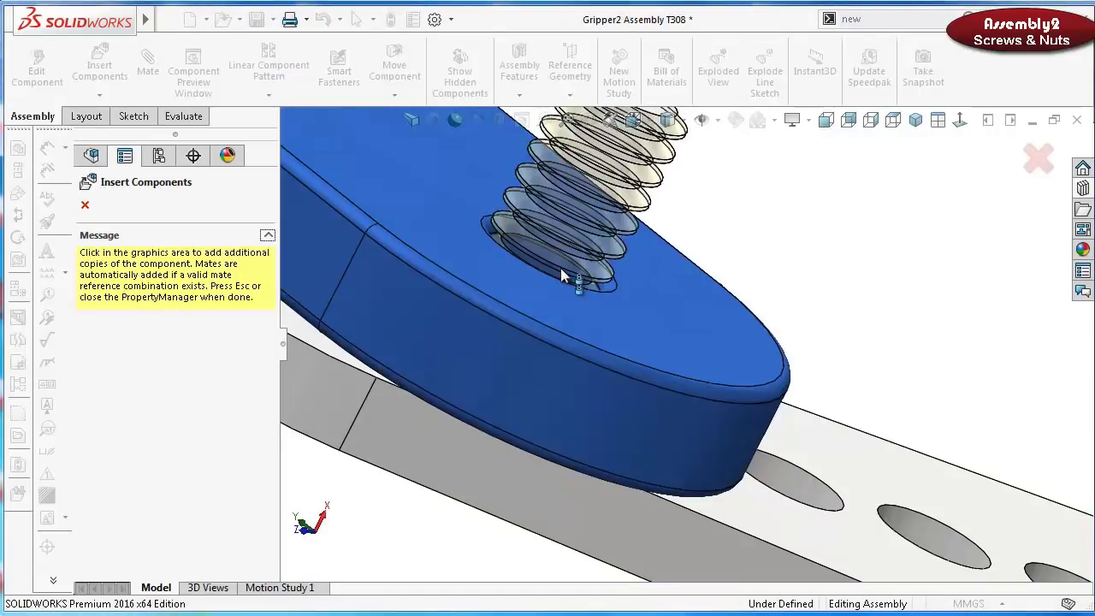
Place another copy of the M1.6 screw at the blue link's free end hole
scroll(582, 257, "down", 2)
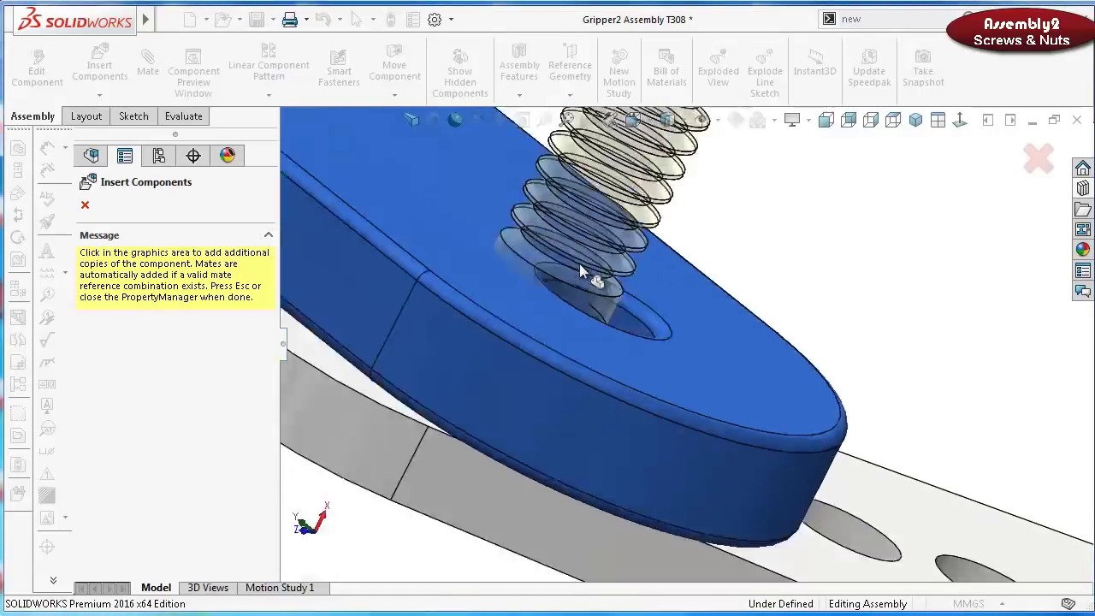
scroll(582, 265, "up", 3)
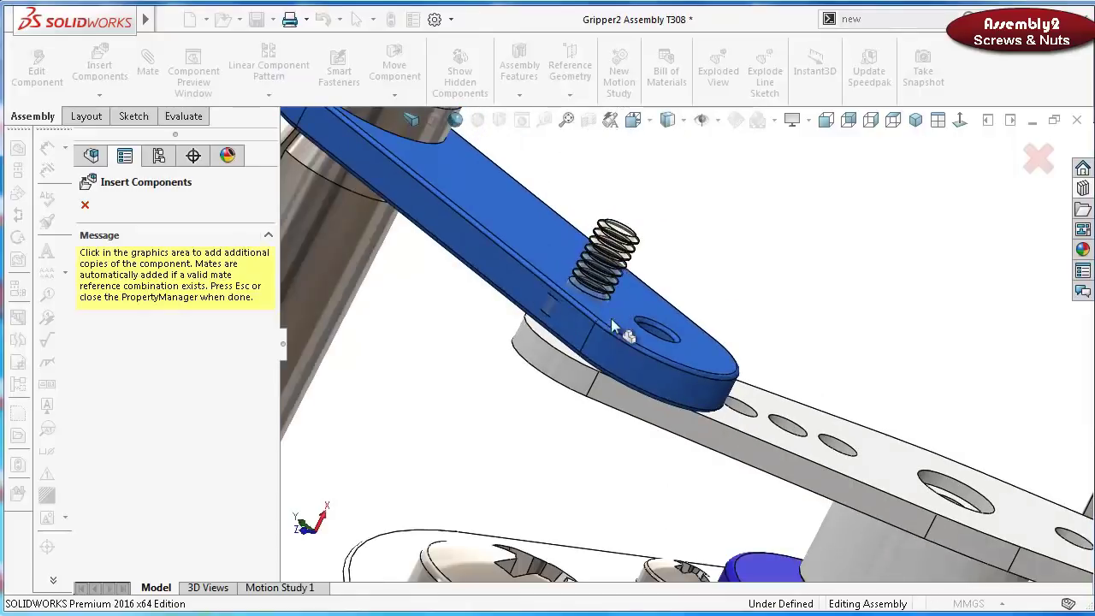
left_click(663, 342)
Place a copy of the M1.6 pan head screw in the servo horn's centre hole and end the insertion
scroll(685, 342, "up", 3)
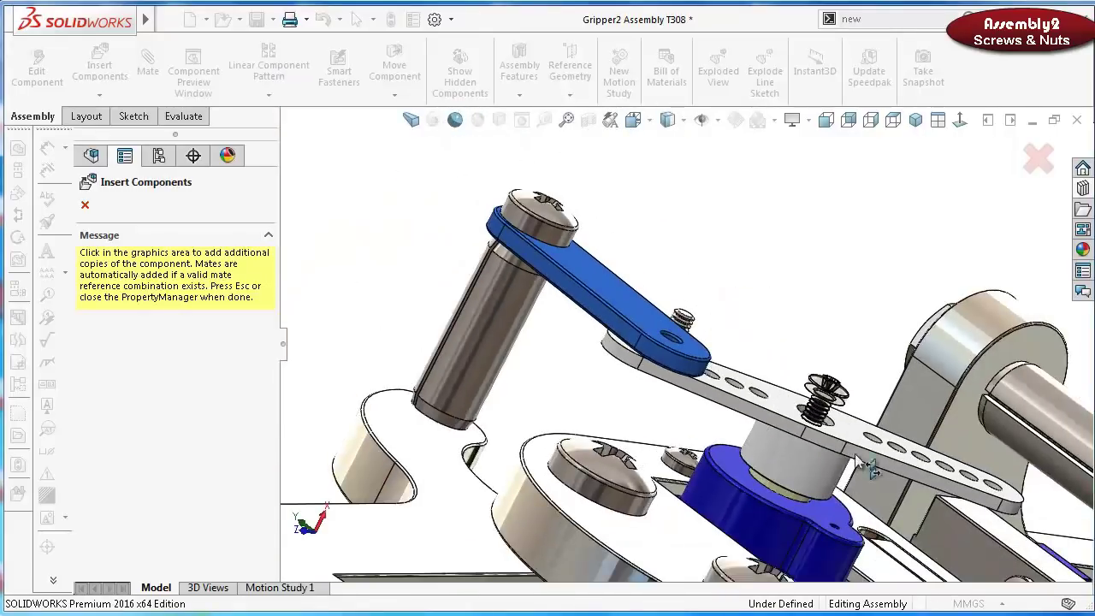
scroll(858, 460, "up", 2)
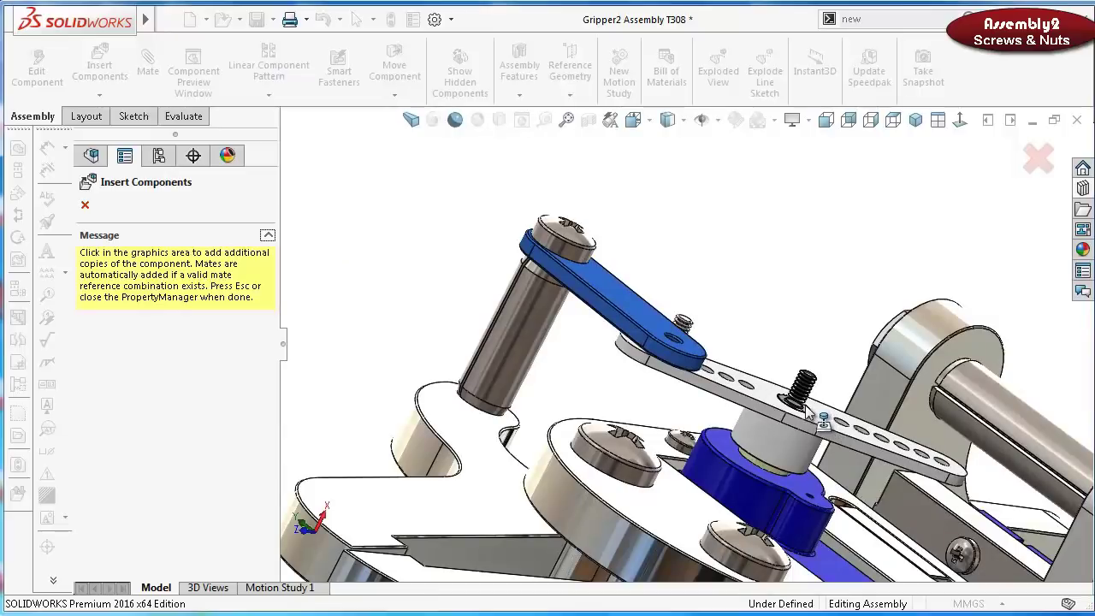
scroll(804, 411, "down", 3)
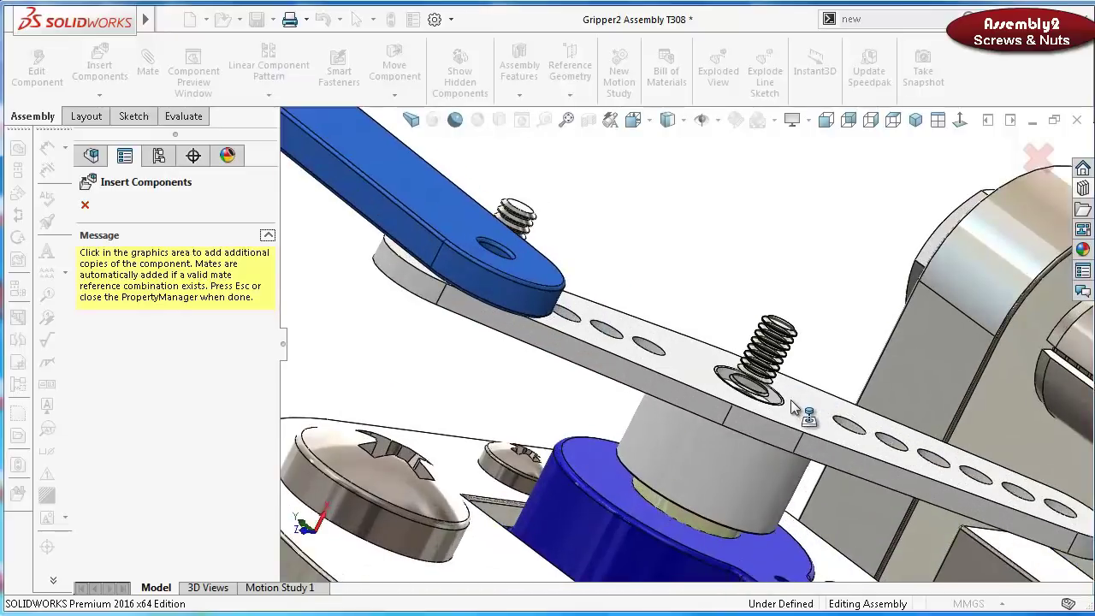
left_click(1035, 159)
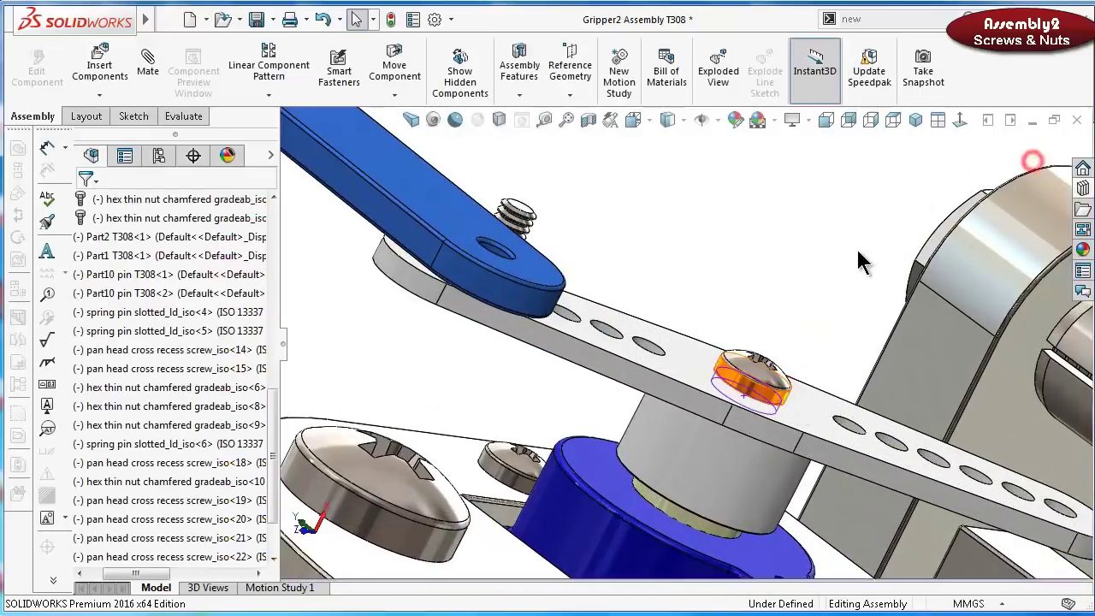
Mate the loose M1.6 screw's cylindrical head face concentric with the blue link's free end hole
scroll(689, 386, "up", 2)
scroll(678, 299, "down", 6)
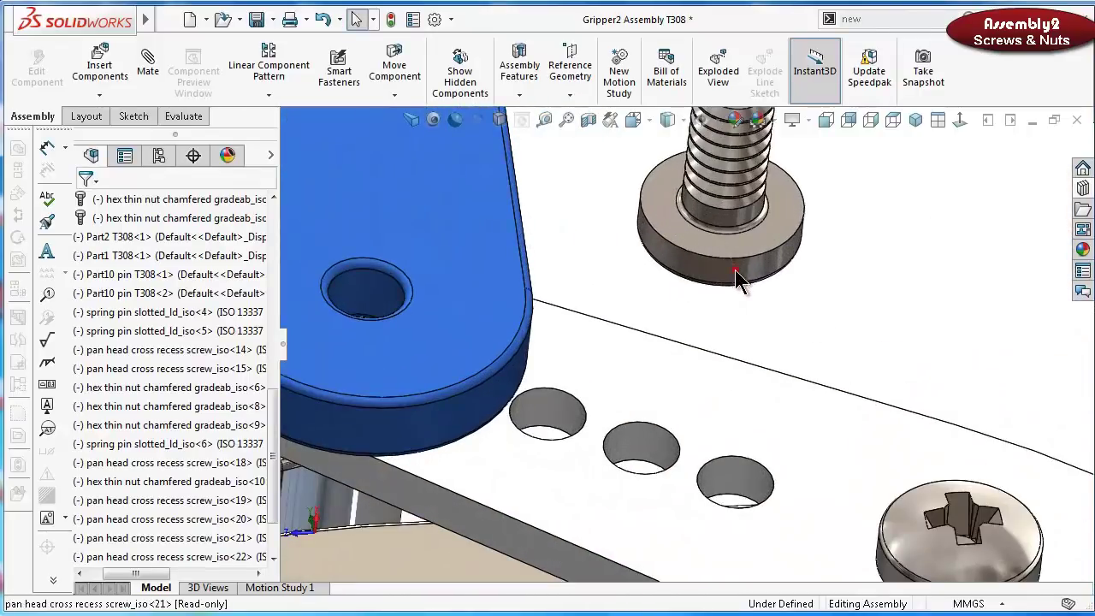
left_click(735, 276)
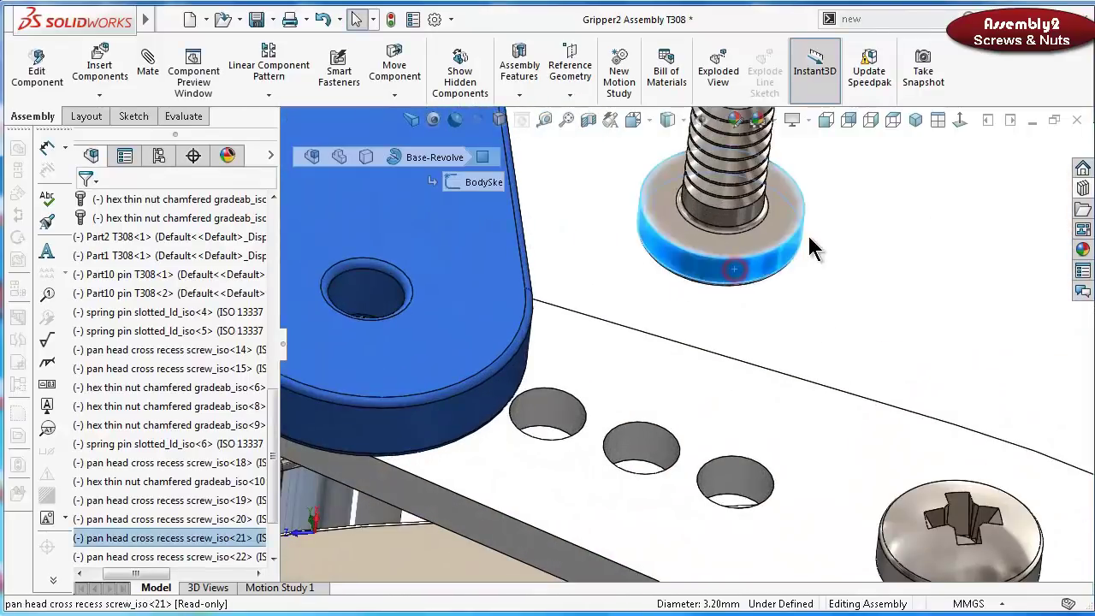
left_click(382, 293)
left_click(358, 250)
Mate the screw head's underside coincident with the blue link's top face, flip the alignment, and finish mating
middle_click_drag(488, 408, 450, 456)
left_click(455, 446)
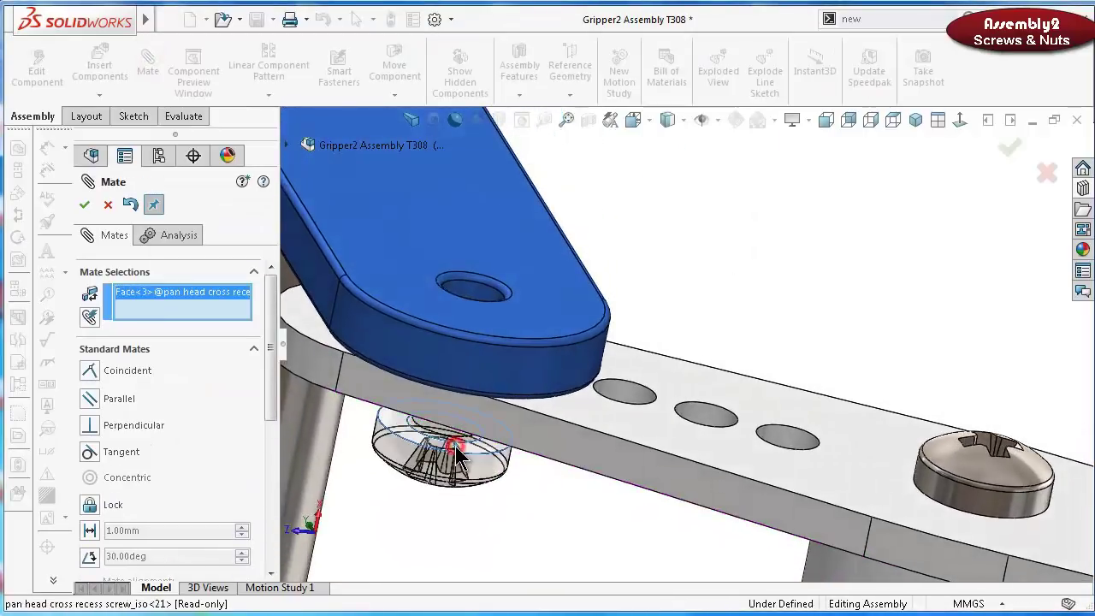
left_click(540, 309)
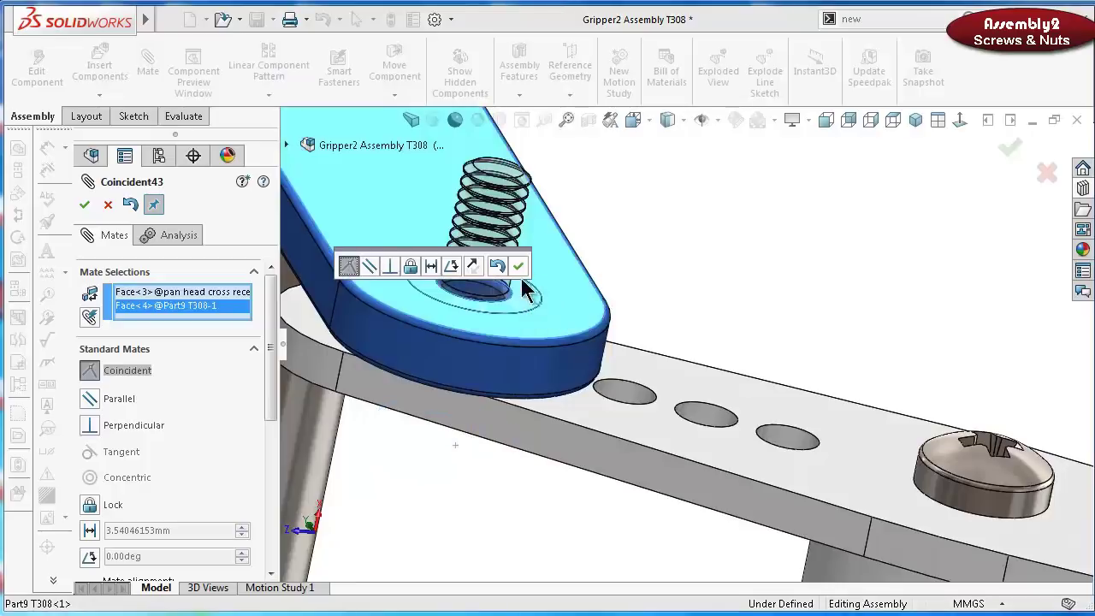
left_click(473, 267)
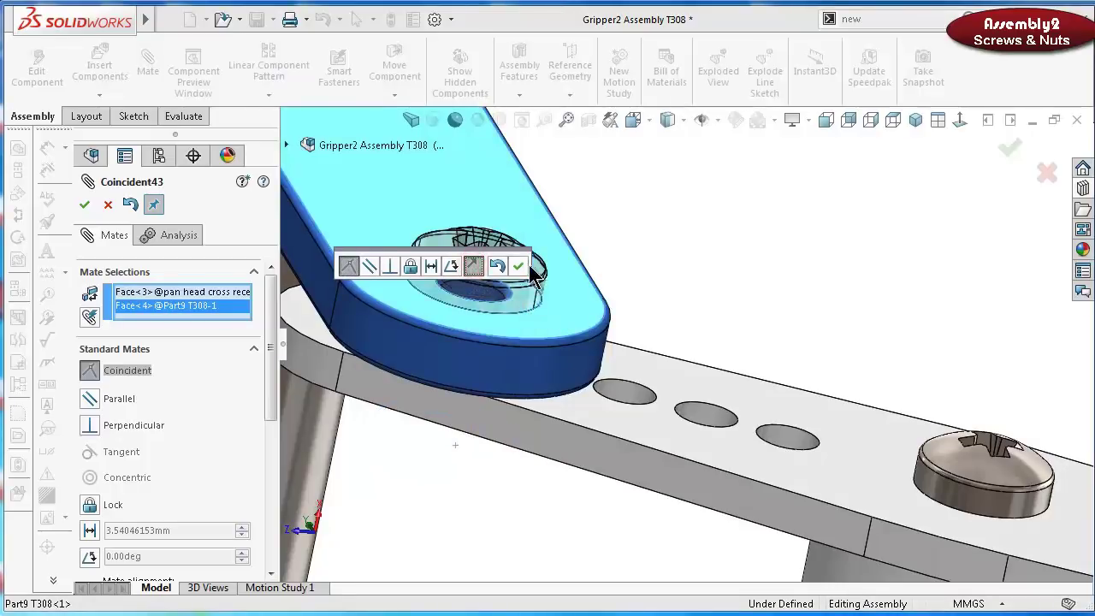
left_click(517, 266)
middle_click_drag(697, 303, 640, 342)
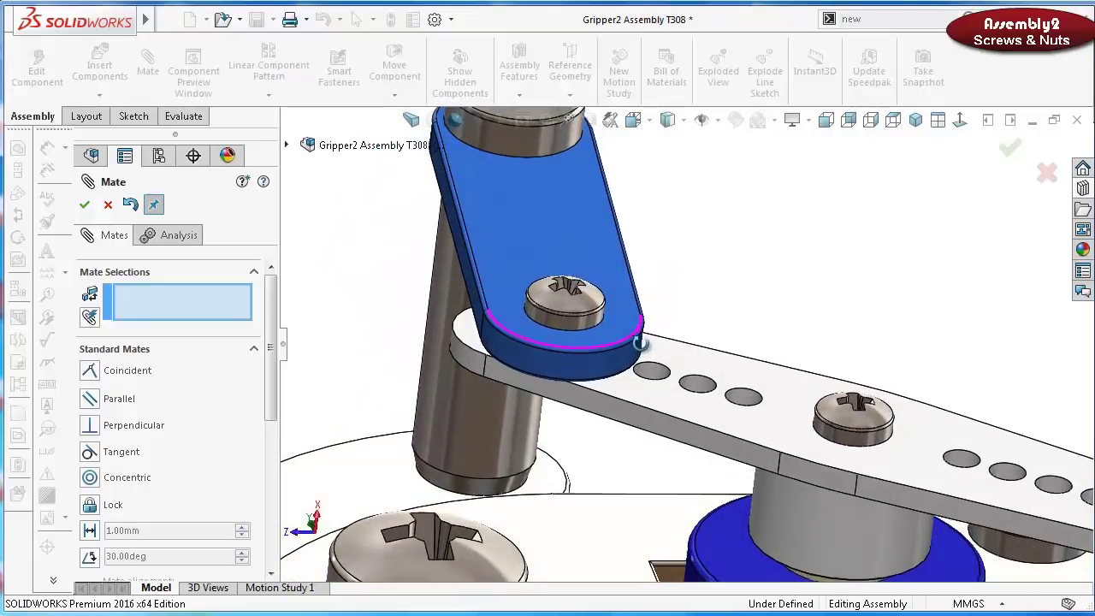
left_click(85, 204)
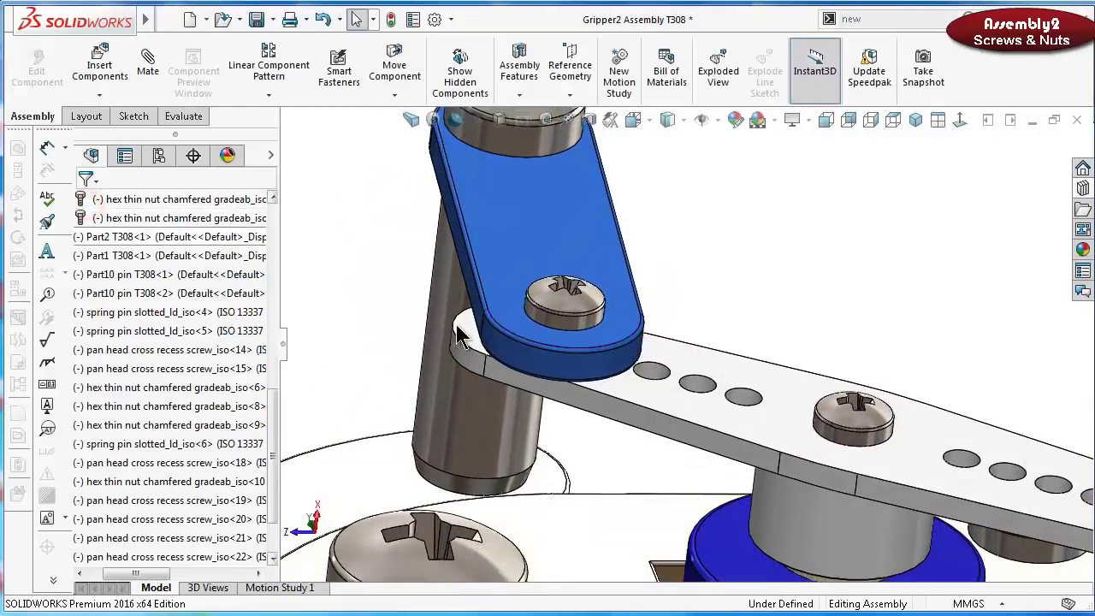
Save the assembly and delete the stray M1.6 x 3 pan head screw floating below the gripper
scroll(564, 397, "up", 3)
middle_click_drag(676, 447, 690, 376)
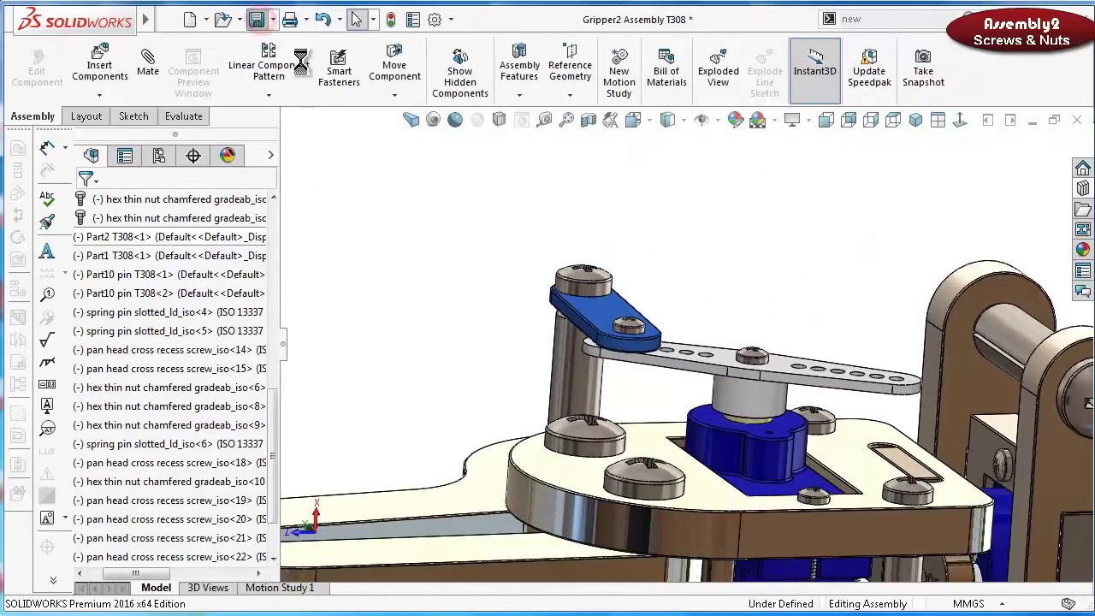
scroll(520, 359, "up", 5)
scroll(680, 496, "down", 5)
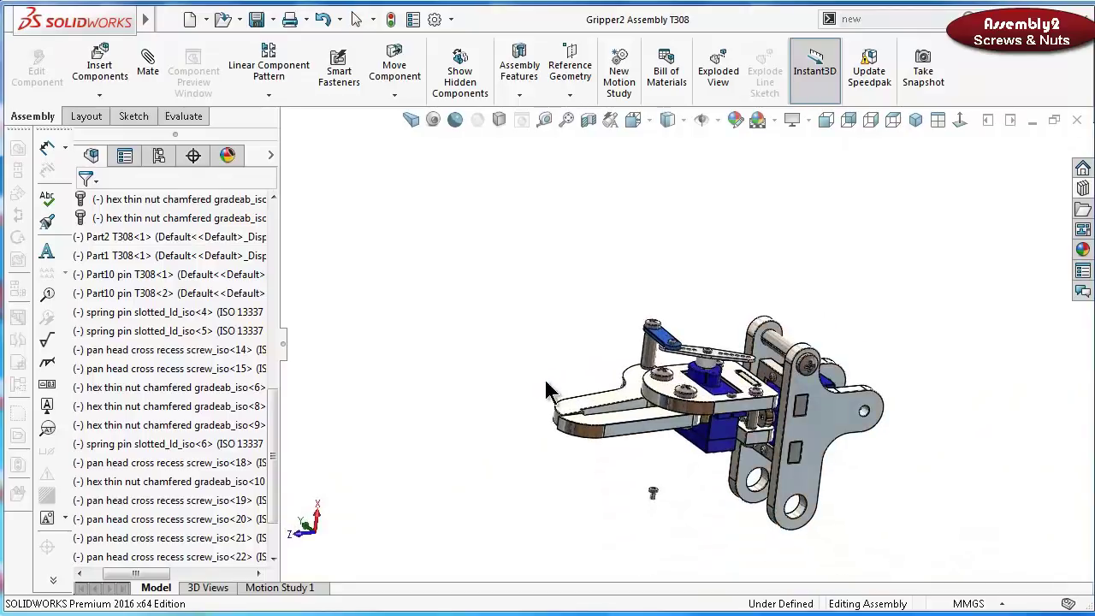
right_click(682, 488)
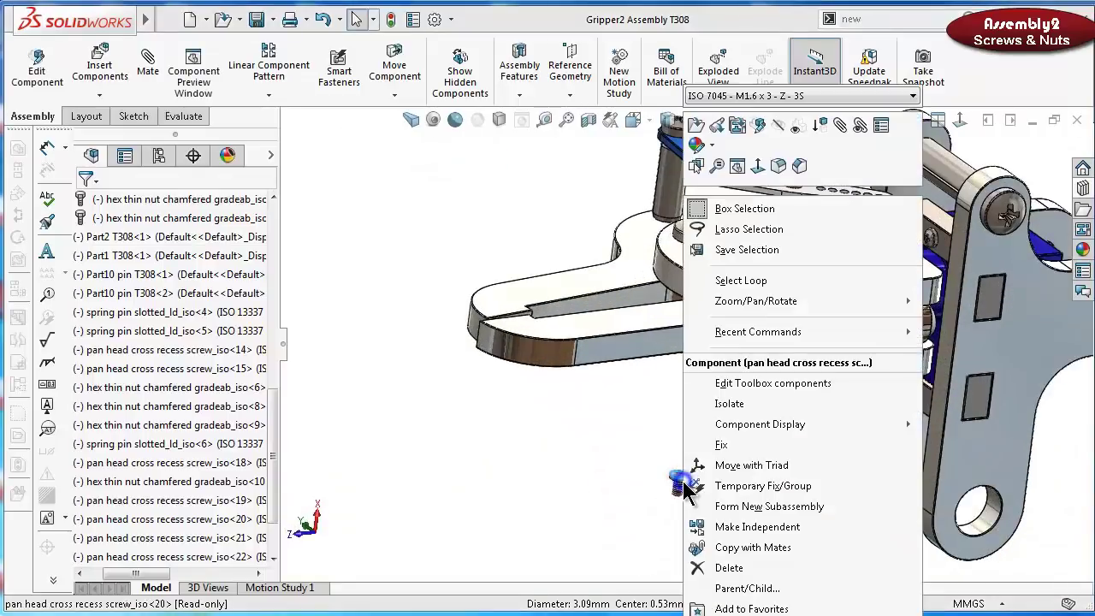
left_click(728, 568)
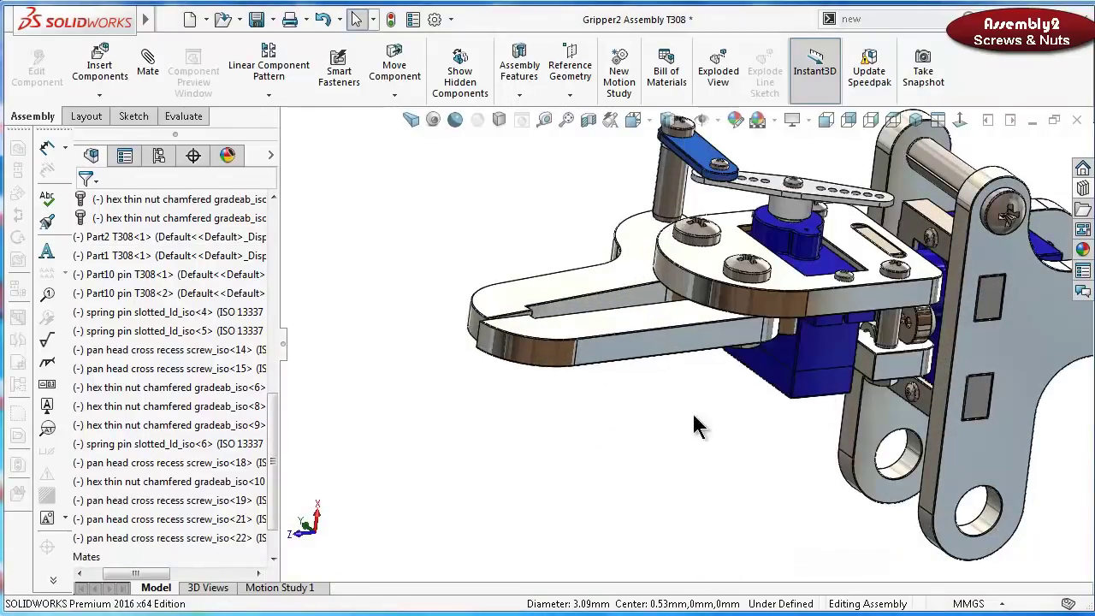
Move all loose spring pins, pan head screws and hex thin nuts into the Screws and nuts folder
middle_click_drag(701, 420, 1051, 316)
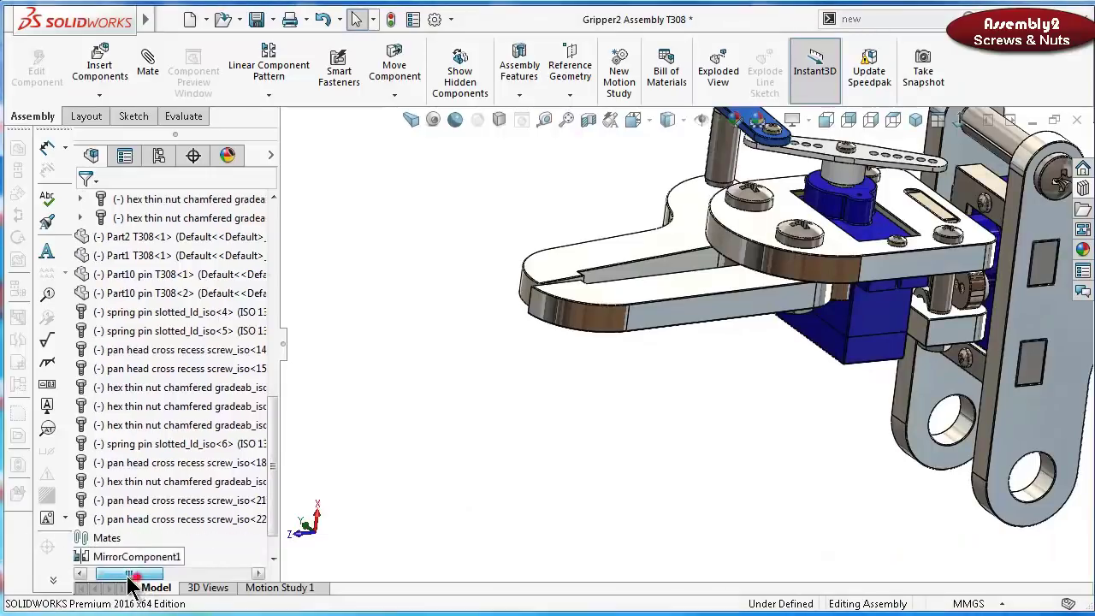
left_click(138, 313)
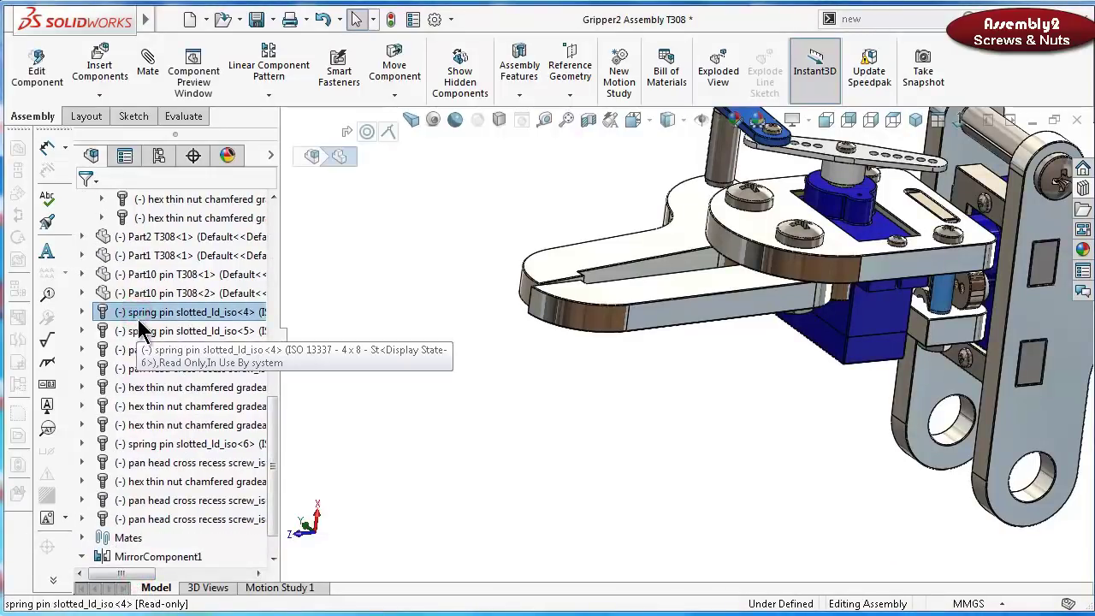
left_click(165, 520, "shift")
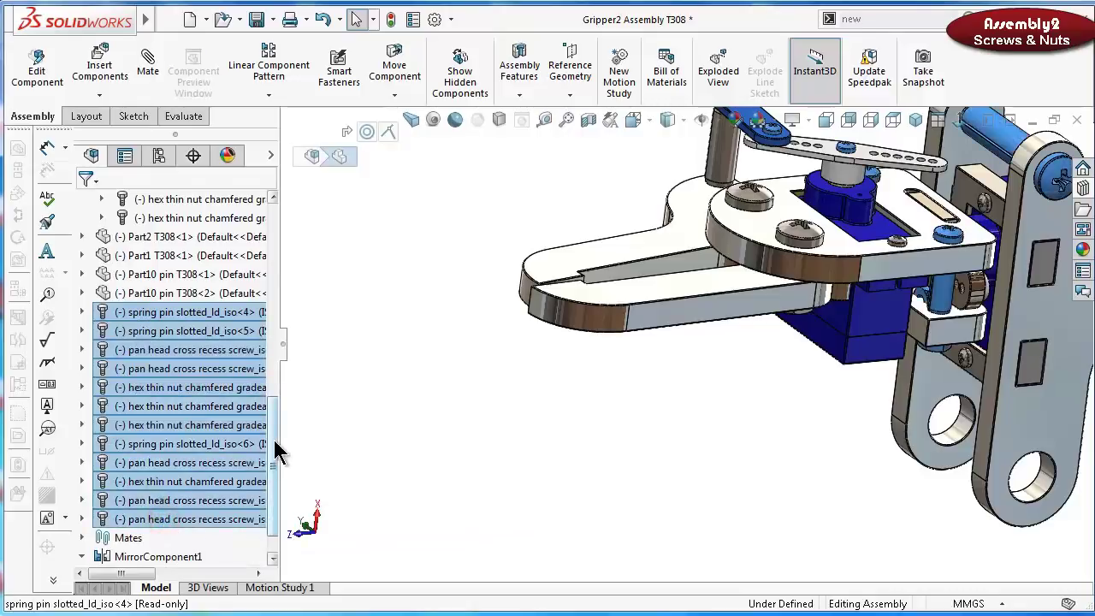
left_click_drag(275, 454, 289, 373)
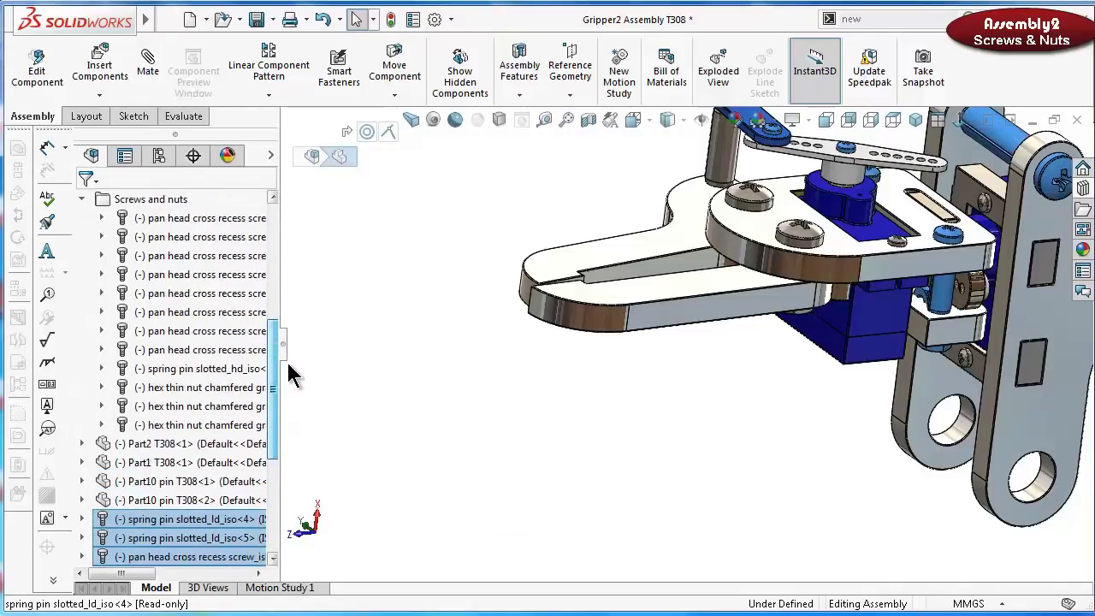
left_click(82, 200)
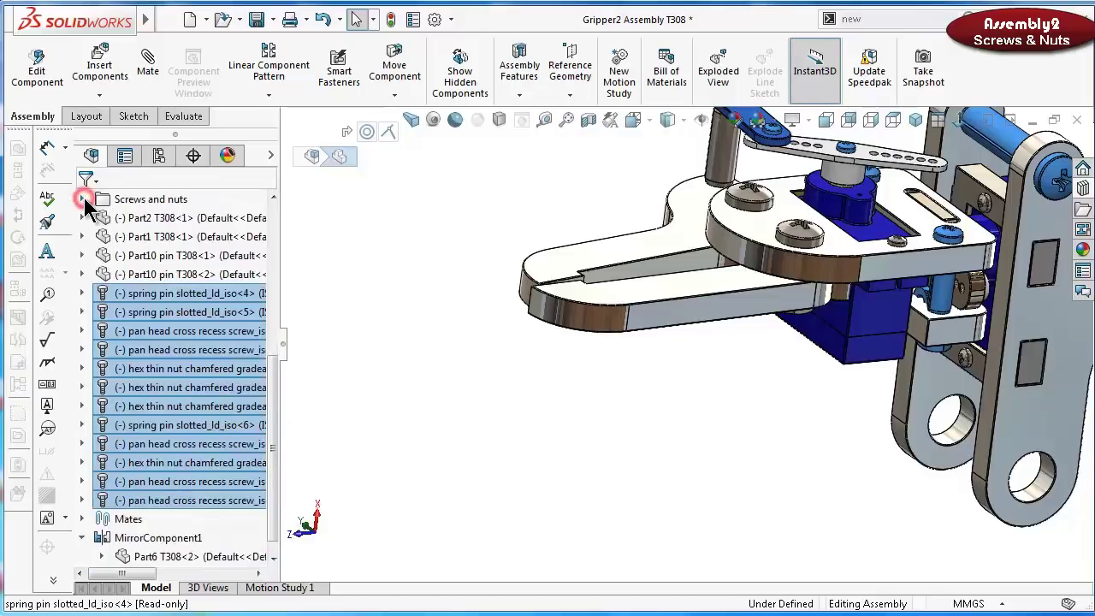
left_click_drag(274, 393, 276, 371)
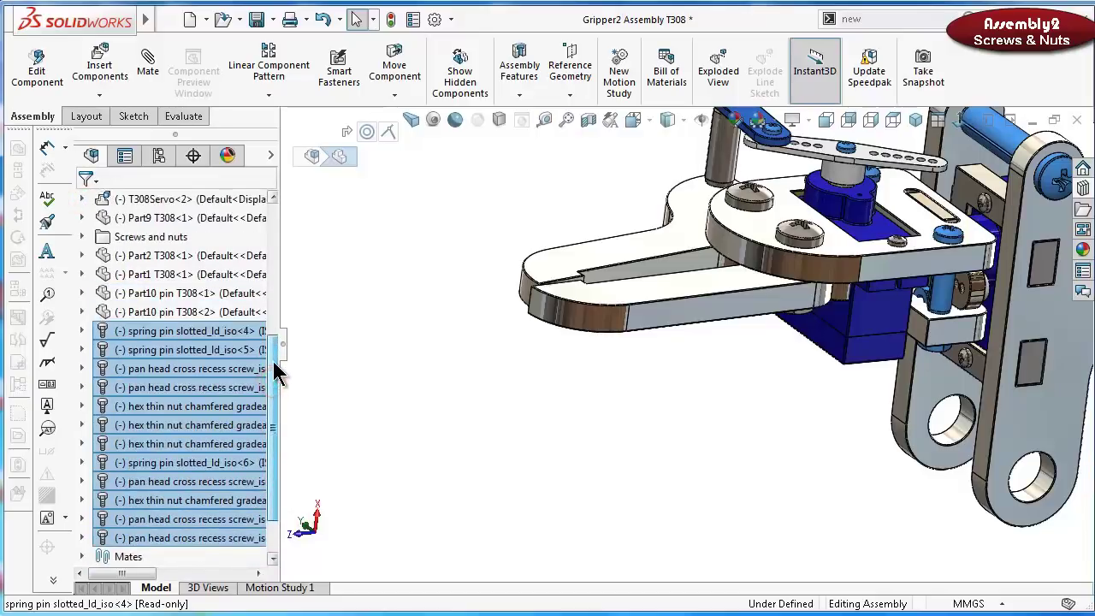
left_click_drag(149, 333, 152, 239)
left_click(437, 396)
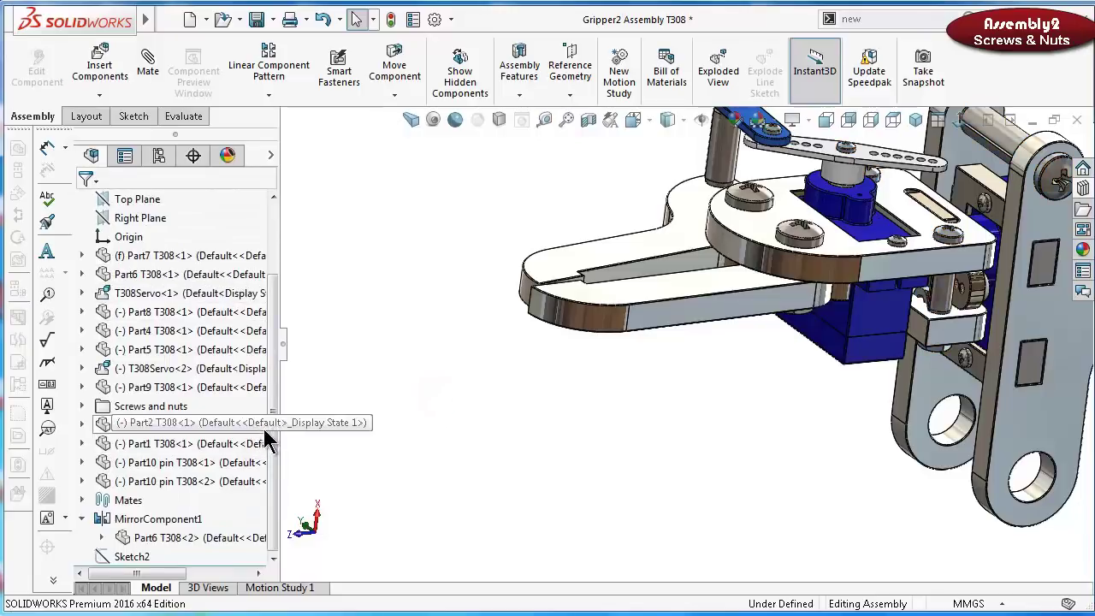
Collapse MirrorComponent1, check the contents of the Screws and nuts folder, and save the assembly
mouse_move(266, 432)
left_mouse_down()
mouse_move(276, 384)
mouse_move(275, 432)
left_mouse_up()
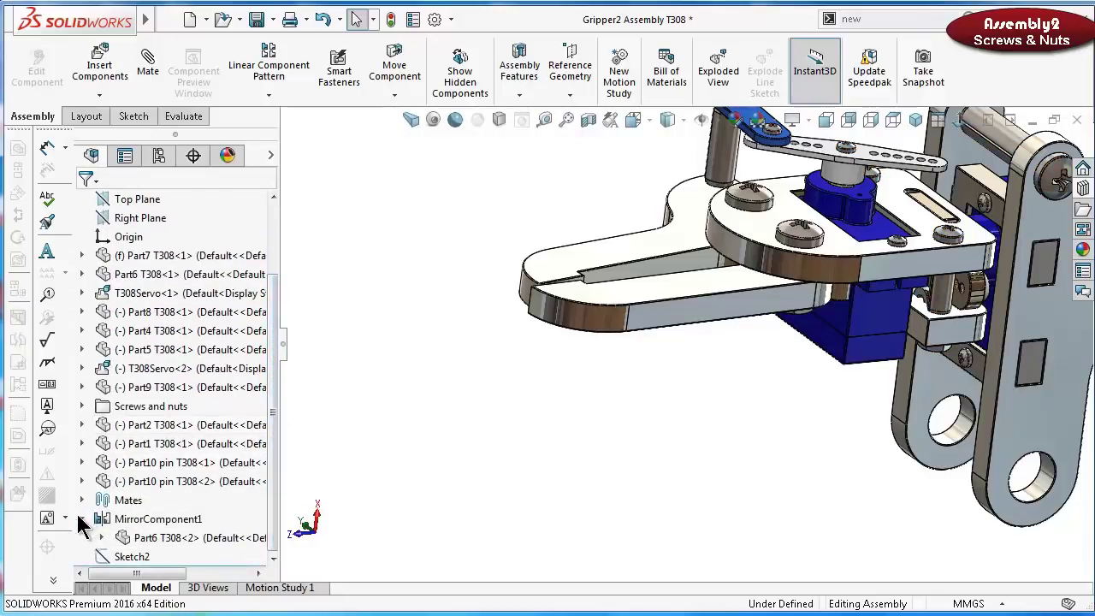
left_click(82, 519)
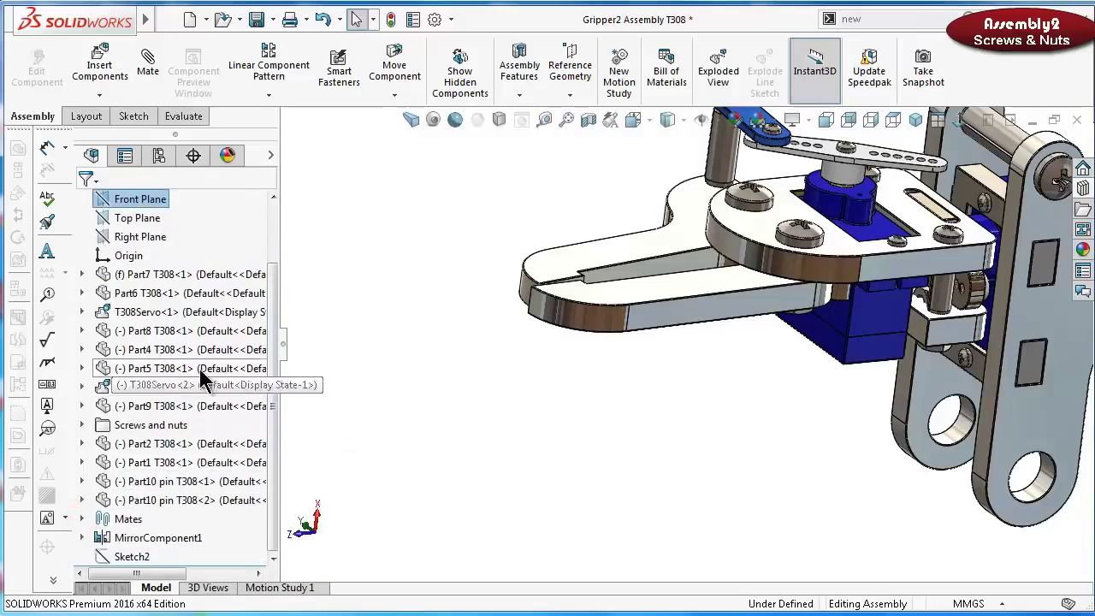
left_click(79, 424)
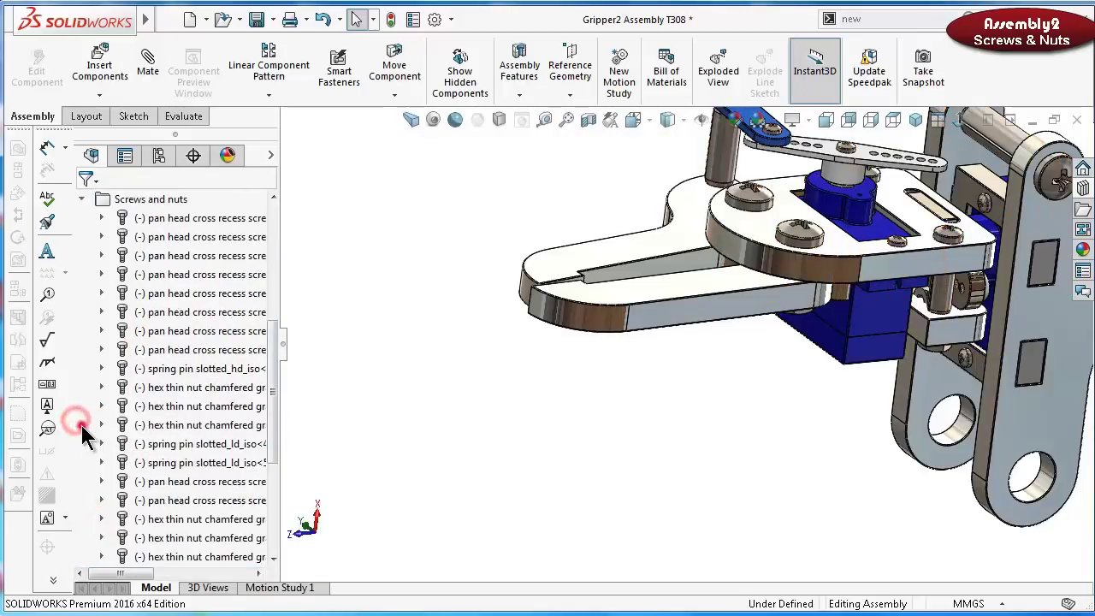
left_click_drag(271, 435, 275, 402)
scroll(159, 361, "up", 1)
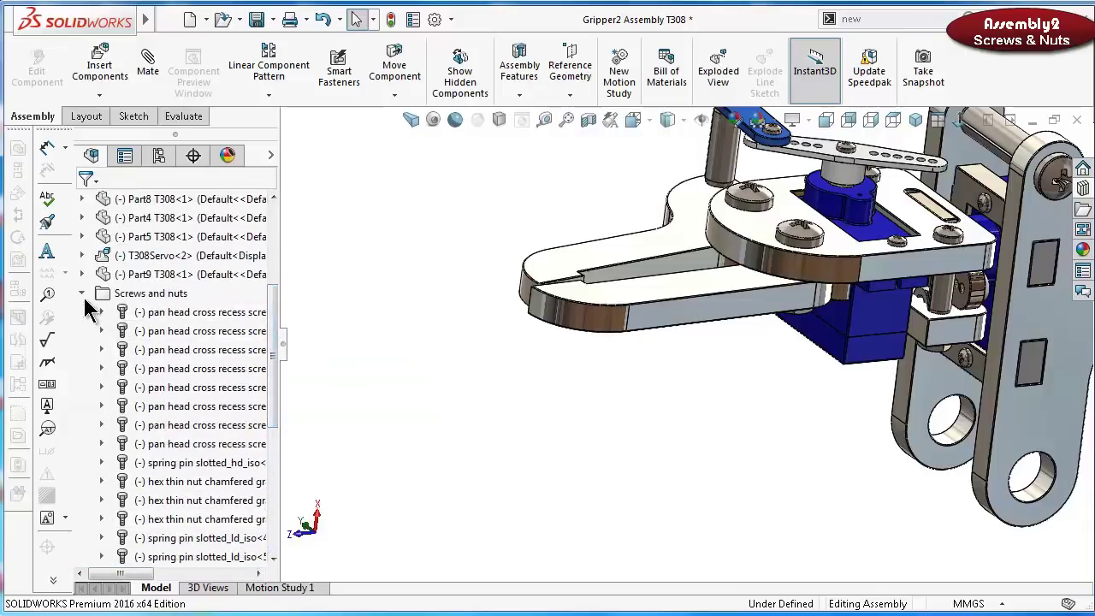
left_click(82, 293)
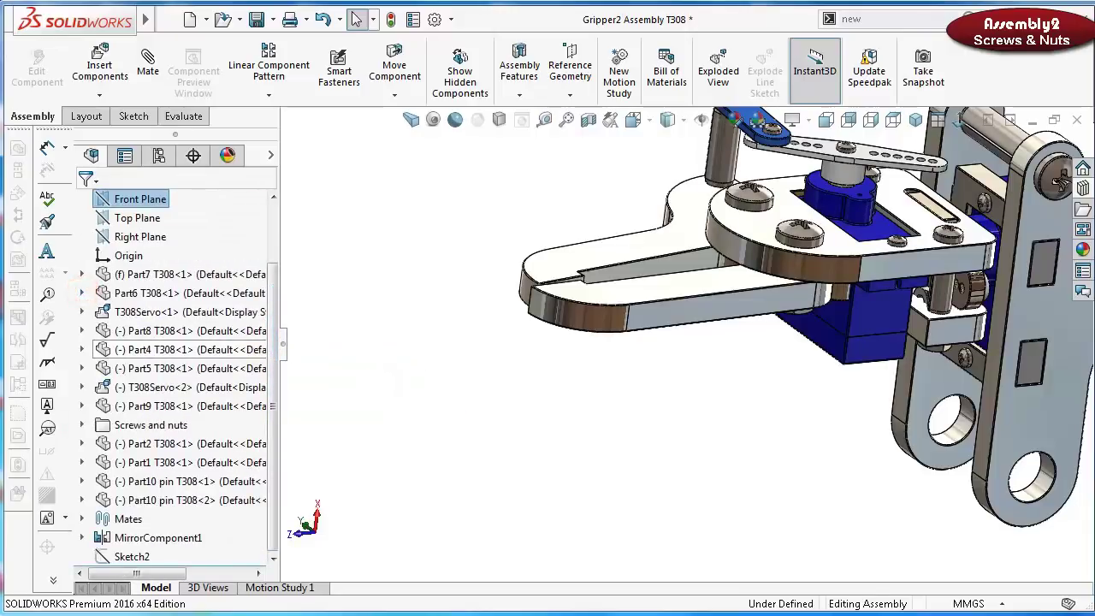
key("ctrl+s")
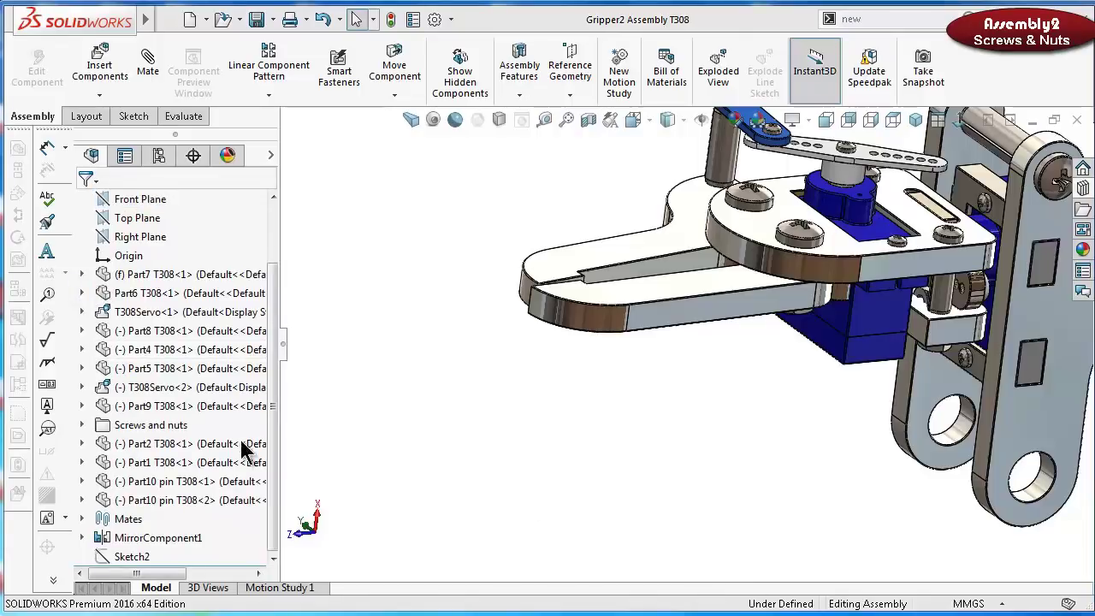
Hide all components in the Screws and nuts folder, inspect the bare gripper, and save the assembly
left_click(177, 426)
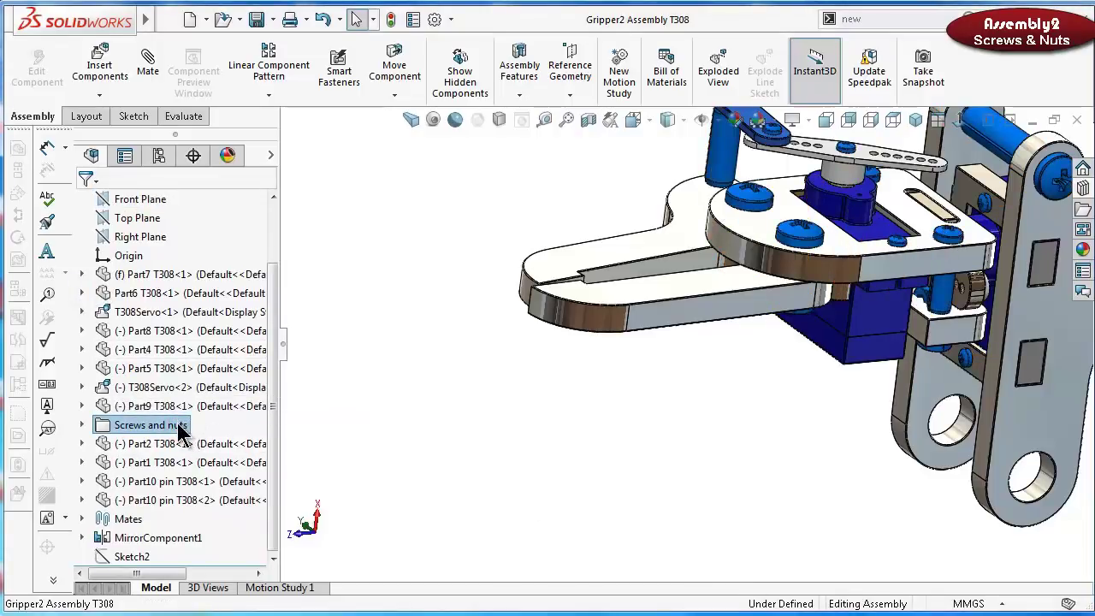
right_click(182, 432)
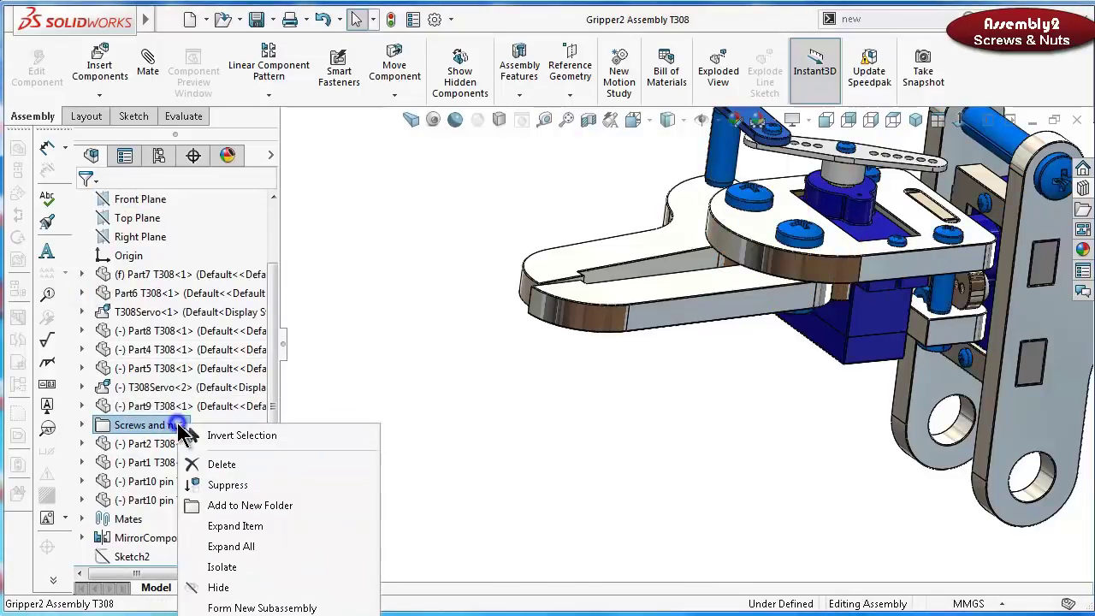
left_click(217, 589)
left_click(571, 472)
key("Left")
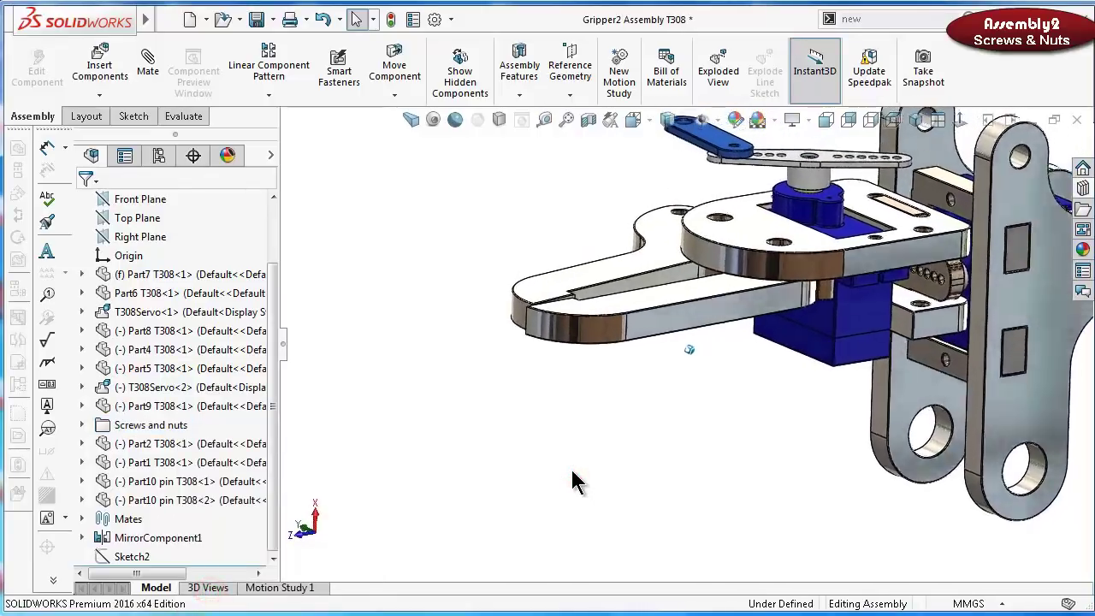
middle_click_drag(572, 472, 569, 486)
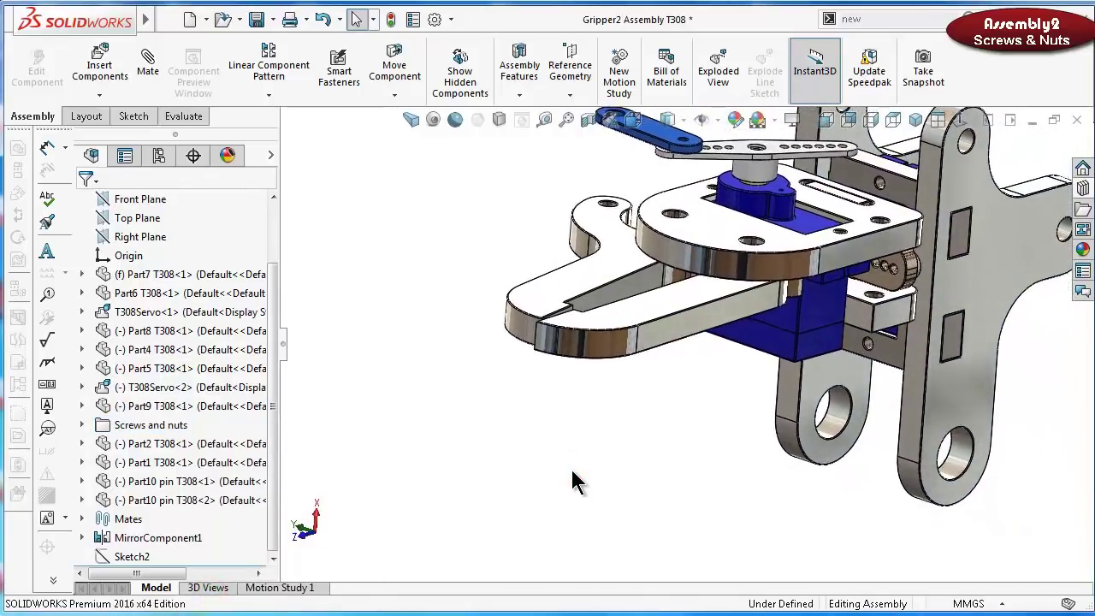
key("ctrl+s")
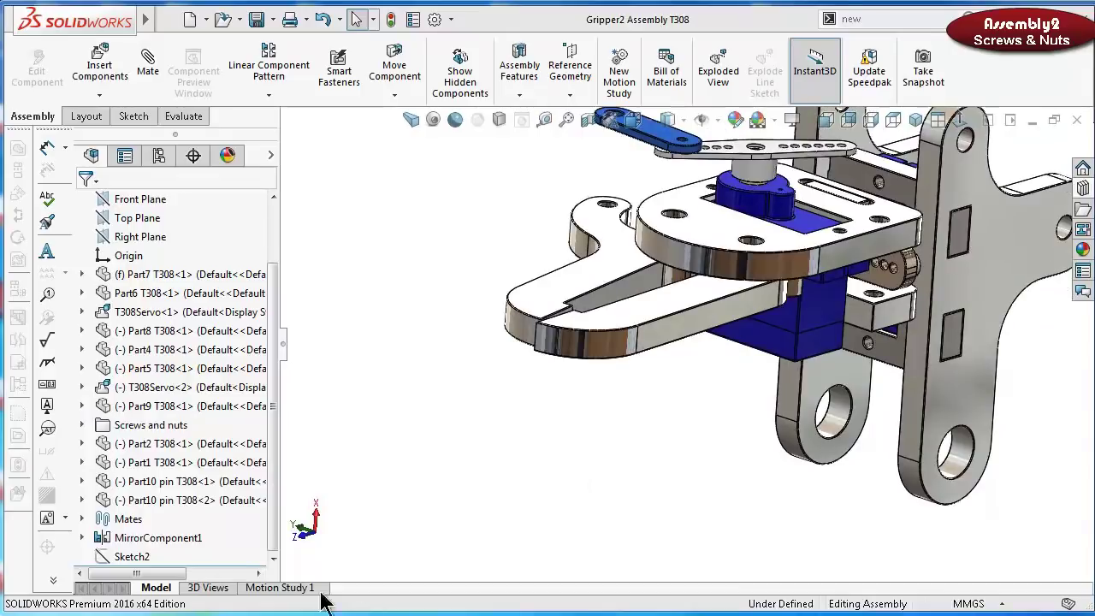
Show all components in the Screws and nuts folder again and view the gripper with its fasteners
right_click(152, 427)
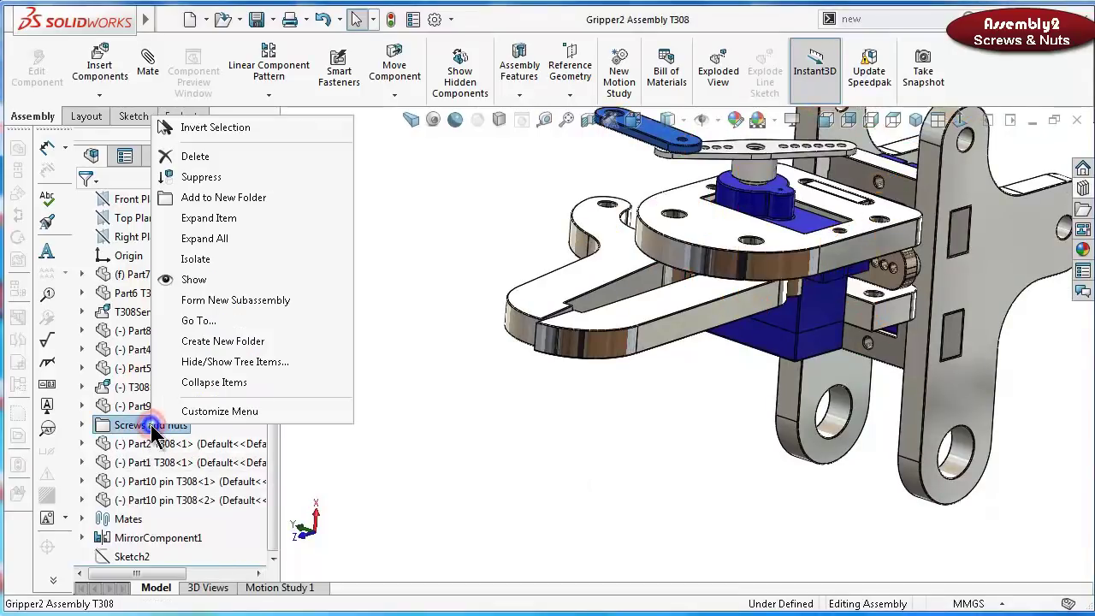
left_click(196, 280)
left_click(454, 400)
key("Up")
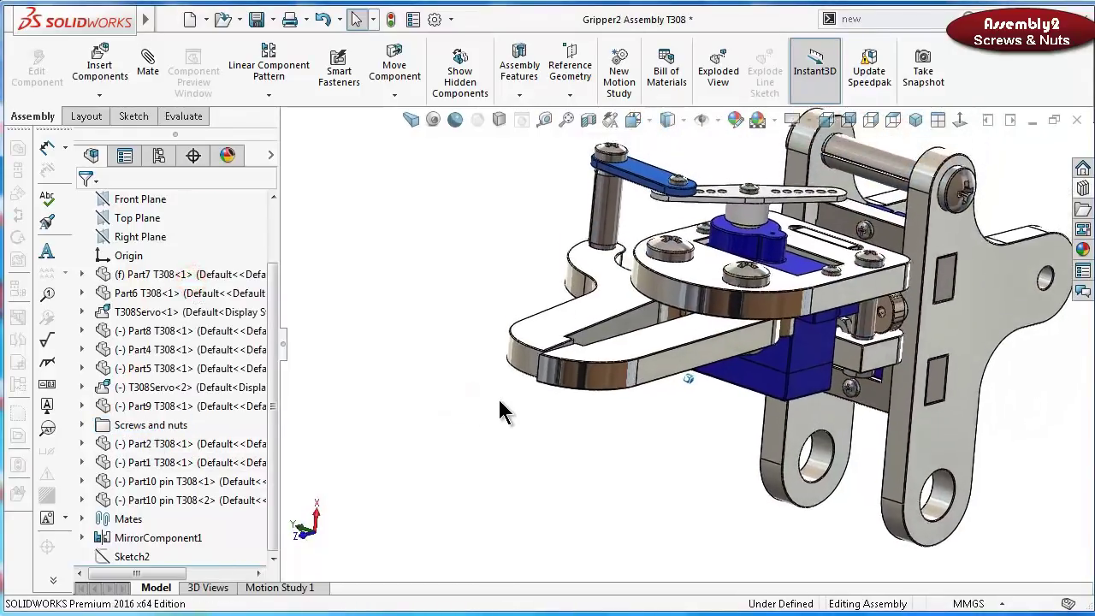
Swing the gripper jaws and servo horn back and forth to check how the linkage moves
left_click_drag(616, 390, 692, 403)
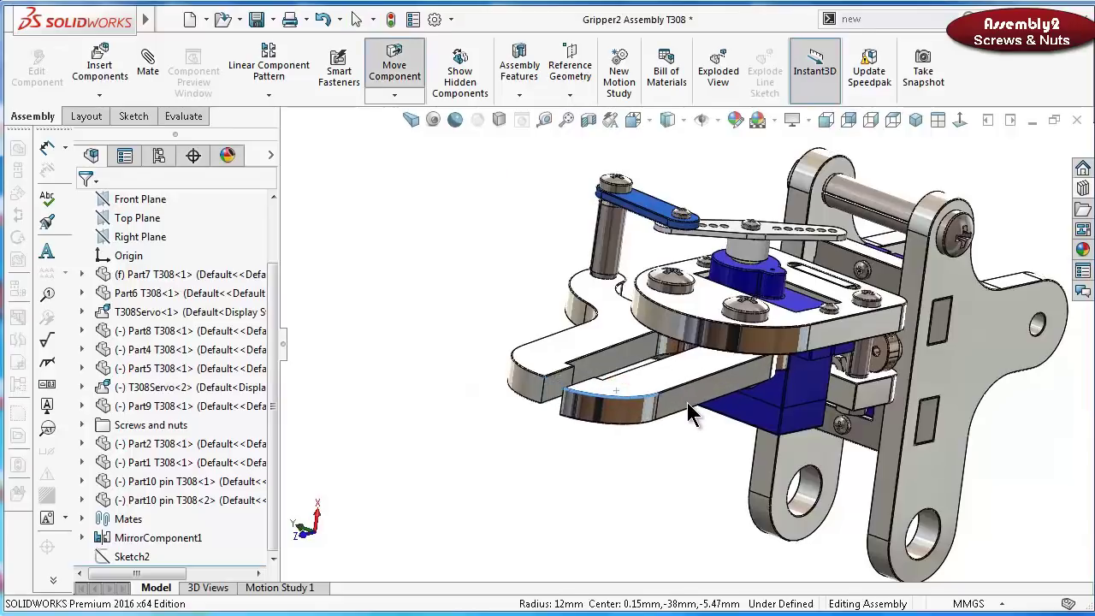
left_click_drag(591, 345, 565, 346)
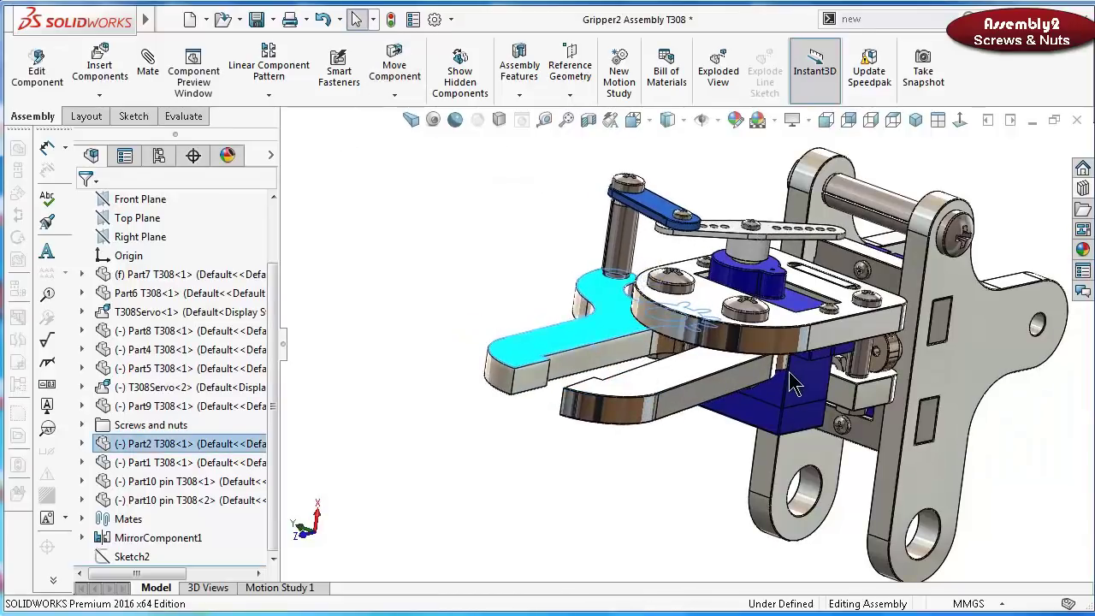
scroll(796, 372, "down", 2)
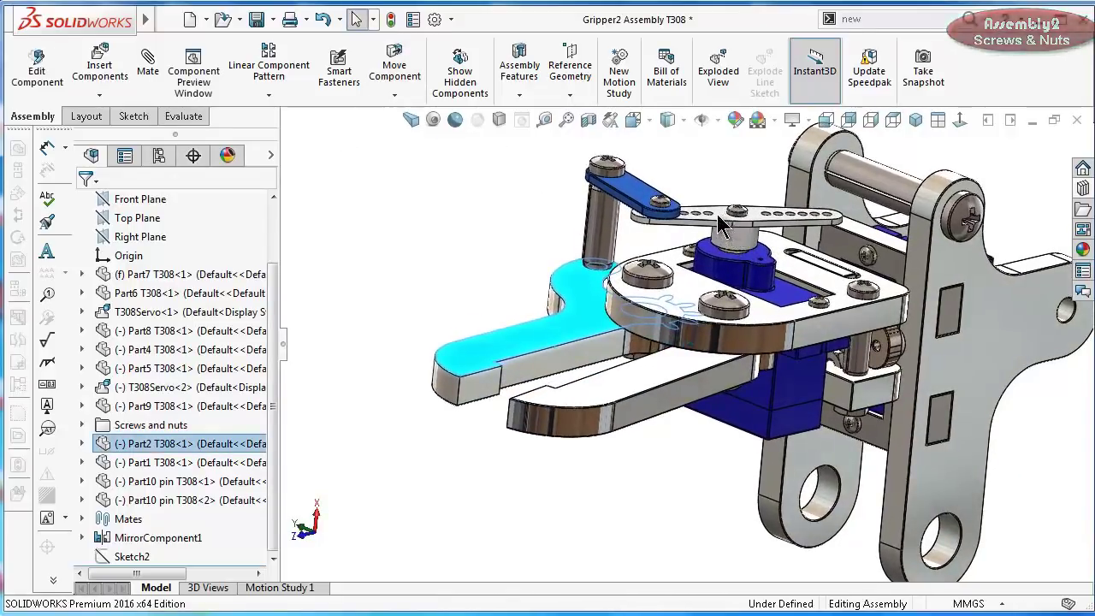
left_click_drag(719, 224, 637, 272)
middle_click_drag(635, 265, 568, 262)
left_click_drag(539, 224, 622, 291)
middle_click_drag(800, 263, 873, 278)
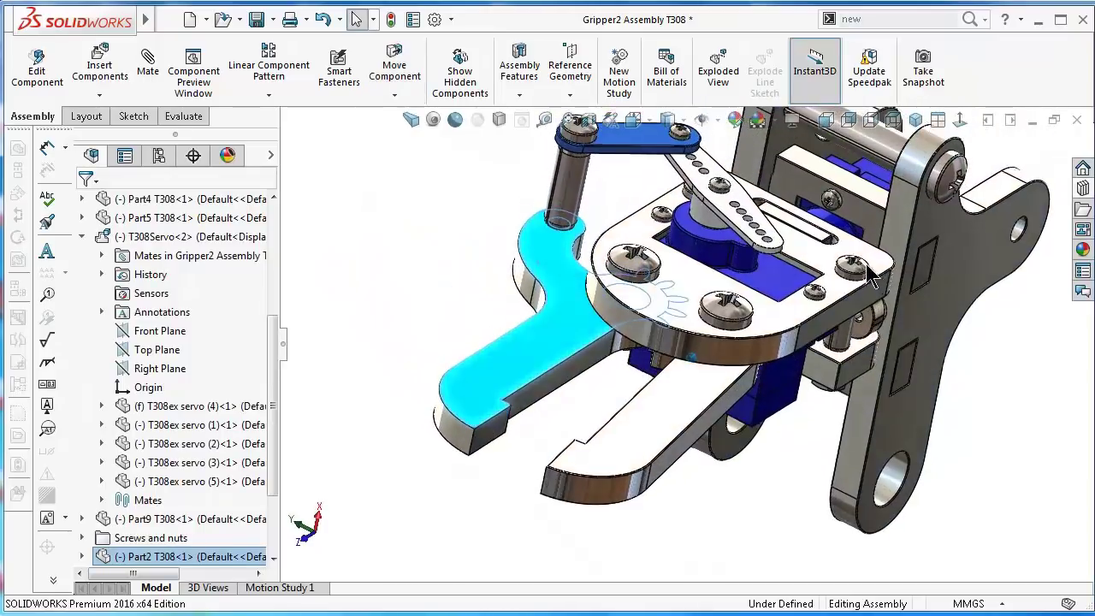
left_click_drag(877, 300, 826, 284)
key("Escape")
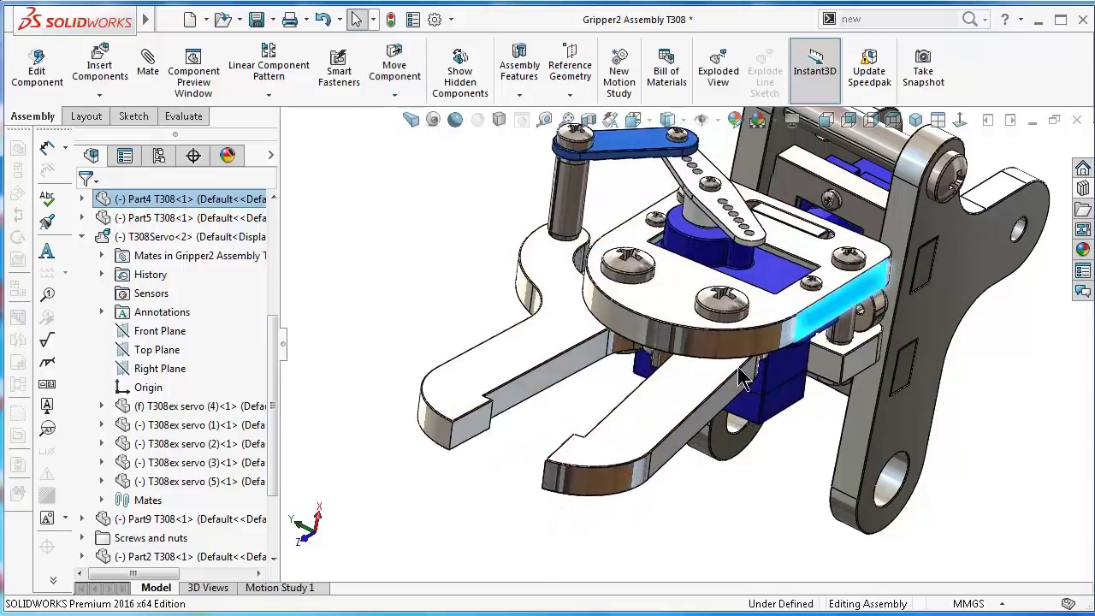
middle_click_drag(675, 394, 666, 391)
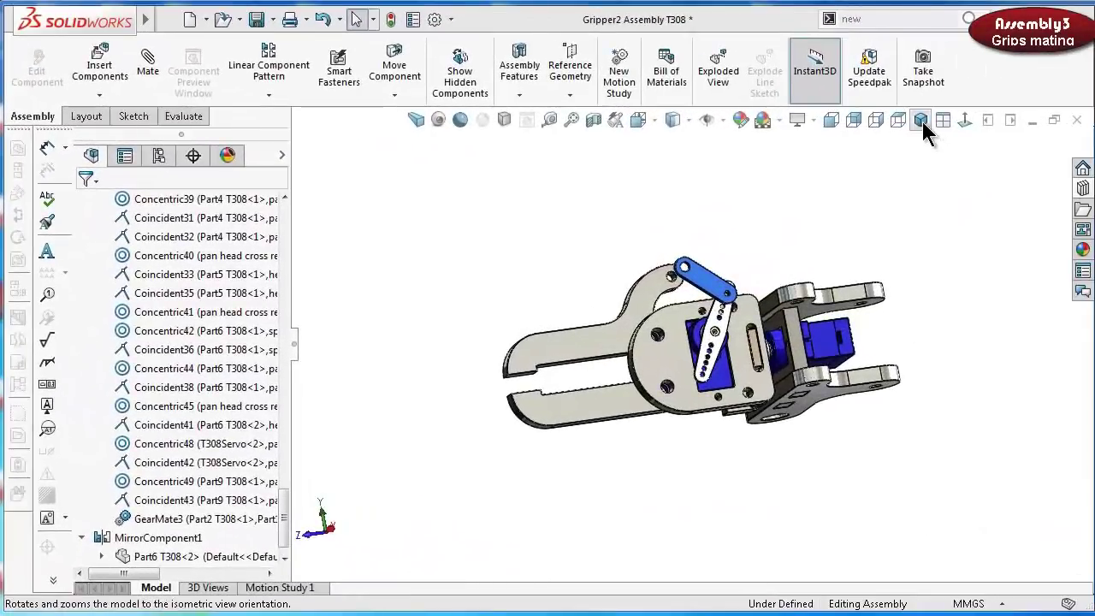
Insert one Part3 T308 grip in its Default configuration beside the gripper jaws
left_click(919, 120)
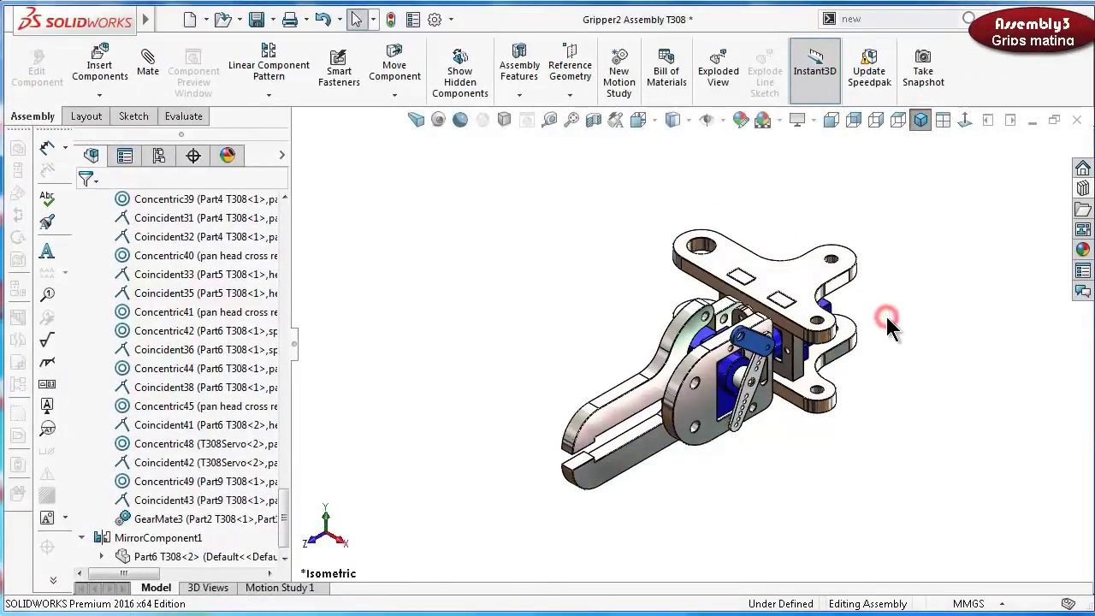
scroll(646, 445, "down", 5)
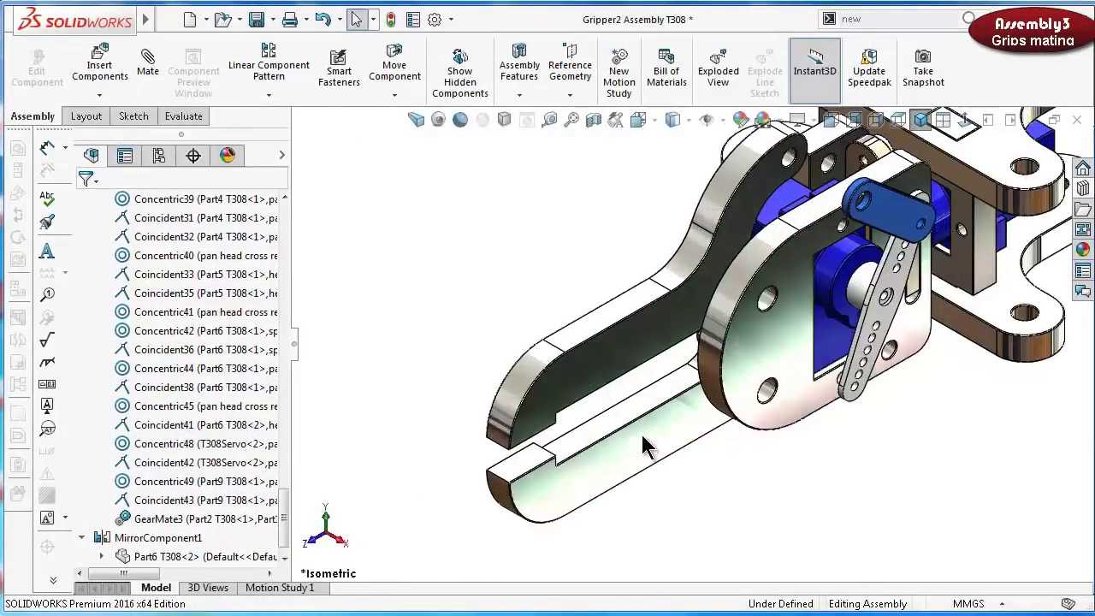
left_click(98, 62)
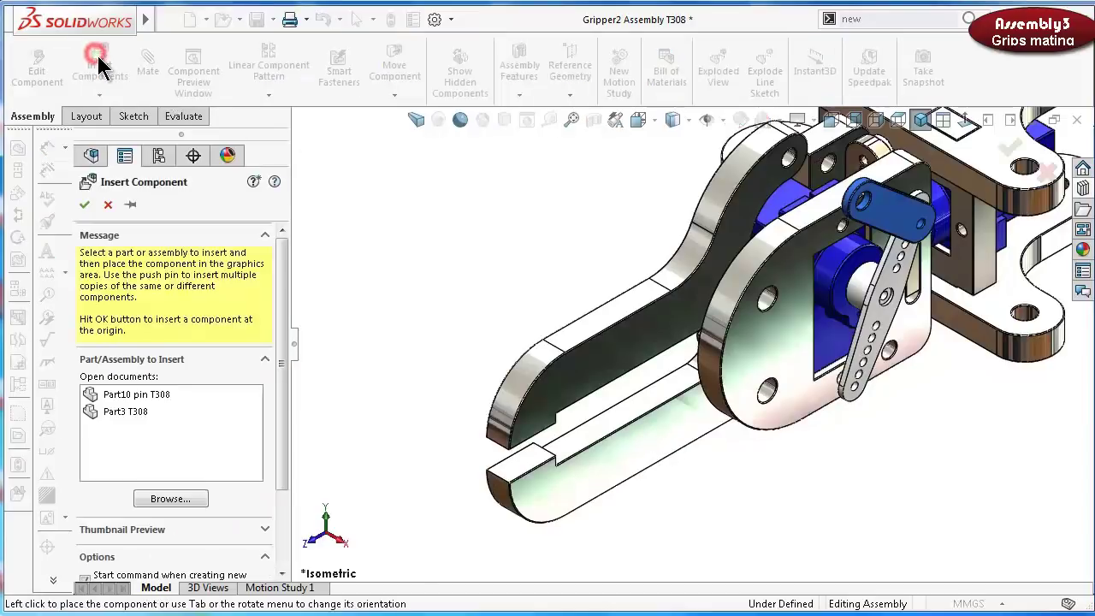
left_click(119, 412)
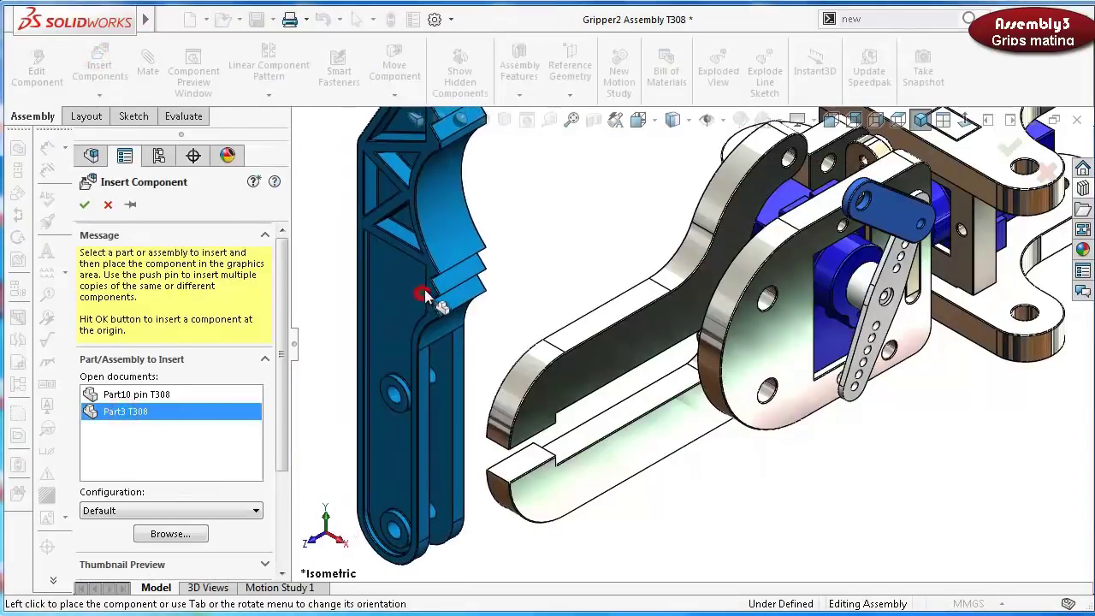
key("Escape")
Rotate the Part3 grip roughly parallel to the jaws and move it clear of their tips
left_click(394, 95)
left_click(409, 134)
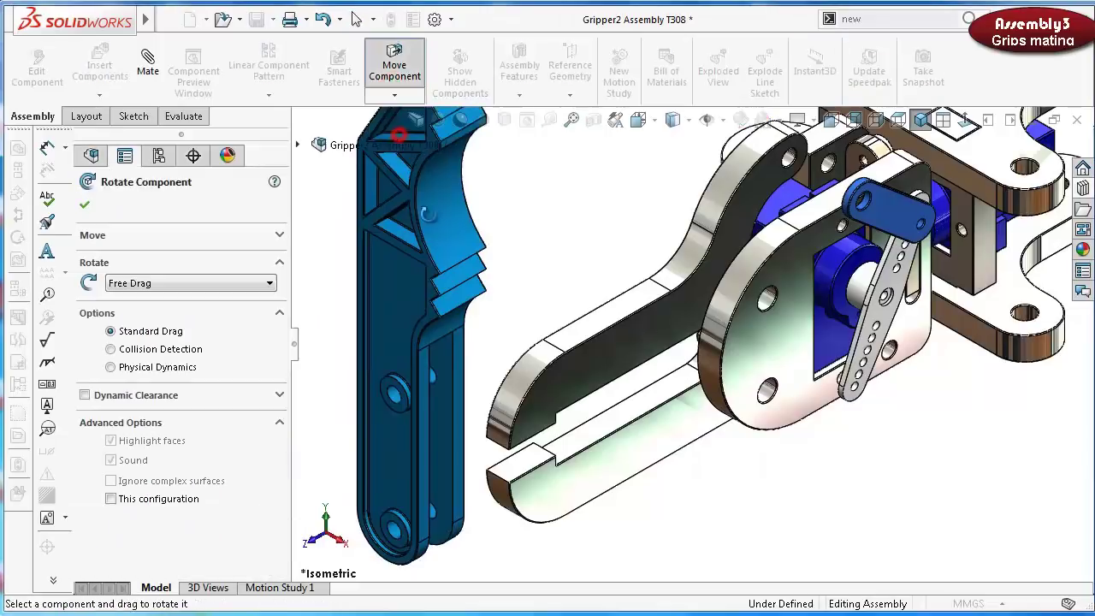
left_click_drag(432, 226, 308, 235)
left_click(85, 204)
left_click(394, 64)
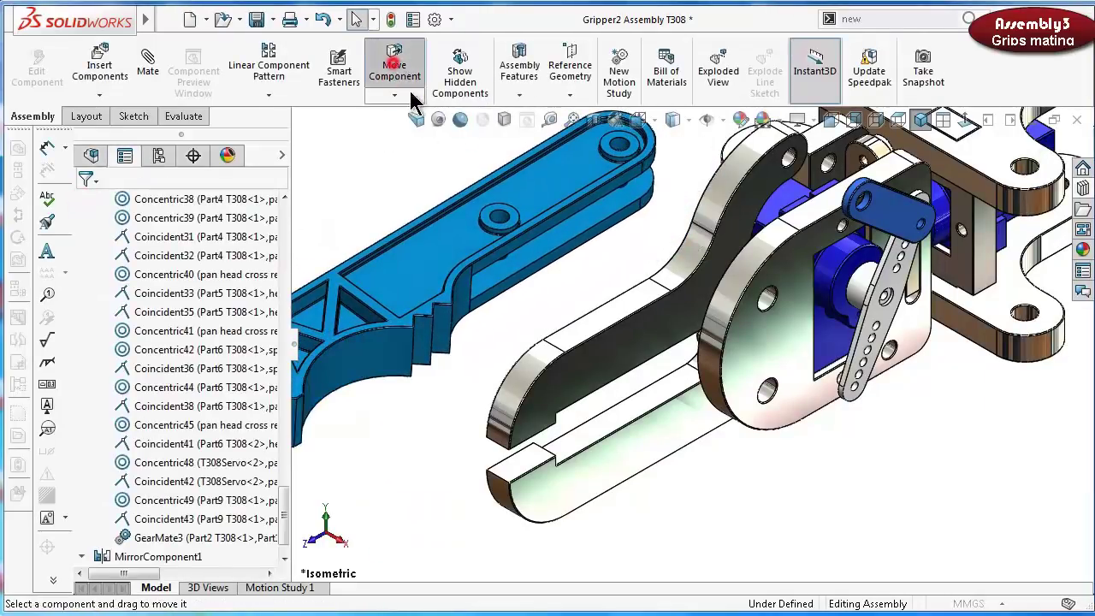
left_click_drag(499, 212, 354, 341)
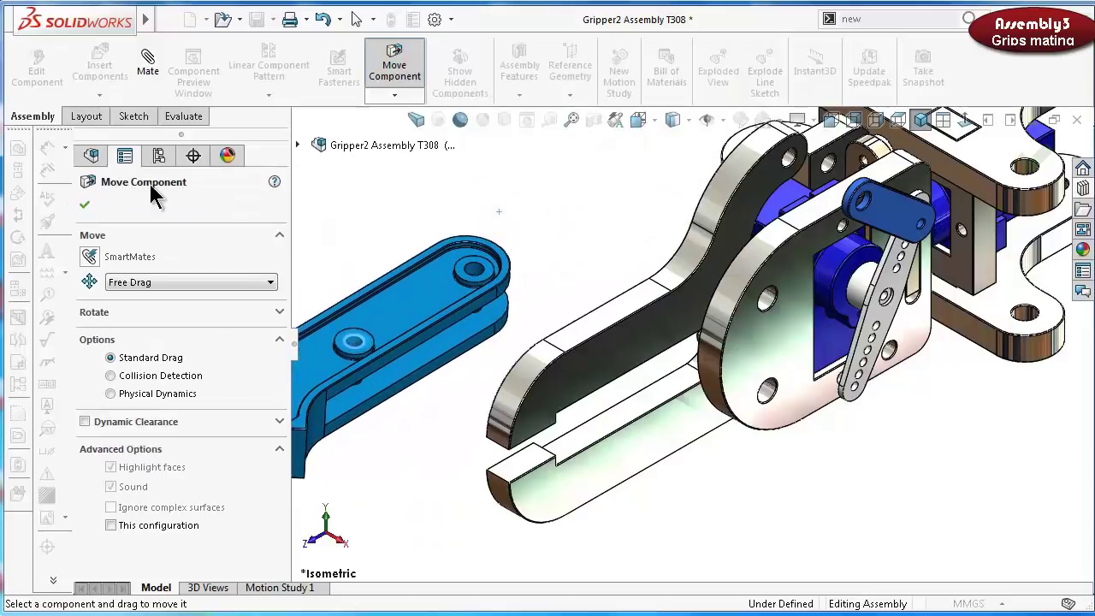
left_click(85, 206)
Rotate the Part3 grip about its length so its ribbed side faces outward and its teeth point downward
middle_click_drag(480, 340, 477, 325)
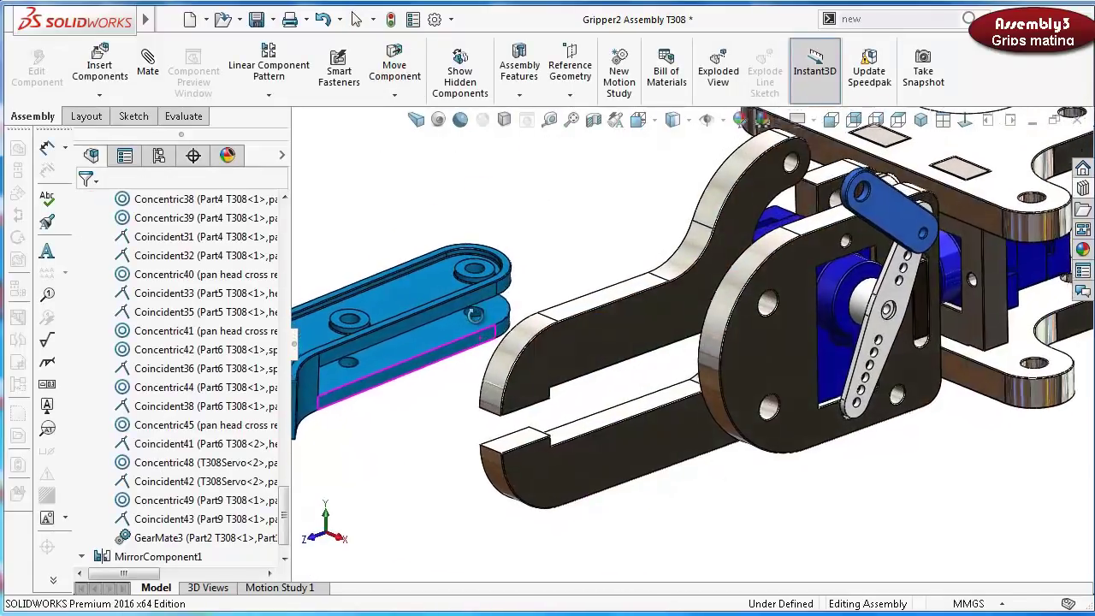
scroll(478, 325, "up", 2)
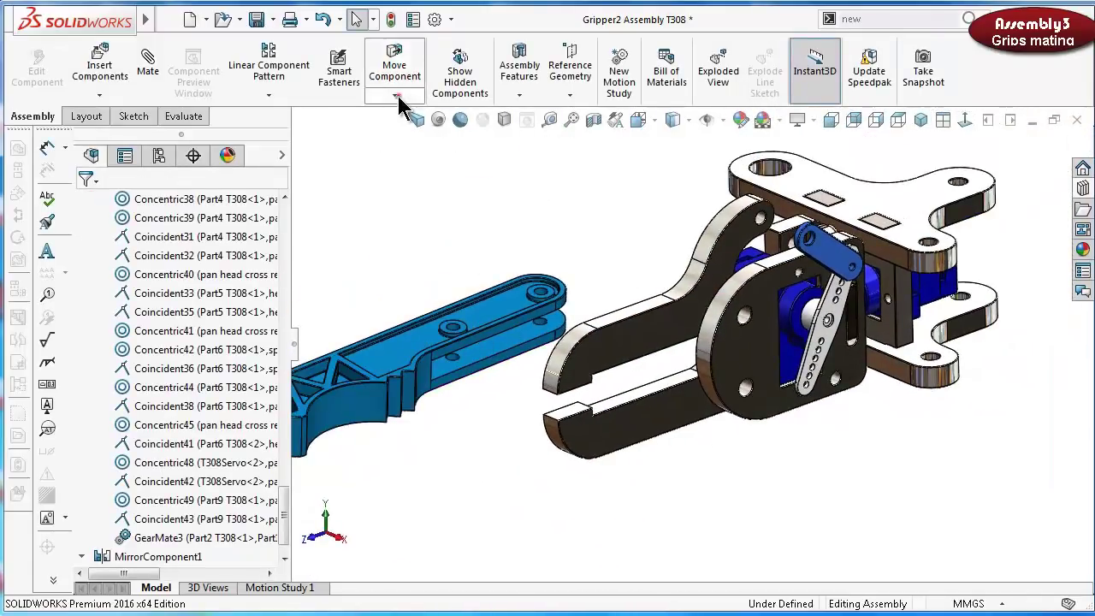
left_click(394, 95)
left_click(421, 134)
left_click_drag(462, 368, 512, 432)
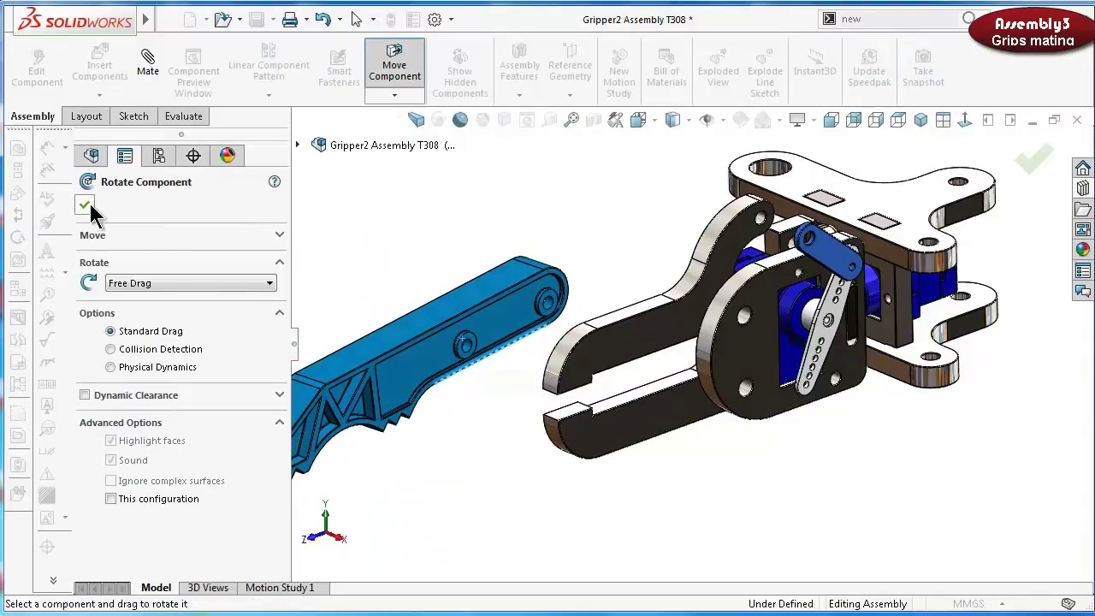
key("Escape")
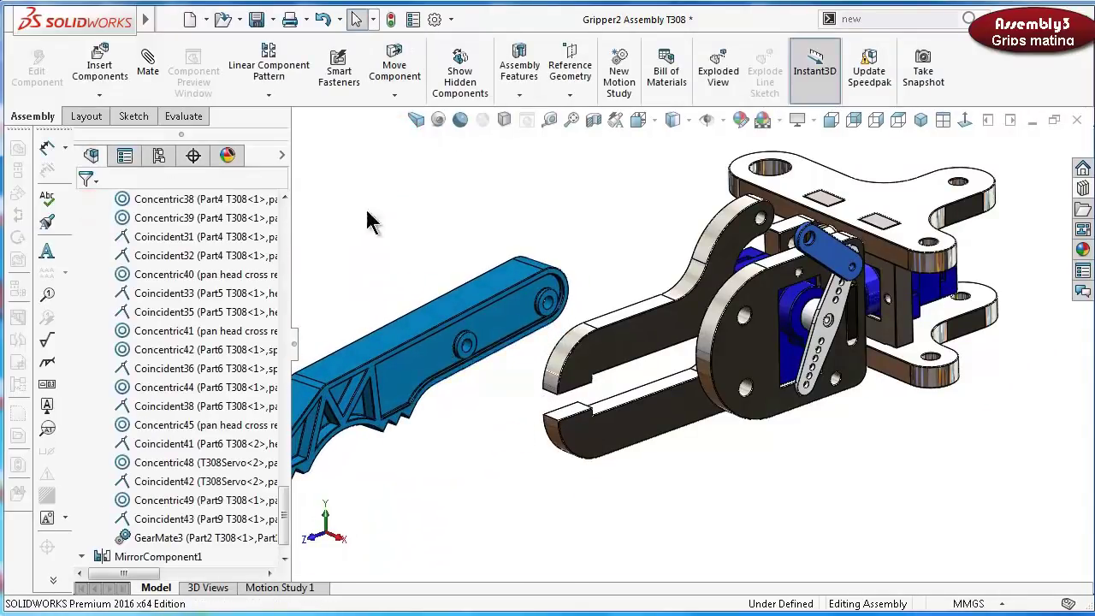
Add a coincident mate between the flat inner slot face of the Part3 grip and the broad face of the Part2 jaw
left_click(151, 70)
middle_click_drag(477, 459, 452, 294)
scroll(512, 442, "down", 1)
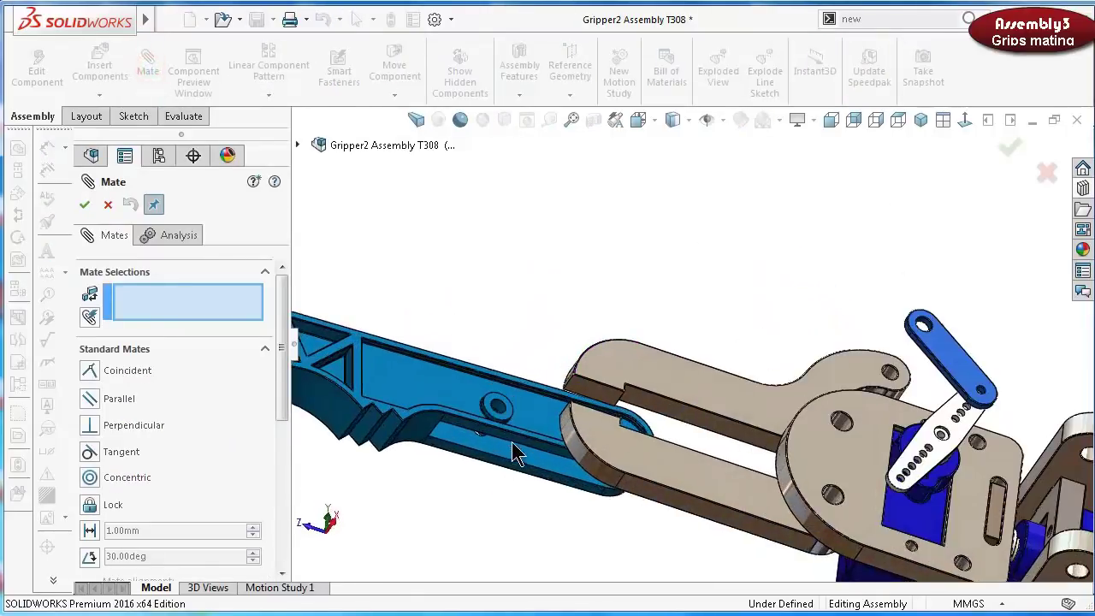
scroll(530, 452, "up", 2)
middle_click_drag(549, 465, 754, 254)
left_click(584, 539)
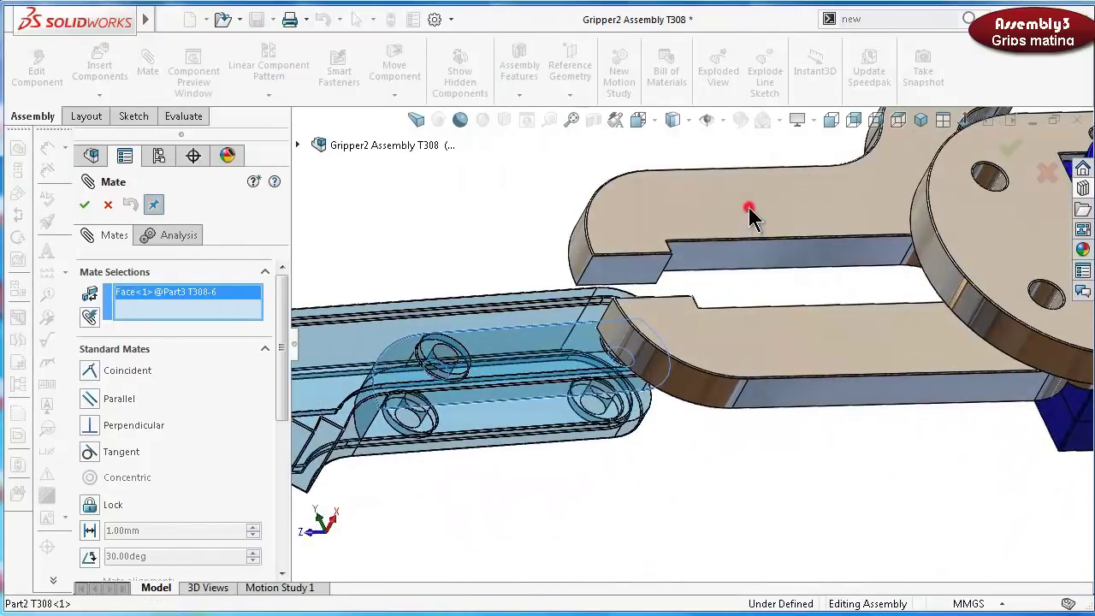
left_click(748, 210)
left_click(941, 188)
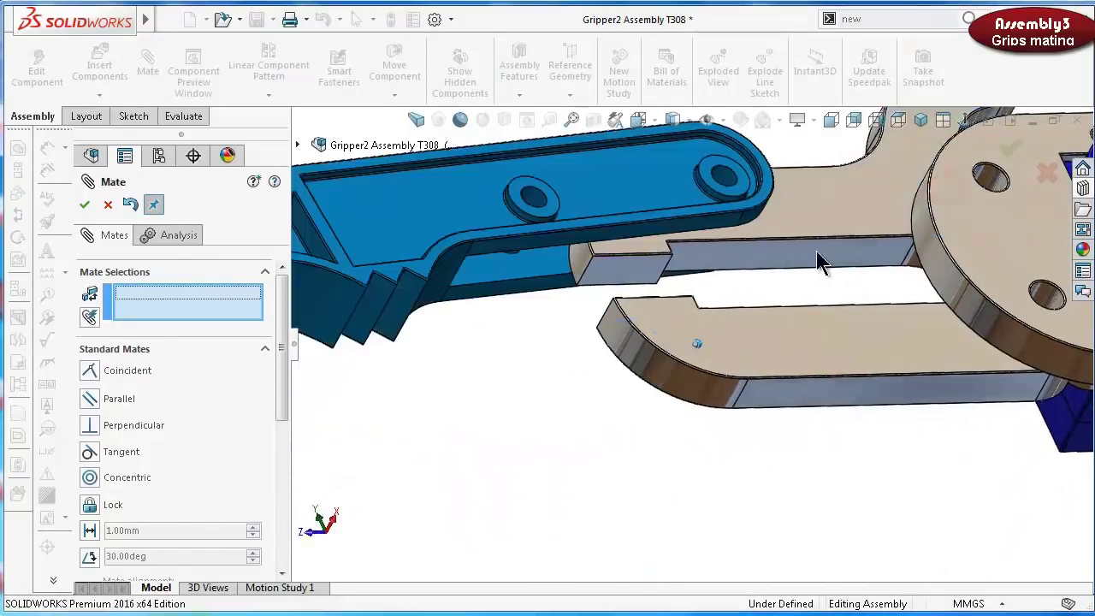
Add a coincident mate between the slot floor of the Part3 grip and the narrow outer side of the Part2 jaw
middle_click_drag(816, 253, 1001, 242)
left_click(577, 382)
left_click(1001, 243)
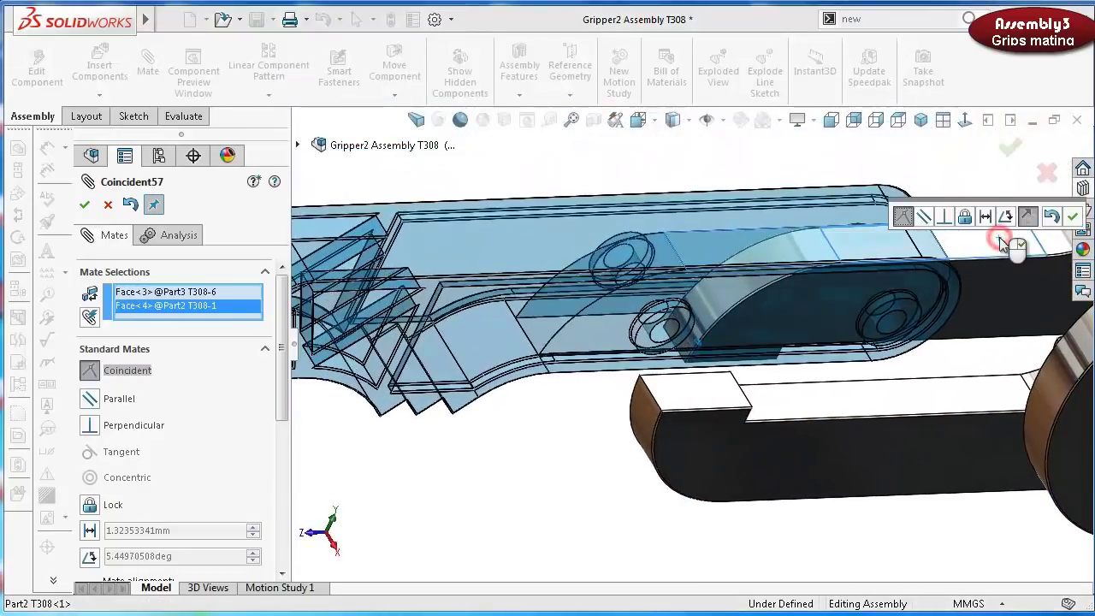
left_click(1072, 217)
Mate the curved slot face of the Part3 grip concentrically with the rounded tip of the Part2 jaw and finish mating
middle_click_drag(1072, 217, 603, 429)
left_click(578, 345)
middle_click_drag(635, 369, 700, 361)
left_click(689, 350)
right_click(682, 346)
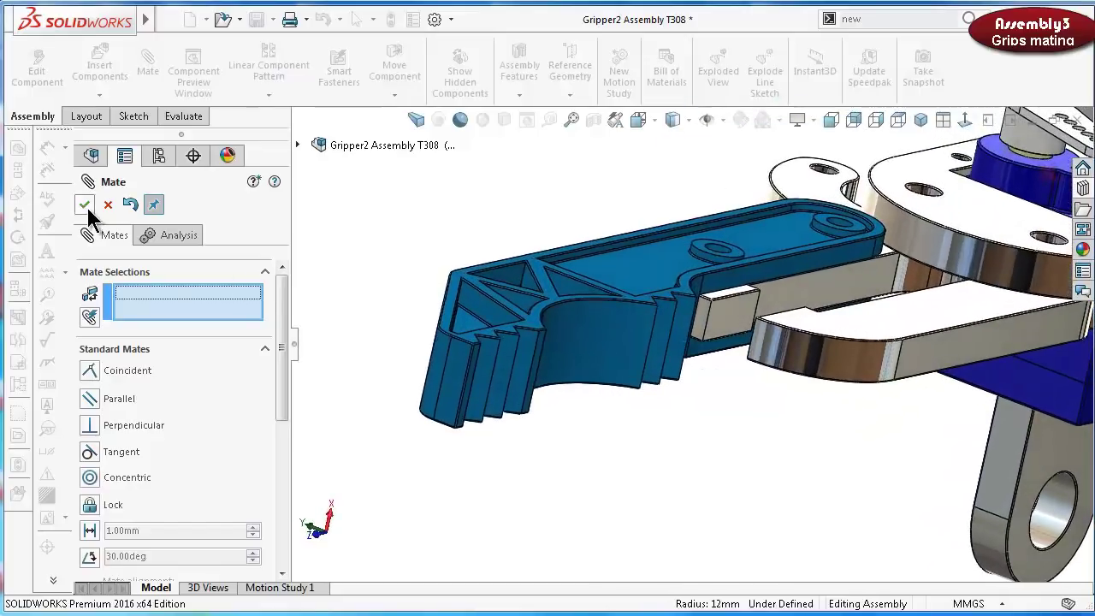
left_click(86, 206)
Insert a second Part3 T308 grip in front of the gripper, beneath the unfitted Part1 jaw
left_click(100, 70)
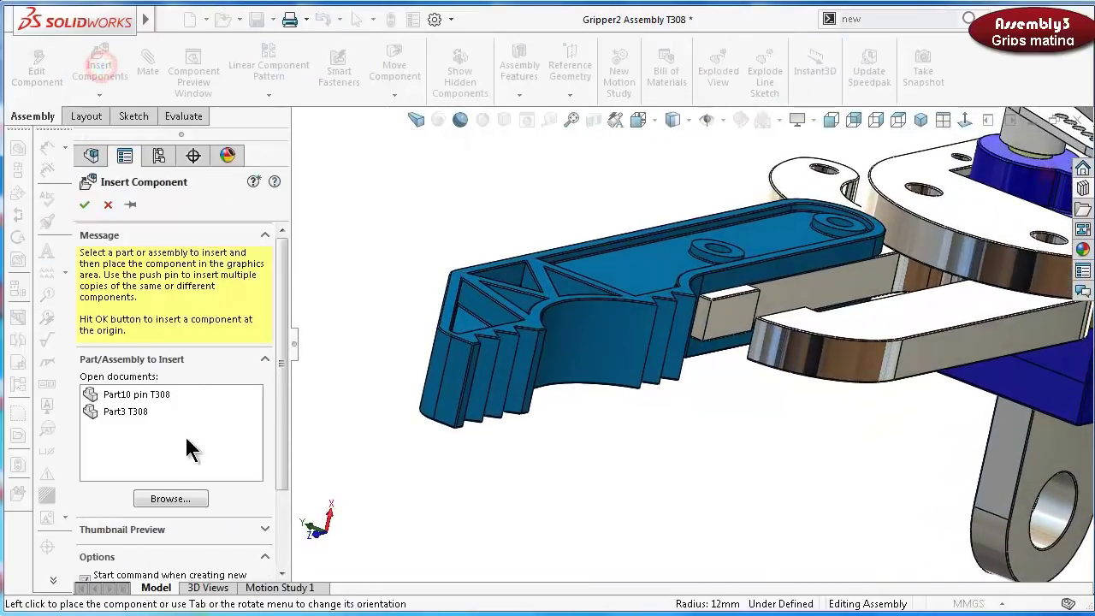
left_click(115, 413)
left_click(670, 479)
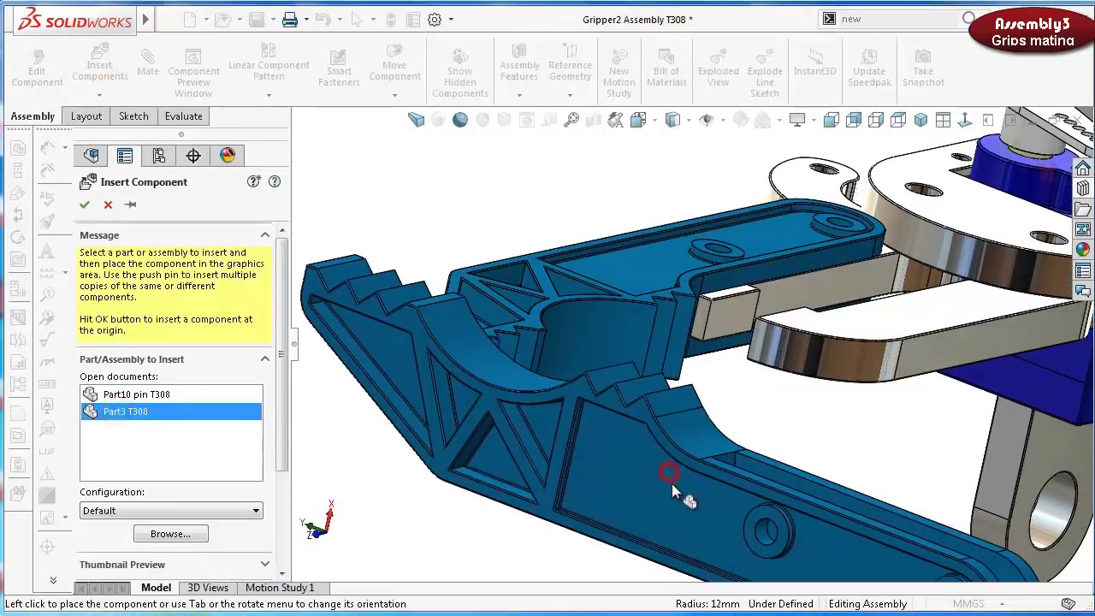
middle_click_drag(675, 496, 437, 197)
Rotate the second Part3 grip so its teeth face the first grip, and move it clear below the Part1 jaw
left_click(394, 94)
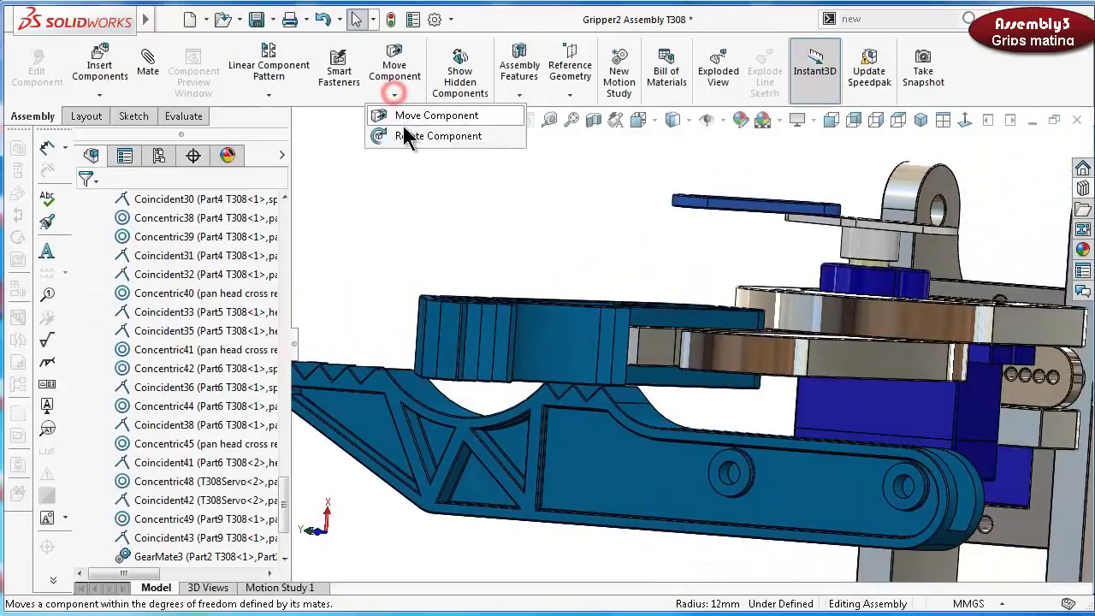
left_click(406, 134)
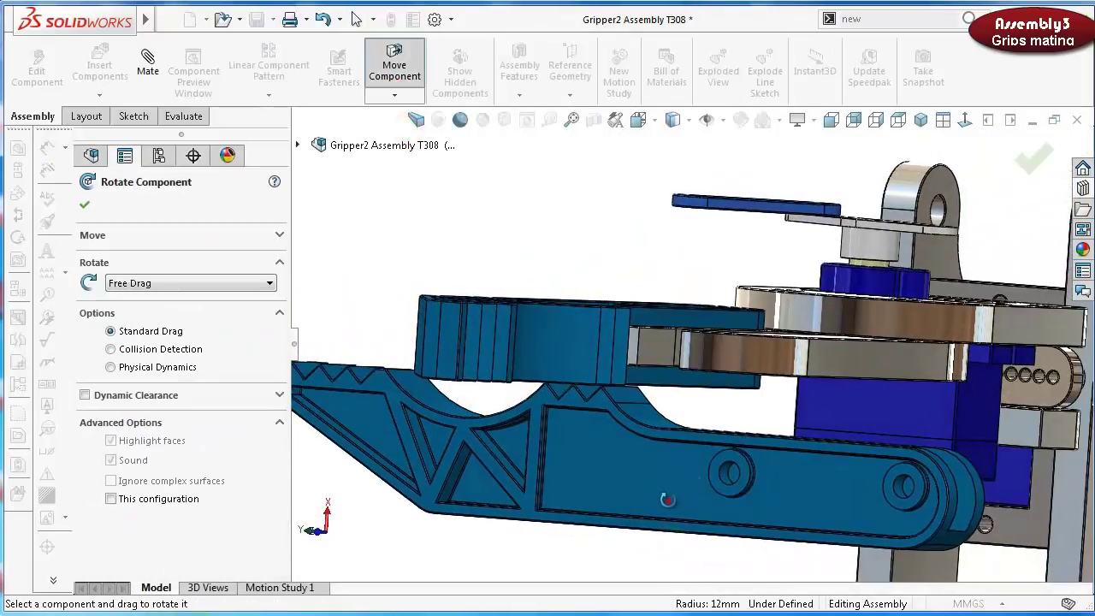
left_click_drag(668, 500, 755, 439)
middle_click_drag(754, 421, 734, 488)
left_click_drag(662, 474, 655, 331)
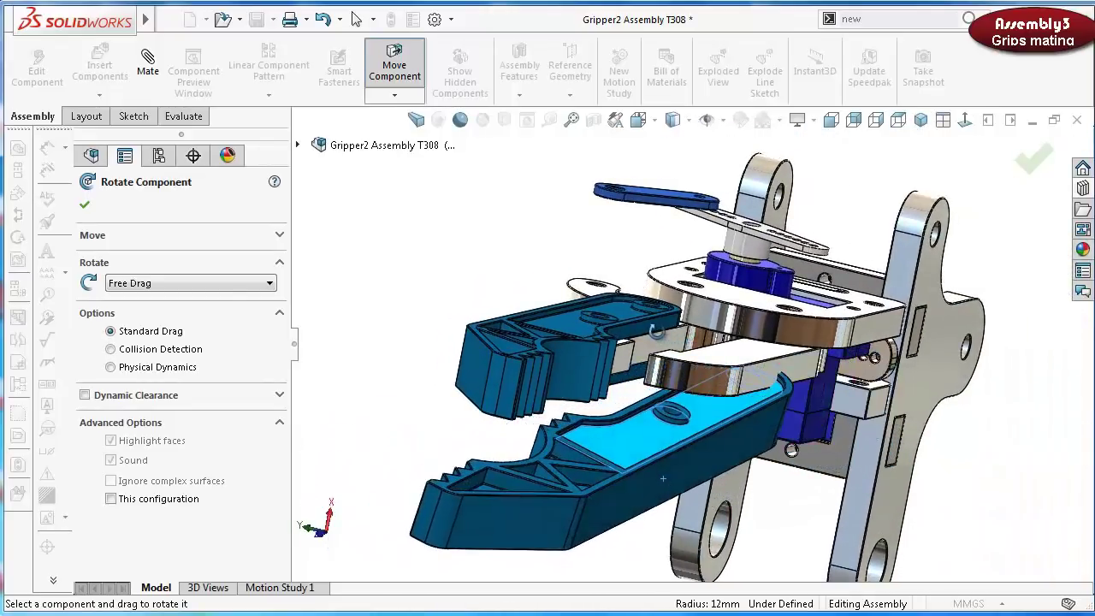
left_click(83, 205)
left_click(395, 67)
left_click_drag(657, 456, 550, 552)
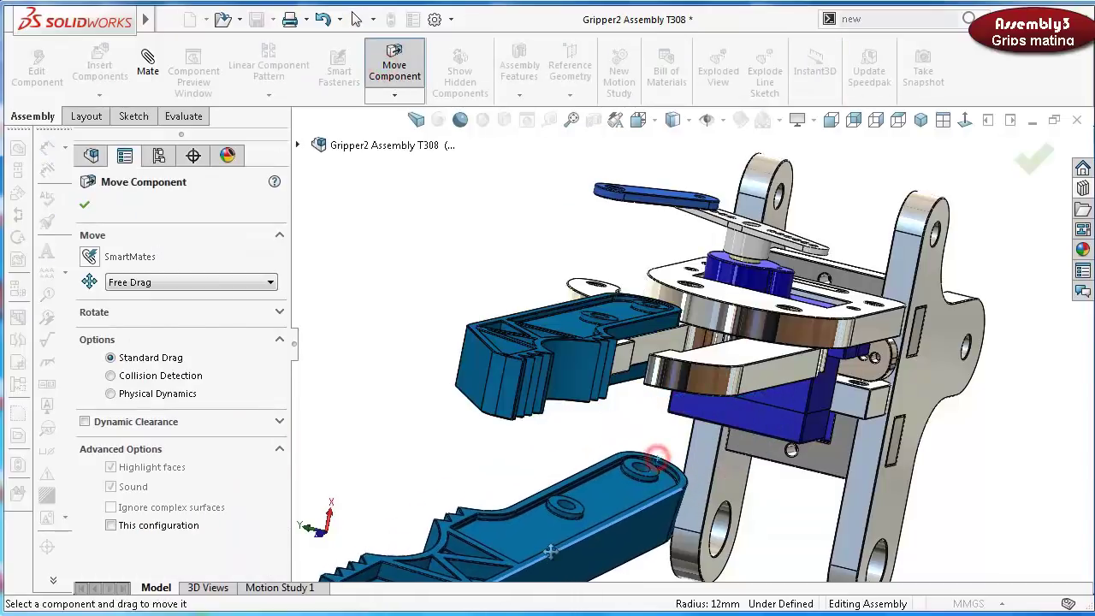
left_click(1033, 159)
Add a coincident mate between the slot floor of the second Part3 grip and the narrow outer side of the Part1 jaw
scroll(780, 445, "down", 5)
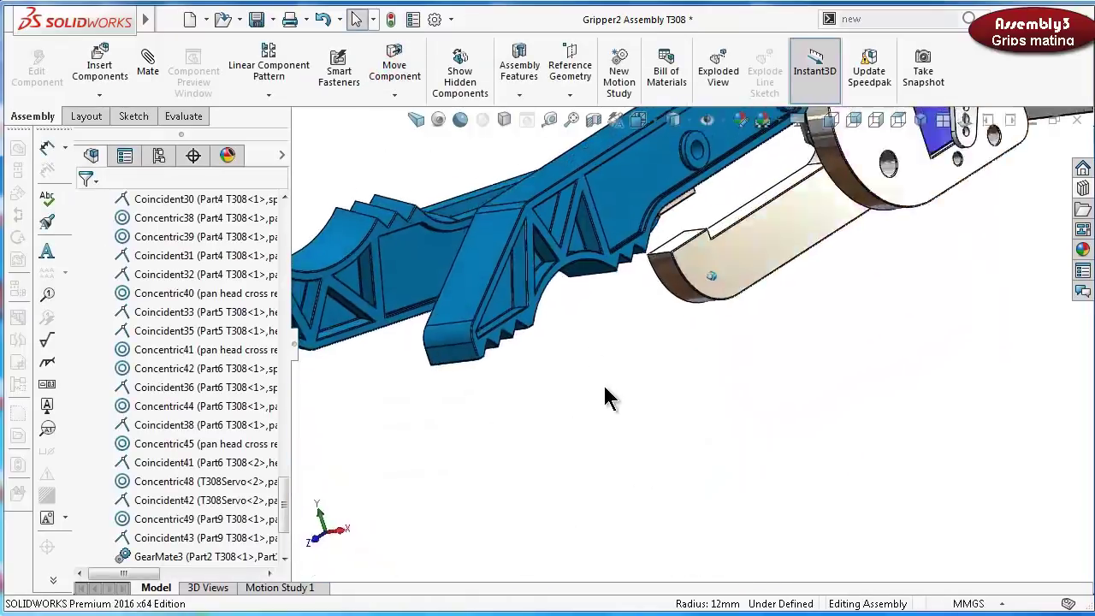
middle_click_drag(604, 388, 746, 205)
scroll(683, 199, "up", 3)
scroll(682, 198, "down", 4)
left_click(753, 194)
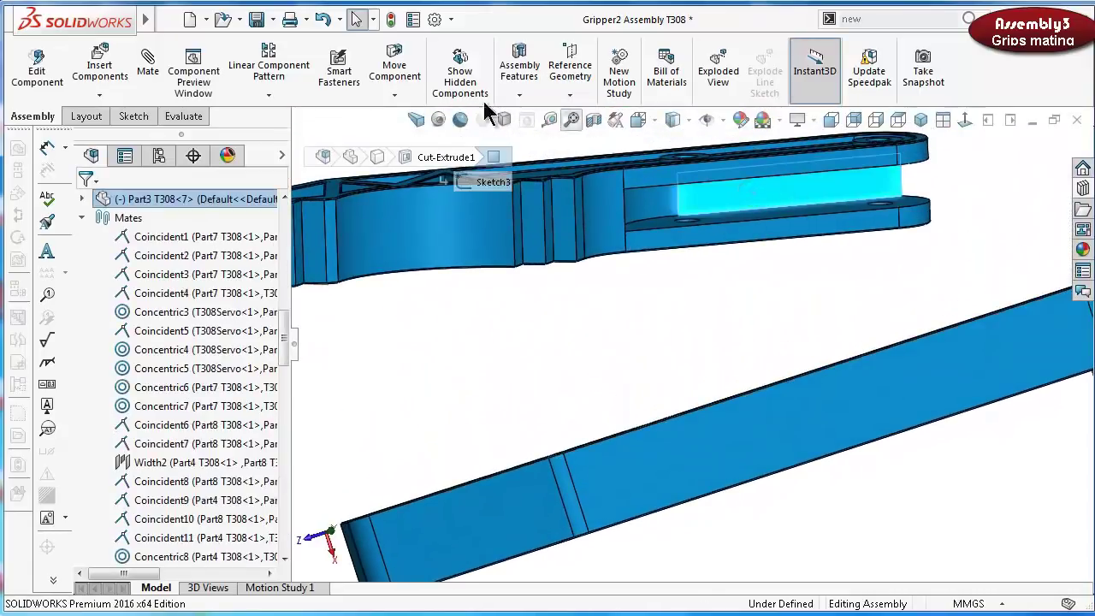
left_click(151, 74)
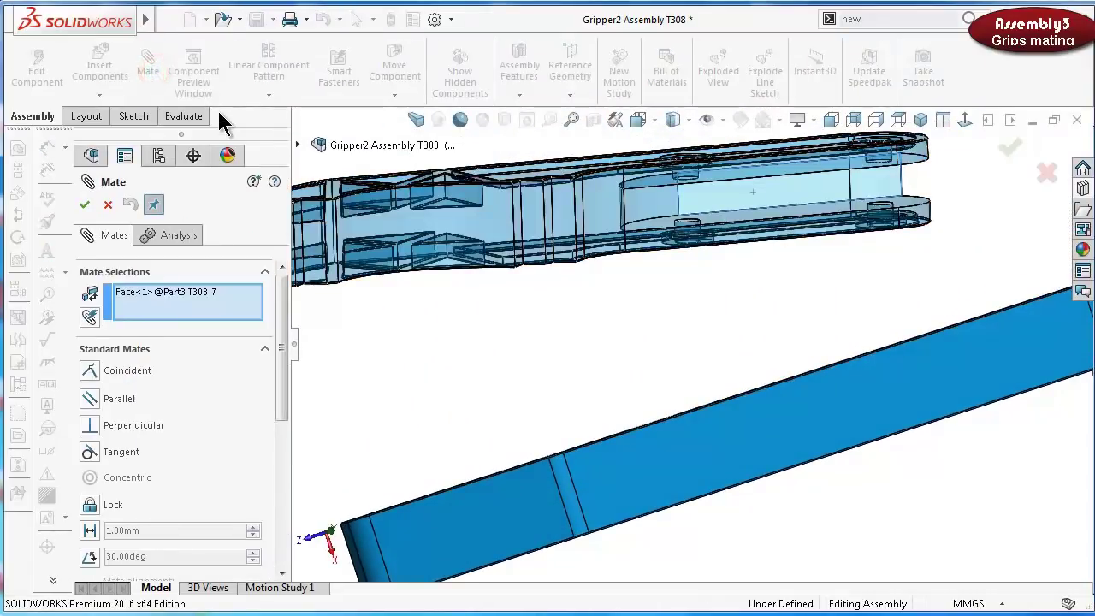
middle_click_drag(219, 112, 419, 265)
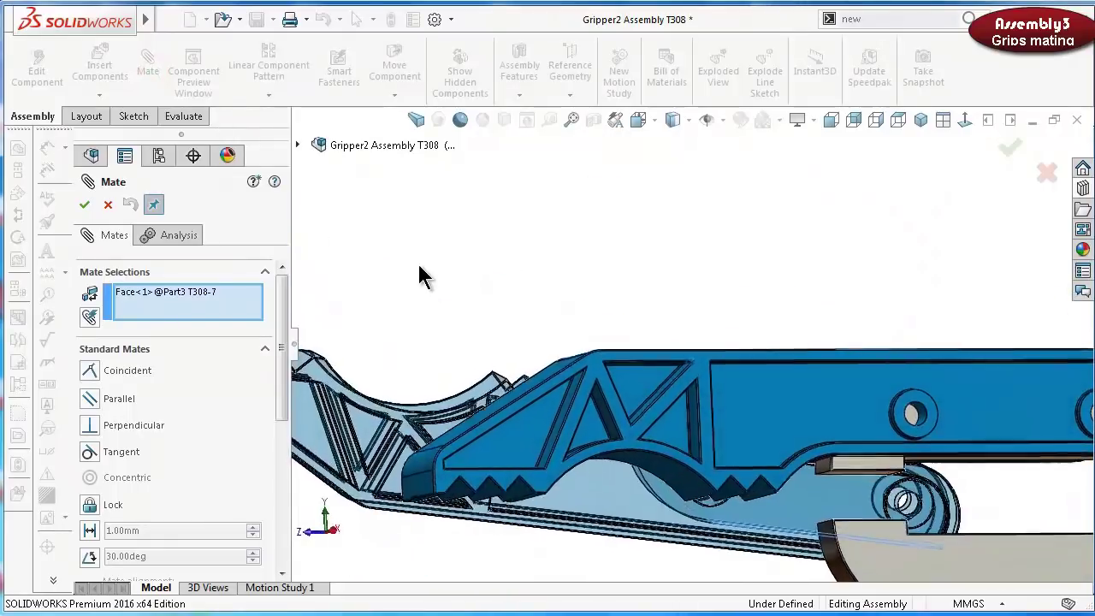
key("Up")
key("Up")
left_click(1001, 500)
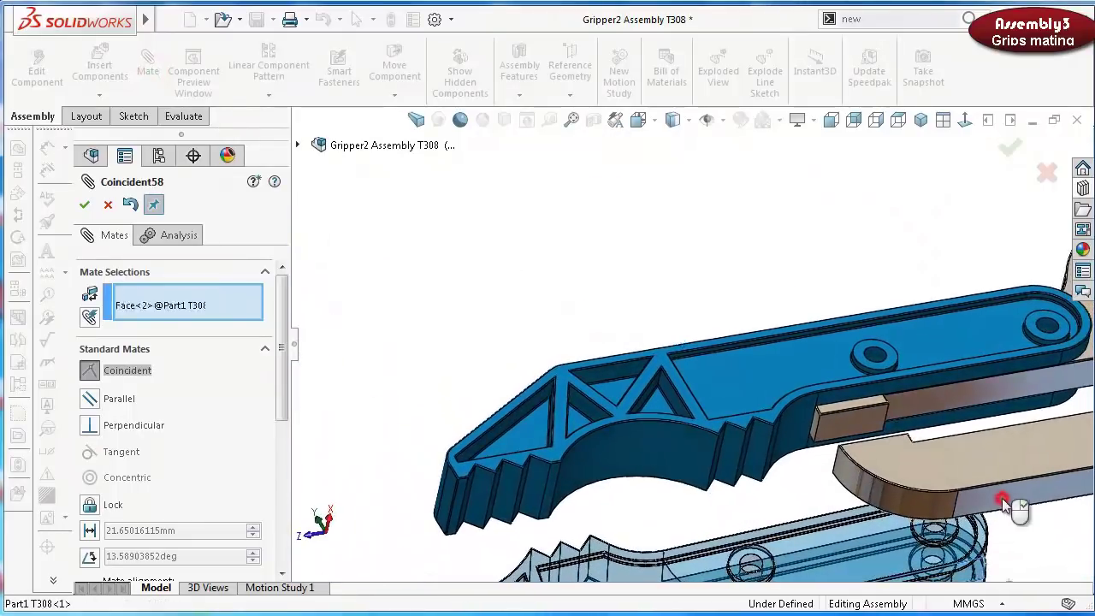
left_click(1071, 525)
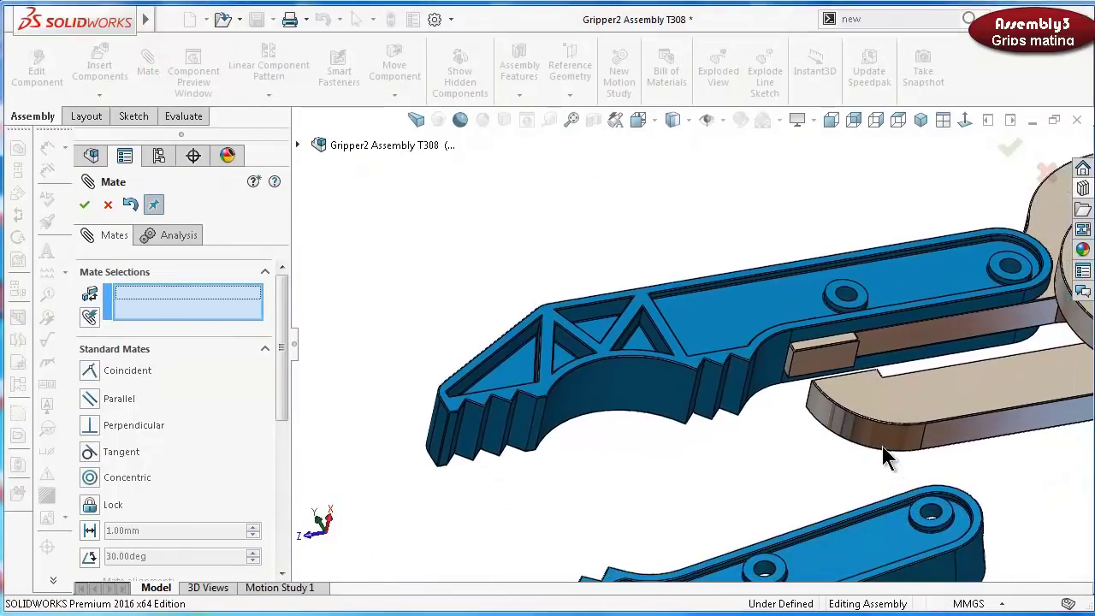
Mate the rounded tip of the Part1 jaw concentrically with the curved slot face of the second Part3 grip
left_click(882, 446)
middle_click_drag(880, 439, 858, 188)
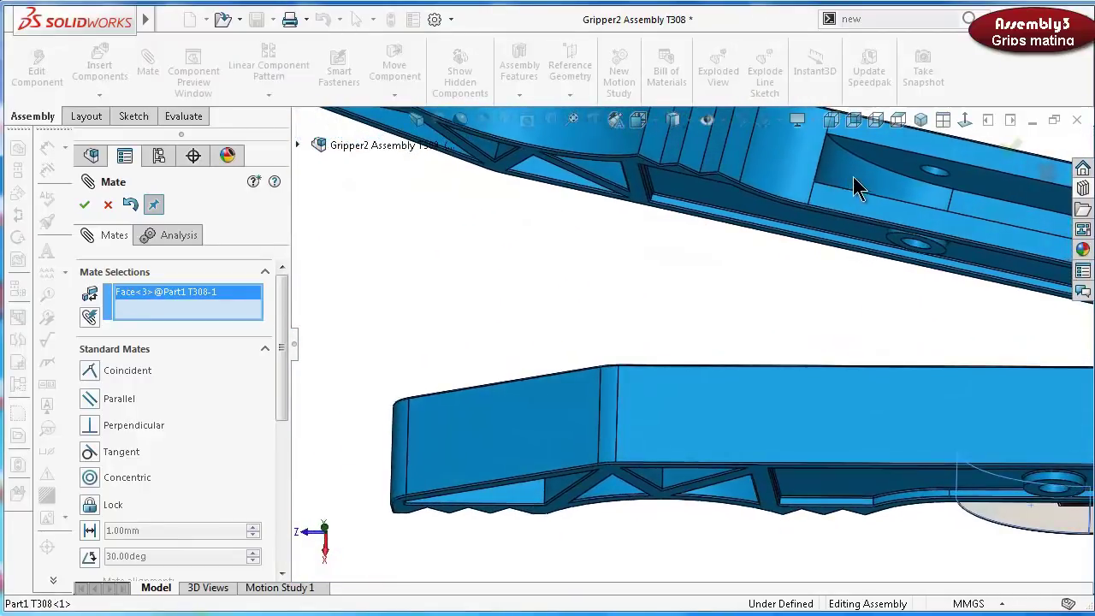
left_click(859, 183)
left_click(1071, 152)
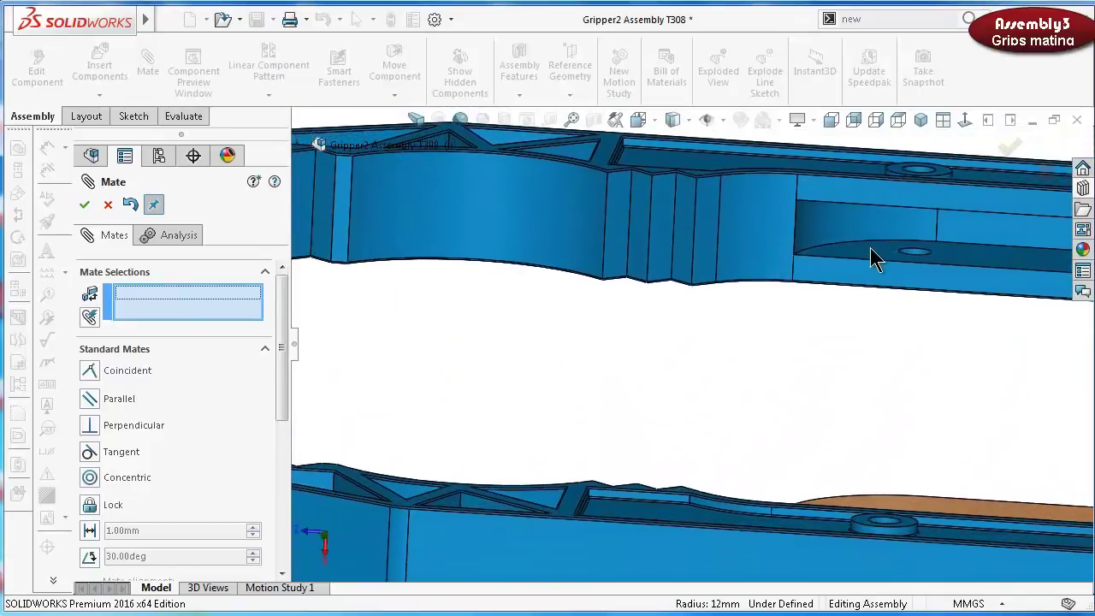
Add a coincident mate between the second Part3 grip's flat inner slot side and the Part1 jaw's flat face, check the teeth, and finish mating
left_click(873, 253)
middle_click_drag(877, 259, 875, 318)
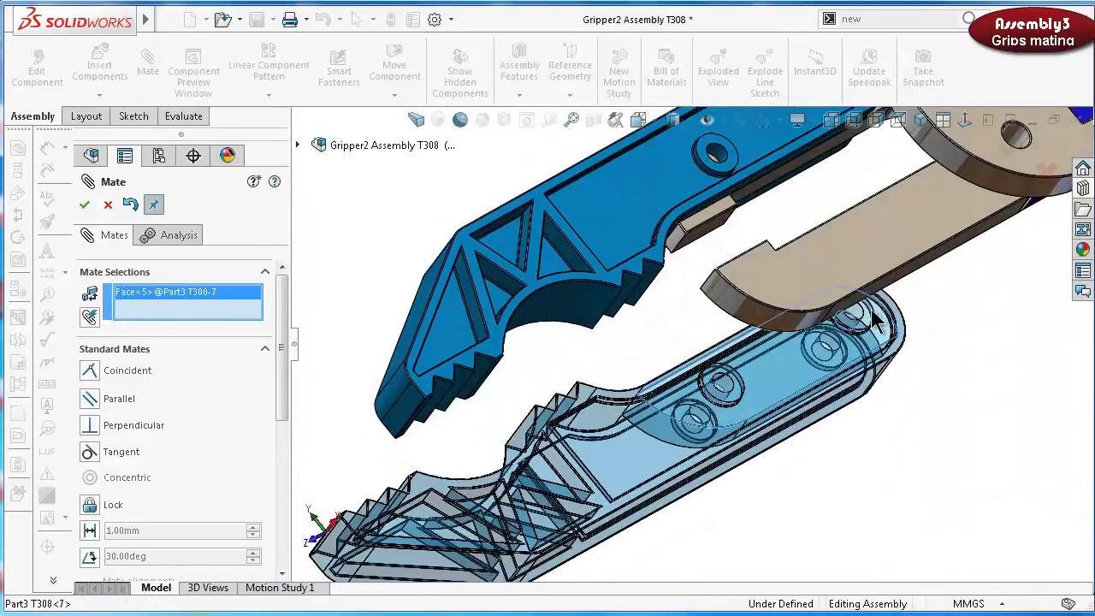
left_click(898, 239)
key("Return")
middle_click_drag(899, 240, 895, 262)
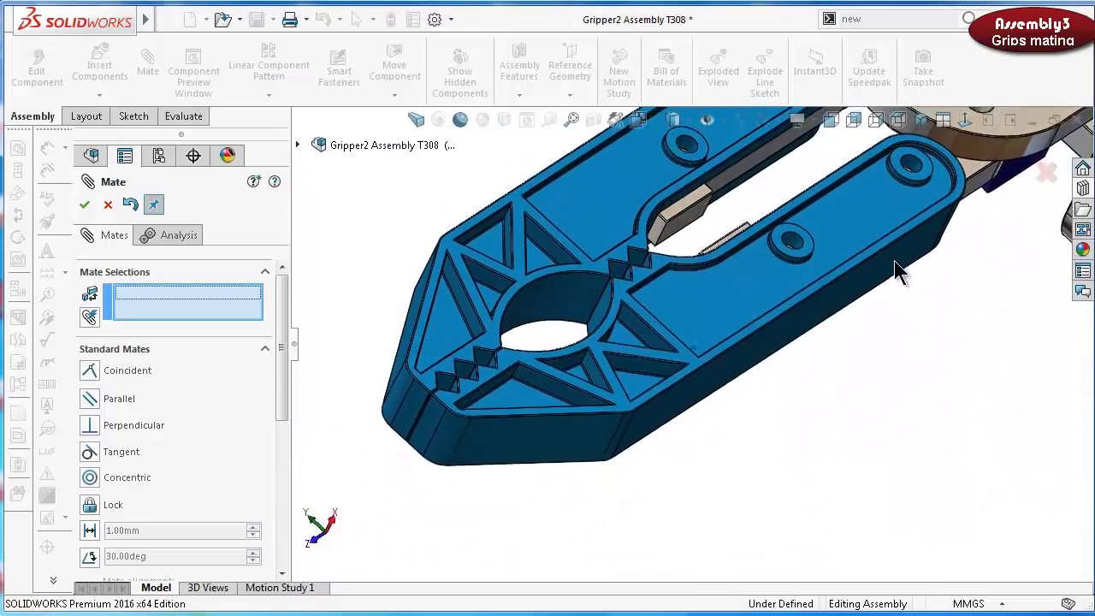
middle_click_drag(460, 368, 531, 403)
scroll(582, 382, "down", 3)
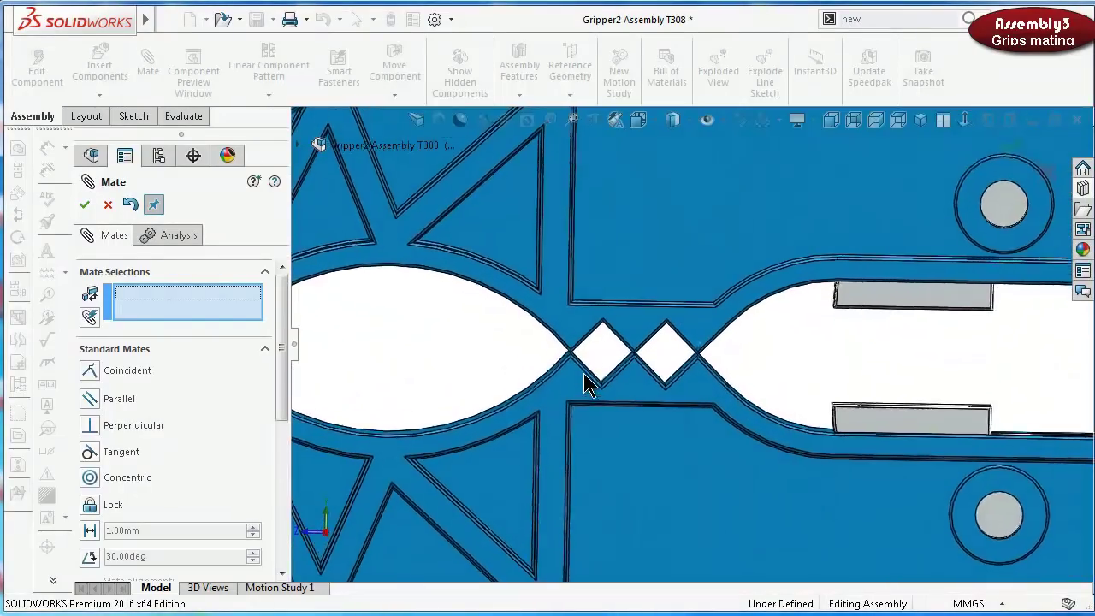
scroll(669, 337, "down", 3)
scroll(812, 411, "down", 2)
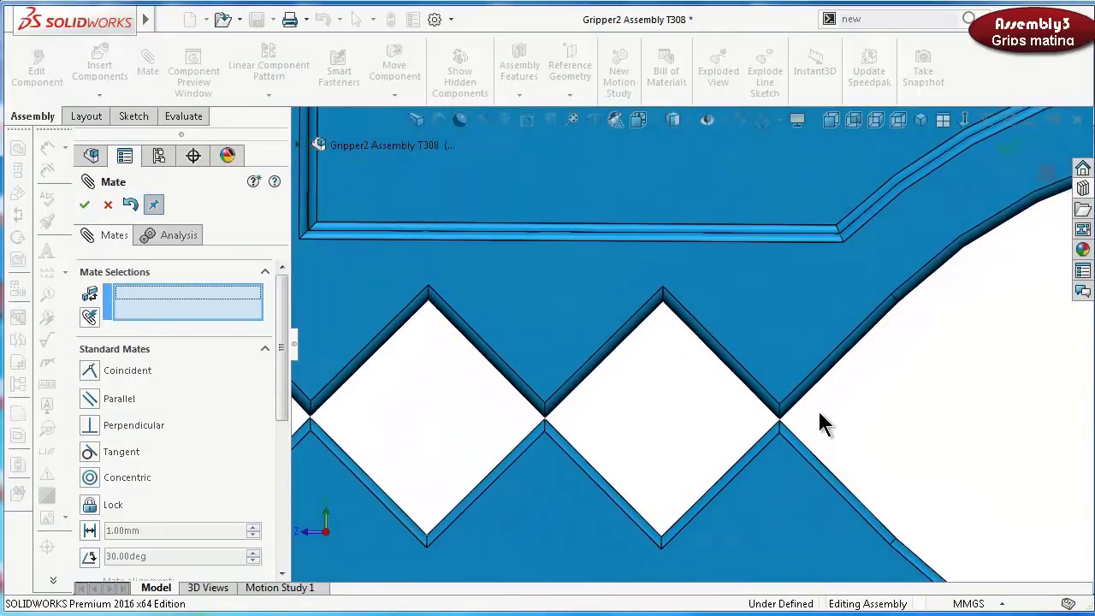
key("ctrl+7")
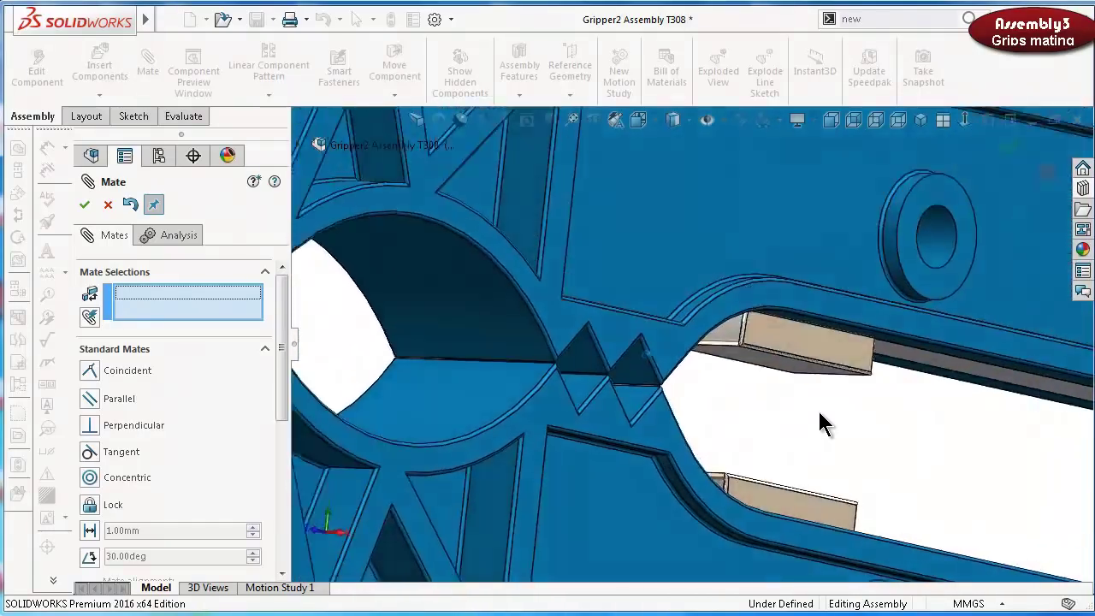
key("ctrl+7")
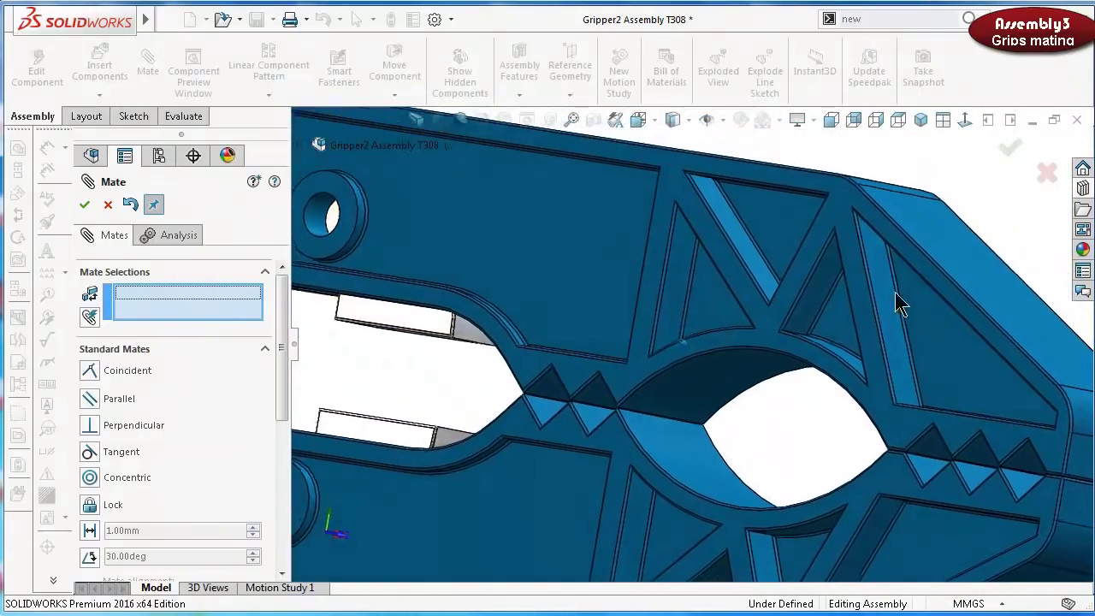
left_click(1010, 147)
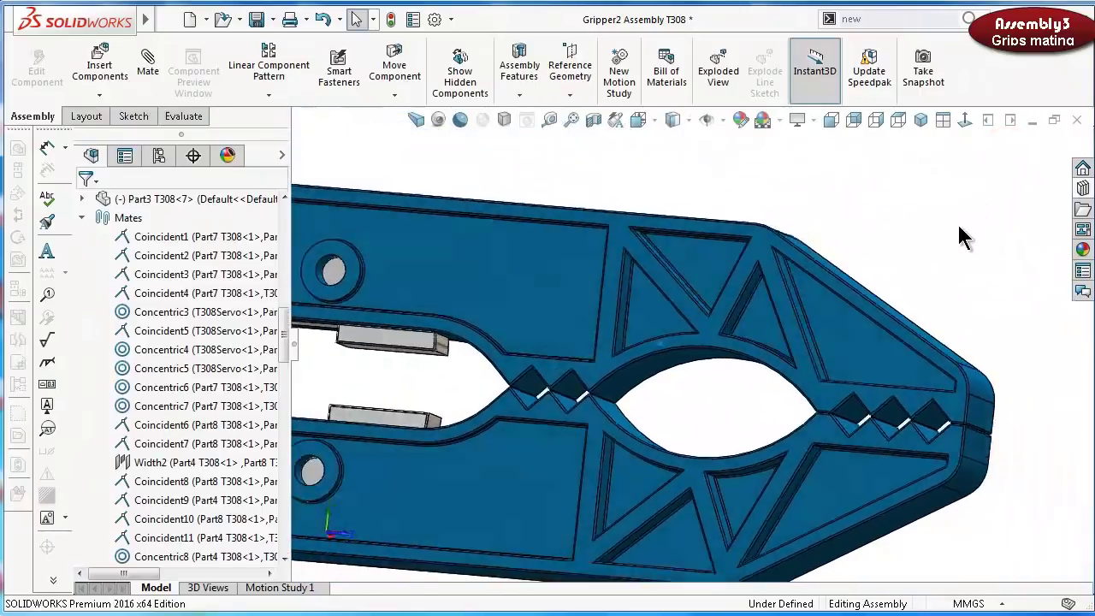
Examine the closed grips, their teeth and the holes over the two jaws from several sides
middle_click_drag(959, 227, 695, 370)
scroll(694, 369, "up", 1)
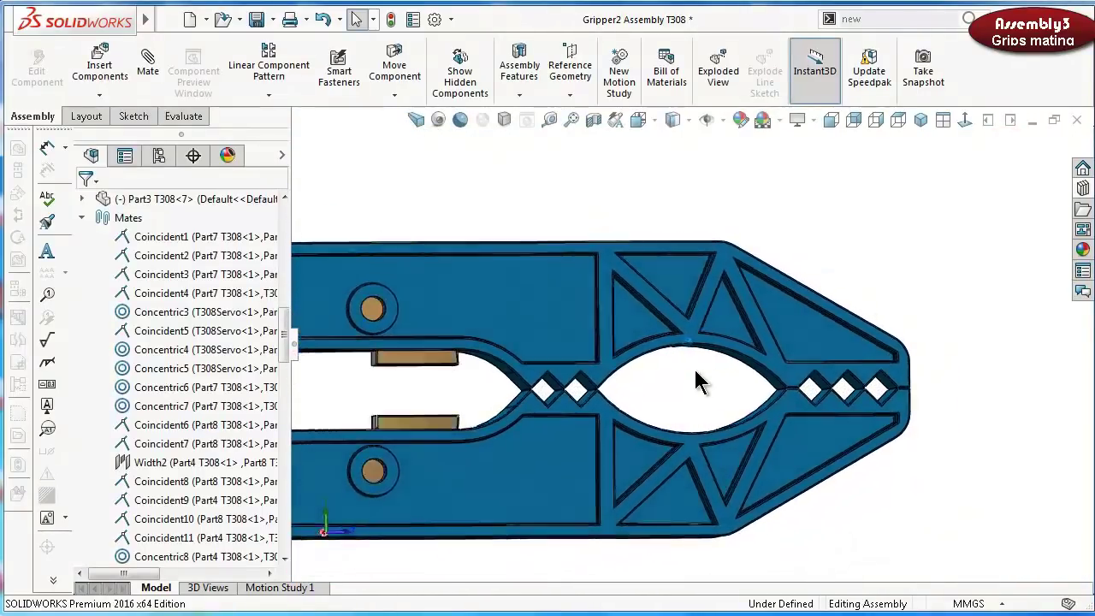
scroll(697, 381, "up", 3)
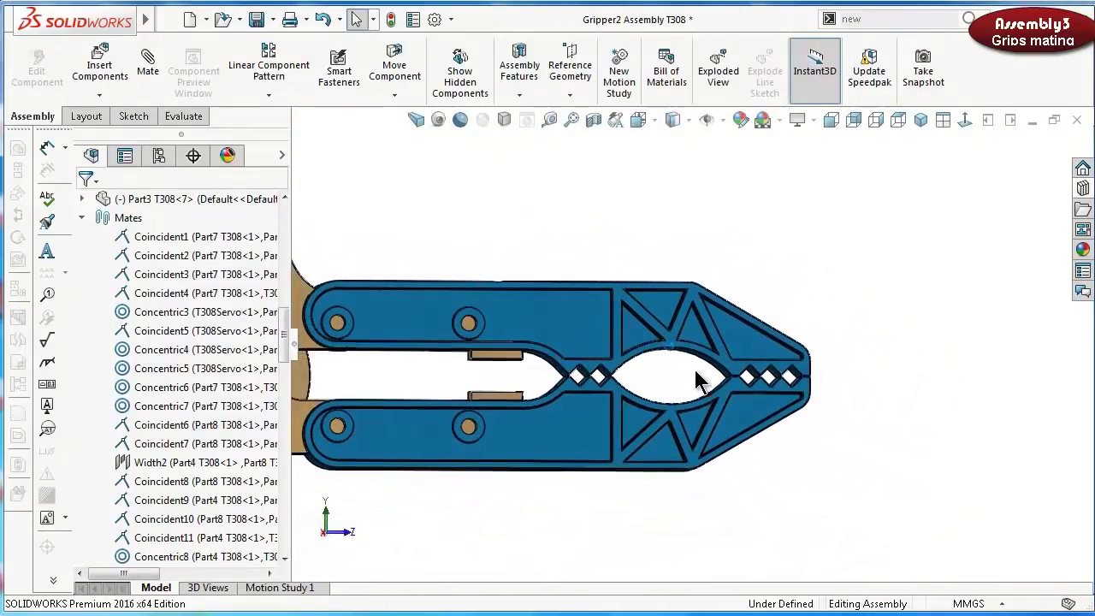
scroll(697, 381, "up", 3)
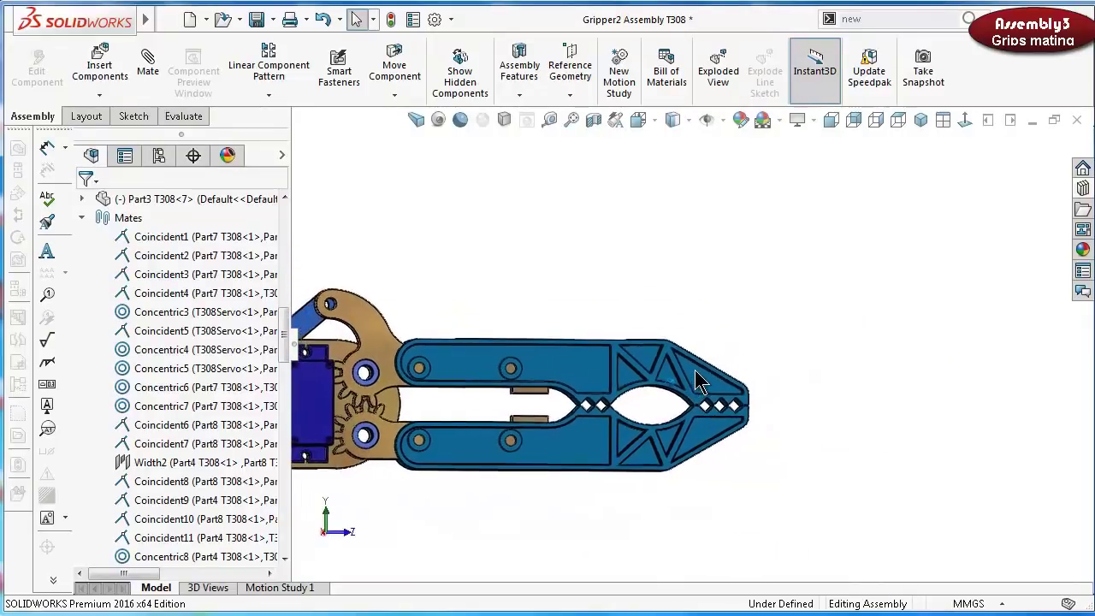
middle_click_drag(696, 371, 810, 367)
scroll(784, 325, "down", 3)
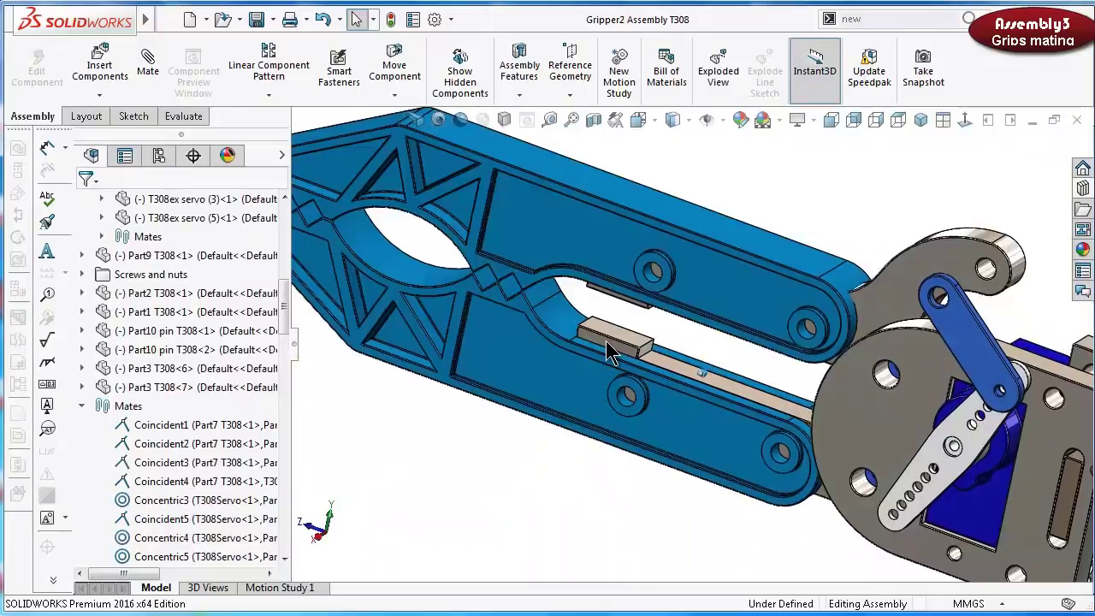
middle_click_drag(607, 342, 612, 341)
left_click(778, 210)
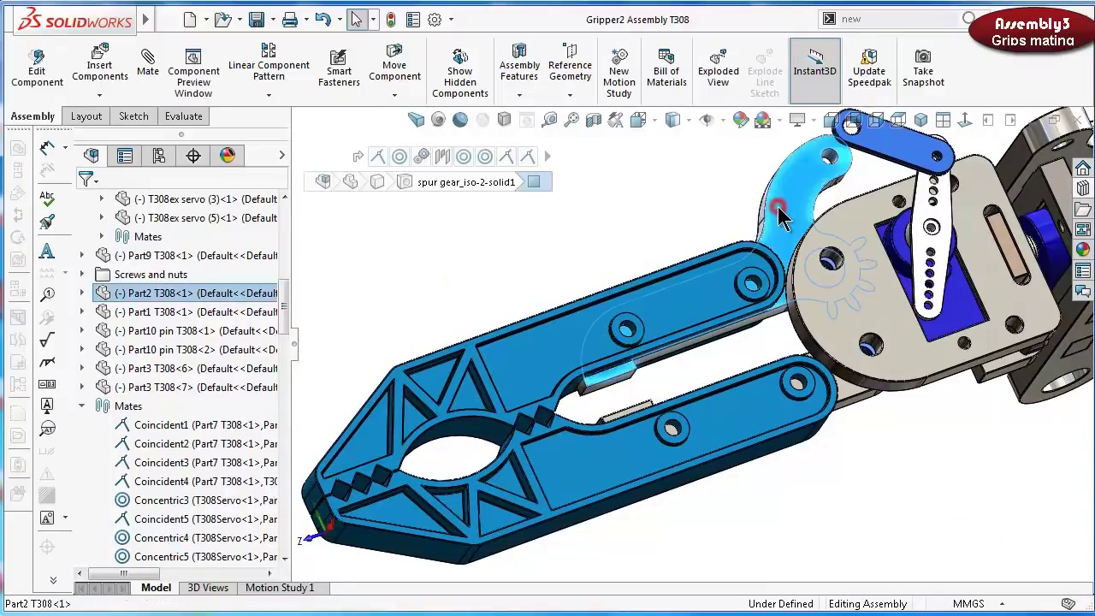
right_click(144, 293)
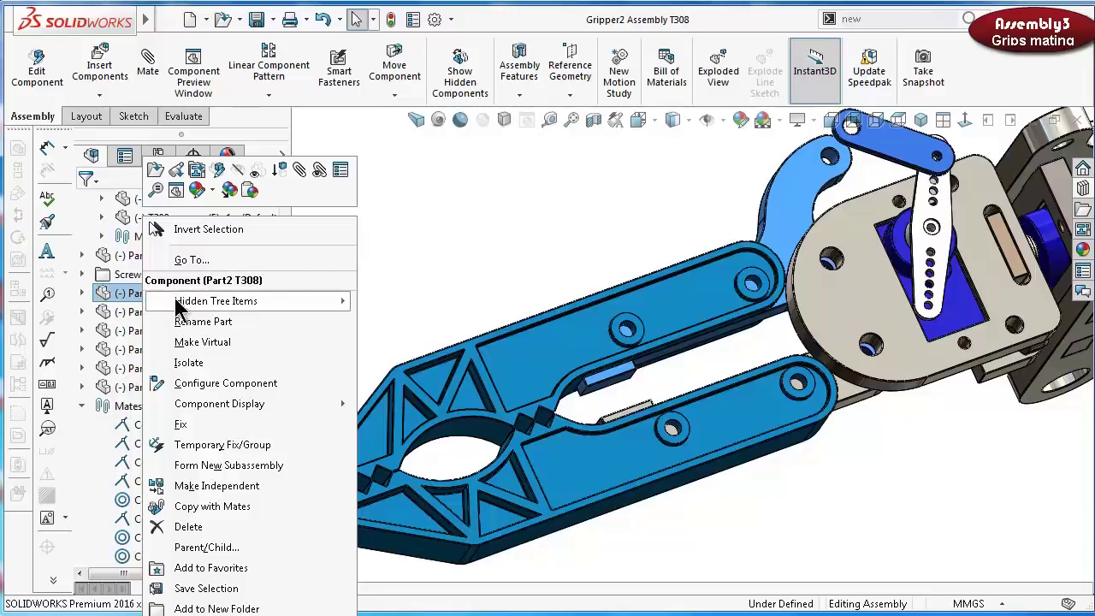
left_click(436, 254)
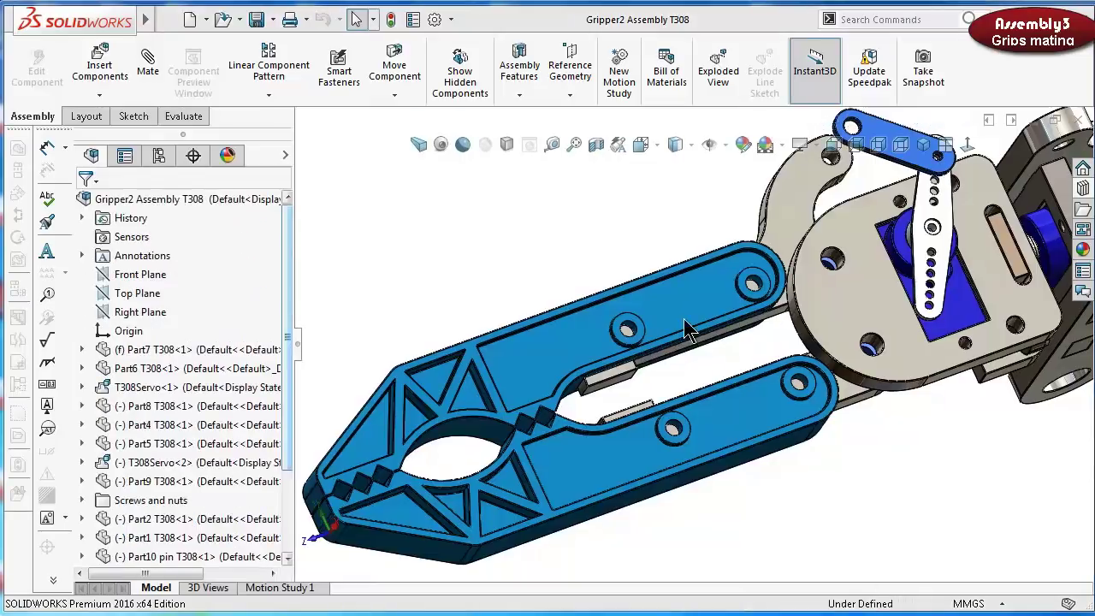
Edit the Part2 jaw in the assembly context and start a sketch on its flat face, viewed normal to it
left_click(804, 226)
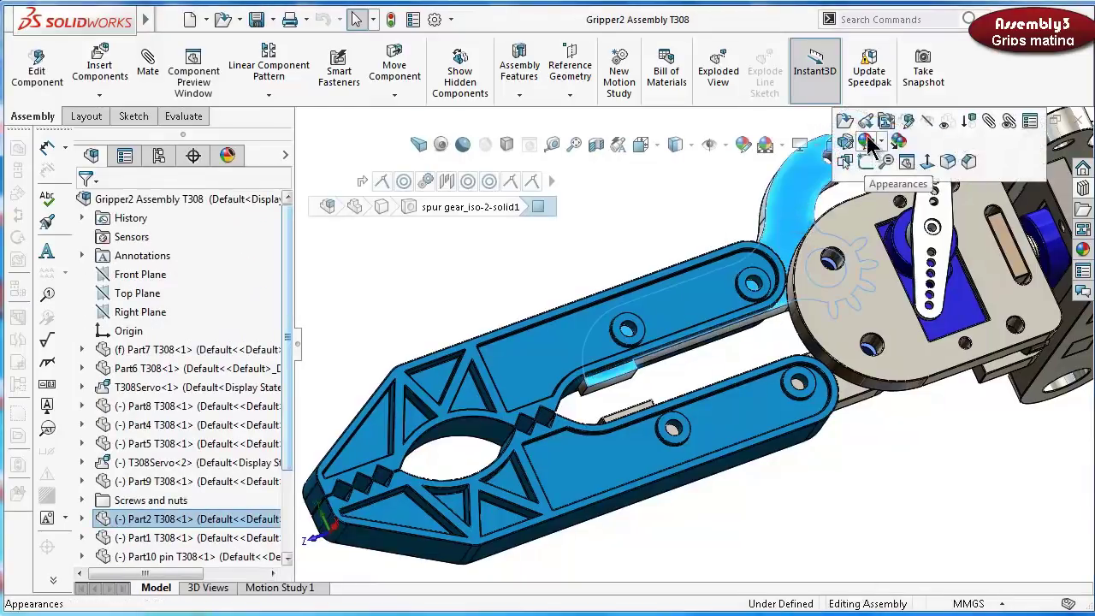
left_click(906, 122)
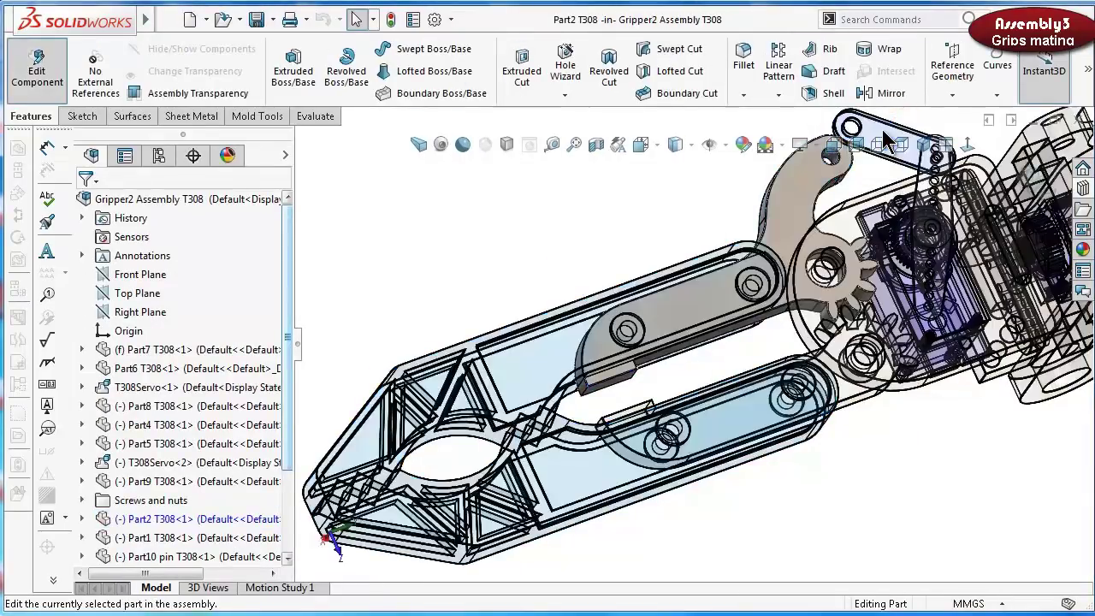
left_click(796, 230)
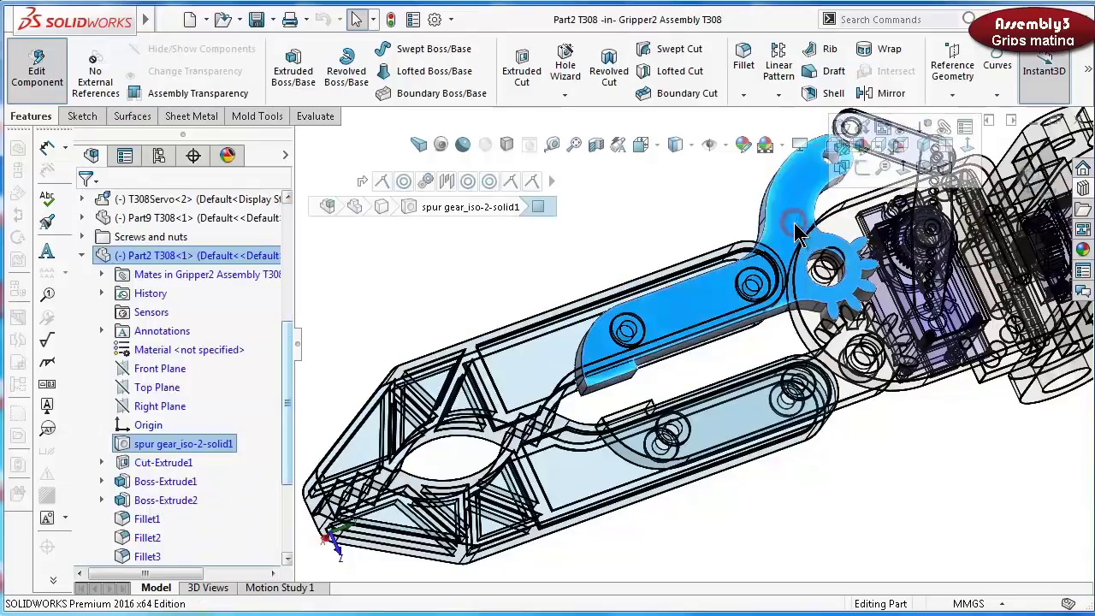
left_click(867, 173)
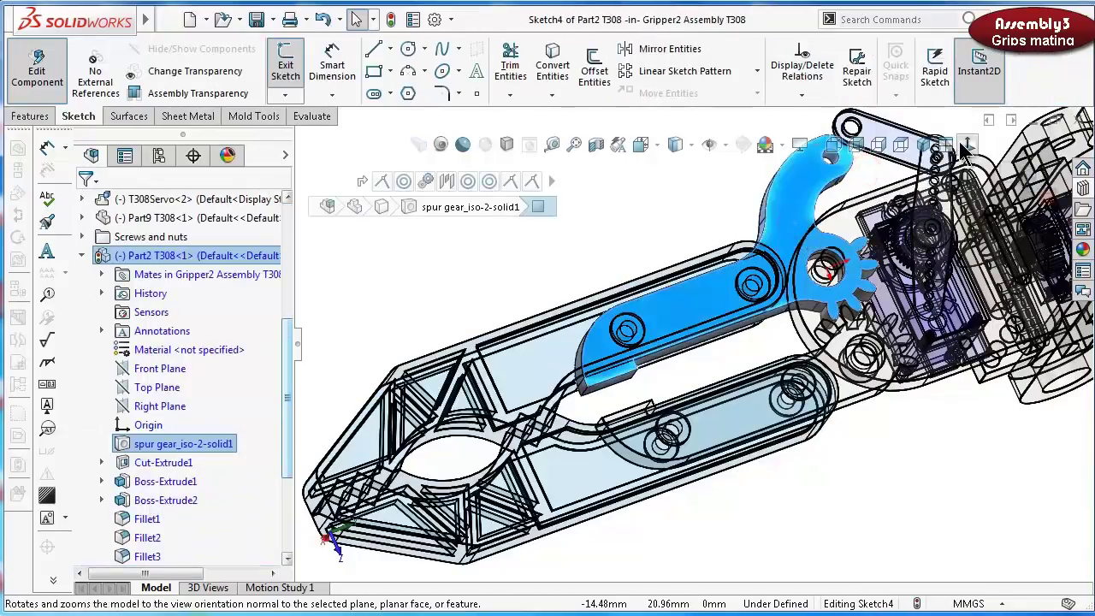
left_click(967, 146)
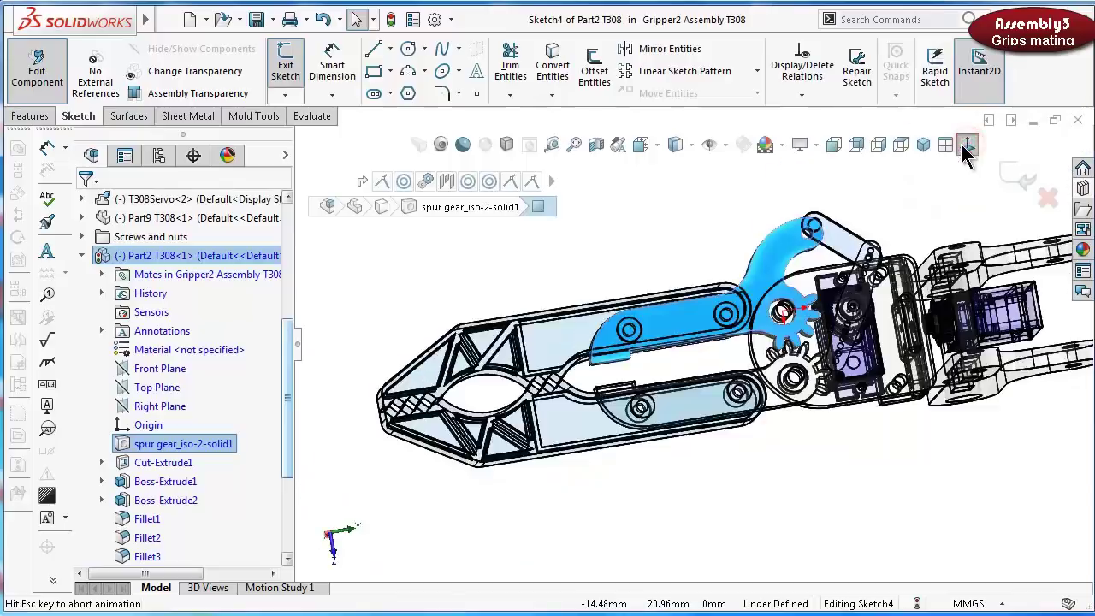
Sketch a circle of 1.5 mm radius on Part2, centred on the grip hole nearer the teeth and snapped to its edge
scroll(672, 355, "down", 10)
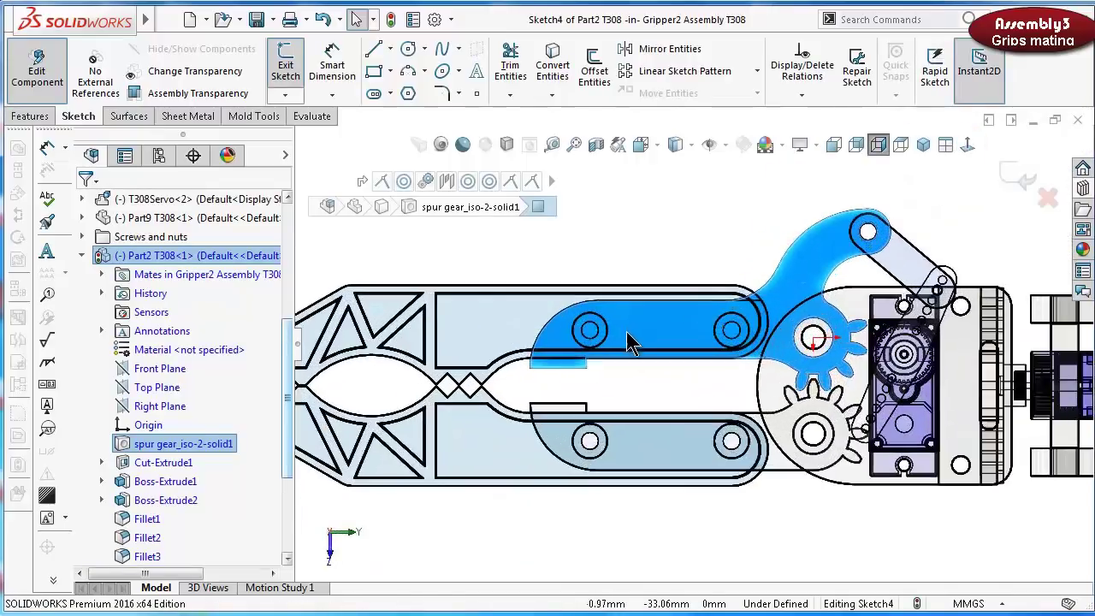
scroll(618, 325, "down", 3)
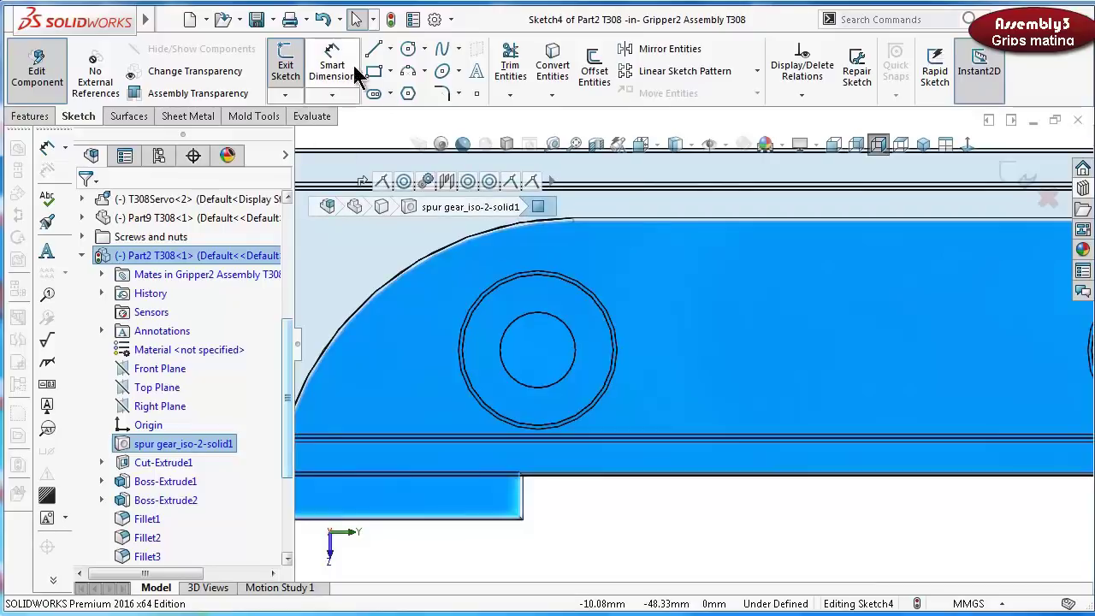
left_click(408, 51)
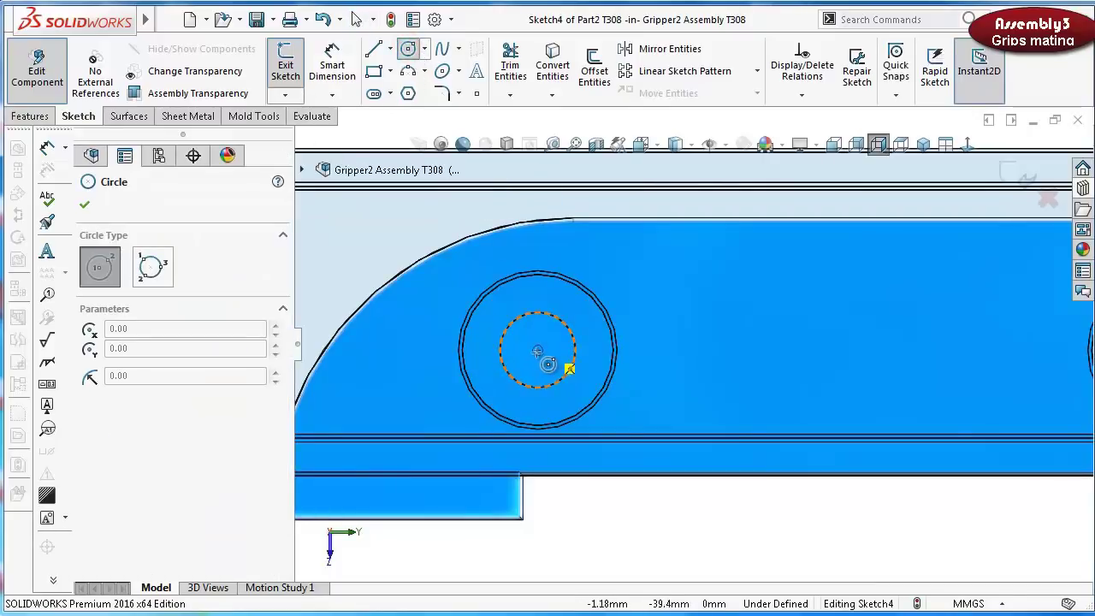
left_click(538, 351)
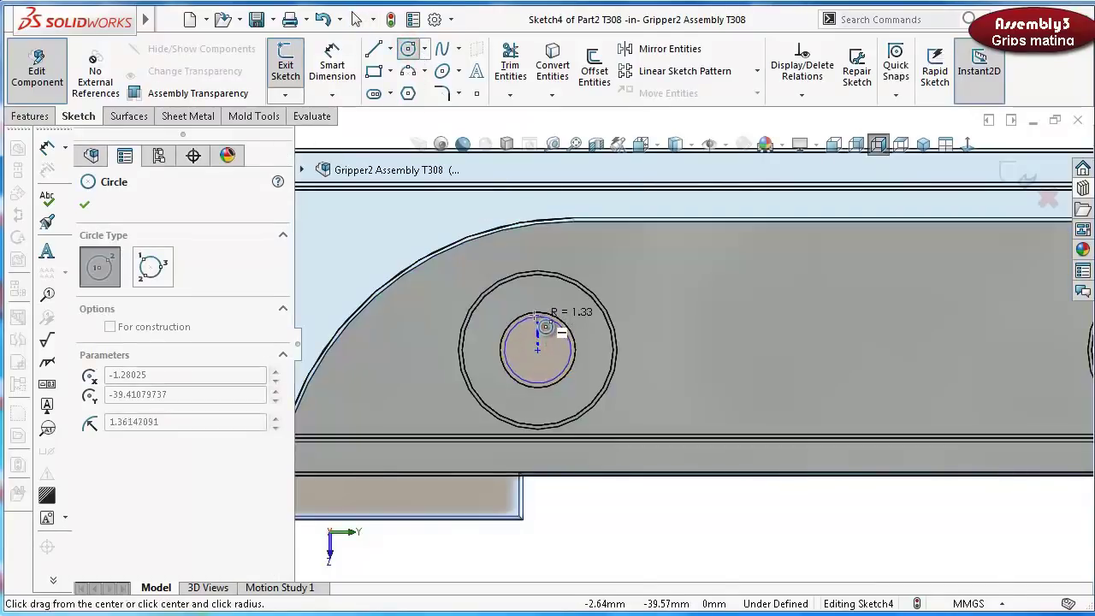
scroll(545, 327, "down", 3)
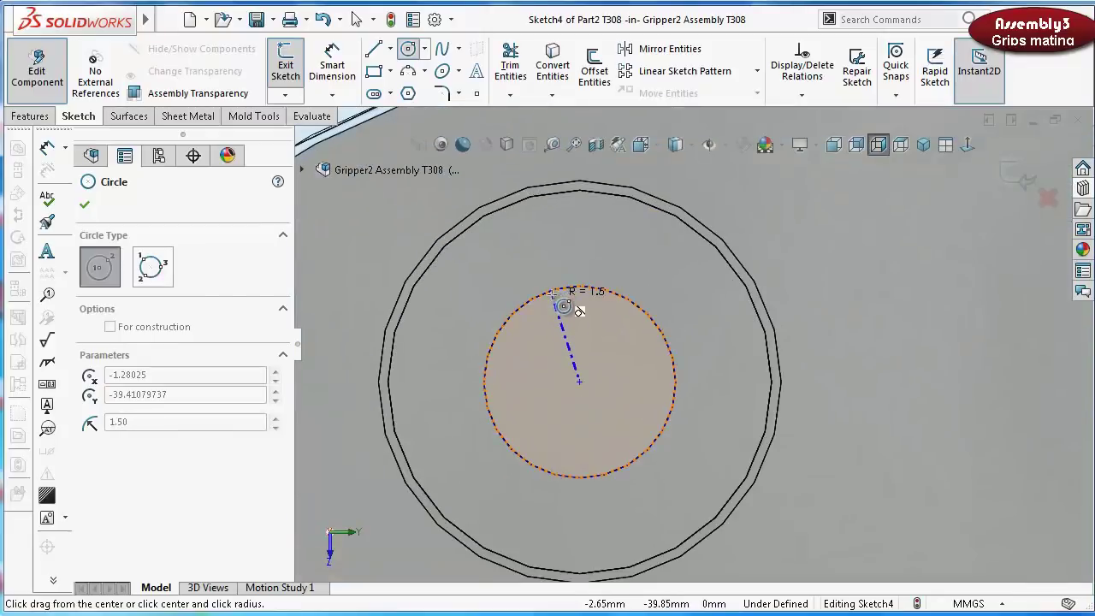
left_click(556, 295)
Sketch a second circle on Part2, concentric with the grip hole nearer the gear and matching its edge
scroll(655, 282, "up", 5)
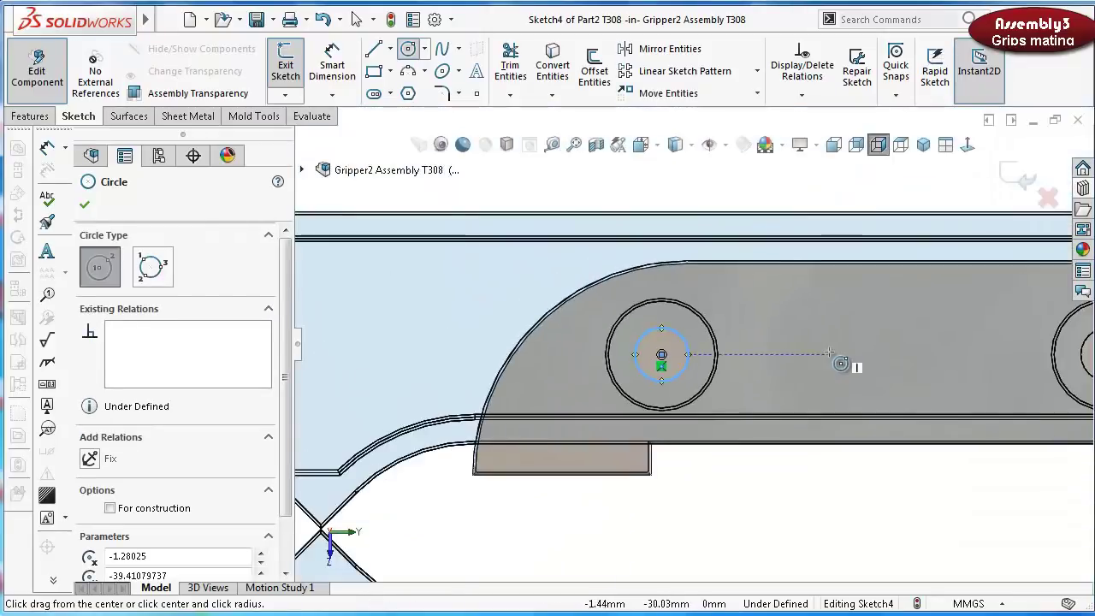
scroll(860, 352, "down", 1)
scroll(1029, 349, "up", 2)
scroll(1009, 350, "down", 3)
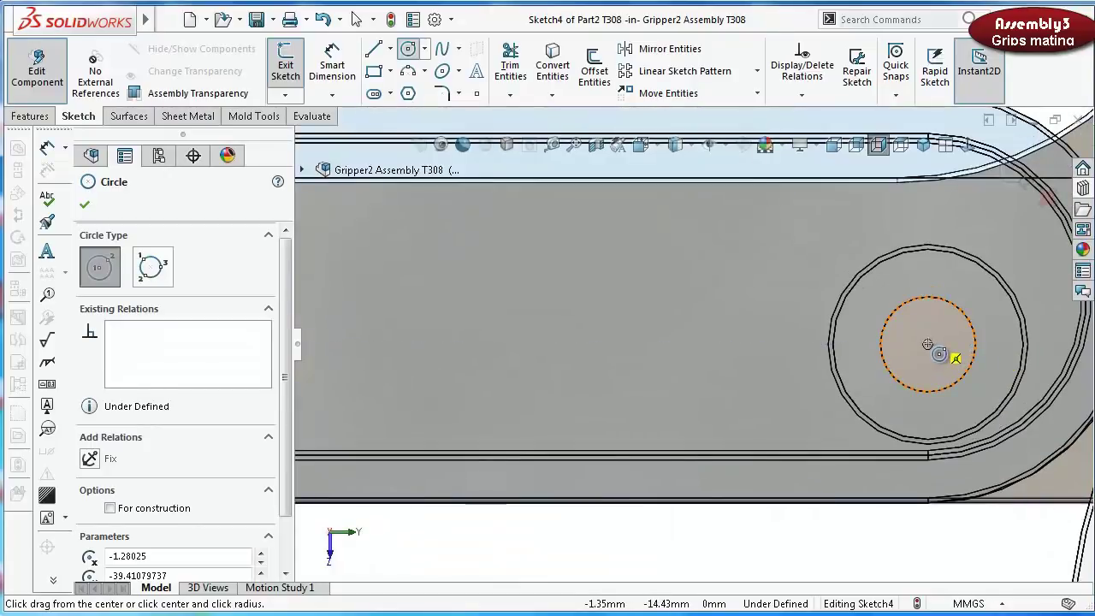
left_click(928, 343)
left_click(941, 315)
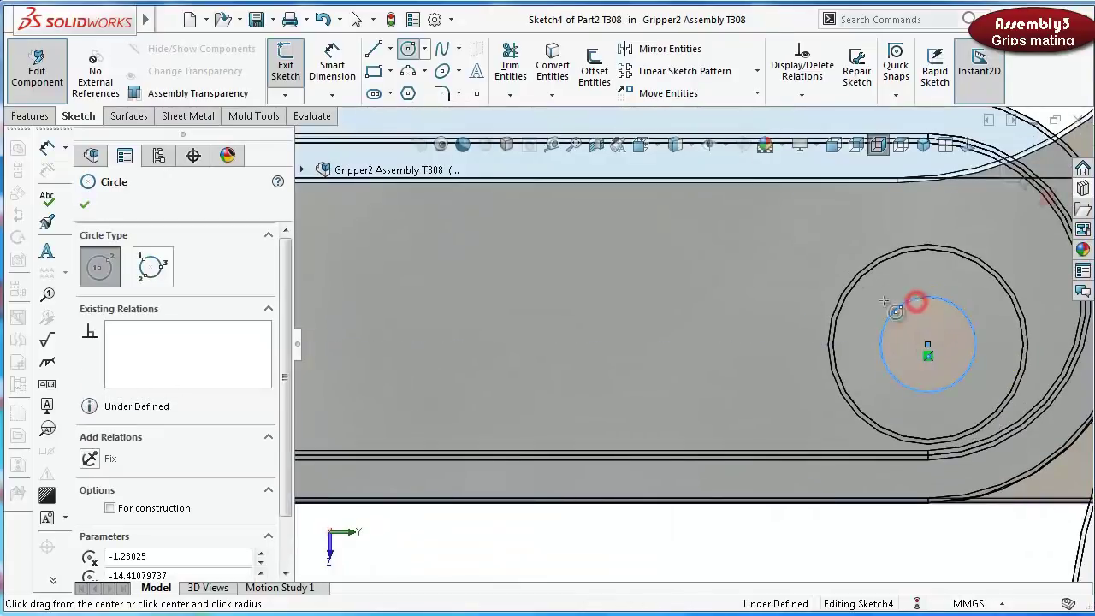
left_click(86, 207)
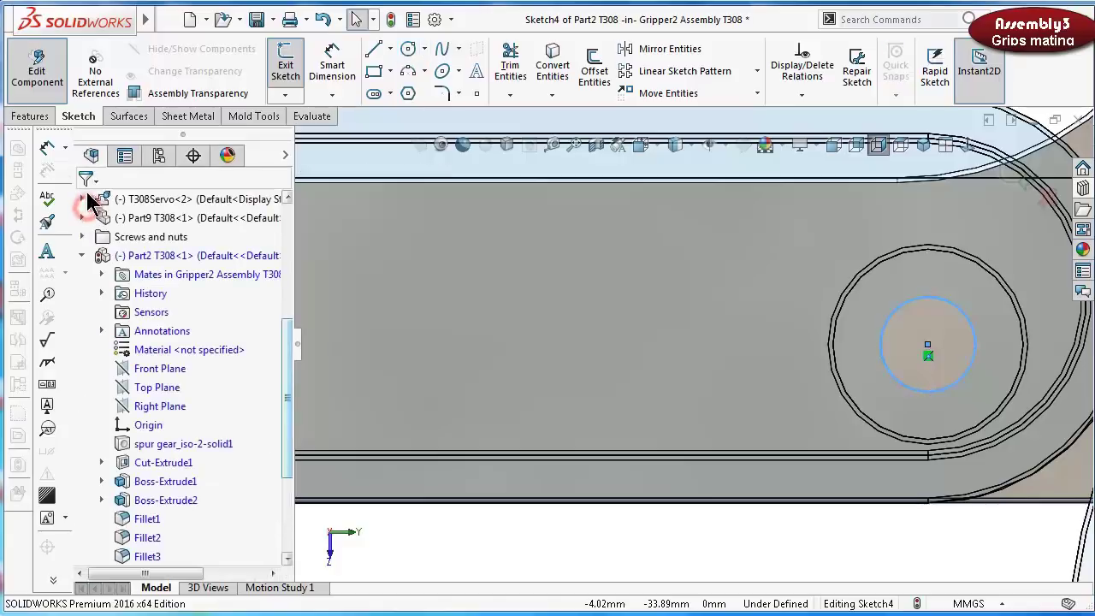
Cut both circles through the Part2 jaw with a Through All Extruded Cut, and return to editing the assembly
left_click(30, 116)
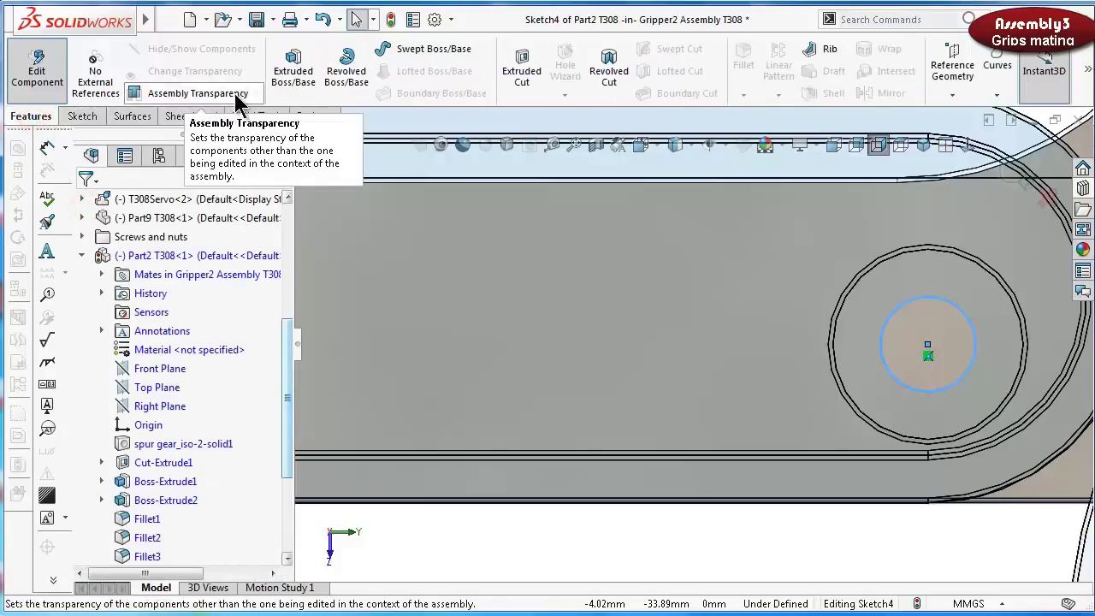
left_click(520, 71)
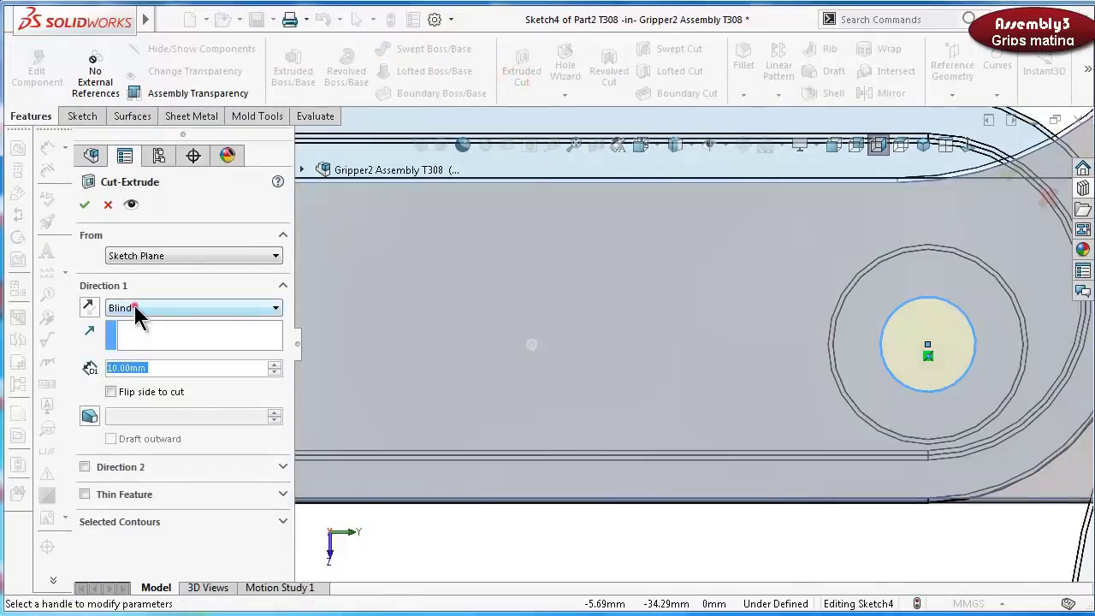
left_click(137, 310)
left_click(158, 337)
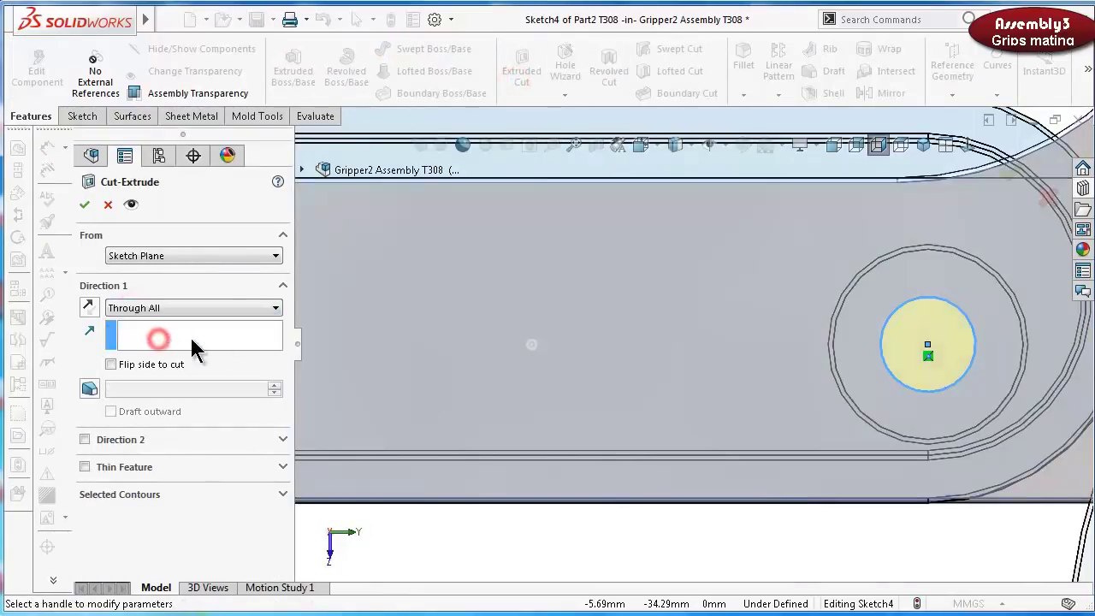
left_click(81, 202)
scroll(550, 269, "up", 3)
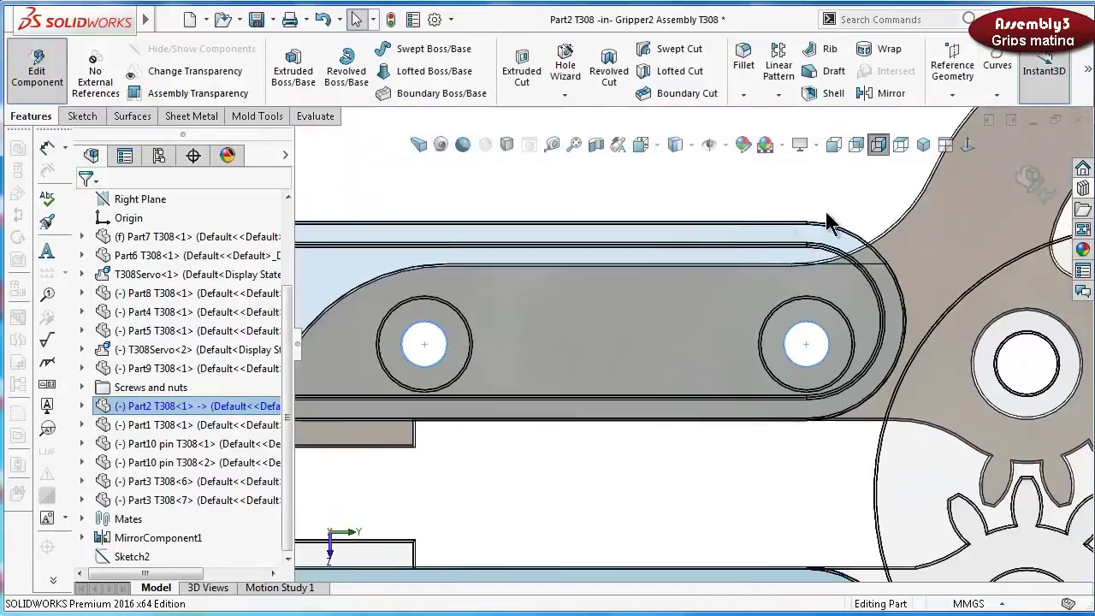
left_click(1031, 178)
scroll(579, 378, "up", 3)
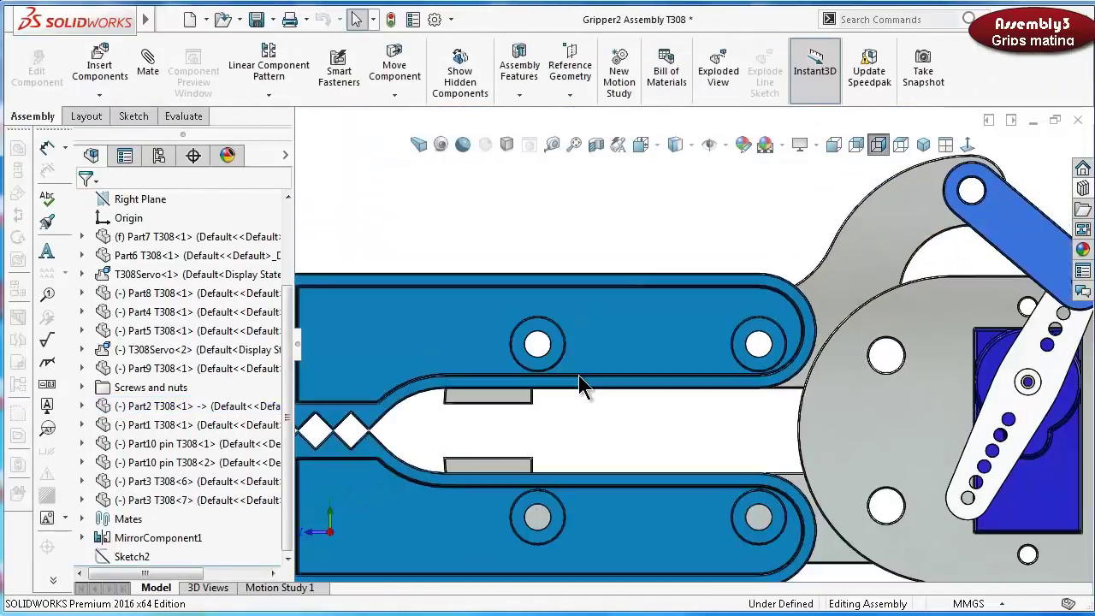
Edit the Part1 T308 jaw in the assembly context and start a sketch on its flat face behind the lower grip's holes
scroll(561, 518, "down", 3)
left_click(534, 512)
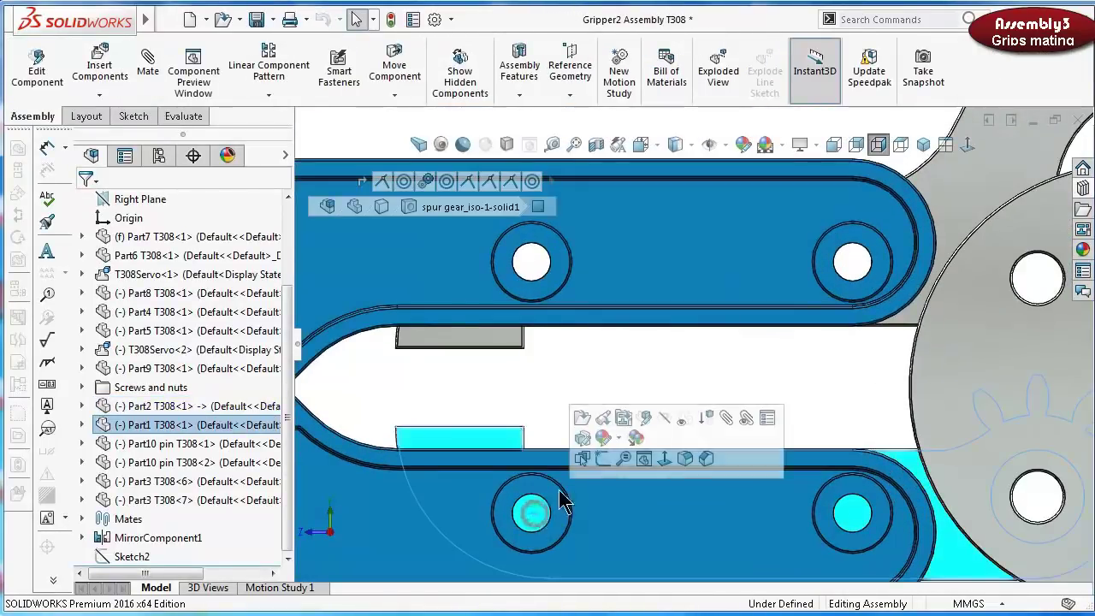
left_click(645, 420)
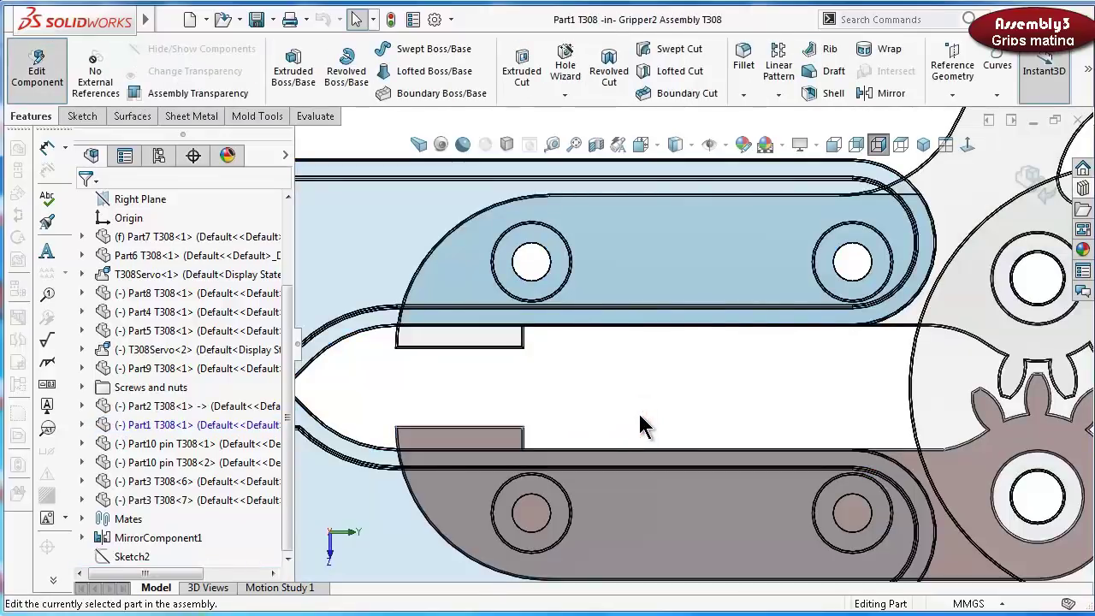
left_click(533, 515)
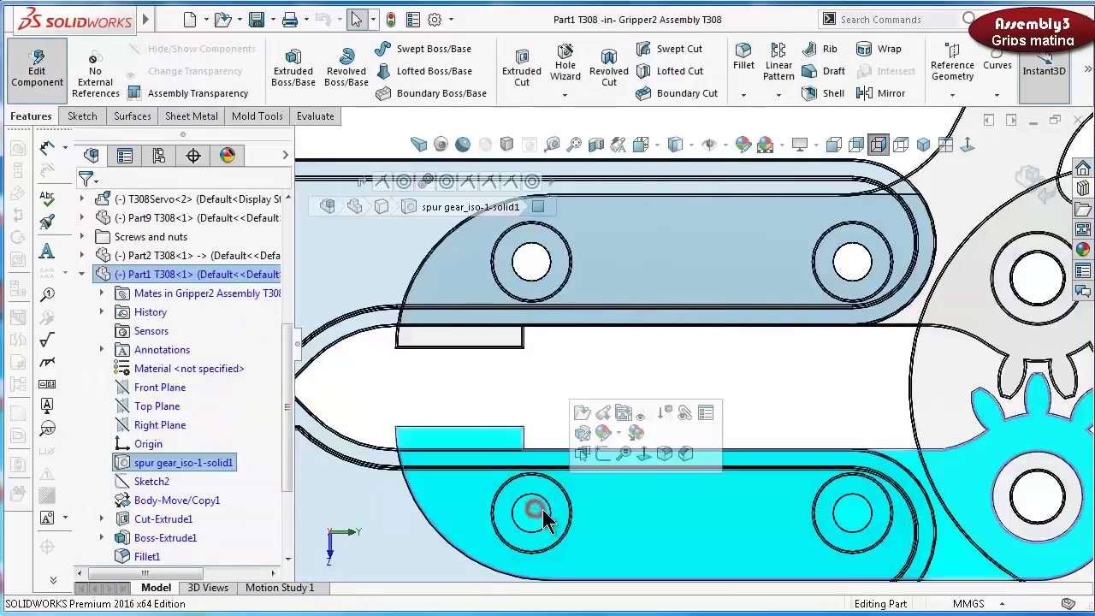
left_click(597, 456)
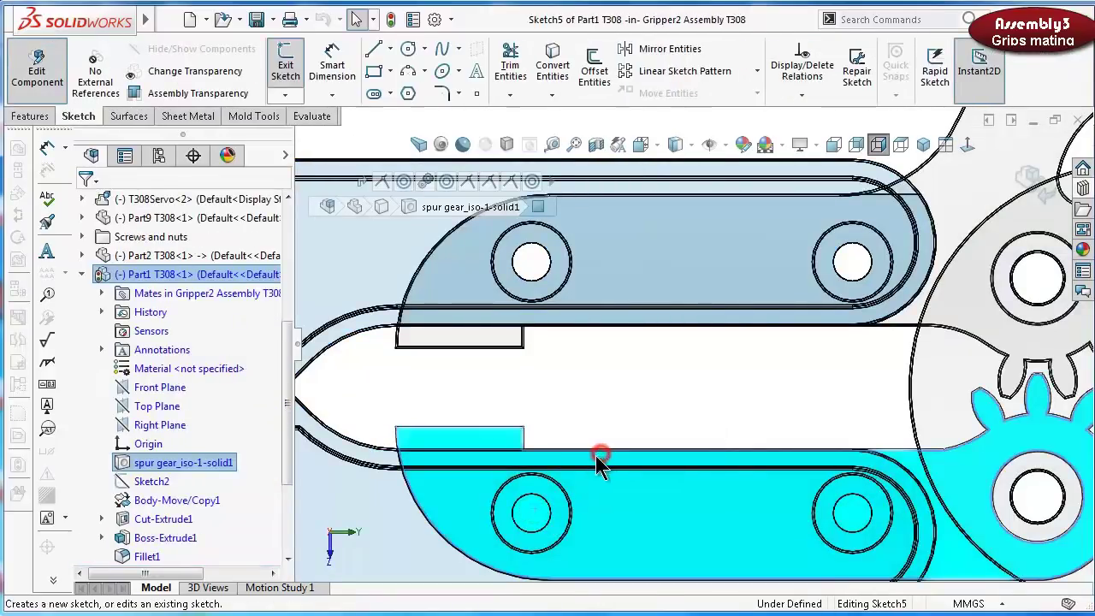
Sketch a circle on Part1, concentric with the grip hole nearer the teeth and snapped to its edge
left_click(408, 49)
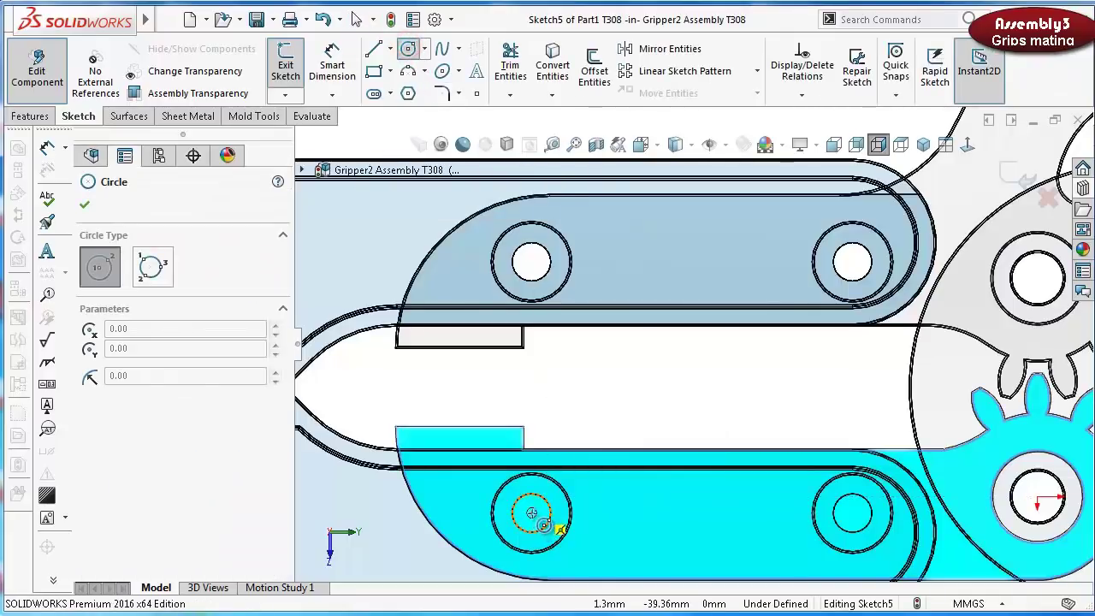
left_click(534, 515)
scroll(539, 520, "down", 5)
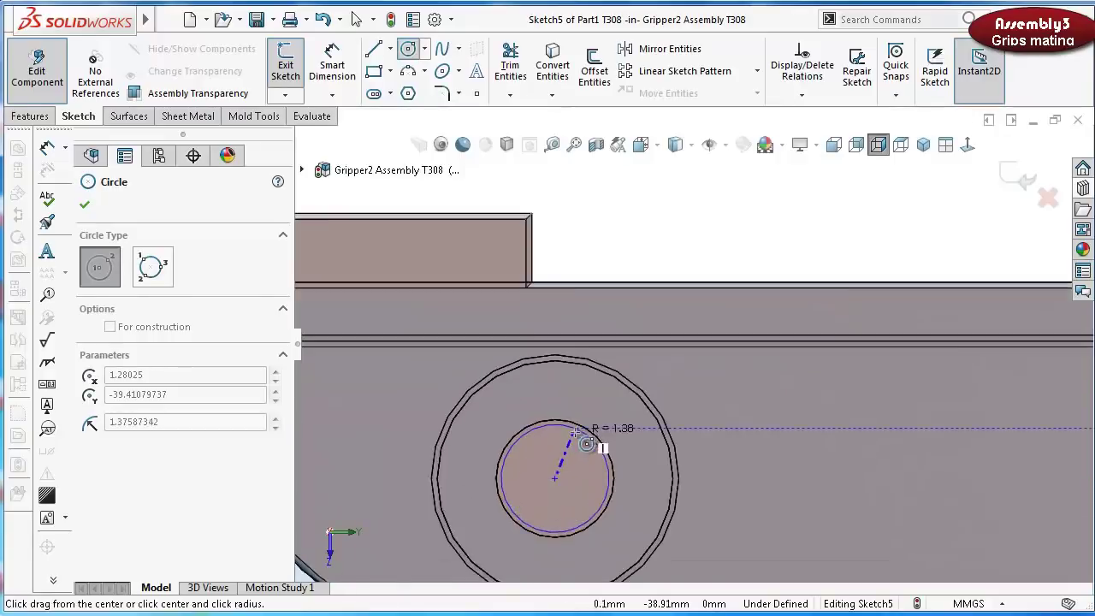
scroll(587, 443, "down", 4)
left_click(545, 385)
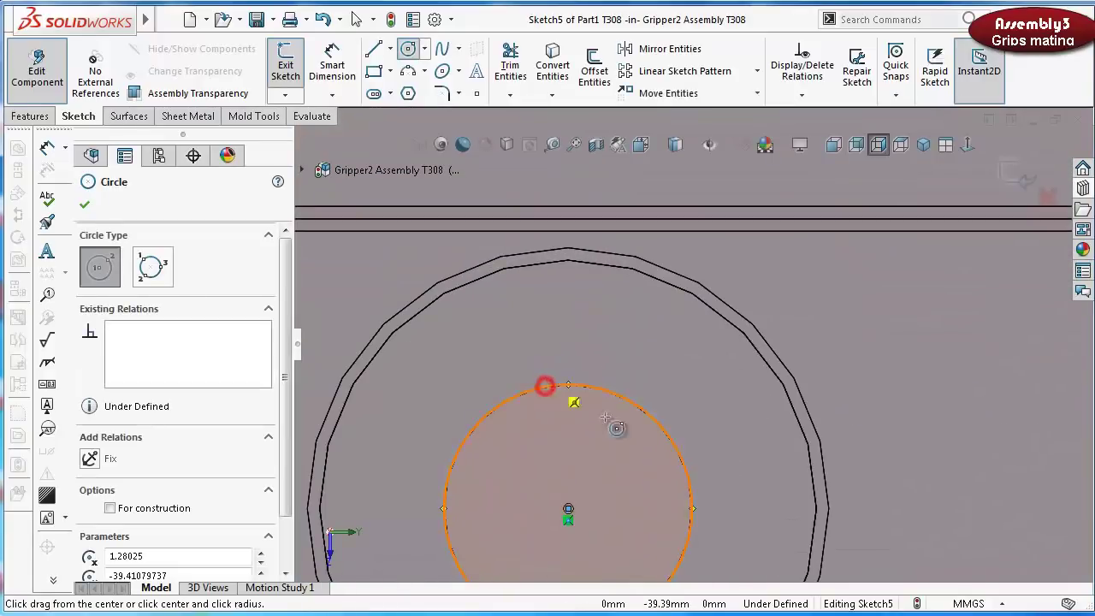
Sketch a second circle on Part1, concentric with the grip hole nearer the gear and matching its edge
scroll(605, 417, "up", 8)
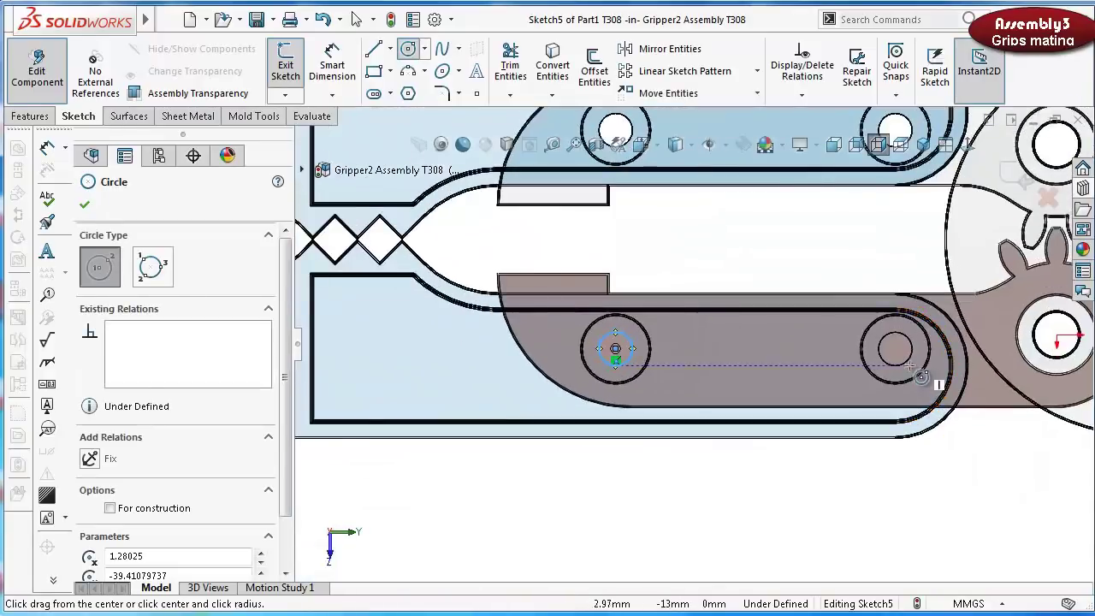
left_click(894, 349)
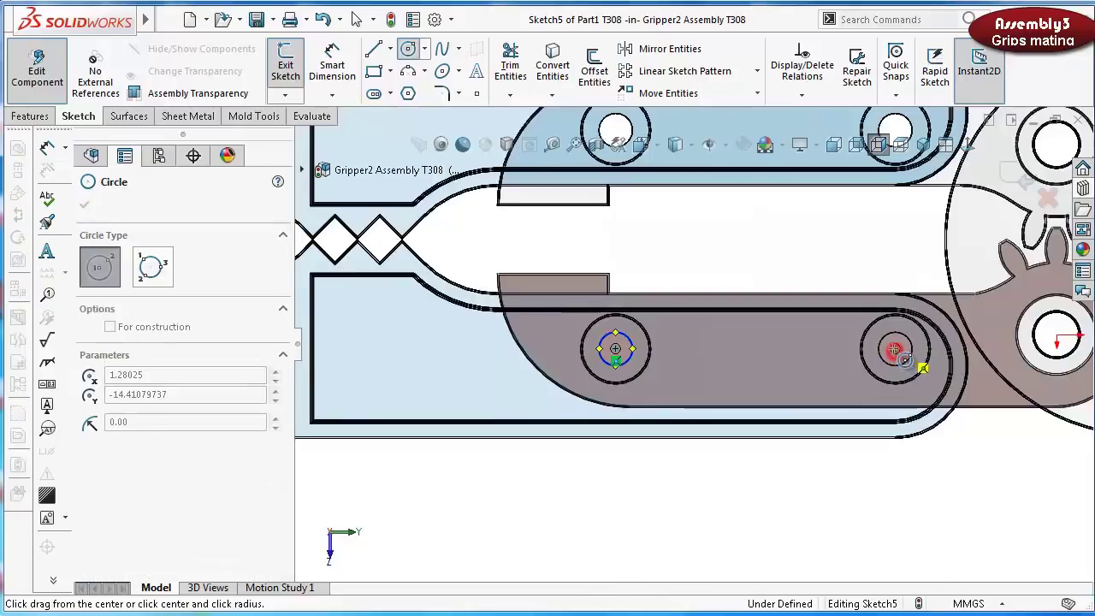
scroll(893, 337, "down", 5)
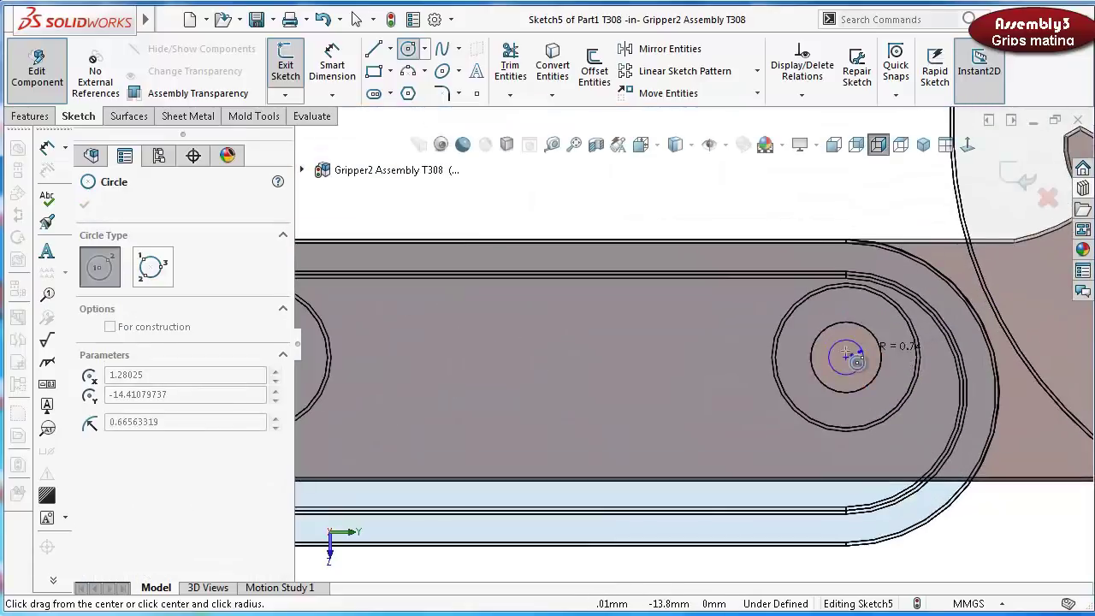
left_click(806, 302)
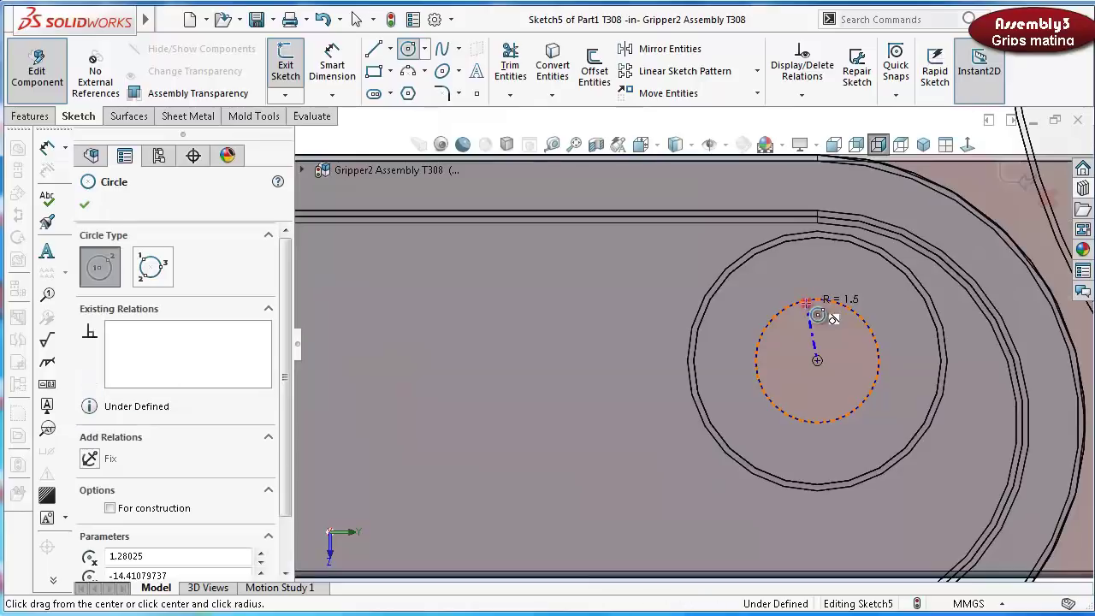
left_click(84, 207)
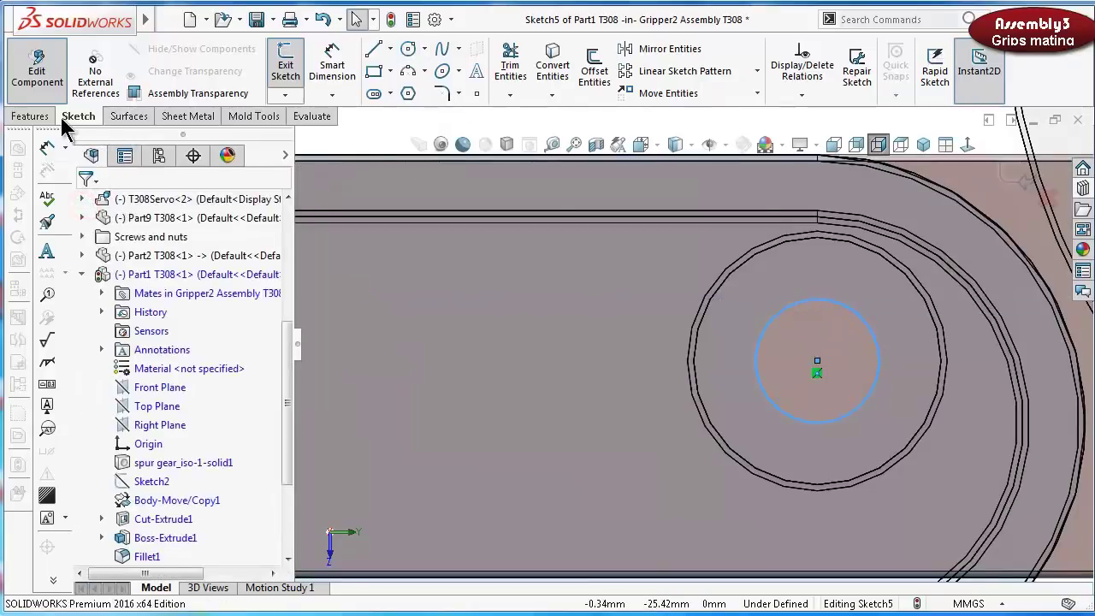
Cut both circles through the Part1 jaw with a Through All Extruded Cut, and return to editing the assembly
left_click(29, 116)
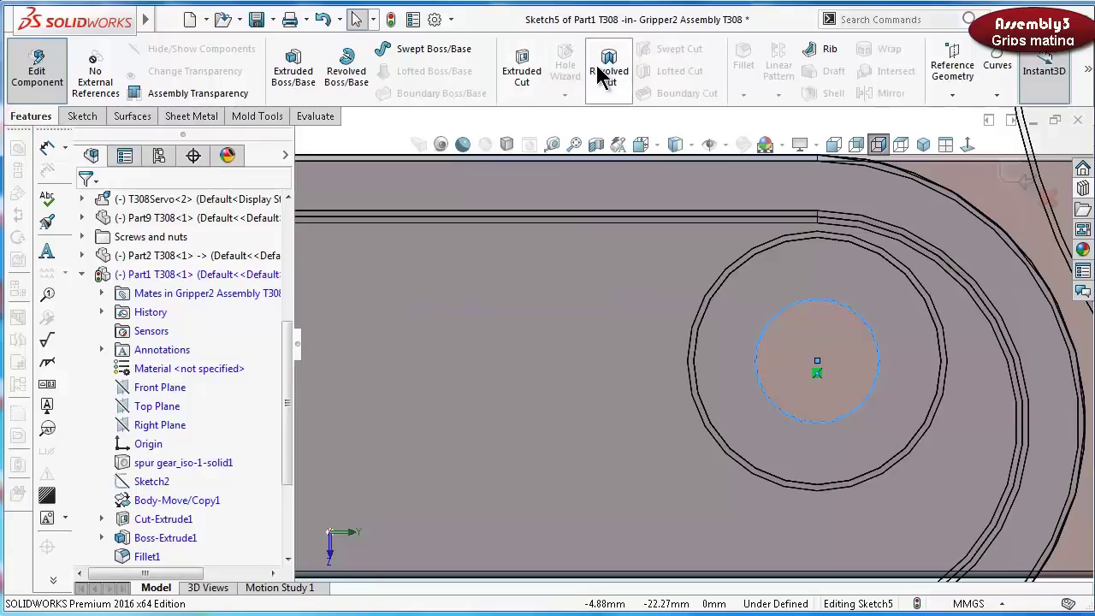
left_click(516, 79)
left_click(174, 310)
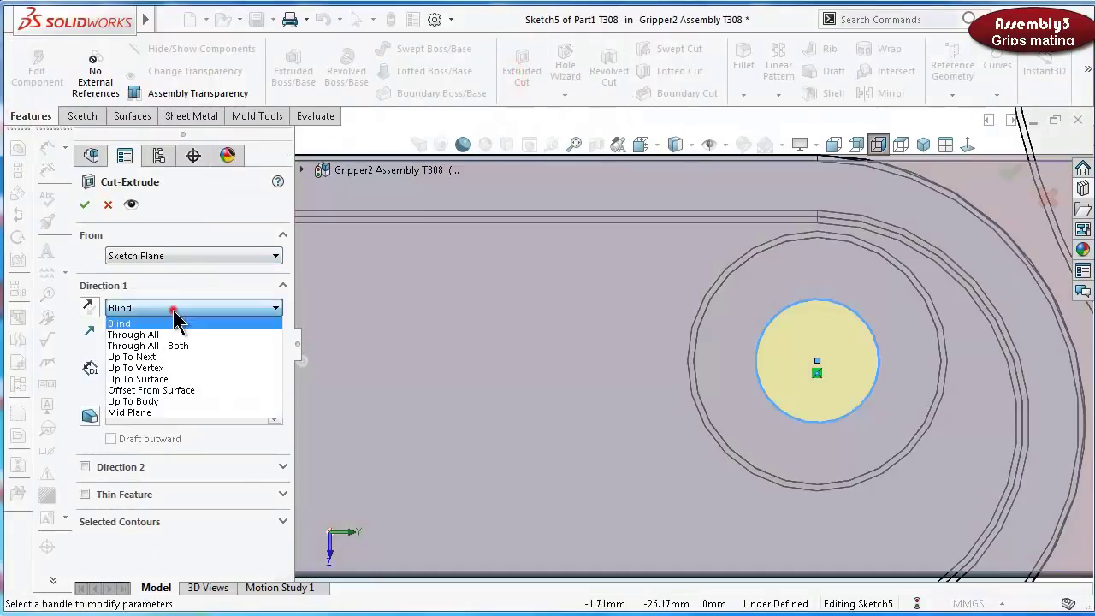
left_click(184, 334)
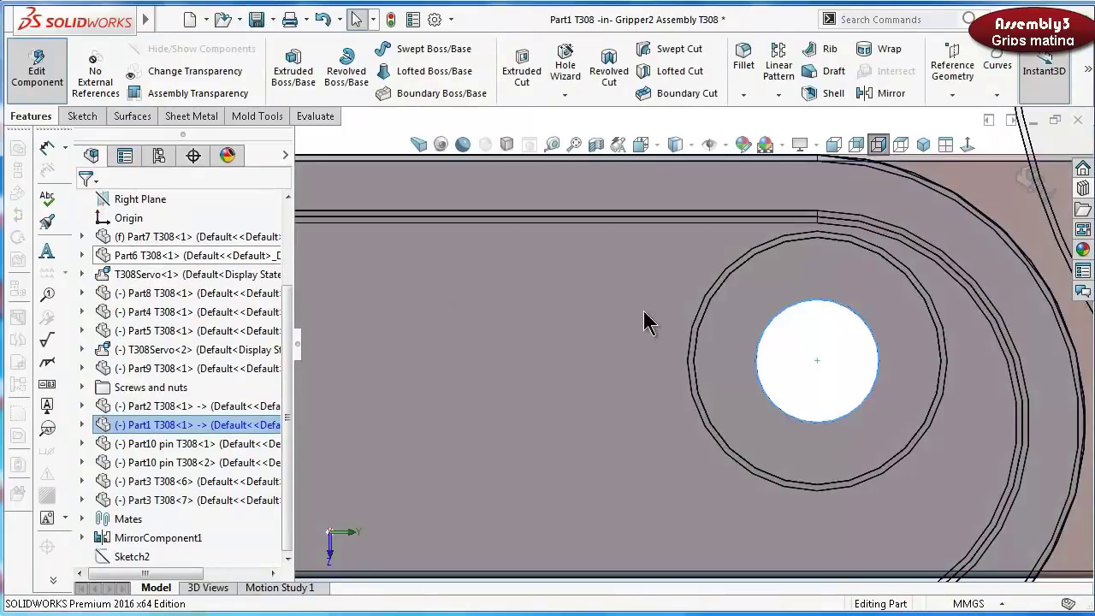
scroll(648, 322, "up", 5)
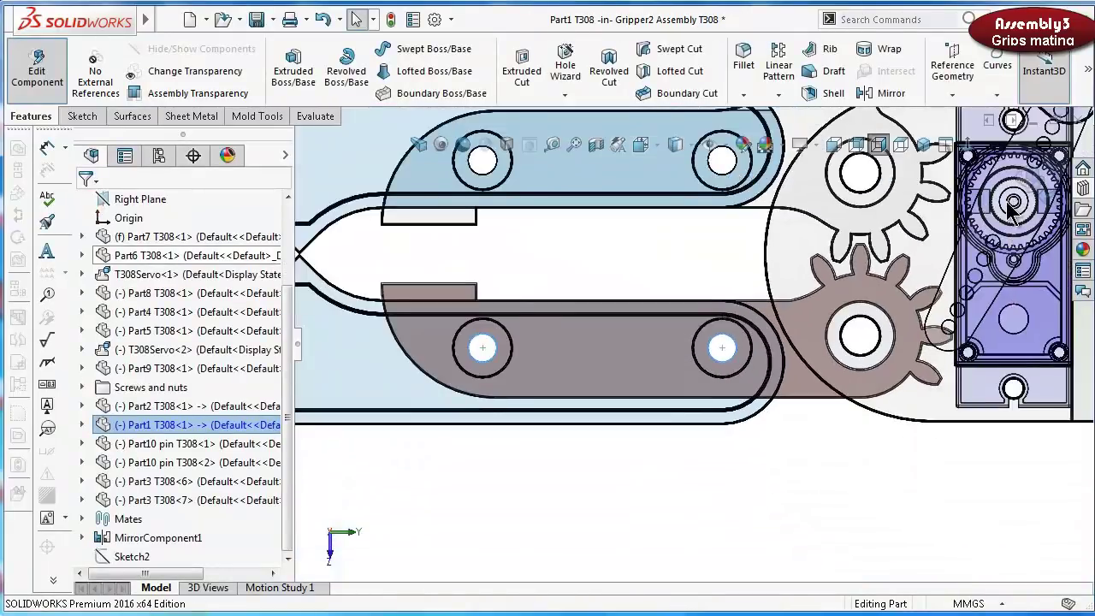
scroll(1005, 214, "up", 1)
scroll(868, 214, "up", 3)
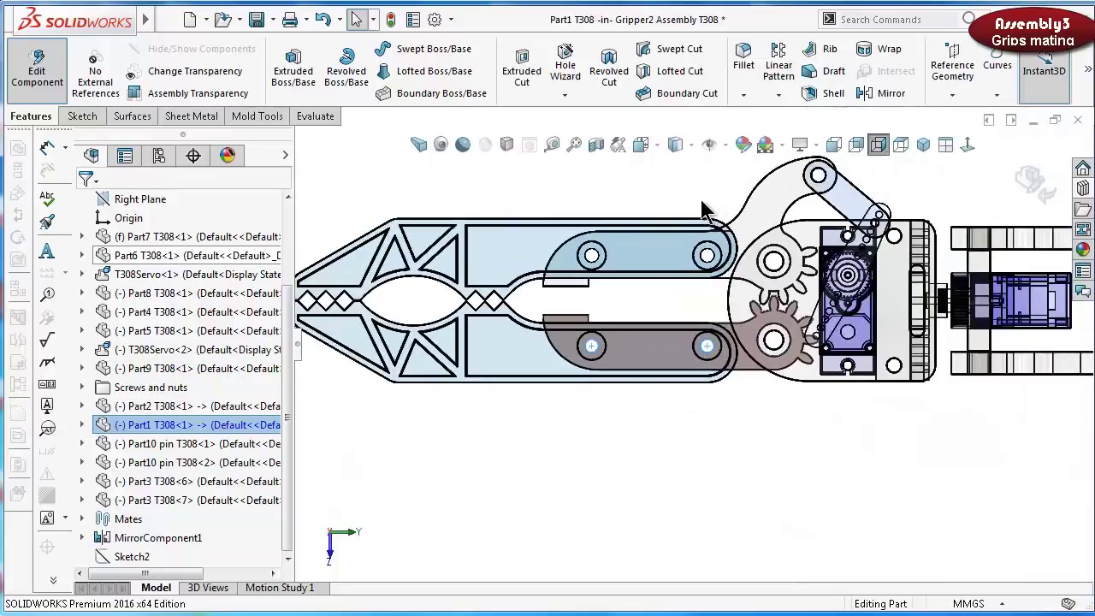
scroll(646, 212, "up", 1)
scroll(748, 294, "down", 3)
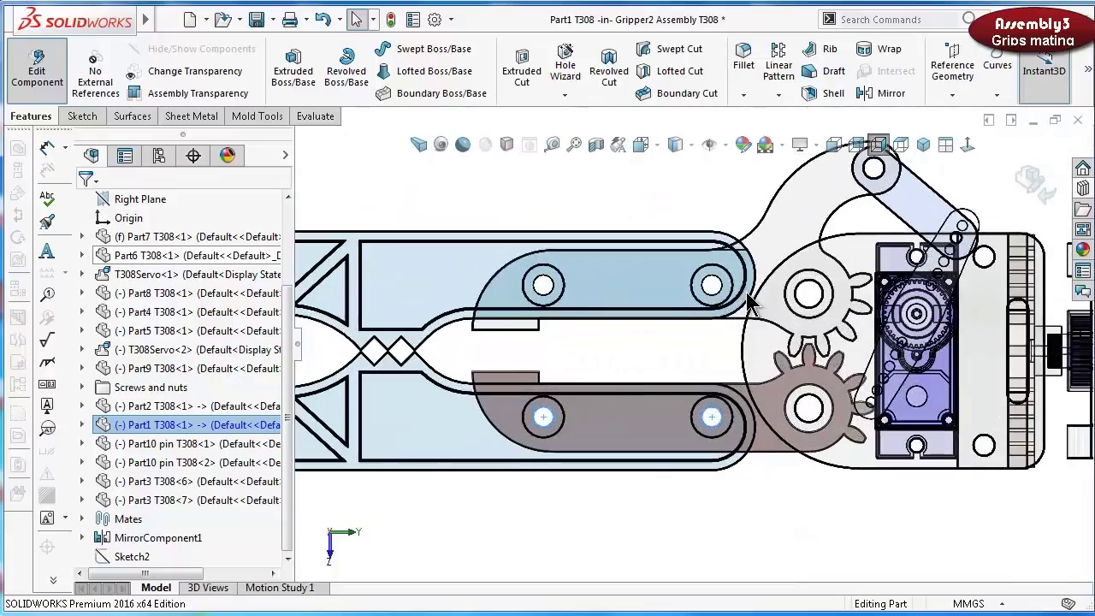
scroll(748, 294, "up", 1)
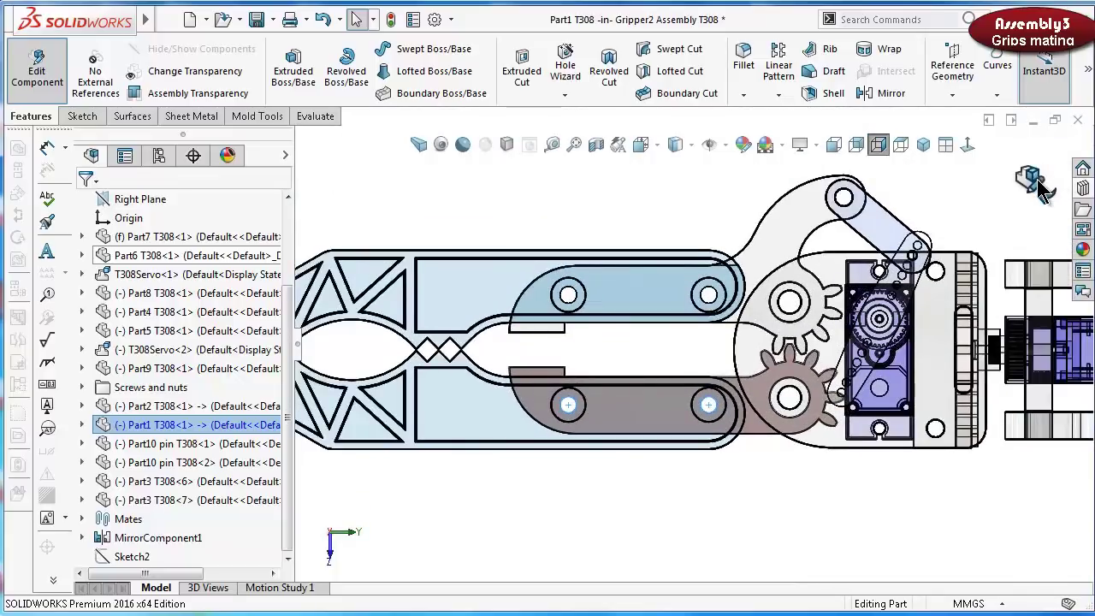
left_click(1037, 181)
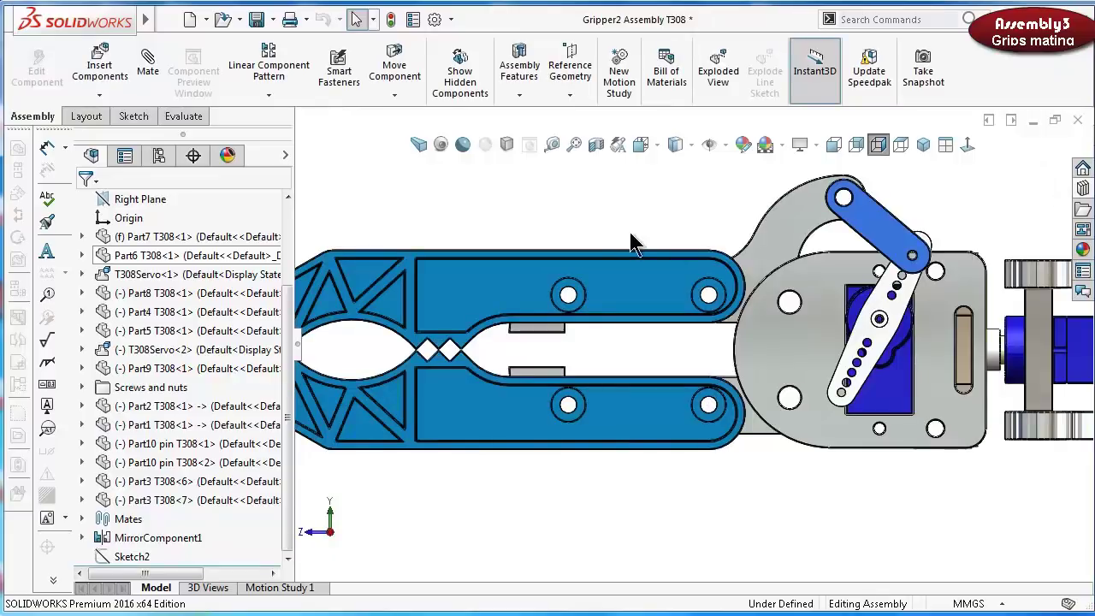
Start a new mate and choose the advanced limit Angle type
scroll(609, 229, "up", 3)
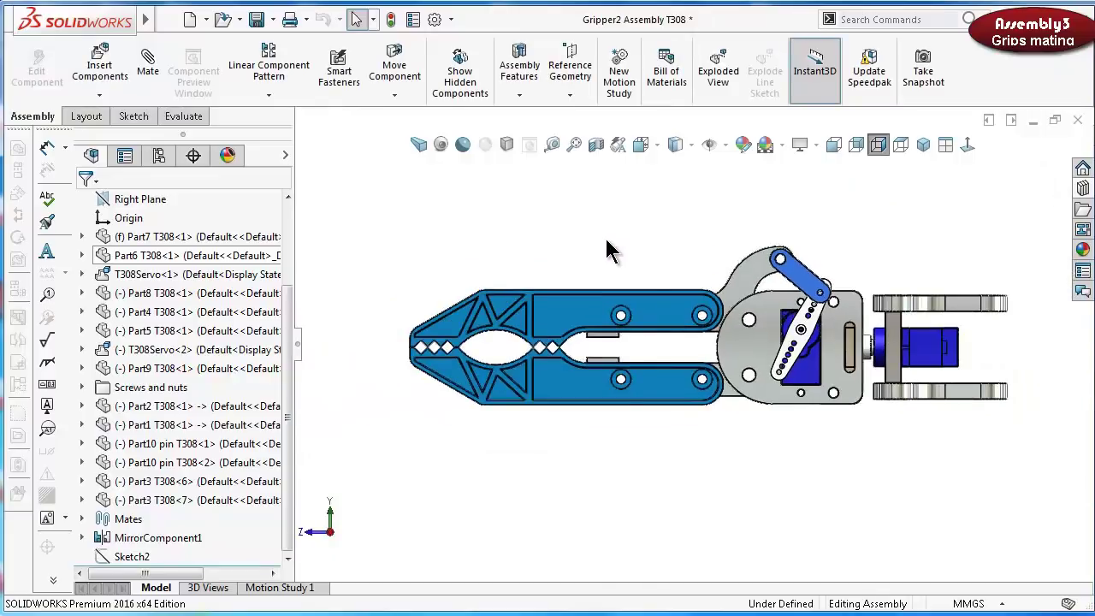
middle_click_drag(609, 250, 647, 359)
scroll(765, 294, "down", 4)
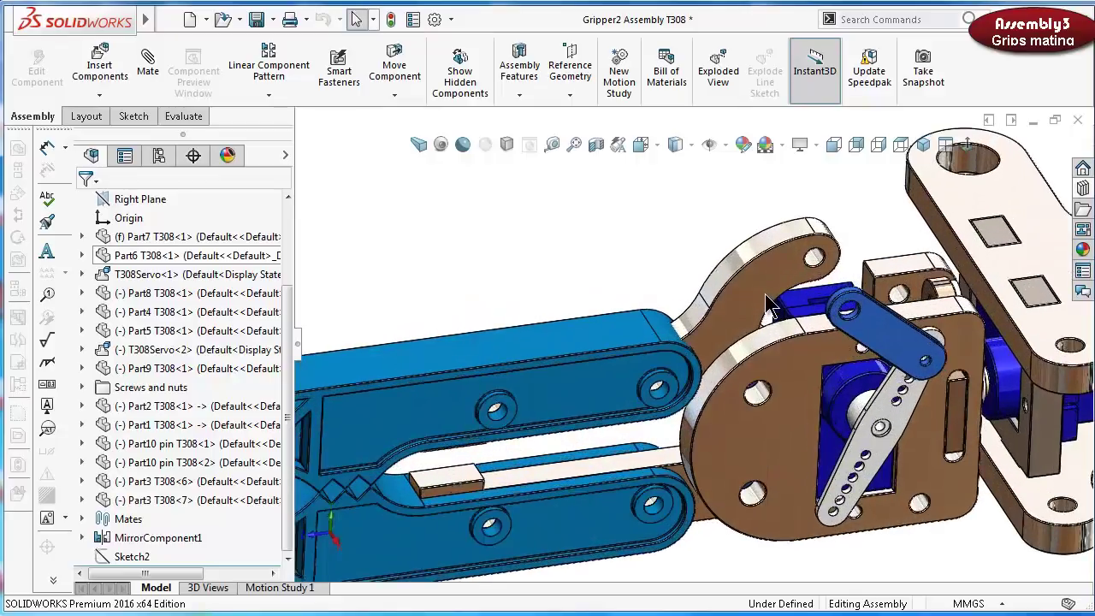
left_click(150, 73)
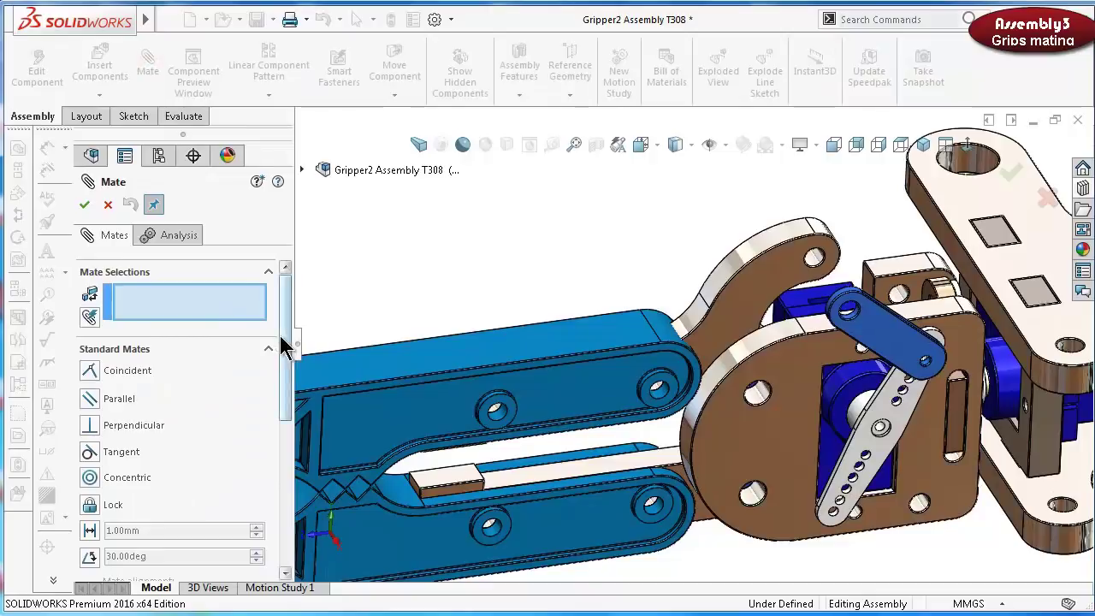
left_click_drag(285, 346, 286, 433)
left_click(271, 427)
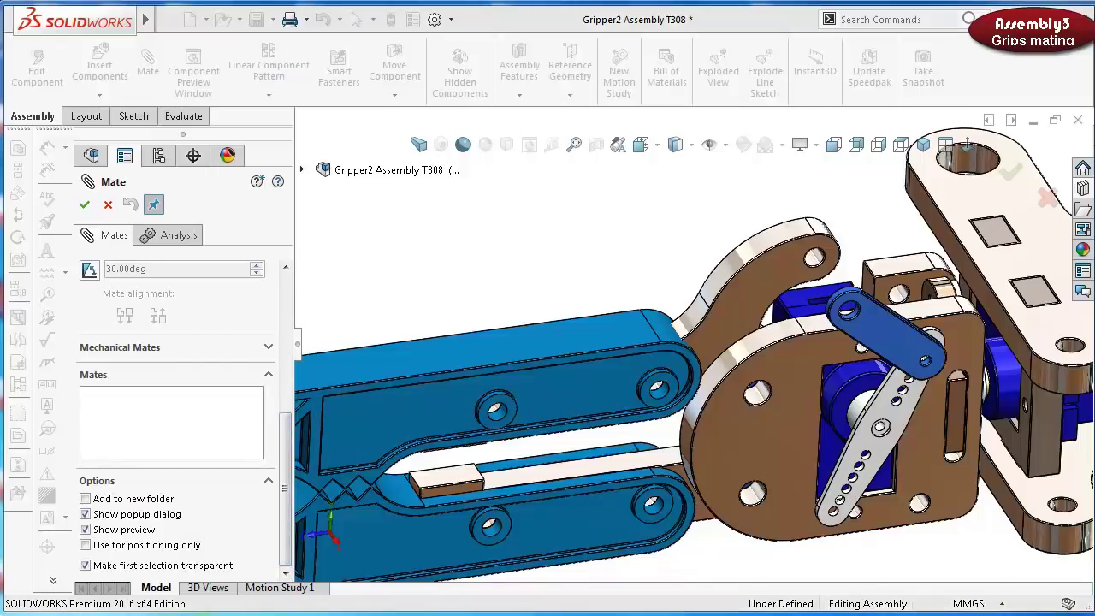
mouse_move(281, 461)
left_mouse_down()
mouse_move(276, 376)
mouse_move(283, 452)
mouse_move(281, 440)
left_mouse_up()
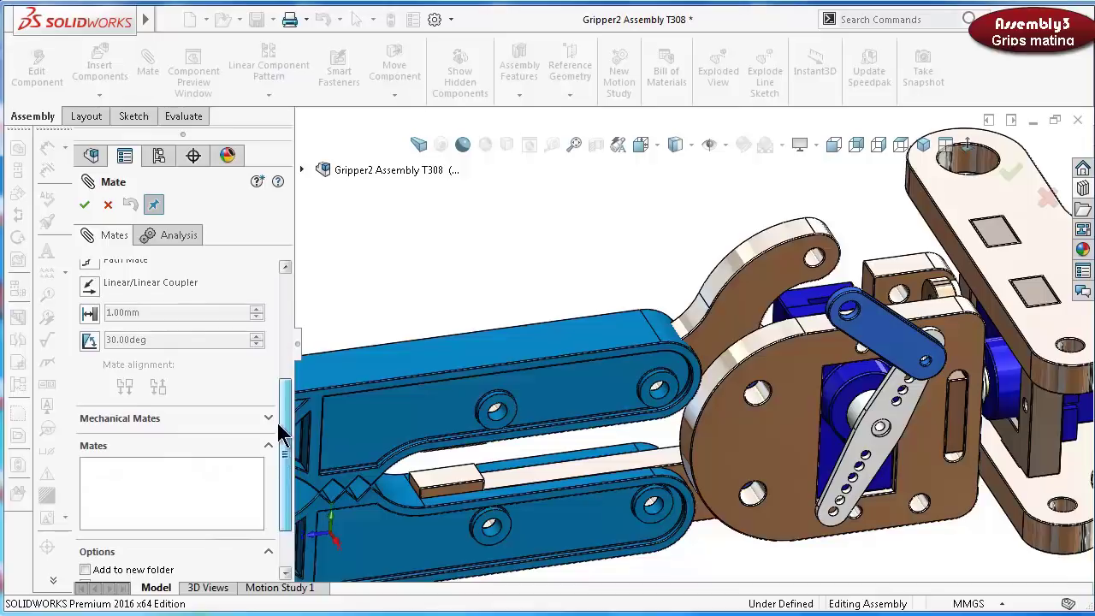
left_click(90, 346)
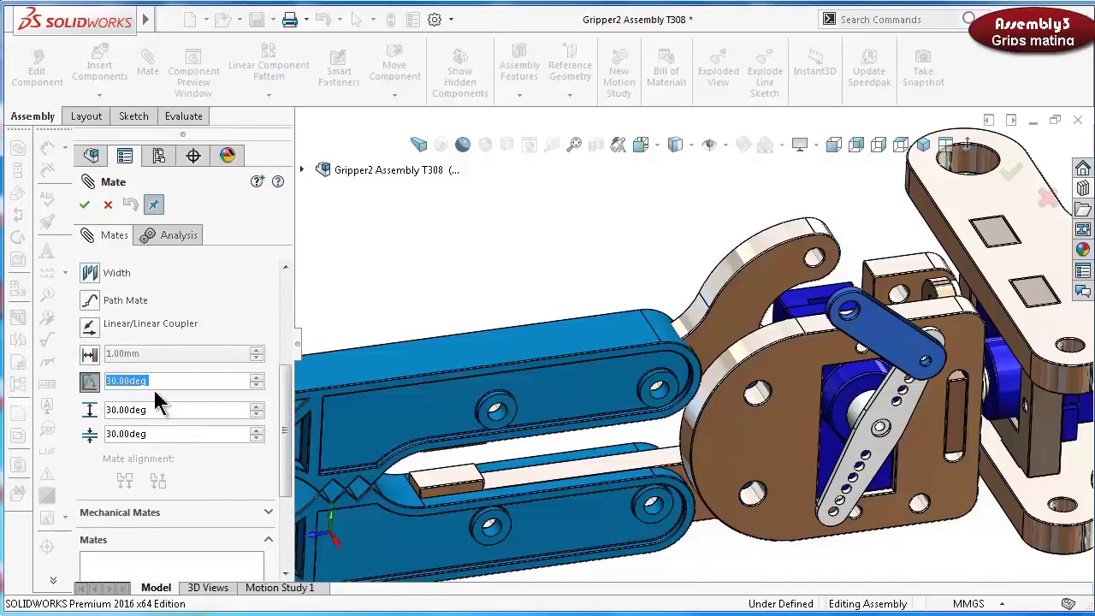
Set the limit angle mate's maximum value to 180 degrees and its minimum value to 150.5 degrees
left_click_drag(182, 413, 43, 396)
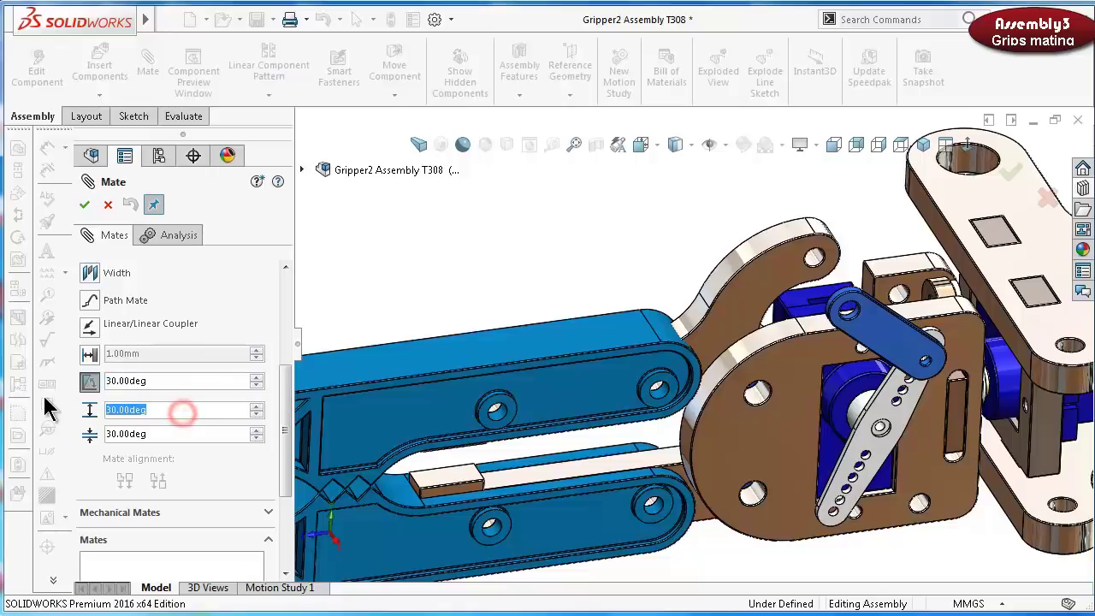
type("180")
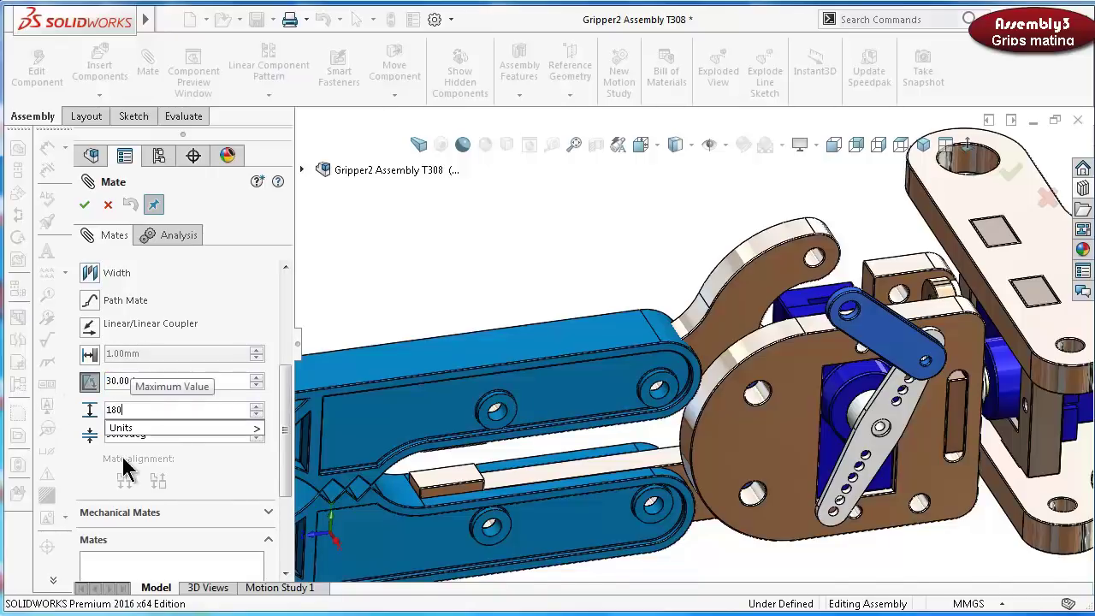
key("Tab")
left_click_drag(124, 435, 68, 445)
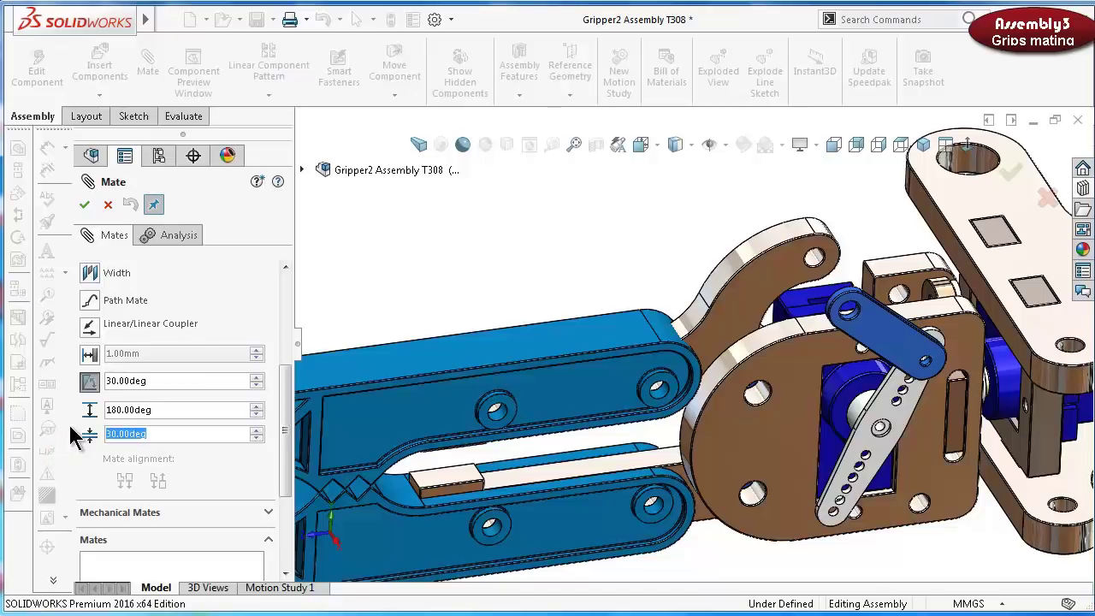
type("150")
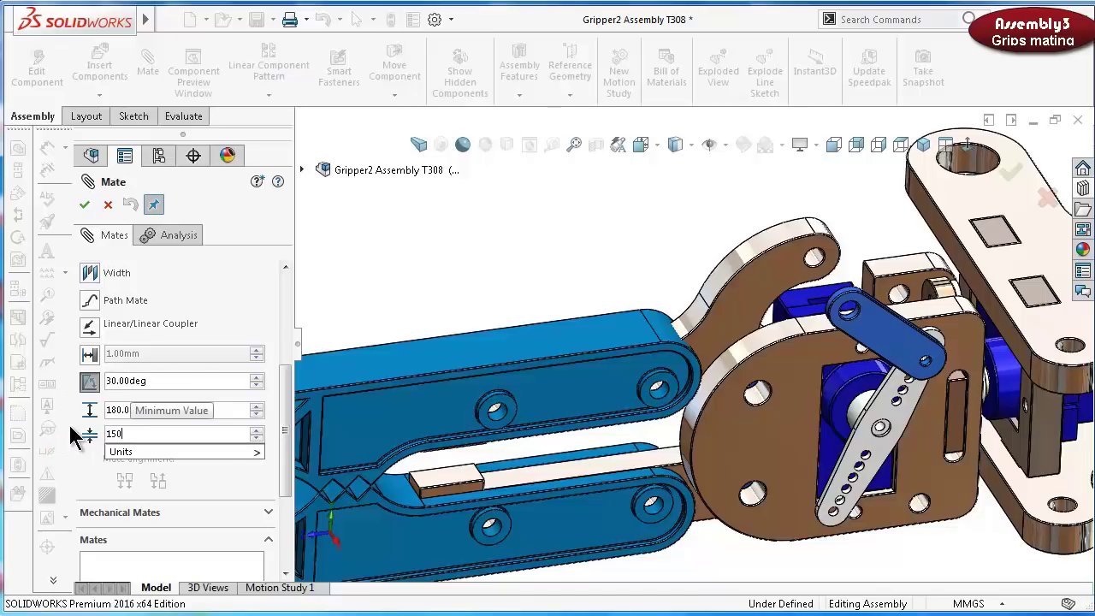
type("5")
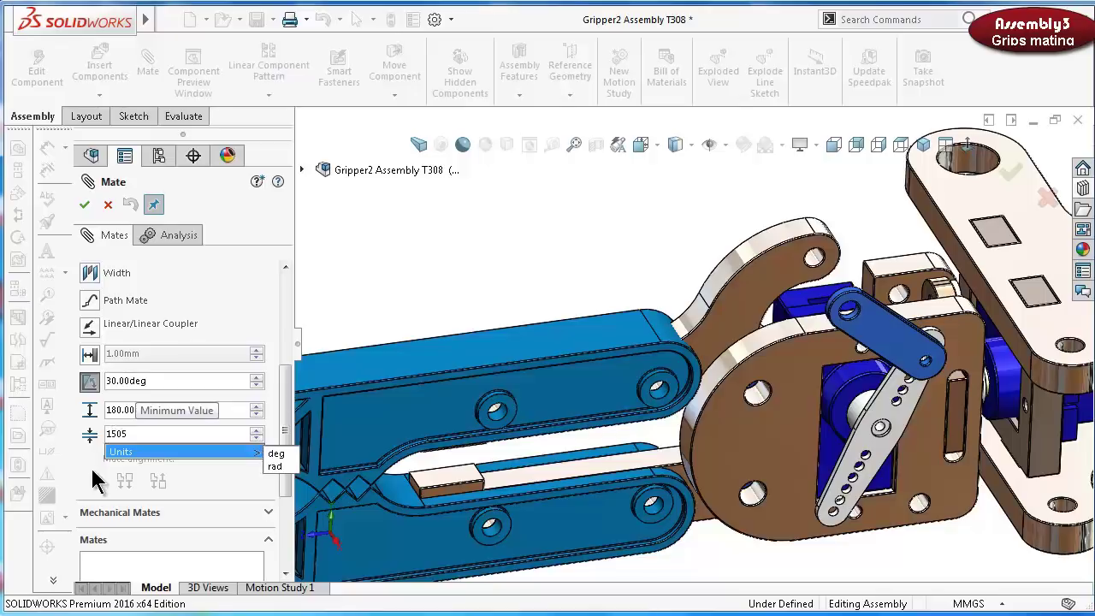
key("BackSpace")
type(".5")
left_click(78, 472)
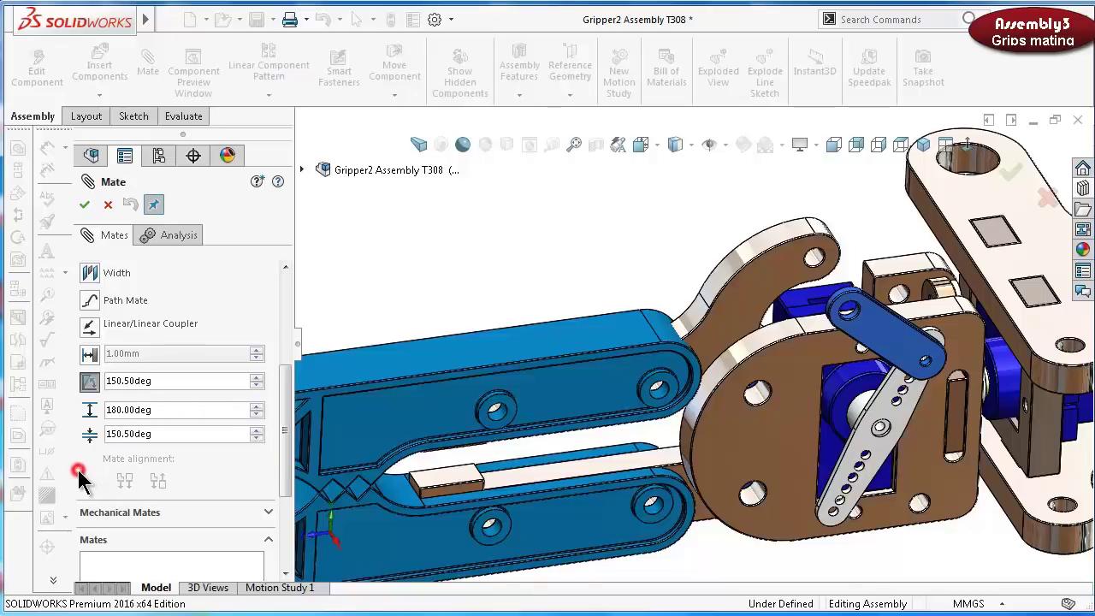
Try to apply the limit angle mate between the upper Part3 grip's long top face and Part4's top face
left_click_drag(285, 432, 286, 330)
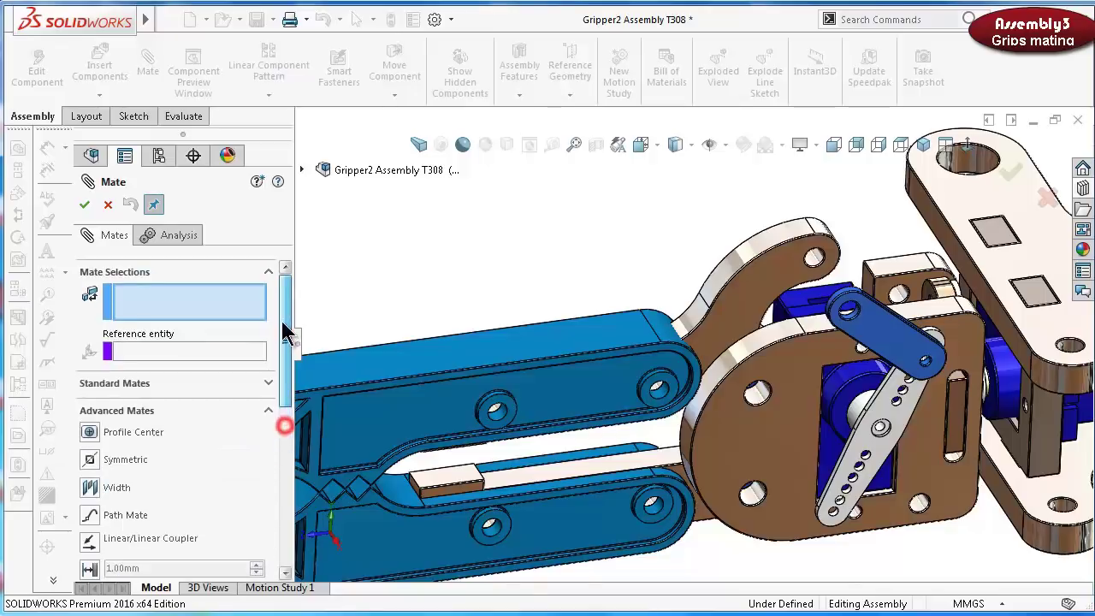
left_click(205, 306)
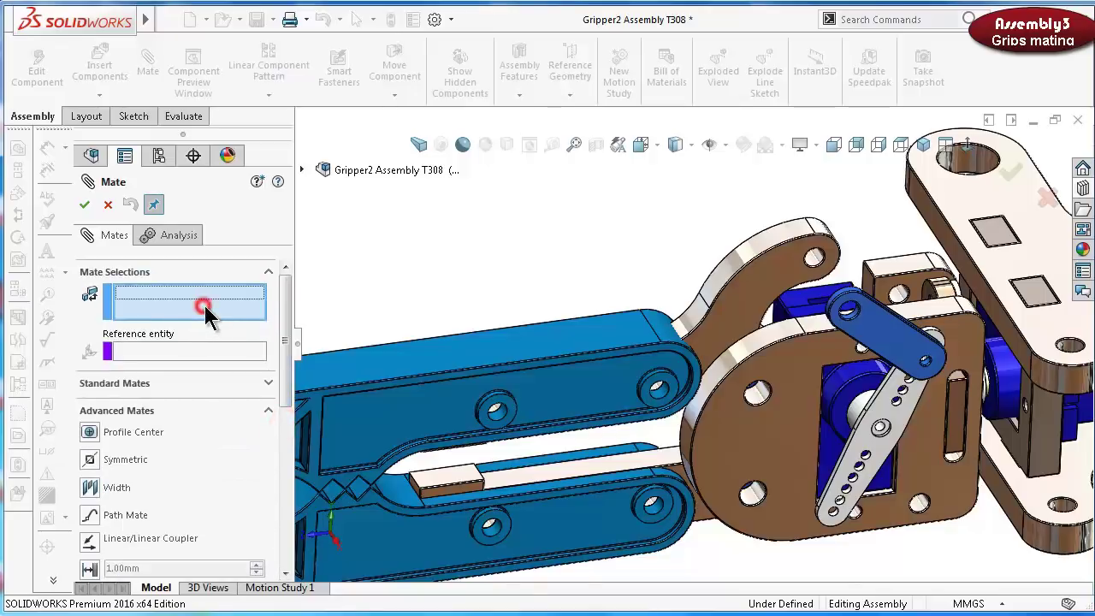
left_click(482, 353)
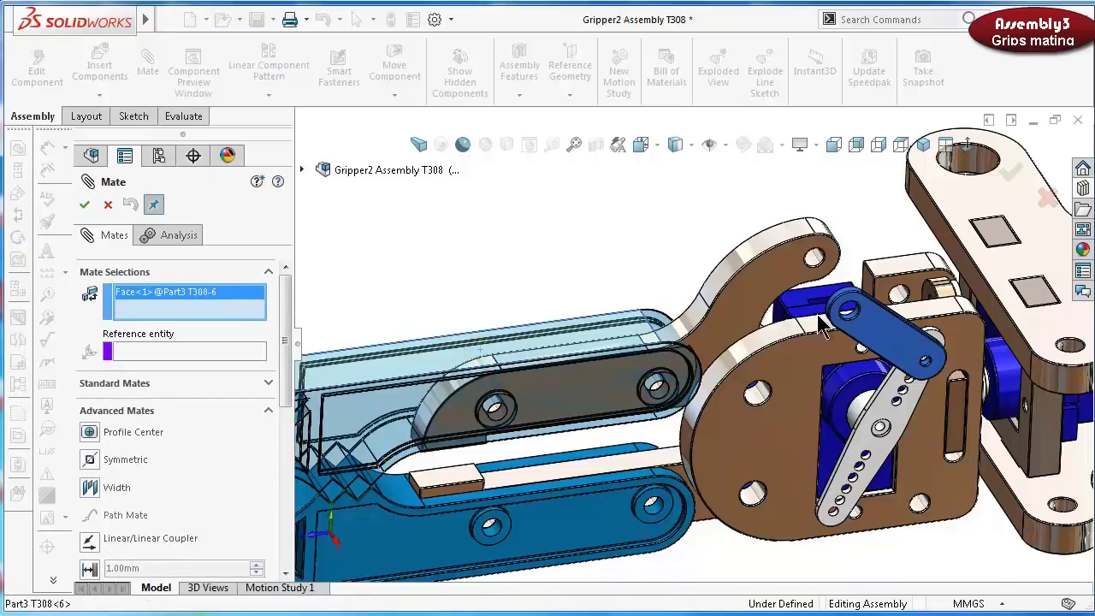
middle_click_drag(820, 325, 965, 342)
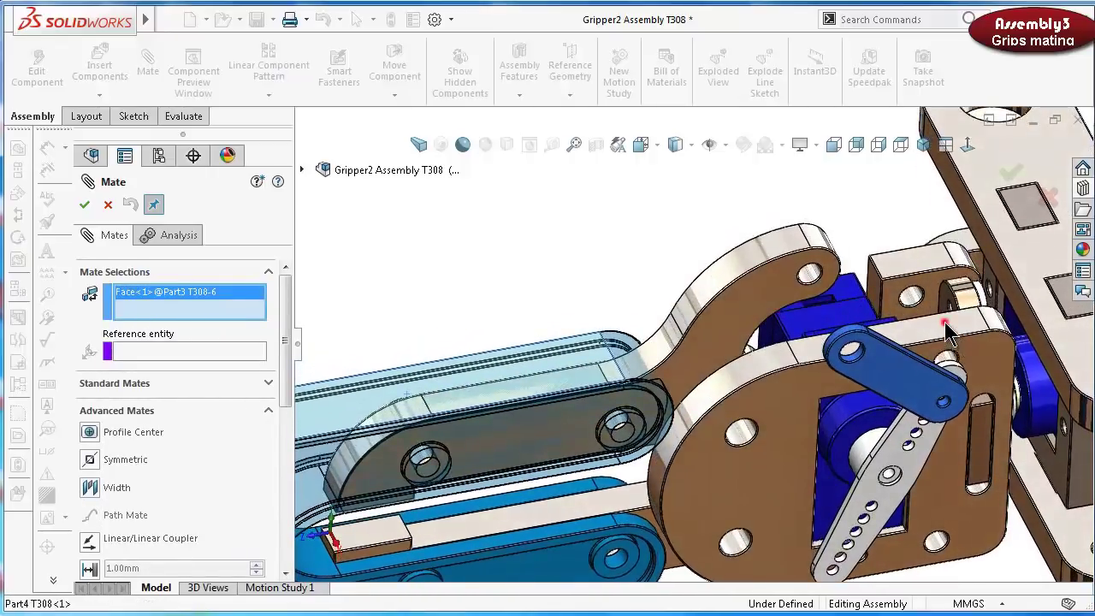
left_click(947, 333)
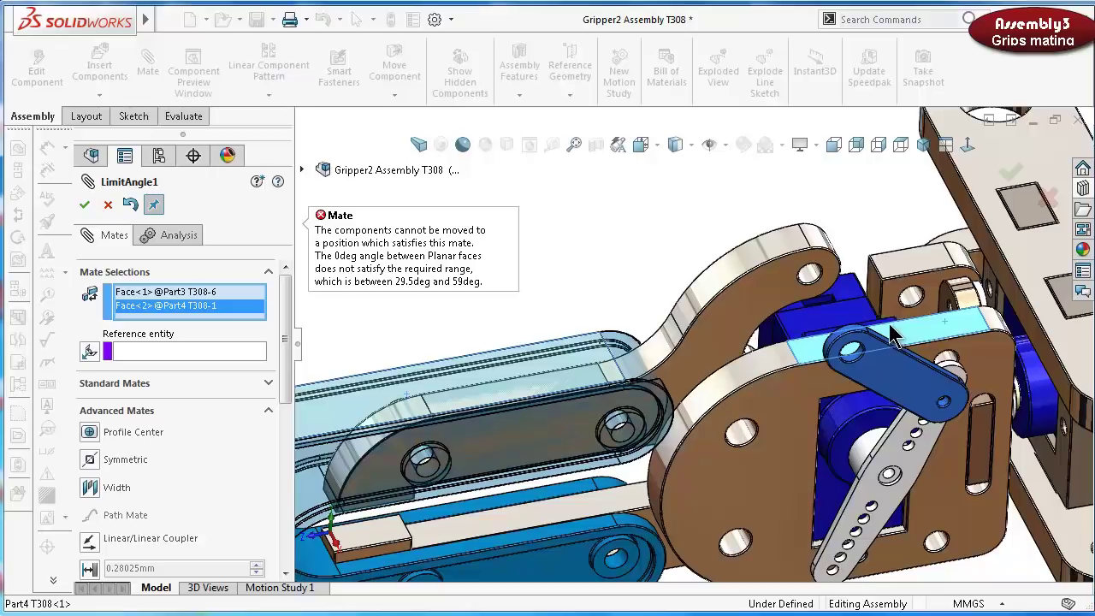
left_click(83, 204)
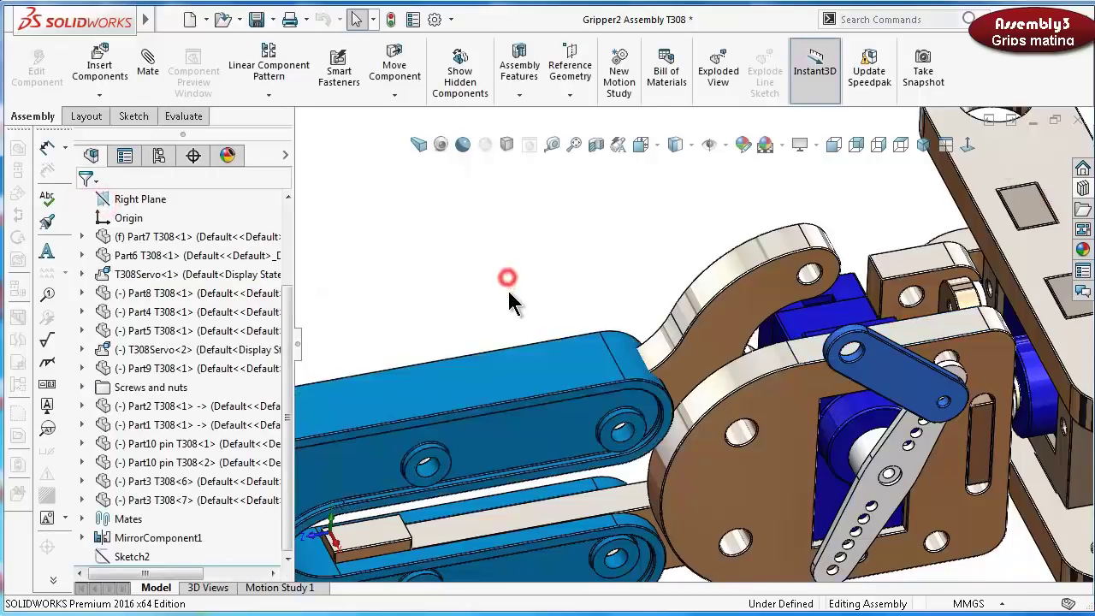
Swing the upper Part3 grip to check how both jaws open and close through their meshed gears
scroll(508, 291, "up", 3)
left_click_drag(583, 399, 523, 381)
middle_click_drag(436, 322, 616, 340)
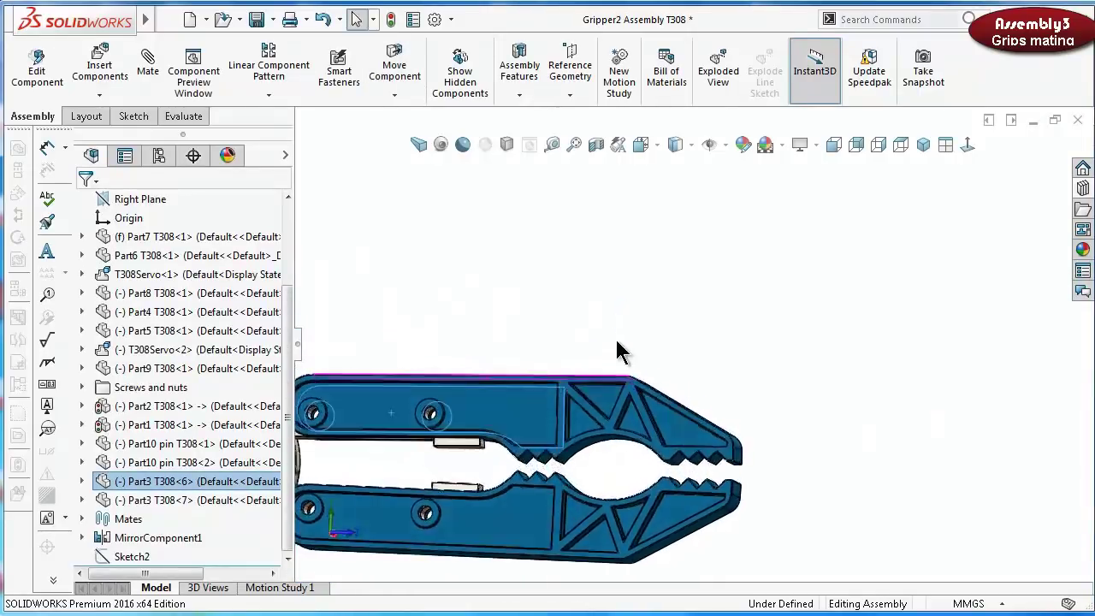
left_click(528, 361)
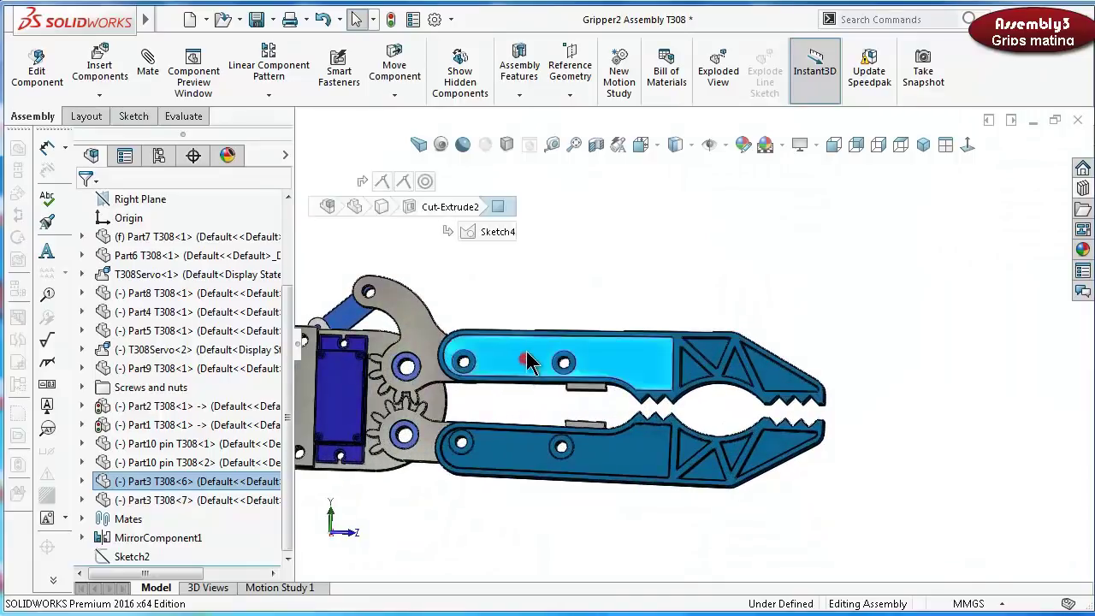
mouse_move(528, 361)
left_mouse_down()
mouse_move(514, 317)
mouse_move(513, 245)
mouse_move(521, 356)
left_mouse_up()
left_click(513, 272)
middle_click_drag(514, 274, 547, 431)
scroll(548, 430, "down", 5)
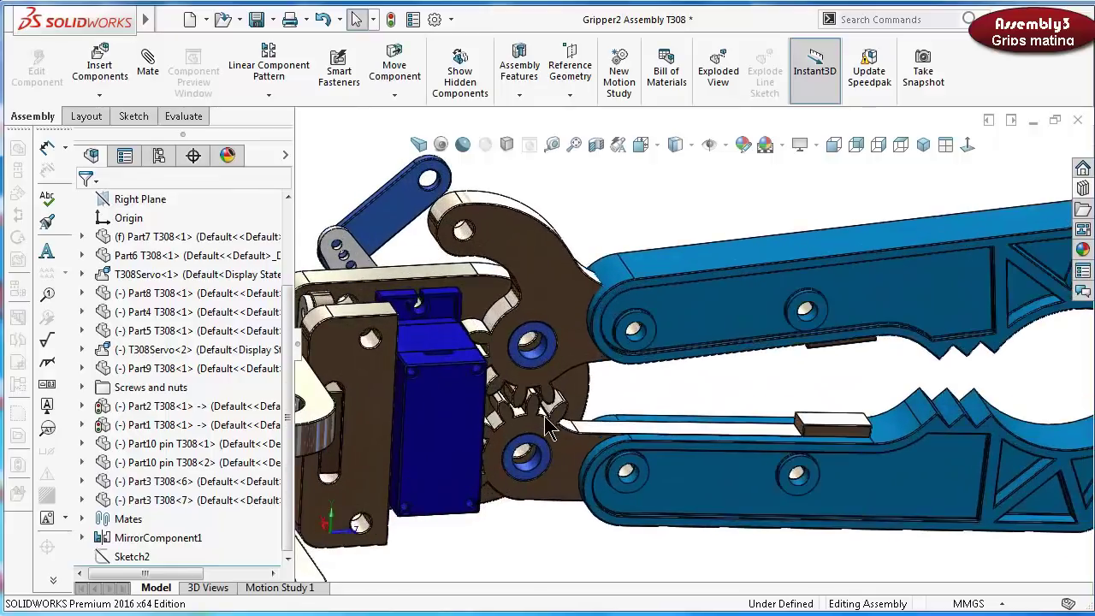
scroll(558, 399, "up", 1)
middle_click_drag(561, 347, 616, 340)
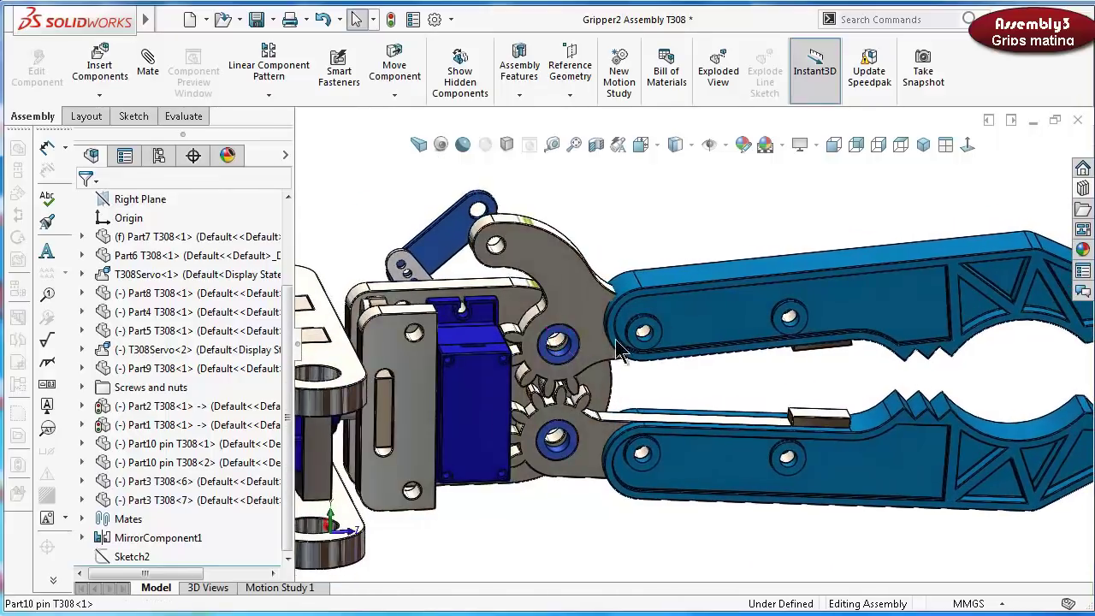
mouse_move(680, 318)
left_mouse_down()
mouse_move(671, 293)
mouse_move(648, 285)
mouse_move(669, 308)
left_mouse_up()
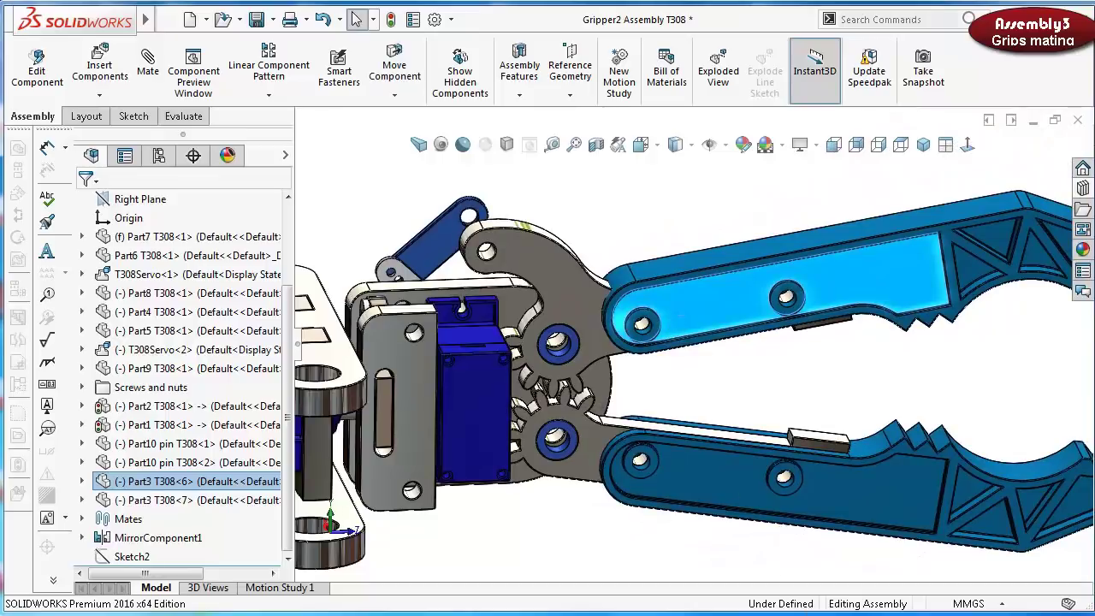
Hide the upper Part3 grip and swing the exposed Part2 jaw back towards its closed position
left_click(832, 362)
left_click(925, 295)
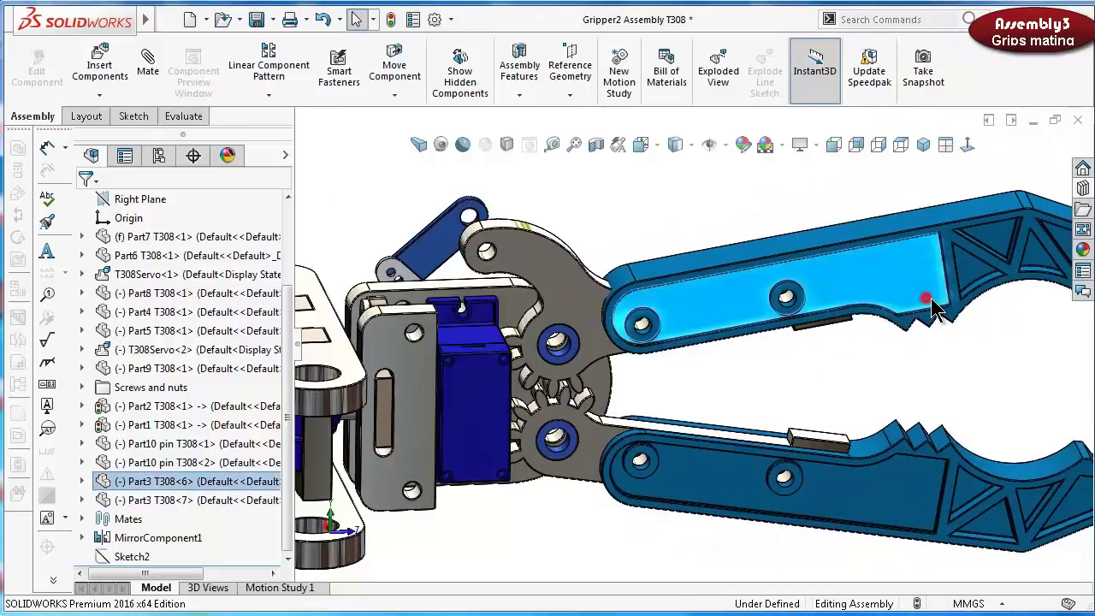
left_click(887, 208)
left_click(888, 213)
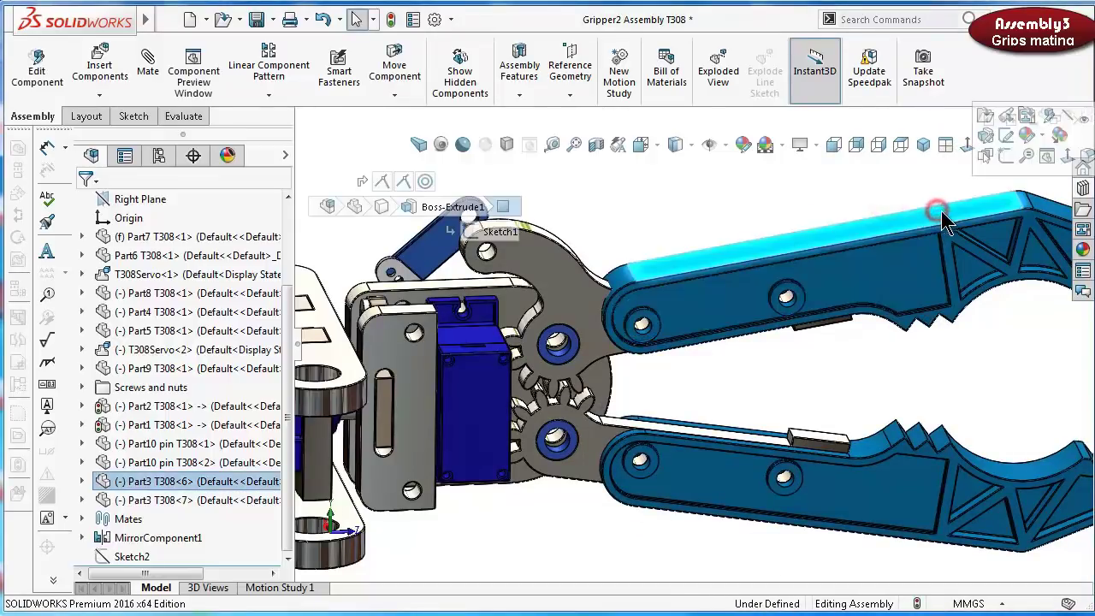
left_click(1071, 118)
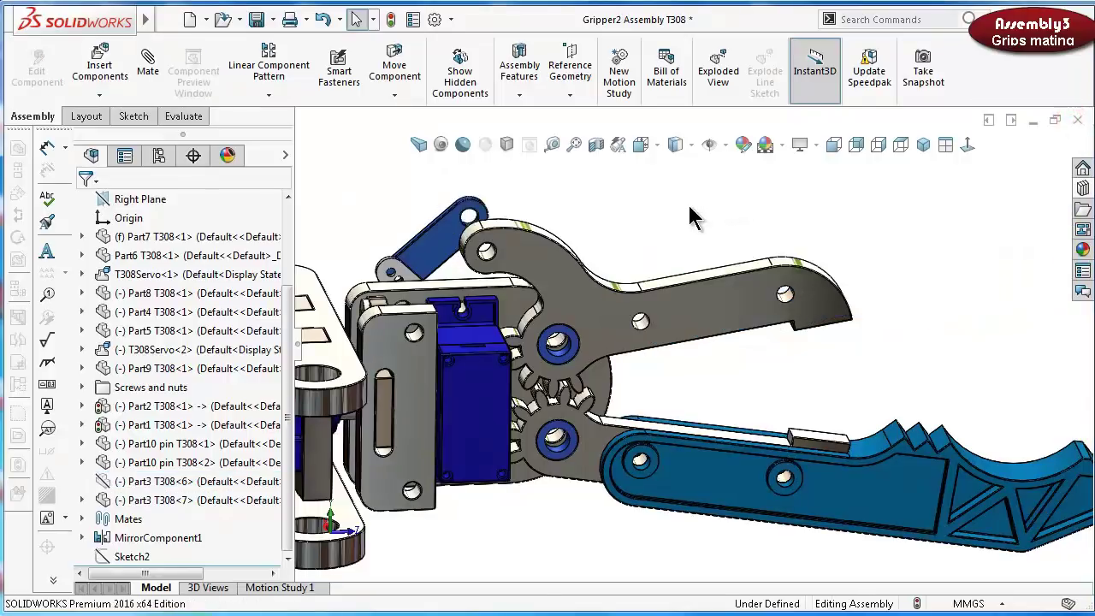
left_click_drag(696, 335, 727, 342)
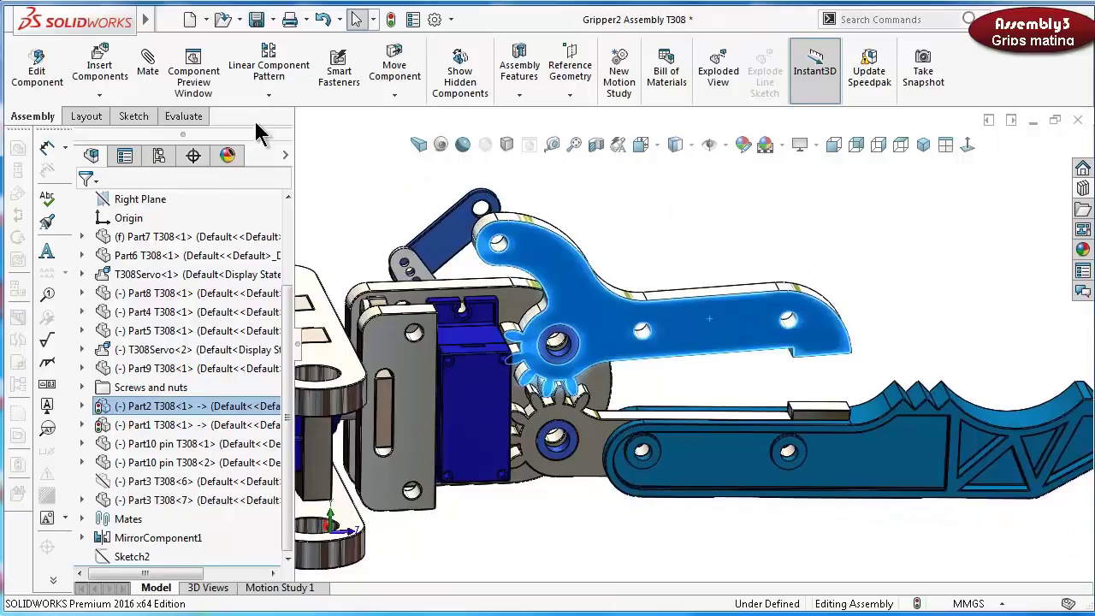
Start a new mate, clear its preselected face and choose the advanced limit Angle type
left_click(147, 72)
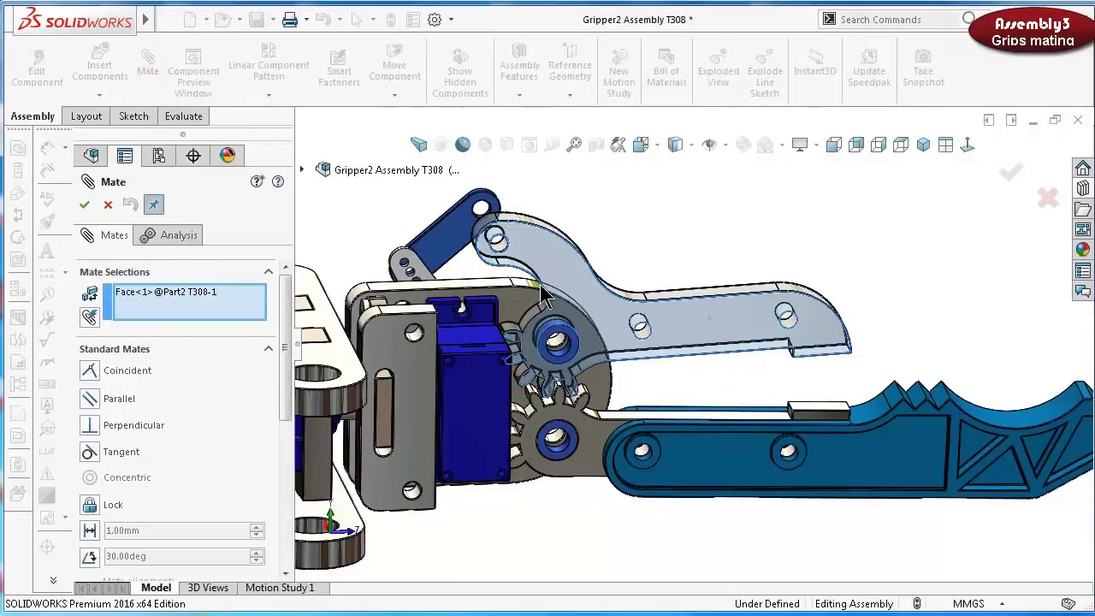
right_click(262, 308)
left_click(299, 313)
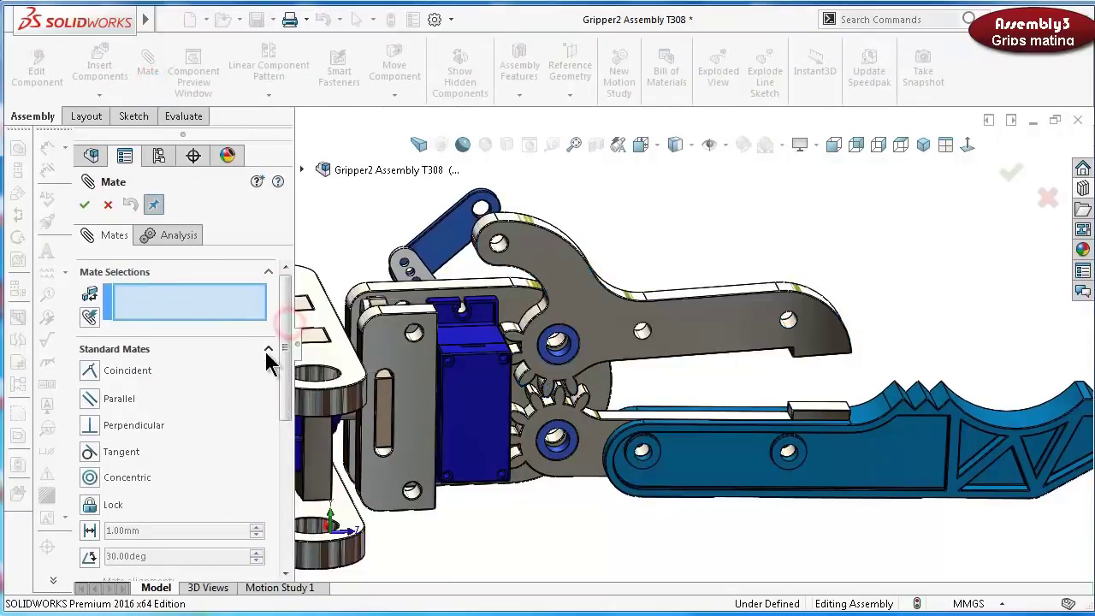
left_click_drag(285, 353, 289, 421)
scroll(278, 424, "down", 3)
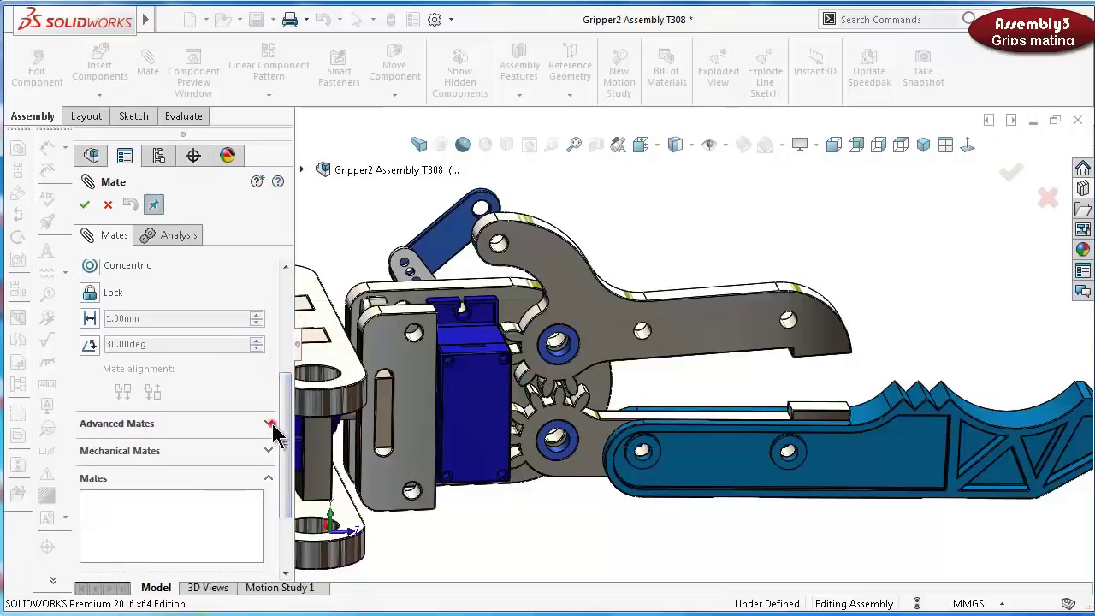
left_click(270, 422)
left_click(284, 438)
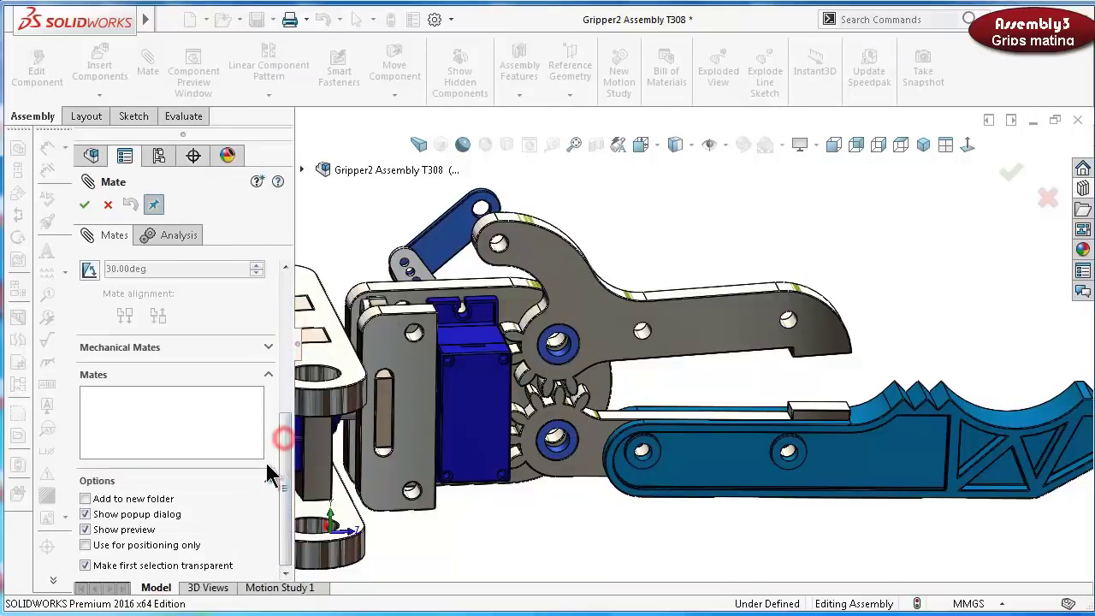
scroll(284, 449, "up", 3)
left_click(97, 447)
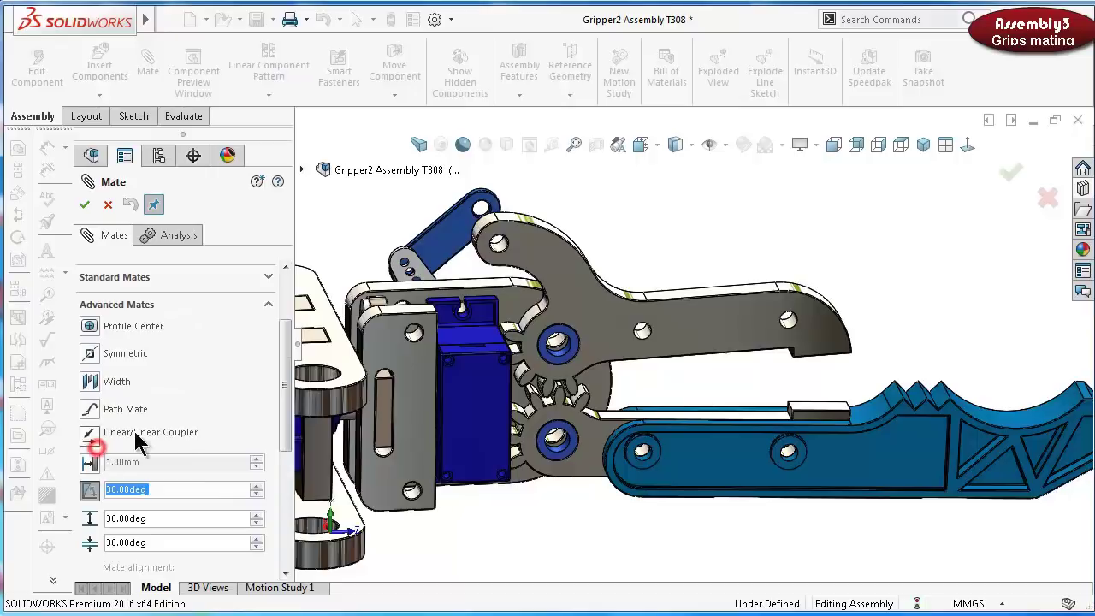
Try a 150.5-degree limit angle between Part4's top face and the Part2 jaw's straight top face, with the dimension flipped
middle_click_drag(613, 250, 618, 292)
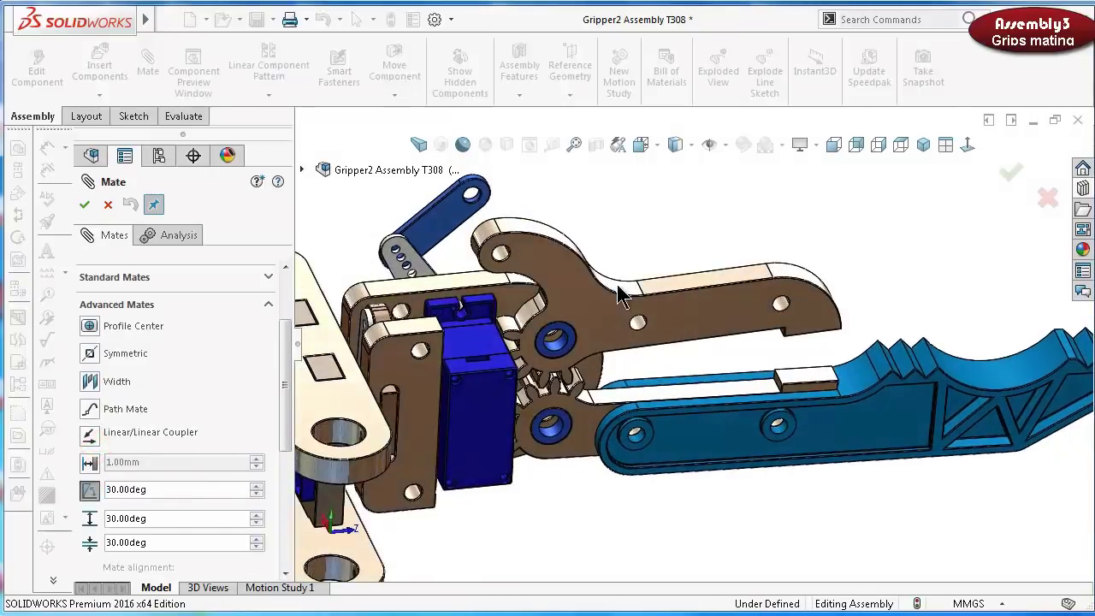
left_click(460, 280)
left_click(691, 280)
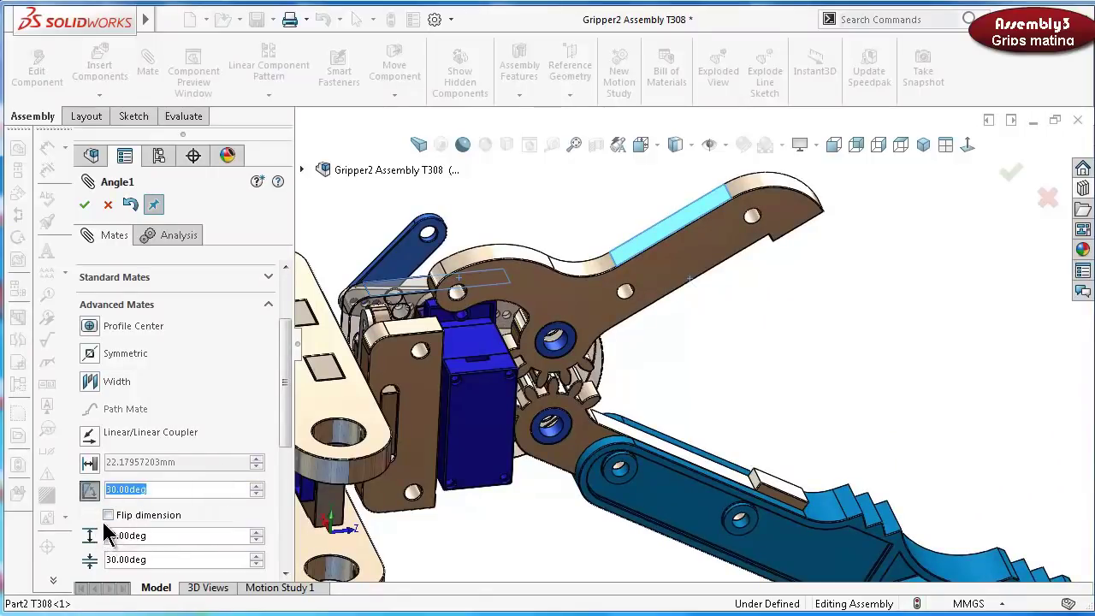
type("15")
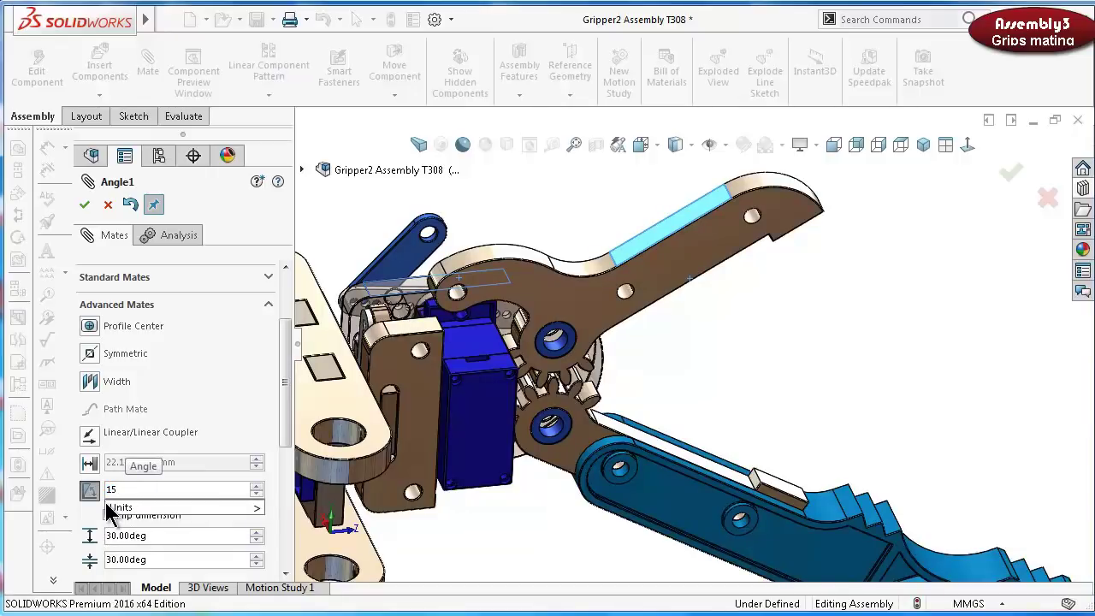
type("0.5")
key("Return")
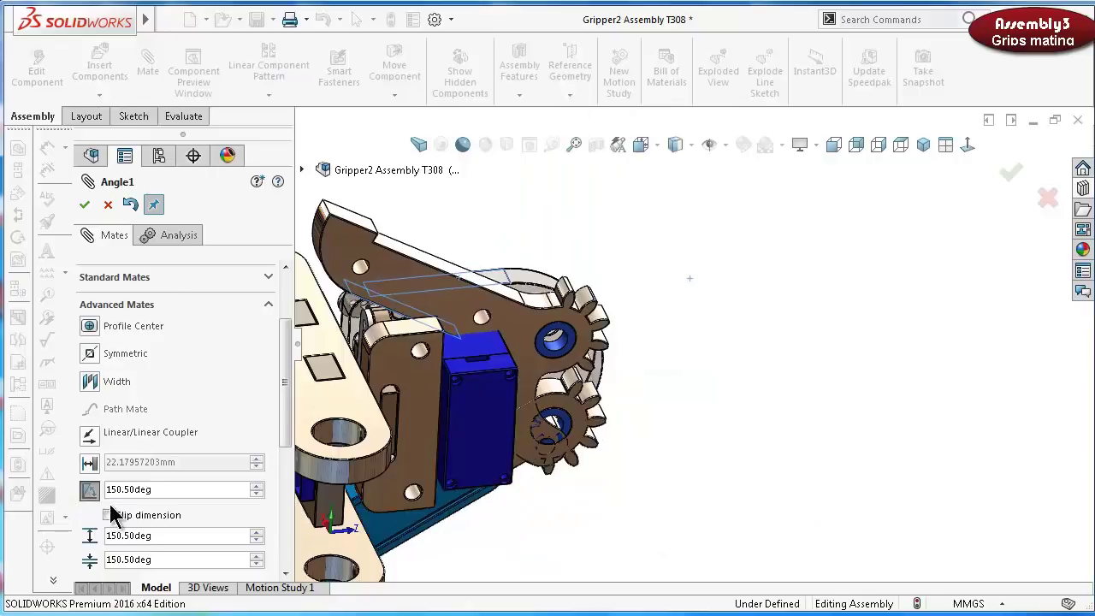
left_click(108, 515)
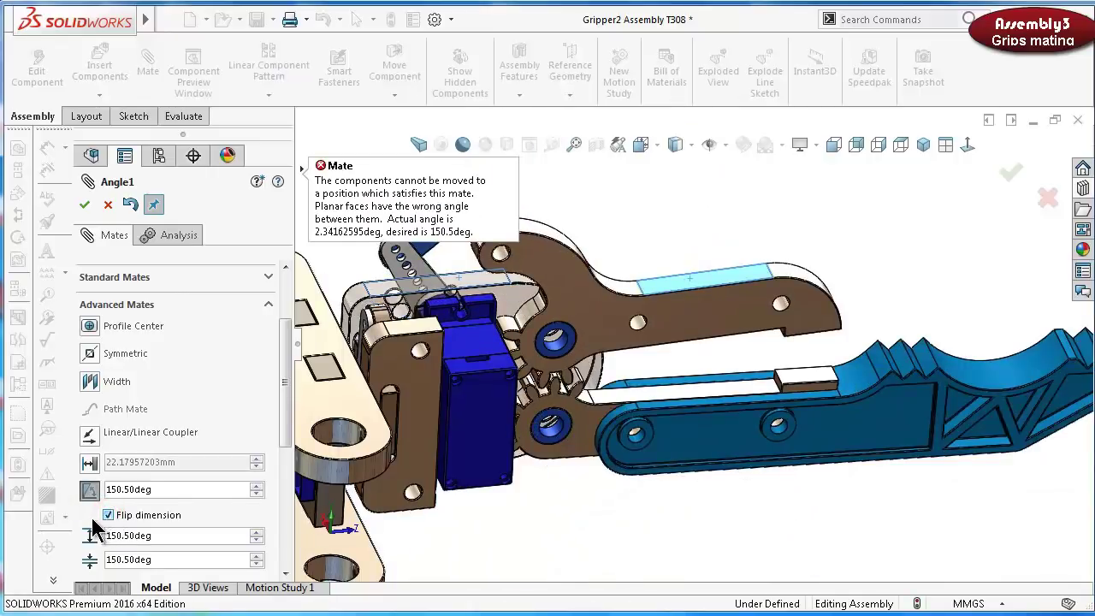
middle_click_drag(722, 257, 698, 191)
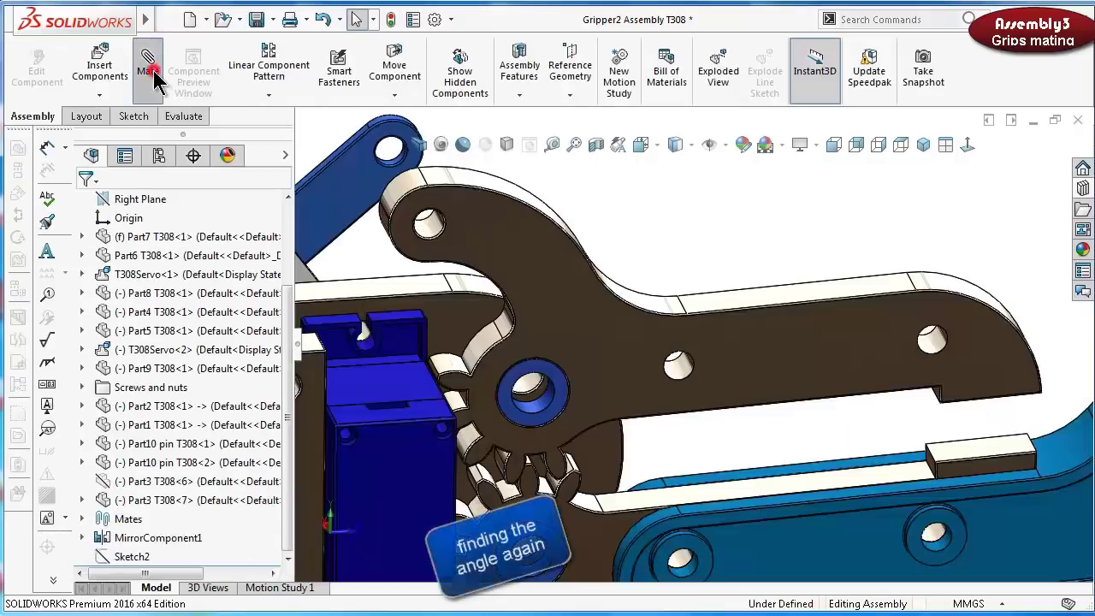
Start a new mate and set it to be used for positioning only
left_click(147, 69)
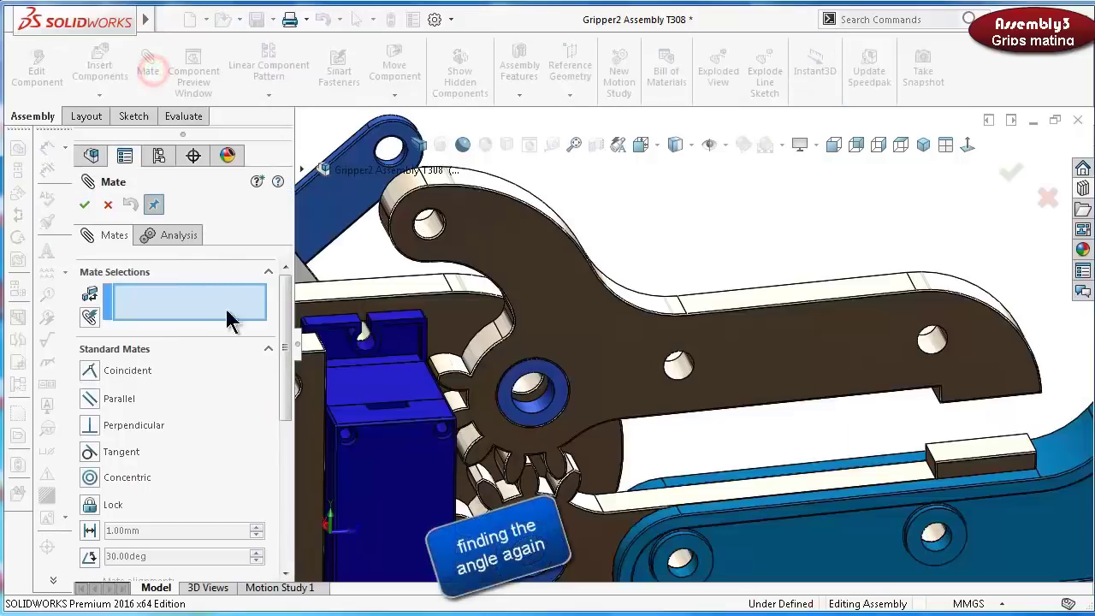
left_click_drag(289, 359, 284, 505)
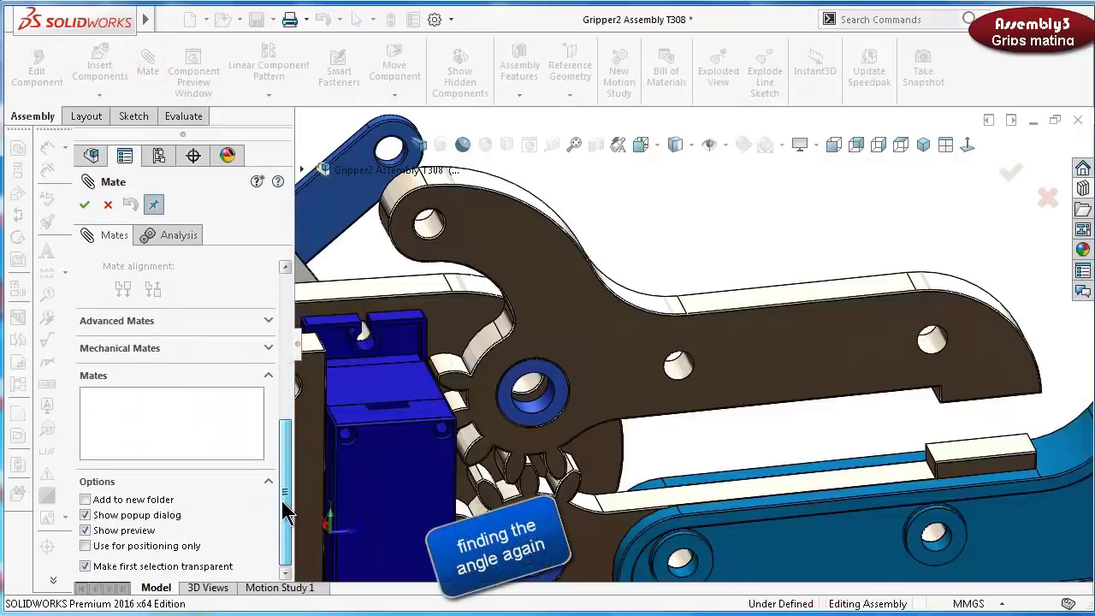
left_click(143, 546)
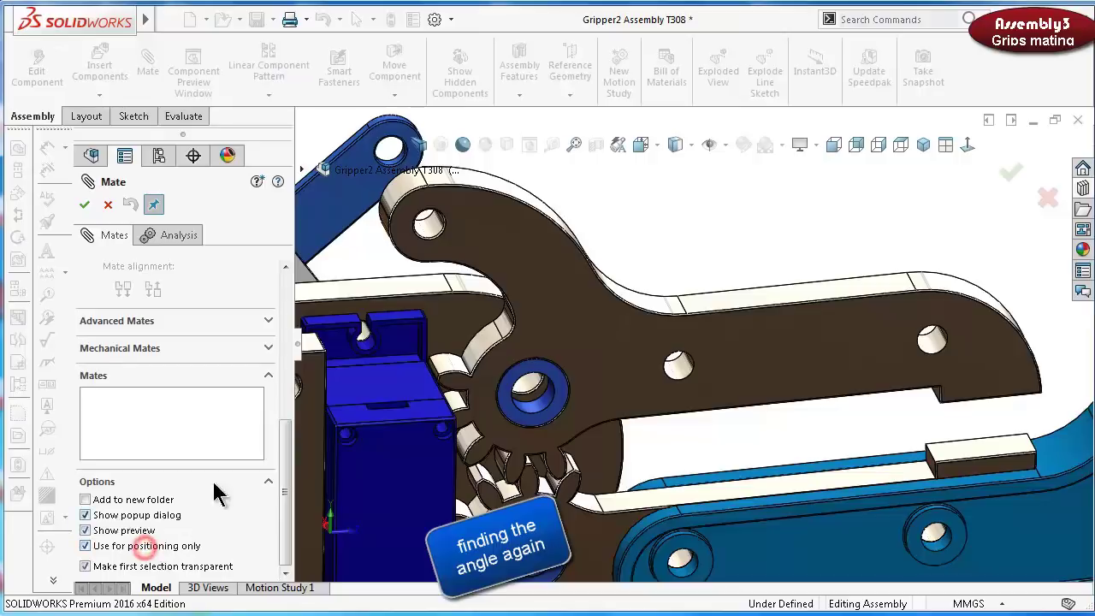
left_click_drag(289, 458, 285, 308)
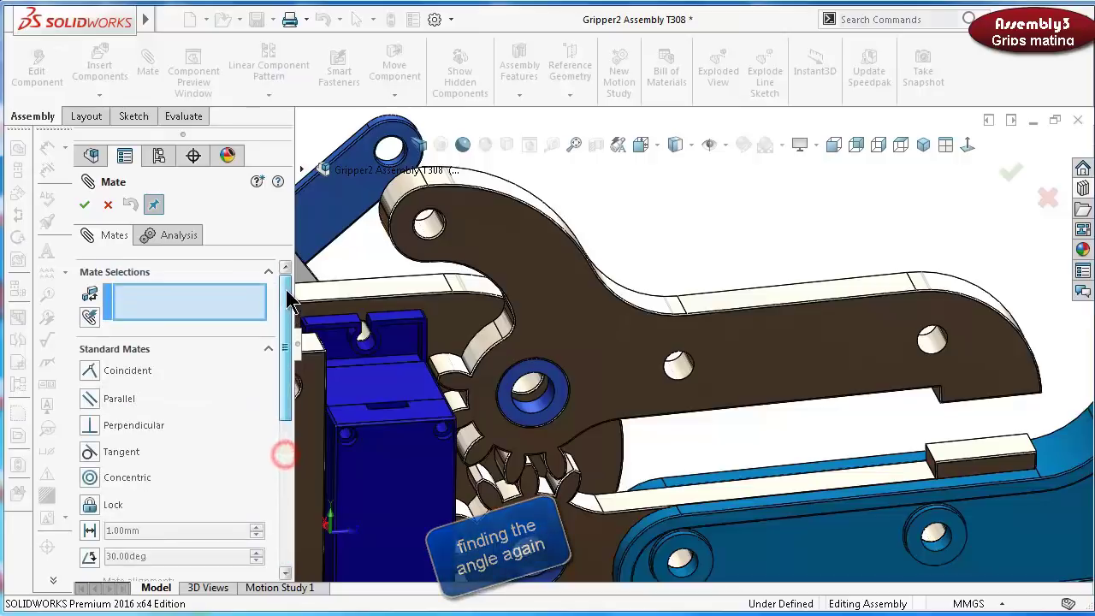
Position the Part2 jaw's rounded lever end tangent to the servo's upper mounting flange face, and finish mating
left_click(121, 451)
scroll(387, 325, "down", 1)
middle_click_drag(417, 305, 362, 325)
left_click(436, 235)
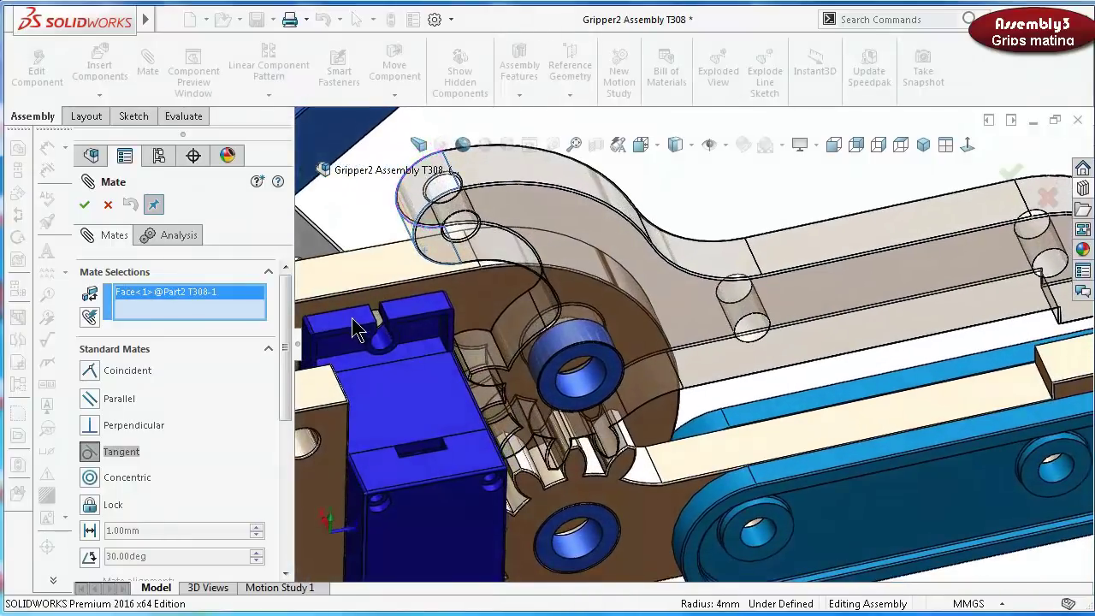
left_click(353, 332)
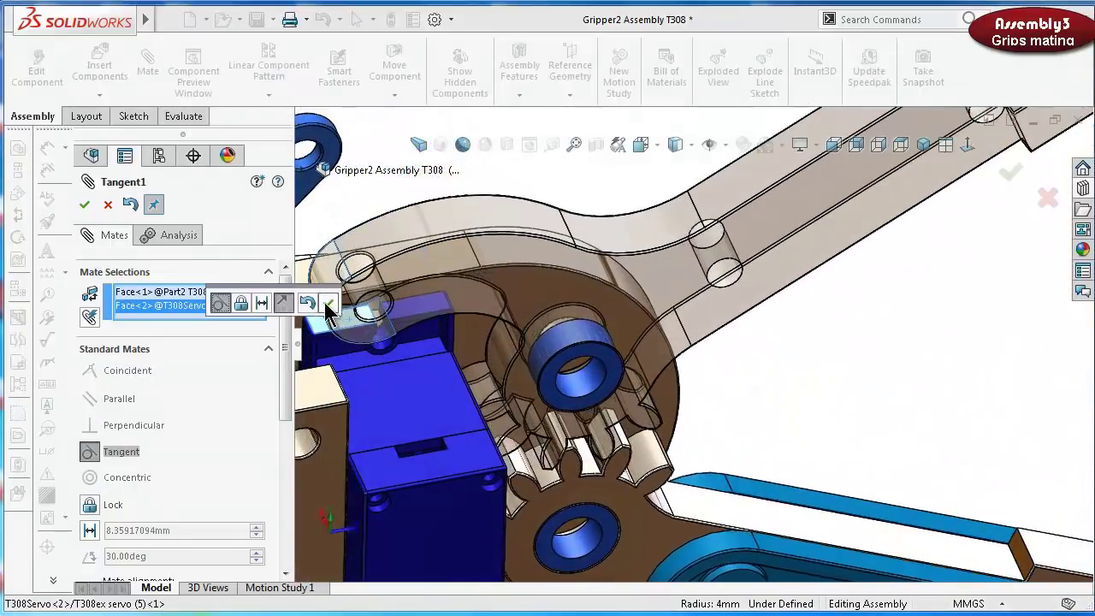
left_click(312, 296)
mouse_move(492, 338)
middle_mouse_down()
mouse_move(508, 219)
mouse_move(479, 202)
mouse_move(493, 206)
mouse_move(491, 195)
middle_mouse_up()
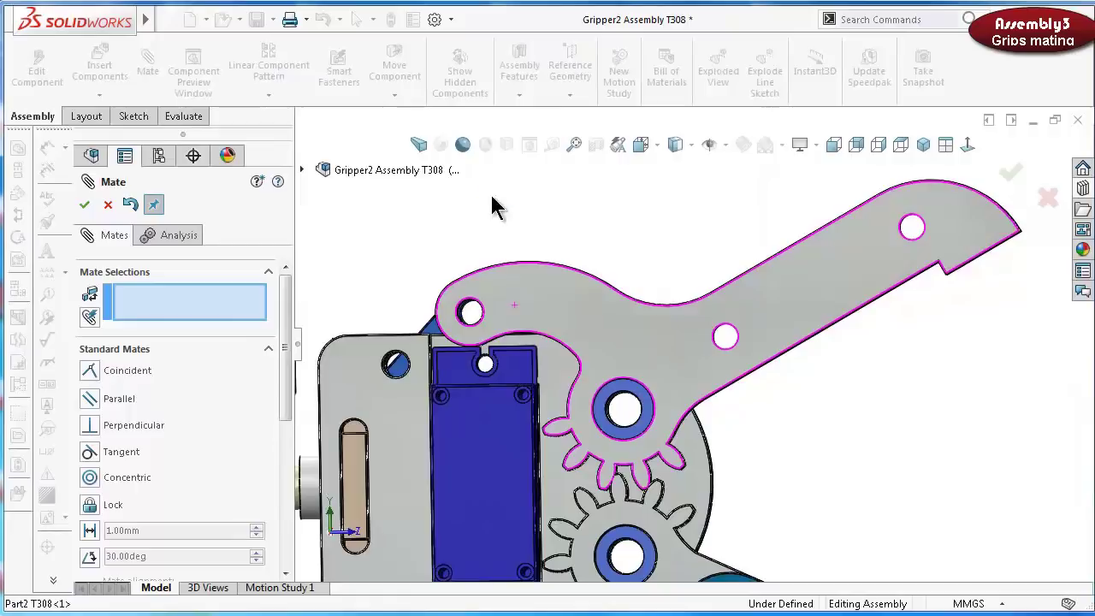
left_click(84, 205)
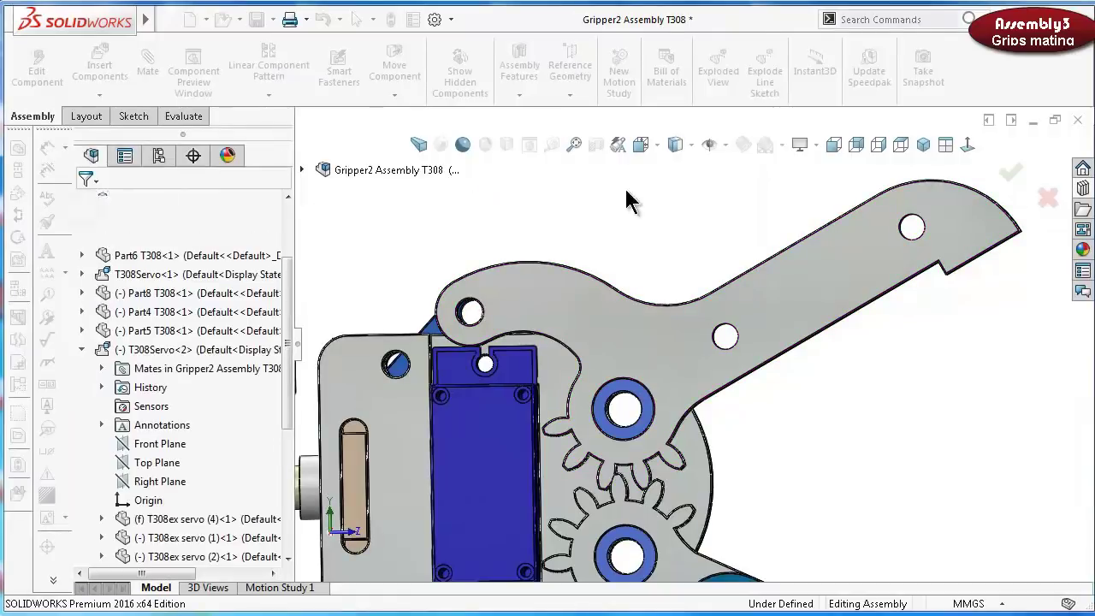
Measure the angle between the Part2 jaw's straight inner face and Part4's top face
left_click(552, 144)
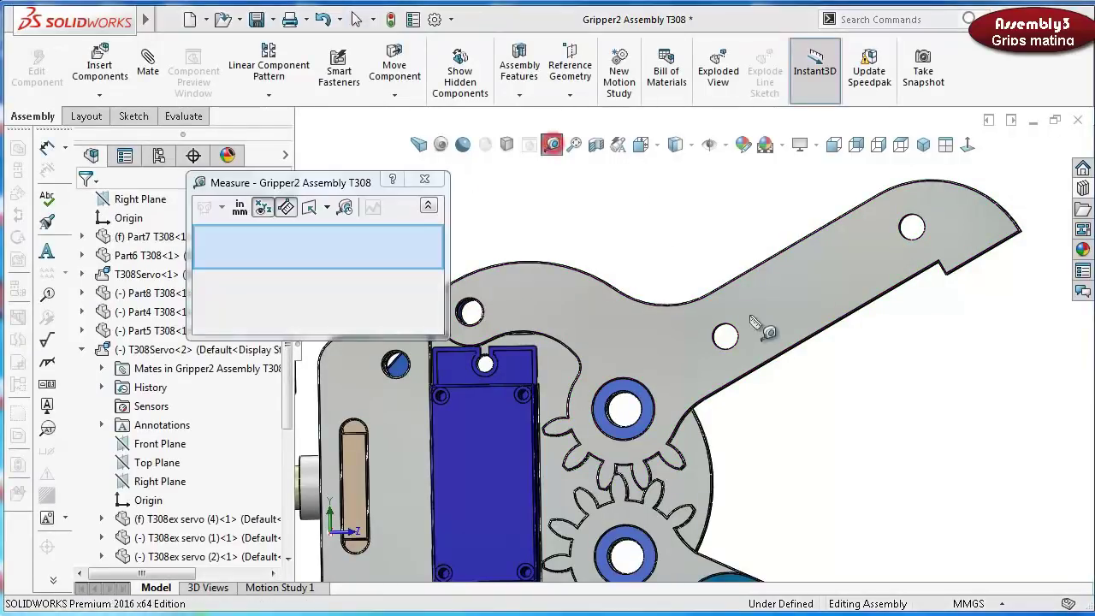
mouse_move(798, 358)
middle_mouse_down()
mouse_move(787, 325)
mouse_move(801, 341)
middle_mouse_up()
left_click(805, 350)
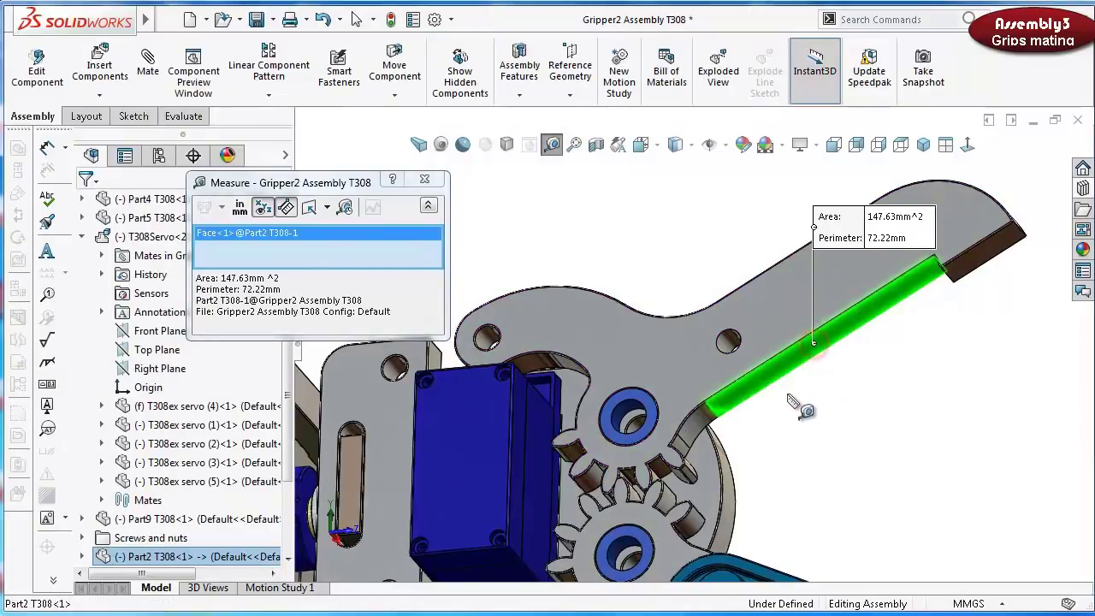
middle_click_drag(812, 403, 825, 527)
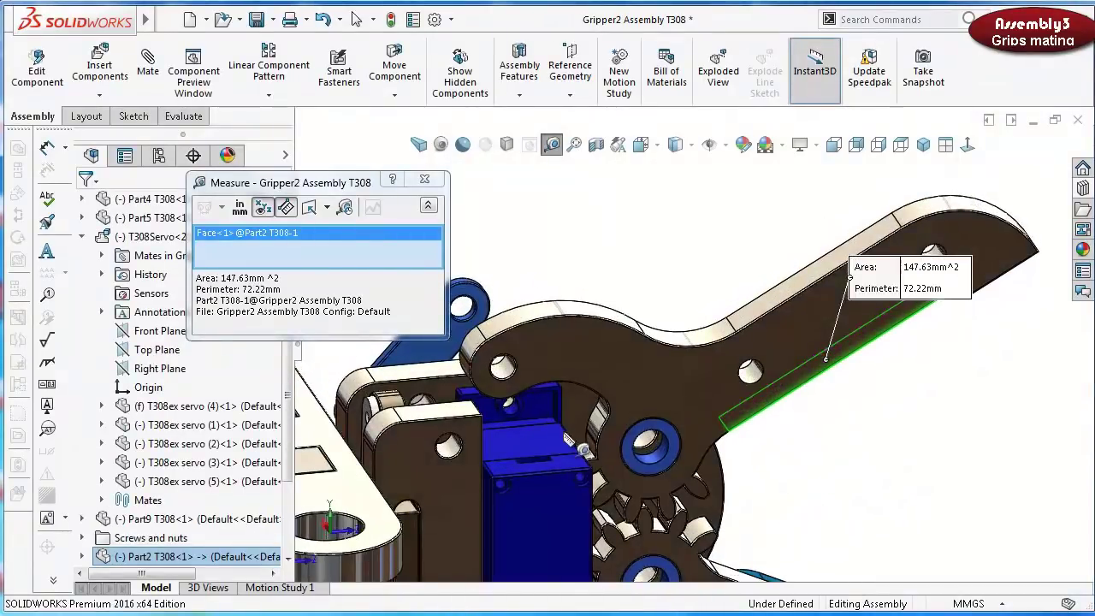
left_click(436, 371)
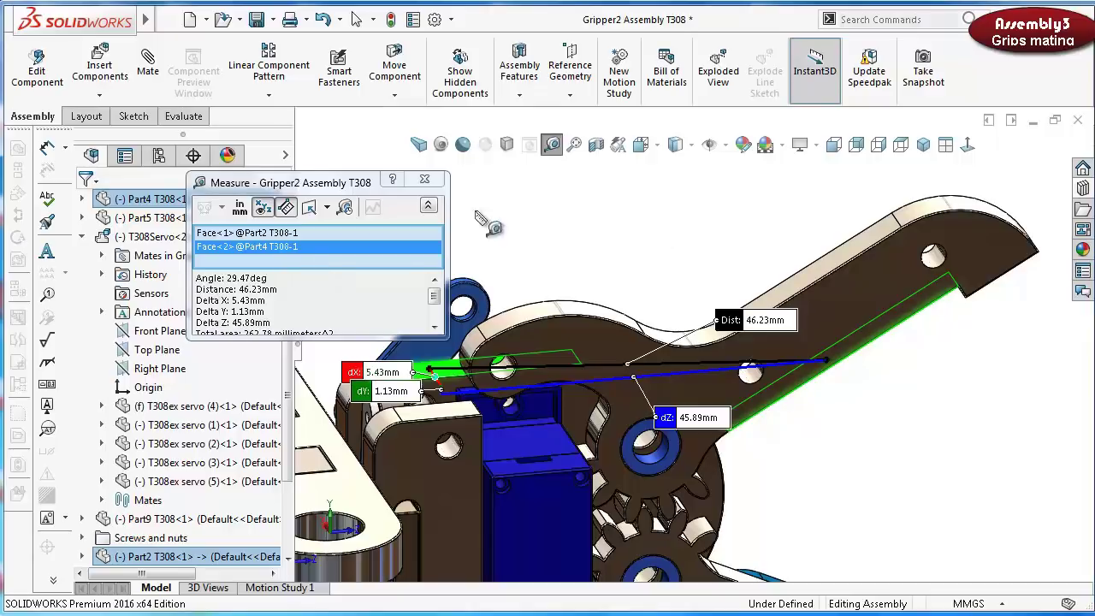
left_click(425, 182)
Start a new mate, choose the advanced limit Angle type and set its angle to 29.5 degrees
middle_click_drag(567, 294, 624, 229)
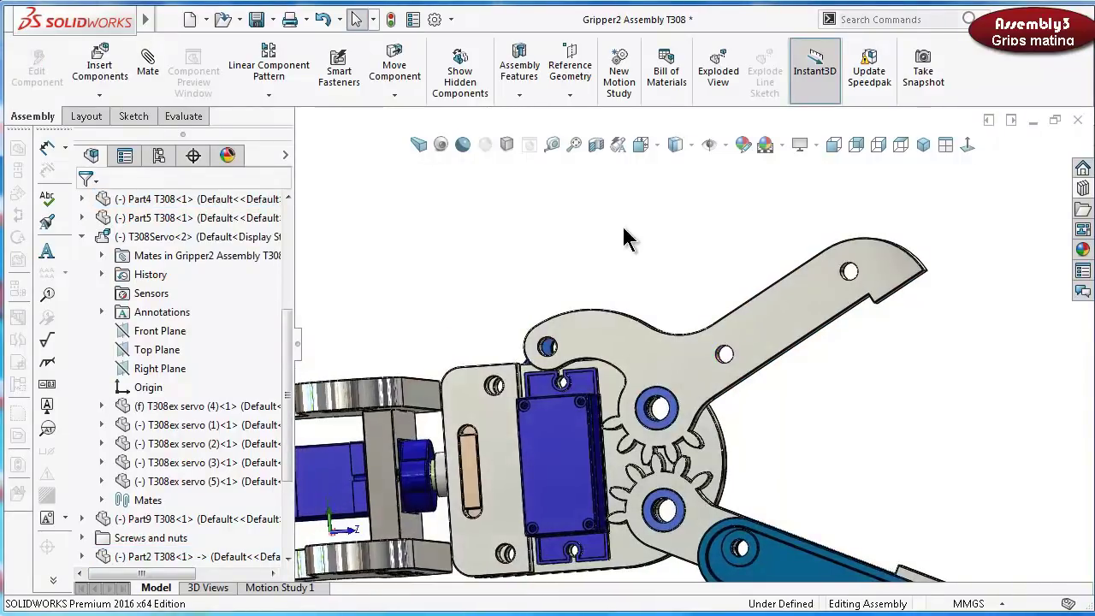
left_click(146, 60)
left_click_drag(287, 333, 275, 457)
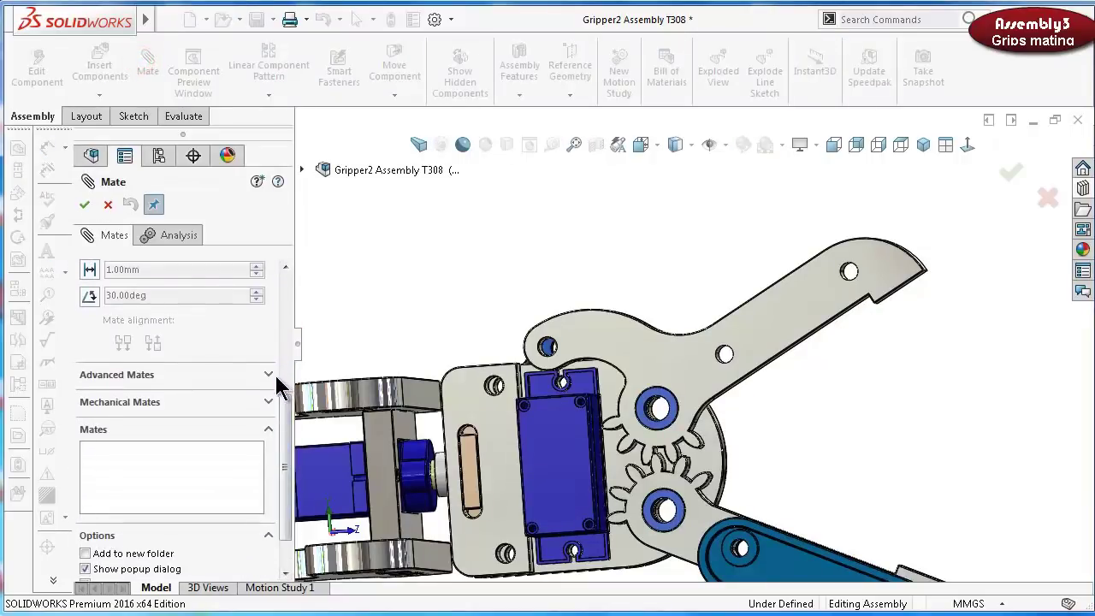
mouse_move(281, 403)
left_mouse_down()
mouse_move(282, 470)
mouse_move(283, 395)
left_mouse_up()
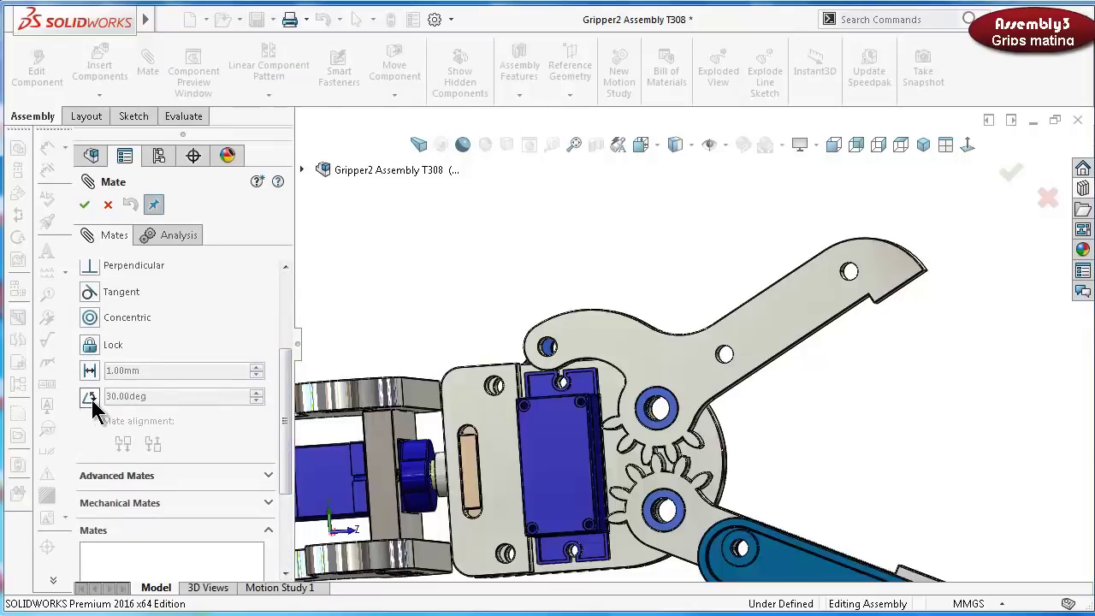
left_click(90, 398)
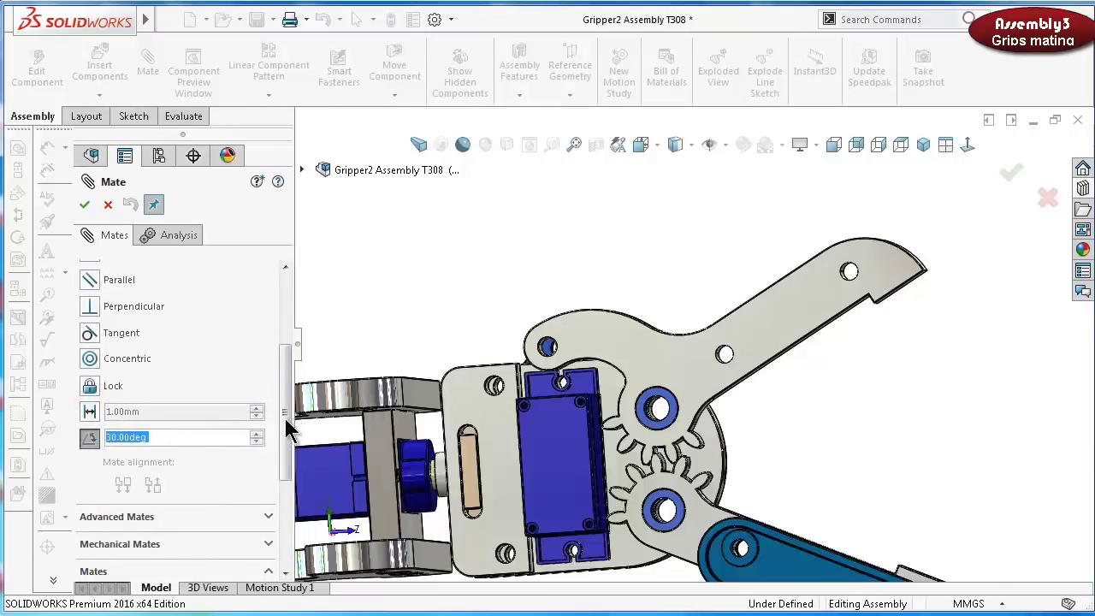
mouse_move(287, 428)
left_mouse_down()
mouse_move(272, 470)
mouse_move(287, 437)
left_mouse_up()
left_click(91, 333)
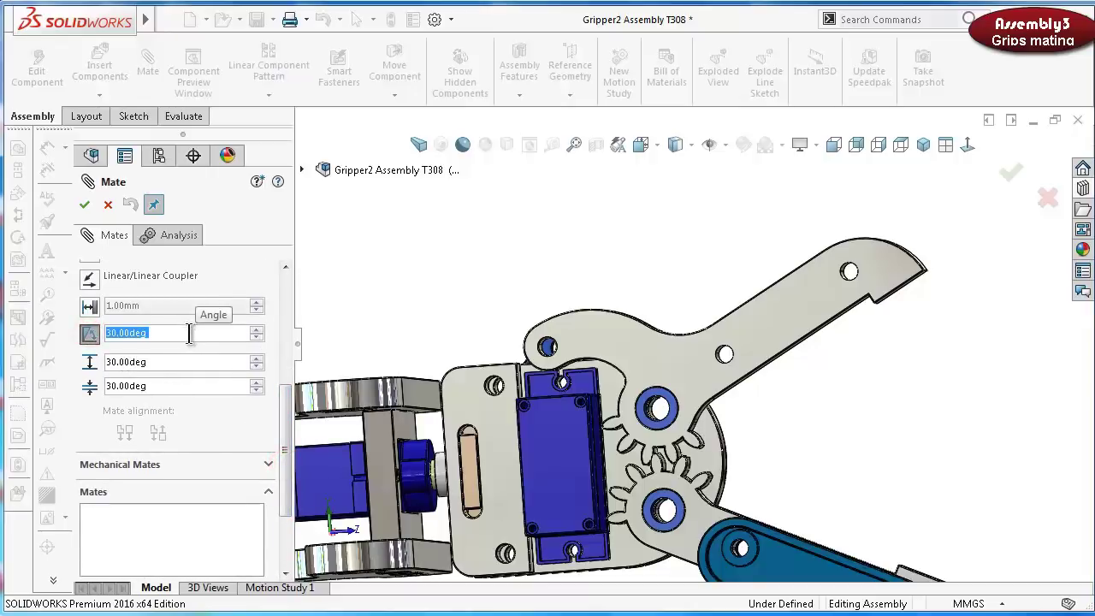
type("23")
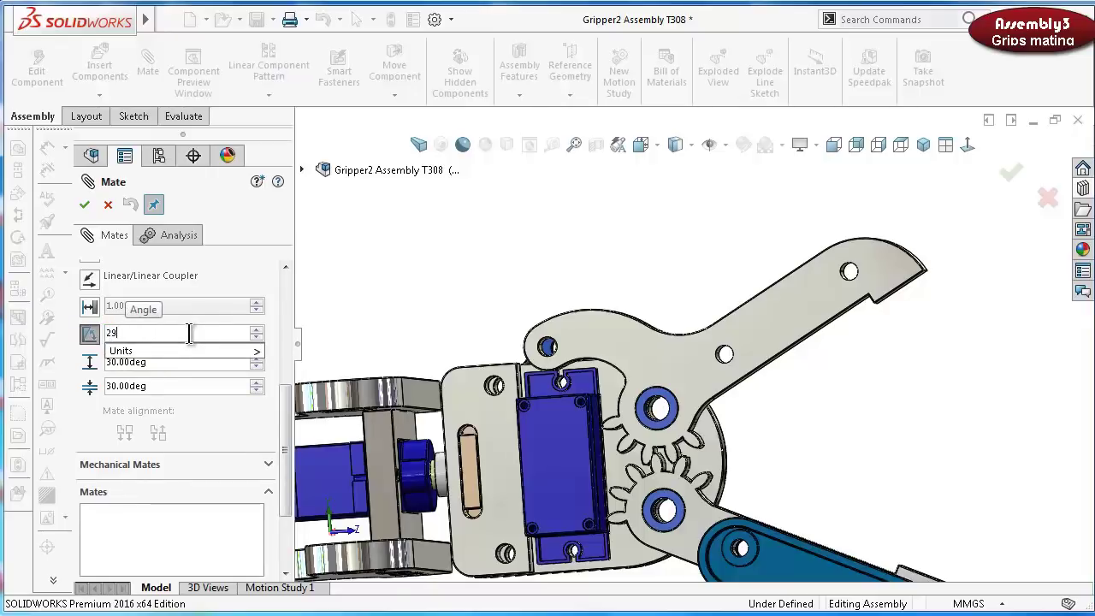
type(".5")
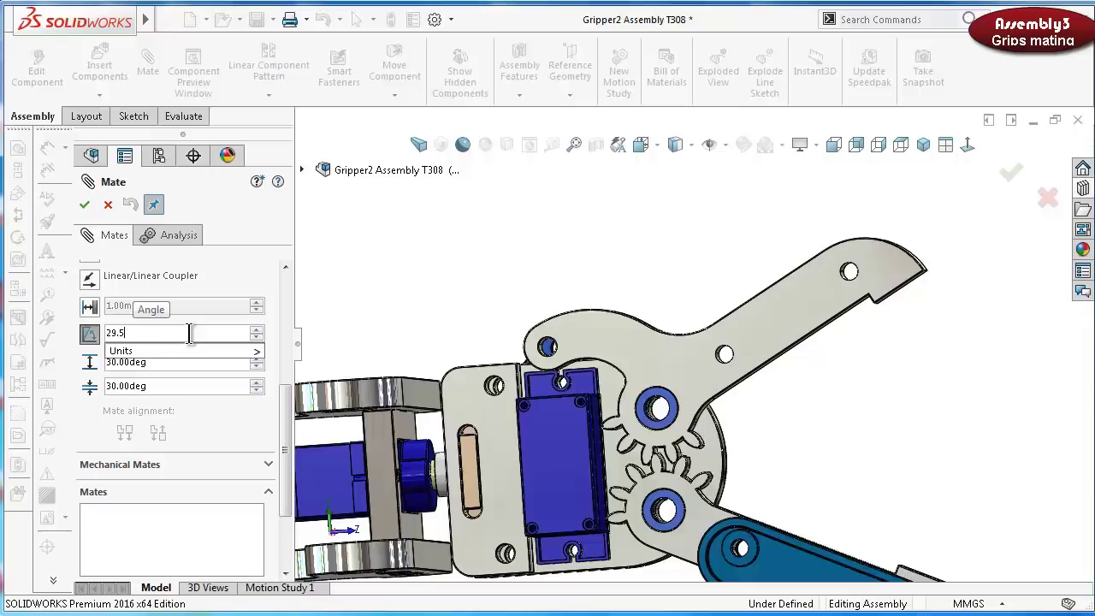
key("Return")
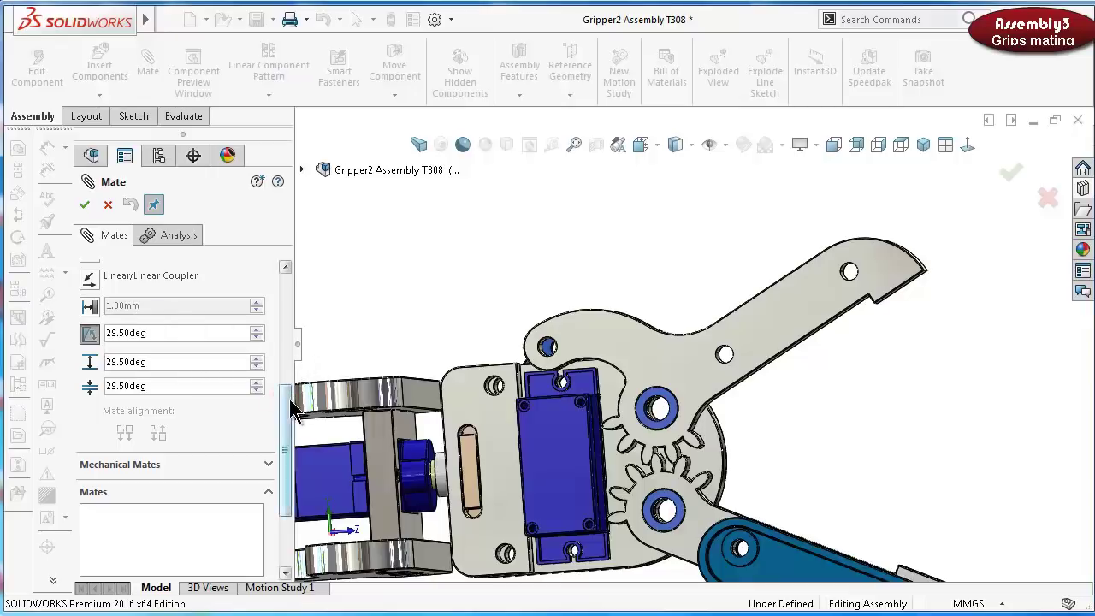
Select the Part2 jaw's straight inner face and Part4's top face for the limit angle mate
scroll(287, 397, "up", 5)
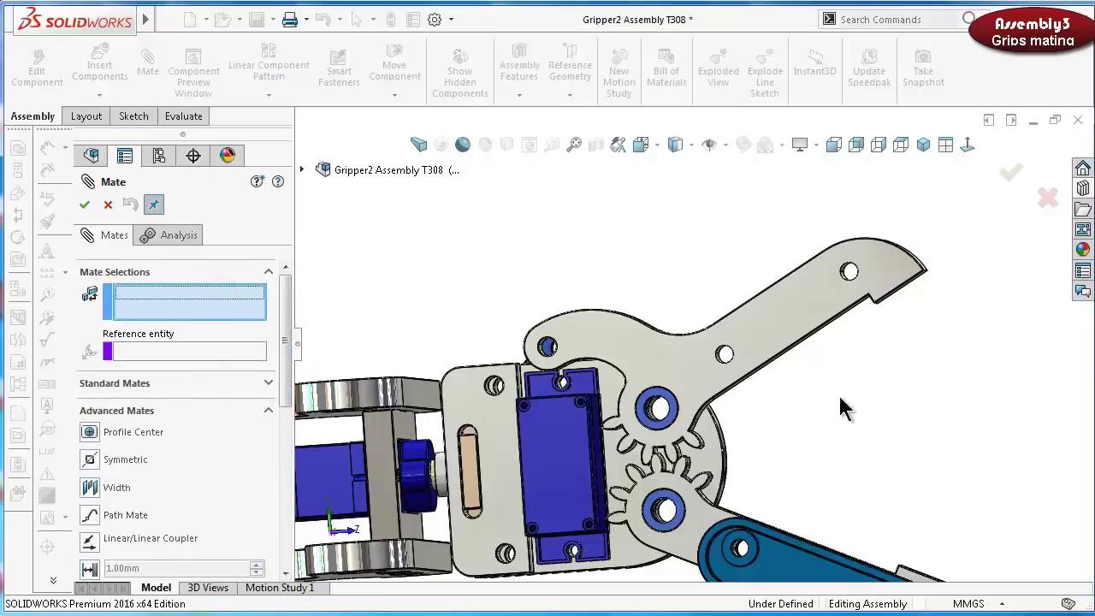
scroll(820, 350, "down", 4)
left_click(774, 341)
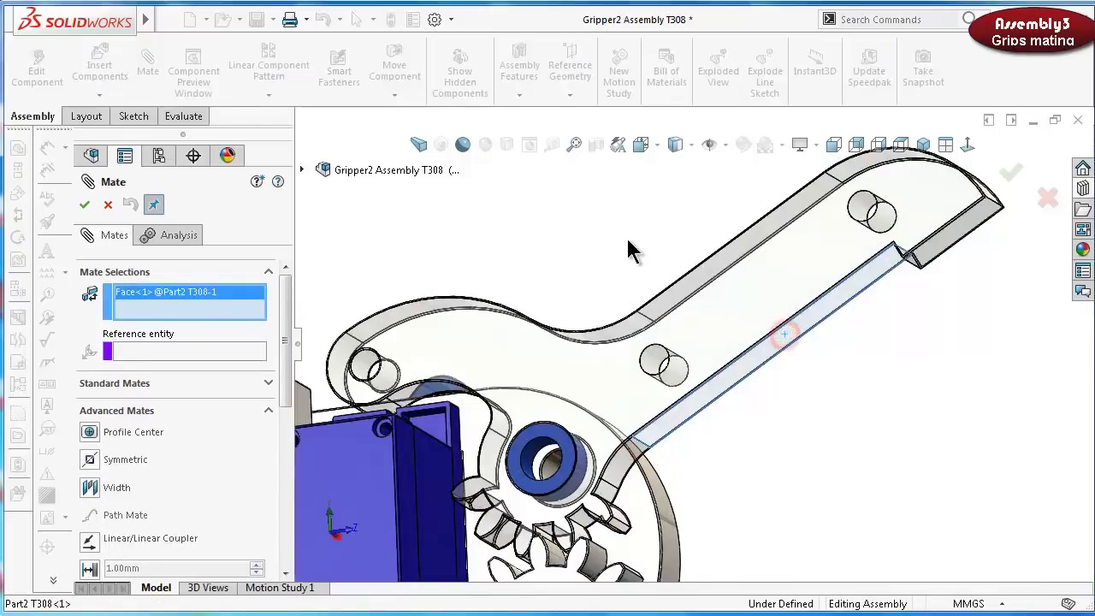
middle_click_drag(626, 247, 469, 347)
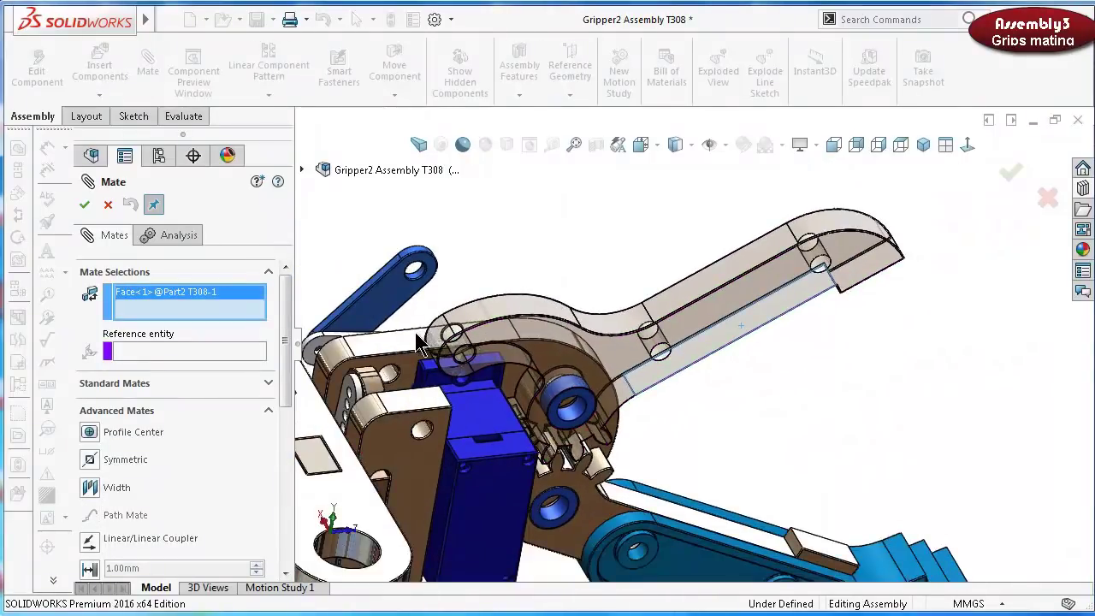
left_click(326, 336)
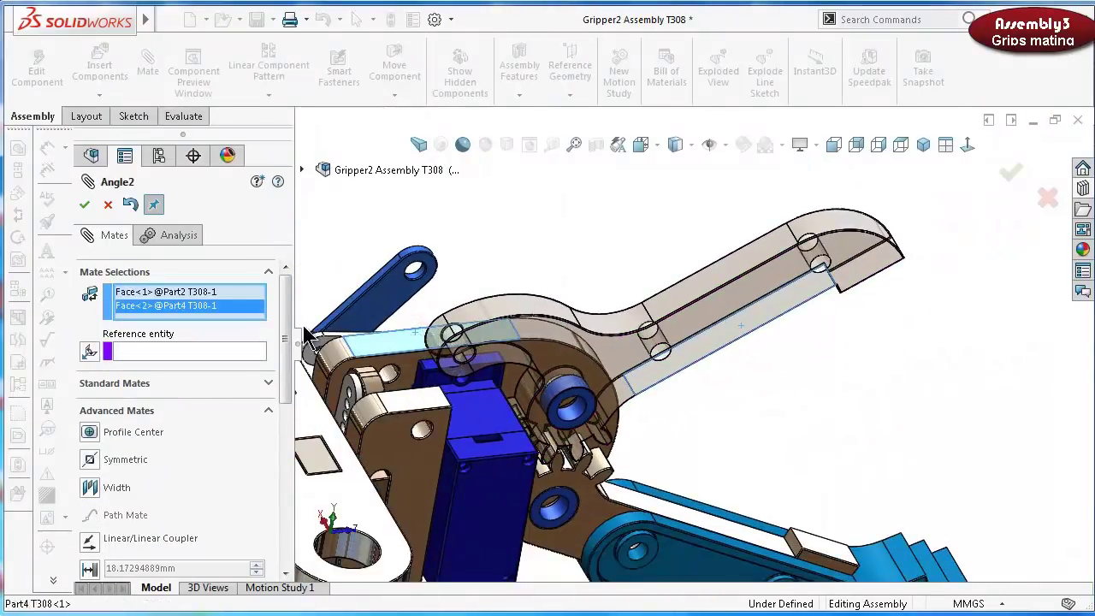
Set the limit angle's minimum to 0 degrees, apply the mate and finish mating
left_click_drag(288, 322, 301, 419)
left_click(181, 460)
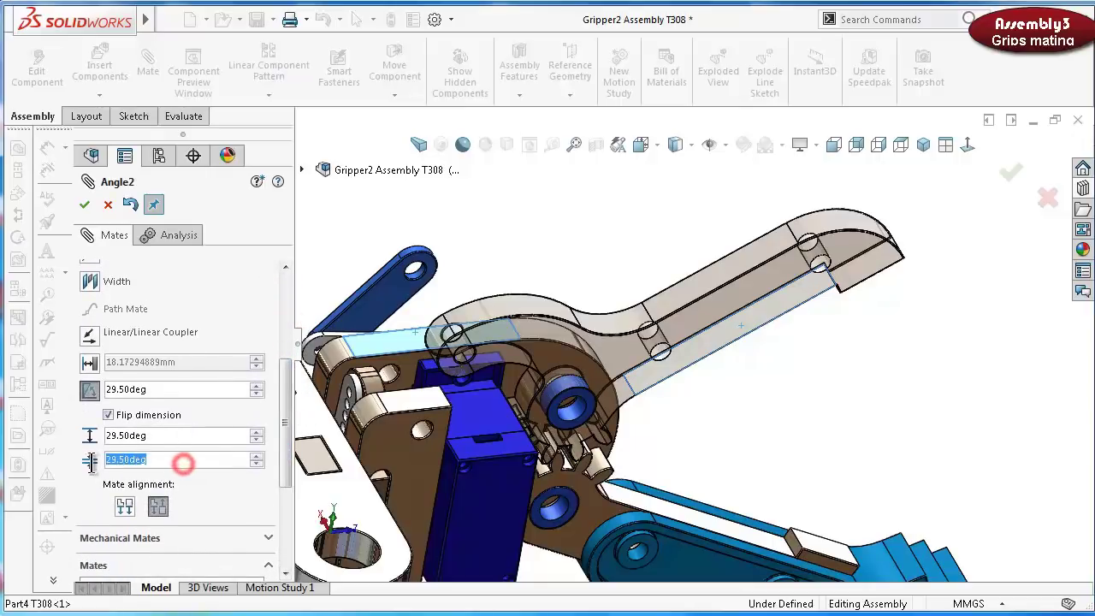
type("0")
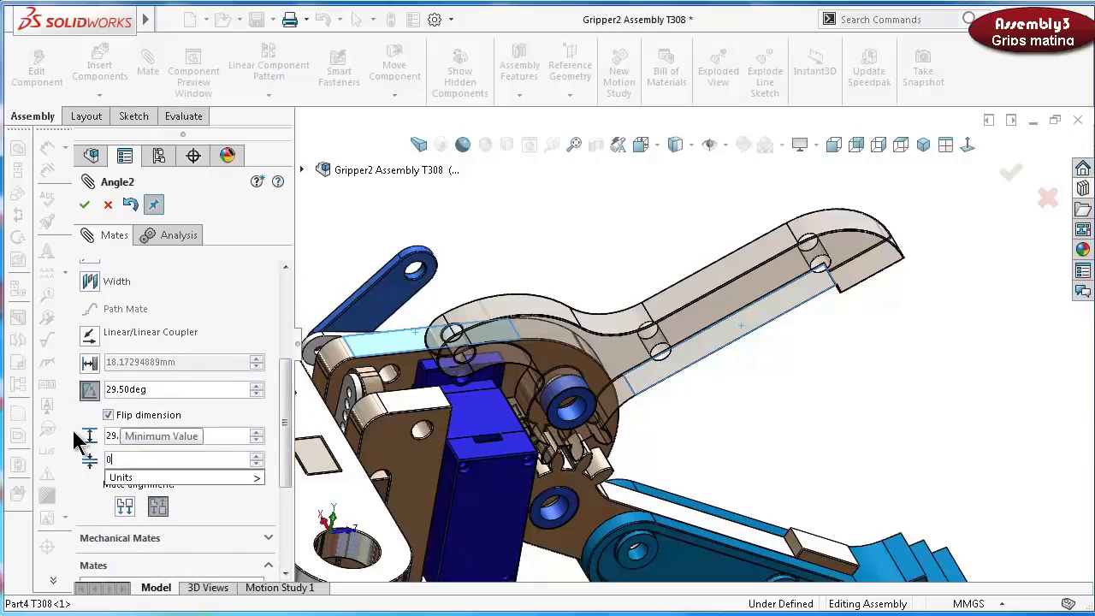
left_click(83, 490)
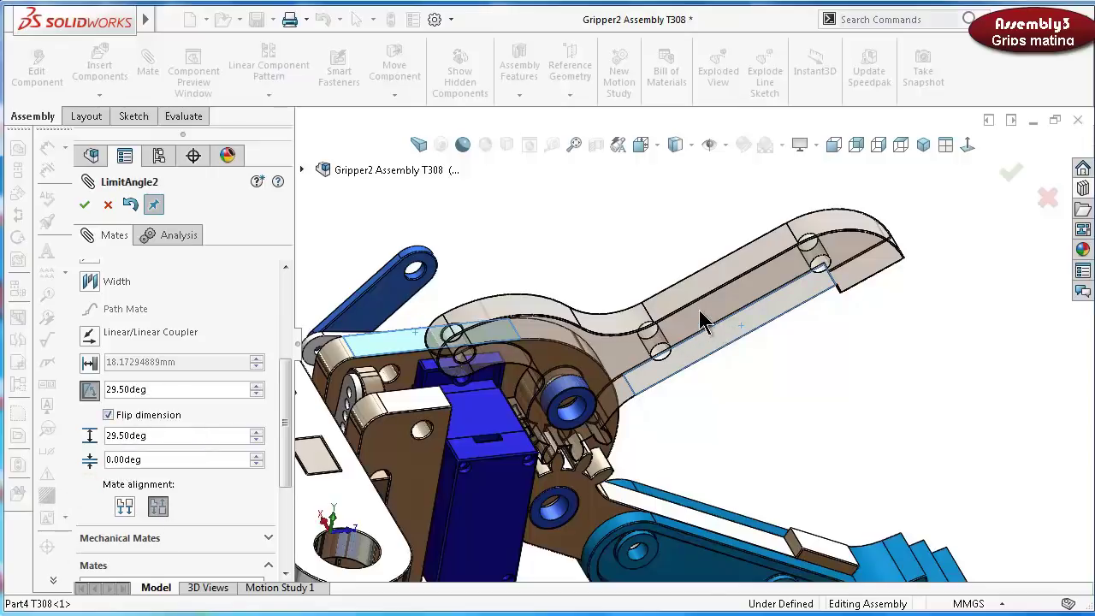
left_click_drag(702, 320, 688, 362)
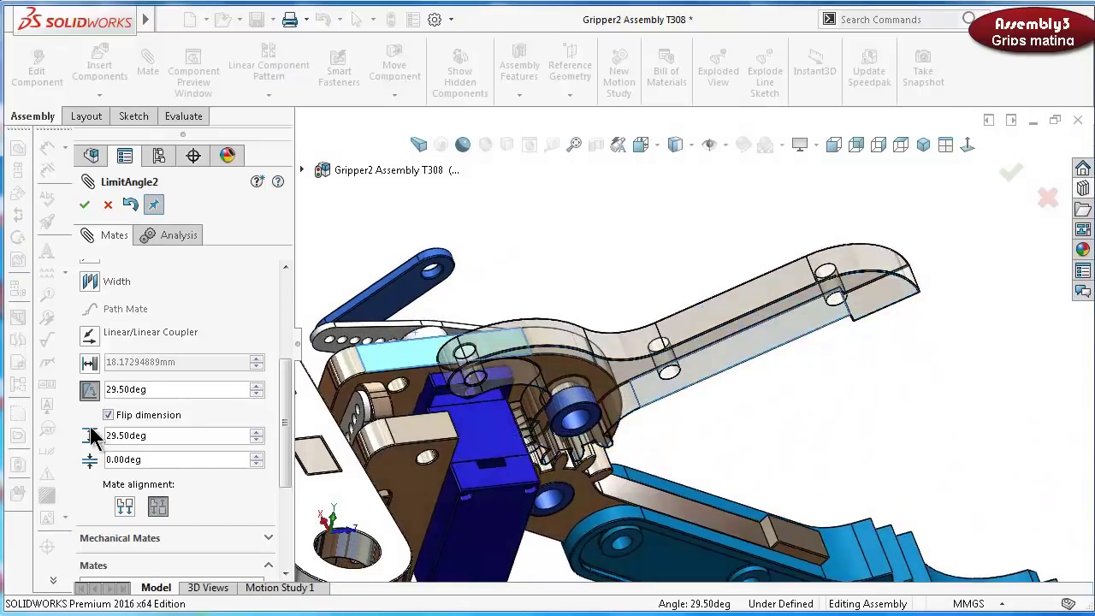
left_click(83, 206)
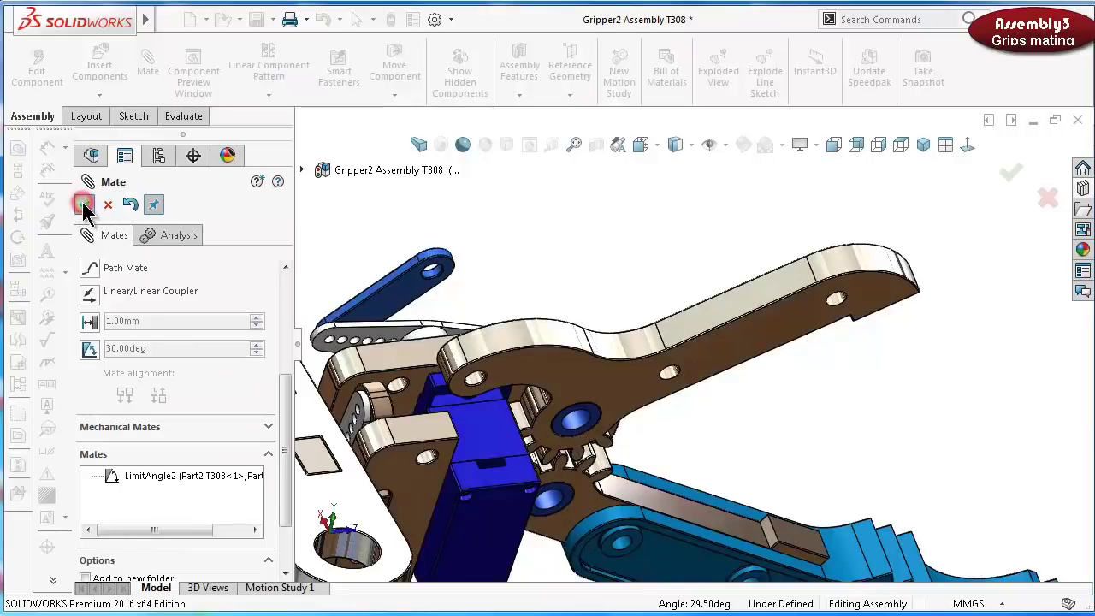
left_click(83, 205)
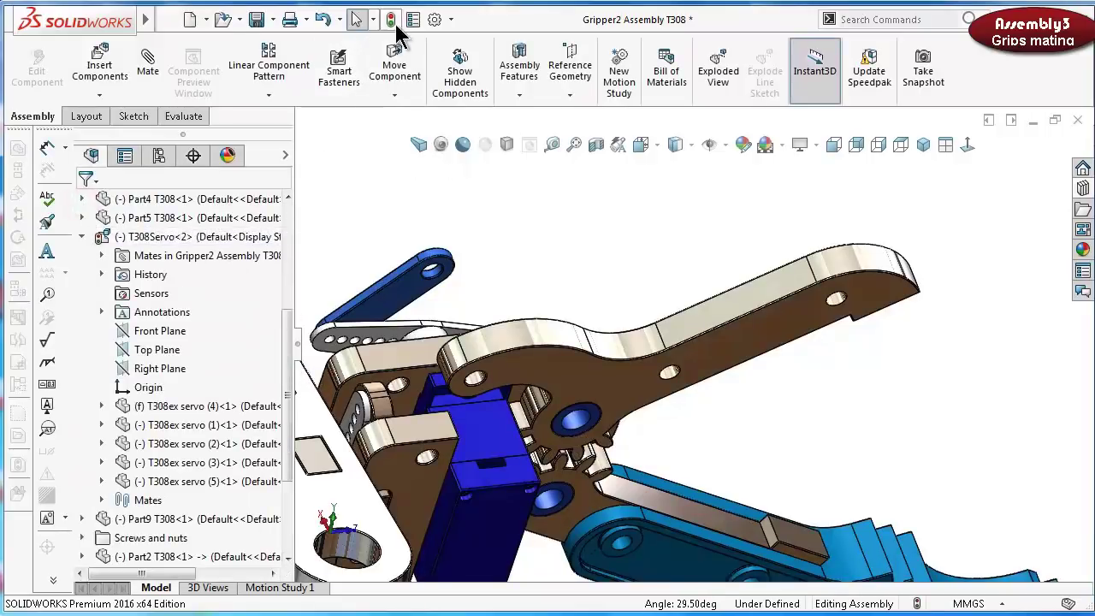
Rebuild the assembly and show the hidden Part3<6> finger on the Part2 jaw
left_click(392, 12)
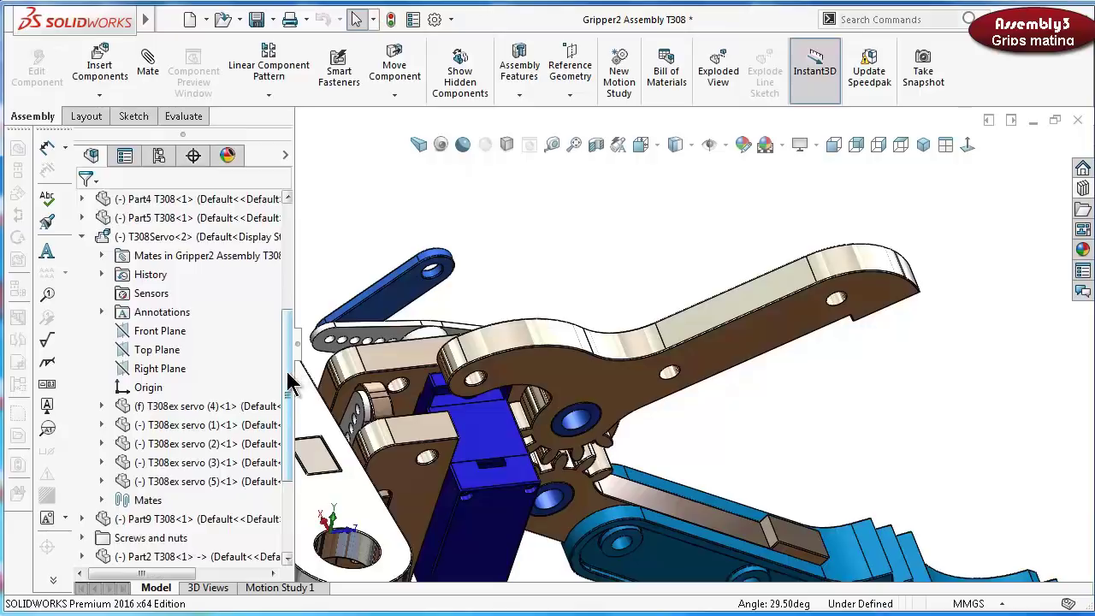
scroll(288, 382, "down", 3)
left_click(232, 478)
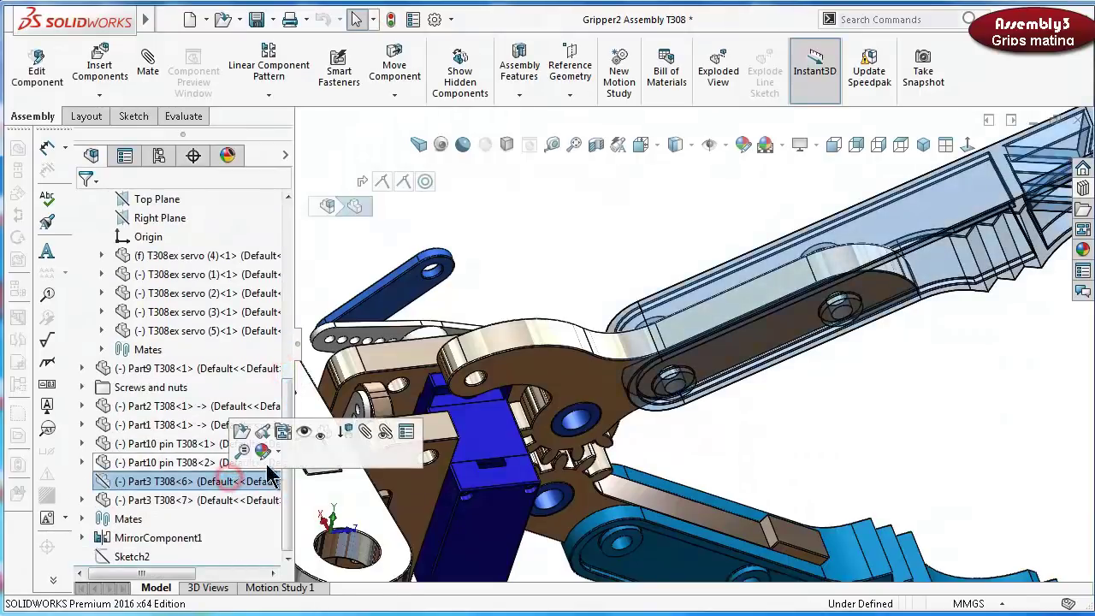
left_click(308, 431)
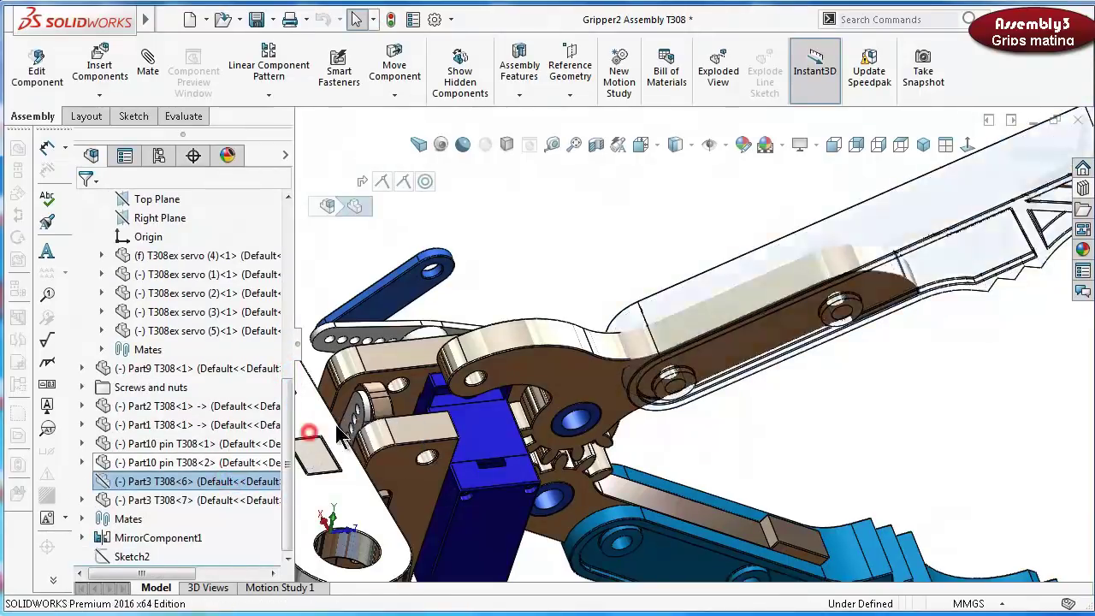
scroll(577, 294, "up", 3)
View the Part2 jaw's gear face head-on and move the Part3<6> finger to test the jaws' limited motion
left_click(641, 387)
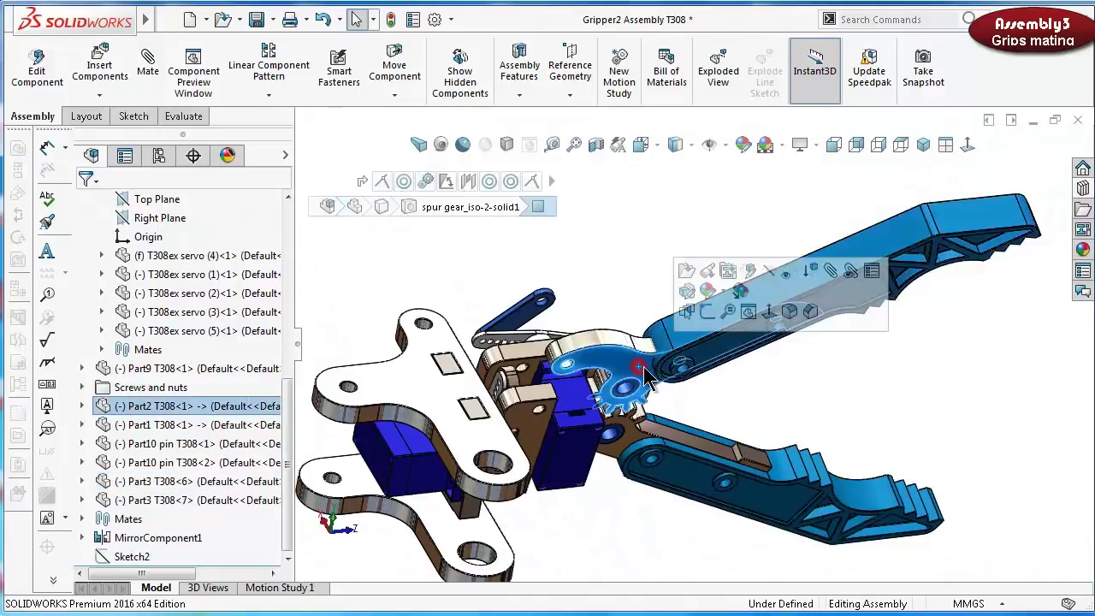
left_click(774, 312)
left_click(708, 234)
scroll(728, 266, "down", 3)
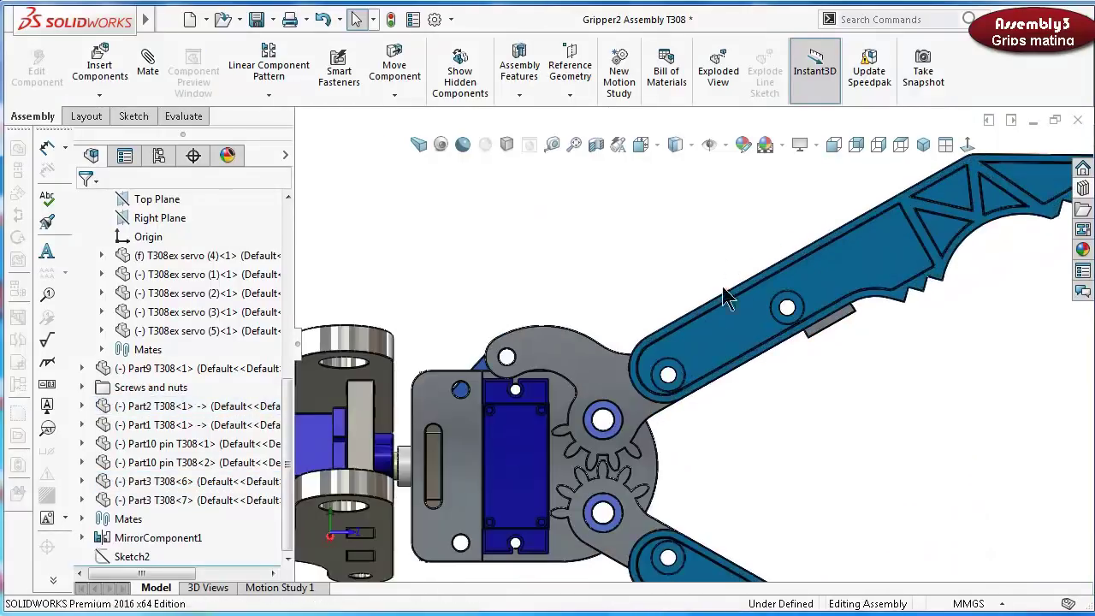
left_click_drag(738, 342, 686, 365)
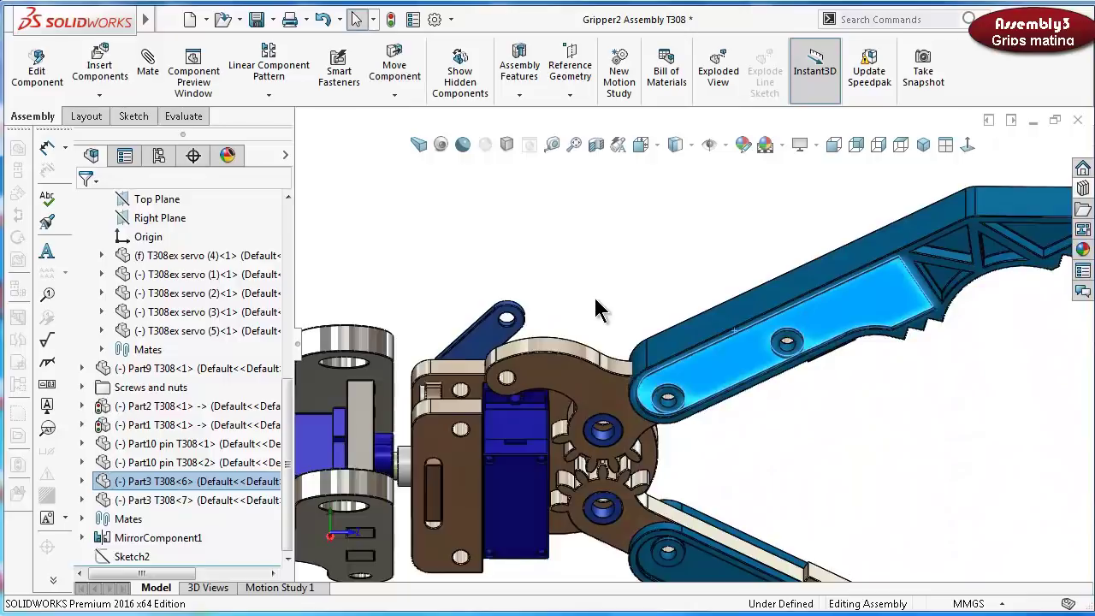
scroll(596, 297, "up", 5)
middle_click_drag(594, 405, 527, 542)
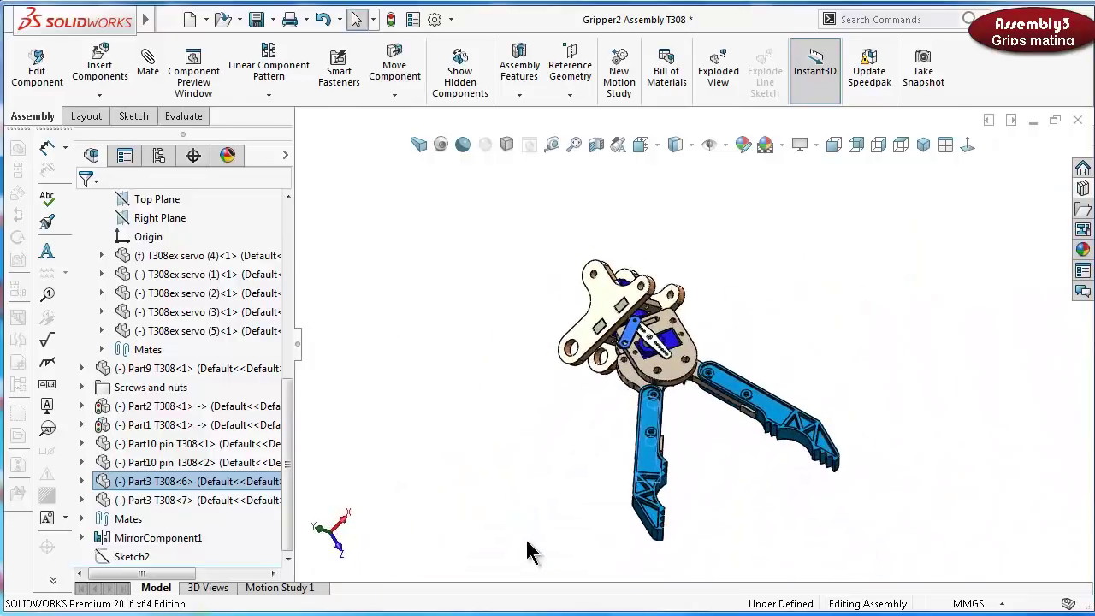
mouse_move(655, 469)
left_mouse_down()
mouse_move(698, 469)
mouse_move(663, 466)
left_mouse_up()
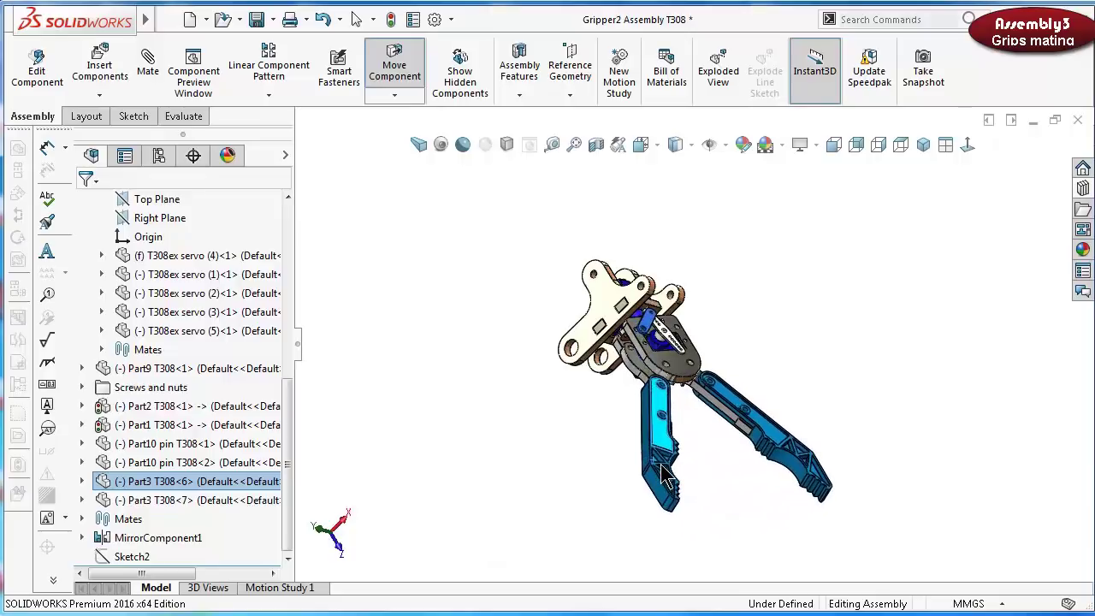
left_click(818, 344)
In isometric view, swing the jaws closed and turn the gripper about its wrist shaft
middle_click_drag(620, 300, 599, 290)
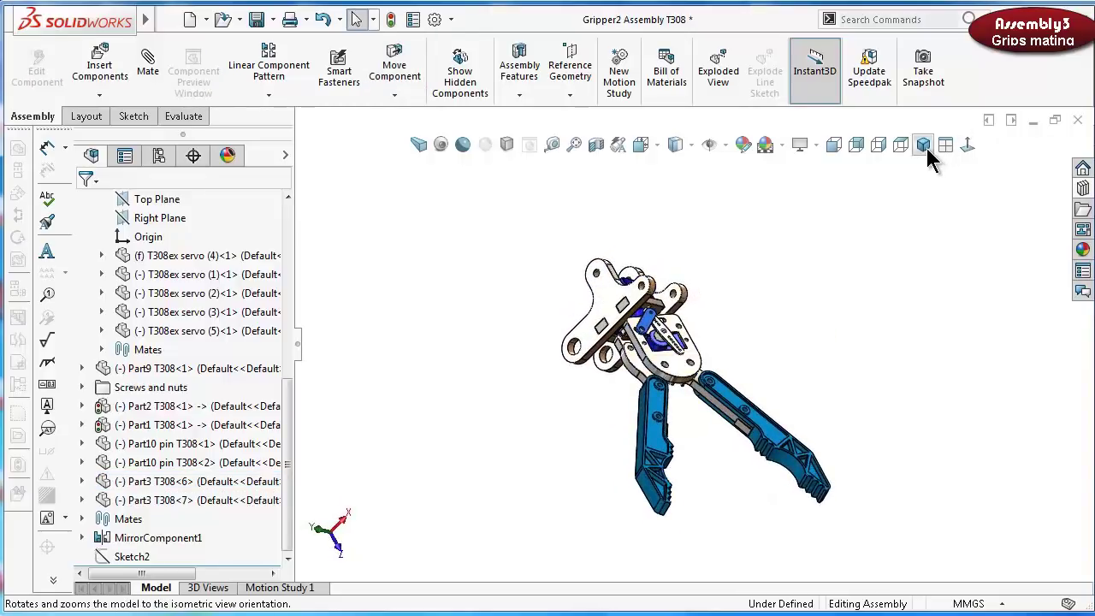
left_click(923, 144)
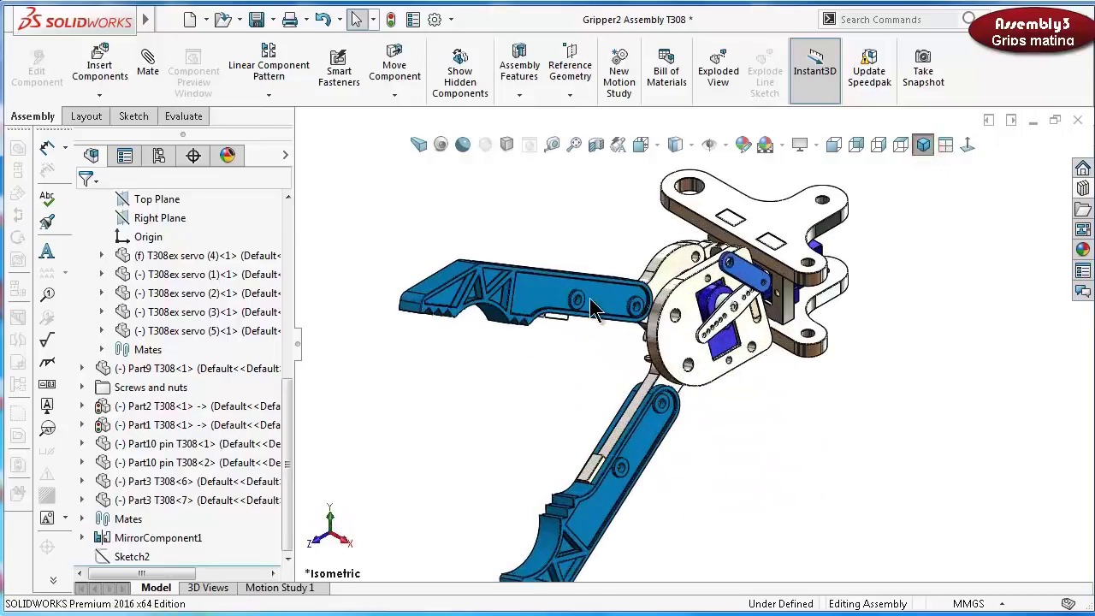
left_click_drag(598, 313, 596, 372)
left_click_drag(678, 301, 629, 297)
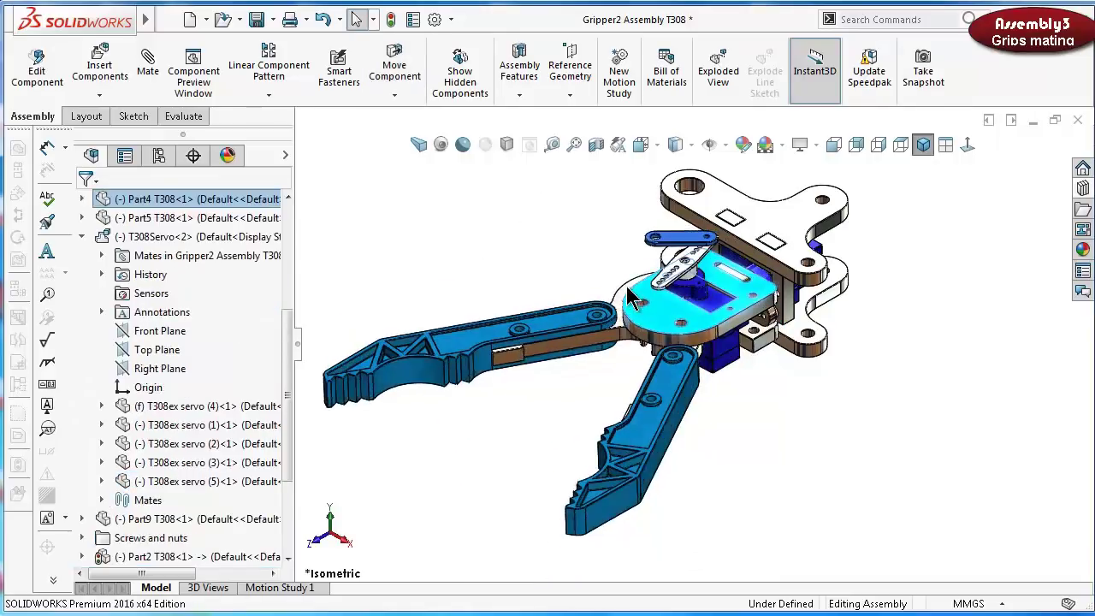
left_click_drag(671, 402, 599, 379)
left_click(598, 379)
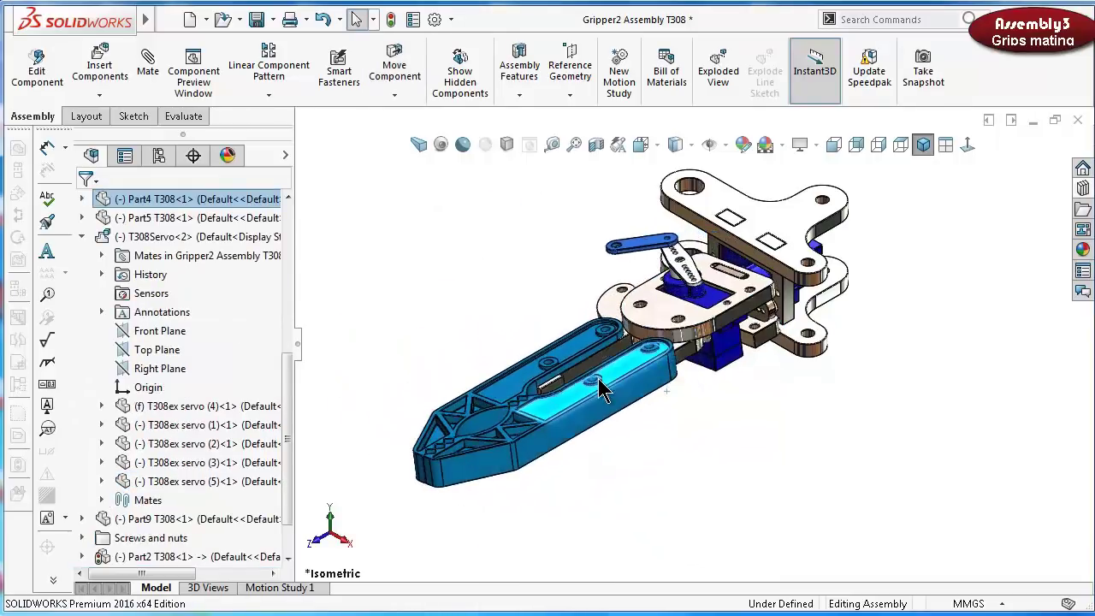
left_click_drag(769, 322, 723, 402)
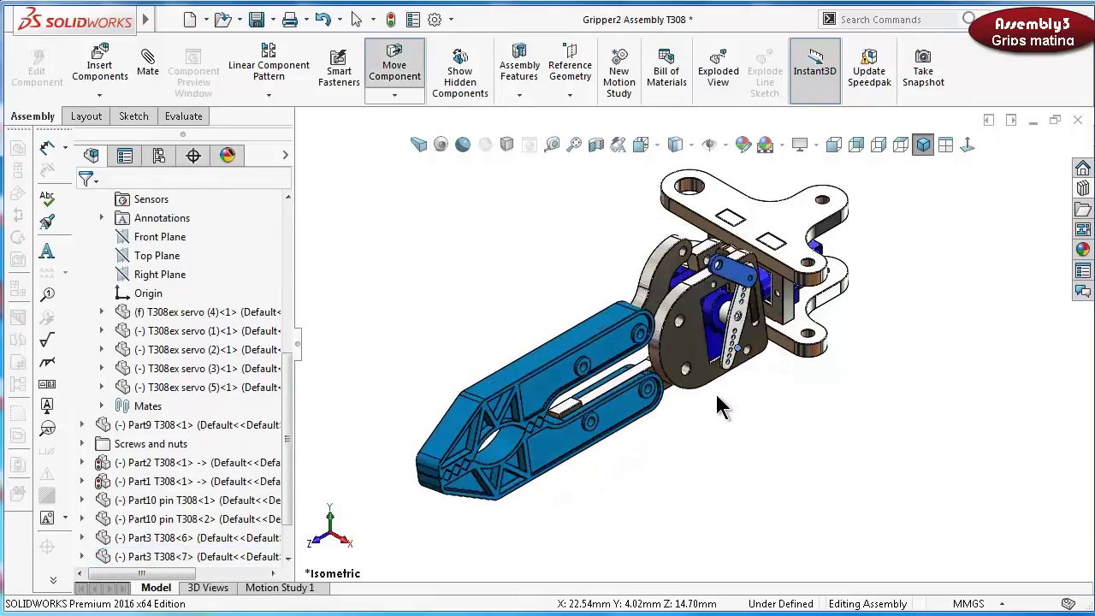
Swing the gripper jaws open and closed and turn the gripper about its wrist shaft to check the assembly's motion
left_click_drag(544, 360, 540, 277)
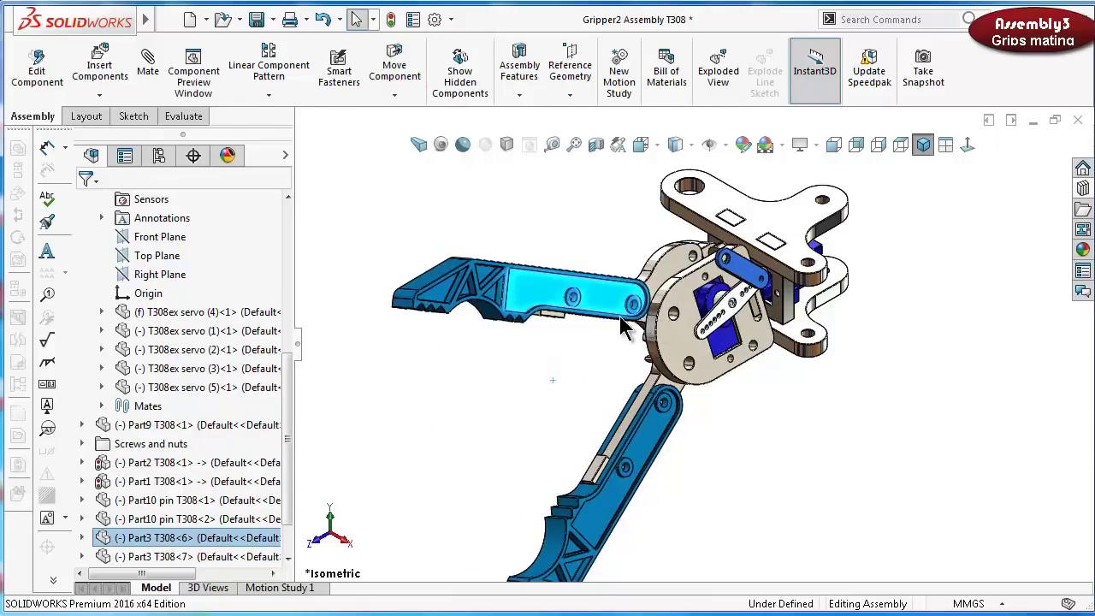
left_click_drag(682, 306, 548, 351)
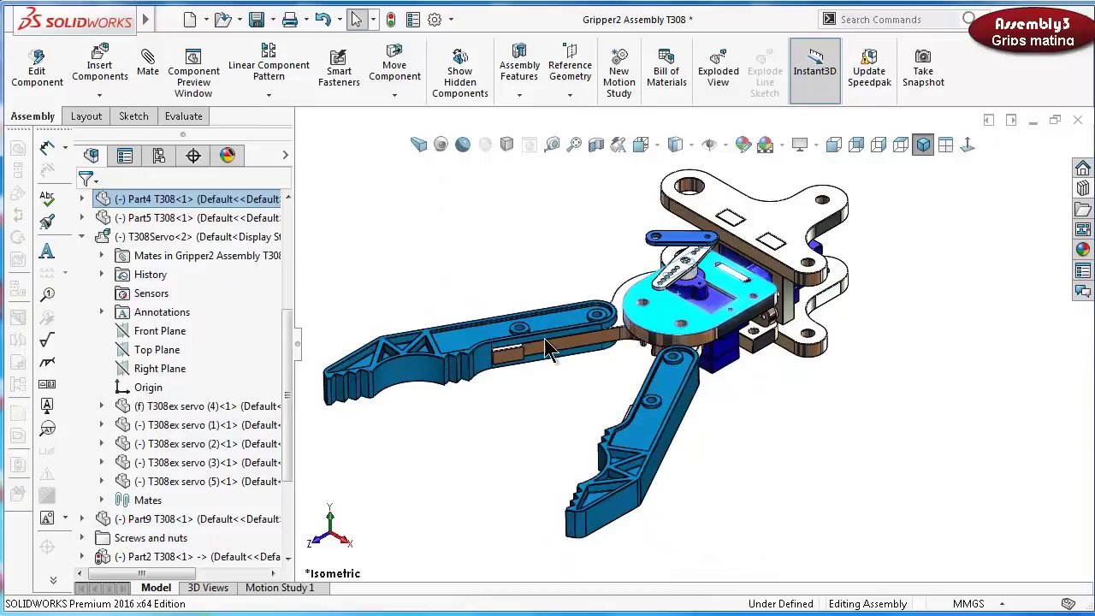
mouse_move(717, 324)
left_mouse_down()
mouse_move(681, 271)
mouse_move(722, 313)
left_mouse_up()
left_click_drag(495, 366, 520, 351)
left_click(488, 320)
middle_click_drag(609, 301, 625, 416)
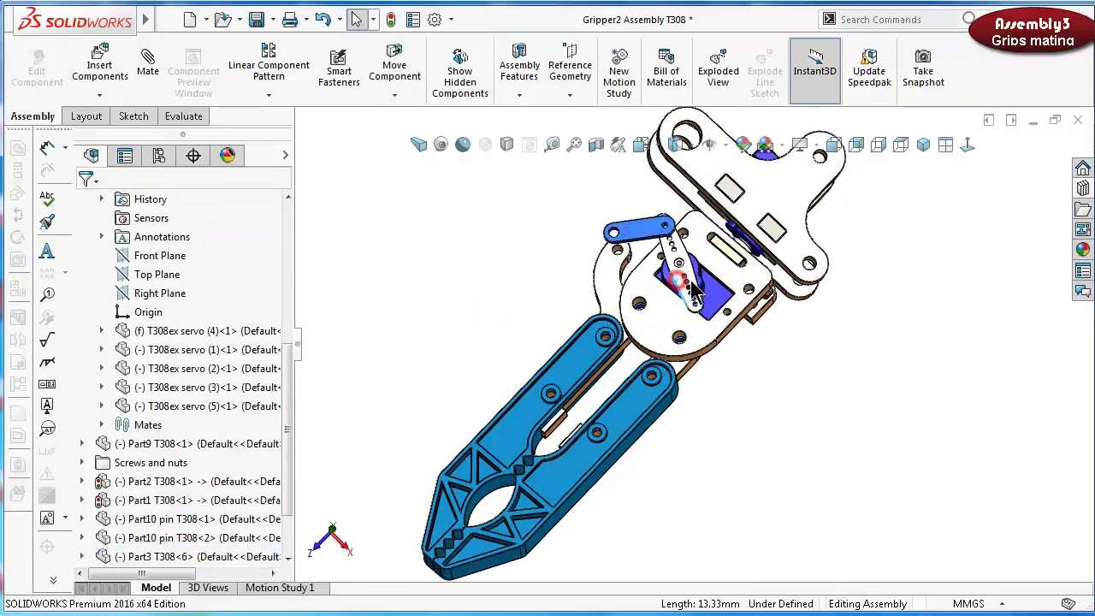
left_click_drag(692, 285, 547, 285)
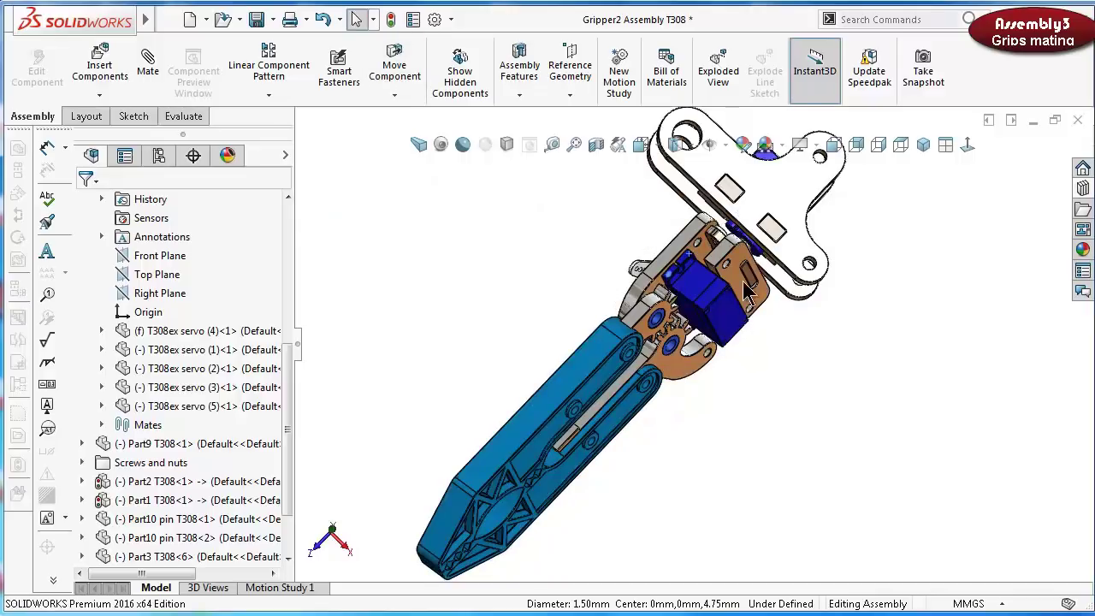
middle_click_drag(636, 272, 774, 328)
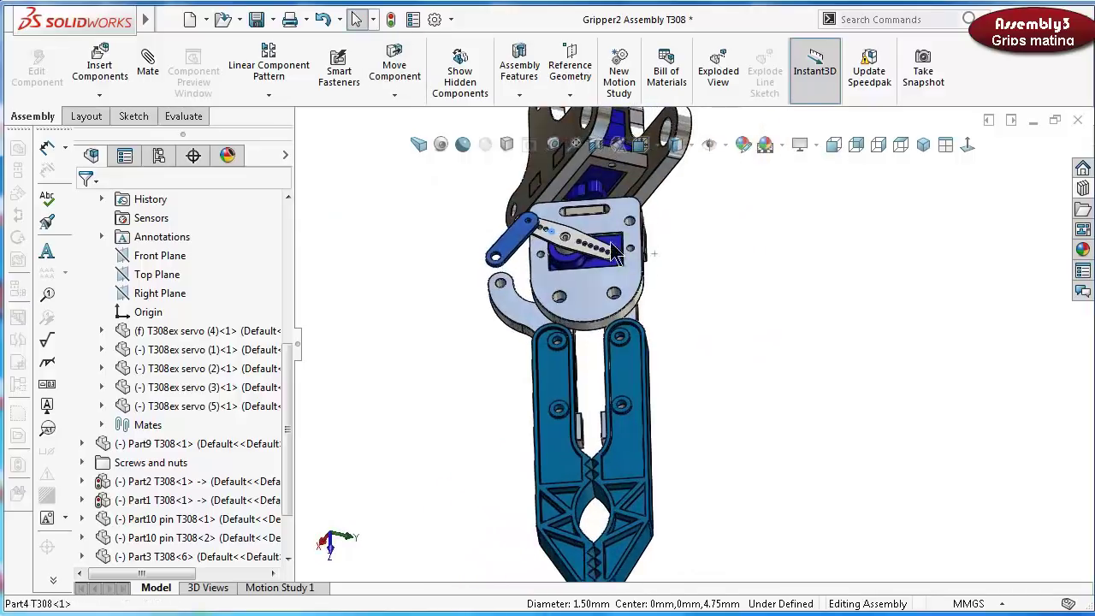
Select the white servo horn on the gripper plate and examine its position over the servo shaft and its joint with the blue link
scroll(553, 231, "down", 7)
left_click(603, 399)
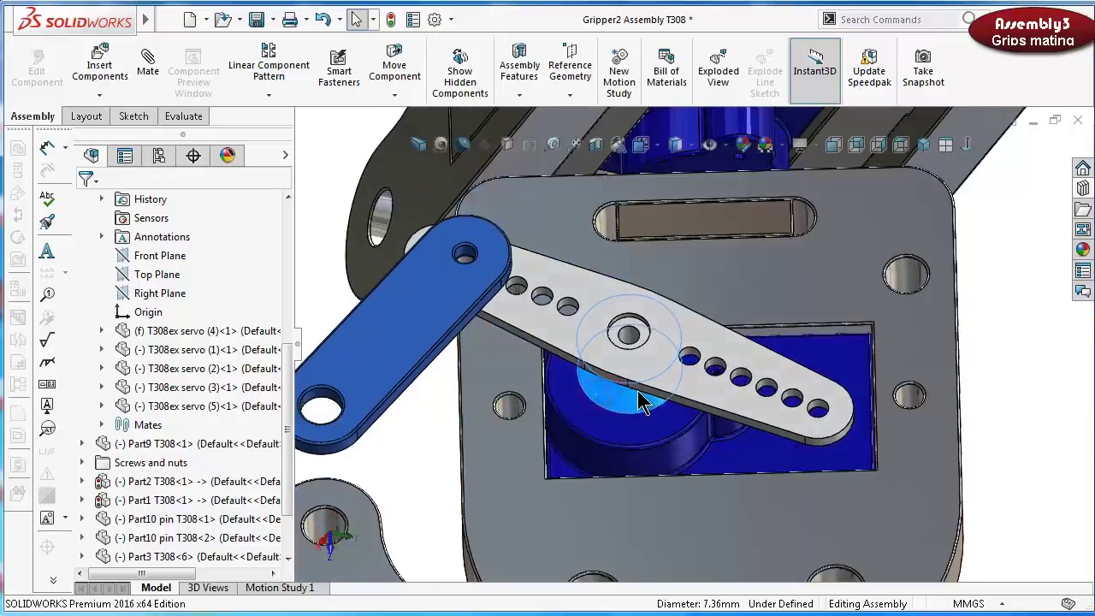
left_click(581, 275)
left_click_drag(584, 276, 604, 335)
scroll(609, 340, "up", 8)
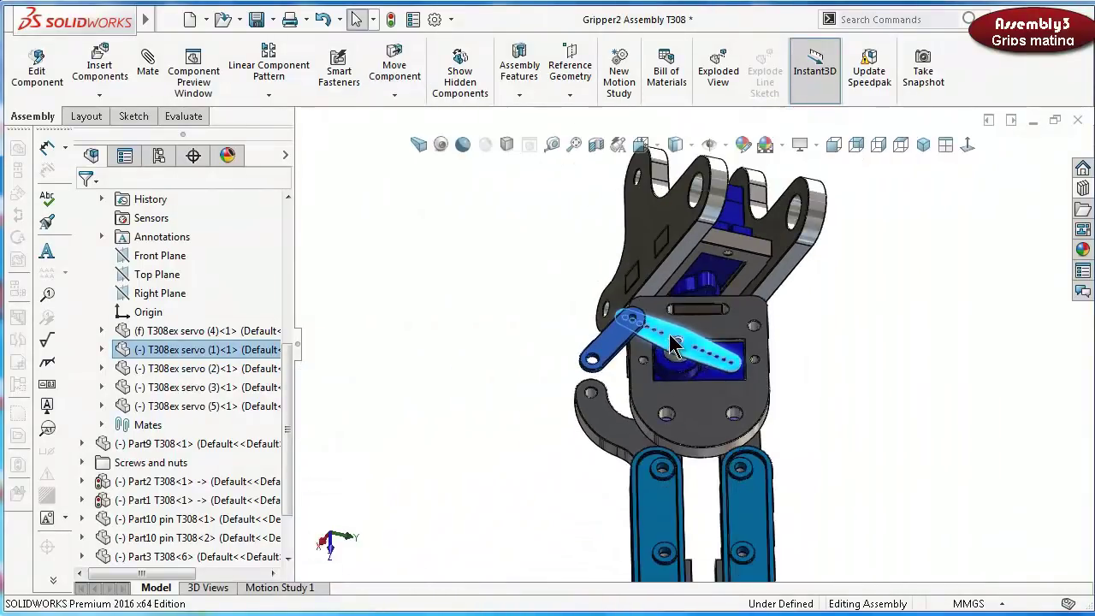
mouse_move(672, 338)
left_mouse_down()
mouse_move(550, 354)
mouse_move(623, 391)
mouse_move(660, 330)
mouse_move(680, 342)
mouse_move(672, 345)
left_mouse_up()
scroll(672, 344, "up", 2)
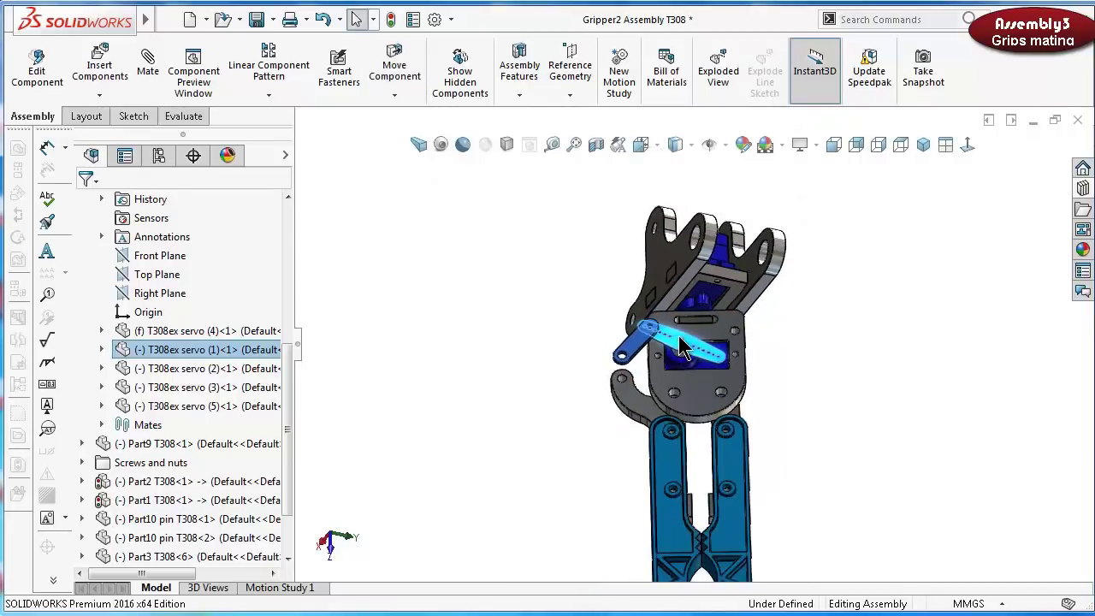
middle_click_drag(677, 329, 631, 356)
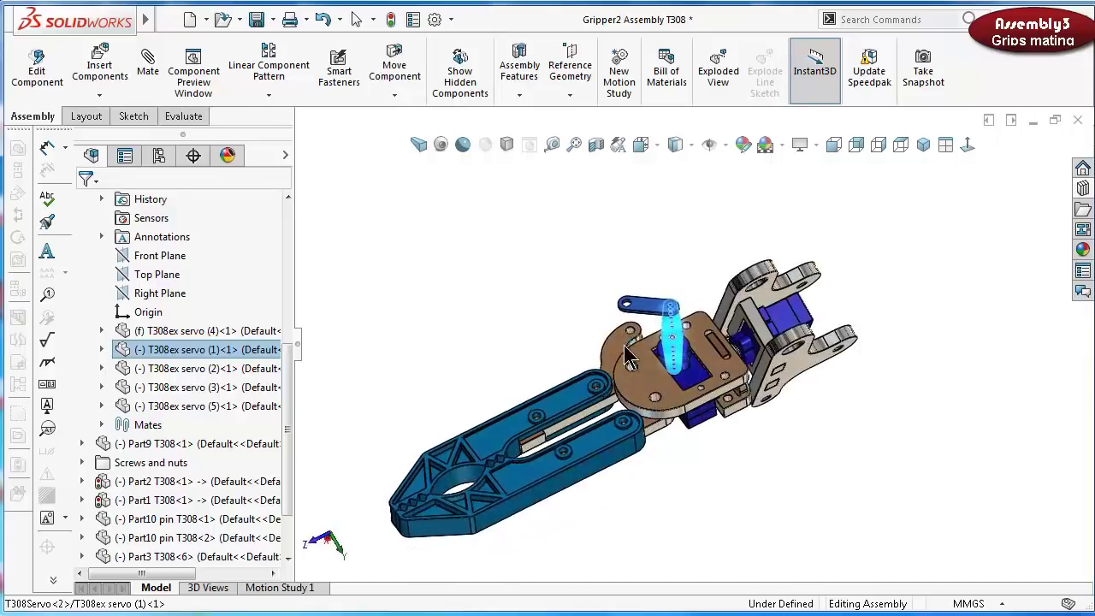
Examine the servo horn and blue link obliquely from the side of the closed gripper, and clear the selection
scroll(635, 349, "down", 2)
left_click(567, 308)
left_click_drag(713, 325, 654, 315)
scroll(621, 322, "up", 2)
middle_click_drag(622, 322, 708, 308)
left_click_drag(708, 308, 686, 296)
left_click(560, 272)
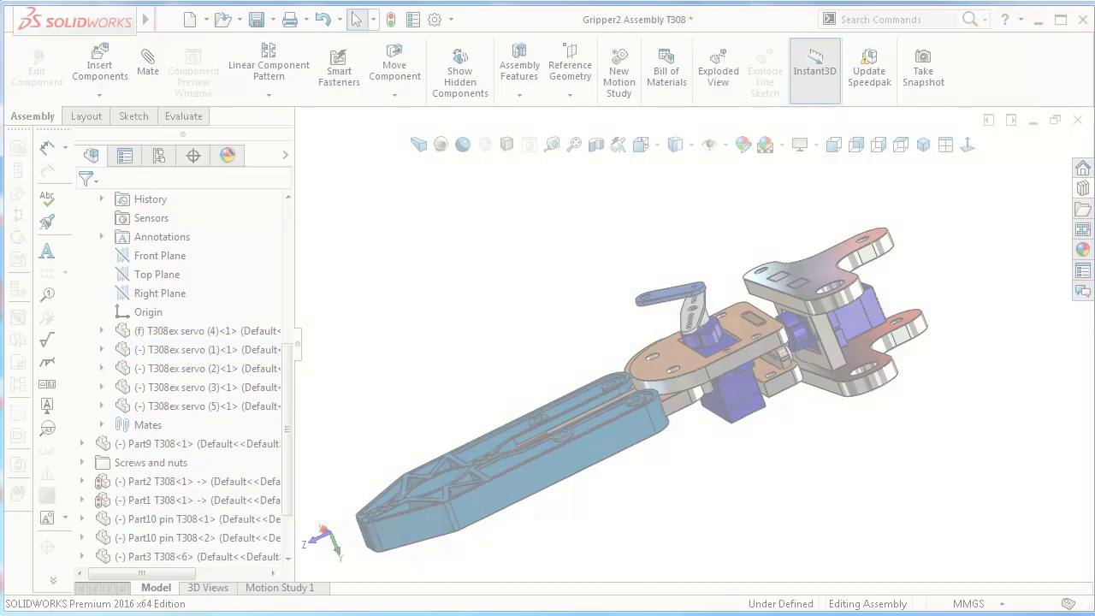
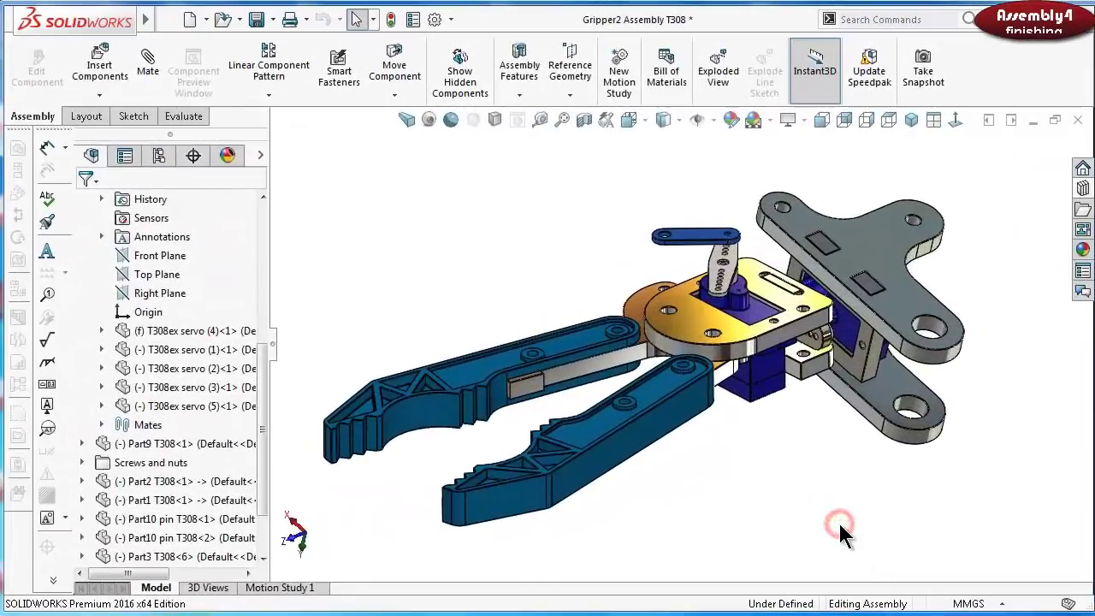
Show the hidden components of the "Screws and nuts" folder in the gripper assembly
middle_click_drag(886, 518, 804, 520)
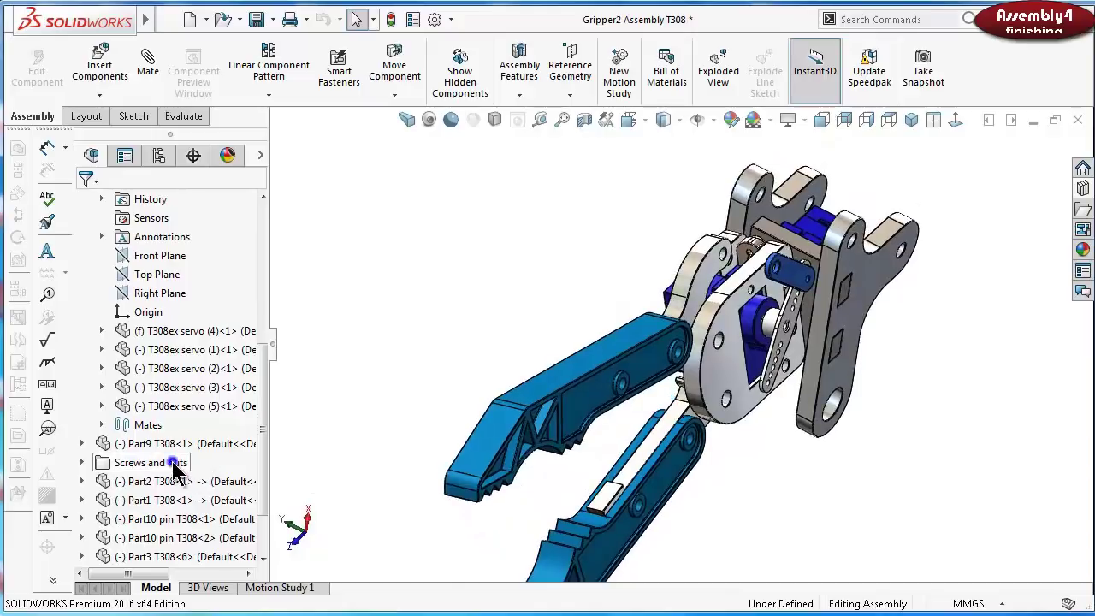
right_click(175, 469)
left_click(215, 315)
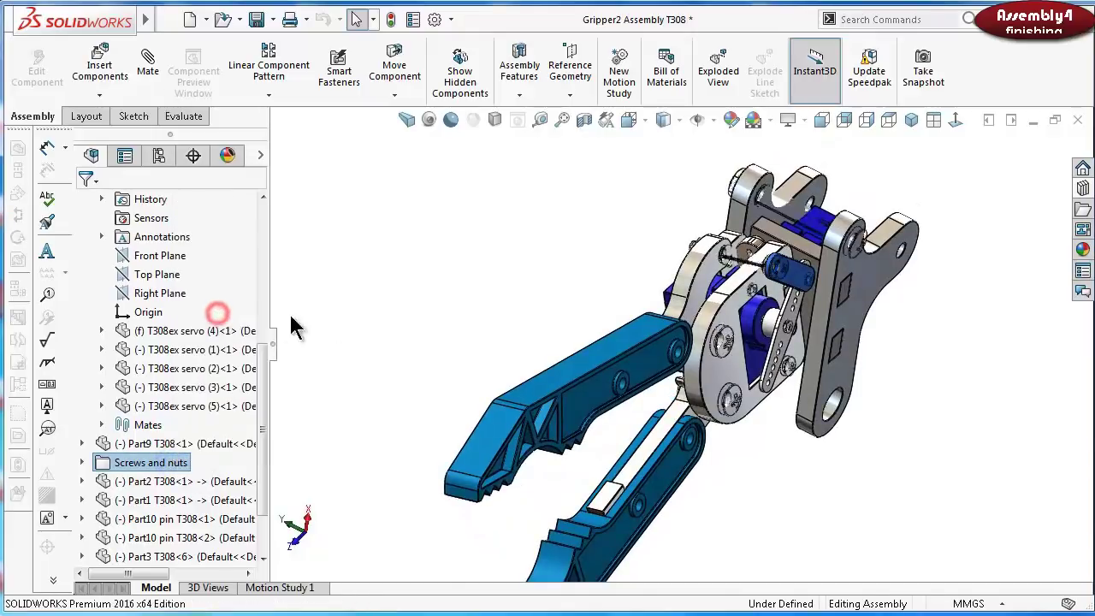
left_click(502, 270)
Examine the spacer pin between the wrist bracket plates and the fasteners around the servo horn and blue link up close
middle_click_drag(596, 280, 908, 244)
scroll(907, 245, "down", 6)
scroll(850, 272, "down", 2)
left_click(935, 334)
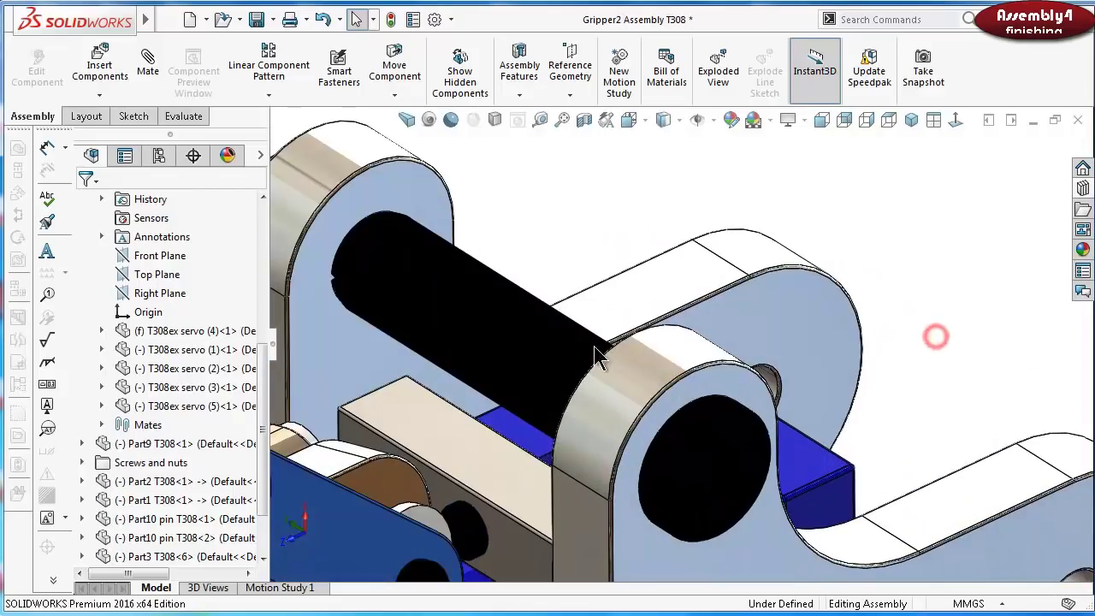
left_click(482, 342)
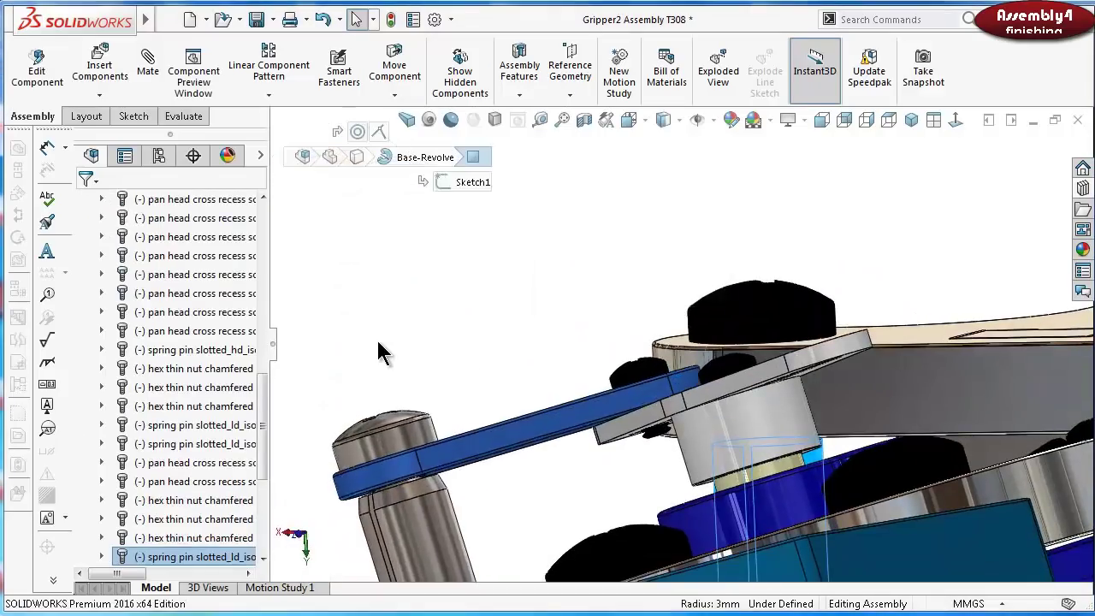
left_click(375, 338)
middle_click_drag(375, 337, 589, 378)
scroll(587, 382, "up", 4)
scroll(590, 385, "up", 2)
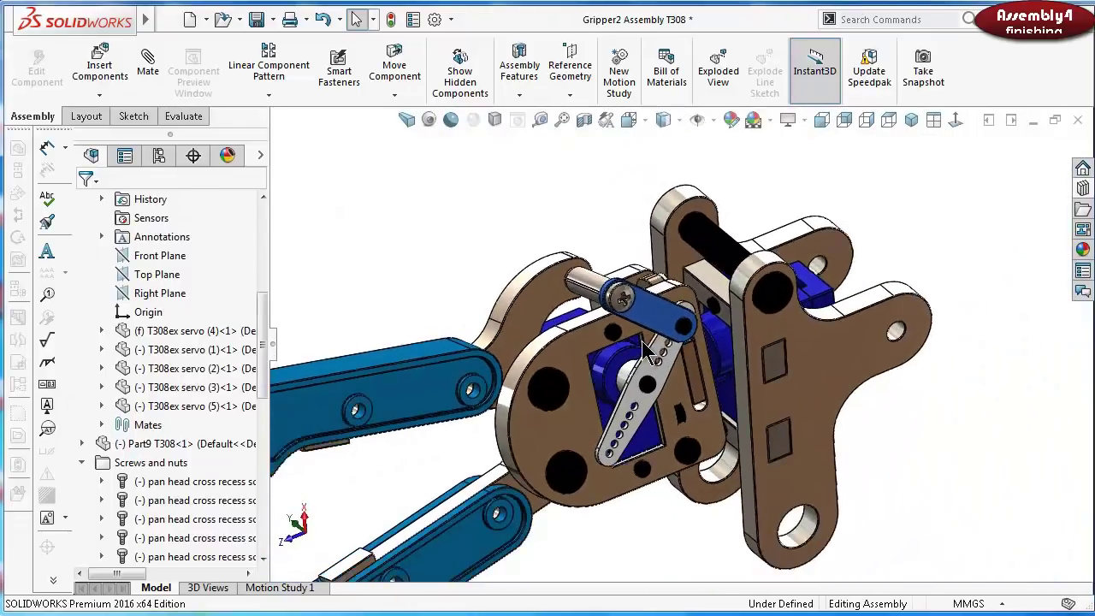
Copy the 6 x 22 slotted spring pin with its mates, using the far bracket plate's empty hole and its inner face as references
middle_click_drag(724, 251, 724, 252)
right_click(721, 254)
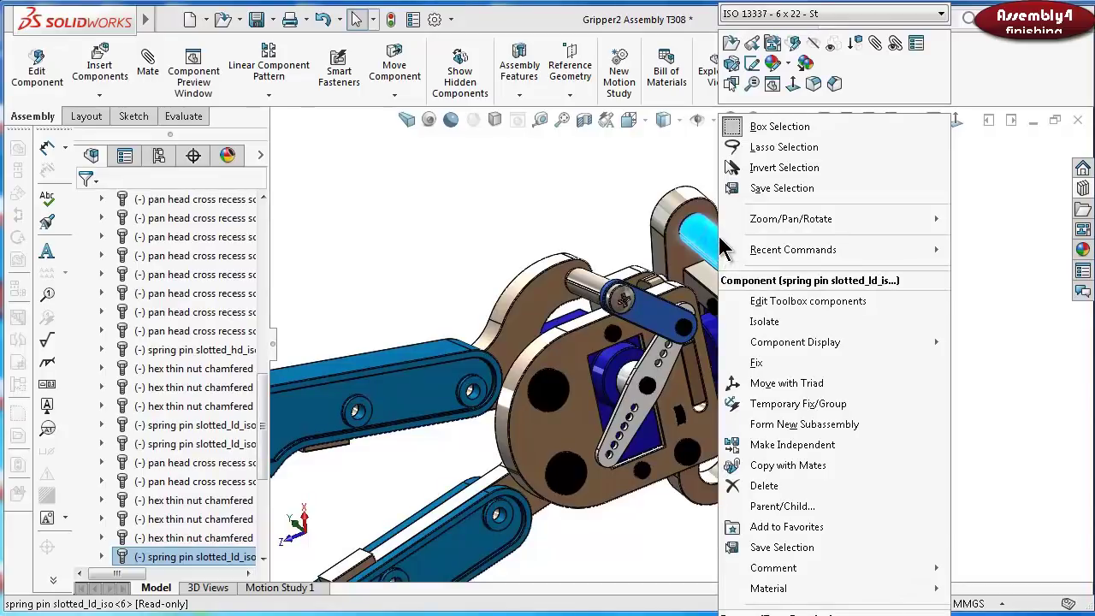
left_click(558, 190)
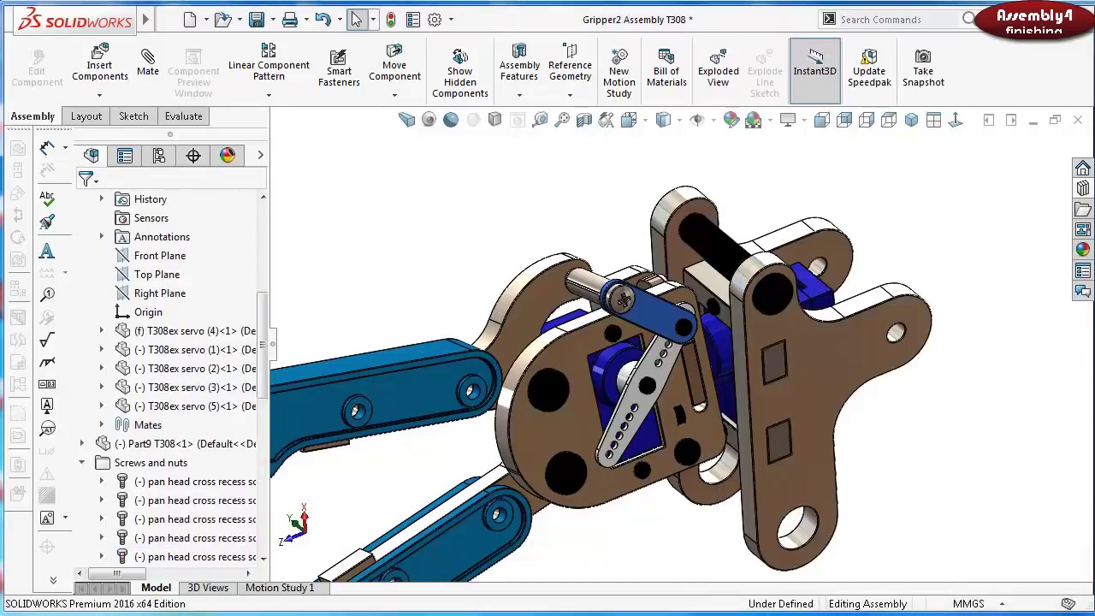
right_click(707, 250)
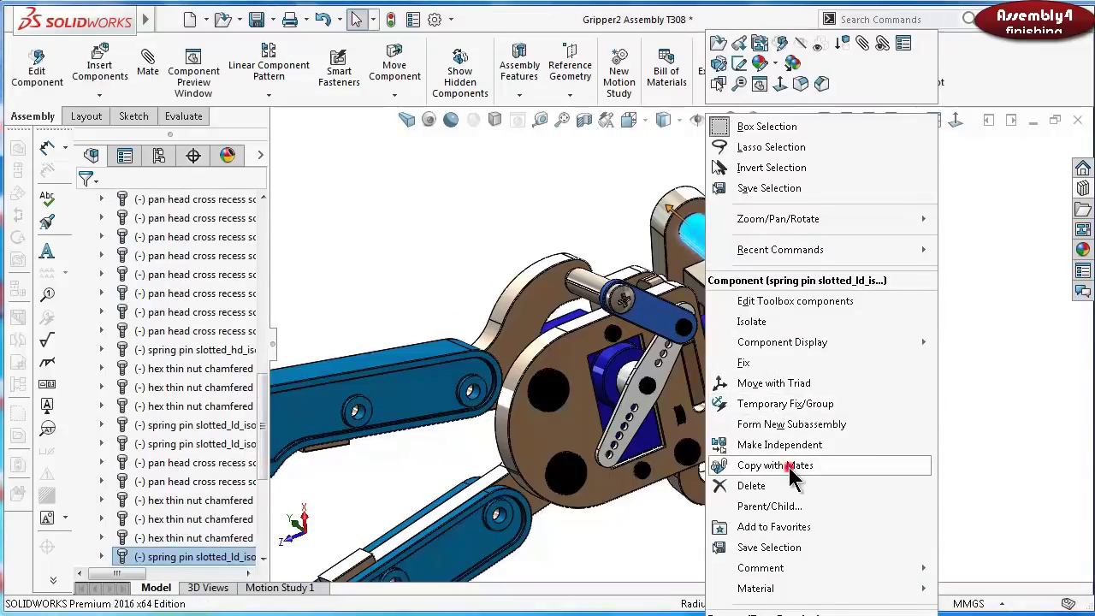
left_click(727, 466)
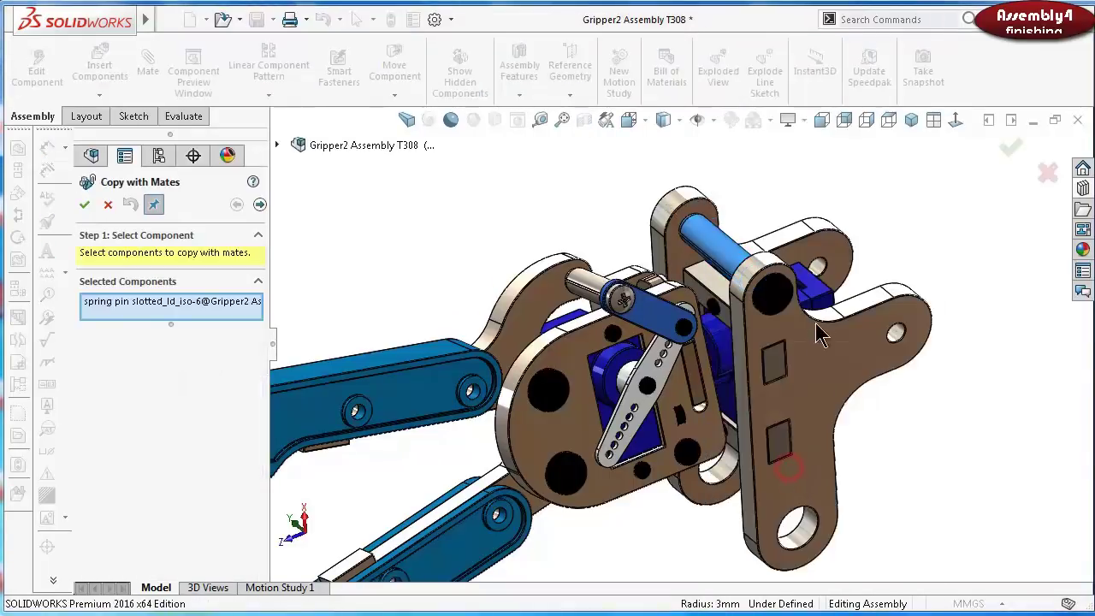
left_click(260, 204)
scroll(909, 268, "down", 5)
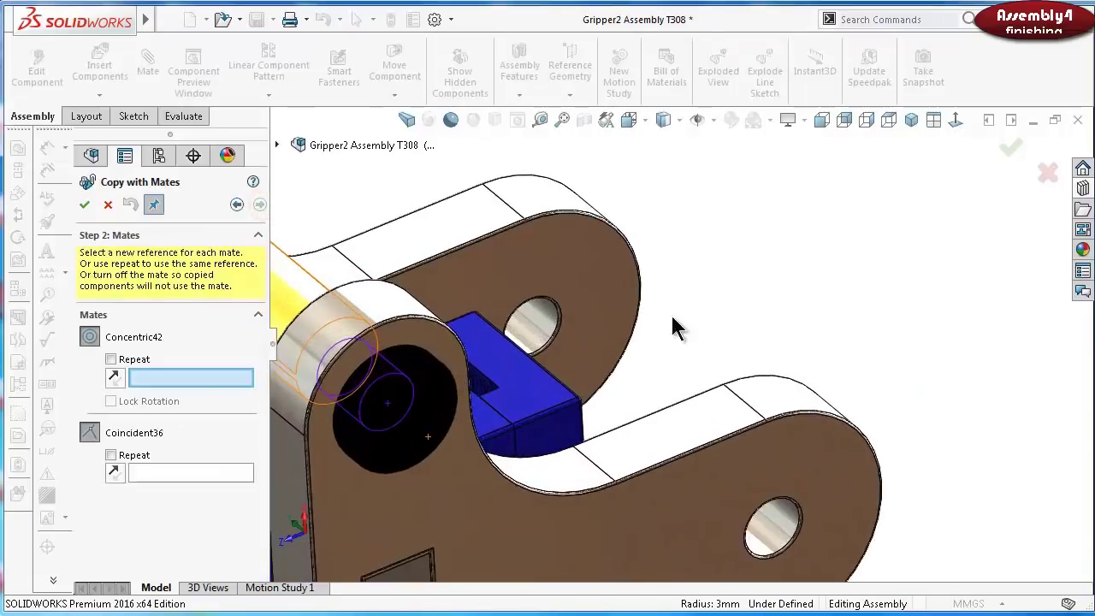
left_click(538, 322)
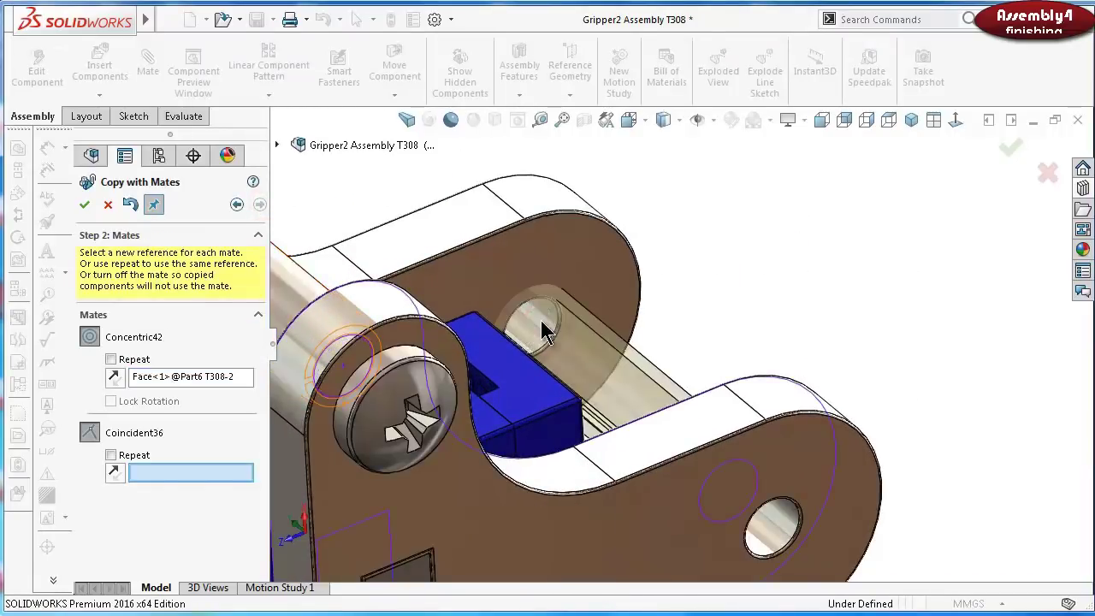
left_click(613, 272)
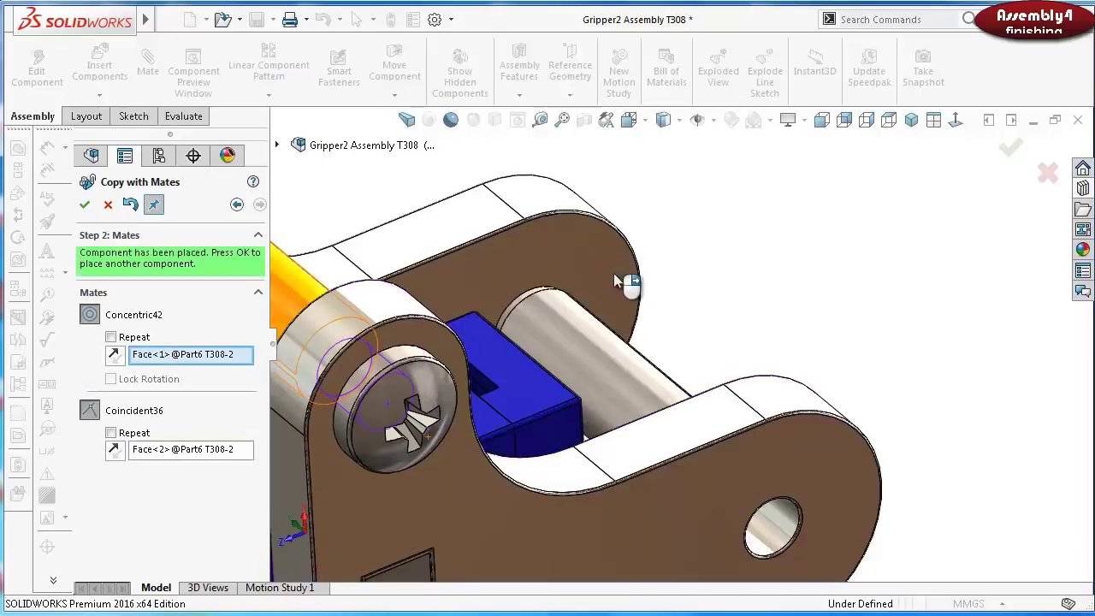
left_click(1010, 146)
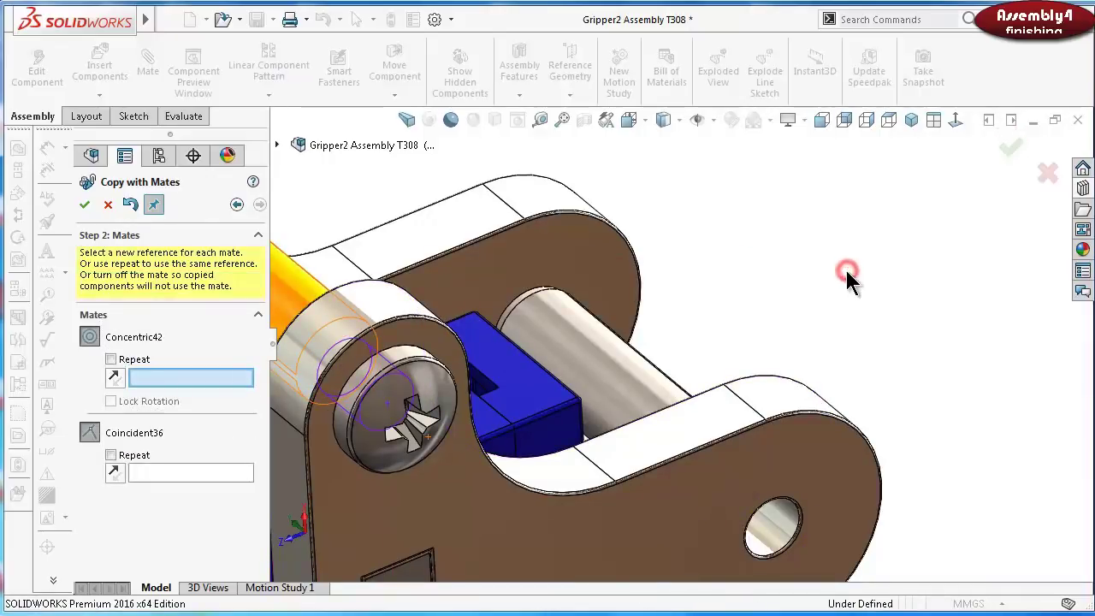
scroll(806, 279, "up", 2)
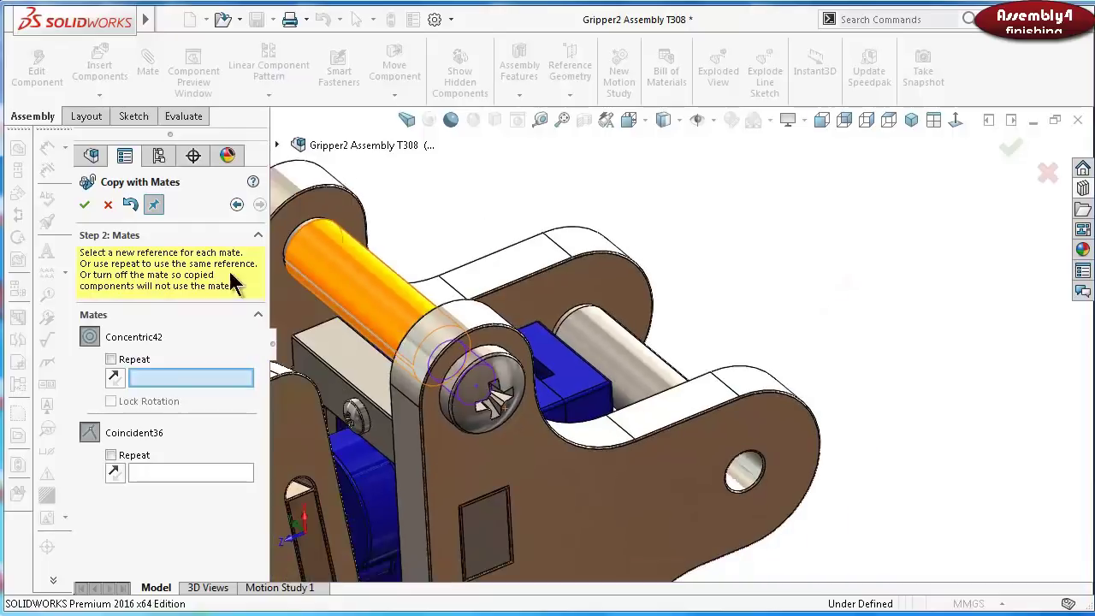
left_click(109, 205)
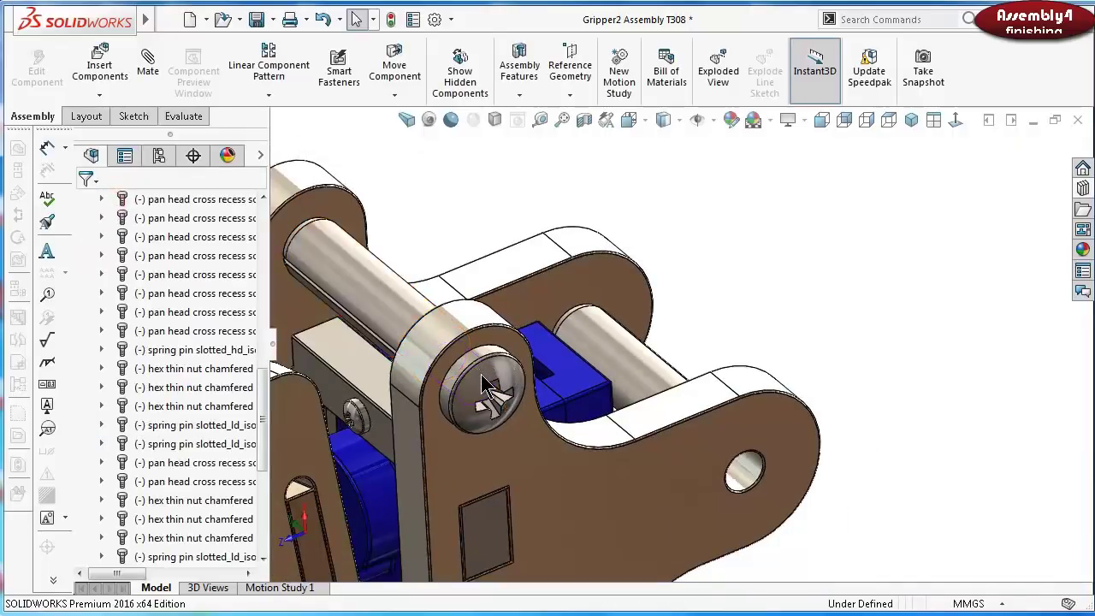
Copy the M4 x 35 pan head screw with its mates into the near bracket plate's empty hole, seated on the outer face
left_click(483, 385)
right_click(483, 385)
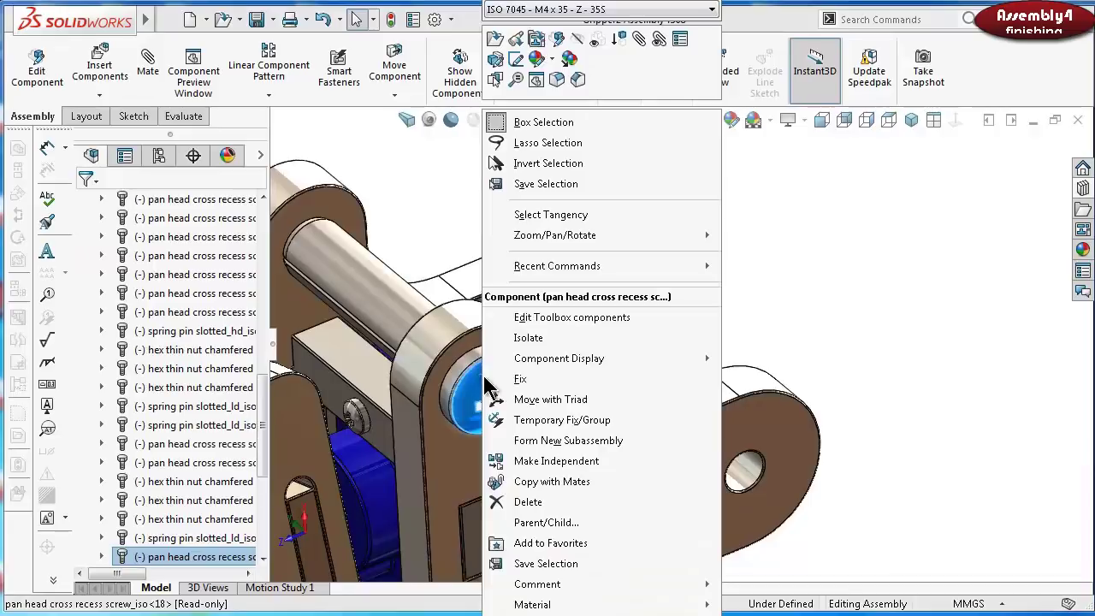
left_click(533, 483)
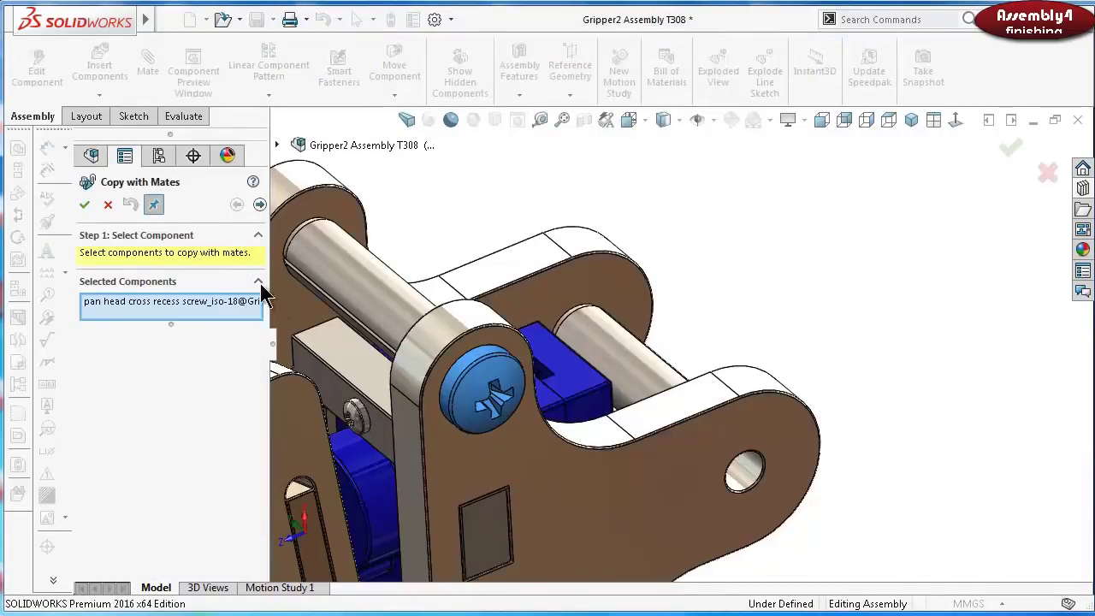
left_click(259, 206)
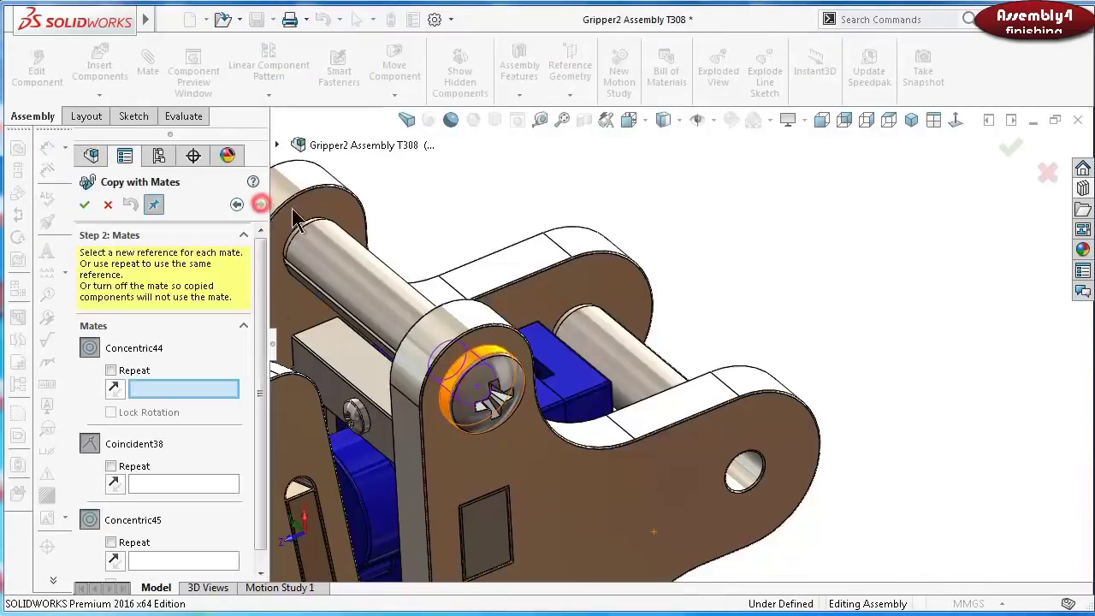
left_click(746, 473)
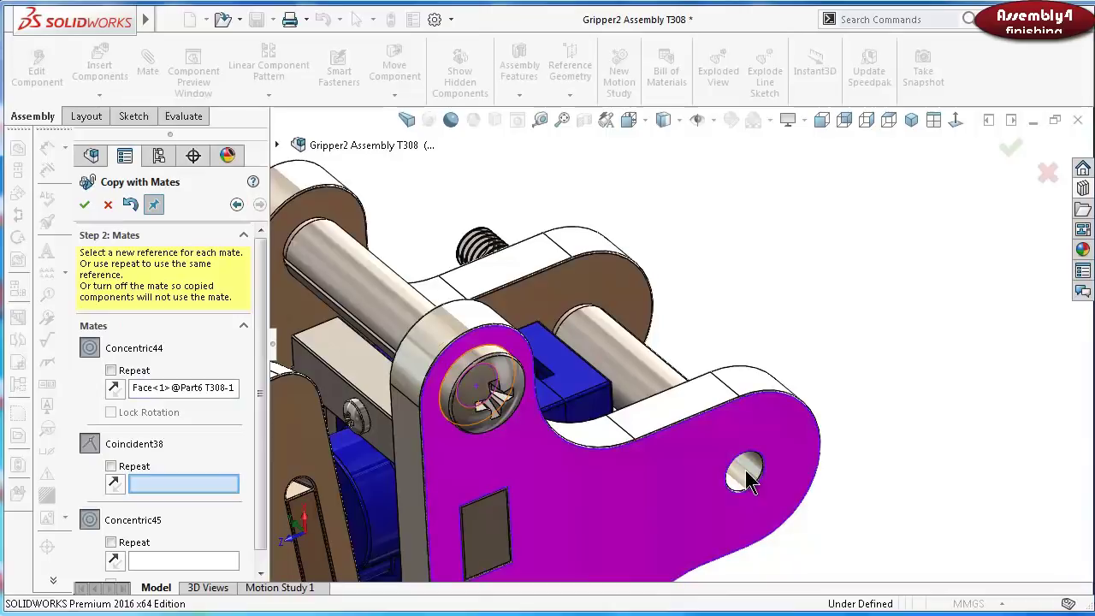
left_click(698, 522)
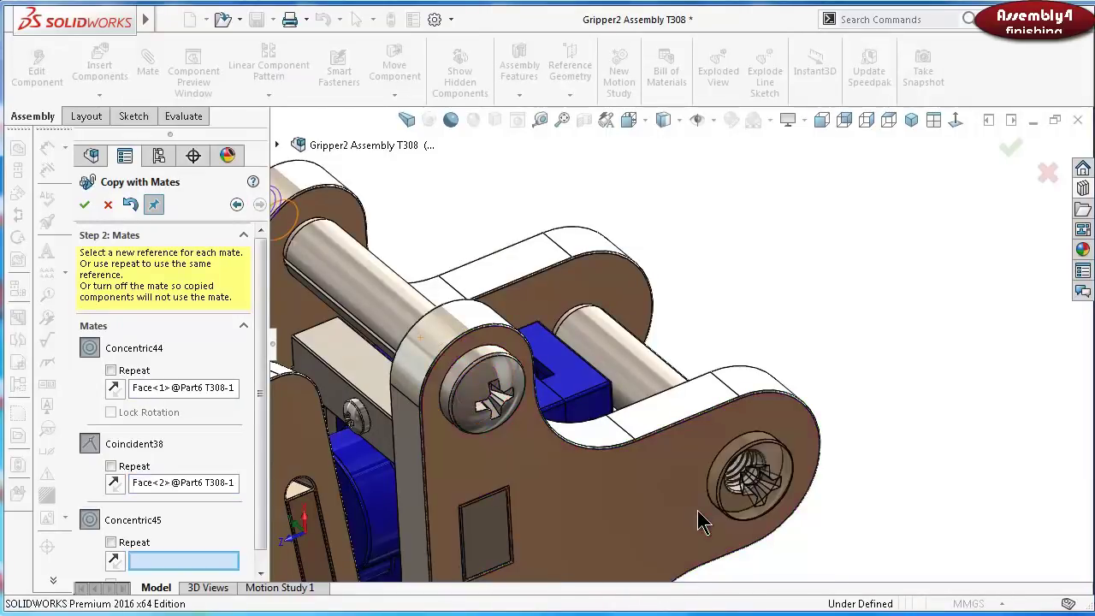
left_click(83, 204)
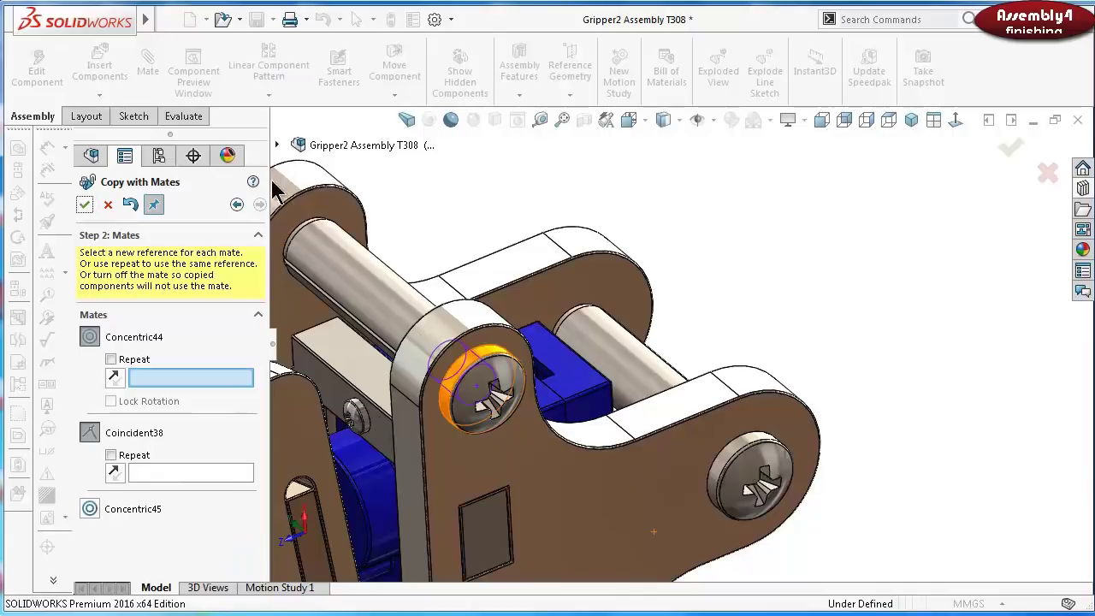
left_click(107, 205)
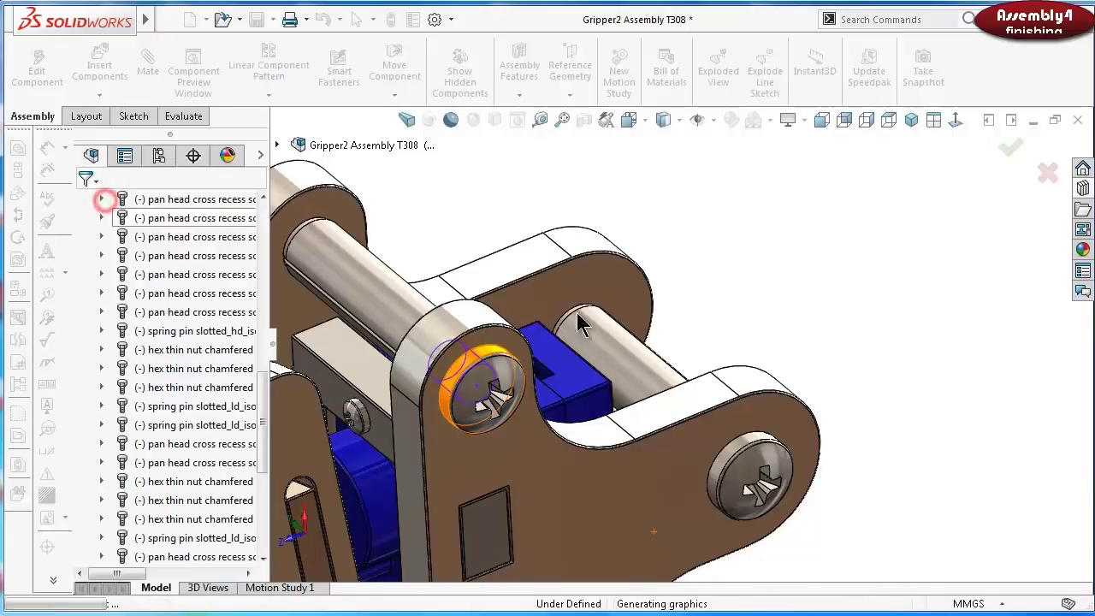
Copy the M4 hex thin nut with its mates onto the second screw's threaded end, against the bracket plate's outer face
scroll(636, 355, "up", 4)
middle_click_drag(578, 331, 649, 419)
scroll(526, 273, "down", 3)
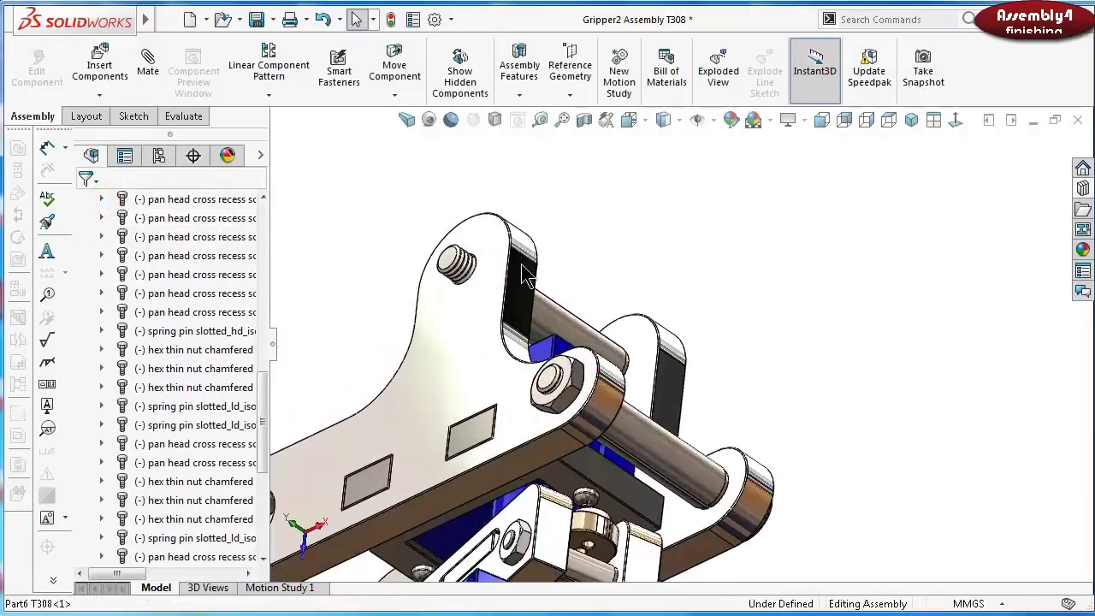
left_click(582, 385)
right_click(582, 385)
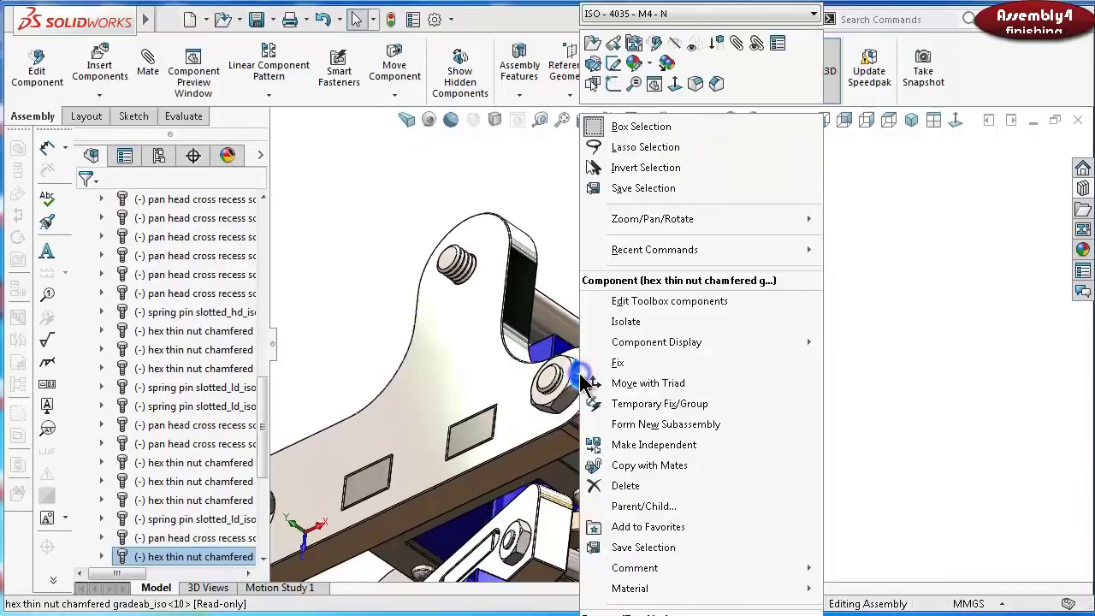
left_click(648, 464)
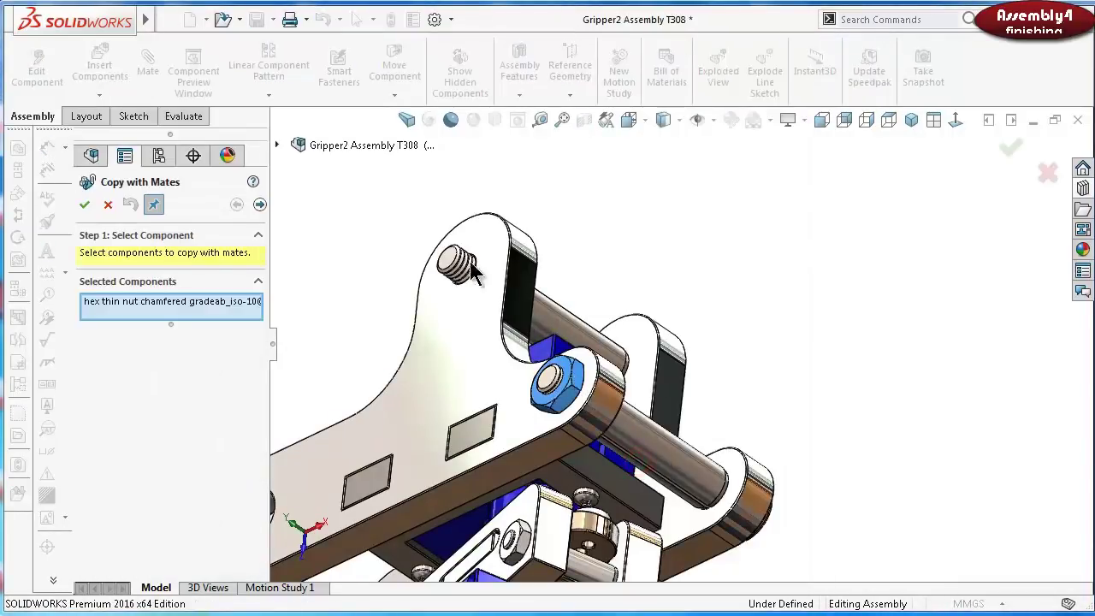
left_click(259, 204)
scroll(517, 295, "down", 5)
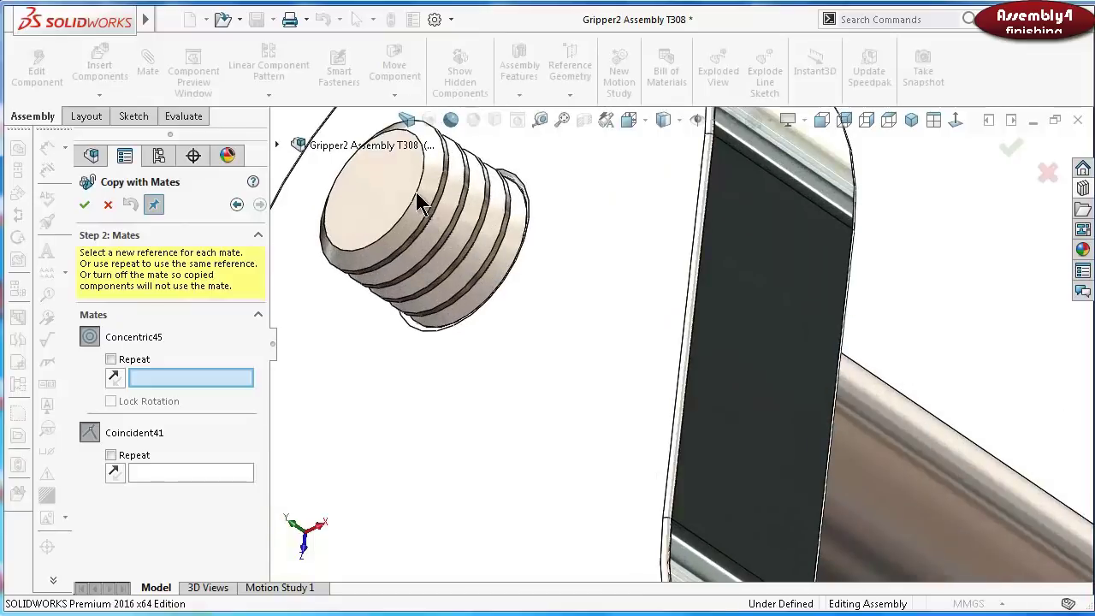
left_click(416, 192)
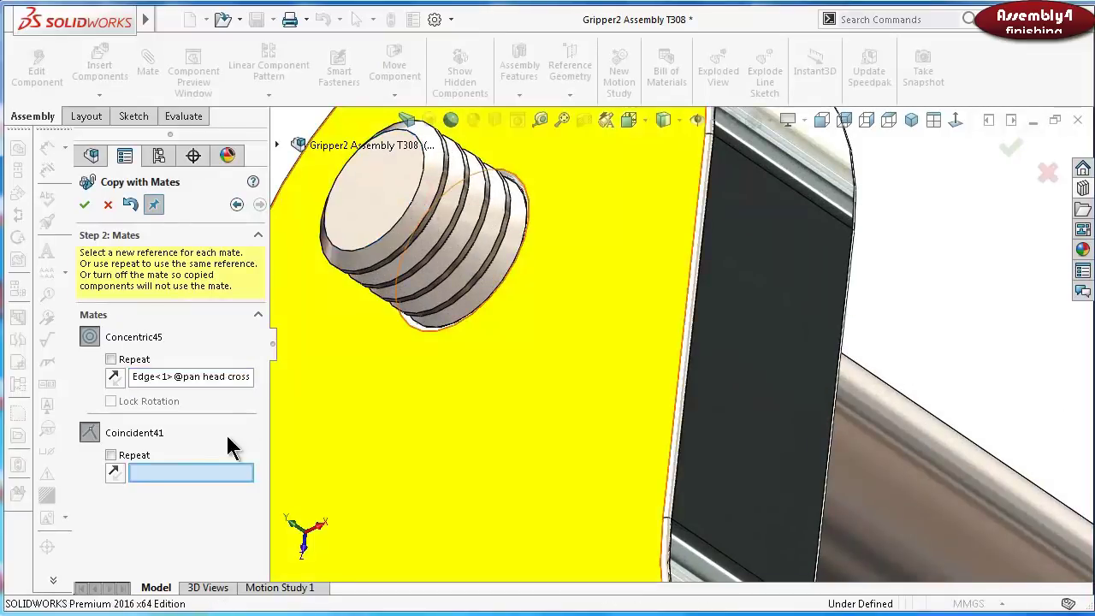
left_click(624, 313)
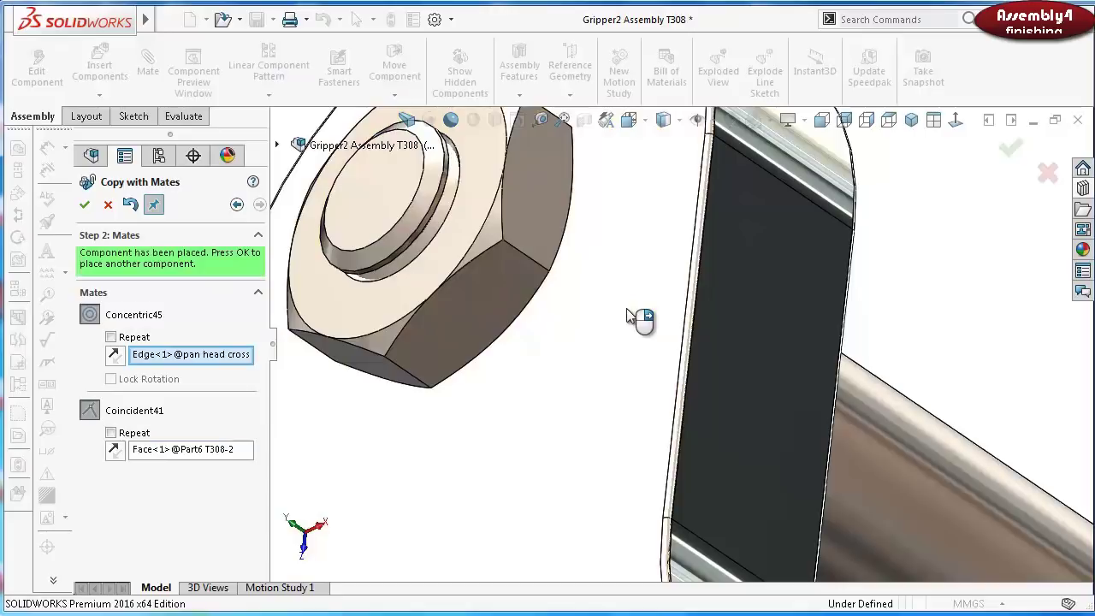
left_click(85, 204)
left_click(108, 204)
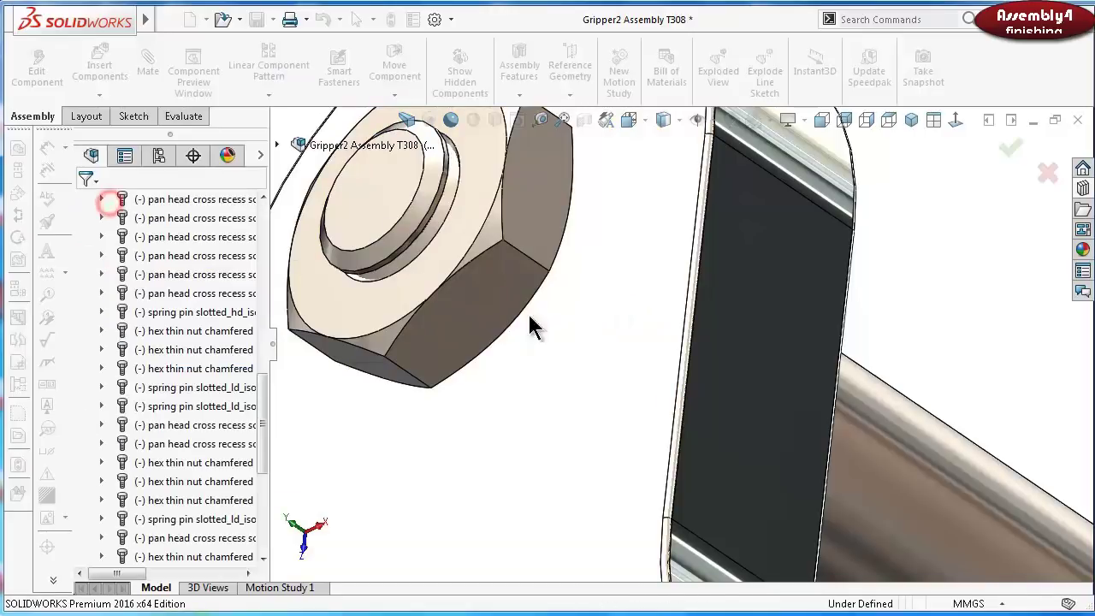
Check the copied nut, spacer pin and screw from both sides of the bracket, and save the assembly
scroll(615, 339, "up", 5)
scroll(710, 342, "up", 2)
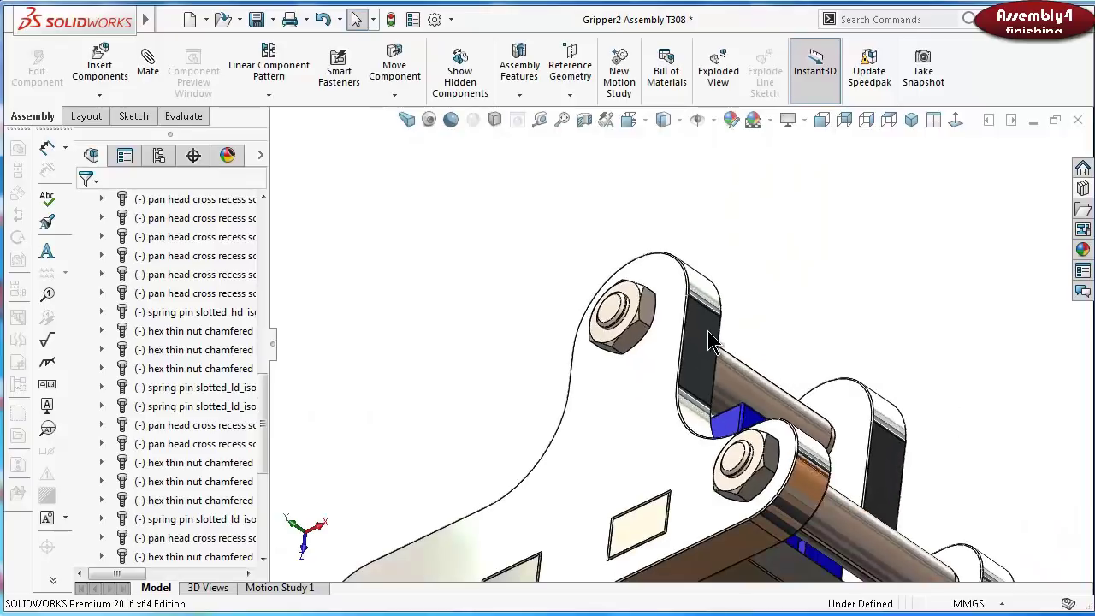
middle_click_drag(720, 321, 512, 274)
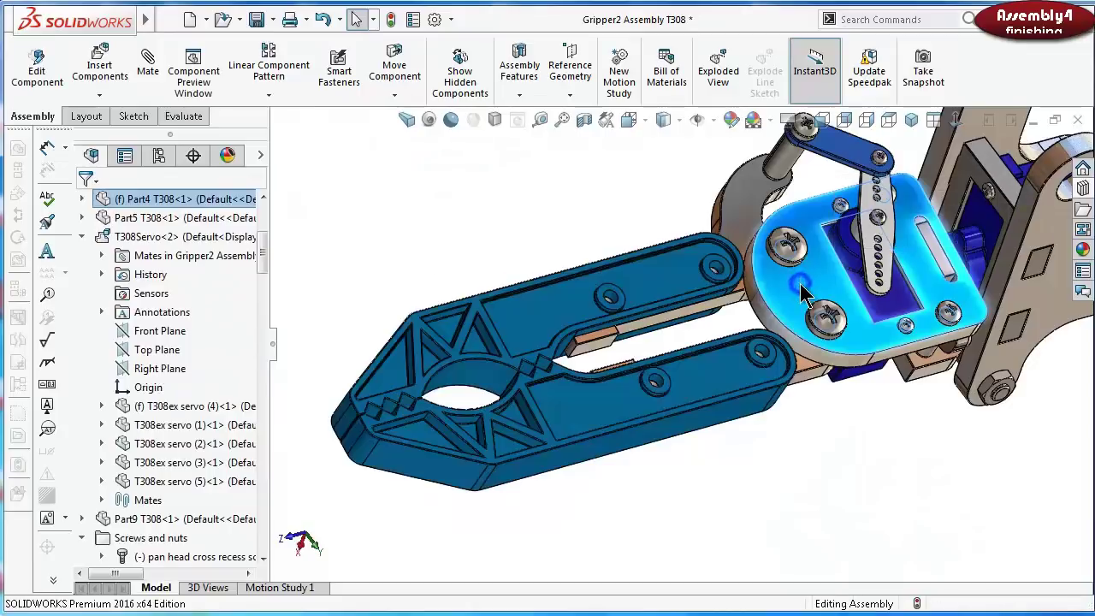
Float the fixed gripper plate Part4 T308 and turn the gripper about its wrist shaft
right_click(800, 350)
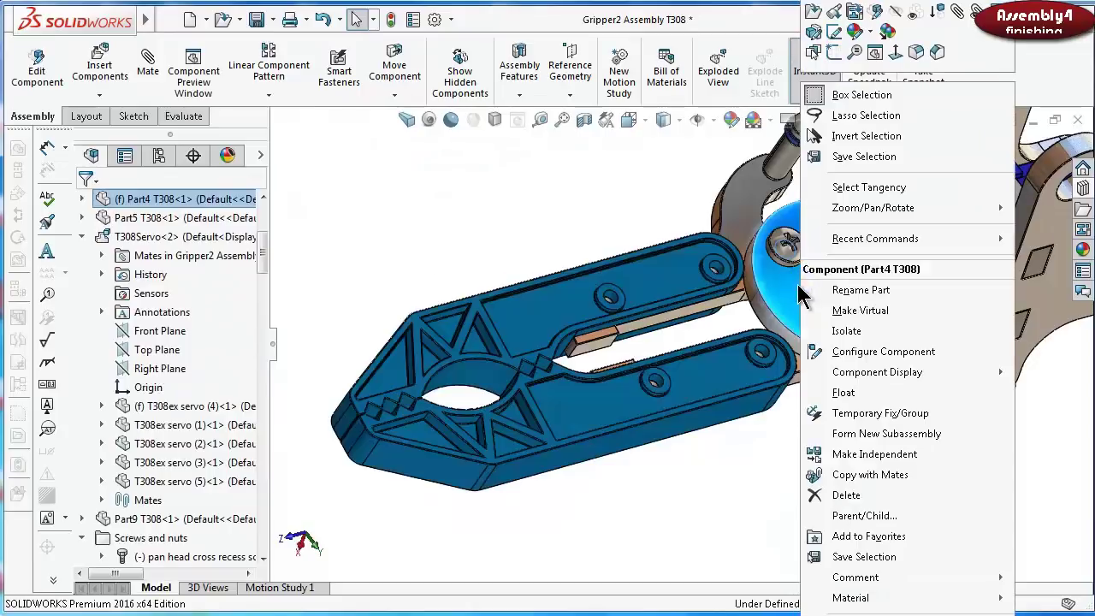
left_click(870, 397)
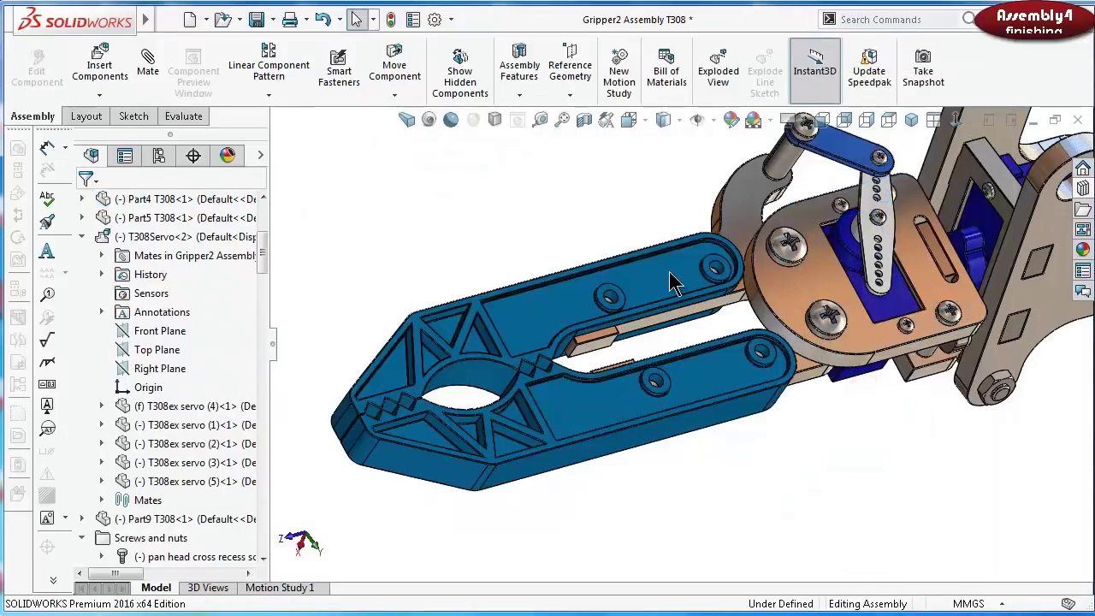
left_click_drag(650, 282, 689, 436)
left_click(689, 436)
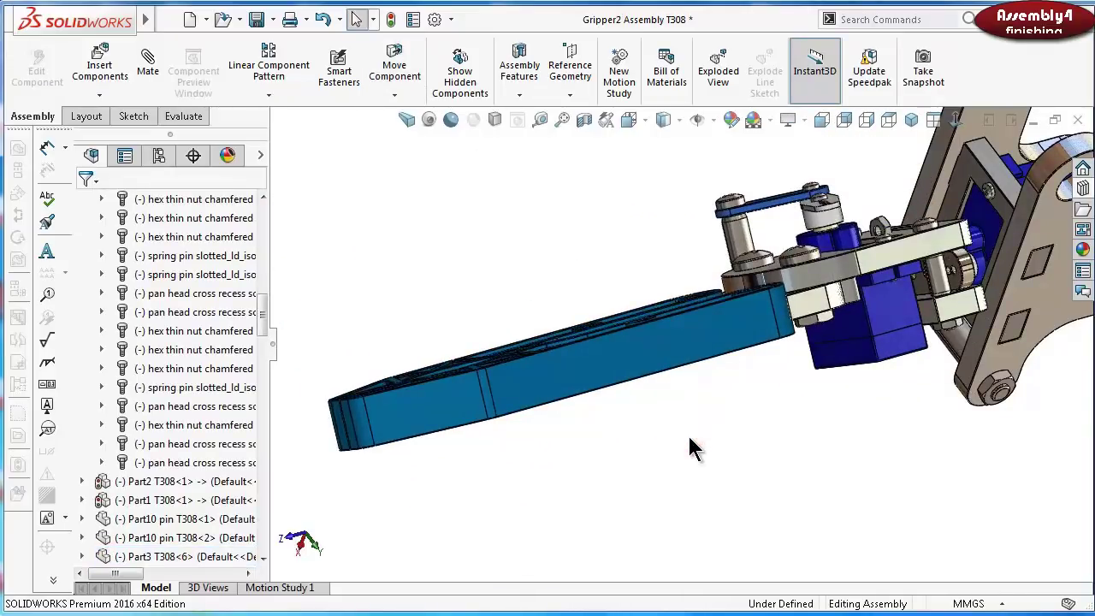
key("ctrl+1")
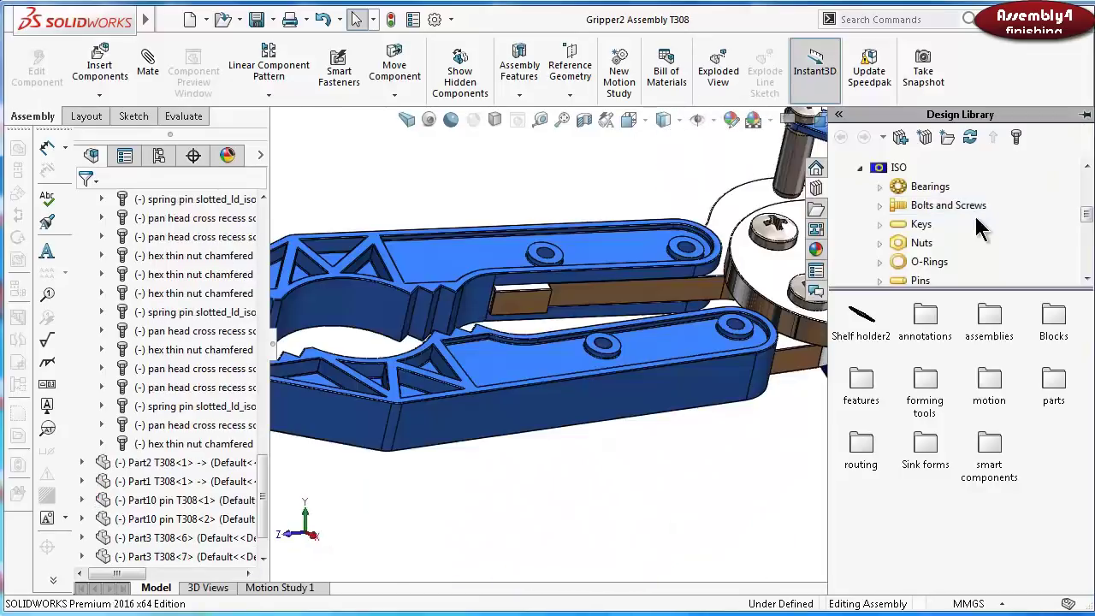
Insert a Pan Head Cross Recess ISO 7045 screw from the ISO cross-recessed head screws into the near jaw's middle boss hole
left_click(975, 209)
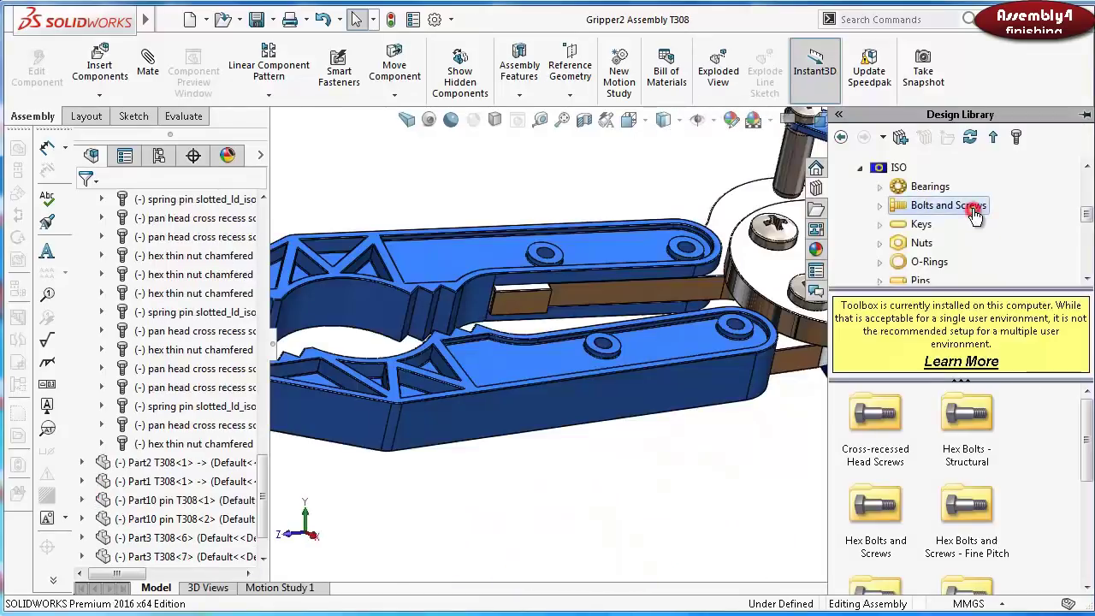
double_click(875, 420)
scroll(544, 291, "down", 4)
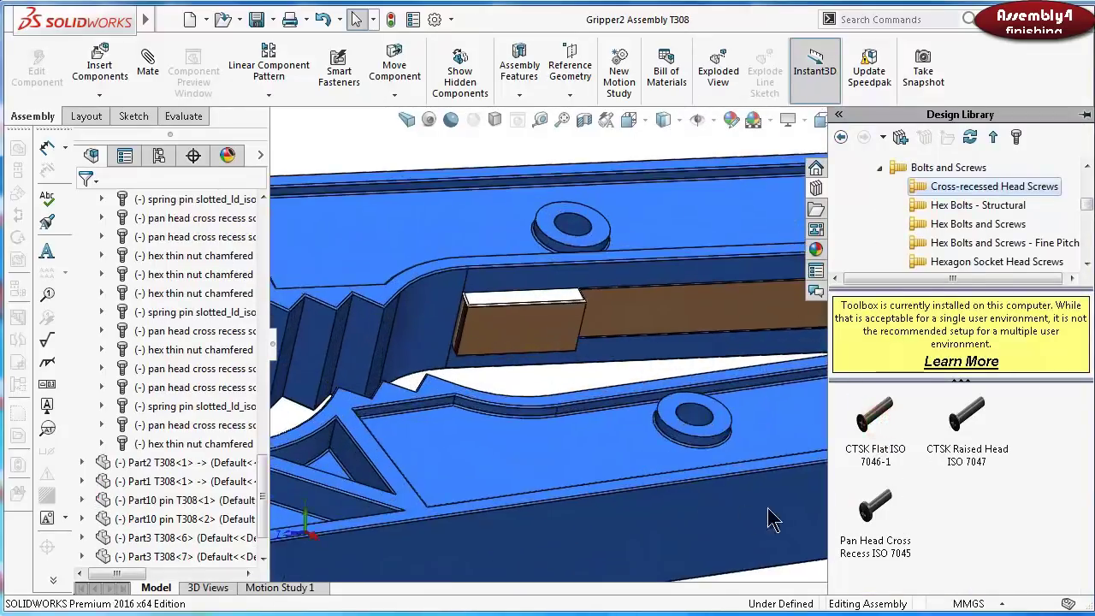
scroll(768, 508, "down", 1)
scroll(795, 475, "down", 3)
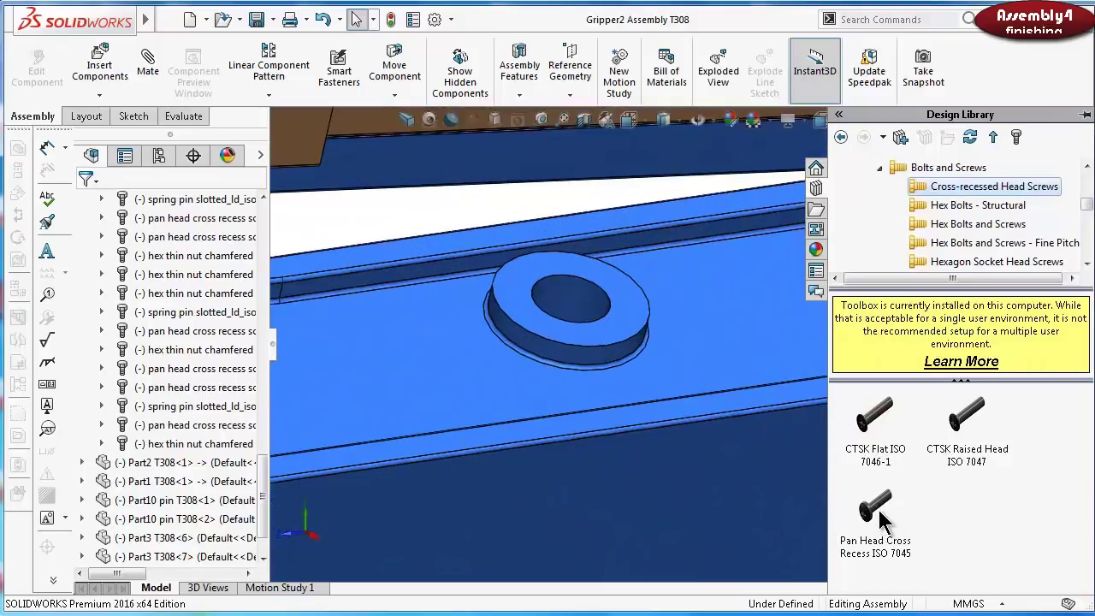
left_click_drag(881, 514, 598, 301)
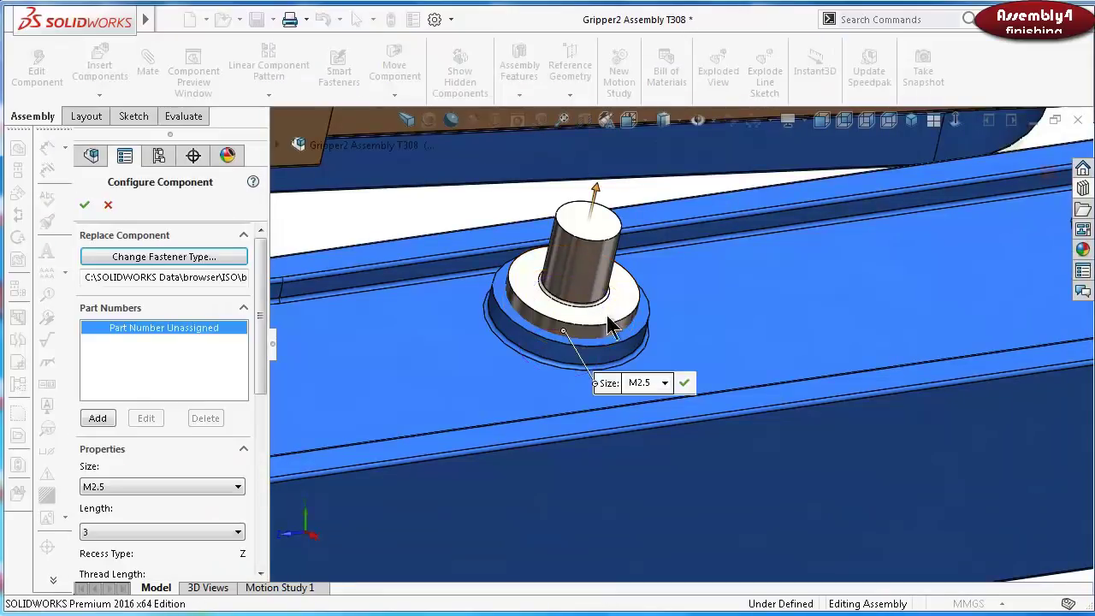
Configure the pan head screw as size M3, length 10 mm, with schematic thread display
left_click(665, 384)
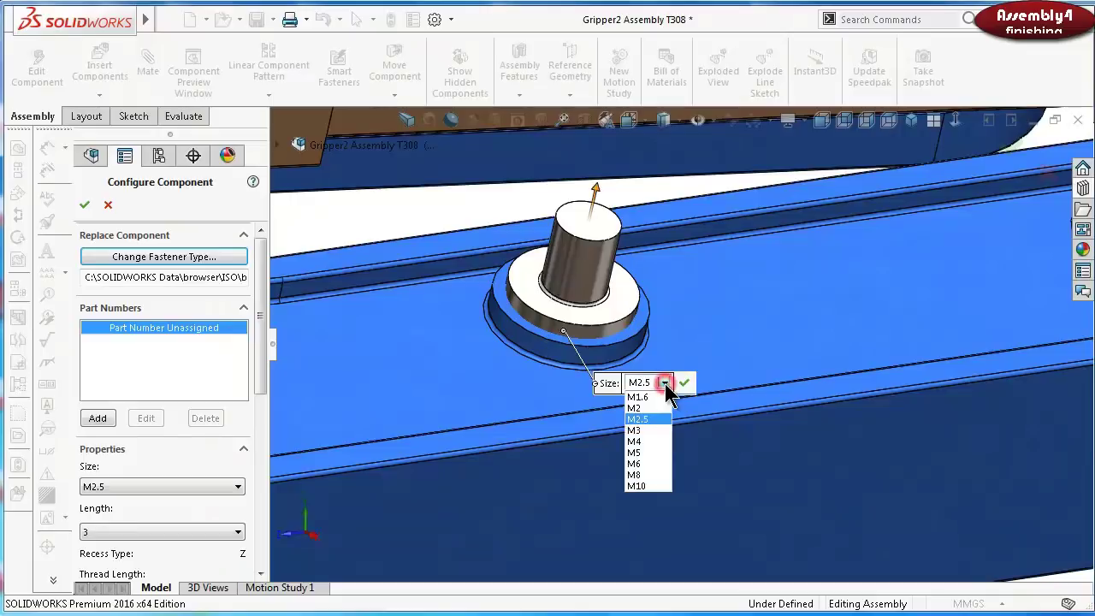
left_click(657, 432)
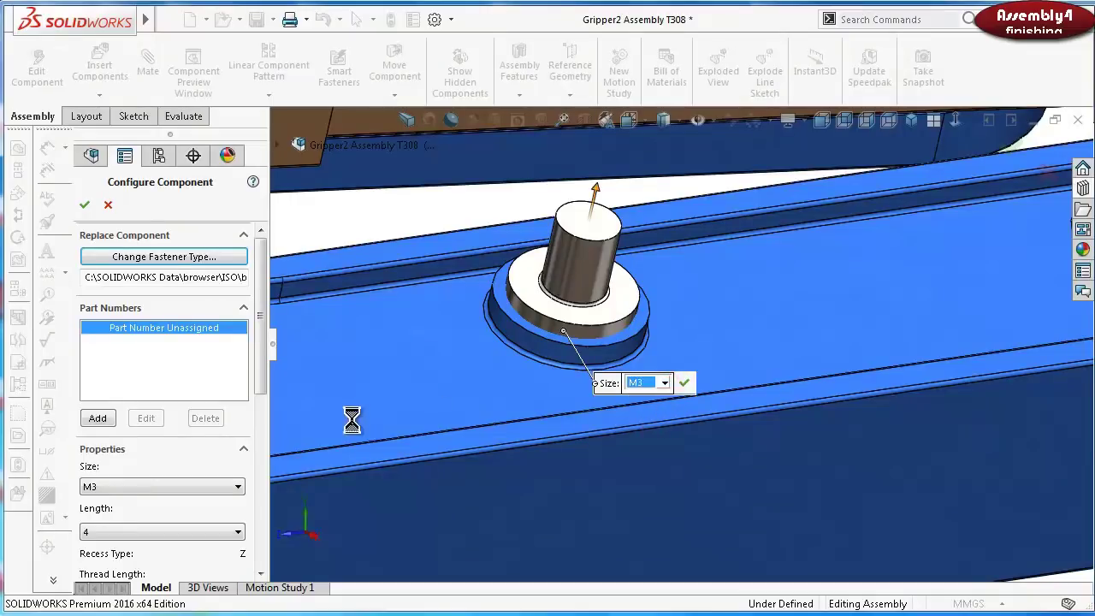
left_click(210, 532)
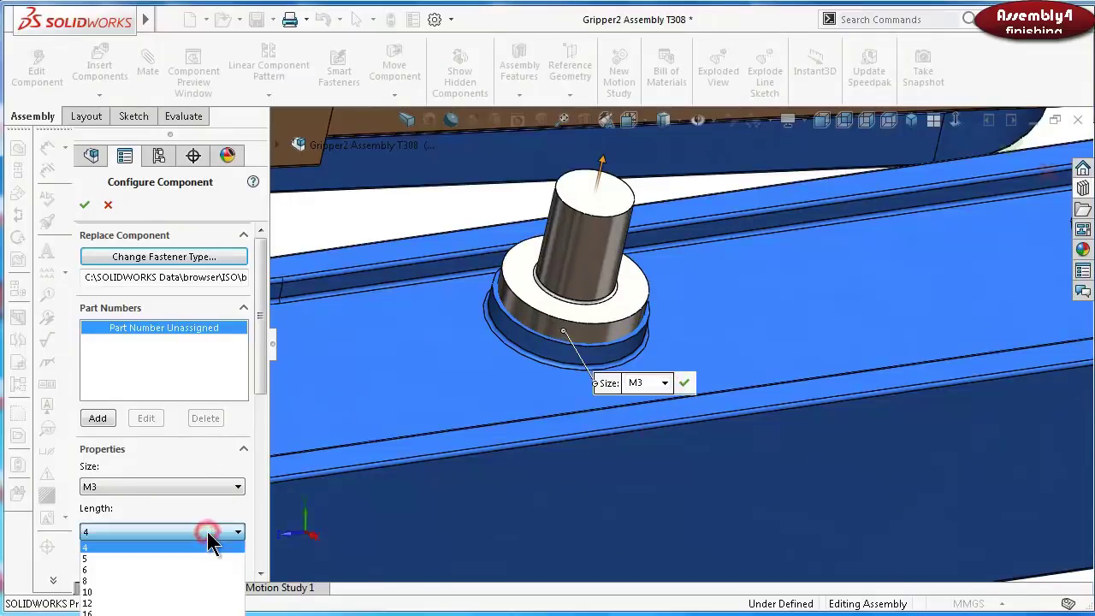
left_click(182, 581)
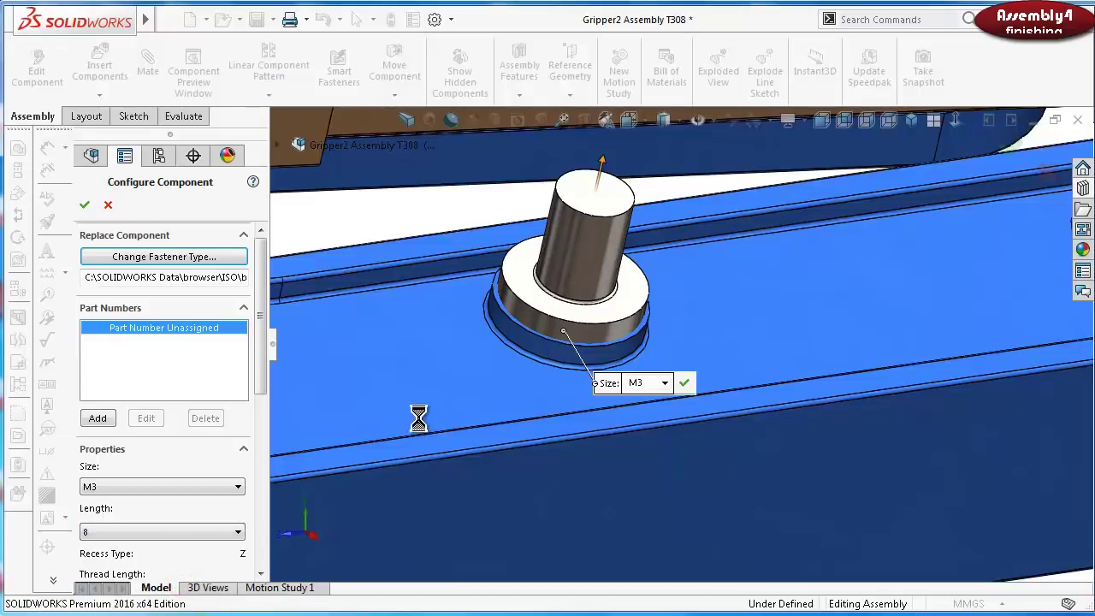
scroll(418, 425, "up", 8)
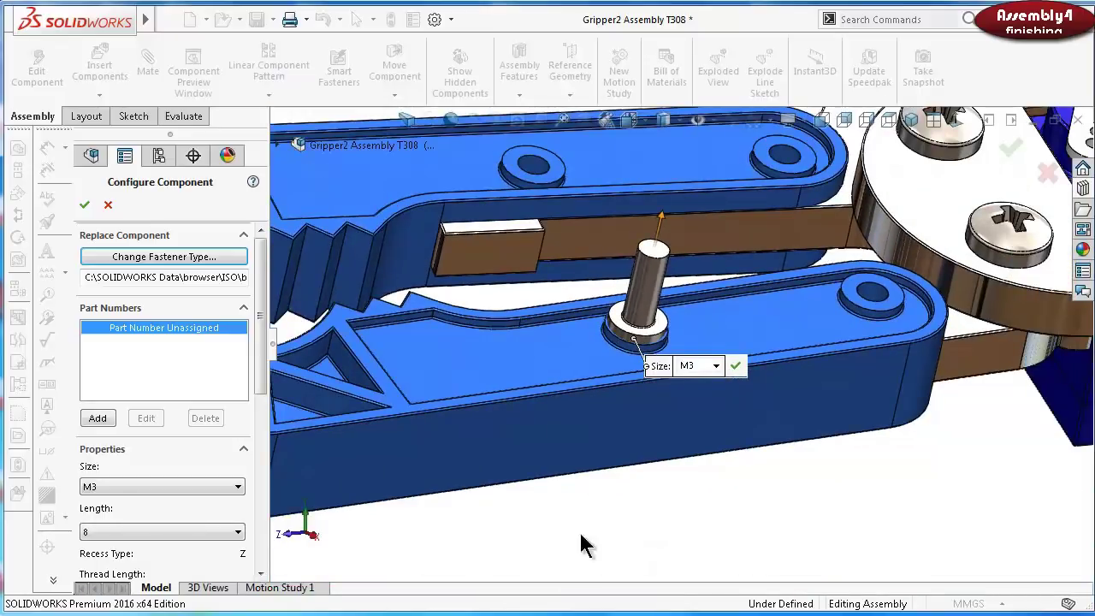
left_click(101, 531)
left_click(109, 591)
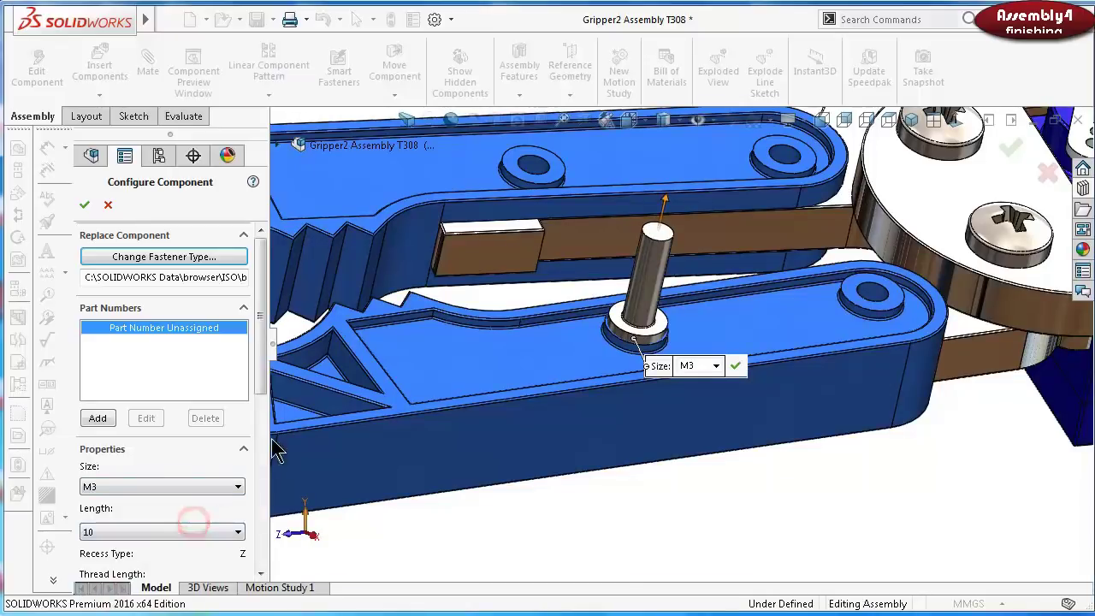
left_click_drag(264, 376, 261, 445)
left_click(190, 483)
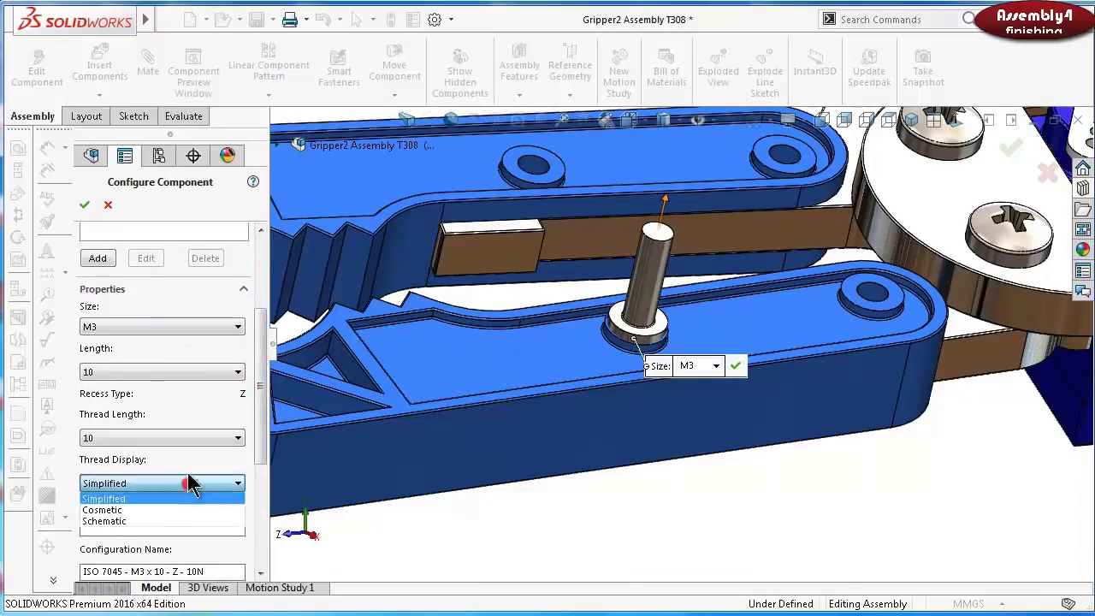
left_click(180, 520)
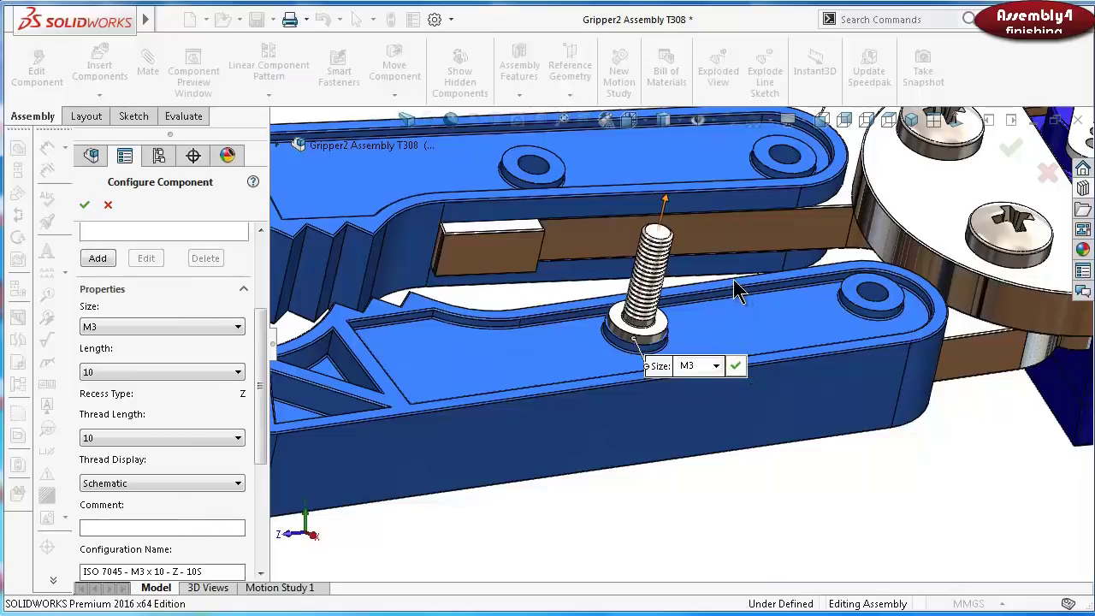
Accept the screw configuration and place copies, head outward, on the middle bosses of the far and near jaws
left_click(737, 363)
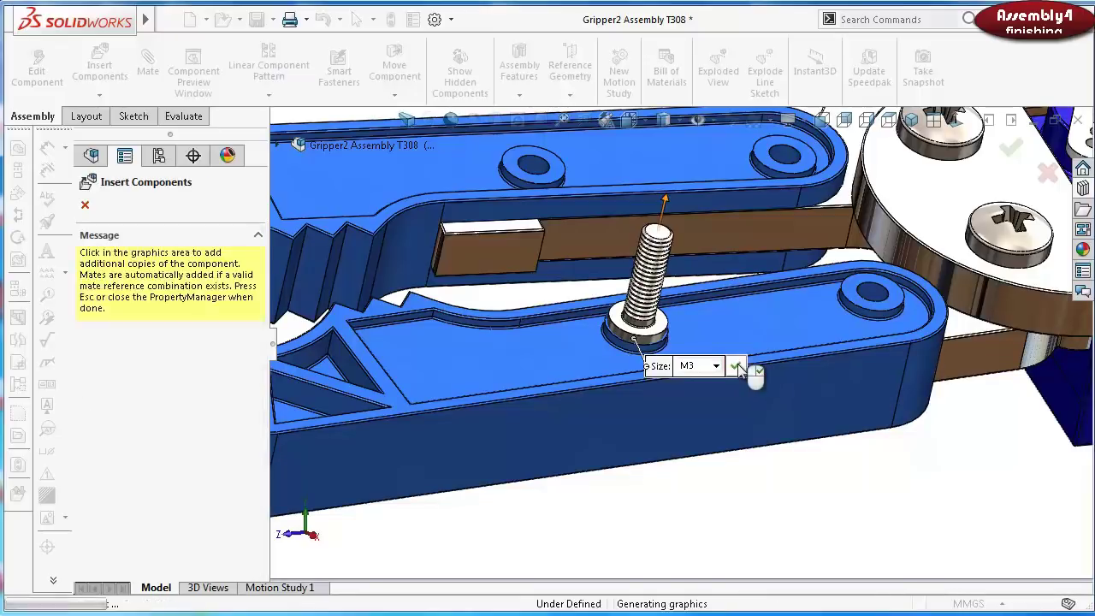
left_click(538, 168)
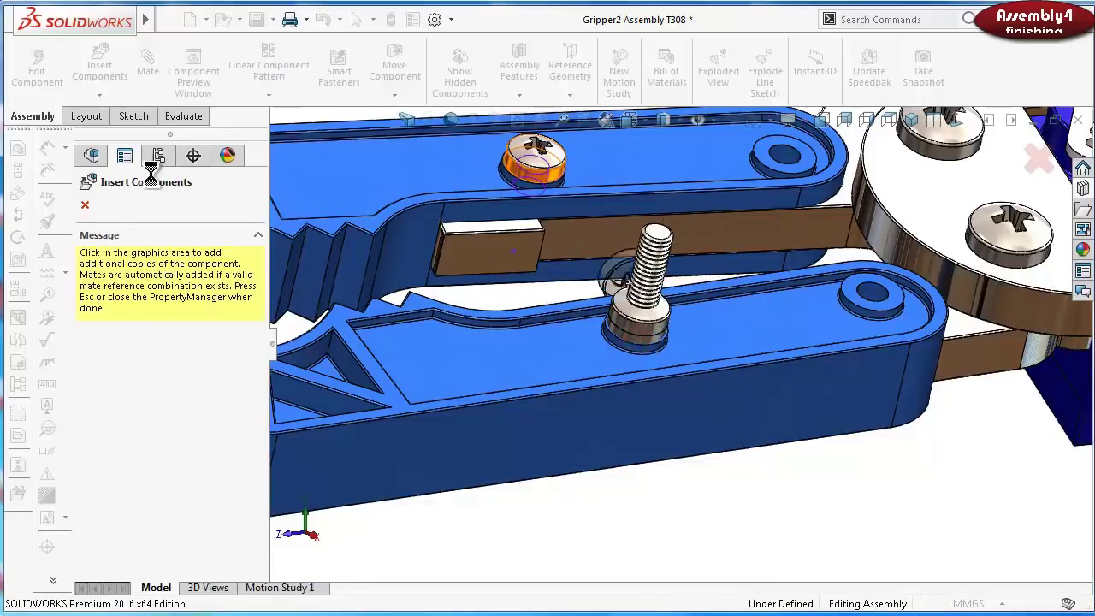
left_click(86, 203)
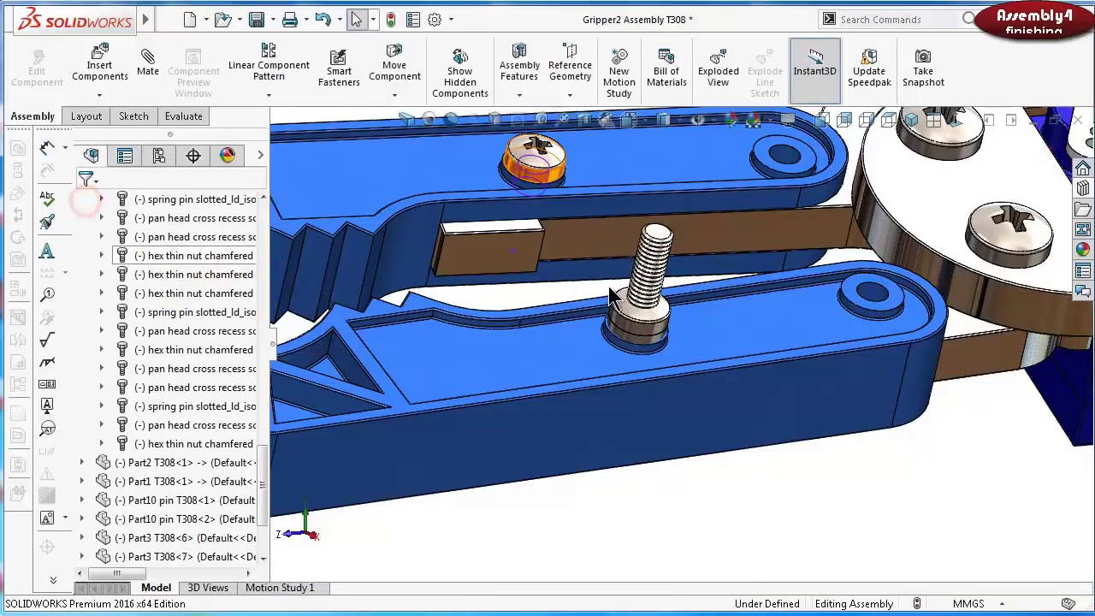
Delete the upside-down pan head screw whose thread points outward from the near jaw's boss
left_click(656, 231)
right_click(659, 233)
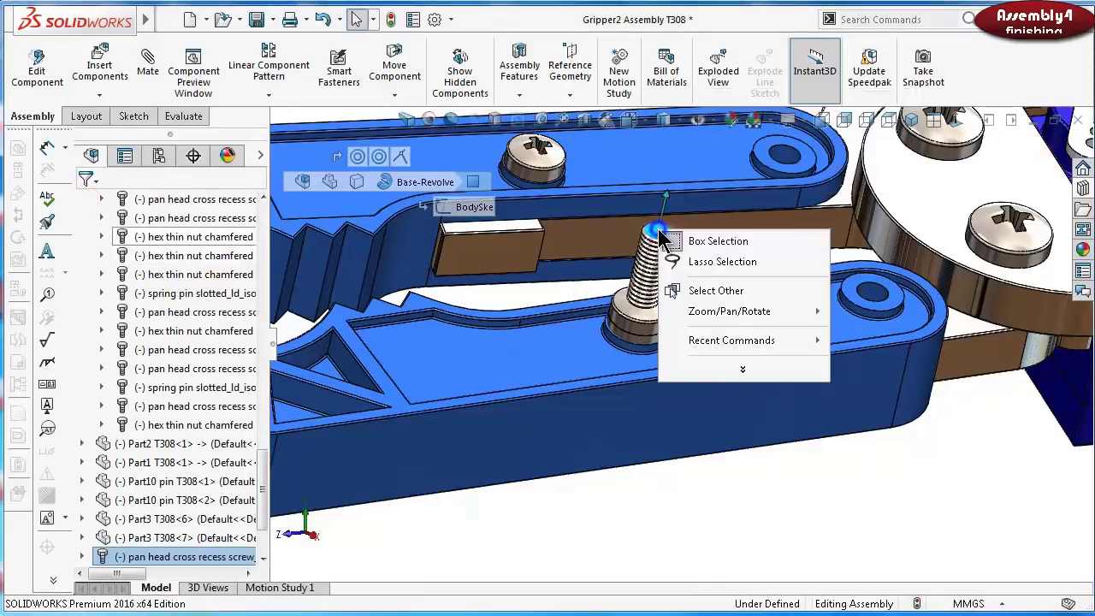
left_click(692, 504)
scroll(769, 335, "up", 3)
scroll(668, 325, "down", 7)
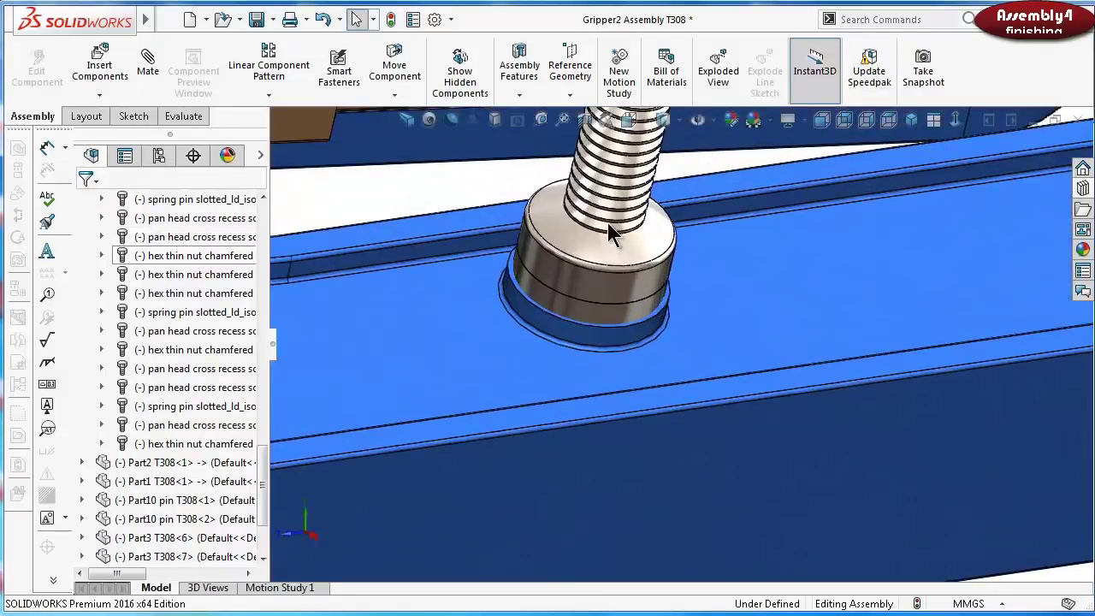
left_click(609, 221)
right_click(612, 215)
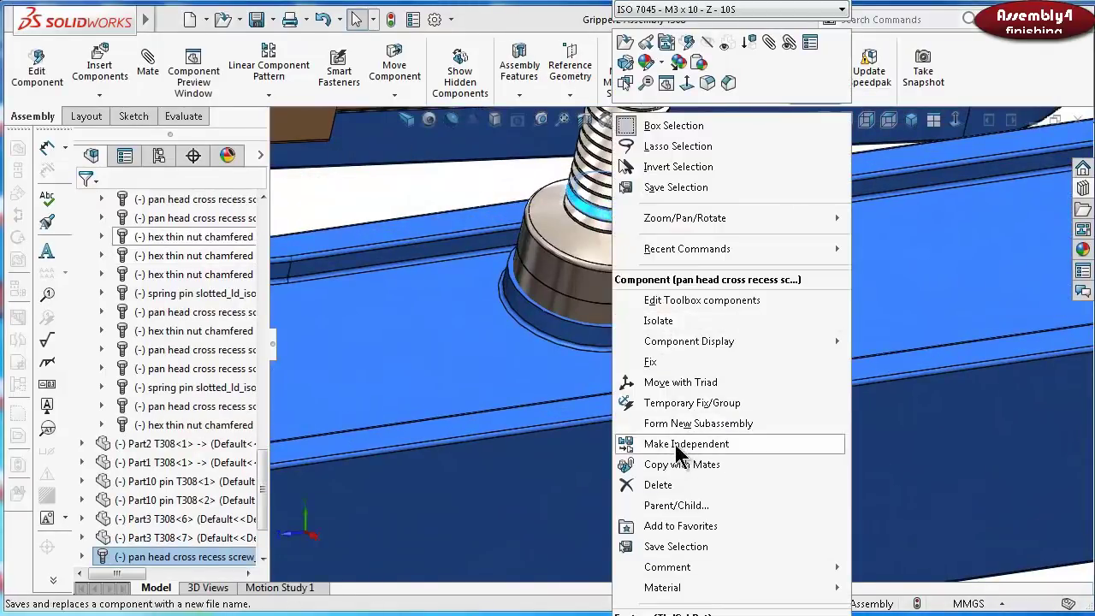
left_click(665, 484)
left_click(748, 366)
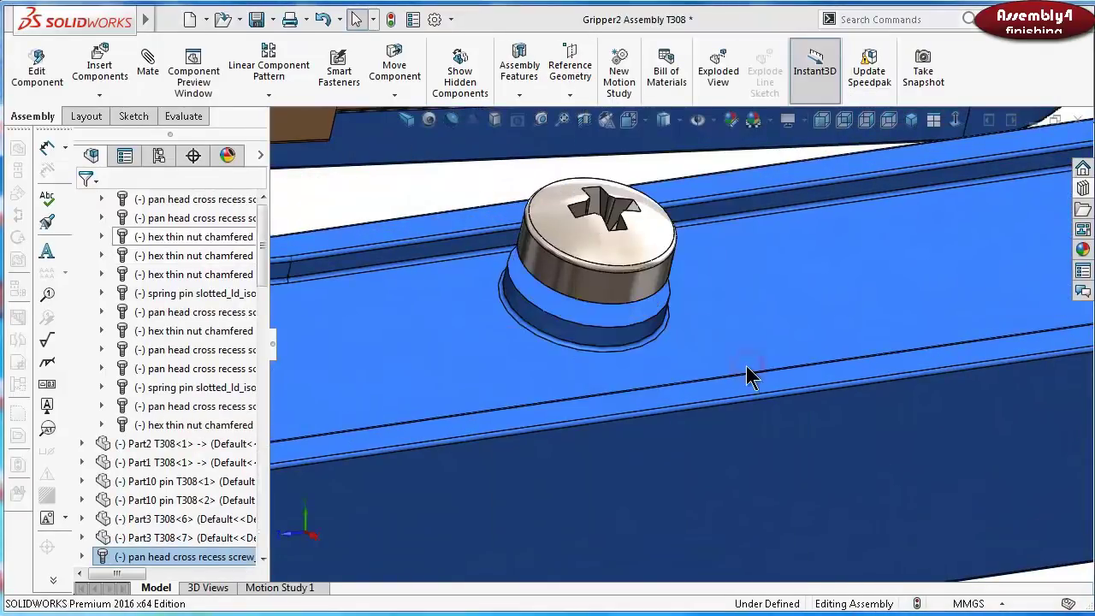
Mate the remaining screw's cylindrical head face concentric with the outer face of the near jaw's boss
left_click(633, 265)
scroll(626, 300, "down", 4)
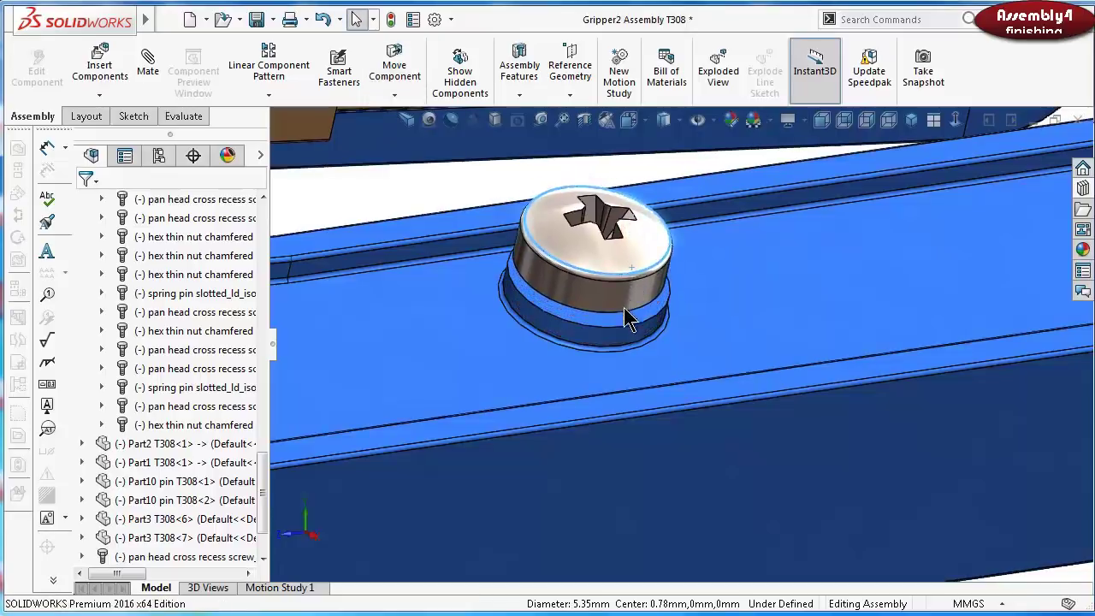
left_click(620, 297)
left_click(811, 208)
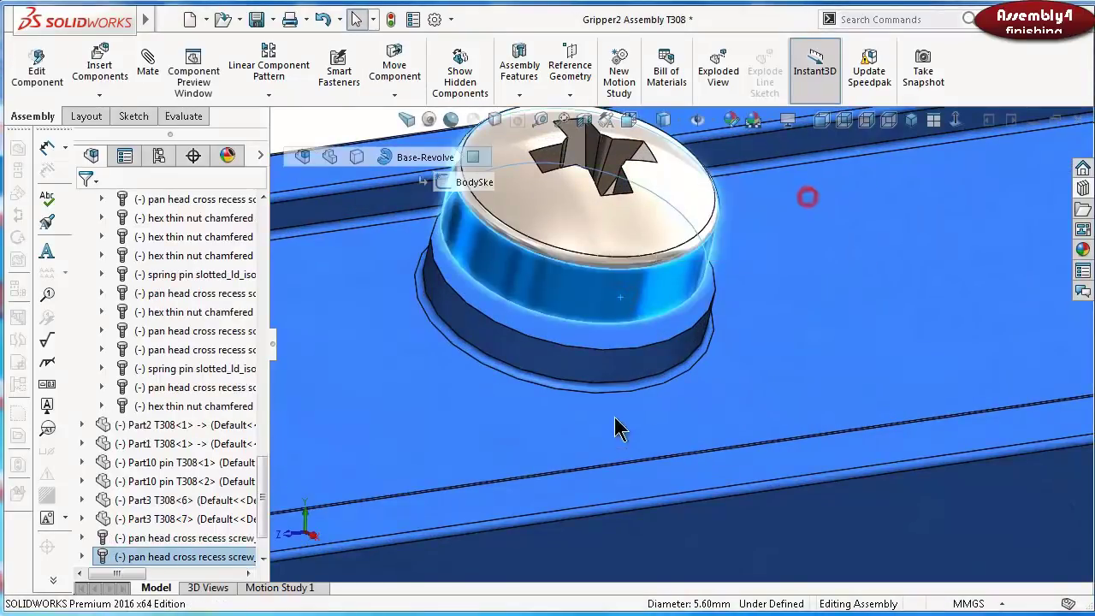
left_click(611, 378)
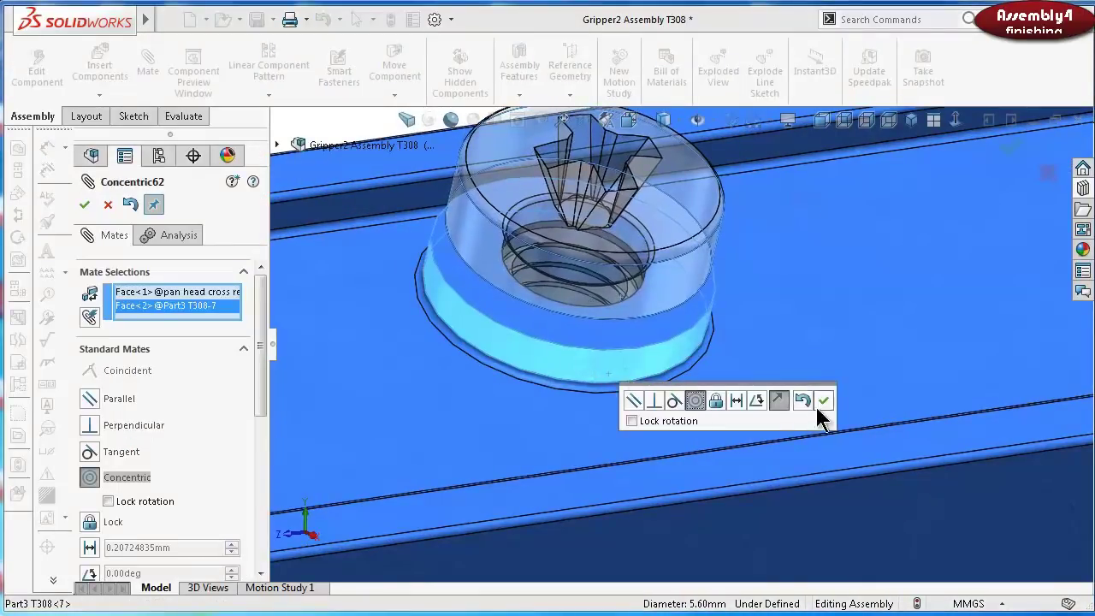
left_click(820, 404)
Mate the underside of the screw head coincident with the top face of the near jaw's boss
left_click(619, 339)
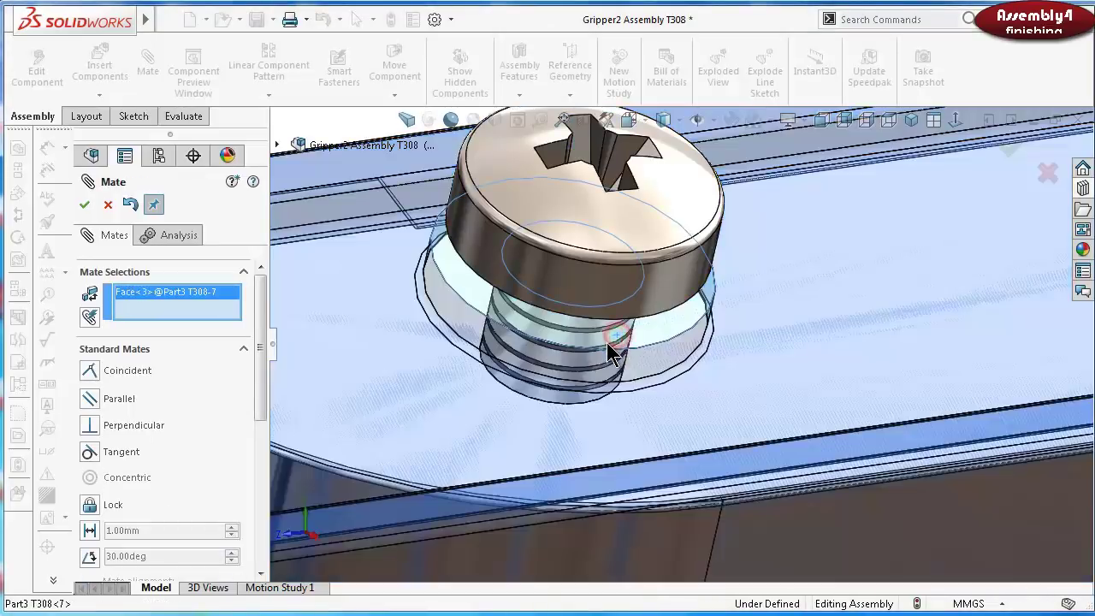
middle_click_drag(611, 348, 667, 271)
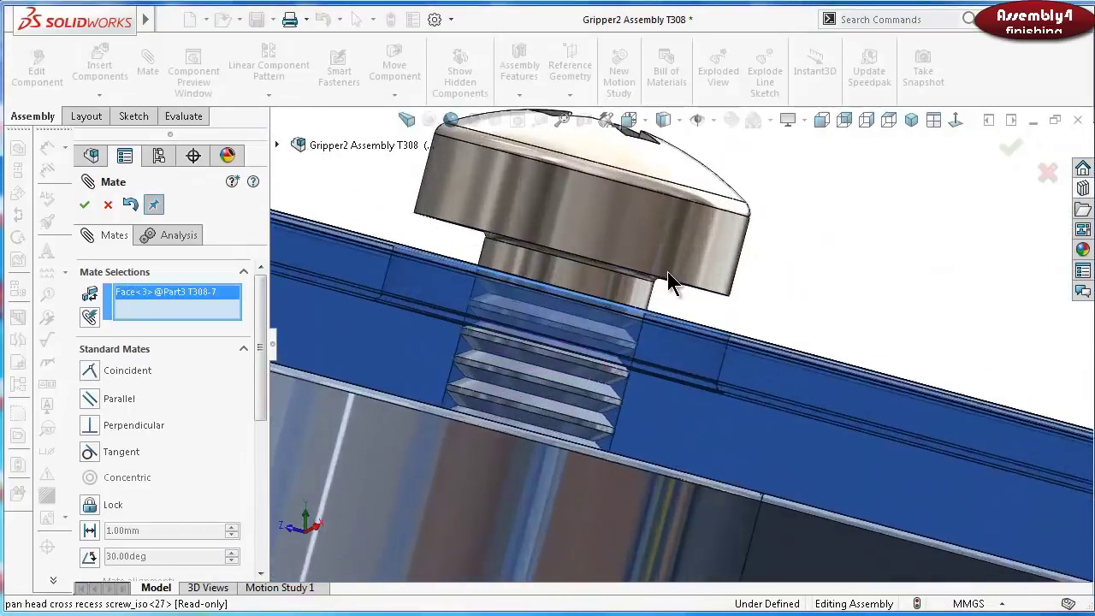
scroll(668, 271, "down", 5)
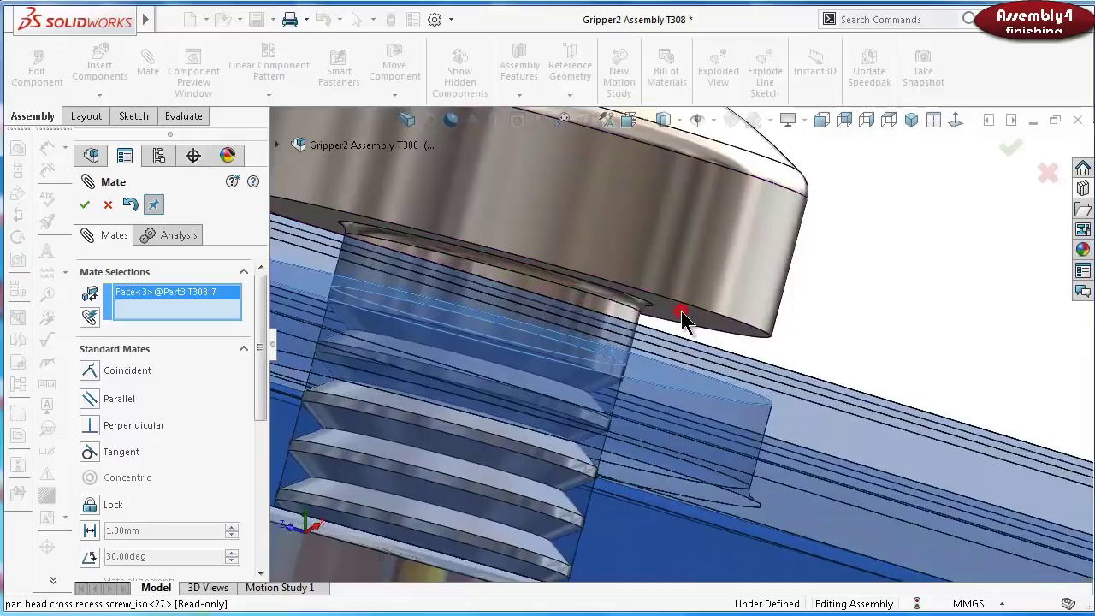
left_click(682, 313)
right_click(681, 310)
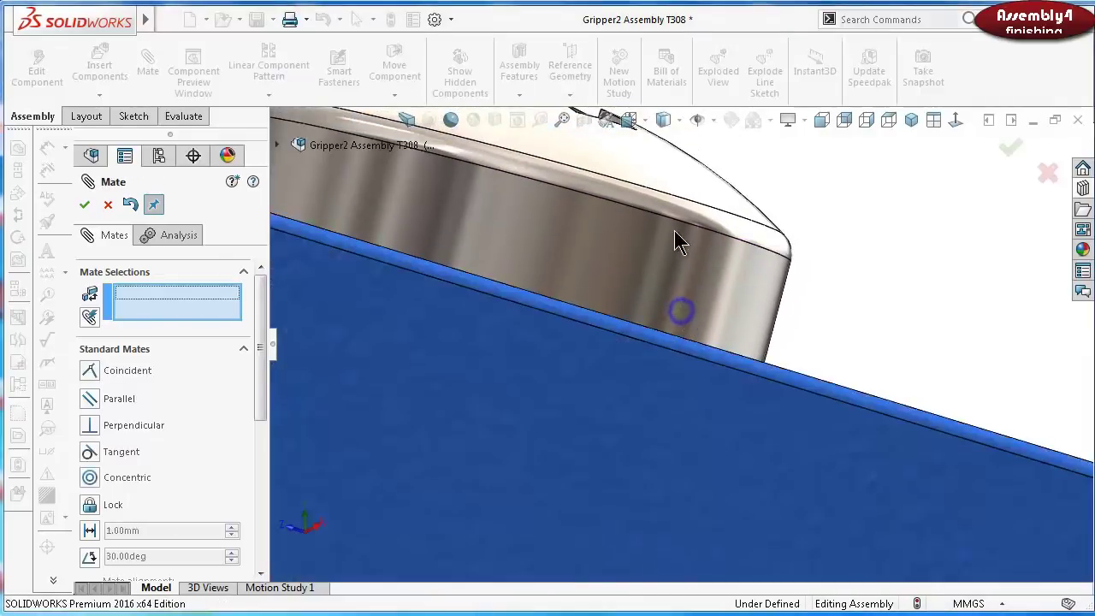
scroll(548, 221, "up", 8)
middle_click_drag(542, 238, 515, 232)
scroll(513, 230, "down", 1)
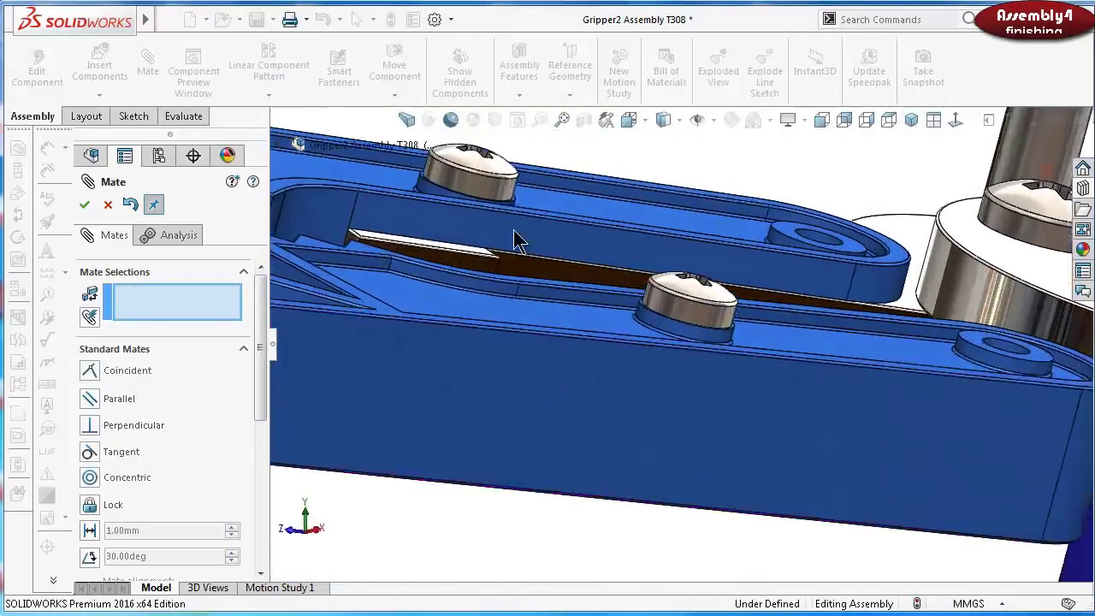
scroll(515, 239, "down", 2)
left_click(1009, 151)
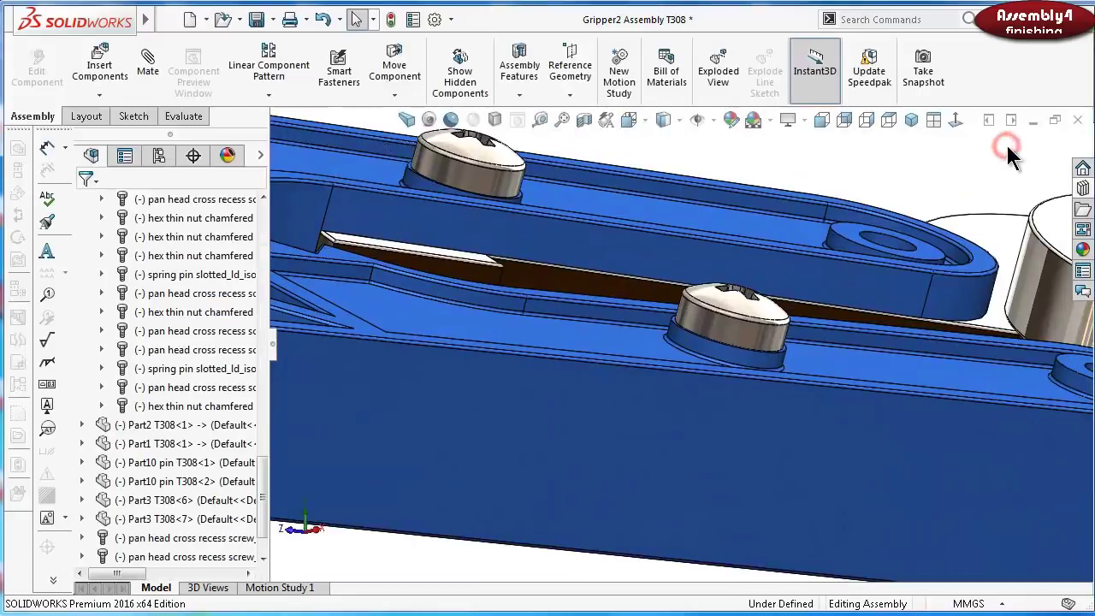
Collapse the Screws and nuts folder and move the two new M3 x 10 pan head screws into it
scroll(700, 266, "up", 3)
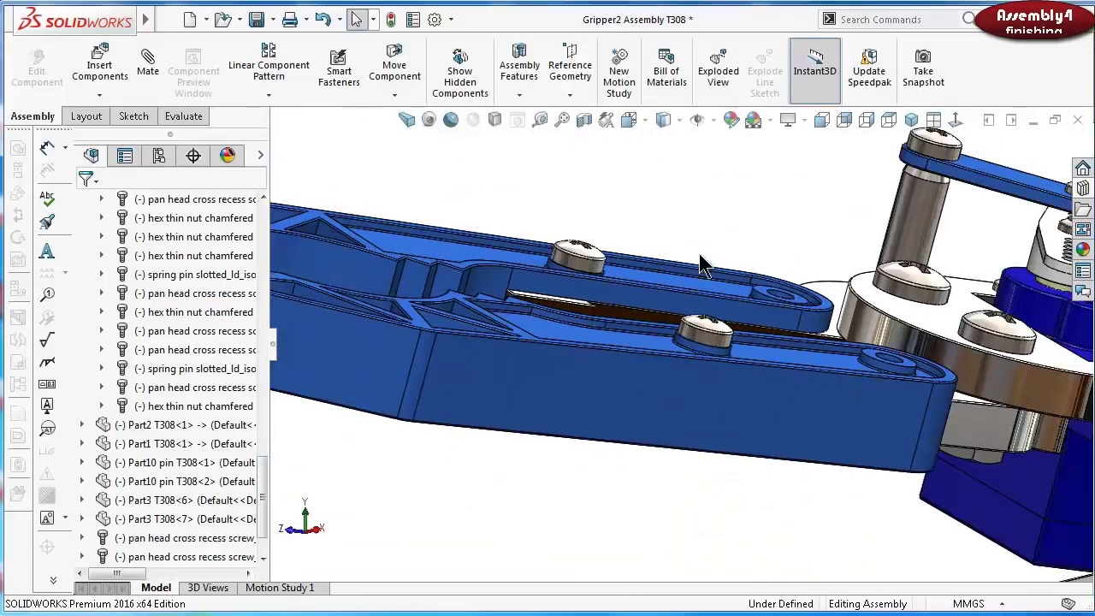
left_click(201, 537)
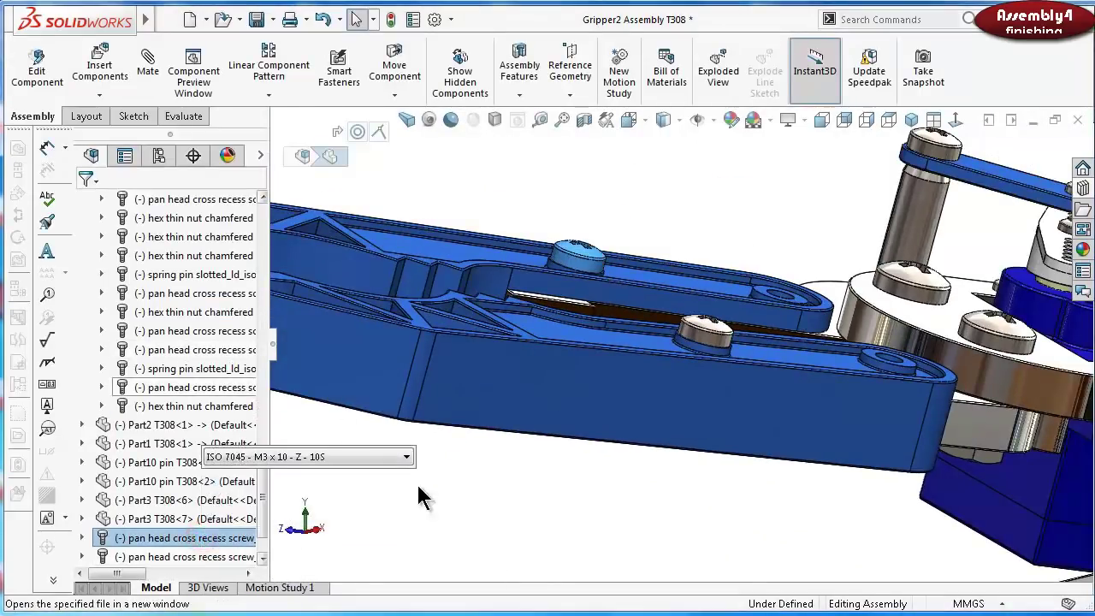
left_click(476, 501)
left_click_drag(262, 492, 270, 408)
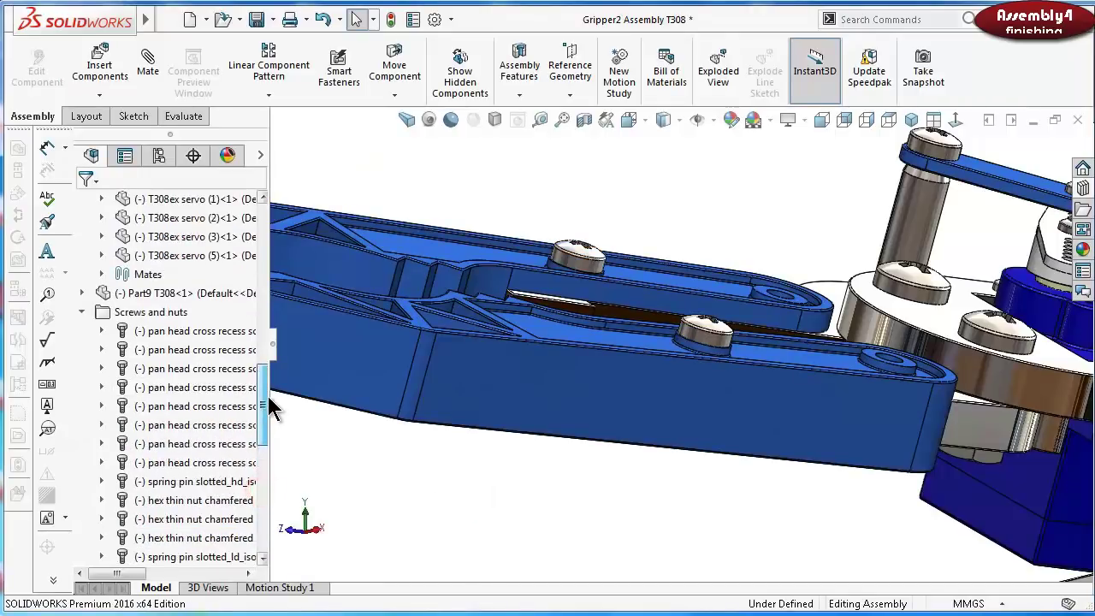
left_click(82, 312)
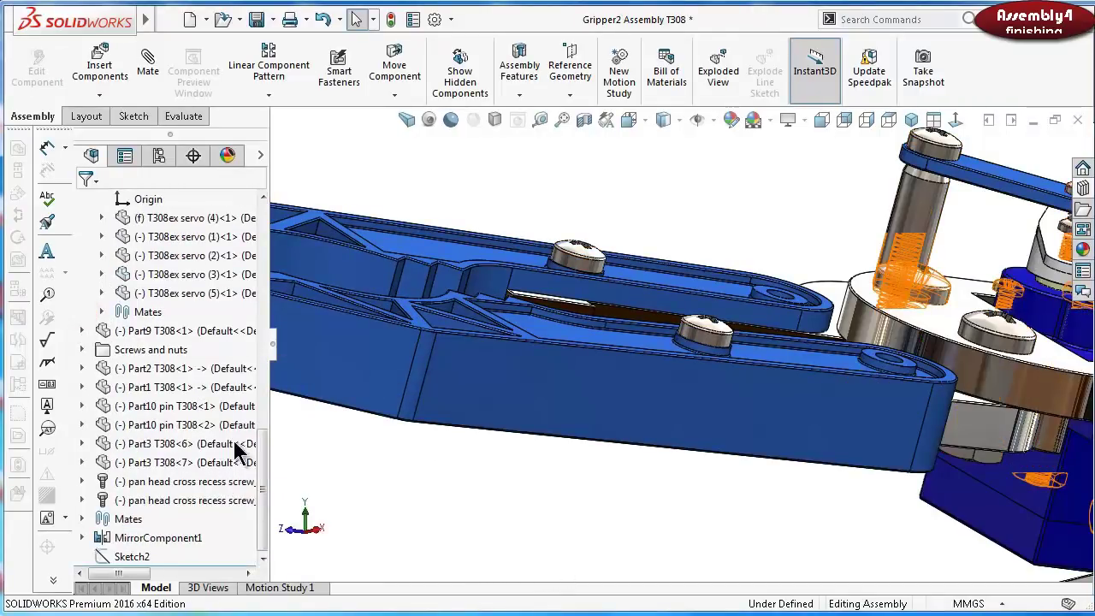
left_click(166, 482)
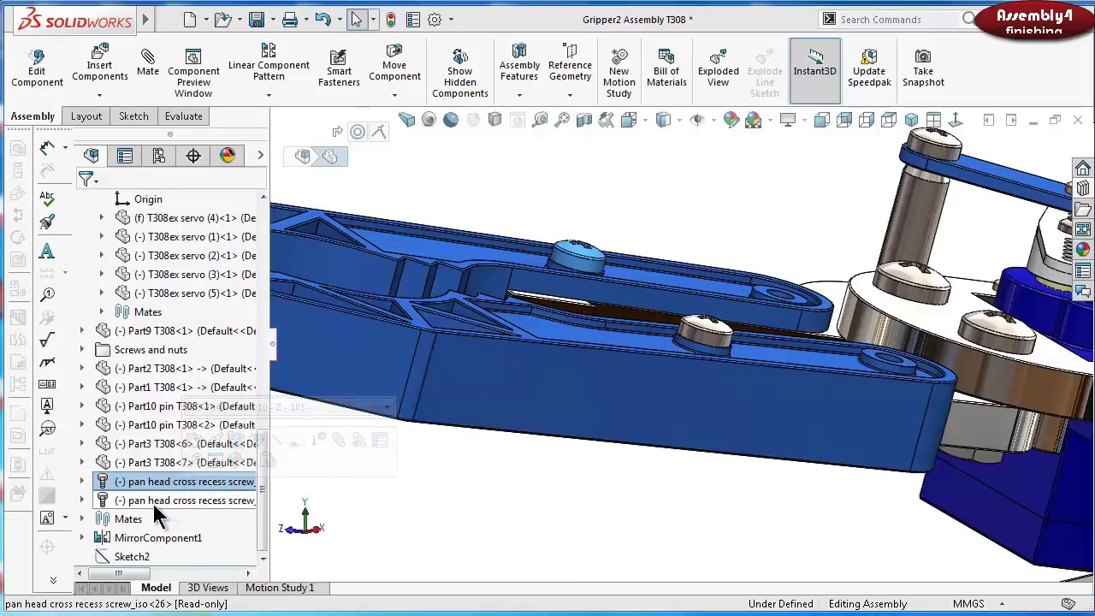
left_click(158, 501, "ctrl")
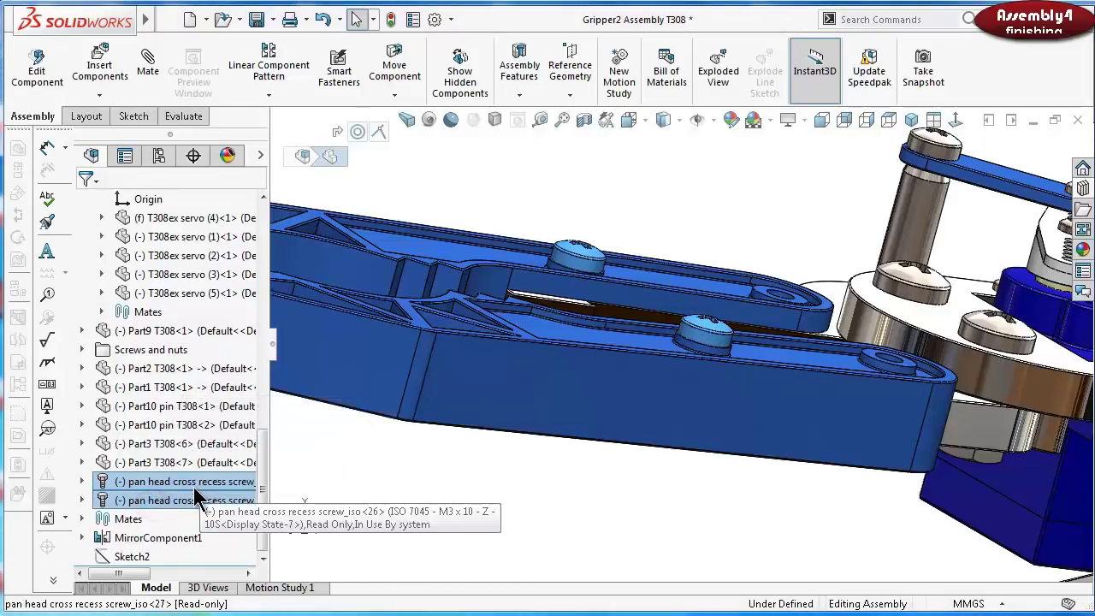
left_click_drag(189, 481, 150, 349)
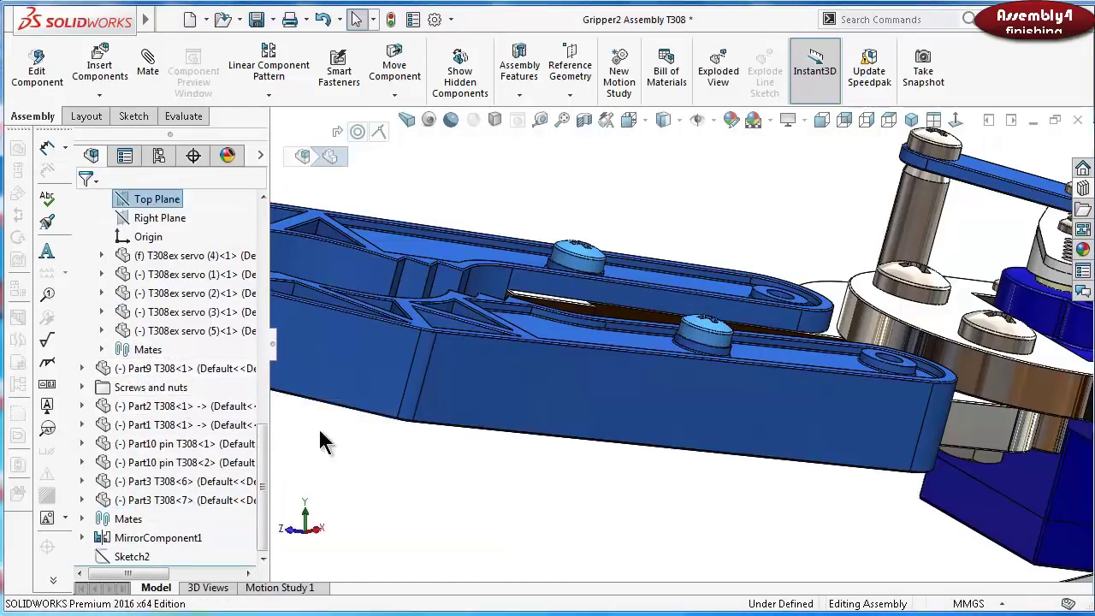
Rebuild and save the gripper assembly
left_click(422, 524)
left_click(255, 20)
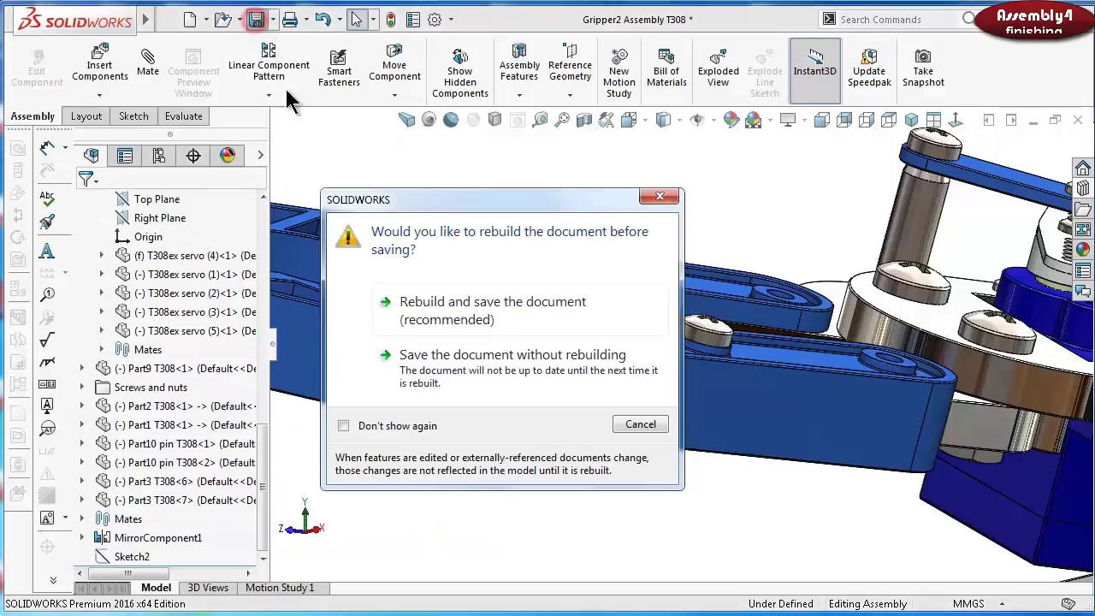
left_click(446, 317)
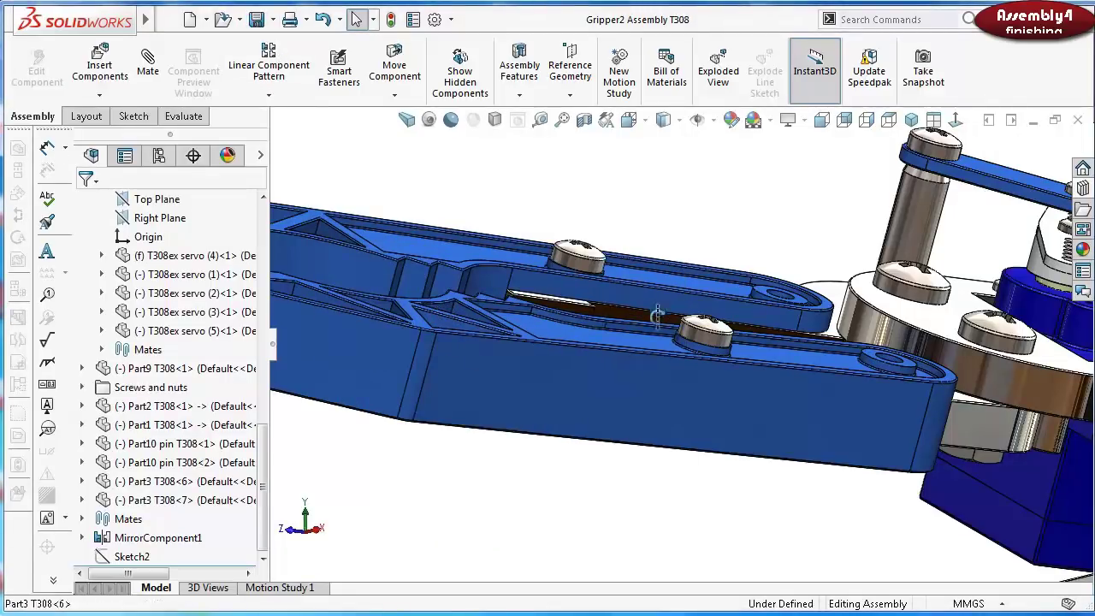
Copy the jaw's pan head screw with its mates onto the near jaw's wrist-end boss, referencing the boss hole and its top face
middle_click_drag(657, 316, 646, 452)
scroll(647, 451, "down", 10)
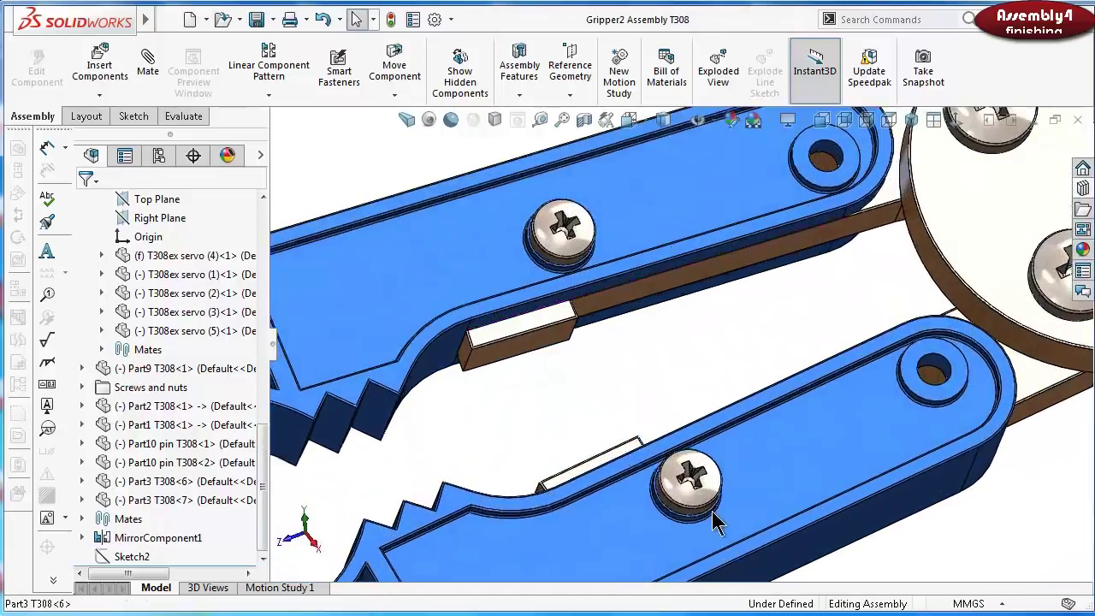
left_click(682, 451)
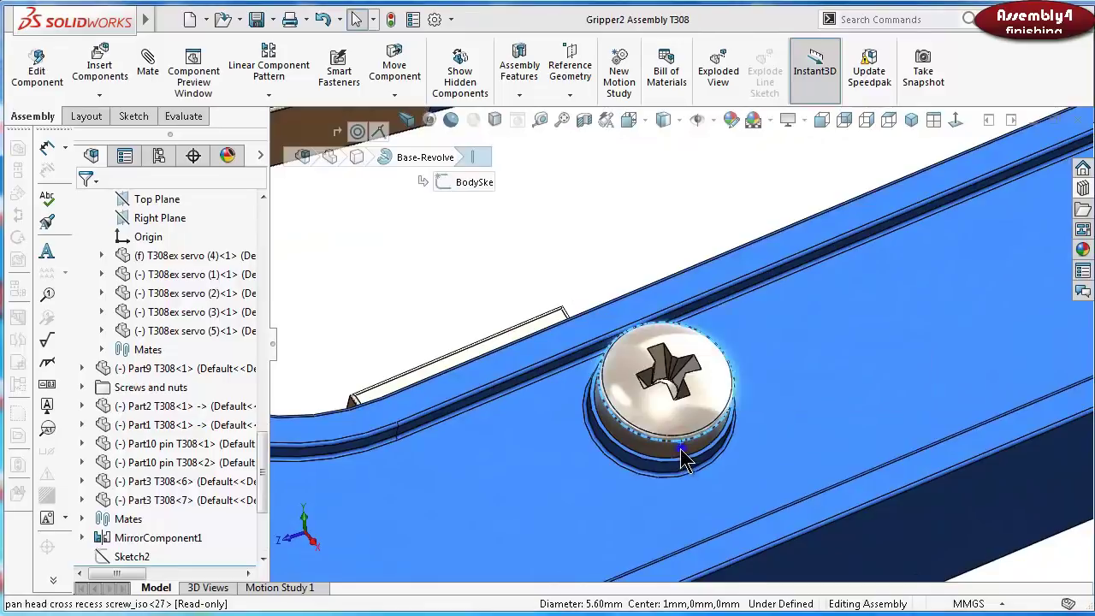
right_click(691, 446)
left_click(758, 457)
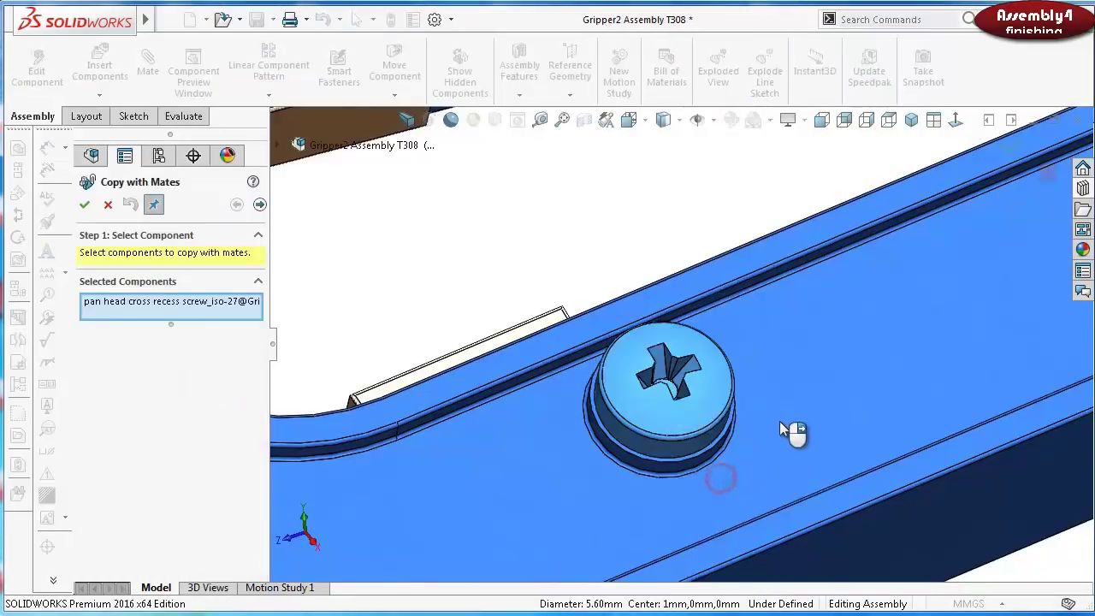
scroll(794, 385, "up", 5)
scroll(870, 262, "down", 8)
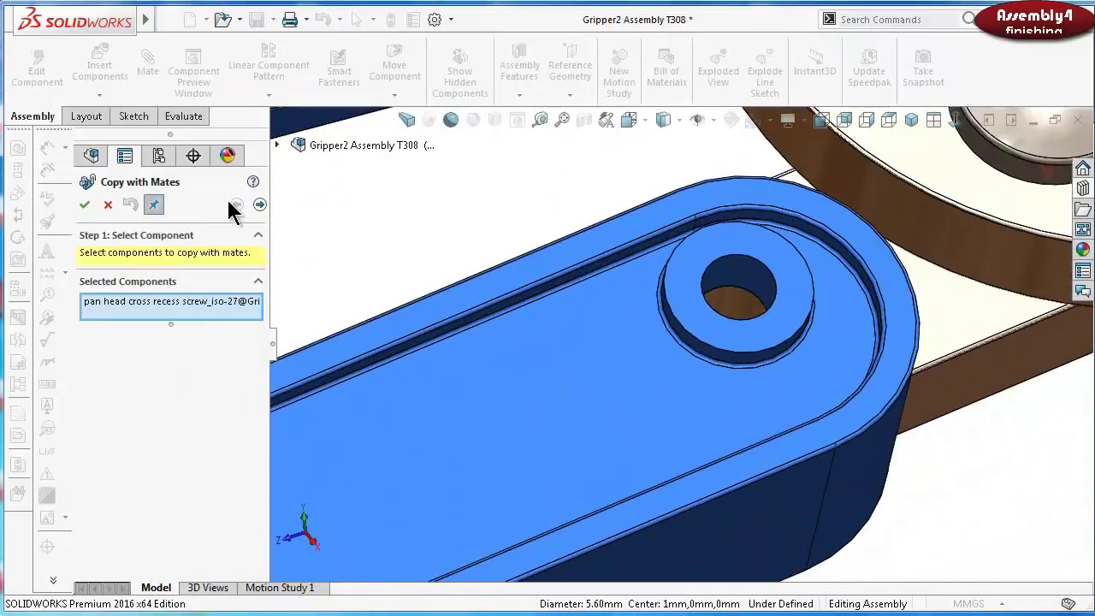
left_click(259, 204)
left_click(753, 278)
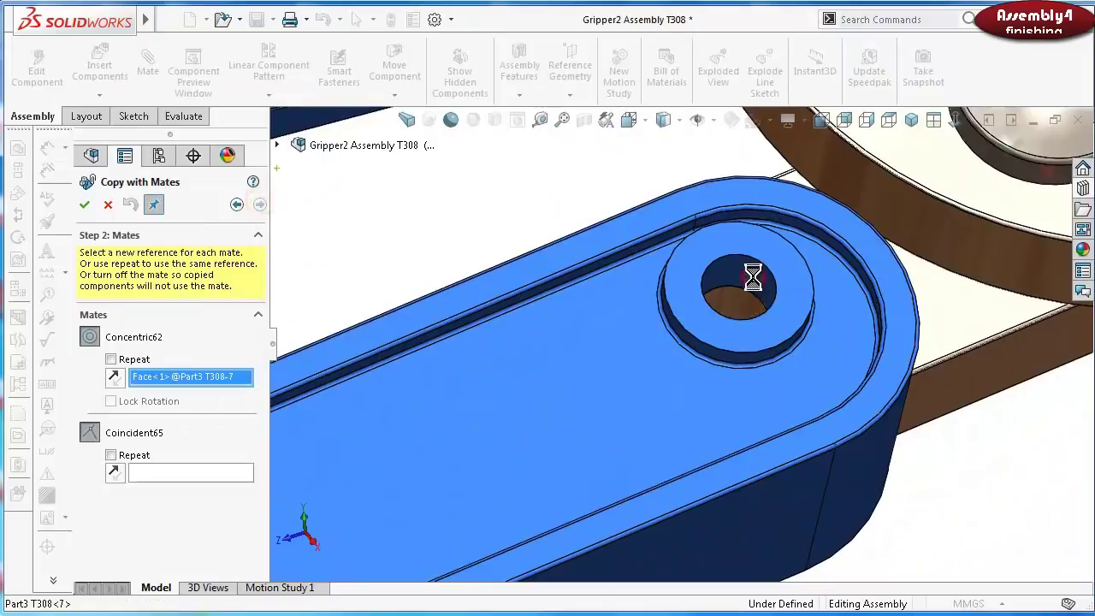
left_click(748, 347)
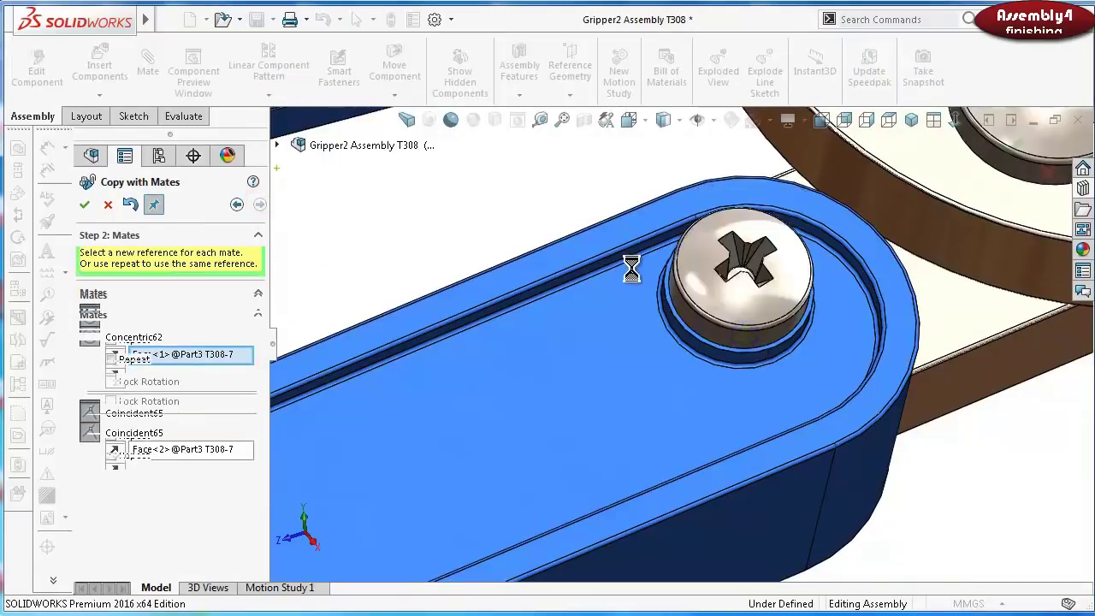
Place a second mated screw copy on the other jaw's wrist-end boss and finish Copy with Mates
scroll(619, 279, "up", 5)
scroll(618, 251, "down", 6)
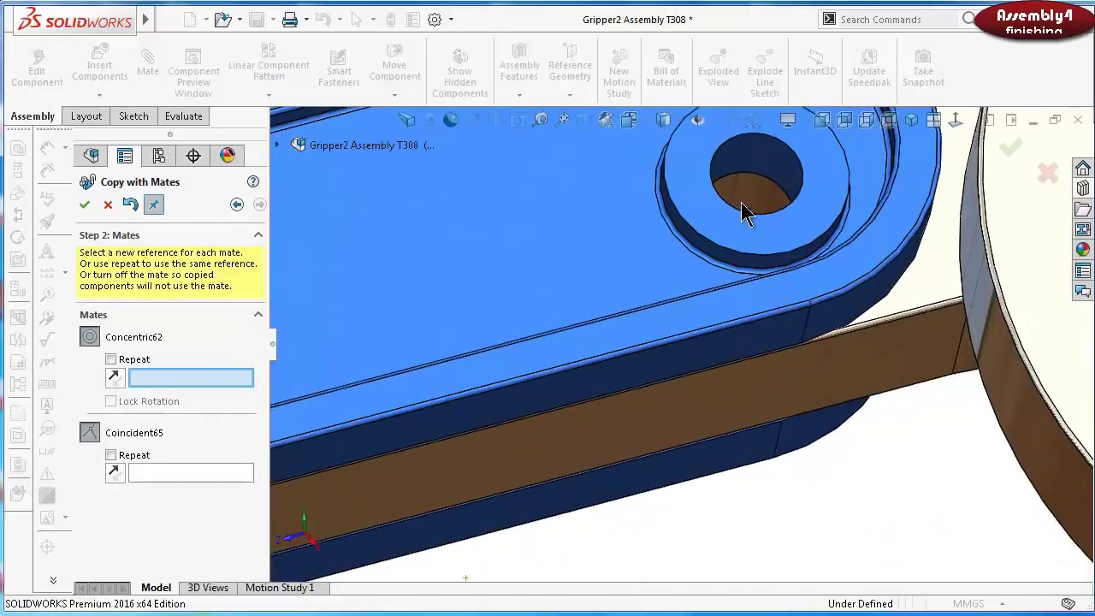
left_click(740, 156)
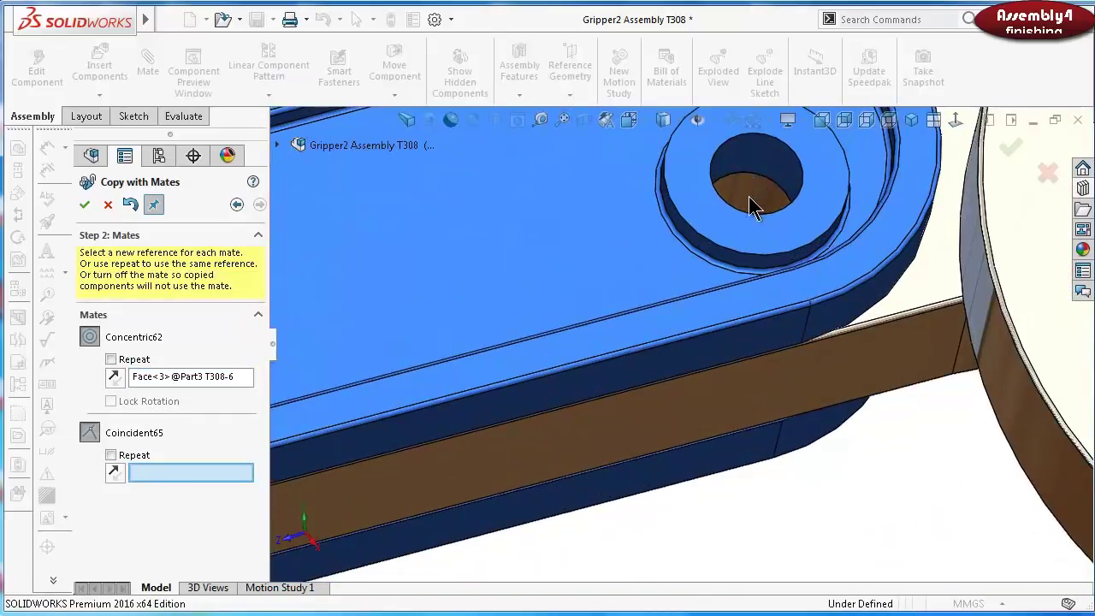
left_click(749, 236)
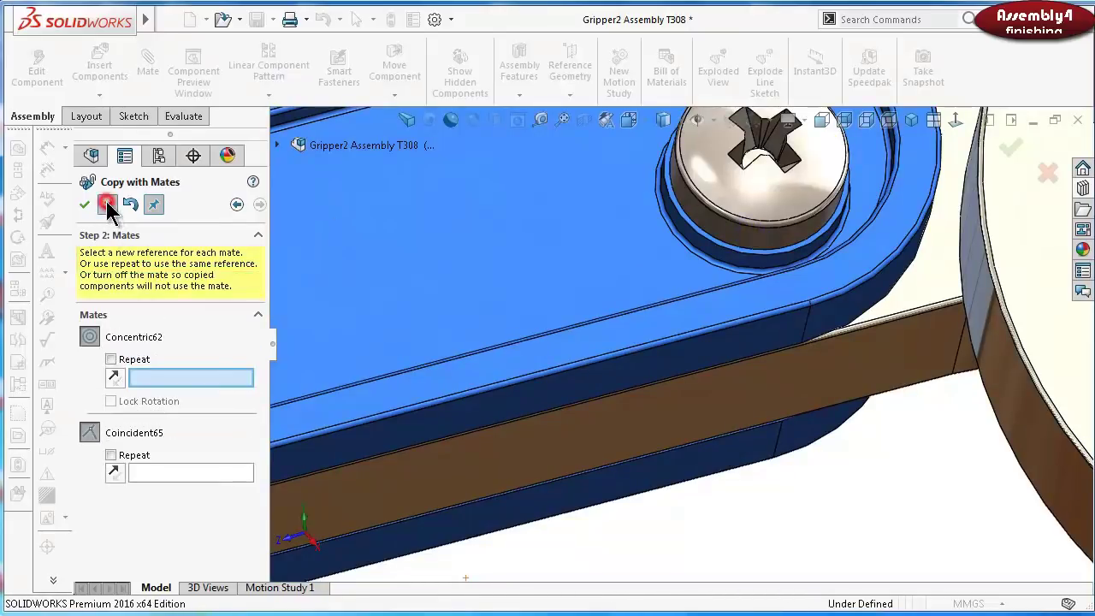
left_click(106, 203)
scroll(745, 403, "up", 5)
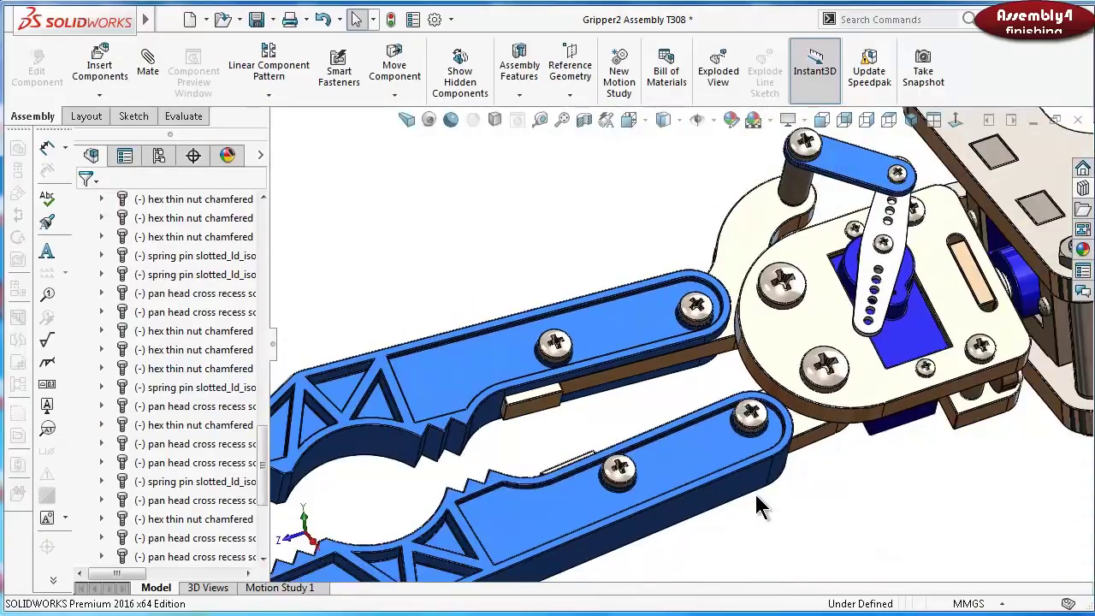
Collapse the Screws and nuts folder and move the two newly copied pan head screws into it
middle_click_drag(756, 495, 746, 468)
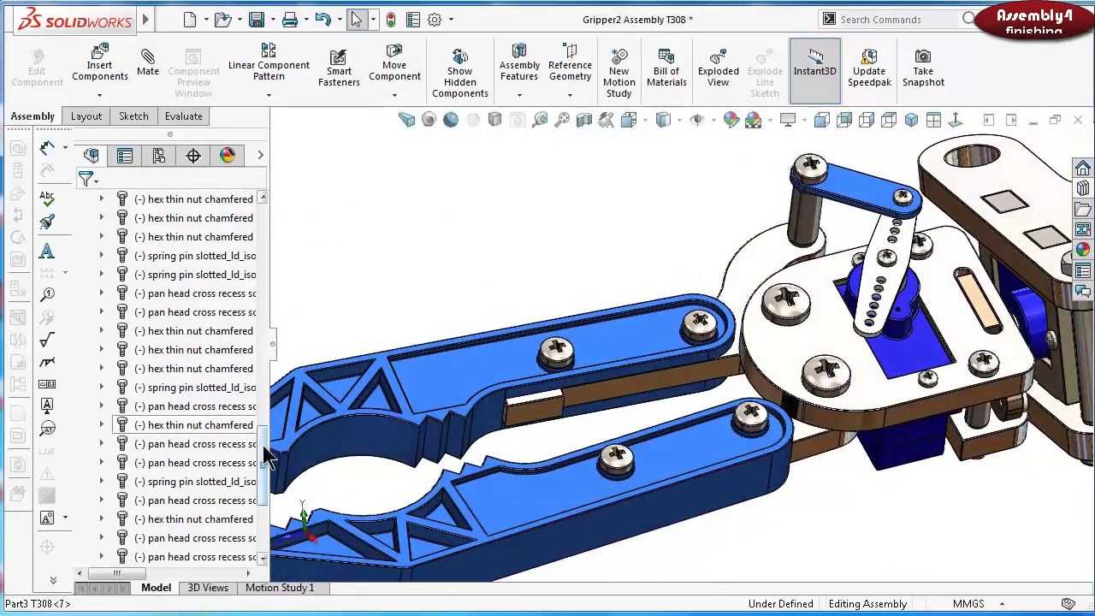
scroll(257, 444, "up", 5)
left_click(81, 405)
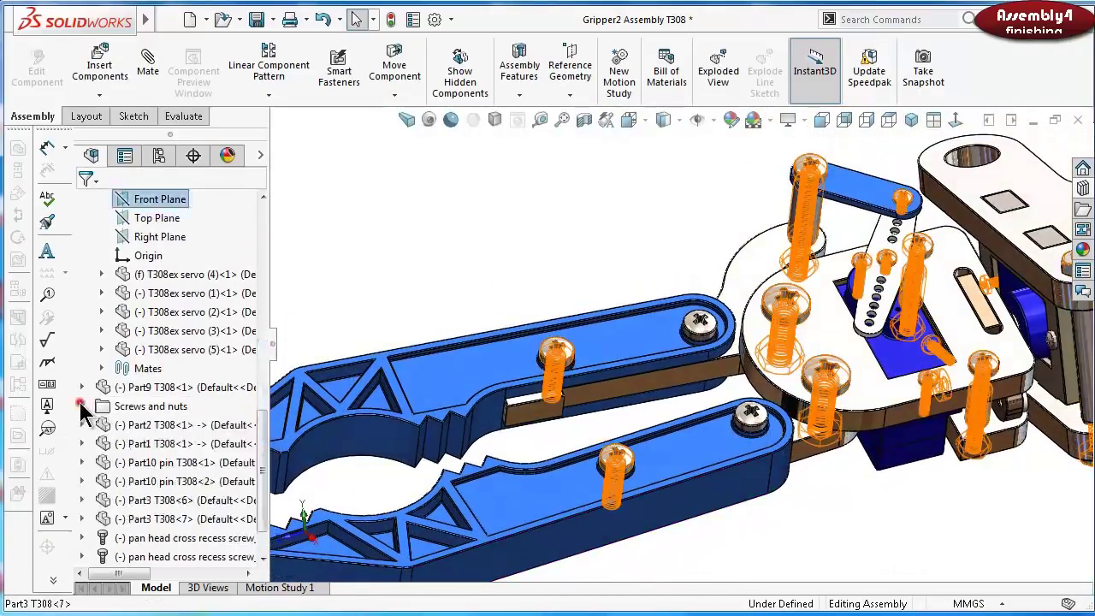
left_click(137, 537)
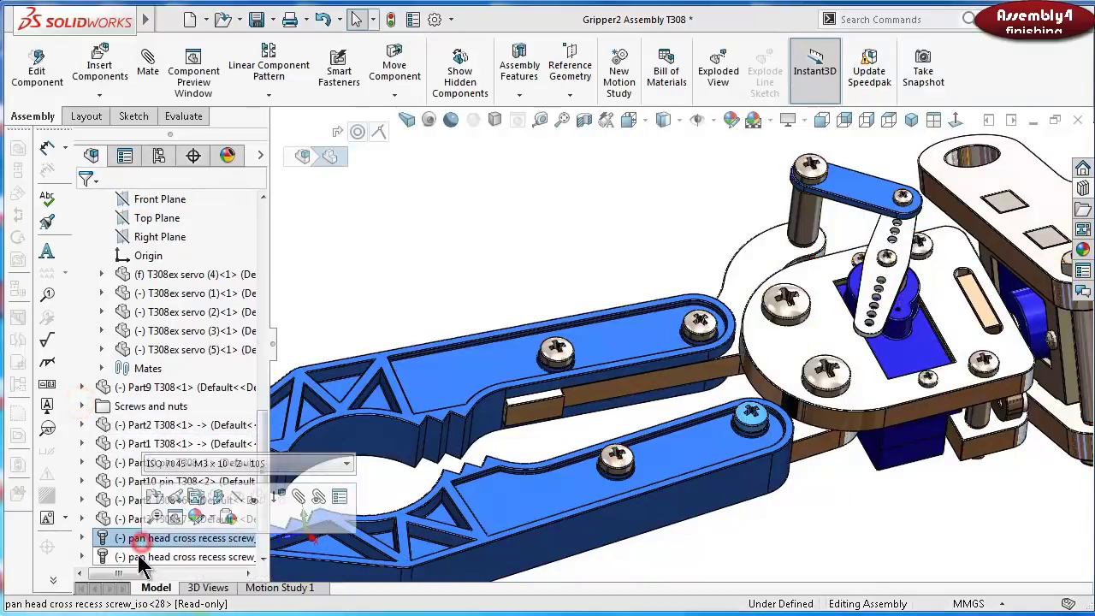
left_click(135, 557, "ctrl")
left_click_drag(137, 569, 120, 408)
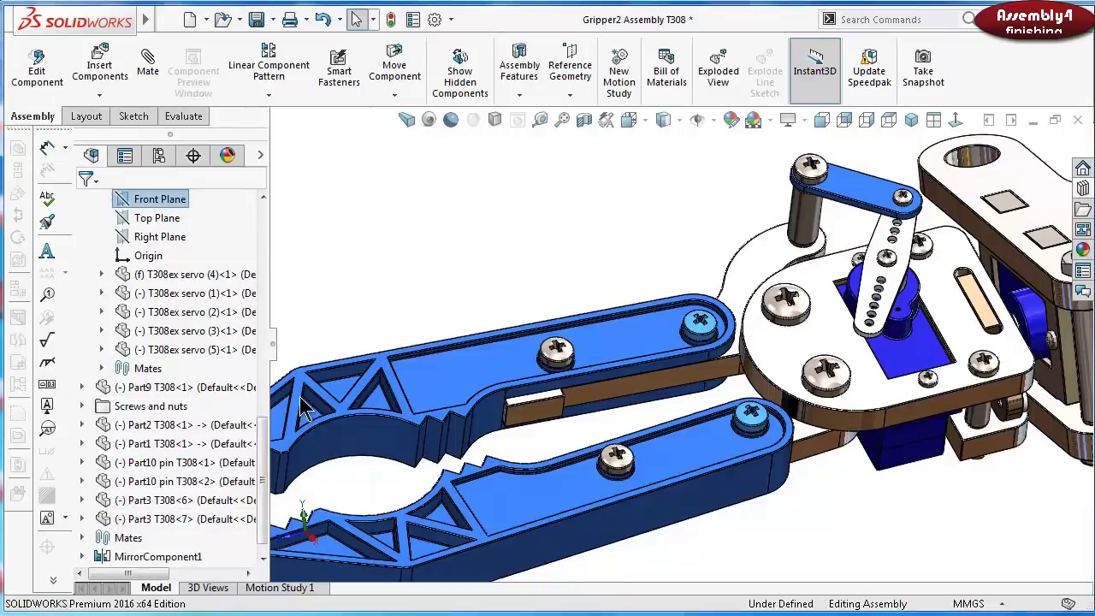
Save the assembly with a rebuild, including the copied jaw screws
left_click(396, 315)
left_click(257, 20)
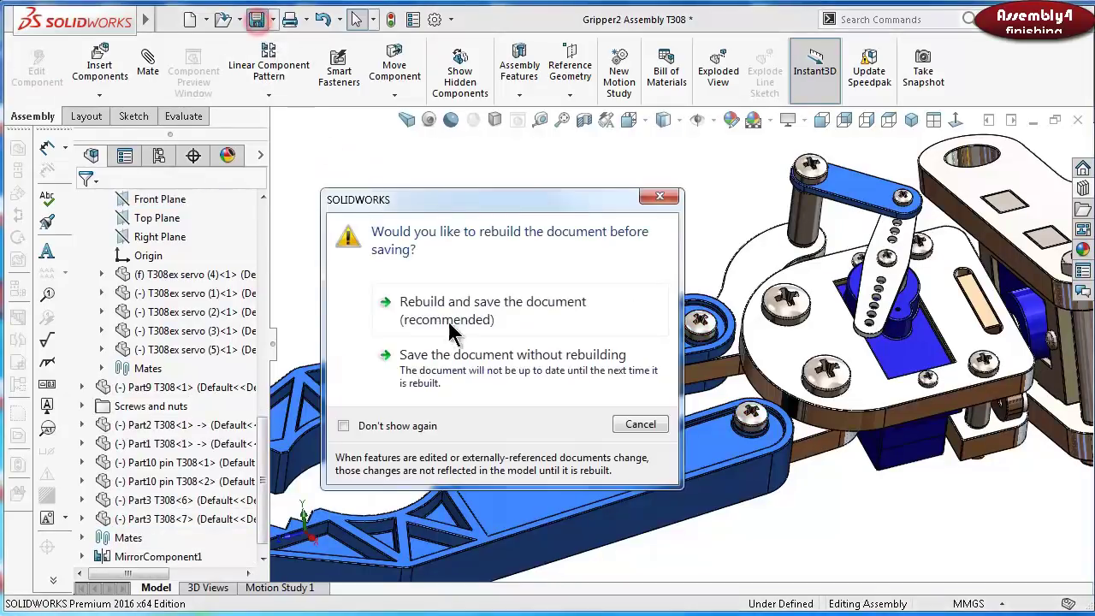
left_click(451, 316)
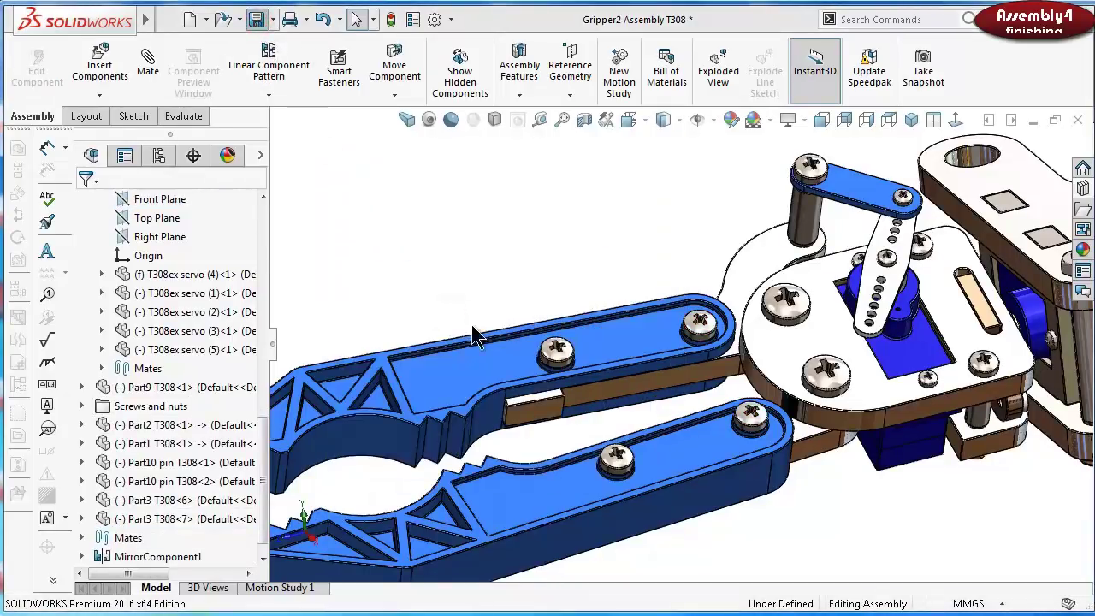
Swing the gripper plate with its jaws about the wrist axis of the bracket to check the wrist movement
scroll(620, 406, "up", 2)
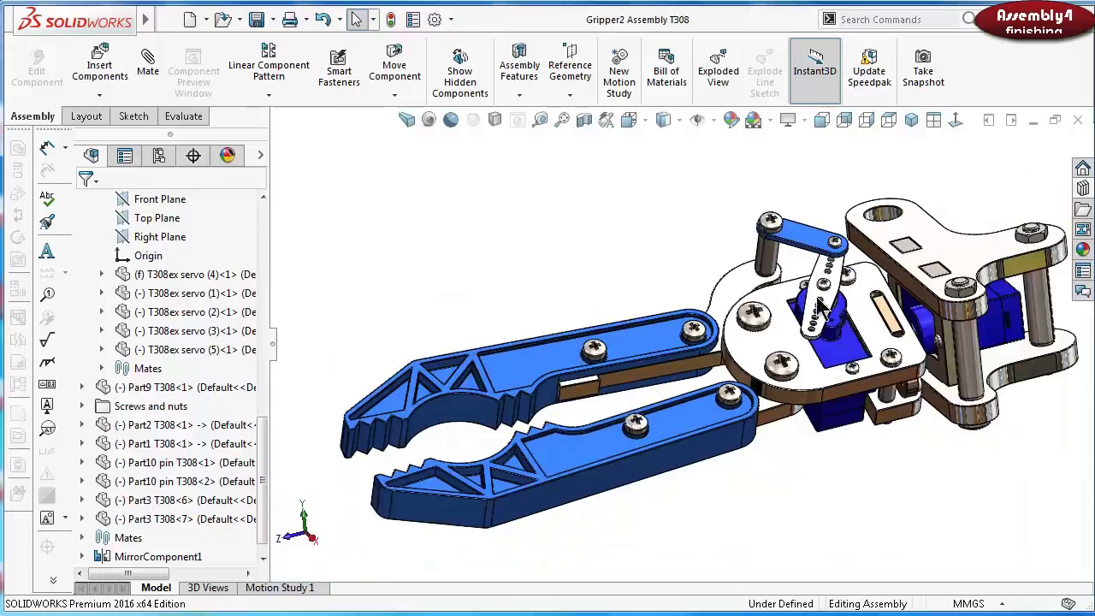
left_click(652, 211)
mouse_move(648, 226)
middle_mouse_down()
mouse_move(759, 432)
mouse_move(643, 251)
middle_mouse_up()
scroll(758, 422, "down", 3)
scroll(758, 421, "up", 2)
scroll(758, 421, "up", 3)
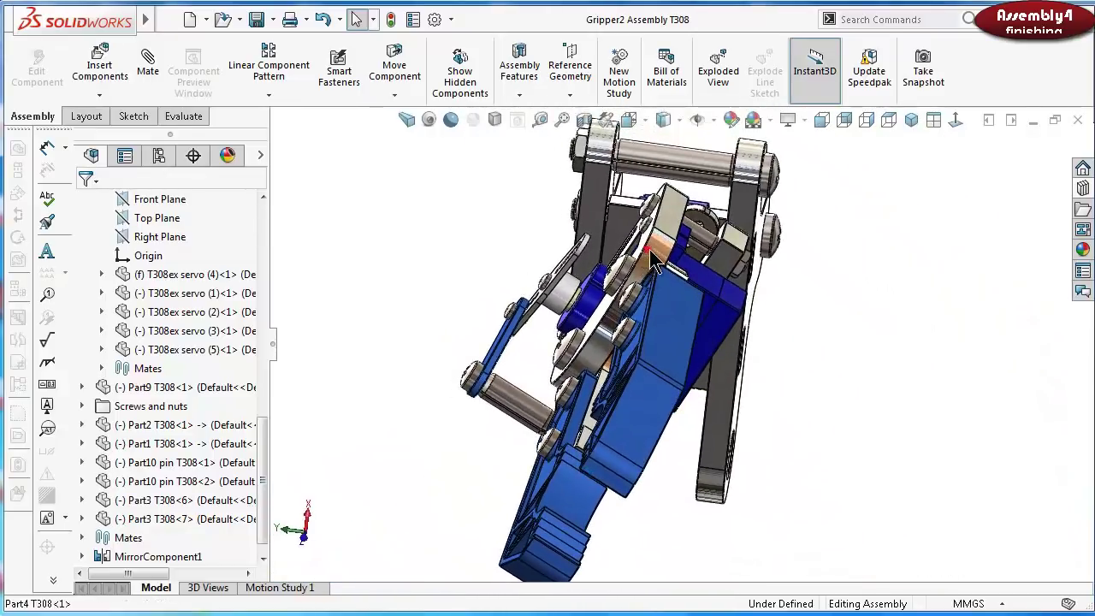
mouse_move(650, 250)
left_mouse_down()
mouse_move(686, 267)
mouse_move(715, 301)
mouse_move(739, 357)
mouse_move(724, 344)
left_mouse_up()
left_click(866, 319)
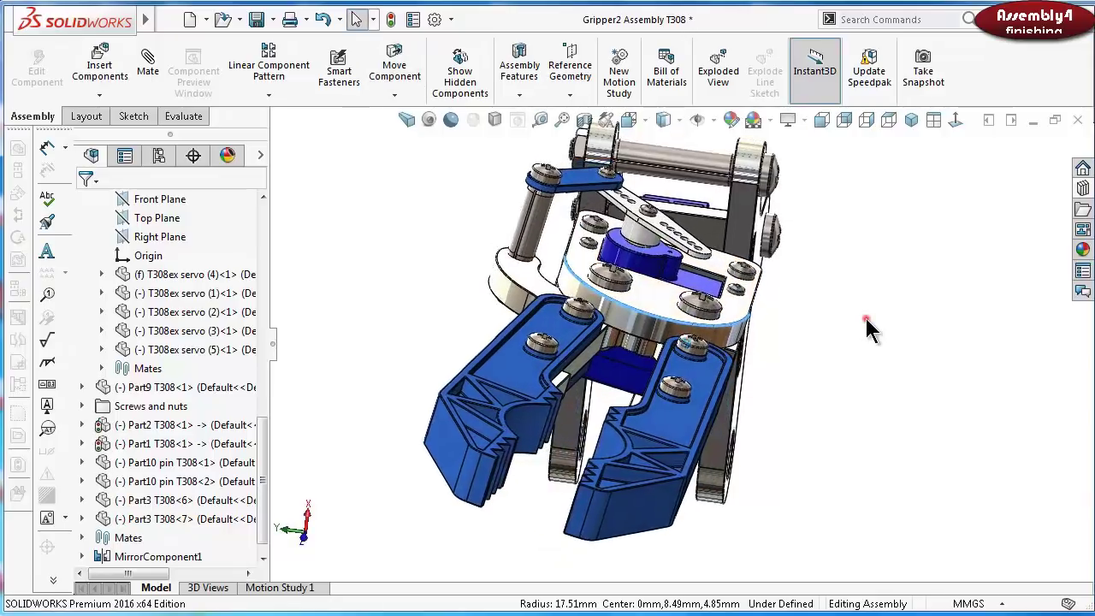
Rebuild the assembly in the gripper plate's new wrist position
key("Left")
key("Left")
key("Left")
key("Left")
key("Left")
key("Left")
key("Left")
key("Left")
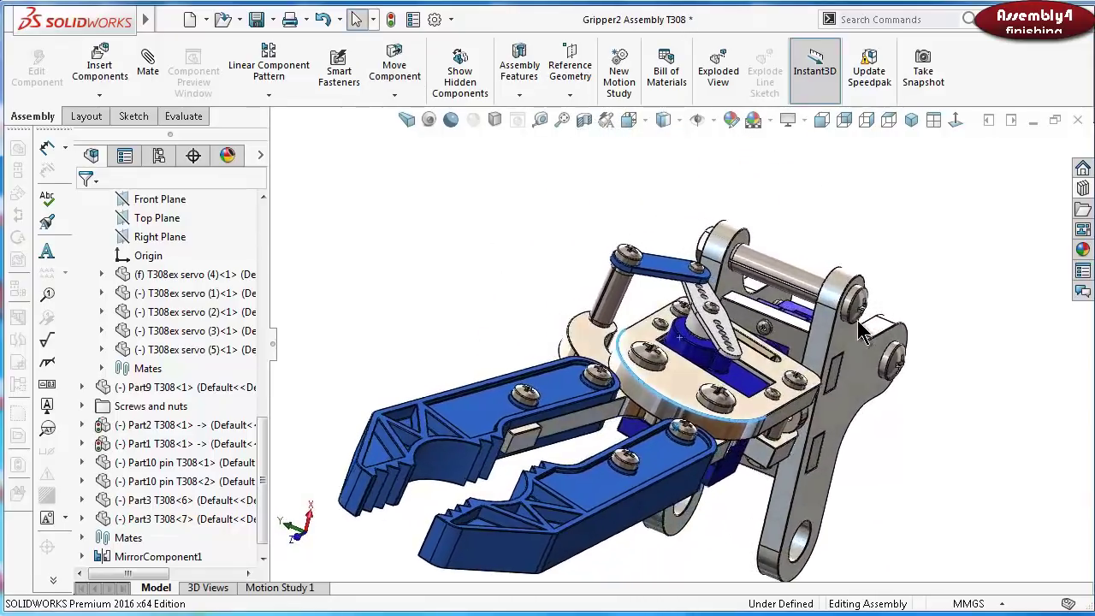
key("Left")
key("Left")
key("Left")
key("Left")
key("Left")
key("Left")
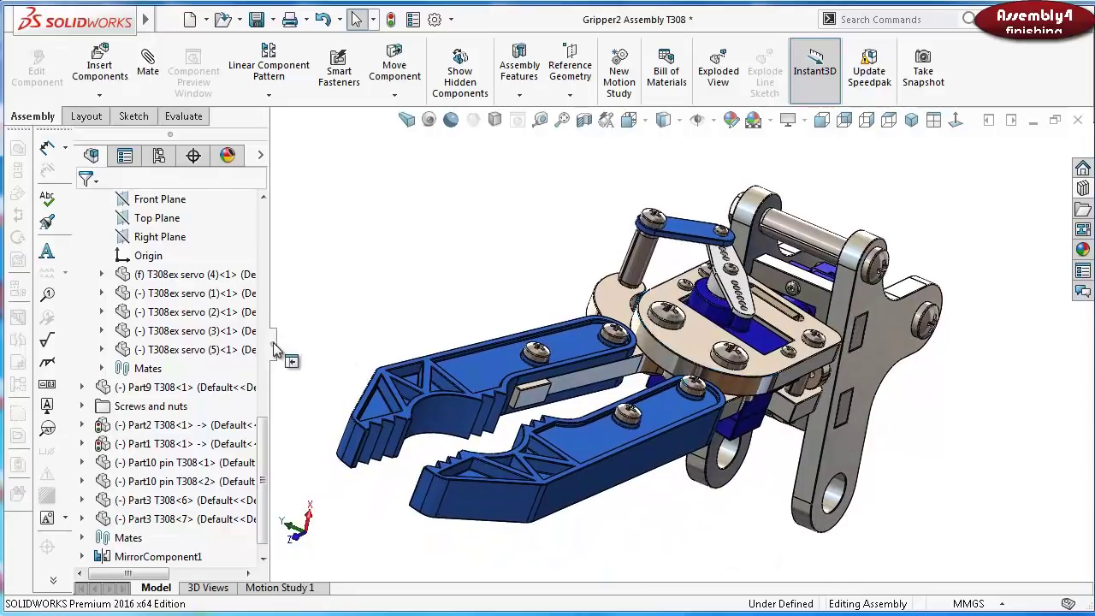
left_click(390, 19)
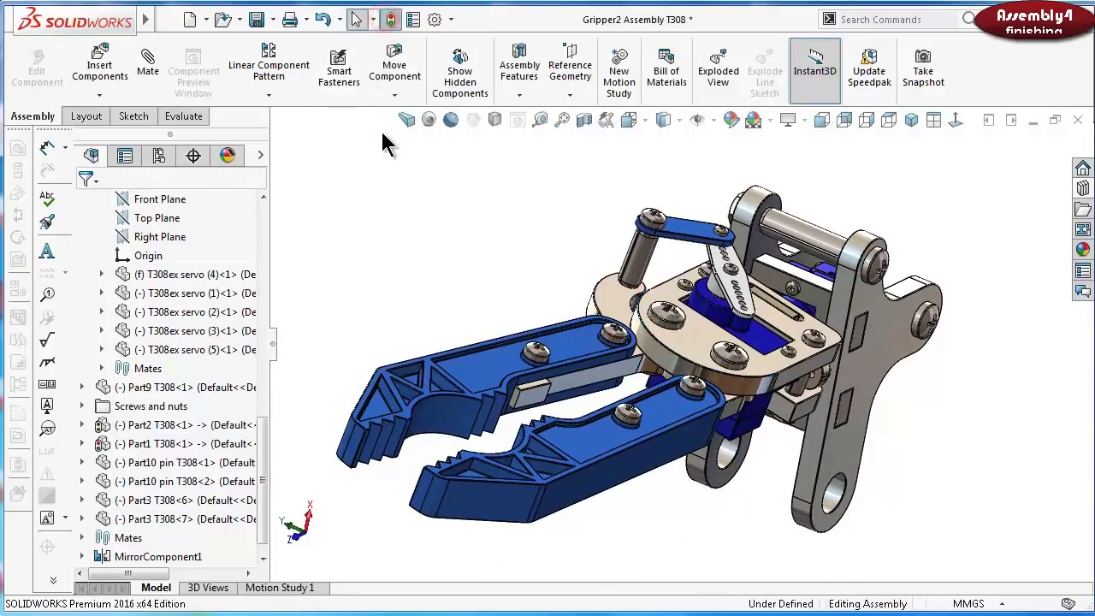
Hide the feature tree and check the opened jaws and servo linkage from several sides
left_click(273, 344)
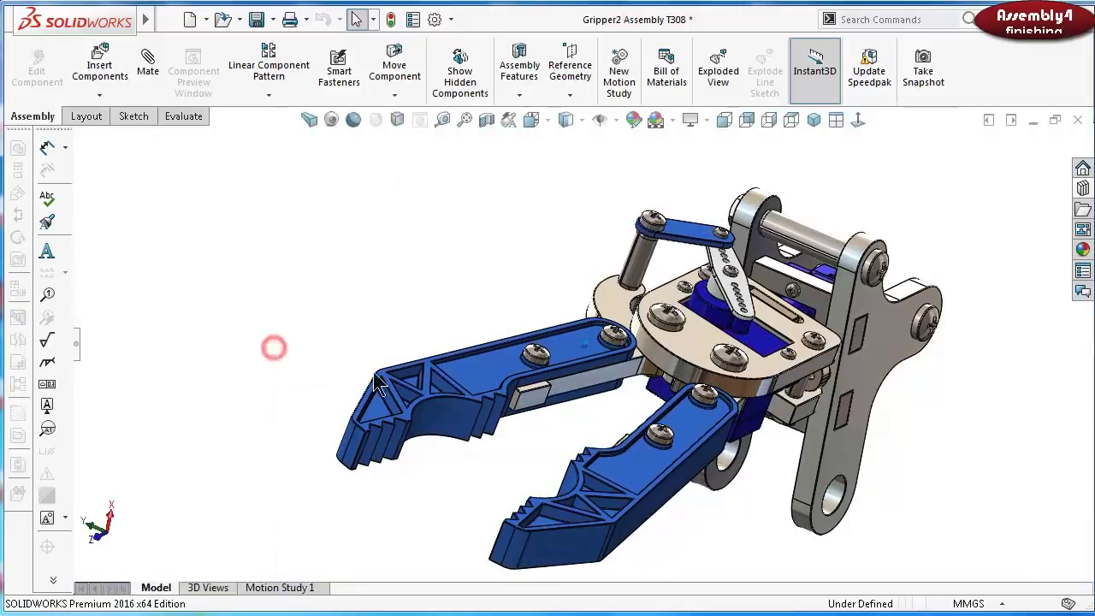
key("Left")
key("Left")
key("Left")
key("Left")
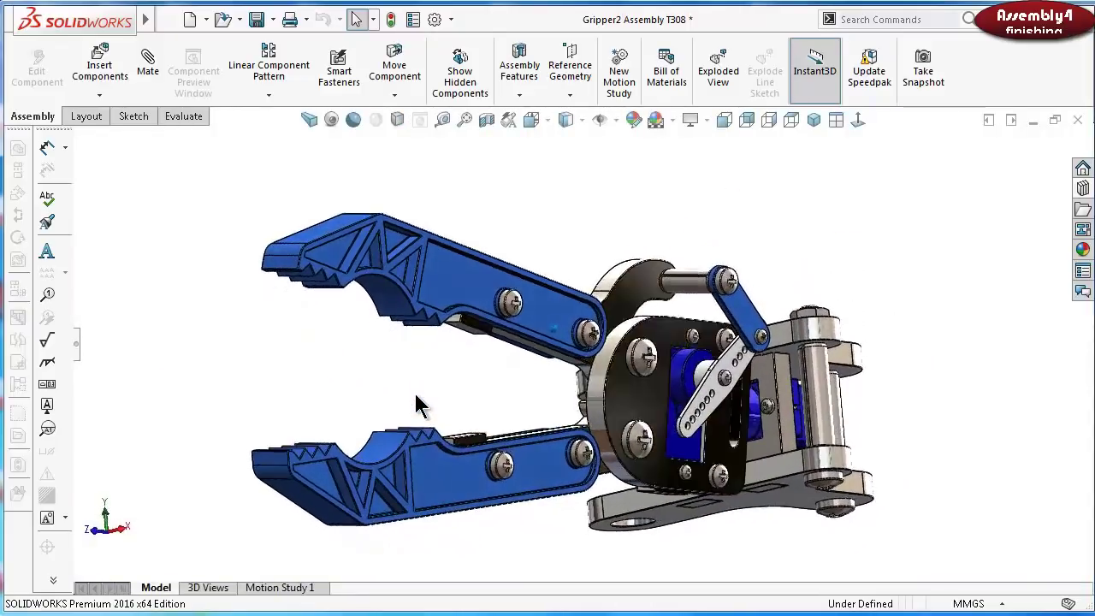
middle_click_drag(452, 374, 454, 372)
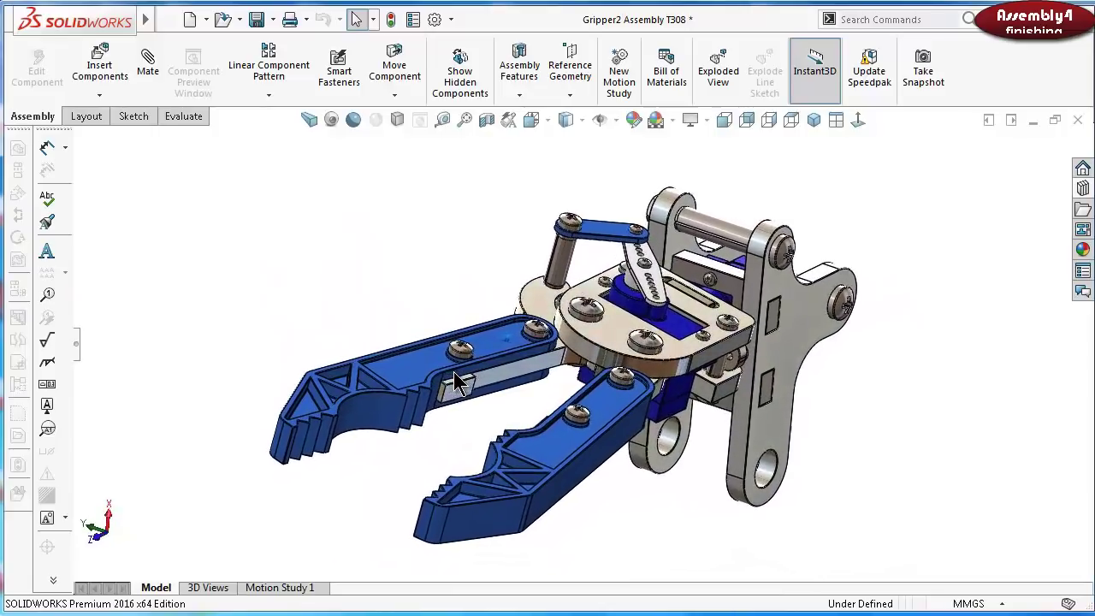
Turn on RealView graphics, ambient occlusion and perspective for the model display, and check the gripper's appearance
left_click(353, 119)
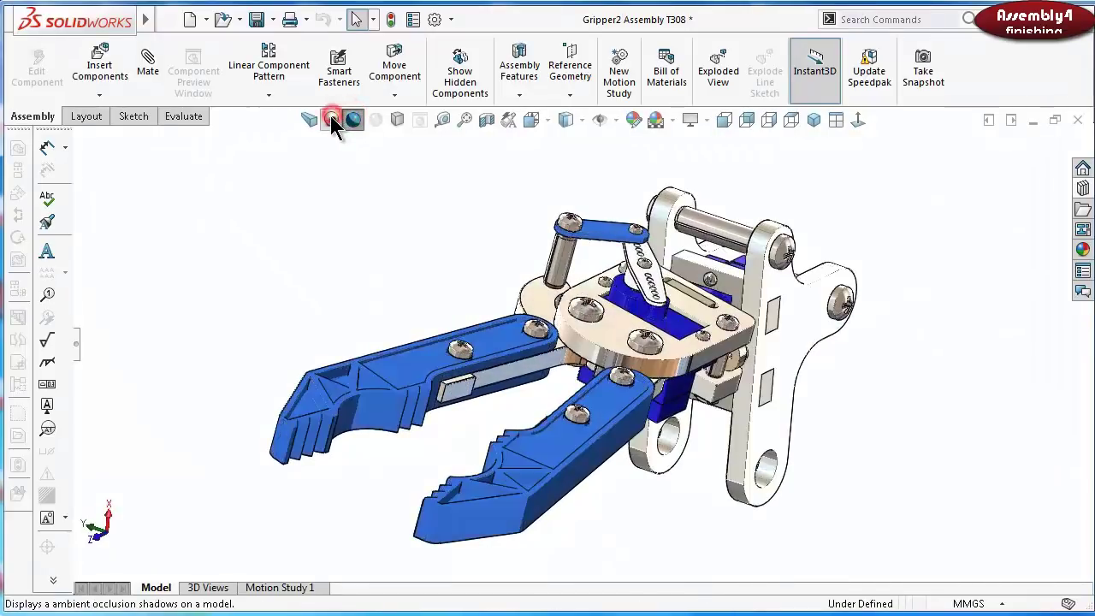
left_click(332, 118)
left_click(313, 124)
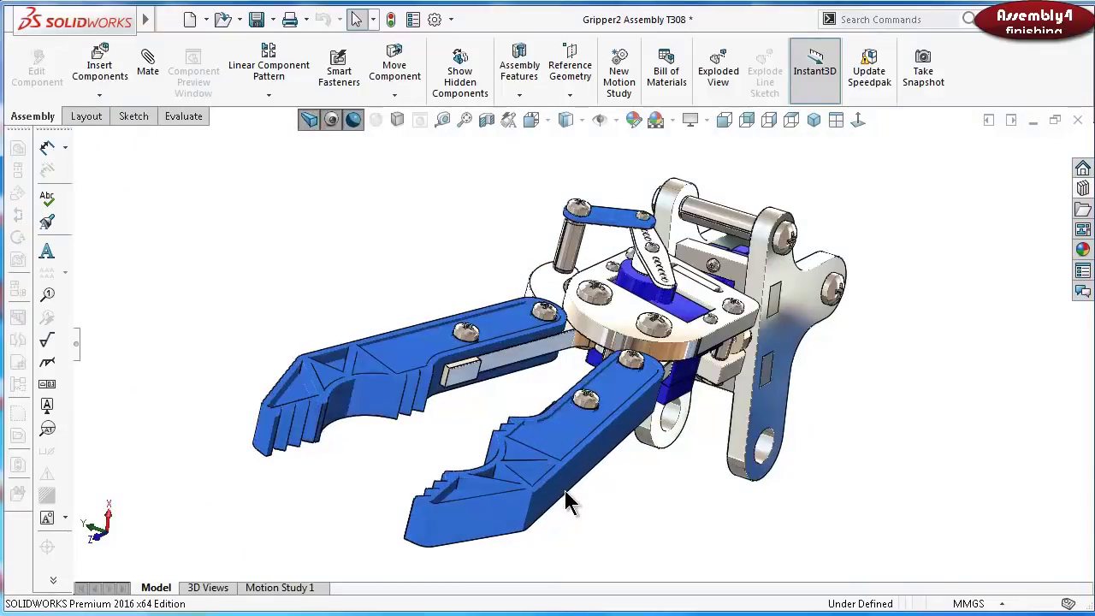
middle_click_drag(564, 491, 586, 485)
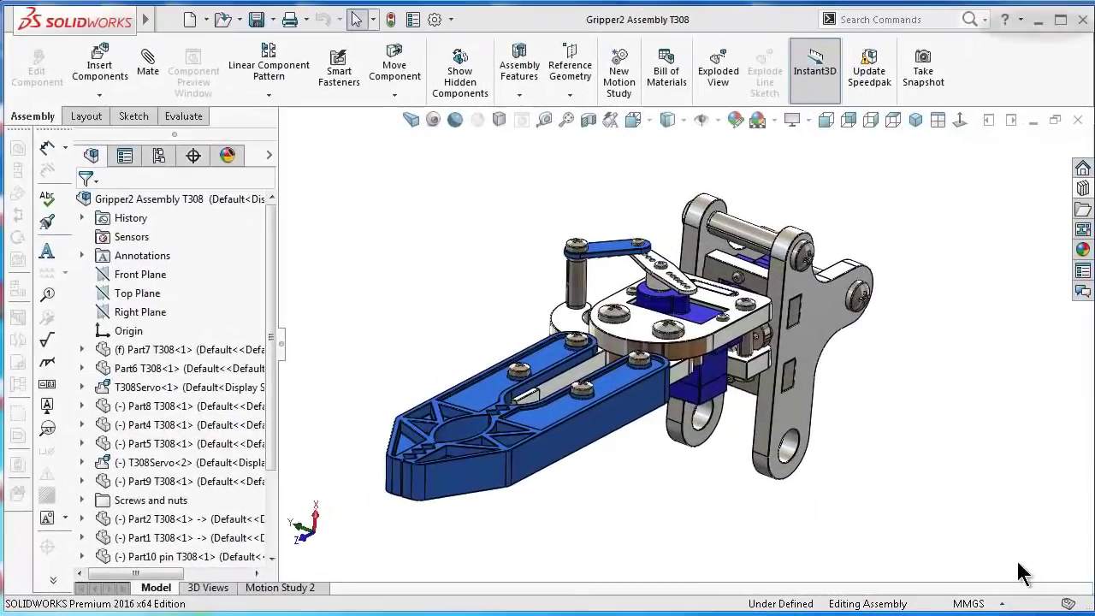
In Motion Study 2, animate the gripper plate rotating about the wrist from 0 to 2 sec, calculate the motion and play it from the start
left_click(301, 588)
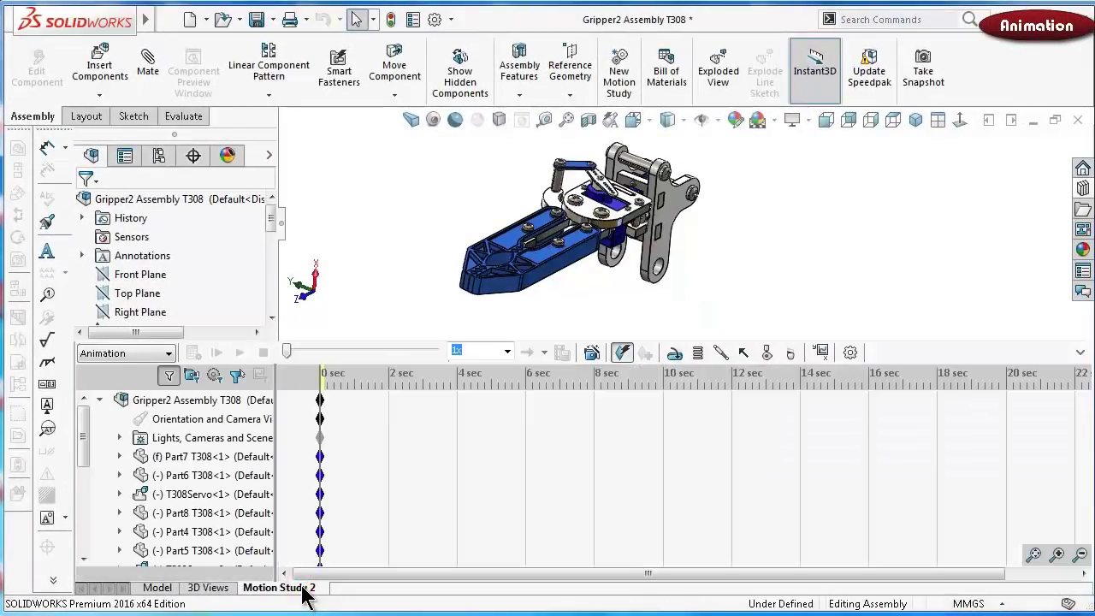
left_click(388, 383)
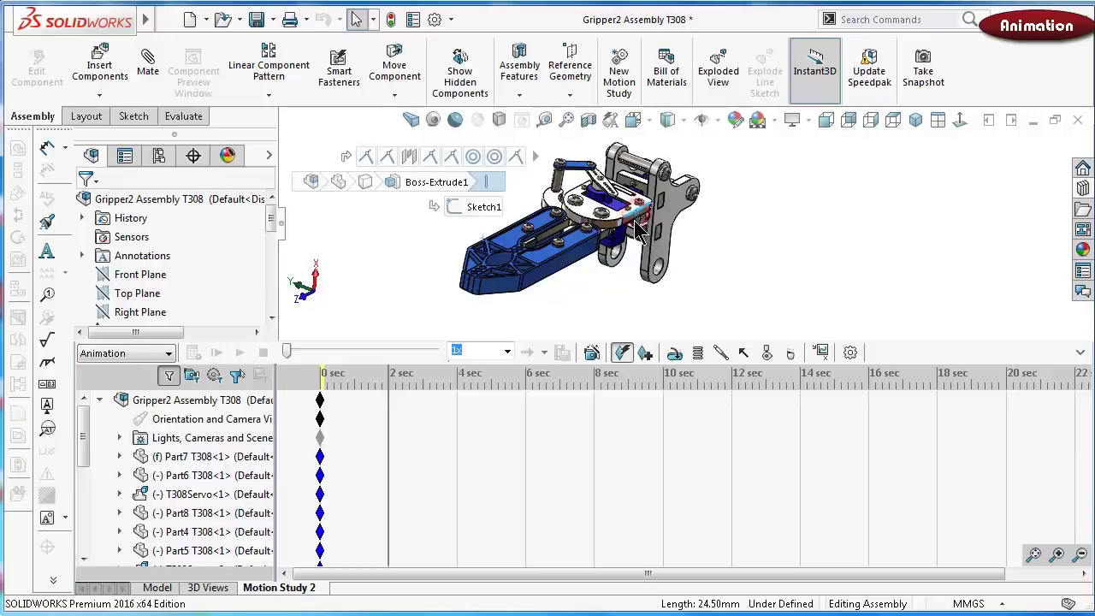
left_click_drag(640, 224, 671, 261)
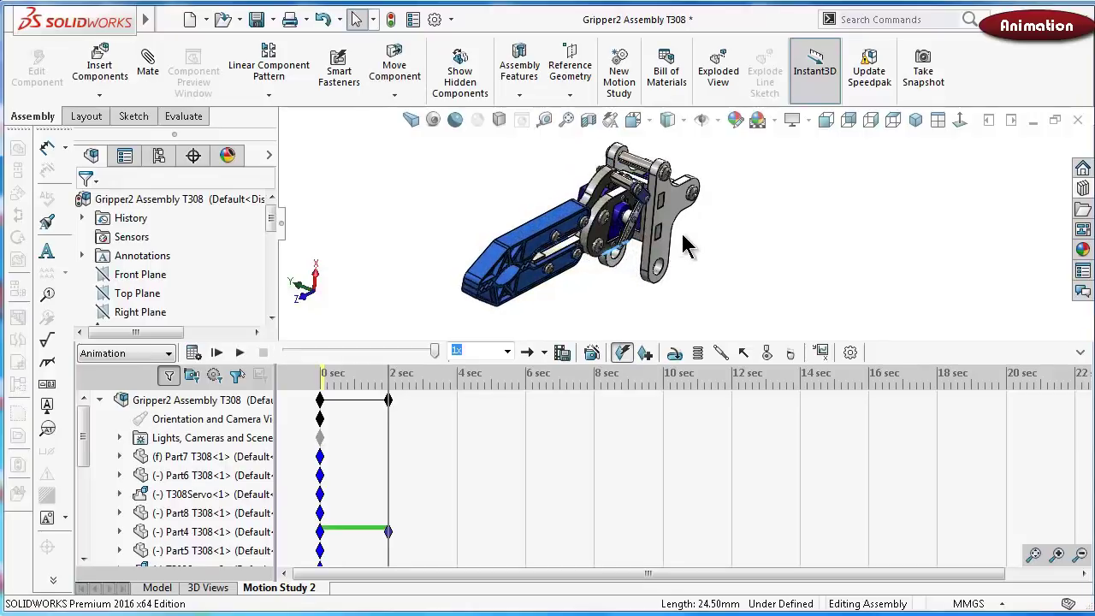
left_click(193, 353)
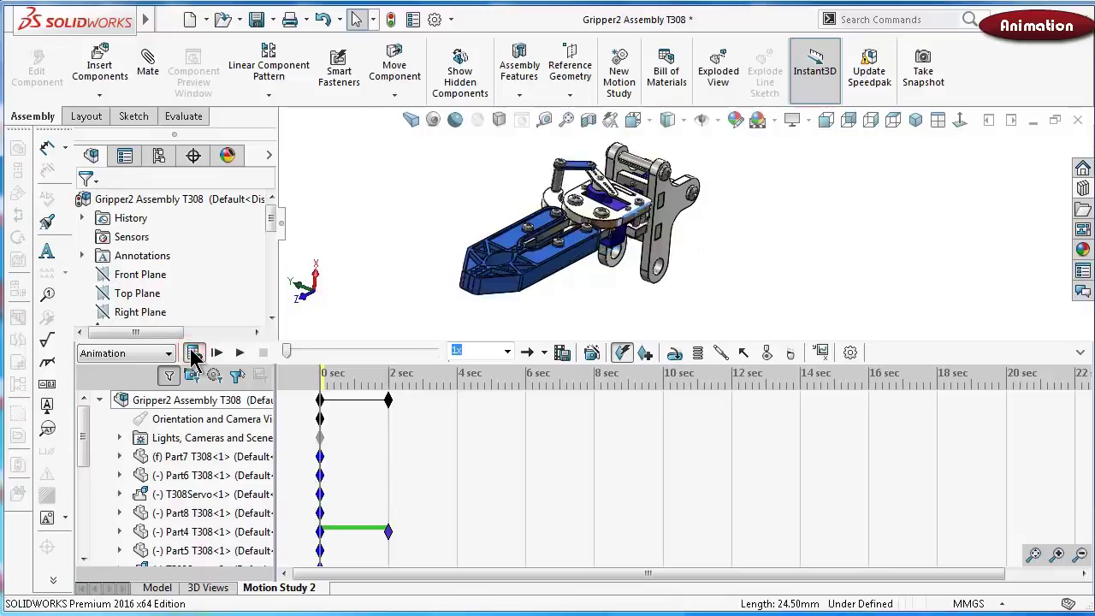
left_click(215, 355)
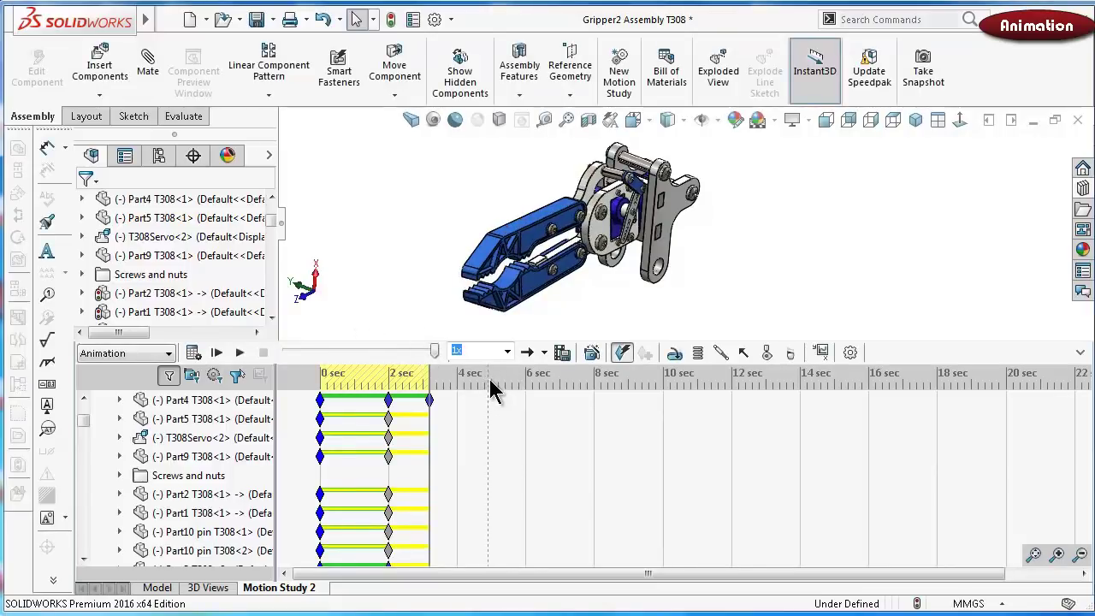
Animate the gripper jaws swinging wide open at about 5.7 sec in the motion study, and play the extended animation
left_click(516, 382)
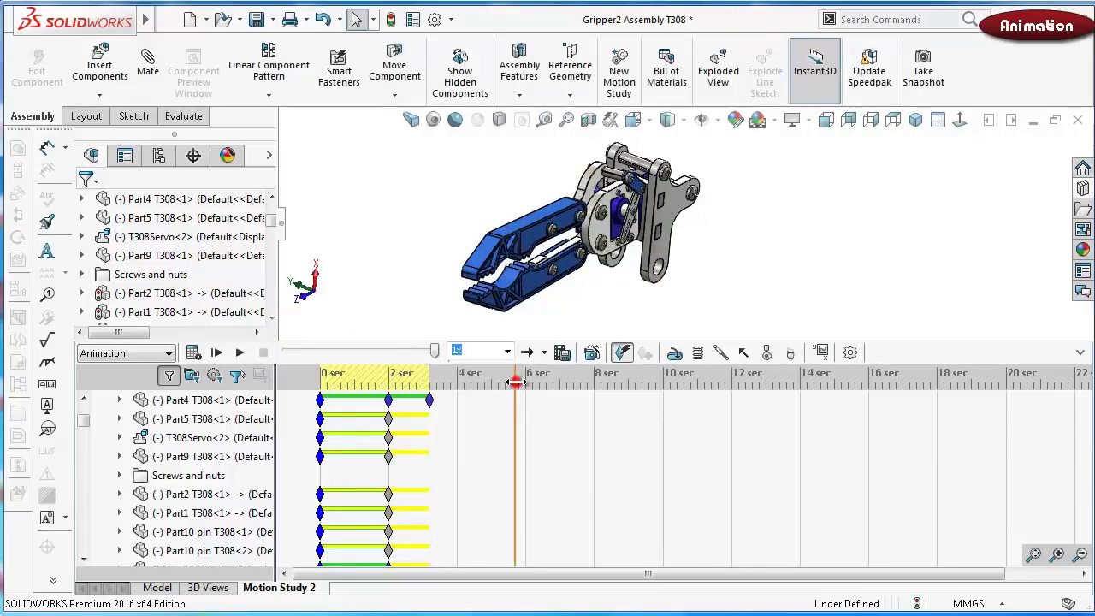
left_click(532, 249)
left_click_drag(532, 249, 532, 218)
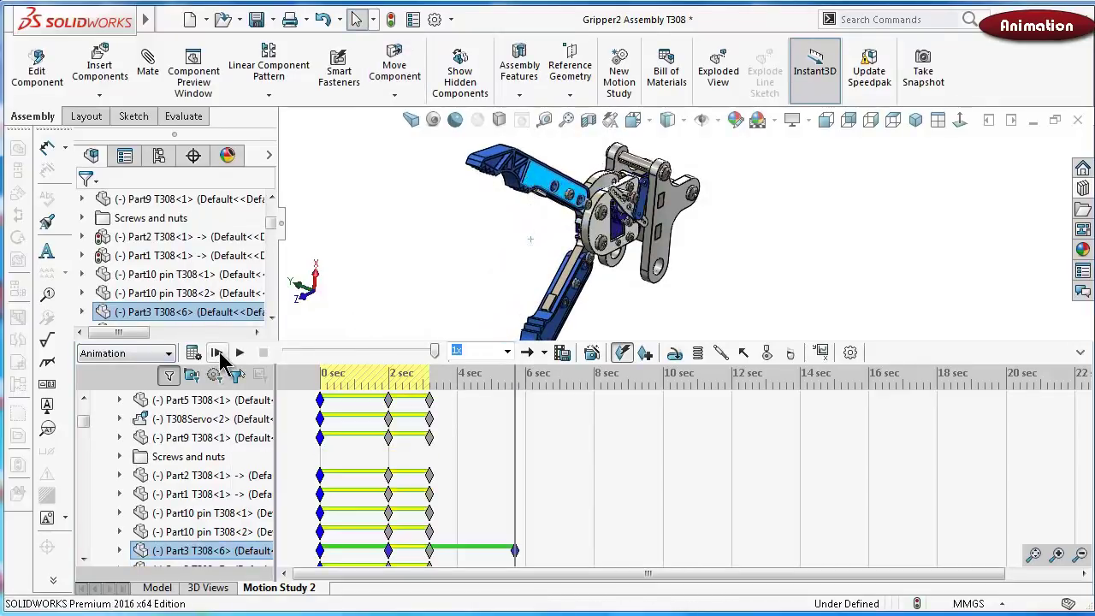
left_click(217, 354)
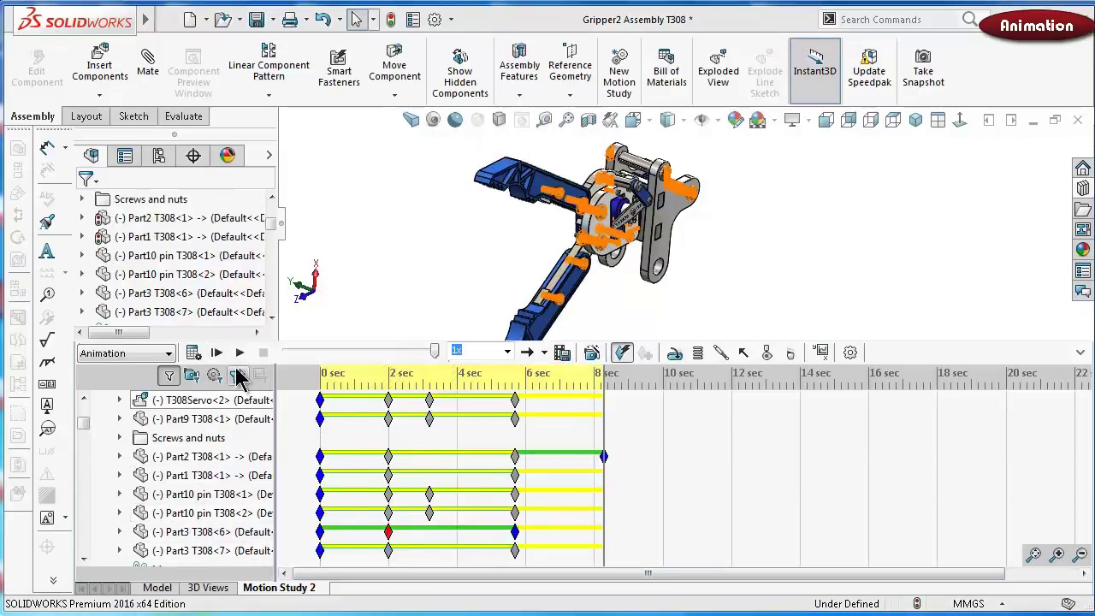
left_click(239, 353)
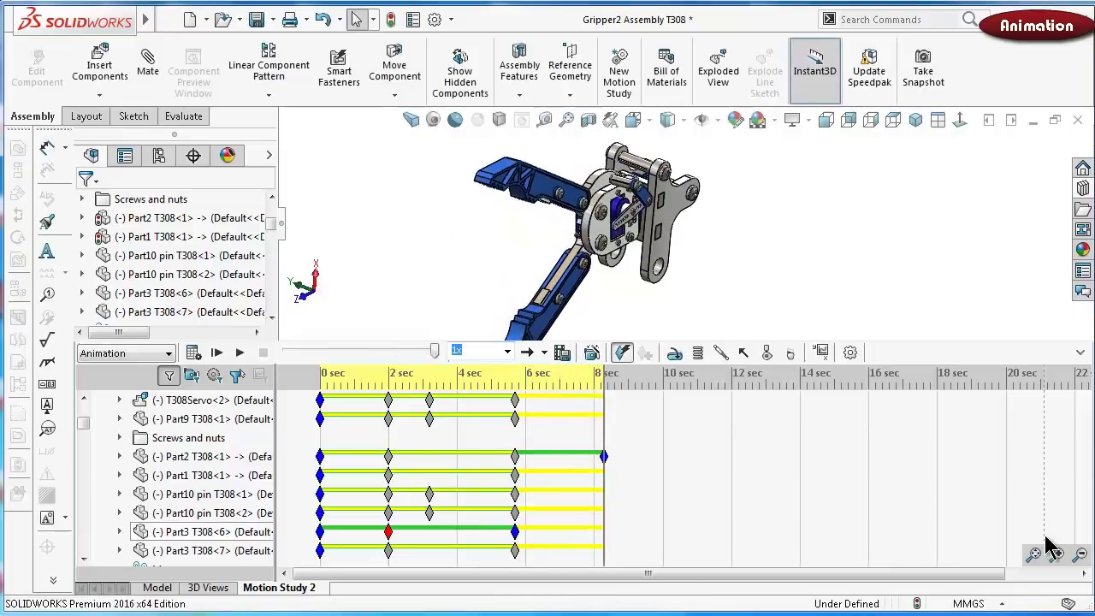
Play the animation in Loop playback mode, and switch the playback mode to Reciprocate
left_click(545, 354)
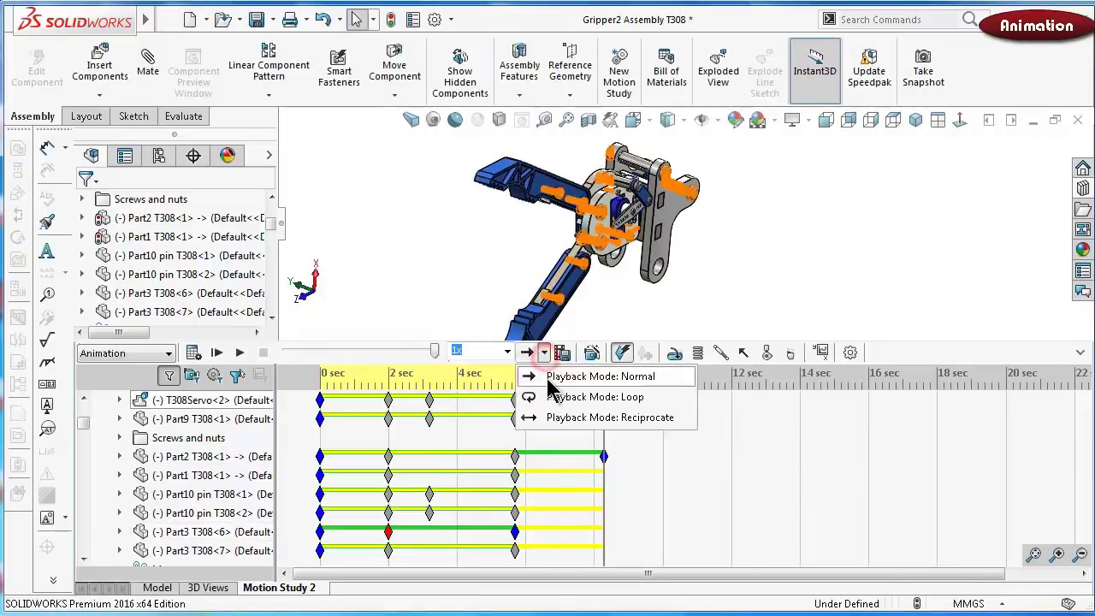
left_click(557, 396)
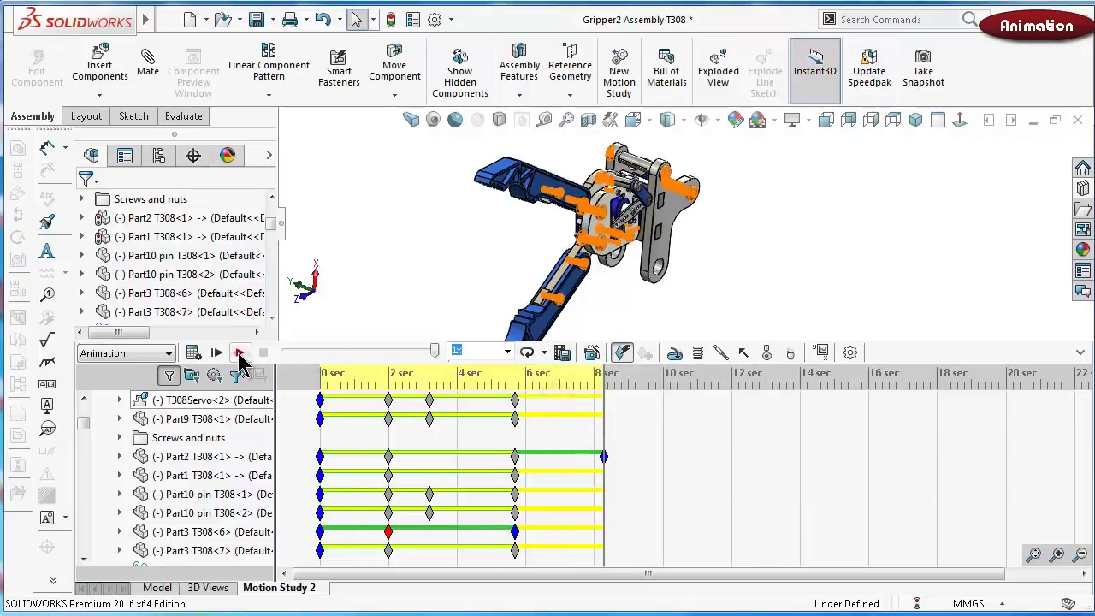
left_click(239, 354)
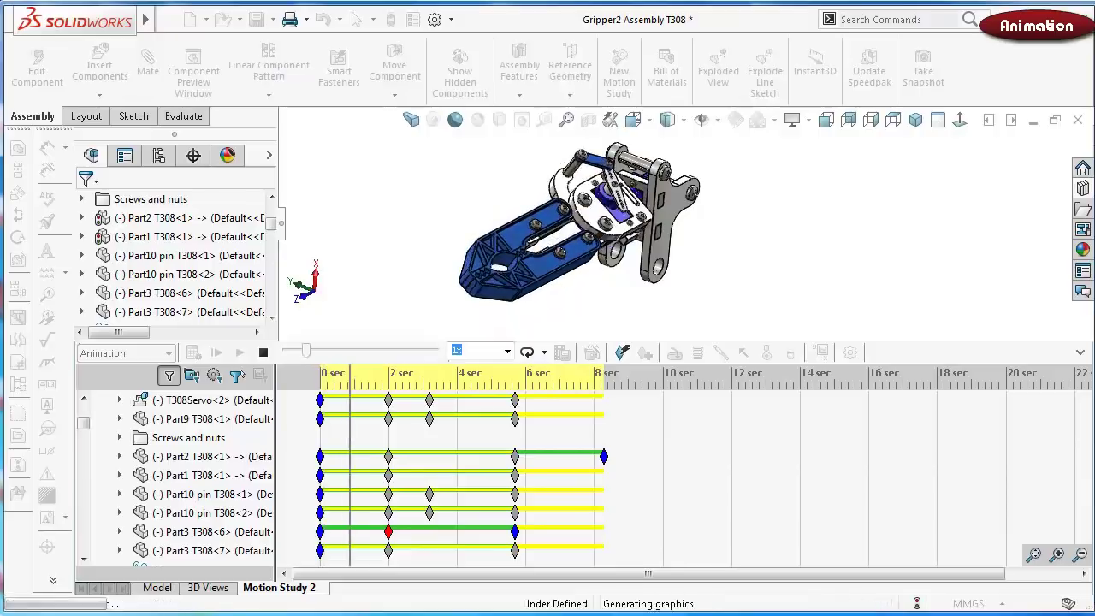
left_click(544, 352)
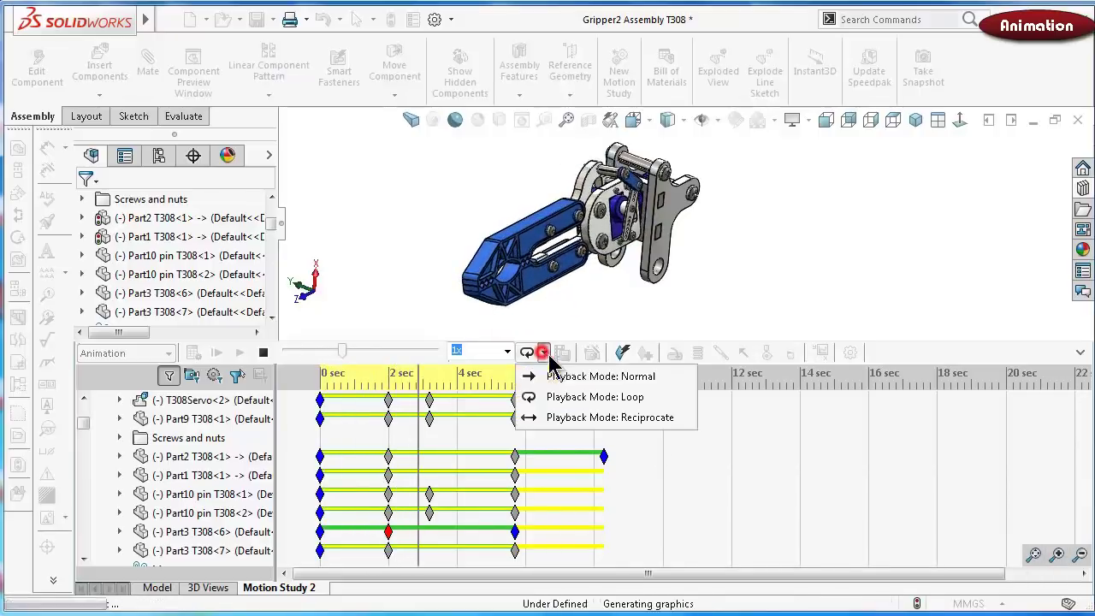
left_click(609, 417)
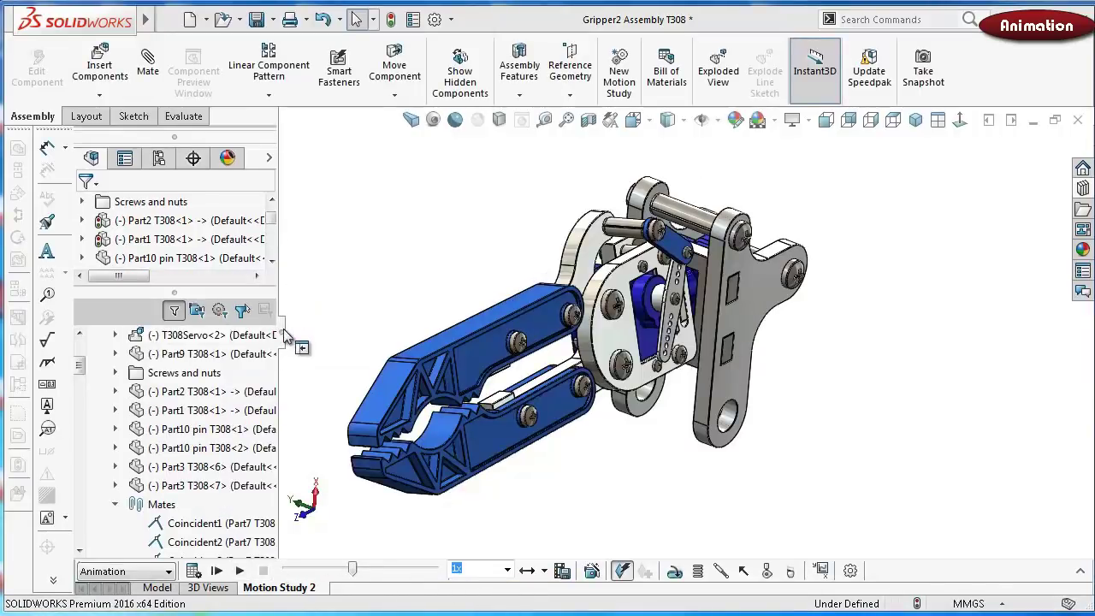
Set the motion study's animation to 16 frames per second, and replay it with the feature tree hidden
left_click(283, 332)
left_click(243, 571)
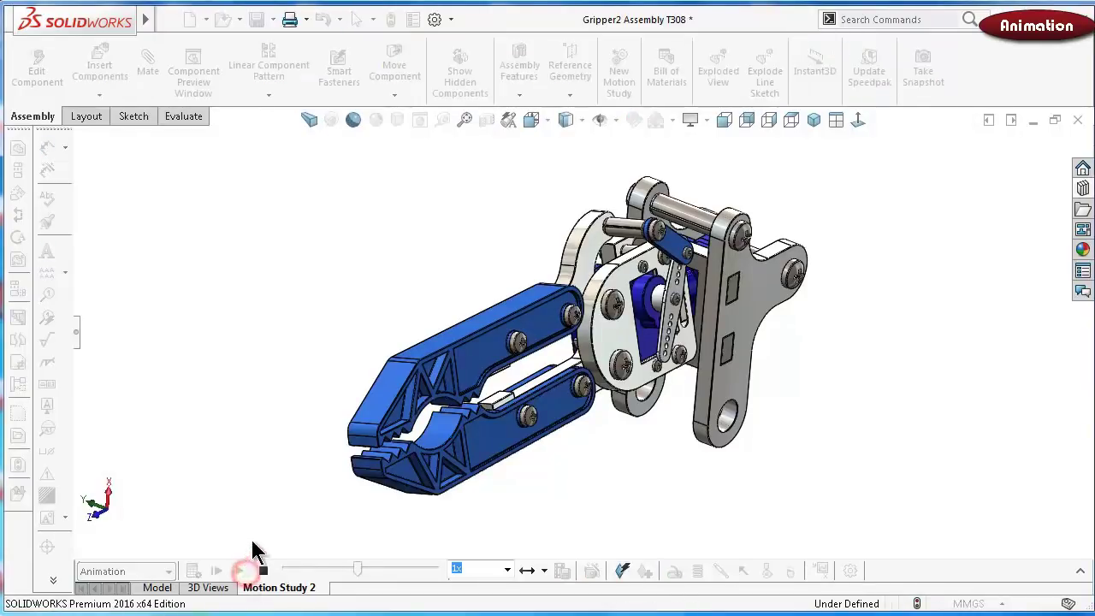
left_click(77, 336)
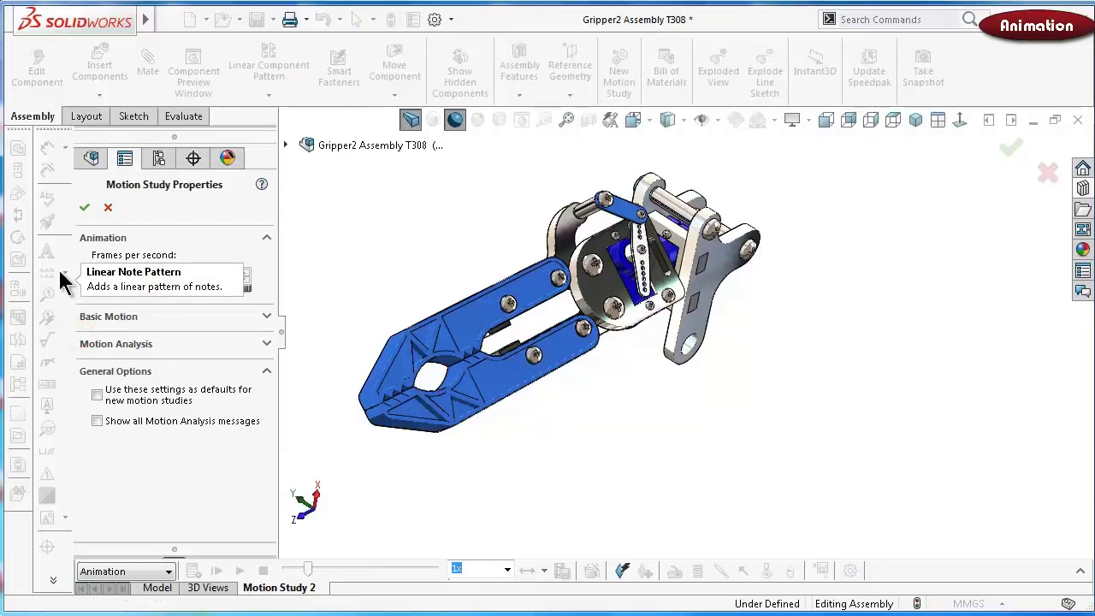
left_click(1081, 570)
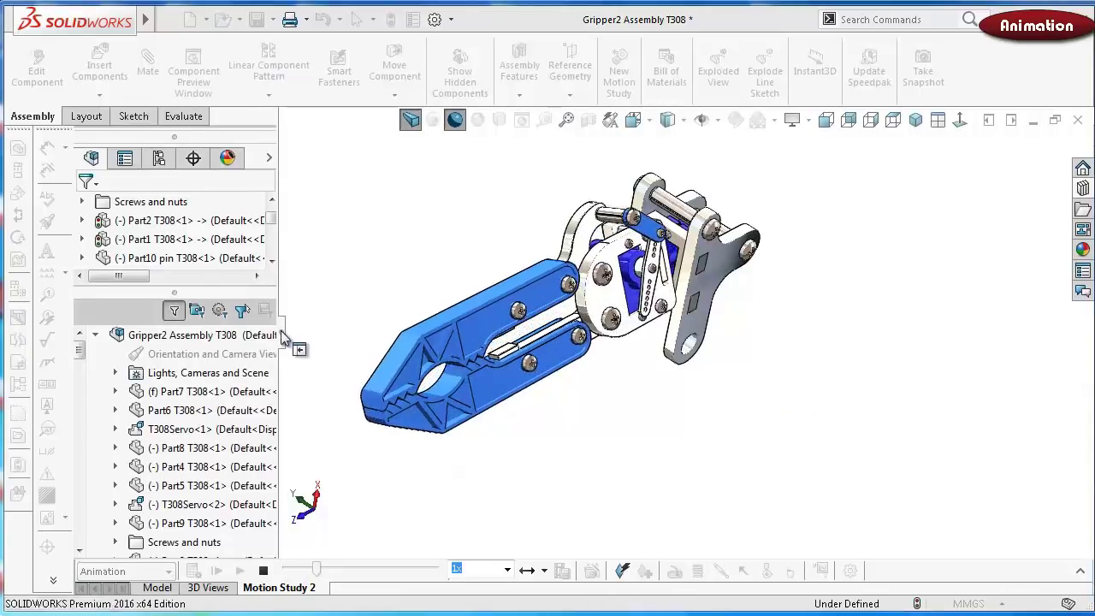
left_click(282, 339)
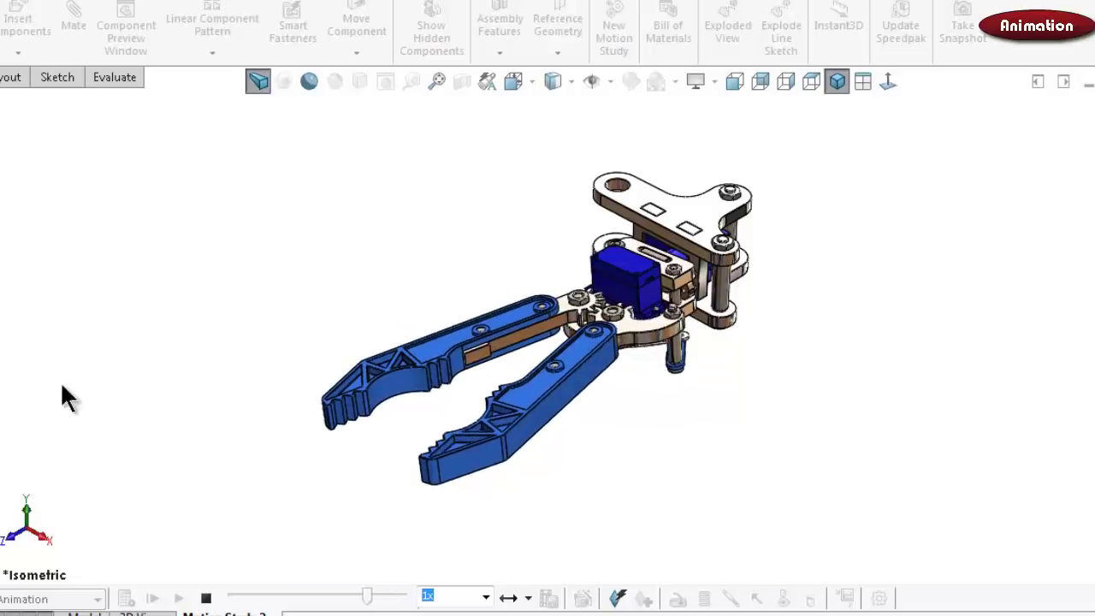
Watch the running animation from the back and front views, and turn on RealView graphics for the model
left_click(766, 83)
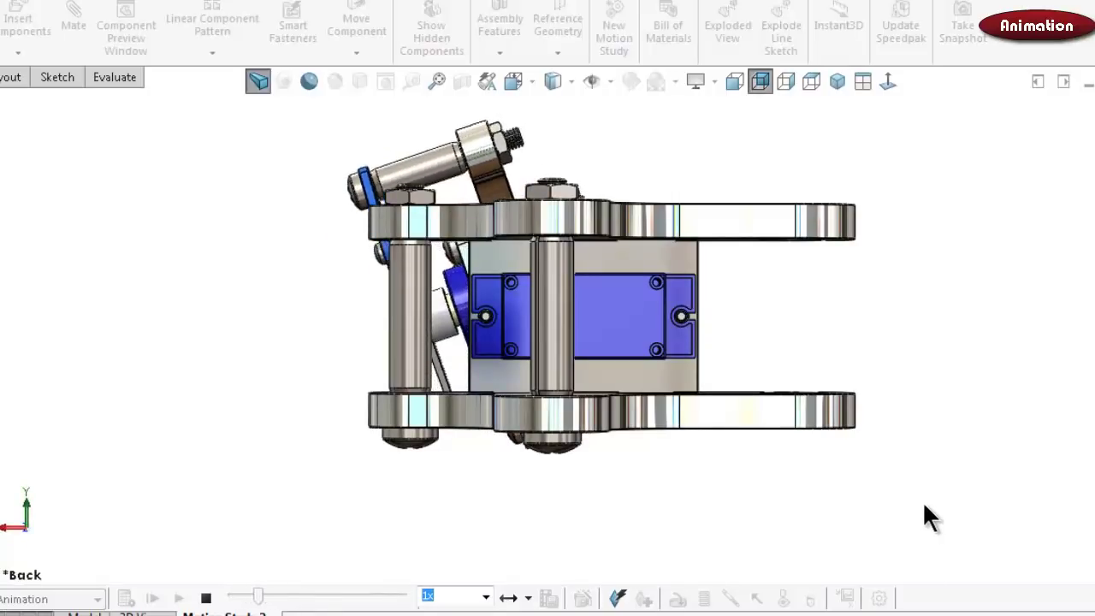
left_click(734, 83)
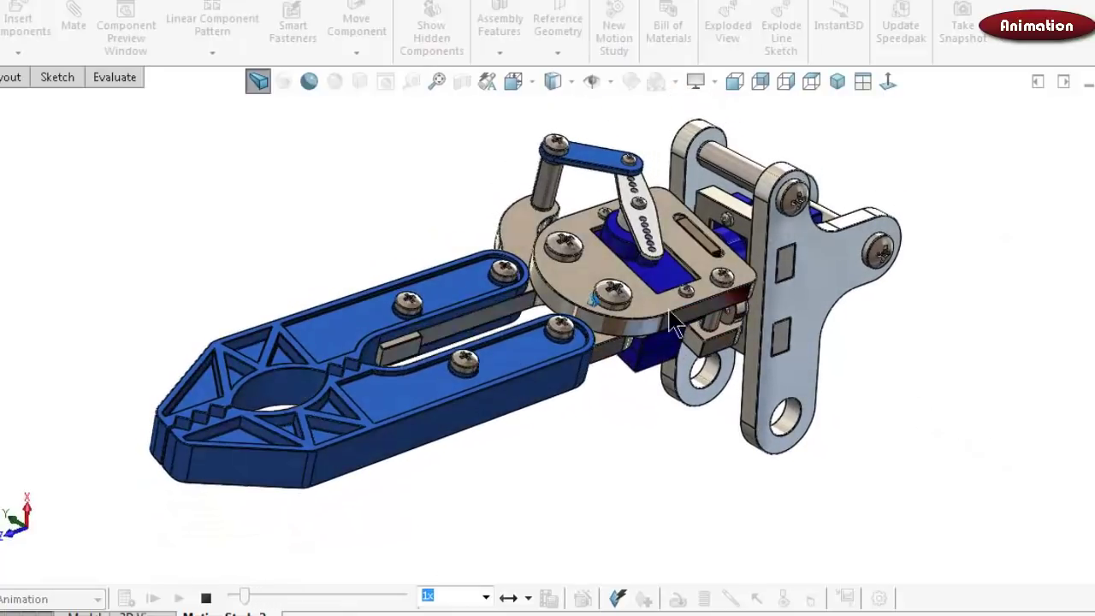
left_click(309, 81)
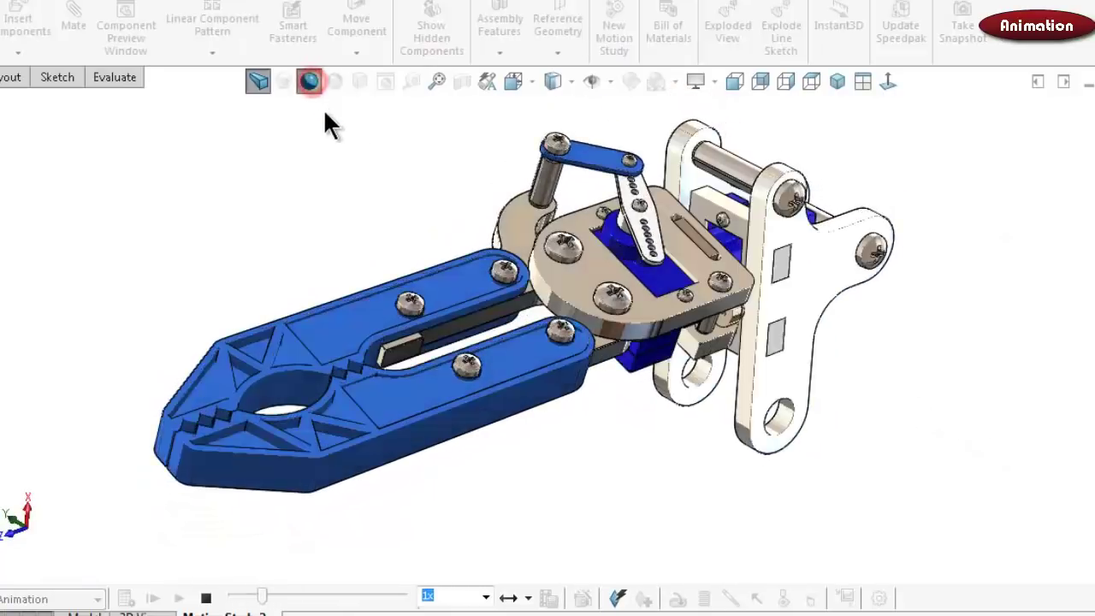